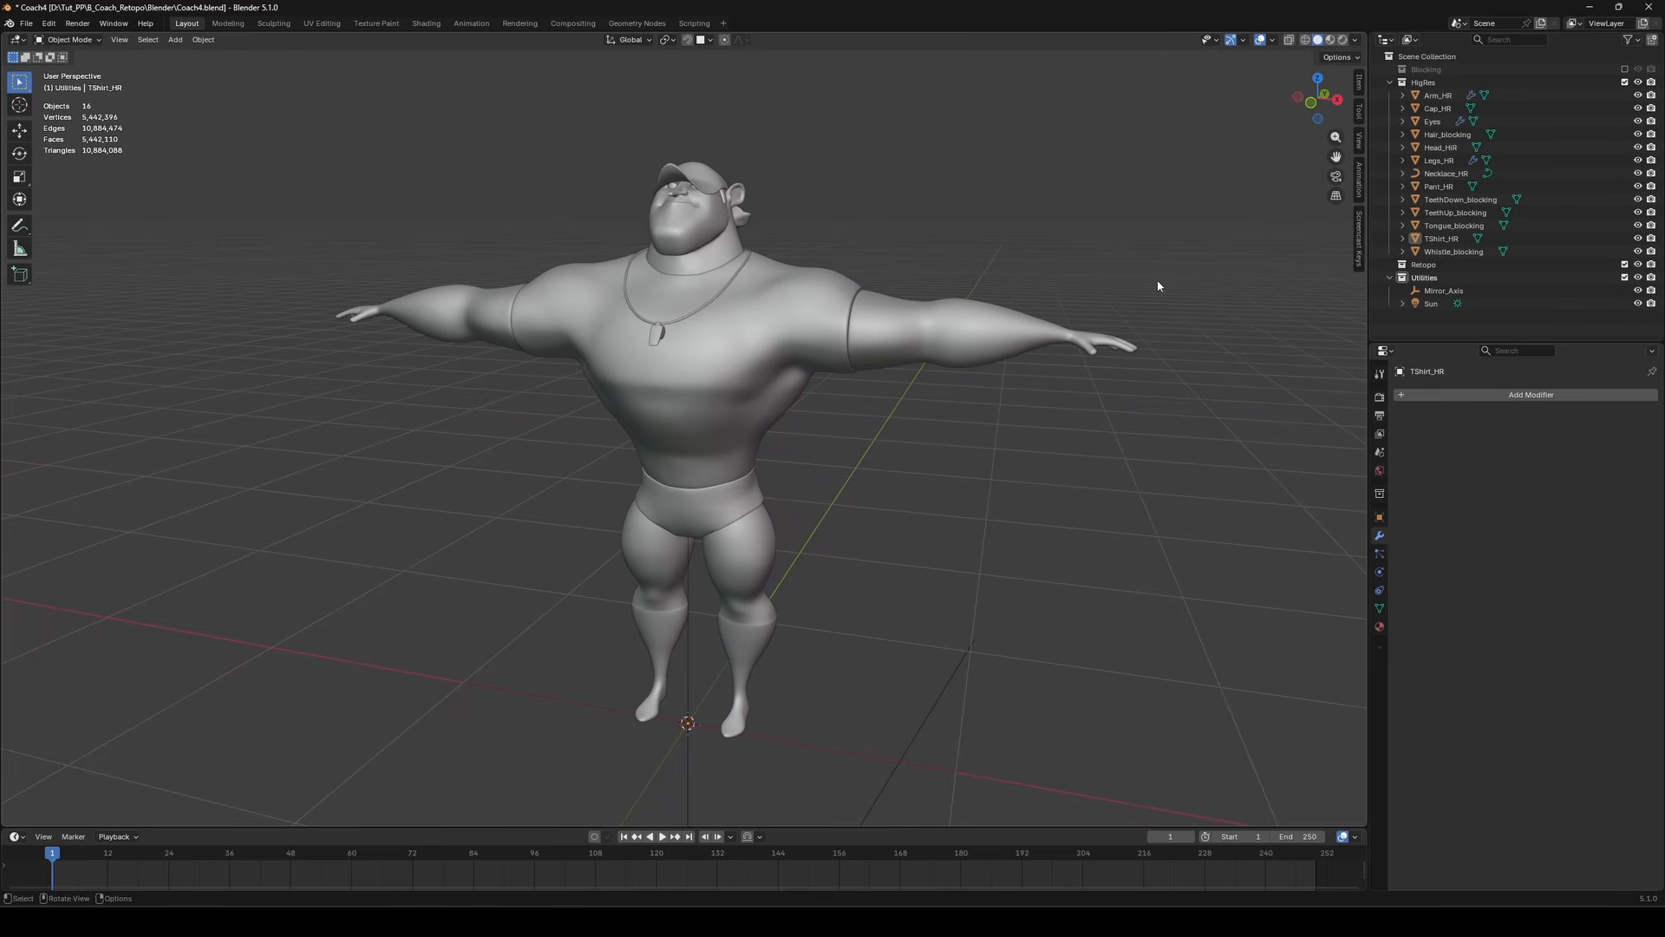
# Show the wireframe overlay to examine the mesh density of the whole character, and switch it off again.
pyautogui.click(1272, 39)
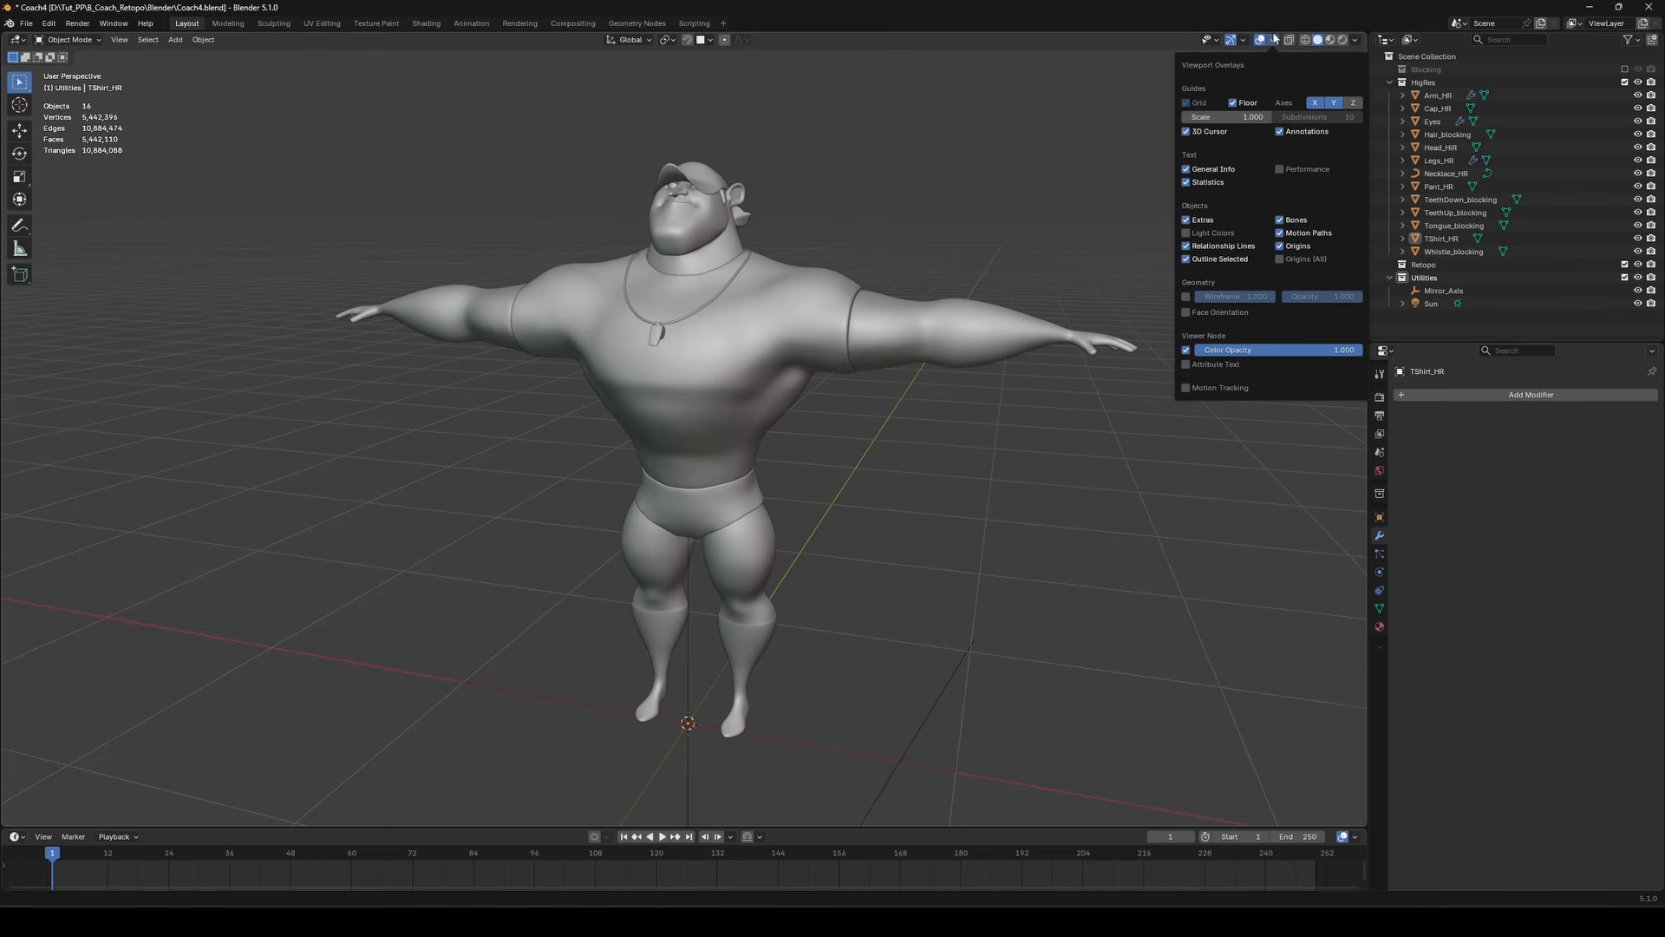
pyautogui.click(1186, 297)
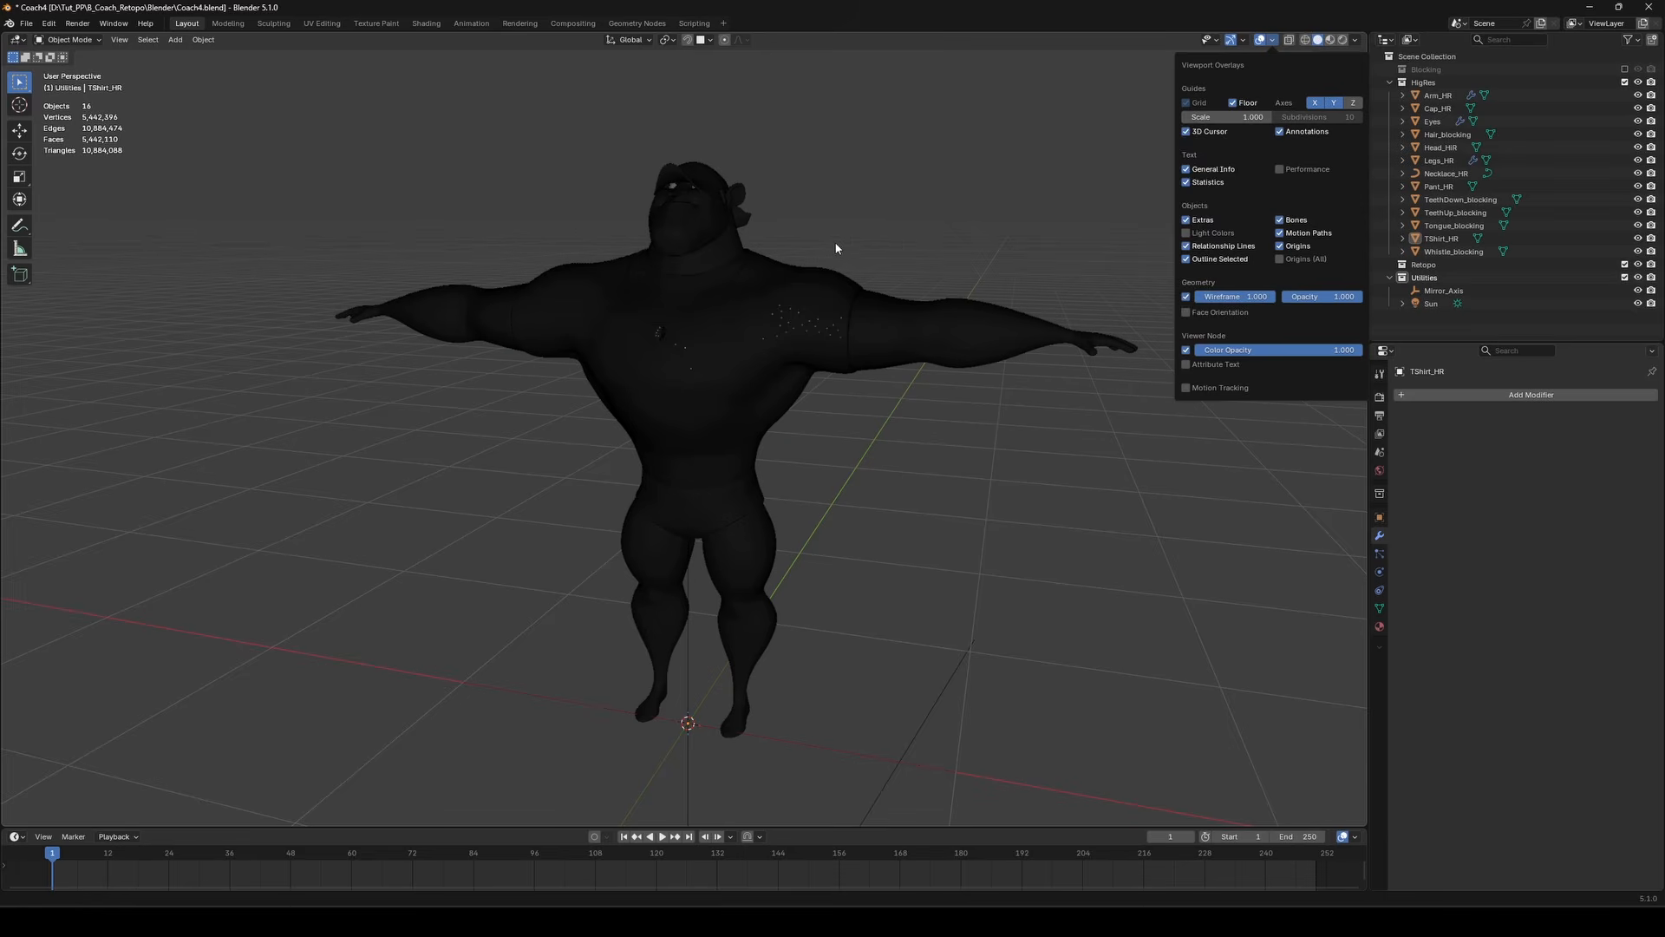
pyautogui.moveTo(839, 236); pyautogui.dragTo(834, 78, button='middle')
pyautogui.scroll(-8, 778, 308)
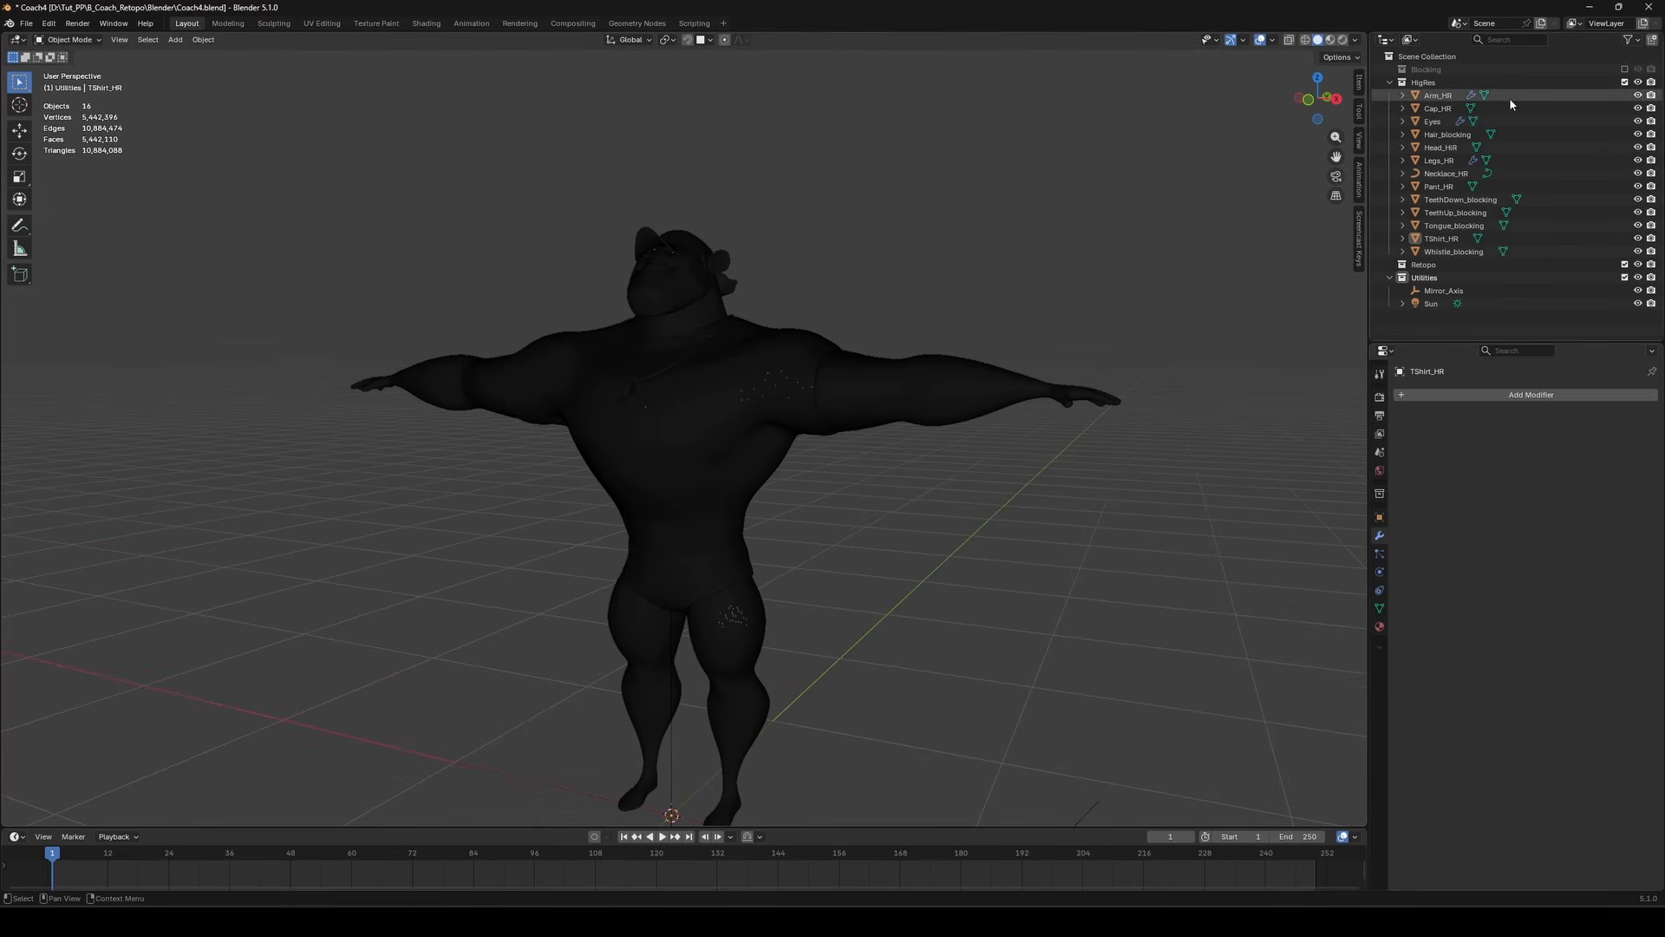
pyautogui.click(1272, 40)
pyautogui.click(1186, 297)
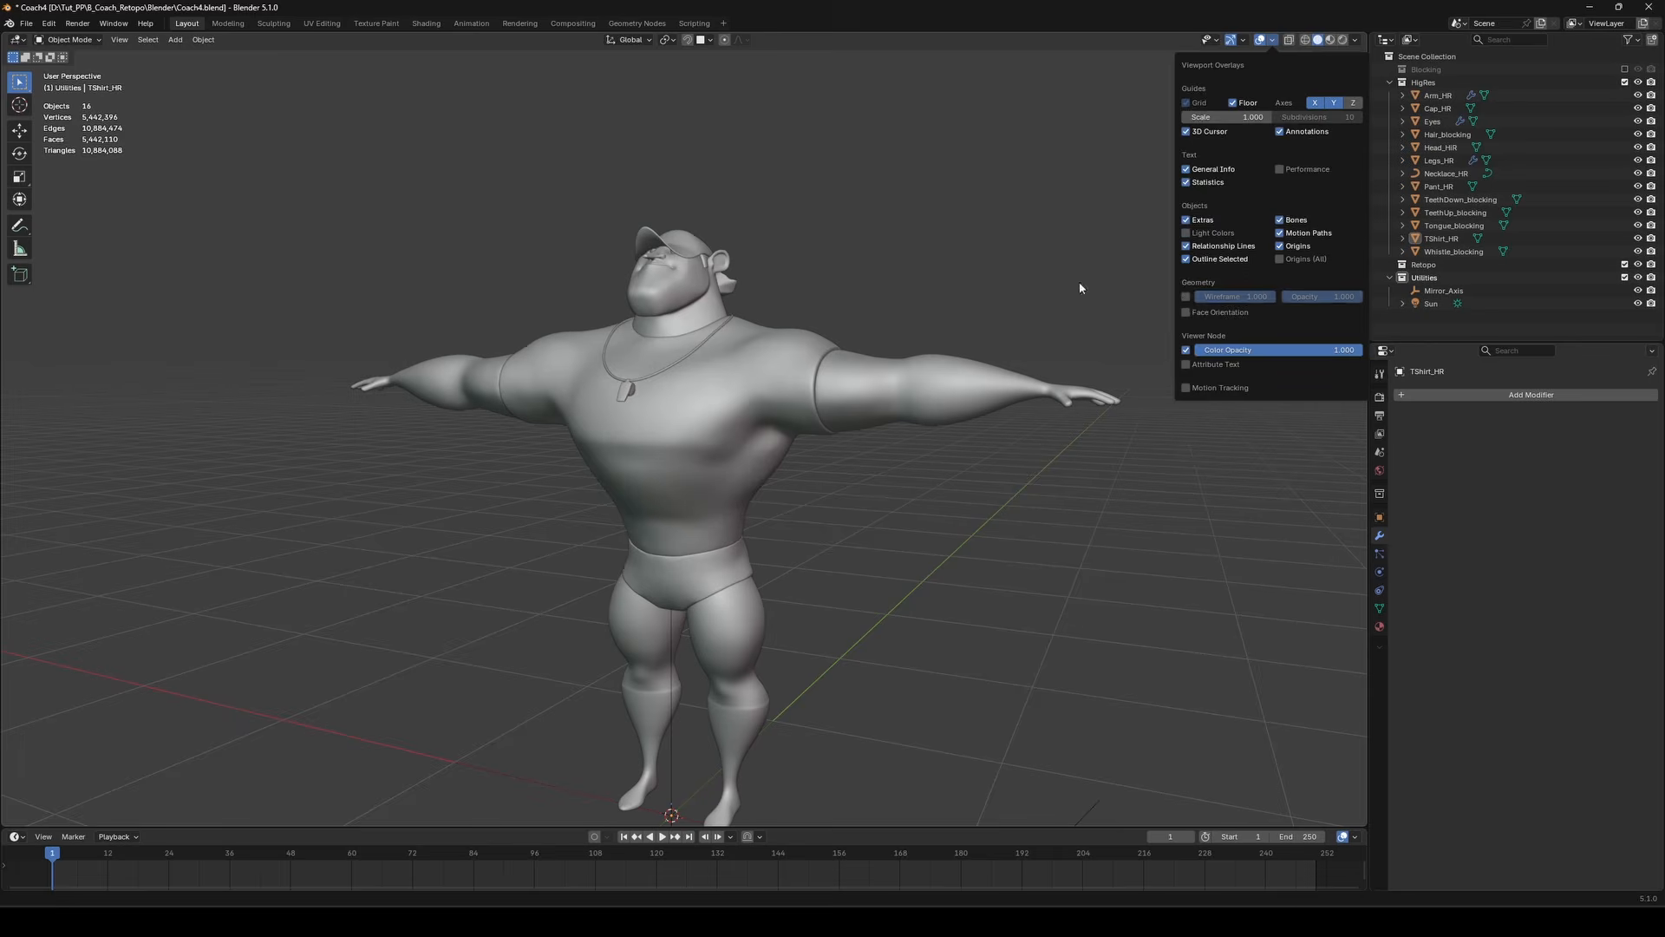
# Hide all the high-resolution objects of the character except the head and the eyes.
pyautogui.moveTo(751, 206); pyautogui.dragTo(763, 243, button='middle')
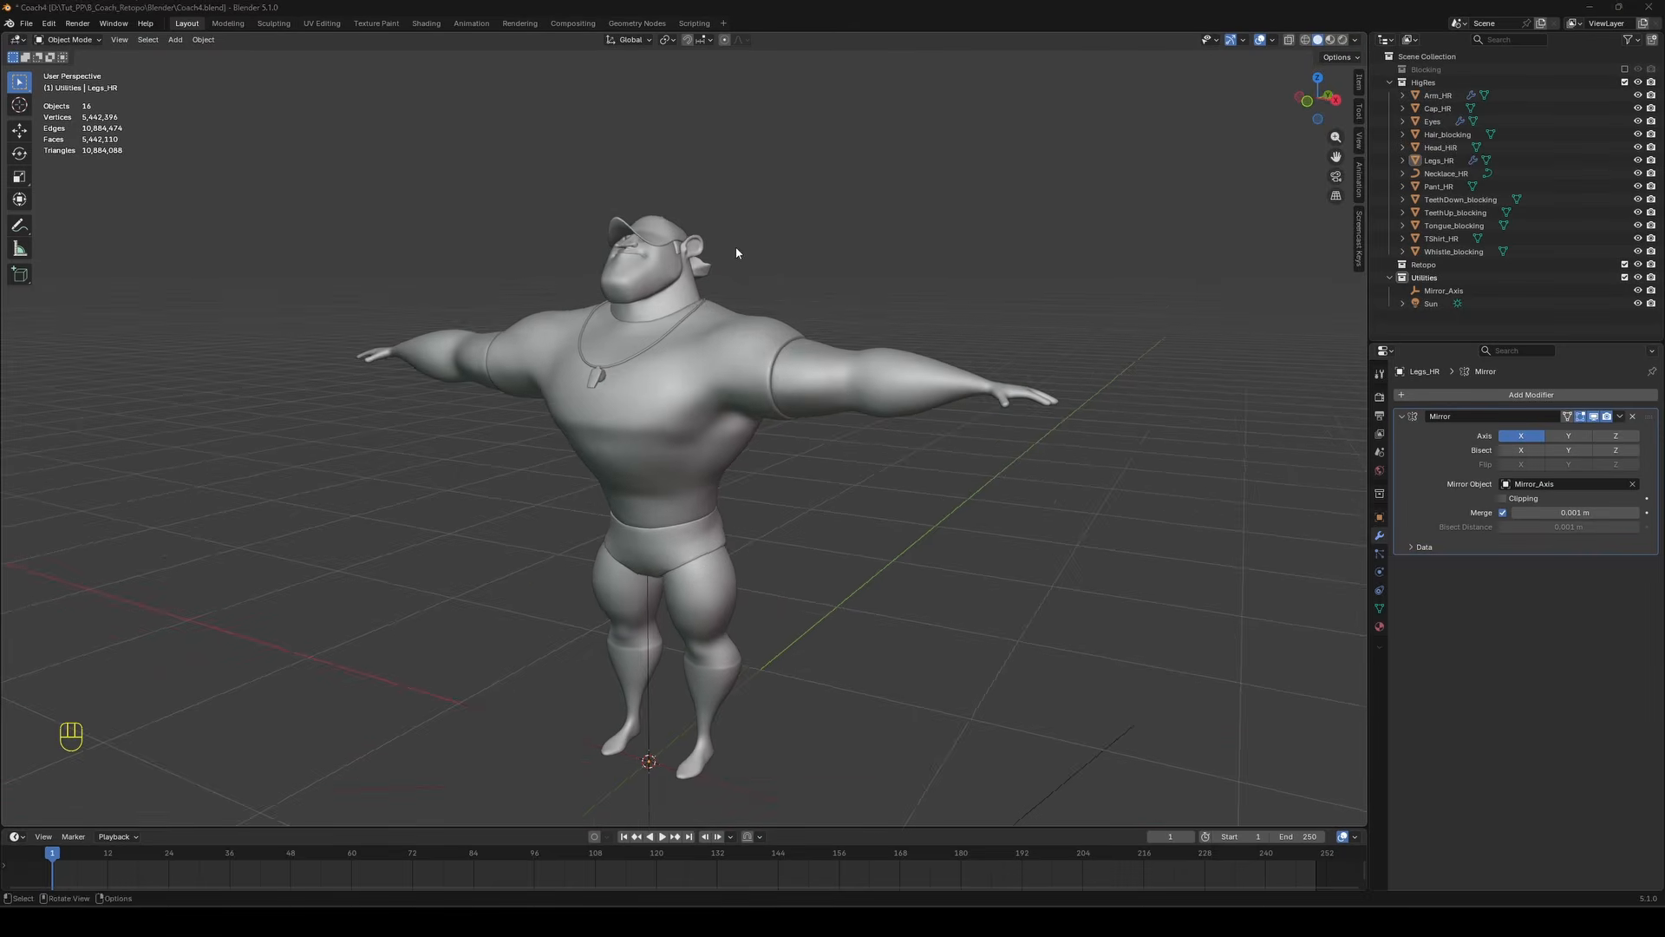
pyautogui.moveTo(733, 251)
pyautogui.mouseDown(button='middle')
pyautogui.moveTo(862, 249)
pyautogui.moveTo(743, 249)
pyautogui.mouseUp(button='middle')
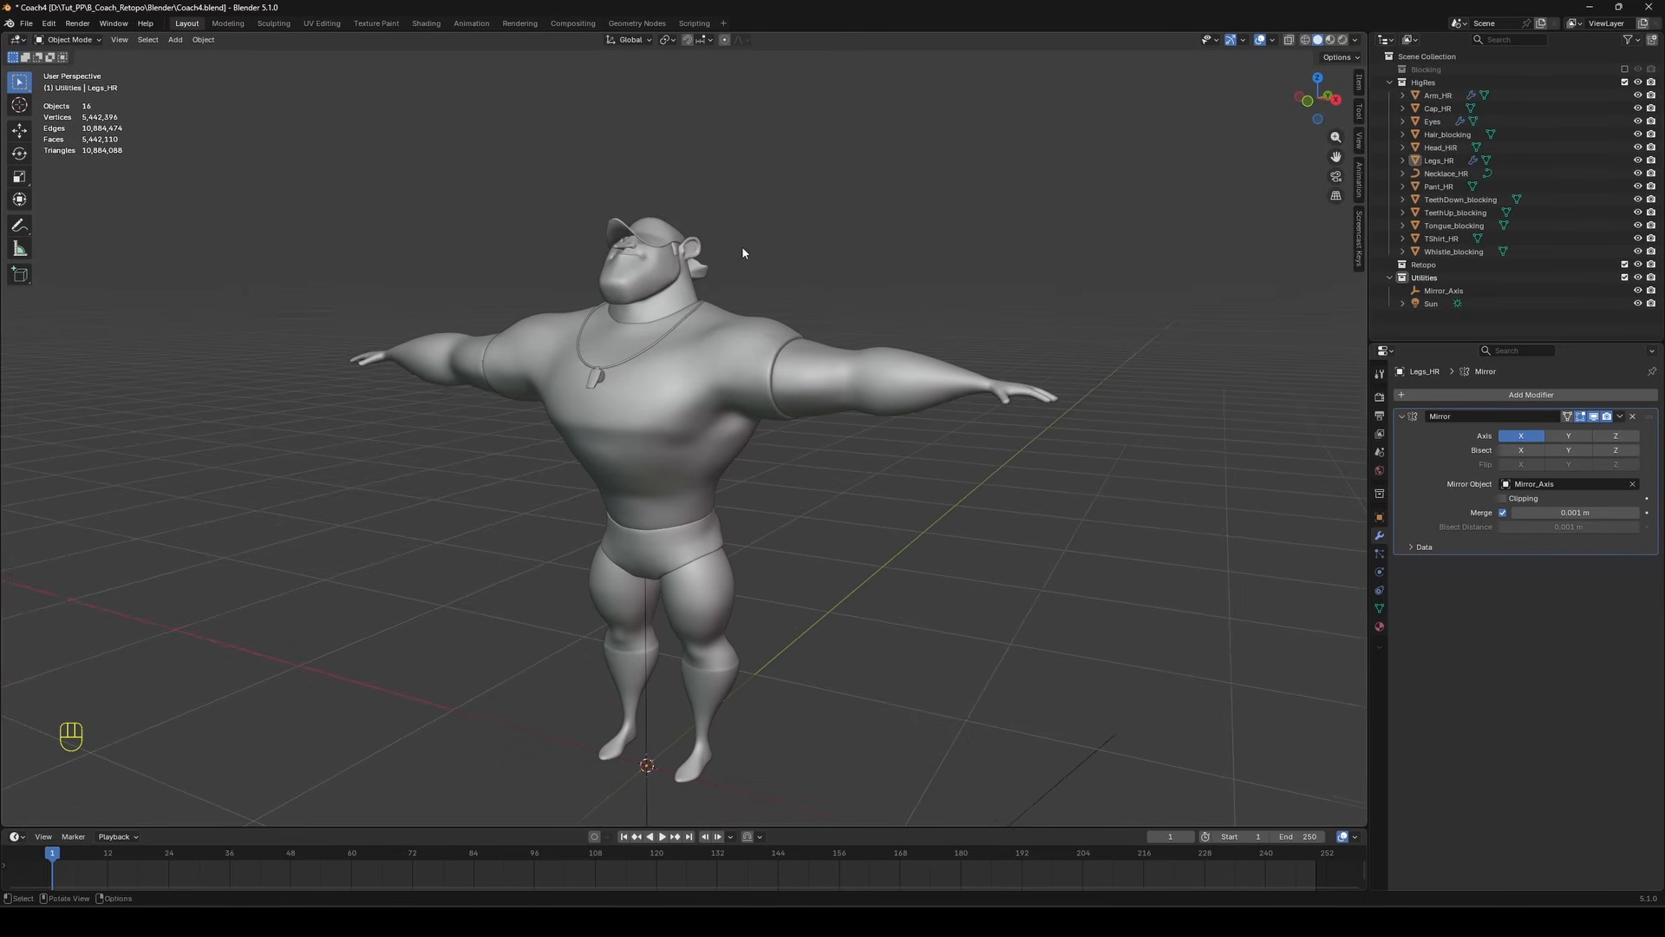
pyautogui.moveTo(1637, 96); pyautogui.dragTo(1637, 251)
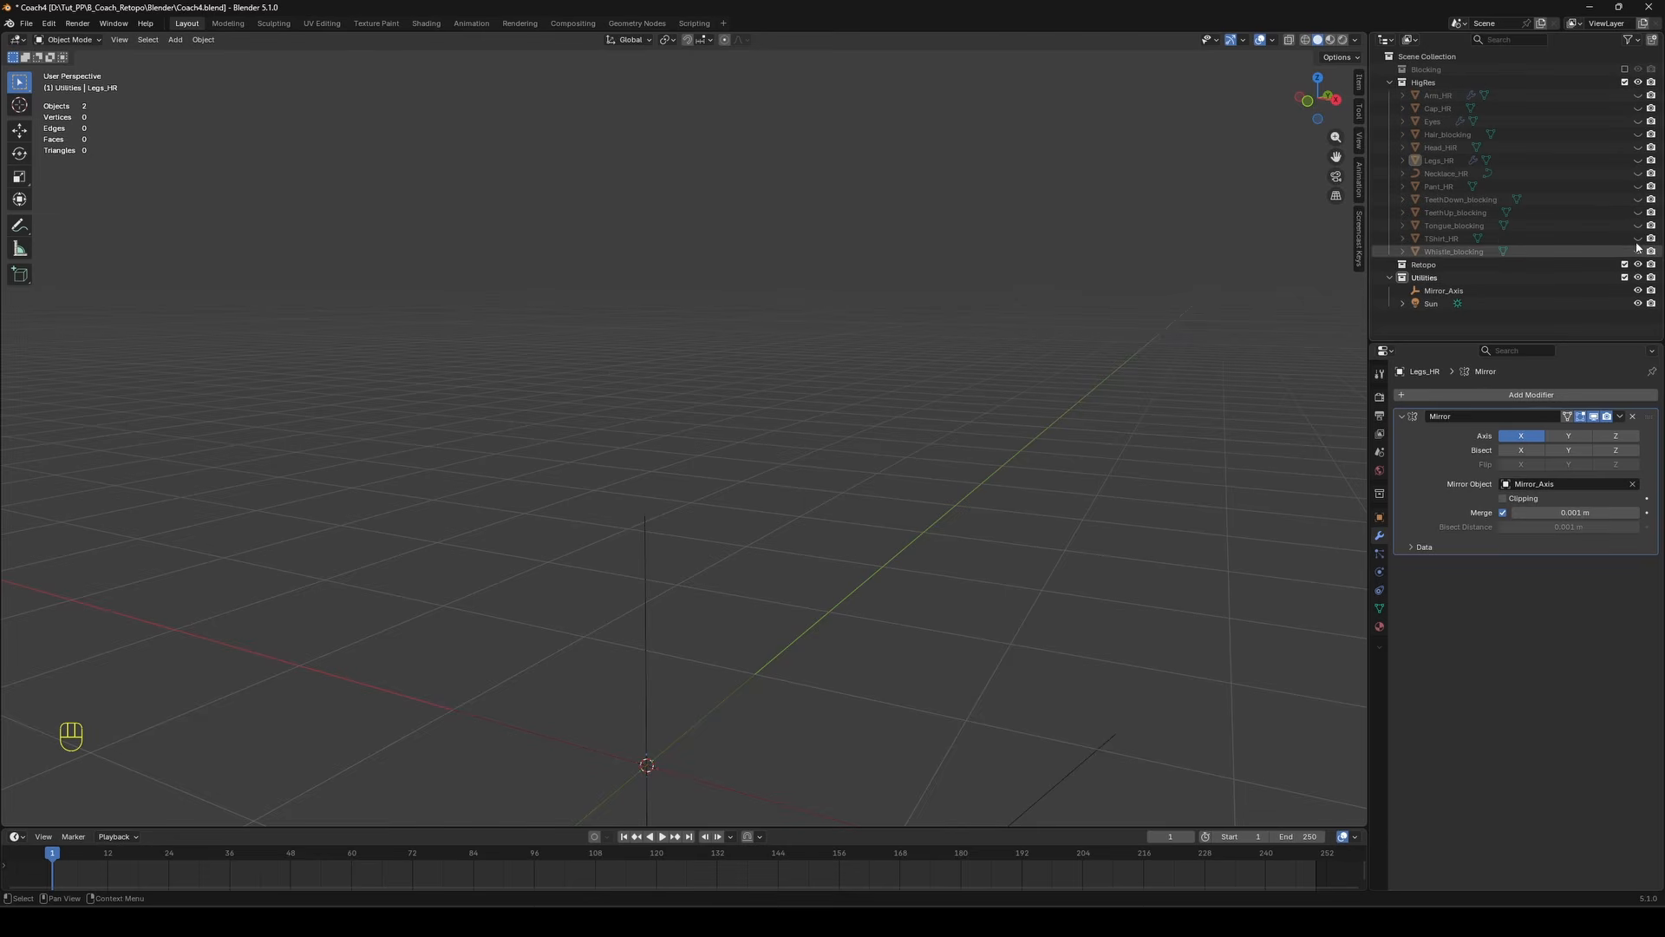
pyautogui.click(1638, 148)
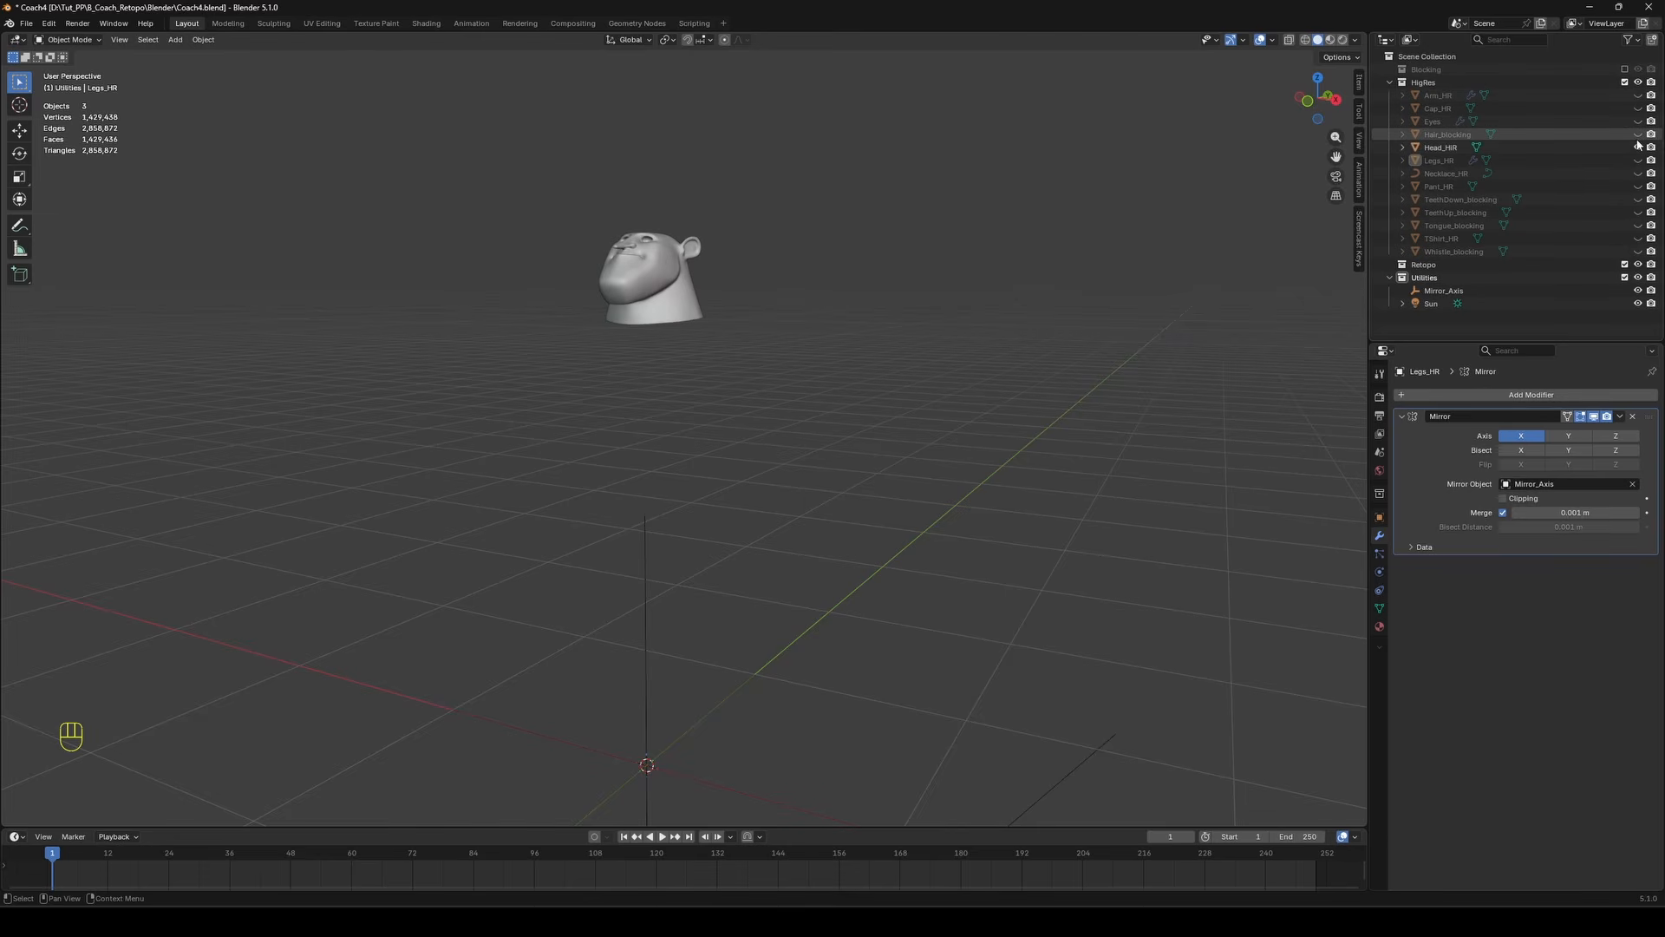
pyautogui.click(1637, 121)
pyautogui.click(671, 281)
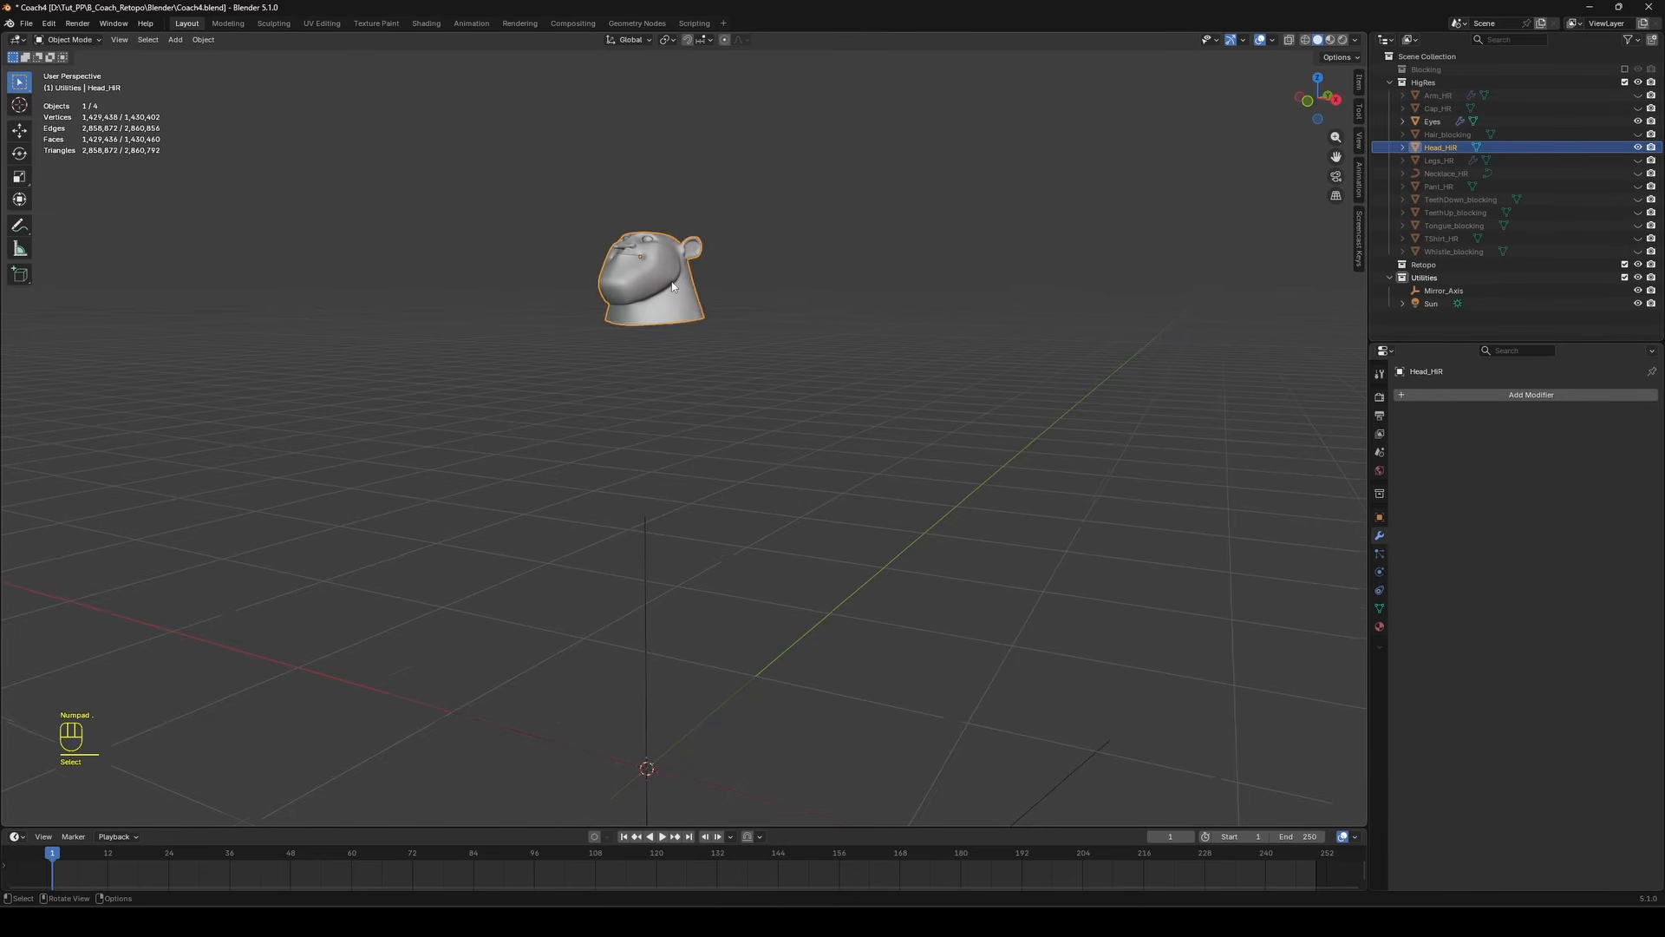
pyautogui.press('KP_Decimal')
pyautogui.click(993, 382)
pyautogui.moveTo(692, 390)
pyautogui.mouseDown(button='middle')
pyautogui.moveTo(779, 385)
pyautogui.moveTo(684, 388)
pyautogui.mouseUp(button='middle')
# Add a plane to the Retopo collection and raise it along Z by about 1.91 m to head height.
pyautogui.click(1424, 264)
pyautogui.scroll(-3, 997, 434)
pyautogui.hotkey('shift', 'a')
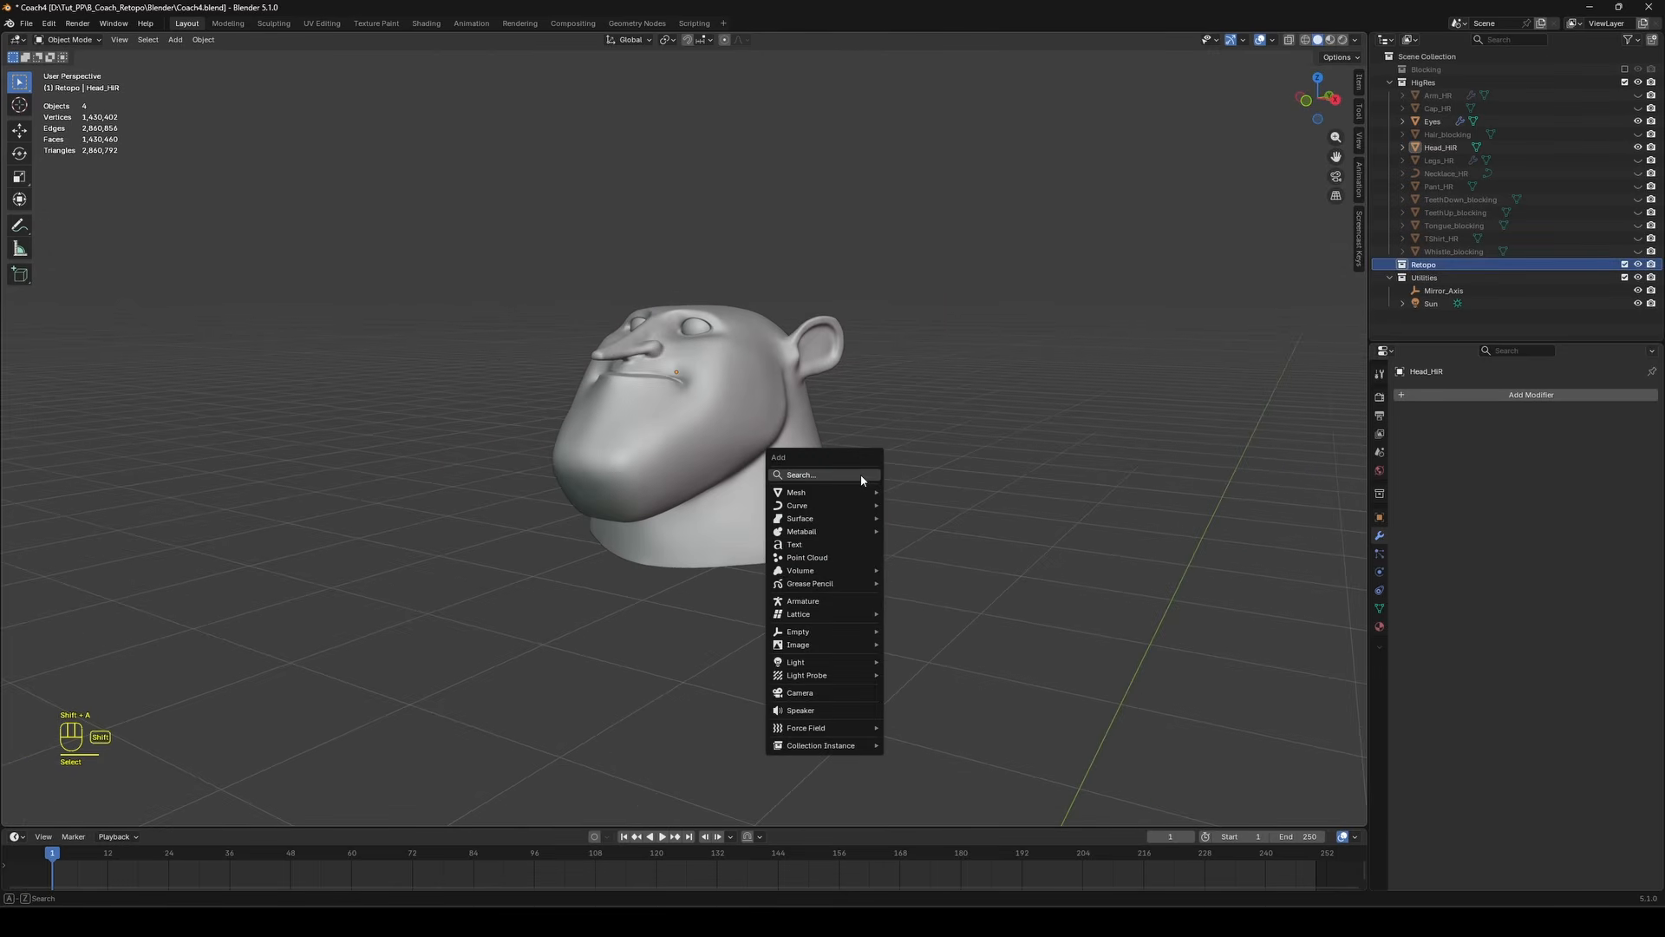
pyautogui.moveTo(857, 497)
pyautogui.click(910, 492)
pyautogui.press('g')
pyautogui.press('z')
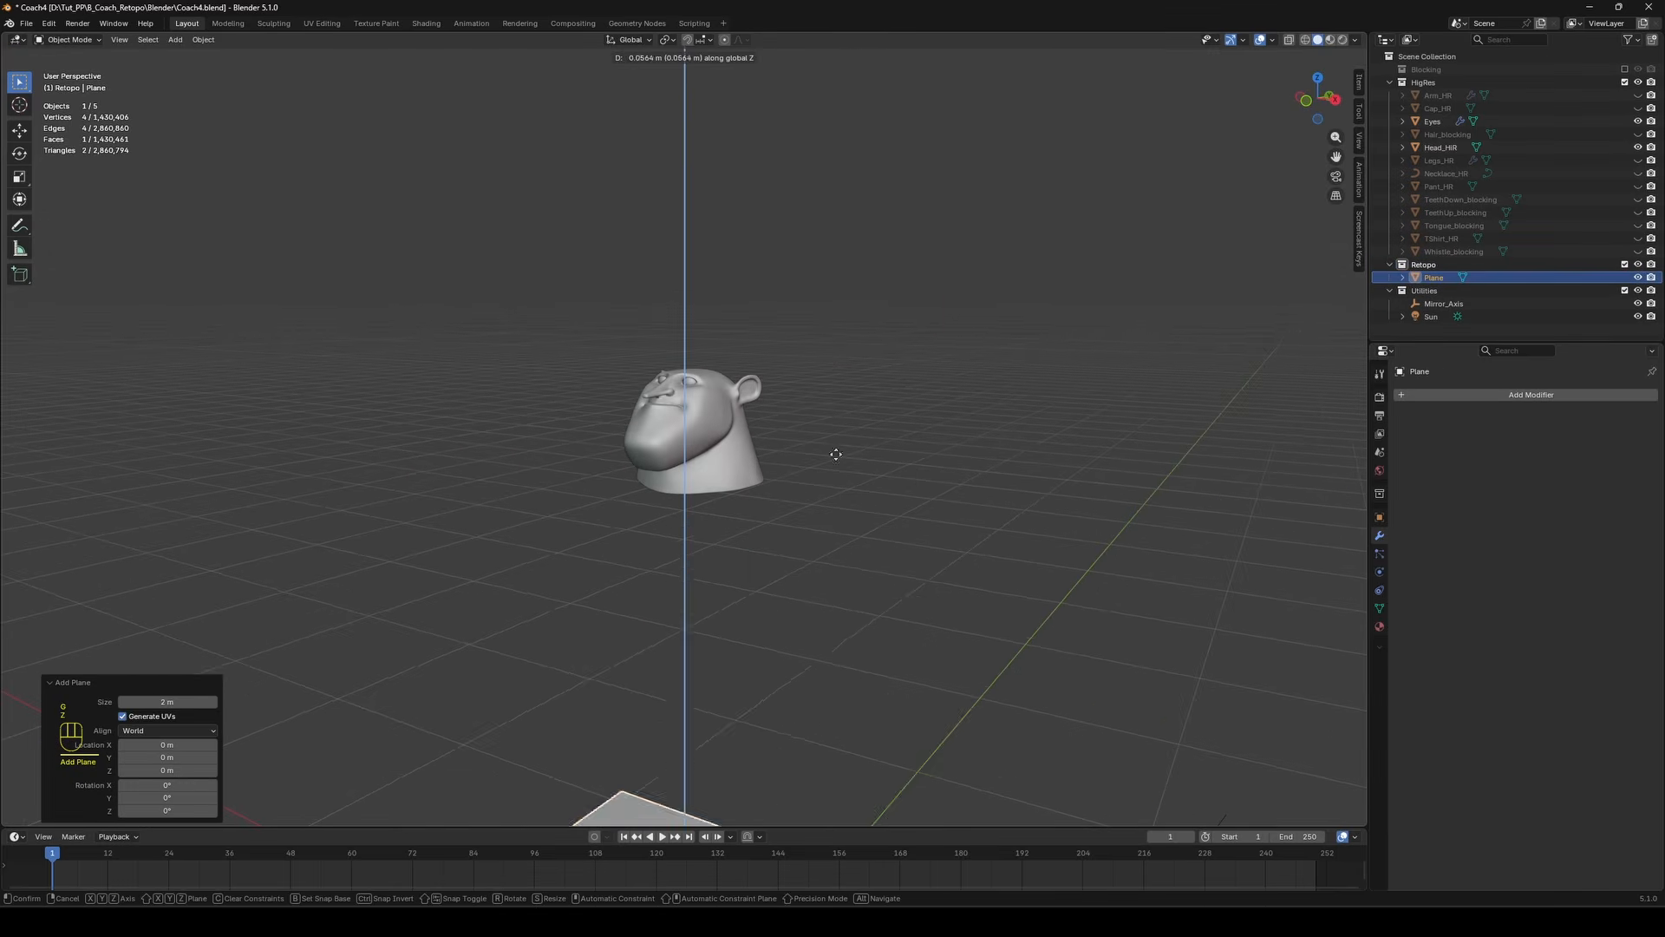
pyautogui.click(833, 689)
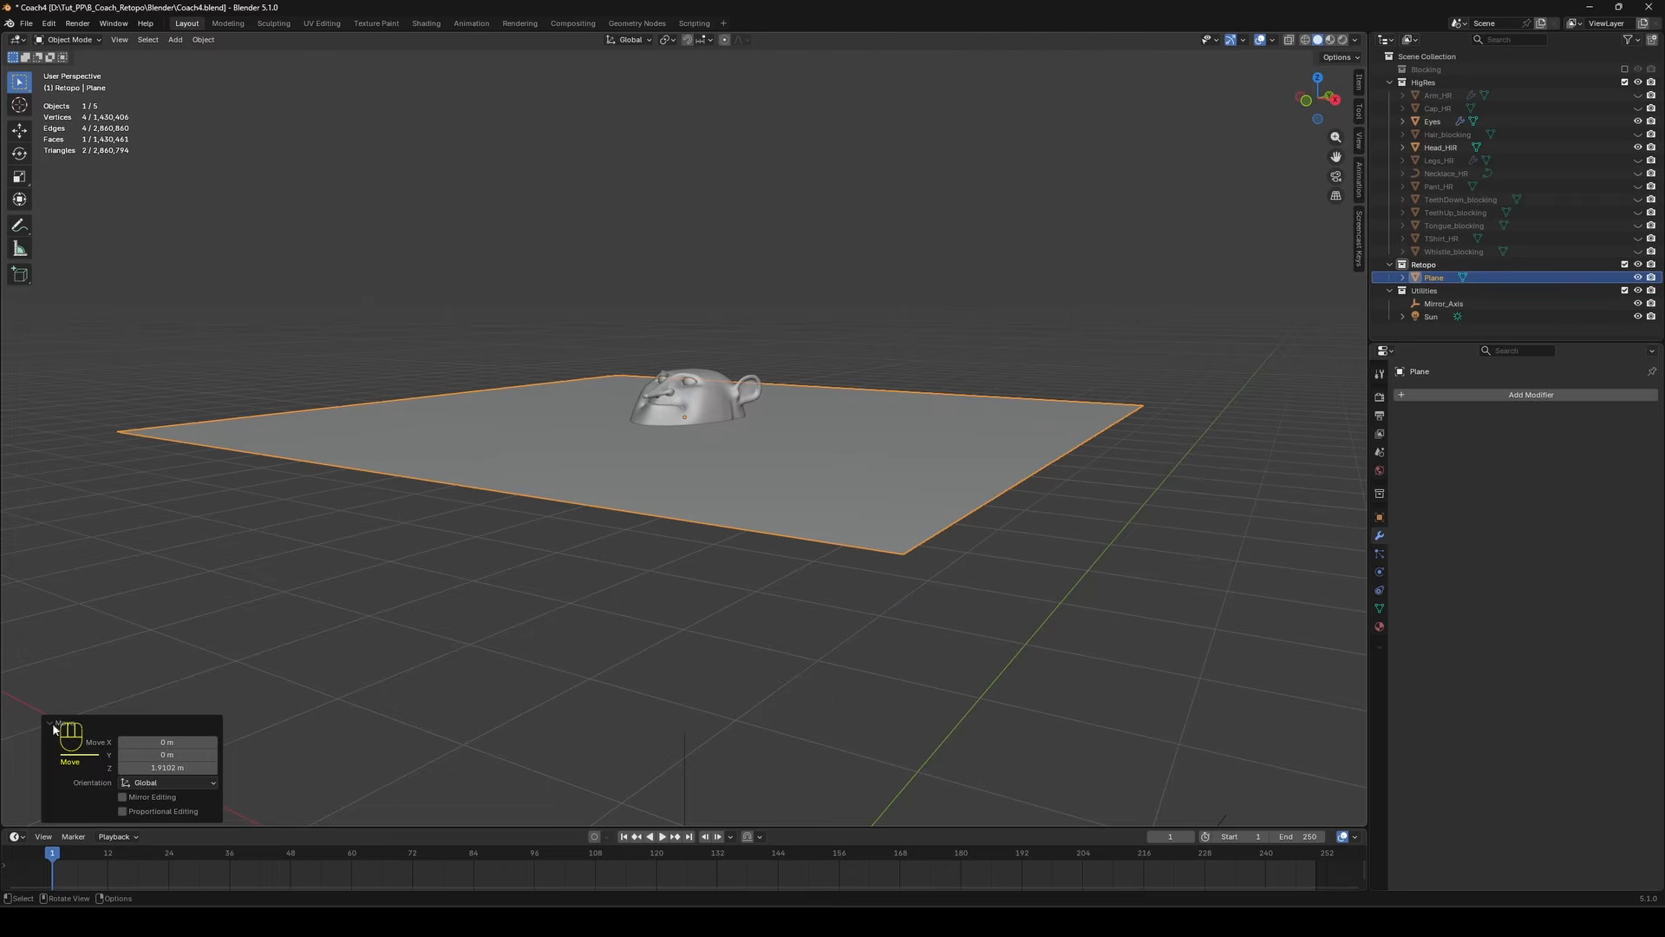
# Apply all transforms to the plane and rename it Head_retopo.
pyautogui.scroll(3, 729, 498)
pyautogui.moveTo(744, 479)
pyautogui.mouseDown(button='middle')
pyautogui.moveTo(762, 483)
pyautogui.moveTo(732, 477)
pyautogui.moveTo(746, 483)
pyautogui.mouseUp(button='middle')
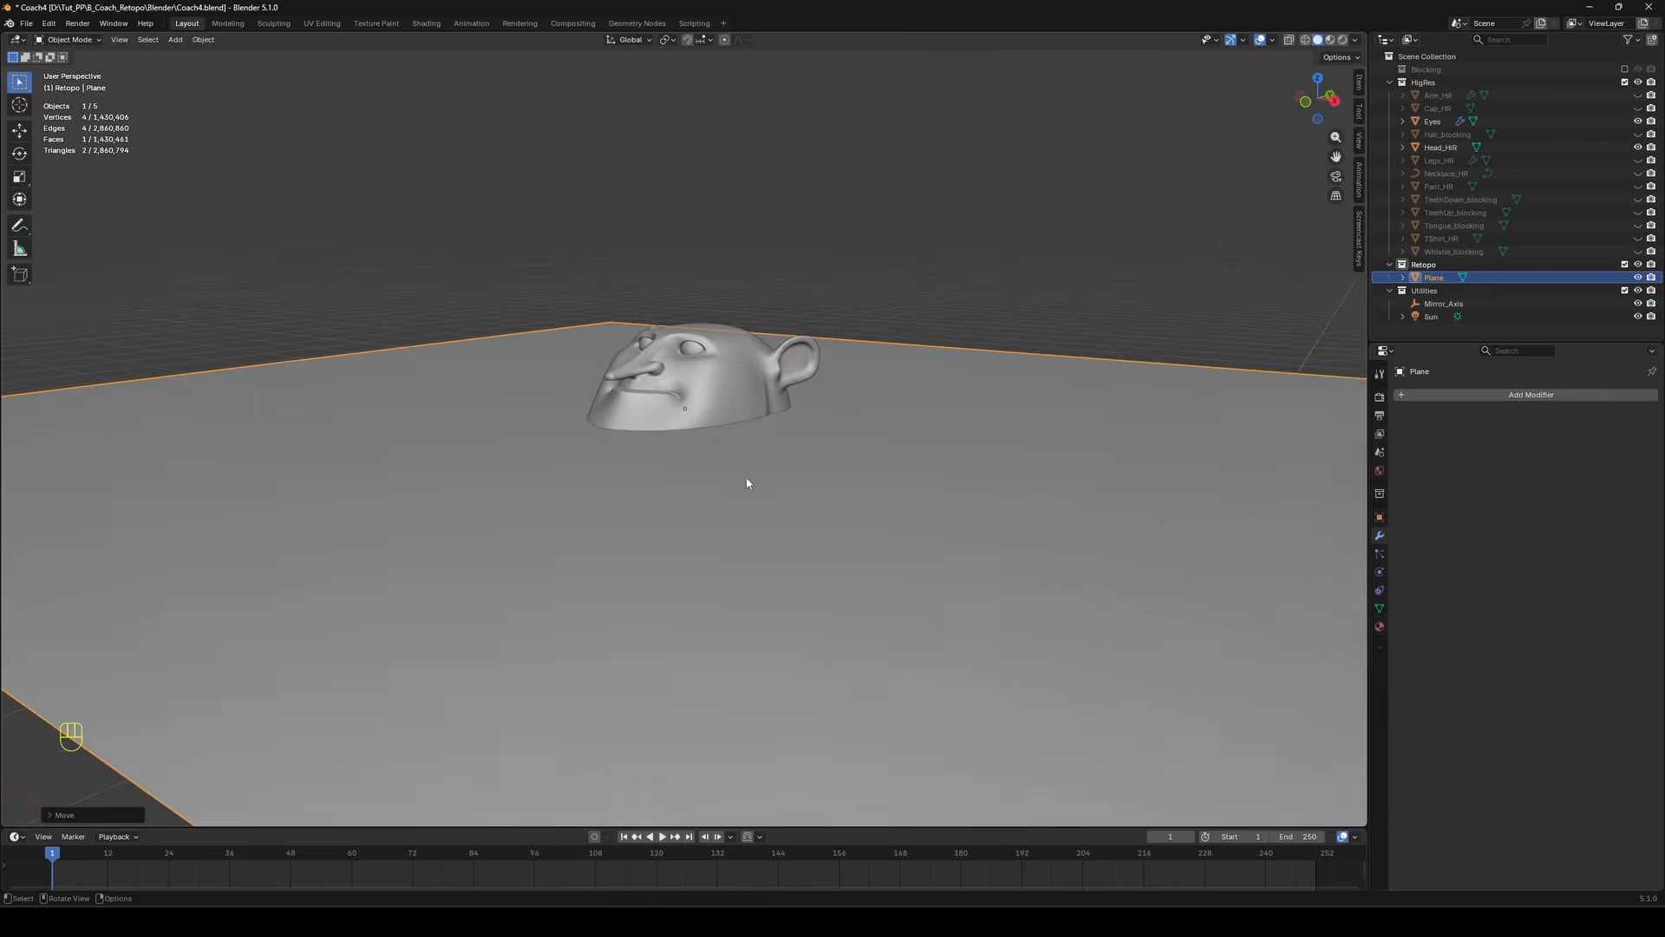
pyautogui.scroll(-2, 751, 482)
pyautogui.hotkey('ctrl', 'a')
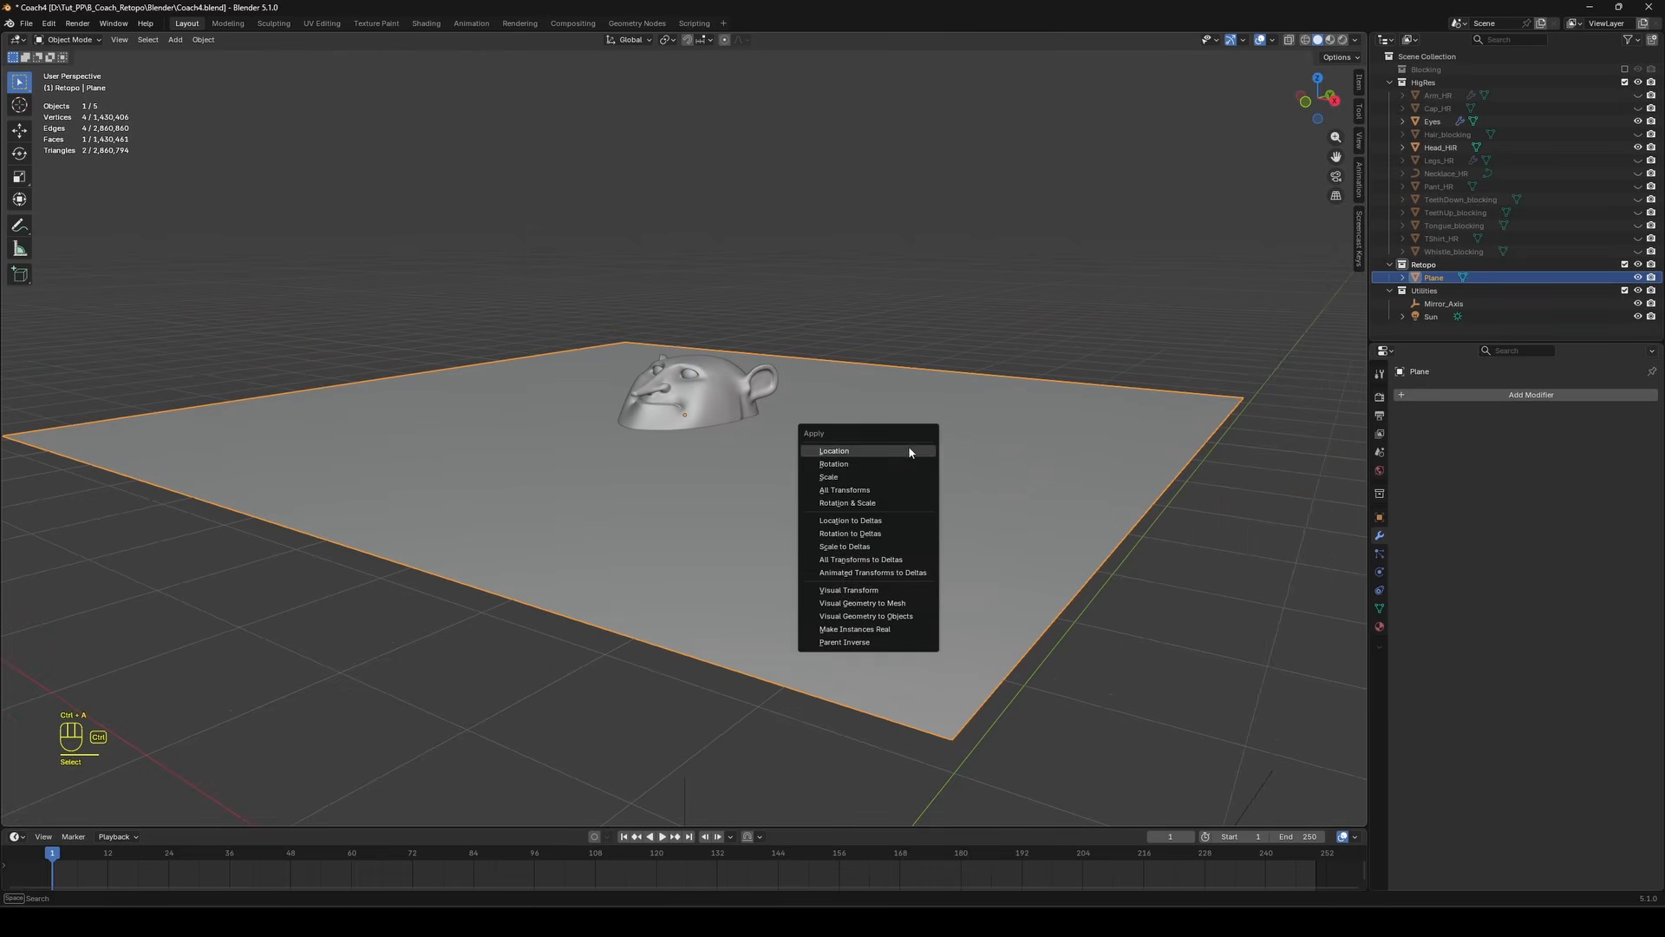
pyautogui.click(884, 493)
pyautogui.doubleClick(1467, 278)
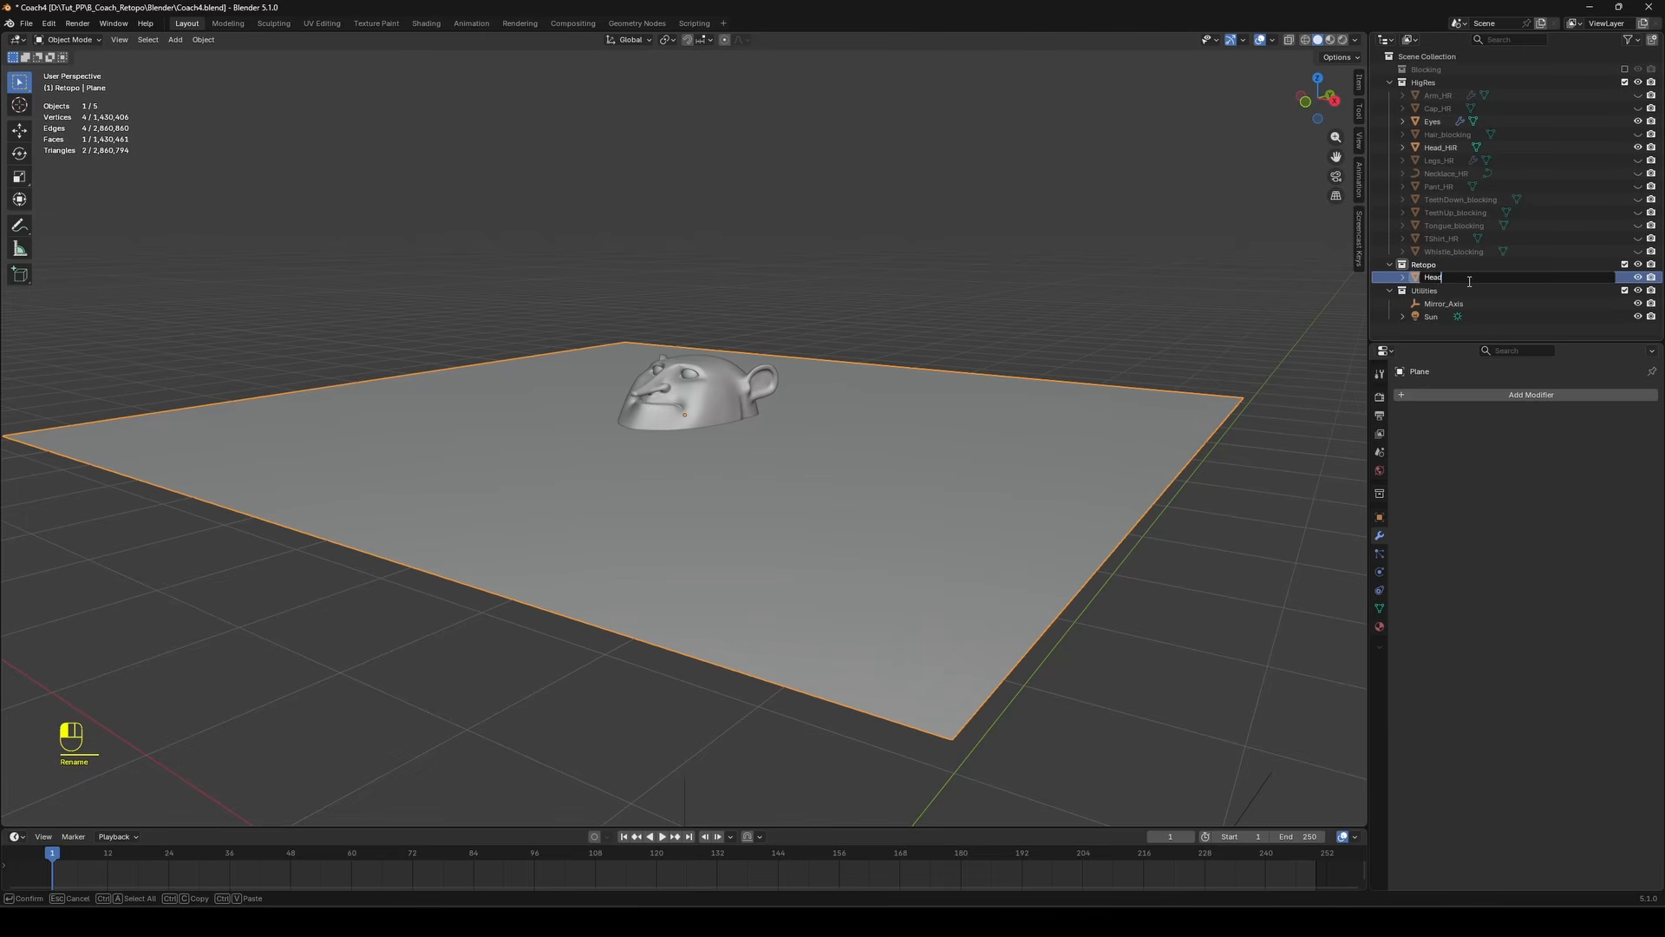
pyautogui.press('Return')
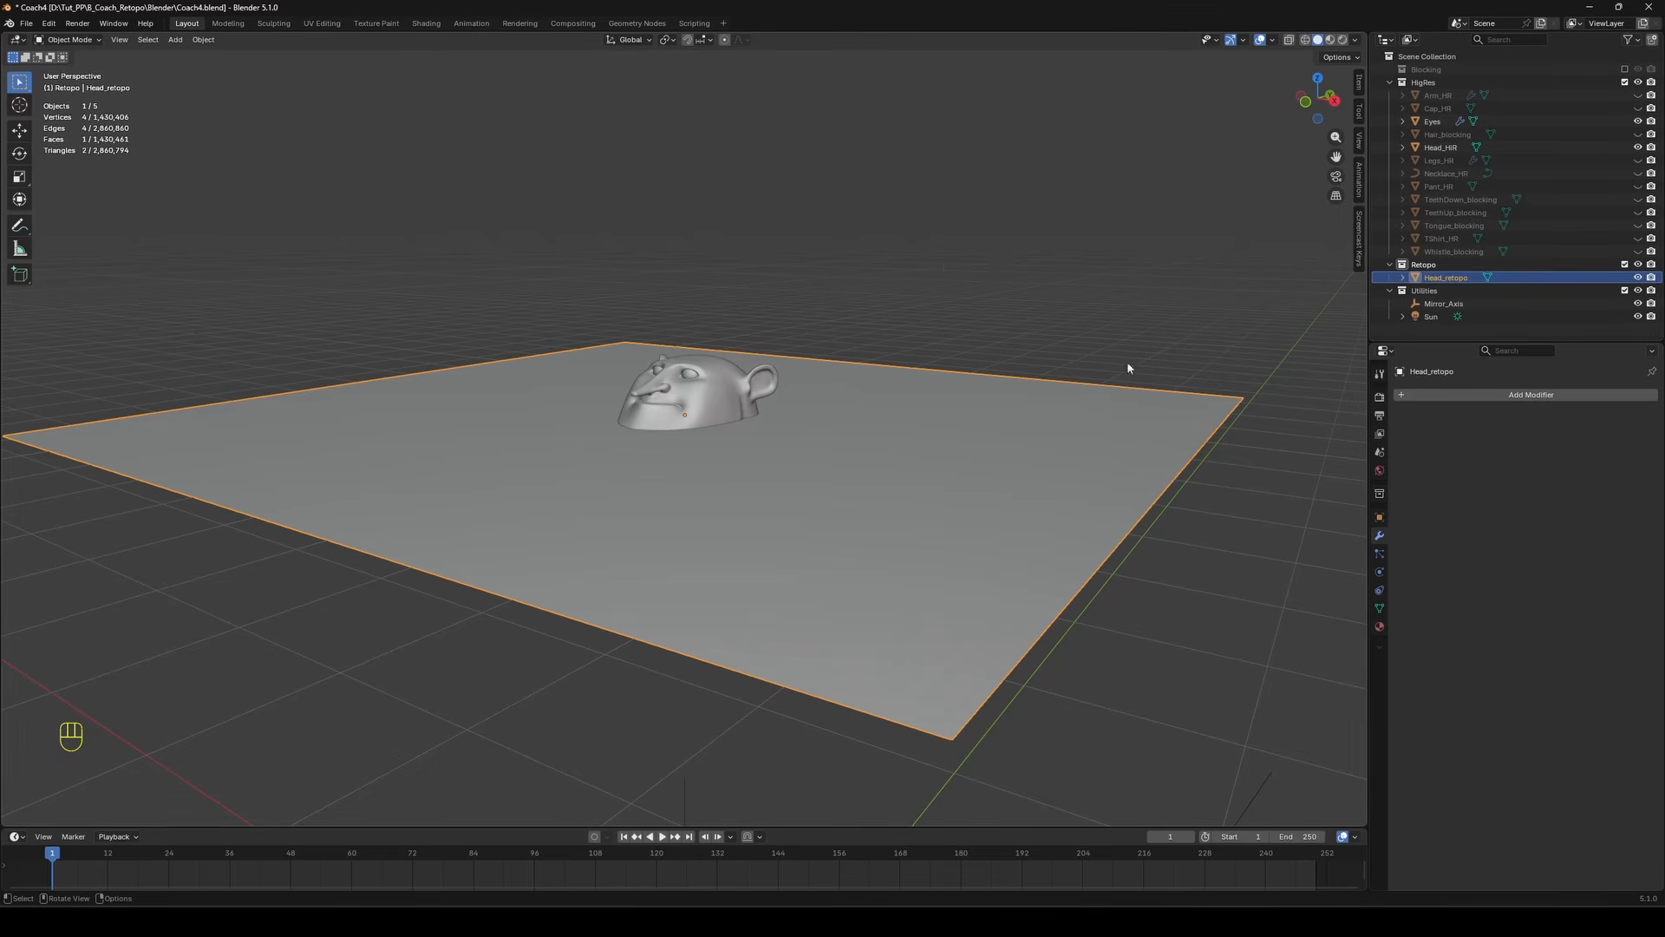
pyautogui.click(955, 259)
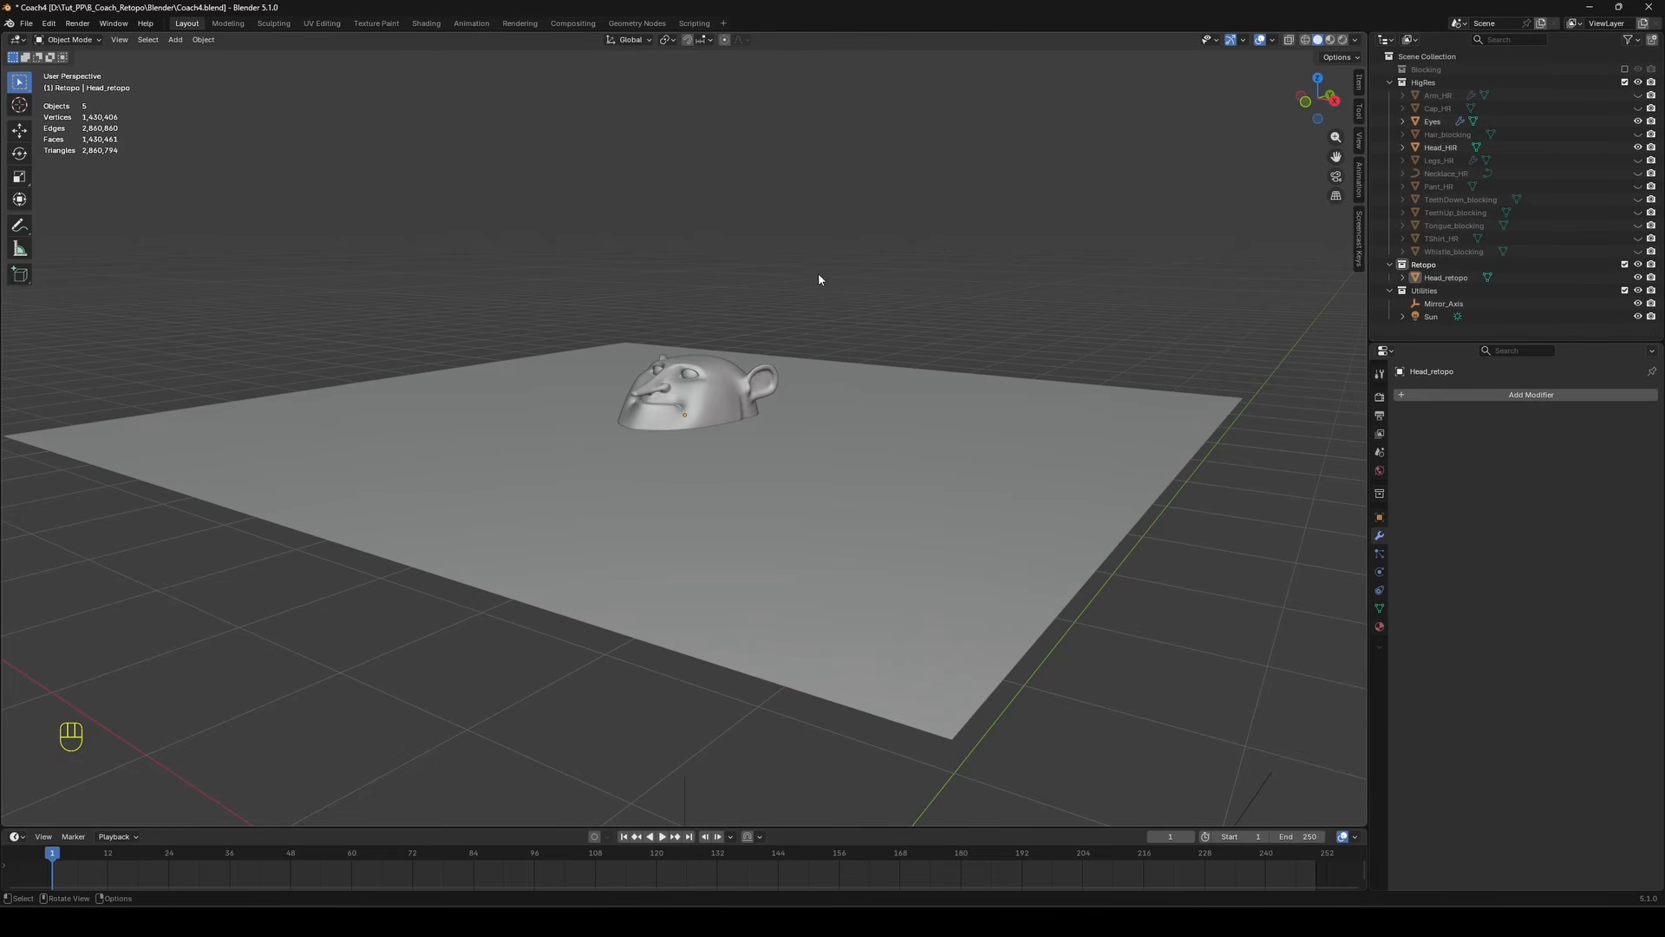
# Enable snapping with Face as the snap target.
pyautogui.click(705, 39)
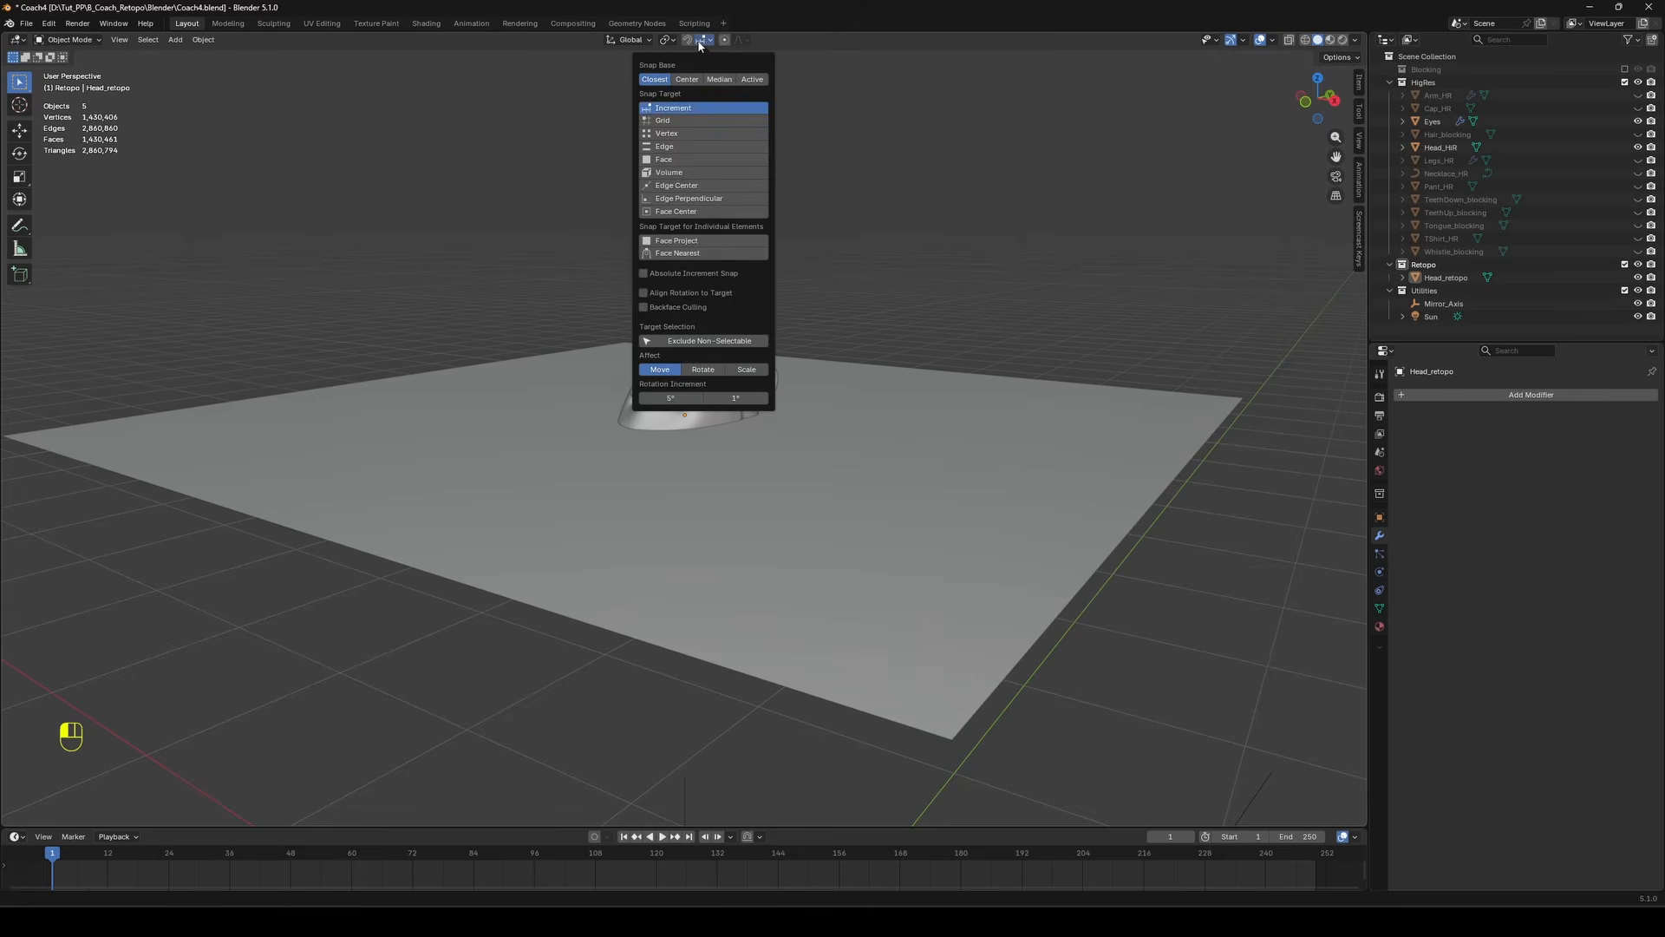
pyautogui.click(664, 159)
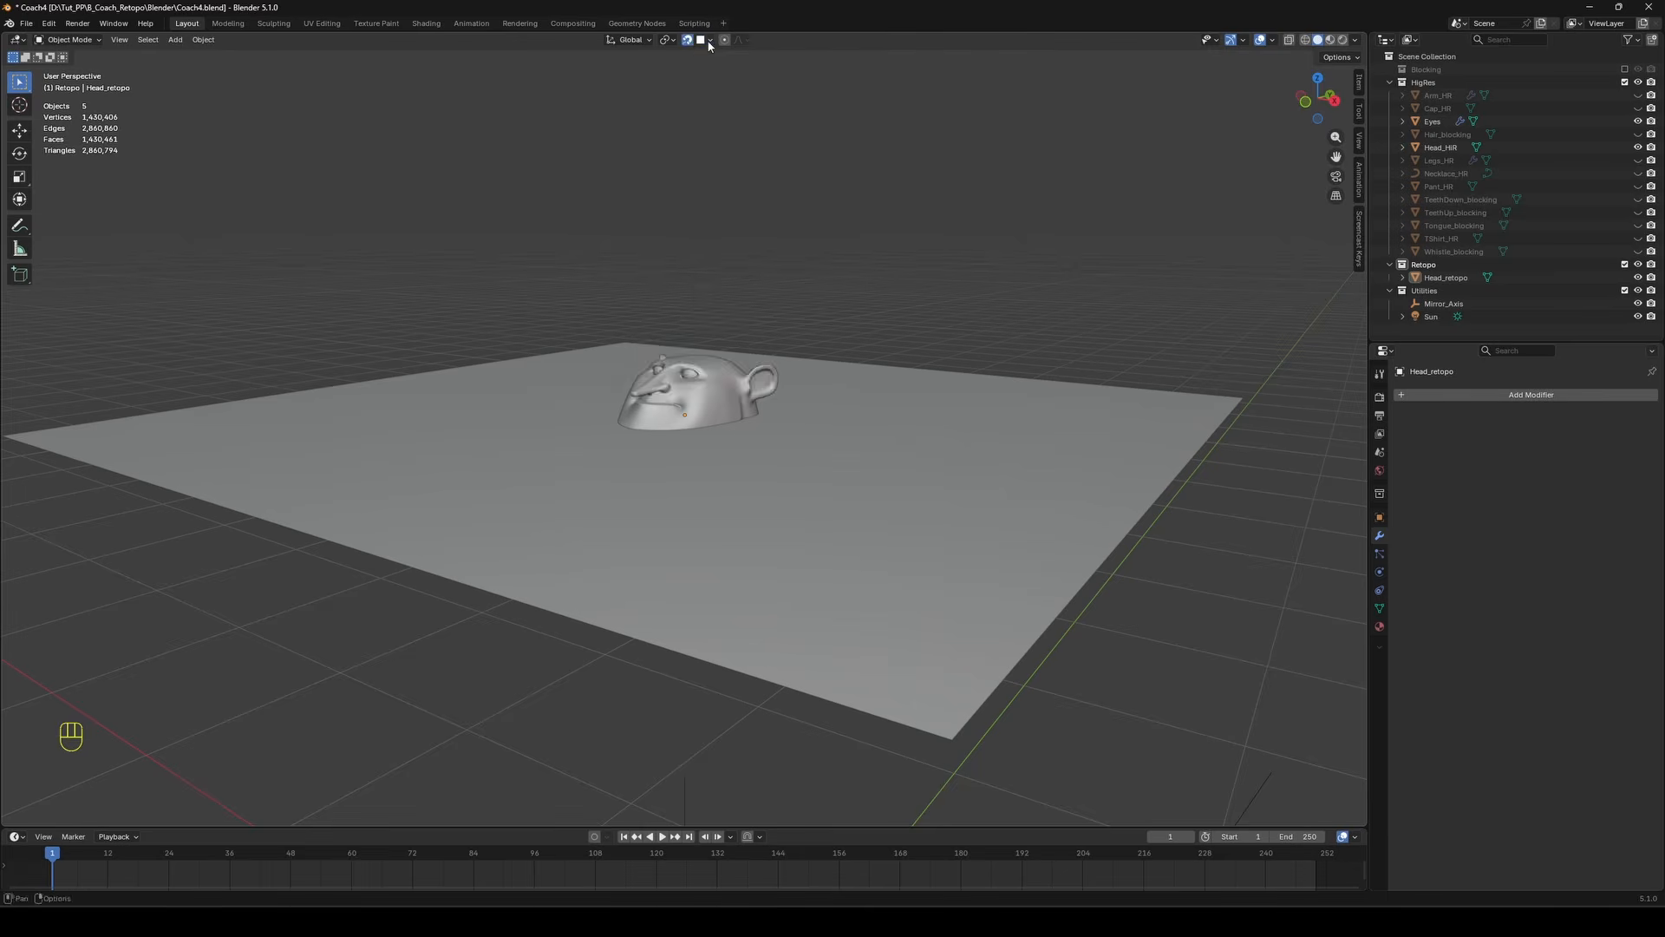
pyautogui.click(709, 40)
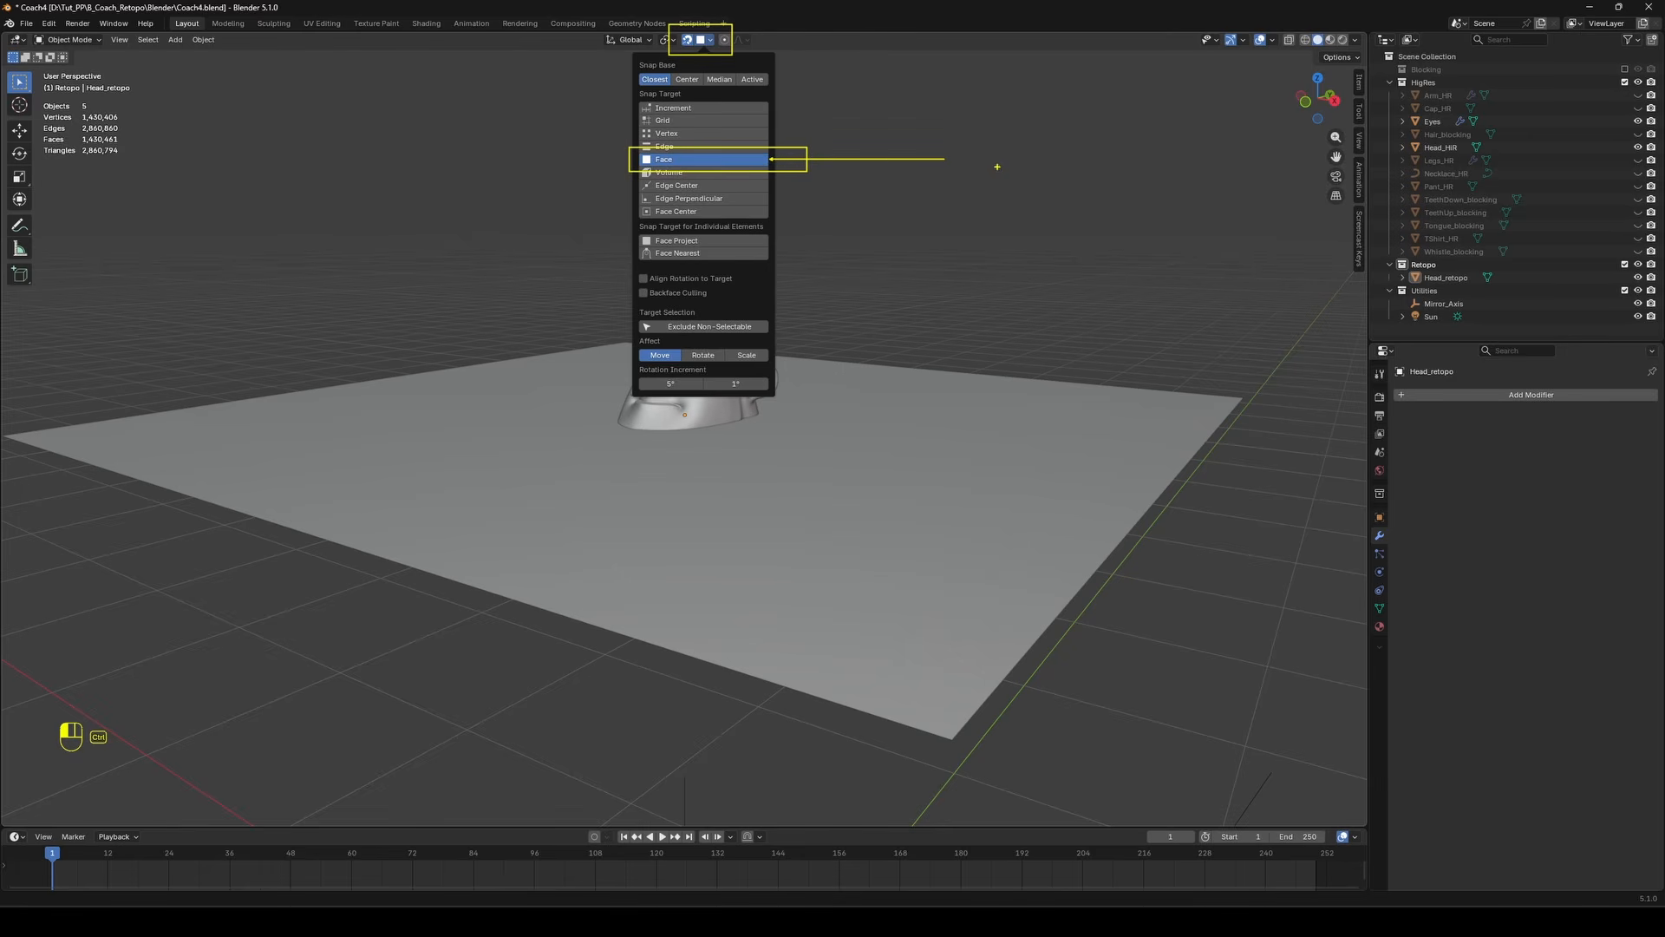
pyautogui.press('Escape')
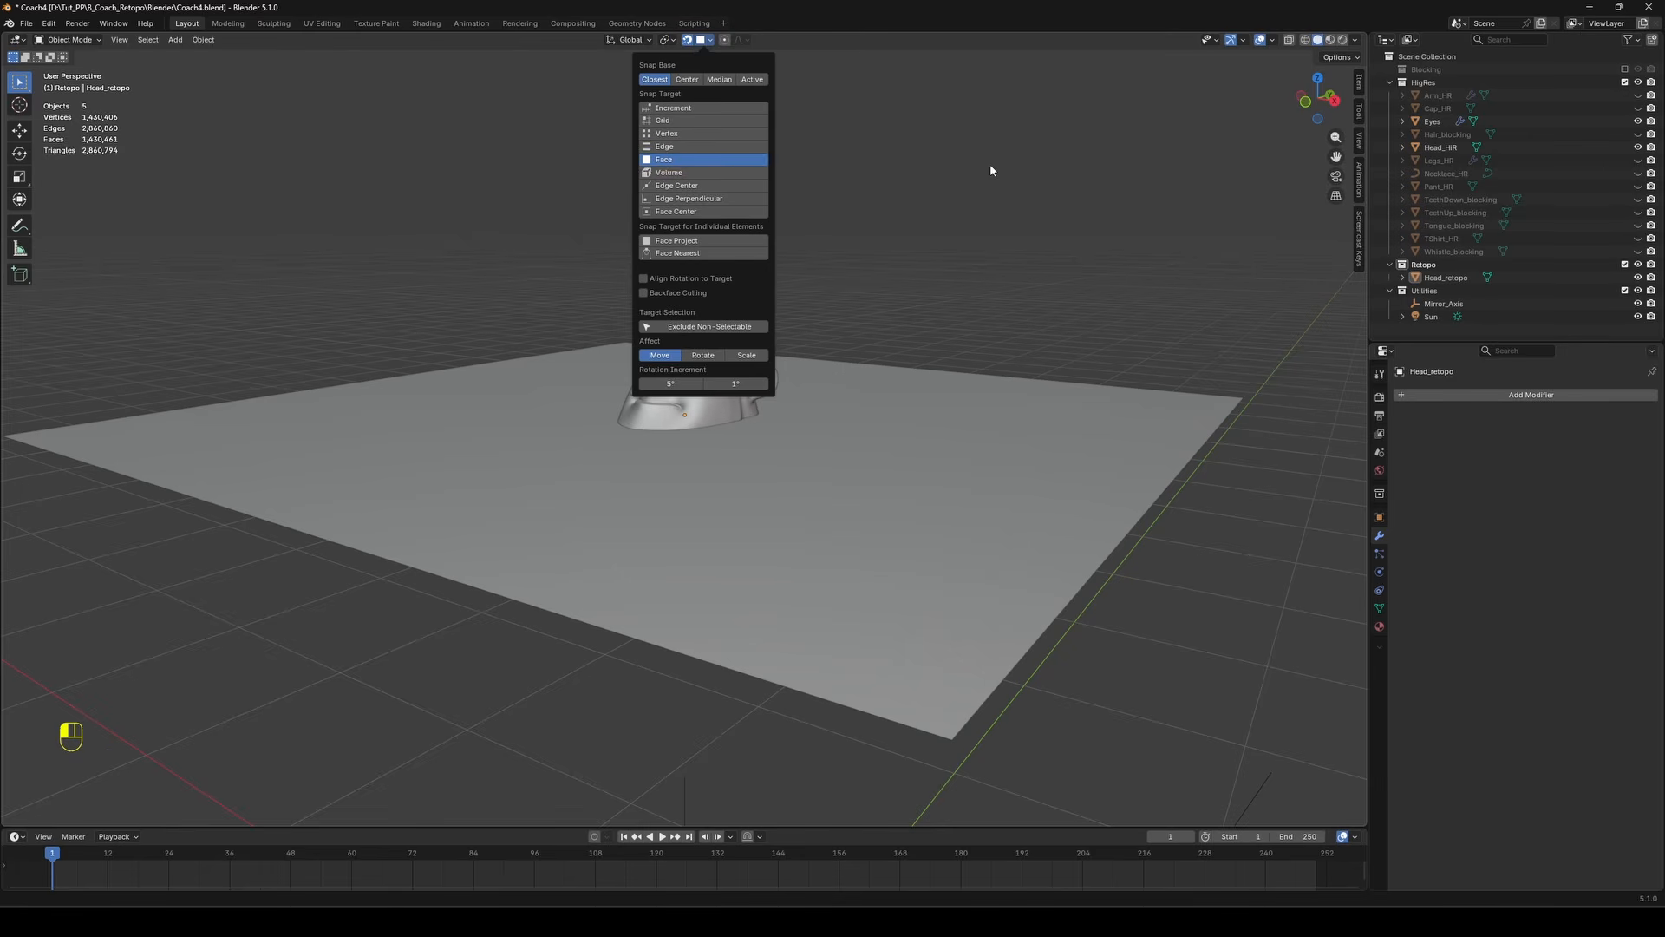
# Delete the face of Head_retopo in Edit Mode, leaving the object without geometry.
pyautogui.moveTo(854, 373); pyautogui.dragTo(877, 403, button='middle')
pyautogui.click(877, 402)
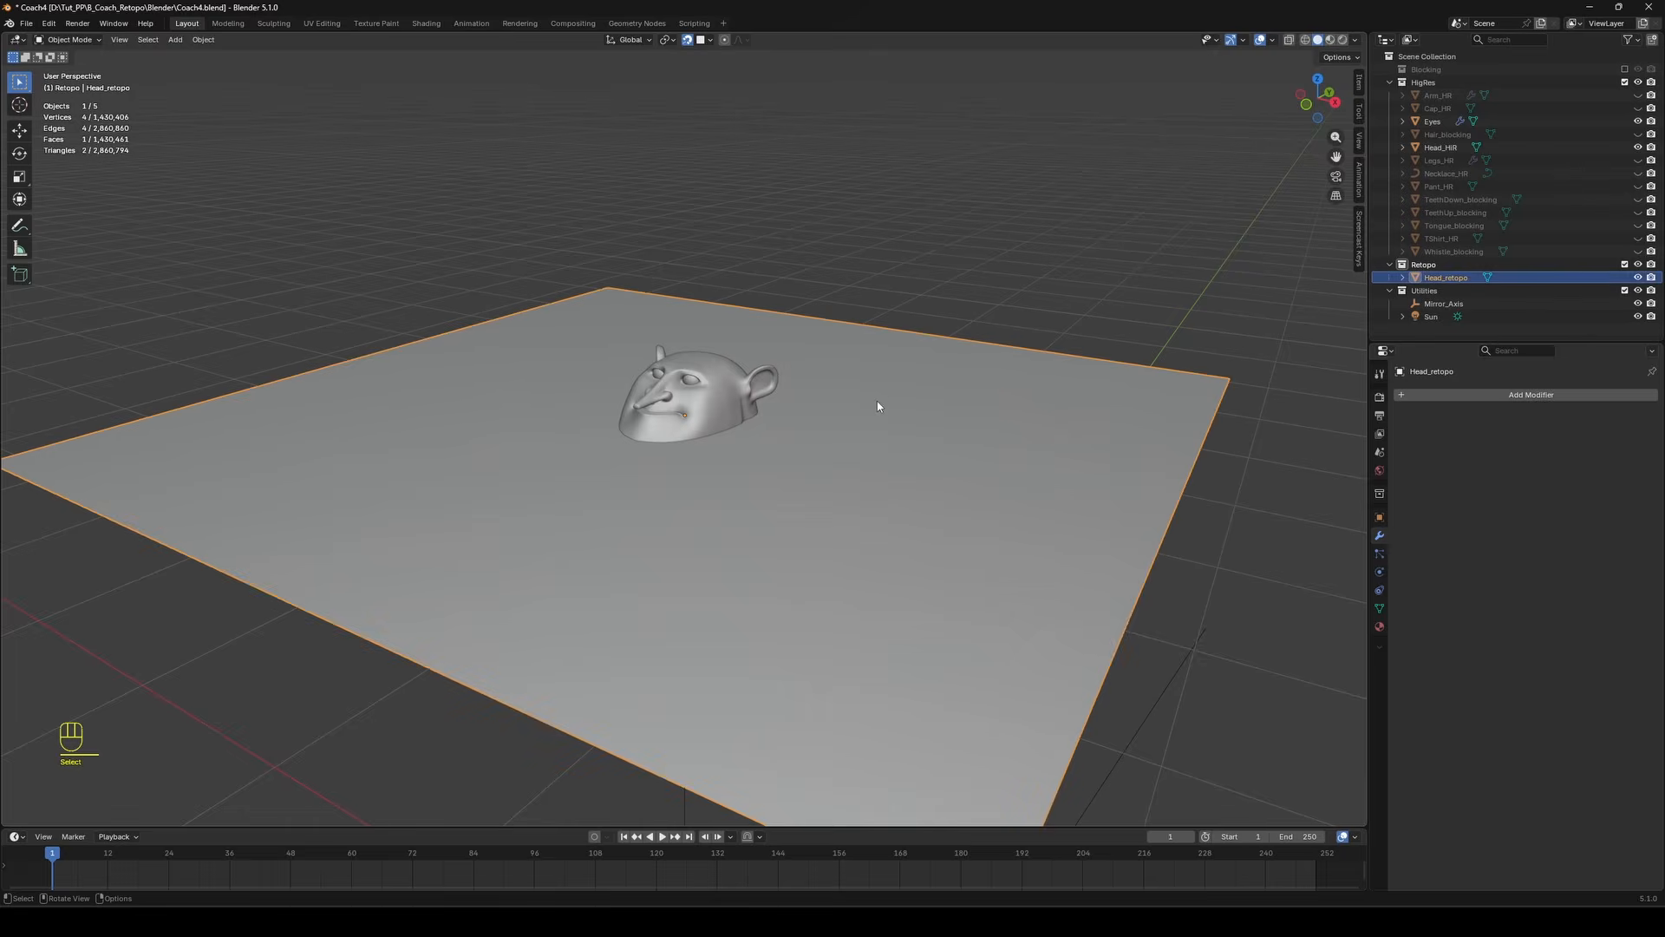
pyautogui.press('Tab')
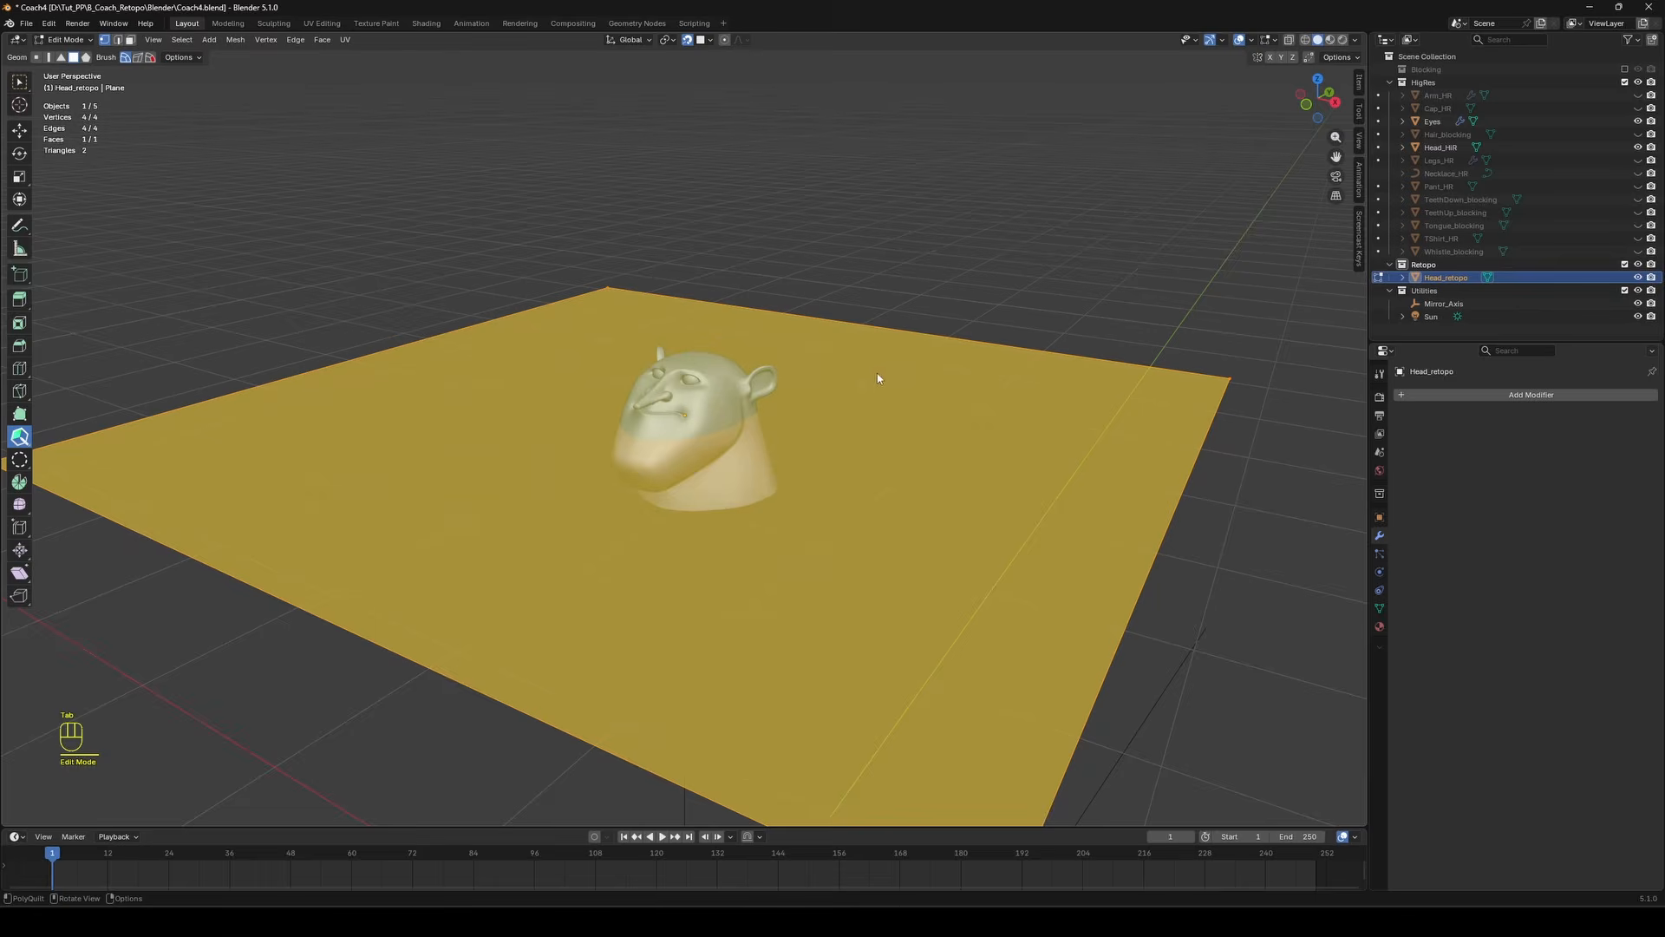
pyautogui.press('x')
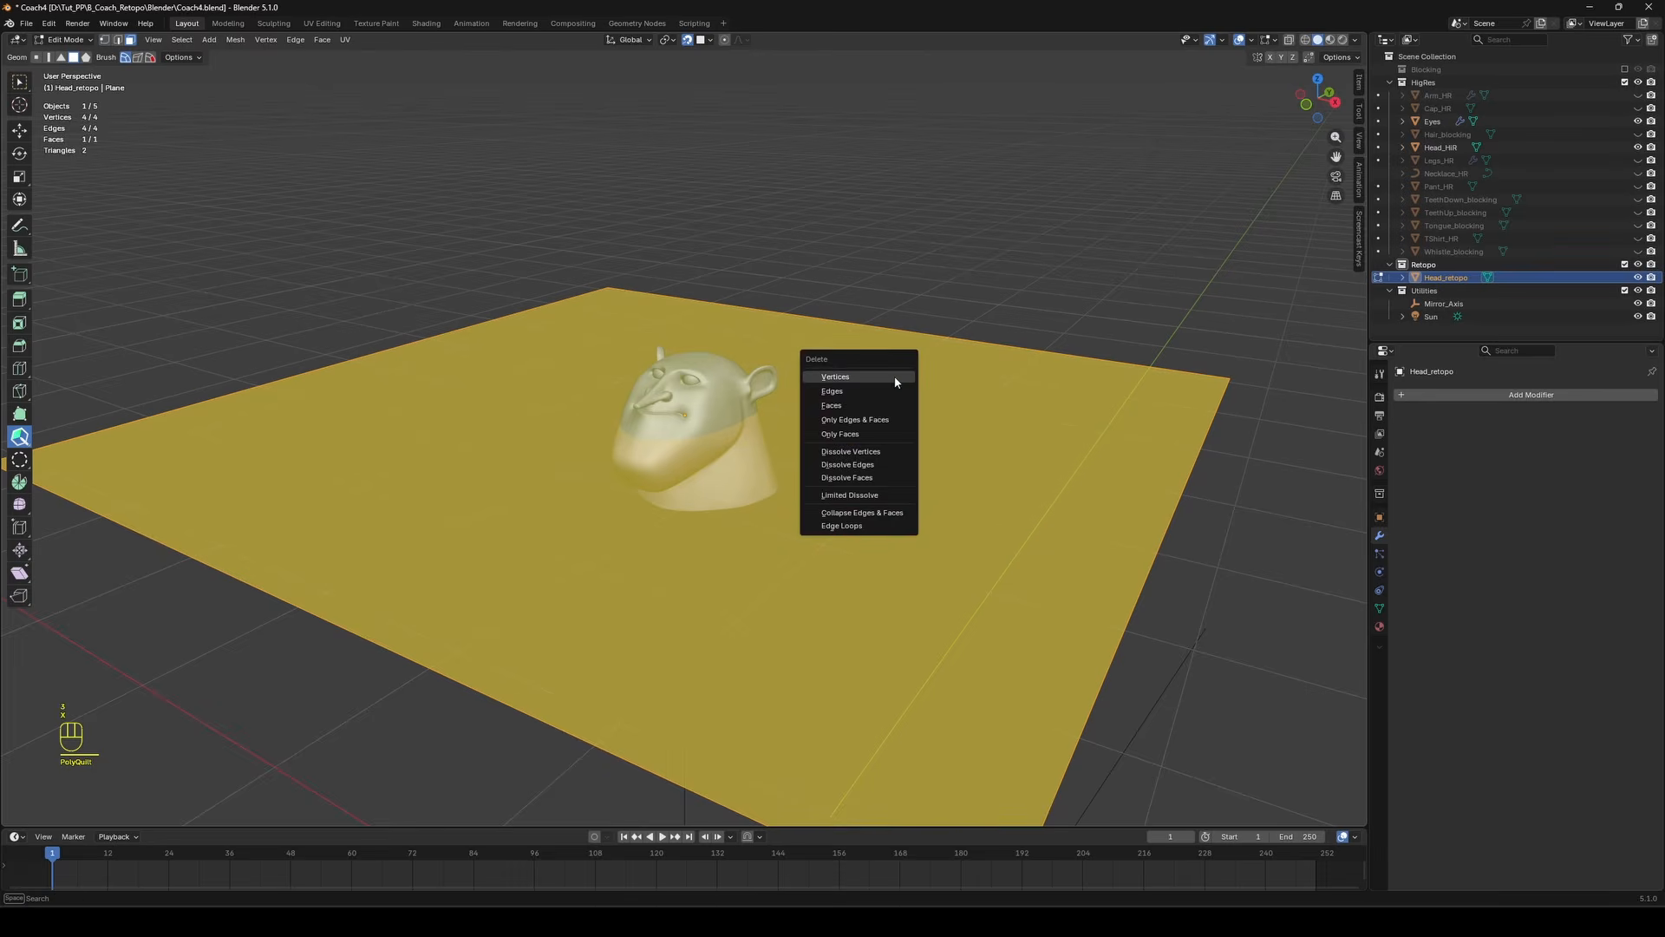
pyautogui.click(843, 405)
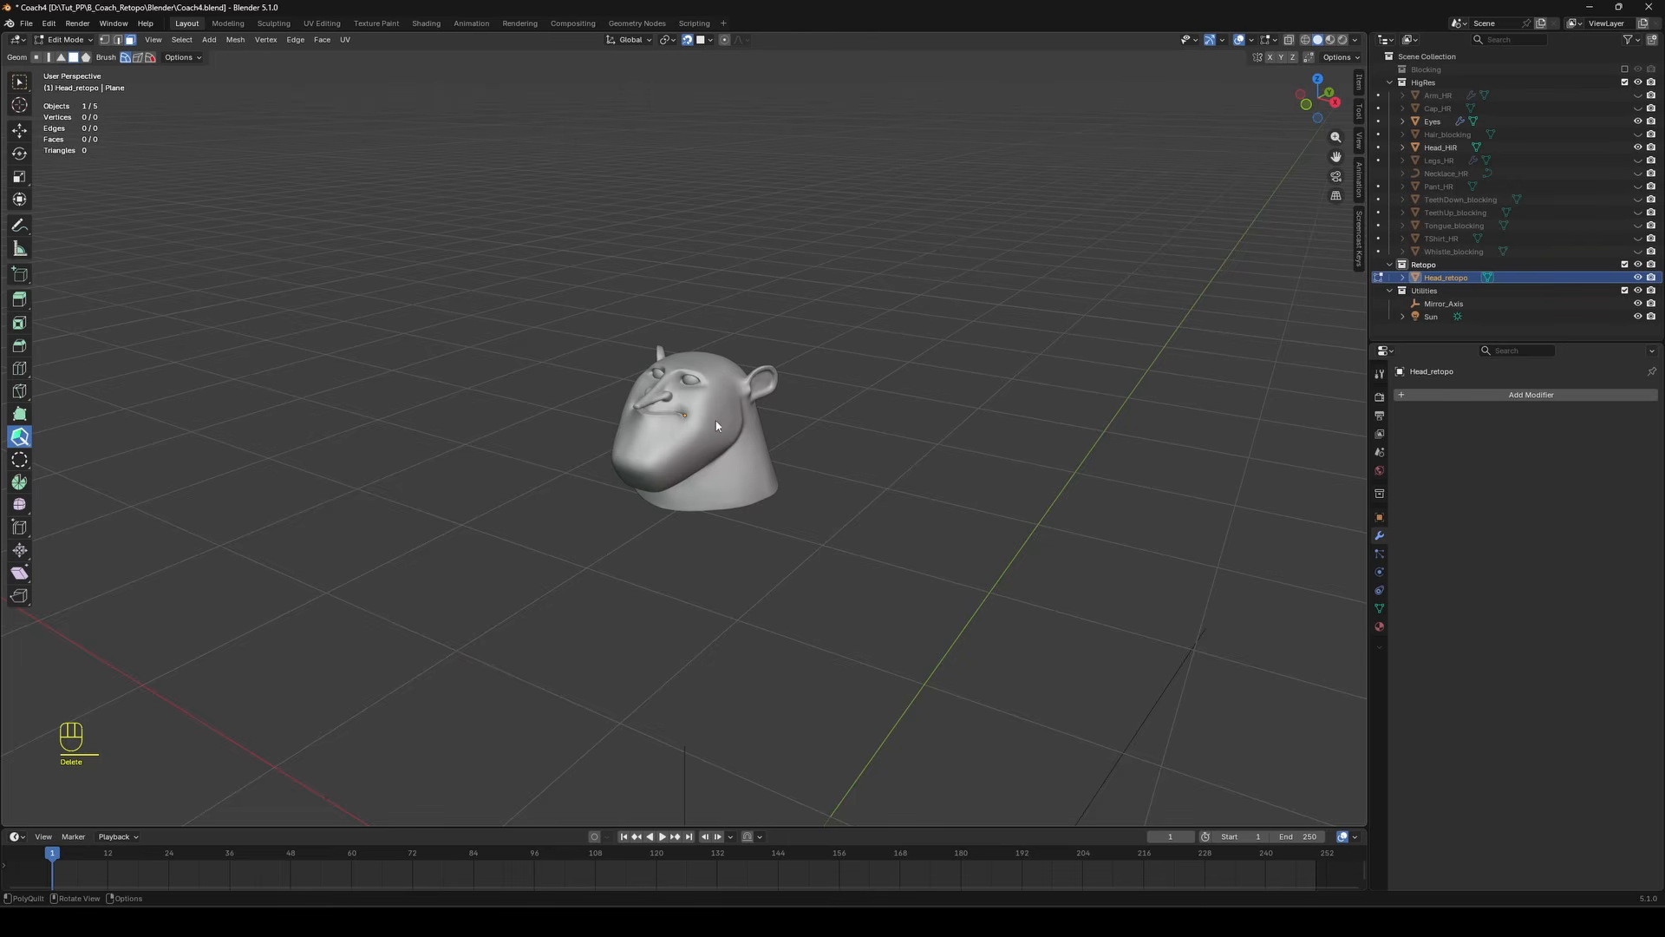
# Activate the base PolyQuilt tool from the PolyQuilt tool group for editing Head_retopo.
pyautogui.scroll(5, 717, 452)
pyautogui.moveTo(720, 455); pyautogui.dragTo(776, 388, button='middle')
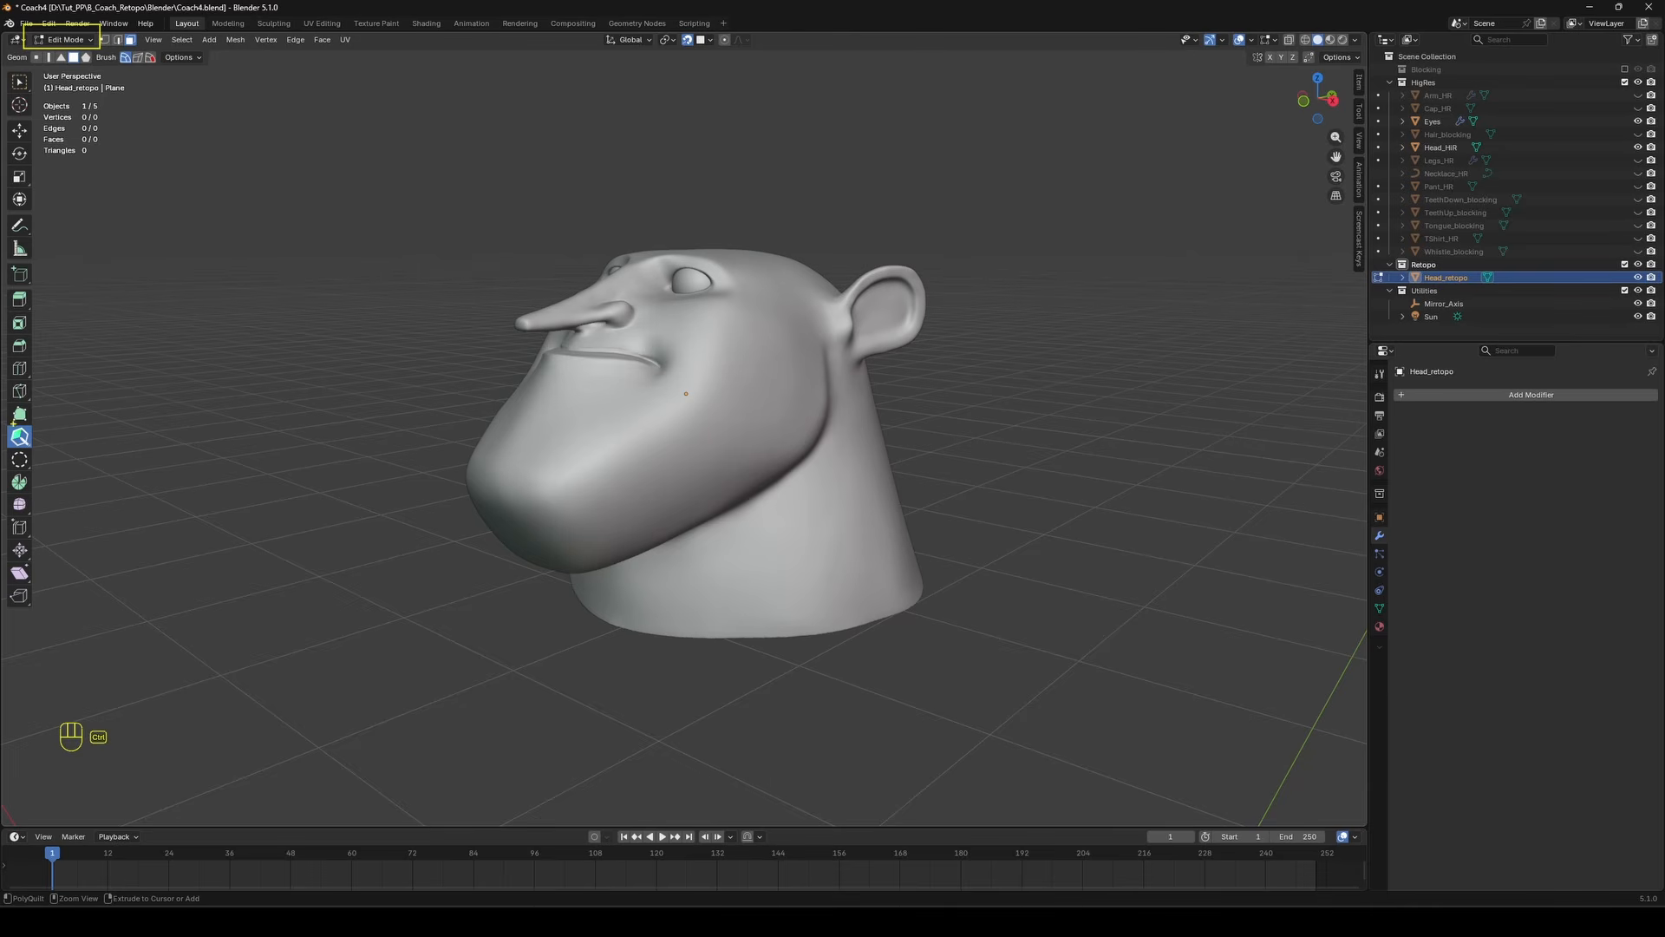
pyautogui.click(19, 436)
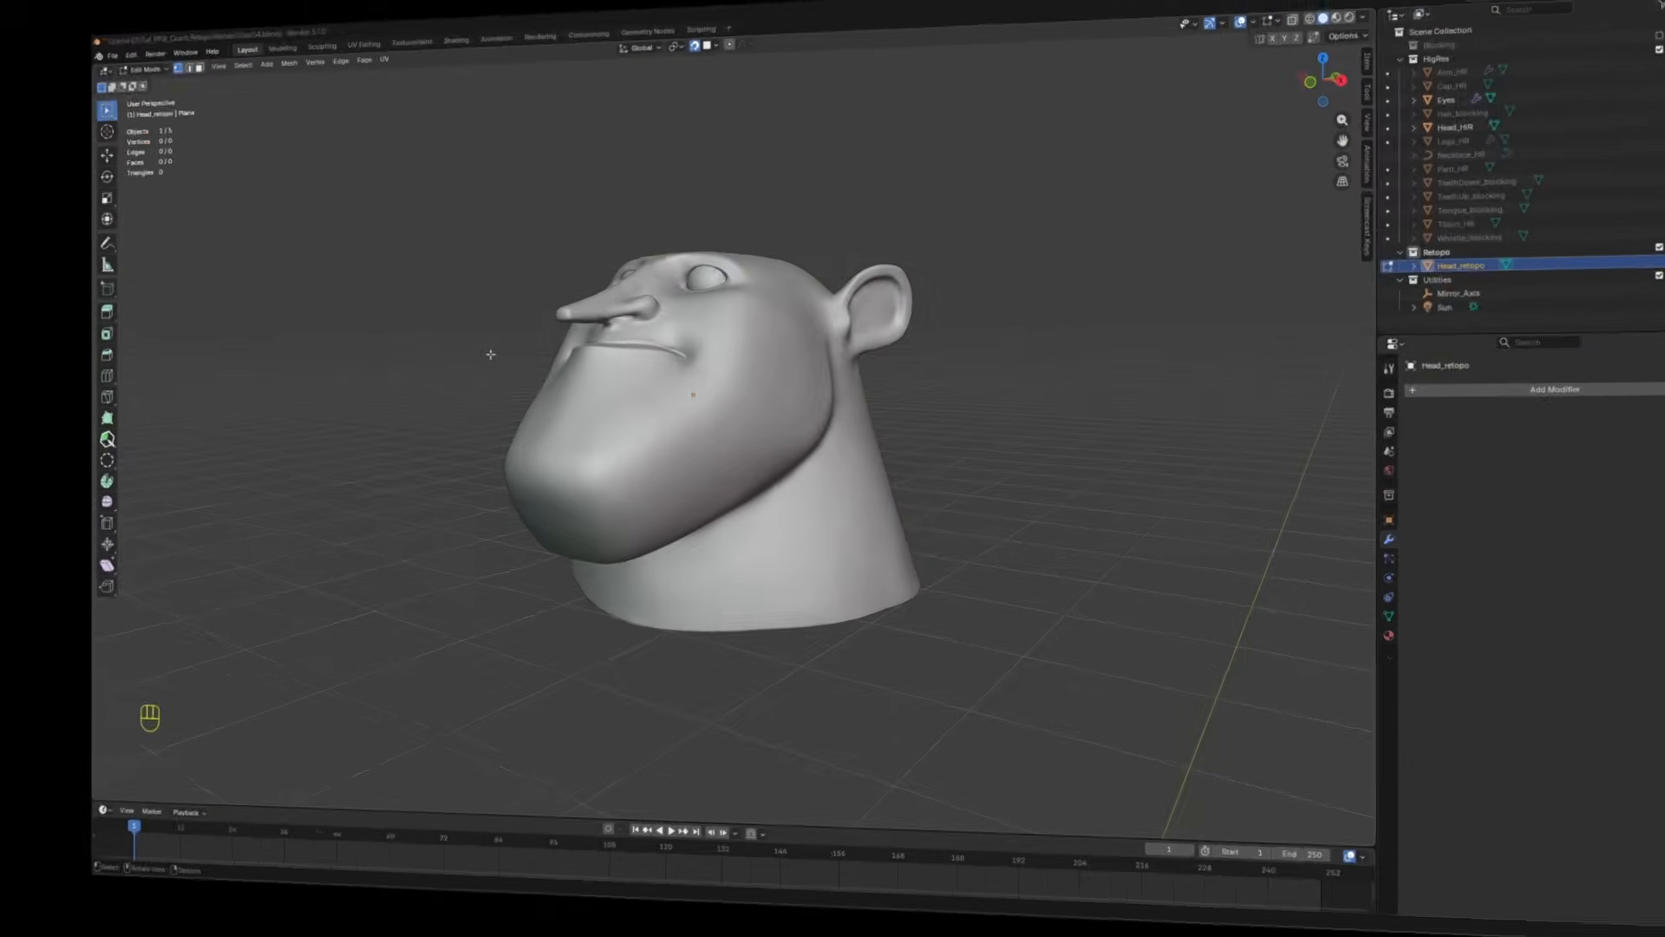
pyautogui.moveTo(496, 356); pyautogui.dragTo(433, 364, button='middle')
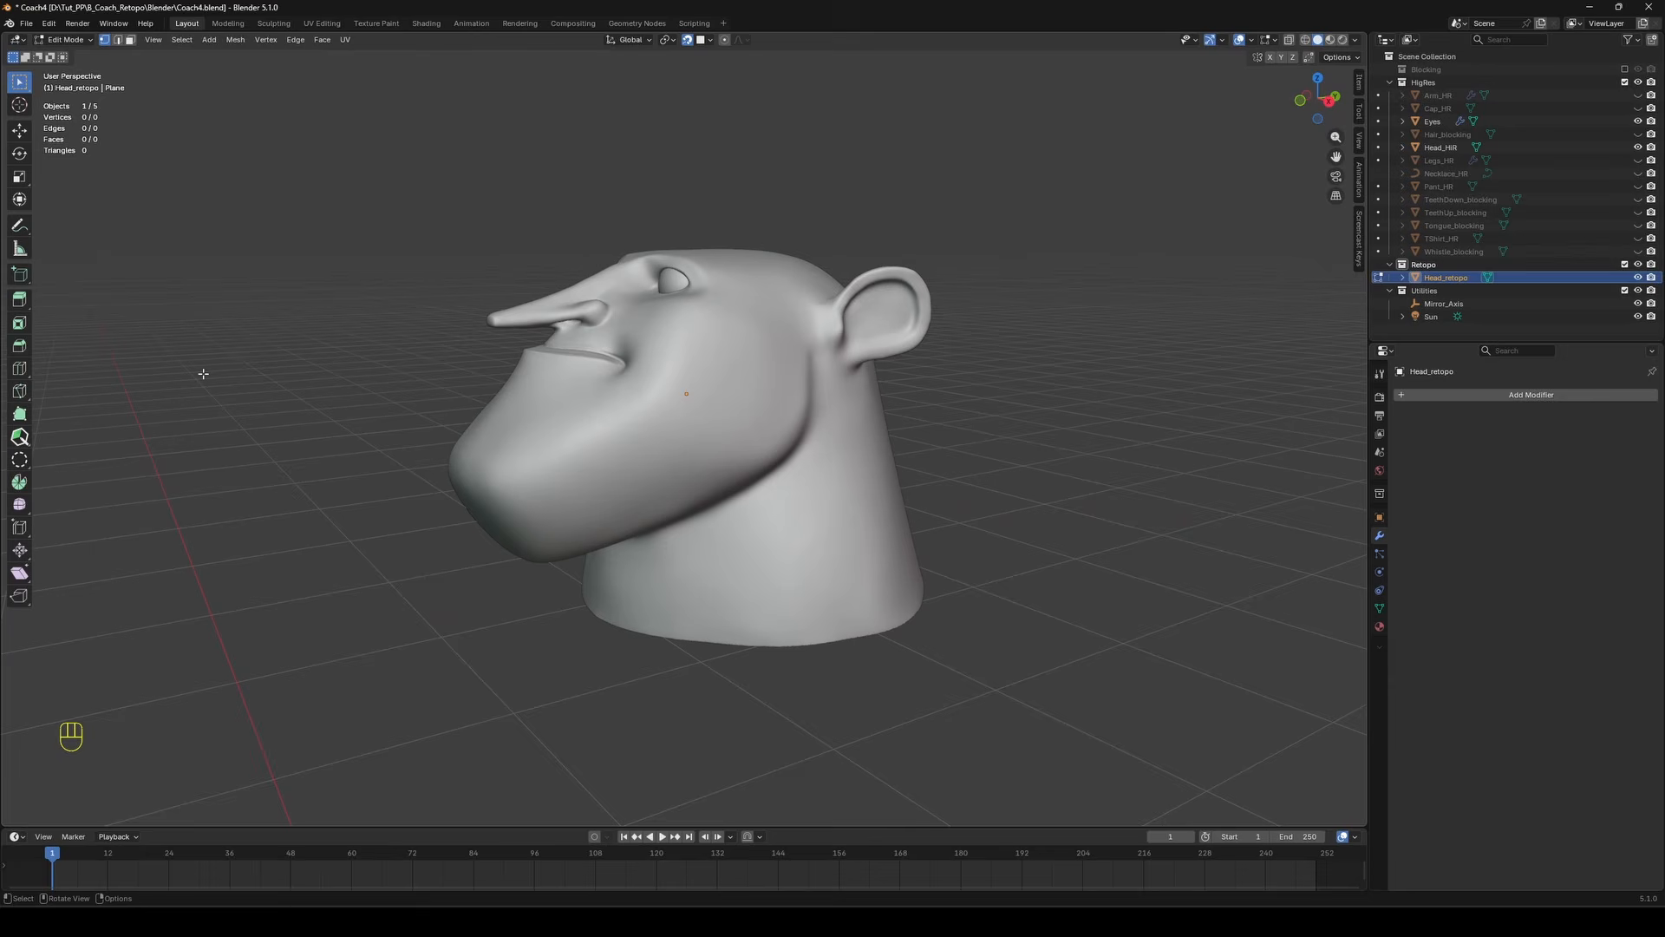
pyautogui.click(29, 437)
pyautogui.scroll(1, 391, 364)
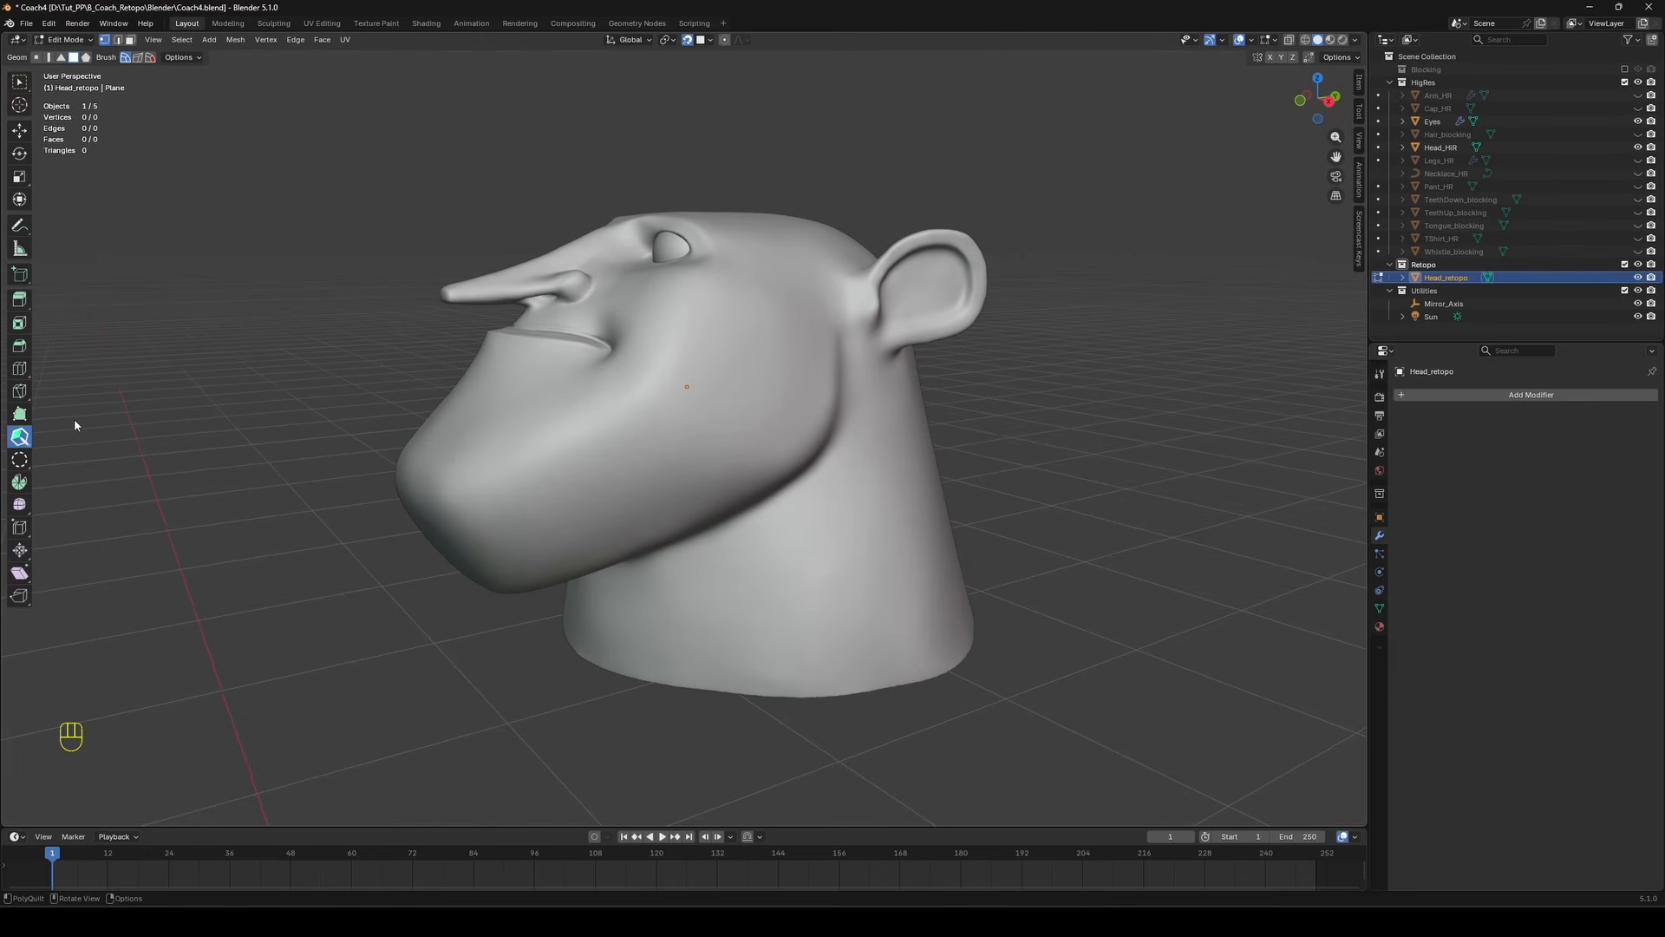
pyautogui.click(20, 440)
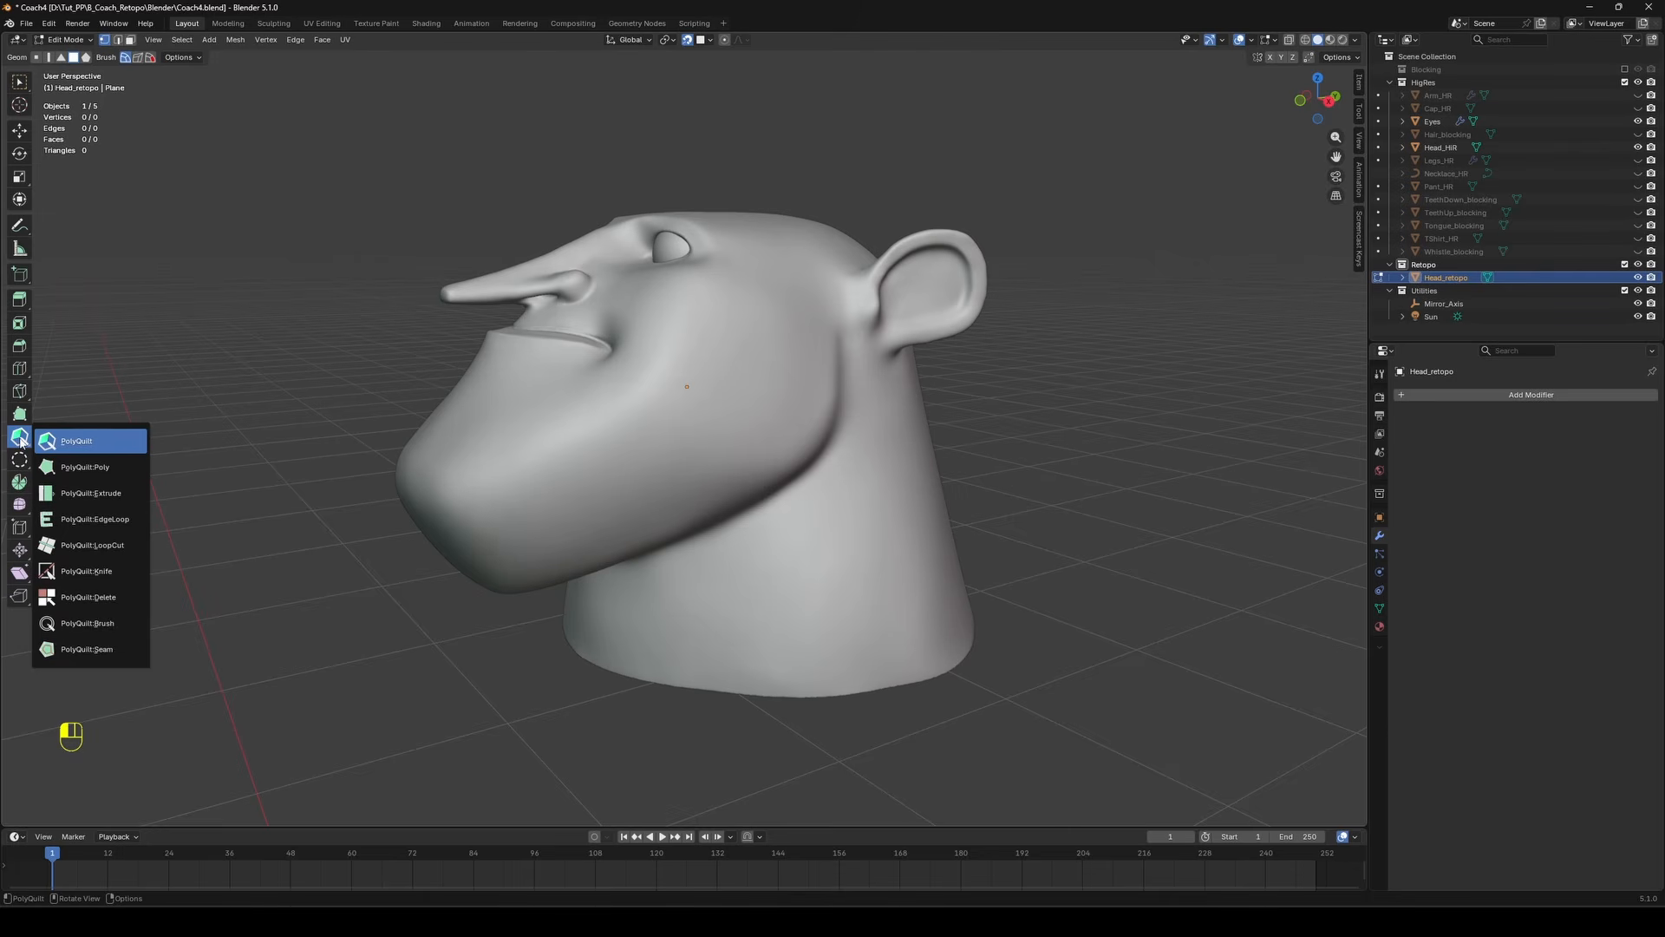
pyautogui.click(92, 445)
# Draw a quad on the cheek below the eye and extrude a second quad from its edge toward the ear.
pyautogui.scroll(5, 687, 373)
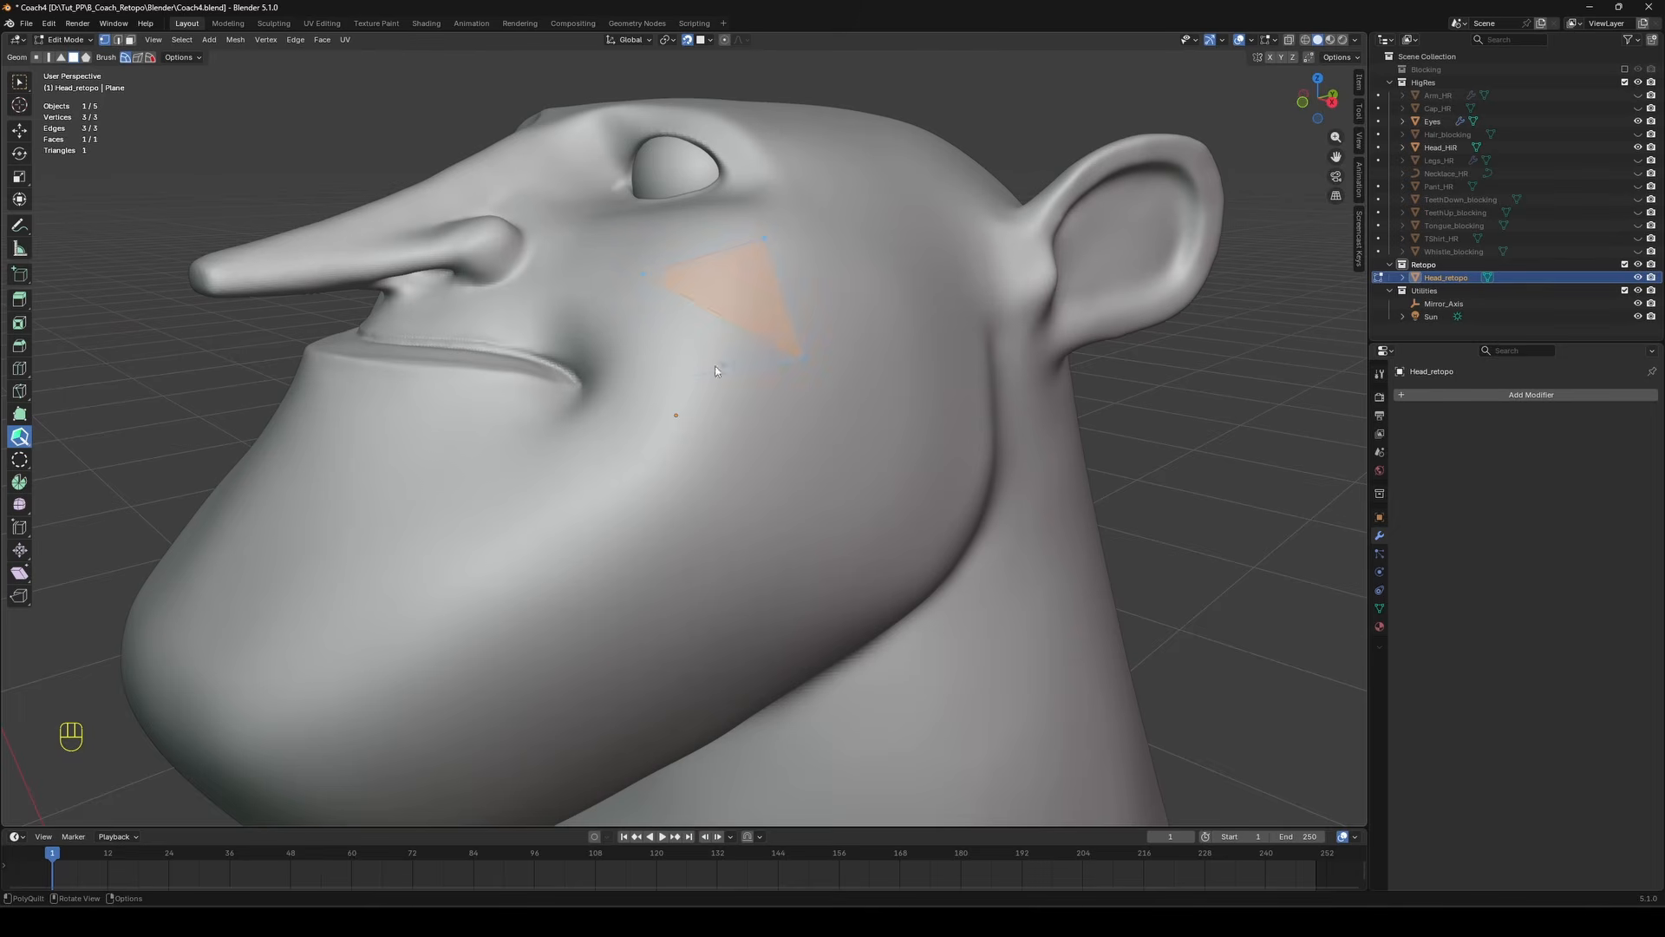
pyautogui.moveTo(883, 275); pyautogui.dragTo(755, 326, button='middle')
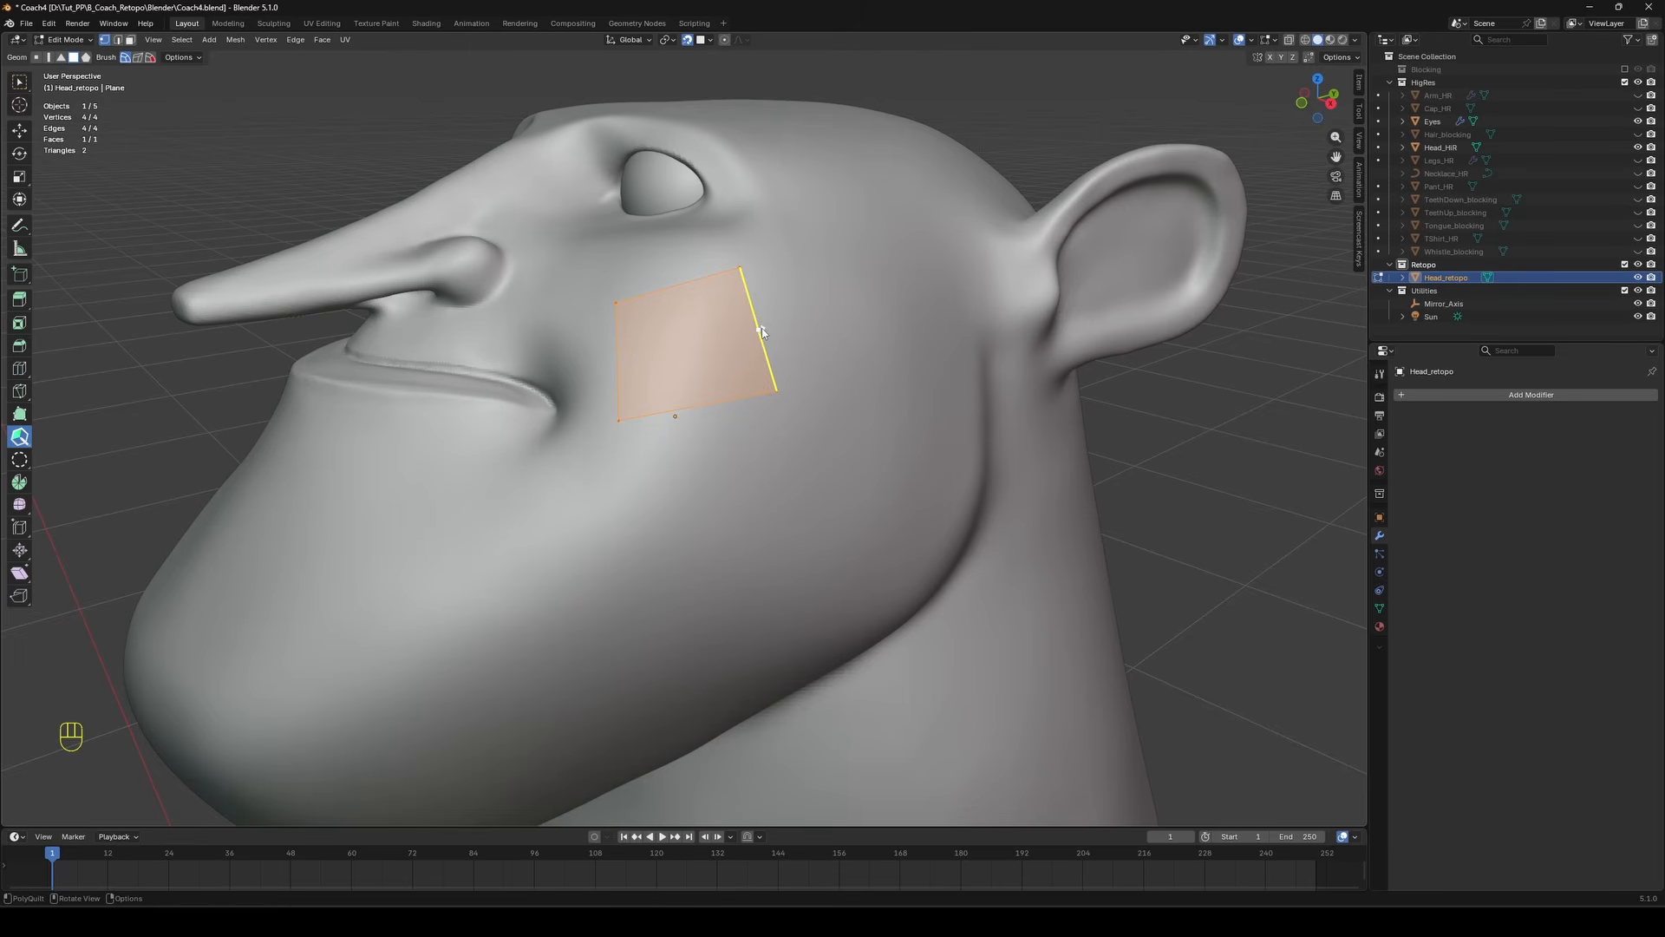
pyautogui.moveTo(762, 331); pyautogui.dragTo(880, 334)
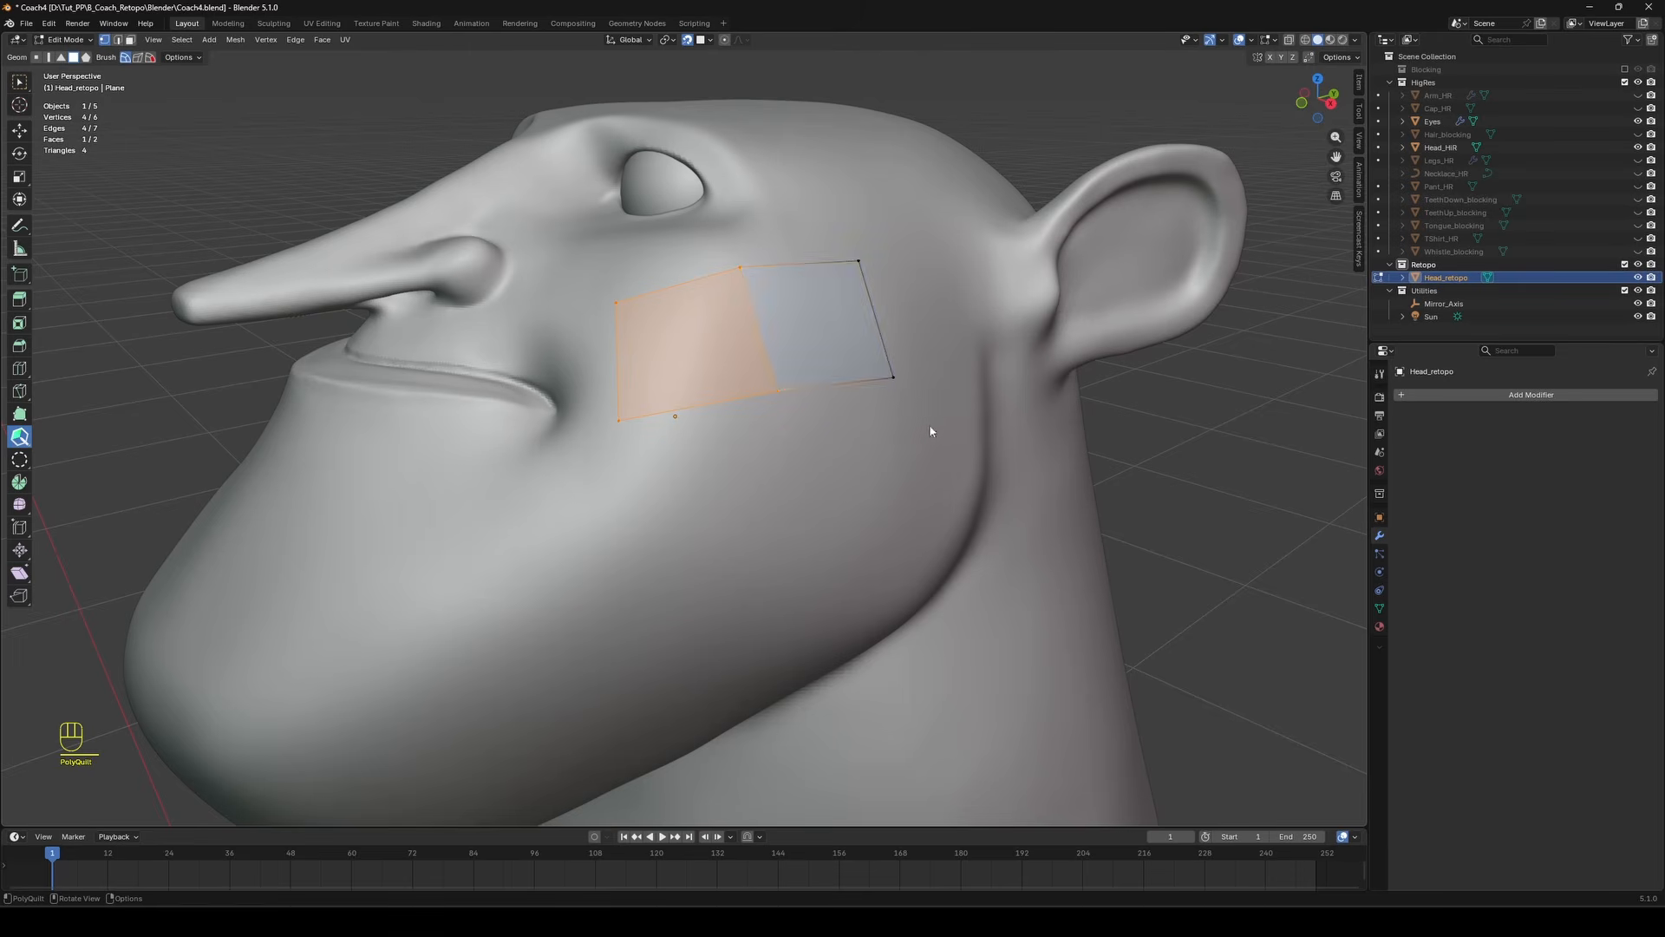
# Extend the mesh with four adjoining quads, two down the cheek and two forward along the jaw.
pyautogui.press('shift')
pyautogui.keyDown('shift'); pyautogui.click(839, 387); pyautogui.keyUp('shift')
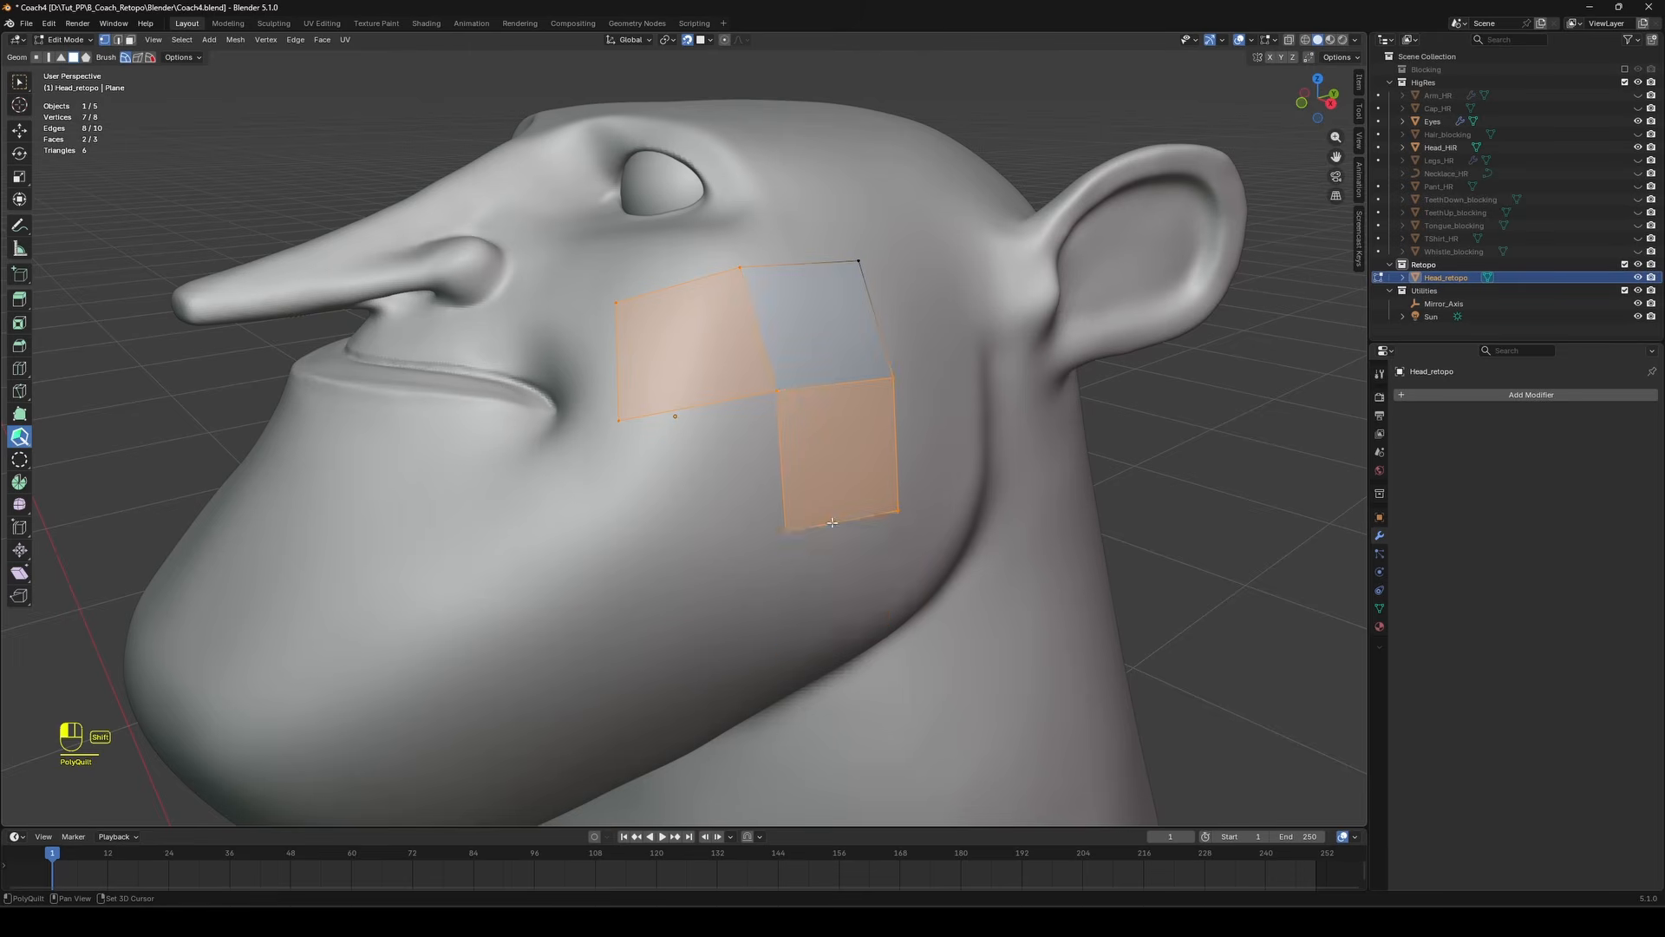
pyautogui.keyDown('shift'); pyautogui.click(833, 522); pyautogui.keyUp('shift')
pyautogui.keyDown('shift'); pyautogui.click(782, 590); pyautogui.keyUp('shift')
pyautogui.keyDown('shift'); pyautogui.click(660, 611); pyautogui.keyUp('shift')
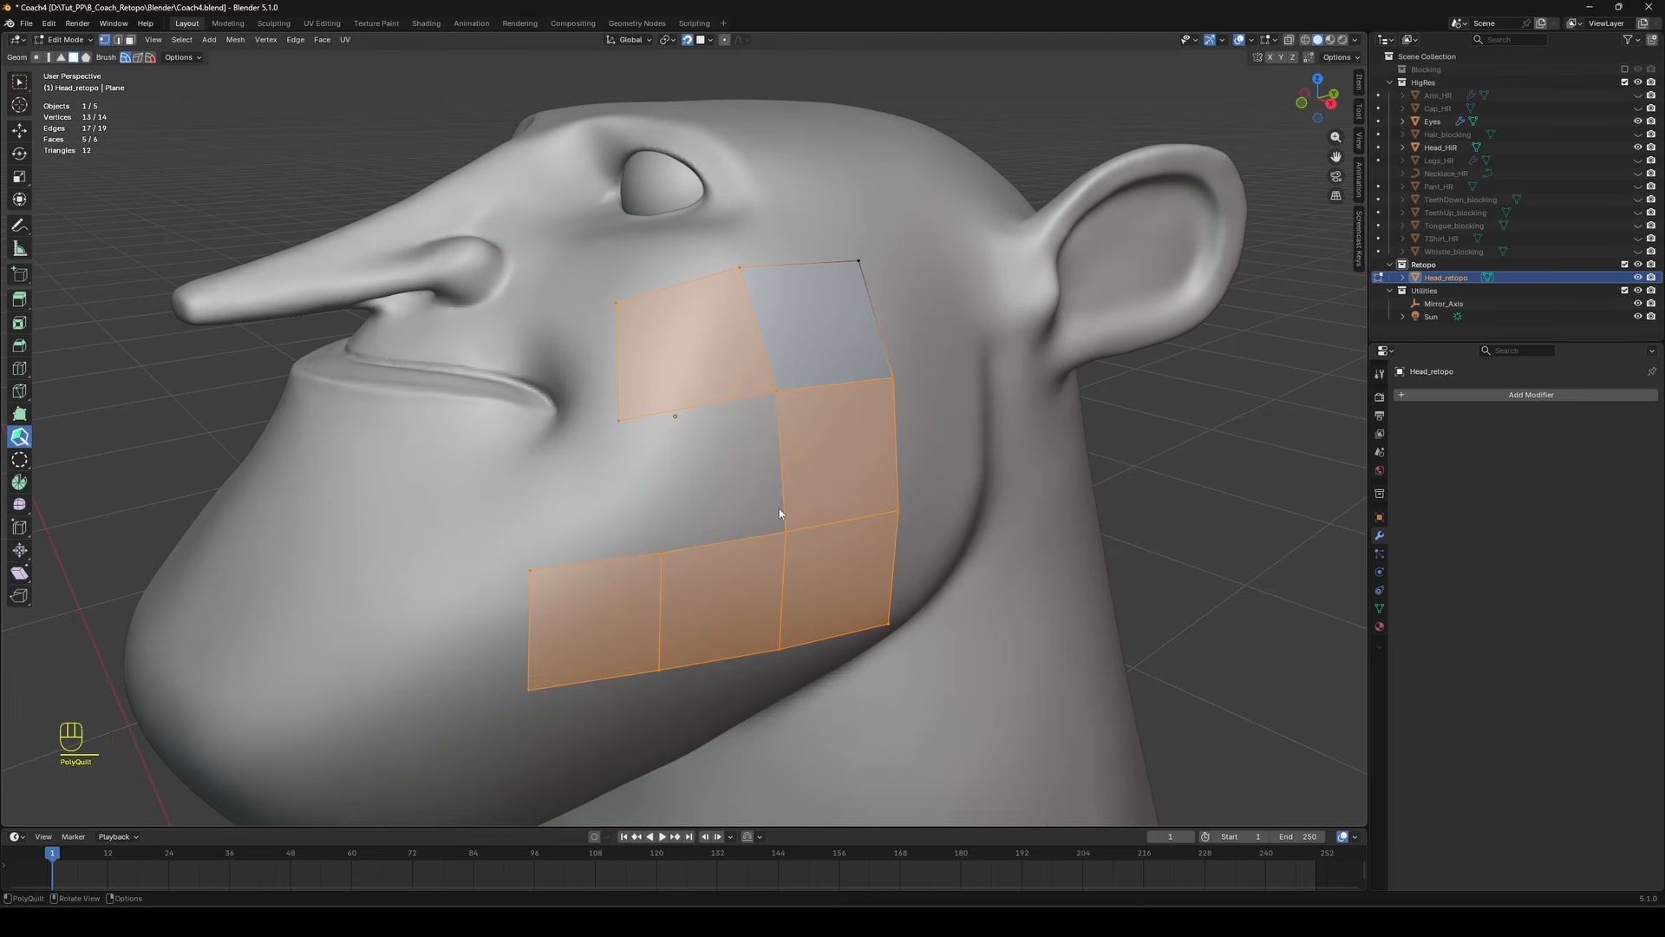
# Fill the gap between the cheek and jaw quads with a new quad and deselect the whole mesh.
pyautogui.keyDown('shift'); pyautogui.click(723, 461); pyautogui.keyUp('shift')
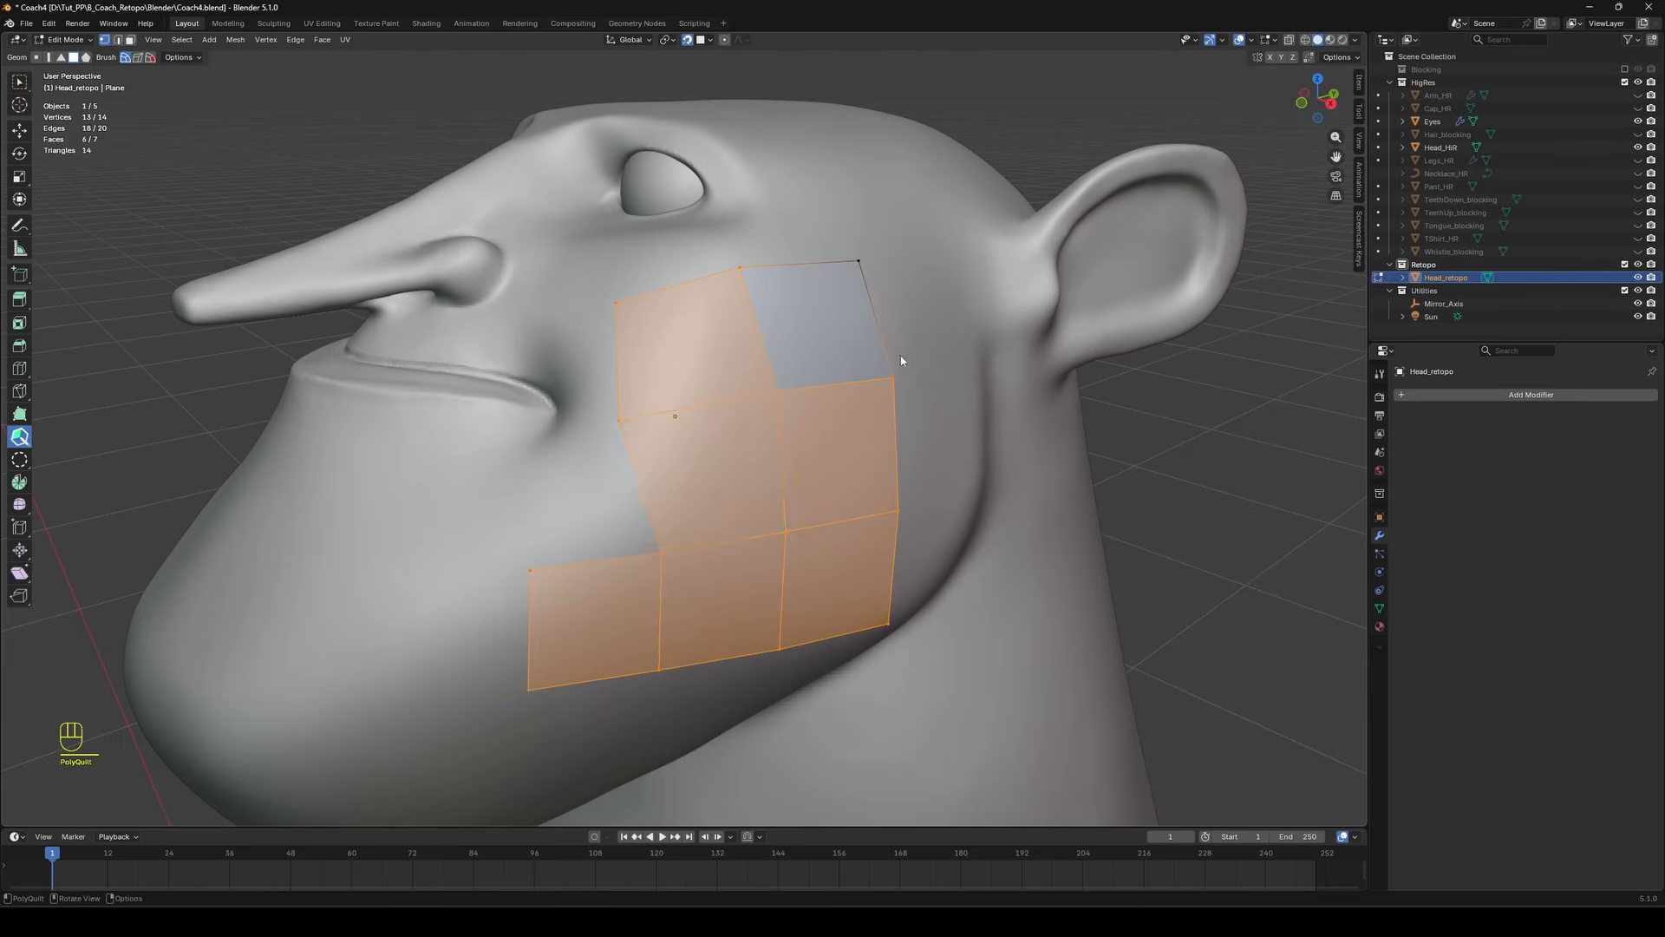
pyautogui.moveTo(903, 361); pyautogui.dragTo(937, 359, button='middle')
pyautogui.press('a')
pyautogui.press('a')
pyautogui.press('ctrl')
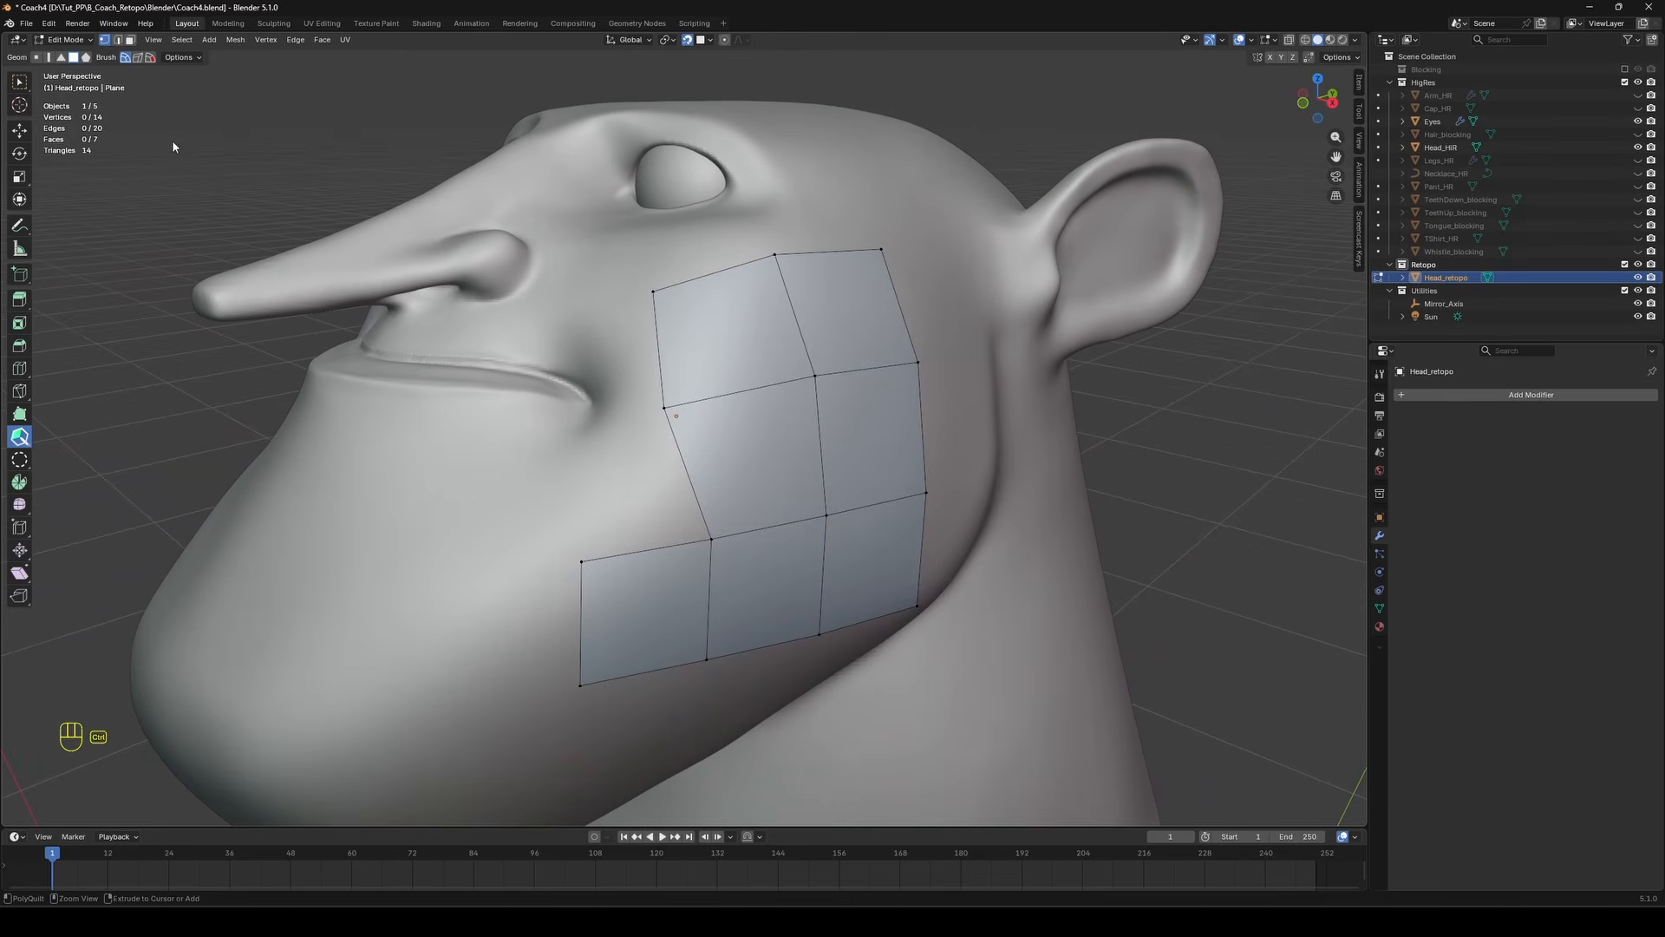
# Smooth the vertices along the cheek patch's middle vertical edge with the PolyQuilt smooth brush.
pyautogui.moveTo(4, 46); pyautogui.dragTo(225, 68)
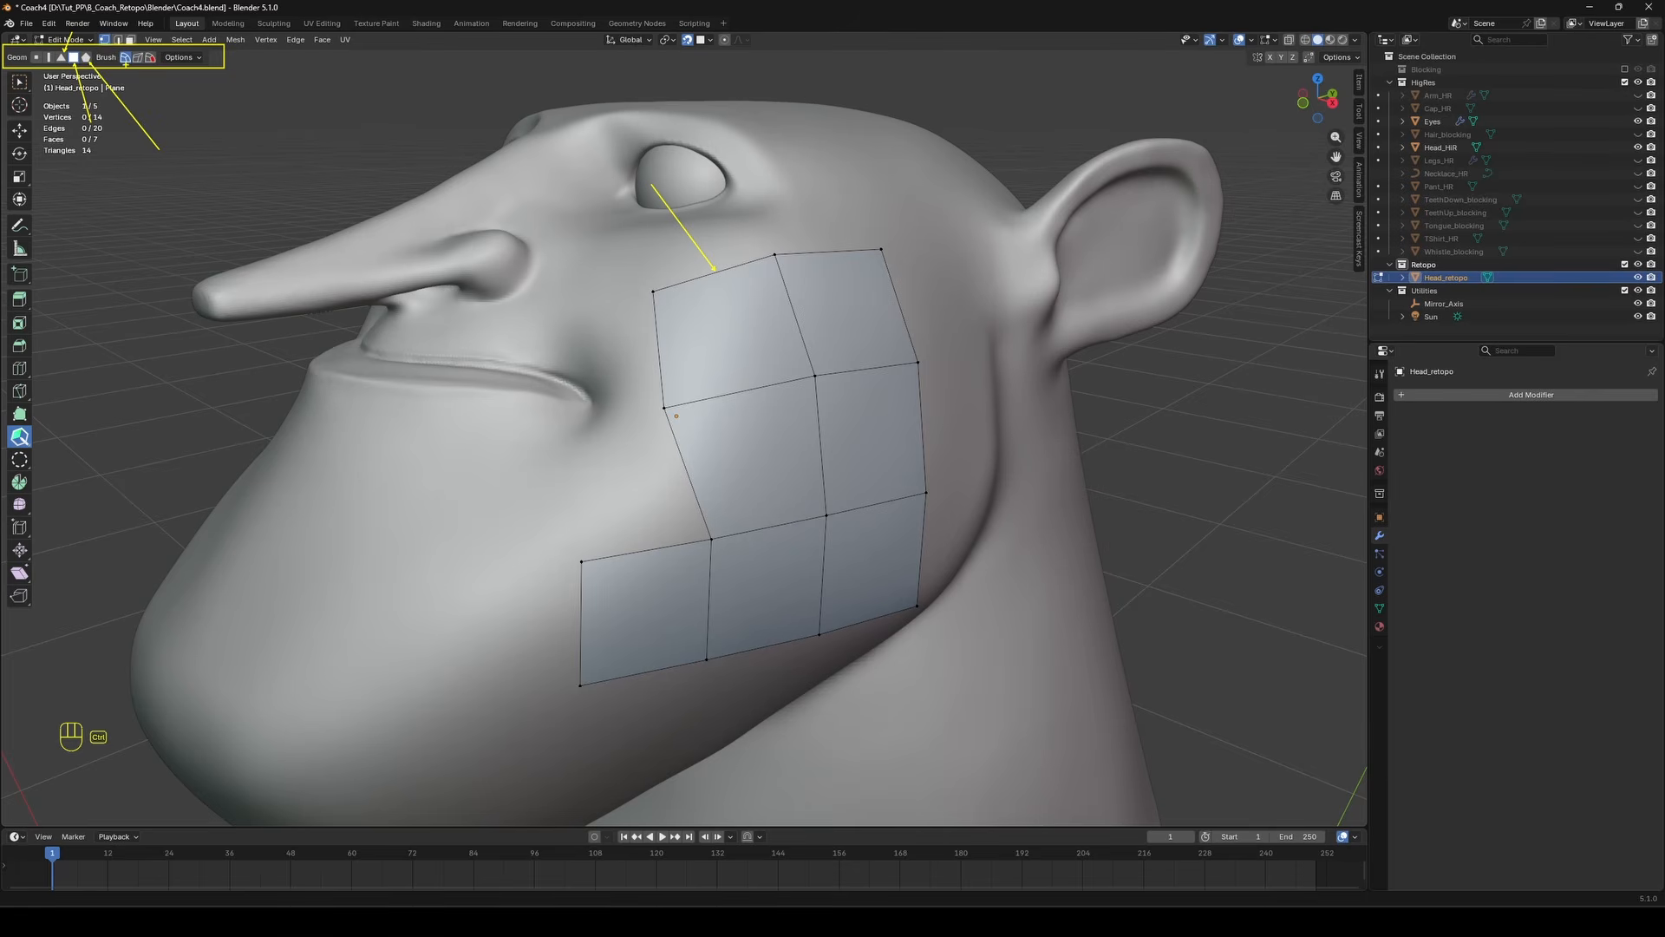
pyautogui.moveTo(789, 354); pyautogui.dragTo(757, 325)
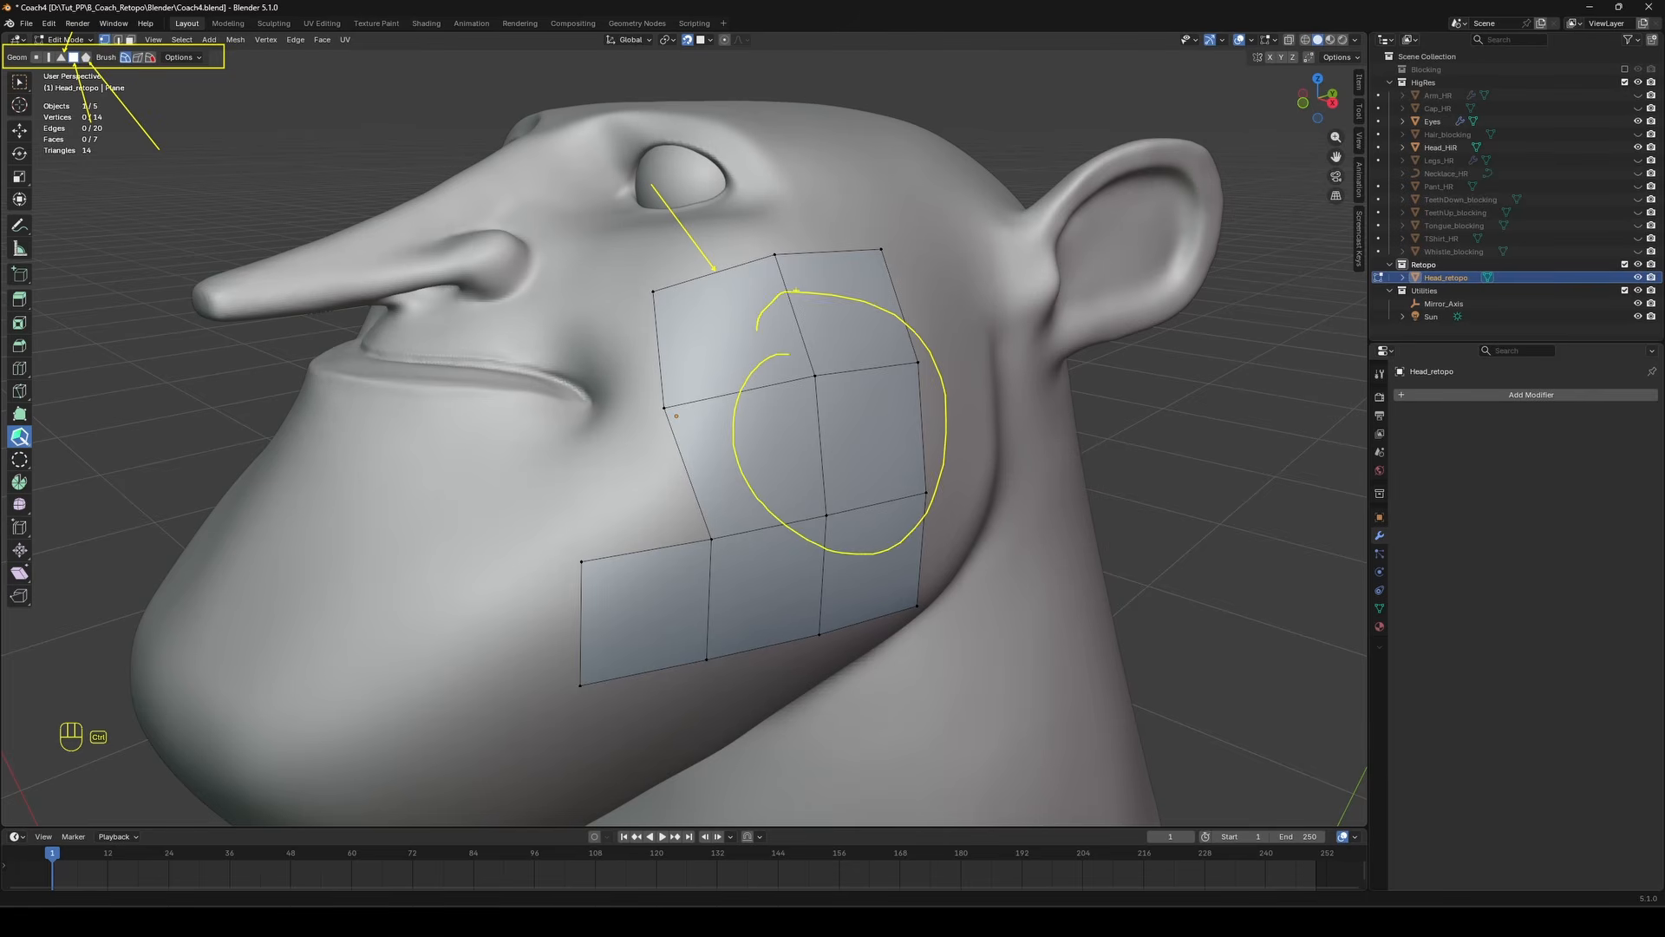
pyautogui.press('Escape')
pyautogui.keyDown('shift'); pyautogui.moveTo(817, 385); pyautogui.dragTo(832, 515); pyautogui.keyUp('shift')
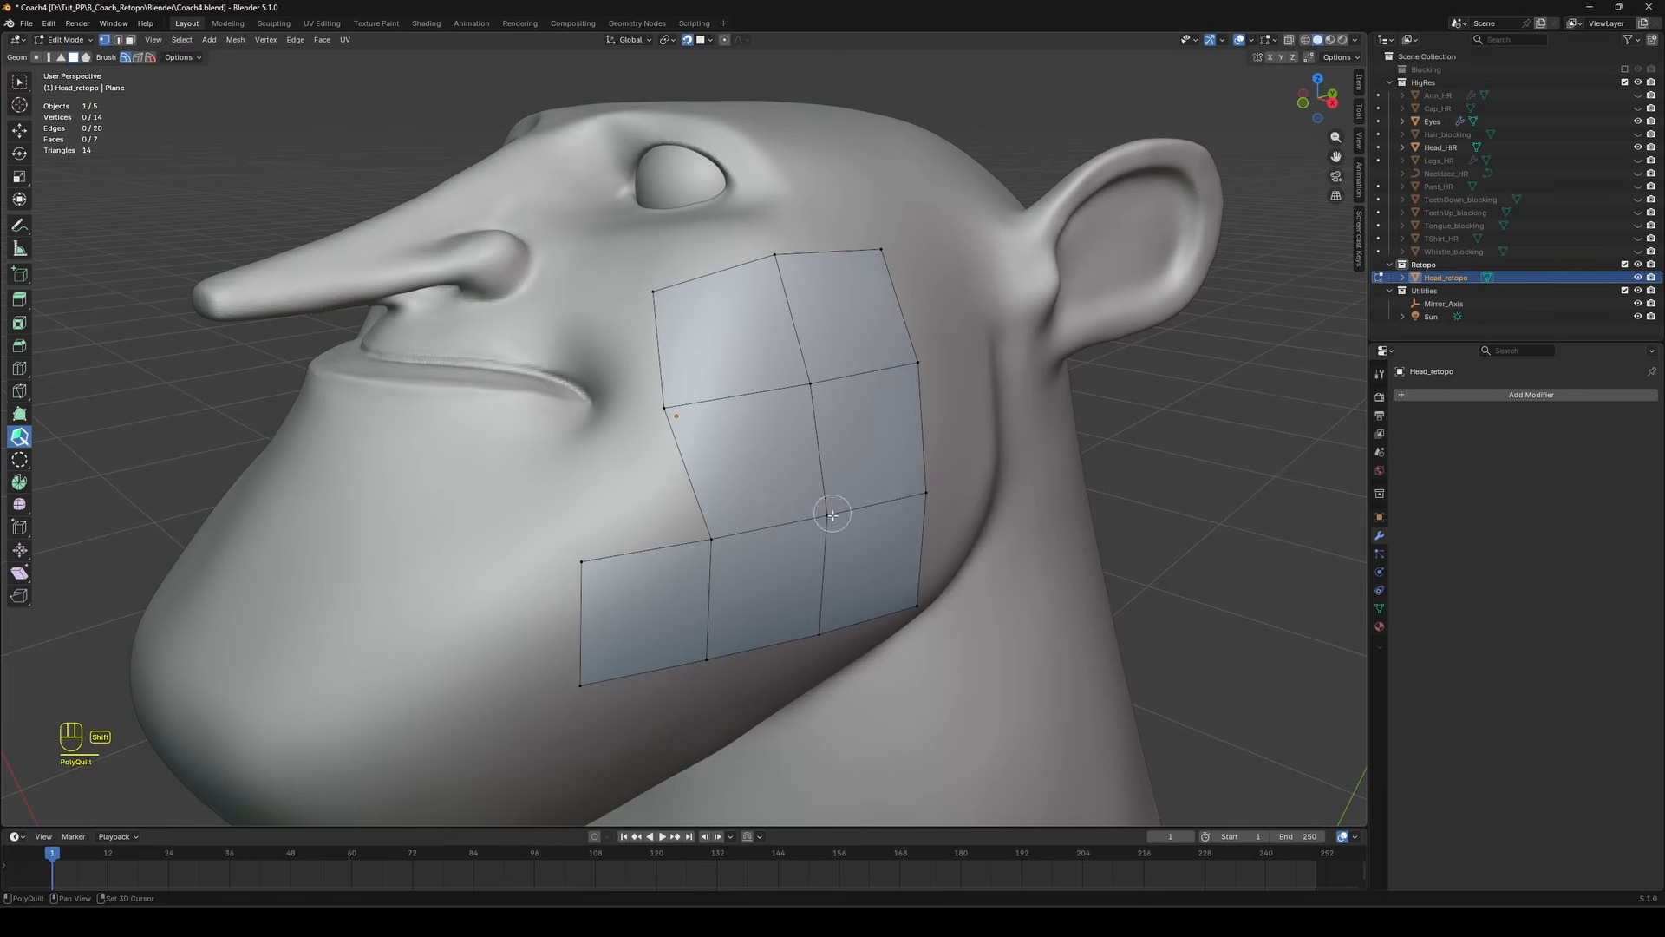
# Show the PolyQuilt tool settings in the viewport sidebar and widen it so the Master Tool Setting list is readable.
pyautogui.keyDown('ctrl'); pyautogui.moveTo(1268, 35); pyautogui.dragTo(1406, 303); pyautogui.keyUp('ctrl')
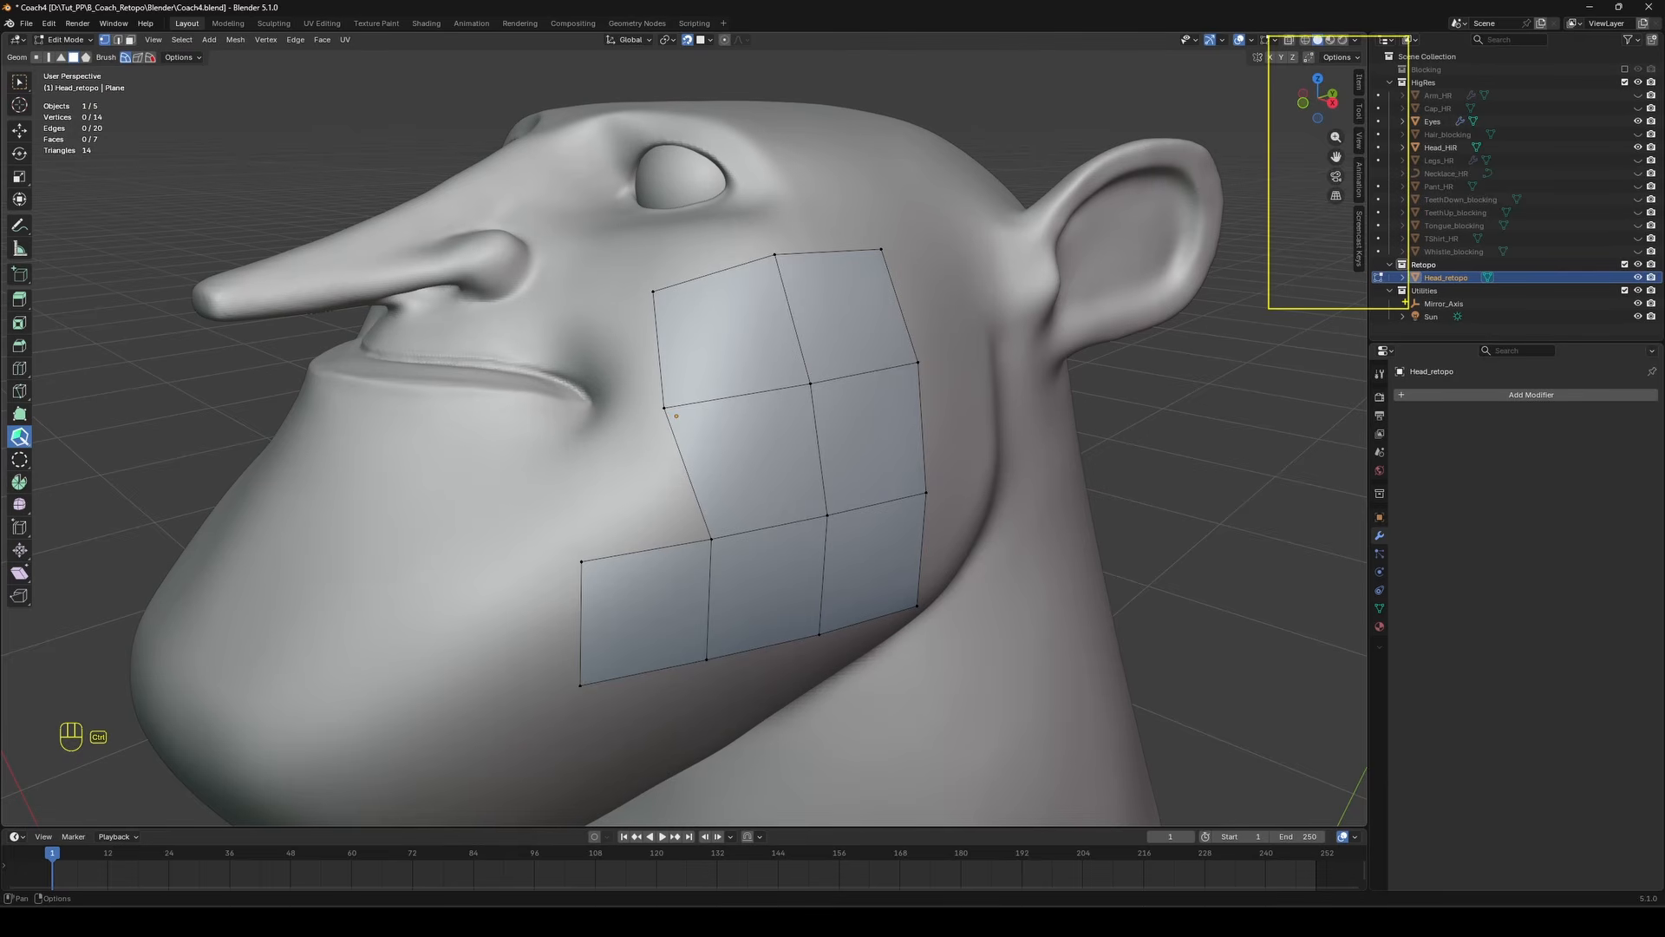
pyautogui.click(1360, 113)
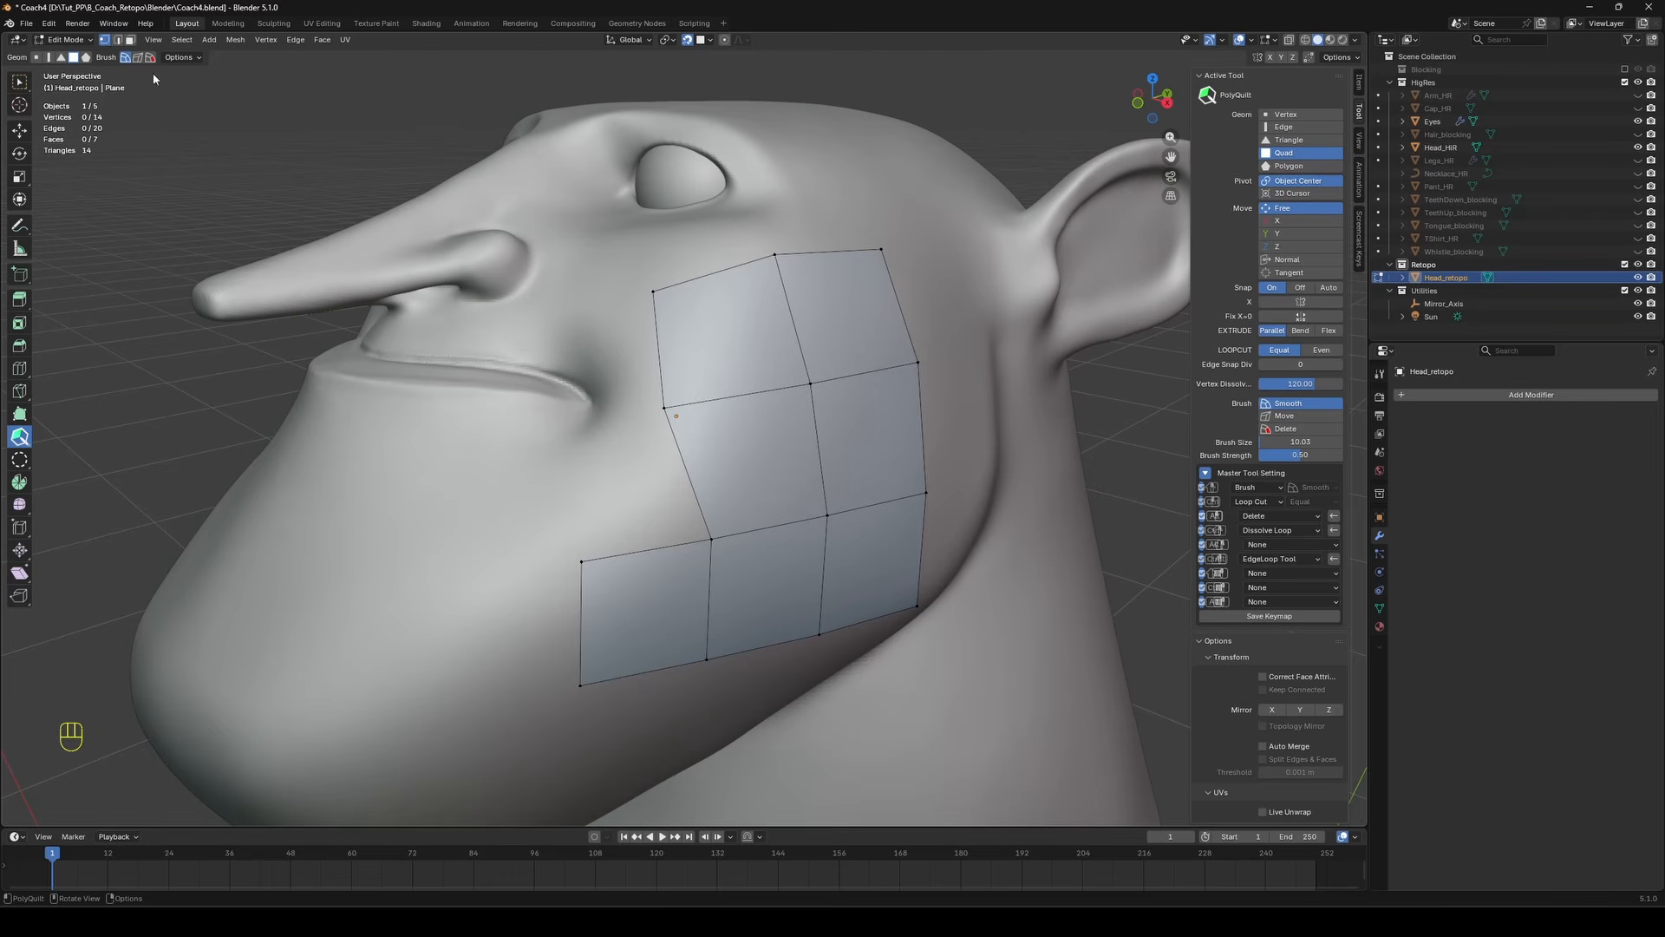
pyautogui.keyDown('ctrl'); pyautogui.moveTo(2, 42); pyautogui.dragTo(231, 71); pyautogui.keyUp('ctrl')
pyautogui.keyDown('ctrl'); pyautogui.moveTo(1187, 73); pyautogui.dragTo(1371, 824); pyautogui.keyUp('ctrl')
pyautogui.moveTo(1186, 457); pyautogui.dragTo(975, 461)
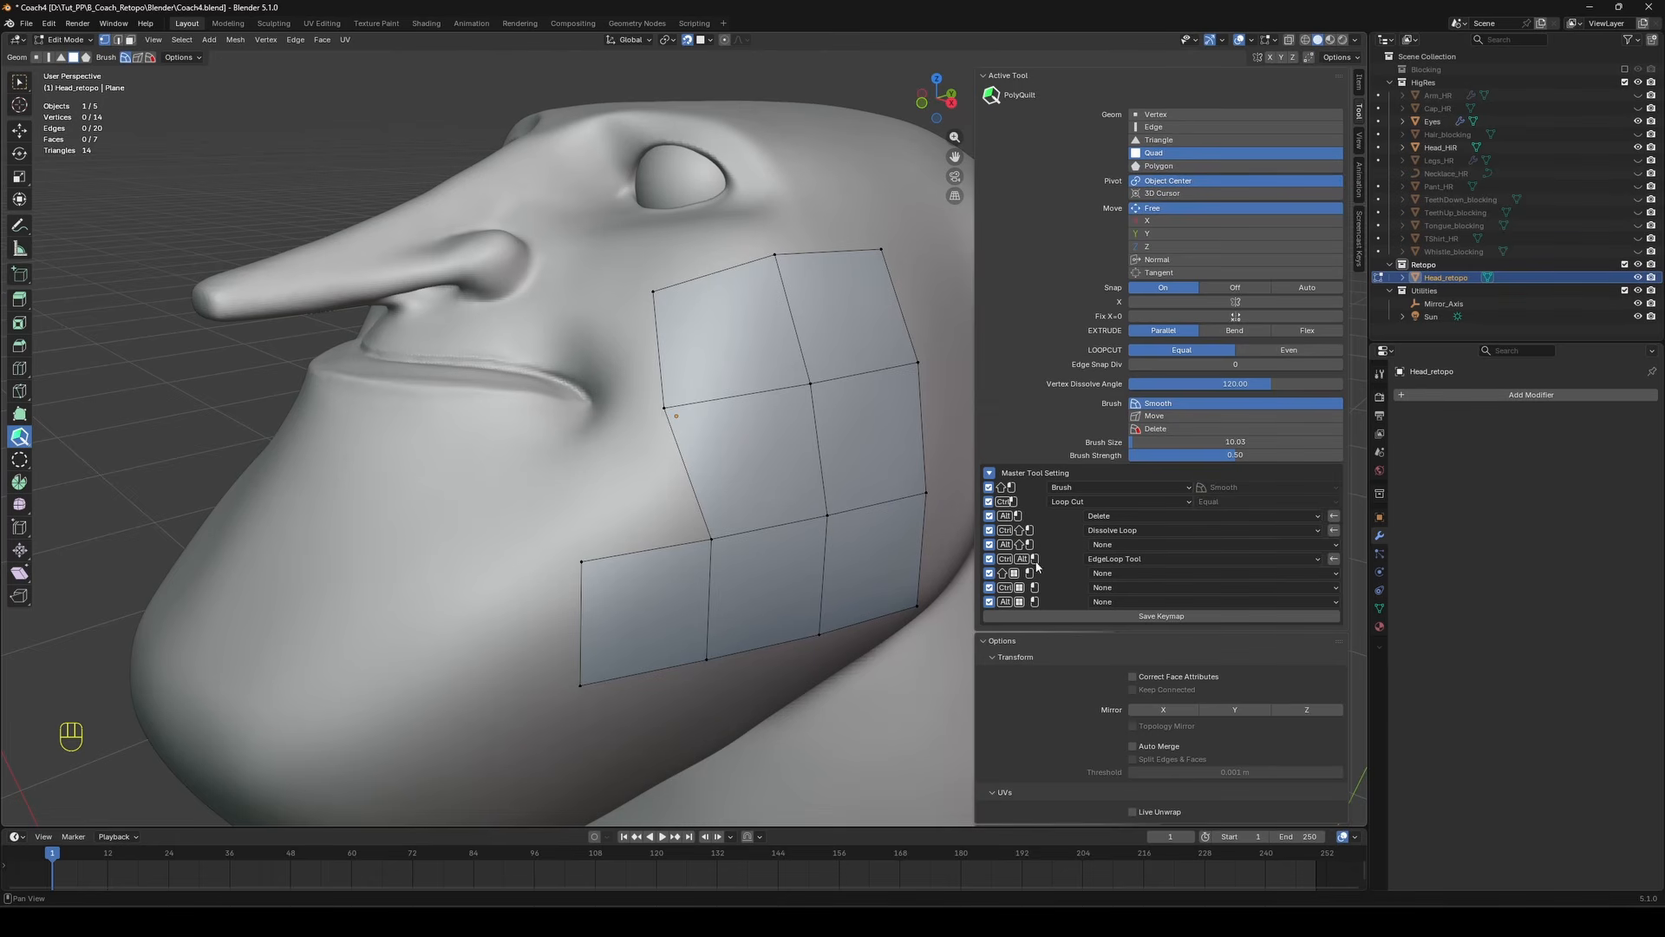
# Slide the bottom edge loop downward with the EdgeLoop Tool and add a loop cut through the column nearest the ear.
pyautogui.moveTo(758, 576); pyautogui.dragTo(786, 599, button='middle')
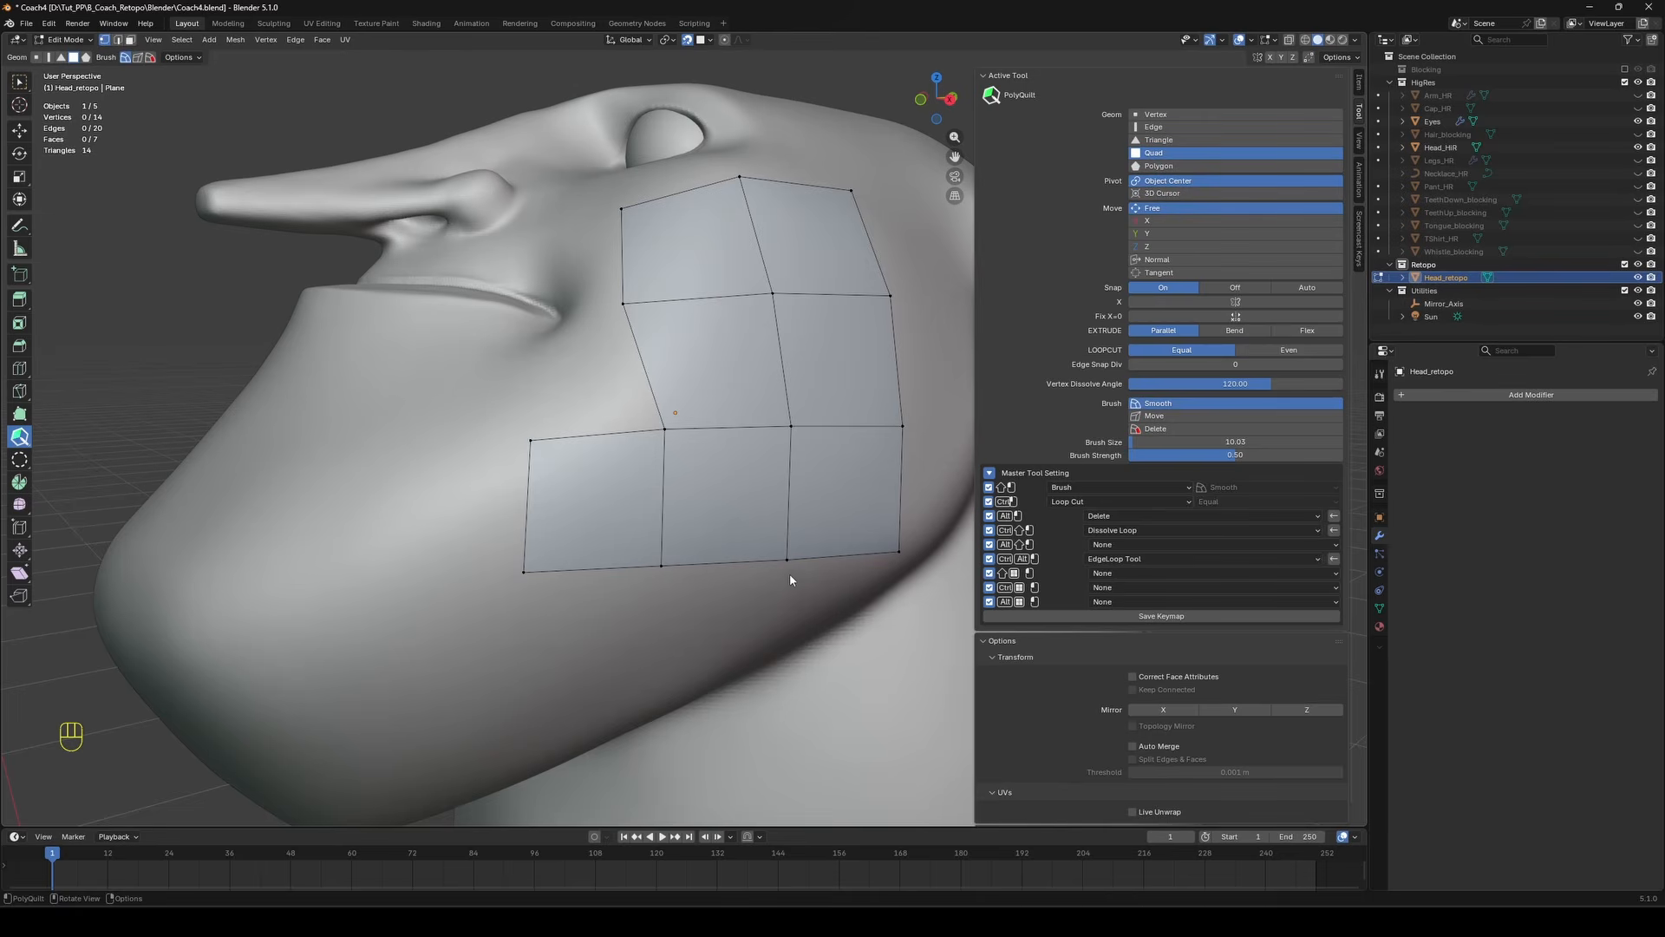
pyautogui.moveTo(798, 575)
pyautogui.keyDown('ctrl'); pyautogui.keyDown('alt'); pyautogui.mouseDown()
pyautogui.moveTo(790, 609)
pyautogui.moveTo(789, 451)
pyautogui.moveTo(791, 588)
pyautogui.mouseUp(); pyautogui.keyUp('alt'); pyautogui.keyUp('ctrl')
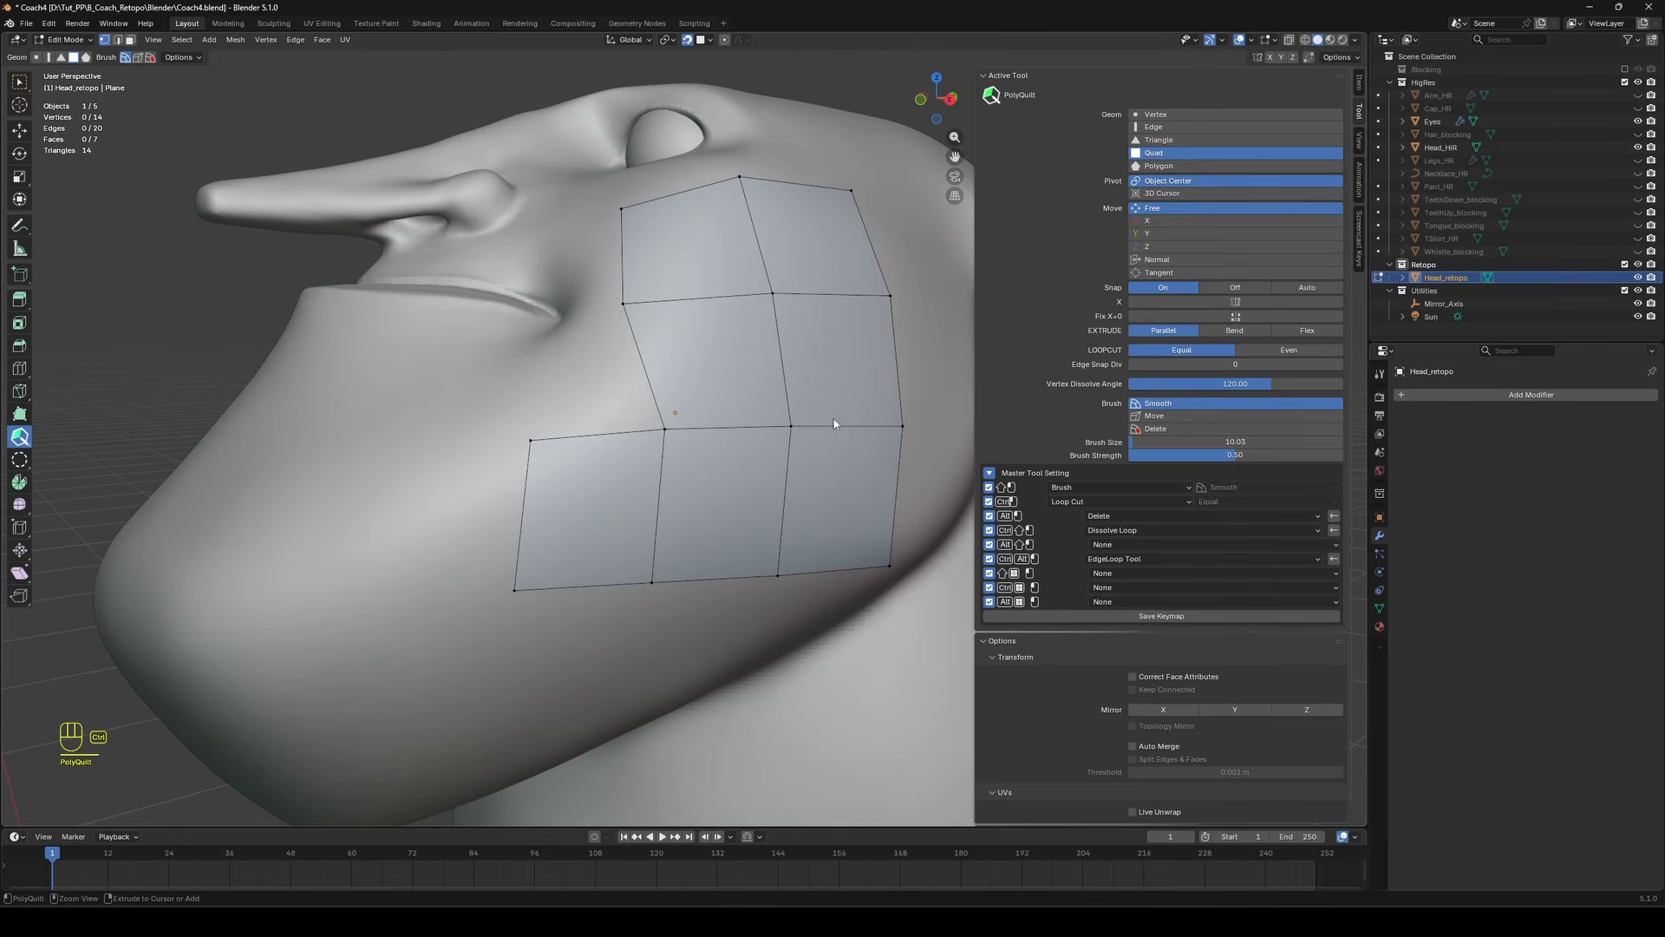
pyautogui.keyDown('ctrl'); pyautogui.click(831, 281); pyautogui.keyUp('ctrl')
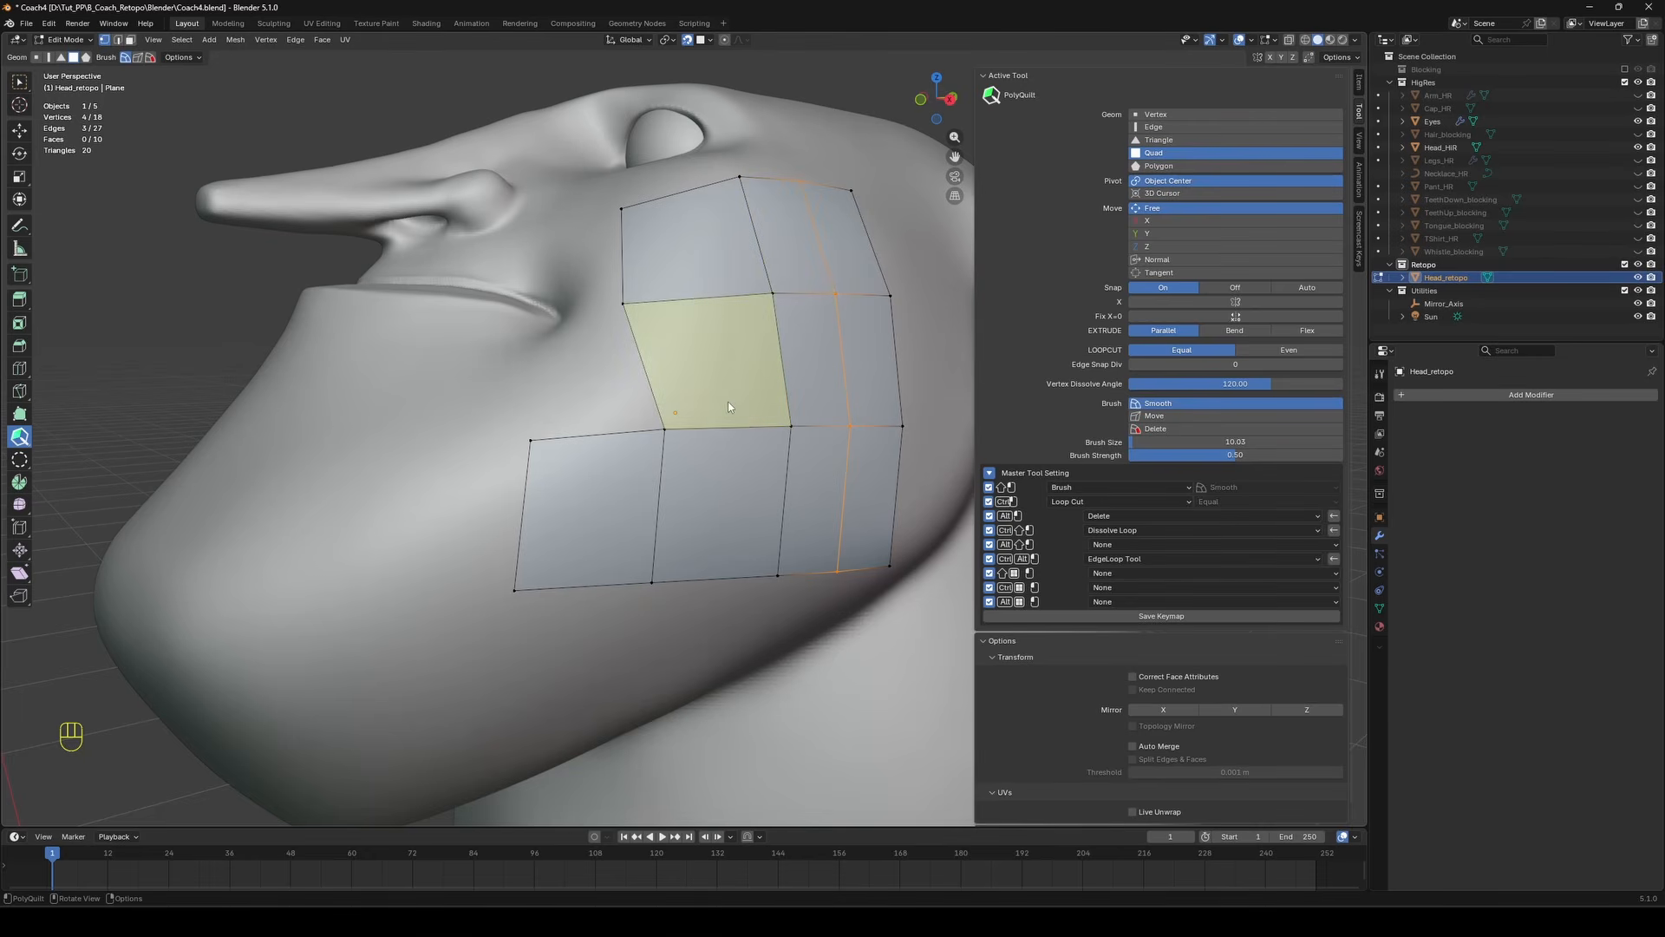
# Extend the jaw row forward by one quad and delete the entire bottom row of faces with PolyQuilt.
pyautogui.moveTo(723, 434); pyautogui.dragTo(496, 579, button='middle')
pyautogui.moveTo(497, 579); pyautogui.dragTo(387, 552)
pyautogui.click(19, 436)
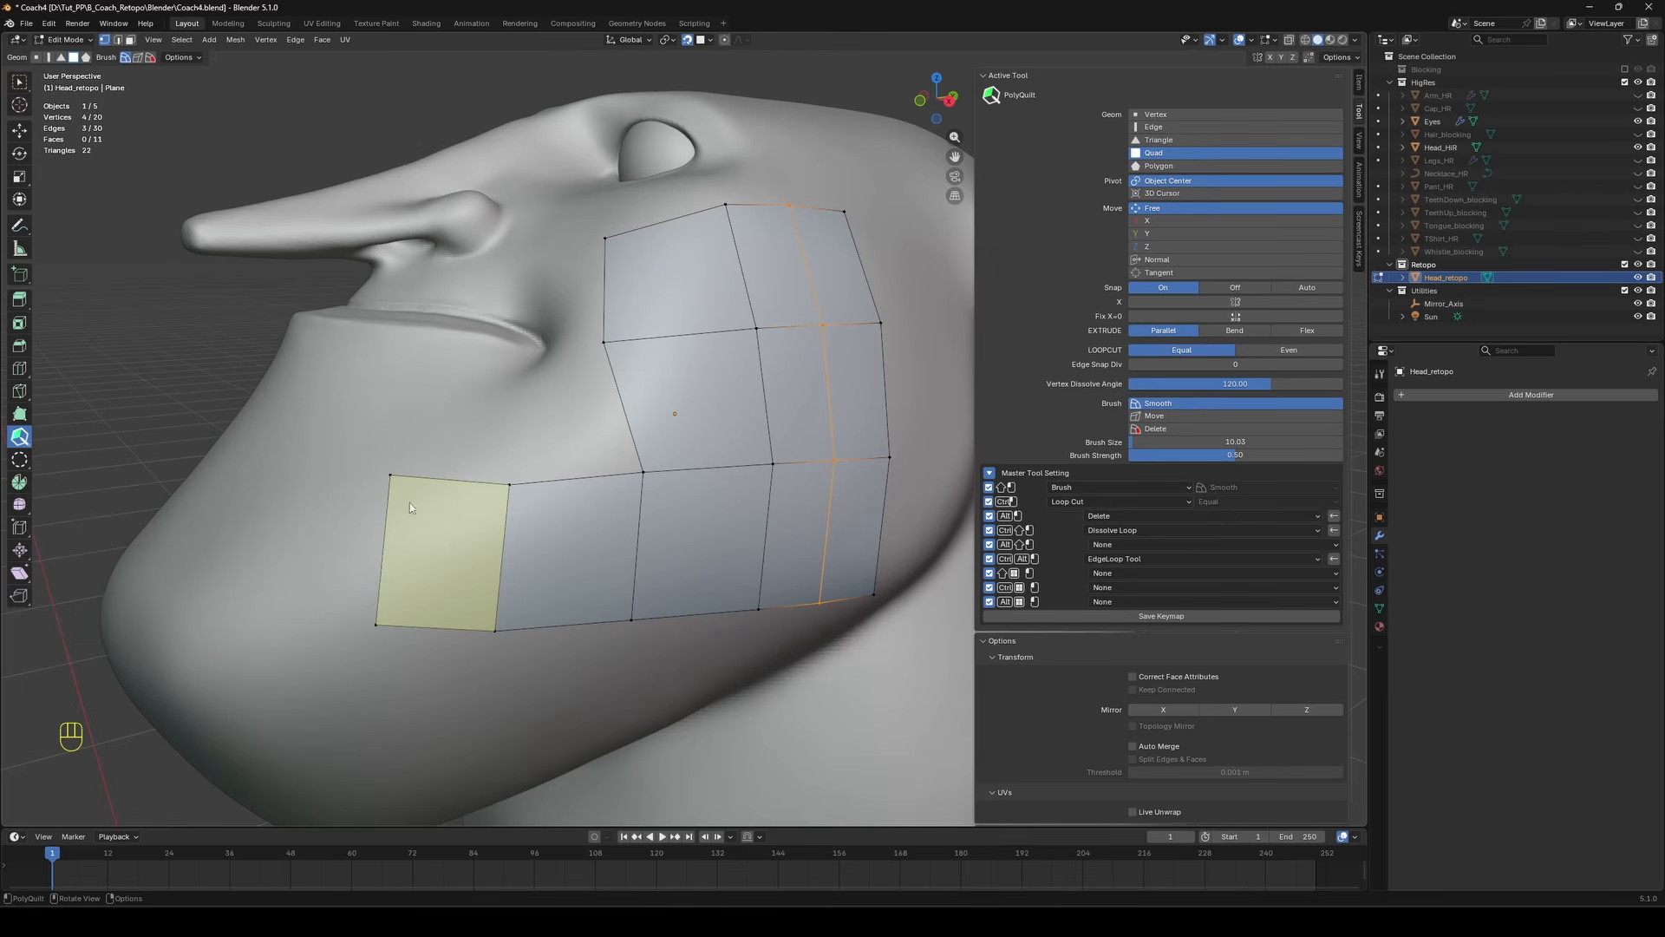
pyautogui.keyDown('alt'); pyautogui.moveTo(446, 530); pyautogui.dragTo(833, 529); pyautogui.keyUp('alt')
pyautogui.keyDown('alt'); pyautogui.click(838, 511); pyautogui.keyUp('alt')
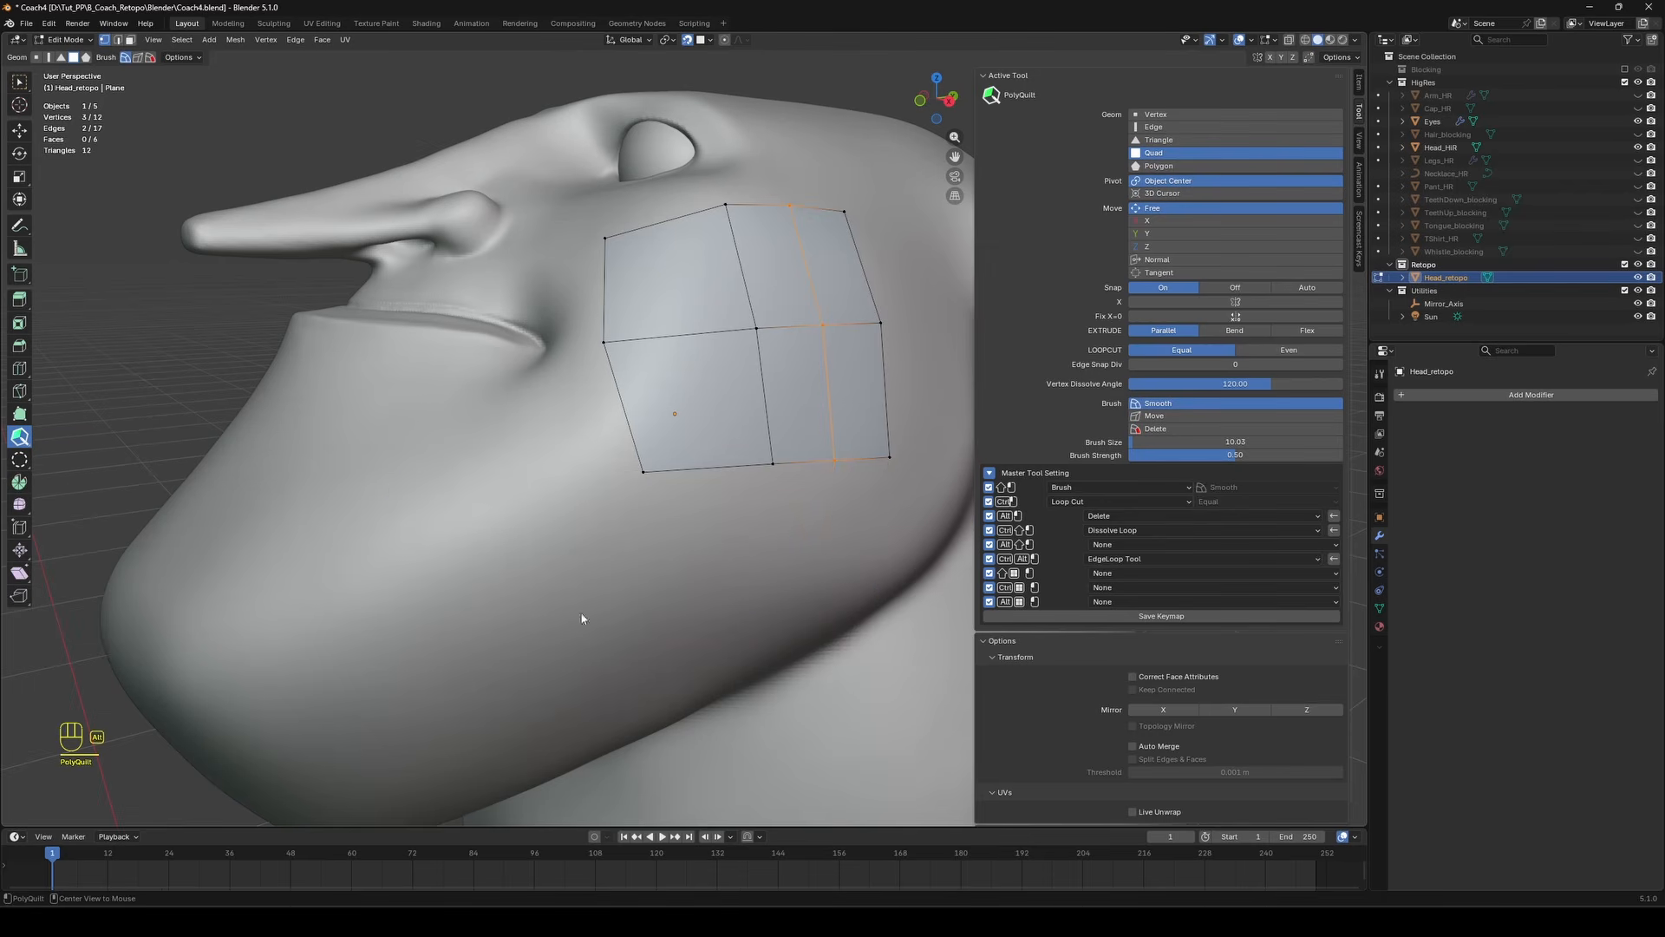
# Mark the horizontal middle edges of the cheek patch as seams with the PolyQuilt Seam tool.
pyautogui.moveTo(936, 409); pyautogui.dragTo(520, 417, button='middle')
pyautogui.moveTo(19, 436); pyautogui.dragTo(91, 642)
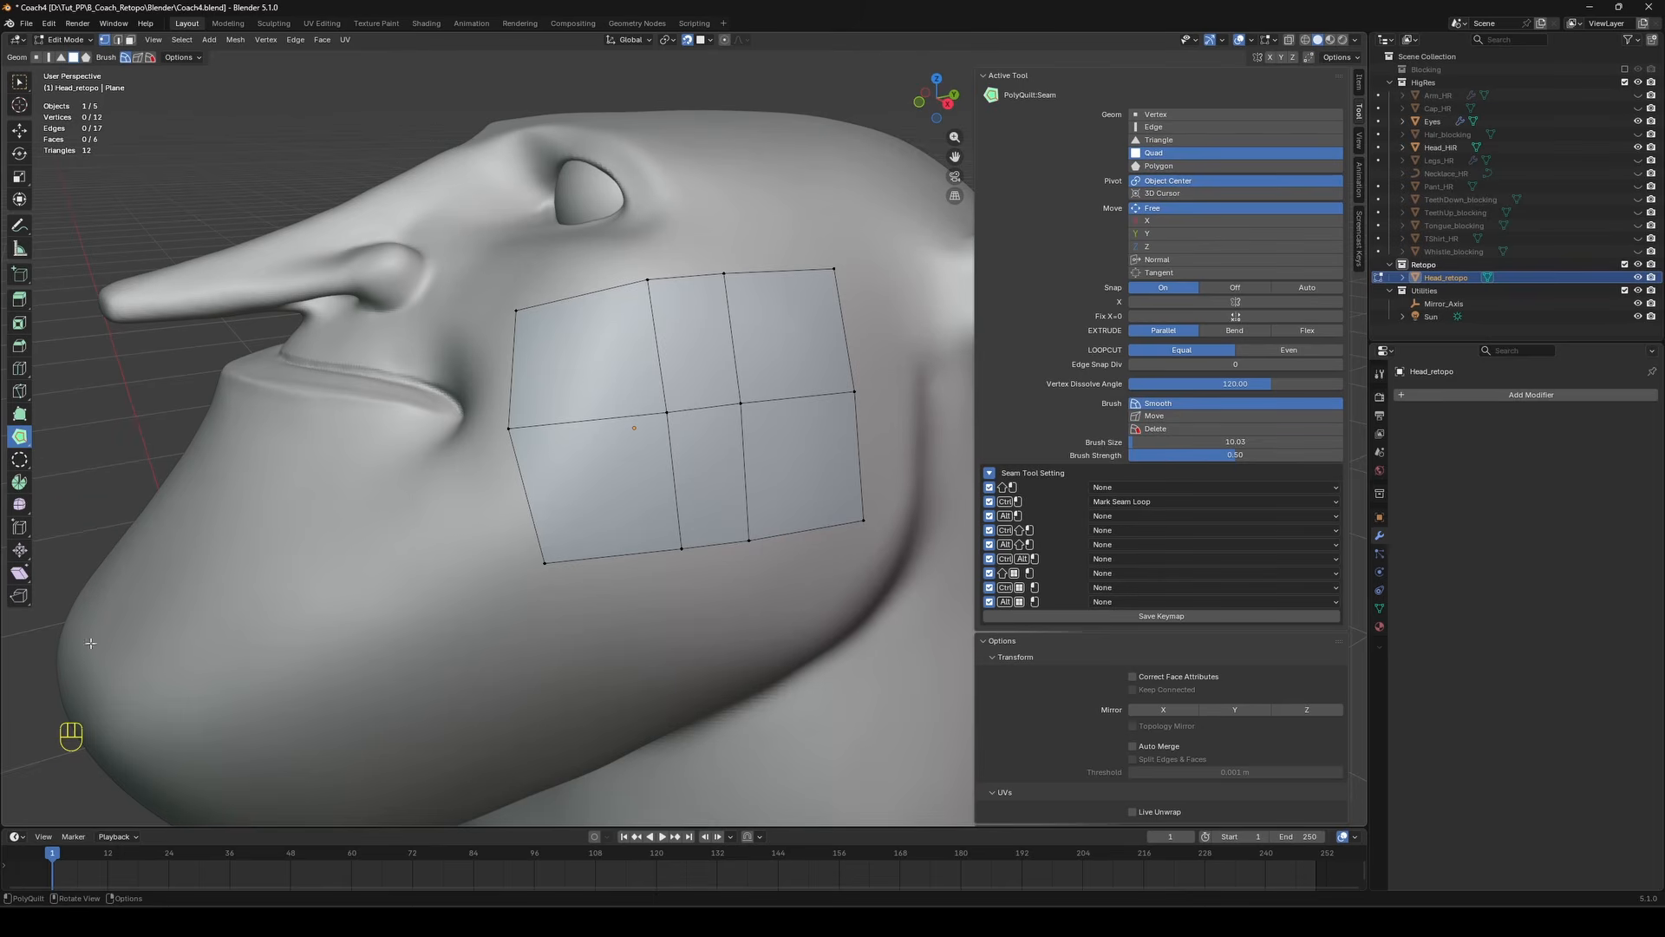
pyautogui.click(702, 406)
pyautogui.click(793, 397)
pyautogui.click(599, 420)
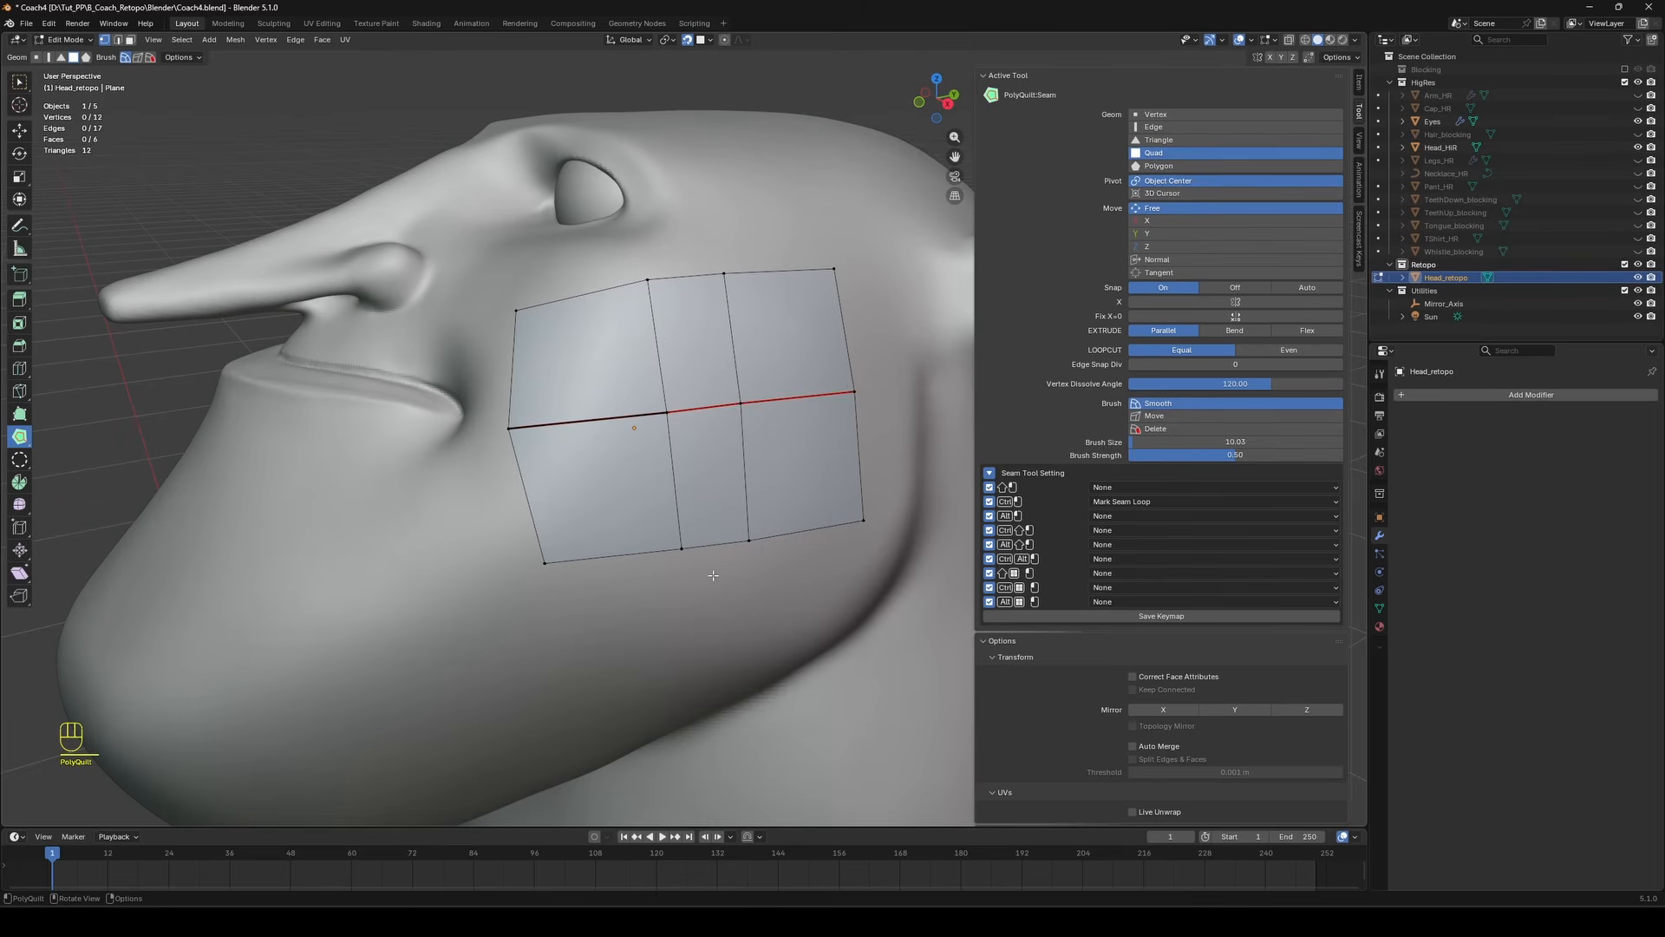
# Clear the seam from the cheek patch's horizontal middle edge loop.
pyautogui.moveTo(759, 597)
pyautogui.mouseDown(button='middle')
pyautogui.moveTo(715, 598)
pyautogui.moveTo(738, 595)
pyautogui.mouseUp(button='middle')
pyautogui.keyDown('ctrl'); pyautogui.click(713, 411); pyautogui.keyUp('ctrl')
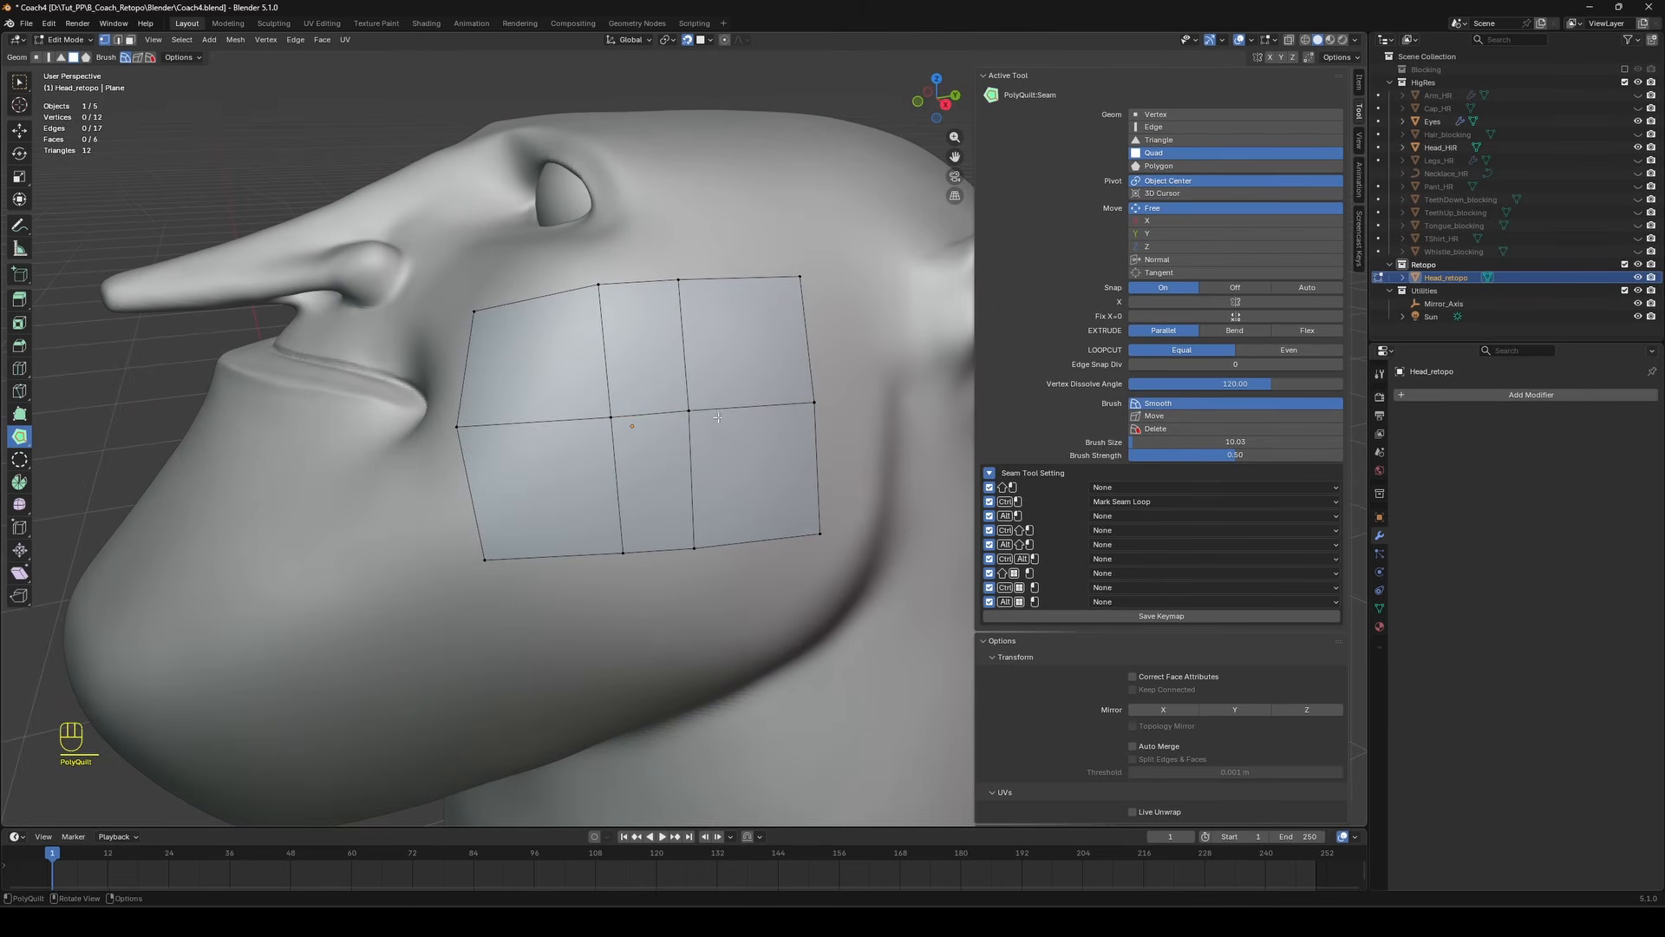
pyautogui.moveTo(707, 441); pyautogui.dragTo(752, 455, button='middle')
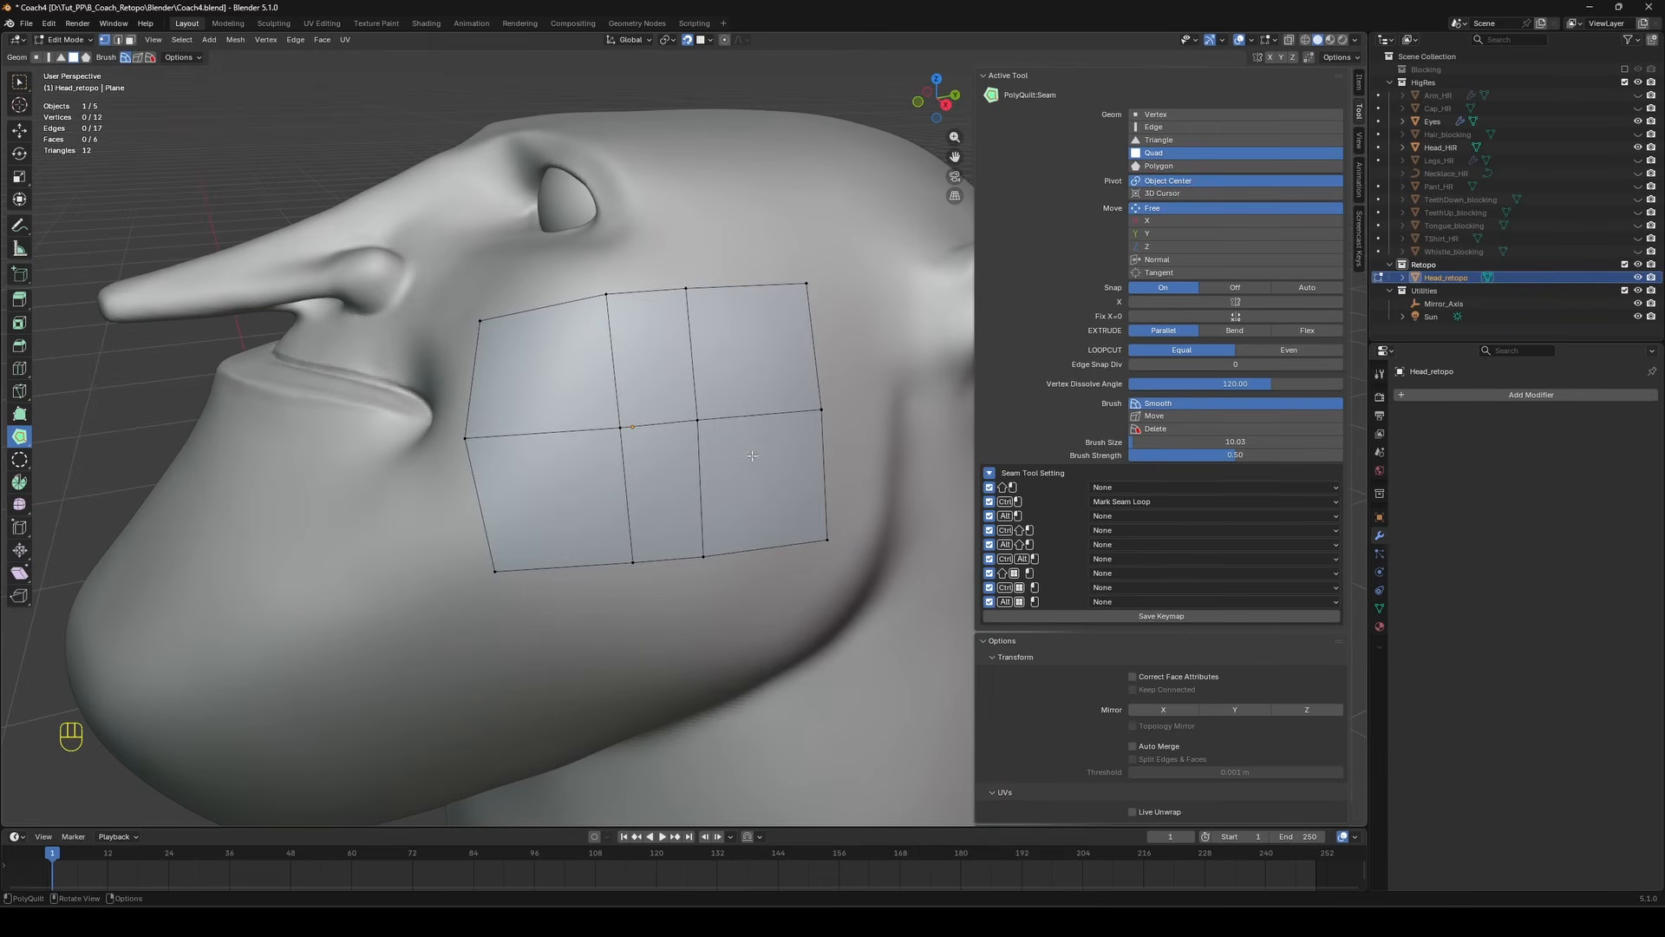
# Draw a QuadPatch stroke along the jaw from below the cheek to the chin, with Edge Divide set to 6.
pyautogui.moveTo(370, 479); pyautogui.dragTo(201, 443, button='middle')
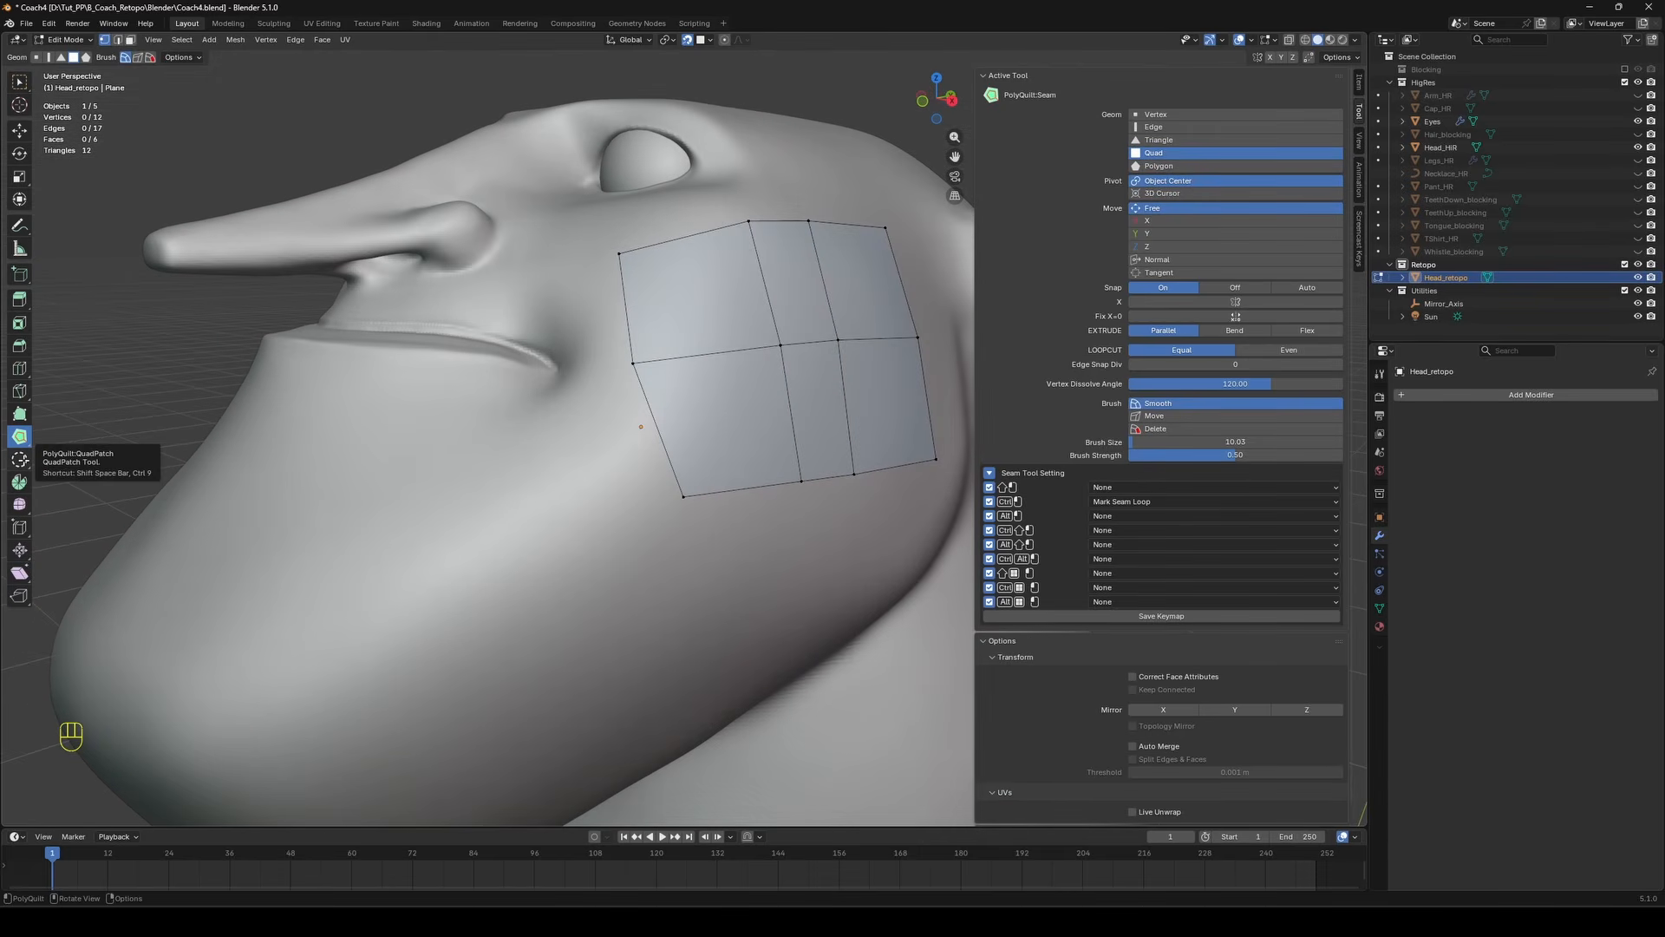
pyautogui.click(19, 459)
pyautogui.moveTo(486, 494); pyautogui.dragTo(655, 508, button='middle')
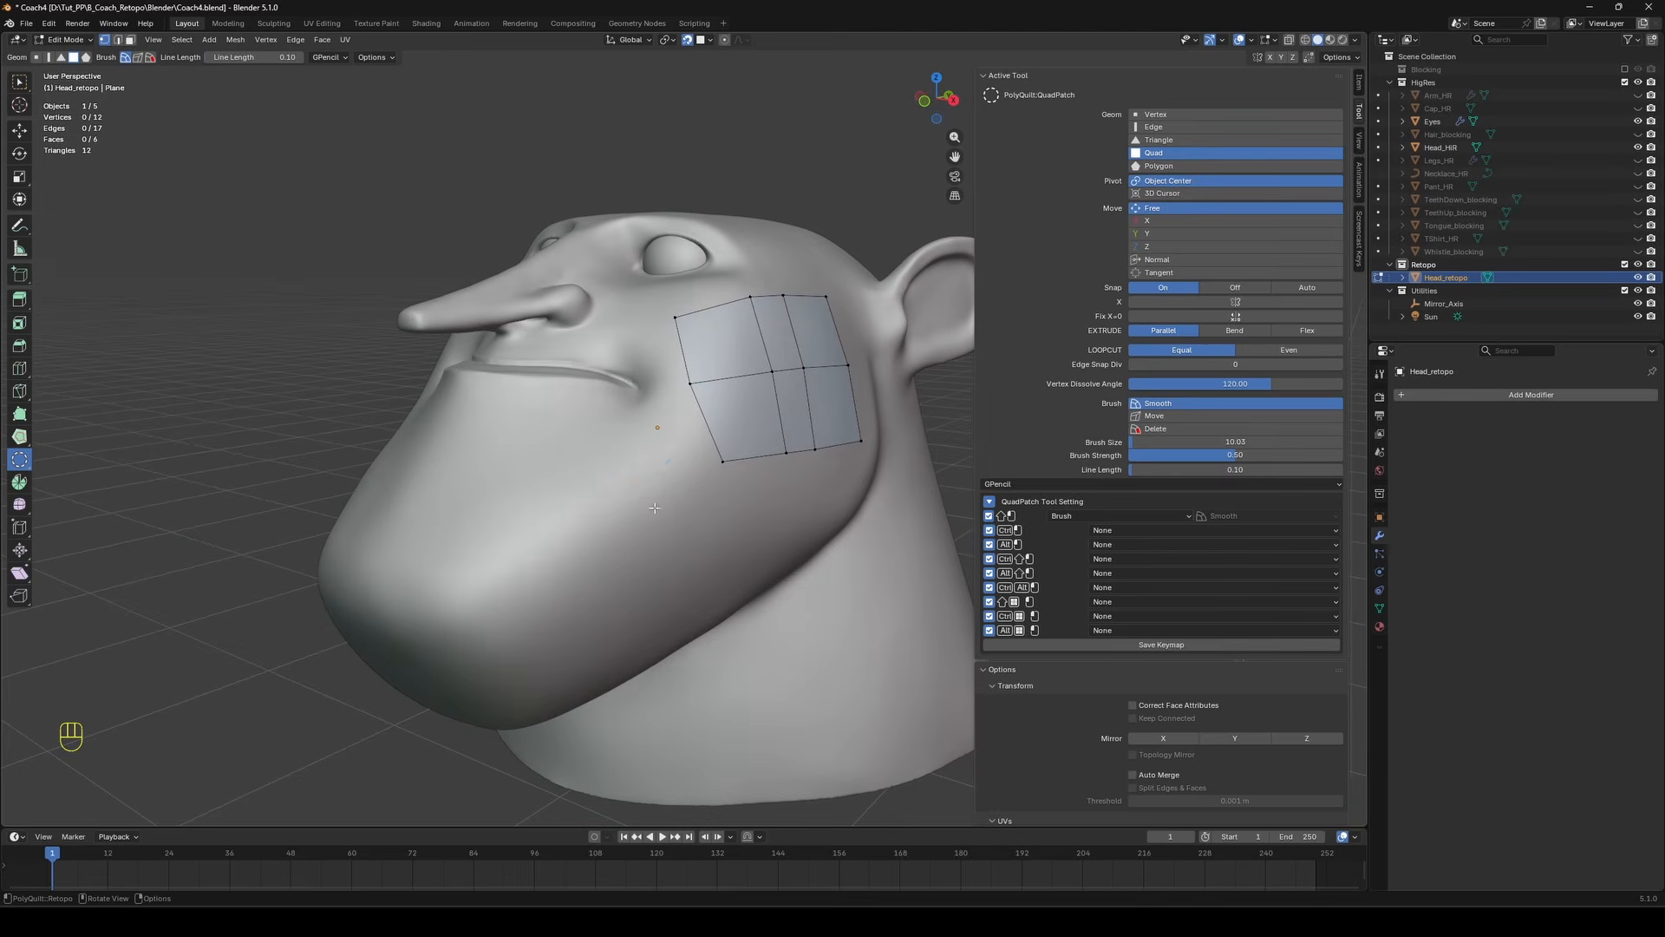
pyautogui.moveTo(427, 600); pyautogui.dragTo(423, 599)
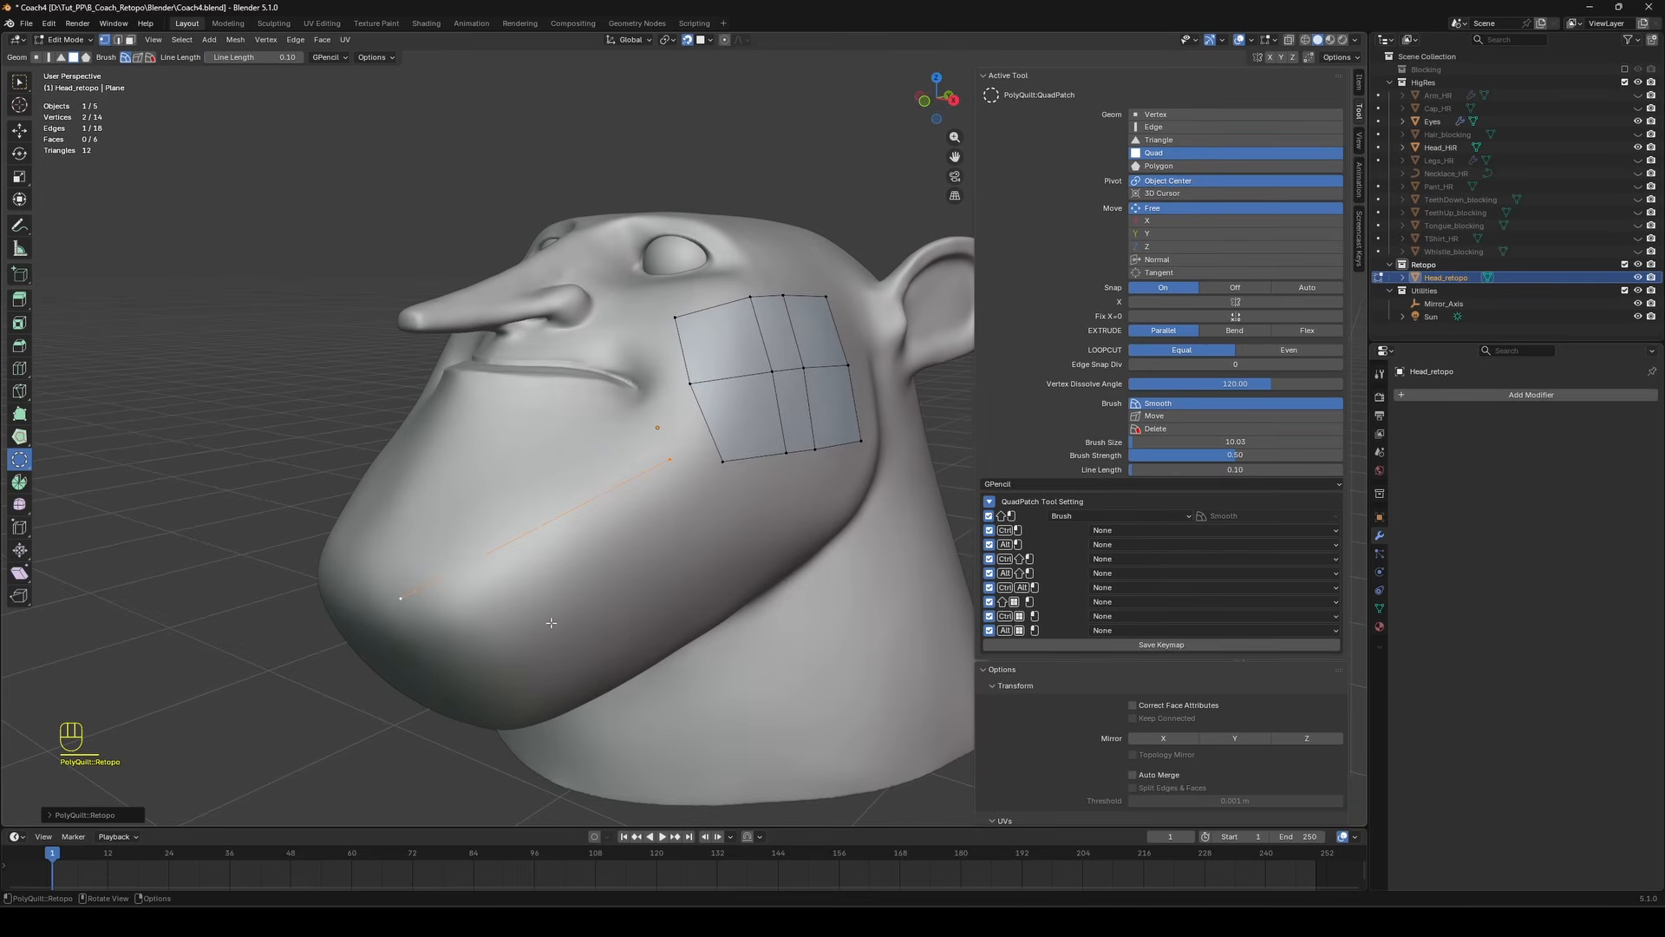
pyautogui.click(53, 815)
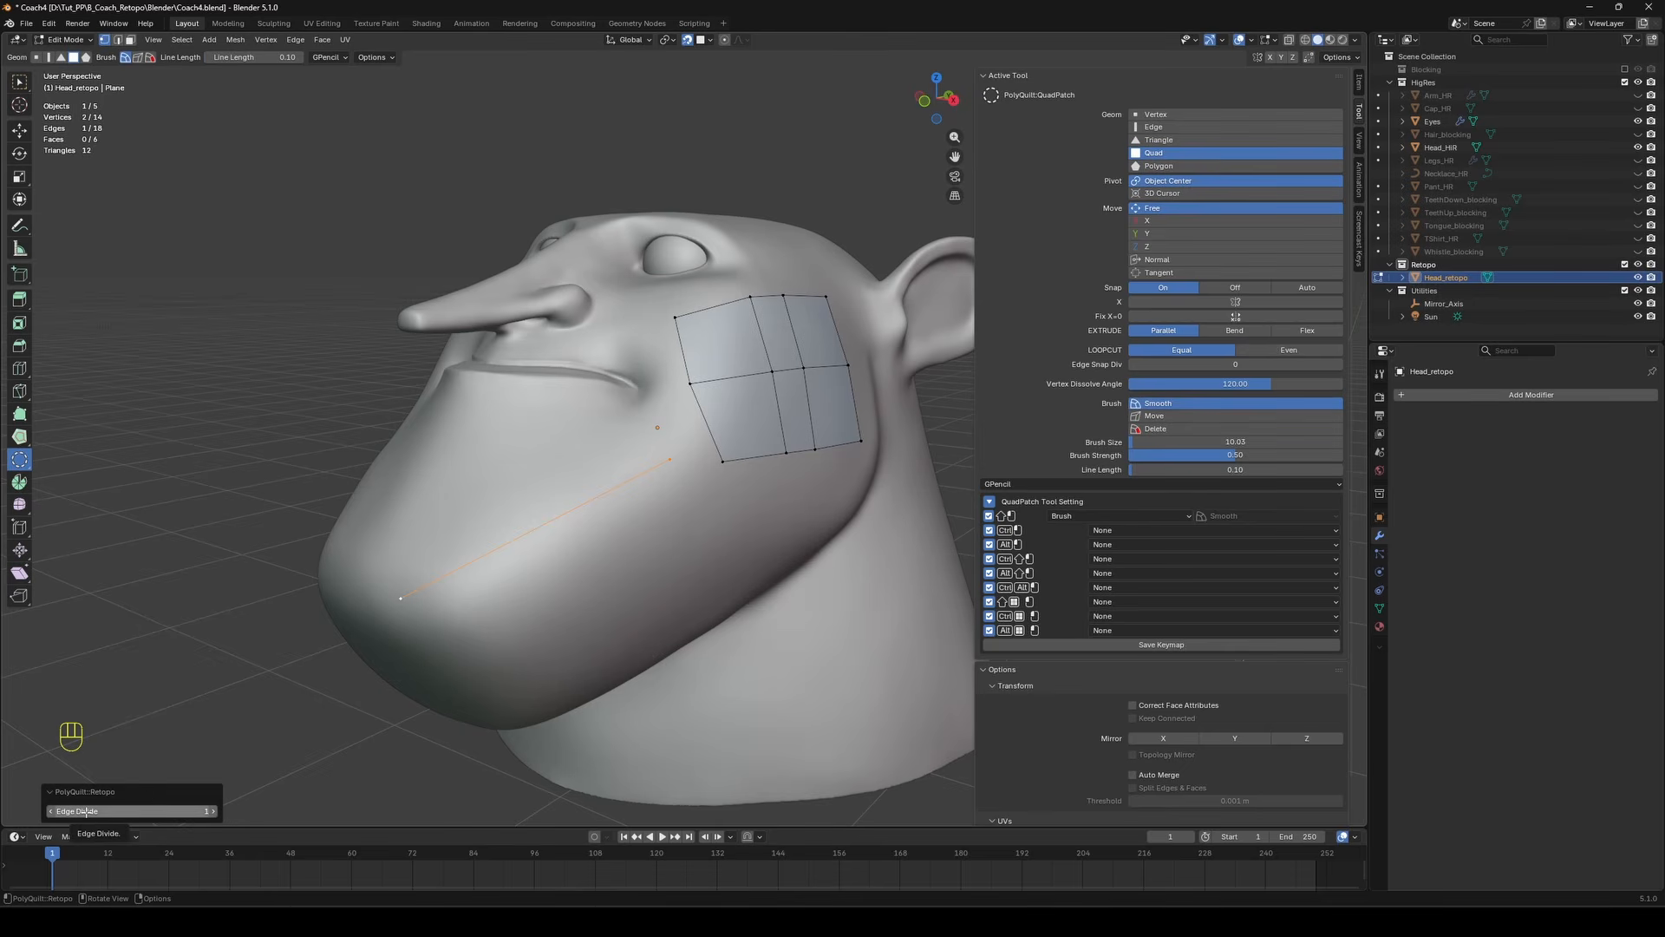
pyautogui.moveTo(86, 811); pyautogui.dragTo(1426, 254)
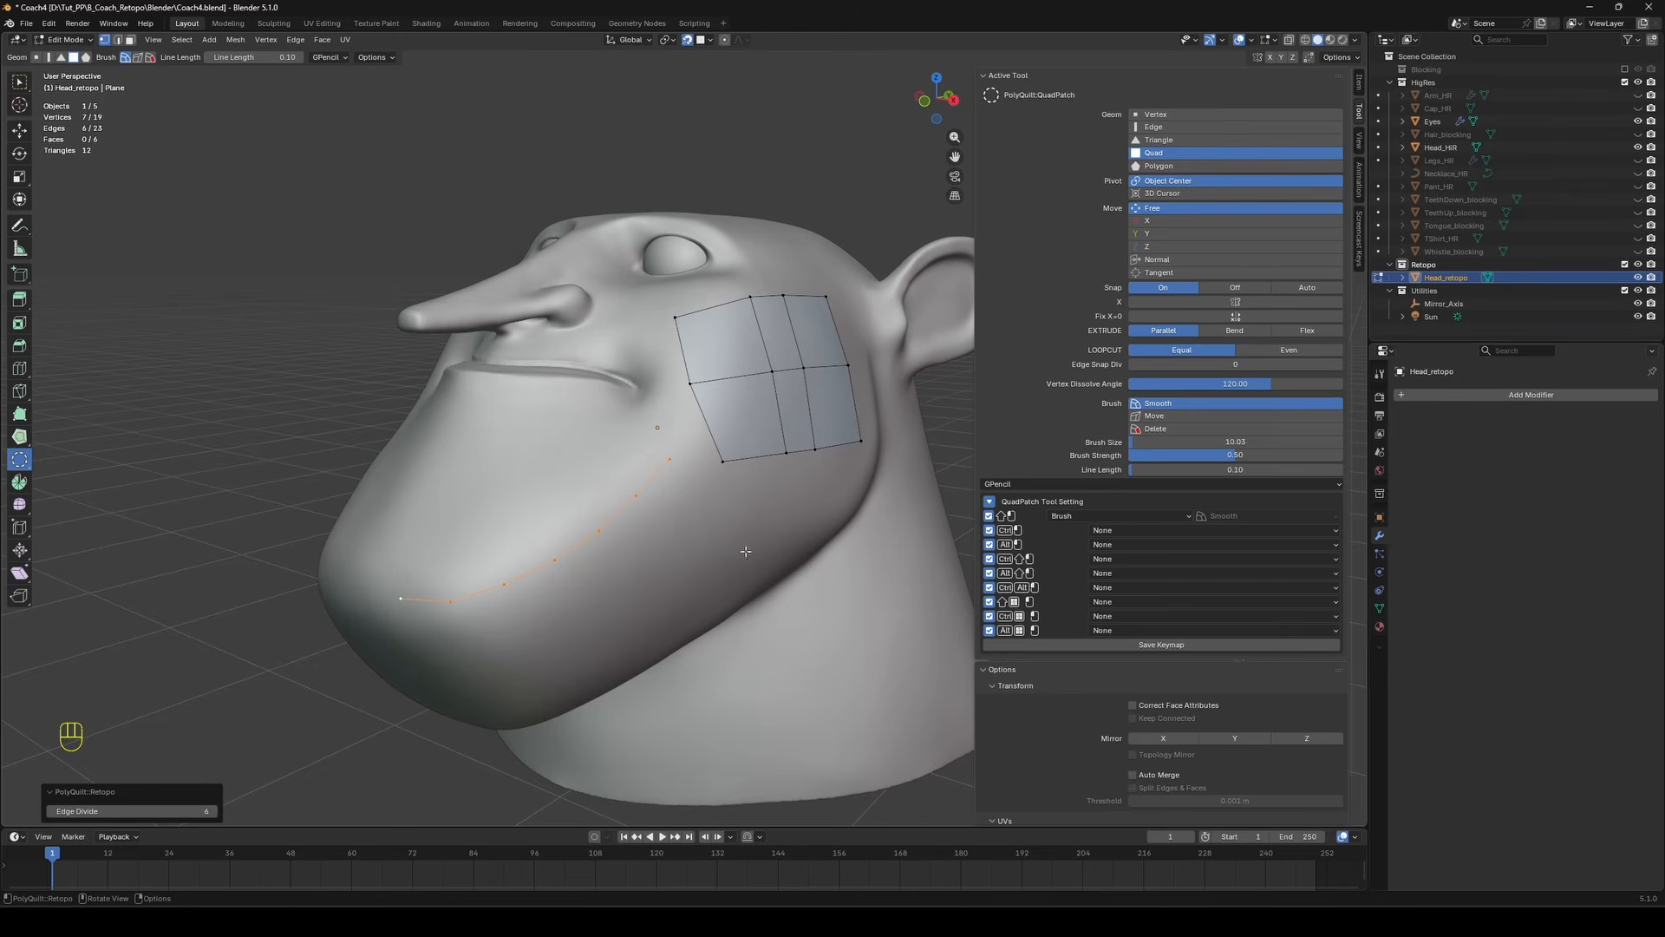
# Draw four successive parallel QuadPatch strokes below the first, building four rows of six quads around the jaw and under the chin.
pyautogui.moveTo(718, 530)
pyautogui.mouseDown()
pyautogui.moveTo(649, 593)
pyautogui.moveTo(520, 656)
pyautogui.moveTo(409, 668)
pyautogui.mouseUp()
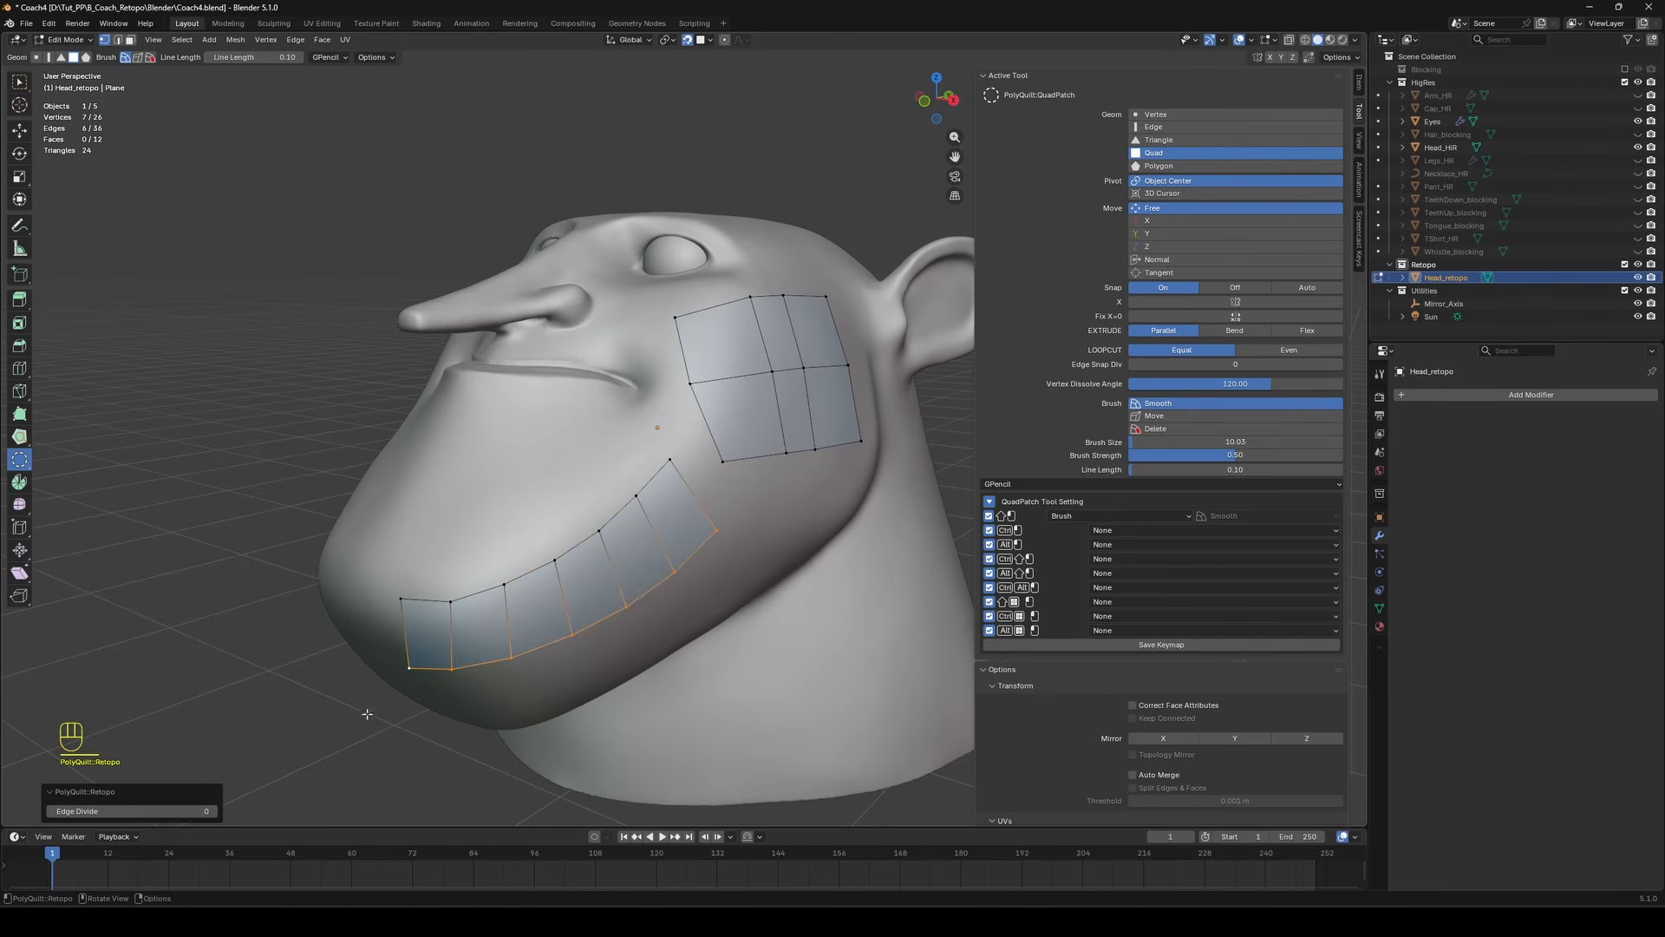
pyautogui.moveTo(685, 595); pyautogui.dragTo(712, 538, button='middle')
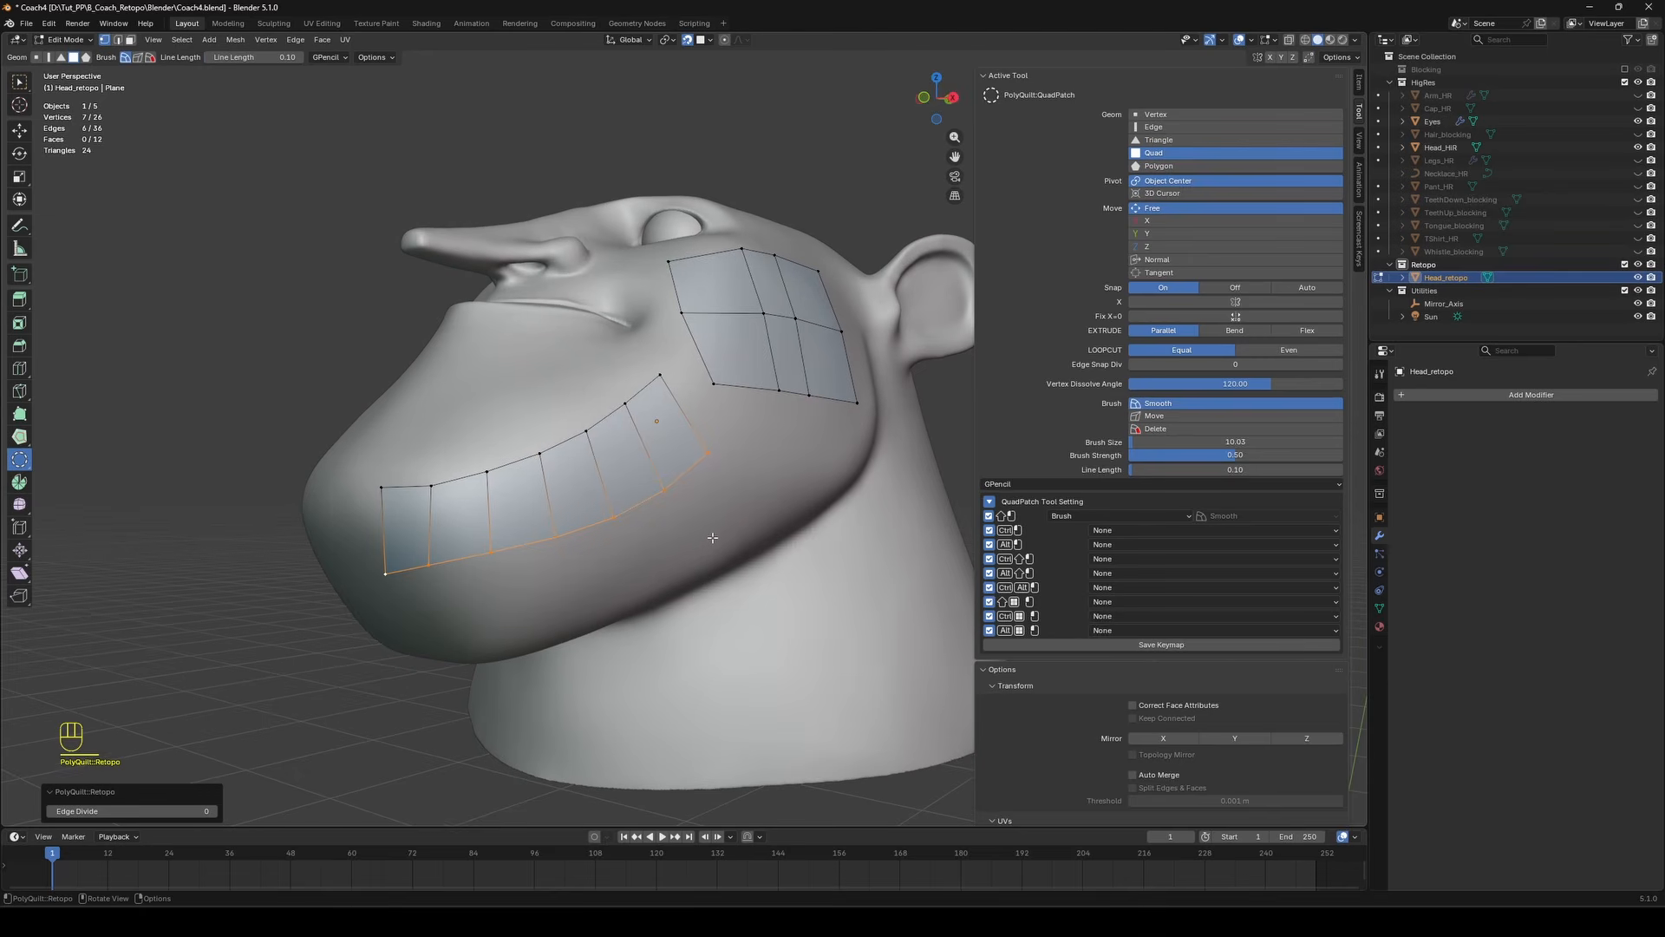
pyautogui.moveTo(739, 515)
pyautogui.mouseDown()
pyautogui.moveTo(525, 631)
pyautogui.moveTo(409, 651)
pyautogui.mouseUp()
pyautogui.moveTo(771, 550); pyautogui.dragTo(737, 520, button='middle')
pyautogui.moveTo(676, 436)
pyautogui.mouseDown()
pyautogui.moveTo(420, 520)
pyautogui.moveTo(364, 561)
pyautogui.mouseUp()
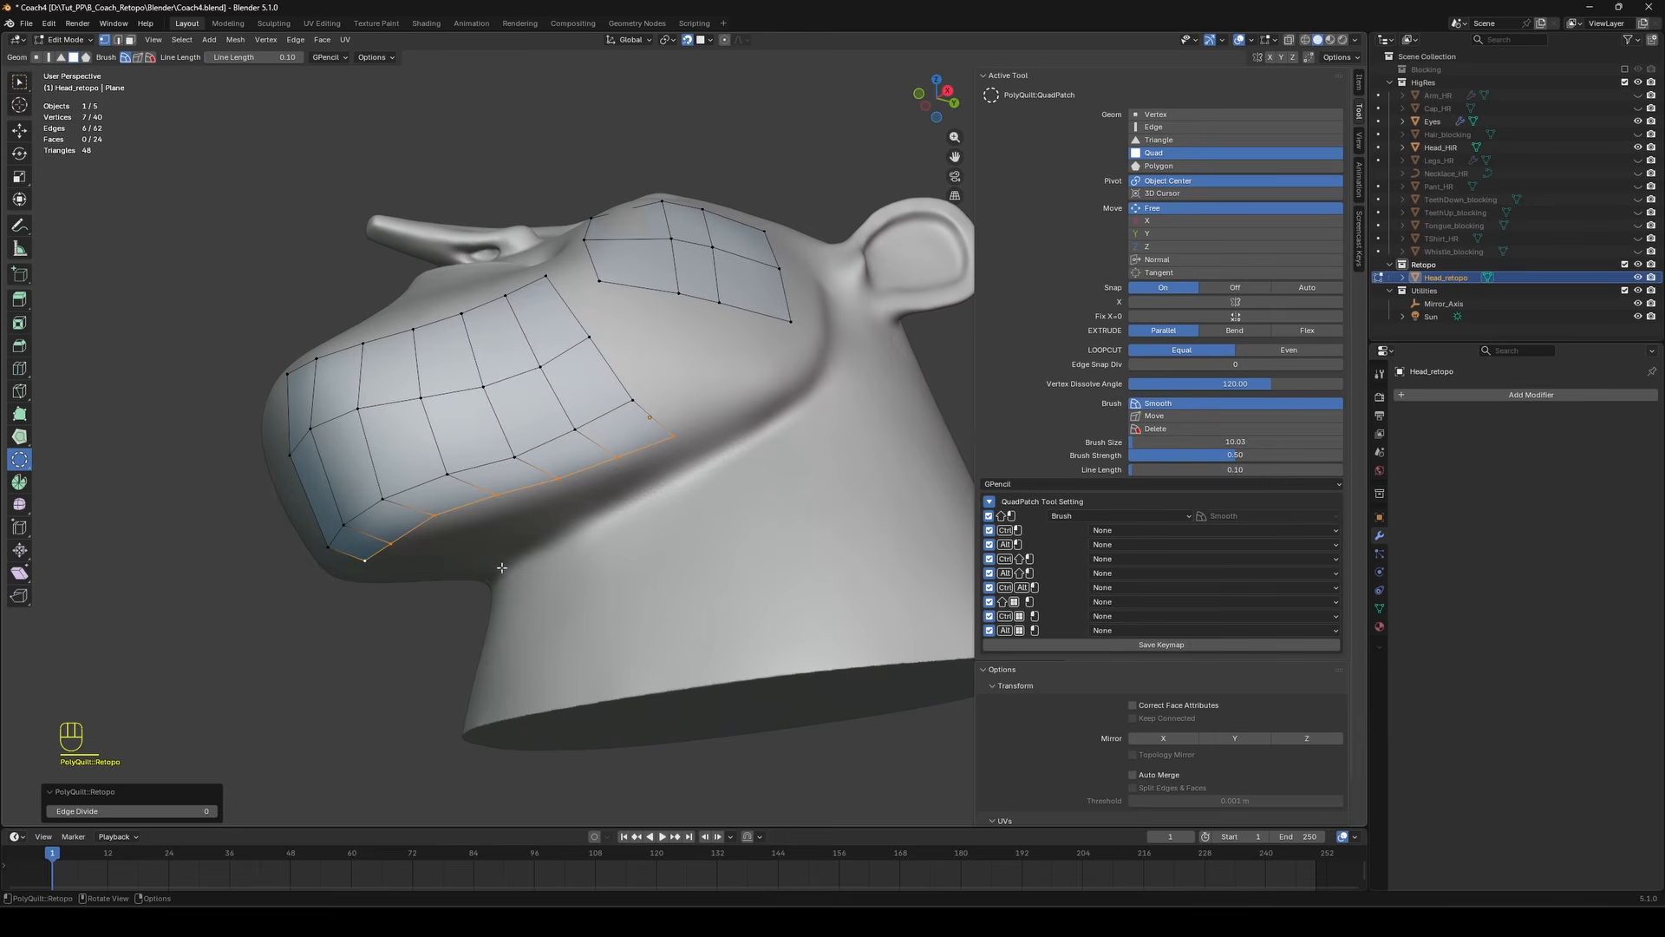
pyautogui.moveTo(502, 567)
pyautogui.mouseDown()
pyautogui.moveTo(596, 497)
pyautogui.moveTo(694, 458)
pyautogui.mouseUp()
pyautogui.moveTo(694, 458); pyautogui.dragTo(749, 476, button='middle')
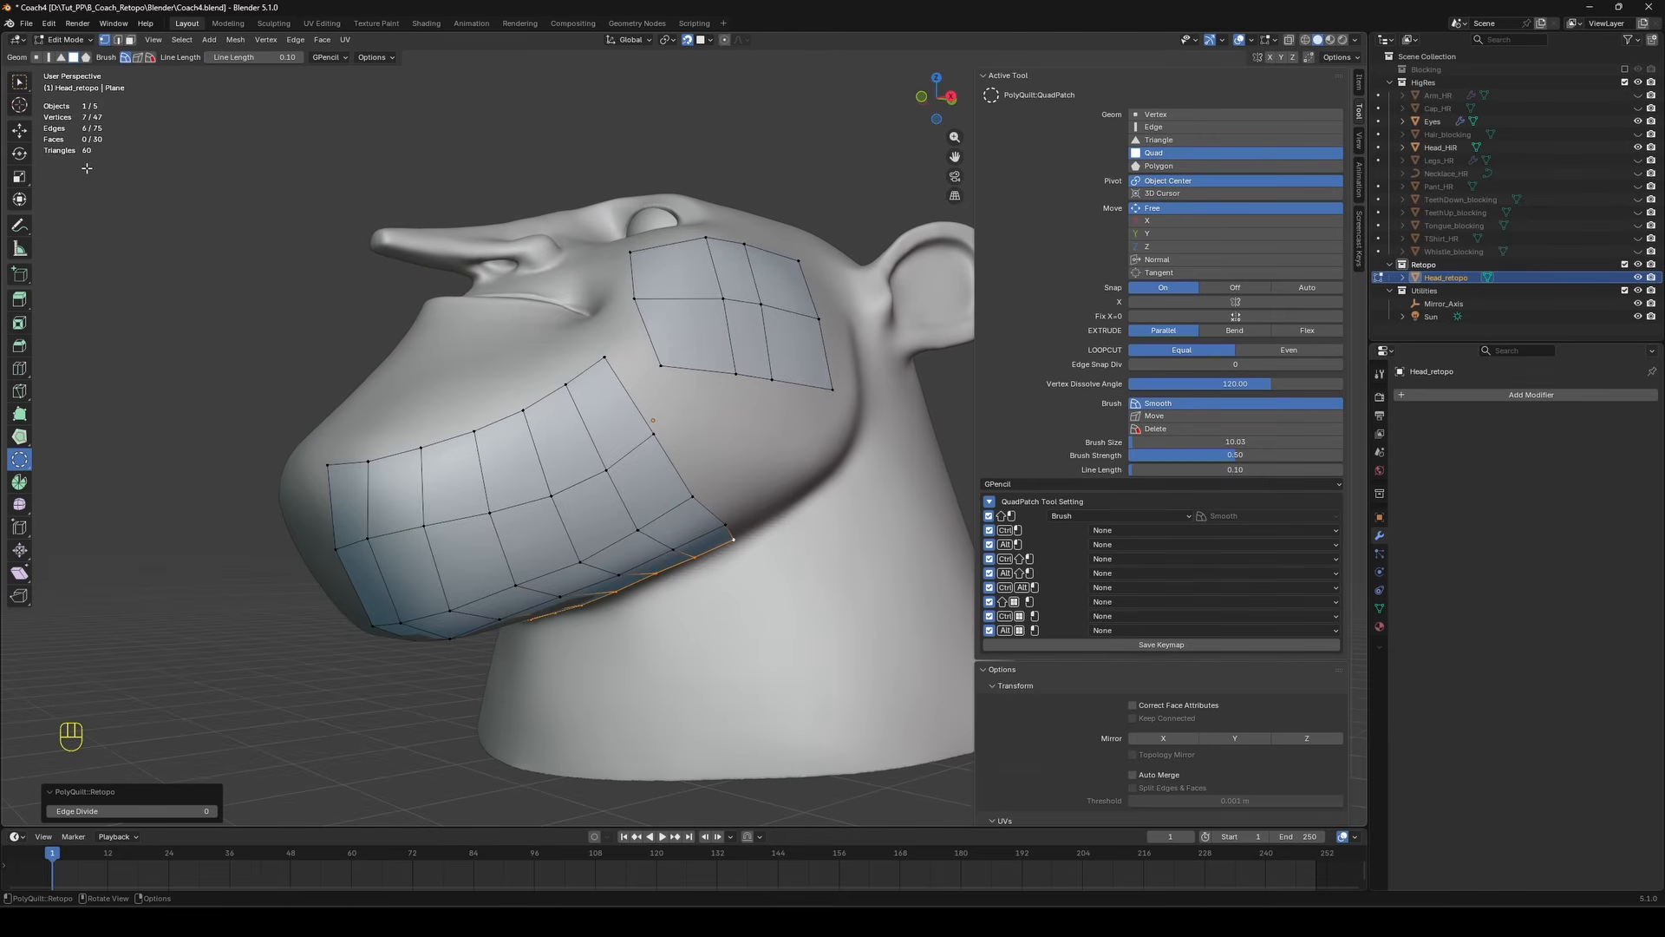
# Select the four connected border edges at the chin end of the jaw patch with the Select Box tool.
pyautogui.click(19, 81)
pyautogui.moveTo(613, 398); pyautogui.dragTo(625, 424, button='middle')
pyautogui.click(636, 316)
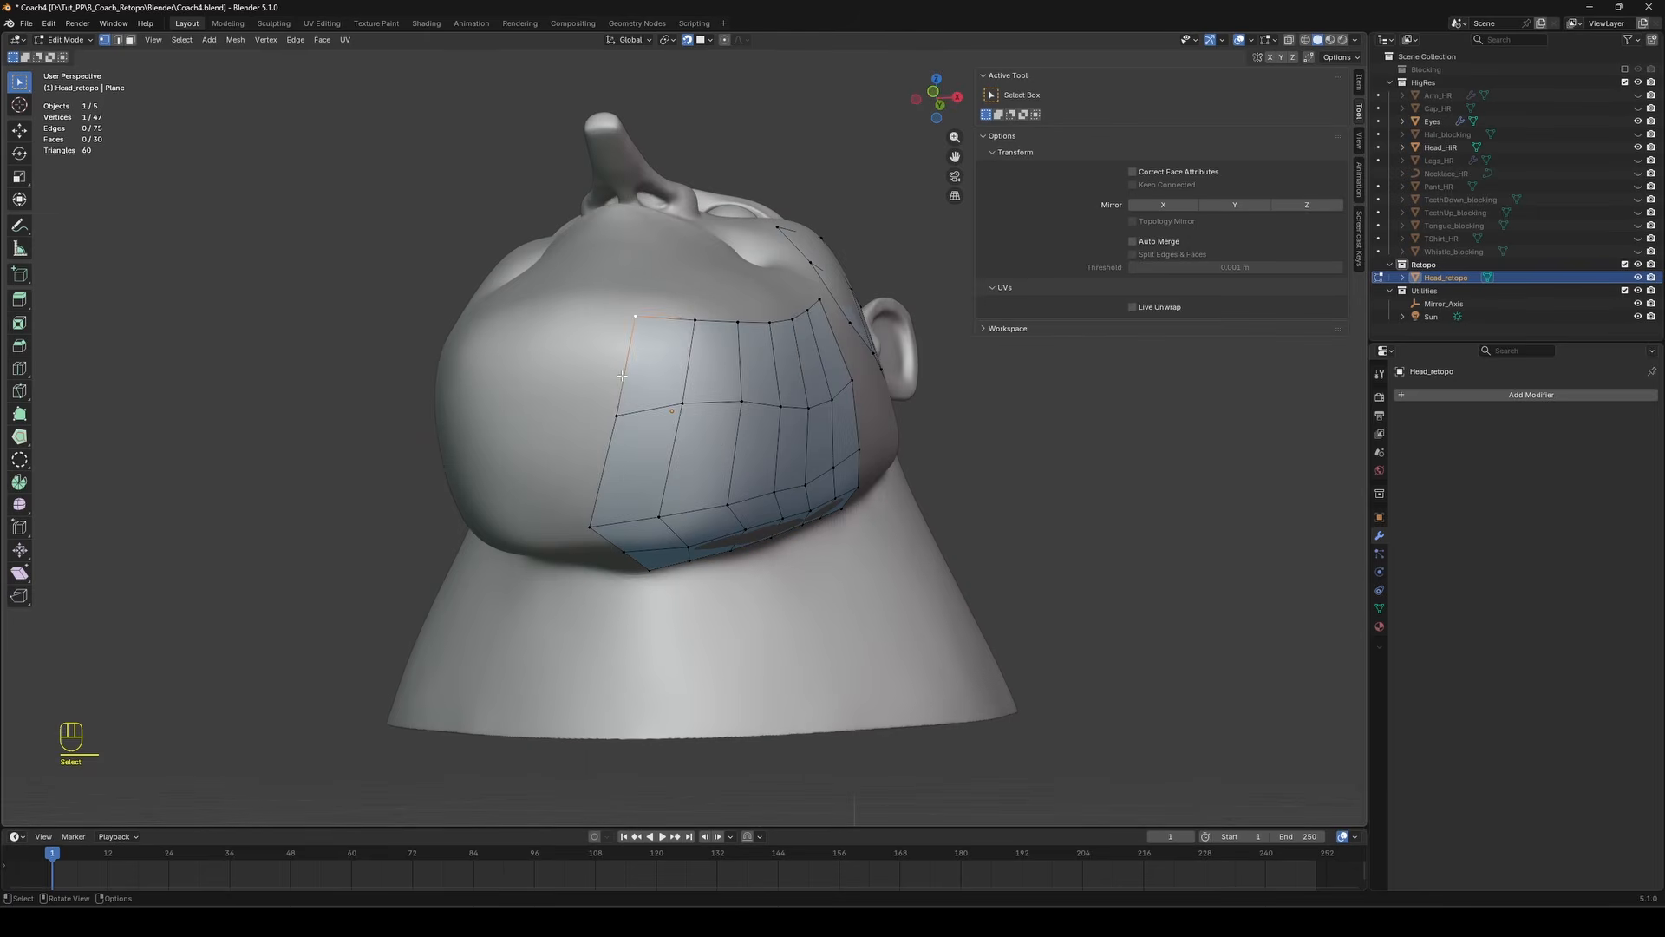
pyautogui.keyDown('shift'); pyautogui.click(616, 415); pyautogui.keyUp('shift')
pyautogui.keyDown('shift'); pyautogui.click(590, 526); pyautogui.keyUp('shift')
pyautogui.moveTo(590, 526); pyautogui.dragTo(703, 399, button='middle')
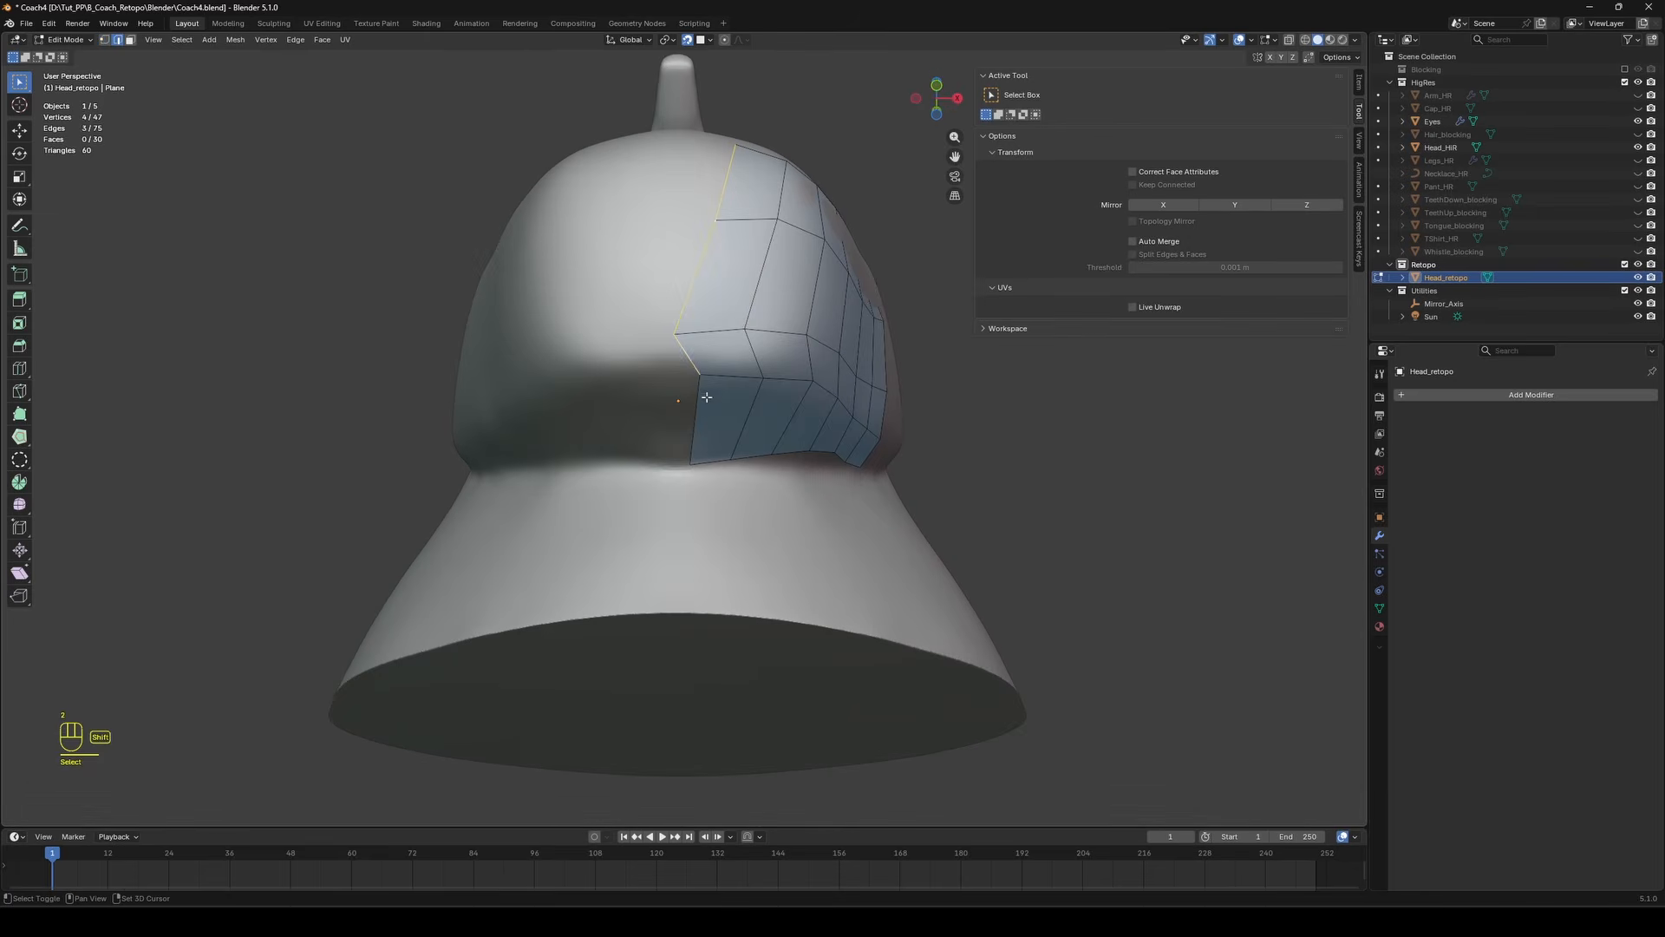
pyautogui.keyDown('shift'); pyautogui.click(691, 462); pyautogui.keyUp('shift')
pyautogui.moveTo(691, 462); pyautogui.dragTo(700, 421, button='middle')
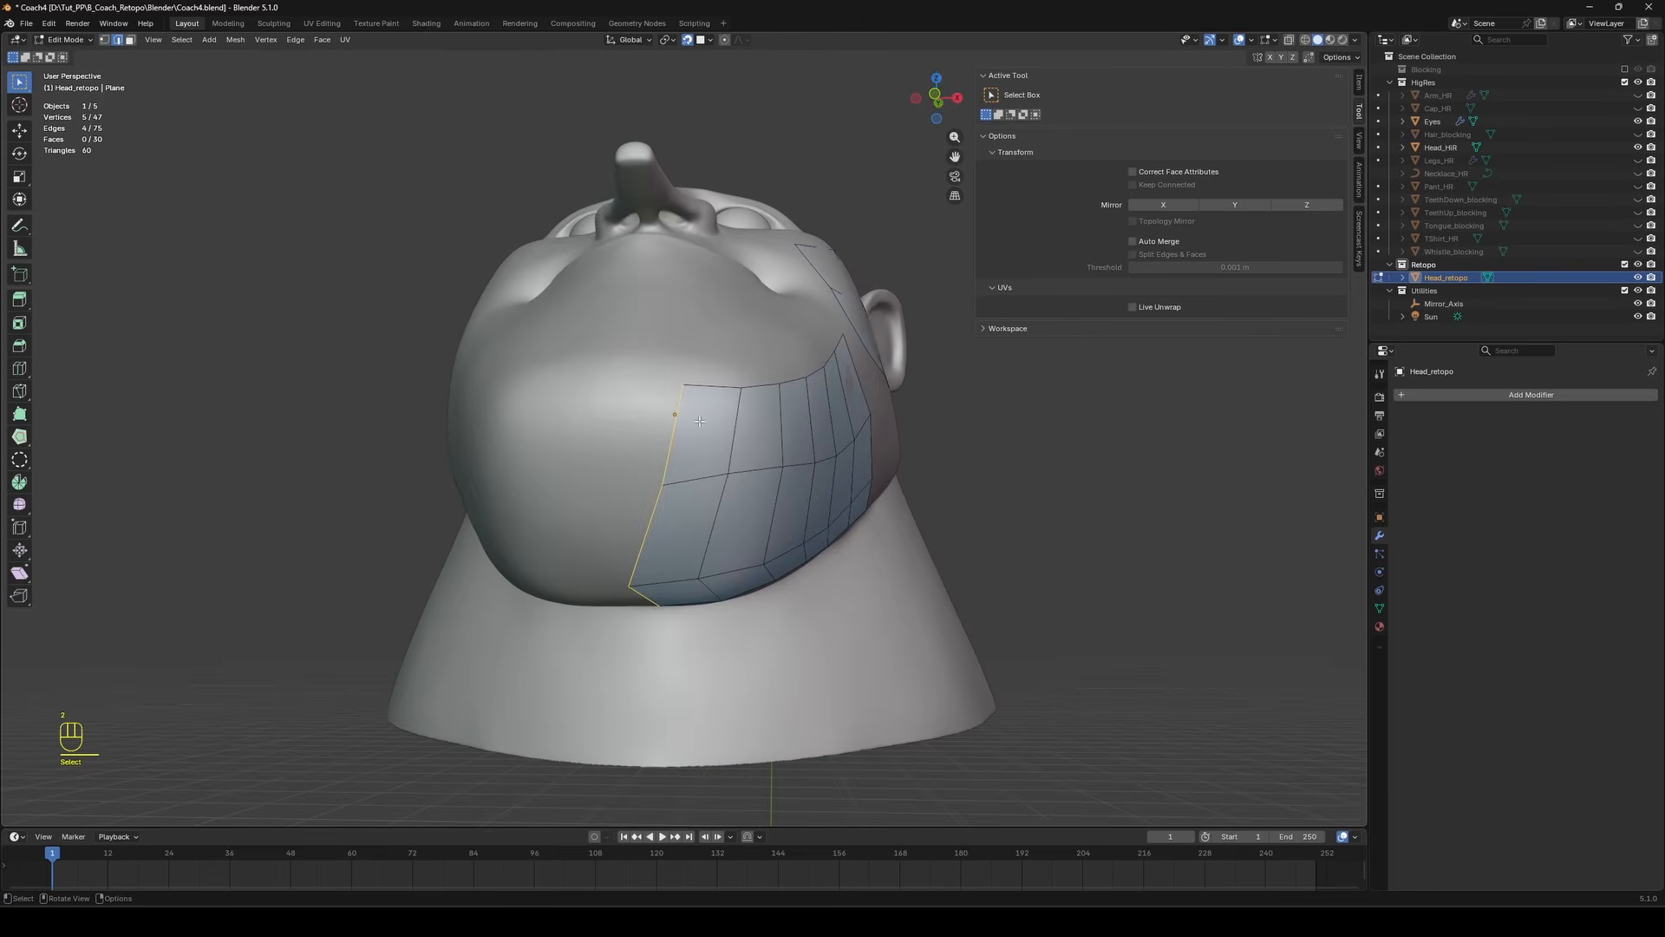
# Draw a QuadPatch stroke on the chin beside the selected border edges to extend the patch by a column of four quads.
pyautogui.click(20, 462)
pyautogui.moveTo(486, 486); pyautogui.dragTo(538, 407, button='middle')
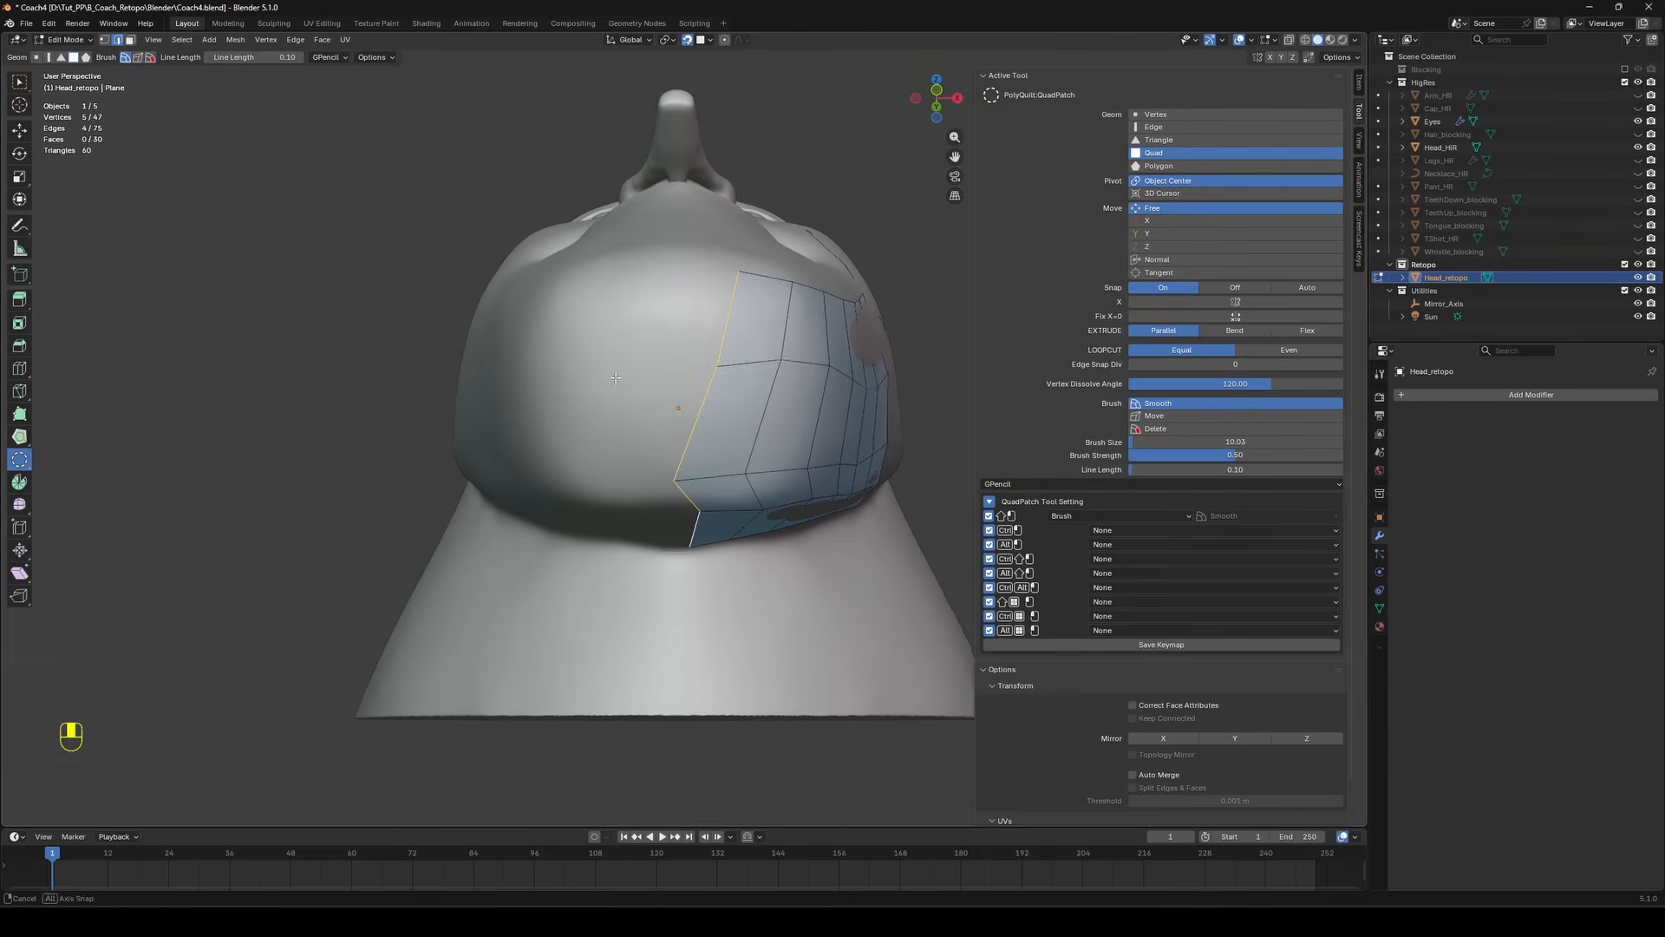
pyautogui.moveTo(672, 270); pyautogui.dragTo(617, 391)
pyautogui.moveTo(608, 478); pyautogui.dragTo(640, 535)
pyautogui.moveTo(770, 358); pyautogui.dragTo(693, 418, button='middle')
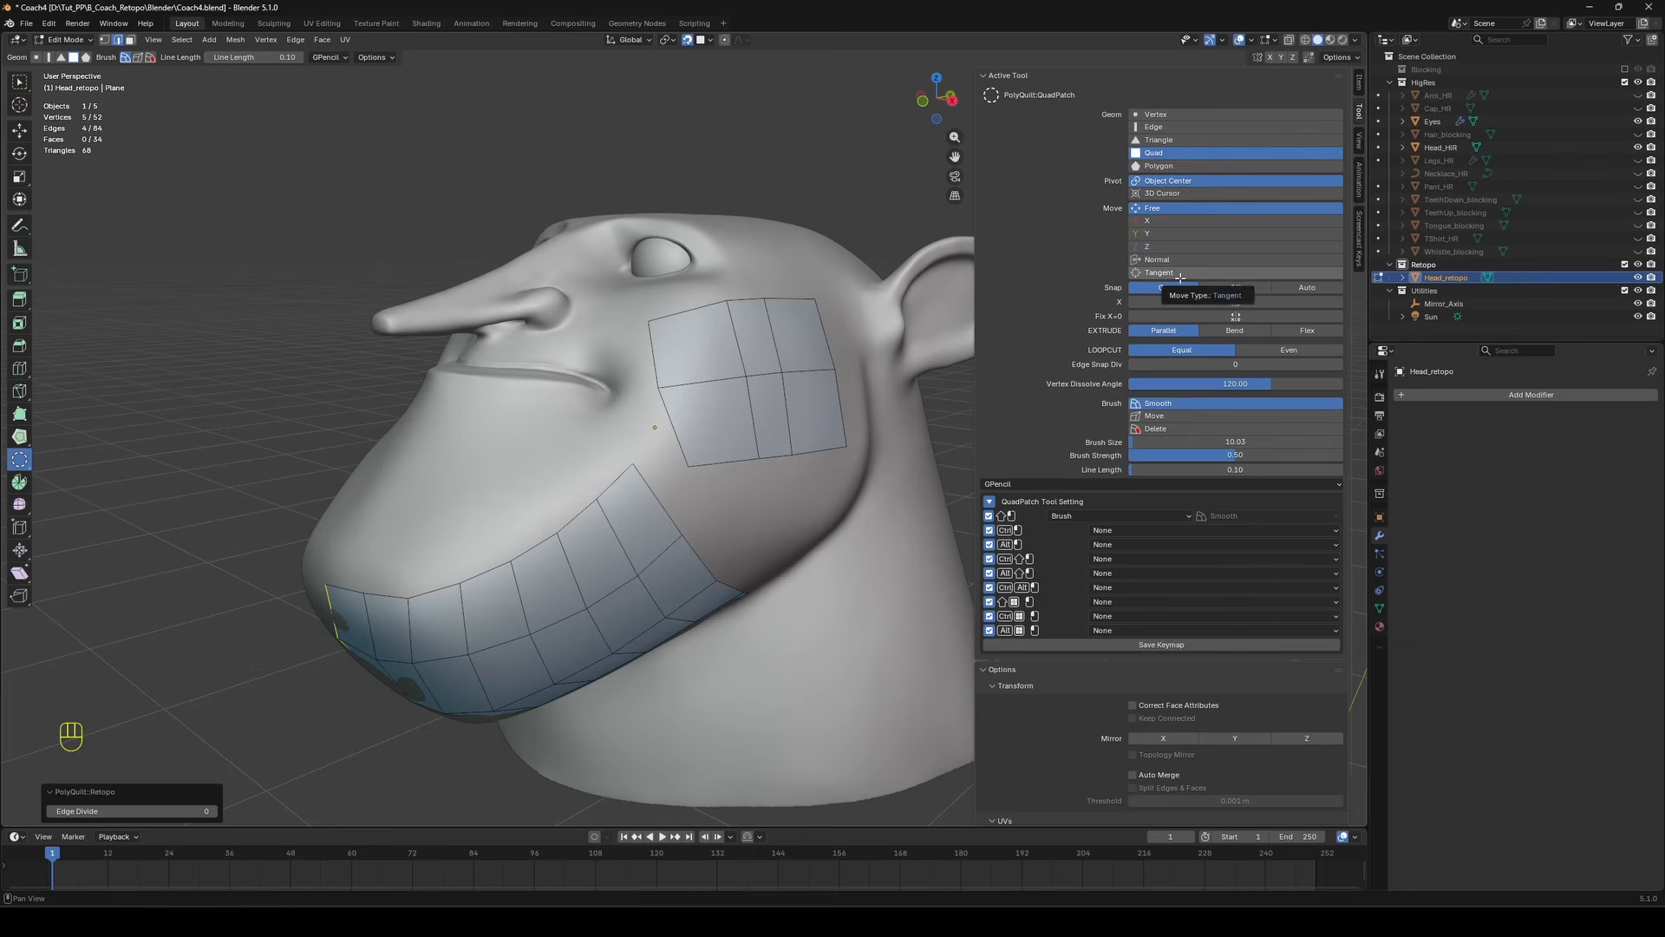
# Return to the base PolyQuilt tool and delete all geometry of Head_retopo.
pyautogui.moveTo(373, 434); pyautogui.dragTo(561, 376, button='middle')
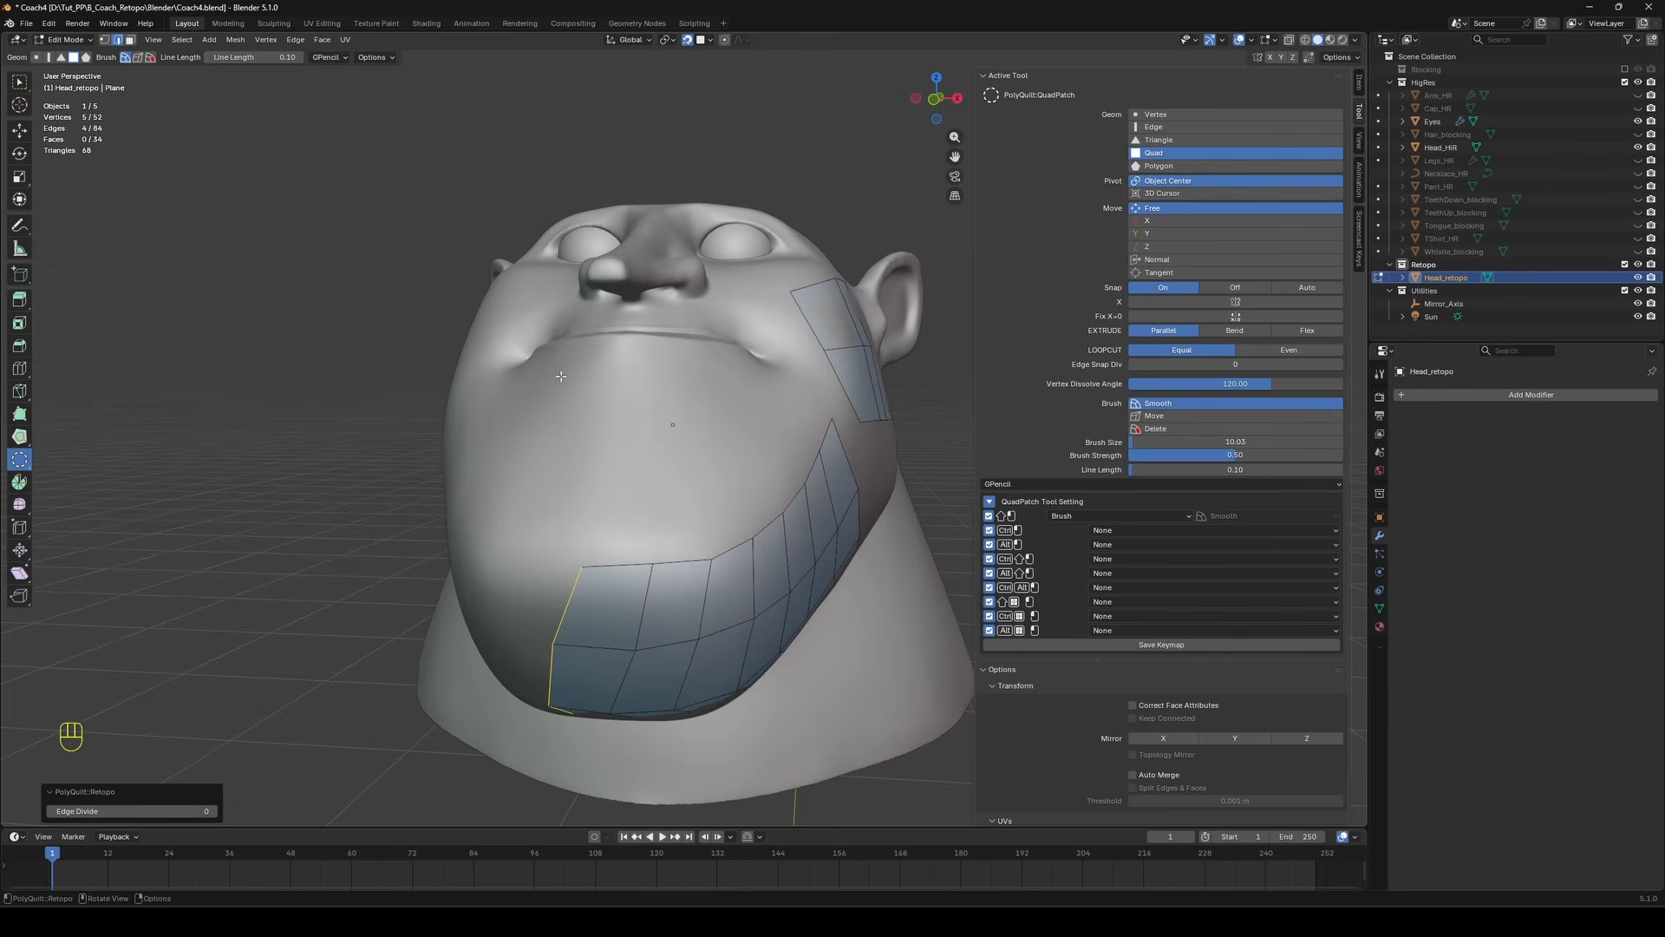
pyautogui.moveTo(649, 202); pyautogui.dragTo(515, 425, button='middle')
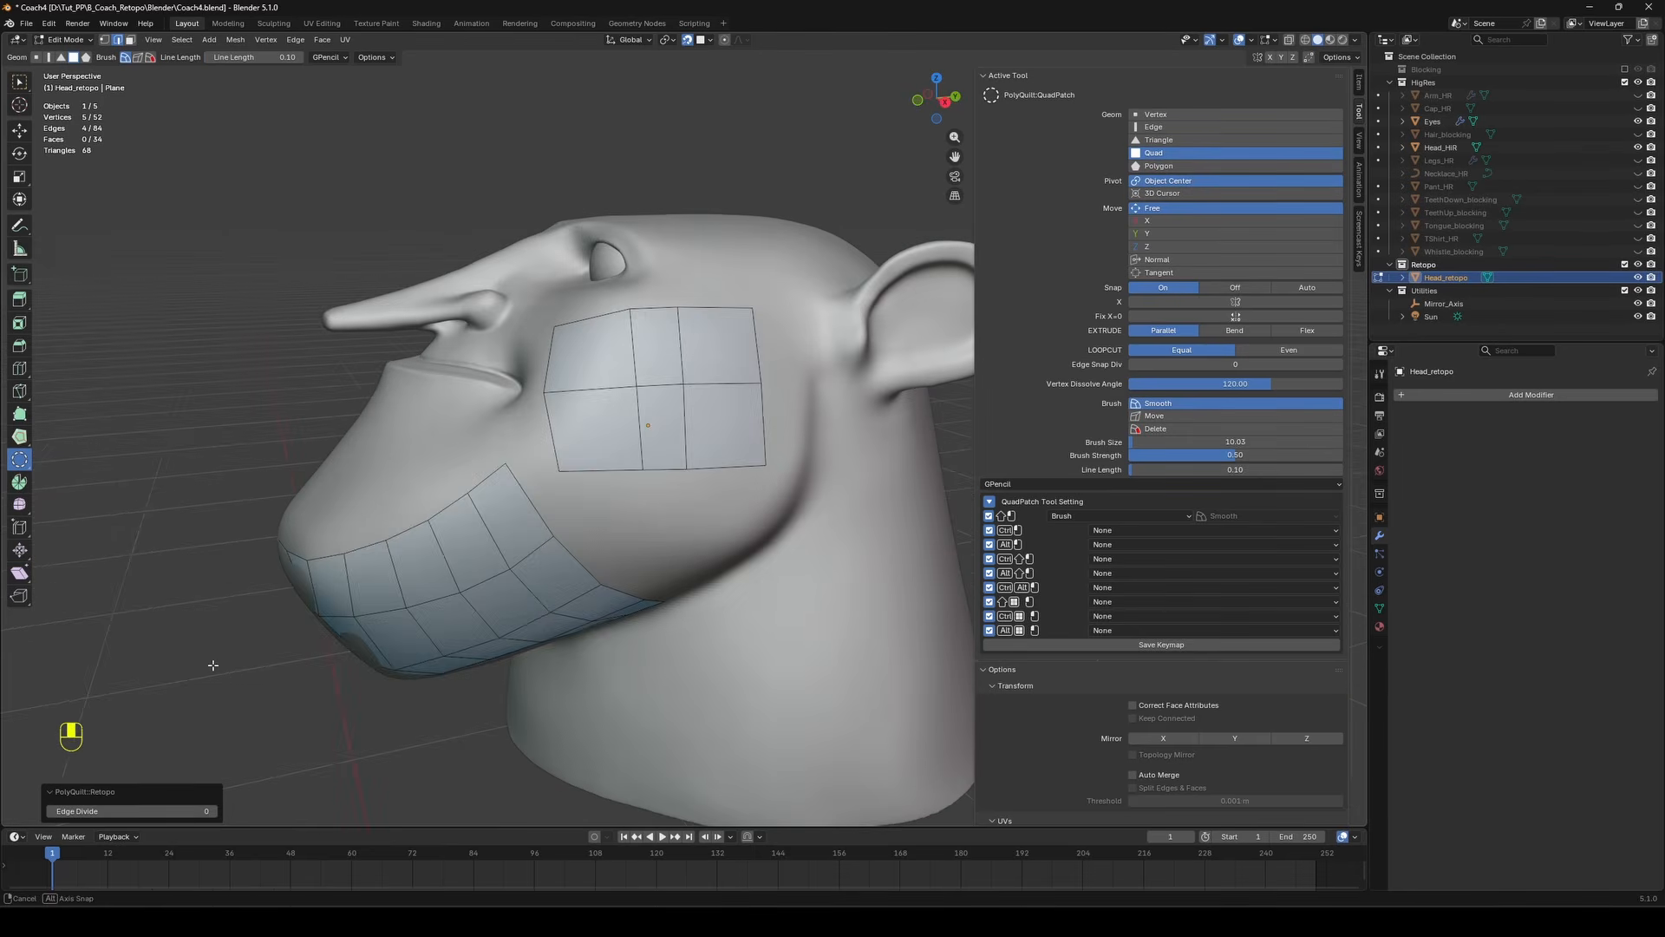
pyautogui.click(55, 790)
pyautogui.moveTo(13, 440); pyautogui.dragTo(73, 442)
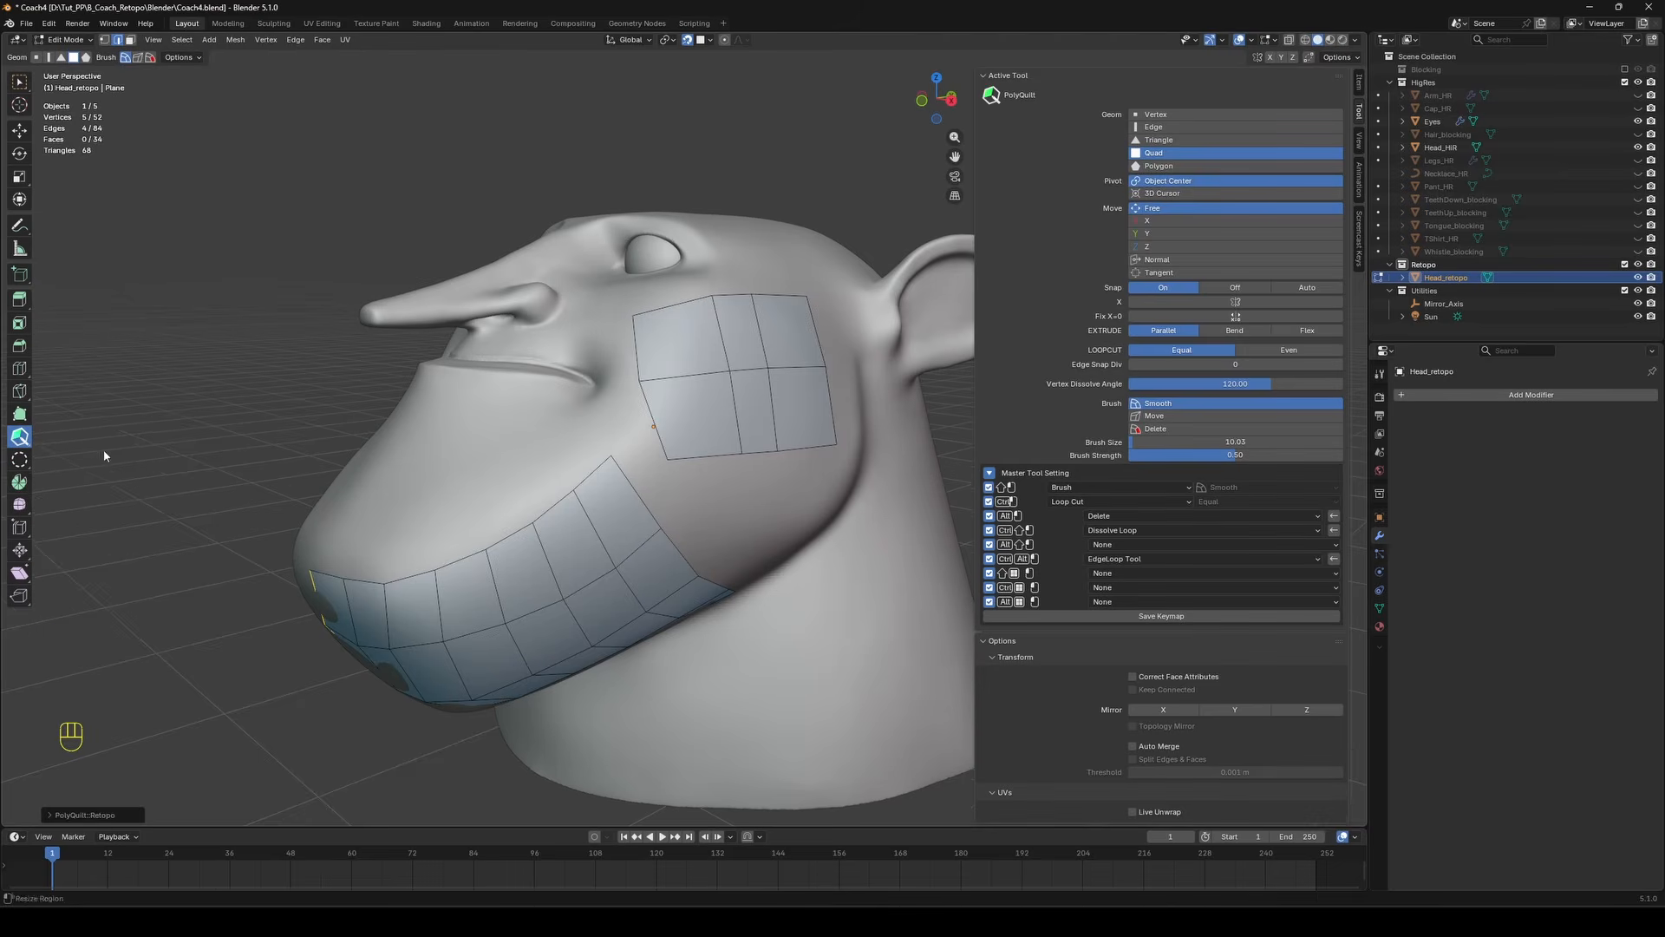
pyautogui.moveTo(753, 391); pyautogui.dragTo(677, 413, button='middle')
pyautogui.press('a')
pyautogui.press('Delete')
pyautogui.click(762, 333)
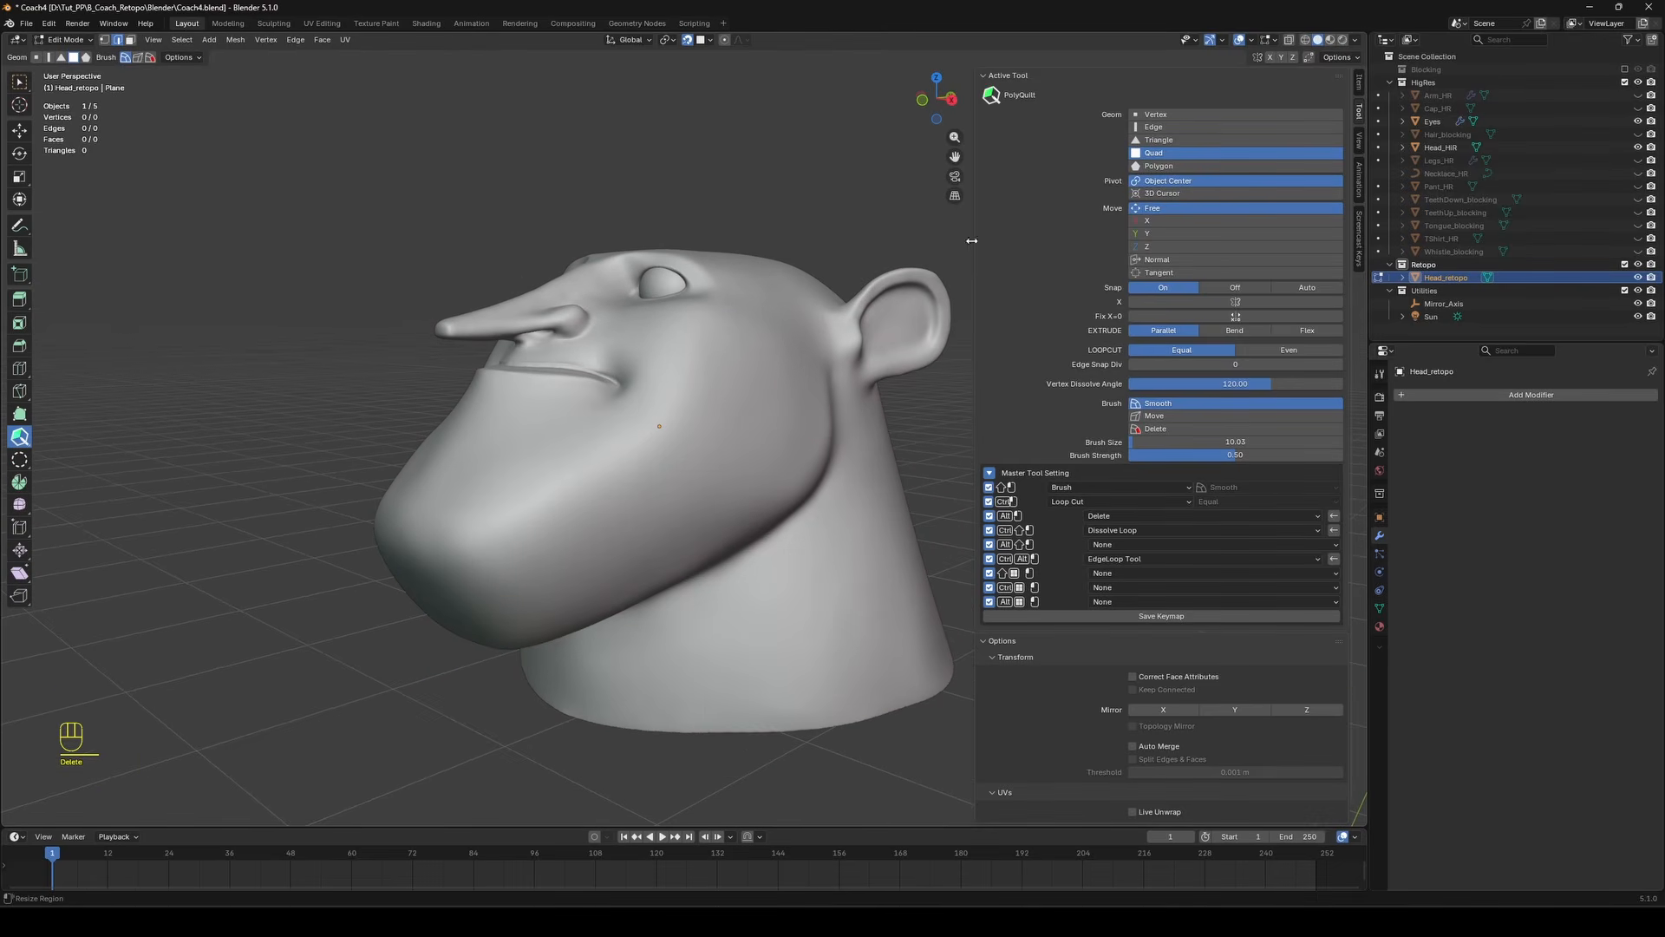
# Narrow the sidebar and collapse the Options section, keeping the PolyQuilt Master Tool Setting list expanded.
pyautogui.moveTo(973, 241); pyautogui.dragTo(1224, 244)
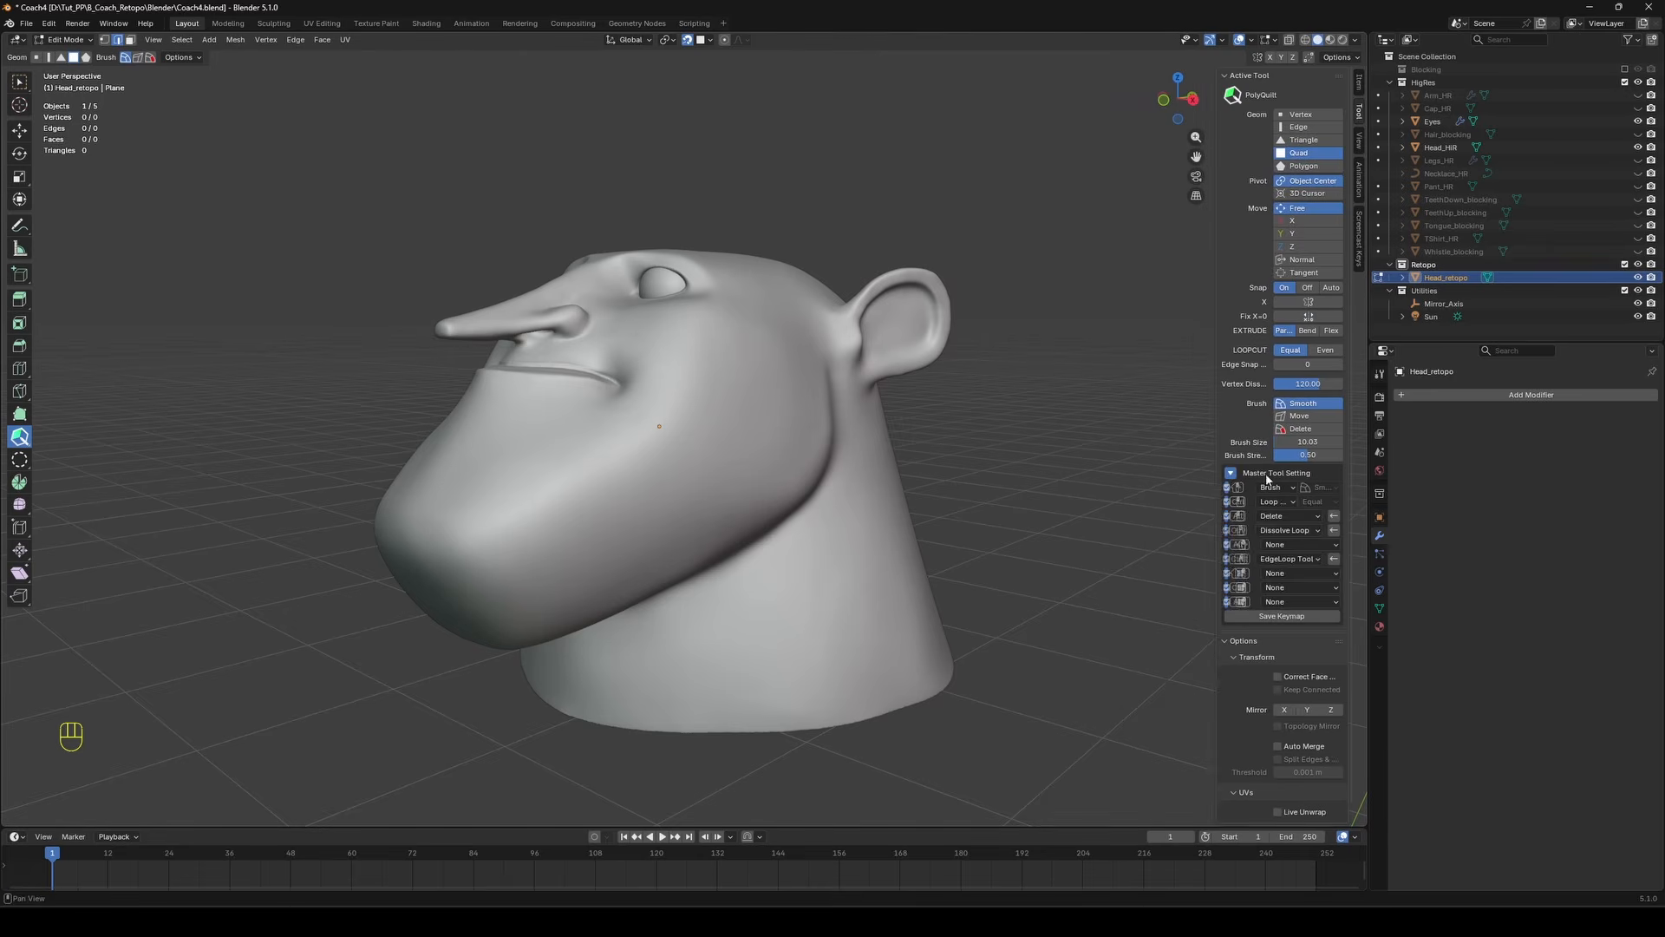
pyautogui.click(1231, 472)
pyautogui.click(1224, 499)
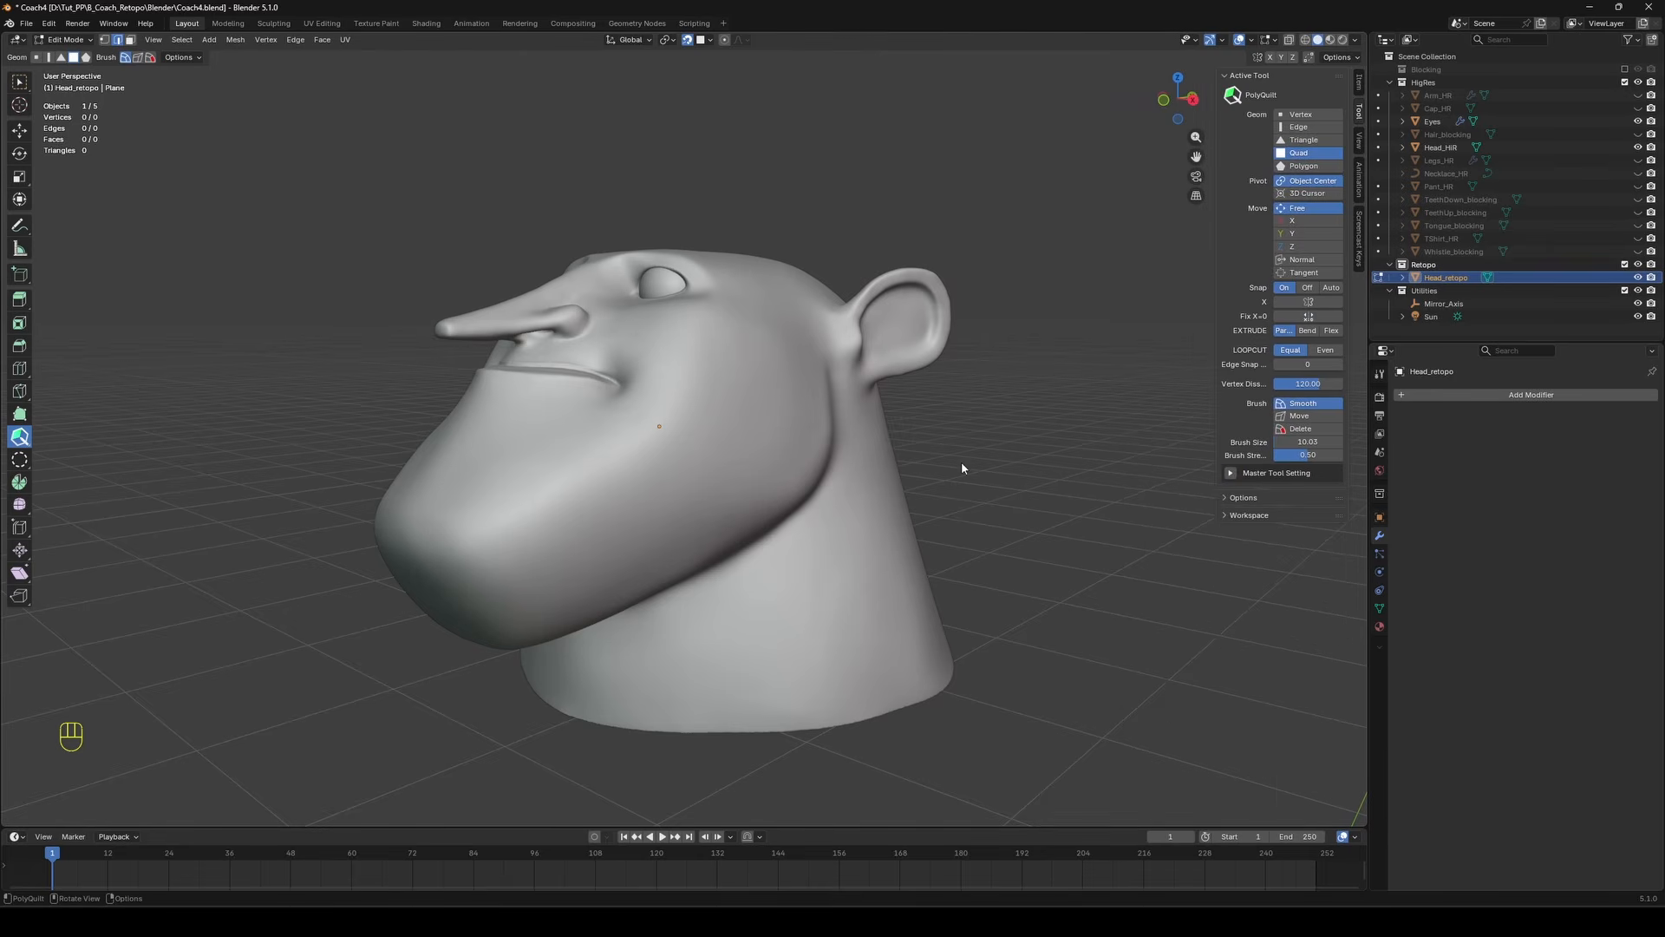
pyautogui.moveTo(966, 456)
pyautogui.mouseDown(button='middle')
pyautogui.moveTo(1024, 461)
pyautogui.moveTo(972, 457)
pyautogui.mouseUp(button='middle')
pyautogui.click(1230, 473)
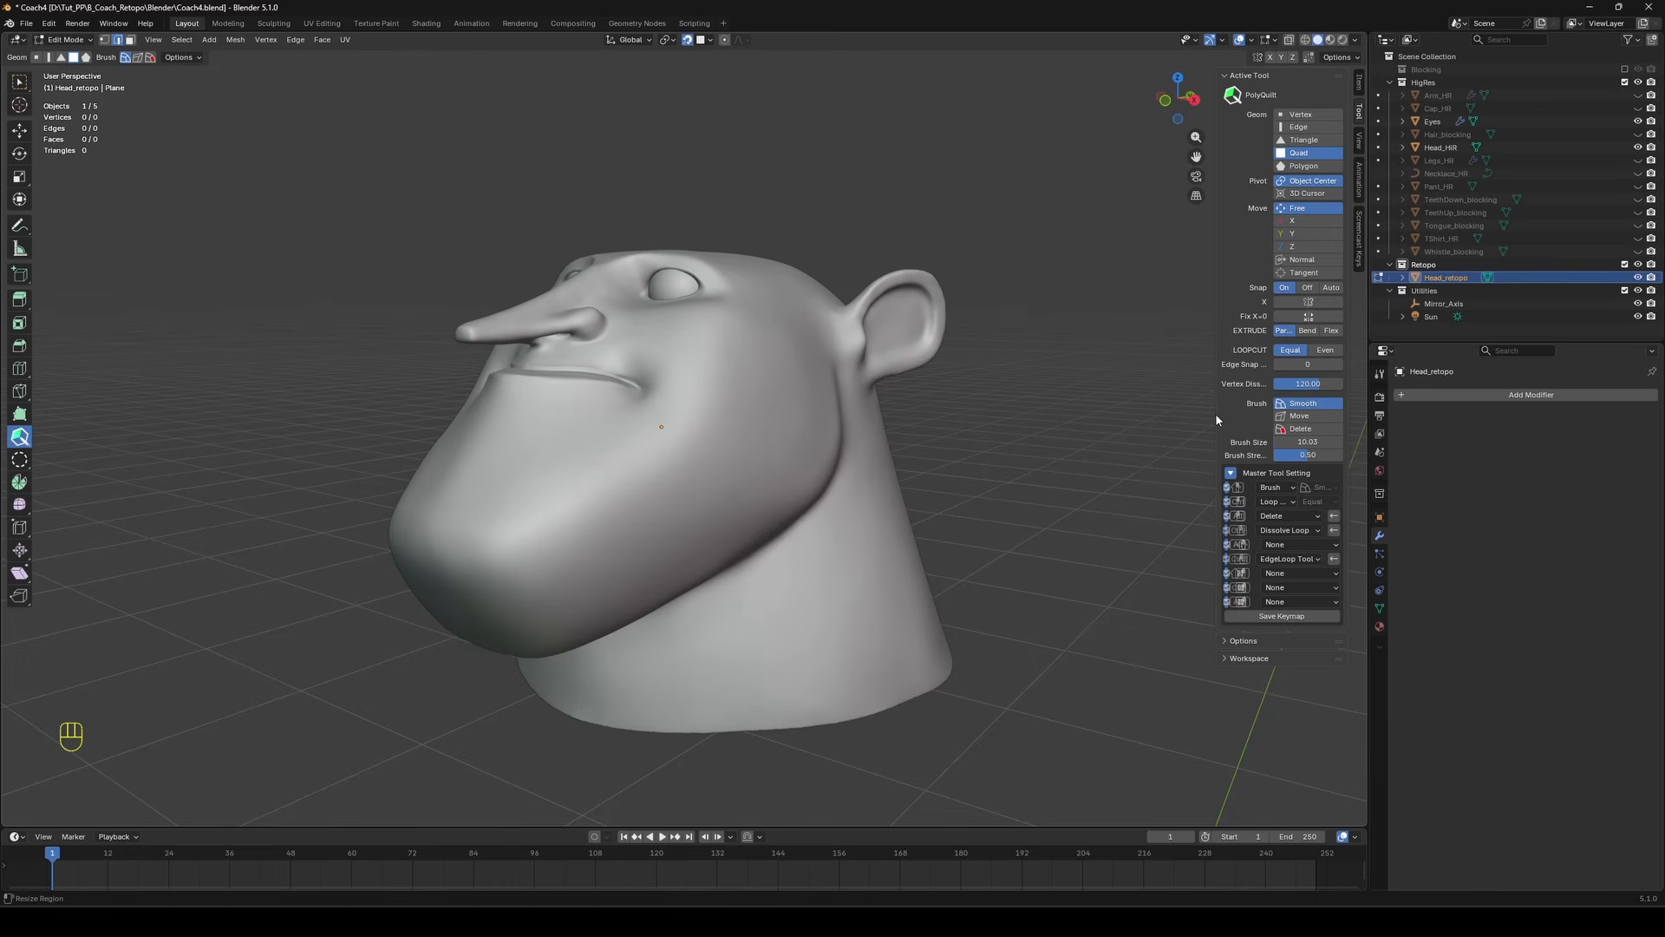
pyautogui.moveTo(1215, 413); pyautogui.dragTo(1199, 413)
# Switch to the Select Box tool, leave Edit Mode and select the high-resolution head Head_HiR in Object Mode.
pyautogui.moveTo(773, 420); pyautogui.dragTo(737, 359, button='middle')
pyautogui.click(19, 83)
pyautogui.press('Tab')
pyautogui.press('Tab')
pyautogui.click(1438, 257)
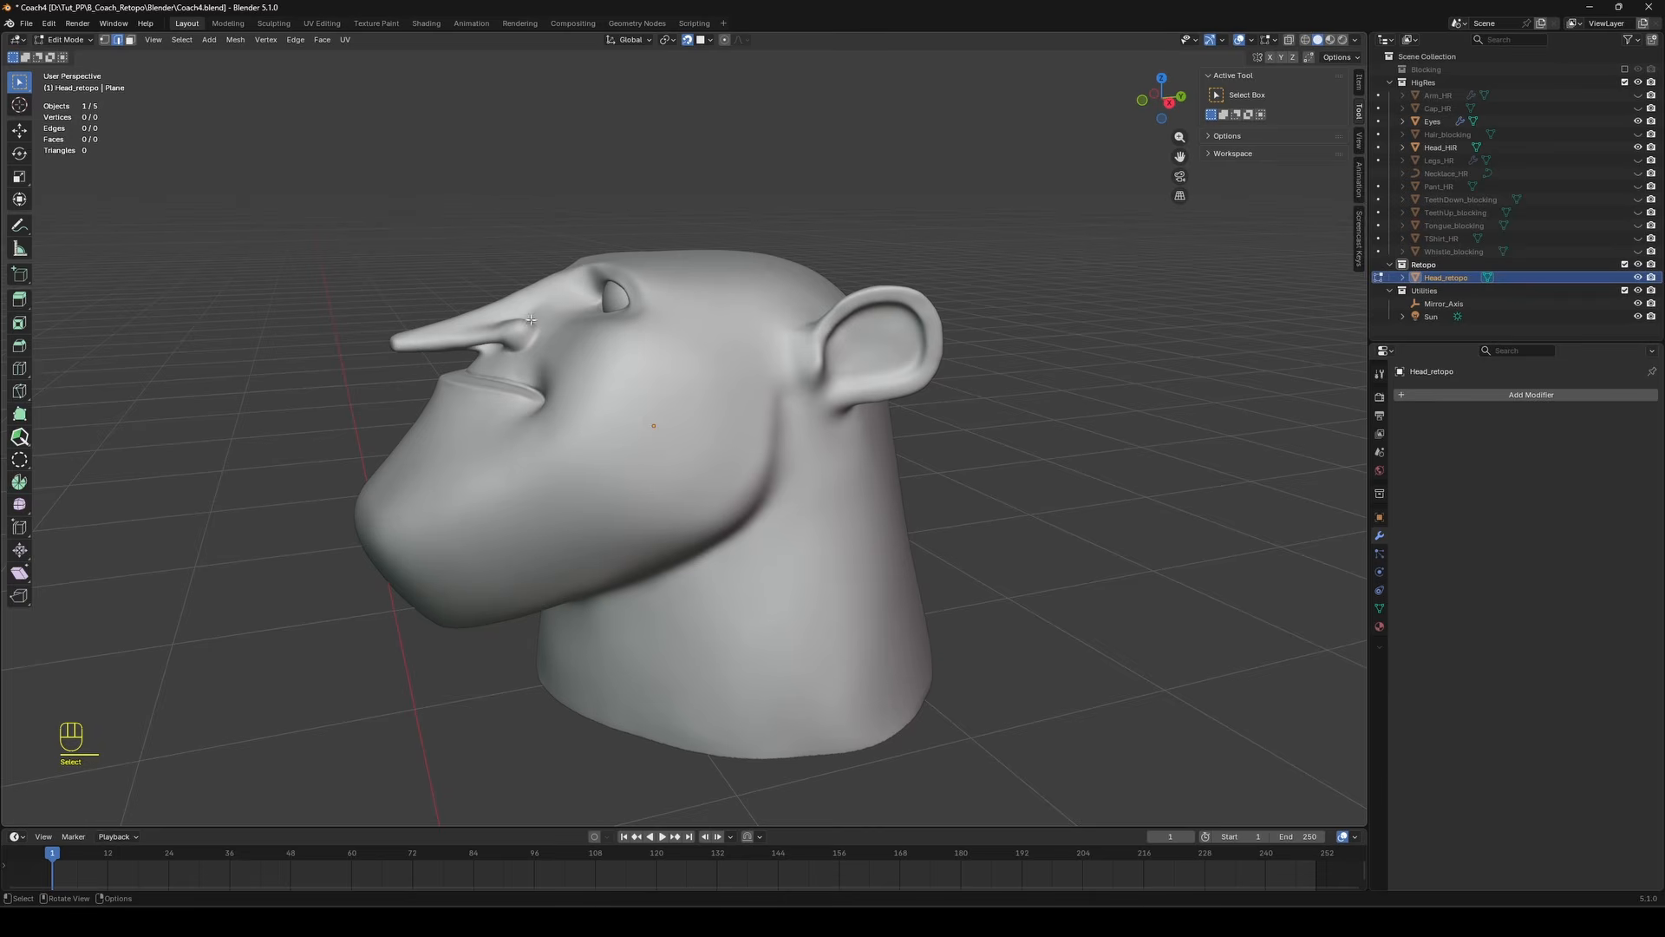
pyautogui.press('Tab')
pyautogui.click(847, 456)
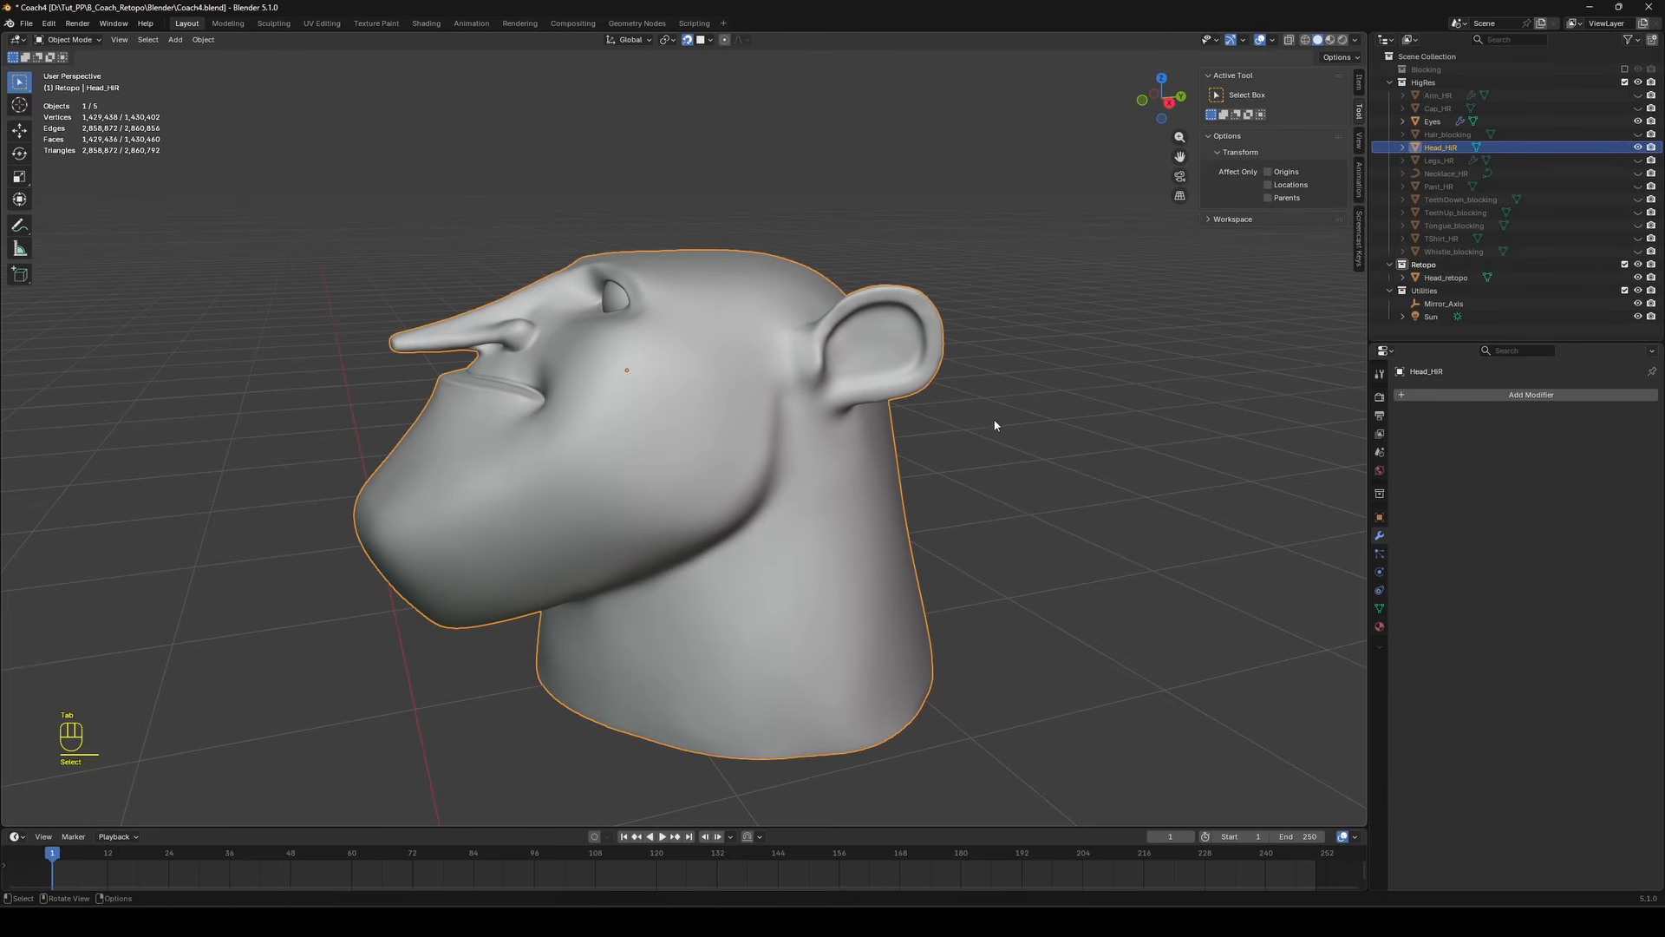
# In the front view, create a new annotation and activate the freehand Annotate tool with Surface placement.
pyautogui.click(1359, 83)
pyautogui.click(1360, 117)
pyautogui.click(1359, 143)
pyautogui.moveTo(640, 355); pyautogui.dragTo(686, 257, button='middle')
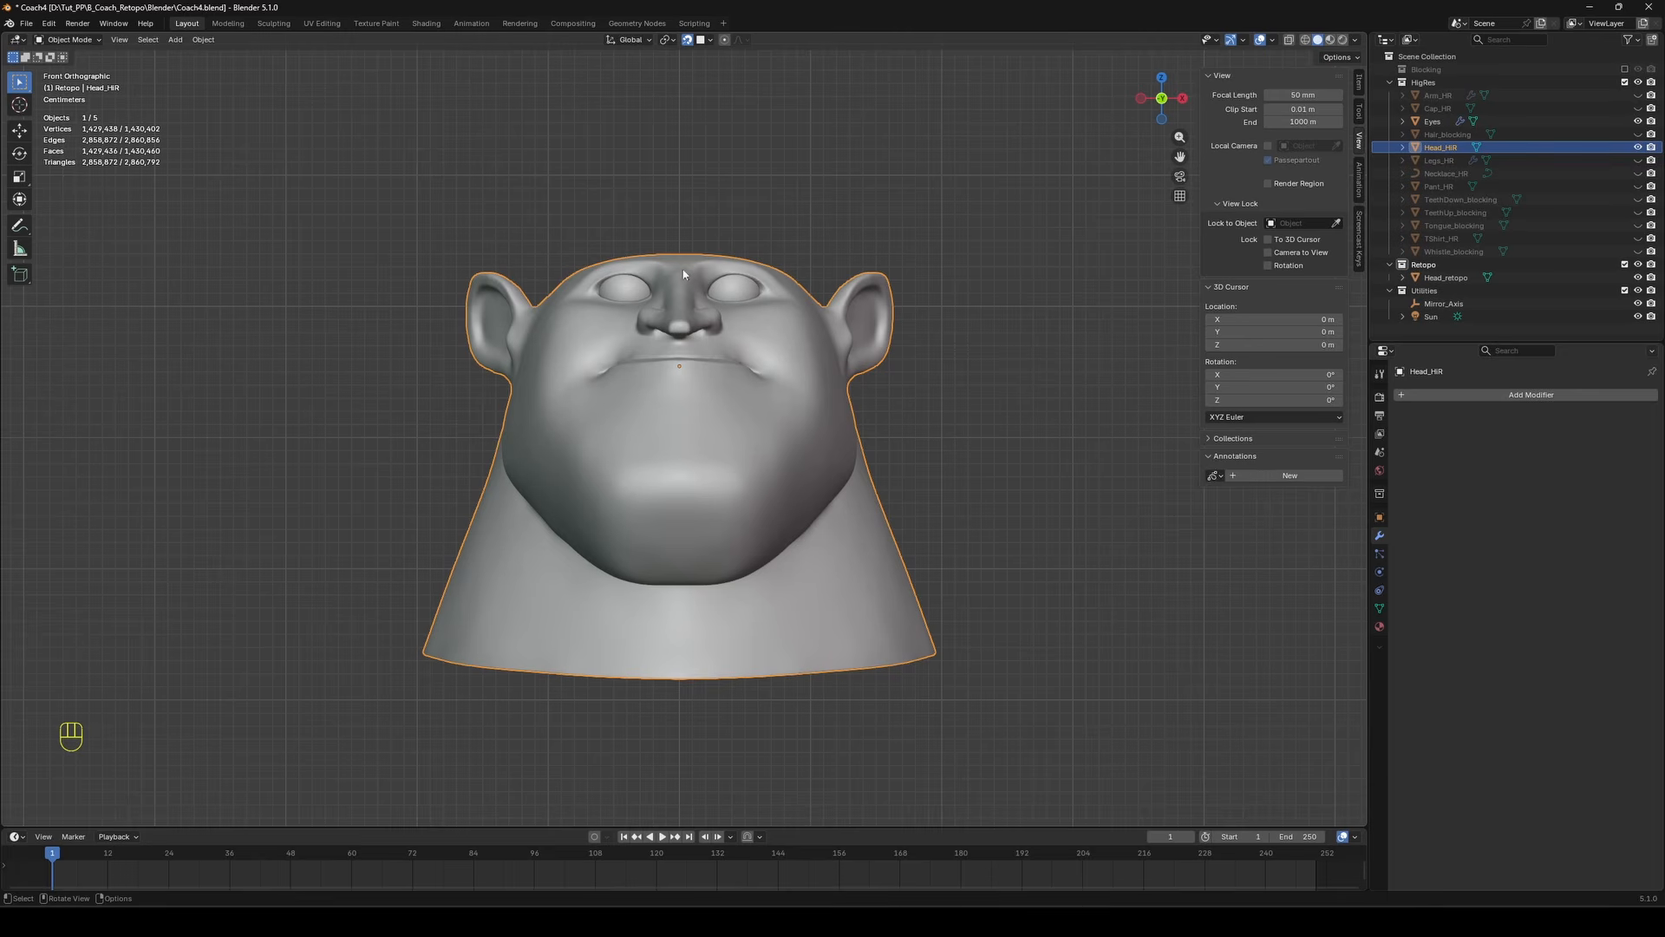
pyautogui.click(1289, 476)
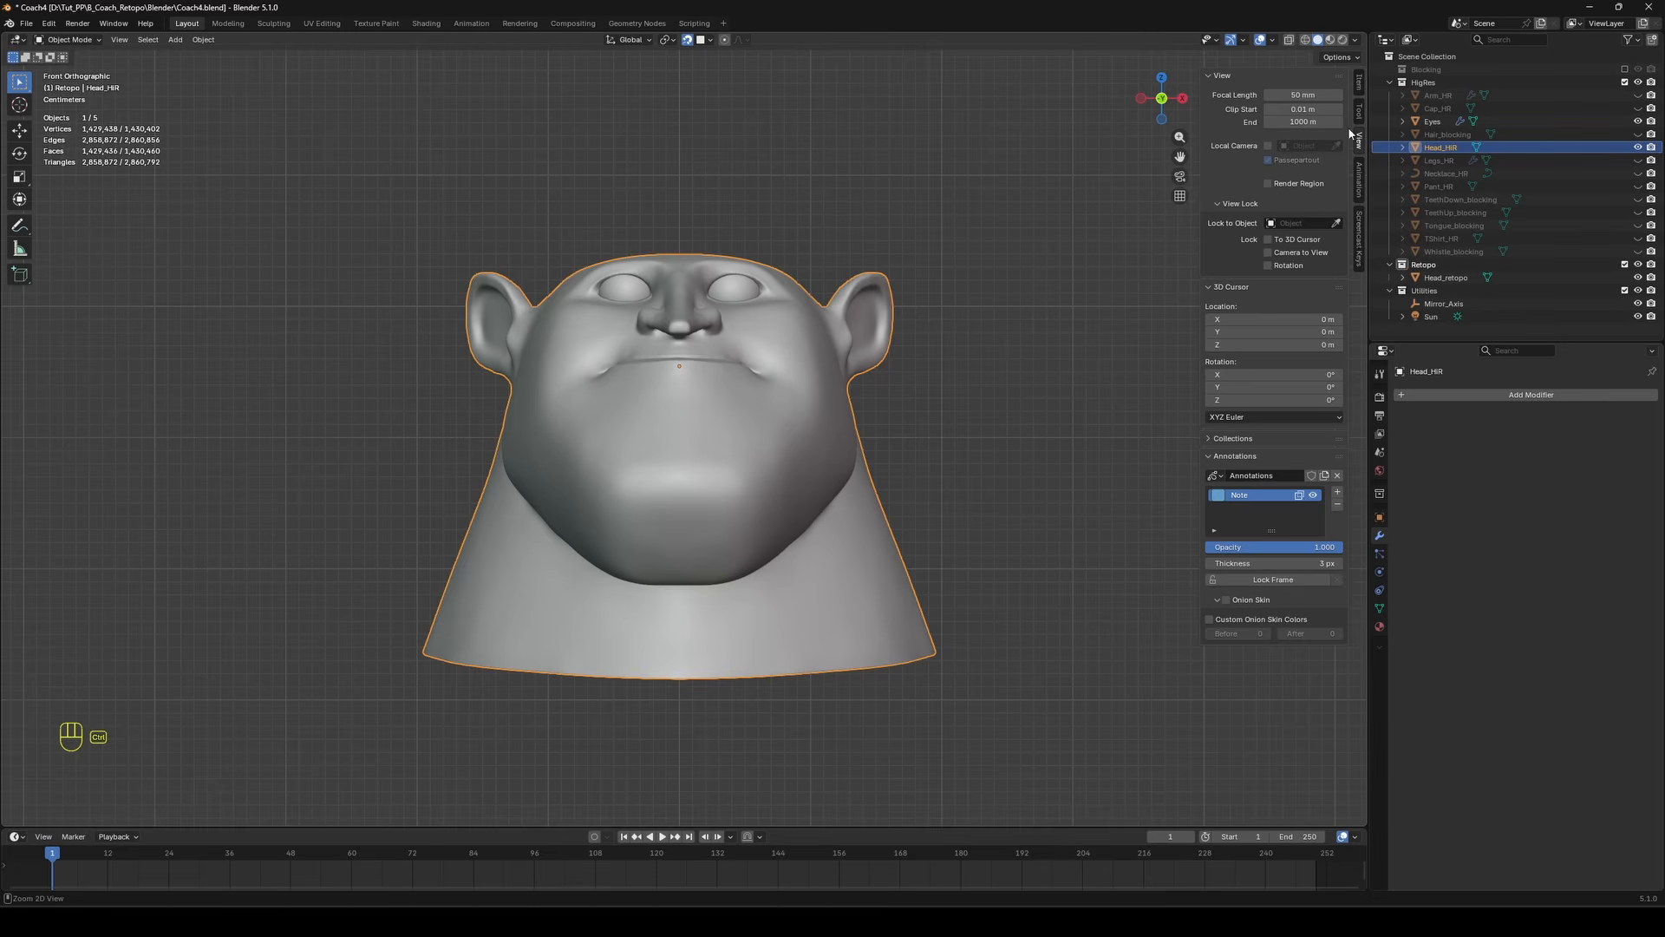
pyautogui.click(20, 225)
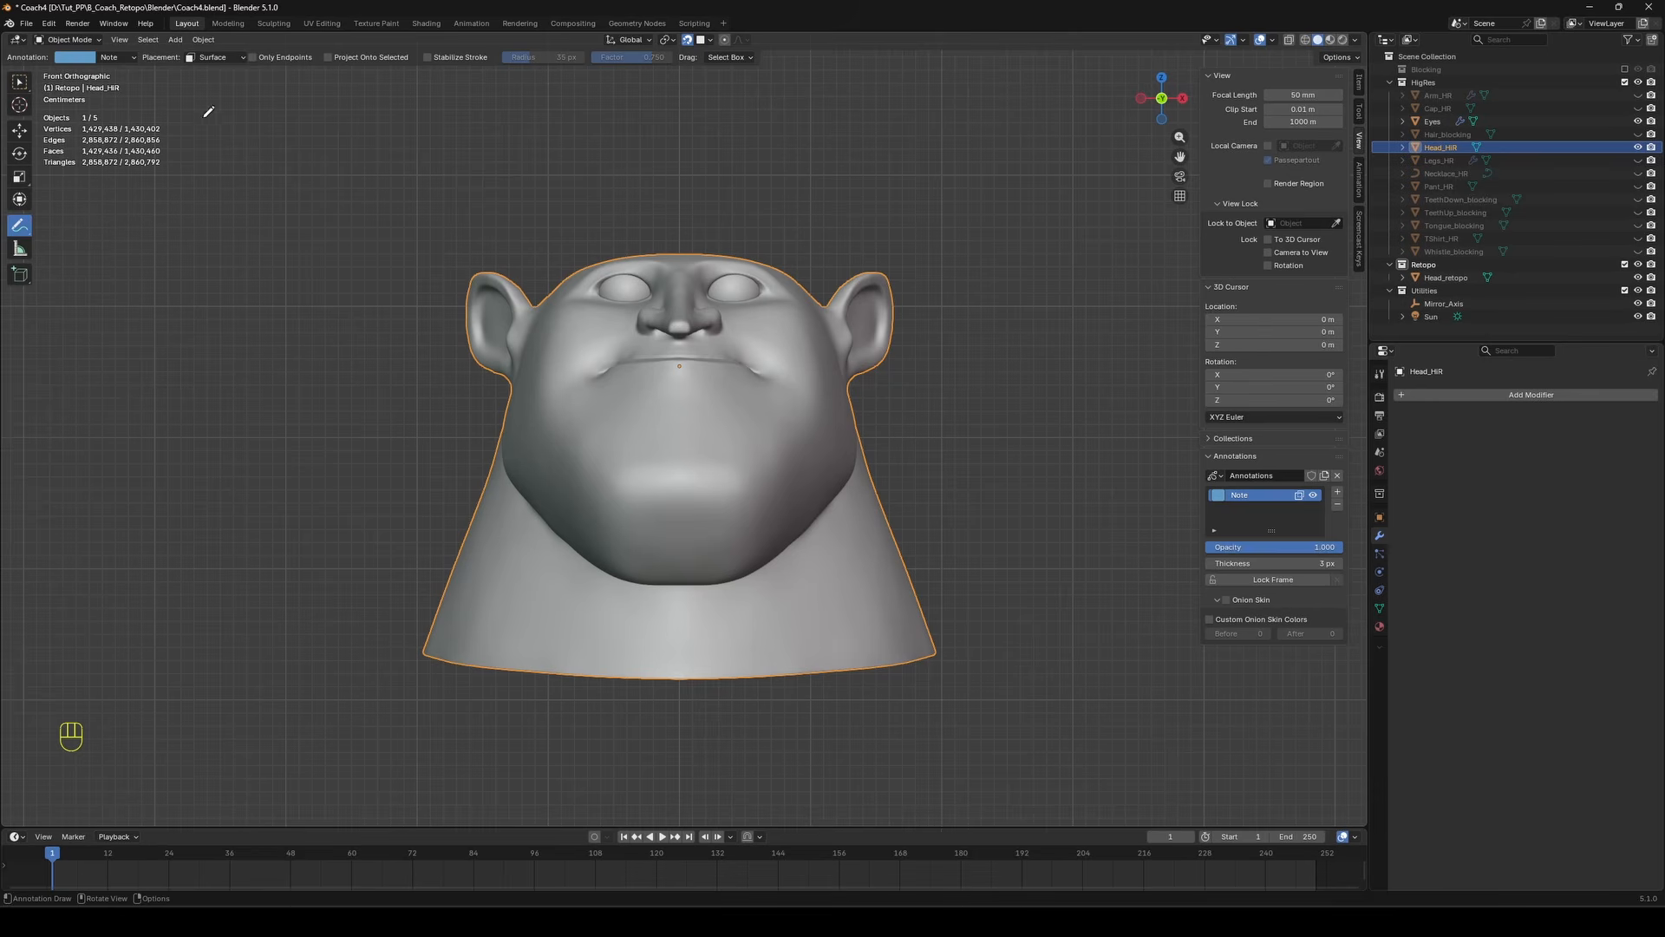
pyautogui.click(215, 57)
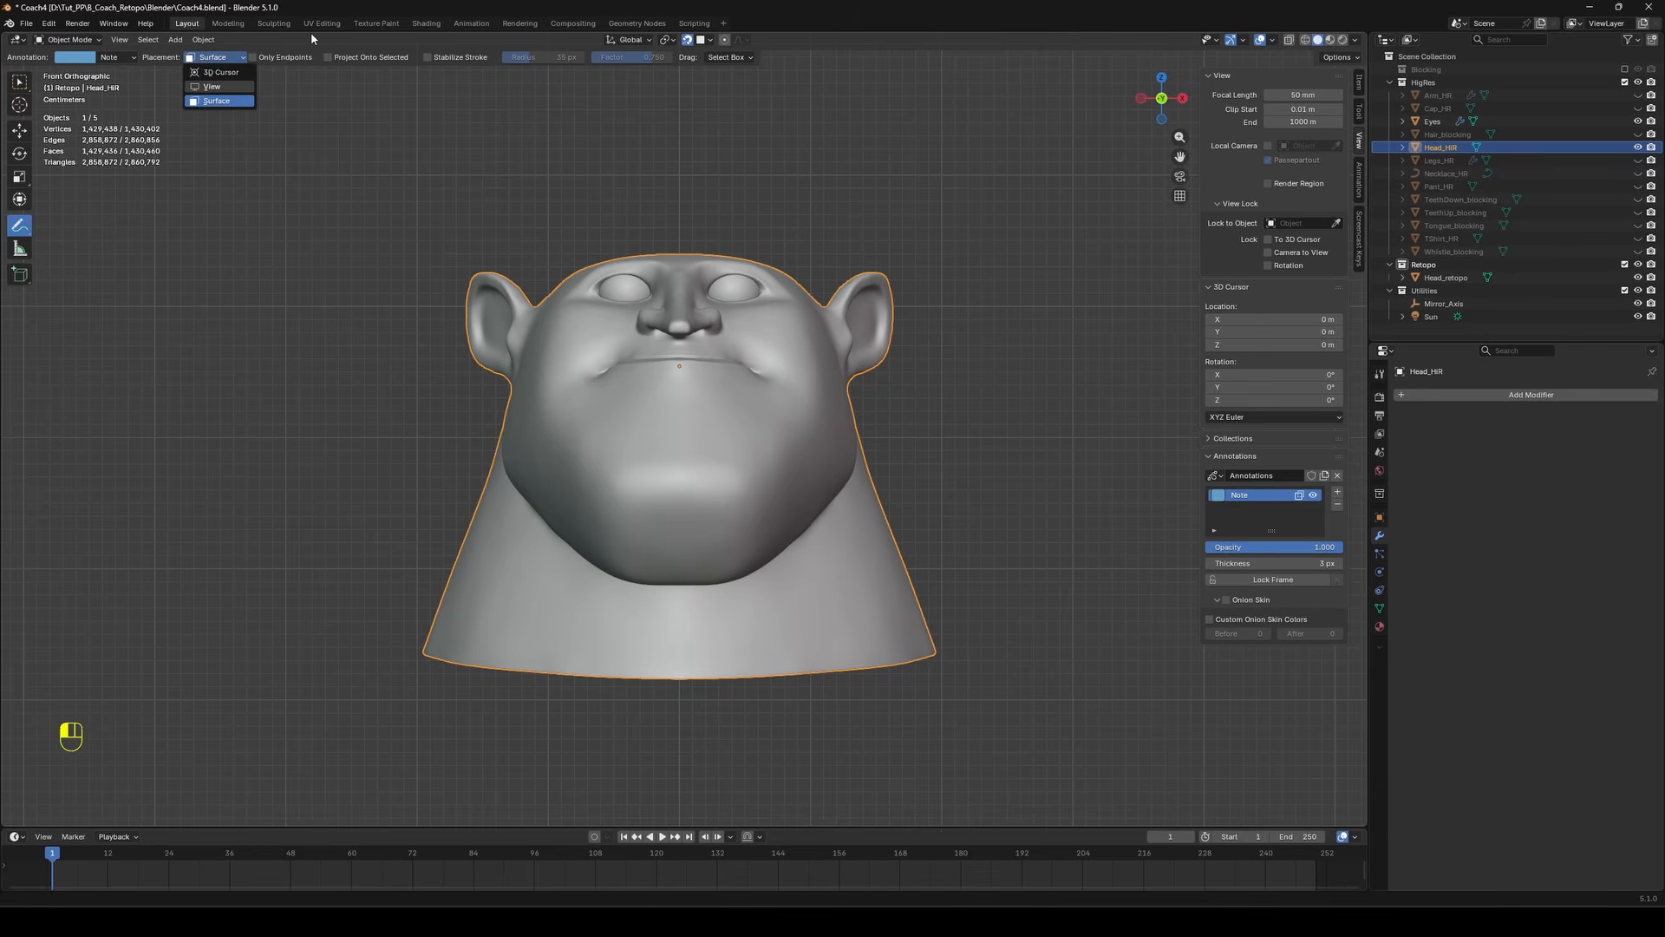
pyautogui.click(214, 102)
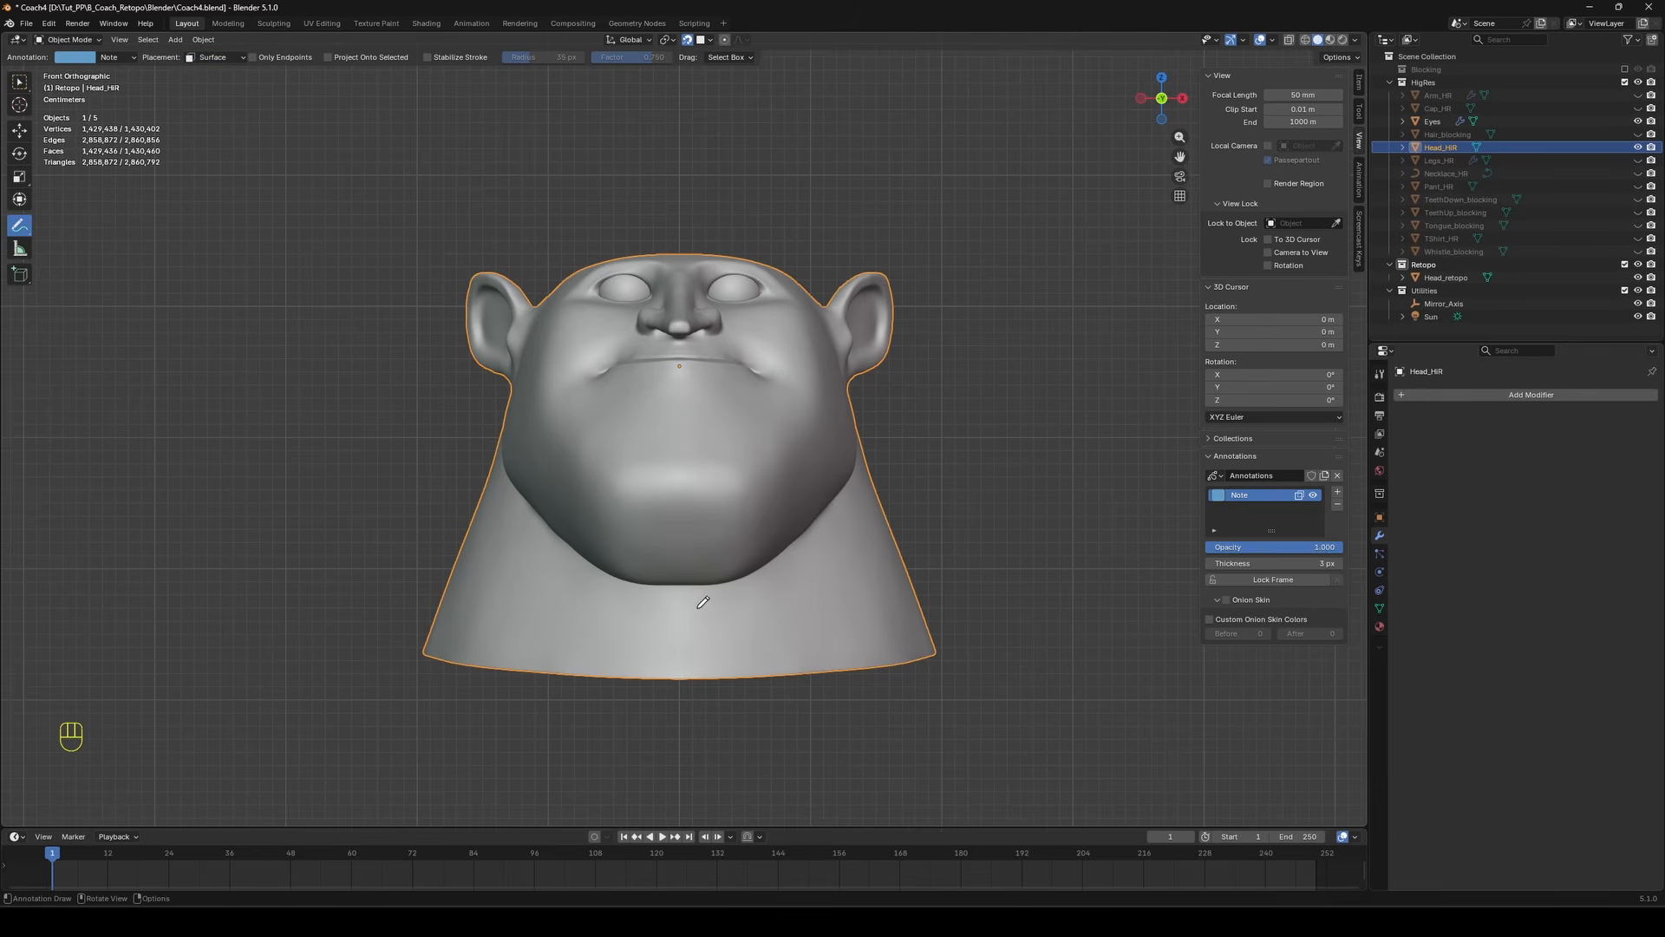
# Set the annotation layer's colour to black and rename the layer Symmetry.
pyautogui.click(1218, 494)
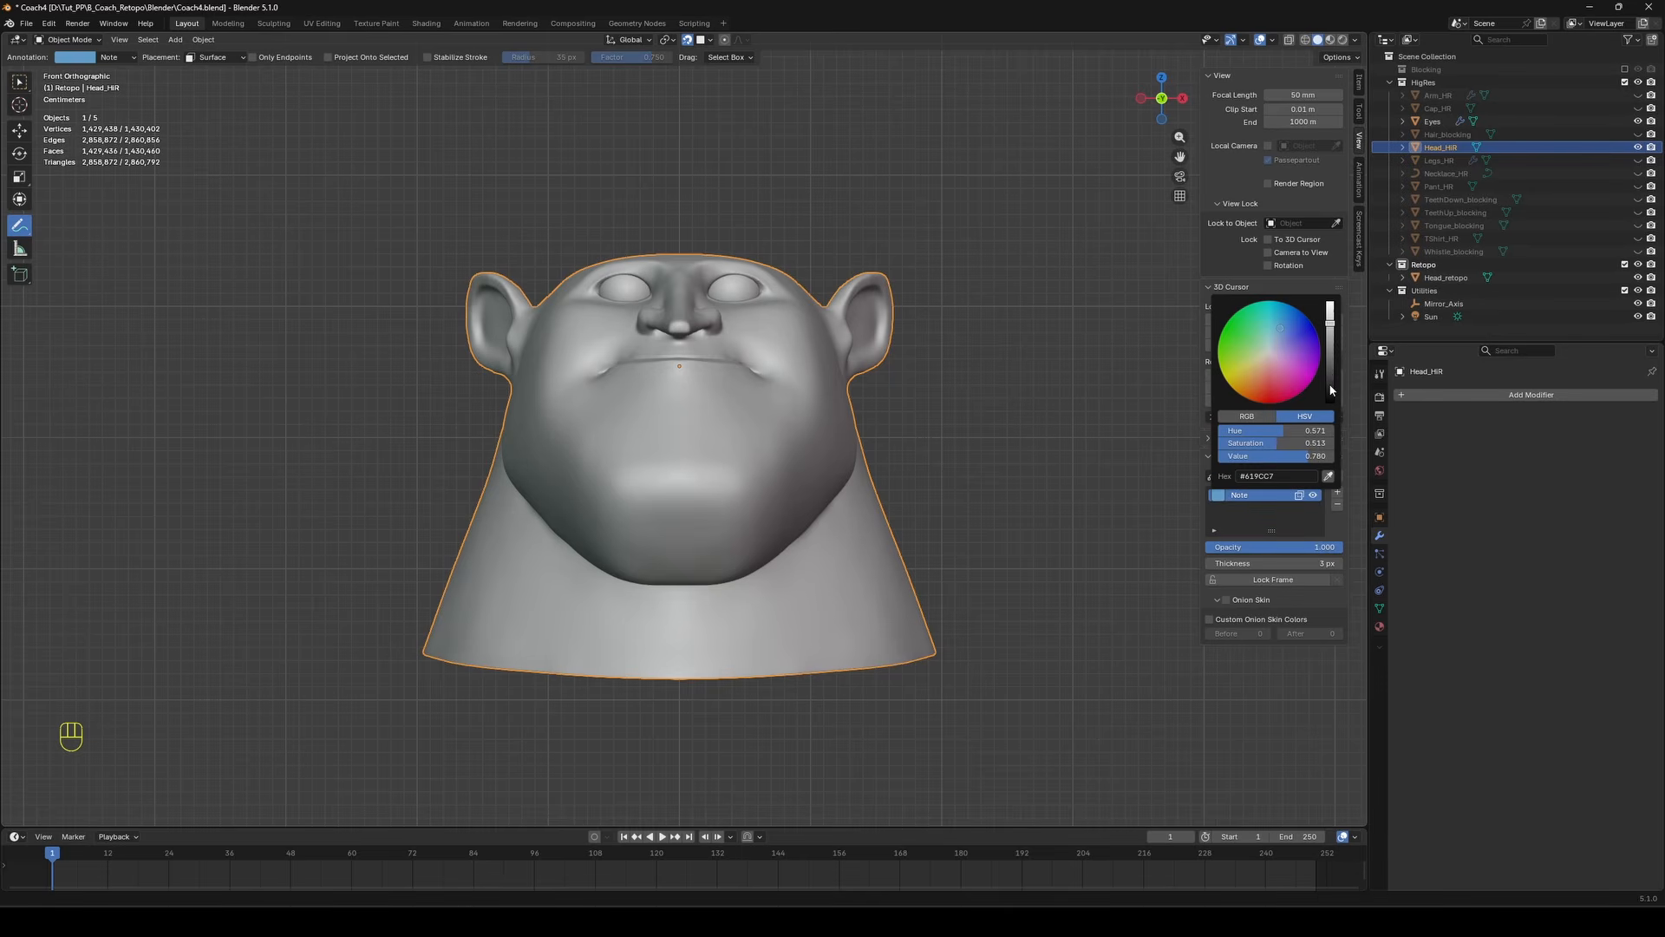
pyautogui.moveTo(1331, 391); pyautogui.dragTo(1332, 405)
pyautogui.doubleClick(1243, 496)
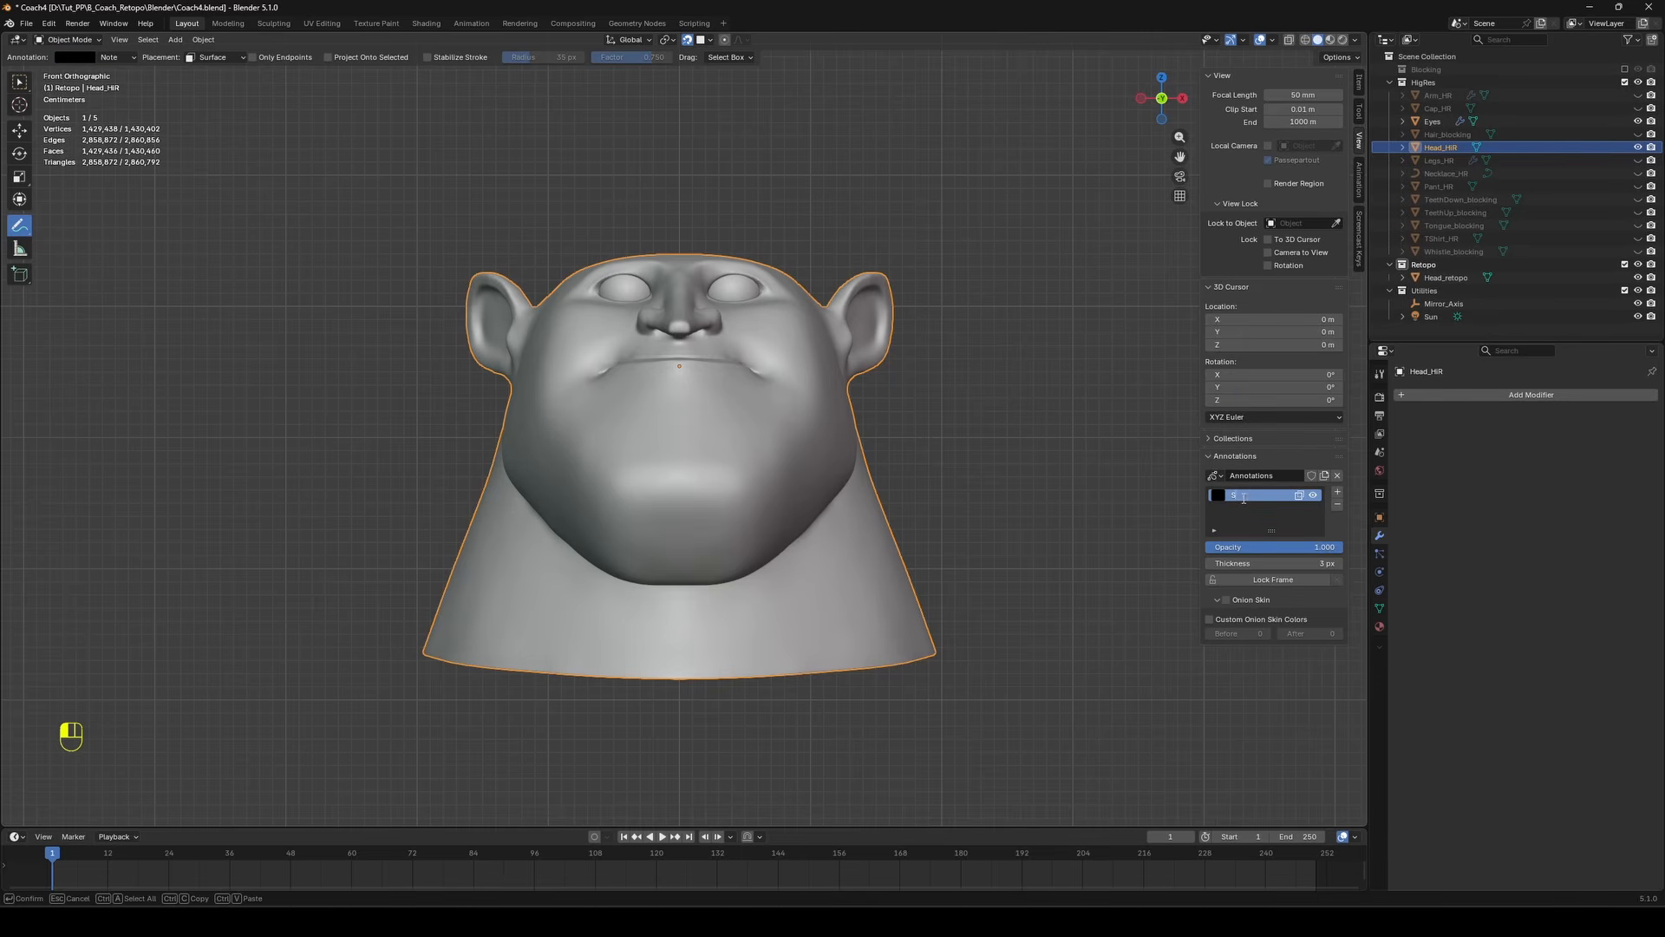
pyautogui.press('Return')
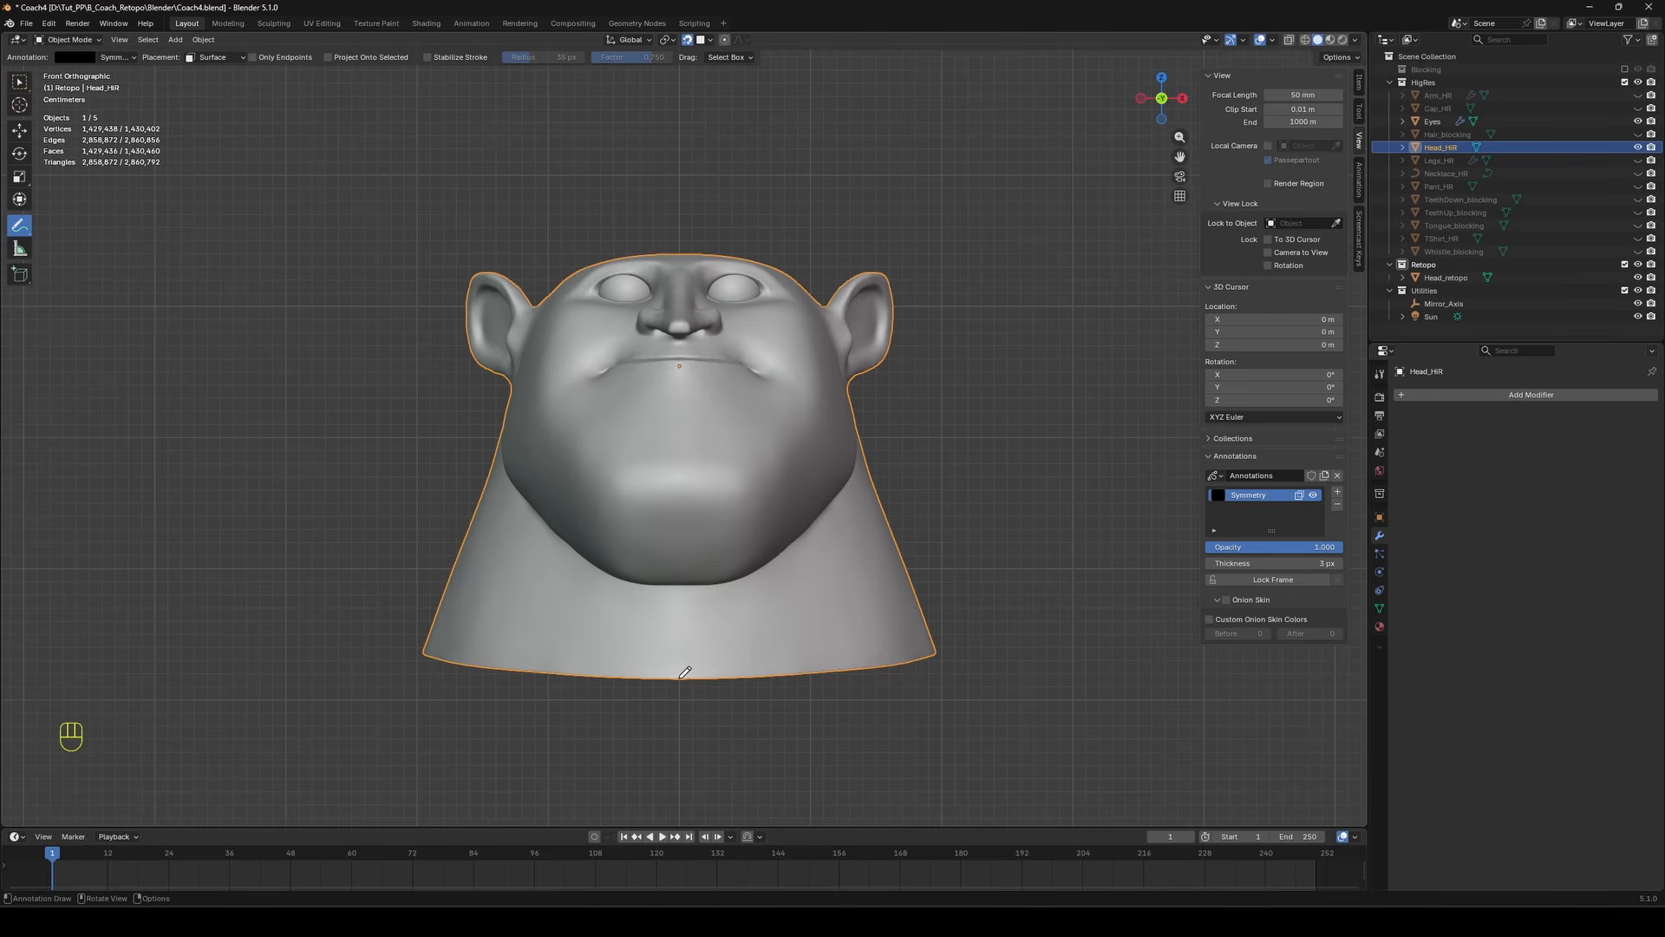
# Try a smoothed freehand centre stroke from the neck base to the crown in front view, and undo it.
pyautogui.keyDown('shift'); pyautogui.moveTo(685, 673); pyautogui.dragTo(681, 217); pyautogui.keyUp('shift')
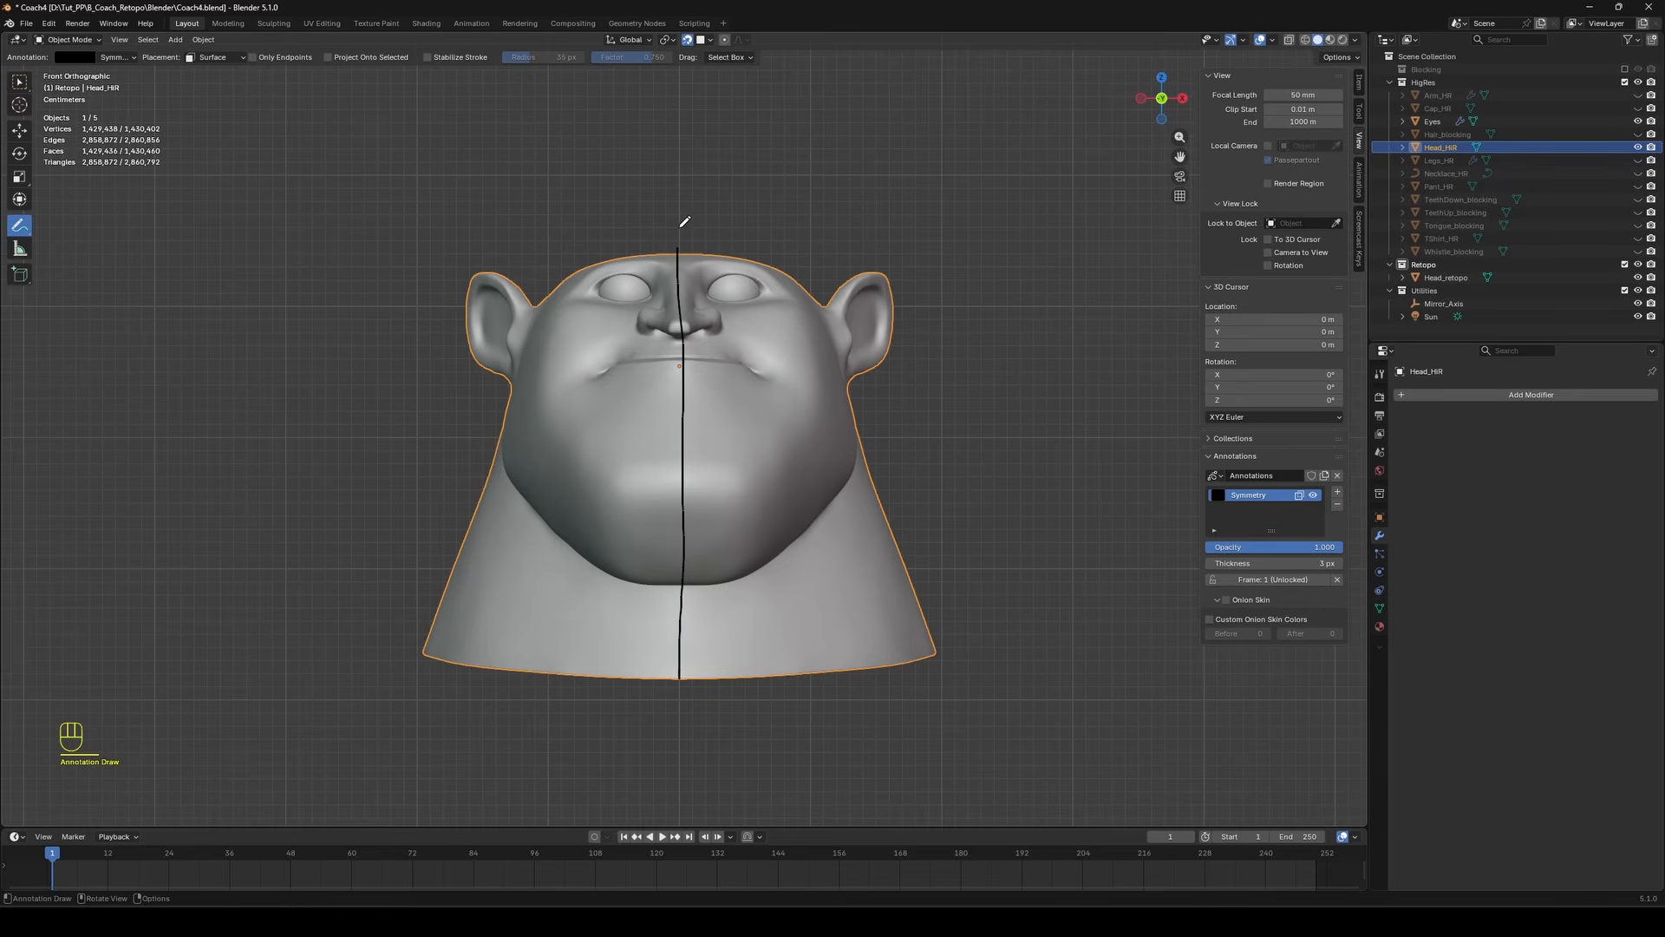
pyautogui.moveTo(714, 286); pyautogui.dragTo(711, 303, button='middle')
pyautogui.hotkey('ctrl', 'z')
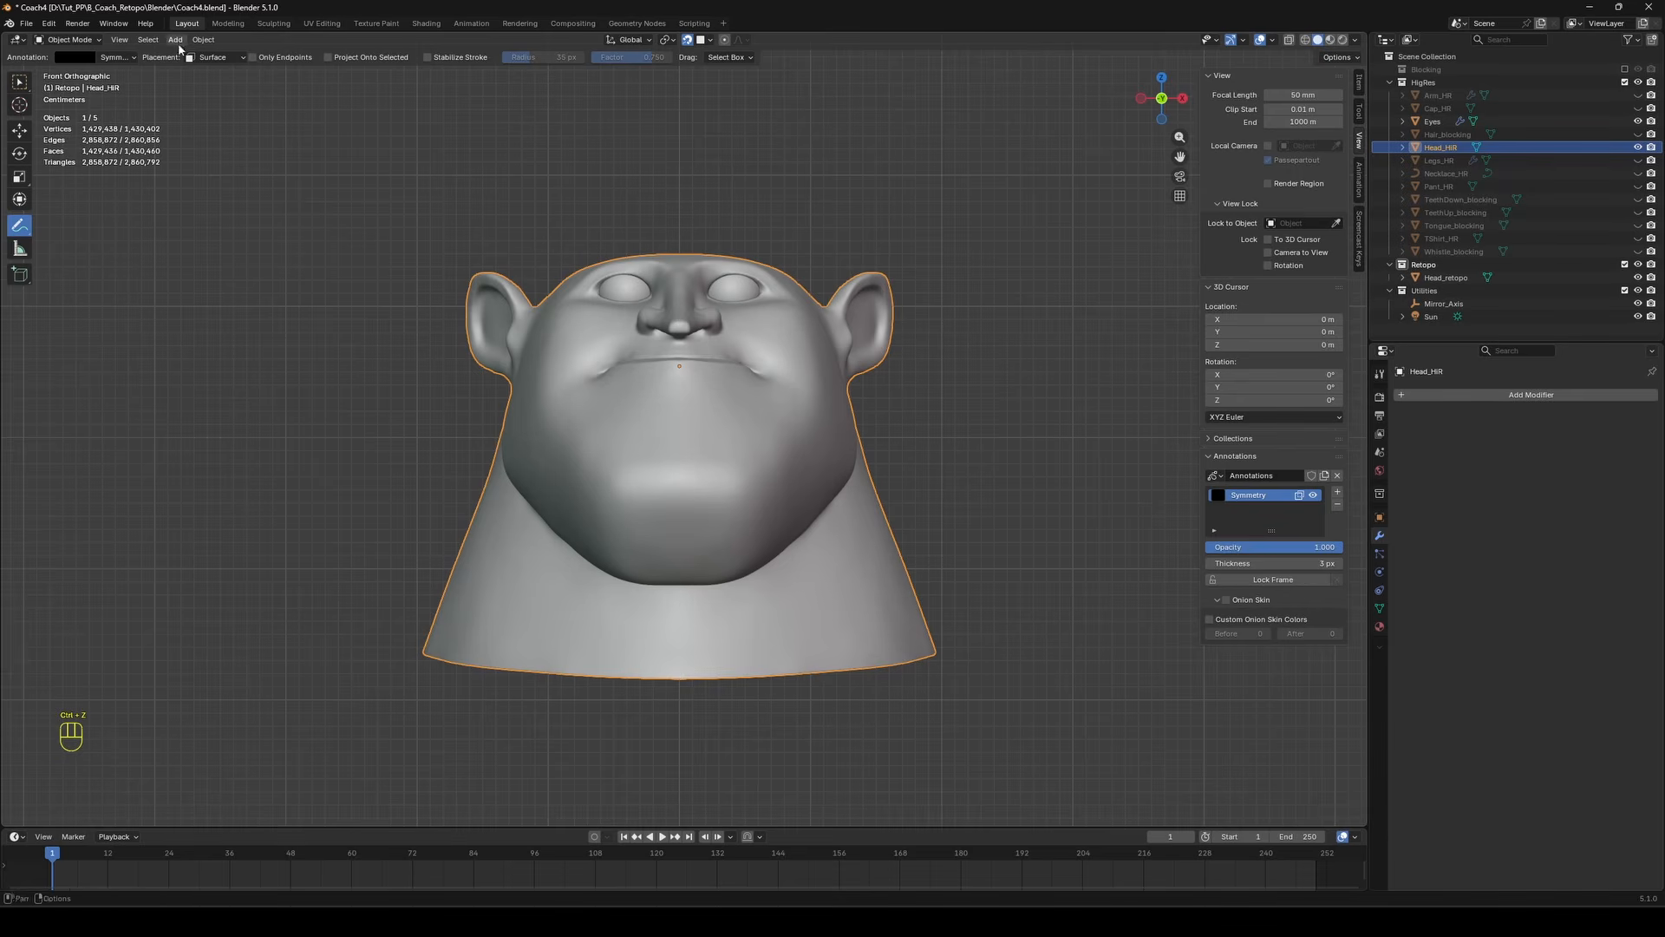
# Try a straight centre line from the neck base to the crown with the Annotate Line tool, and undo it.
pyautogui.click(21, 228)
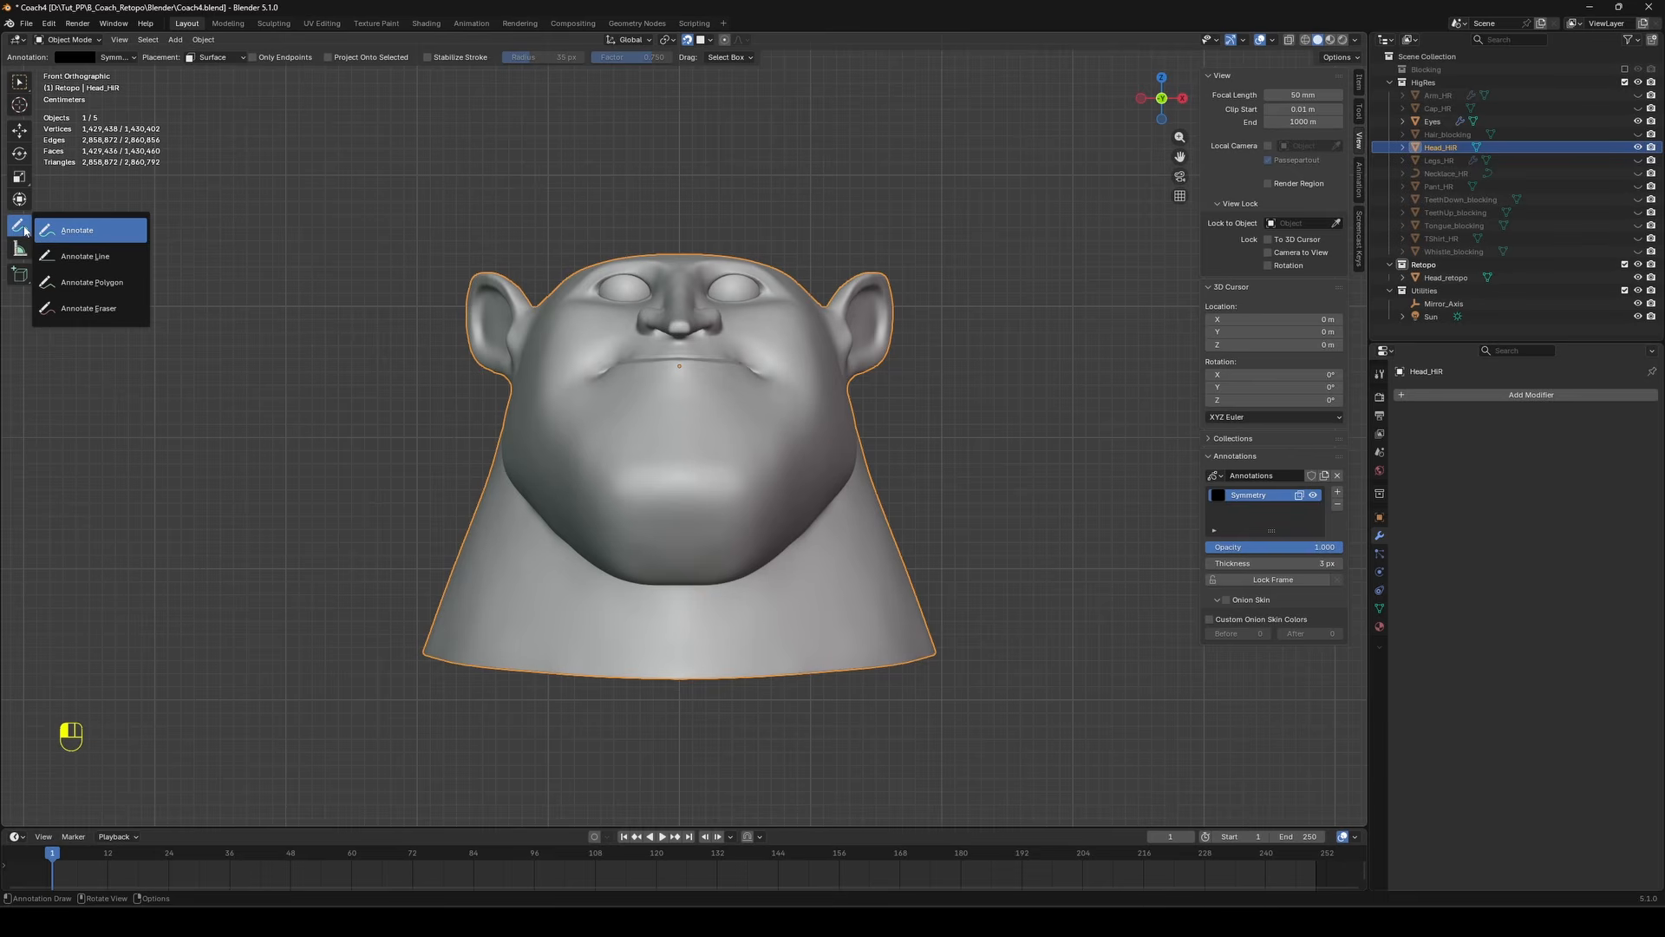
pyautogui.click(103, 257)
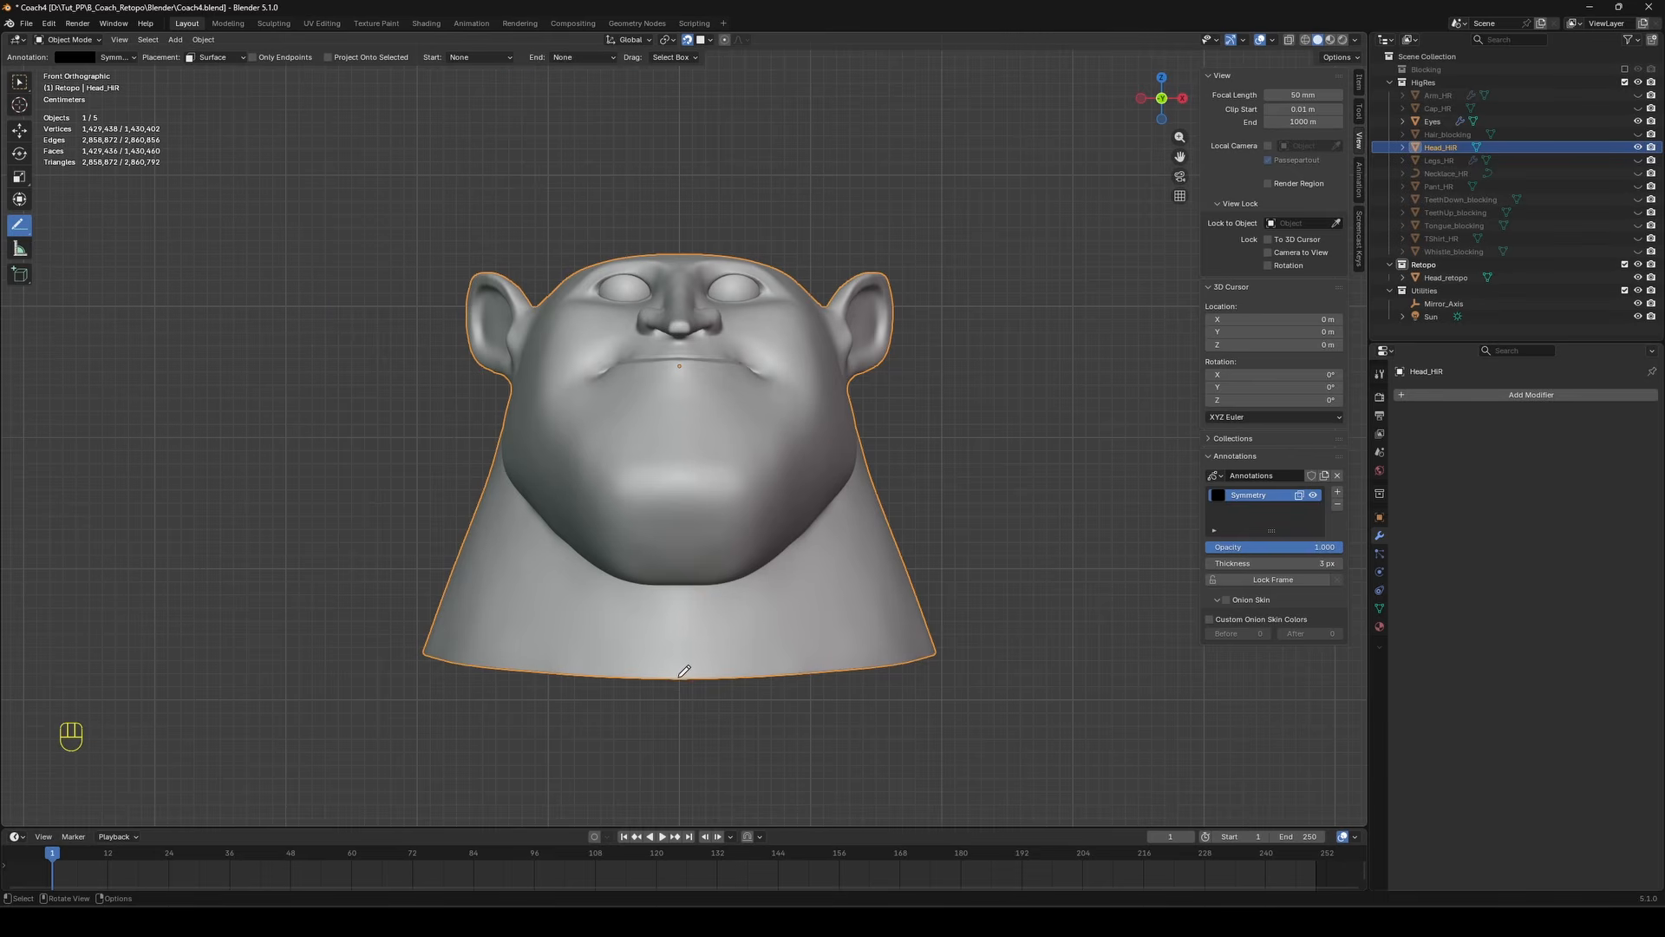
pyautogui.moveTo(680, 677)
pyautogui.mouseDown()
pyautogui.moveTo(707, 438)
pyautogui.moveTo(684, 245)
pyautogui.mouseUp()
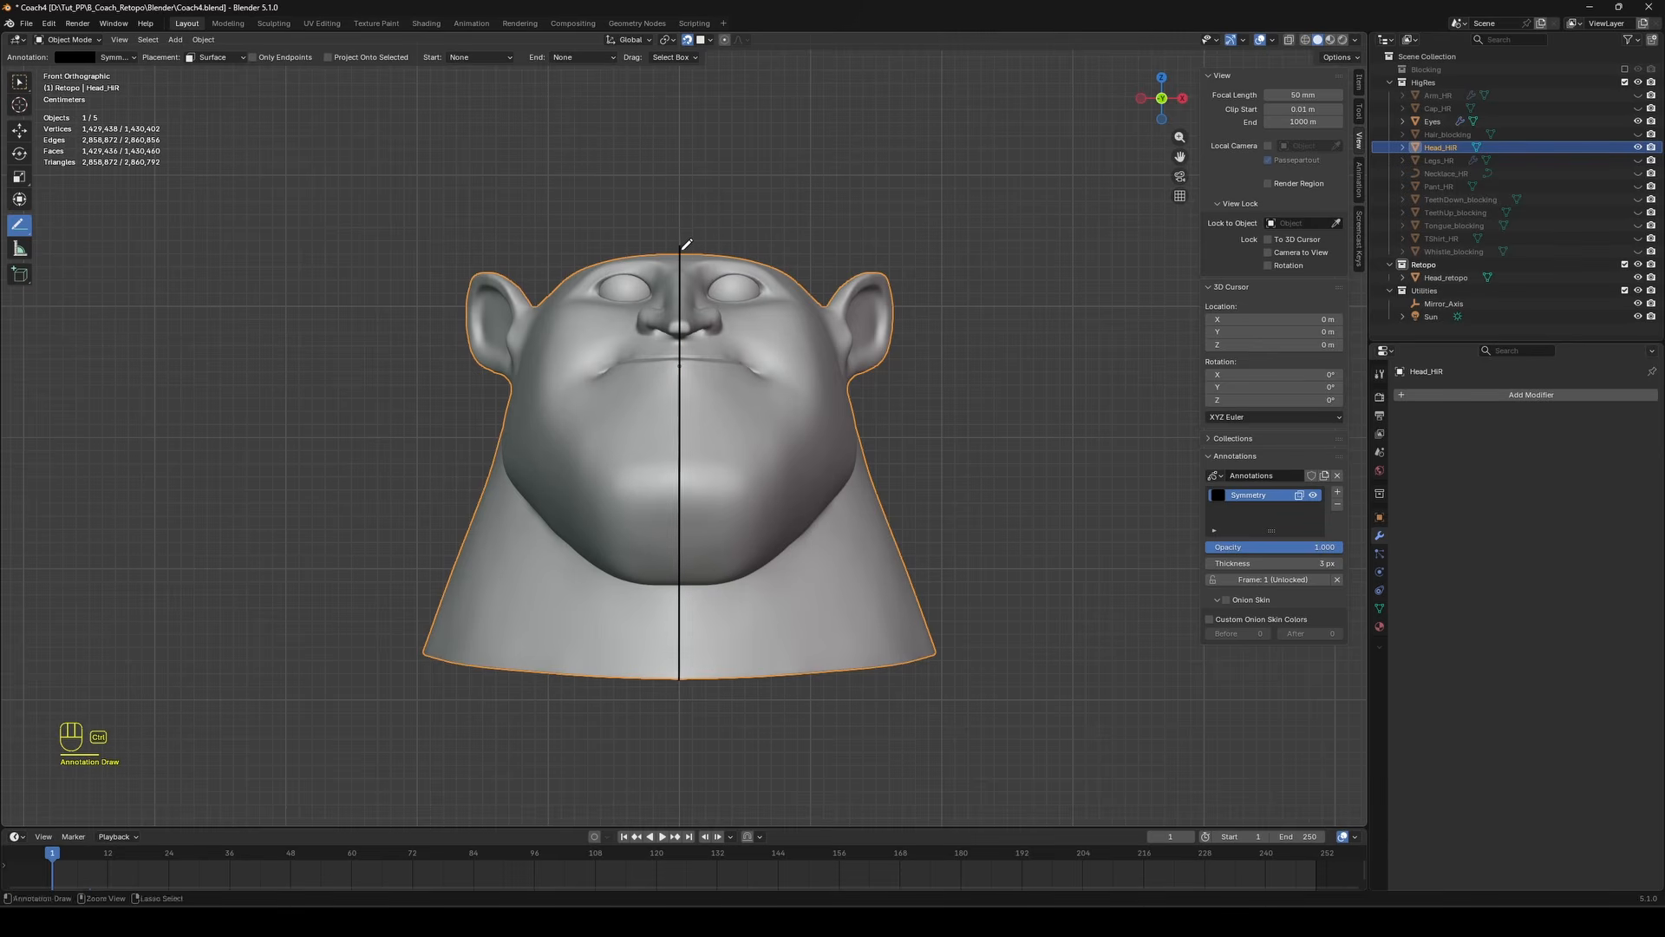
pyautogui.moveTo(825, 211)
pyautogui.mouseDown(button='middle')
pyautogui.moveTo(688, 224)
pyautogui.moveTo(791, 202)
pyautogui.moveTo(737, 243)
pyautogui.moveTo(760, 239)
pyautogui.mouseUp(button='middle')
pyautogui.hotkey('ctrl', 'z')
# Draw the symmetry line up the middle of the head with the freehand Annotate tool and remove its overshoot above the crown.
pyautogui.click(19, 225)
pyautogui.click(78, 223)
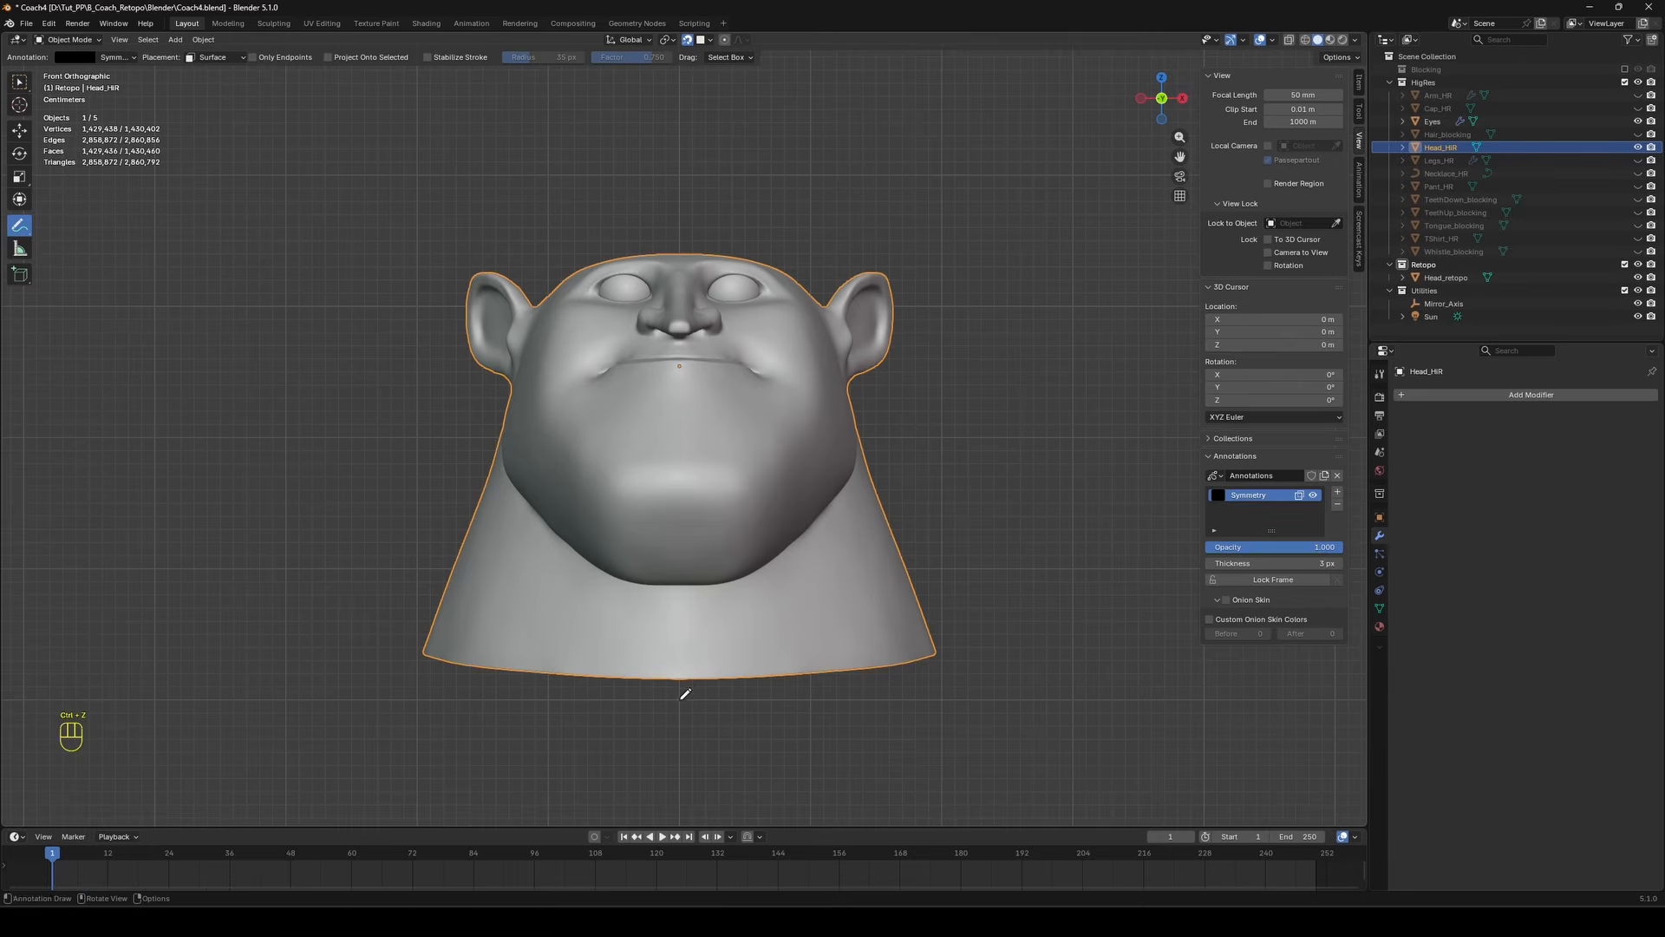
pyautogui.keyDown('shift'); pyautogui.moveTo(685, 673); pyautogui.dragTo(679, 211); pyautogui.keyUp('shift')
pyautogui.moveTo(755, 448); pyautogui.dragTo(661, 273, button='middle')
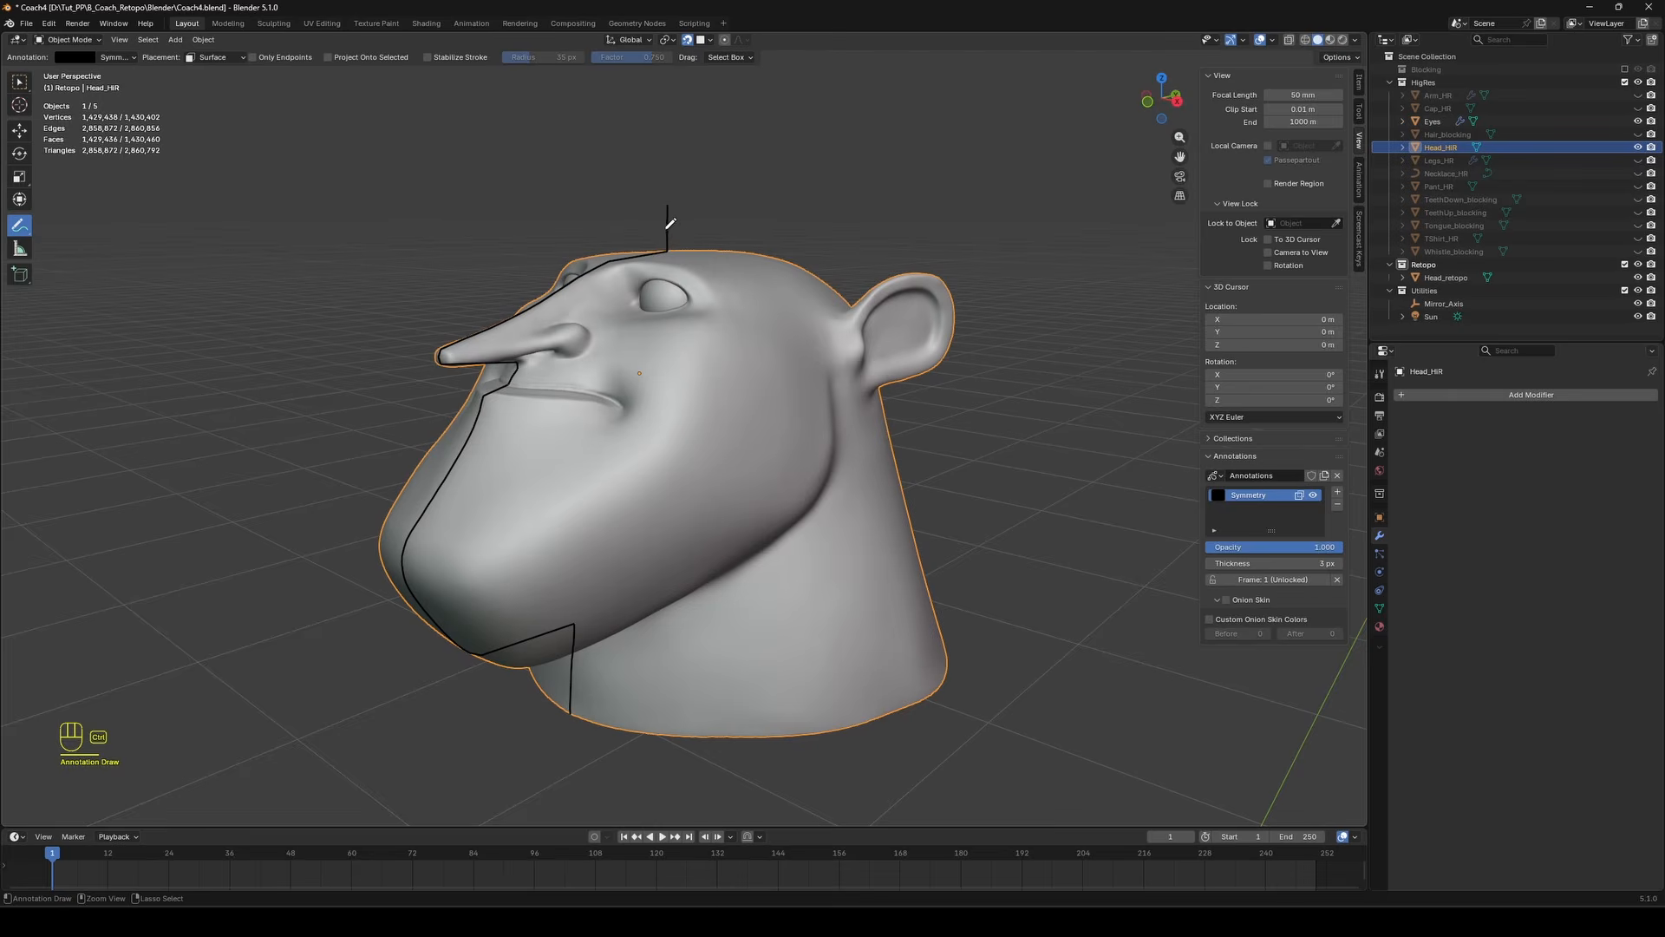
pyautogui.moveTo(631, 215); pyautogui.dragTo(813, 121, button='middle')
pyautogui.scroll(4, 737, 208)
pyautogui.keyDown('ctrl'); pyautogui.moveTo(676, 538); pyautogui.dragTo(628, 691, button='middle'); pyautogui.keyUp('ctrl')
pyautogui.press('KP_1')
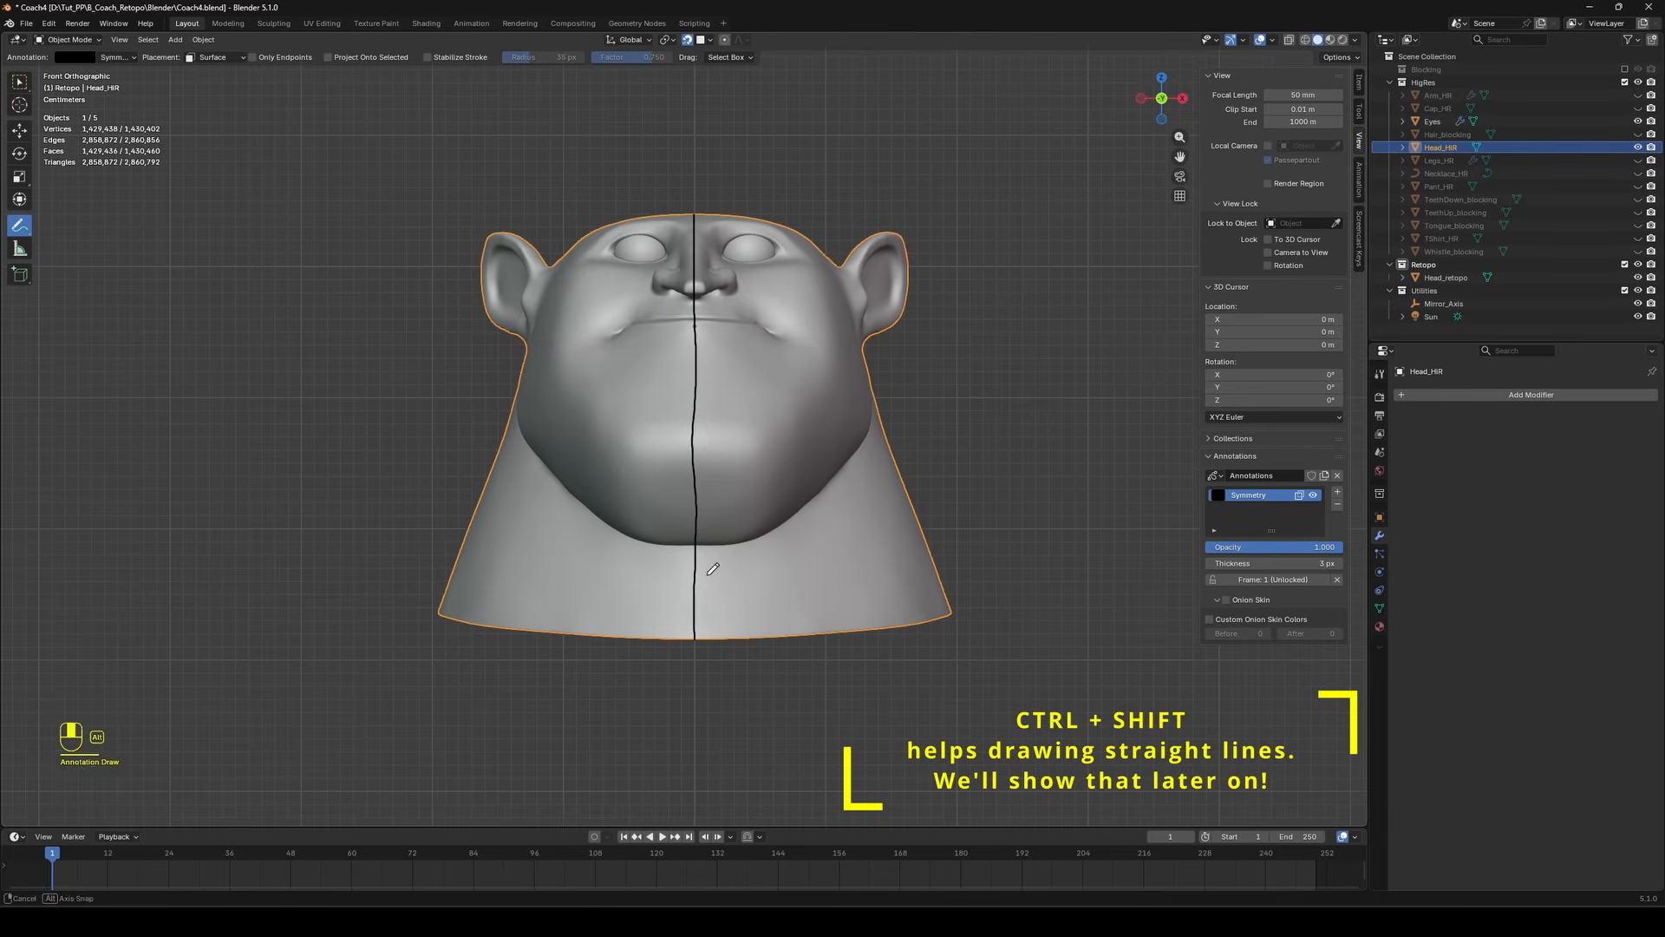
pyautogui.moveTo(702, 451)
pyautogui.keyDown('ctrl'); pyautogui.mouseDown()
pyautogui.moveTo(695, 517)
pyautogui.moveTo(695, 415)
pyautogui.mouseUp(); pyautogui.keyUp('ctrl')
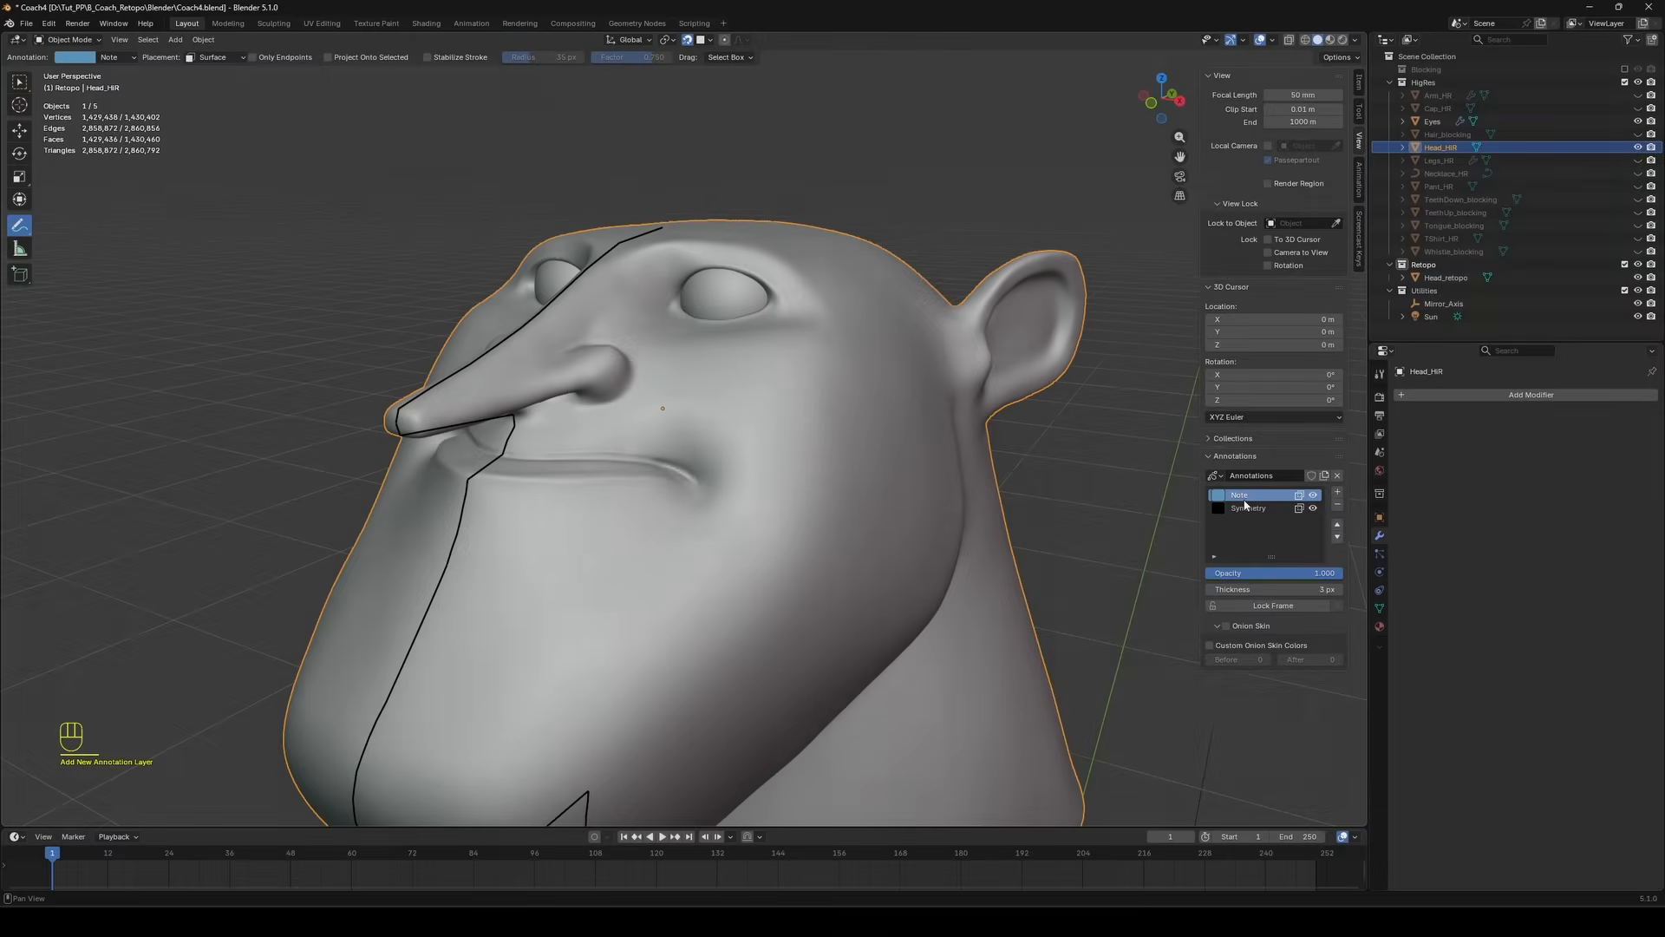
# Add a second annotation layer and rename it GeneralFlow.
pyautogui.moveTo(762, 313)
pyautogui.keyDown('shift'); pyautogui.mouseDown(button='middle')
pyautogui.moveTo(778, 356)
pyautogui.moveTo(734, 316)
pyautogui.moveTo(758, 283)
pyautogui.moveTo(659, 312)
pyautogui.mouseUp(button='middle'); pyautogui.keyUp('shift')
pyautogui.doubleClick(1264, 496)
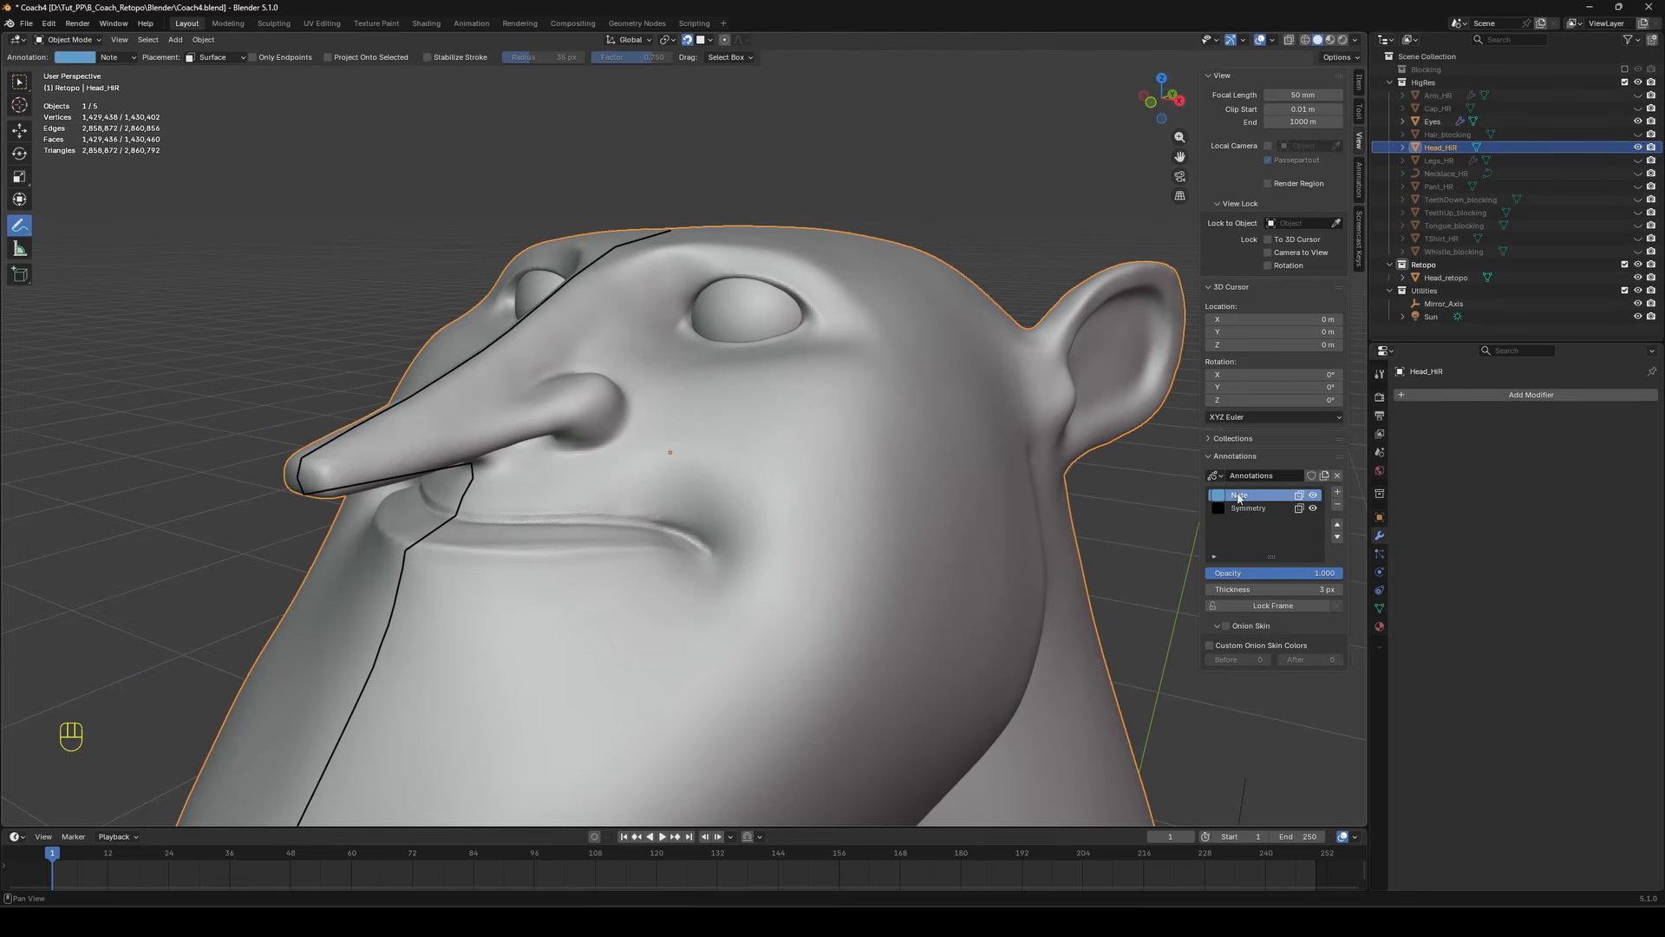
pyautogui.write('GeneralFlow')
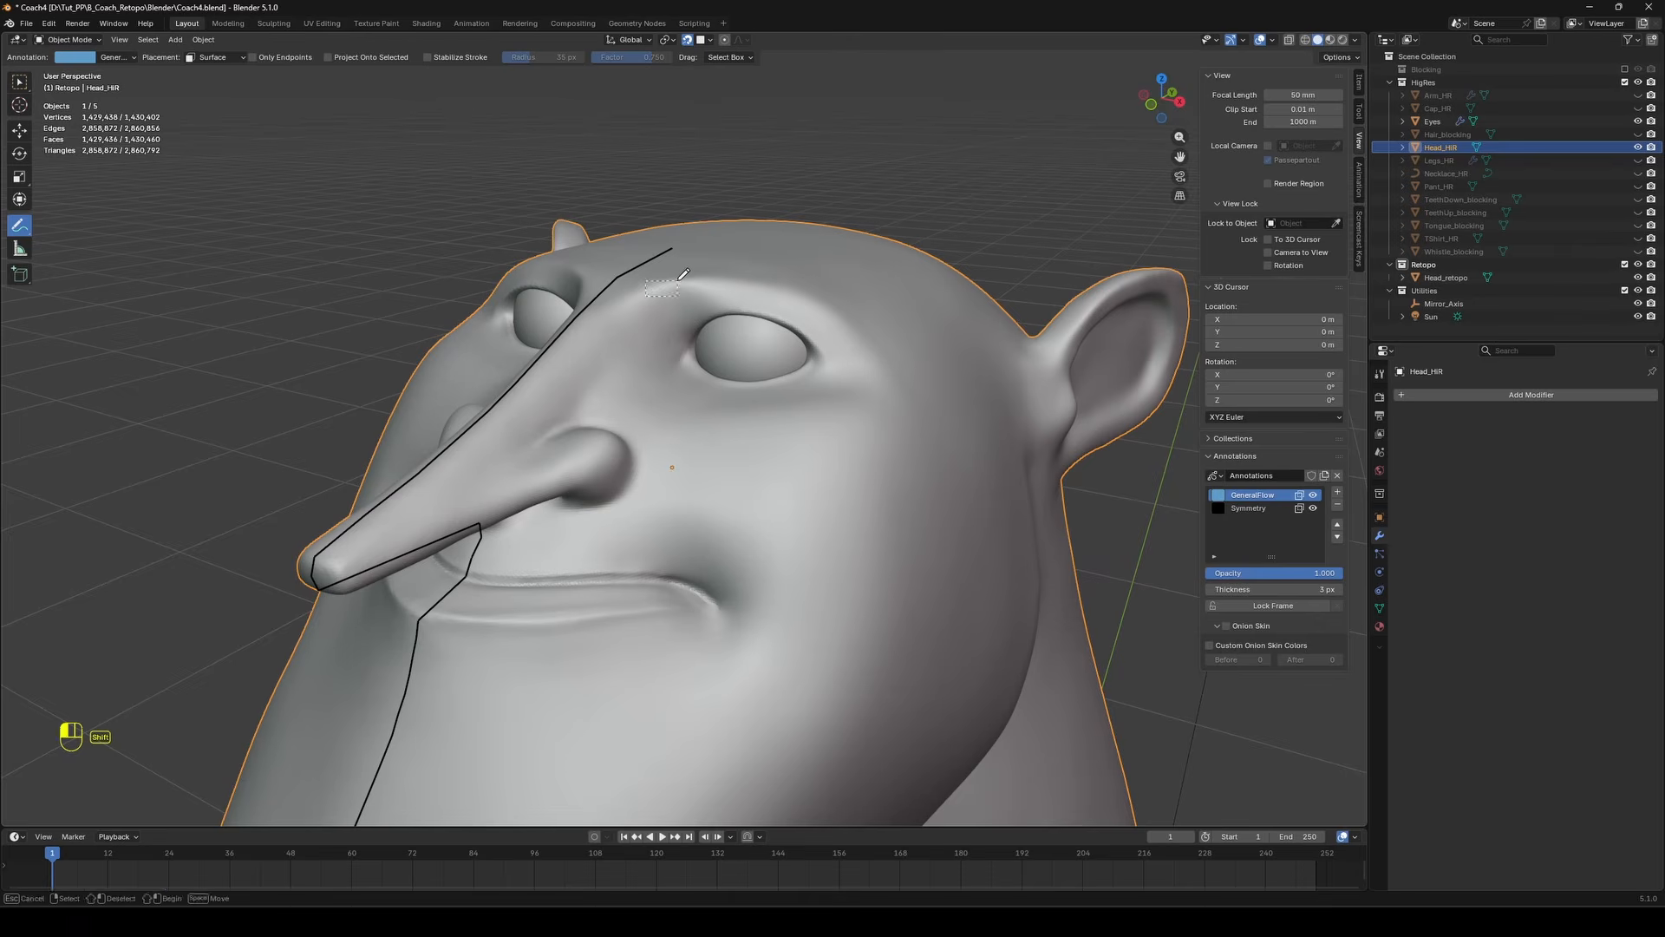
# Draw a flow loop around the eye and a flow line from the nose bridge around the cheek to the chin's centre line.
pyautogui.moveTo(646, 297)
pyautogui.keyDown('shift'); pyautogui.mouseDown()
pyautogui.moveTo(738, 281)
pyautogui.moveTo(831, 305)
pyautogui.moveTo(848, 406)
pyautogui.moveTo(674, 406)
pyautogui.moveTo(639, 311)
pyautogui.moveTo(653, 283)
pyautogui.mouseUp(); pyautogui.keyUp('shift')
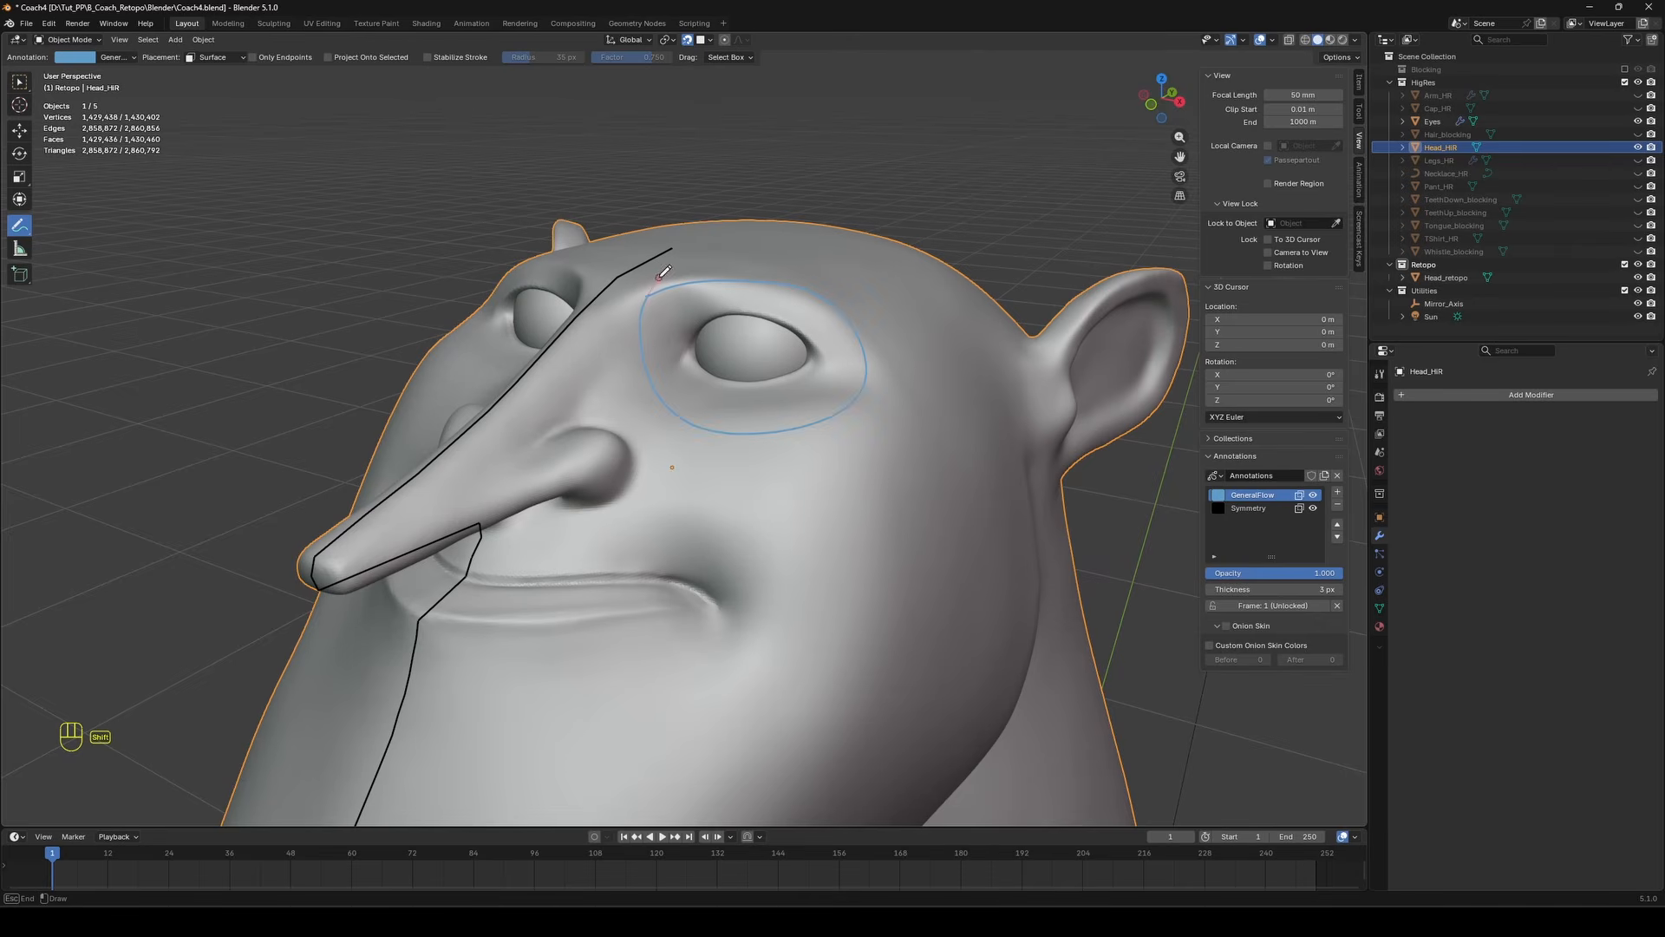
pyautogui.moveTo(735, 458)
pyautogui.mouseDown(button='middle')
pyautogui.moveTo(757, 452)
pyautogui.moveTo(742, 451)
pyautogui.mouseUp(button='middle')
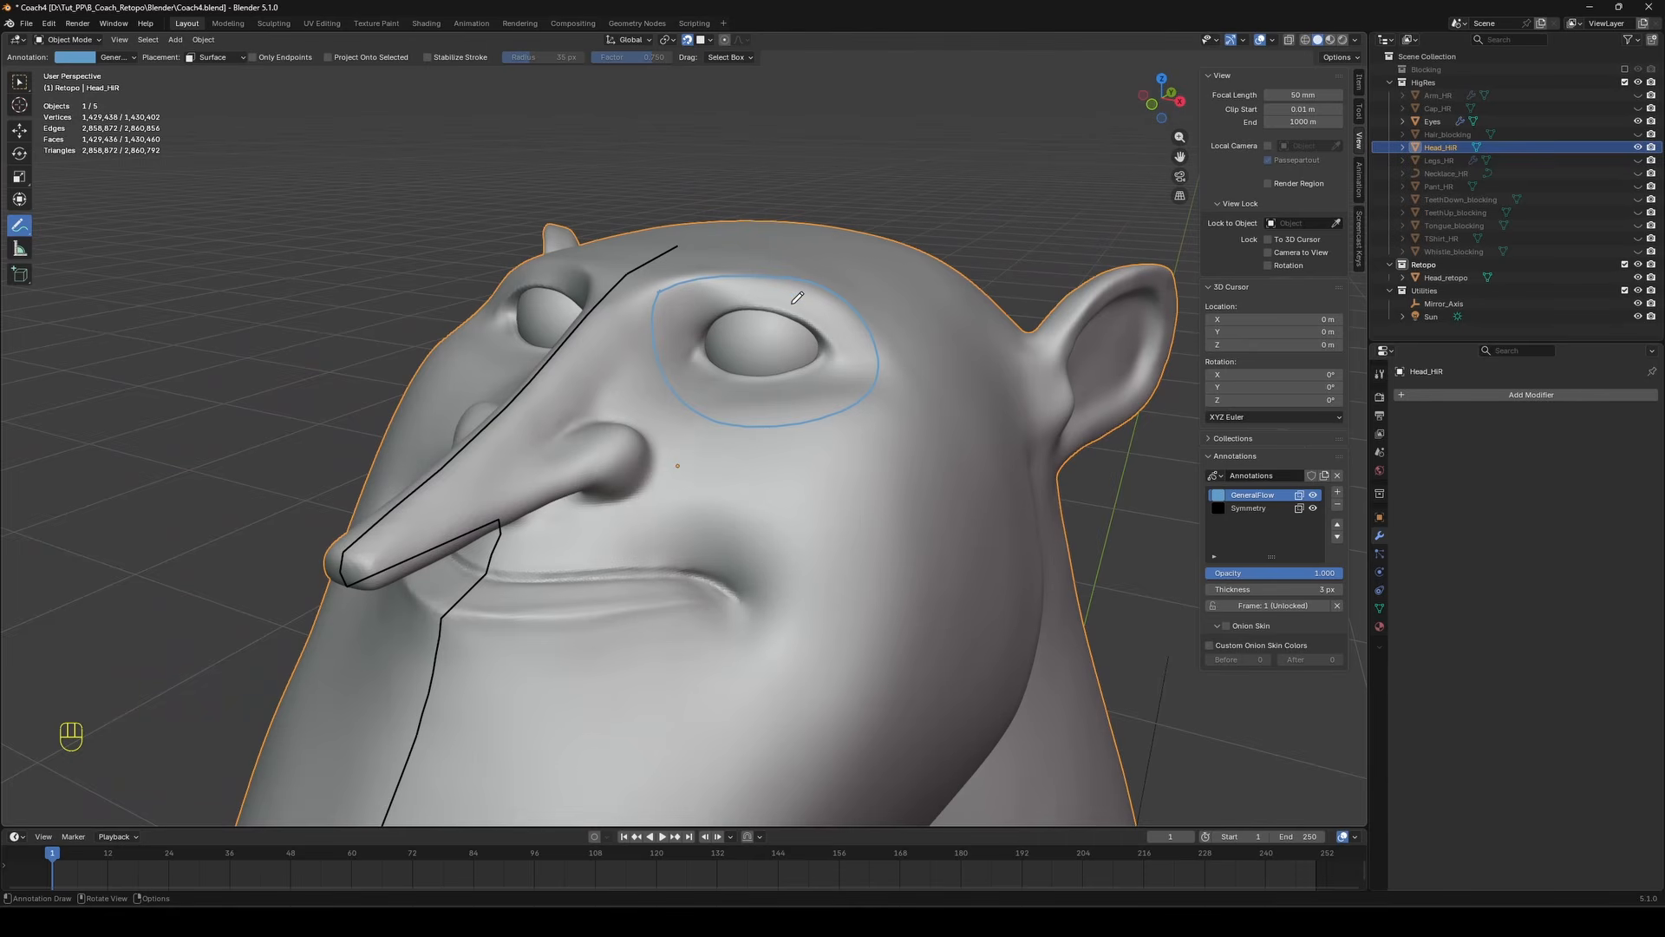
pyautogui.moveTo(809, 329); pyautogui.dragTo(581, 279, button='middle')
pyautogui.moveTo(581, 279)
pyautogui.keyDown('shift'); pyautogui.mouseDown()
pyautogui.moveTo(737, 368)
pyautogui.moveTo(772, 520)
pyautogui.moveTo(610, 663)
pyautogui.moveTo(425, 655)
pyautogui.mouseUp(); pyautogui.keyUp('shift')
pyautogui.moveTo(425, 655)
pyautogui.mouseDown(button='middle')
pyautogui.moveTo(832, 356)
pyautogui.moveTo(884, 369)
pyautogui.moveTo(826, 374)
pyautogui.moveTo(876, 373)
pyautogui.mouseUp(button='middle')
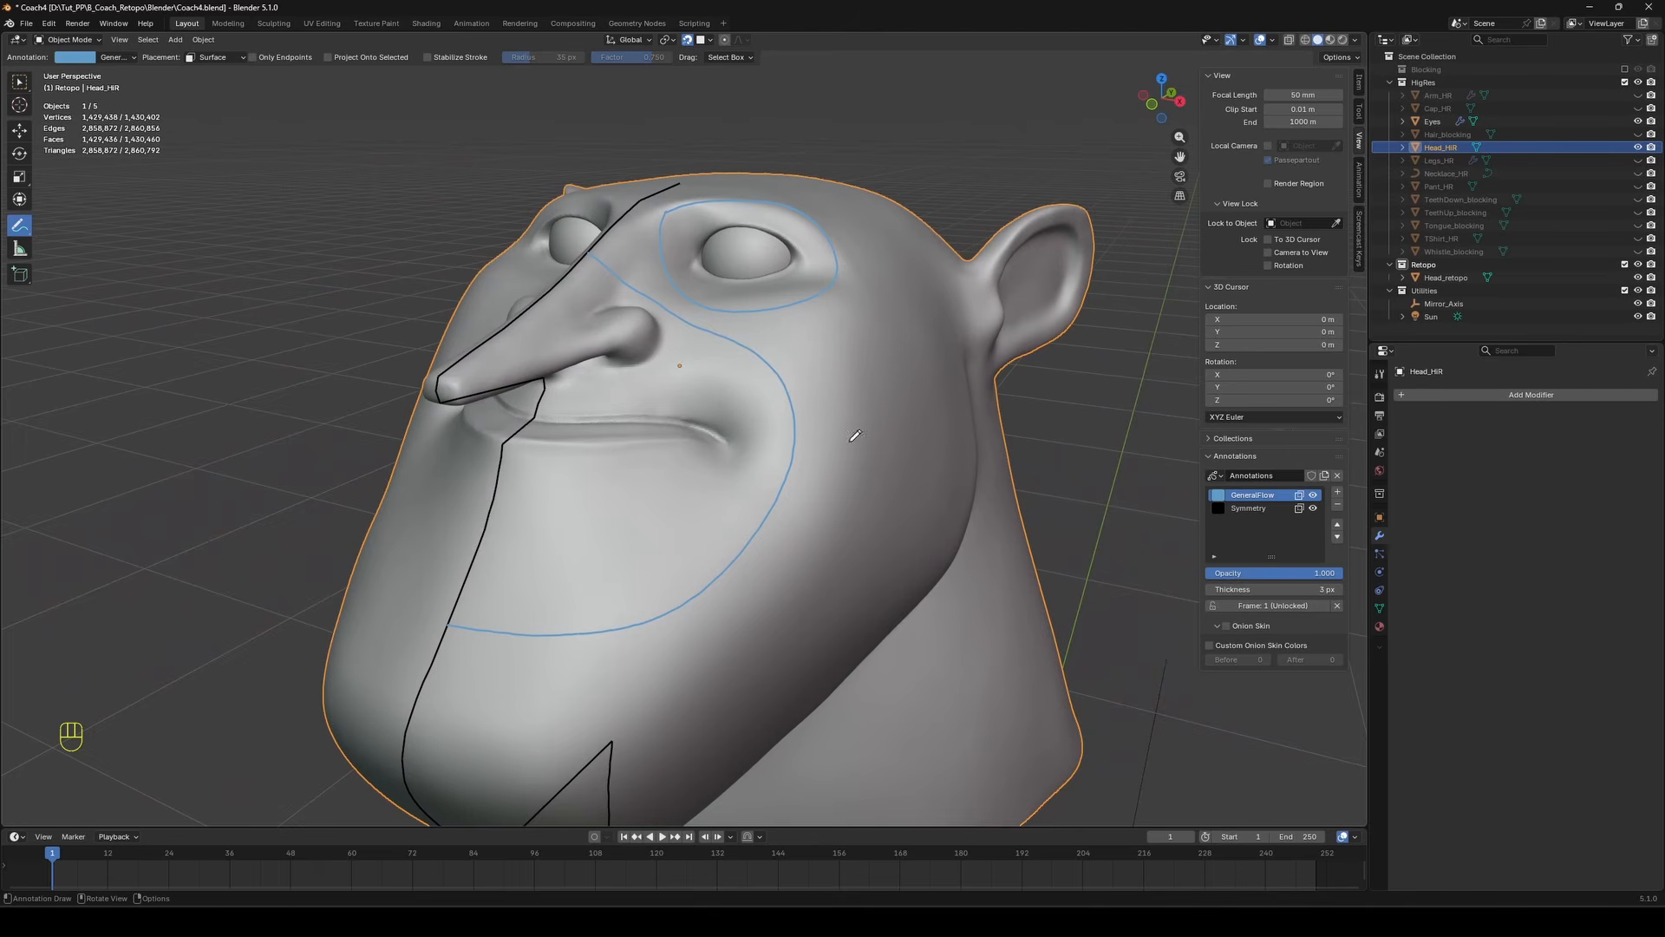
# Draw a flow line around the mouth and another around the nostril, both ending at the symmetry line.
pyautogui.moveTo(759, 463)
pyautogui.mouseDown(button='middle')
pyautogui.moveTo(641, 384)
pyautogui.moveTo(539, 354)
pyautogui.mouseUp(button='middle')
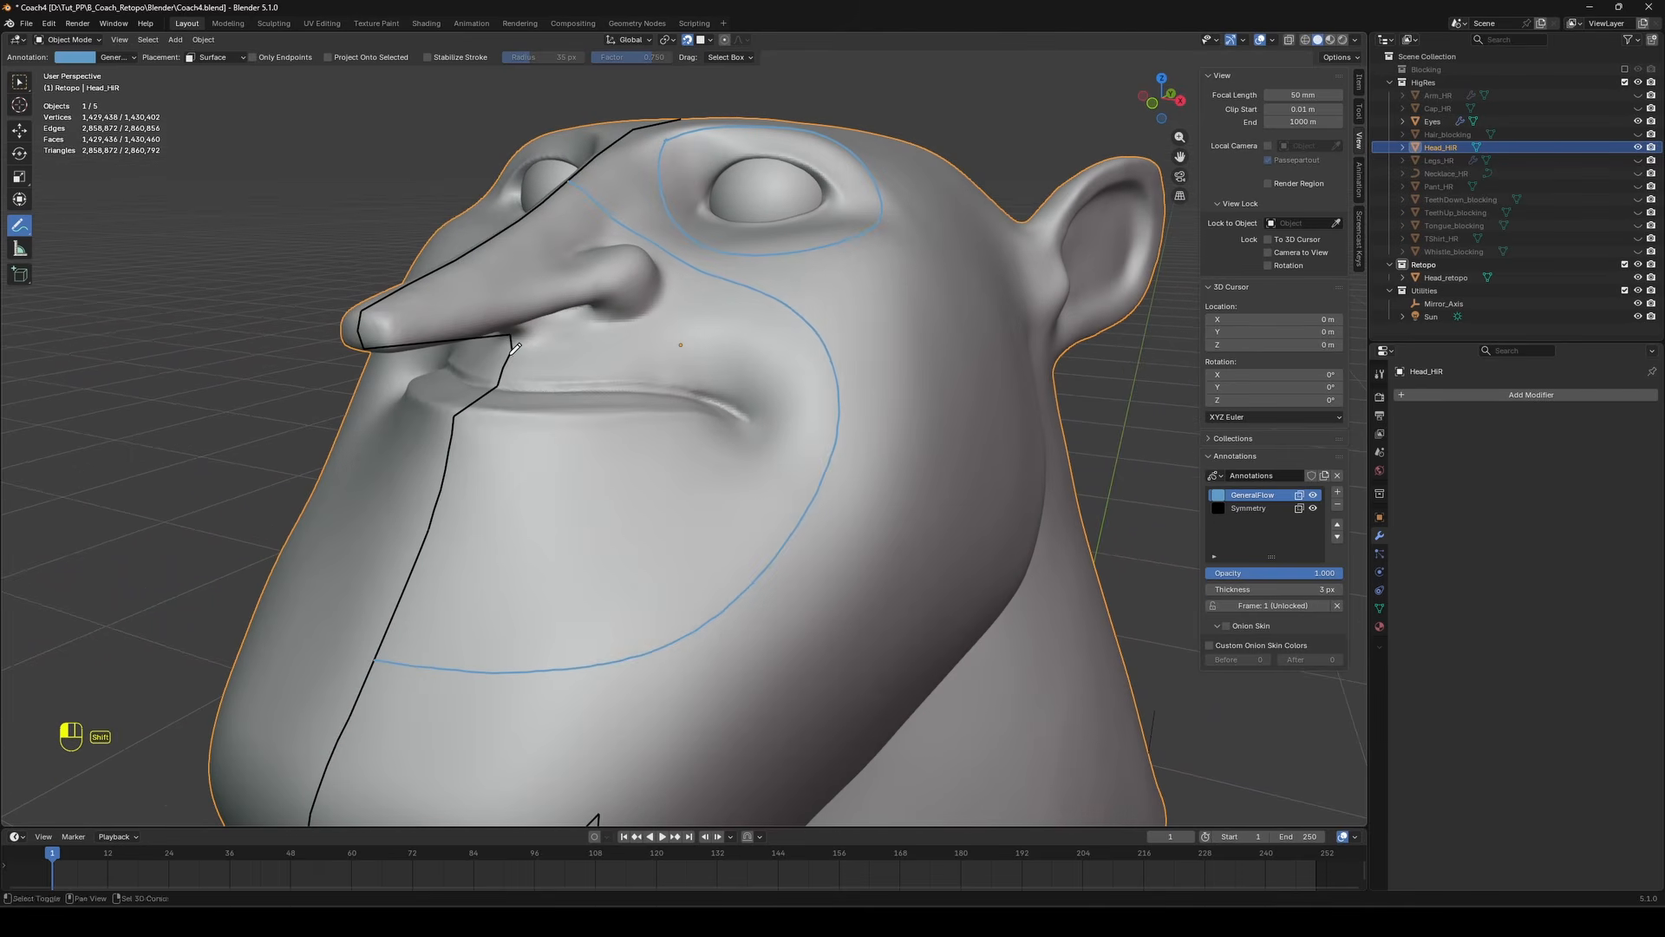
pyautogui.moveTo(513, 354)
pyautogui.keyDown('shift'); pyautogui.mouseDown()
pyautogui.moveTo(746, 359)
pyautogui.moveTo(791, 414)
pyautogui.moveTo(750, 469)
pyautogui.moveTo(444, 480)
pyautogui.mouseUp(); pyautogui.keyUp('shift')
pyautogui.moveTo(433, 476)
pyautogui.mouseDown(button='middle')
pyautogui.moveTo(625, 364)
pyautogui.moveTo(520, 321)
pyautogui.moveTo(566, 299)
pyautogui.moveTo(806, 331)
pyautogui.mouseUp(button='middle')
pyautogui.scroll(4, 781, 327)
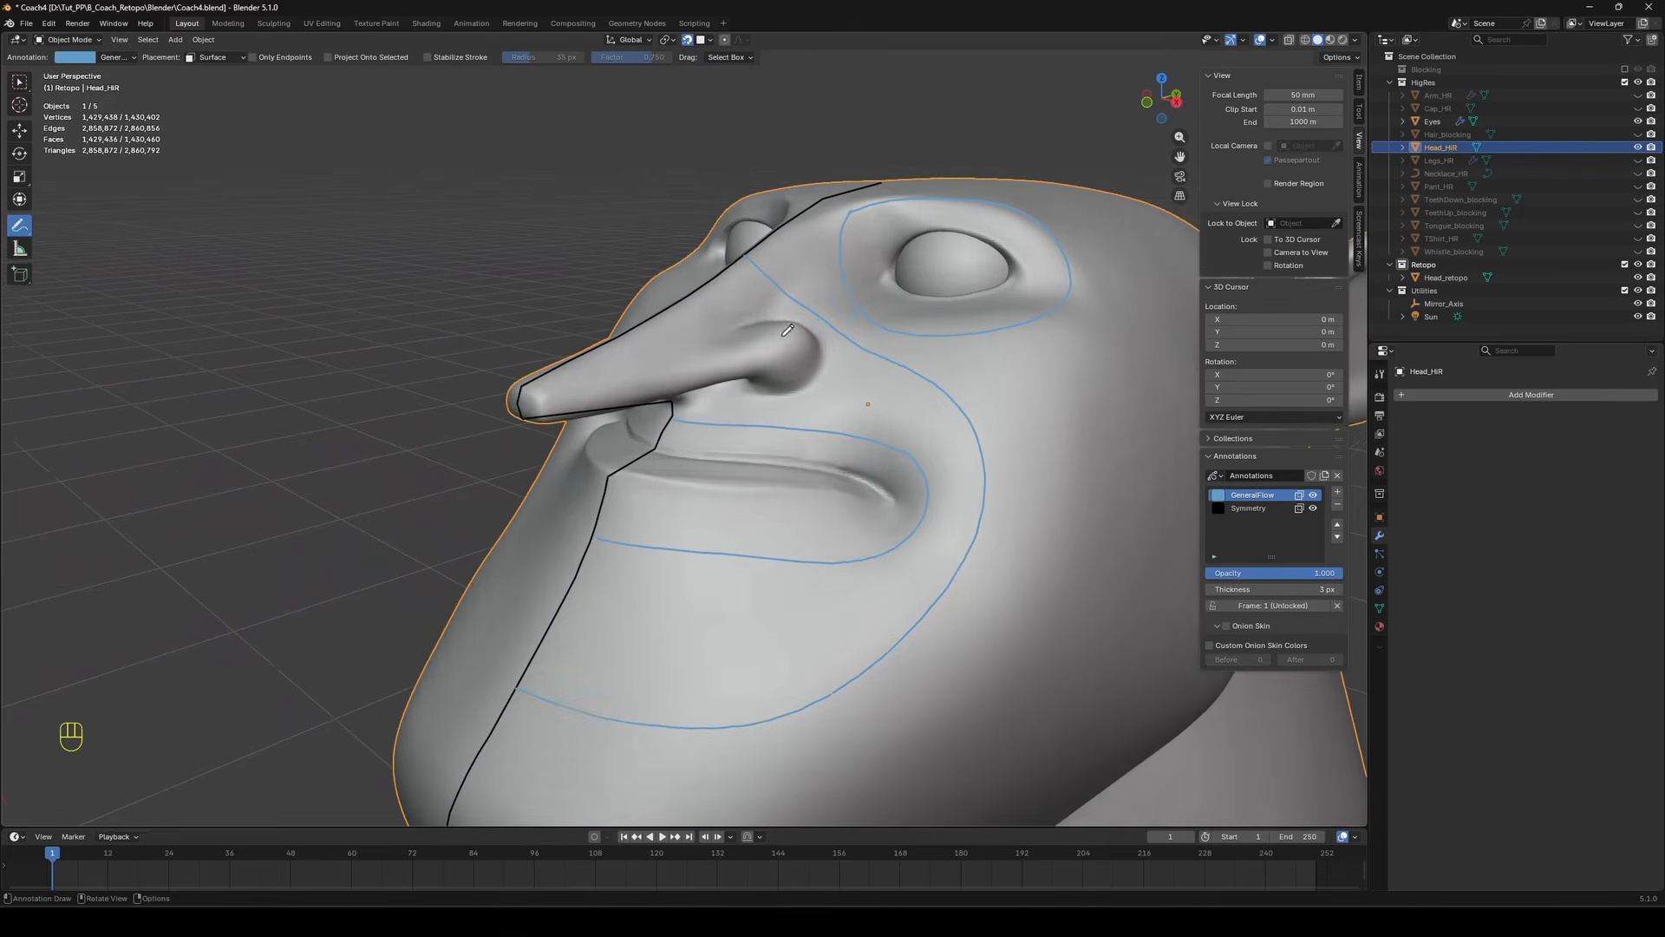
pyautogui.moveTo(681, 317)
pyautogui.keyDown('shift'); pyautogui.mouseDown()
pyautogui.moveTo(776, 369)
pyautogui.moveTo(791, 412)
pyautogui.moveTo(707, 454)
pyautogui.moveTo(619, 448)
pyautogui.mouseUp(); pyautogui.keyUp('shift')
# Draw a flow line from under the chin along the jaw, in front of the ear and up over the forehead.
pyautogui.moveTo(781, 408)
pyautogui.mouseDown(button='middle')
pyautogui.moveTo(763, 373)
pyautogui.moveTo(792, 380)
pyautogui.moveTo(574, 562)
pyautogui.mouseUp(button='middle')
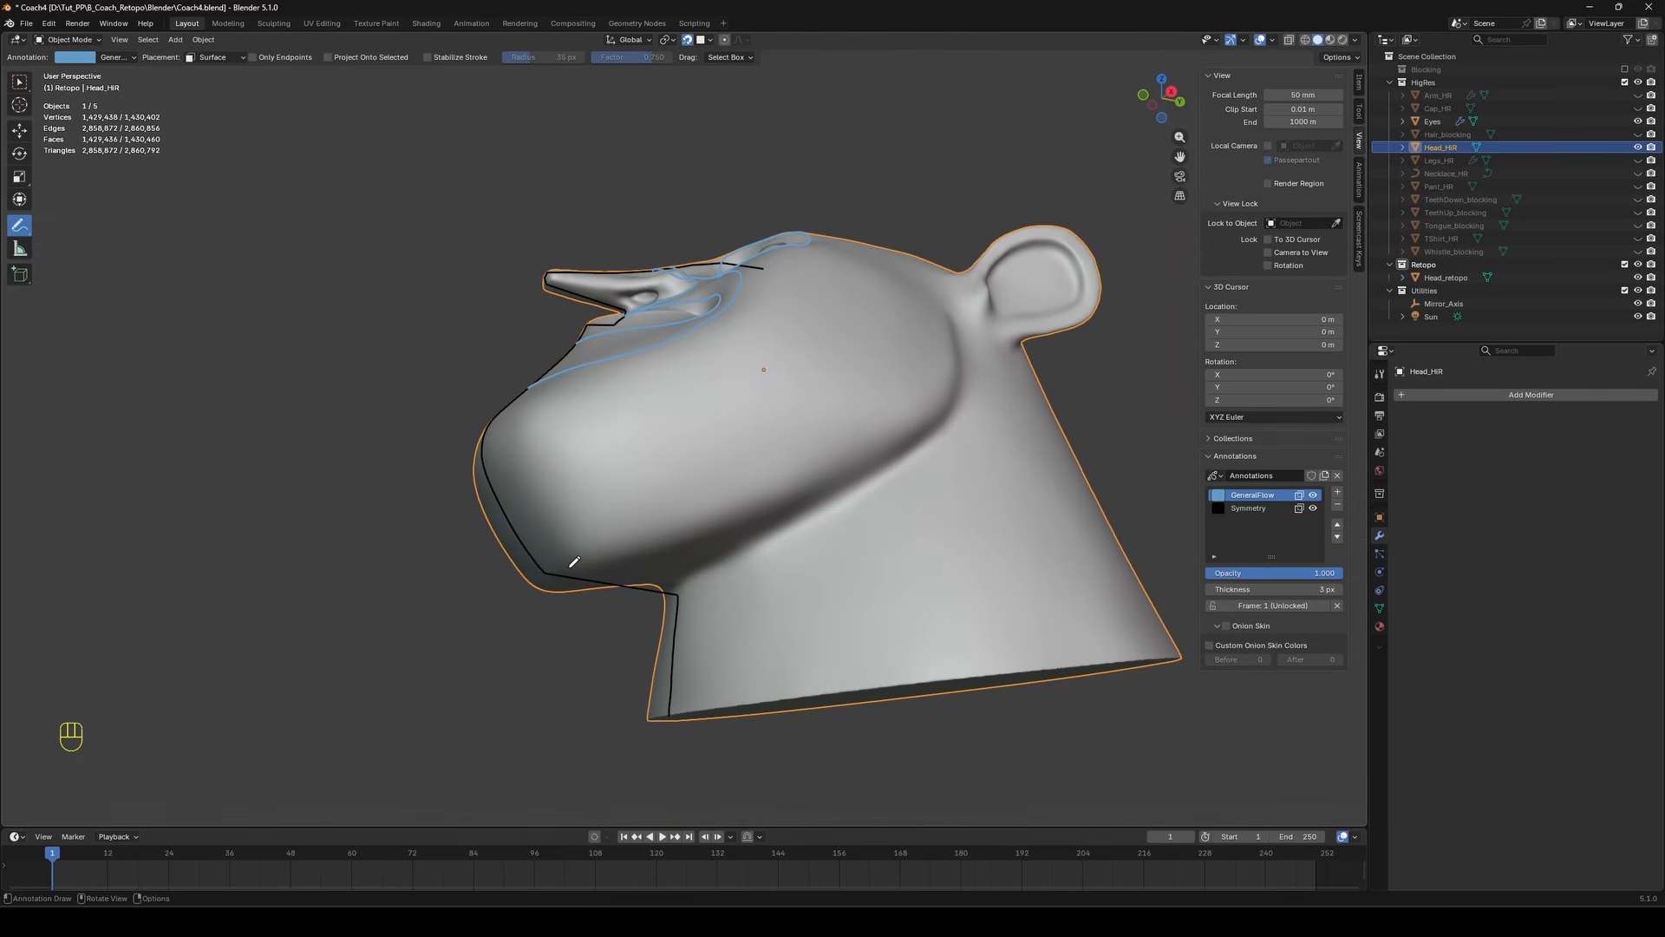
pyautogui.moveTo(551, 571)
pyautogui.keyDown('shift'); pyautogui.mouseDown()
pyautogui.moveTo(712, 525)
pyautogui.moveTo(932, 414)
pyautogui.moveTo(957, 368)
pyautogui.moveTo(922, 270)
pyautogui.mouseUp(); pyautogui.keyUp('shift')
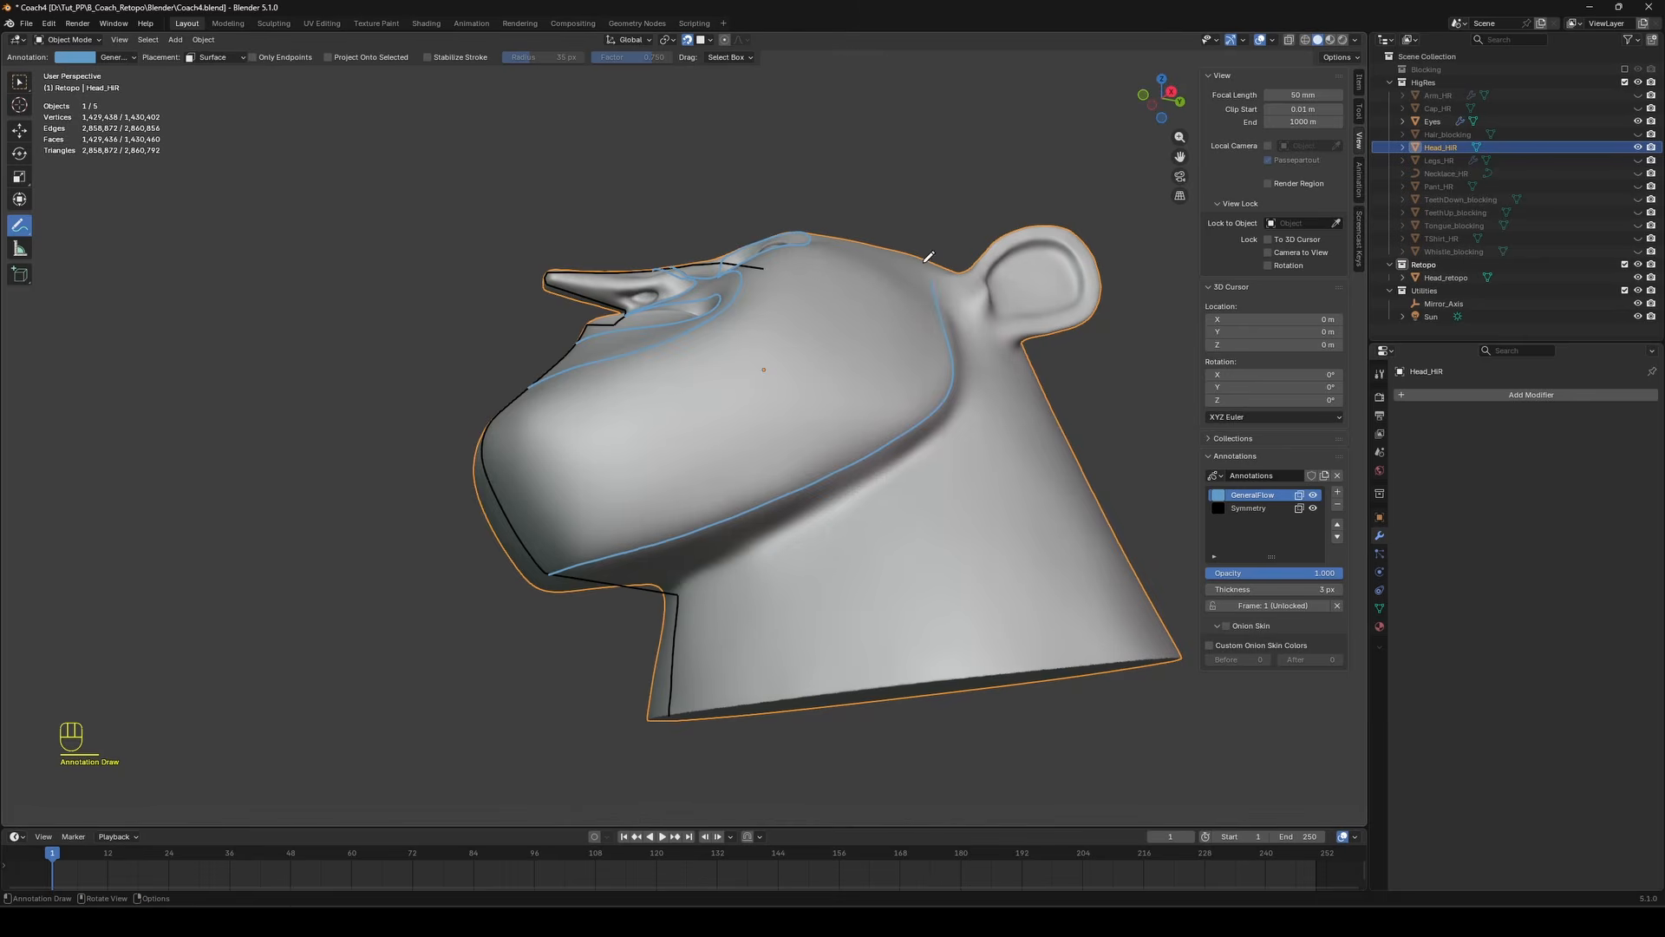
pyautogui.moveTo(922, 270); pyautogui.dragTo(926, 484, button='middle')
pyautogui.moveTo(971, 557)
pyautogui.keyDown('shift'); pyautogui.mouseDown()
pyautogui.moveTo(954, 486)
pyautogui.moveTo(857, 336)
pyautogui.mouseUp(); pyautogui.keyUp('shift')
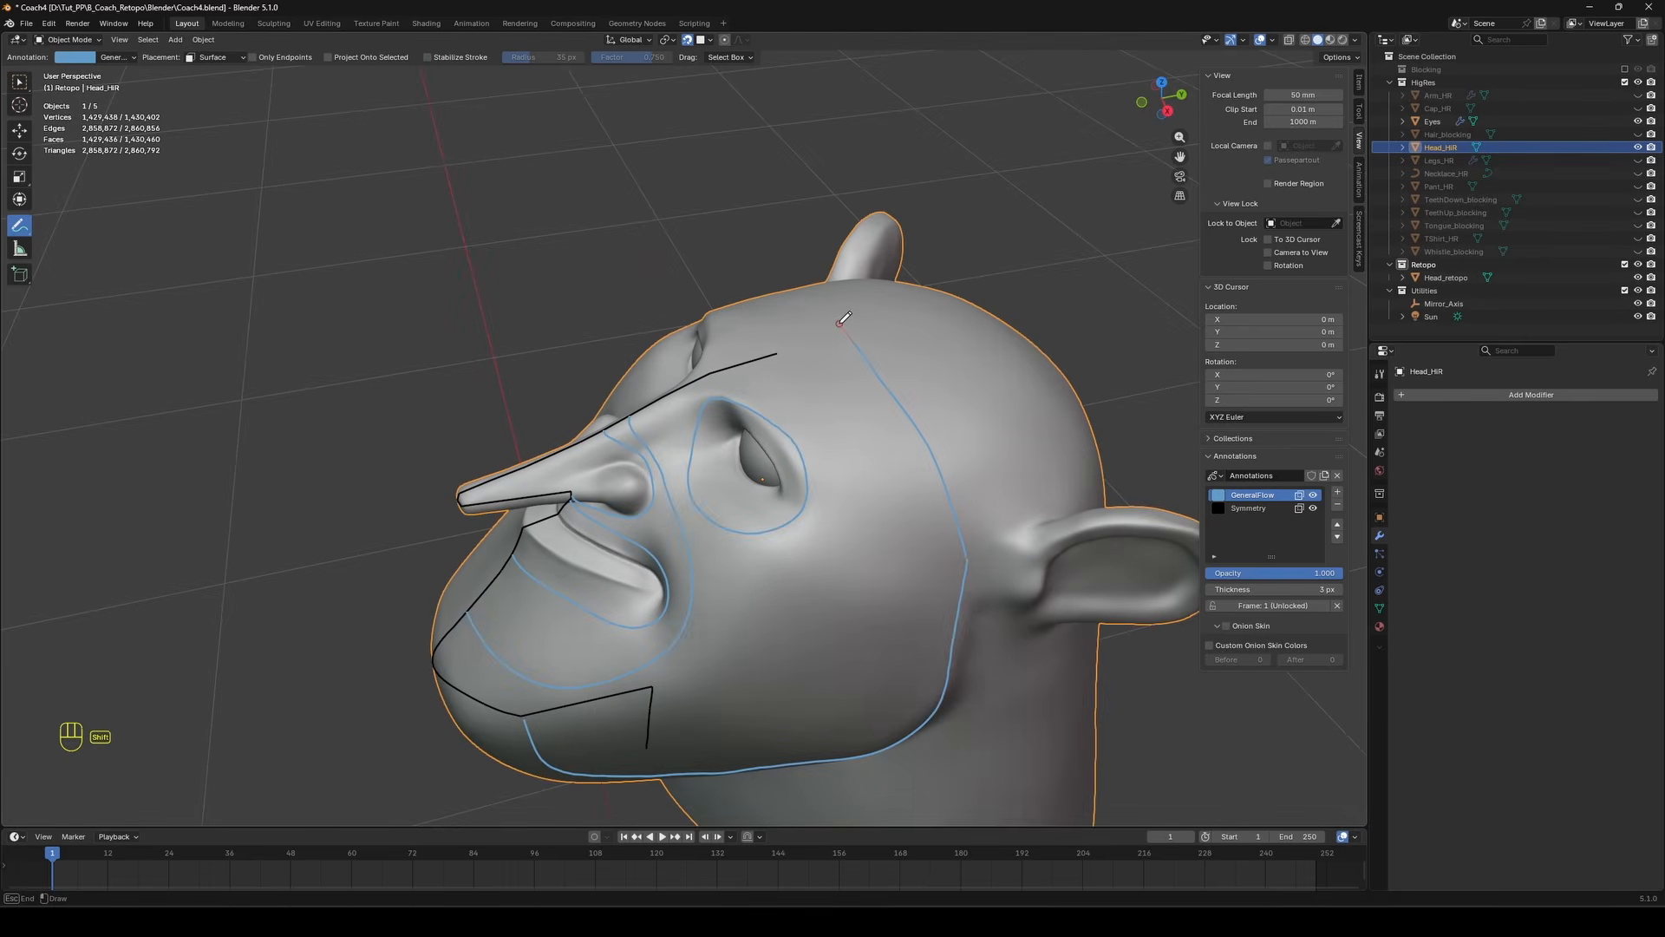
pyautogui.moveTo(844, 318)
pyautogui.mouseDown(button='middle')
pyautogui.moveTo(980, 397)
pyautogui.moveTo(1040, 465)
pyautogui.moveTo(920, 351)
pyautogui.mouseUp(button='middle')
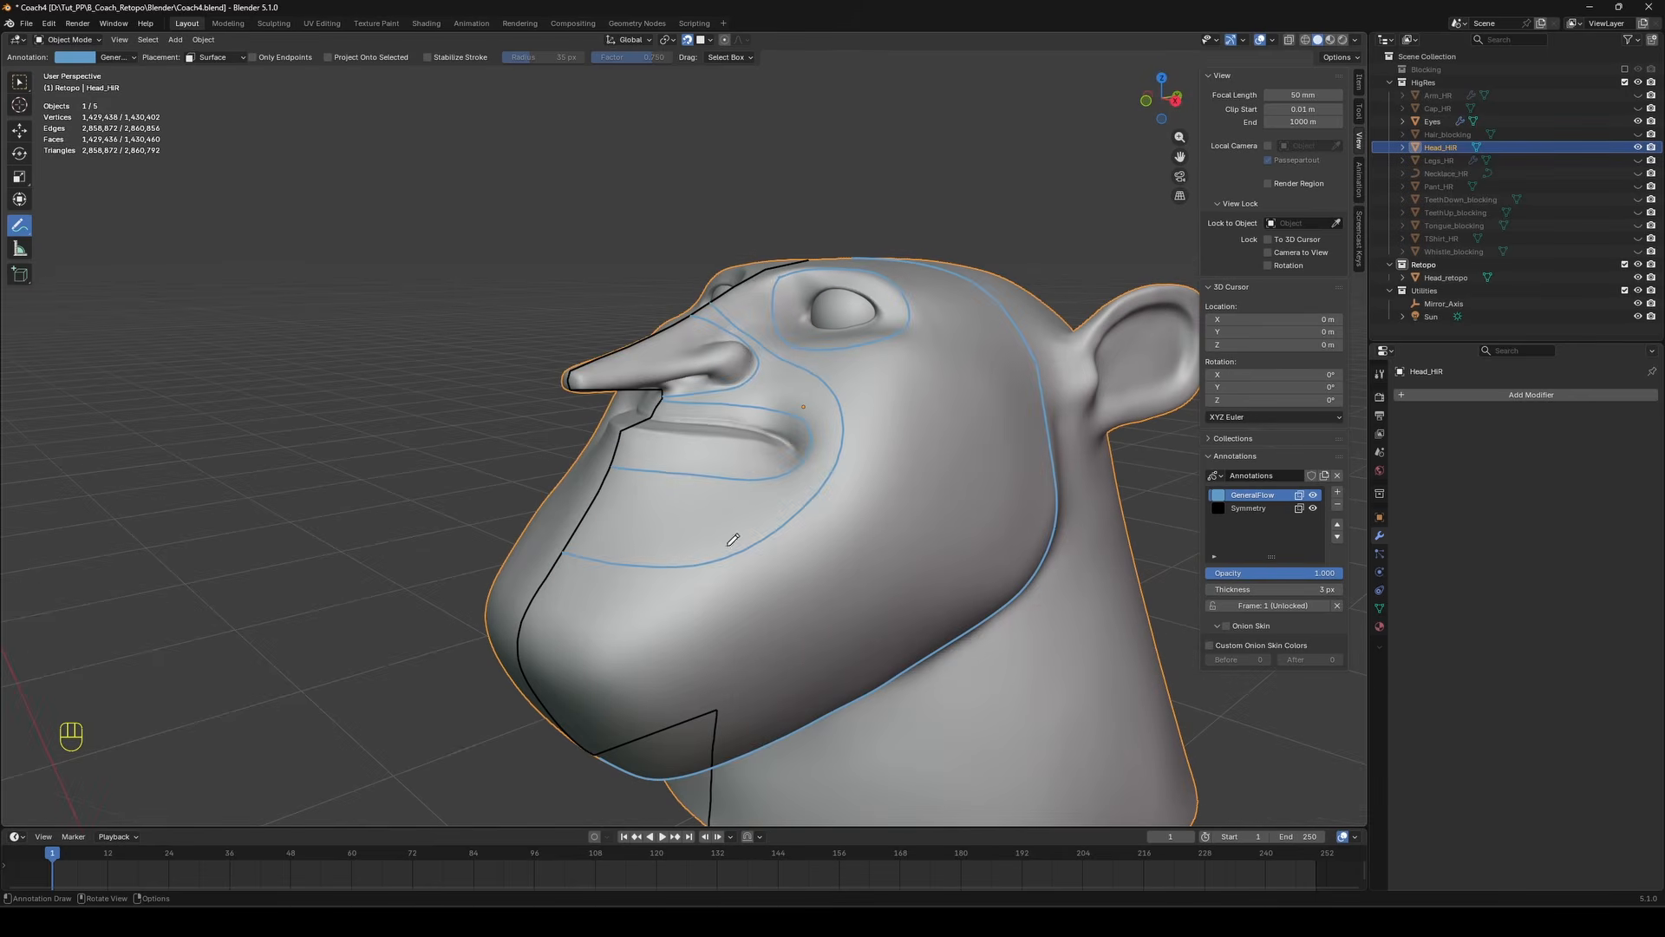
pyautogui.moveTo(733, 539); pyautogui.dragTo(756, 393, button='middle')
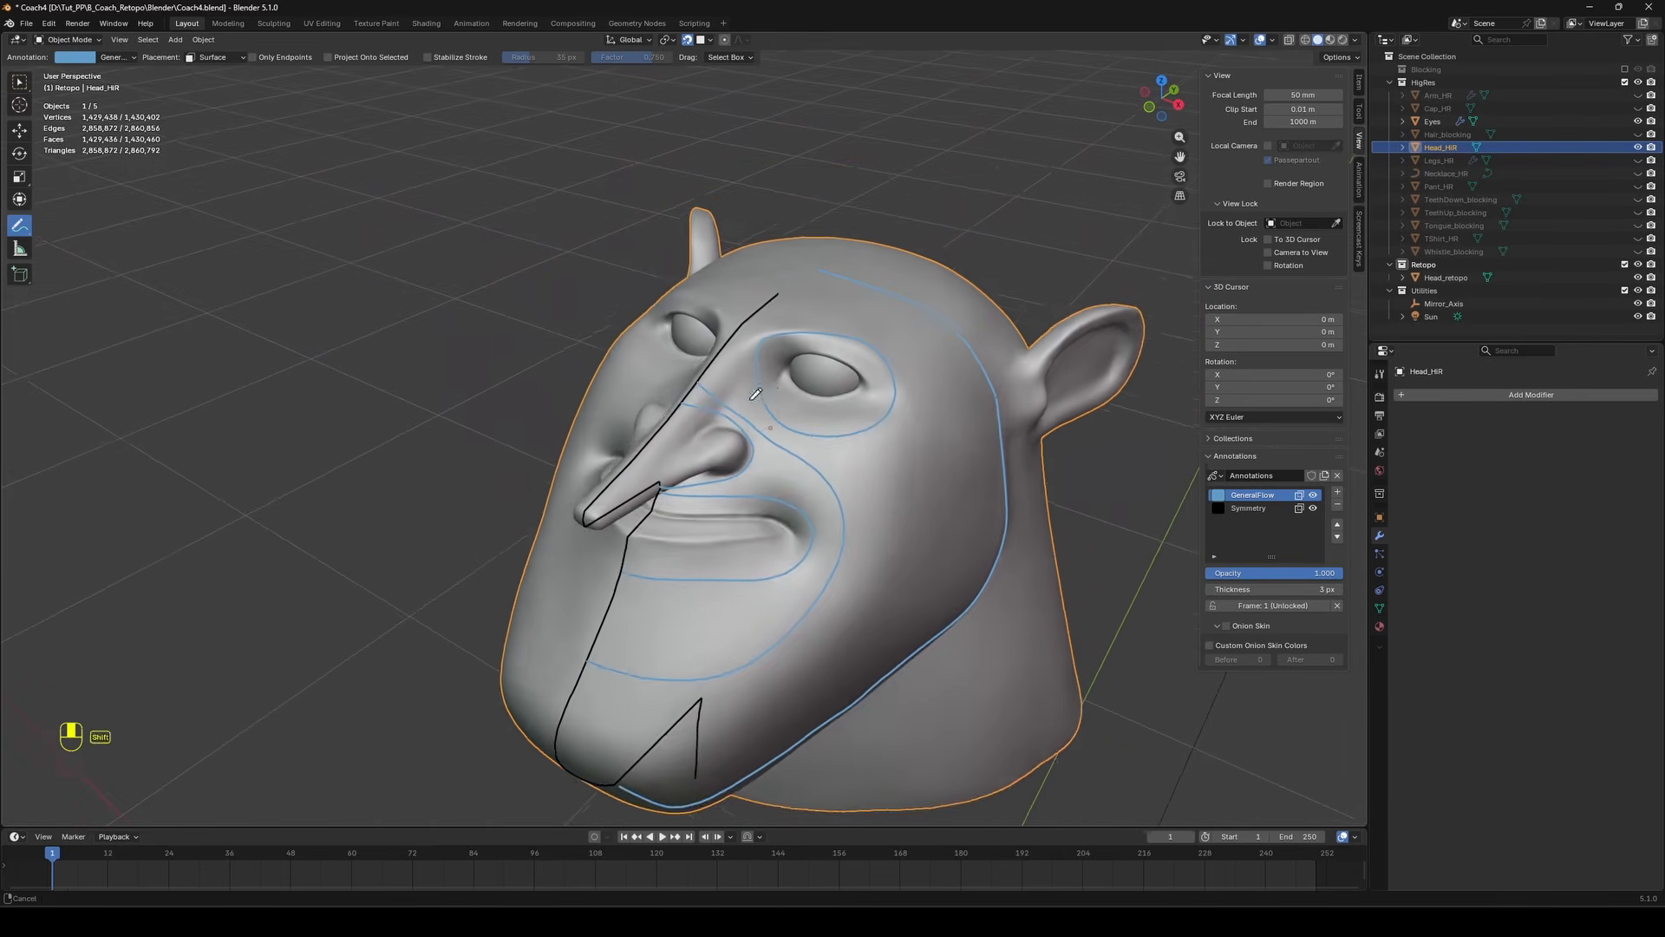
pyautogui.scroll(2, 856, 416)
pyautogui.moveTo(940, 232); pyautogui.dragTo(861, 346, button='middle')
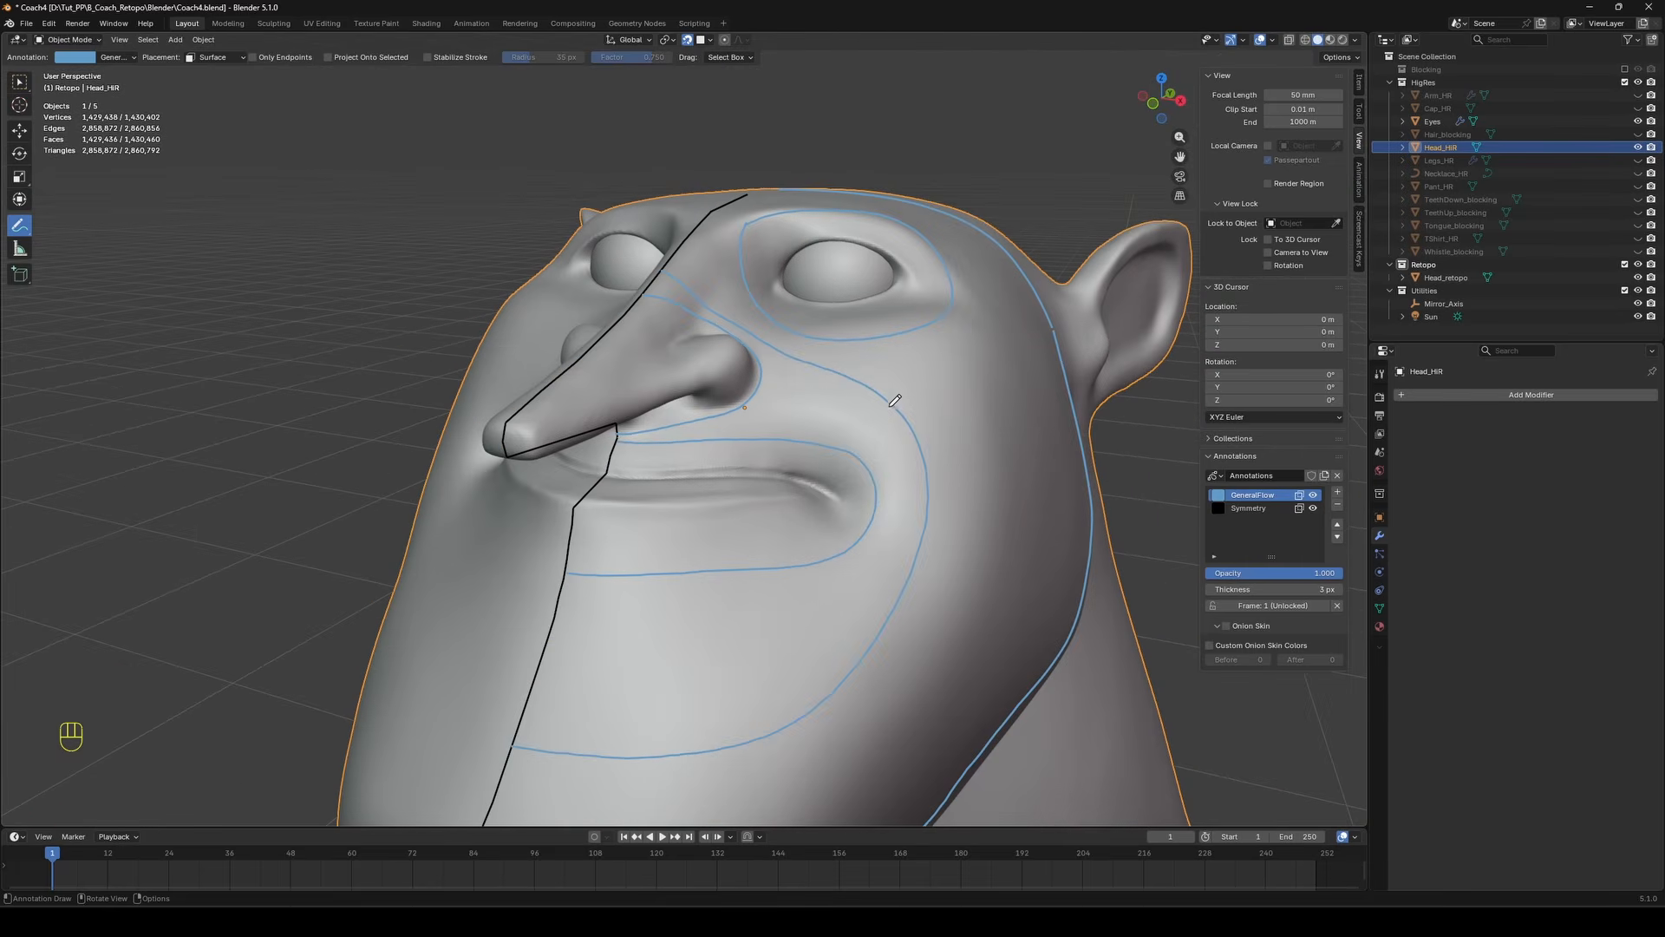
# Try drawing a star-shaped pole mark on the cheek beside the flow line, and undo its strokes.
pyautogui.moveTo(894, 400); pyautogui.dragTo(793, 408, button='middle')
pyautogui.moveTo(879, 428)
pyautogui.mouseDown()
pyautogui.moveTo(907, 415)
pyautogui.moveTo(889, 440)
pyautogui.moveTo(900, 431)
pyautogui.mouseUp()
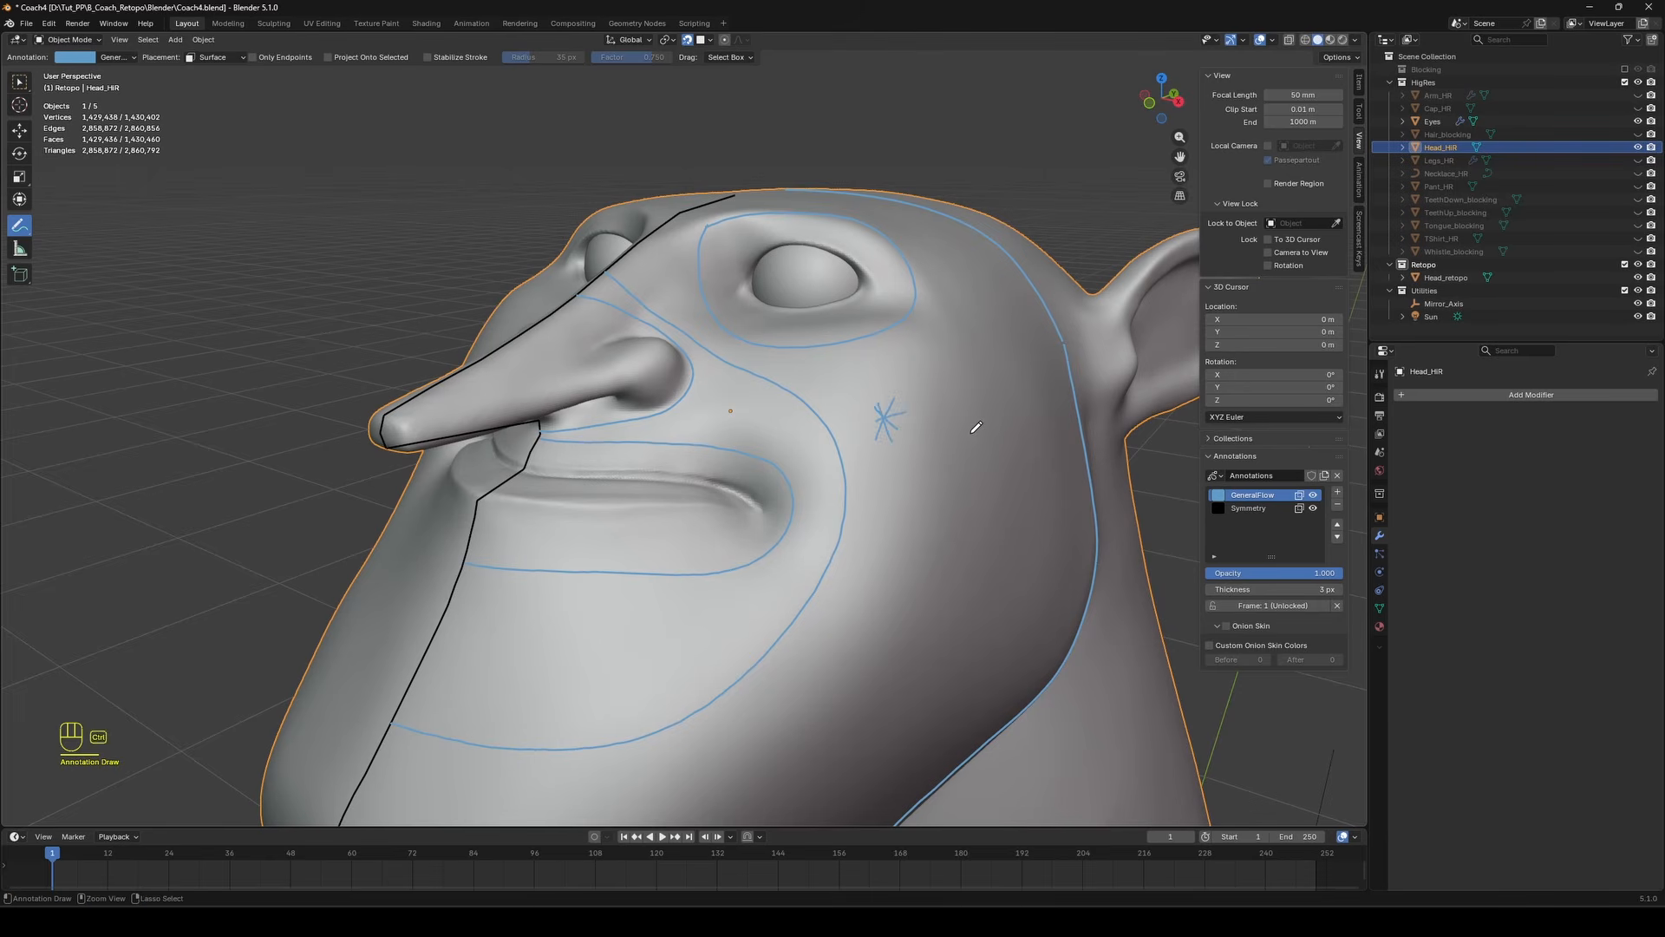
pyautogui.moveTo(934, 390)
pyautogui.mouseDown(button='middle')
pyautogui.moveTo(893, 395)
pyautogui.moveTo(925, 390)
pyautogui.moveTo(898, 408)
pyautogui.moveTo(933, 446)
pyautogui.moveTo(891, 437)
pyautogui.mouseUp(button='middle')
pyautogui.hotkey('ctrl', 'z')
pyautogui.hotkey('ctrl', 'z')
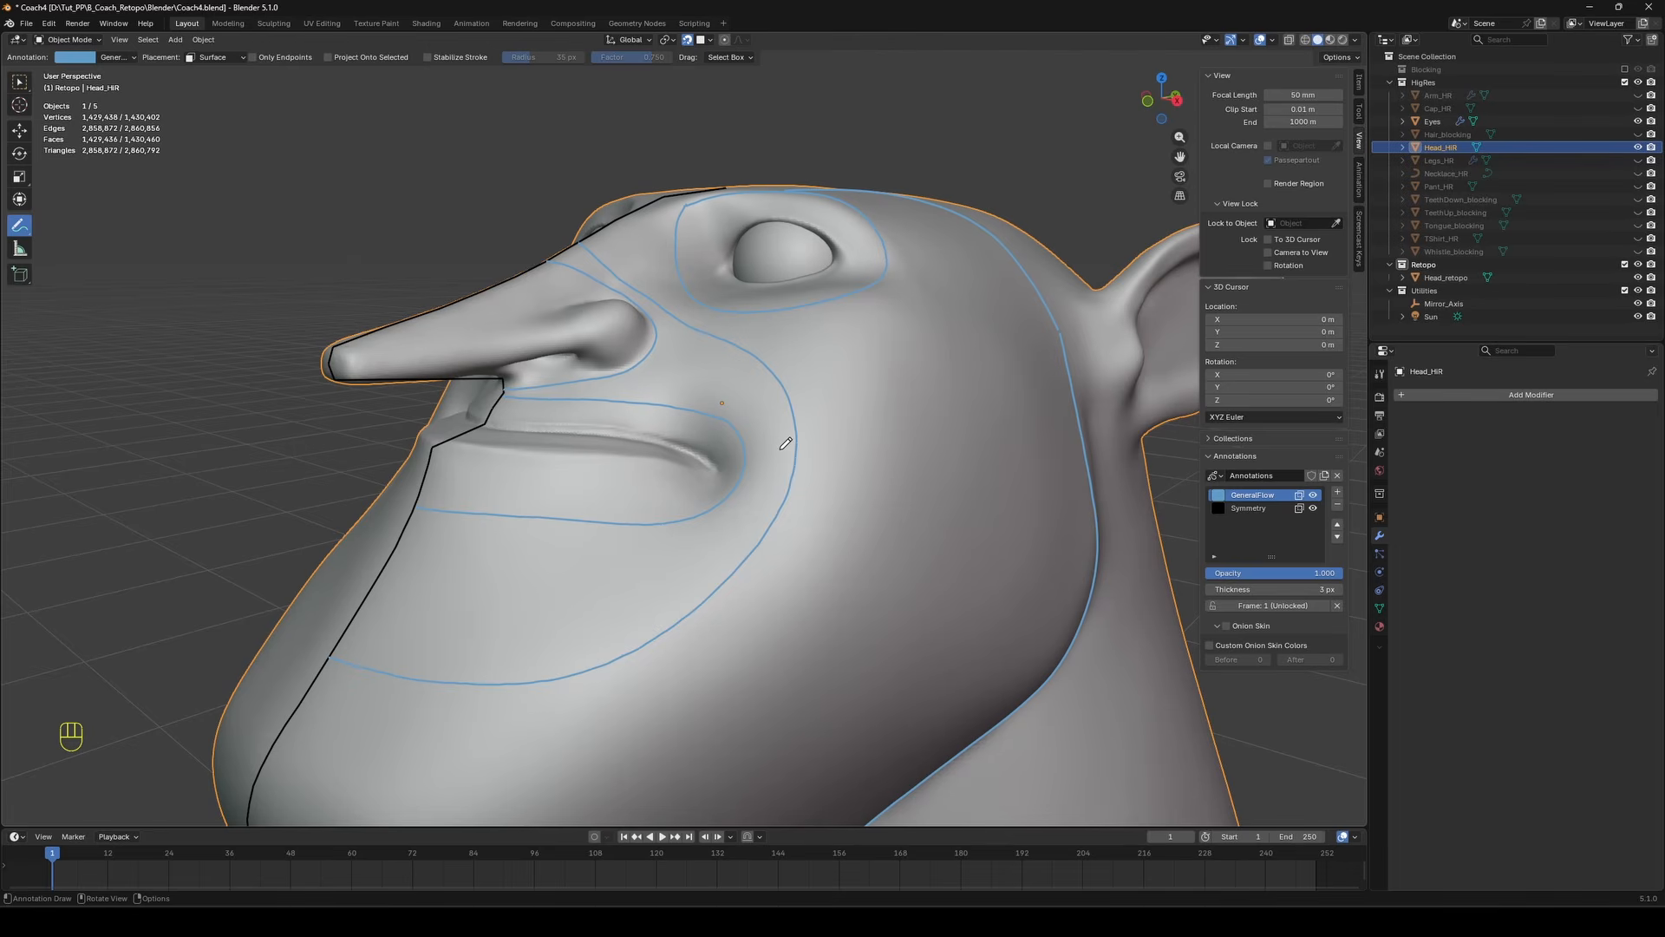
# Add a third annotation layer, set its colour to white and rename it Span.
pyautogui.moveTo(786, 444); pyautogui.dragTo(898, 444, button='middle')
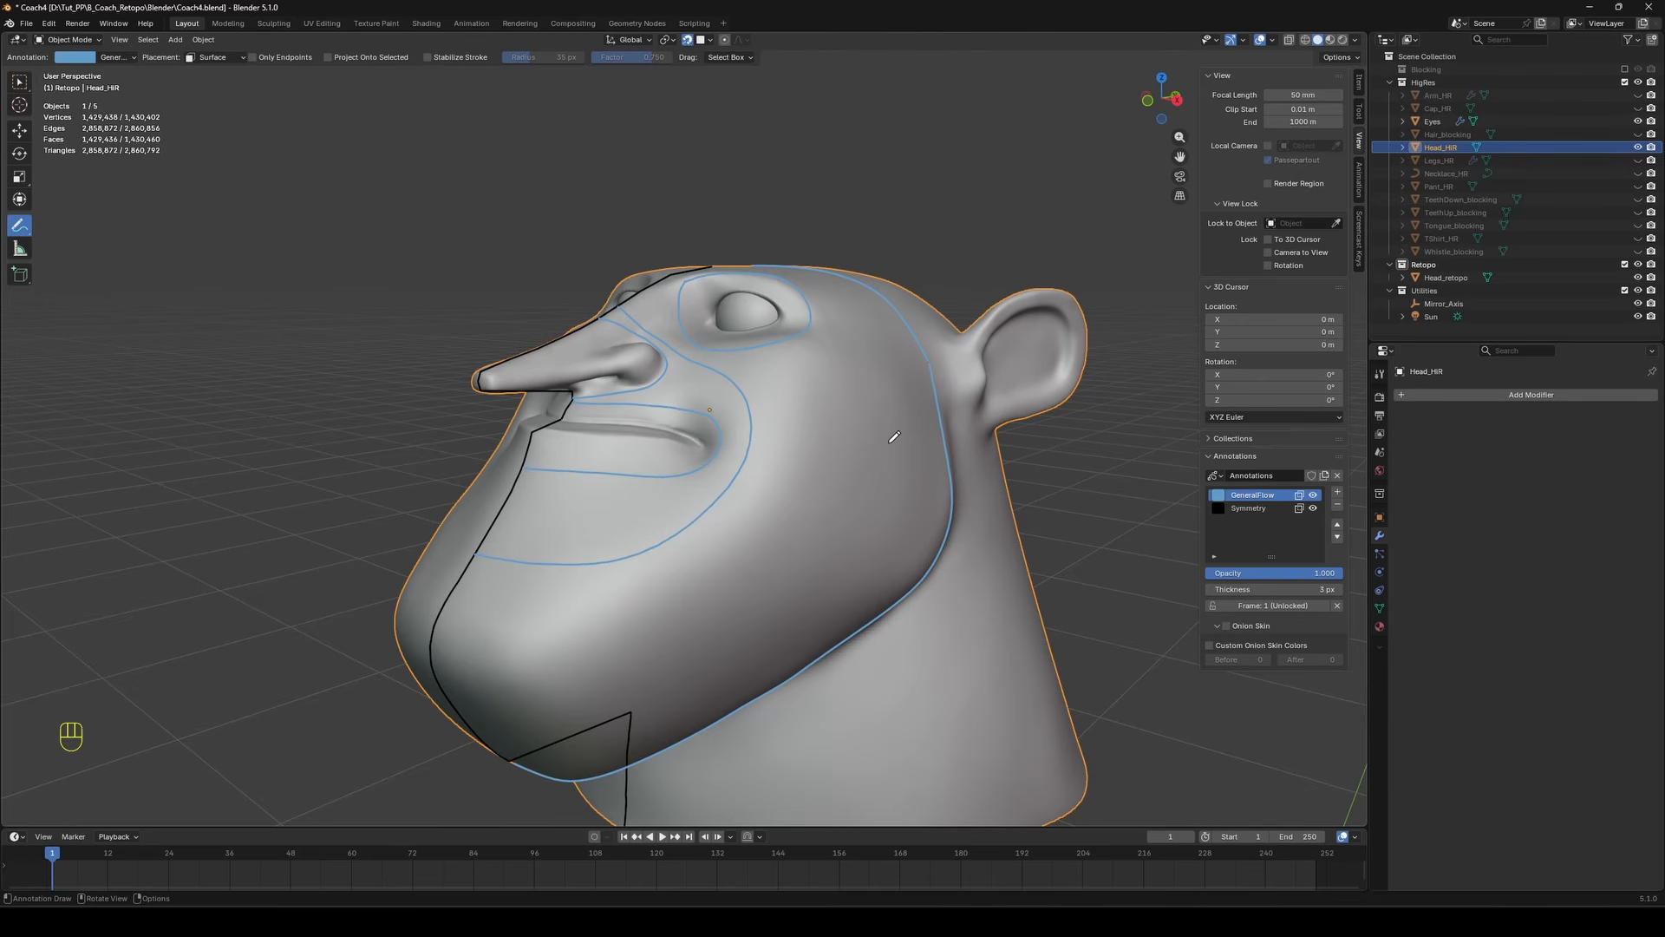
pyautogui.scroll(3, 875, 427)
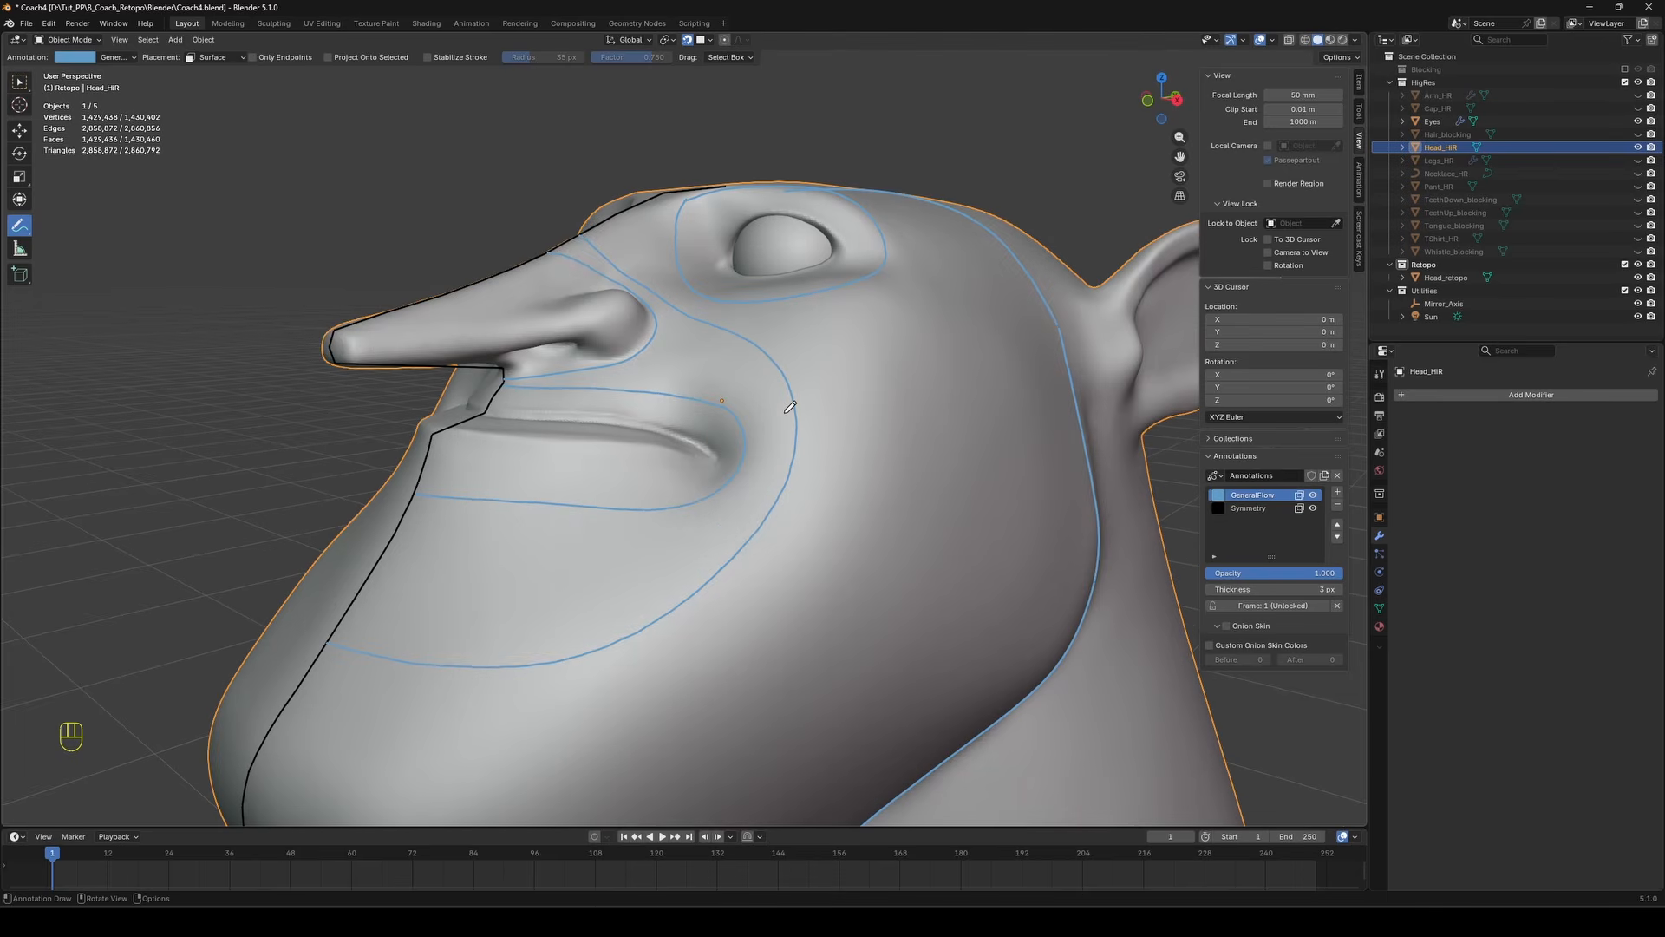
pyautogui.moveTo(698, 371)
pyautogui.mouseDown(button='middle')
pyautogui.moveTo(753, 349)
pyautogui.moveTo(747, 334)
pyautogui.mouseUp(button='middle')
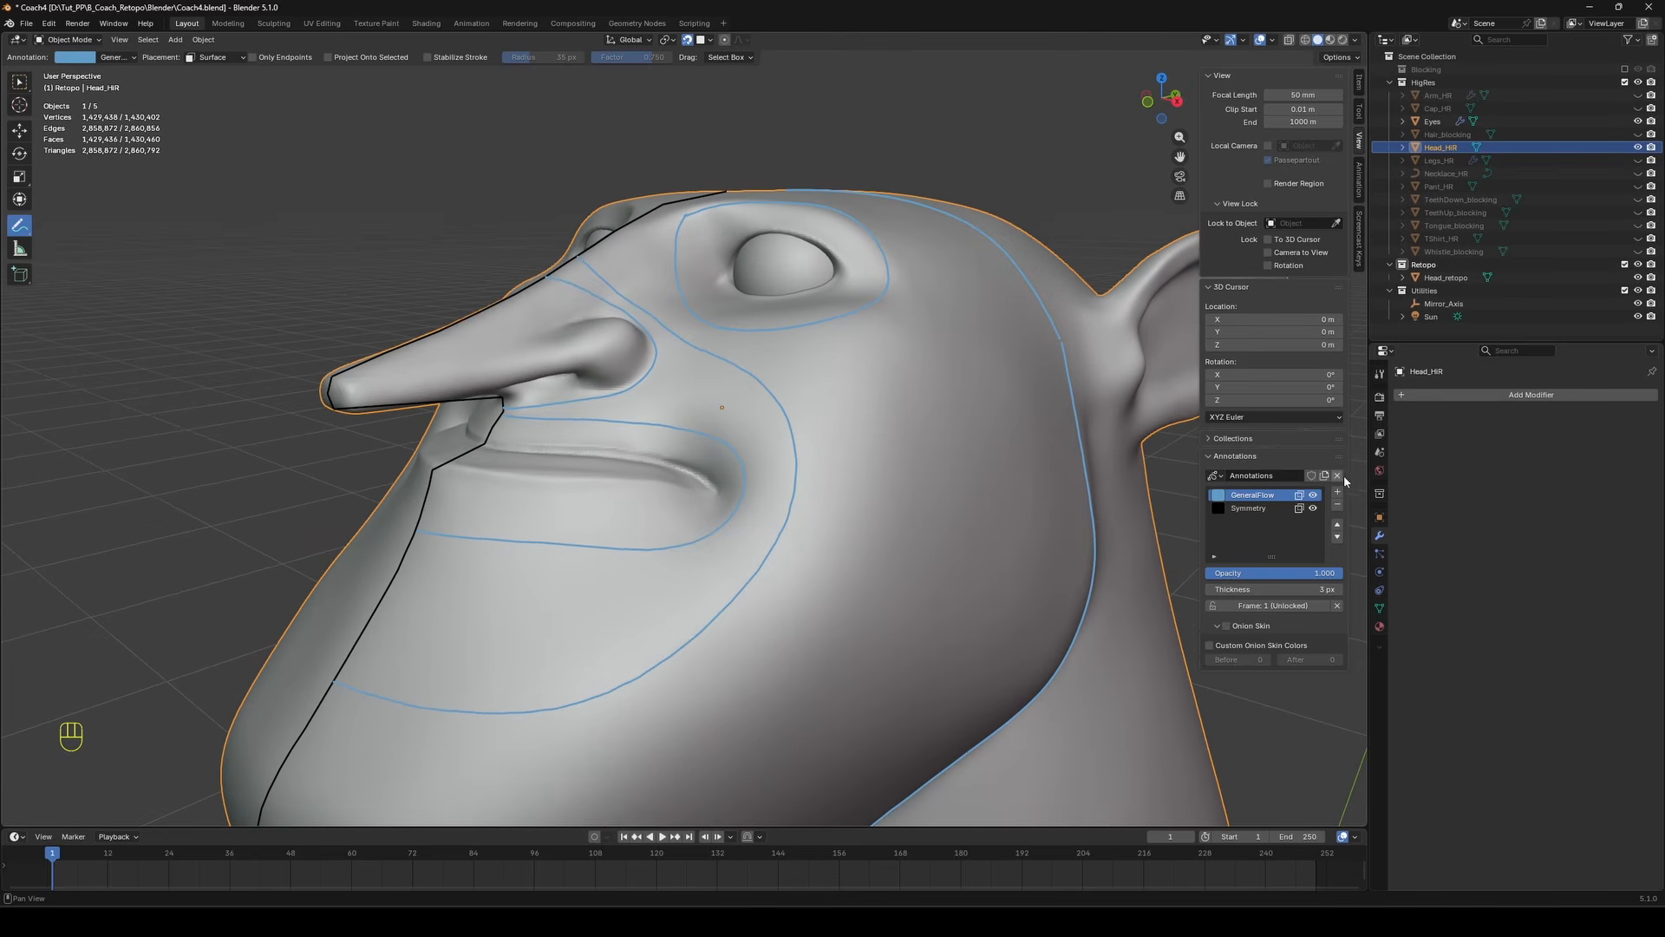
pyautogui.click(1338, 492)
pyautogui.click(1218, 494)
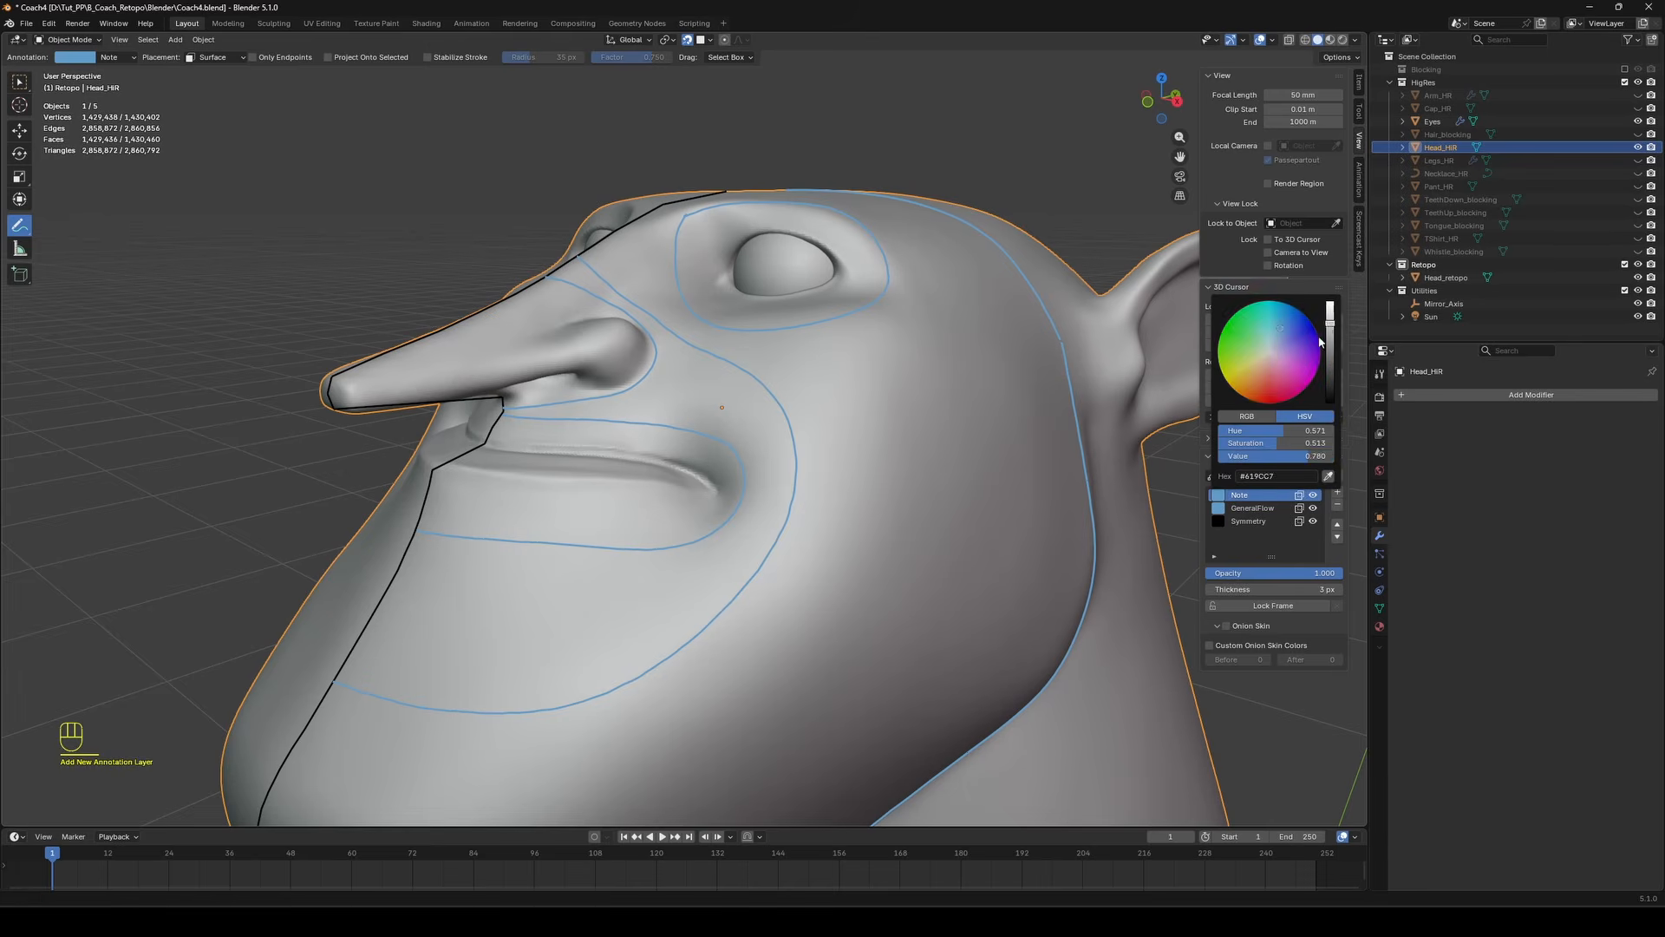
pyautogui.moveTo(1330, 311); pyautogui.dragTo(1331, 303)
pyautogui.moveTo(746, 393); pyautogui.dragTo(777, 404, button='middle')
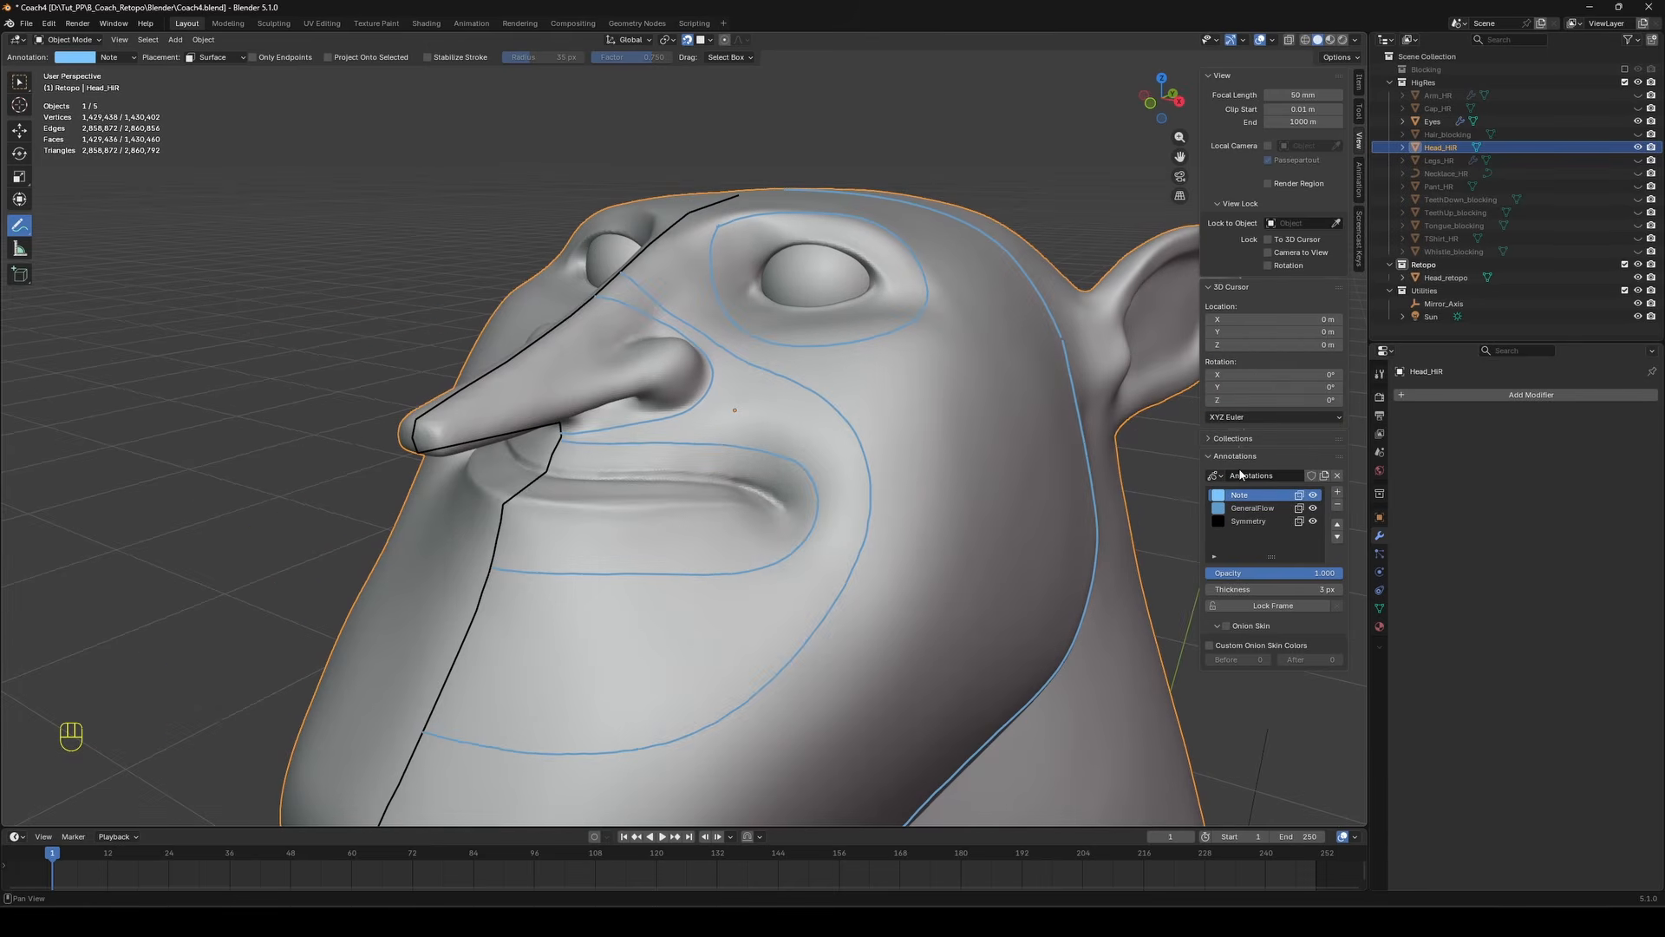
pyautogui.click(1219, 494)
pyautogui.click(1270, 354)
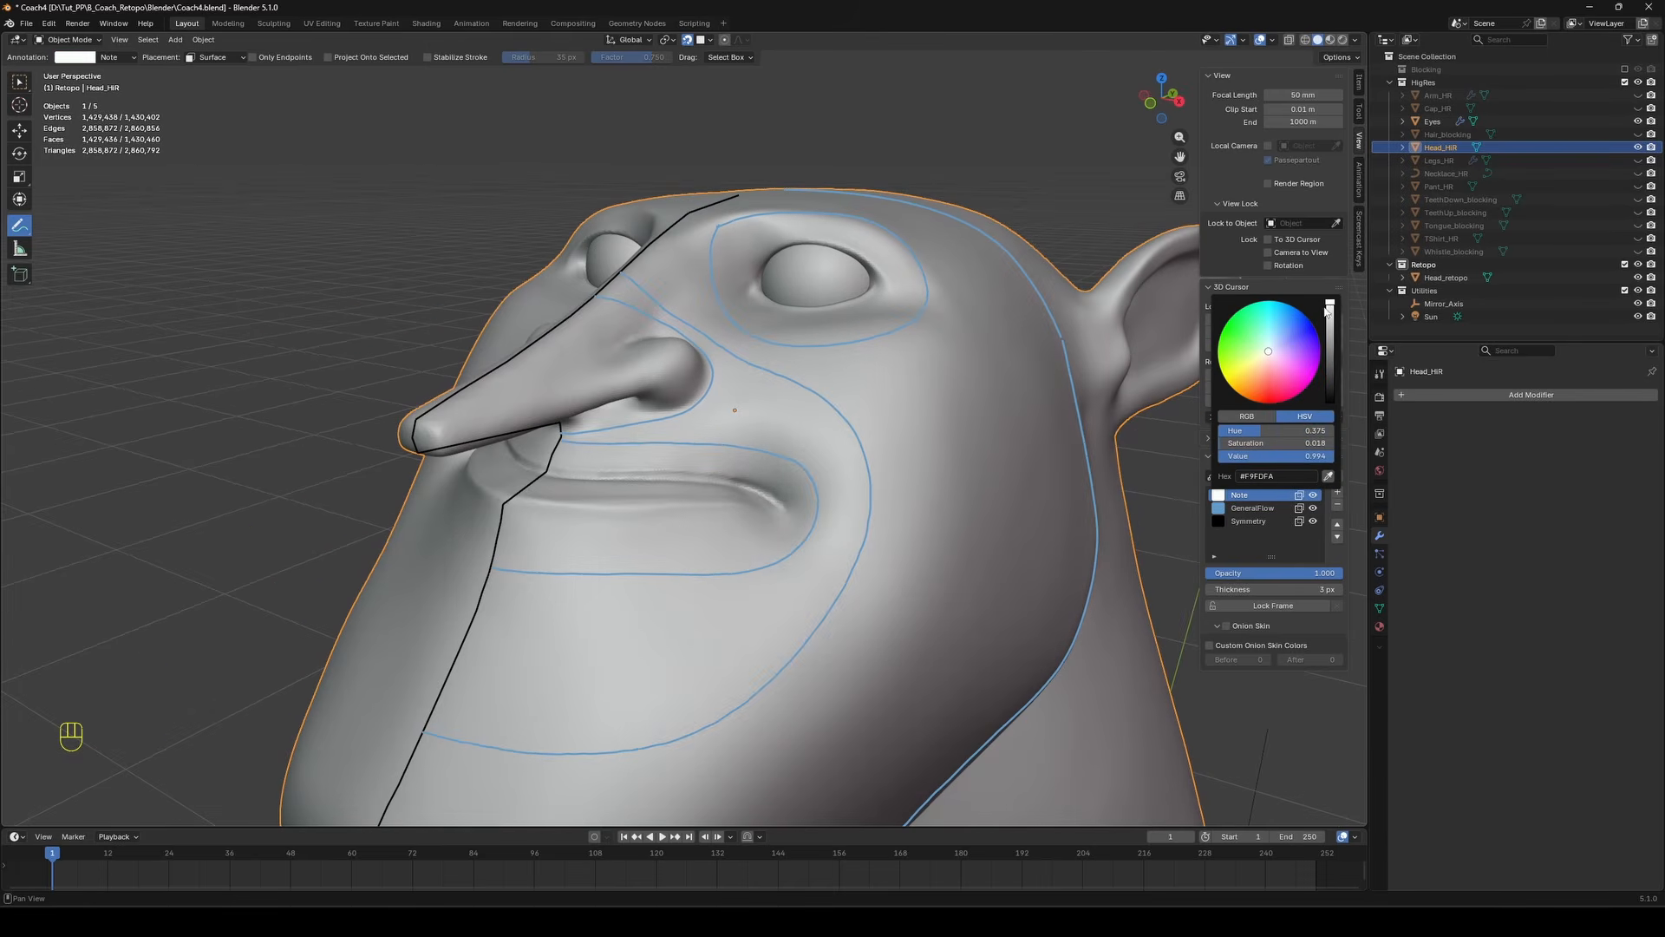
pyautogui.doubleClick(1239, 494)
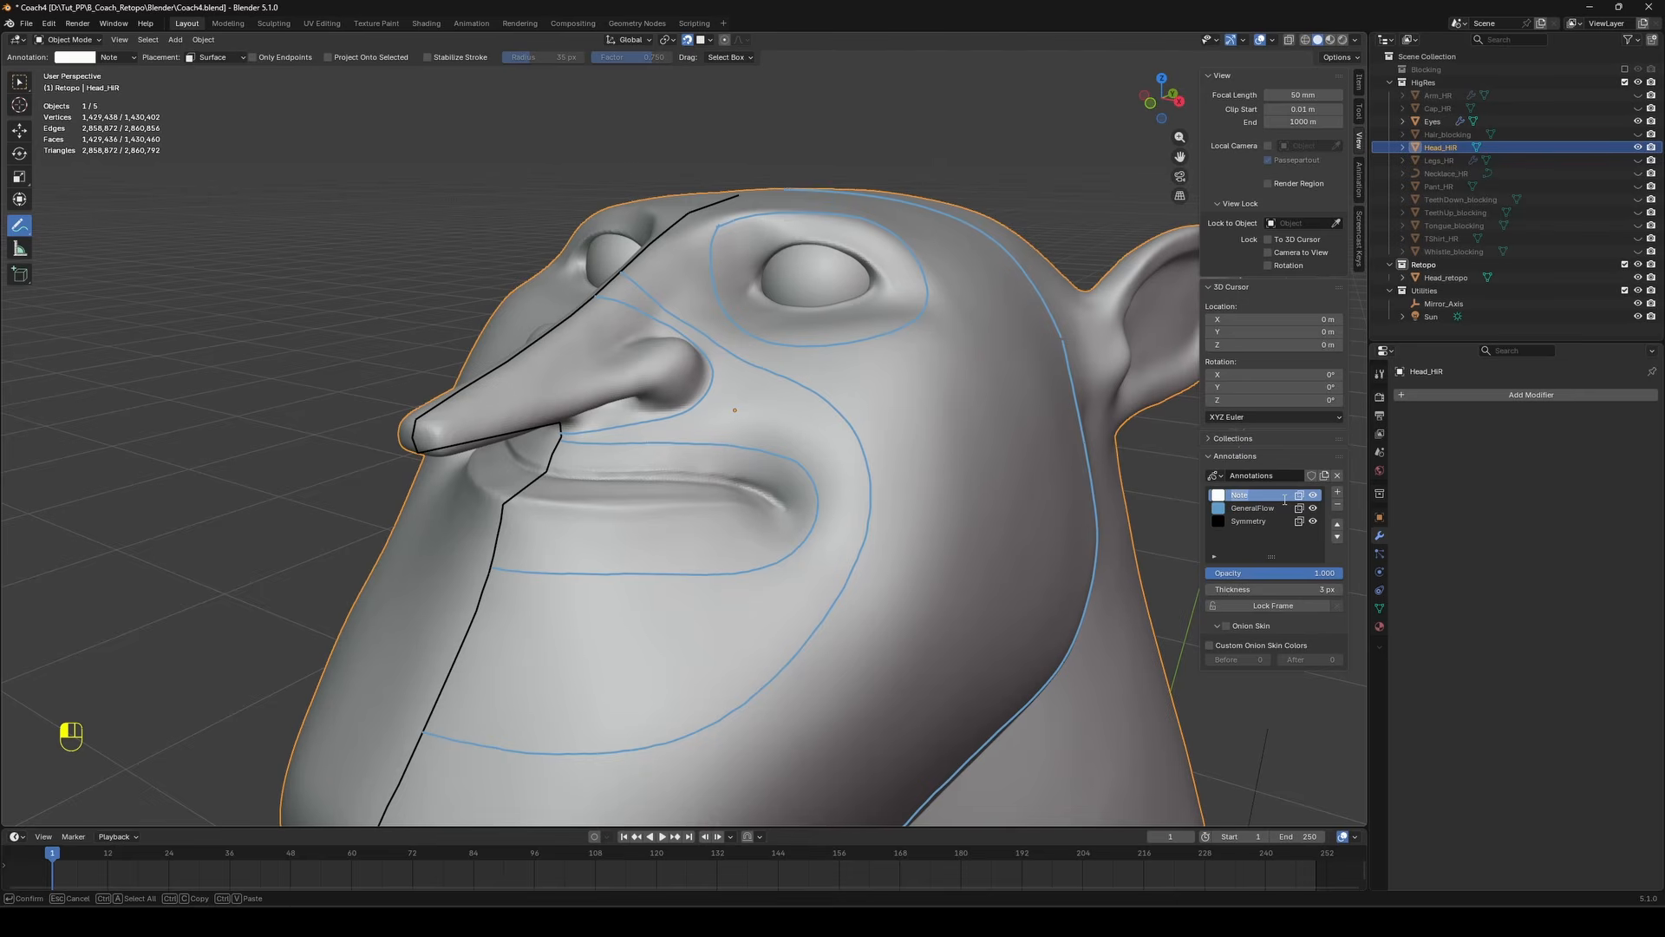
pyautogui.write('Spans')
# Draw short spans across the upper mouth flow line and around the mouth corner, plus an outer loop encircling the mouth.
pyautogui.moveTo(664, 423)
pyautogui.mouseDown()
pyautogui.moveTo(652, 459)
pyautogui.moveTo(713, 460)
pyautogui.mouseUp()
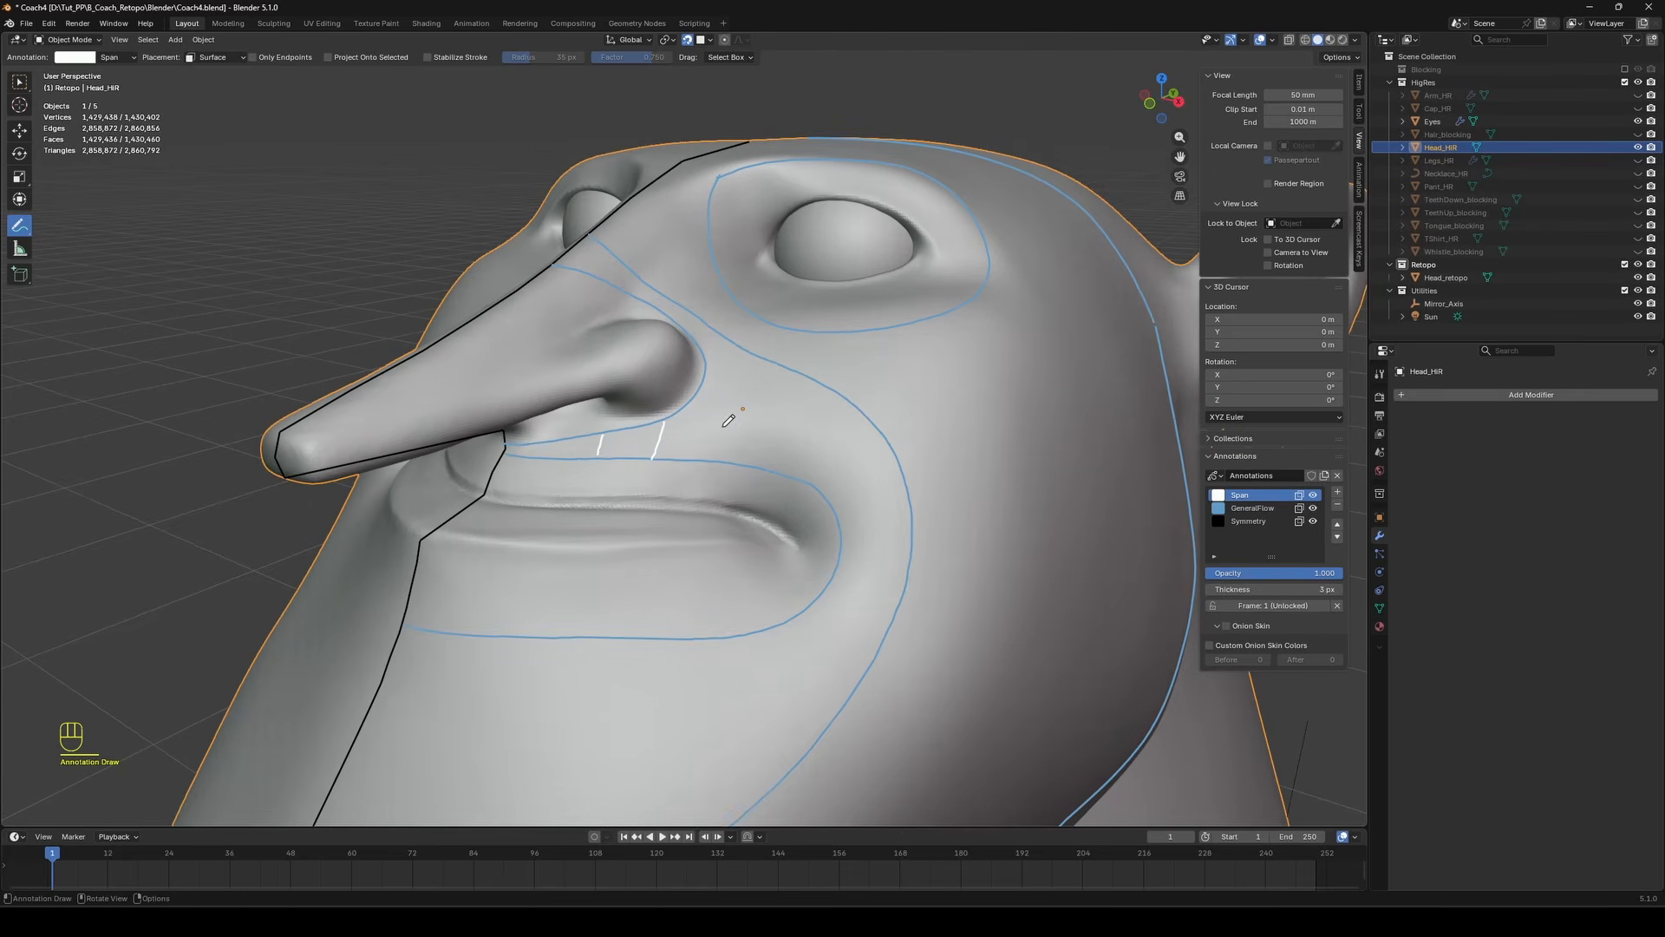
pyautogui.moveTo(789, 439)
pyautogui.mouseDown()
pyautogui.moveTo(771, 466)
pyautogui.moveTo(818, 487)
pyautogui.mouseUp()
pyautogui.moveTo(867, 543); pyautogui.dragTo(839, 545)
pyautogui.moveTo(666, 420)
pyautogui.mouseDown()
pyautogui.moveTo(763, 427)
pyautogui.moveTo(850, 469)
pyautogui.moveTo(864, 559)
pyautogui.moveTo(812, 654)
pyautogui.moveTo(462, 705)
pyautogui.moveTo(391, 693)
pyautogui.mouseUp()
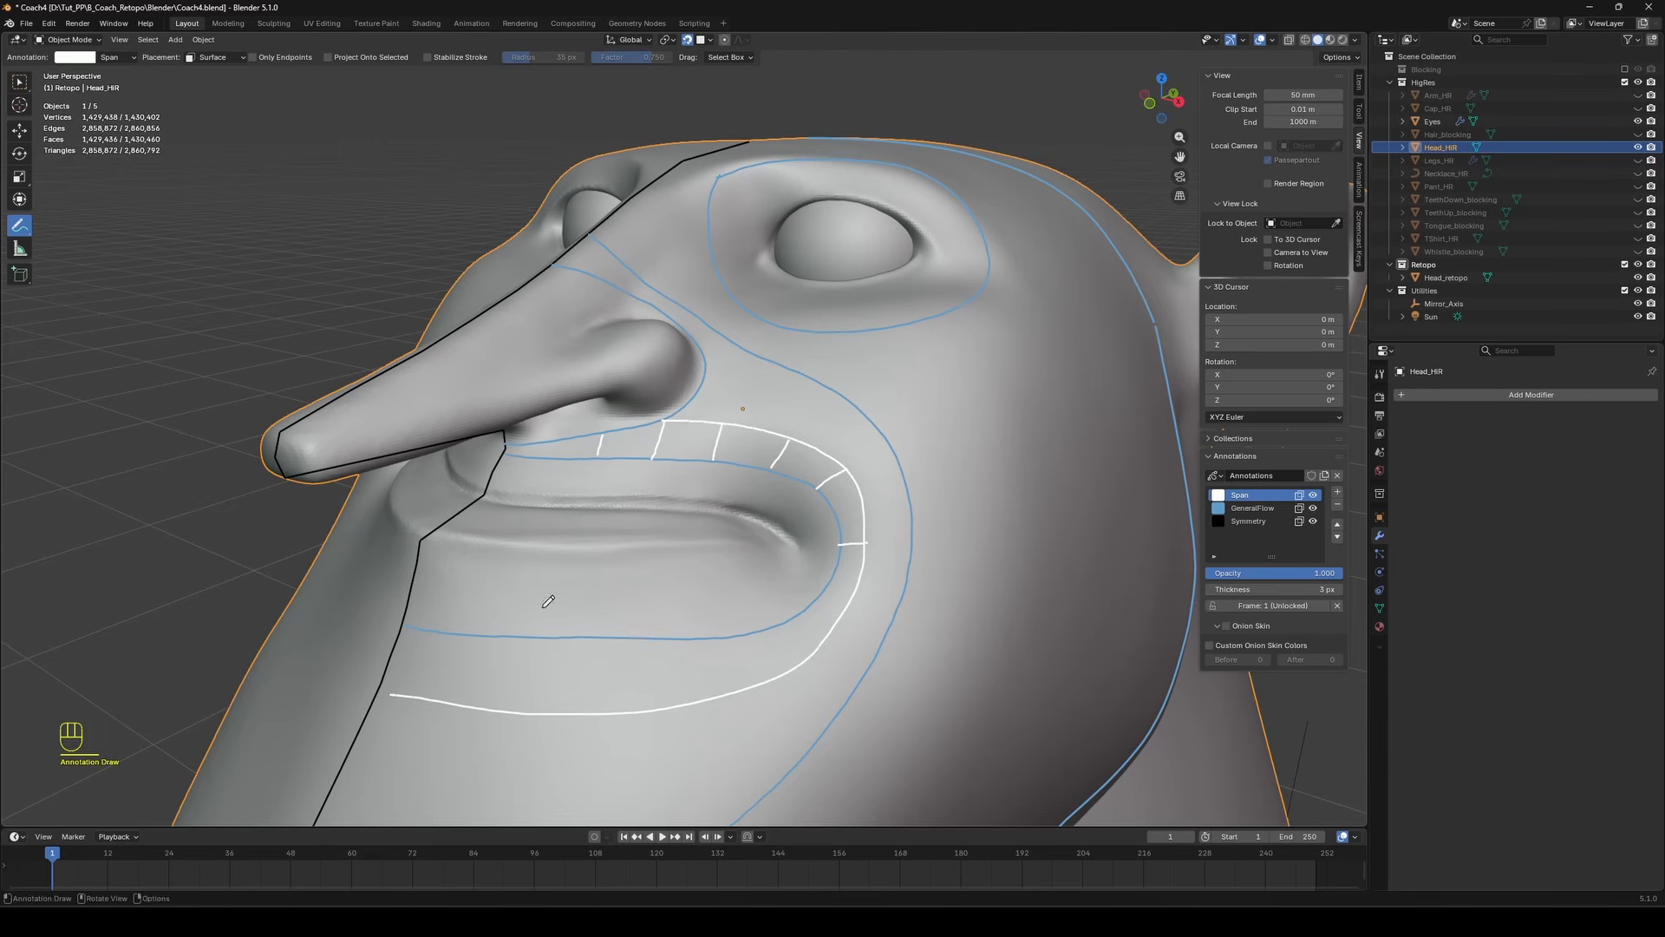
# Draw evenly spaced spans below the mouth, connecting the blue mouth flow line to the white outer loop.
pyautogui.moveTo(438, 635); pyautogui.dragTo(423, 707)
pyautogui.moveTo(515, 638); pyautogui.dragTo(502, 709)
pyautogui.moveTo(593, 640); pyautogui.dragTo(588, 700)
pyautogui.moveTo(675, 637); pyautogui.dragTo(671, 694)
pyautogui.moveTo(751, 639); pyautogui.dragTo(755, 685)
pyautogui.moveTo(805, 613); pyautogui.dragTo(824, 640)
# Extend the mouth-corner spans onto the cheek and outline the quads meeting at a pole on the cheek flow line.
pyautogui.moveTo(846, 469); pyautogui.dragTo(893, 446)
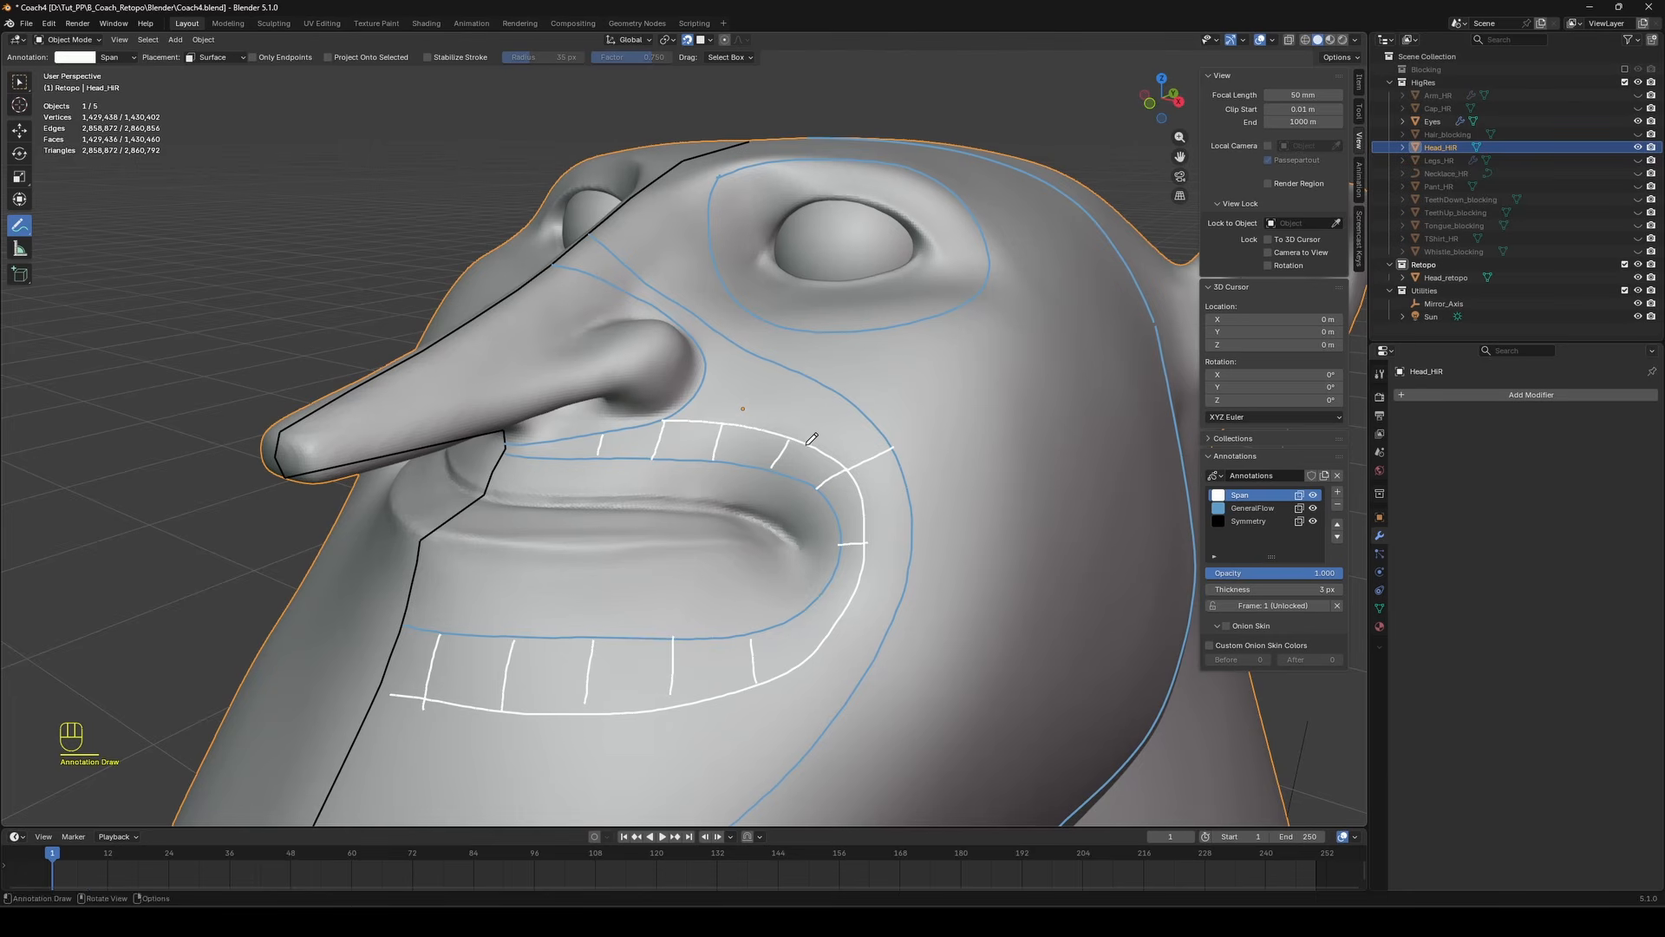
pyautogui.moveTo(792, 434); pyautogui.dragTo(822, 390)
pyautogui.moveTo(893, 447)
pyautogui.mouseDown()
pyautogui.moveTo(971, 442)
pyautogui.moveTo(896, 403)
pyautogui.moveTo(898, 374)
pyautogui.moveTo(961, 374)
pyautogui.moveTo(997, 526)
pyautogui.mouseUp()
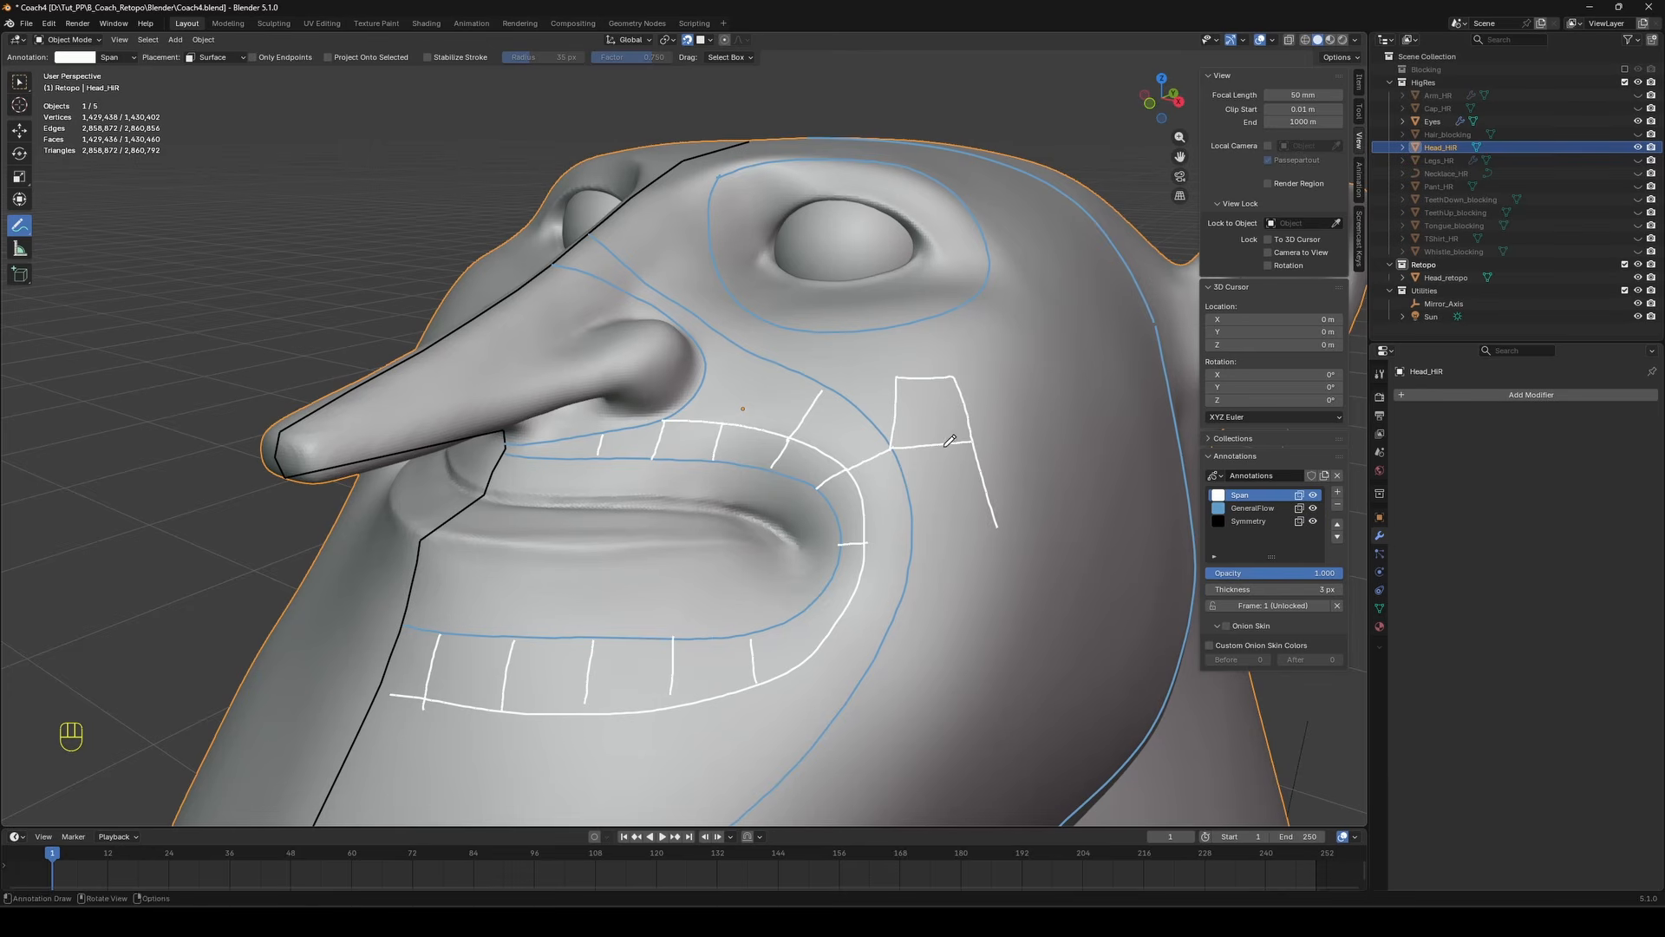
pyautogui.moveTo(824, 387); pyautogui.dragTo(898, 378)
pyautogui.hotkey('ctrl', 'z')
pyautogui.moveTo(896, 378)
pyautogui.mouseDown()
pyautogui.moveTo(838, 359)
pyautogui.moveTo(845, 402)
pyautogui.moveTo(896, 447)
pyautogui.moveTo(920, 537)
pyautogui.moveTo(998, 526)
pyautogui.mouseUp()
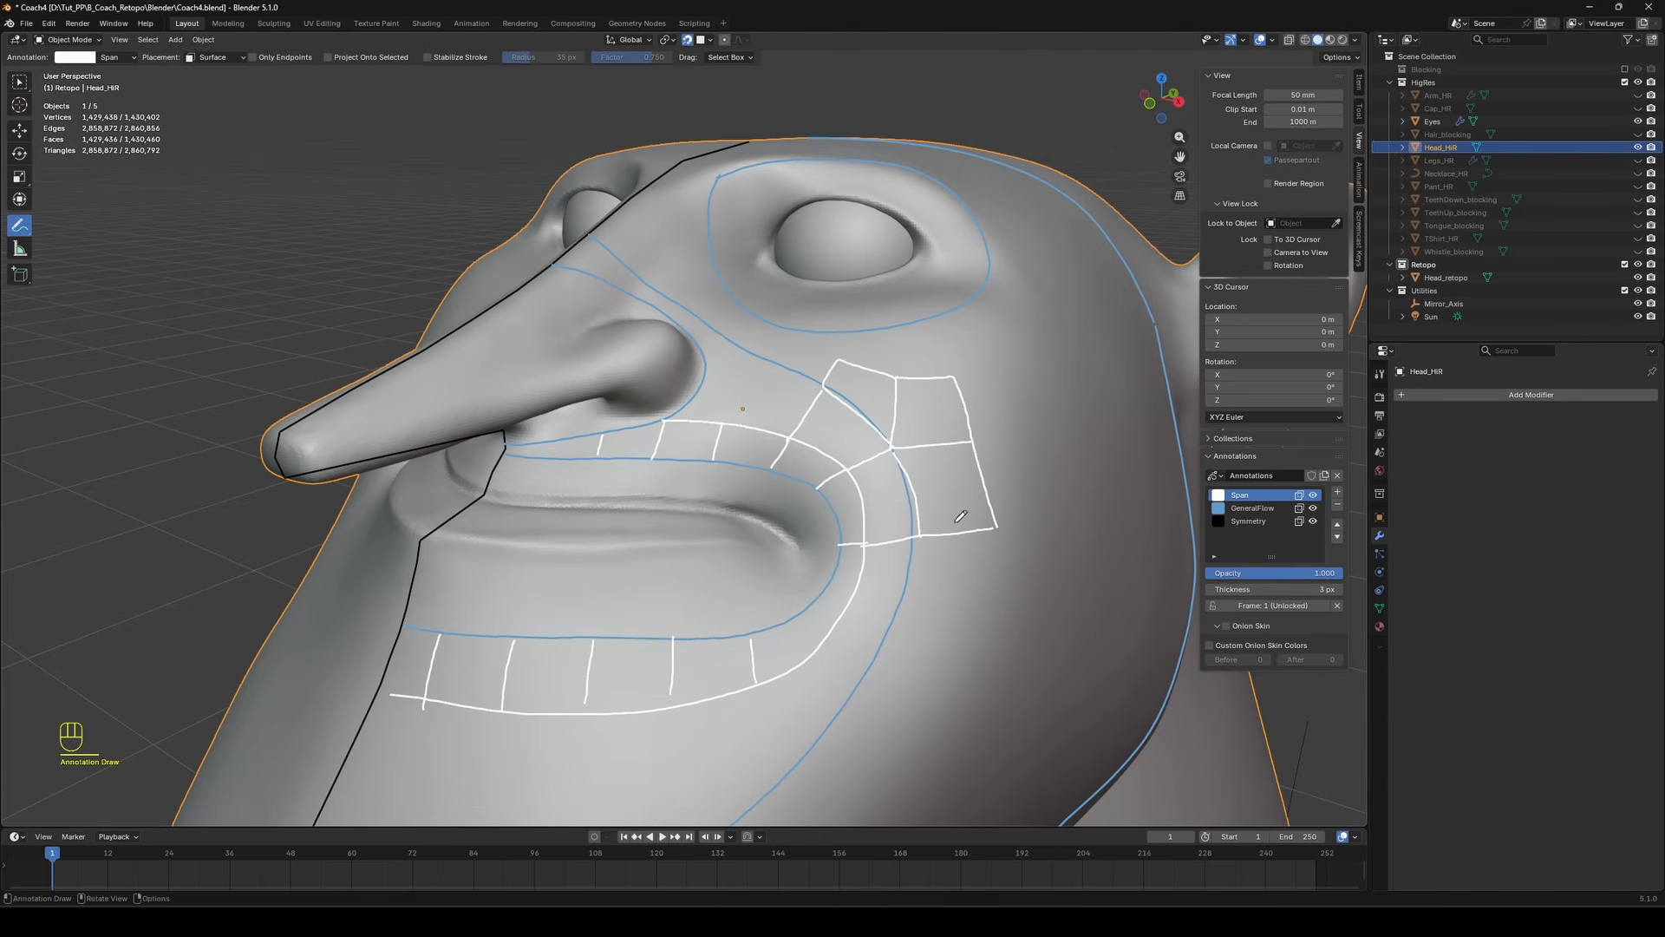
# Try circling the cheek pole and drawing extra edge loops through the surrounding quads, and undo these strokes.
pyautogui.moveTo(888, 436); pyautogui.dragTo(891, 435)
pyautogui.hotkey('ctrl', 'z')
pyautogui.moveTo(784, 400); pyautogui.dragTo(891, 564)
pyautogui.moveTo(786, 448); pyautogui.dragTo(868, 568)
pyautogui.moveTo(833, 353); pyautogui.dragTo(1035, 390)
pyautogui.moveTo(909, 350); pyautogui.dragTo(1022, 615)
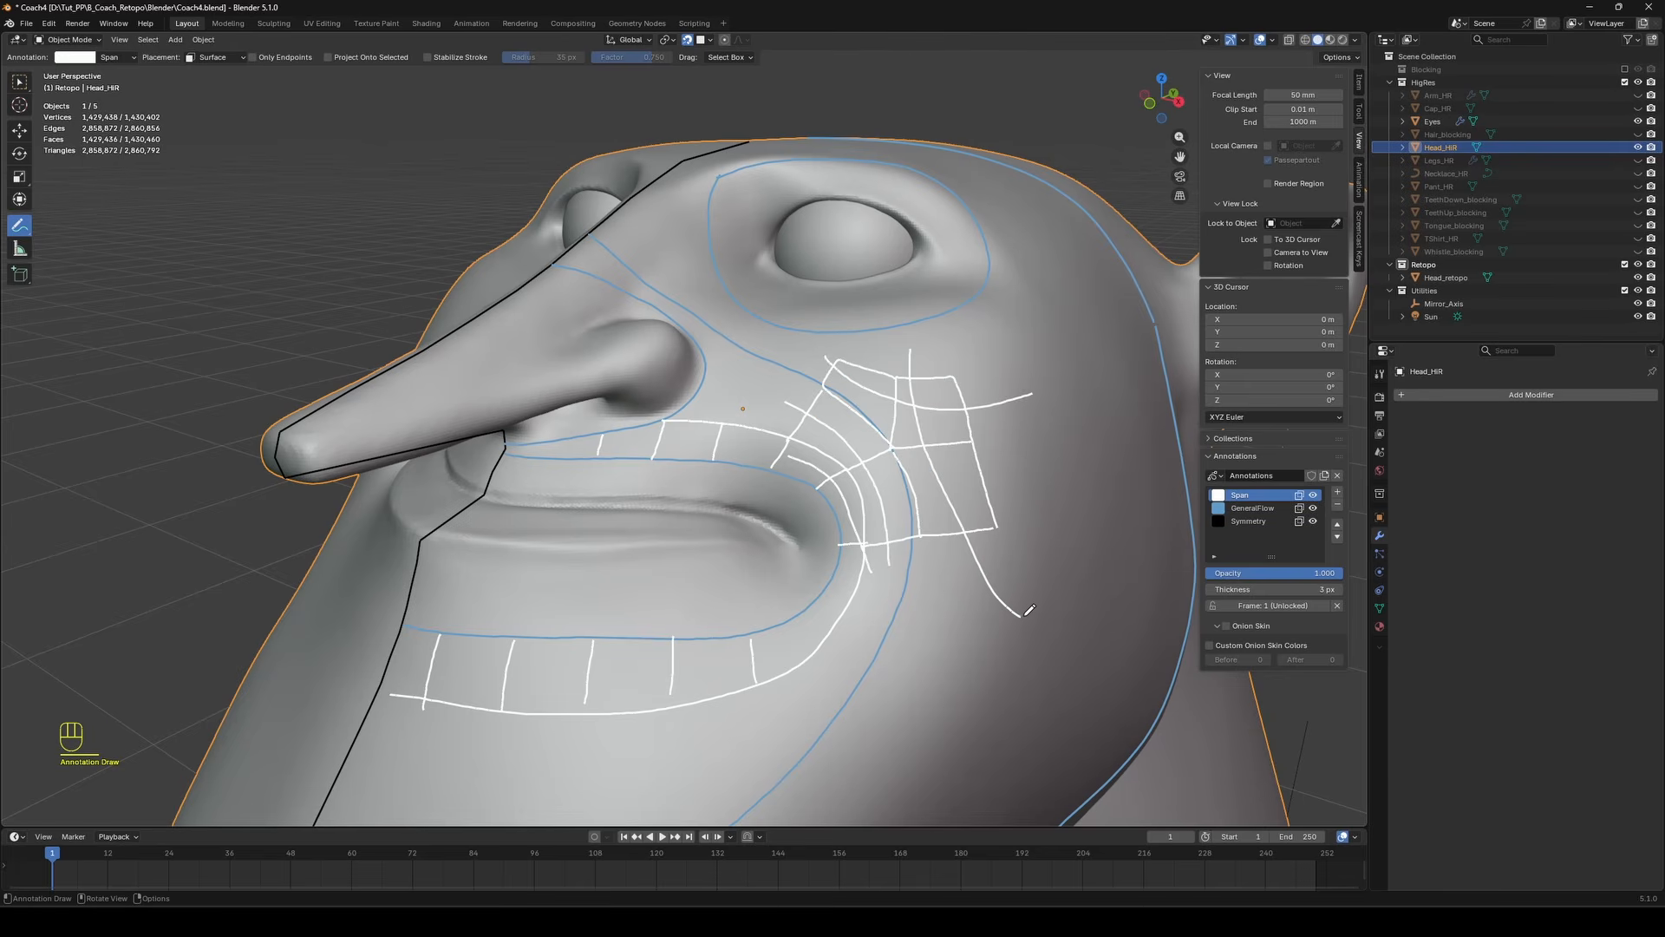
pyautogui.hotkey('ctrl', 'z')
pyautogui.hotkey('ctrl', 'z')
pyautogui.hotkey('ctrl', 'z')
pyautogui.hotkey('ctrl', 'z')
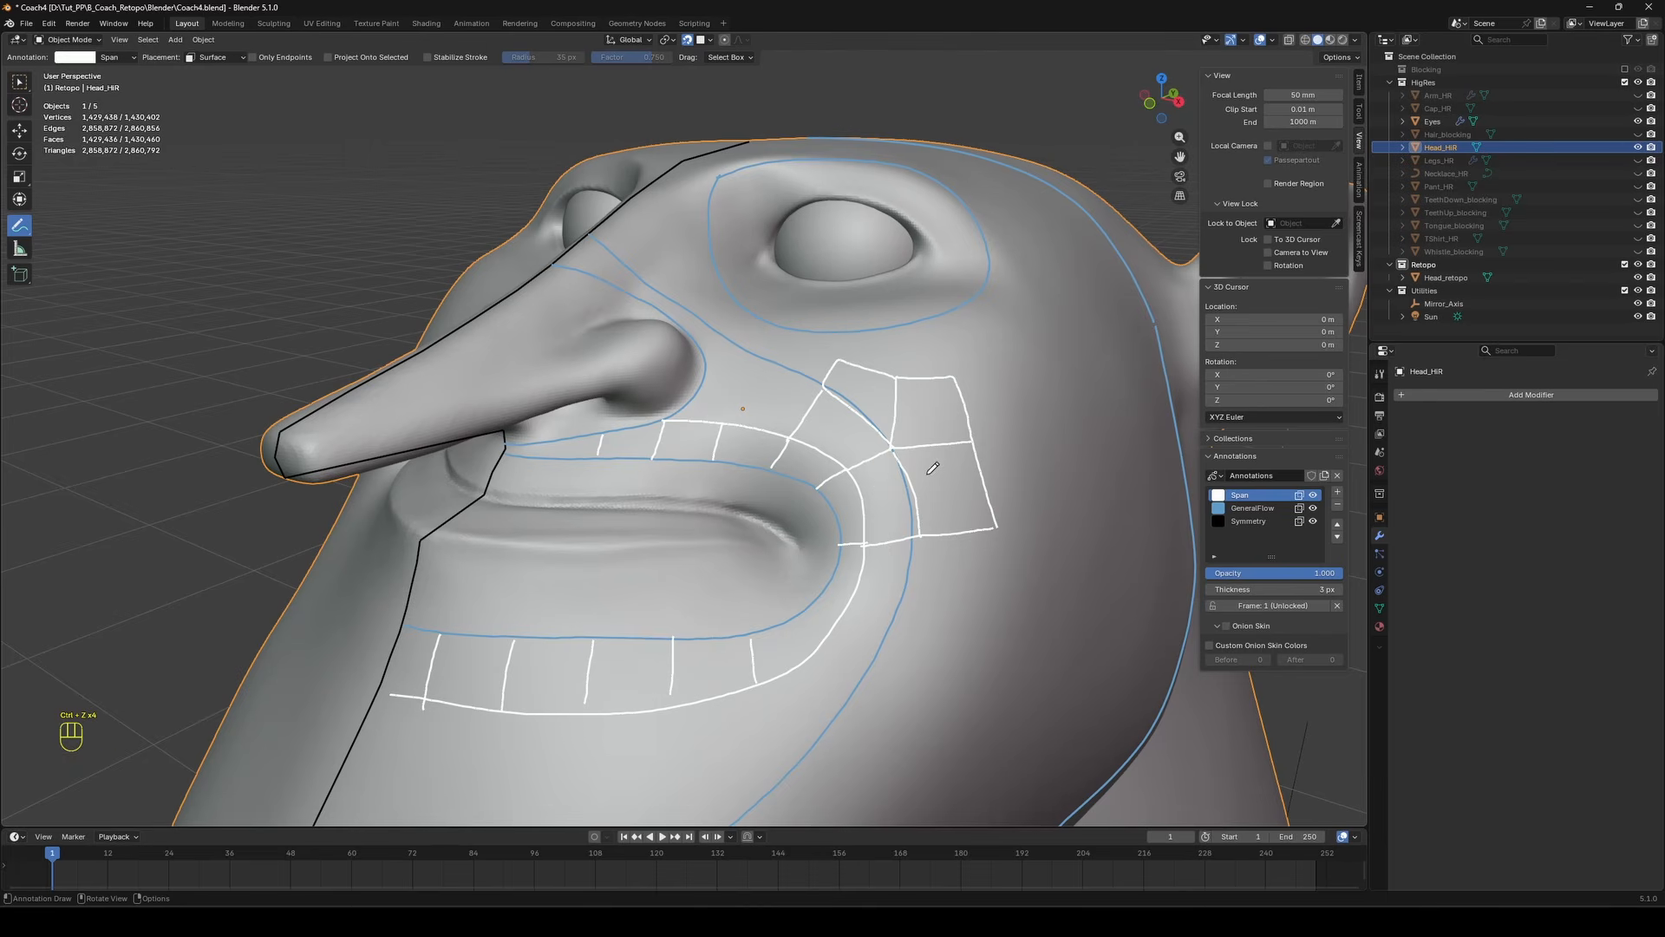
# Try marking the faces around the cheek pole with dots and circling the pole, and undo these marks.
pyautogui.click(888, 476)
pyautogui.click(859, 443)
pyautogui.click(868, 411)
pyautogui.click(935, 413)
pyautogui.click(943, 477)
pyautogui.moveTo(901, 436); pyautogui.dragTo(899, 433)
pyautogui.moveTo(724, 421); pyautogui.dragTo(763, 364)
pyautogui.moveTo(794, 431); pyautogui.dragTo(792, 429)
pyautogui.hotkey('ctrl', 'z')
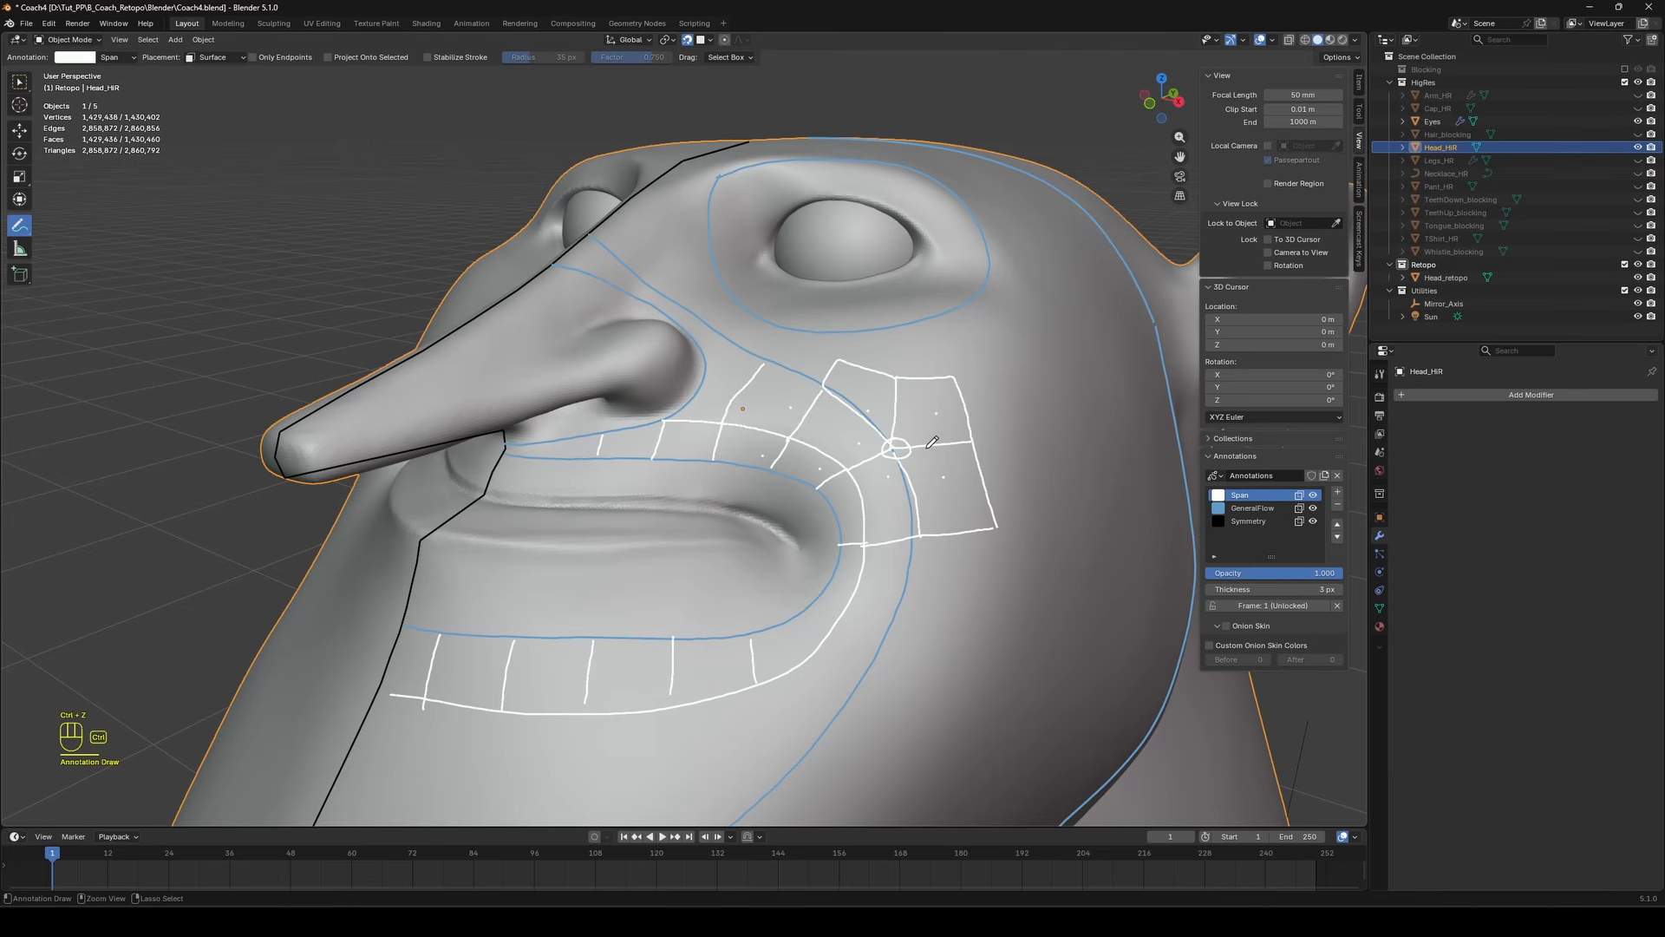
pyautogui.hotkey('ctrl', 'z')
pyautogui.hotkey('ctrl', 'z')
pyautogui.hotkey('ctrl', 'z')
pyautogui.hotkey('ctrl', 'z')
pyautogui.hotkey('ctrl', 'z')
pyautogui.hotkey('ctrl', 'z')
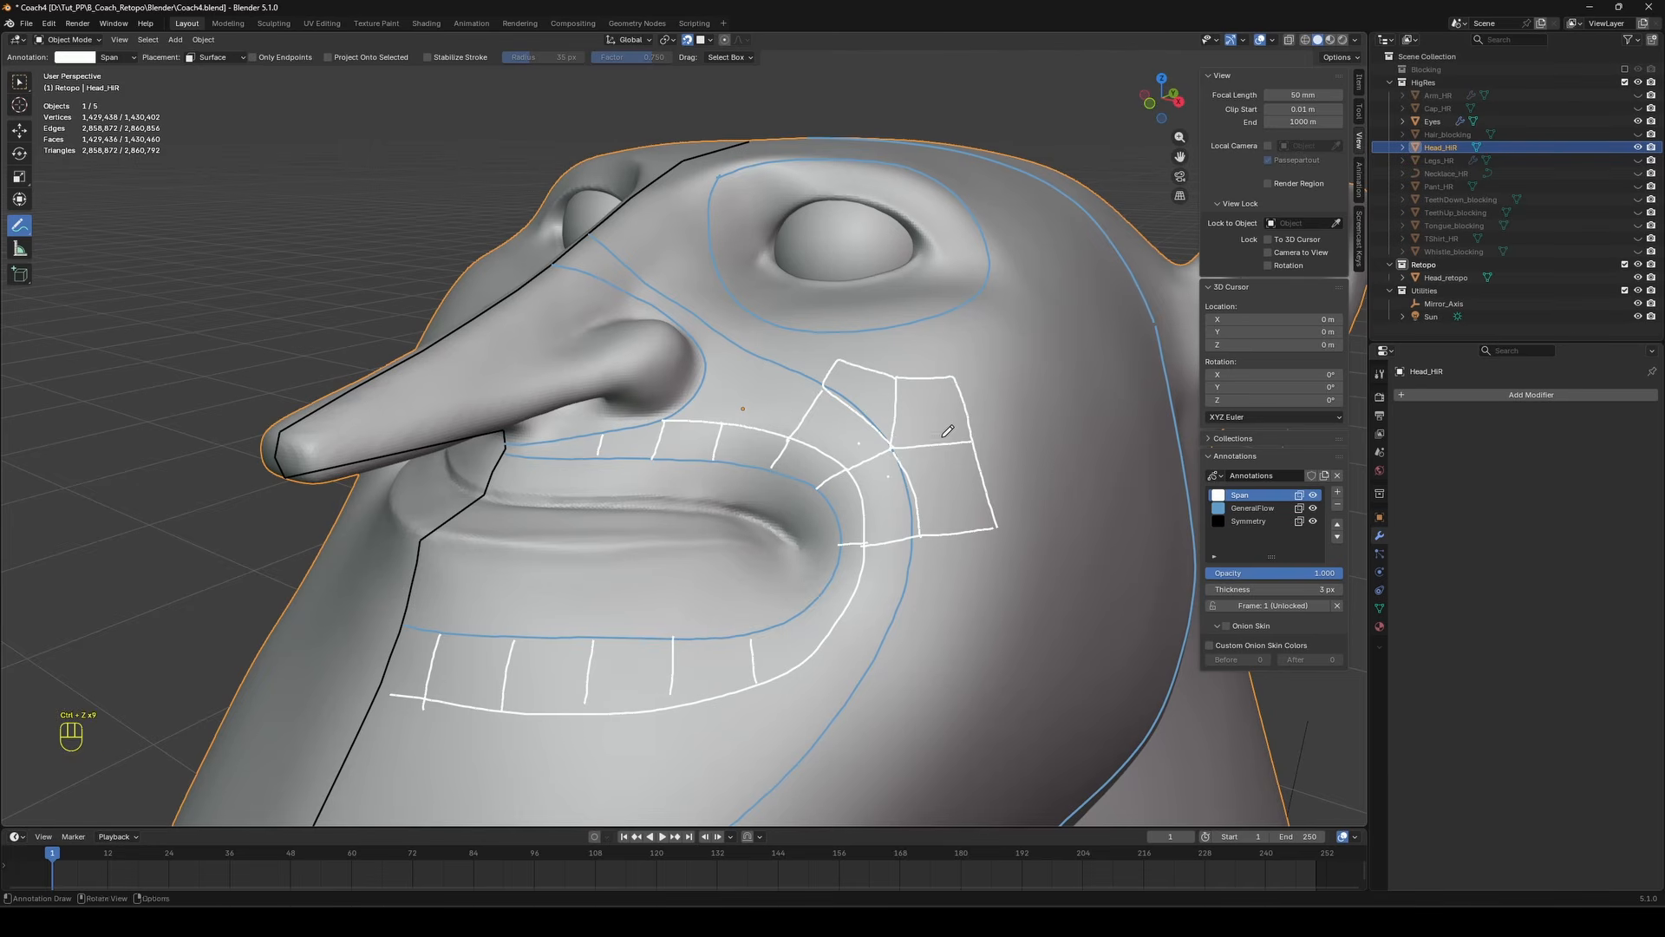
pyautogui.hotkey('ctrl', 'z')
# Try short tick marks around the eye loop and a circle around the cheek pole, and undo them.
pyautogui.moveTo(883, 359); pyautogui.dragTo(884, 375)
pyautogui.moveTo(712, 321); pyautogui.dragTo(680, 332)
pyautogui.moveTo(710, 173); pyautogui.dragTo(651, 154)
pyautogui.moveTo(913, 163); pyautogui.dragTo(943, 153)
pyautogui.moveTo(994, 300); pyautogui.dragTo(1024, 327)
pyautogui.hotkey('ctrl', 'z')
pyautogui.hotkey('ctrl', 'z')
pyautogui.hotkey('ctrl', 'z')
pyautogui.hotkey('ctrl', 'z')
pyautogui.moveTo(892, 432); pyautogui.dragTo(899, 434)
pyautogui.moveTo(974, 462)
pyautogui.mouseDown(button='middle')
pyautogui.moveTo(955, 457)
pyautogui.moveTo(983, 443)
pyautogui.mouseUp(button='middle')
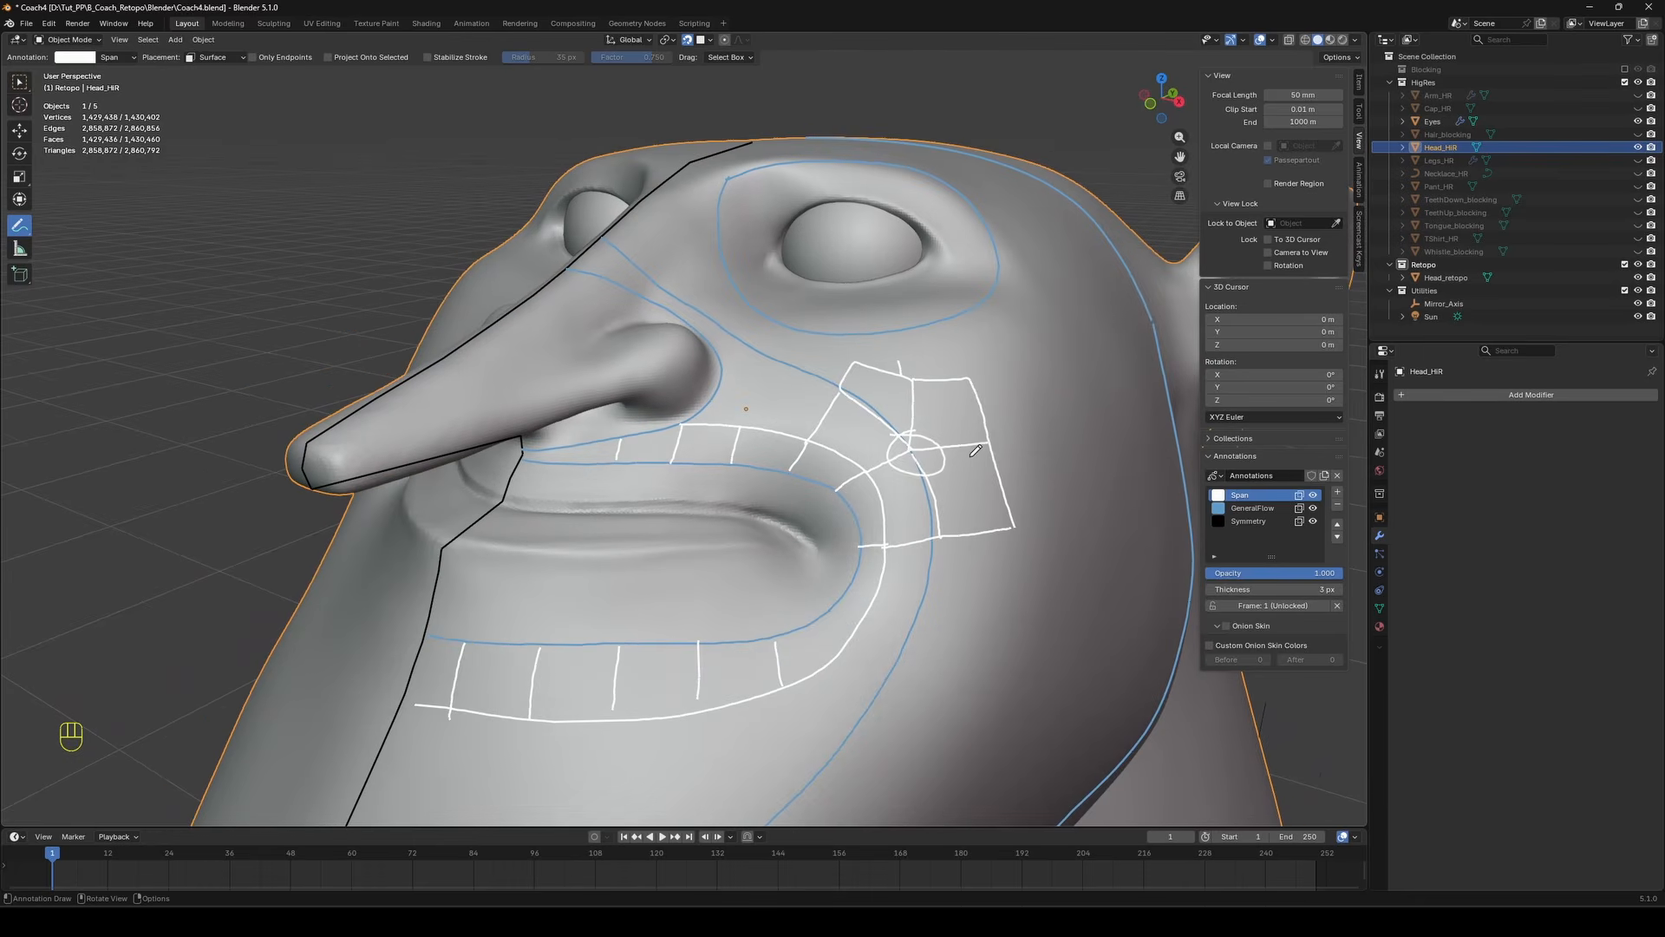
pyautogui.hotkey('ctrl', 'z')
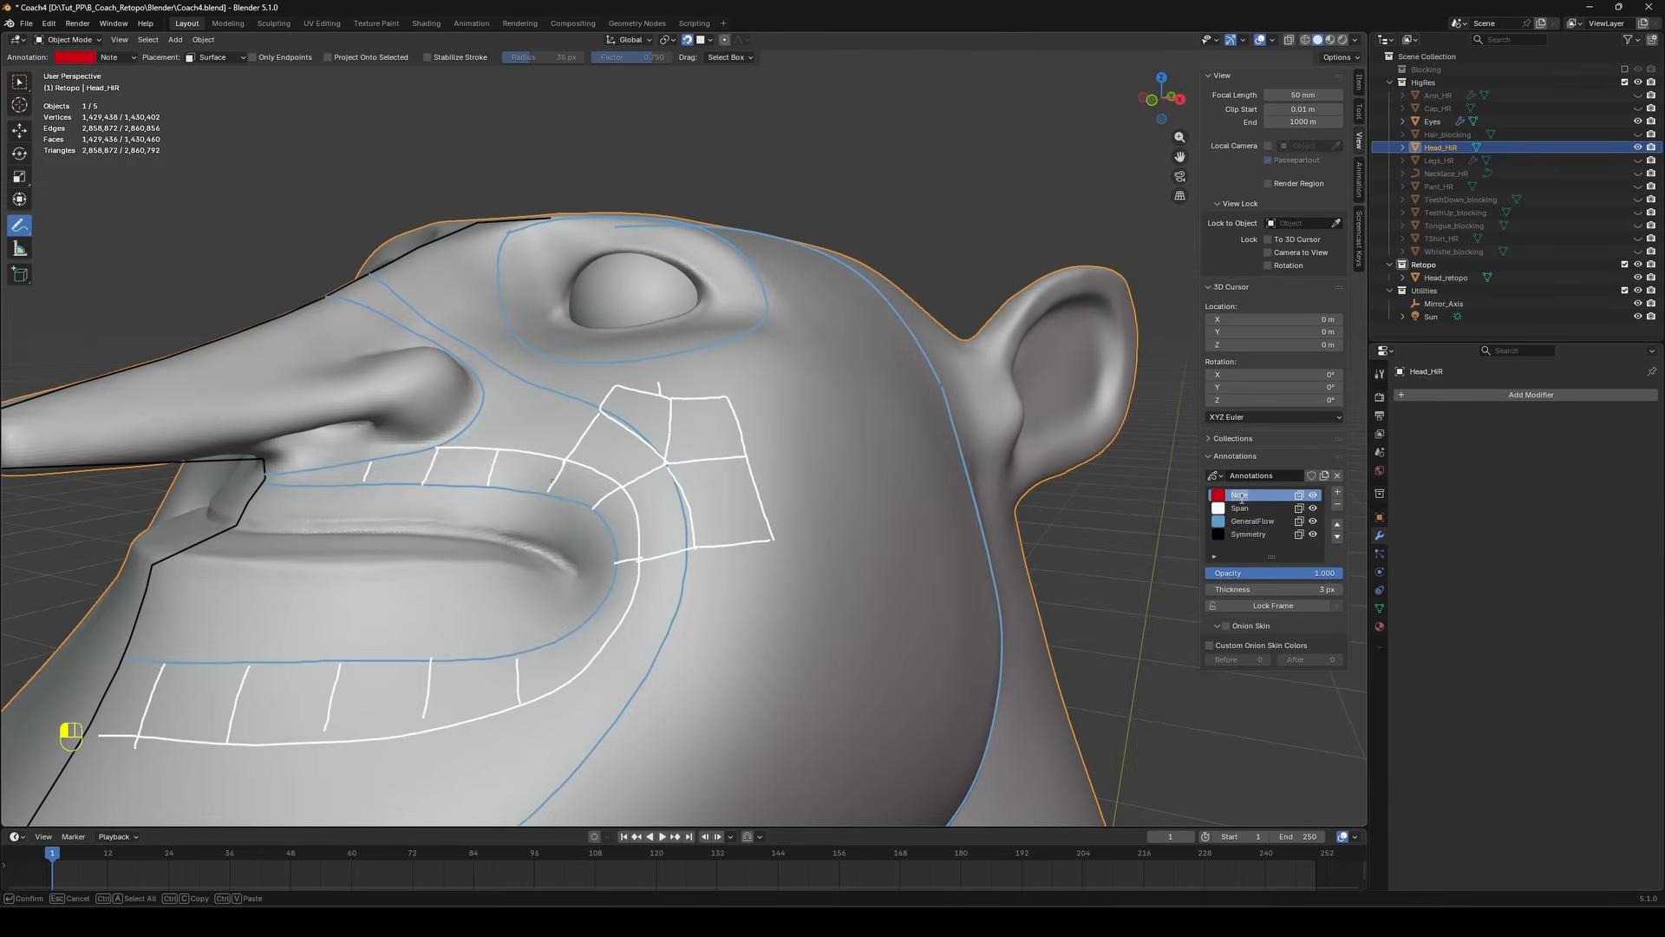
# Rename the new red annotation layer MidLines.
pyautogui.write('dLines')
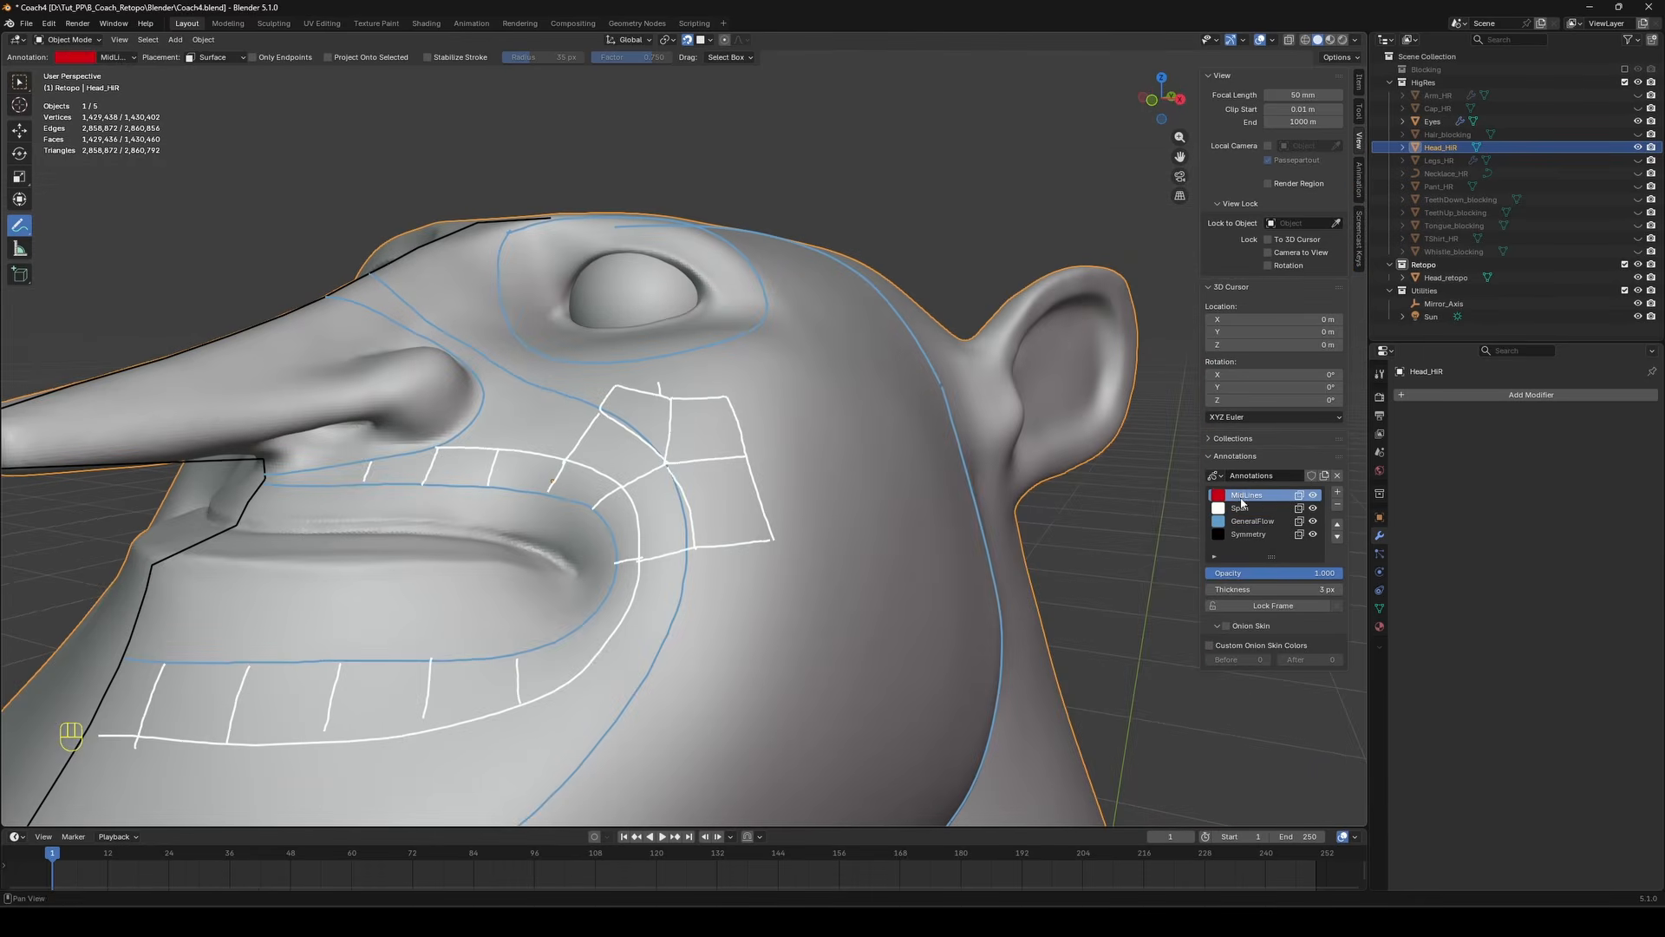
pyautogui.press('Return')
# Draw horizontal mid lines from the outer eye corner to the side flow line and from the inner corner to the symmetry line.
pyautogui.moveTo(806, 373); pyautogui.dragTo(728, 373, button='middle')
pyautogui.moveTo(678, 387)
pyautogui.keyDown('shift'); pyautogui.mouseDown()
pyautogui.moveTo(775, 390)
pyautogui.moveTo(911, 354)
pyautogui.mouseUp(); pyautogui.keyUp('shift')
pyautogui.moveTo(550, 387); pyautogui.dragTo(616, 391, button='middle')
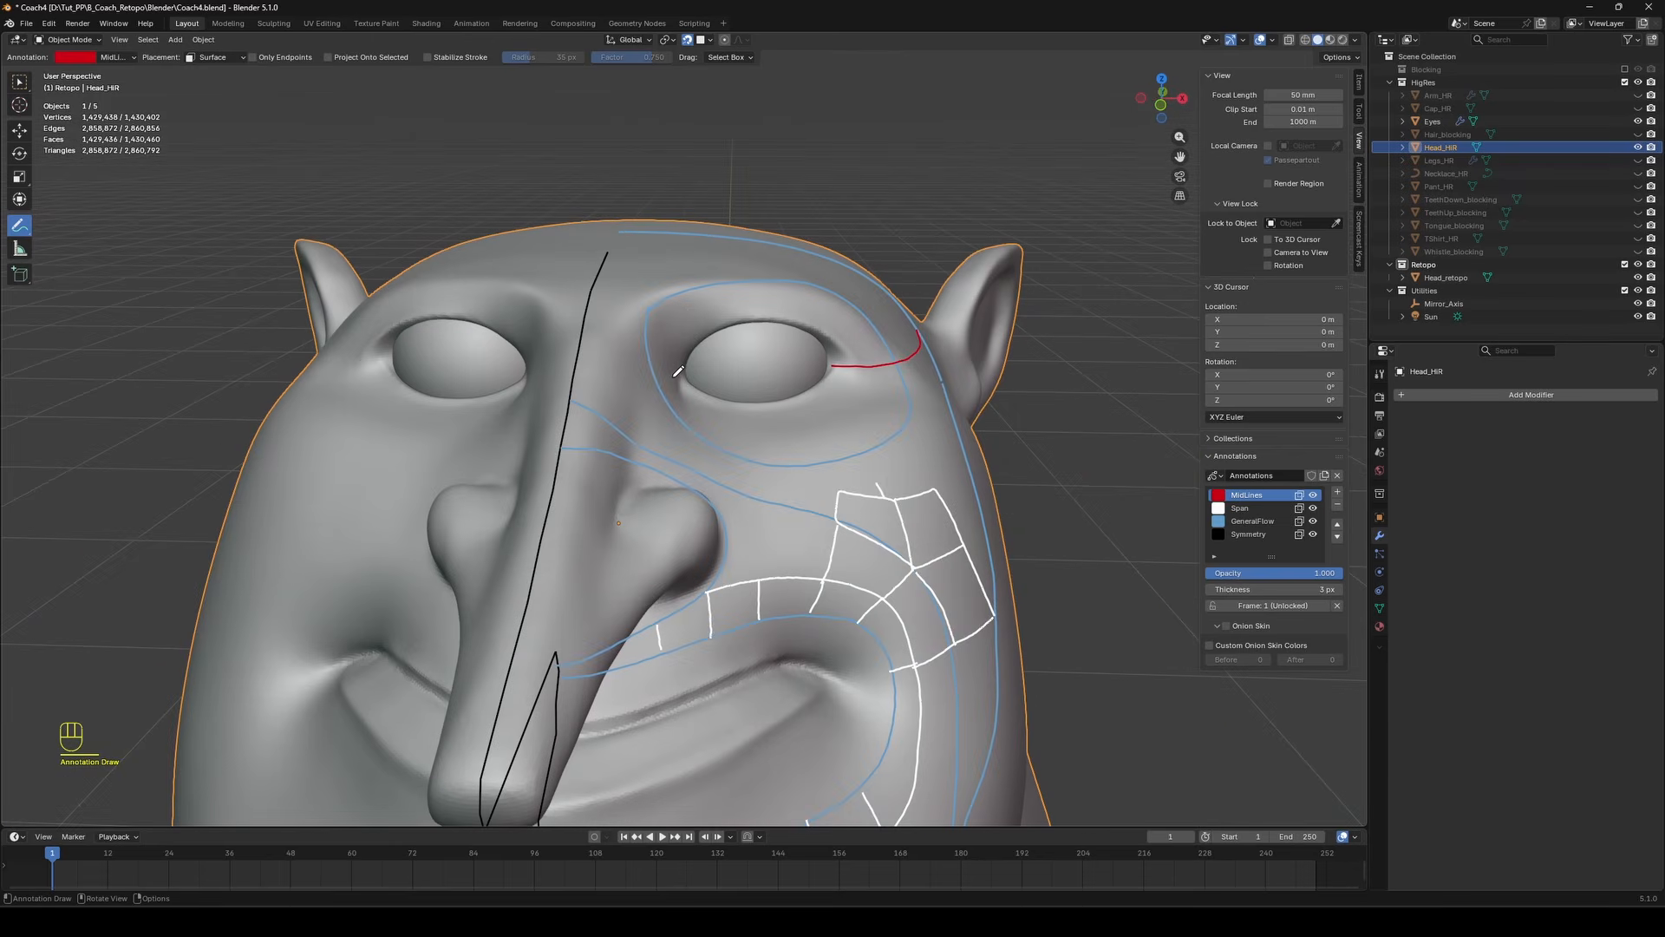
pyautogui.keyDown('shift'); pyautogui.moveTo(682, 373); pyautogui.dragTo(566, 365); pyautogui.keyUp('shift')
# Draw vertical mid lines from the eye's lower and upper edges to the surrounding flow loop.
pyautogui.moveTo(565, 365); pyautogui.dragTo(725, 388, button='middle')
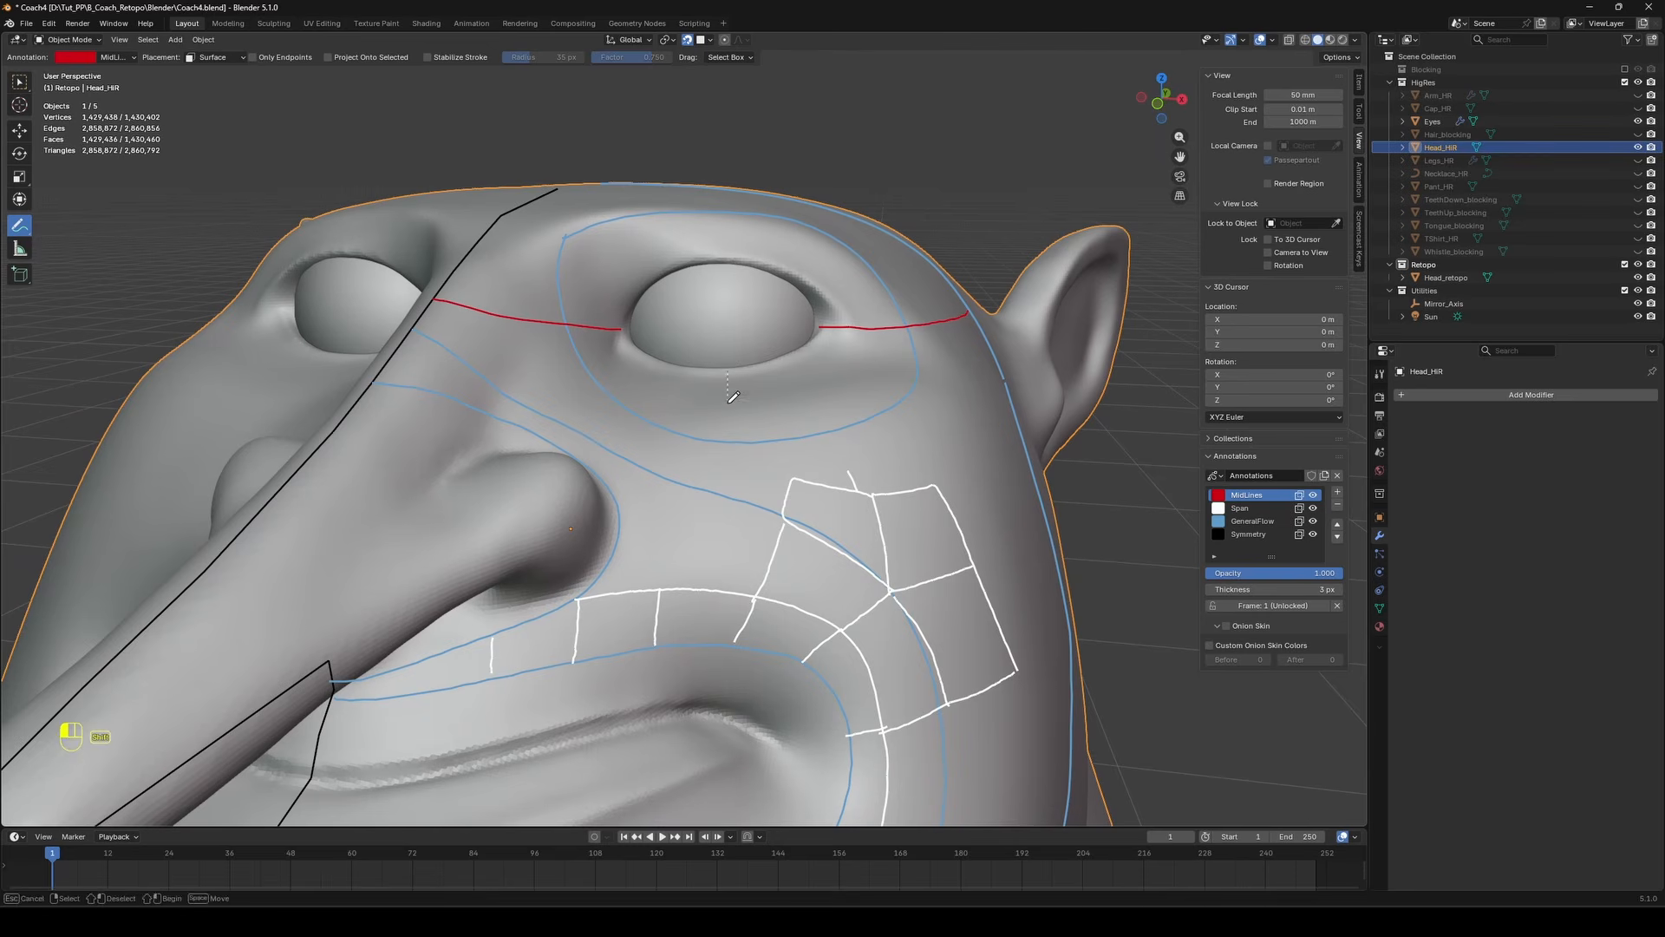
pyautogui.moveTo(732, 366); pyautogui.dragTo(726, 438)
pyautogui.hotkey('ctrl', 'z')
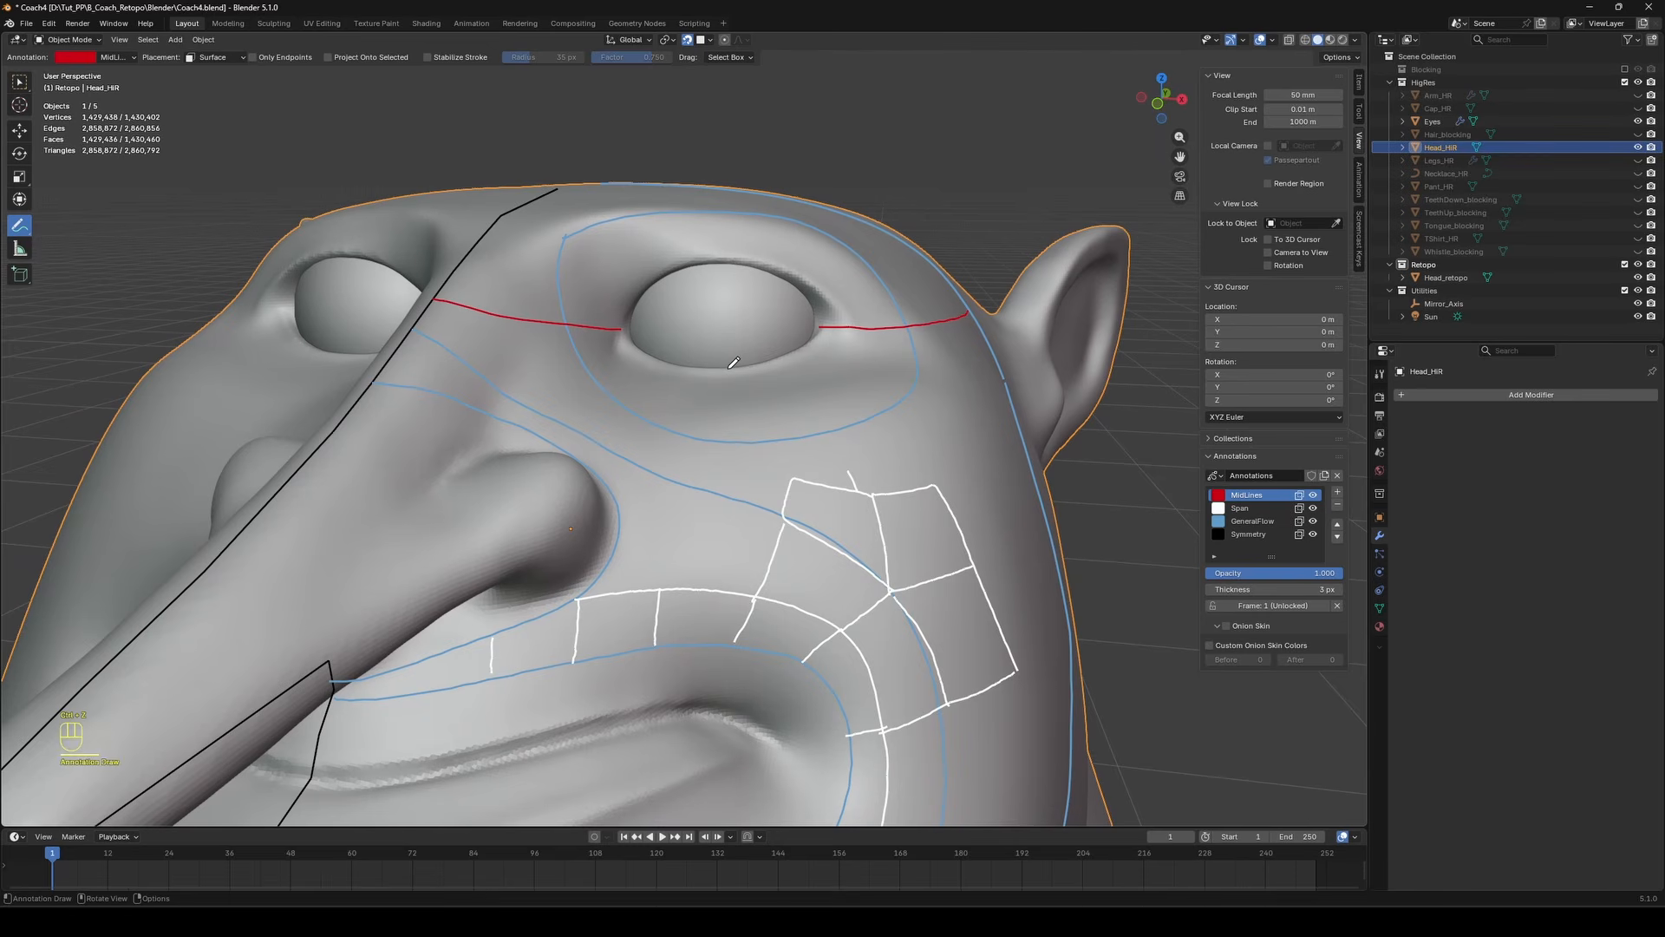
pyautogui.moveTo(727, 371); pyautogui.dragTo(728, 440)
pyautogui.moveTo(727, 261); pyautogui.dragTo(730, 213)
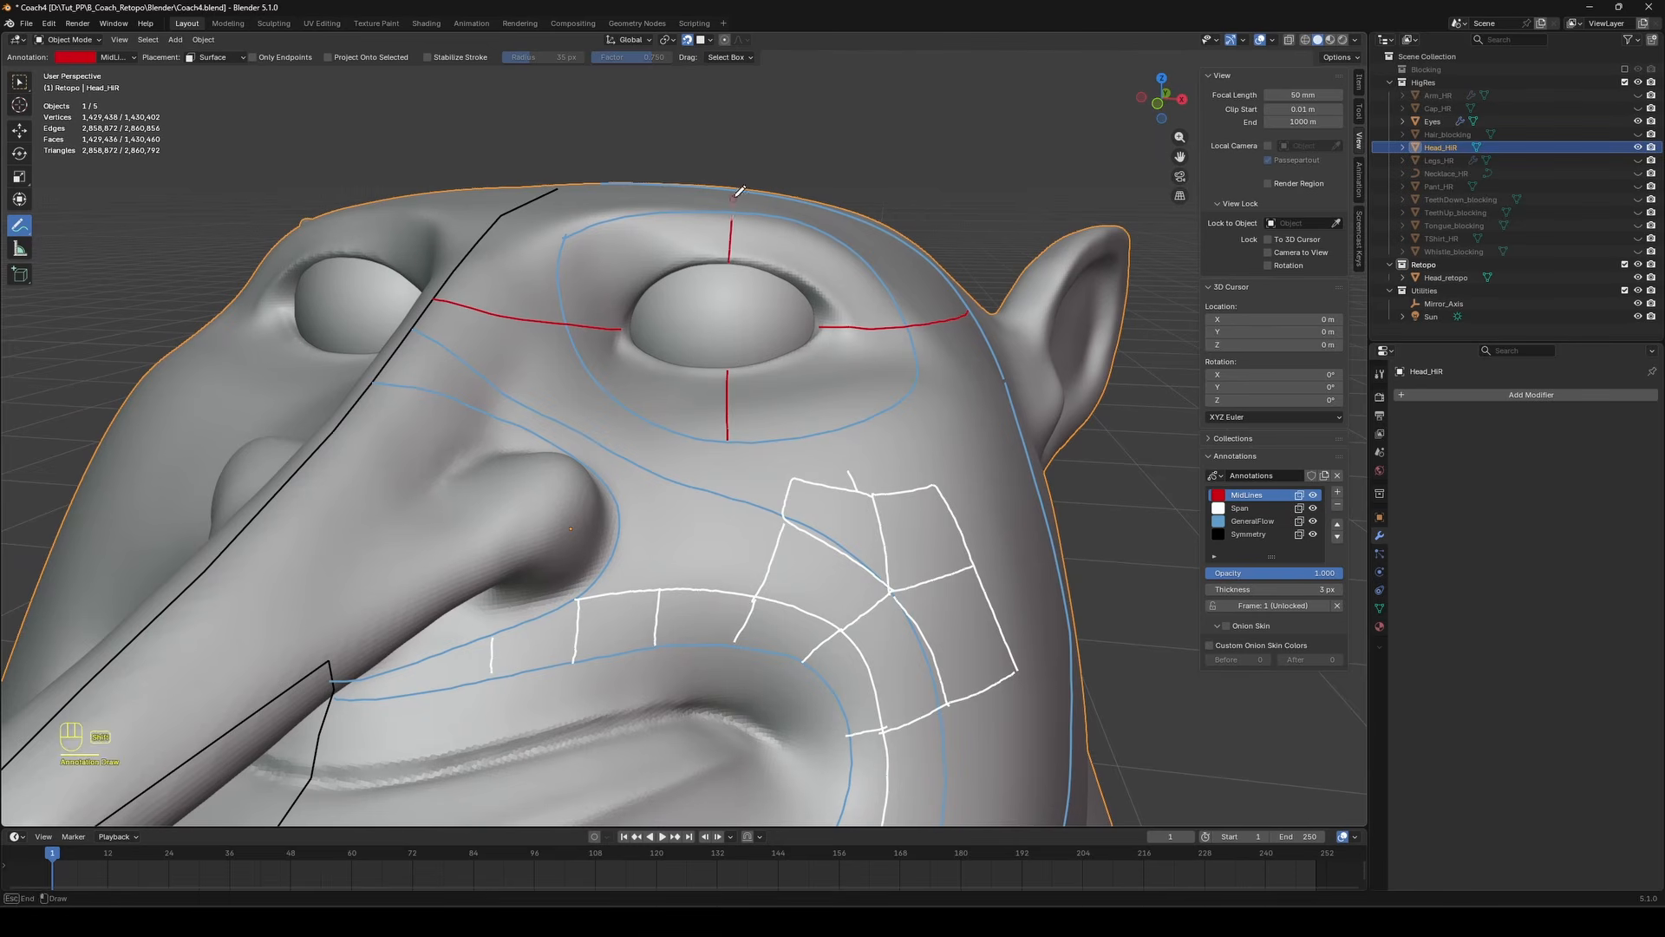
# Try marking the quarters around the eye with dots, and undo the marks.
pyautogui.scroll(-2, 784, 283)
pyautogui.scroll(1, 665, 324)
pyautogui.moveTo(664, 324); pyautogui.dragTo(635, 321, button='middle')
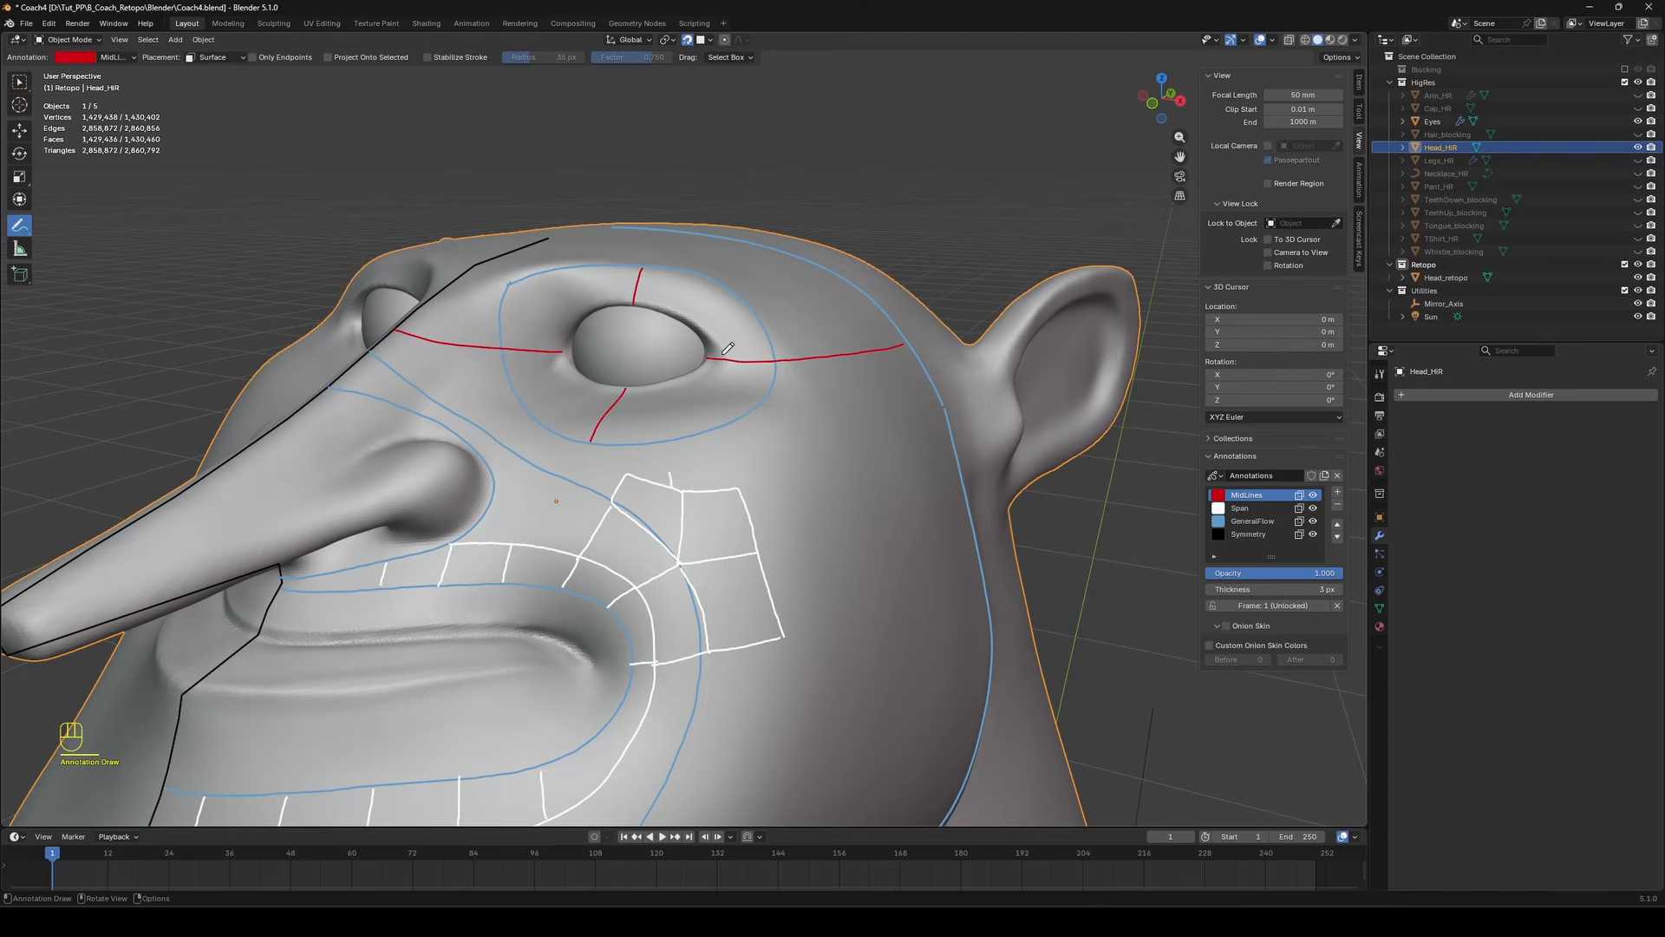
pyautogui.click(677, 405)
pyautogui.click(701, 313)
pyautogui.click(582, 294)
pyautogui.moveTo(740, 354); pyautogui.dragTo(749, 346, button='middle')
pyautogui.hotkey('ctrl', 'z')
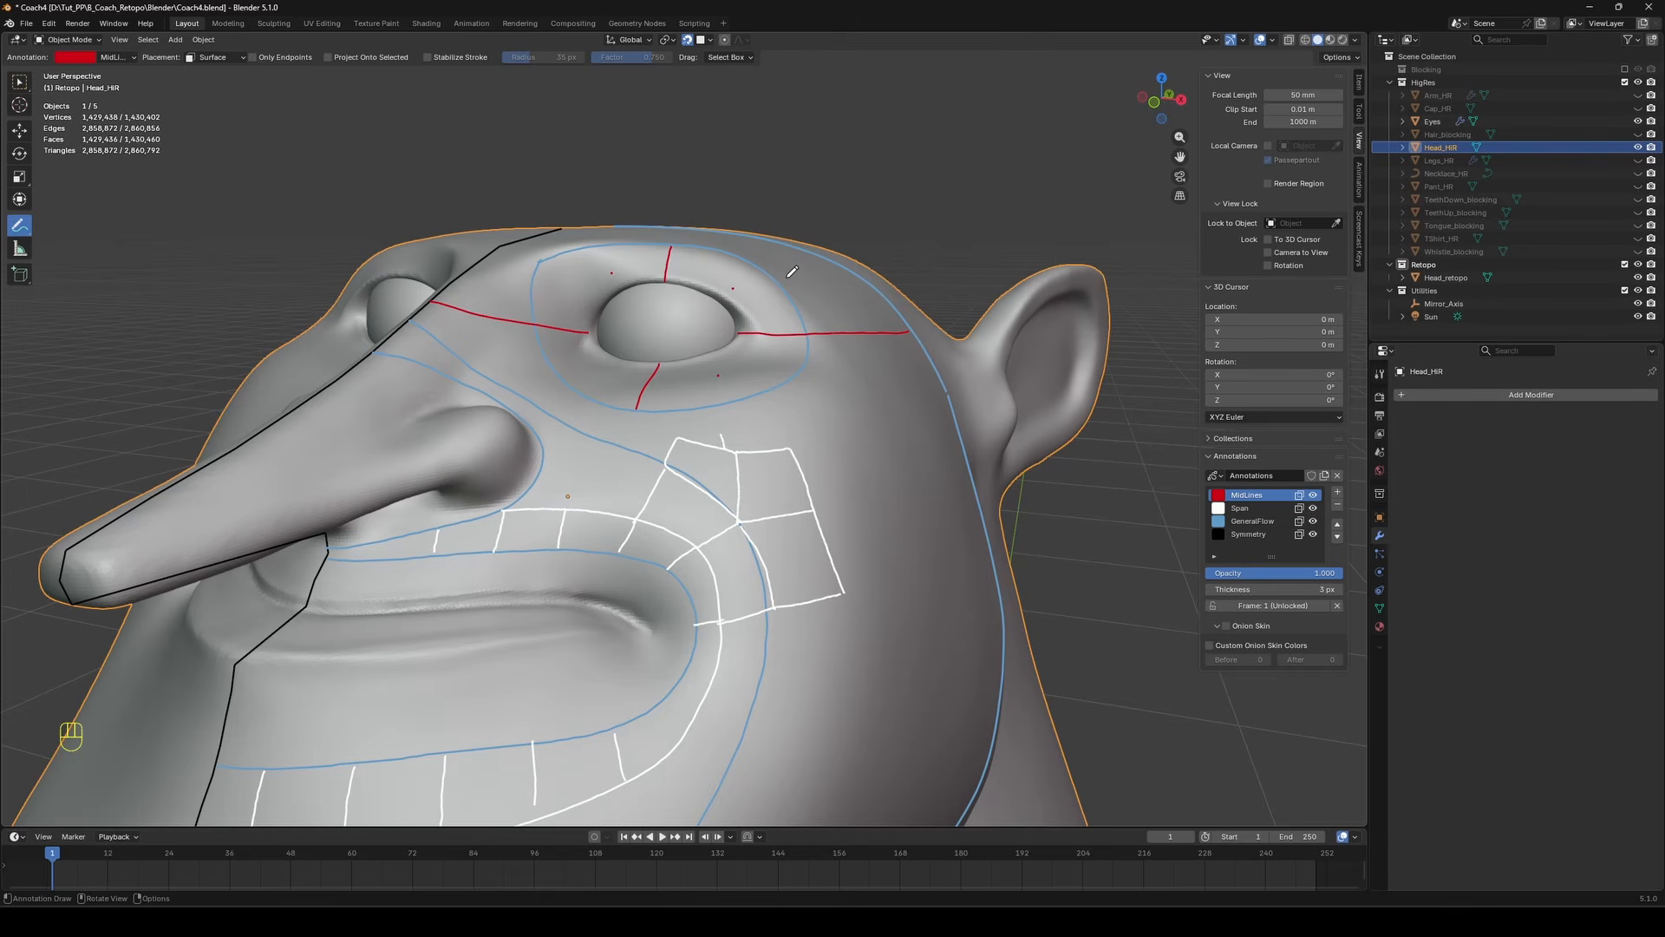
pyautogui.hotkey('ctrl', 'z')
pyautogui.hotkey('ctrl', 'z')
# Draw a mid line from the mouth corner across the cheek to the jaw flow line and along the lips to the symmetry line.
pyautogui.moveTo(824, 310)
pyautogui.mouseDown(button='middle')
pyautogui.moveTo(769, 320)
pyautogui.moveTo(799, 307)
pyautogui.mouseUp(button='middle')
pyautogui.keyDown('shift'); pyautogui.moveTo(487, 574); pyautogui.dragTo(493, 517, button='middle'); pyautogui.keyUp('shift')
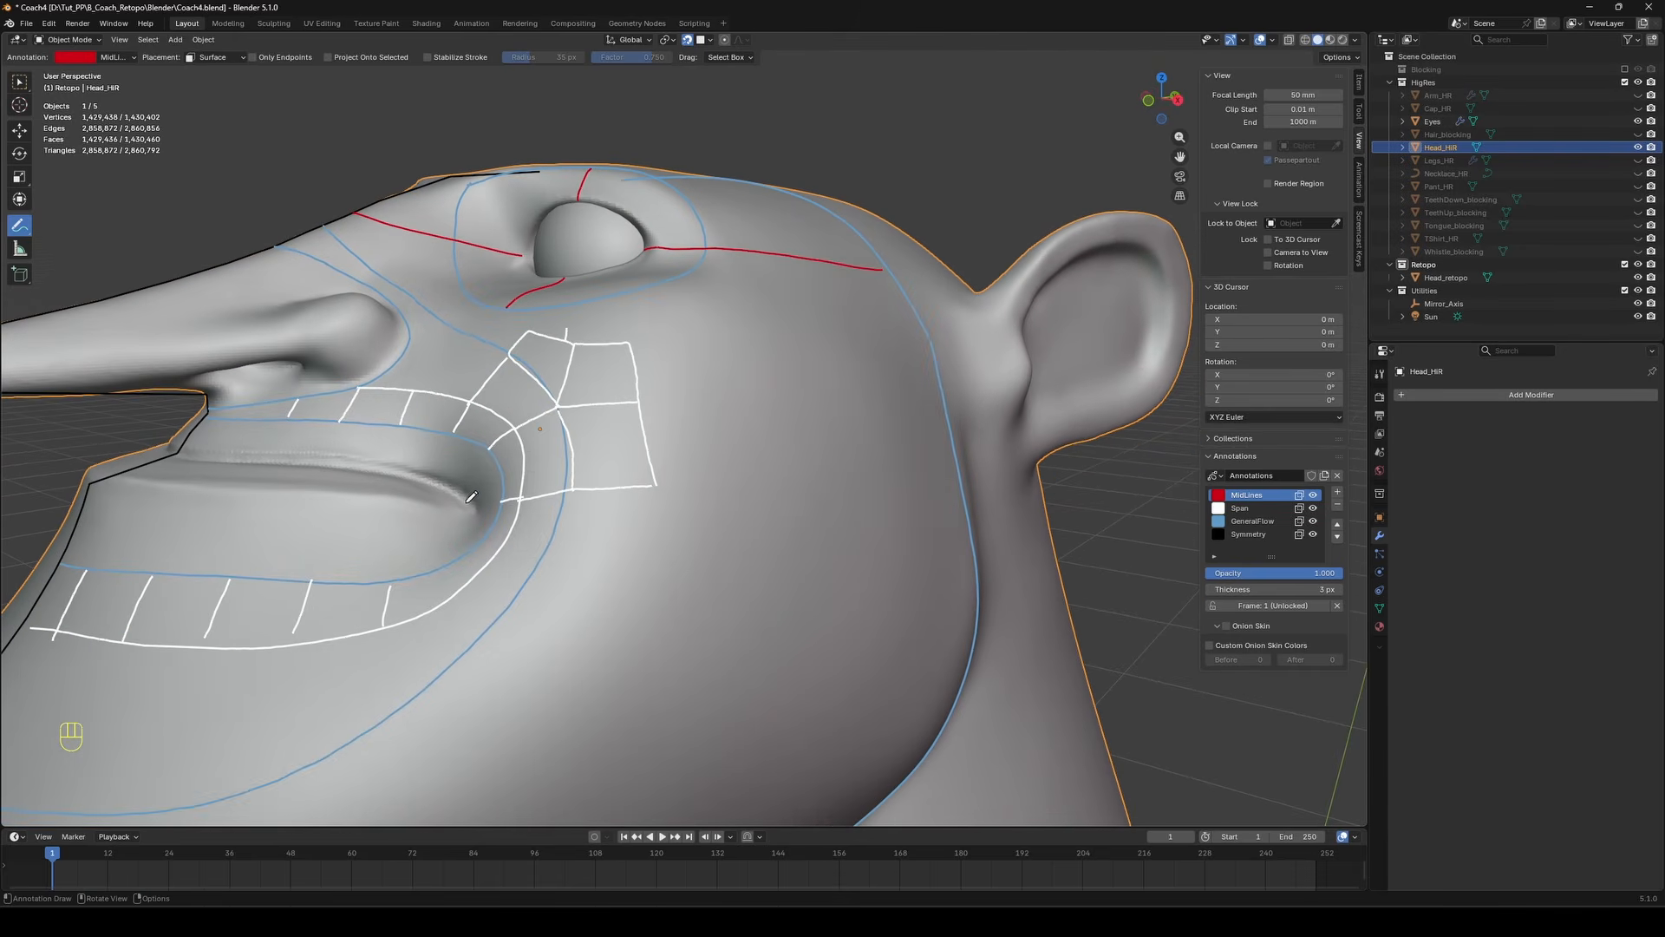
pyautogui.keyDown('shift'); pyautogui.moveTo(471, 497); pyautogui.dragTo(929, 465); pyautogui.keyUp('shift')
pyautogui.moveTo(928, 465); pyautogui.dragTo(747, 526, button='middle')
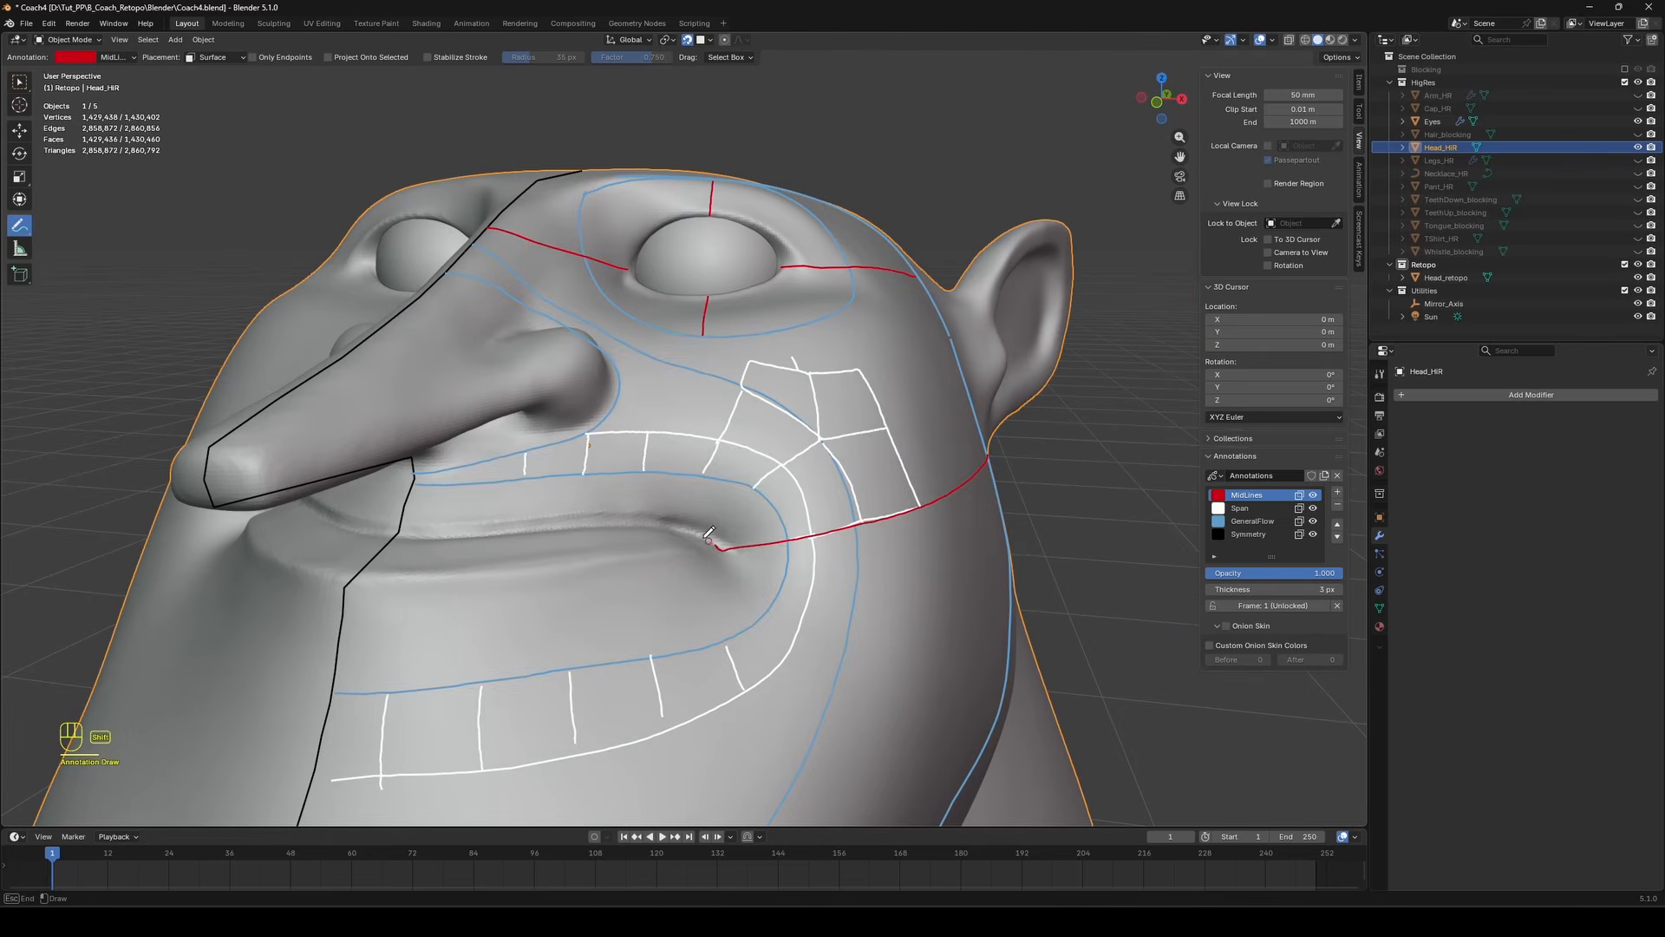
pyautogui.keyDown('shift'); pyautogui.moveTo(708, 533); pyautogui.dragTo(390, 529); pyautogui.keyUp('shift')
# Switch to the Span layer and draw two spans below and two above the inner half of the eye, out to the flow loop.
pyautogui.moveTo(389, 529); pyautogui.dragTo(638, 314, button='middle')
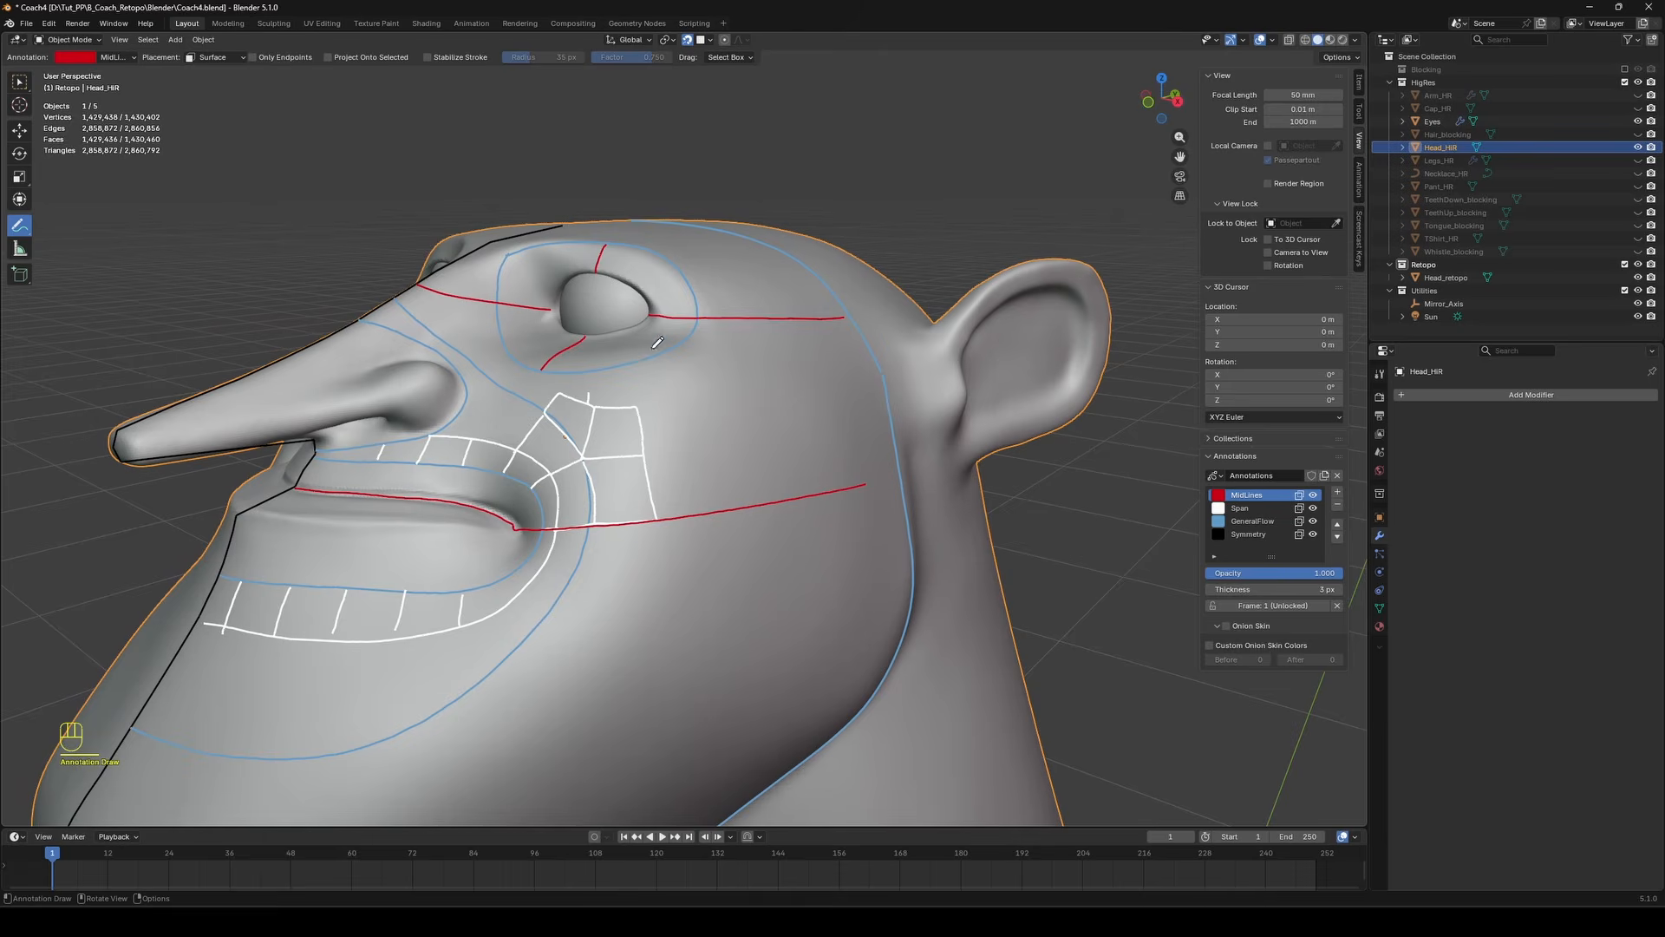
pyautogui.moveTo(588, 390)
pyautogui.mouseDown(button='middle')
pyautogui.moveTo(730, 318)
pyautogui.moveTo(664, 343)
pyautogui.moveTo(699, 364)
pyautogui.mouseUp(button='middle')
pyautogui.click(1247, 508)
pyautogui.scroll(3, 711, 269)
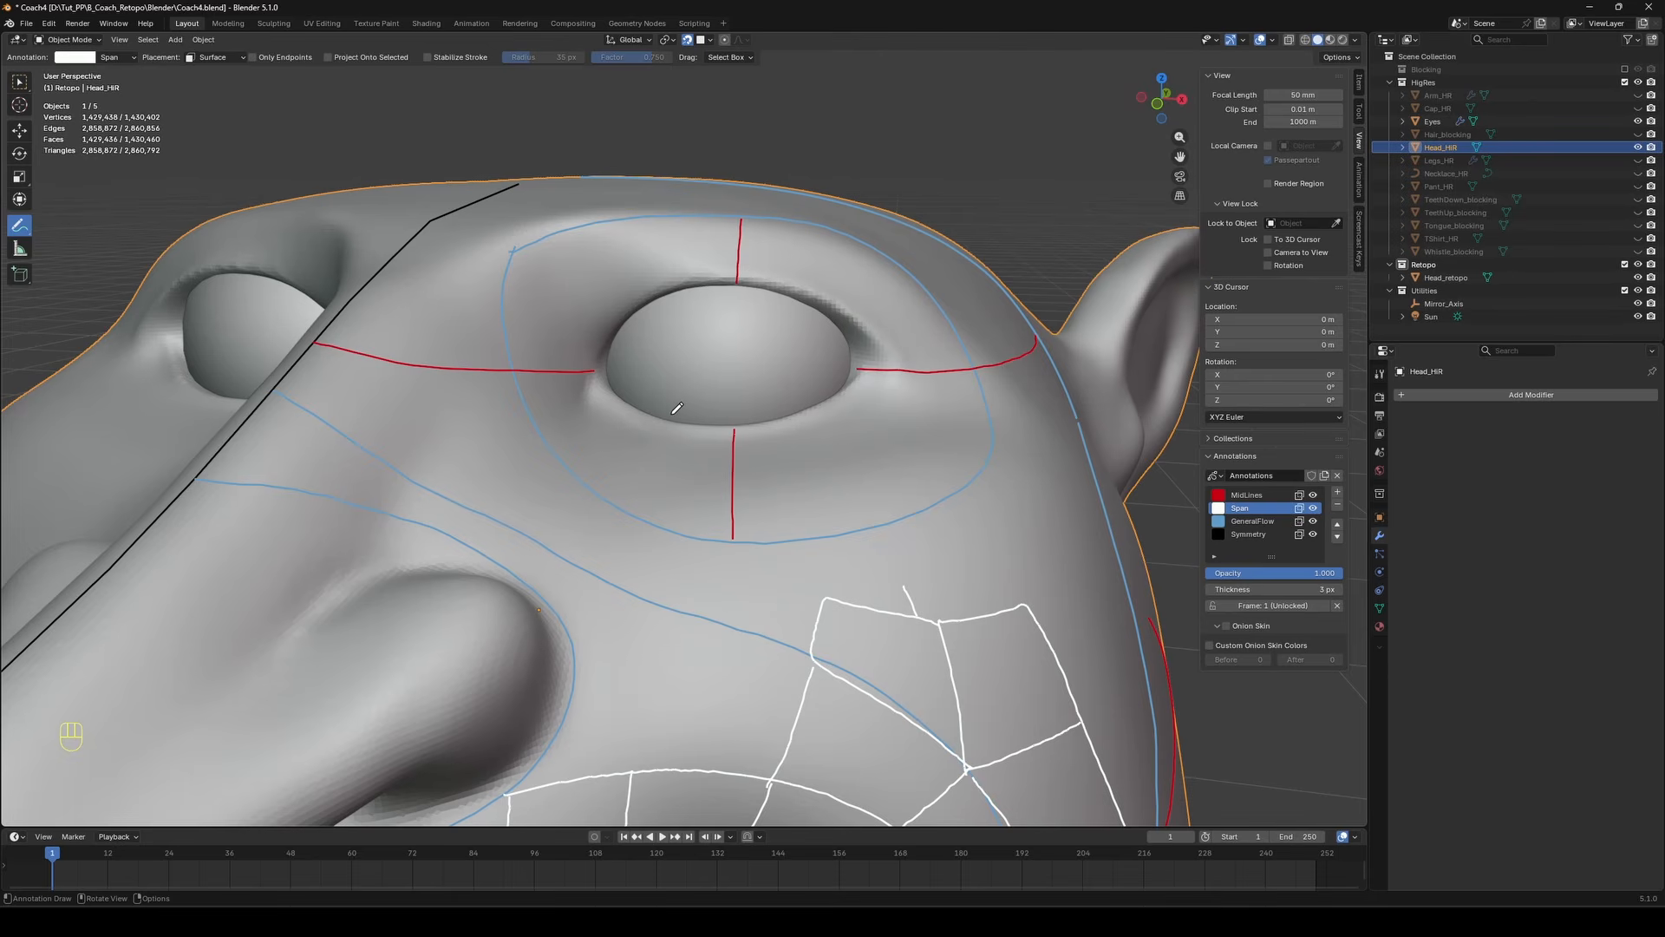
pyautogui.moveTo(672, 425); pyautogui.dragTo(633, 513)
pyautogui.moveTo(615, 398); pyautogui.dragTo(544, 438)
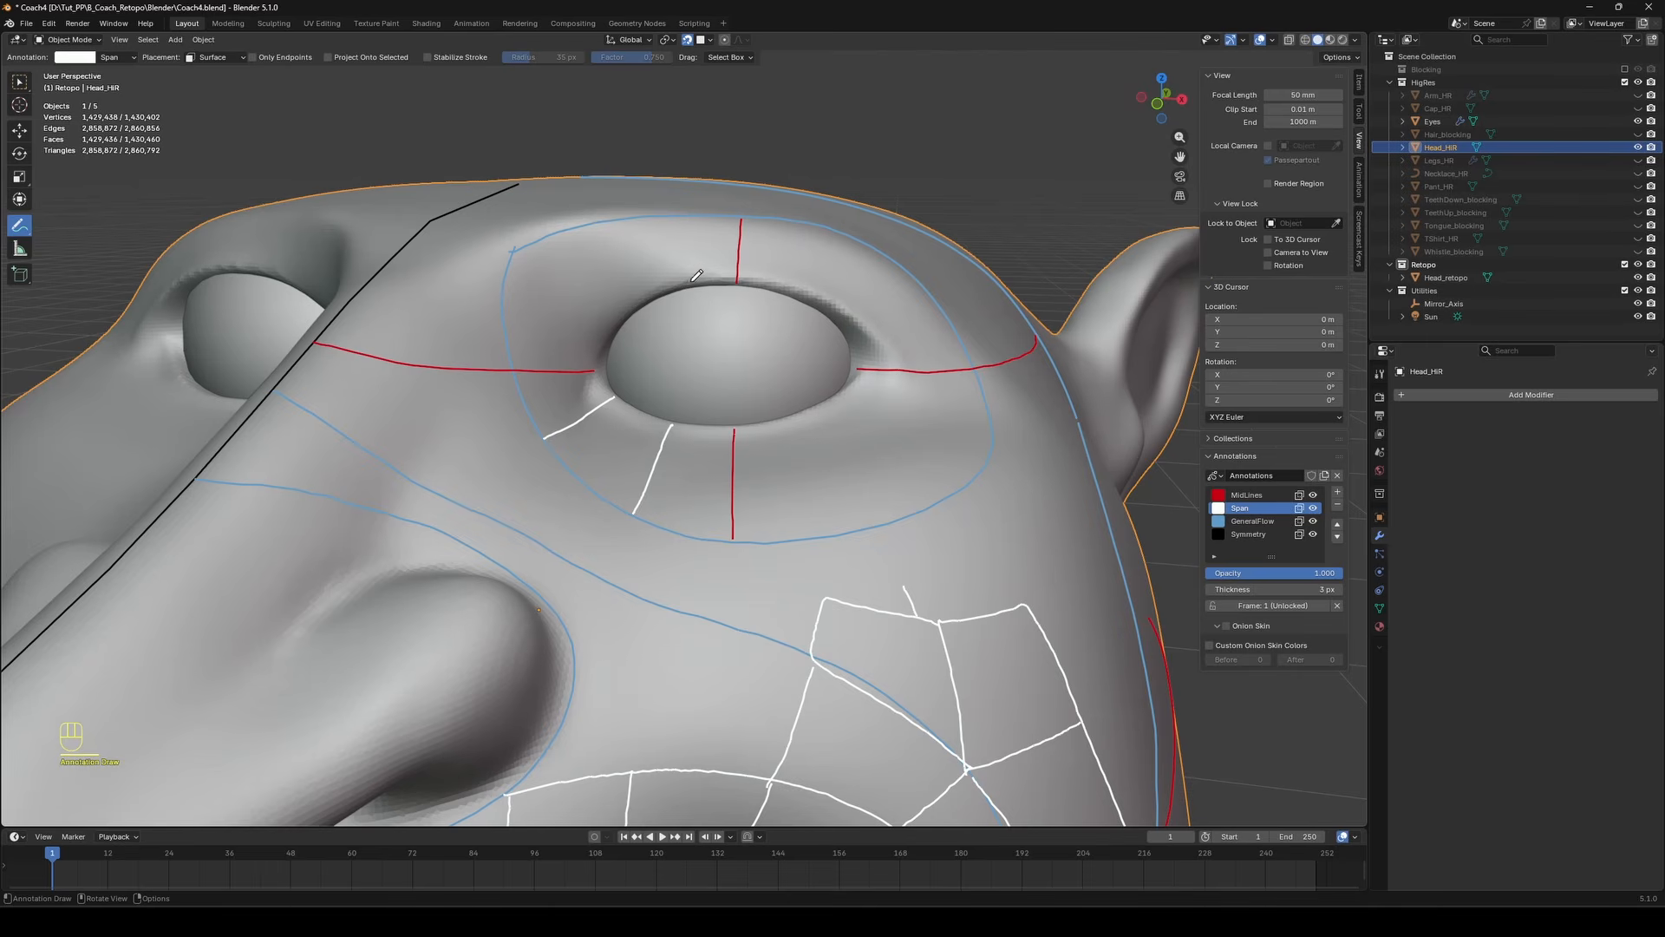
pyautogui.moveTo(686, 284); pyautogui.dragTo(659, 218)
pyautogui.moveTo(621, 321); pyautogui.dragTo(565, 239)
# Draw two spans below and two above the outer half of the eye, out to the flow loop.
pyautogui.moveTo(783, 420); pyautogui.dragTo(807, 531)
pyautogui.moveTo(838, 398); pyautogui.dragTo(926, 496)
pyautogui.moveTo(784, 289); pyautogui.dragTo(775, 214)
pyautogui.hotkey('ctrl', 'z')
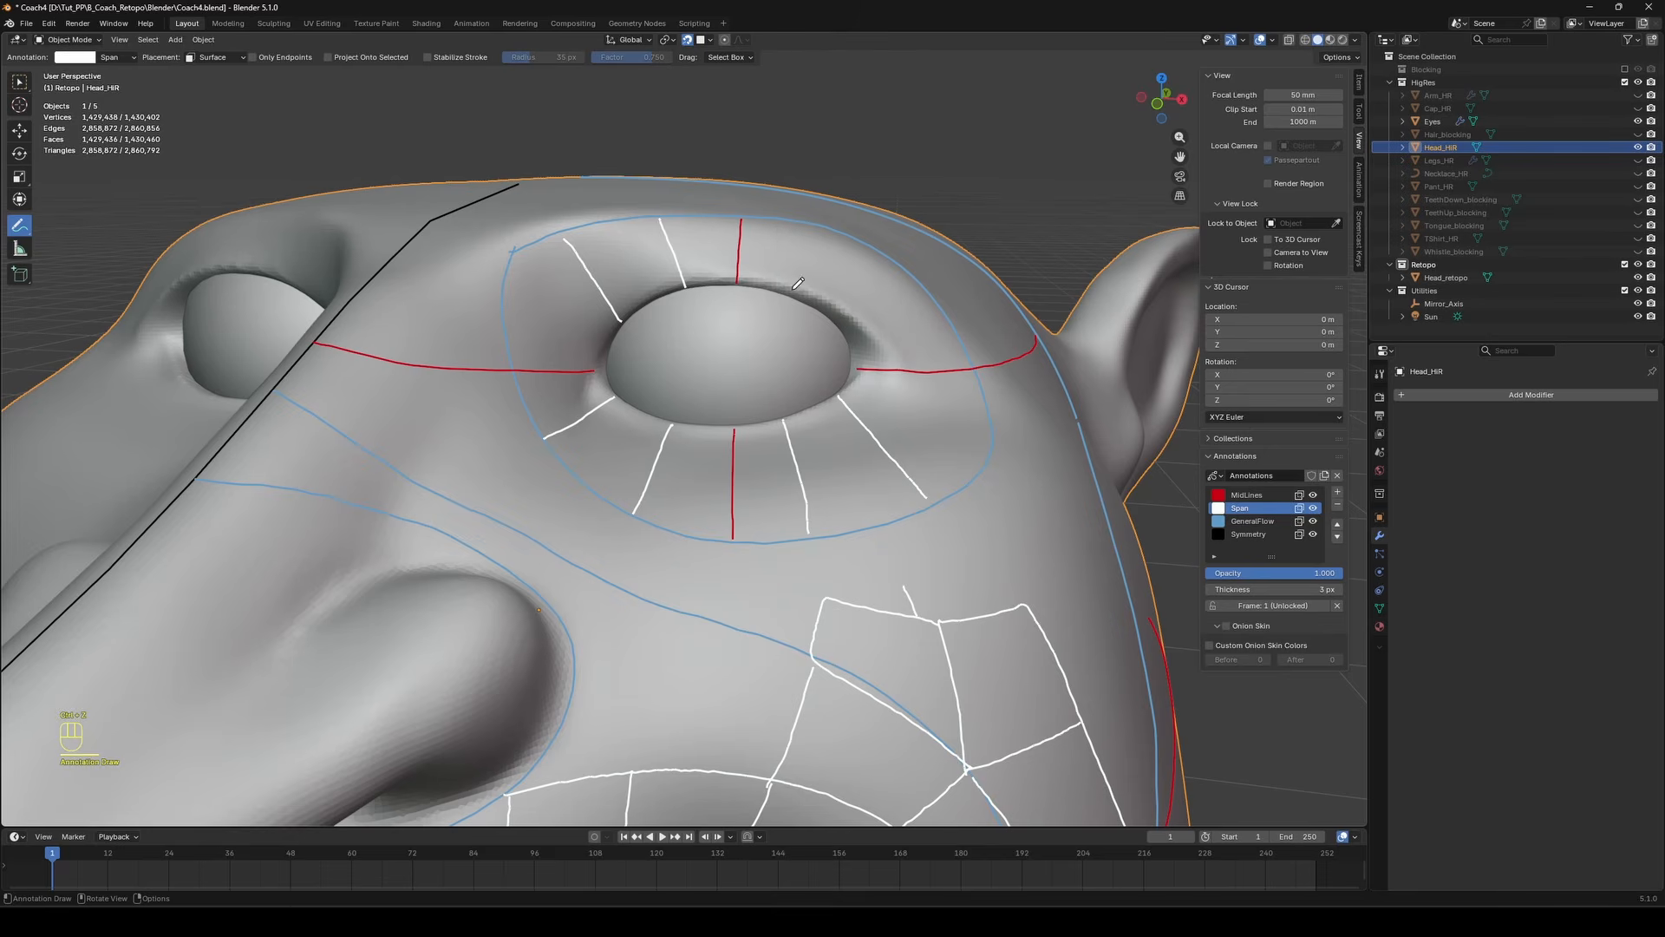
pyautogui.moveTo(789, 293); pyautogui.dragTo(805, 227)
pyautogui.moveTo(835, 330); pyautogui.dragTo(890, 262)
pyautogui.scroll(-2, 876, 321)
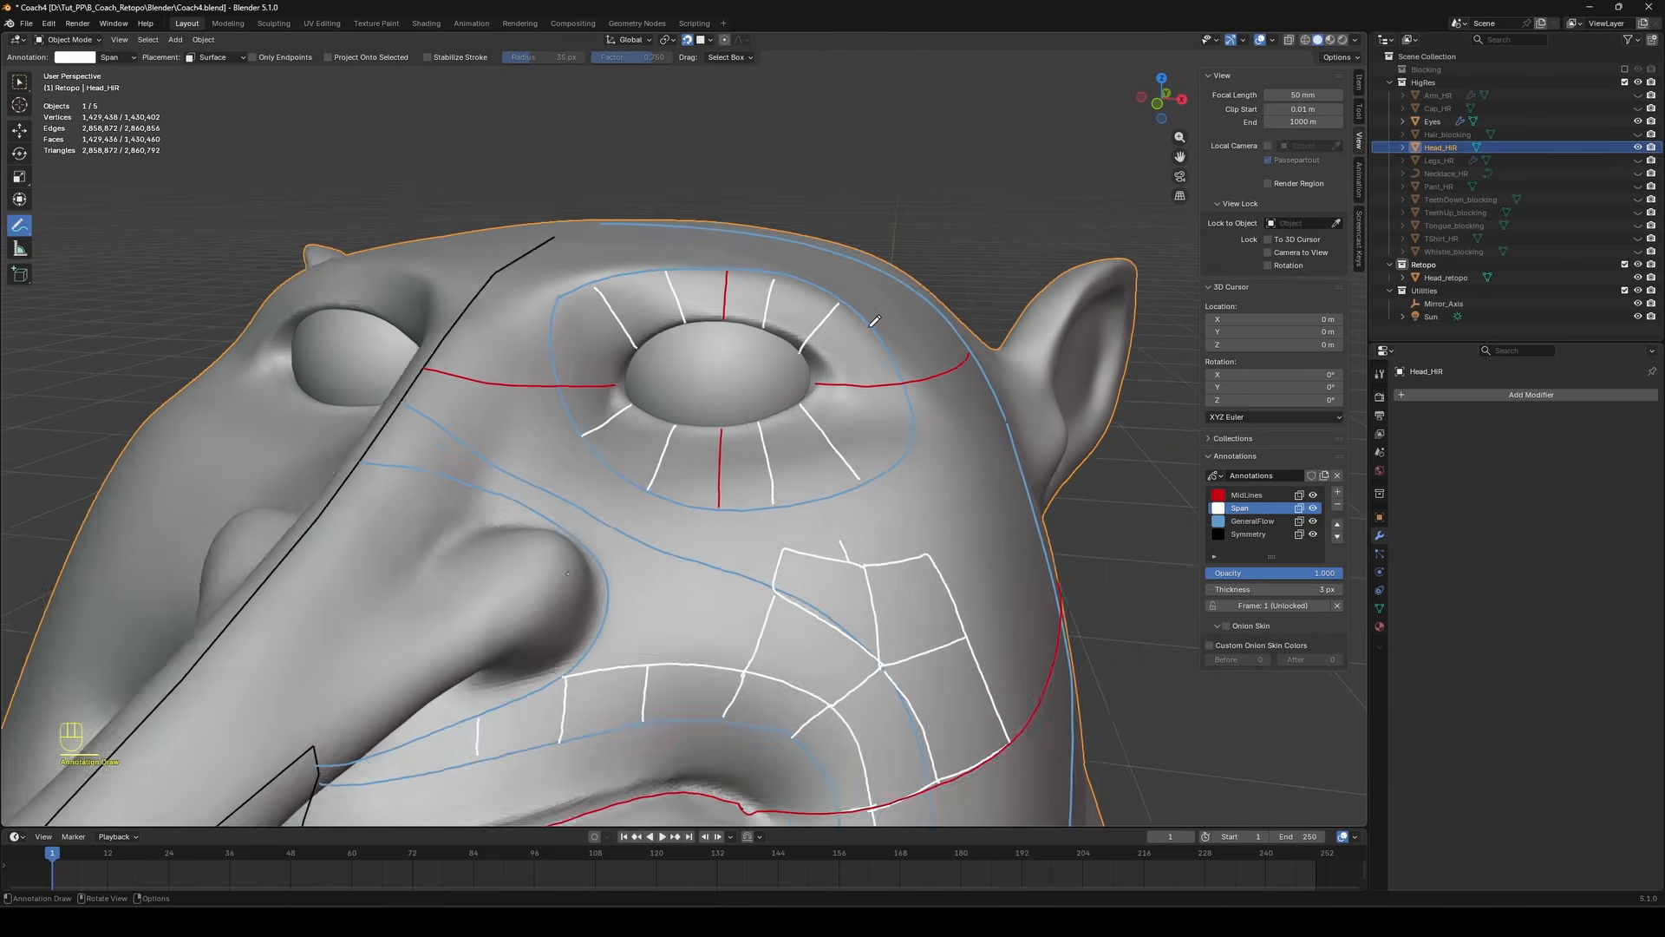
pyautogui.scroll(4, 698, 356)
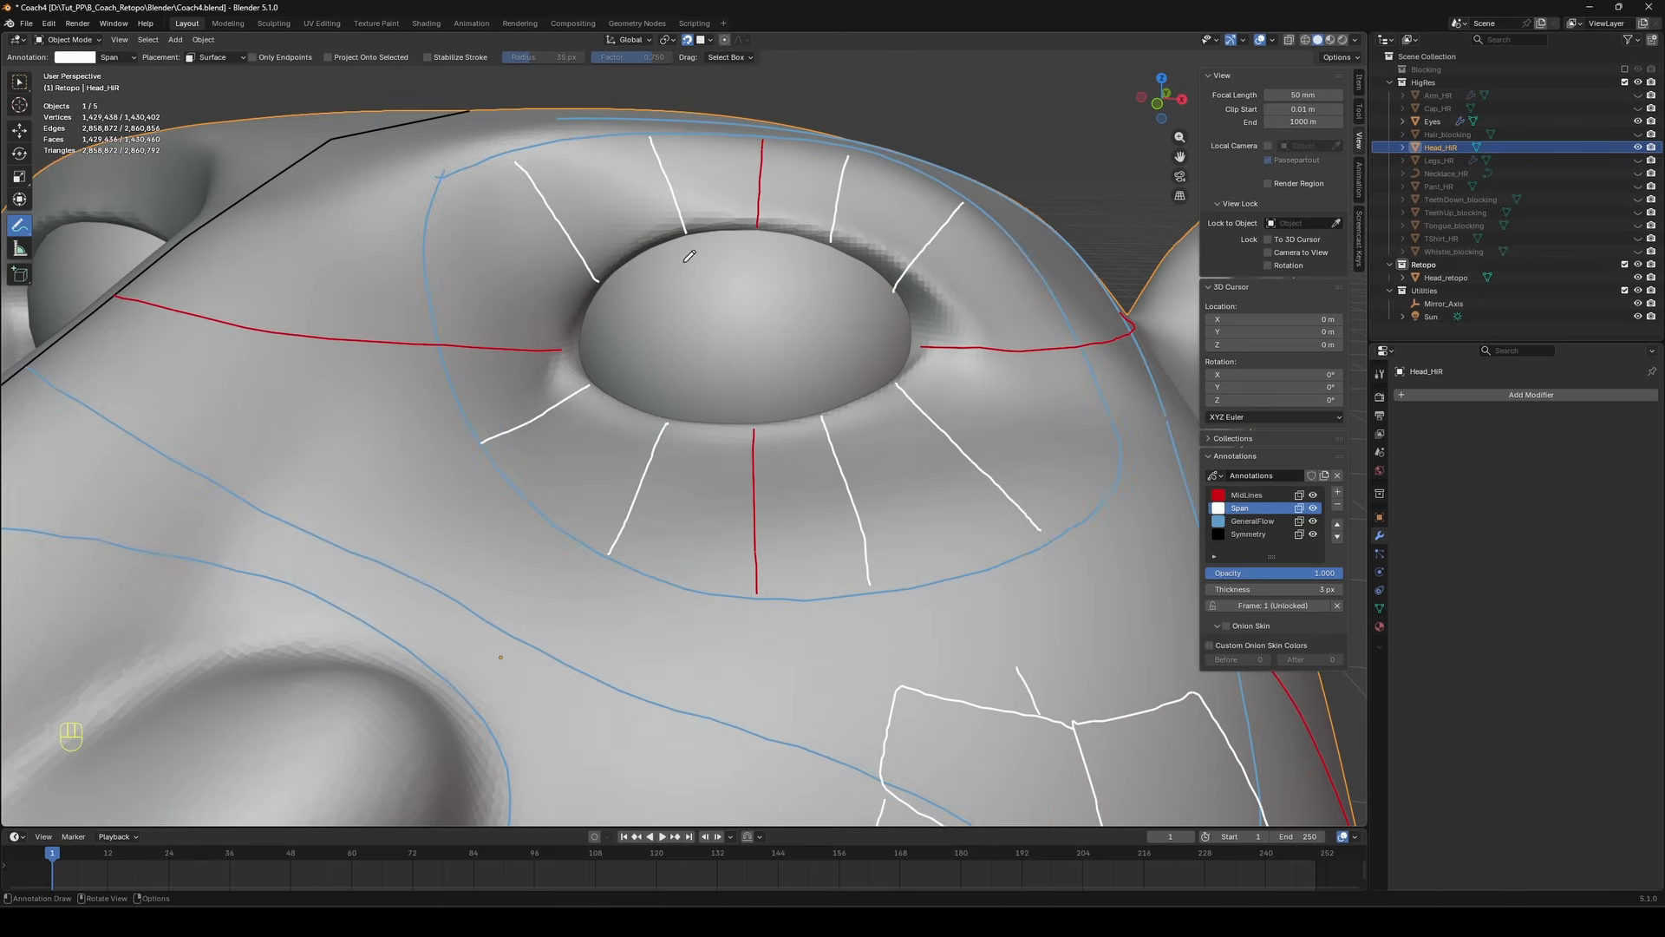
pyautogui.hotkey('ctrl', '2')
pyautogui.moveTo(691, 215); pyautogui.dragTo(679, 212)
pyautogui.moveTo(680, 402)
pyautogui.mouseDown()
pyautogui.moveTo(713, 400)
pyautogui.moveTo(673, 378)
pyautogui.mouseUp()
pyautogui.moveTo(588, 379); pyautogui.dragTo(613, 394)
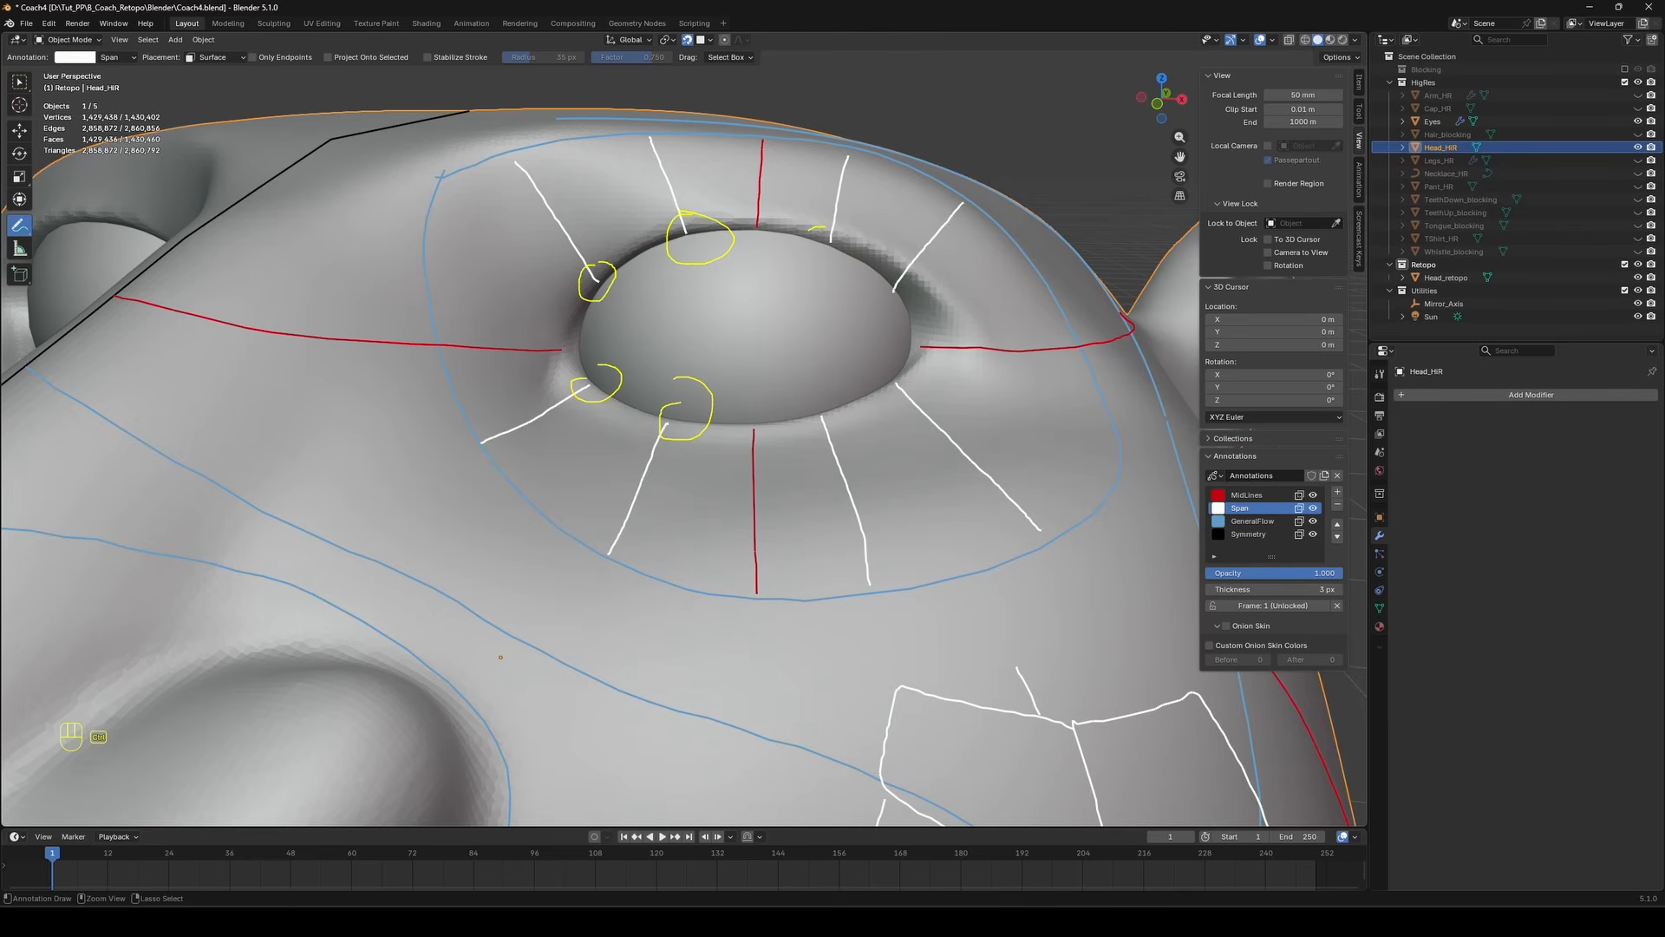
pyautogui.moveTo(822, 228); pyautogui.dragTo(830, 226)
pyautogui.moveTo(824, 384); pyautogui.dragTo(815, 411)
pyautogui.moveTo(910, 365); pyautogui.dragTo(885, 390)
pyautogui.moveTo(902, 273); pyautogui.dragTo(897, 312)
pyautogui.press('Escape')
# Draw a closed span loop around the eye, crossing the radial spans about midway between the eye opening and the flow loop.
pyautogui.scroll(-6, 769, 373)
pyautogui.moveTo(693, 635); pyautogui.dragTo(672, 617, button='middle')
pyautogui.keyDown('shift'); pyautogui.moveTo(672, 617); pyautogui.dragTo(636, 601, button='middle'); pyautogui.keyUp('shift')
pyautogui.scroll(1, 635, 601)
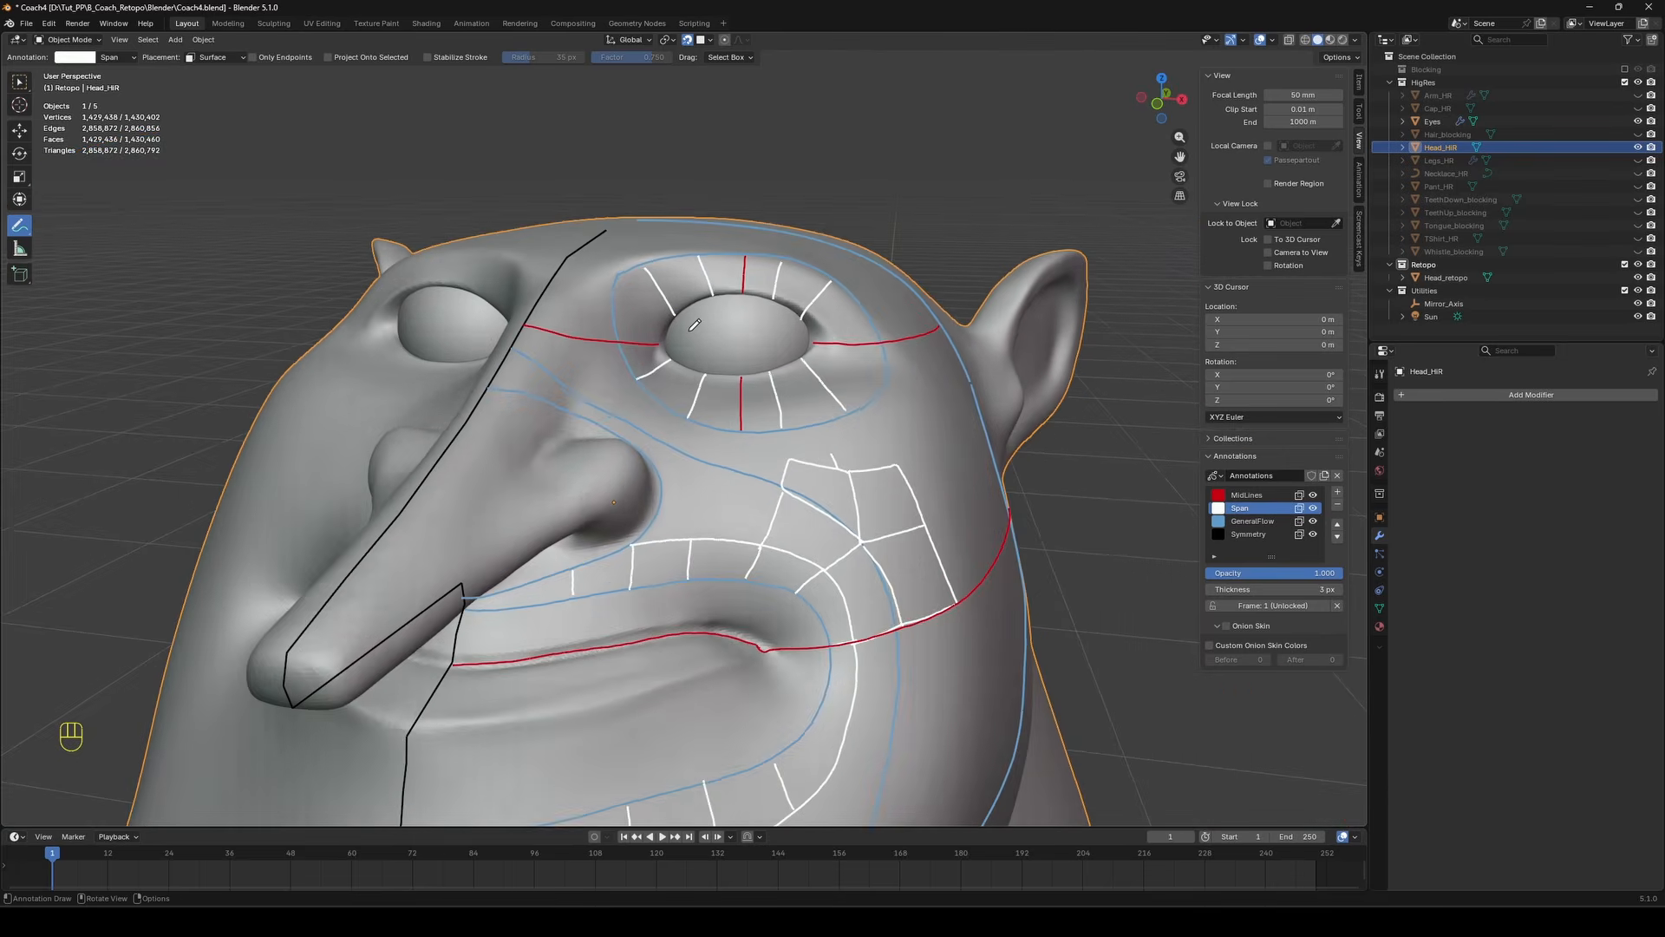
pyautogui.keyDown('shift'); pyautogui.moveTo(694, 326); pyautogui.dragTo(676, 372, button='middle'); pyautogui.keyUp('shift')
pyautogui.scroll(3, 675, 372)
pyautogui.press('b')
pyautogui.moveTo(620, 252)
pyautogui.mouseDown()
pyautogui.moveTo(586, 288)
pyautogui.moveTo(650, 253)
pyautogui.moveTo(774, 251)
pyautogui.moveTo(896, 300)
pyautogui.moveTo(906, 424)
pyautogui.moveTo(724, 476)
pyautogui.moveTo(590, 415)
pyautogui.moveTo(569, 317)
pyautogui.moveTo(589, 268)
pyautogui.mouseUp()
pyautogui.hotkey('ctrl', 'z')
pyautogui.hotkey('ctrl', 'z')
pyautogui.scroll(-3, 896, 467)
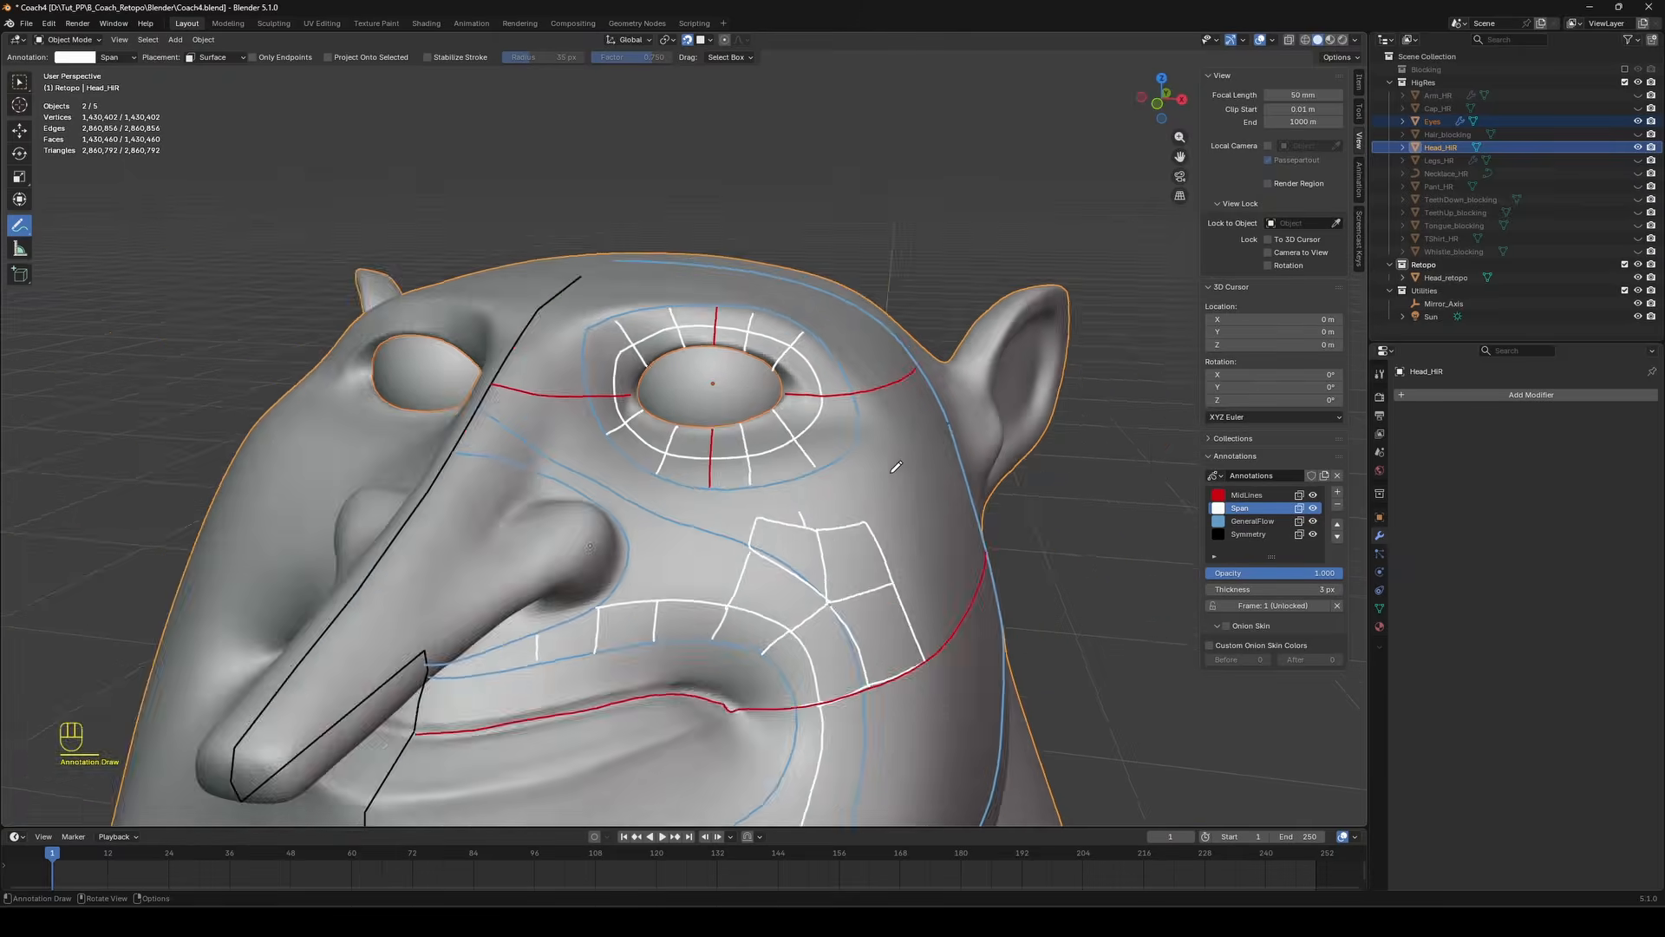
# Draw a span loop around the lips, from the symmetry line above the mouth around its corner and back below the lower lip.
pyautogui.moveTo(896, 467)
pyautogui.mouseDown(button='middle')
pyautogui.moveTo(866, 454)
pyautogui.moveTo(892, 448)
pyautogui.mouseUp(button='middle')
pyautogui.keyDown('shift'); pyautogui.moveTo(891, 447); pyautogui.dragTo(984, 304, button='middle'); pyautogui.keyUp('shift')
pyautogui.moveTo(505, 438)
pyautogui.keyDown('shift'); pyautogui.mouseDown()
pyautogui.moveTo(741, 426)
pyautogui.moveTo(853, 463)
pyautogui.moveTo(737, 544)
pyautogui.moveTo(424, 549)
pyautogui.mouseUp(); pyautogui.keyUp('shift')
pyautogui.moveTo(538, 502); pyautogui.dragTo(561, 494, button='middle')
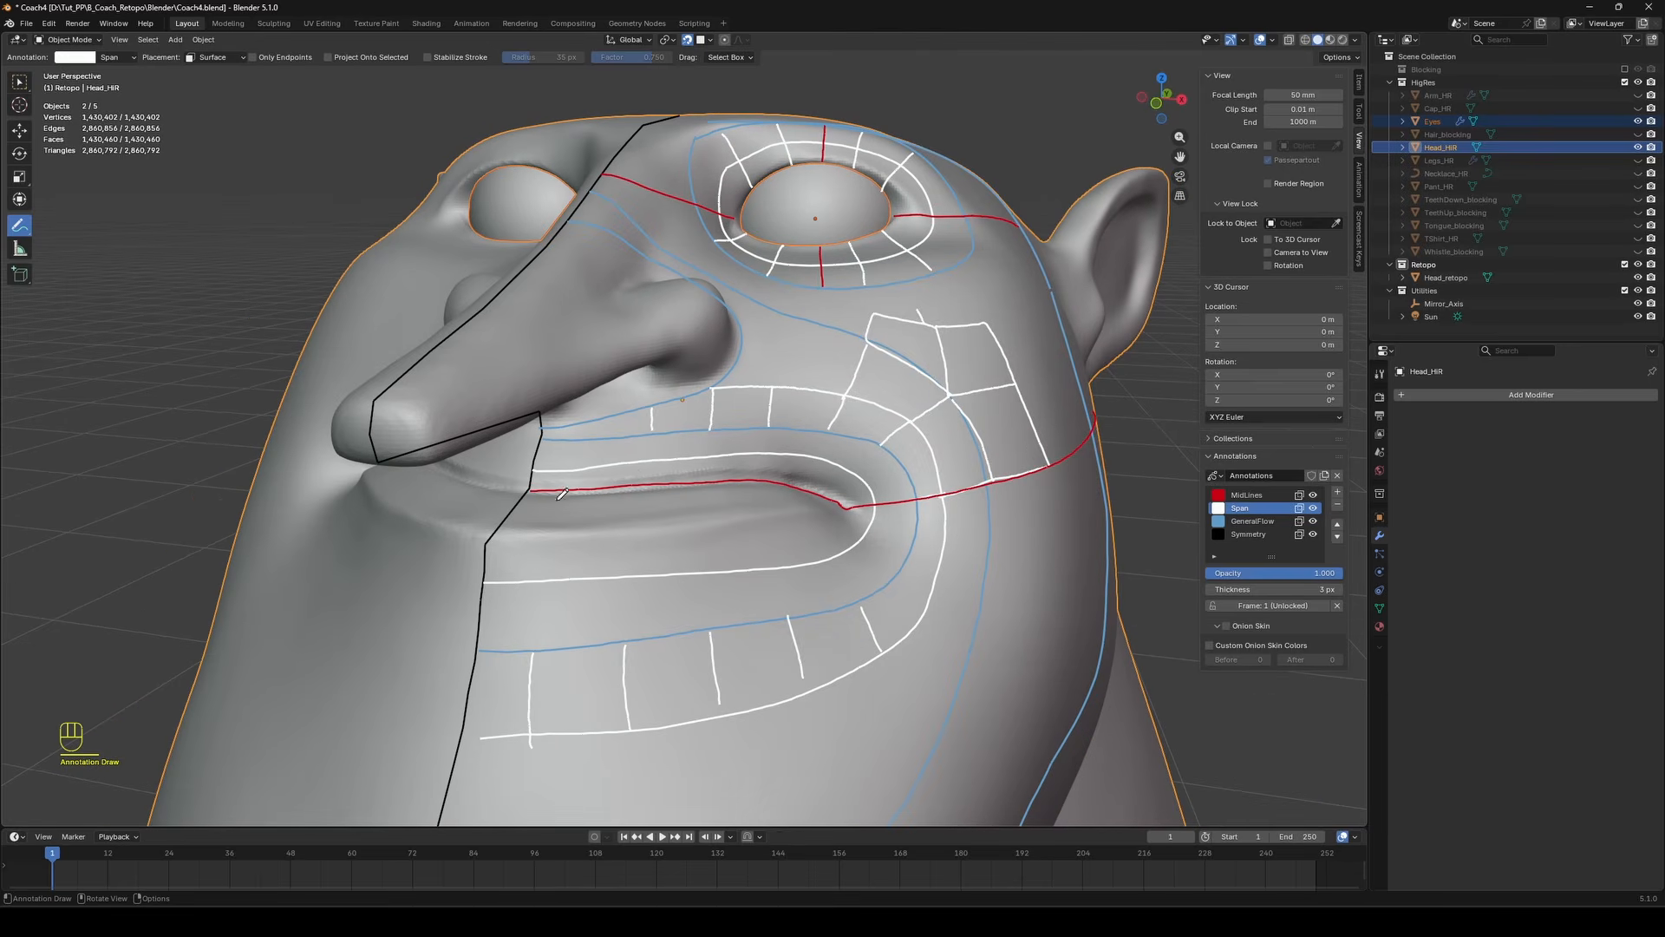
# Draw short spans across the upper and lower lips, linking the red mouth line to the surrounding lip loop.
pyautogui.moveTo(652, 481)
pyautogui.mouseDown()
pyautogui.moveTo(651, 461)
pyautogui.moveTo(774, 452)
pyautogui.moveTo(847, 505)
pyautogui.mouseUp()
pyautogui.moveTo(731, 512); pyautogui.dragTo(749, 525, button='middle')
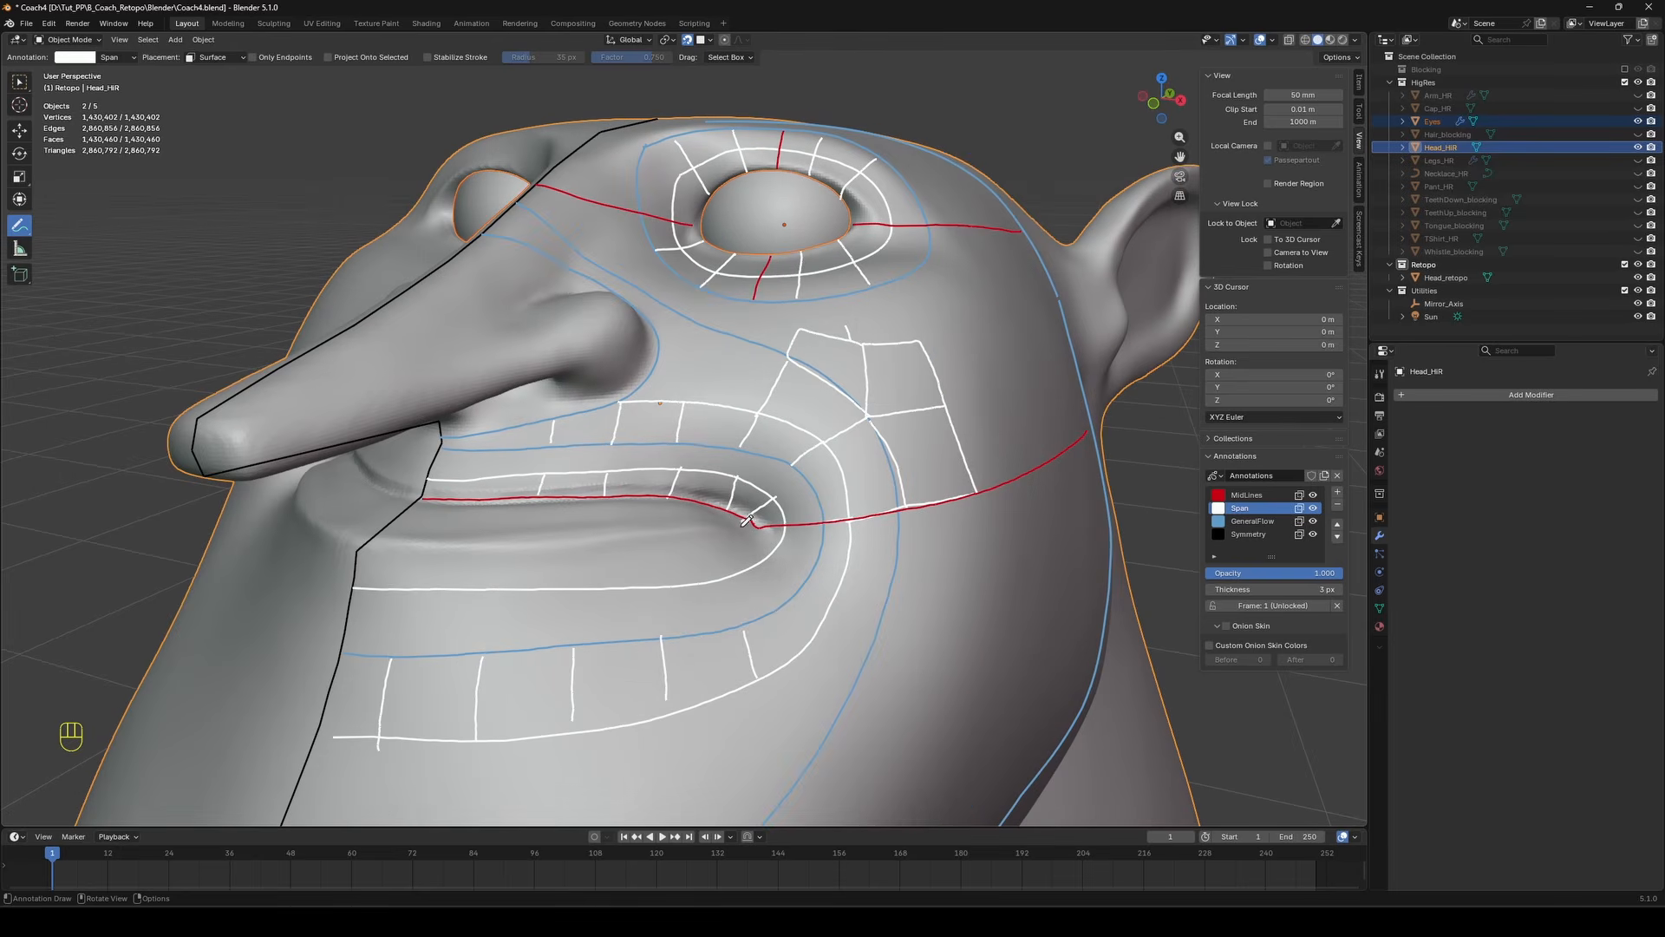
pyautogui.moveTo(751, 519)
pyautogui.mouseDown()
pyautogui.moveTo(758, 562)
pyautogui.moveTo(727, 569)
pyautogui.mouseUp()
pyautogui.moveTo(675, 494); pyautogui.dragTo(660, 579)
pyautogui.moveTo(614, 496); pyautogui.dragTo(576, 592)
pyautogui.moveTo(546, 497)
pyautogui.mouseDown()
pyautogui.moveTo(492, 597)
pyautogui.moveTo(443, 542)
pyautogui.moveTo(476, 439)
pyautogui.mouseUp()
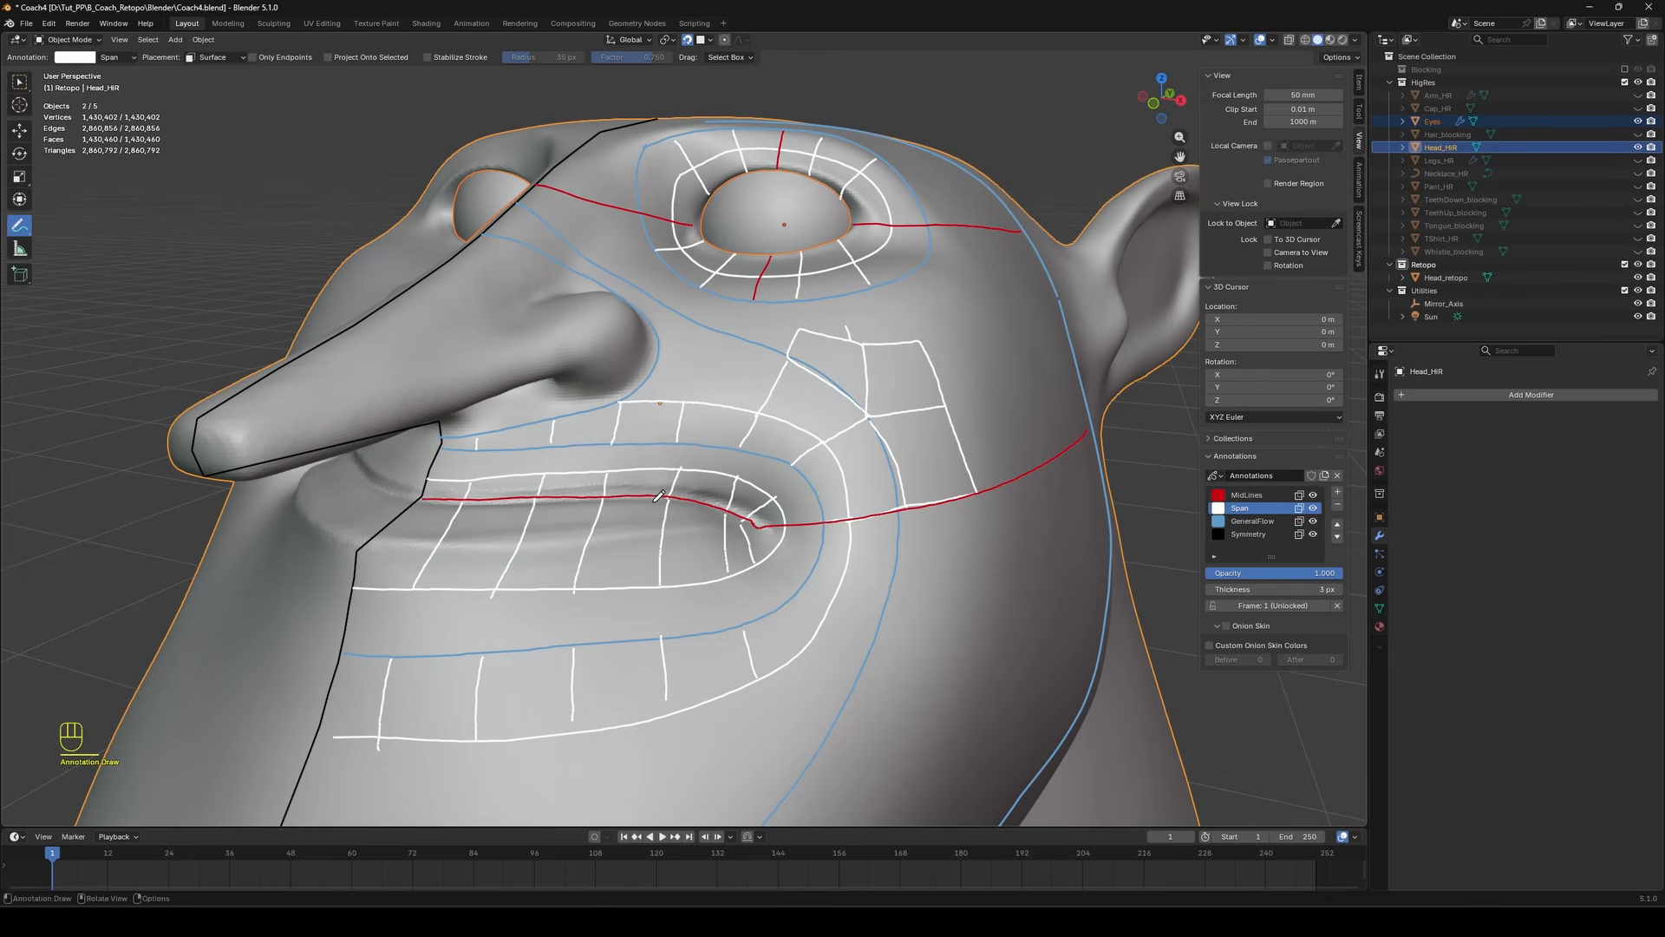
# Draw an additional span loop along both lips, between the red mouth line and the outer lip loop.
pyautogui.moveTo(659, 495); pyautogui.dragTo(669, 490, button='middle')
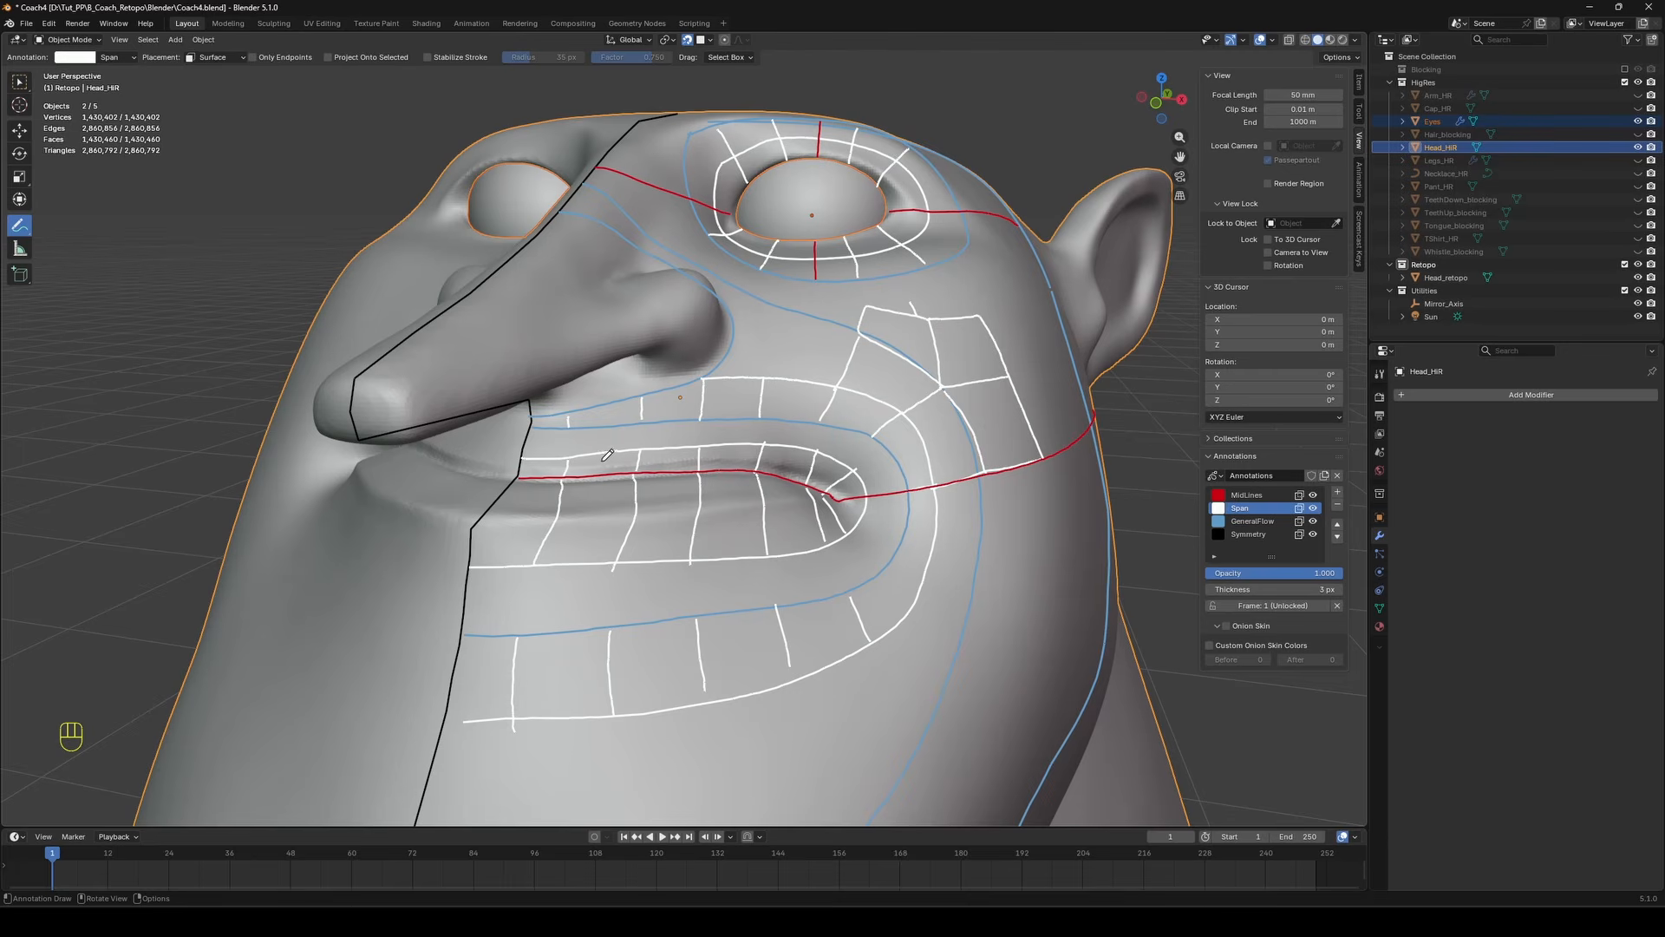
pyautogui.press('ctrl')
pyautogui.moveTo(680, 397); pyautogui.dragTo(735, 213, button='middle')
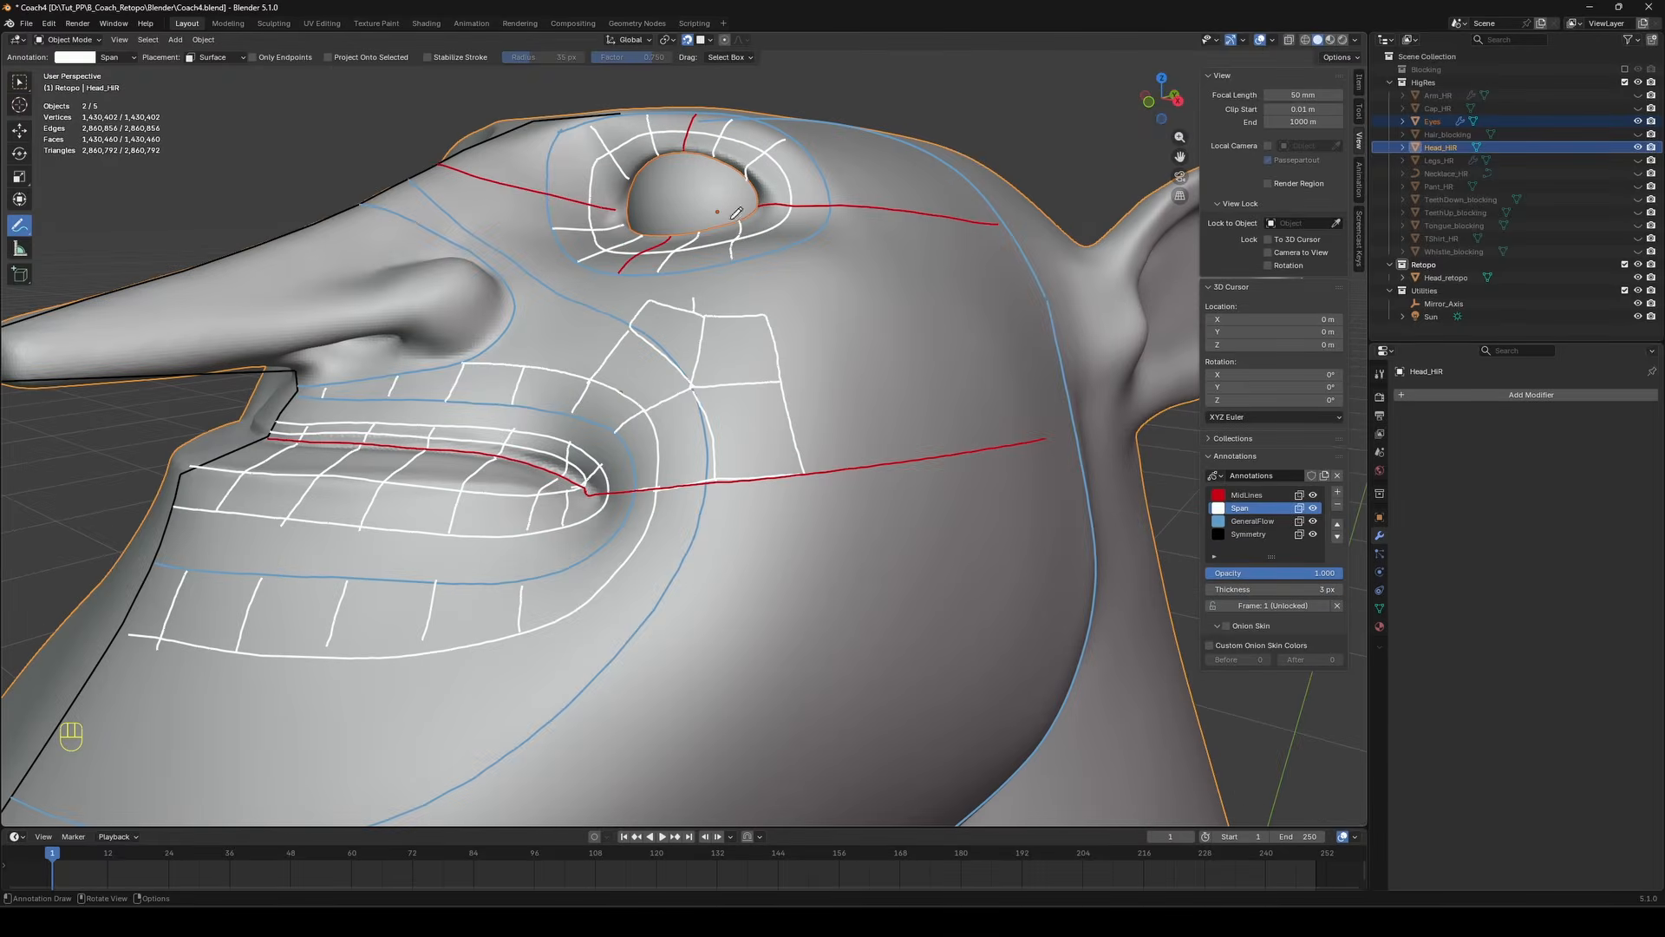
# Sketch an example loop on the cheek: two concentric ovals joined by radial spans, a dot in each section and hatching in the centre.
pyautogui.moveTo(723, 269); pyautogui.dragTo(727, 243, button='middle')
pyautogui.moveTo(754, 478)
pyautogui.mouseDown()
pyautogui.moveTo(791, 481)
pyautogui.moveTo(870, 559)
pyautogui.moveTo(790, 538)
pyautogui.mouseUp()
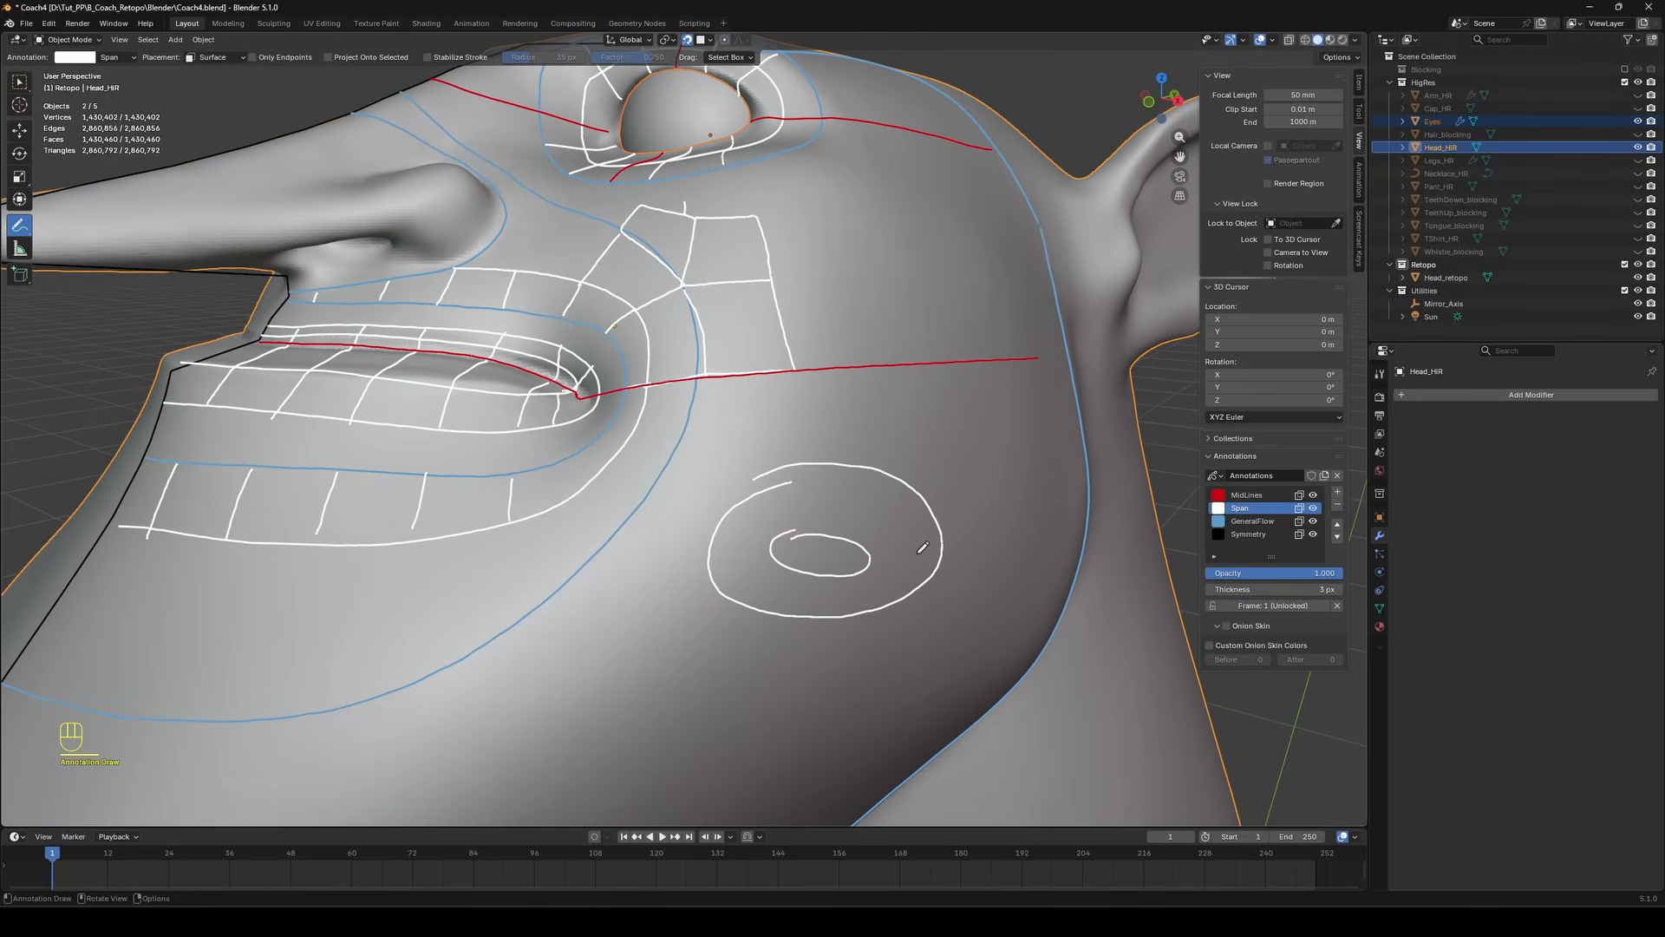
pyautogui.moveTo(820, 482)
pyautogui.mouseDown()
pyautogui.moveTo(816, 533)
pyautogui.moveTo(865, 544)
pyautogui.moveTo(881, 607)
pyautogui.moveTo(816, 620)
pyautogui.mouseUp()
pyautogui.moveTo(783, 566); pyautogui.dragTo(721, 590)
pyautogui.moveTo(724, 507); pyautogui.dragTo(768, 539)
pyautogui.click(778, 507)
pyautogui.click(857, 507)
pyautogui.click(908, 541)
pyautogui.click(751, 564)
pyautogui.moveTo(789, 540)
pyautogui.mouseDown()
pyautogui.moveTo(766, 556)
pyautogui.moveTo(834, 574)
pyautogui.mouseUp()
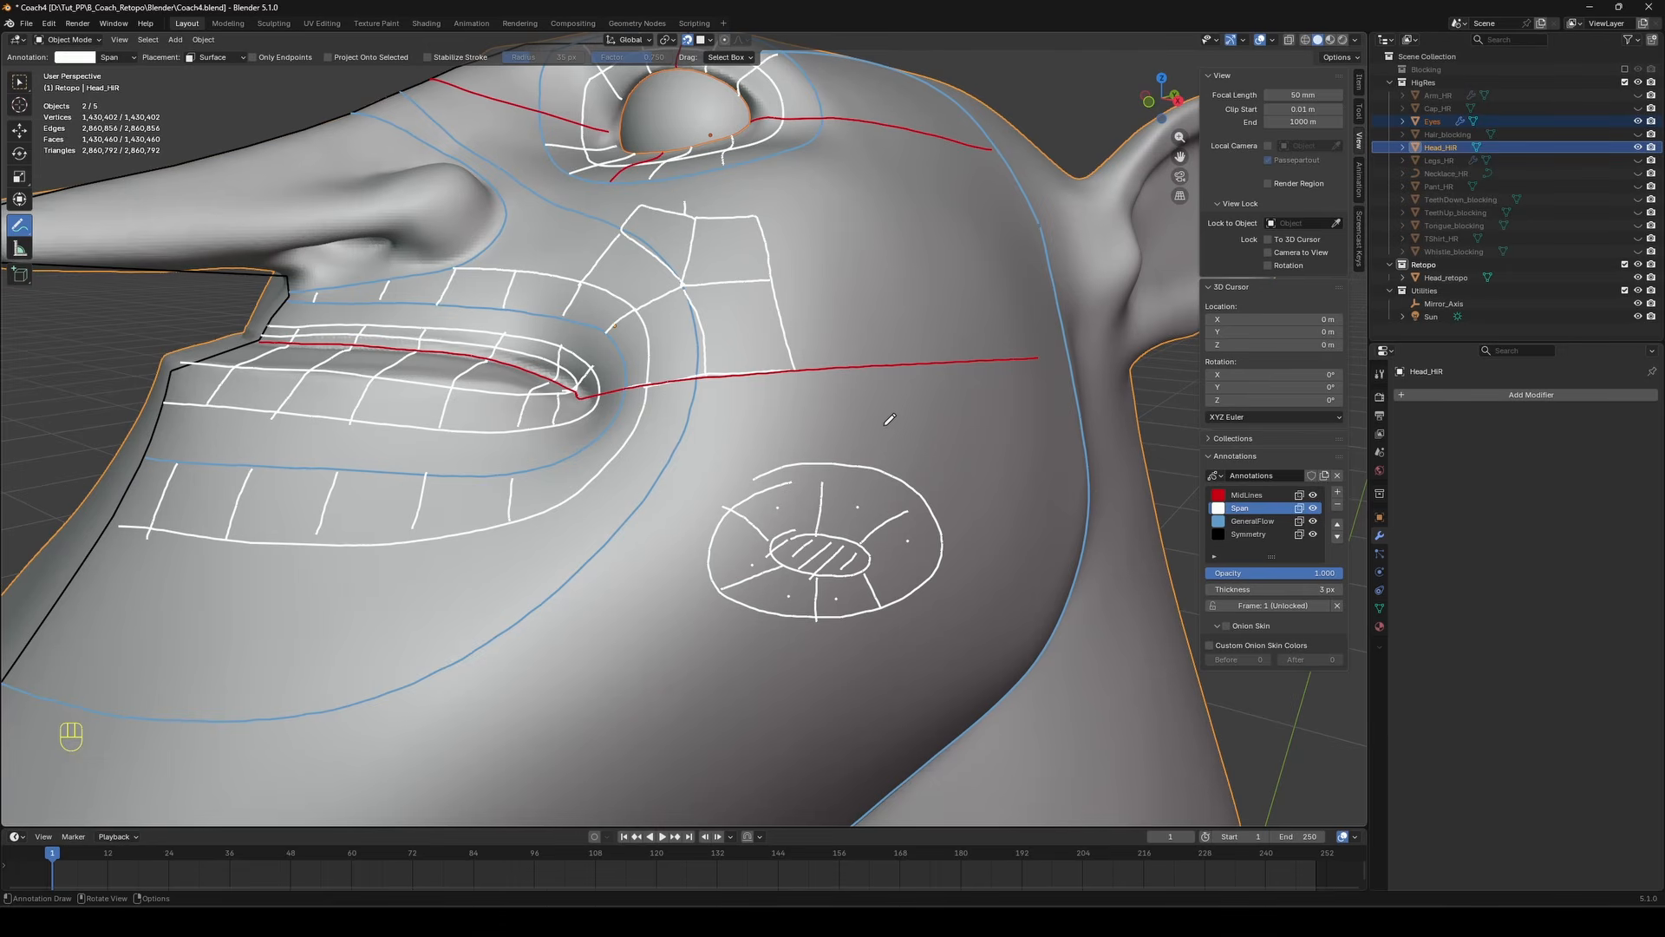
# Write the numbers 4, 6, 8 and 10 above the cheek sketch with dividing strokes between them, and return to the selection tool.
pyautogui.moveTo(824, 404); pyautogui.dragTo(853, 431)
pyautogui.moveTo(838, 412)
pyautogui.mouseDown()
pyautogui.moveTo(835, 452)
pyautogui.moveTo(926, 410)
pyautogui.moveTo(954, 453)
pyautogui.mouseUp()
pyautogui.moveTo(980, 419); pyautogui.dragTo(976, 422)
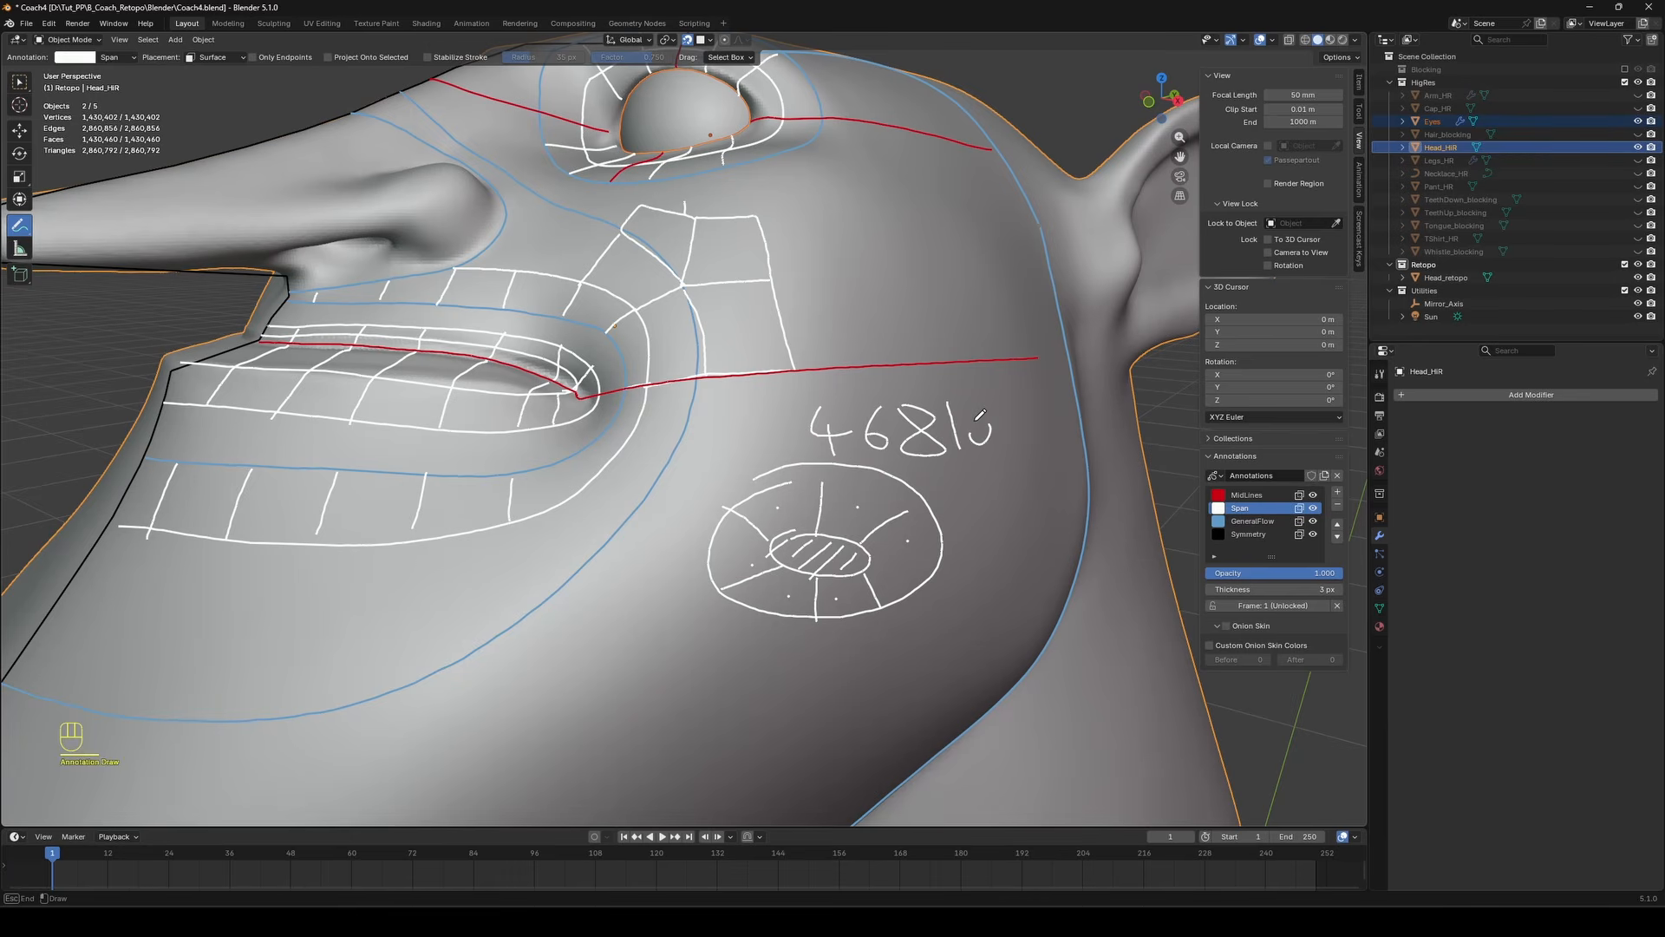
pyautogui.moveTo(860, 409)
pyautogui.mouseDown()
pyautogui.moveTo(857, 477)
pyautogui.moveTo(887, 478)
pyautogui.mouseUp()
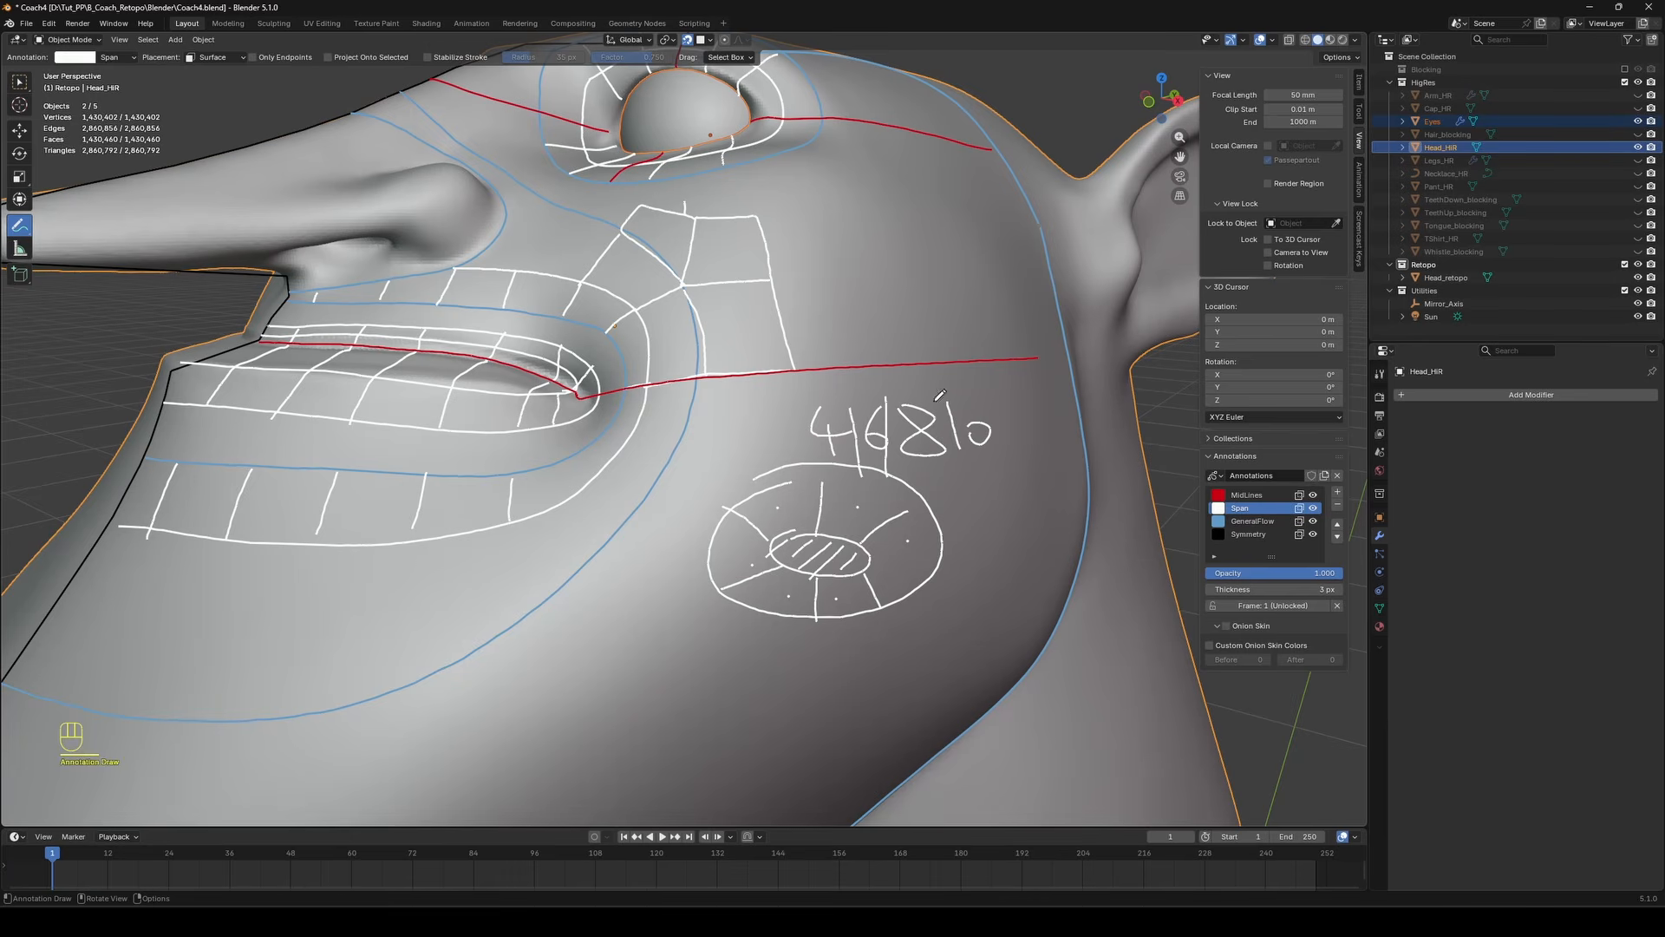
pyautogui.moveTo(937, 390); pyautogui.dragTo(961, 483)
pyautogui.press('w')
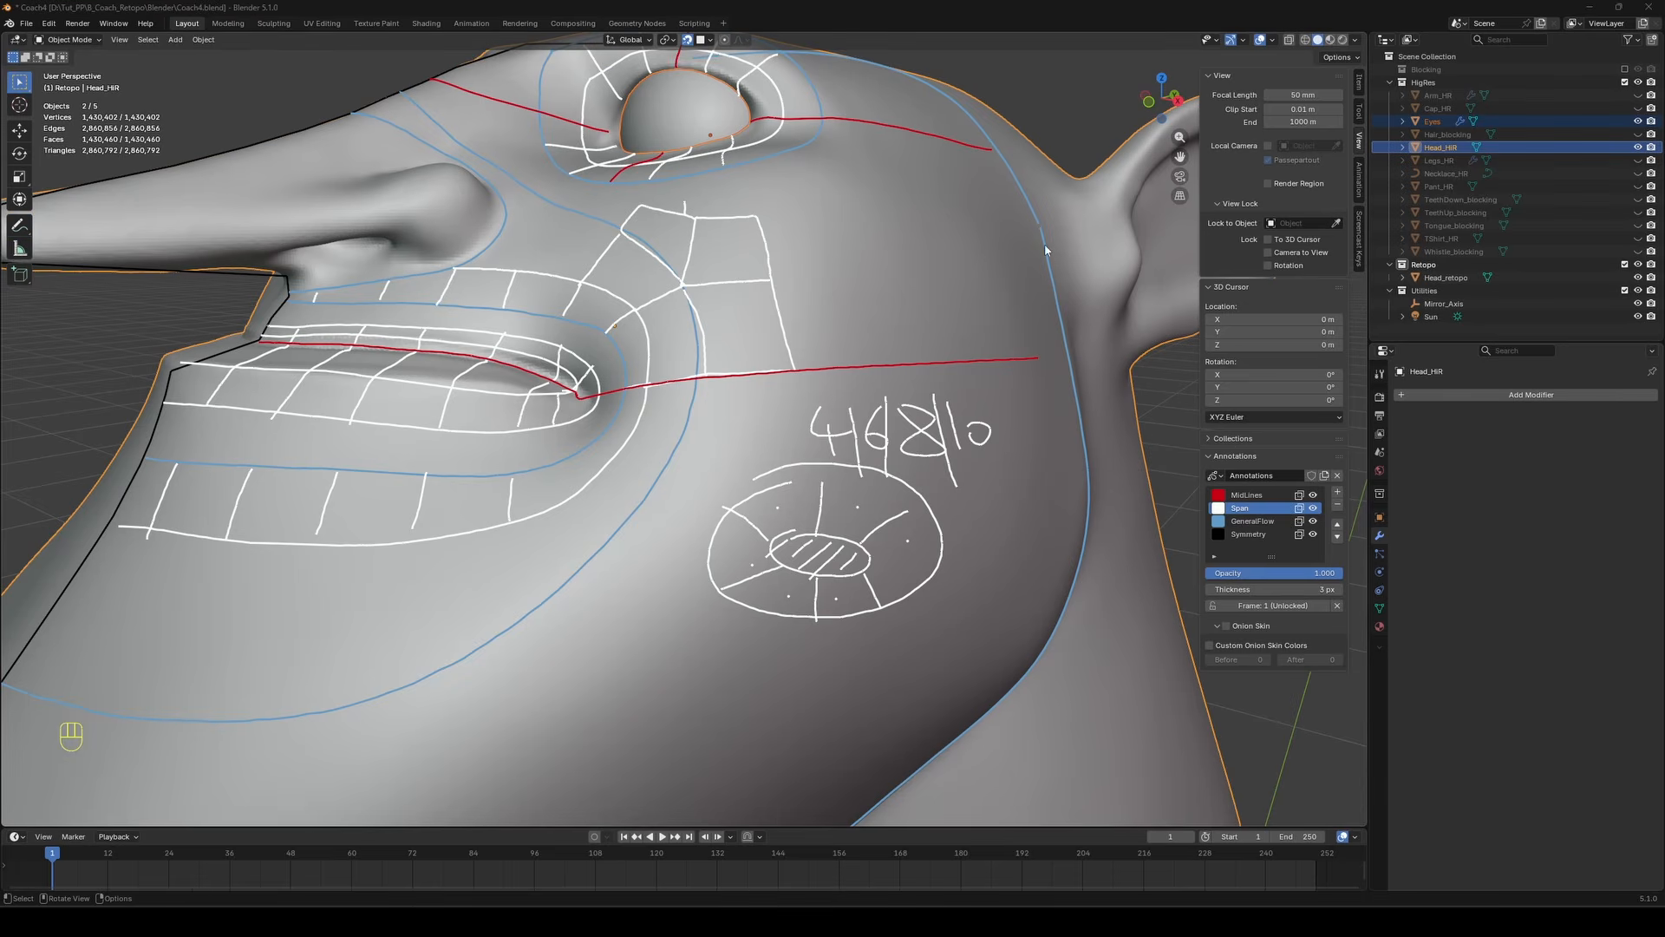
# Hide the MidLines, Span, GeneralFlow and Symmetry annotation layers and close the sidebar.
pyautogui.scroll(-5, 867, 321)
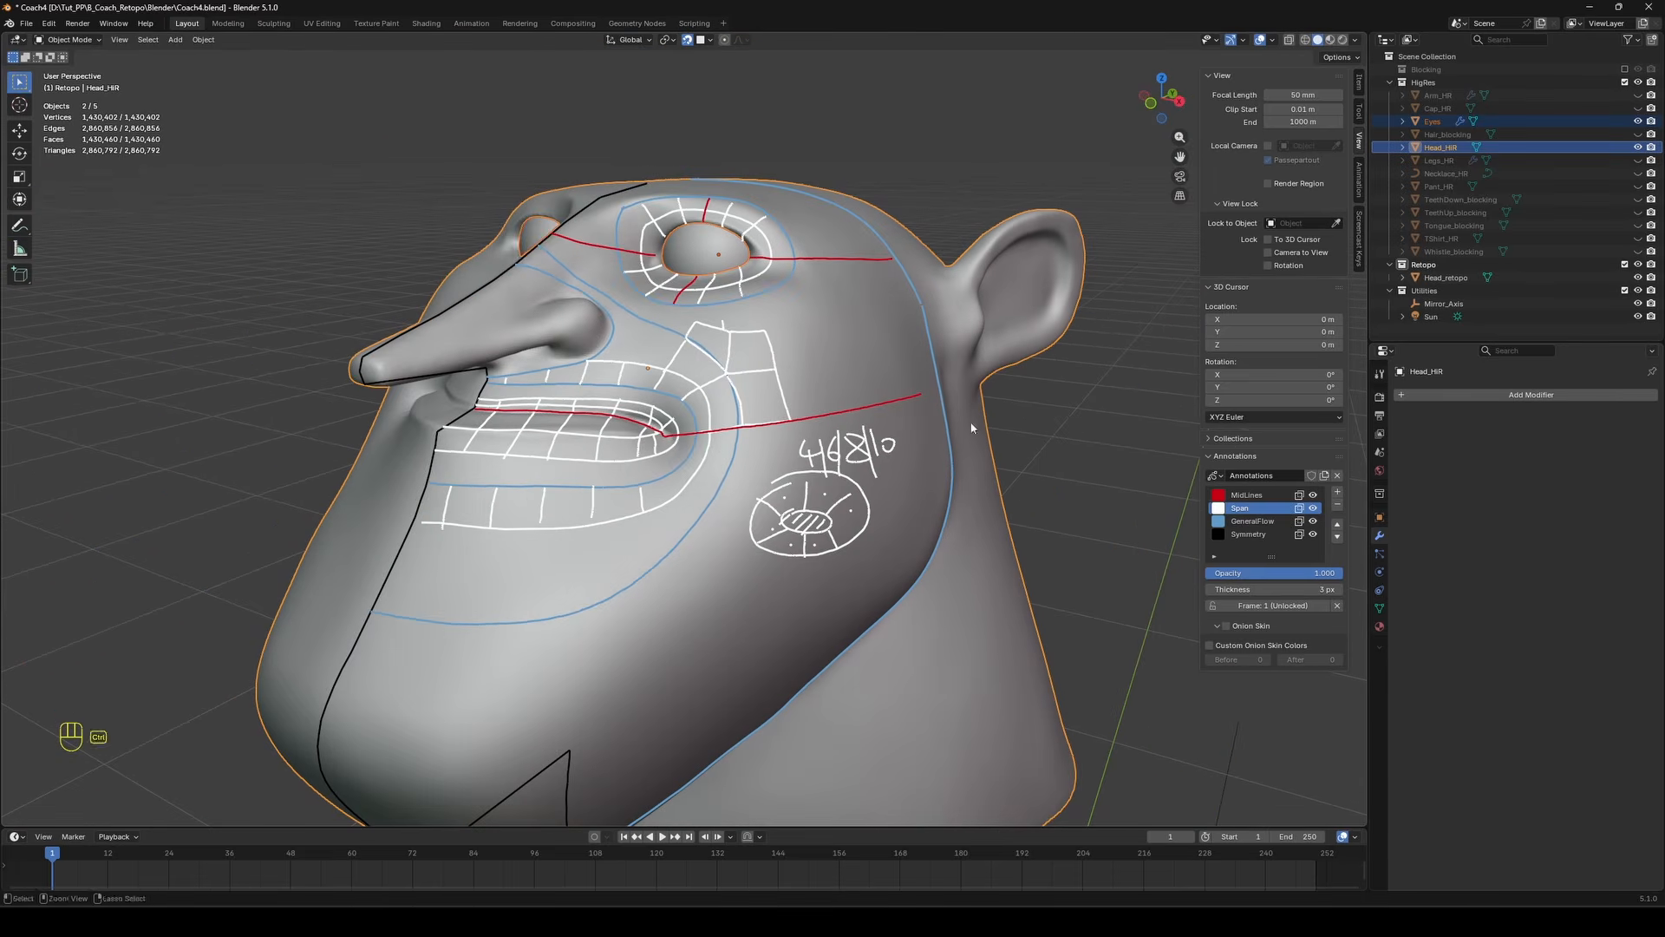
pyautogui.moveTo(1313, 495); pyautogui.dragTo(1314, 536)
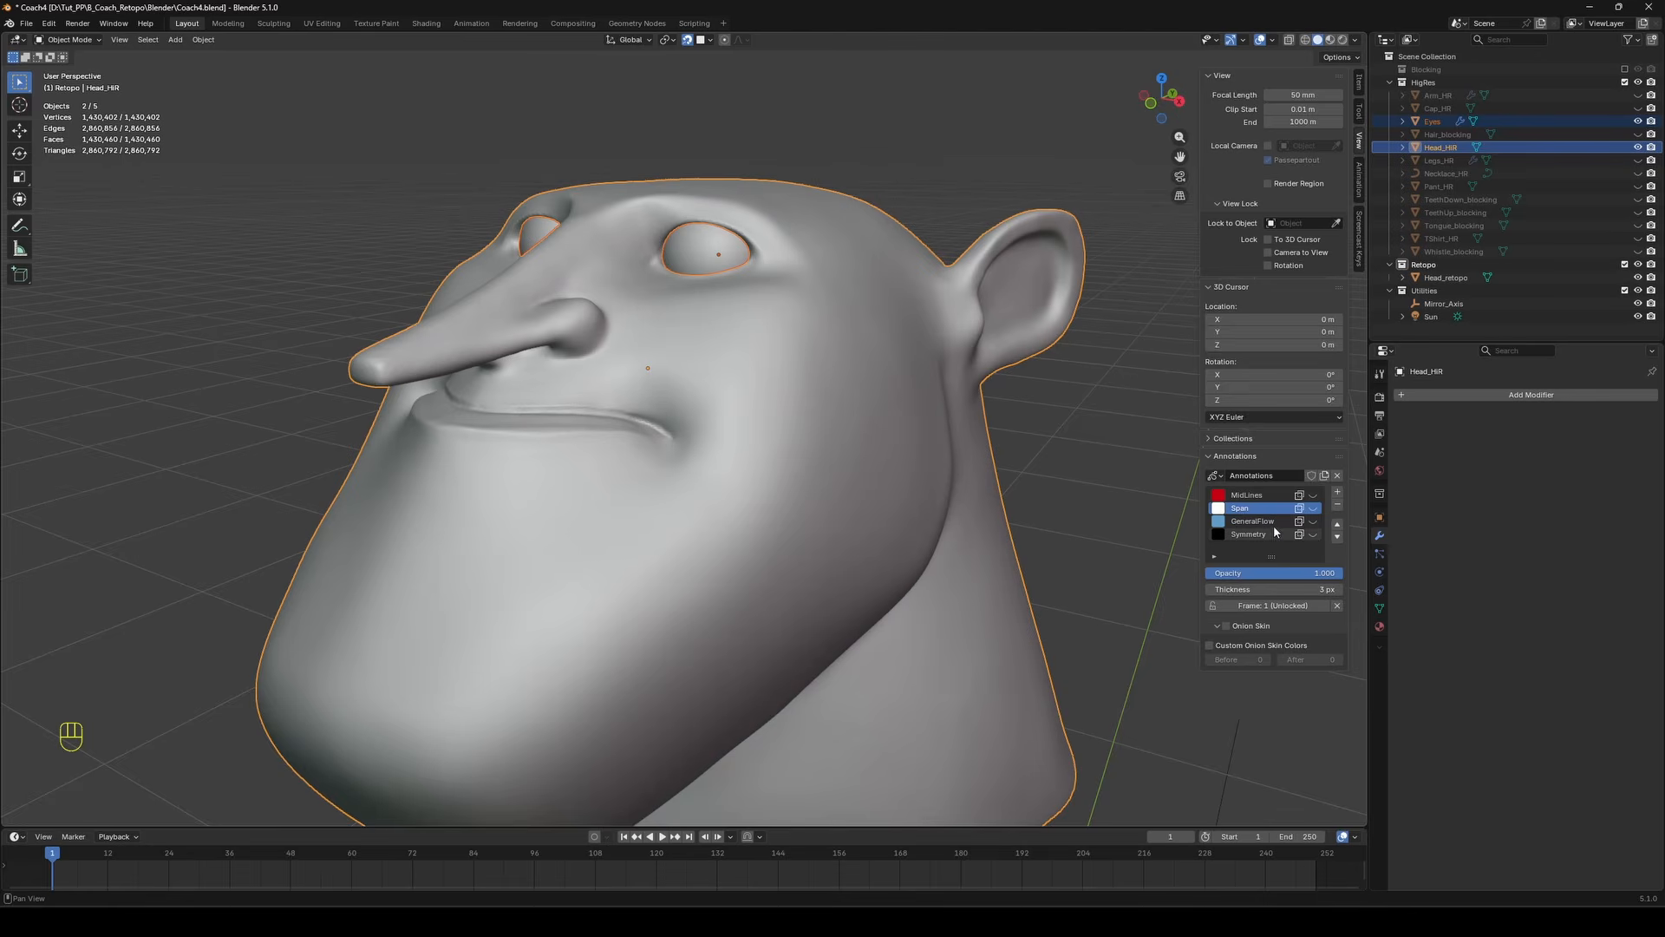
pyautogui.scroll(-1, 970, 444)
pyautogui.moveTo(966, 443); pyautogui.dragTo(988, 445, button='middle')
pyautogui.press('n')
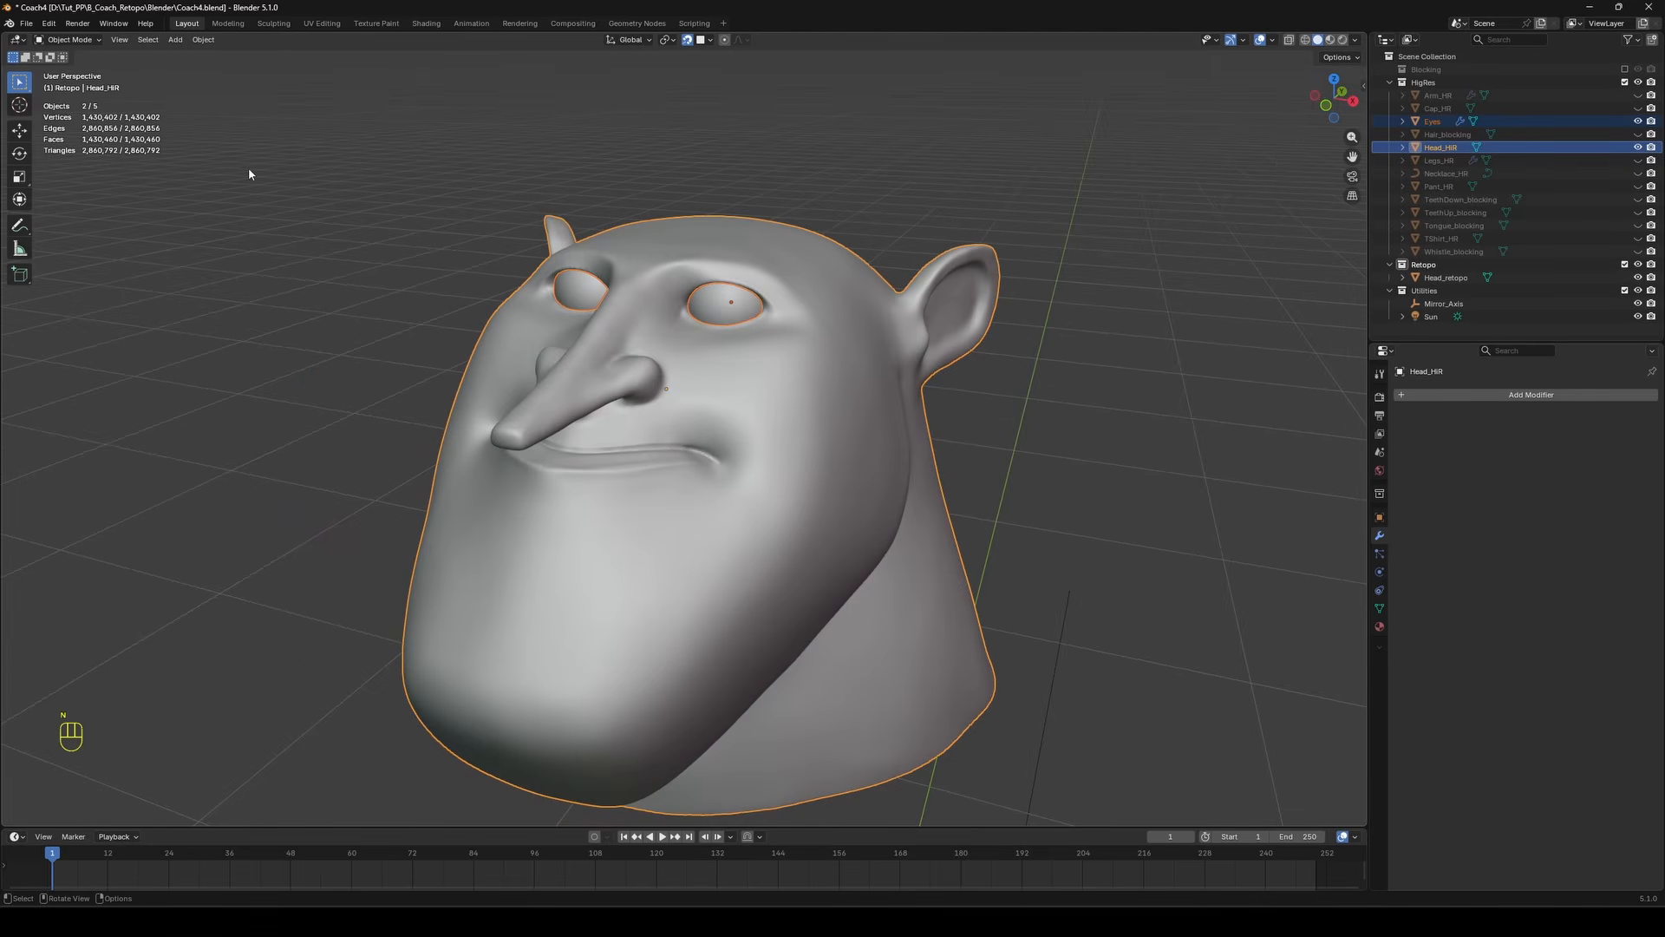
pyautogui.click(777, 382)
pyautogui.press('Tab')
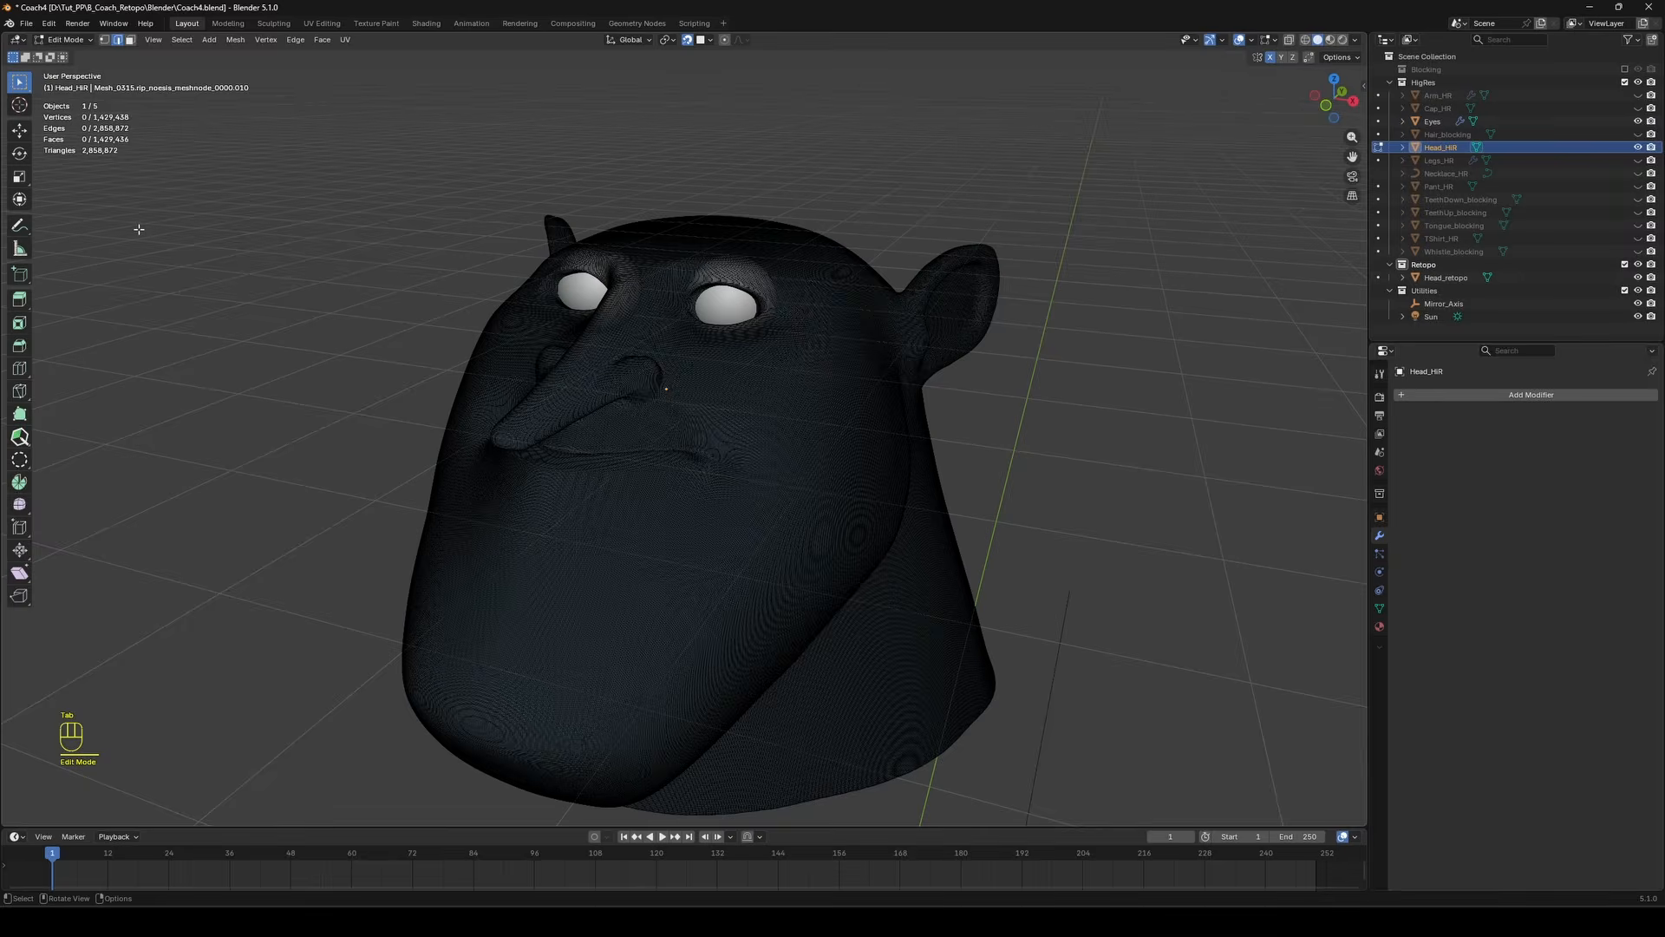
pyautogui.press('Tab')
# Open the Head_retopo mesh for editing and activate the PolyQuilt tool.
pyautogui.click(1446, 277)
pyautogui.press('Tab')
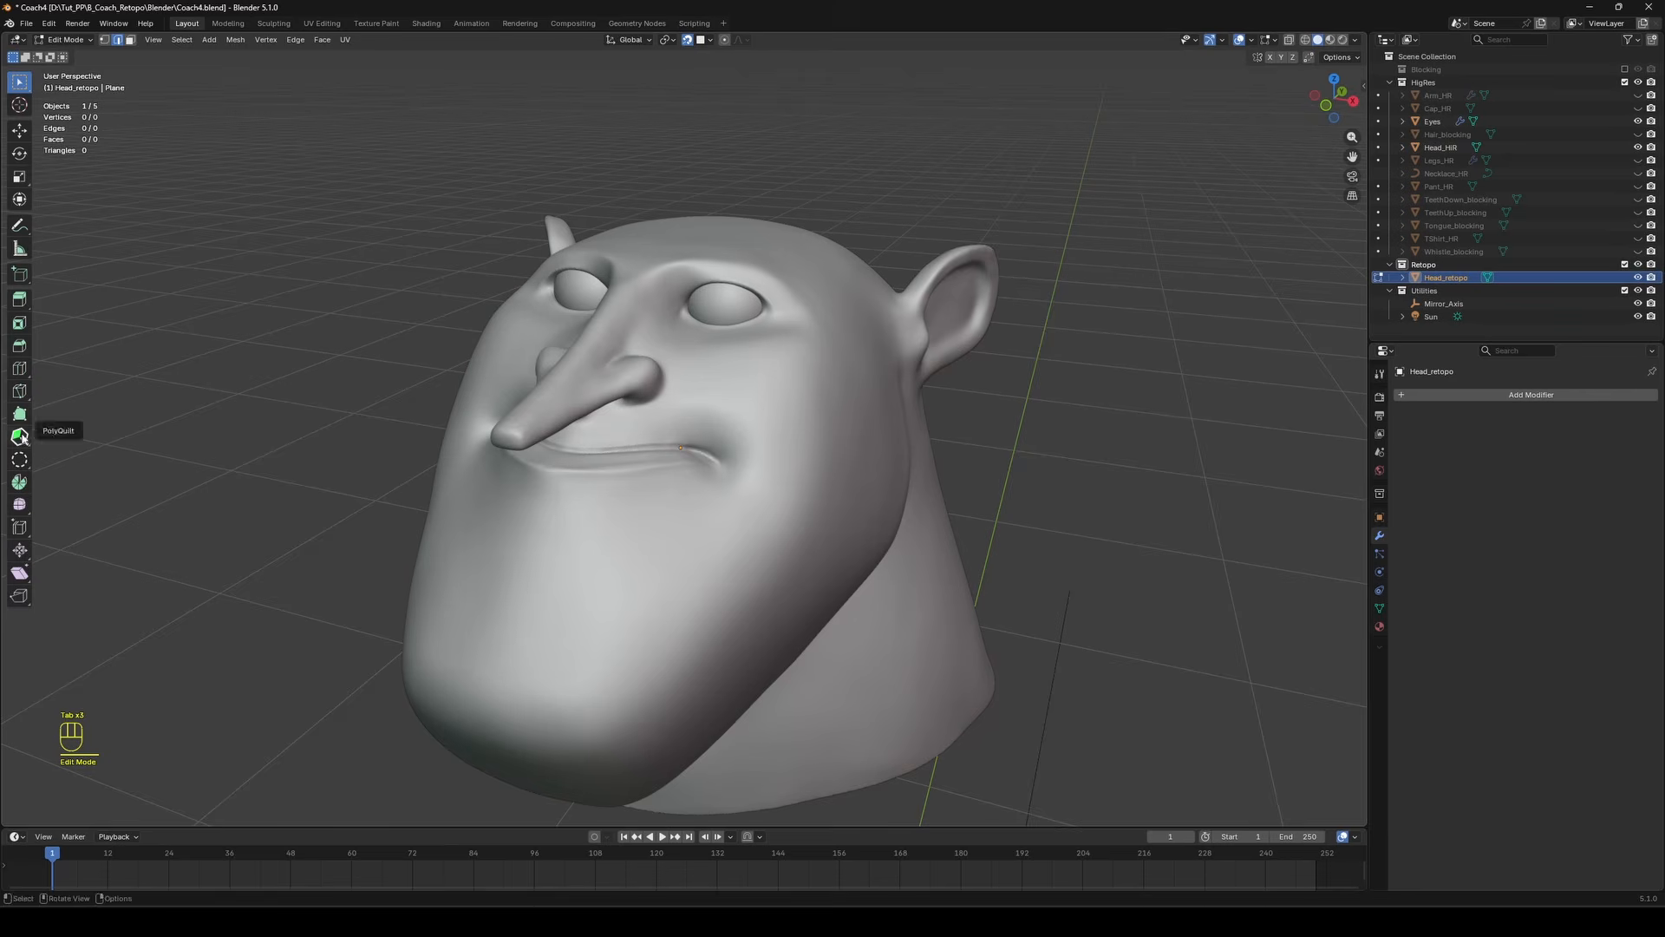
pyautogui.click(19, 436)
# Build two adjoining quads at the inner corner of the eye and one quad at the outer corner.
pyautogui.moveTo(730, 309); pyautogui.dragTo(723, 320, button='middle')
pyautogui.moveTo(594, 344); pyautogui.dragTo(699, 339, button='middle')
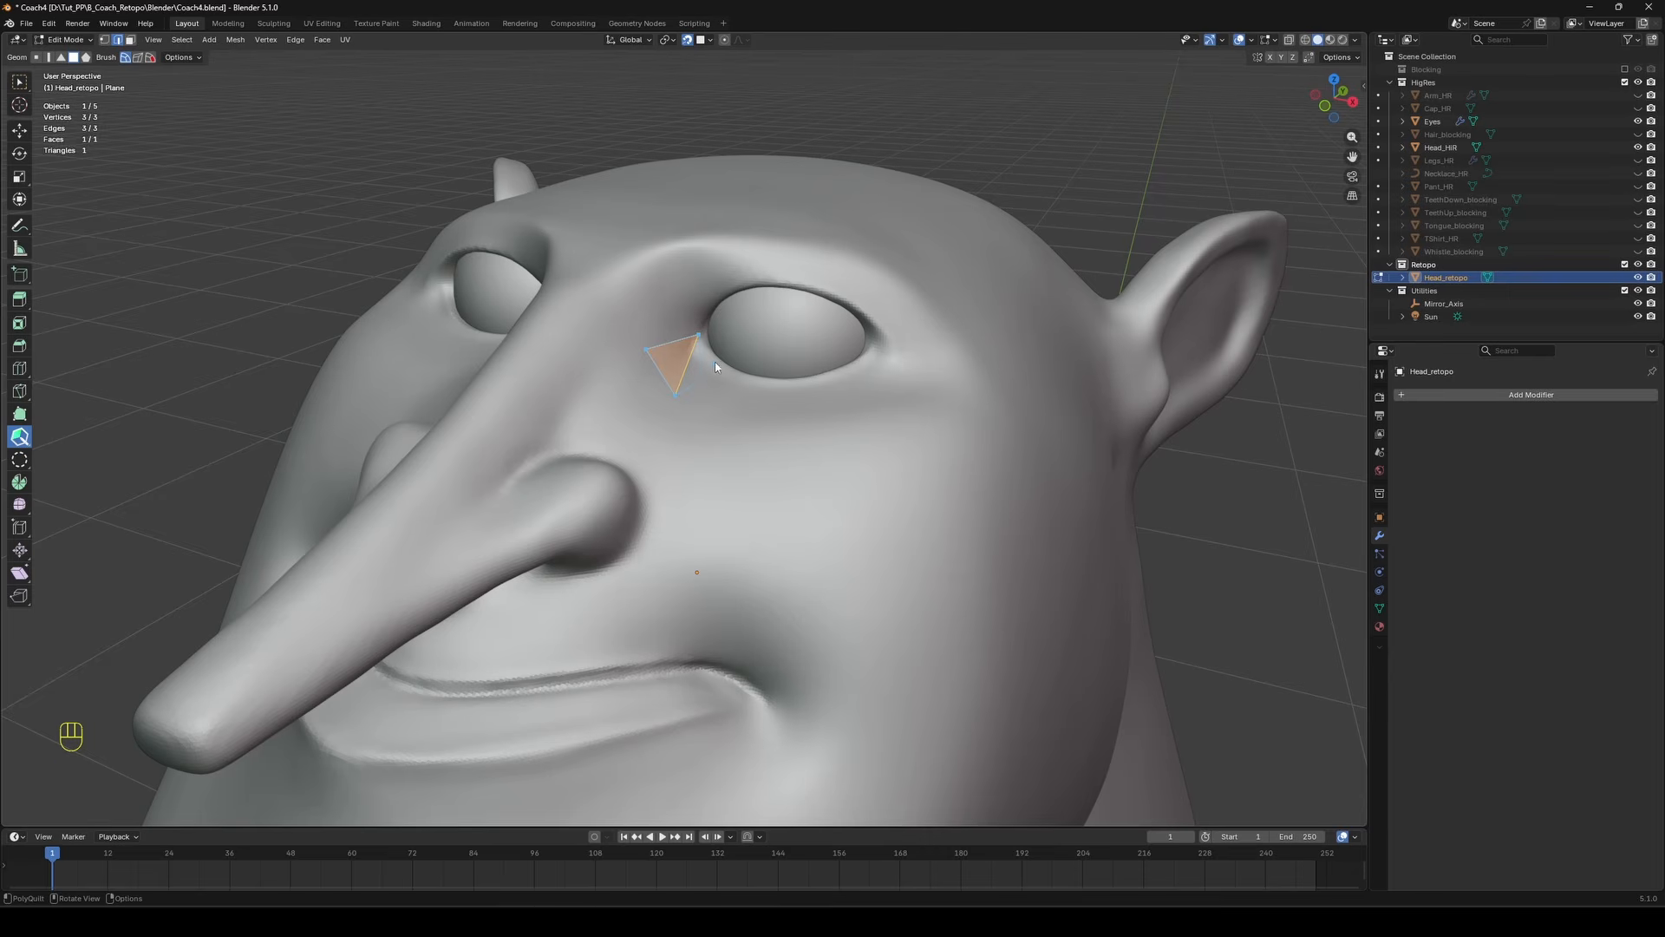
pyautogui.click(715, 366)
pyautogui.click(859, 313)
pyautogui.click(668, 299)
pyautogui.moveTo(685, 299); pyautogui.dragTo(763, 293, button='middle')
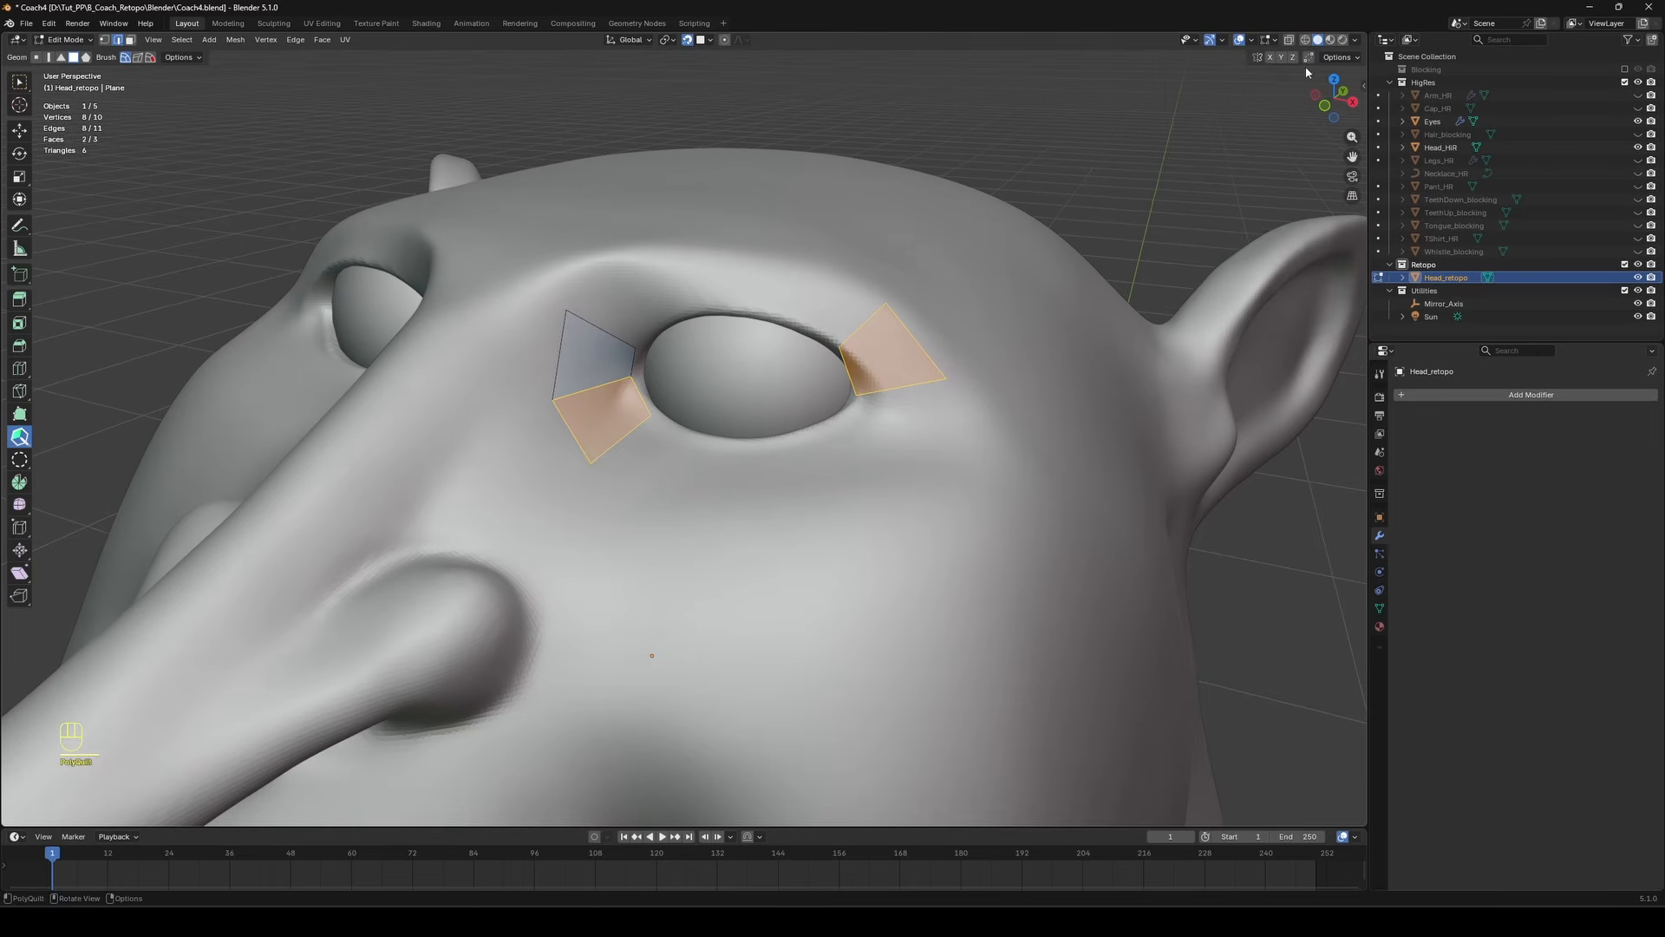
# Bridge the inner and outer corner quads with a strip of four quads over the upper edge of the eye.
pyautogui.click(1267, 40)
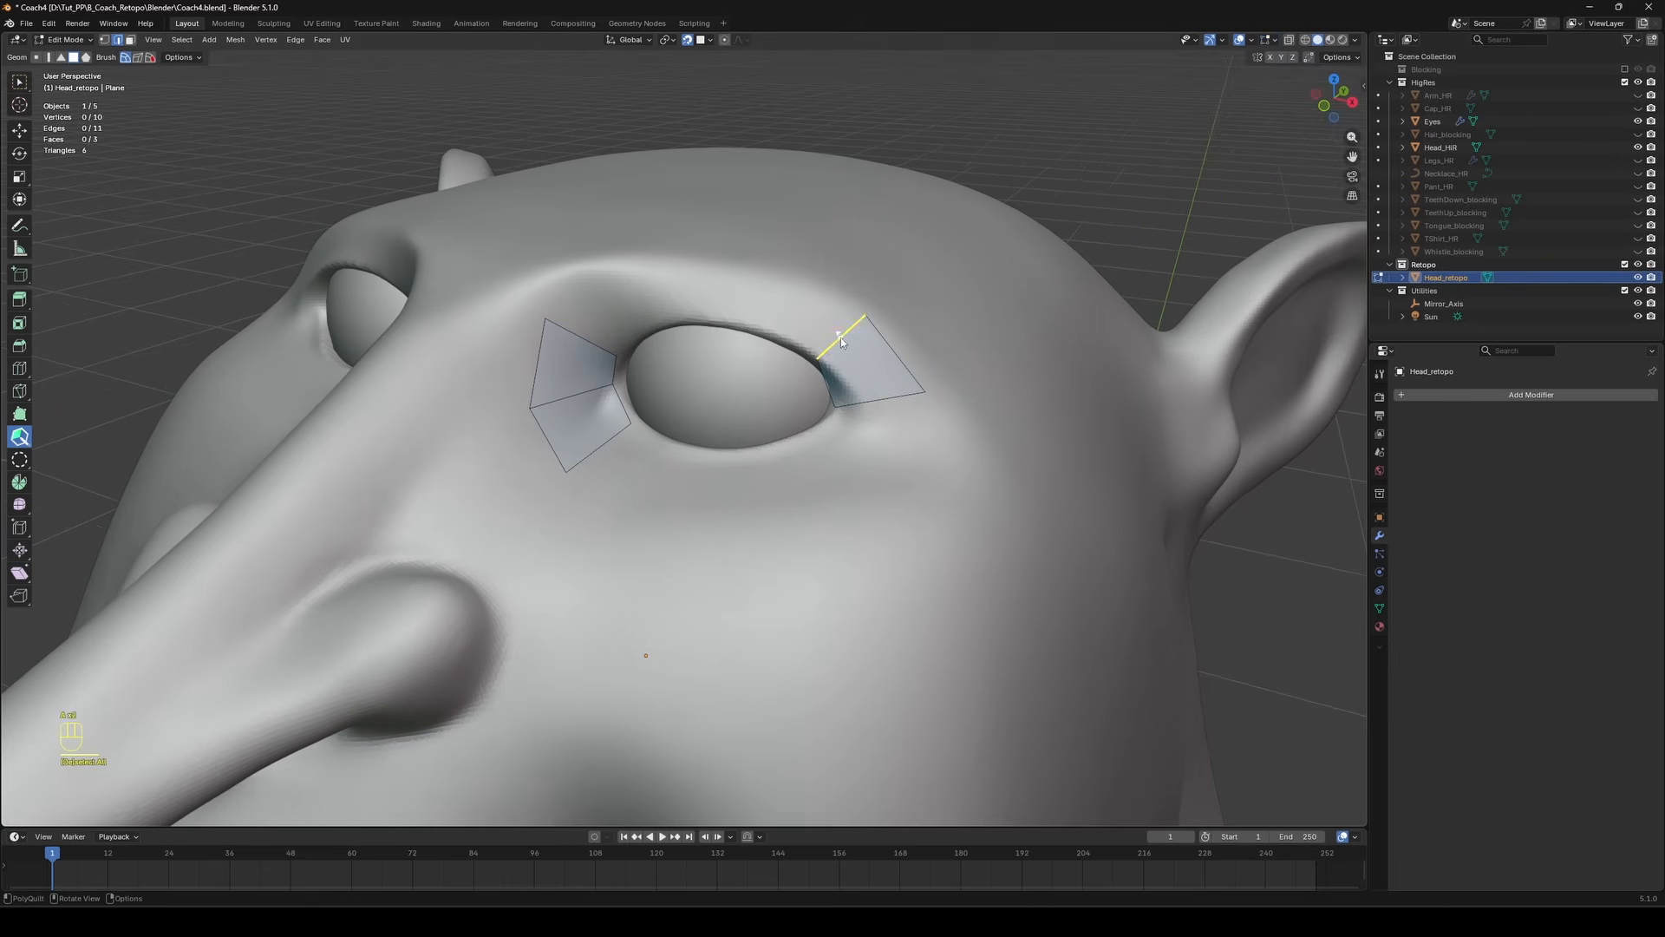
pyautogui.moveTo(839, 330)
pyautogui.mouseDown()
pyautogui.moveTo(630, 274)
pyautogui.moveTo(665, 299)
pyautogui.moveTo(572, 322)
pyautogui.moveTo(770, 333)
pyautogui.mouseUp()
pyautogui.hotkey('ctrl', 'z')
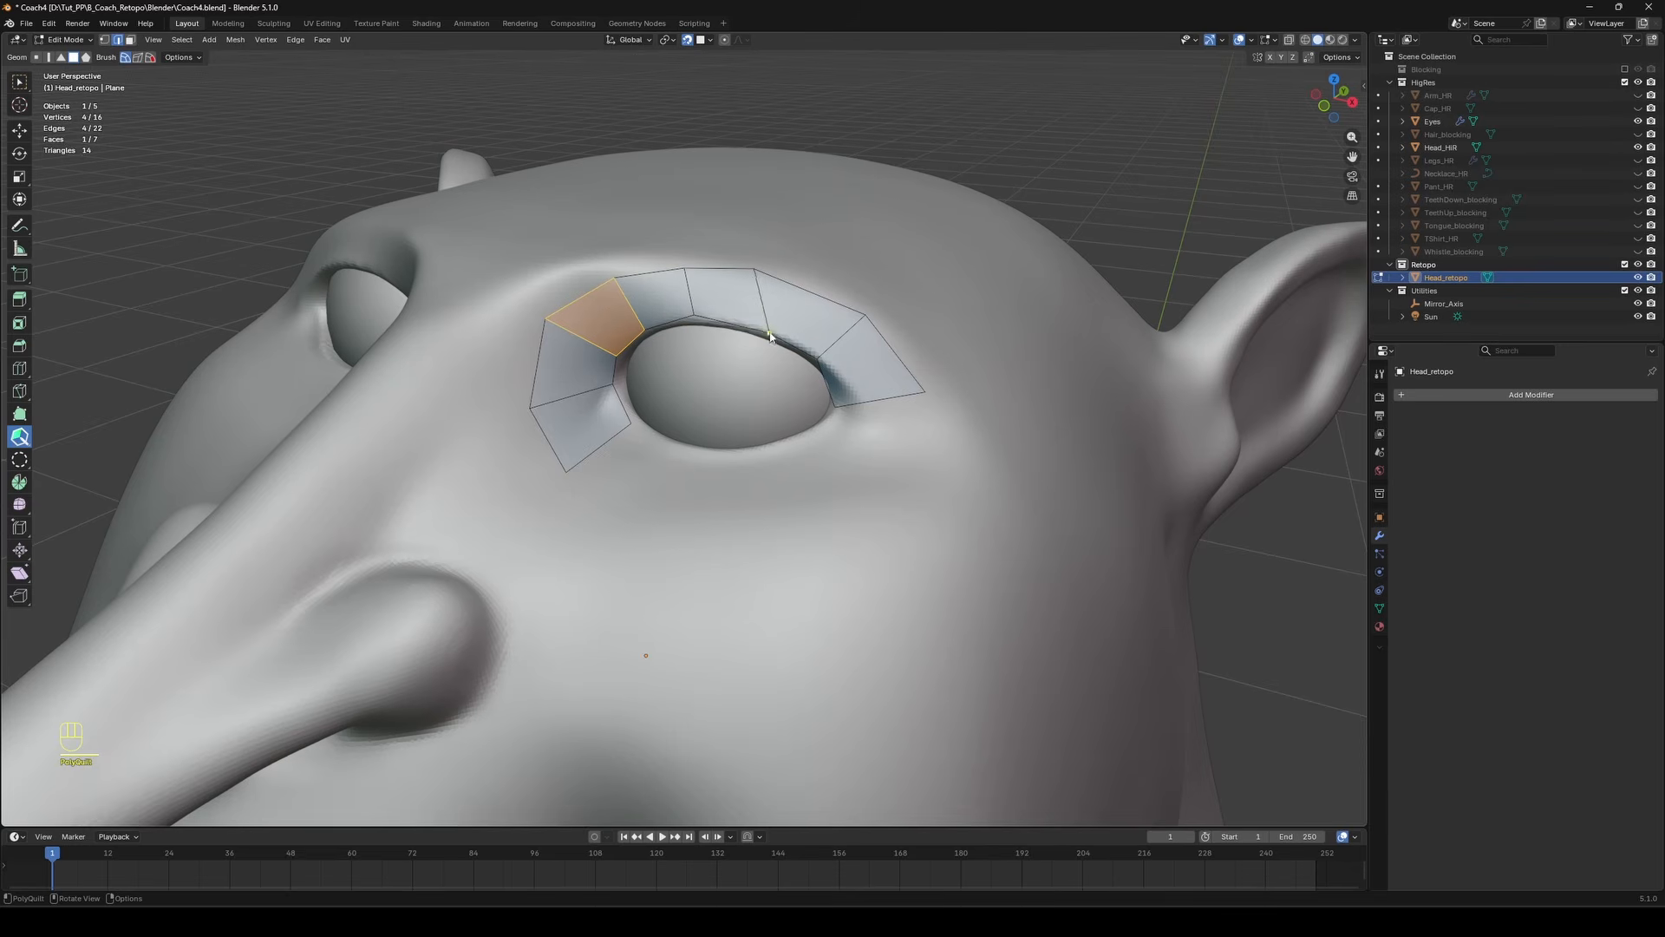
# Adjust the edges and outer vertices of the strip above the eye to even out the quads and follow the socket.
pyautogui.moveTo(689, 292); pyautogui.dragTo(716, 296)
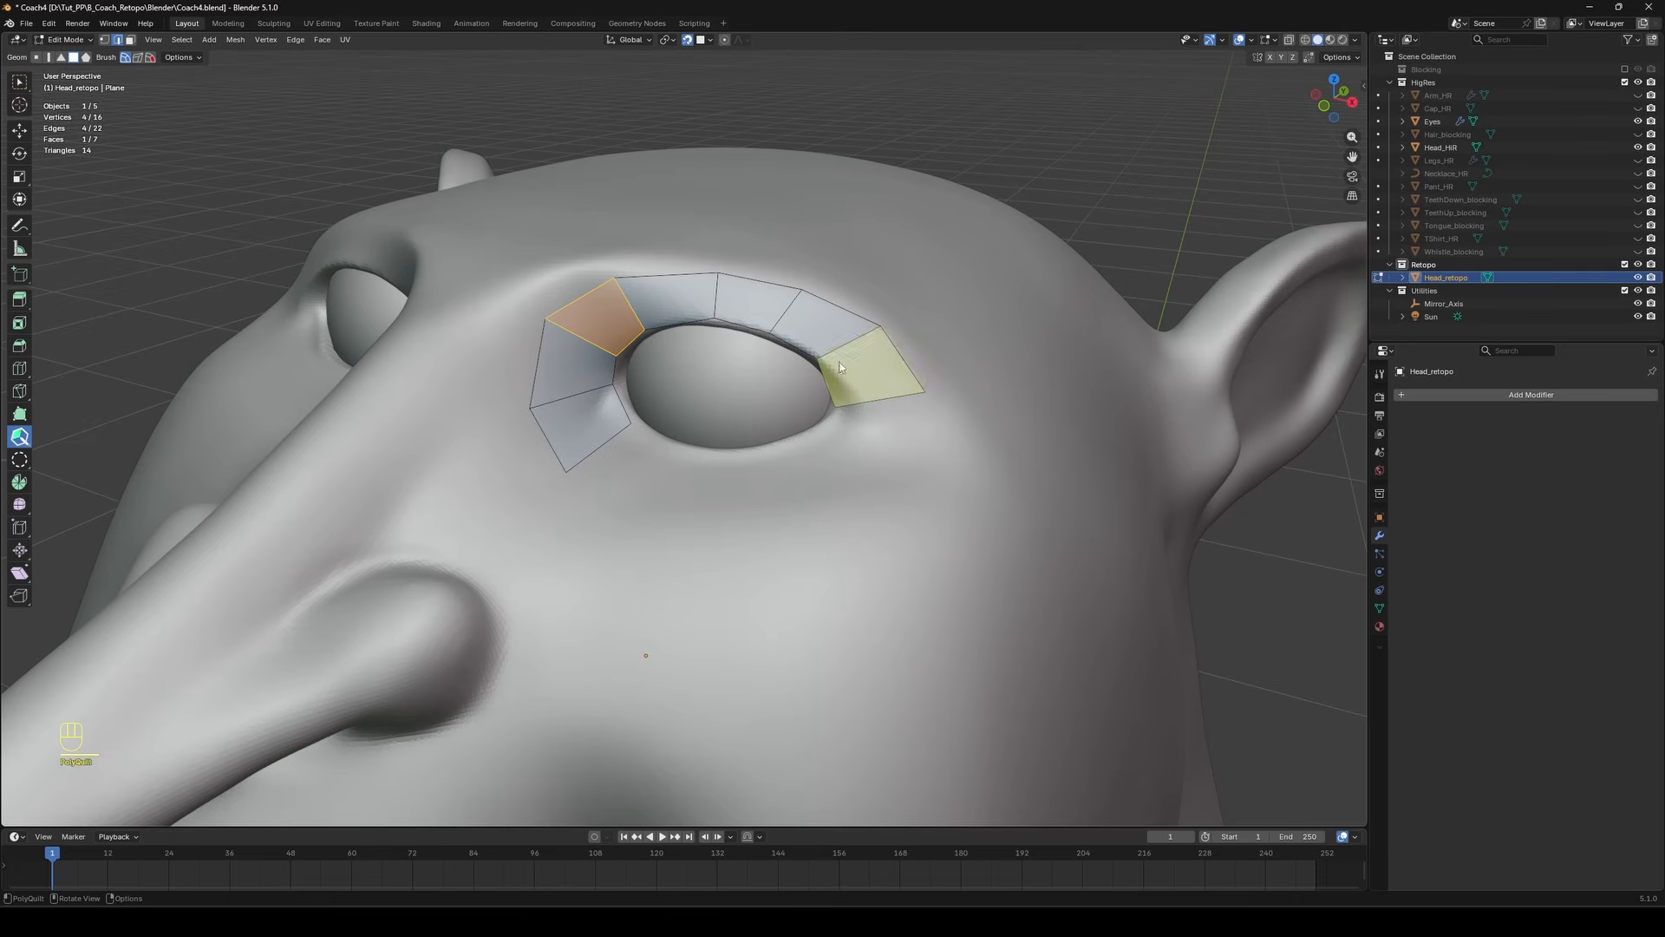
pyautogui.moveTo(842, 336); pyautogui.dragTo(859, 349)
pyautogui.moveTo(717, 279); pyautogui.dragTo(698, 274)
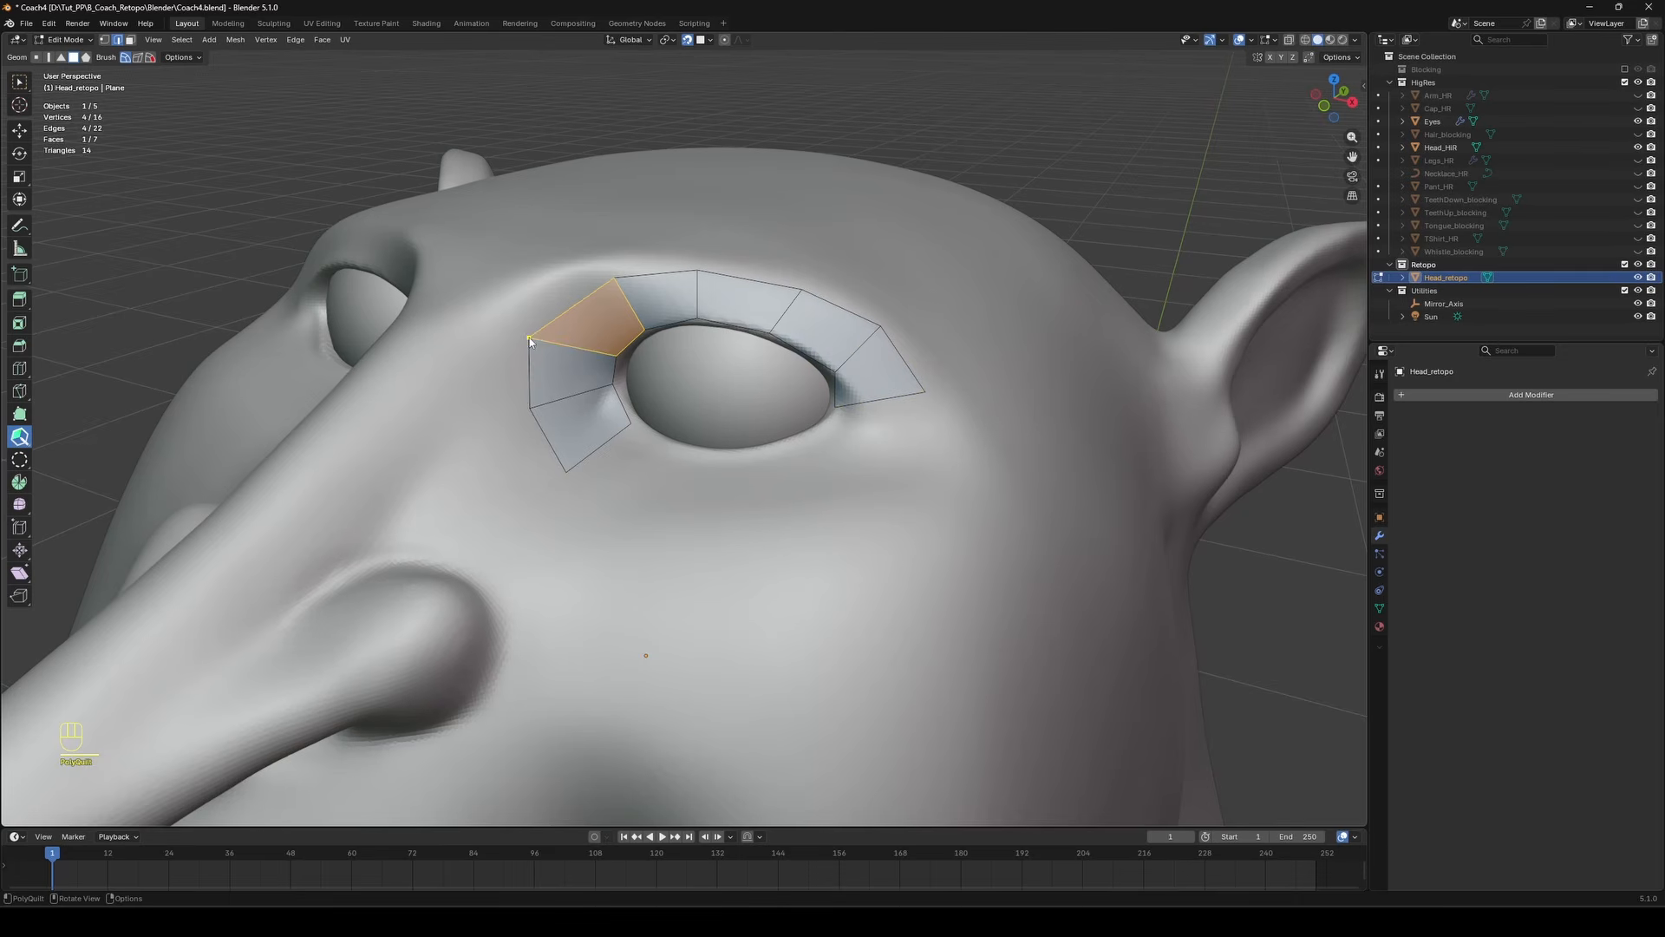
pyautogui.moveTo(529, 337); pyautogui.dragTo(531, 334)
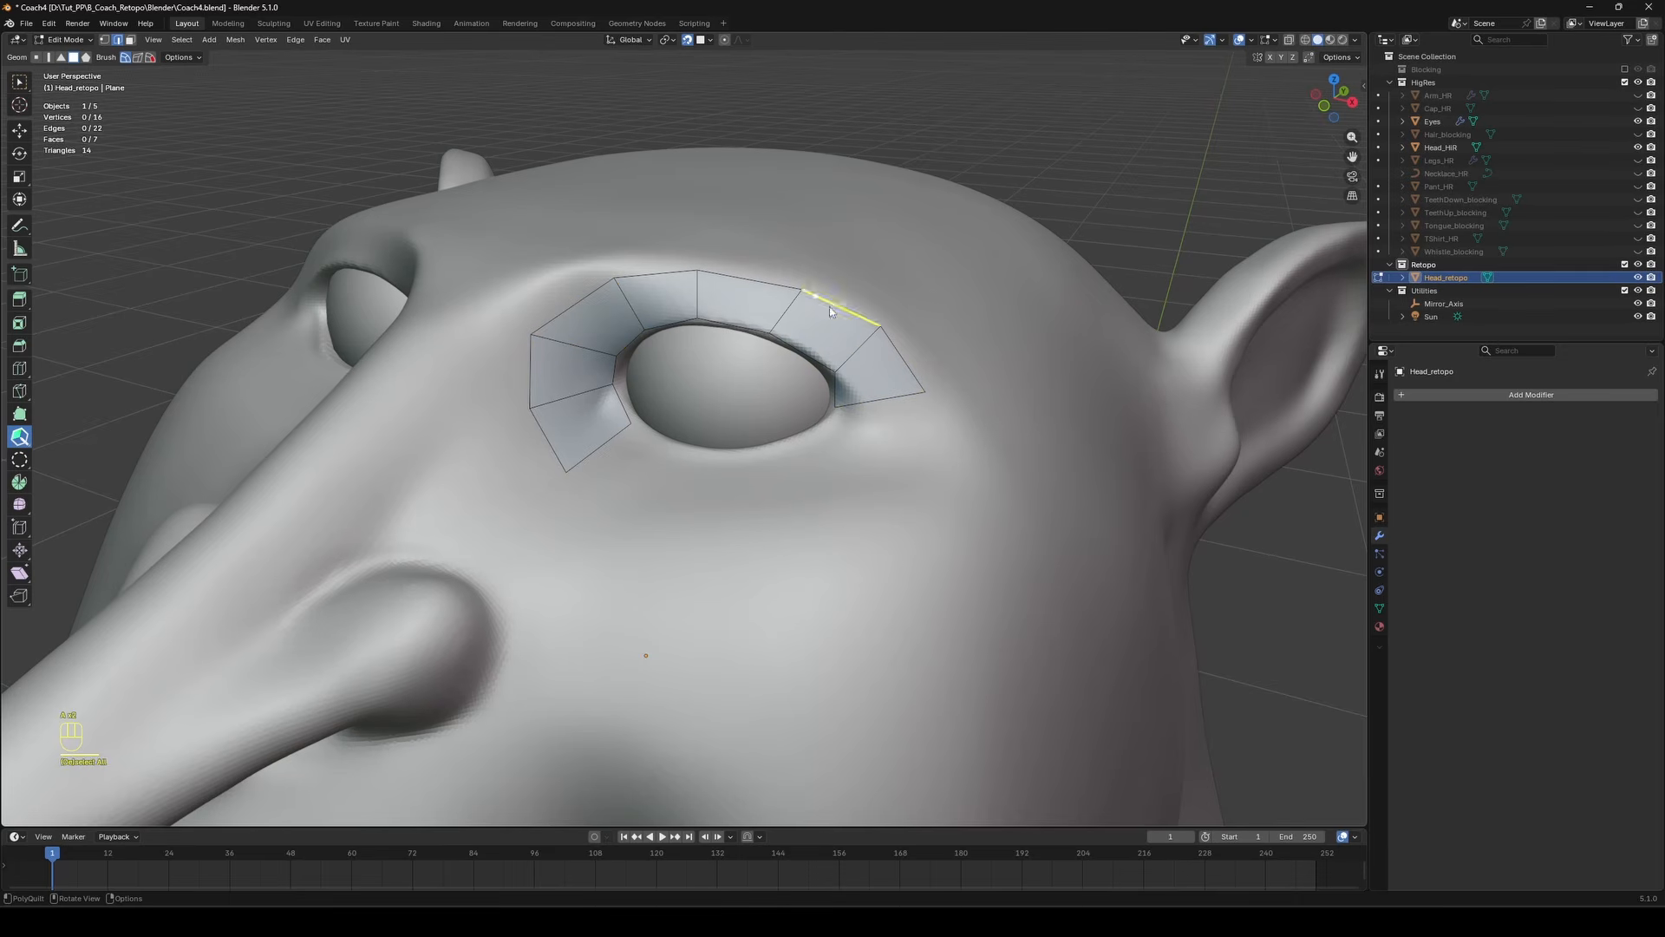
# Add two quads below the outer eye corner, close the ring beneath the eye with another quad and cut that quad in two.
pyautogui.moveTo(886, 400); pyautogui.dragTo(893, 450)
pyautogui.moveTo(893, 426); pyautogui.dragTo(931, 397, button='middle')
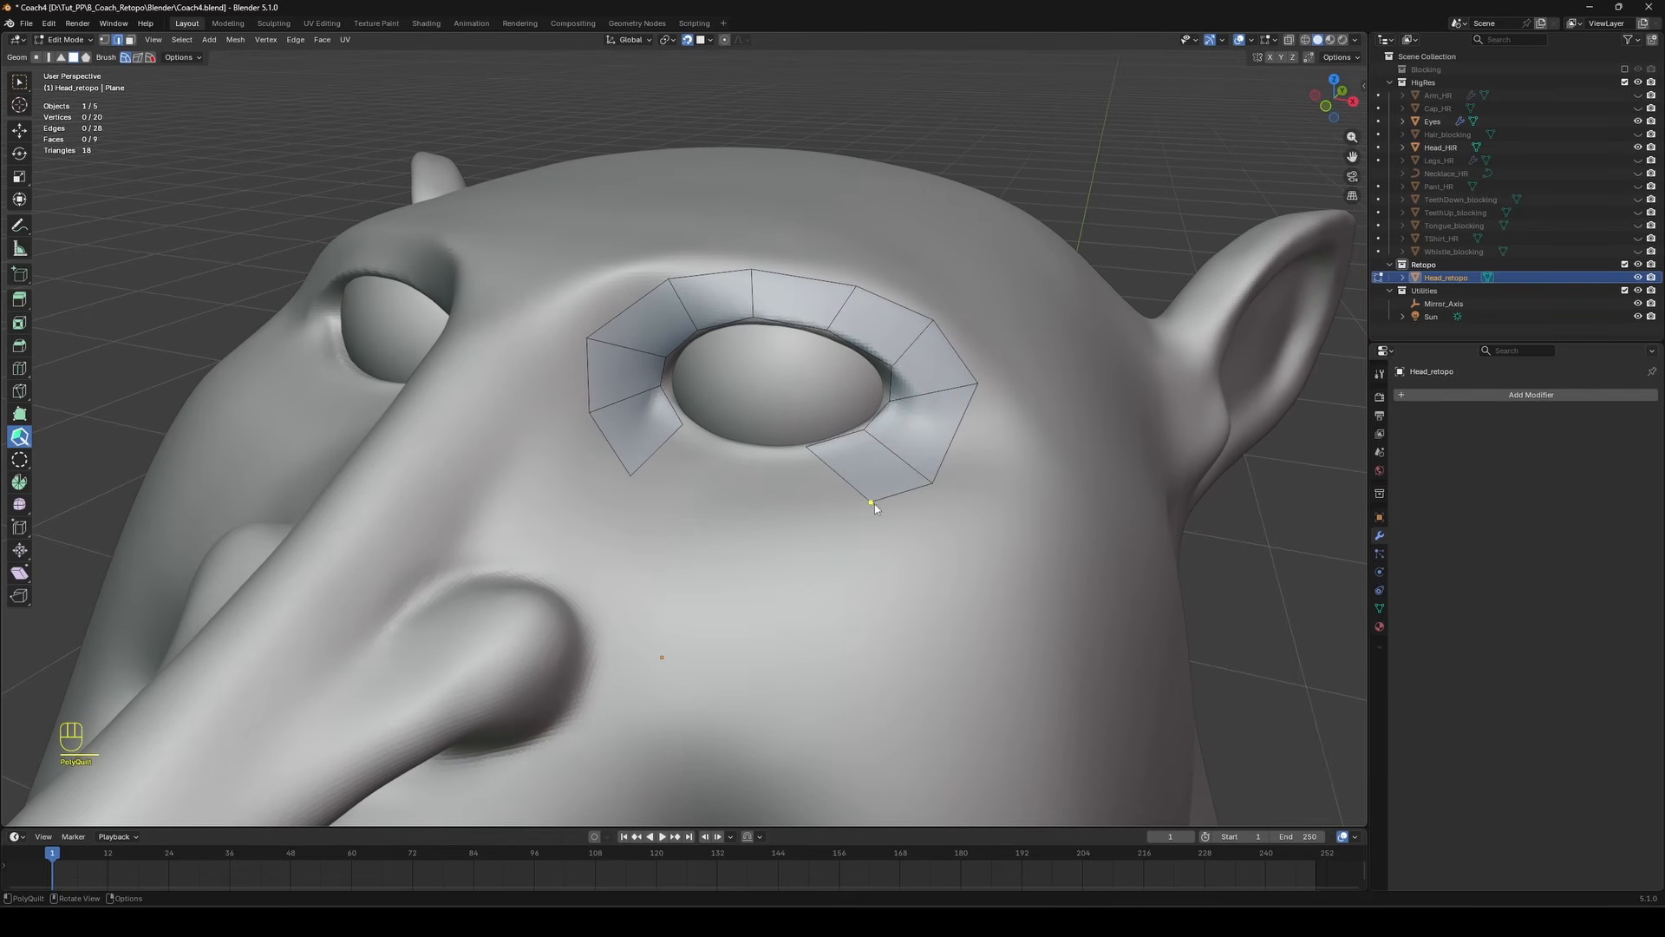
pyautogui.click(763, 476)
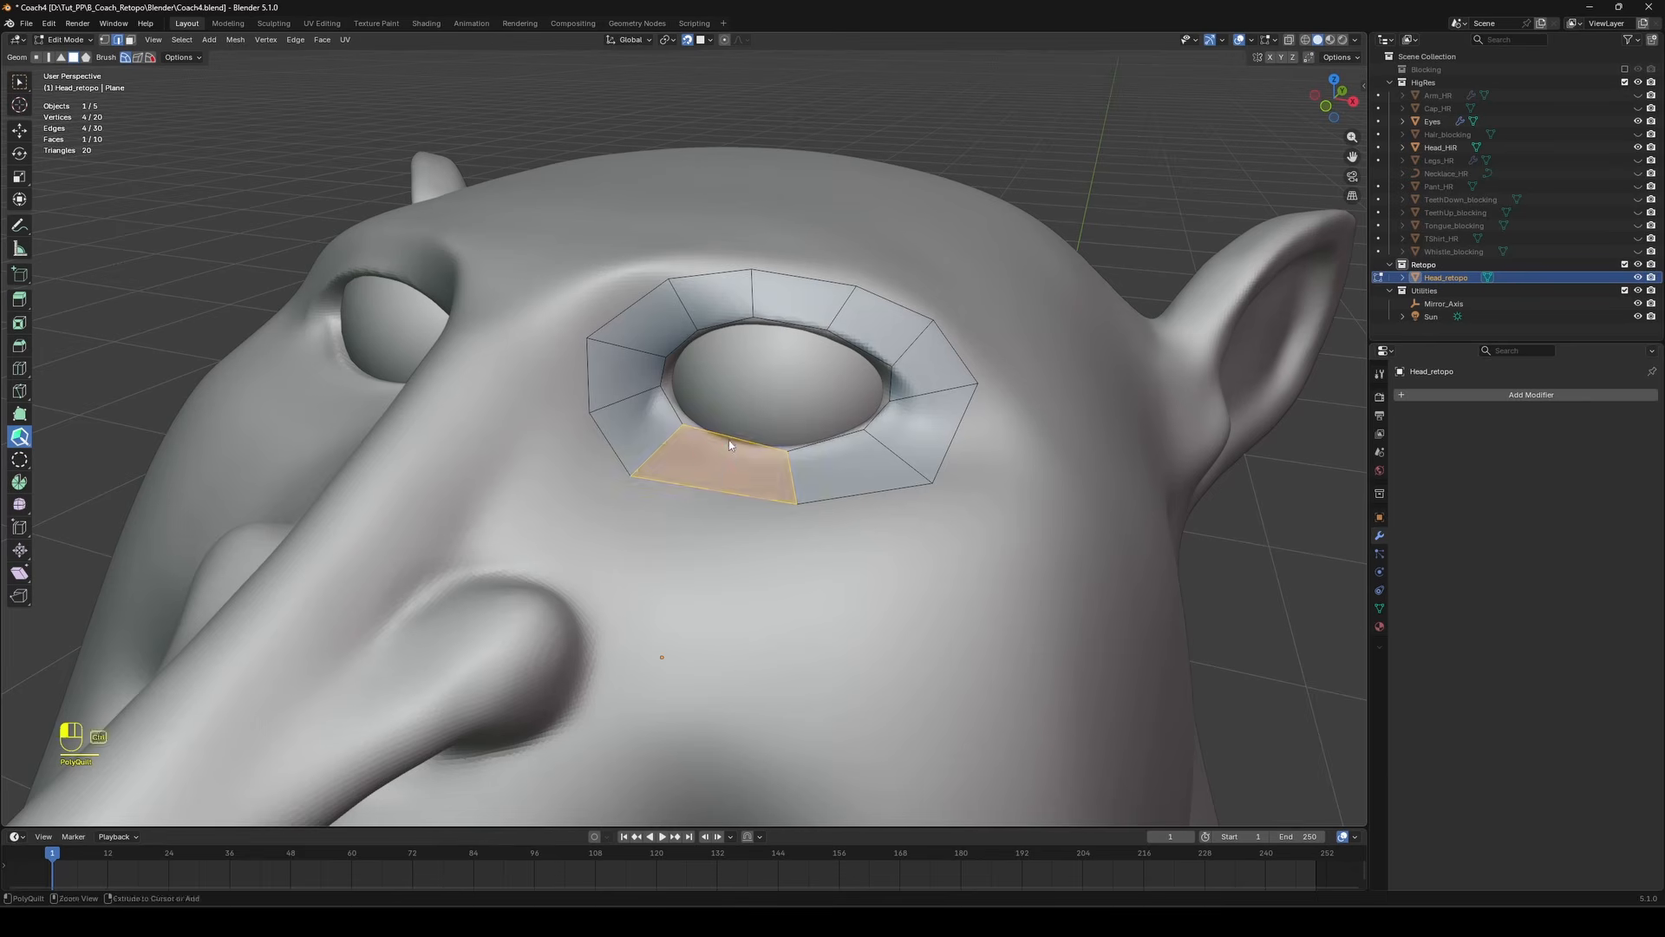
pyautogui.moveTo(727, 444); pyautogui.dragTo(703, 502)
pyautogui.scroll(3, 937, 467)
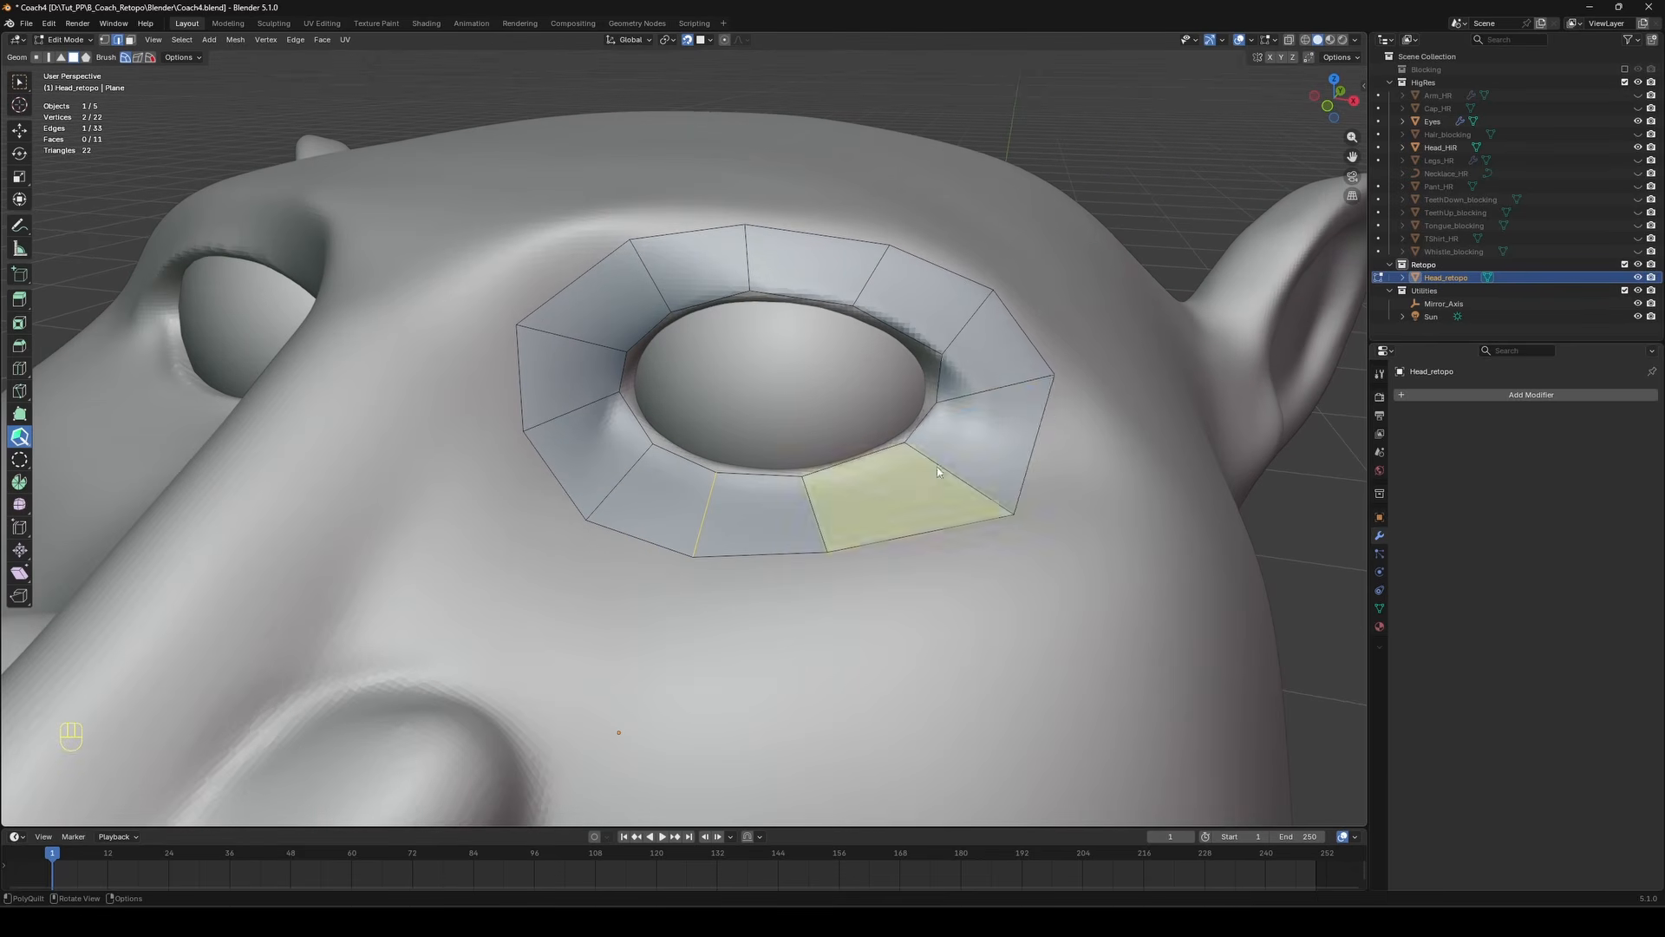
# Reposition the ring's lower and side vertices around the eye, and cut the widened quad below the eye in two.
pyautogui.moveTo(523, 430); pyautogui.dragTo(504, 429)
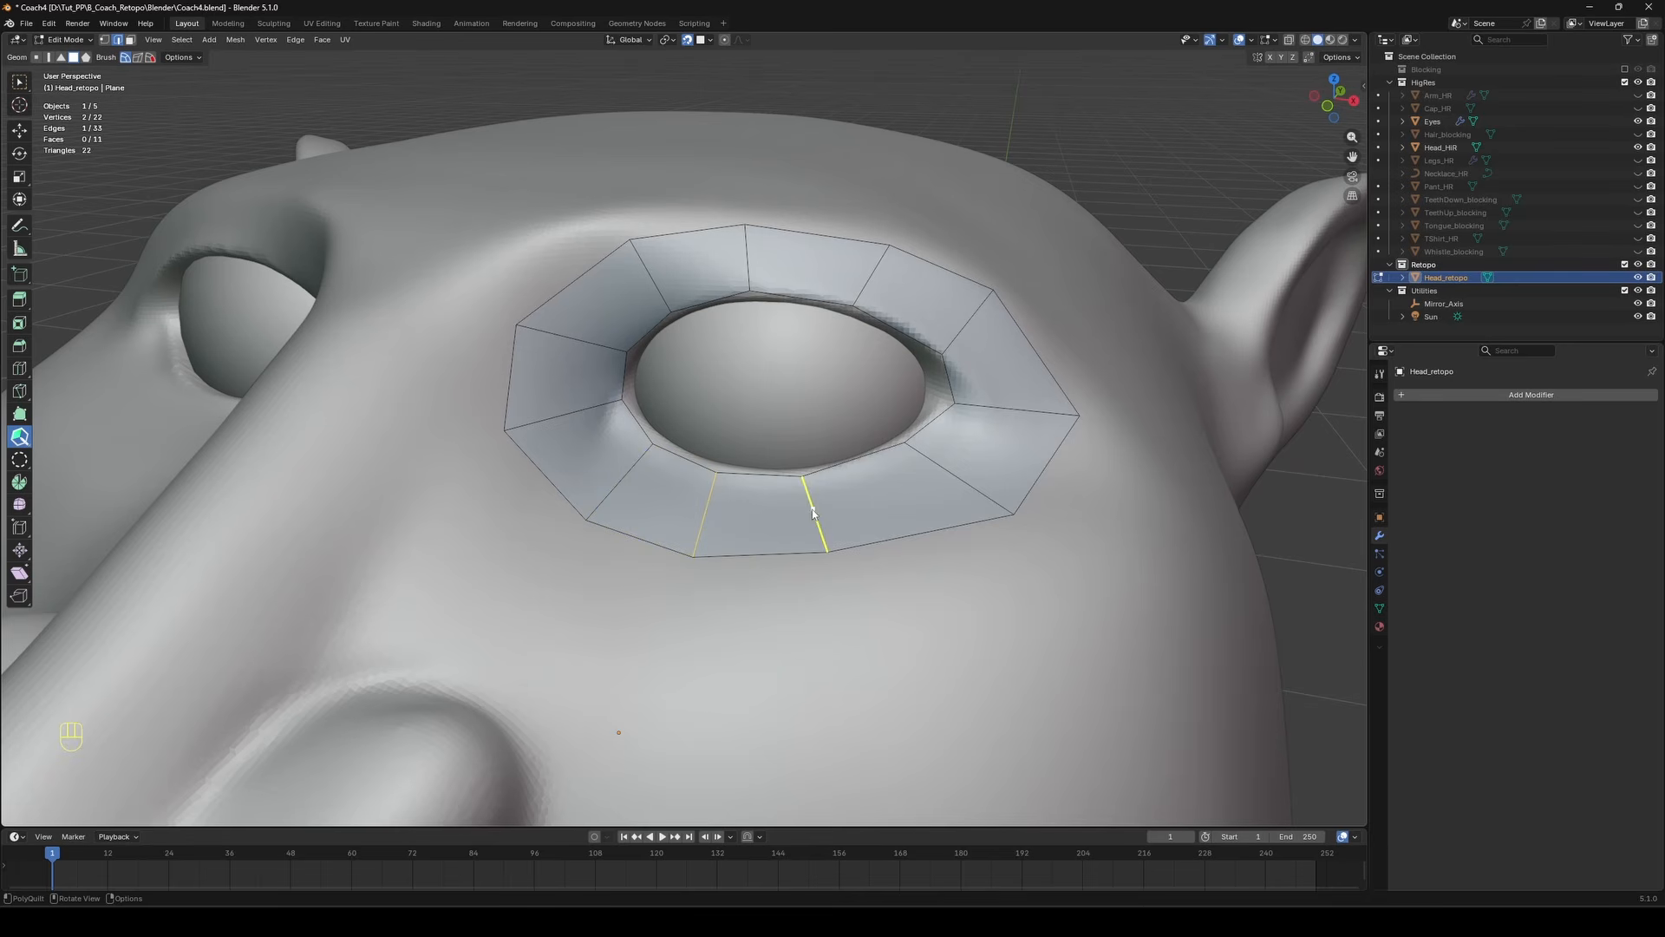
pyautogui.moveTo(906, 444); pyautogui.dragTo(931, 431)
pyautogui.moveTo(802, 476); pyautogui.dragTo(854, 466)
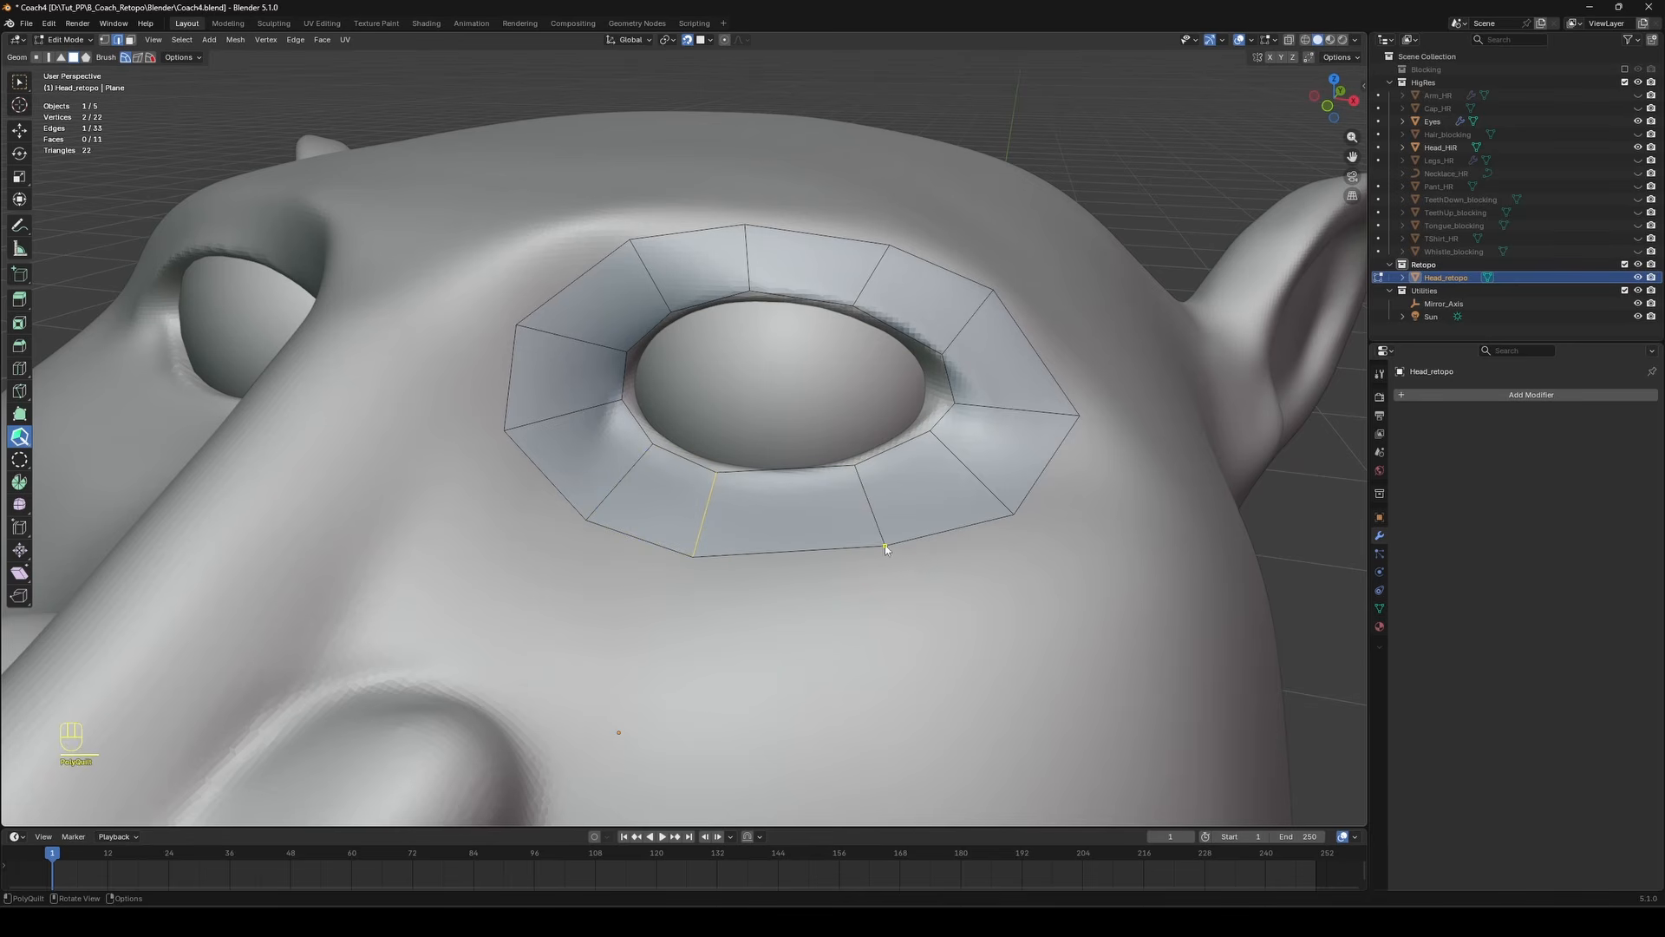
pyautogui.click(763, 500)
# Fine-tune the vertices on the inner side of the eye ring to round its outline and space the quads evenly.
pyautogui.moveTo(862, 346); pyautogui.dragTo(761, 202, button='middle')
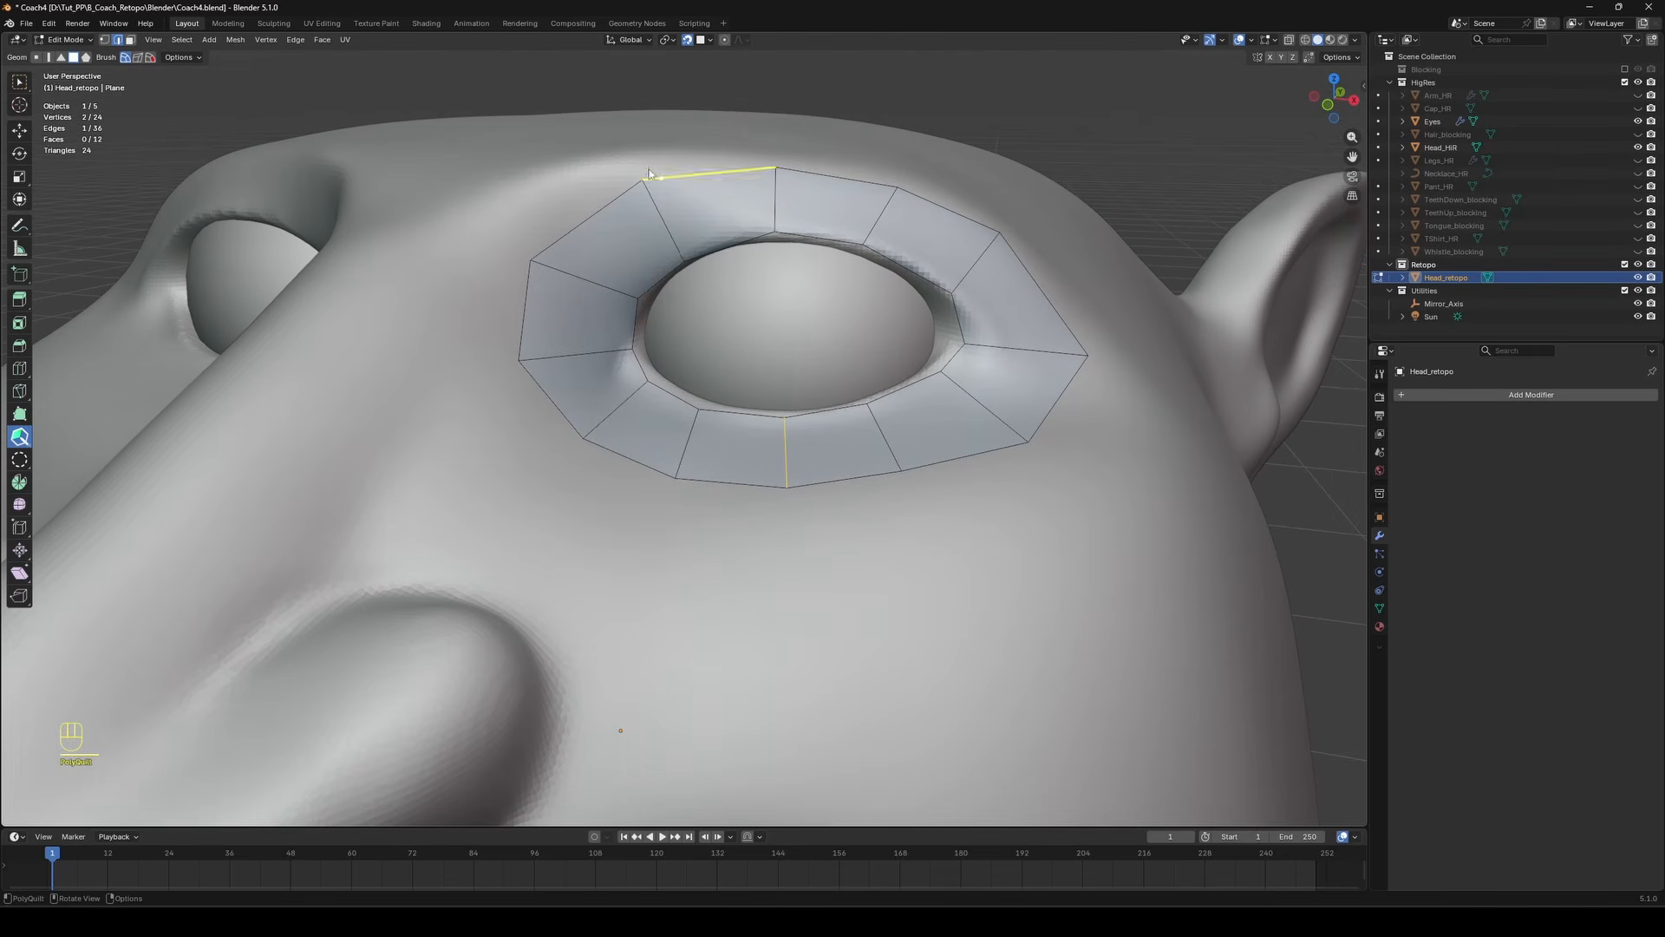
pyautogui.hotkey('ctrl', 'z')
pyautogui.moveTo(531, 262); pyautogui.dragTo(523, 264)
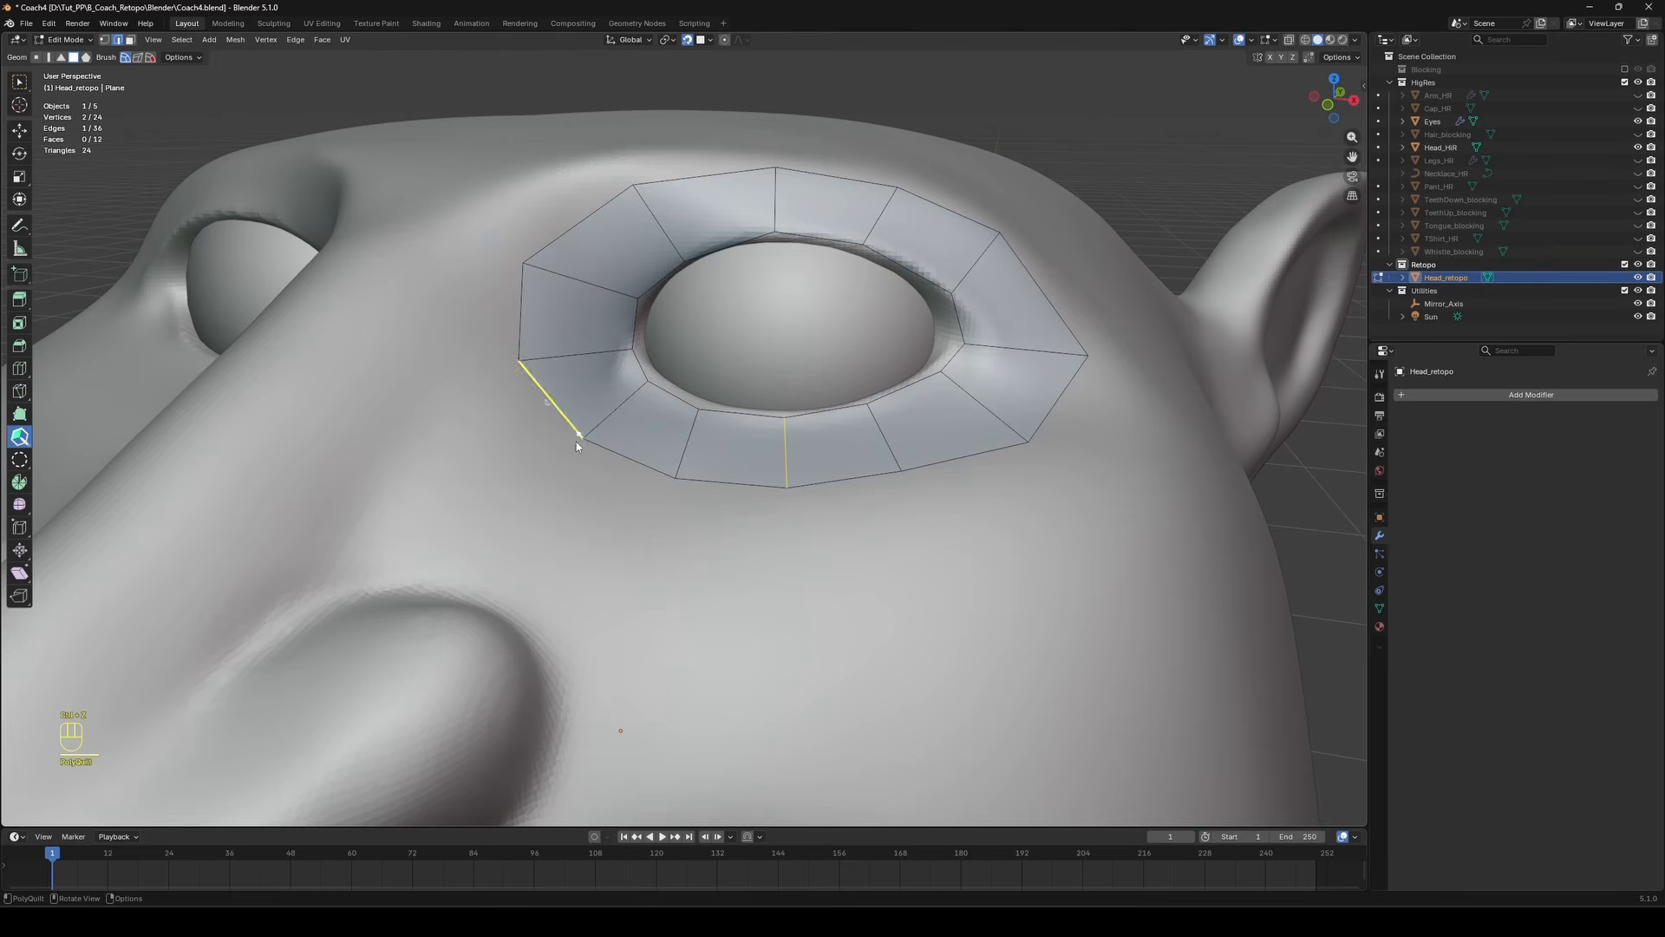
pyautogui.moveTo(584, 439); pyautogui.dragTo(565, 440)
pyautogui.moveTo(685, 262); pyautogui.dragTo(681, 258)
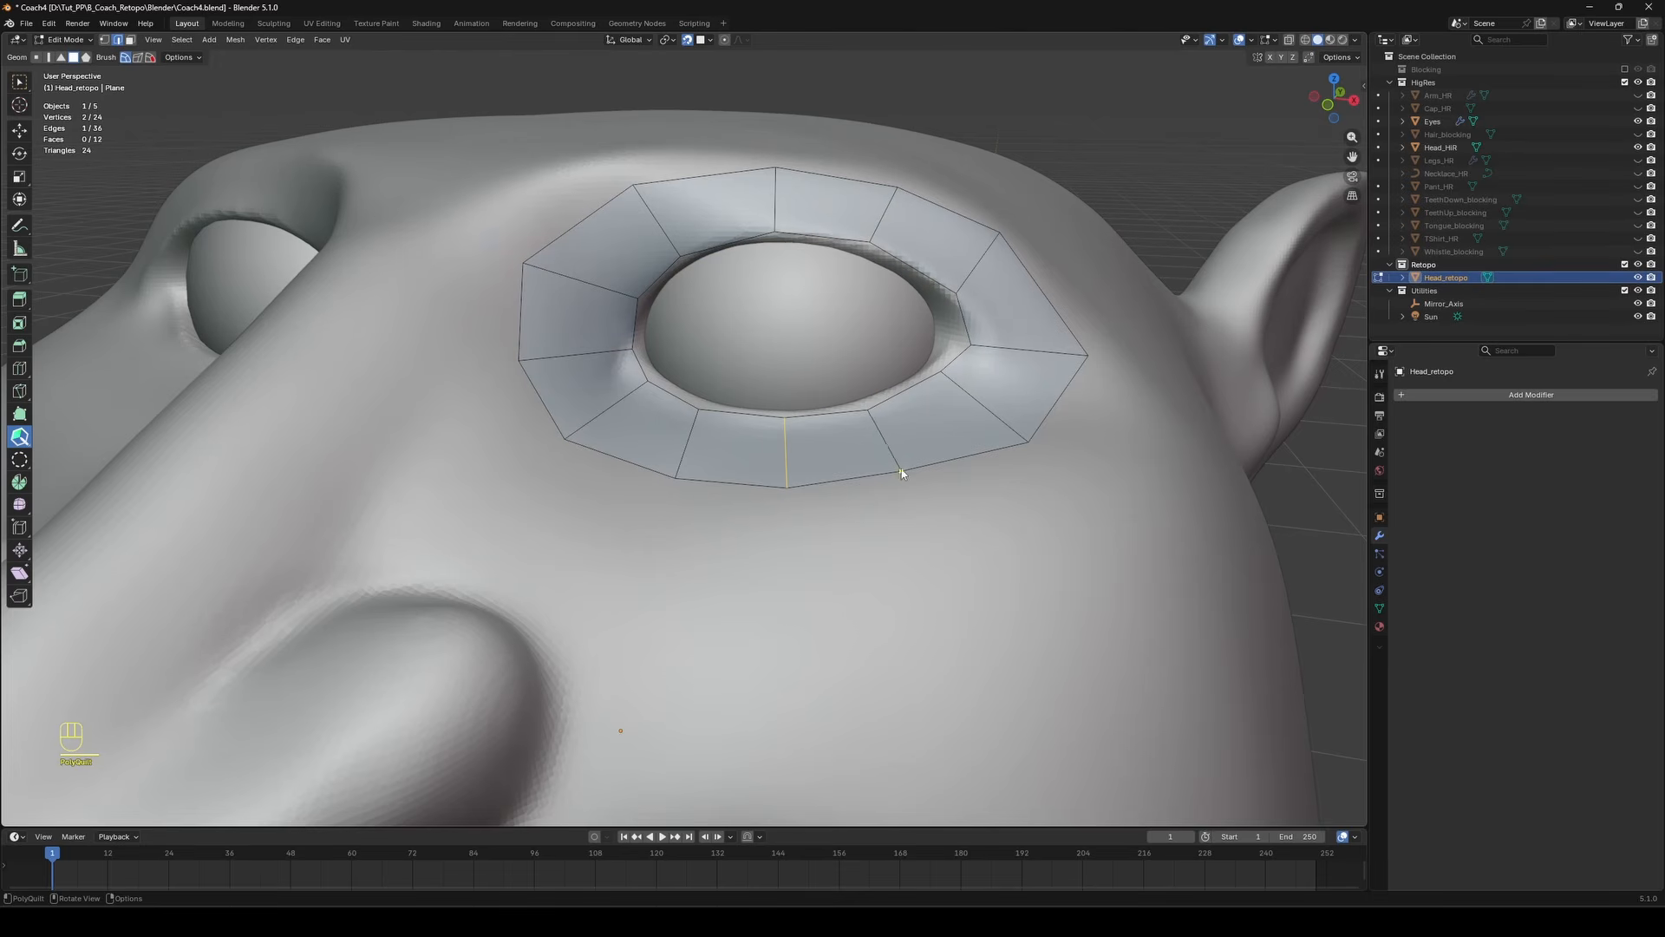
# Add an edge loop through the middle of the quad ring around the eye.
pyautogui.moveTo(815, 208)
pyautogui.mouseDown(button='middle')
pyautogui.moveTo(672, 395)
pyautogui.moveTo(596, 590)
pyautogui.moveTo(1032, 404)
pyautogui.moveTo(938, 225)
pyautogui.mouseUp(button='middle')
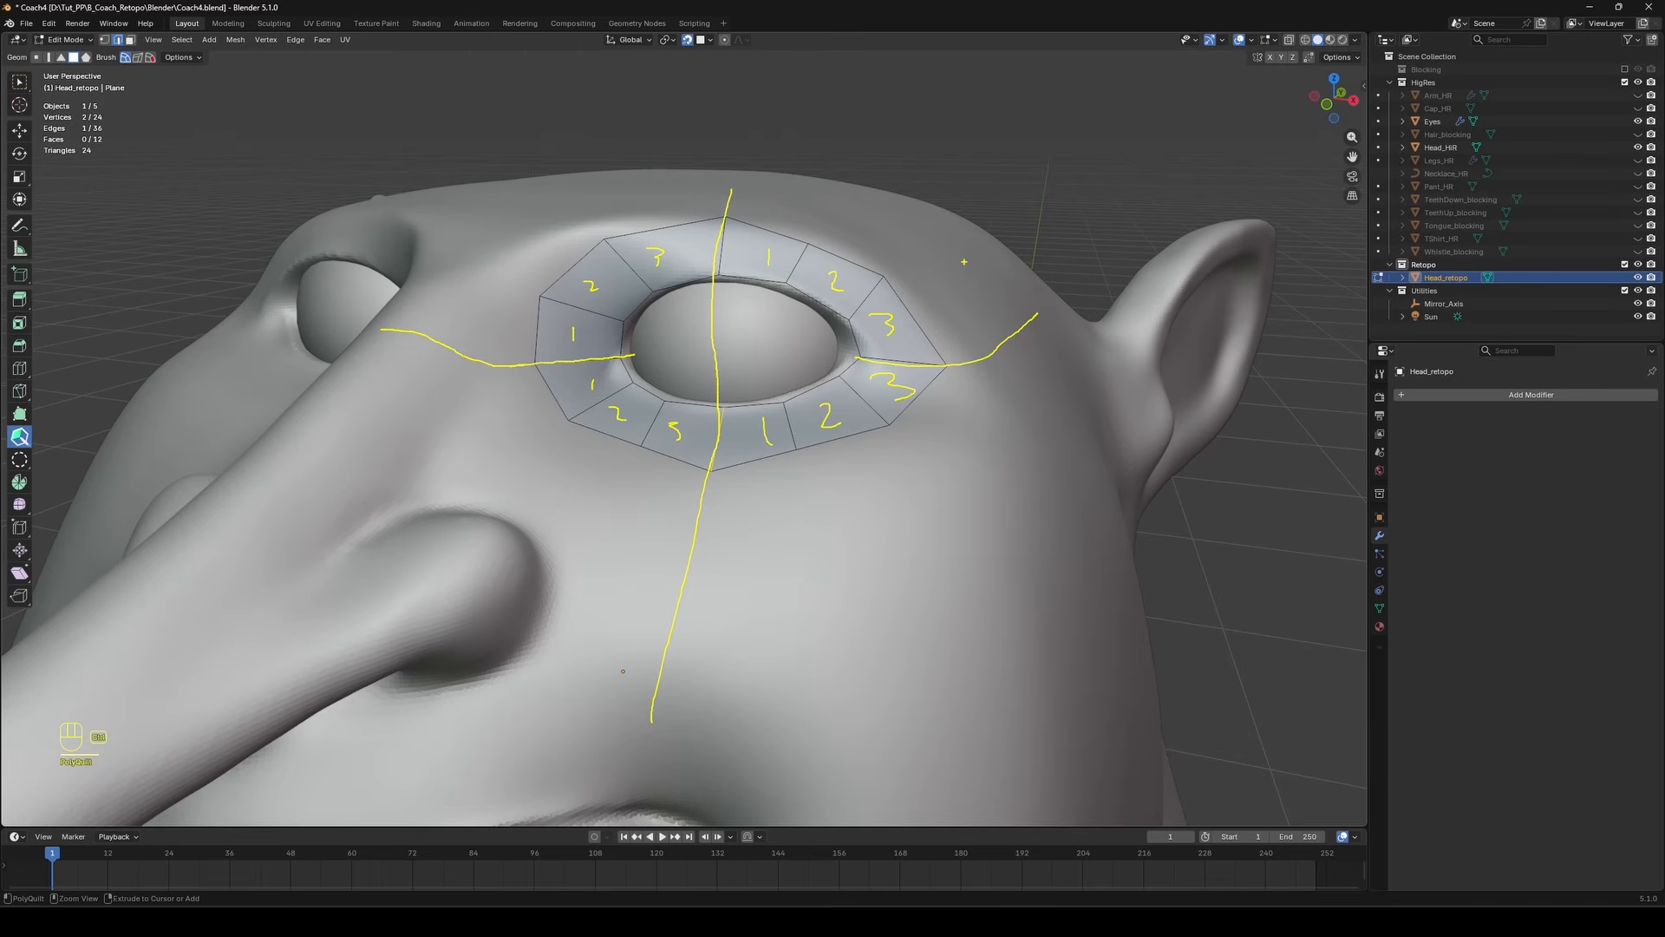
pyautogui.press('Escape')
pyautogui.moveTo(942, 271); pyautogui.dragTo(940, 257, button='middle')
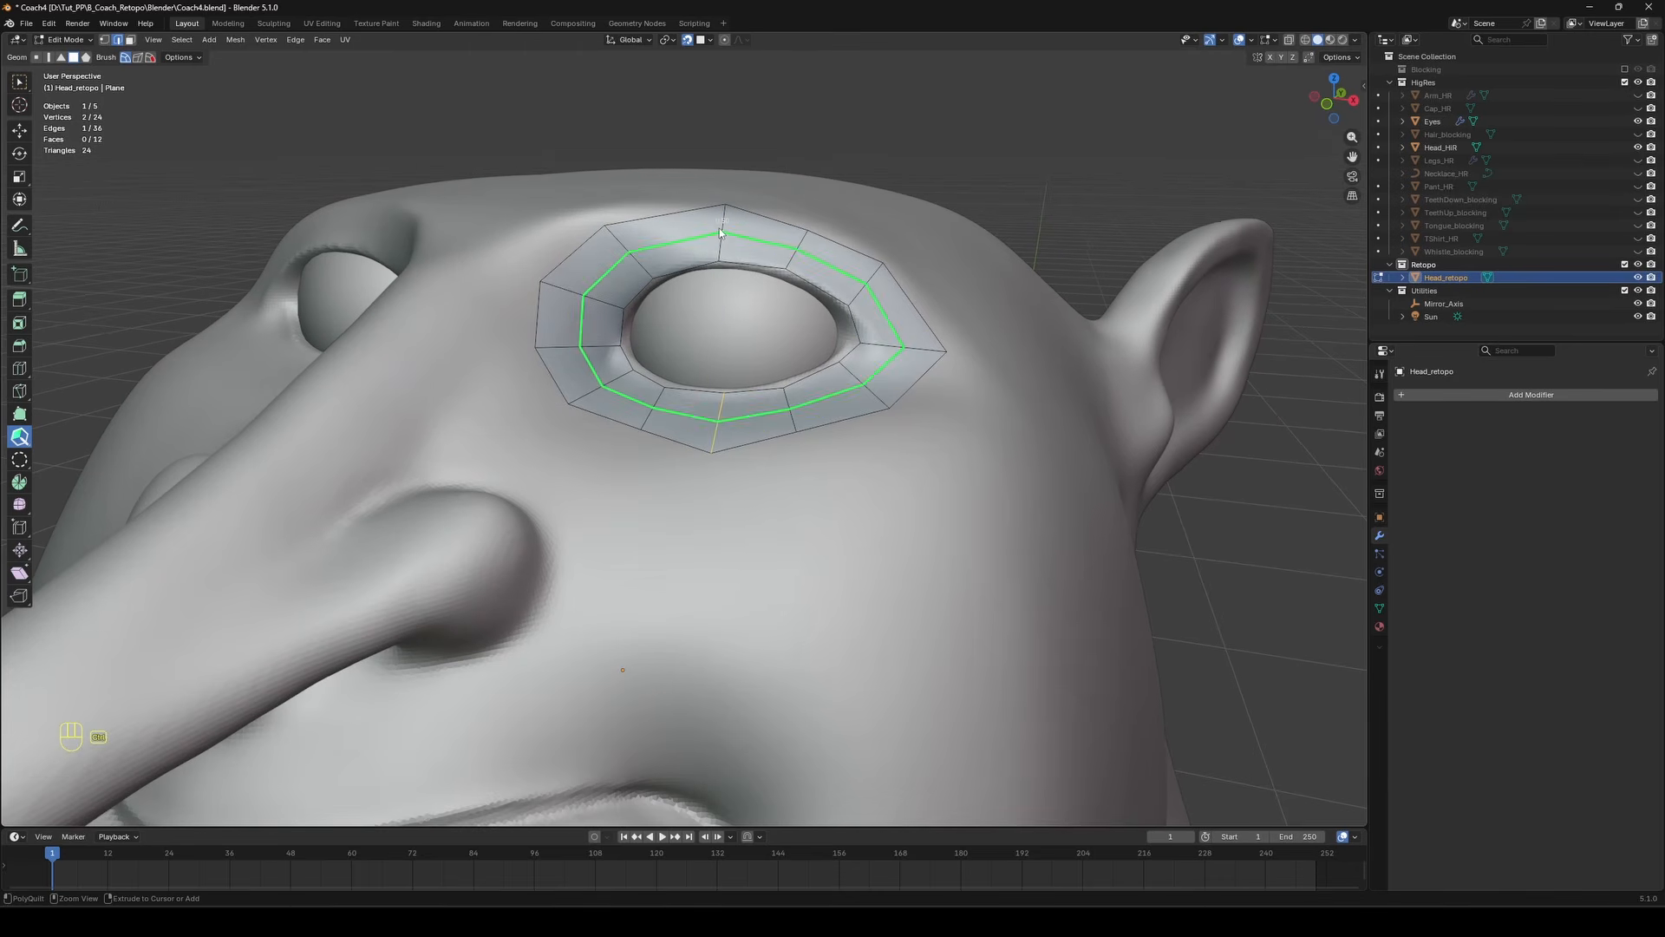
pyautogui.keyDown('ctrl'); pyautogui.click(720, 243); pyautogui.keyUp('ctrl')
# Draw a PolyQuilt Retopo line from the nose bridge around the cheek to the chin, divided into 8 edges.
pyautogui.moveTo(756, 231); pyautogui.dragTo(100, 437, button='middle')
pyautogui.press('a')
pyautogui.press('a')
pyautogui.click(19, 458)
pyautogui.moveTo(347, 390); pyautogui.dragTo(538, 260, button='middle')
pyautogui.moveTo(546, 247)
pyautogui.mouseDown()
pyautogui.moveTo(590, 277)
pyautogui.moveTo(481, 791)
pyautogui.moveTo(256, 763)
pyautogui.mouseUp()
pyautogui.click(81, 815)
pyautogui.moveTo(87, 812); pyautogui.dragTo(134, 812)
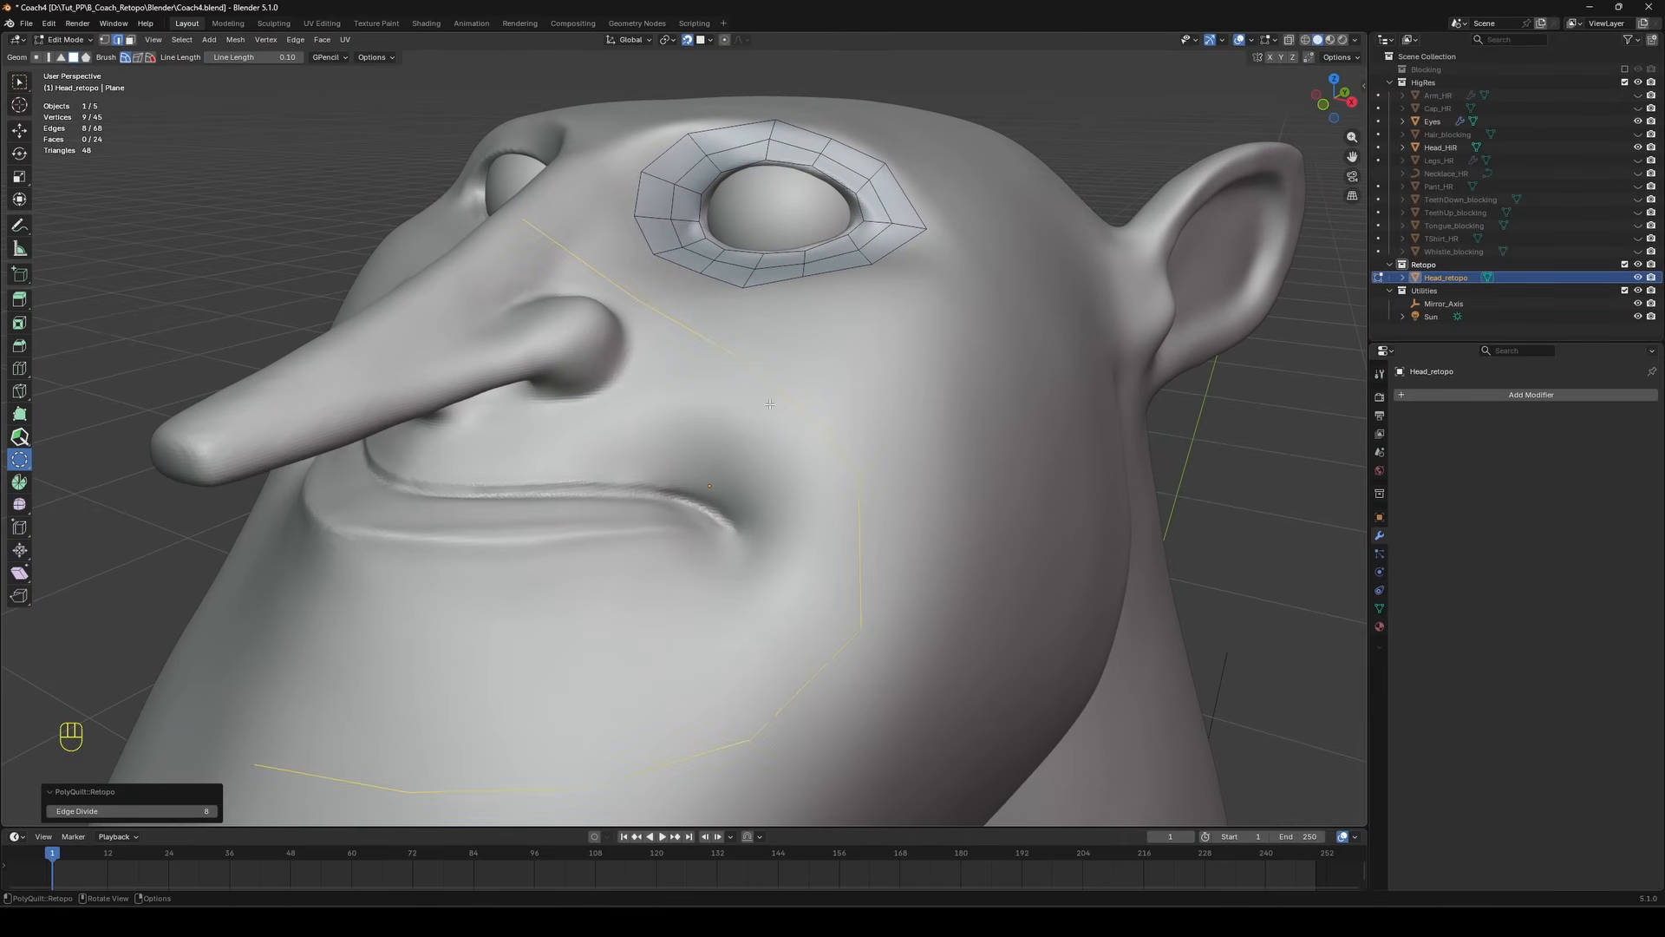
# Draw a parallel line outside the cheek line to form a quad strip from nose bridge to chin, and deselect everything.
pyautogui.scroll(-1, 640, 276)
pyautogui.moveTo(640, 276); pyautogui.dragTo(614, 271, button='middle')
pyautogui.moveTo(617, 295)
pyautogui.mouseDown()
pyautogui.moveTo(781, 661)
pyautogui.moveTo(269, 763)
pyautogui.mouseUp()
pyautogui.moveTo(269, 763)
pyautogui.mouseDown(button='middle')
pyautogui.moveTo(826, 323)
pyautogui.moveTo(572, 301)
pyautogui.mouseUp(button='middle')
pyautogui.scroll(1, 568, 300)
pyautogui.press('a')
pyautogui.press('a')
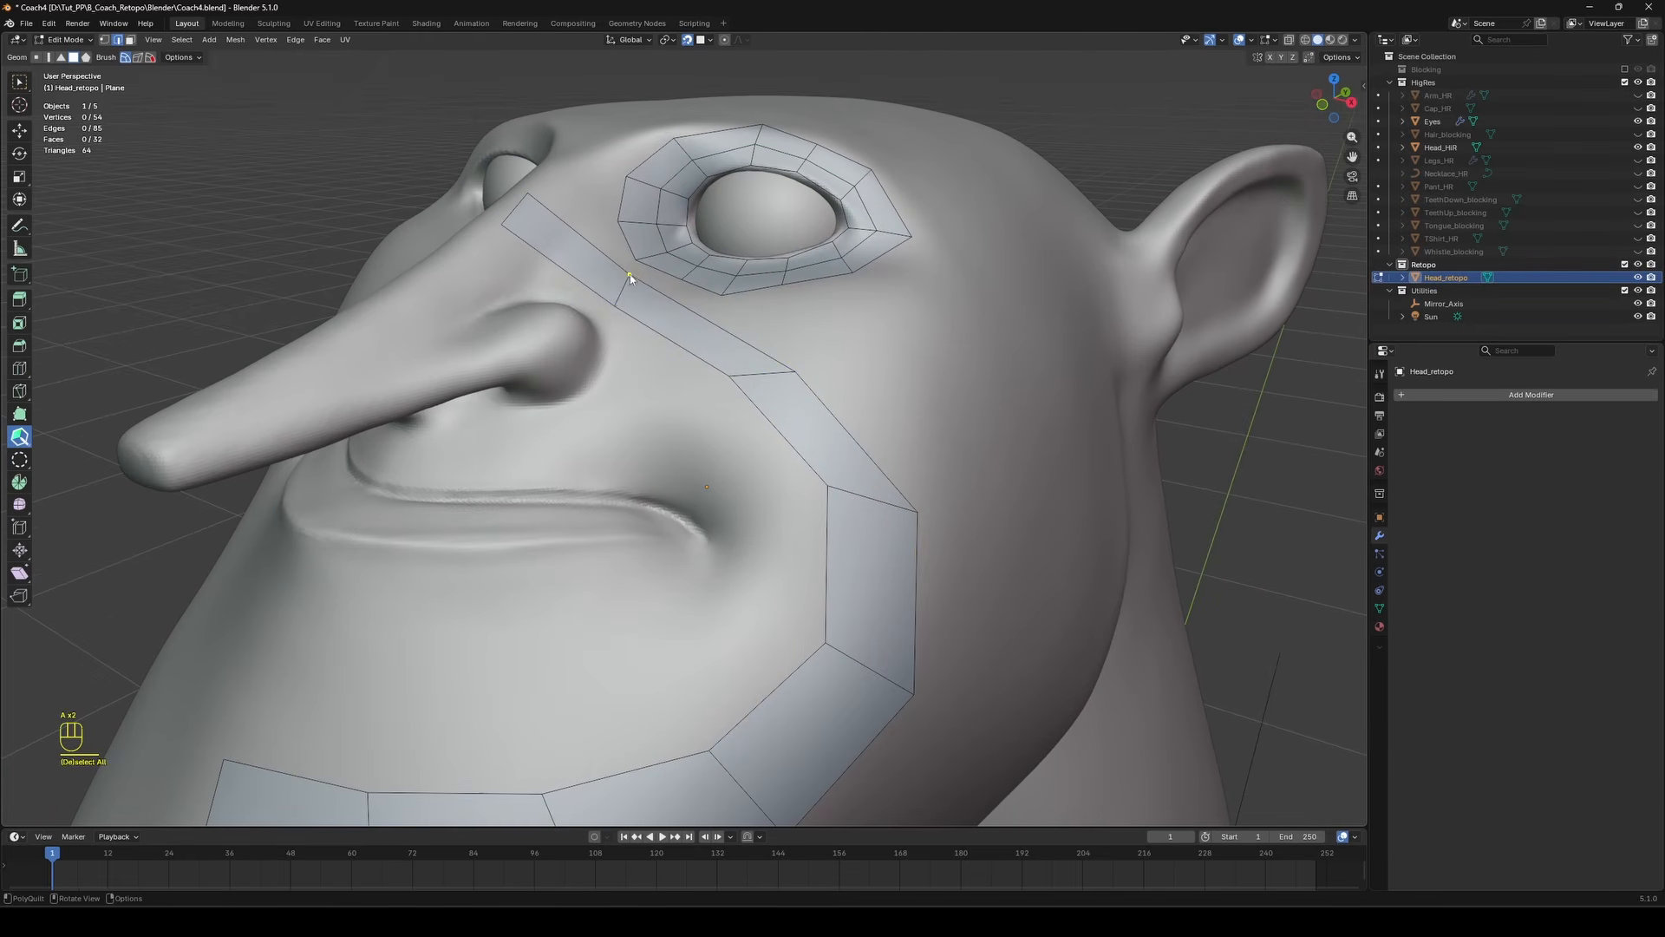
# Adjust the cheek strip's vertices beside the nose, on the cheek and at the chin end to follow the face's form.
pyautogui.moveTo(615, 305); pyautogui.dragTo(599, 308)
pyautogui.moveTo(729, 375); pyautogui.dragTo(768, 377)
pyautogui.moveTo(828, 486); pyautogui.dragTo(816, 525)
pyautogui.moveTo(918, 514); pyautogui.dragTo(914, 527)
pyautogui.keyDown('shift'); pyautogui.moveTo(925, 752); pyautogui.dragTo(1003, 481, button='middle'); pyautogui.keyUp('shift')
pyautogui.moveTo(330, 587); pyautogui.dragTo(407, 568, button='middle')
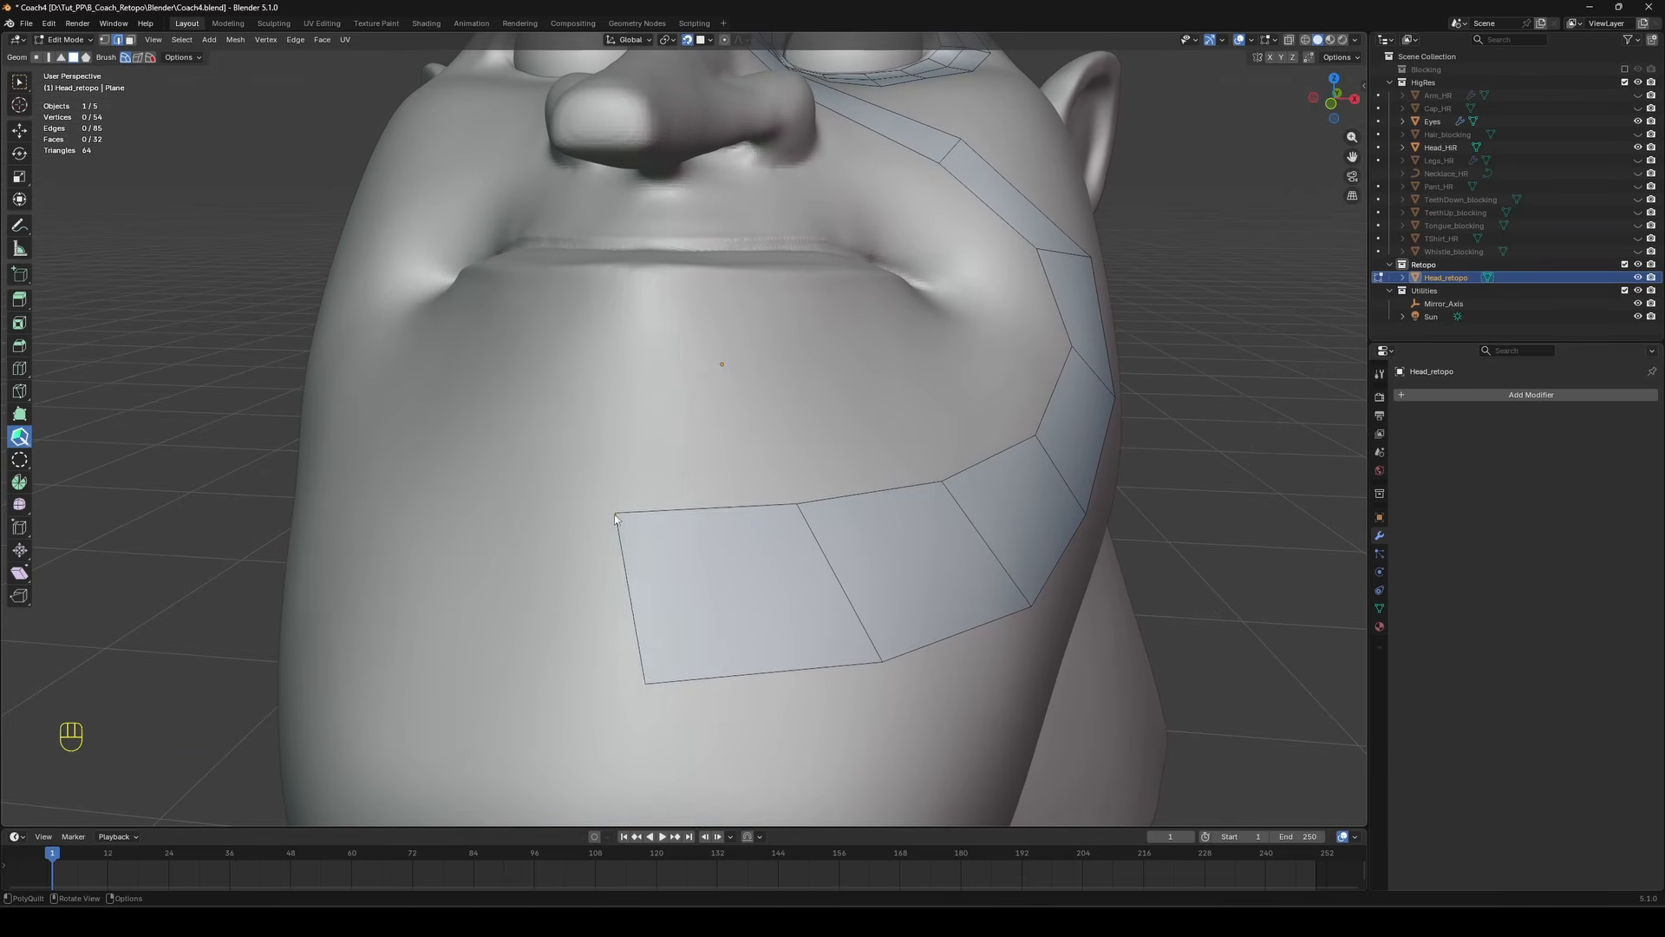
pyautogui.moveTo(615, 514); pyautogui.dragTo(688, 503)
pyautogui.moveTo(646, 683); pyautogui.dragTo(673, 684)
# Show the centre guide line, align the strip's chin end to it and even out the neighbouring chin quads.
pyautogui.press('n')
pyautogui.click(1313, 534)
pyautogui.scroll(-3, 688, 383)
pyautogui.moveTo(744, 387)
pyautogui.mouseDown(button='middle')
pyautogui.moveTo(688, 384)
pyautogui.moveTo(723, 379)
pyautogui.mouseUp(button='middle')
pyautogui.press('n')
pyautogui.scroll(3, 723, 379)
pyautogui.moveTo(505, 606); pyautogui.dragTo(453, 607)
pyautogui.moveTo(551, 444); pyautogui.dragTo(501, 444)
pyautogui.moveTo(725, 604); pyautogui.dragTo(655, 609)
pyautogui.moveTo(918, 569); pyautogui.dragTo(897, 576)
pyautogui.moveTo(997, 475); pyautogui.dragTo(964, 512, button='middle')
# Move the two end vertices of the cheek strip at the nose bridge onto the centre guide line.
pyautogui.moveTo(693, 261); pyautogui.dragTo(749, 325, button='middle')
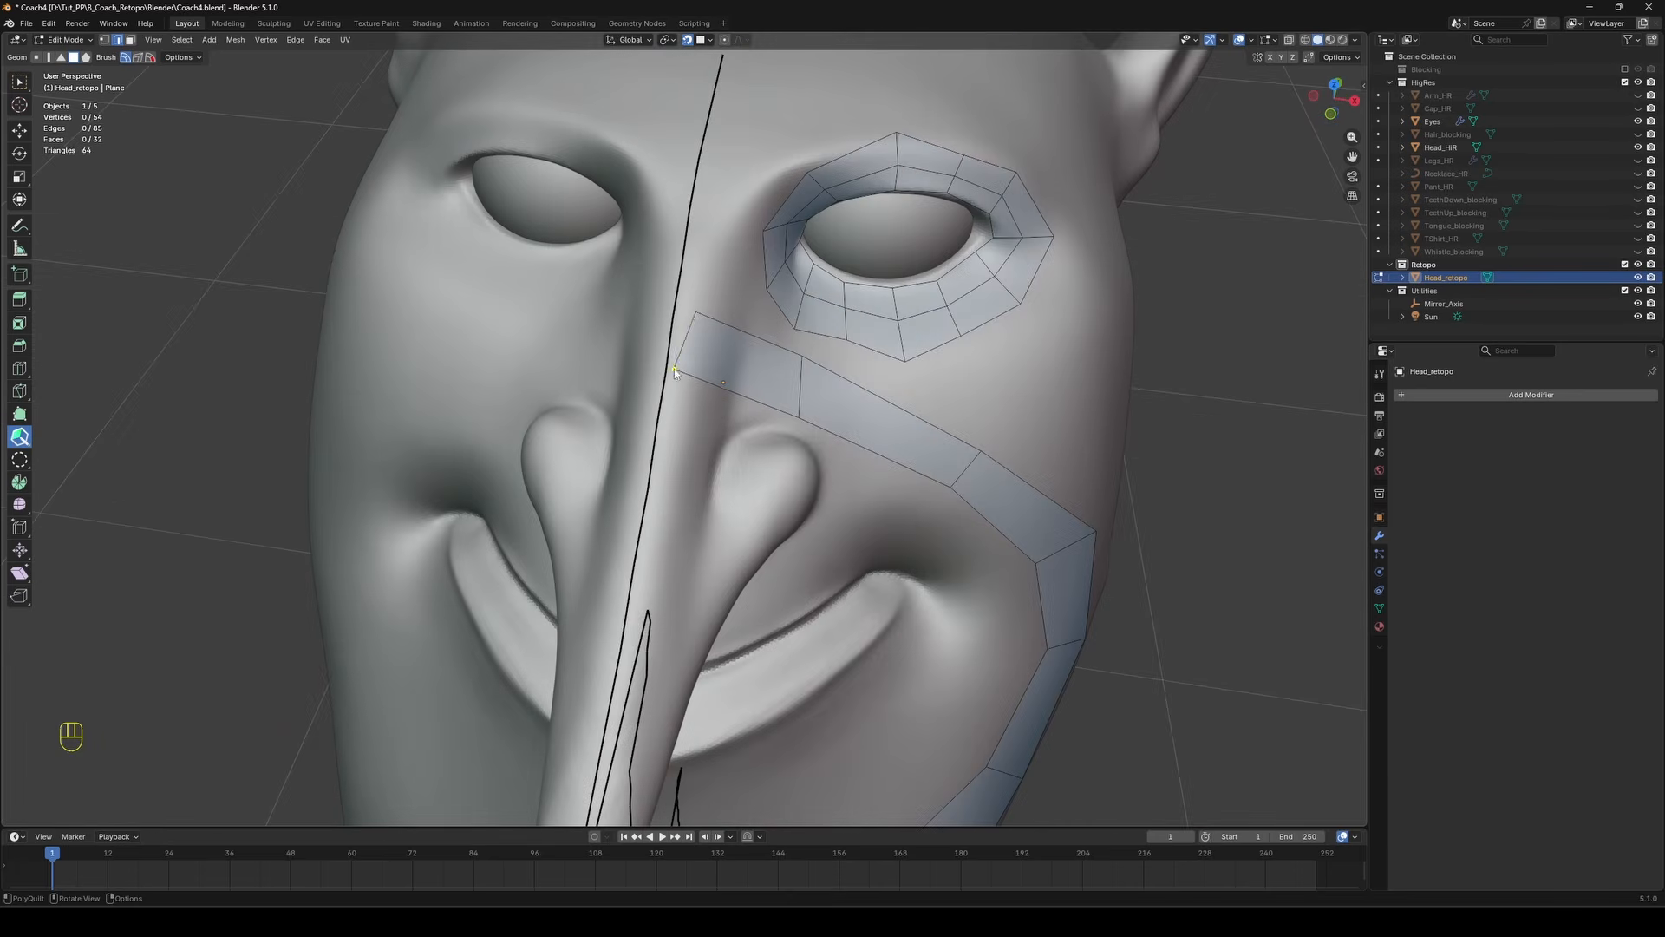
pyautogui.moveTo(674, 370); pyautogui.dragTo(669, 369)
pyautogui.moveTo(696, 312); pyautogui.dragTo(685, 310)
# Draw a 12-edge Retopo line around the lips and a parallel line outside it to form the mouth strip, and deselect it.
pyautogui.moveTo(989, 386); pyautogui.dragTo(928, 351, button='middle')
pyautogui.scroll(-2, 928, 350)
pyautogui.scroll(2, 645, 412)
pyautogui.click(19, 459)
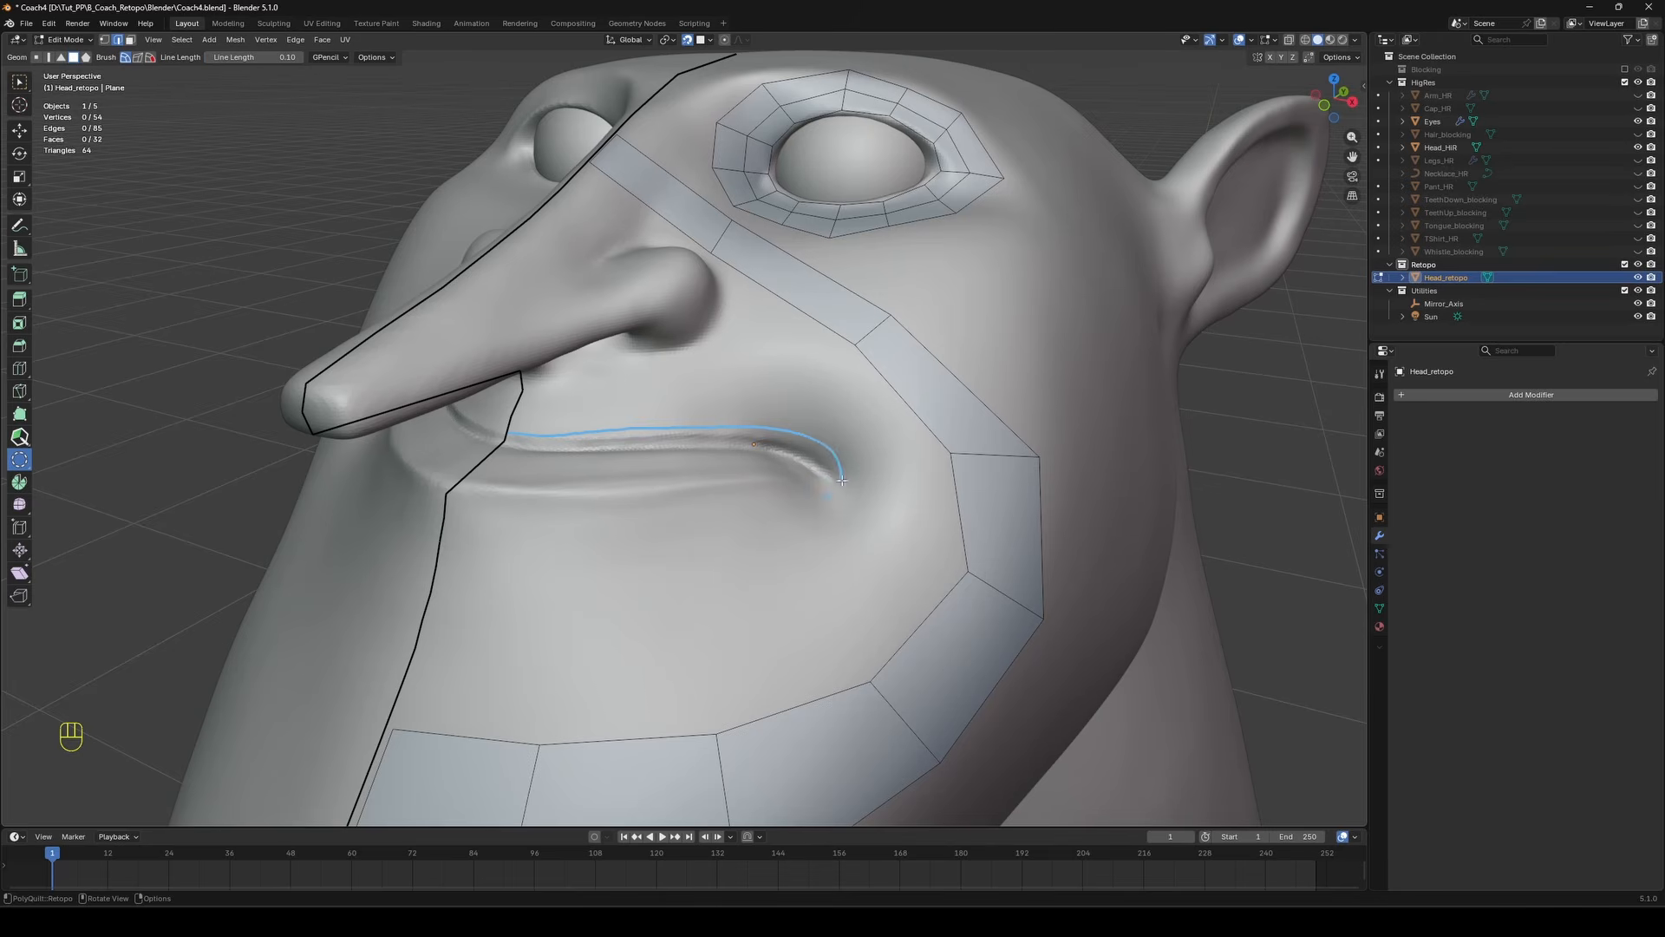
pyautogui.moveTo(442, 525); pyautogui.dragTo(444, 525)
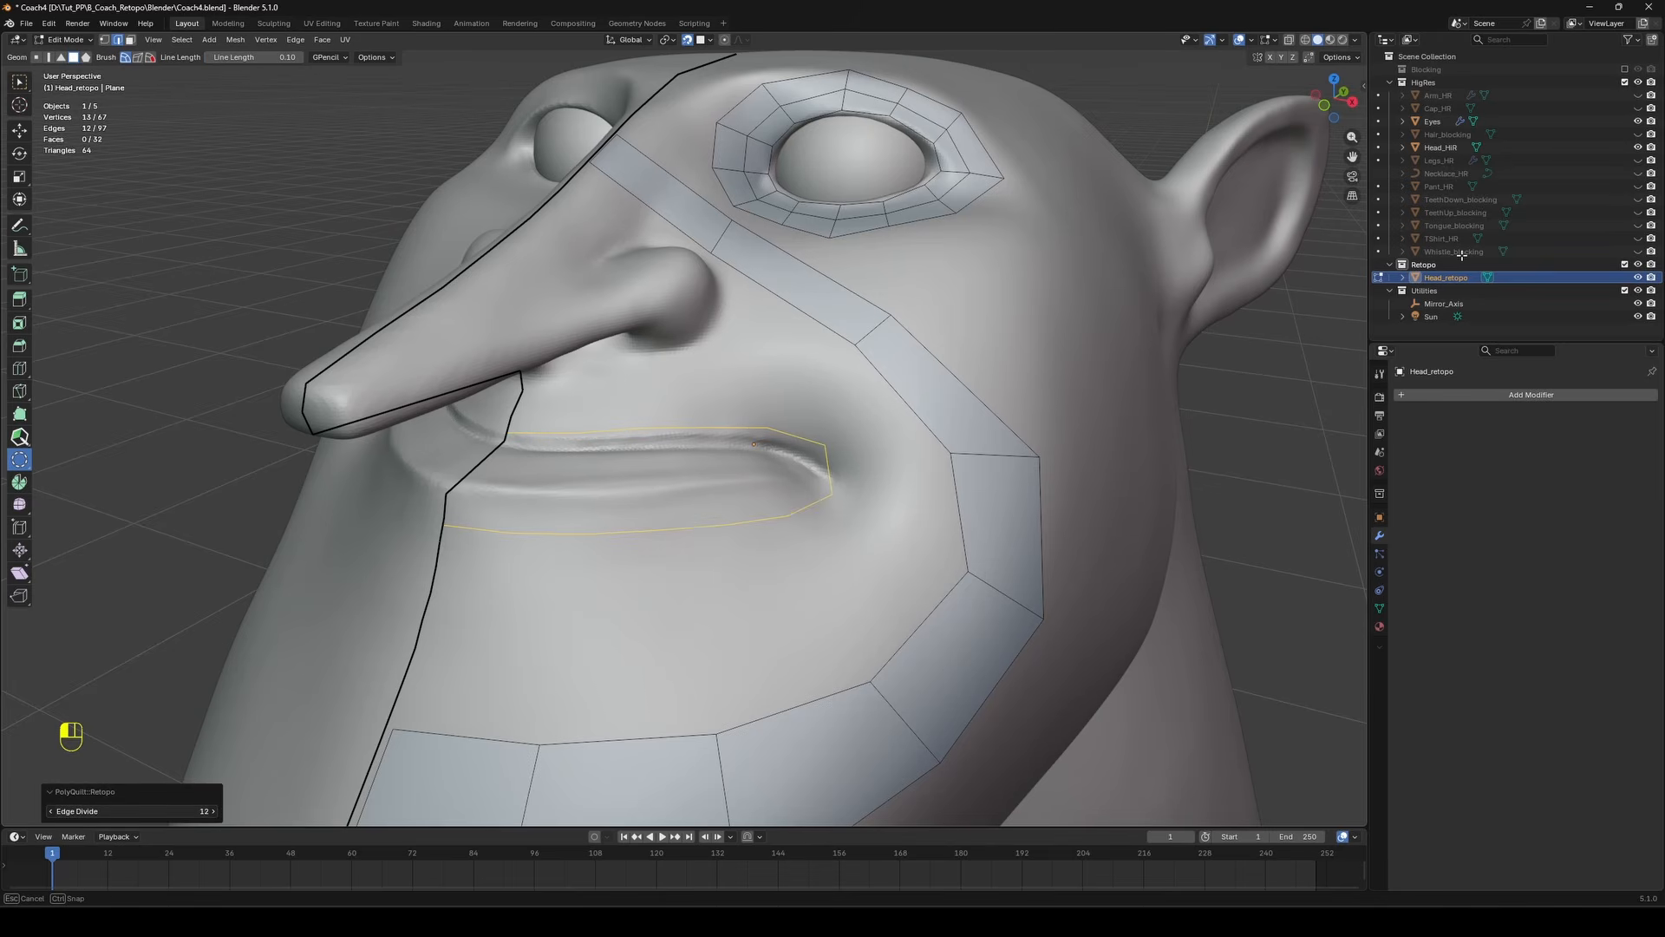
pyautogui.moveTo(524, 390)
pyautogui.mouseDown()
pyautogui.moveTo(776, 383)
pyautogui.moveTo(521, 620)
pyautogui.moveTo(438, 616)
pyautogui.mouseUp()
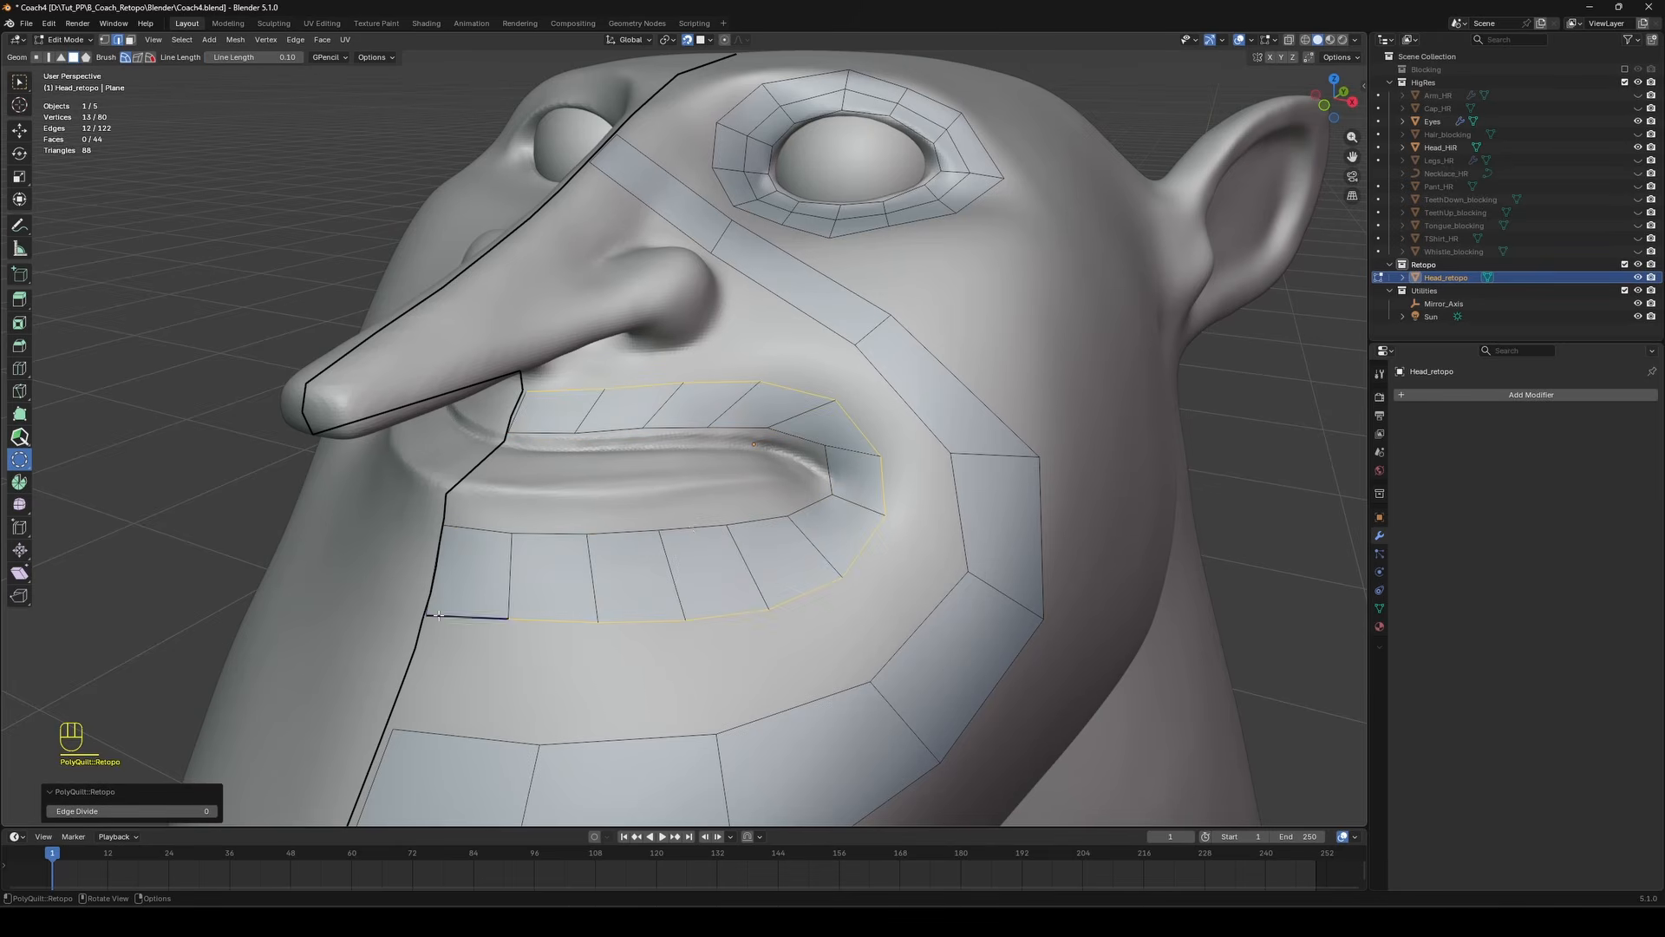
pyautogui.click(137, 450)
# Move the mouth strip's inner vertex near the upper lip corner with PolyQuilt so it follows the lip line.
pyautogui.click(19, 437)
pyautogui.moveTo(825, 446); pyautogui.dragTo(785, 441)
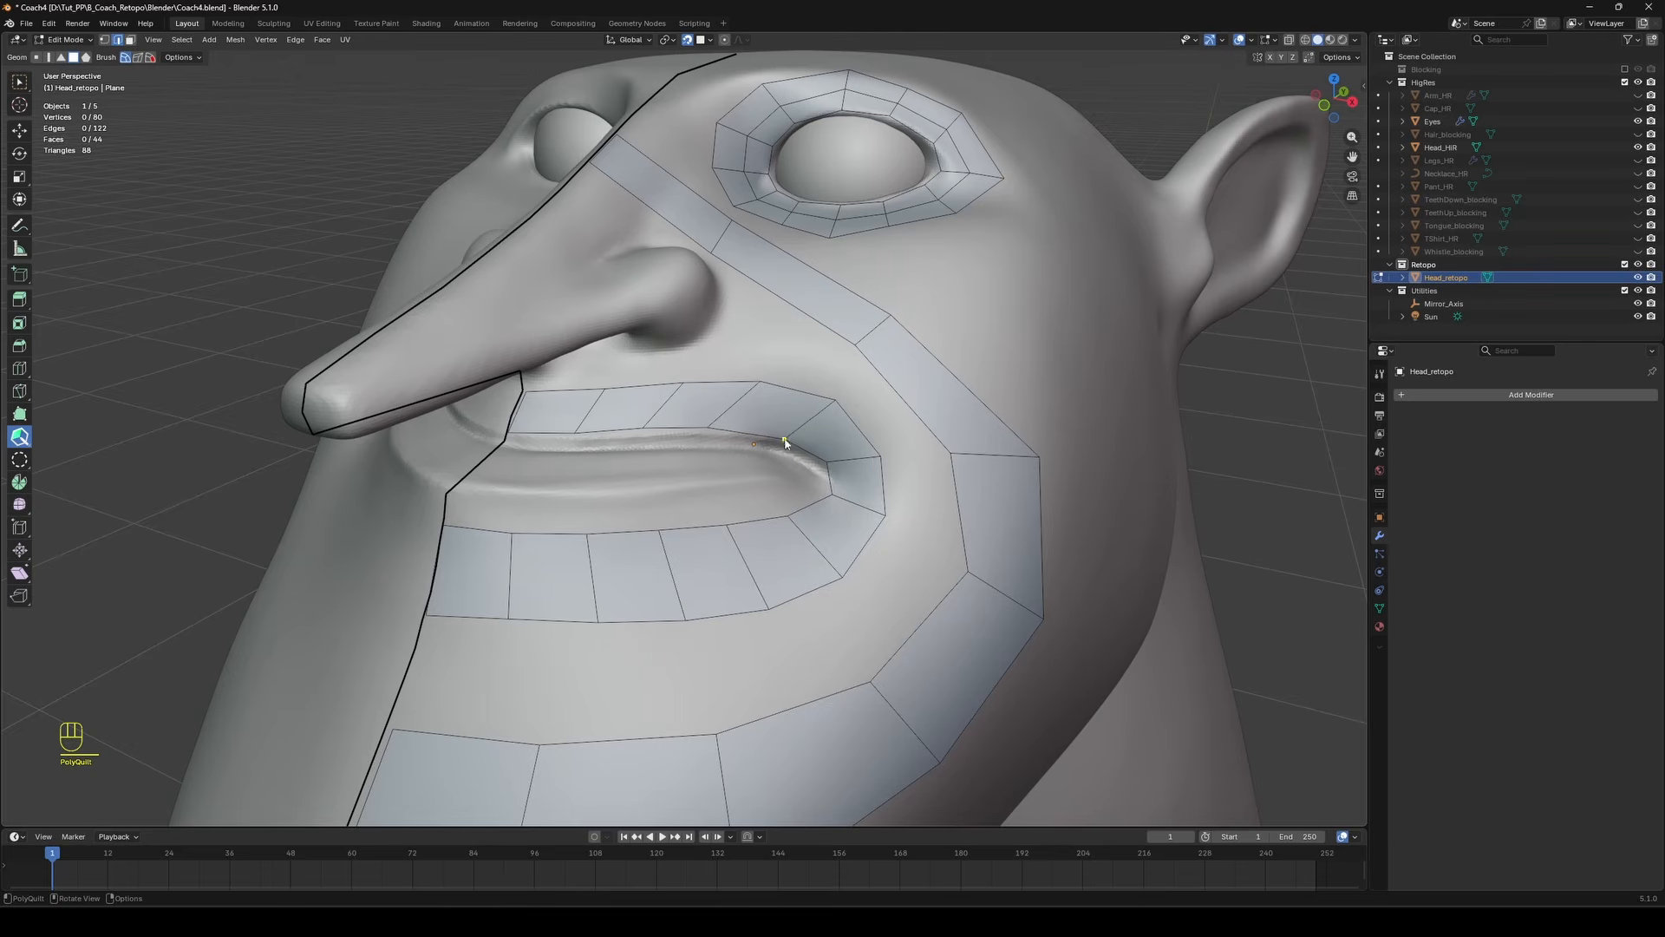
pyautogui.moveTo(643, 691)
pyautogui.mouseDown(button='middle')
pyautogui.moveTo(733, 737)
pyautogui.moveTo(675, 685)
pyautogui.mouseUp(button='middle')
pyautogui.keyDown('ctrl'); pyautogui.moveTo(700, 352); pyautogui.dragTo(627, 607); pyautogui.keyUp('ctrl')
pyautogui.keyDown('ctrl'); pyautogui.moveTo(762, 352); pyautogui.dragTo(725, 621); pyautogui.keyUp('ctrl')
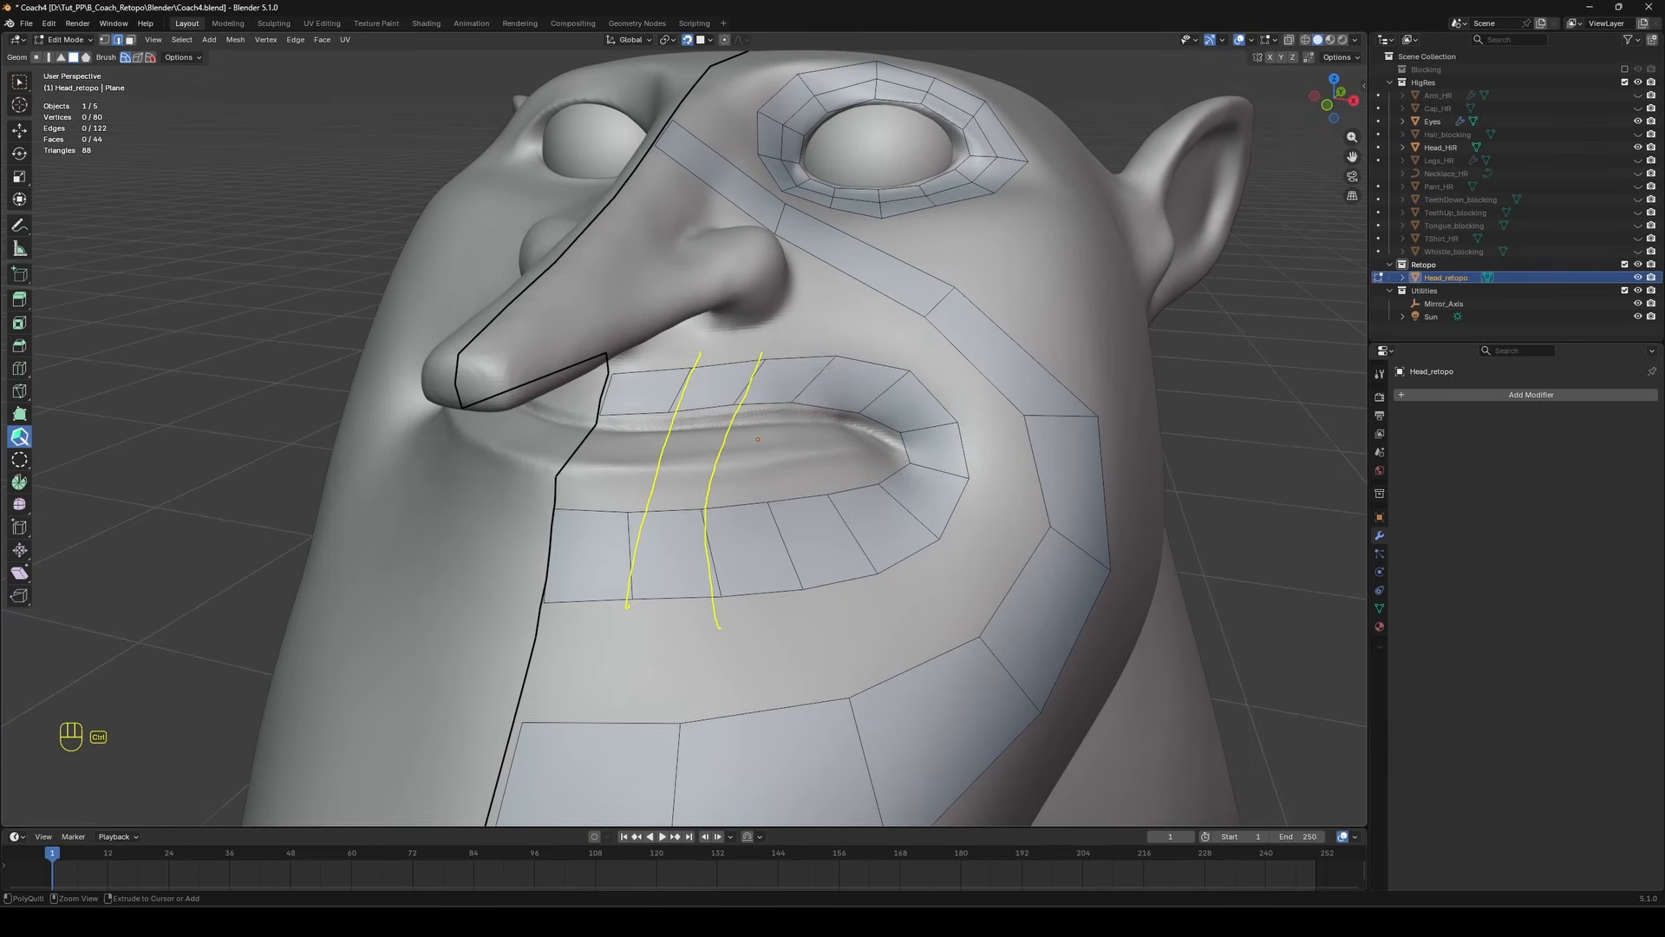
pyautogui.keyDown('ctrl'); pyautogui.moveTo(835, 346); pyautogui.dragTo(799, 599); pyautogui.keyUp('ctrl')
pyautogui.press('Escape')
# Shift the vertices of the mouth strip's upper and lower rows so that their dividing edges line up across the lips.
pyautogui.moveTo(674, 402); pyautogui.dragTo(655, 405)
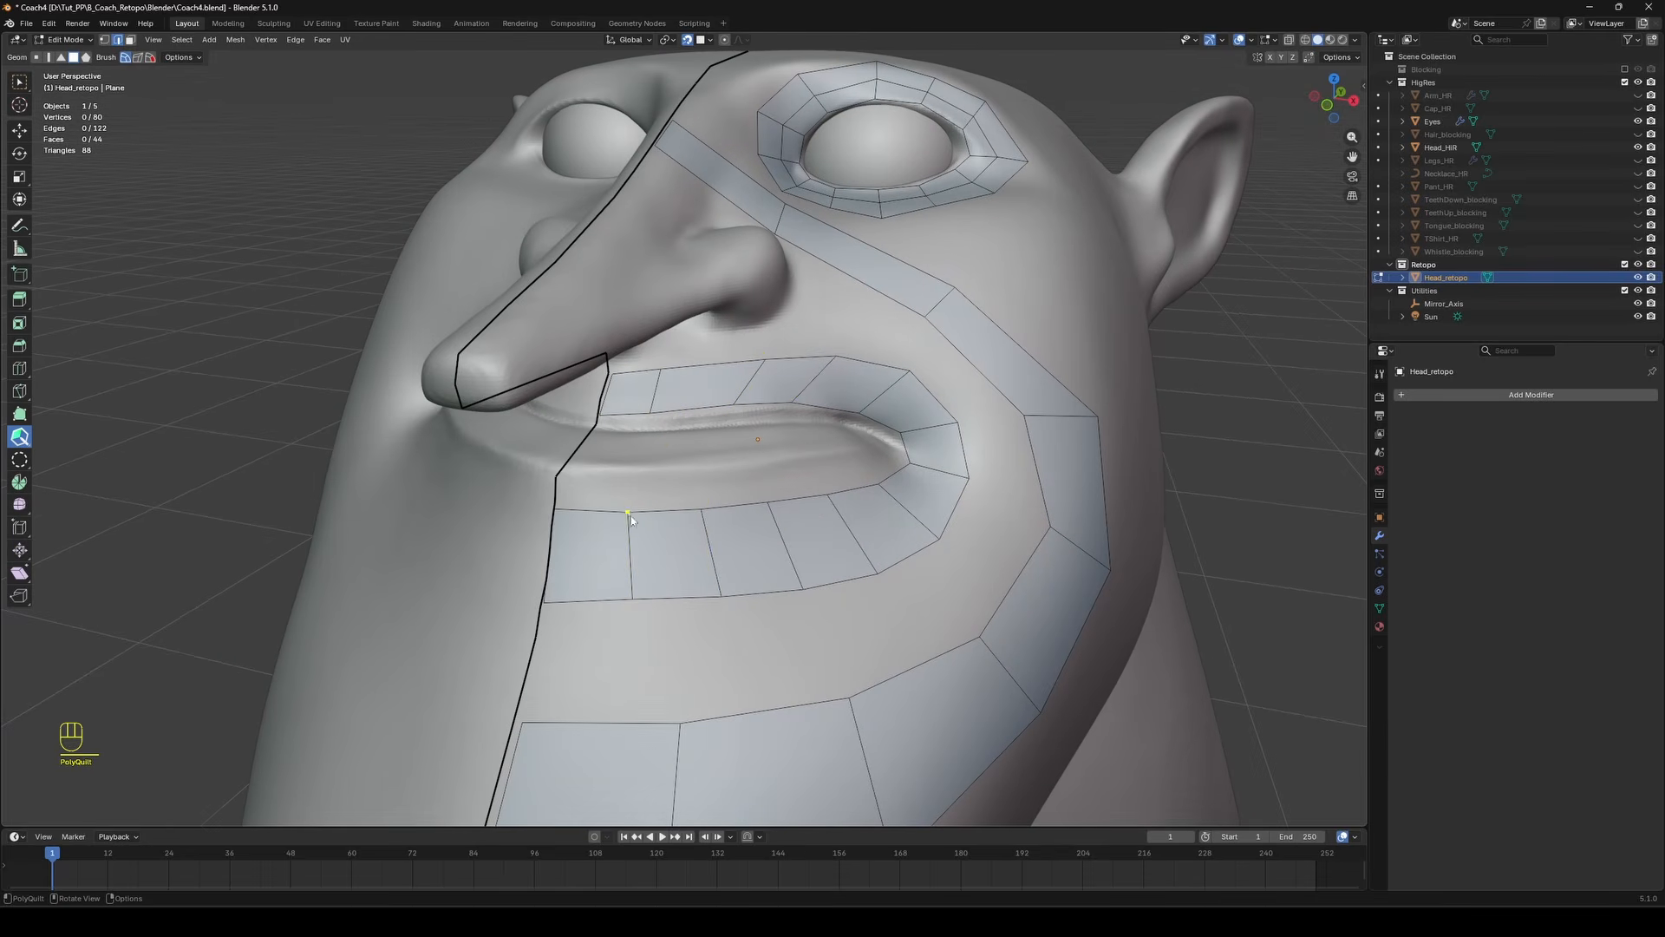
pyautogui.moveTo(767, 358); pyautogui.dragTo(715, 364)
pyautogui.moveTo(791, 403); pyautogui.dragTo(783, 360)
pyautogui.moveTo(767, 502); pyautogui.dragTo(783, 499)
pyautogui.click(860, 404)
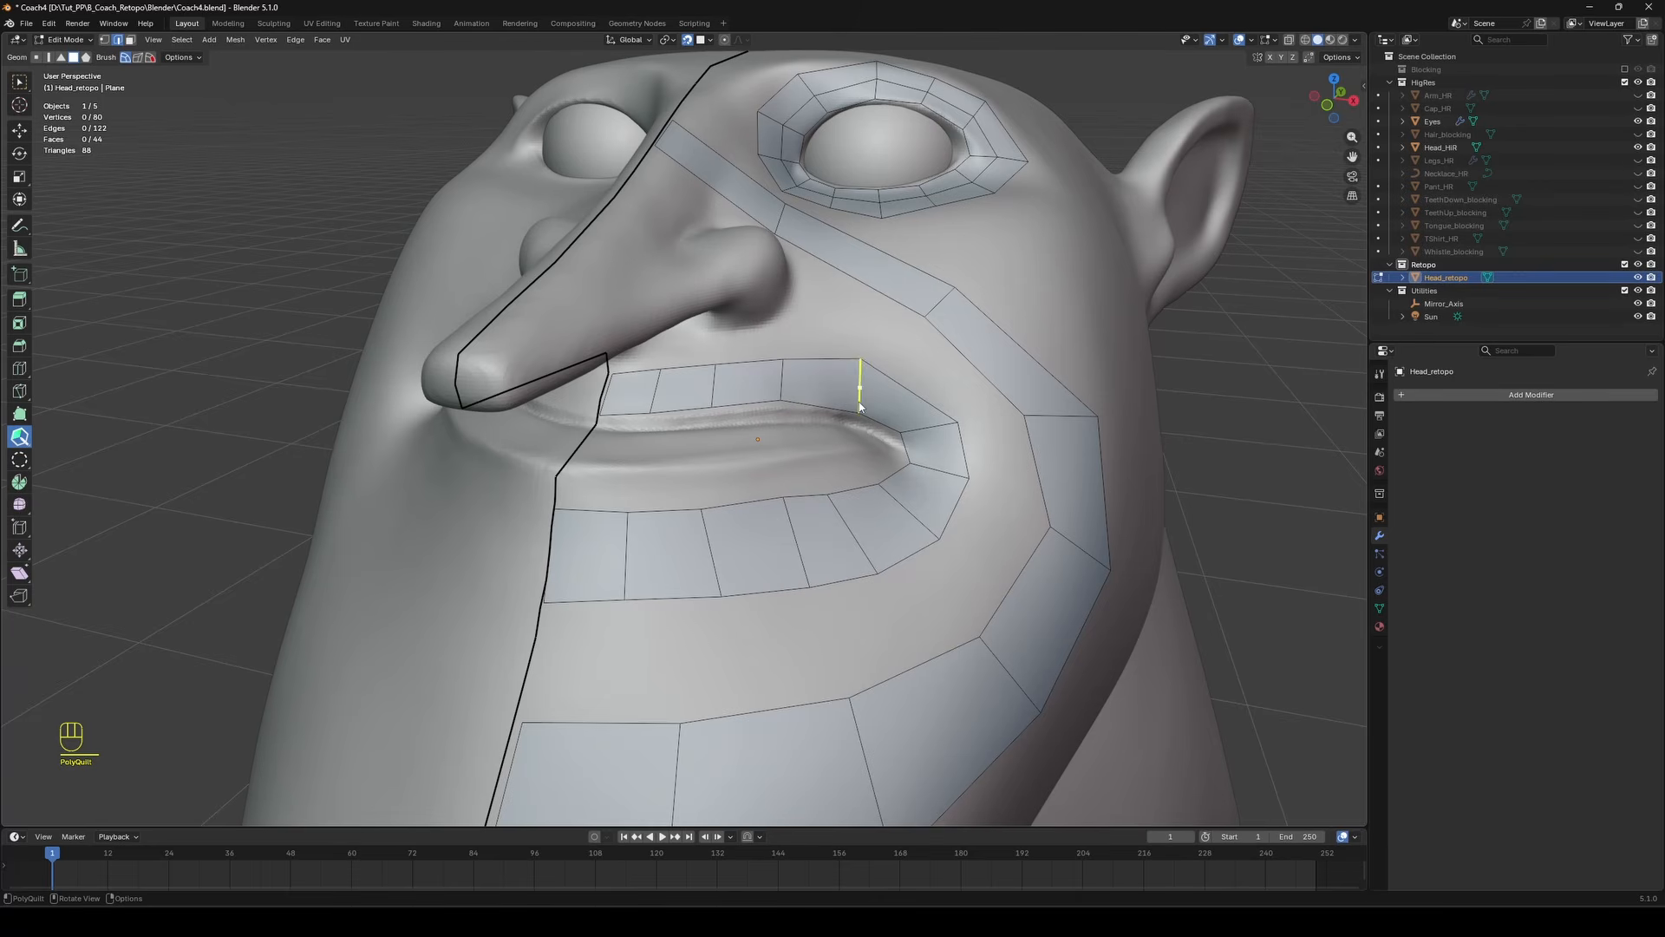
pyautogui.moveTo(958, 422); pyautogui.dragTo(894, 425)
pyautogui.moveTo(928, 447); pyautogui.dragTo(959, 365, button='middle')
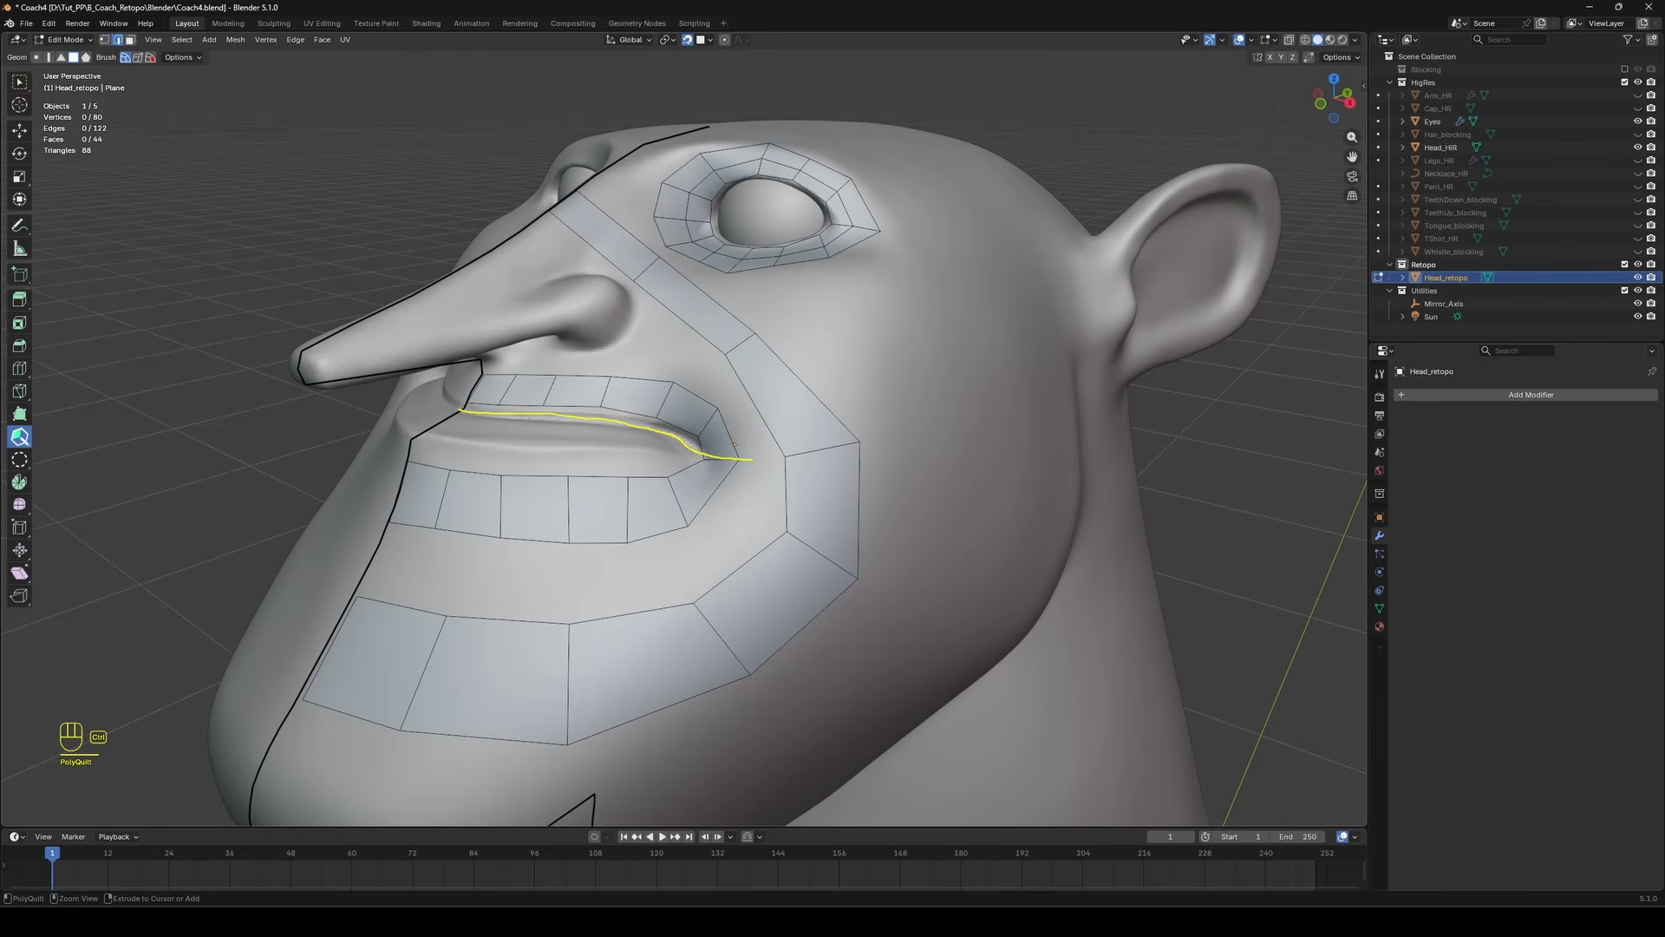
pyautogui.moveTo(752, 459); pyautogui.dragTo(1088, 366)
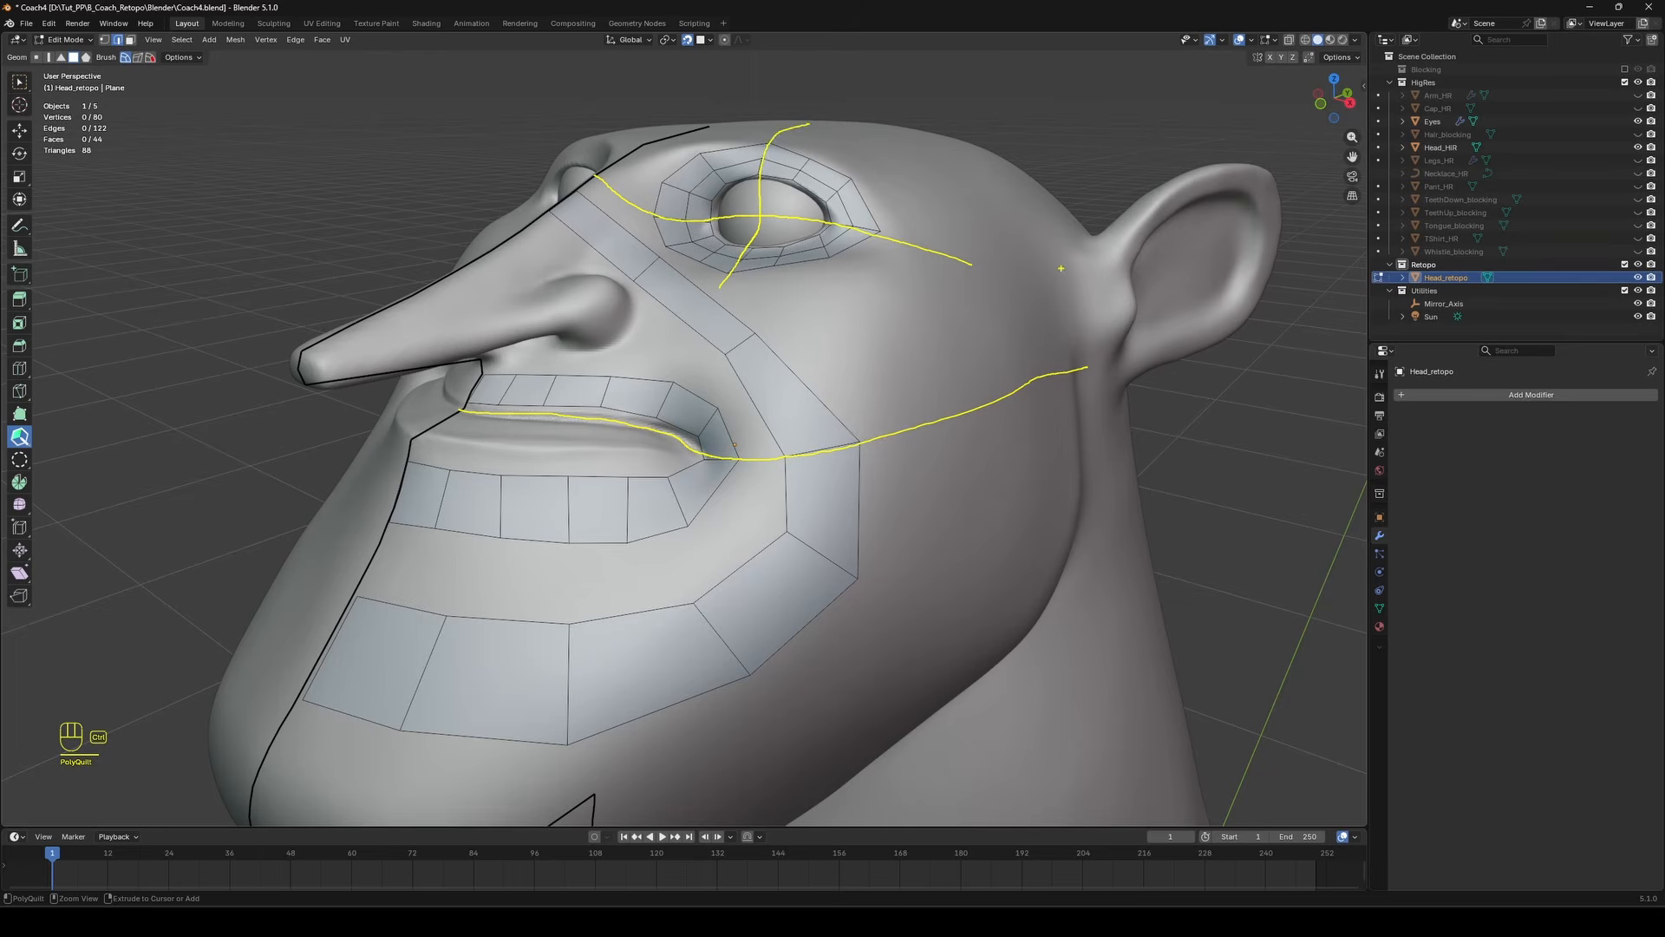
pyautogui.moveTo(847, 323)
pyautogui.mouseDown(button='middle')
pyautogui.moveTo(978, 327)
pyautogui.moveTo(847, 324)
pyautogui.moveTo(1136, 139)
pyautogui.mouseUp(button='middle')
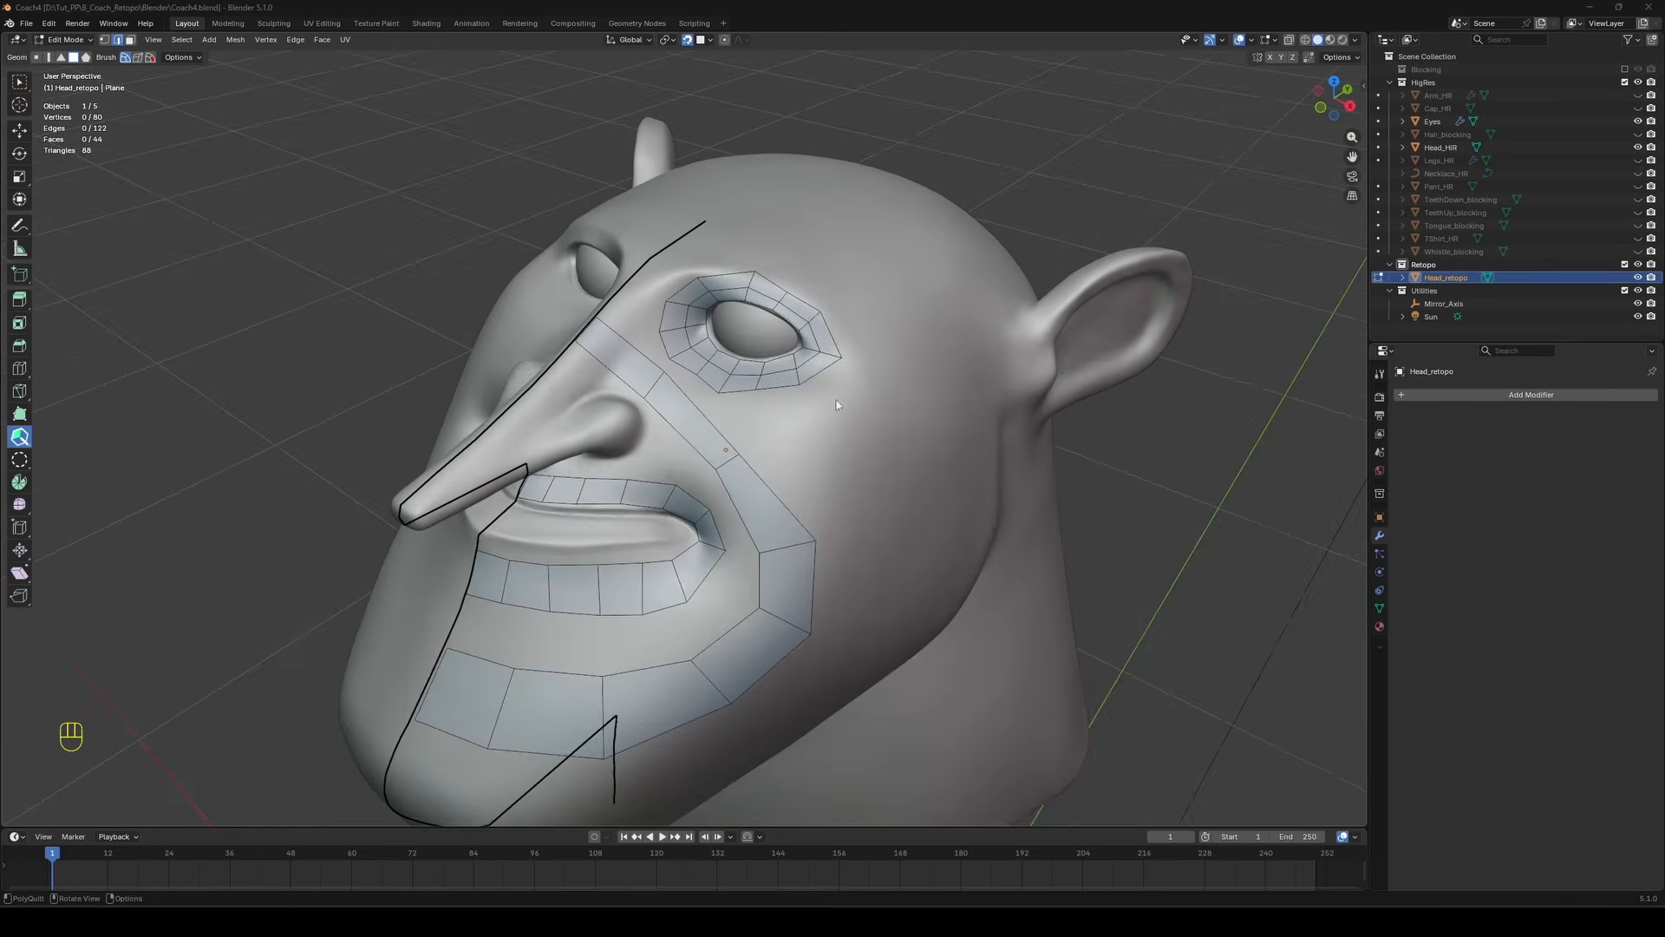
# Move the inner and outer cheek strip vertices below the eye further down along the cheek.
pyautogui.moveTo(836, 399)
pyautogui.mouseDown(button='middle')
pyautogui.moveTo(824, 382)
pyautogui.moveTo(855, 407)
pyautogui.mouseUp(button='middle')
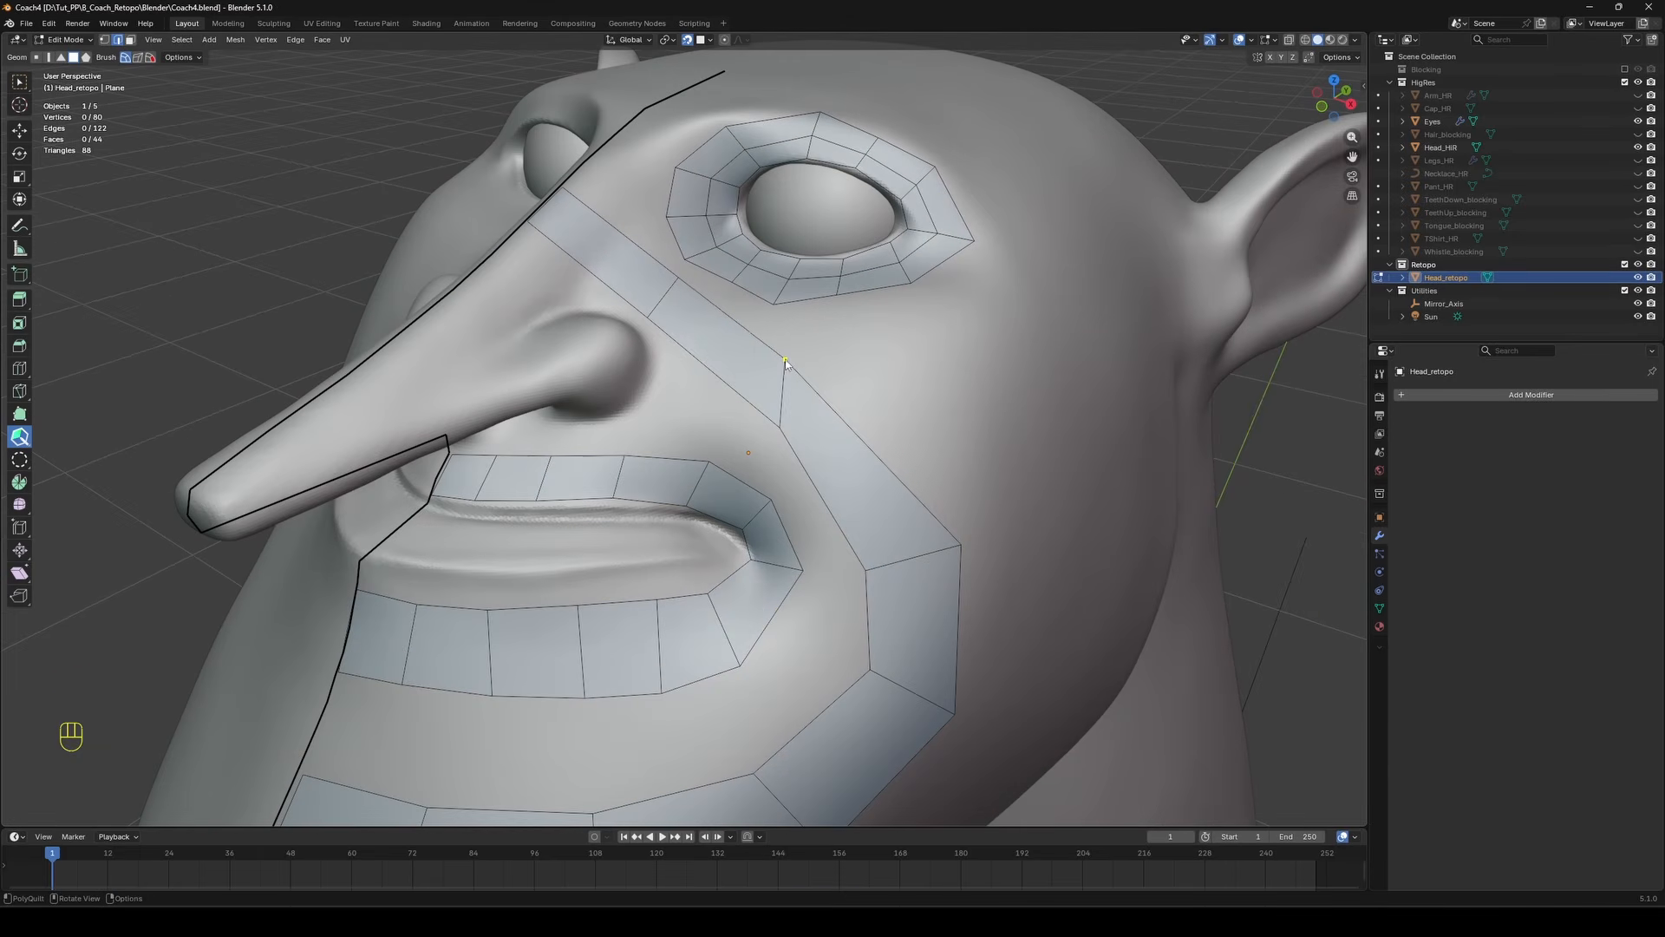
pyautogui.moveTo(785, 360); pyautogui.dragTo(824, 392)
pyautogui.moveTo(807, 409); pyautogui.dragTo(820, 436)
# Draw a 12-edge Retopo line around the nostril and a parallel outer line to form the nose strip, and deselect it.
pyautogui.moveTo(631, 356); pyautogui.dragTo(609, 284, button='middle')
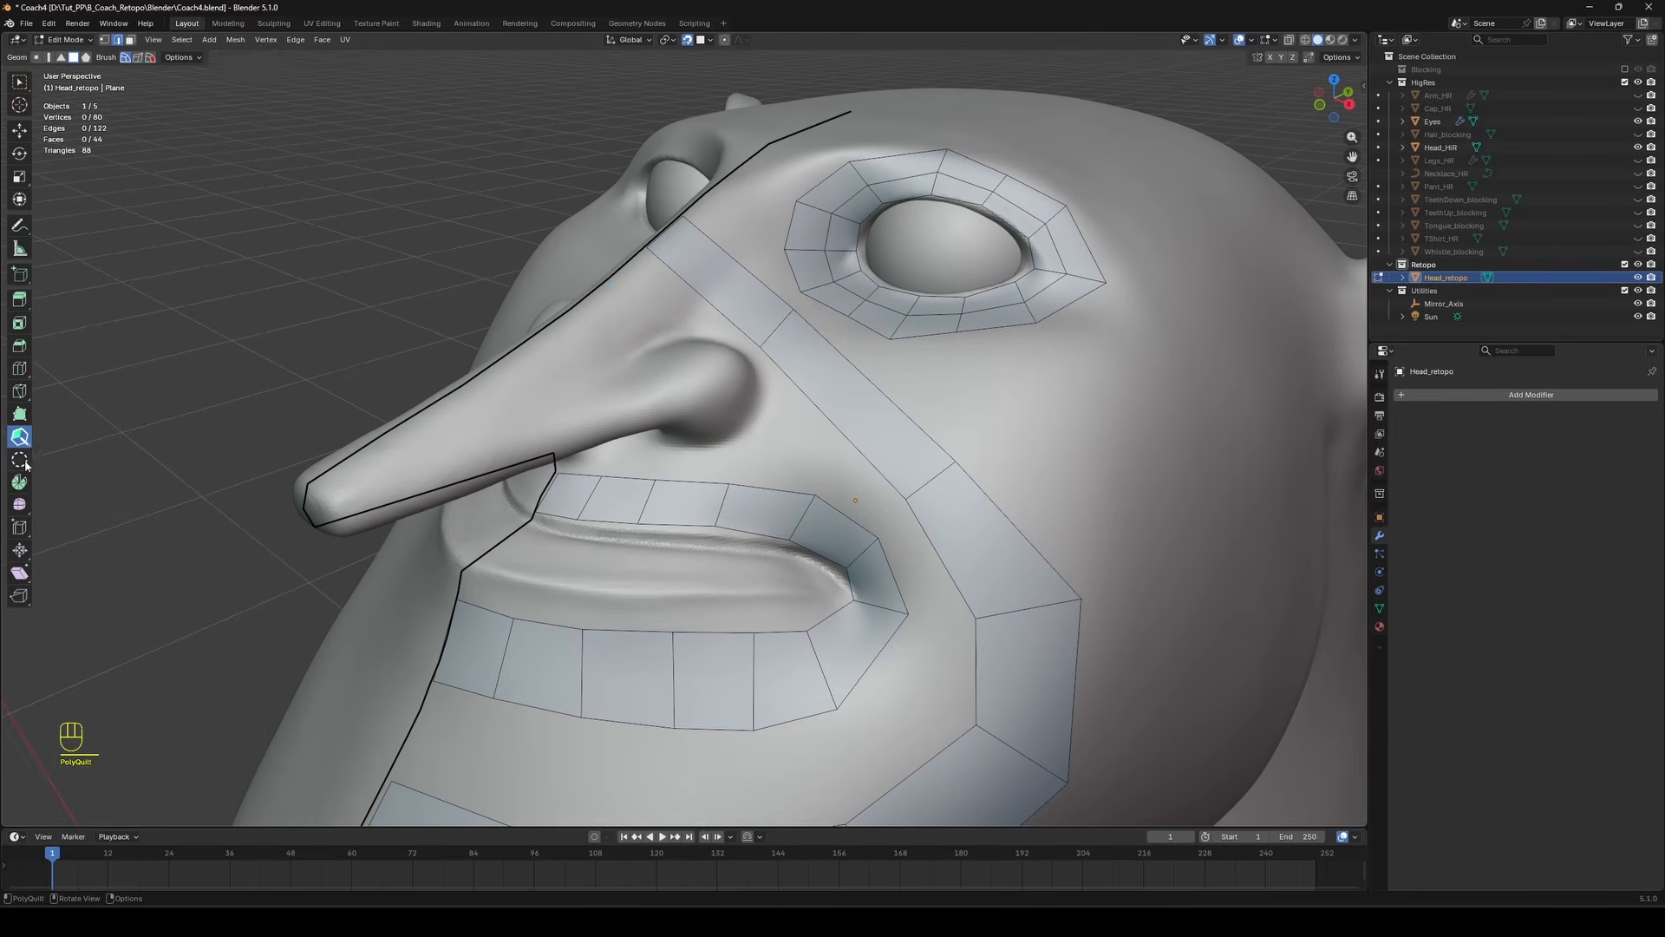
pyautogui.click(21, 461)
pyautogui.moveTo(579, 457); pyautogui.dragTo(580, 457)
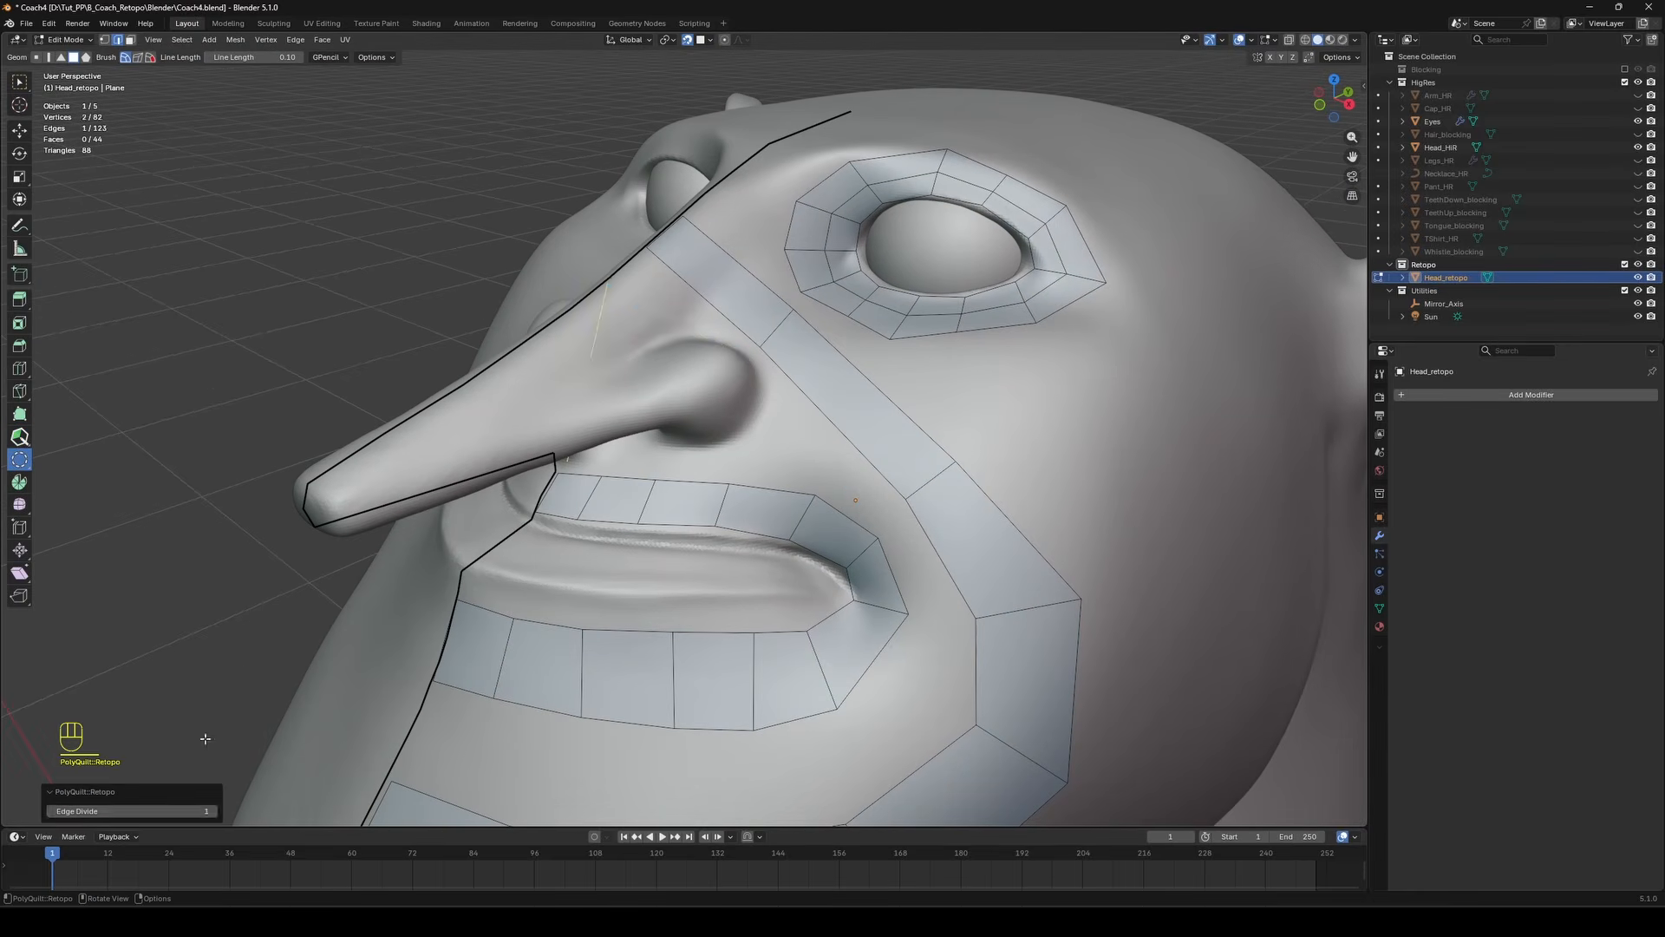
pyautogui.moveTo(579, 457)
pyautogui.mouseDown(button='middle')
pyautogui.moveTo(770, 338)
pyautogui.moveTo(797, 390)
pyautogui.mouseUp(button='middle')
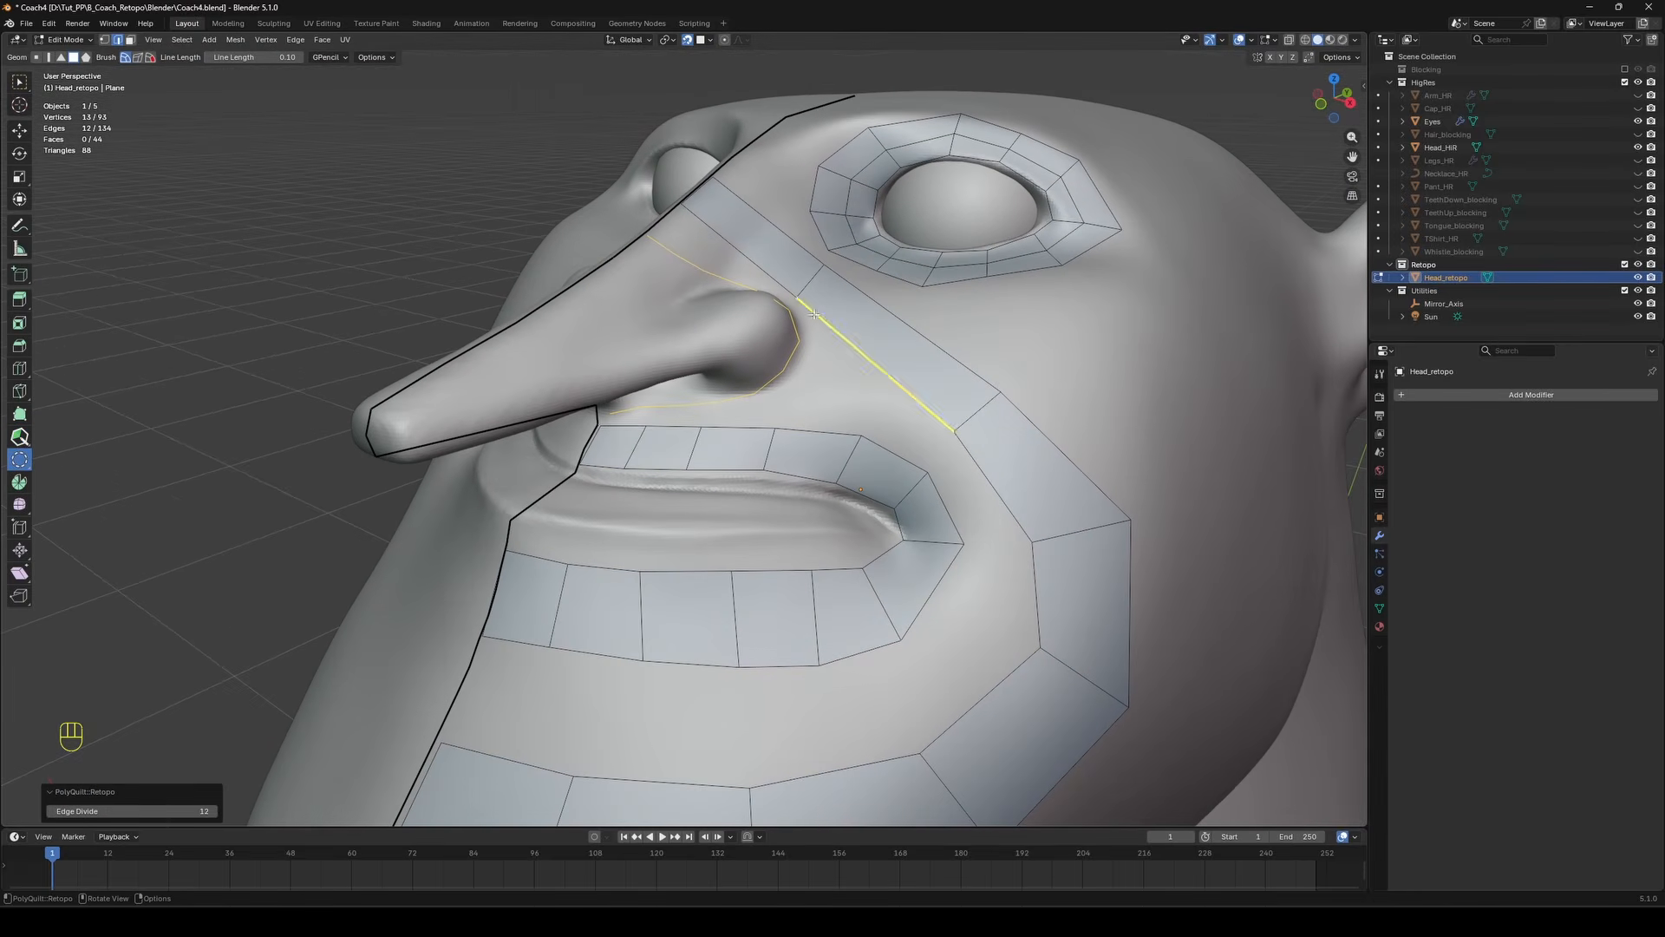
pyautogui.moveTo(606, 424); pyautogui.dragTo(817, 359)
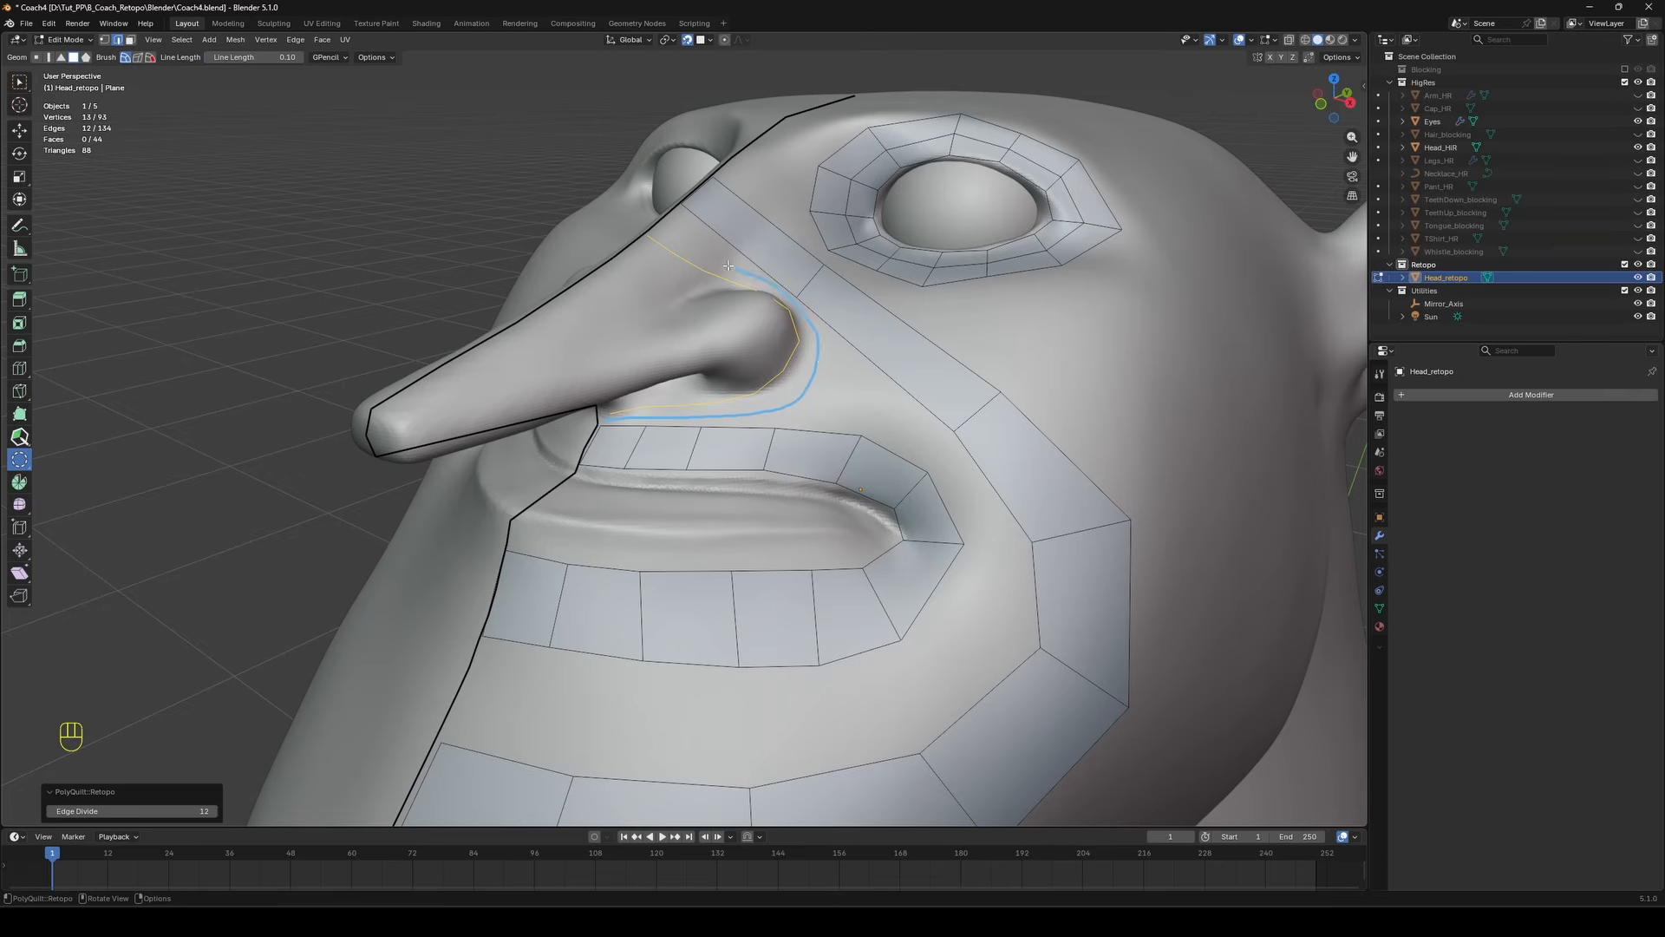
pyautogui.moveTo(728, 265); pyautogui.dragTo(728, 265)
pyautogui.press('a')
pyautogui.press('a')
# Merge the nose strip's lower vertices with the upper lip strip's top edge, and align the adjoining lip edge.
pyautogui.scroll(4, 535, 400)
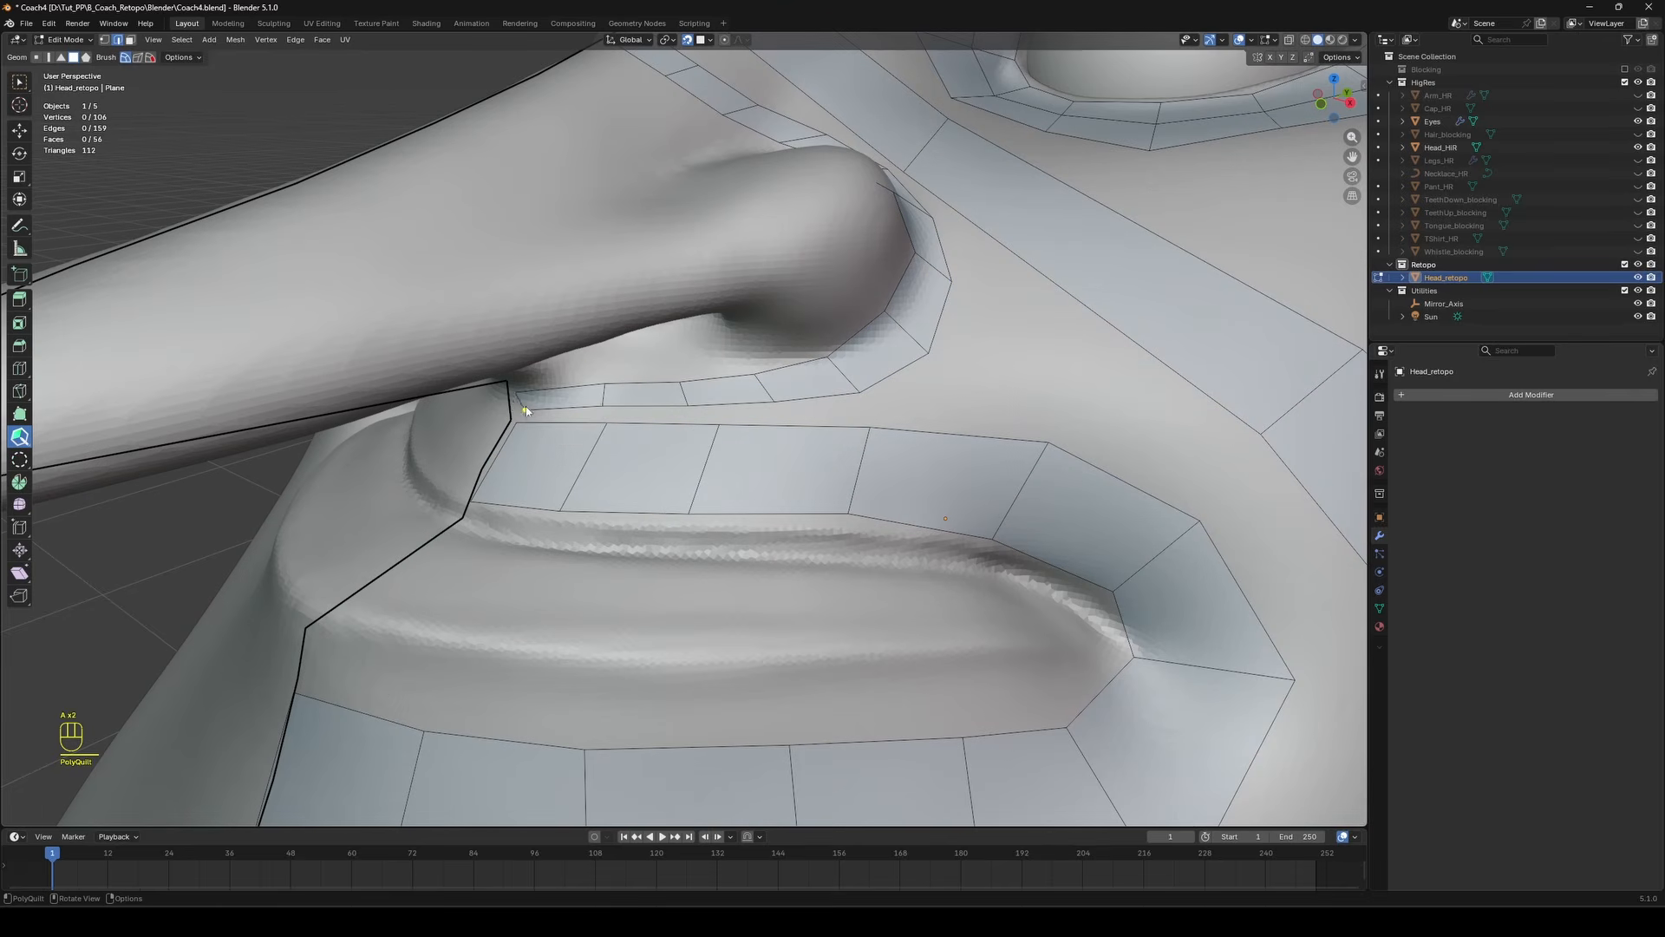
pyautogui.moveTo(526, 406); pyautogui.dragTo(516, 418)
pyautogui.hotkey('ctrl', 'z')
pyautogui.moveTo(689, 407); pyautogui.dragTo(719, 425)
pyautogui.hotkey('ctrl', 'z')
pyautogui.hotkey('ctrl', 'z')
pyautogui.moveTo(719, 424); pyautogui.dragTo(816, 426)
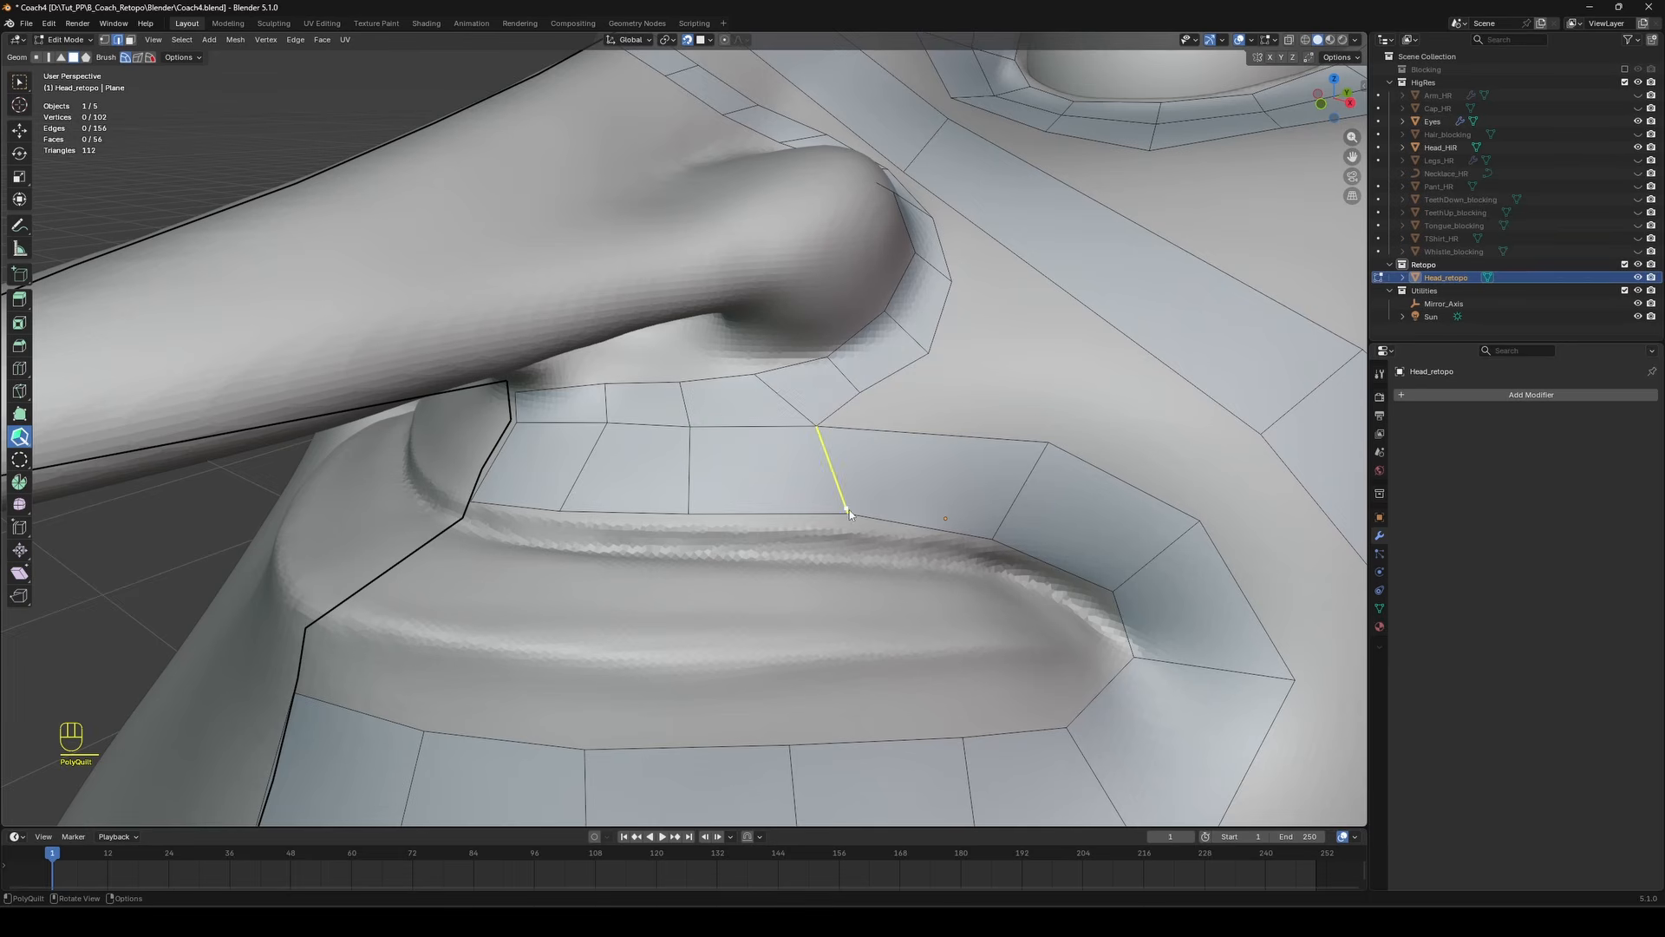
pyautogui.moveTo(848, 514); pyautogui.dragTo(821, 513)
# Rework the quads of the nose strip along the outer side of the nostril and adjust their vertices.
pyautogui.scroll(-3, 921, 367)
pyautogui.moveTo(947, 354); pyautogui.dragTo(880, 387, button='middle')
pyautogui.keyDown('shift'); pyautogui.moveTo(631, 446); pyautogui.dragTo(696, 439, button='middle'); pyautogui.keyUp('shift')
pyautogui.keyDown('shift'); pyautogui.moveTo(697, 440); pyautogui.dragTo(731, 428); pyautogui.keyUp('shift')
pyautogui.keyDown('alt'); pyautogui.click(722, 460); pyautogui.keyUp('alt')
pyautogui.keyDown('shift'); pyautogui.click(722, 460); pyautogui.keyUp('shift')
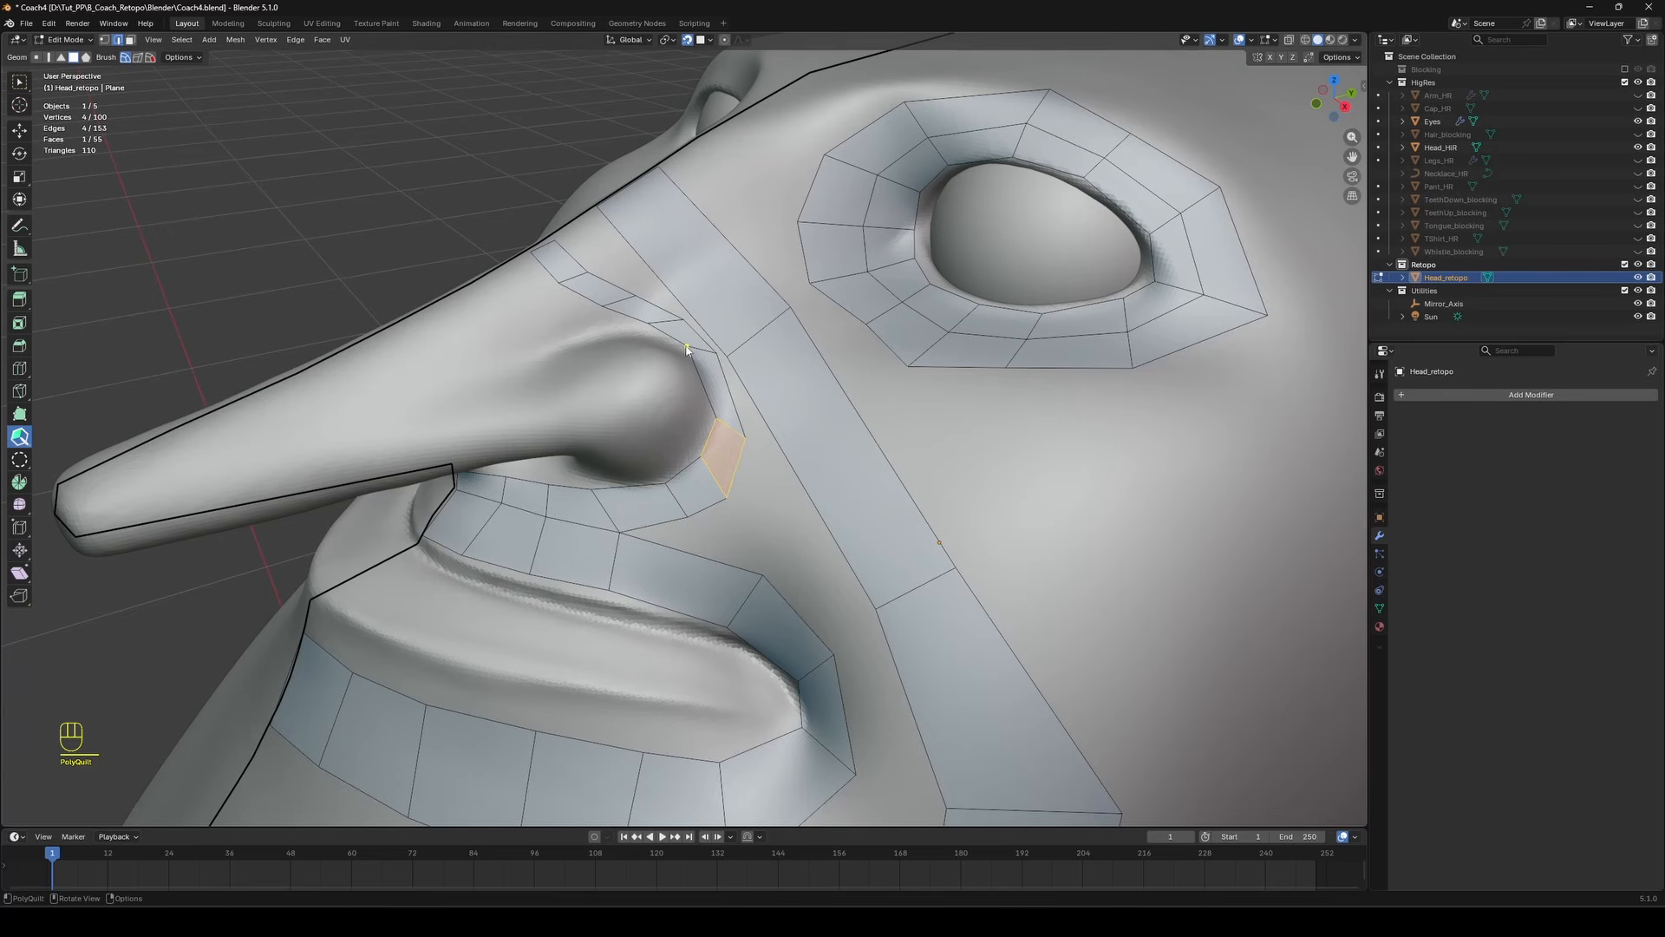
pyautogui.moveTo(720, 362); pyautogui.dragTo(612, 327)
# Fill quads from the side of the nostril between the mouth and cheek strips, and adjust the adjoining cheek vertex.
pyautogui.moveTo(832, 520); pyautogui.dragTo(893, 481, button='middle')
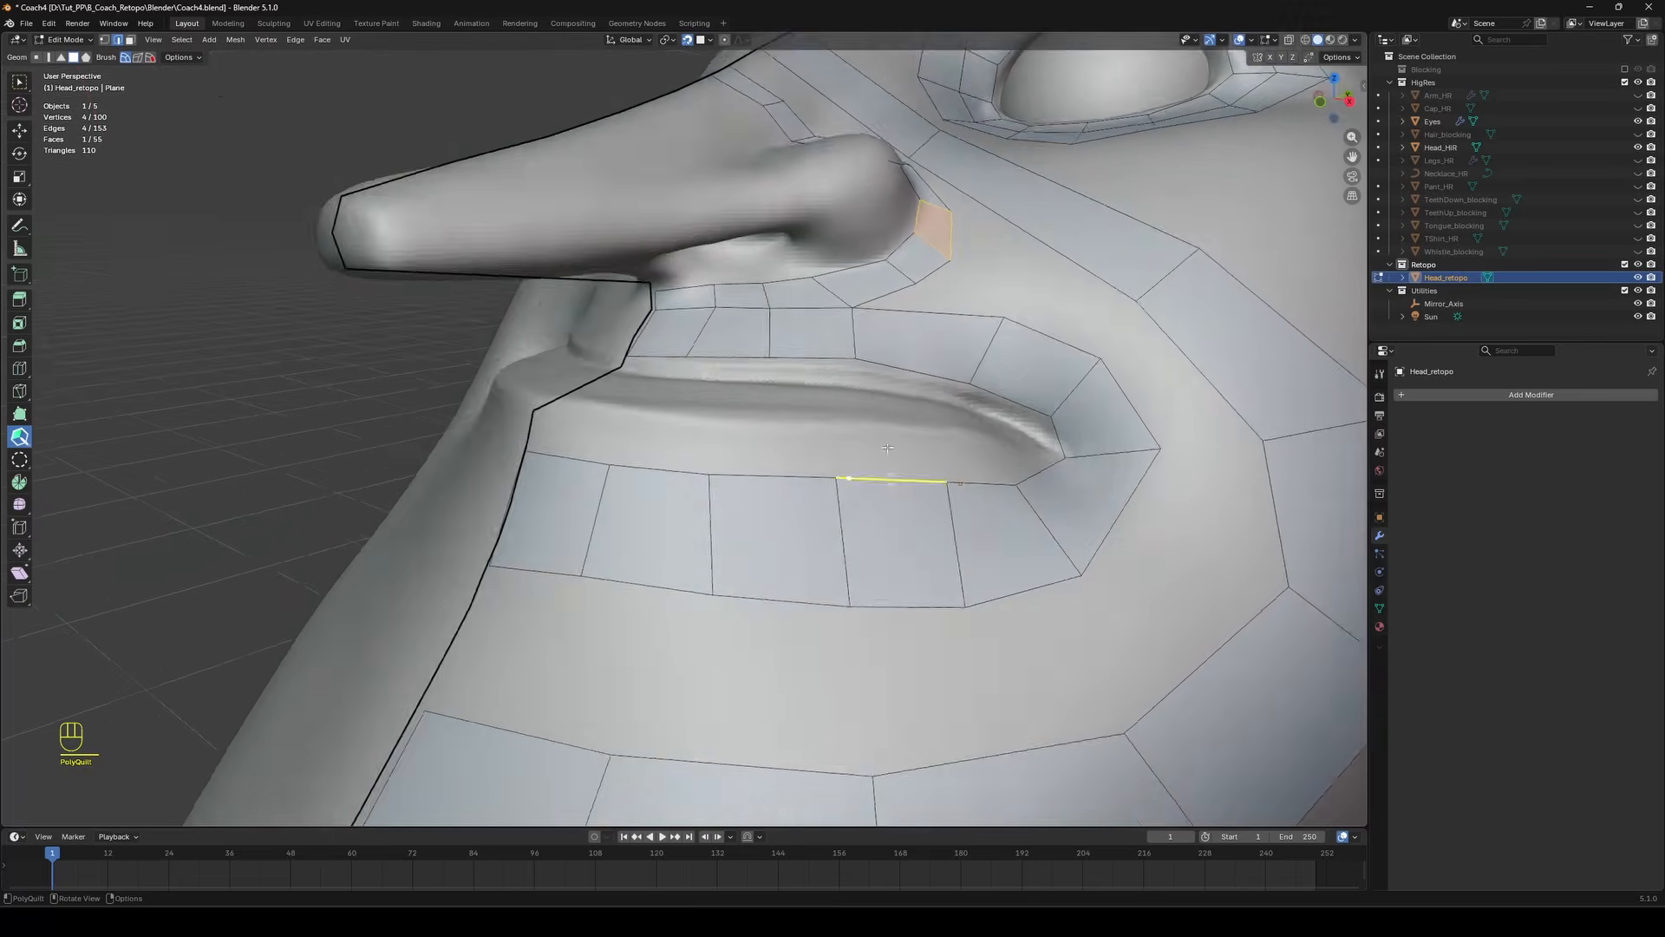
pyautogui.scroll(2, 898, 477)
pyautogui.keyDown('shift'); pyautogui.moveTo(1162, 265); pyautogui.dragTo(924, 384, button='middle'); pyautogui.keyUp('shift')
pyautogui.scroll(-2, 928, 459)
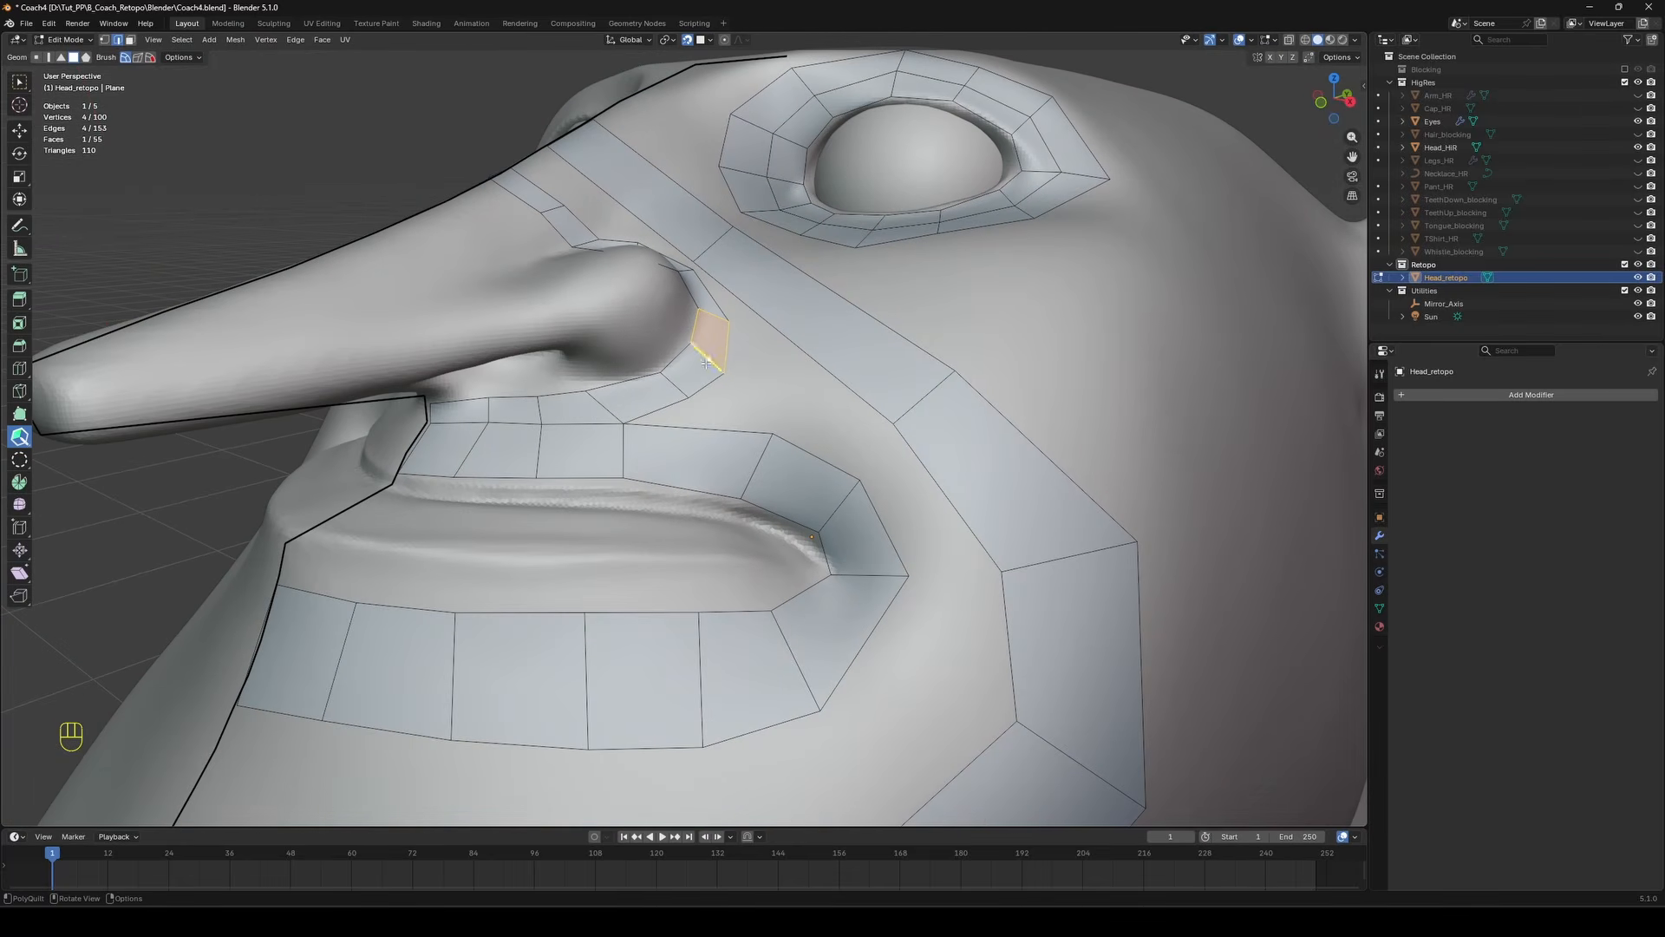
pyautogui.hotkey('ctrl', 'z')
pyautogui.press('a')
pyautogui.press('a')
pyautogui.keyDown('shift'); pyautogui.click(708, 353); pyautogui.keyUp('shift')
pyautogui.keyDown('shift'); pyautogui.click(708, 354); pyautogui.keyUp('shift')
pyautogui.keyDown('shift'); pyautogui.click(762, 381); pyautogui.keyUp('shift')
pyautogui.keyDown('shift'); pyautogui.click(815, 448); pyautogui.keyUp('shift')
pyautogui.moveTo(893, 423)
pyautogui.mouseDown()
pyautogui.moveTo(916, 410)
pyautogui.moveTo(898, 435)
pyautogui.mouseUp()
# Cut the cheek strip beside the new quads, fill the remaining openings between nostril, mouth and cheek, and deselect everything.
pyautogui.keyDown('ctrl'); pyautogui.click(820, 344); pyautogui.keyUp('ctrl')
pyautogui.keyDown('shift'); pyautogui.click(854, 390); pyautogui.keyUp('shift')
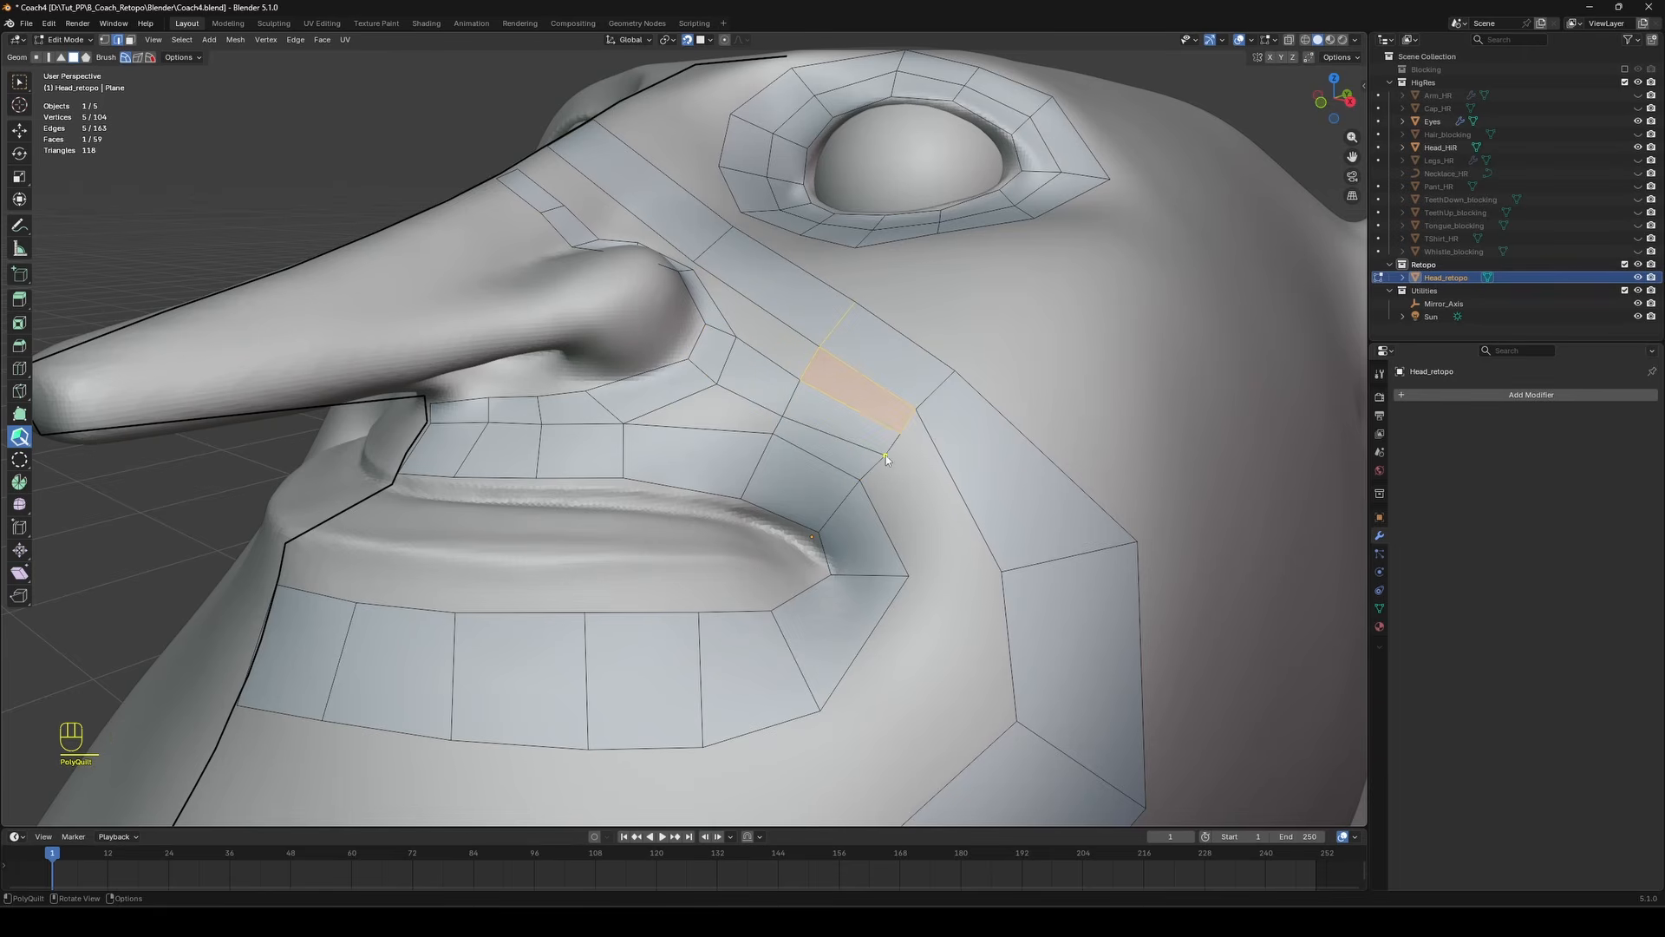
pyautogui.keyDown('shift'); pyautogui.click(718, 418); pyautogui.keyUp('shift')
pyautogui.press('a')
pyautogui.press('a')
pyautogui.press('Escape')
# Bridge the mouth corner to the cheek strip with two quads, and move their shared vertex below the mouth corner.
pyautogui.scroll(-4, 863, 376)
pyautogui.moveTo(864, 381)
pyautogui.mouseDown(button='middle')
pyautogui.moveTo(941, 447)
pyautogui.moveTo(873, 455)
pyautogui.mouseUp(button='middle')
pyautogui.scroll(2, 872, 455)
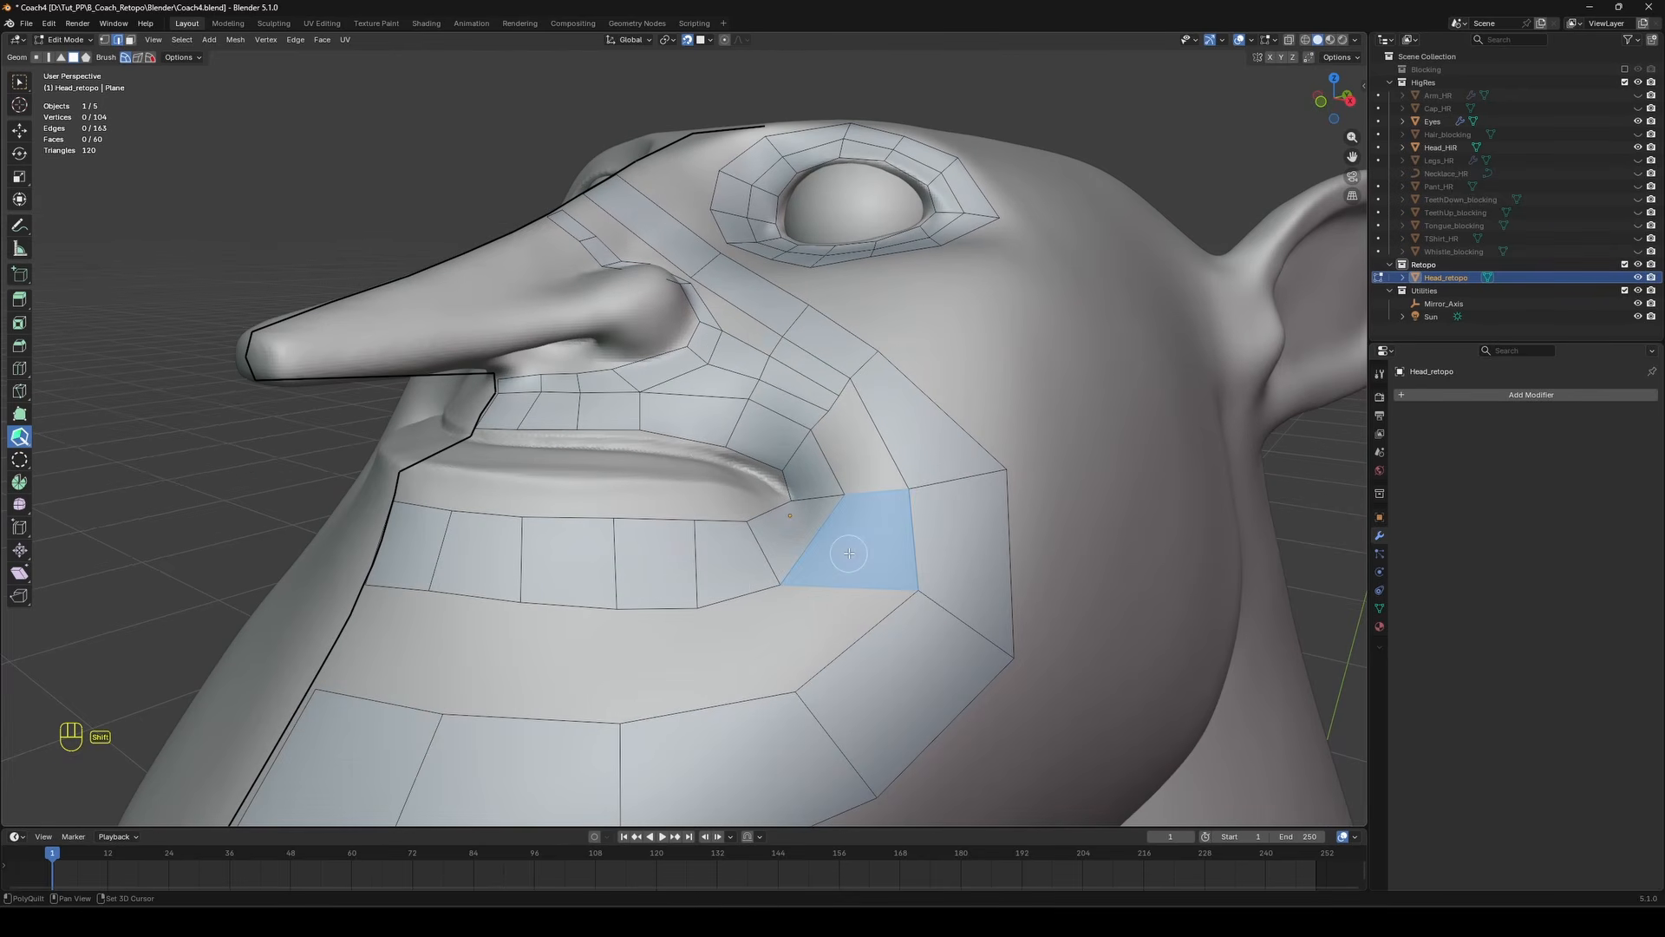
pyautogui.keyDown('shift'); pyautogui.click(849, 548); pyautogui.keyUp('shift')
pyautogui.keyDown('shift'); pyautogui.click(811, 610); pyautogui.keyUp('shift')
pyautogui.moveTo(781, 584); pyautogui.dragTo(807, 565)
pyautogui.press('a')
pyautogui.press('a')
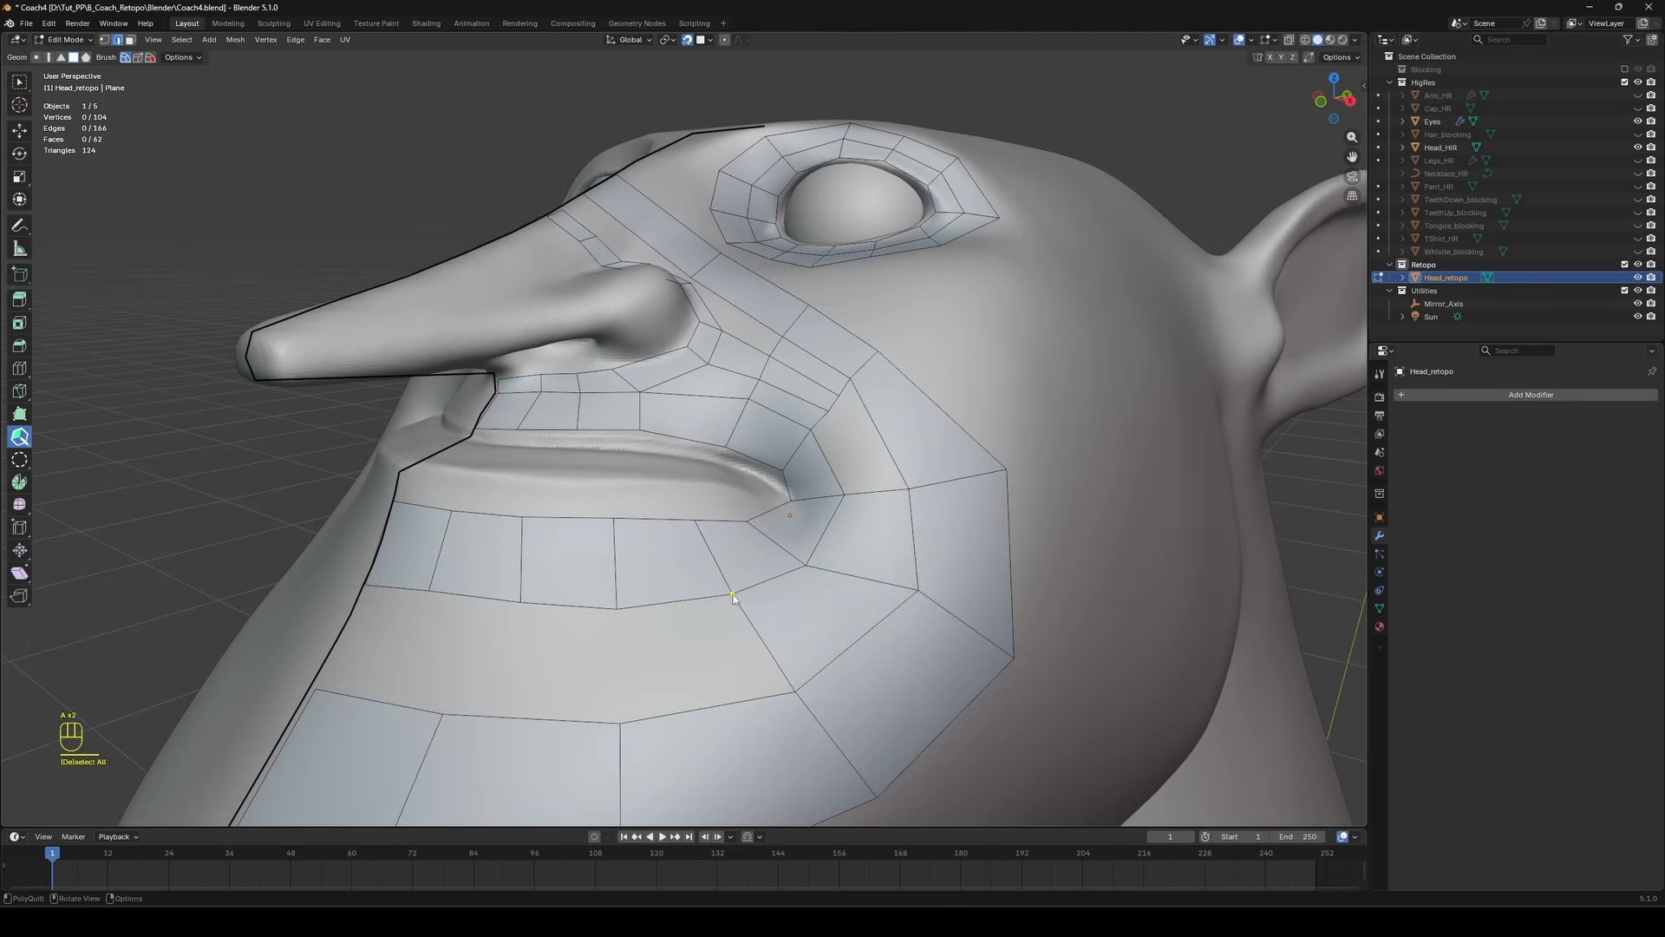
# Add two loop cuts across the quads connecting the mouth corner to the cheek strip.
pyautogui.scroll(2, 946, 513)
pyautogui.scroll(-2, 941, 477)
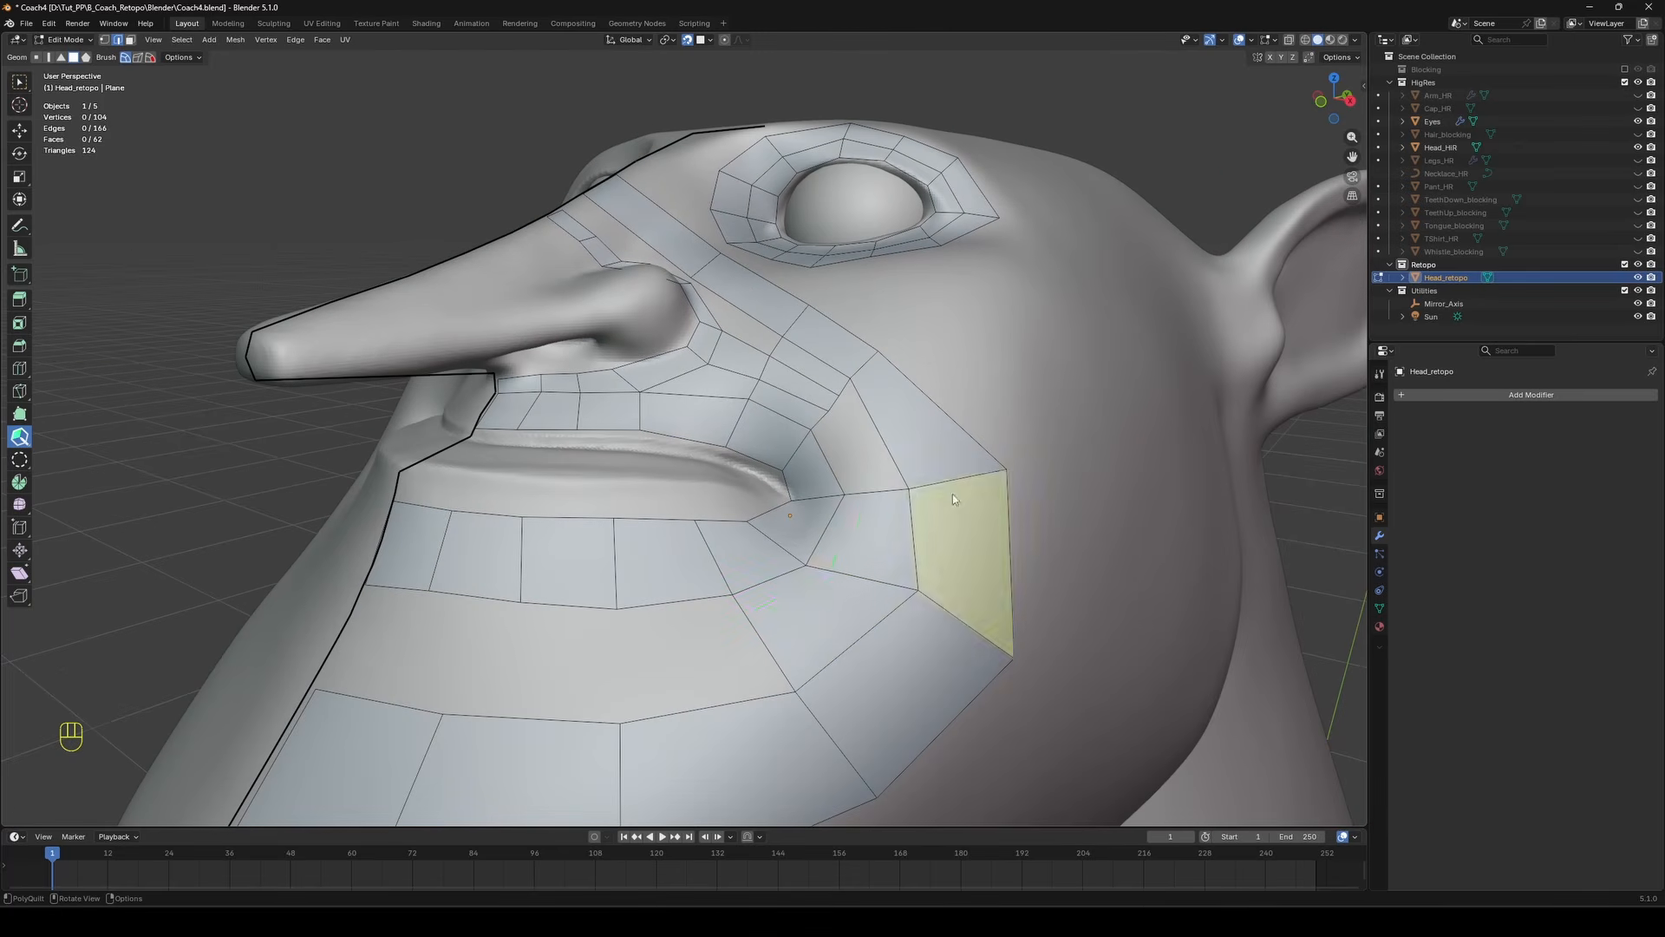
pyautogui.hotkey('ctrl', 'r')
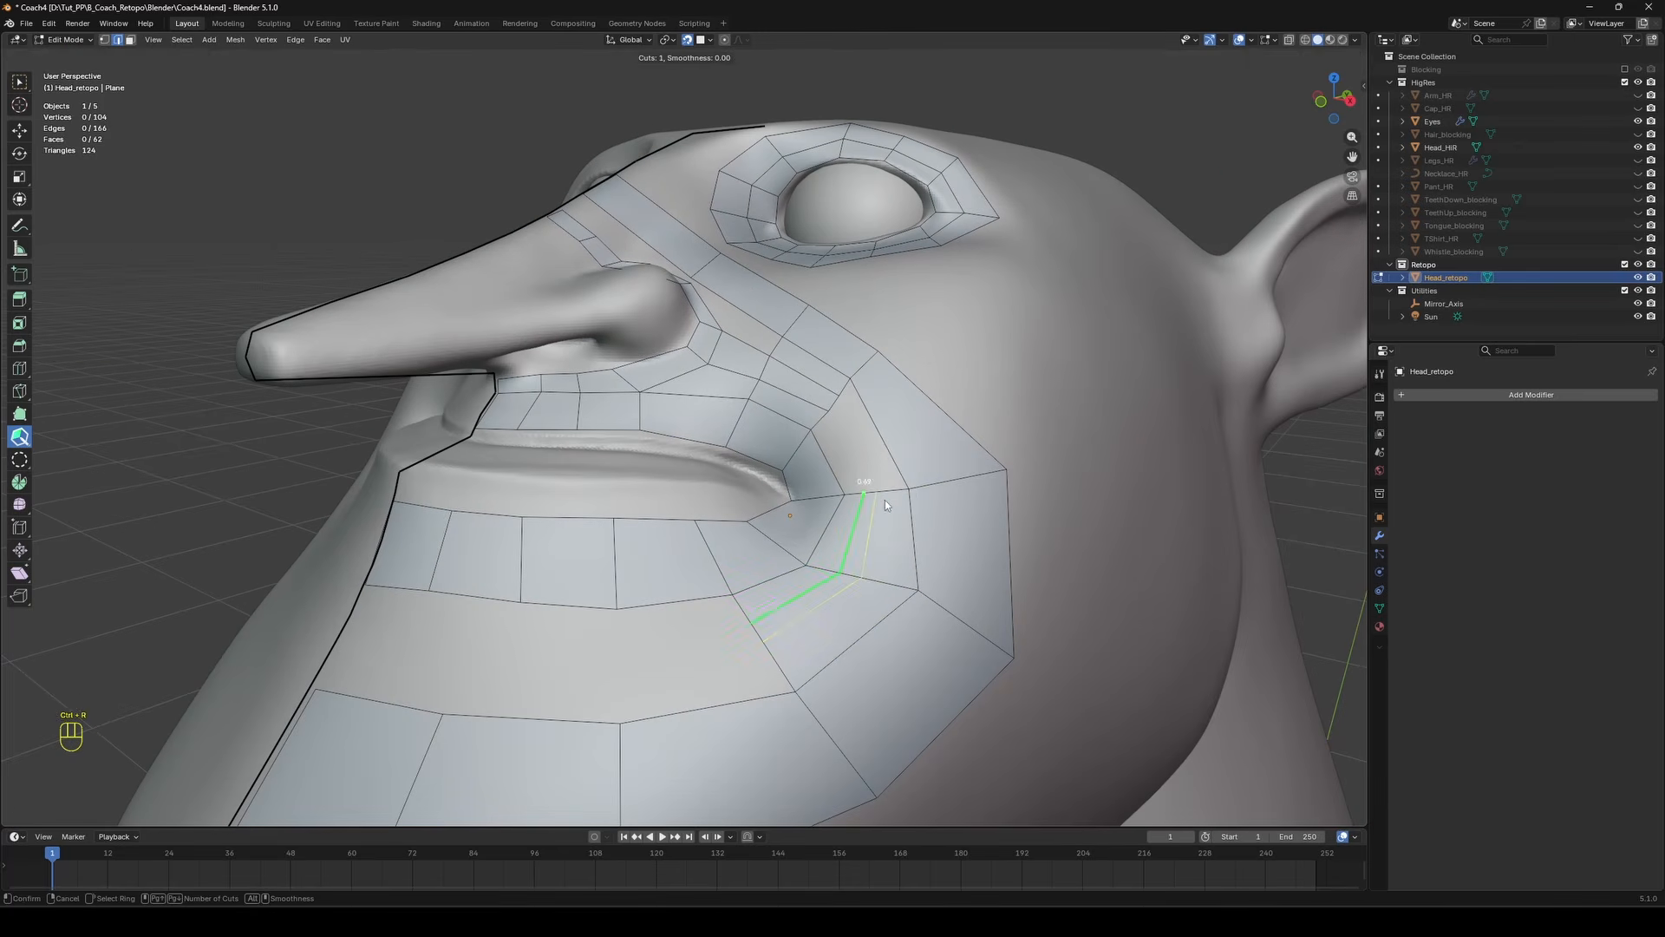
pyautogui.click(872, 496)
pyautogui.press('Escape')
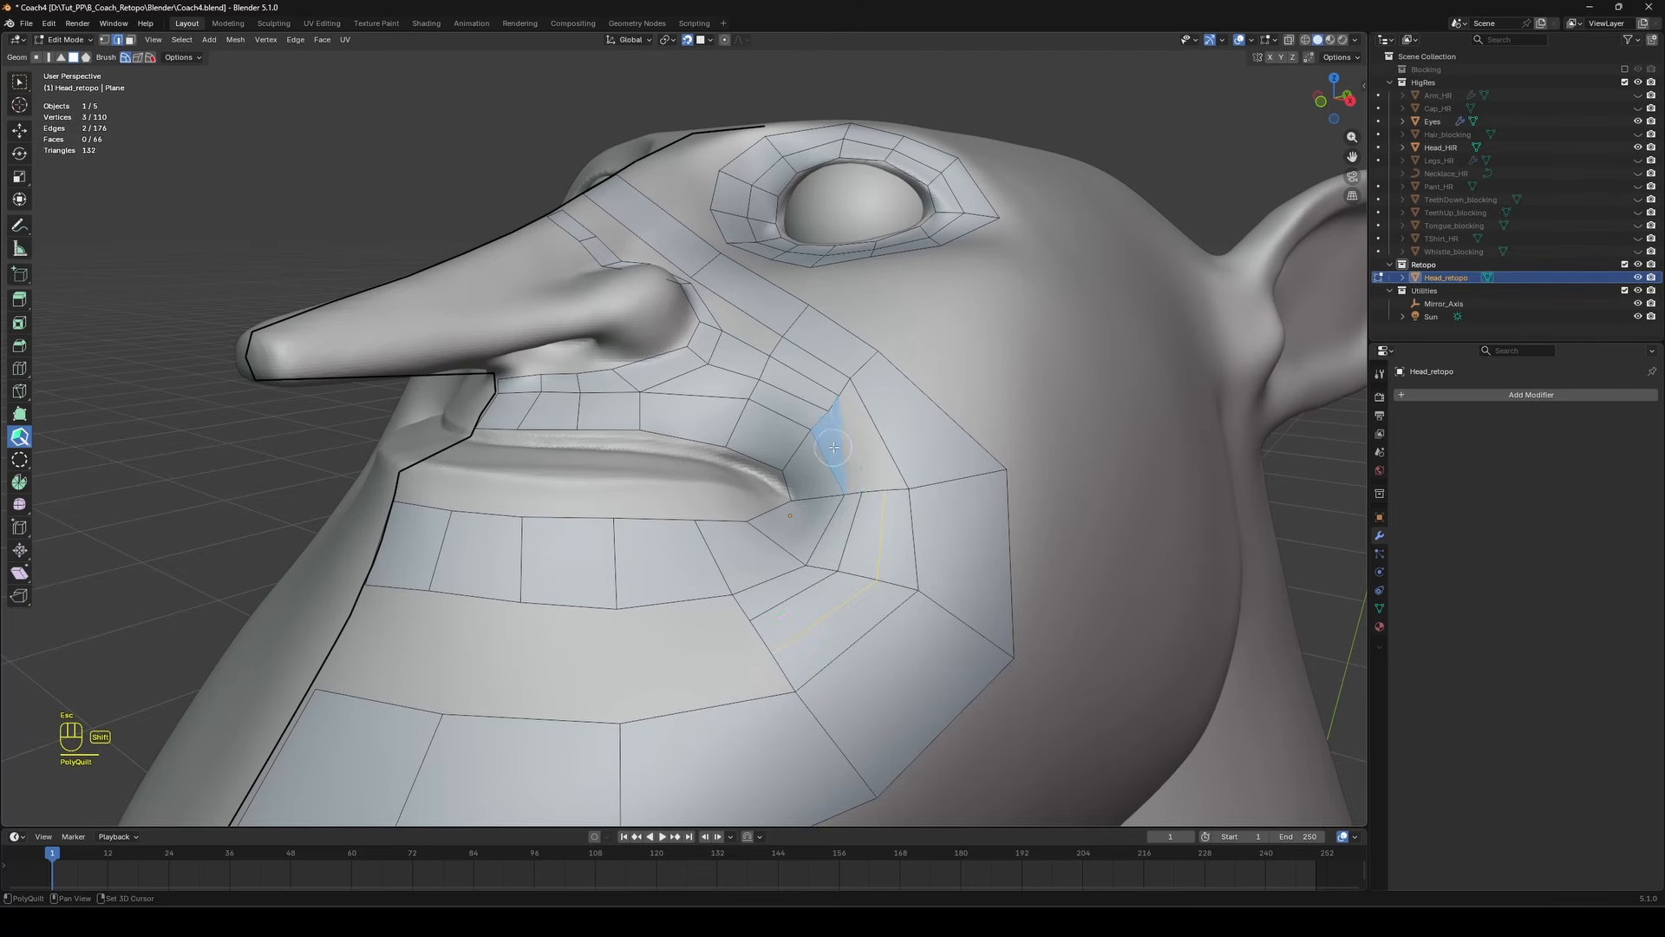
# Fill the gap above the mouth corner with quads that continue the two new loops, and clear the selection.
pyautogui.keyDown('shift'); pyautogui.click(833, 447); pyautogui.keyUp('shift')
pyautogui.hotkey('ctrl', 'z')
pyautogui.hotkey('ctrl', 'z')
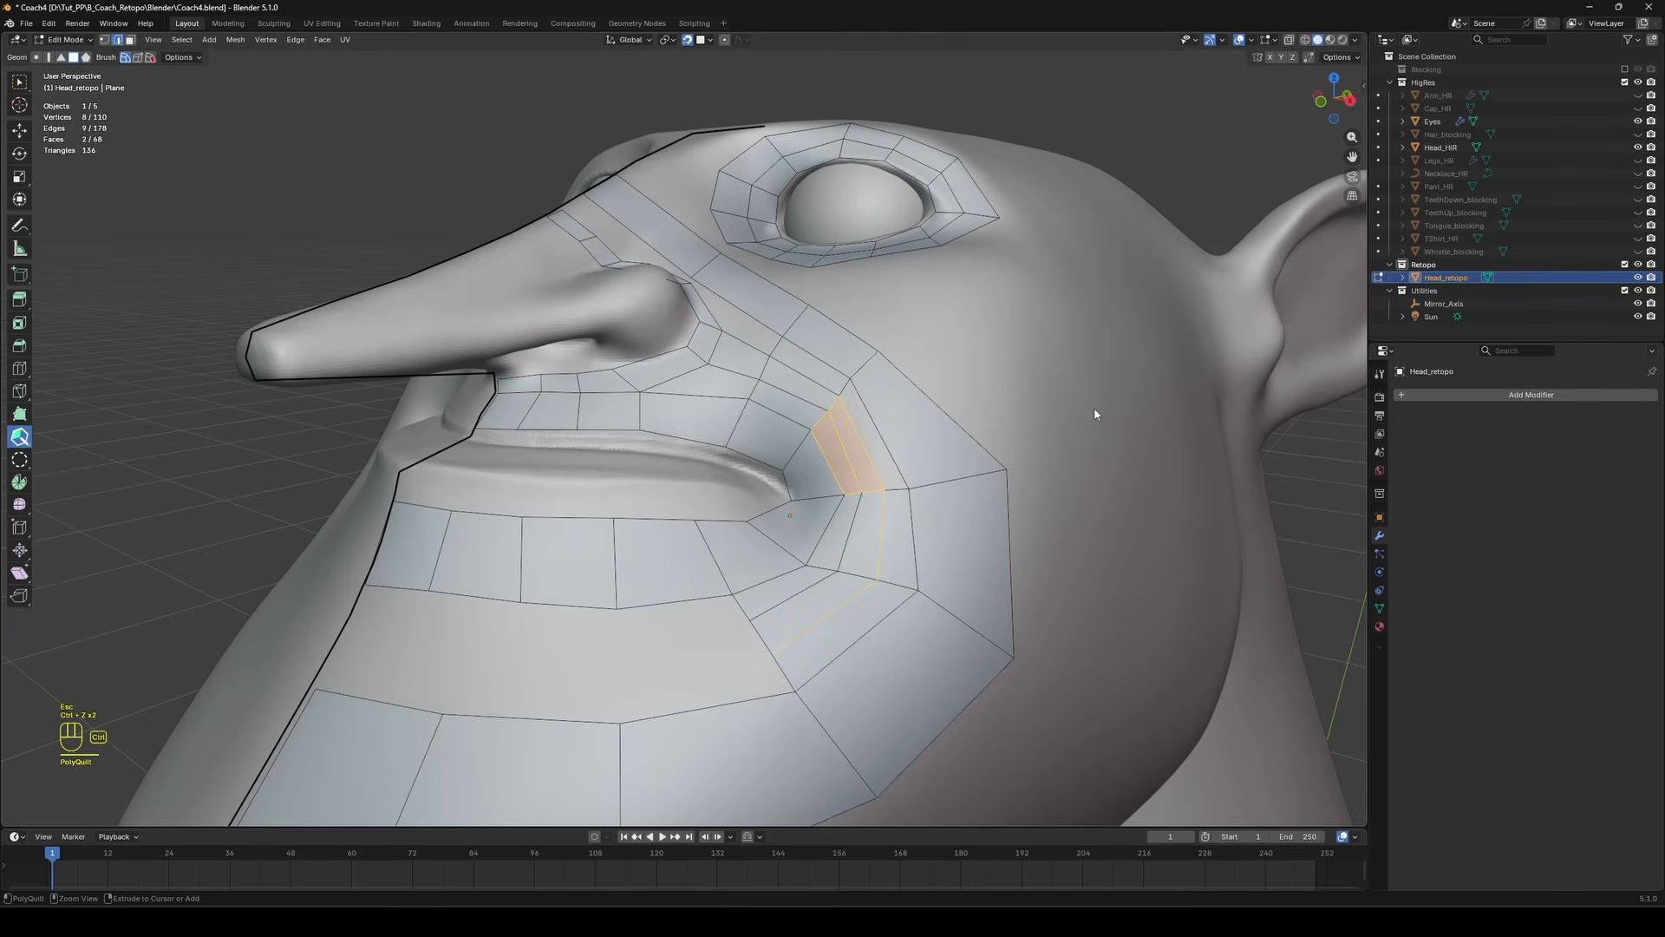
pyautogui.hotkey('ctrl', 'shift', 'z')
pyautogui.hotkey('alt', 'a')
# Fill the gap between the nostril and cheek strips with quads, join their vertices and cut the cheek strip to match.
pyautogui.moveTo(908, 418)
pyautogui.mouseDown(button='middle')
pyautogui.moveTo(986, 402)
pyautogui.moveTo(917, 408)
pyautogui.mouseUp(button='middle')
pyautogui.moveTo(762, 330); pyautogui.dragTo(802, 407, button='middle')
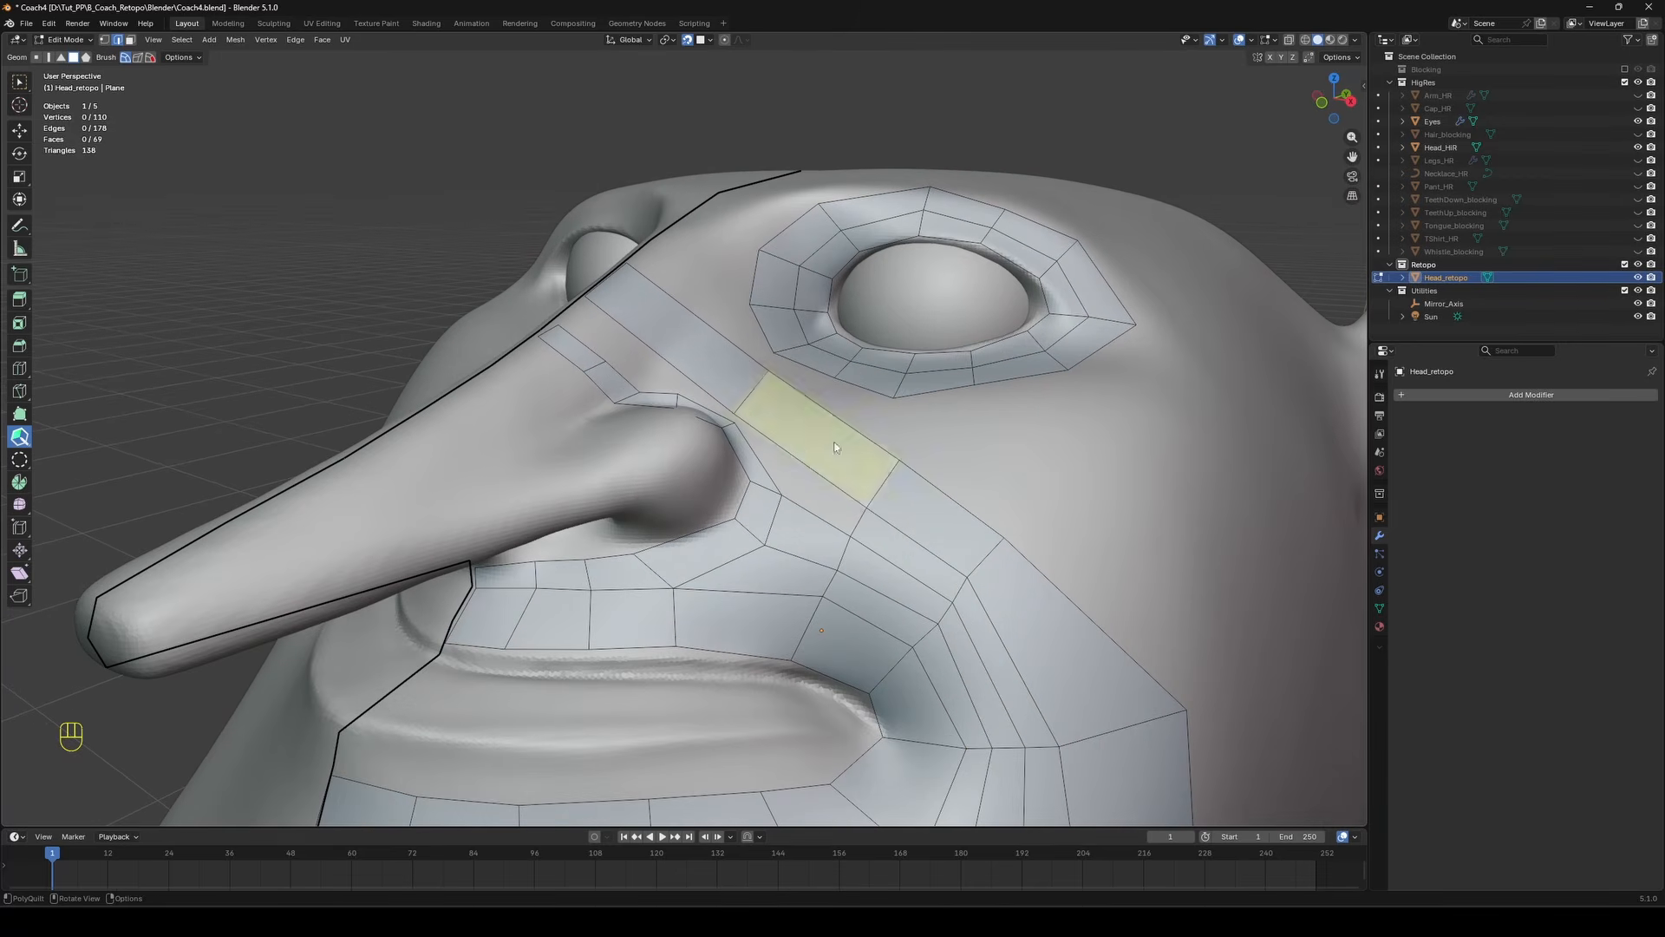
pyautogui.keyDown('shift'); pyautogui.click(805, 470); pyautogui.keyUp('shift')
pyautogui.moveTo(800, 437); pyautogui.dragTo(752, 415)
pyautogui.keyDown('ctrl'); pyautogui.click(773, 381); pyautogui.keyUp('ctrl')
pyautogui.keyDown('shift'); pyautogui.click(765, 453); pyautogui.keyUp('shift')
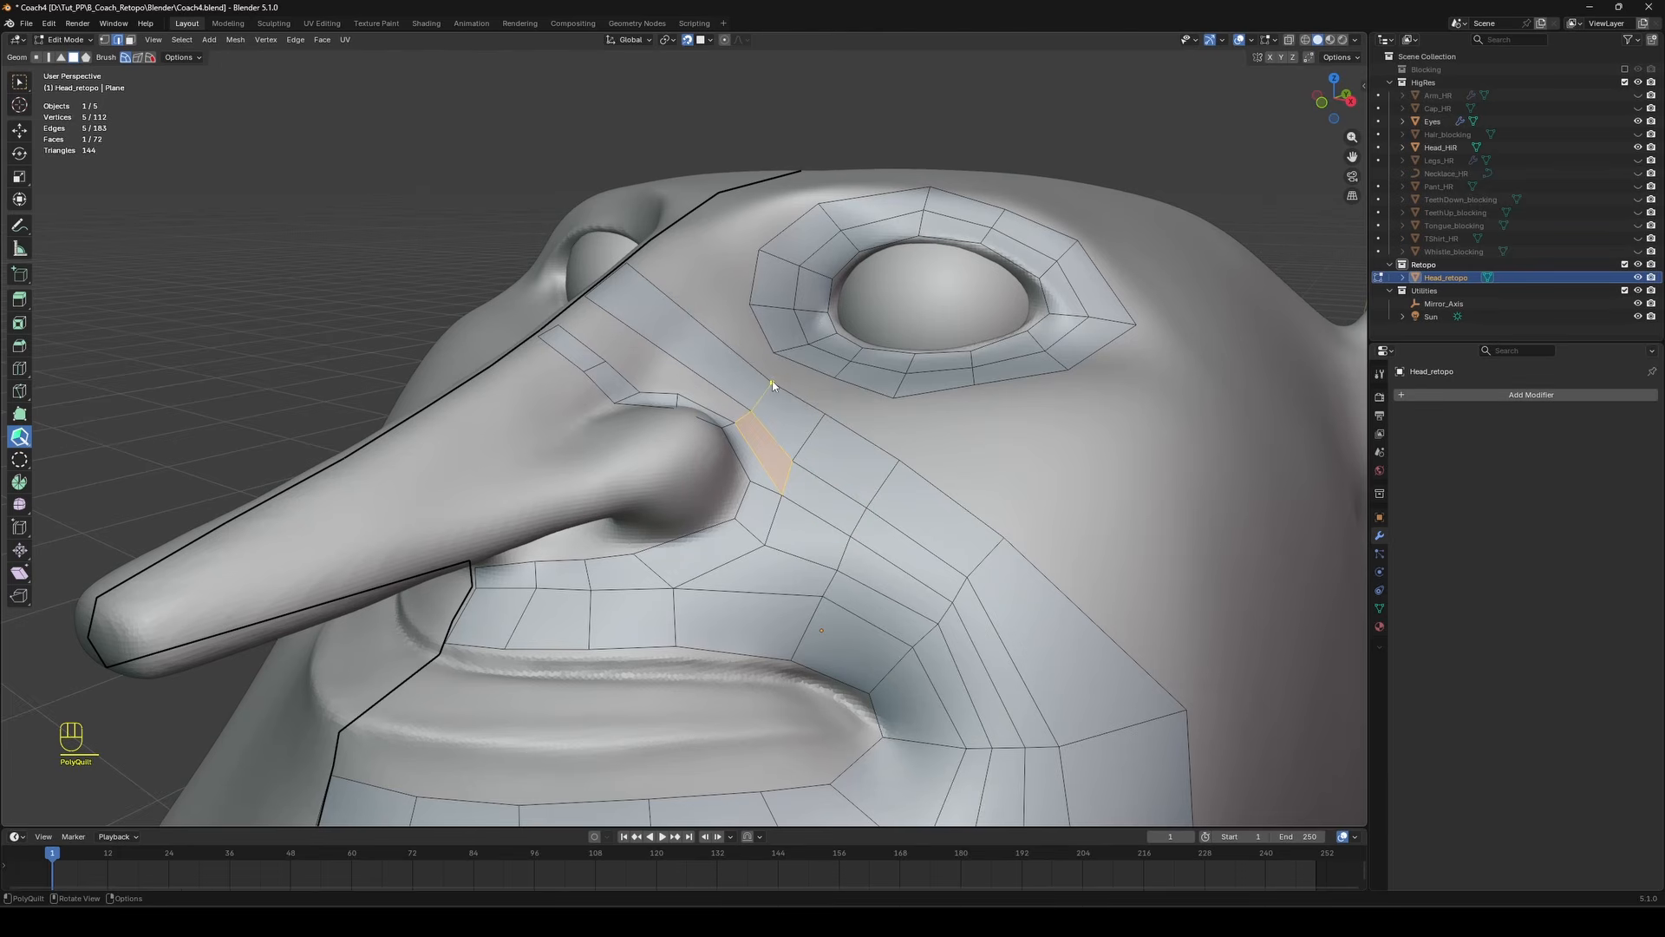
pyautogui.moveTo(1020, 428); pyautogui.dragTo(691, 471, button='middle')
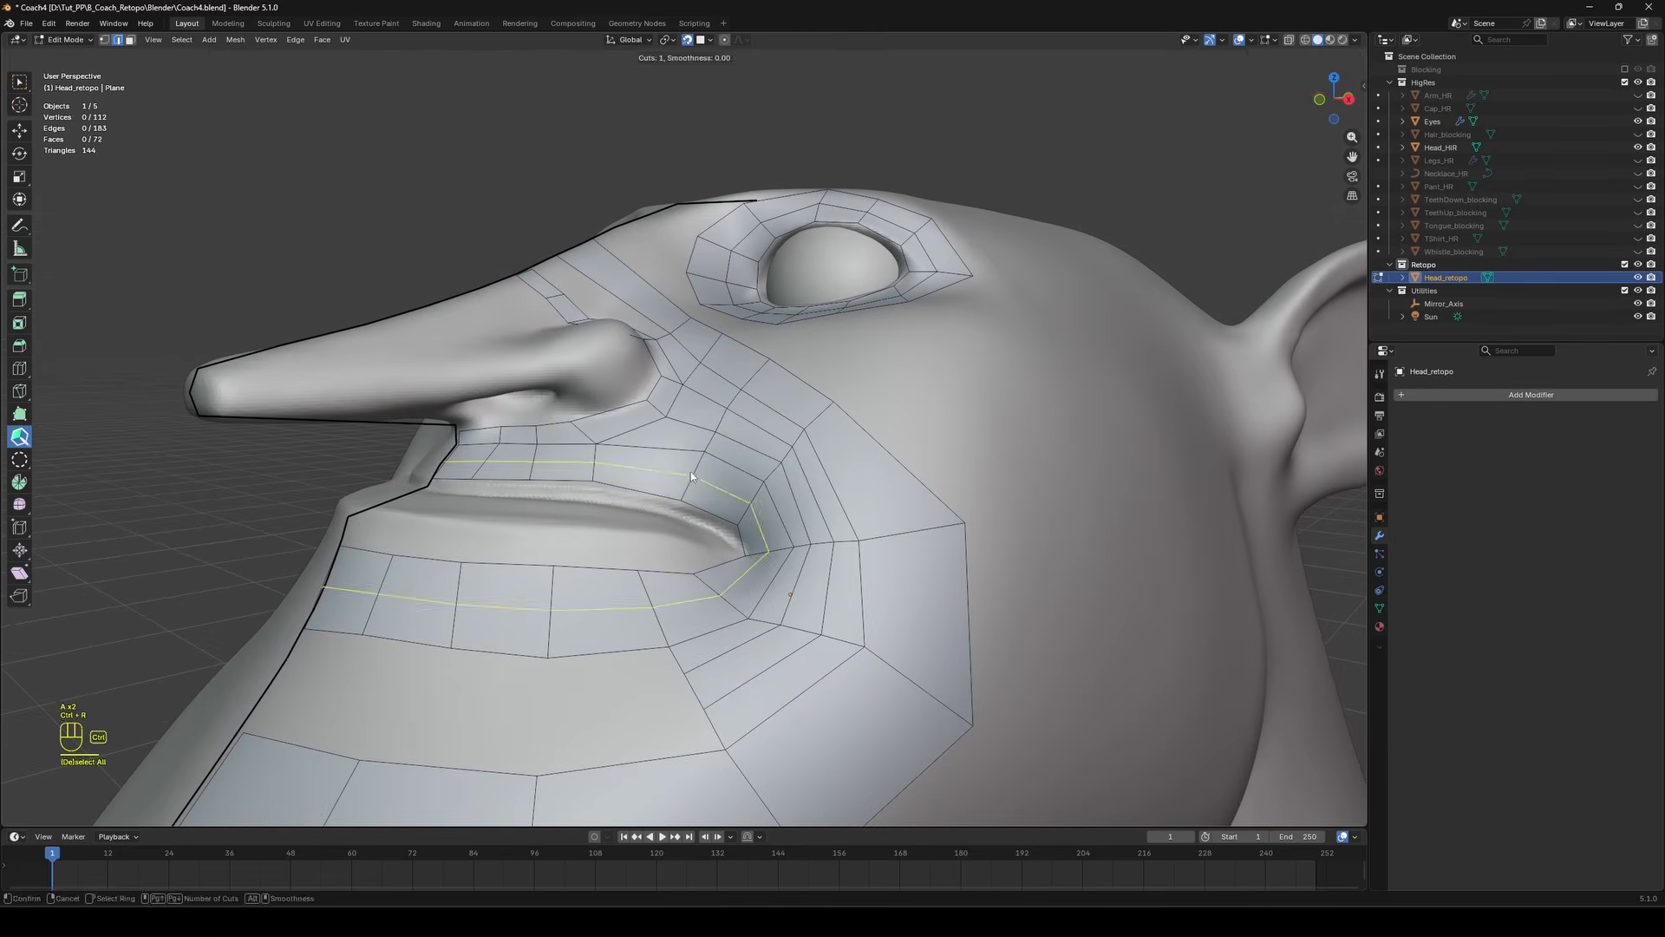
pyautogui.hotkey('ctrl', 'r')
pyautogui.hotkey('ctrl', 'r')
pyautogui.press('Escape')
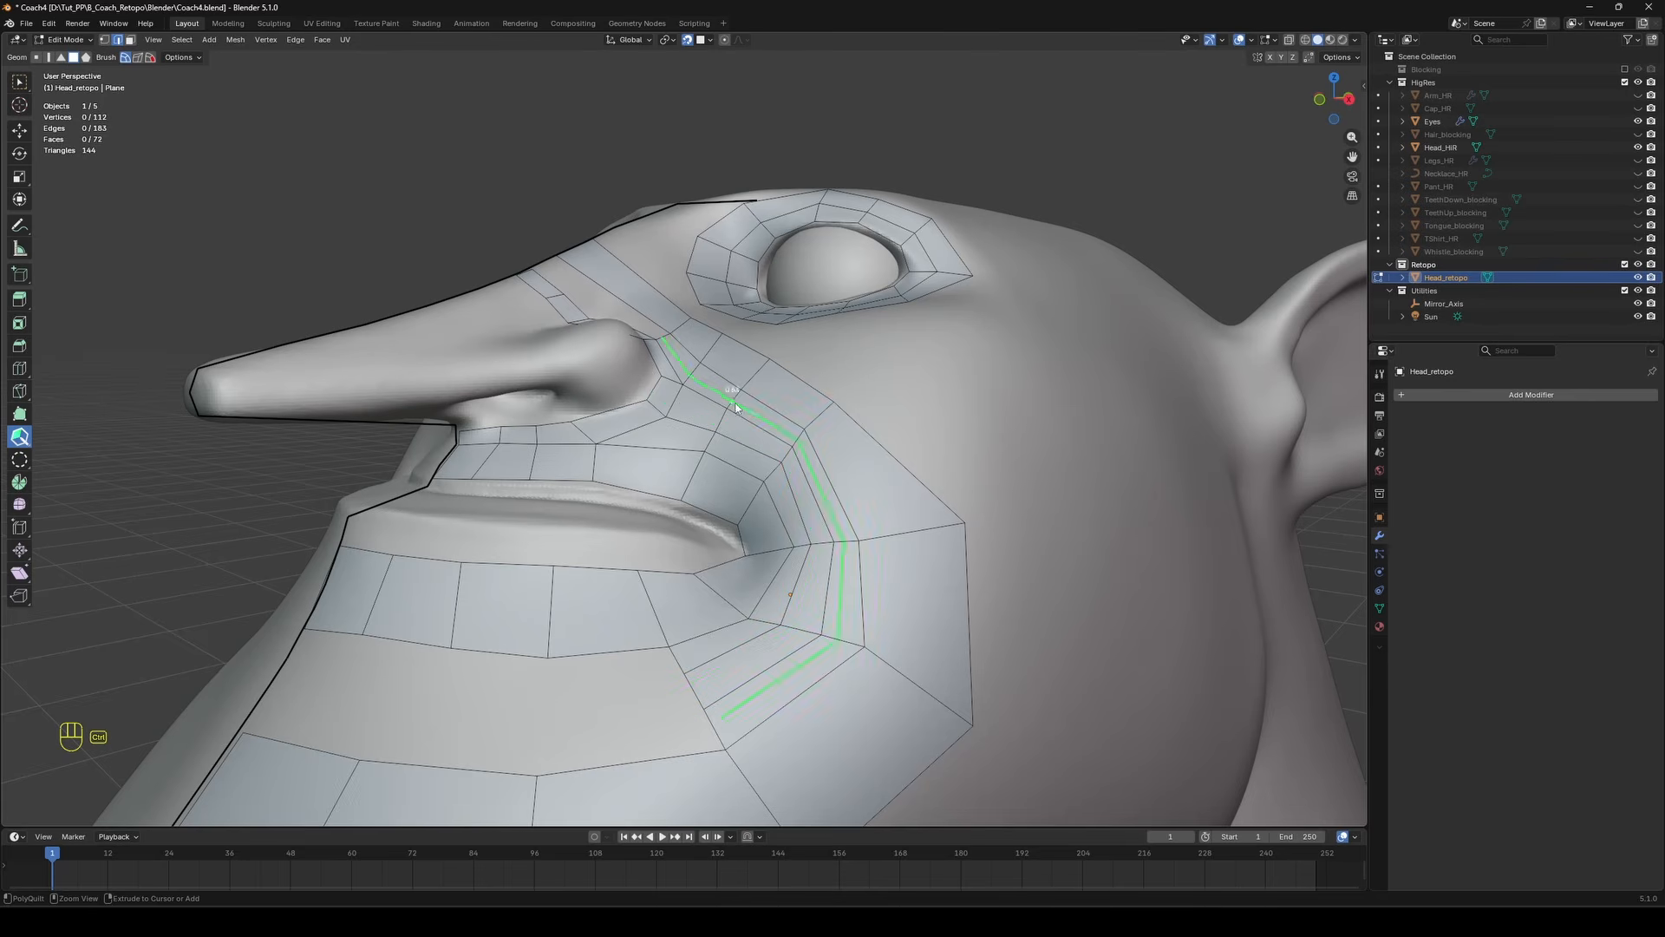
pyautogui.moveTo(894, 407)
pyautogui.mouseDown(button='middle')
pyautogui.moveTo(848, 421)
pyautogui.moveTo(915, 417)
pyautogui.moveTo(880, 434)
pyautogui.mouseUp(button='middle')
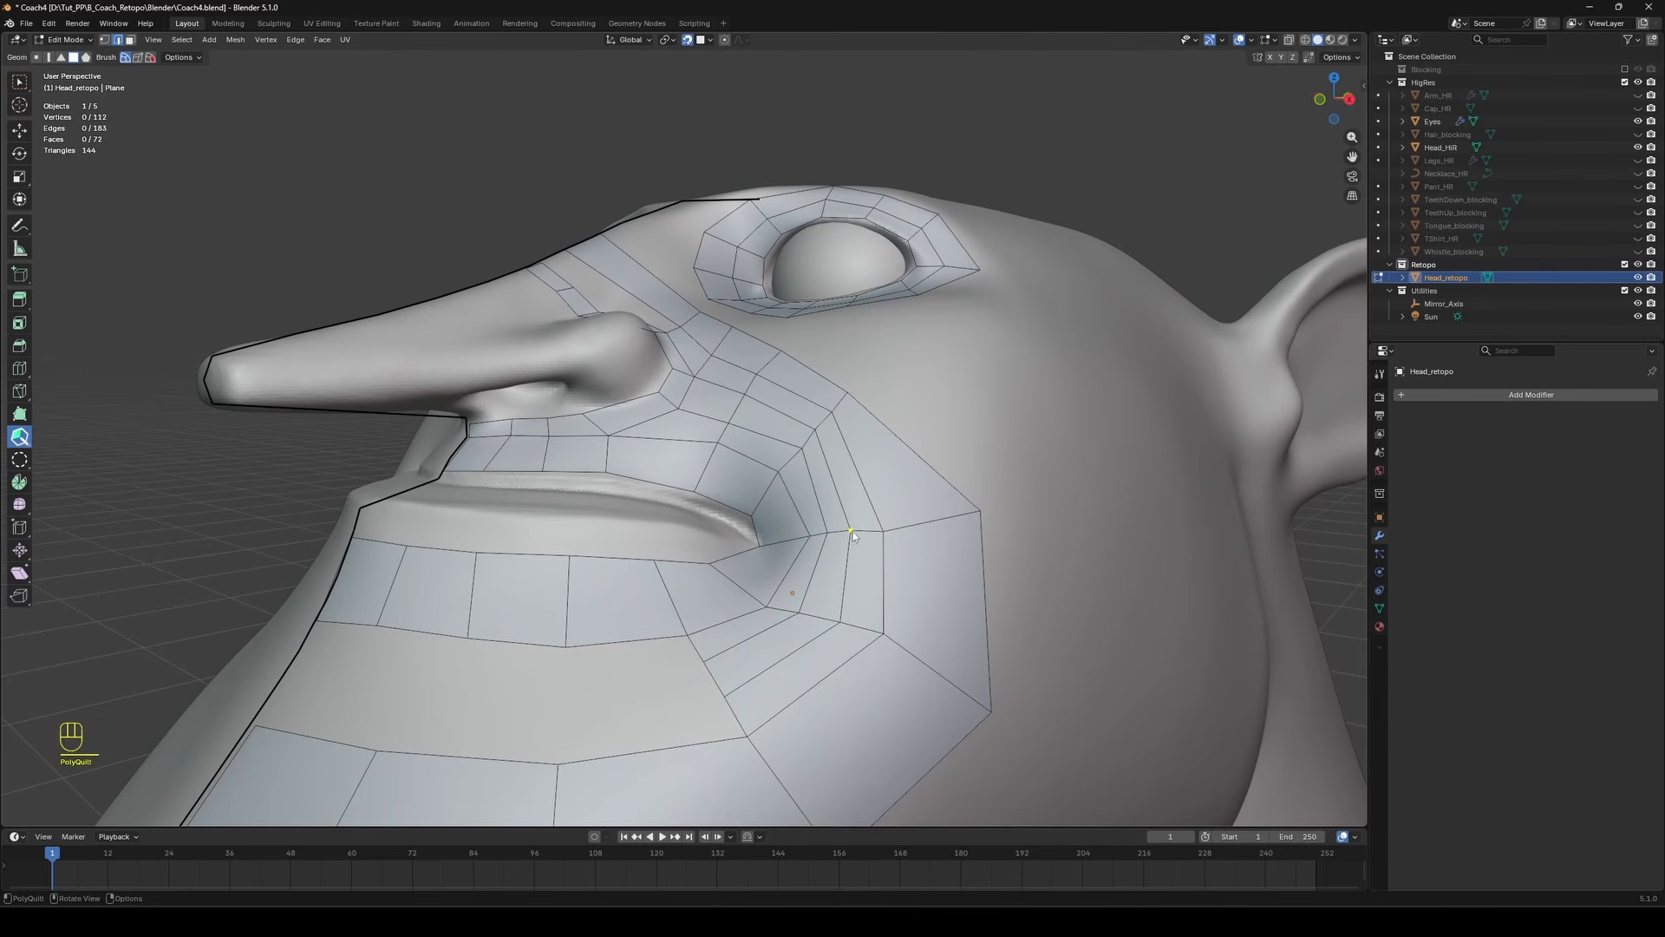
pyautogui.hotkey('ctrl', 'z')
pyautogui.hotkey('ctrl', 'z')
pyautogui.hotkey('ctrl', 'z')
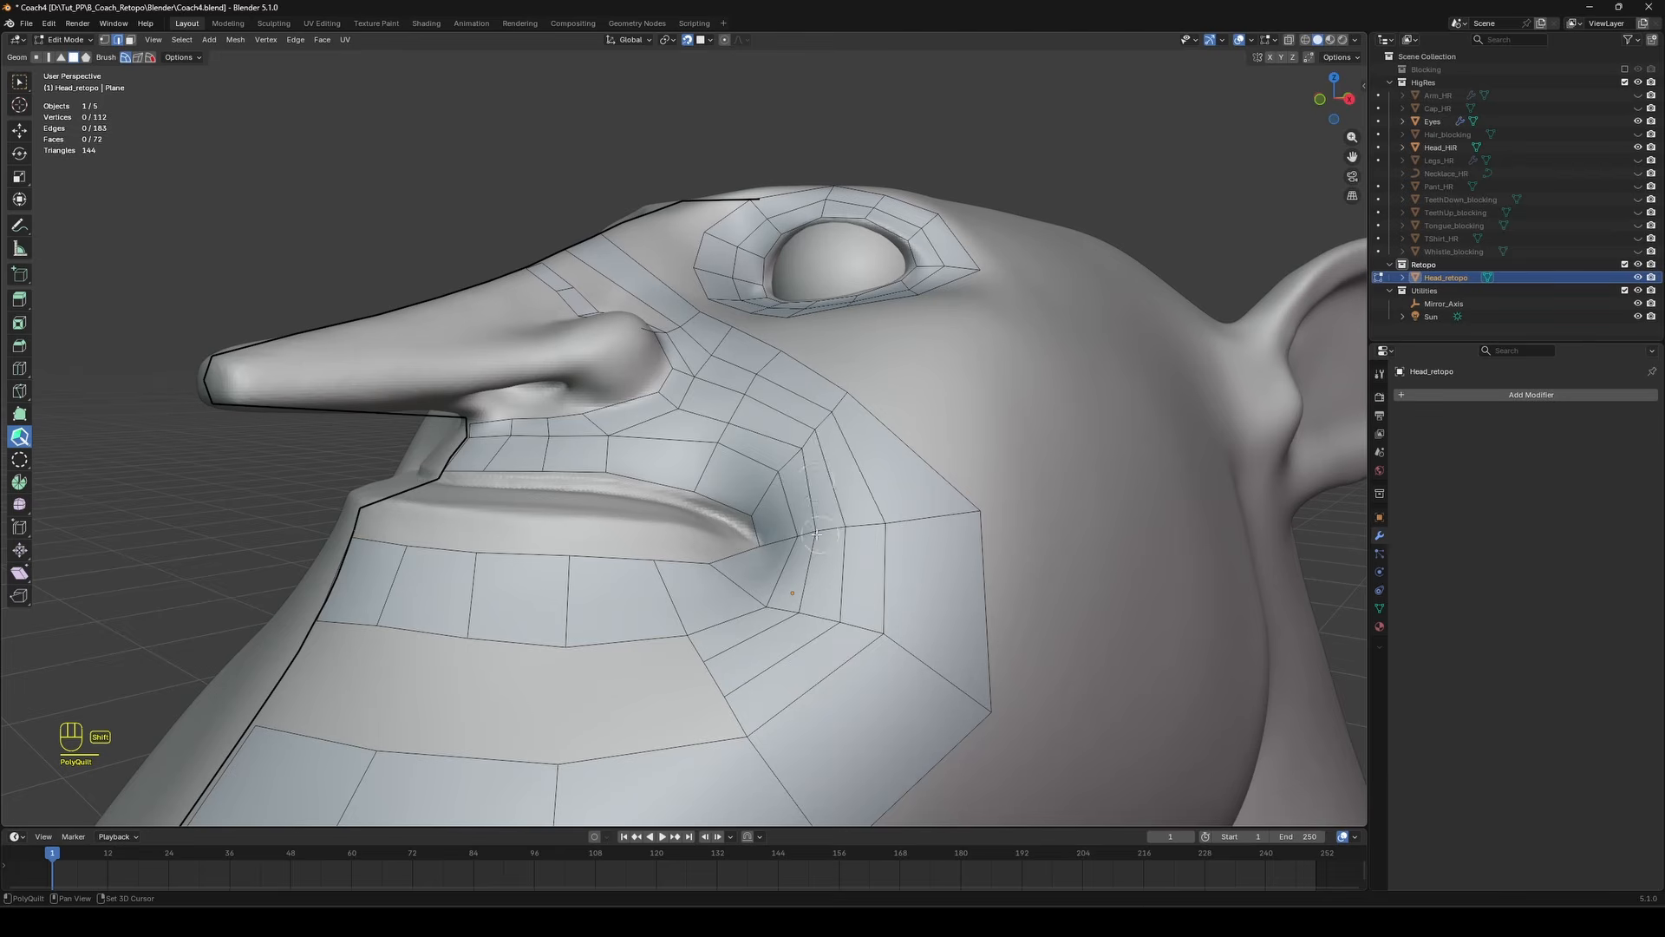
# Fill the area between the lower eye ring and the upper cheek strip with quads.
pyautogui.scroll(-2, 920, 448)
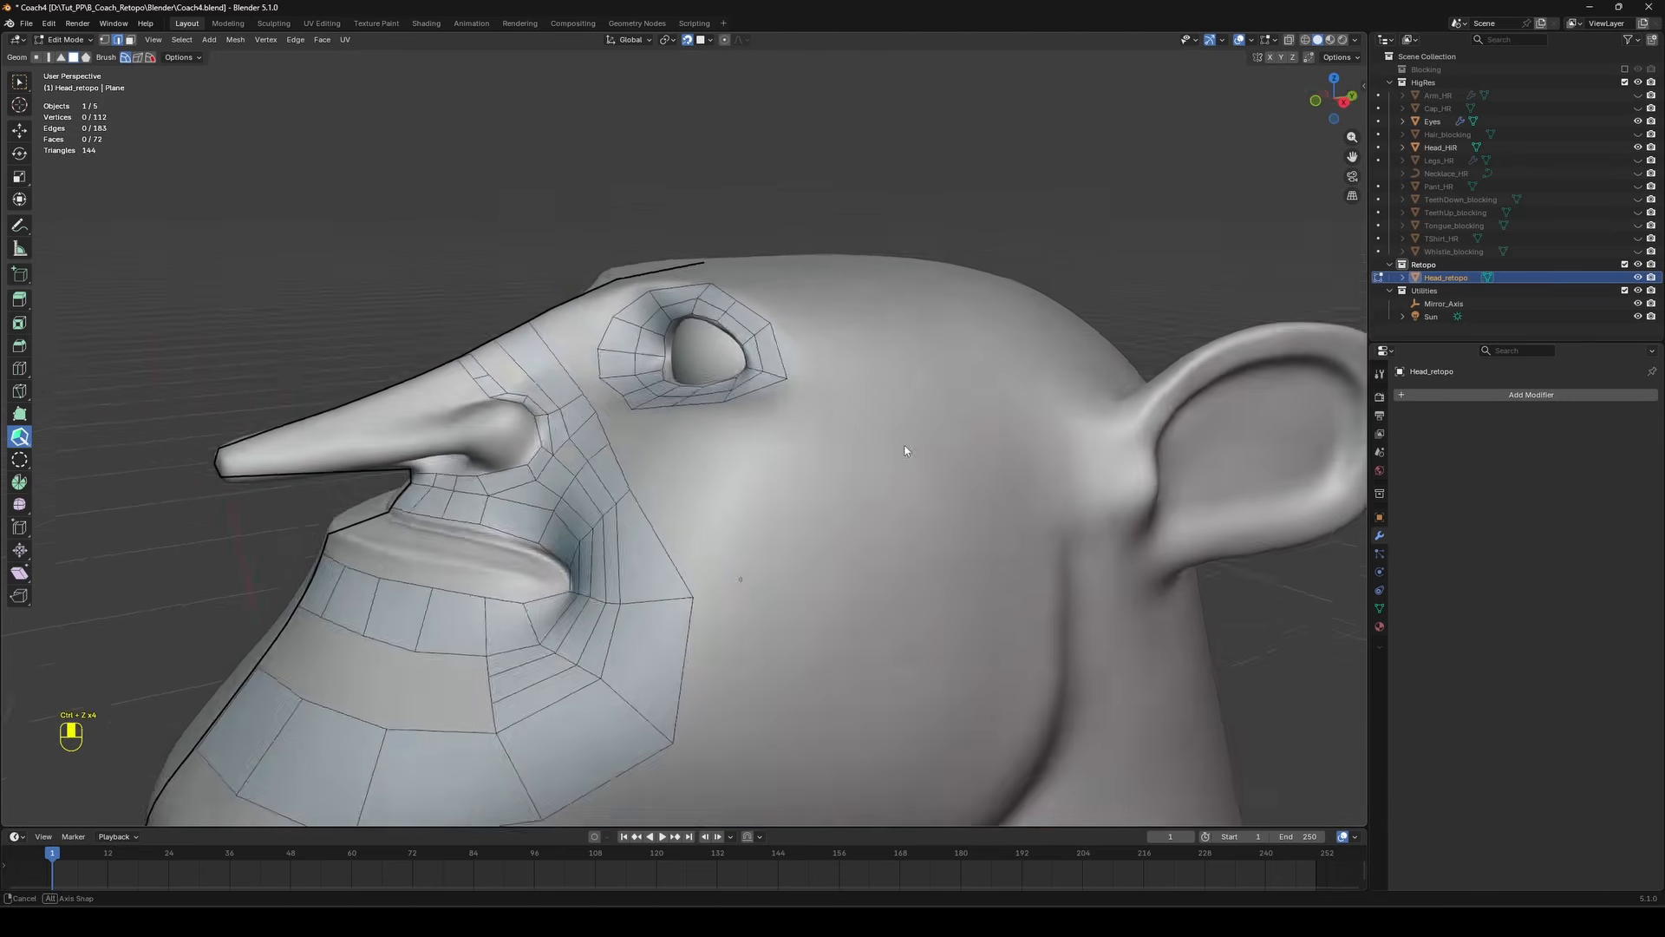
pyautogui.moveTo(907, 450)
pyautogui.mouseDown(button='middle')
pyautogui.moveTo(976, 451)
pyautogui.moveTo(921, 438)
pyautogui.mouseUp(button='middle')
pyautogui.keyDown('shift'); pyautogui.click(802, 453); pyautogui.keyUp('shift')
pyautogui.keyDown('shift'); pyautogui.click(765, 427); pyautogui.keyUp('shift')
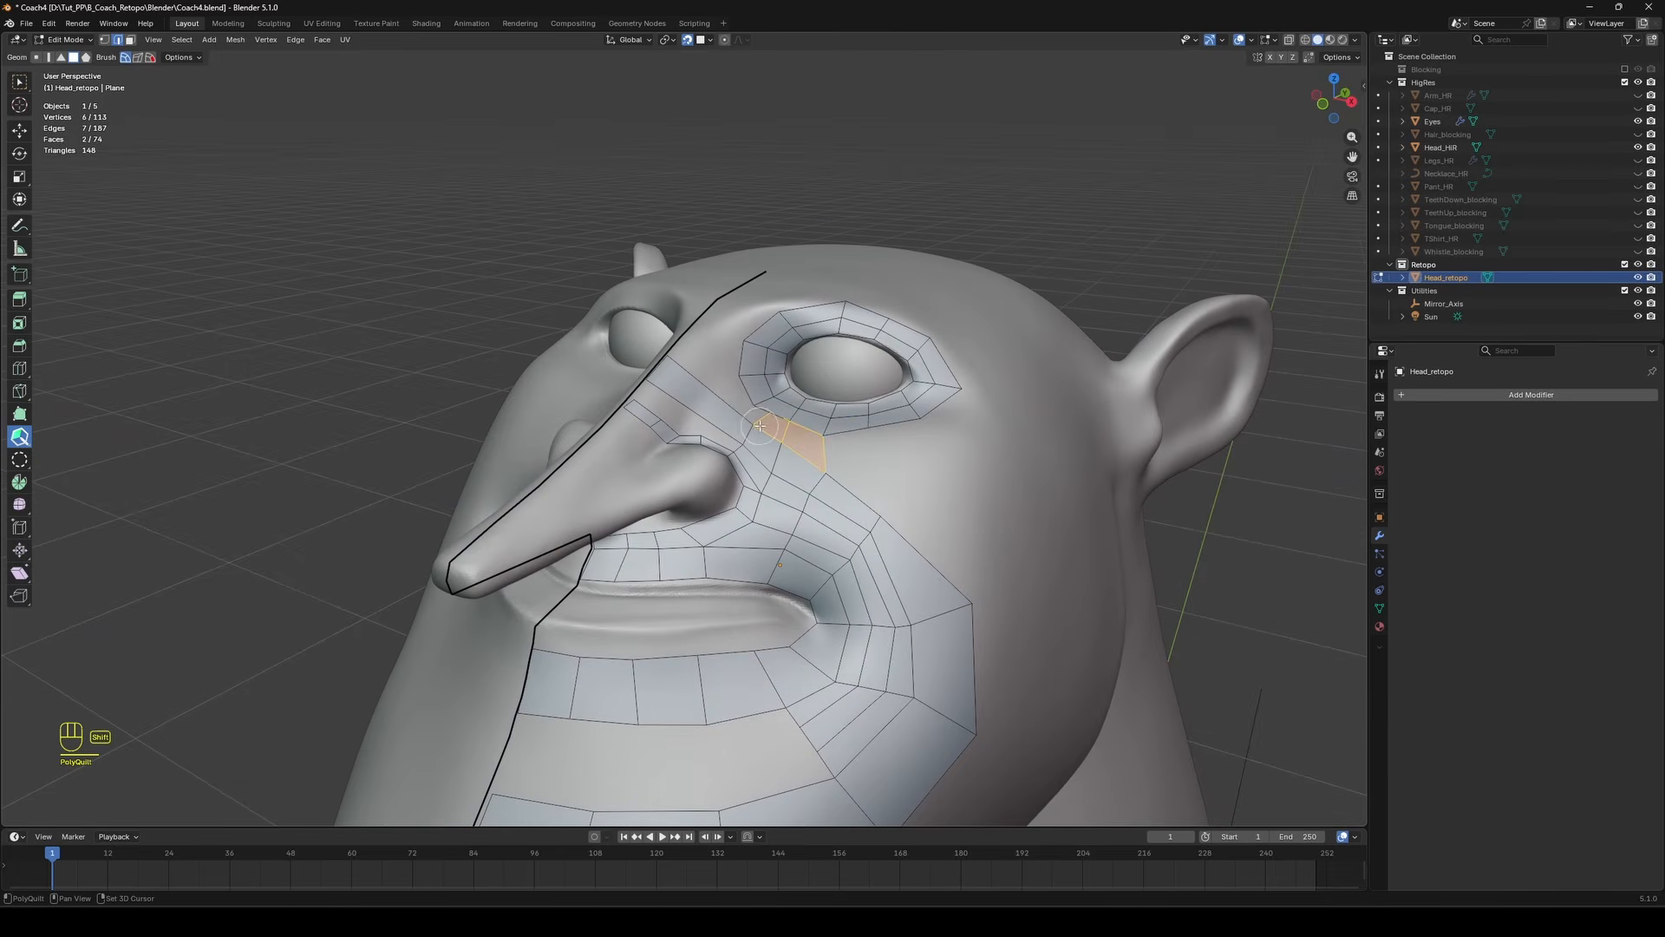
pyautogui.keyDown('shift'); pyautogui.click(859, 459); pyautogui.keyUp('shift')
pyautogui.click(875, 451)
pyautogui.moveTo(1039, 350); pyautogui.dragTo(893, 599, button='middle')
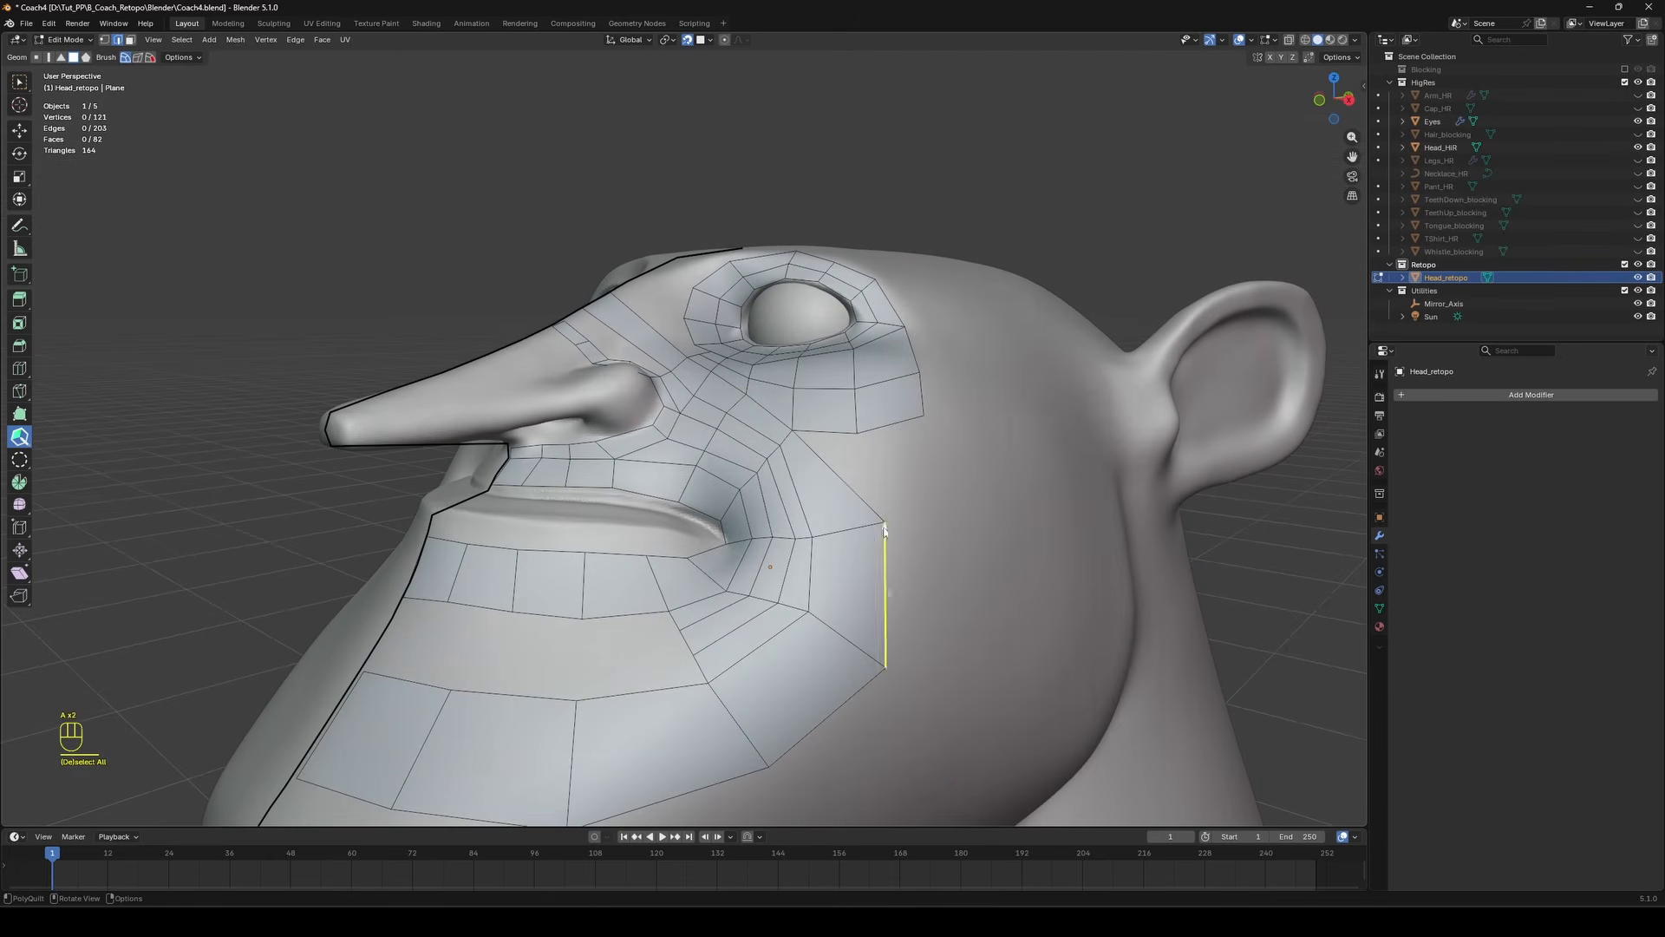
# Extend the under-eye quads down the outer cheek, join them to the cheek strip and clear the selection.
pyautogui.moveTo(895, 425); pyautogui.dragTo(921, 500)
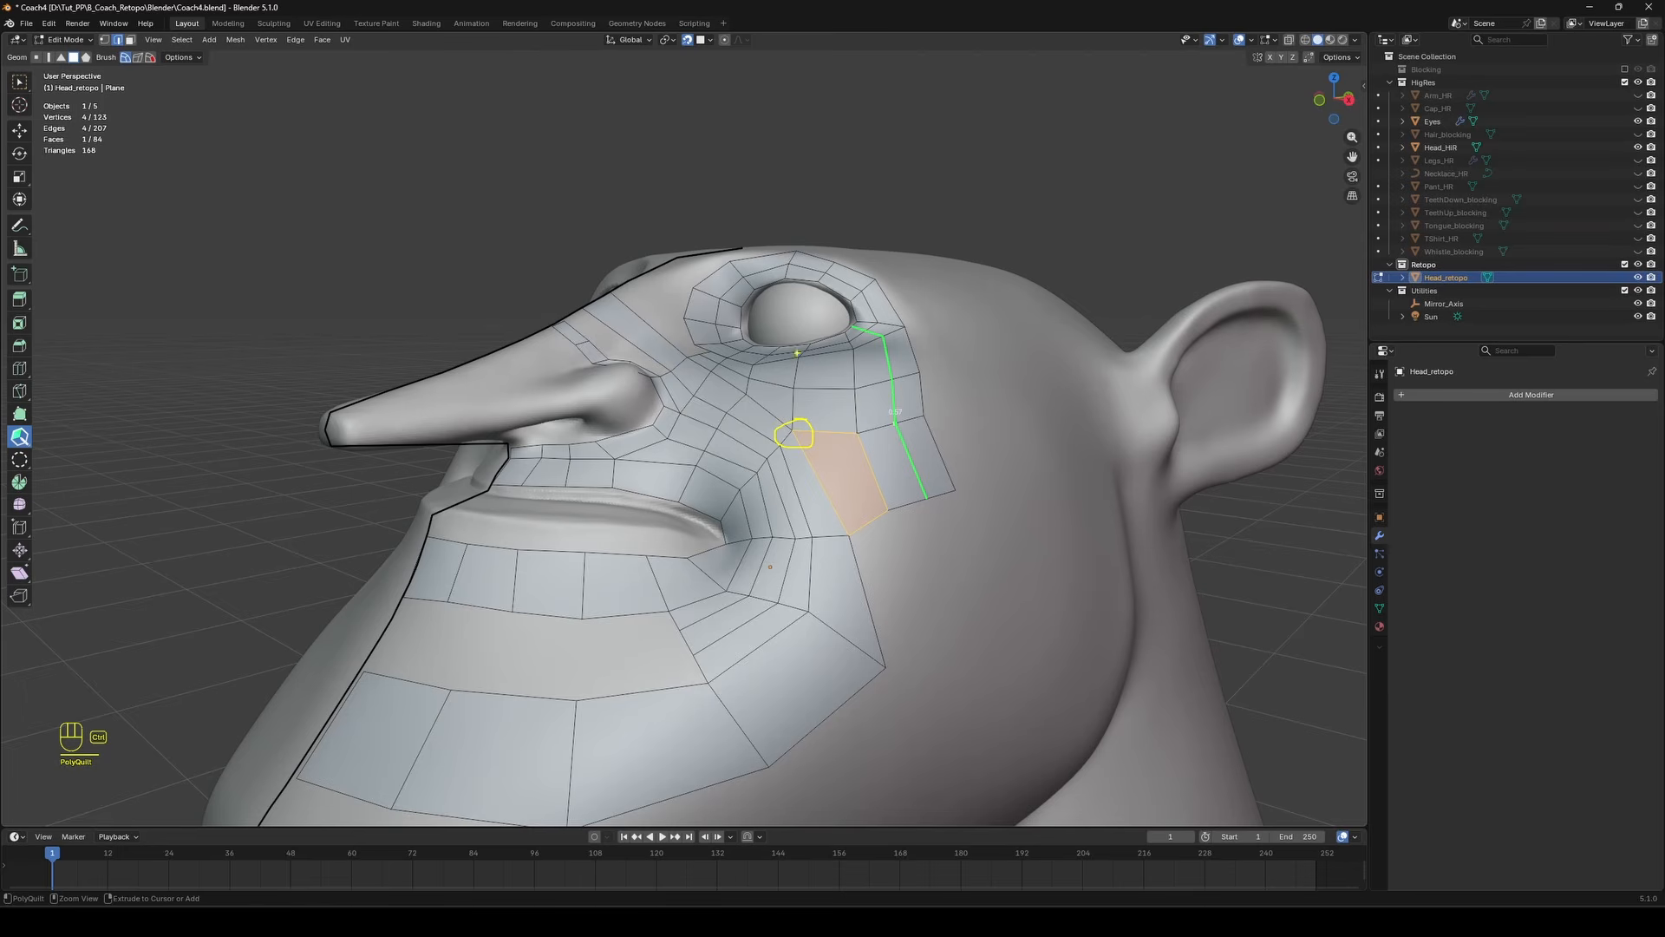
pyautogui.moveTo(793, 433); pyautogui.dragTo(807, 473, button='middle')
pyautogui.press('a')
pyautogui.press('a')
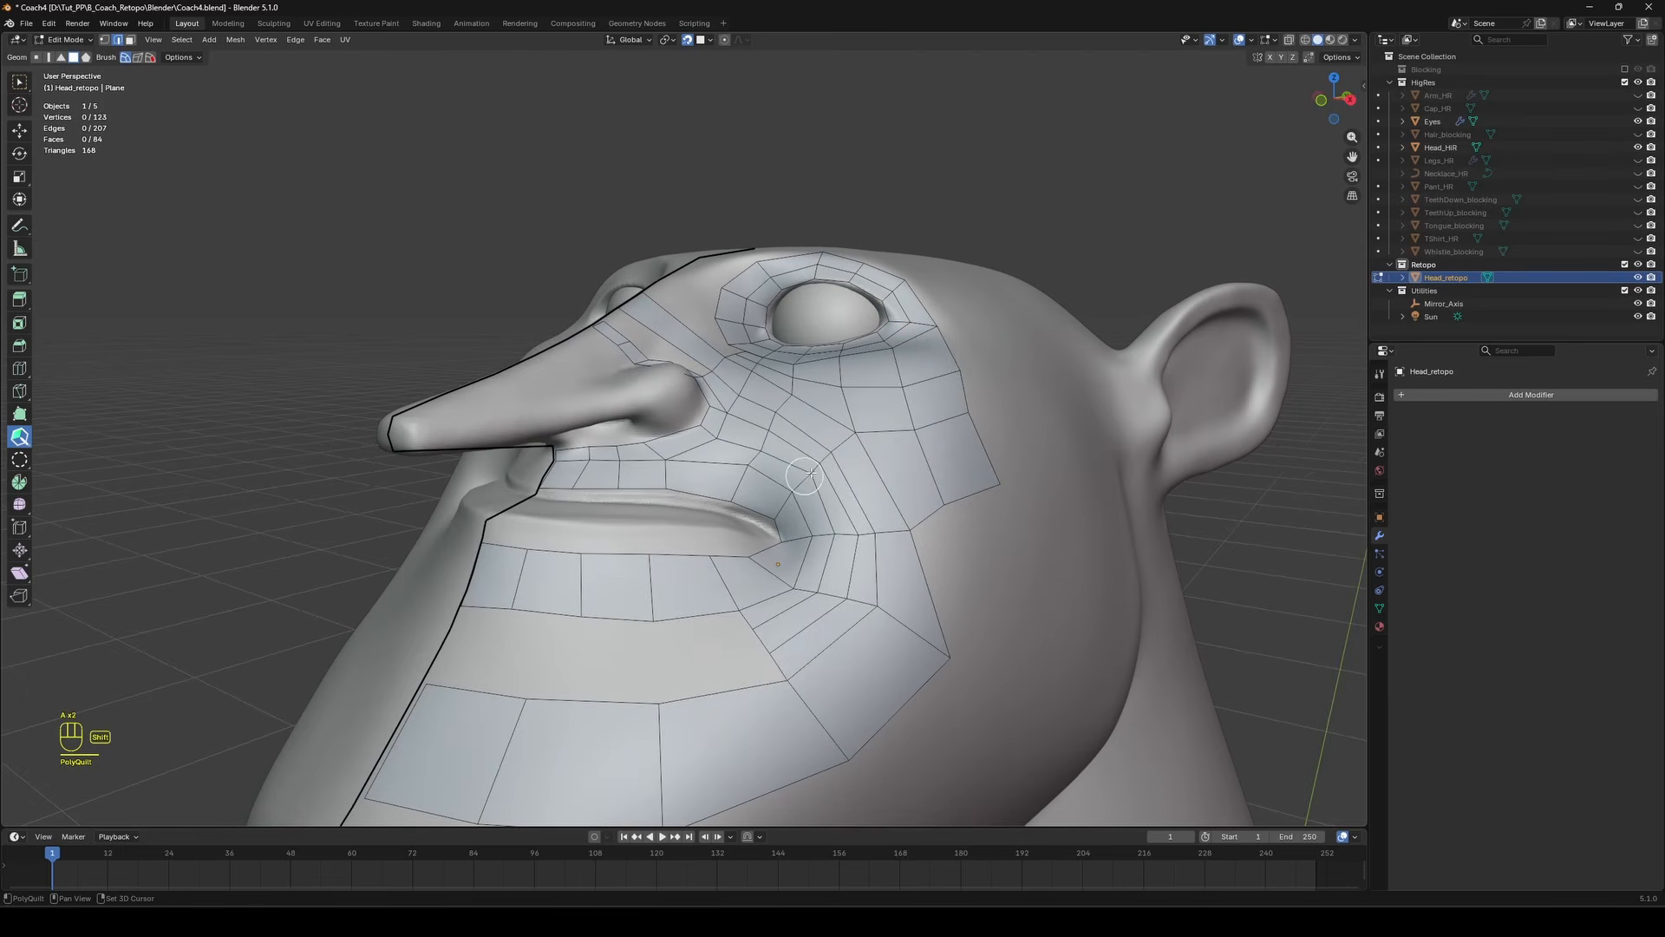
# Reposition the cheek vertex where the under-eye quads meet the mouth loops, and save the file.
pyautogui.scroll(-1, 959, 436)
pyautogui.moveTo(963, 438)
pyautogui.mouseDown(button='middle')
pyautogui.moveTo(1048, 439)
pyautogui.moveTo(963, 468)
pyautogui.mouseUp(button='middle')
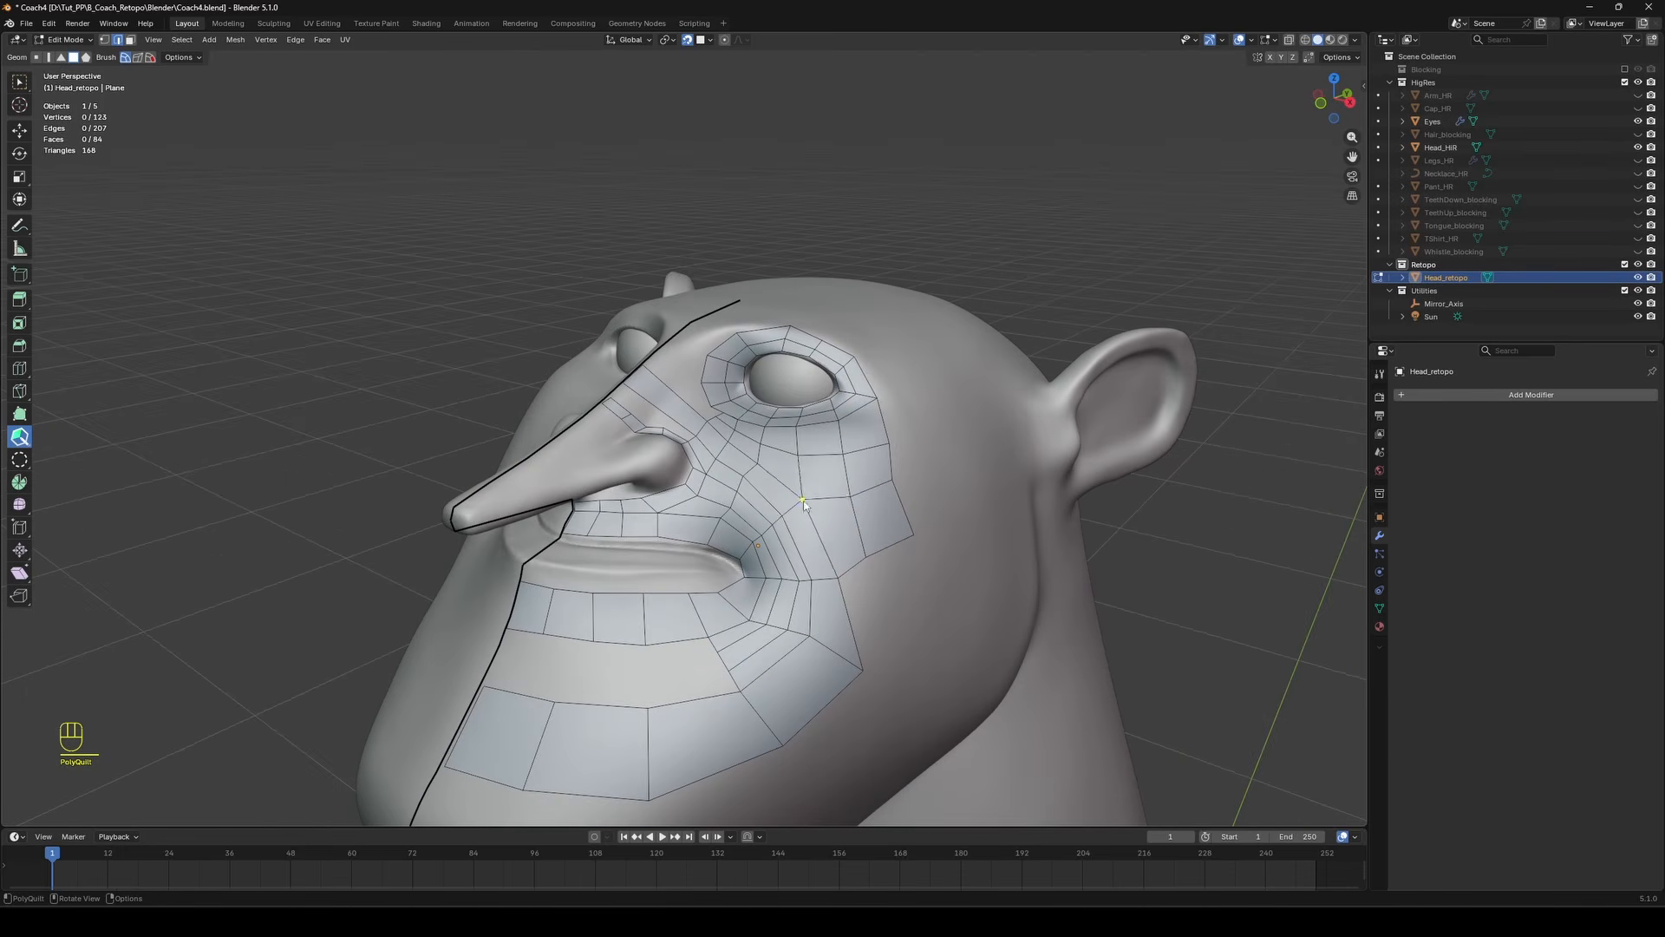
pyautogui.moveTo(803, 503); pyautogui.dragTo(790, 513)
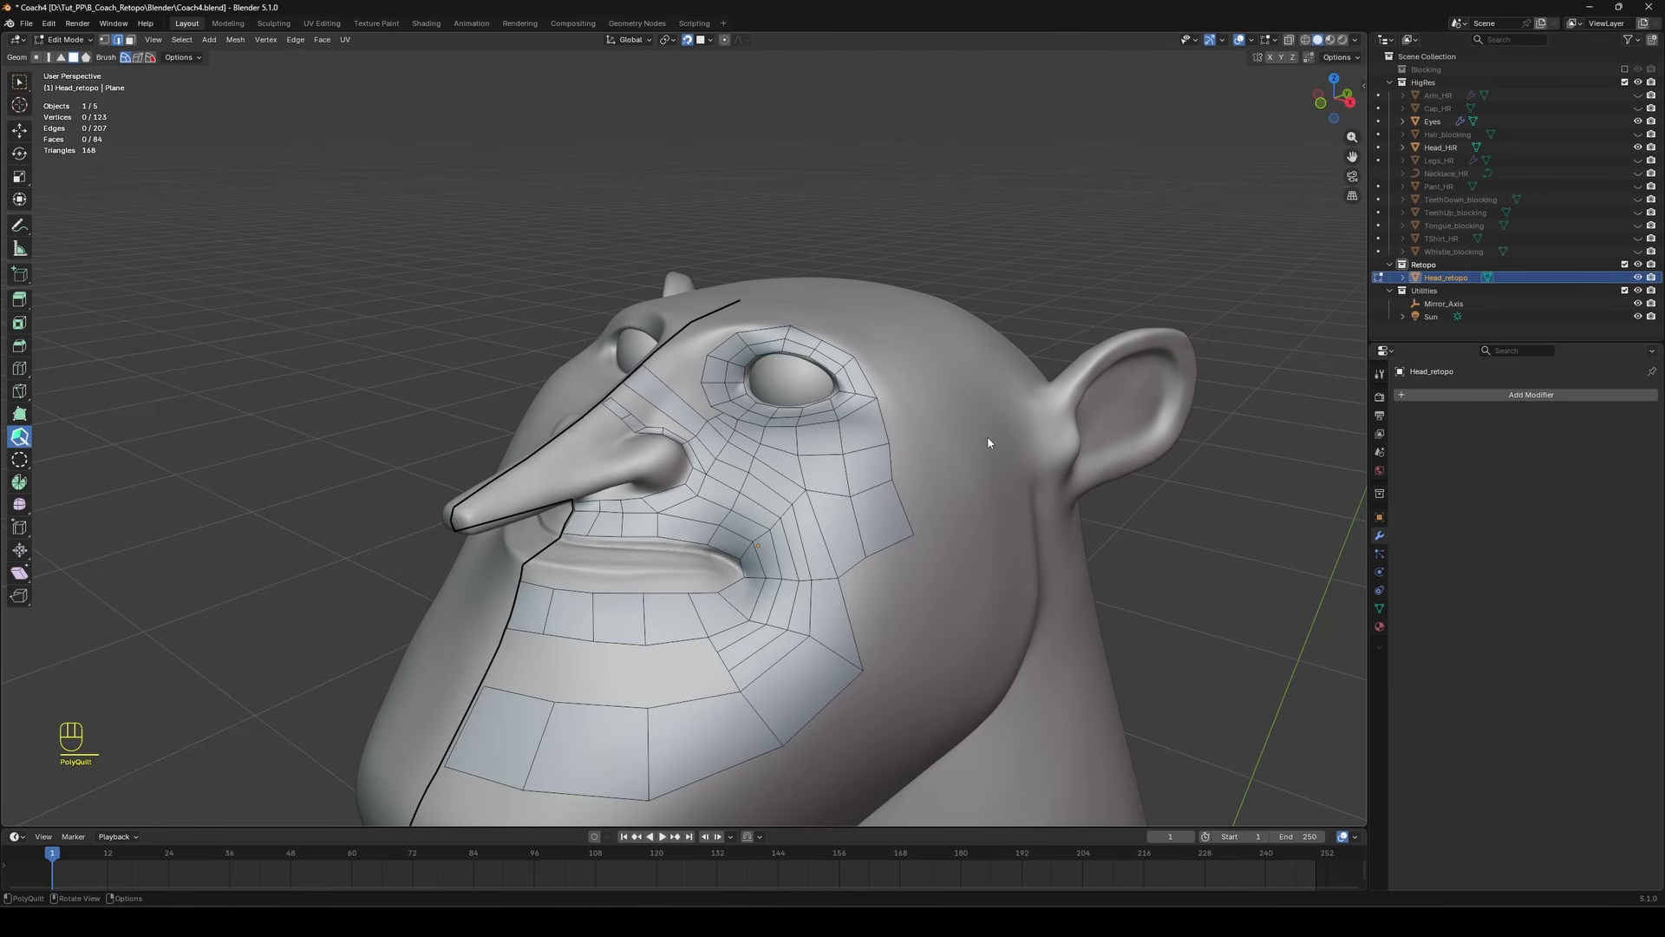
pyautogui.moveTo(987, 442); pyautogui.dragTo(693, 486, button='middle')
pyautogui.hotkey('ctrl', 's')
# Add a loop cut across the upper nose-bridge strip and fill the gaps toward the nostril strip and eye ring with quads.
pyautogui.scroll(3, 666, 496)
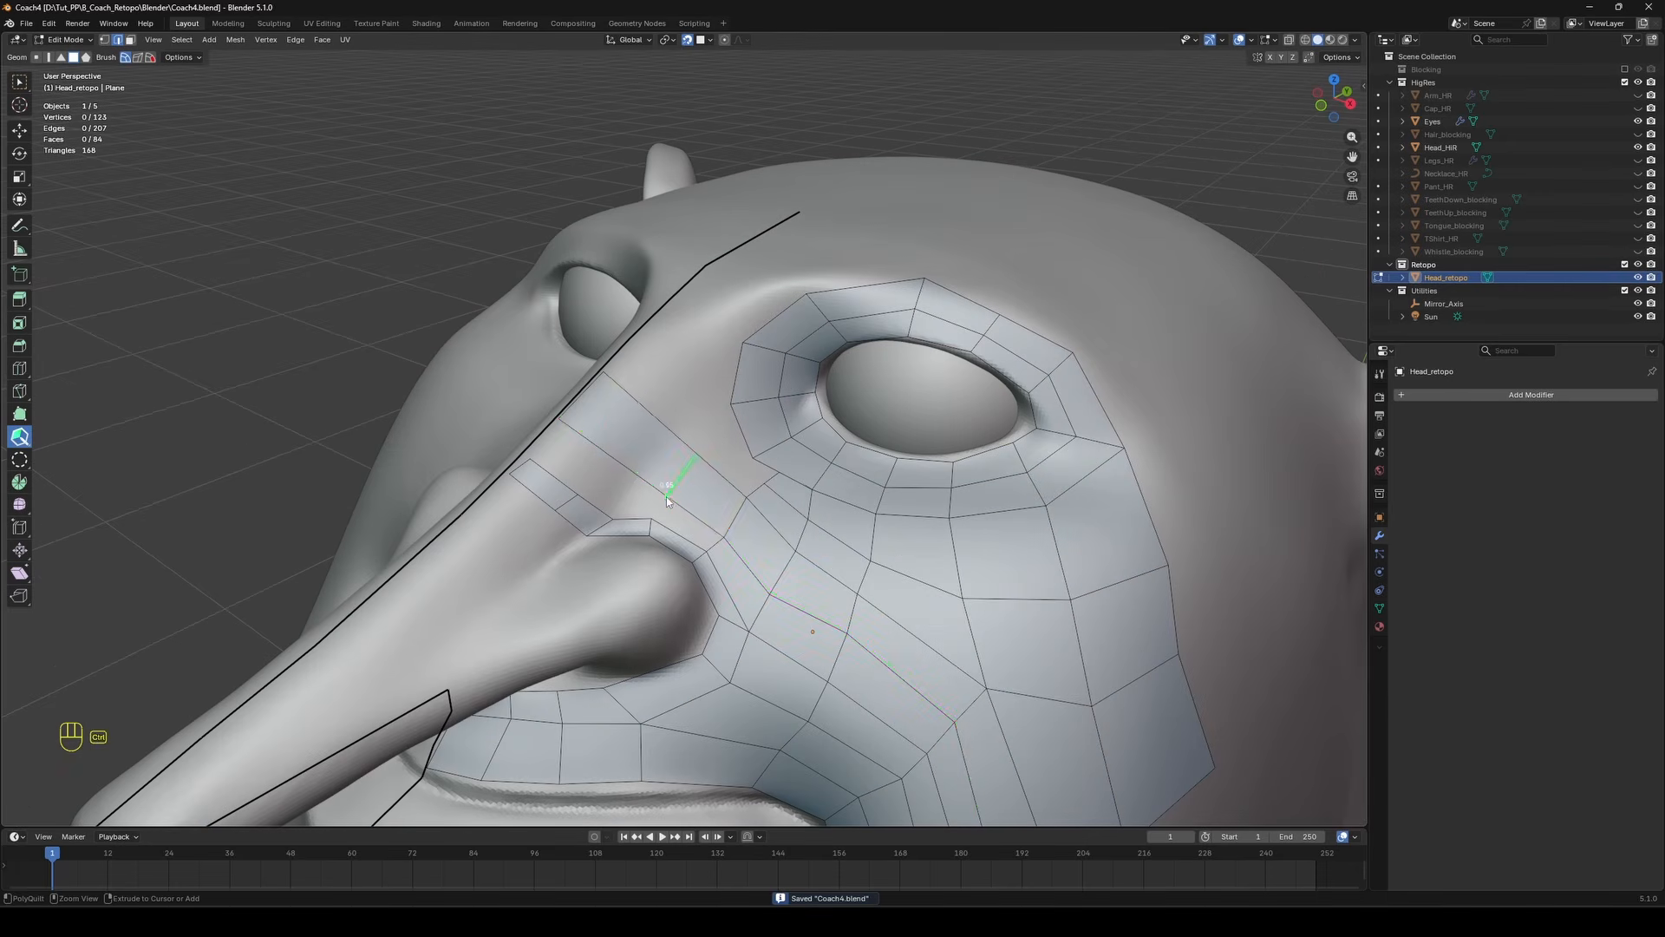
pyautogui.keyDown('ctrl'); pyautogui.click(666, 496); pyautogui.keyUp('ctrl')
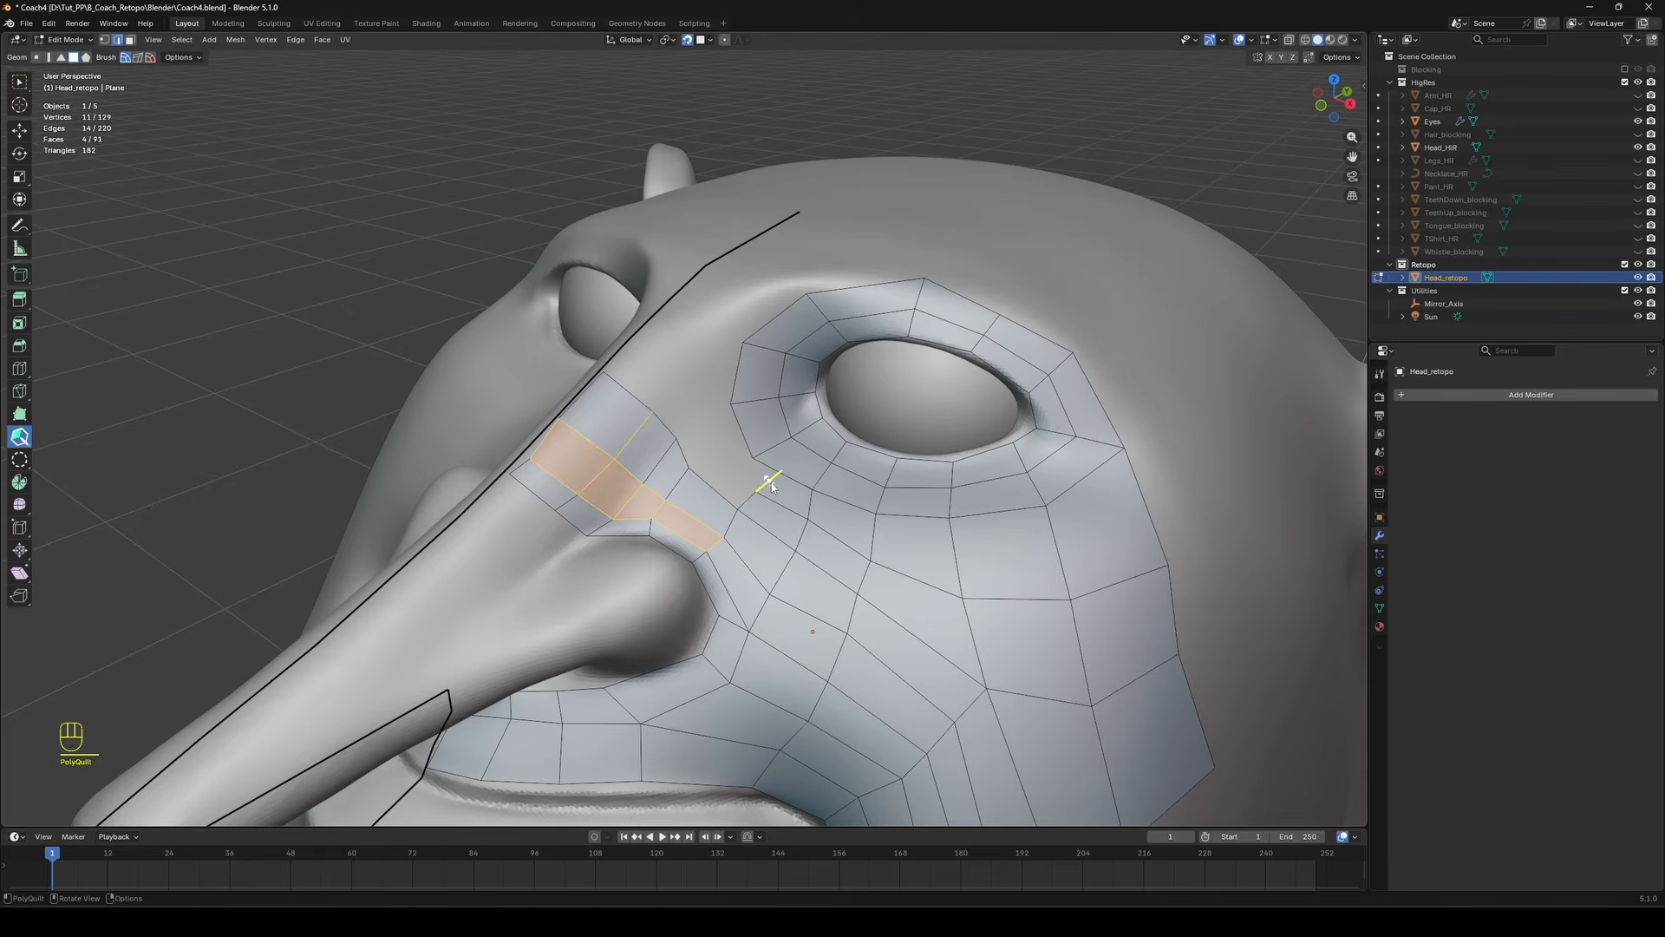
pyautogui.keyDown('shift'); pyautogui.click(720, 441); pyautogui.keyUp('shift')
pyautogui.keyDown('ctrl'); pyautogui.click(728, 462); pyautogui.keyUp('ctrl')
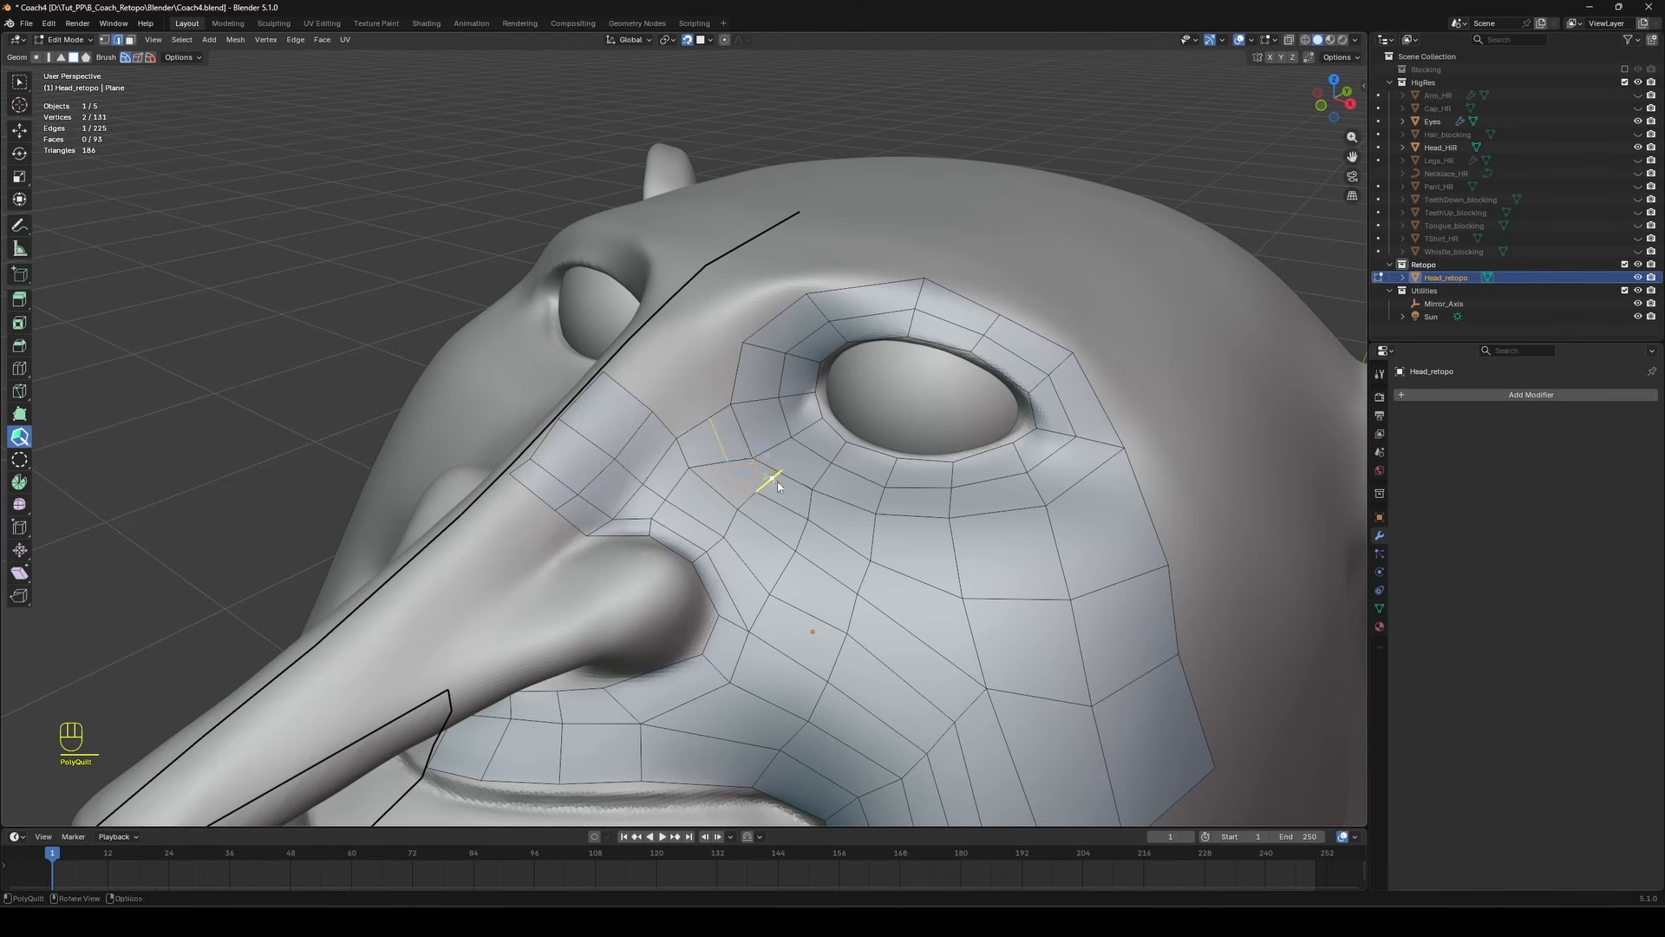
# Add a quad below the eye's inner corner and adjust a nearby vertex.
pyautogui.scroll(5, 777, 482)
pyautogui.keyDown('shift'); pyautogui.click(854, 585); pyautogui.keyUp('shift')
pyautogui.moveTo(952, 590)
pyautogui.mouseDown()
pyautogui.moveTo(978, 566)
pyautogui.moveTo(958, 610)
pyautogui.mouseUp()
pyautogui.scroll(-2, 960, 598)
pyautogui.moveTo(959, 568); pyautogui.dragTo(770, 528, button='middle')
# Clear the selection and remove the surplus geometry between the eye's inner corner and the nostril.
pyautogui.press('a')
pyautogui.press('a')
pyautogui.keyDown('alt'); pyautogui.click(679, 491); pyautogui.keyUp('alt')
pyautogui.keyDown('alt'); pyautogui.click(807, 534); pyautogui.keyUp('alt')
pyautogui.keyDown('alt'); pyautogui.click(743, 529); pyautogui.keyUp('alt')
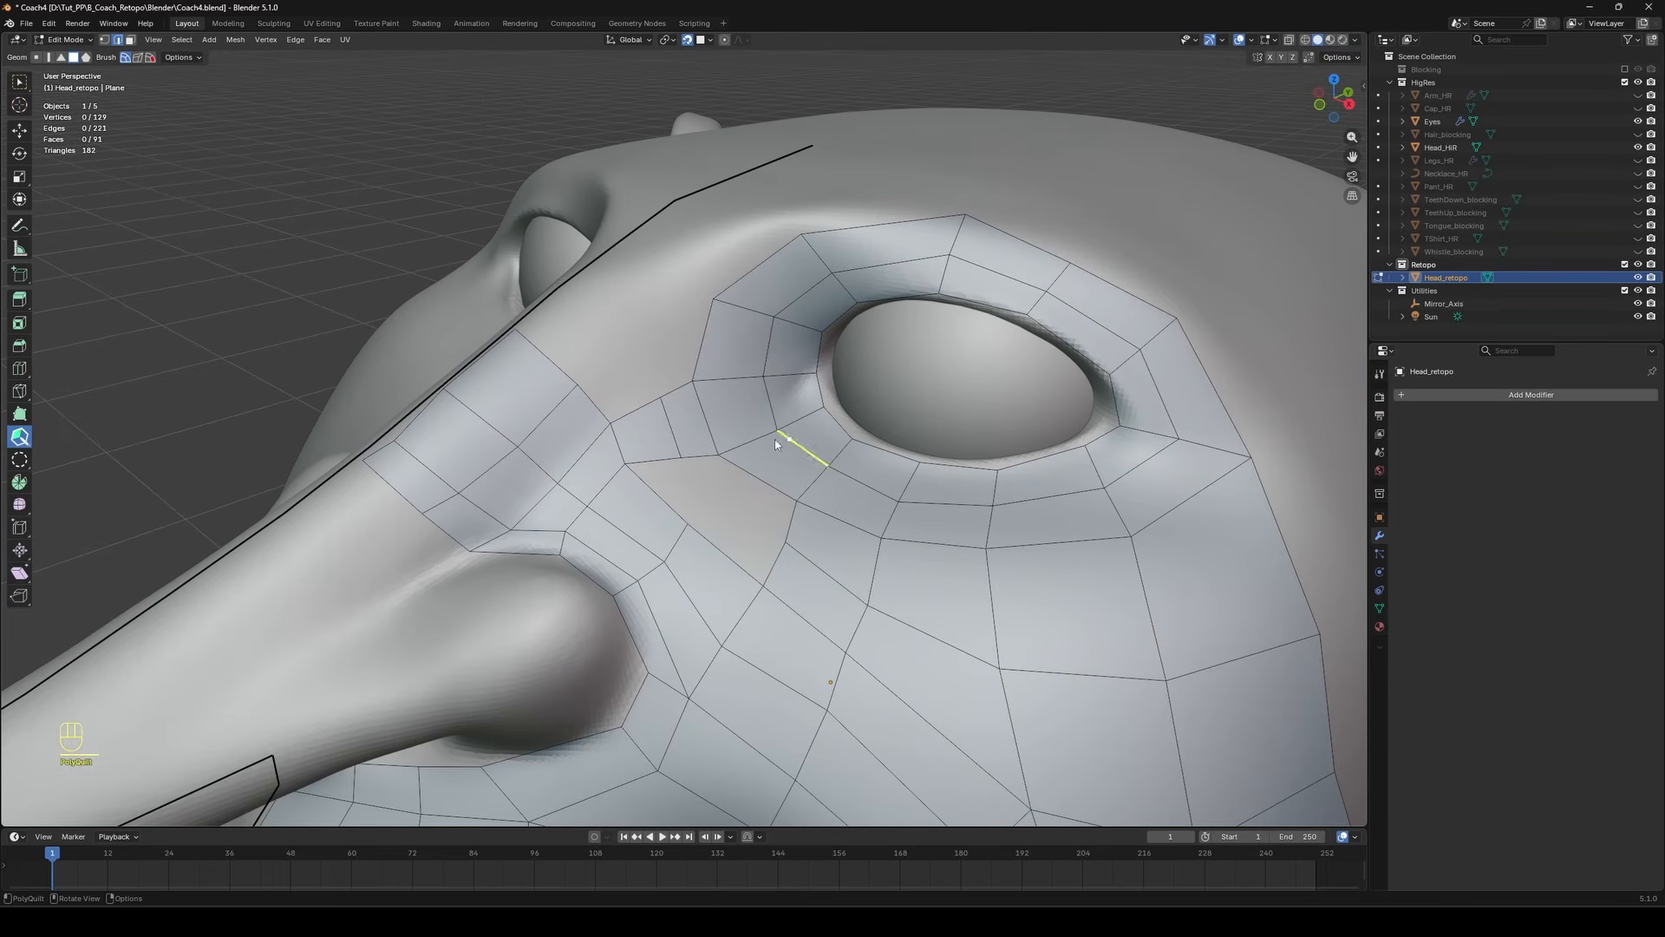
# Dissolve the extra edge loop above the nostril and reposition the surrounding vertices.
pyautogui.moveTo(623, 468); pyautogui.dragTo(697, 536)
pyautogui.scroll(-4, 763, 475)
pyautogui.scroll(2, 685, 515)
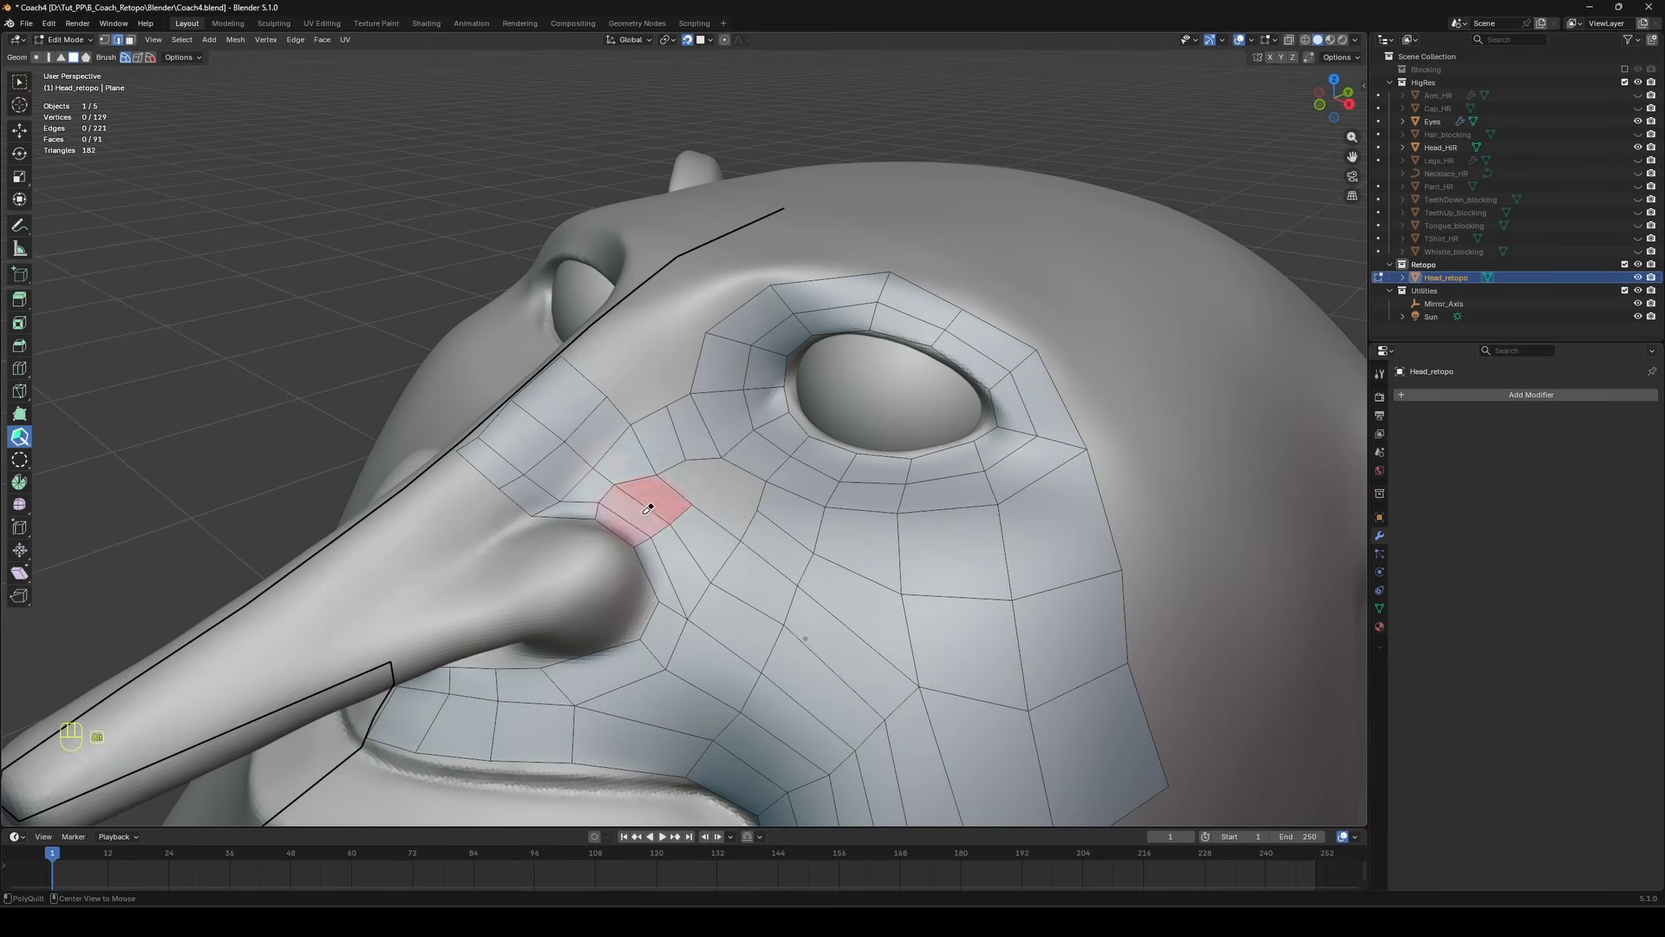
pyautogui.keyDown('alt'); pyautogui.click(646, 502); pyautogui.keyUp('alt')
pyautogui.moveTo(600, 503)
pyautogui.mouseDown()
pyautogui.moveTo(670, 524)
pyautogui.moveTo(524, 486)
pyautogui.moveTo(572, 503)
pyautogui.mouseUp()
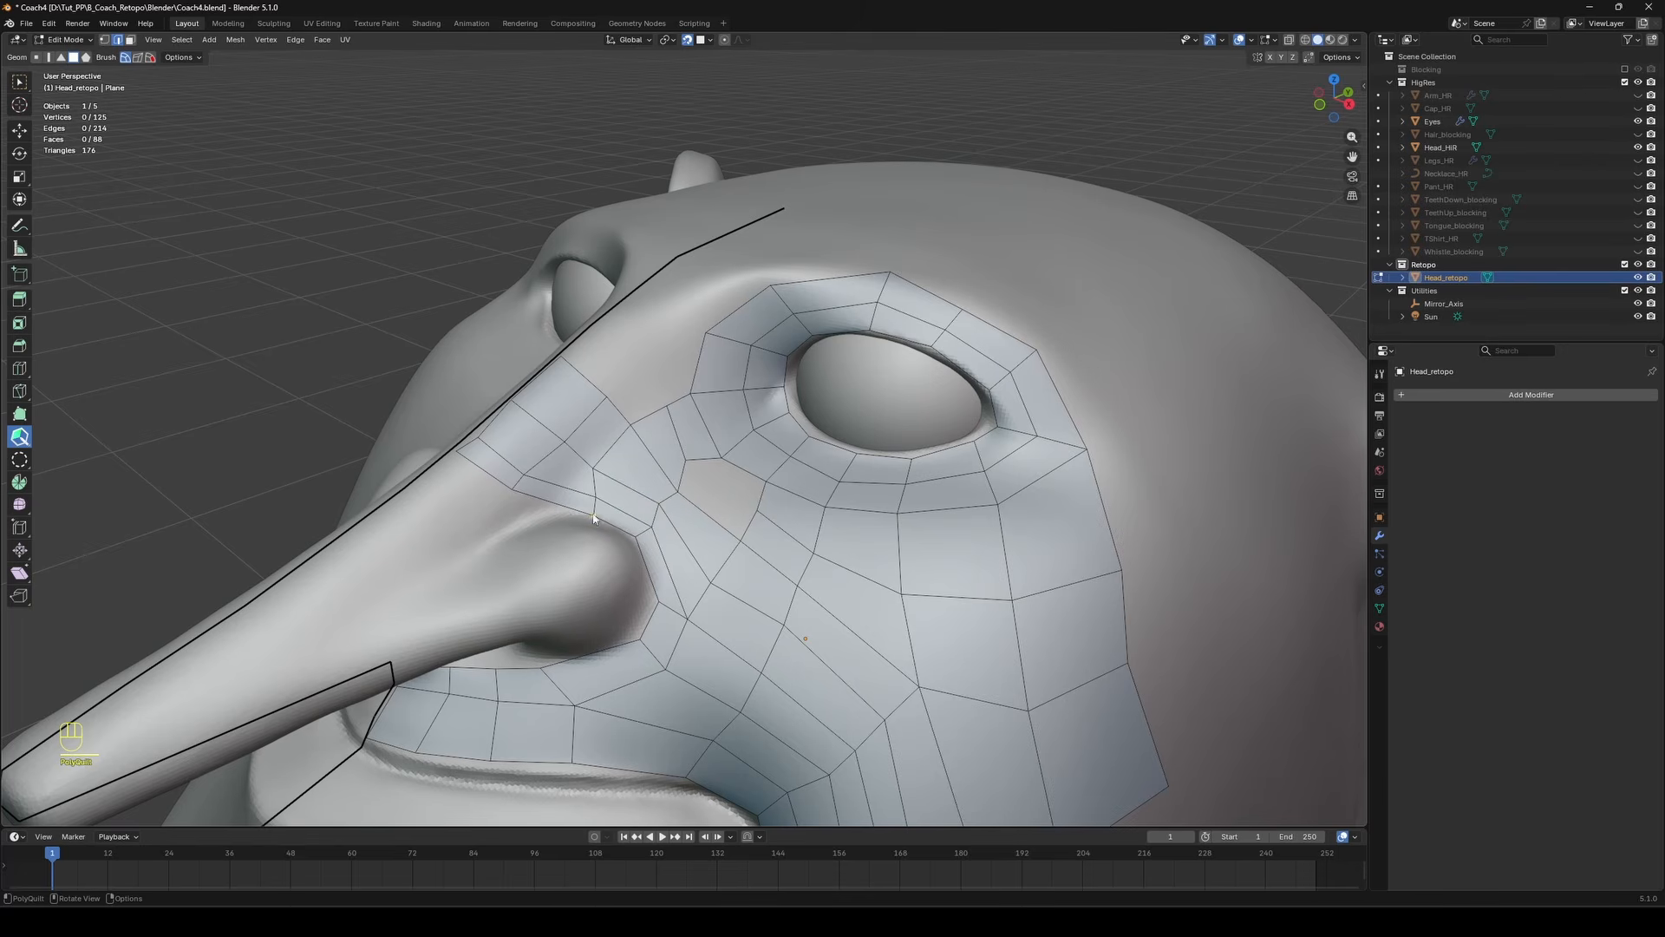
# Fill the hole below the eye's inner corner with two quads and clear the selection.
pyautogui.press('shift')
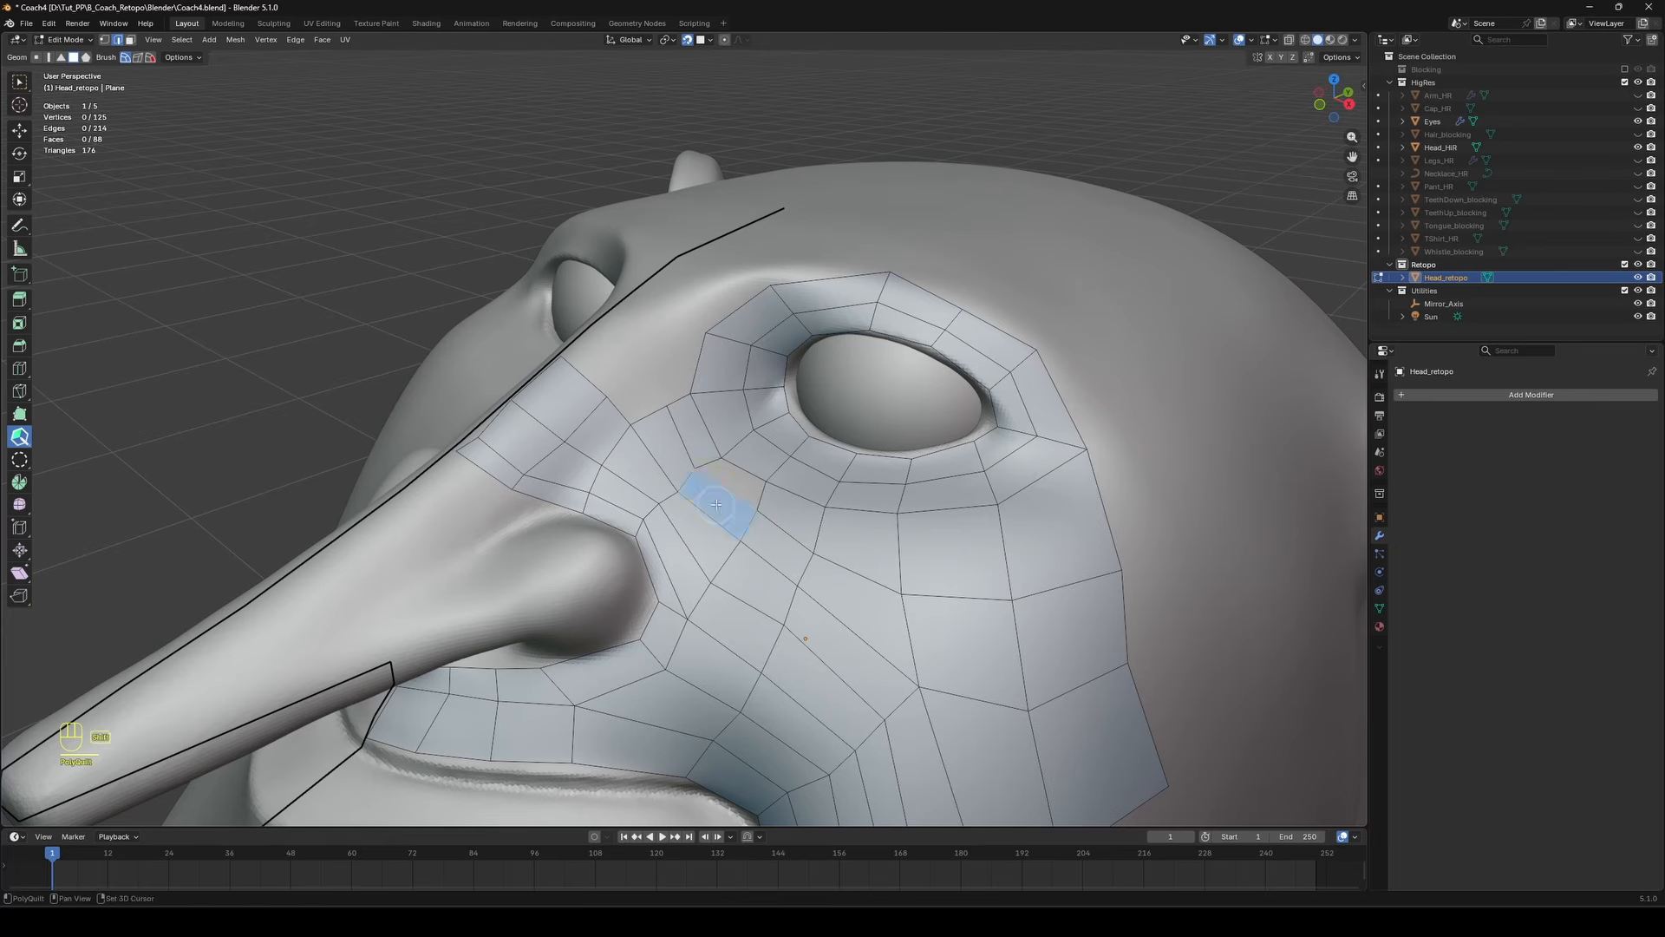
pyautogui.press('a')
pyautogui.press('a')
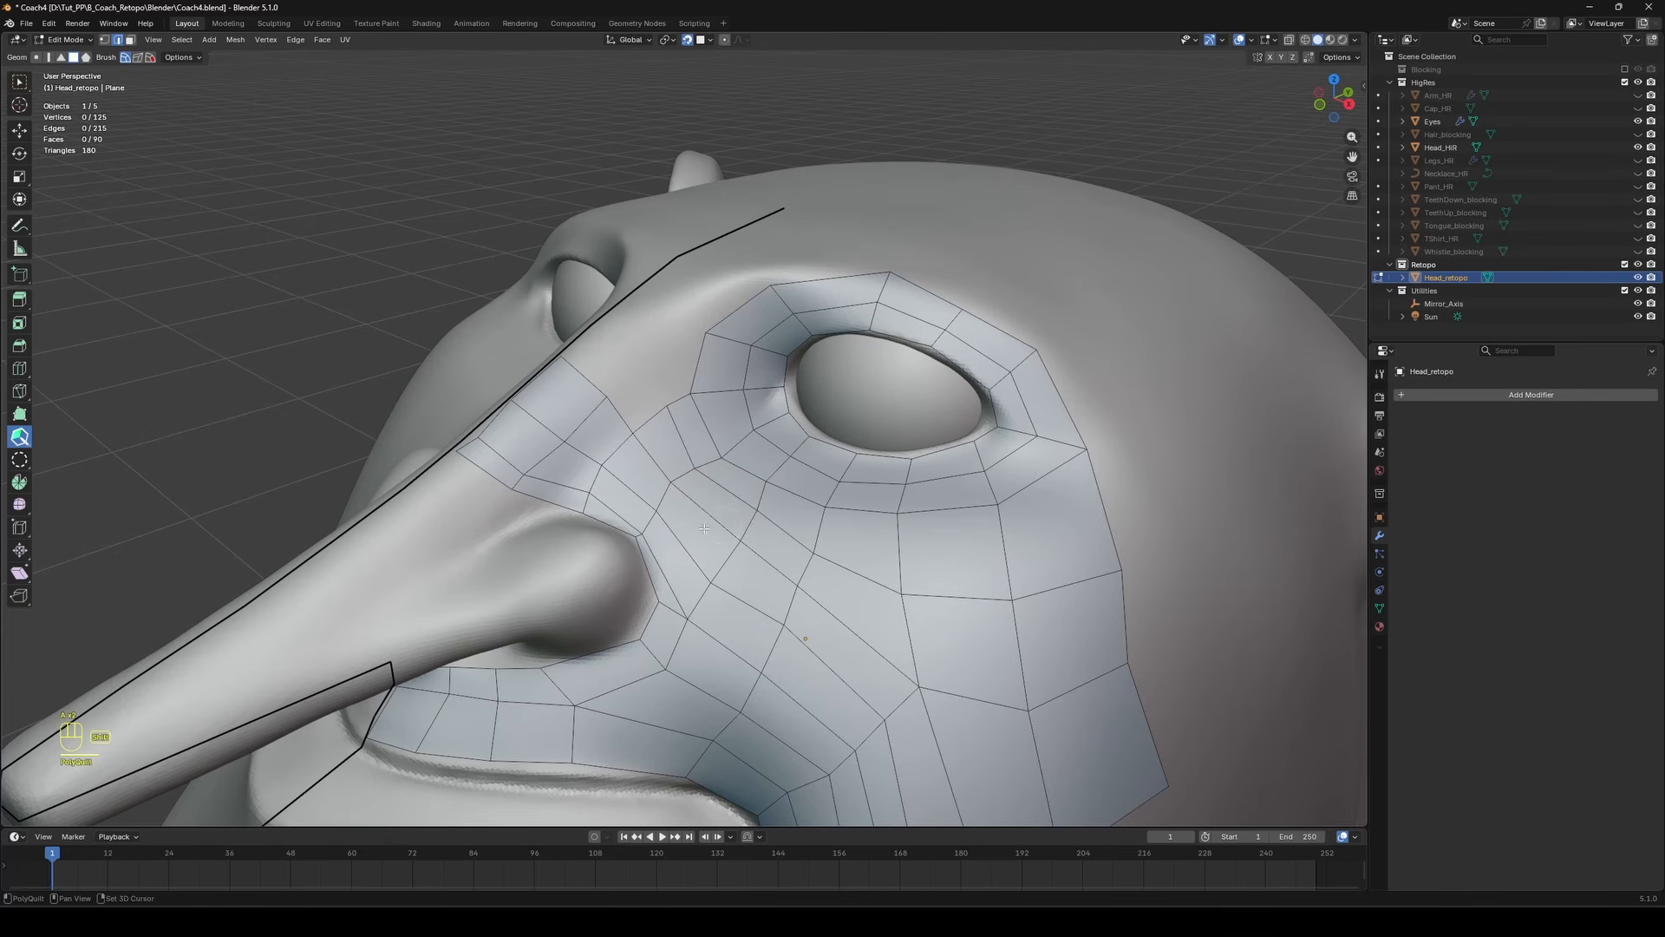
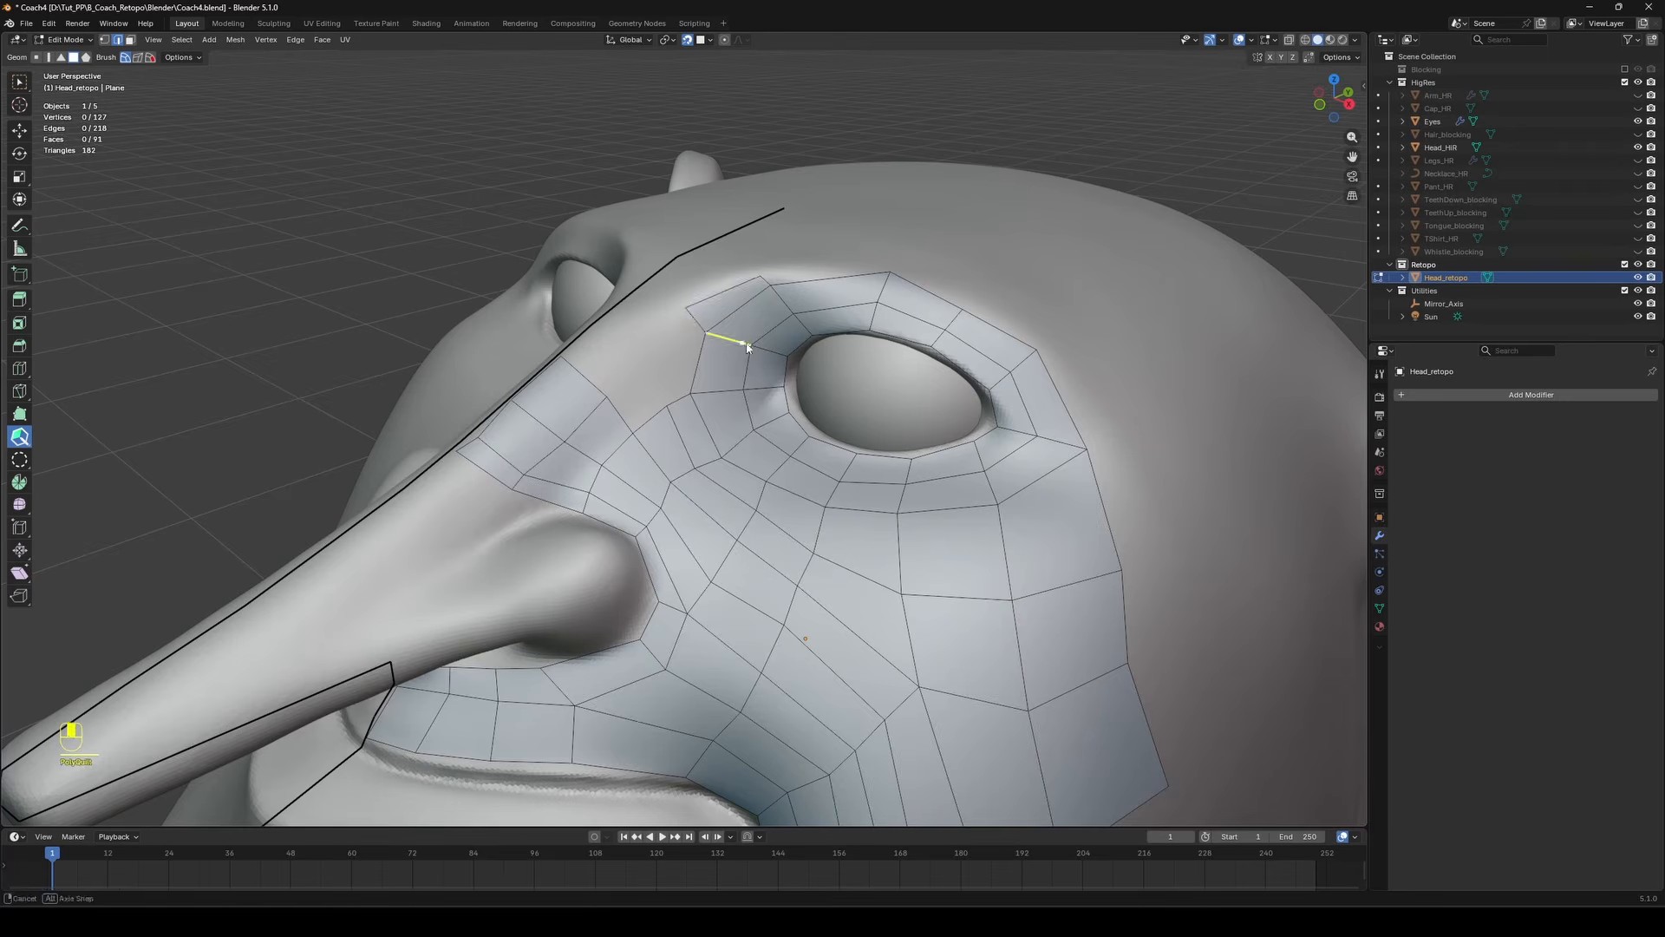
# Extend the eye ring's upper inner corner to the centre line, fill down to the nose-bridge strip with quads, and save the file.
pyautogui.moveTo(748, 340); pyautogui.dragTo(777, 365, button='middle')
pyautogui.moveTo(810, 382); pyautogui.dragTo(753, 357)
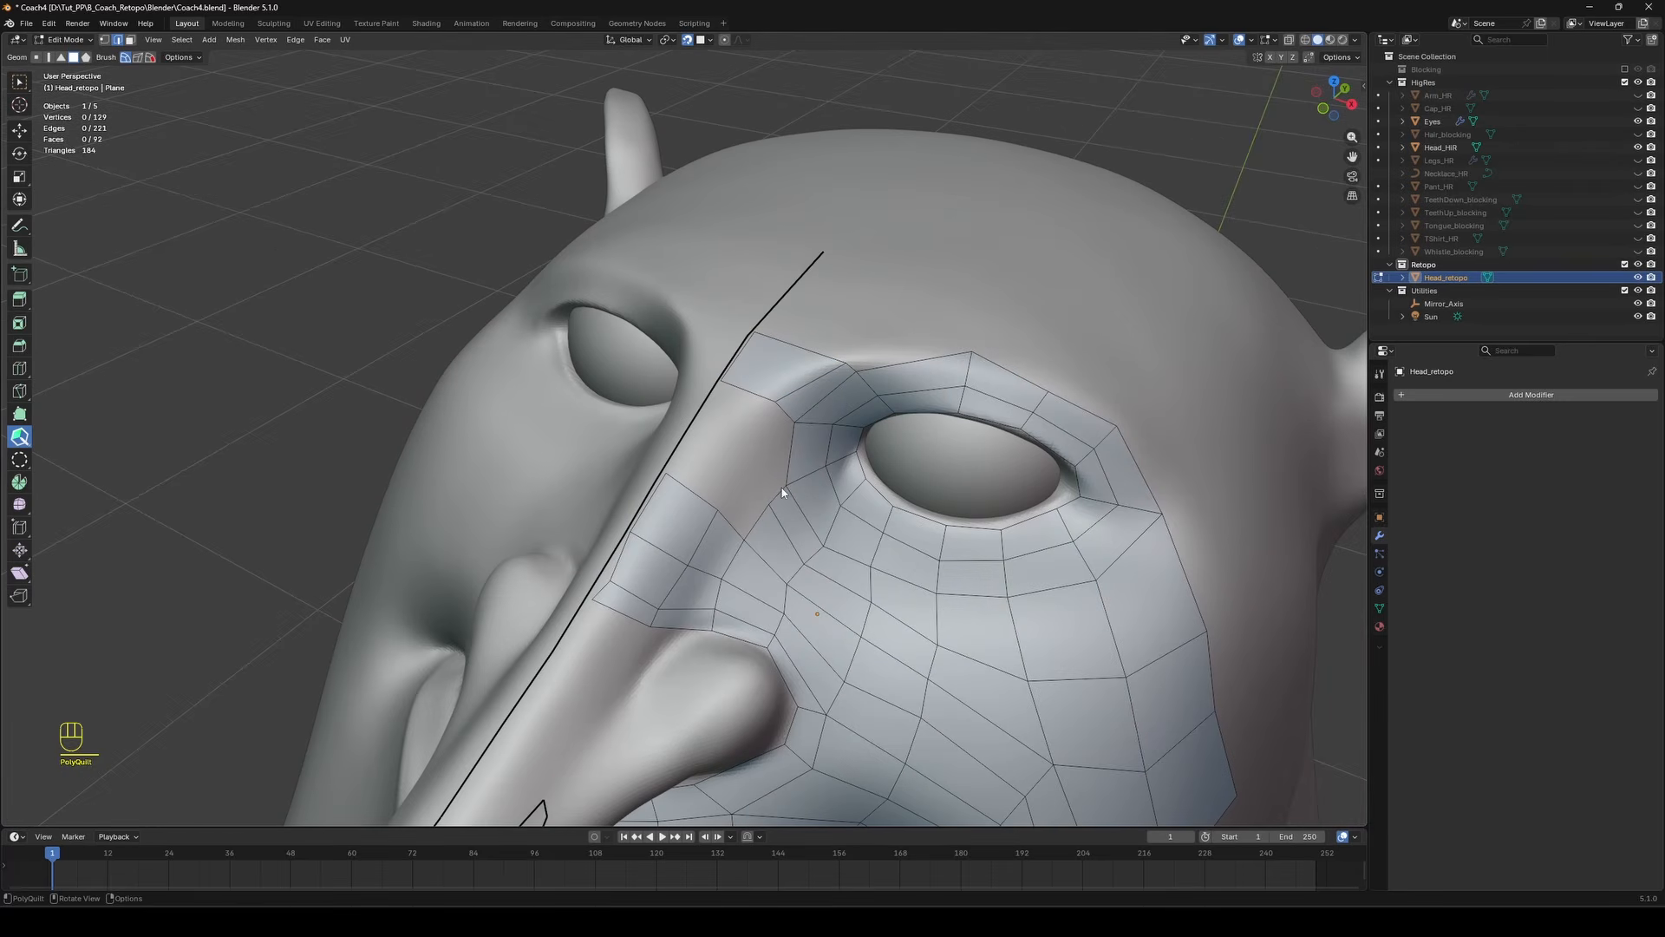
pyautogui.moveTo(782, 488)
pyautogui.mouseDown()
pyautogui.moveTo(743, 465)
pyautogui.moveTo(752, 477)
pyautogui.mouseUp()
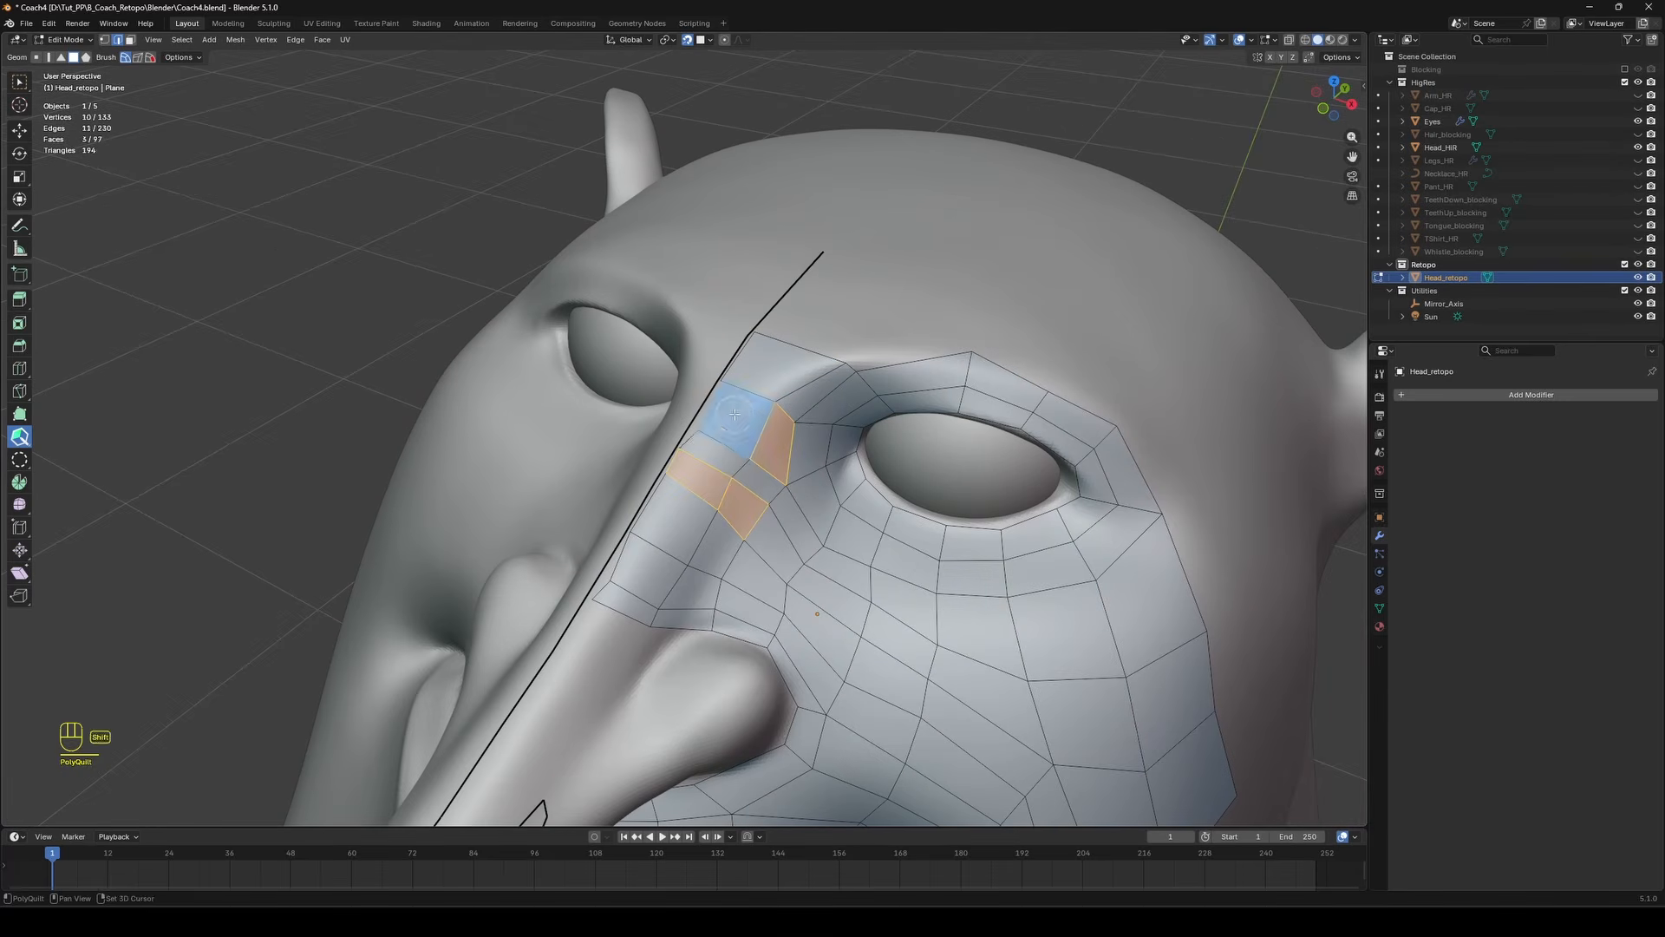
pyautogui.click(703, 438)
pyautogui.press('a')
pyautogui.press('a')
pyautogui.moveTo(700, 422); pyautogui.dragTo(693, 364, button='middle')
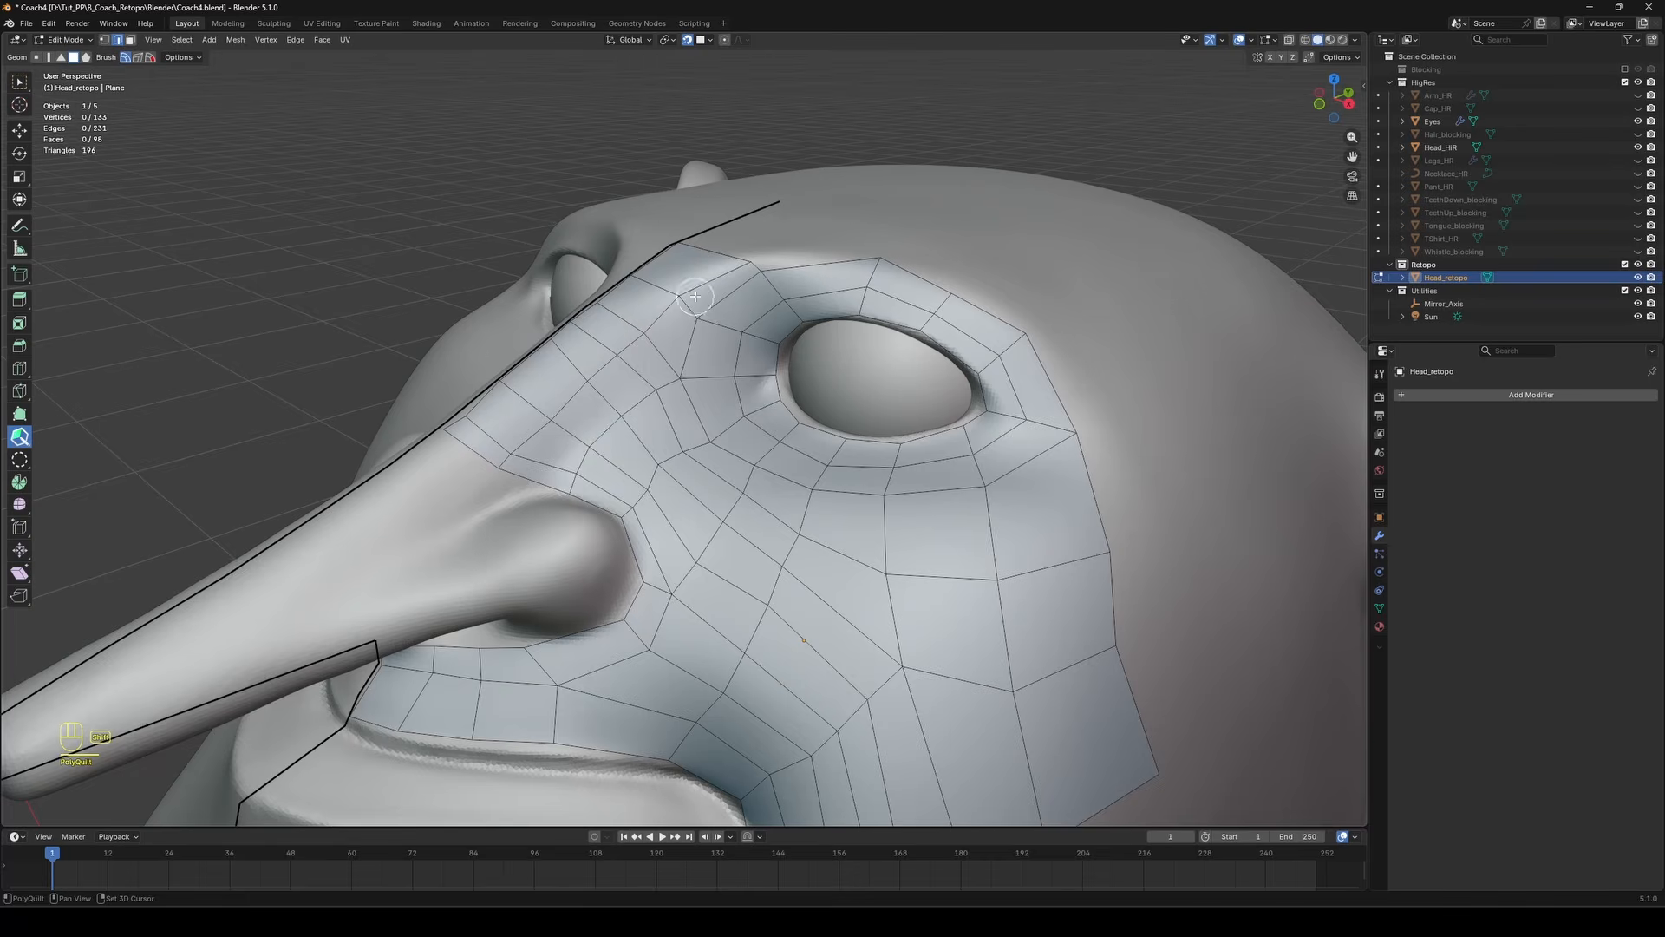
pyautogui.hotkey('ctrl', 's')
# Fill the gap between the lower-lip and chin strips near the centre line with quads, cutting the chin strip to match.
pyautogui.moveTo(728, 447); pyautogui.dragTo(670, 371, button='middle')
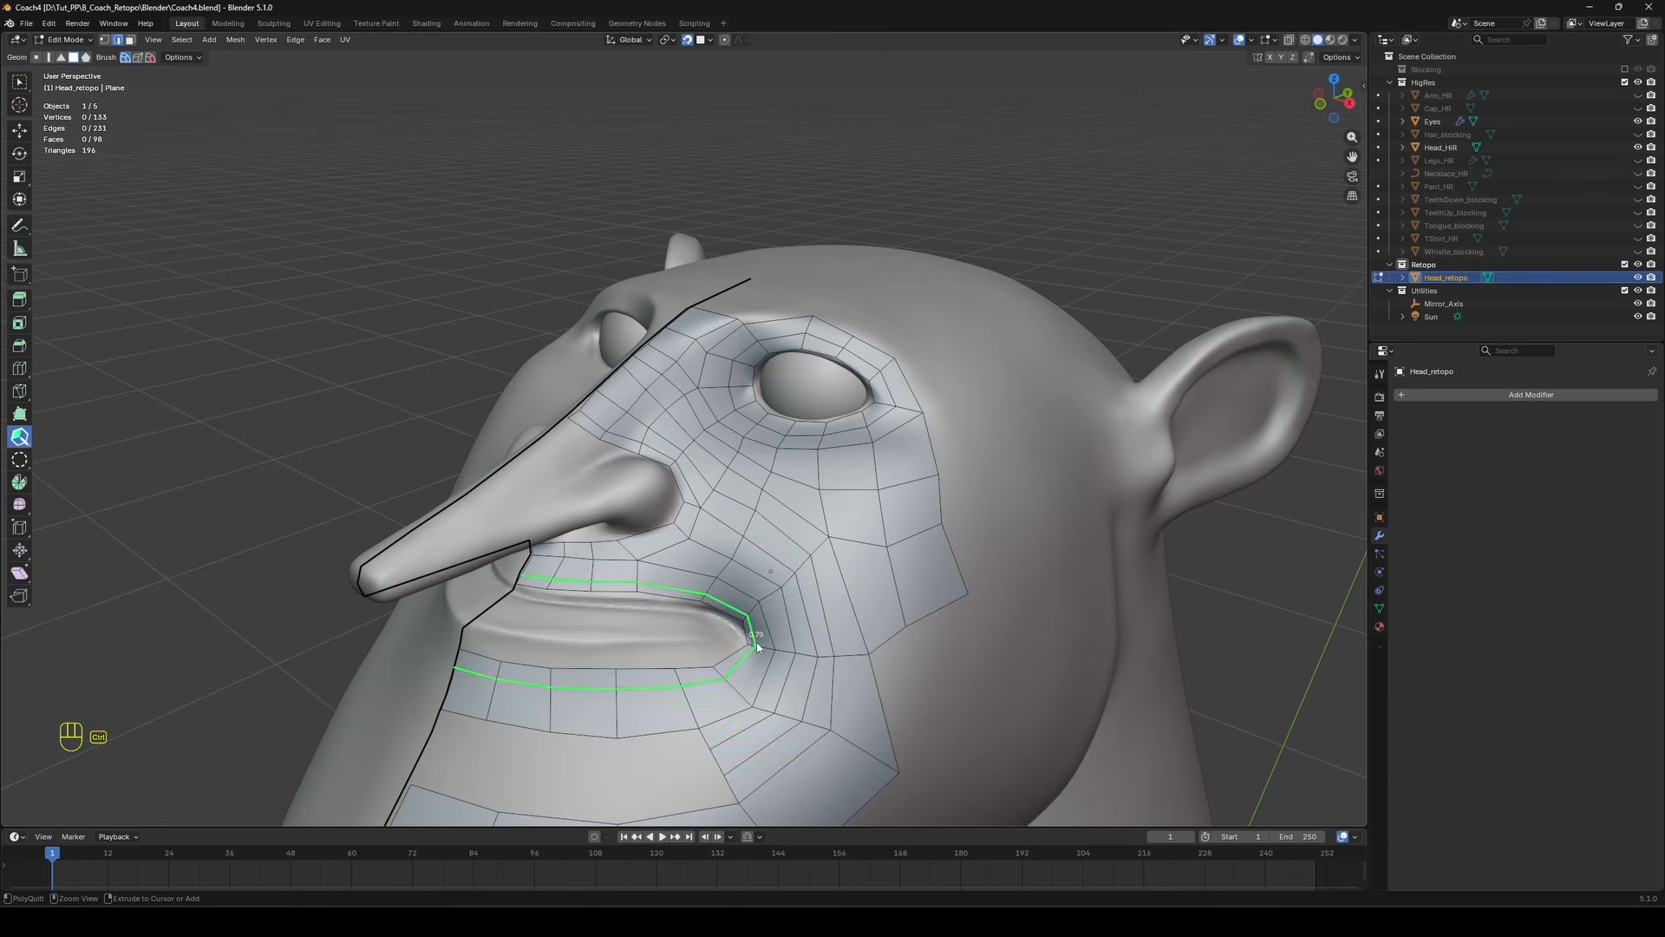
pyautogui.moveTo(765, 592); pyautogui.dragTo(966, 588, button='middle')
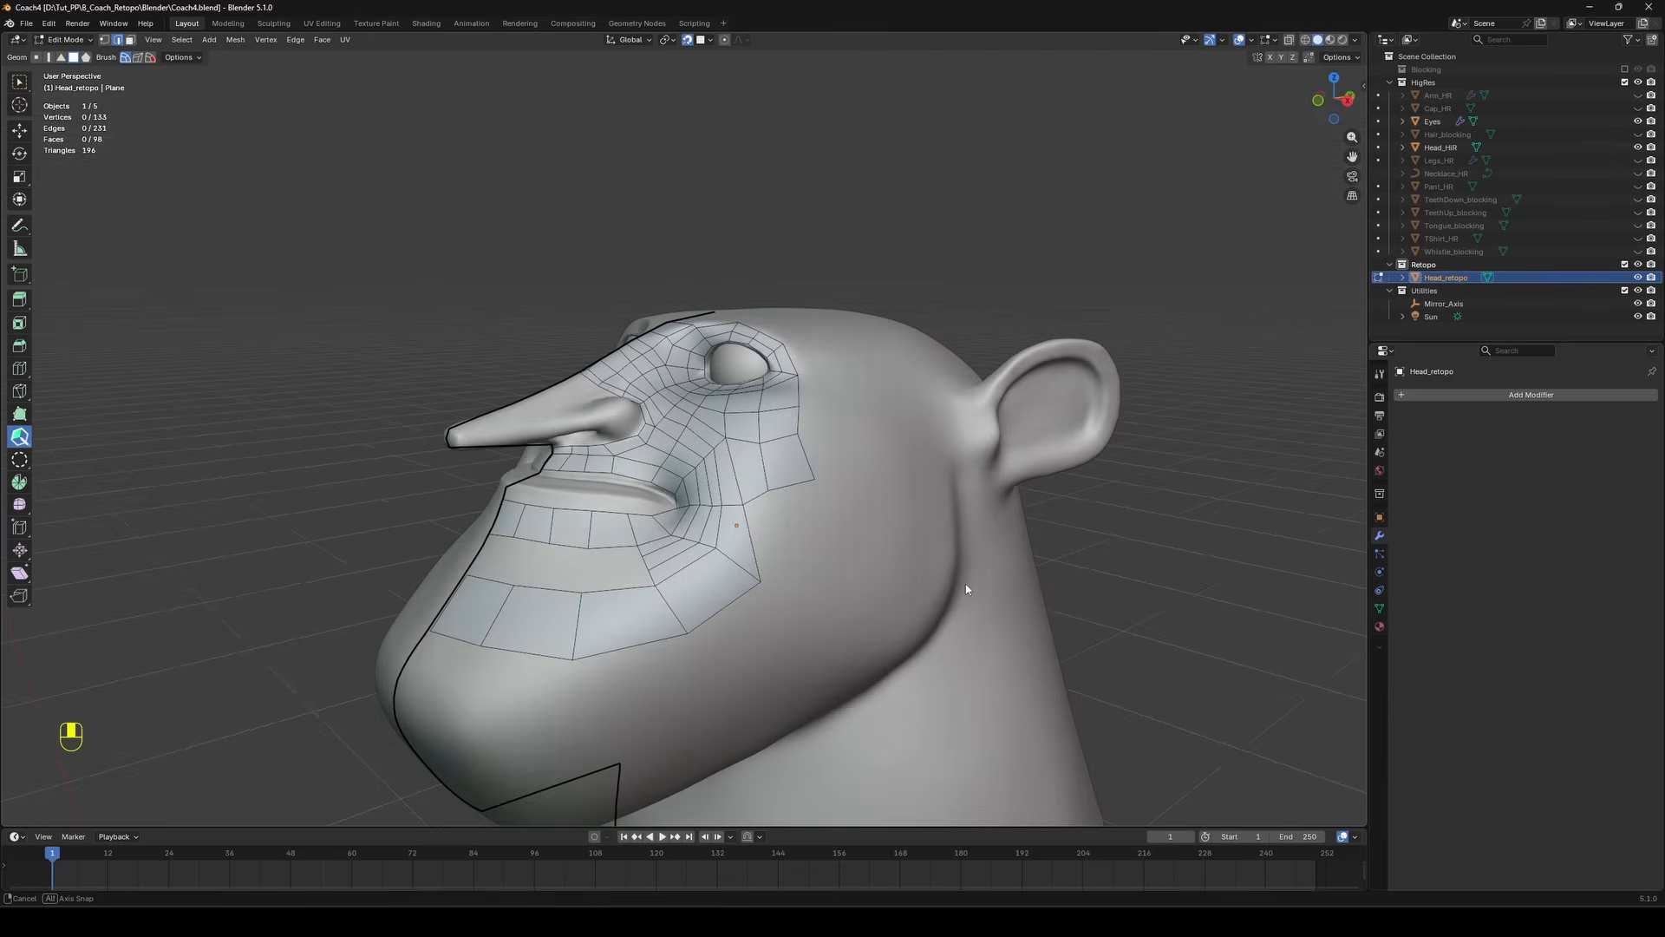
pyautogui.moveTo(796, 577); pyautogui.dragTo(902, 573, button='middle')
pyautogui.keyDown('shift'); pyautogui.moveTo(902, 573); pyautogui.dragTo(1011, 494, button='middle'); pyautogui.keyUp('shift')
pyautogui.scroll(2, 1011, 494)
pyautogui.click(725, 533)
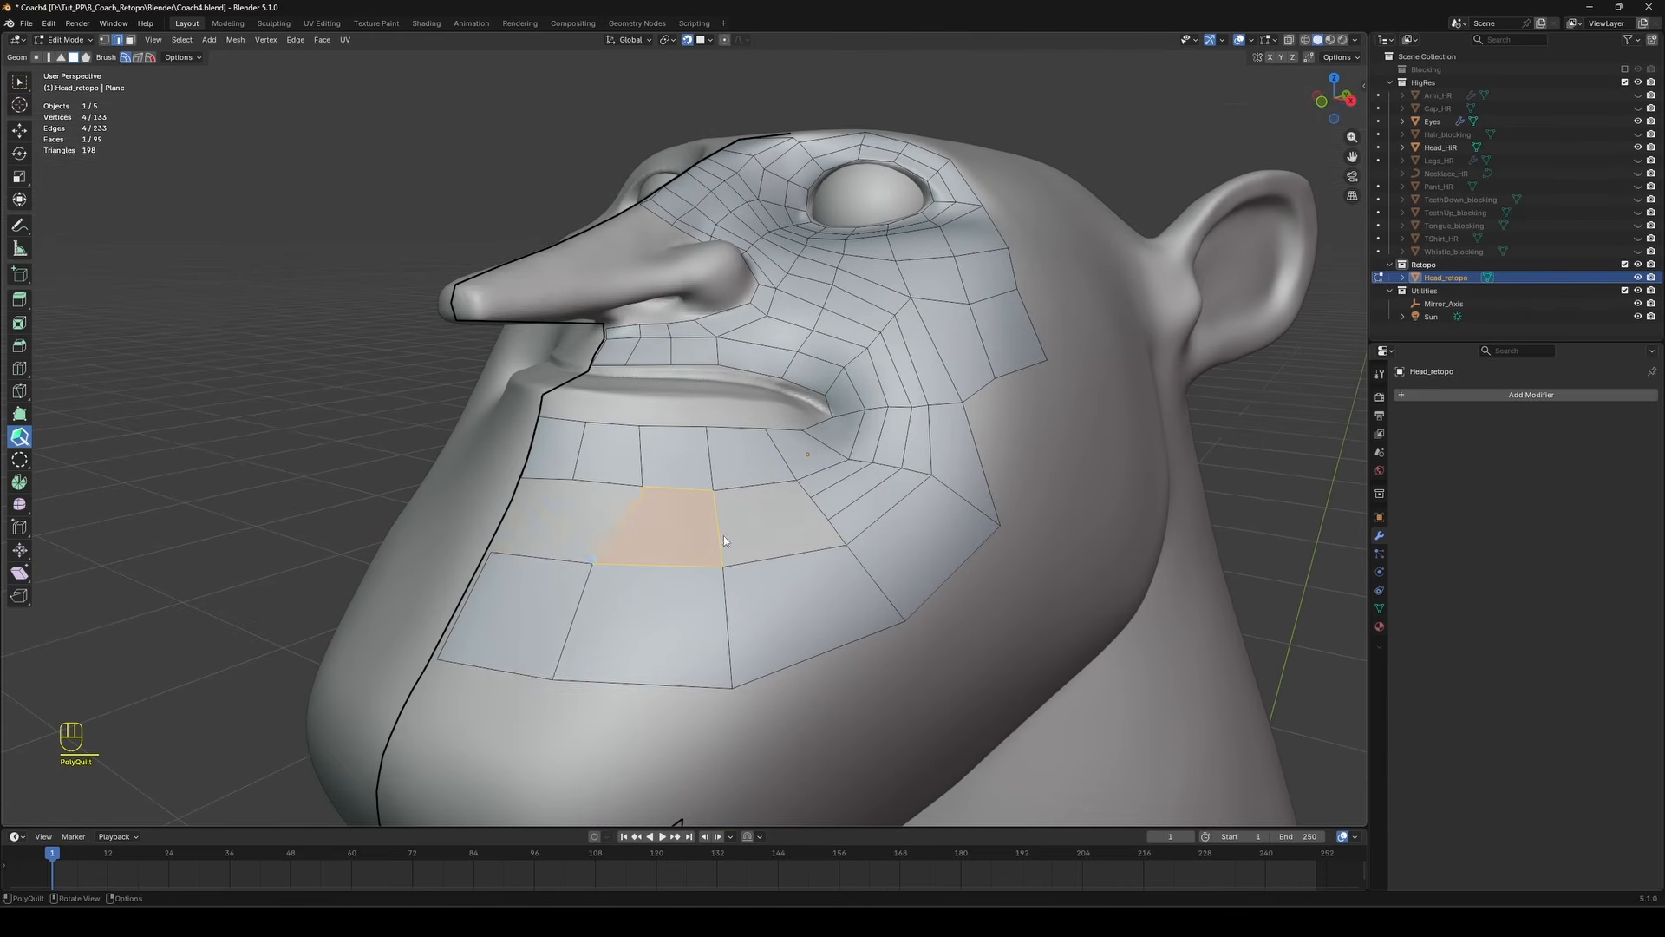
pyautogui.keyDown('ctrl'); pyautogui.click(568, 556); pyautogui.keyUp('ctrl')
pyautogui.keyDown('shift'); pyautogui.click(608, 517); pyautogui.keyUp('shift')
pyautogui.keyDown('shift'); pyautogui.click(541, 515); pyautogui.keyUp('shift')
# Add two horizontal loop cuts across the new chin quads and fill the remaining gap below the mouth corner with three quads.
pyautogui.keyDown('ctrl'); pyautogui.click(716, 509); pyautogui.keyUp('ctrl')
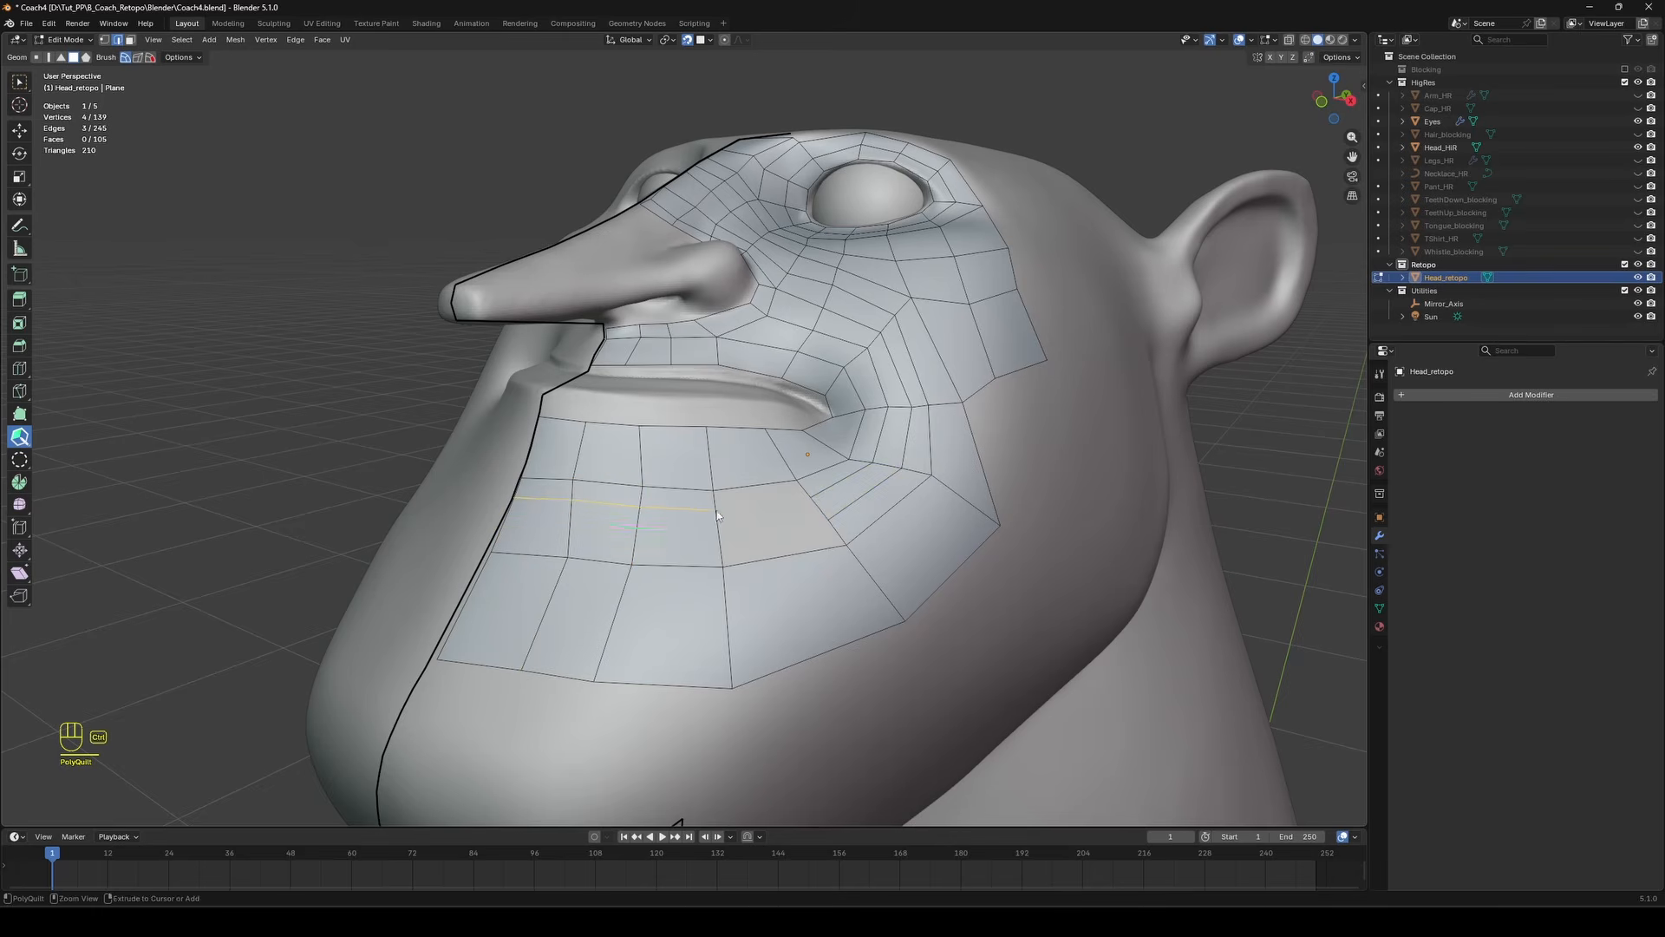
pyautogui.keyDown('ctrl'); pyautogui.click(719, 535); pyautogui.keyUp('ctrl')
pyautogui.moveTo(788, 521); pyautogui.dragTo(768, 520, button='middle')
pyautogui.scroll(1, 768, 520)
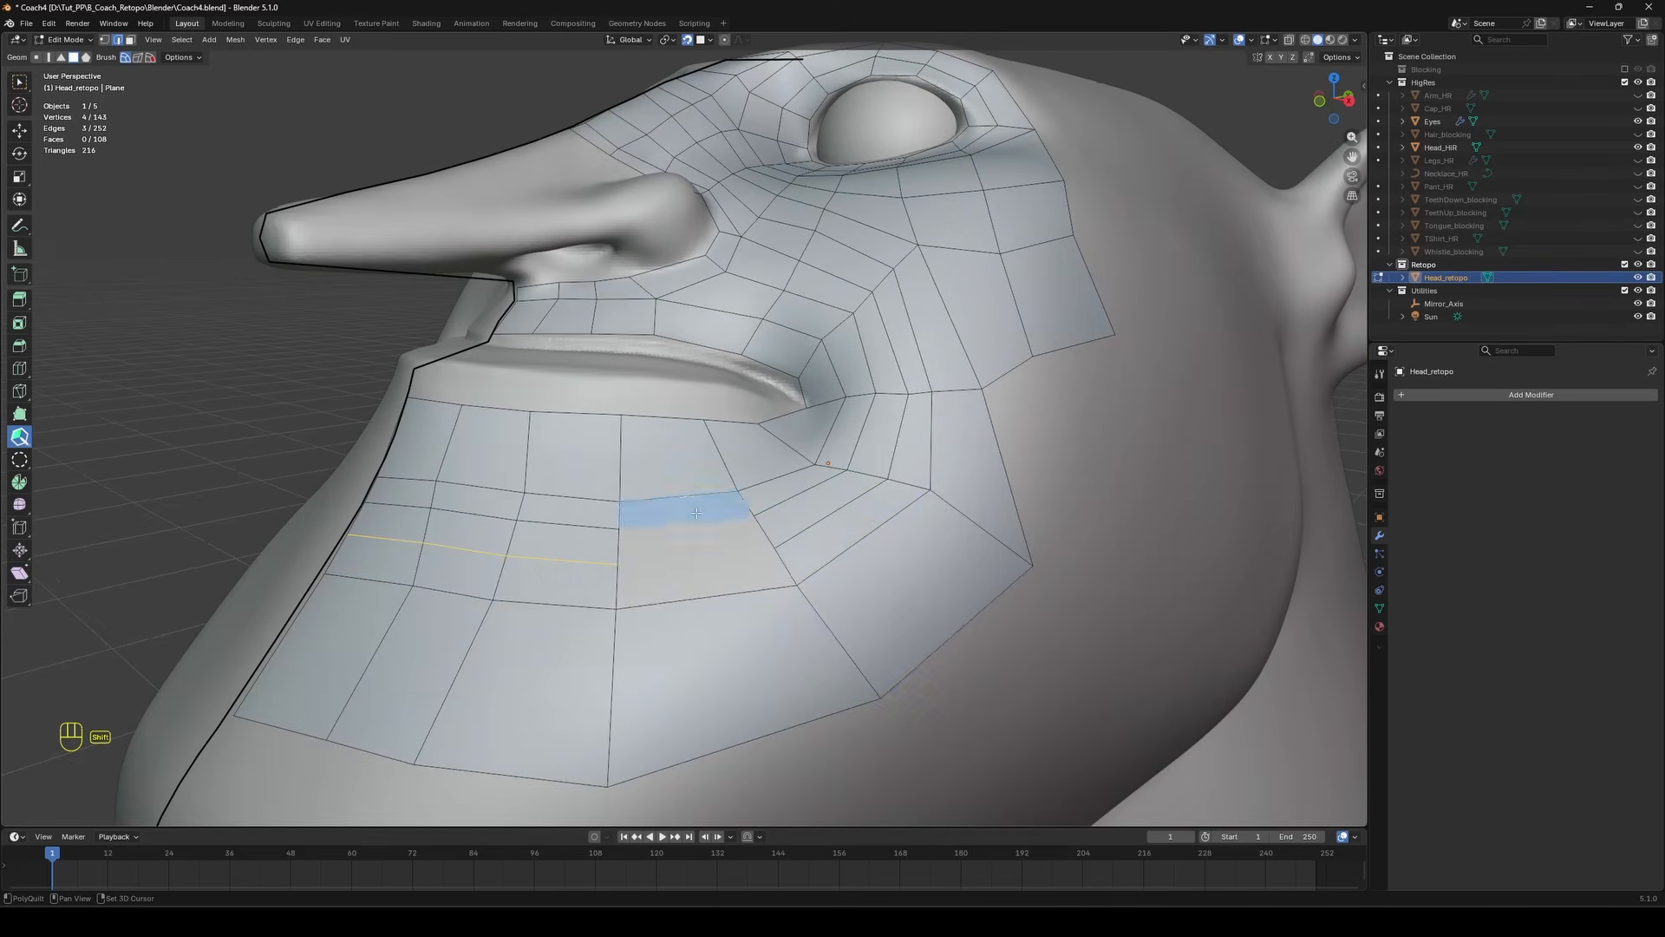
pyautogui.keyDown('shift'); pyautogui.click(688, 510); pyautogui.keyUp('shift')
pyautogui.keyDown('shift'); pyautogui.click(696, 539); pyautogui.keyUp('shift')
pyautogui.keyDown('shift'); pyautogui.click(702, 573); pyautogui.keyUp('shift')
pyautogui.scroll(-5, 1063, 460)
pyautogui.moveTo(1063, 461)
pyautogui.mouseDown(button='middle')
pyautogui.moveTo(1044, 457)
pyautogui.moveTo(1060, 447)
pyautogui.mouseUp(button='middle')
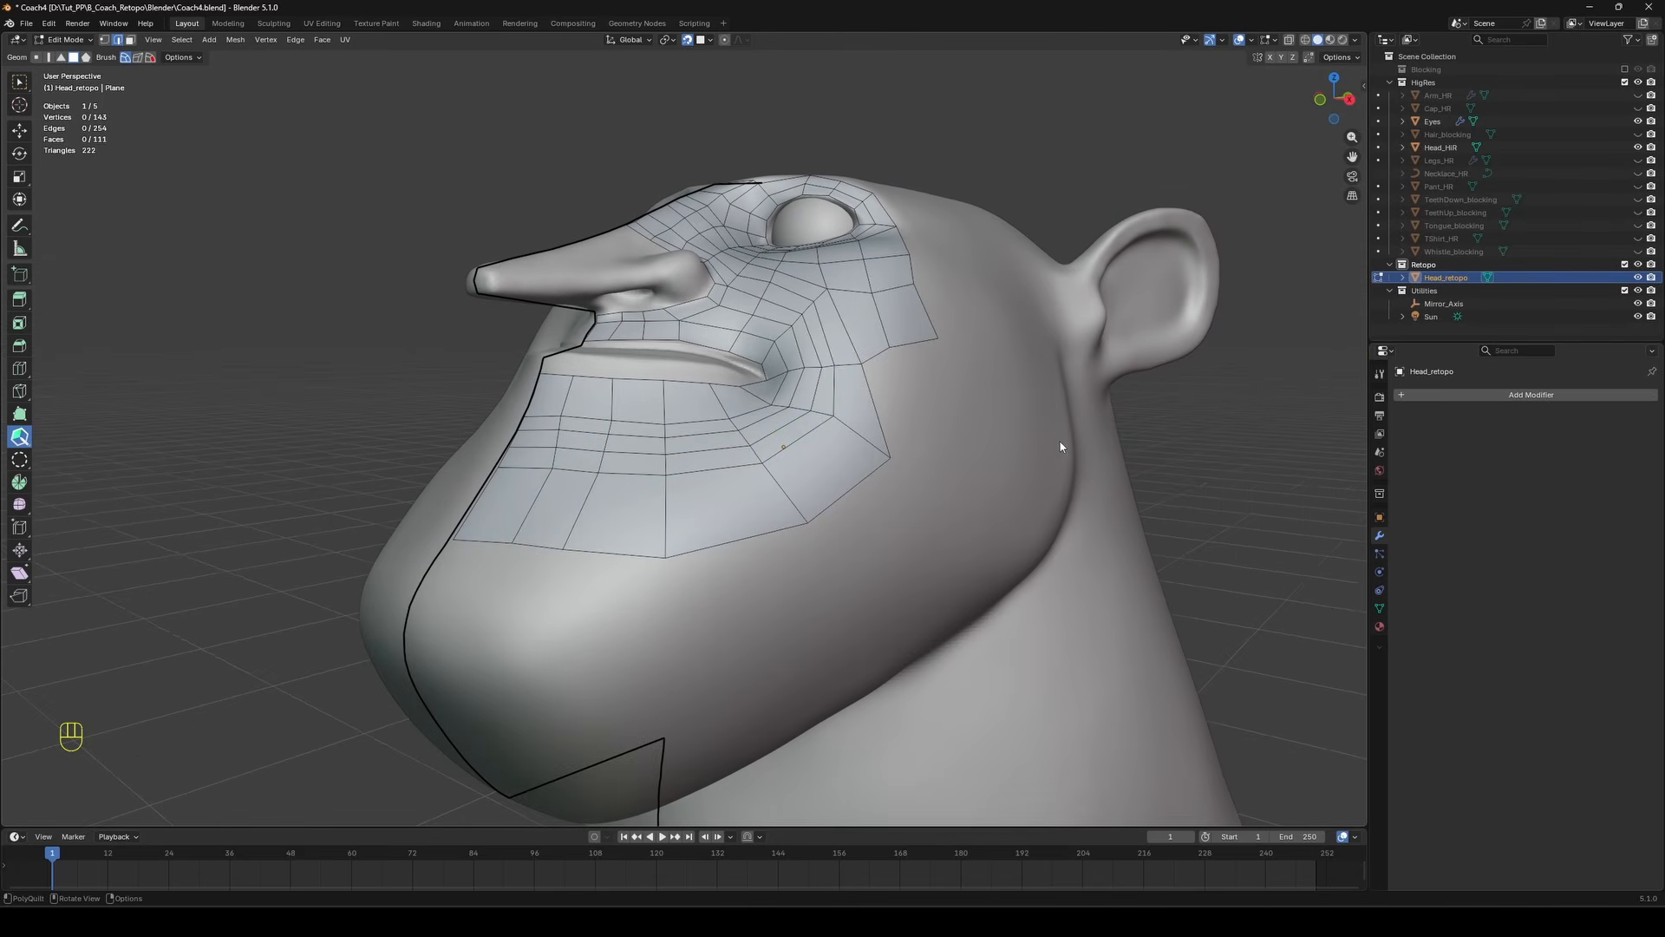
# Select the lower boundary edges of the chin strip and draw a new row of quads across the chin with PolyQuilt Retopo.
pyautogui.click(19, 82)
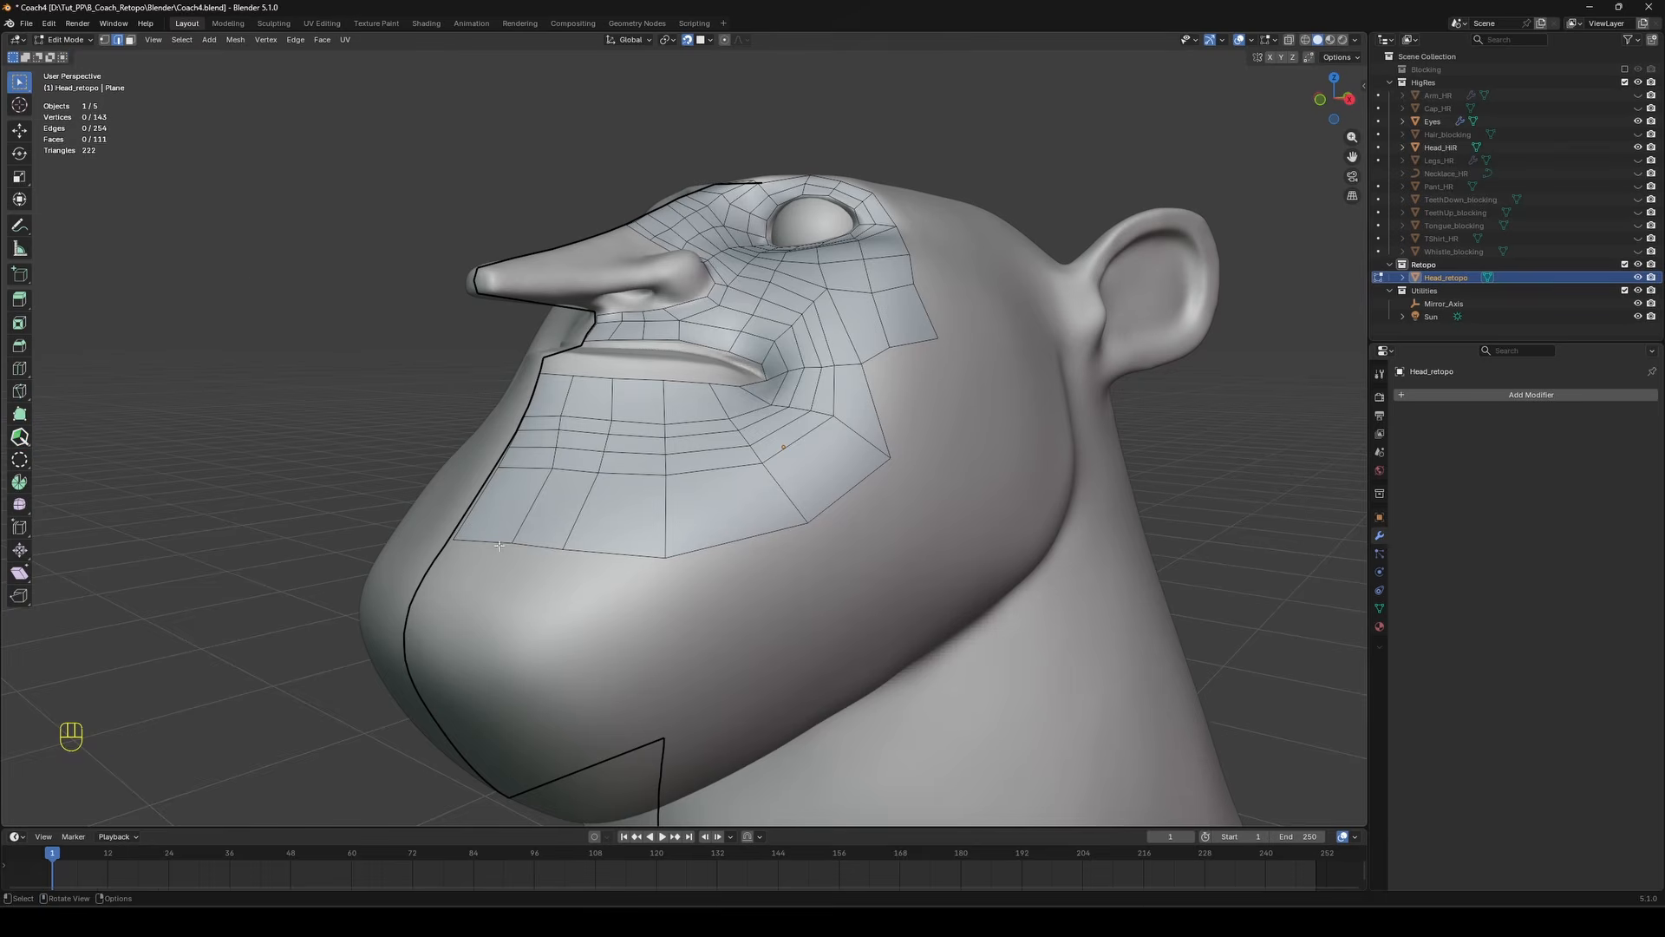
pyautogui.click(484, 542)
pyautogui.keyDown('ctrl'); pyautogui.click(849, 491); pyautogui.keyUp('ctrl')
pyautogui.click(19, 459)
pyautogui.moveTo(299, 529); pyautogui.dragTo(307, 499, button='middle')
pyautogui.moveTo(429, 576); pyautogui.dragTo(649, 583)
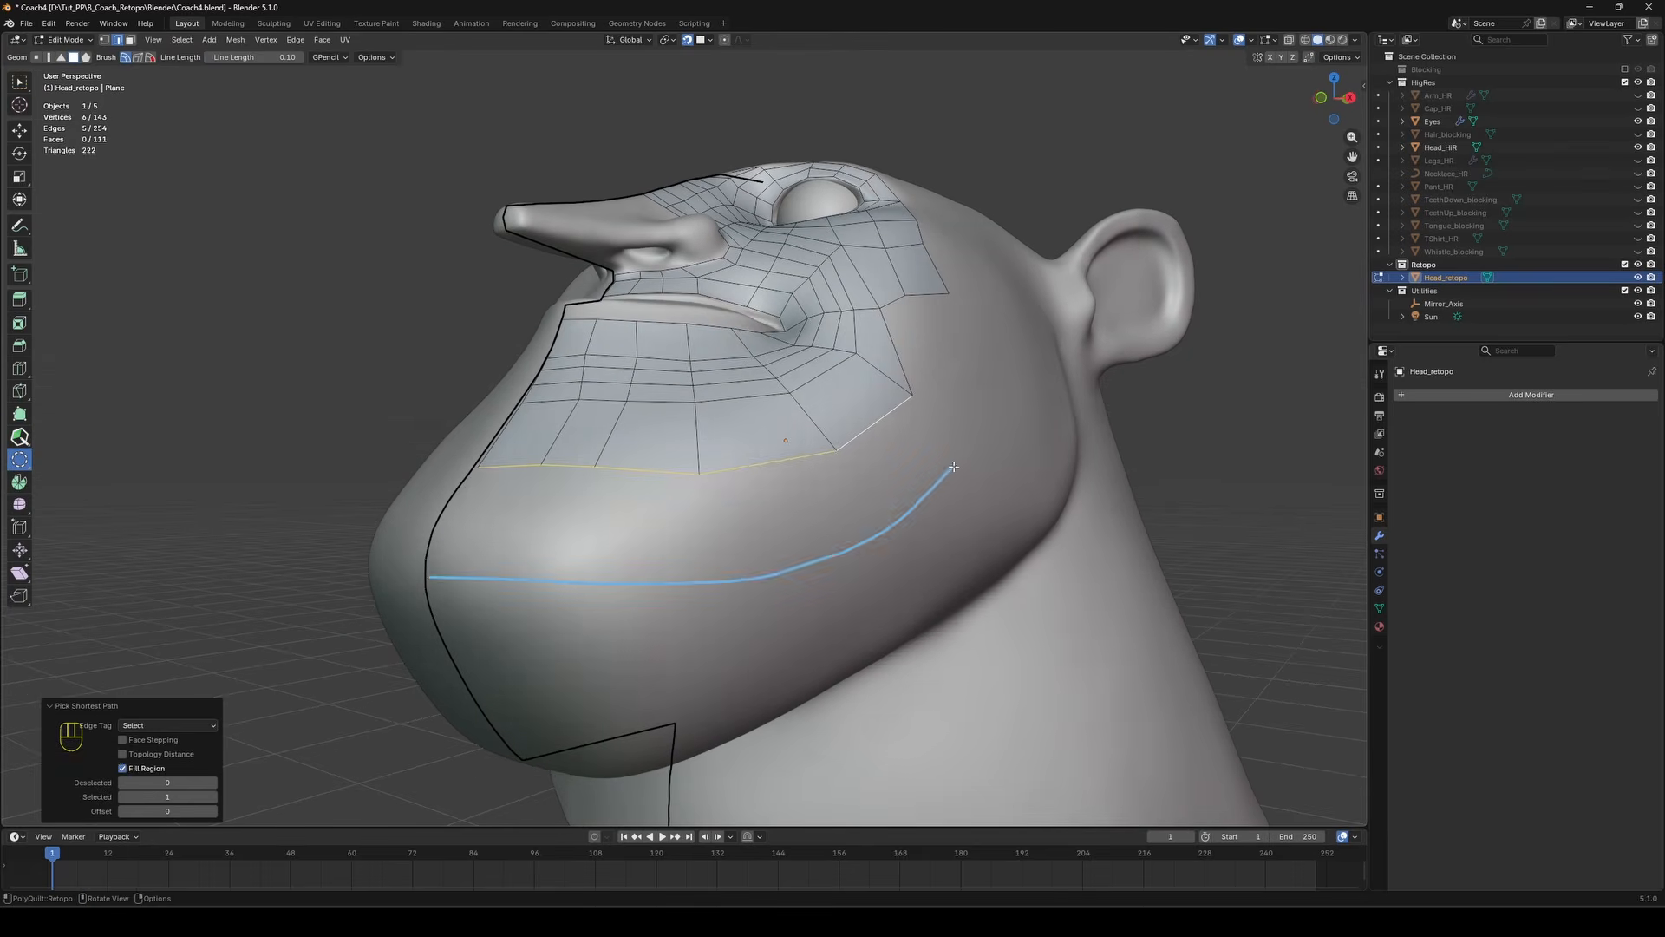
pyautogui.moveTo(954, 467); pyautogui.dragTo(953, 466)
# Draw three more rows of quads down the chin and under the jaw, following the head's surface.
pyautogui.moveTo(953, 466); pyautogui.dragTo(573, 628, button='middle')
pyautogui.moveTo(503, 600); pyautogui.dragTo(954, 520)
pyautogui.moveTo(954, 520); pyautogui.dragTo(451, 548, button='middle')
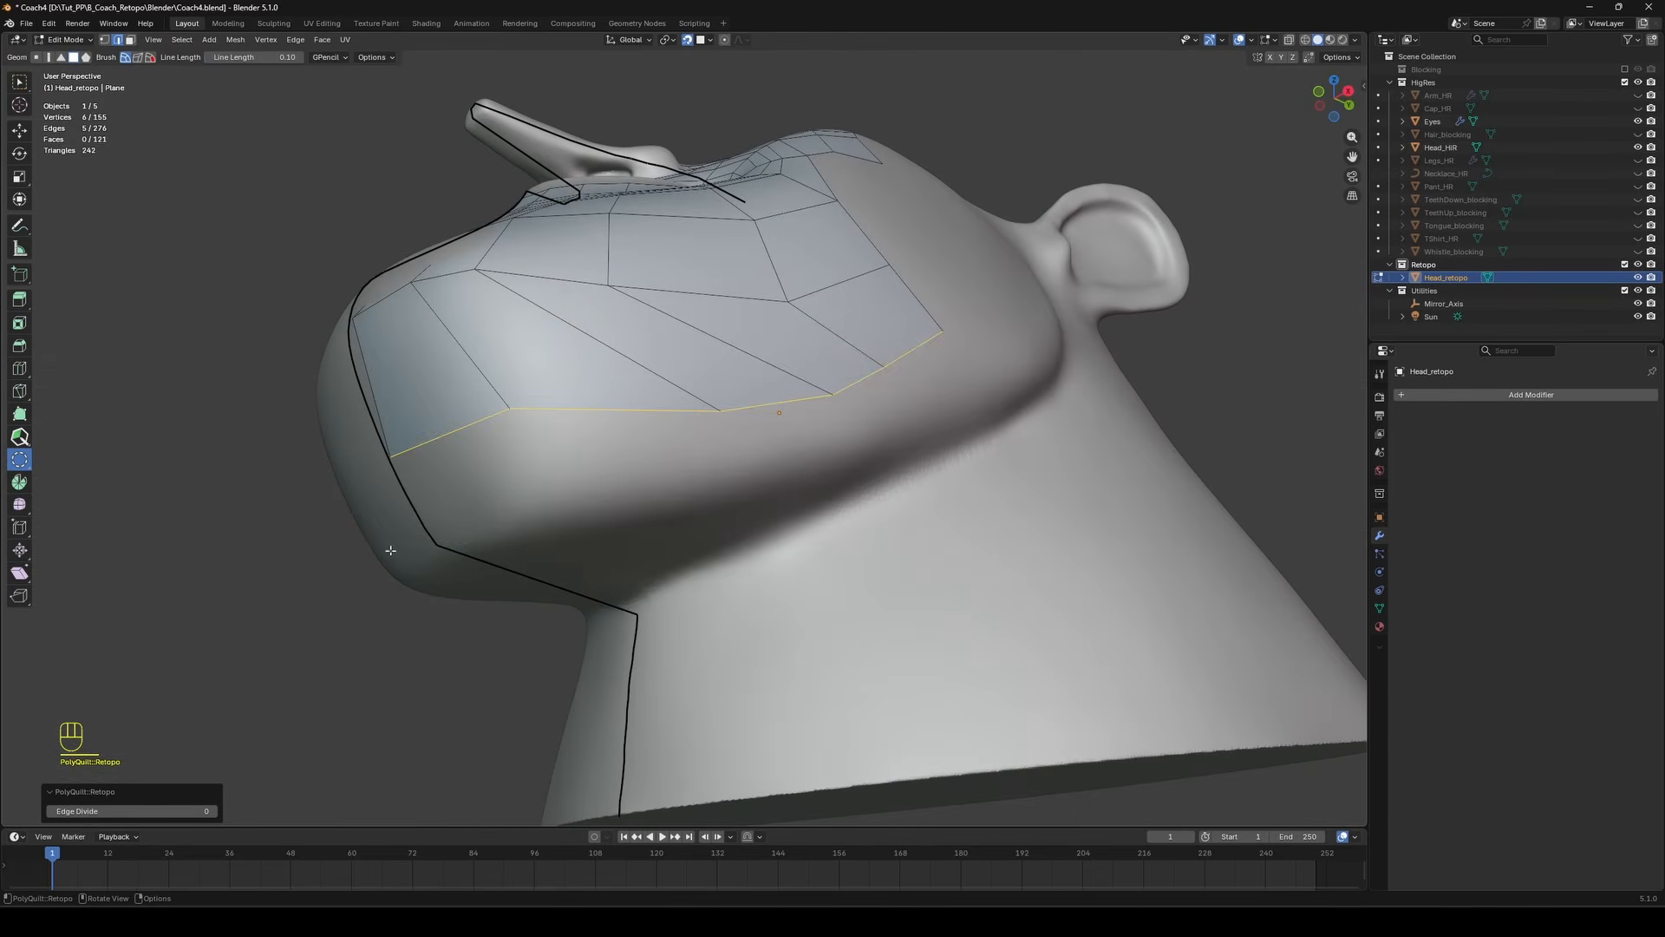
pyautogui.moveTo(450, 548); pyautogui.dragTo(902, 447)
pyautogui.moveTo(903, 447); pyautogui.dragTo(726, 490, button='middle')
pyautogui.moveTo(627, 495); pyautogui.dragTo(980, 334)
# Smooth the new rows of quads over the chin and jaw with the brush.
pyautogui.moveTo(980, 334); pyautogui.dragTo(962, 391, button='middle')
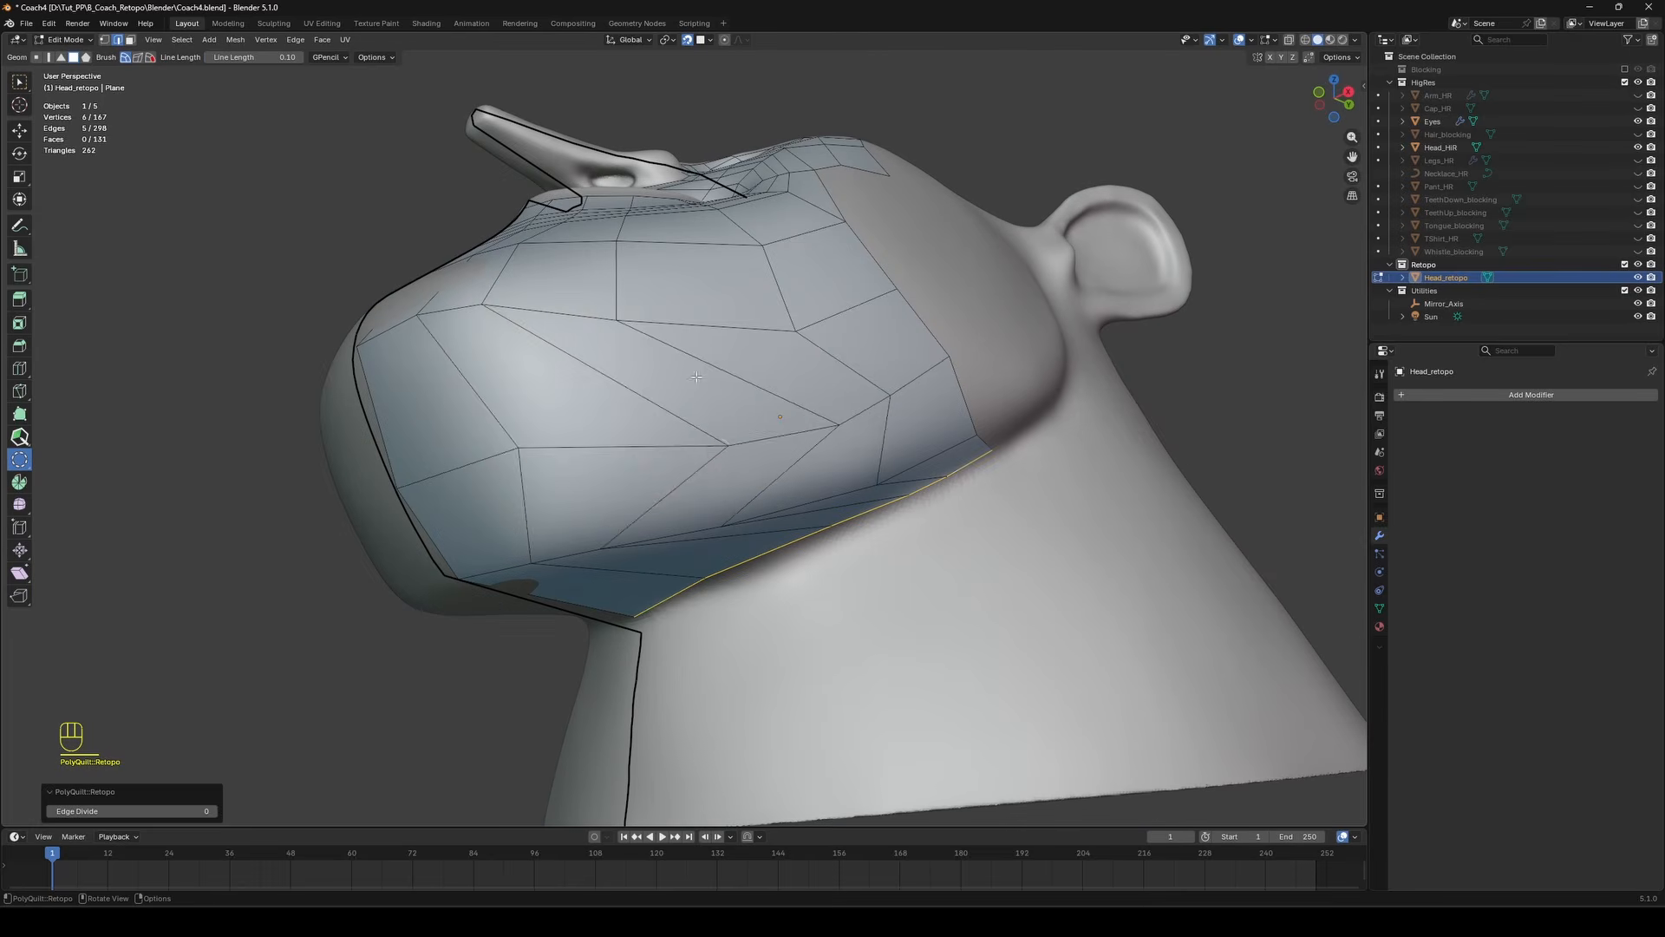
pyautogui.keyDown('shift'); pyautogui.moveTo(655, 432); pyautogui.dragTo(524, 439); pyautogui.keyUp('shift')
pyautogui.moveTo(823, 423)
pyautogui.keyDown('shift'); pyautogui.mouseDown()
pyautogui.moveTo(783, 426)
pyautogui.moveTo(635, 325)
pyautogui.moveTo(521, 483)
pyautogui.moveTo(826, 487)
pyautogui.moveTo(881, 400)
pyautogui.mouseUp(); pyautogui.keyUp('shift')
pyautogui.moveTo(881, 399); pyautogui.dragTo(832, 416, button='middle')
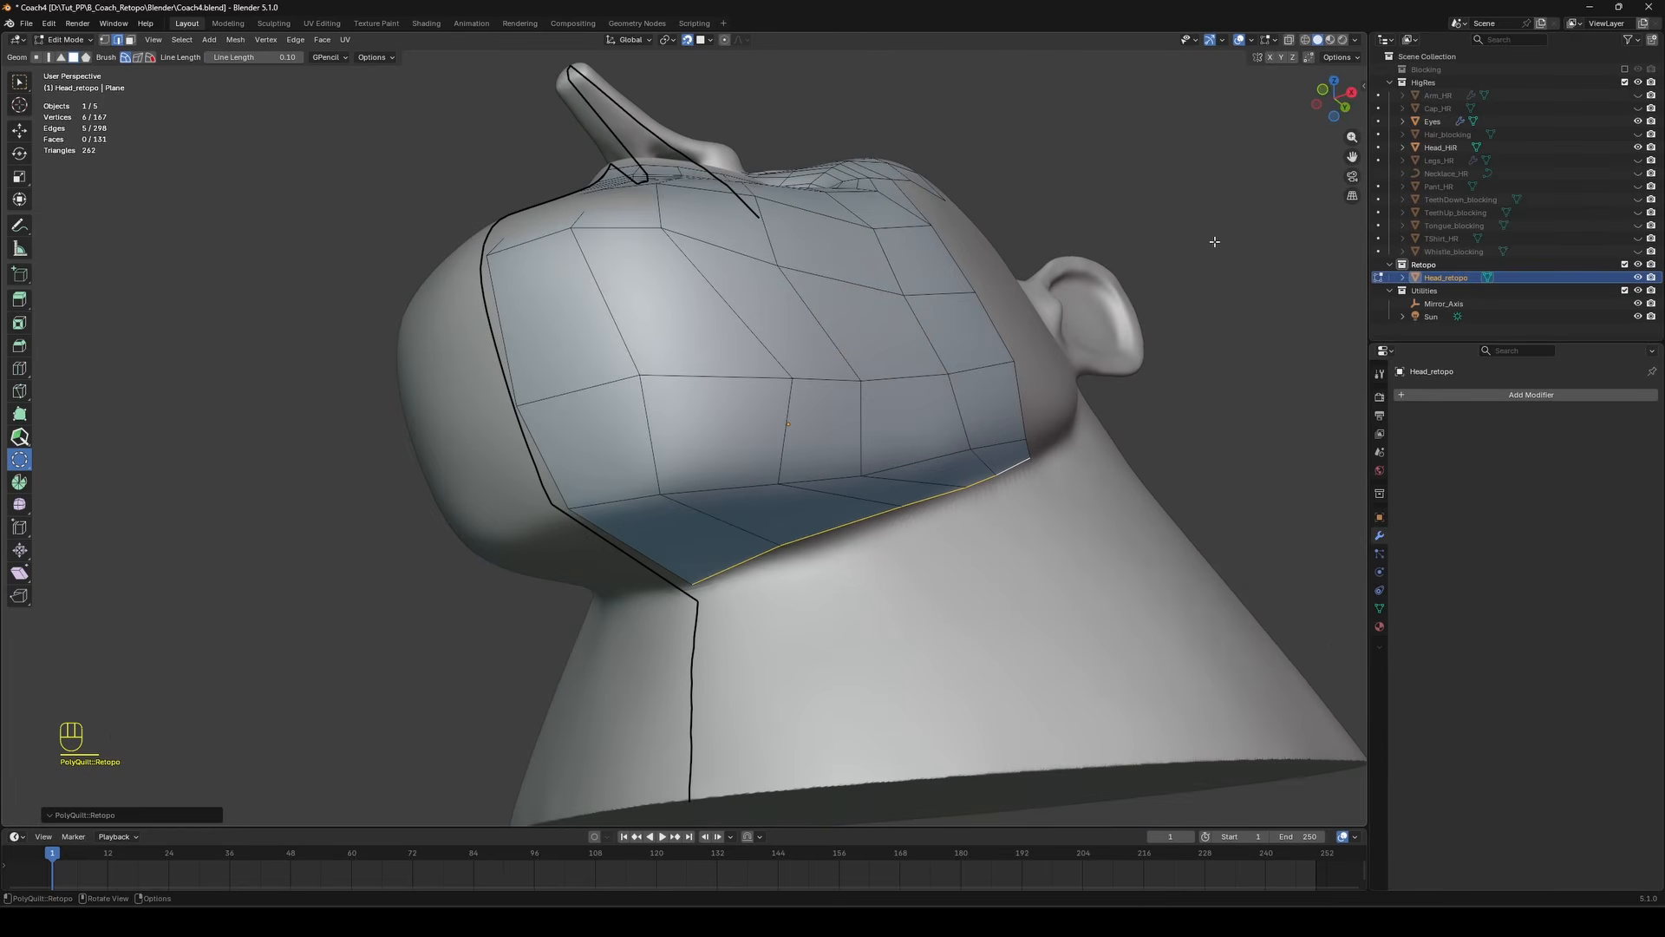
# Set the brush size to 31.5, smooth the jaw quads further and adjust the mesh along the lower jaw edge.
pyautogui.press('n')
pyautogui.moveTo(1306, 443); pyautogui.dragTo(1314, 443)
pyautogui.keyDown('shift'); pyautogui.moveTo(808, 425); pyautogui.dragTo(837, 416); pyautogui.keyUp('shift')
pyautogui.moveTo(837, 420)
pyautogui.mouseDown(button='middle')
pyautogui.moveTo(893, 485)
pyautogui.moveTo(878, 507)
pyautogui.moveTo(595, 439)
pyautogui.mouseUp(button='middle')
pyautogui.moveTo(911, 223)
pyautogui.mouseDown(button='middle')
pyautogui.moveTo(661, 387)
pyautogui.moveTo(878, 343)
pyautogui.moveTo(707, 397)
pyautogui.mouseUp(button='middle')
pyautogui.moveTo(853, 276); pyautogui.dragTo(810, 308)
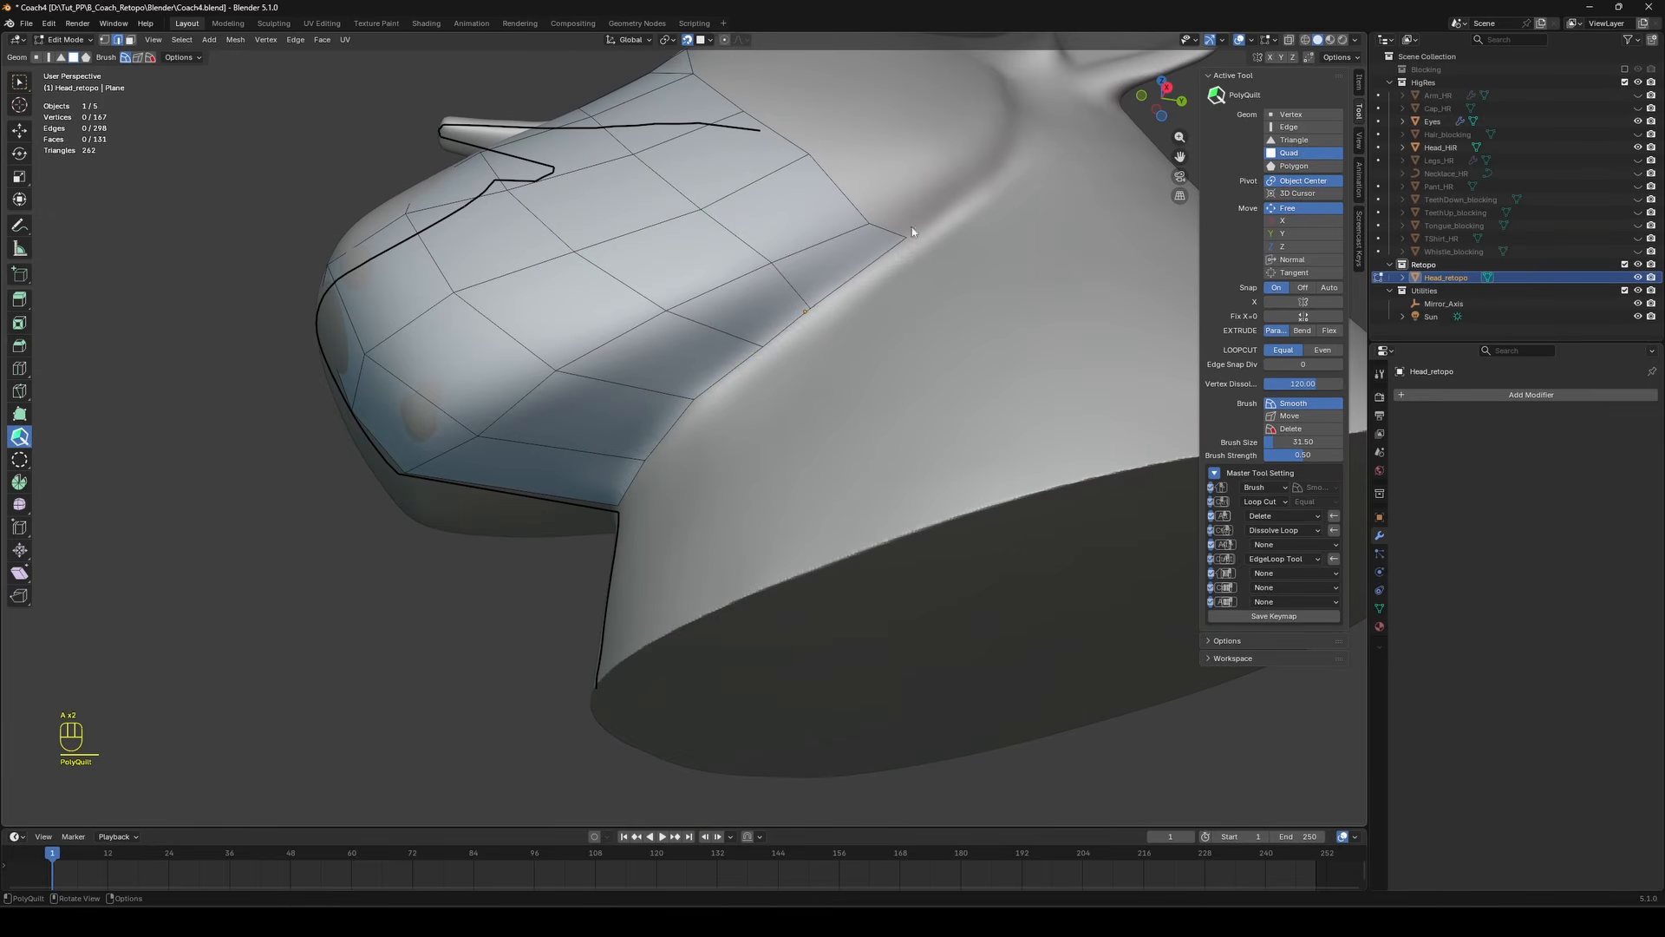
# Save the file with the extended chin and jaw quads.
pyautogui.moveTo(870, 219); pyautogui.dragTo(947, 251, button='middle')
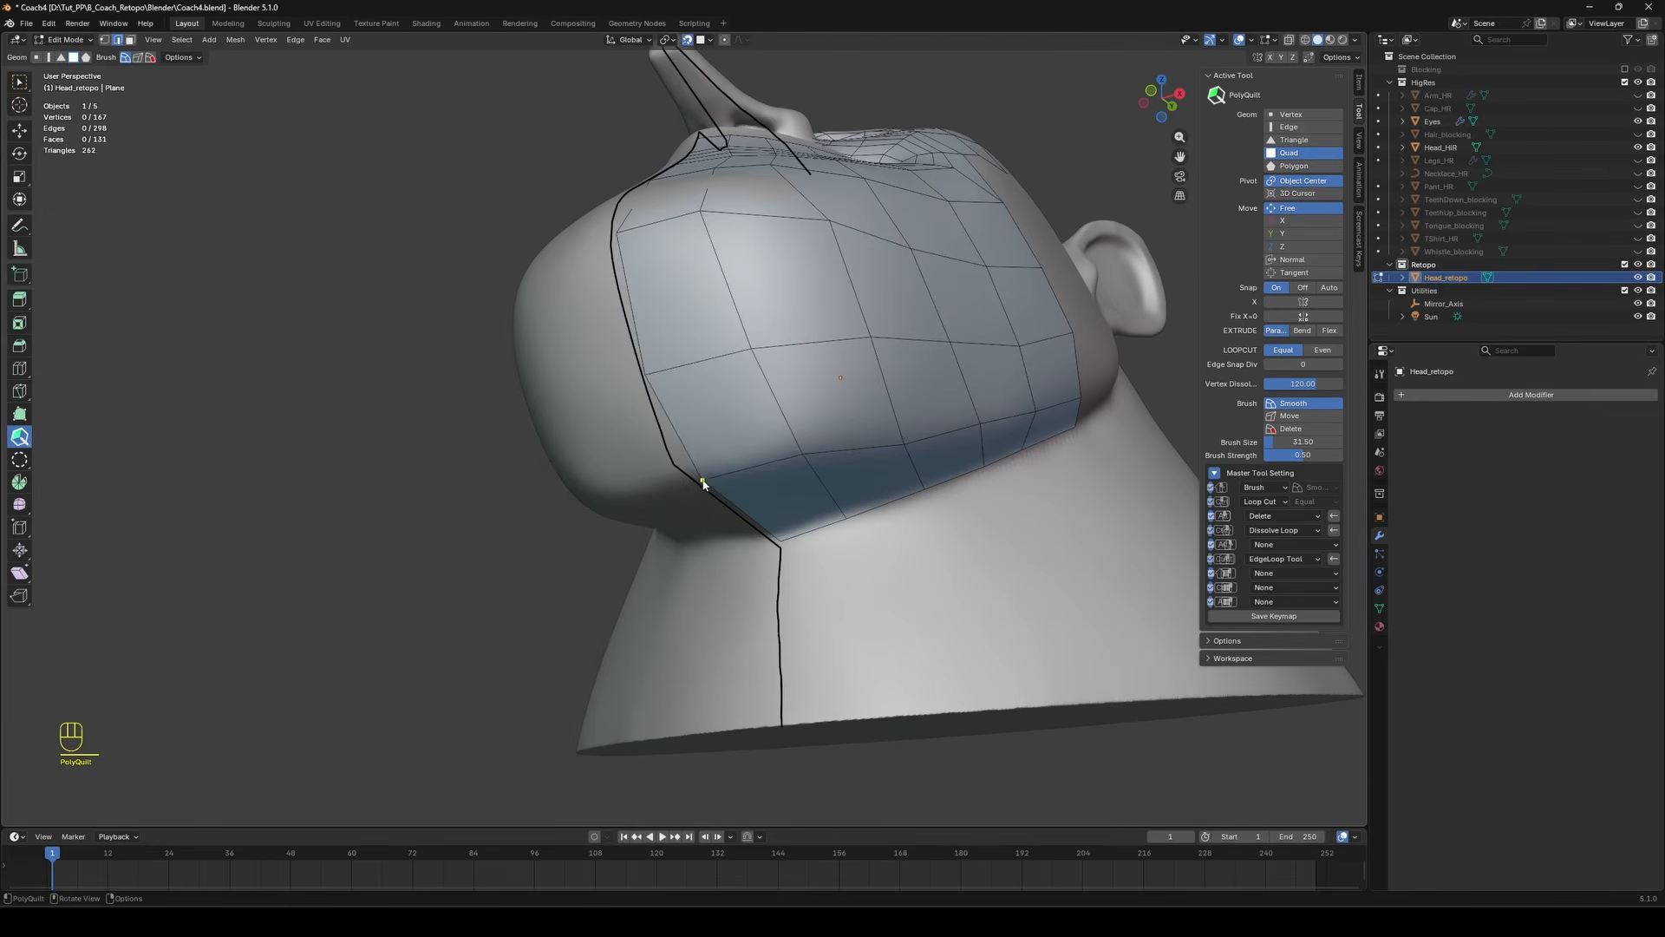
pyautogui.moveTo(927, 392); pyautogui.dragTo(779, 346, button='middle')
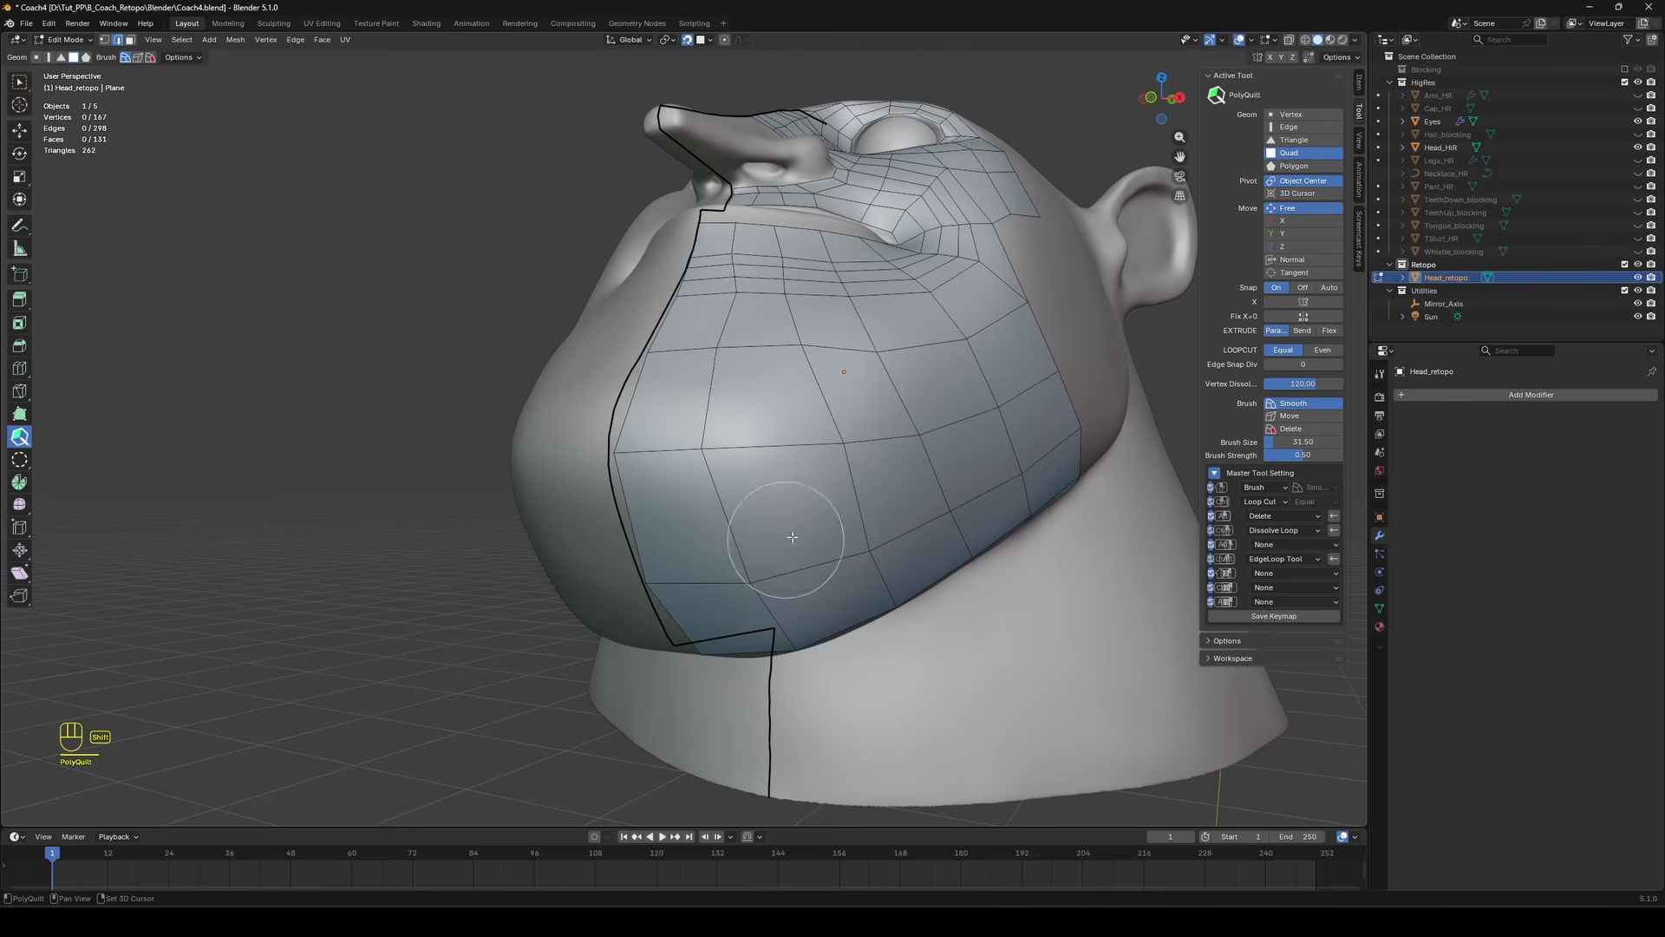
pyautogui.moveTo(781, 522)
pyautogui.mouseDown(button='middle')
pyautogui.moveTo(855, 559)
pyautogui.moveTo(1051, 300)
pyautogui.moveTo(970, 368)
pyautogui.moveTo(985, 397)
pyautogui.moveTo(1033, 394)
pyautogui.moveTo(1070, 505)
pyautogui.moveTo(978, 293)
pyautogui.mouseUp(button='middle')
pyautogui.hotkey('ctrl', 's')
# Select the lower lip's five open boundary edges and draw a new row of quads up toward the mouth opening with PolyQuilt Retopo.
pyautogui.scroll(5, 978, 293)
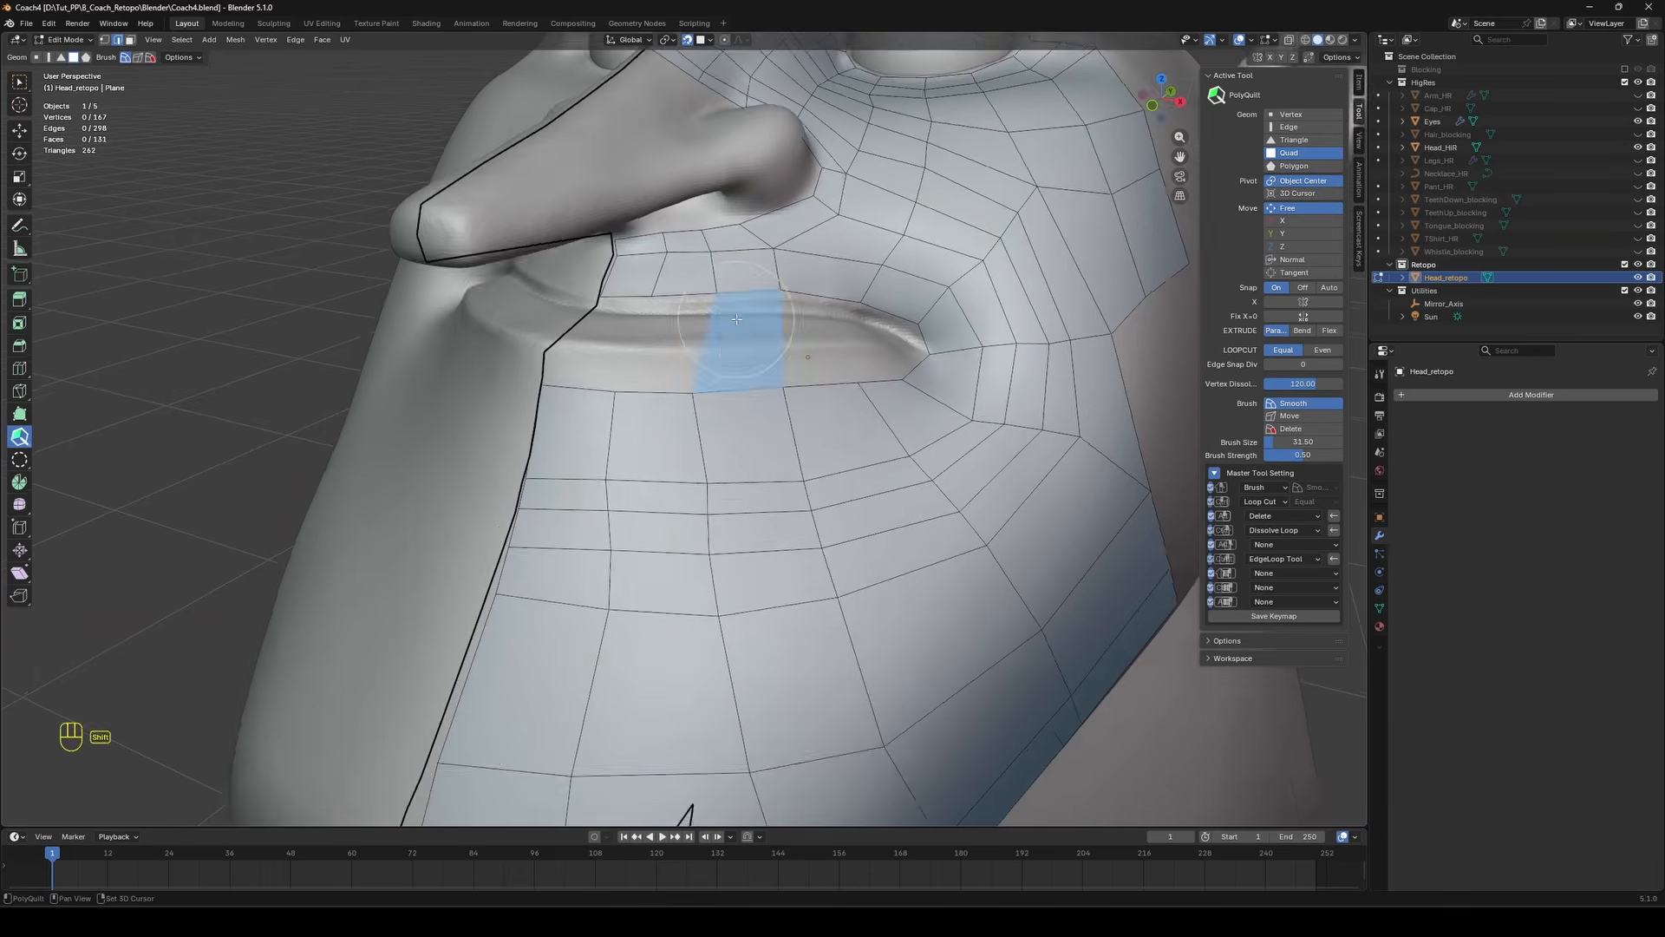
pyautogui.keyDown('shift'); pyautogui.moveTo(742, 344); pyautogui.dragTo(711, 399, button='middle'); pyautogui.keyUp('shift')
pyautogui.scroll(-4, 1073, 398)
pyautogui.moveTo(1073, 398); pyautogui.dragTo(1240, 73, button='middle')
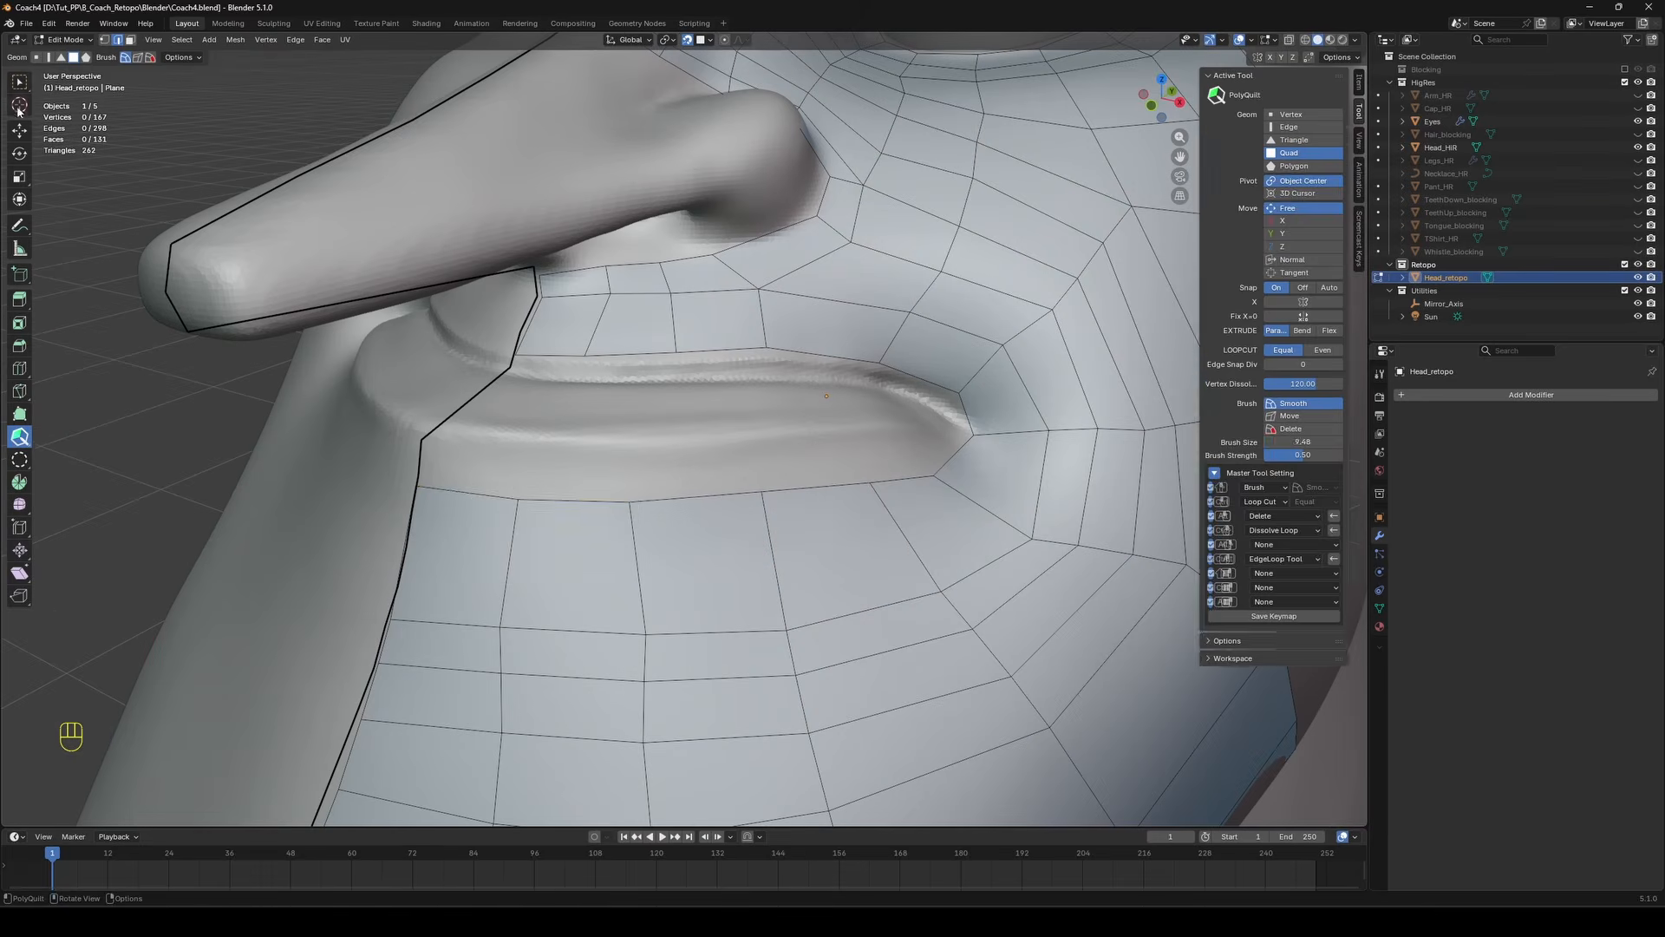
pyautogui.click(19, 82)
pyautogui.click(473, 494)
pyautogui.keyDown('shift'); pyautogui.click(574, 500); pyautogui.keyUp('shift')
pyautogui.keyDown('shift'); pyautogui.click(698, 496); pyautogui.keyUp('shift')
pyautogui.keyDown('shift'); pyautogui.click(883, 502); pyautogui.keyUp('shift')
pyautogui.keyDown('shift'); pyautogui.click(882, 502); pyautogui.keyUp('shift')
pyautogui.keyDown('shift'); pyautogui.click(820, 487); pyautogui.keyUp('shift')
pyautogui.keyDown('shift'); pyautogui.click(901, 480); pyautogui.keyUp('shift')
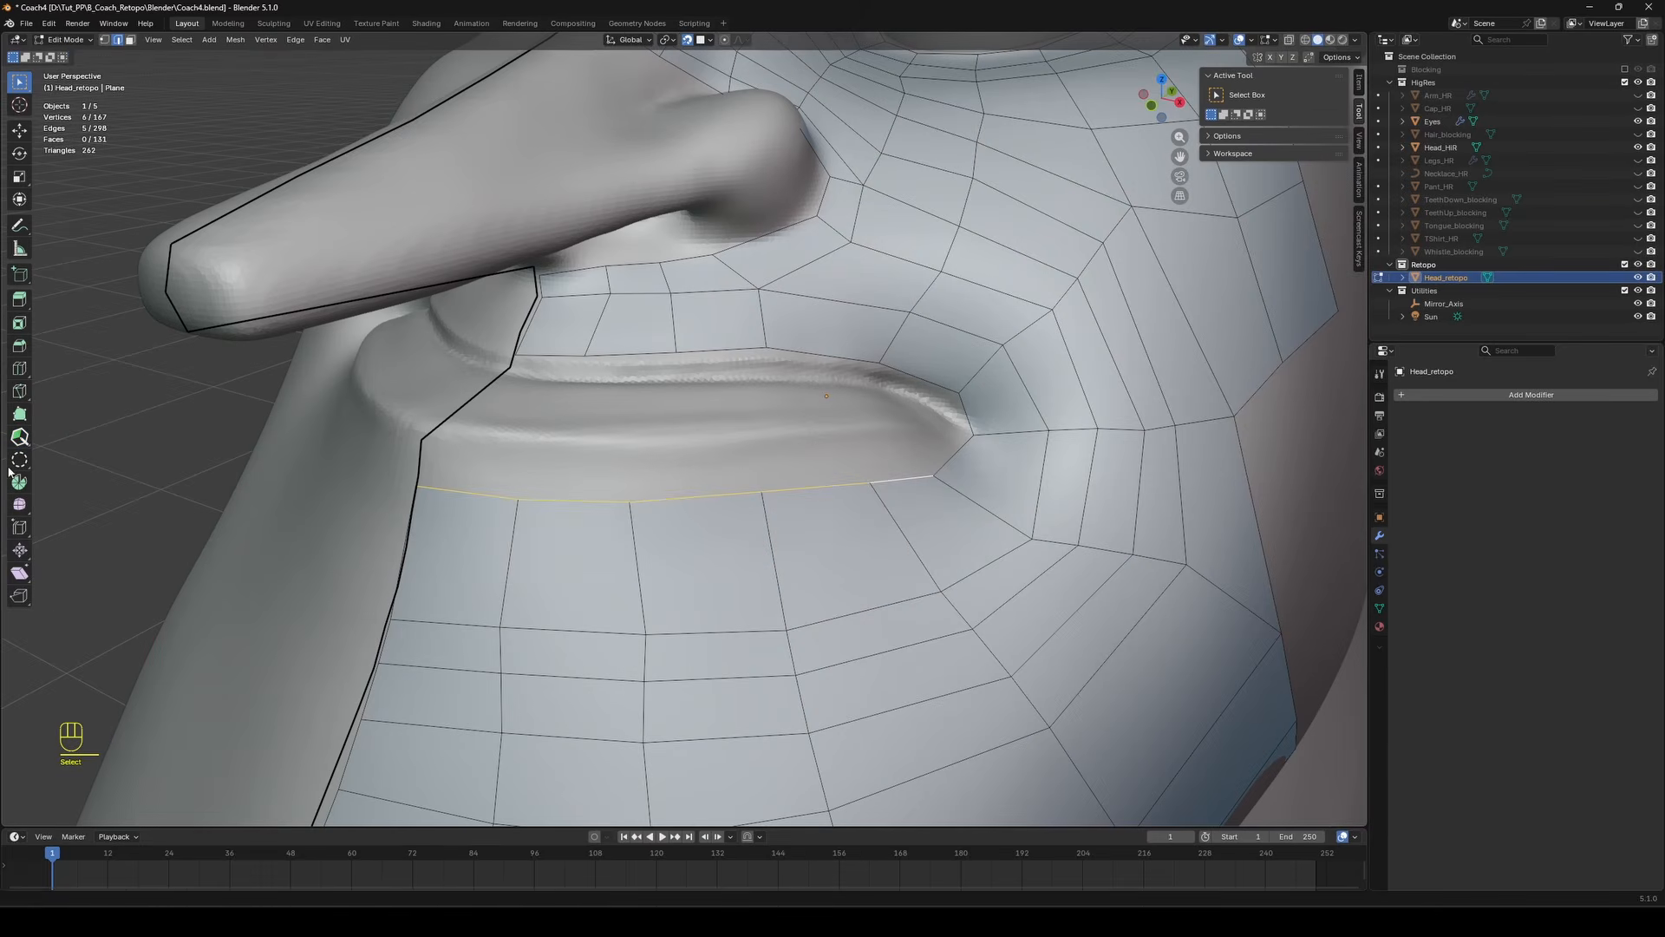
pyautogui.click(19, 459)
pyautogui.moveTo(900, 480); pyautogui.dragTo(867, 423)
pyautogui.moveTo(897, 438)
pyautogui.mouseDown(button='middle')
pyautogui.moveTo(895, 403)
pyautogui.moveTo(890, 425)
pyautogui.mouseUp(button='middle')
# Select the upper lip's four open lower edges and draw a thin row of quads beneath them with PolyQuilt QuadPatch.
pyautogui.click(19, 81)
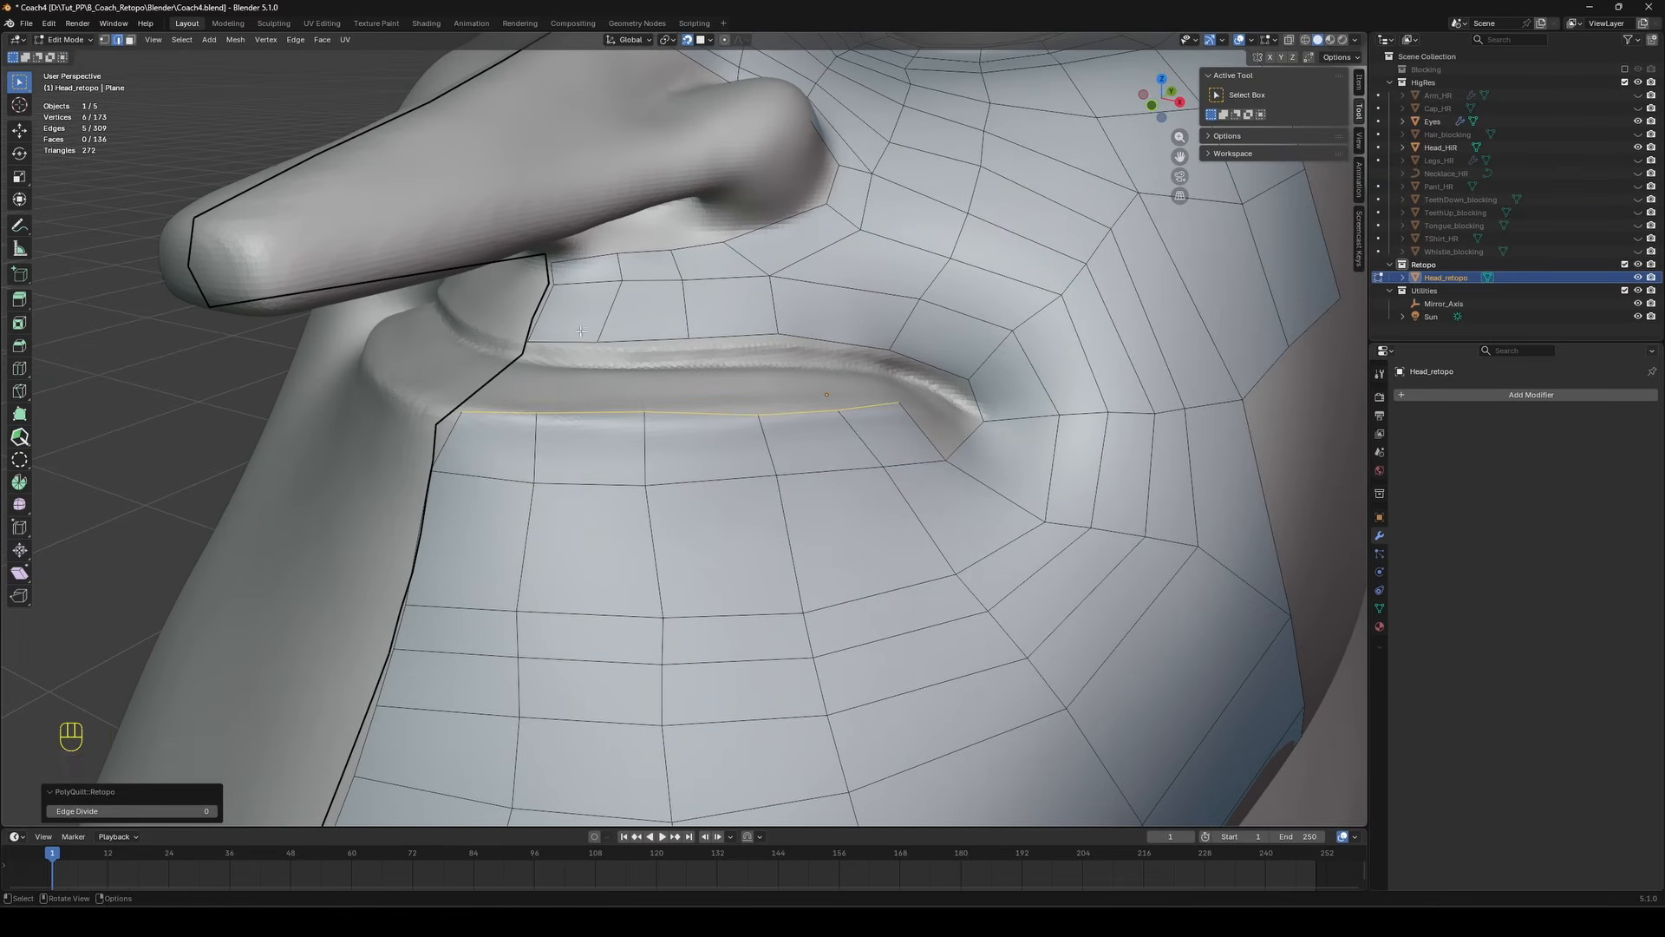
pyautogui.click(575, 338)
pyautogui.keyDown('shift'); pyautogui.click(646, 341); pyautogui.keyUp('shift')
pyautogui.keyDown('shift'); pyautogui.click(737, 341); pyautogui.keyUp('shift')
pyautogui.keyDown('shift'); pyautogui.click(839, 349); pyautogui.keyUp('shift')
pyautogui.hotkey('shift', 'space')
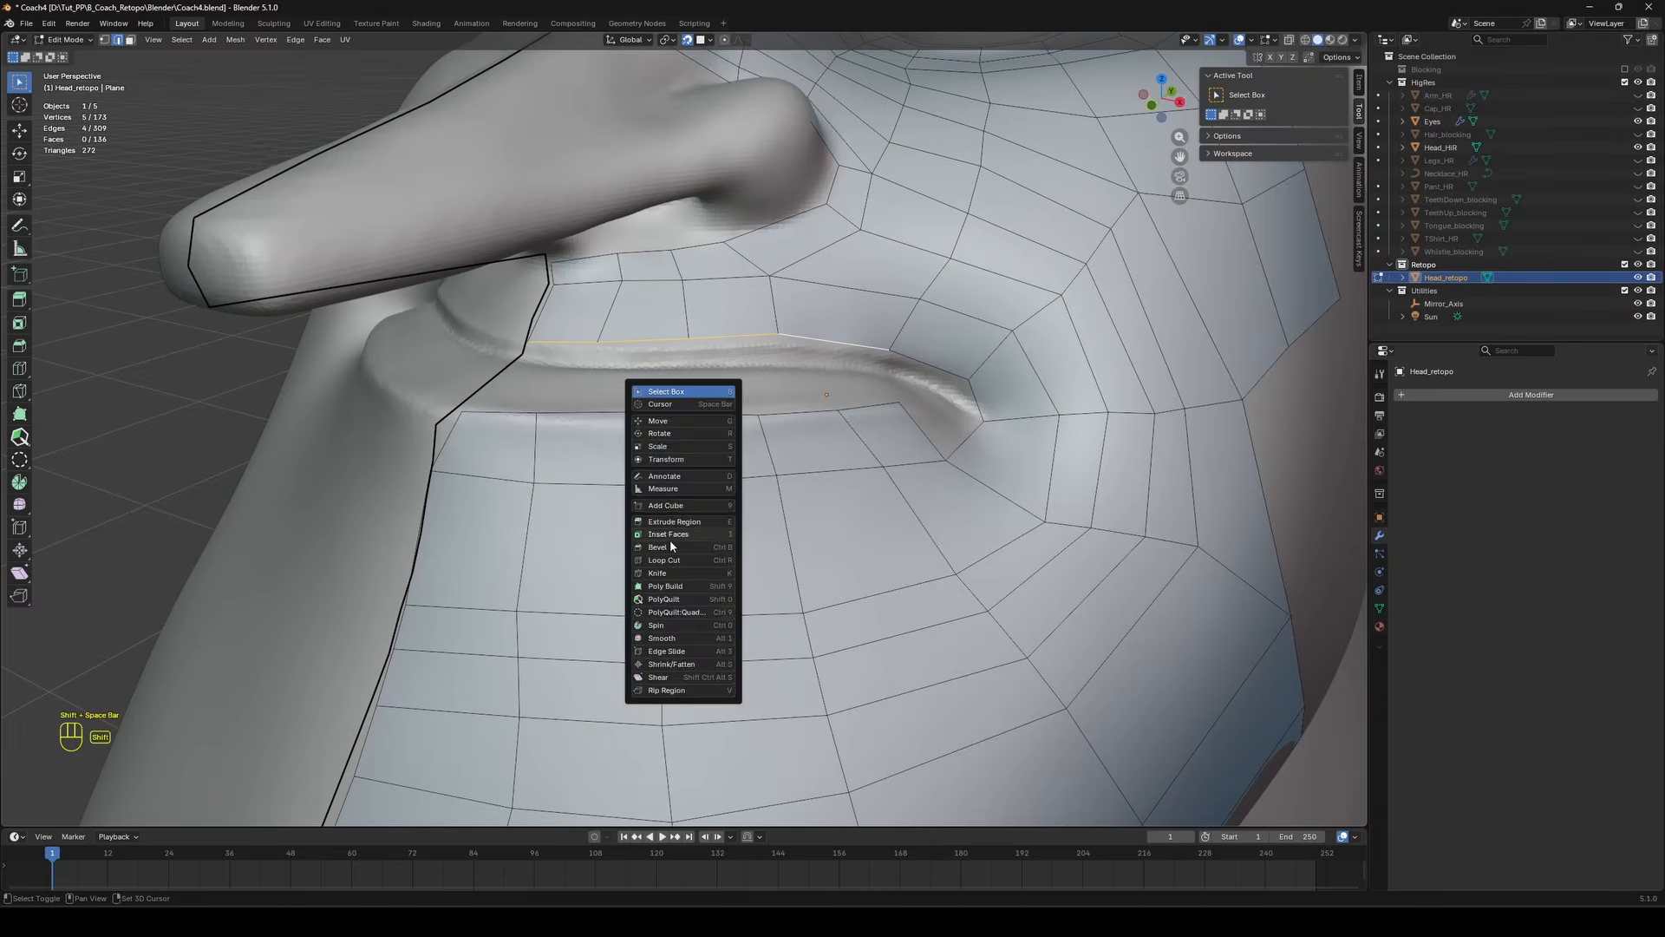
pyautogui.click(675, 617)
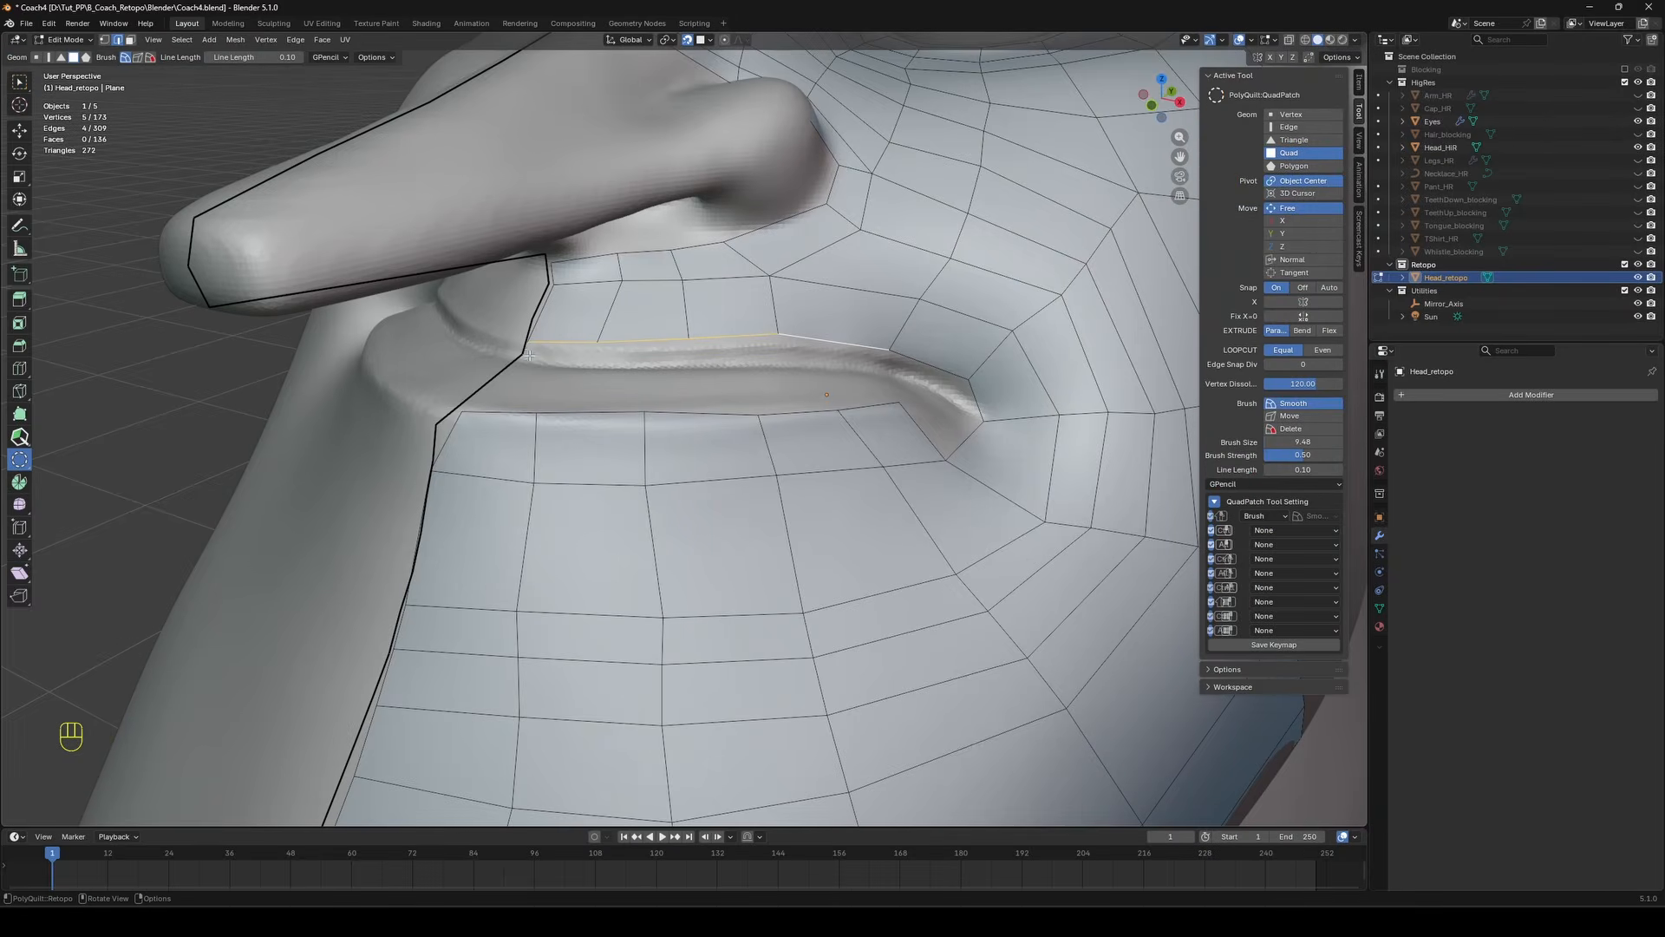
pyautogui.moveTo(654, 358); pyautogui.dragTo(890, 370)
# Close the mouth corner with PolyQuilt quads, joining the ends of the upper and lower lip rows.
pyautogui.hotkey('shift', 'space')
pyautogui.click(883, 160)
pyautogui.click(735, 358)
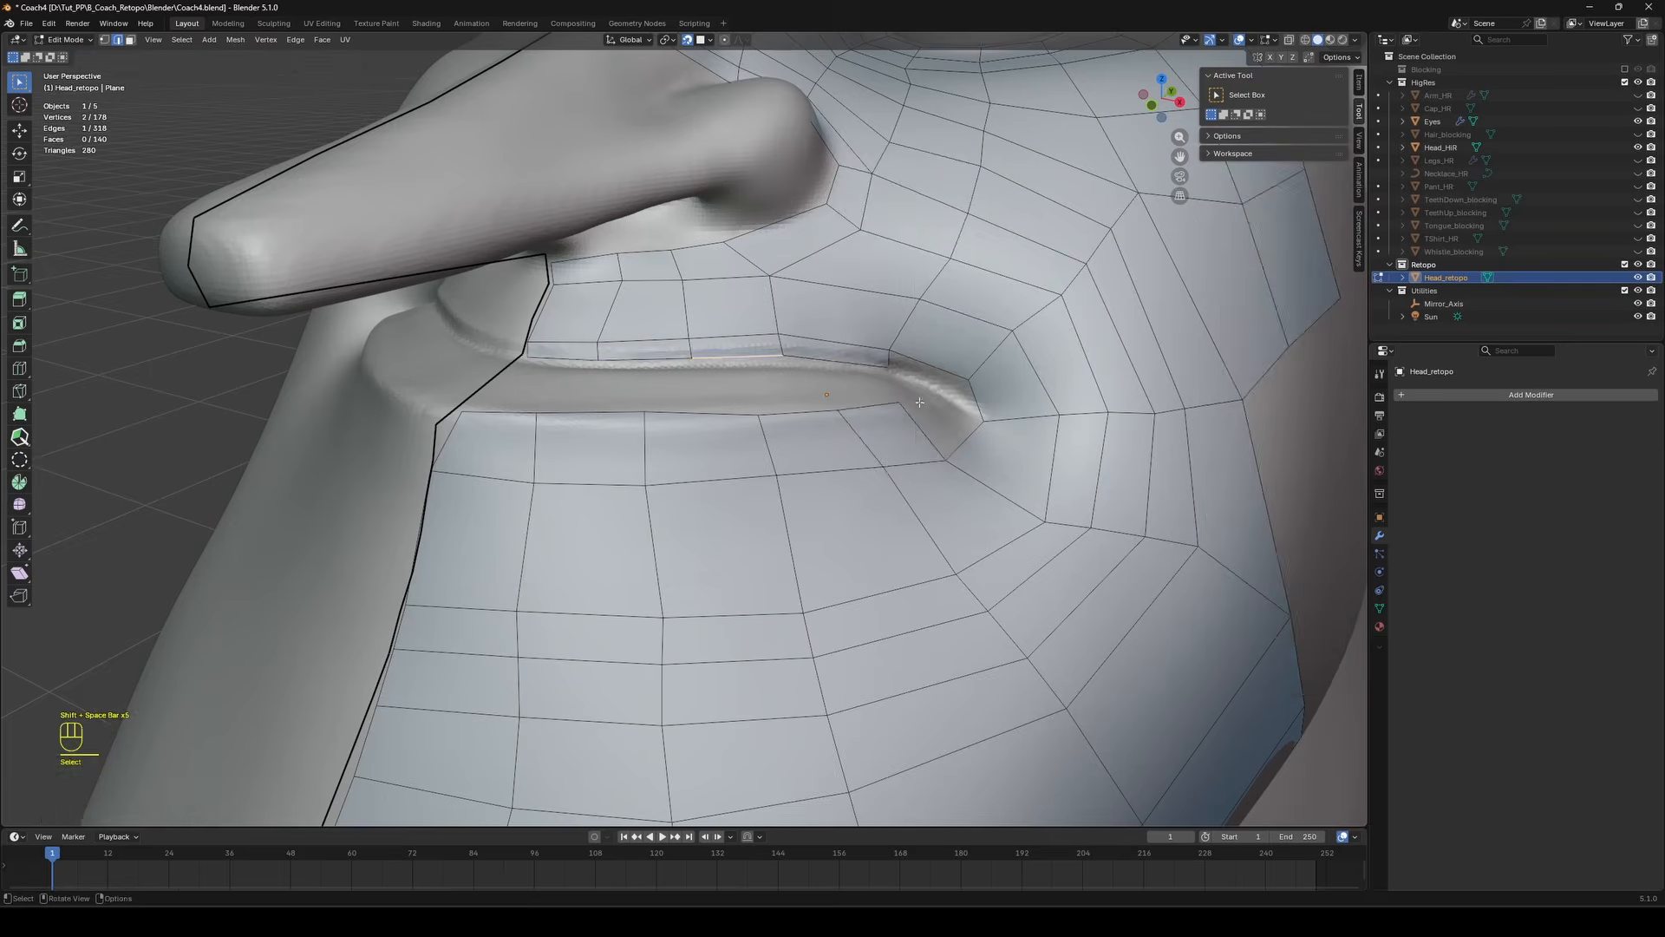
pyautogui.moveTo(822, 404); pyautogui.dragTo(793, 406, button='middle')
pyautogui.hotkey('shift', 'space')
pyautogui.click(800, 613)
pyautogui.scroll(2, 749, 463)
pyautogui.moveTo(788, 482); pyautogui.dragTo(824, 446)
pyautogui.hotkey('ctrl', 'z')
pyautogui.moveTo(853, 500); pyautogui.dragTo(909, 471)
pyautogui.moveTo(791, 403); pyautogui.dragTo(839, 440)
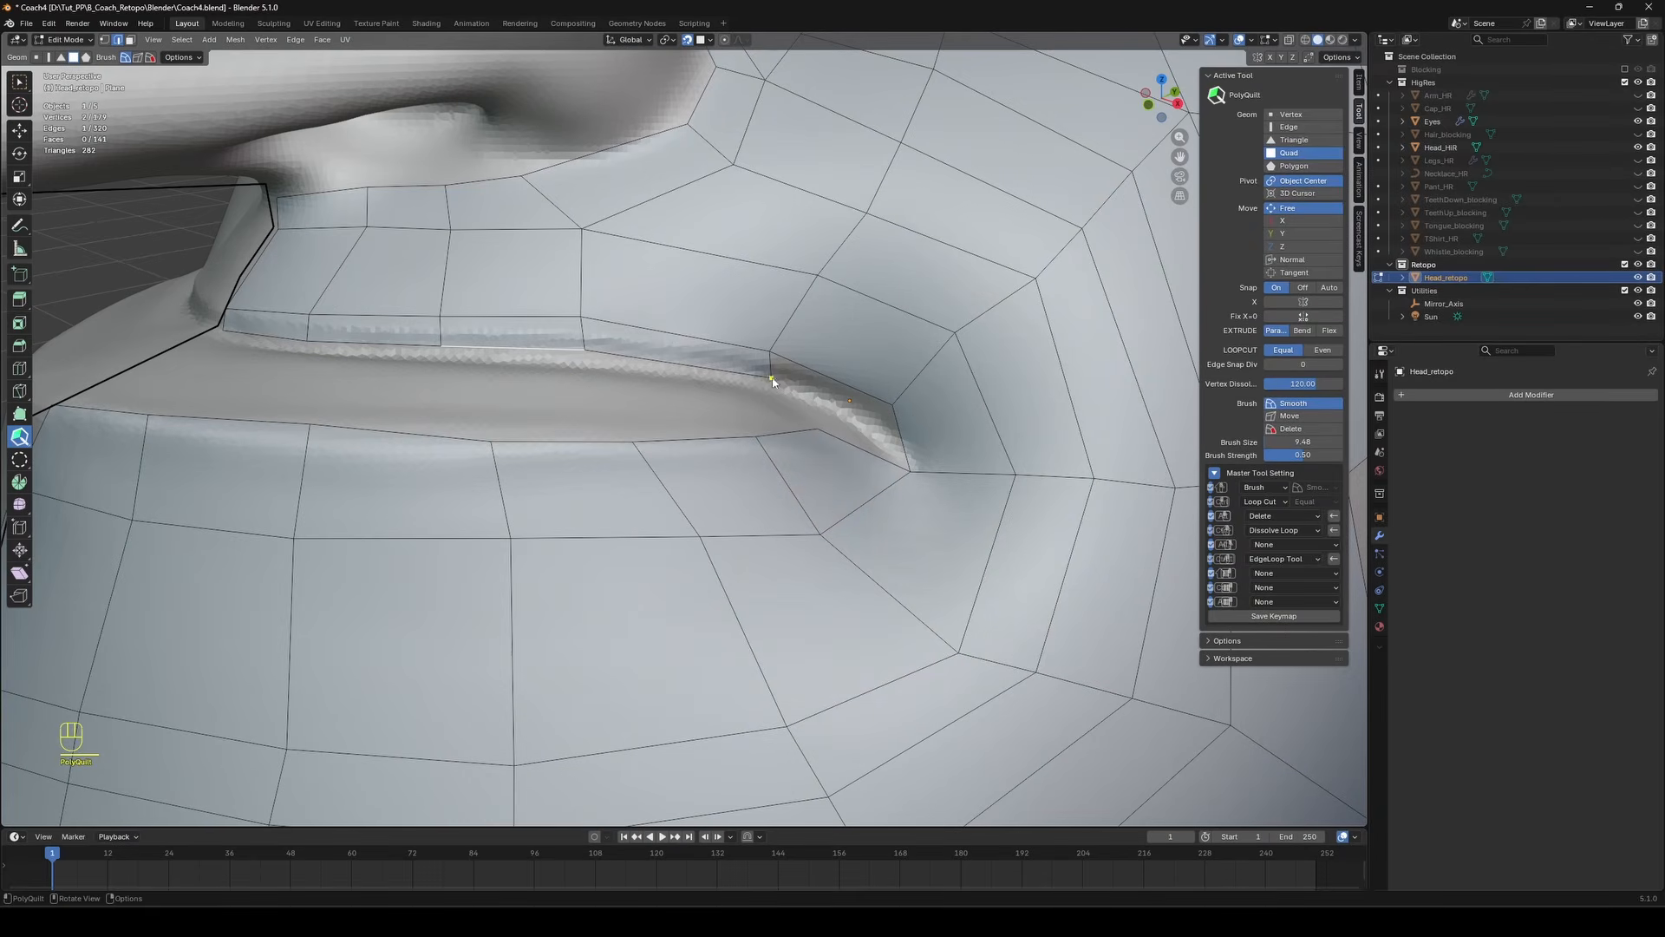
pyautogui.moveTo(771, 379); pyautogui.dragTo(891, 406)
pyautogui.click(830, 414)
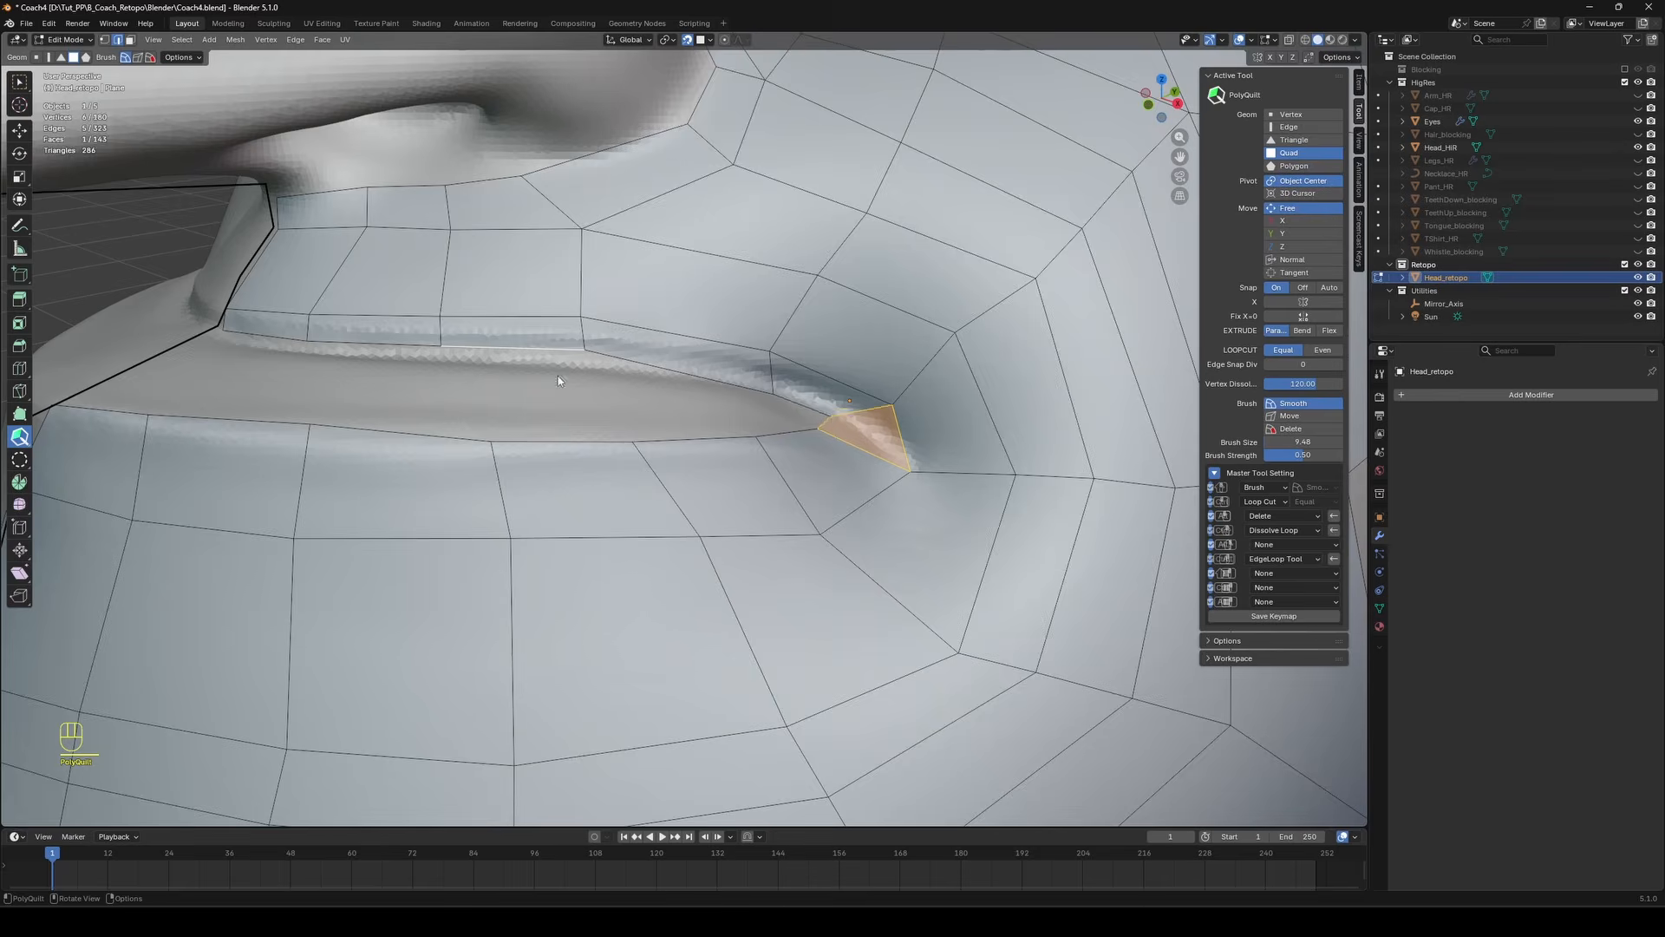
# Nudge the lower lip's edge vertices, select that edge and draw another row of quads toward the lip crease with QuadPatch.
pyautogui.moveTo(557, 380); pyautogui.dragTo(387, 536, button='middle')
pyautogui.moveTo(511, 532); pyautogui.dragTo(512, 549)
pyautogui.moveTo(683, 522); pyautogui.dragTo(684, 546)
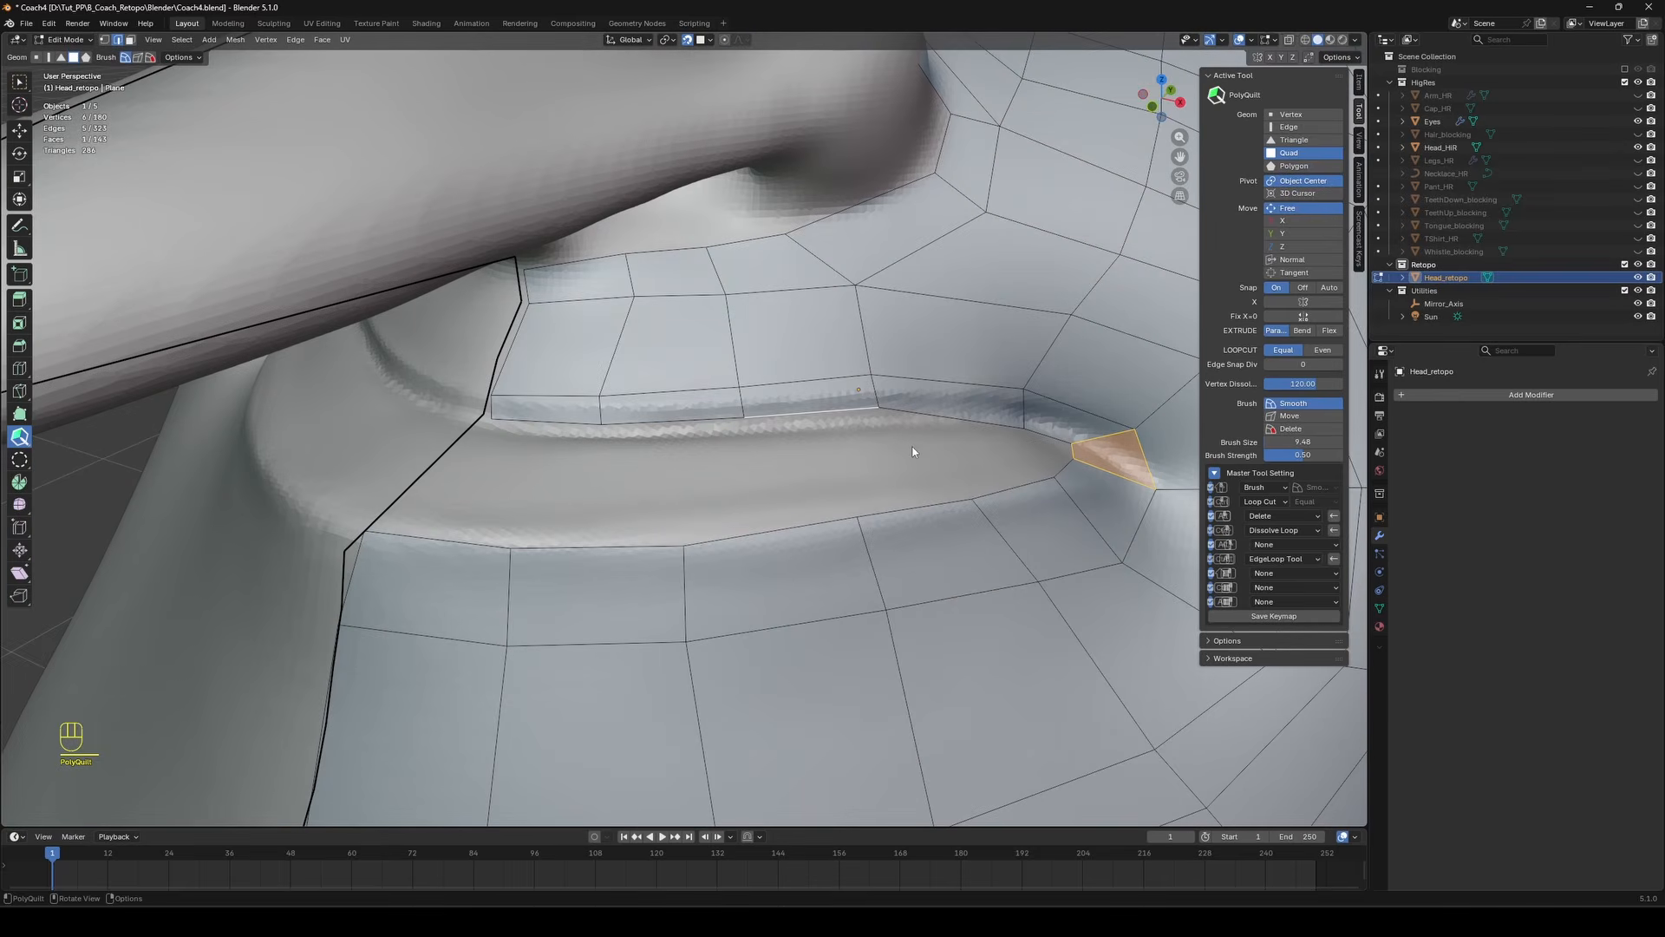
pyautogui.hotkey('shift', 'space')
pyautogui.click(701, 312)
pyautogui.click(440, 539)
pyautogui.keyDown('shift'); pyautogui.click(598, 545); pyautogui.keyUp('shift')
pyautogui.keyDown('shift'); pyautogui.click(770, 529); pyautogui.keyUp('shift')
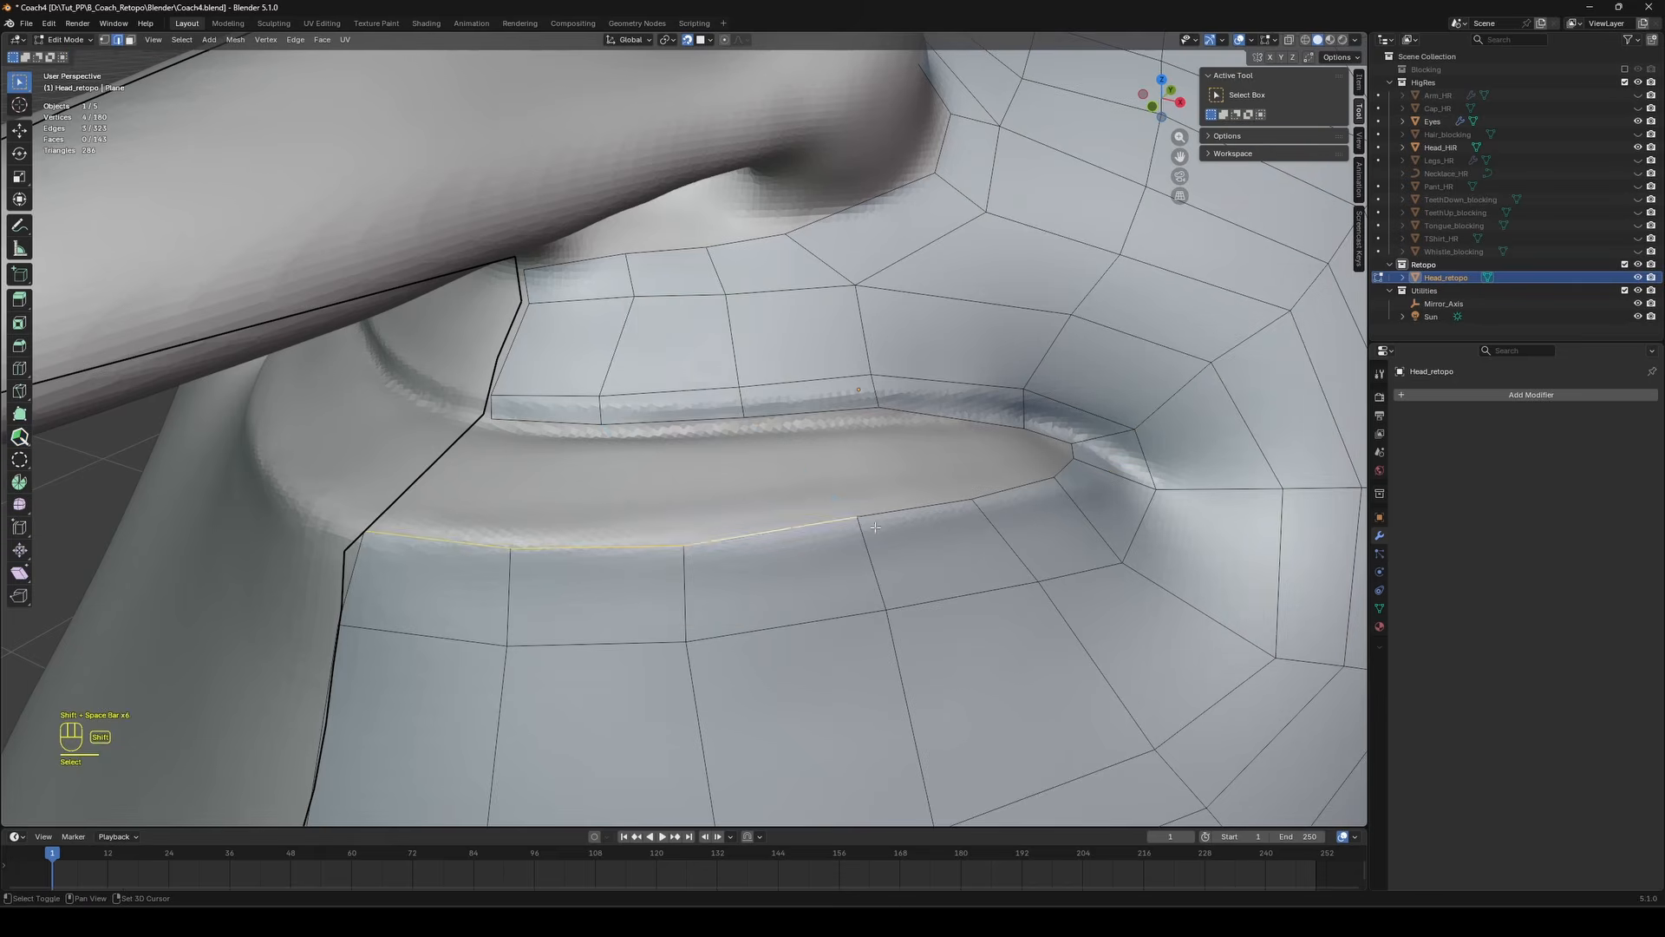
pyautogui.keyDown('shift'); pyautogui.click(913, 506); pyautogui.keyUp('shift')
pyautogui.keyDown('shift'); pyautogui.click(1004, 489); pyautogui.keyUp('shift')
pyautogui.hotkey('shift', 'space')
pyautogui.click(774, 701)
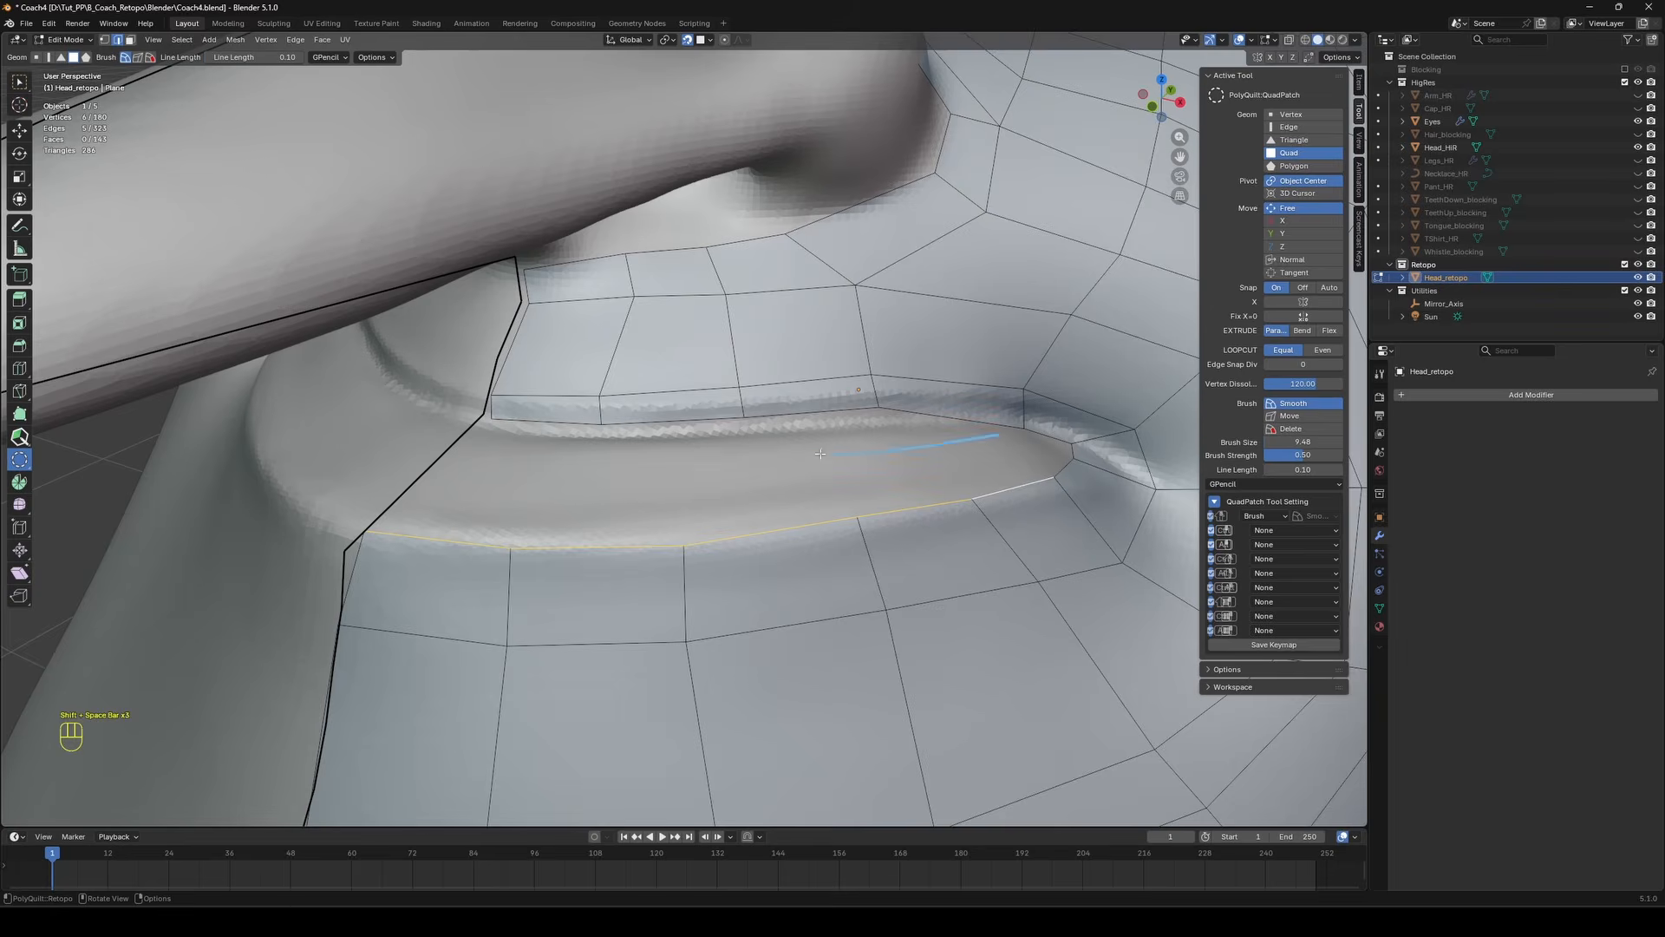
pyautogui.moveTo(820, 454); pyautogui.dragTo(482, 443)
# Reposition the new lower lip row's vertices along the lip crease and adjust the vertices at the mouth corner.
pyautogui.hotkey('shift', 'space')
pyautogui.click(688, 444)
pyautogui.press('a')
pyautogui.press('a')
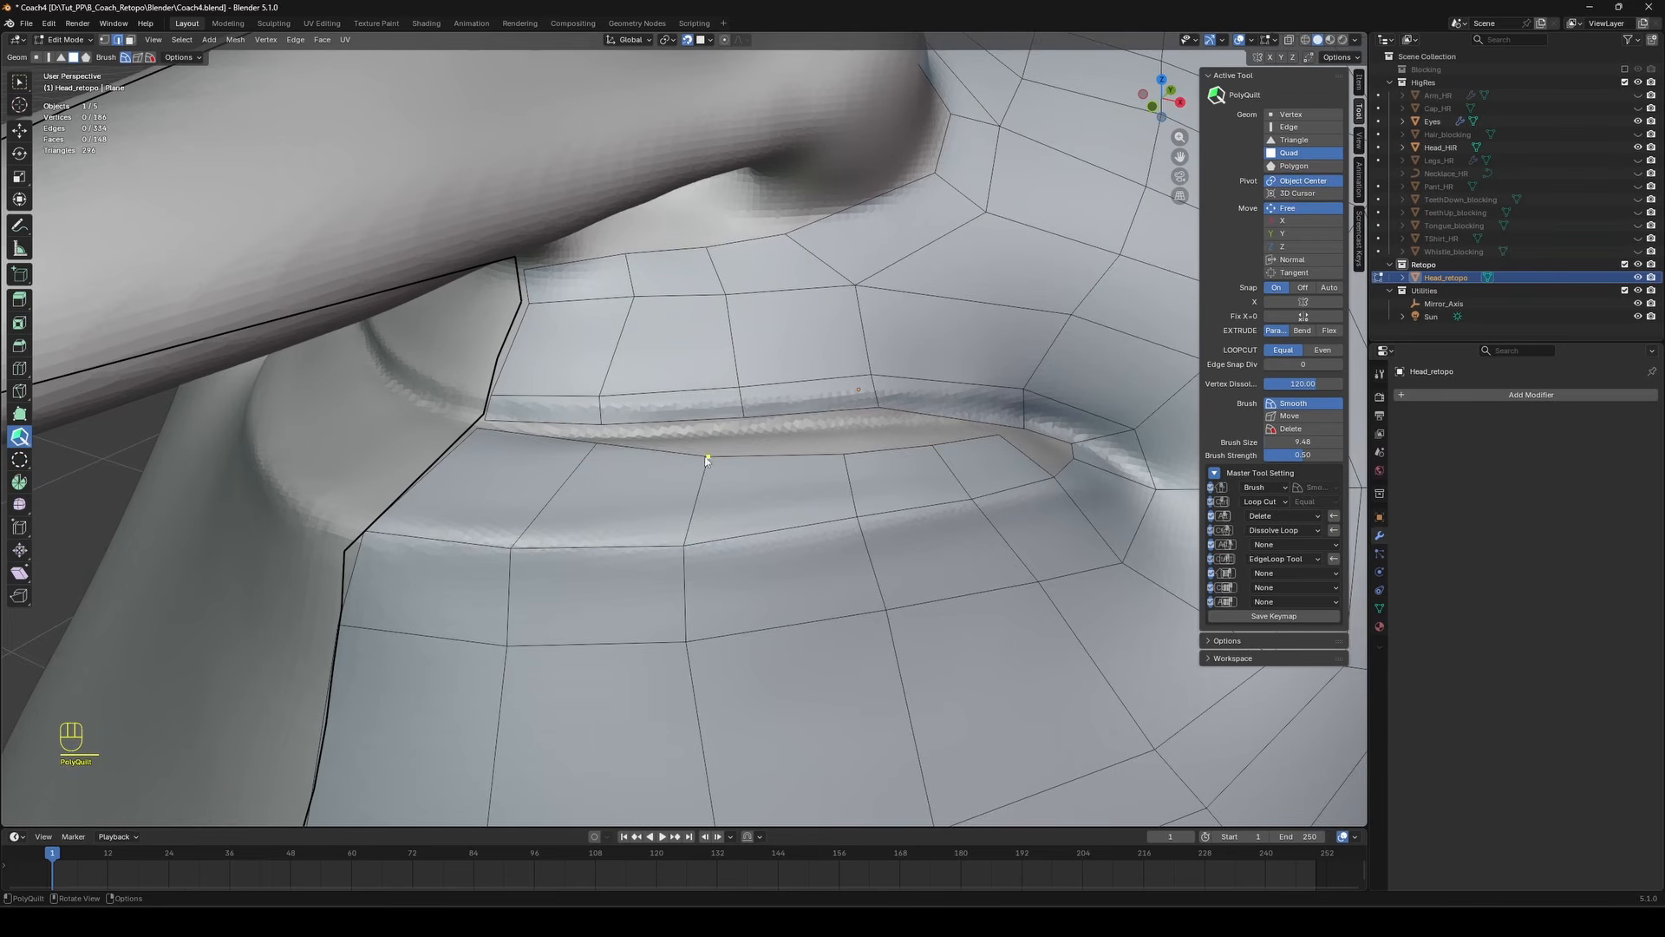
pyautogui.moveTo(706, 457); pyautogui.dragTo(738, 440)
pyautogui.moveTo(844, 454); pyautogui.dragTo(886, 425)
pyautogui.moveTo(900, 496); pyautogui.dragTo(859, 519, button='middle')
pyautogui.moveTo(759, 544); pyautogui.dragTo(686, 535)
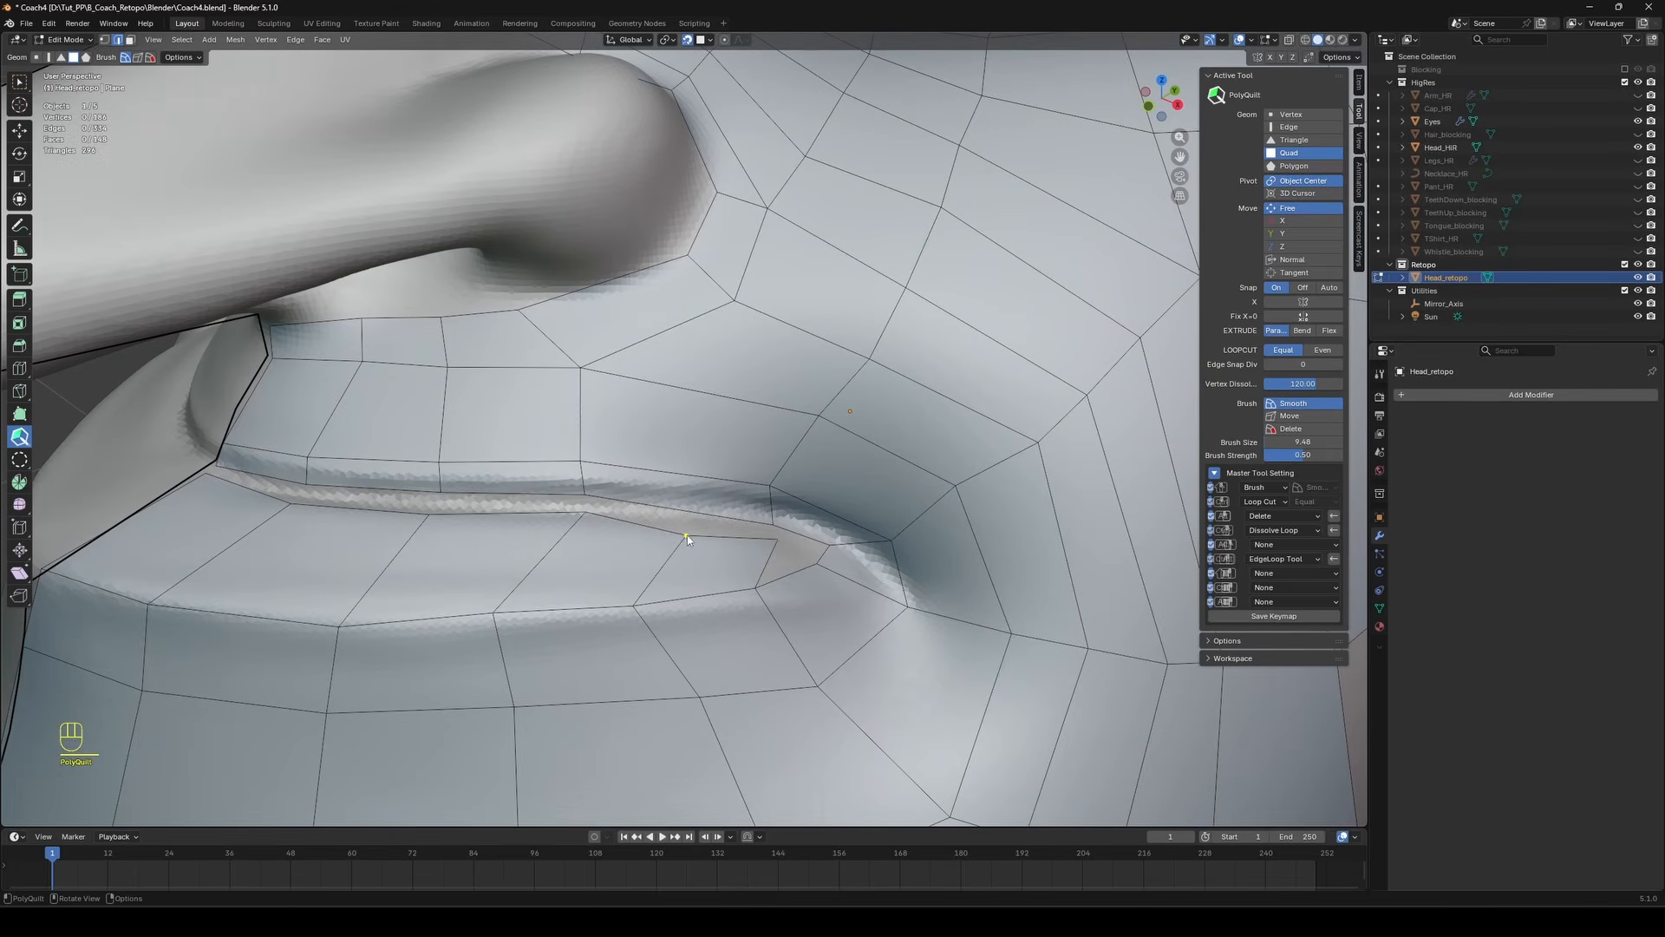
pyautogui.moveTo(770, 486); pyautogui.dragTo(729, 484)
pyautogui.moveTo(892, 541); pyautogui.dragTo(771, 569)
pyautogui.moveTo(713, 501); pyautogui.dragTo(744, 495)
# Compare the number of quads along the upper and lower lip rows up to the mouth corner.
pyautogui.scroll(-5, 760, 543)
pyautogui.moveTo(759, 543); pyautogui.dragTo(763, 498, button='middle')
pyautogui.scroll(6, 588, 361)
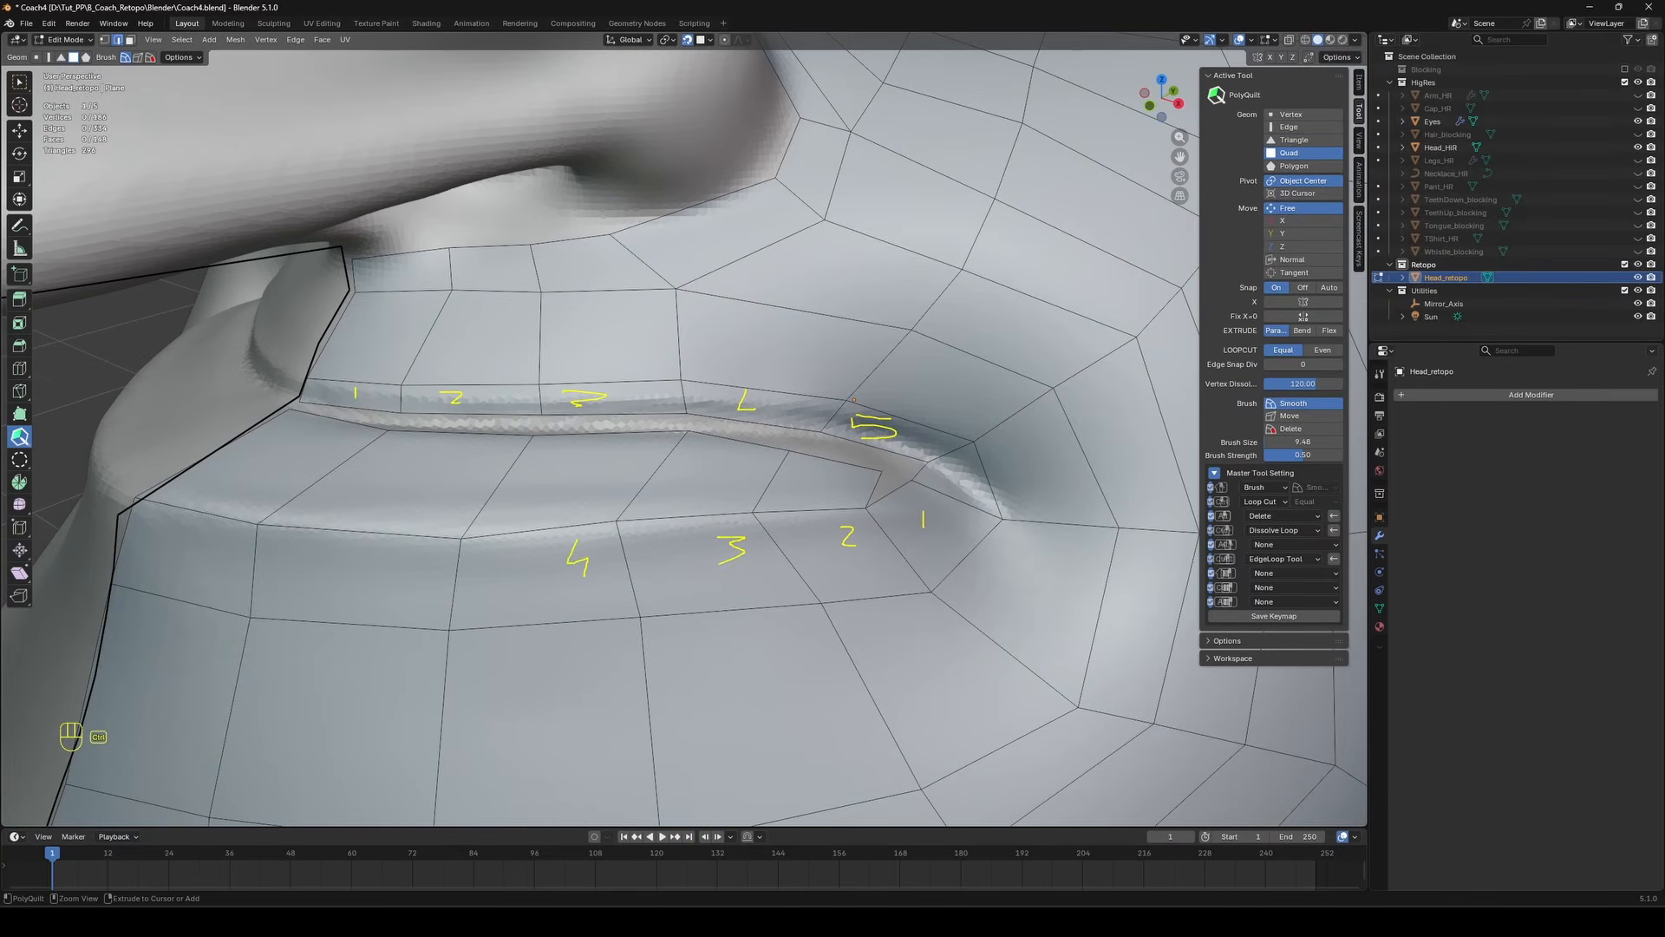
pyautogui.moveTo(852, 358); pyautogui.dragTo(906, 421)
pyautogui.moveTo(944, 406); pyautogui.dragTo(973, 460)
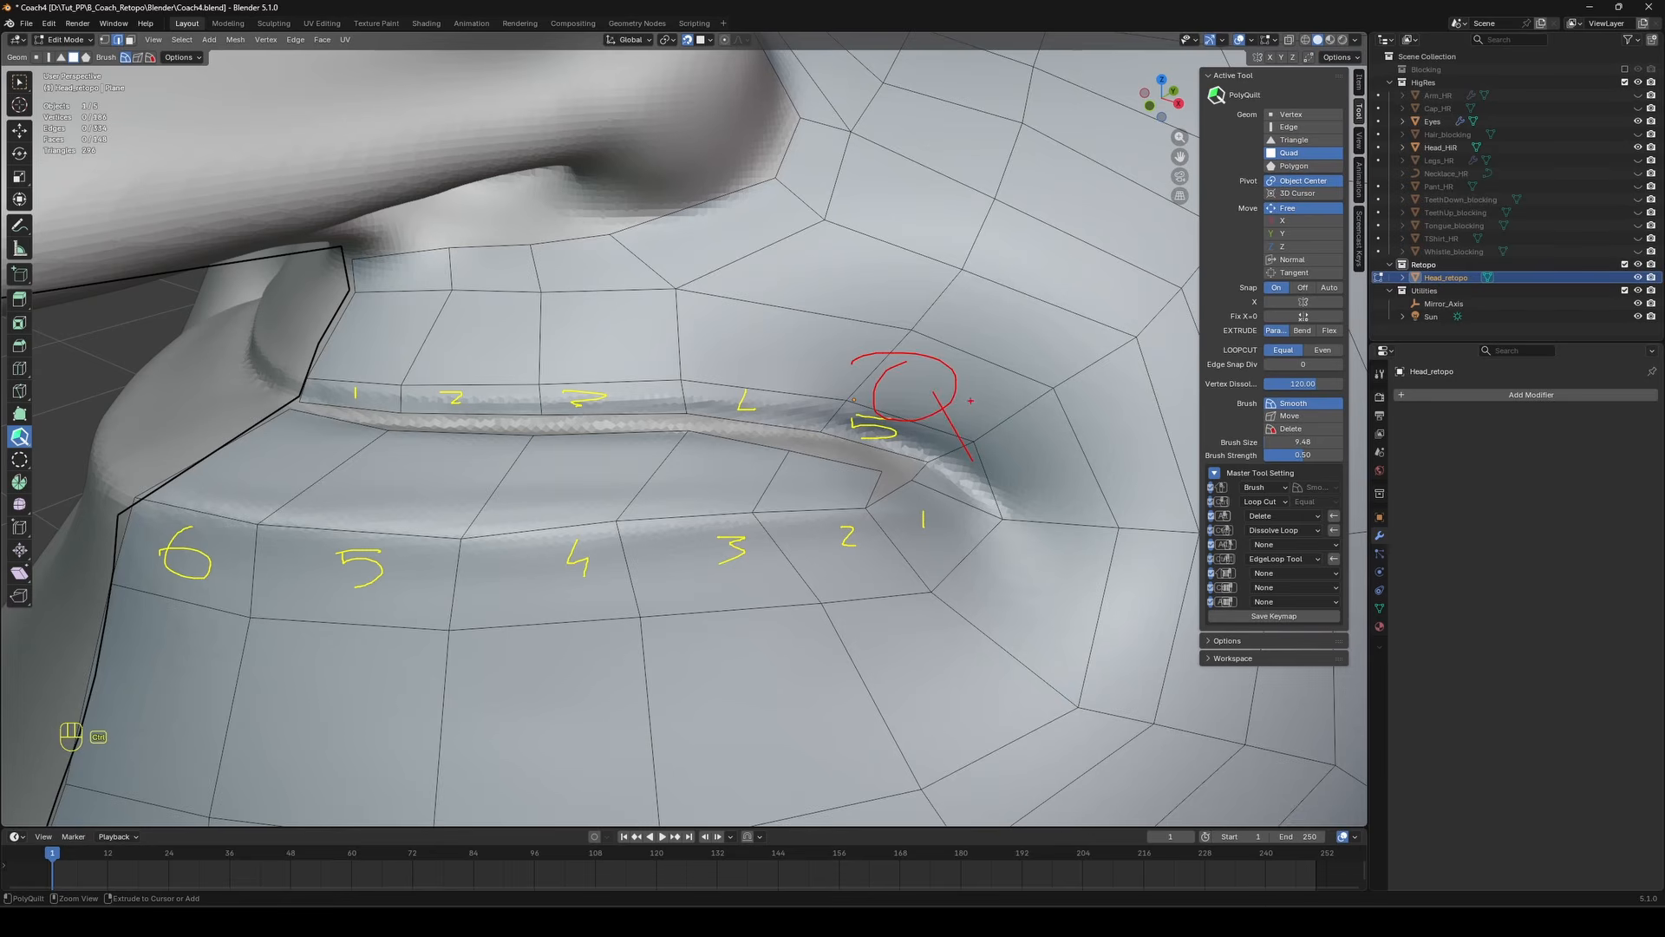
pyautogui.press('Escape')
pyautogui.scroll(-4, 782, 330)
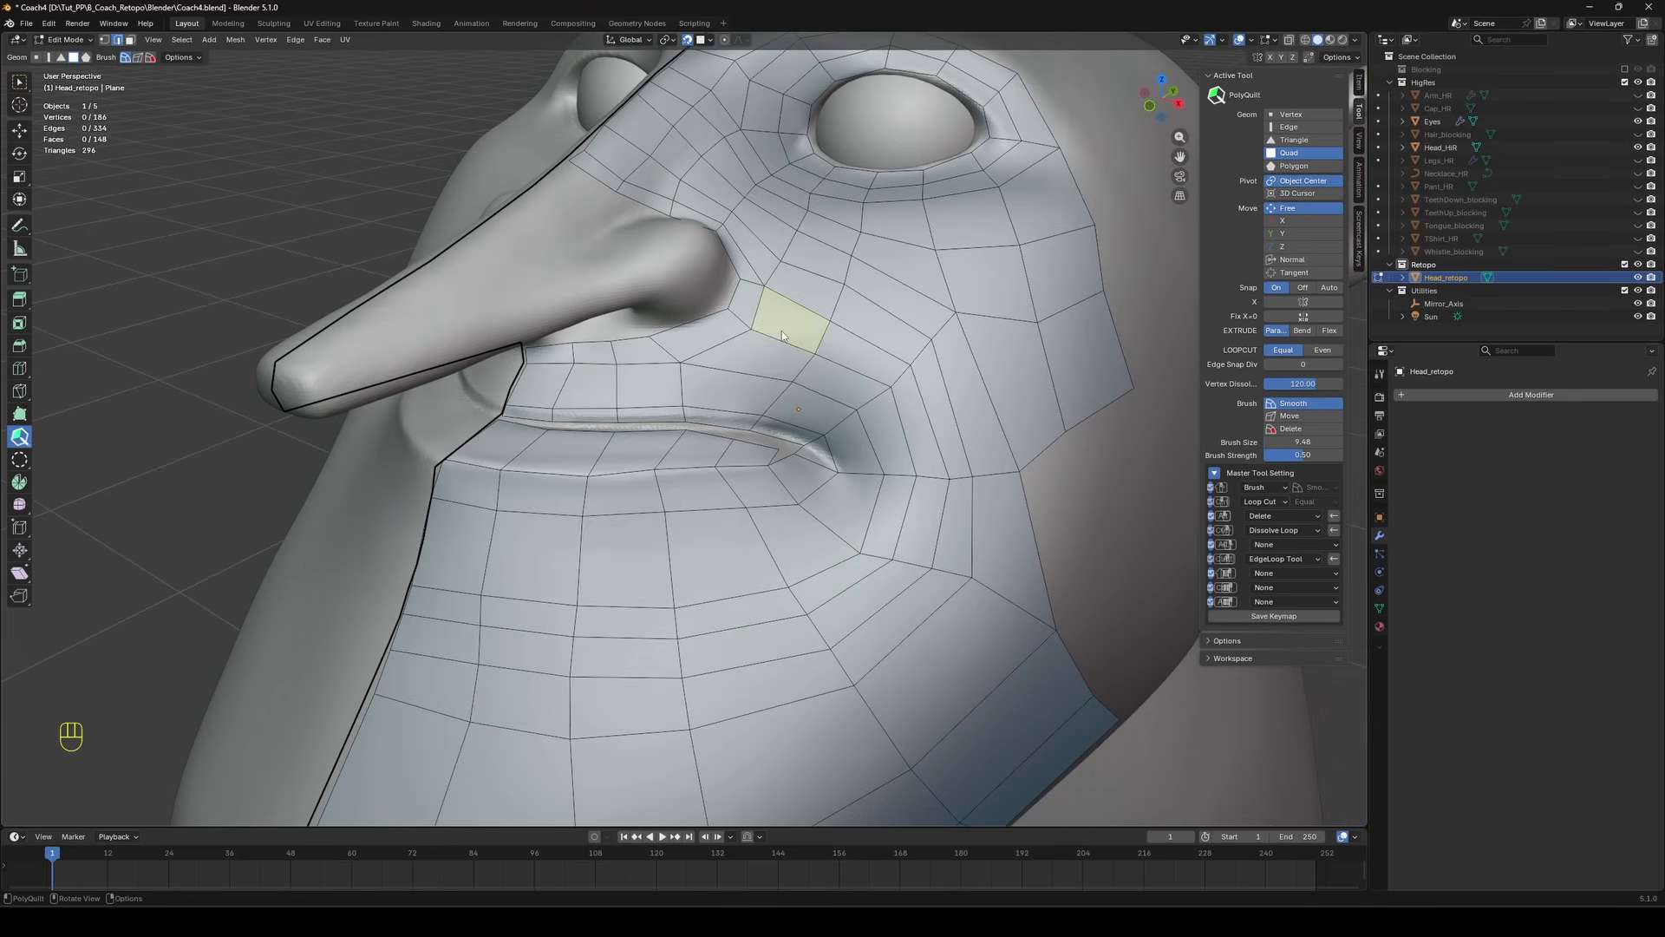
pyautogui.scroll(2, 816, 396)
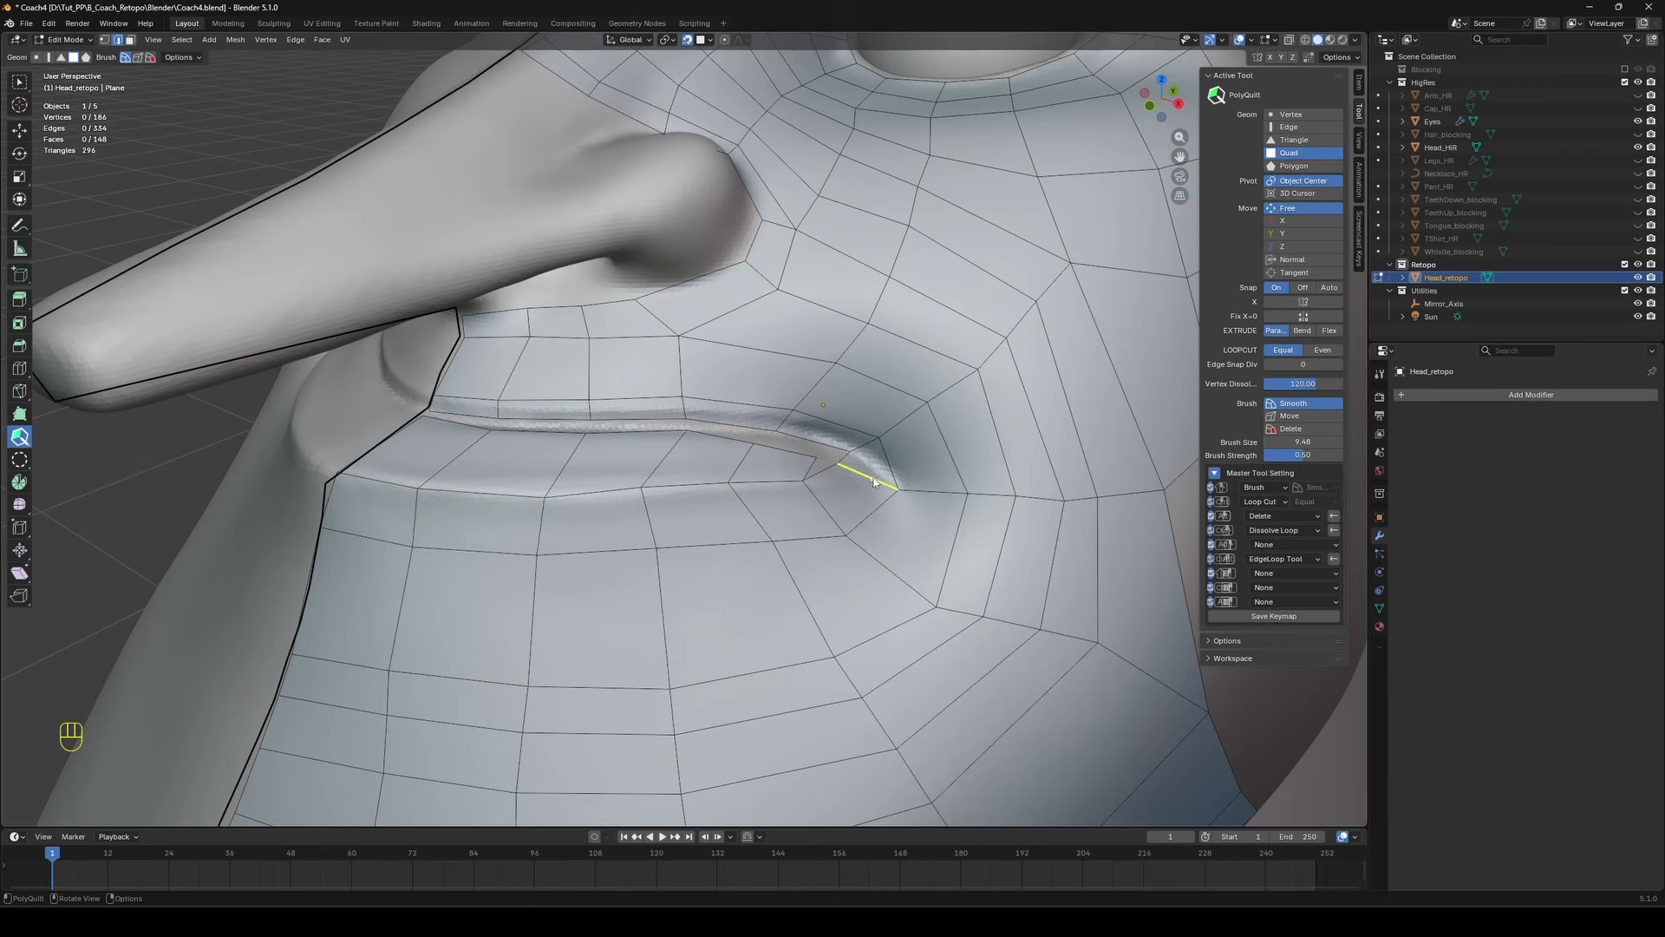
# Shift the vertices around the mouth corner and the cheek edge above it to even out the quads, undoing the last move.
pyautogui.scroll(3, 854, 468)
pyautogui.moveTo(698, 502); pyautogui.dragTo(735, 503)
pyautogui.moveTo(725, 466); pyautogui.dragTo(744, 467)
pyautogui.moveTo(576, 506); pyautogui.dragTo(617, 512)
pyautogui.moveTo(675, 416); pyautogui.dragTo(657, 408)
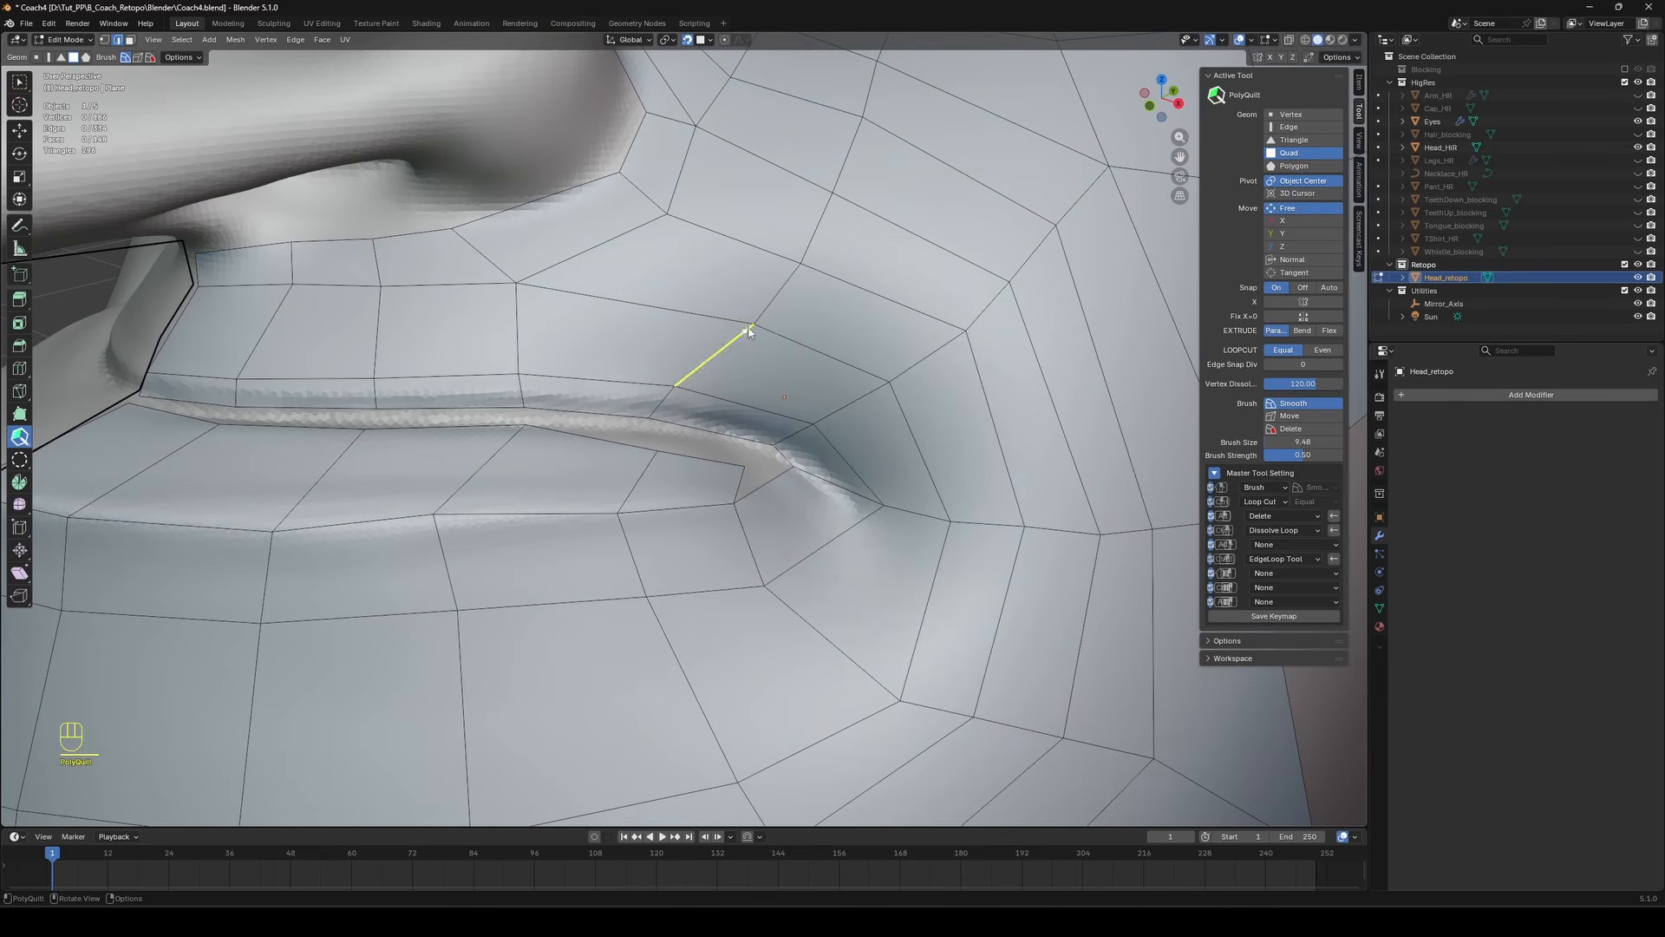
pyautogui.moveTo(754, 323); pyautogui.dragTo(725, 317)
pyautogui.moveTo(800, 263); pyautogui.dragTo(771, 255)
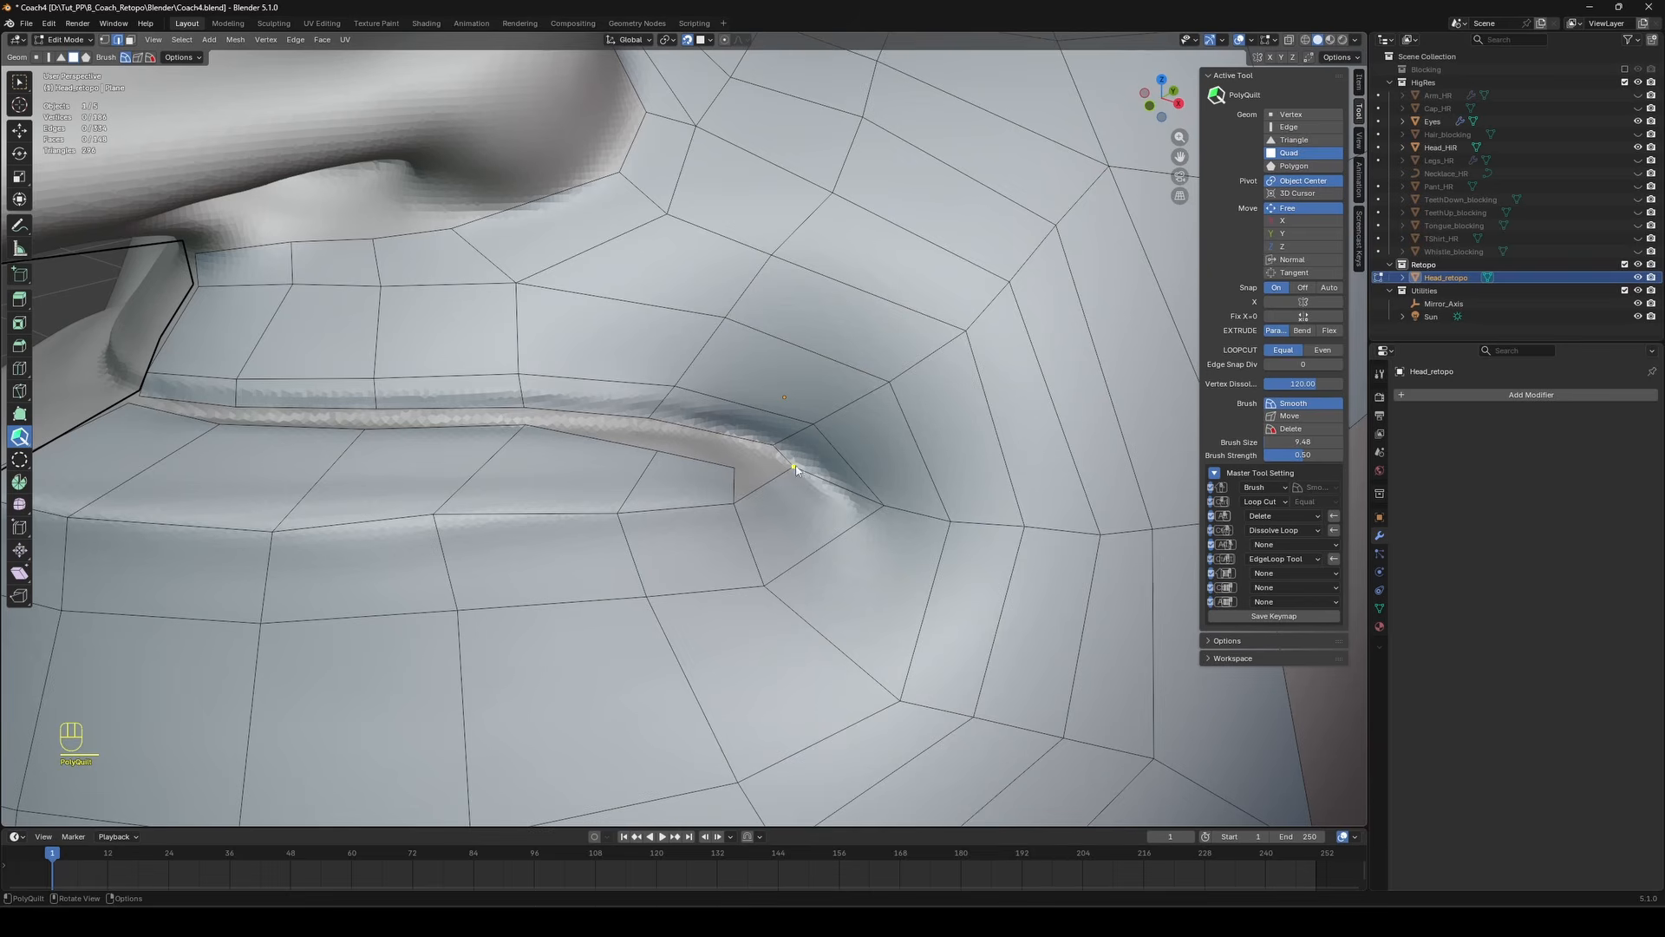
pyautogui.hotkey('ctrl', 'z')
# Raise the edge loops of the thin upper lip row slightly, following the lip crease.
pyautogui.moveTo(651, 418); pyautogui.dragTo(657, 410)
pyautogui.moveTo(812, 425); pyautogui.dragTo(821, 417)
pyautogui.moveTo(446, 376); pyautogui.dragTo(446, 365)
pyautogui.moveTo(192, 376); pyautogui.dragTo(196, 364)
pyautogui.moveTo(735, 399); pyautogui.dragTo(746, 388)
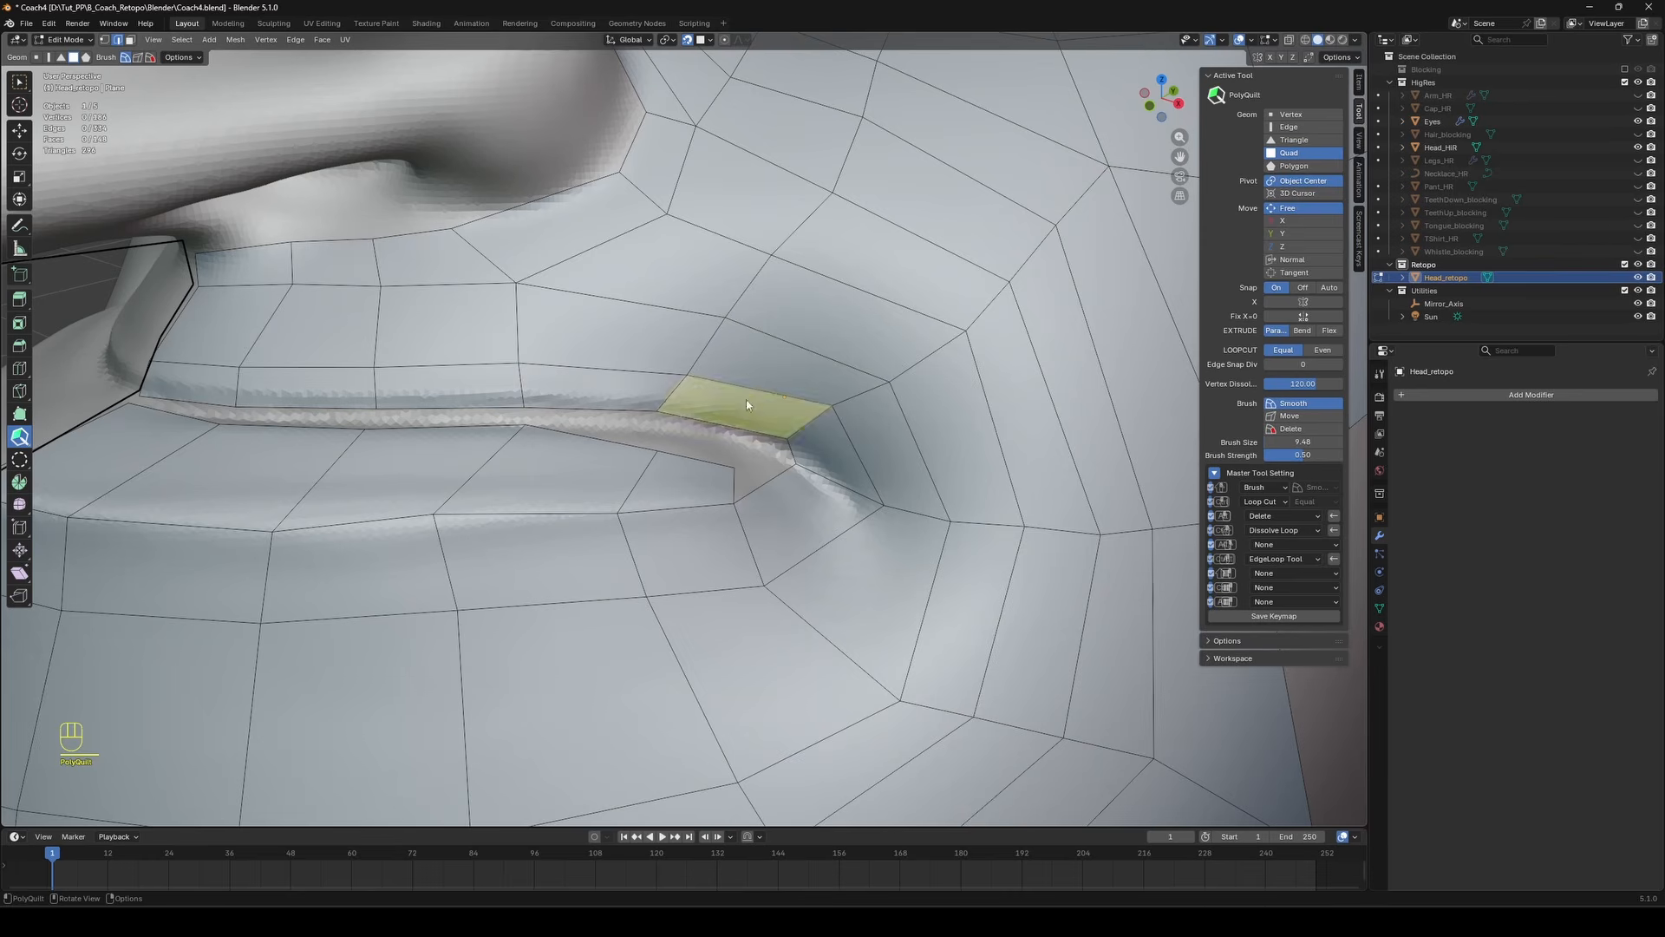
pyautogui.moveTo(609, 410); pyautogui.dragTo(617, 399)
pyautogui.hotkey('ctrl', 'z')
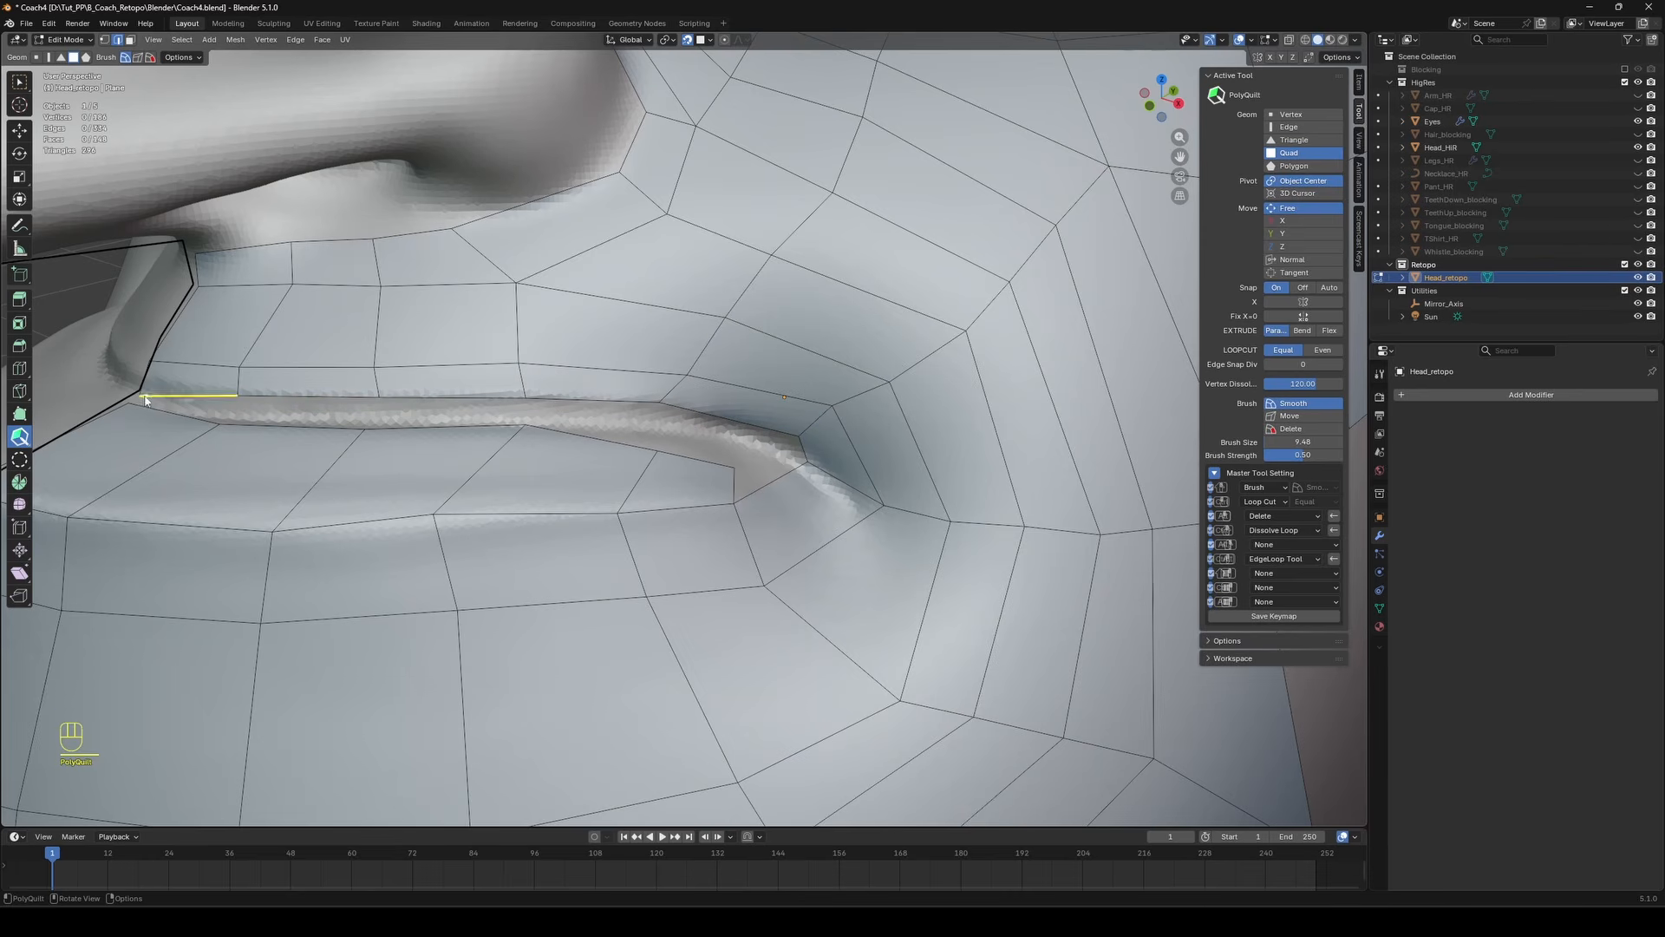
pyautogui.moveTo(143, 396); pyautogui.dragTo(150, 384)
# Select the upper lip's lower edge path to the mouth corner and draw another row of quads along the crease with QuadPatch.
pyautogui.hotkey('shift', 'space')
pyautogui.click(420, 202)
pyautogui.click(162, 388)
pyautogui.keyDown('ctrl'); pyautogui.keyDown('shift'); pyautogui.click(755, 428); pyautogui.keyUp('shift'); pyautogui.keyUp('ctrl')
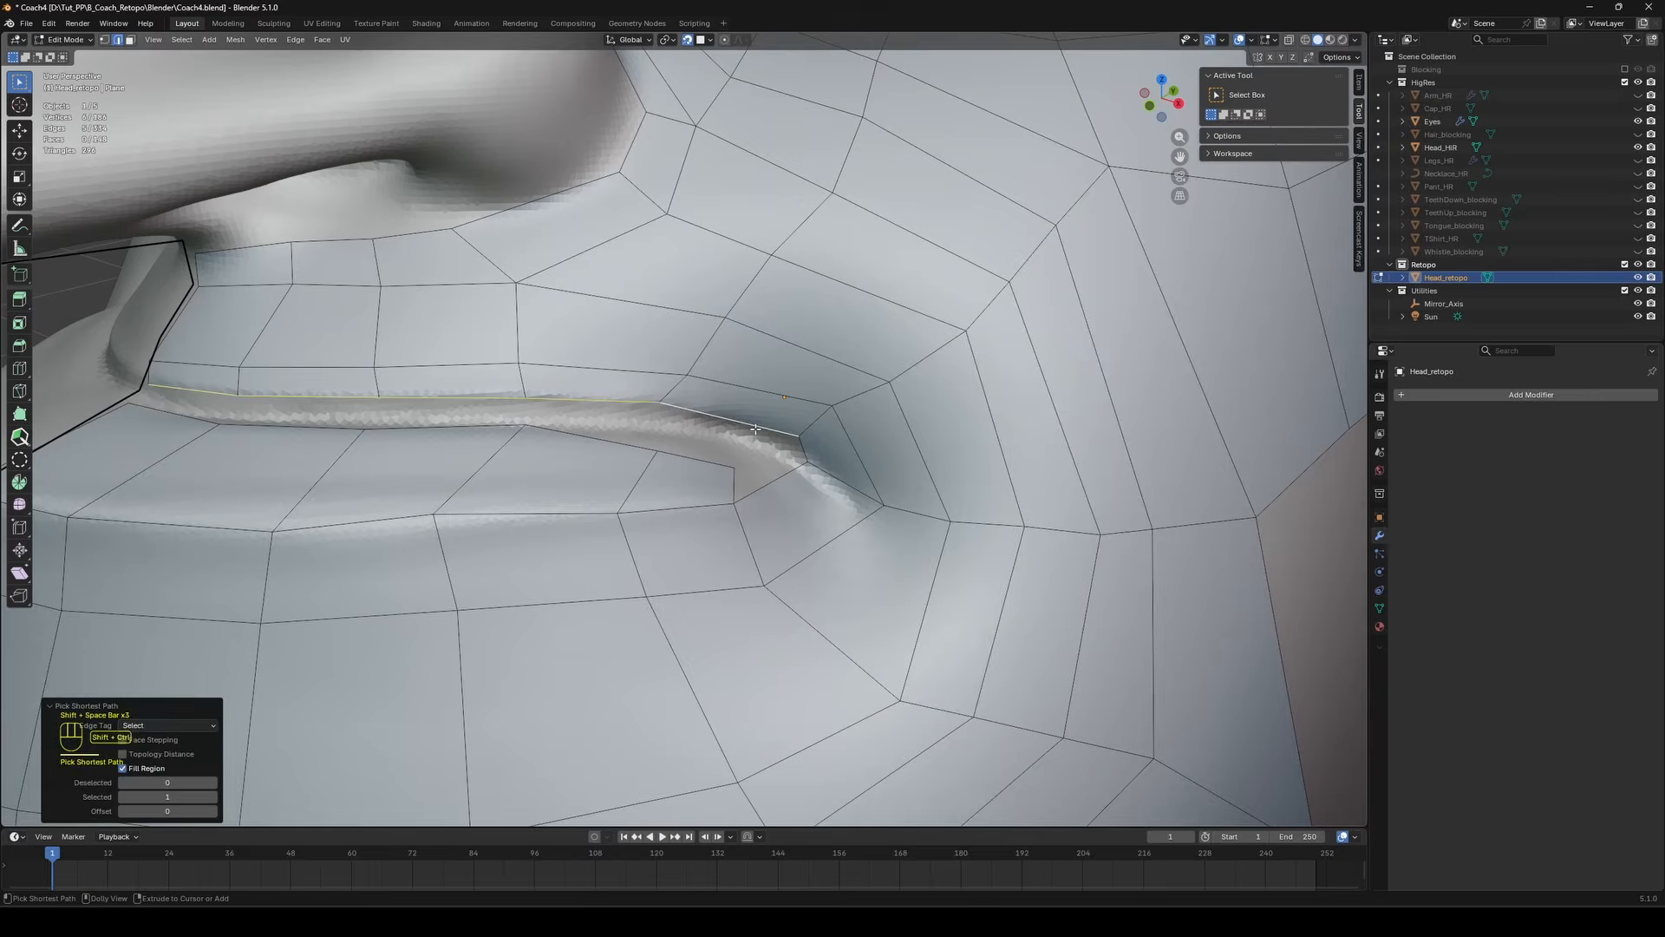
pyautogui.hotkey('shift', 'space')
pyautogui.click(19, 460)
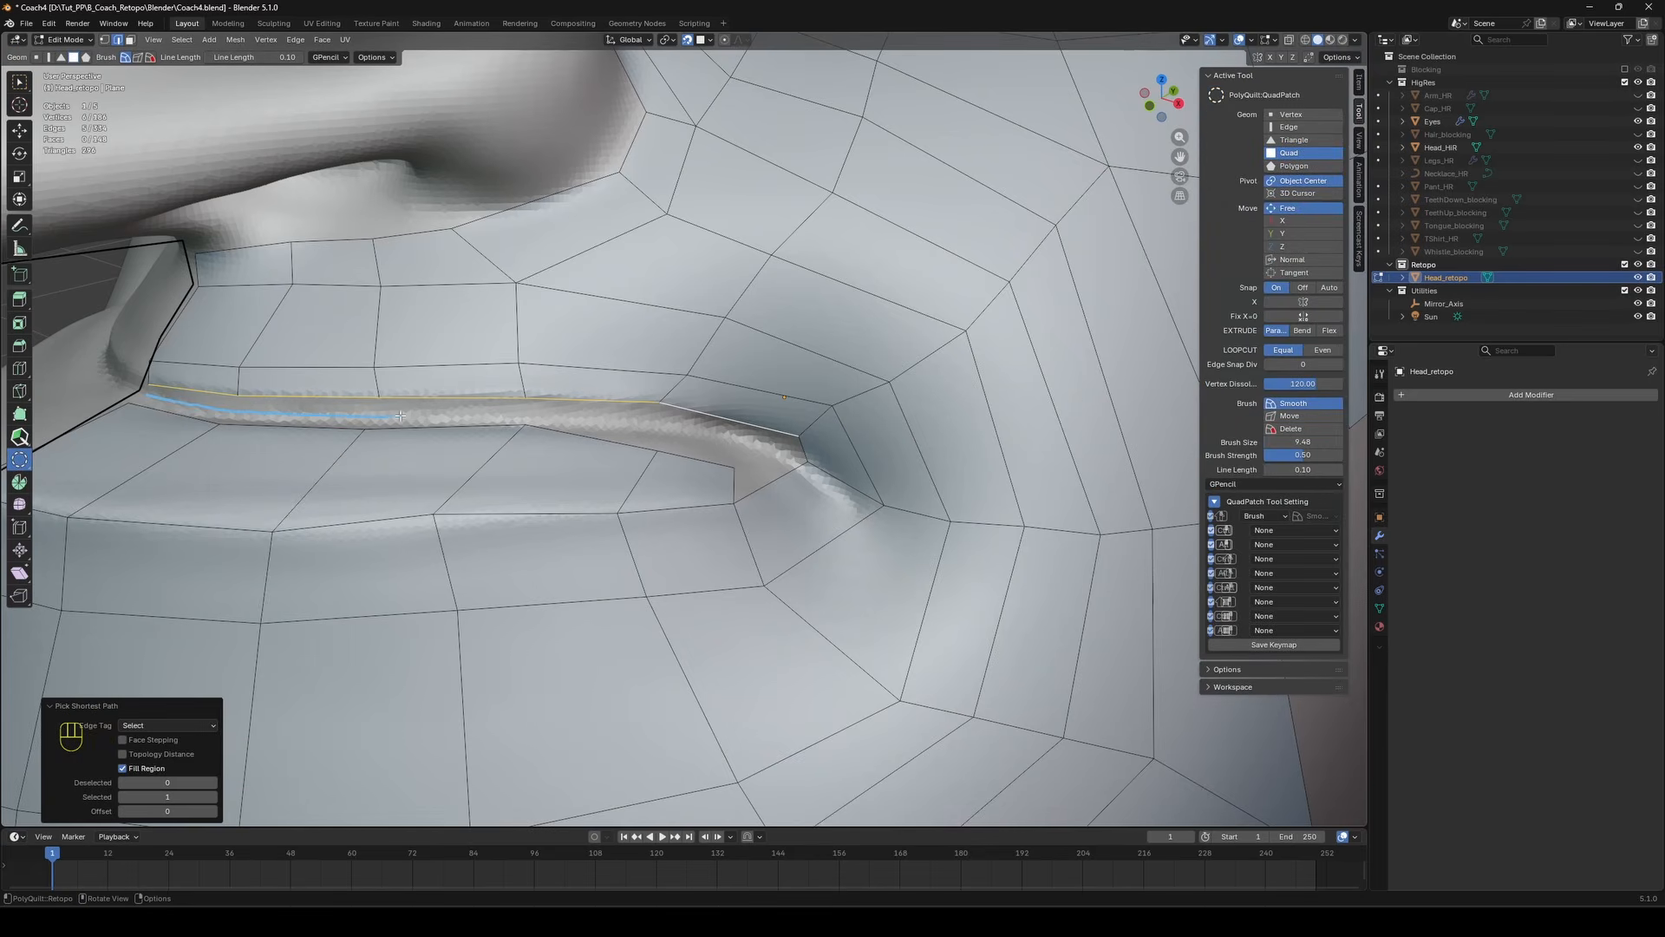
pyautogui.click(685, 426)
# Align the new upper lip row's vertices and adjust the lower lip row's vertices near the mouth corner with PolyQuilt.
pyautogui.click(19, 436)
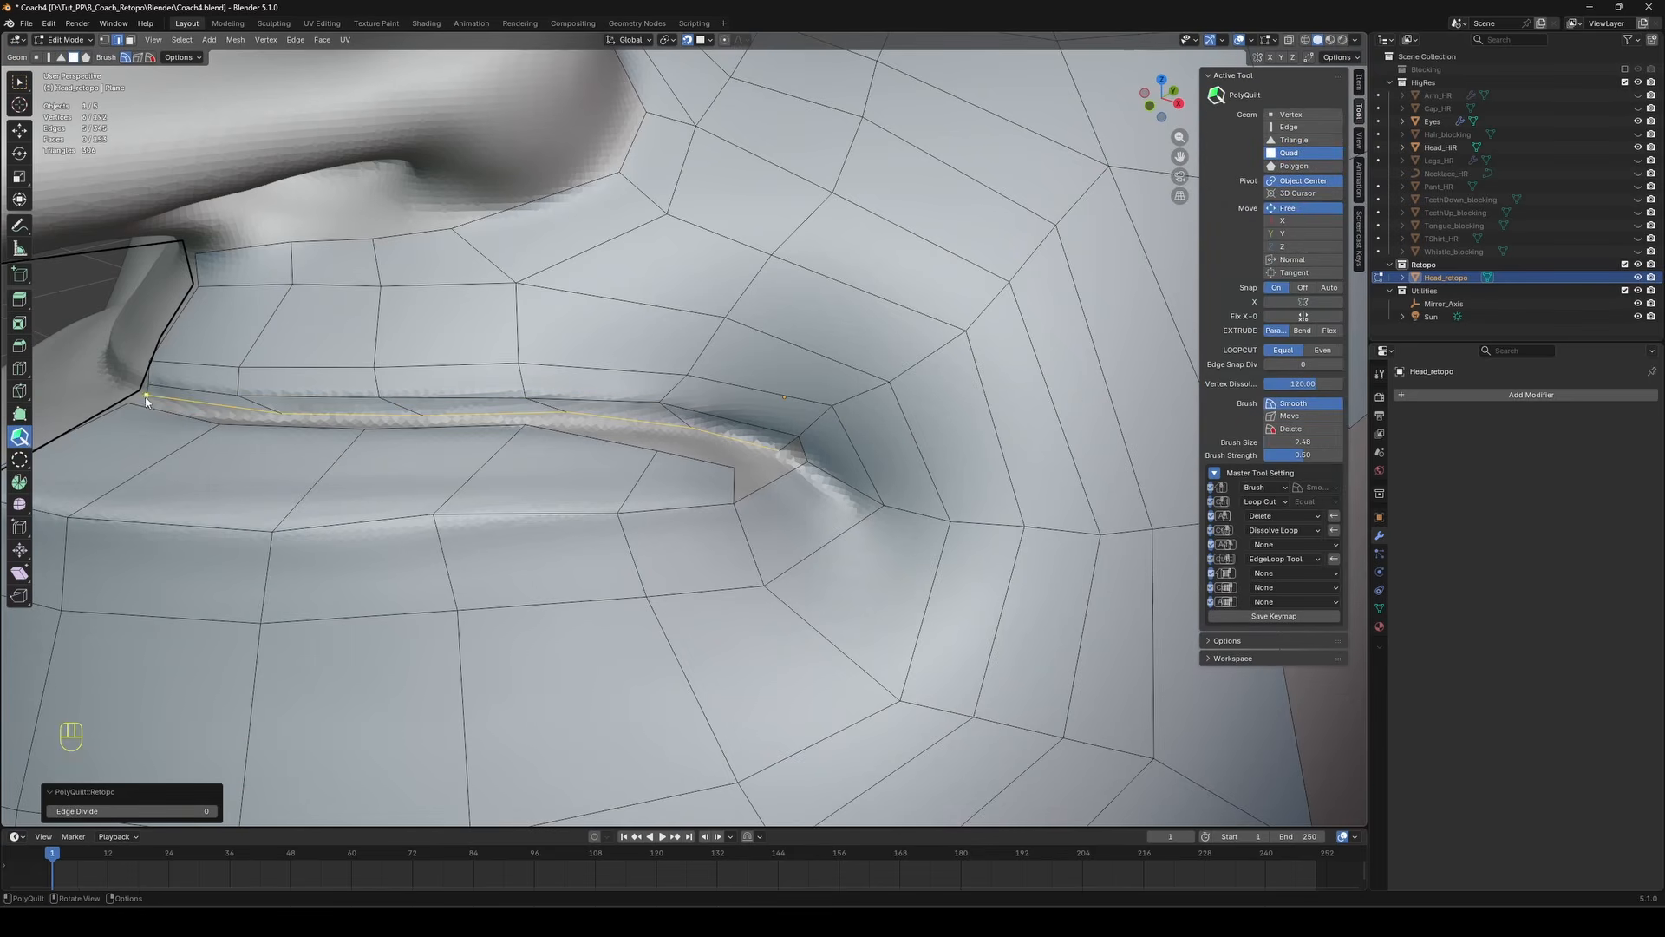
pyautogui.moveTo(238, 395); pyautogui.dragTo(254, 391)
pyautogui.moveTo(276, 412); pyautogui.dragTo(239, 416)
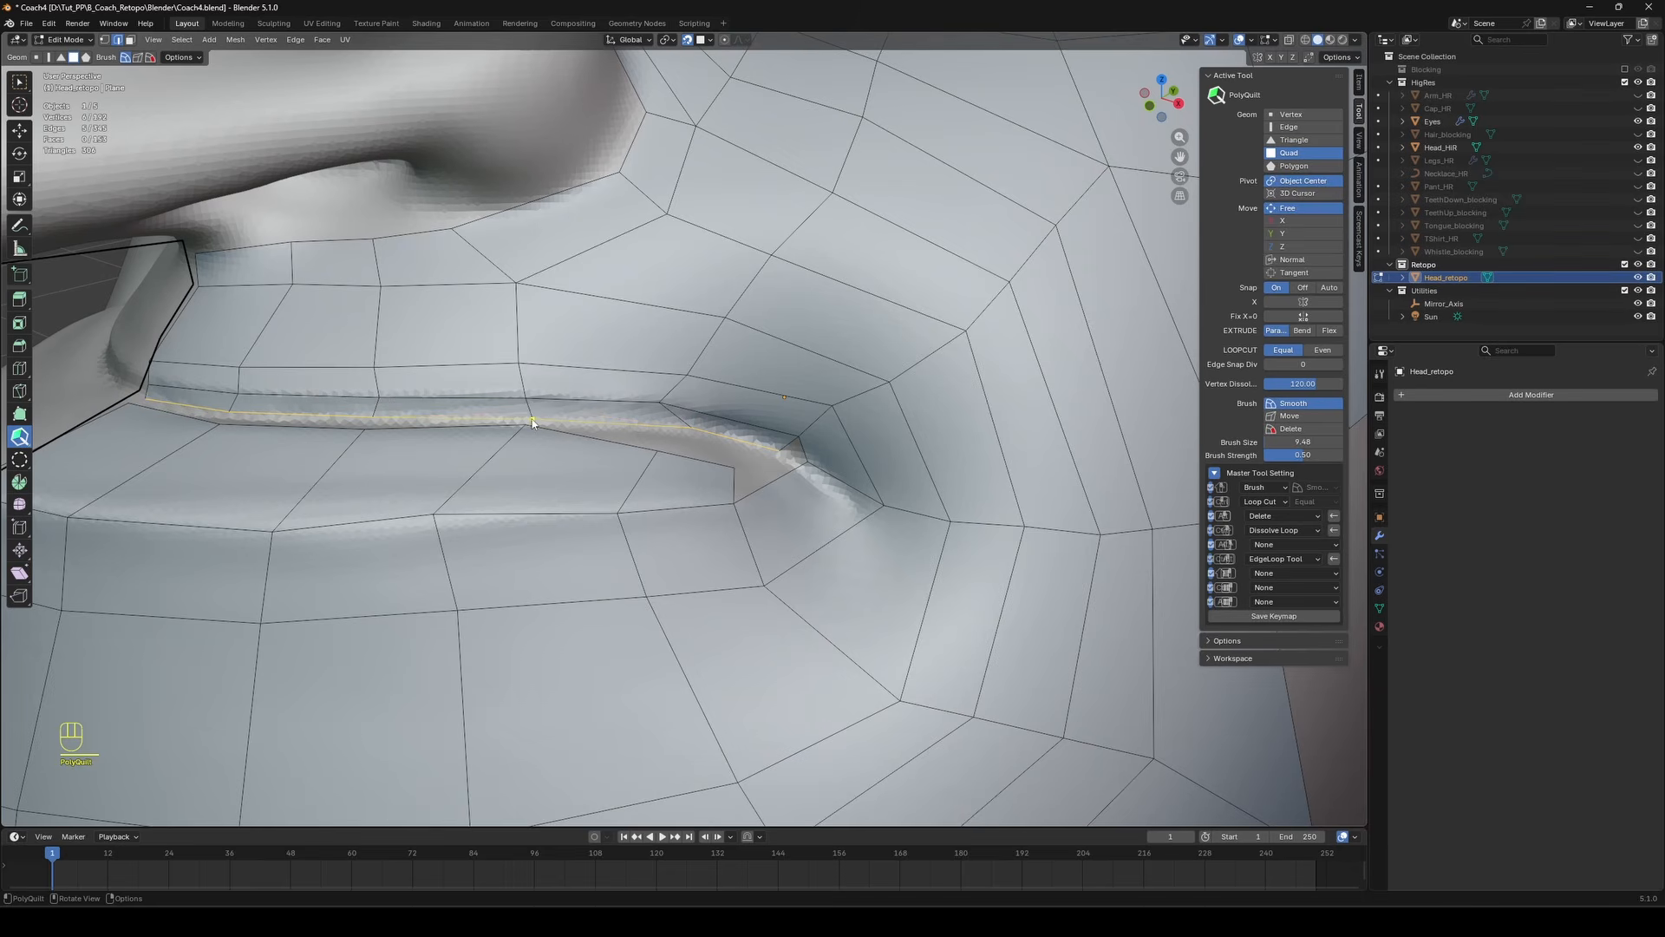
pyautogui.moveTo(680, 431); pyautogui.dragTo(660, 440)
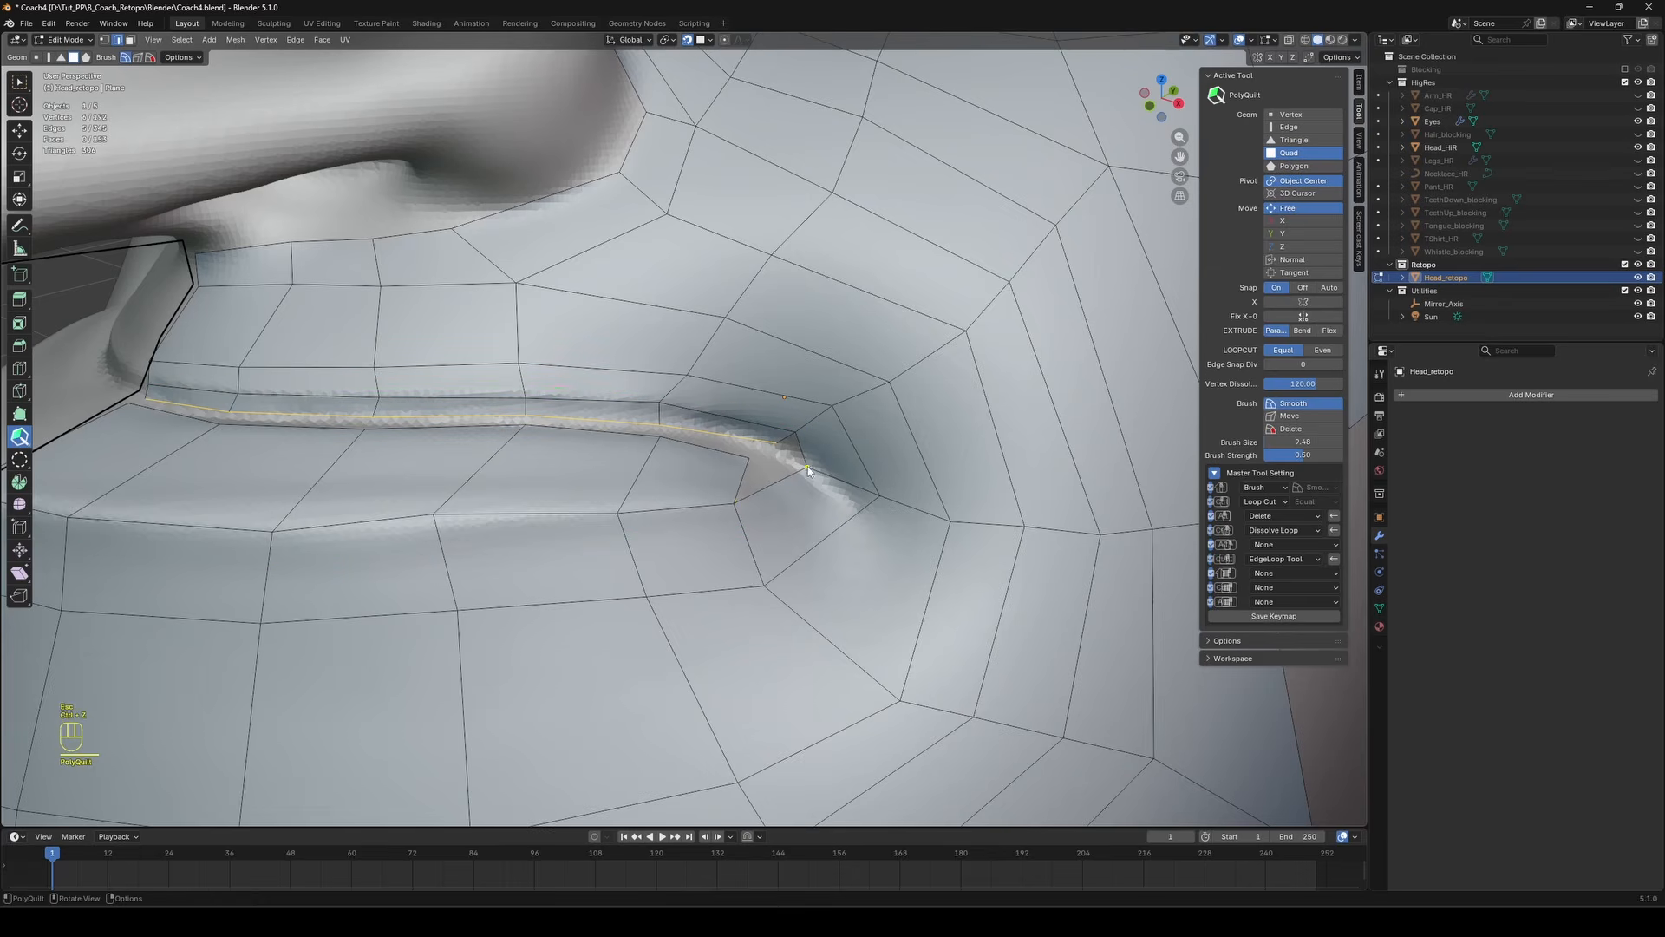
# Fill the remaining gaps at the mouth corner with quads, then try moving the adjacent lower lip vertex and undo that move.
pyautogui.press('a')
pyautogui.press('a')
pyautogui.moveTo(743, 480); pyautogui.dragTo(780, 454)
pyautogui.click(786, 450)
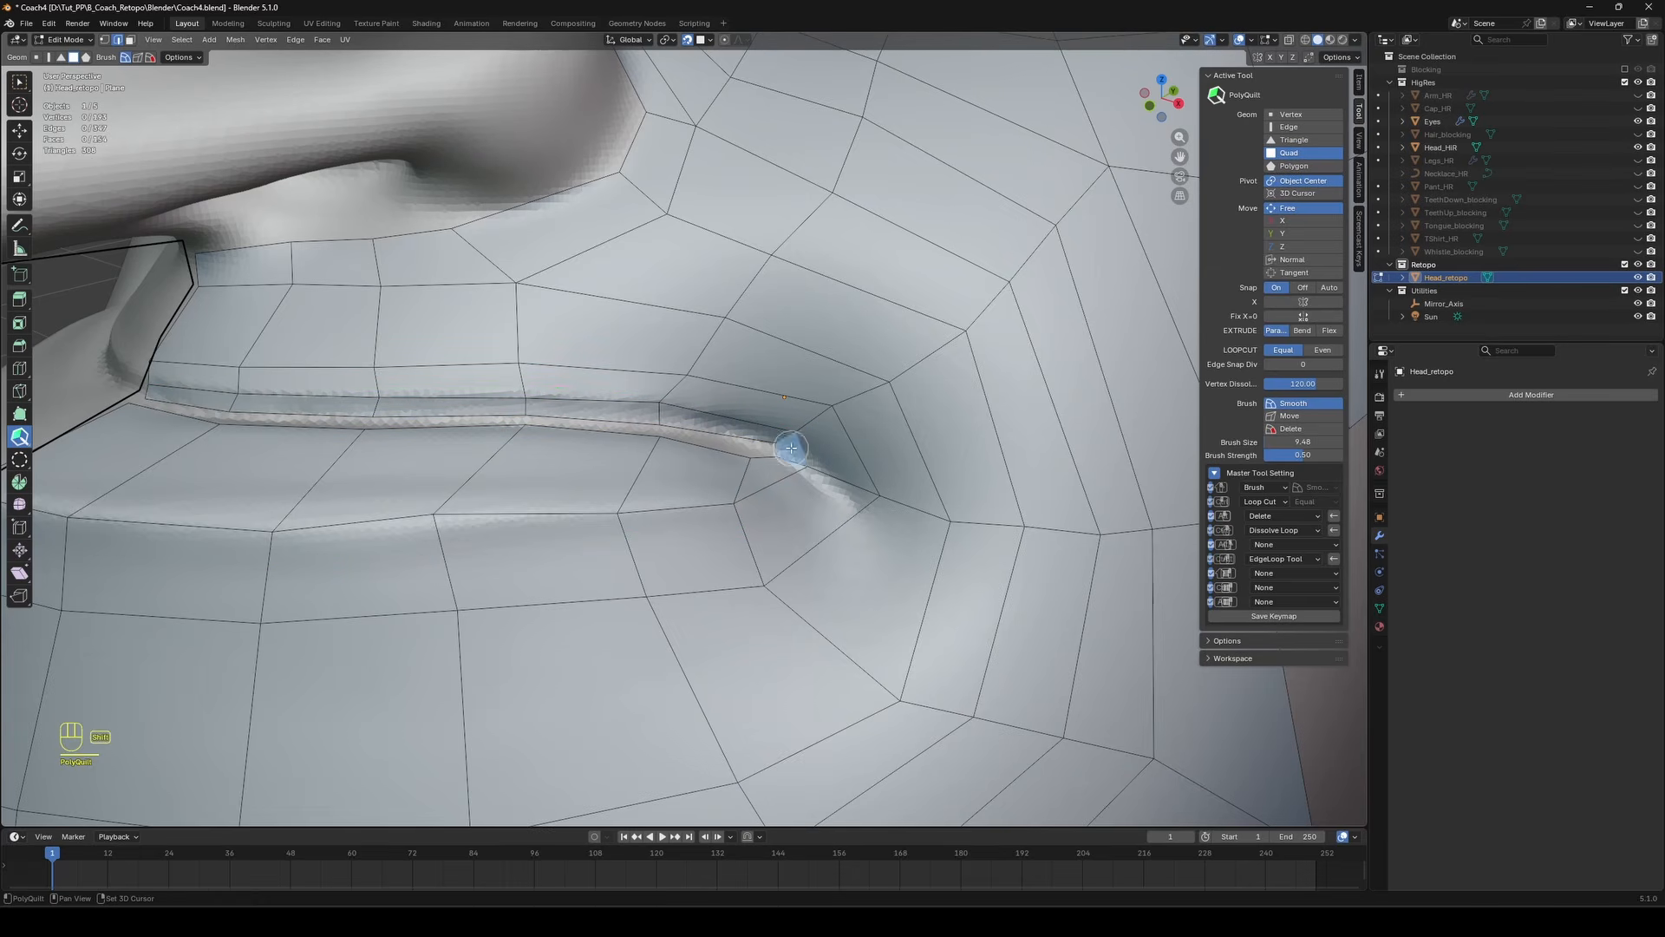
pyautogui.moveTo(733, 505); pyautogui.dragTo(758, 462)
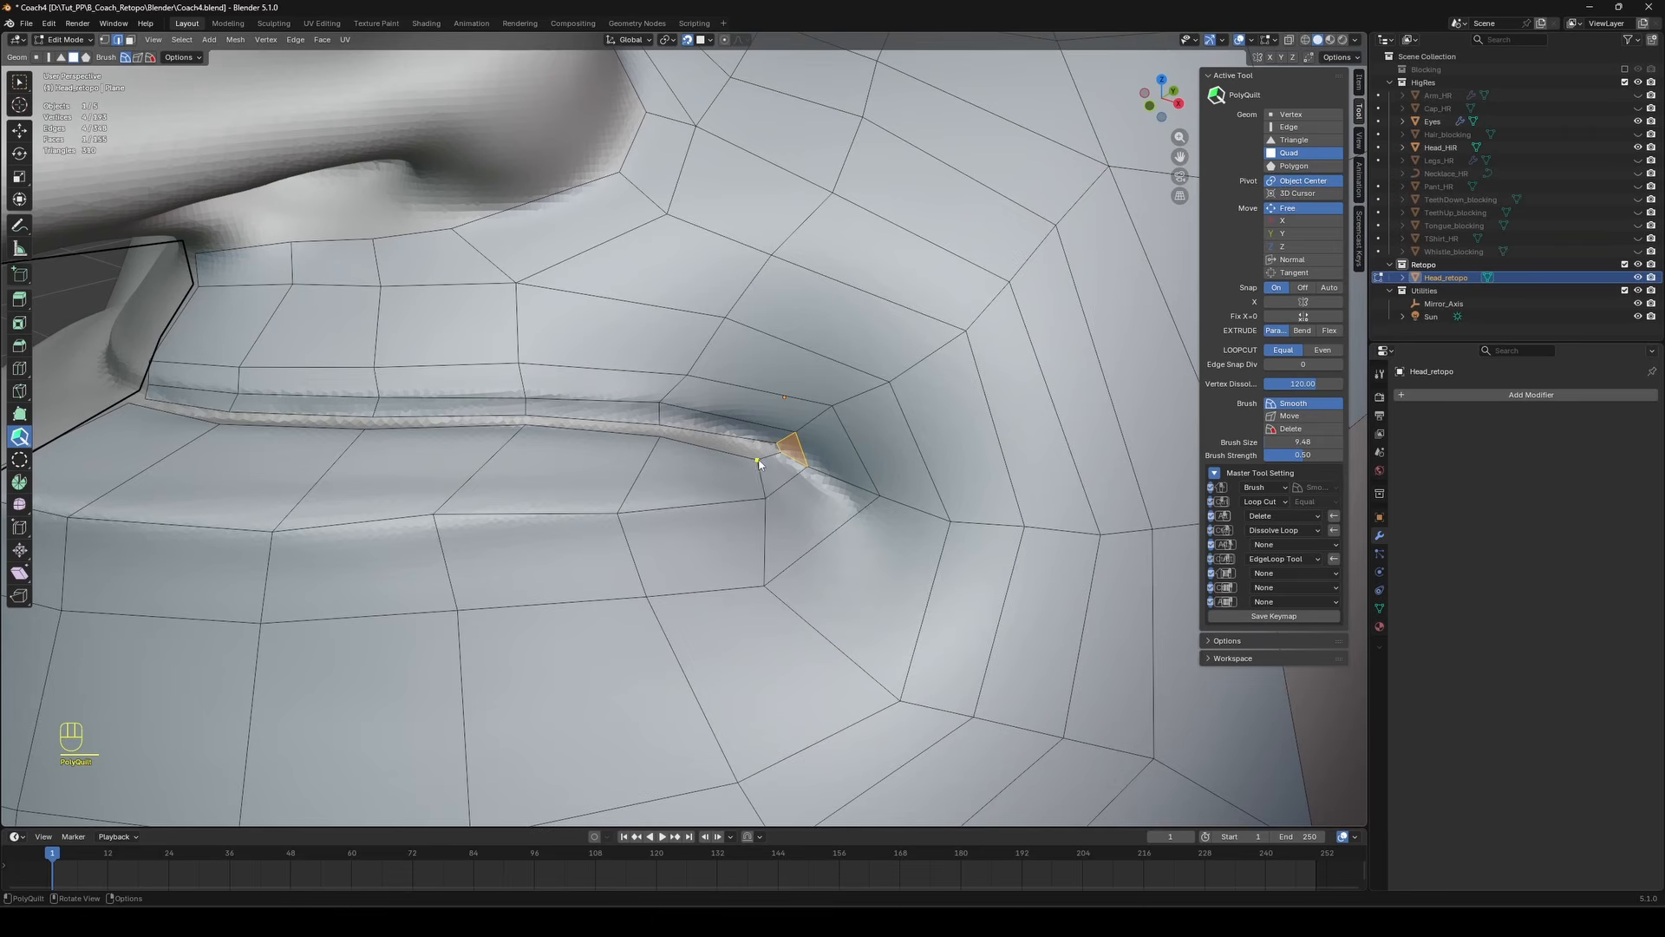
pyautogui.hotkey('ctrl', 'z')
# Deselect the mesh, check the mouth and cheek topology and save the file.
pyautogui.scroll(-5, 608, 512)
pyautogui.scroll(2, 551, 468)
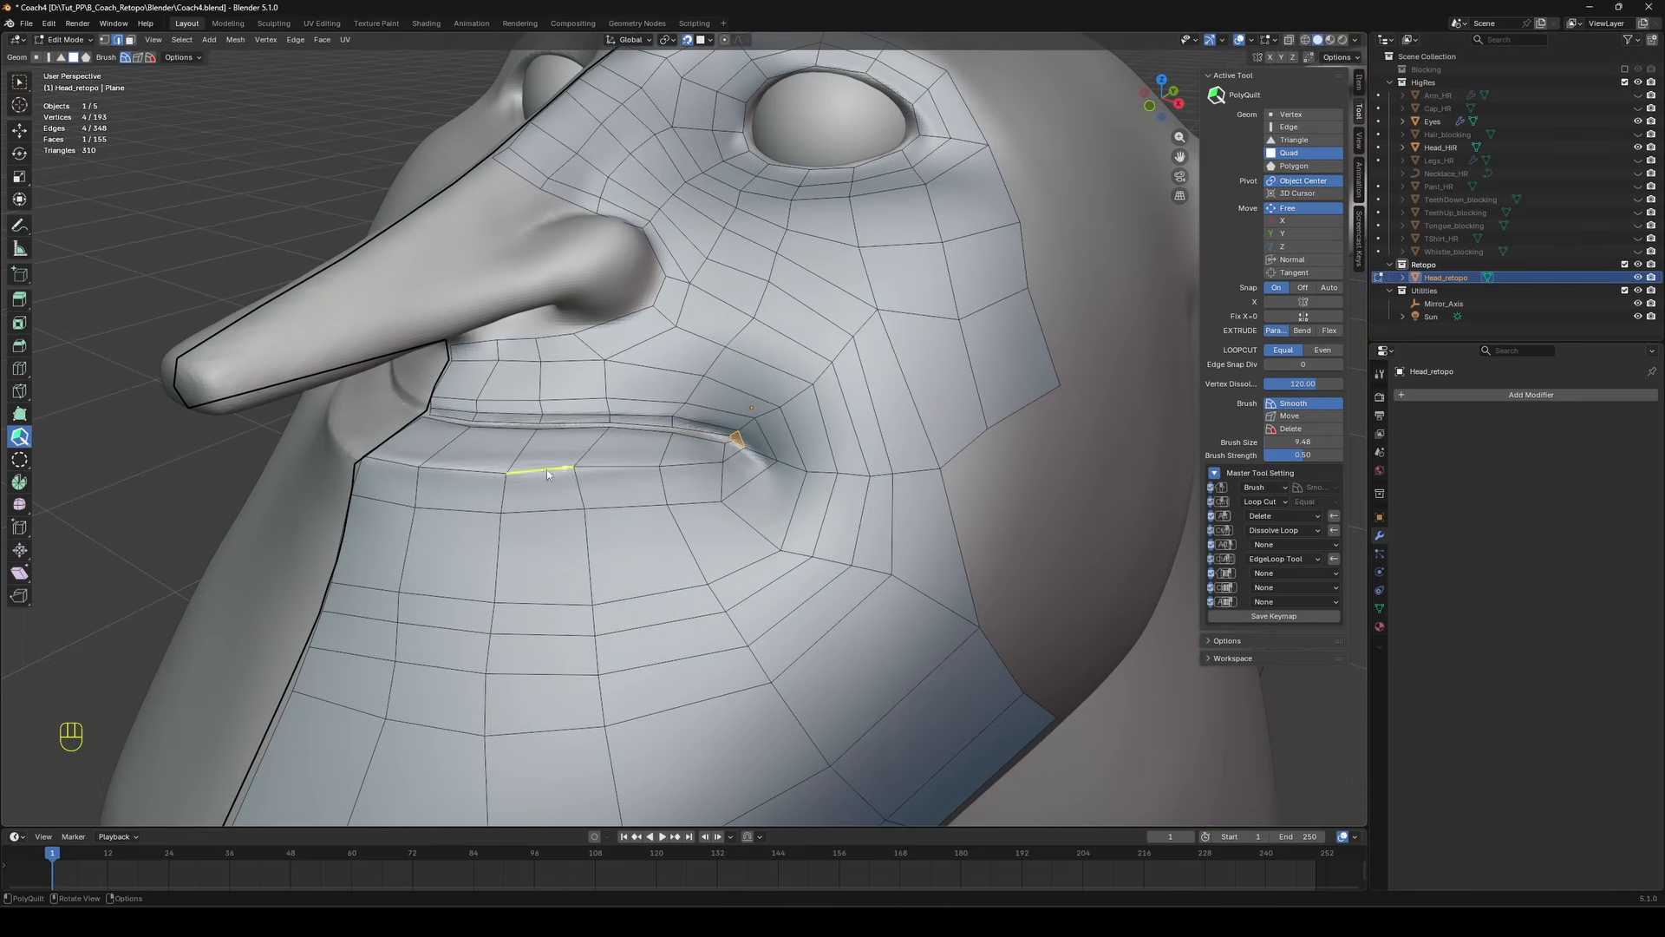
pyautogui.hotkey('ctrl', 'z')
pyautogui.scroll(-5, 735, 472)
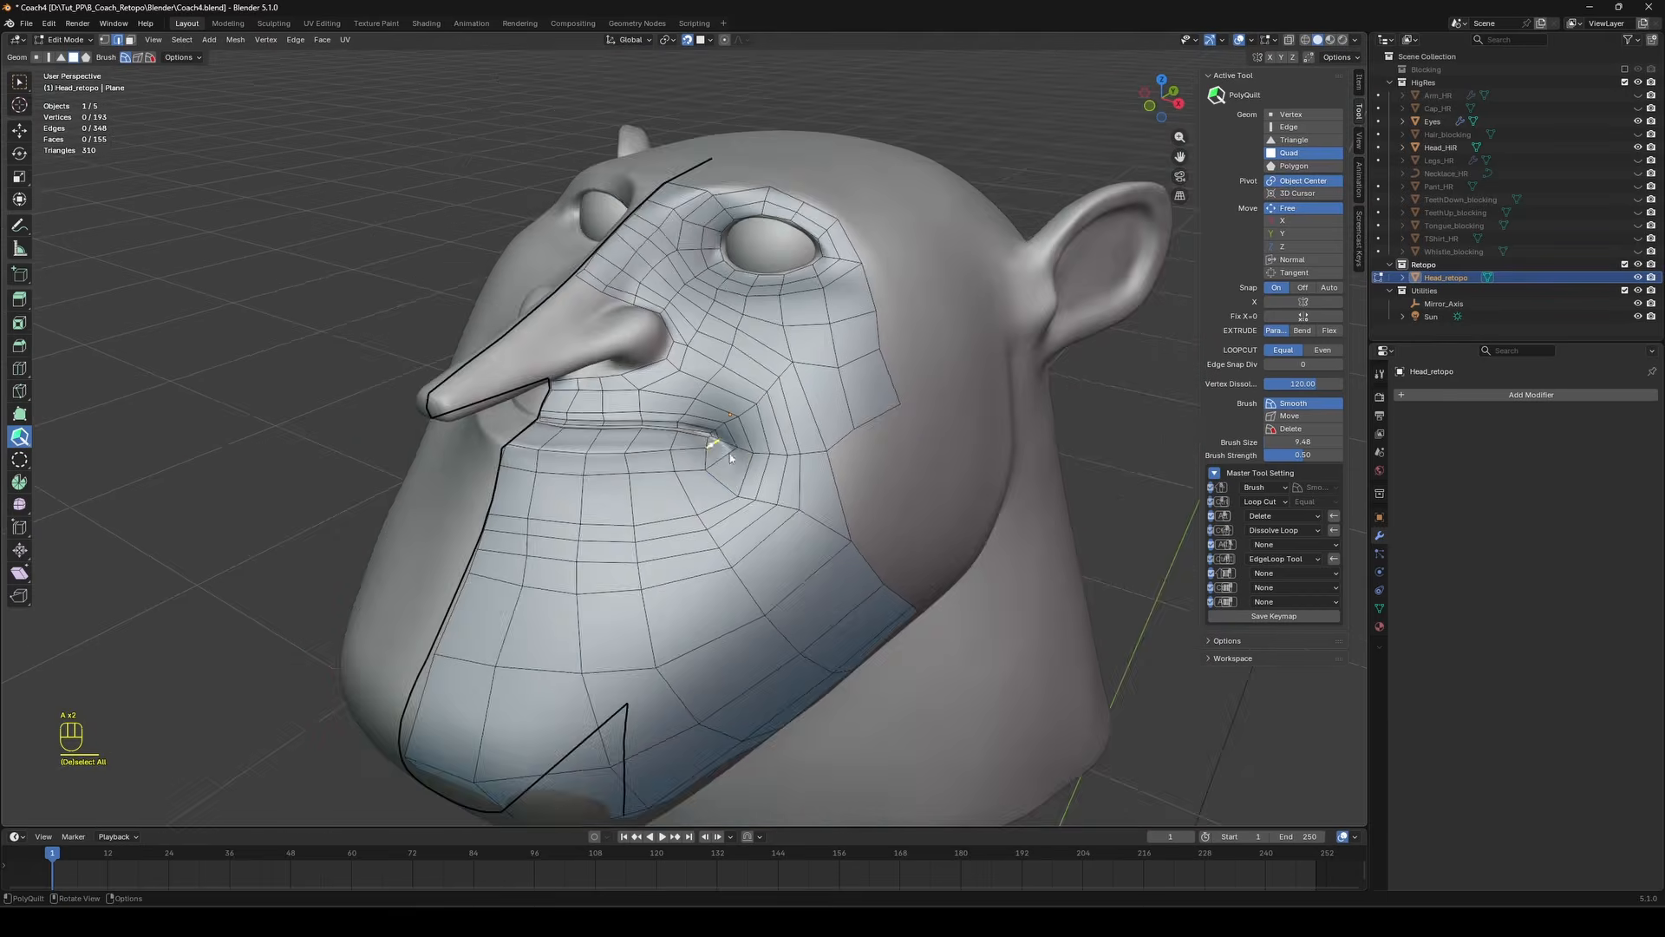
pyautogui.moveTo(730, 452); pyautogui.dragTo(933, 450, button='middle')
pyautogui.scroll(5, 694, 423)
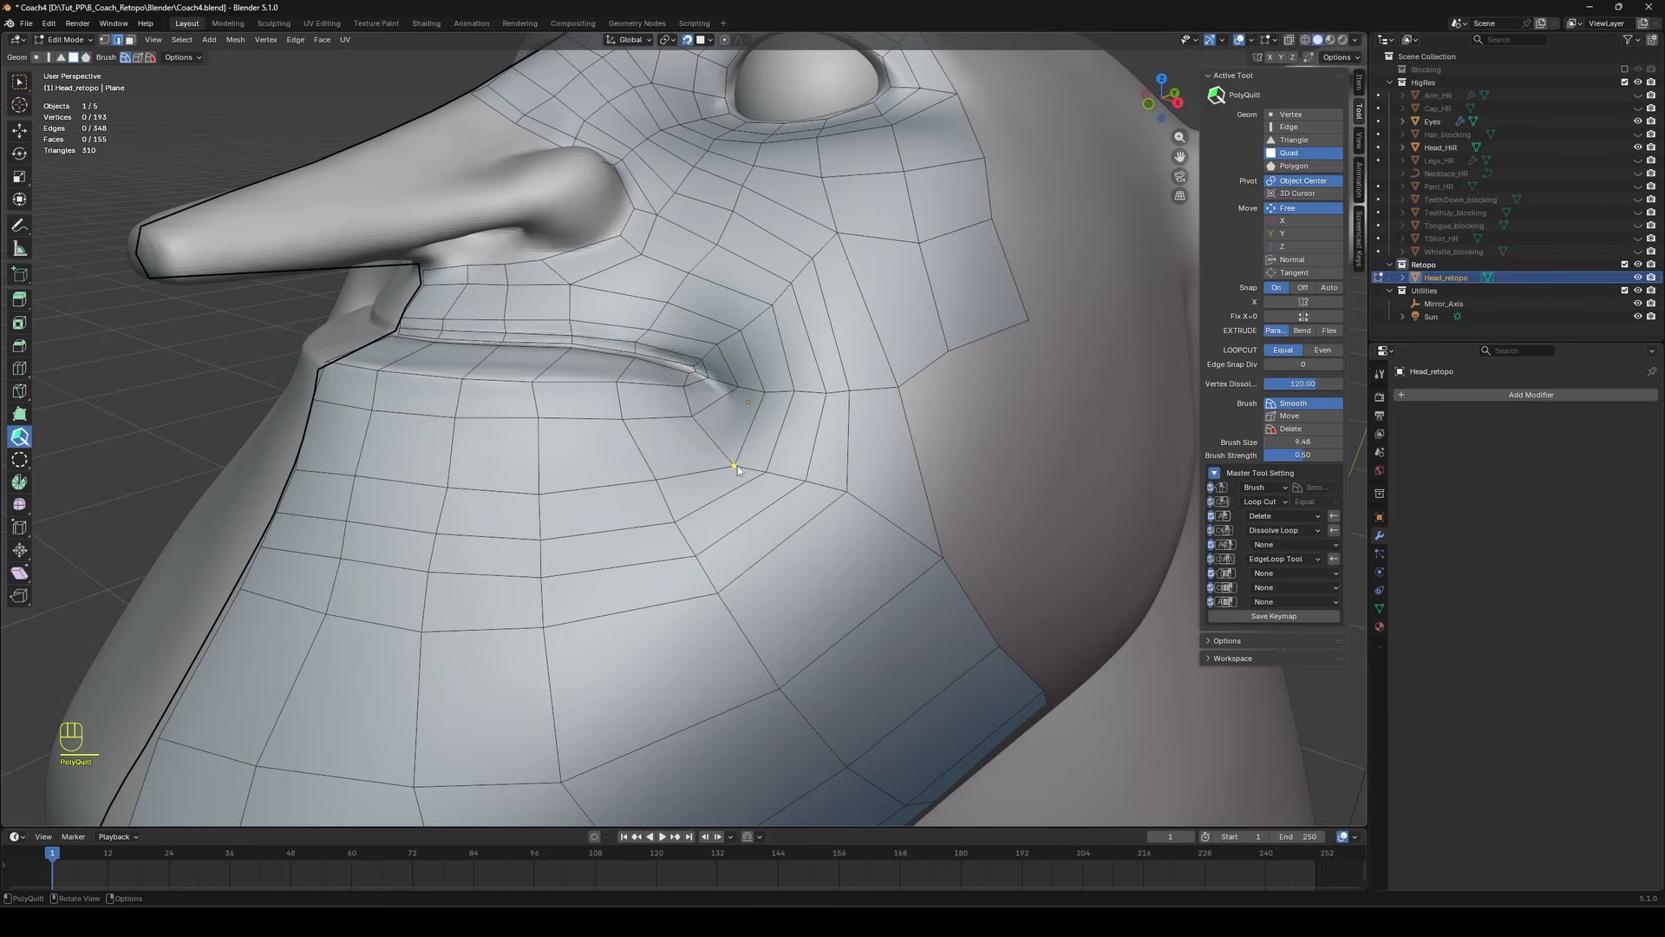
pyautogui.scroll(-5, 735, 469)
pyautogui.moveTo(735, 468); pyautogui.dragTo(922, 424, button='middle')
pyautogui.hotkey('ctrl', 's')
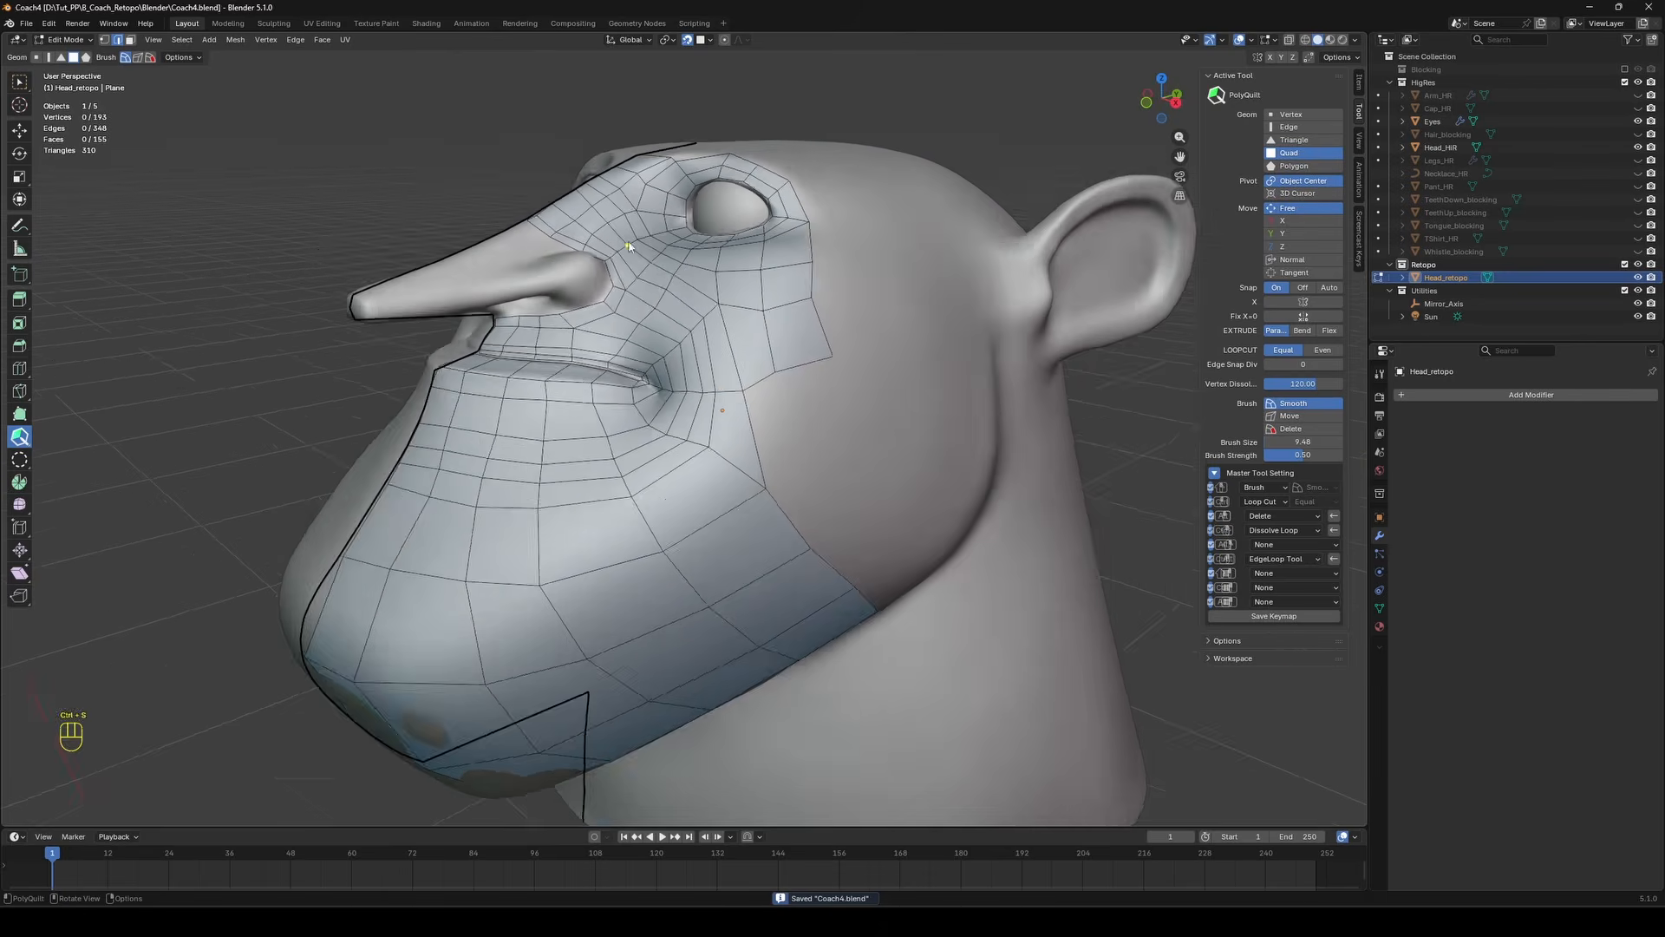
# Draw a closed QuadPatch loop around the nostril opening, set Edge Divide to 8, and add a ring of quads inside it.
pyautogui.scroll(3, 629, 247)
pyautogui.hotkey('ctrl', 'z')
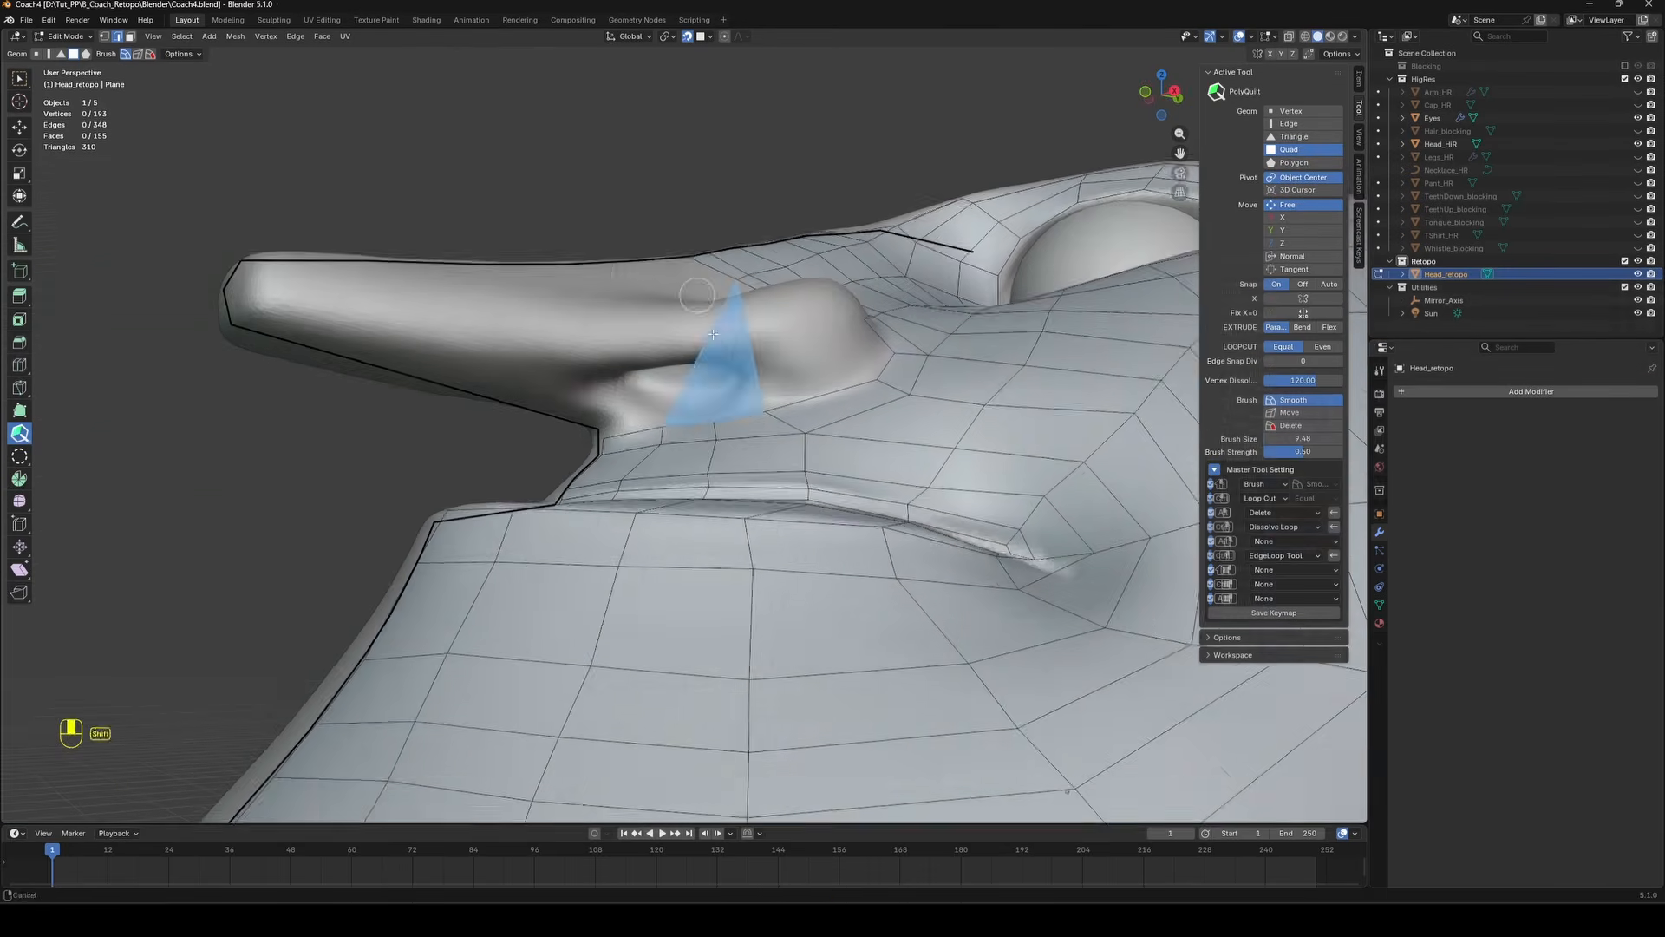
pyautogui.scroll(2, 653, 360)
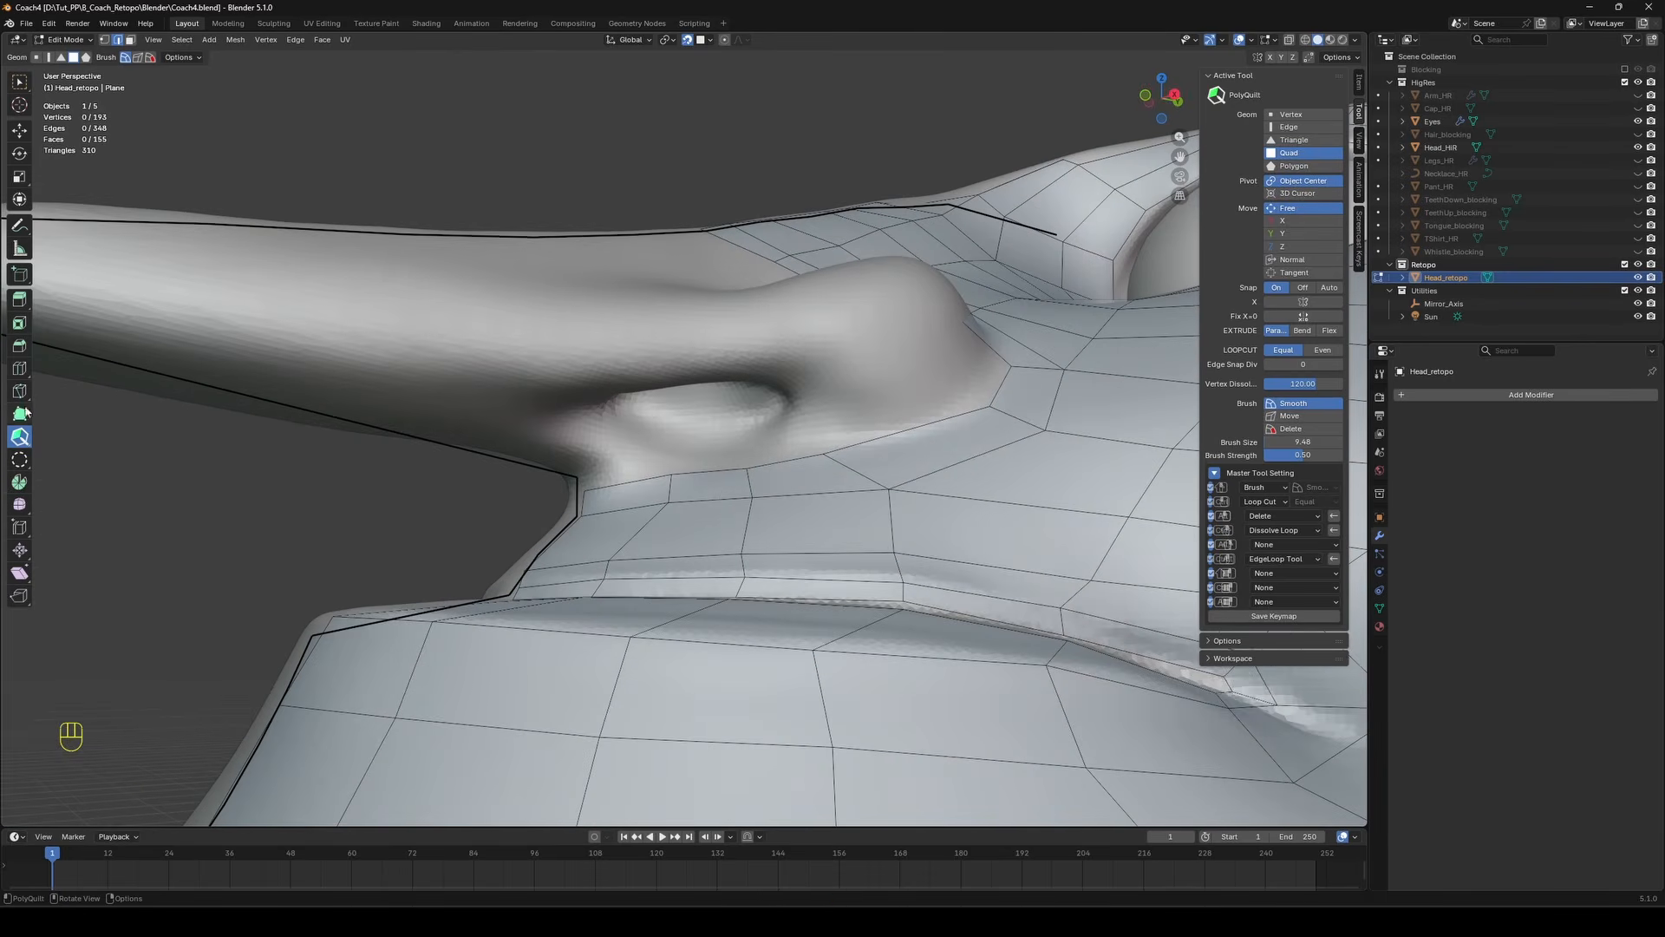
pyautogui.click(20, 459)
pyautogui.moveTo(538, 382); pyautogui.dragTo(571, 368, button='middle')
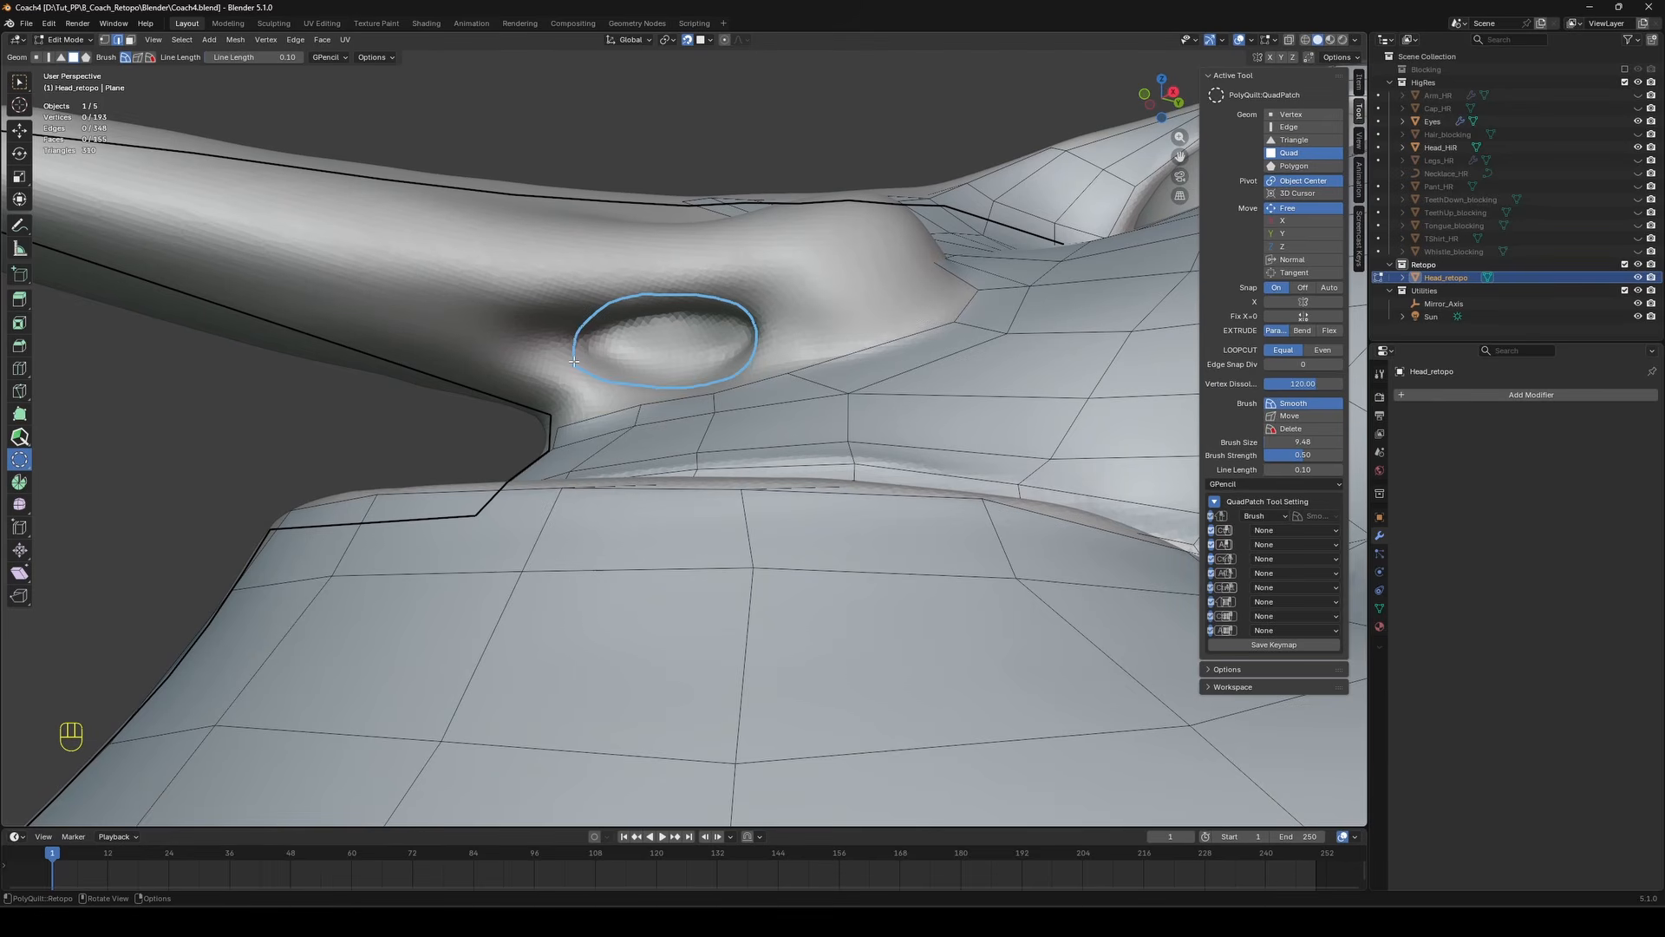
pyautogui.moveTo(573, 361); pyautogui.dragTo(575, 360)
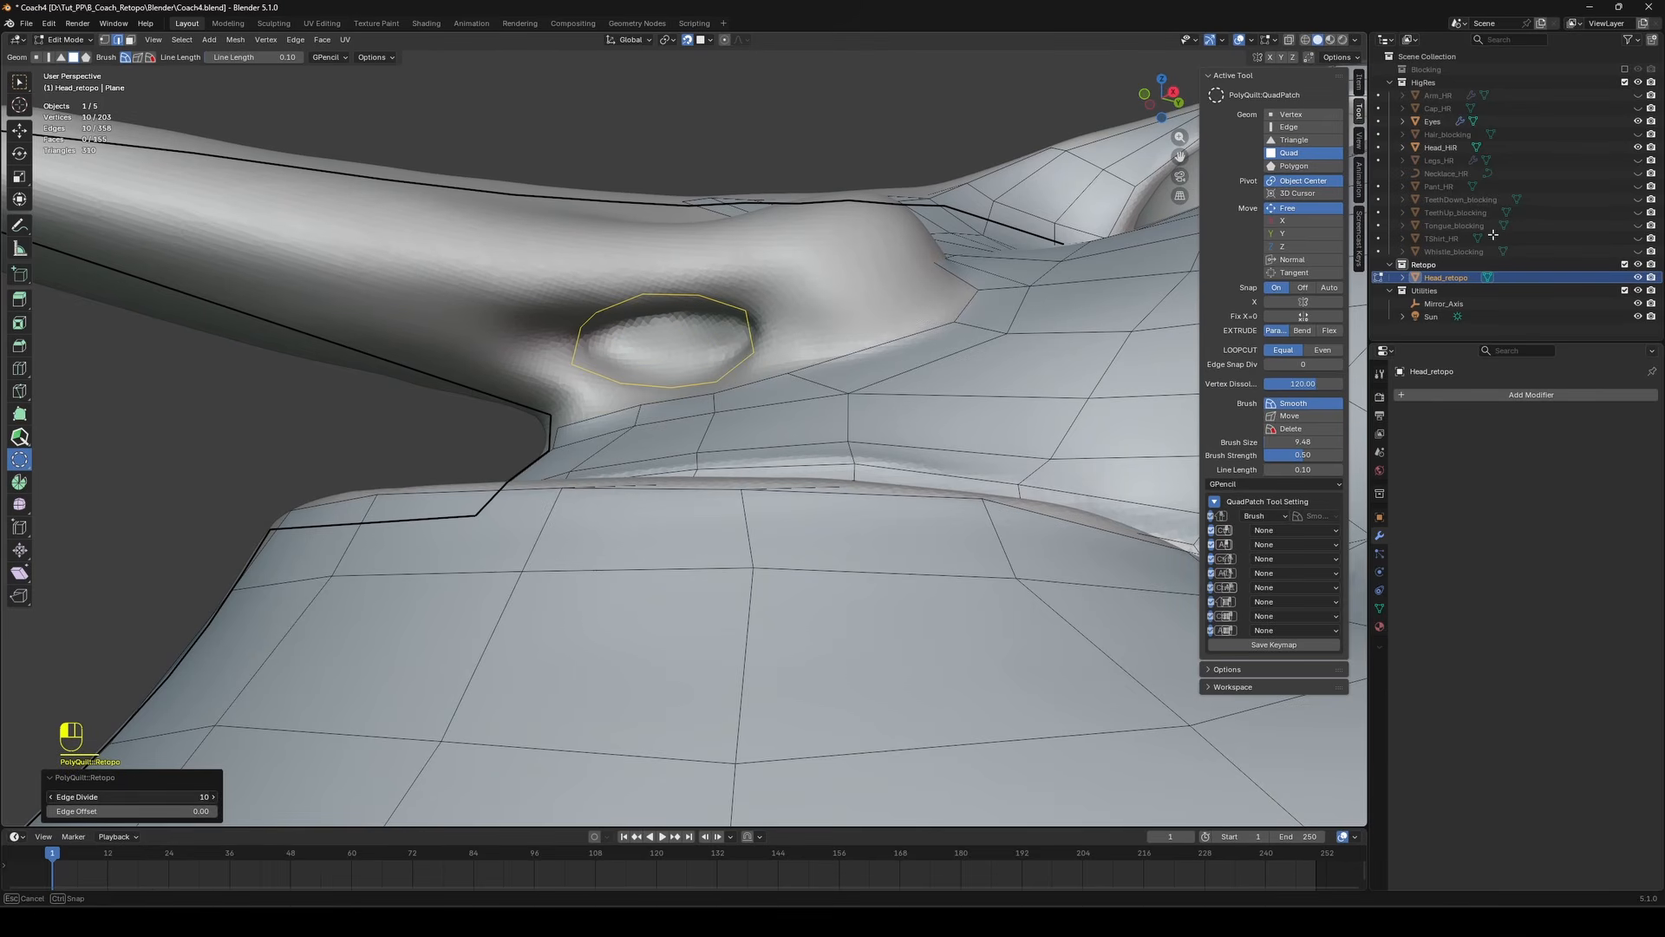
pyautogui.moveTo(131, 796); pyautogui.dragTo(122, 796)
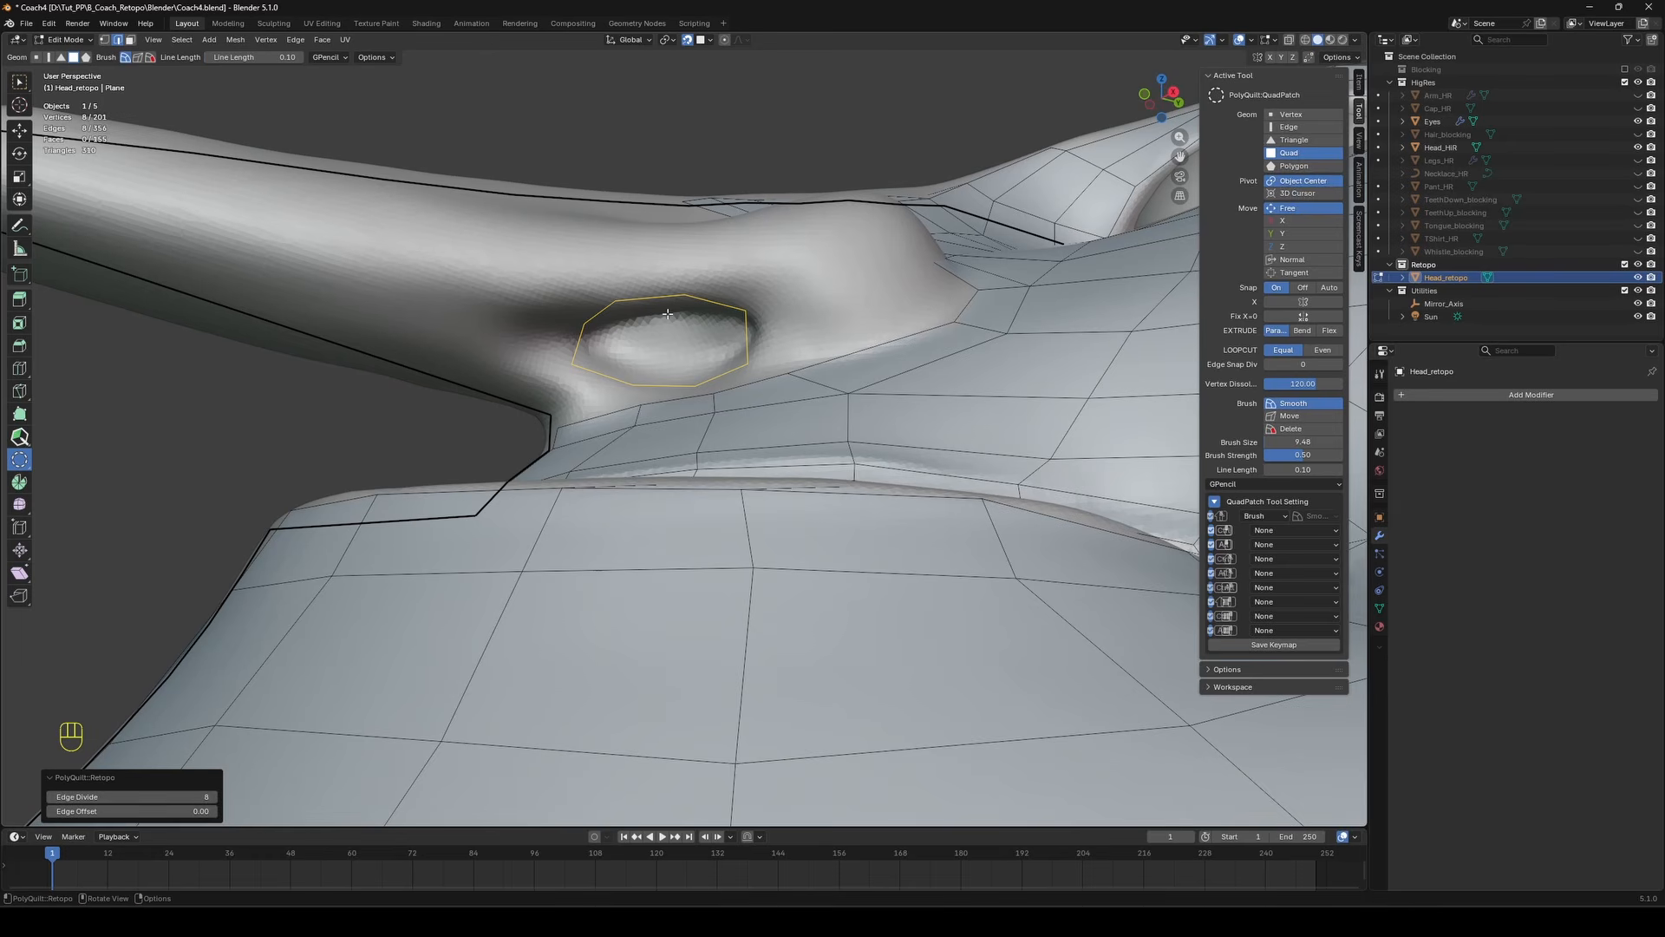
pyautogui.moveTo(701, 328); pyautogui.dragTo(669, 317)
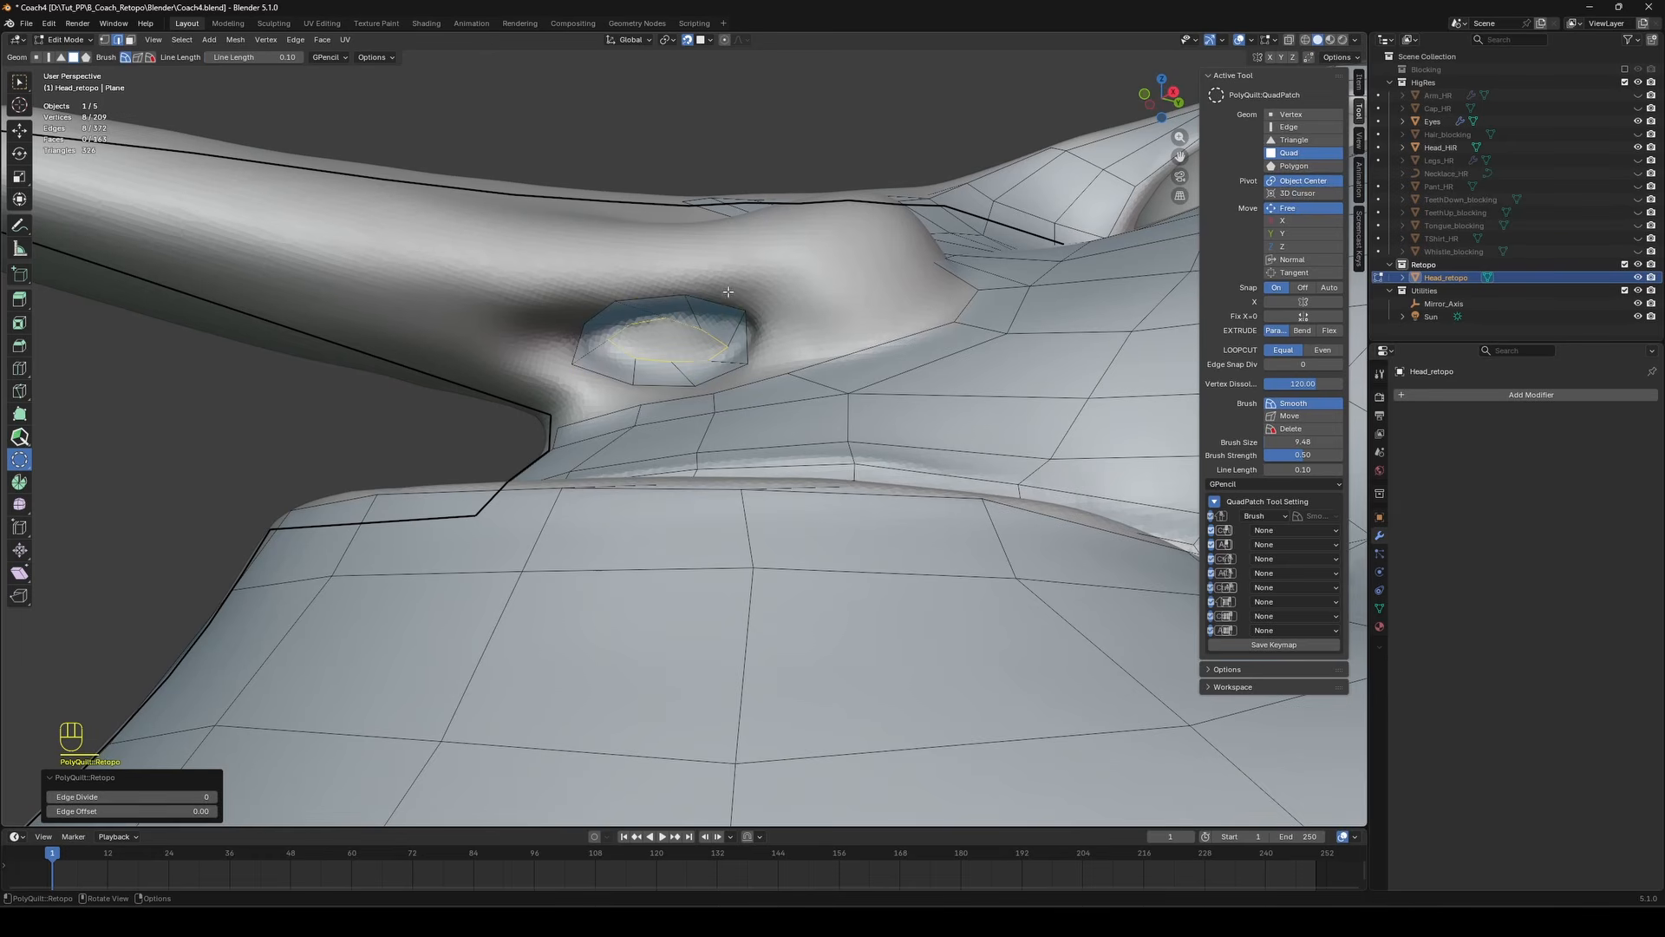
# With Select Box active, look for a circle operation among the edge commands and search the installed add-ons for "loop".
pyautogui.moveTo(752, 276); pyautogui.dragTo(3, 143, button='middle')
pyautogui.click(19, 81)
pyautogui.moveTo(434, 260); pyautogui.dragTo(728, 278, button='middle')
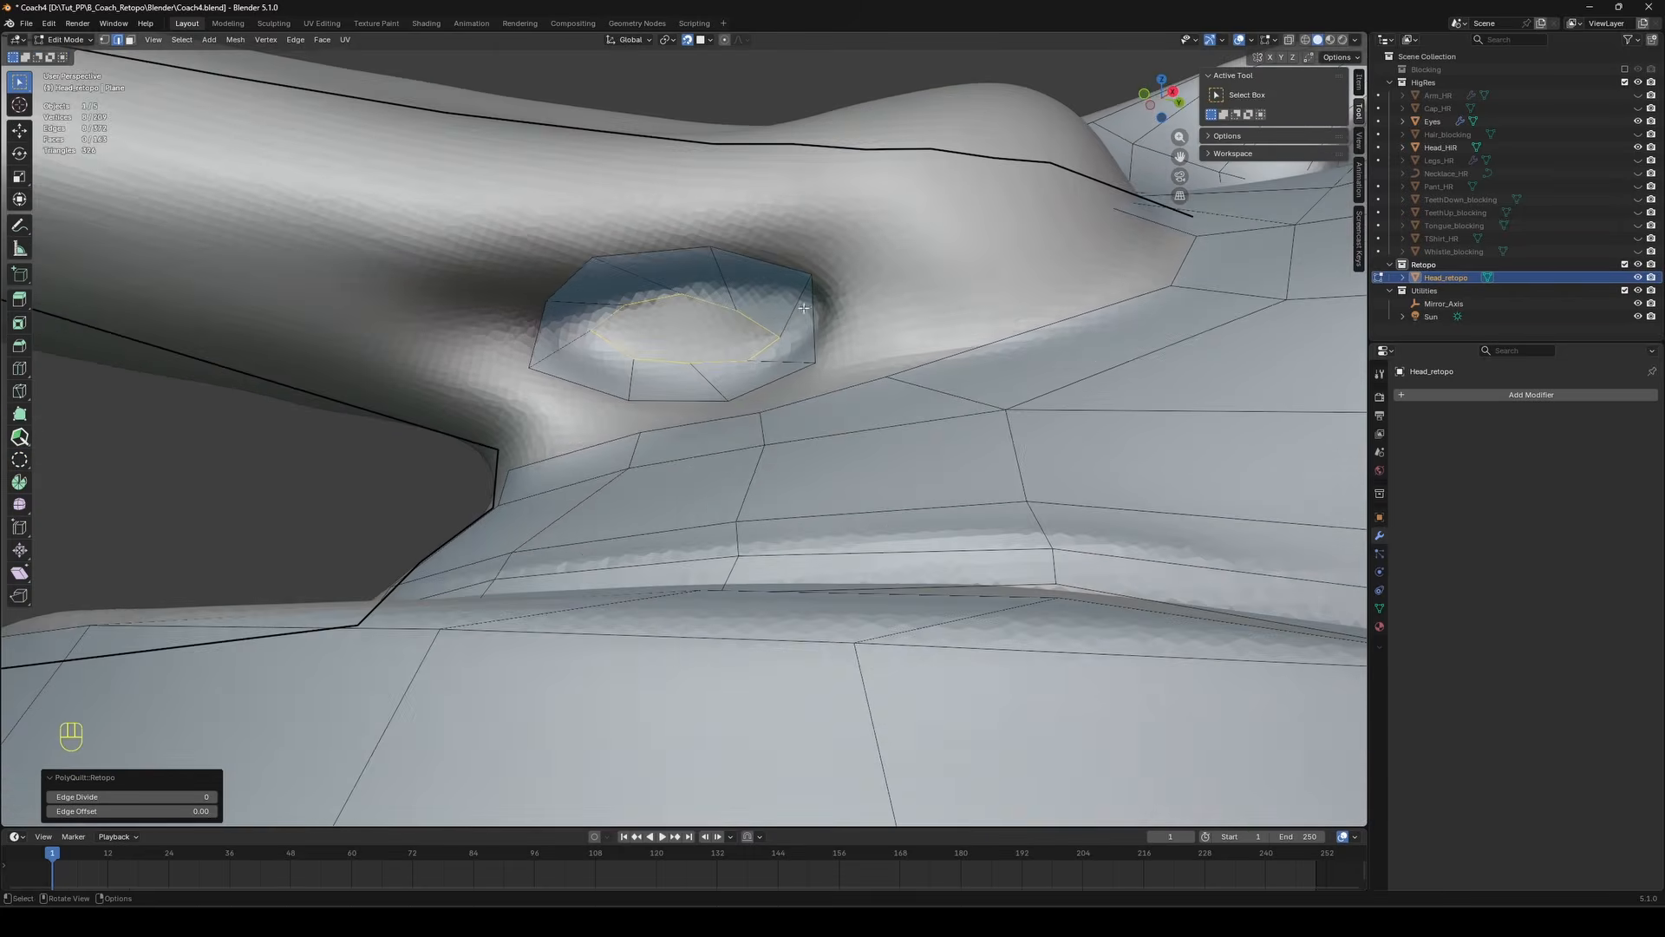
pyautogui.rightClick(728, 278)
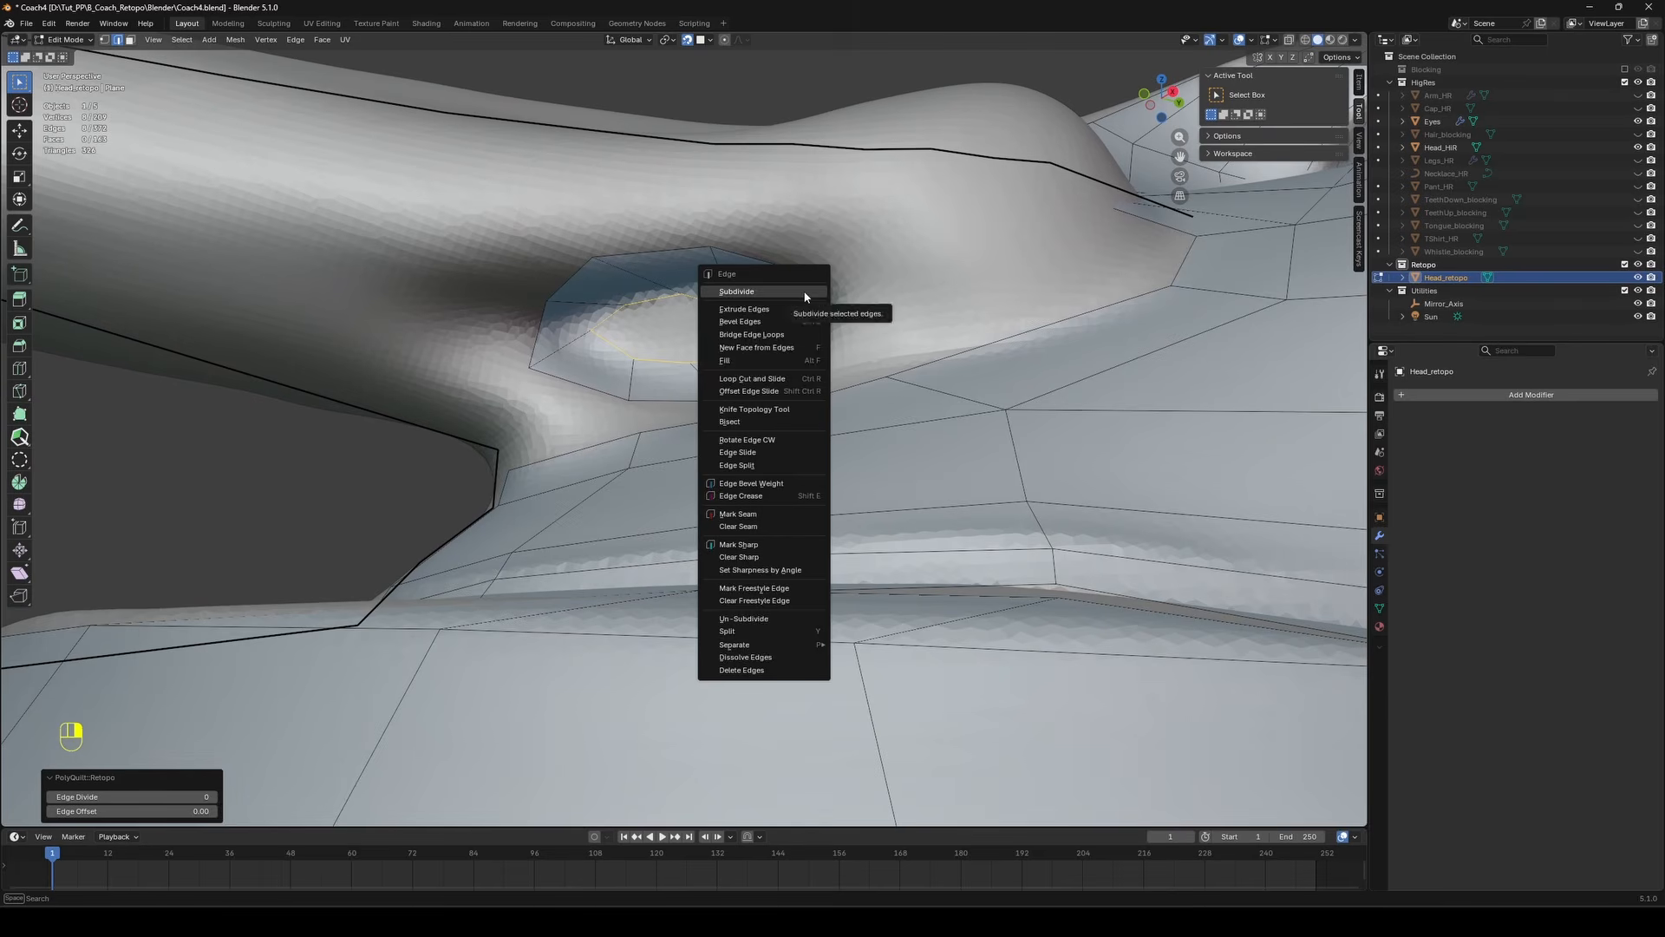
pyautogui.click(48, 23)
pyautogui.click(79, 192)
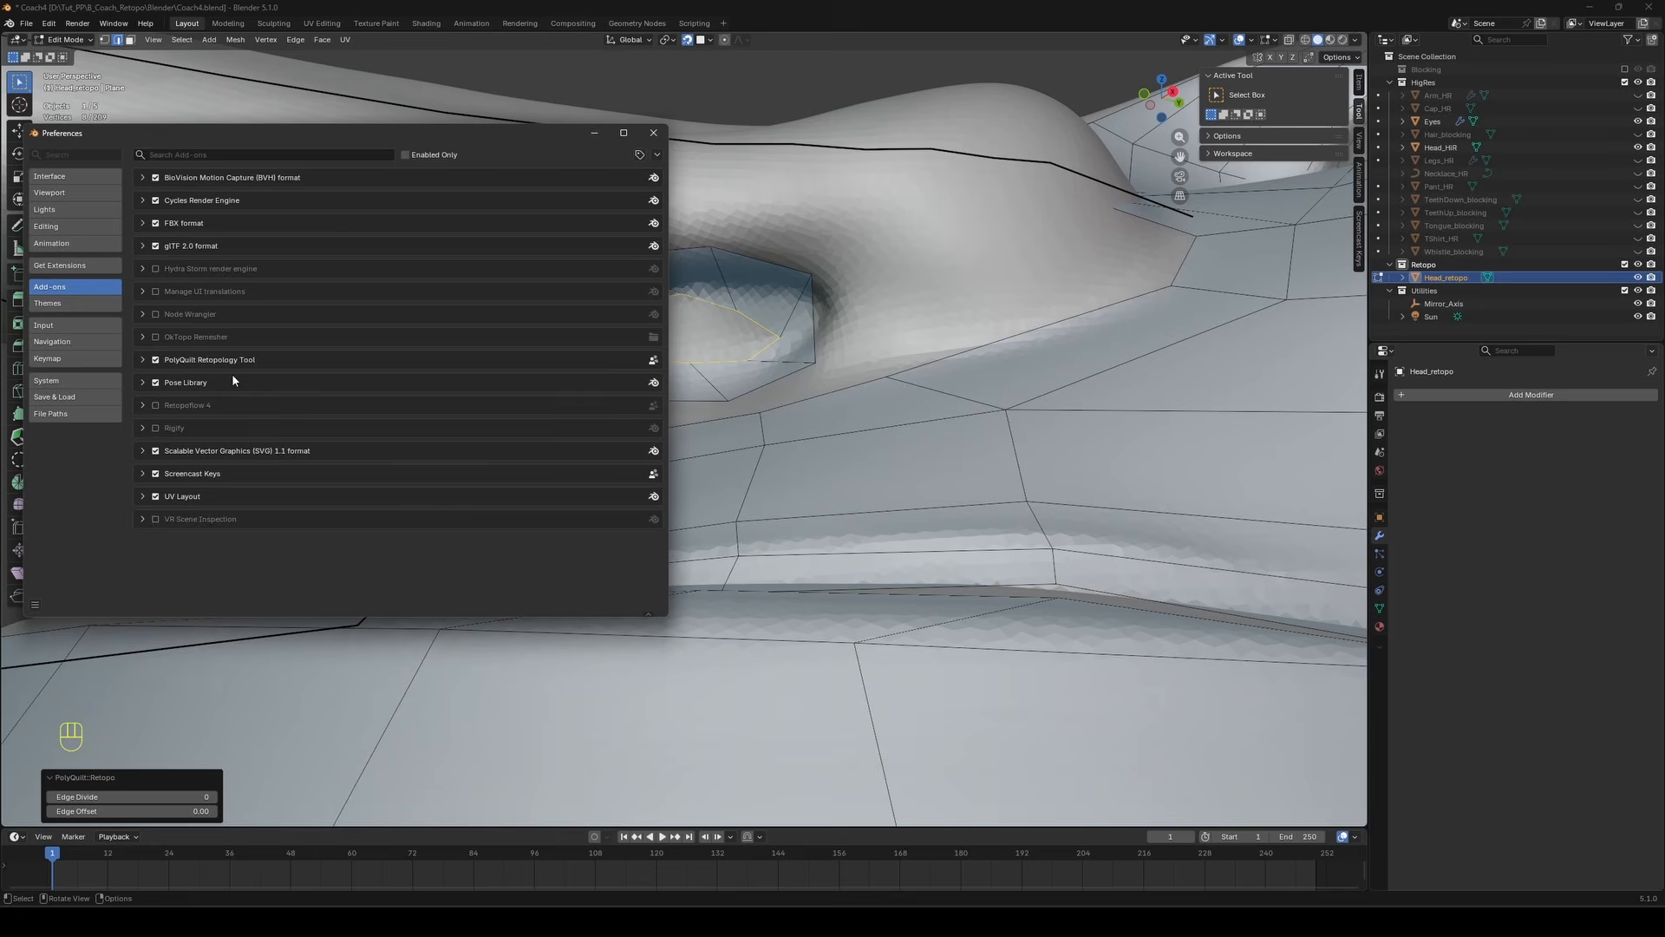
pyautogui.click(192, 155)
pyautogui.write('loop')
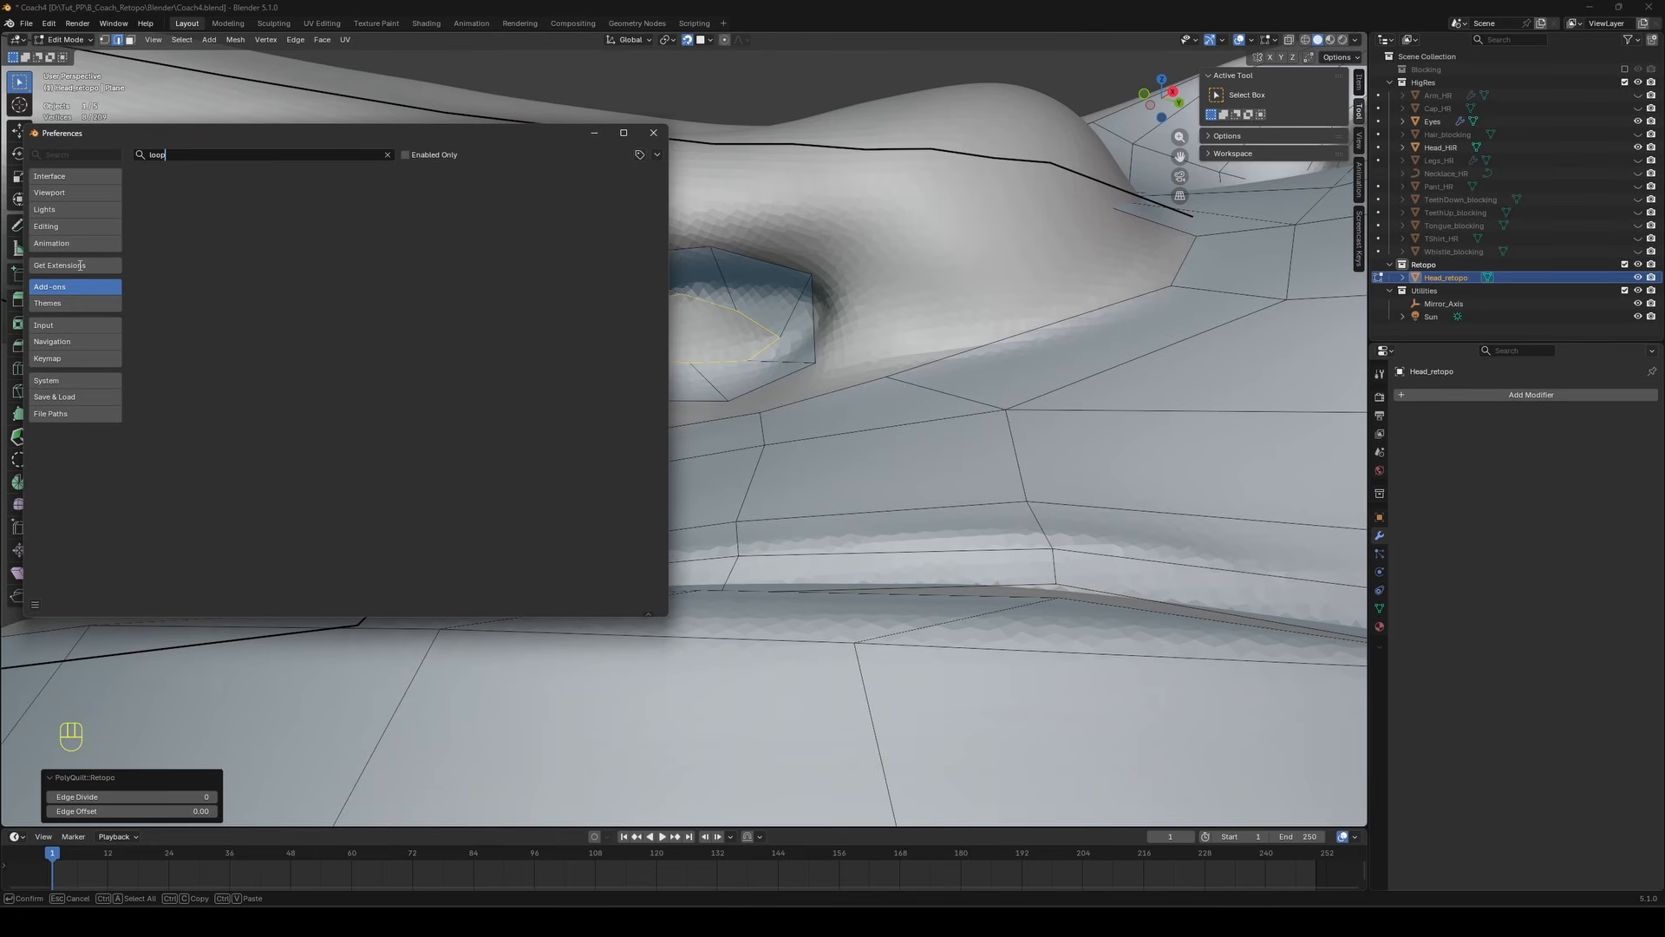
# Search the available extensions for "loop", install LoopTools and check it among the add-ons.
pyautogui.click(80, 266)
pyautogui.click(212, 153)
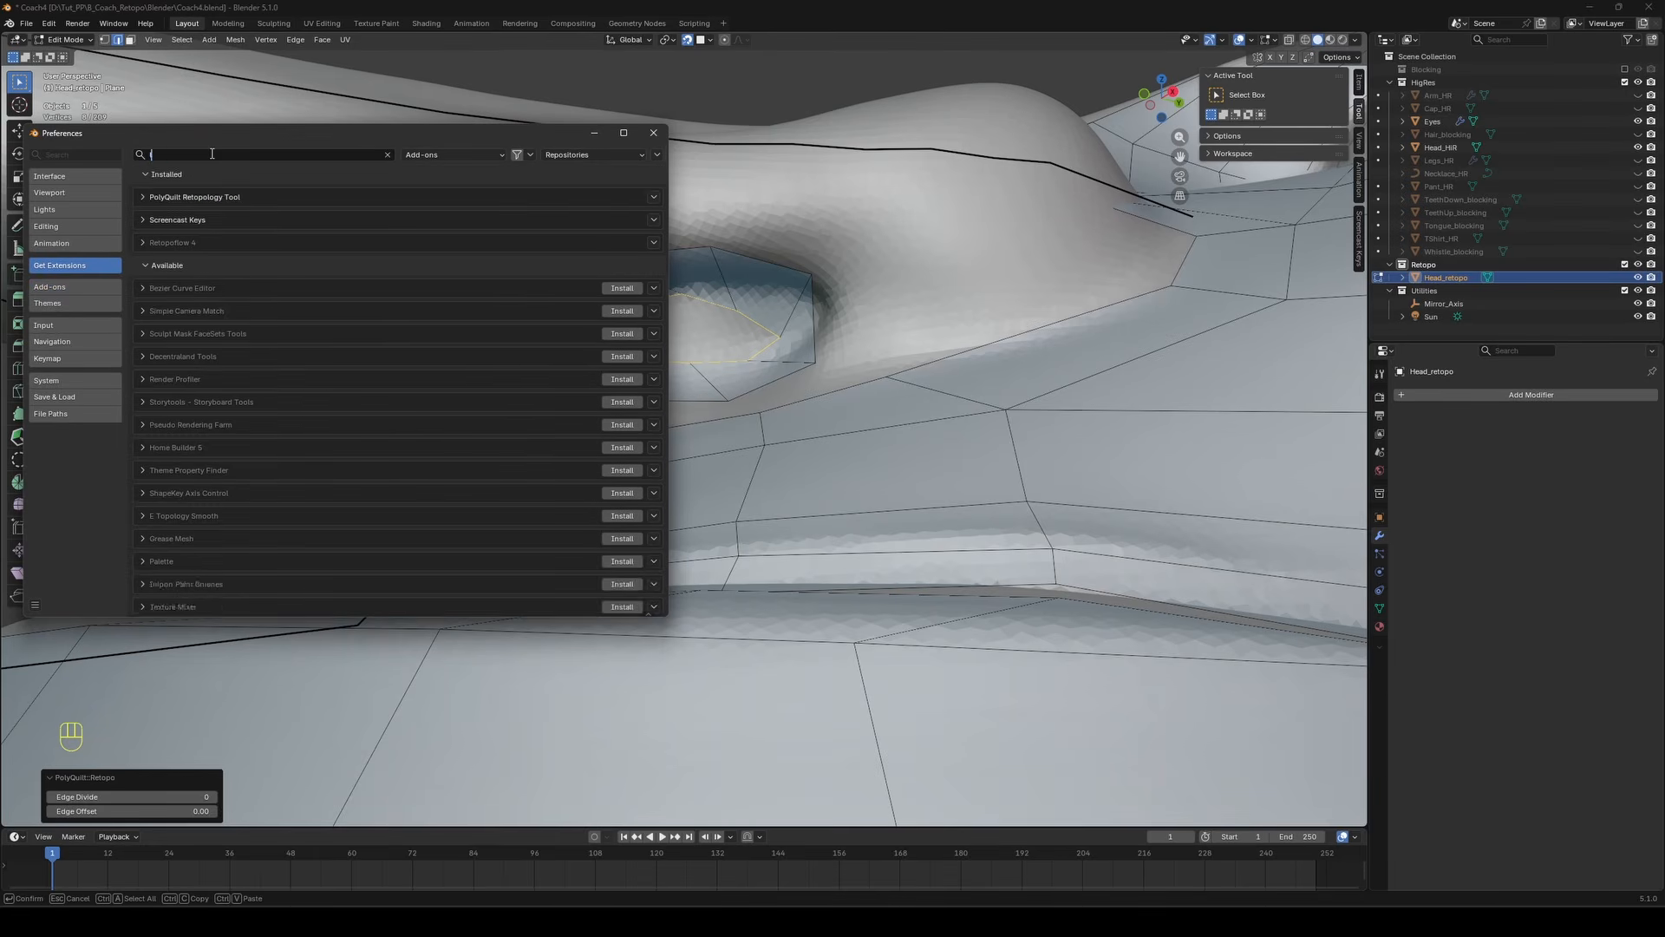
pyautogui.write('loop')
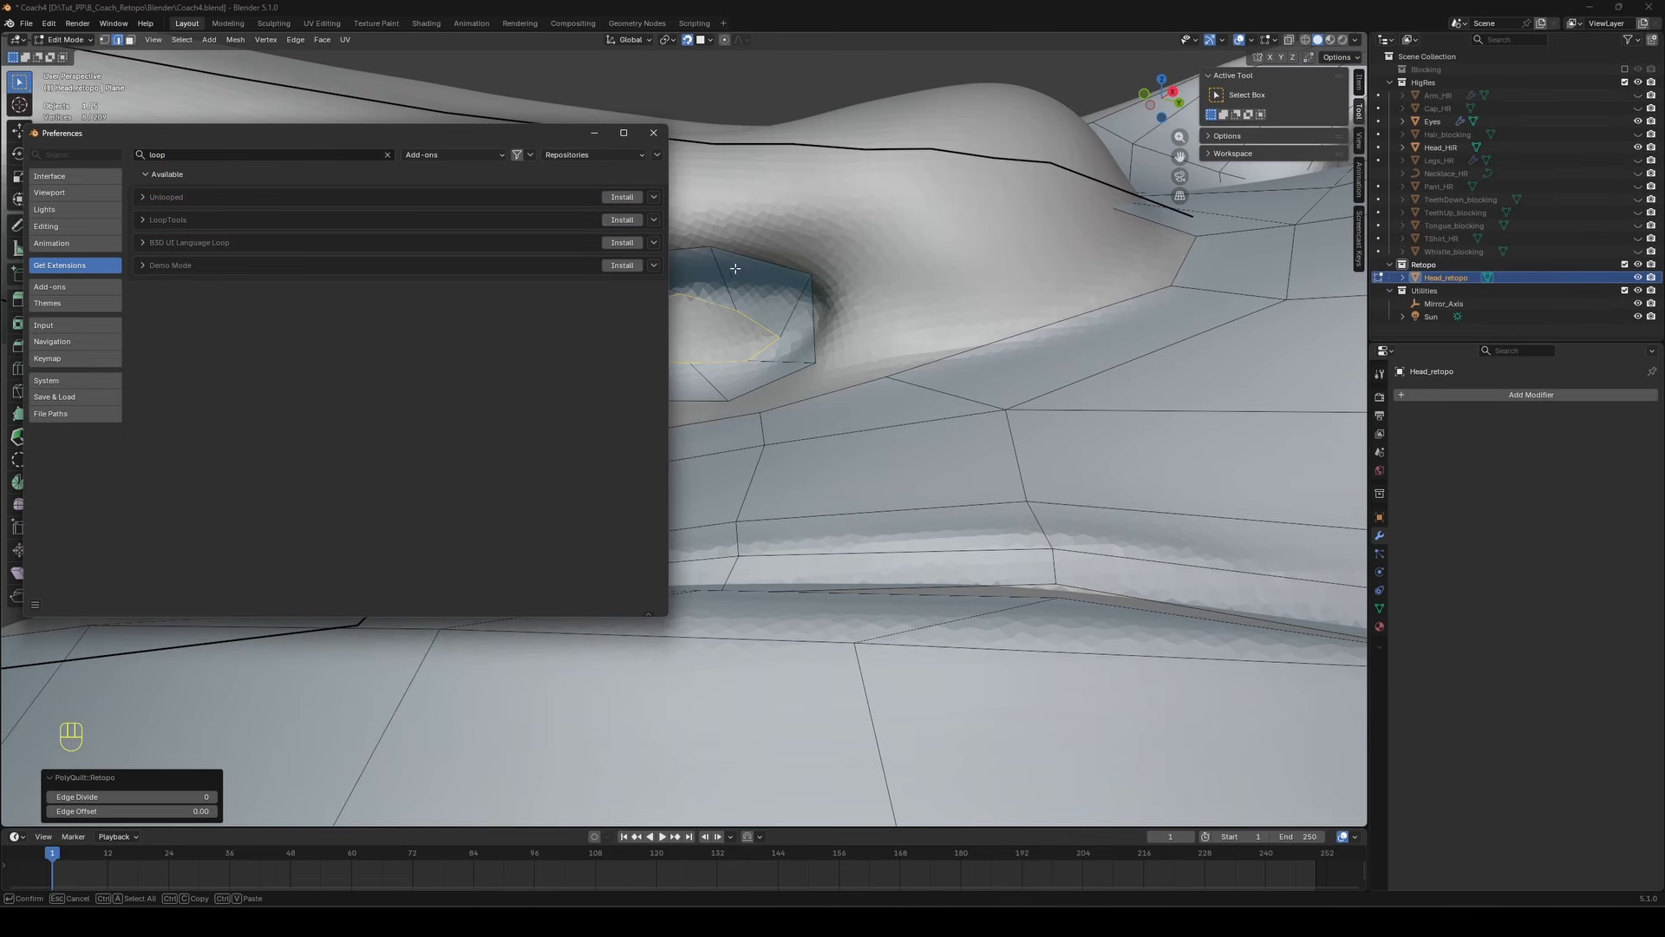
pyautogui.click(621, 219)
pyautogui.click(66, 287)
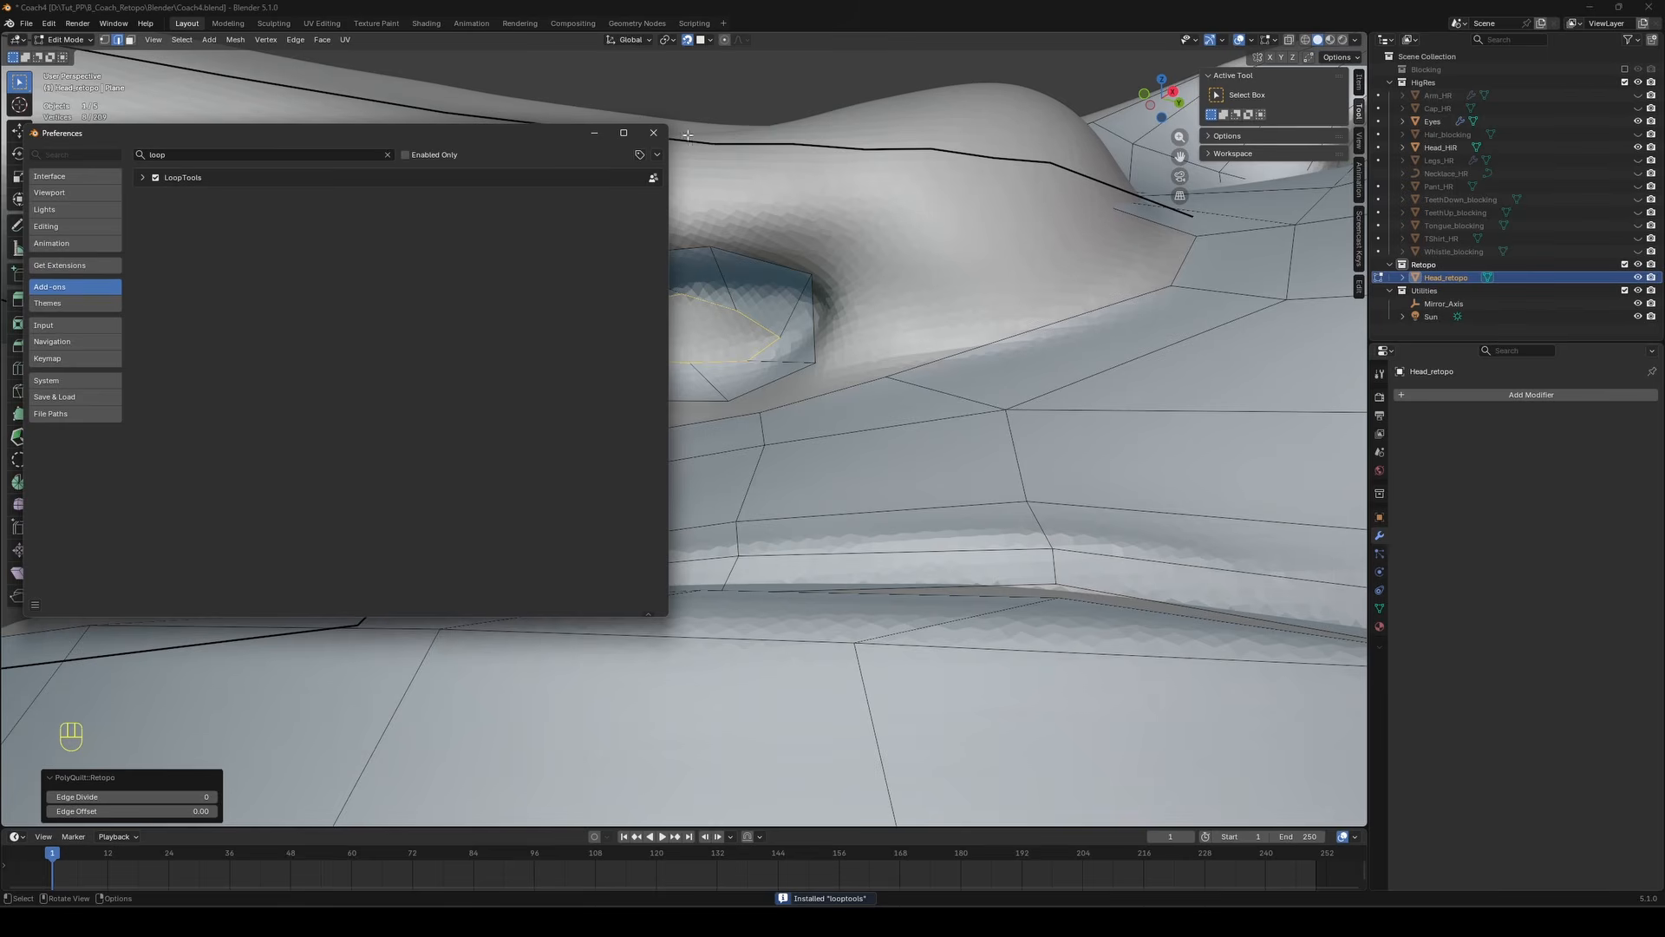
pyautogui.click(594, 132)
# Apply LoopTools Circle to the nostril's inner edge loop, then rotate and scale the loop to line up with the outer ring.
pyautogui.rightClick(763, 306)
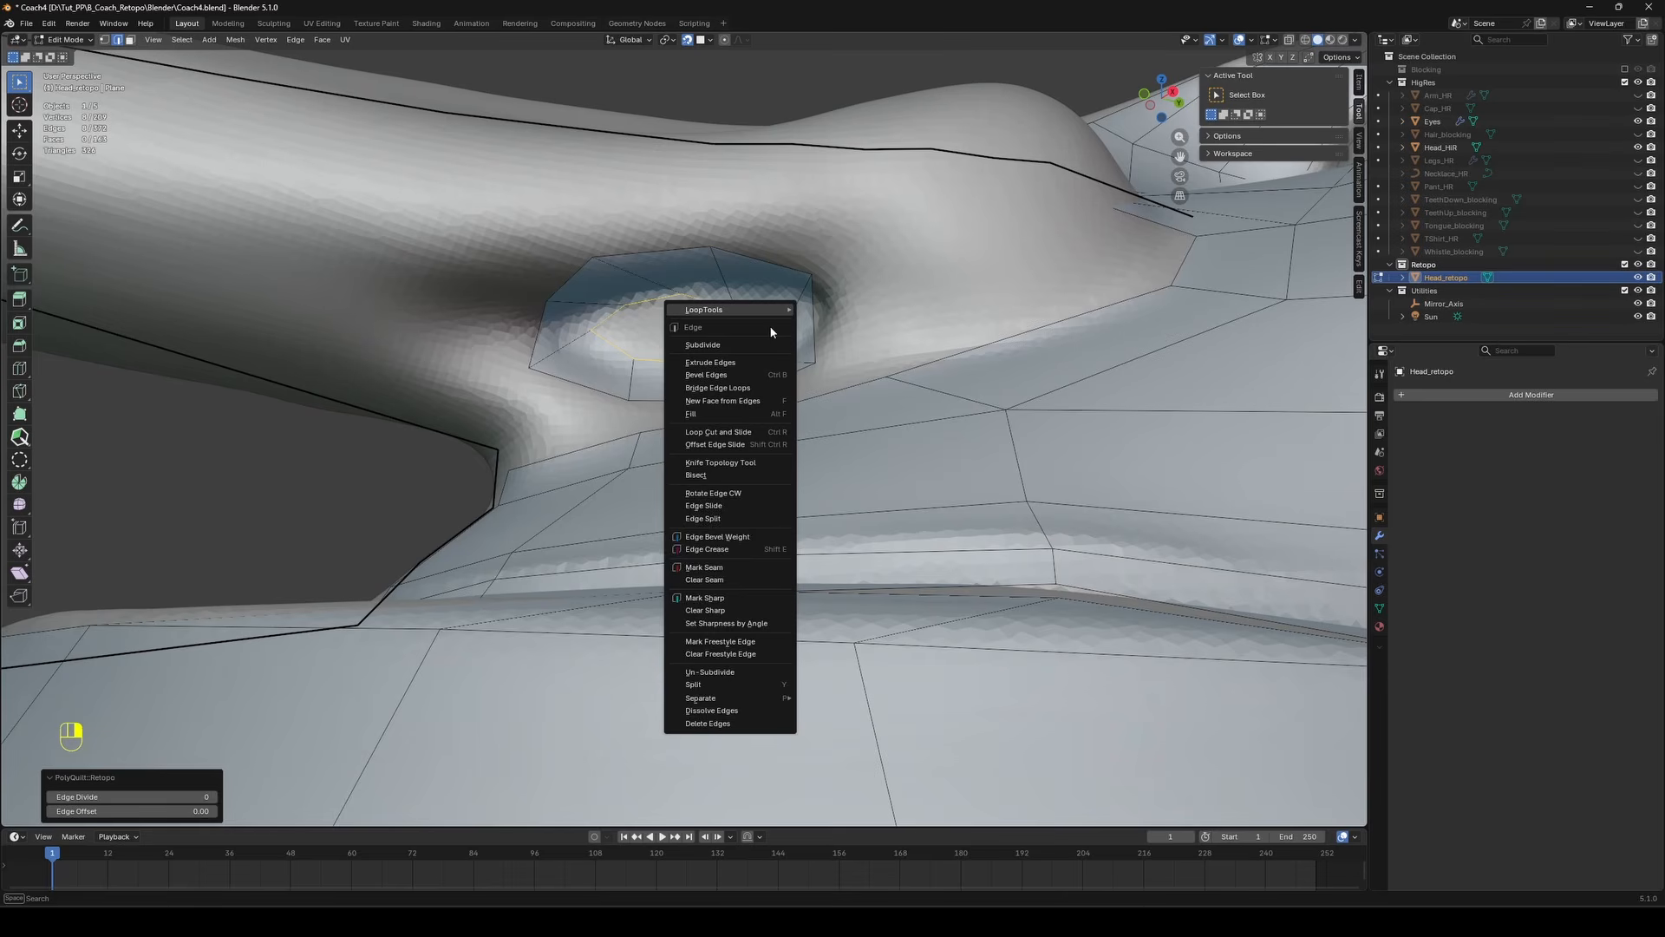
pyautogui.moveTo(762, 311)
pyautogui.click(838, 320)
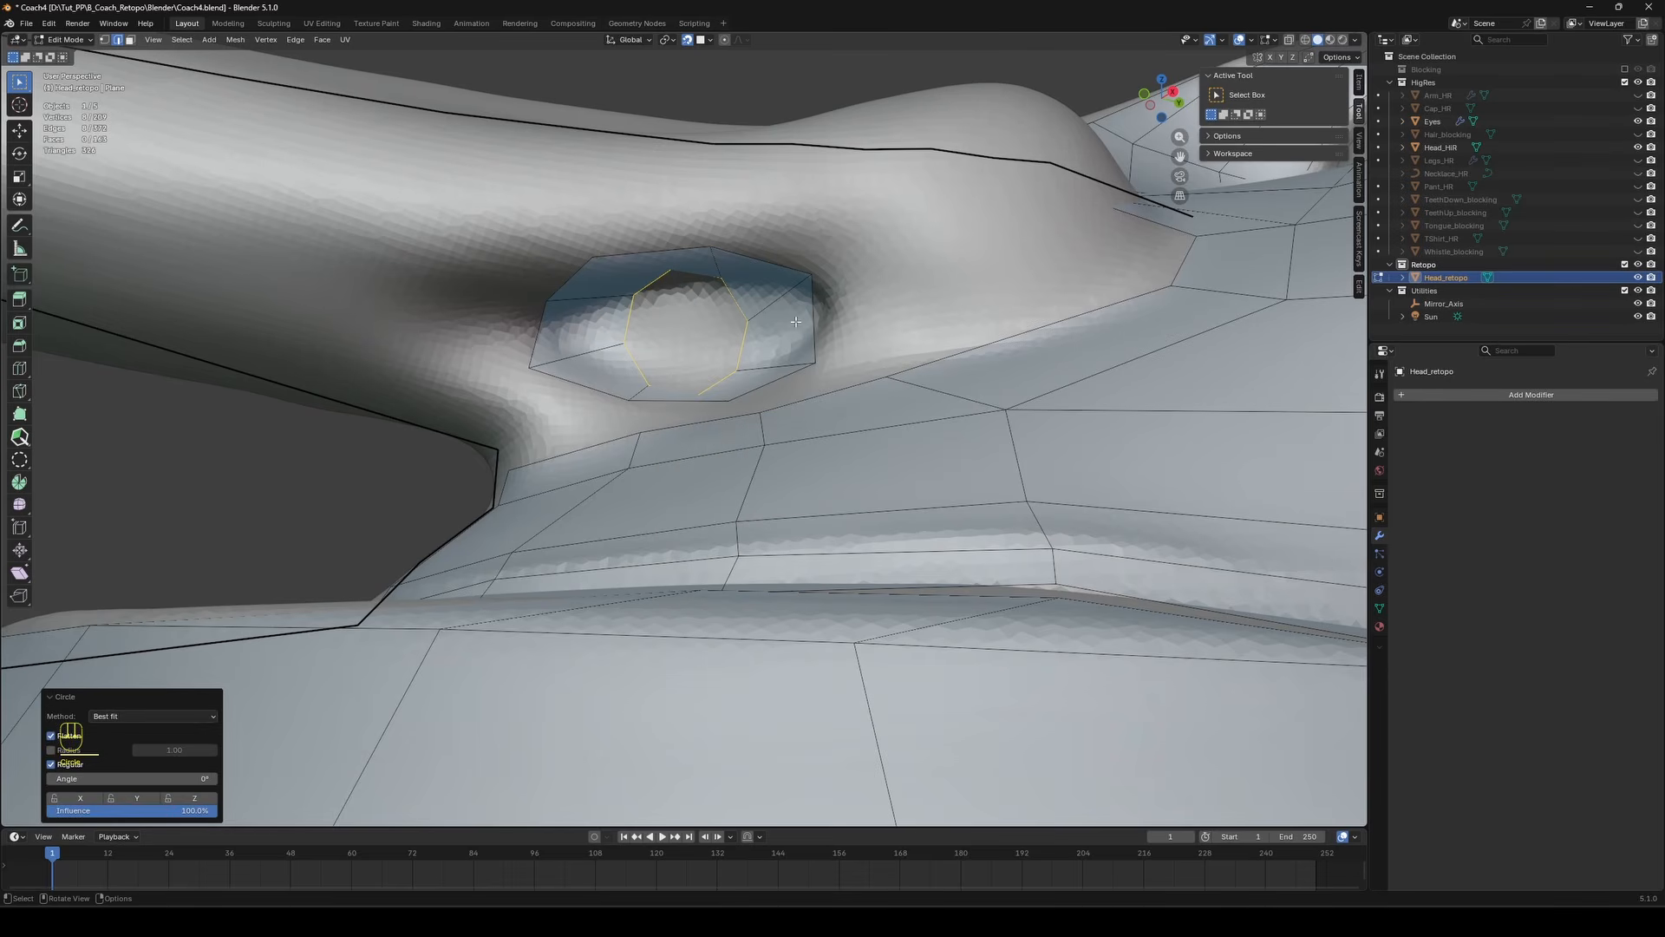
pyautogui.click(49, 698)
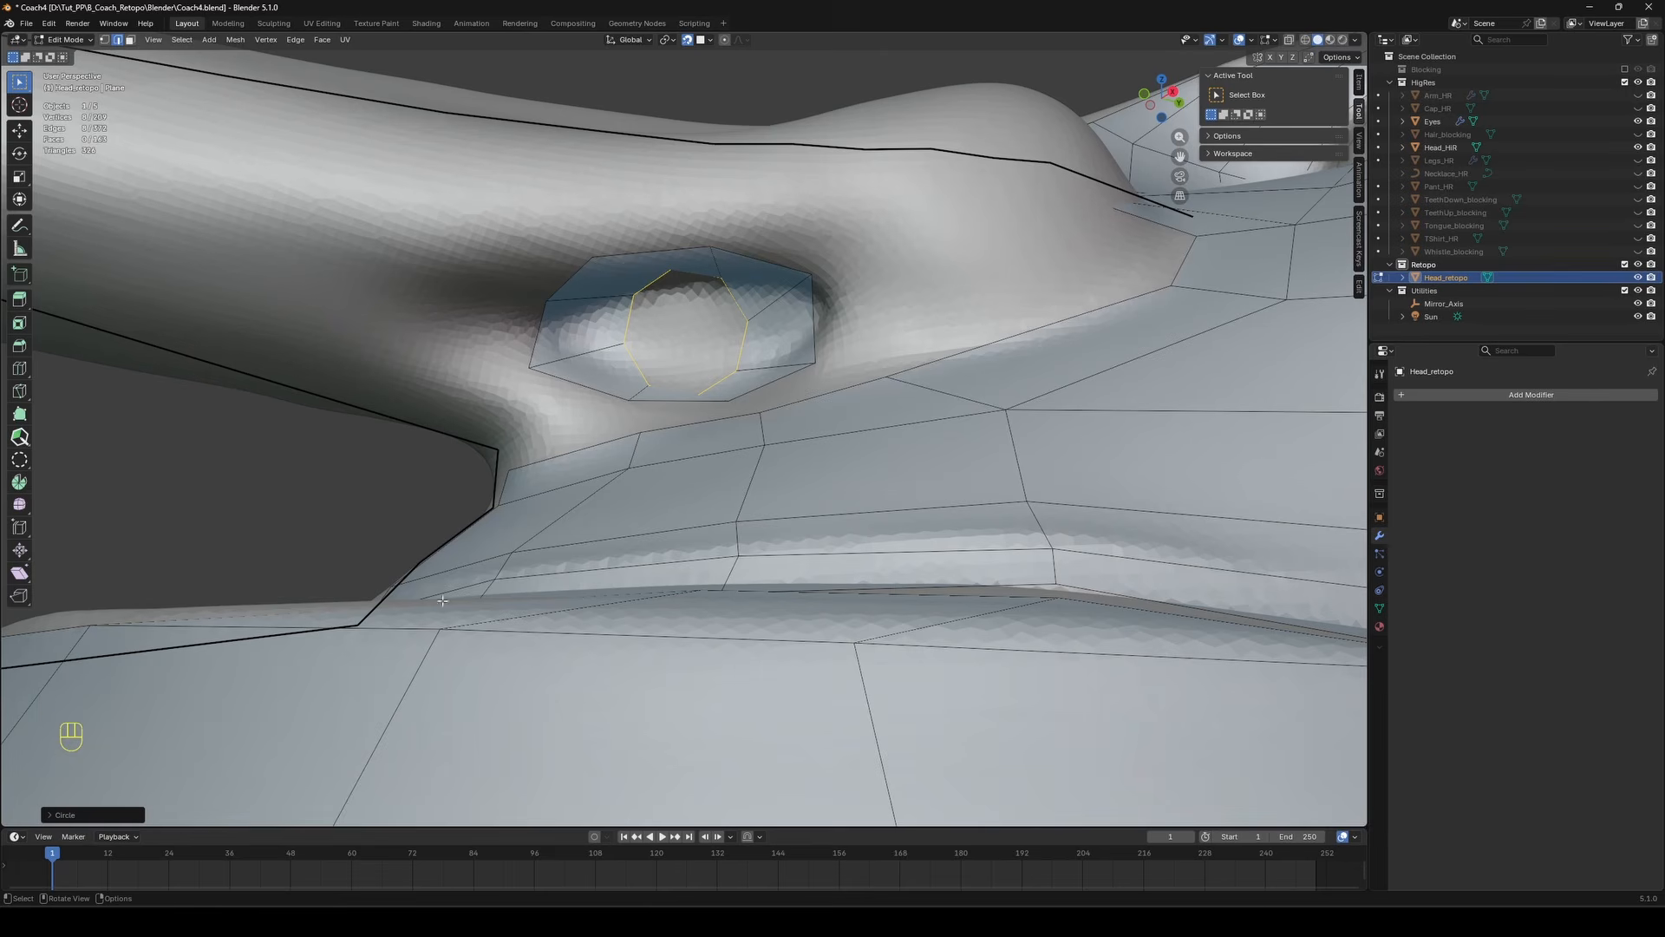
pyautogui.press('s')
pyautogui.click(750, 322)
pyautogui.press('r')
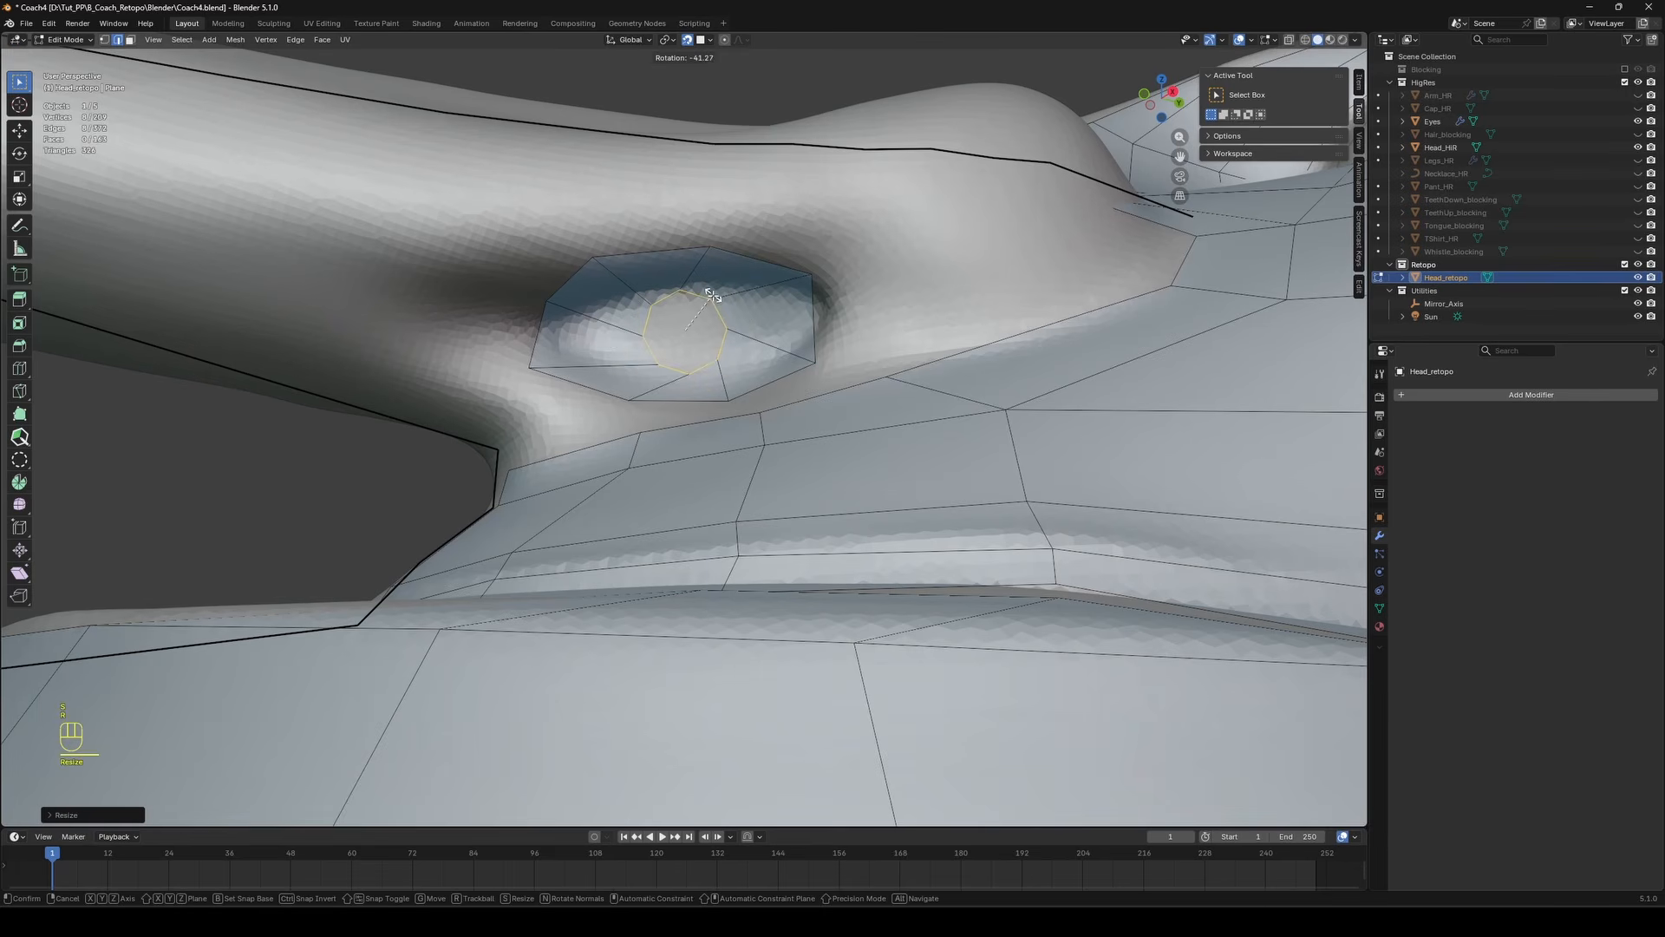
pyautogui.click(720, 298)
pyautogui.press('s')
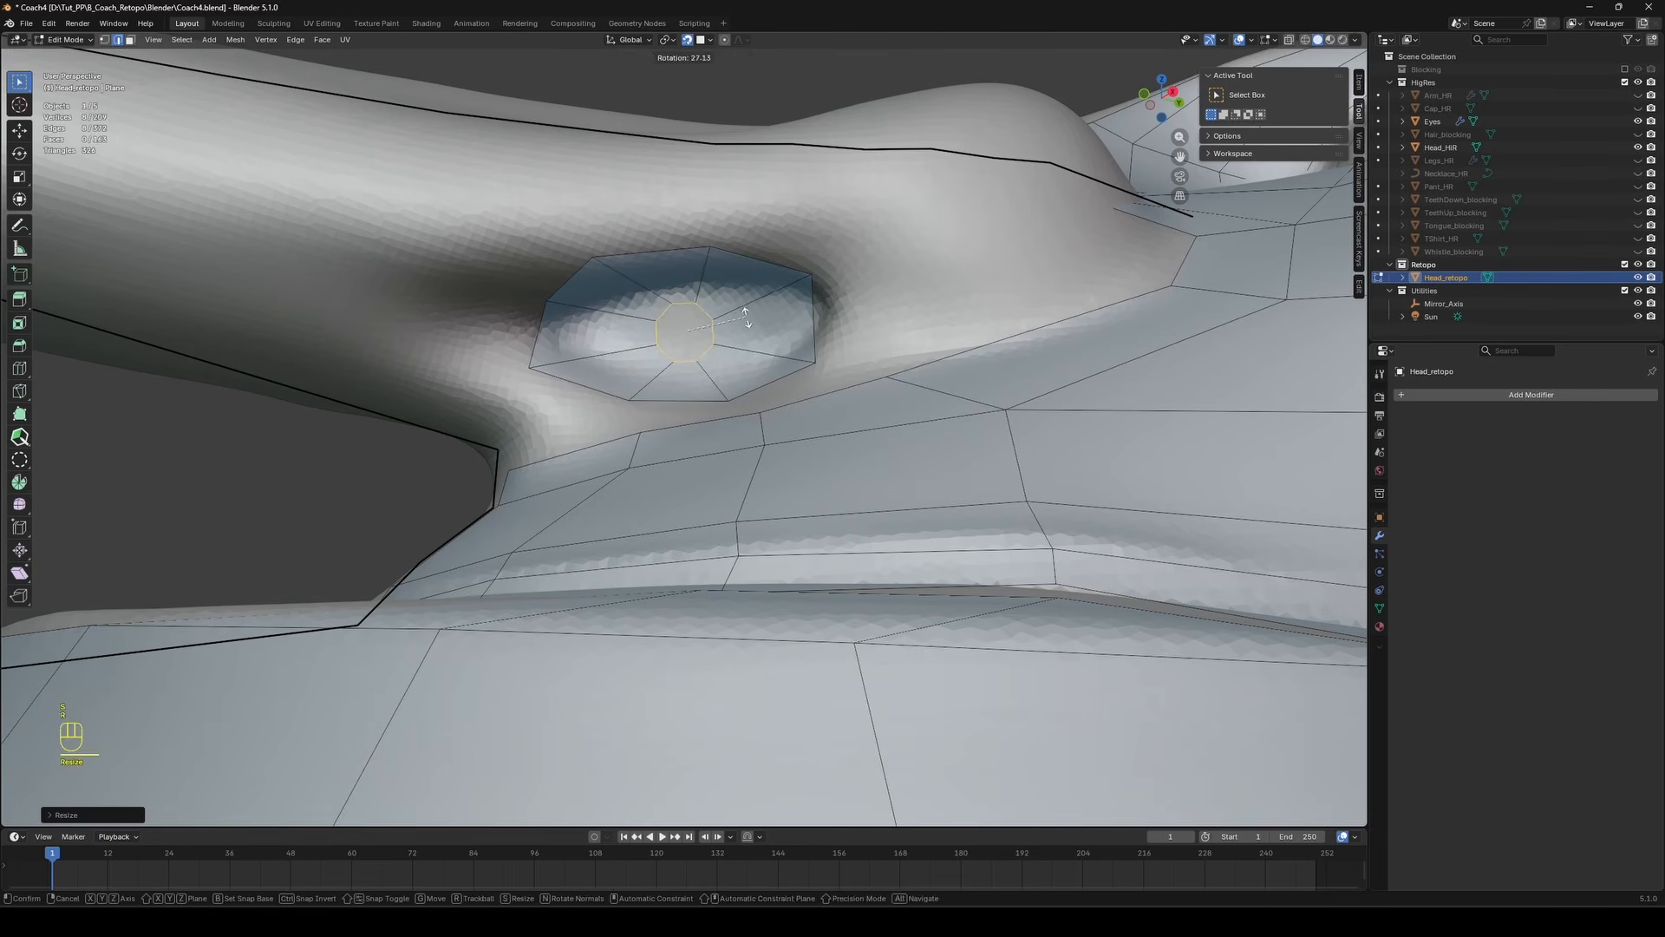
pyautogui.click(785, 317)
# Move the front and rear edges of the inner nostril loop outward so it follows the oval opening.
pyautogui.click(640, 329)
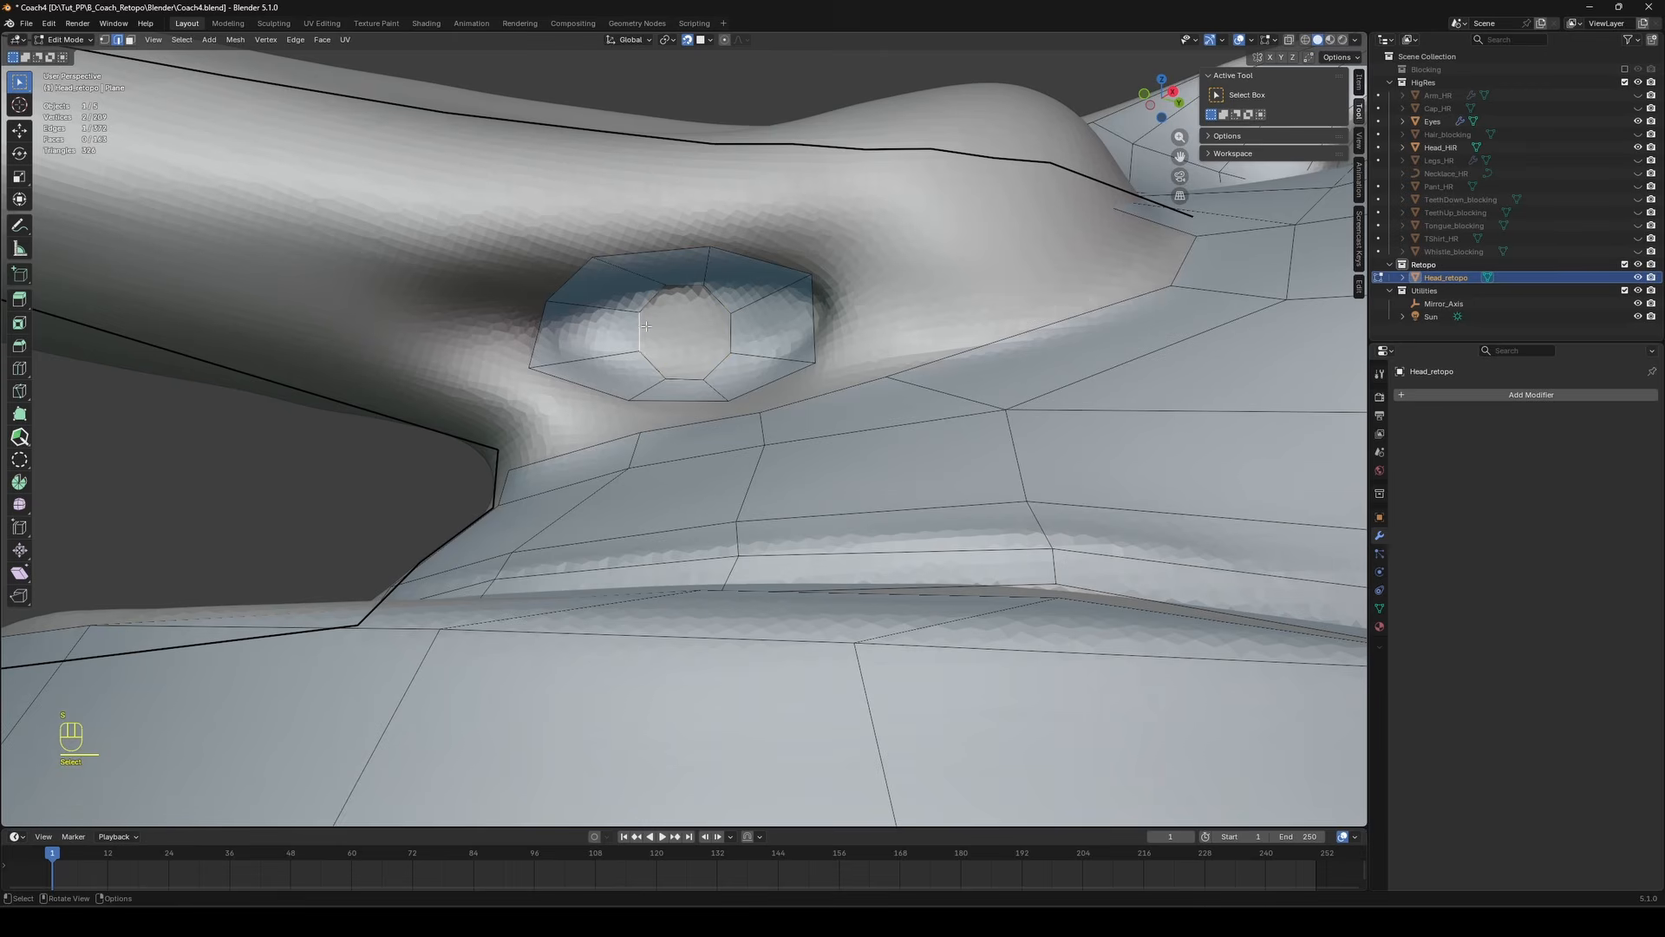
pyautogui.press('g')
pyautogui.click(603, 349)
pyautogui.click(731, 317)
pyautogui.press('g')
pyautogui.click(760, 311)
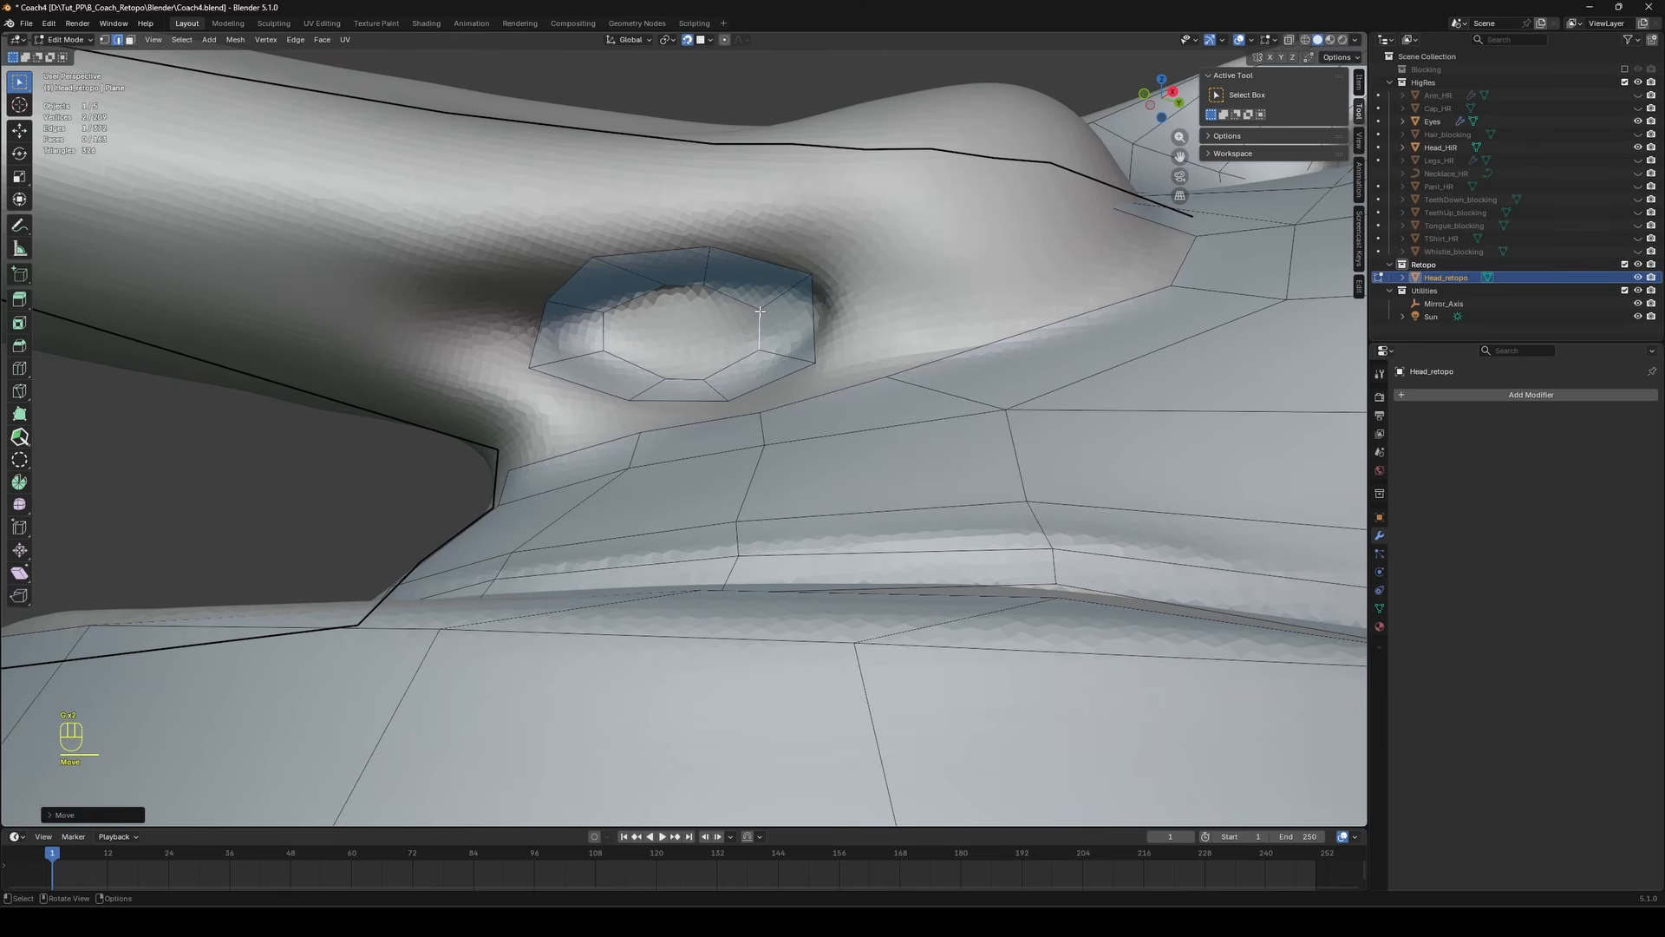
# Reposition the upper vertices of the nostril's outer ring along the rim with PolyQuilt.
pyautogui.click(19, 436)
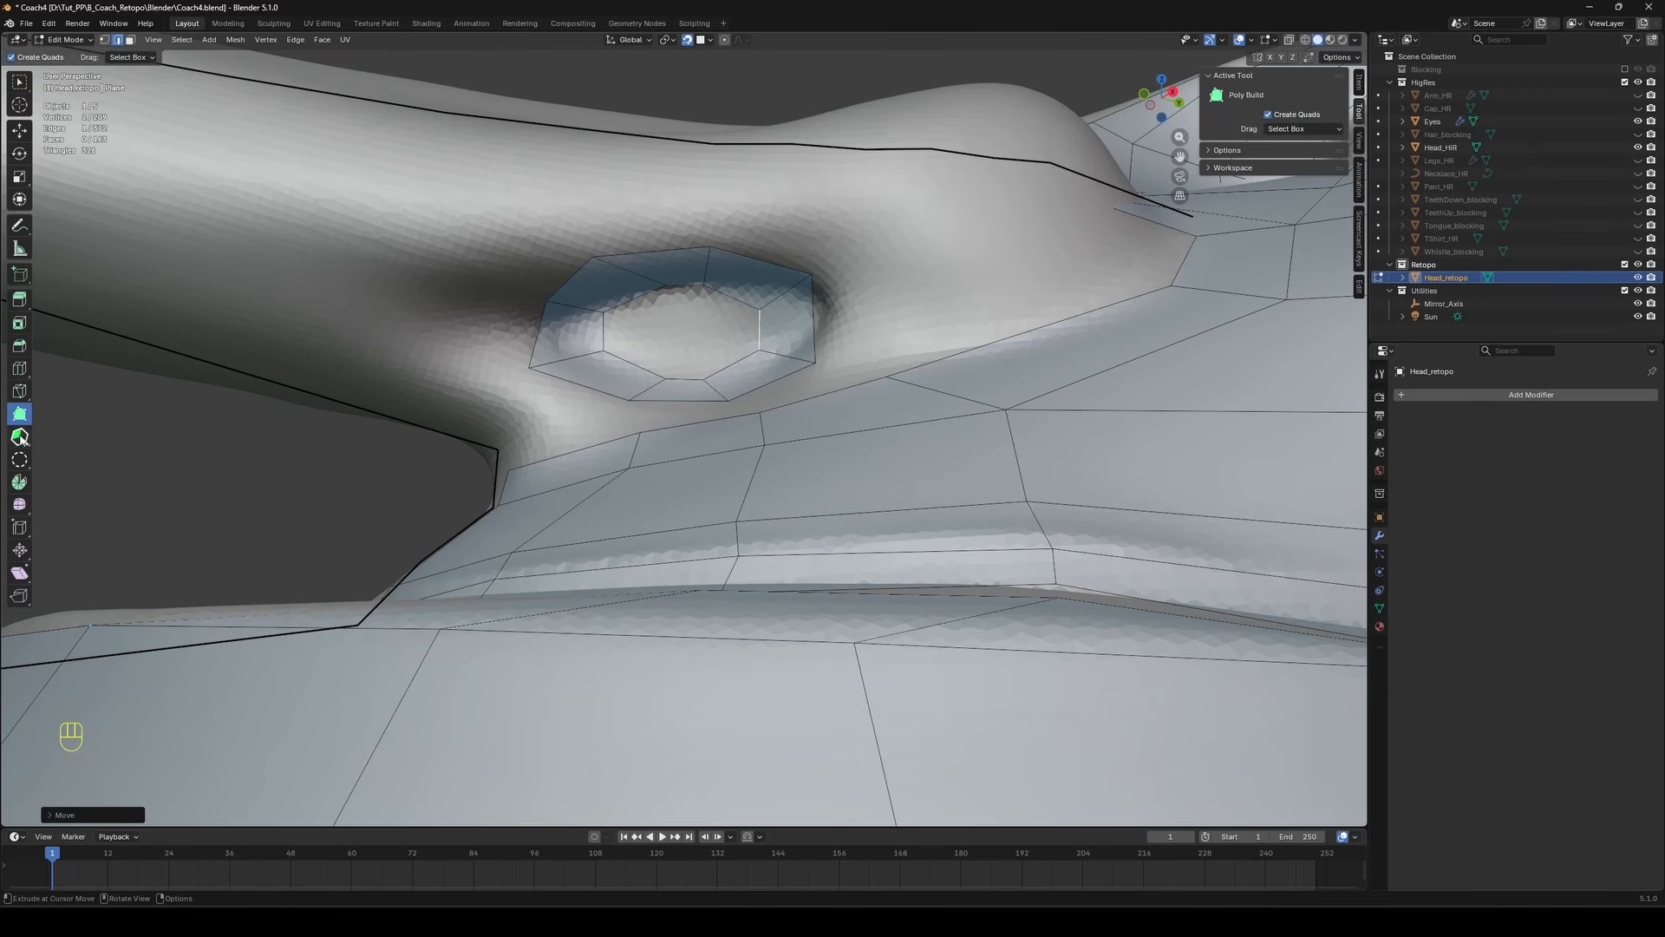
pyautogui.moveTo(780, 330); pyautogui.dragTo(846, 298, button='middle')
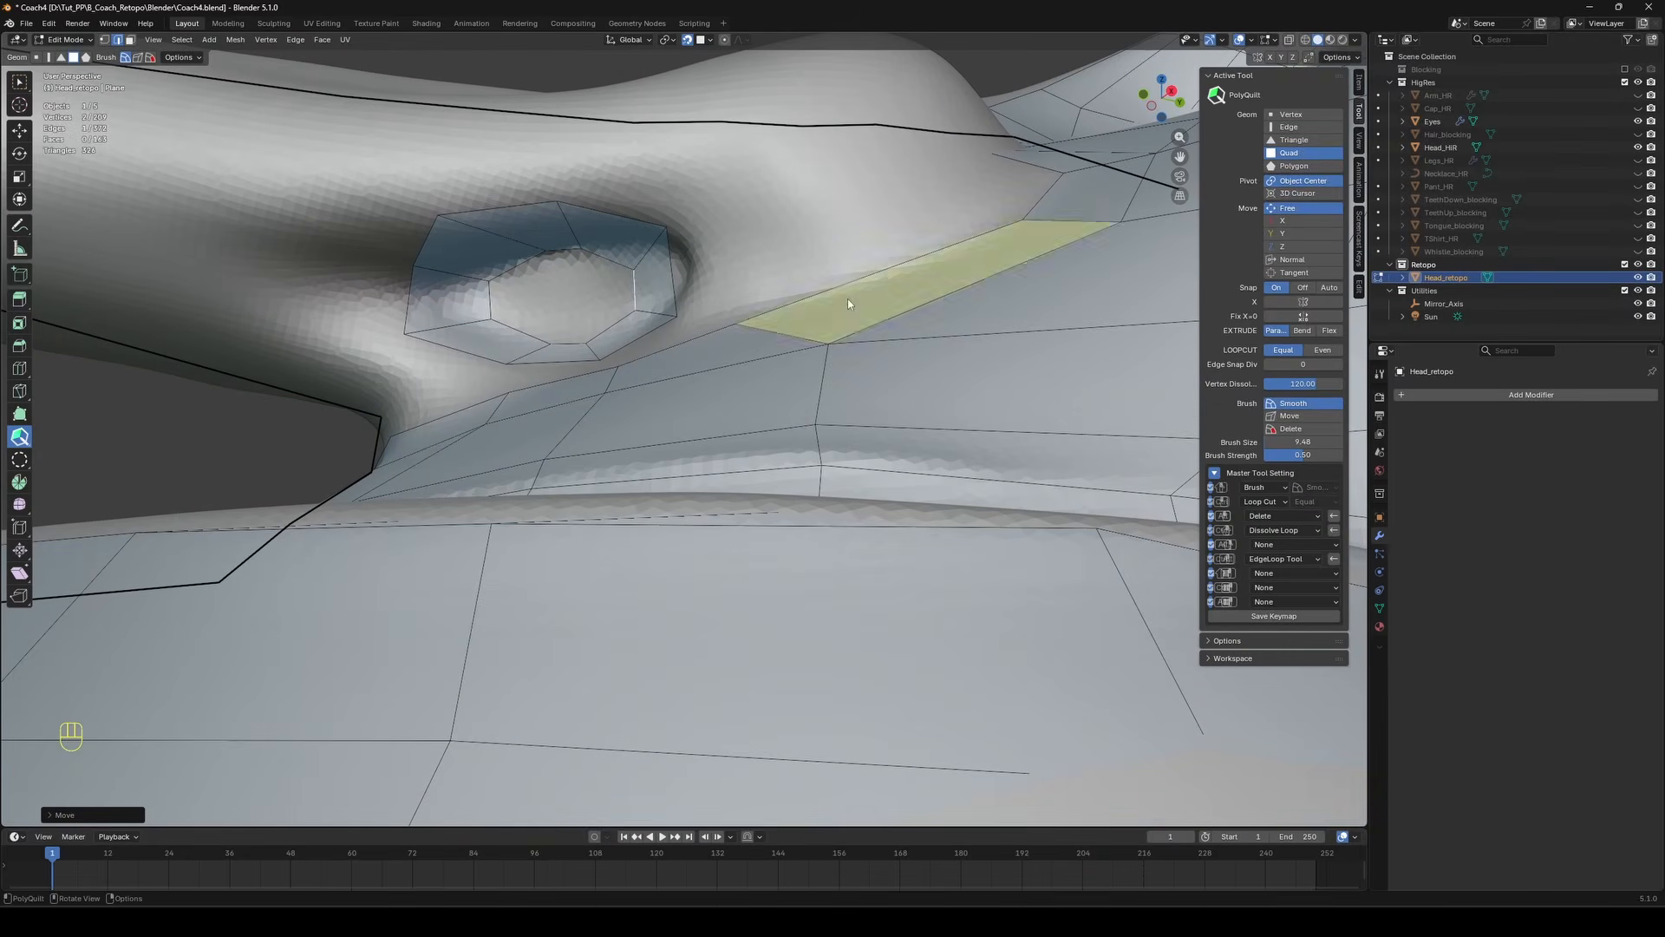
pyautogui.click(537, 262)
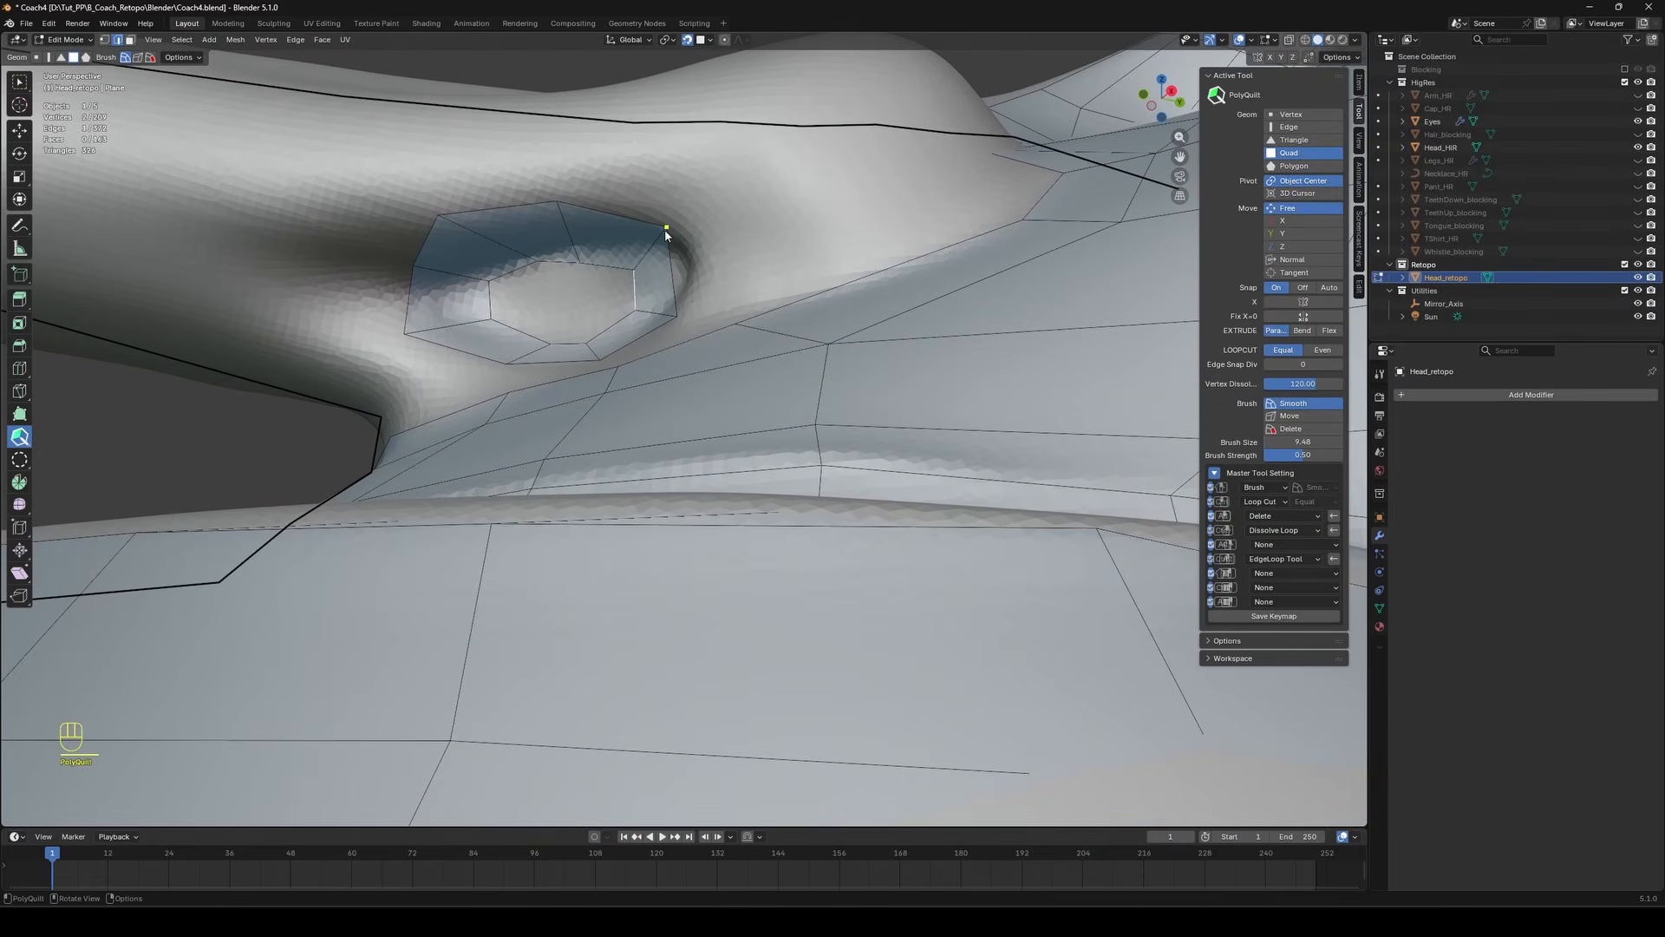
pyautogui.moveTo(571, 209); pyautogui.dragTo(613, 231)
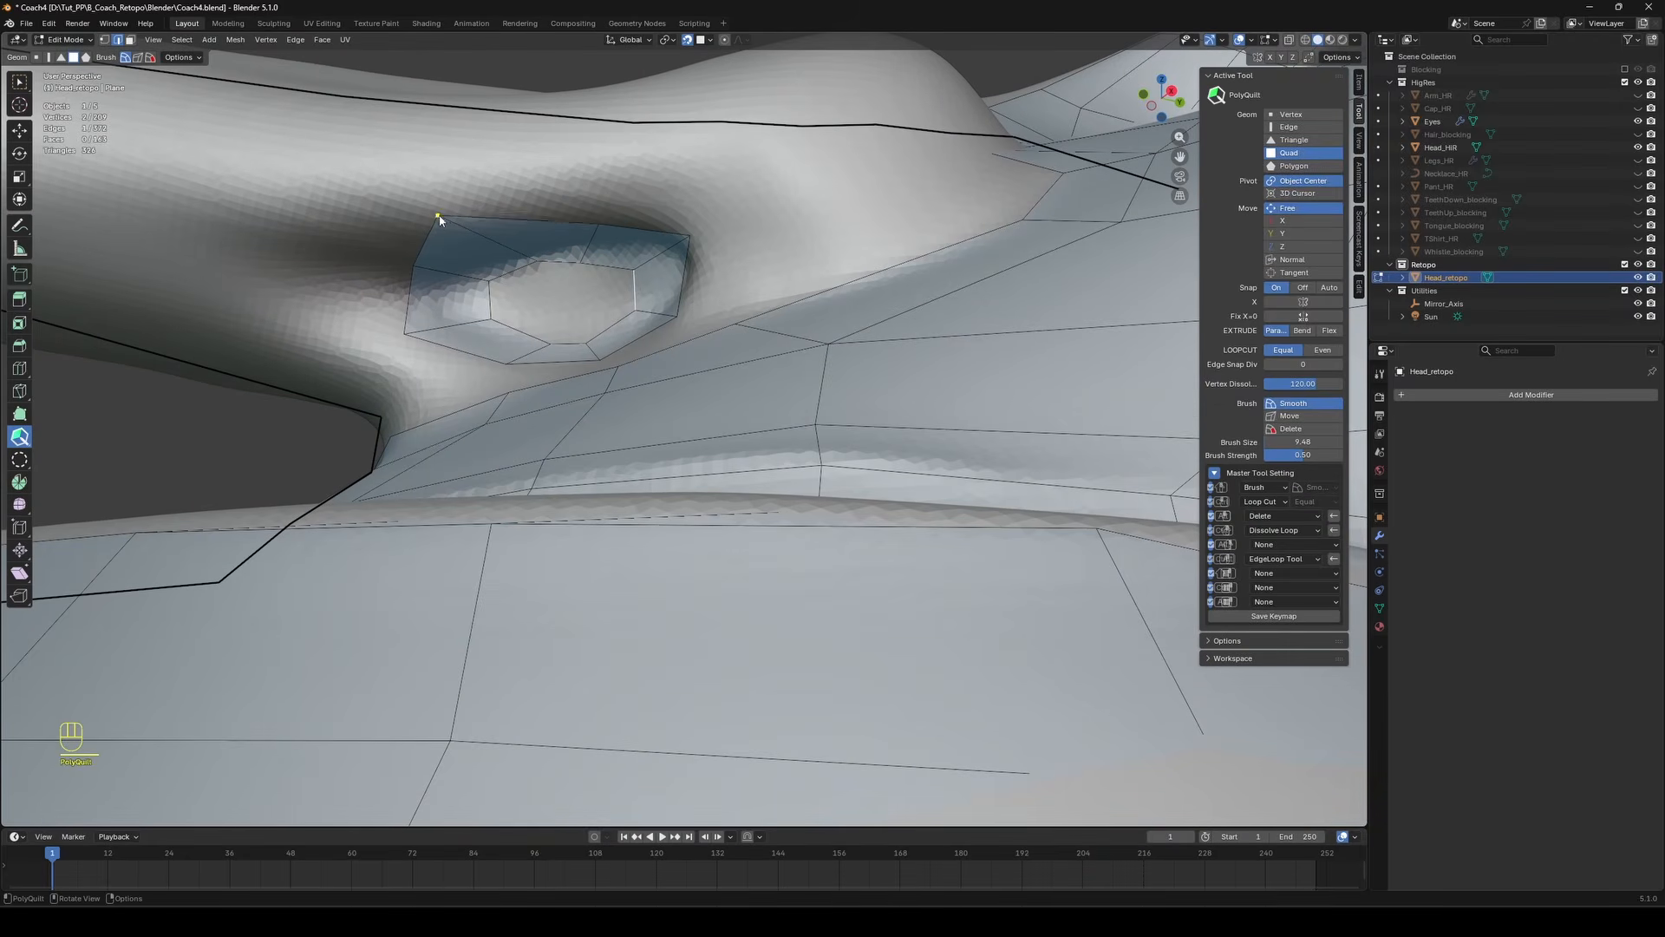
pyautogui.moveTo(440, 220); pyautogui.dragTo(495, 230)
pyautogui.moveTo(576, 338); pyautogui.dragTo(613, 372, button='middle')
# Bridge the gap between the nostril ring and the upper lip mesh with quads and adjust the ring's front vertex.
pyautogui.click(802, 579)
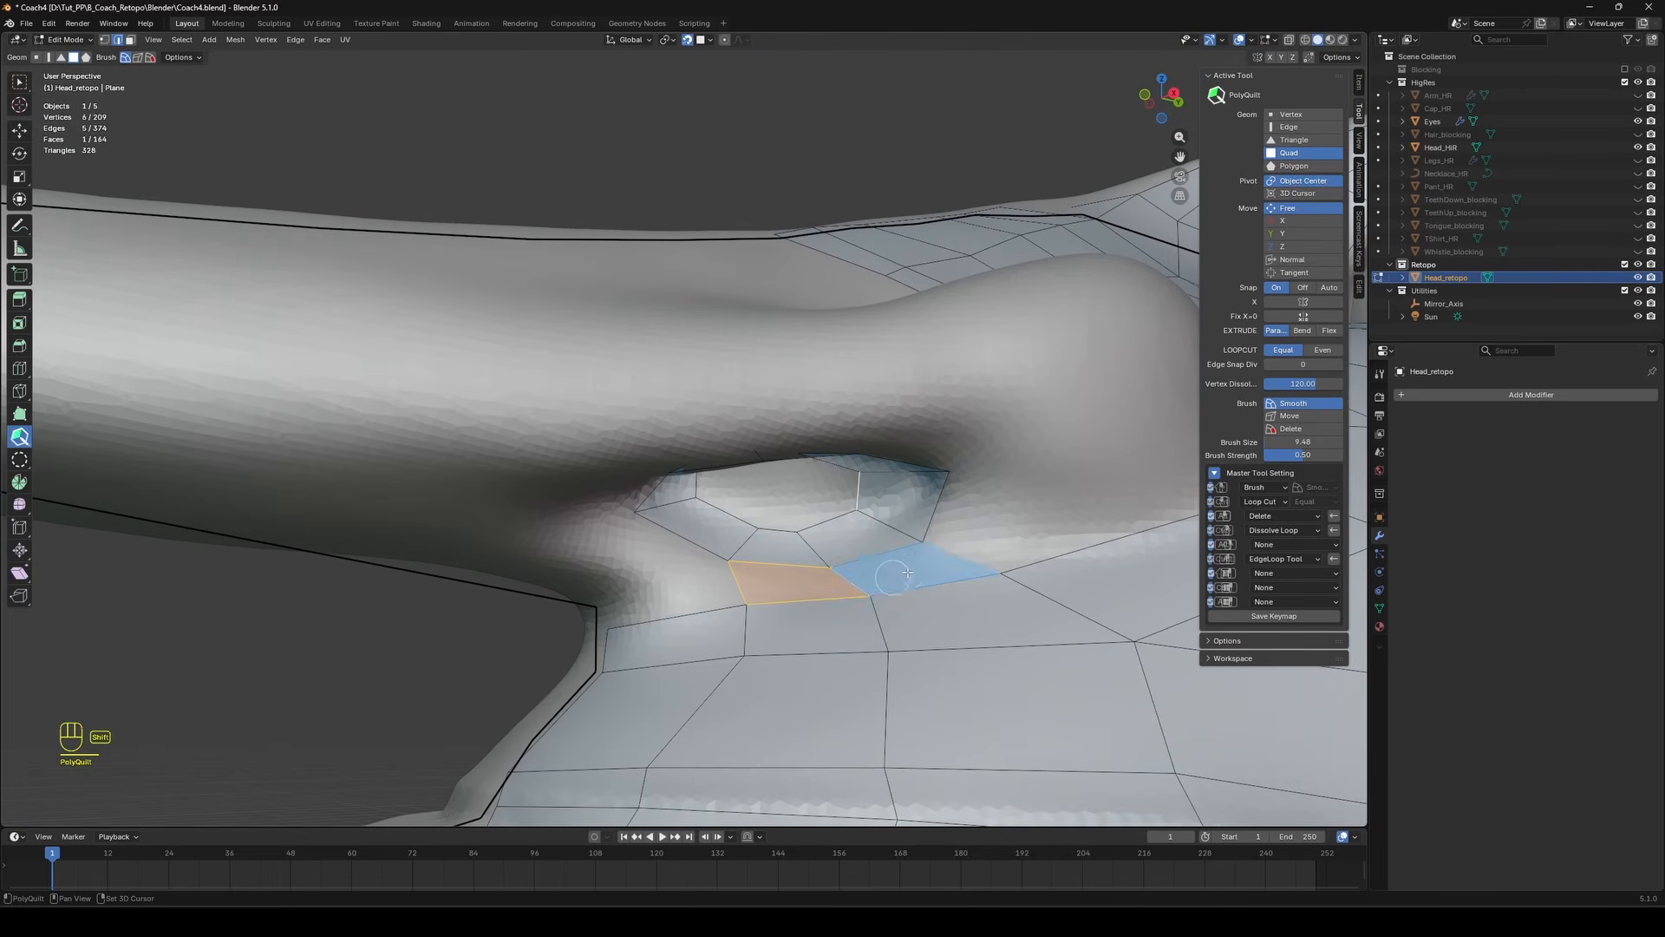
pyautogui.moveTo(715, 569); pyautogui.dragTo(688, 372, button='middle')
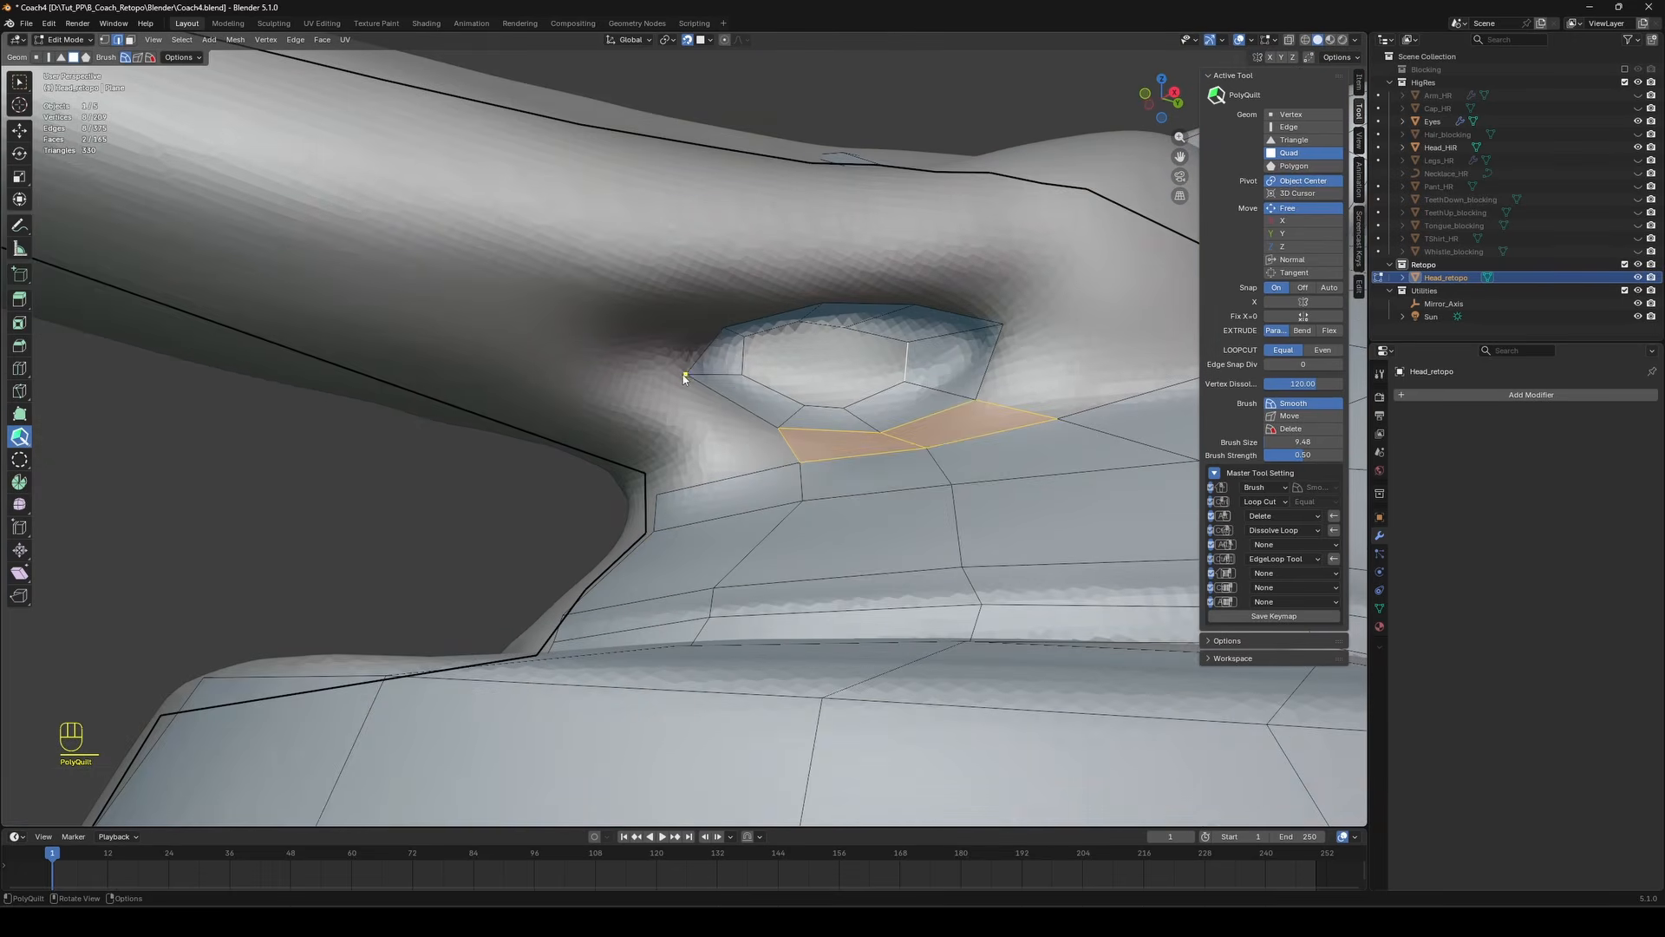
pyautogui.click(708, 418)
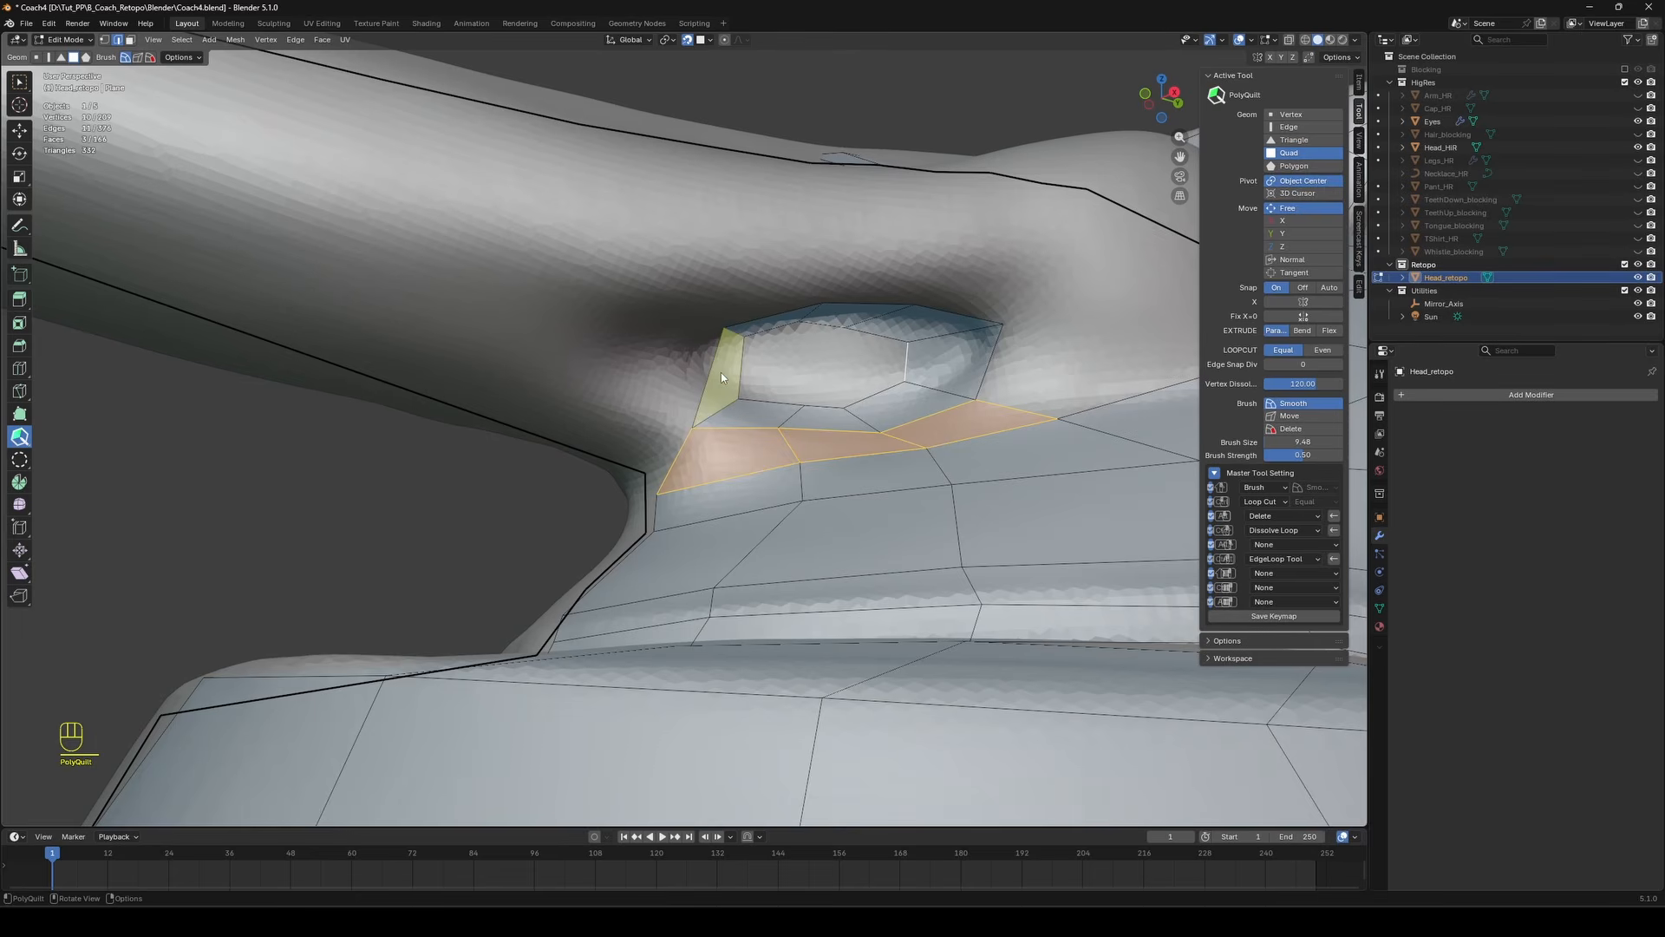
pyautogui.moveTo(717, 336); pyautogui.dragTo(687, 359)
pyautogui.moveTo(794, 341); pyautogui.dragTo(472, 317, button='middle')
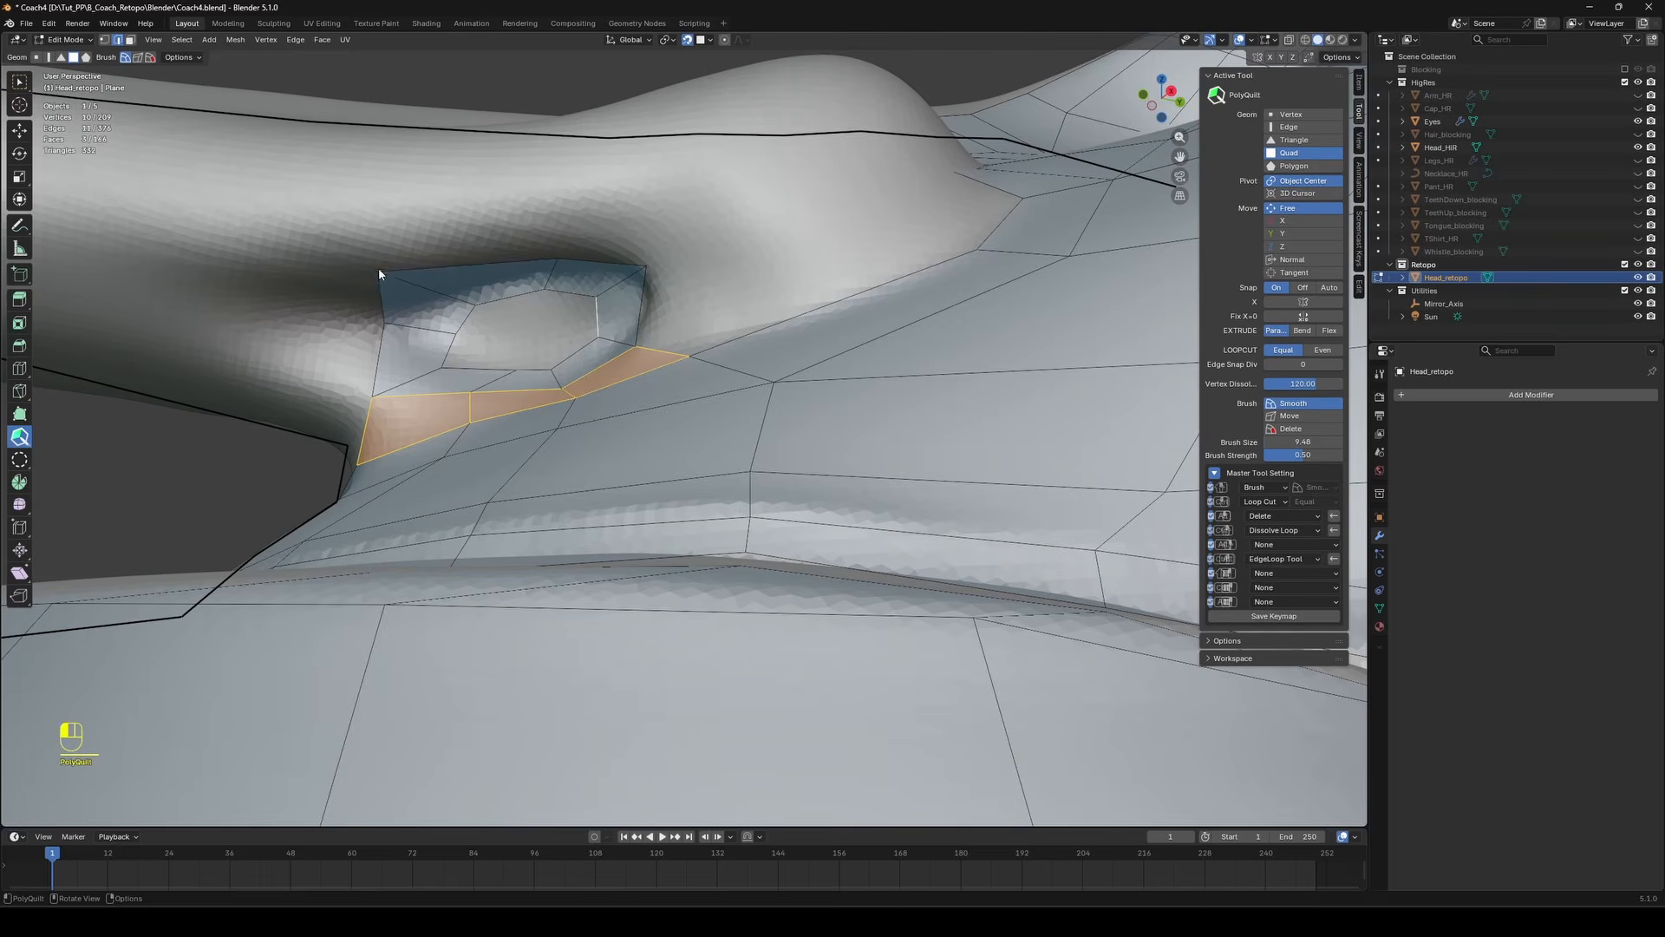
# Build a strip of quads from the cheek over the nostril wing and forward along the nose above the nostril.
pyautogui.moveTo(378, 267); pyautogui.dragTo(817, 539, button='middle')
pyautogui.press('a')
pyautogui.press('a')
pyautogui.click(787, 500)
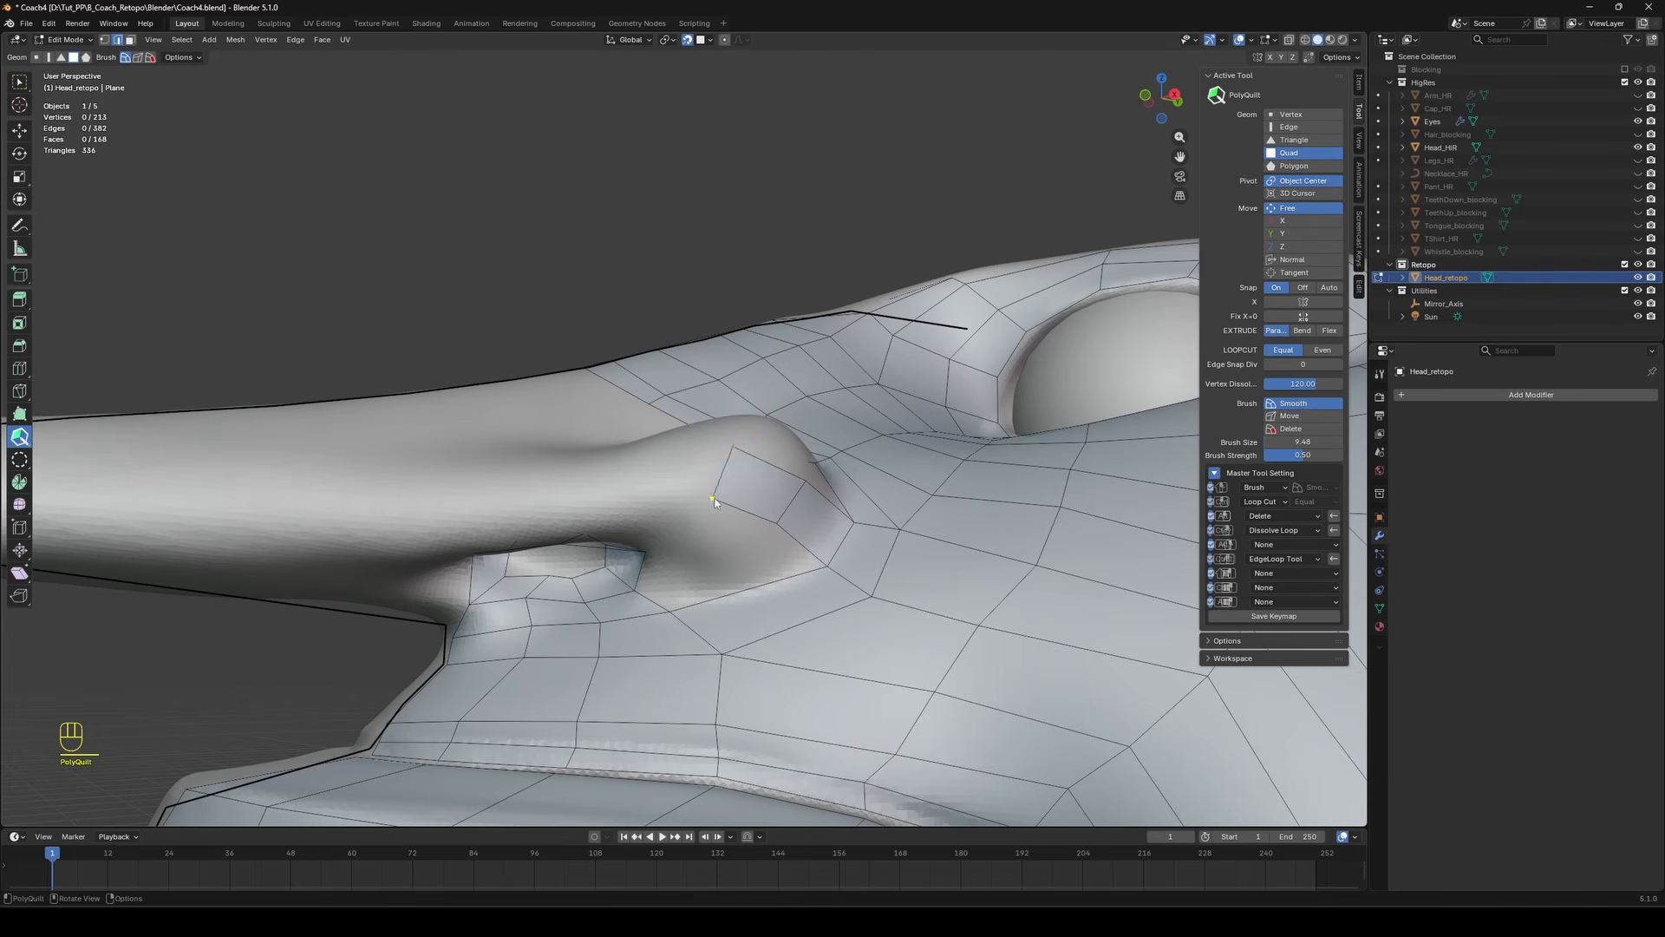
pyautogui.moveTo(725, 462); pyautogui.dragTo(458, 501)
pyautogui.moveTo(709, 581); pyautogui.dragTo(736, 525, button='middle')
pyautogui.click(779, 303)
pyautogui.click(684, 302)
# Fill the gap beneath the nostril wing with quads joining the nostril to the cheek and adjust the surrounding vertices.
pyautogui.press('shift')
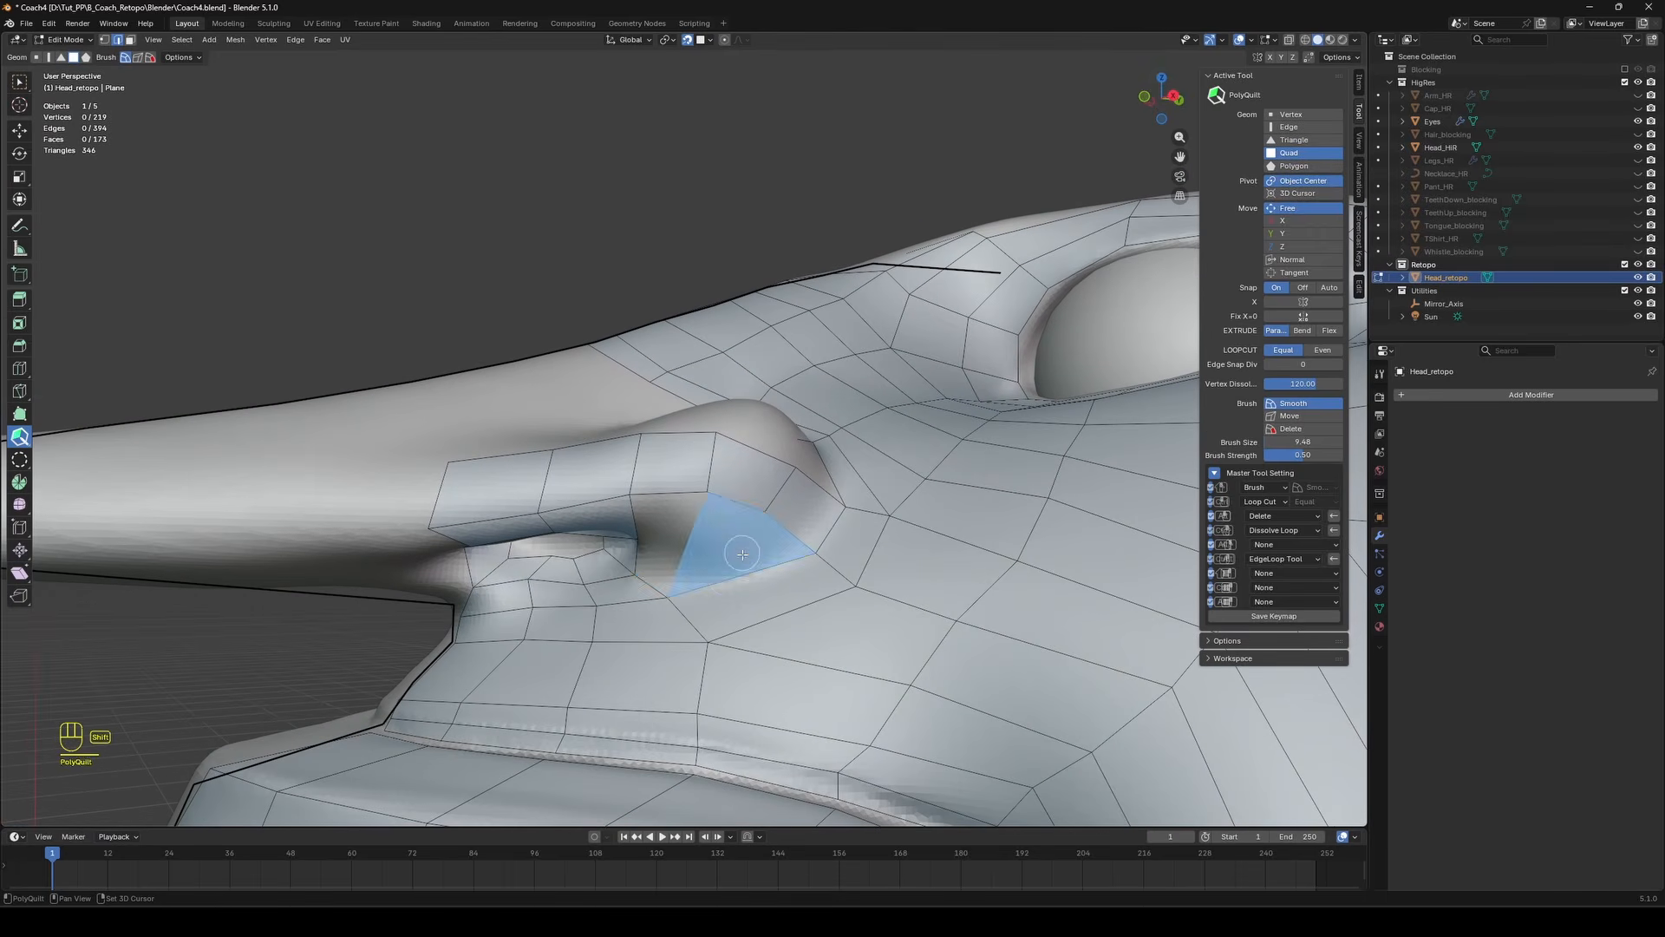
pyautogui.keyDown('shift'); pyautogui.click(724, 577); pyautogui.keyUp('shift')
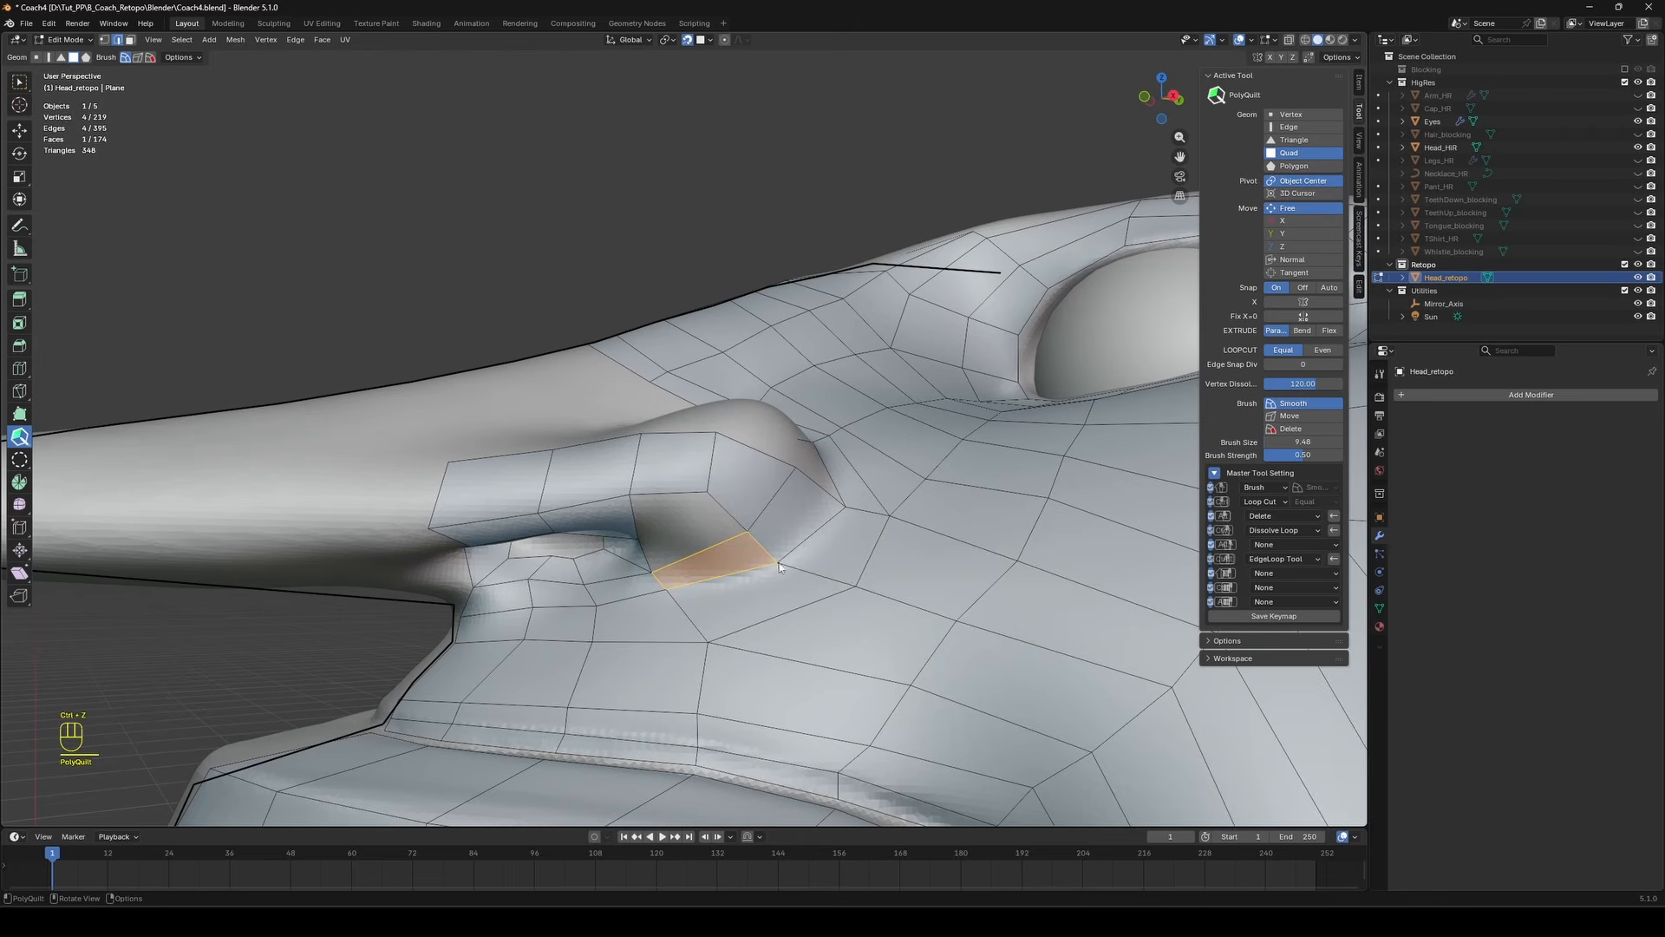
pyautogui.press('shift')
pyautogui.click(510, 308)
pyautogui.moveTo(789, 533); pyautogui.dragTo(725, 508, button='middle')
pyautogui.scroll(-4, 654, 465)
pyautogui.scroll(4, 654, 465)
pyautogui.scroll(-2, 726, 508)
pyautogui.moveTo(600, 561); pyautogui.dragTo(602, 522)
pyautogui.scroll(2, 602, 522)
pyautogui.moveTo(602, 522); pyautogui.dragTo(692, 476, button='middle')
pyautogui.moveTo(691, 476); pyautogui.dragTo(696, 499)
# Fill the crease behind and above the nostril wing with quads, extend the bridge mesh forward by one quad and save the file.
pyautogui.moveTo(758, 507); pyautogui.dragTo(669, 455)
pyautogui.keyDown('shift'); pyautogui.click(756, 535); pyautogui.keyUp('shift')
pyautogui.keyDown('shift'); pyautogui.click(751, 493); pyautogui.keyUp('shift')
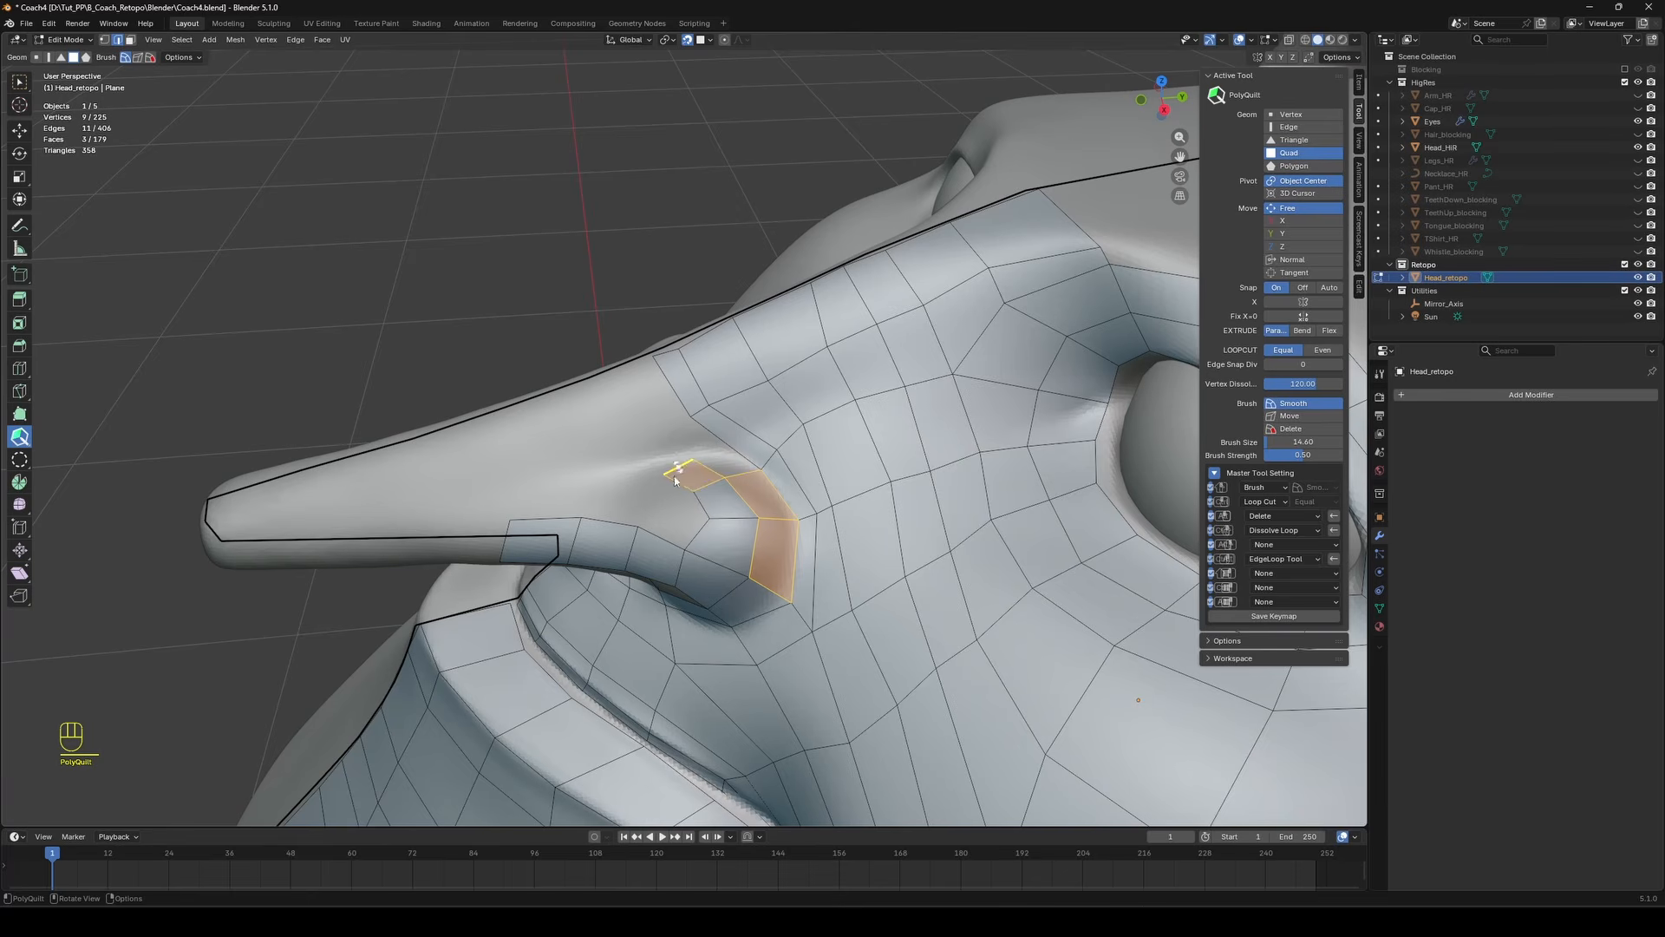
pyautogui.keyDown('shift'); pyautogui.click(719, 450); pyautogui.keyUp('shift')
pyautogui.moveTo(769, 491)
pyautogui.mouseDown(button='middle')
pyautogui.moveTo(718, 451)
pyautogui.moveTo(768, 489)
pyautogui.mouseUp(button='middle')
pyautogui.moveTo(689, 446); pyautogui.dragTo(636, 409)
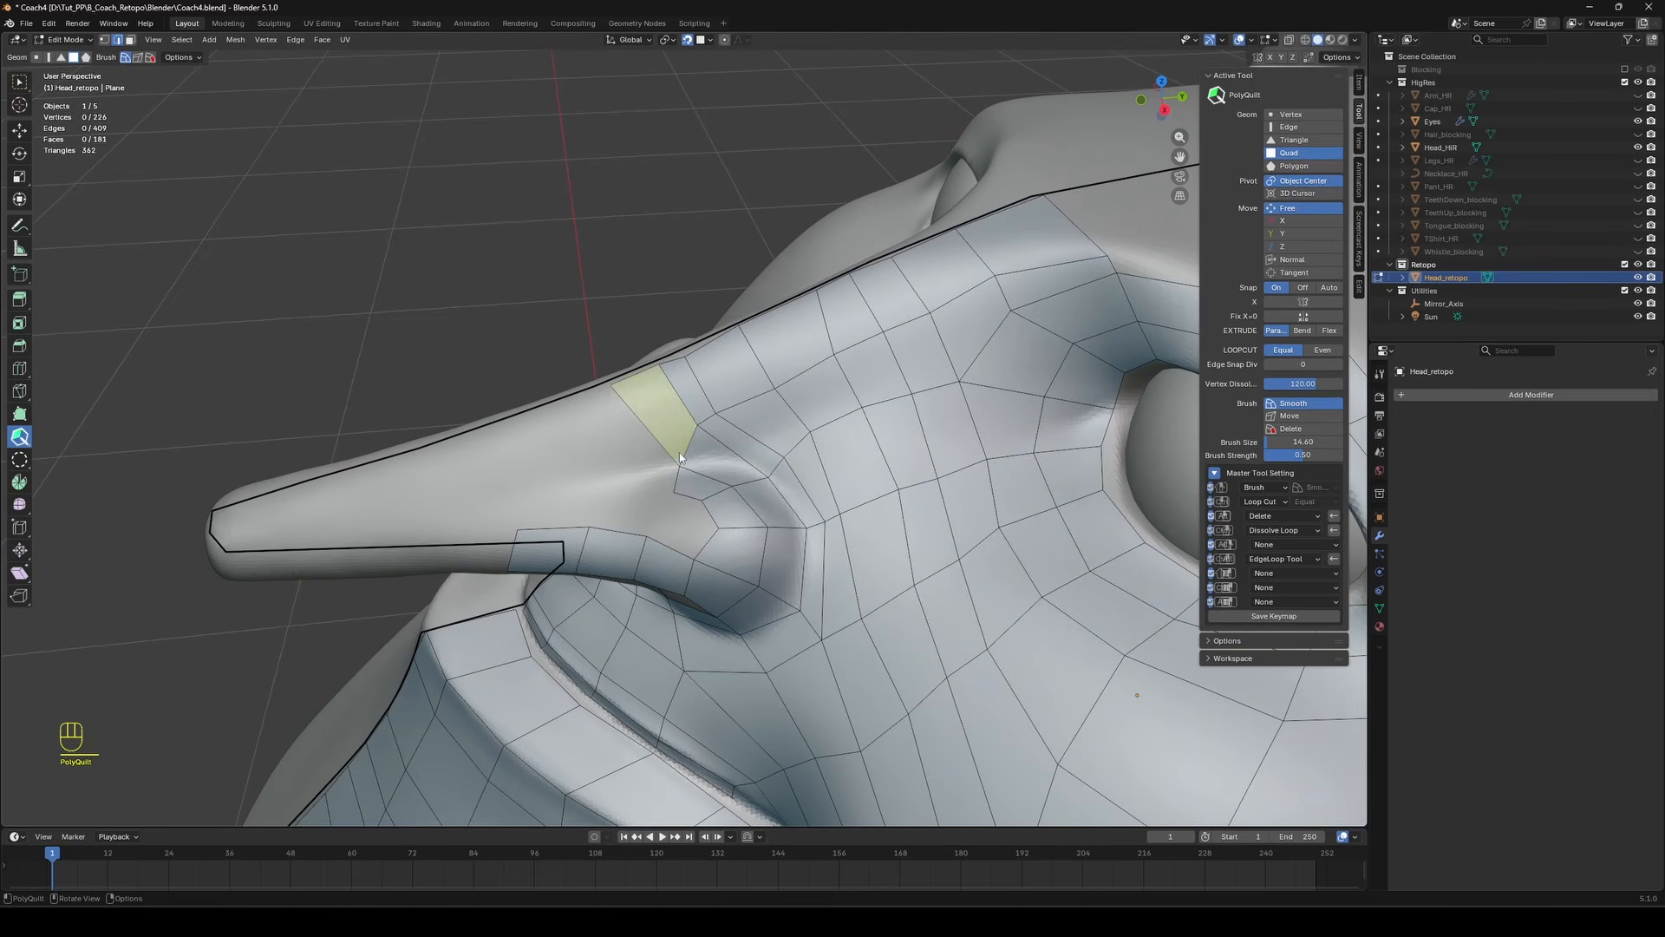
pyautogui.moveTo(741, 364); pyautogui.dragTo(763, 417, button='middle')
pyautogui.hotkey('ctrl', 's')
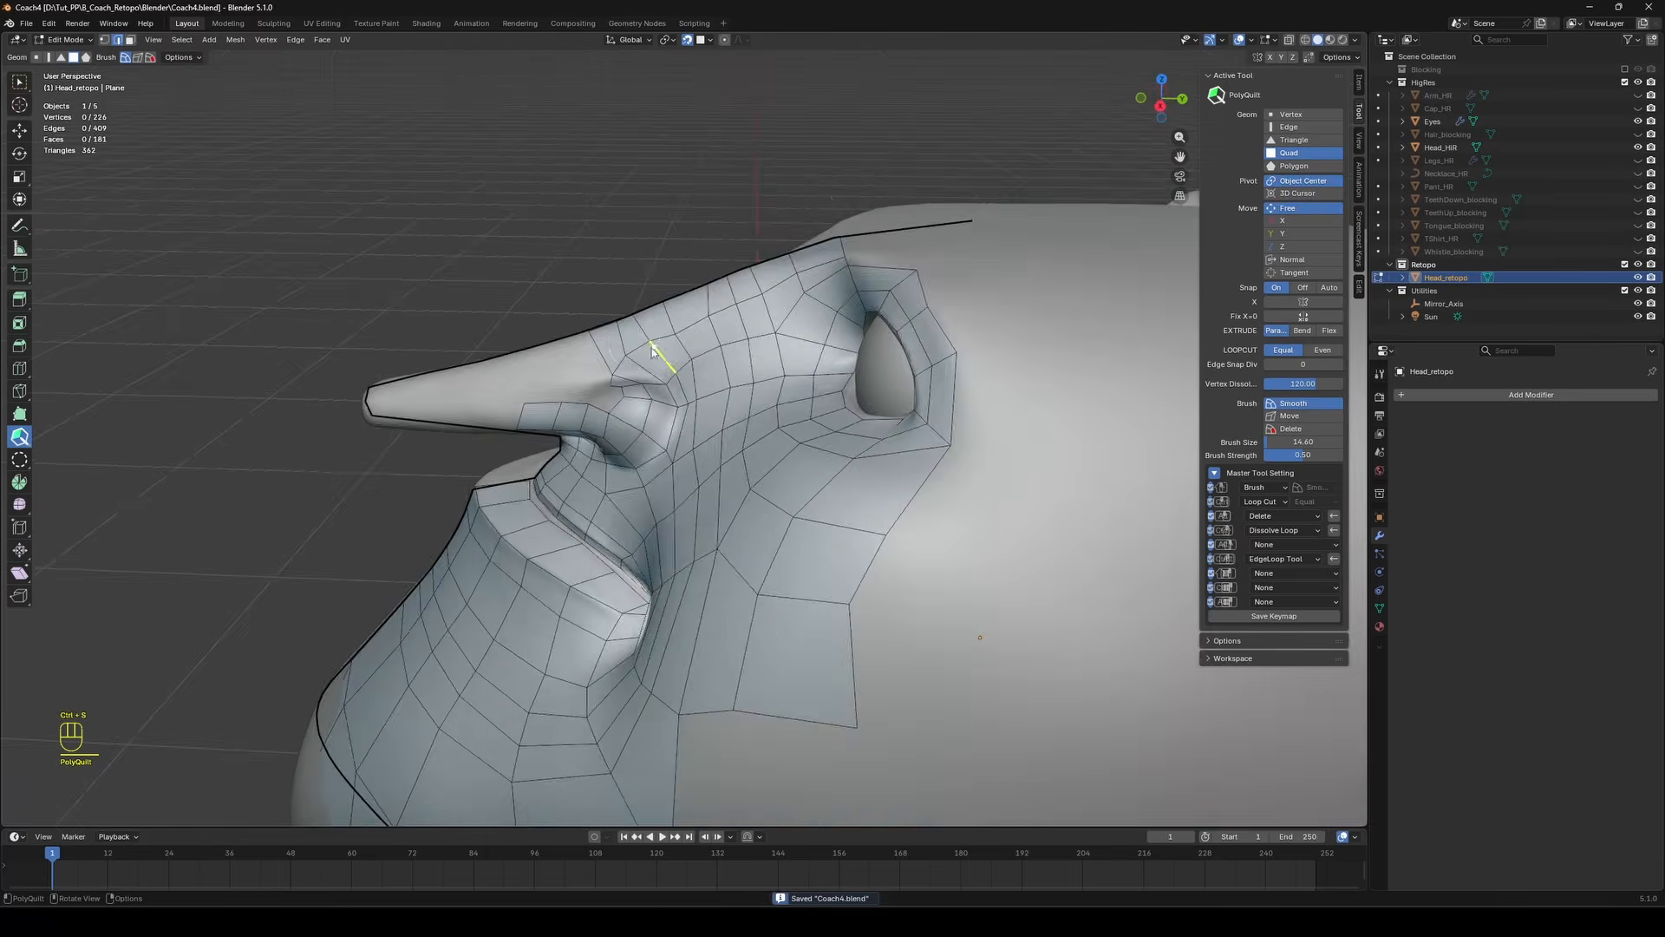
# Extend quads forward along the side of the nose and connect them to the strip above the nostril.
pyautogui.moveTo(680, 343); pyautogui.dragTo(801, 410, button='middle')
pyautogui.moveTo(743, 409); pyautogui.dragTo(745, 410)
pyautogui.moveTo(746, 410); pyautogui.dragTo(667, 423)
pyautogui.click(715, 441)
pyautogui.click(787, 428)
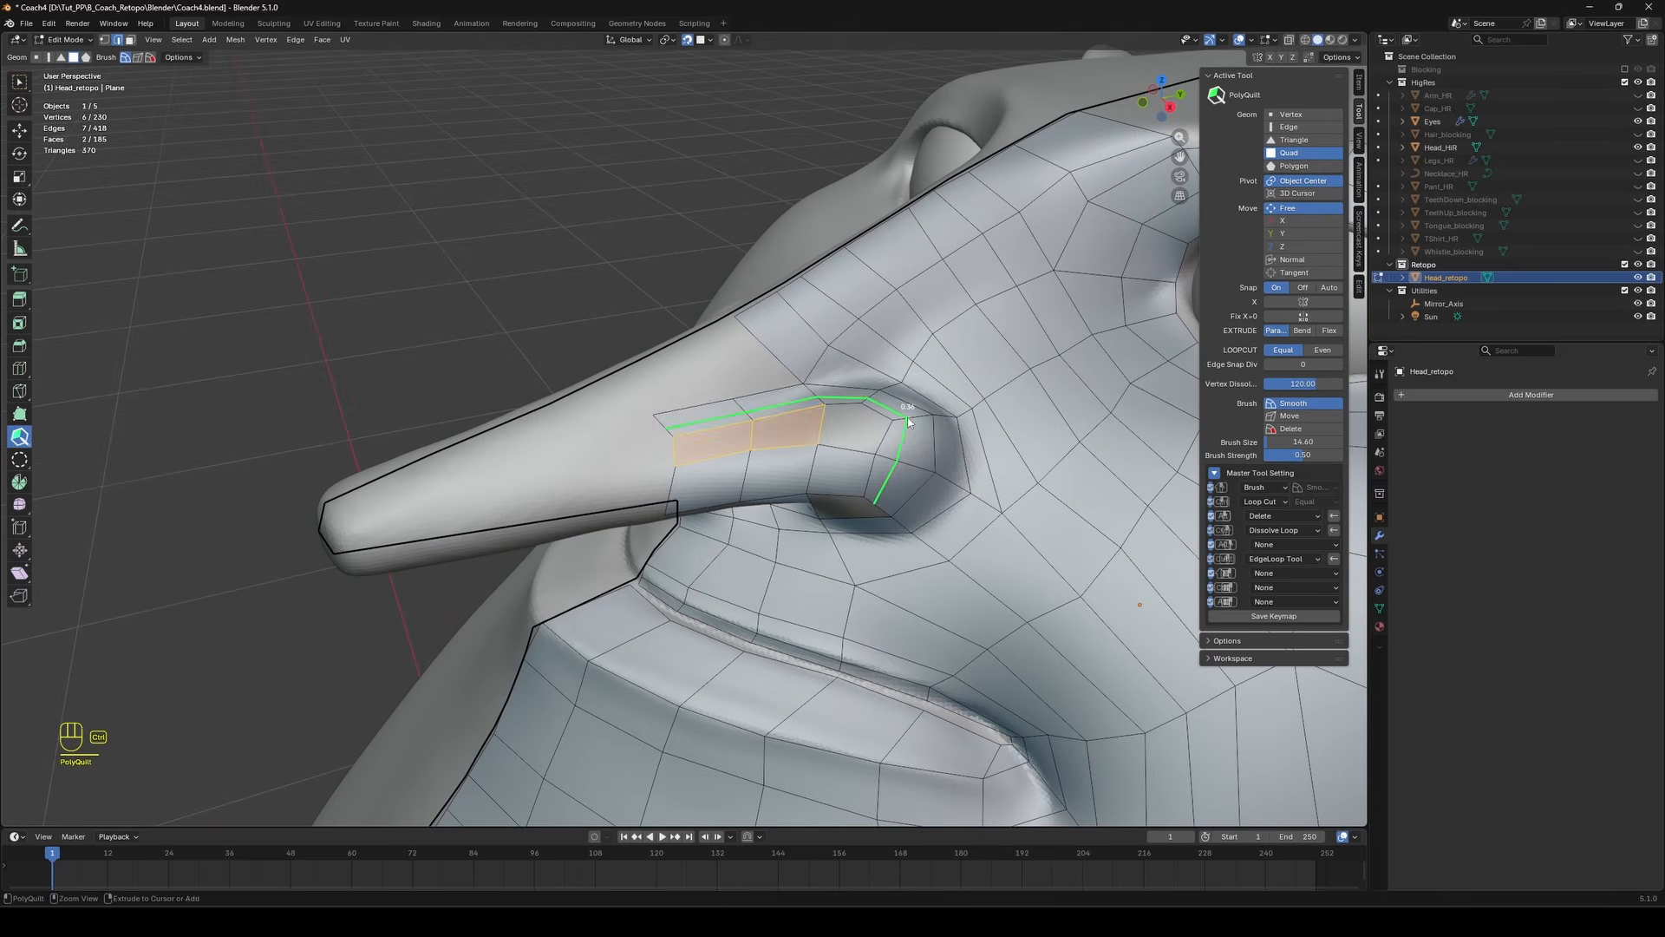
# Insert an edge loop through the strip of quads just above the nostril opening on Head_retopo.
pyautogui.moveTo(857, 397); pyautogui.dragTo(833, 351, button='middle')
pyautogui.scroll(2, 832, 347)
pyautogui.moveTo(831, 345); pyautogui.dragTo(721, 349, button='middle')
pyautogui.scroll(2, 722, 347)
pyautogui.keyDown('shift'); pyautogui.moveTo(721, 347); pyautogui.dragTo(666, 295, button='middle'); pyautogui.keyUp('shift')
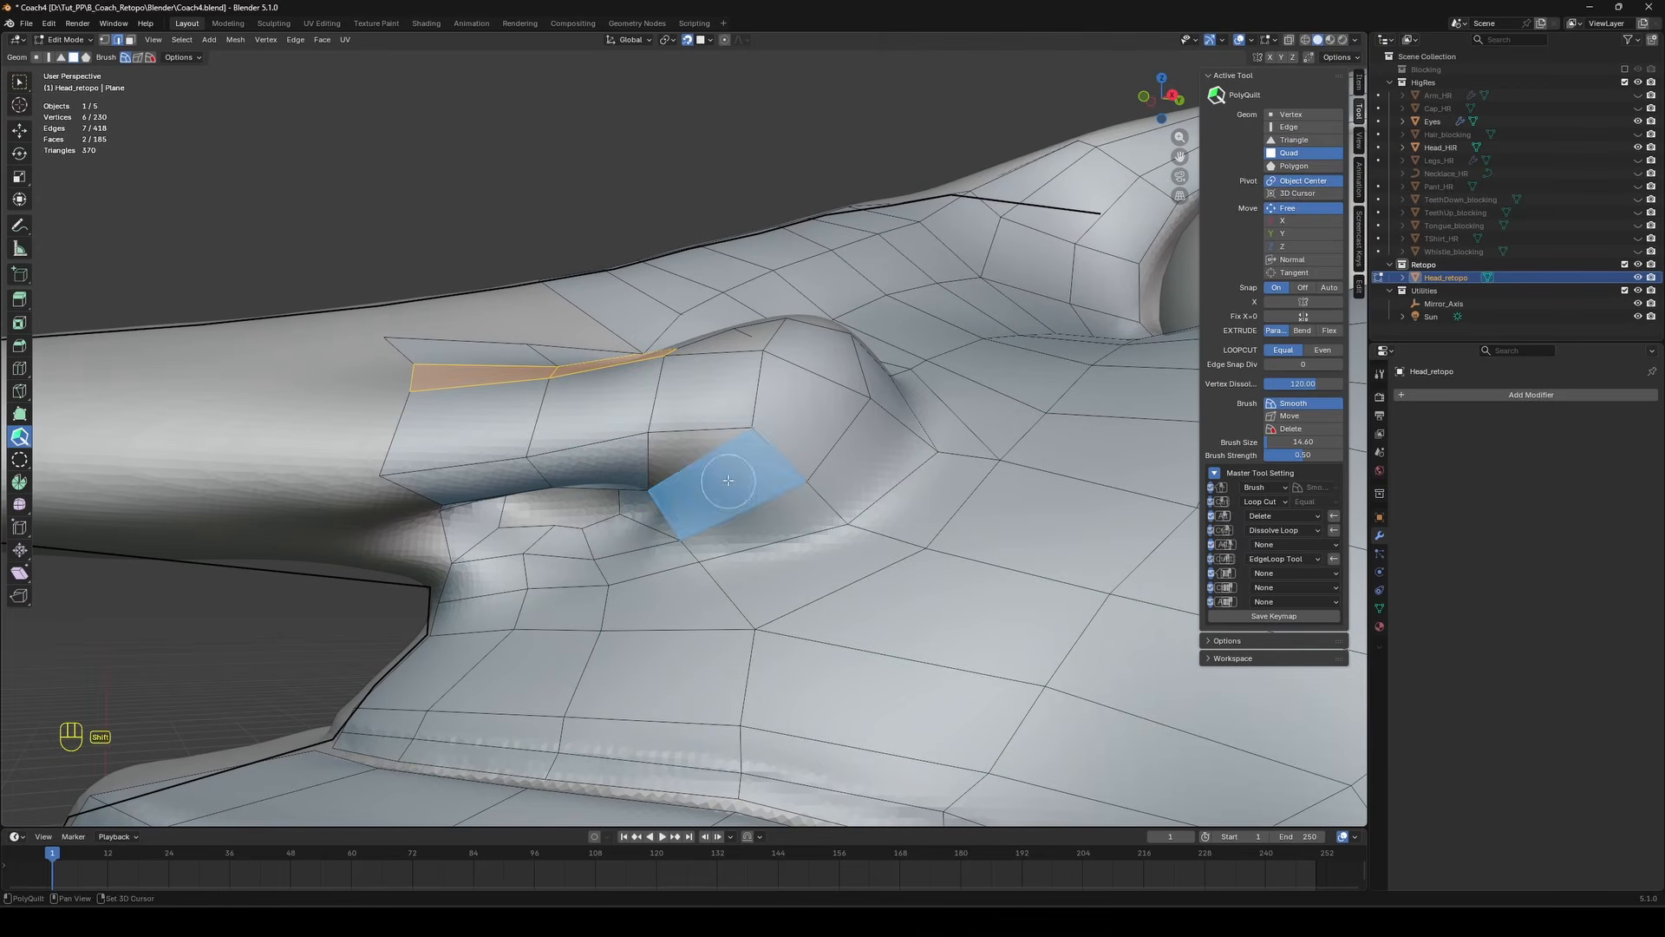
pyautogui.moveTo(752, 428); pyautogui.dragTo(738, 420)
pyautogui.moveTo(725, 486); pyautogui.dragTo(718, 453, button='middle')
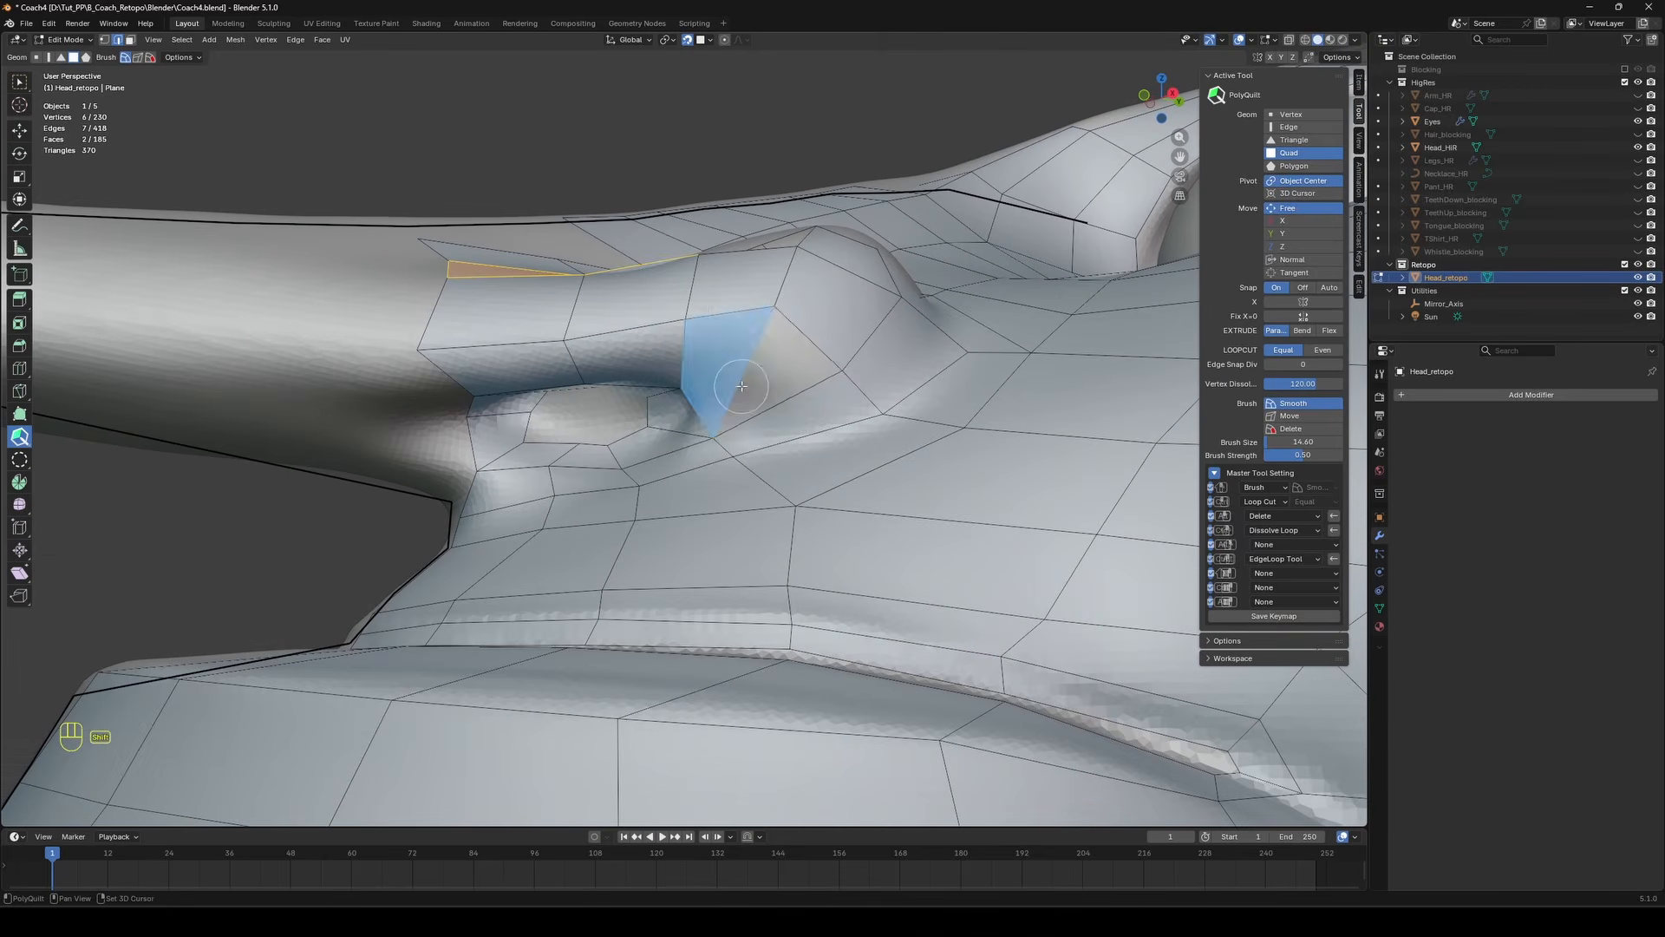
pyautogui.keyDown('ctrl'); pyautogui.click(737, 380); pyautogui.keyUp('ctrl')
pyautogui.keyDown('ctrl'); pyautogui.click(688, 347); pyautogui.keyUp('ctrl')
pyautogui.click(686, 354)
pyautogui.moveTo(684, 355); pyautogui.dragTo(563, 329)
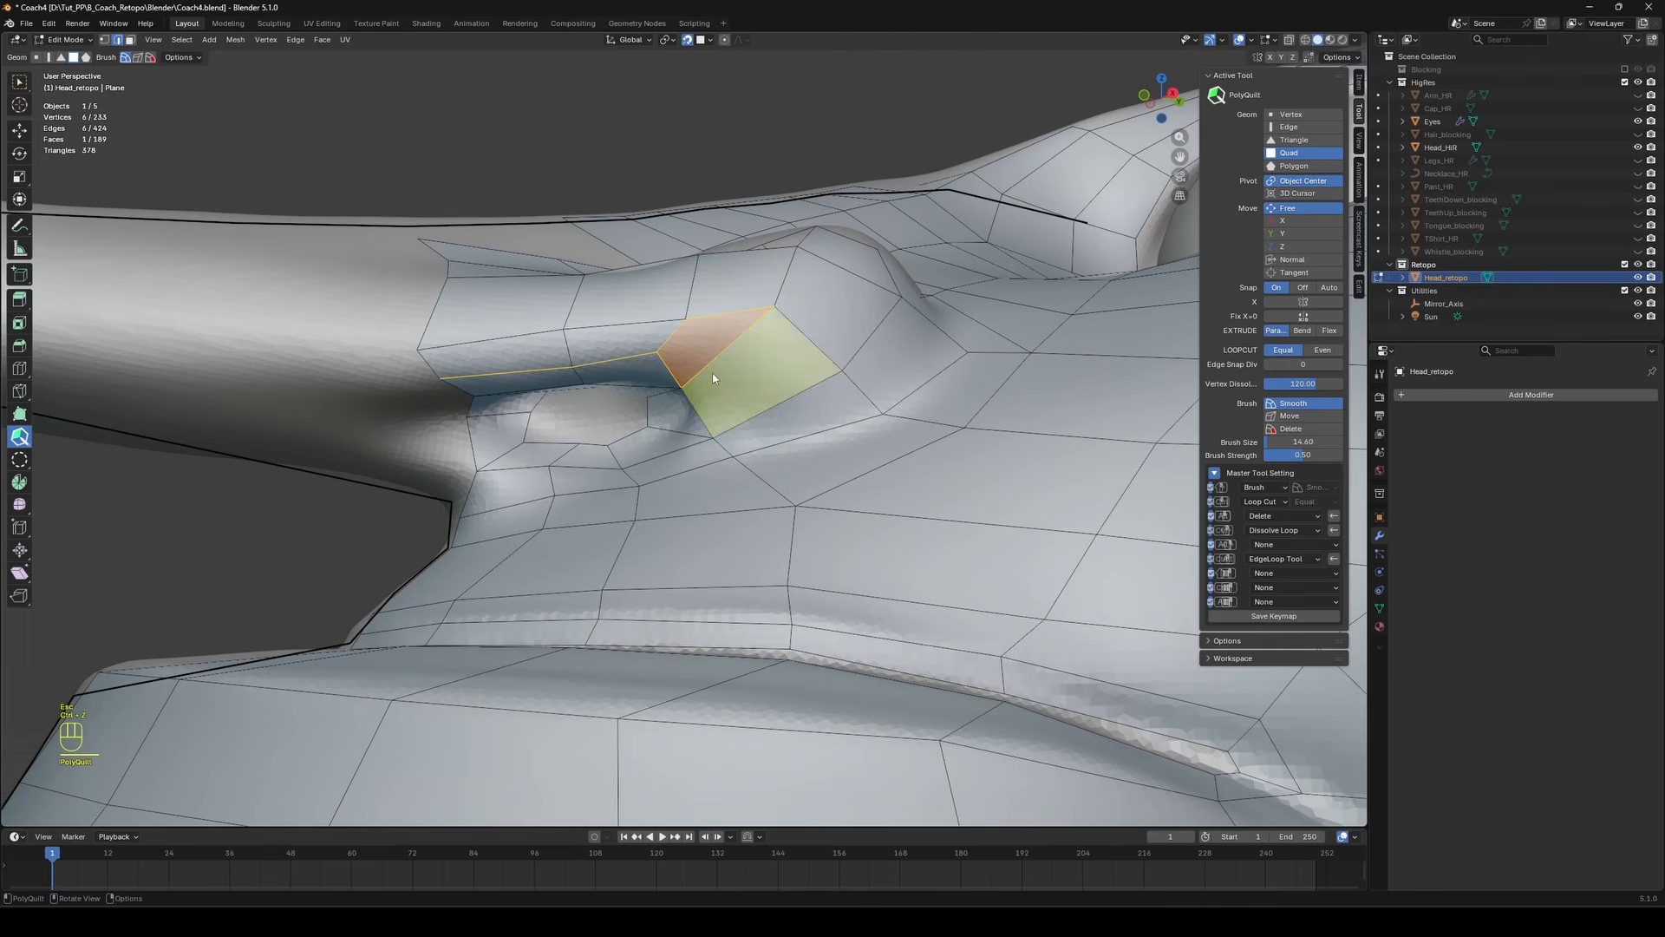
pyautogui.moveTo(736, 351); pyautogui.dragTo(485, 313, button='middle')
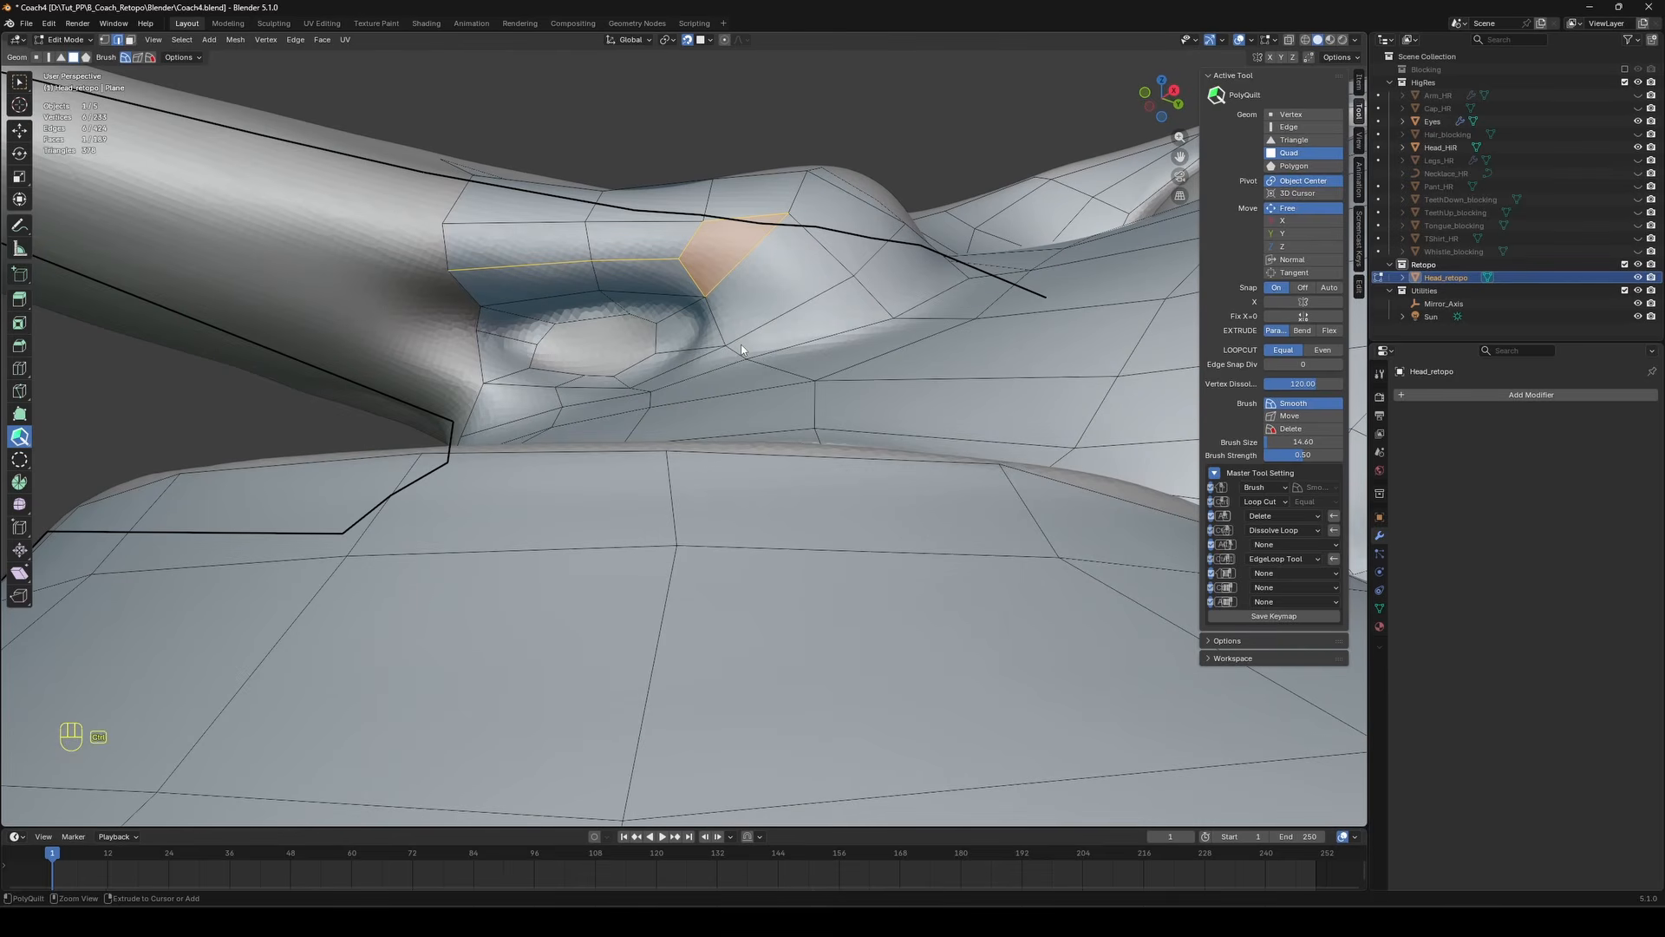
pyautogui.press('KP_Decimal')
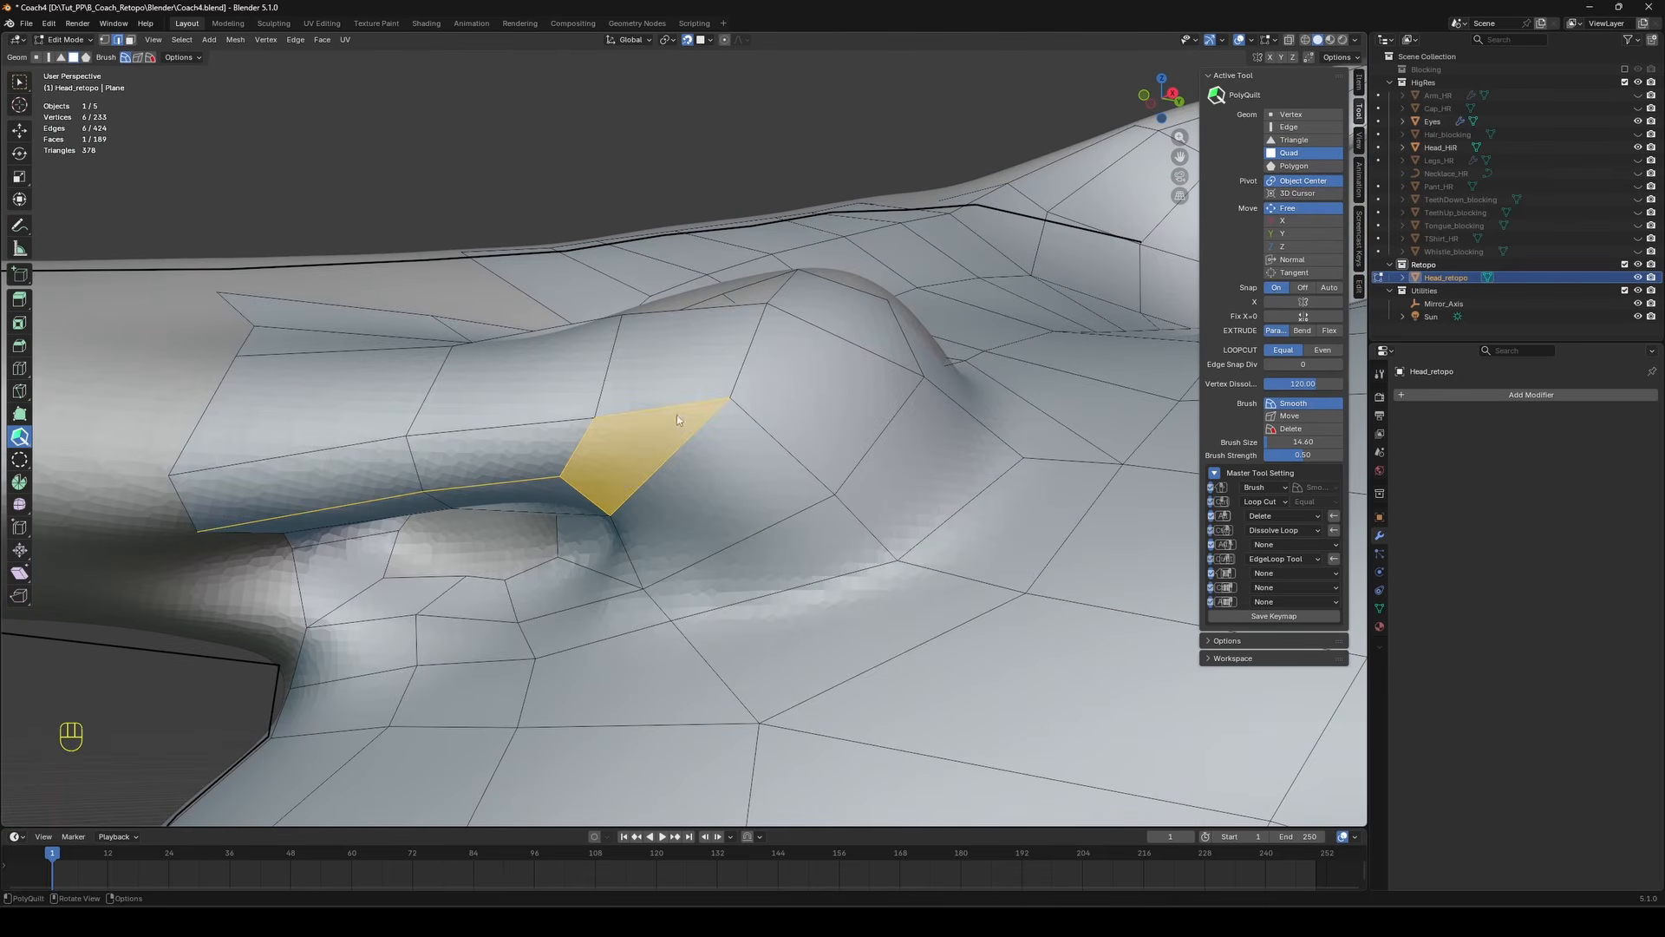
# Insert an edge loop along the side of the nose above the nostril, adjust the nearby vertices and save the file.
pyautogui.scroll(-3, 689, 381)
pyautogui.moveTo(713, 364); pyautogui.dragTo(717, 565, button='middle')
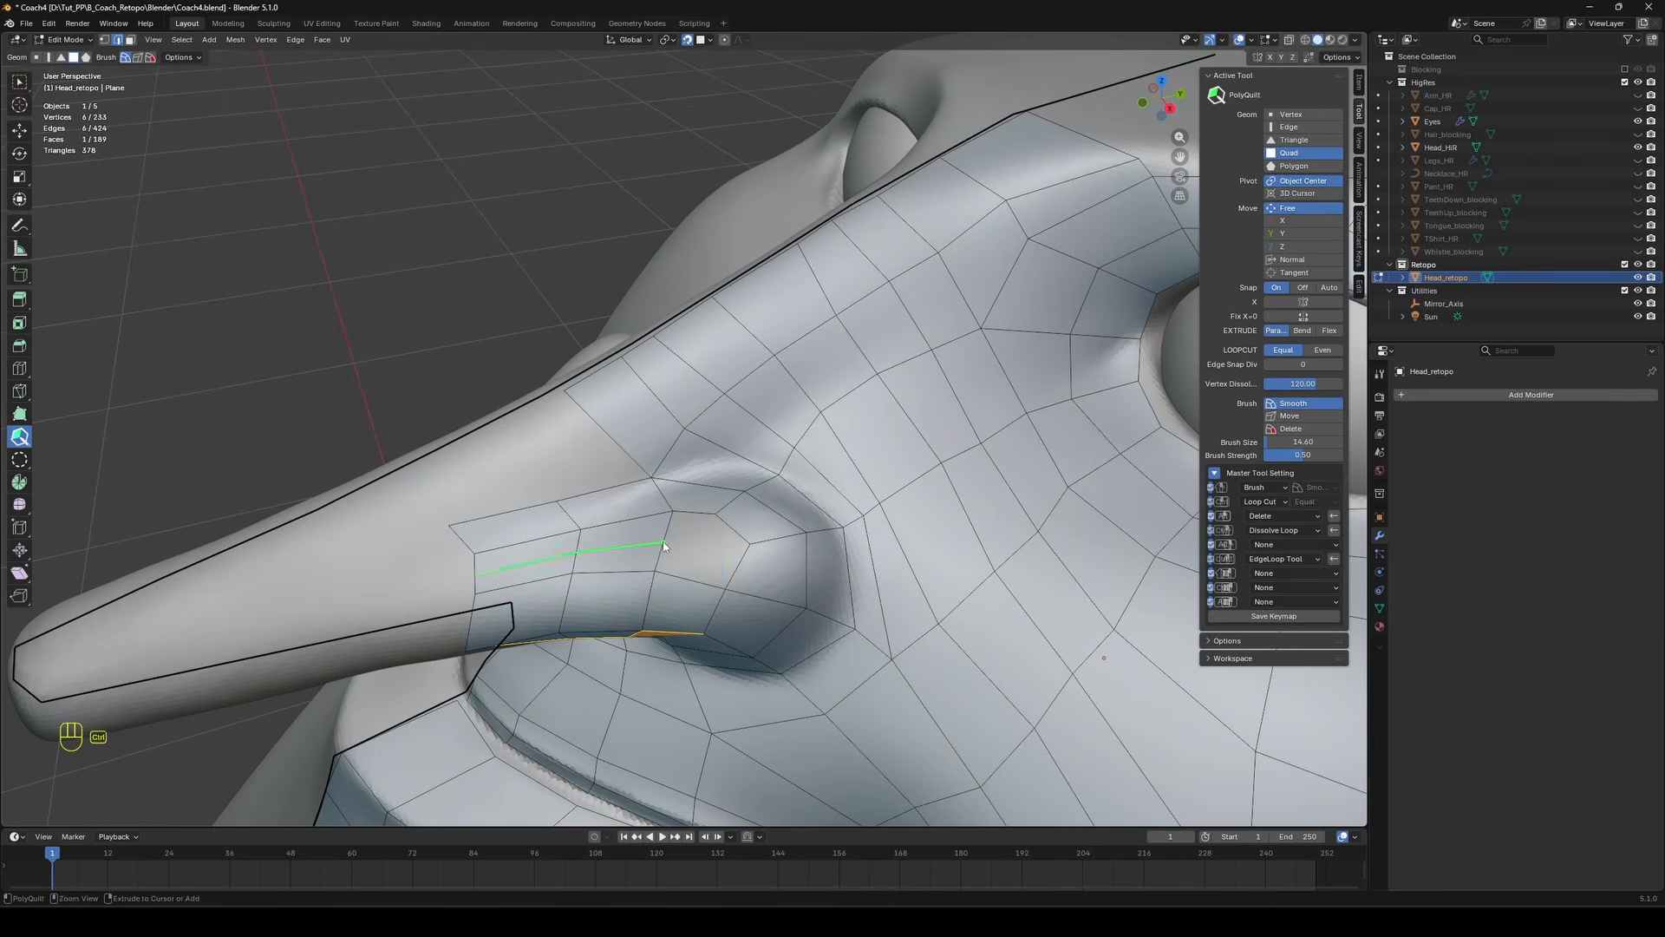
pyautogui.click(702, 553)
pyautogui.scroll(-2, 883, 535)
pyautogui.moveTo(883, 536); pyautogui.dragTo(877, 507, button='middle')
pyautogui.press('a')
pyautogui.hotkey('alt', 'a')
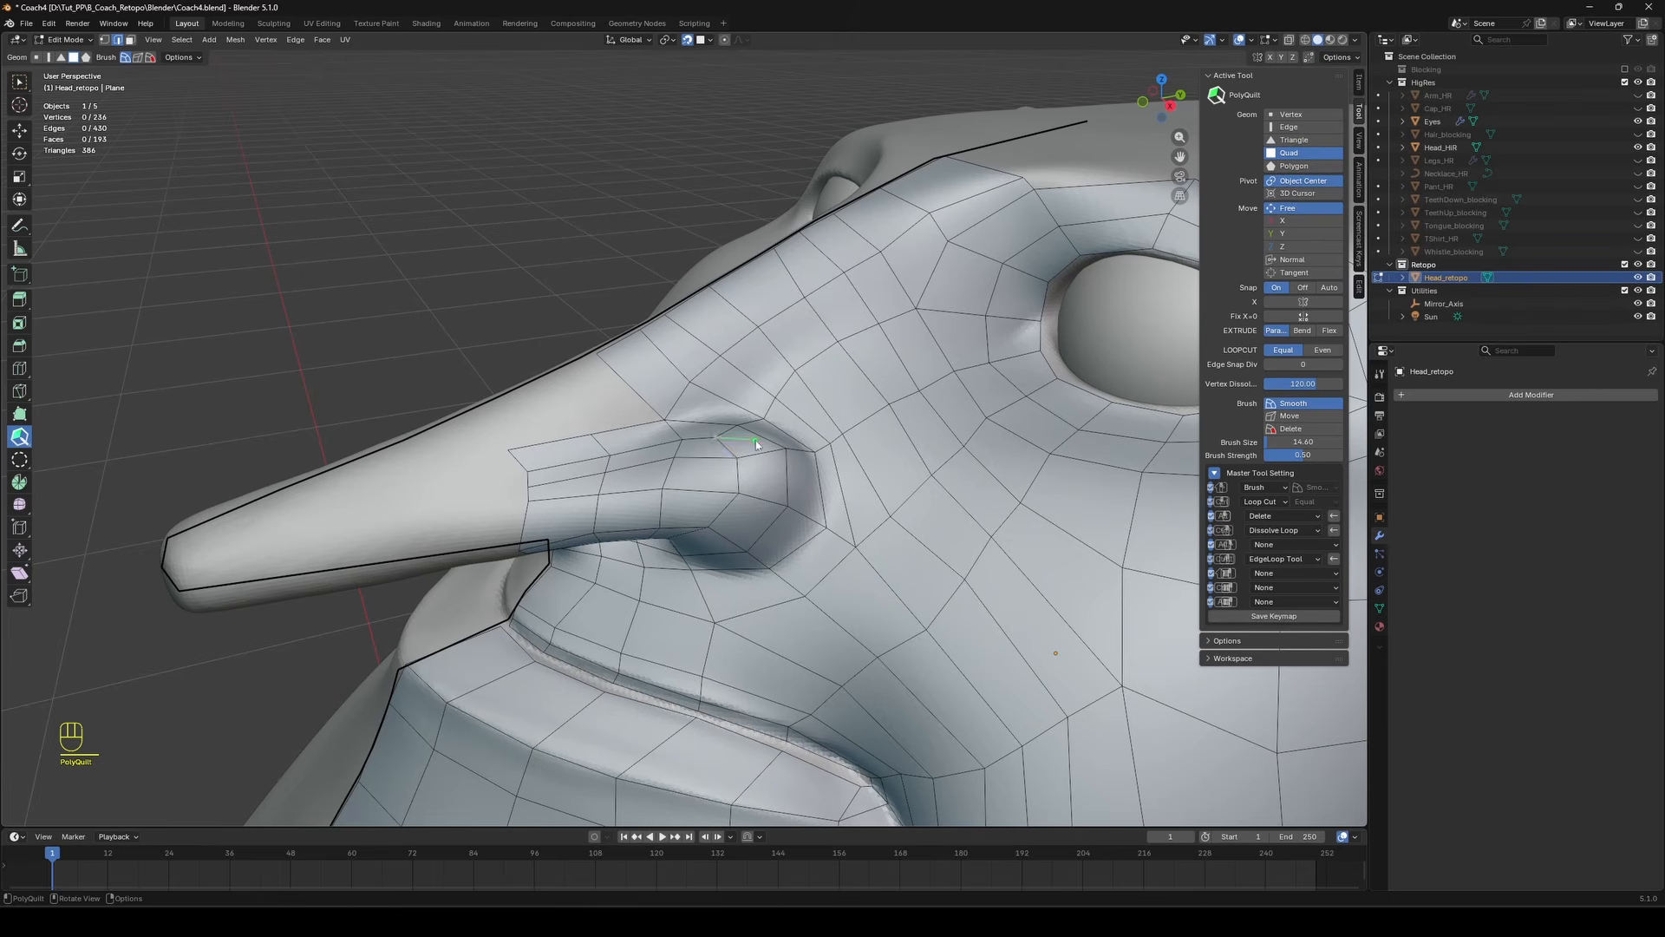
pyautogui.moveTo(756, 444); pyautogui.dragTo(717, 443)
pyautogui.moveTo(675, 498); pyautogui.dragTo(684, 466)
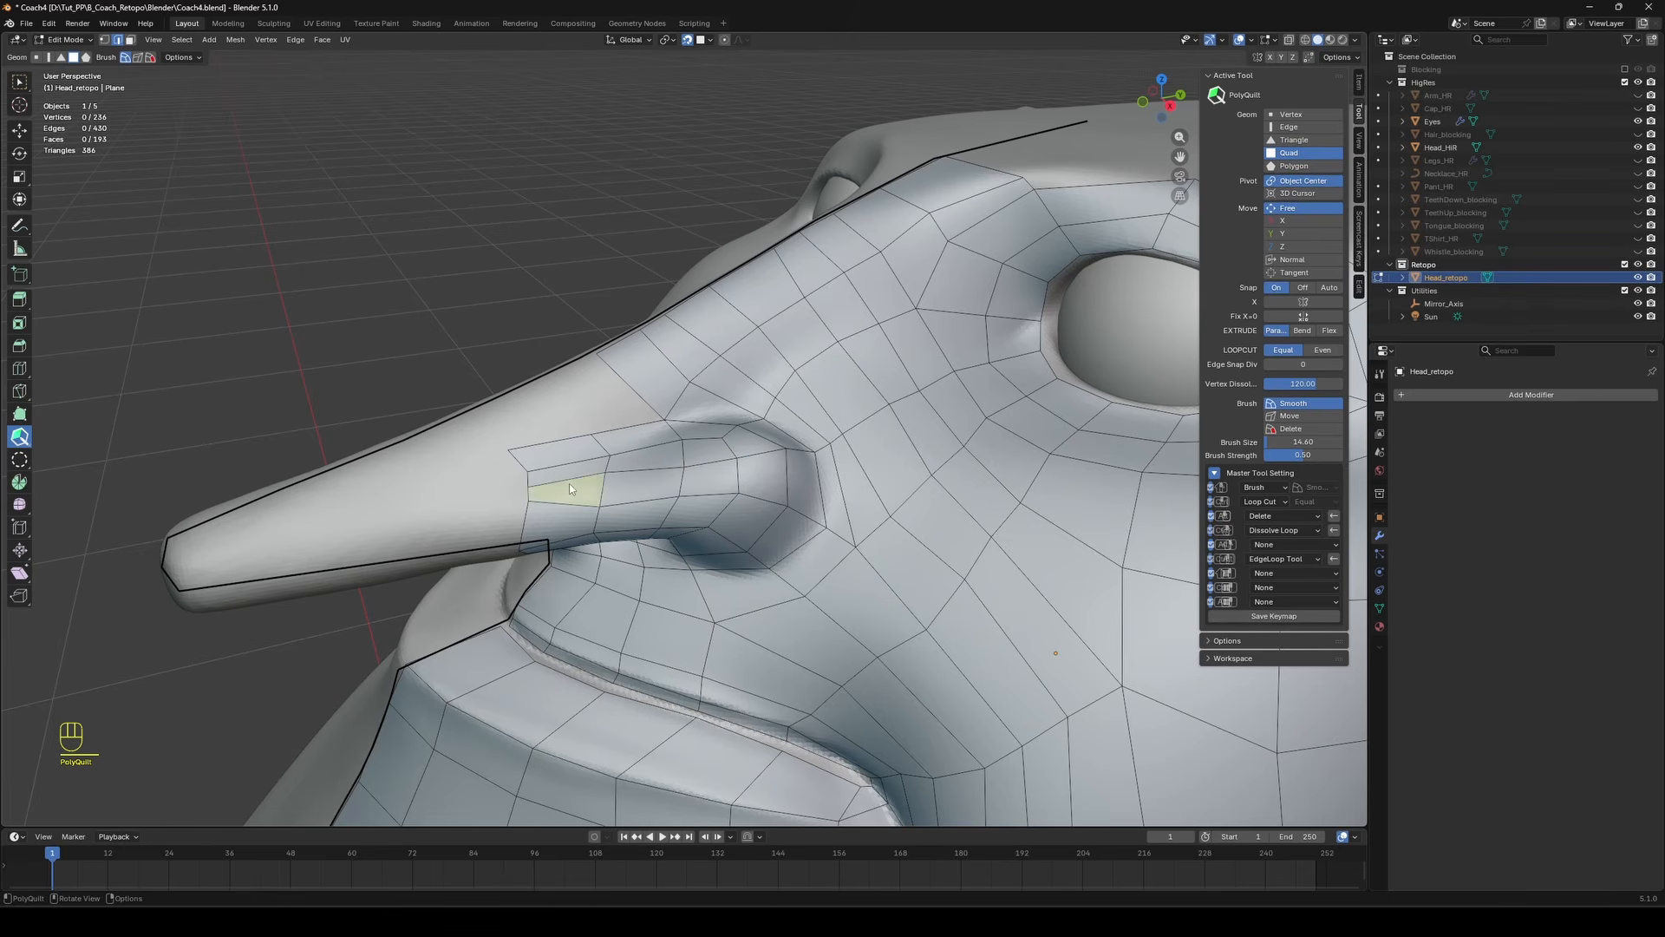
pyautogui.moveTo(738, 457); pyautogui.dragTo(720, 222, button='middle')
pyautogui.hotkey('ctrl', 's')
# Extend quads forward from the front of the nostril onto the underside of the nose and adjust their corner vertices.
pyautogui.keyDown('shift'); pyautogui.moveTo(720, 222); pyautogui.dragTo(672, 397, button='middle'); pyautogui.keyUp('shift')
pyautogui.scroll(2, 671, 397)
pyautogui.click(657, 406)
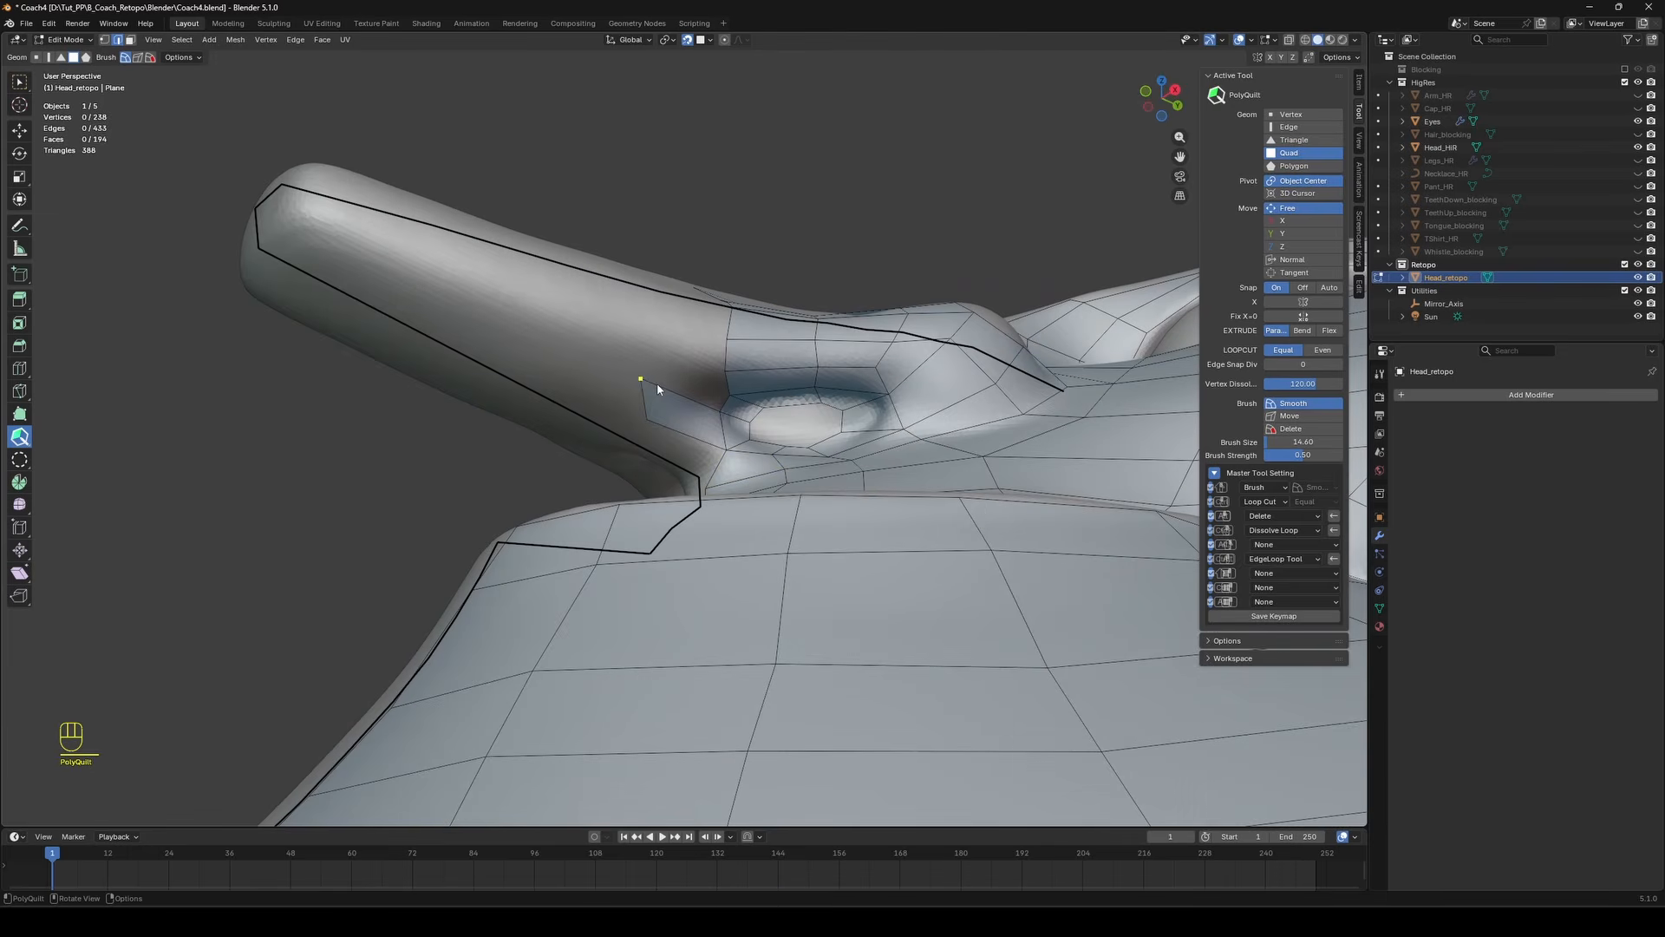
pyautogui.moveTo(659, 468); pyautogui.dragTo(734, 487, button='middle')
pyautogui.moveTo(733, 487); pyautogui.dragTo(662, 464)
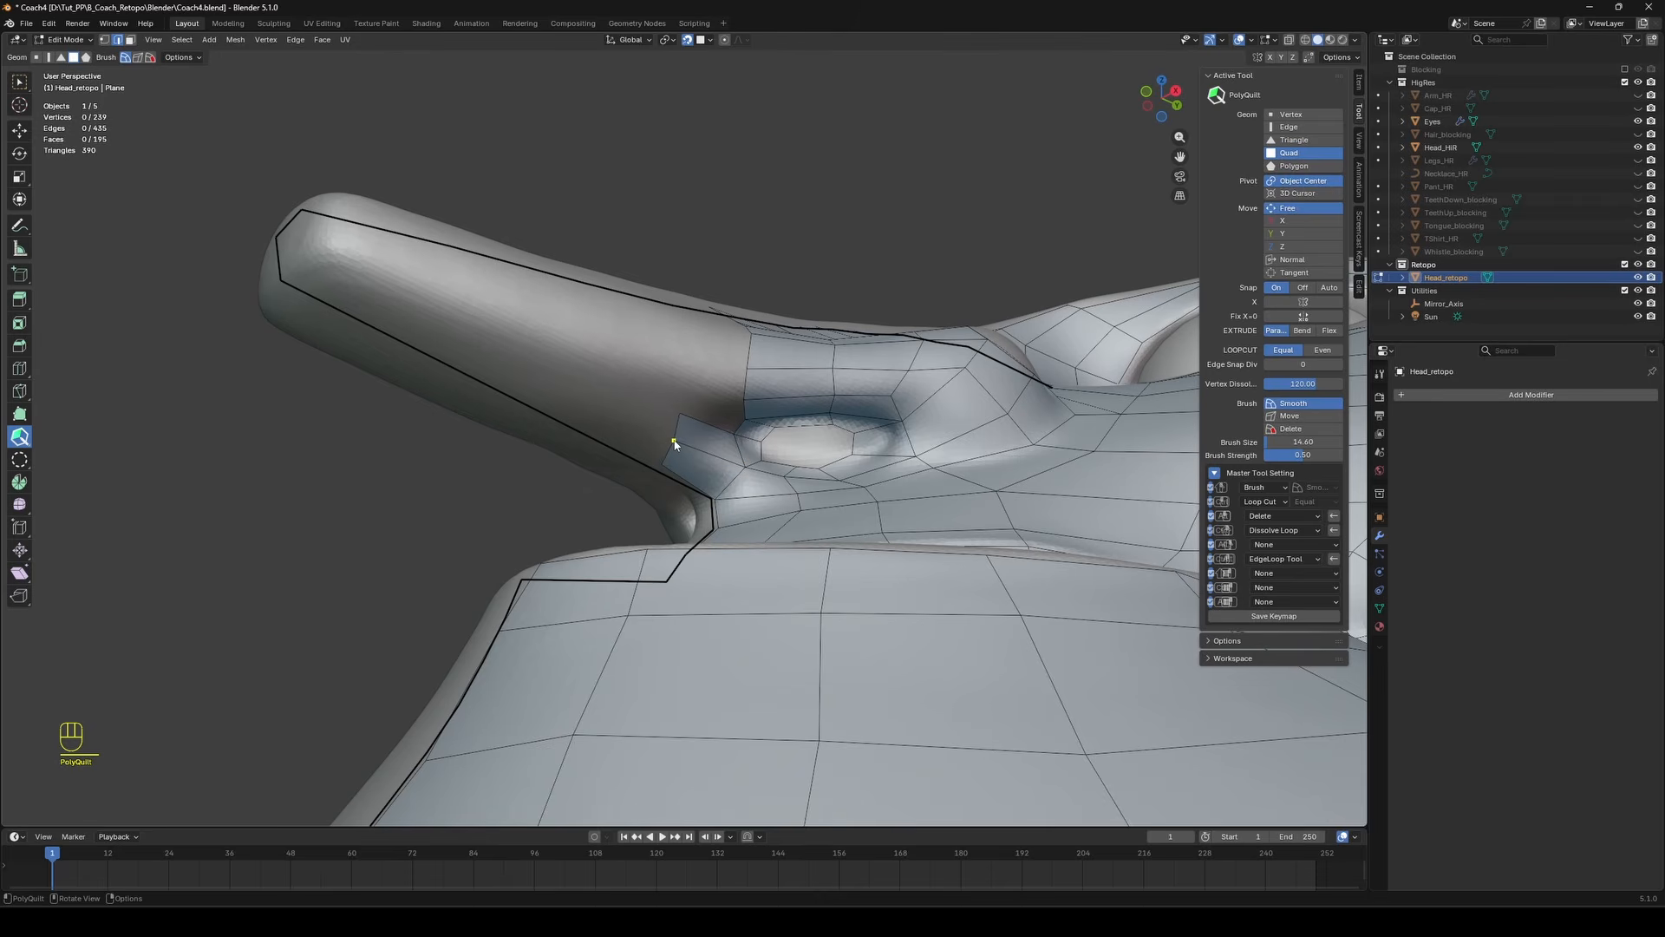
pyautogui.moveTo(685, 384)
pyautogui.mouseDown()
pyautogui.moveTo(744, 404)
pyautogui.moveTo(679, 388)
pyautogui.mouseUp()
pyautogui.moveTo(758, 367); pyautogui.dragTo(757, 421, button='middle')
# Extend long quads from the nostril area forward to the nose tip along the side and underside of the nose.
pyautogui.moveTo(735, 477); pyautogui.dragTo(318, 420)
pyautogui.moveTo(650, 467)
pyautogui.mouseDown()
pyautogui.moveTo(307, 496)
pyautogui.moveTo(320, 445)
pyautogui.moveTo(662, 463)
pyautogui.moveTo(632, 475)
pyautogui.mouseUp()
pyautogui.moveTo(629, 477); pyautogui.dragTo(692, 413, button='middle')
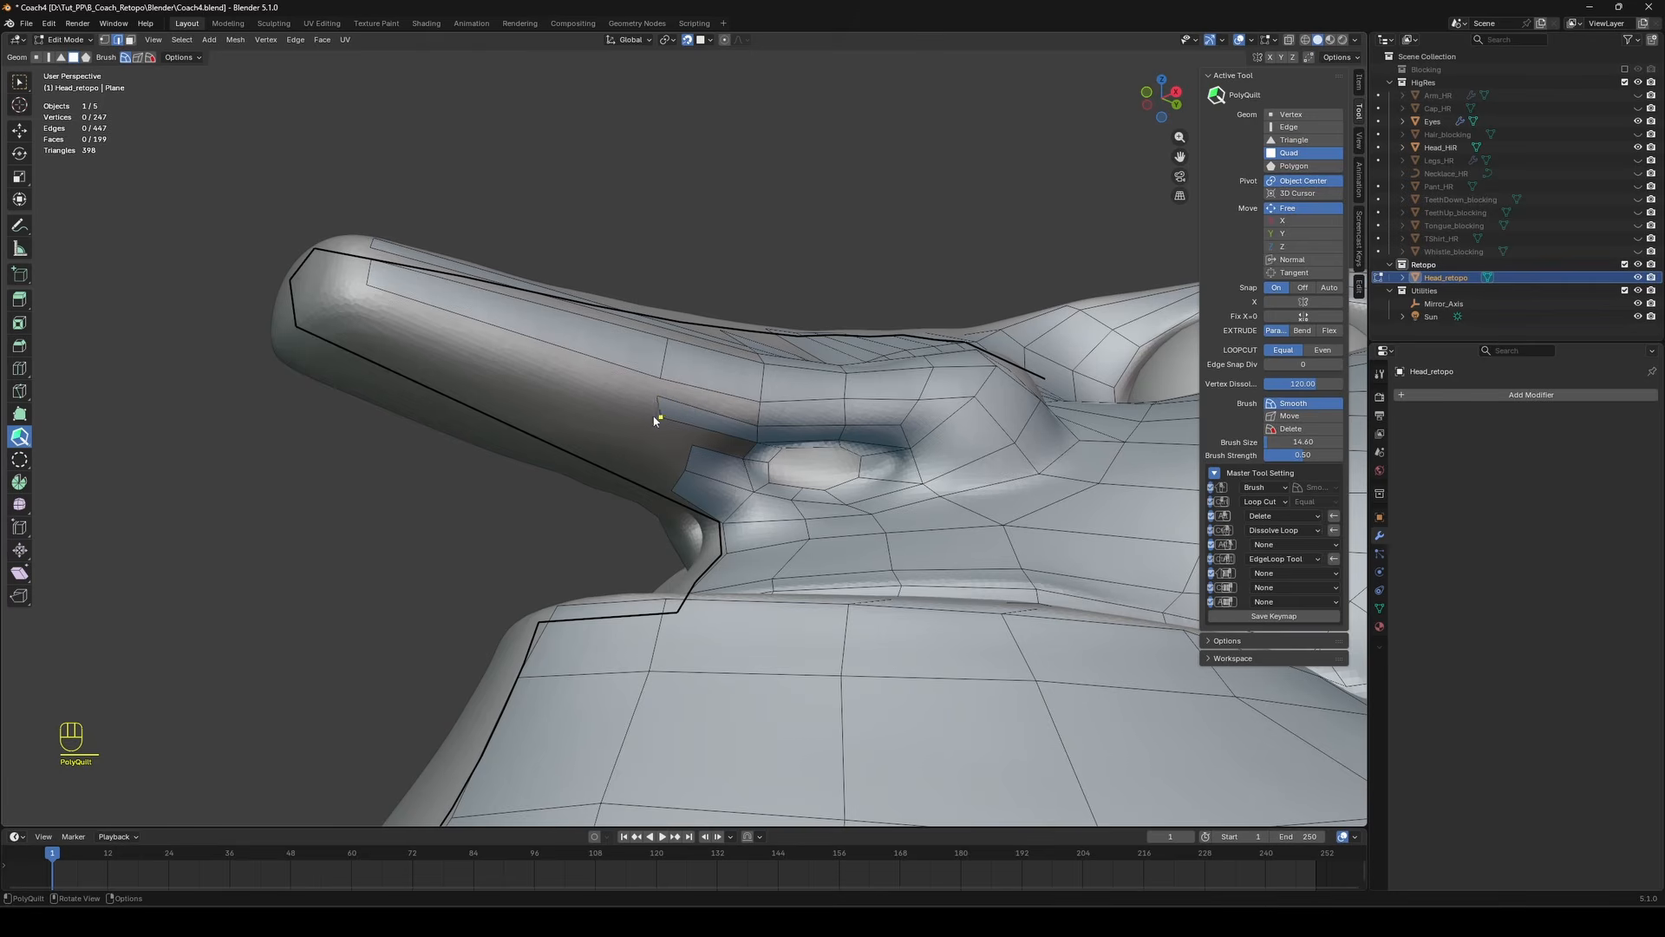
pyautogui.moveTo(656, 409); pyautogui.dragTo(365, 308)
pyautogui.moveTo(687, 459); pyautogui.dragTo(364, 347)
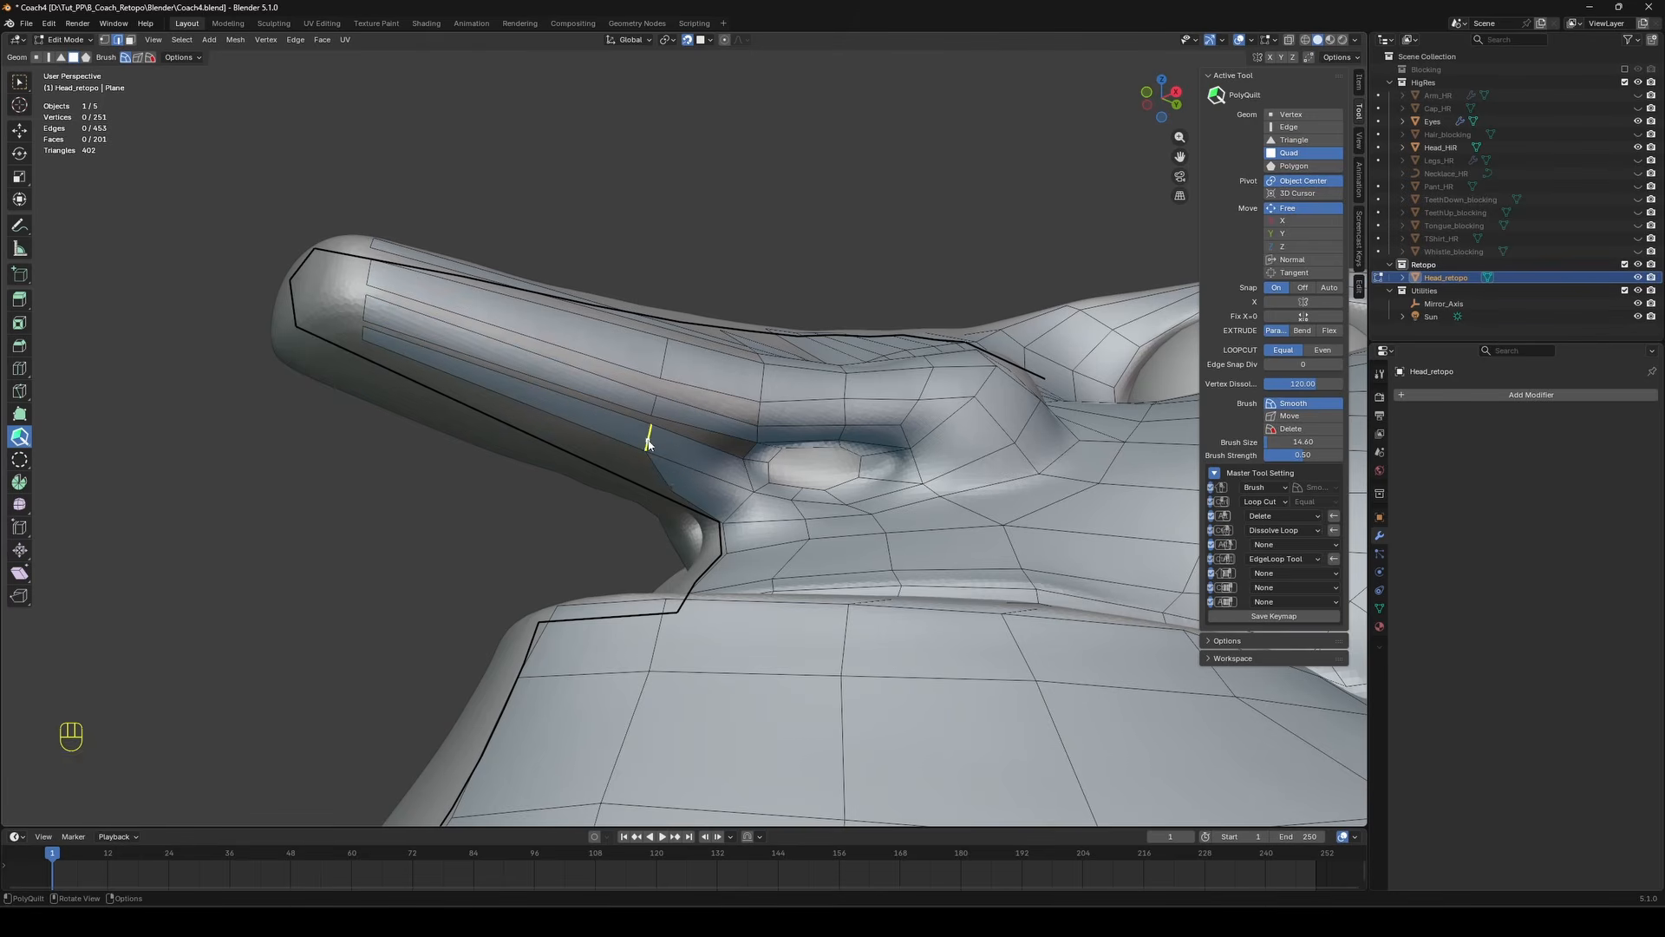
pyautogui.moveTo(639, 464); pyautogui.dragTo(361, 356)
# Fill the gaps between the long nose strips with quads and reposition their vertices near the nose tip.
pyautogui.keyDown('shift'); pyautogui.click(374, 324); pyautogui.keyUp('shift')
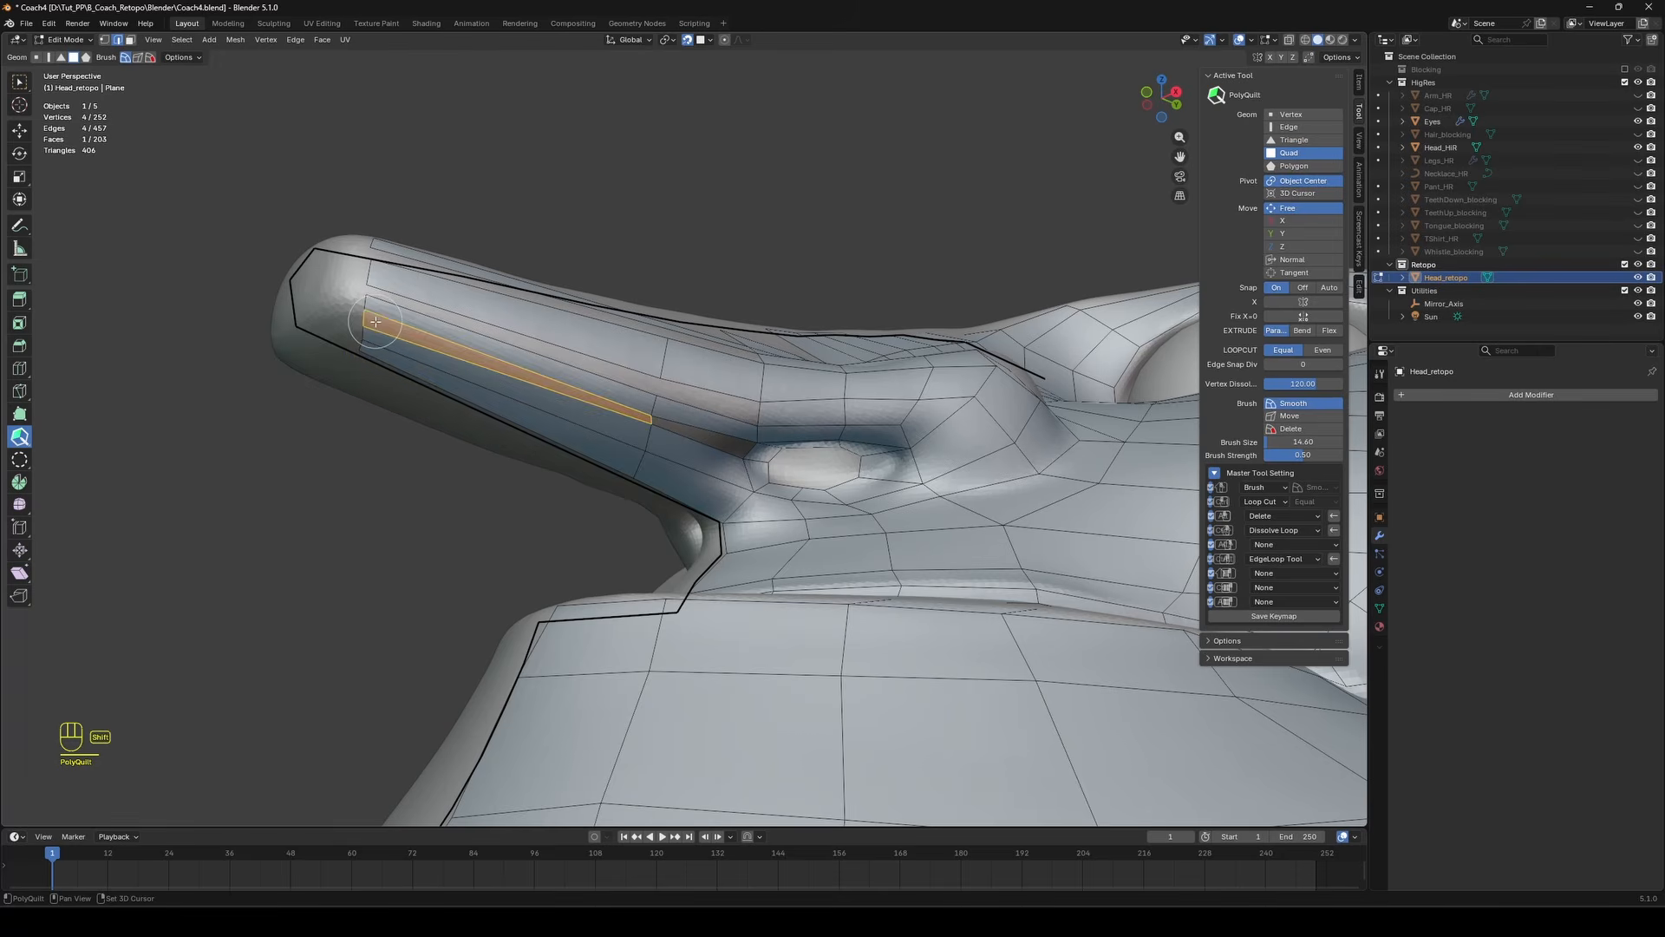
pyautogui.keyDown('shift'); pyautogui.click(708, 440); pyautogui.keyUp('shift')
pyautogui.keyDown('shift'); pyautogui.click(712, 398); pyautogui.keyUp('shift')
pyautogui.keyDown('shift'); pyautogui.click(626, 376); pyautogui.keyUp('shift')
pyautogui.moveTo(360, 351); pyautogui.dragTo(340, 311)
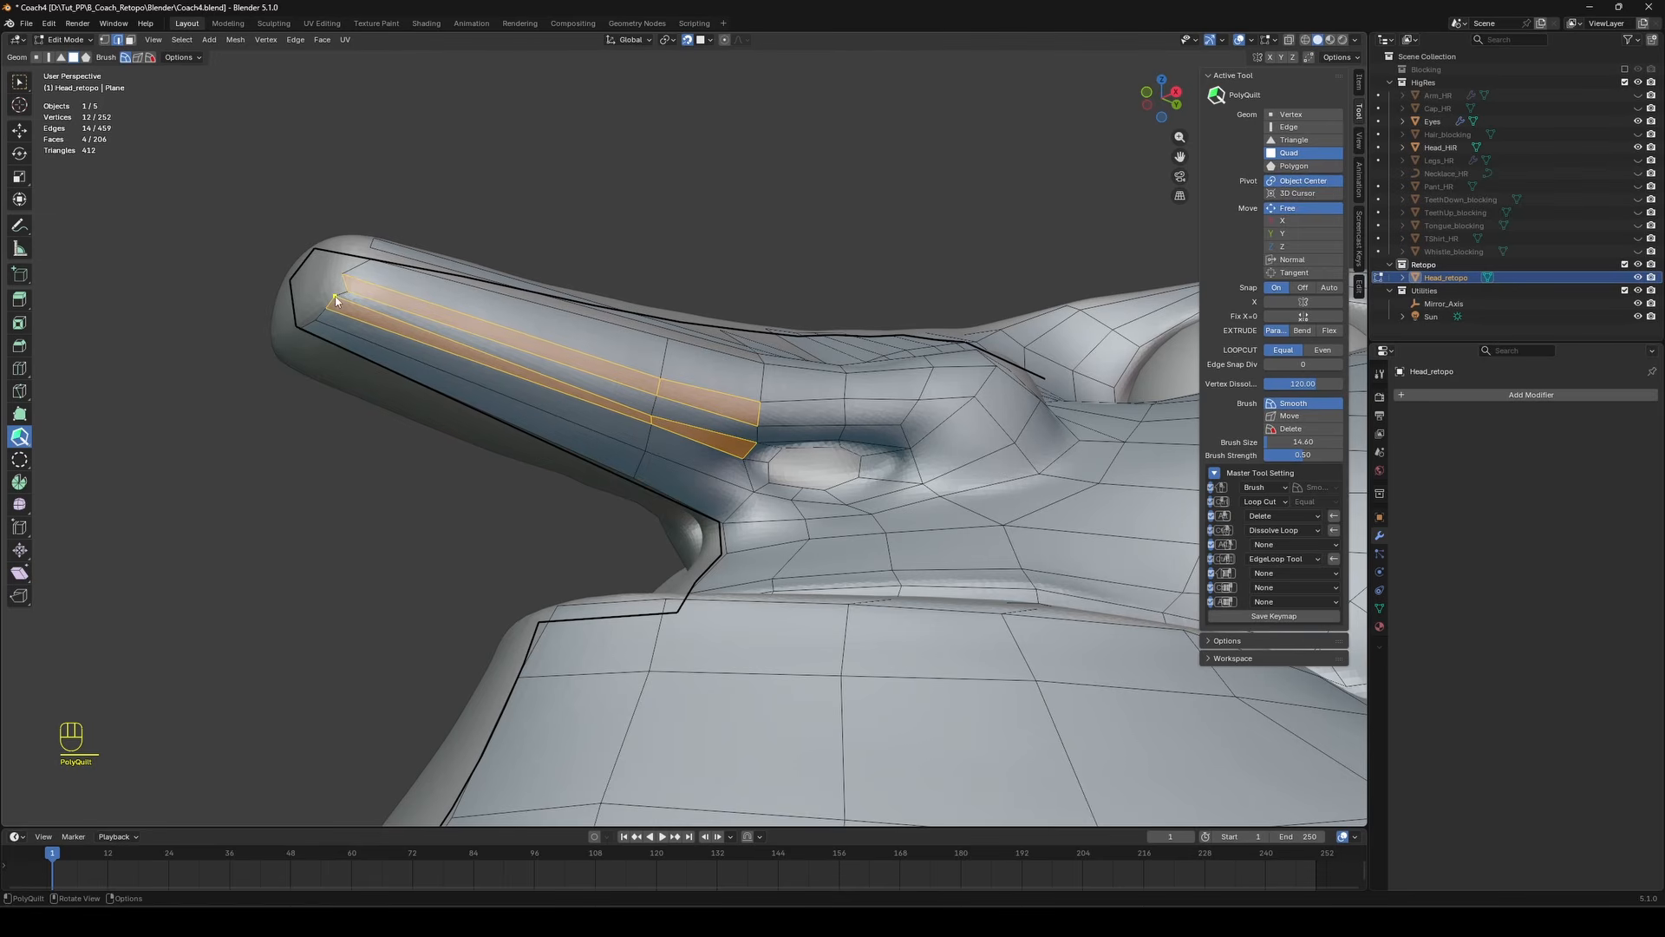
pyautogui.moveTo(335, 300); pyautogui.dragTo(349, 295)
pyautogui.press('a')
pyautogui.press('a')
# Insert edge loops across the long nose quads to divide them between the nostril and the tip.
pyautogui.moveTo(762, 408); pyautogui.dragTo(595, 403, button='middle')
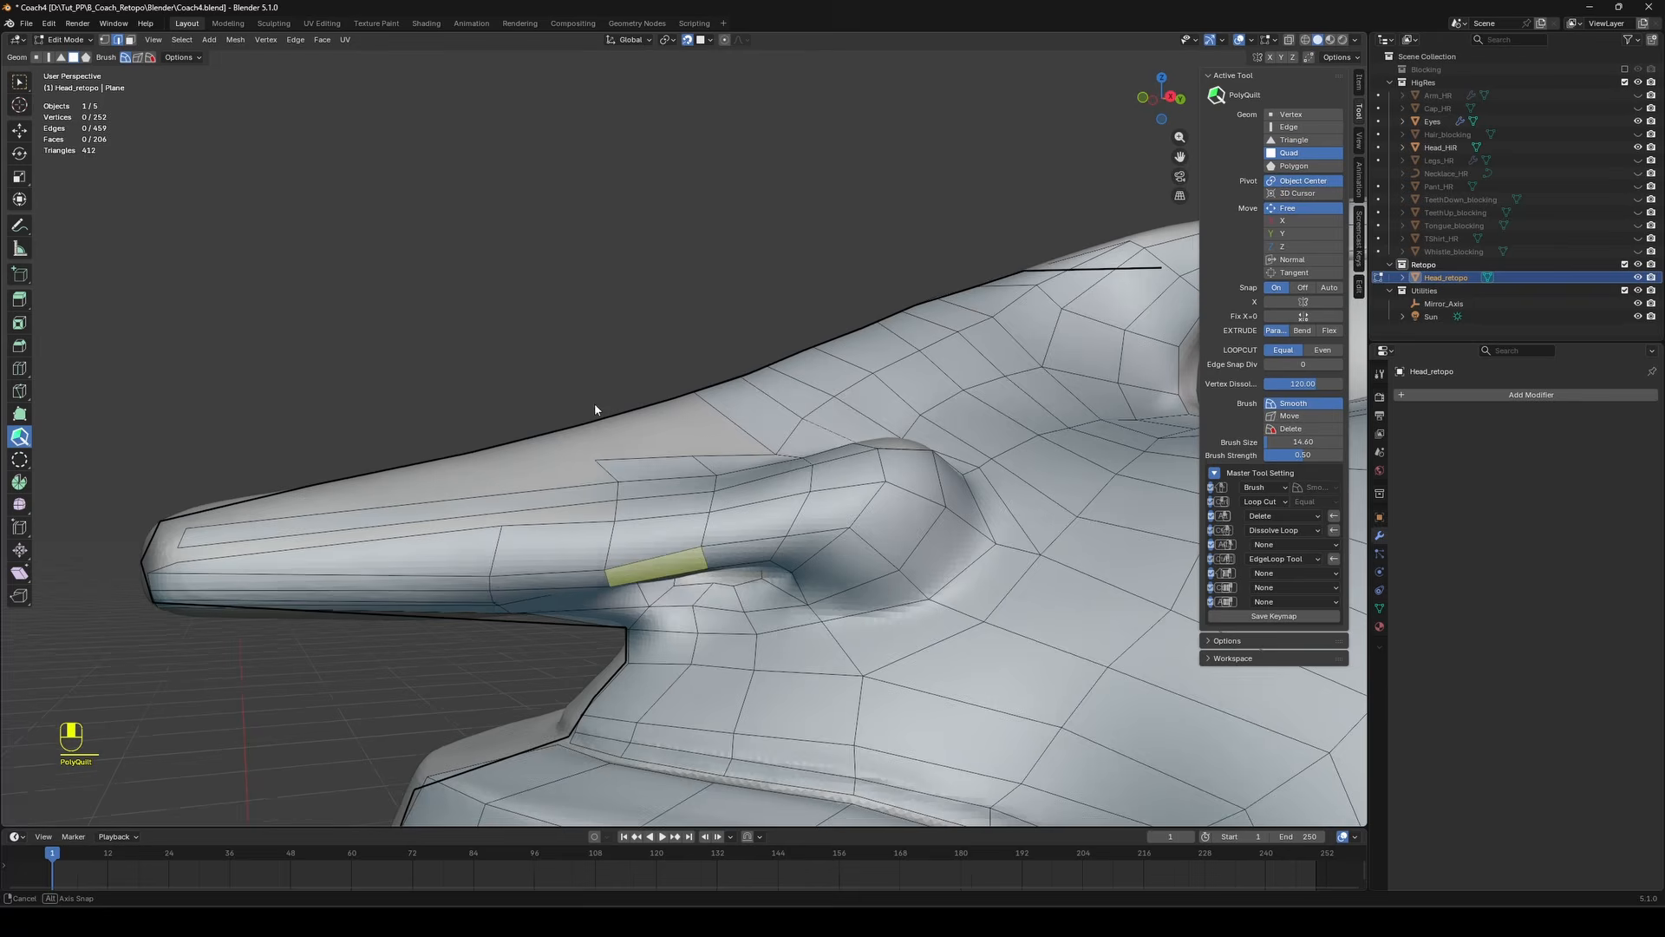
pyautogui.keyDown('ctrl'); pyautogui.click(505, 515); pyautogui.keyUp('ctrl')
pyautogui.click(555, 521)
pyautogui.click(488, 528)
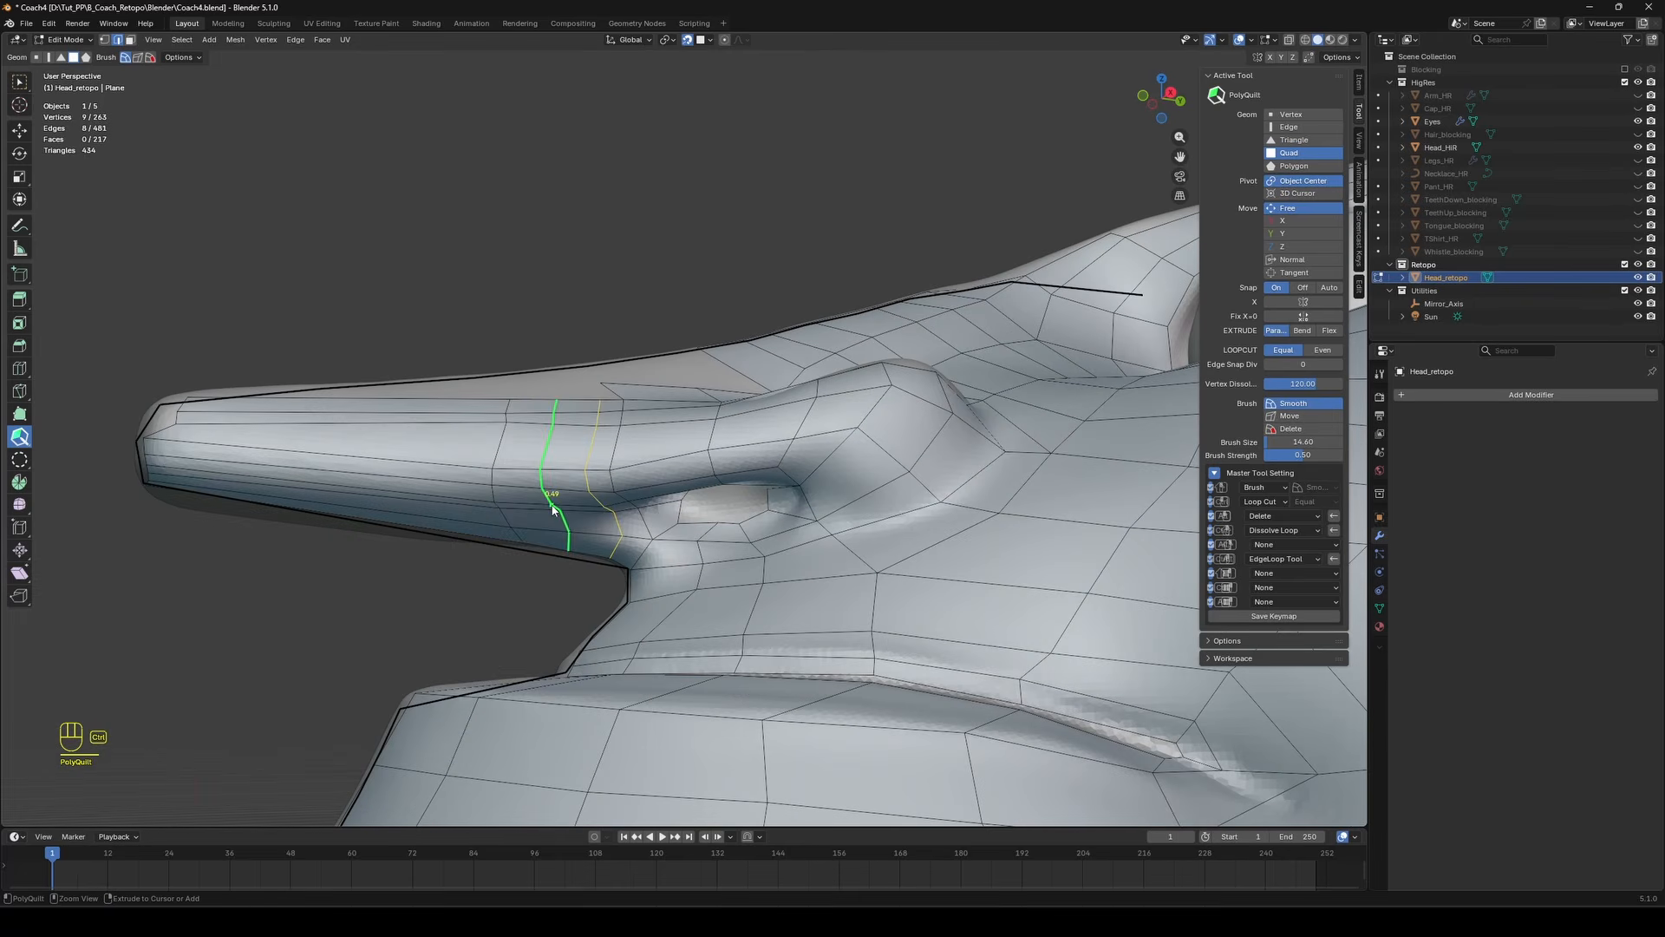
pyautogui.hotkey('ctrl', 'r')
pyautogui.scroll(2, 407, 486)
pyautogui.click(381, 485)
pyautogui.click(365, 484)
pyautogui.moveTo(364, 484); pyautogui.dragTo(508, 596, button='middle')
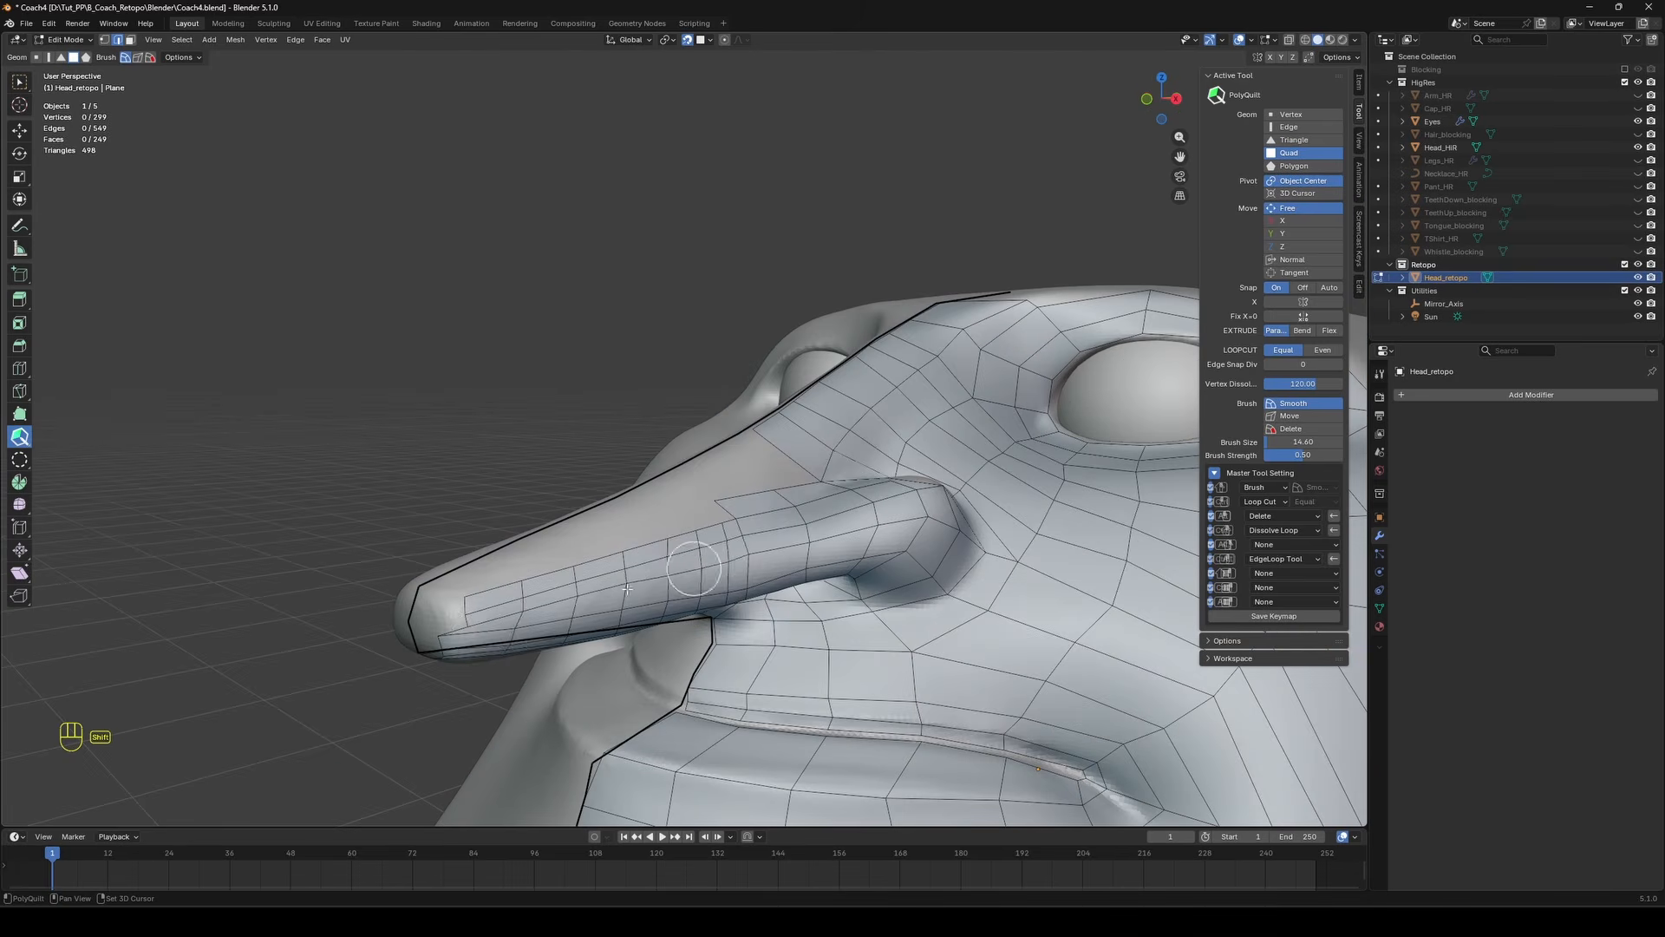
# Dissolve the excess lengthwise edge loops along the side of the nose and save the file.
pyautogui.moveTo(694, 564); pyautogui.dragTo(514, 438, button='middle')
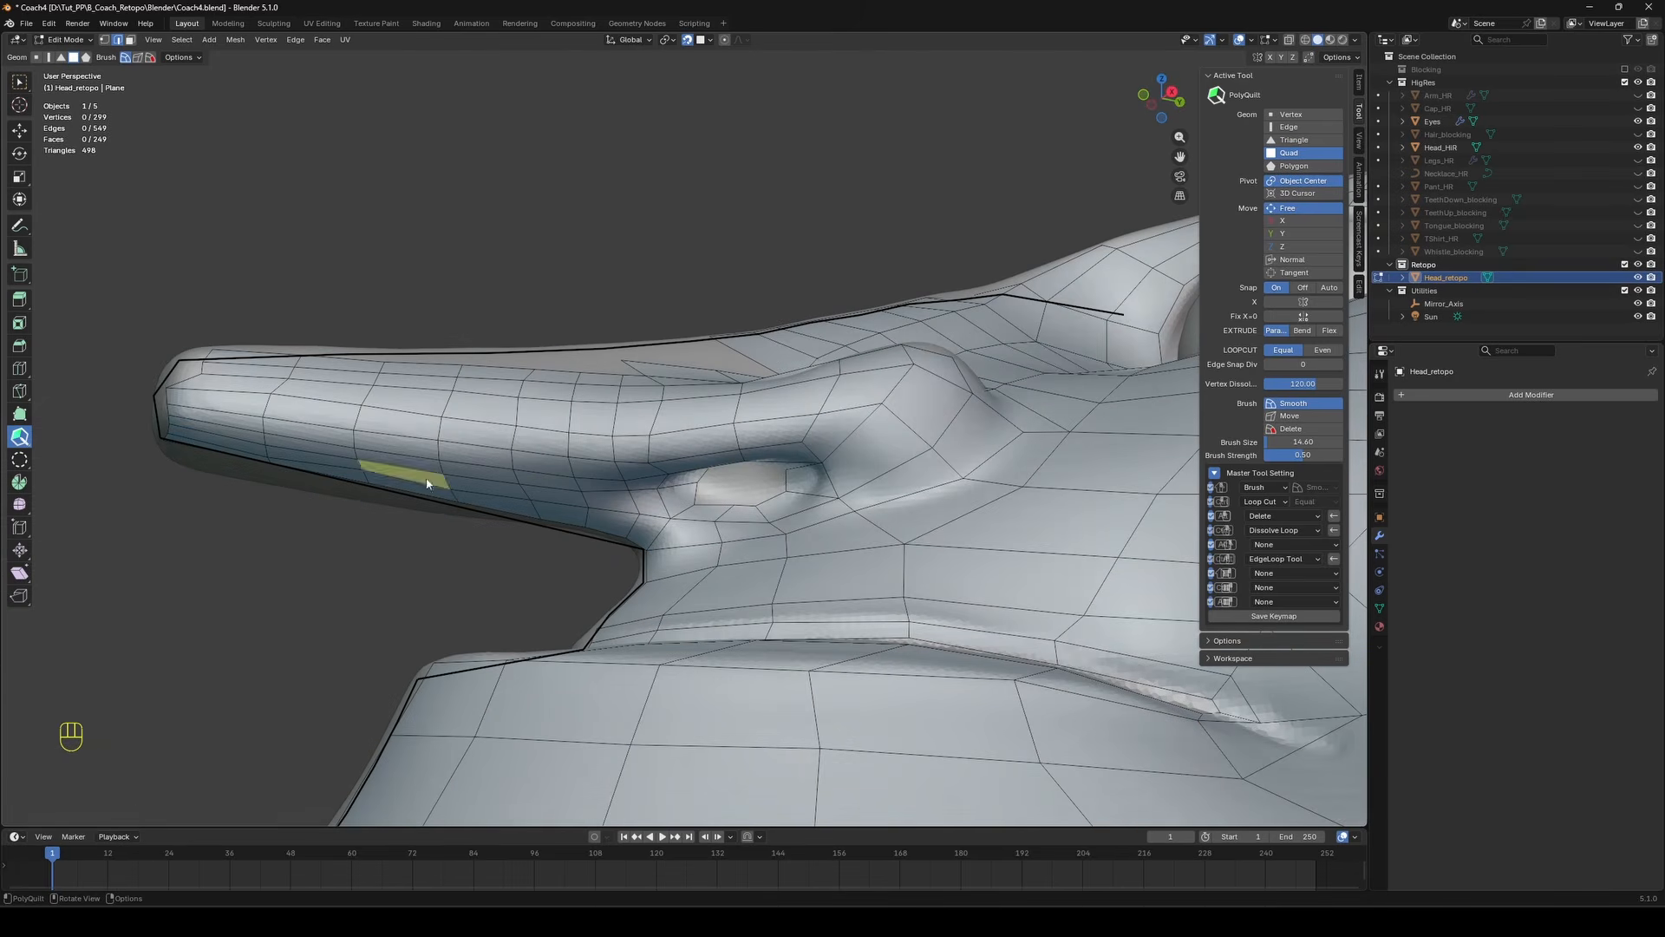
pyautogui.keyDown('ctrl'); pyautogui.keyDown('shift'); pyautogui.click(568, 395); pyautogui.keyUp('shift'); pyautogui.keyUp('ctrl')
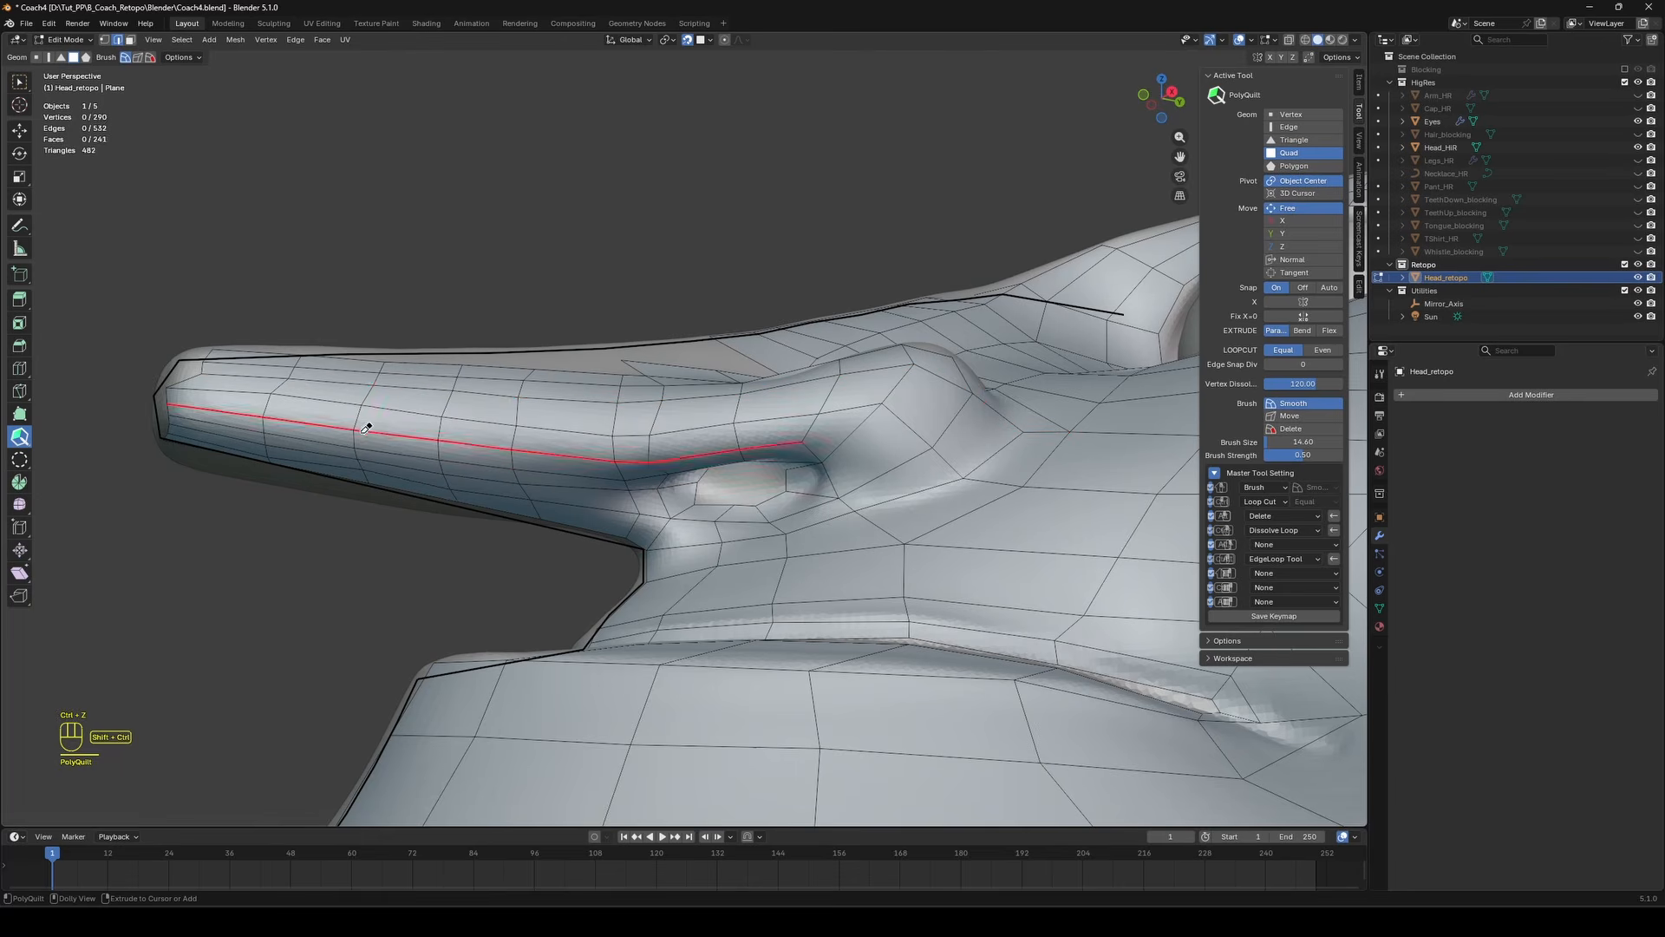
pyautogui.keyDown('ctrl'); pyautogui.keyDown('shift'); pyautogui.click(365, 407); pyautogui.keyUp('shift'); pyautogui.keyUp('ctrl')
pyautogui.moveTo(555, 442); pyautogui.dragTo(617, 574, button='middle')
pyautogui.hotkey('ctrl', 's')
pyautogui.moveTo(492, 639); pyautogui.dragTo(639, 395, button='middle')
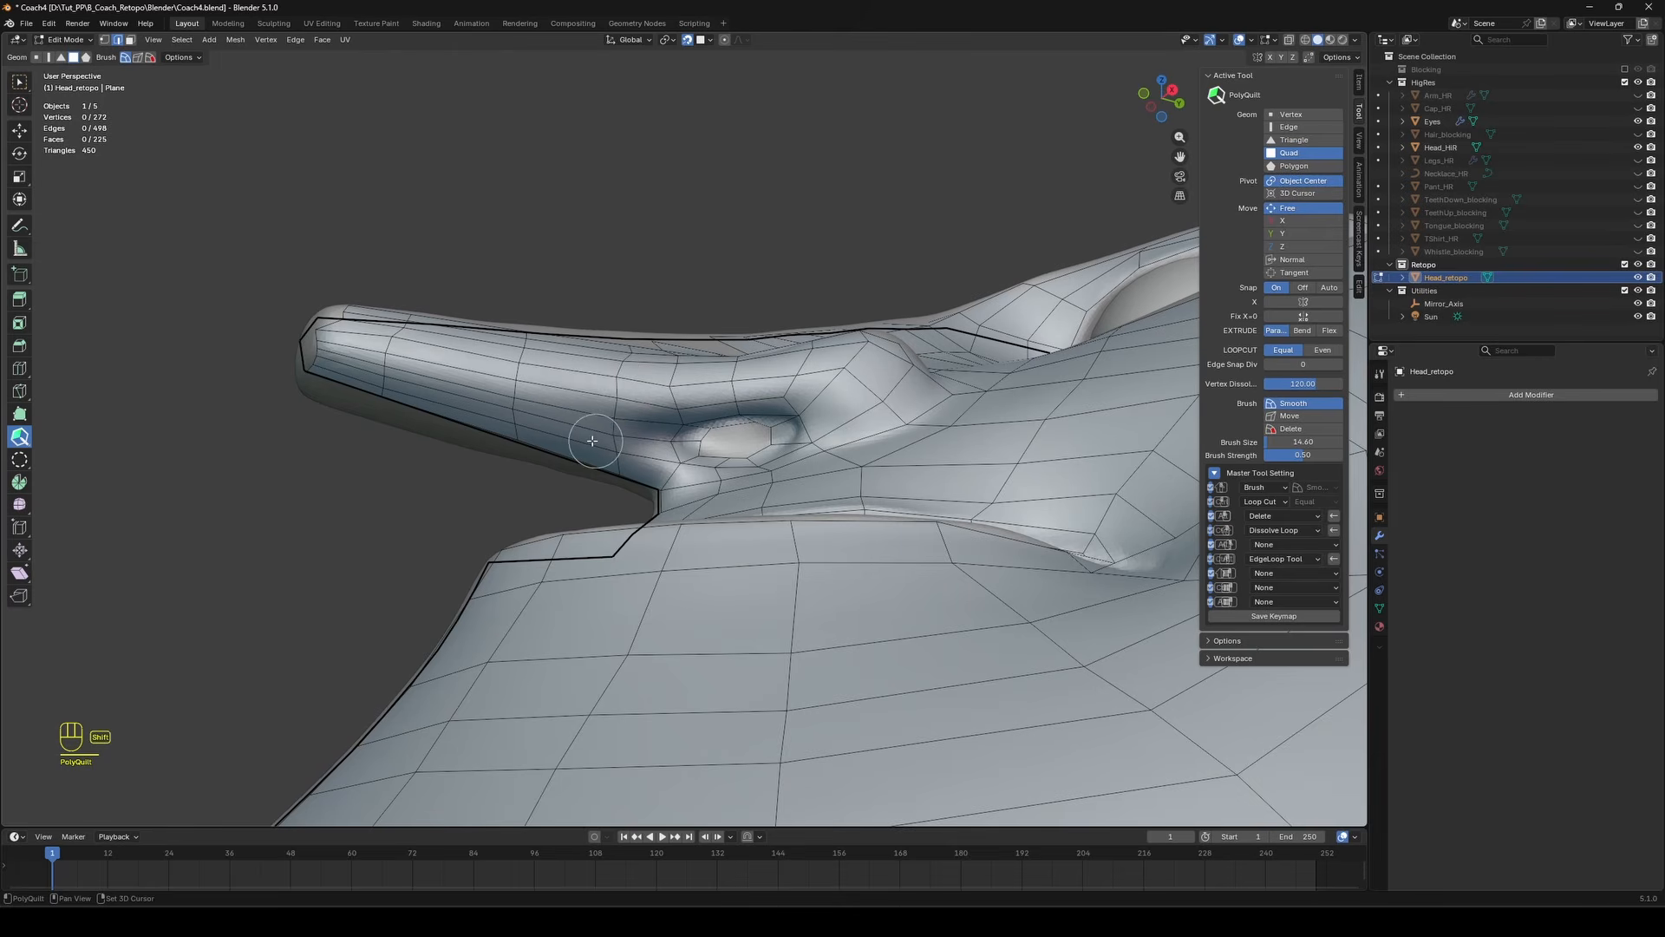
pyautogui.moveTo(584, 439); pyautogui.dragTo(416, 514, button='middle')
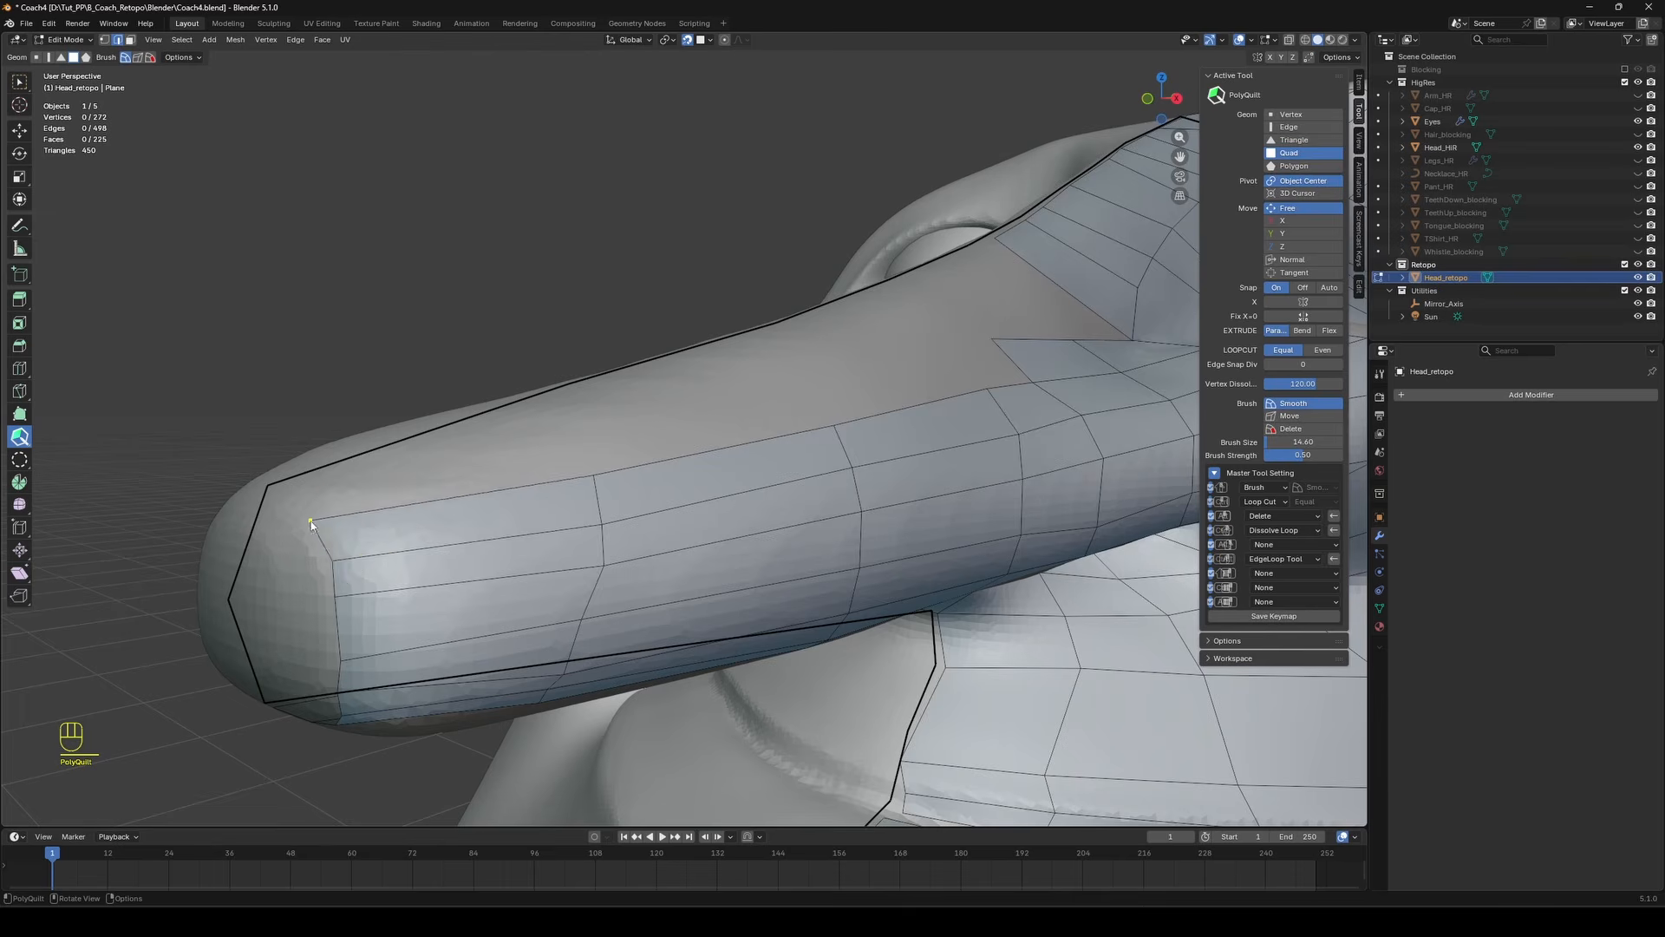
pyautogui.scroll(-3, 607, 482)
pyautogui.hotkey('ctrl', 's')
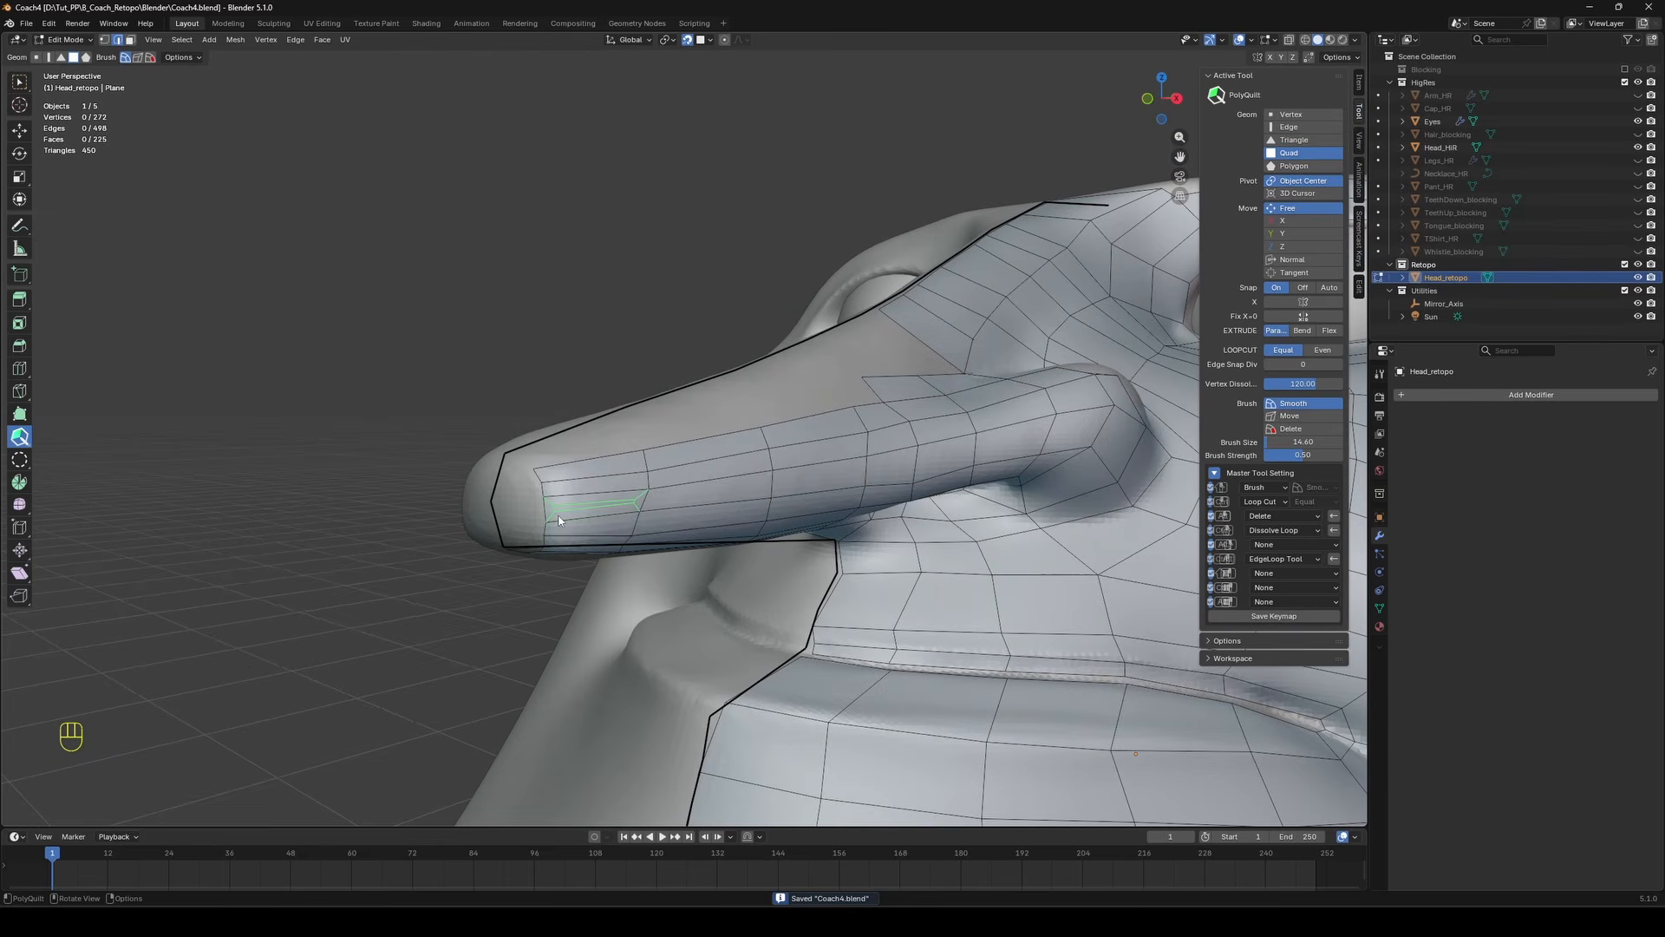
pyautogui.hotkey('ctrl', 'z')
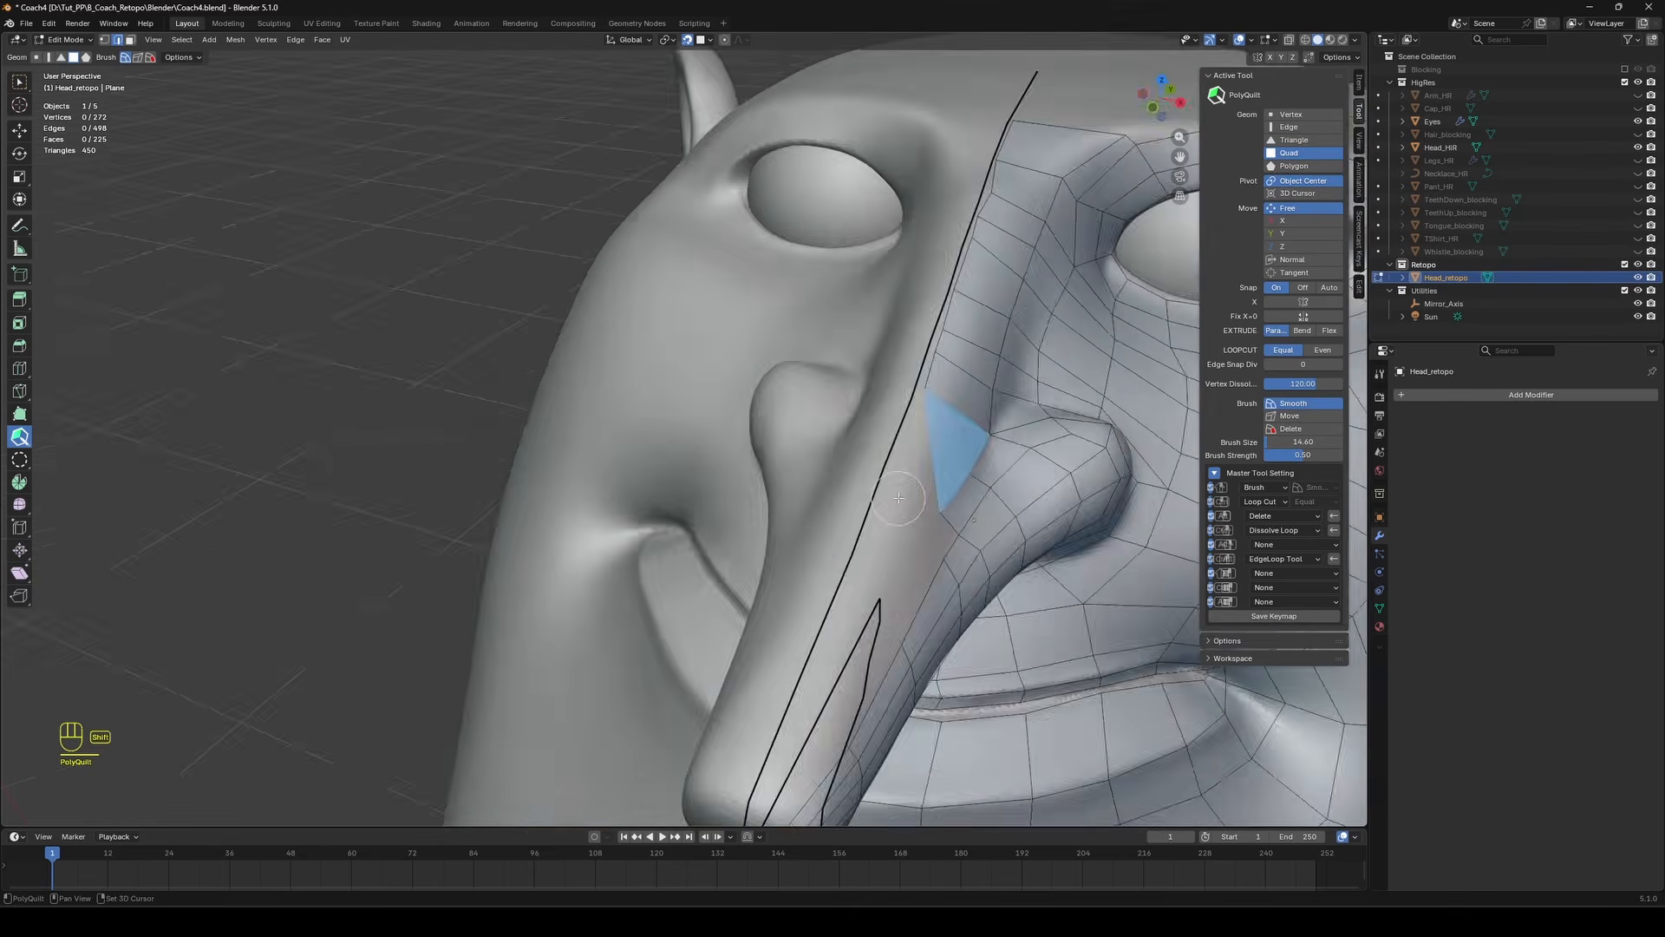
# Fill the open top of the nose with quads from the side mesh to the centre line, joining the bridge mesh.
pyautogui.moveTo(898, 497); pyautogui.dragTo(824, 481, button='middle')
pyautogui.moveTo(652, 452); pyautogui.dragTo(614, 395)
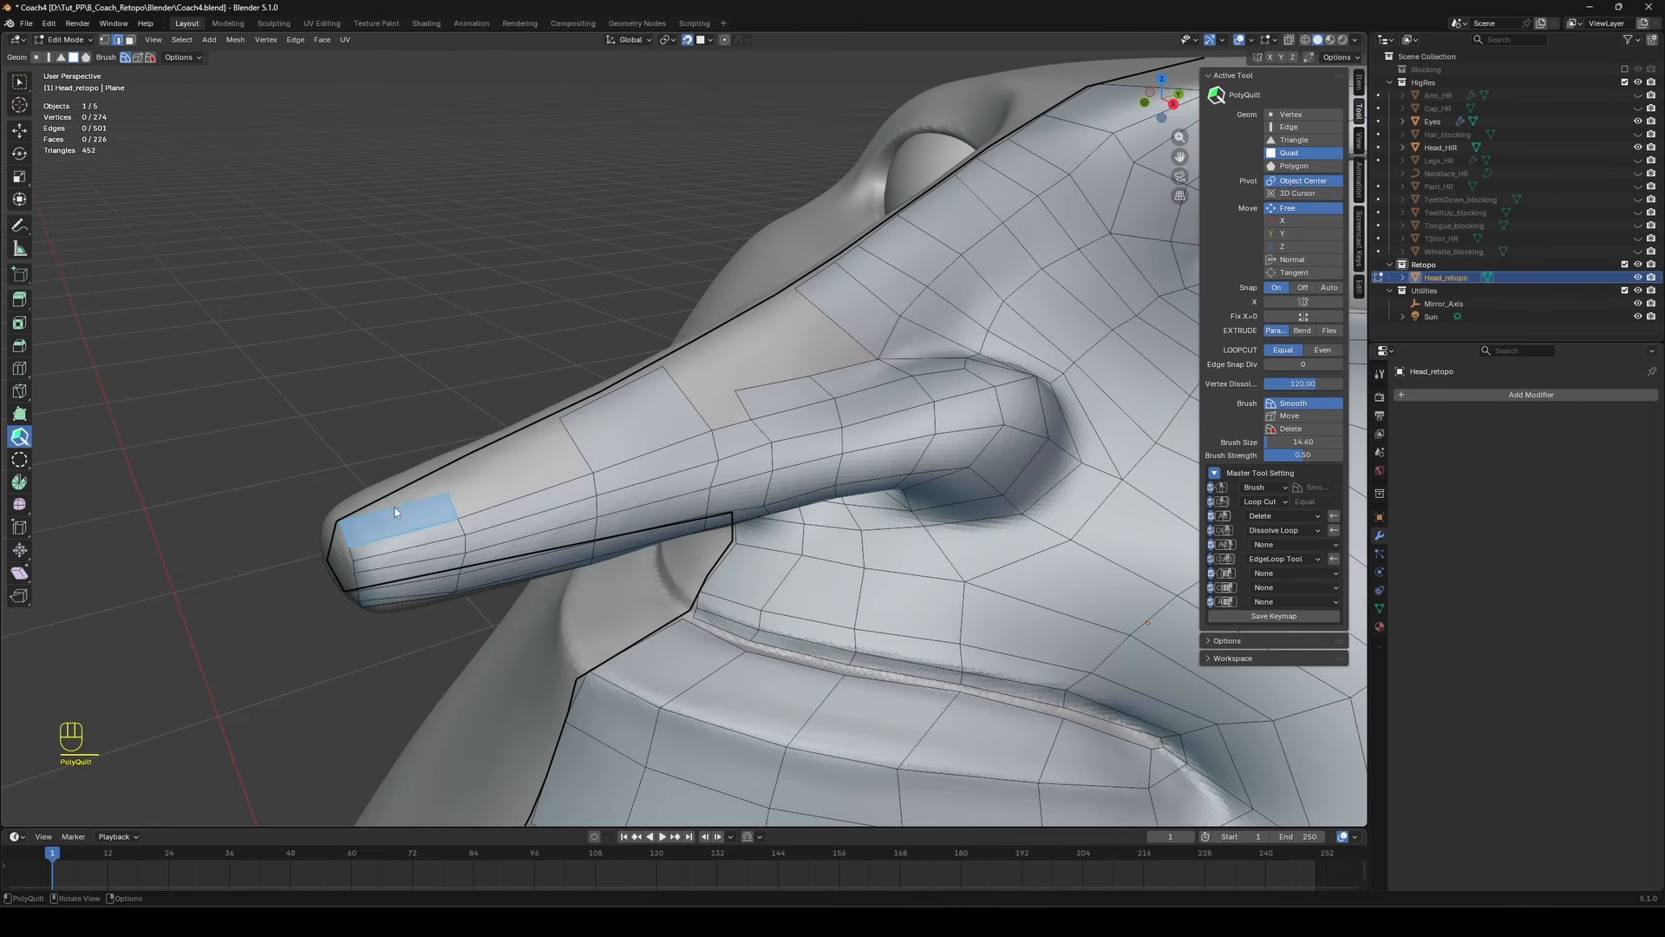
pyautogui.moveTo(430, 480); pyautogui.dragTo(559, 419)
pyautogui.keyDown('ctrl'); pyautogui.click(689, 403); pyautogui.keyUp('ctrl')
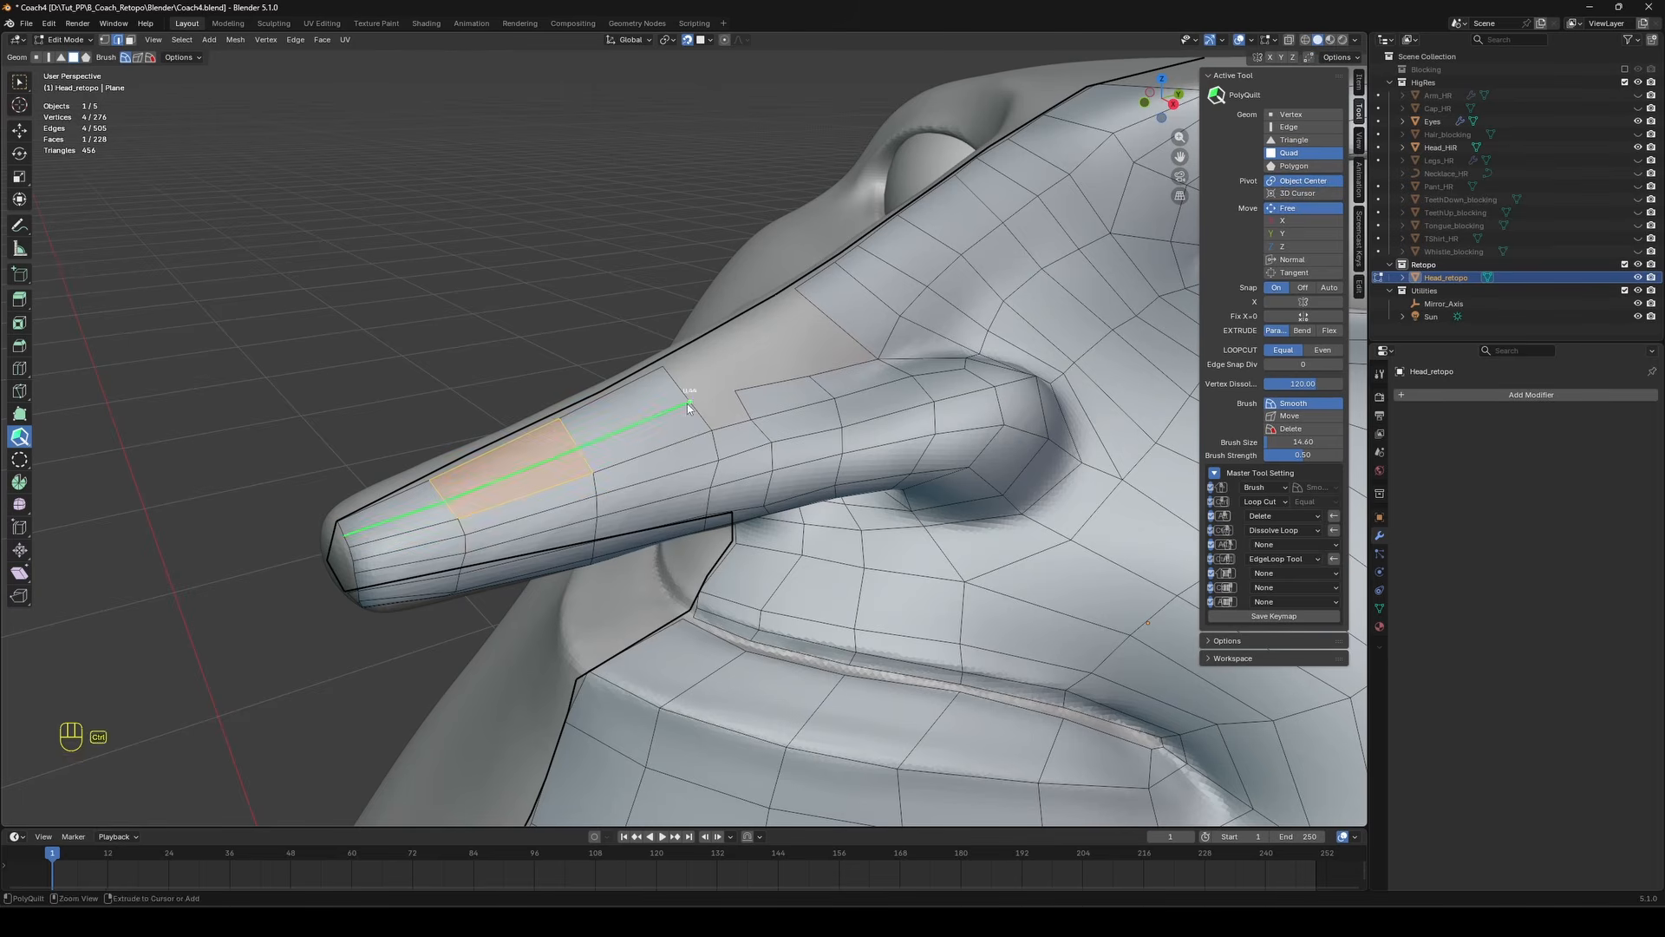
pyautogui.click(705, 338)
pyautogui.click(759, 309)
# Try smoothing the quads along the top of the nose, undo the last strokes and save the file.
pyautogui.hotkey('alt', 'a')
pyautogui.moveTo(706, 426)
pyautogui.keyDown('shift'); pyautogui.mouseDown()
pyautogui.moveTo(772, 430)
pyautogui.moveTo(451, 546)
pyautogui.mouseUp(); pyautogui.keyUp('shift')
pyautogui.hotkey('ctrl', 'z')
pyautogui.hotkey('ctrl', 'z')
pyautogui.moveTo(450, 546); pyautogui.dragTo(811, 380, button='middle')
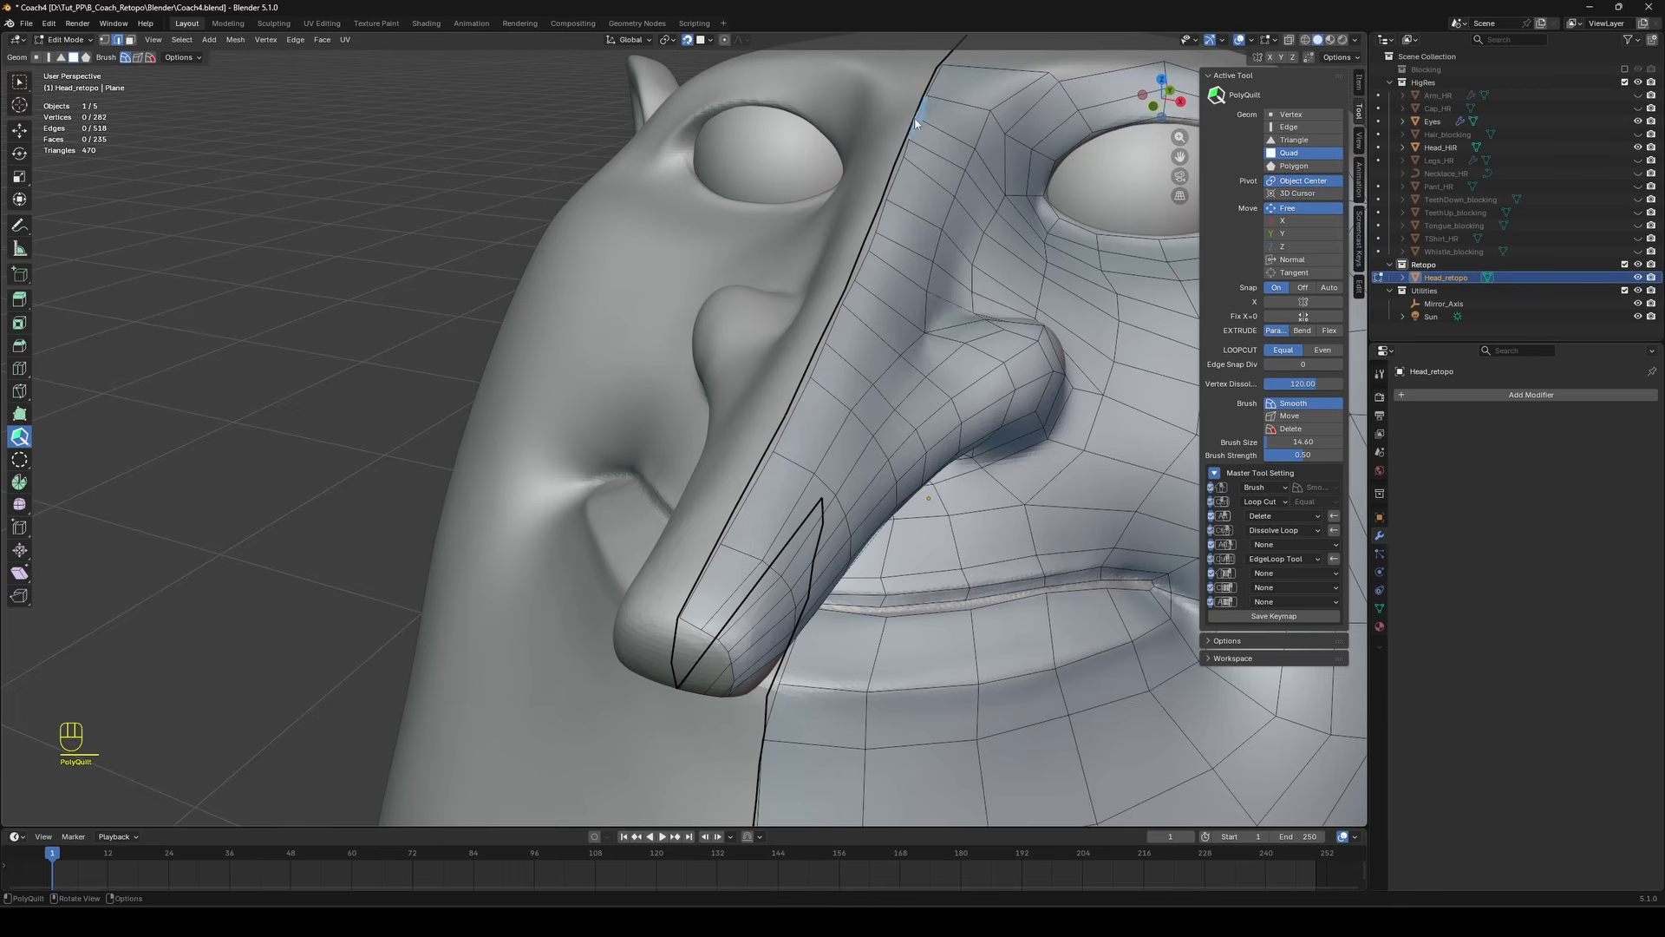
pyautogui.moveTo(919, 121); pyautogui.dragTo(867, 364, button='middle')
pyautogui.hotkey('ctrl', 's')
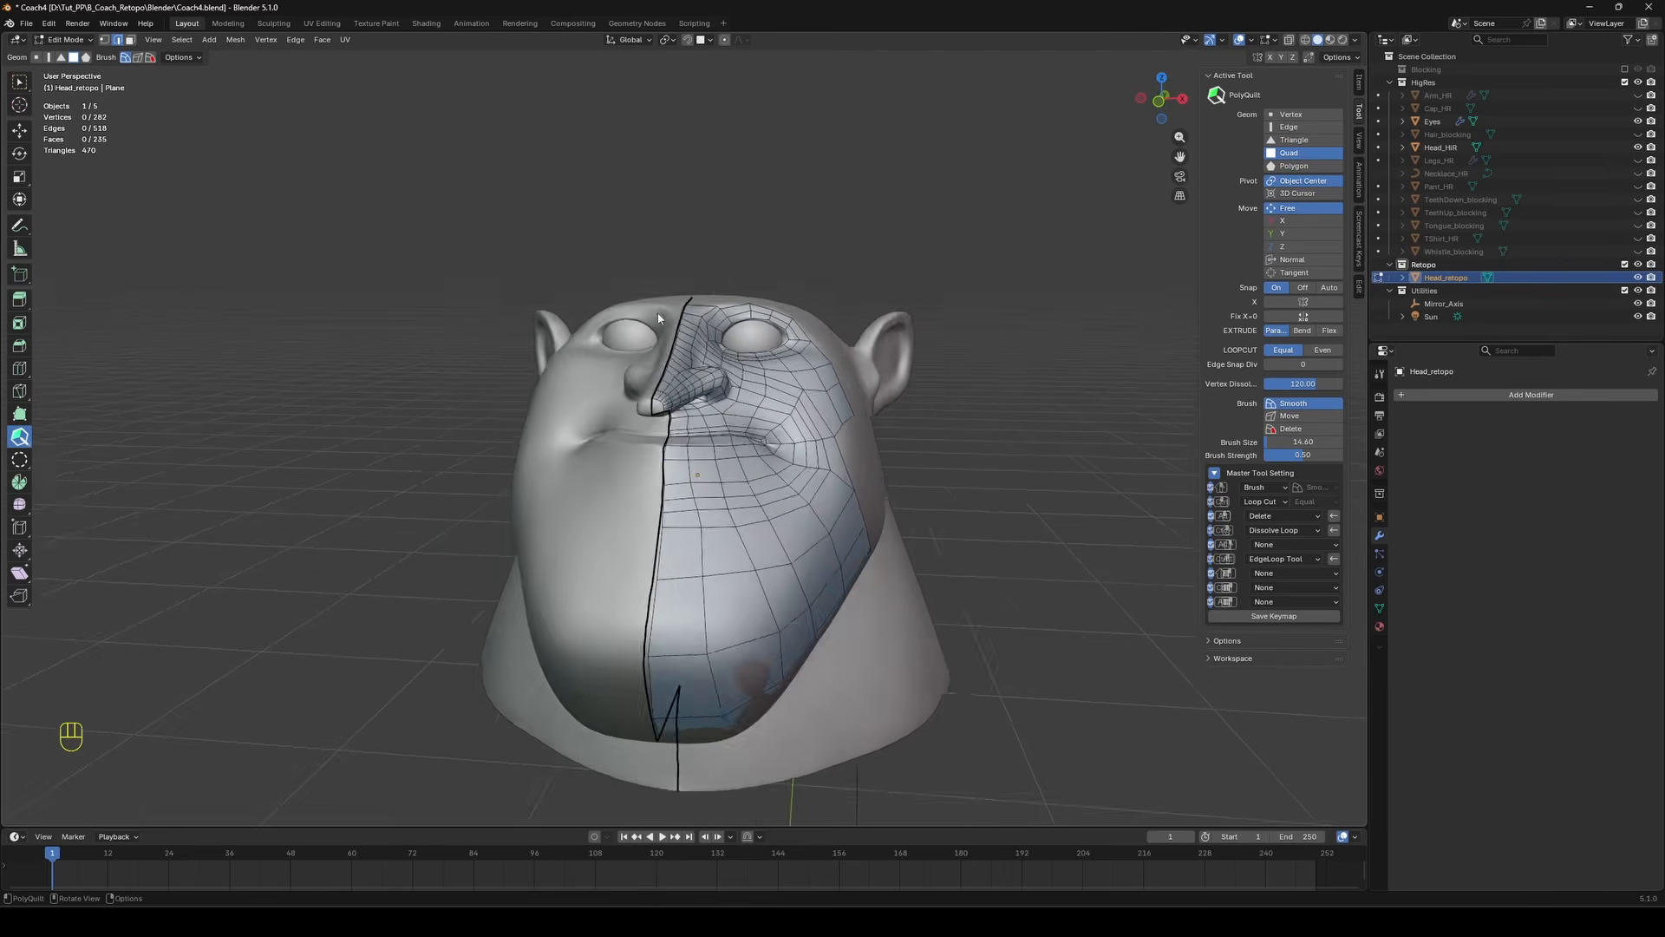
# Insert one edge loop along the underside of the nose and another along the bridge from the tip to the brow.
pyautogui.scroll(2, 634, 320)
pyautogui.moveTo(634, 320); pyautogui.dragTo(621, 381, button='middle')
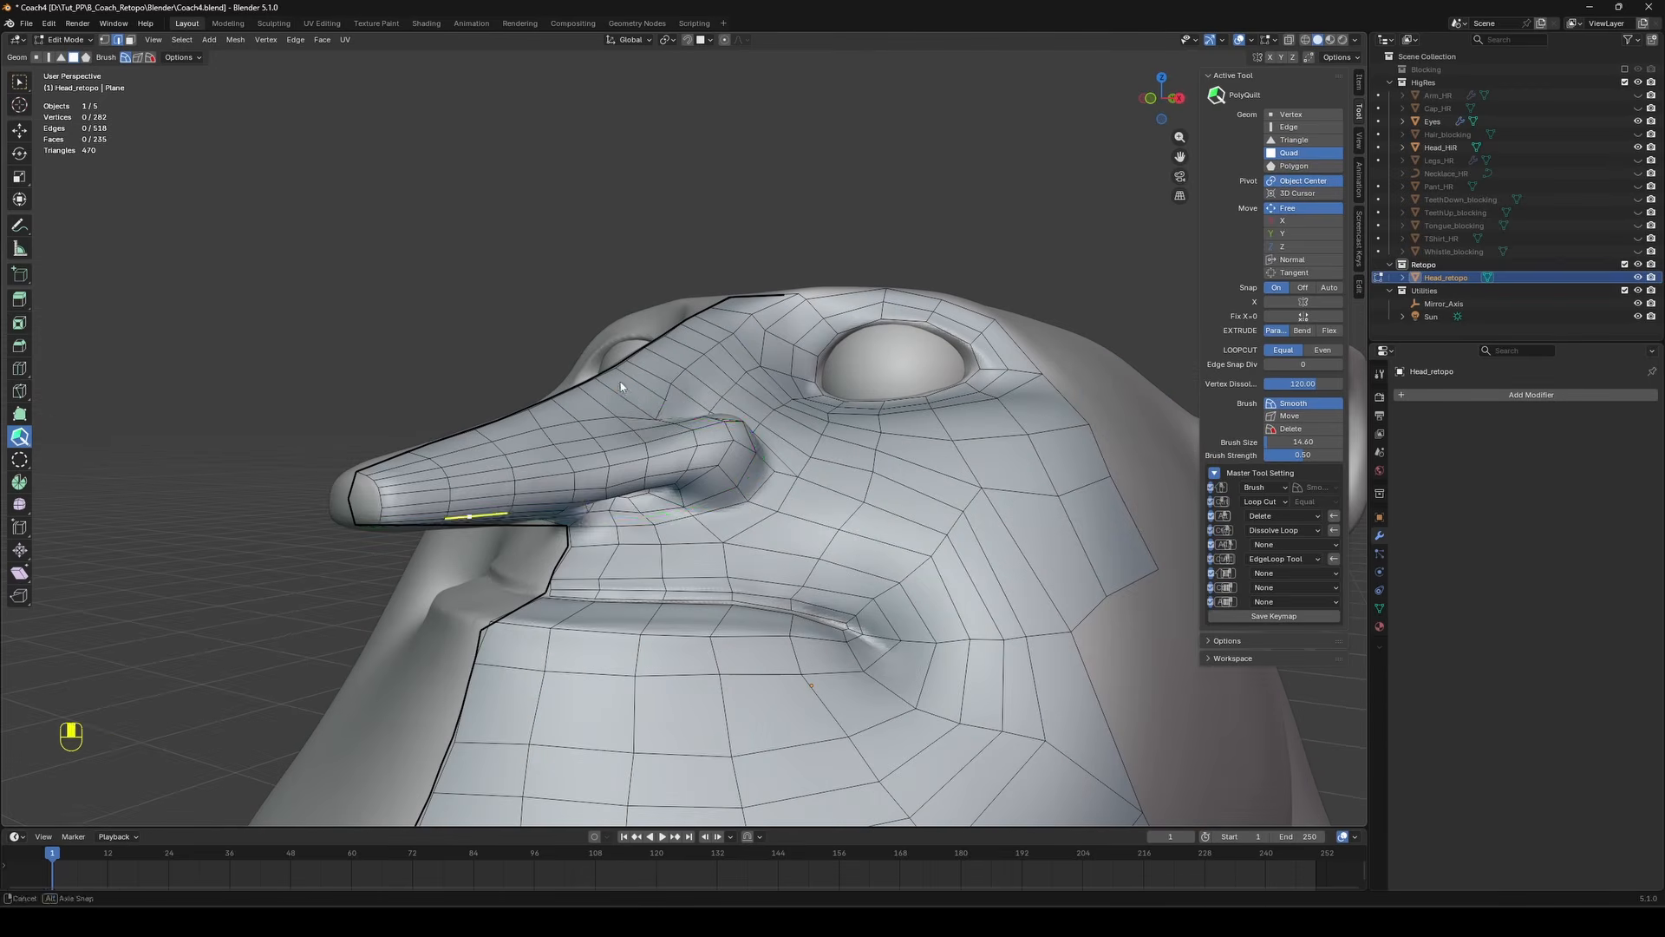
pyautogui.keyDown('ctrl'); pyautogui.click(579, 525); pyautogui.keyUp('ctrl')
pyautogui.moveTo(579, 524); pyautogui.dragTo(634, 349, button='middle')
pyautogui.keyDown('ctrl'); pyautogui.click(703, 371); pyautogui.keyUp('ctrl')
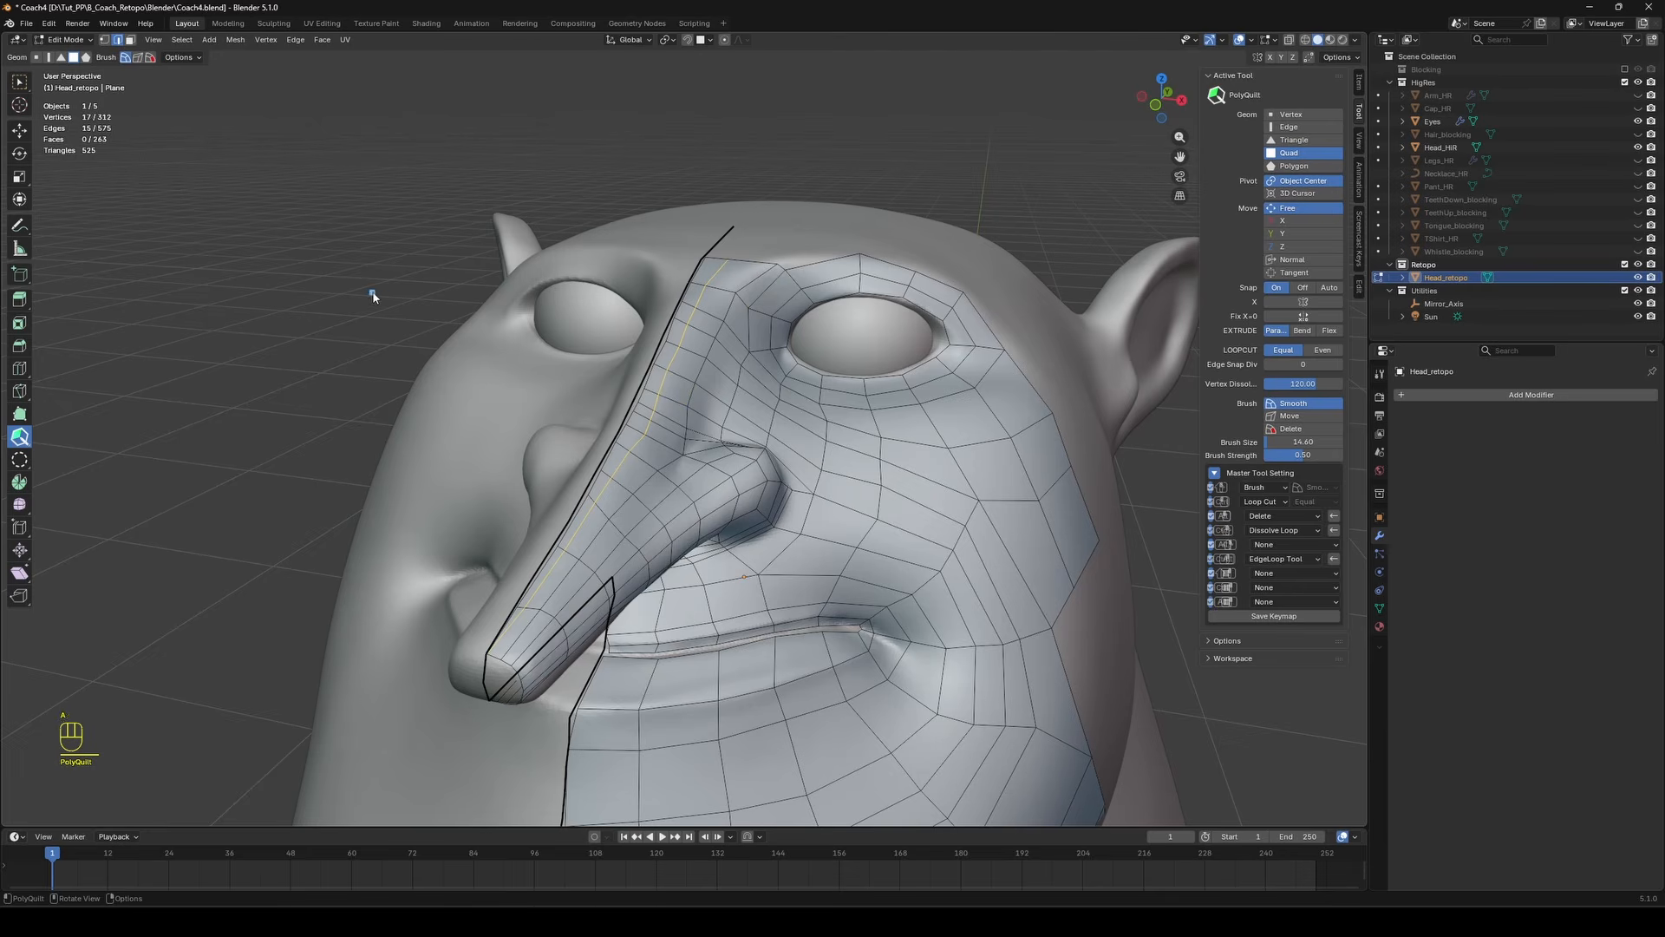
pyautogui.hotkey('ctrl', 'z')
pyautogui.press('a')
pyautogui.press('a')
# Smooth the mesh along the nose bridge with the brush at size 19.86.
pyautogui.moveTo(707, 299)
pyautogui.mouseDown(button='middle')
pyautogui.moveTo(635, 323)
pyautogui.moveTo(642, 379)
pyautogui.moveTo(618, 381)
pyautogui.moveTo(704, 362)
pyautogui.moveTo(652, 367)
pyautogui.moveTo(759, 317)
pyautogui.moveTo(640, 468)
pyautogui.moveTo(716, 416)
pyautogui.moveTo(576, 485)
pyautogui.mouseUp(button='middle')
pyautogui.hotkey('ctrl', 'z')
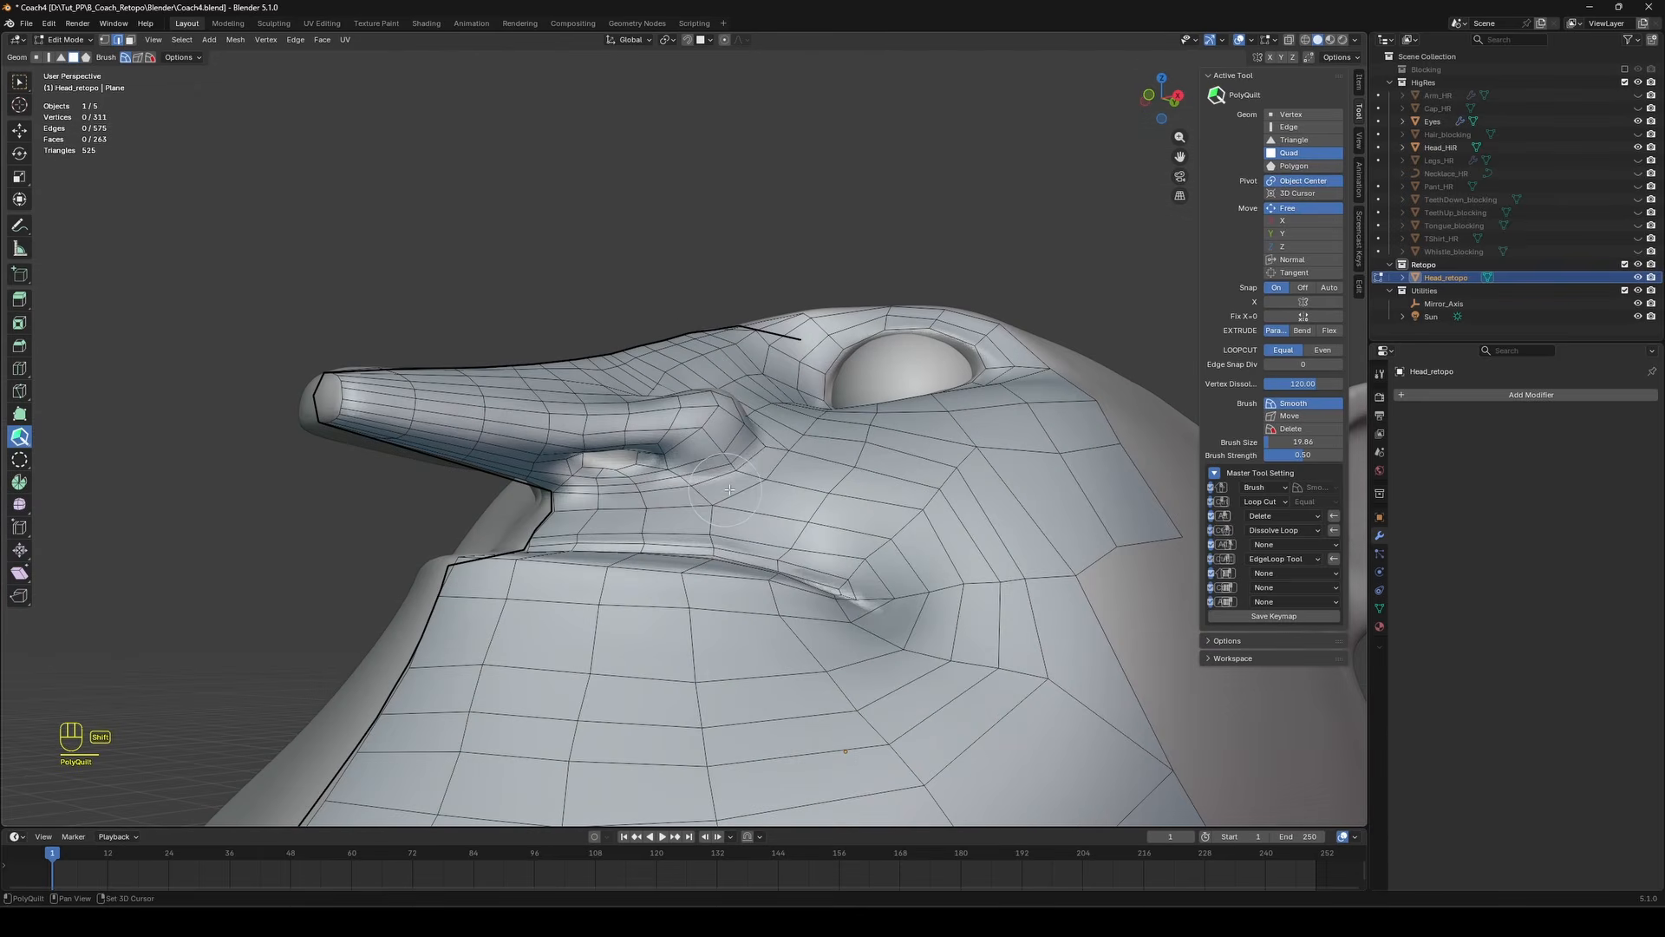
pyautogui.moveTo(777, 448)
pyautogui.mouseDown(button='middle')
pyautogui.moveTo(413, 382)
pyautogui.moveTo(492, 192)
pyautogui.mouseUp(button='middle')
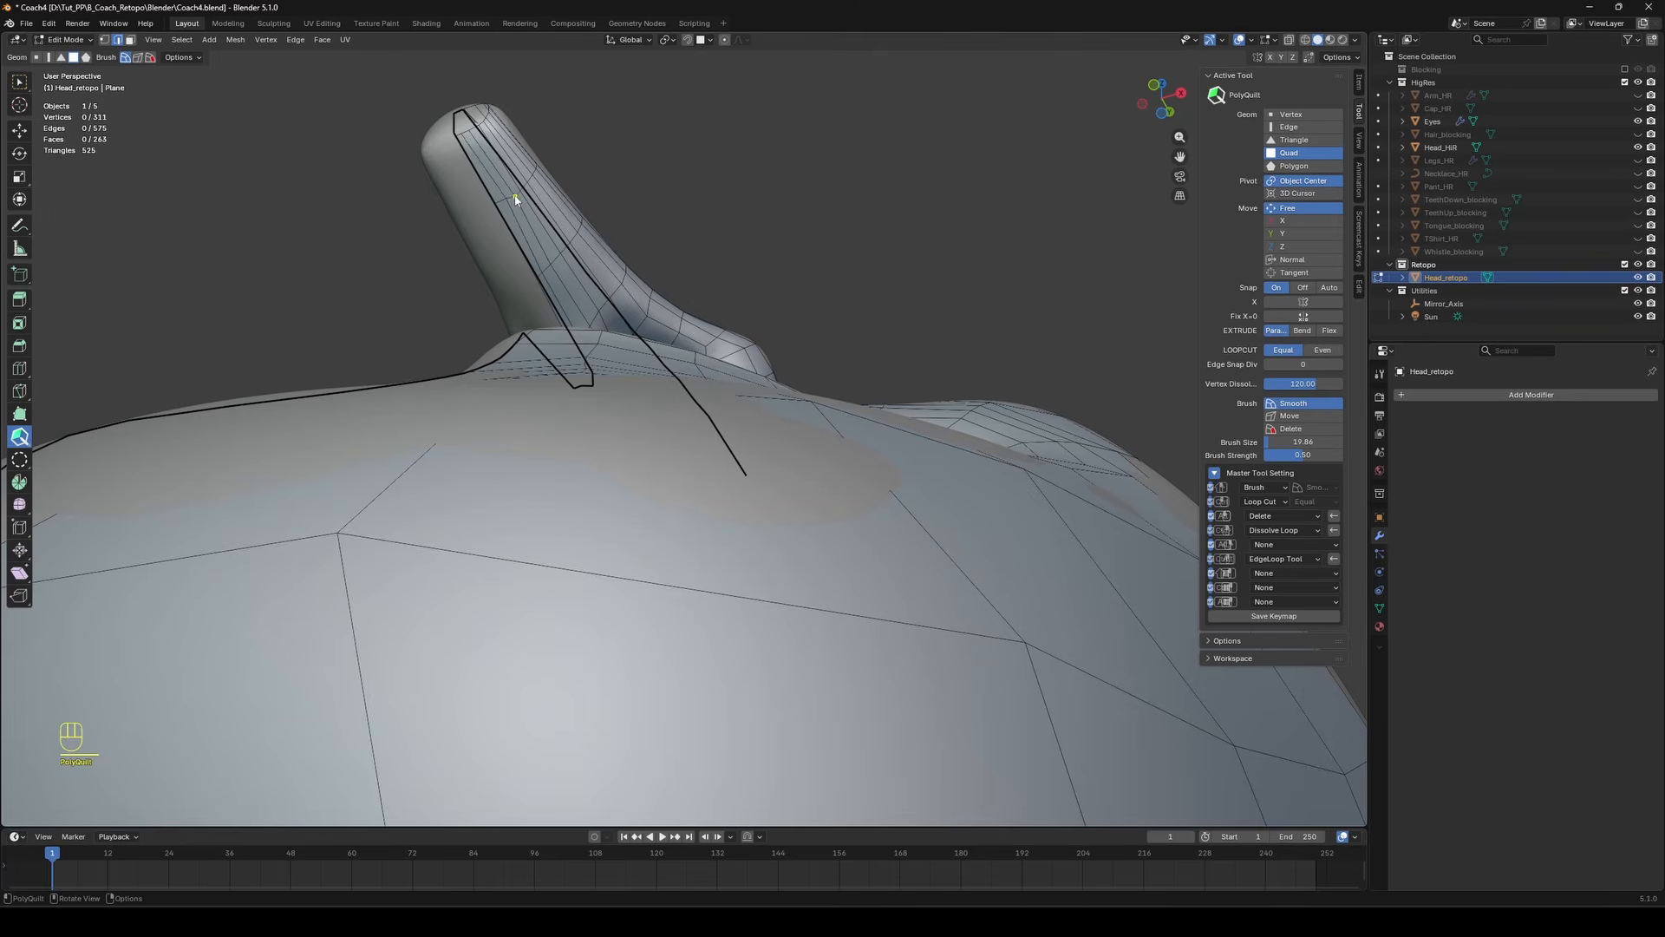
pyautogui.moveTo(515, 200)
pyautogui.mouseDown(button='middle')
pyautogui.moveTo(687, 267)
pyautogui.moveTo(607, 395)
pyautogui.mouseUp(button='middle')
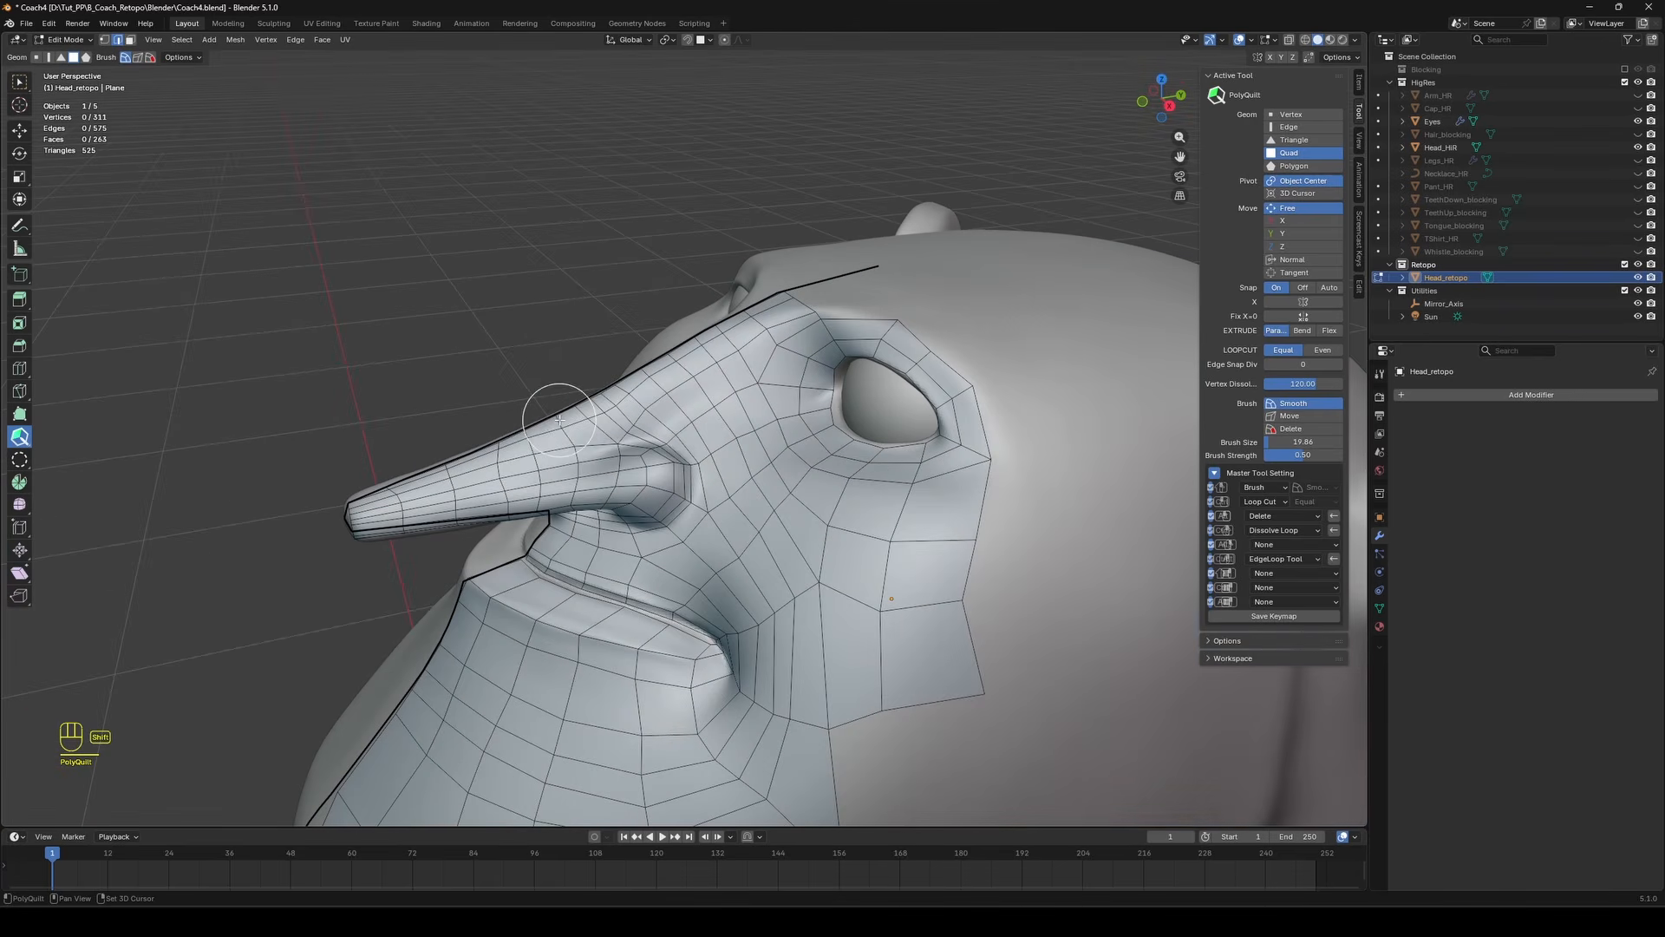
pyautogui.keyDown('shift'); pyautogui.moveTo(476, 455); pyautogui.dragTo(624, 398); pyautogui.keyUp('shift')
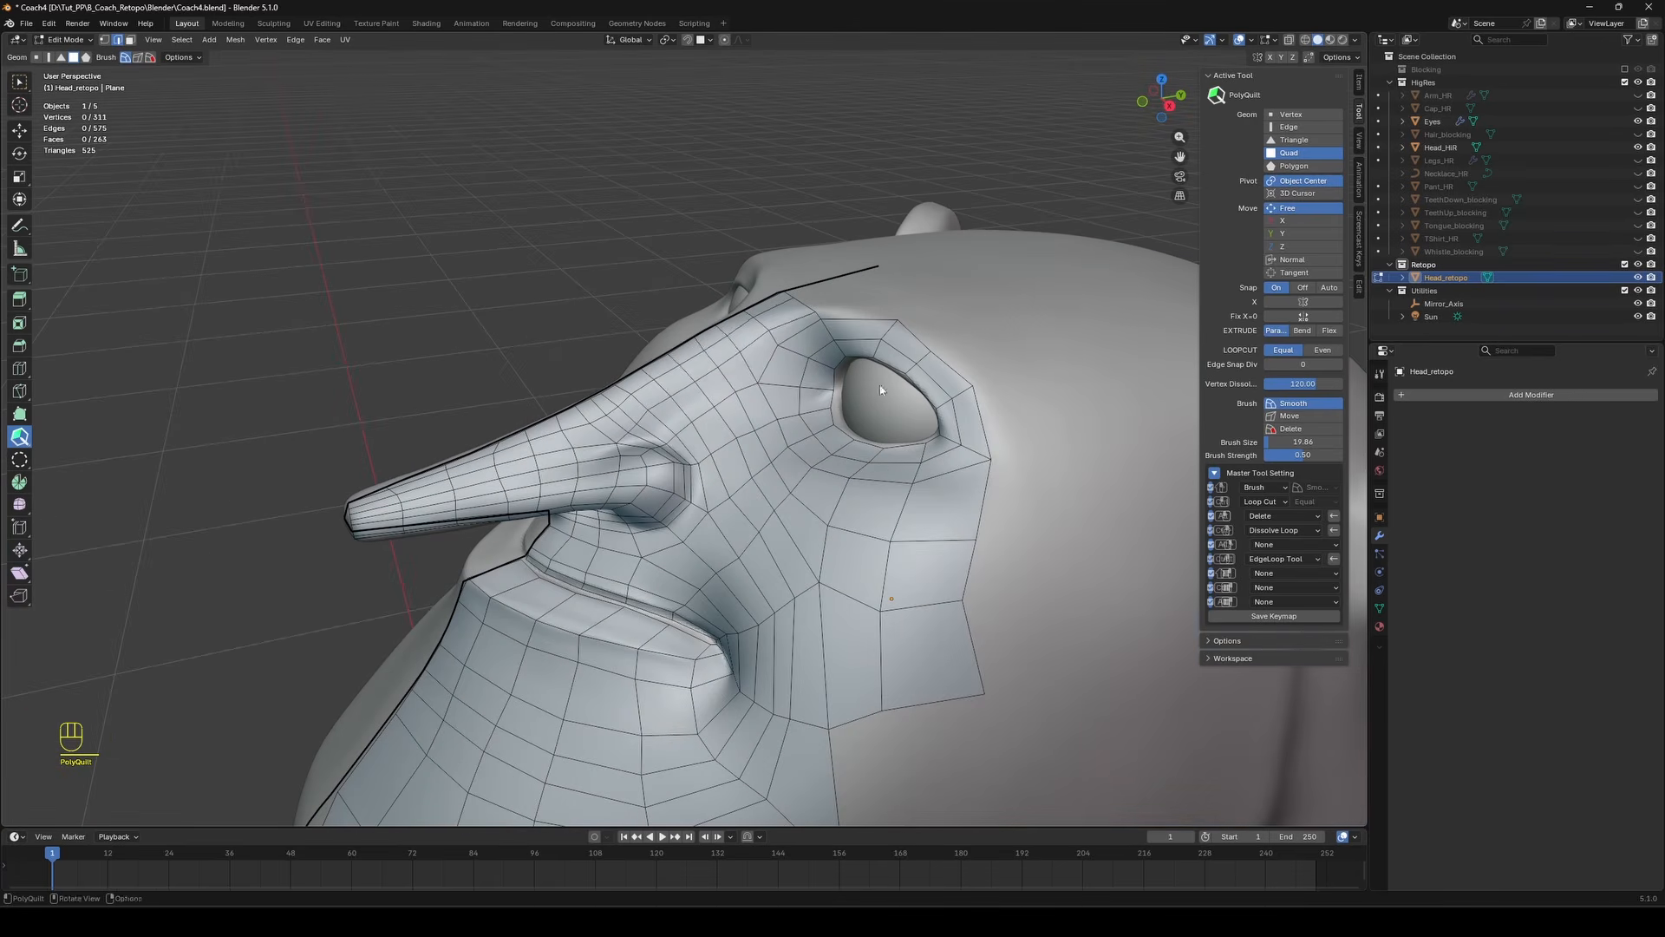
pyautogui.moveTo(880, 390); pyautogui.dragTo(858, 278, button='middle')
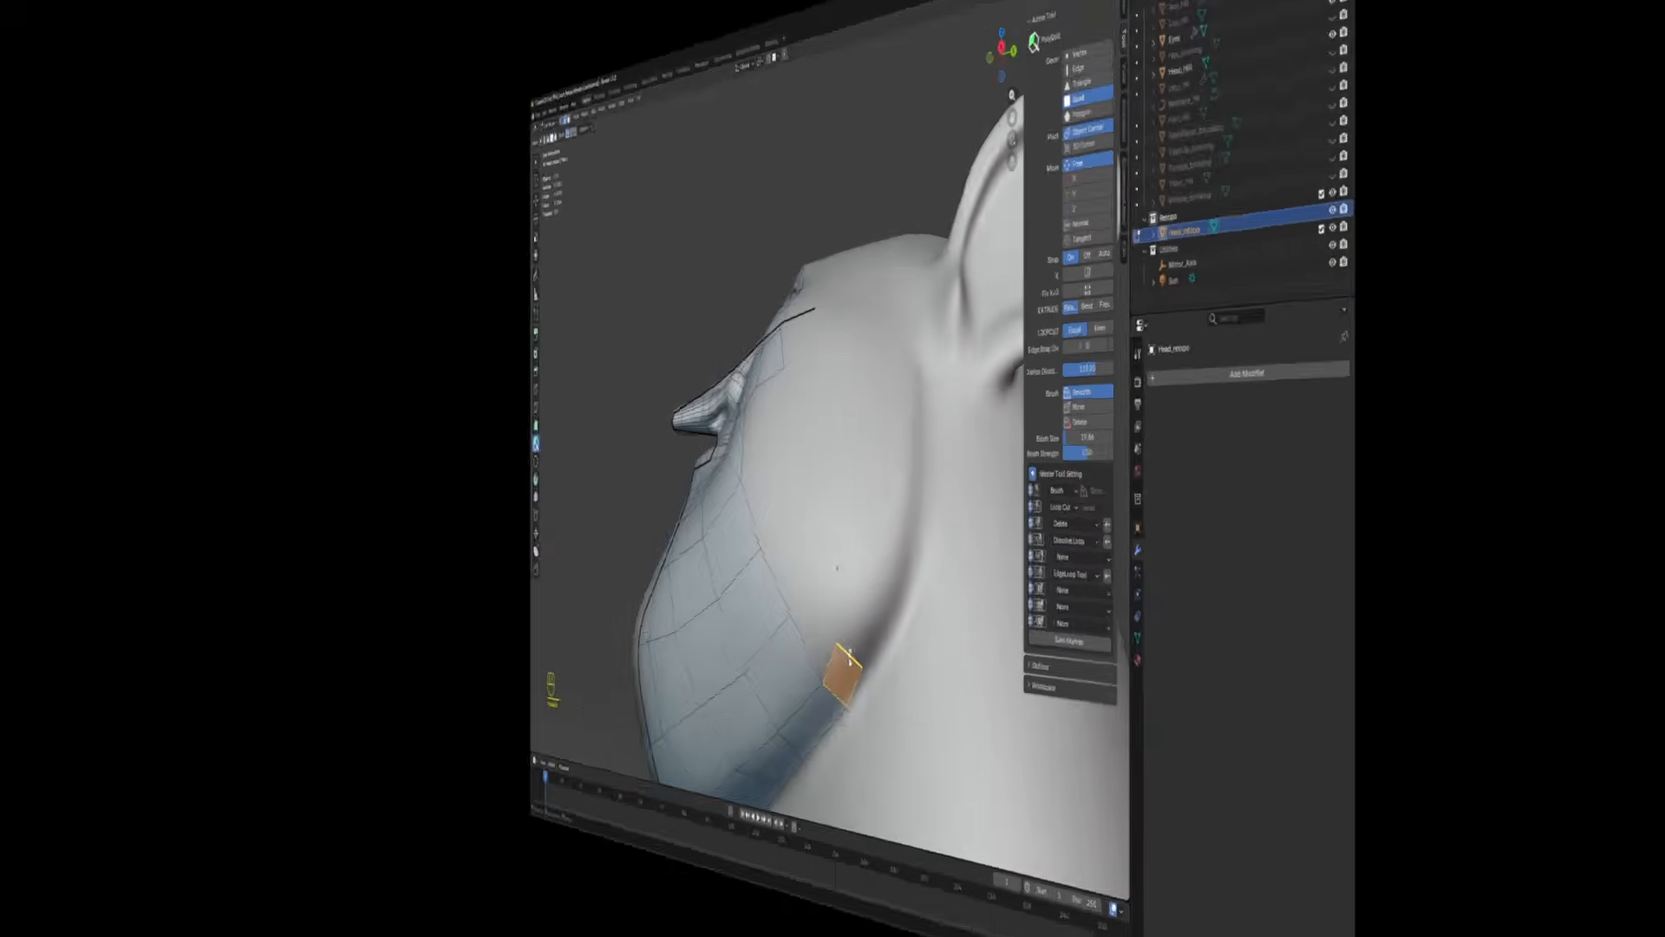
pyautogui.moveTo(848, 651); pyautogui.dragTo(984, 538)
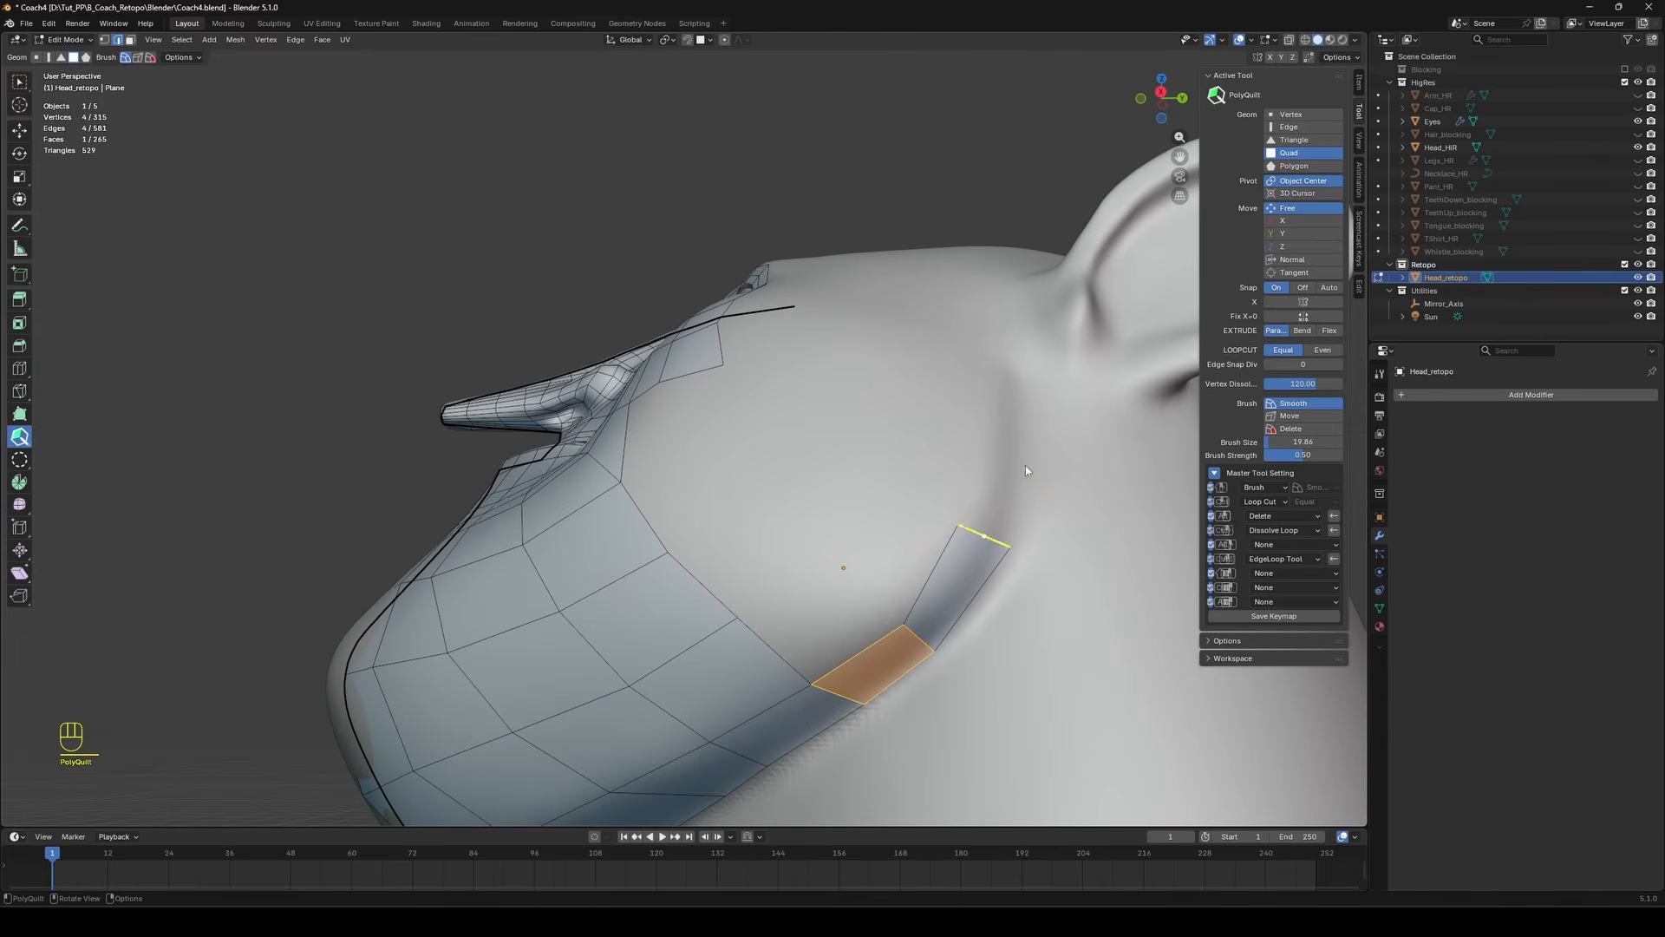
pyautogui.moveTo(1025, 466); pyautogui.dragTo(1009, 453)
pyautogui.moveTo(1010, 453); pyautogui.dragTo(1011, 368)
pyautogui.moveTo(996, 572); pyautogui.dragTo(958, 486, button='middle')
pyautogui.hotkey('ctrl', 'z')
pyautogui.hotkey('ctrl', 'z')
pyautogui.hotkey('ctrl', 'z')
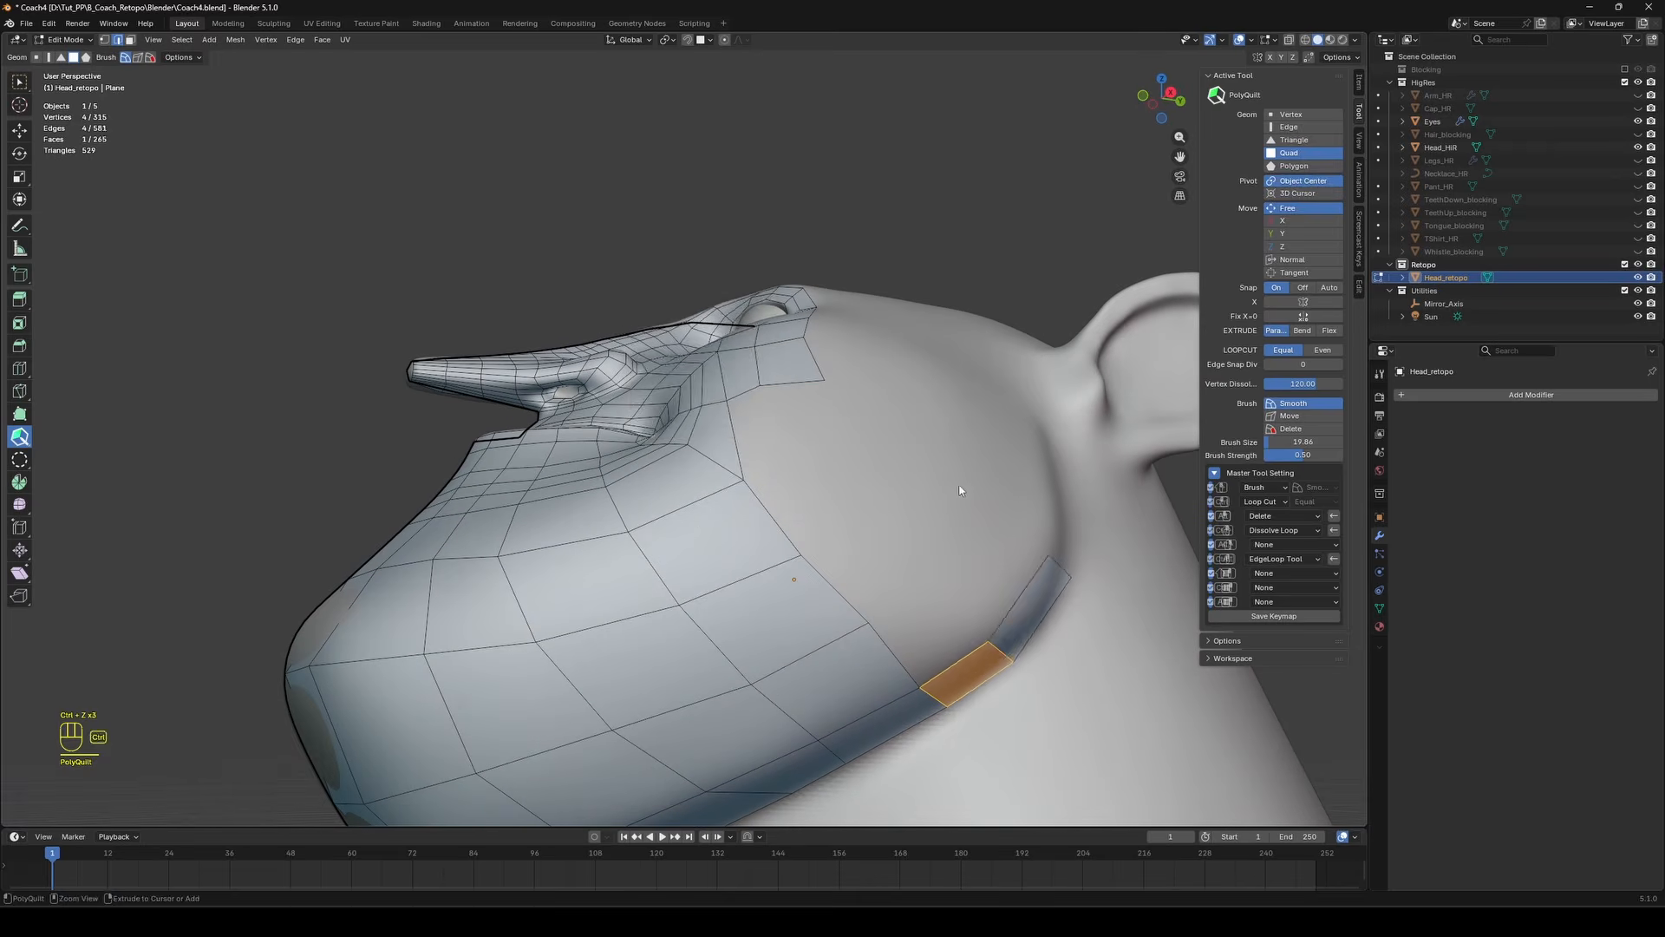
pyautogui.hotkey('ctrl', 'z')
pyautogui.hotkey('ctrl', 'z')
# Enable snapping and extend the quad strip from the jaw corner up in front of the ear towards the forehead.
pyautogui.click(705, 40)
pyautogui.click(686, 40)
pyautogui.moveTo(442, 234)
pyautogui.mouseDown(button='middle')
pyautogui.moveTo(567, 297)
pyautogui.moveTo(607, 338)
pyautogui.moveTo(572, 322)
pyautogui.moveTo(555, 351)
pyautogui.mouseUp(button='middle')
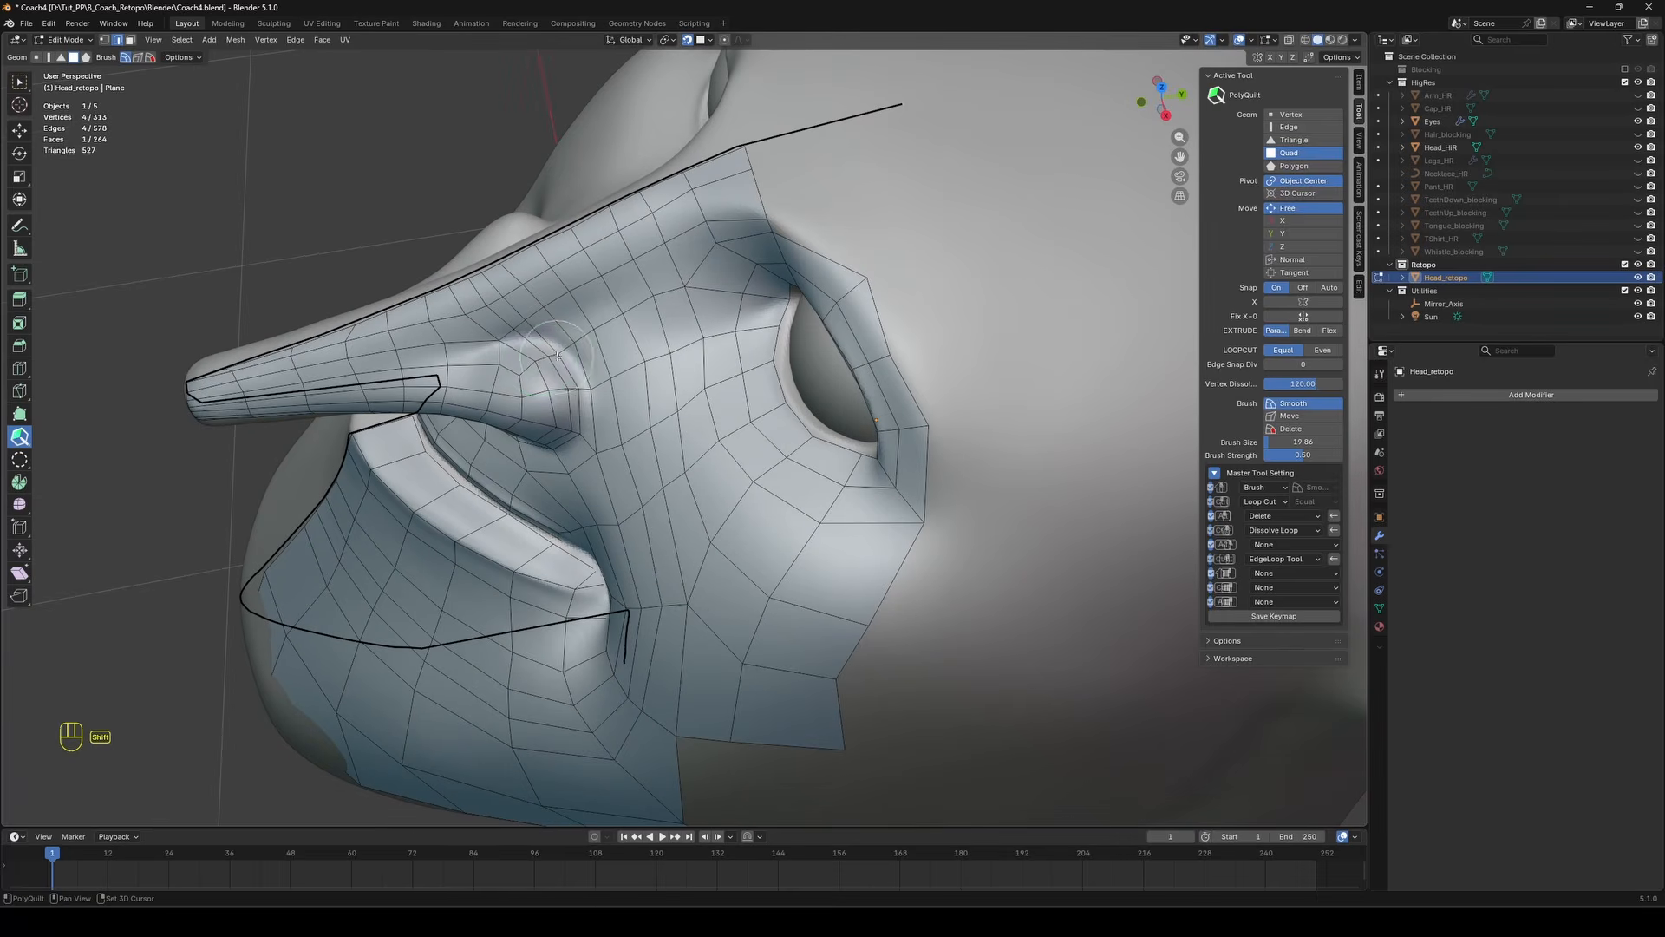
pyautogui.press('shift')
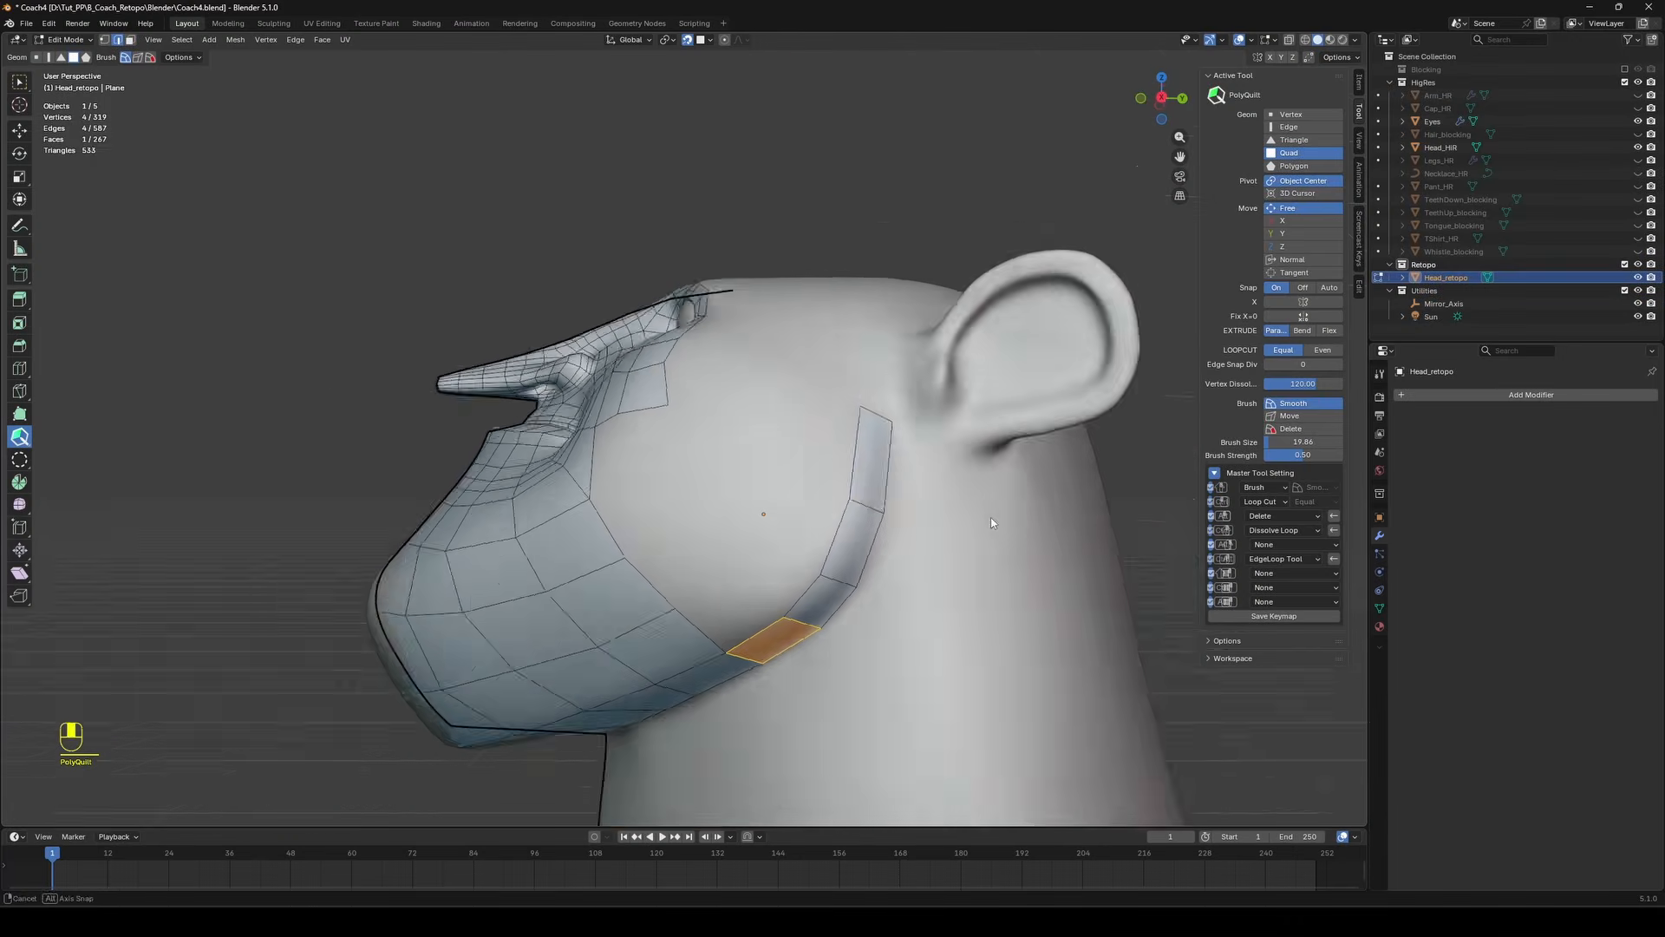
pyautogui.moveTo(815, 373); pyautogui.dragTo(863, 347, button='middle')
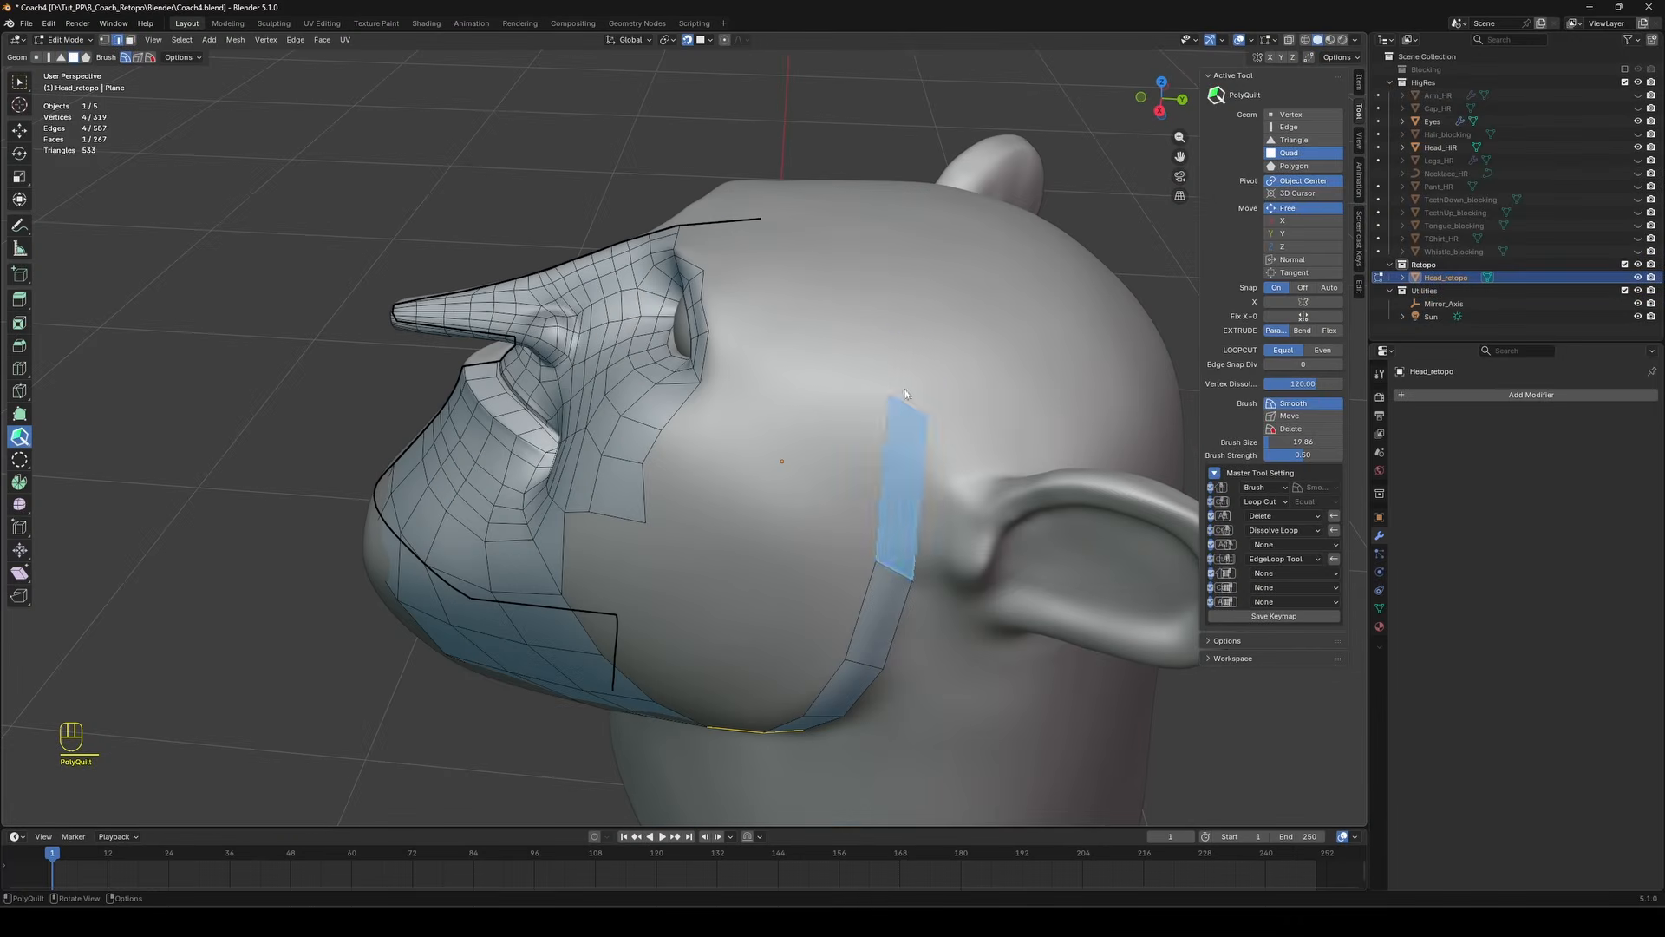
# Cut the upper part of the strip with an edge loop and adjust its vertices over the temple and forehead.
pyautogui.press('ctrl')
pyautogui.keyDown('ctrl'); pyautogui.click(902, 485); pyautogui.keyUp('ctrl')
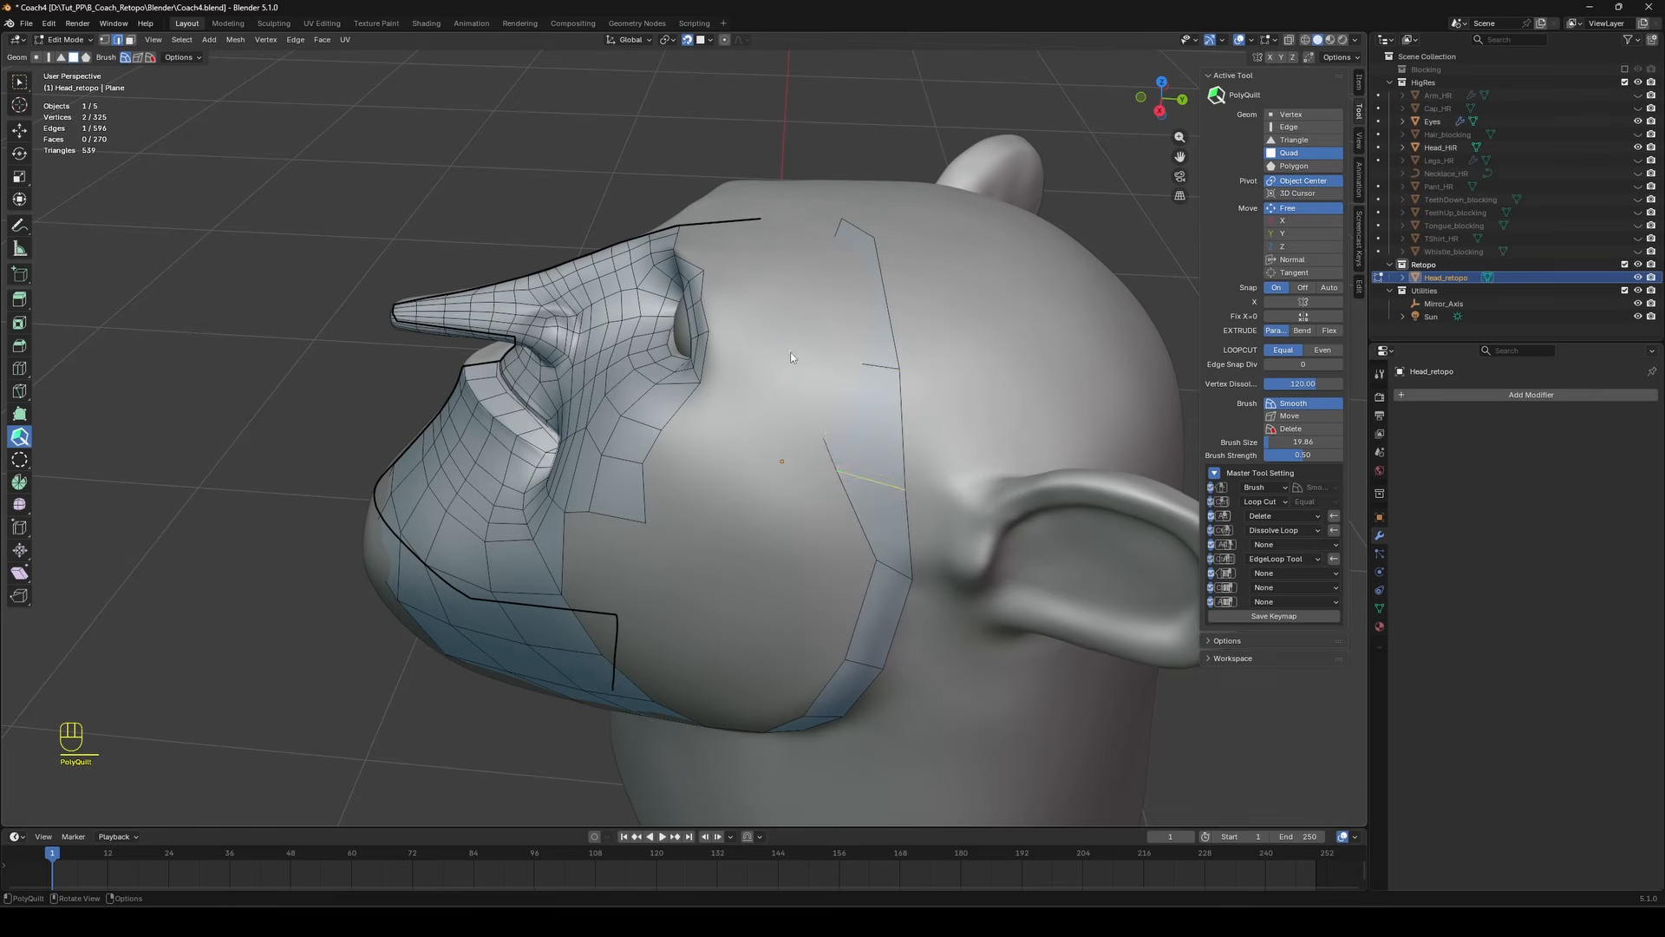
pyautogui.moveTo(790, 352); pyautogui.dragTo(844, 373)
pyautogui.moveTo(861, 493); pyautogui.dragTo(909, 289, button='middle')
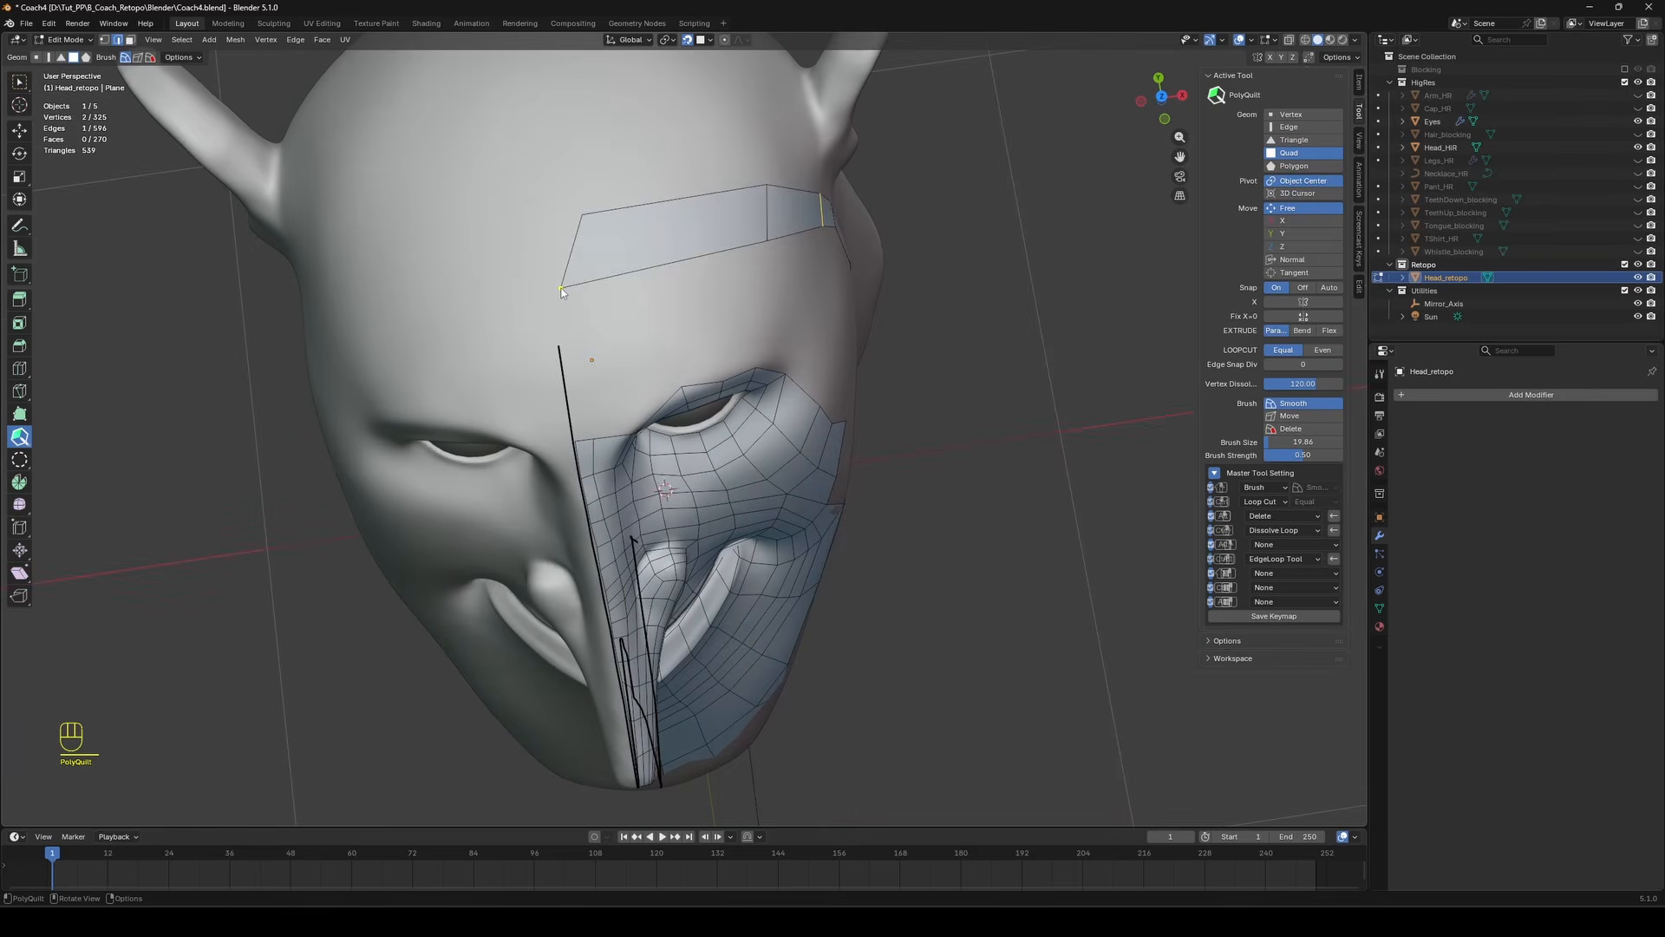
pyautogui.moveTo(746, 304); pyautogui.dragTo(598, 148, button='middle')
pyautogui.scroll(-2, 850, 518)
pyautogui.hotkey('ctrl', 'r')
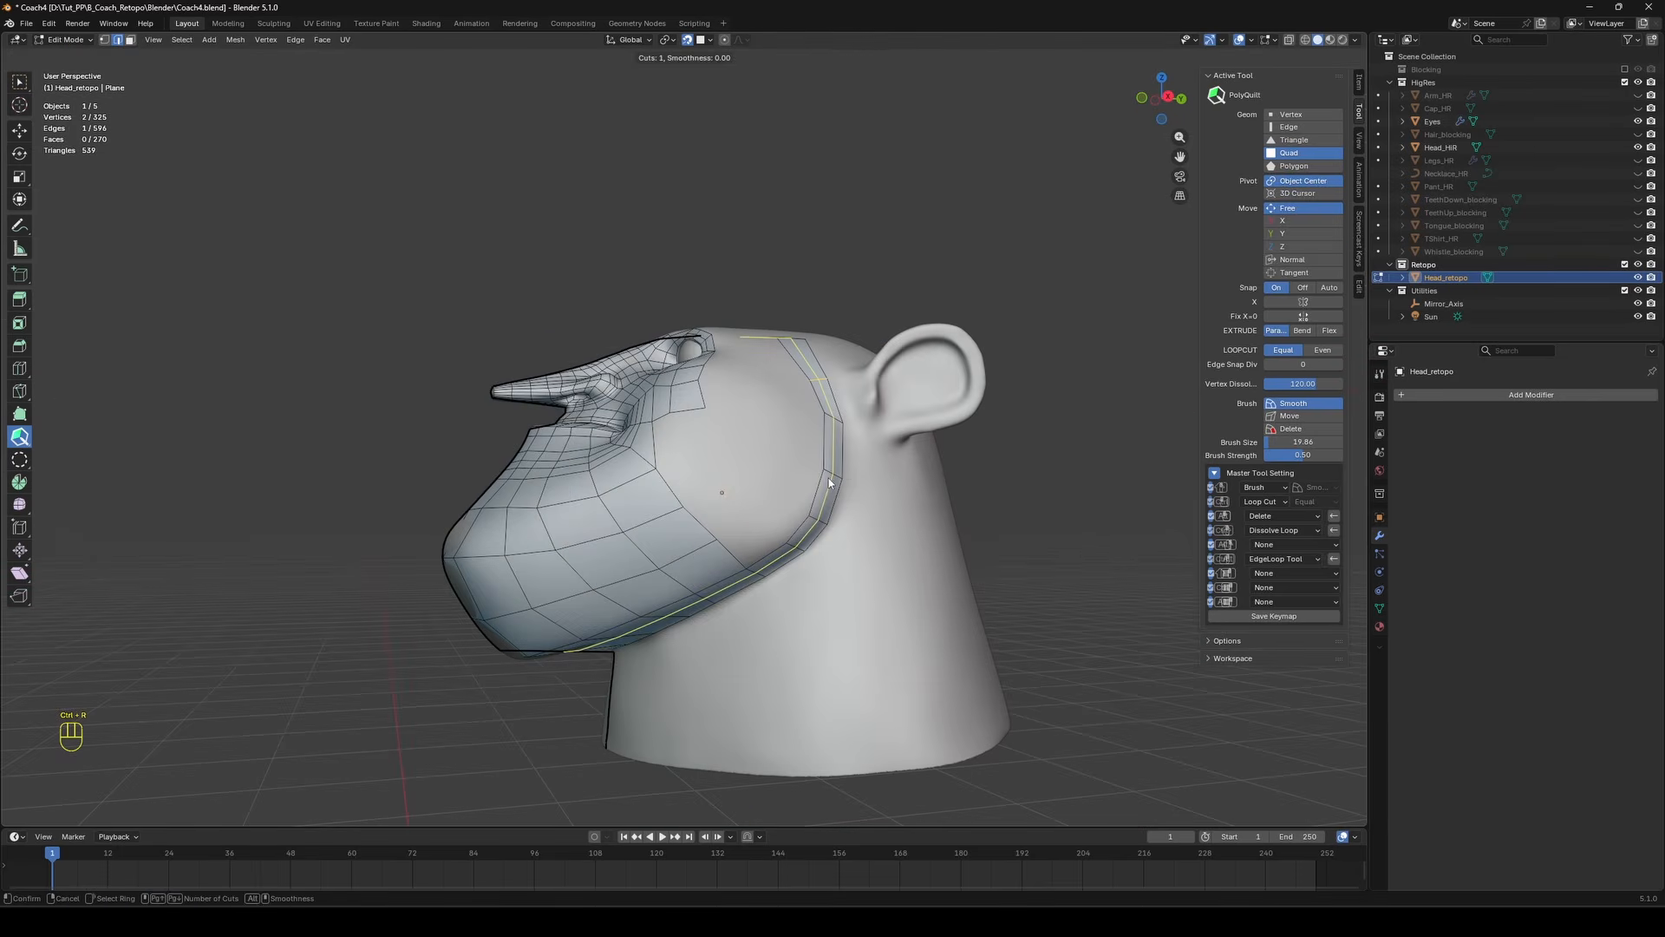
pyautogui.press('Escape')
pyautogui.hotkey('ctrl', 'a')
pyautogui.hotkey('ctrl', 'a')
# Bridge the outer eye corner to the temple strip with new quads and adjust their vertices.
pyautogui.moveTo(844, 474); pyautogui.dragTo(986, 433, button='middle')
pyautogui.scroll(3, 782, 437)
pyautogui.click(793, 439)
pyautogui.click(937, 378)
pyautogui.moveTo(743, 337); pyautogui.dragTo(834, 340, button='middle')
pyautogui.scroll(1, 849, 322)
pyautogui.moveTo(774, 283); pyautogui.dragTo(845, 251)
pyautogui.click(846, 312)
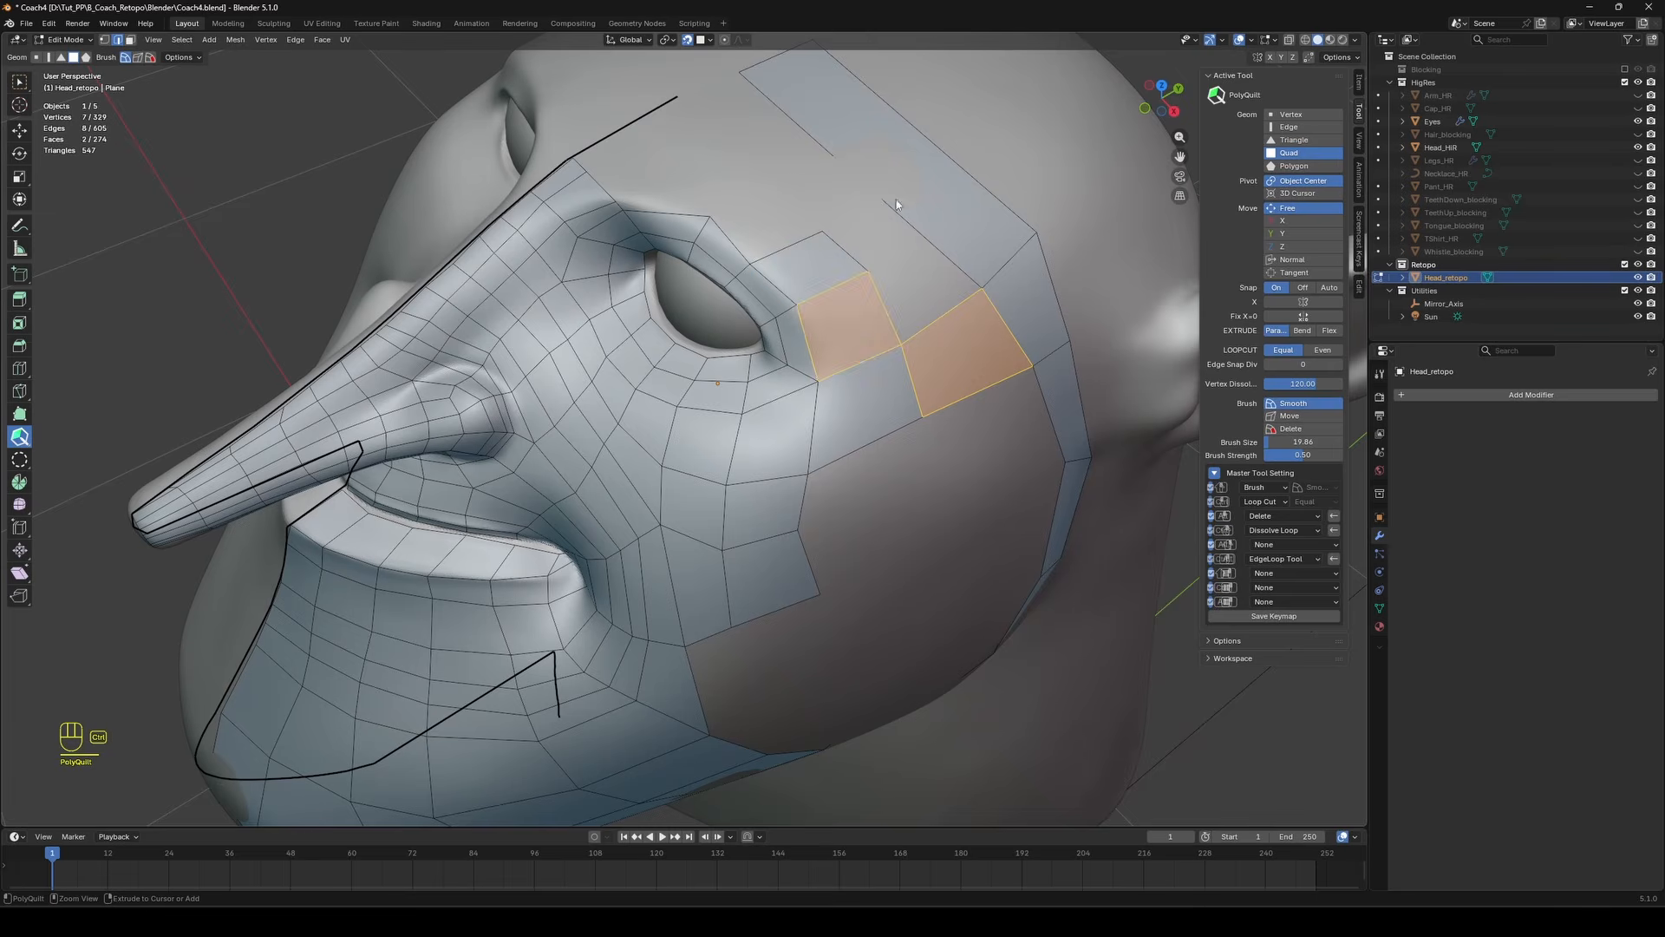
# Cut three edge loops across the forehead strip and fill two quads between it and the outer brow.
pyautogui.keyDown('ctrl'); pyautogui.click(930, 215); pyautogui.keyUp('ctrl')
pyautogui.keyDown('ctrl'); pyautogui.click(879, 178); pyautogui.keyUp('ctrl')
pyautogui.keyDown('ctrl'); pyautogui.click(817, 121); pyautogui.keyUp('ctrl')
pyautogui.click(914, 264)
pyautogui.click(867, 230)
pyautogui.moveTo(788, 238); pyautogui.dragTo(867, 253, button='middle')
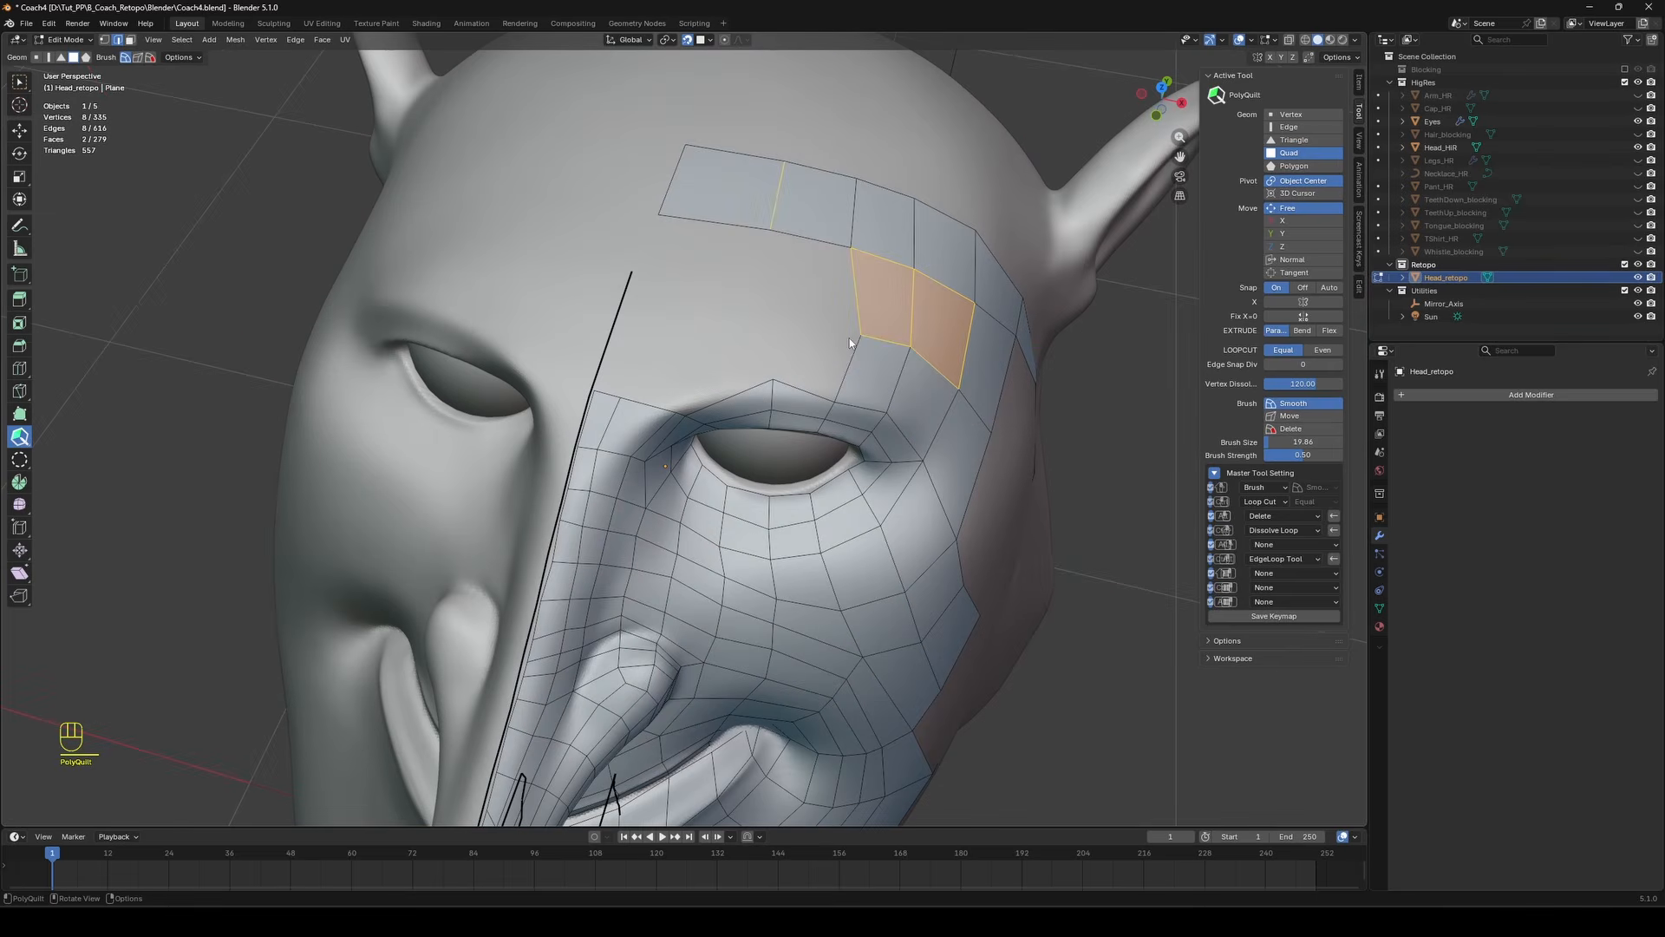
# Build and fill quads above the eye between the brow and the forehead strip, aligning their vertices.
pyautogui.moveTo(759, 387)
pyautogui.mouseDown()
pyautogui.moveTo(705, 355)
pyautogui.moveTo(770, 395)
pyautogui.mouseUp()
pyautogui.moveTo(760, 316); pyautogui.dragTo(781, 323)
pyautogui.moveTo(770, 229); pyautogui.dragTo(795, 231)
pyautogui.moveTo(637, 398); pyautogui.dragTo(652, 351)
pyautogui.keyDown('shift'); pyautogui.click(657, 358); pyautogui.keyUp('shift')
pyautogui.keyDown('shift'); pyautogui.click(637, 352); pyautogui.keyUp('shift')
pyautogui.keyDown('shift'); pyautogui.click(595, 394); pyautogui.keyUp('shift')
pyautogui.moveTo(786, 160); pyautogui.dragTo(806, 163)
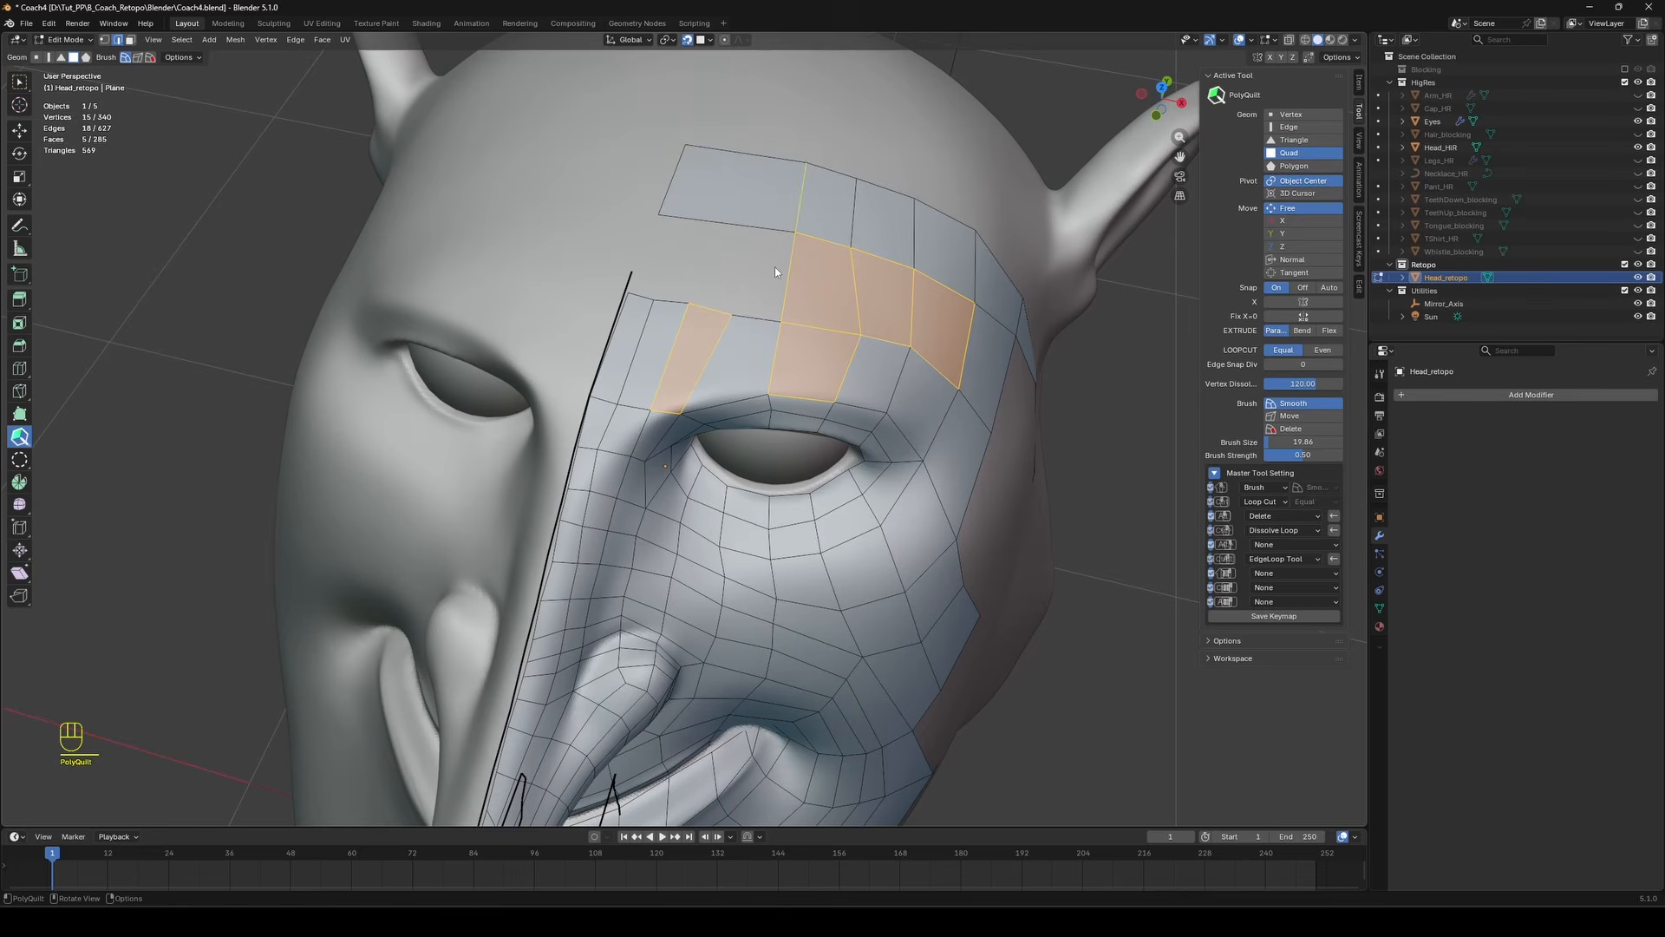
# Subdivide the inner forehead strip with edge loops and fill the remaining quads down to the brow near the centre line.
pyautogui.keyDown('ctrl'); pyautogui.click(750, 222); pyautogui.keyUp('ctrl')
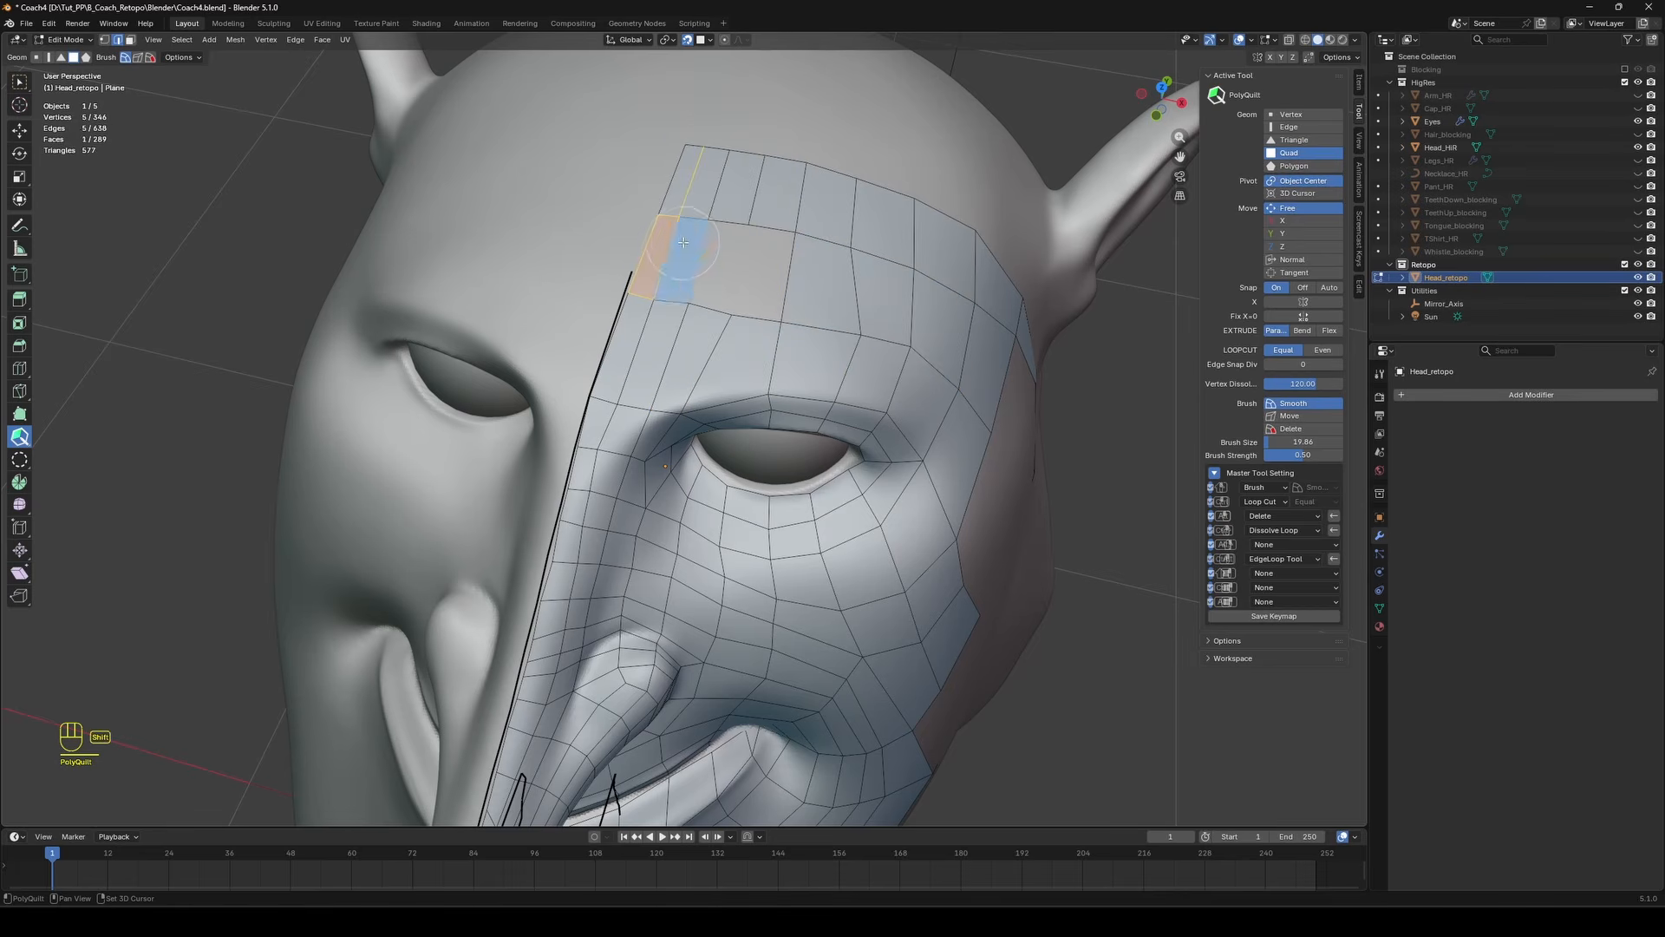
pyautogui.press('a')
pyautogui.press('a')
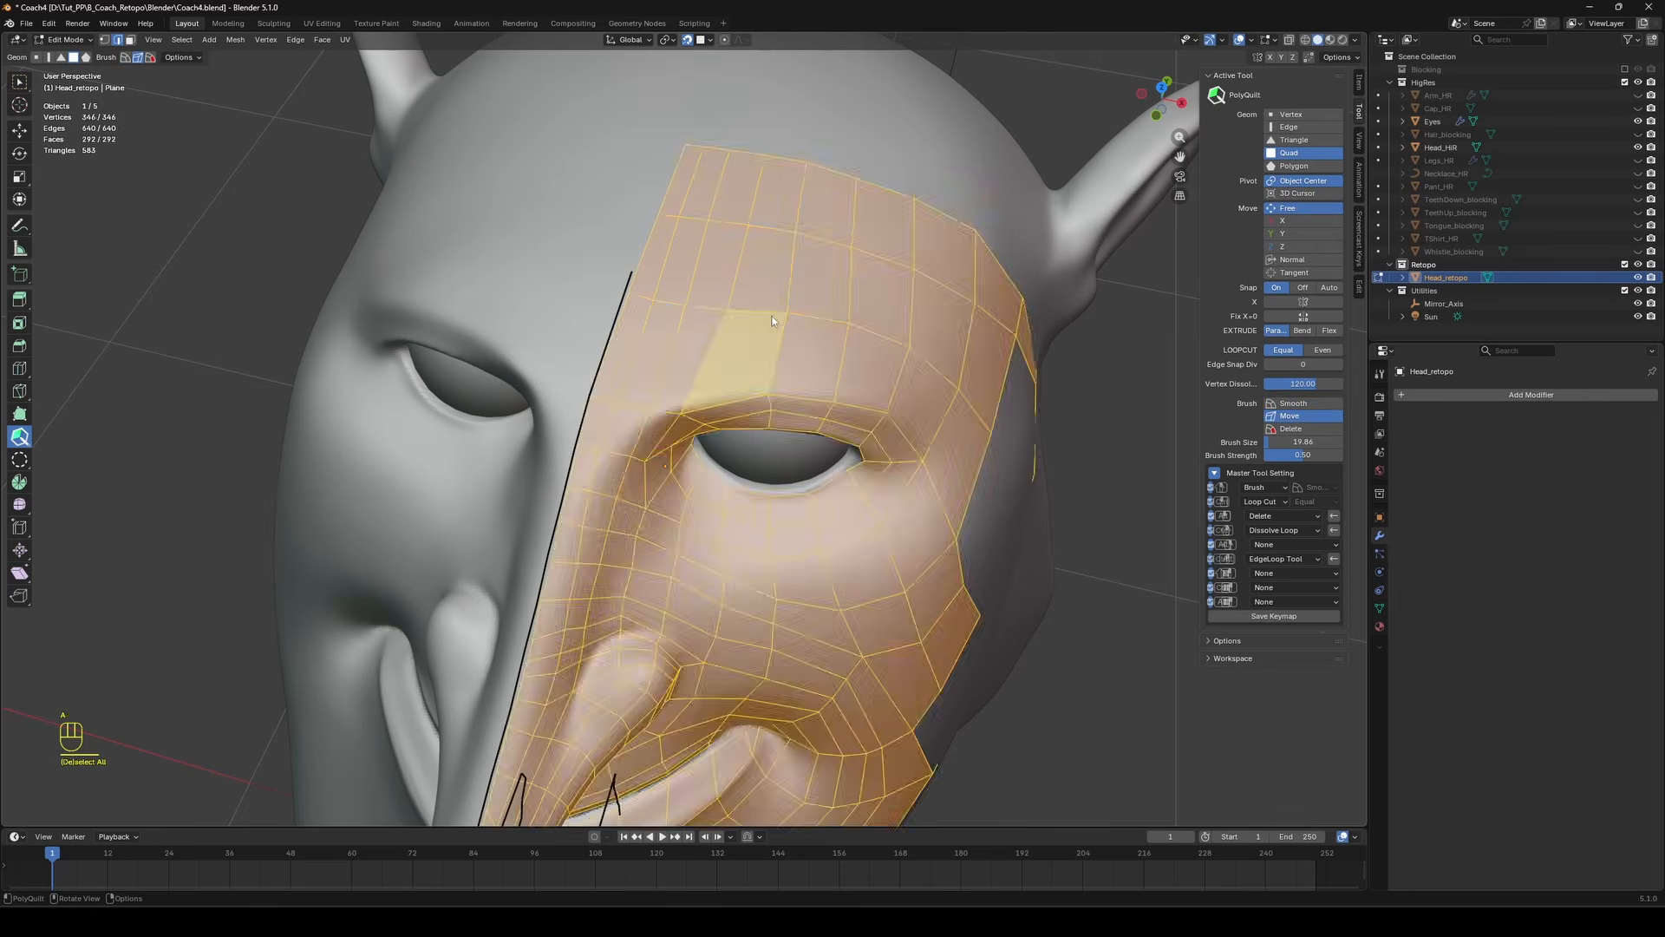
# Even out the forehead topology above the eye with the Move brush, and set the brush back to Smooth.
pyautogui.keyDown('shift'); pyautogui.moveTo(774, 310); pyautogui.dragTo(727, 330); pyautogui.keyUp('shift')
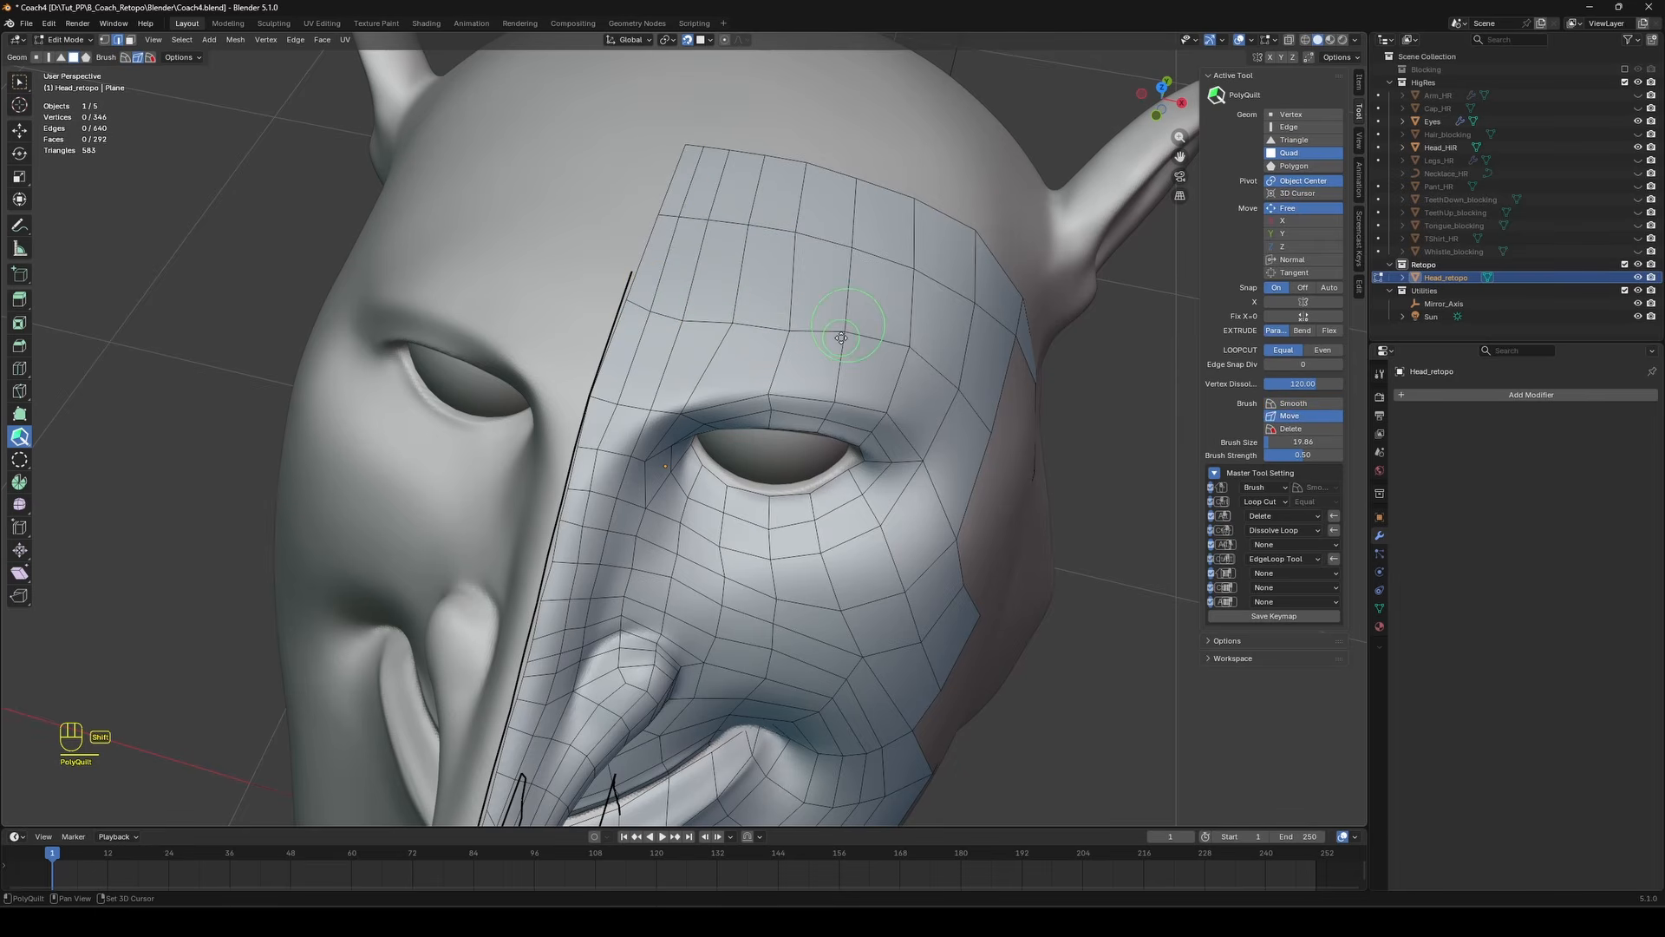
pyautogui.keyDown('shift'); pyautogui.moveTo(759, 226); pyautogui.dragTo(753, 250); pyautogui.keyUp('shift')
pyautogui.keyDown('shift'); pyautogui.moveTo(731, 320); pyautogui.dragTo(693, 321); pyautogui.keyUp('shift')
pyautogui.keyDown('shift'); pyautogui.moveTo(709, 220); pyautogui.dragTo(716, 223); pyautogui.keyUp('shift')
pyautogui.click(1298, 402)
# Delete the quads below and beside the outer eye corner and rebuild the faces closer around the eye.
pyautogui.scroll(-1, 917, 356)
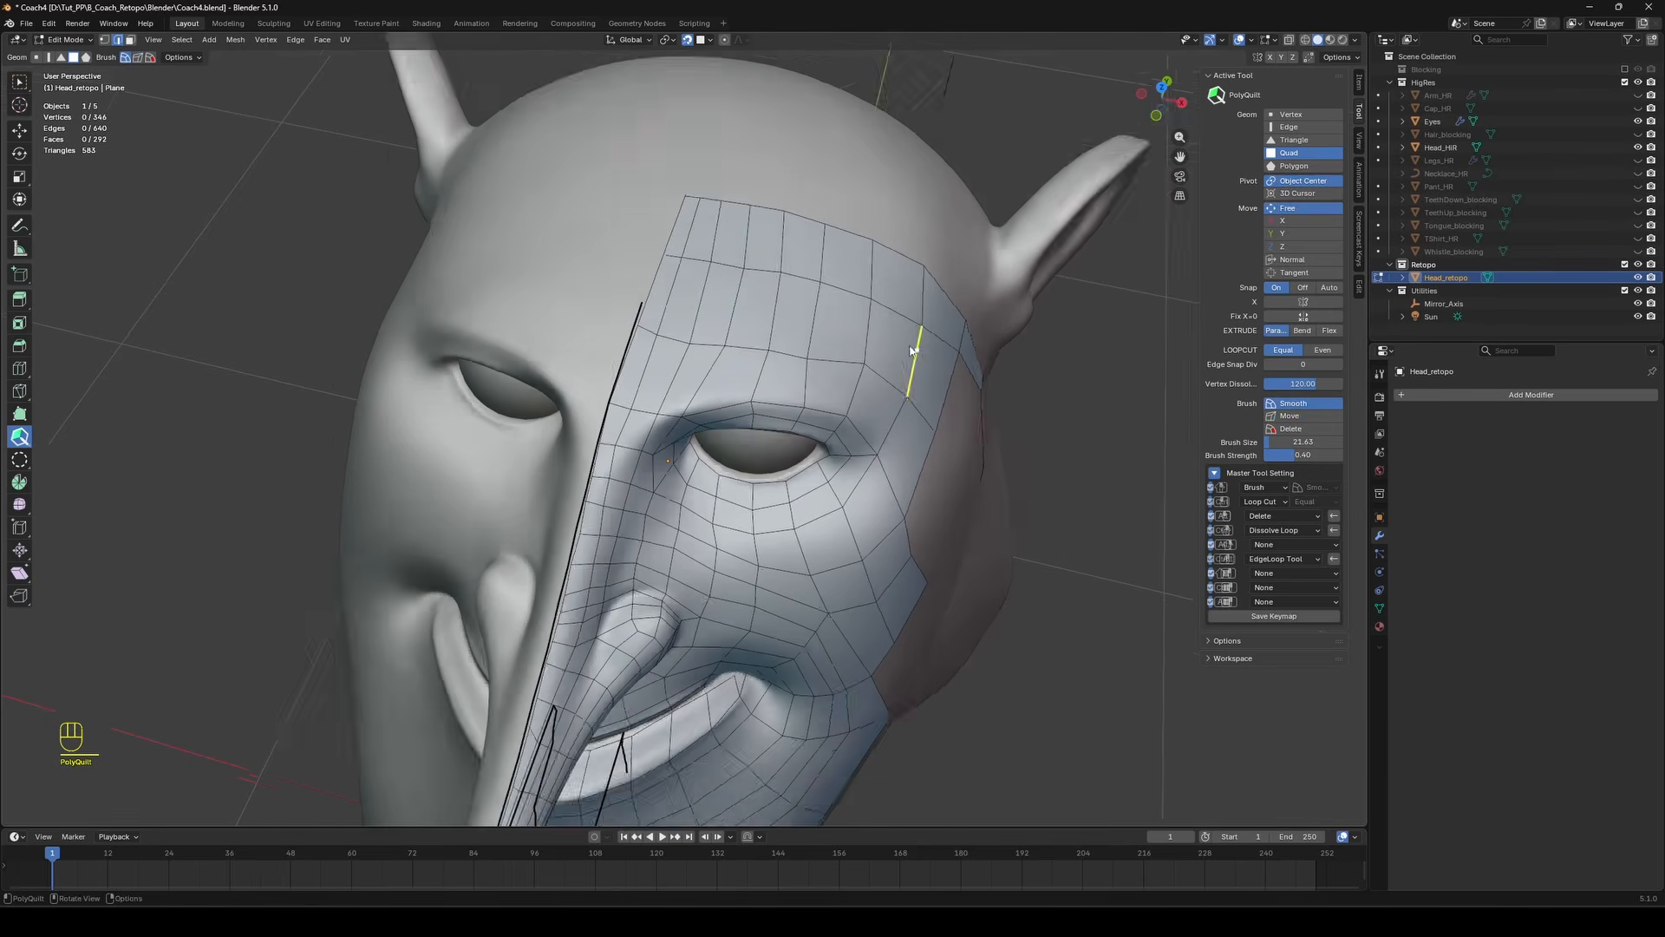
pyautogui.moveTo(917, 357); pyautogui.dragTo(655, 382, button='middle')
pyautogui.moveTo(762, 350)
pyautogui.mouseDown(button='middle')
pyautogui.moveTo(732, 326)
pyautogui.moveTo(686, 347)
pyautogui.moveTo(855, 346)
pyautogui.moveTo(754, 301)
pyautogui.mouseUp(button='middle')
pyautogui.hotkey('ctrl', 'z')
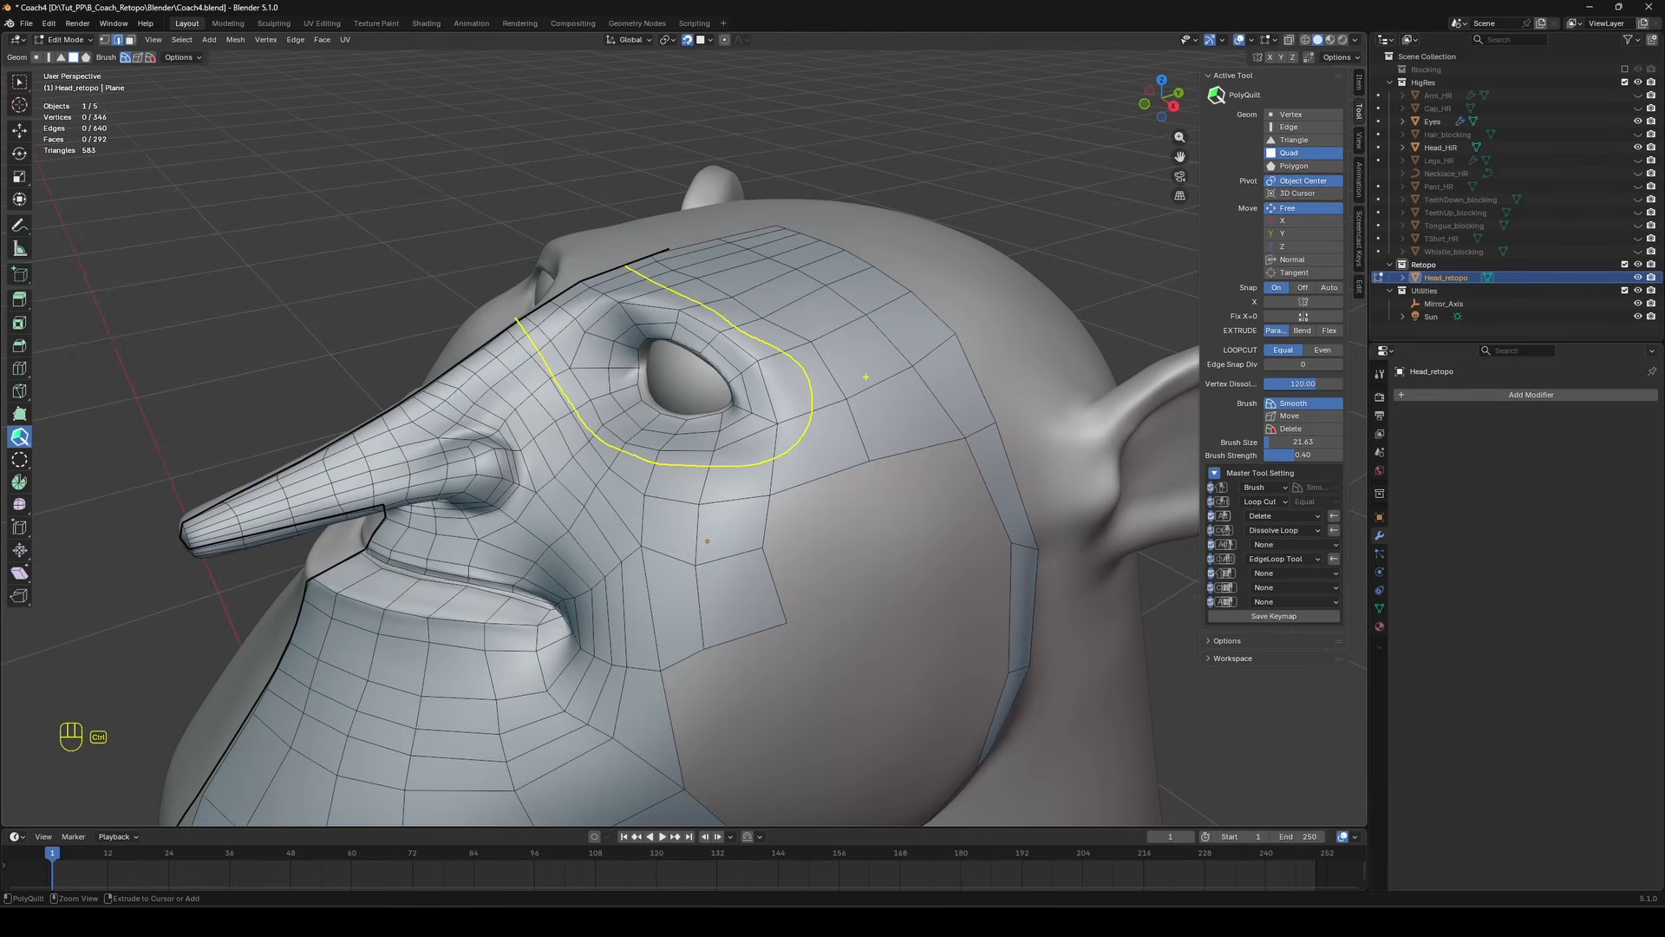
pyautogui.press('Escape')
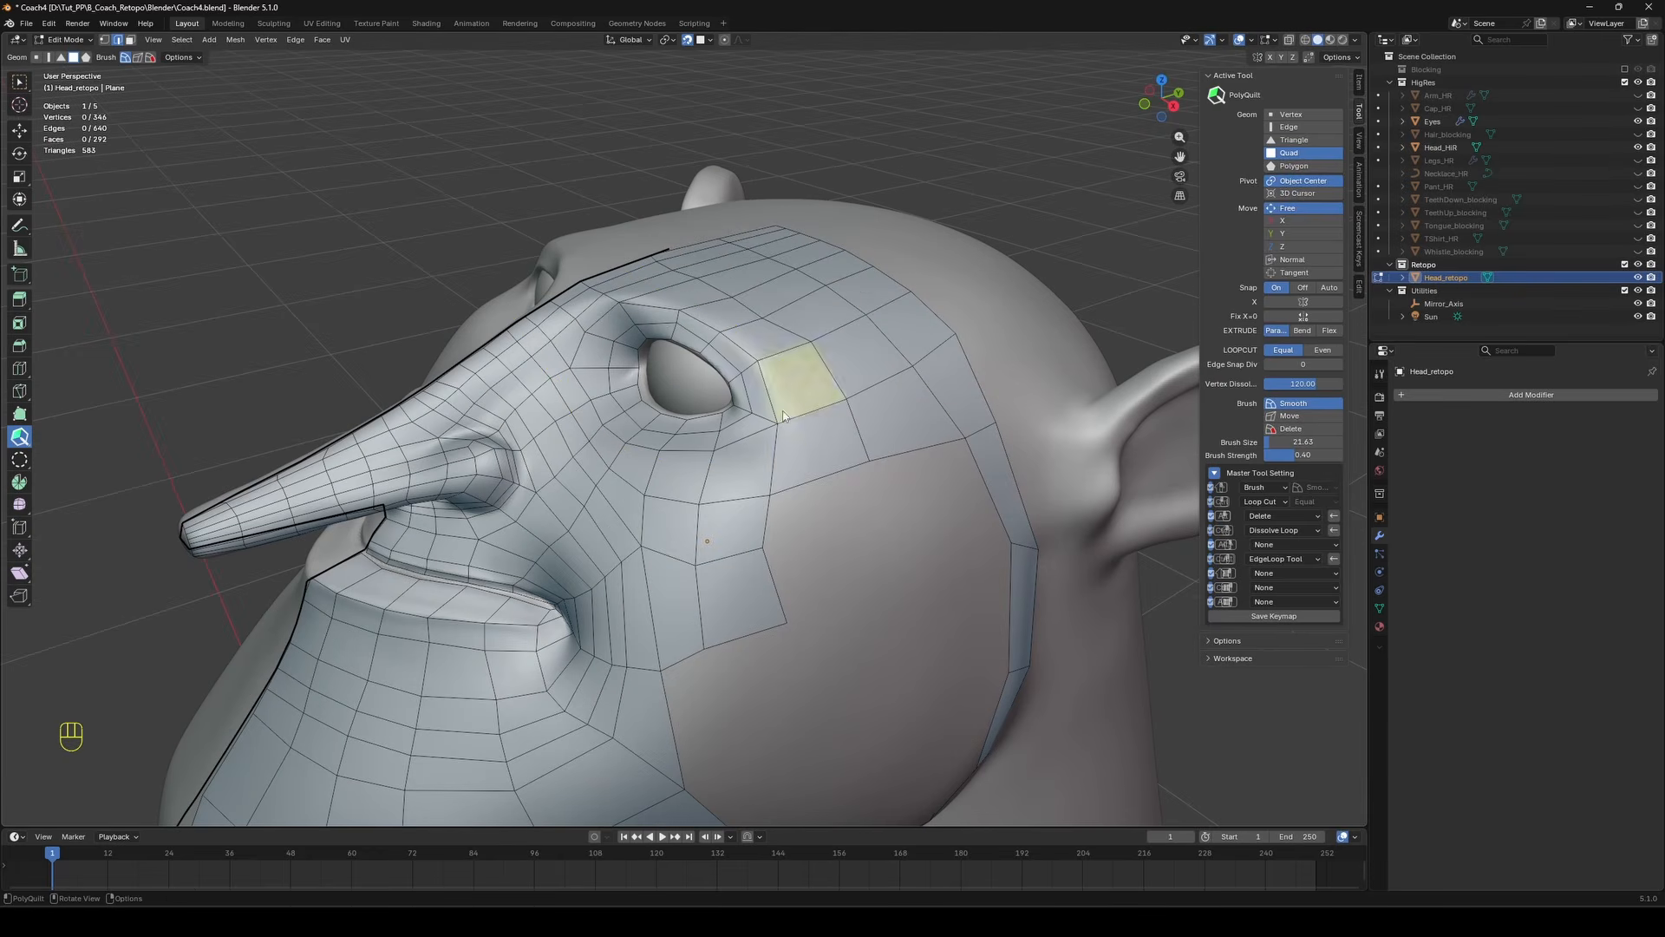
pyautogui.keyDown('alt'); pyautogui.click(807, 452); pyautogui.keyUp('alt')
pyautogui.moveTo(772, 498); pyautogui.dragTo(725, 499, button='middle')
pyautogui.keyDown('alt'); pyautogui.click(721, 471); pyautogui.keyUp('alt')
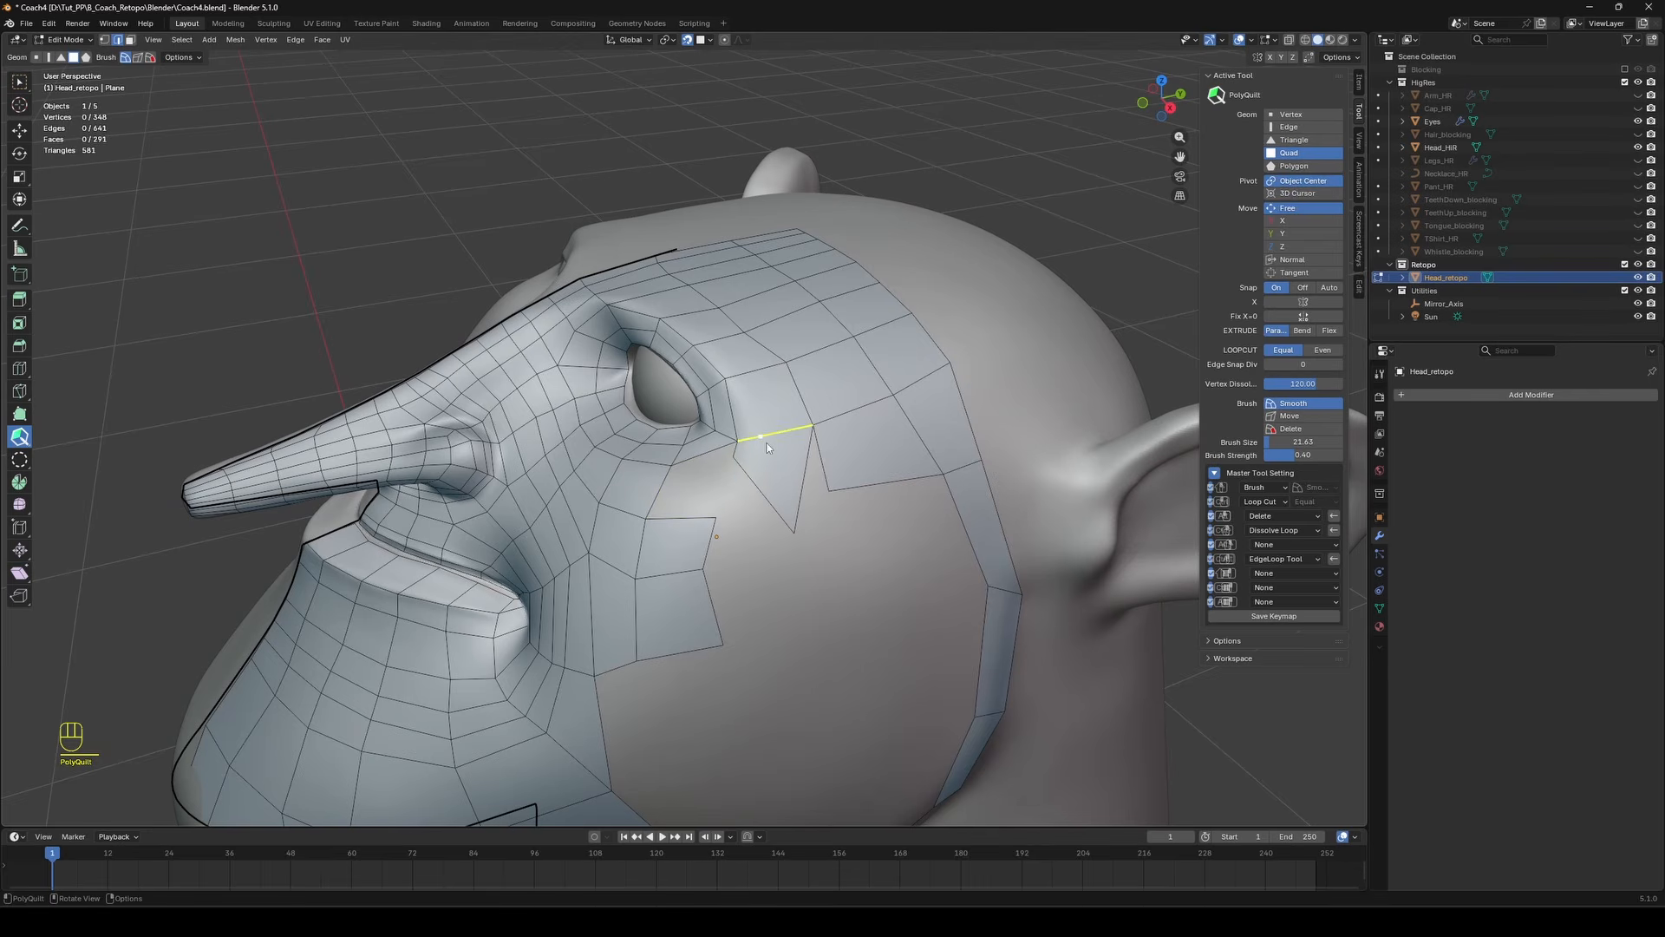
pyautogui.keyDown('alt'); pyautogui.click(776, 458); pyautogui.keyUp('alt')
pyautogui.keyDown('alt'); pyautogui.click(779, 408); pyautogui.keyUp('alt')
pyautogui.press('shift')
pyautogui.hotkey('ctrl', 'z')
pyautogui.press('ctrl')
# Dissolve the vertical edge loop in the cheek patch below the eye and reshape the patch with a filled quad.
pyautogui.doubleClick(639, 568)
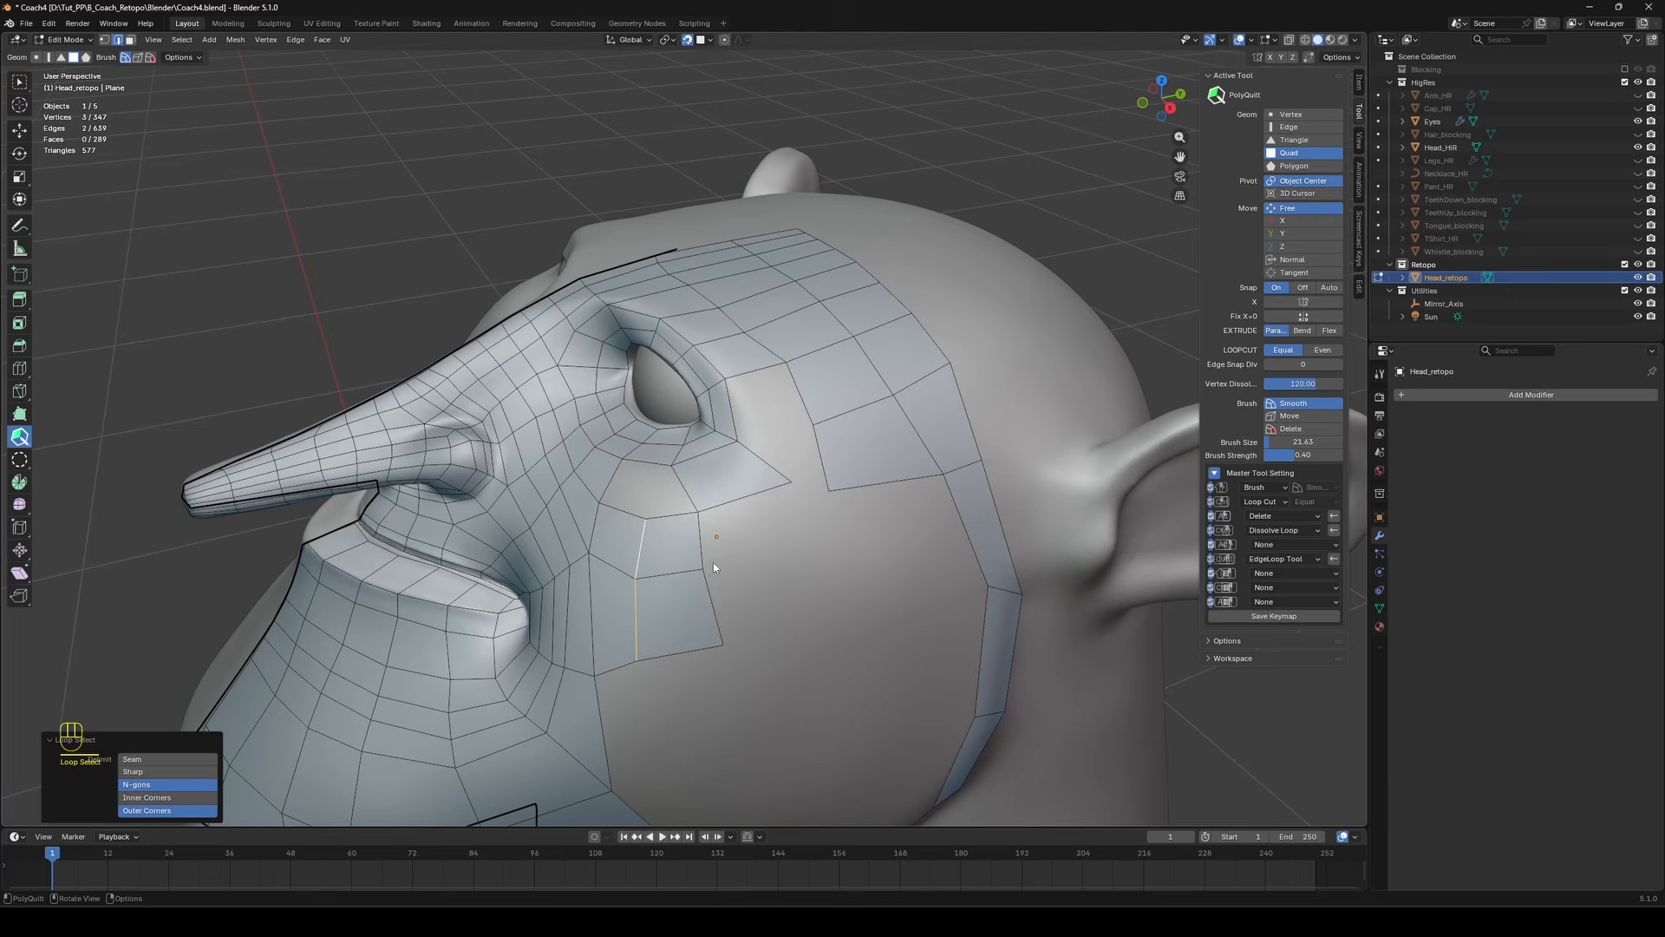
pyautogui.keyDown('ctrl'); pyautogui.keyDown('shift'); pyautogui.click(640, 557); pyautogui.keyUp('shift'); pyautogui.keyUp('ctrl')
pyautogui.click(652, 510)
pyautogui.moveTo(701, 548); pyautogui.dragTo(665, 547)
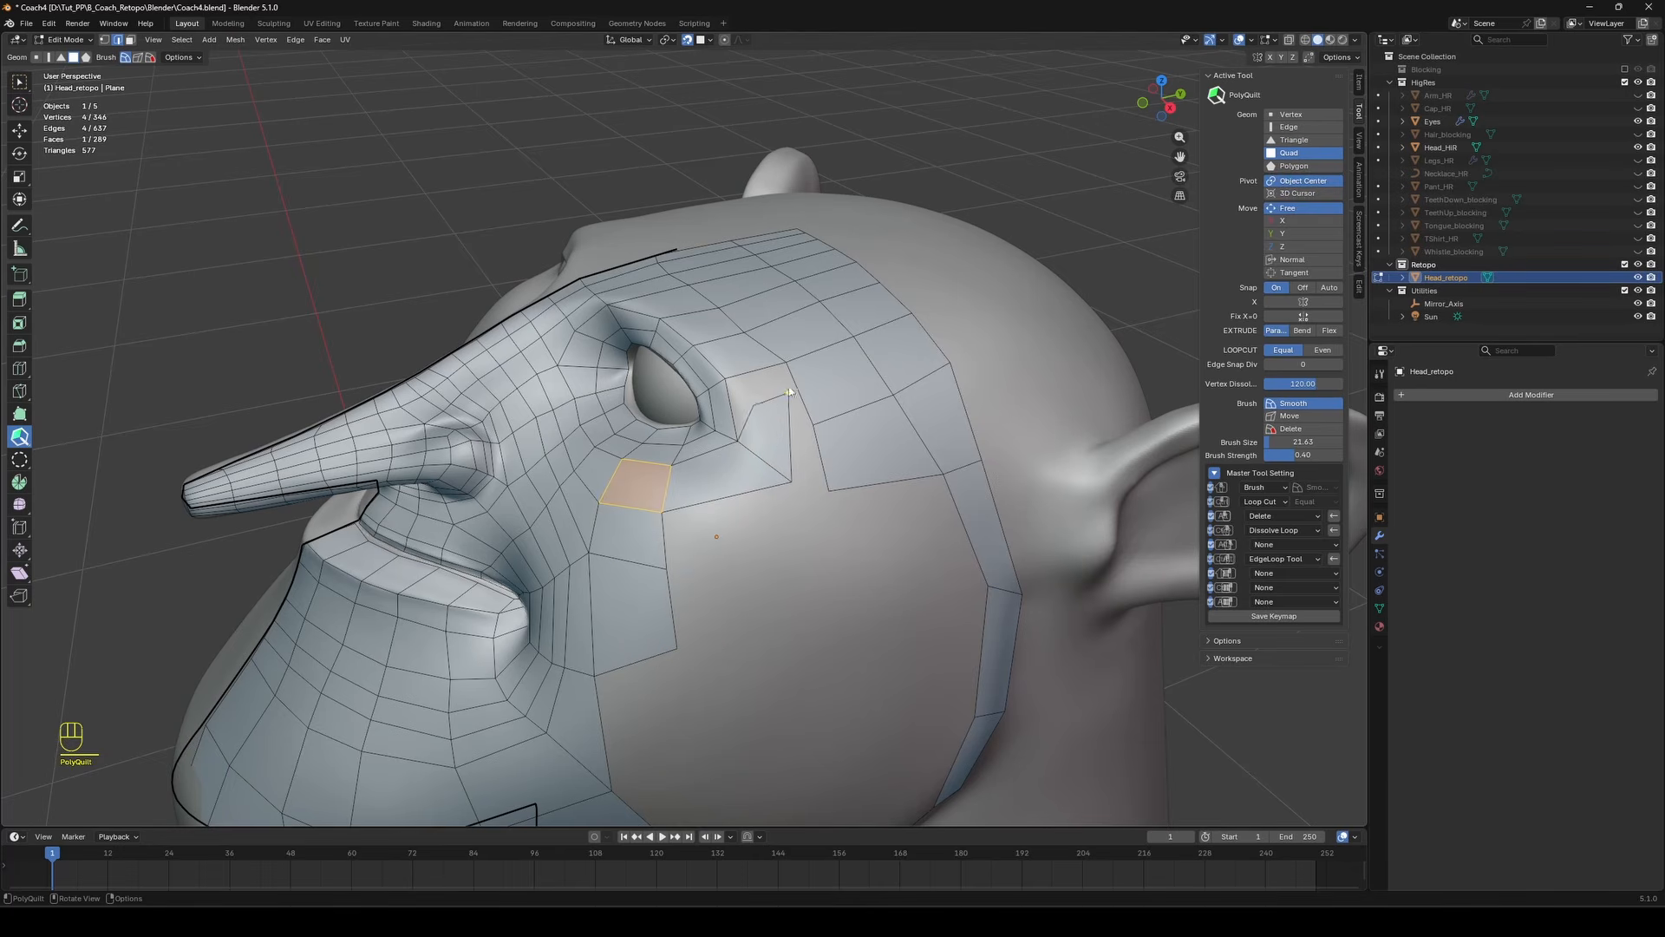
# Merge the open vertices beside the outer eye corner to close the gap, and fill the quad beneath it.
pyautogui.click(814, 572)
pyautogui.moveTo(814, 573)
pyautogui.mouseDown(button='middle')
pyautogui.moveTo(857, 527)
pyautogui.moveTo(809, 555)
pyautogui.mouseUp(button='middle')
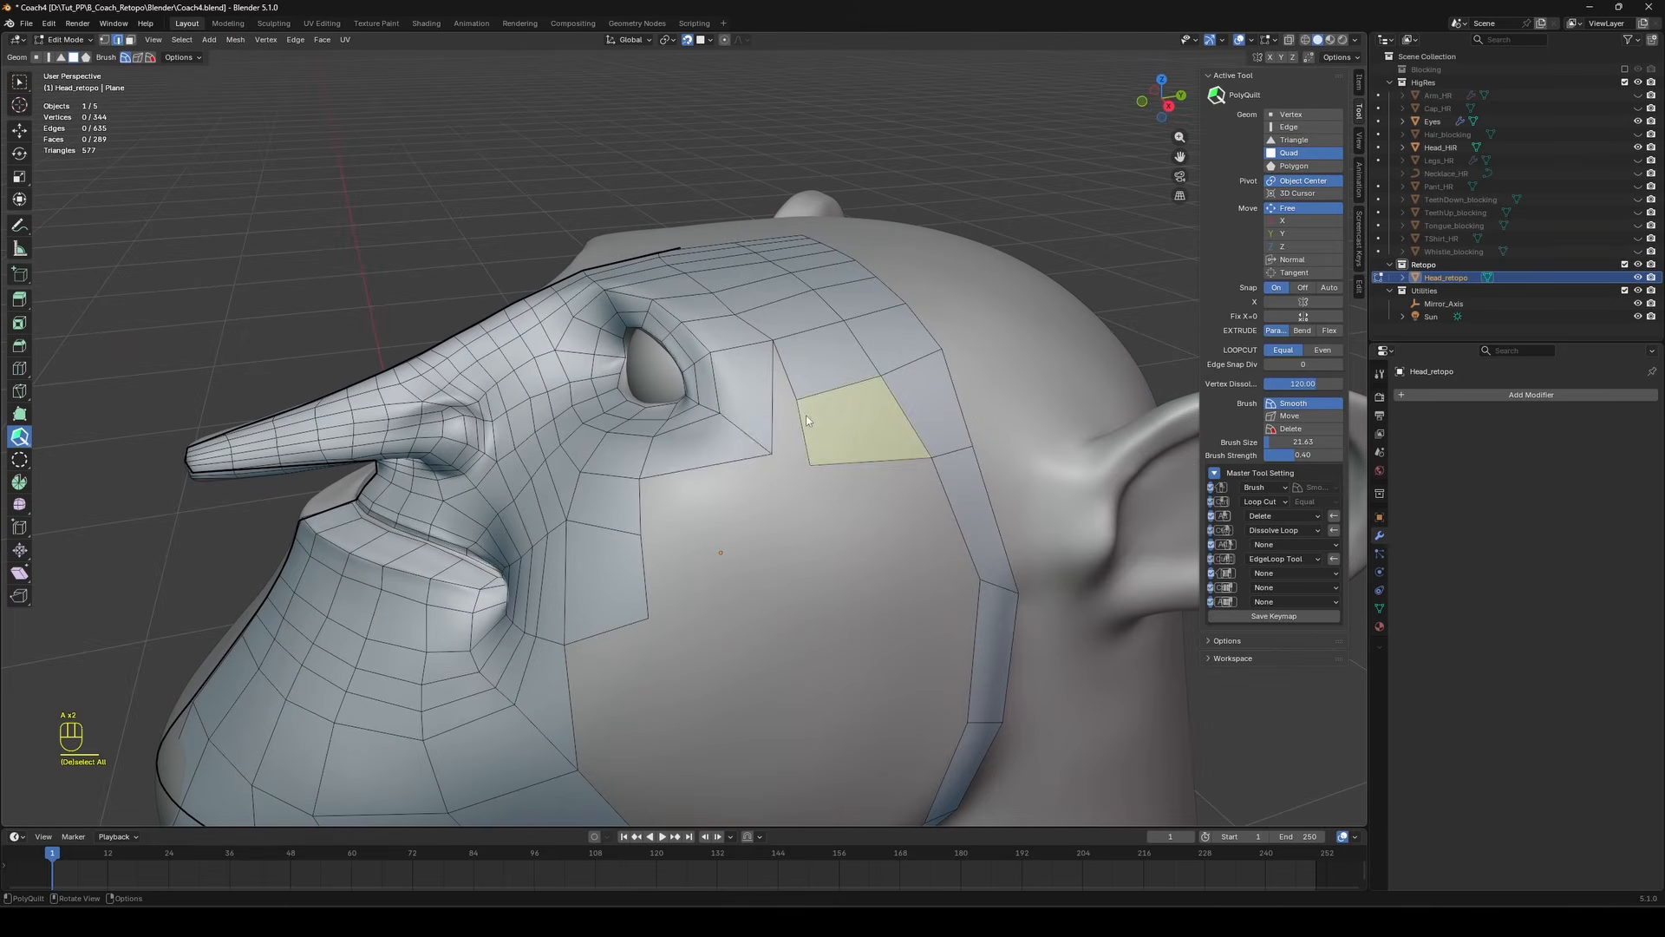
pyautogui.moveTo(761, 429); pyautogui.dragTo(764, 418)
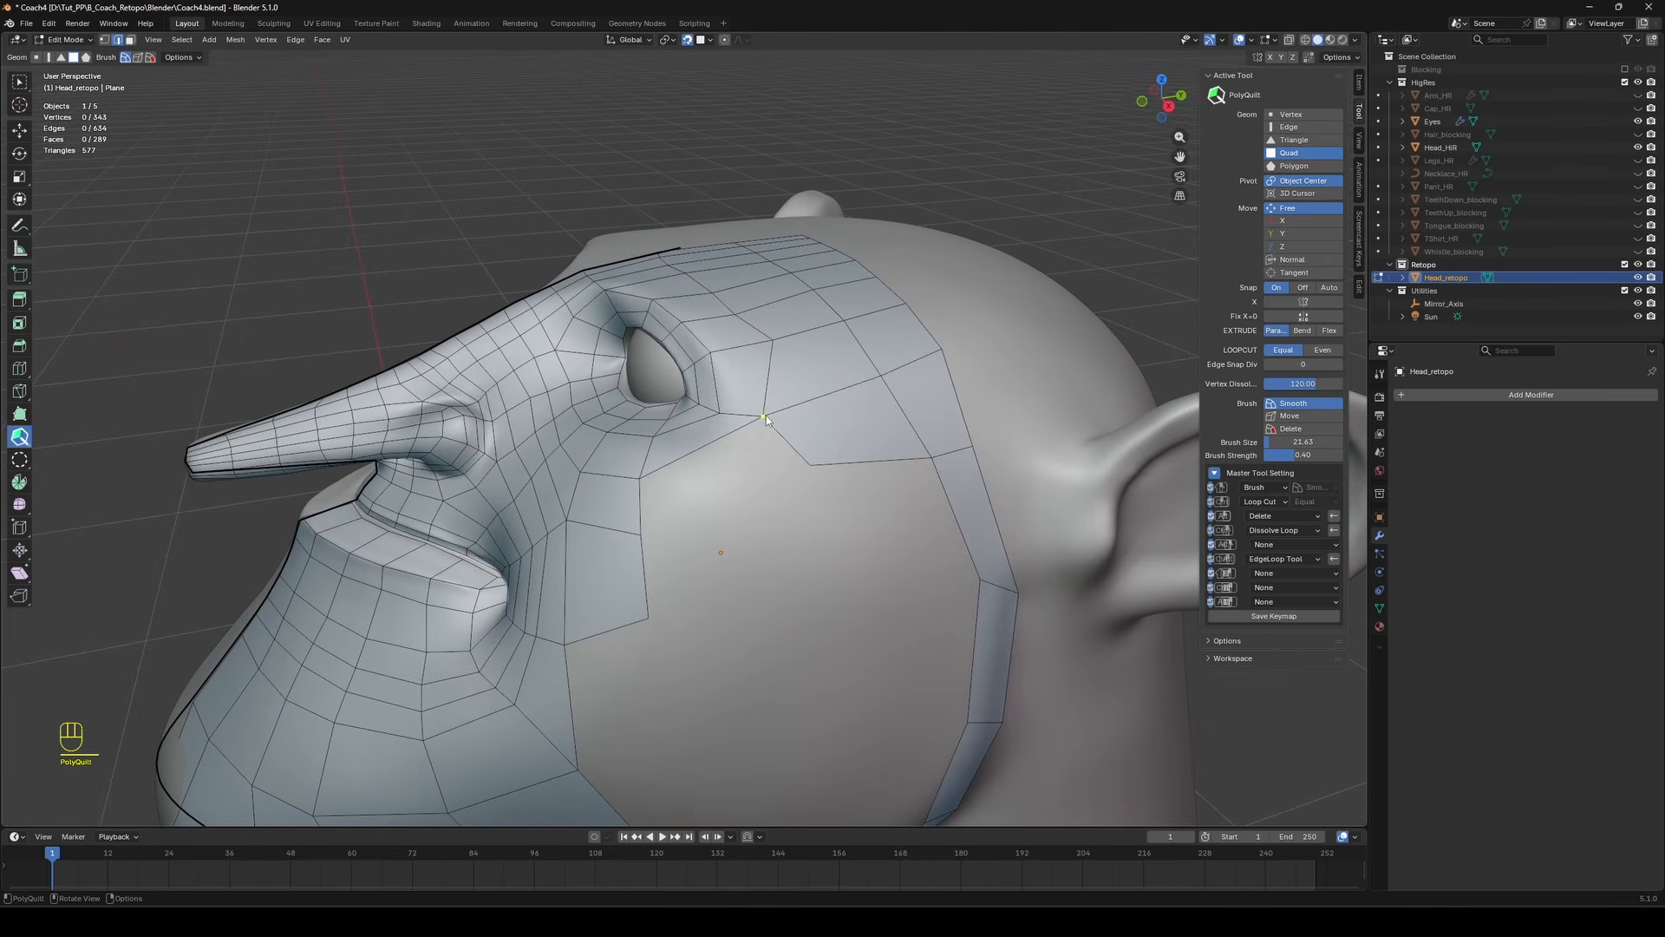
pyautogui.moveTo(781, 450); pyautogui.dragTo(795, 443, button='middle')
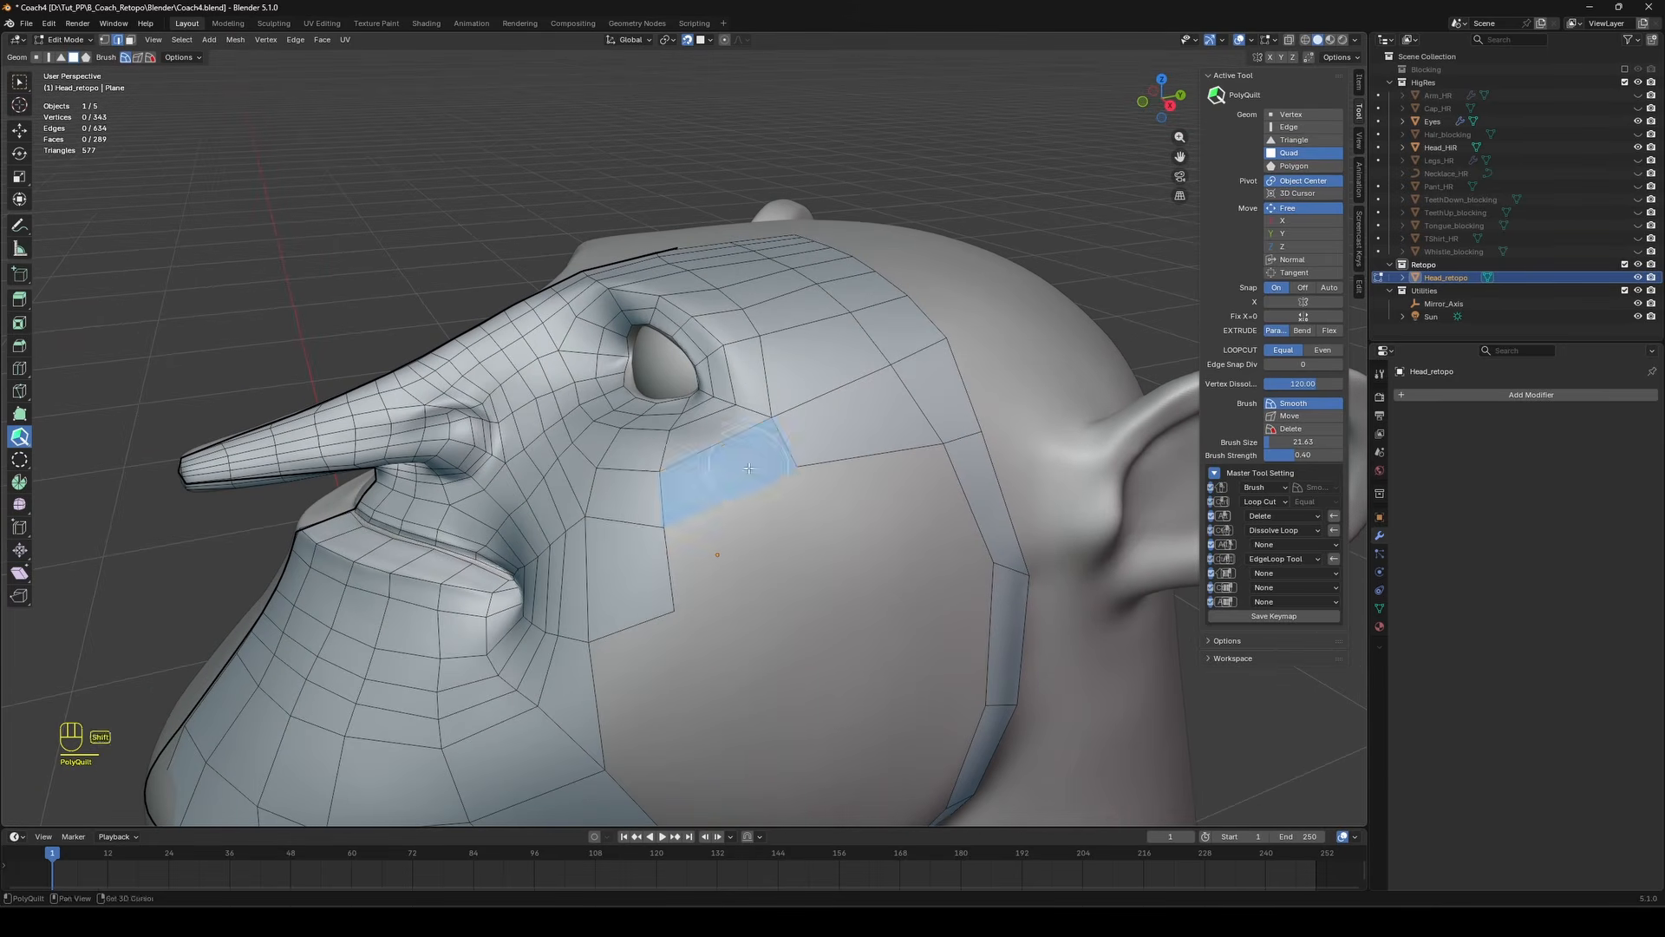
pyautogui.click(733, 473)
# Reposition the vertices of the cheek patch and around the outer eye corner, and save the file.
pyautogui.moveTo(680, 605); pyautogui.dragTo(694, 580)
pyautogui.moveTo(590, 642); pyautogui.dragTo(617, 612)
pyautogui.moveTo(586, 517); pyautogui.dragTo(599, 512)
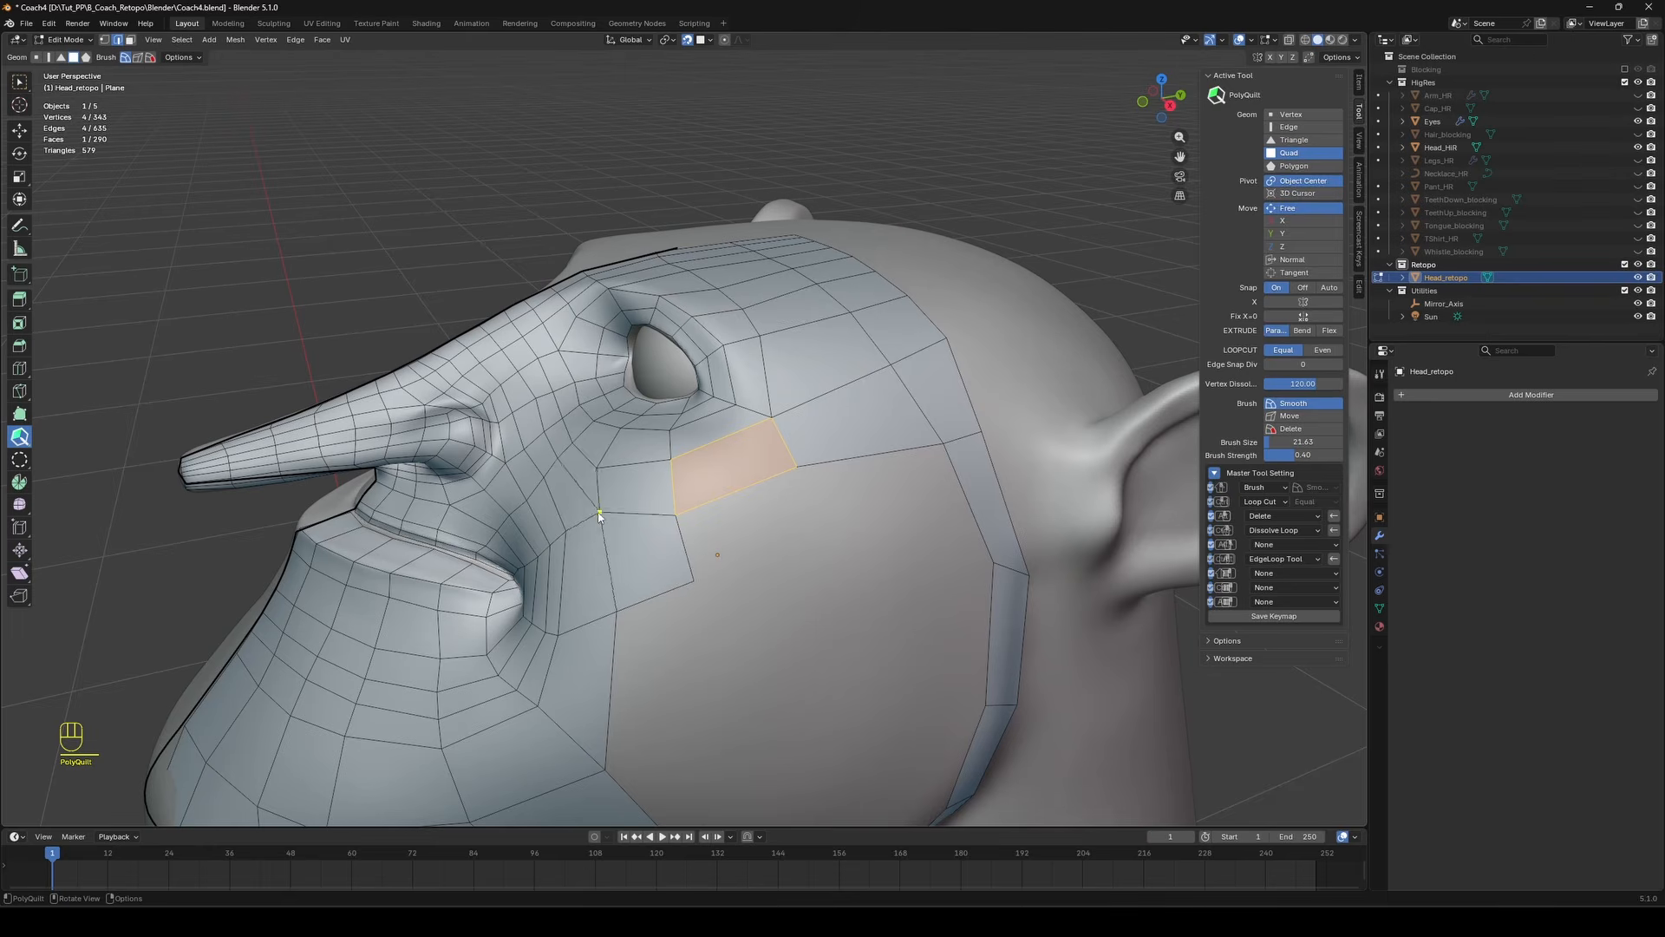
pyautogui.moveTo(683, 518); pyautogui.dragTo(728, 497, button='middle')
pyautogui.hotkey('ctrl', 's')
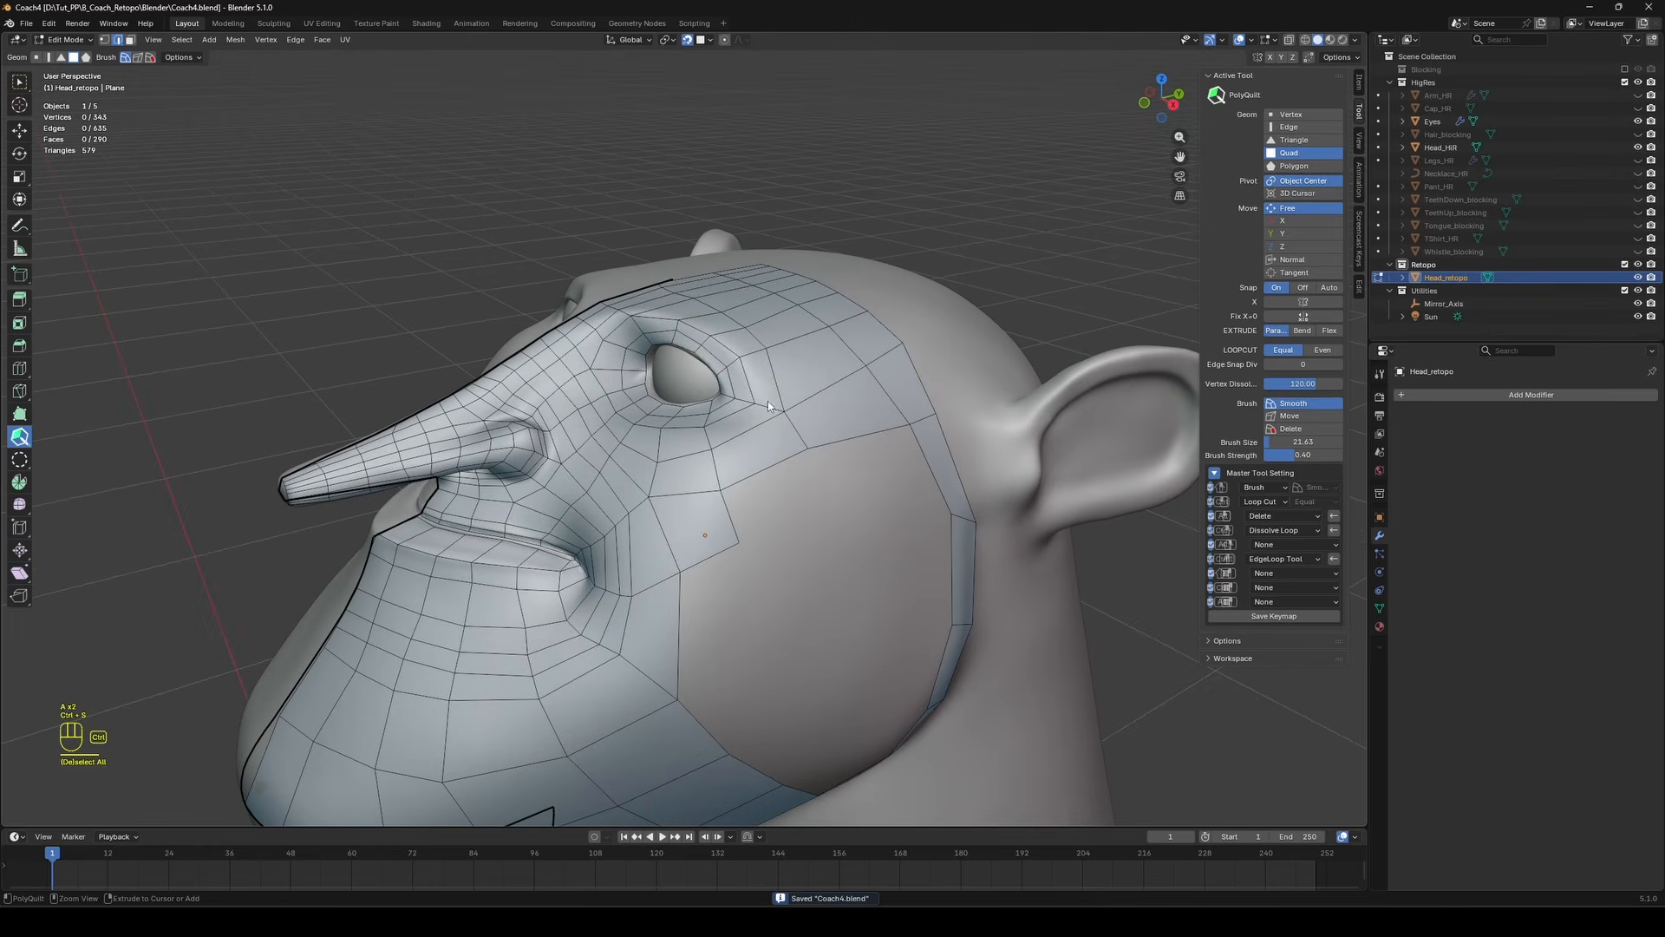
pyautogui.moveTo(728, 494); pyautogui.dragTo(733, 502)
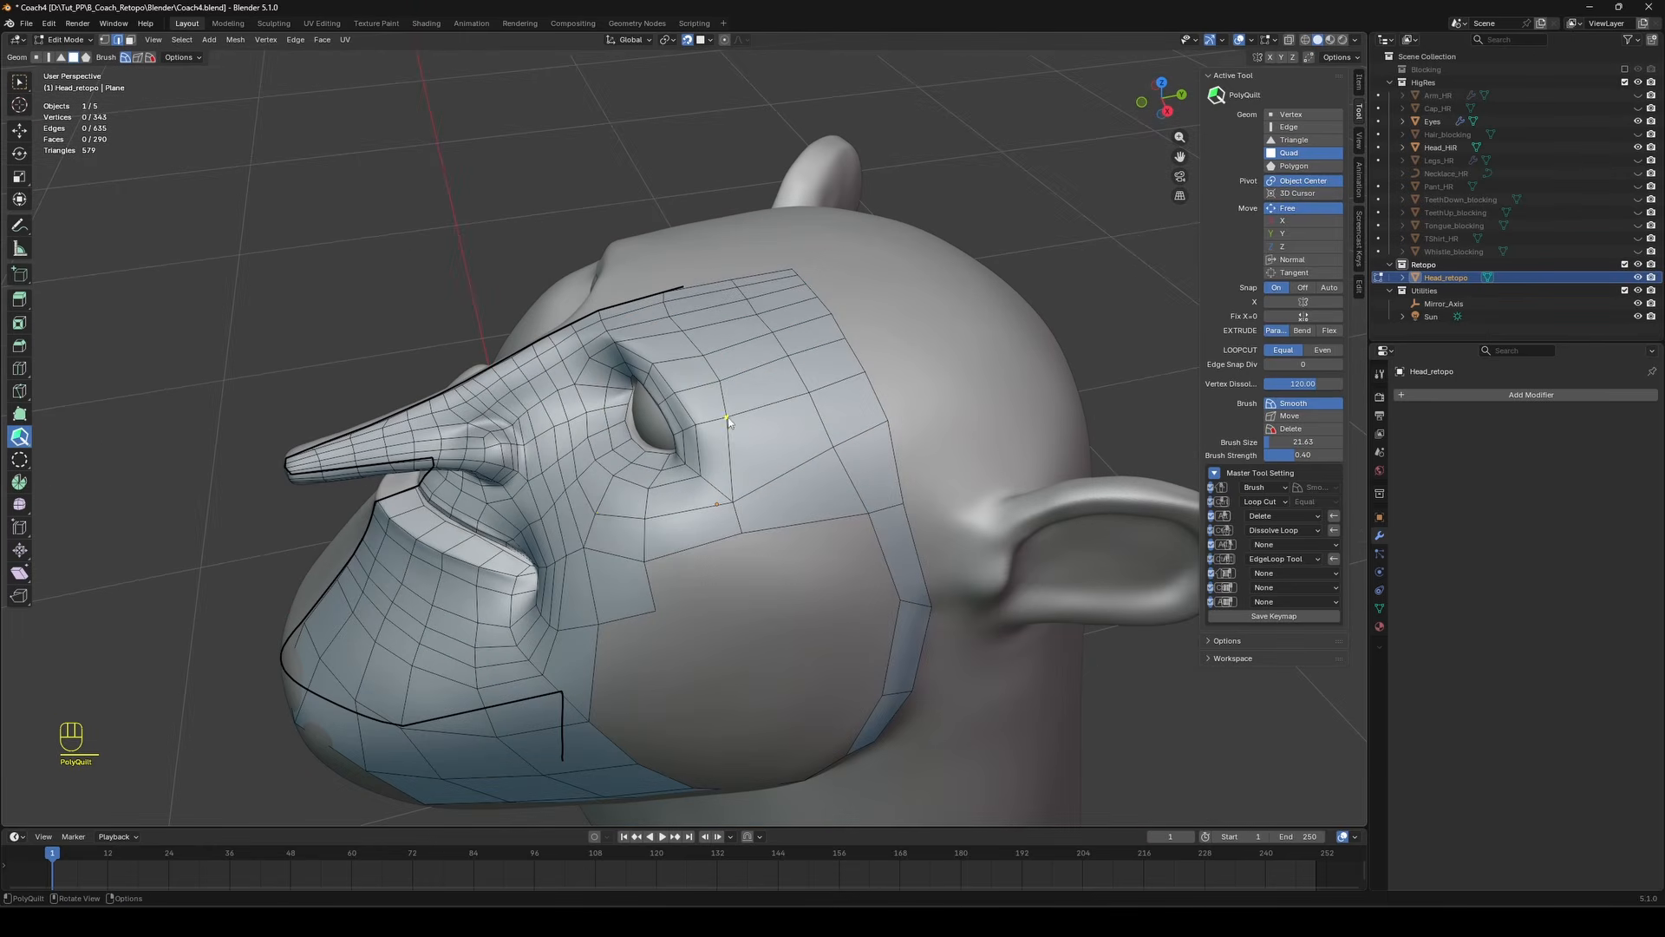
pyautogui.moveTo(729, 422); pyautogui.dragTo(799, 523, button='middle')
pyautogui.hotkey('ctrl', 's')
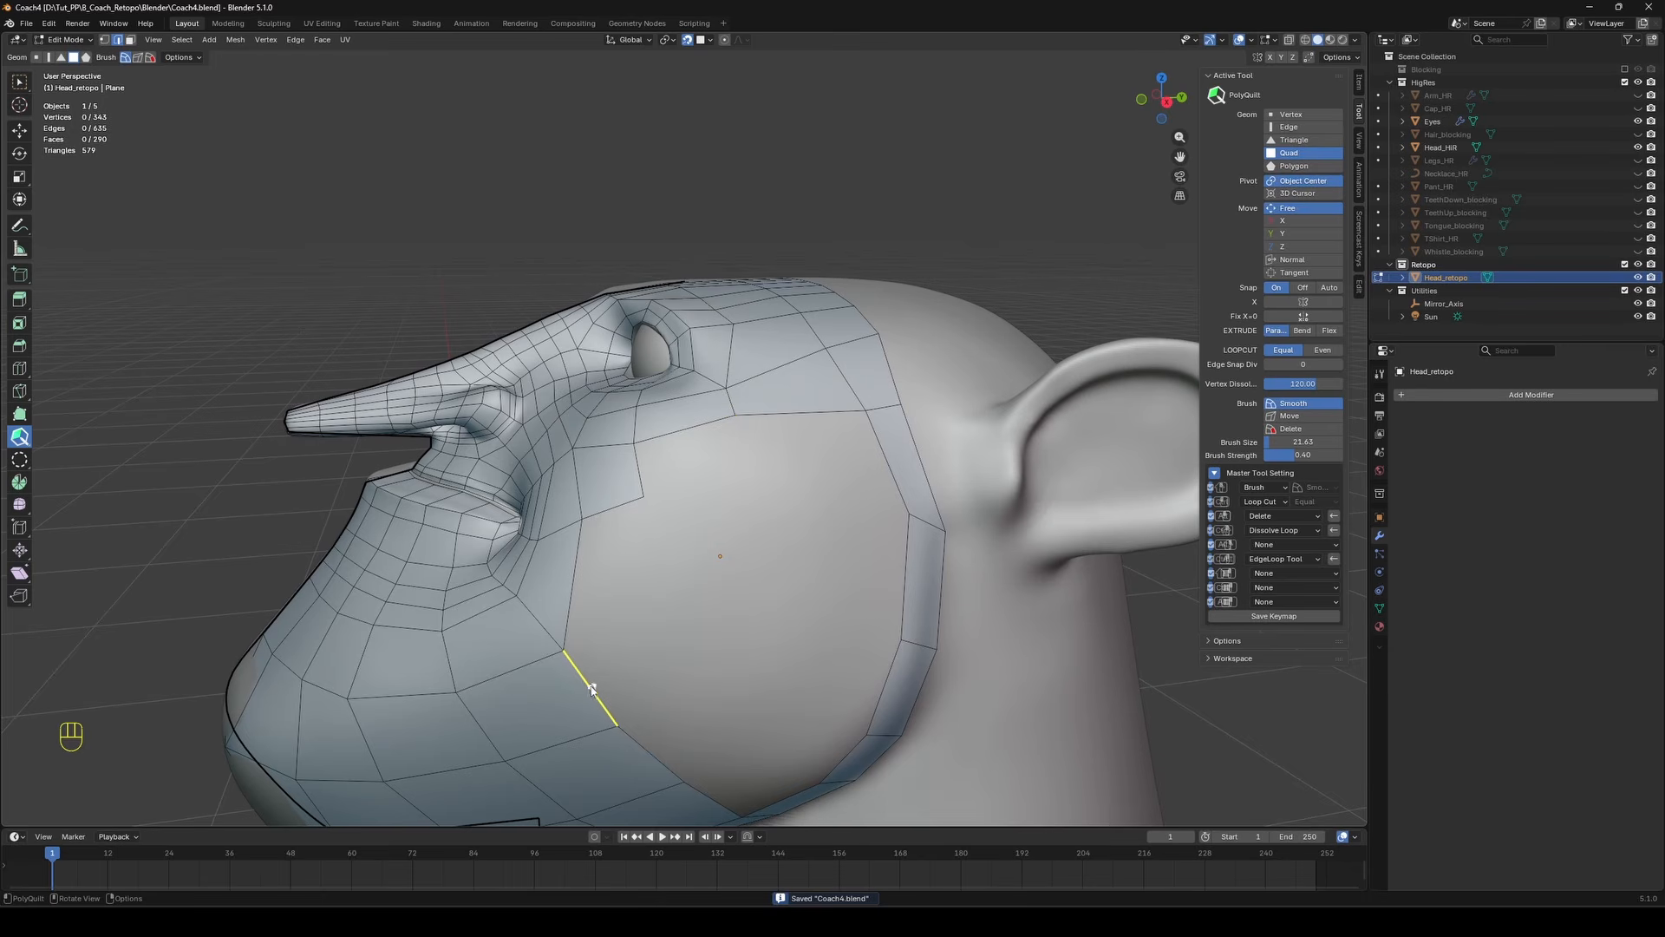
# Fill the cheek opening with quads spanning from the jaw edge and eye area to the strip in front of the ear.
pyautogui.moveTo(592, 690); pyautogui.dragTo(703, 701)
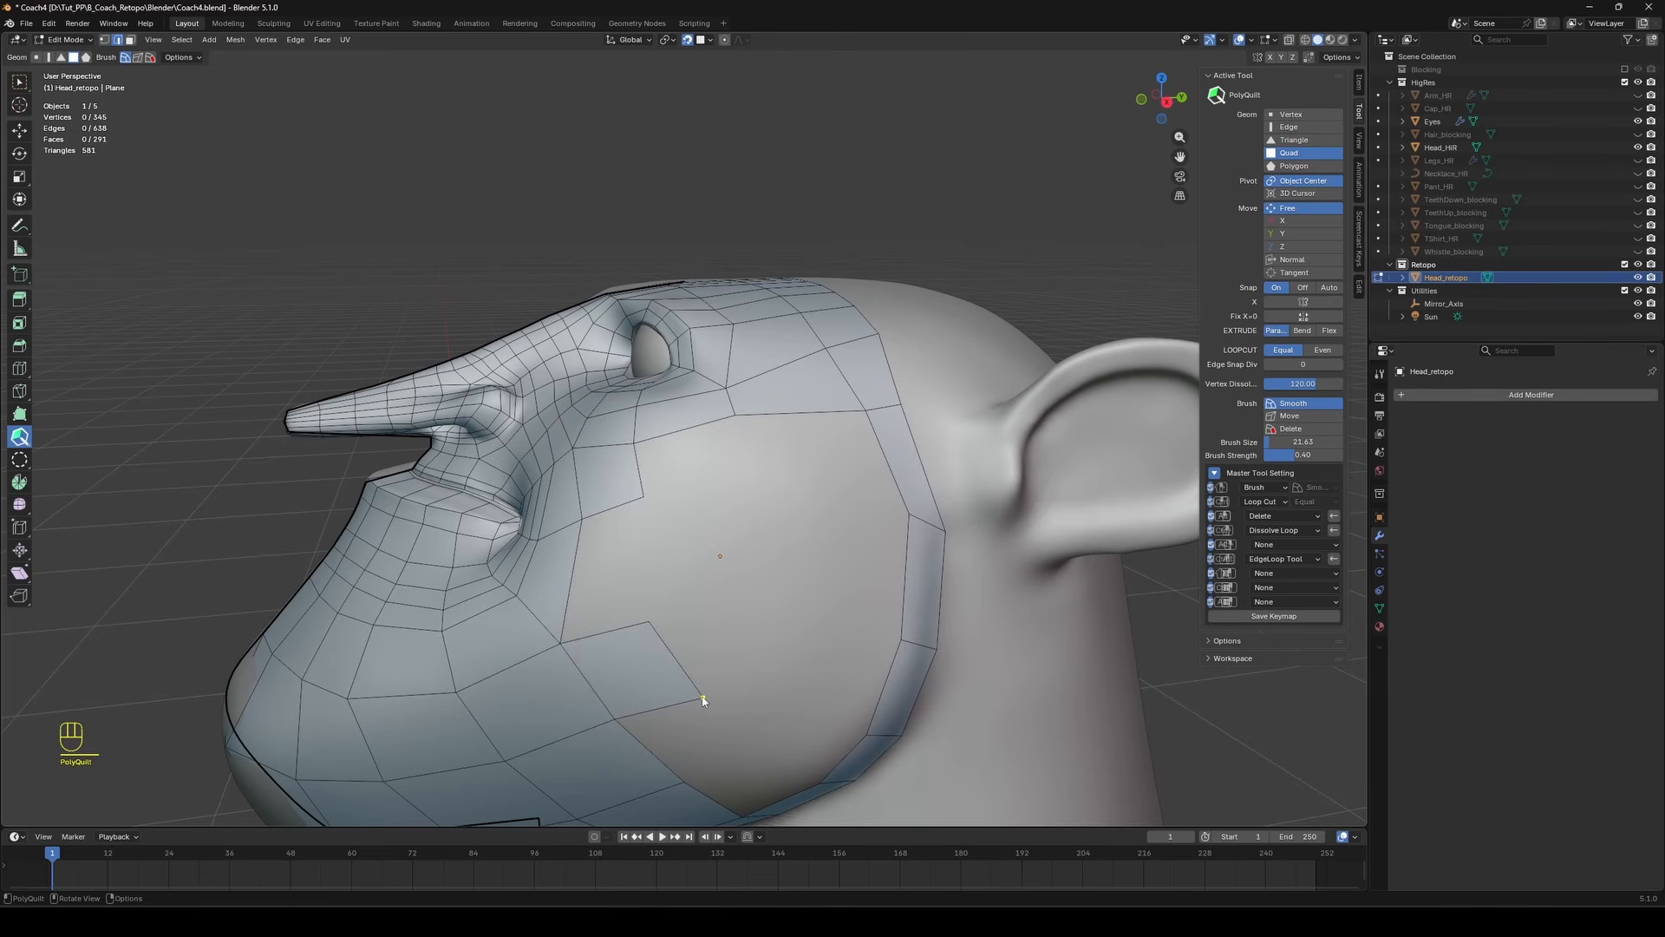
pyautogui.click(777, 638)
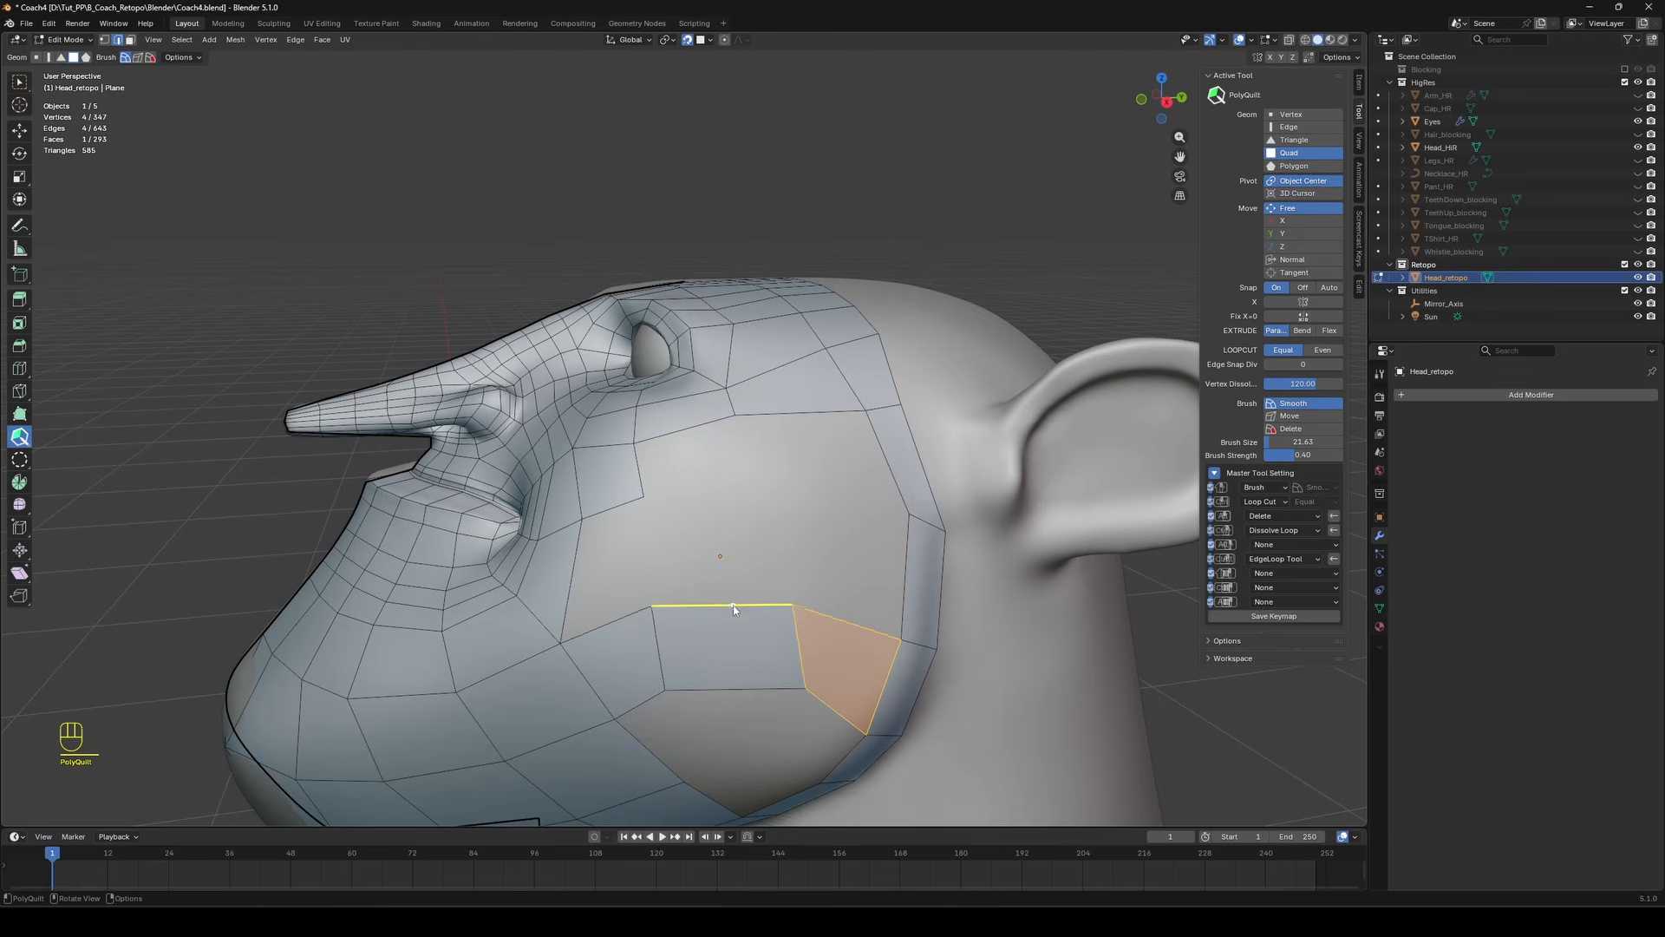
pyautogui.moveTo(736, 591); pyautogui.dragTo(644, 497)
pyautogui.keyDown('shift'); pyautogui.click(610, 587); pyautogui.keyUp('shift')
pyautogui.moveTo(795, 502)
pyautogui.mouseDown()
pyautogui.moveTo(655, 512)
pyautogui.moveTo(753, 425)
pyautogui.moveTo(666, 618)
pyautogui.mouseUp()
pyautogui.keyDown('shift'); pyautogui.click(701, 464); pyautogui.keyUp('shift')
pyautogui.keyDown('shift'); pyautogui.click(828, 559); pyautogui.keyUp('shift')
pyautogui.keyDown('shift'); pyautogui.click(819, 459); pyautogui.keyUp('shift')
pyautogui.press('a')
pyautogui.press('a')
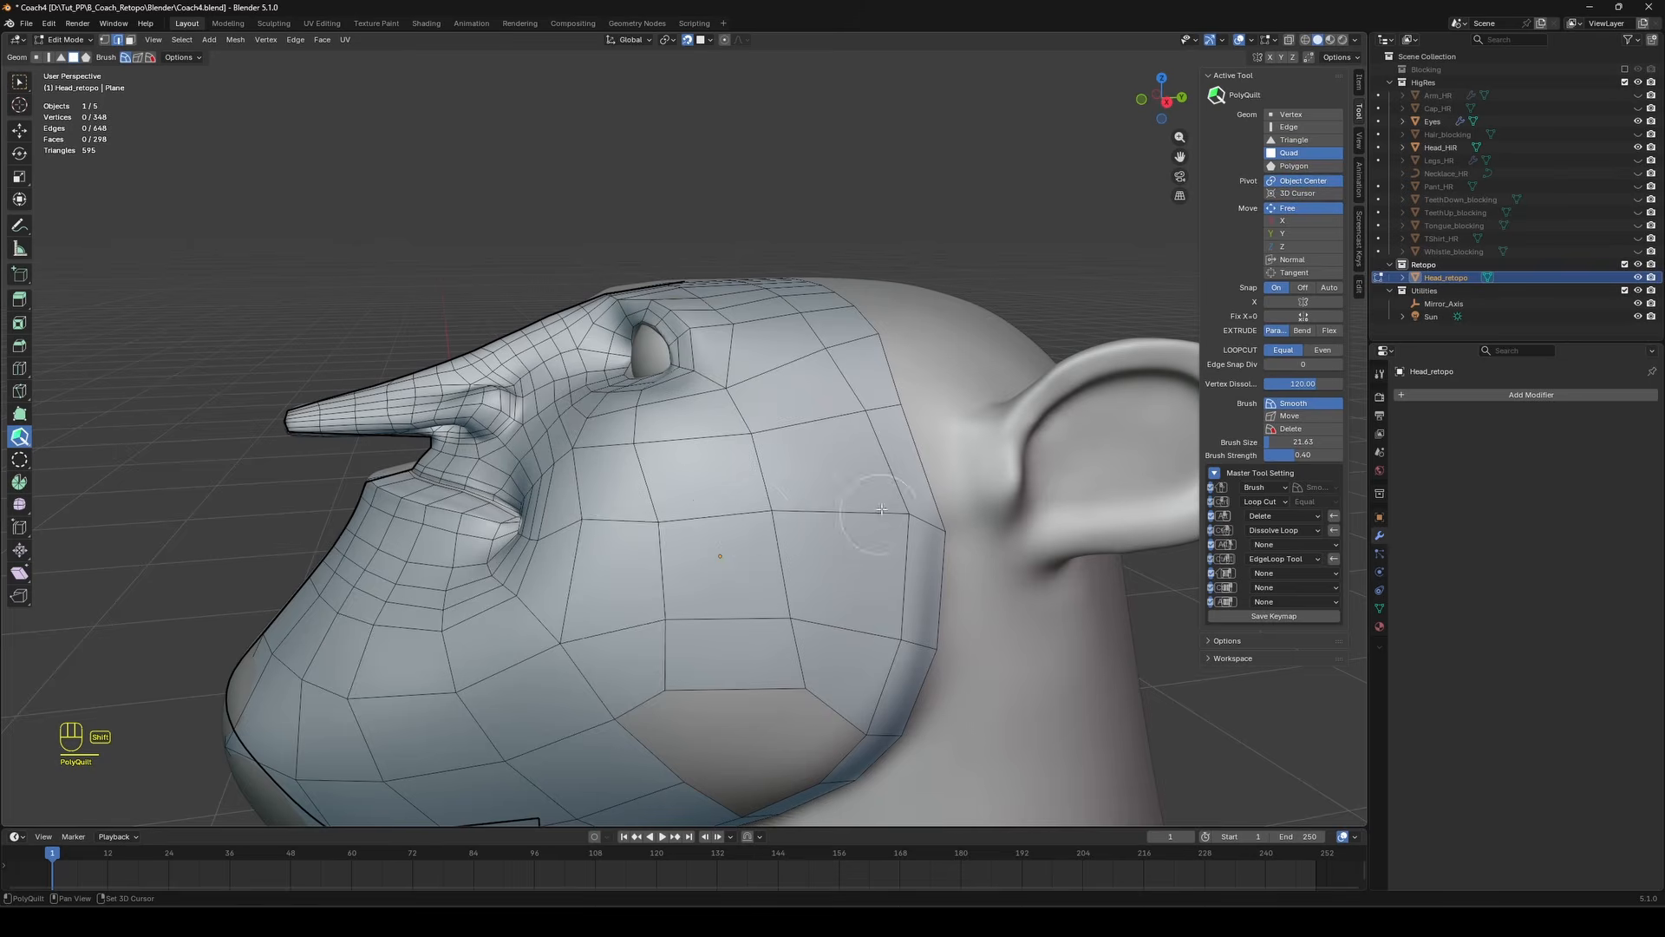
# Save the file and extrude and fill quads into the remaining opening on the lower cheek, adjusting its corner vertex.
pyautogui.scroll(-3, 881, 509)
pyautogui.moveTo(737, 486); pyautogui.dragTo(768, 555, button='middle')
pyautogui.hotkey('ctrl', 's')
pyautogui.scroll(5, 763, 599)
pyautogui.moveTo(763, 663); pyautogui.dragTo(756, 622, button='middle')
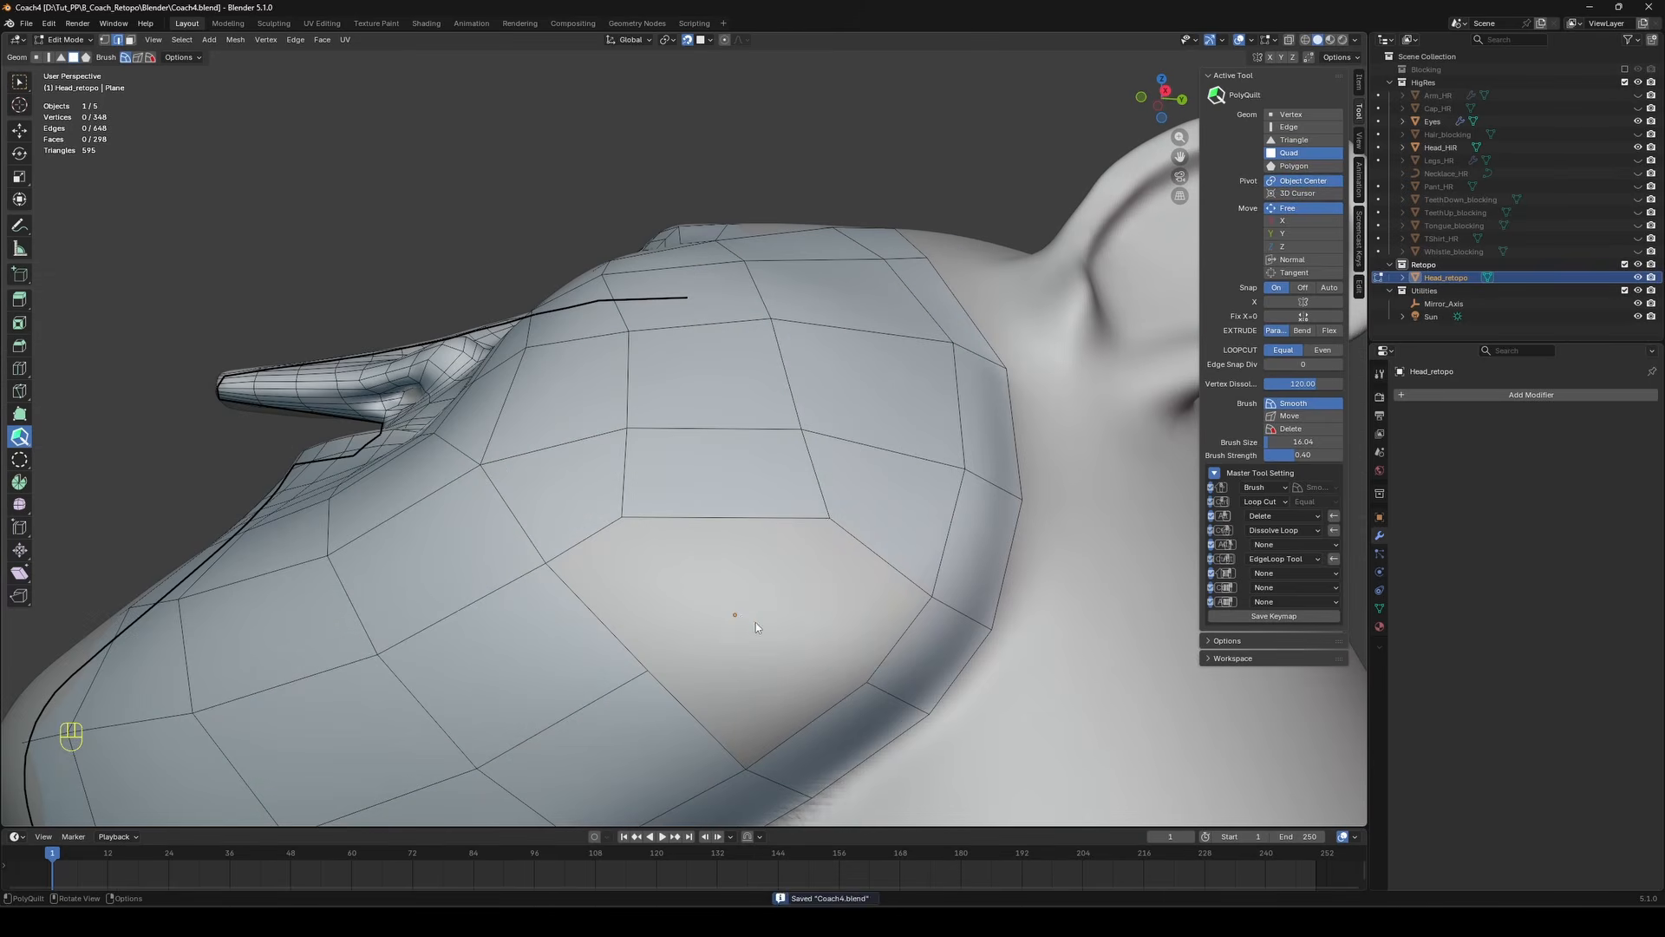
pyautogui.moveTo(900, 639); pyautogui.dragTo(784, 550)
pyautogui.keyDown('shift'); pyautogui.click(747, 680); pyautogui.keyUp('shift')
pyautogui.moveTo(622, 518); pyautogui.dragTo(650, 499)
# Close the last lower cheek gap with a loop cut and two filled quads, smoothing the patch.
pyautogui.scroll(-1, 685, 521)
pyautogui.keyDown('ctrl'); pyautogui.click(713, 572); pyautogui.keyUp('ctrl')
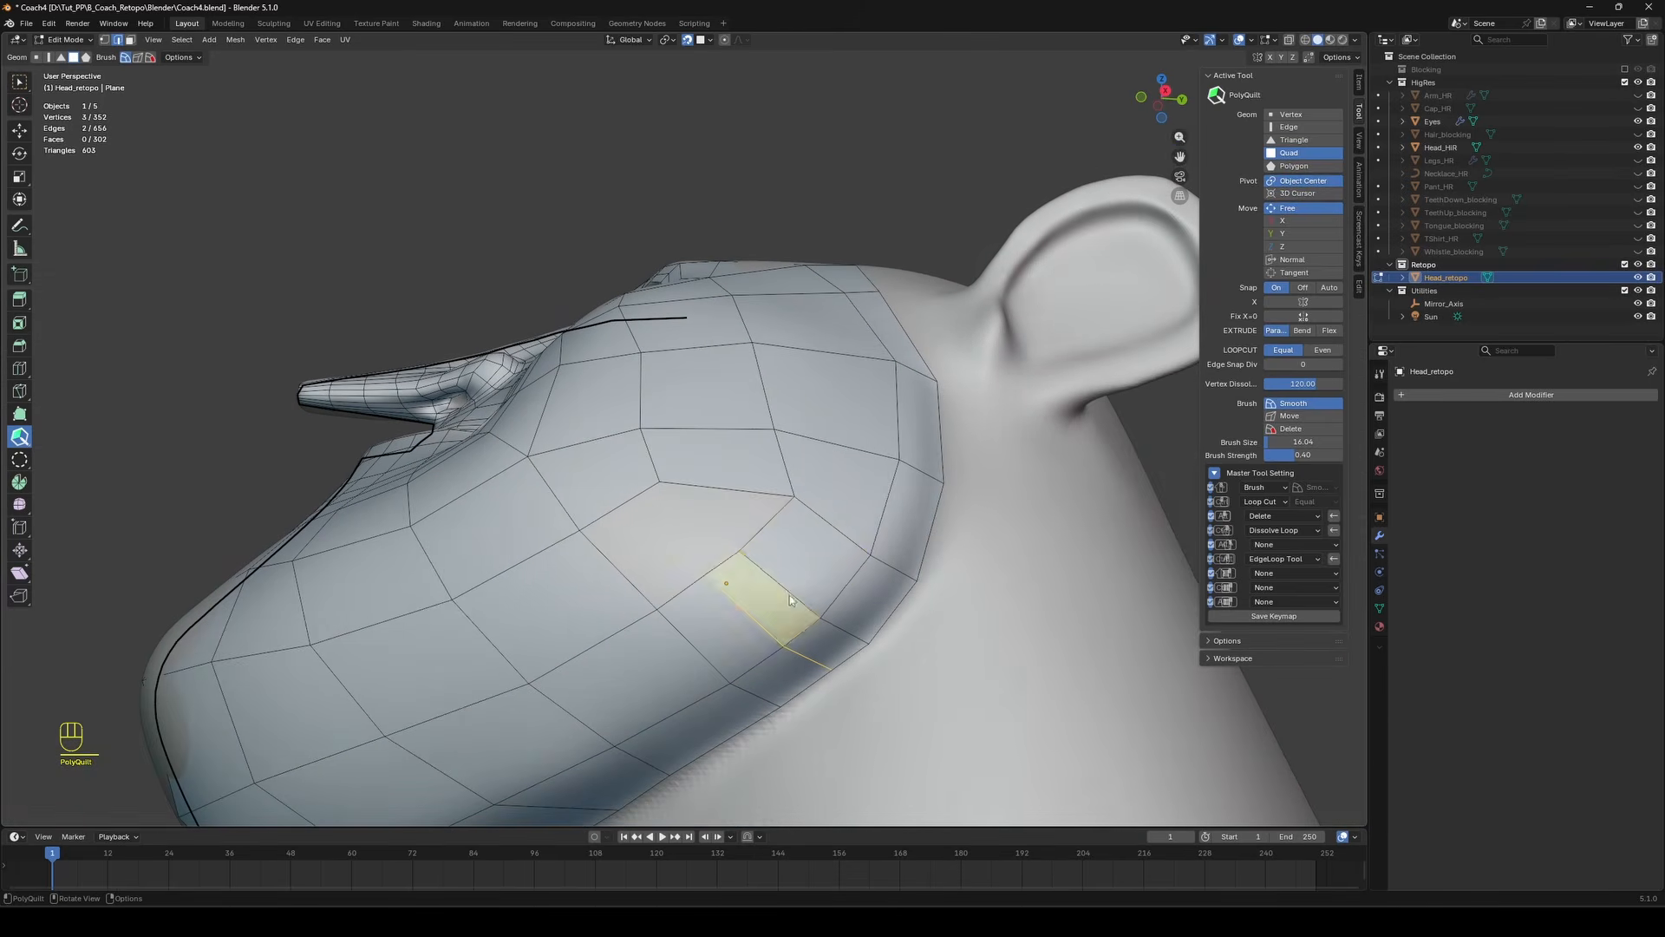
pyautogui.click(720, 589)
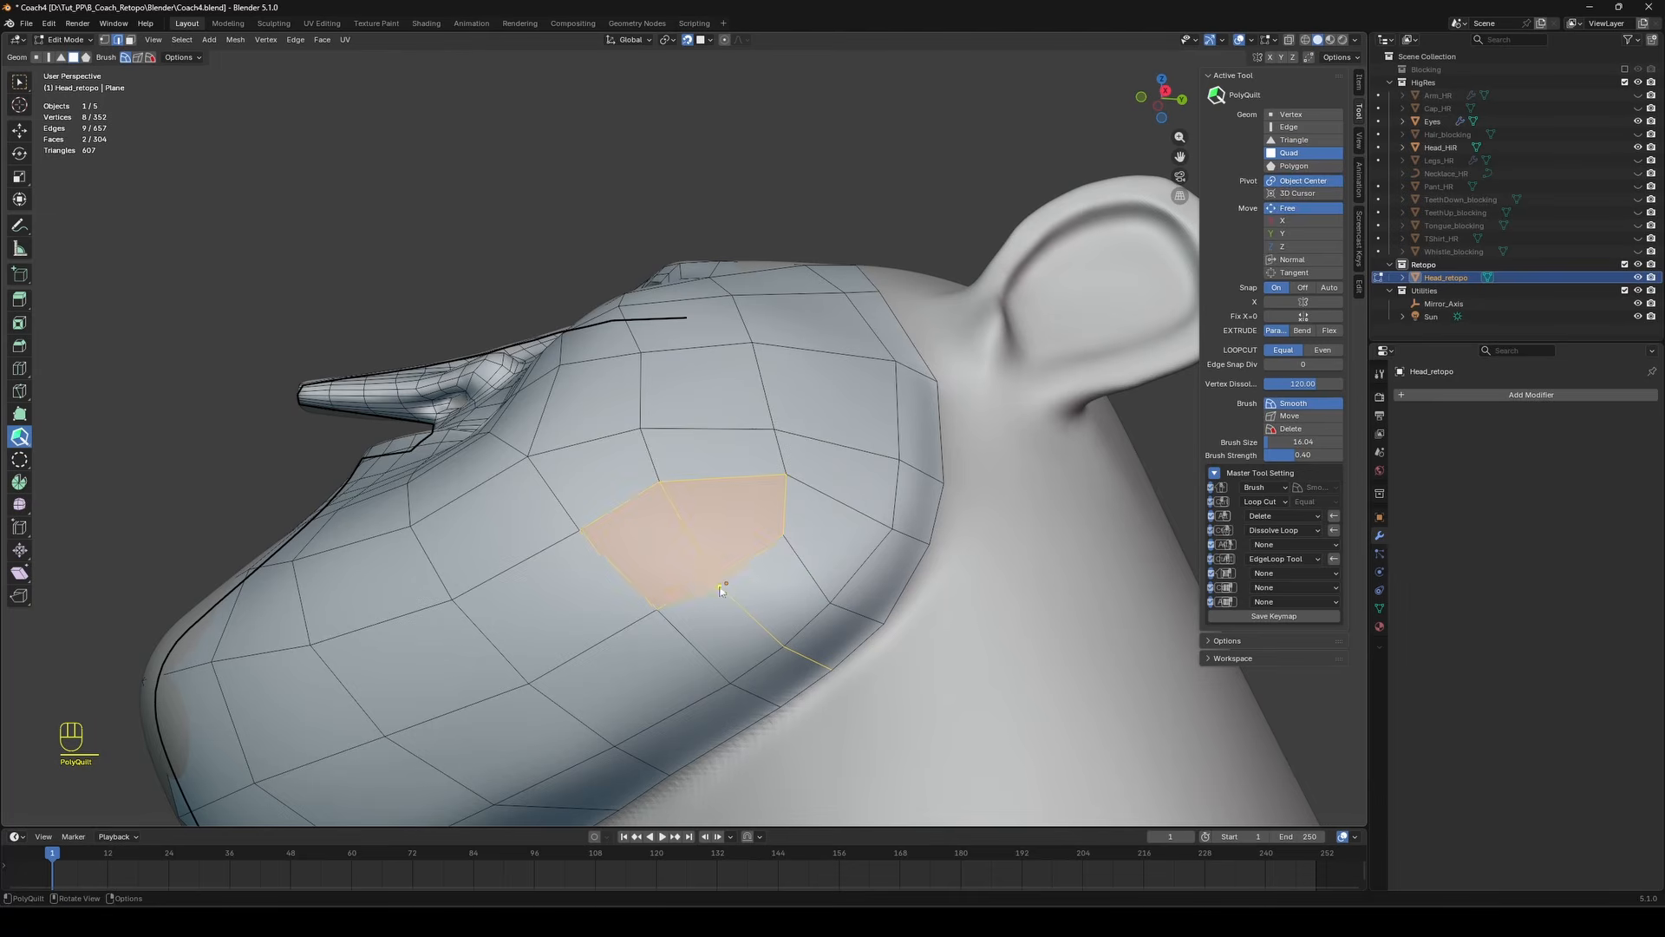
pyautogui.moveTo(751, 520)
pyautogui.keyDown('shift'); pyautogui.mouseDown()
pyautogui.moveTo(746, 573)
pyautogui.moveTo(867, 495)
pyautogui.mouseUp(); pyautogui.keyUp('shift')
# Check the mesh against the annotation guides by showing the MidLines layer, hiding it, and showing the Span layer.
pyautogui.scroll(-3, 849, 512)
pyautogui.moveTo(828, 511)
pyautogui.mouseDown(button='middle')
pyautogui.moveTo(854, 544)
pyautogui.moveTo(836, 538)
pyautogui.moveTo(836, 506)
pyautogui.moveTo(1072, 604)
pyautogui.moveTo(959, 602)
pyautogui.moveTo(1029, 599)
pyautogui.mouseUp(button='middle')
pyautogui.click(1359, 140)
pyautogui.click(1313, 495)
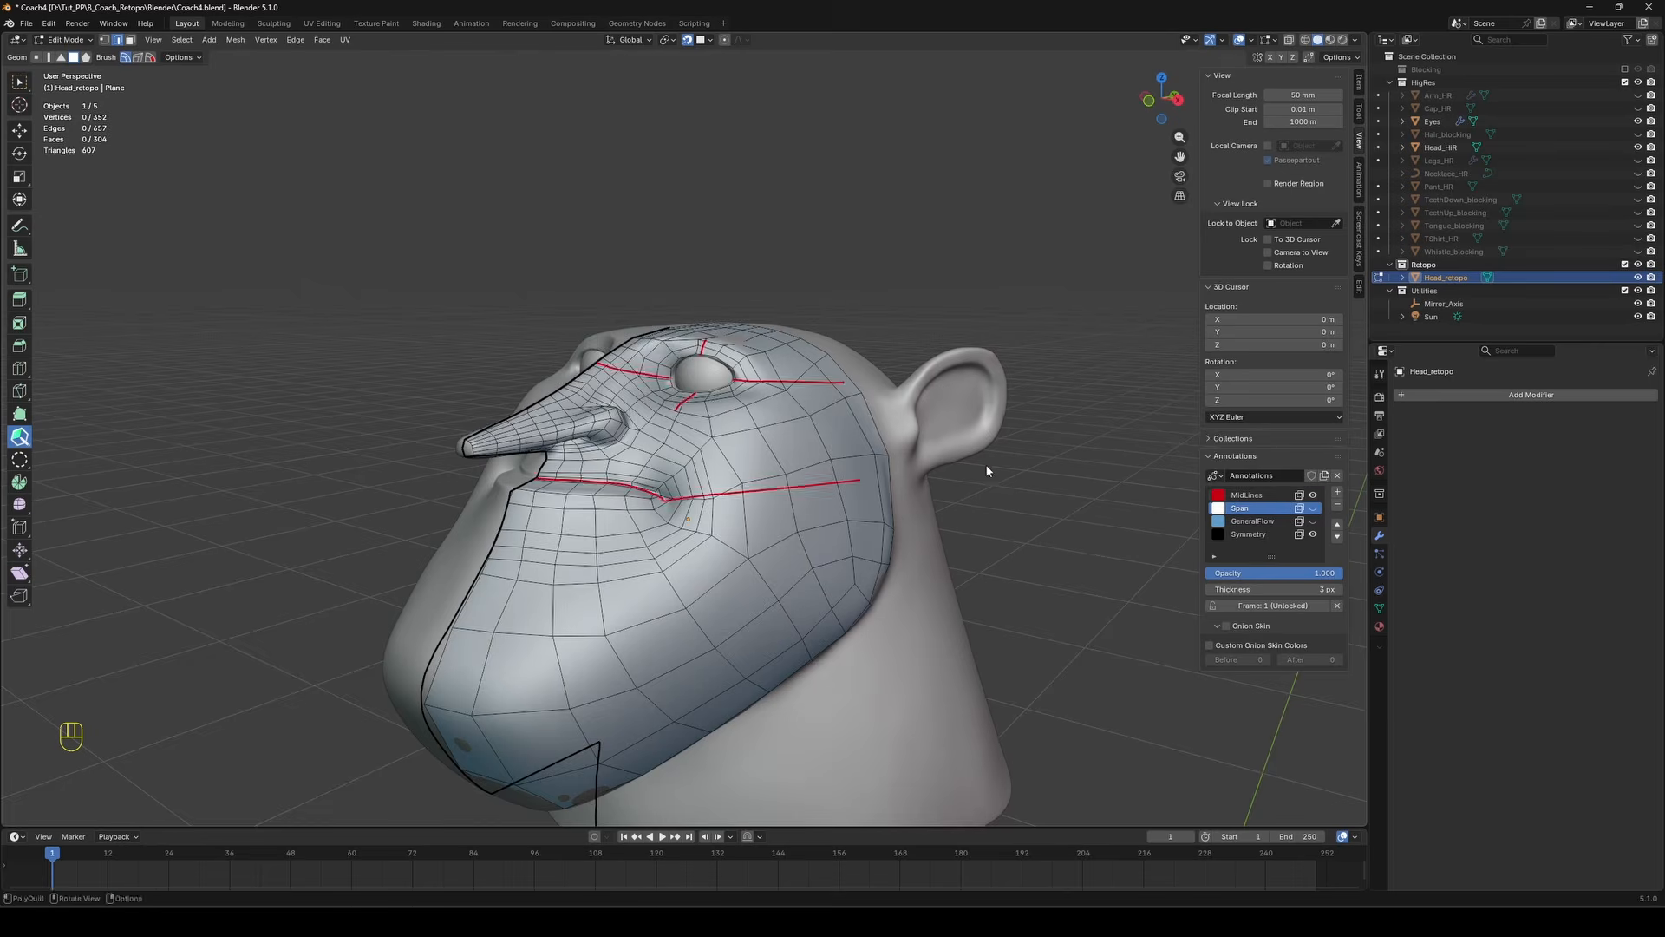
pyautogui.moveTo(986, 471)
pyautogui.mouseDown(button='middle')
pyautogui.moveTo(973, 491)
pyautogui.moveTo(1022, 493)
pyautogui.moveTo(998, 492)
pyautogui.mouseUp(button='middle')
pyautogui.click(1313, 495)
pyautogui.click(1313, 508)
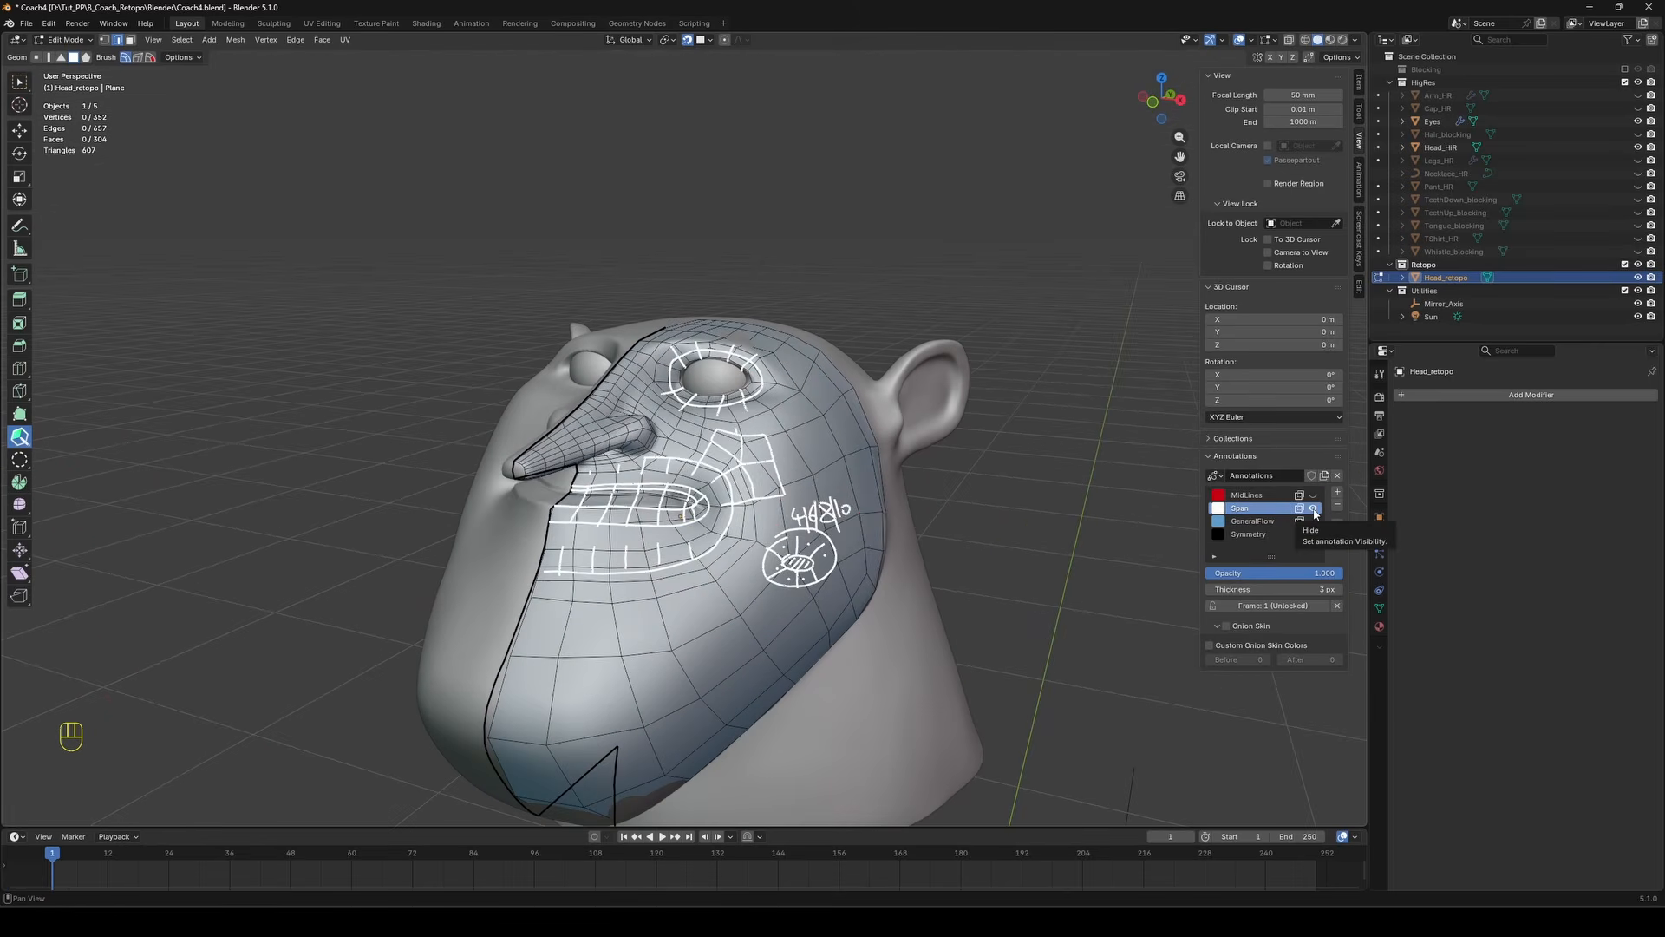
# Hide the Span annotation layer, toggle the GeneralFlow layer, and examine the mesh against the uncovered neck and ear areas of the sculpt.
pyautogui.click(1313, 509)
pyautogui.click(1313, 521)
pyautogui.click(1313, 521)
pyautogui.moveTo(919, 299)
pyautogui.mouseDown(button='middle')
pyautogui.moveTo(804, 271)
pyautogui.moveTo(926, 271)
pyautogui.mouseUp(button='middle')
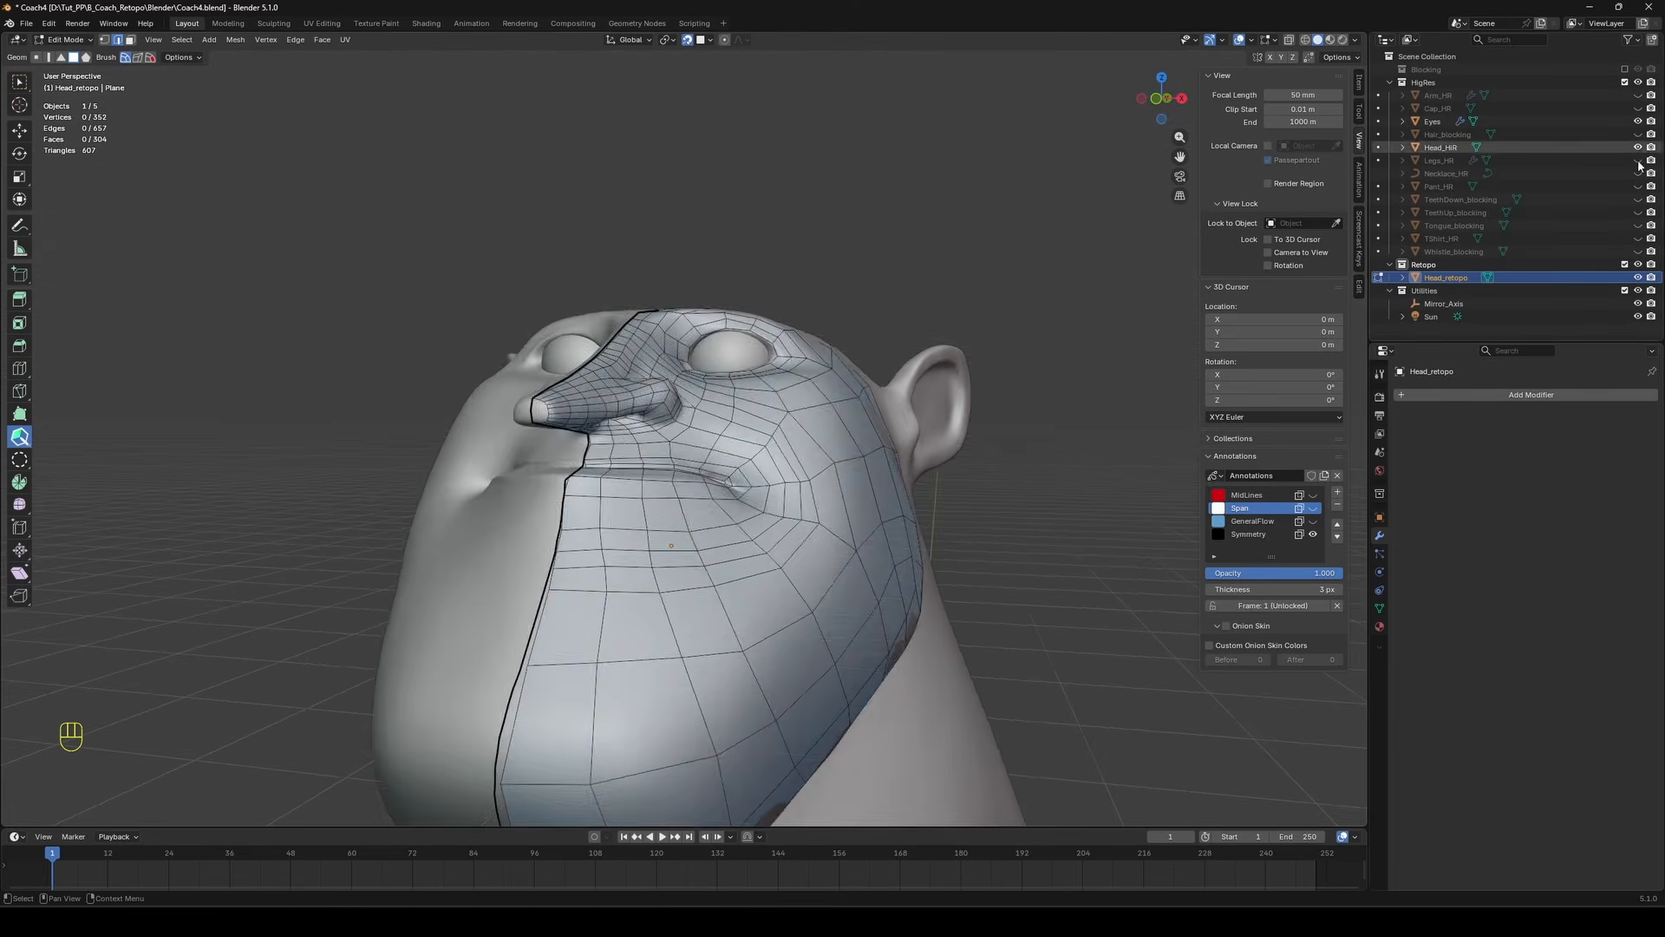
pyautogui.click(1638, 146)
pyautogui.moveTo(972, 373); pyautogui.dragTo(1012, 260, button='middle')
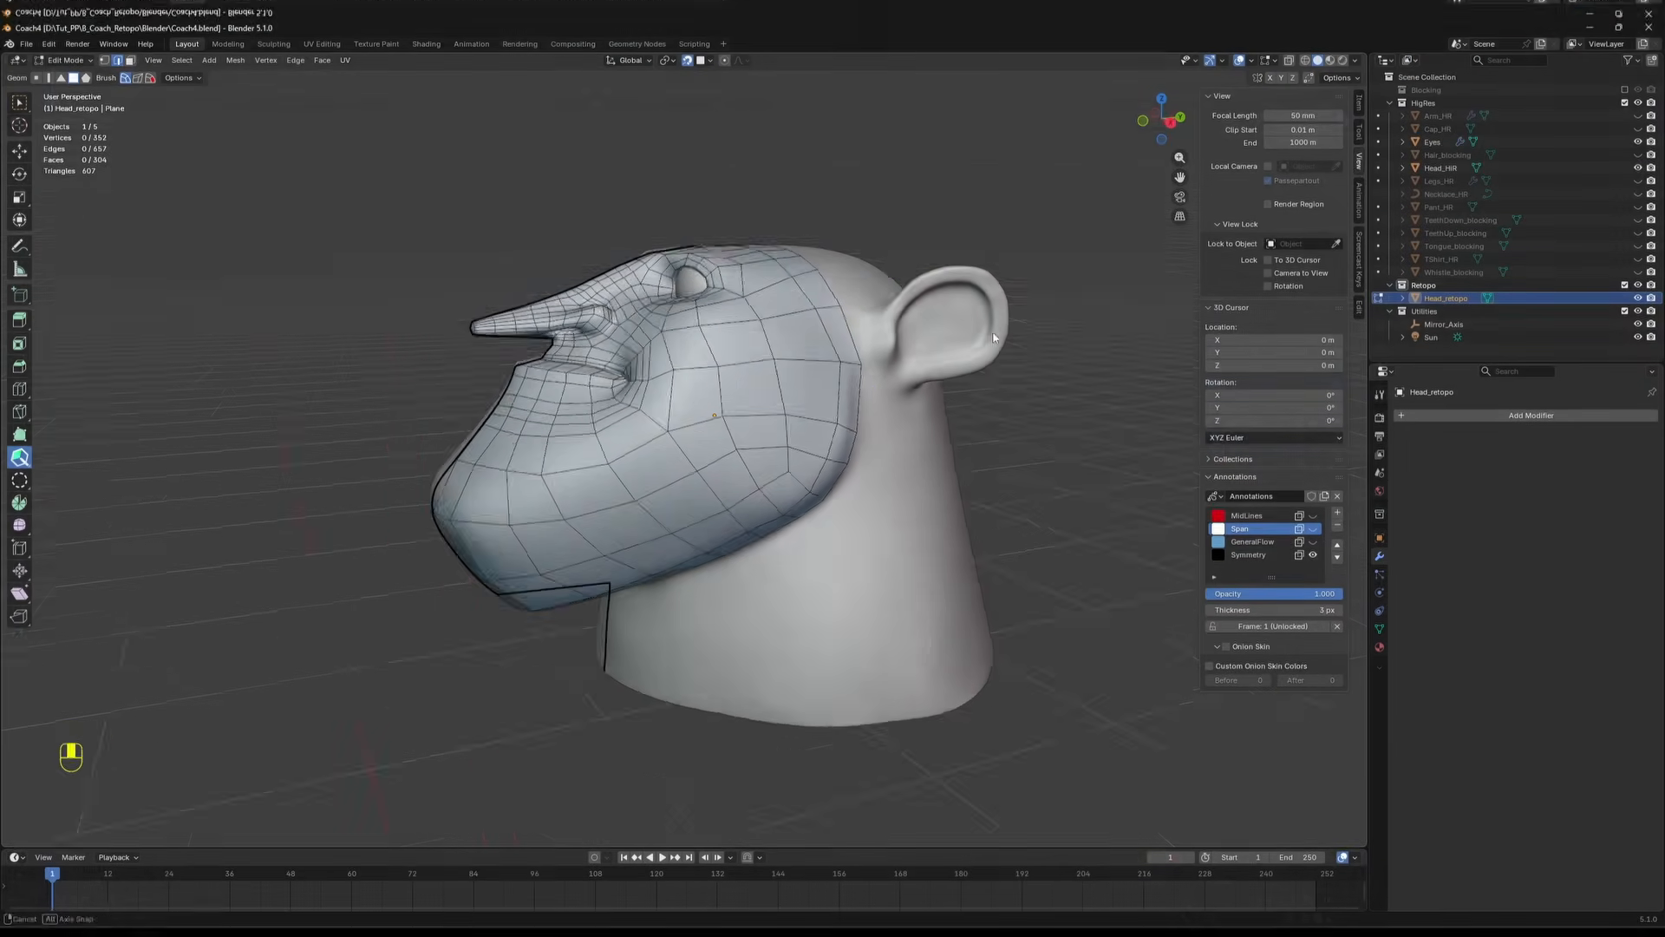
pyautogui.moveTo(1024, 273)
pyautogui.keyDown('ctrl'); pyautogui.mouseDown()
pyautogui.moveTo(952, 269)
pyautogui.moveTo(963, 248)
pyautogui.mouseUp(); pyautogui.keyUp('ctrl')
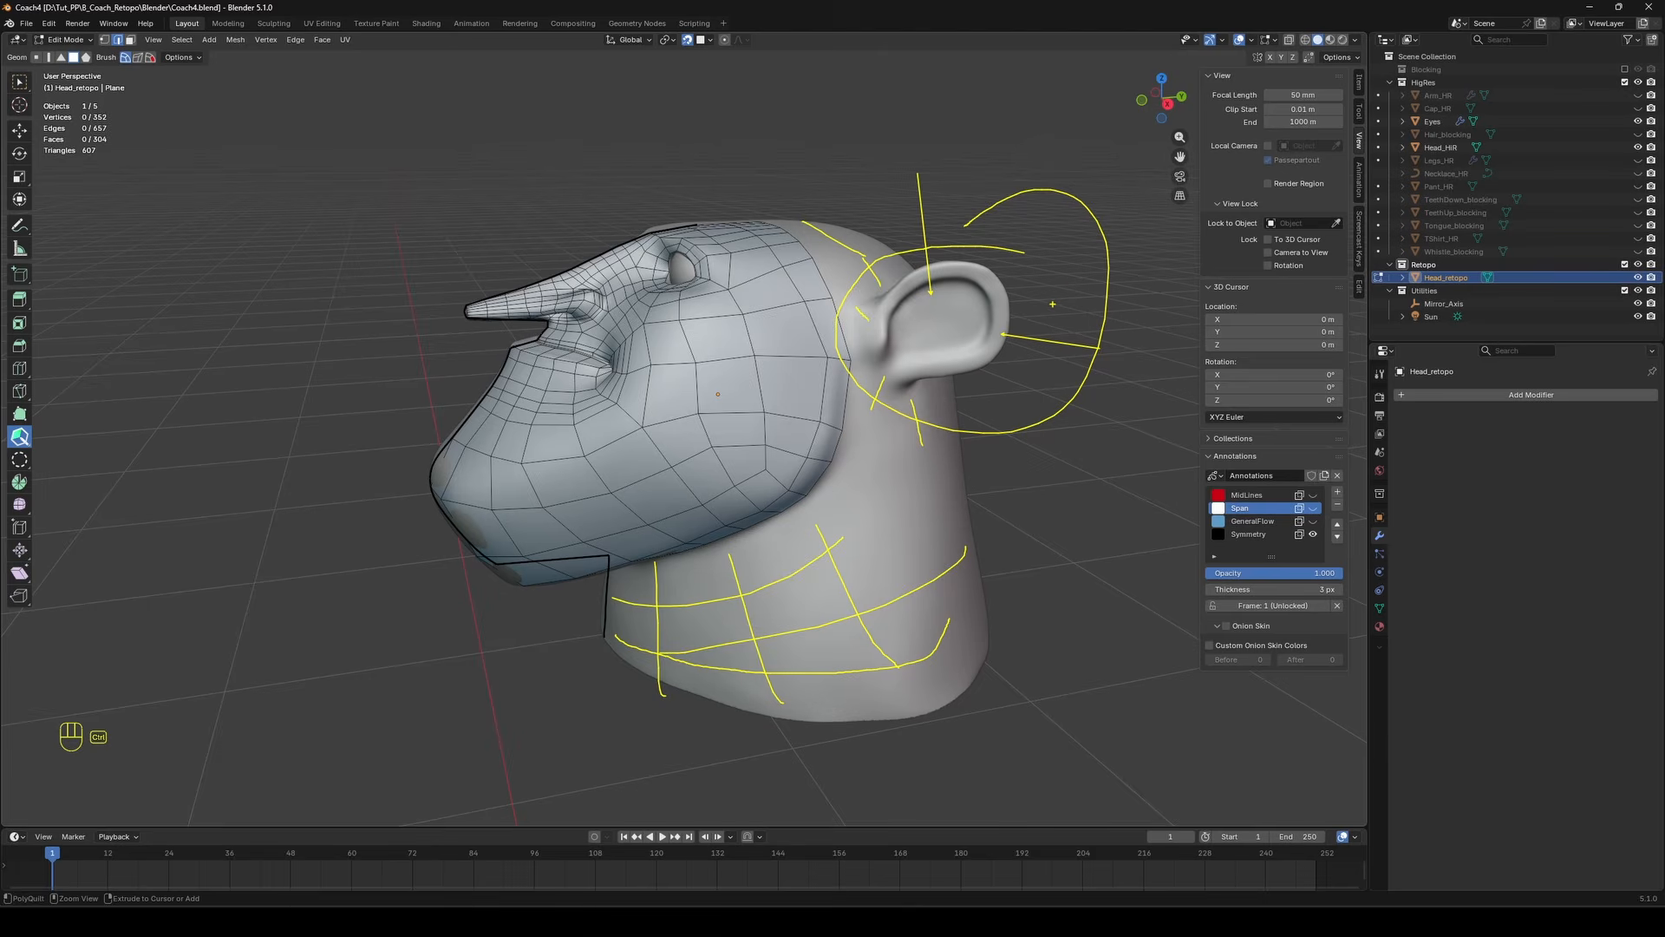
pyautogui.moveTo(1044, 315)
pyautogui.mouseDown(button='middle')
pyautogui.moveTo(813, 616)
pyautogui.moveTo(808, 554)
pyautogui.moveTo(716, 592)
pyautogui.moveTo(659, 651)
pyautogui.mouseUp(button='middle')
# Draw an edge line along the base of the neck and extrude it upward into a strip of eight quads.
pyautogui.press('w')
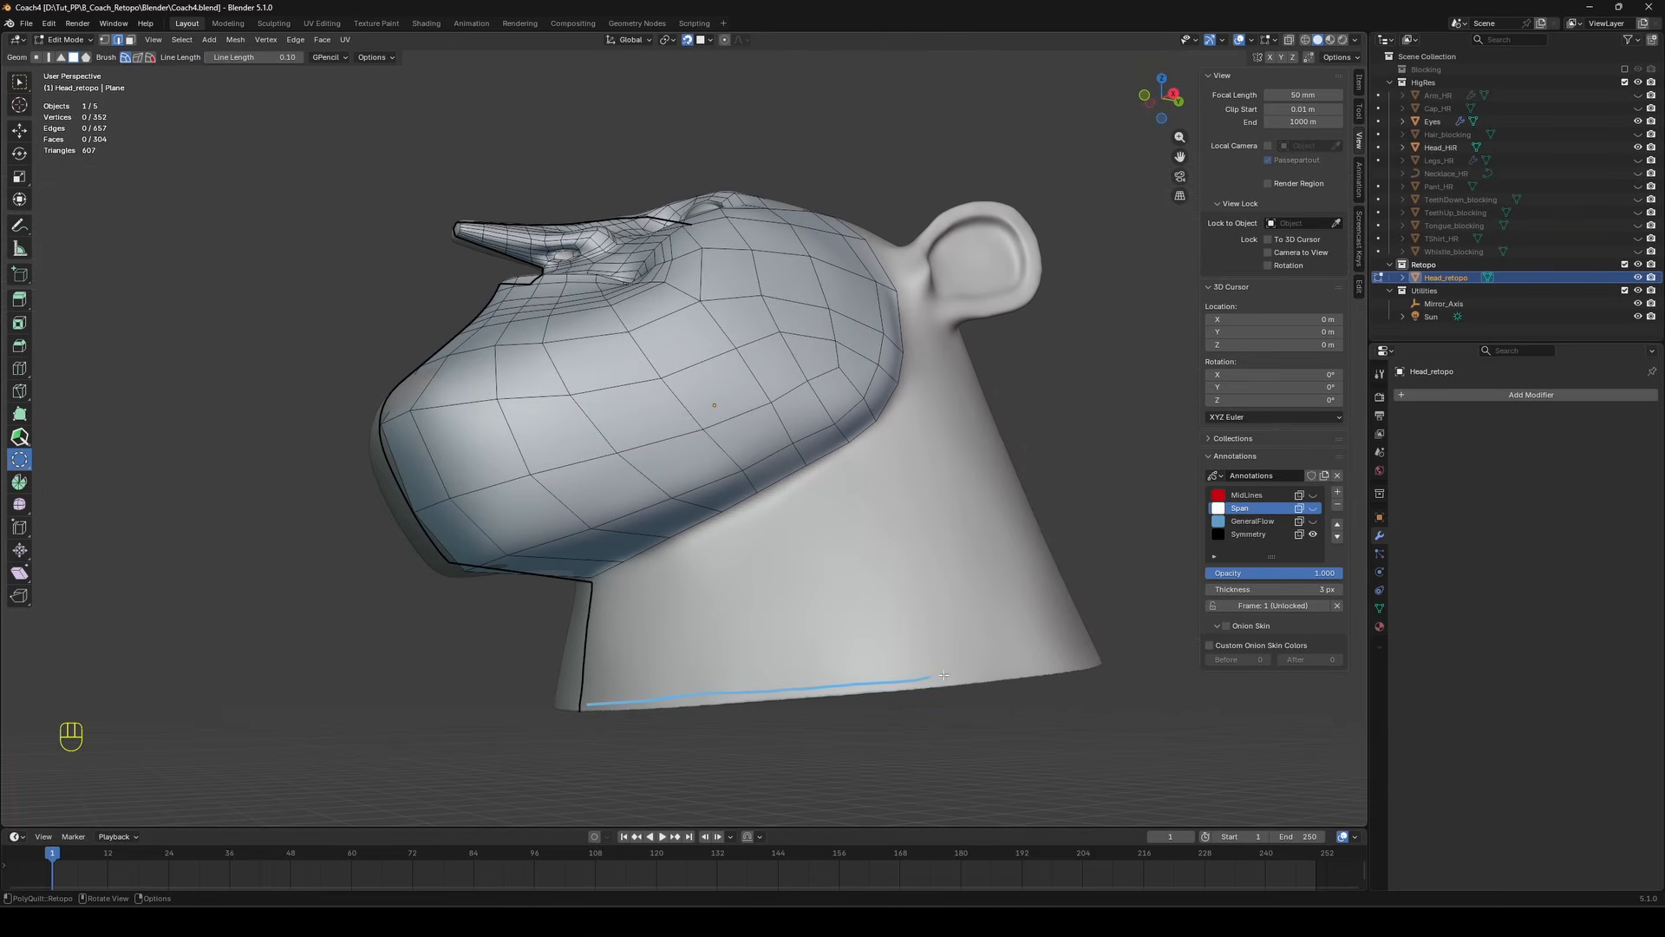
pyautogui.click(1075, 655)
pyautogui.moveTo(204, 811); pyautogui.dragTo(688, 699)
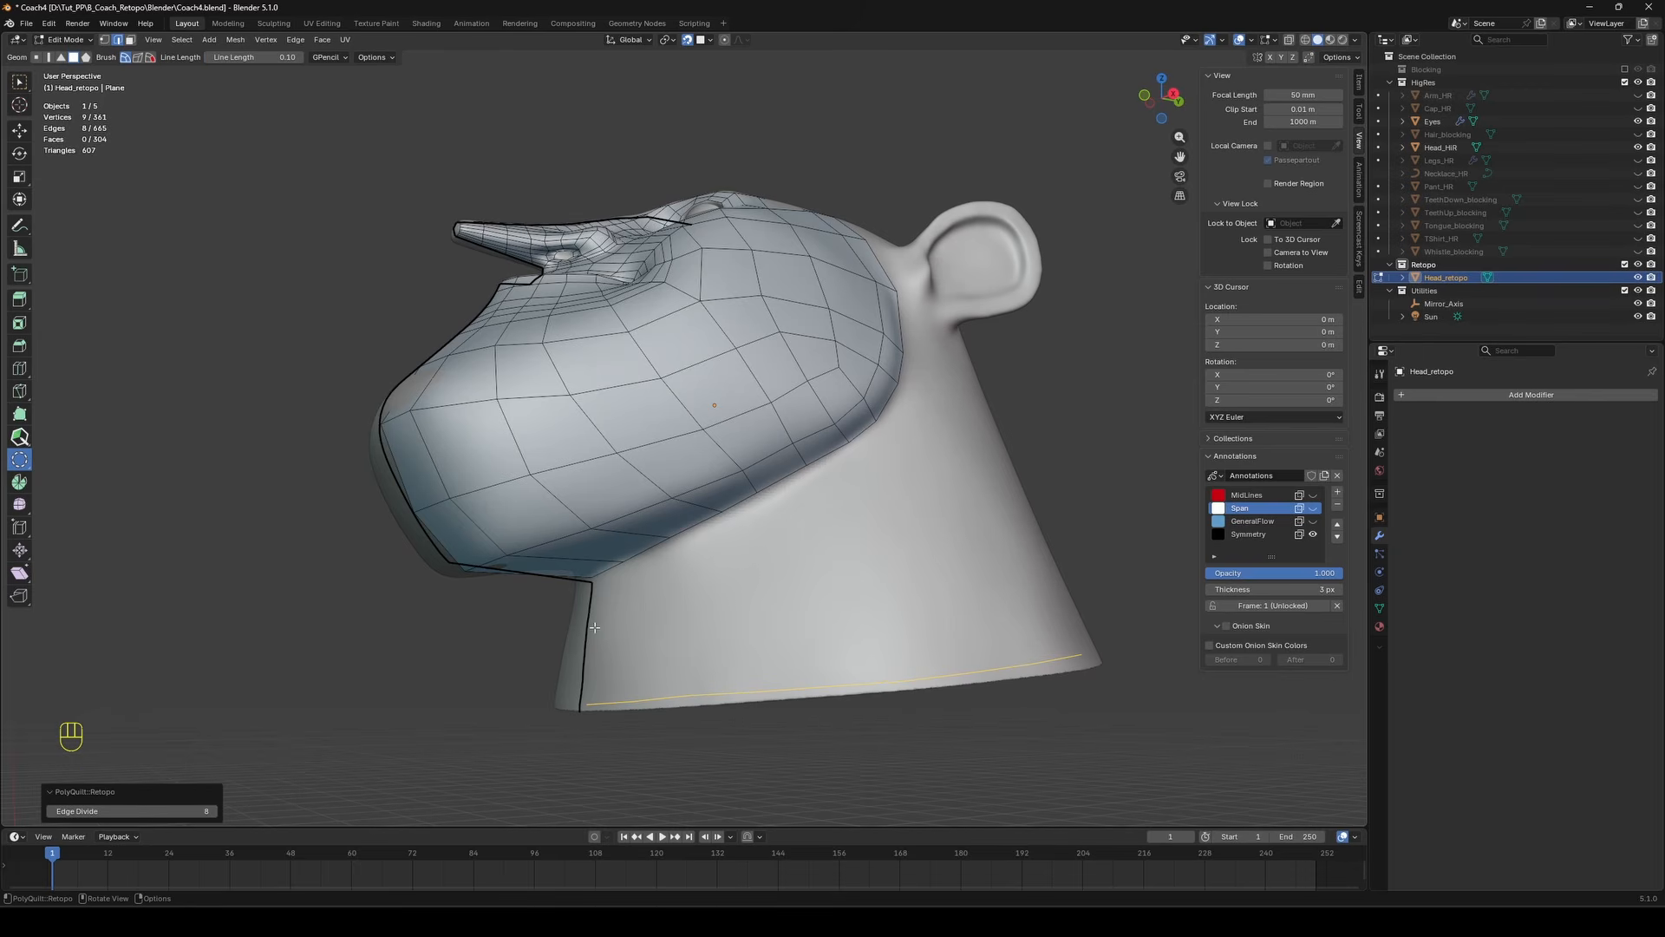
pyautogui.moveTo(918, 577); pyautogui.dragTo(1006, 560)
pyautogui.moveTo(880, 514); pyautogui.dragTo(154, 419, button='middle')
# Fill the gap between the neck strip and the jaw edge with quads and add horizontal loop cuts around the neck.
pyautogui.click(20, 436)
pyautogui.moveTo(537, 433); pyautogui.dragTo(649, 573, button='middle')
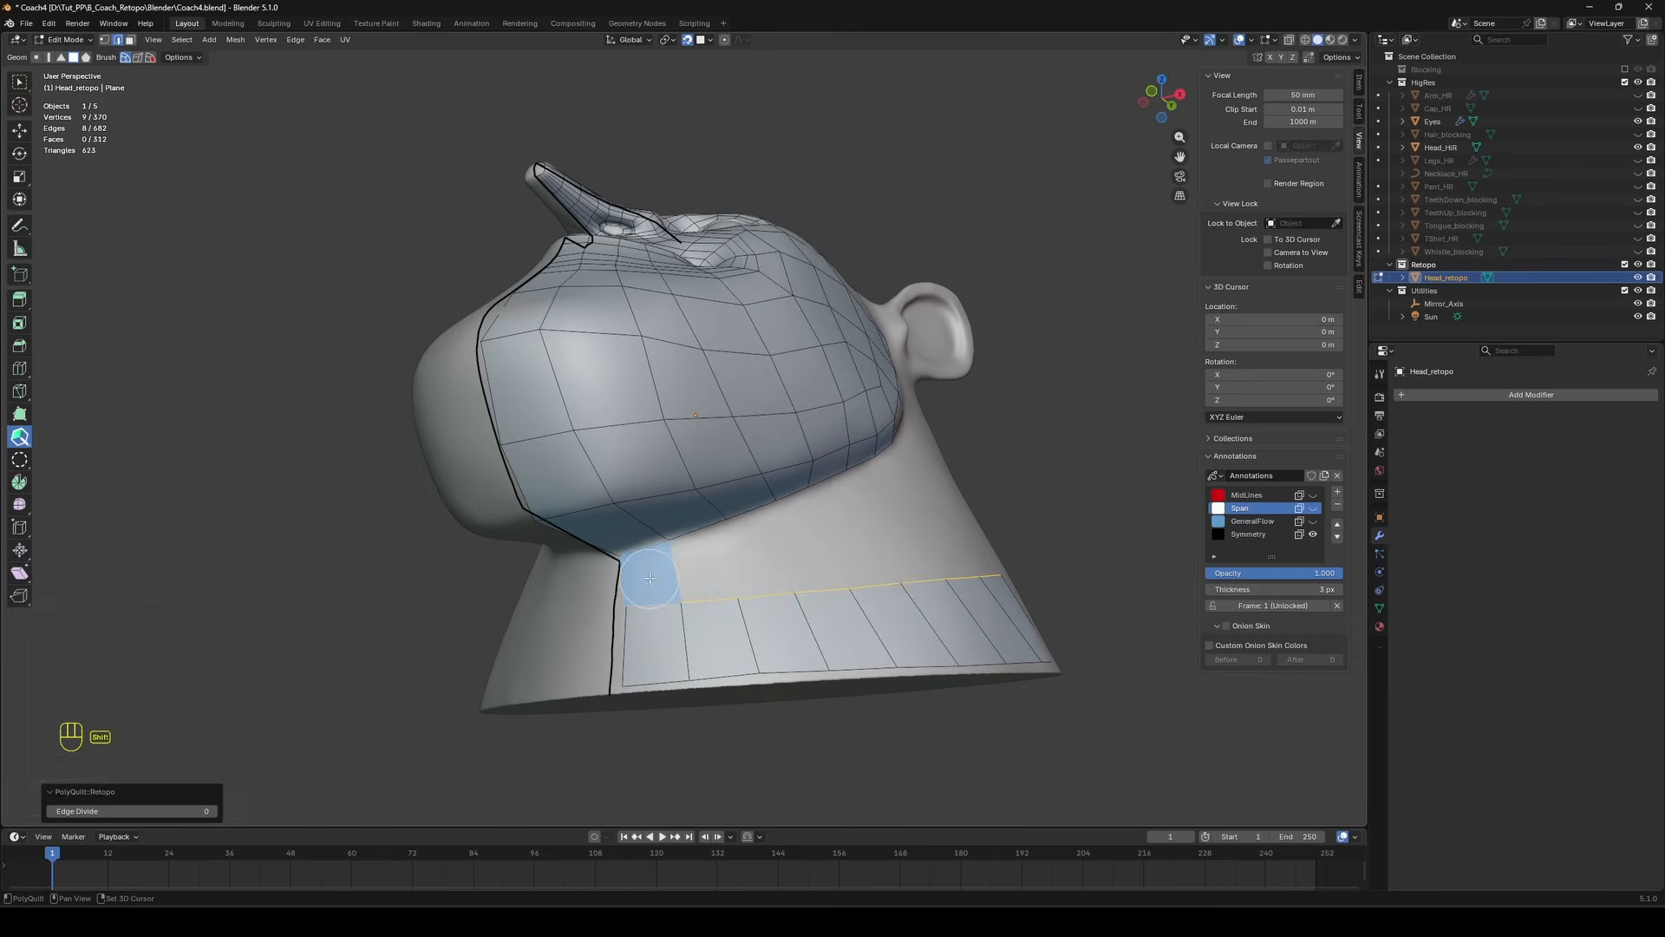
pyautogui.keyDown('shift'); pyautogui.click(649, 572); pyautogui.keyUp('shift')
pyautogui.keyDown('shift'); pyautogui.click(702, 564); pyautogui.keyUp('shift')
pyautogui.keyDown('shift'); pyautogui.click(751, 557); pyautogui.keyUp('shift')
pyautogui.moveTo(817, 544); pyautogui.dragTo(922, 613, button='middle')
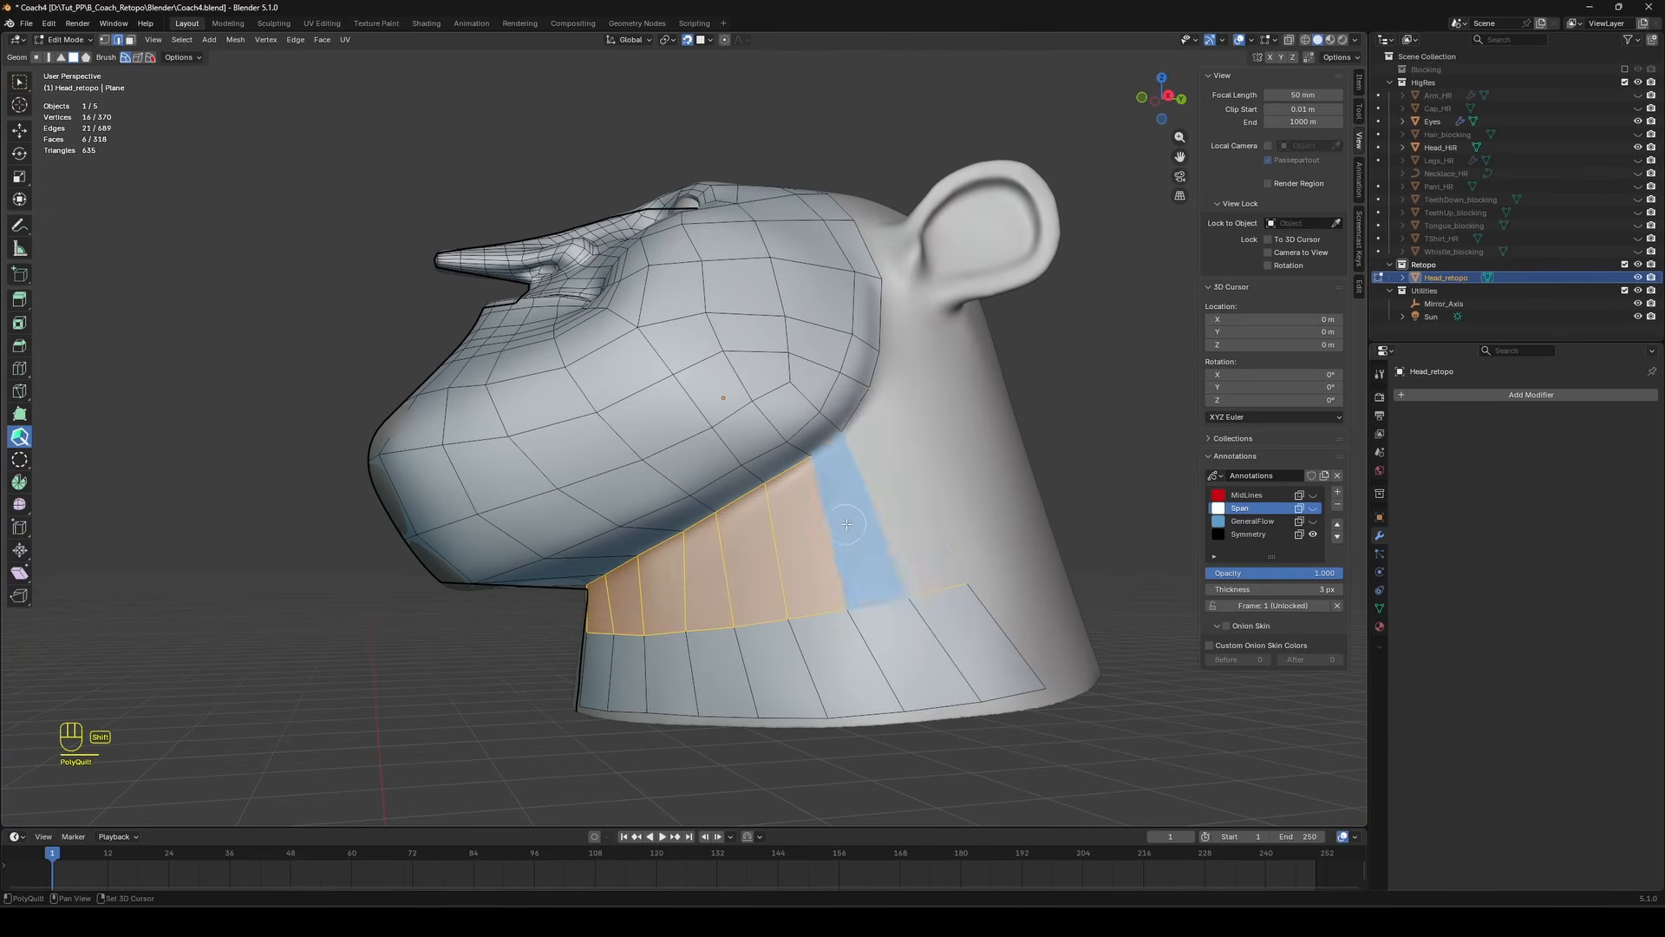
pyautogui.click(922, 613)
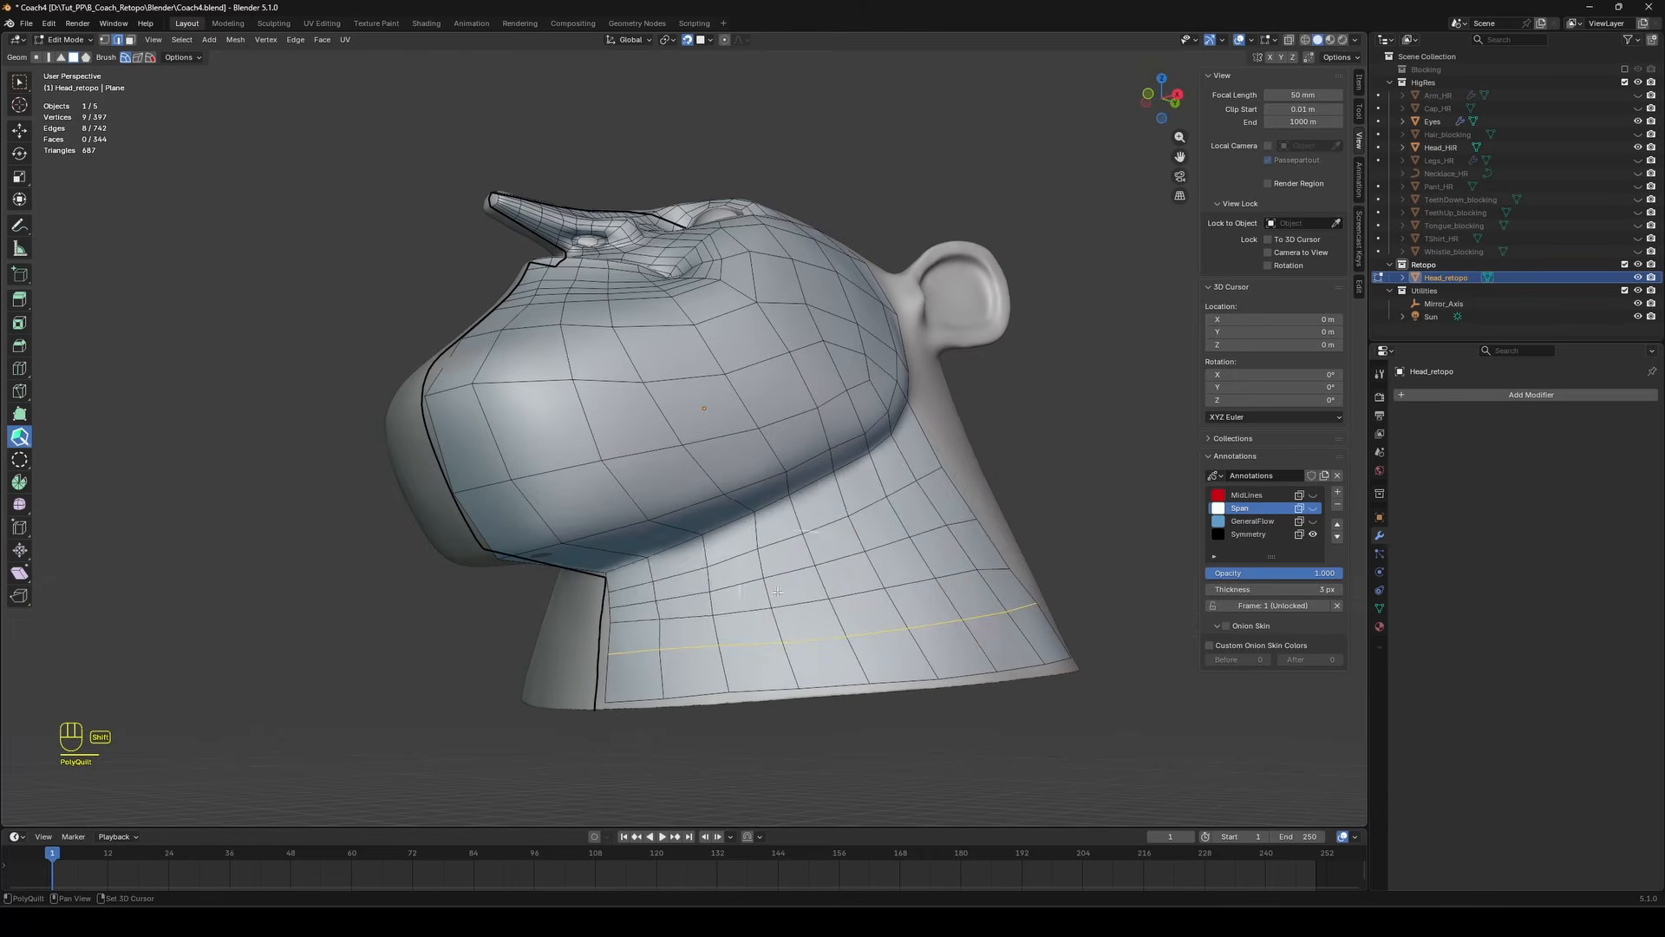
pyautogui.moveTo(694, 685); pyautogui.dragTo(629, 715, button='middle')
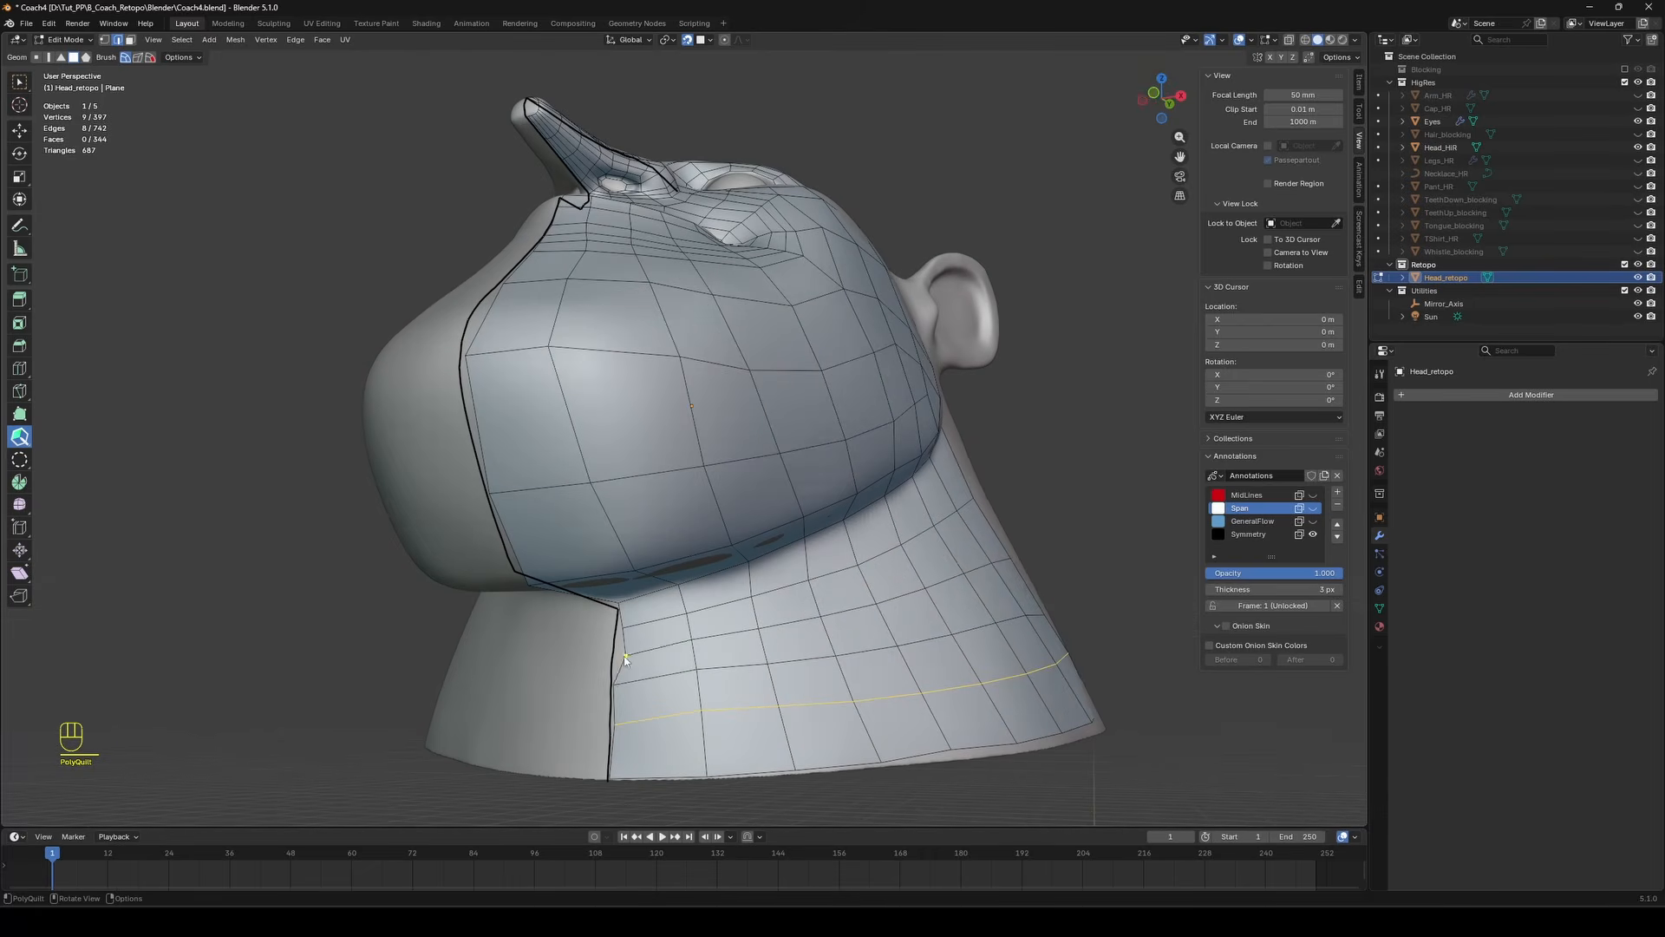
# Check the neck quads under the jaw and along their rear edge, deselect everything and save the file.
pyautogui.moveTo(613, 711); pyautogui.dragTo(555, 754, button='middle')
pyautogui.scroll(2, 607, 755)
pyautogui.moveTo(849, 745); pyautogui.dragTo(763, 737, button='middle')
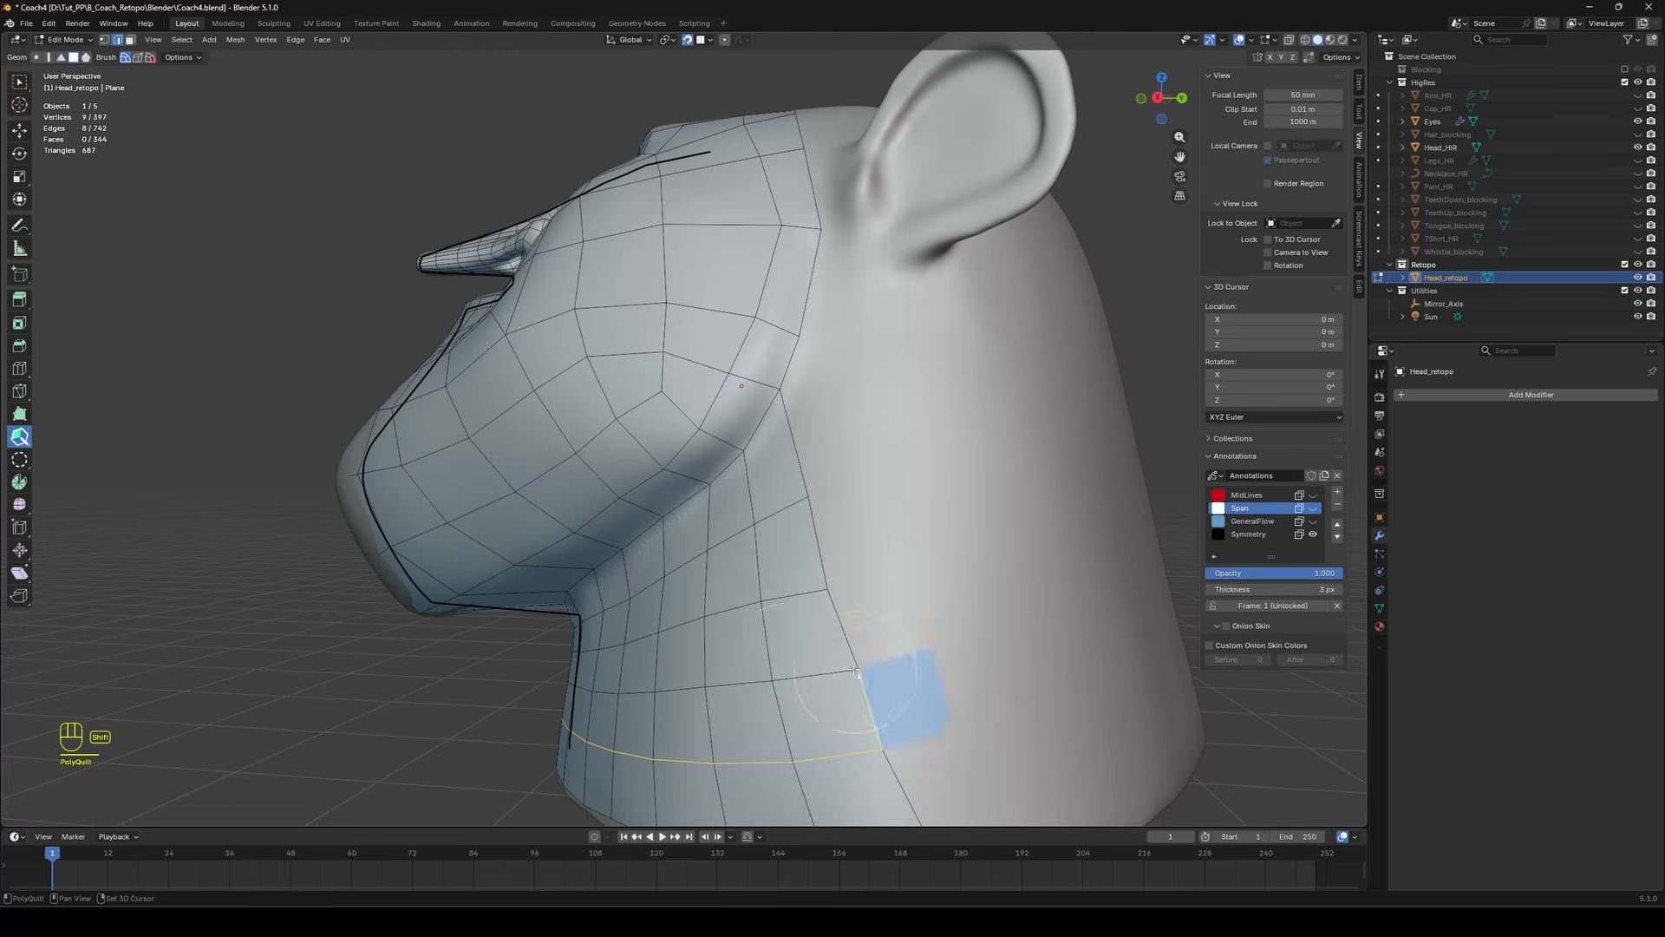
pyautogui.scroll(-3, 811, 598)
pyautogui.moveTo(811, 598)
pyautogui.mouseDown(button='middle')
pyautogui.moveTo(954, 529)
pyautogui.moveTo(1068, 501)
pyautogui.moveTo(855, 497)
pyautogui.moveTo(840, 558)
pyautogui.moveTo(1110, 642)
pyautogui.mouseUp(button='middle')
pyautogui.hotkey('alt', 'a')
pyautogui.hotkey('ctrl', 's')
# Draw the Symmetry annotation line from the forehead over the crown and down the back of the head in top view.
pyautogui.keyDown('shift'); pyautogui.moveTo(668, 400); pyautogui.dragTo(671, 562, button='middle'); pyautogui.keyUp('shift')
pyautogui.scroll(1, 671, 562)
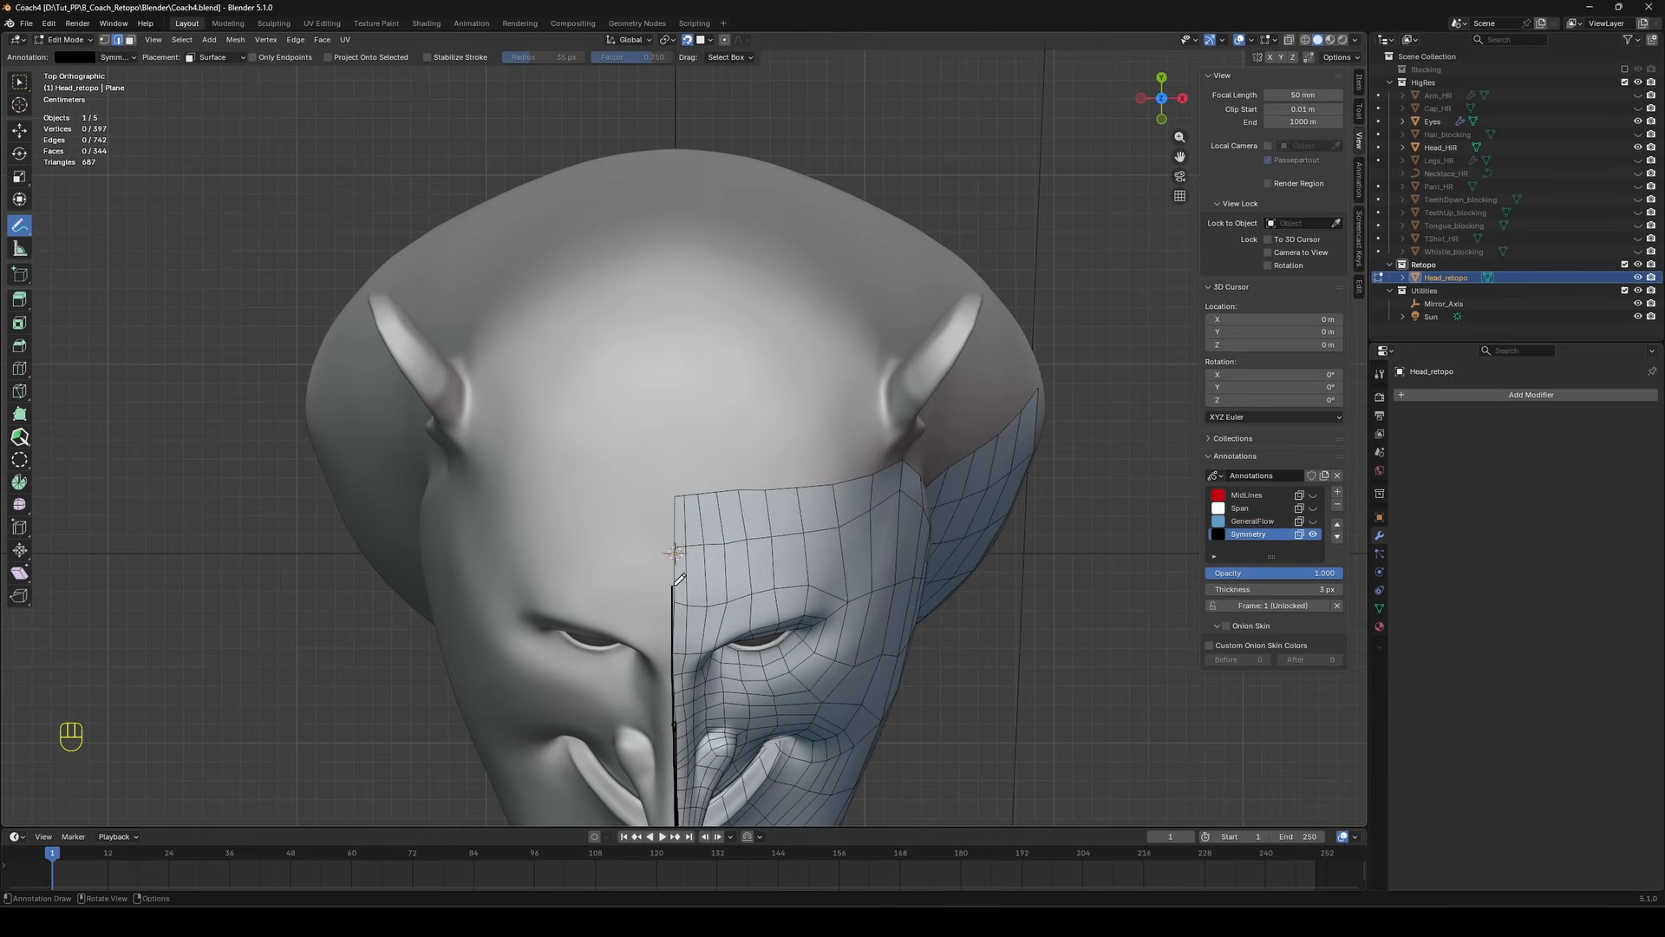
pyautogui.moveTo(668, 570); pyautogui.dragTo(672, 588)
pyautogui.hotkey('ctrl', 'z')
pyautogui.hotkey('ctrl', 'shift', 'z')
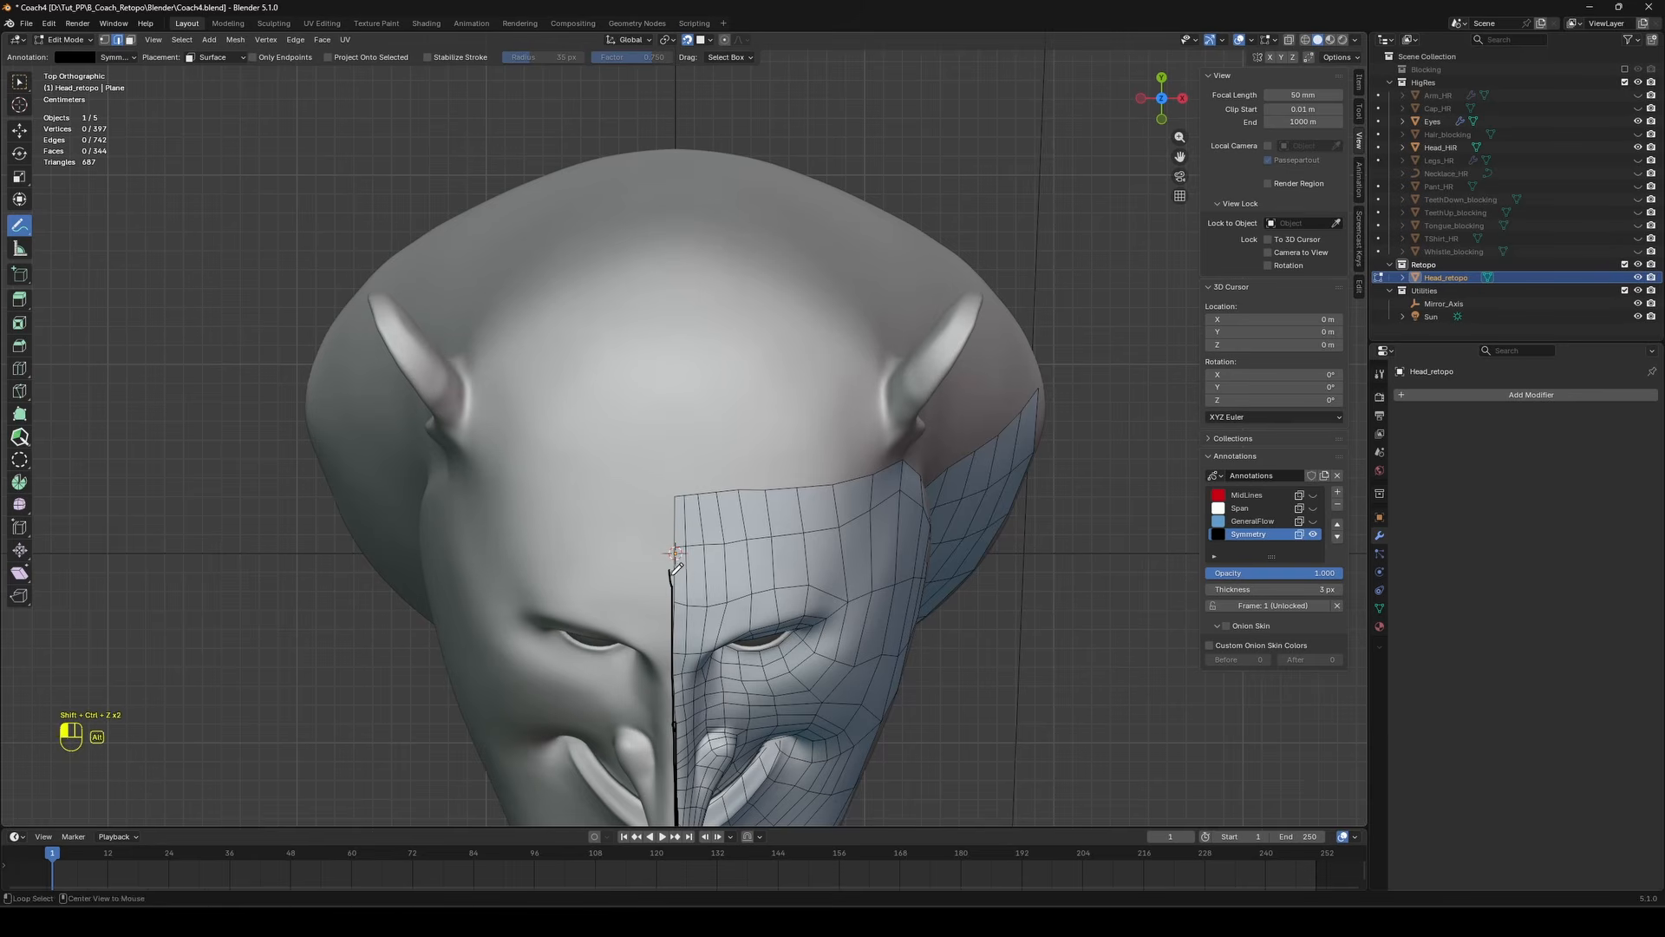
pyautogui.moveTo(672, 557)
pyautogui.mouseDown(button='middle')
pyautogui.moveTo(728, 521)
pyautogui.moveTo(699, 477)
pyautogui.moveTo(677, 659)
pyautogui.mouseUp(button='middle')
pyautogui.keyDown('shift'); pyautogui.moveTo(675, 424); pyautogui.dragTo(672, 599); pyautogui.keyUp('shift')
pyautogui.keyDown('shift'); pyautogui.moveTo(676, 151); pyautogui.dragTo(676, 296); pyautogui.keyUp('shift')
pyautogui.moveTo(669, 414); pyautogui.dragTo(606, 189, button='middle')
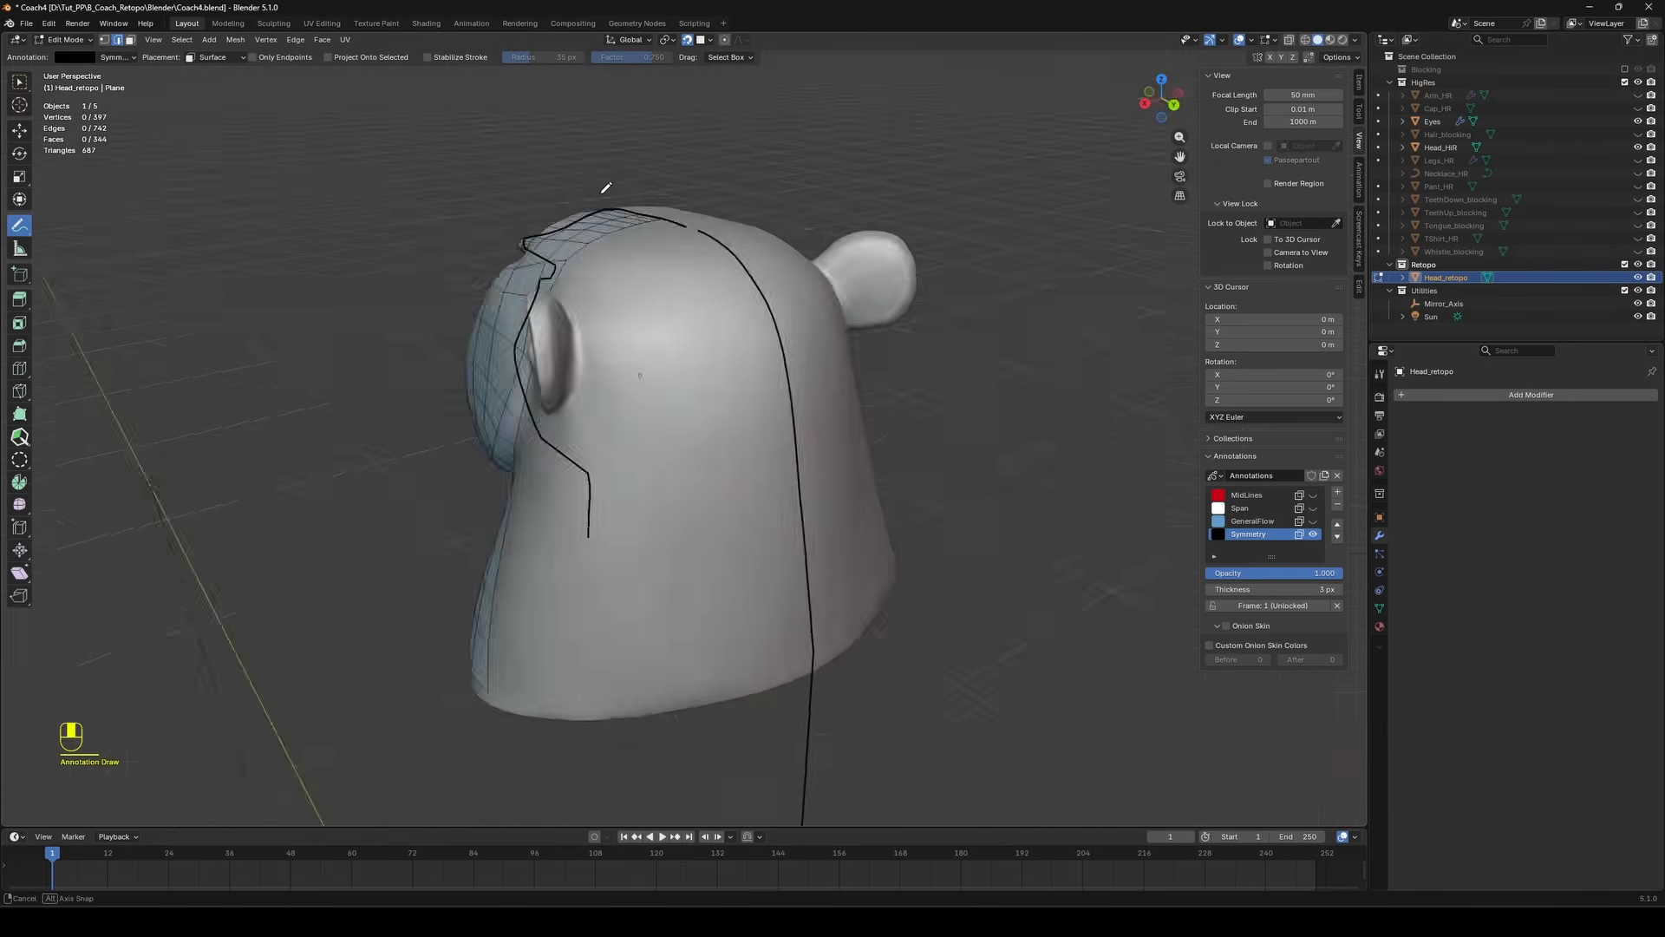
# Inspect the line down the back of the head, return to the PolyQuilt tool and save the file.
pyautogui.scroll(-8, 732, 538)
pyautogui.moveTo(732, 538); pyautogui.dragTo(829, 405, button='middle')
pyautogui.scroll(5, 829, 405)
pyautogui.click(20, 436)
pyautogui.scroll(5, 676, 431)
pyautogui.hotkey('ctrl', 's')
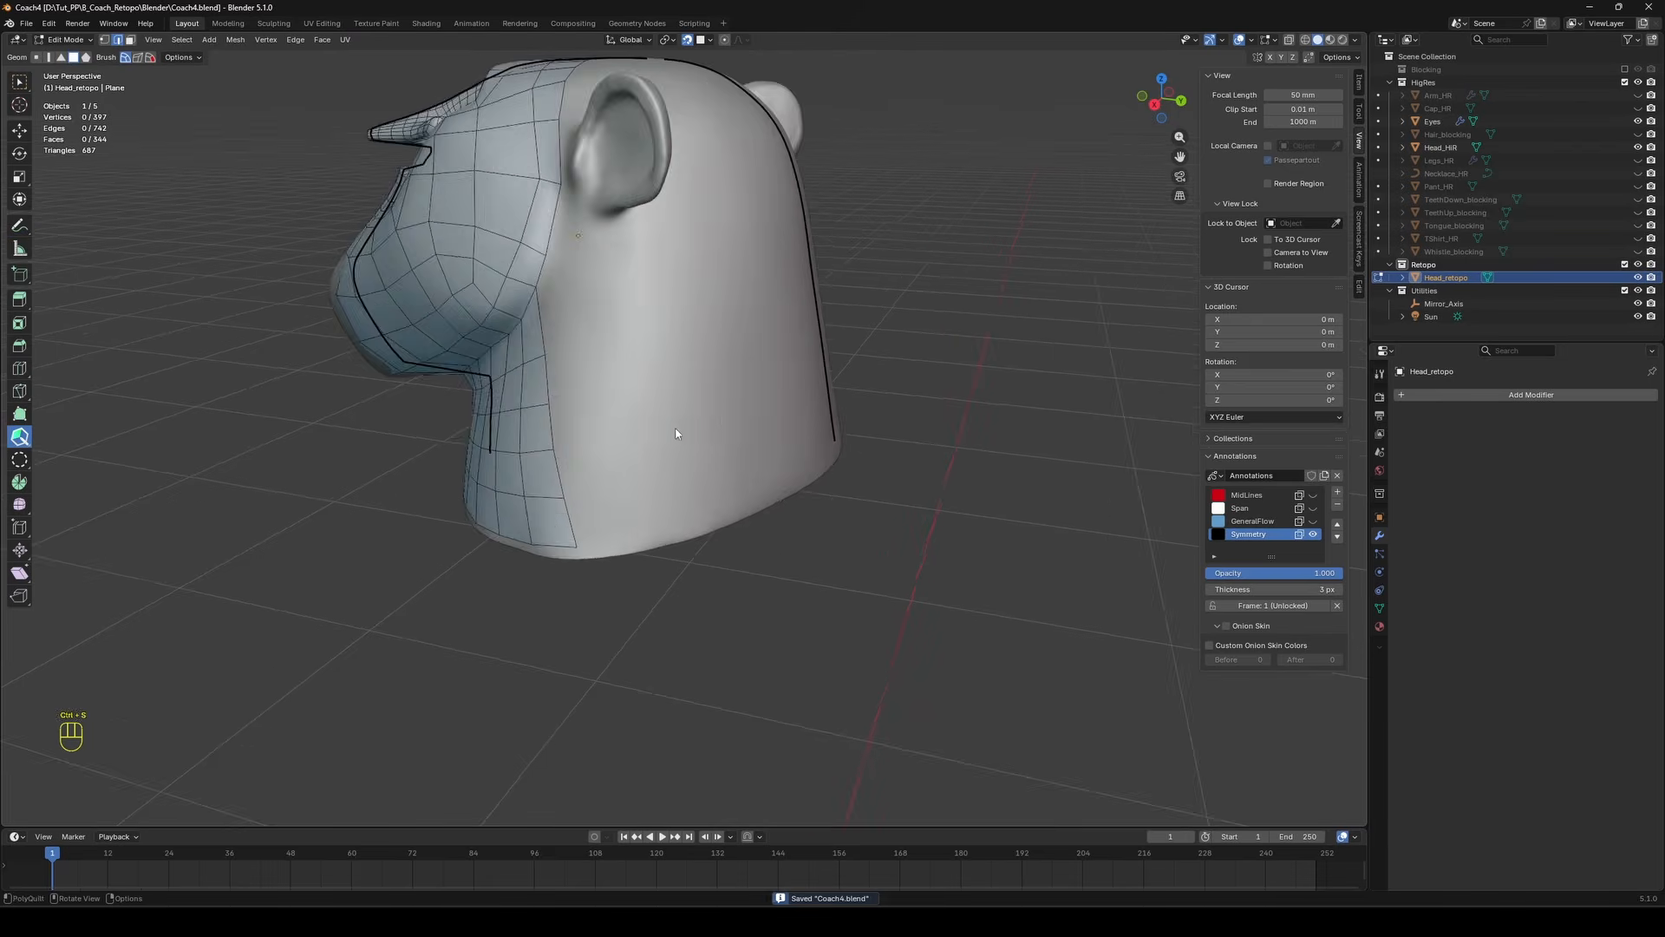
# Extrude two rows of quads from the neck's rear edge around to the symmetry line, aligning the lower vertices with the neck base.
pyautogui.scroll(2, 494, 339)
pyautogui.moveTo(676, 431); pyautogui.dragTo(631, 316, button='middle')
pyautogui.scroll(-3, 494, 337)
pyautogui.scroll(4, 602, 528)
pyautogui.scroll(-3, 602, 532)
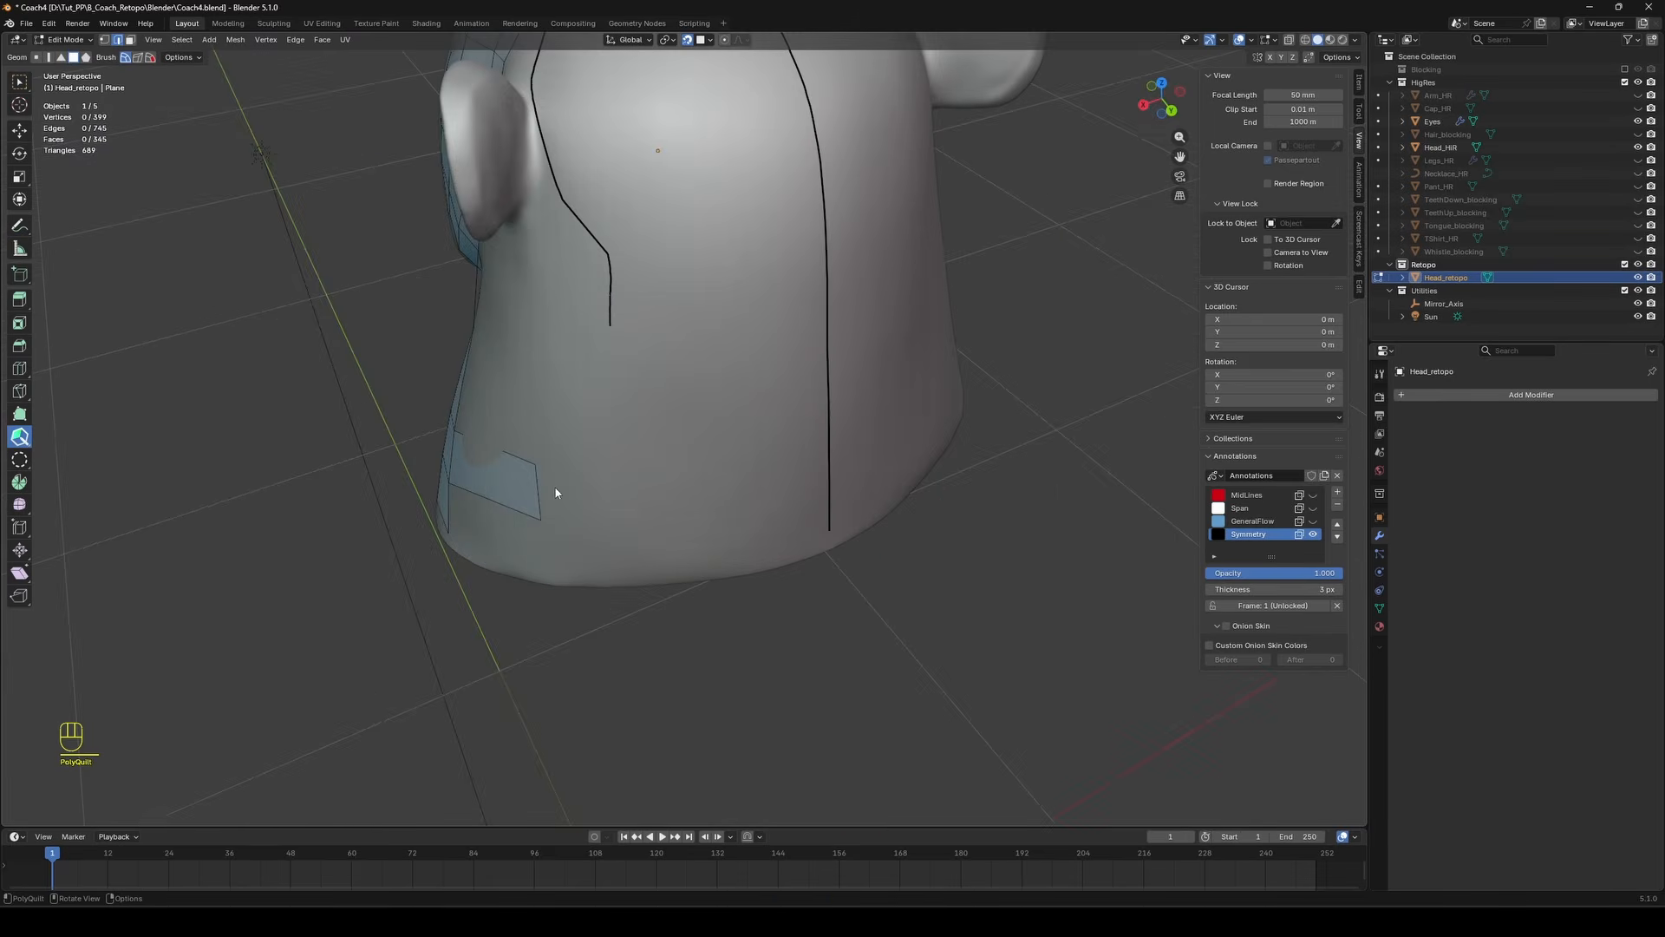
pyautogui.moveTo(558, 491); pyautogui.dragTo(810, 469)
pyautogui.moveTo(810, 469); pyautogui.dragTo(662, 521, button='middle')
pyautogui.moveTo(712, 472); pyautogui.dragTo(719, 533)
pyautogui.keyDown('ctrl'); pyautogui.click(626, 524); pyautogui.keyUp('ctrl')
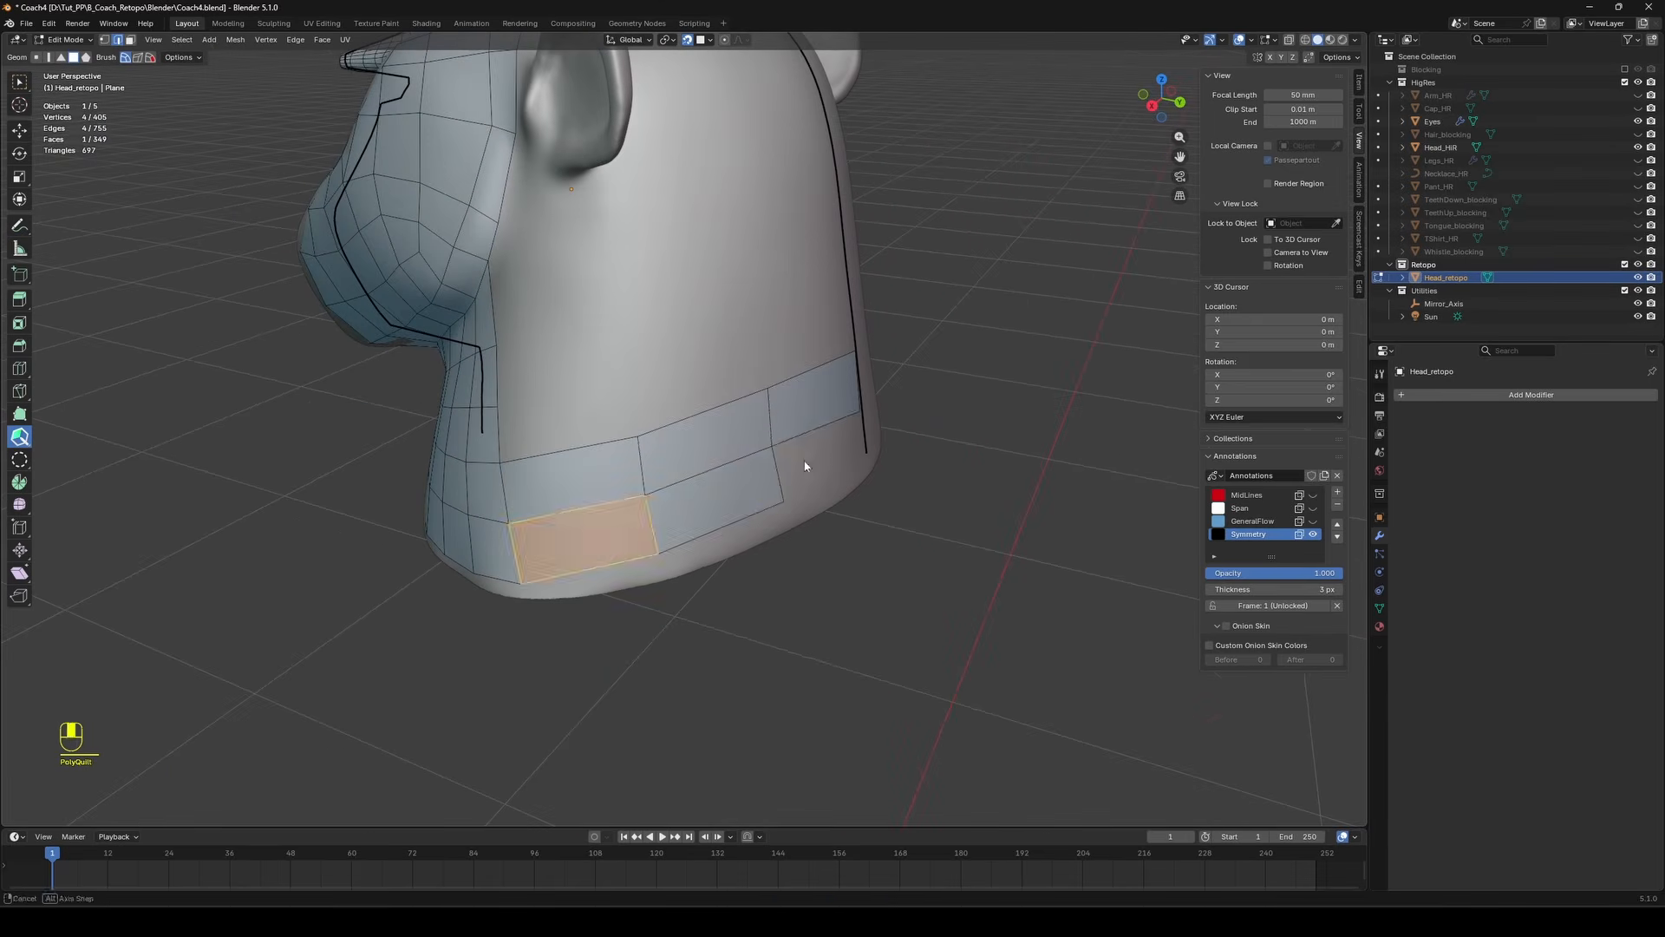
pyautogui.moveTo(807, 466); pyautogui.dragTo(730, 487, button='middle')
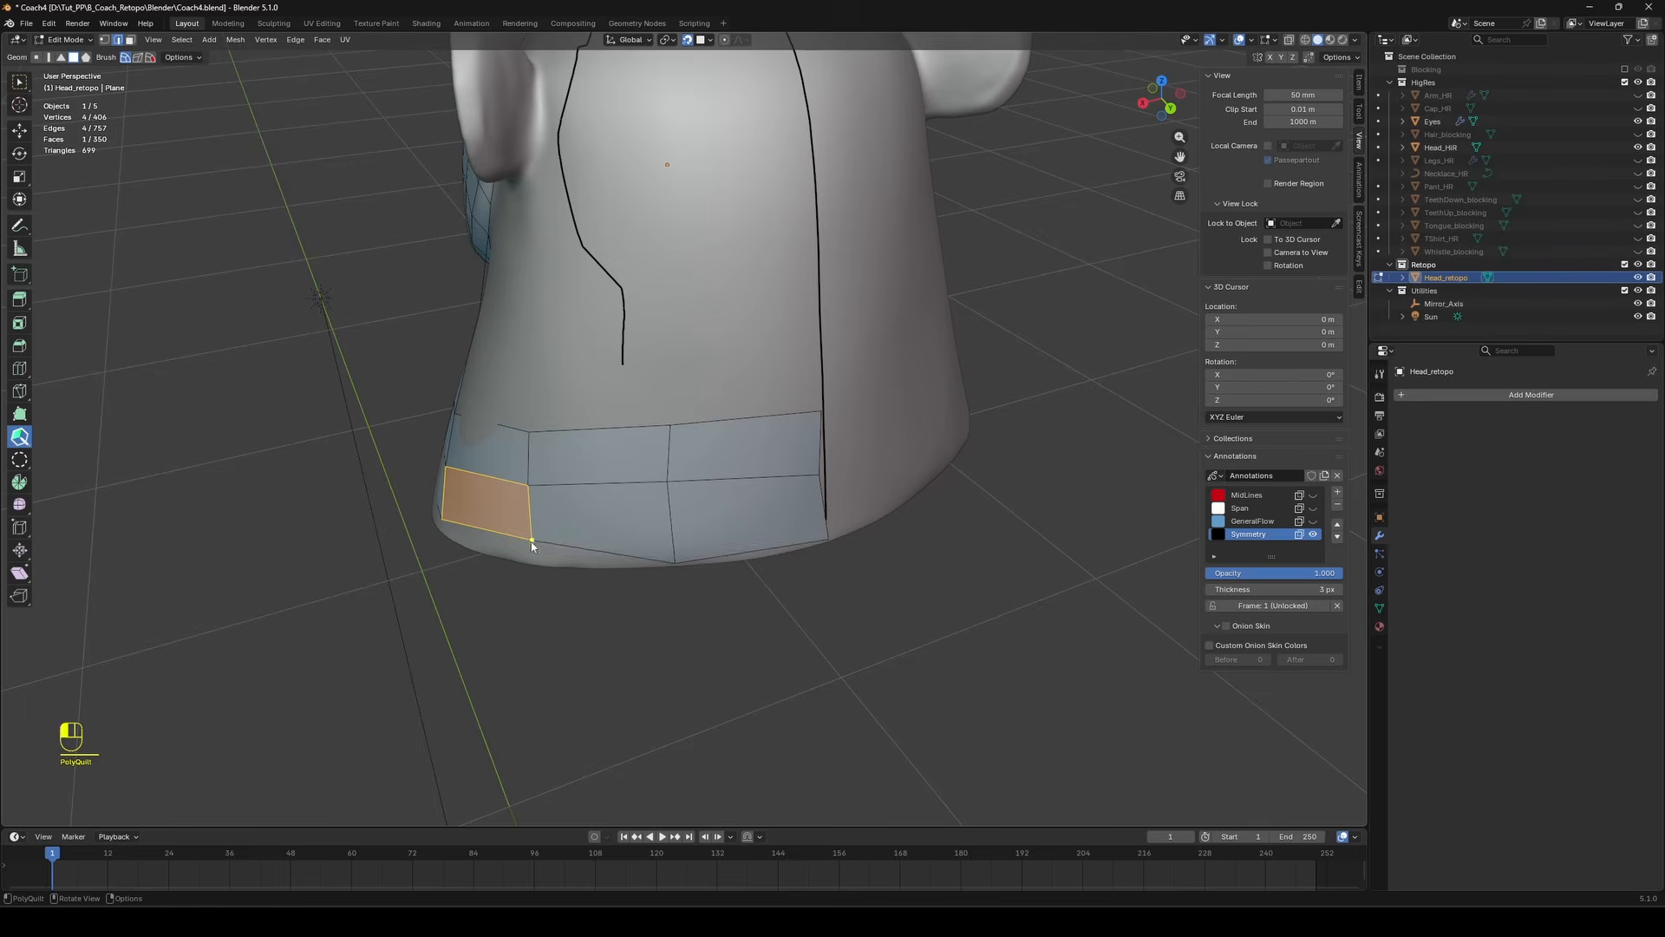
pyautogui.moveTo(531, 544); pyautogui.dragTo(617, 423, button='middle')
pyautogui.moveTo(728, 446); pyautogui.dragTo(650, 457, button='middle')
# Extend the quads row by row up the back of the neck to below the ear, filling across to the neck patch.
pyautogui.scroll(3, 651, 457)
pyautogui.press('a')
pyautogui.press('a')
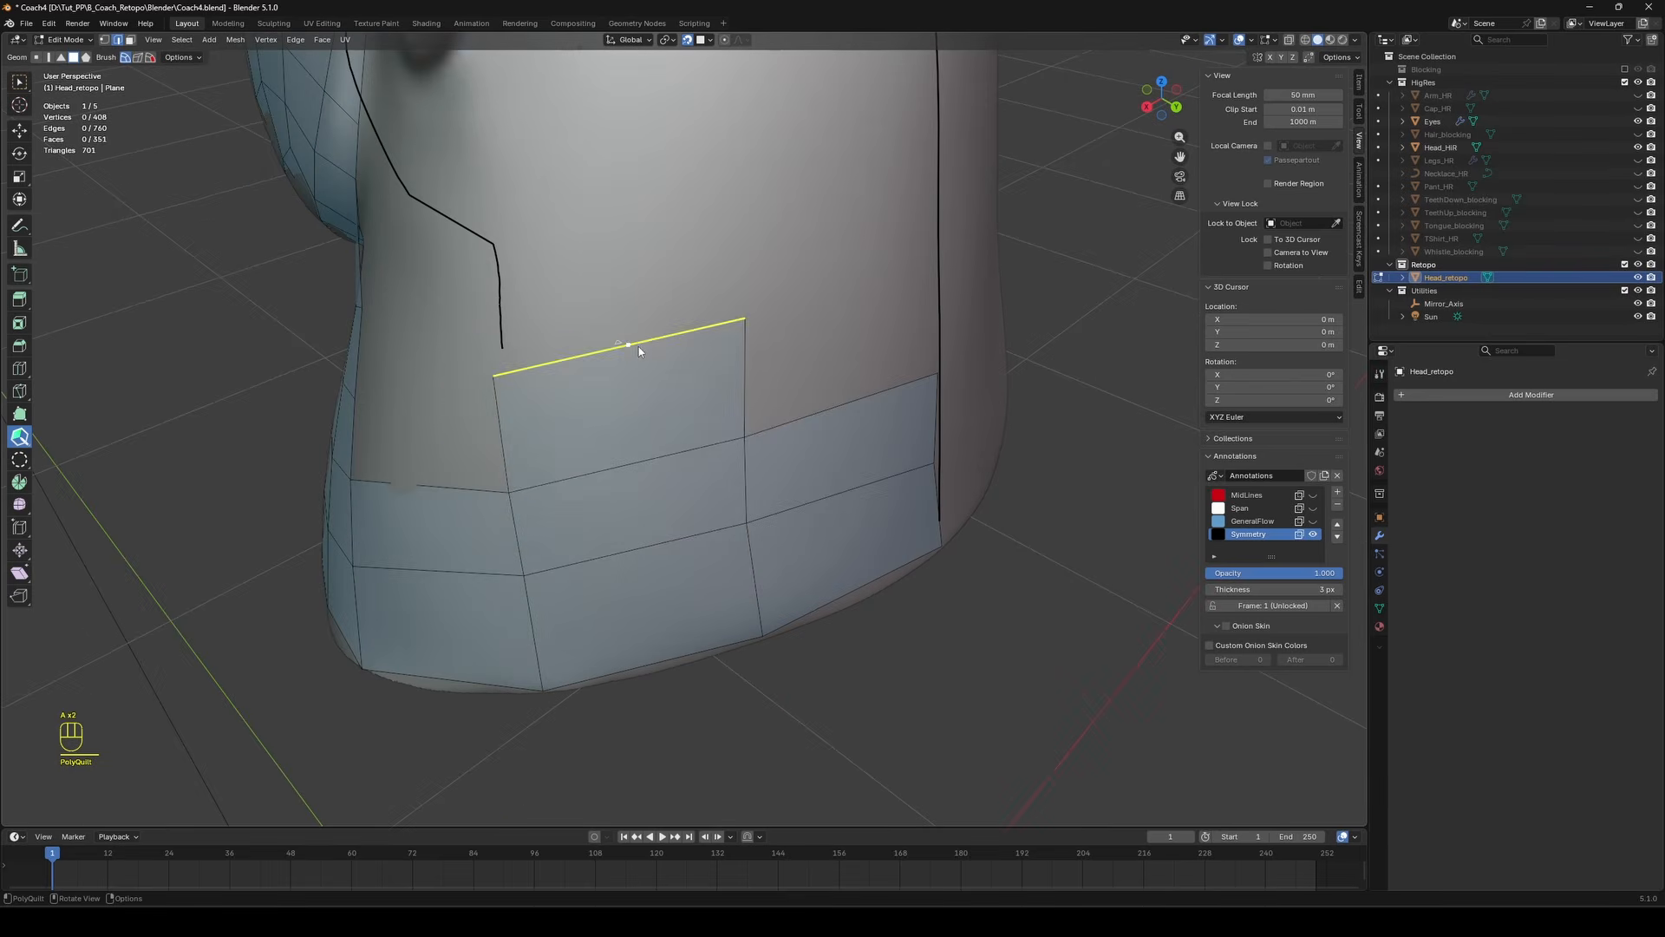
pyautogui.moveTo(638, 346); pyautogui.dragTo(698, 353, button='middle')
pyautogui.scroll(-2, 707, 360)
pyautogui.moveTo(725, 371); pyautogui.dragTo(689, 220)
pyautogui.keyDown('ctrl'); pyautogui.click(595, 483); pyautogui.keyUp('ctrl')
pyautogui.keyDown('ctrl'); pyautogui.click(559, 382); pyautogui.keyUp('ctrl')
pyautogui.press('a')
pyautogui.press('a')
pyautogui.keyDown('ctrl'); pyautogui.click(557, 313); pyautogui.keyUp('ctrl')
pyautogui.scroll(-2, 685, 282)
pyautogui.moveTo(685, 282); pyautogui.dragTo(716, 248, button='middle')
# Add a vertical loop cut through the quad column nearest the front neck patch, deselect everything and save the file.
pyautogui.keyDown('ctrl'); pyautogui.click(614, 281); pyautogui.keyUp('ctrl')
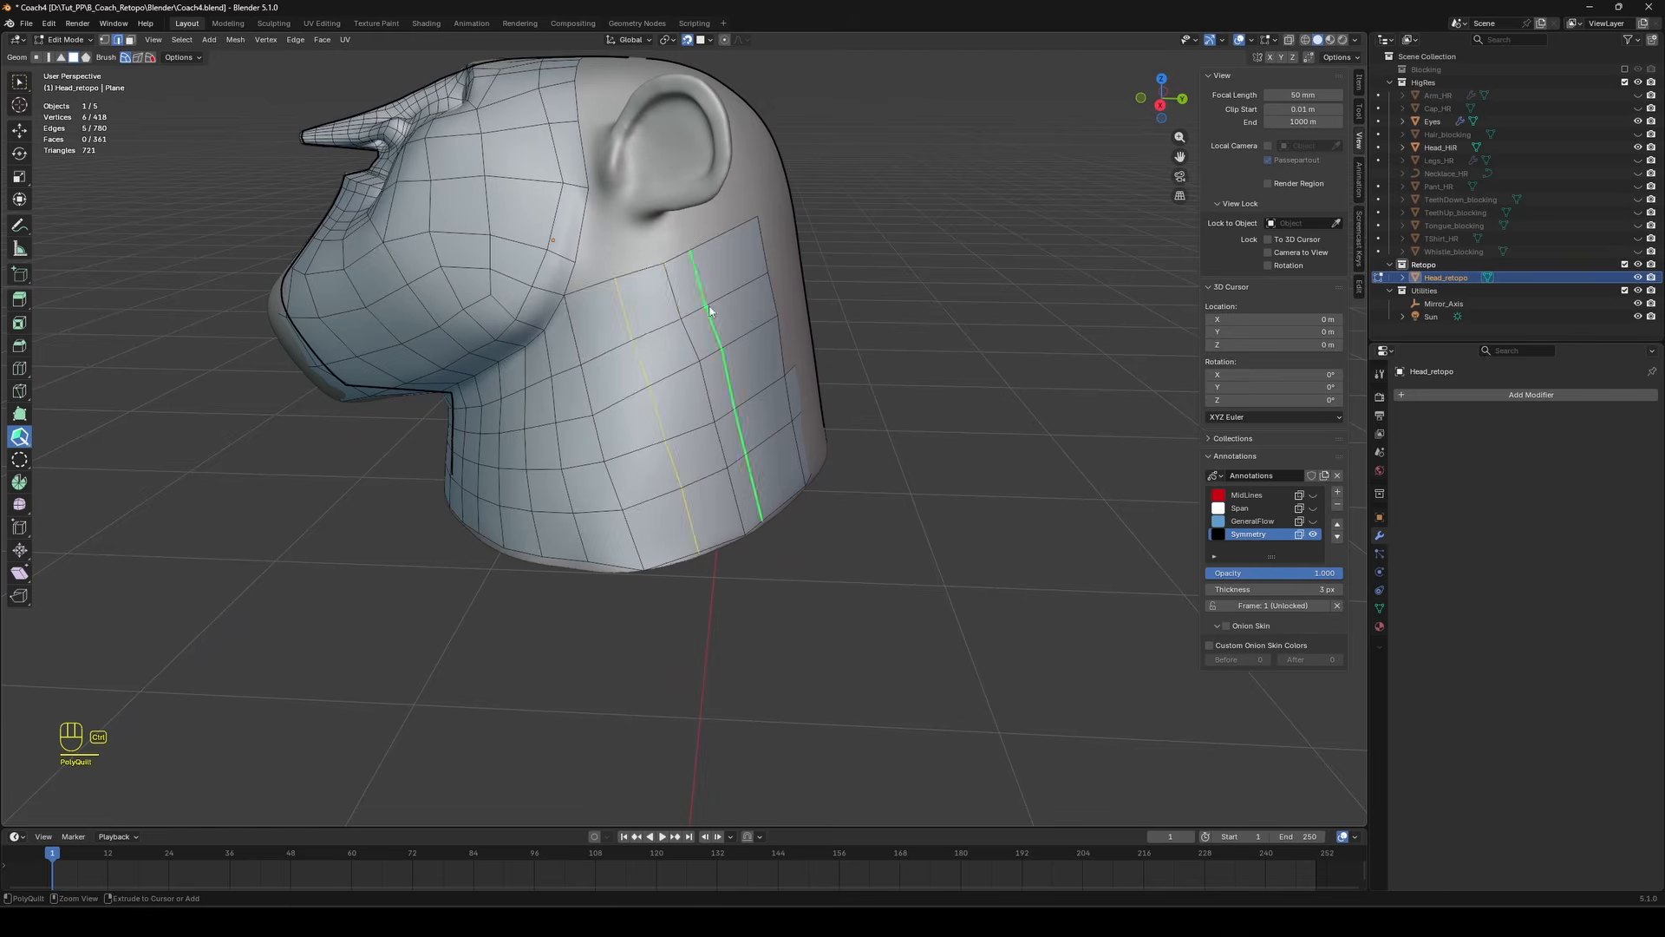
pyautogui.moveTo(784, 360); pyautogui.dragTo(824, 336, button='middle')
pyautogui.press('a')
pyautogui.press('a')
pyautogui.scroll(-3, 845, 336)
pyautogui.hotkey('ctrl', 's')
pyautogui.scroll(3, 728, 403)
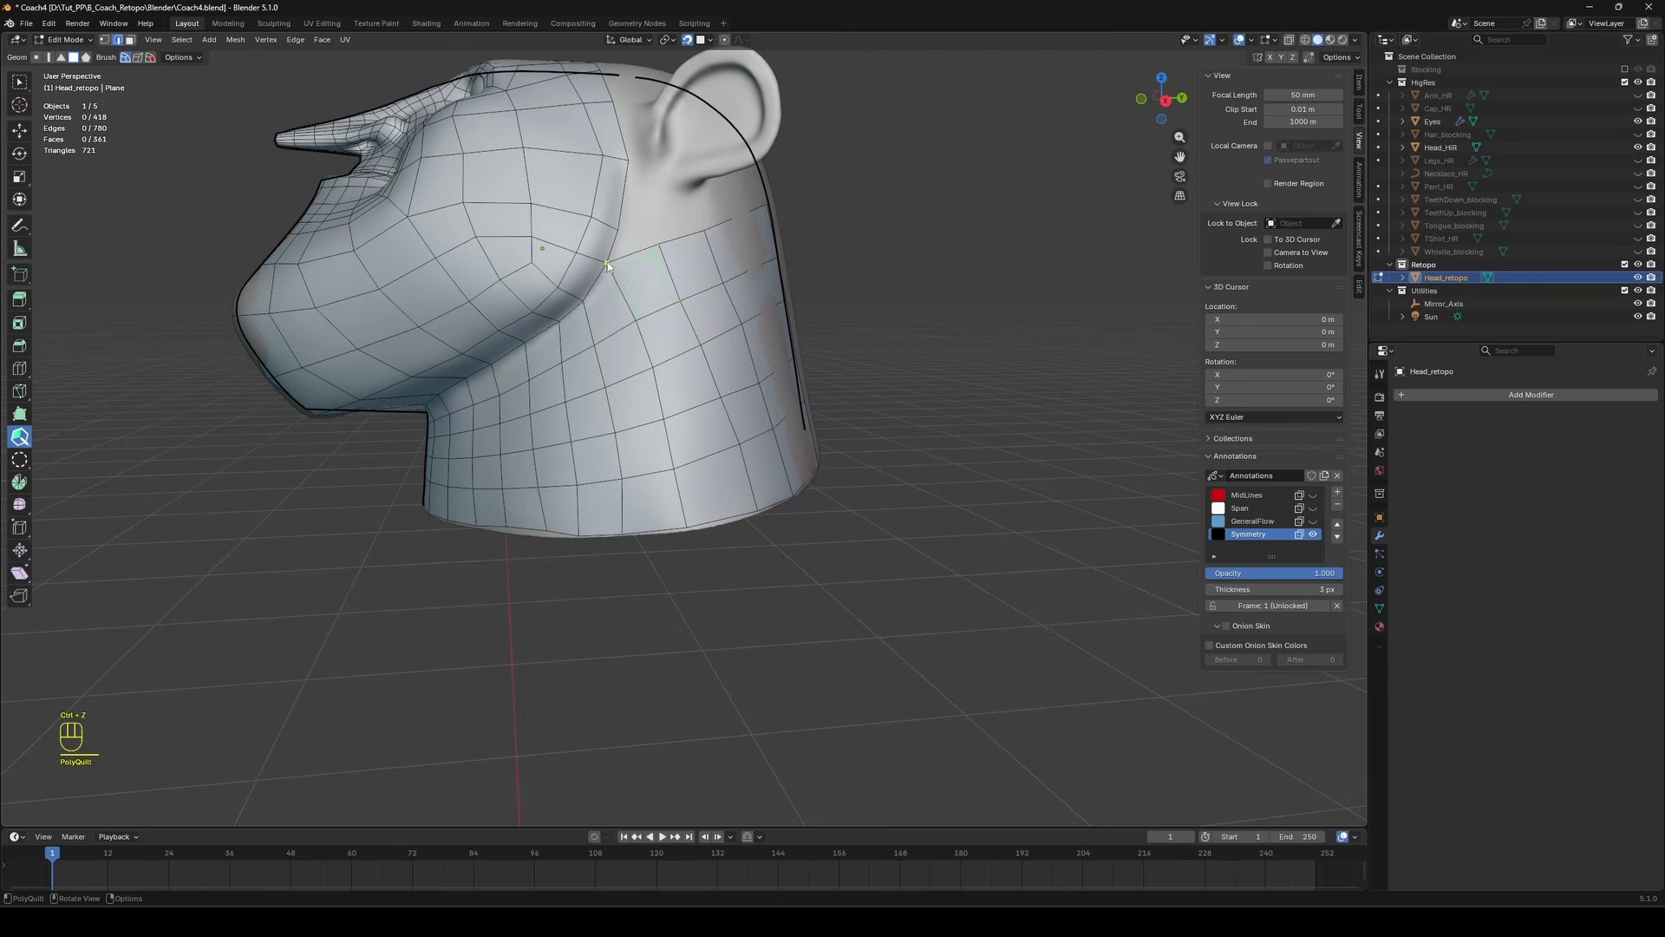
# Add a vertical loop cut through the next column of neck quads and shift the upper-edge vertex beneath the ear.
pyautogui.moveTo(607, 265); pyautogui.dragTo(679, 229, button='middle')
pyautogui.keyDown('ctrl'); pyautogui.click(679, 299); pyautogui.keyUp('ctrl')
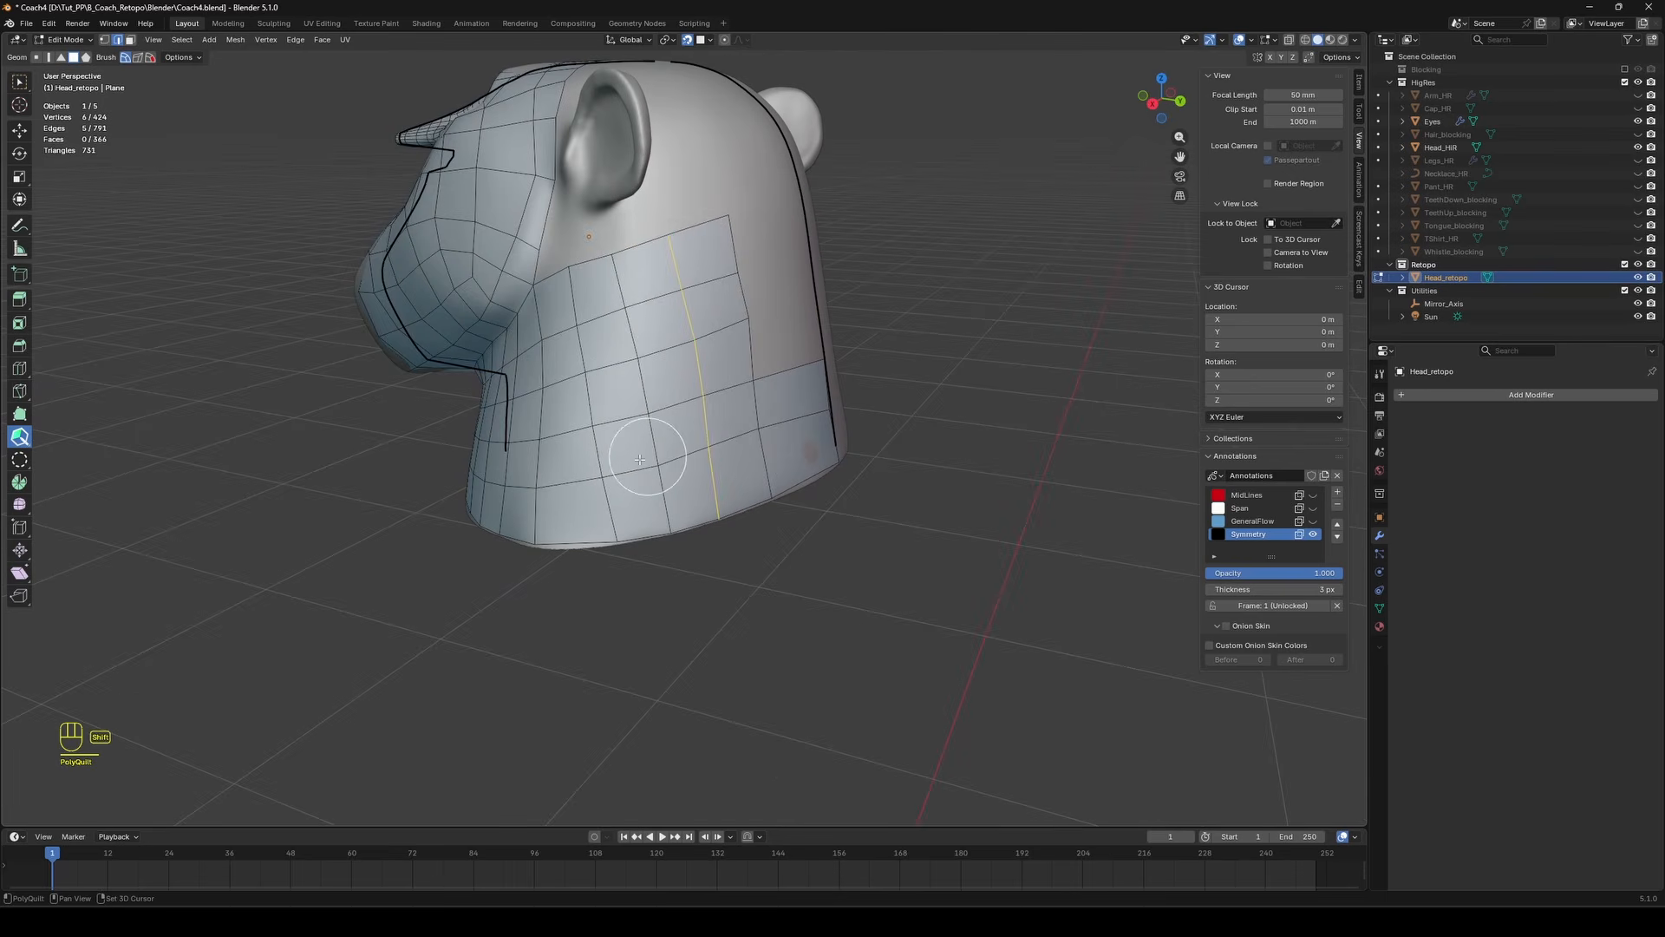
pyautogui.moveTo(679, 300); pyautogui.dragTo(659, 208, button='middle')
pyautogui.scroll(4, 562, 136)
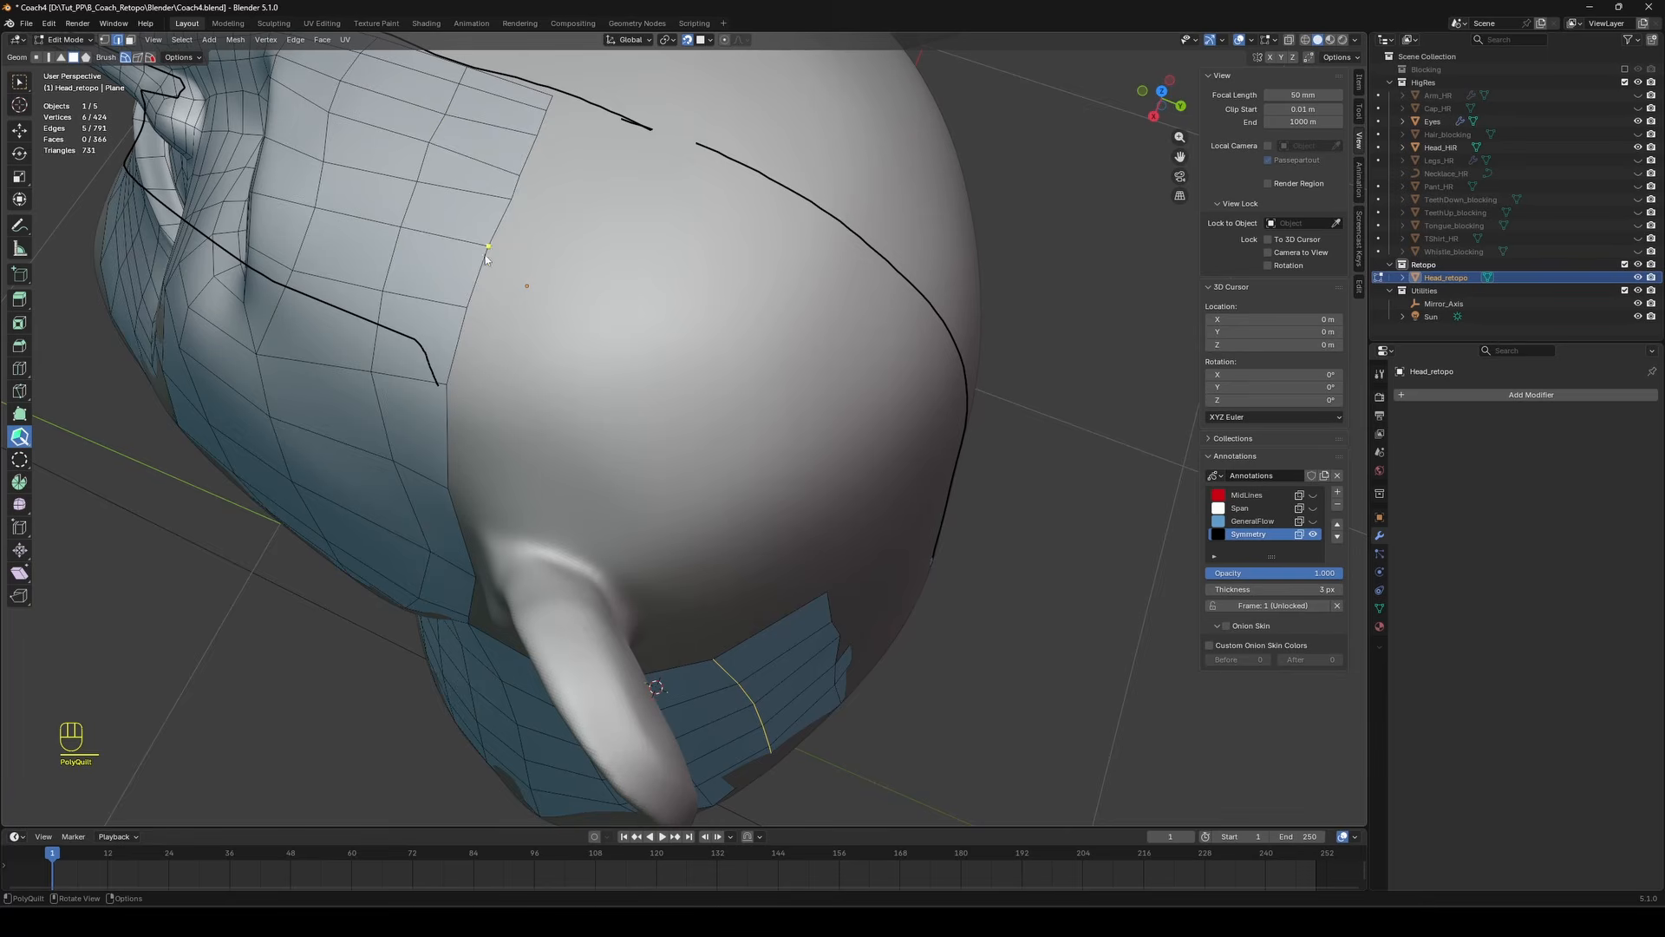
pyautogui.scroll(-3, 539, 311)
pyautogui.moveTo(538, 311); pyautogui.dragTo(607, 199, button='middle')
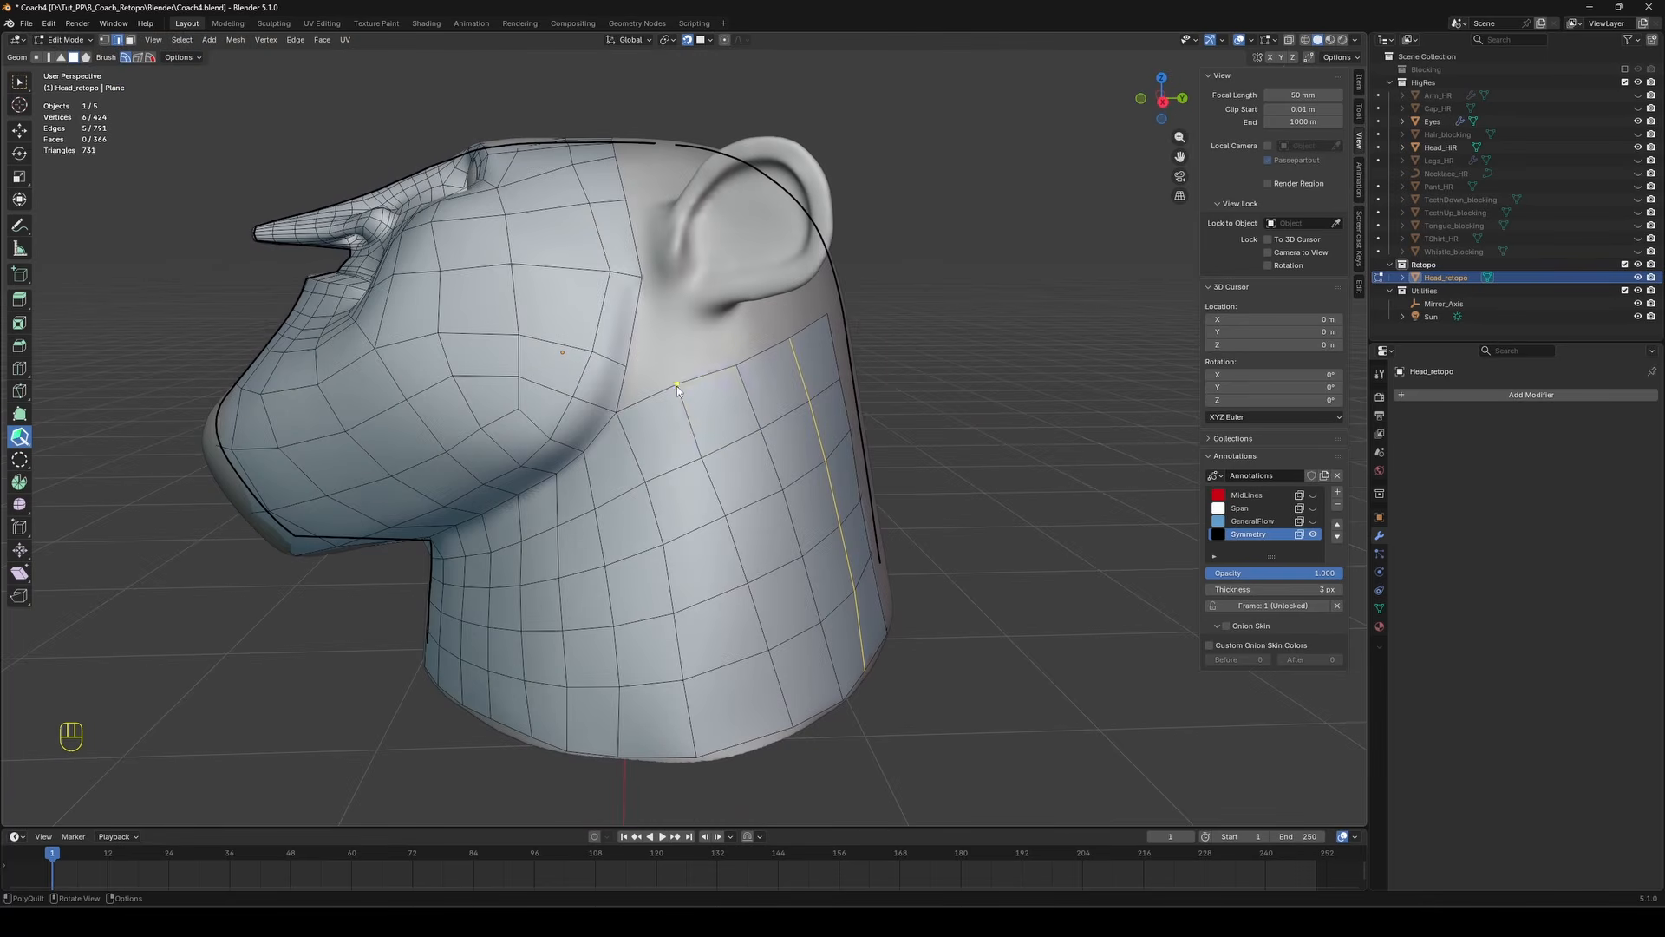
pyautogui.moveTo(741, 366); pyautogui.dragTo(714, 363)
pyautogui.scroll(-2, 718, 367)
pyautogui.moveTo(718, 367)
pyautogui.mouseDown(button='middle')
pyautogui.moveTo(823, 300)
pyautogui.moveTo(706, 449)
pyautogui.moveTo(723, 388)
pyautogui.mouseUp(button='middle')
# Fill the remaining quads at the back of the neck out to the symmetry line.
pyautogui.press('a')
pyautogui.press('a')
pyautogui.moveTo(690, 451); pyautogui.dragTo(781, 460)
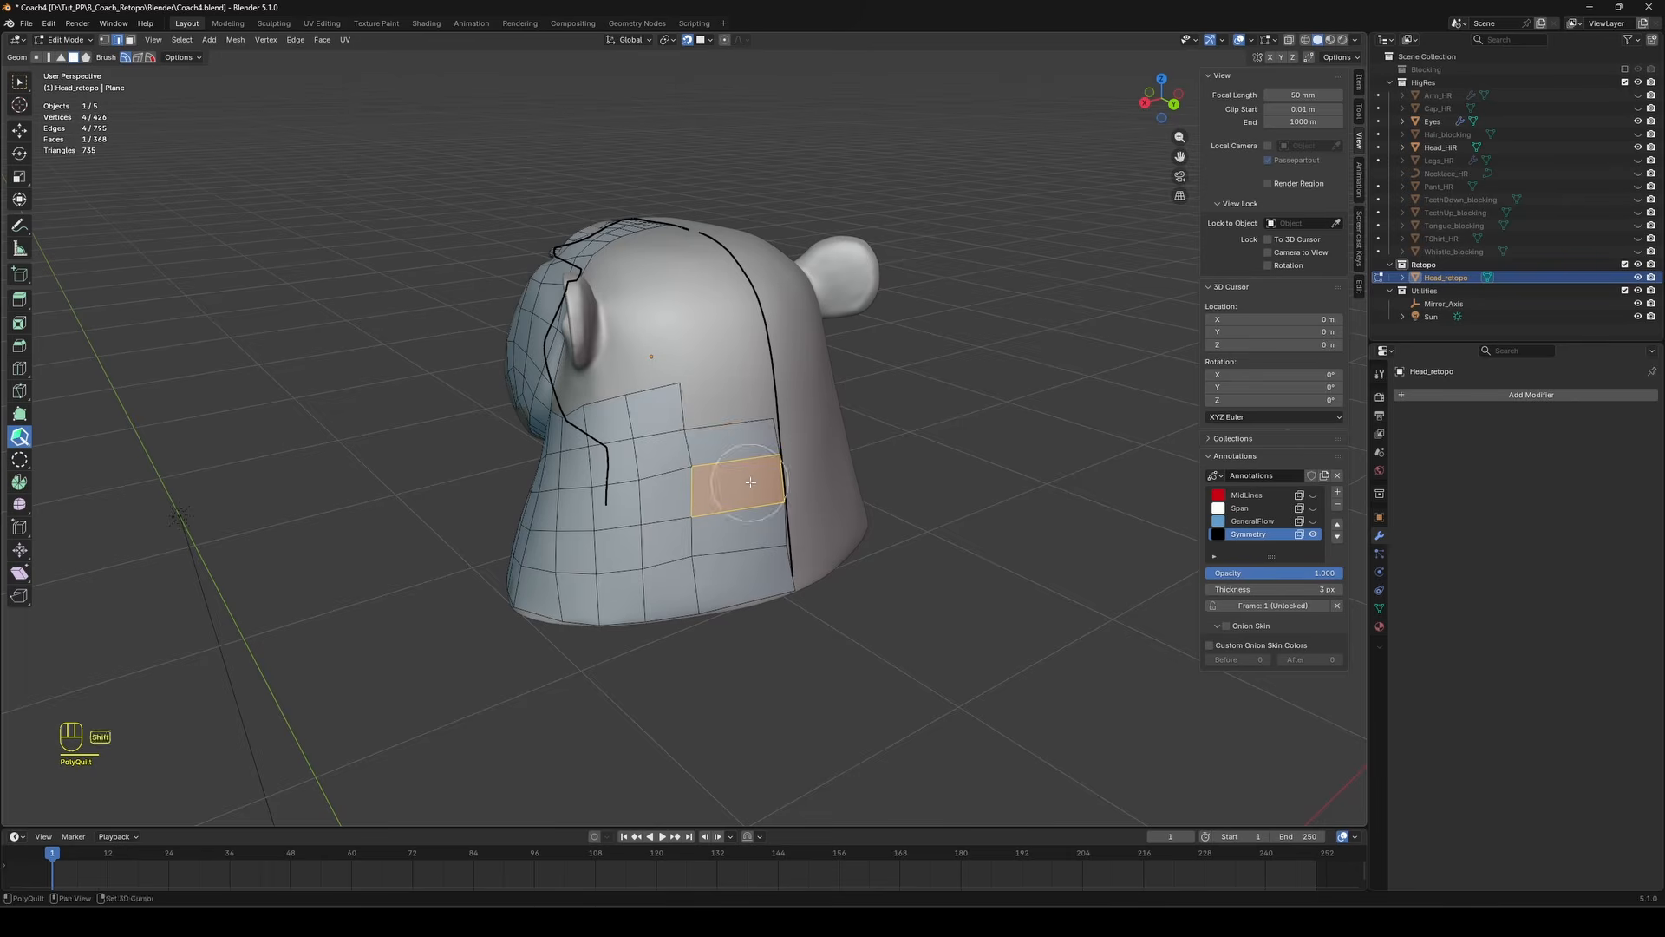
pyautogui.moveTo(751, 368); pyautogui.dragTo(691, 428, button='middle')
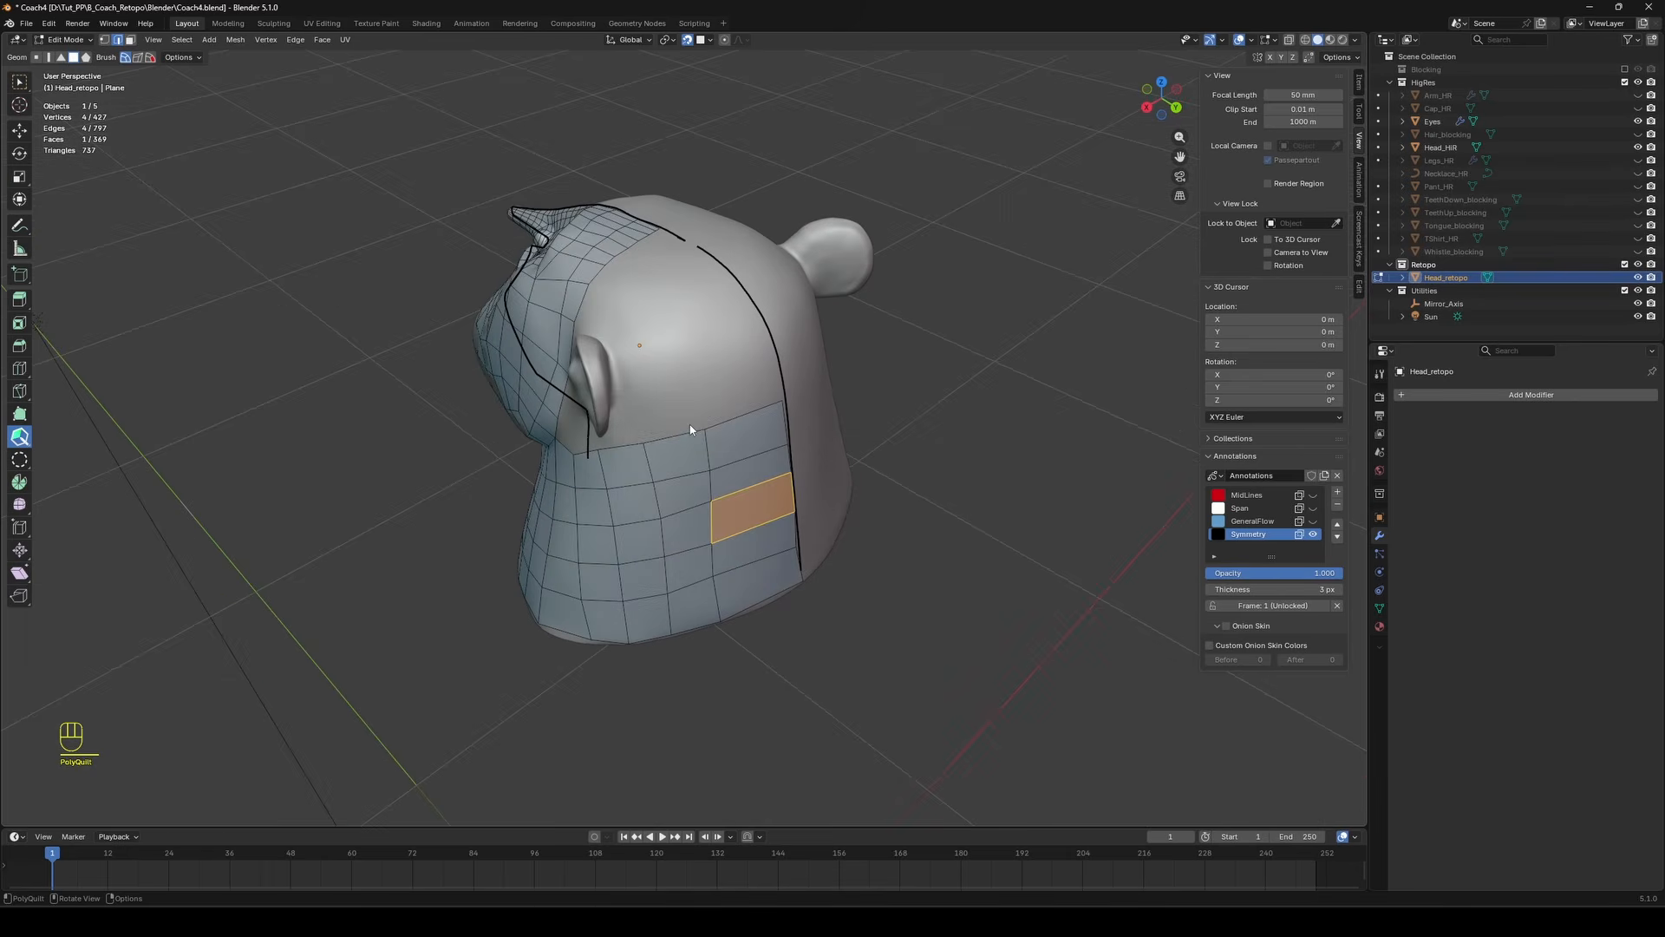
# Extrude and fill two rows of quads up the back of the head behind the ear, and save the file.
pyautogui.moveTo(664, 351); pyautogui.dragTo(650, 305)
pyautogui.hotkey('ctrl', 'z')
pyautogui.moveTo(793, 319); pyautogui.dragTo(694, 322, button='middle')
pyautogui.keyDown('shift'); pyautogui.click(690, 334); pyautogui.keyUp('shift')
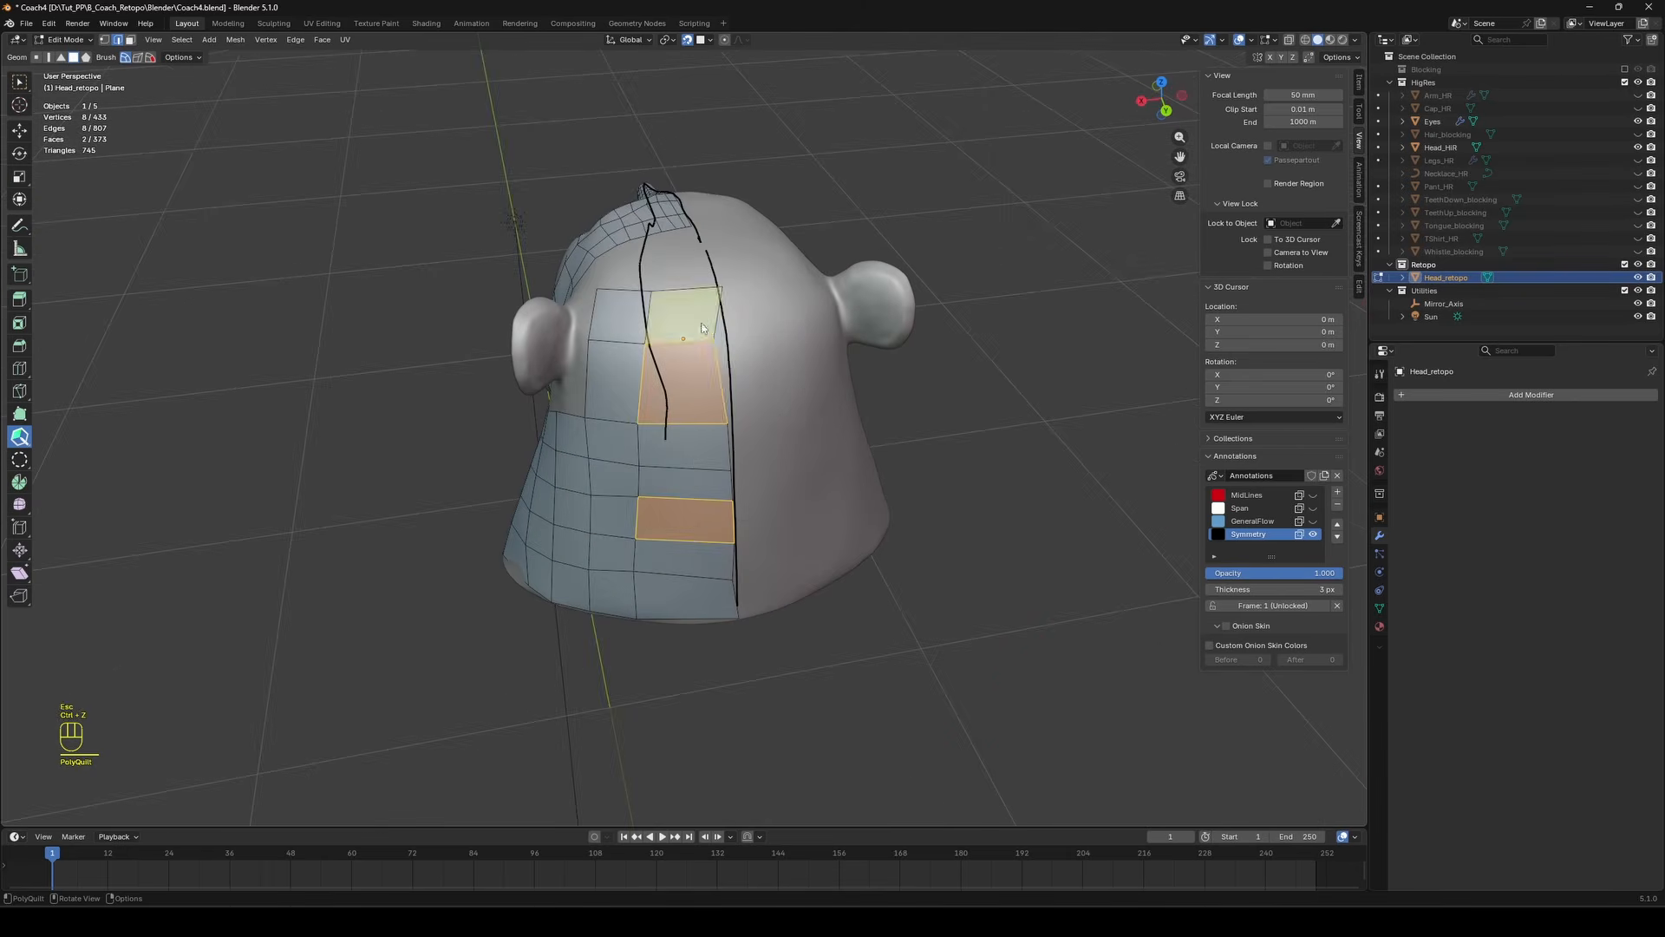
pyautogui.moveTo(693, 642); pyautogui.dragTo(678, 718, button='middle')
pyautogui.moveTo(642, 390); pyautogui.dragTo(854, 395, button='middle')
pyautogui.hotkey('ctrl', 's')
# Bridge the area above the ear with quads joining the forehead patch to the back of the head.
pyautogui.scroll(2, 781, 403)
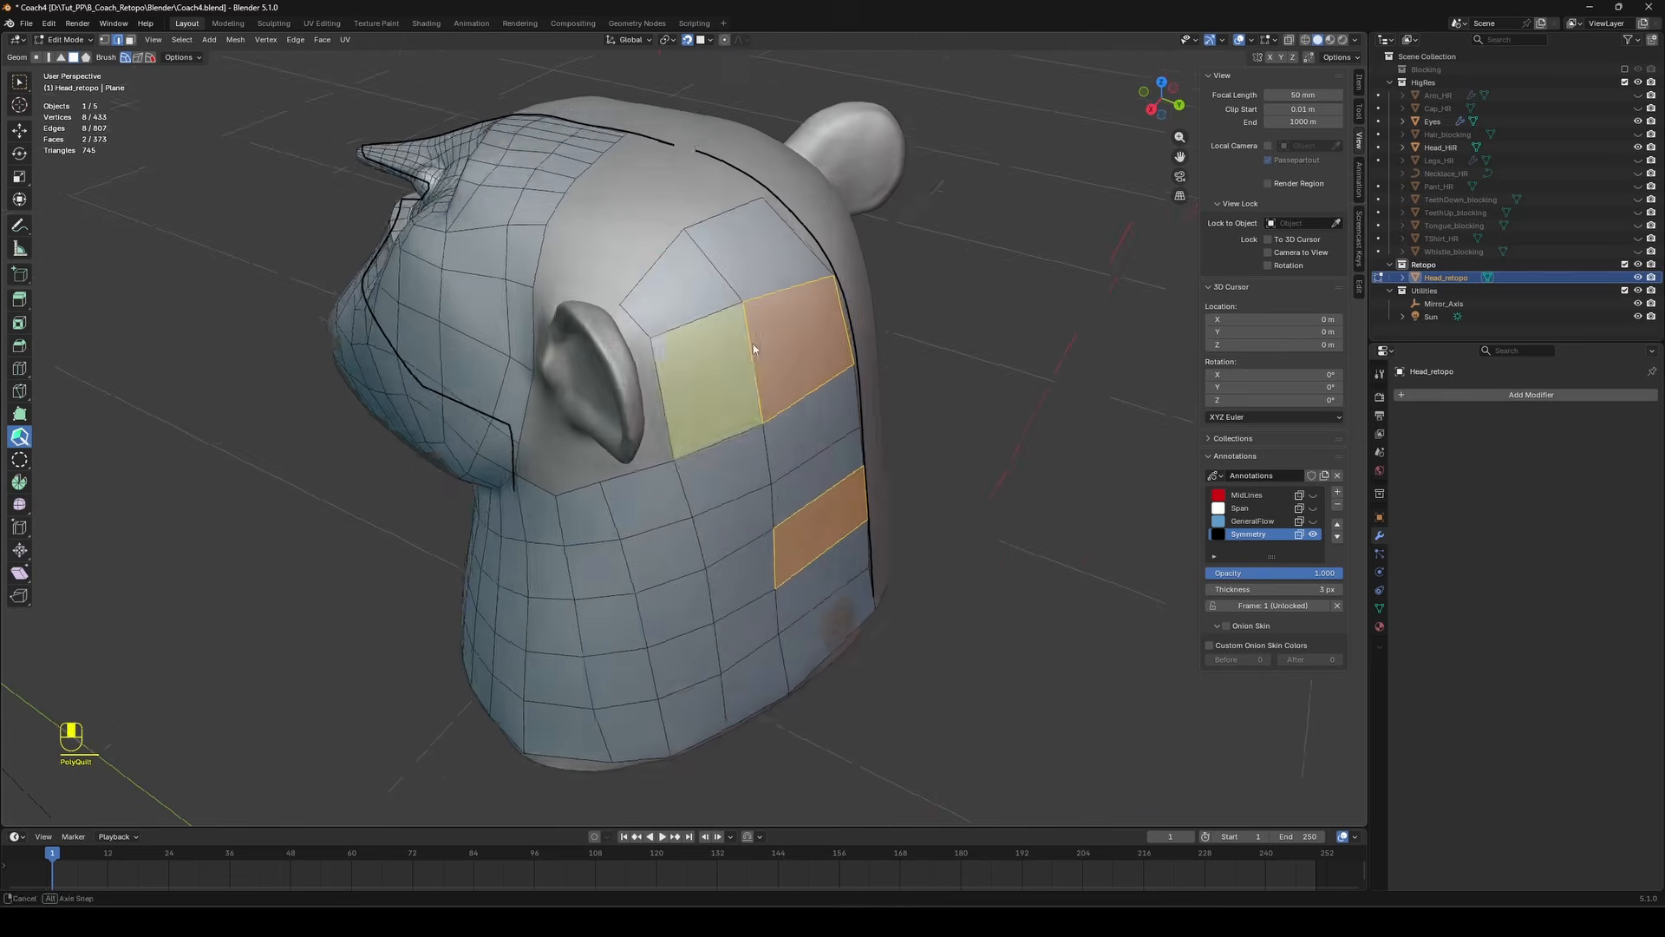
pyautogui.moveTo(733, 325); pyautogui.dragTo(707, 329, button='middle')
pyautogui.moveTo(706, 330); pyautogui.dragTo(714, 325)
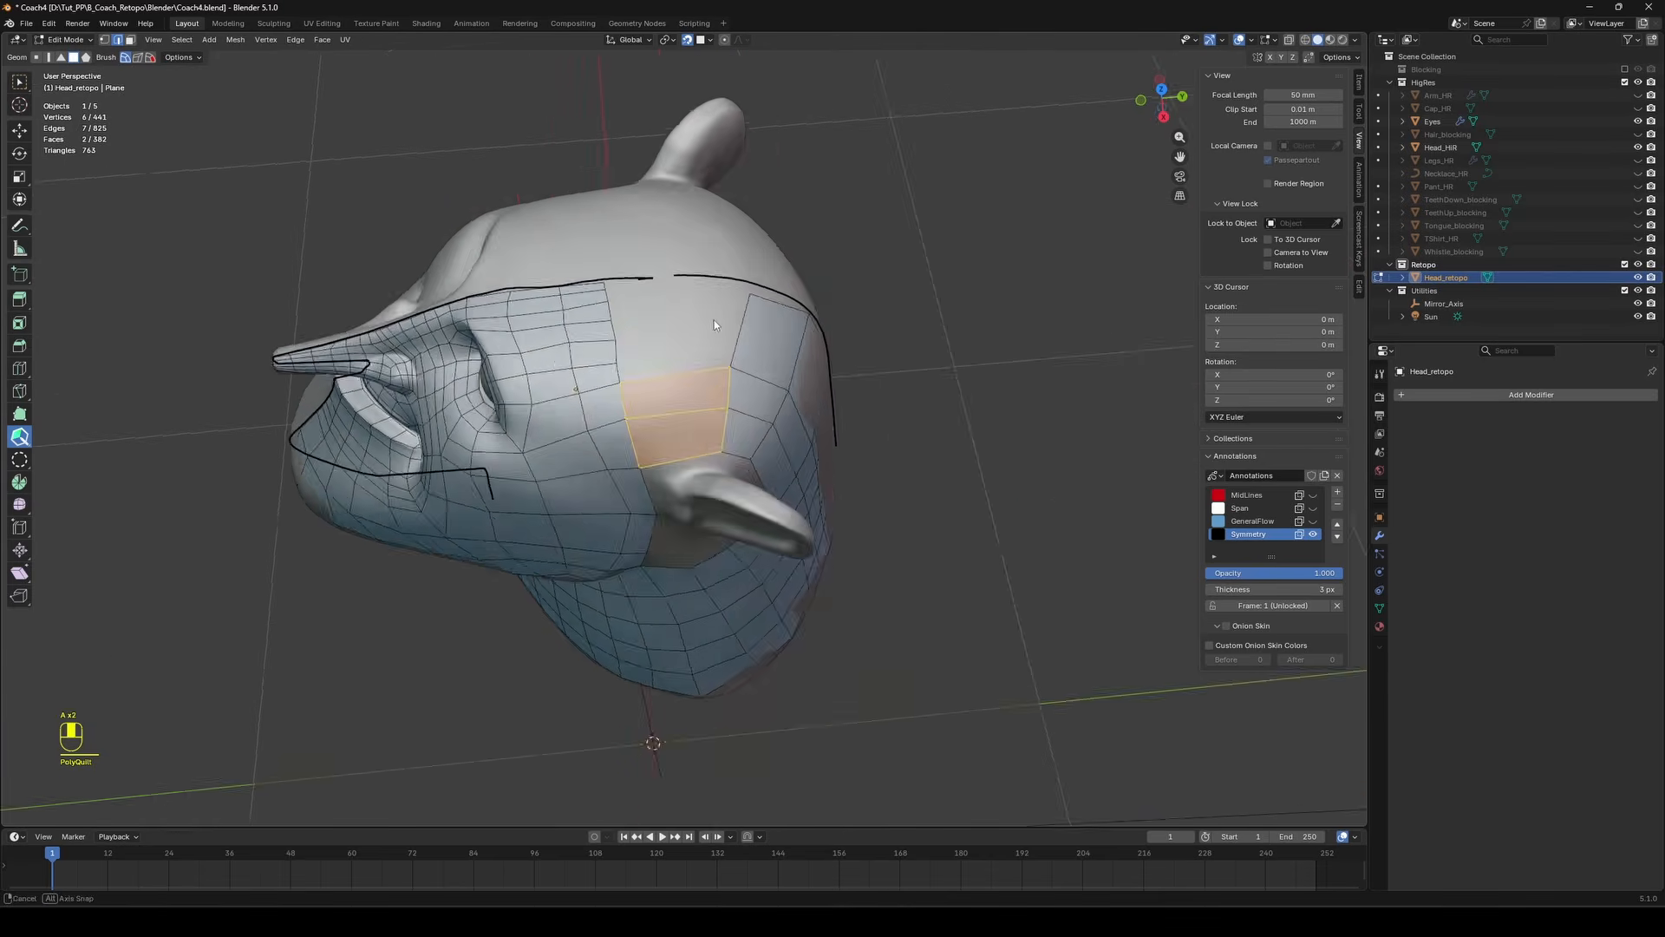
pyautogui.moveTo(715, 325); pyautogui.dragTo(678, 343, button='middle')
pyautogui.hotkey('ctrl', 'z')
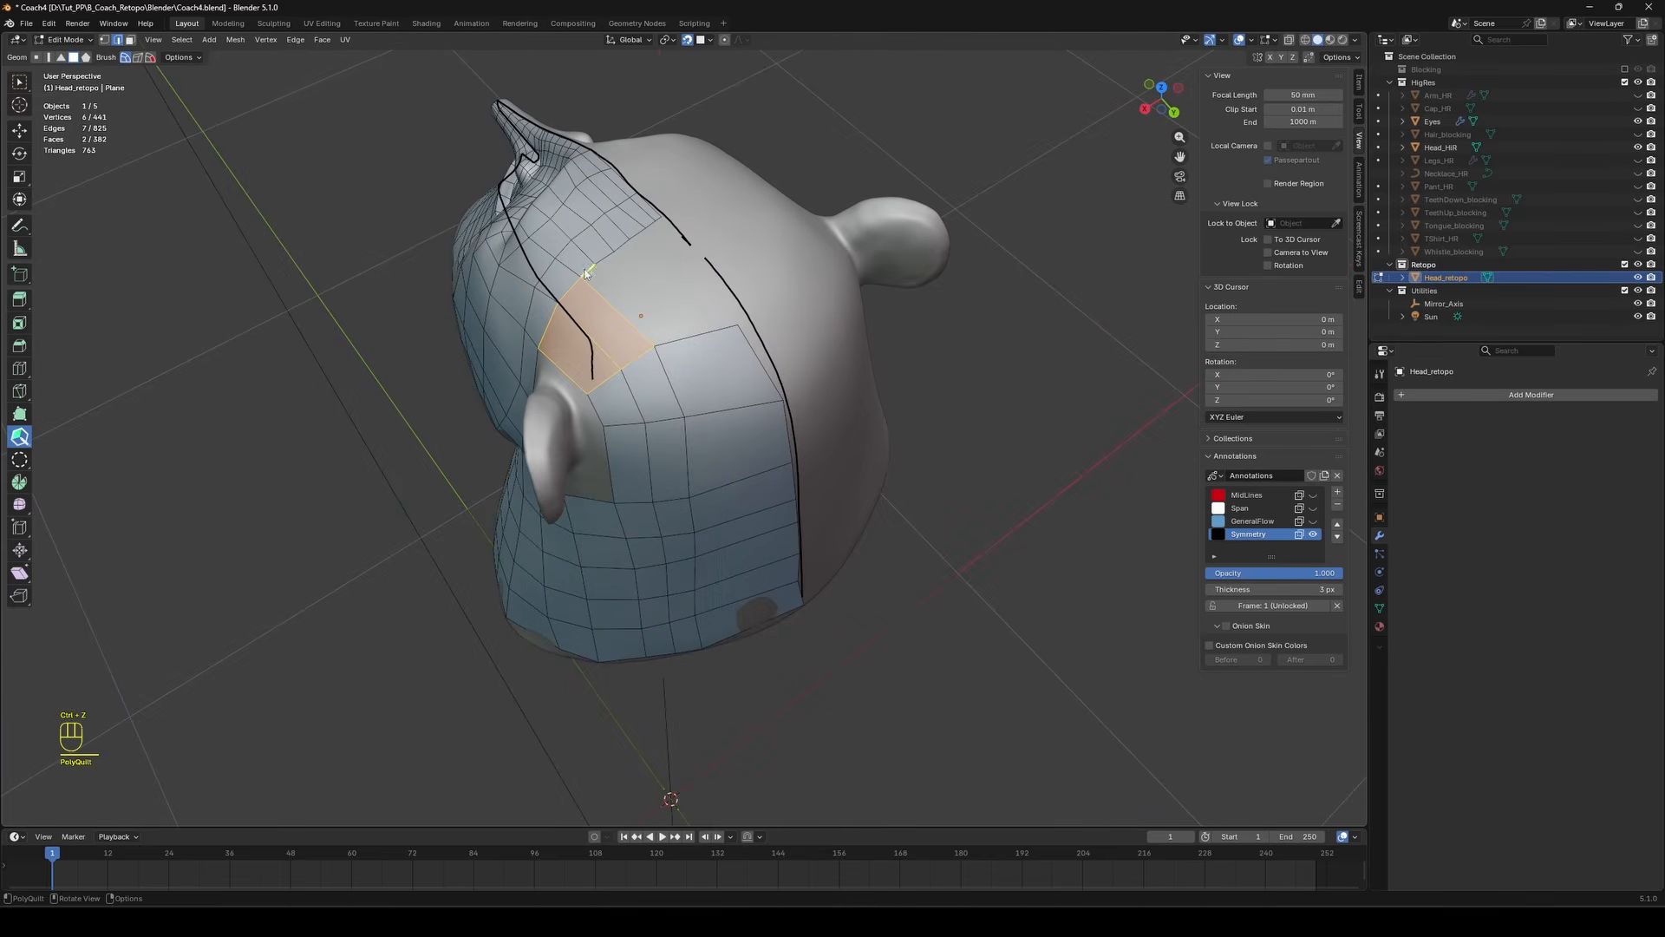
# Add four evenly spaced loop cuts to the quad column beside the symmetry line at the back of the head, and deselect everything.
pyautogui.hotkey('ctrl', 'r')
pyautogui.scroll(3, 695, 338)
pyautogui.click(695, 338)
pyautogui.press('Escape')
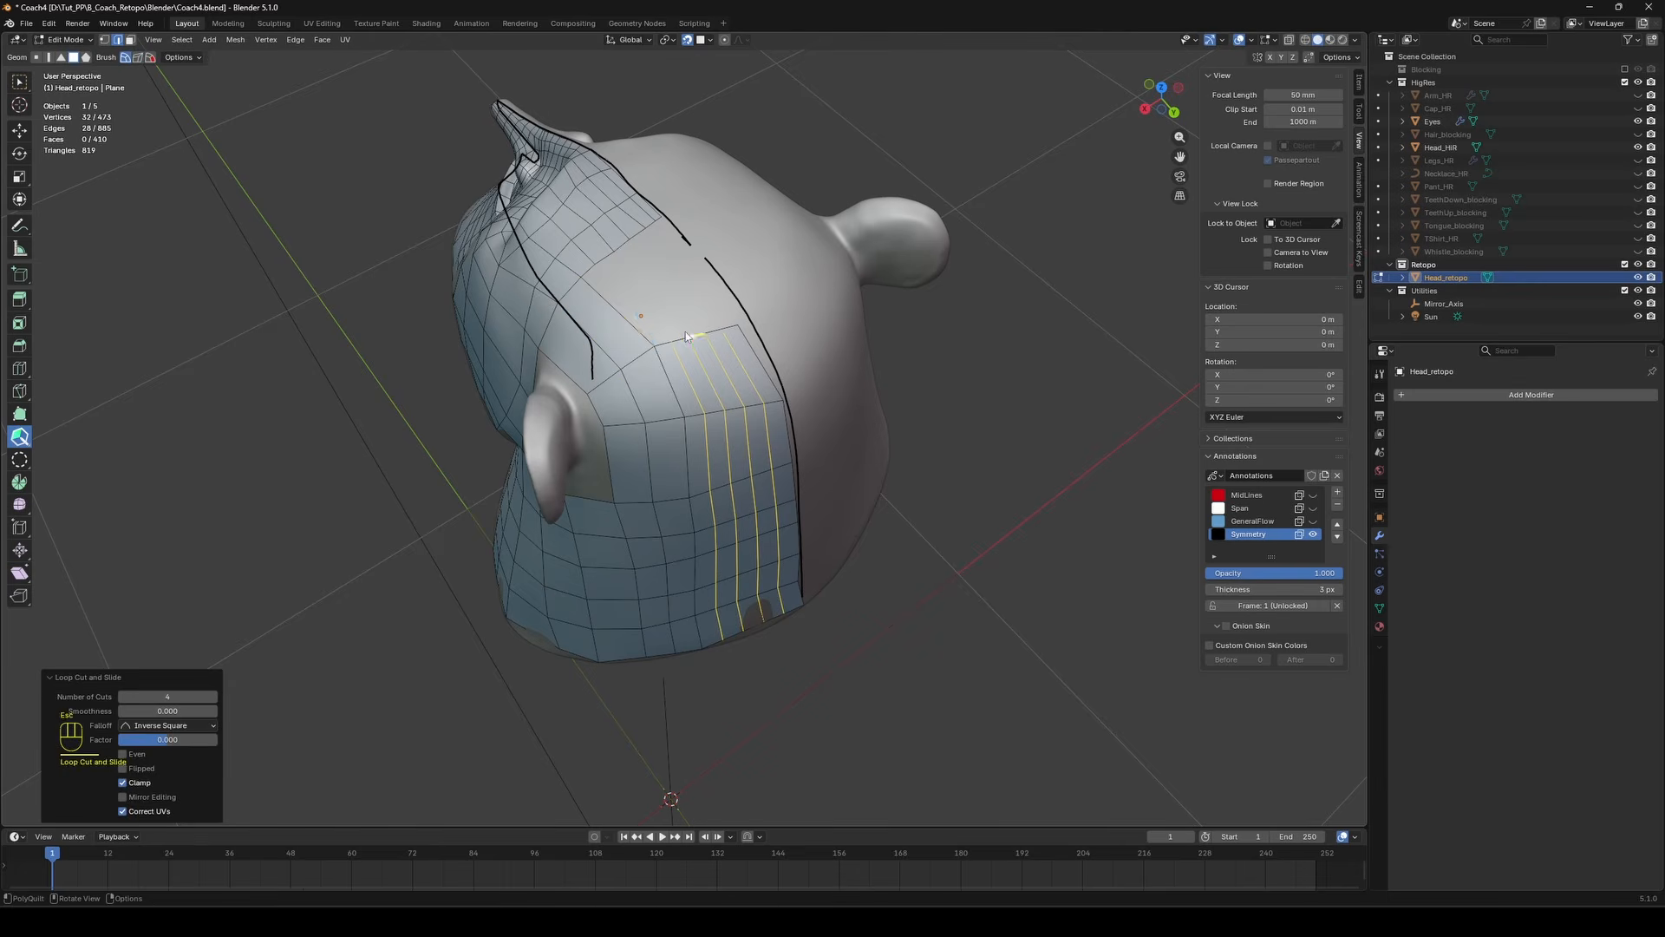
pyautogui.press('a')
pyautogui.press('a')
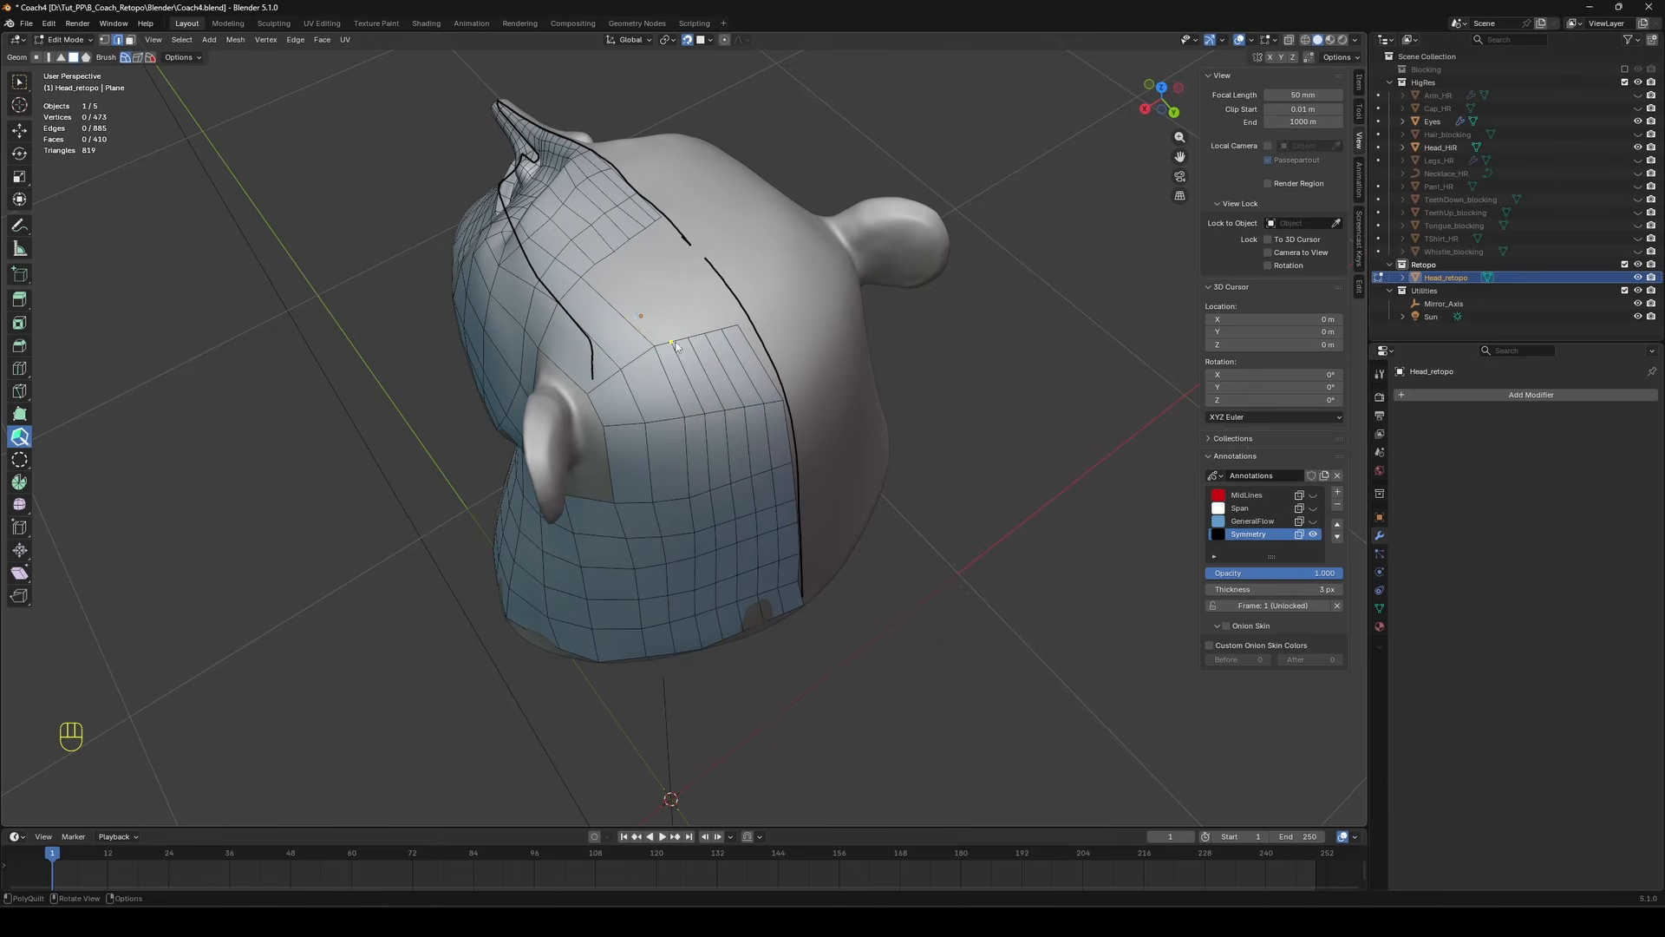
# Move the front-edge vertices of the rear crown patch forward toward the forehead patch.
pyautogui.moveTo(688, 340); pyautogui.dragTo(779, 244, button='middle')
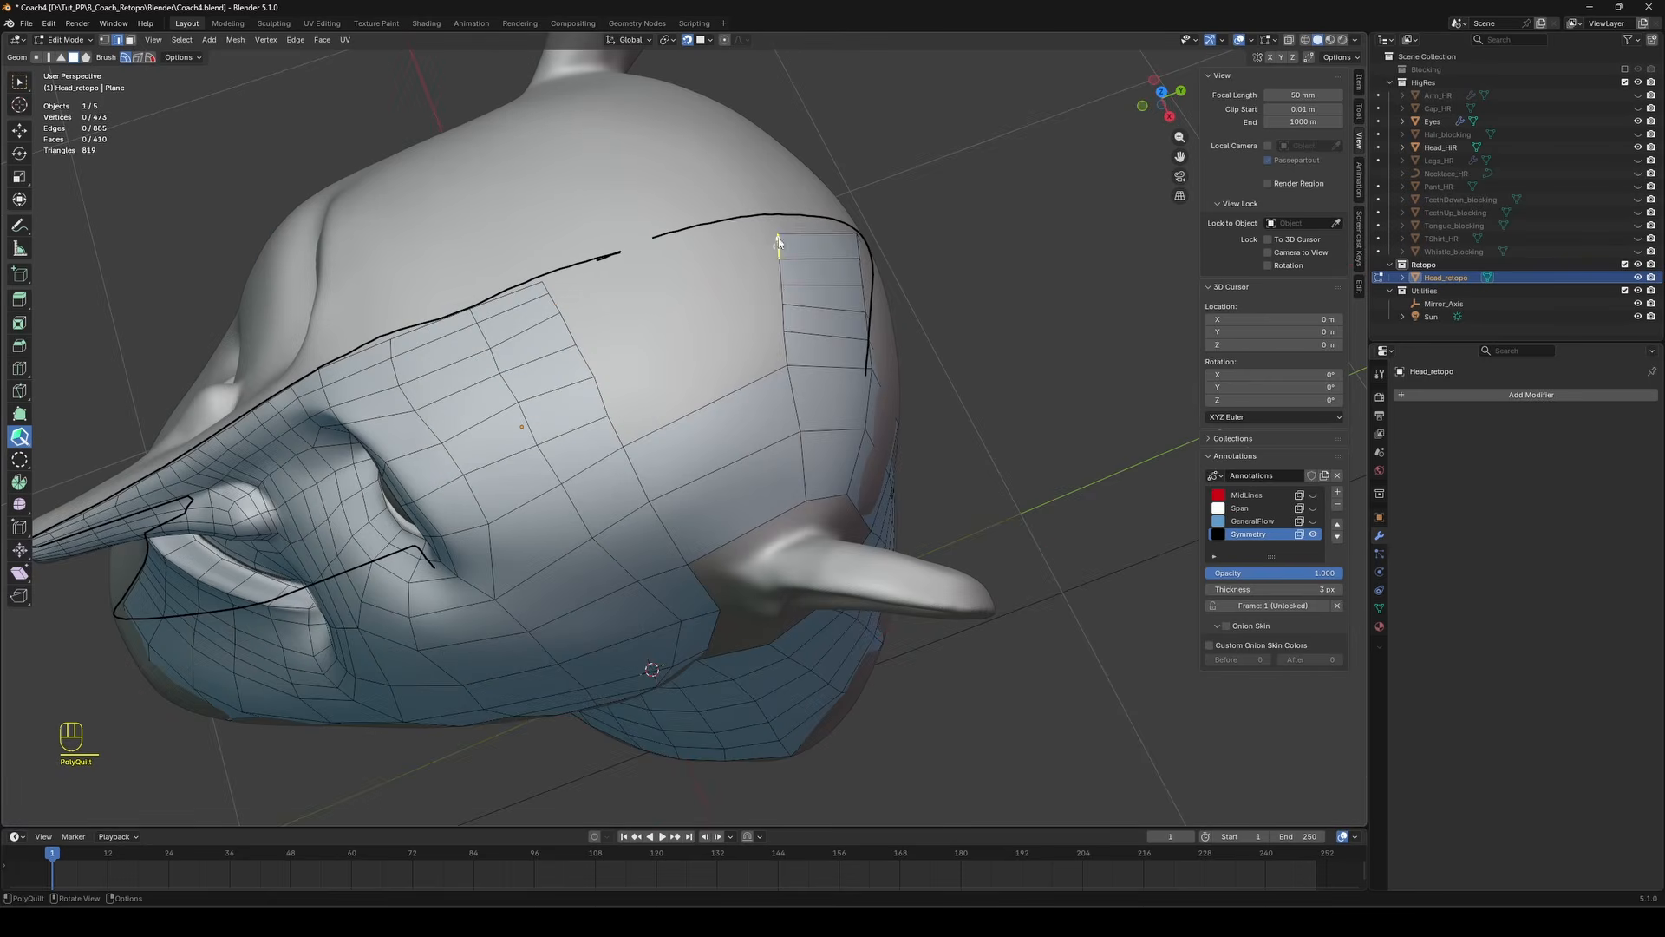
pyautogui.moveTo(782, 305); pyautogui.dragTo(733, 302)
pyautogui.moveTo(783, 331); pyautogui.dragTo(764, 345)
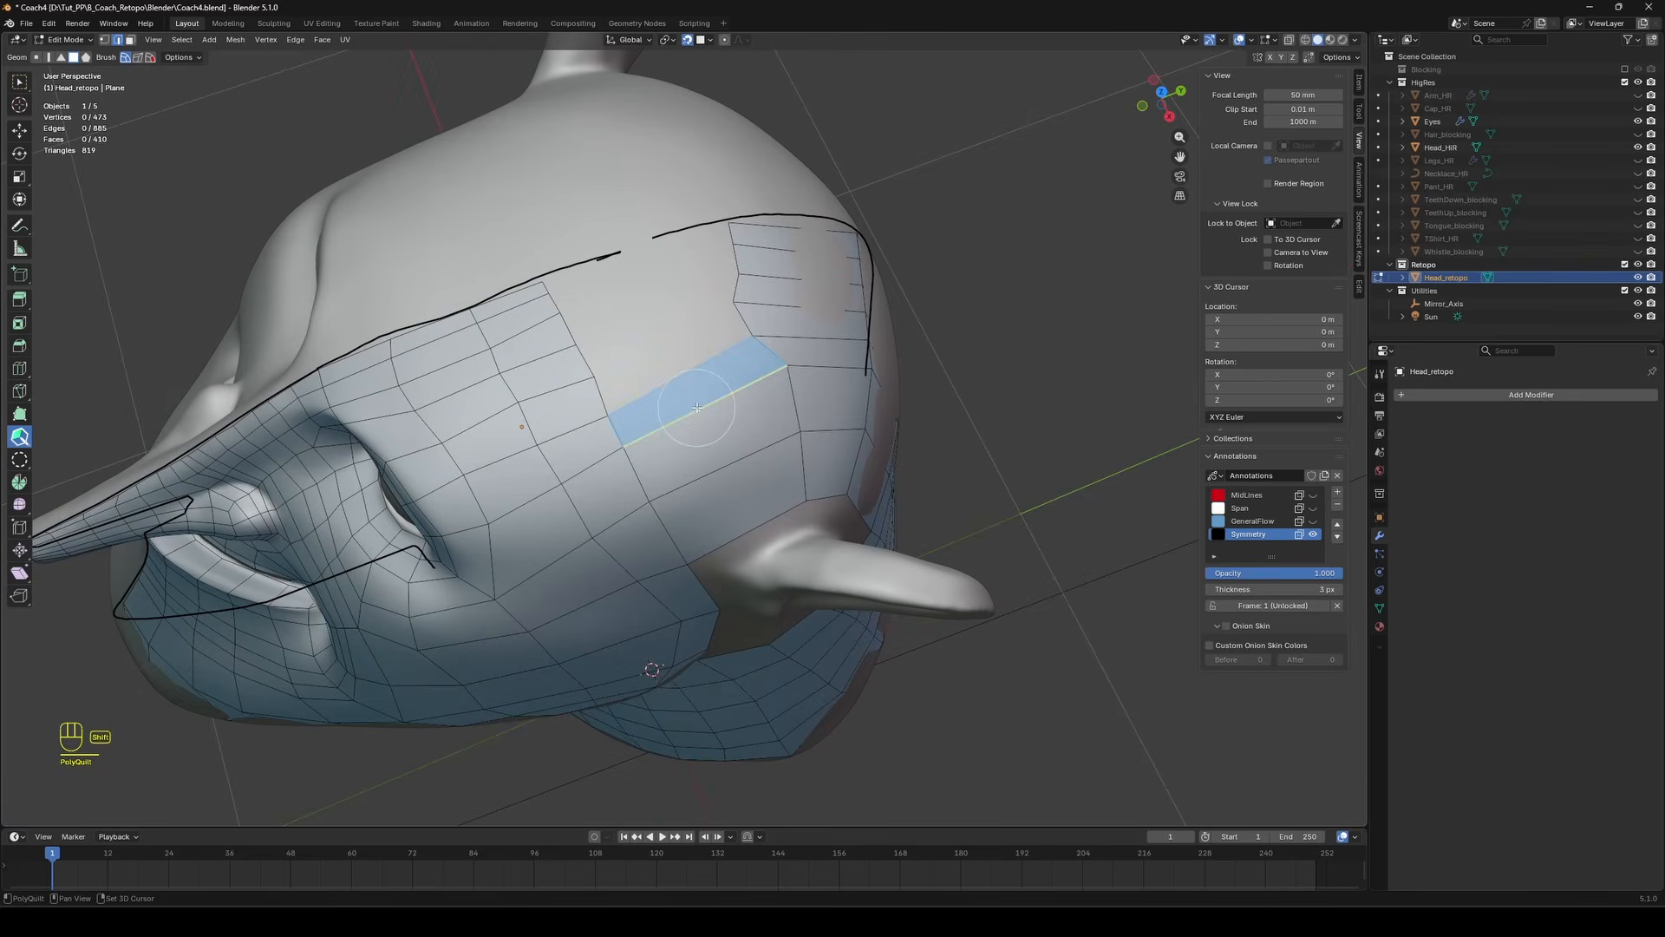
# Fill the crown gap with quads between the forehead patch and the rear patch, up to the symmetry line.
pyautogui.keyDown('shift'); pyautogui.click(699, 408); pyautogui.keyUp('shift')
pyautogui.keyDown('shift'); pyautogui.click(680, 382); pyautogui.keyUp('shift')
pyautogui.keyDown('shift'); pyautogui.click(660, 341); pyautogui.keyUp('shift')
pyautogui.keyDown('shift'); pyautogui.click(649, 300); pyautogui.keyUp('shift')
pyautogui.click(733, 232)
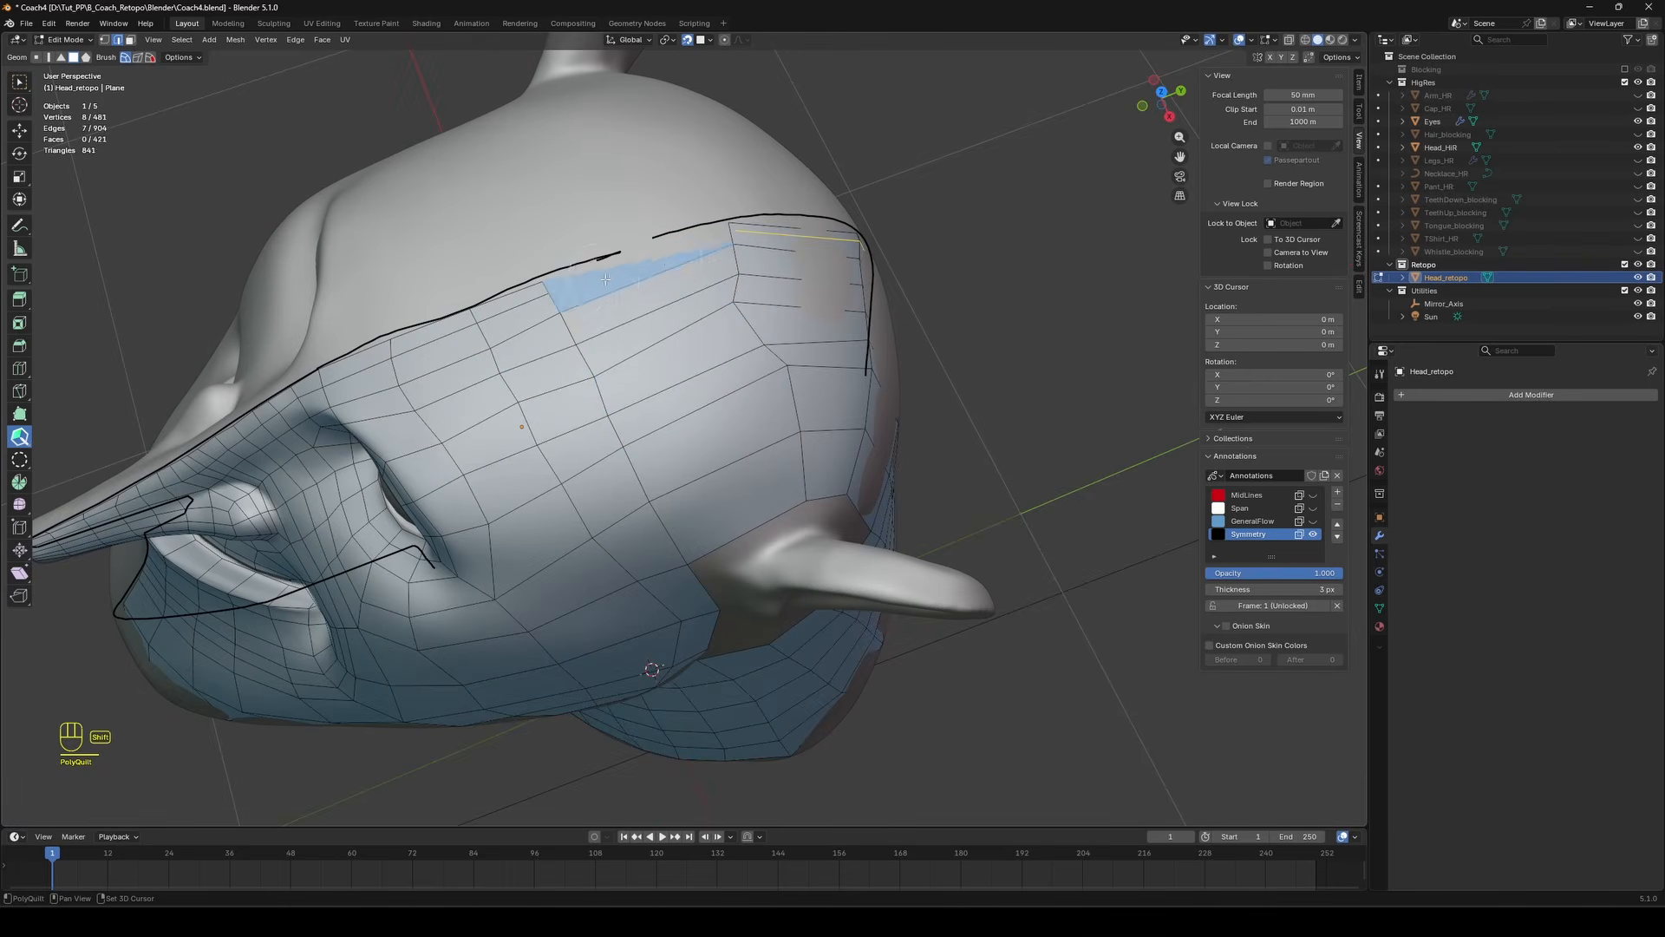
pyautogui.keyDown('shift'); pyautogui.click(572, 282); pyautogui.keyUp('shift')
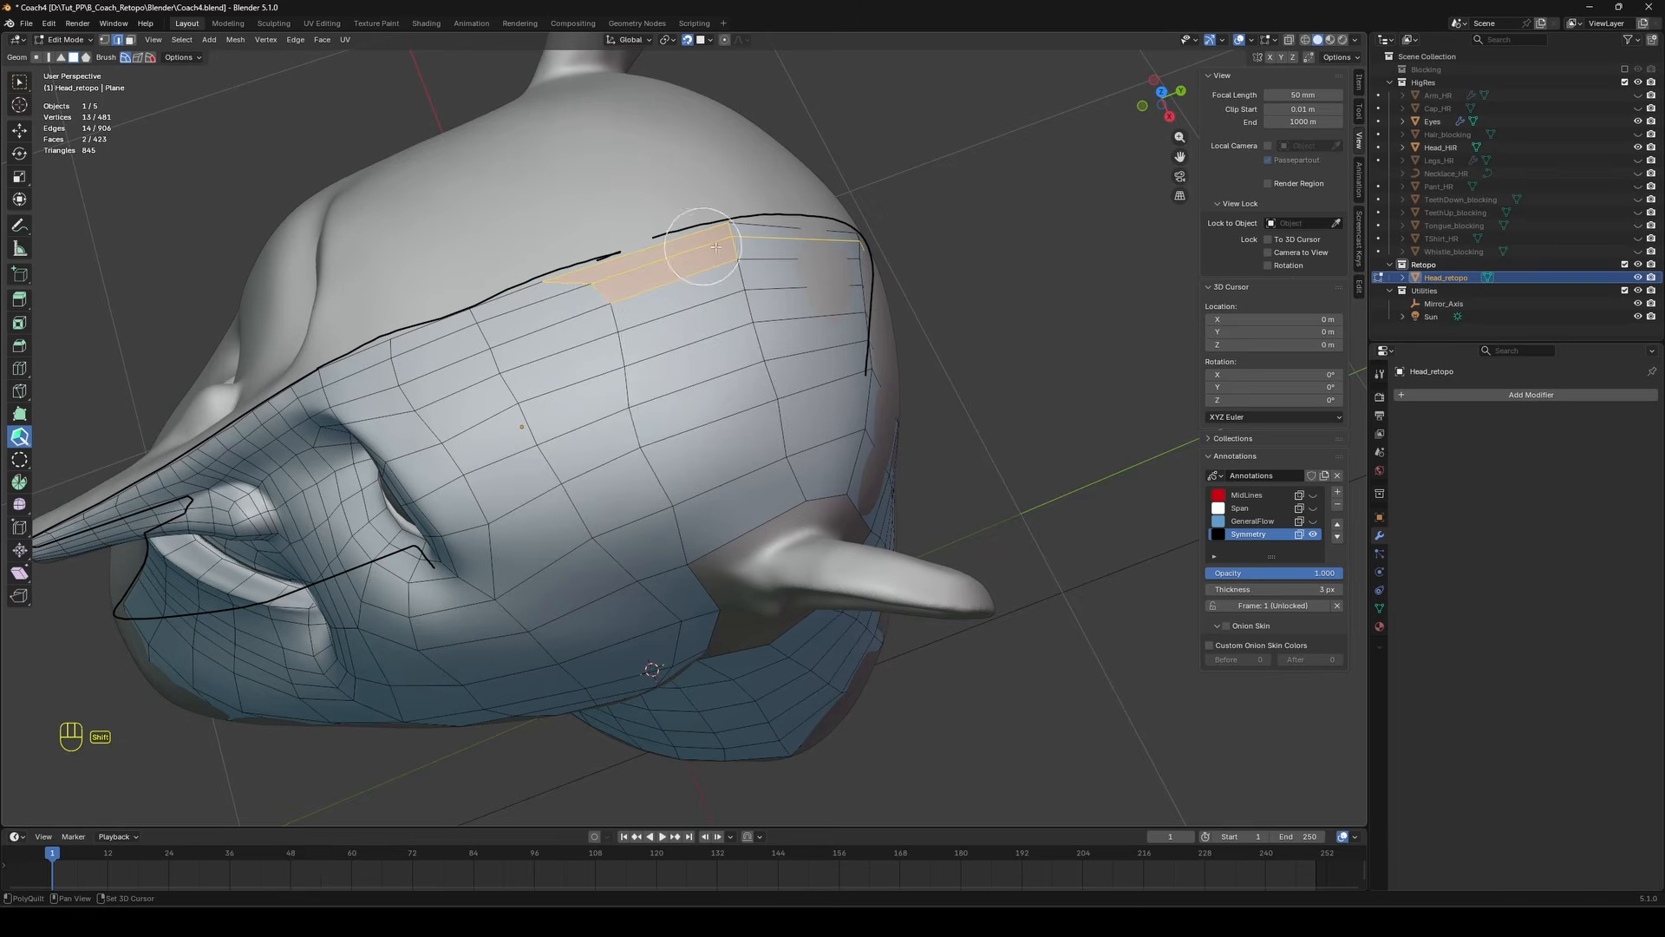
# Deselect everything and smooth the quads over the crown and down the back of the head.
pyautogui.press('a')
pyautogui.press('a')
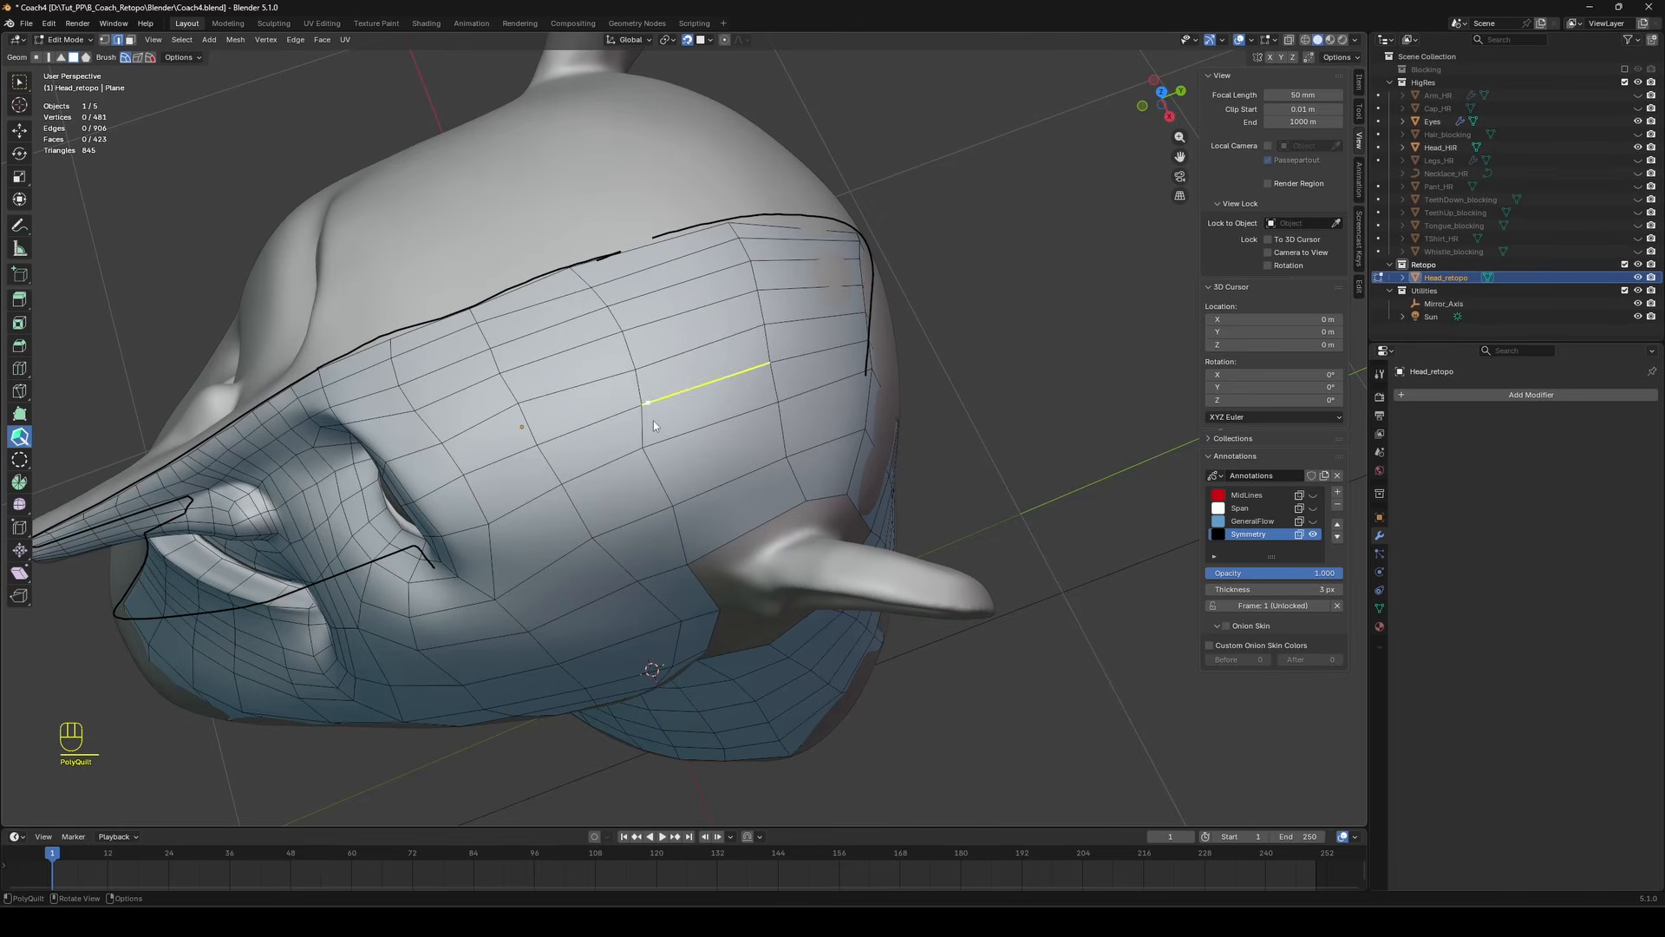
pyautogui.moveTo(653, 420); pyautogui.dragTo(739, 307, button='middle')
pyautogui.keyDown('shift'); pyautogui.moveTo(741, 306); pyautogui.dragTo(665, 669); pyautogui.keyUp('shift')
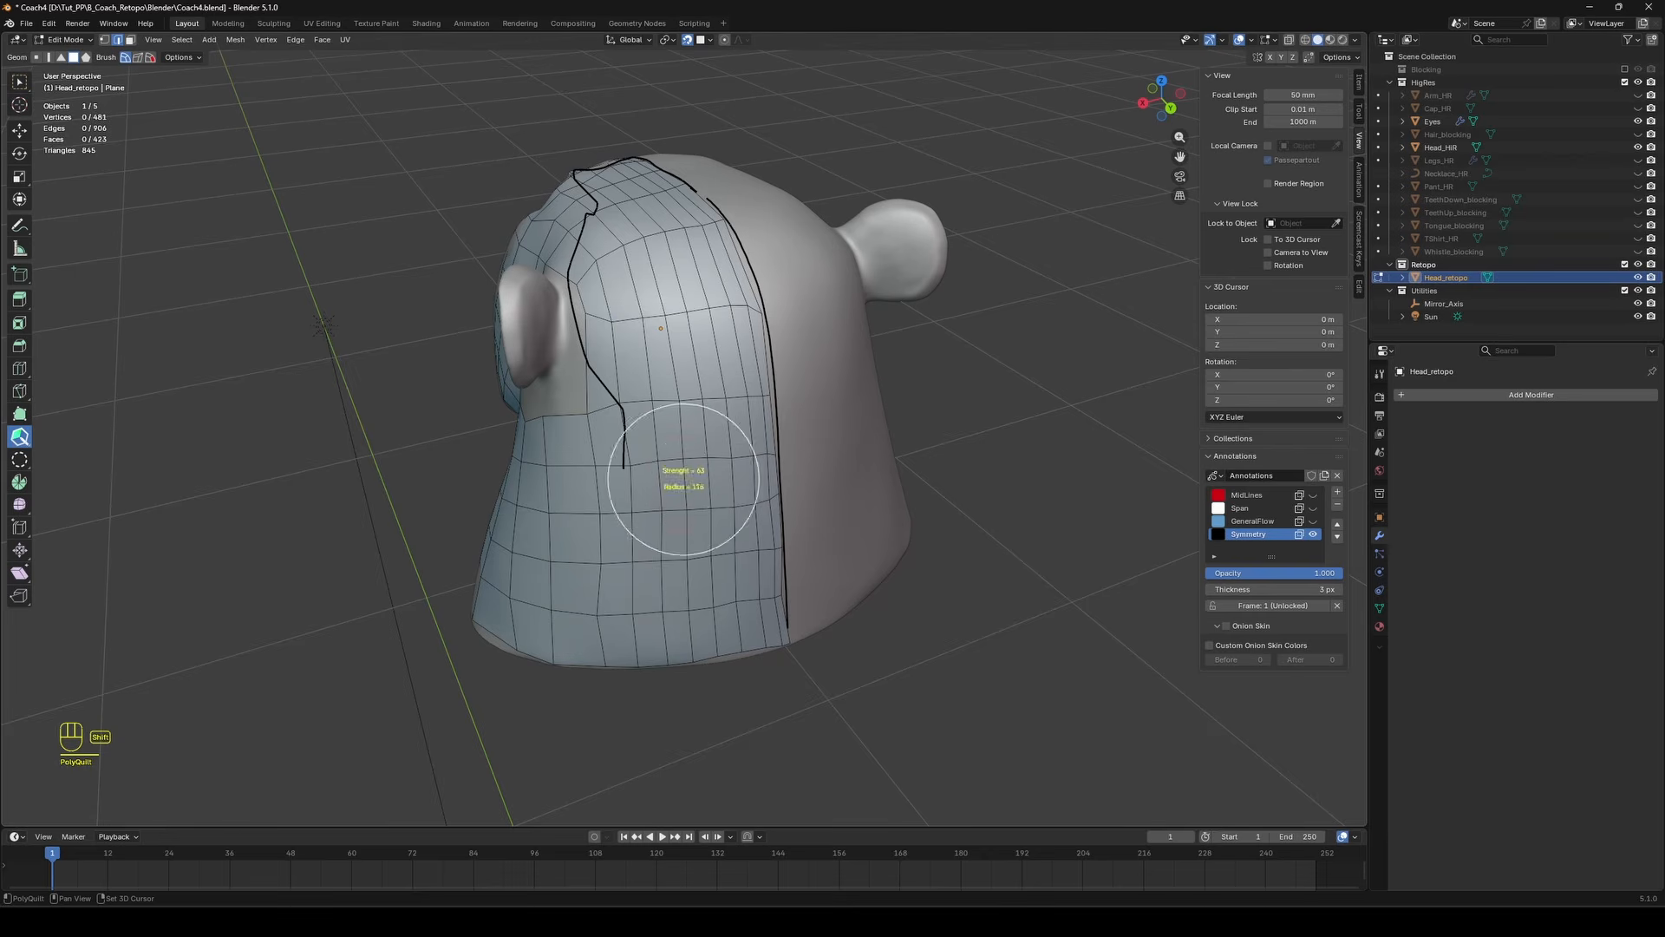
pyautogui.moveTo(683, 478)
pyautogui.keyDown('shift'); pyautogui.mouseDown()
pyautogui.moveTo(662, 622)
pyautogui.moveTo(650, 276)
pyautogui.mouseUp(); pyautogui.keyUp('shift')
pyautogui.moveTo(659, 282)
pyautogui.mouseDown(button='middle')
pyautogui.moveTo(959, 347)
pyautogui.moveTo(768, 324)
pyautogui.moveTo(858, 230)
pyautogui.moveTo(759, 317)
pyautogui.moveTo(698, 273)
pyautogui.mouseUp(button='middle')
pyautogui.keyDown('shift'); pyautogui.moveTo(729, 347); pyautogui.dragTo(723, 544); pyautogui.keyUp('shift')
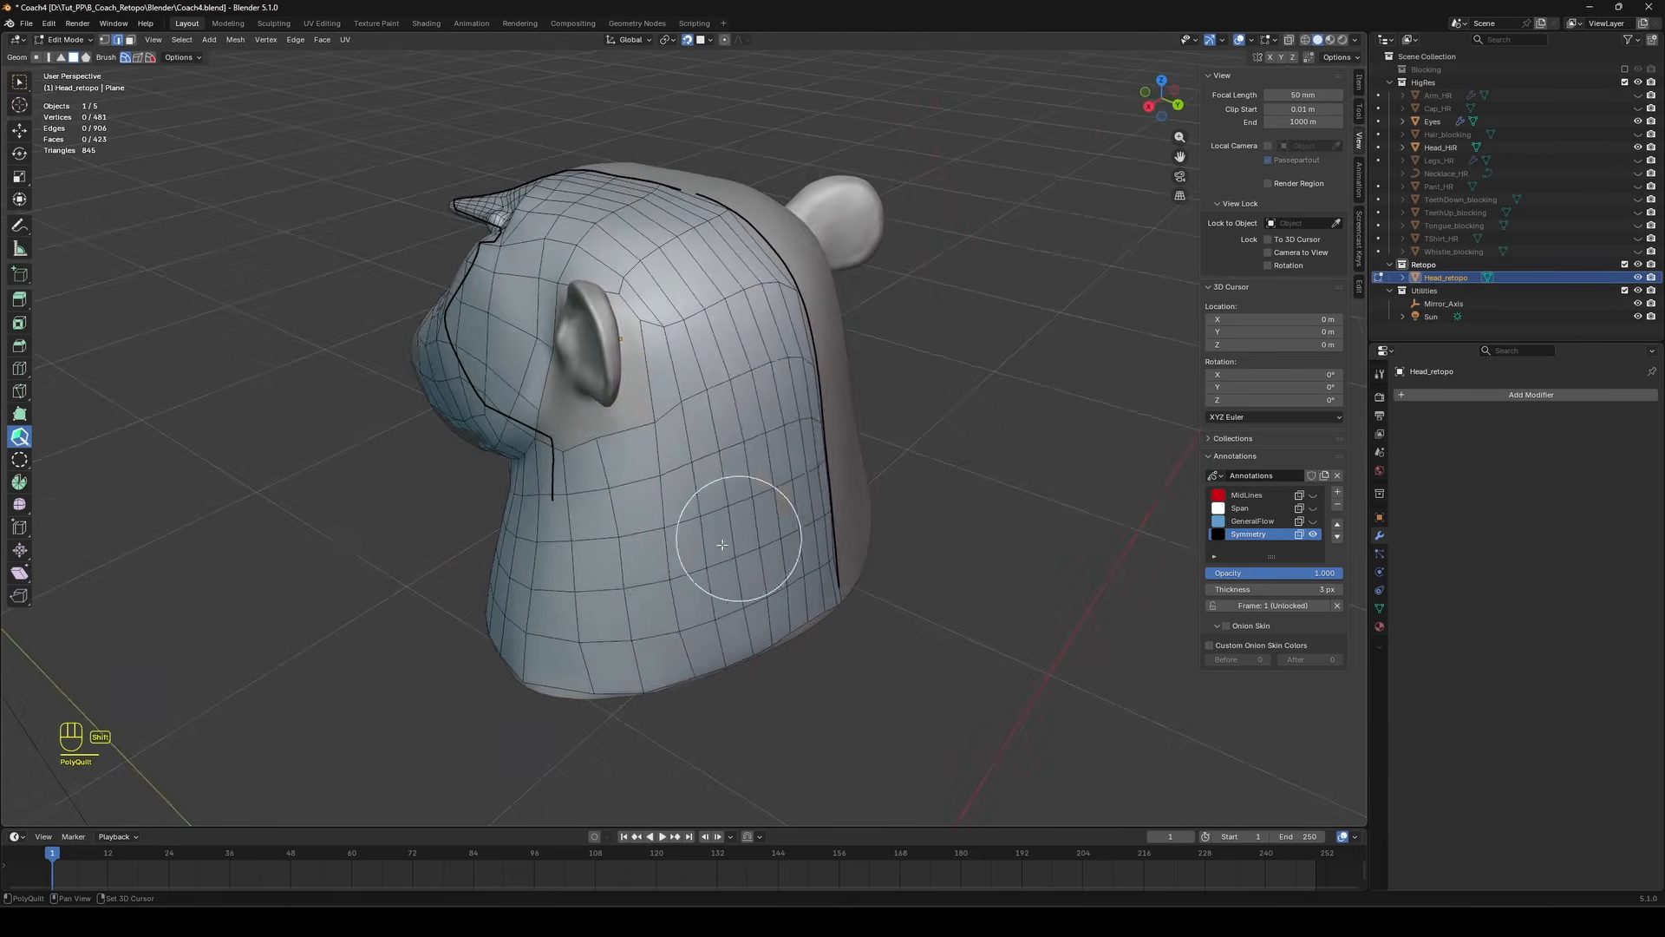
# Switch the PolyQuilt brush to Move and adjust the vertices along the neck's lower edge.
pyautogui.moveTo(824, 434); pyautogui.dragTo(735, 430, button='middle')
pyautogui.click(1359, 113)
pyautogui.click(1291, 415)
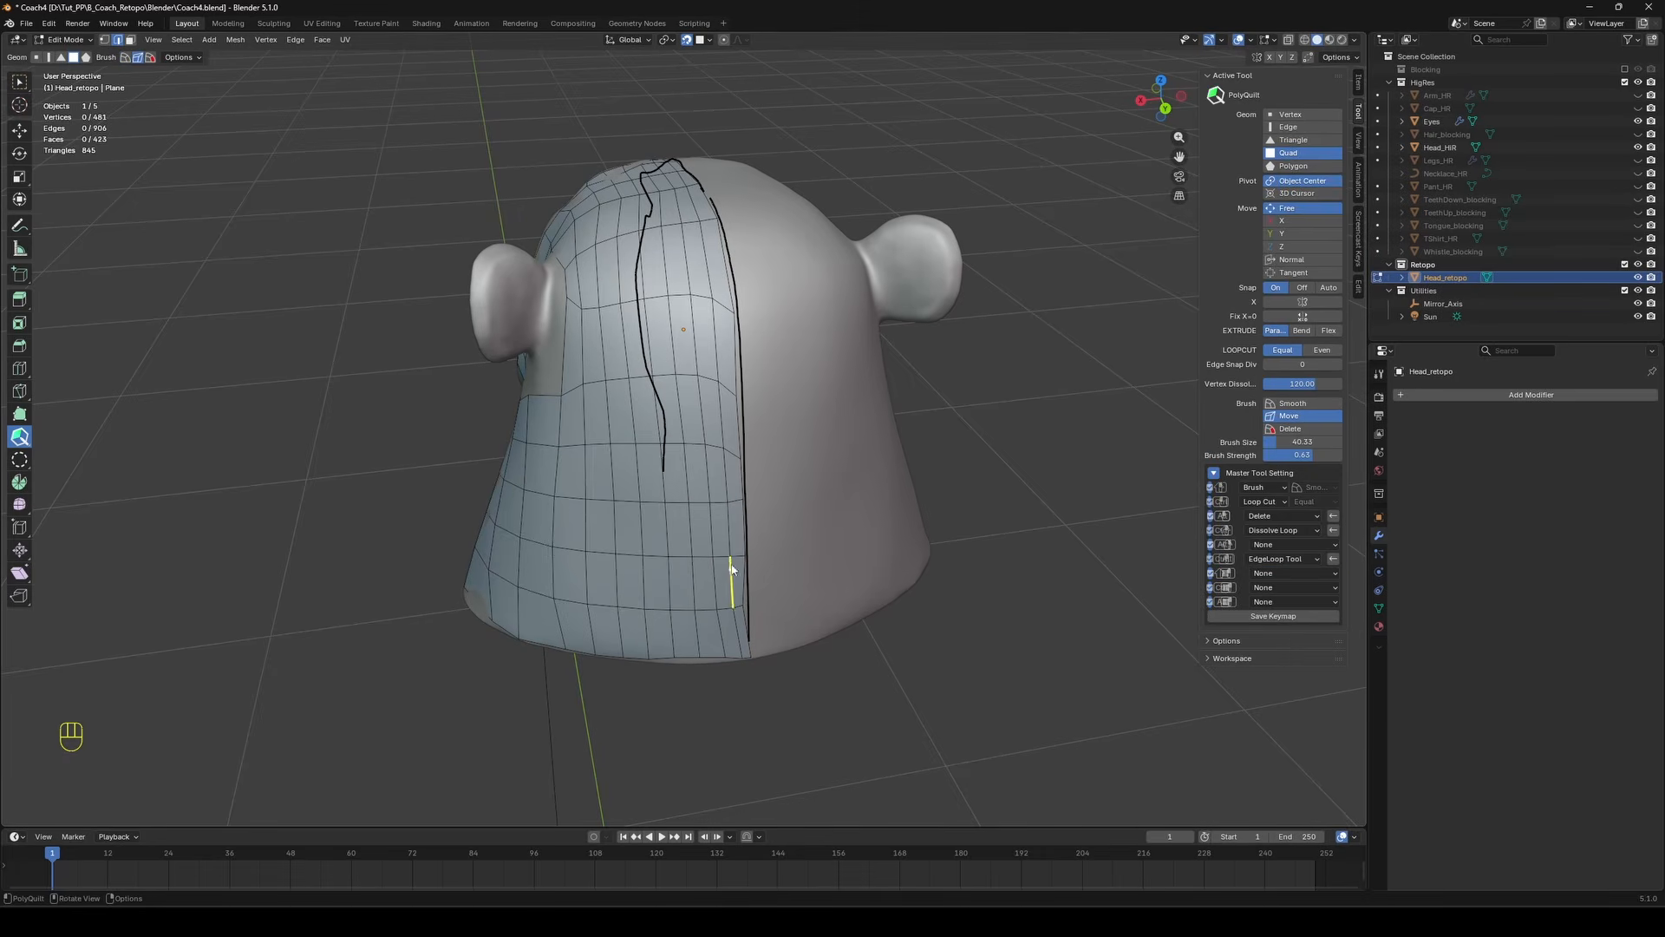
pyautogui.moveTo(711, 520)
pyautogui.mouseDown(button='middle')
pyautogui.moveTo(650, 476)
pyautogui.moveTo(614, 702)
pyautogui.mouseUp(button='middle')
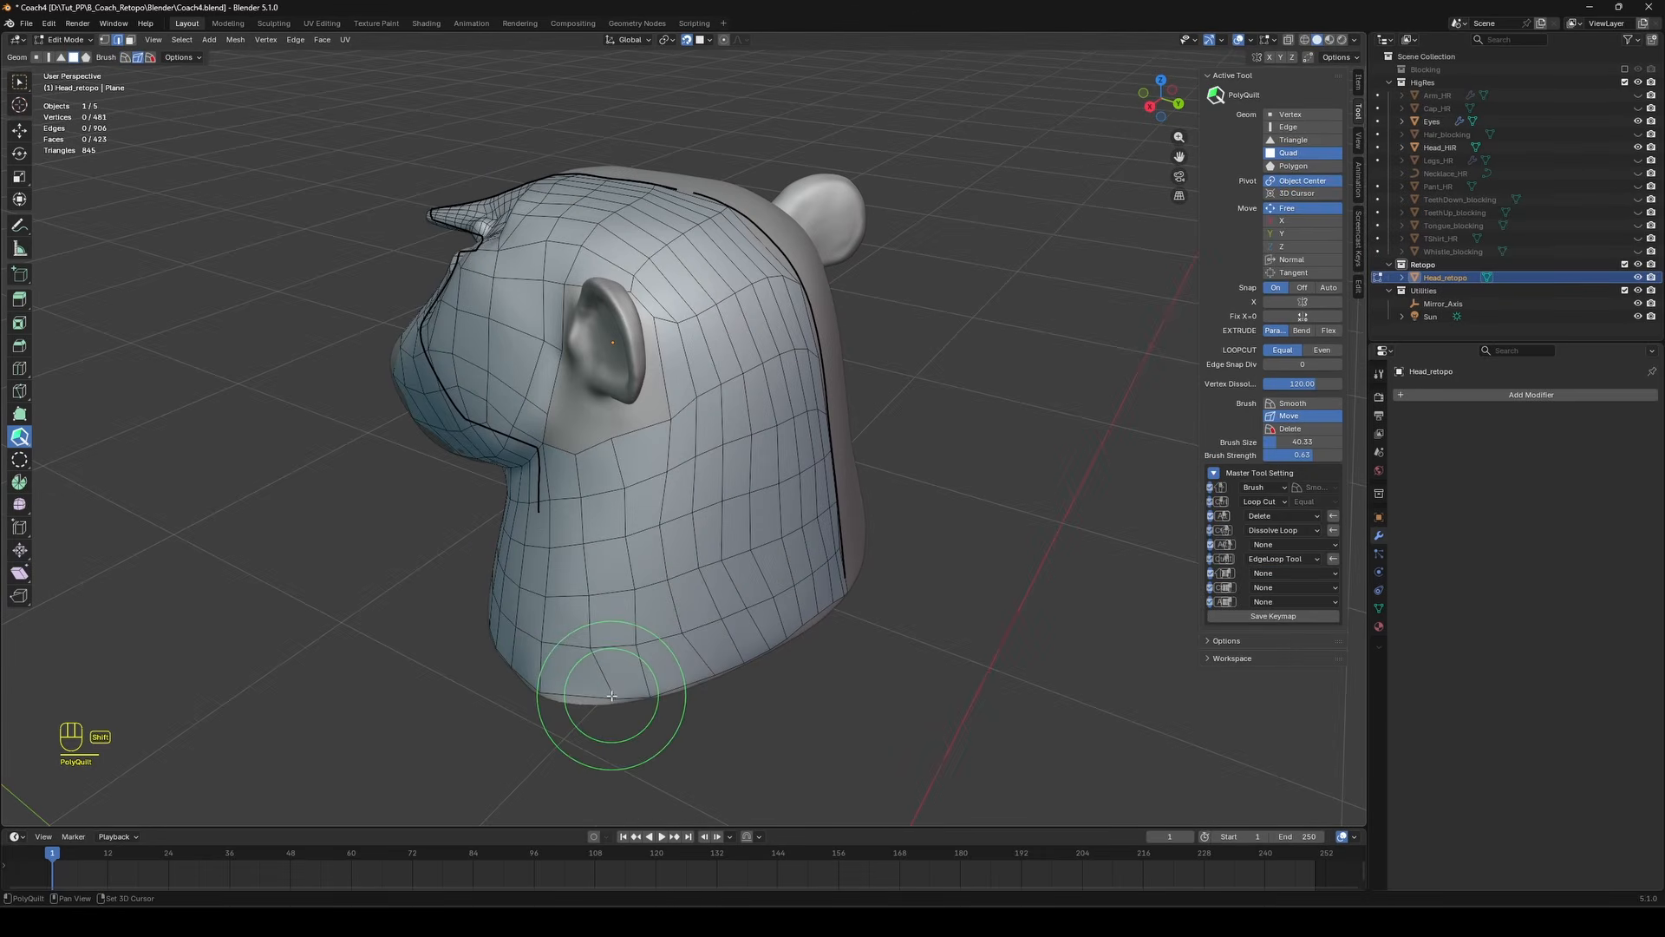
pyautogui.keyDown('shift'); pyautogui.moveTo(611, 696); pyautogui.dragTo(617, 697); pyautogui.keyUp('shift')
# Set the brush back to Smooth and even out the quads on the neck and back of the head.
pyautogui.click(1292, 404)
pyautogui.keyDown('shift'); pyautogui.moveTo(607, 607); pyautogui.dragTo(715, 503); pyautogui.keyUp('shift')
pyautogui.moveTo(630, 721); pyautogui.dragTo(703, 643, button='middle')
pyautogui.moveTo(645, 564); pyautogui.dragTo(783, 610, button='middle')
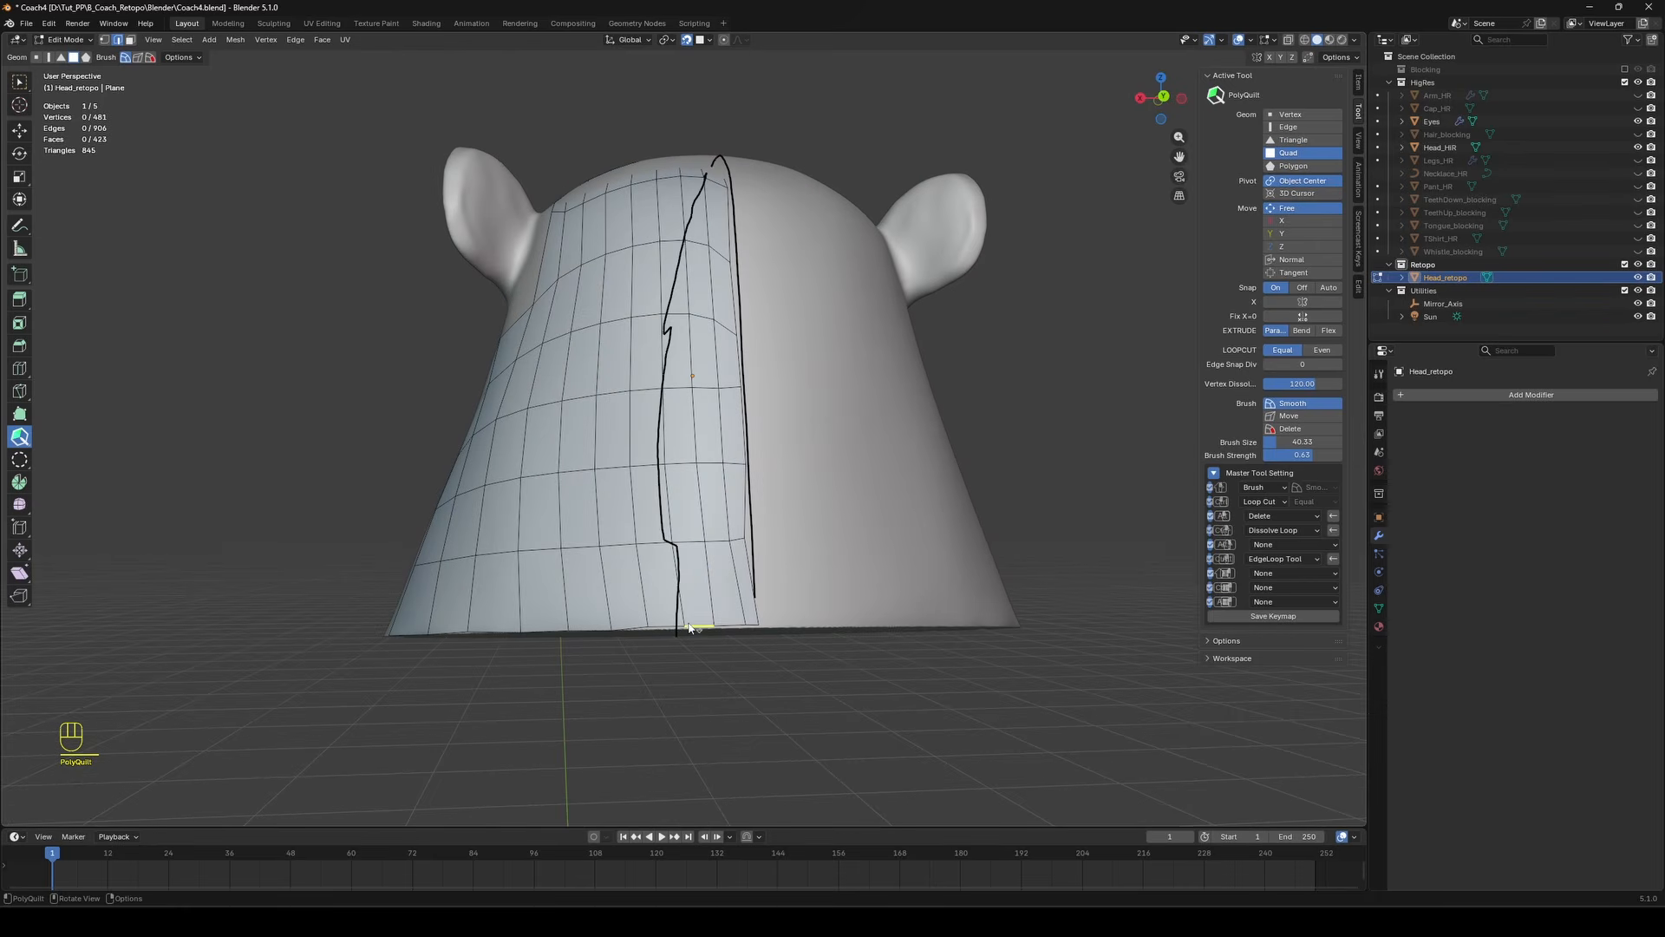
pyautogui.keyDown('shift'); pyautogui.moveTo(727, 545); pyautogui.dragTo(706, 230); pyautogui.keyUp('shift')
# Save the file and add edge loops across the back and side of the head that run into the ear opening.
pyautogui.moveTo(706, 260)
pyautogui.mouseDown(button='middle')
pyautogui.moveTo(855, 408)
pyautogui.moveTo(833, 347)
pyautogui.moveTo(676, 336)
pyautogui.moveTo(767, 334)
pyautogui.moveTo(695, 373)
pyautogui.mouseUp(button='middle')
pyautogui.scroll(3, 677, 337)
pyautogui.hotkey('ctrl', 's')
pyautogui.keyDown('ctrl'); pyautogui.click(694, 377); pyautogui.keyUp('ctrl')
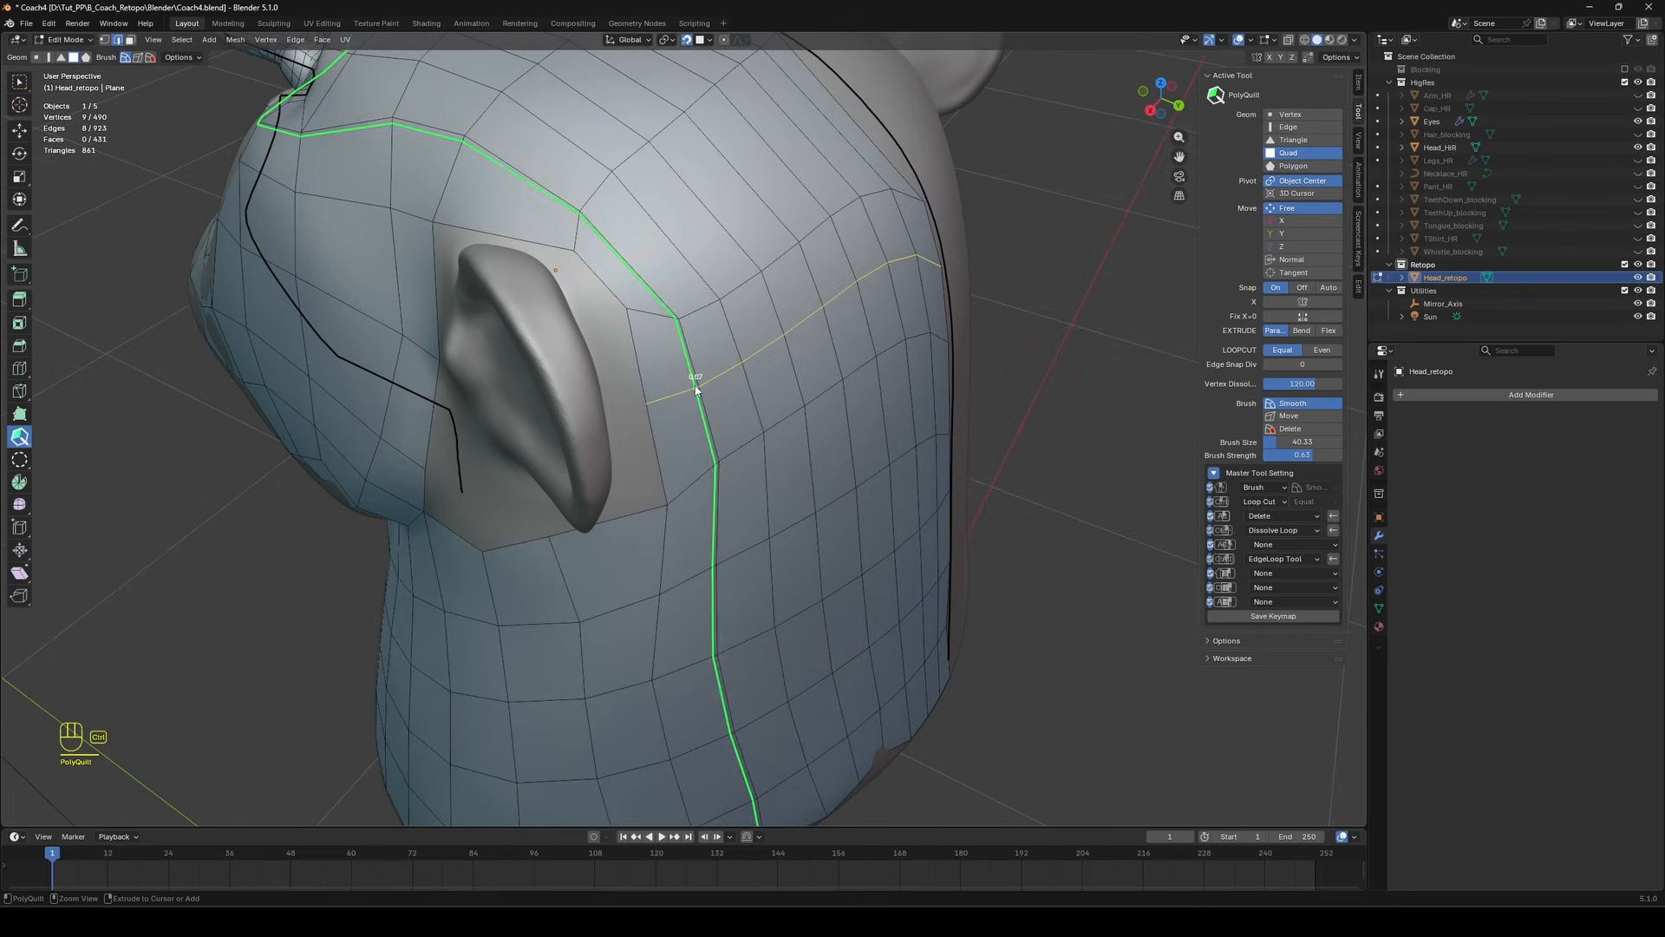
pyautogui.keyDown('ctrl'); pyautogui.click(531, 184); pyautogui.keyUp('ctrl')
pyautogui.moveTo(641, 260); pyautogui.dragTo(744, 390, button='middle')
pyautogui.keyDown('ctrl'); pyautogui.click(709, 281); pyautogui.keyUp('ctrl')
# Select the boundary loop of the ear opening to check its edge count, and clear the selection.
pyautogui.hotkey('shift', 'space')
pyautogui.click(683, 187)
pyautogui.keyDown('alt'); pyautogui.click(574, 467); pyautogui.keyUp('alt')
pyautogui.keyDown('alt'); pyautogui.keyDown('shift'); pyautogui.click(557, 364); pyautogui.keyUp('shift'); pyautogui.keyUp('alt')
pyautogui.moveTo(641, 238); pyautogui.dragTo(657, 311, button='middle')
pyautogui.keyDown('alt'); pyautogui.keyDown('shift'); pyautogui.click(573, 318); pyautogui.keyUp('shift'); pyautogui.keyUp('alt')
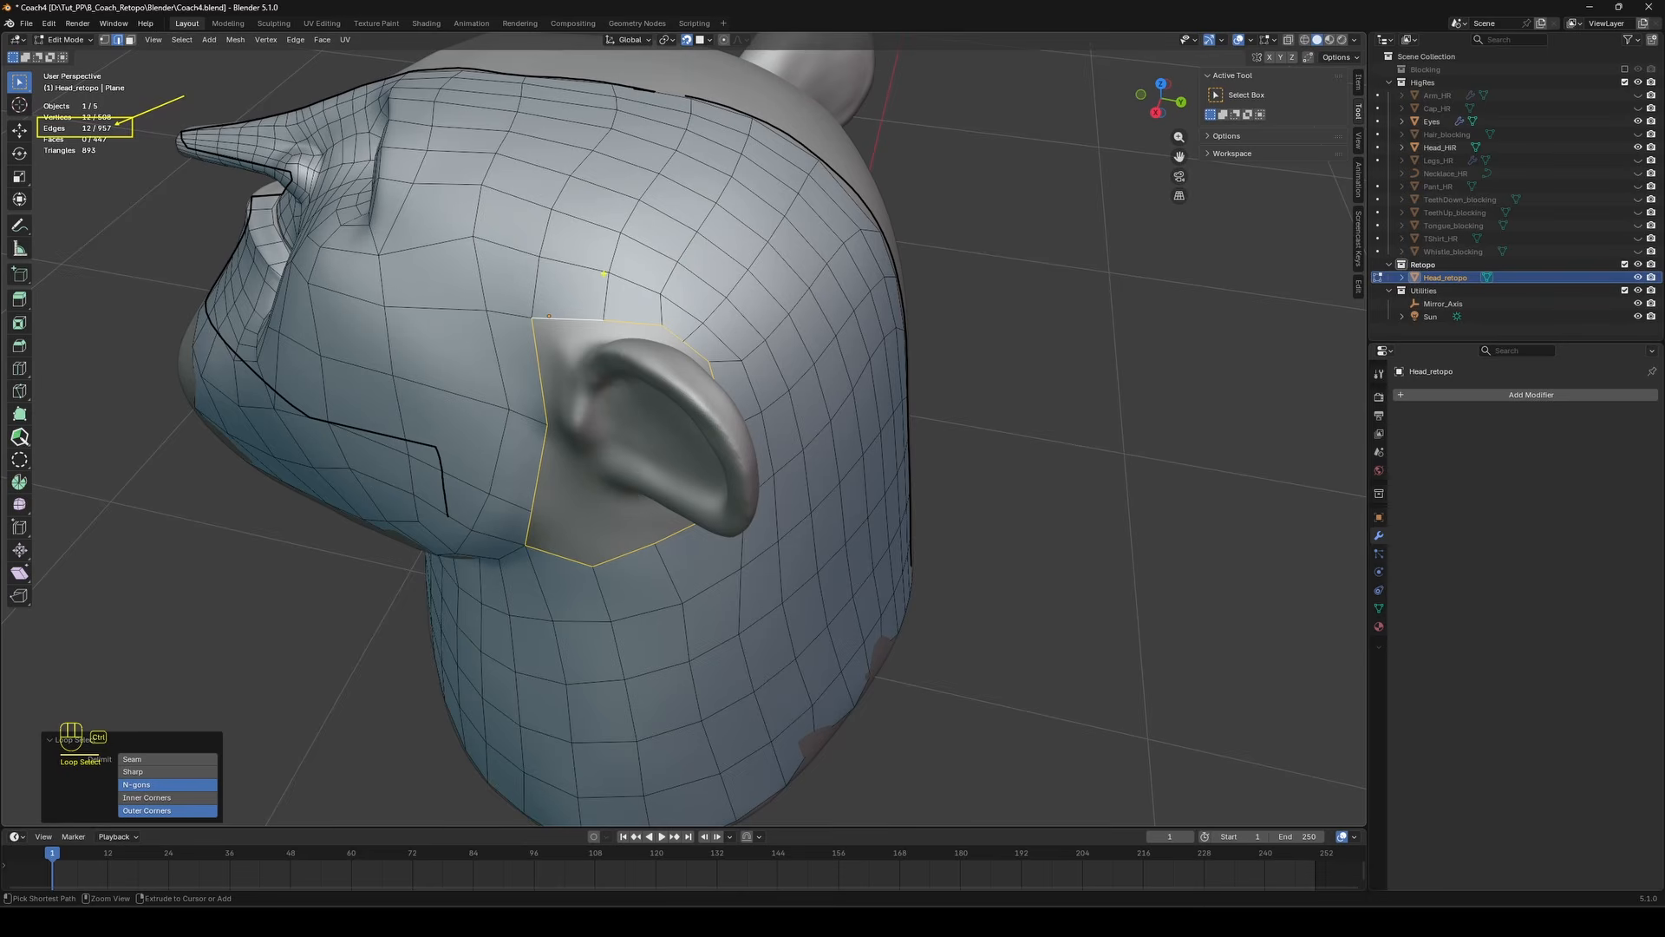
pyautogui.hotkey('alt', 'a')
# Add further edge loops ending at the ear opening, including one across the cheek from the mouth corner.
pyautogui.moveTo(719, 331); pyautogui.dragTo(604, 295, button='middle')
pyautogui.hotkey('shift', 'space')
pyautogui.hotkey('shift', 'space')
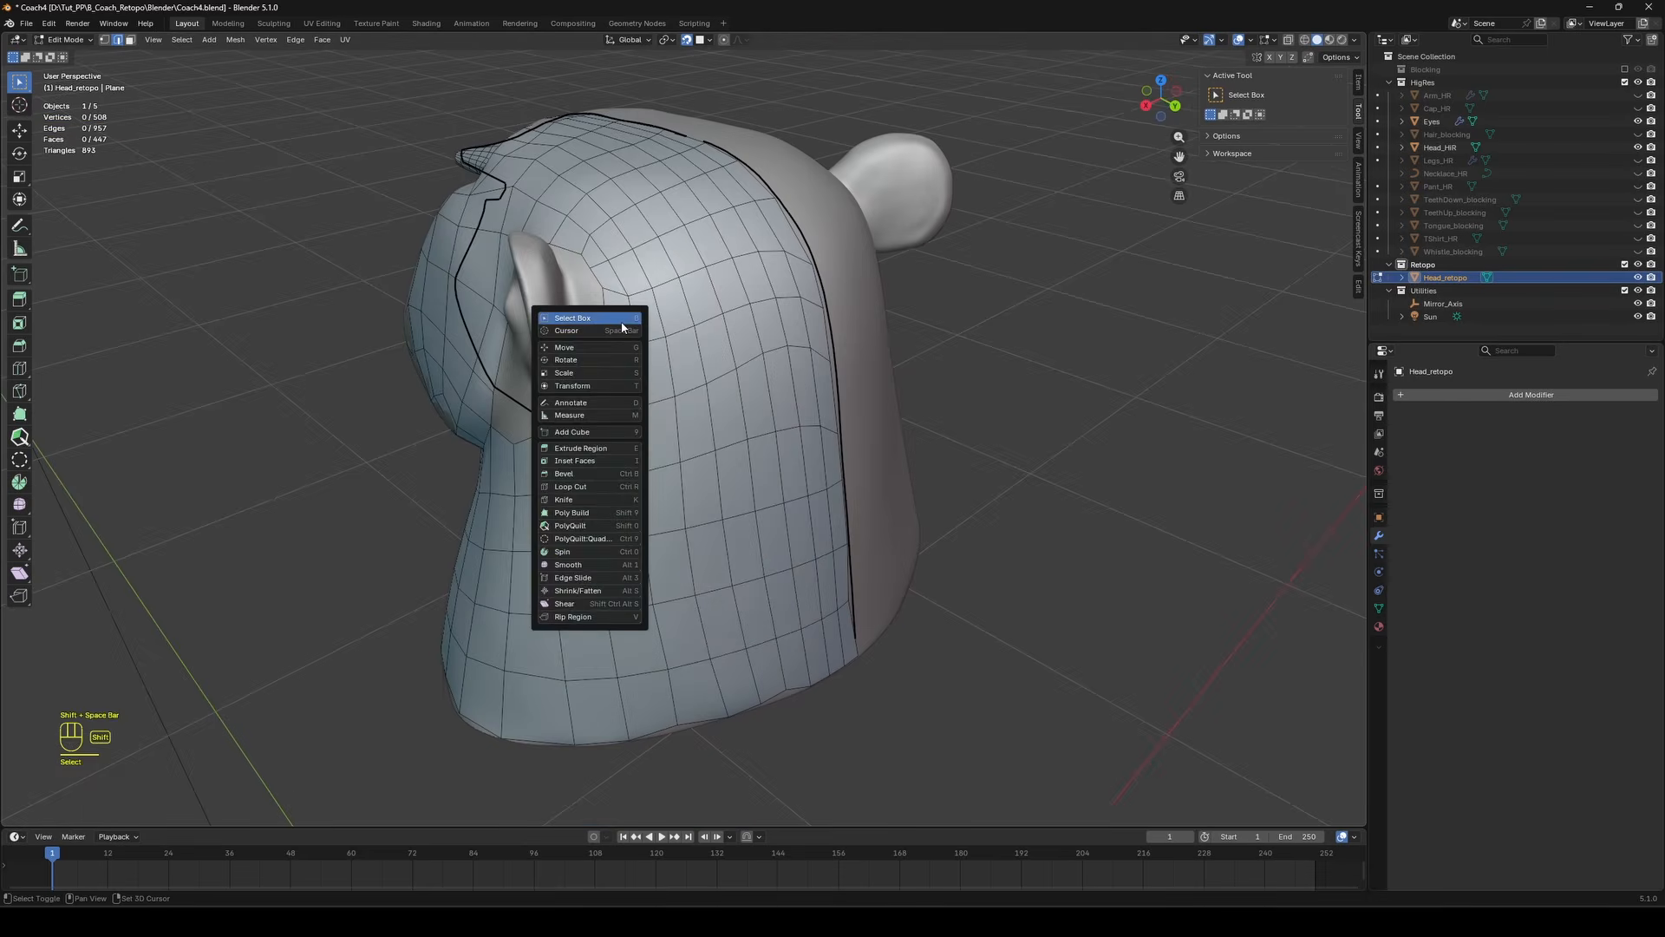
pyautogui.moveTo(600, 405); pyautogui.dragTo(673, 323, button='middle')
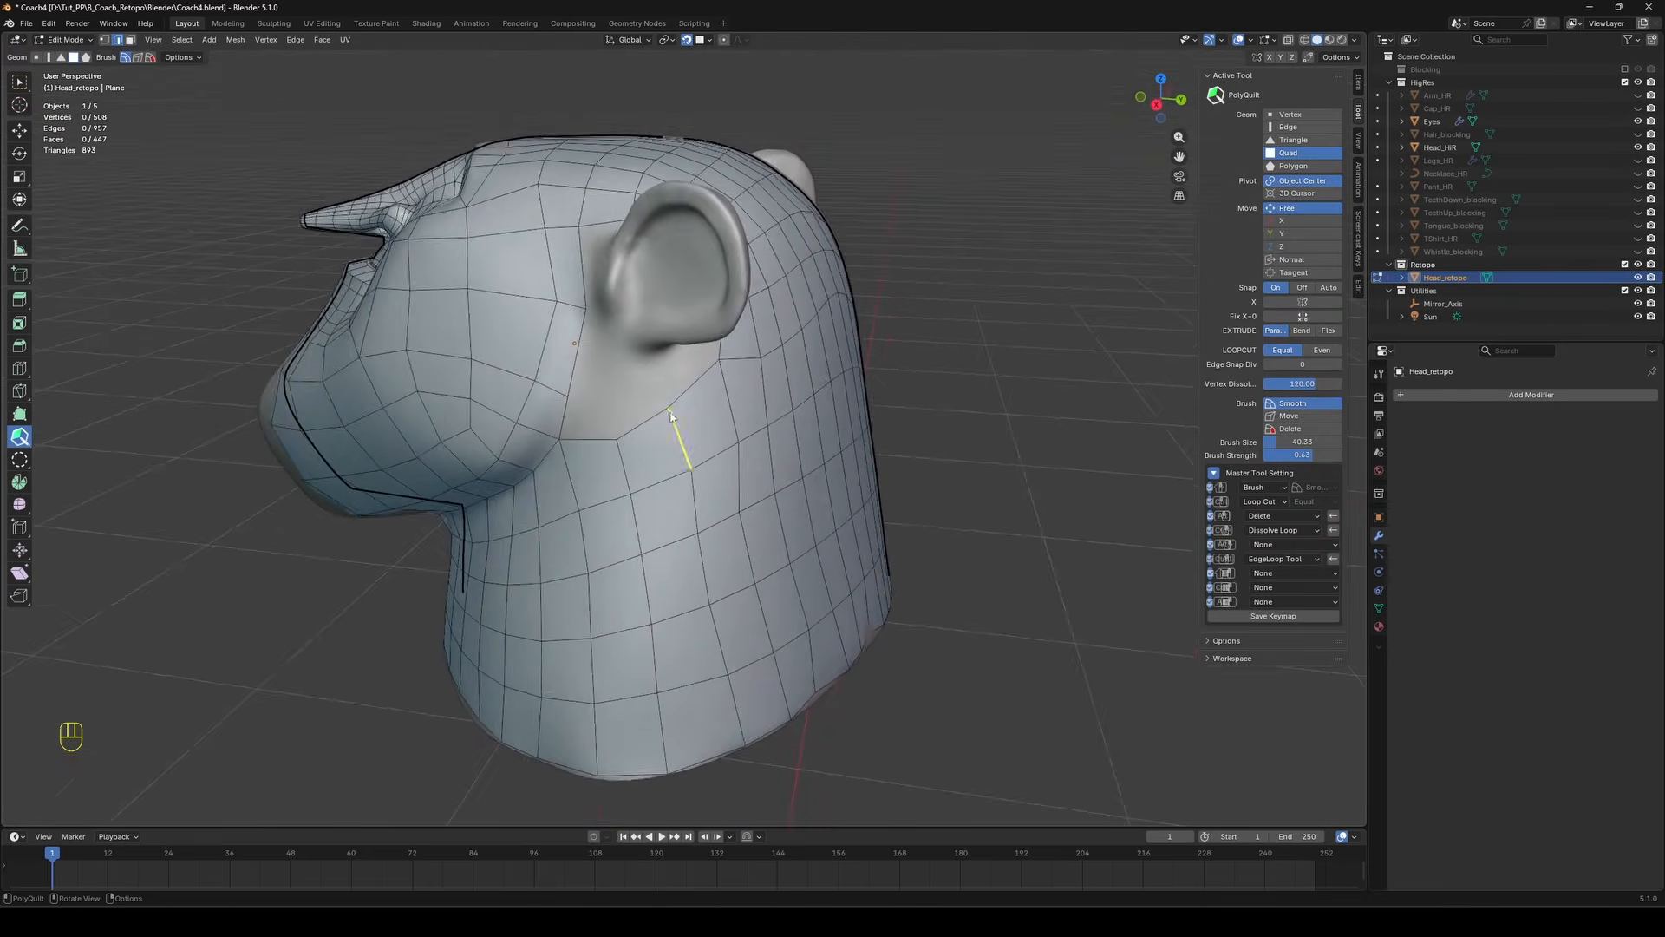
pyautogui.moveTo(746, 428); pyautogui.dragTo(641, 373, button='middle')
pyautogui.press('shift')
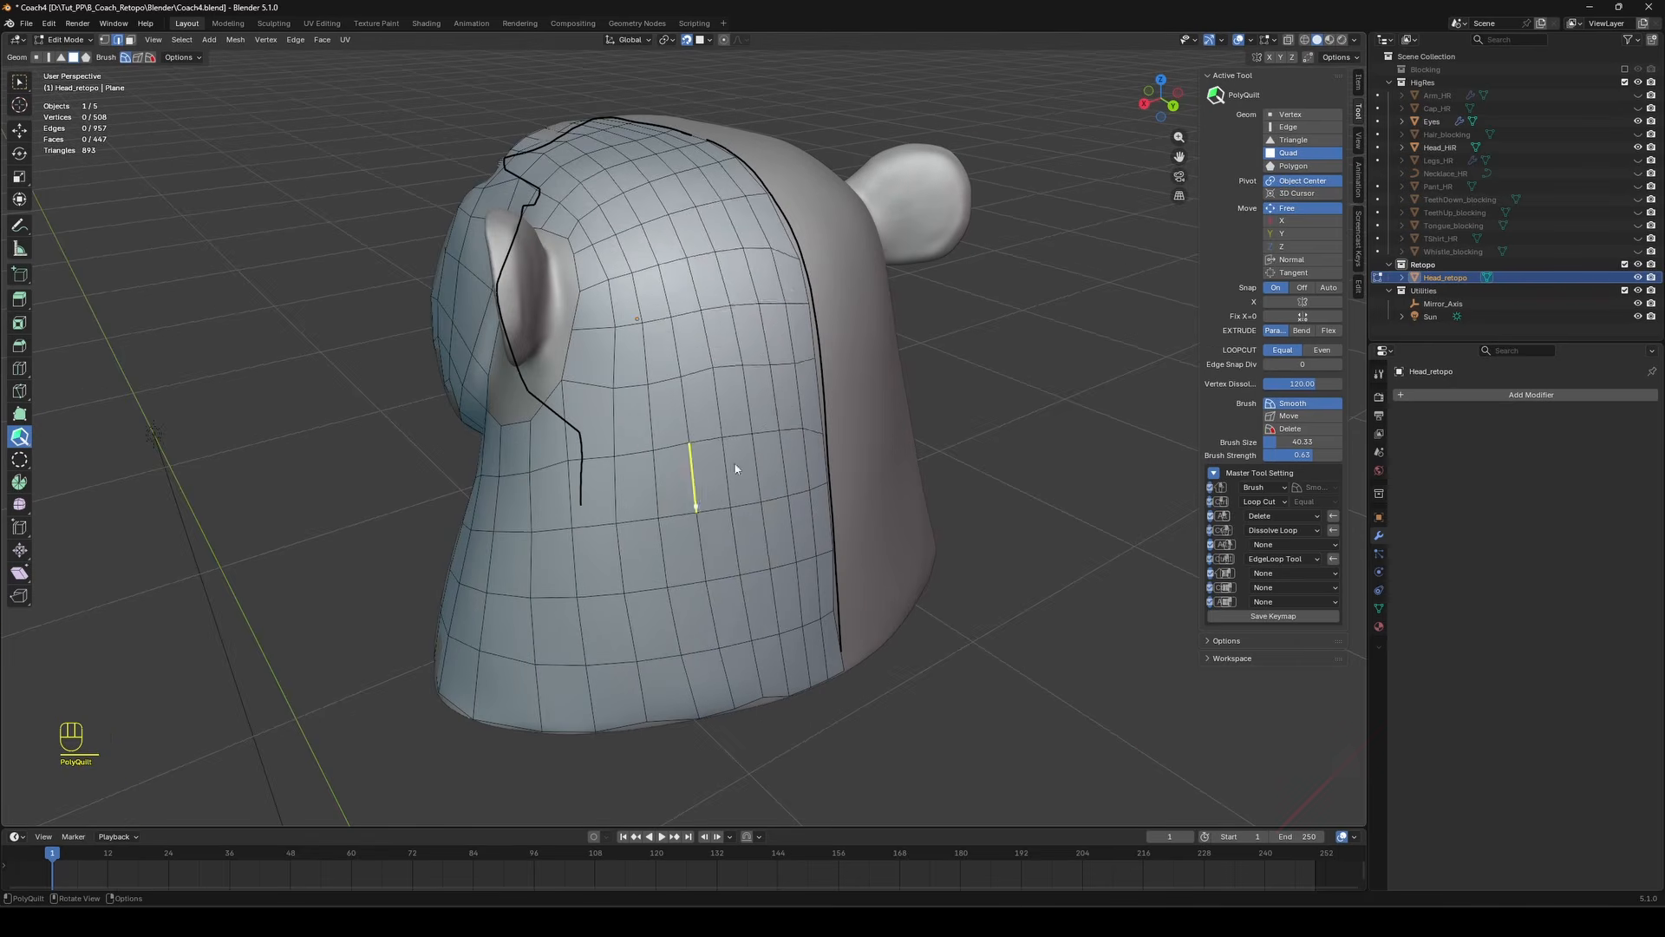
pyautogui.moveTo(732, 472); pyautogui.dragTo(787, 351, button='middle')
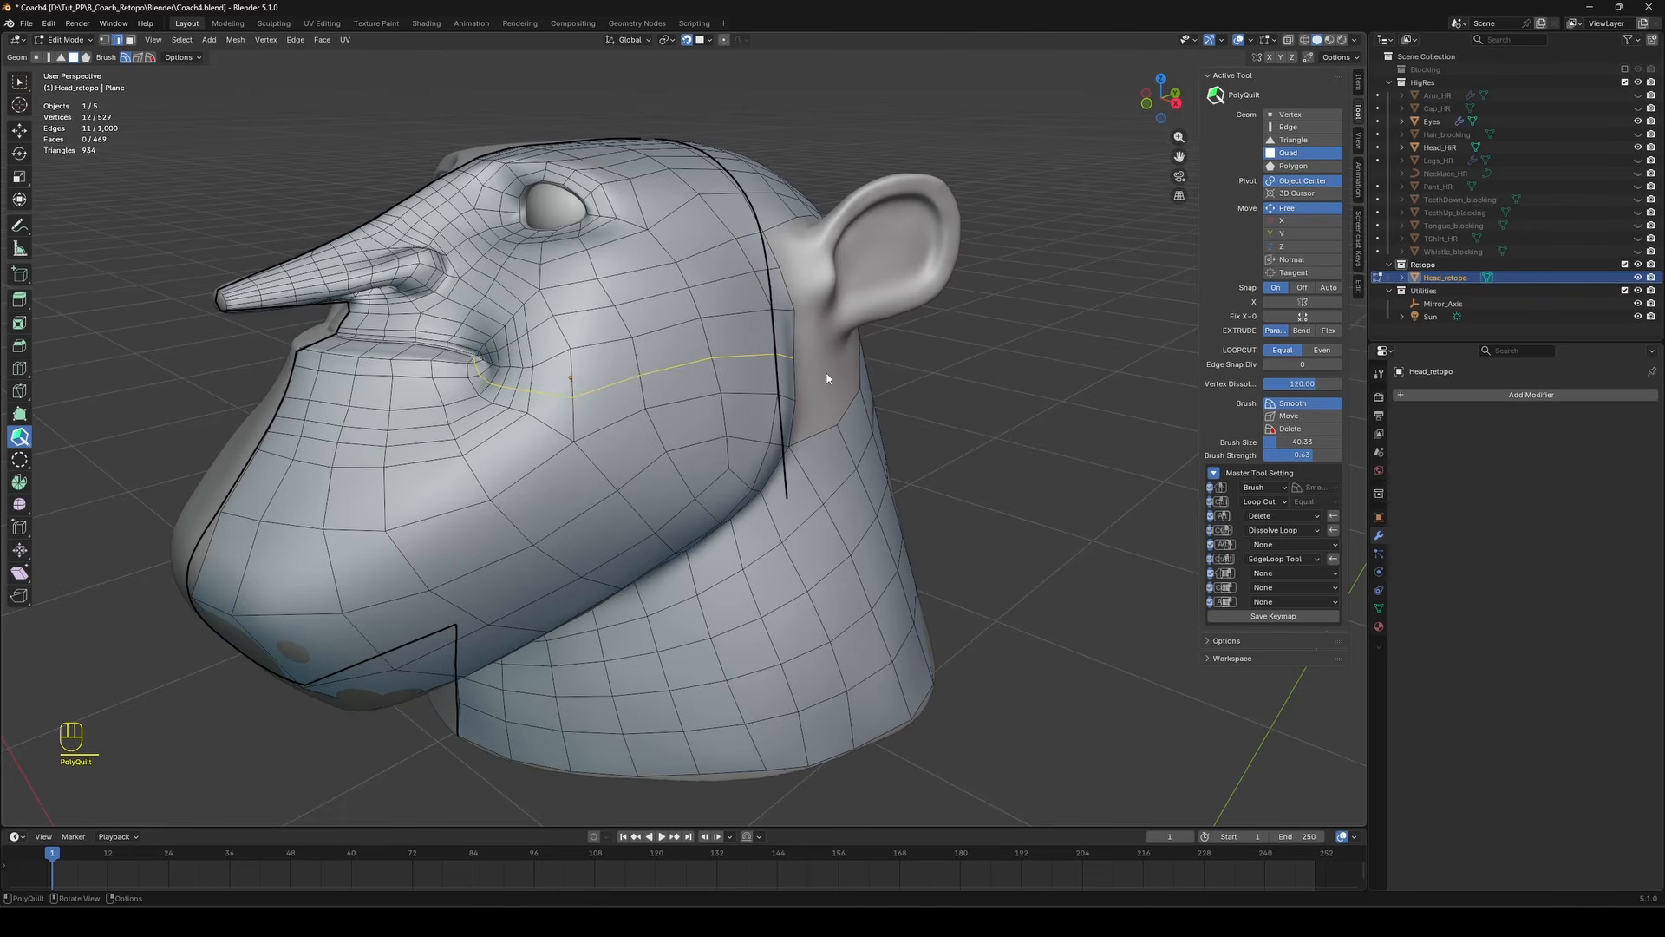
# Recheck the edge count of the ear opening by selecting its boundary loop with Select Box.
pyautogui.moveTo(845, 382); pyautogui.dragTo(745, 399, button='middle')
pyautogui.hotkey('shift', 'space')
pyautogui.hotkey('shift', 'space')
pyautogui.keyDown('alt'); pyautogui.click(610, 310); pyautogui.keyUp('alt')
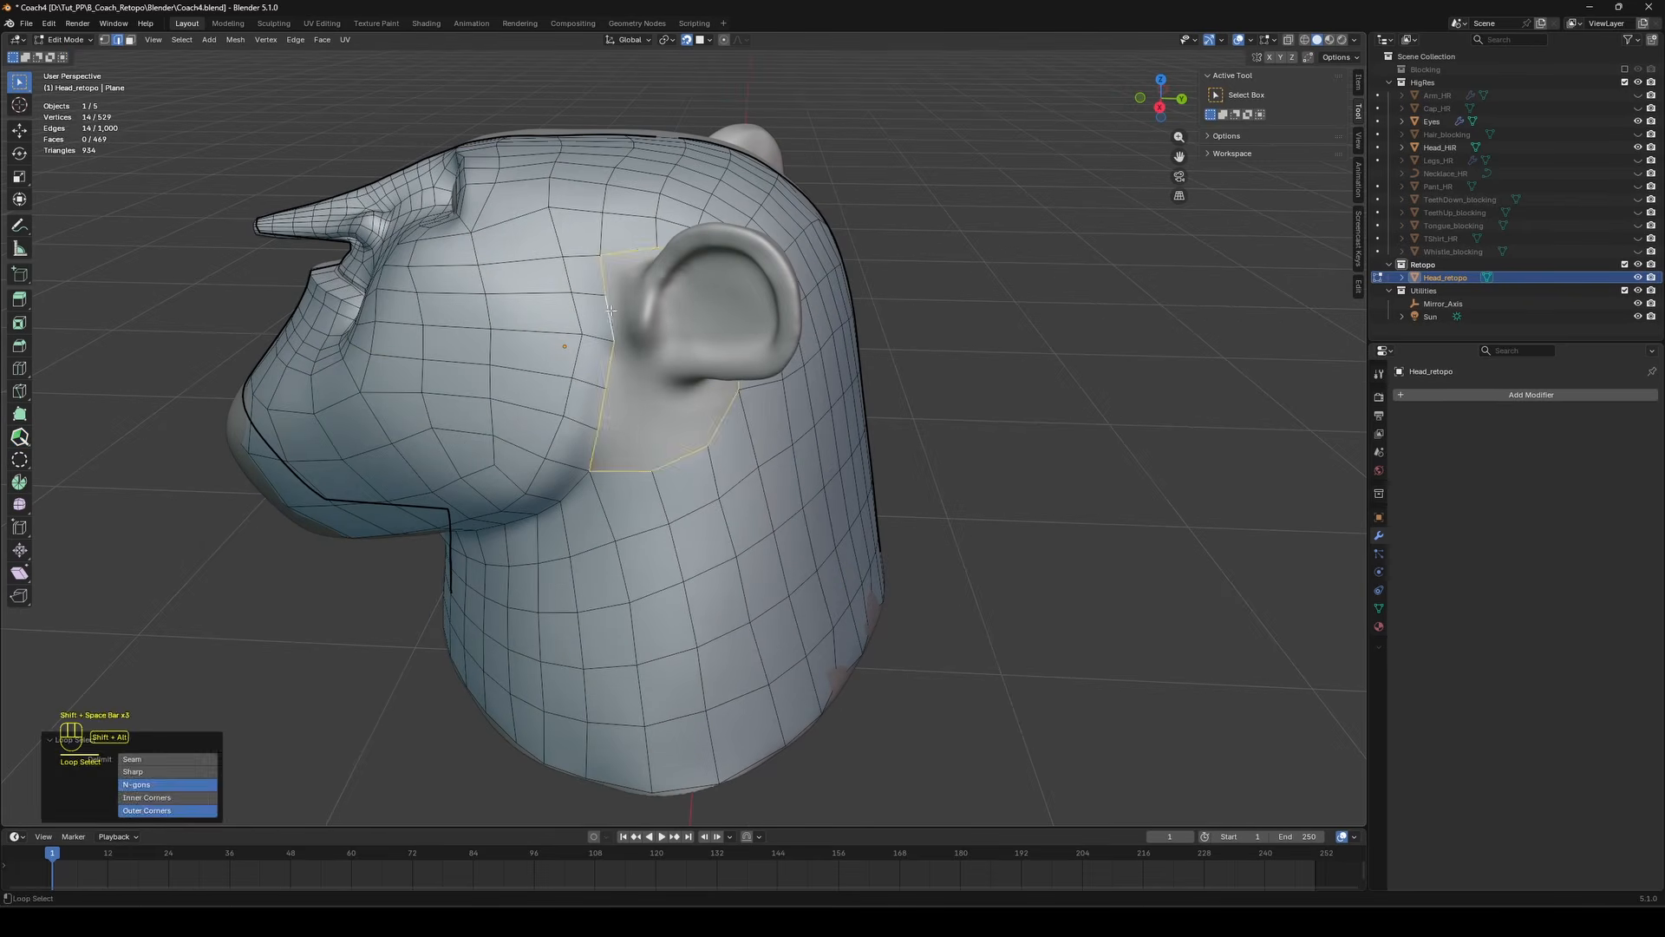
pyautogui.click(682, 458)
# Save the file, return to PolyQuilt and extrude the first quad from the cheek edge in front of the ear.
pyautogui.scroll(-2, 870, 408)
pyautogui.moveTo(694, 450); pyautogui.dragTo(772, 382, button='middle')
pyautogui.hotkey('ctrl', 's')
pyautogui.scroll(1, 780, 347)
pyautogui.hotkey('shift', 'space')
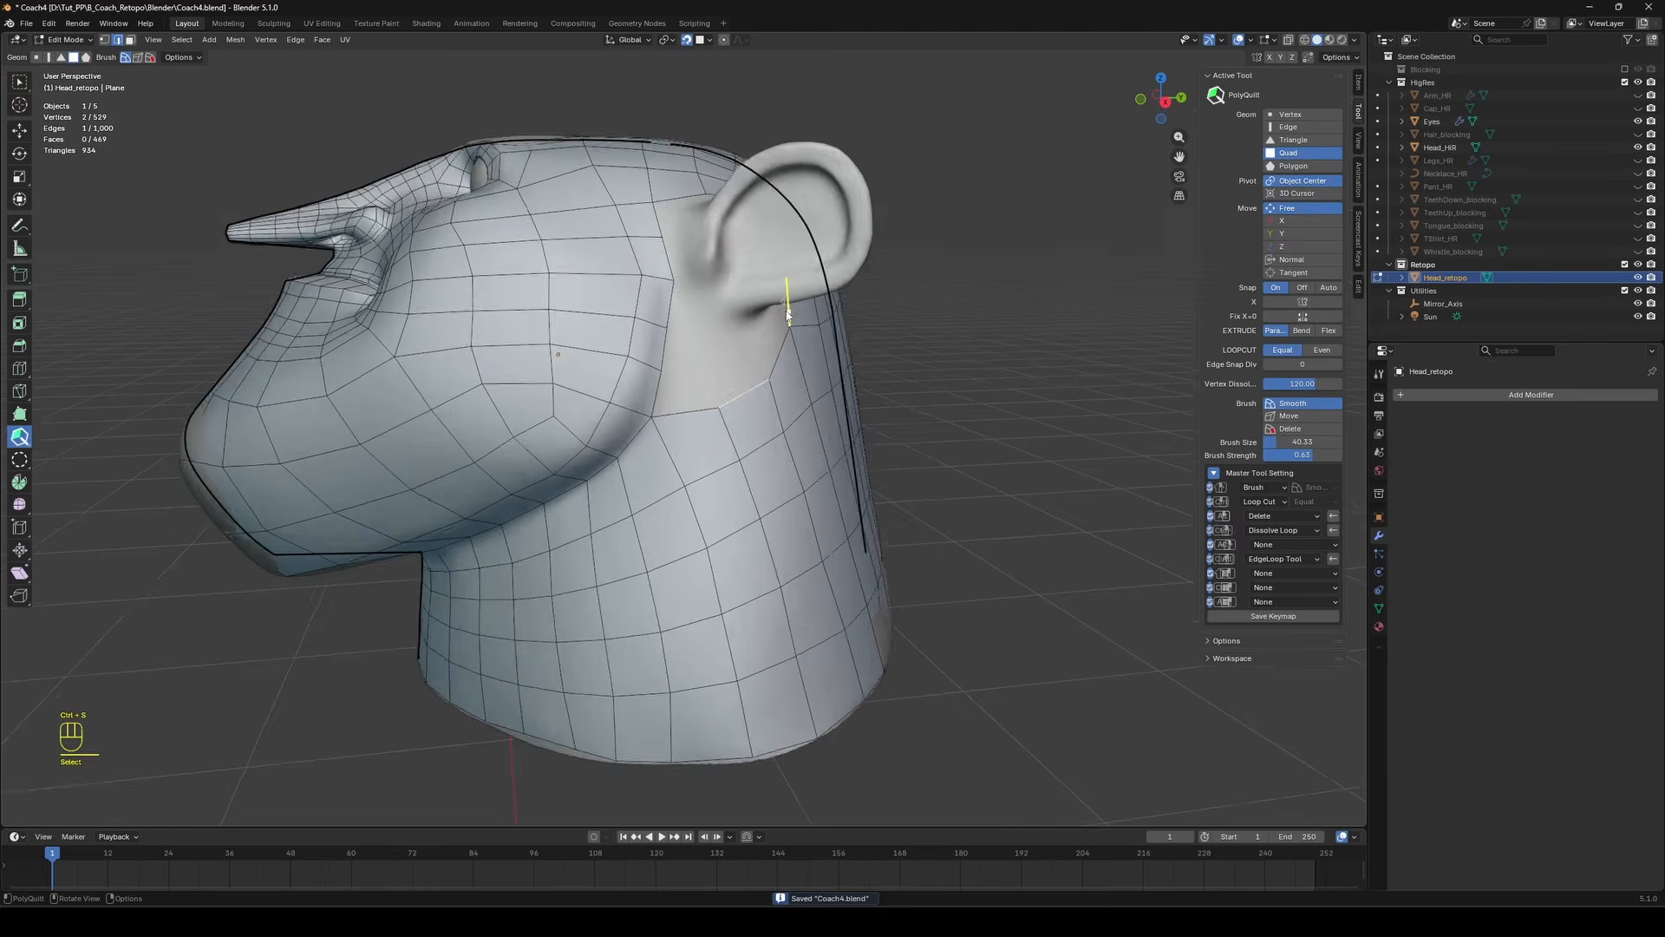
pyautogui.scroll(2, 787, 314)
pyautogui.moveTo(787, 314); pyautogui.dragTo(617, 333, button='middle')
pyautogui.moveTo(589, 423); pyautogui.dragTo(637, 405, button='middle')
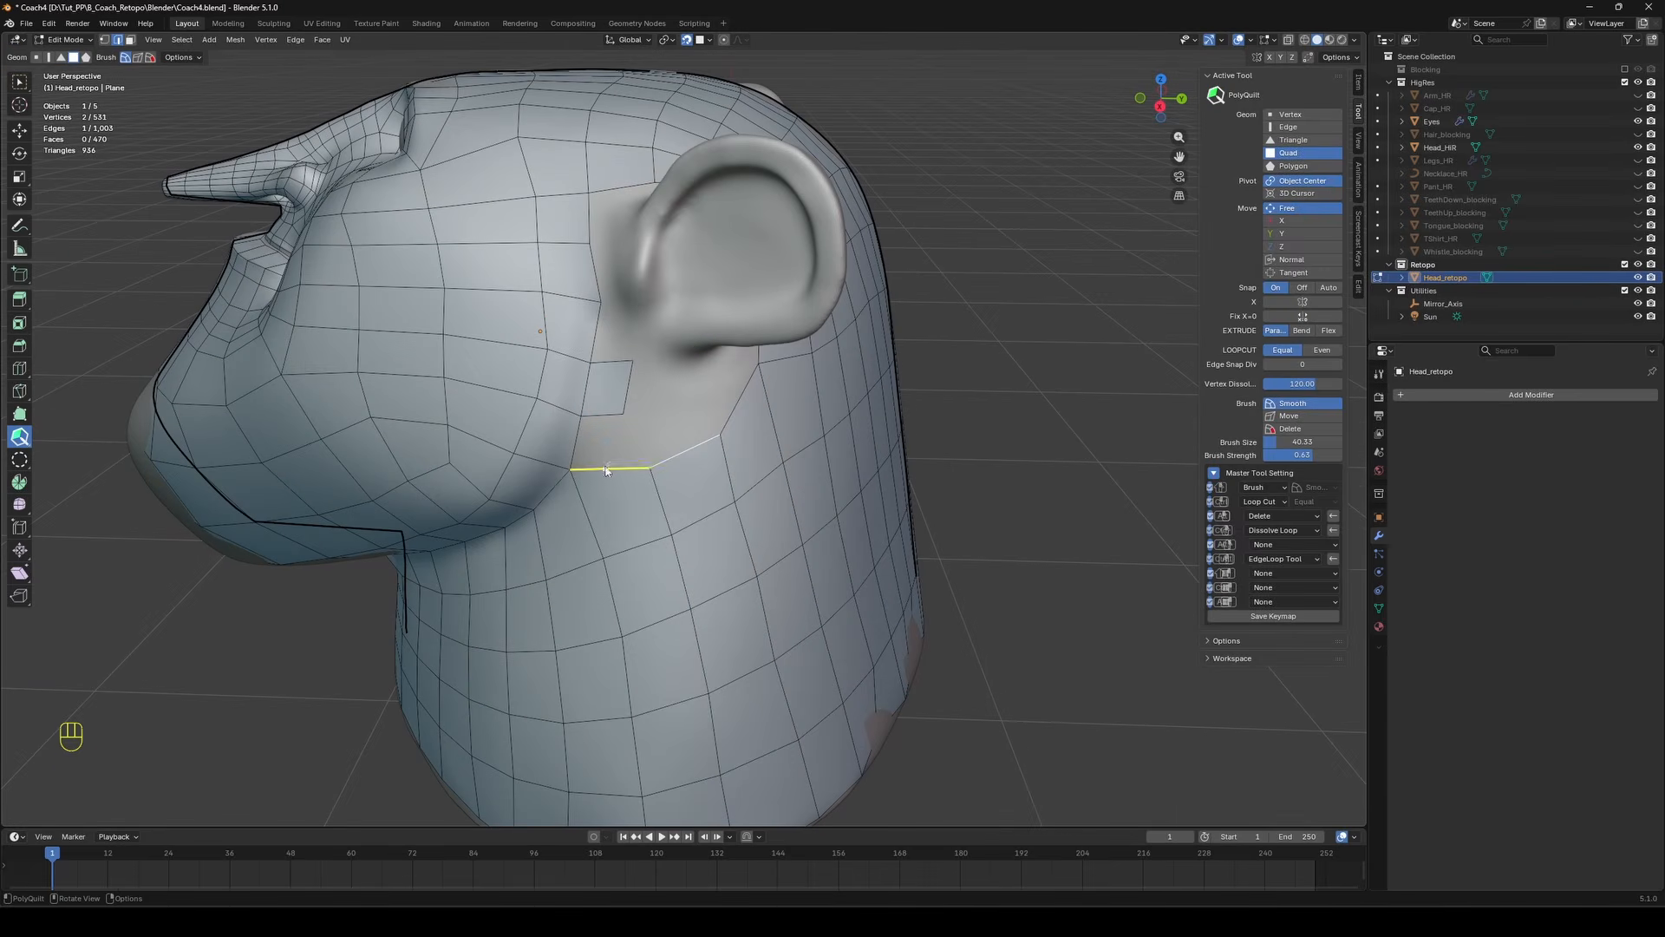
# Build a closed ring of quads inside the ear opening and adjust the connecting vertex in front of the ear.
pyautogui.moveTo(774, 392); pyautogui.dragTo(632, 400, button='middle')
pyautogui.scroll(1, 651, 417)
pyautogui.click(622, 414)
pyautogui.click(635, 370)
pyautogui.moveTo(639, 339); pyautogui.dragTo(743, 394, button='middle')
pyautogui.click(649, 370)
pyautogui.click(685, 418)
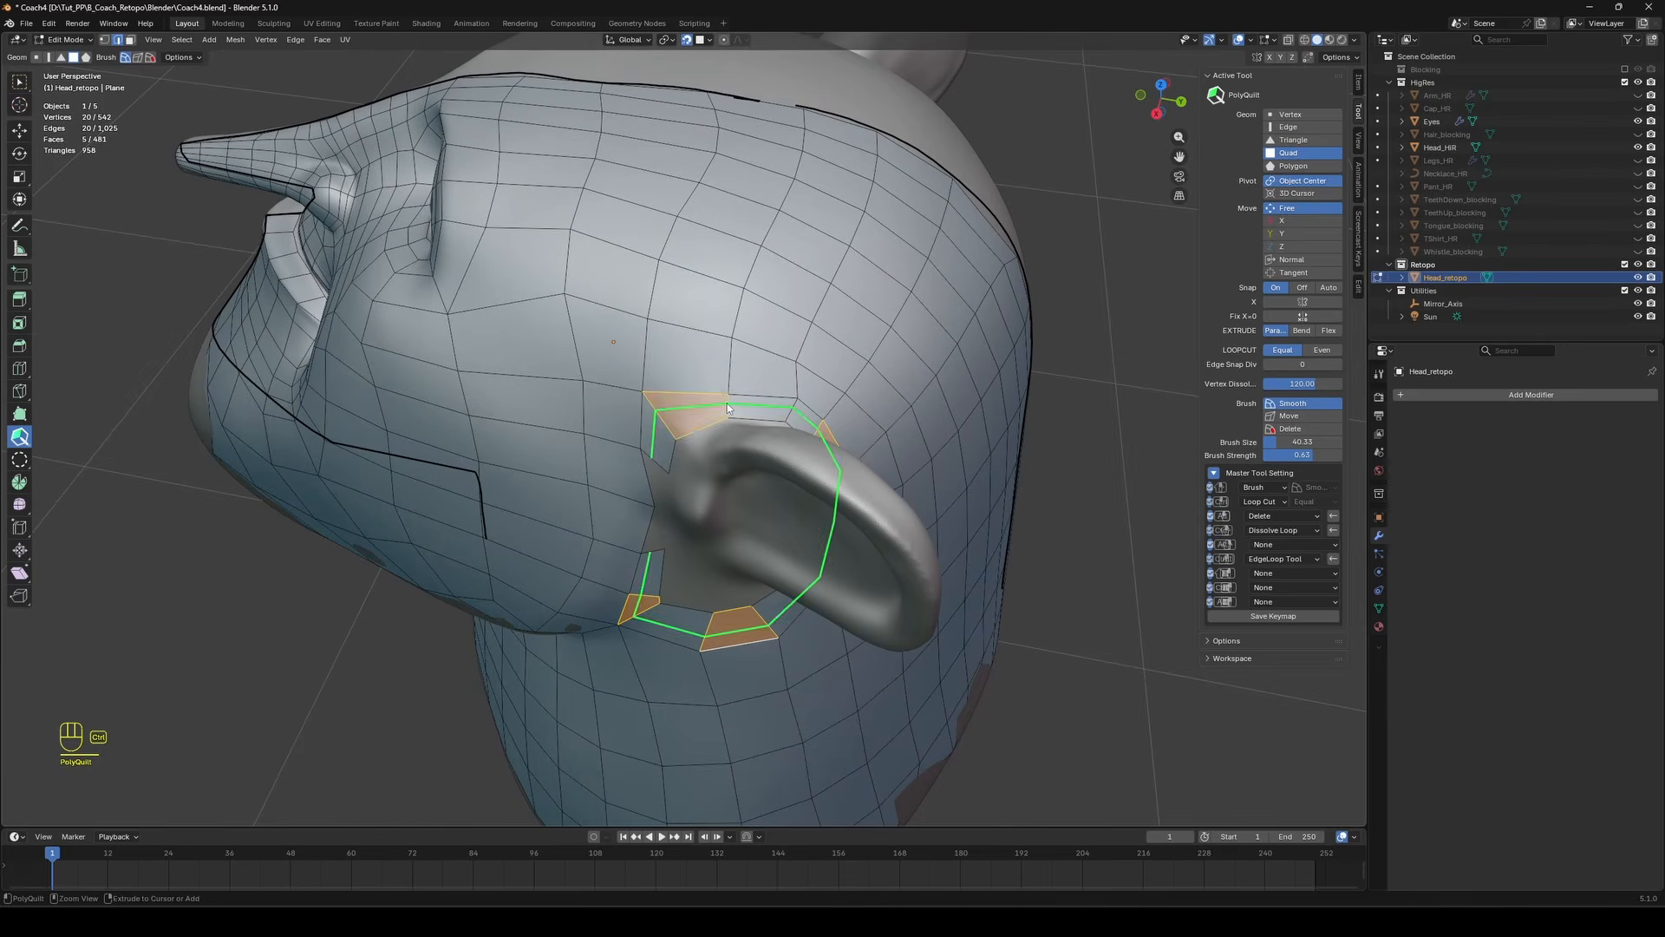
pyautogui.moveTo(651, 438); pyautogui.dragTo(648, 397, button='middle')
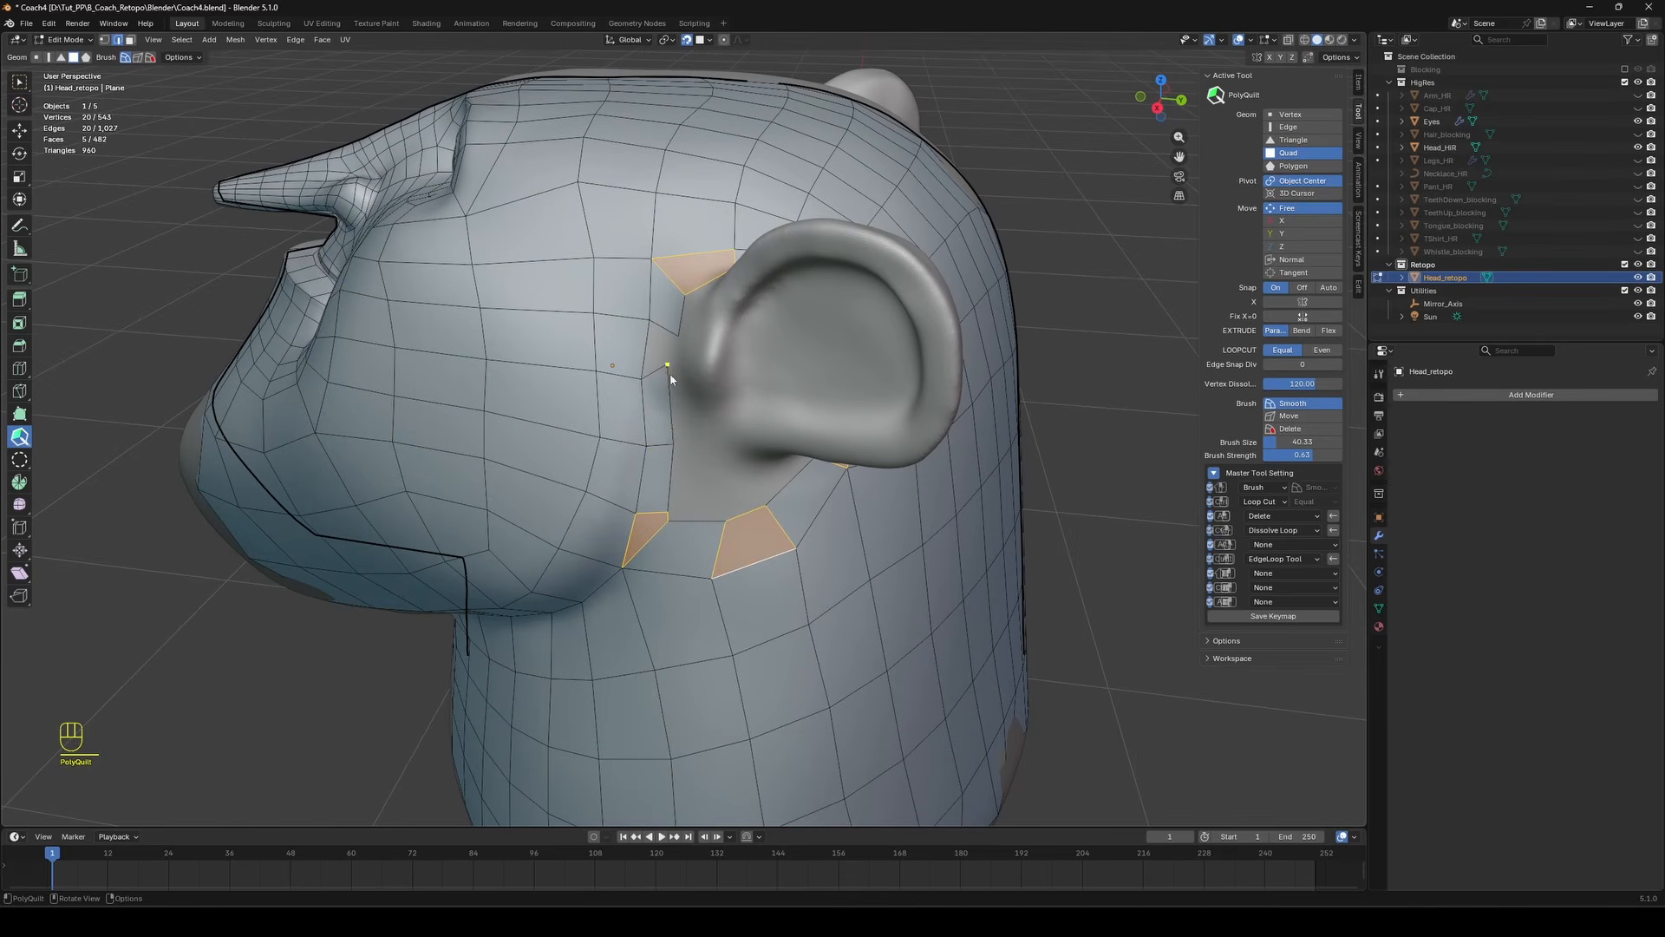
pyautogui.moveTo(669, 371); pyautogui.dragTo(672, 387)
pyautogui.click(674, 364)
# Smooth the new quad ring and the surrounding cheek quads around the ear base.
pyautogui.keyDown('shift'); pyautogui.moveTo(630, 573); pyautogui.dragTo(706, 538); pyautogui.keyUp('shift')
pyautogui.moveTo(854, 382); pyautogui.dragTo(814, 454, button='middle')
pyautogui.moveTo(646, 490); pyautogui.dragTo(688, 423, button='middle')
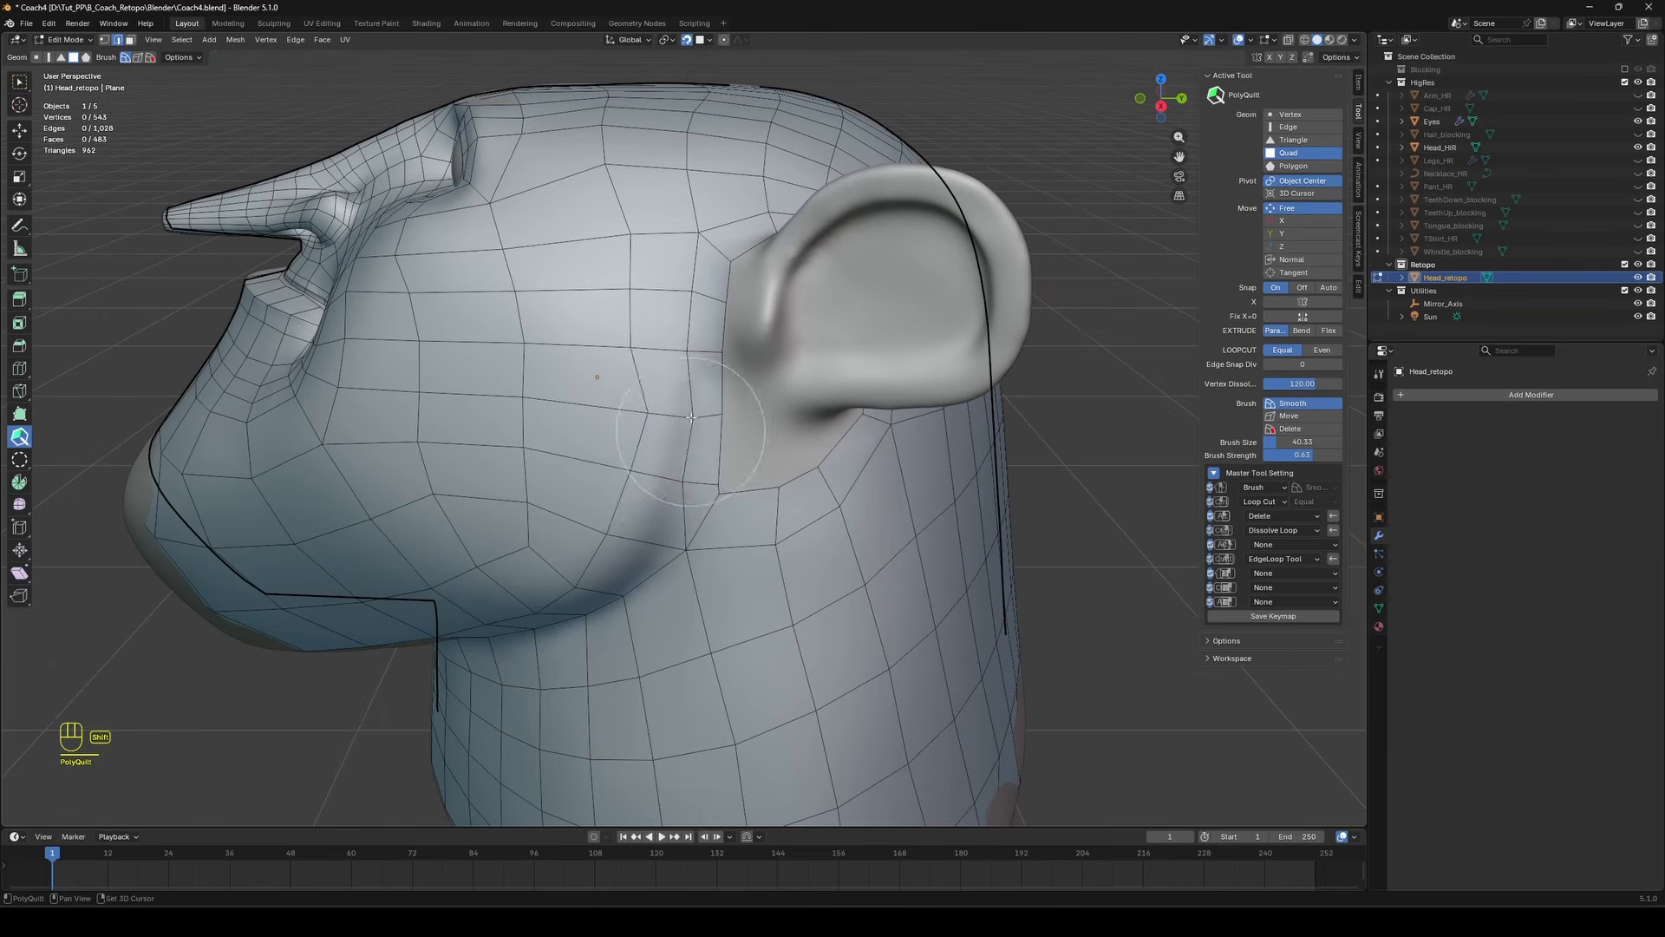
pyautogui.keyDown('shift'); pyautogui.moveTo(691, 418); pyautogui.dragTo(642, 451); pyautogui.keyUp('shift')
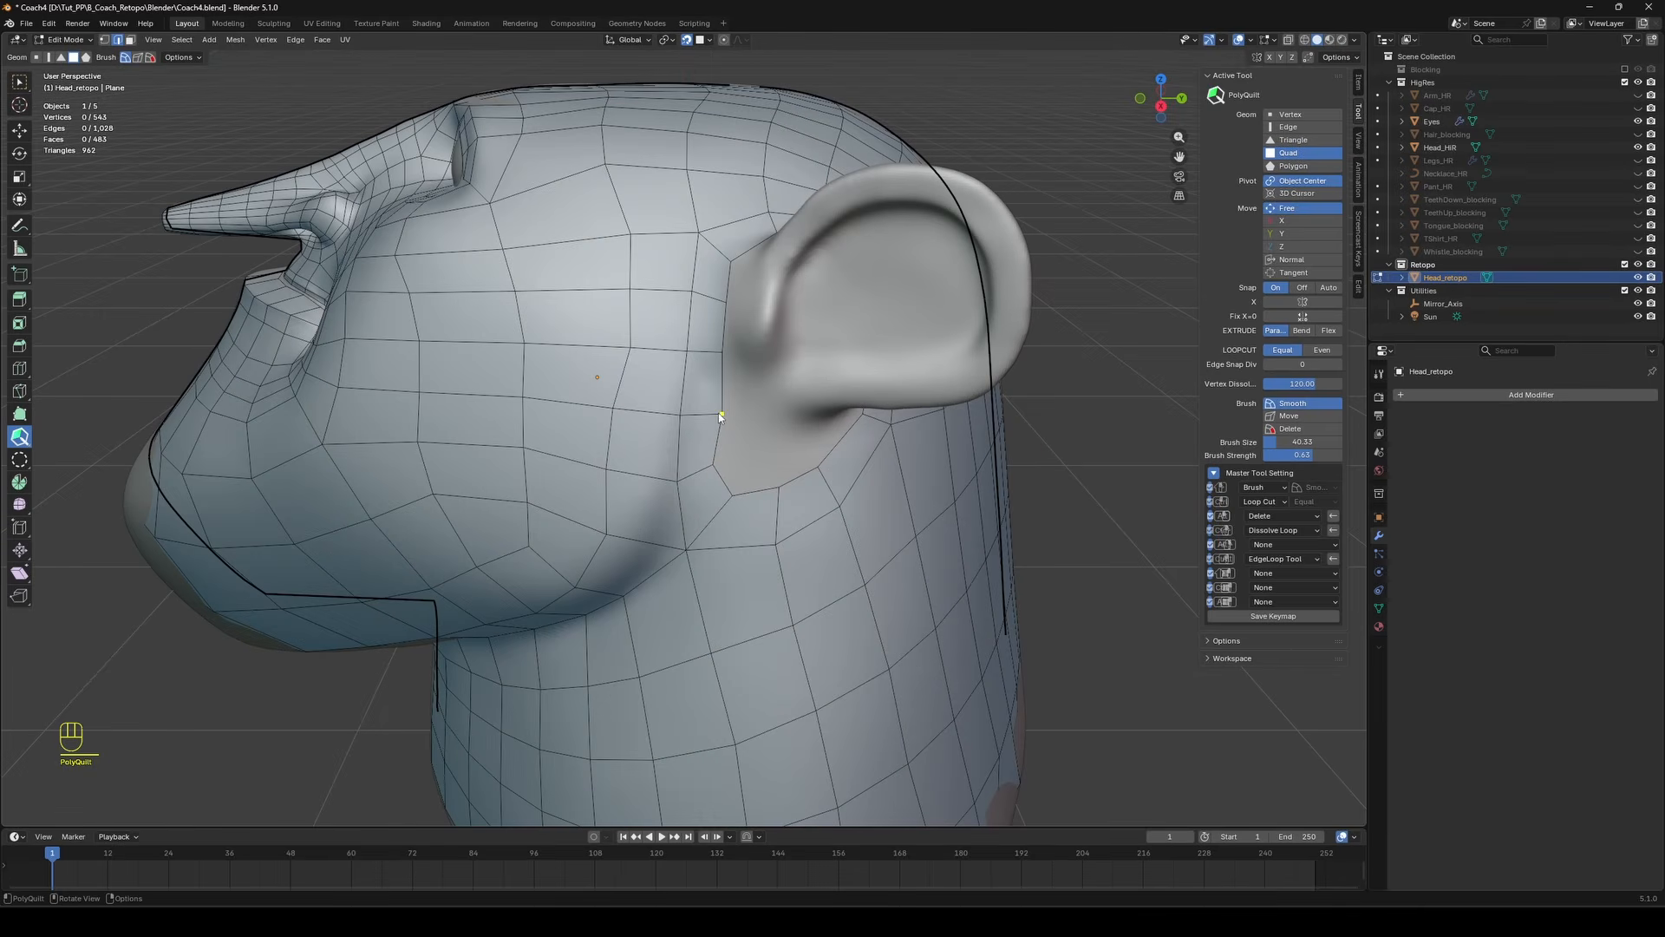
pyautogui.moveTo(718, 413); pyautogui.dragTo(758, 424, button='middle')
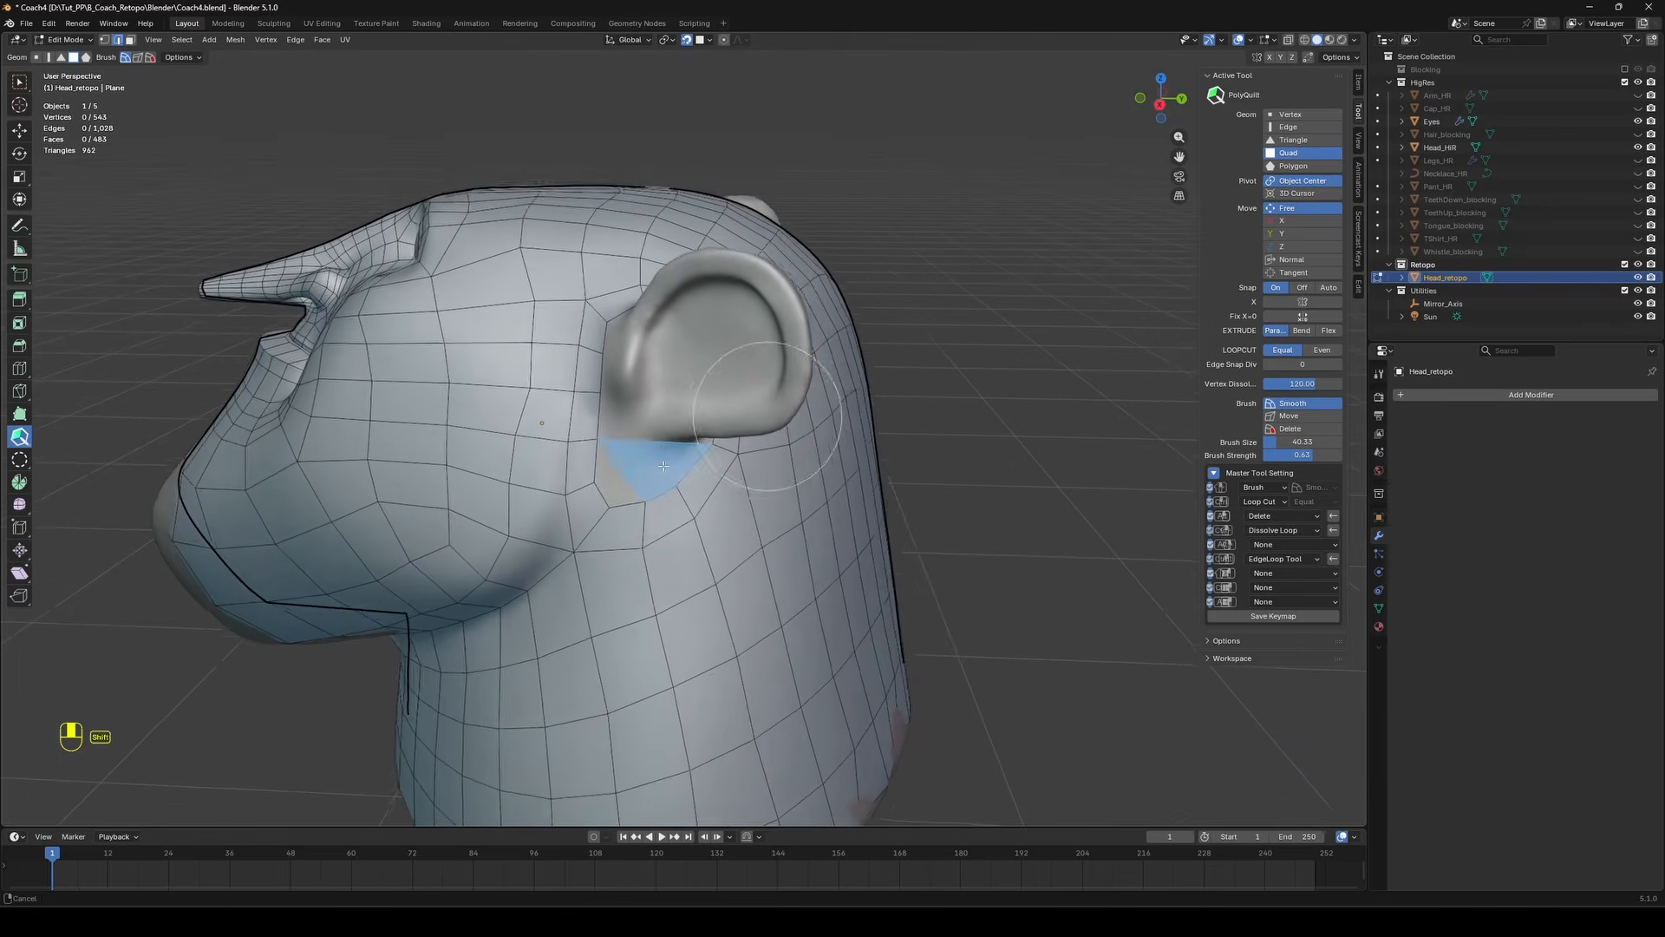
# Select the ear opening's boundary loop and extrude it a short distance outward in front view.
pyautogui.scroll(3, 659, 473)
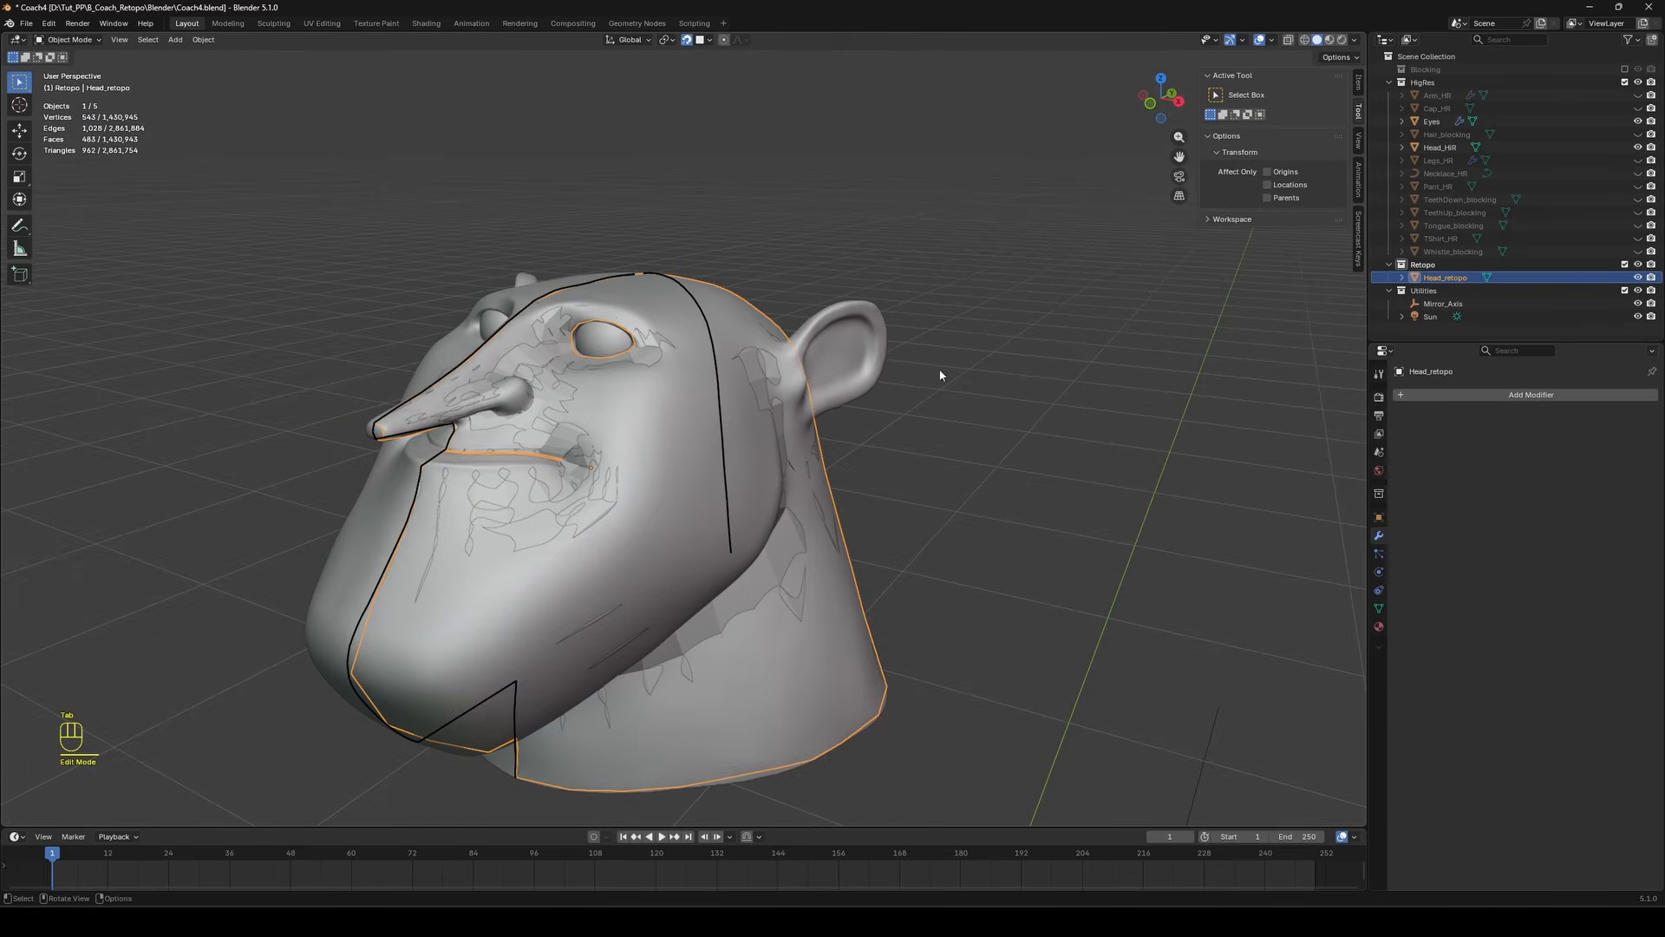
pyautogui.press('Tab')
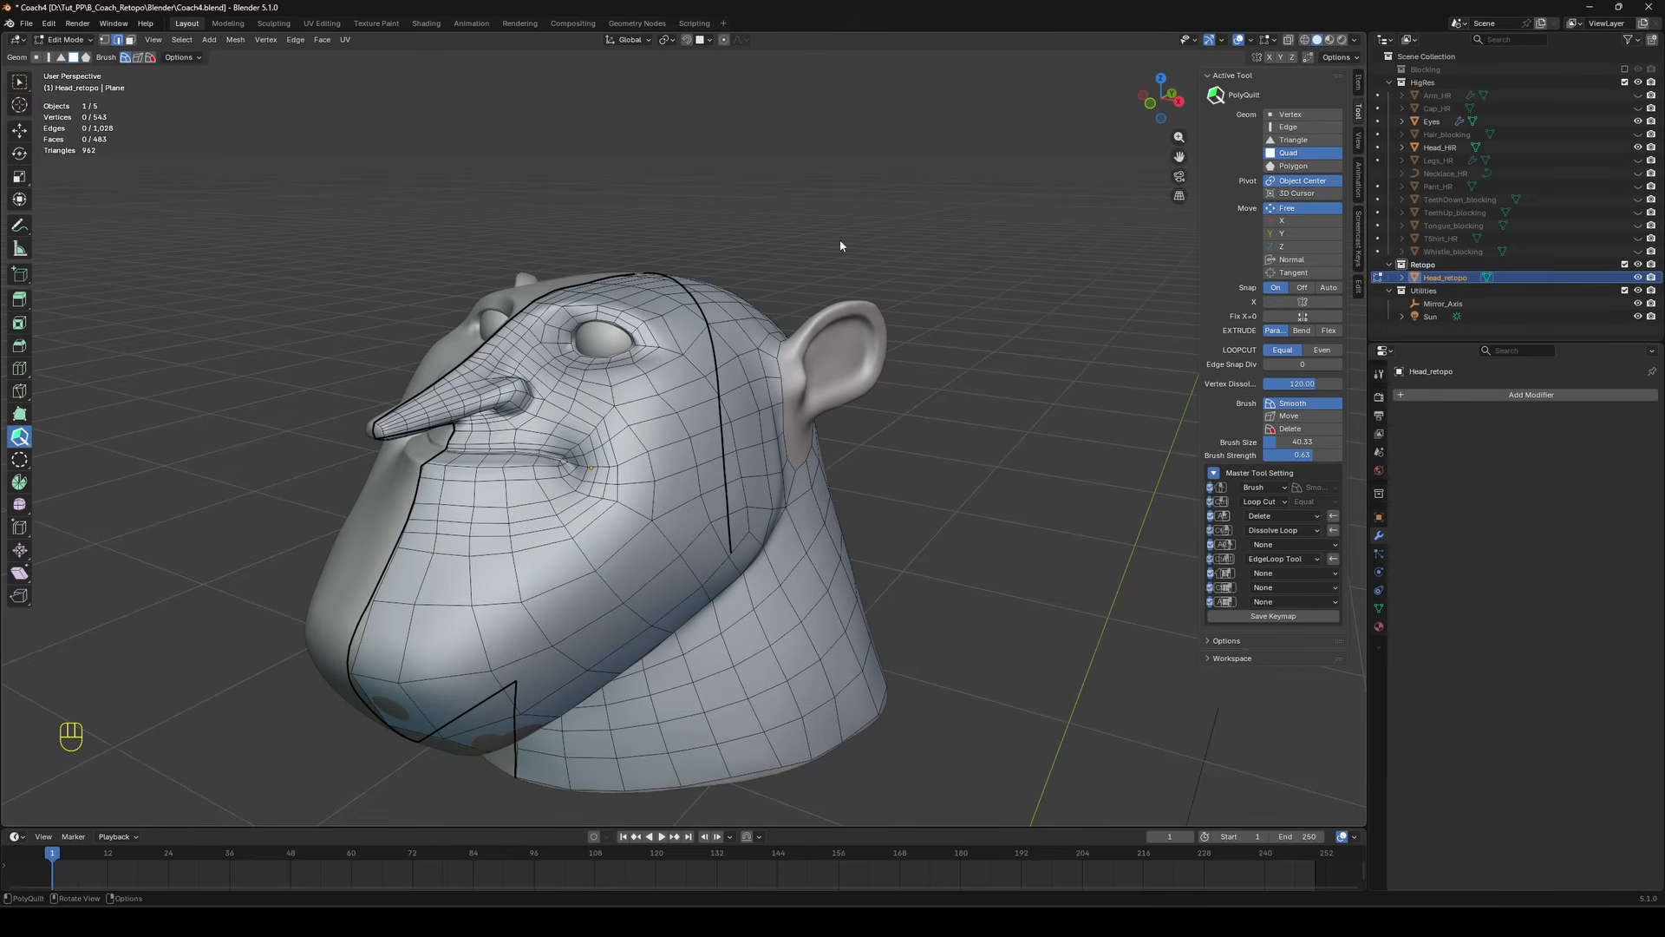
pyautogui.click(19, 83)
pyautogui.keyDown('alt'); pyautogui.click(784, 416); pyautogui.keyUp('alt')
pyautogui.press('KP_1')
pyautogui.press('e')
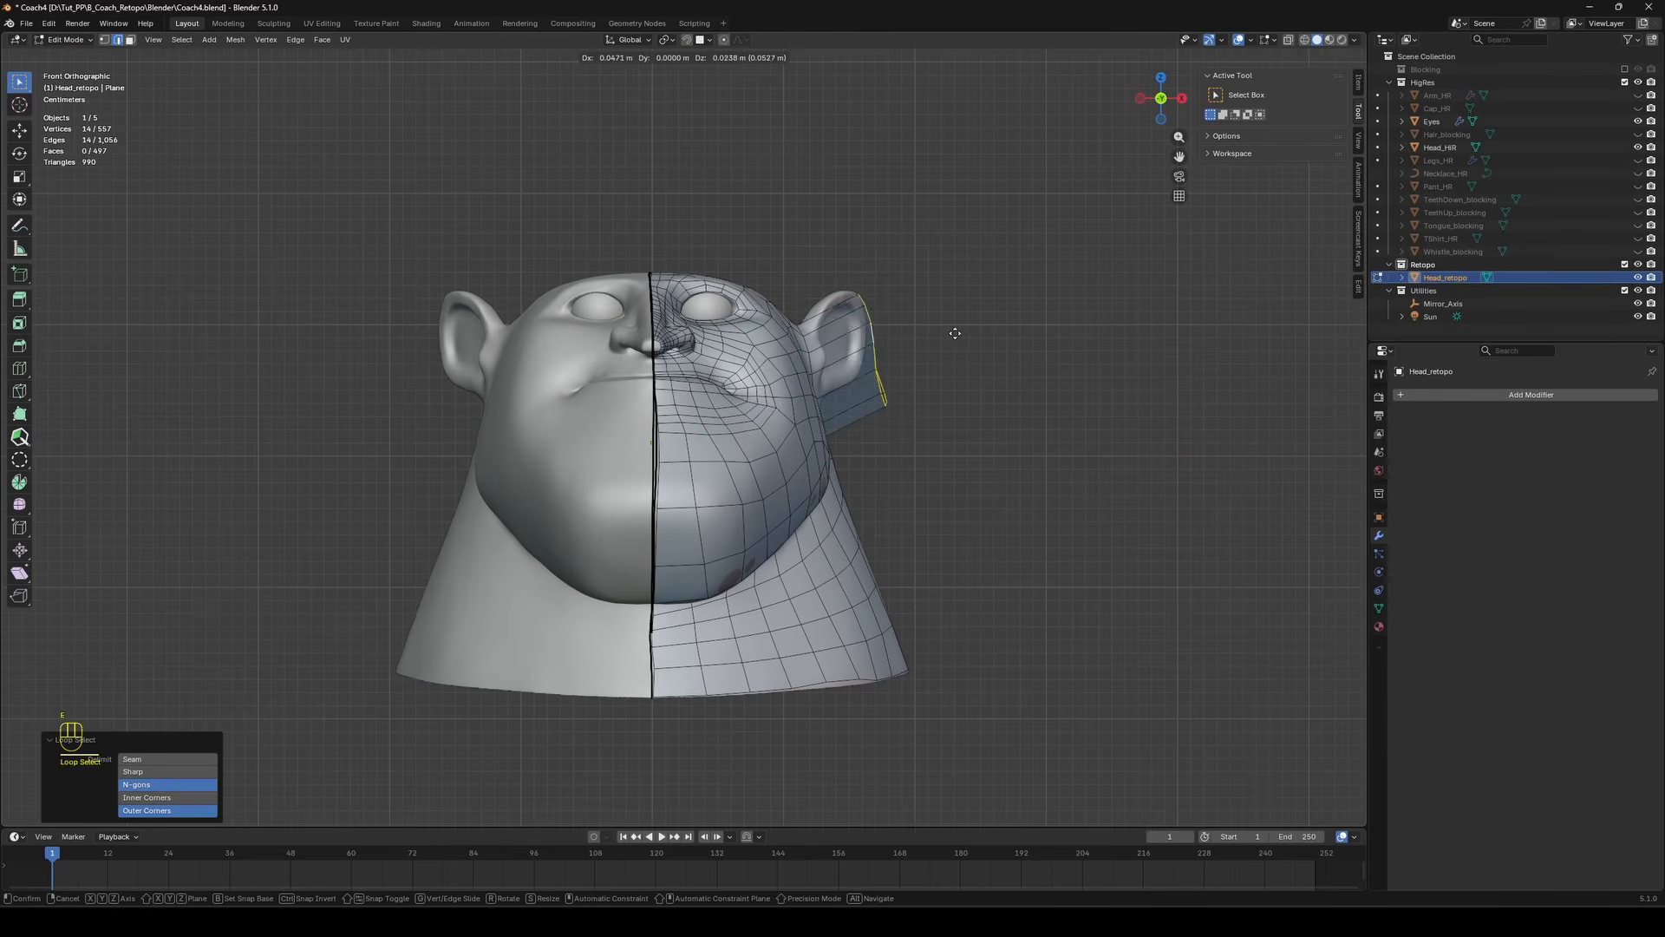
pyautogui.click(901, 359)
pyautogui.moveTo(901, 359); pyautogui.dragTo(826, 341, button='middle')
pyautogui.hotkey('ctrl', 'z')
pyautogui.press('e')
pyautogui.click(949, 337)
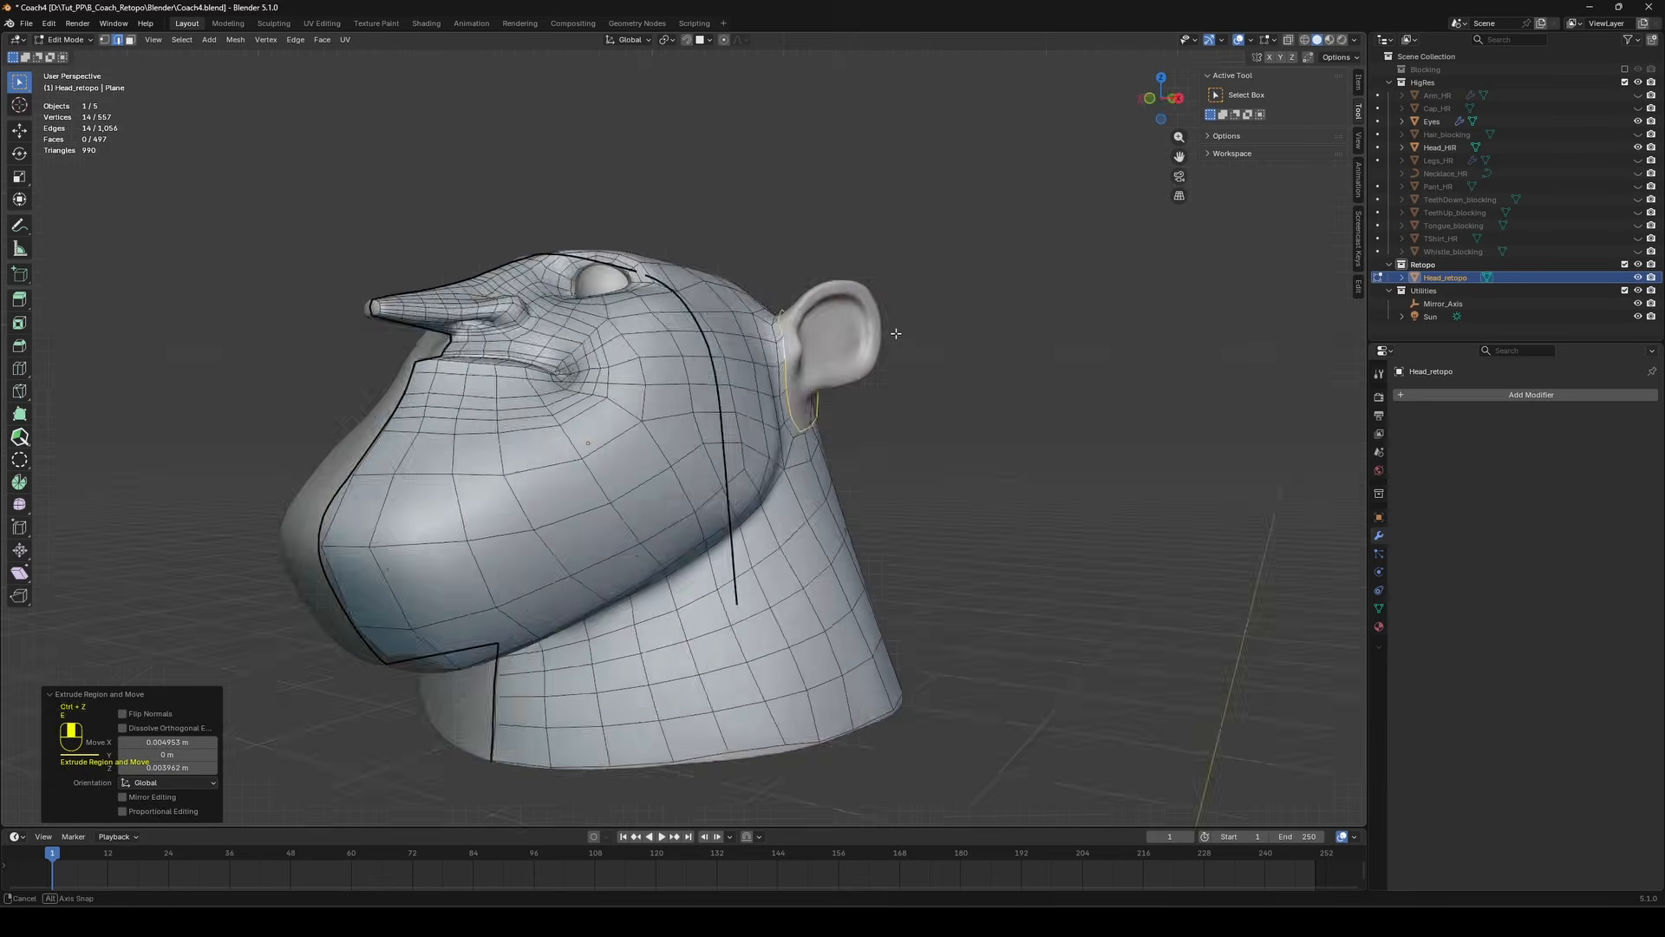
# Scale the extruded ear loop and round it with Circle, using a 0° angle and 30.7% influence.
pyautogui.press('s')
pyautogui.click(814, 344)
pyautogui.rightClick(820, 374)
pyautogui.moveTo(919, 378)
pyautogui.click(997, 396)
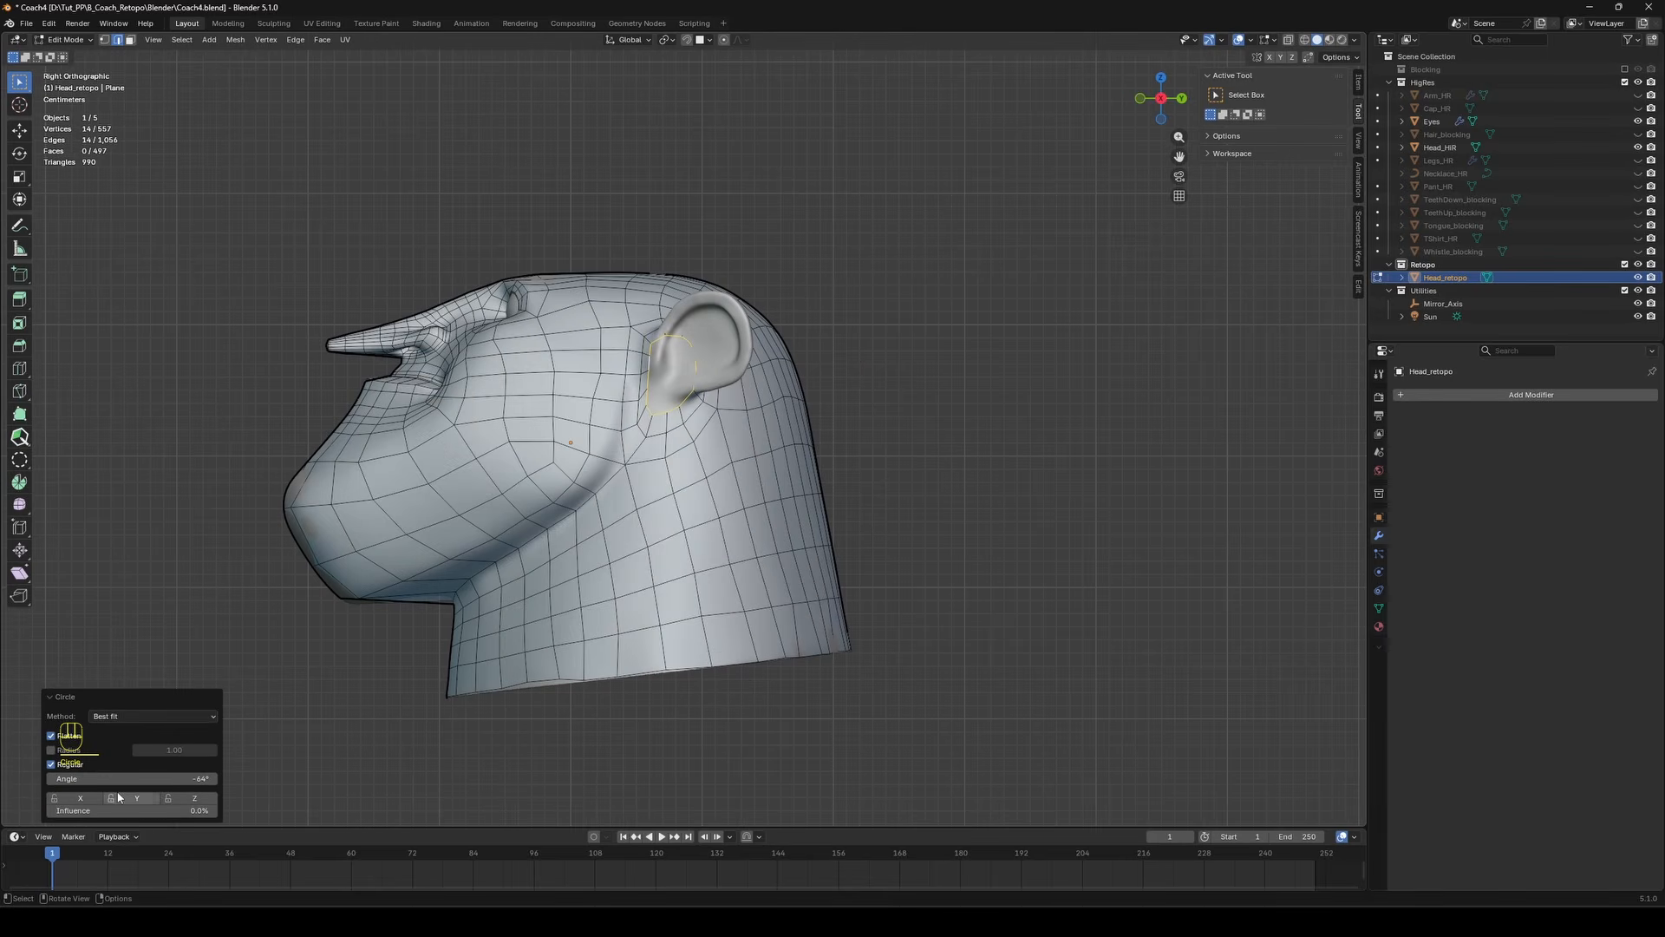
pyautogui.moveTo(135, 780); pyautogui.dragTo(217, 810)
pyautogui.moveTo(92, 811); pyautogui.dragTo(95, 811)
# Move the rounded loop into place around the ear base and scale it along Z.
pyautogui.scroll(2, 798, 260)
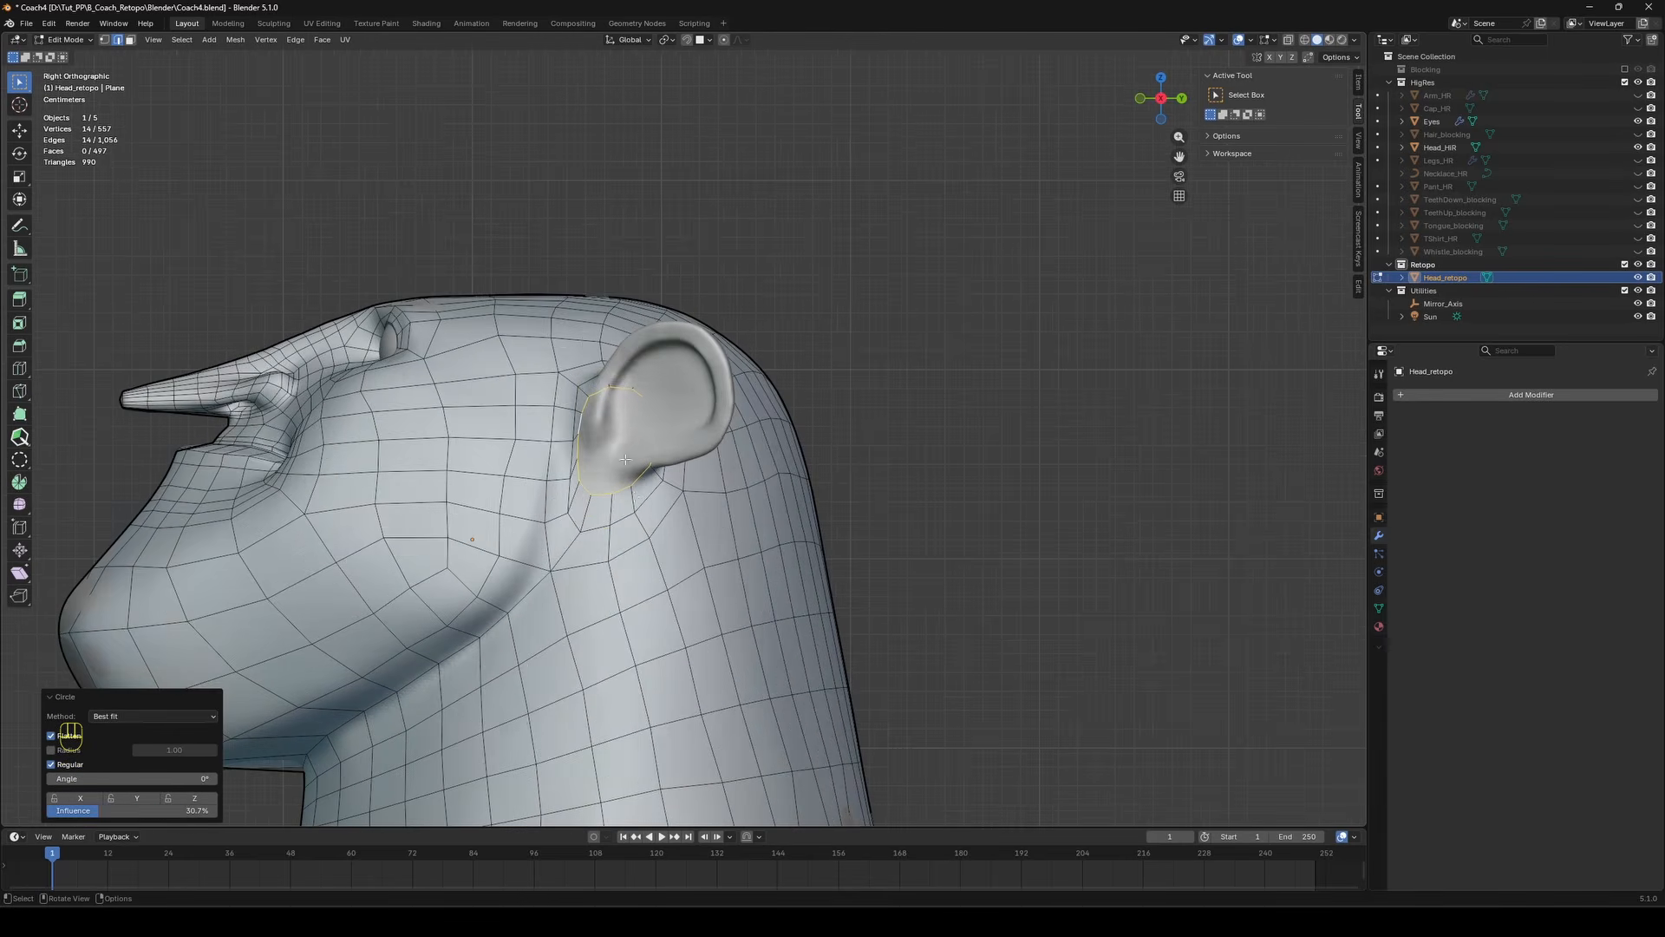
pyautogui.press('g')
pyautogui.click(737, 391)
pyautogui.moveTo(738, 390); pyautogui.dragTo(850, 401, button='middle')
pyautogui.press('g')
pyautogui.press('Escape')
pyautogui.press('s')
pyautogui.press('z')
pyautogui.click(834, 416)
pyautogui.press('g')
pyautogui.click(834, 411)
# Extrude the ear-base loop out to the ear tip, then resize and reposition it over the ear in side view.
pyautogui.press('e')
pyautogui.click(919, 333)
pyautogui.moveTo(919, 333); pyautogui.dragTo(777, 538, button='middle')
pyautogui.press('g')
pyautogui.click(766, 352)
pyautogui.press('s')
pyautogui.press('x')
pyautogui.press('y')
pyautogui.click(676, 357)
pyautogui.press('g')
pyautogui.click(763, 379)
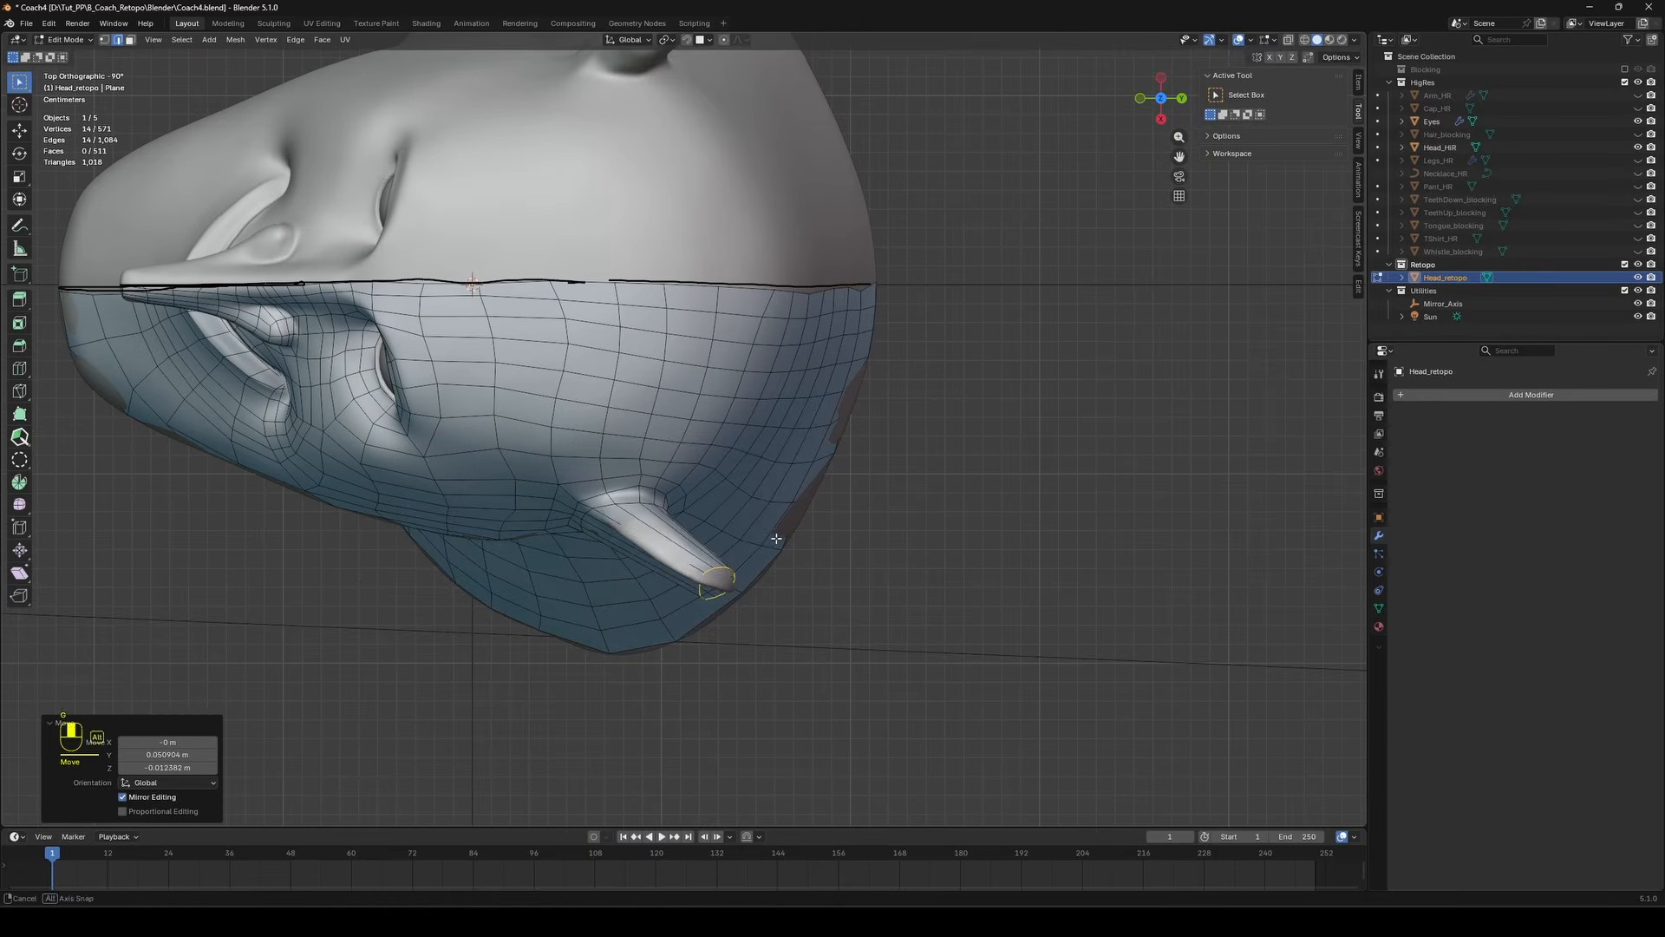
# Rotate the ear-tip loop 29.1° about Z, tilt it to follow the ear, scale it to 0.82 and reposition it.
pyautogui.press('r')
pyautogui.press('z')
pyautogui.click(764, 510)
pyautogui.press('r')
pyautogui.press('r')
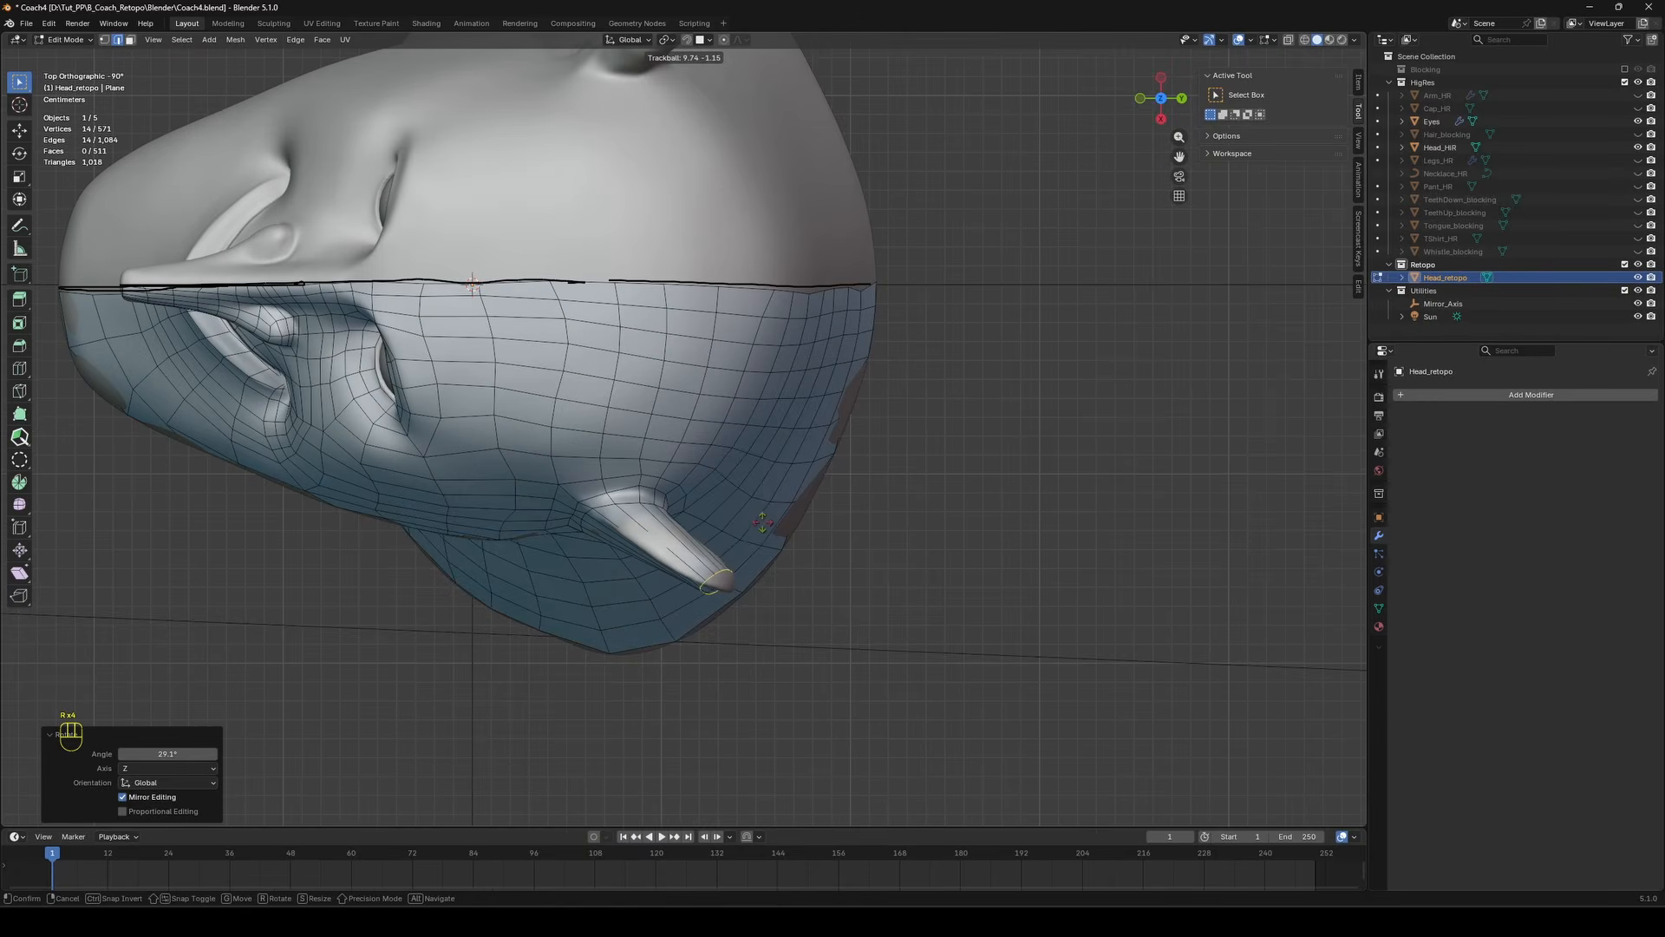
pyautogui.click(758, 593)
pyautogui.press('r')
pyautogui.click(771, 585)
pyautogui.moveTo(780, 579); pyautogui.dragTo(867, 407, button='middle')
pyautogui.press('g')
pyautogui.click(861, 391)
# Add three evenly spaced loop cuts along the ear and deselect everything.
pyautogui.hotkey('ctrl', 'r')
pyautogui.scroll(2, 781, 399)
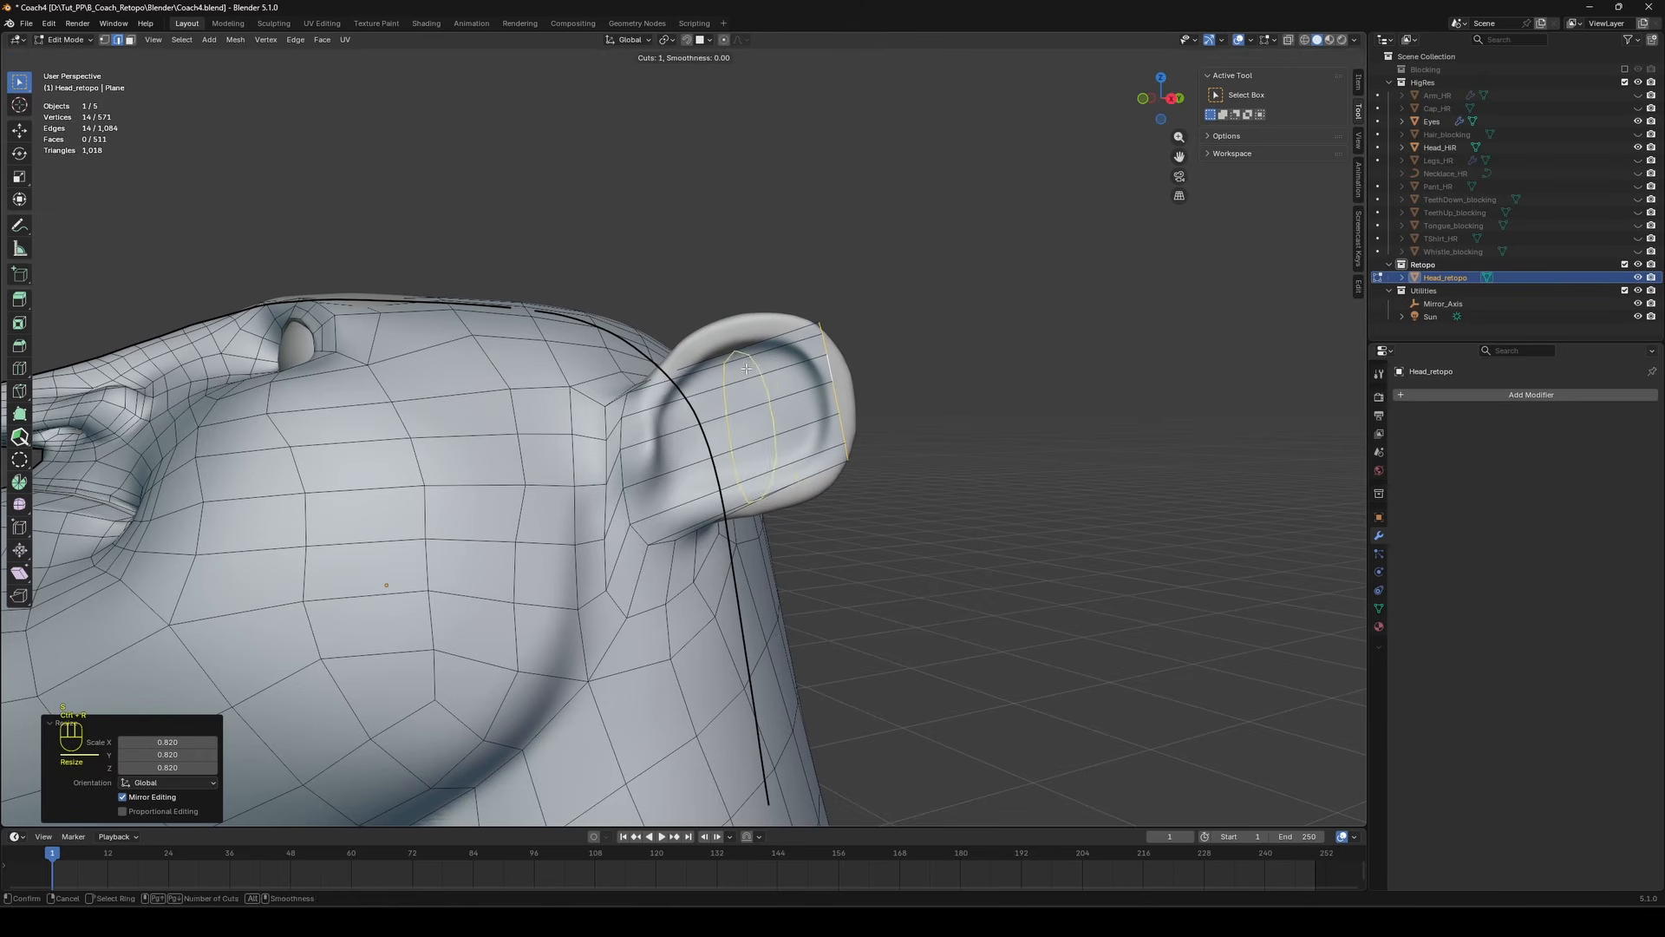
pyautogui.click(781, 399)
pyautogui.press('Escape')
pyautogui.doubleClick(937, 395)
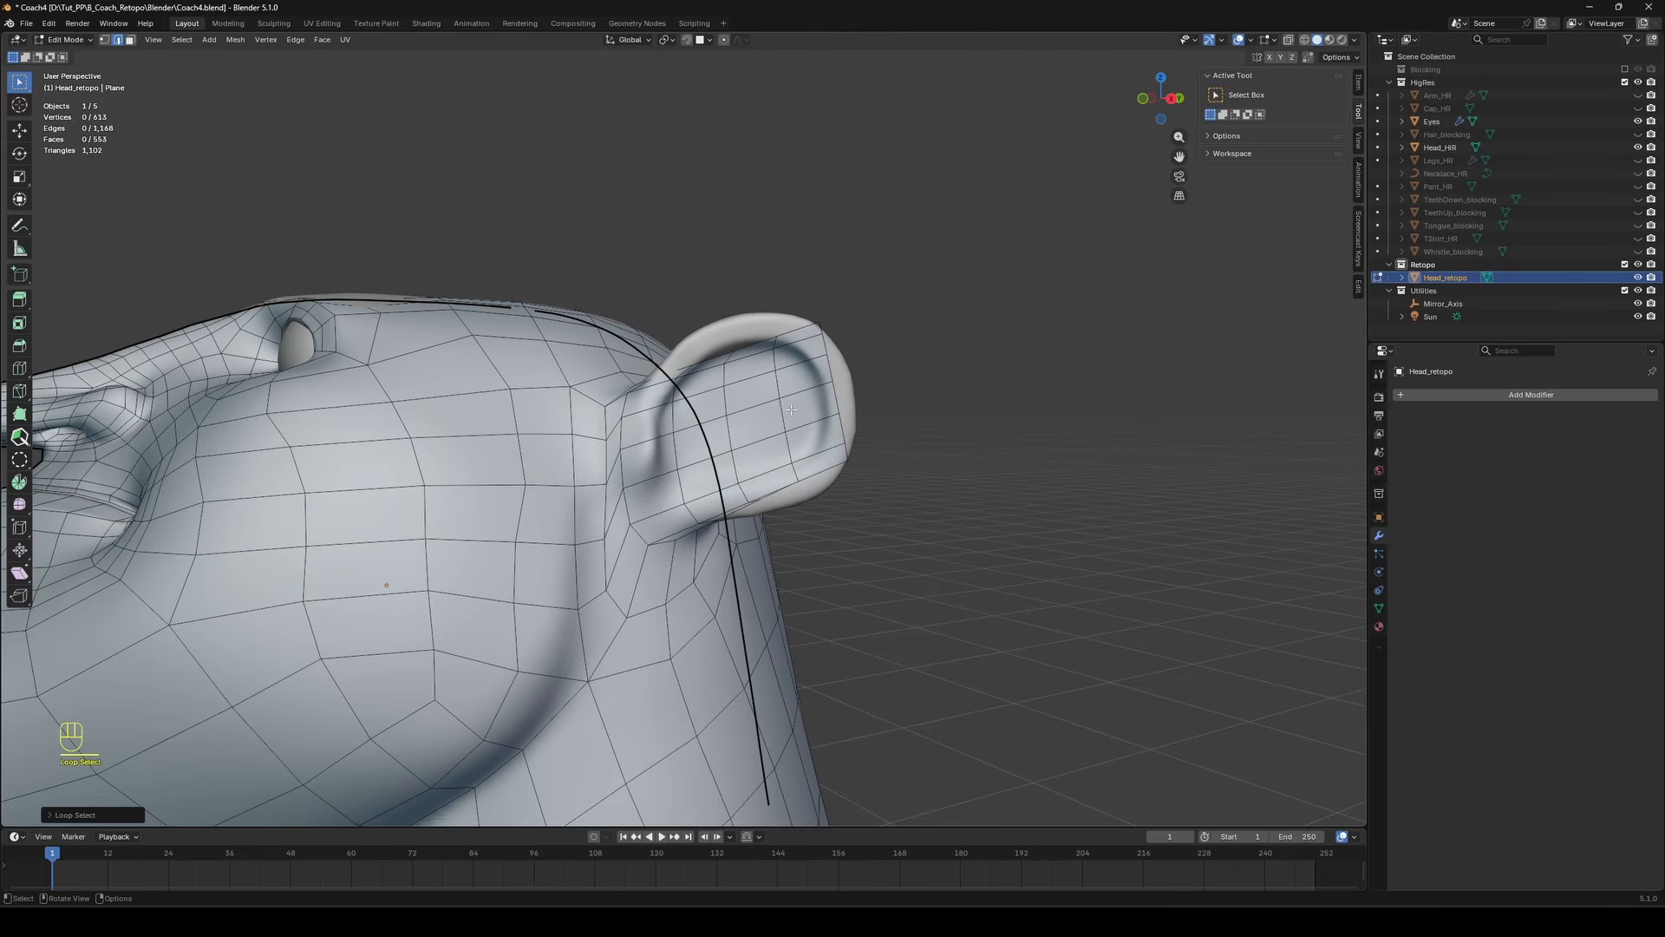
# Enlarge a loop around the middle of the ear with smooth proportional editing and move it to match the sculpt.
pyautogui.keyDown('alt'); pyautogui.keyDown('shift'); pyautogui.click(733, 400); pyautogui.keyUp('shift'); pyautogui.keyUp('alt')
pyautogui.press('s')
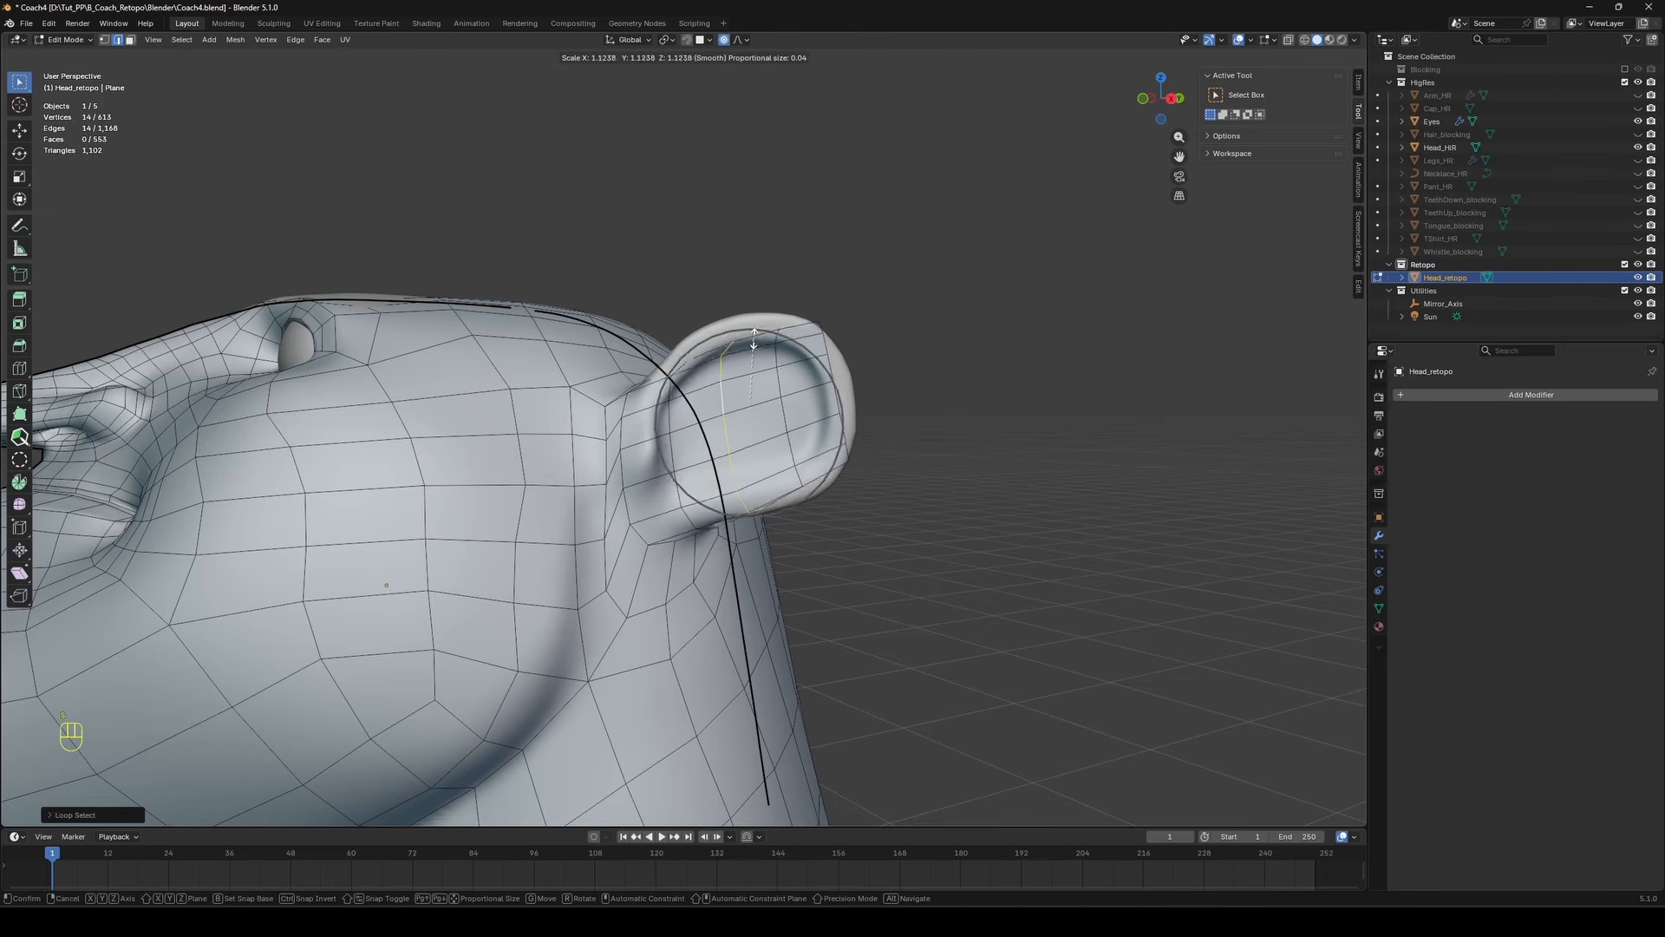
pyautogui.click(750, 323)
pyautogui.press('g')
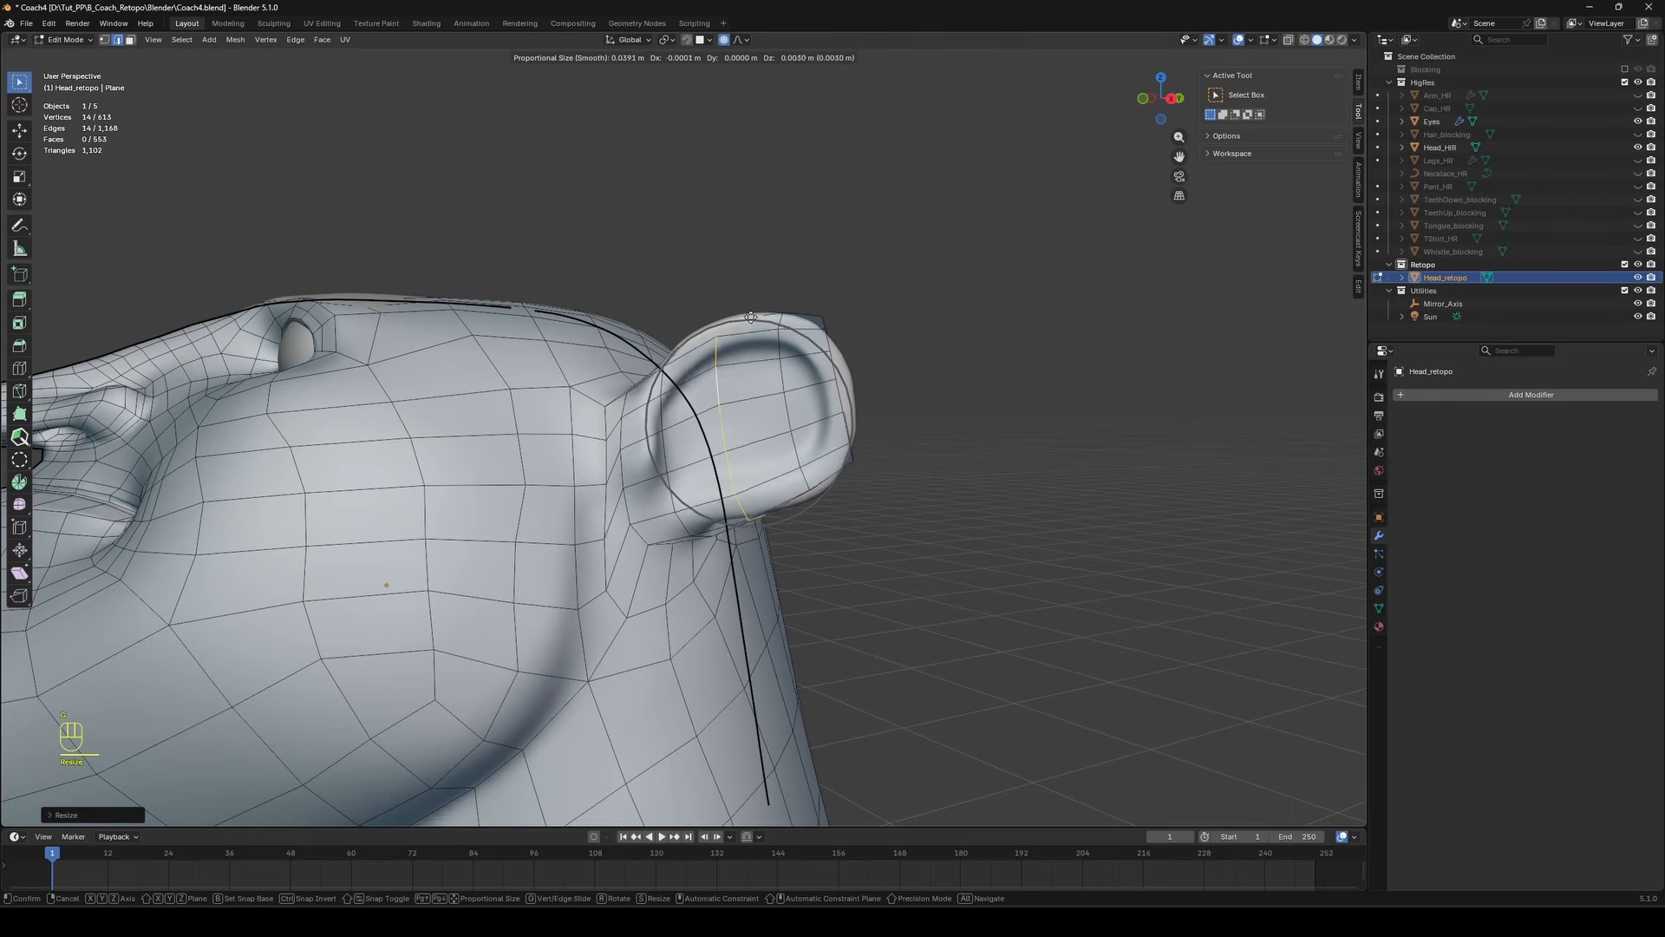
pyautogui.click(752, 315)
# Try to move a single edge in front of the ear base, and undo the move.
pyautogui.moveTo(752, 313); pyautogui.dragTo(607, 434, button='middle')
pyautogui.click(727, 254)
pyautogui.press('g')
pyautogui.click(582, 428)
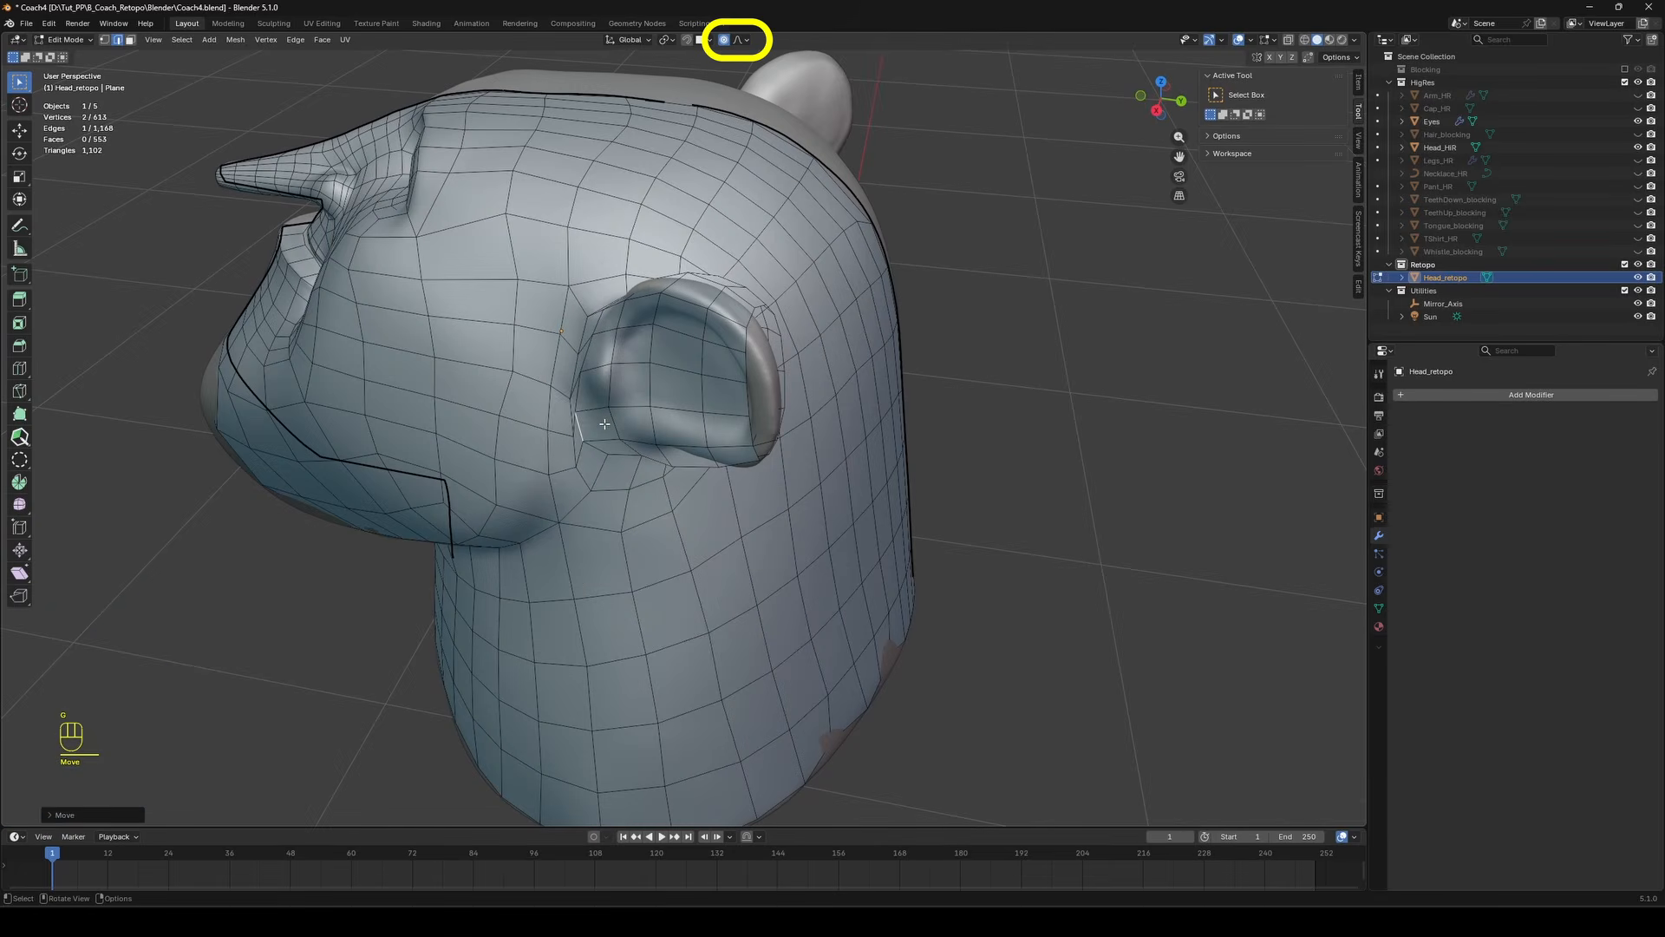
pyautogui.hotkey('ctrl', 'z')
# Move the selected edge in front of the ear using smooth proportional editing with a size of about 0.024 m.
pyautogui.press('g')
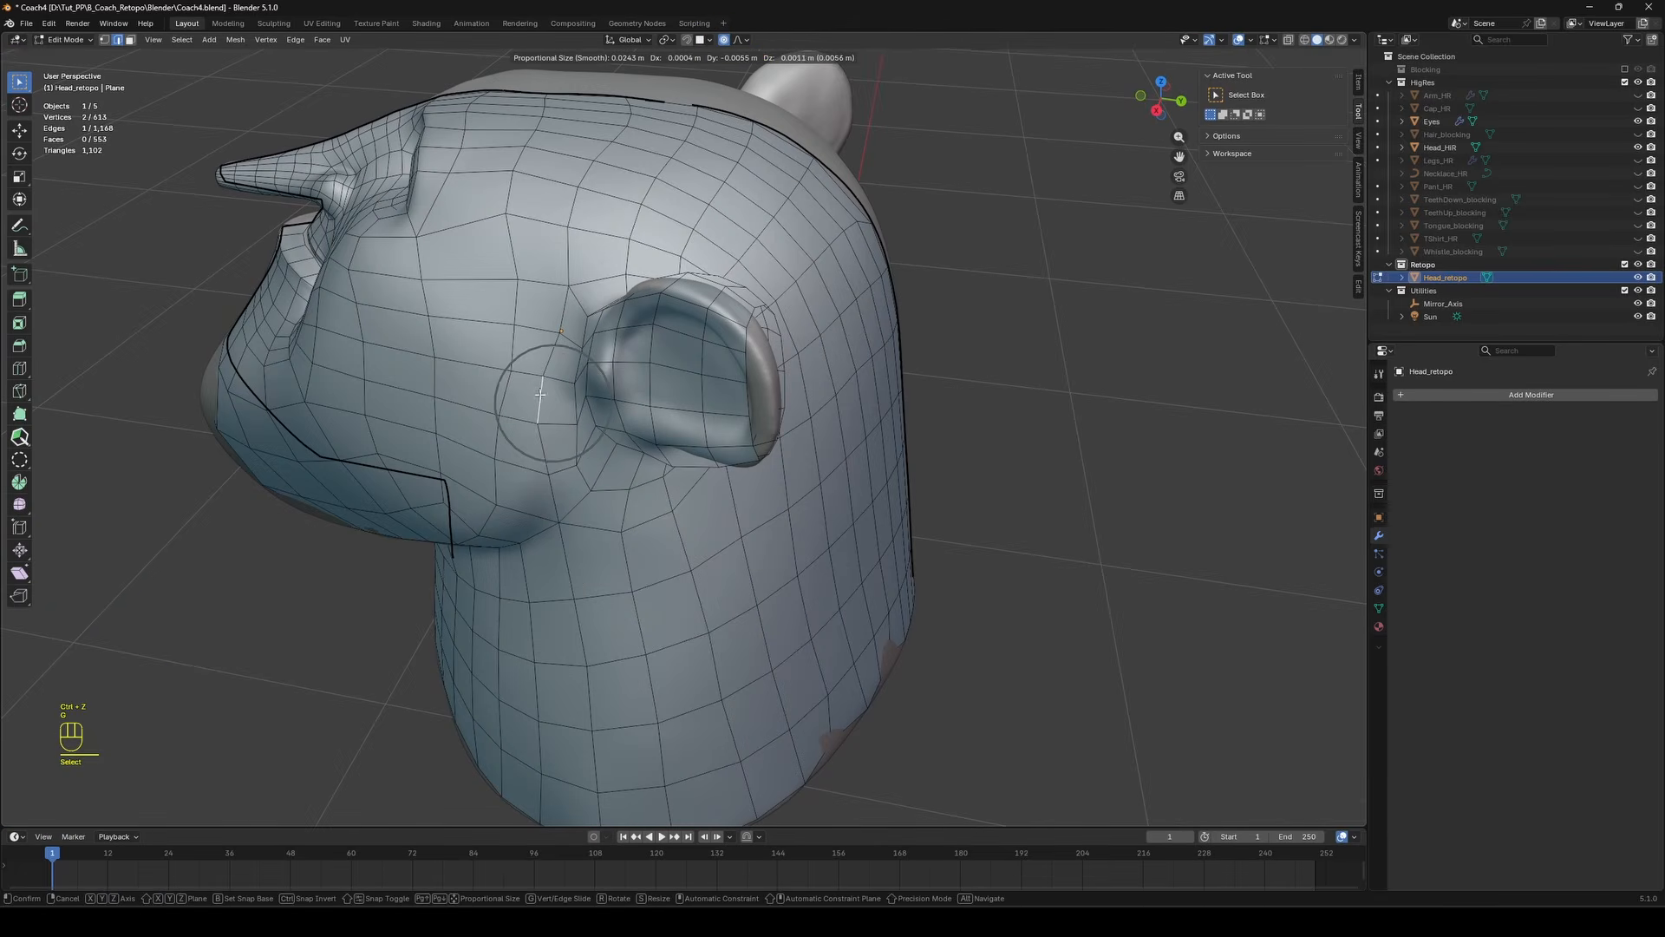
pyautogui.click(540, 395)
pyautogui.scroll(4, 607, 373)
pyautogui.moveTo(607, 373); pyautogui.dragTo(769, 337, button='middle')
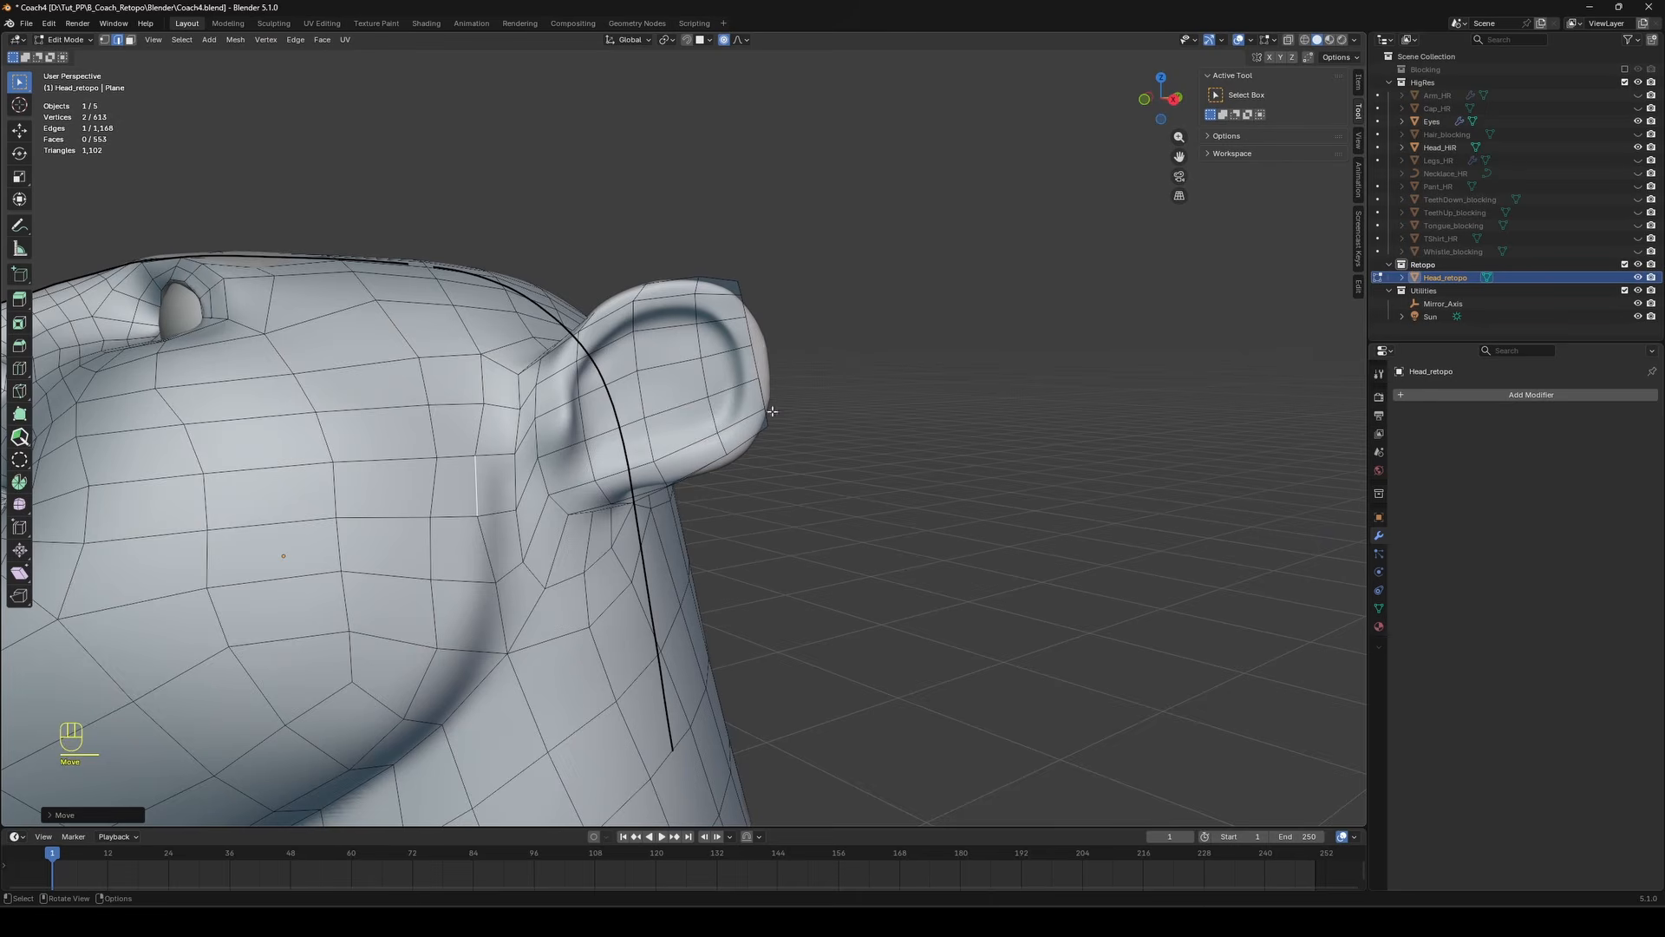
# Select the open boundary loop along the ear's outer rim and close it with Grid Fill.
pyautogui.moveTo(772, 411); pyautogui.dragTo(743, 292, button='middle')
pyautogui.press('g')
pyautogui.click(723, 422)
pyautogui.keyDown('alt'); pyautogui.keyDown('shift'); pyautogui.click(743, 292); pyautogui.keyUp('shift'); pyautogui.keyUp('alt')
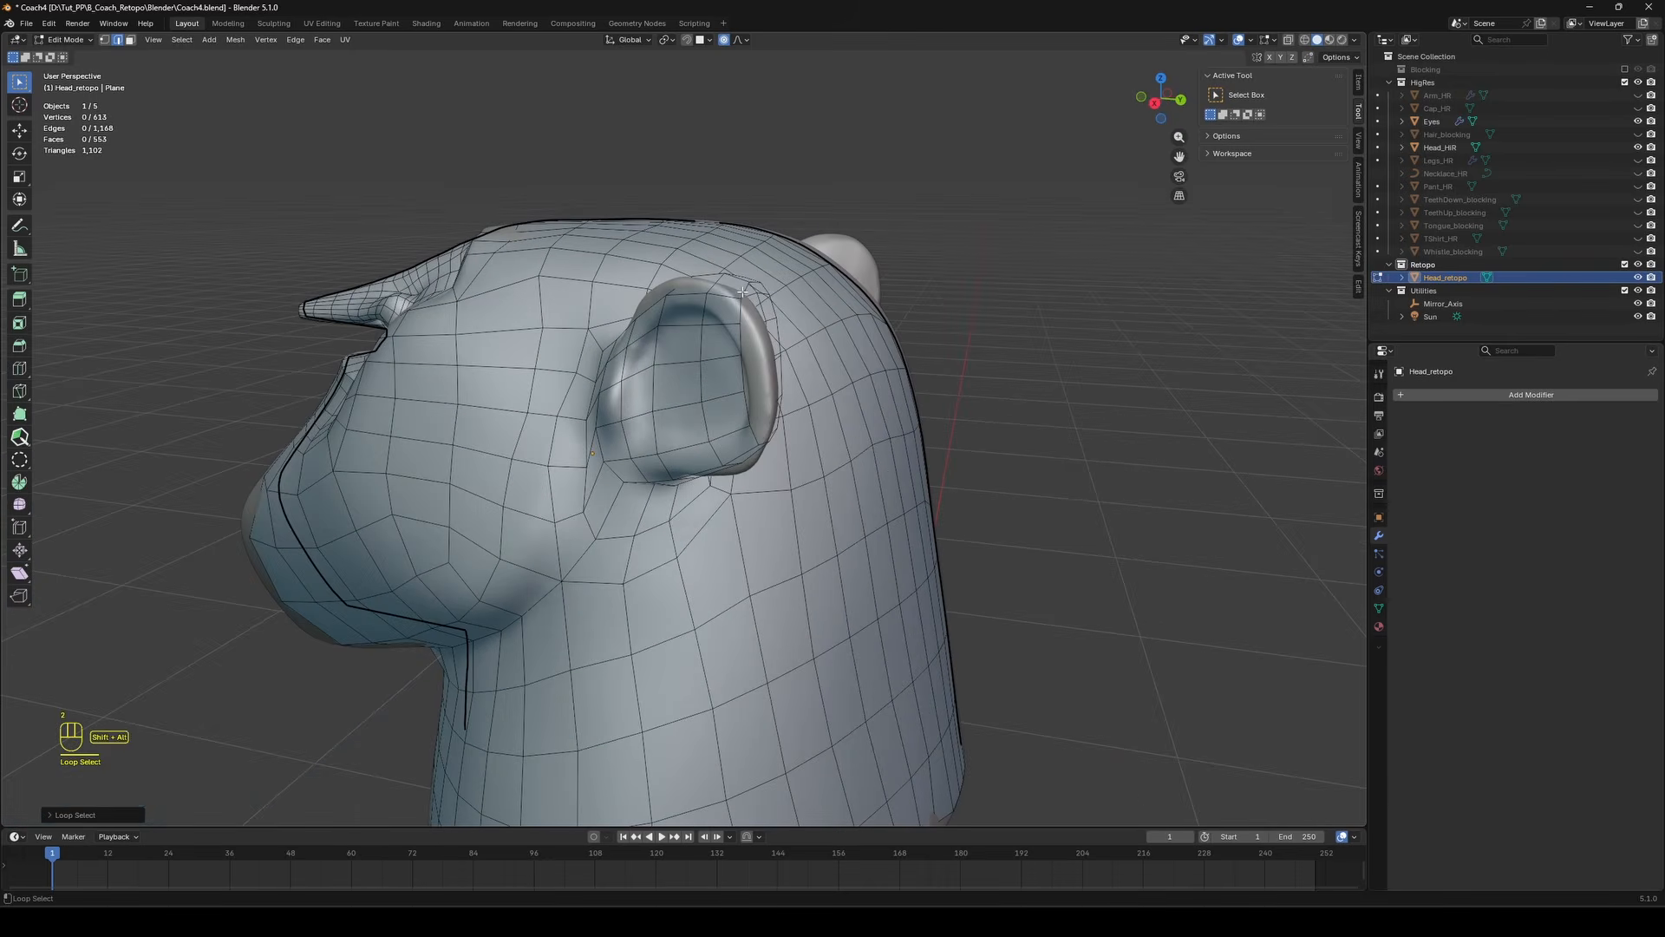
pyautogui.hotkey('ctrl', 'f')
pyautogui.click(828, 431)
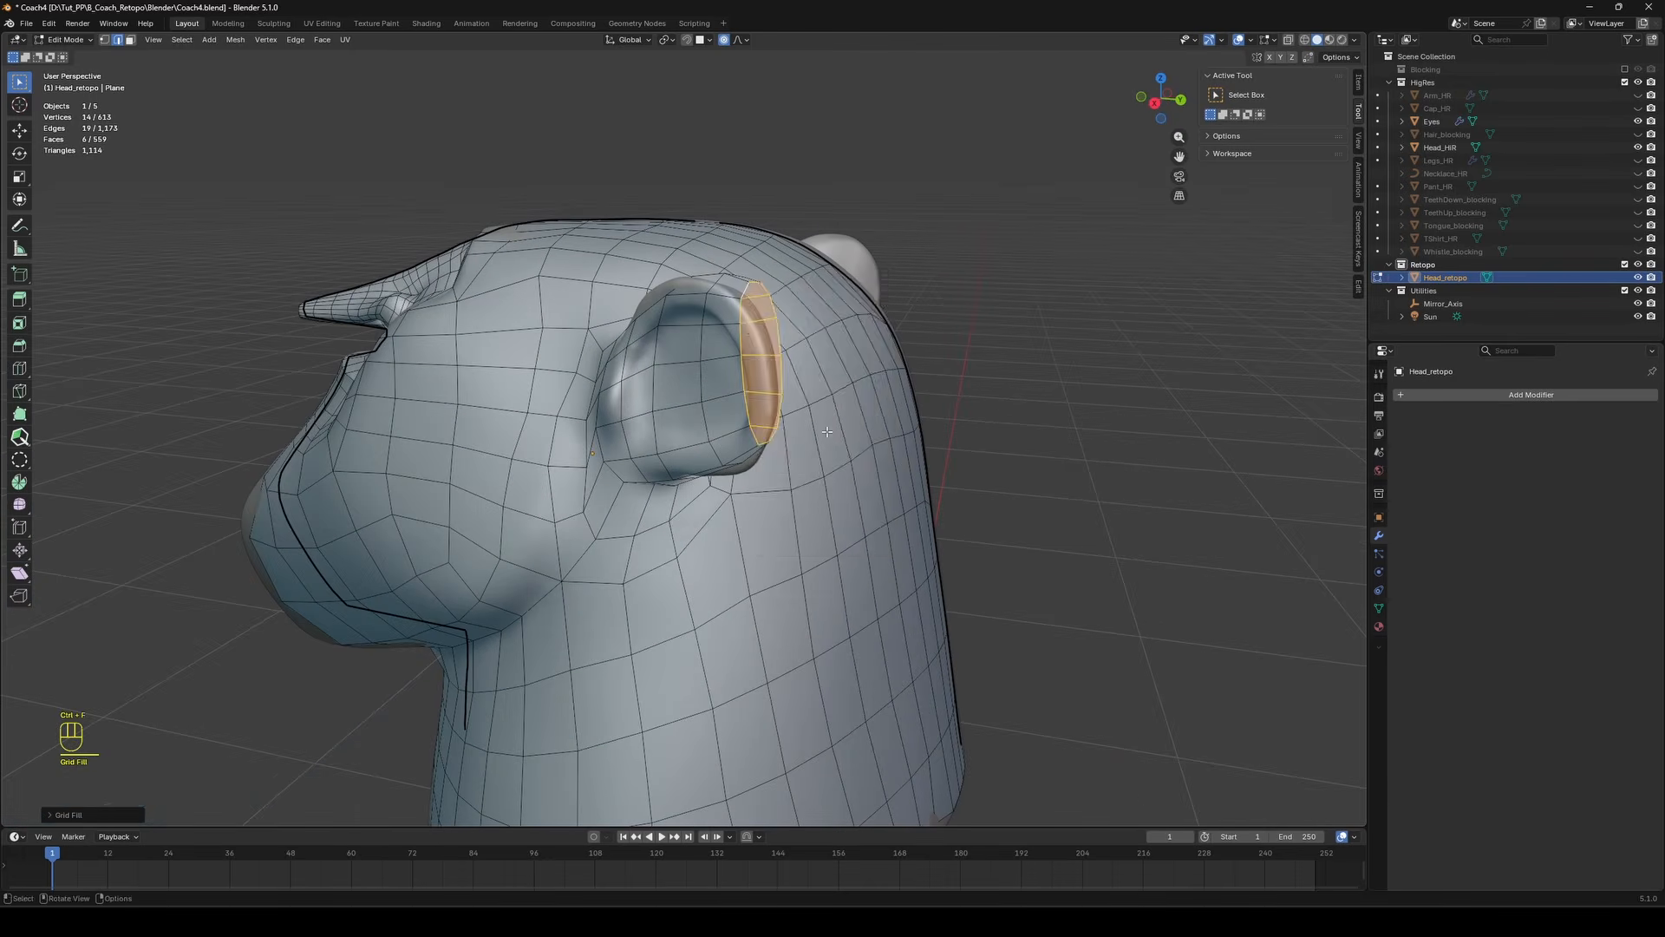
# Scale, rotate and move the filled cap with smooth proportional editing so it fits the ear's outer rim.
pyautogui.moveTo(827, 431); pyautogui.dragTo(836, 315, button='middle')
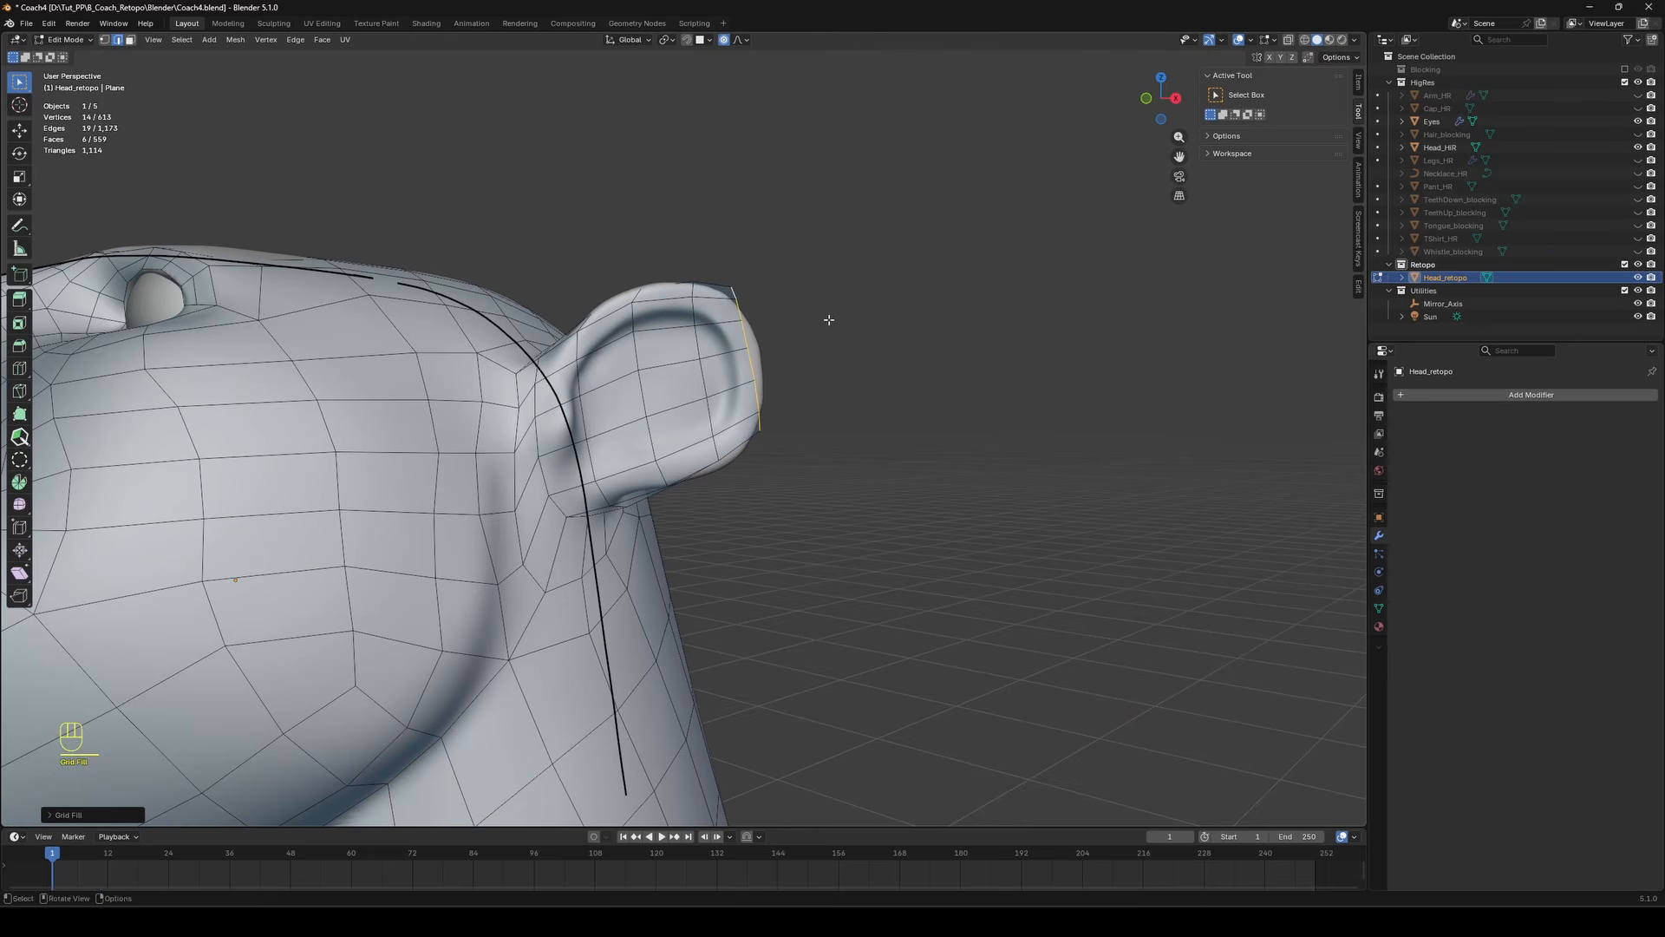
pyautogui.press('s')
pyautogui.press('g')
pyautogui.press('r')
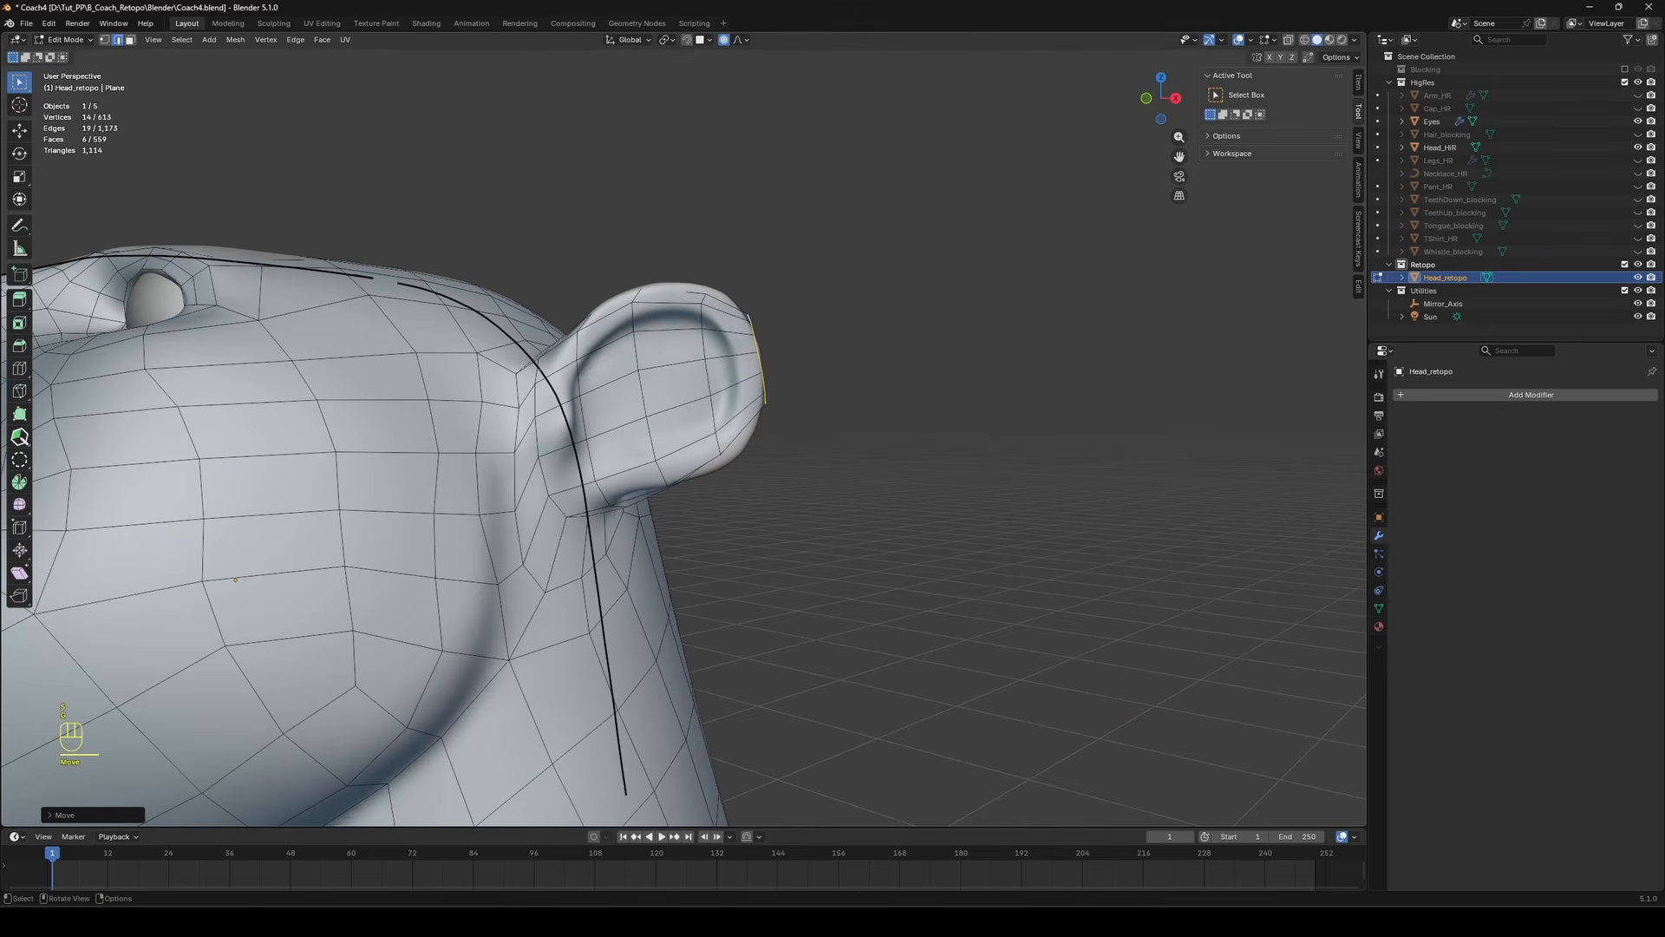
pyautogui.press('g')
pyautogui.click(812, 354)
pyautogui.press('r')
pyautogui.press('r')
pyautogui.press('s')
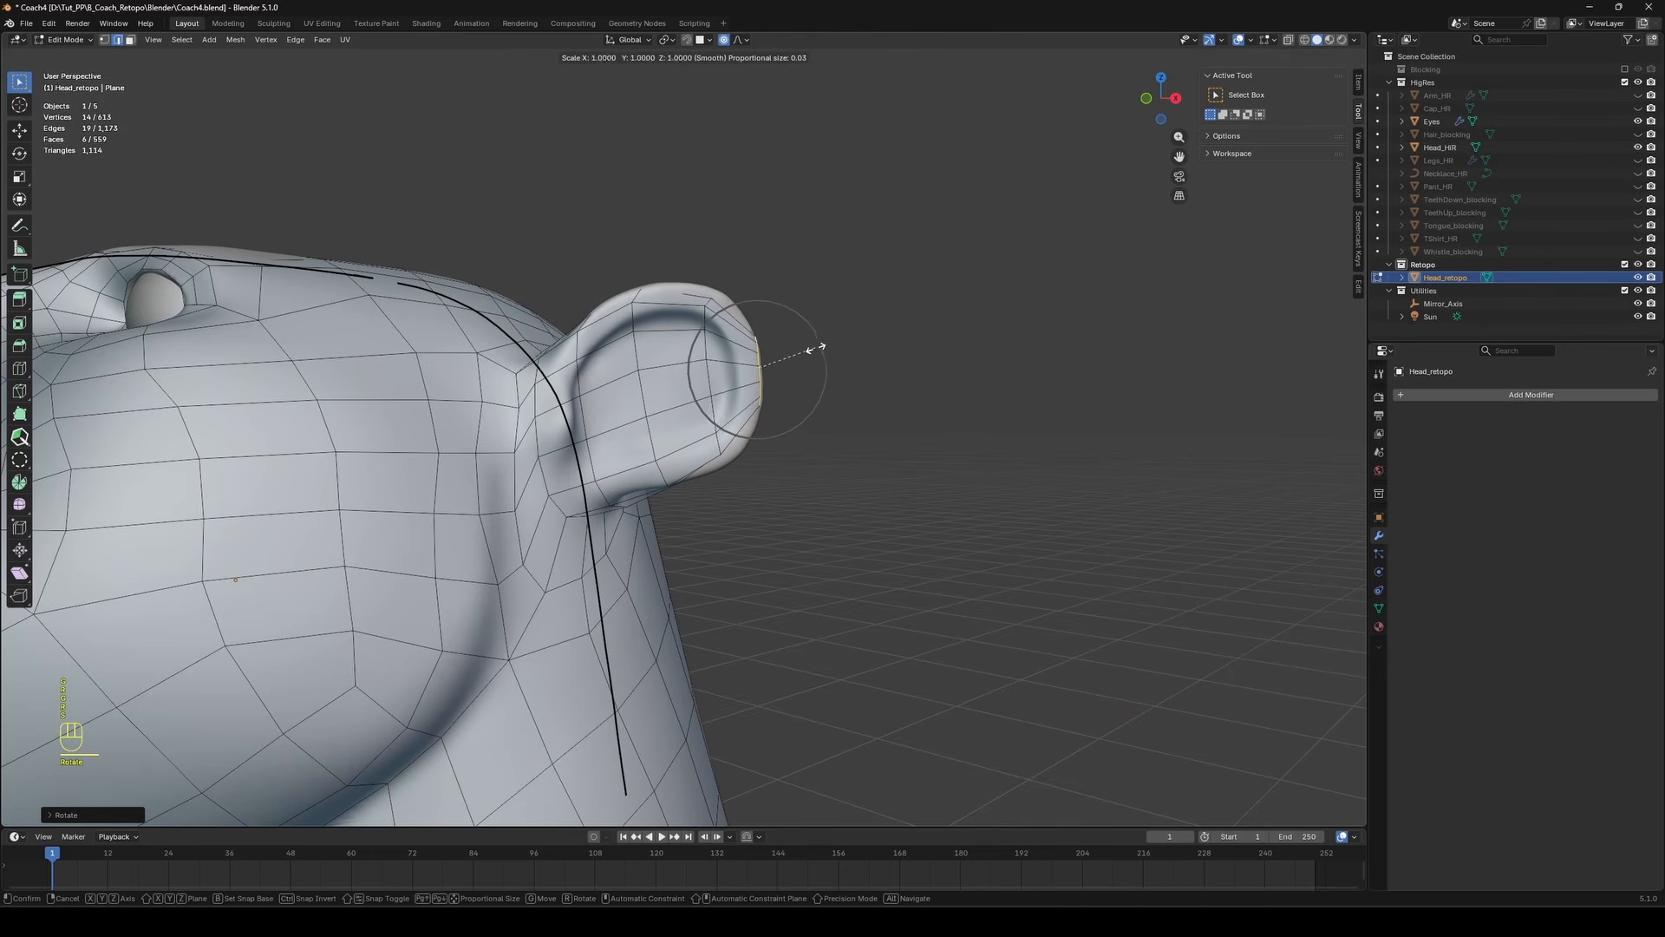
pyautogui.press('g')
pyautogui.click(801, 340)
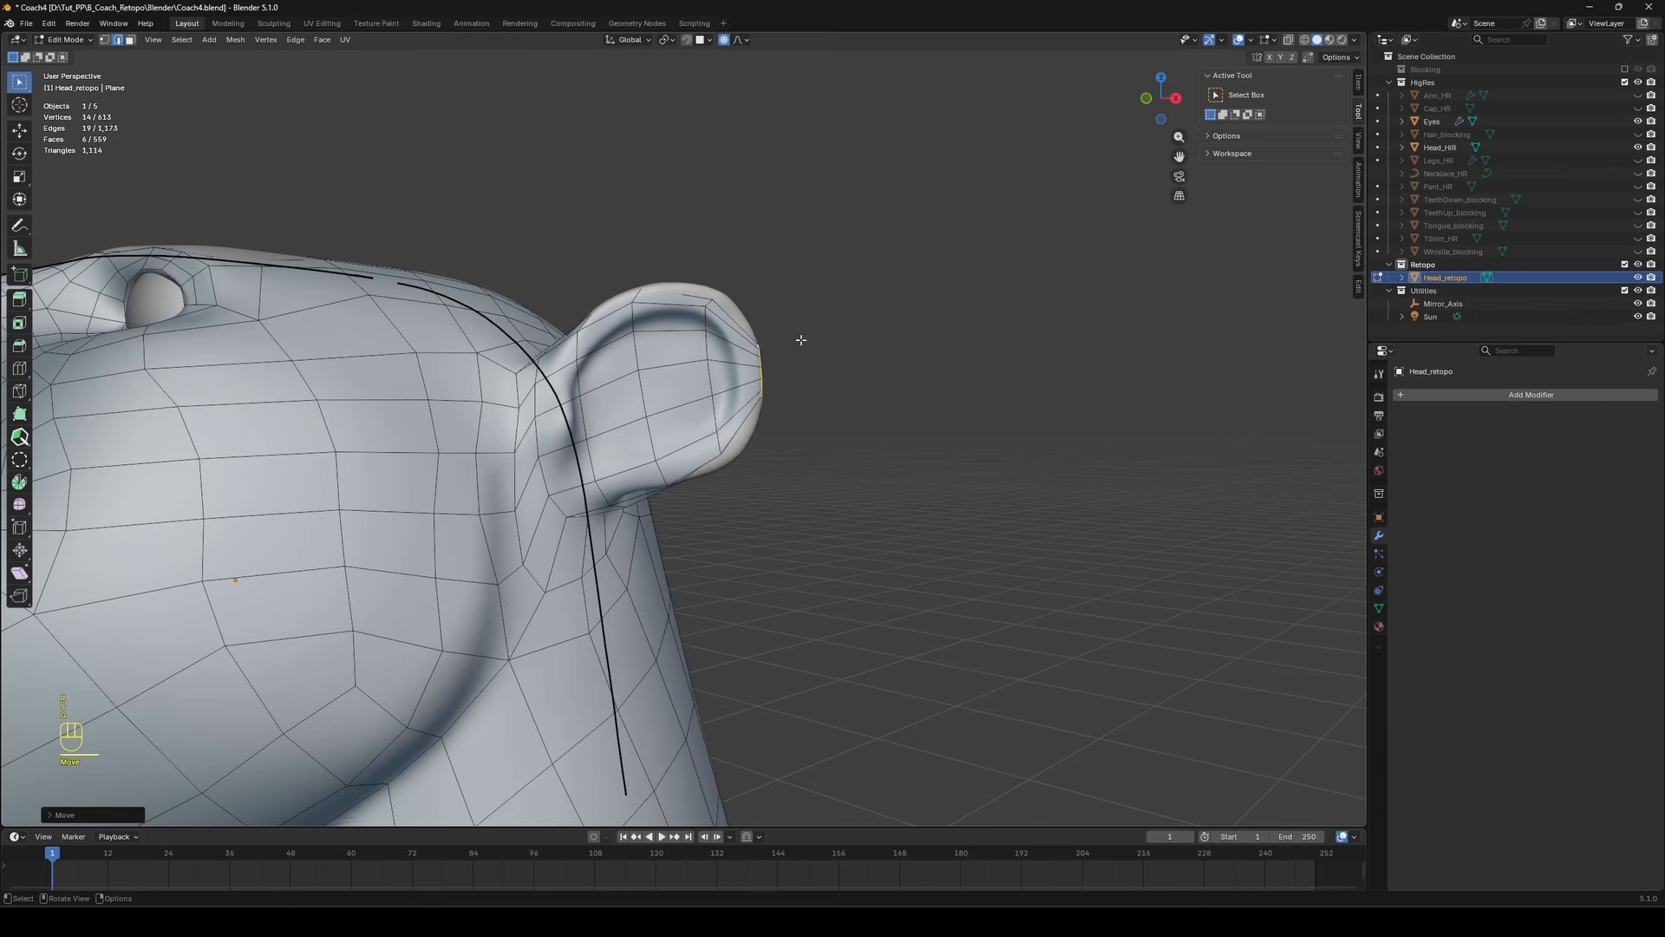
# Add a centred loop cut just inside the ear's outer rim and scale it up by about 1.41 with proportional editing.
pyautogui.hotkey('ctrl', 'r')
pyautogui.click(741, 325)
pyautogui.press('Escape')
pyautogui.press('s')
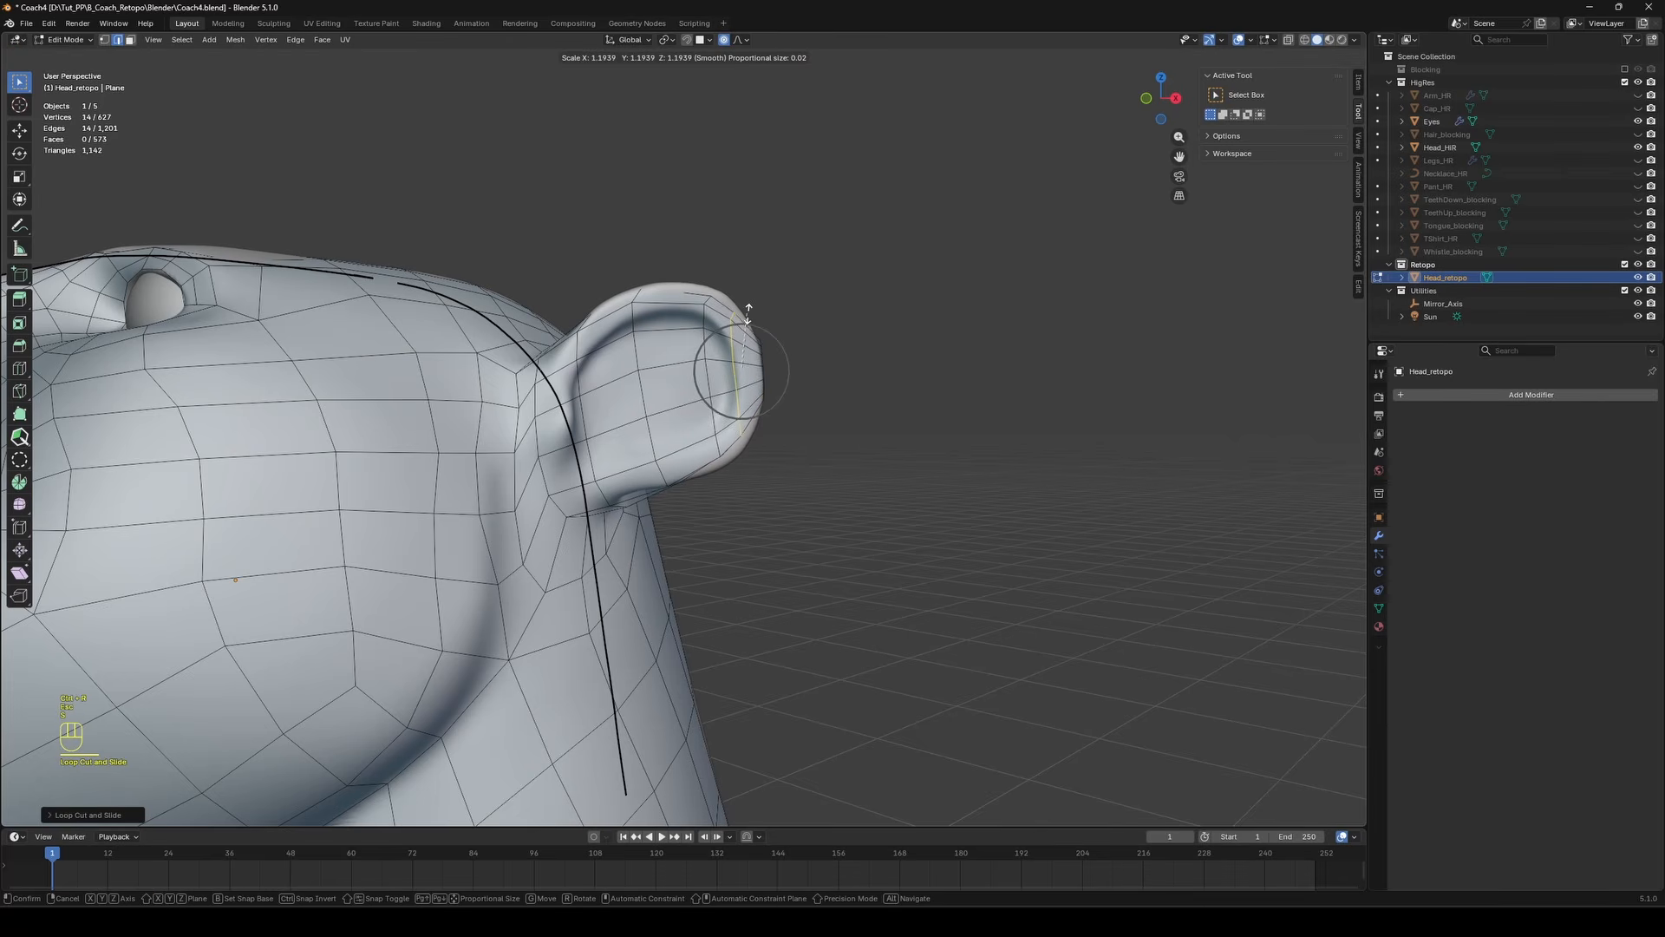
pyautogui.scroll(-2, 754, 305)
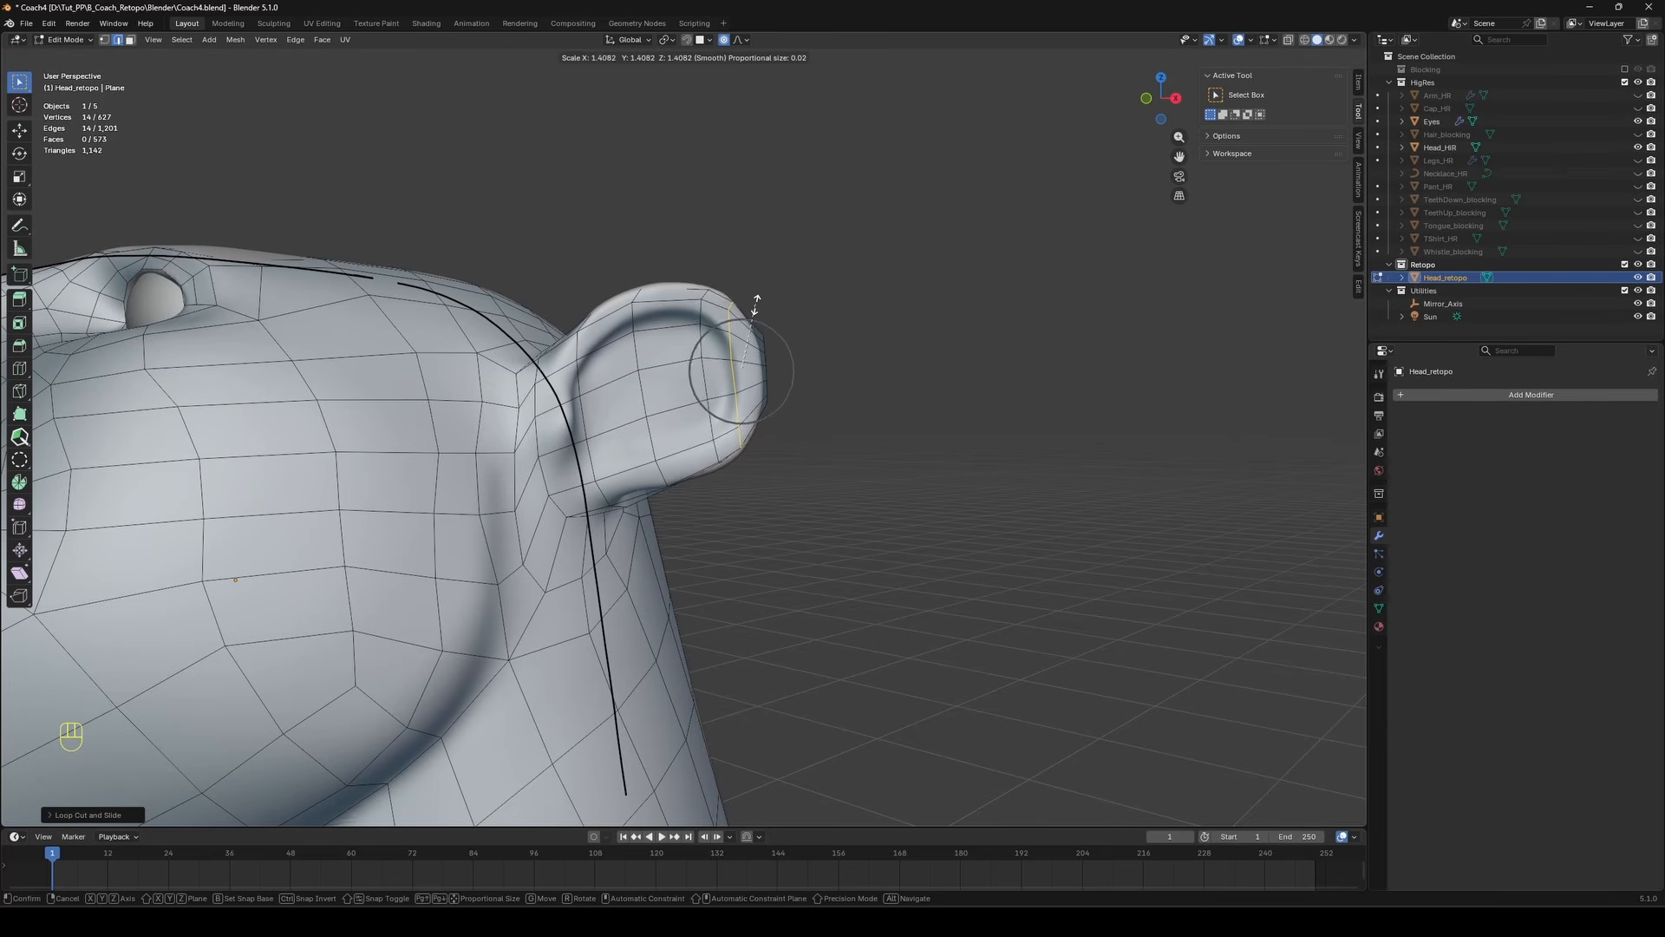
pyautogui.click(755, 303)
# Select the outermost vertices of the ear cap through the mesh, then scale and move them with a proportional size of about 0.02 m.
pyautogui.hotkey('alt', 'z')
pyautogui.moveTo(793, 312); pyautogui.dragTo(761, 429)
pyautogui.hotkey('alt', 'z')
pyautogui.press('s')
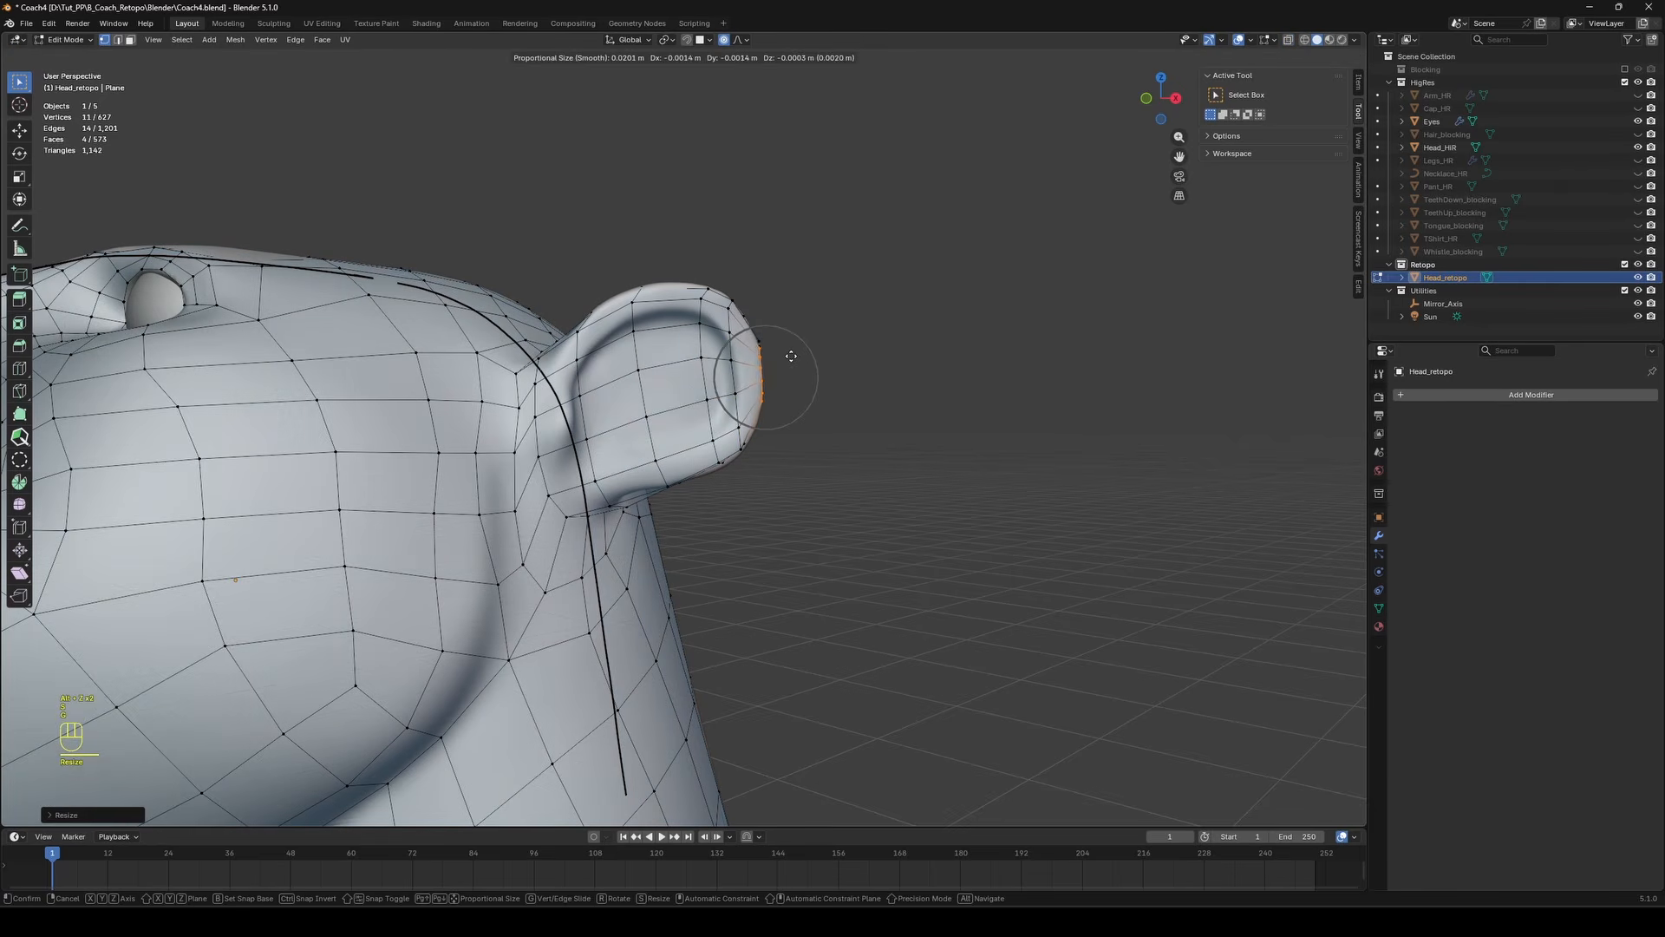
pyautogui.click(794, 355)
pyautogui.press('g')
pyautogui.click(744, 357)
# Return to Object Mode and save the Coach4.blend file.
pyautogui.moveTo(698, 358)
pyautogui.mouseDown(button='middle')
pyautogui.moveTo(476, 416)
pyautogui.moveTo(450, 365)
pyautogui.moveTo(623, 323)
pyautogui.moveTo(718, 359)
pyautogui.mouseUp(button='middle')
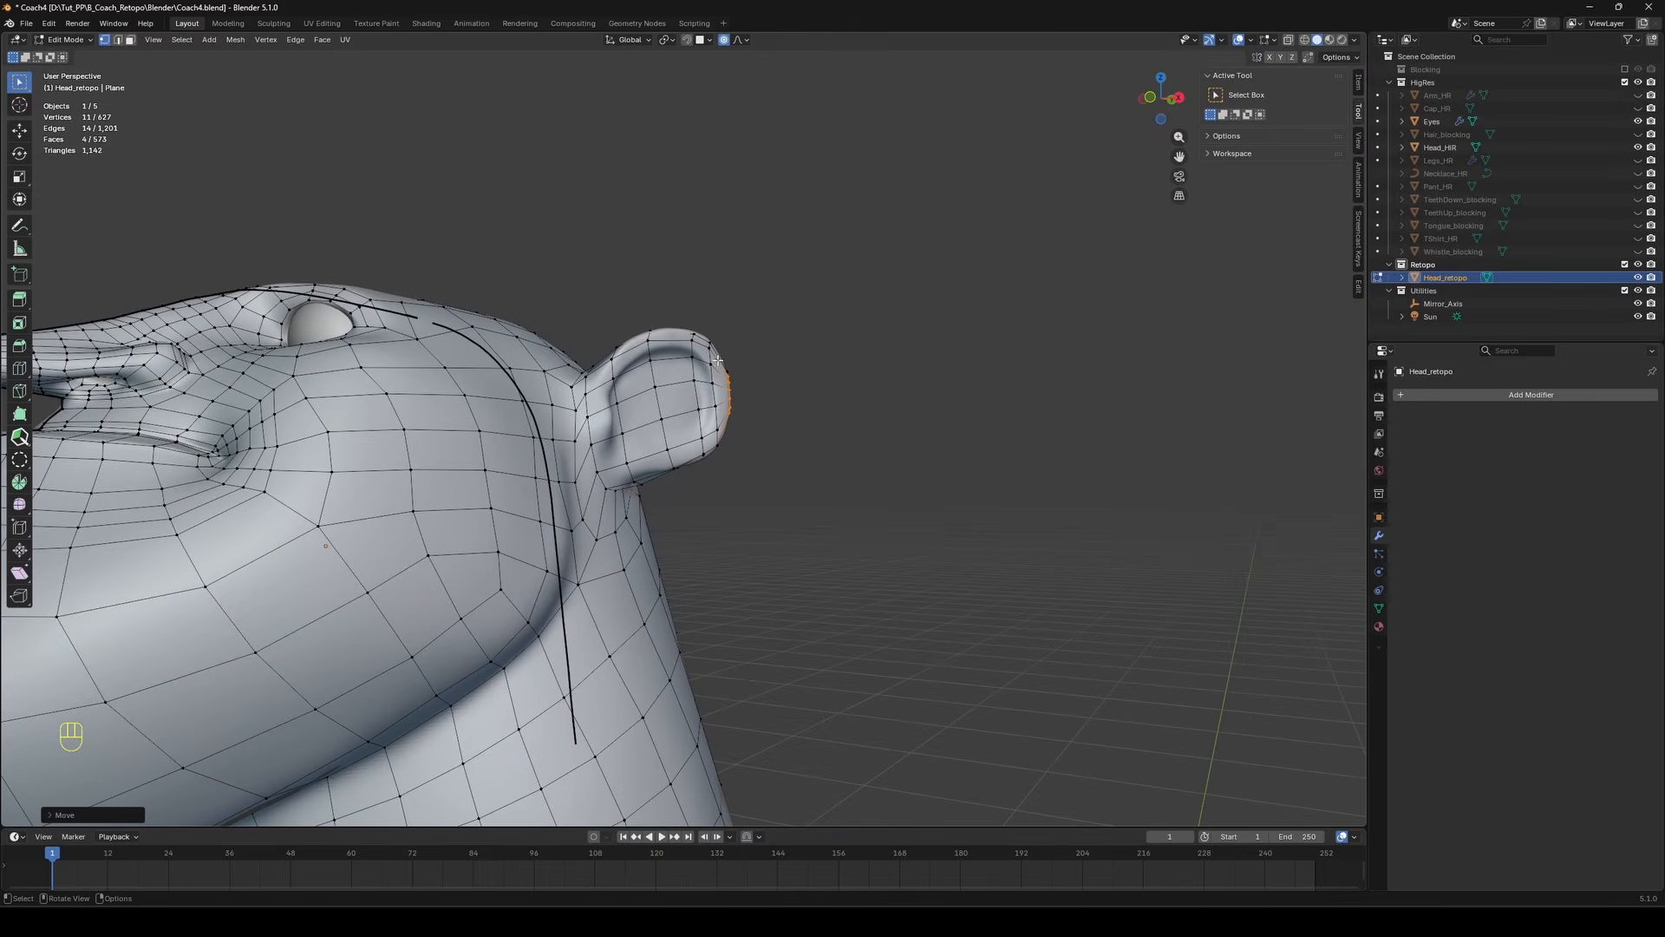
pyautogui.hotkey('alt', 'z')
pyautogui.hotkey('alt', 'z')
pyautogui.press('Tab')
pyautogui.scroll(-5, 680, 398)
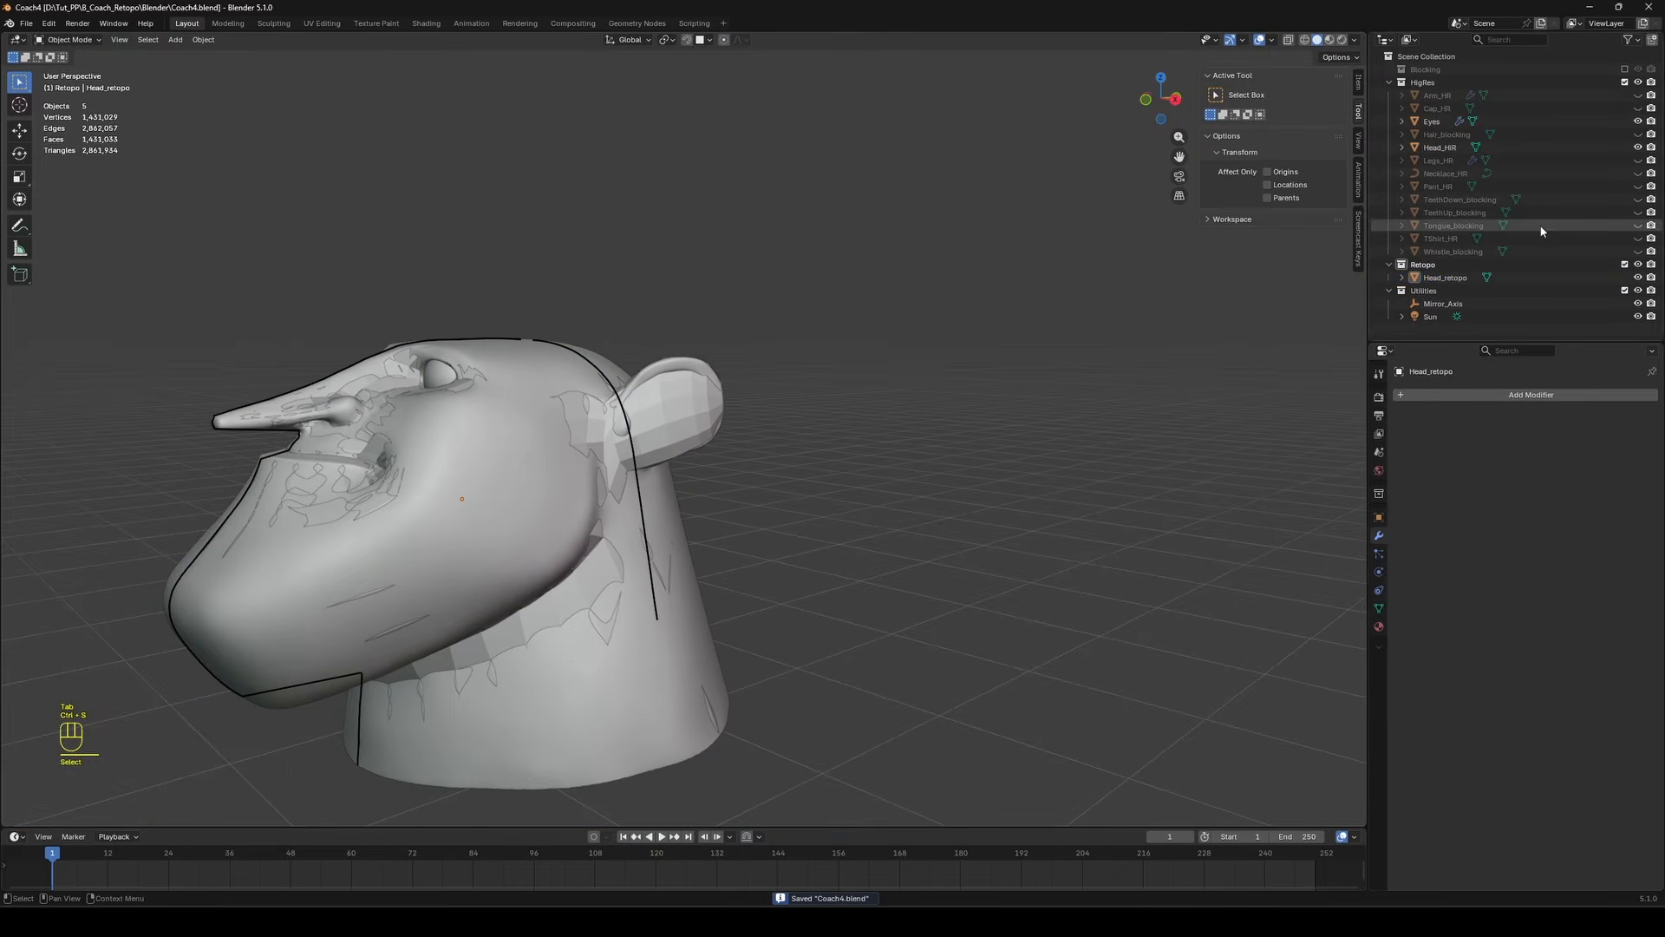
# Mark a seam loop around the base of the ear with the PolyQuilt Seam tool.
pyautogui.moveTo(19, 436); pyautogui.dragTo(82, 645)
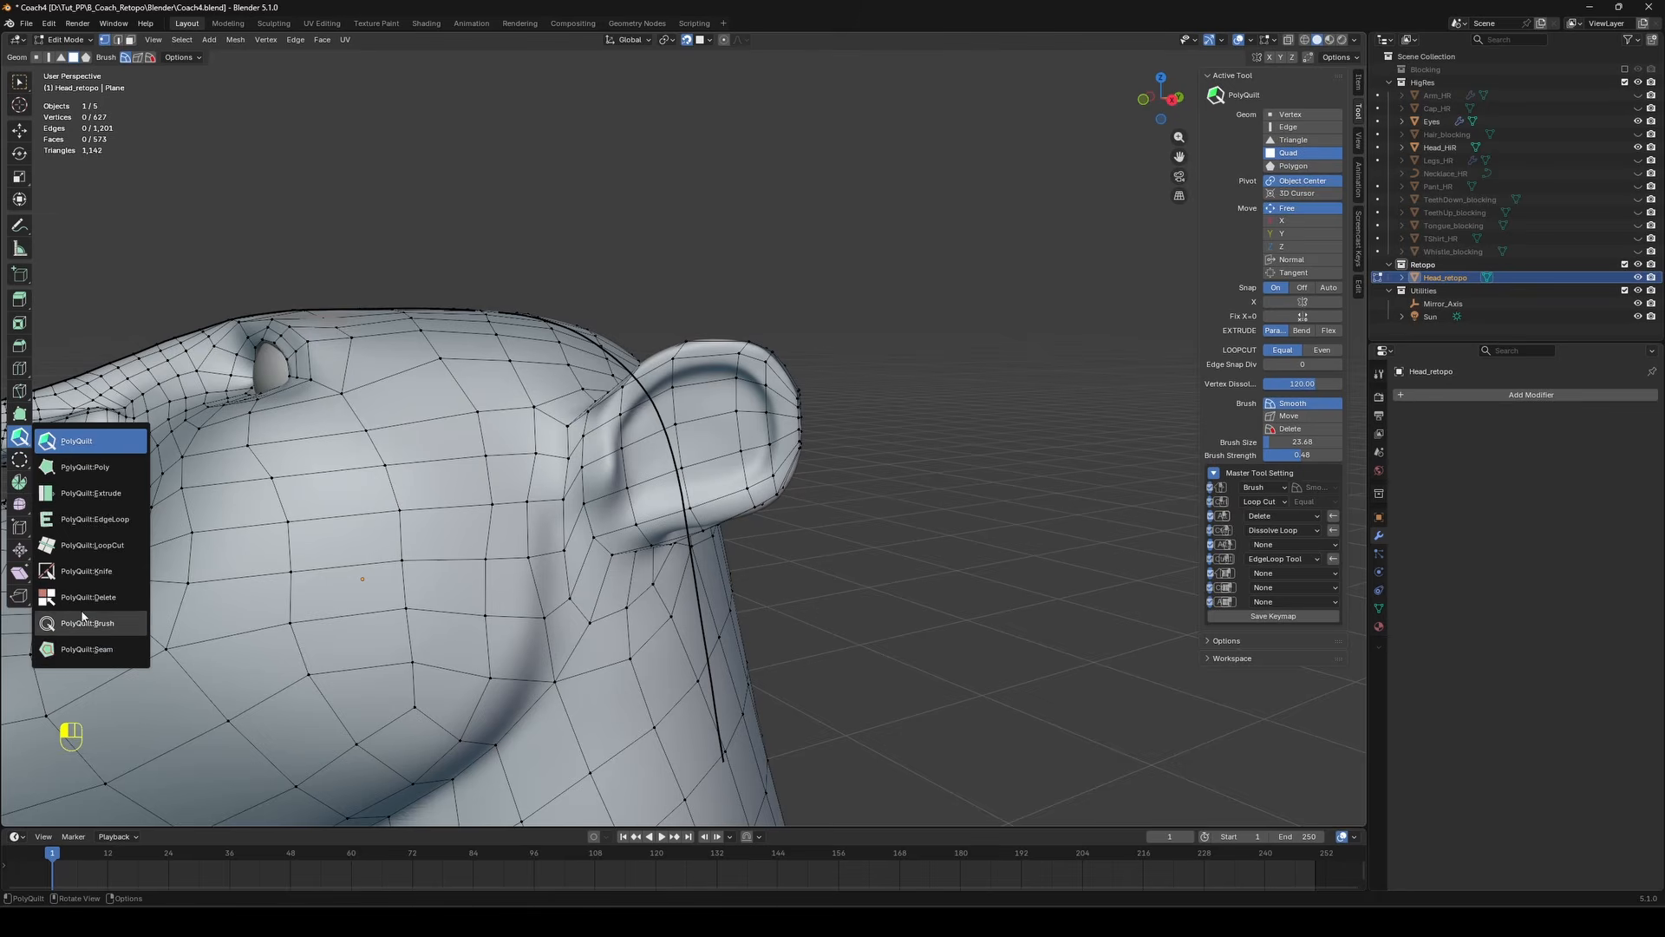
pyautogui.press('3')
pyautogui.scroll(1, 618, 480)
pyautogui.keyDown('shift'); pyautogui.moveTo(617, 480); pyautogui.dragTo(634, 452, button='middle'); pyautogui.keyUp('shift')
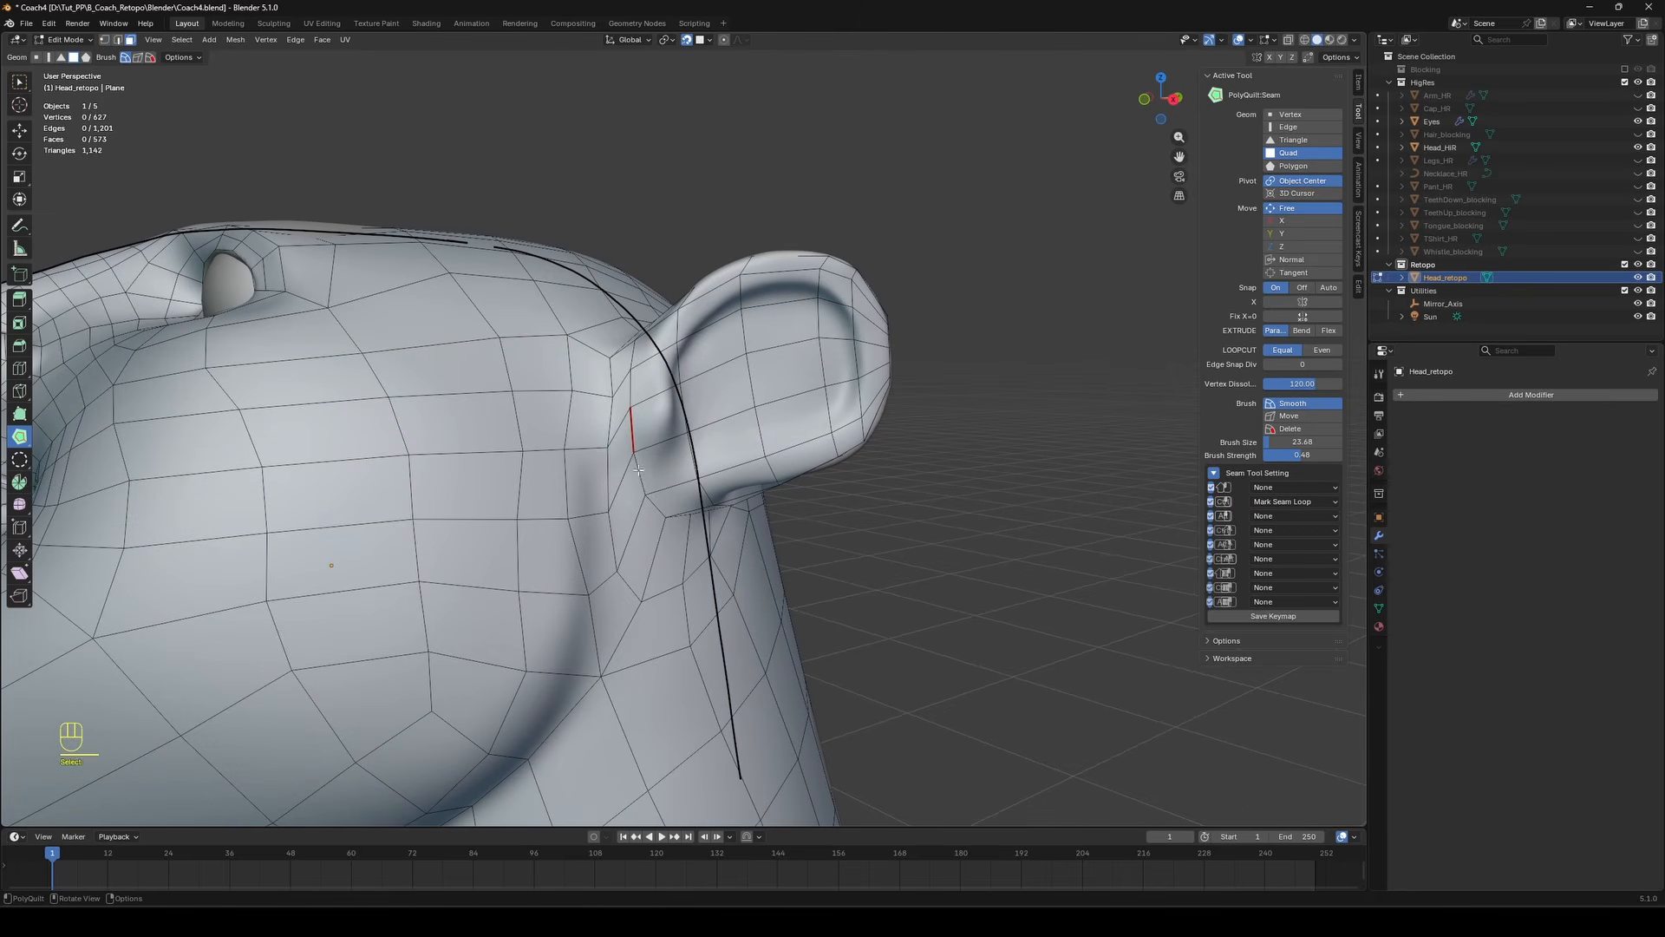
pyautogui.keyDown('alt'); pyautogui.click(638, 471); pyautogui.keyUp('alt')
pyautogui.hotkey('ctrl', 'z')
pyautogui.moveTo(815, 447); pyautogui.dragTo(944, 334, button='middle')
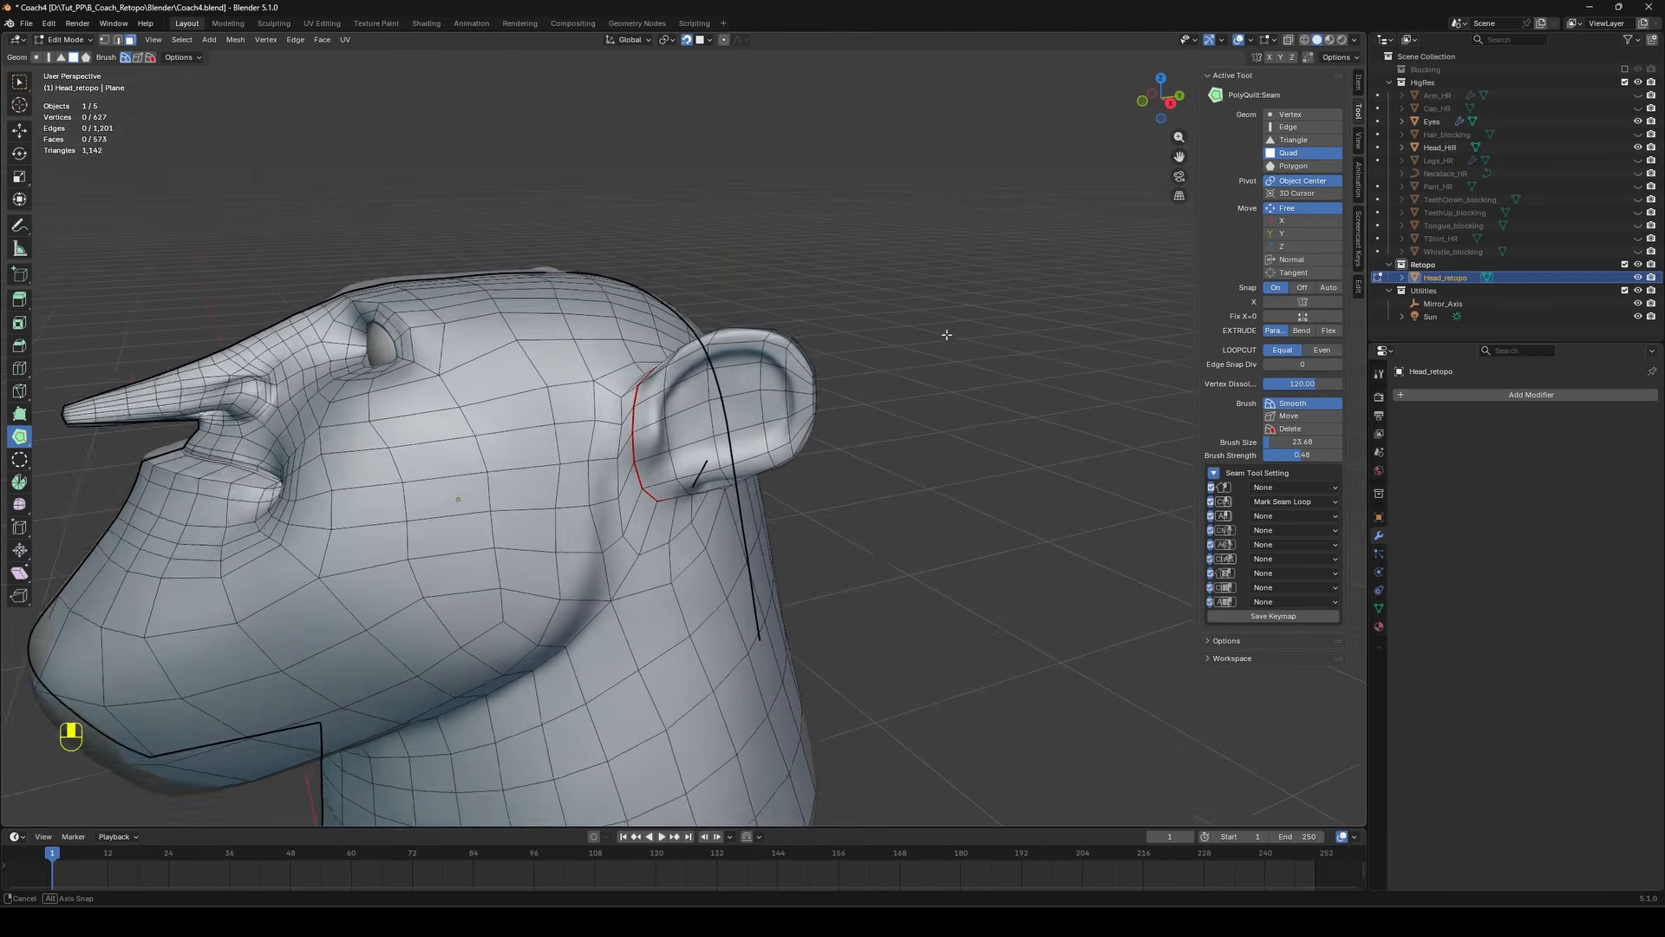
pyautogui.scroll(-1, 944, 335)
# Switch to box selection and select all linked ear faces bounded by the seam.
pyautogui.click(21, 84)
pyautogui.click(770, 369)
pyautogui.moveTo(770, 369); pyautogui.dragTo(785, 334, button='middle')
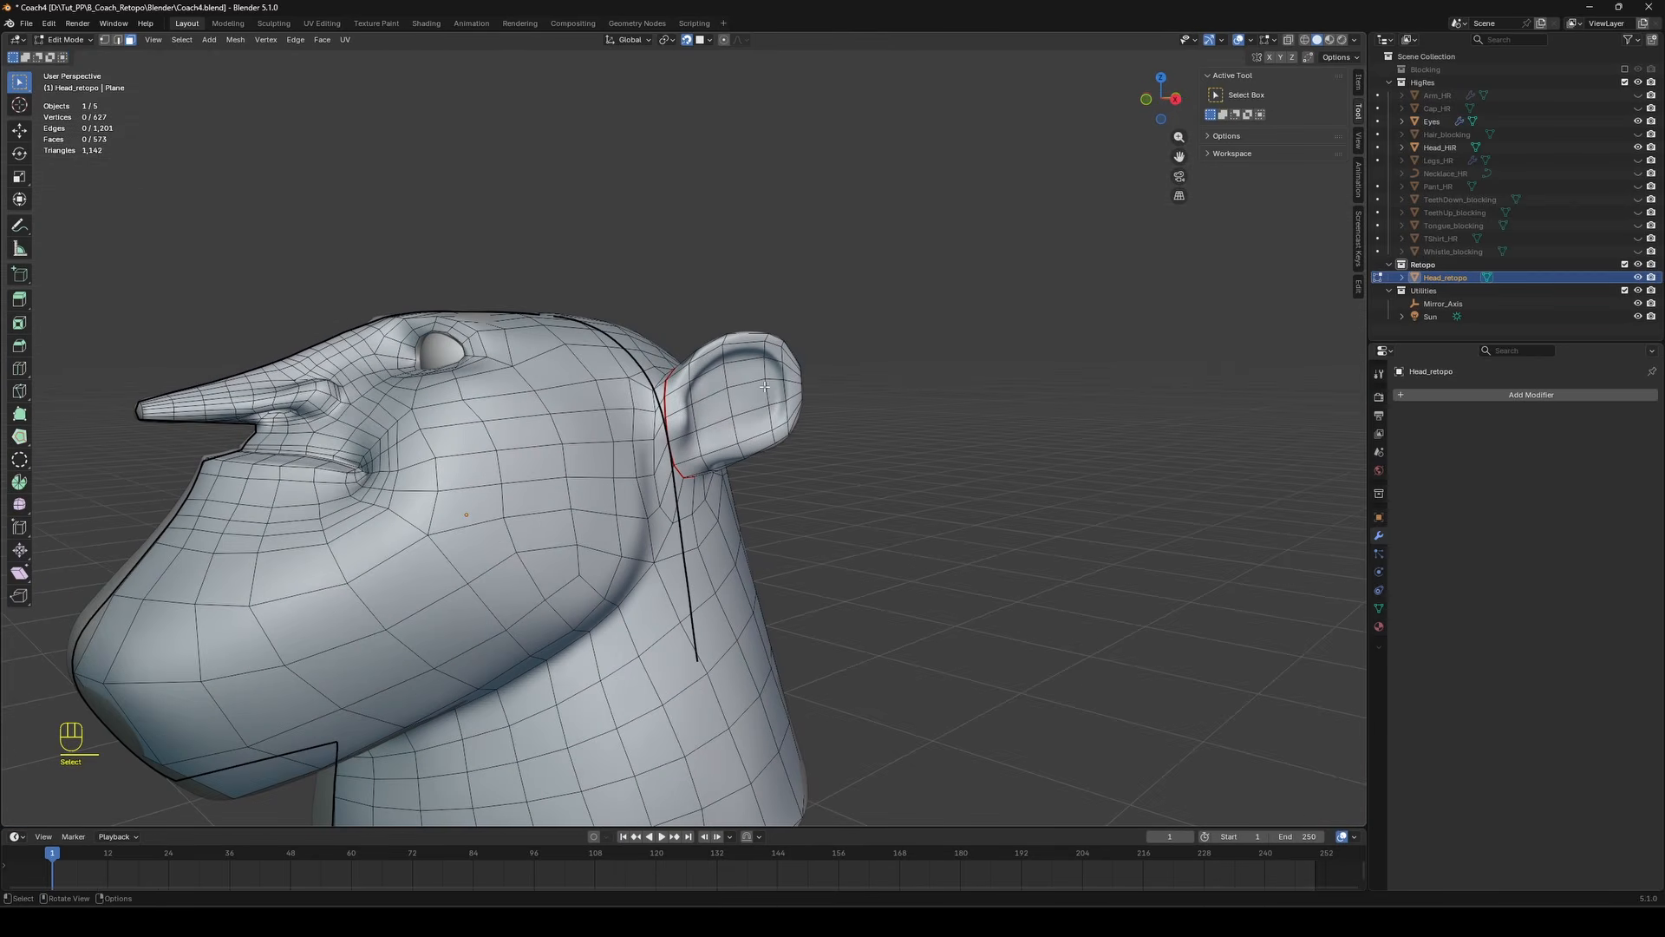
pyautogui.press('l')
pyautogui.moveTo(915, 278); pyautogui.dragTo(1327, 476, button='middle')
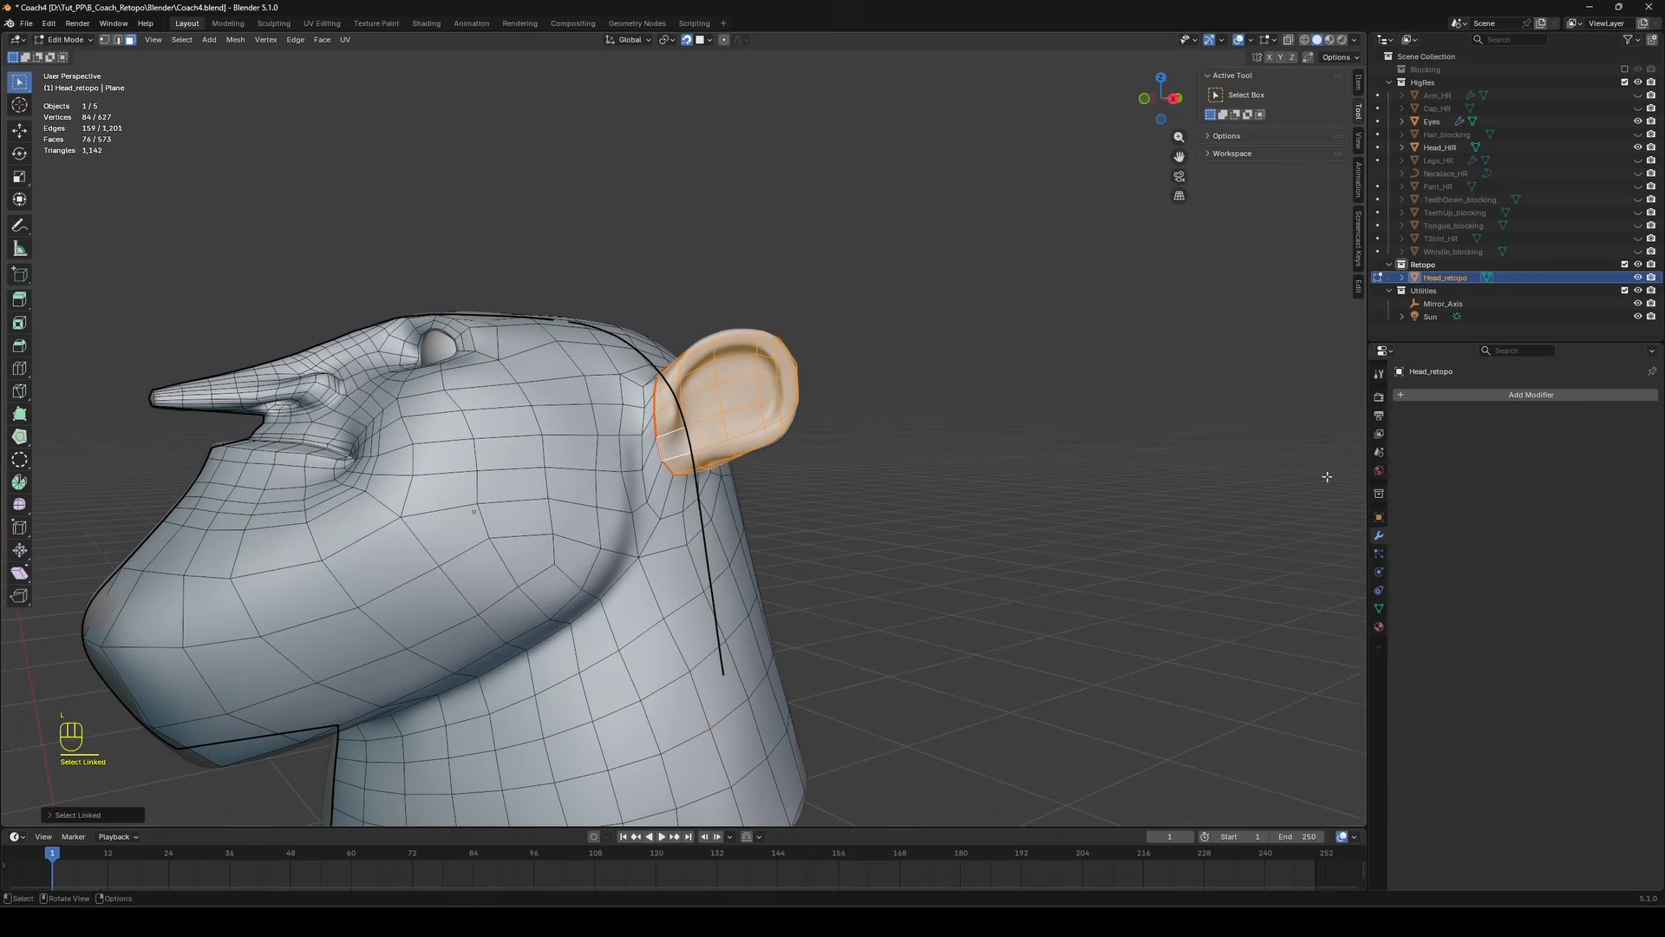
# Create a vertex group named Ear_l from the selected ear faces and clear the selection.
pyautogui.click(1380, 608)
pyautogui.click(1647, 436)
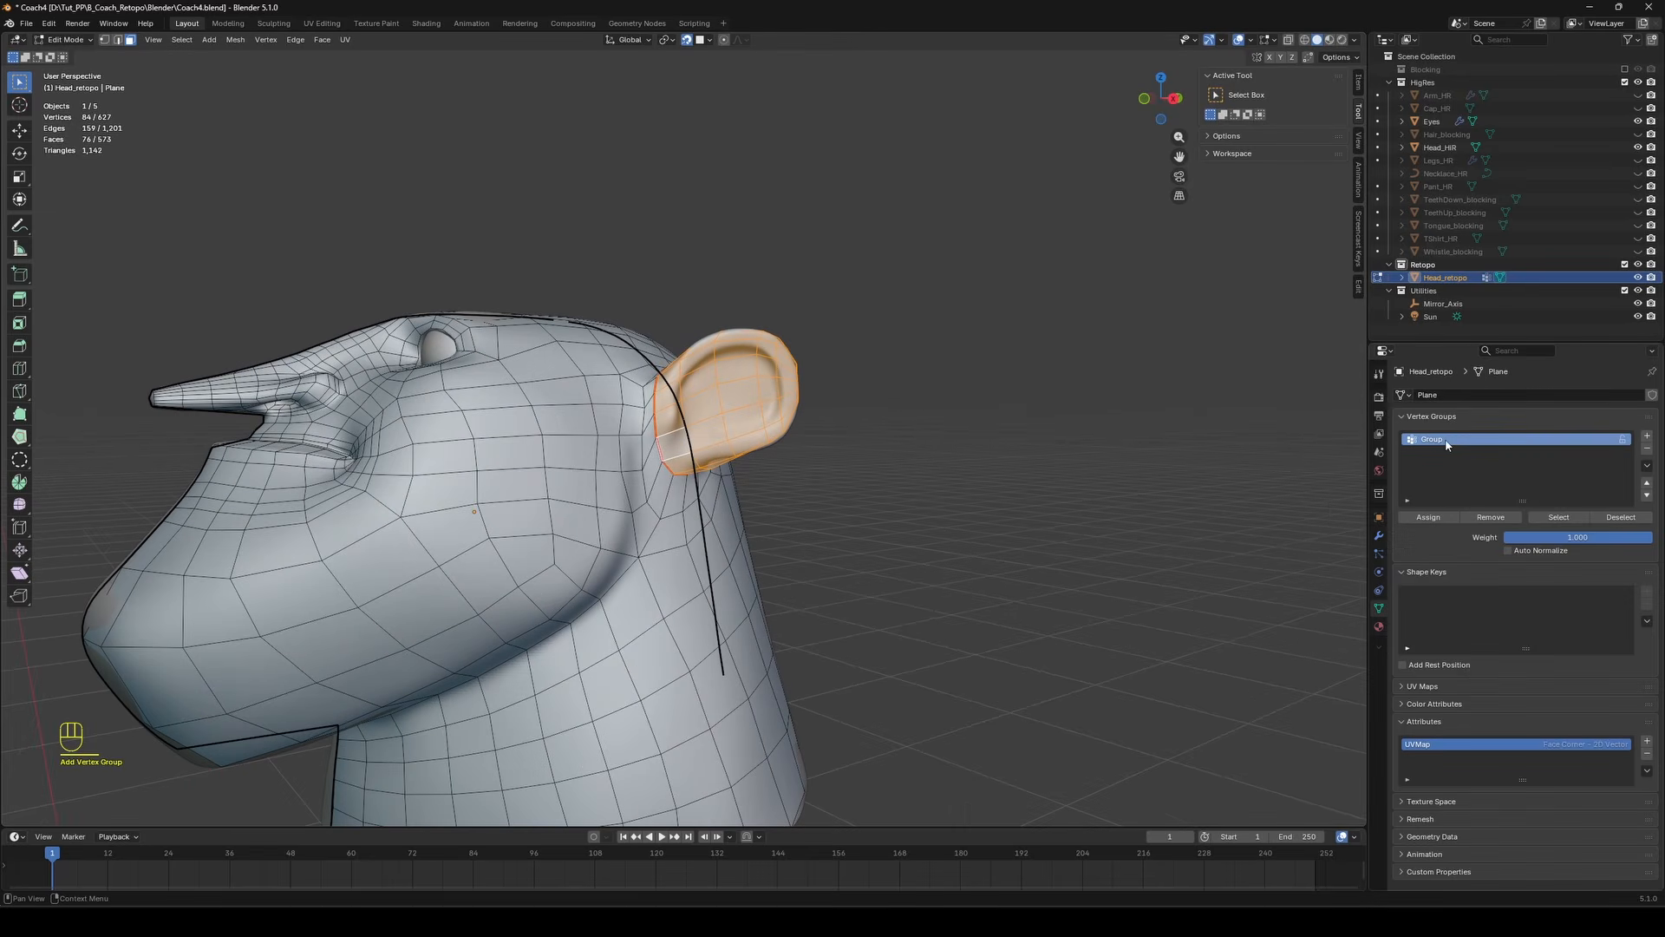
pyautogui.doubleClick(1450, 440)
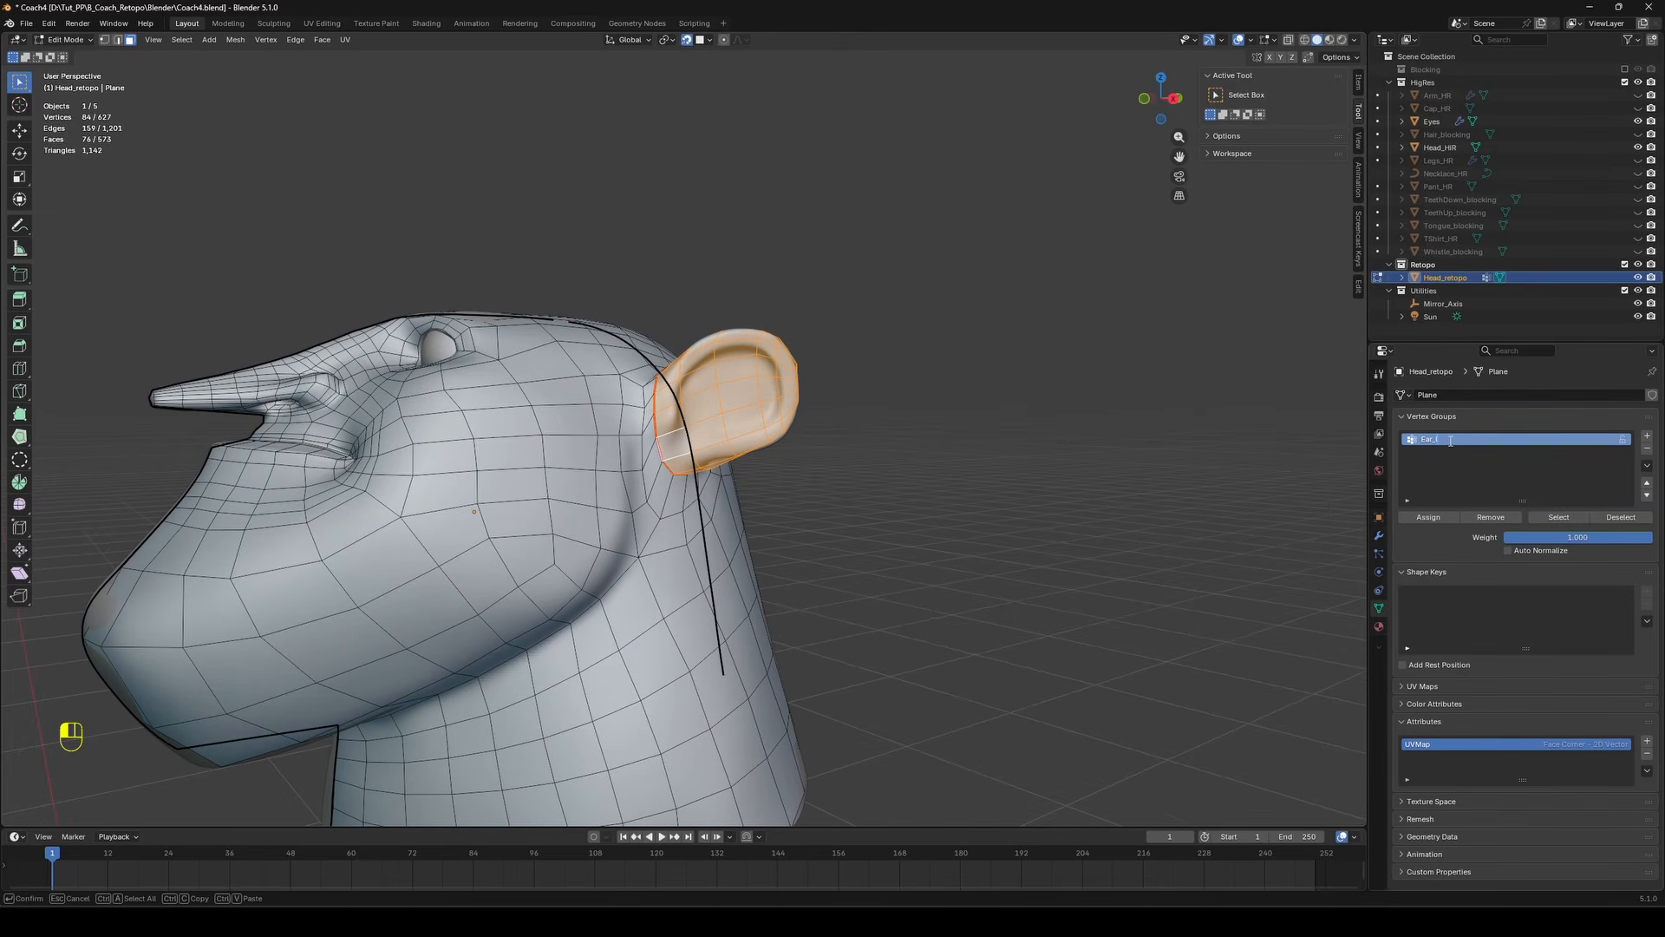
pyautogui.press('Return')
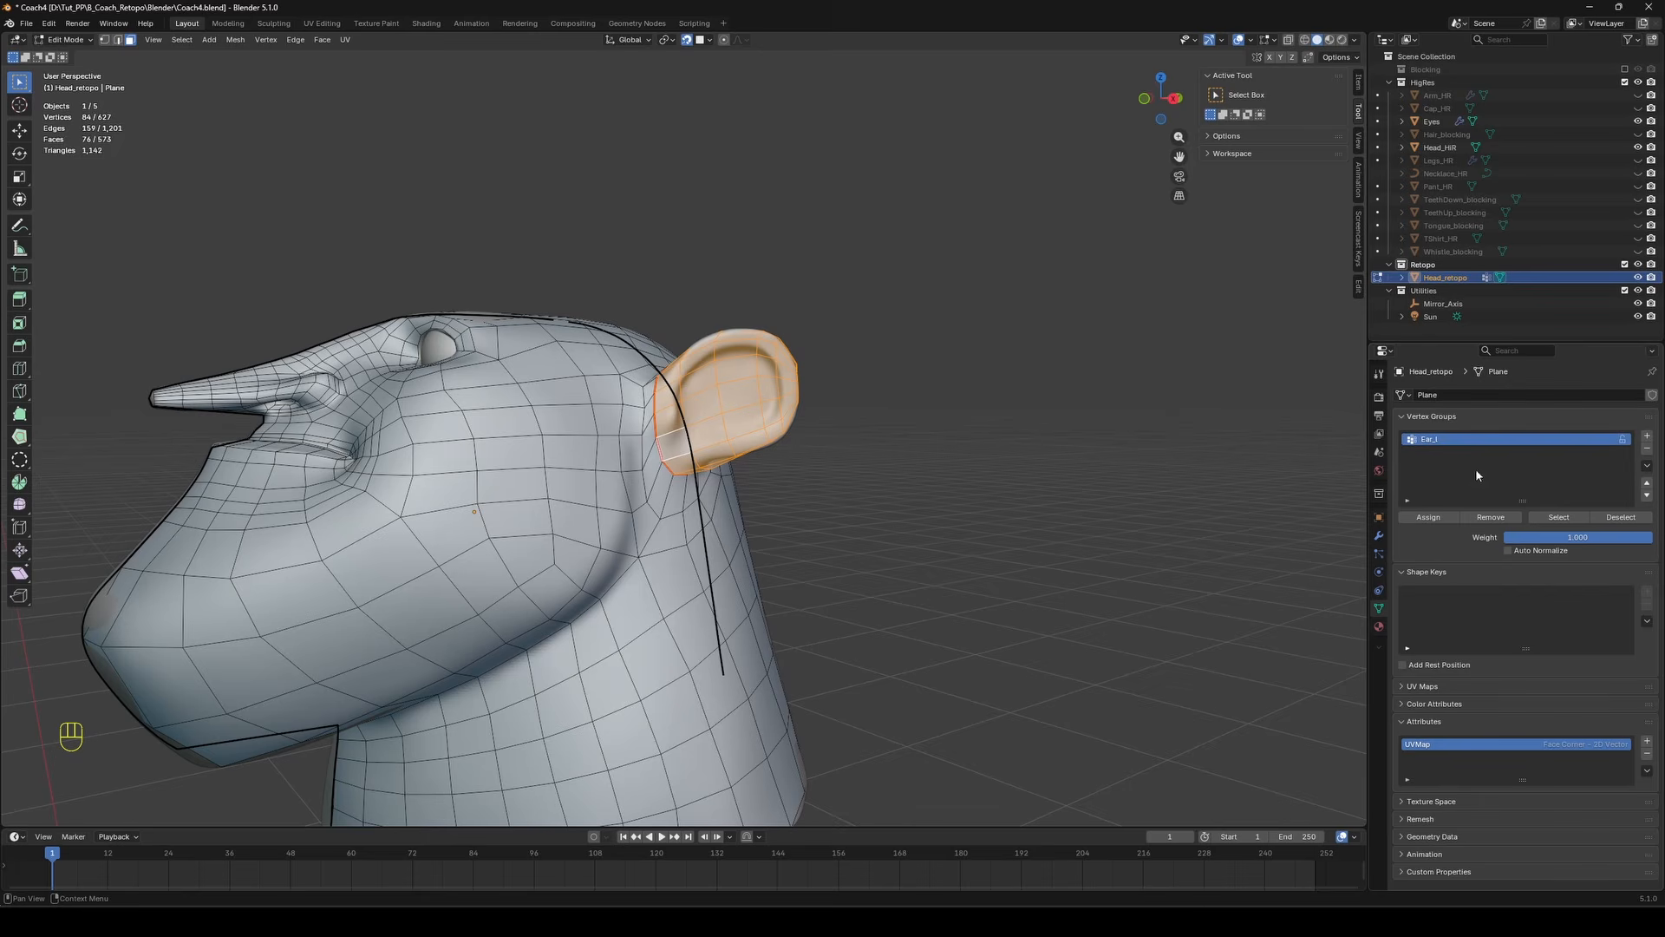
pyautogui.click(1026, 355)
# Add a Shrinkwrap modifier to the retopology mesh, targeting Head_HiR and limited to the Ear_l vertex group.
pyautogui.click(1378, 535)
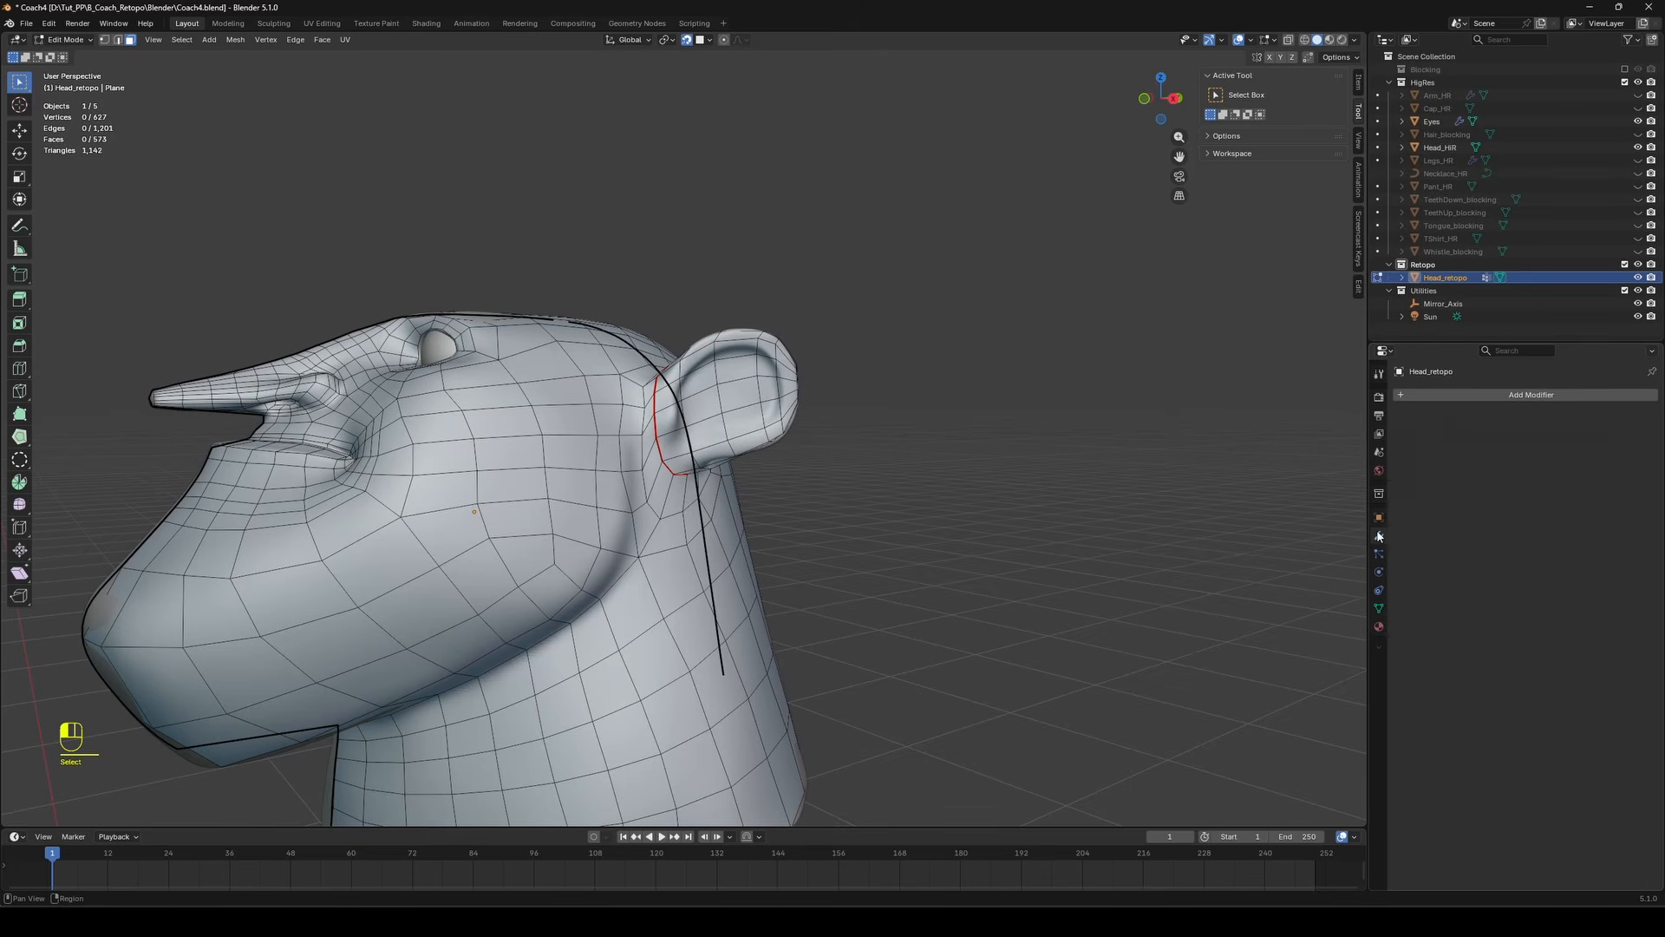
pyautogui.click(1439, 394)
pyautogui.moveTo(1456, 442)
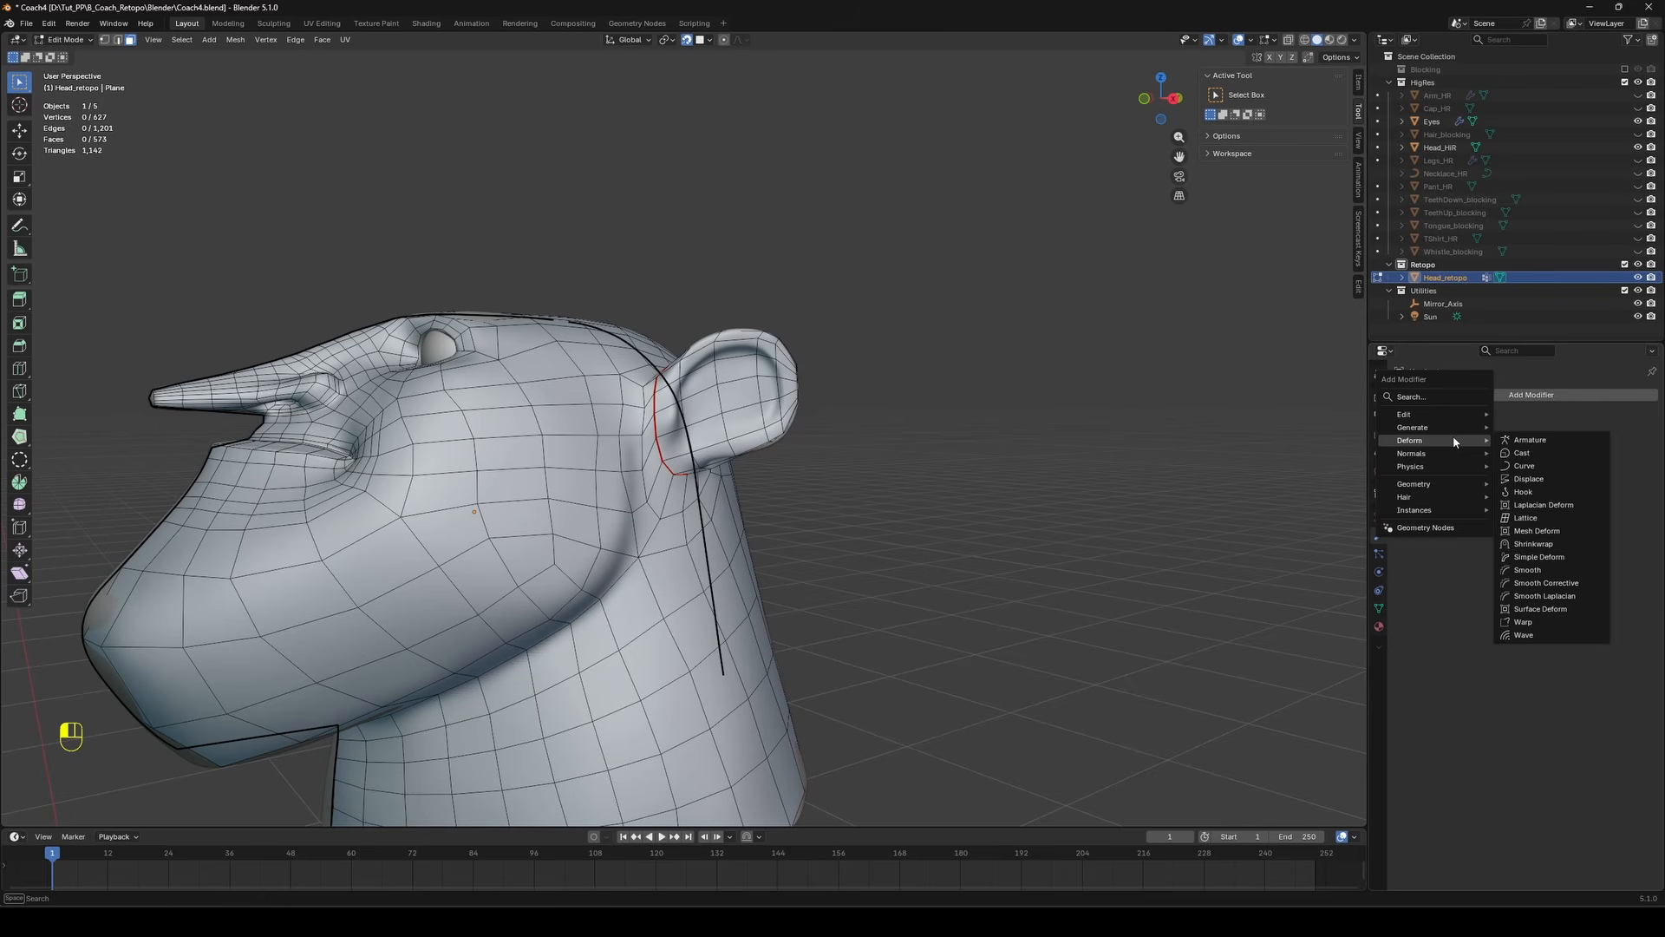
pyautogui.click(1533, 544)
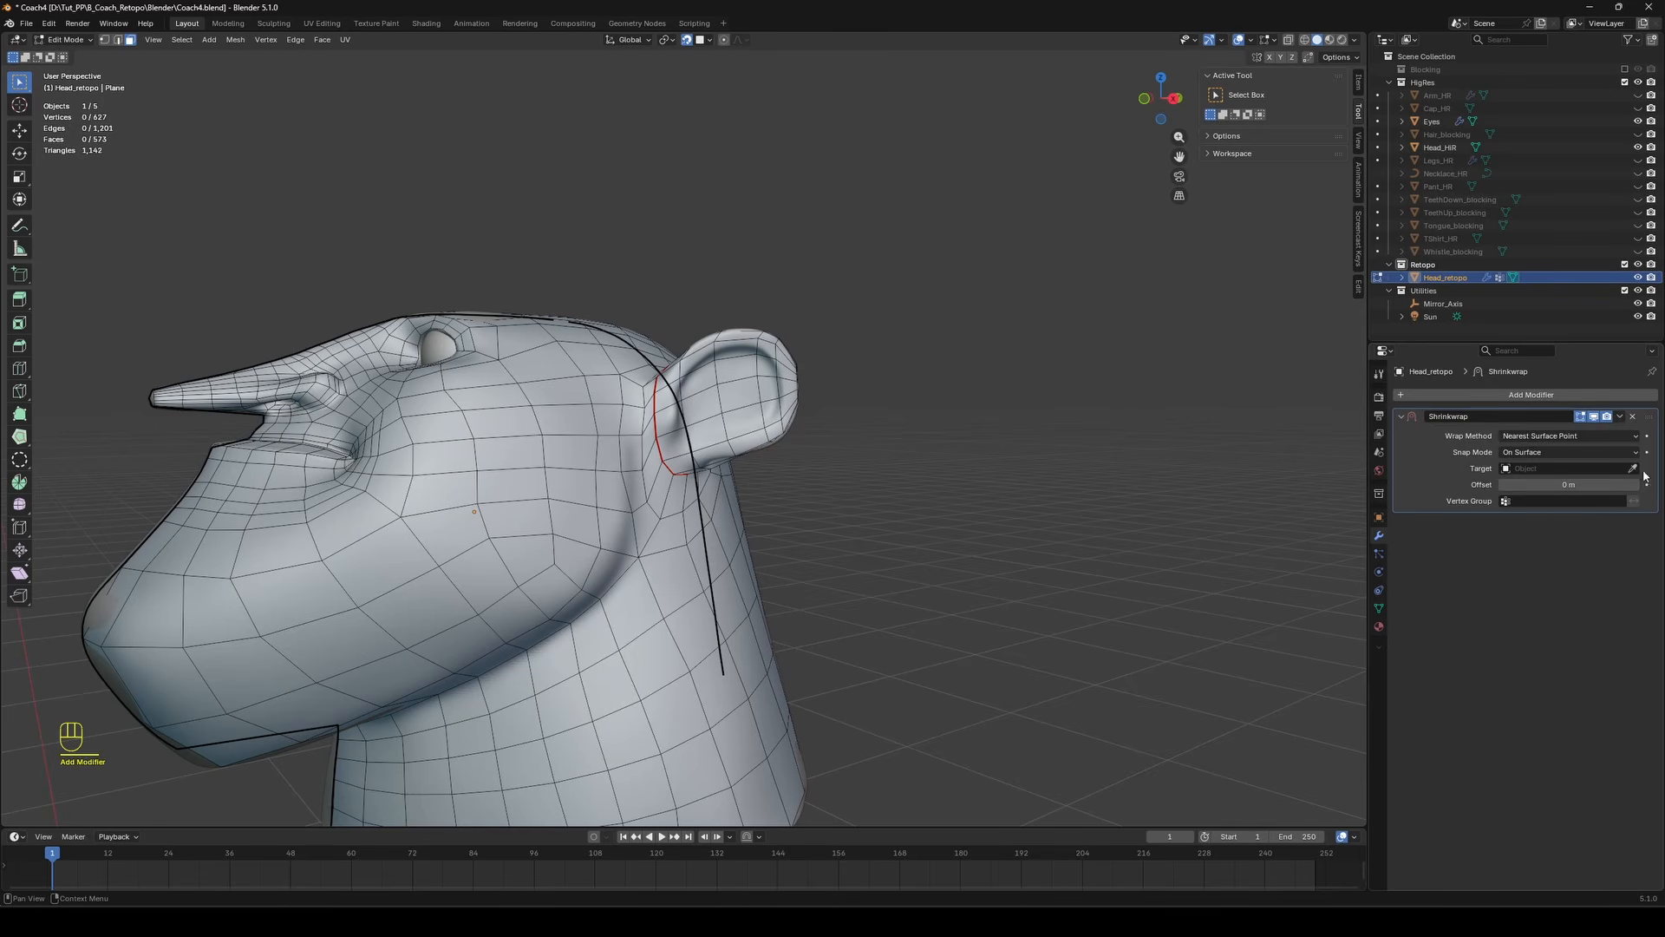
pyautogui.click(1456, 141)
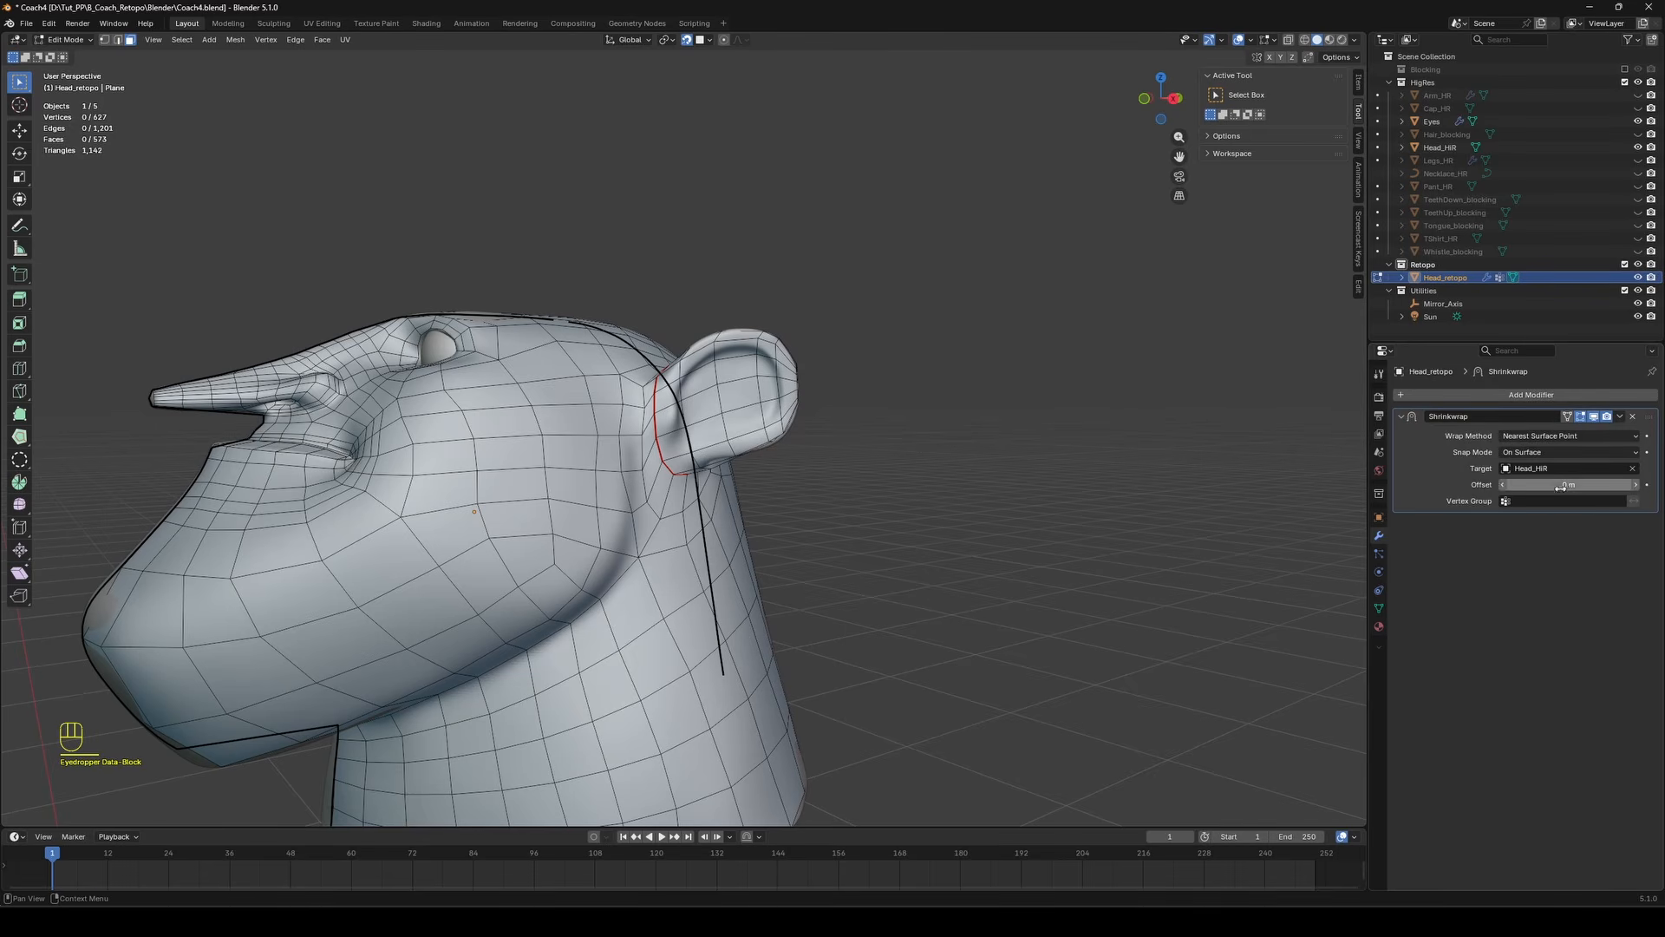
pyautogui.click(1527, 452)
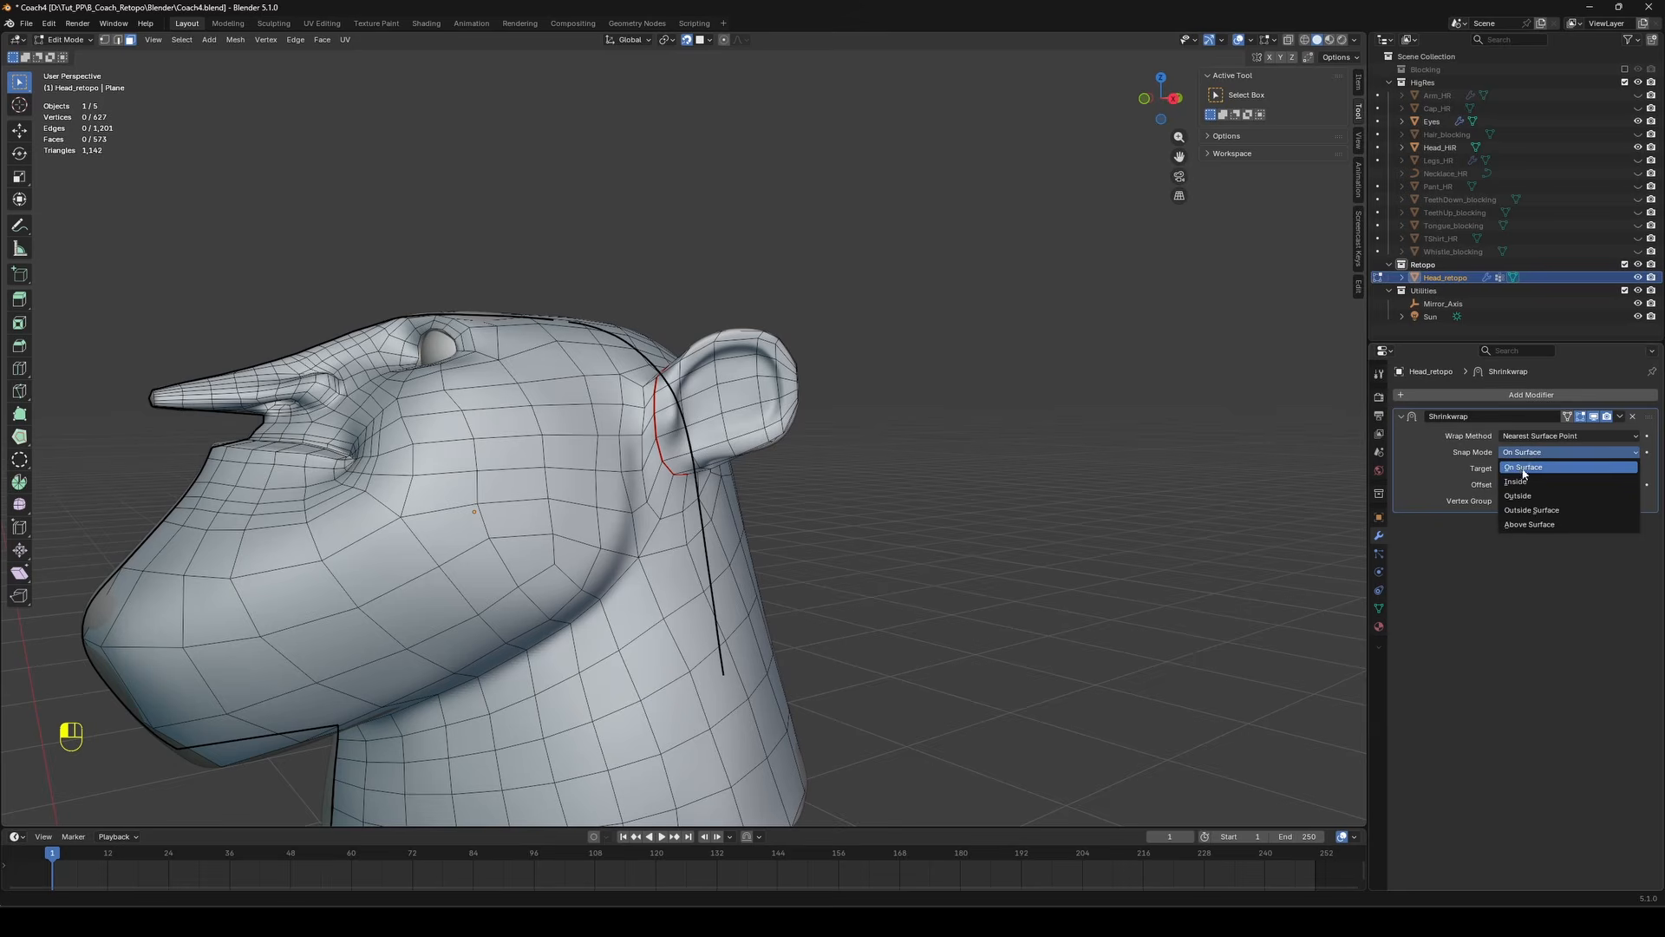
pyautogui.press('Tab')
pyautogui.press('Tab')
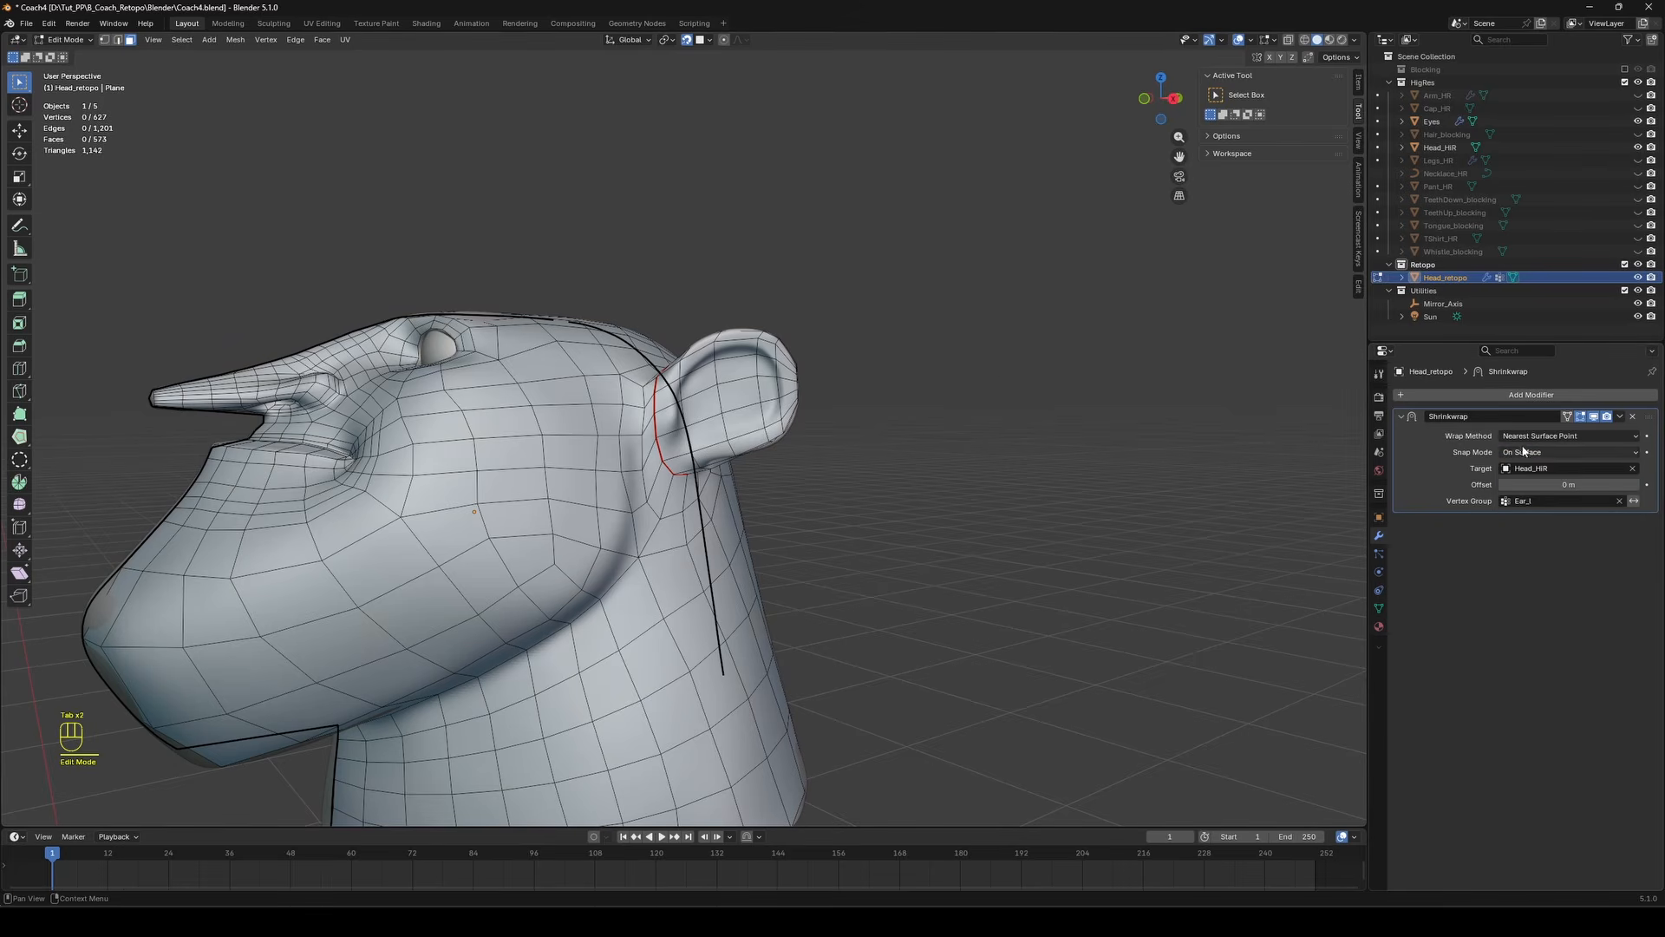
# Set the Shrinkwrap modifier's snap mode to Above Surface.
pyautogui.moveTo(870, 309); pyautogui.dragTo(1260, 327, button='middle')
pyautogui.moveTo(659, 305); pyautogui.dragTo(888, 280, button='middle')
pyautogui.scroll(3, 888, 279)
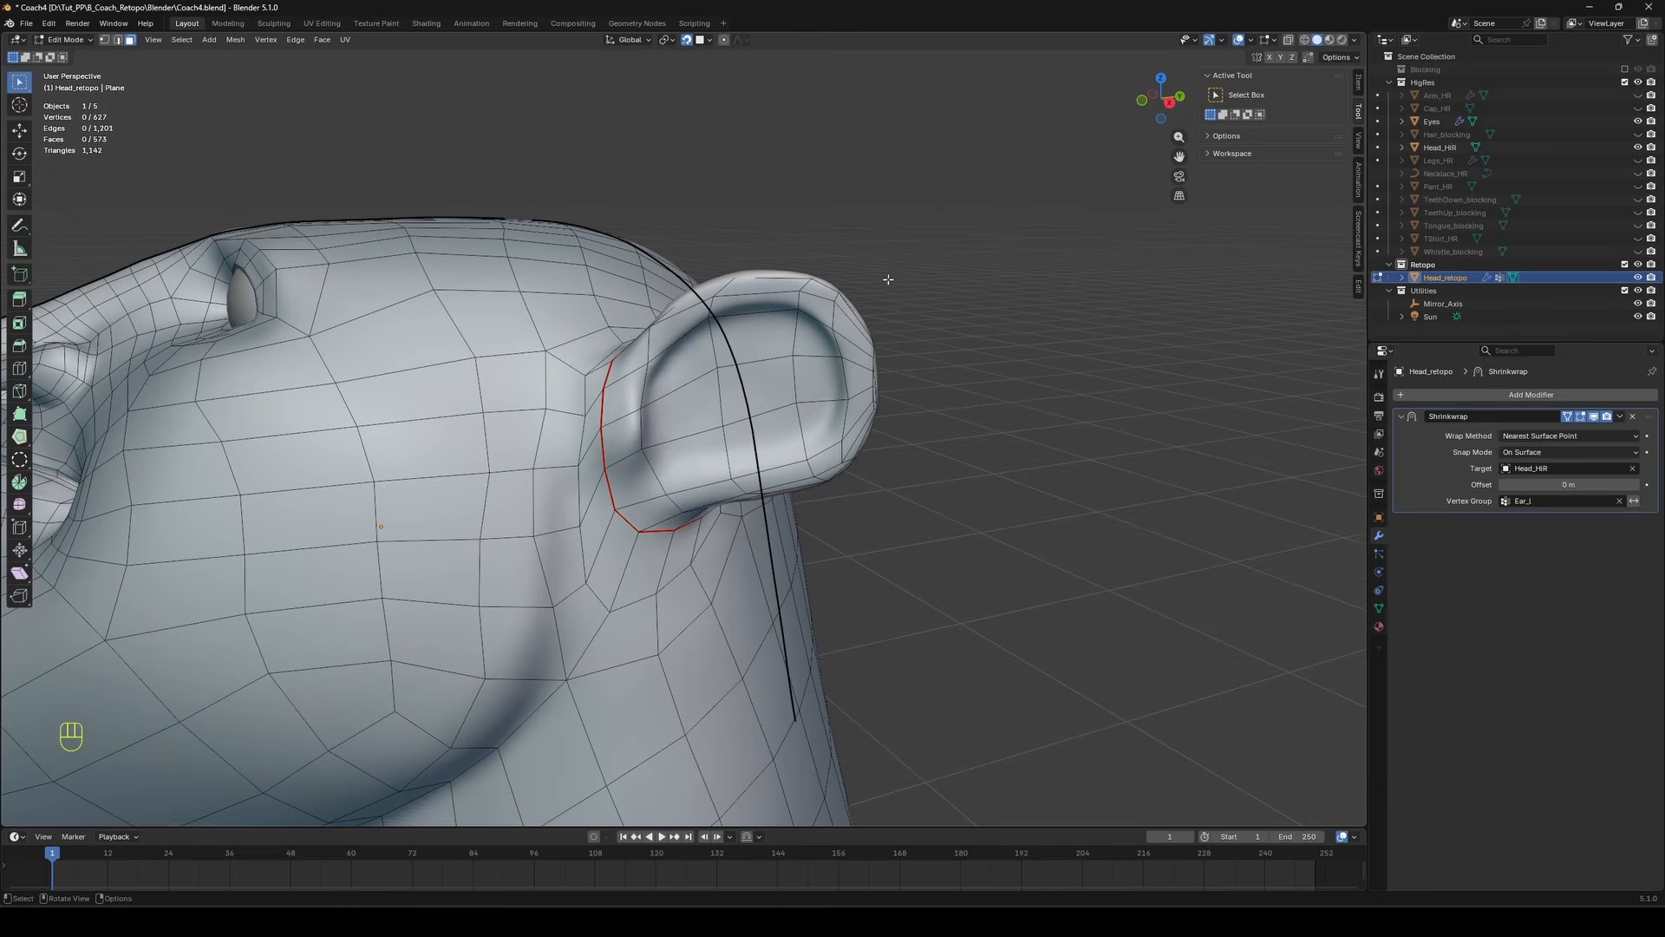
pyautogui.click(1524, 452)
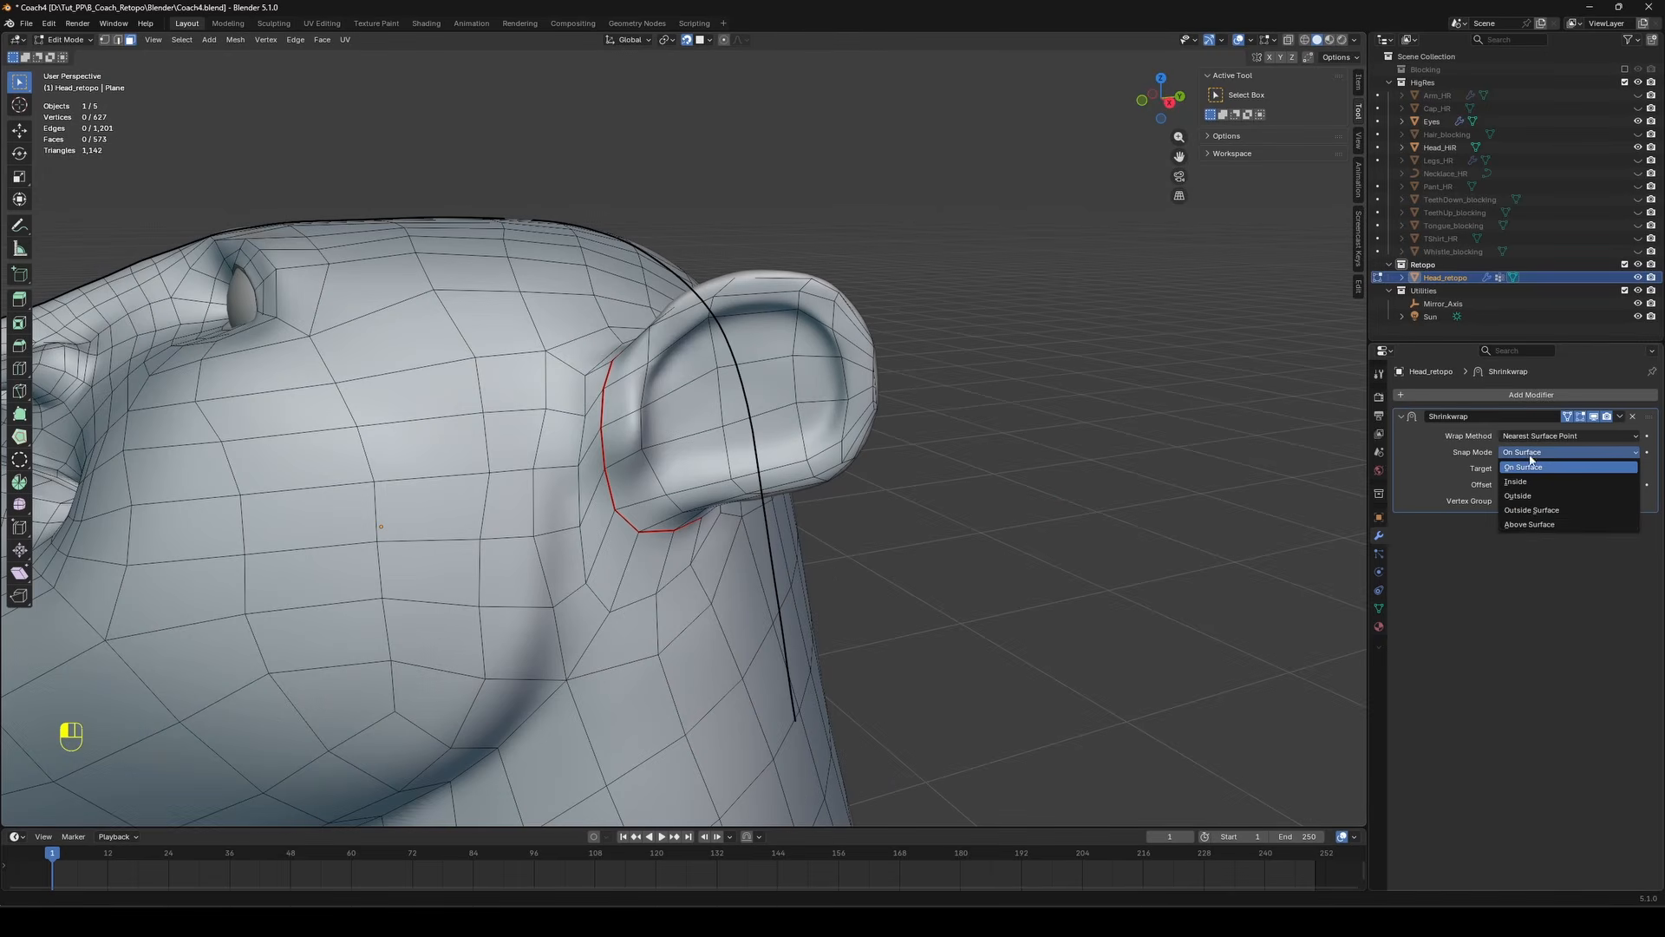
pyautogui.click(1529, 524)
# Try Shrinkwrap offsets of 0.01, 0.001, 0.002, 0.003 and 0.02 m on the ear.
pyautogui.click(1534, 484)
pyautogui.write('.0')
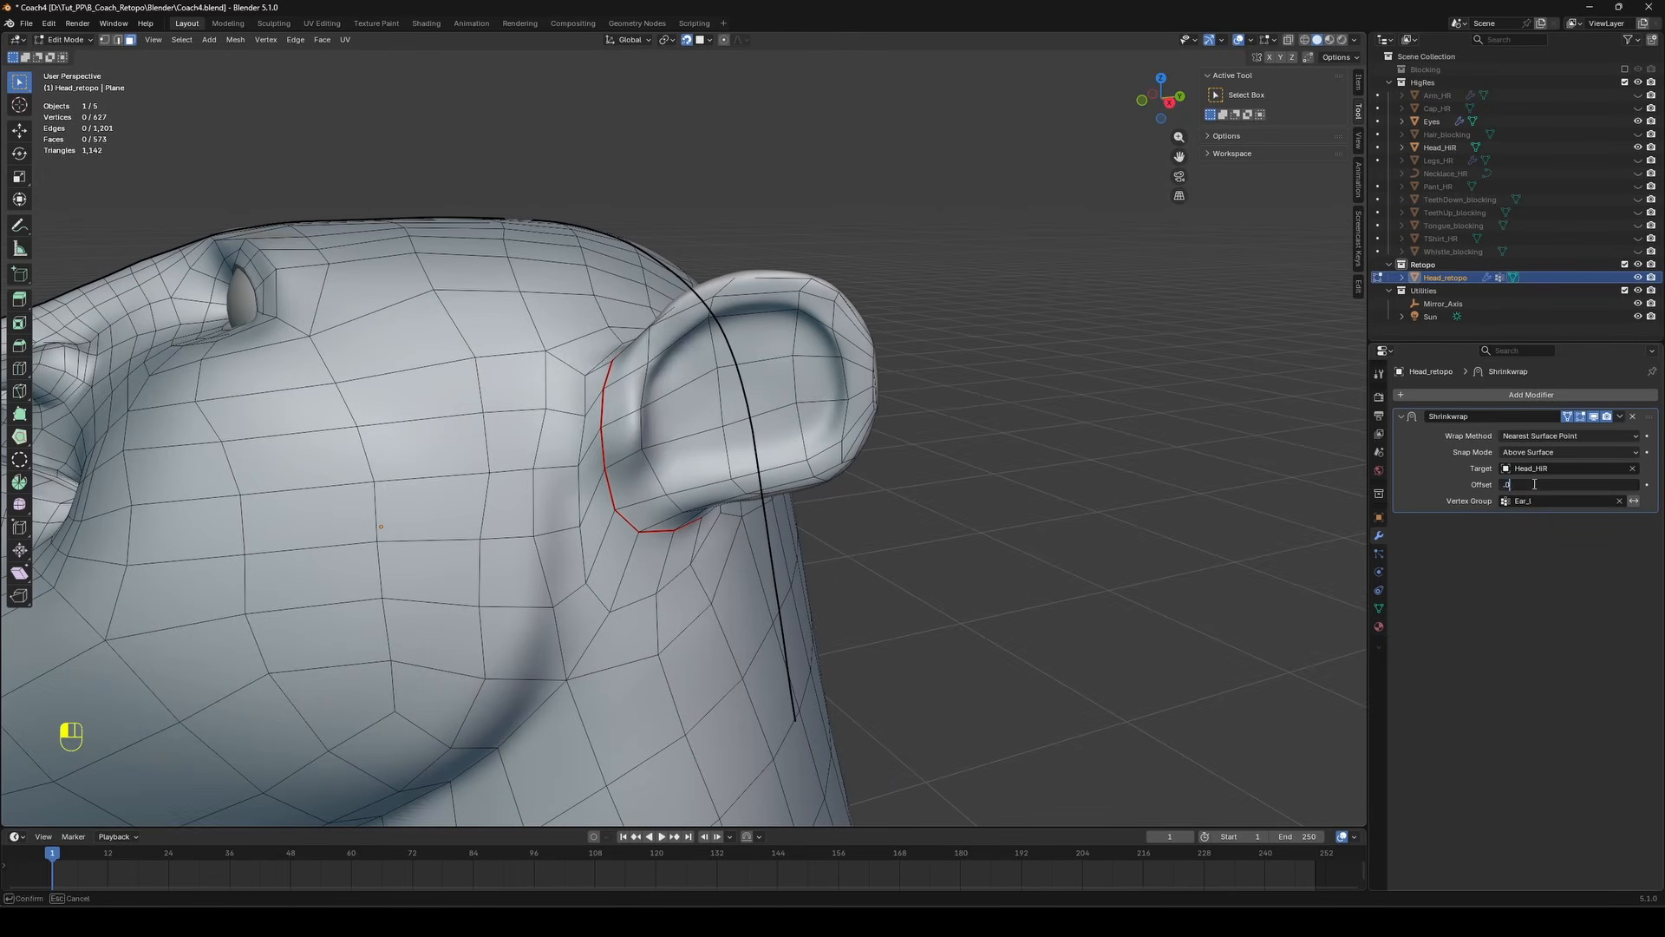
pyautogui.write('1')
pyautogui.press('Return')
pyautogui.click(1533, 484)
pyautogui.write('.001')
pyautogui.press('Return')
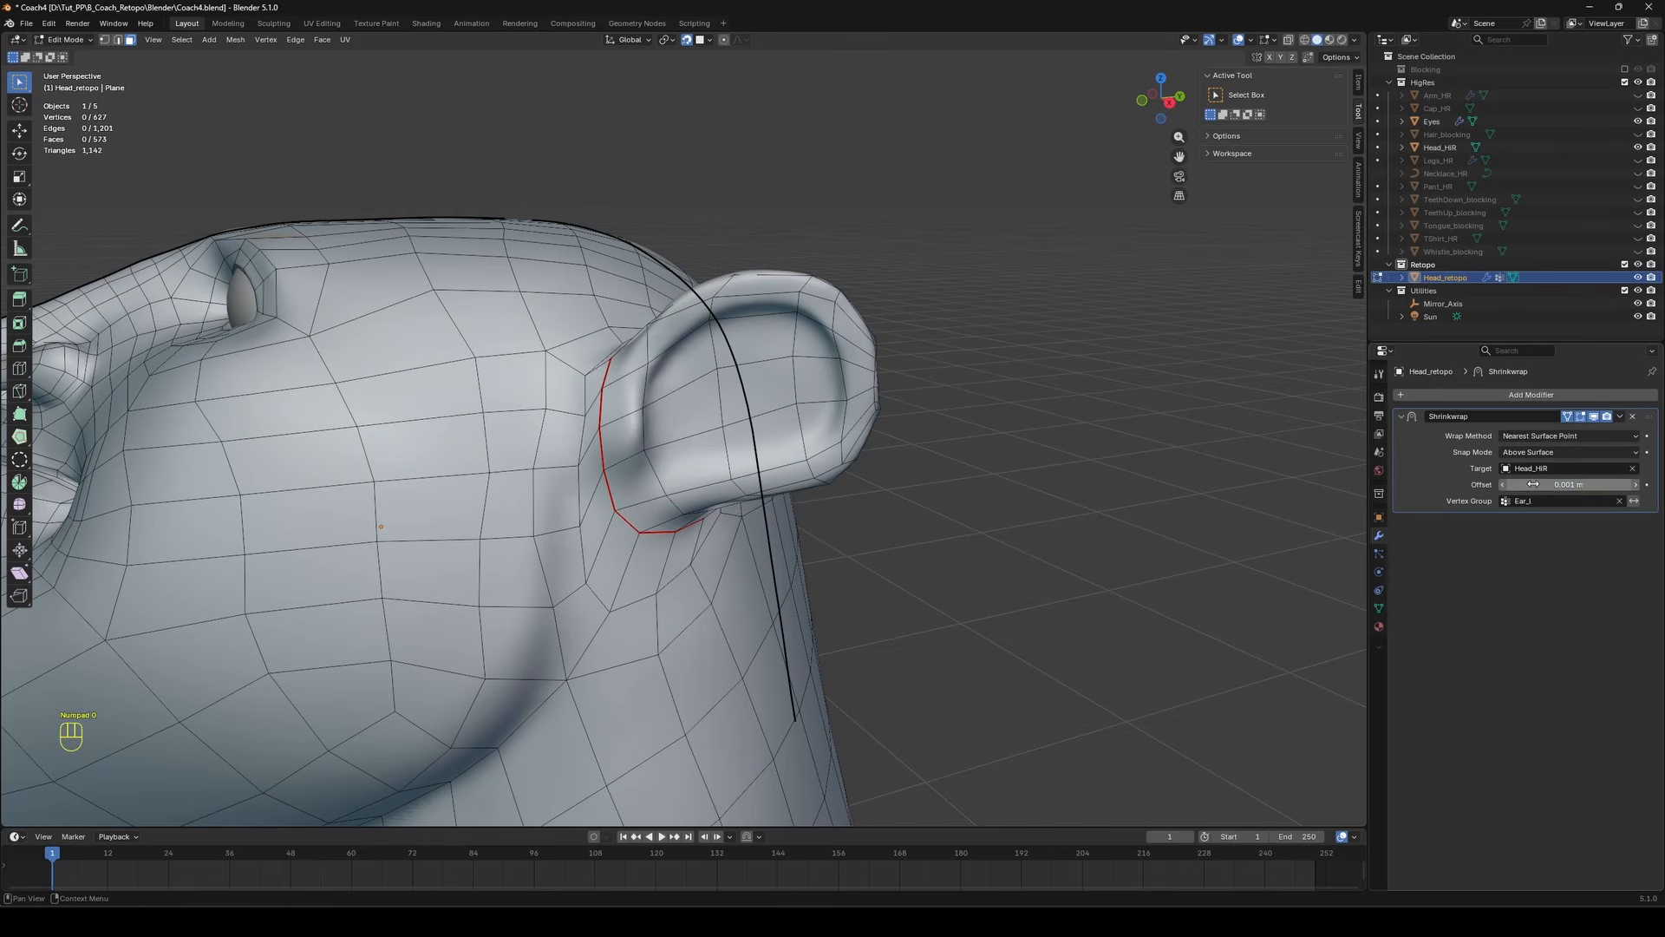
pyautogui.click(1533, 484)
pyautogui.write('.002')
pyautogui.press('Return')
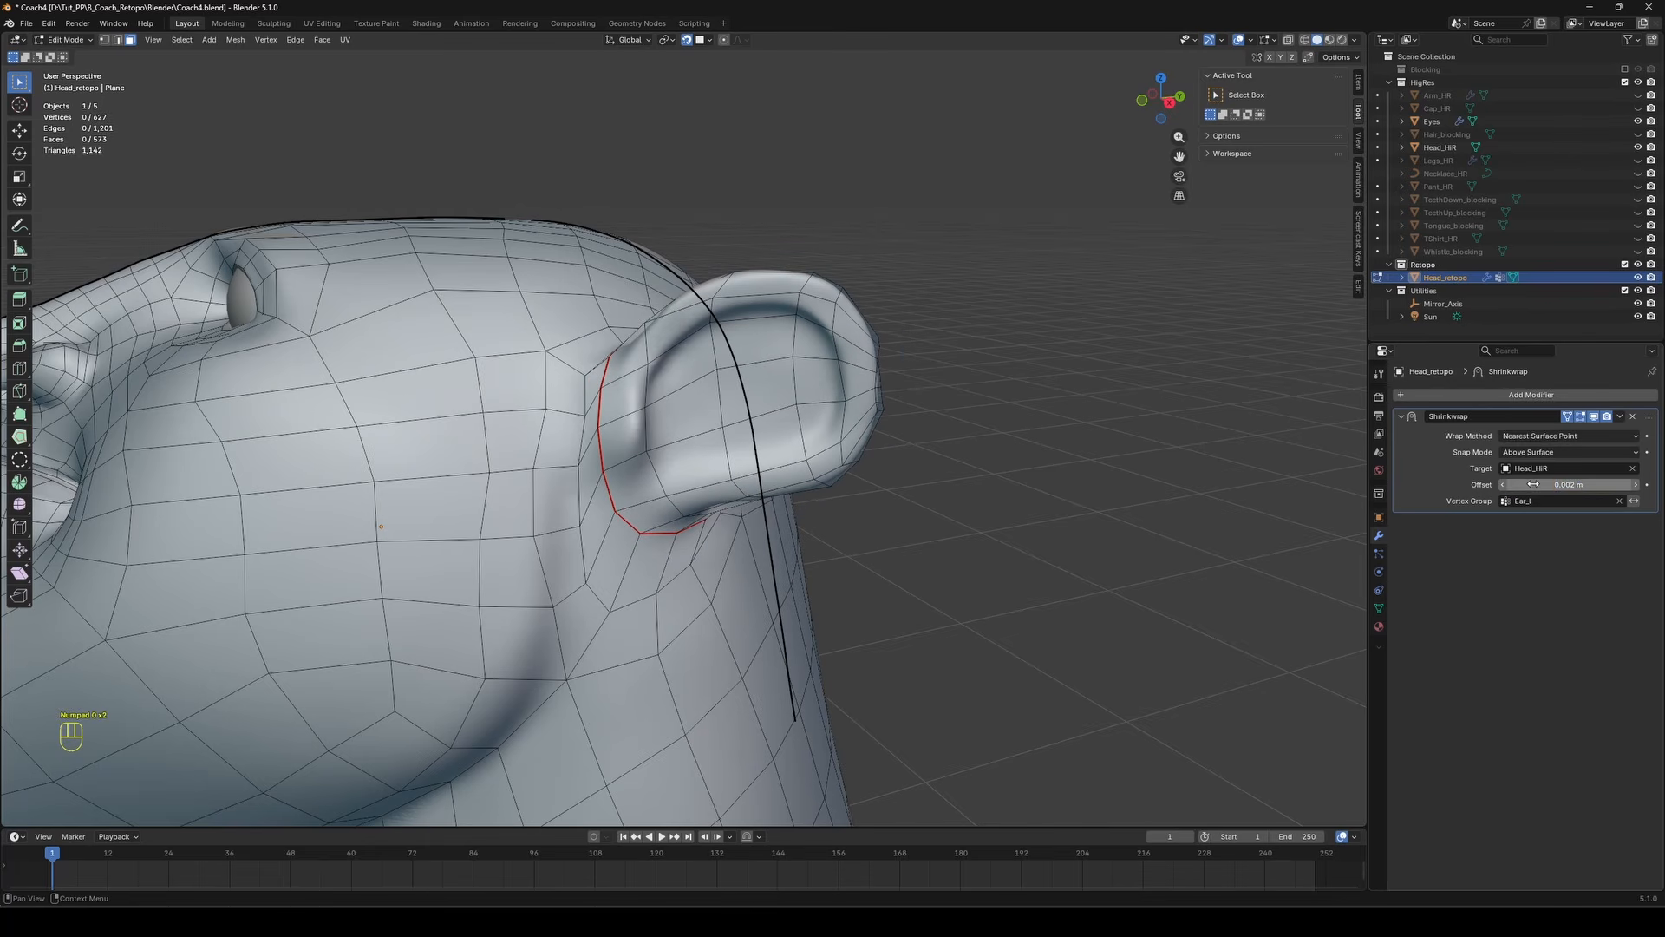
pyautogui.click(1533, 484)
pyautogui.write('.003')
pyautogui.press('Return')
pyautogui.moveTo(963, 347); pyautogui.dragTo(711, 275, button='middle')
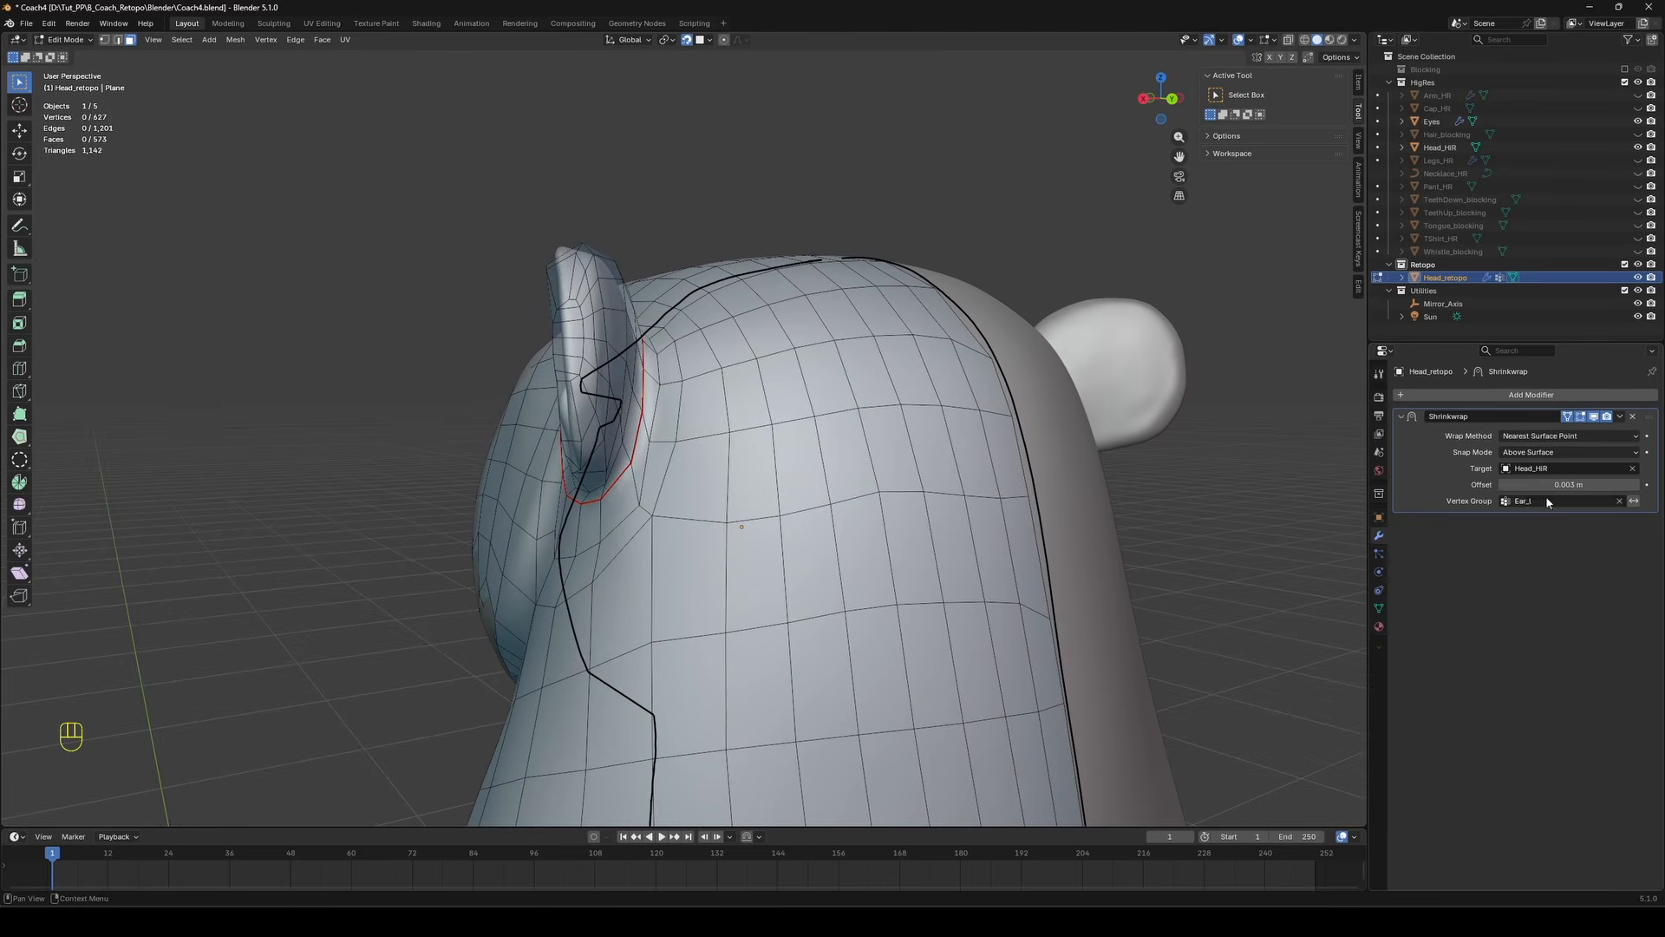
pyautogui.write('.02')
pyautogui.press('Return')
# Set the Shrinkwrap offset to 0.002 m.
pyautogui.click(1568, 486)
pyautogui.write('.00')
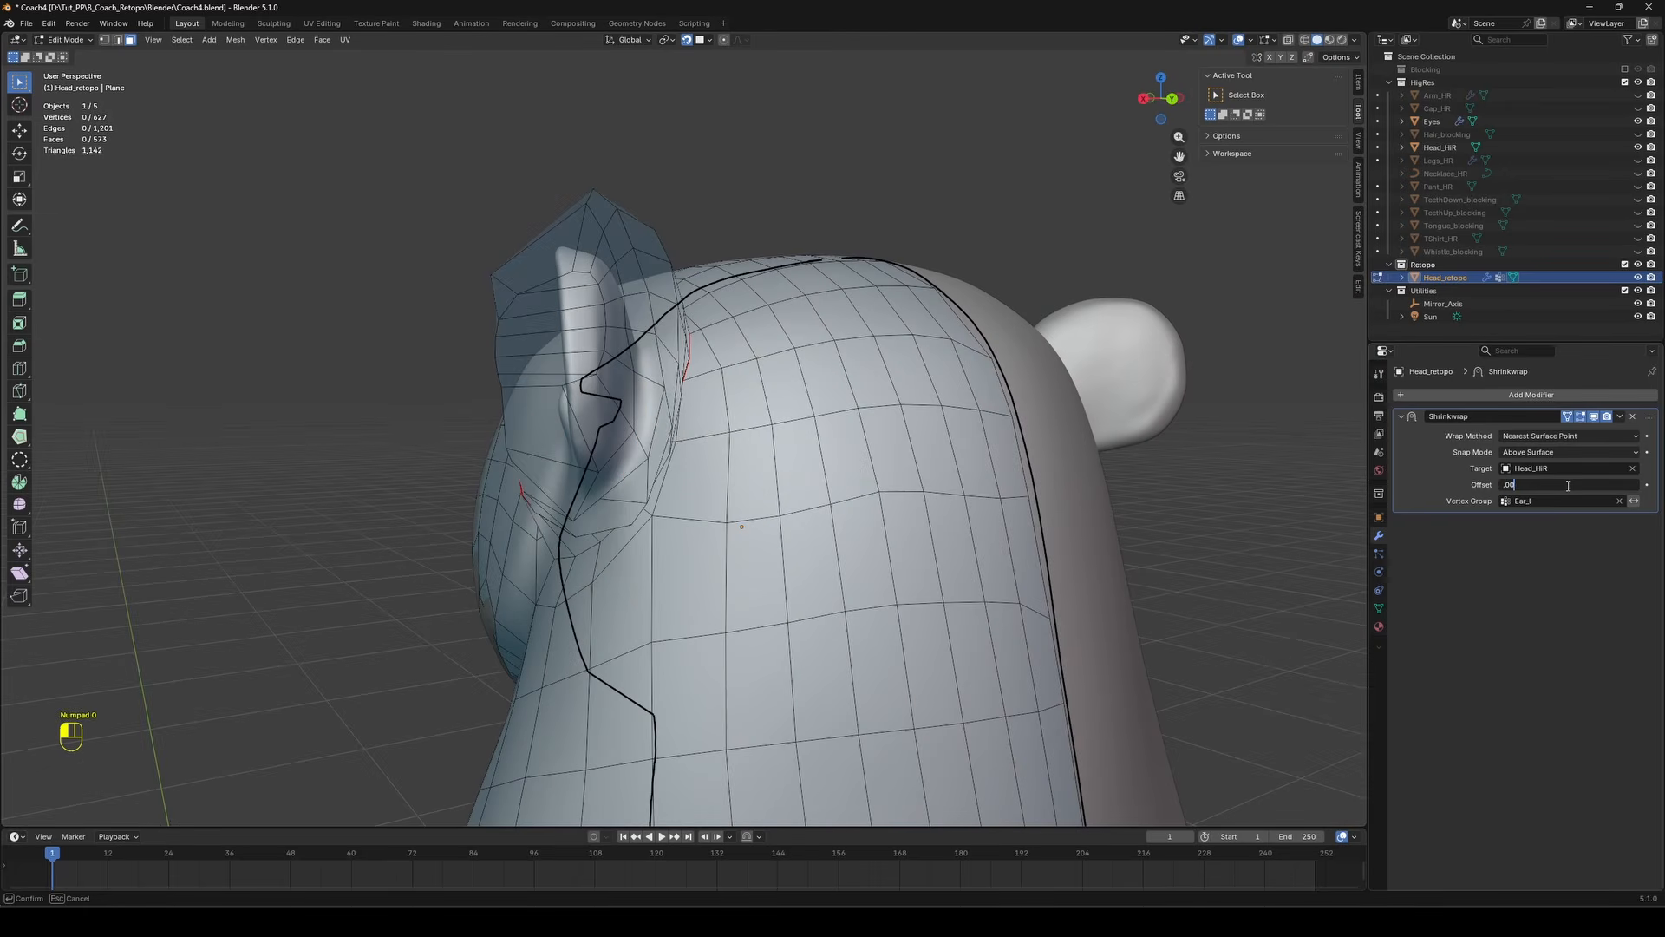
pyautogui.write('2')
pyautogui.press('Return')
# Apply the Shrinkwrap modifier in Object Mode and return to editing the mesh.
pyautogui.moveTo(954, 260); pyautogui.dragTo(892, 275, button='middle')
pyautogui.press('Tab')
pyautogui.click(1129, 355)
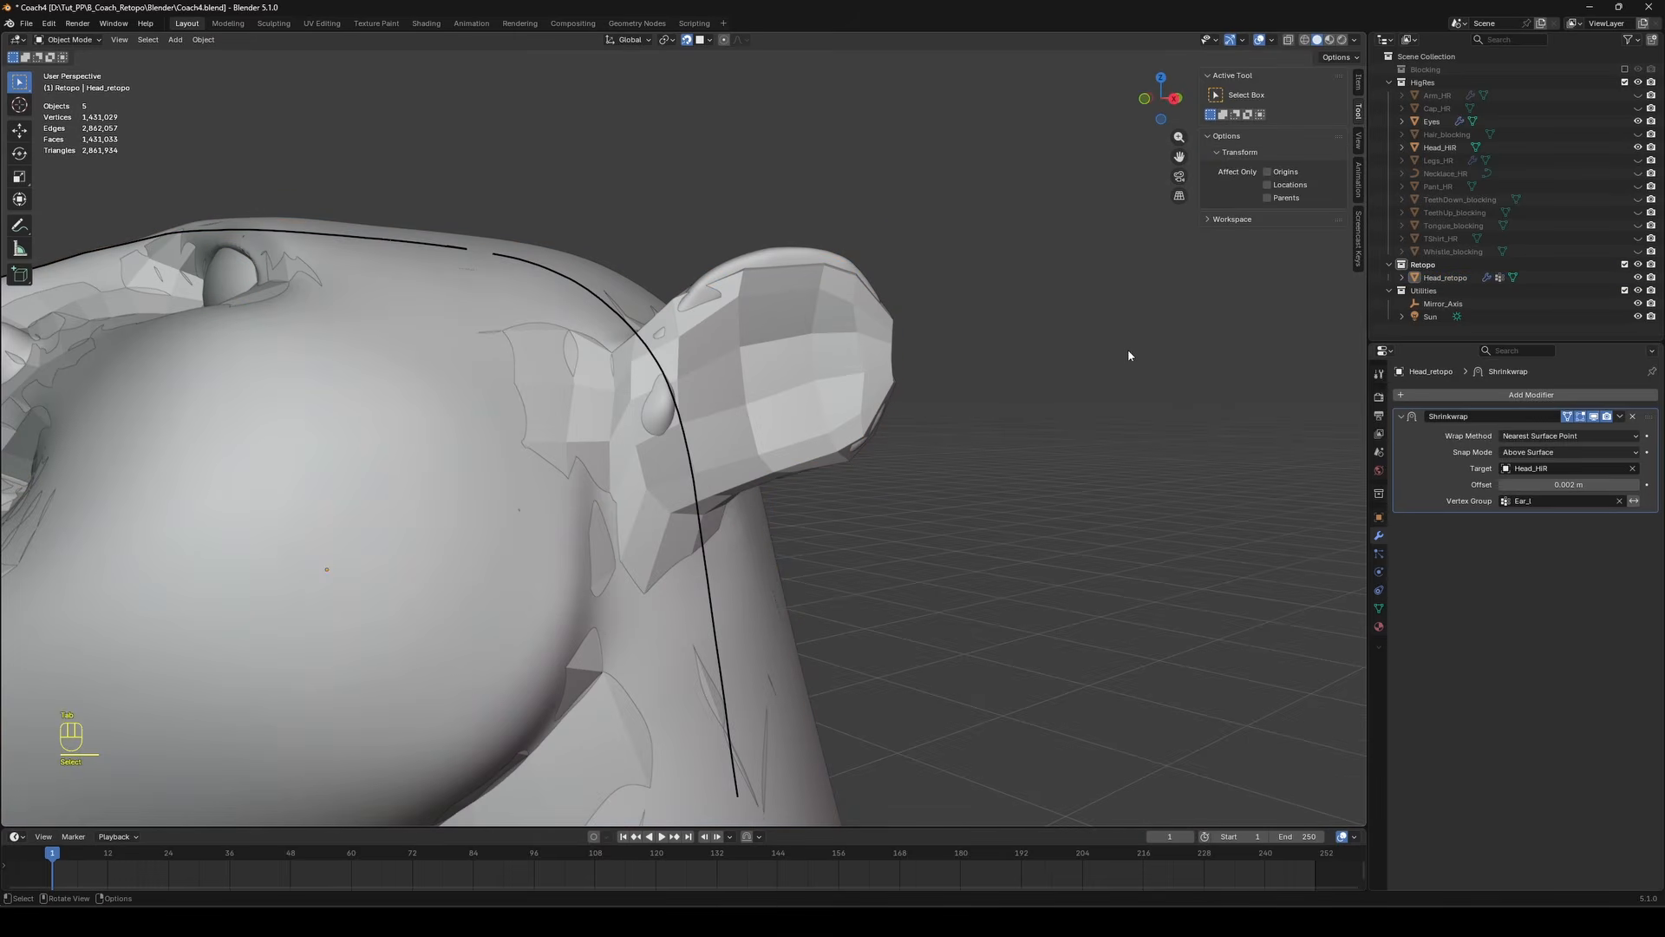
pyautogui.click(1621, 418)
pyautogui.click(1599, 433)
pyautogui.press('Tab')
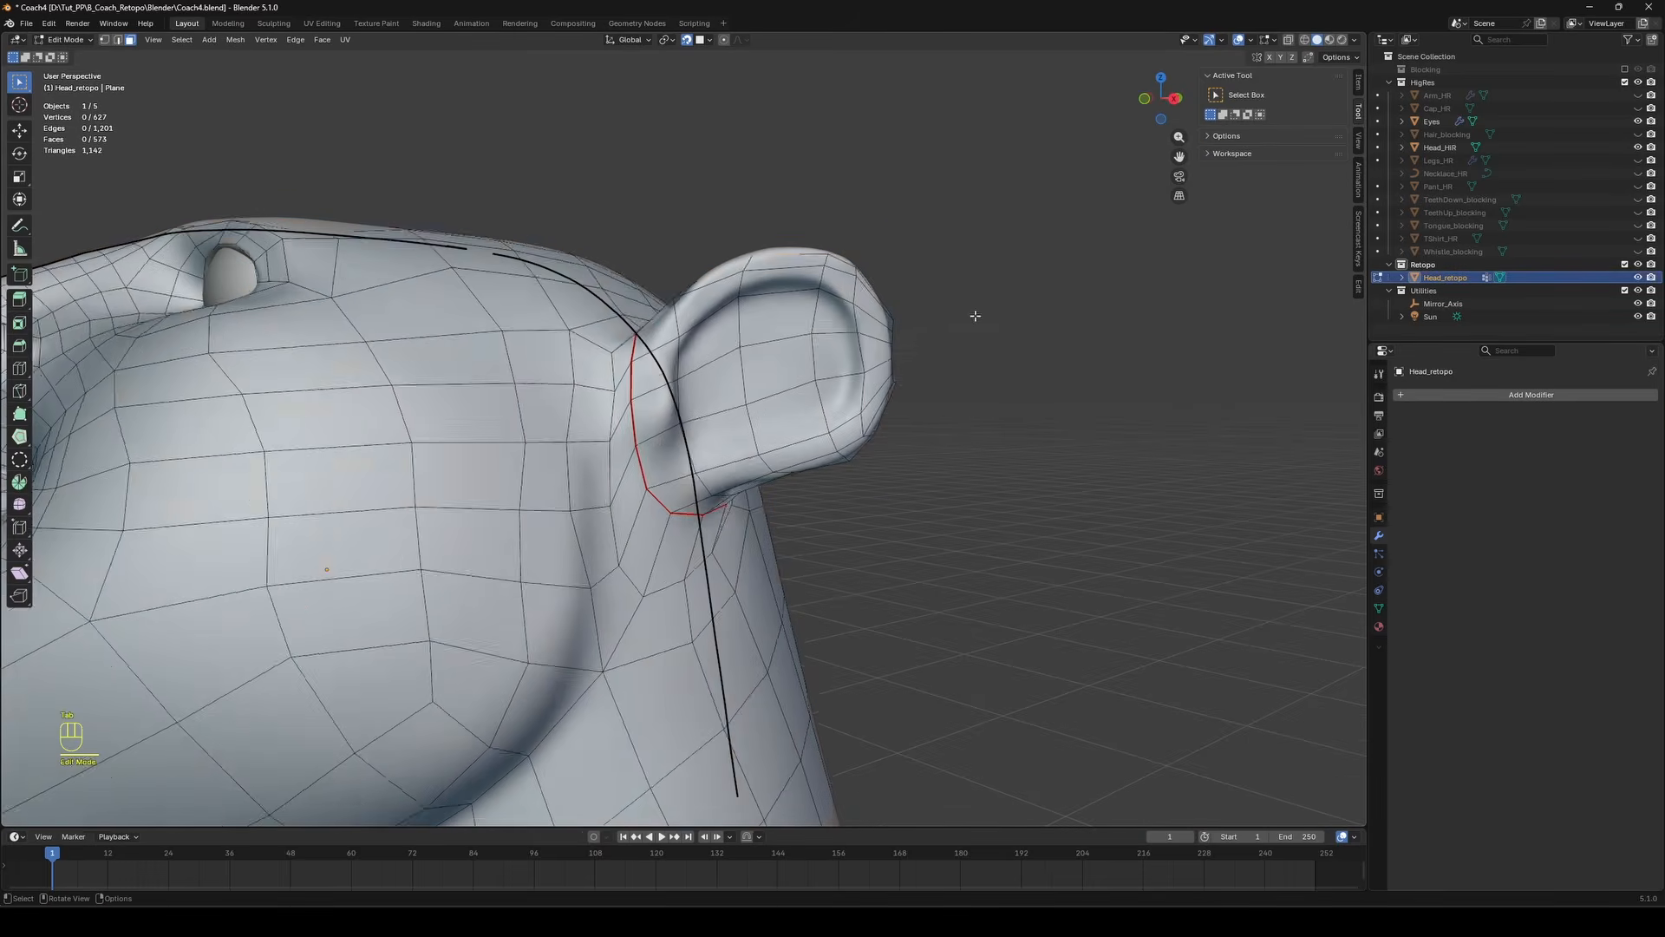
# Delete the faces filling the inside of the ear with the PolyQuilt tool, leaving only the outer rim.
pyautogui.moveTo(976, 316); pyautogui.dragTo(781, 286, button='middle')
pyautogui.click(19, 436)
pyautogui.click(69, 438)
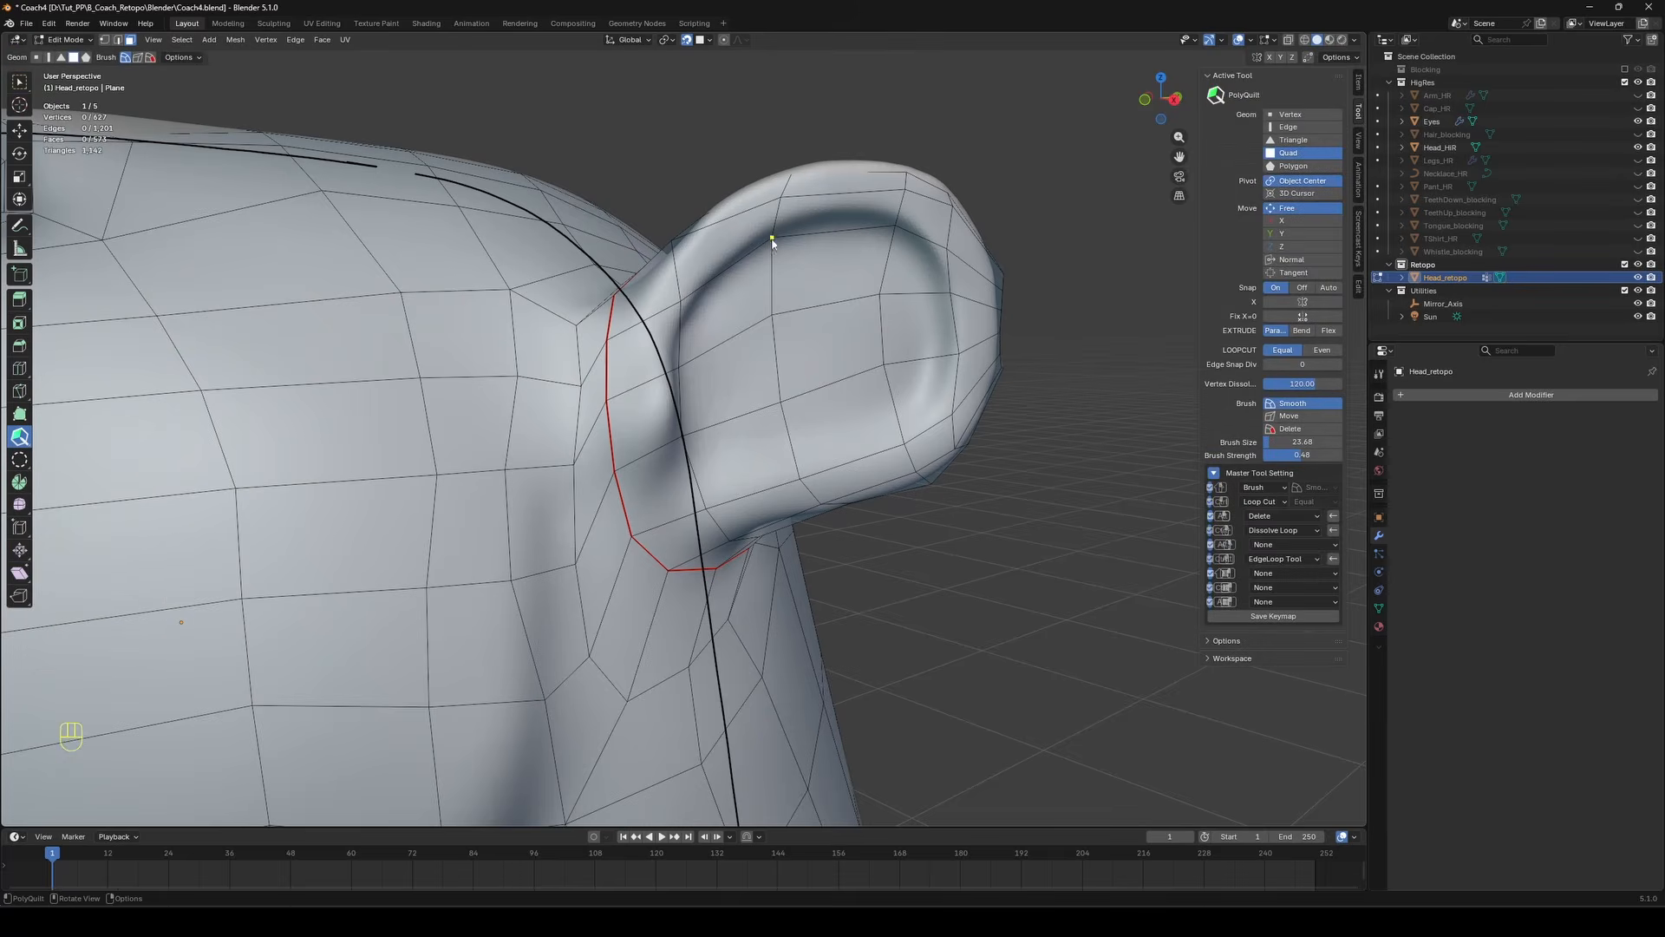
pyautogui.moveTo(676, 265); pyautogui.dragTo(743, 445, button='middle')
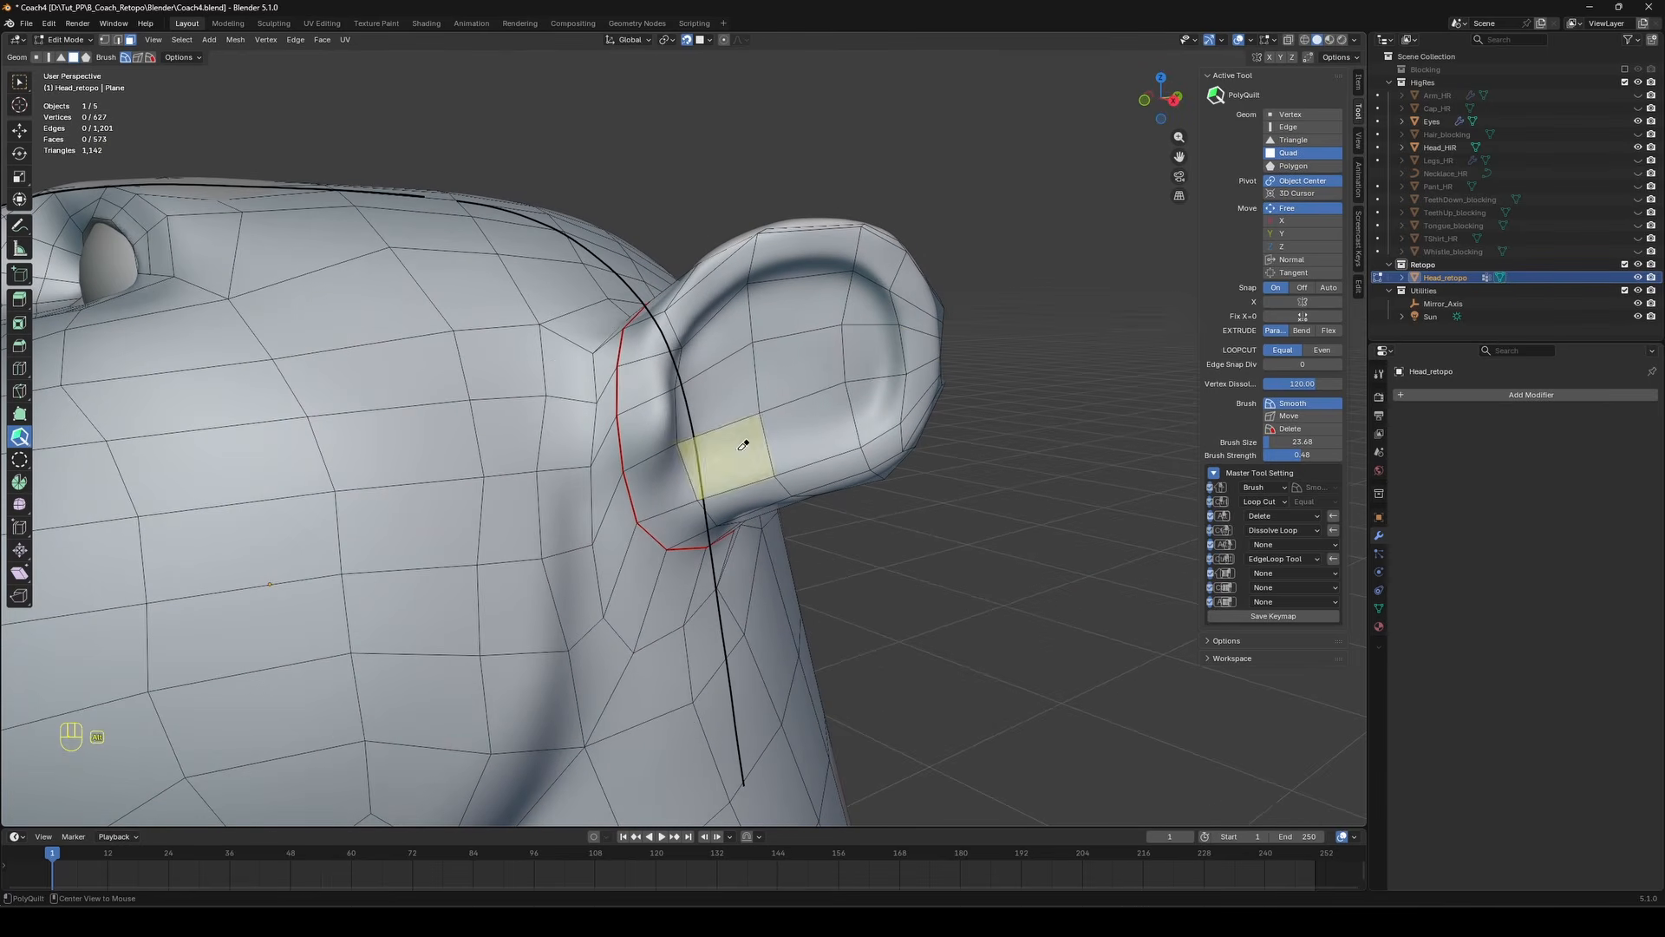
pyautogui.keyDown('alt'); pyautogui.click(743, 445); pyautogui.keyUp('alt')
pyautogui.keyDown('alt'); pyautogui.click(856, 397); pyautogui.keyUp('alt')
pyautogui.hotkey('ctrl', 'z')
pyautogui.keyDown('alt'); pyautogui.click(826, 418); pyautogui.keyUp('alt')
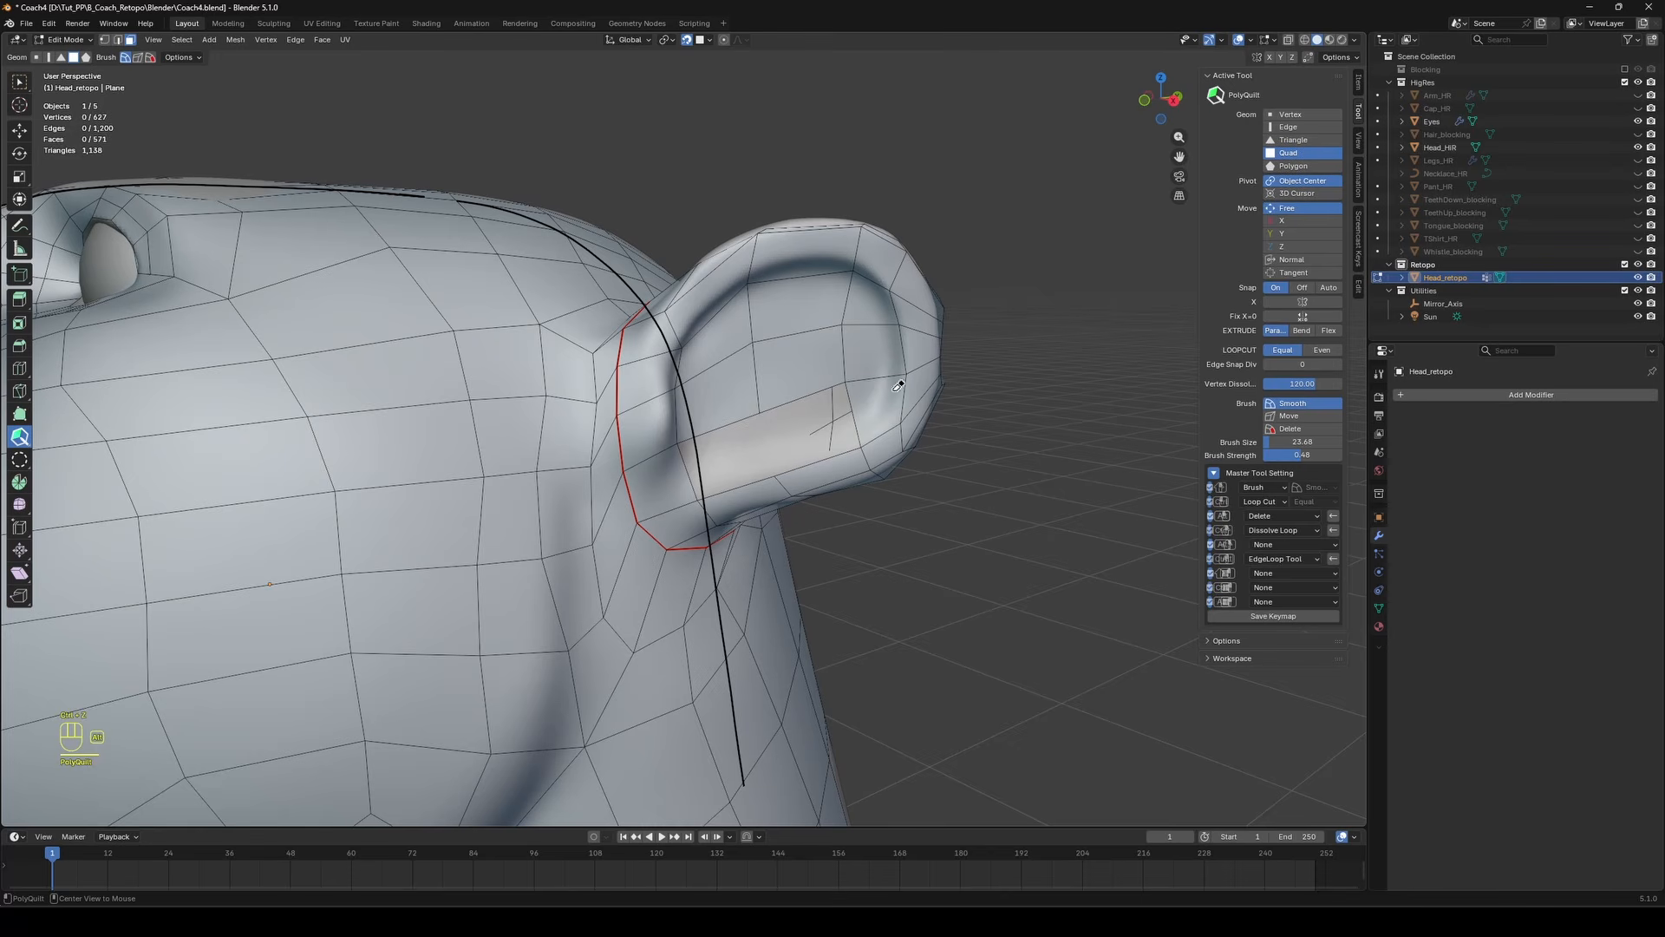
pyautogui.keyDown('alt'); pyautogui.click(888, 393); pyautogui.keyUp('alt')
pyautogui.keyDown('alt'); pyautogui.click(879, 340); pyautogui.keyUp('alt')
pyautogui.keyDown('alt'); pyautogui.click(868, 305); pyautogui.keyUp('alt')
pyautogui.keyDown('alt'); pyautogui.click(799, 308); pyautogui.keyUp('alt')
pyautogui.keyDown('alt'); pyautogui.click(782, 365); pyautogui.keyUp('alt')
pyautogui.keyDown('alt'); pyautogui.click(723, 386); pyautogui.keyUp('alt')
pyautogui.keyDown('alt'); pyautogui.click(730, 328); pyautogui.keyUp('alt')
pyautogui.moveTo(818, 351); pyautogui.dragTo(1149, 204, button='middle')
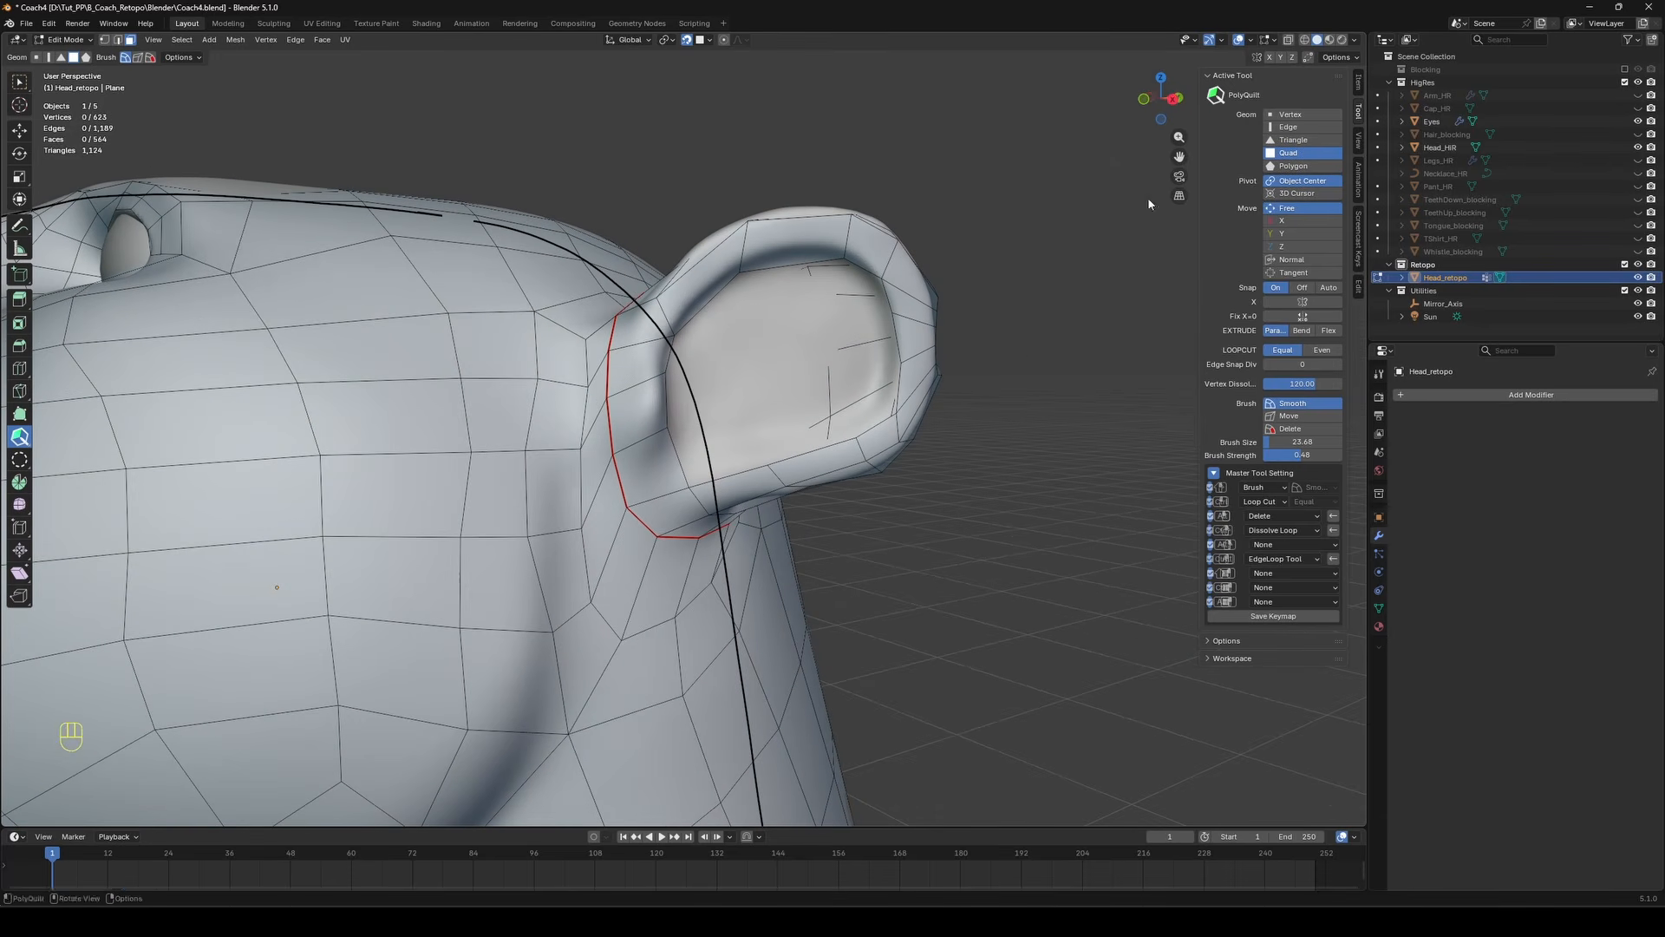
# Try Retopology overlay offsets of 0.001 and 0.002 m, and set the offset to 0.005 m.
pyautogui.click(1276, 40)
pyautogui.doubleClick(1316, 153)
pyautogui.write('0.001')
pyautogui.press('Return')
pyautogui.doubleClick(1316, 153)
pyautogui.write('0.002')
pyautogui.press('Return')
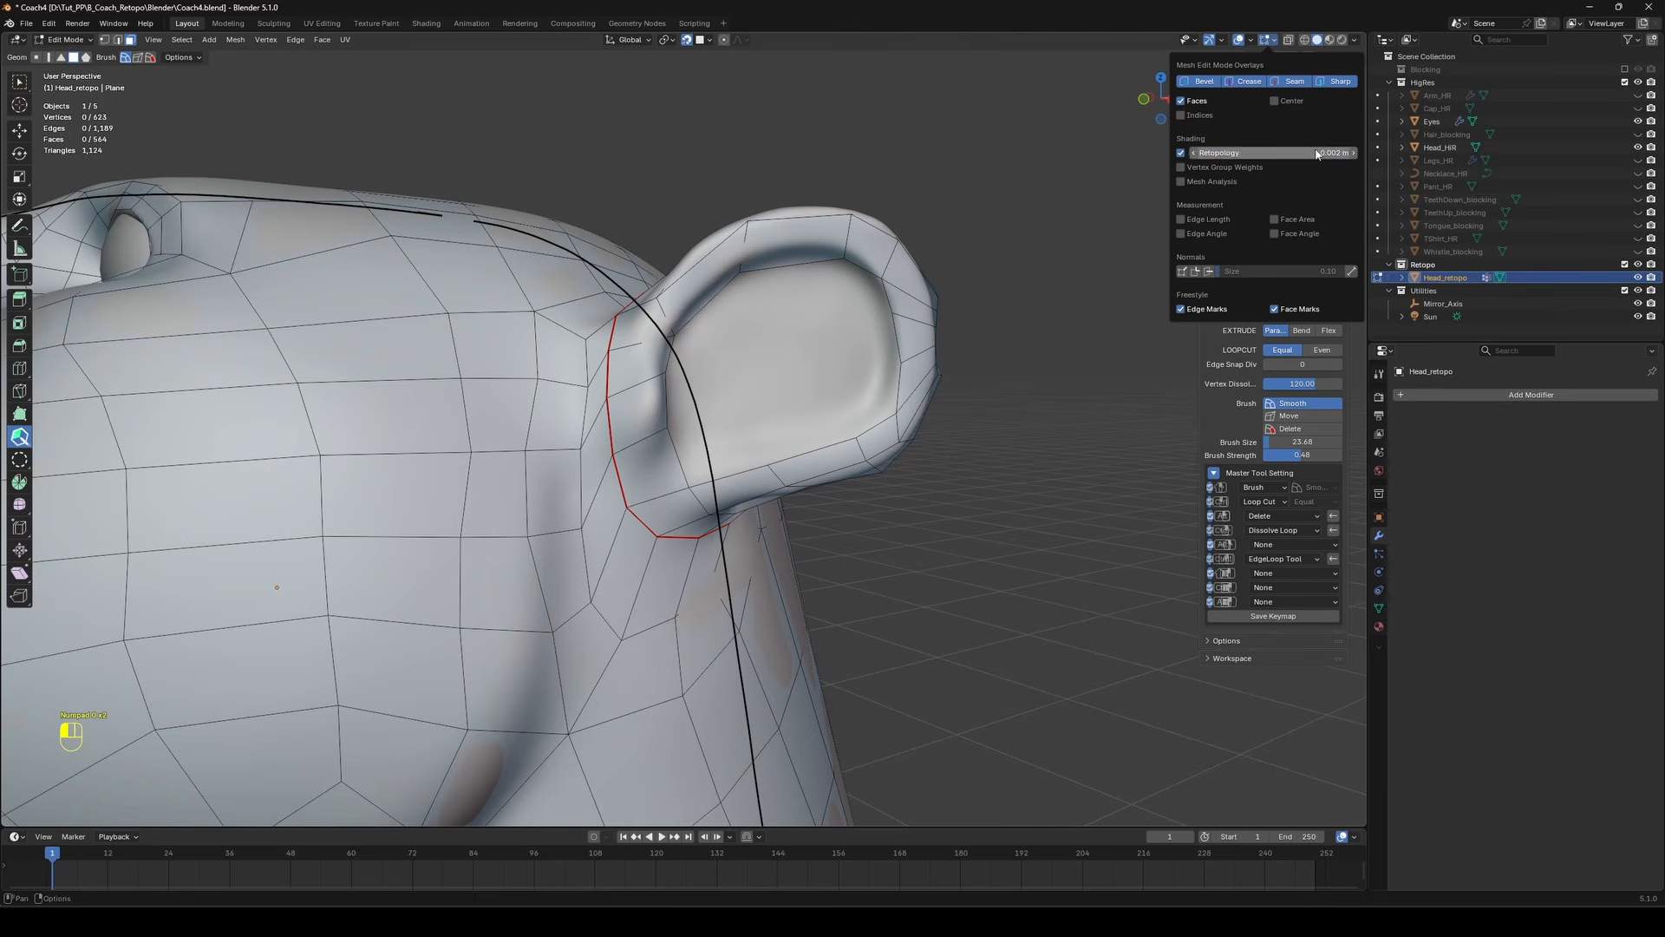
pyautogui.doubleClick(1317, 154)
pyautogui.write('.005')
pyautogui.press('Return')
# Extrude new quads inward from the inner edges of the ear rim, spaced around the opening.
pyautogui.moveTo(724, 276); pyautogui.dragTo(757, 294, button='middle')
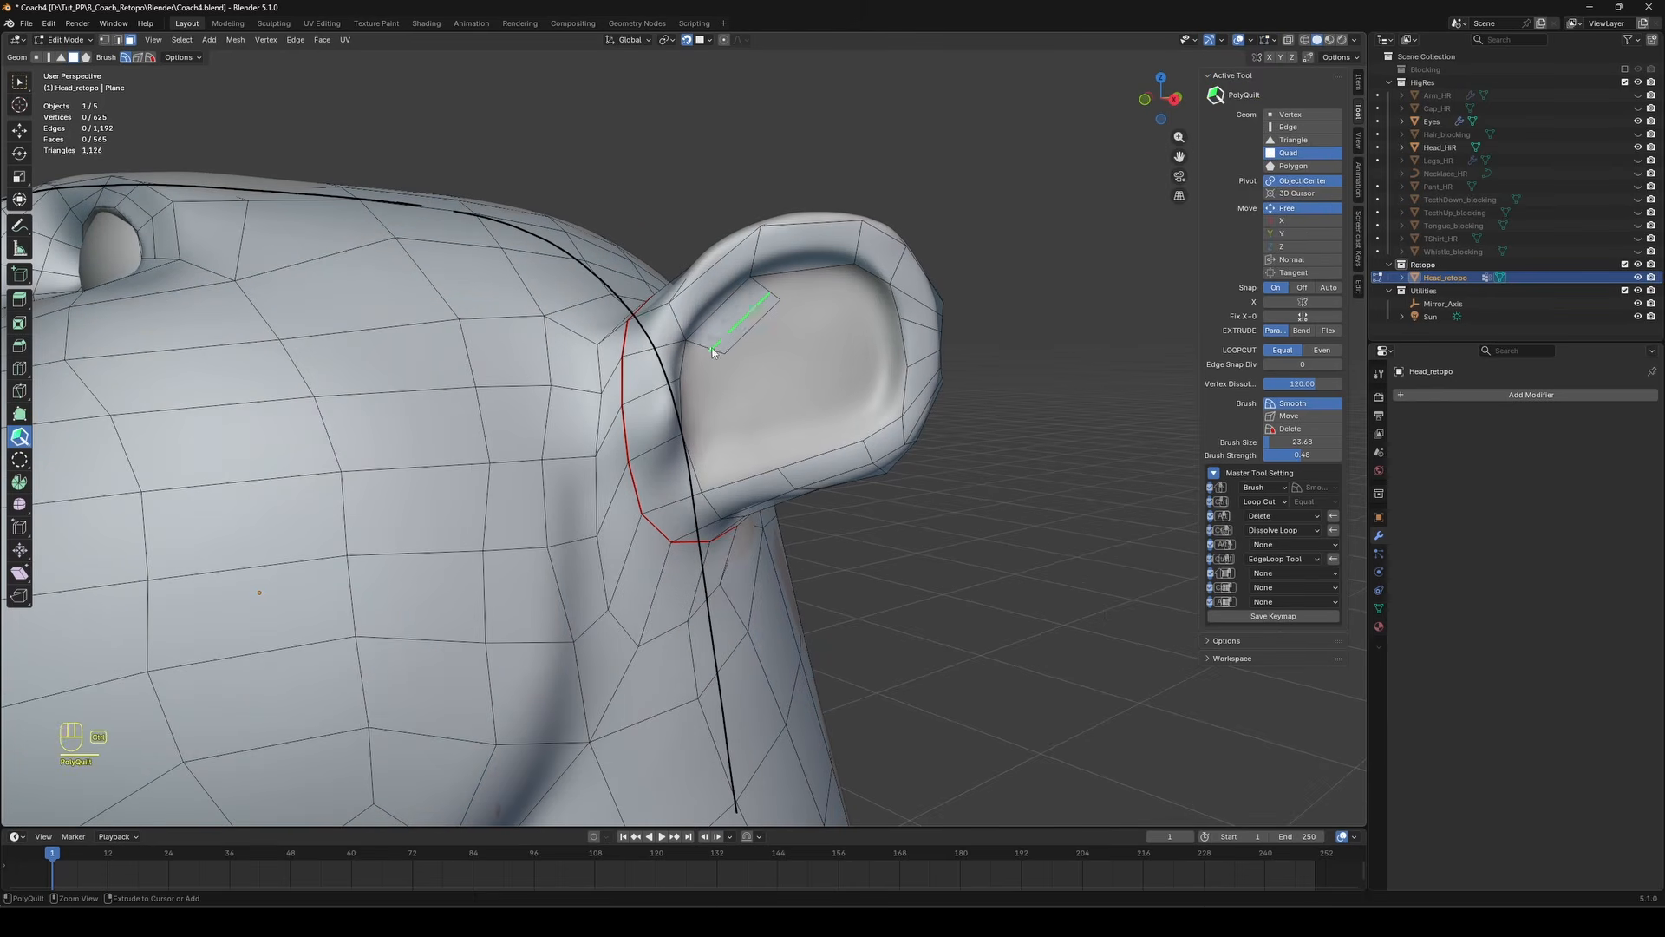
pyautogui.moveTo(680, 401); pyautogui.dragTo(709, 399)
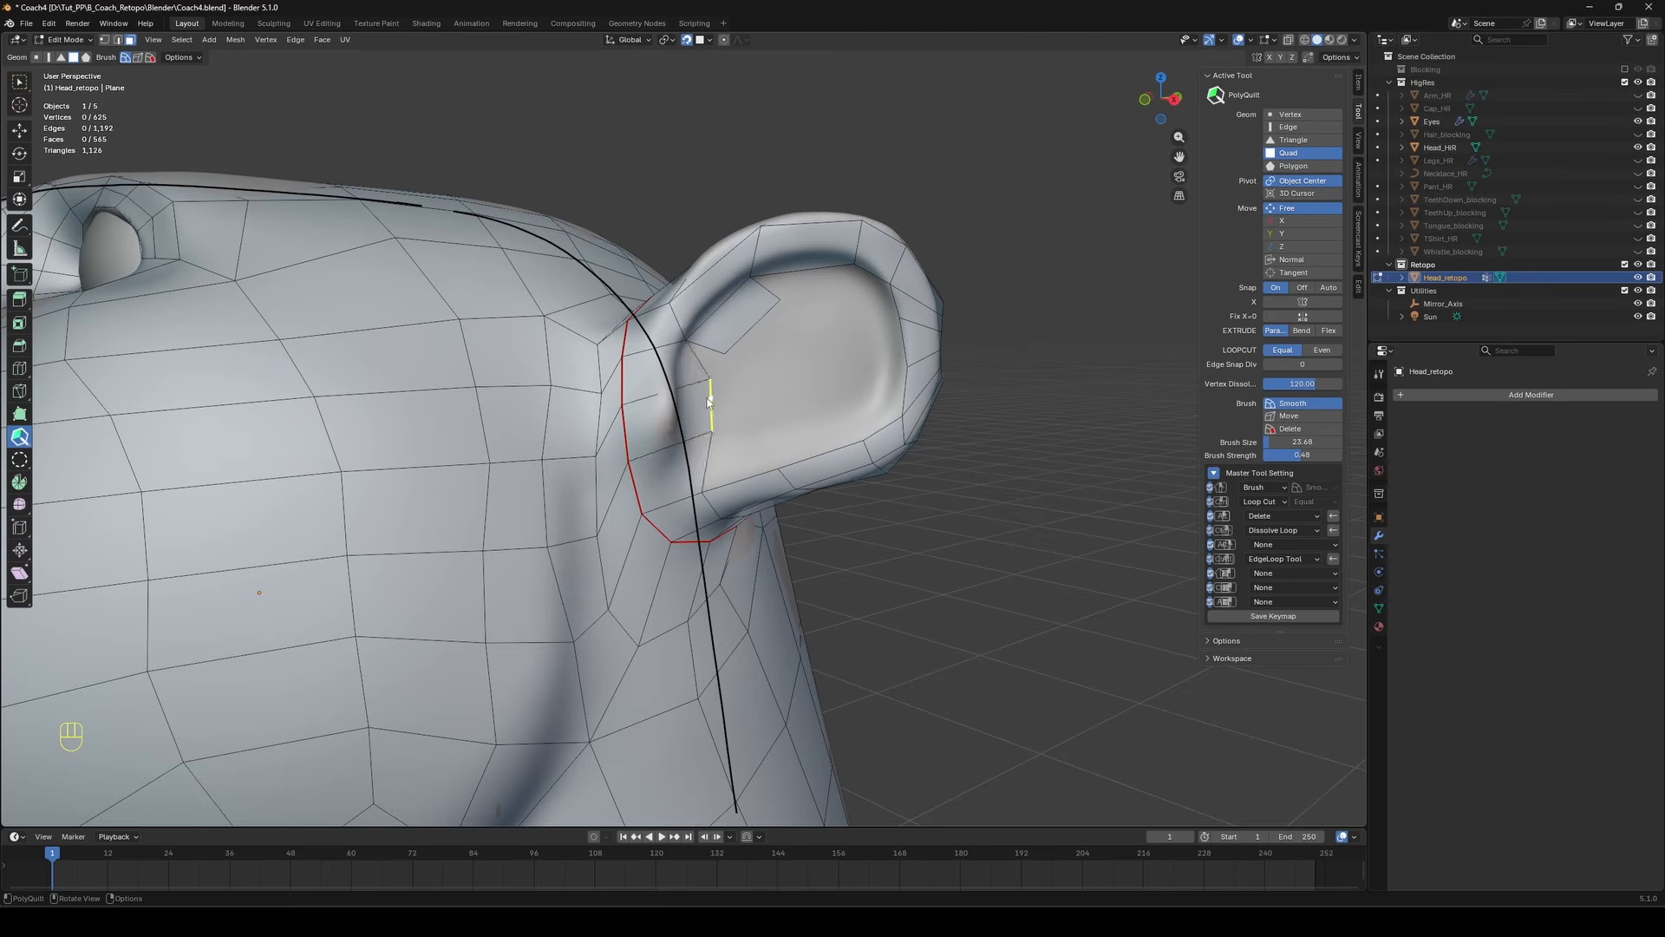
pyautogui.moveTo(713, 350); pyautogui.dragTo(752, 312, button='middle')
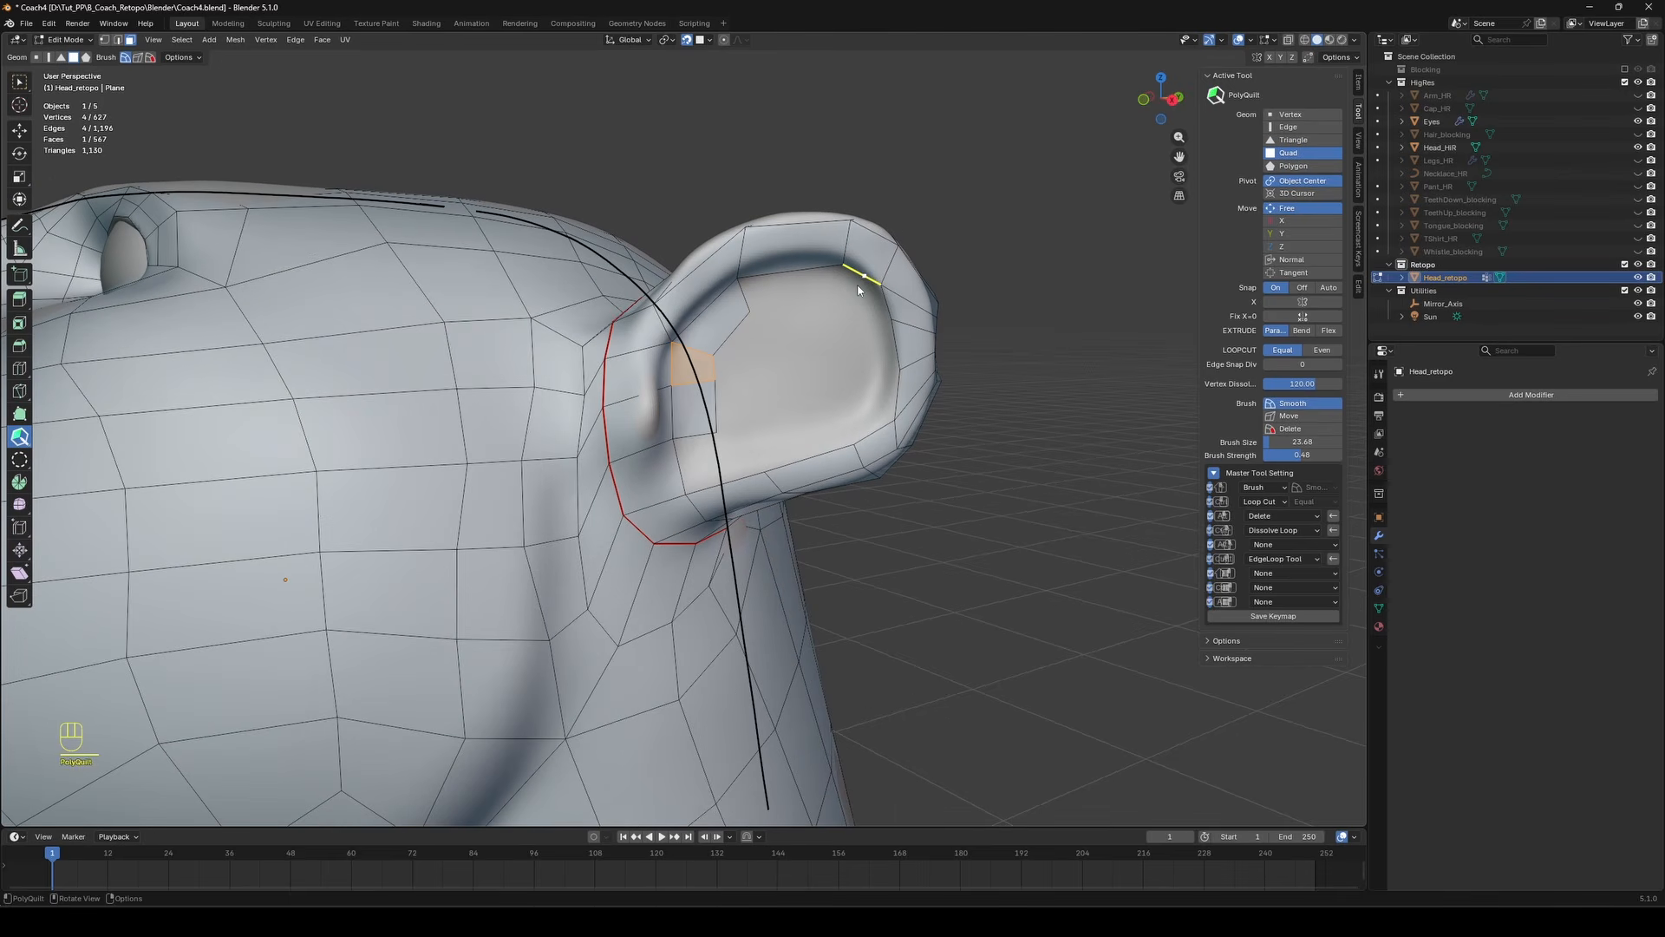
pyautogui.moveTo(899, 349); pyautogui.dragTo(865, 357)
pyautogui.click(885, 304)
pyautogui.click(805, 271)
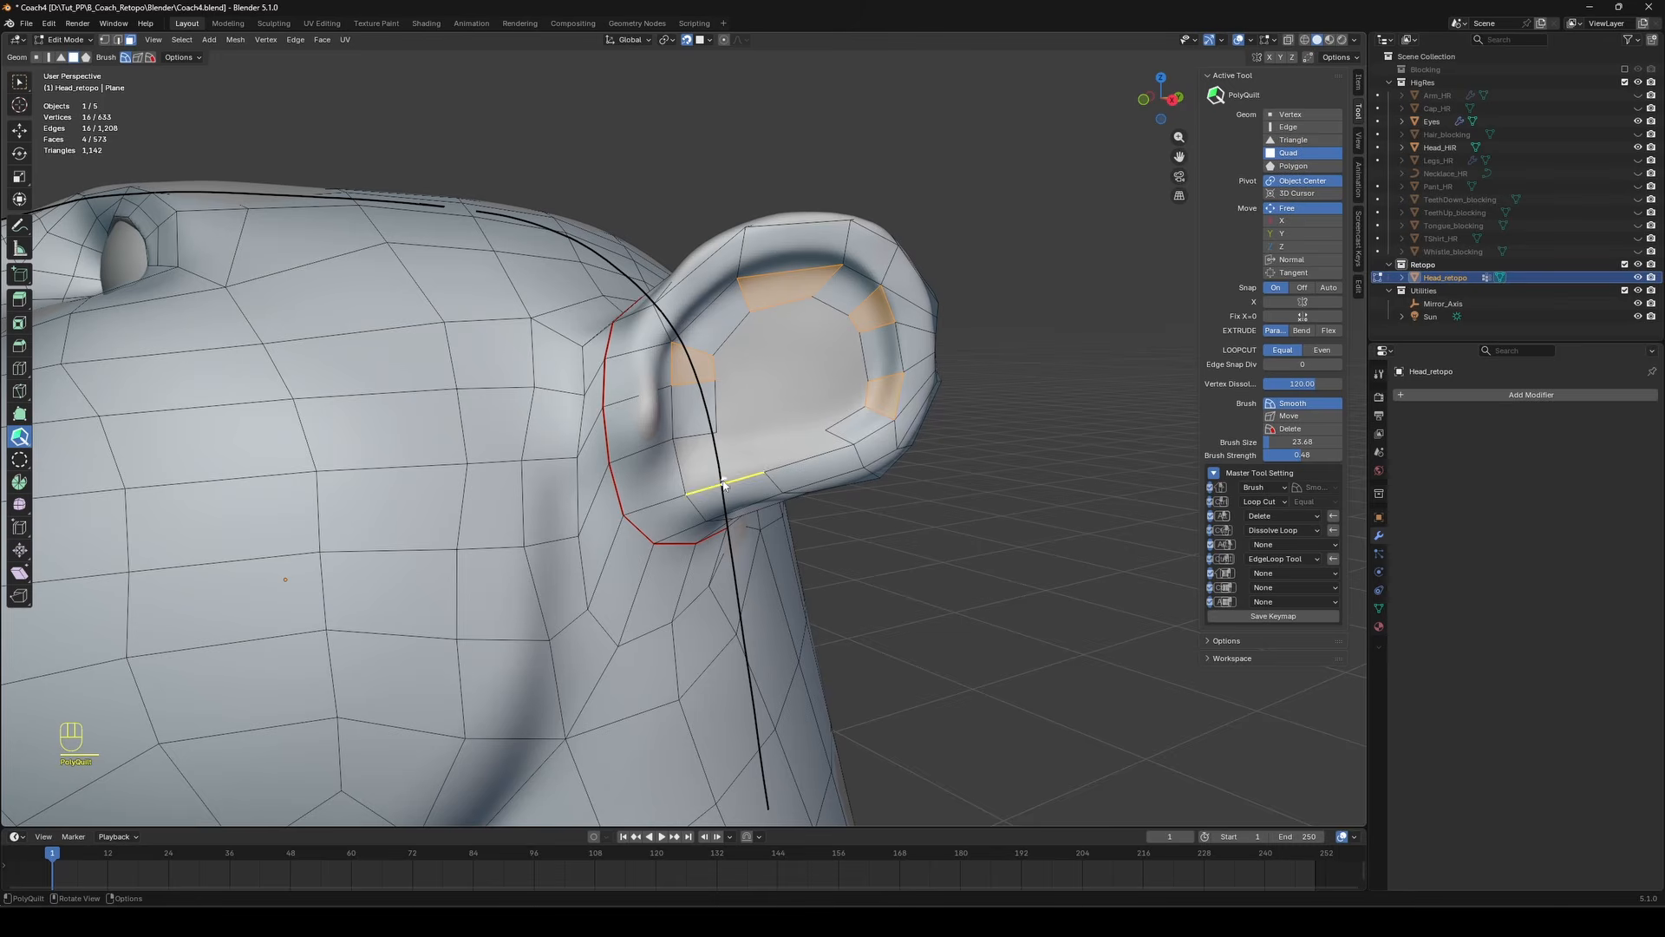
# Fill the remaining gaps to complete the inner ring of quads in the ear, and clear the selection.
pyautogui.hotkey('ctrl', 'shift', 'z')
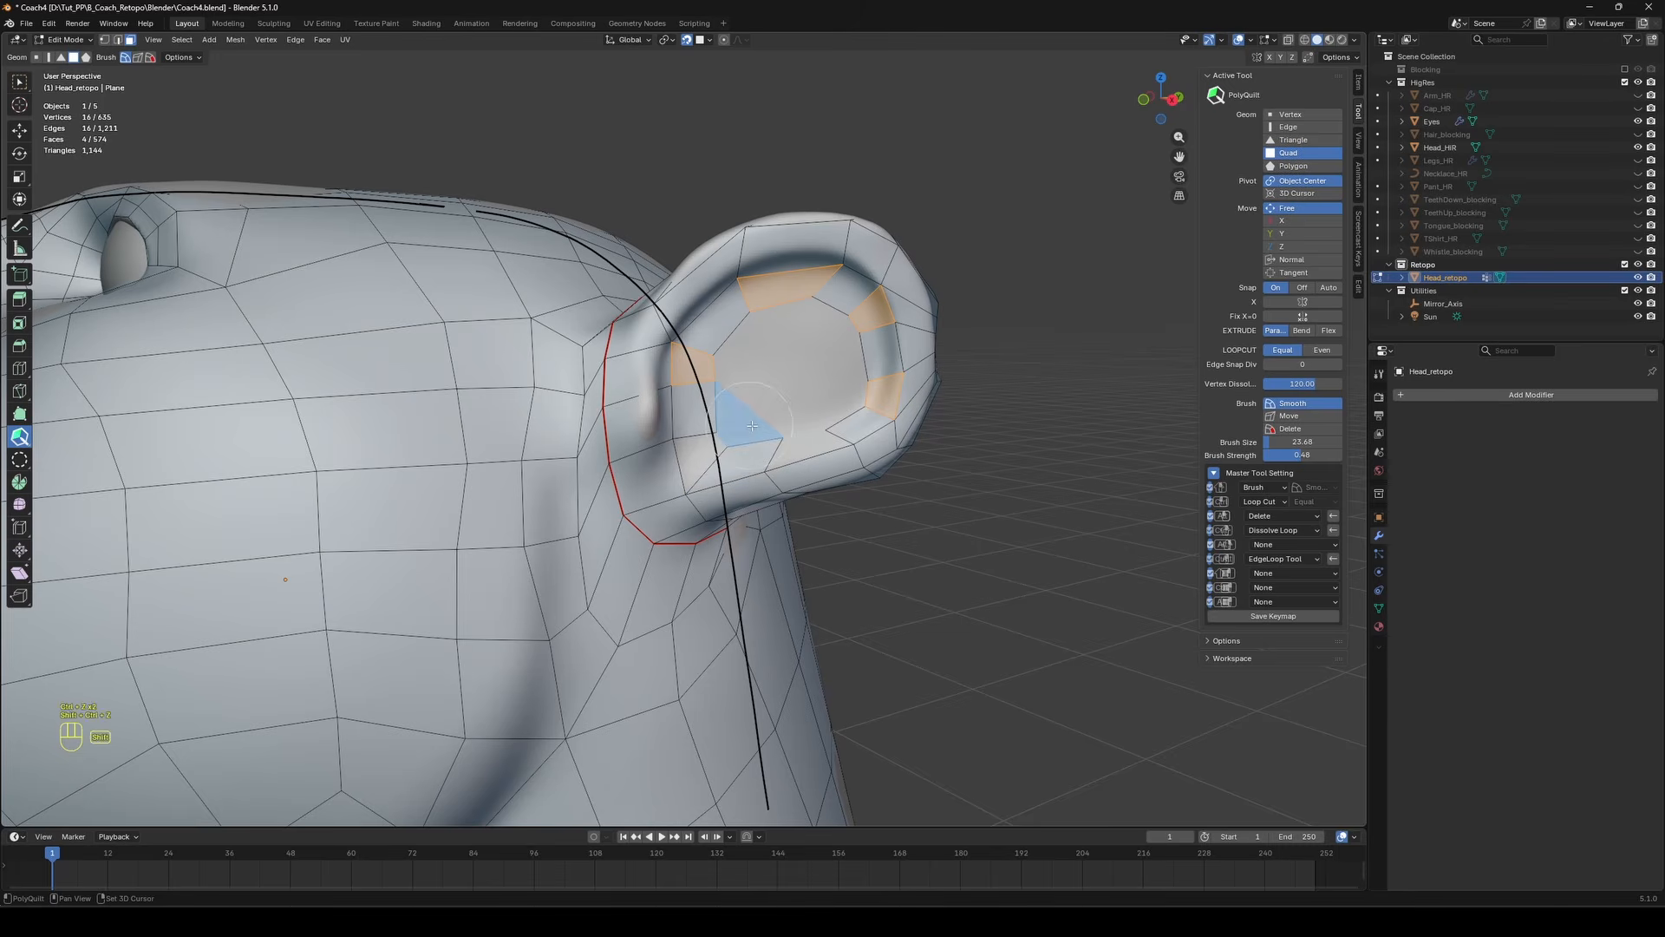
pyautogui.hotkey('ctrl', 'z')
pyautogui.moveTo(793, 362)
pyautogui.keyDown('shift'); pyautogui.mouseDown()
pyautogui.moveTo(782, 372)
pyautogui.moveTo(840, 361)
pyautogui.moveTo(791, 363)
pyautogui.mouseUp(); pyautogui.keyUp('shift')
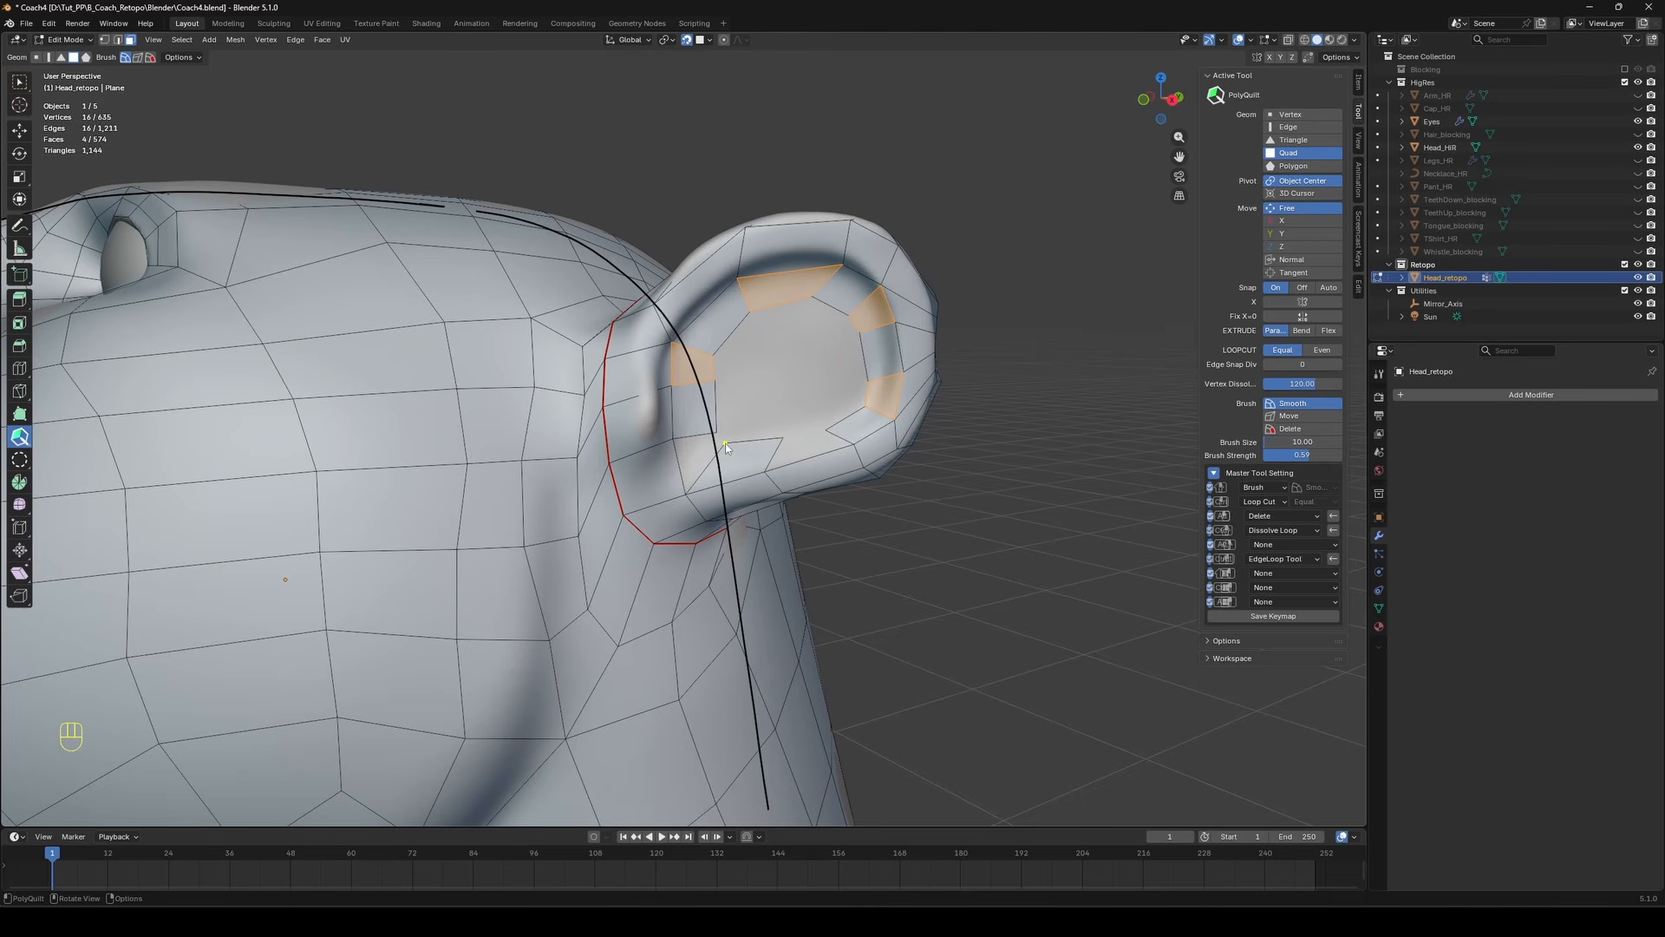
pyautogui.keyDown('ctrl'); pyautogui.moveTo(726, 446); pyautogui.dragTo(748, 459, button='middle'); pyautogui.keyUp('ctrl')
pyautogui.keyDown('shift'); pyautogui.click(749, 463); pyautogui.keyUp('shift')
pyautogui.keyDown('shift'); pyautogui.click(872, 446); pyautogui.keyUp('shift')
pyautogui.moveTo(872, 447); pyautogui.dragTo(737, 382, button='middle')
pyautogui.press('a')
pyautogui.press('a')
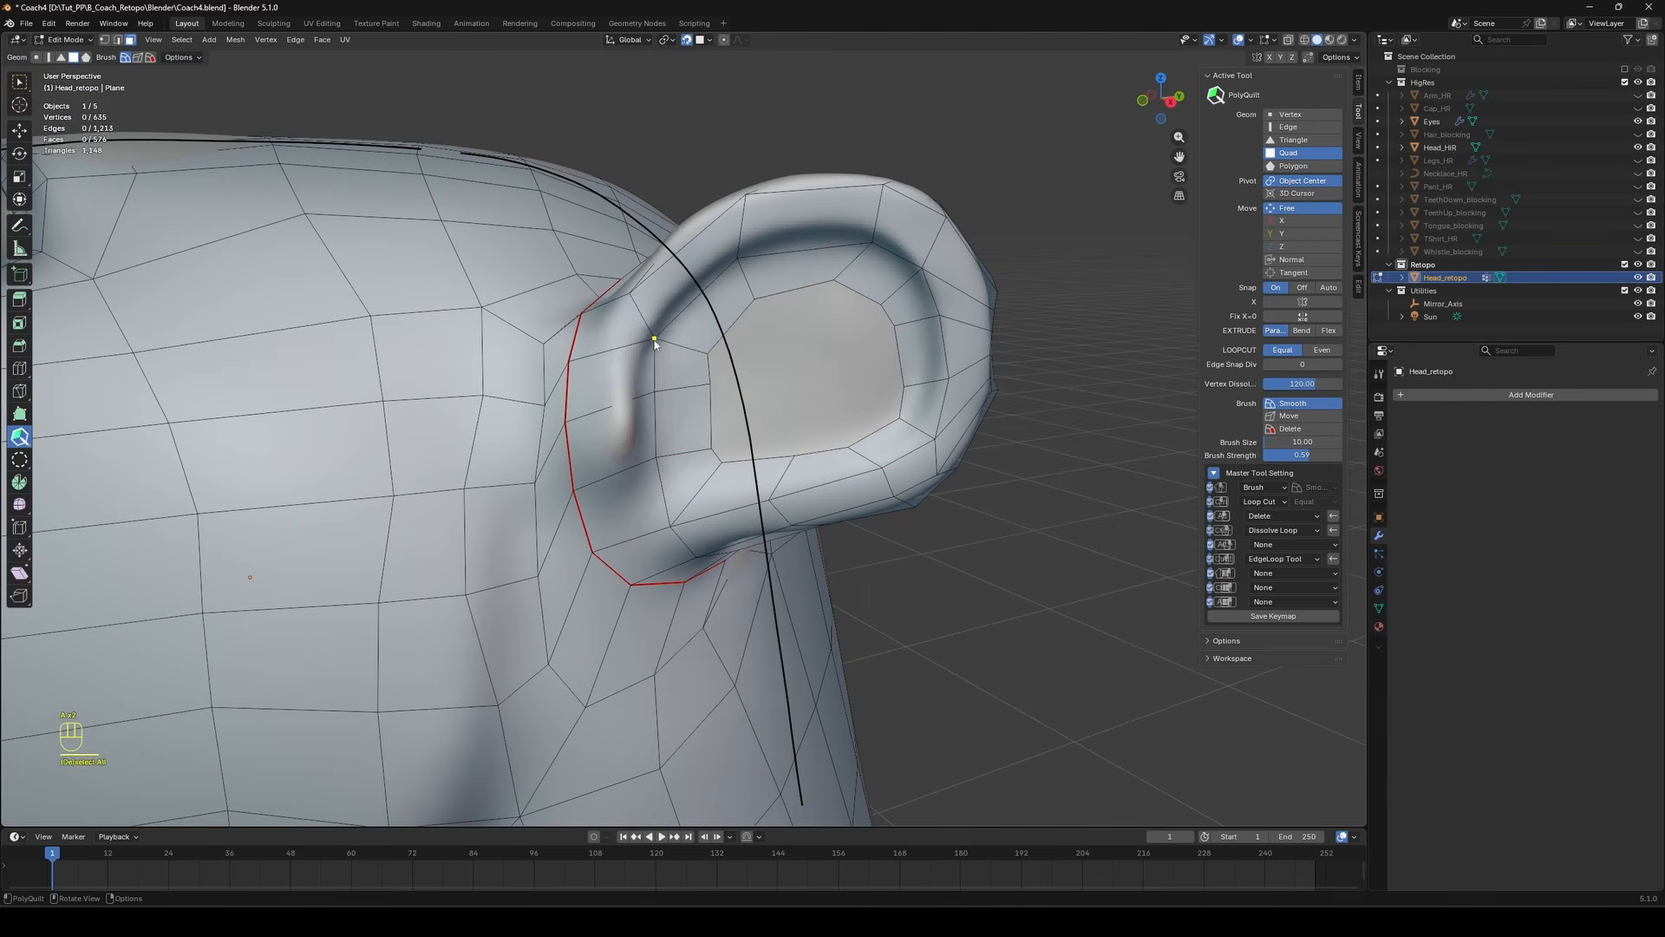
# Adjust the lower rear corner of the ear's inner ring and check the ring from several angles.
pyautogui.moveTo(646, 408); pyautogui.dragTo(572, 390, button='middle')
pyautogui.moveTo(605, 258); pyautogui.dragTo(788, 194, button='middle')
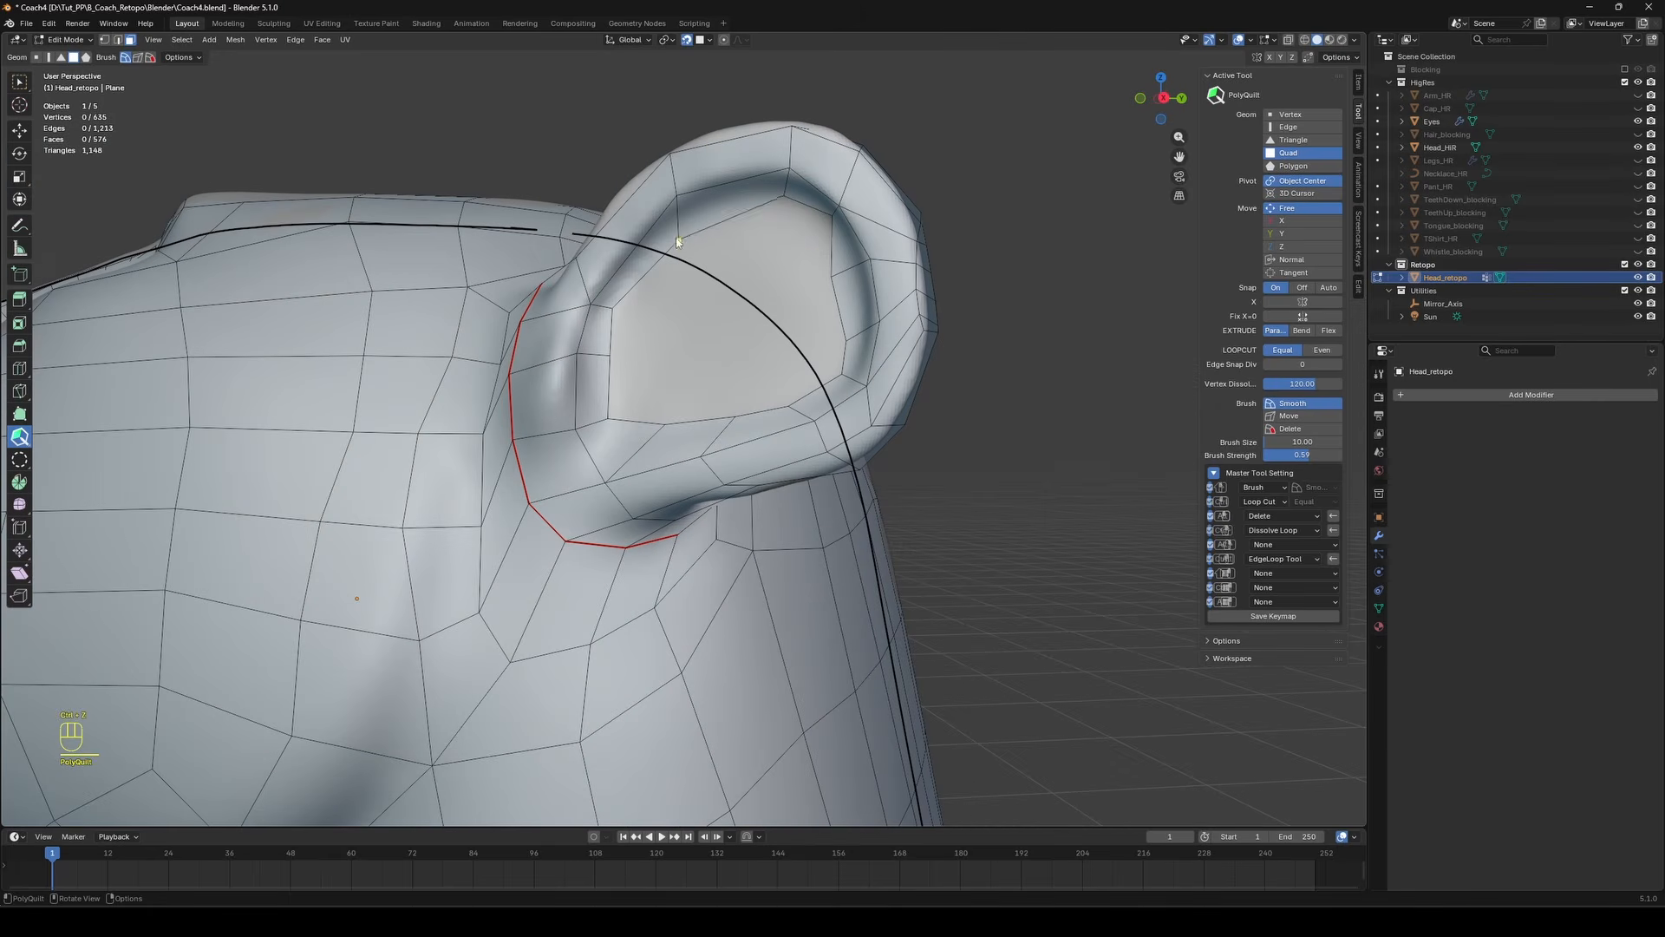
pyautogui.moveTo(574, 305); pyautogui.dragTo(895, 238, button='middle')
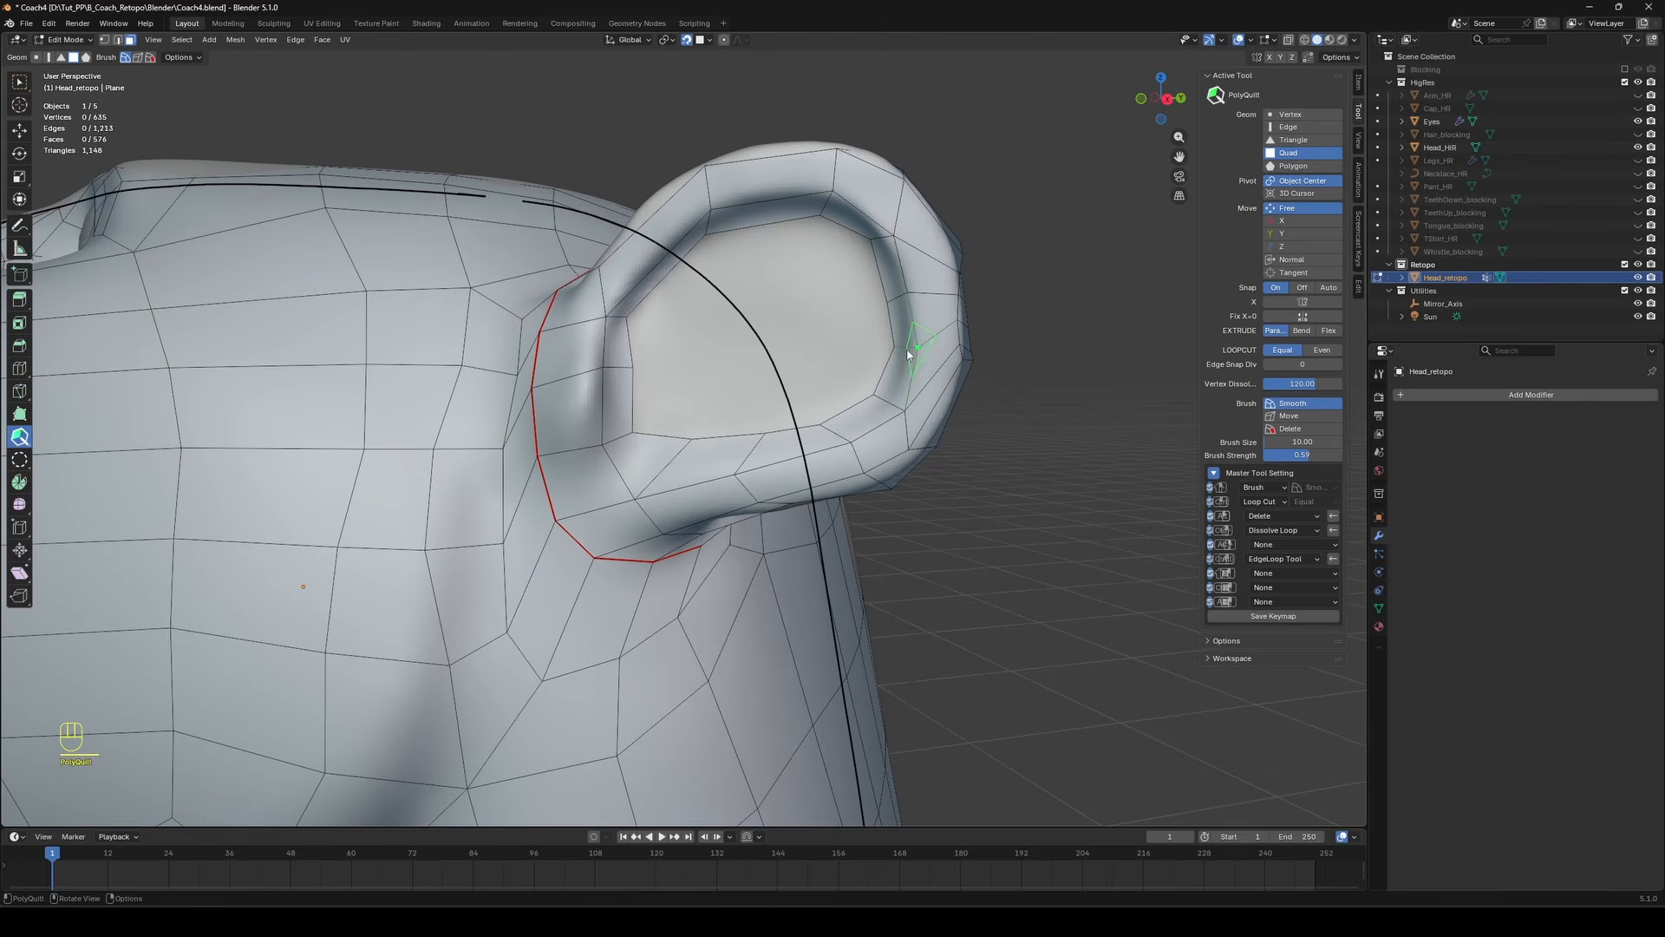
pyautogui.moveTo(872, 395); pyautogui.dragTo(844, 428)
pyautogui.moveTo(779, 352); pyautogui.dragTo(656, 356, button='middle')
pyautogui.moveTo(725, 253); pyautogui.dragTo(712, 314, button='middle')
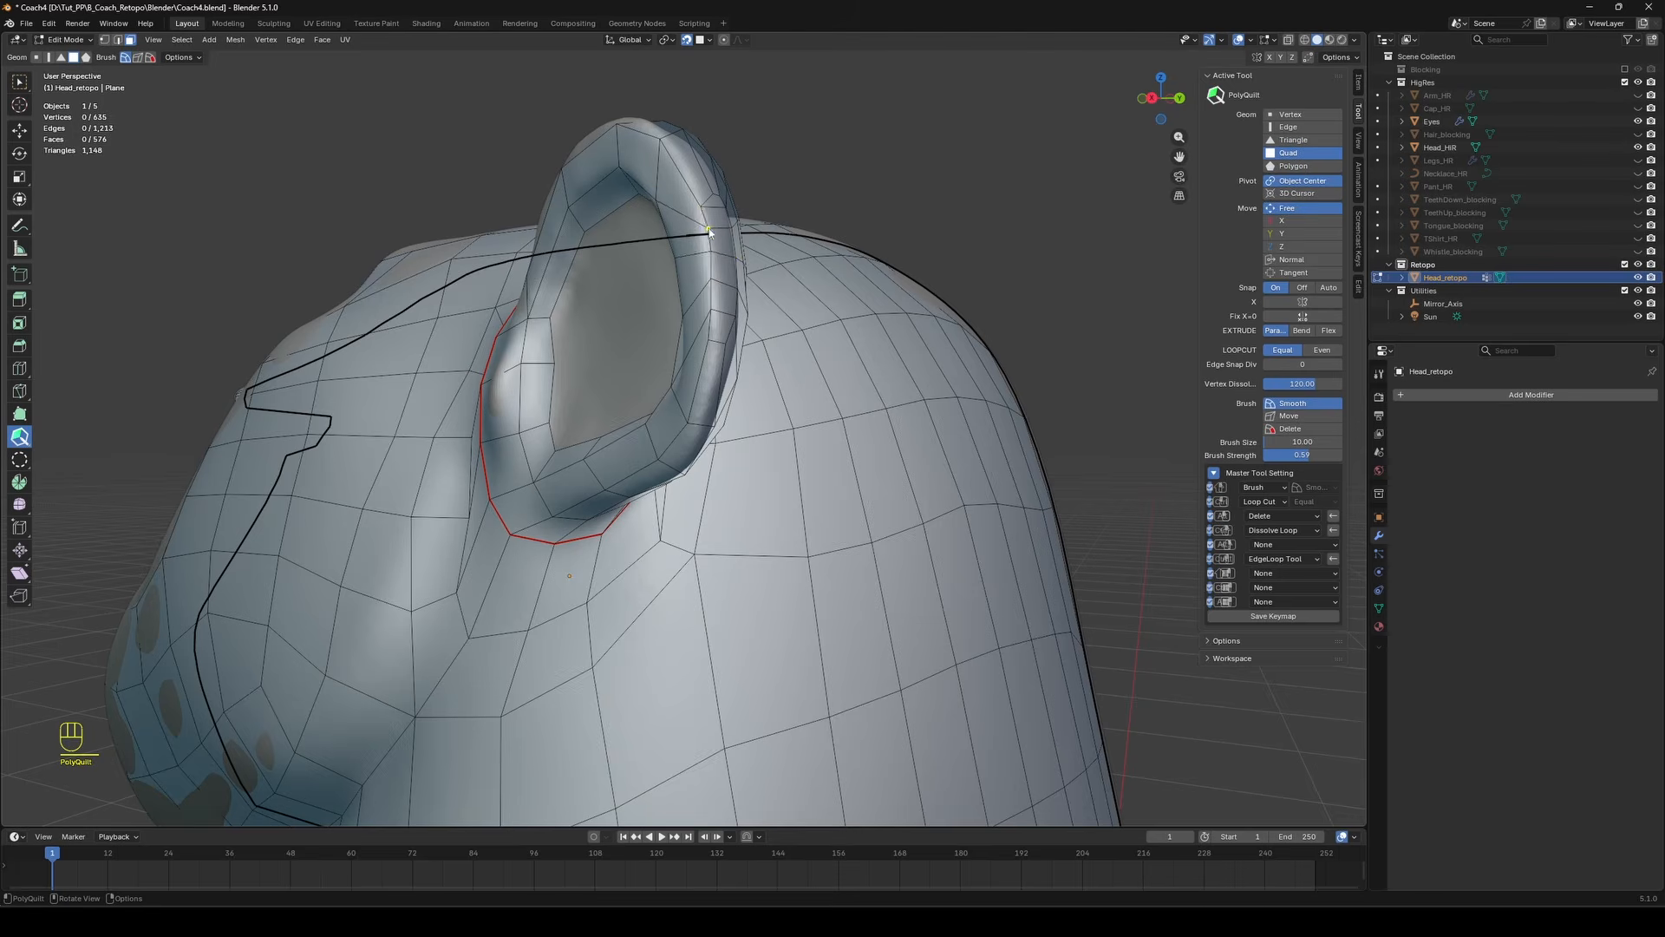
pyautogui.moveTo(710, 231); pyautogui.dragTo(833, 248, button='middle')
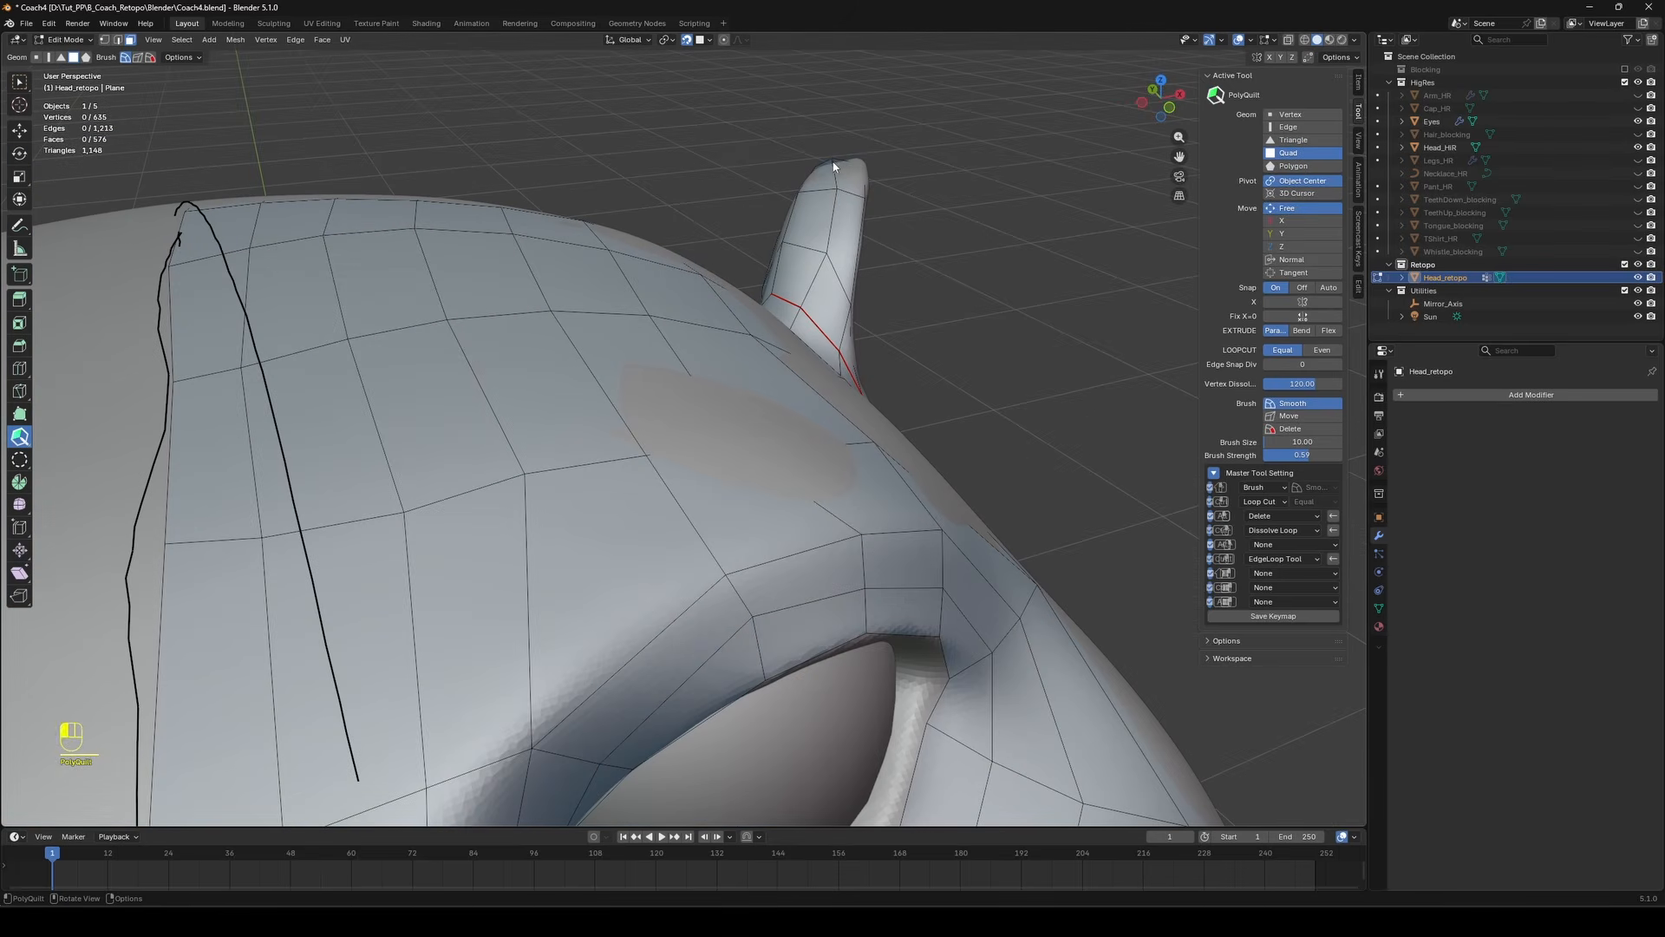
pyautogui.moveTo(833, 167); pyautogui.dragTo(882, 276, button='middle')
pyautogui.moveTo(924, 306); pyautogui.dragTo(729, 361, button='middle')
pyautogui.scroll(3, 756, 350)
pyautogui.scroll(1, 756, 350)
# Select the ear's open inner edge loop and extend it inward with three concentric rings of quads.
pyautogui.press('w')
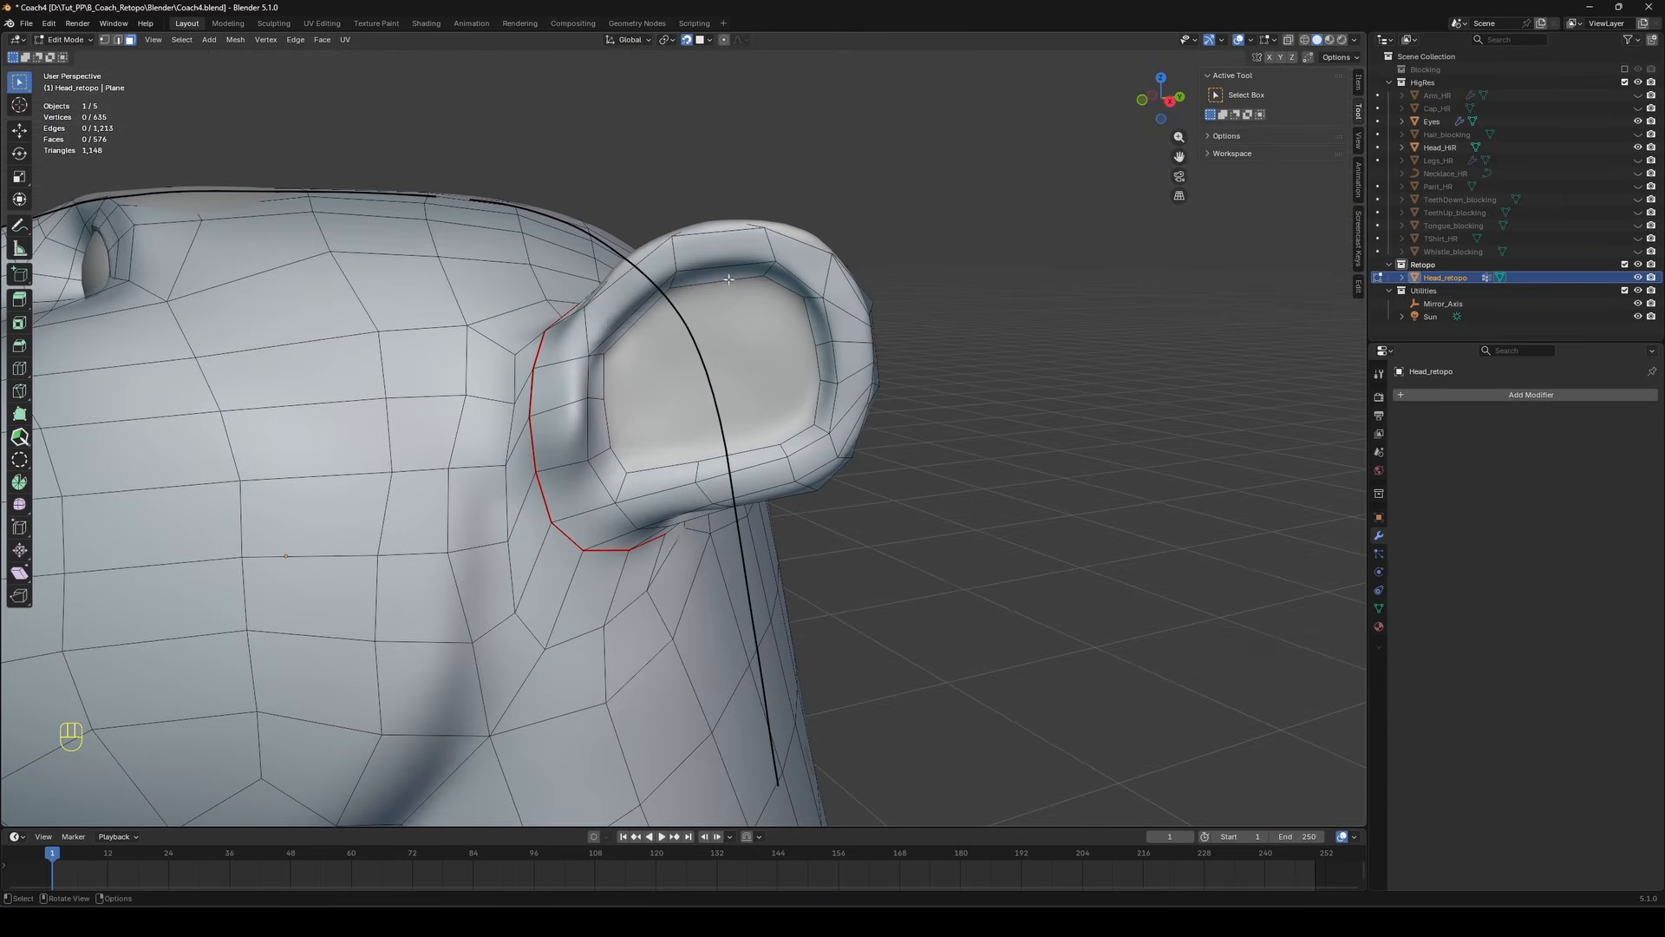
pyautogui.press('2')
pyautogui.doubleClick(726, 276)
pyautogui.click(19, 438)
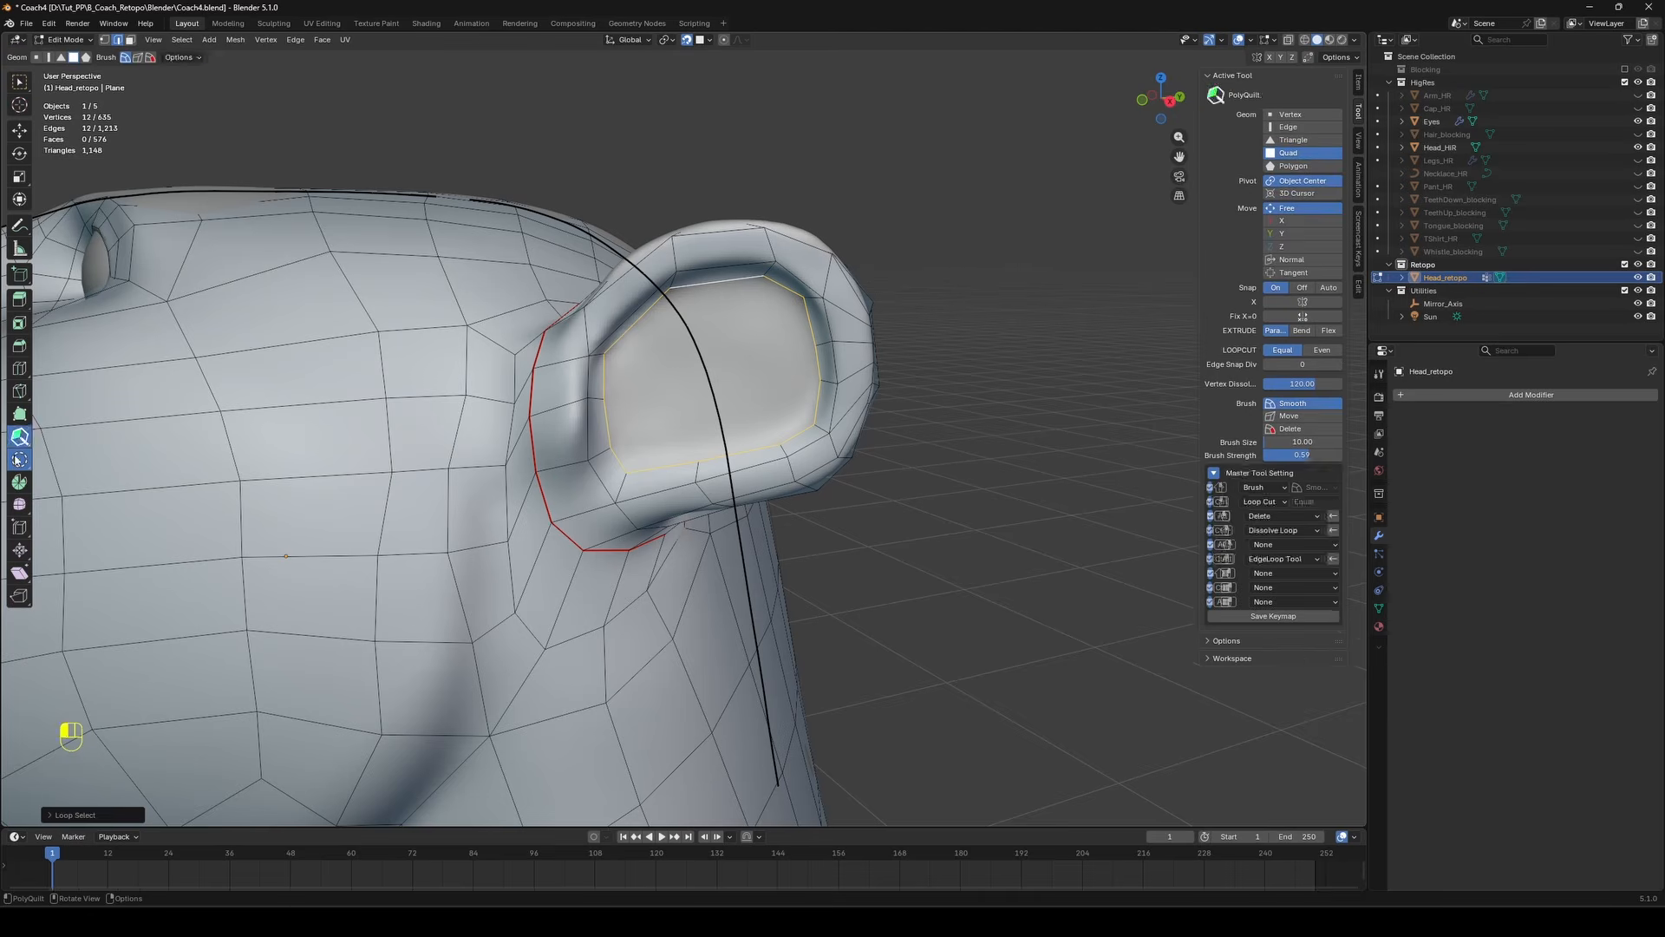
pyautogui.click(19, 460)
pyautogui.moveTo(768, 333)
pyautogui.mouseDown()
pyautogui.moveTo(630, 349)
pyautogui.moveTo(690, 307)
pyautogui.moveTo(706, 341)
pyautogui.mouseUp()
pyautogui.hotkey('ctrl', 'z')
pyautogui.moveTo(709, 357); pyautogui.dragTo(724, 356, button='middle')
# Clear the selection and hide the Symmetry annotation layer.
pyautogui.click(19, 438)
pyautogui.press('a')
pyautogui.press('a')
pyautogui.click(1358, 139)
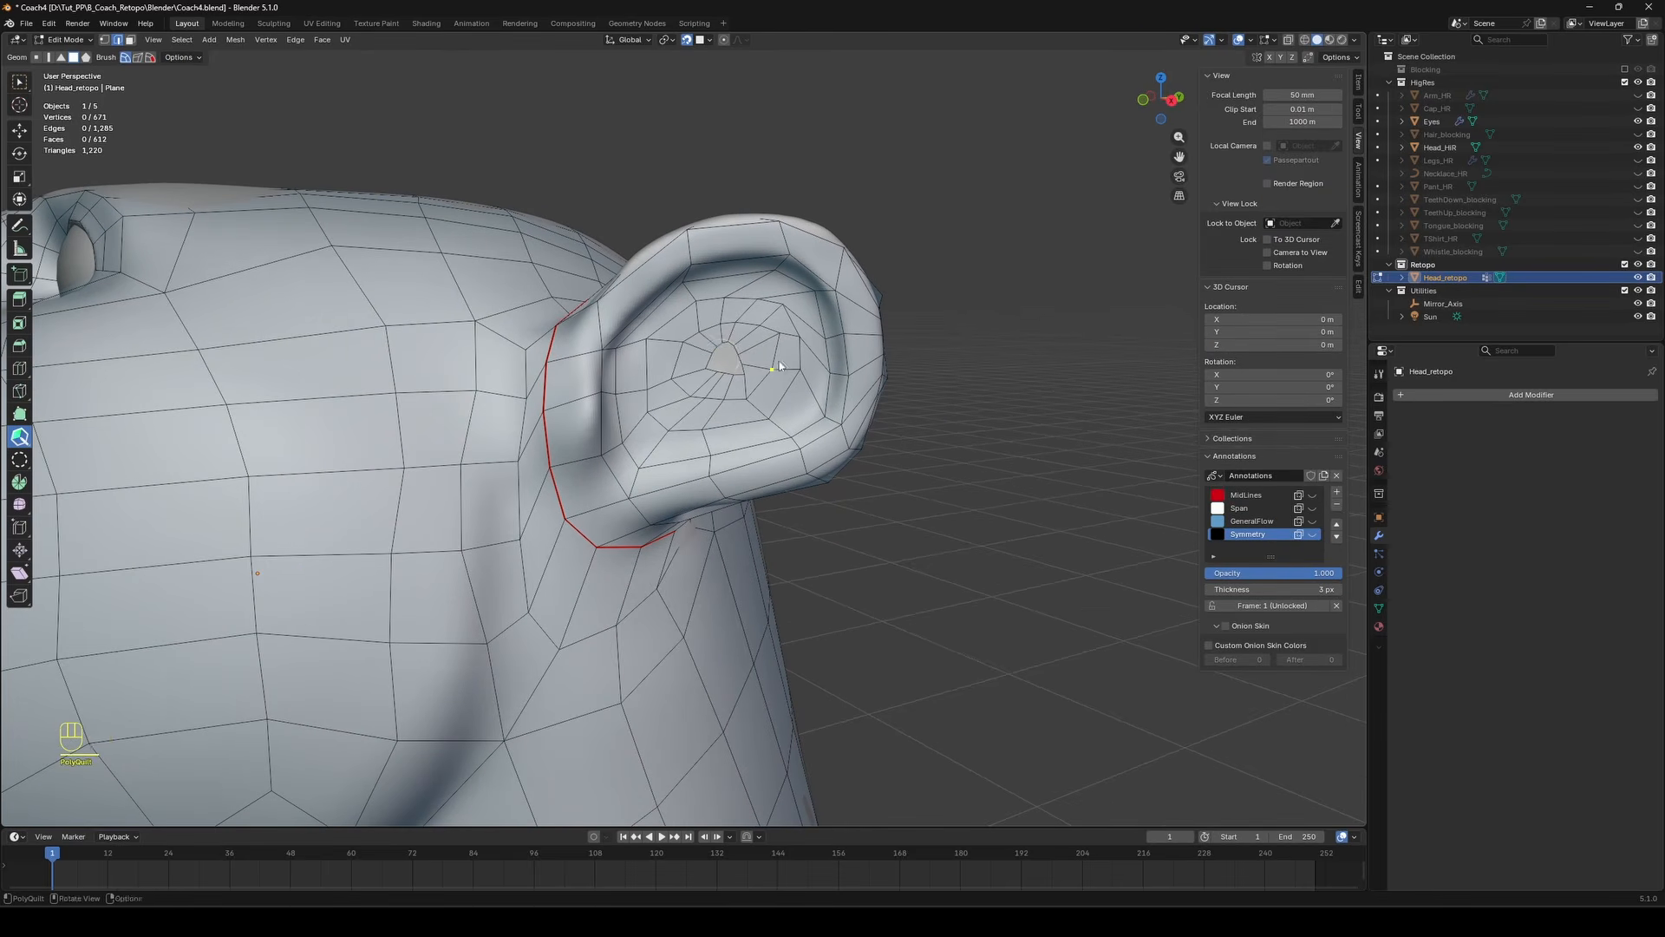
# Even out the concentric rings inside the ear with the PolyQuilt Move and Smooth brushes.
pyautogui.moveTo(723, 355)
pyautogui.keyDown('shift'); pyautogui.mouseDown()
pyautogui.moveTo(744, 341)
pyautogui.moveTo(681, 354)
pyautogui.mouseUp(); pyautogui.keyUp('shift')
pyautogui.moveTo(682, 354)
pyautogui.mouseDown(button='middle')
pyautogui.moveTo(810, 334)
pyautogui.moveTo(701, 360)
pyautogui.mouseUp(button='middle')
pyautogui.keyDown('ctrl'); pyautogui.scroll(1, 1340, 239); pyautogui.keyUp('ctrl')
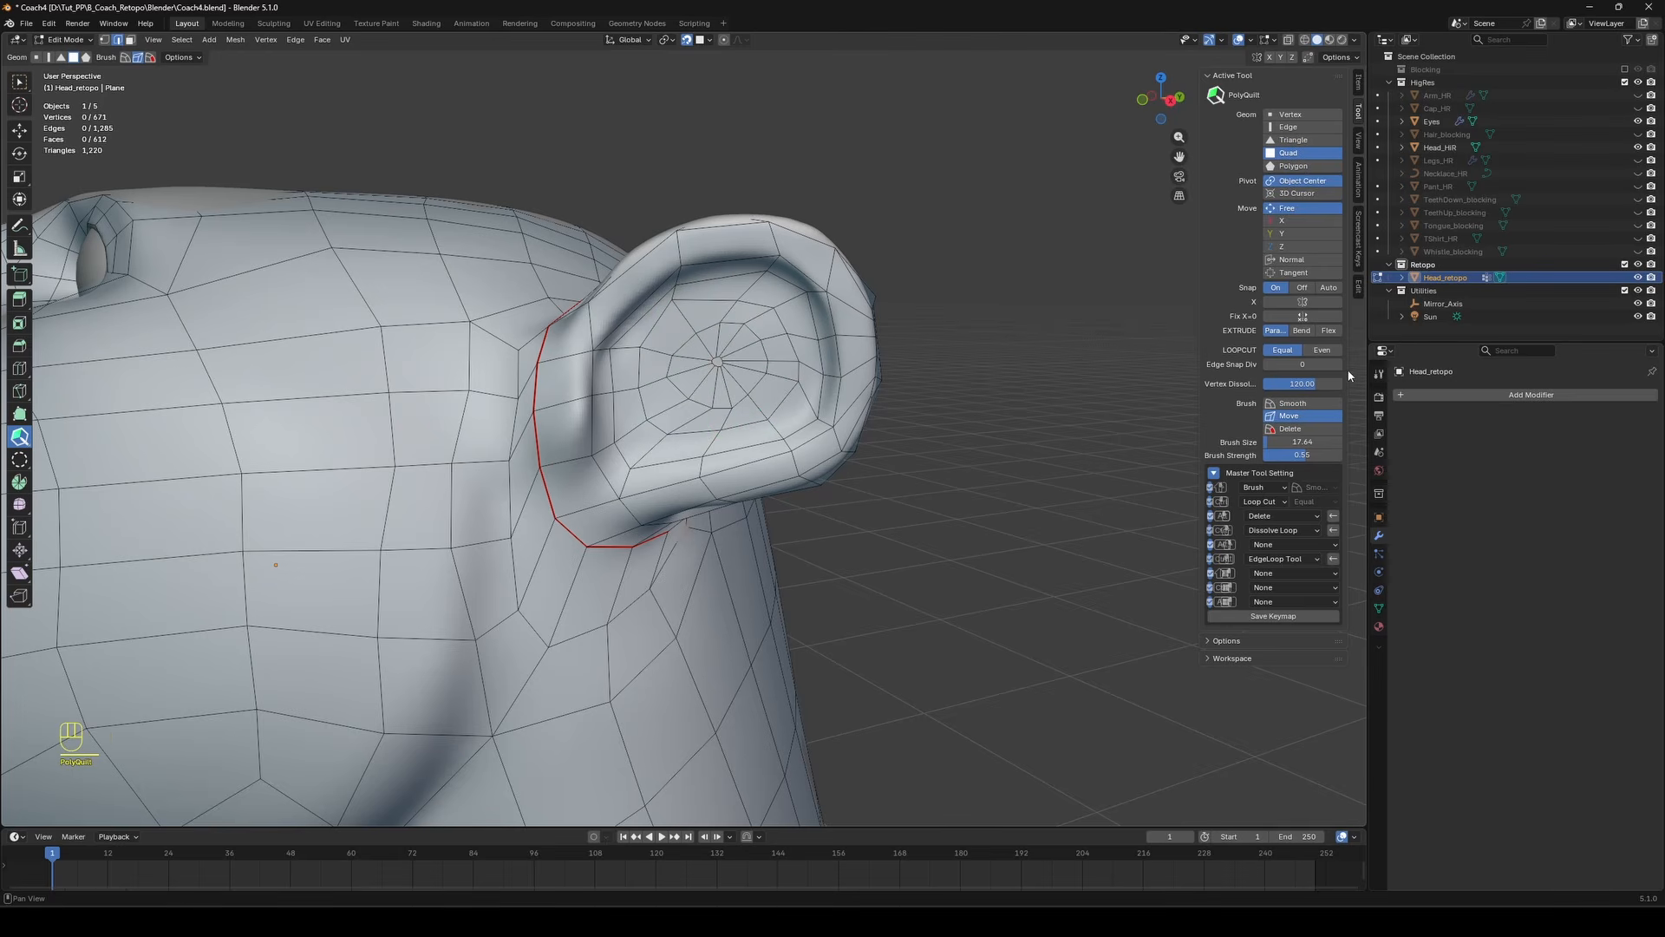
pyautogui.moveTo(725, 356)
pyautogui.keyDown('shift'); pyautogui.mouseDown()
pyautogui.moveTo(737, 399)
pyautogui.moveTo(680, 306)
pyautogui.mouseUp(); pyautogui.keyUp('shift')
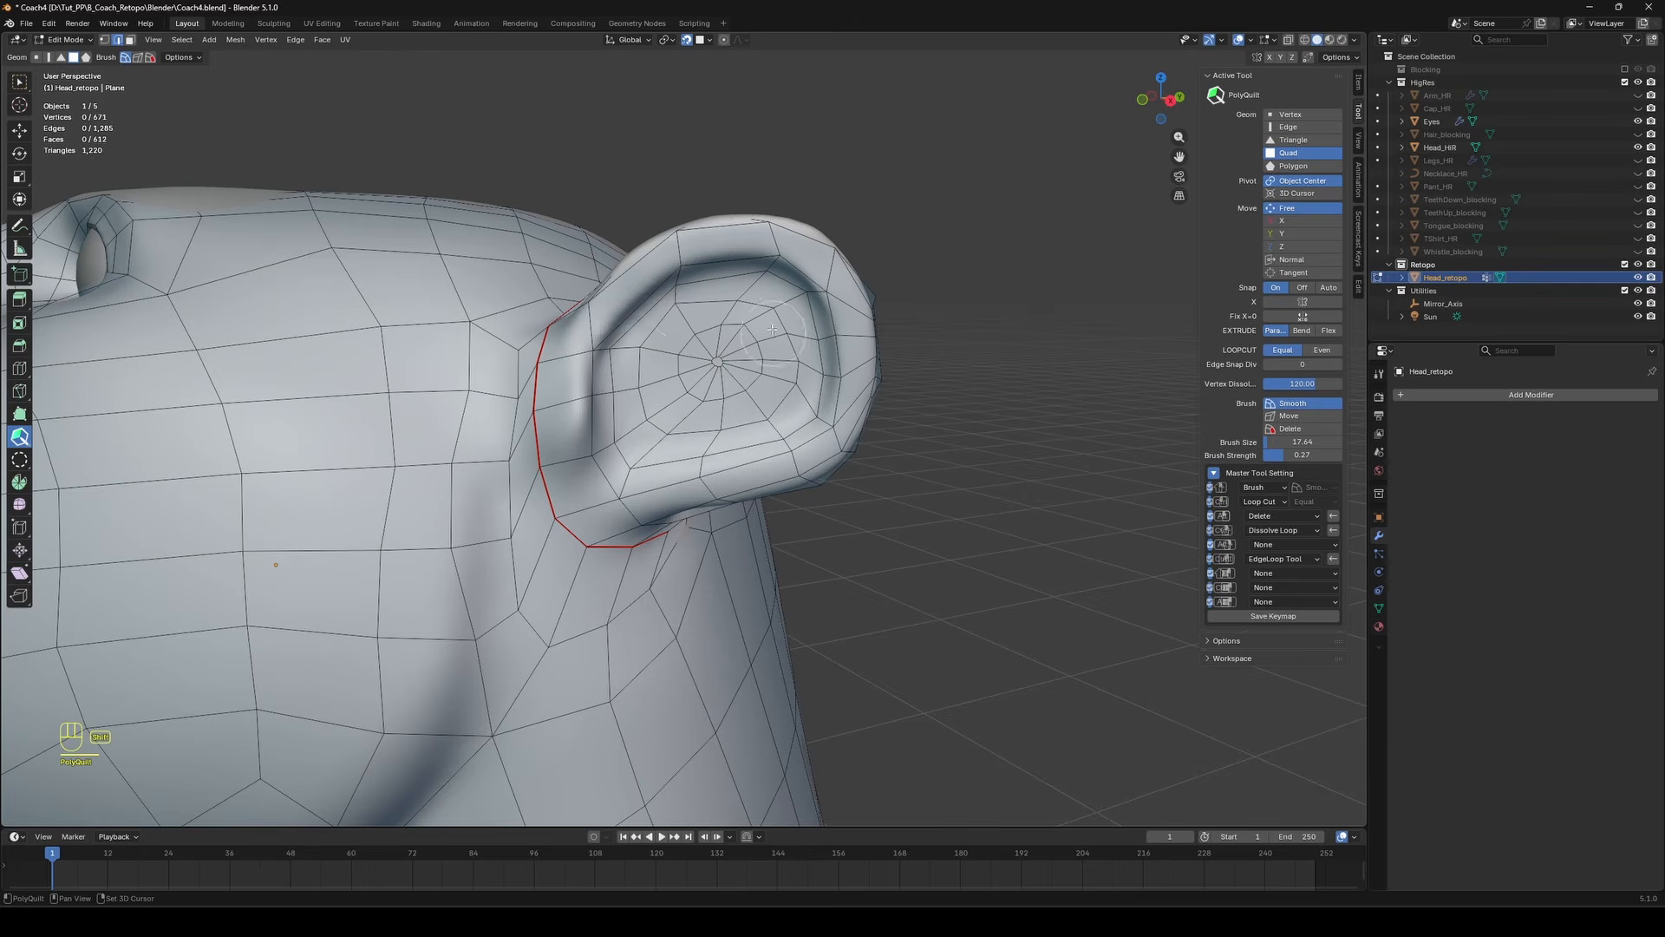
# Add an edge loop around the base of the ear beside the red marked edges, and check the mesh in Object Mode.
pyautogui.scroll(-5, 798, 347)
pyautogui.moveTo(806, 349); pyautogui.dragTo(763, 408, button='middle')
pyautogui.scroll(2, 755, 421)
pyautogui.hotkey('ctrl', 'r')
pyautogui.click(612, 482)
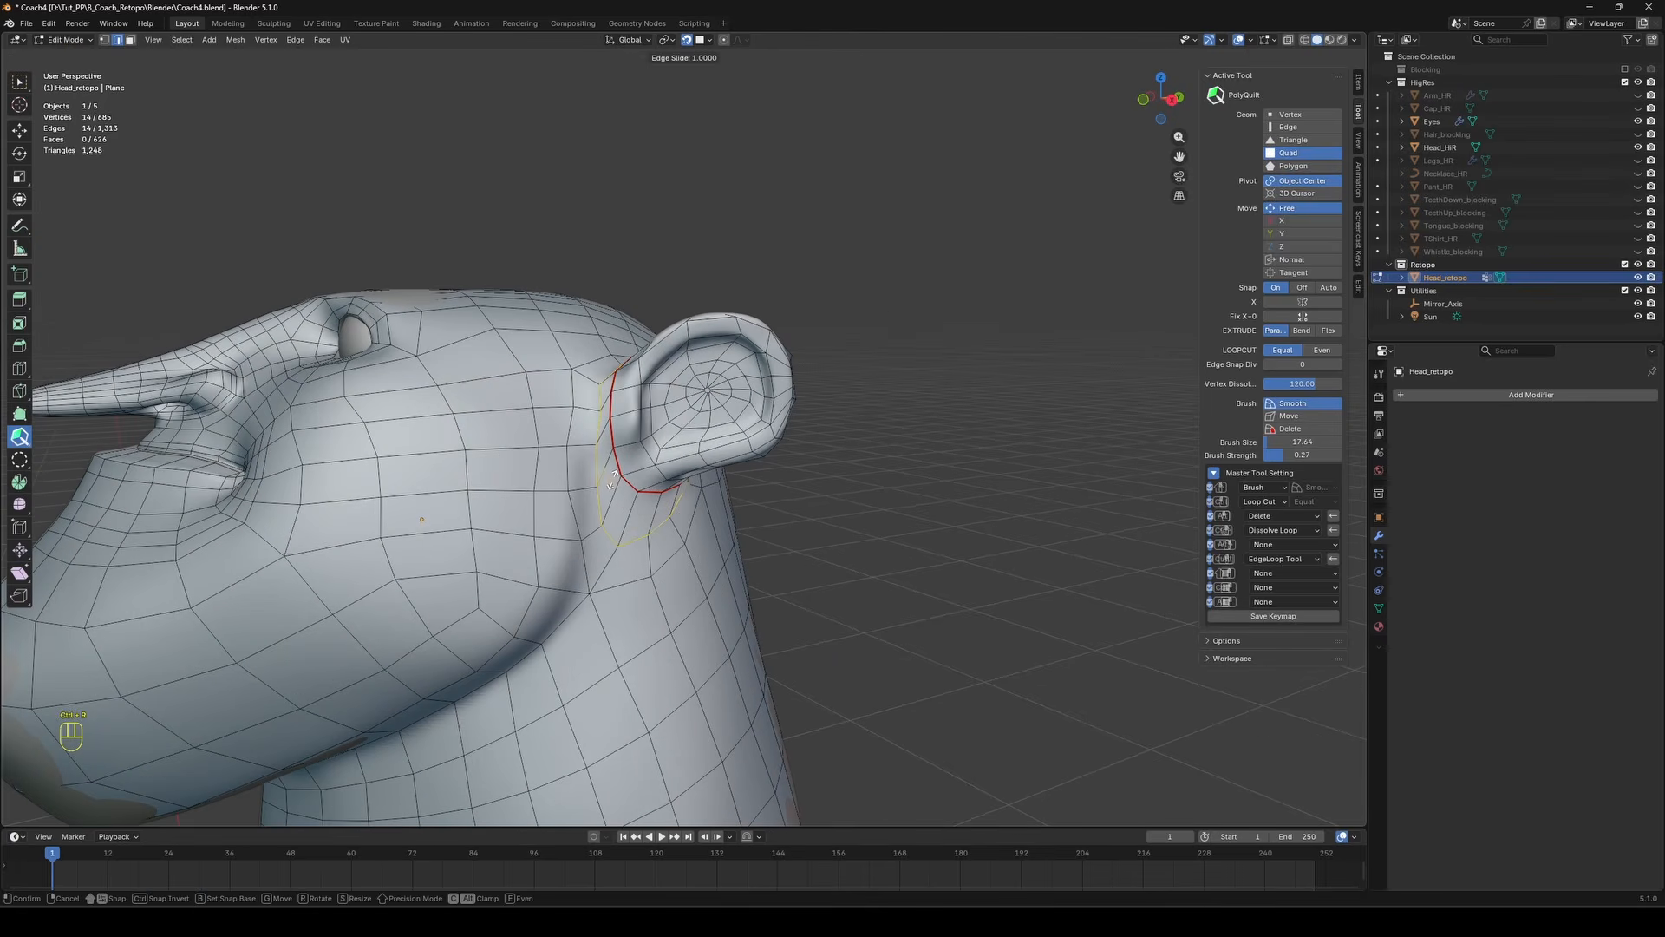
pyautogui.click(615, 484)
pyautogui.moveTo(659, 494); pyautogui.dragTo(810, 395, button='middle')
pyautogui.hotkey('ctrl', 'Tab')
pyautogui.click(785, 390)
pyautogui.press('Tab')
# Widen the small opening at the ear's centre and fill it with a strip of quads.
pyautogui.scroll(8, 780, 391)
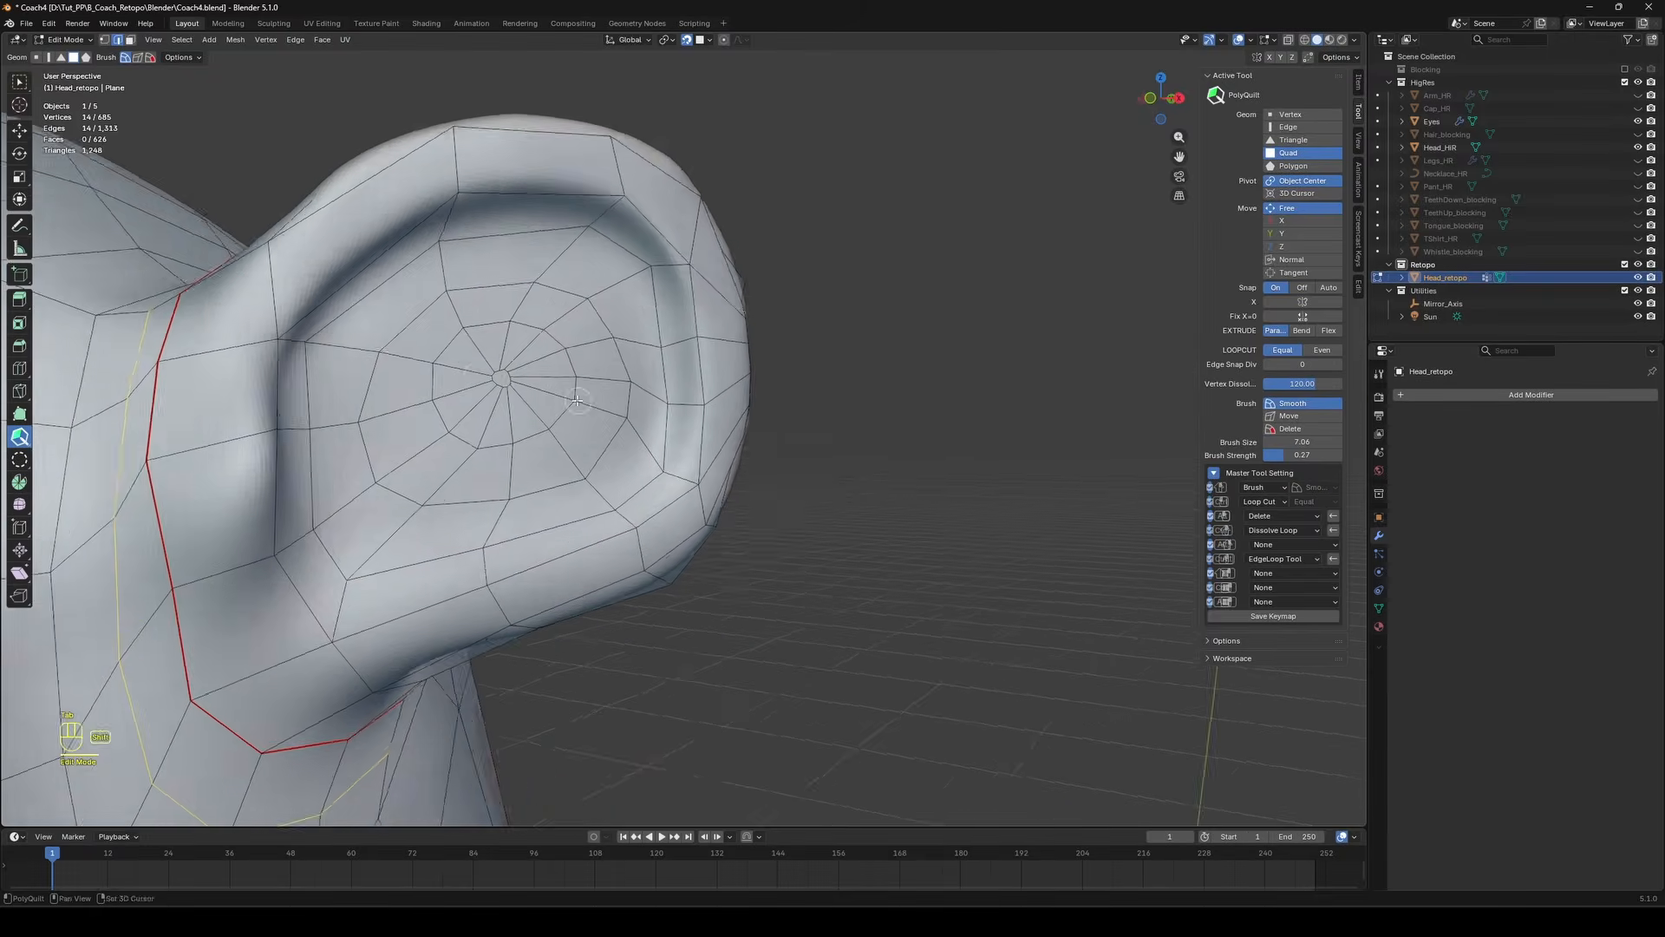
pyautogui.scroll(2, 545, 413)
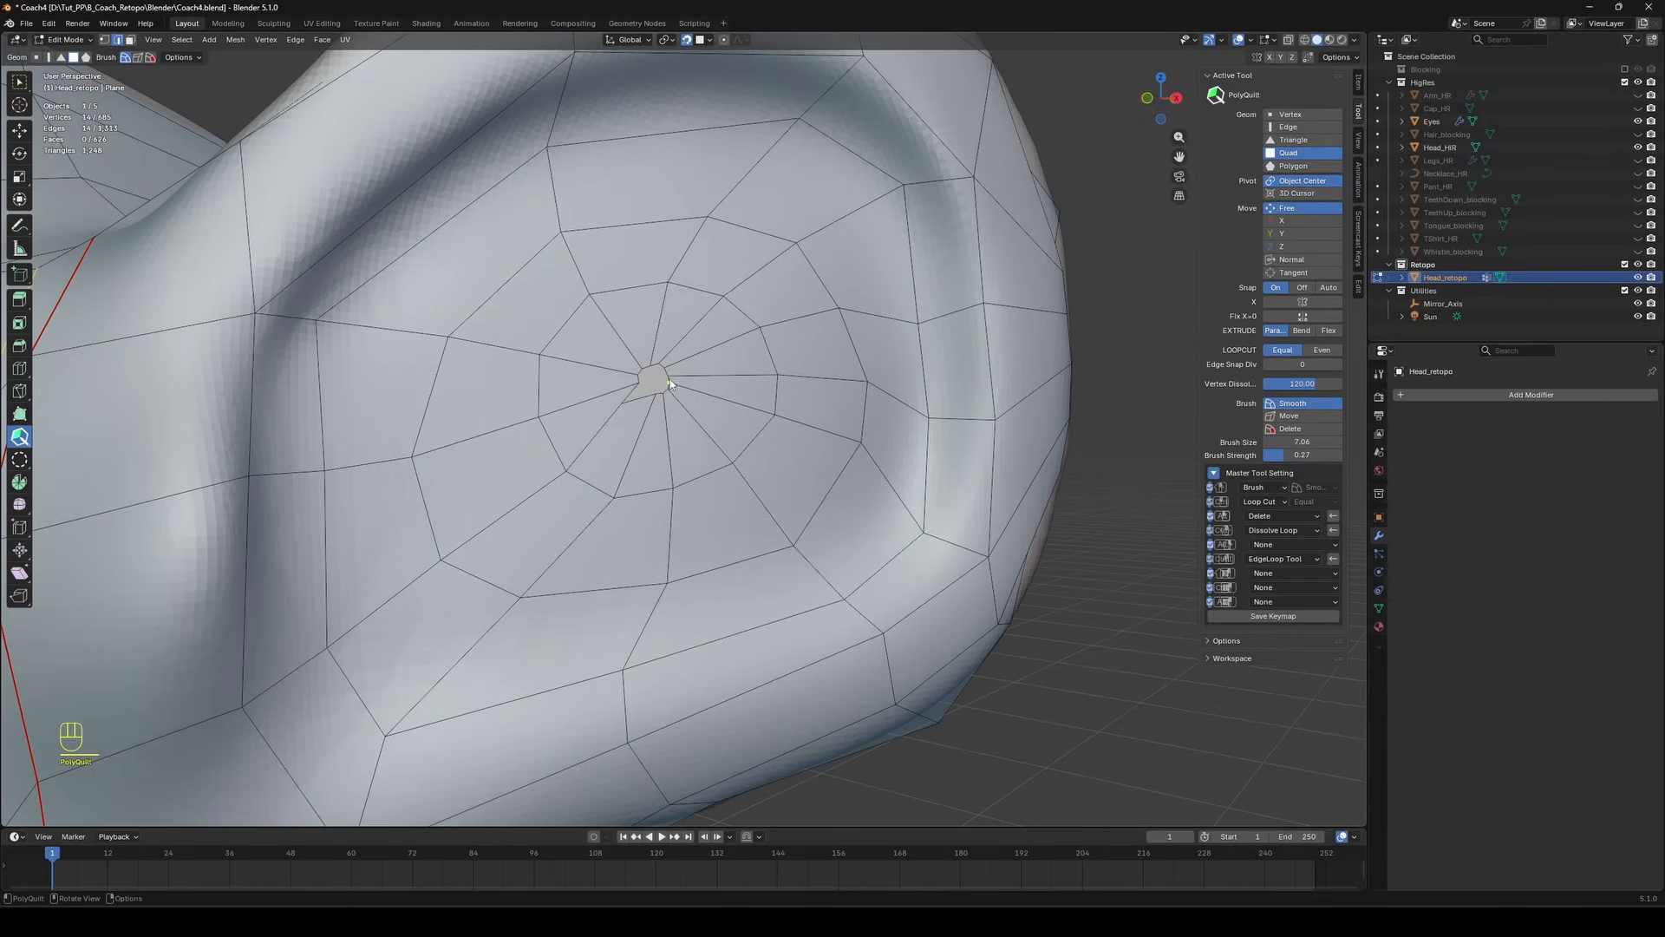
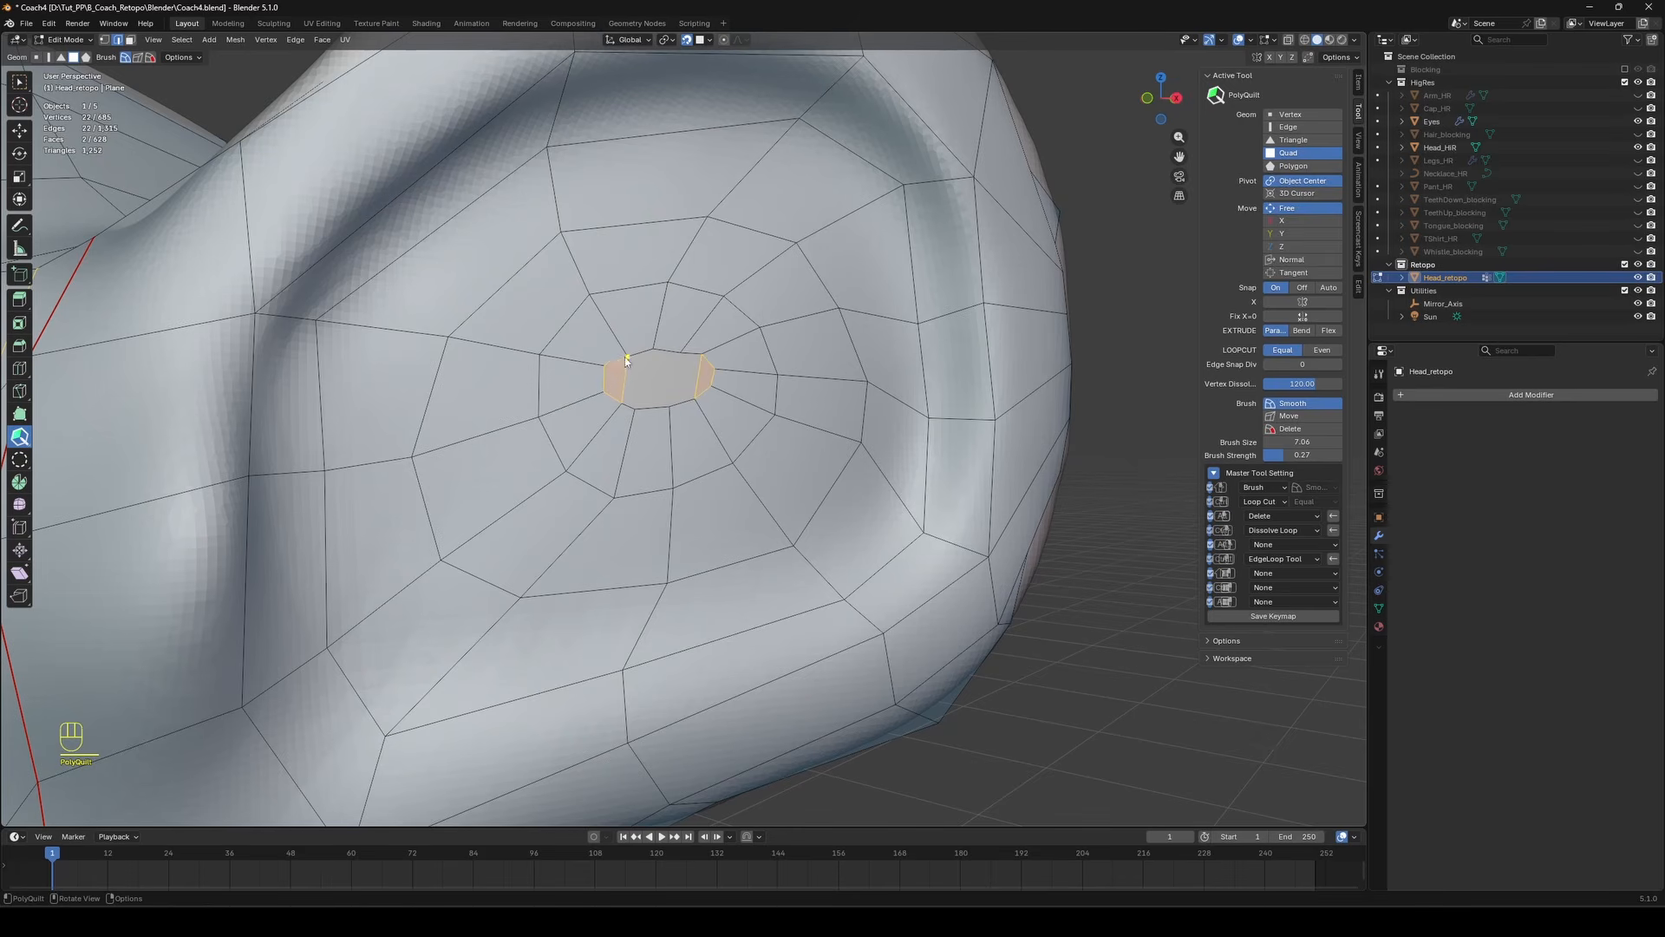
pyautogui.click(663, 407)
pyautogui.keyDown('shift'); pyautogui.moveTo(725, 394); pyautogui.dragTo(642, 347); pyautogui.keyUp('shift')
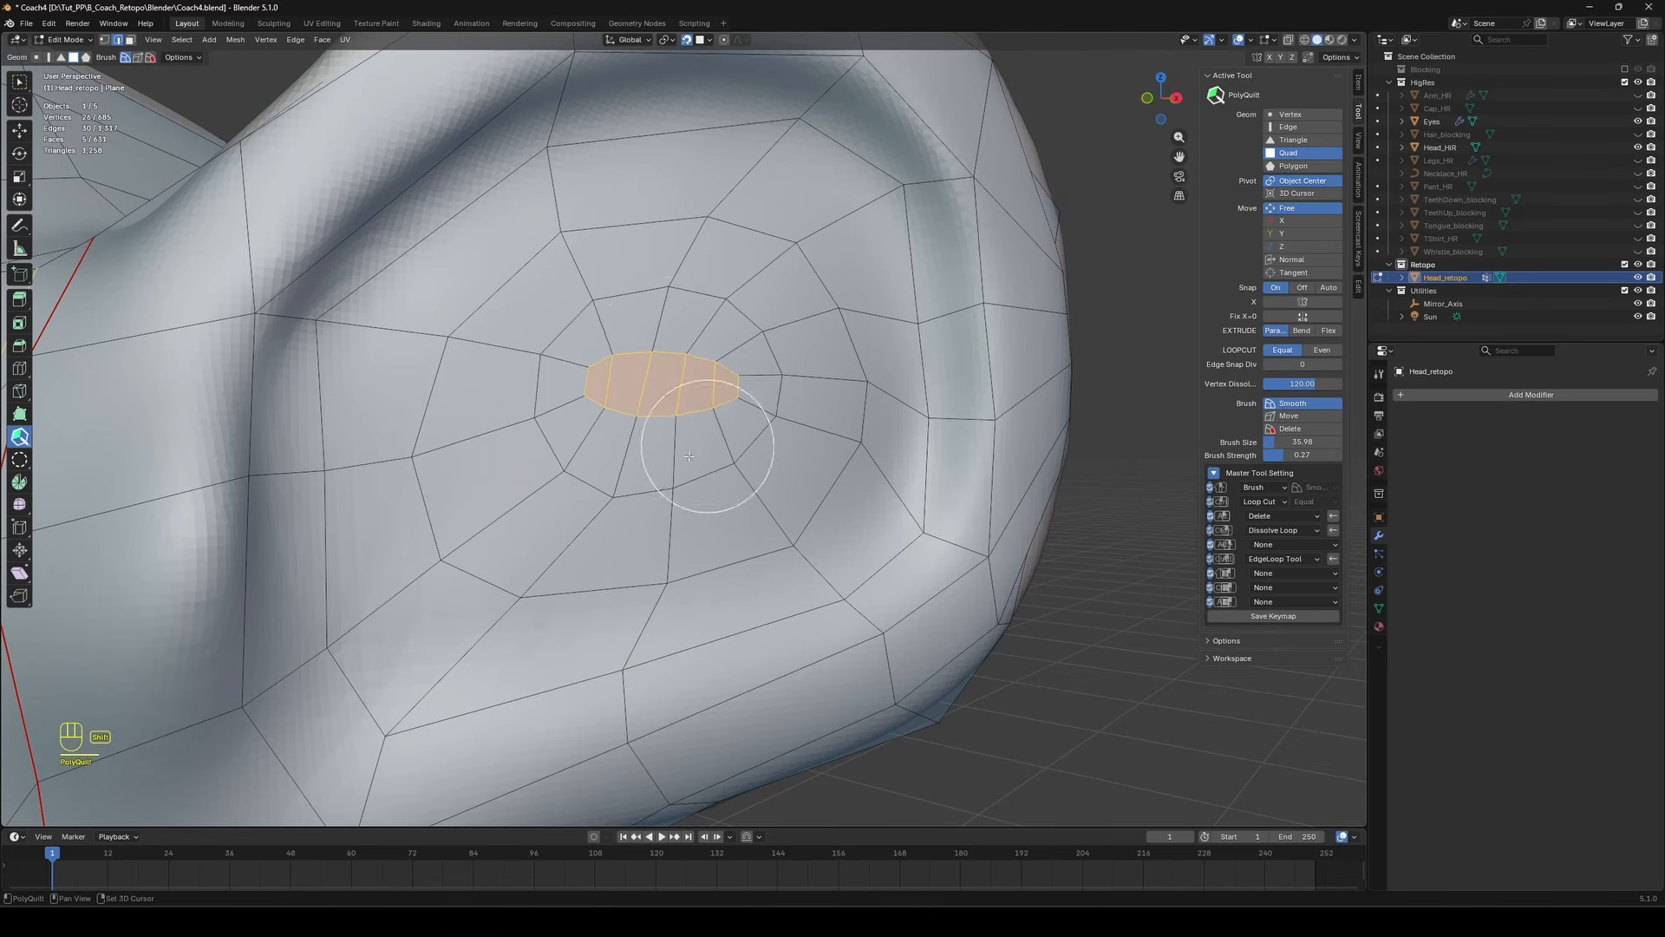
# Clear the selection and save the file as Coach5.blend.
pyautogui.scroll(-10, 780, 408)
pyautogui.press('a')
pyautogui.press('a')
pyautogui.hotkey('ctrl', 's')
# Select the open edge loop along the head's symmetry line, and switch to vertex selection in front view.
pyautogui.moveTo(771, 420); pyautogui.dragTo(911, 313, button='middle')
pyautogui.press('Tab')
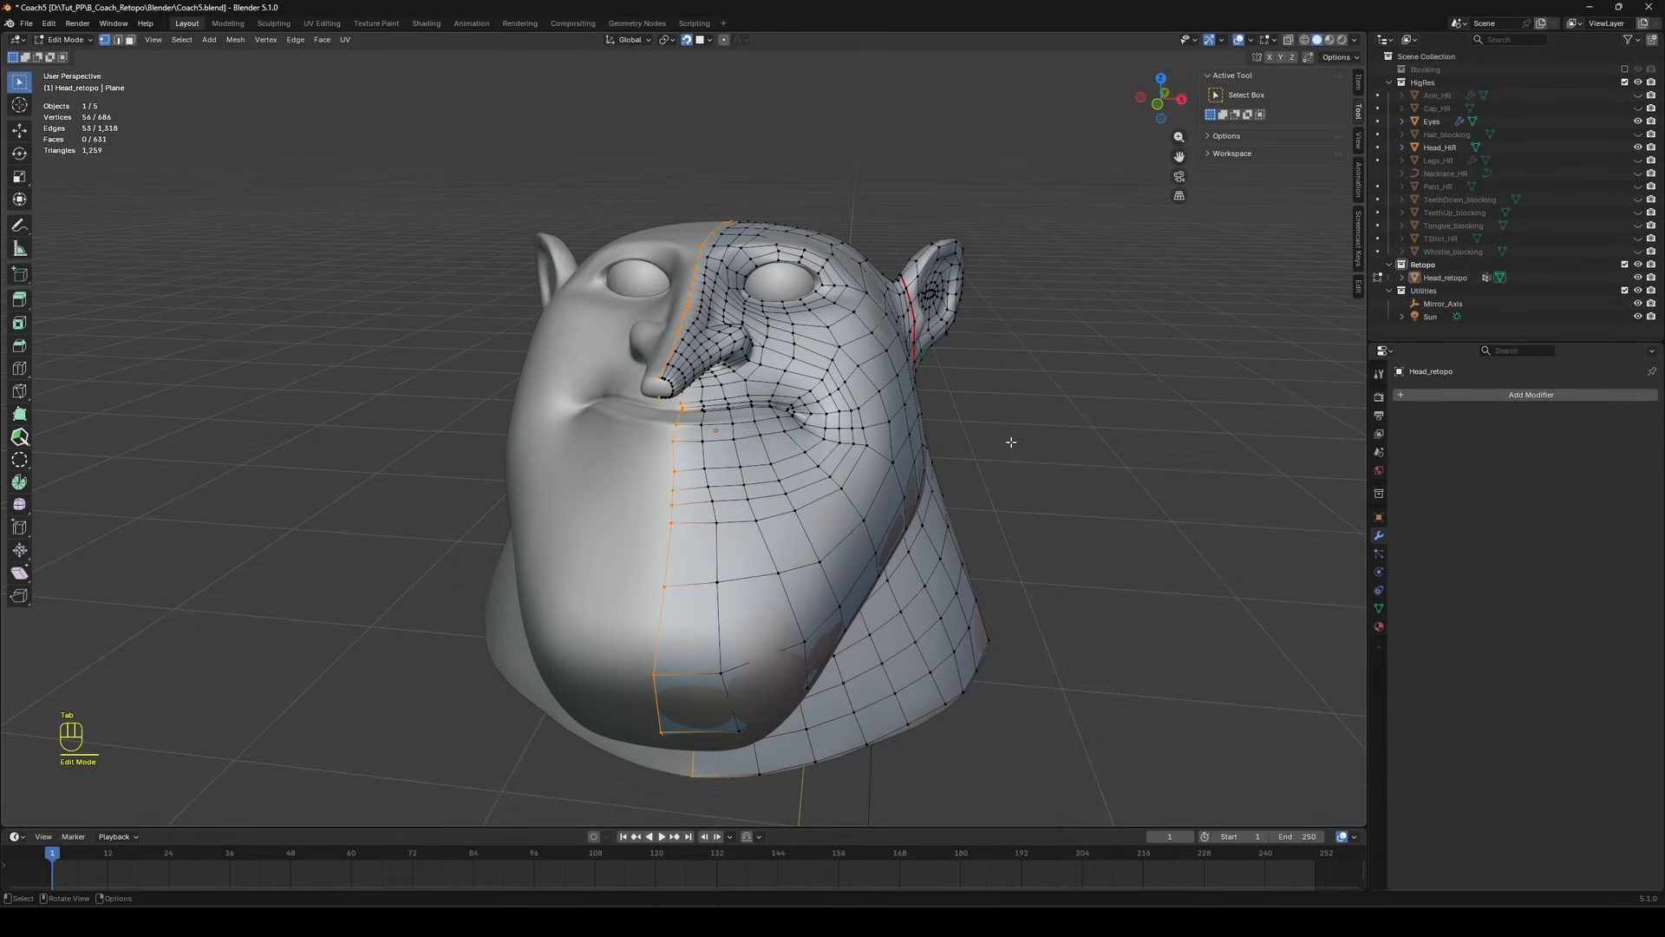
pyautogui.click(1060, 422)
pyautogui.moveTo(1060, 421); pyautogui.dragTo(1050, 463, button='middle')
pyautogui.scroll(1, 692, 341)
pyautogui.press('2')
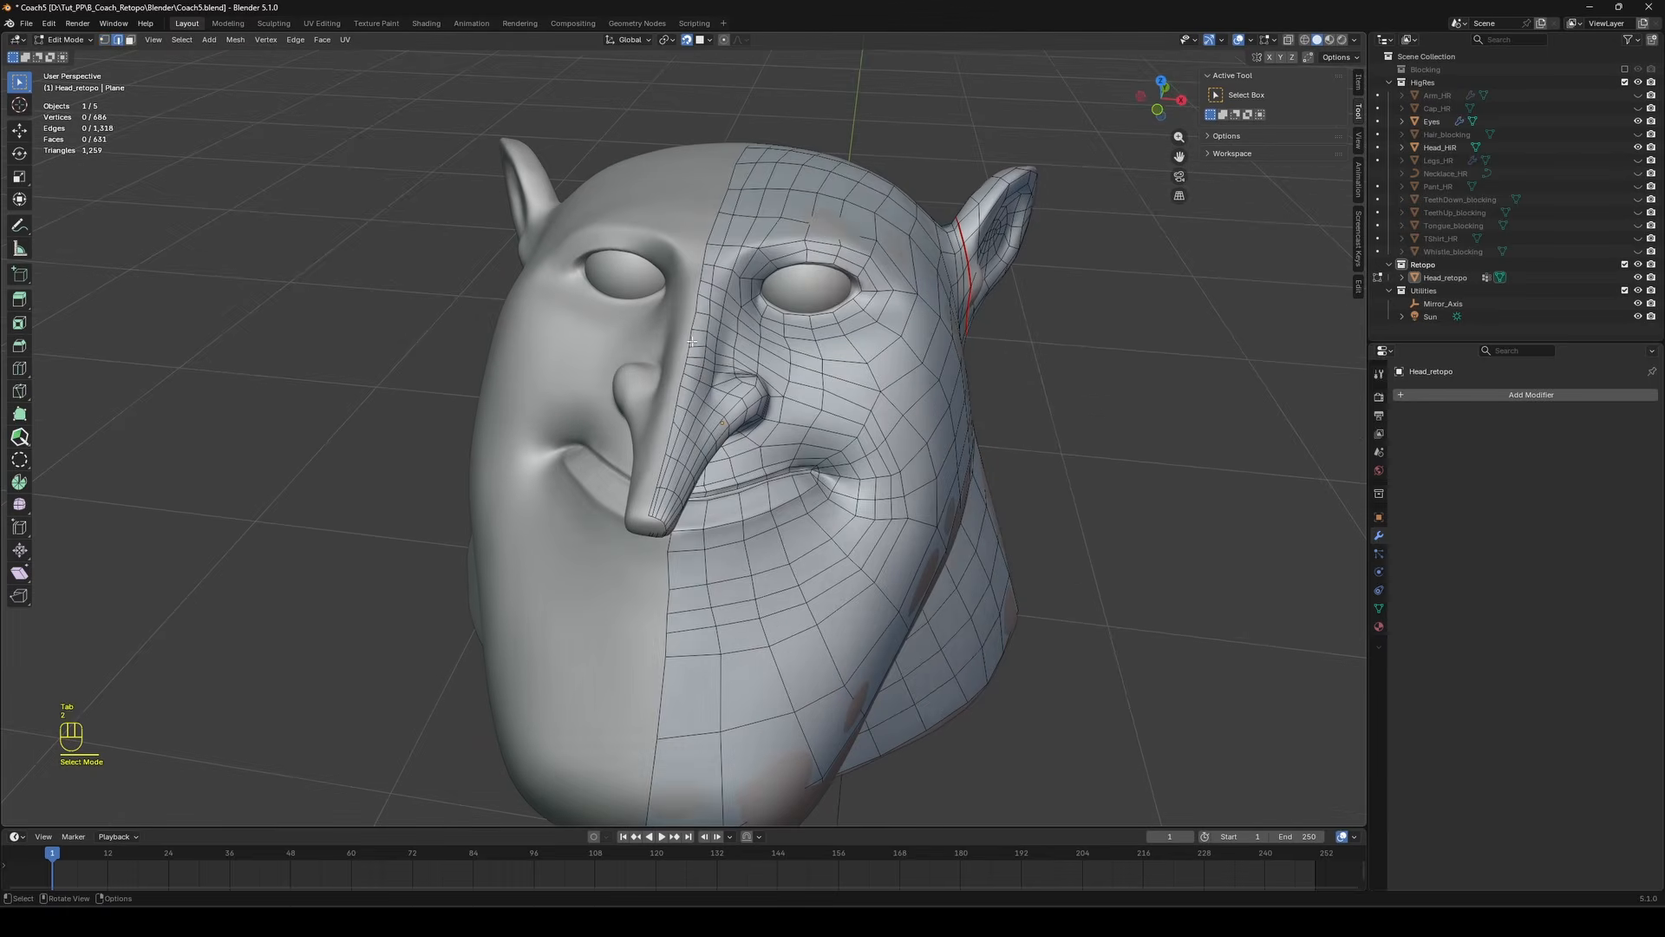
pyautogui.keyDown('alt'); pyautogui.keyDown('shift'); pyautogui.click(693, 319); pyautogui.keyUp('shift'); pyautogui.keyUp('alt')
pyautogui.moveTo(694, 319); pyautogui.dragTo(707, 425, button='middle')
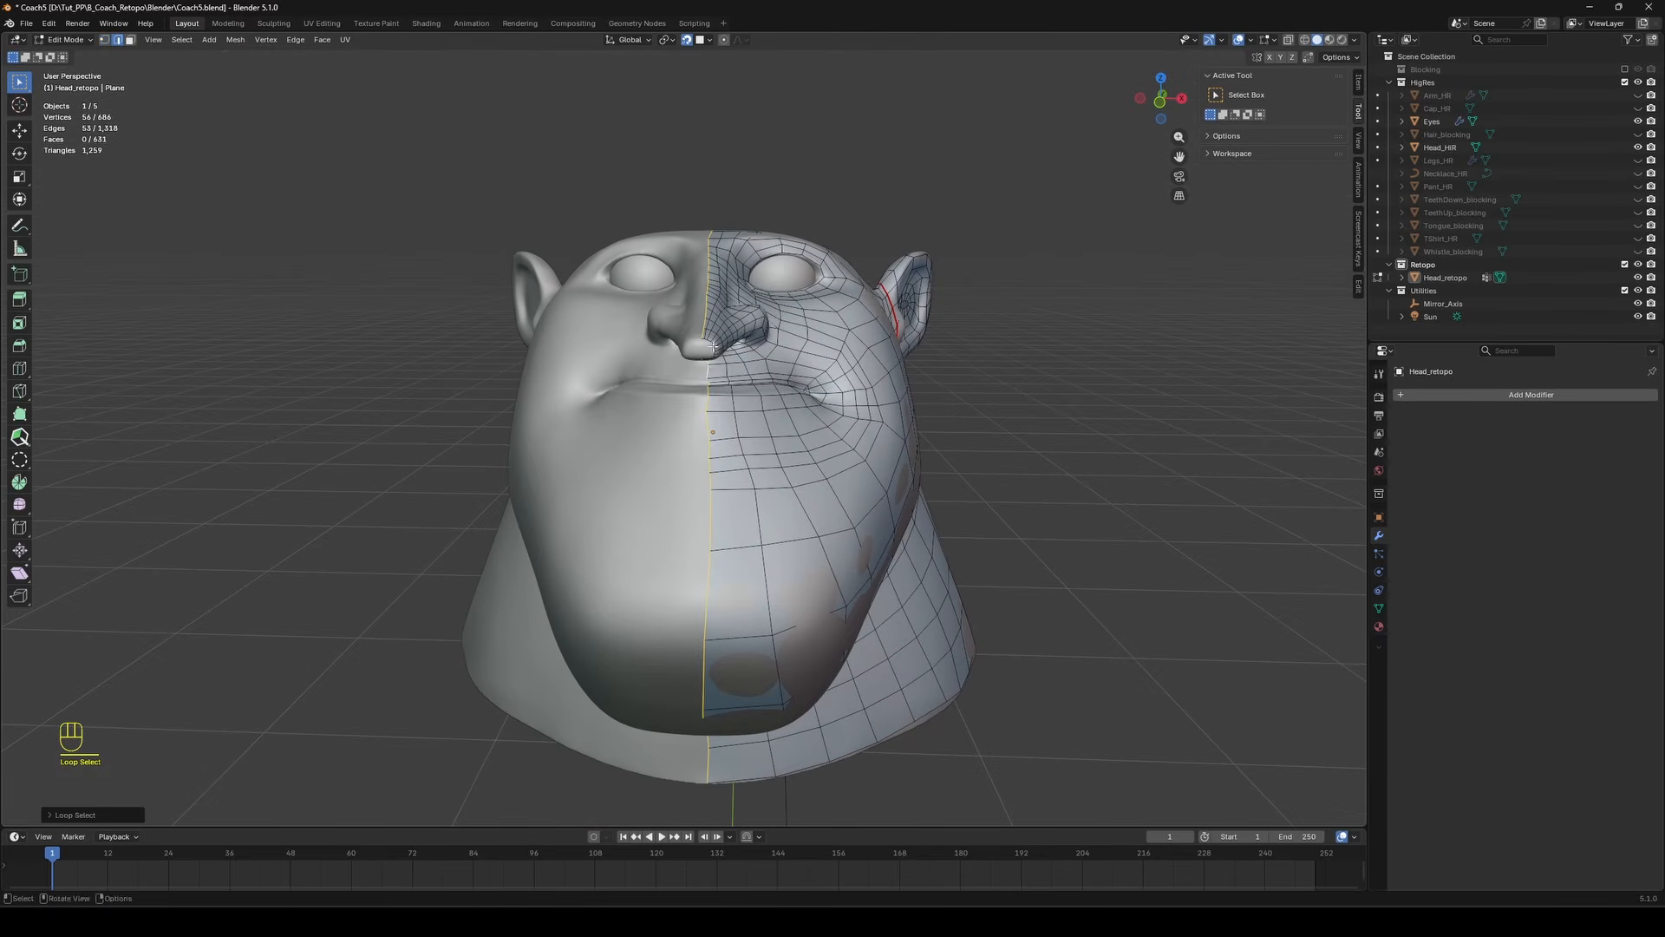
pyautogui.moveTo(713, 346)
pyautogui.mouseDown(button='middle')
pyautogui.moveTo(590, 328)
pyautogui.moveTo(716, 347)
pyautogui.mouseUp(button='middle')
pyautogui.press('1')
pyautogui.keyDown('shift'); pyautogui.moveTo(1093, 441); pyautogui.dragTo(1064, 407, button='middle'); pyautogui.keyUp('shift')
# Try to flatten the selected symmetry loop by scaling it to 0 along the global X axis, and undo it.
pyautogui.press('s')
pyautogui.press('x')
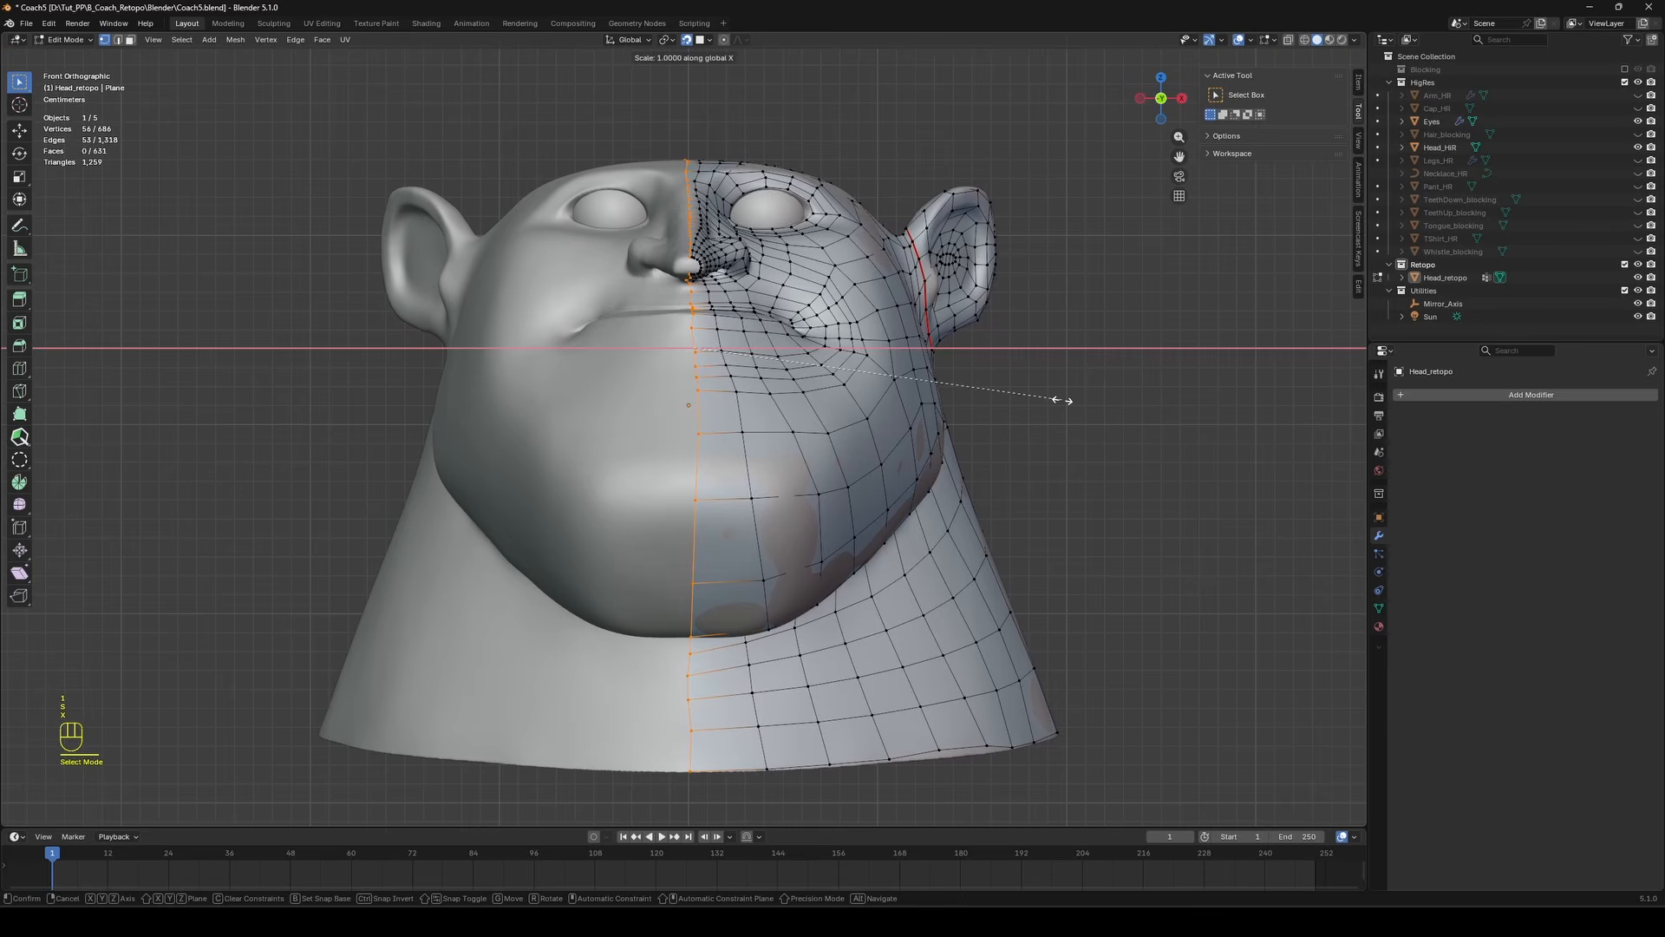
pyautogui.press('KP_Enter')
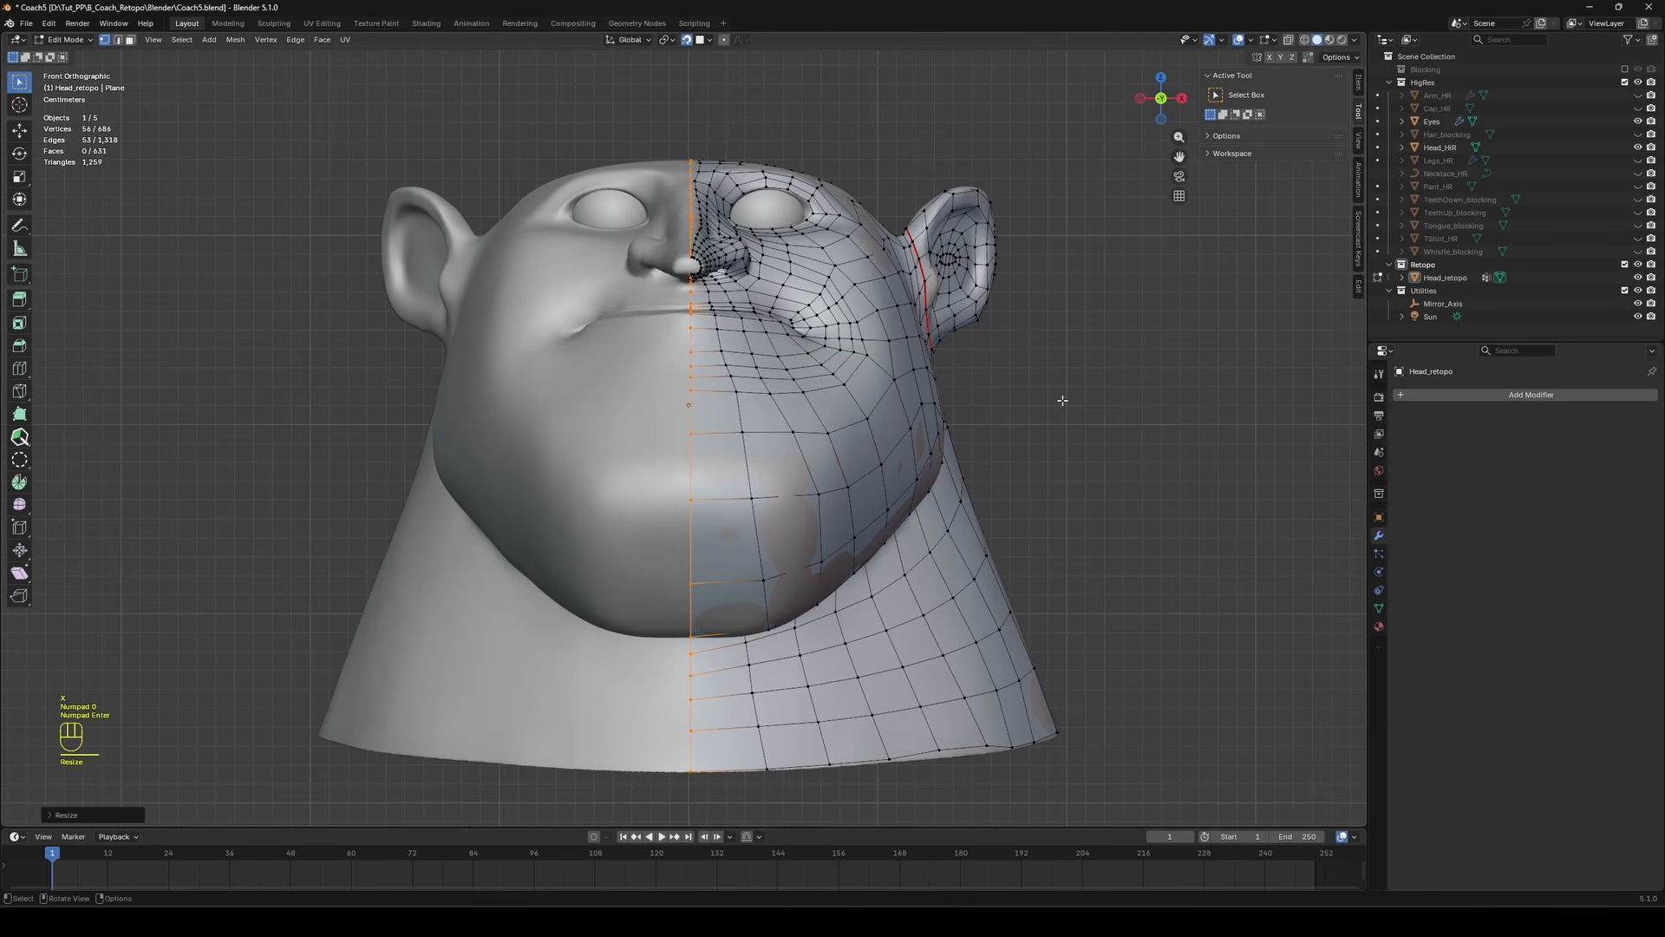
pyautogui.press('g')
pyautogui.press('x')
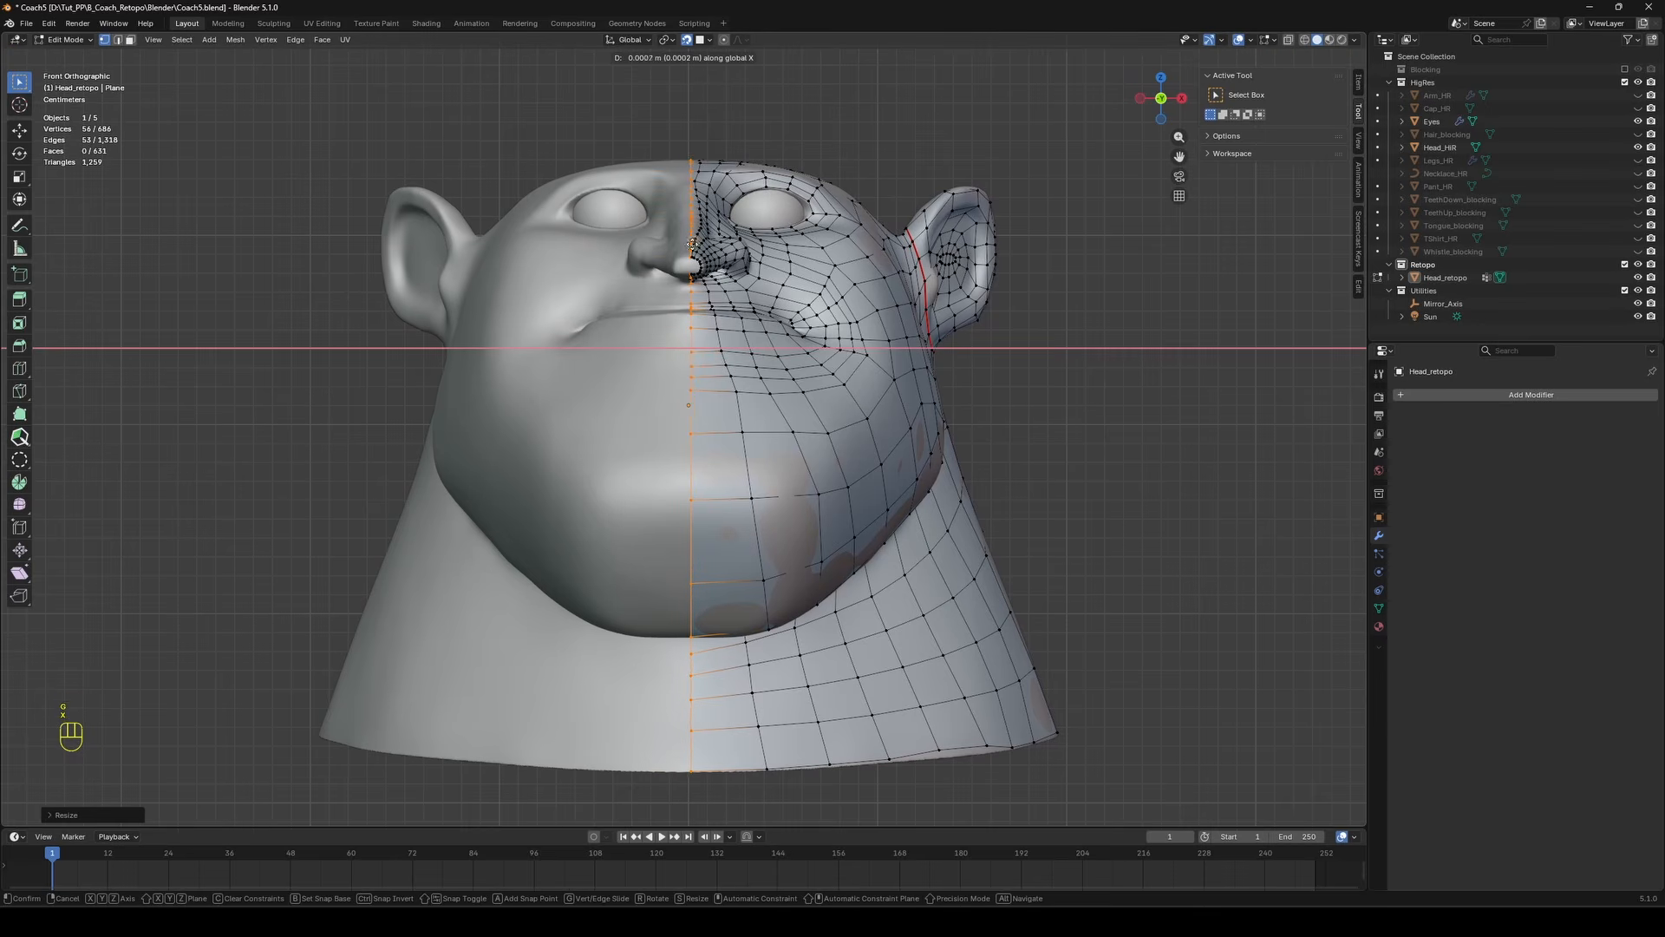
pyautogui.press('Escape')
pyautogui.moveTo(692, 244); pyautogui.dragTo(785, 187, button='middle')
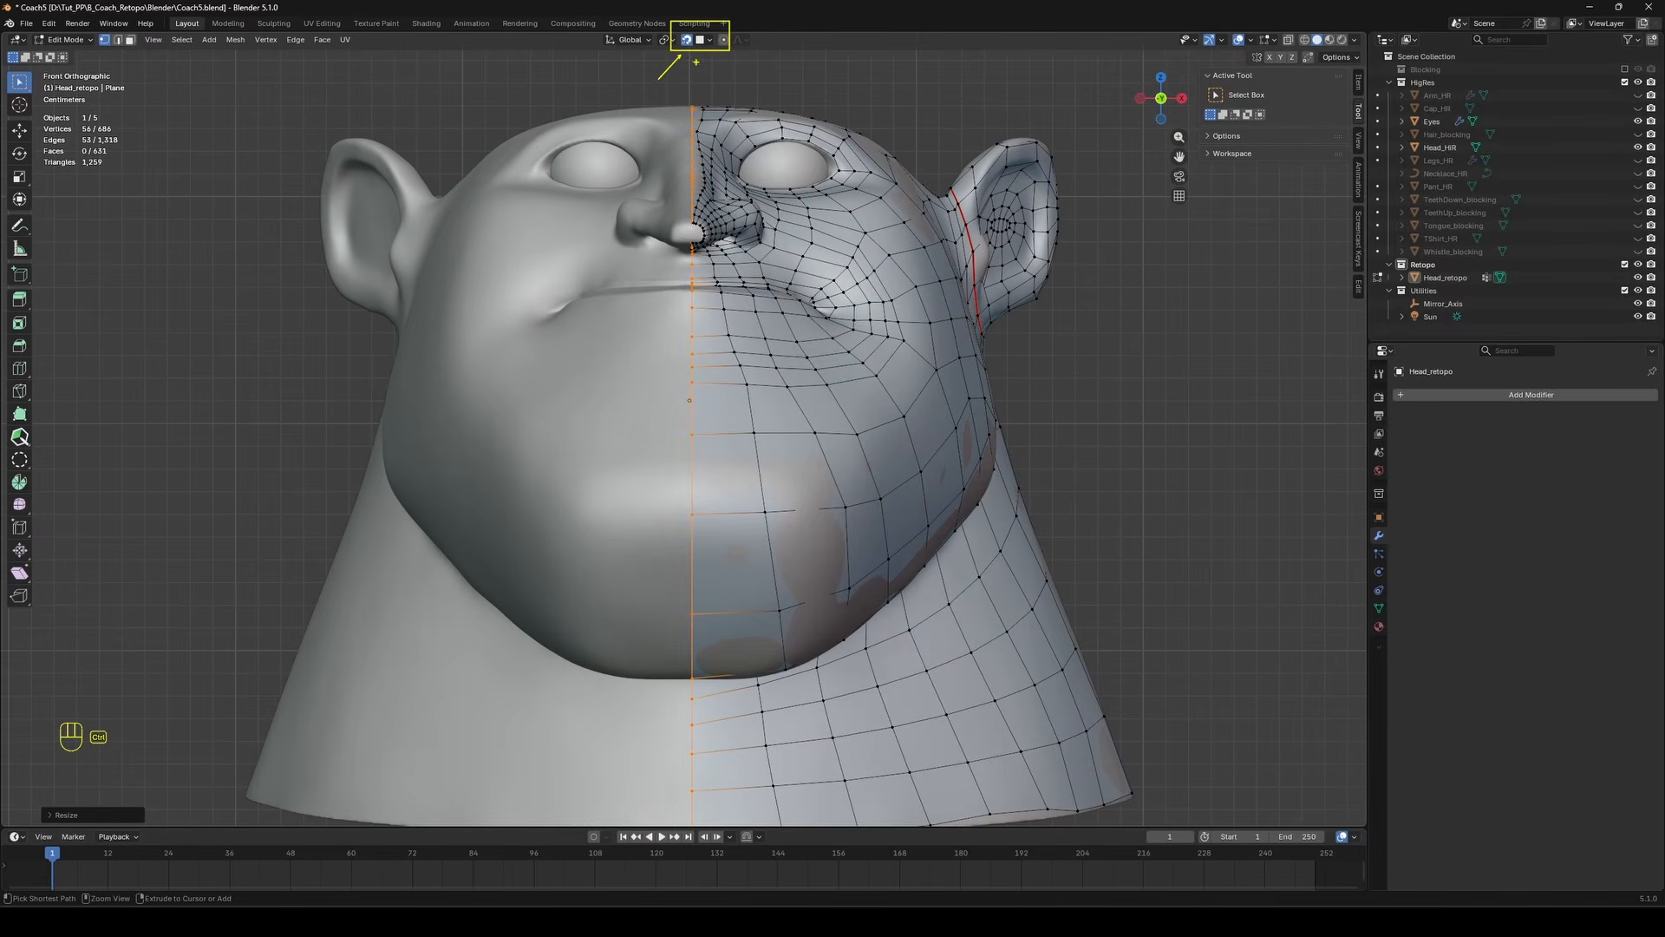
pyautogui.hotkey('ctrl', 'z')
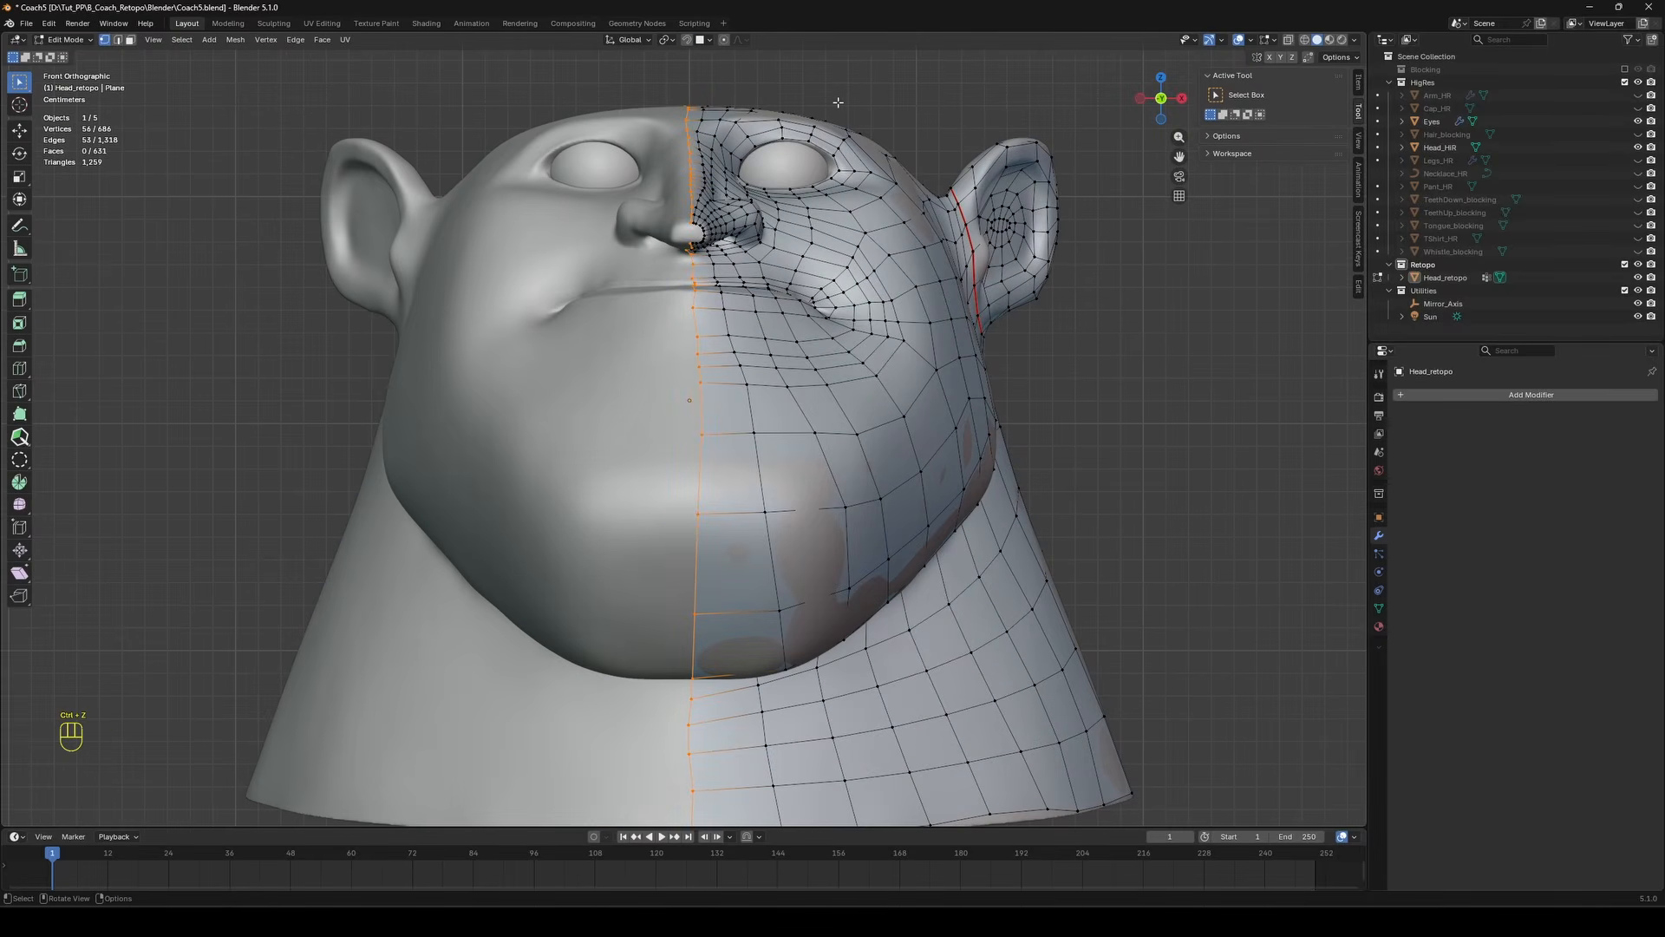
# Flatten the selected symmetry loop with snapping off by scaling it to 0 along the global X axis.
pyautogui.press('s')
pyautogui.press('x')
pyautogui.press('KP_0')
pyautogui.press('KP_Enter')
# Return to Object Mode and save the file.
pyautogui.moveTo(837, 102); pyautogui.dragTo(1071, 407, button='middle')
pyautogui.press('Tab')
pyautogui.hotkey('ctrl', 's')
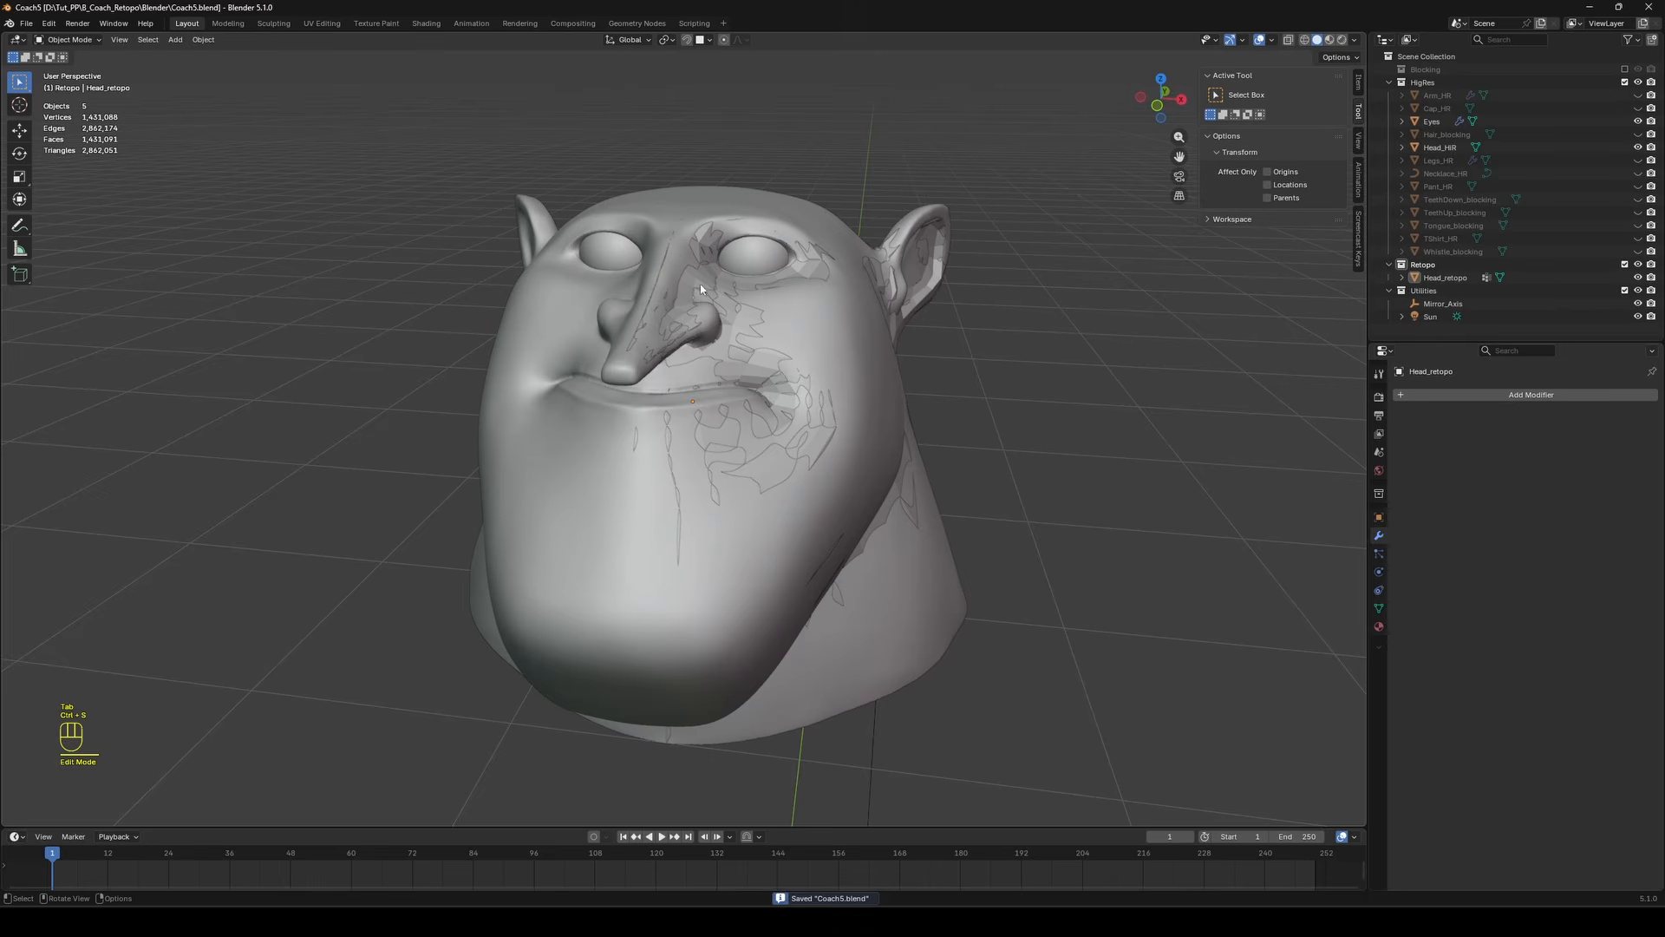
# Add a Mirror modifier to the retopologised head on the X axis, with Mirror_Axis as the mirror object.
pyautogui.click(700, 288)
pyautogui.click(1531, 395)
pyautogui.moveTo(1444, 419)
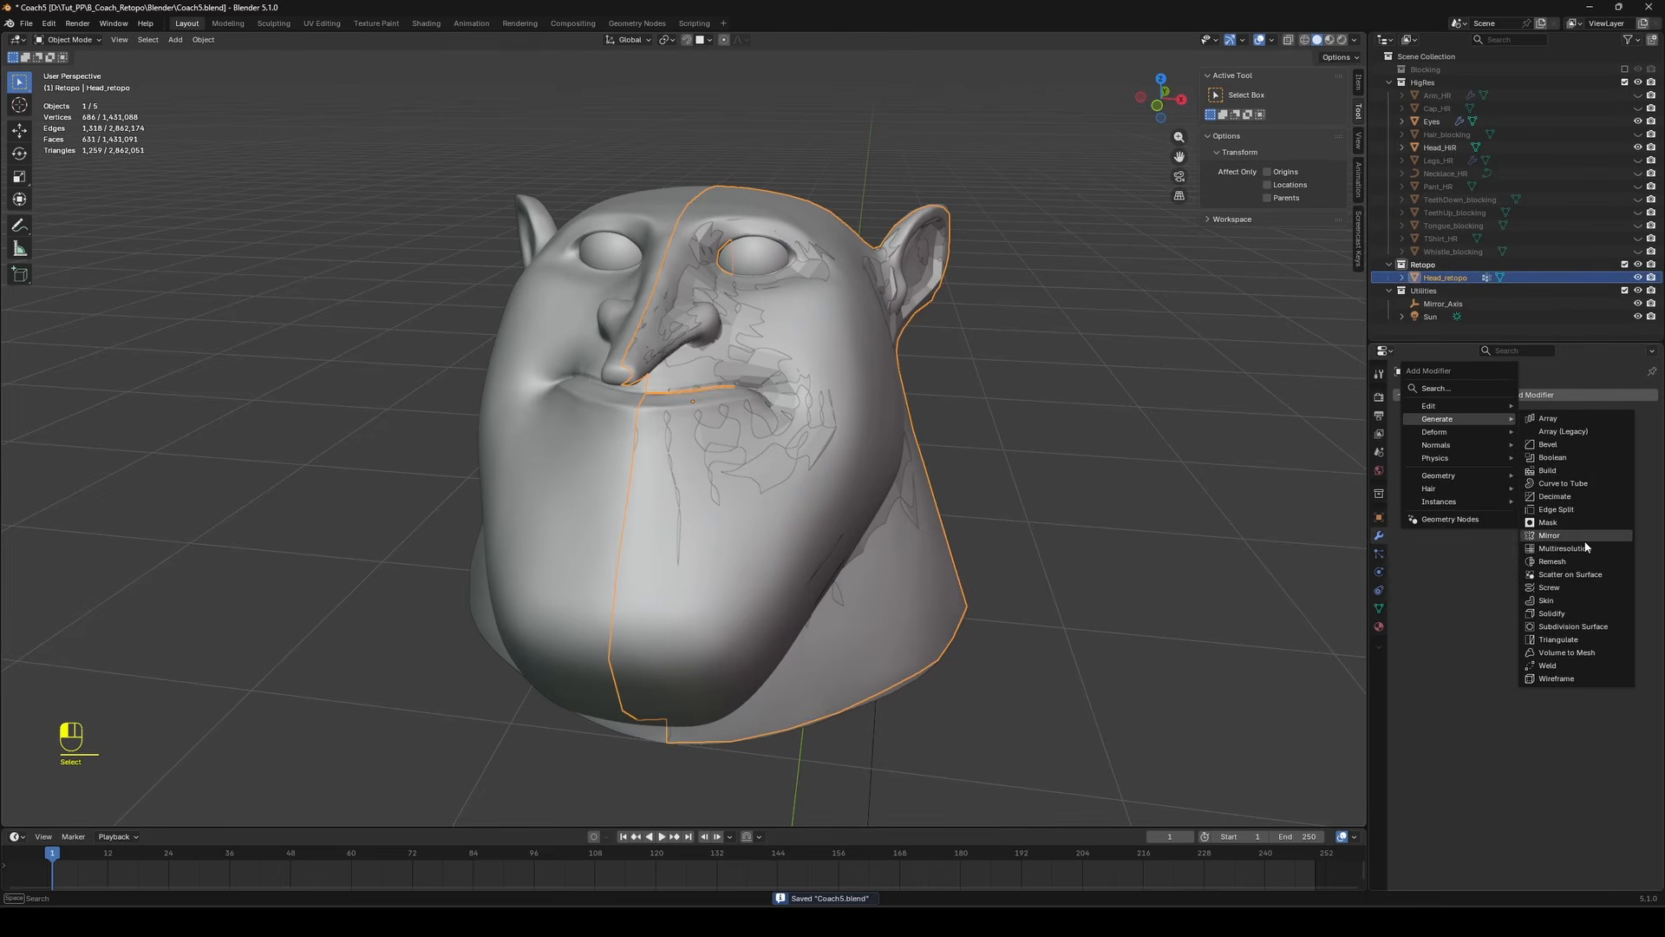
pyautogui.click(1549, 535)
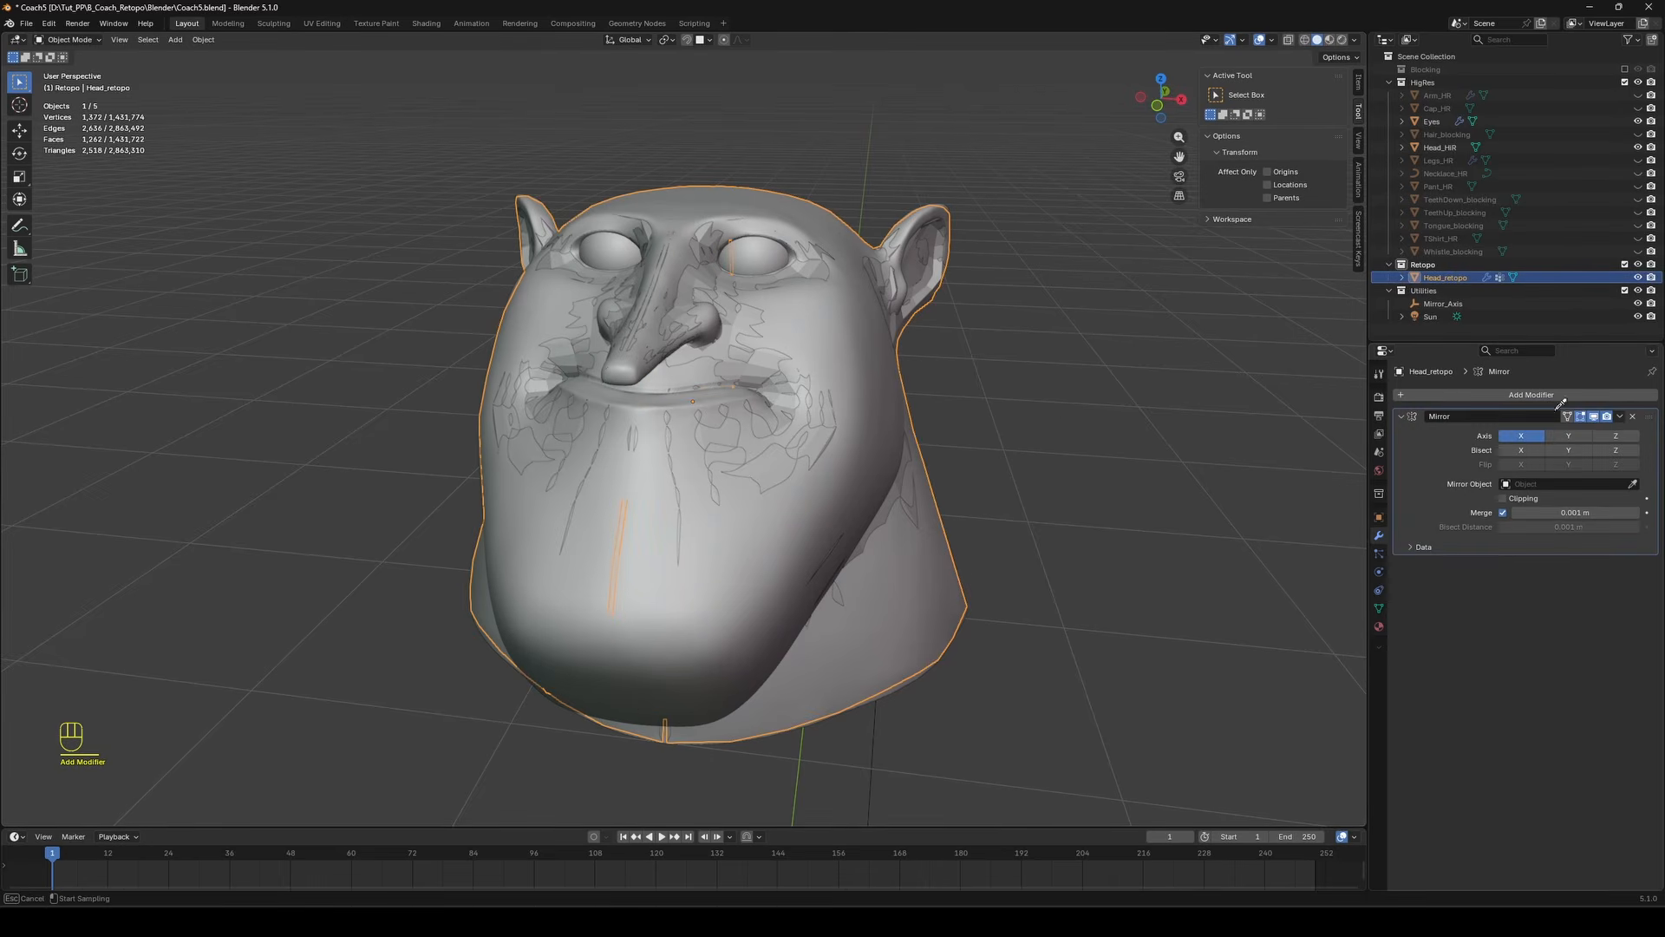
pyautogui.click(1444, 302)
pyautogui.scroll(-8, 1108, 523)
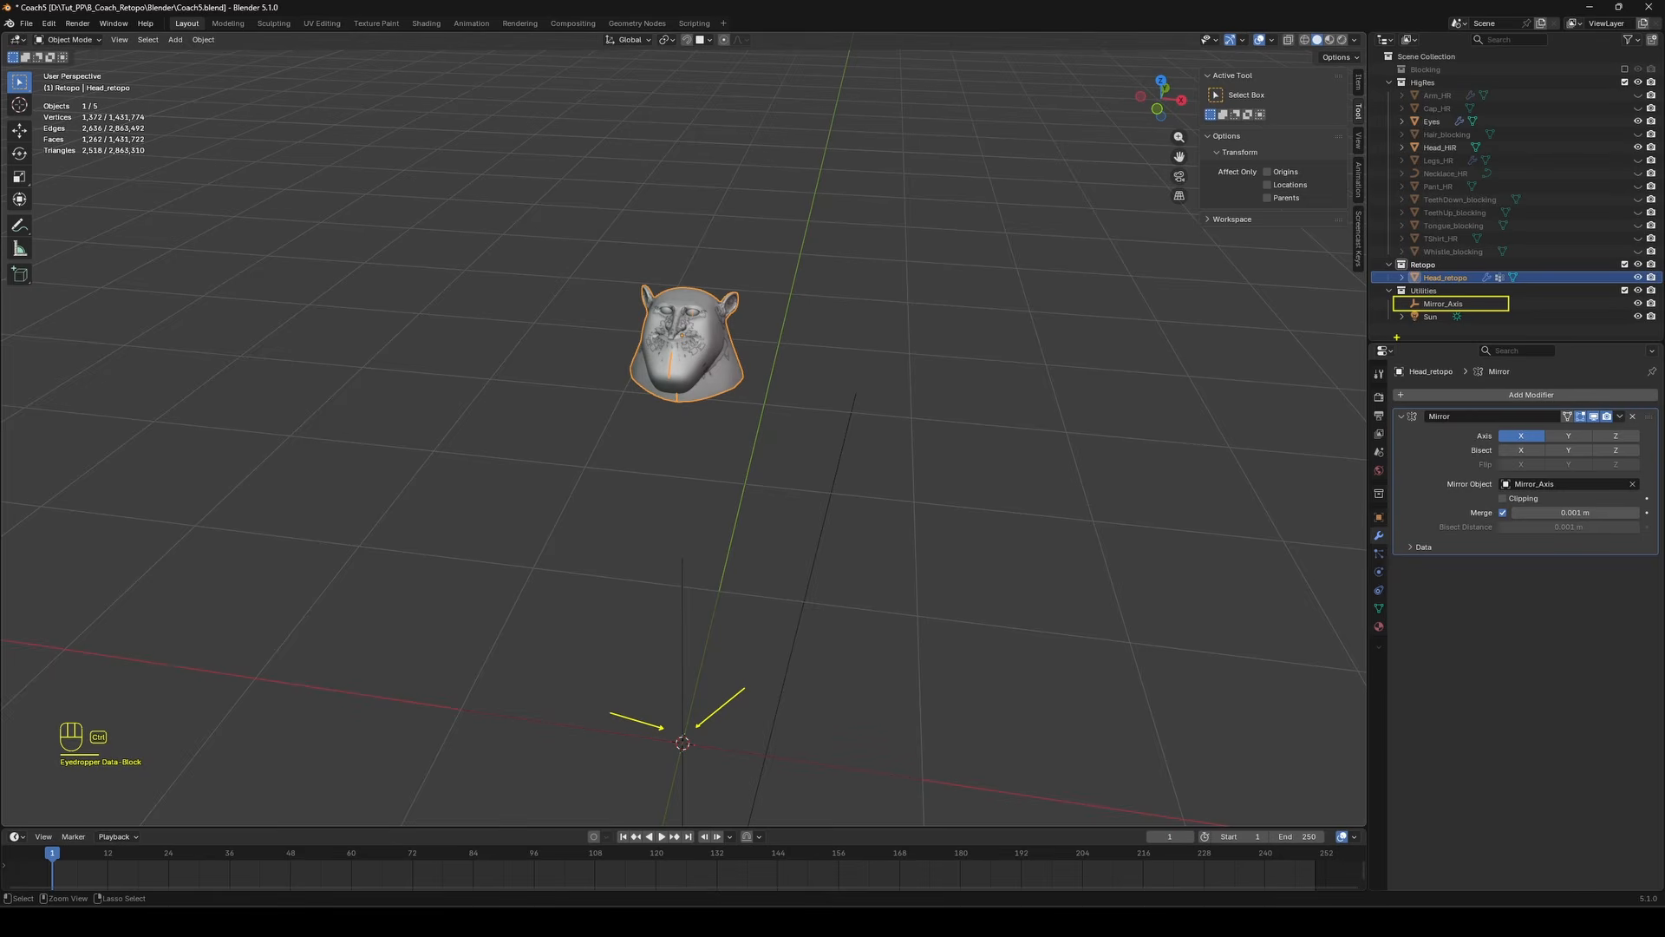
pyautogui.press('Escape')
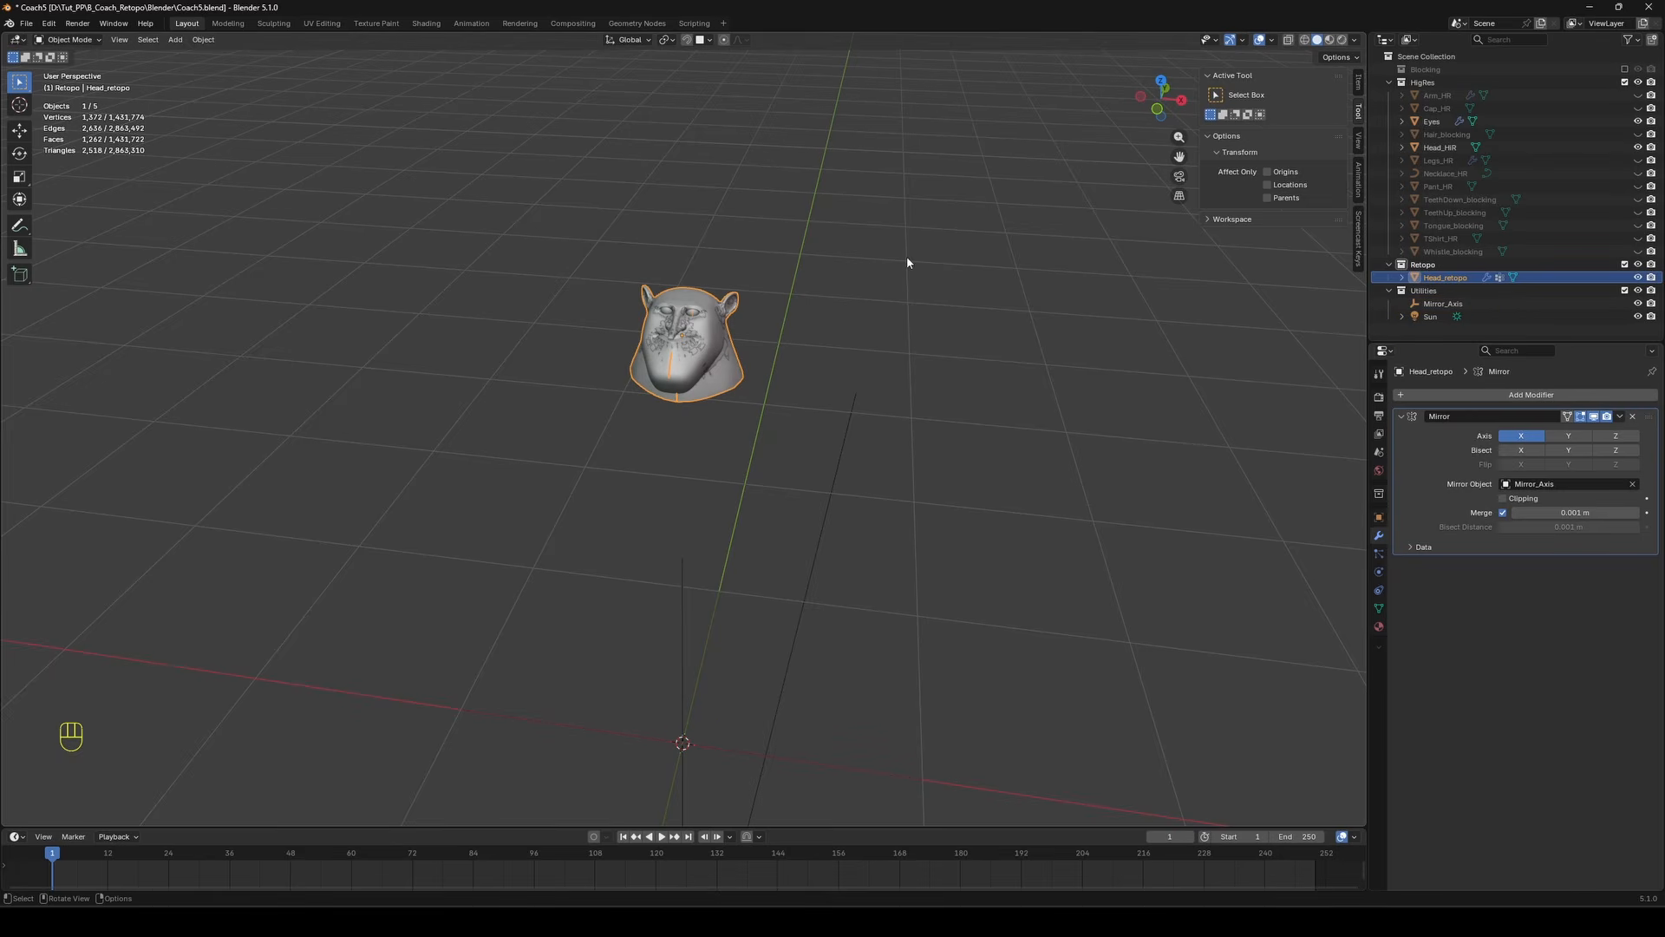
# Hide the high-resolution head Head_HR and enable Clipping in the Mirror modifier.
pyautogui.press('Tab')
pyautogui.moveTo(902, 381)
pyautogui.mouseDown(button='middle')
pyautogui.moveTo(896, 343)
pyautogui.moveTo(907, 468)
pyautogui.mouseUp(button='middle')
pyautogui.moveTo(893, 499)
pyautogui.keyDown('ctrl'); pyautogui.mouseDown(button='middle')
pyautogui.moveTo(877, 465)
pyautogui.moveTo(893, 418)
pyautogui.mouseUp(button='middle'); pyautogui.keyUp('ctrl')
pyautogui.moveTo(893, 418); pyautogui.dragTo(916, 387, button='middle')
pyautogui.press('Tab')
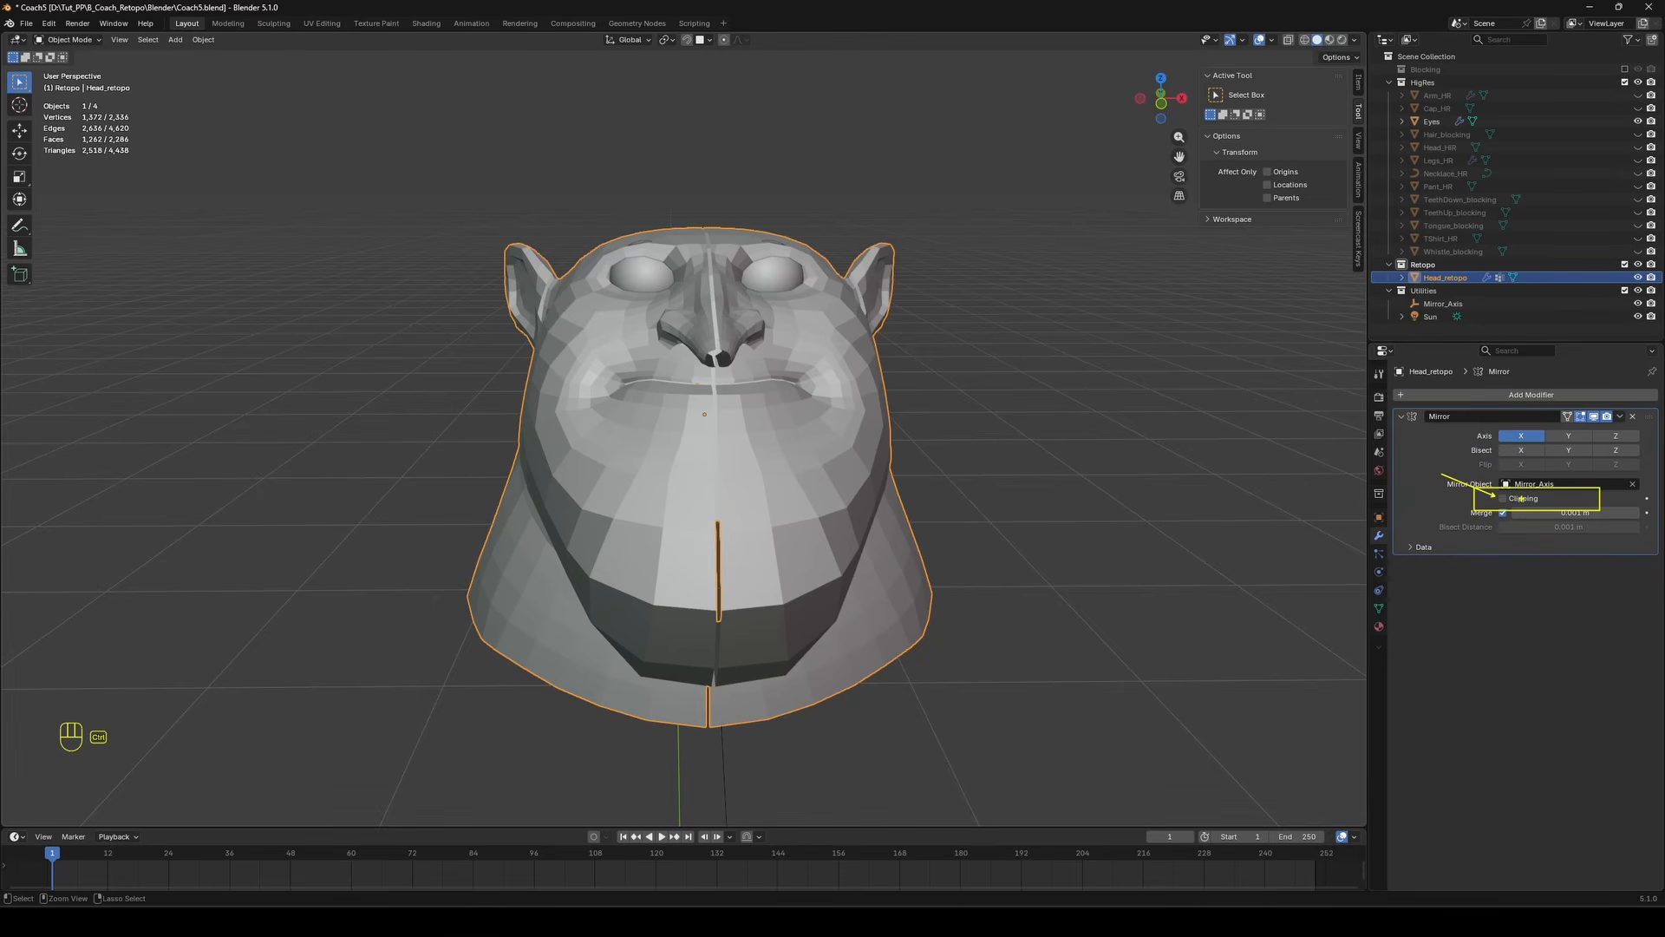
# In Edit Mode, turn off the Retopology overlay and show the Mirror modifier's result on the edit cage.
pyautogui.press('Tab')
pyautogui.moveTo(859, 449); pyautogui.dragTo(989, 417, button='middle')
pyautogui.click(1273, 40)
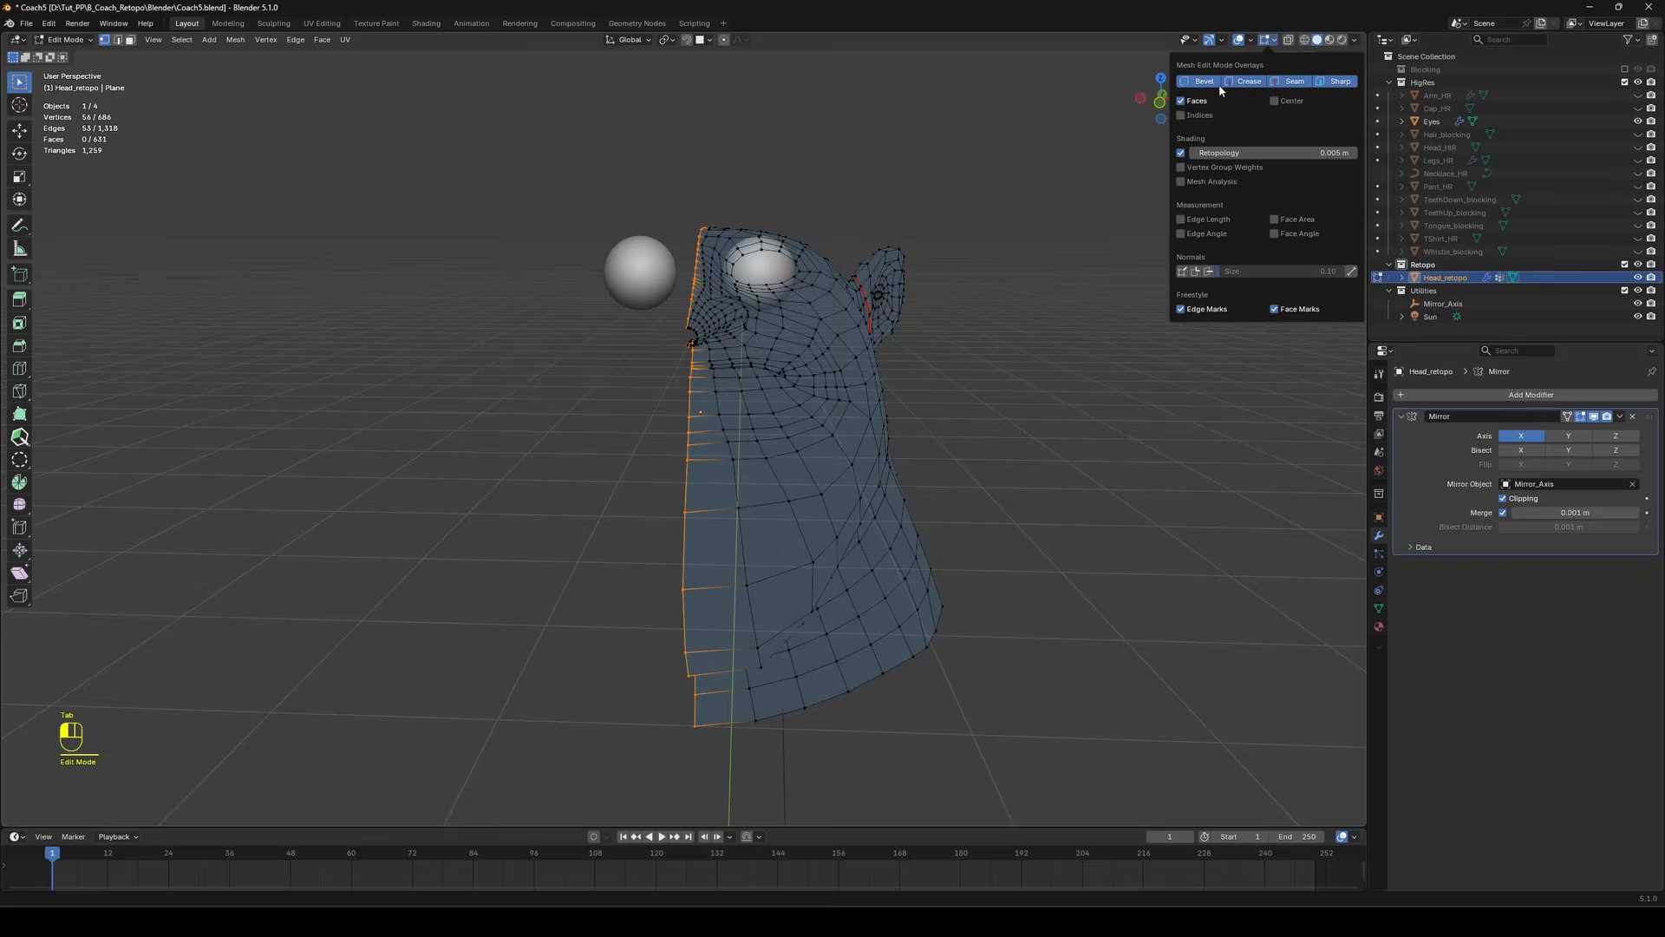
pyautogui.click(1181, 155)
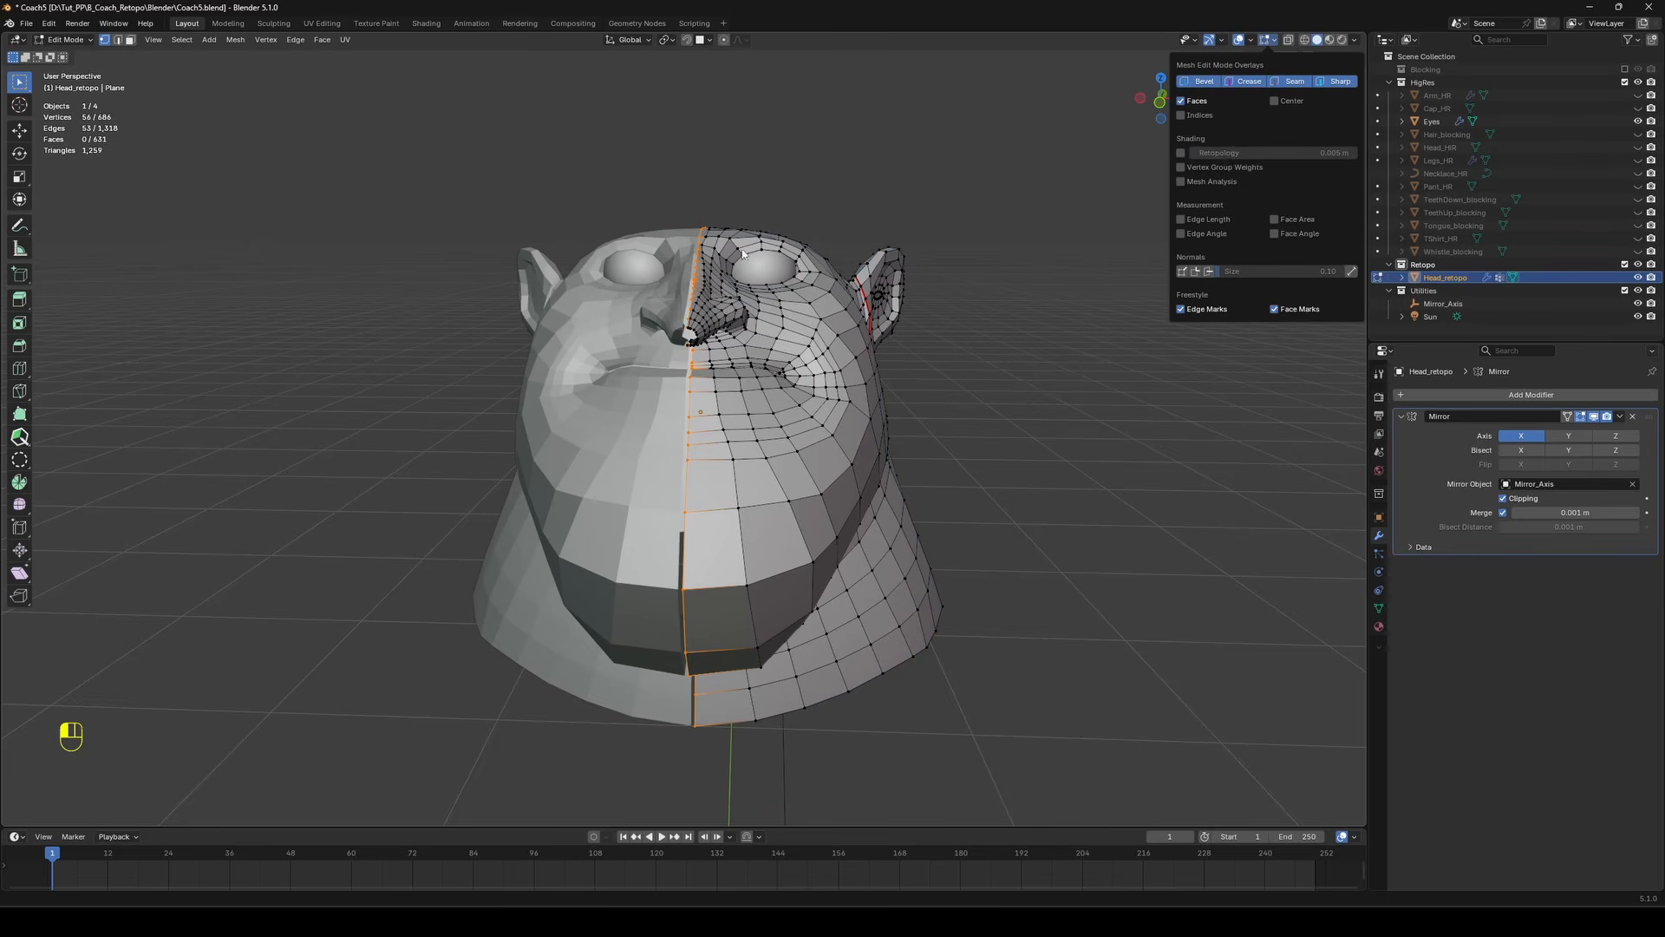
pyautogui.click(1567, 417)
# Move the selected symmetry-line vertices along global X in front view so they clip together at the mirror plane.
pyautogui.moveTo(1074, 338)
pyautogui.mouseDown(button='middle')
pyautogui.moveTo(1044, 341)
pyautogui.moveTo(1060, 345)
pyautogui.mouseUp(button='middle')
pyautogui.scroll(1, 844, 494)
pyautogui.press('1')
pyautogui.keyDown('shift'); pyautogui.moveTo(912, 143); pyautogui.dragTo(885, 261, button='middle'); pyautogui.keyUp('shift')
pyautogui.press('s')
pyautogui.press('x')
pyautogui.press('Escape')
pyautogui.press('g')
pyautogui.press('x')
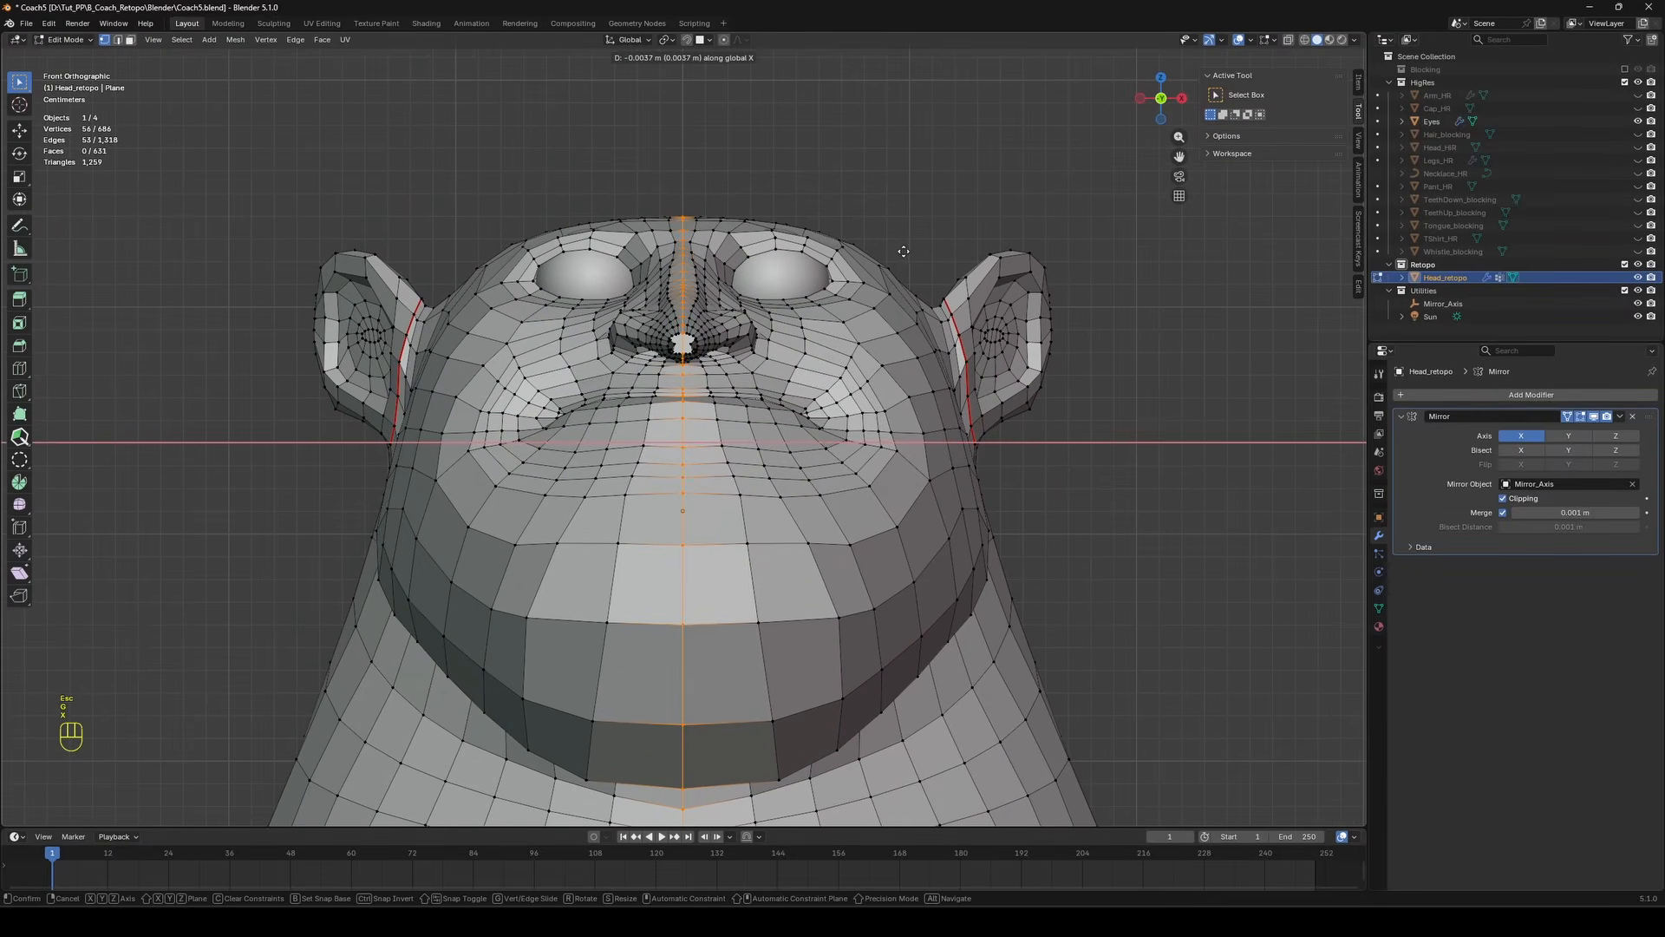
pyautogui.click(900, 252)
# Check the mirrored mesh by box-selecting faces on half of the head in front view, and clear the selection.
pyautogui.scroll(-2, 898, 286)
pyautogui.moveTo(894, 347); pyautogui.dragTo(981, 349, button='middle')
pyautogui.press('KP_1')
pyautogui.press('3')
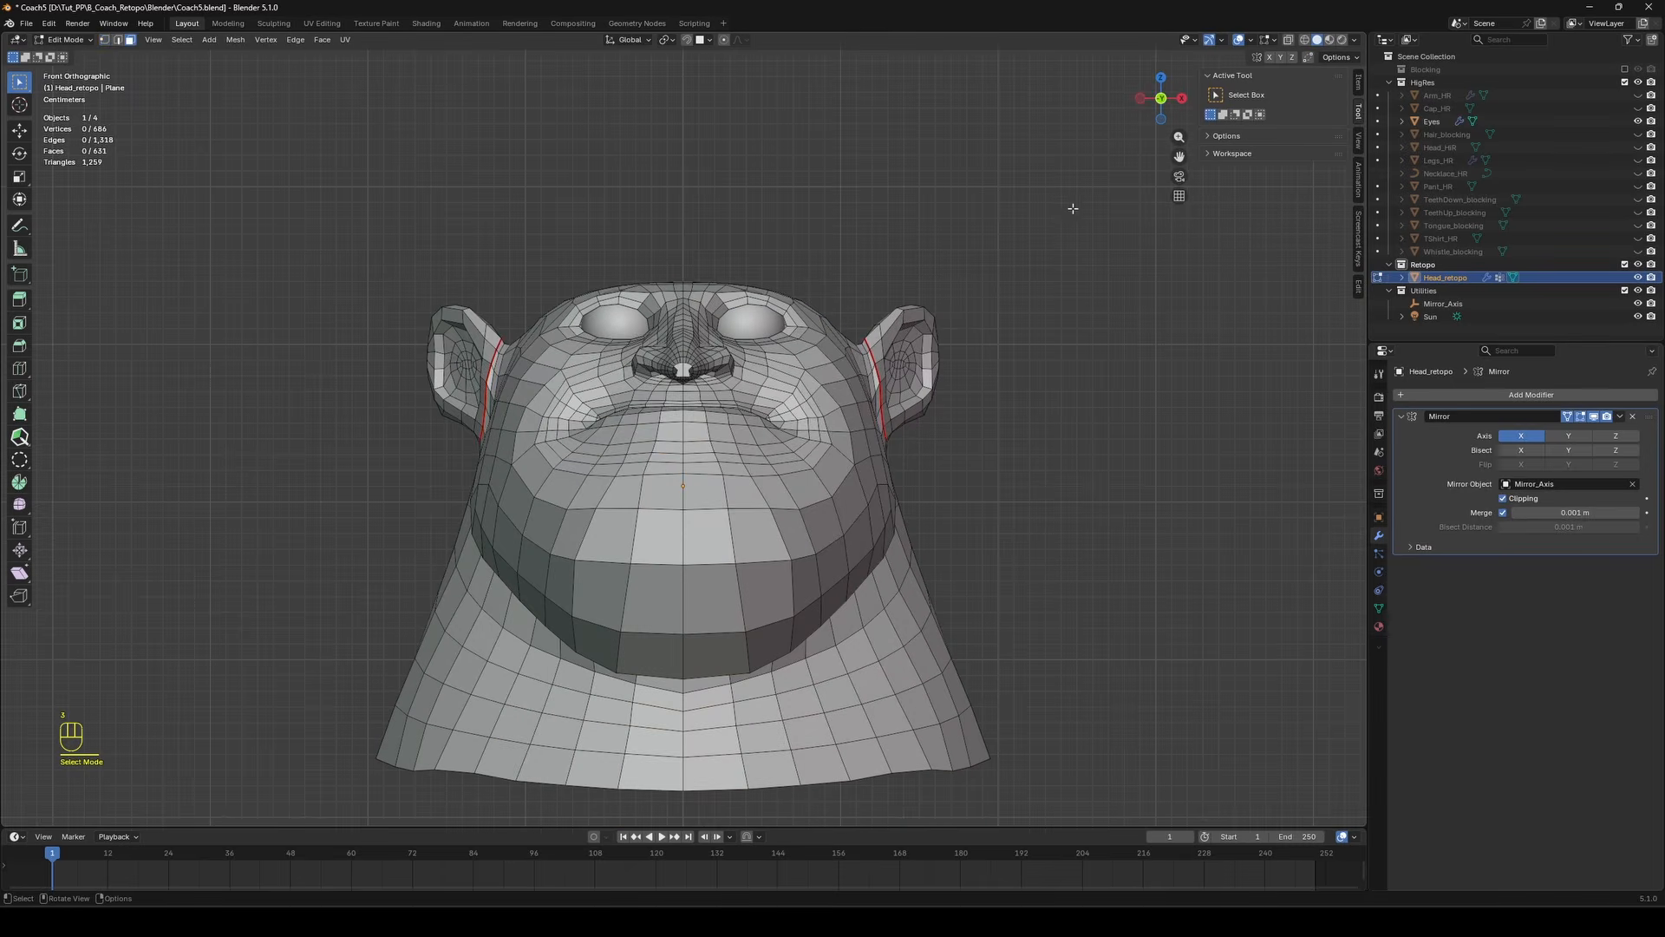
pyautogui.moveTo(1075, 205); pyautogui.dragTo(706, 570)
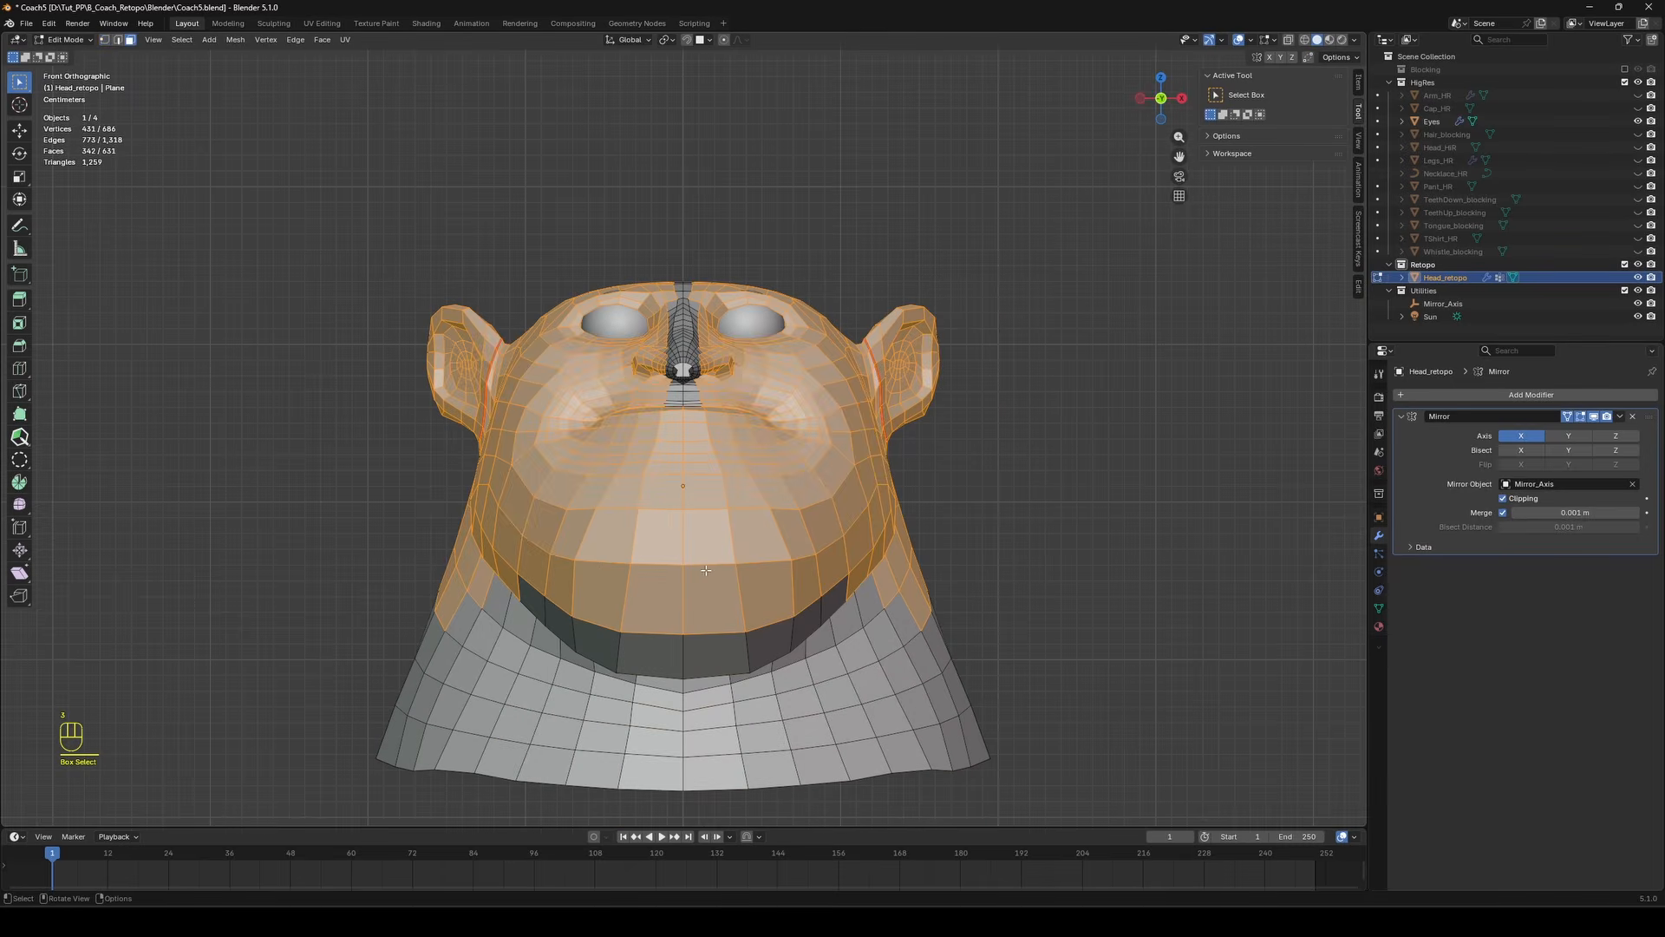
pyautogui.click(1152, 394)
pyautogui.moveTo(1150, 393); pyautogui.dragTo(1175, 313, button='middle')
pyautogui.click(1274, 41)
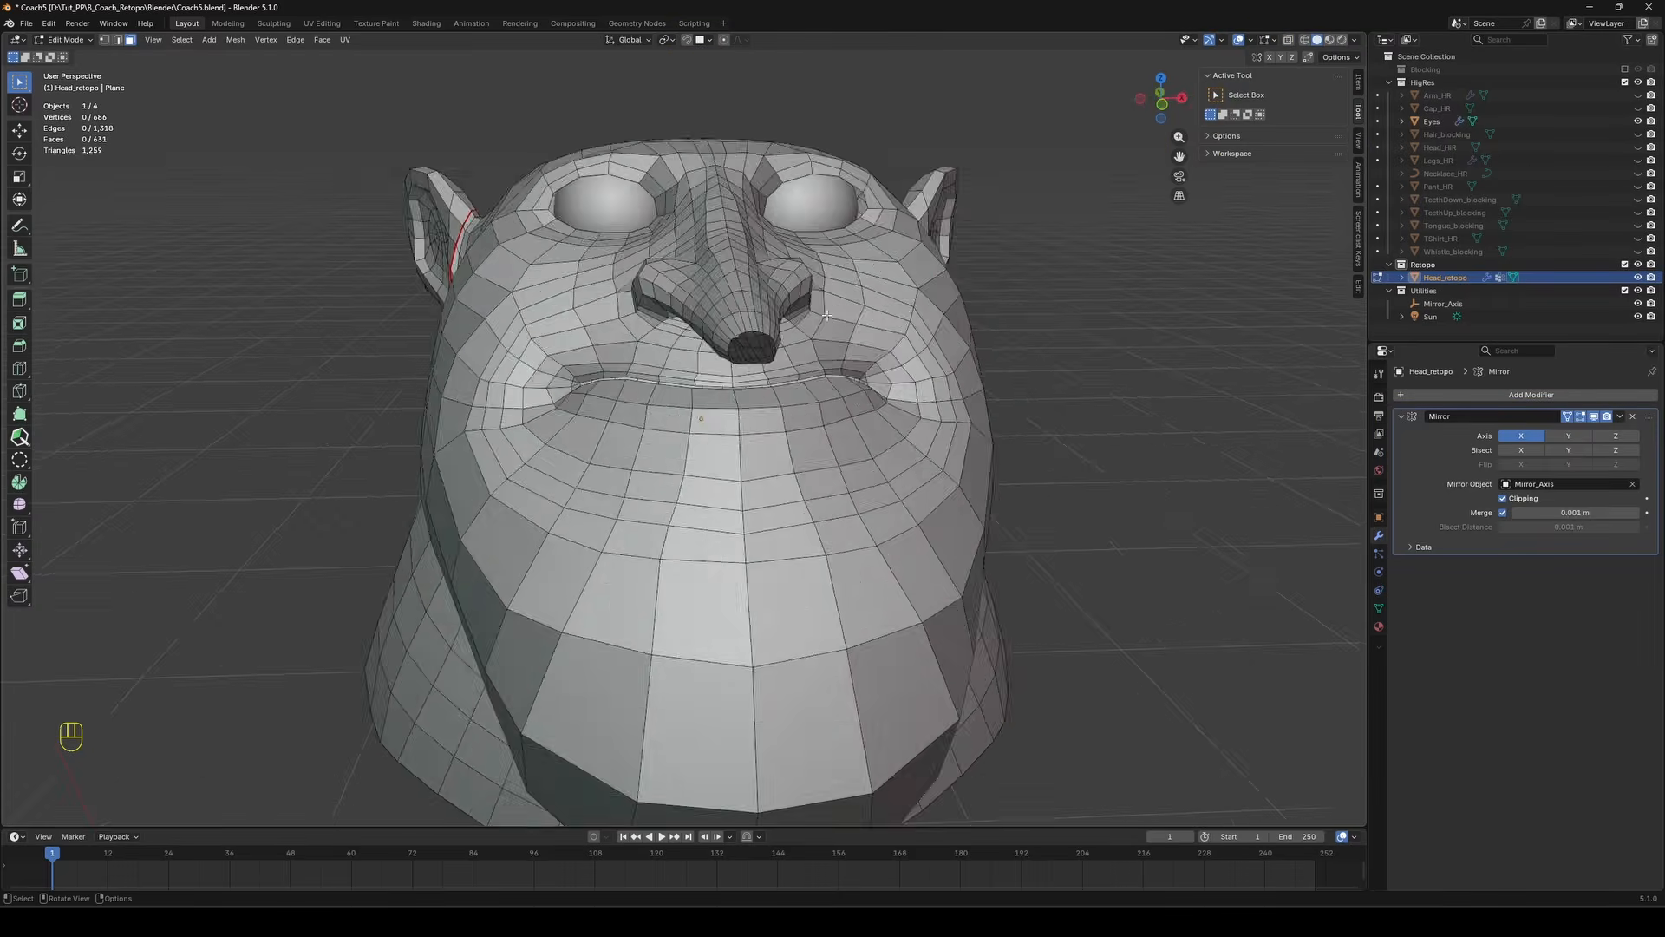
pyautogui.scroll(-3, 941, 361)
pyautogui.moveTo(941, 361); pyautogui.dragTo(737, 361, button='middle')
pyautogui.scroll(1, 811, 359)
# Duplicate the mirrored head in place in Object Mode and rename the copy Head_retopo_v2.
pyautogui.press('Tab')
pyautogui.hotkey('shift', 'd')
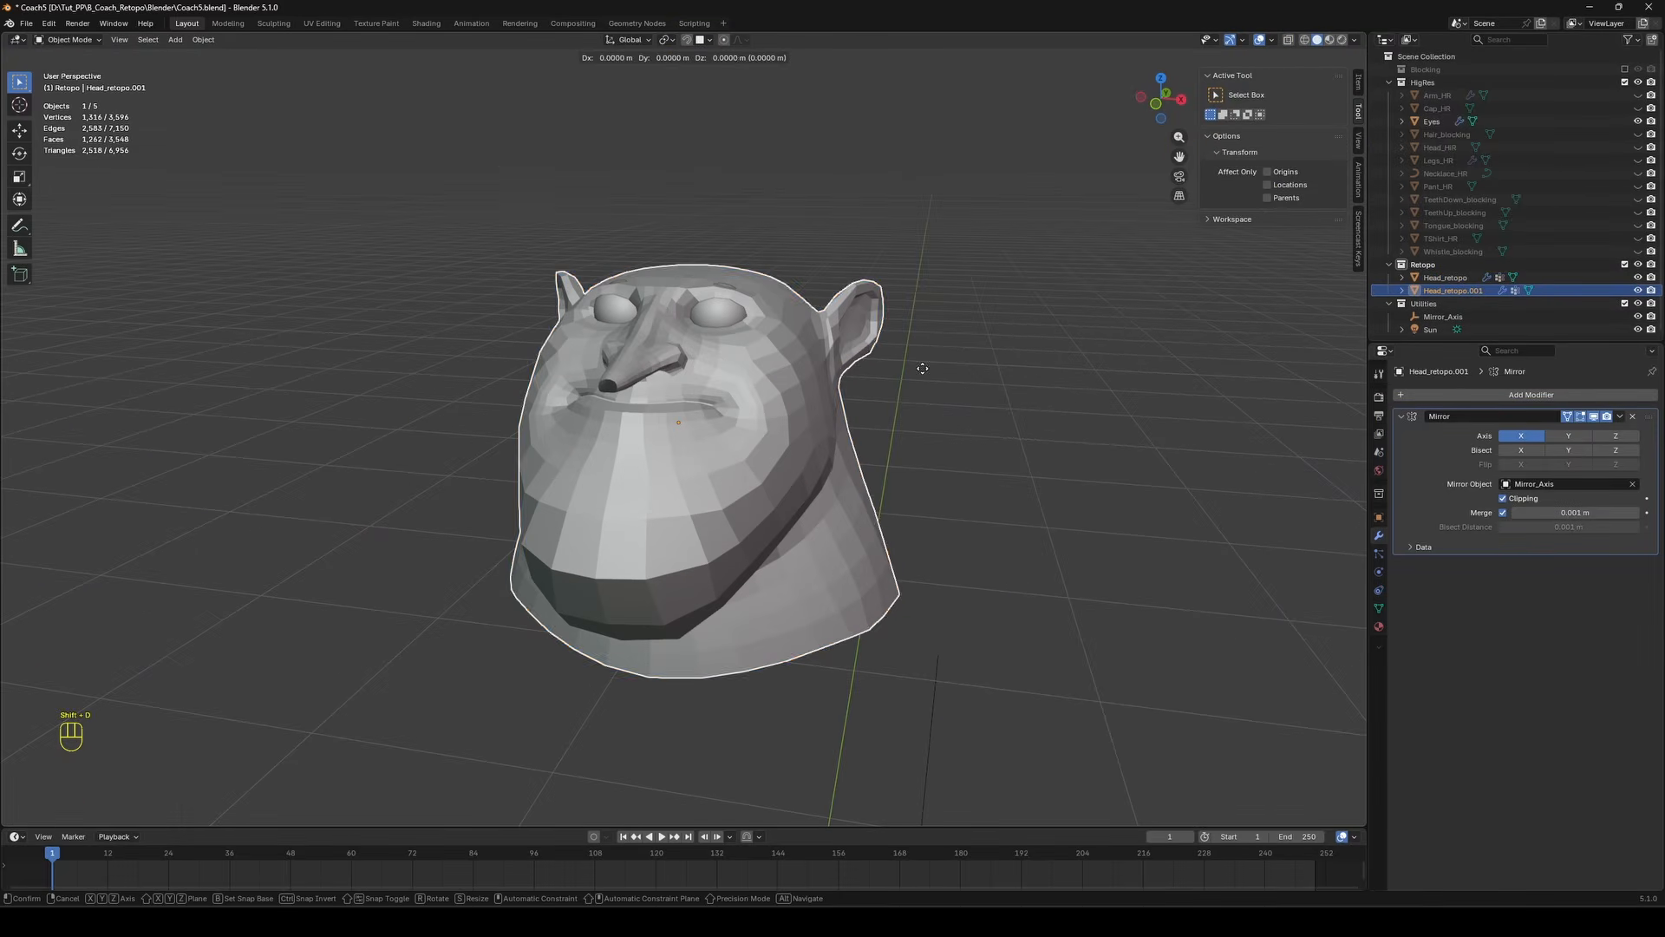
pyautogui.press('Escape')
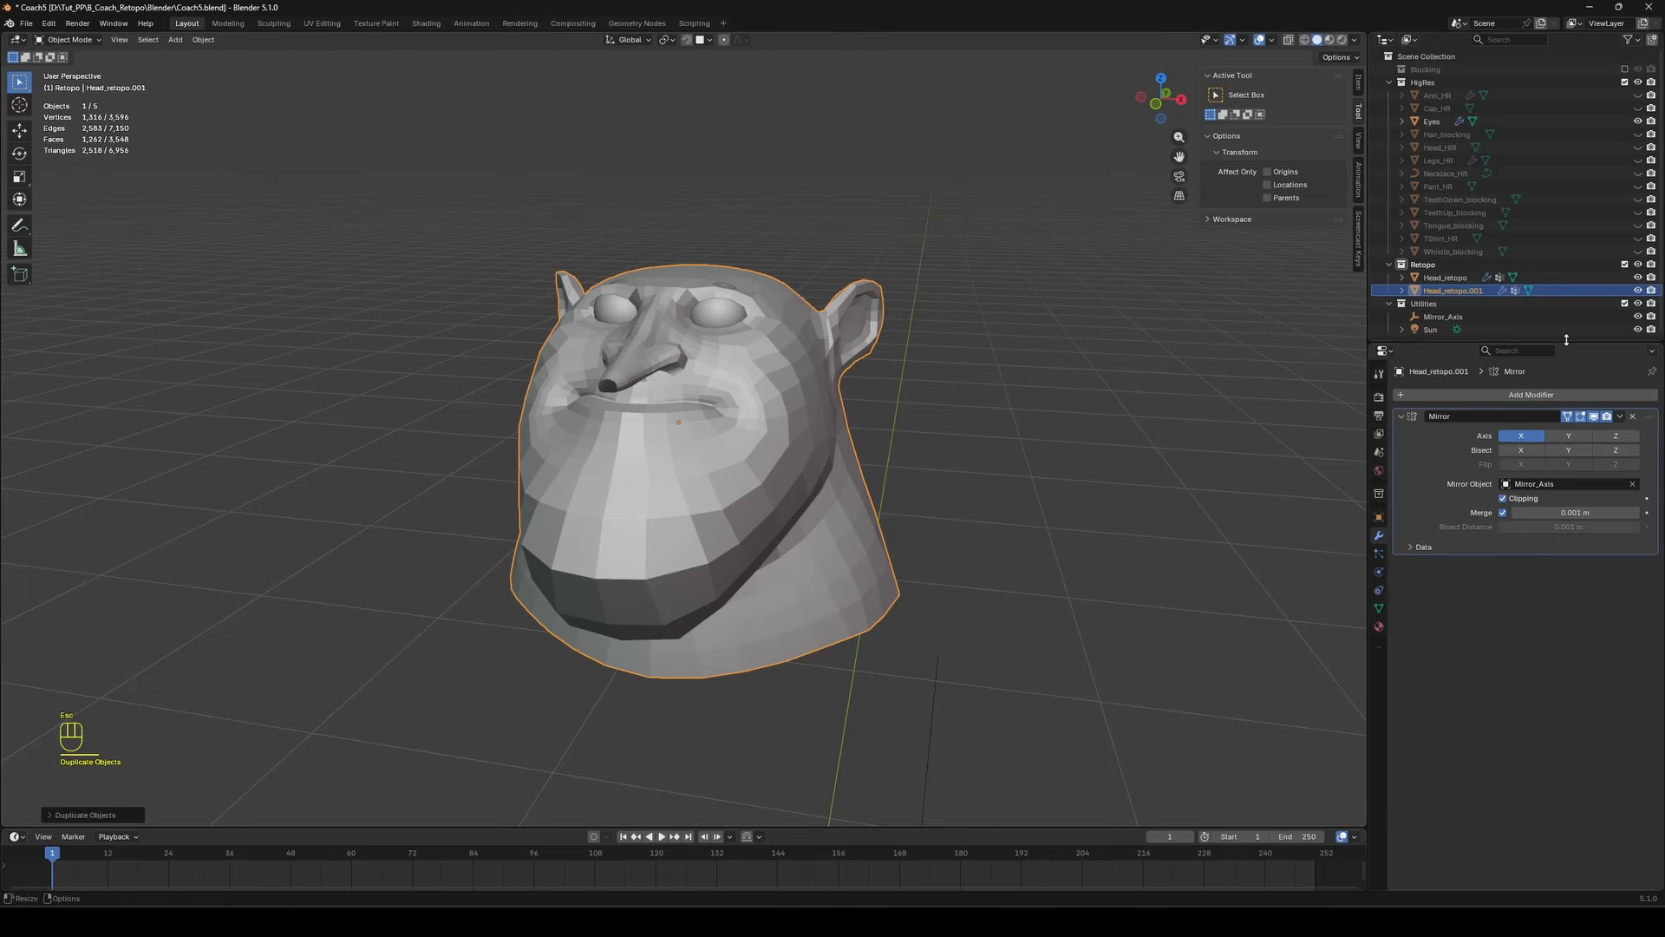
pyautogui.doubleClick(1465, 292)
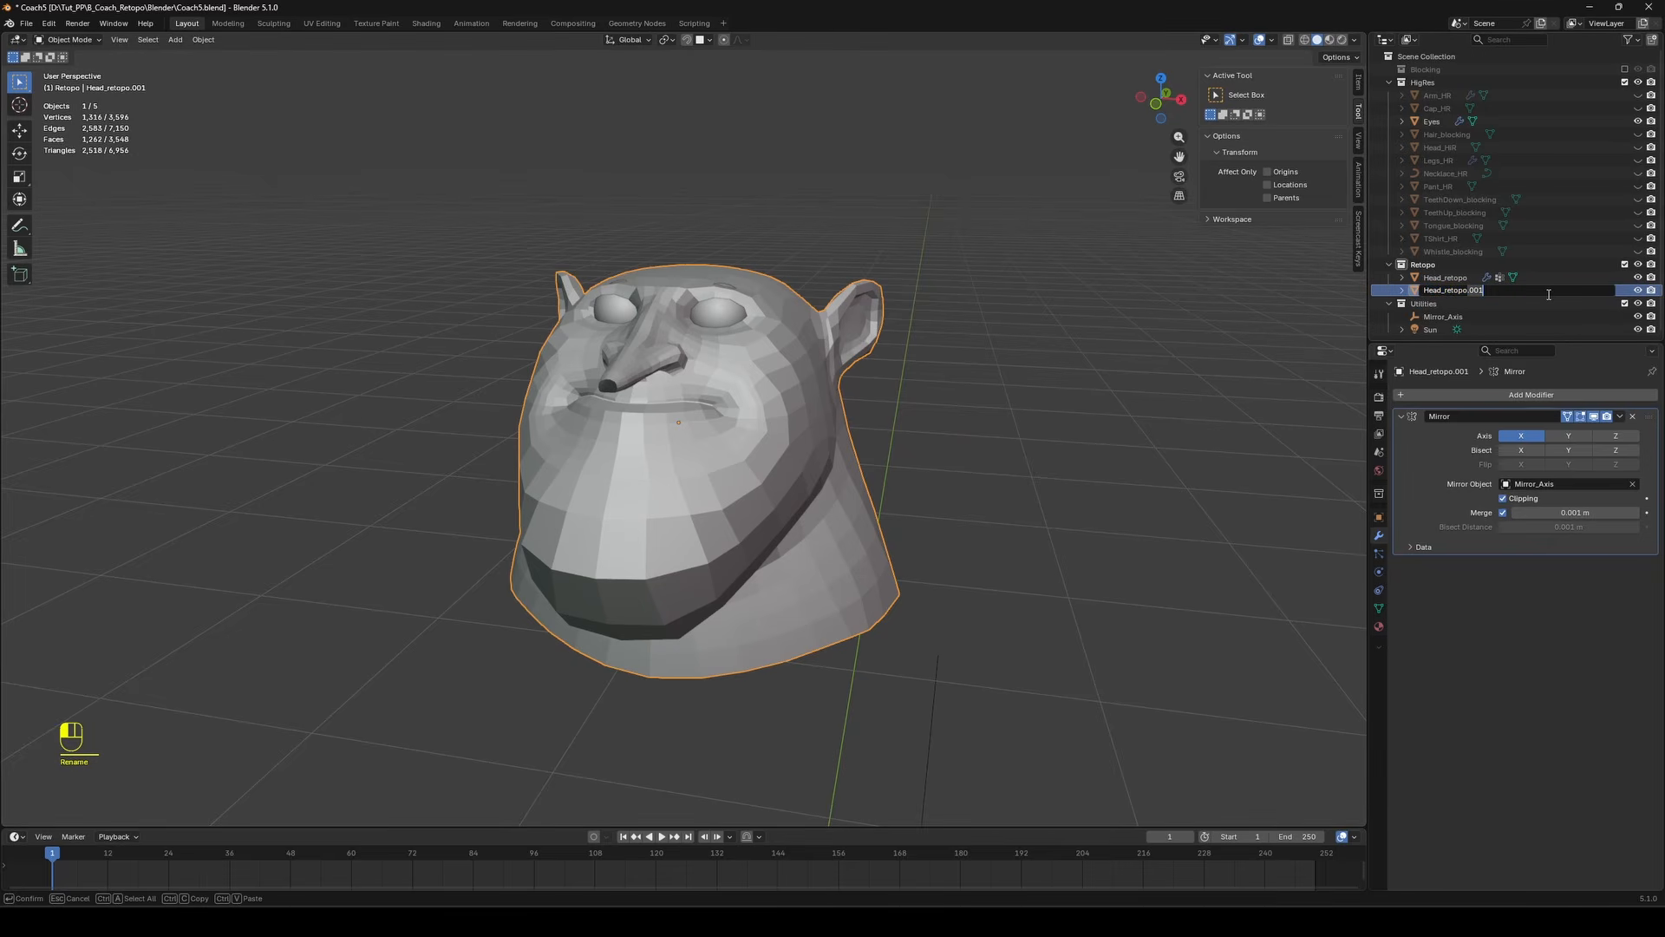
pyautogui.write('_v2')
pyautogui.press('Return')
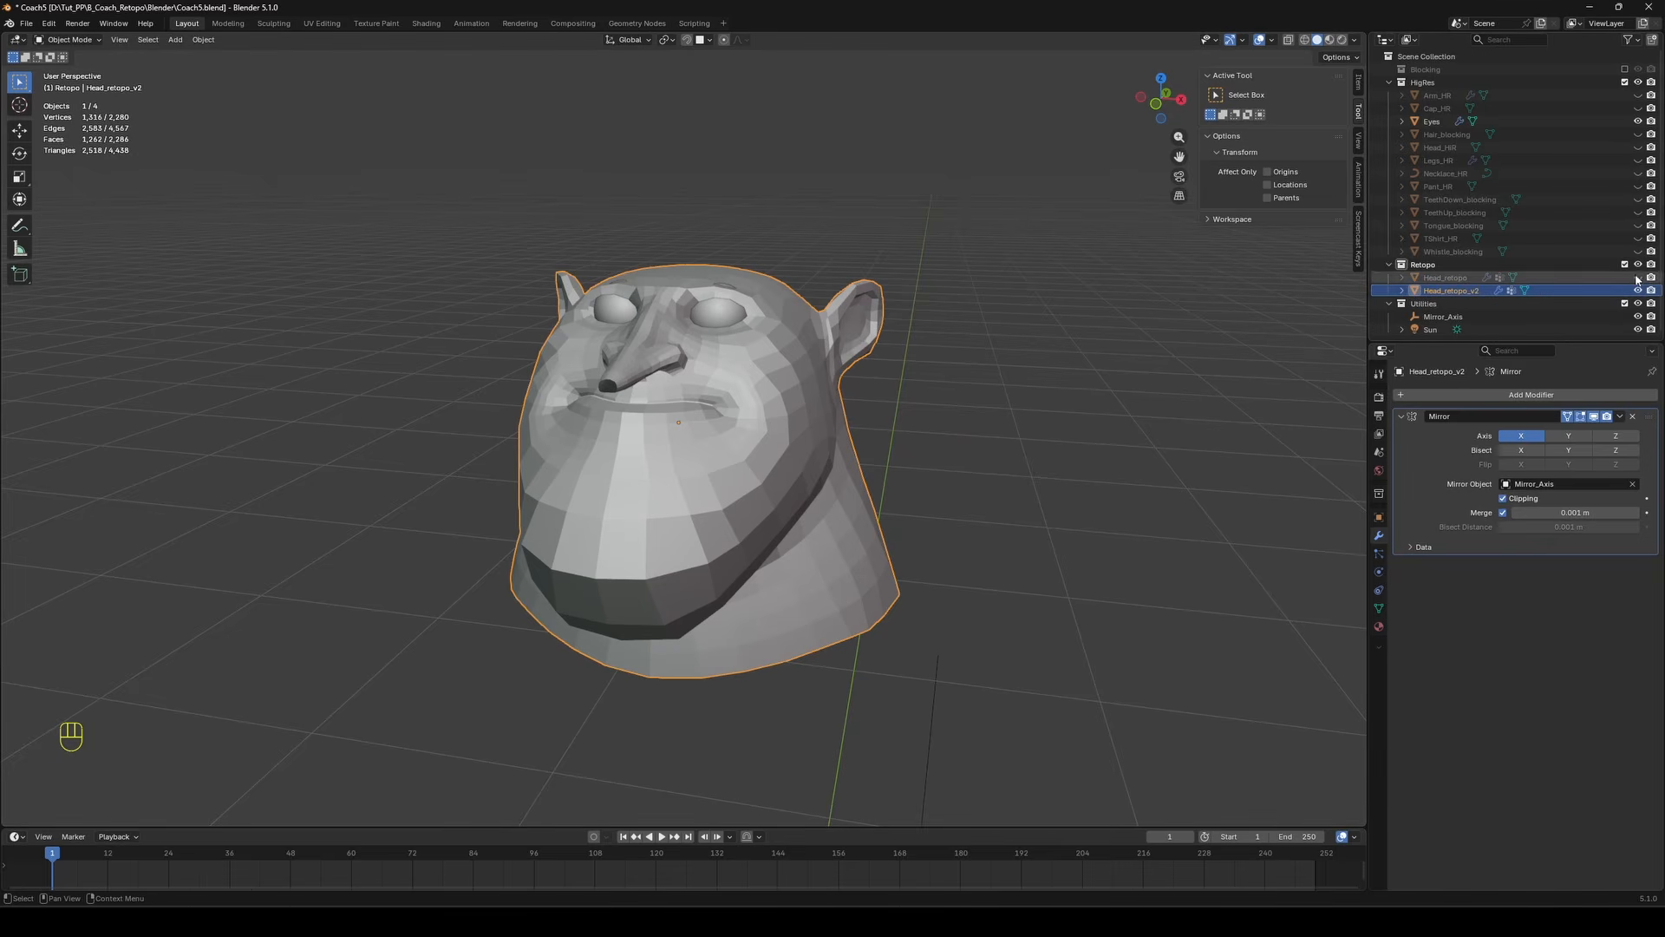
# Keep only the v2 copy visible by hiding the original Head_retopo, and save the file.
pyautogui.moveTo(872, 357)
pyautogui.mouseDown(button='middle')
pyautogui.moveTo(992, 373)
pyautogui.moveTo(897, 369)
pyautogui.mouseUp(button='middle')
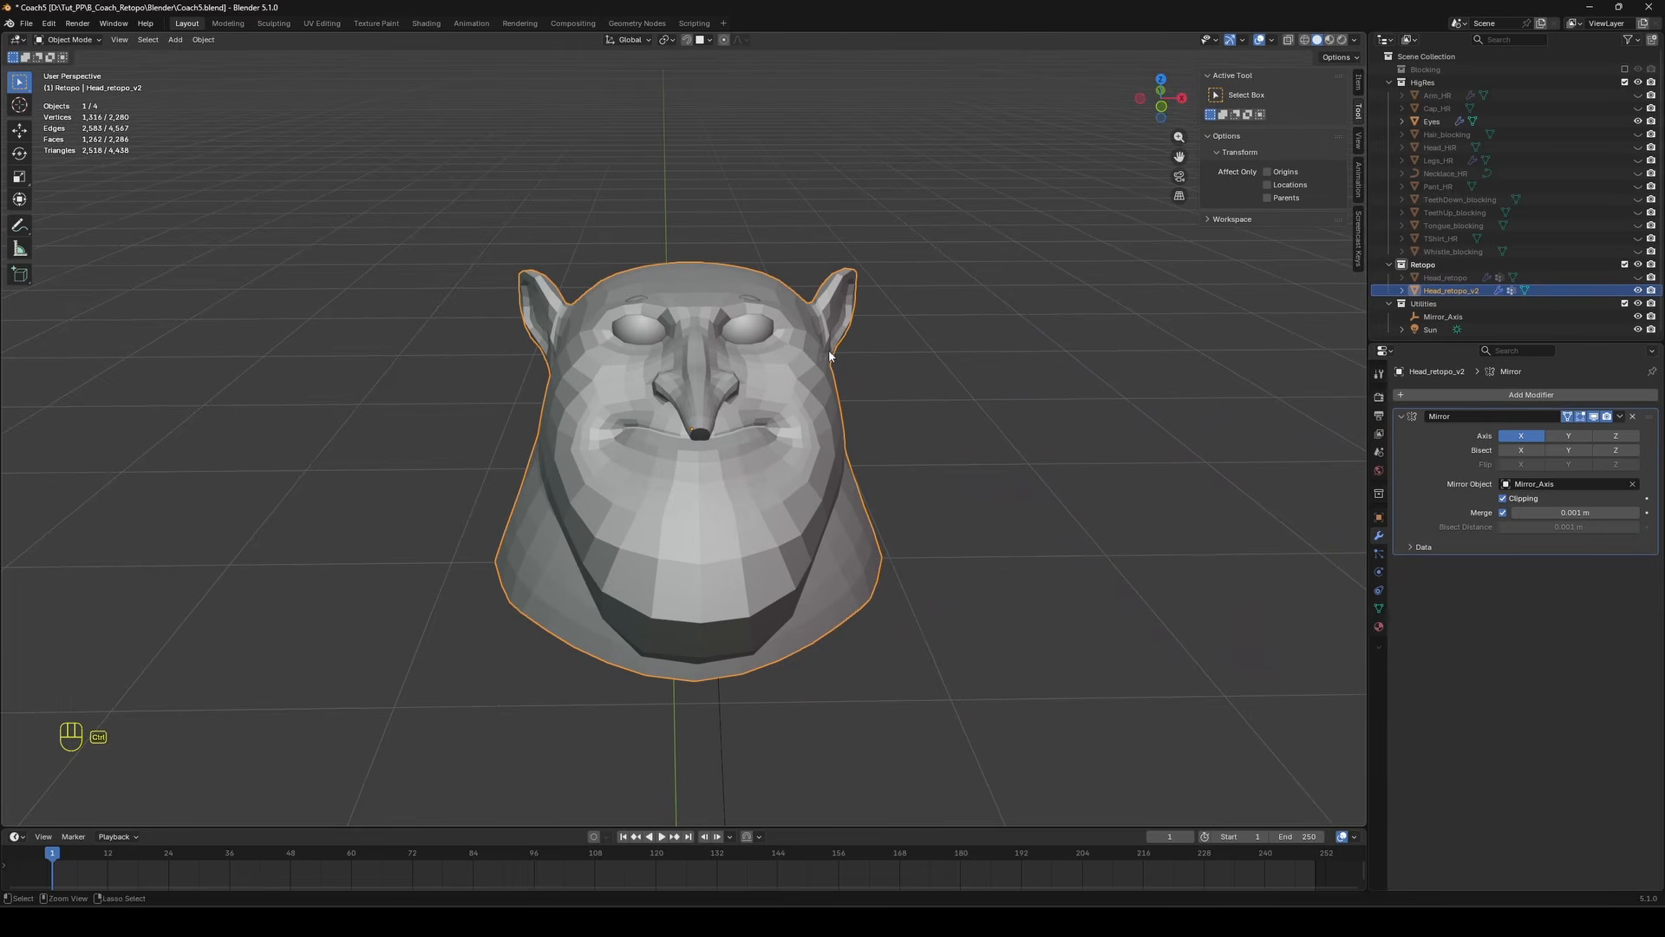
pyautogui.hotkey('ctrl', 's')
pyautogui.click(996, 389)
pyautogui.click(777, 379)
# Show Head_HR briefly to compare its shape with the retopologised head, and hide it again.
pyautogui.moveTo(777, 379); pyautogui.dragTo(894, 369, button='middle')
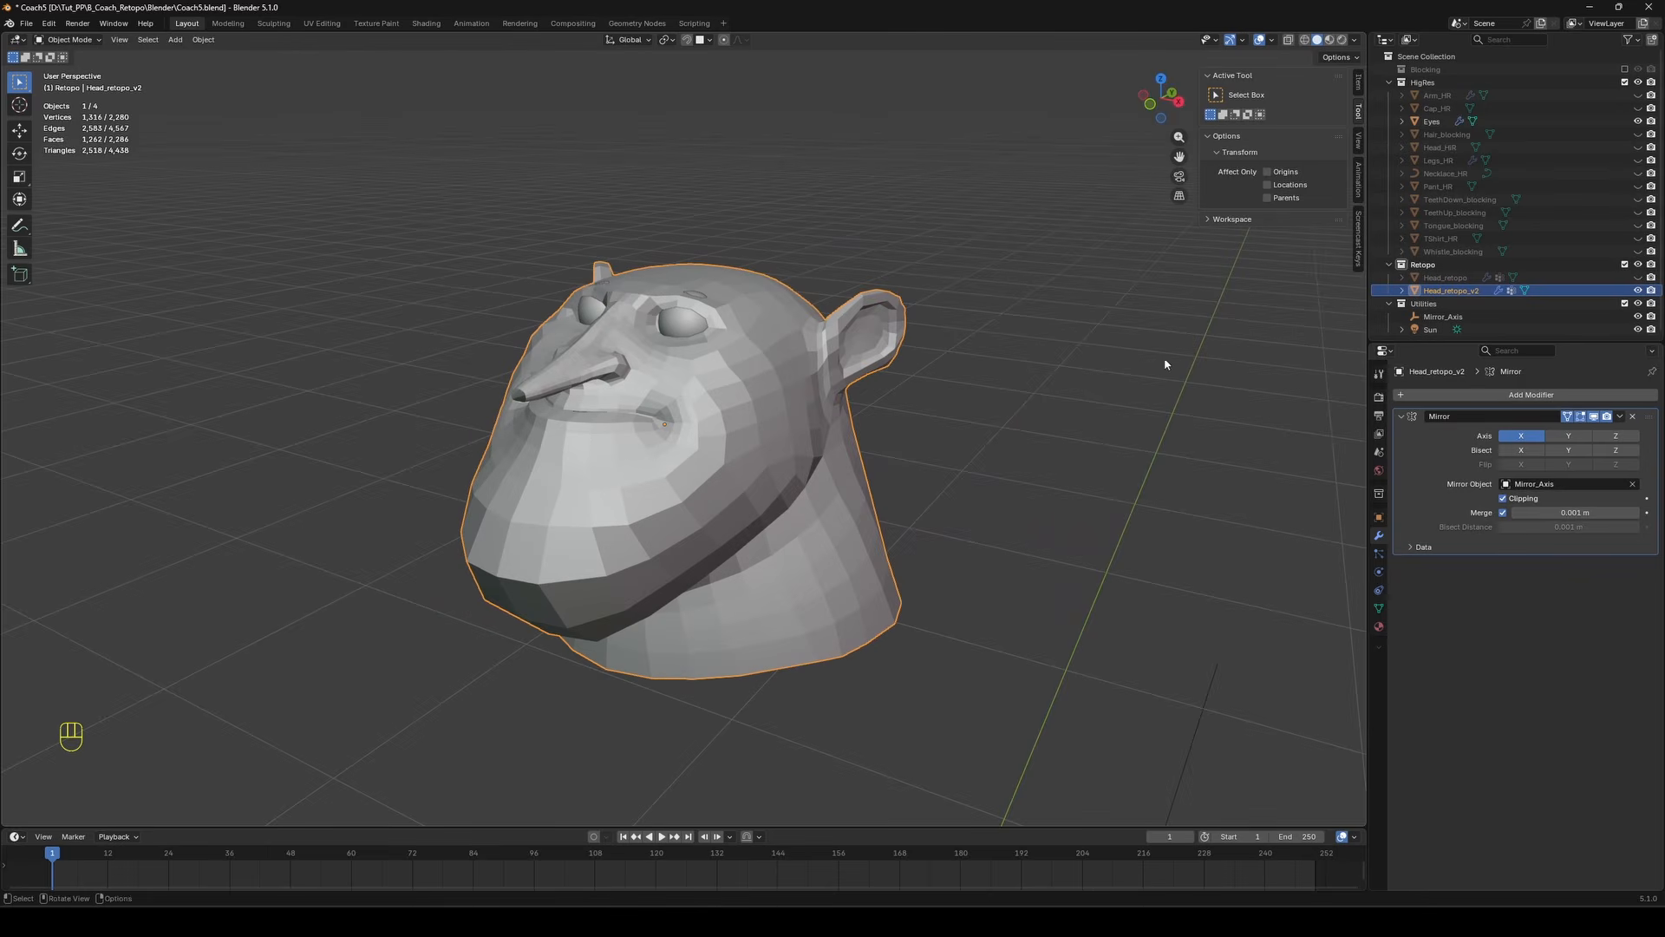
pyautogui.click(1637, 148)
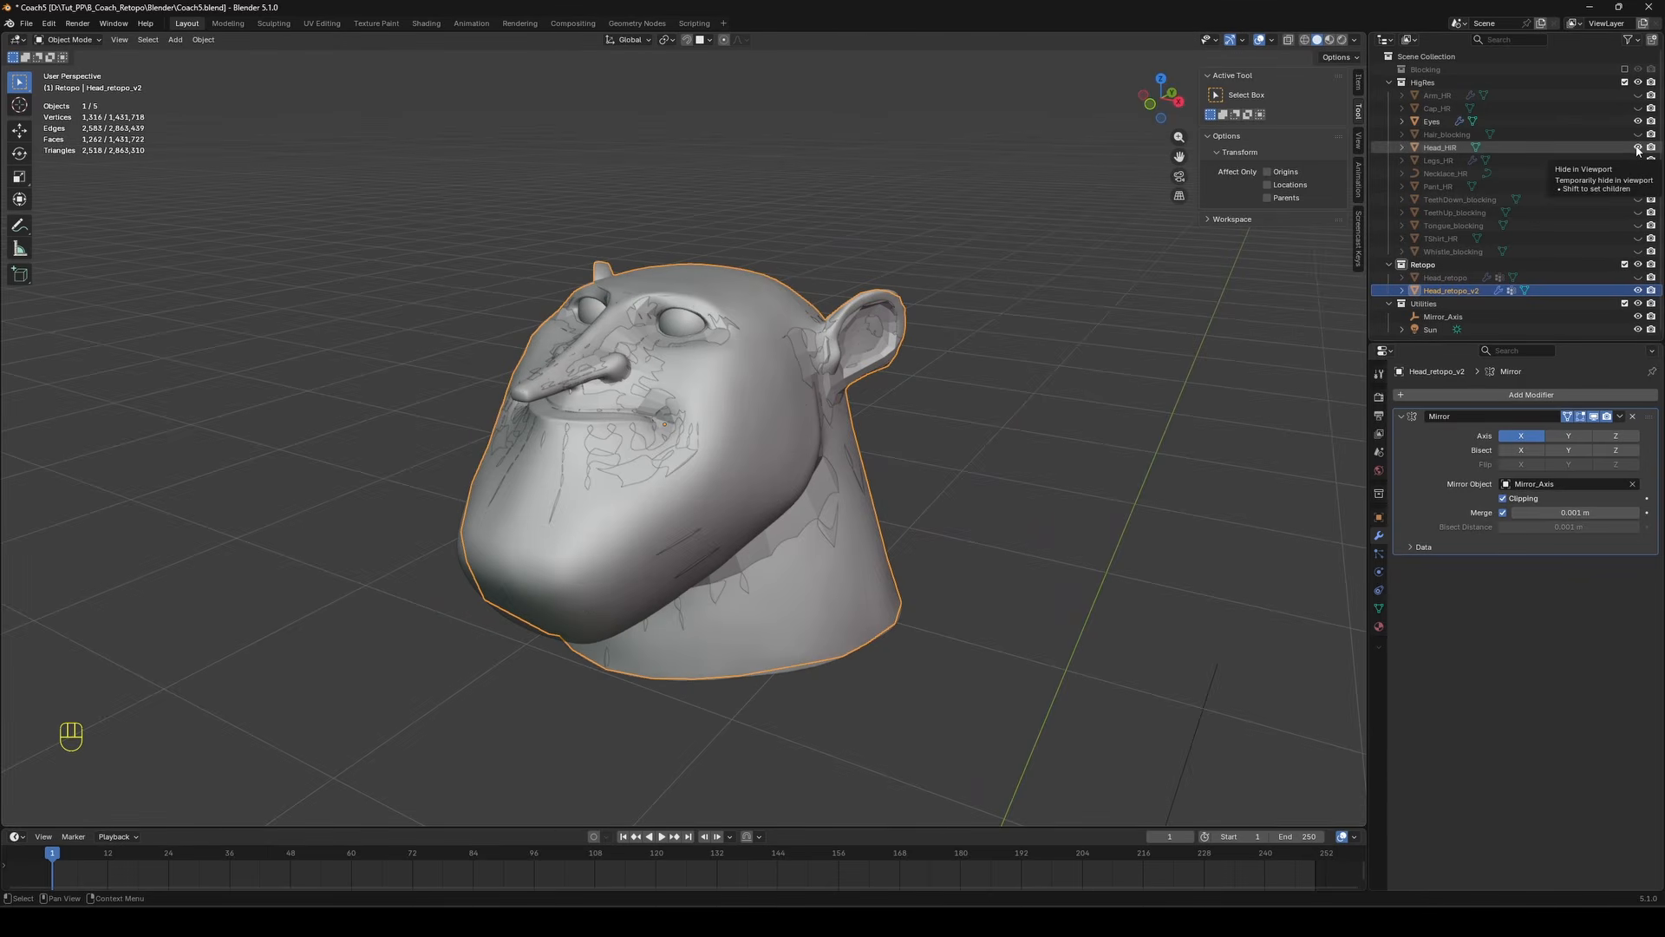
pyautogui.click(1637, 147)
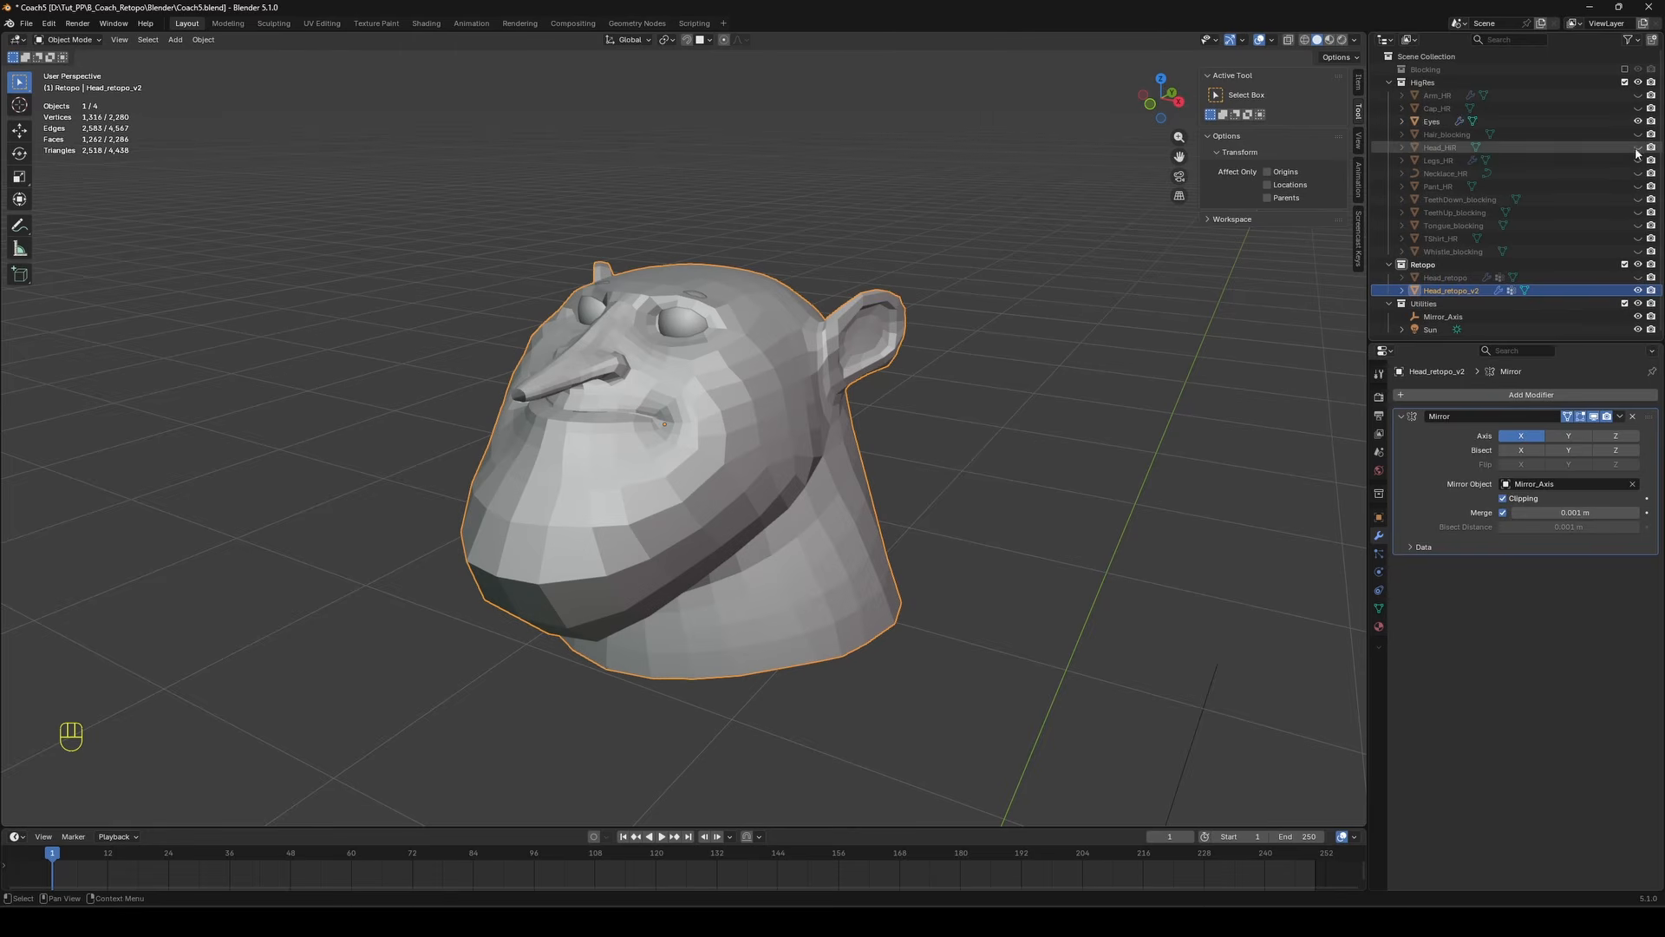
# Add a Subdivision Surface modifier to Head_retopo_v2.
pyautogui.click(1534, 395)
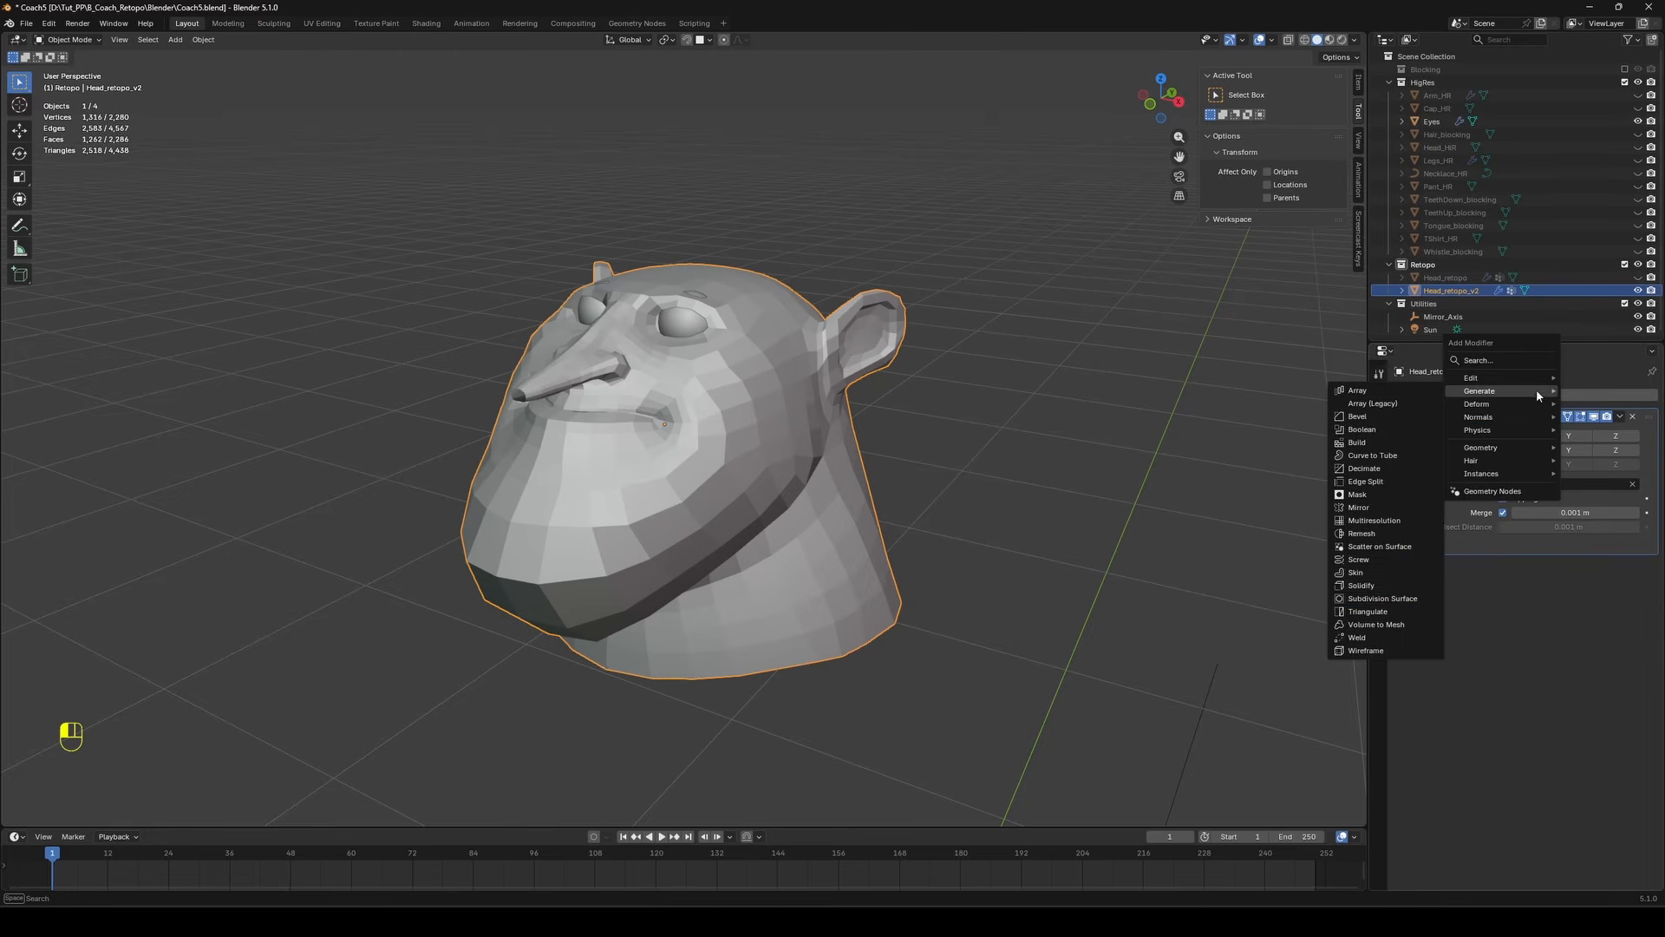
pyautogui.click(1382, 599)
pyautogui.moveTo(929, 411)
pyautogui.mouseDown(button='middle')
pyautogui.moveTo(1070, 398)
pyautogui.moveTo(903, 390)
pyautogui.moveTo(1011, 383)
pyautogui.moveTo(935, 396)
pyautogui.mouseUp(button='middle')
pyautogui.press('Tab')
pyautogui.press('Tab')
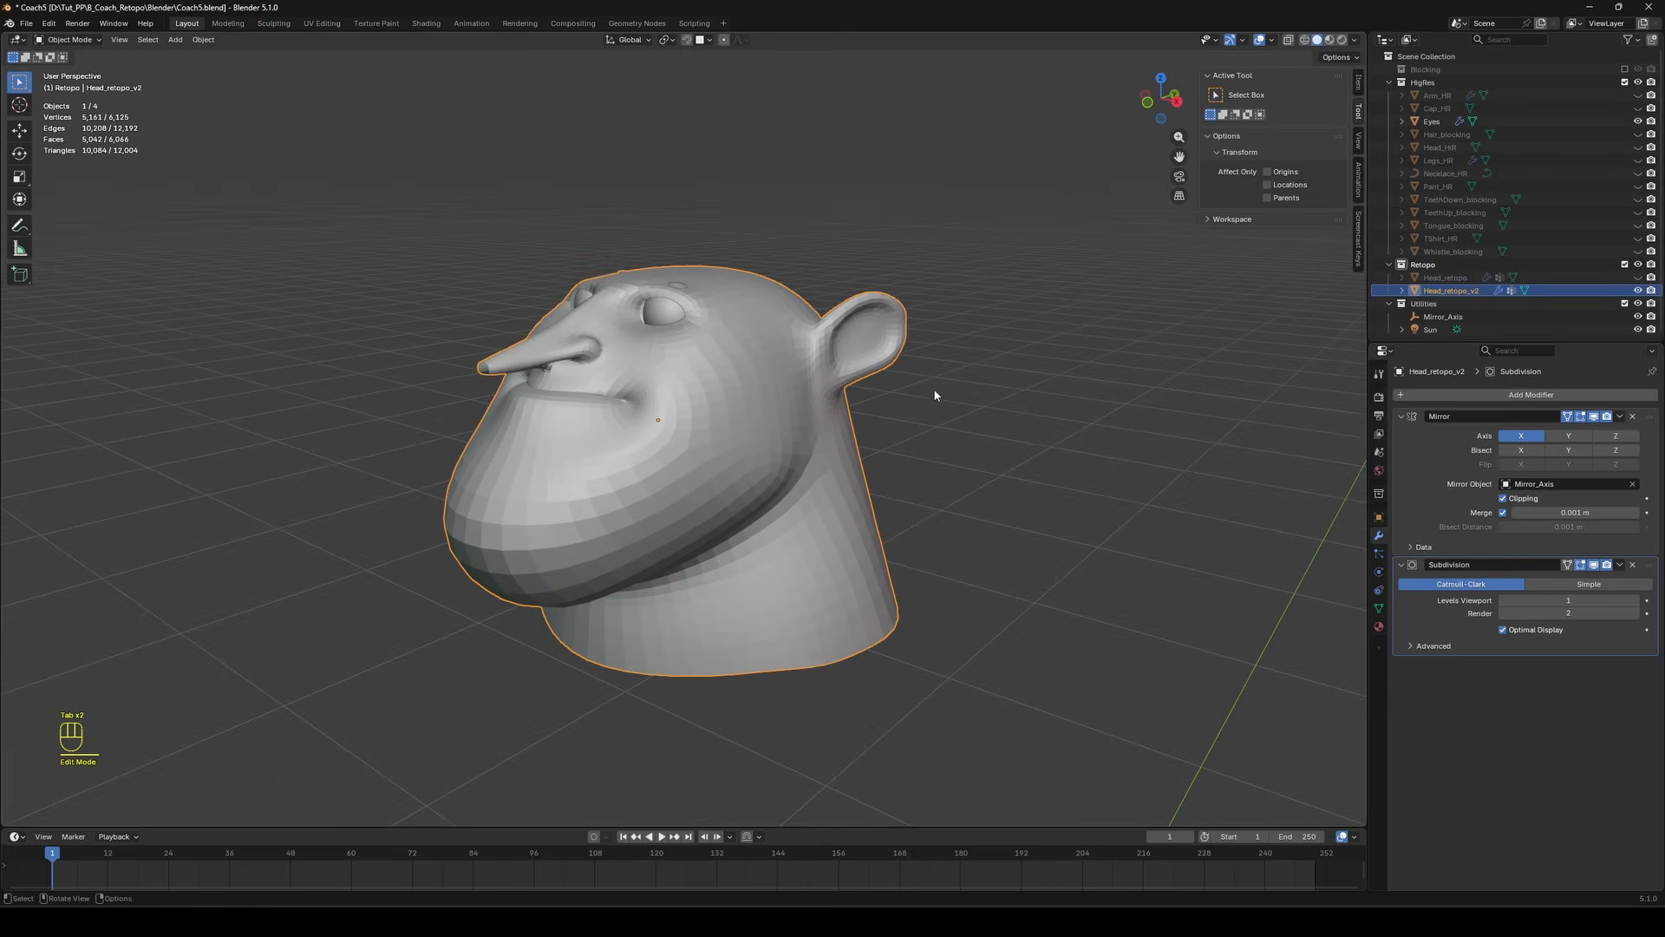
# Add a Shrinkwrap modifier to Head_retopo_v2 with Head_HR as its target.
pyautogui.click(1459, 394)
pyautogui.moveTo(1458, 408)
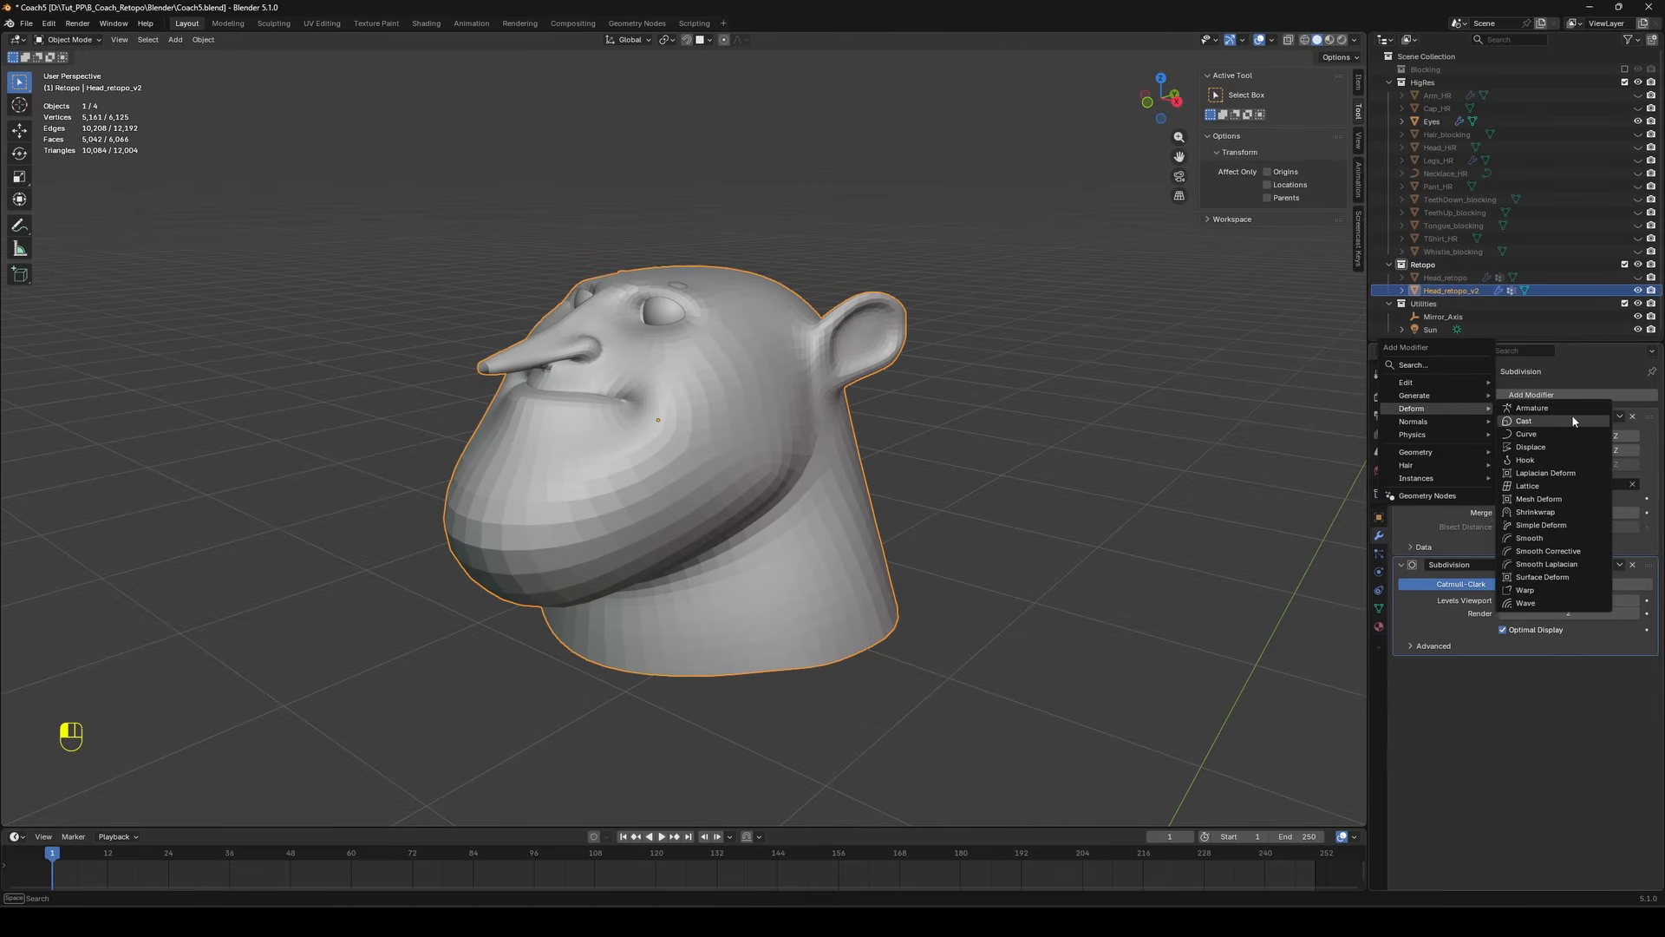
pyautogui.click(1545, 512)
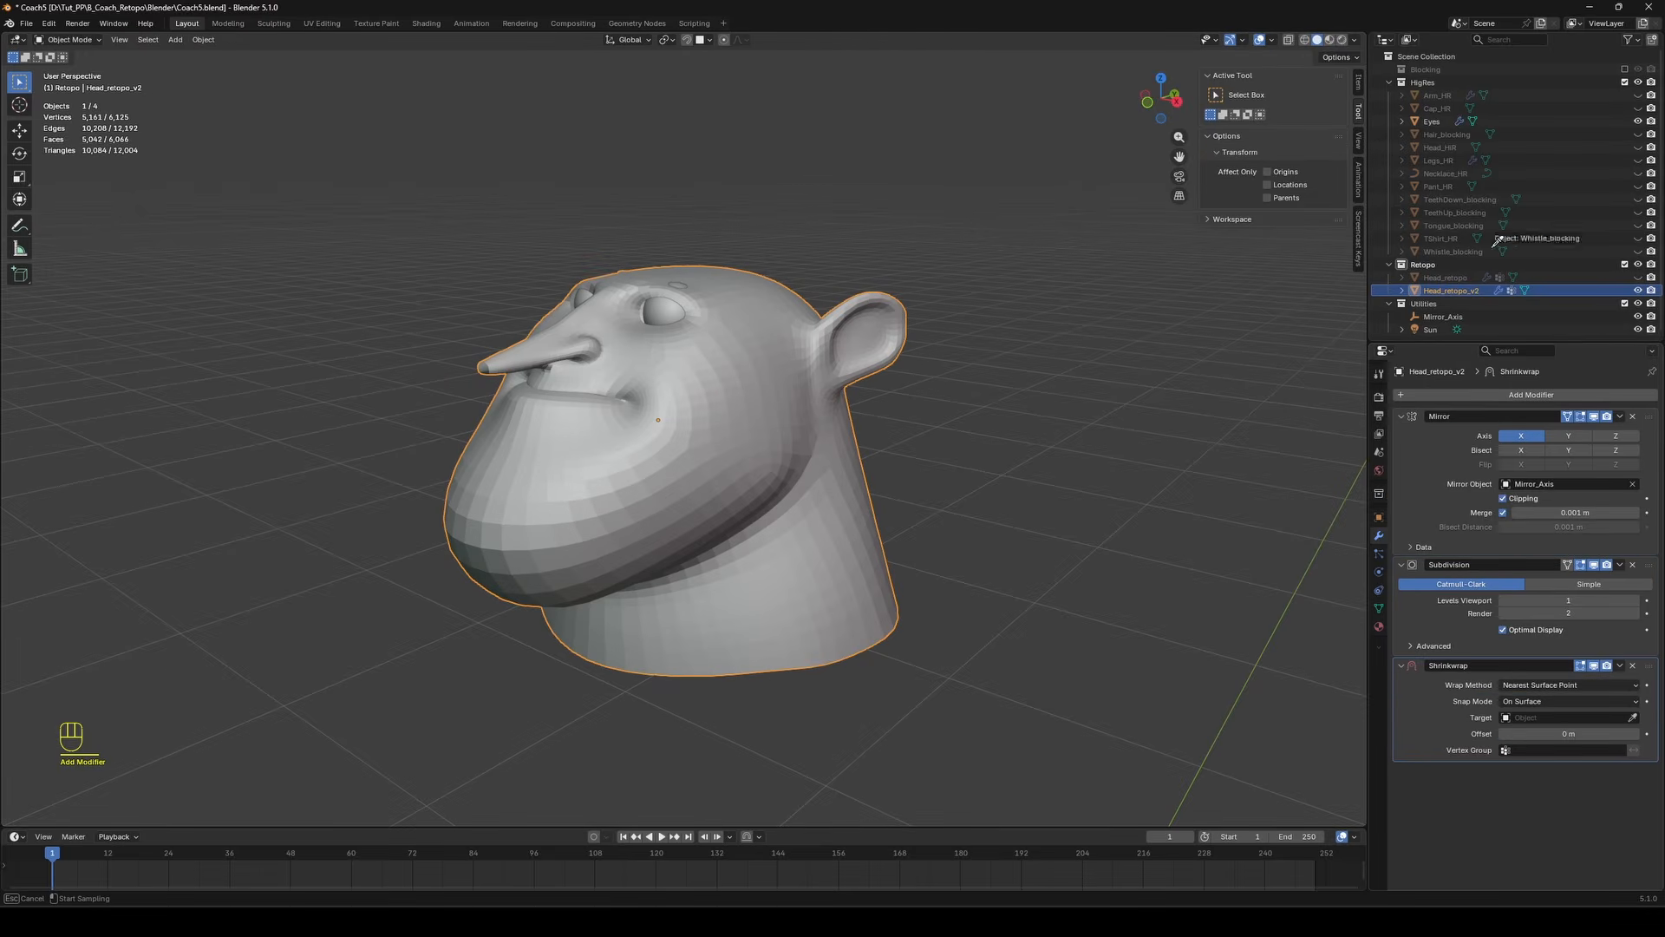
pyautogui.click(1455, 141)
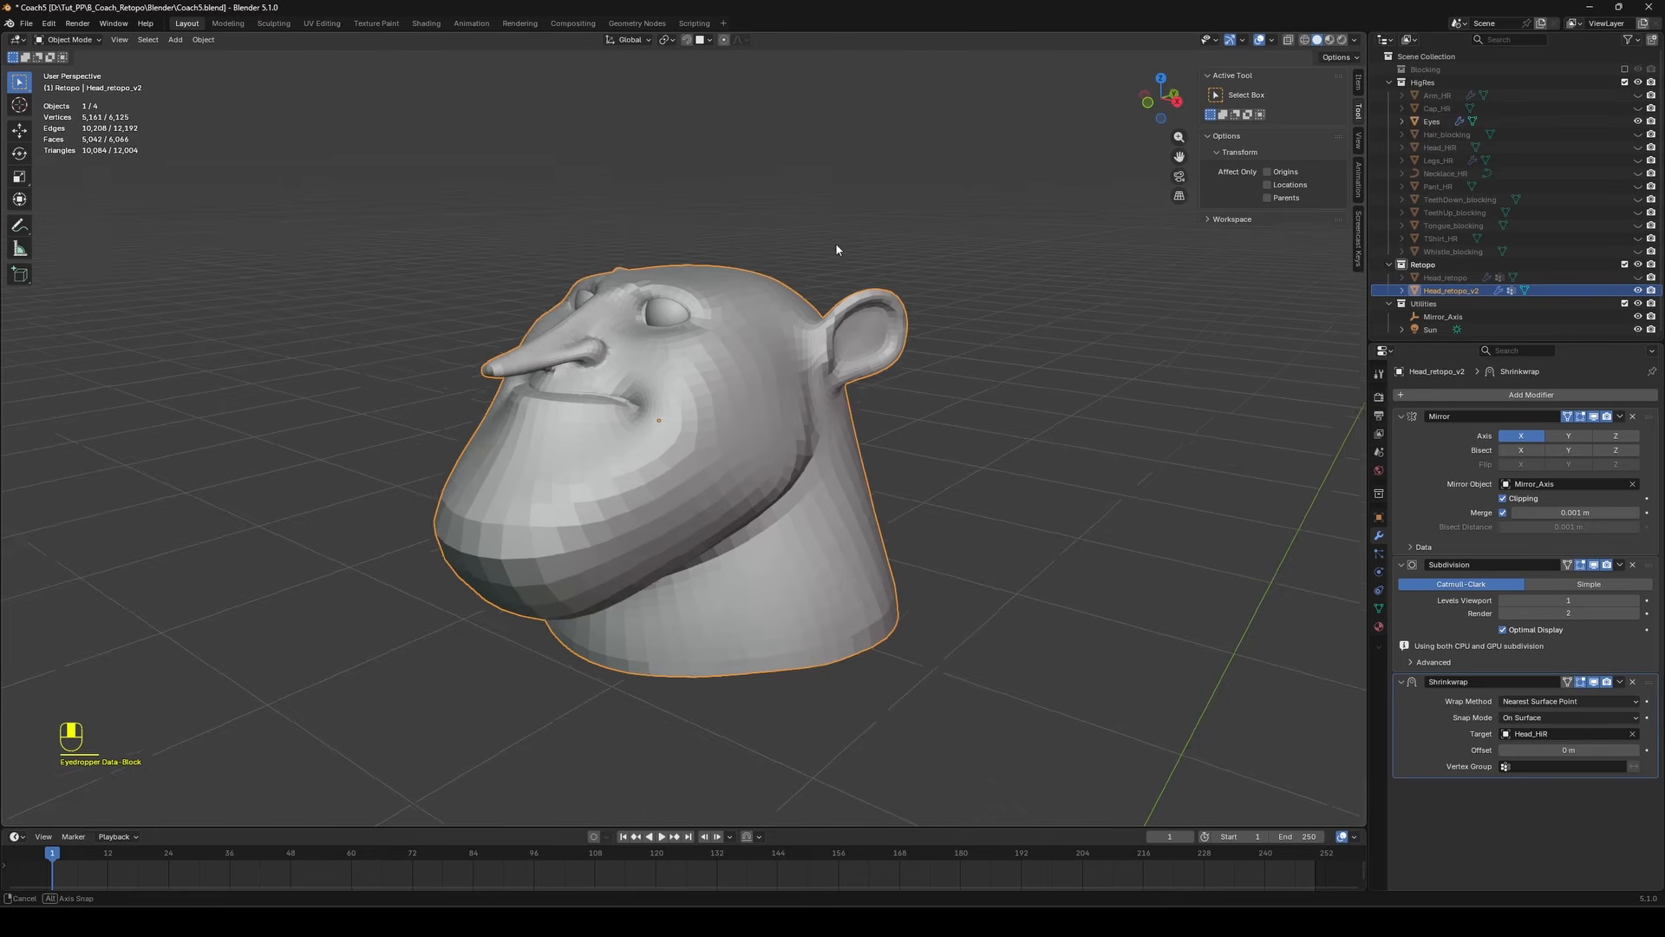
# Examine the subdivided, shrinkwrapped head and its wireframe from the front and sides in Object Mode and Edit Mode.
pyautogui.moveTo(840, 253); pyautogui.dragTo(792, 251, button='middle')
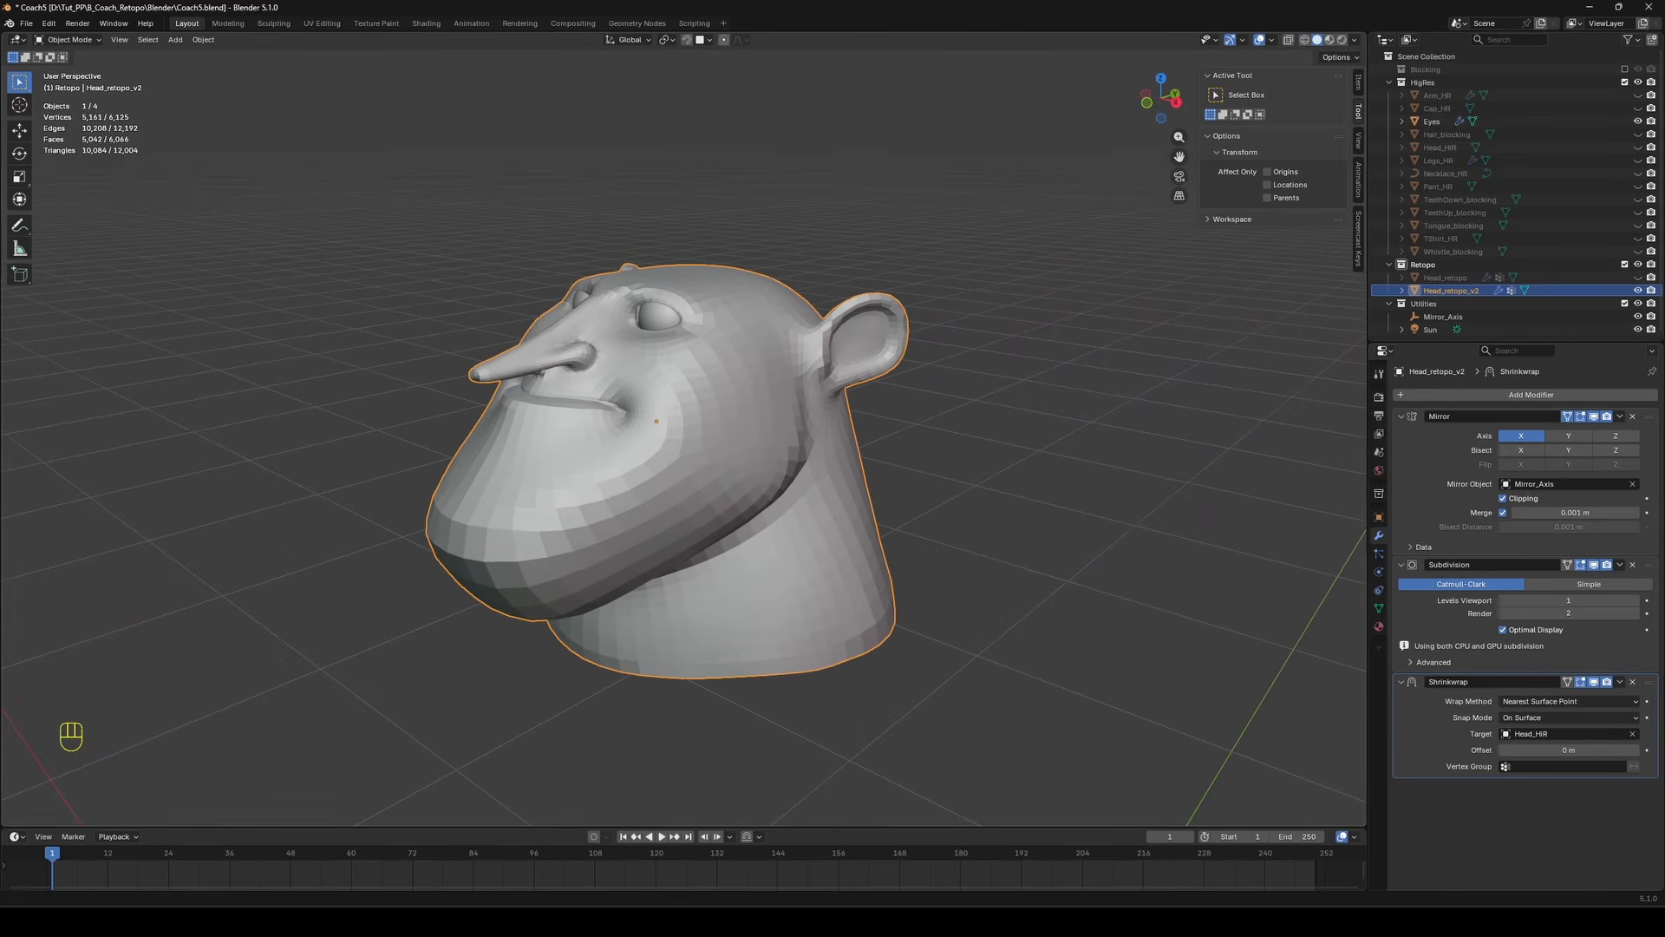
pyautogui.moveTo(888, 382); pyautogui.dragTo(987, 381, button='middle')
pyautogui.scroll(2, 1001, 304)
pyautogui.press('Tab')
pyautogui.press('Tab')
pyautogui.scroll(-3, 1072, 296)
pyautogui.moveTo(1073, 296); pyautogui.dragTo(901, 280, button='middle')
pyautogui.press('Tab')
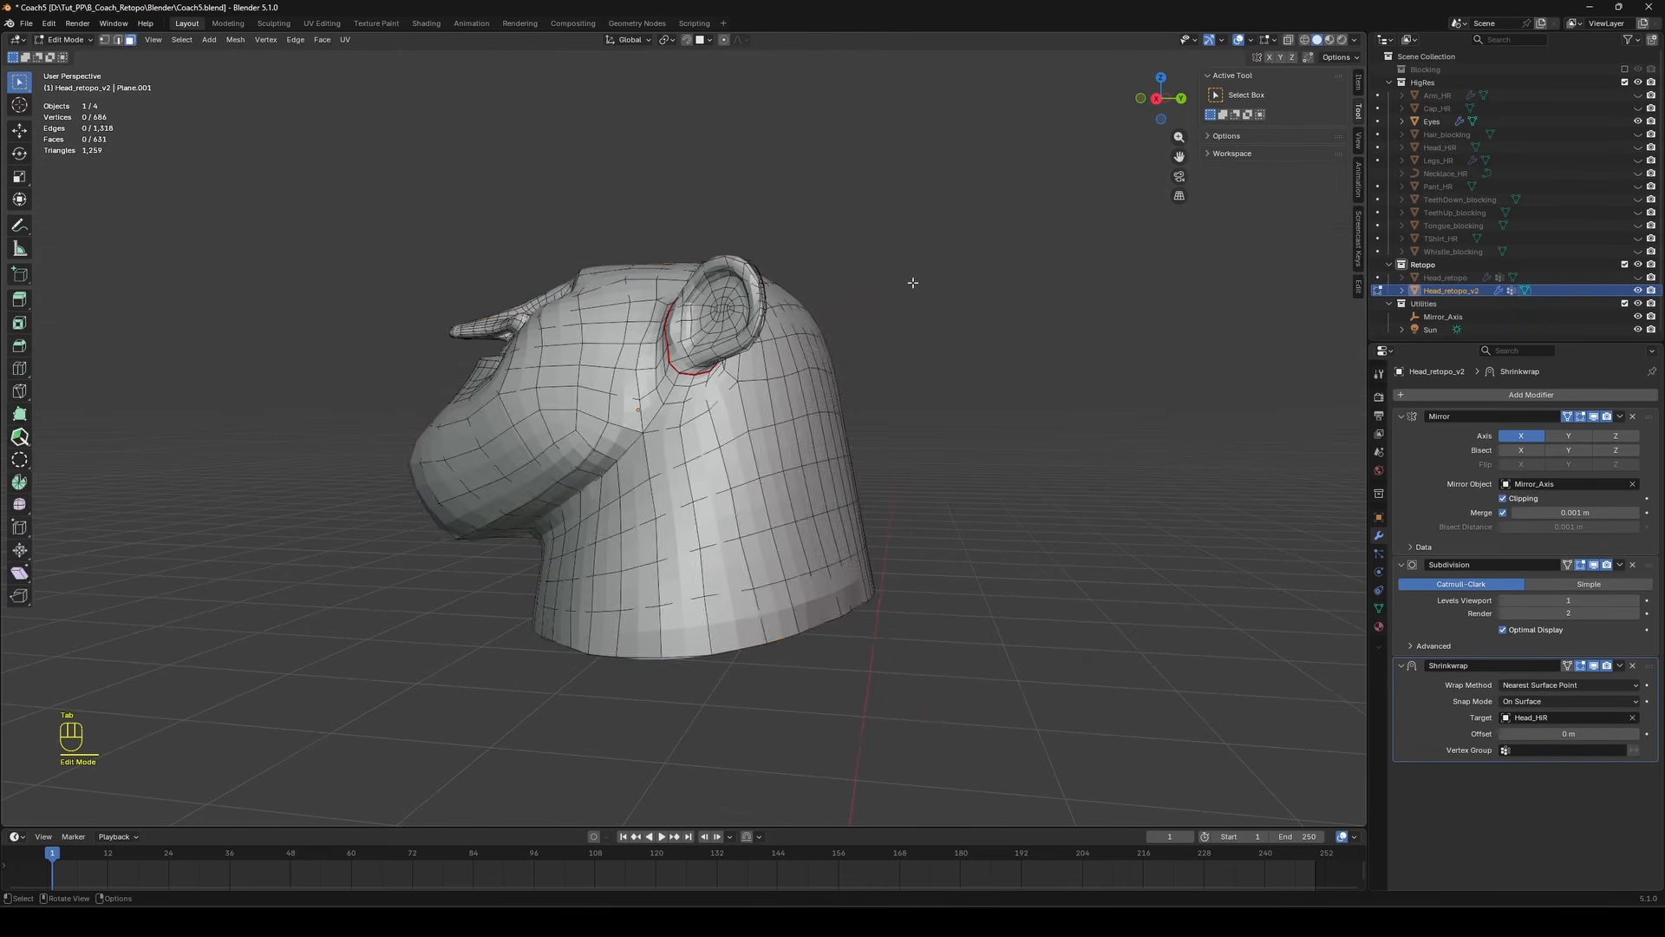
pyautogui.press('Tab')
pyautogui.moveTo(923, 550); pyautogui.dragTo(992, 491, button='middle')
pyautogui.press('Tab')
pyautogui.scroll(2, 992, 490)
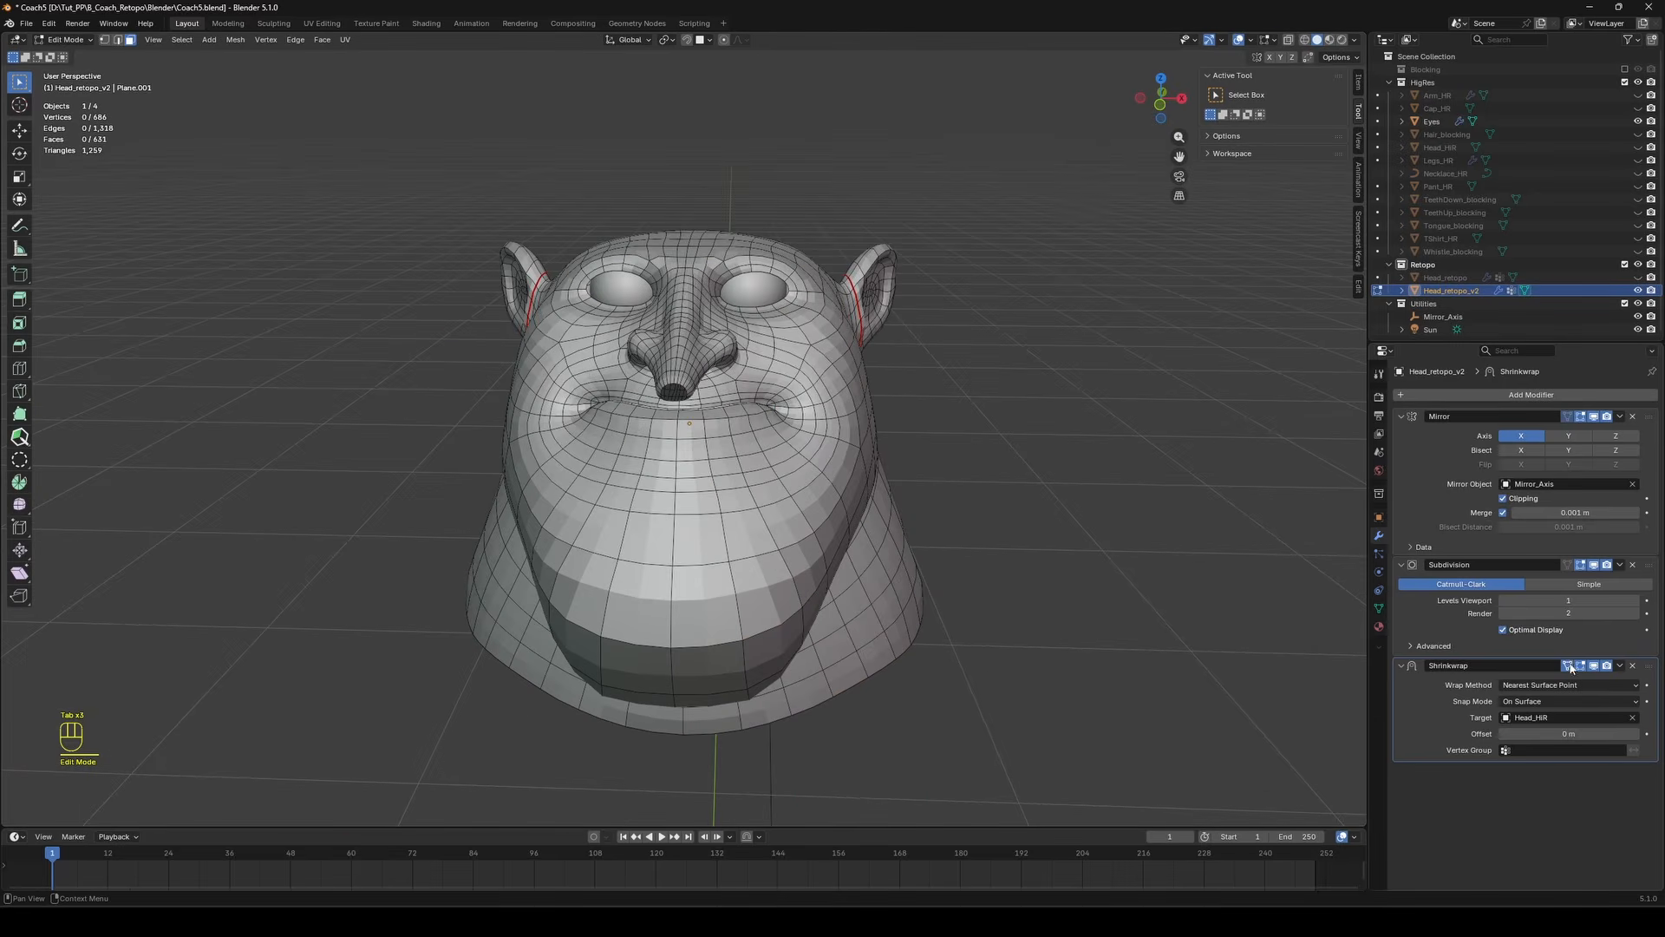
# Turn off the Subdivision modifier's viewport display, show Shrinkwrap on the edit cage, and activate the PolyQuilt Smooth brush.
pyautogui.moveTo(859, 386); pyautogui.dragTo(807, 383, button='middle')
pyautogui.moveTo(723, 373); pyautogui.dragTo(607, 407, button='middle')
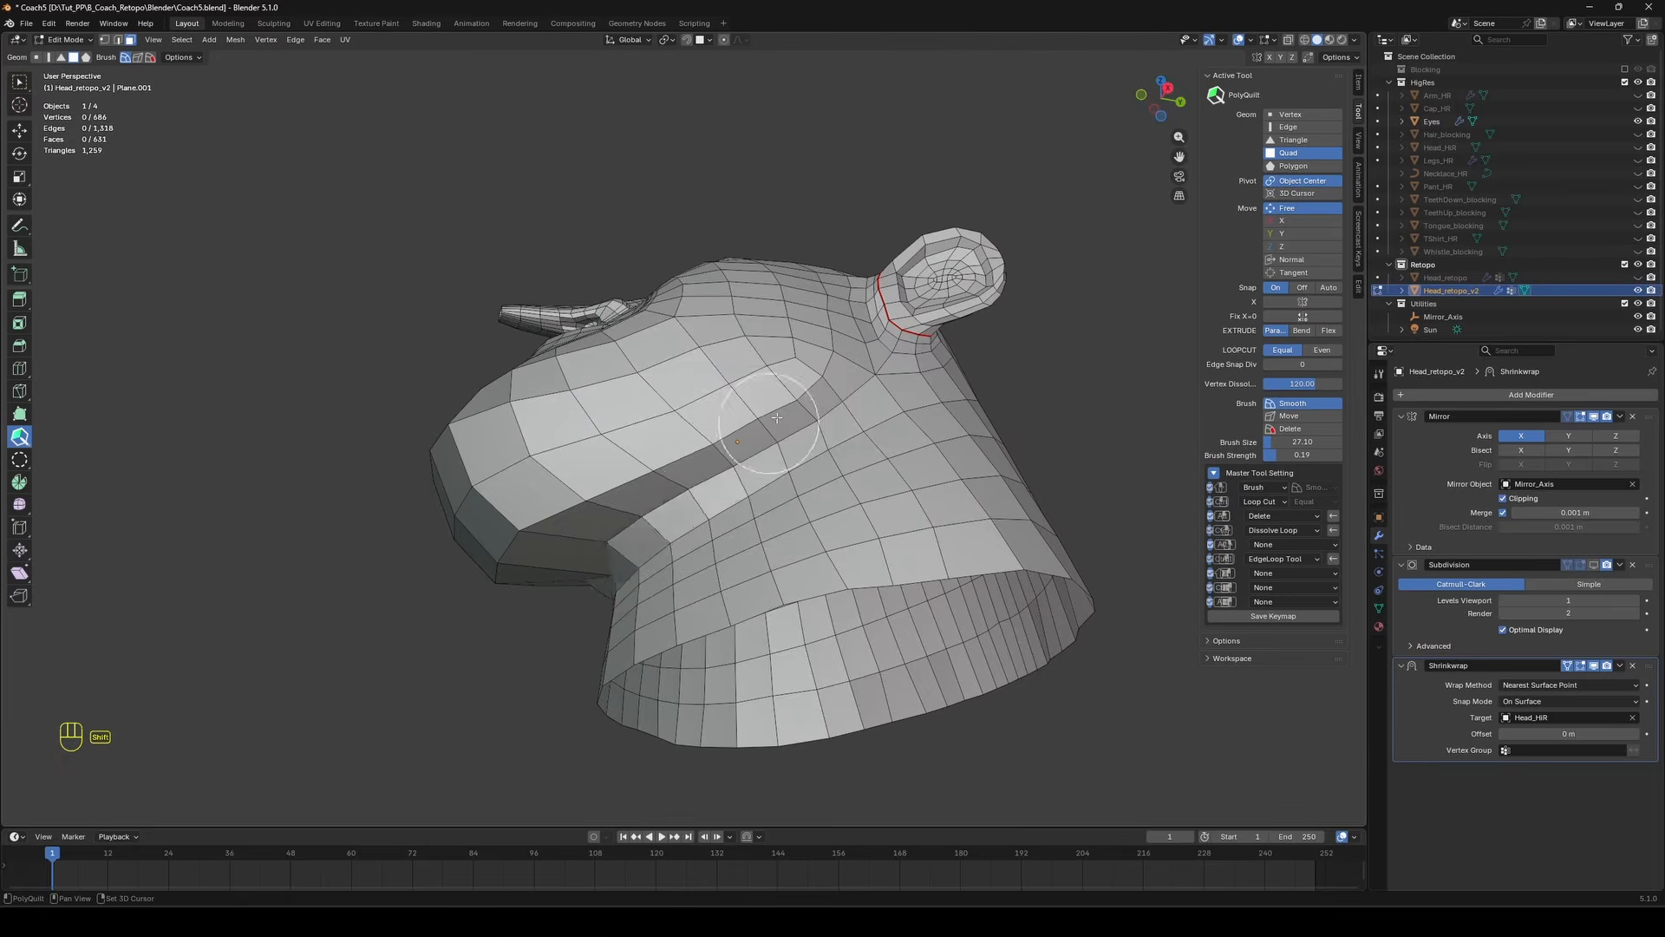
pyautogui.moveTo(745, 555); pyautogui.dragTo(767, 570, button='middle')
pyautogui.moveTo(807, 688); pyautogui.dragTo(785, 502, button='middle')
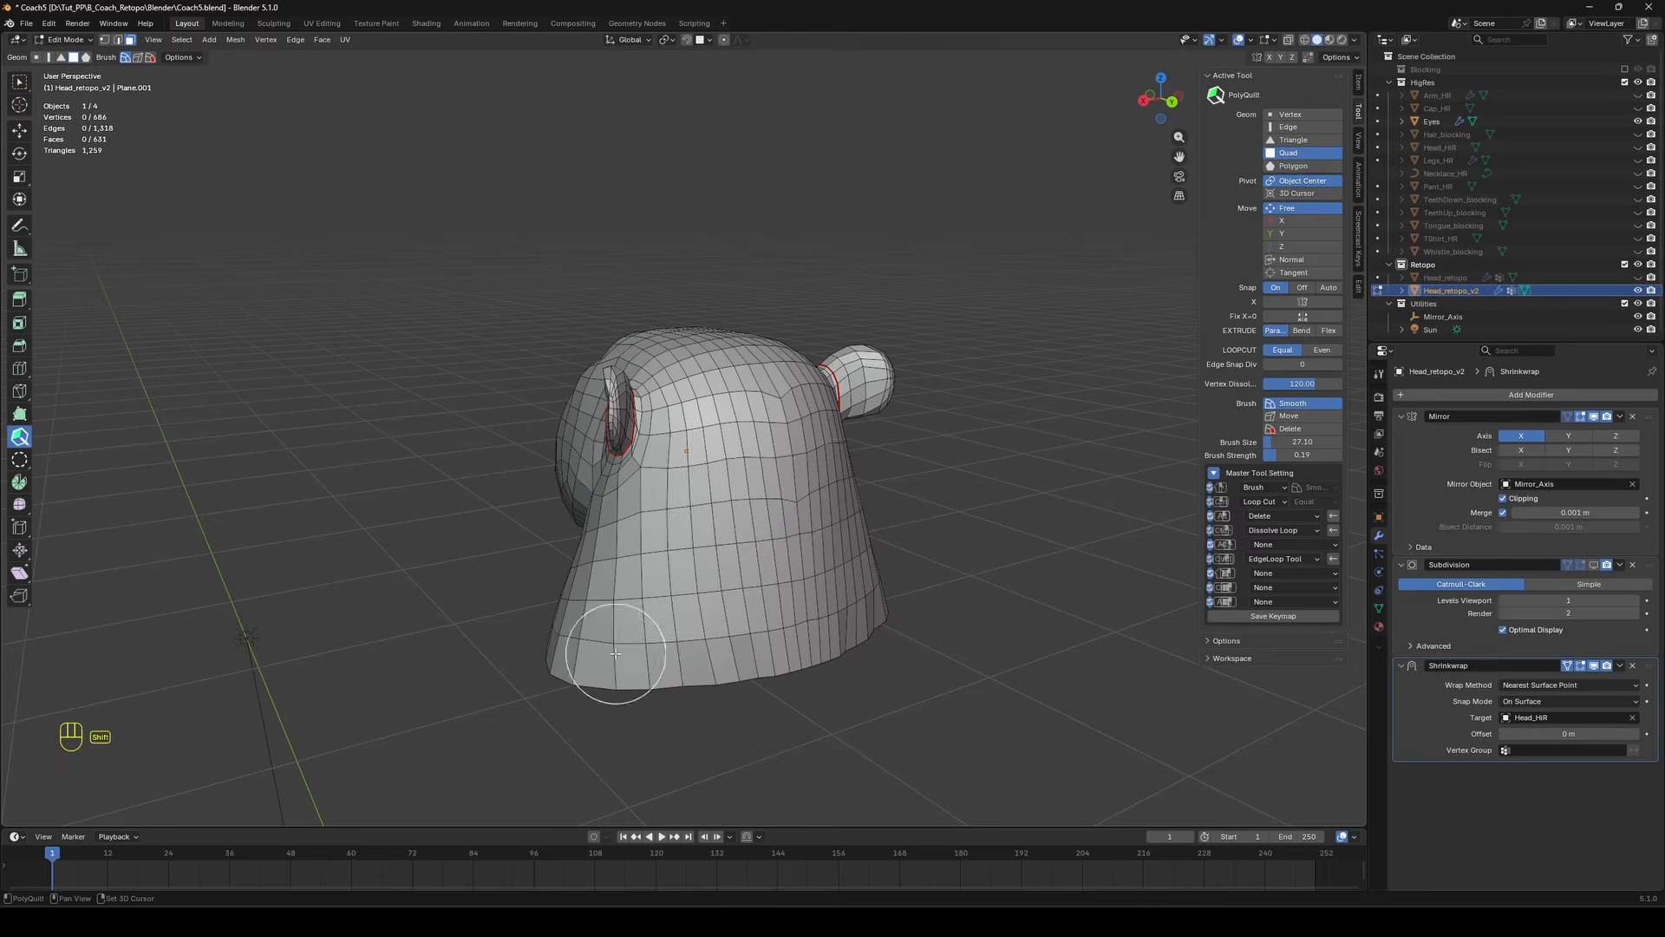
pyautogui.moveTo(615, 653); pyautogui.dragTo(707, 351, button='middle')
# Smooth the quads around the mouth, cheek and chin with the PolyQuilt brush, and undo the last stroke.
pyautogui.scroll(5, 708, 351)
pyautogui.moveTo(871, 432); pyautogui.dragTo(787, 496, button='middle')
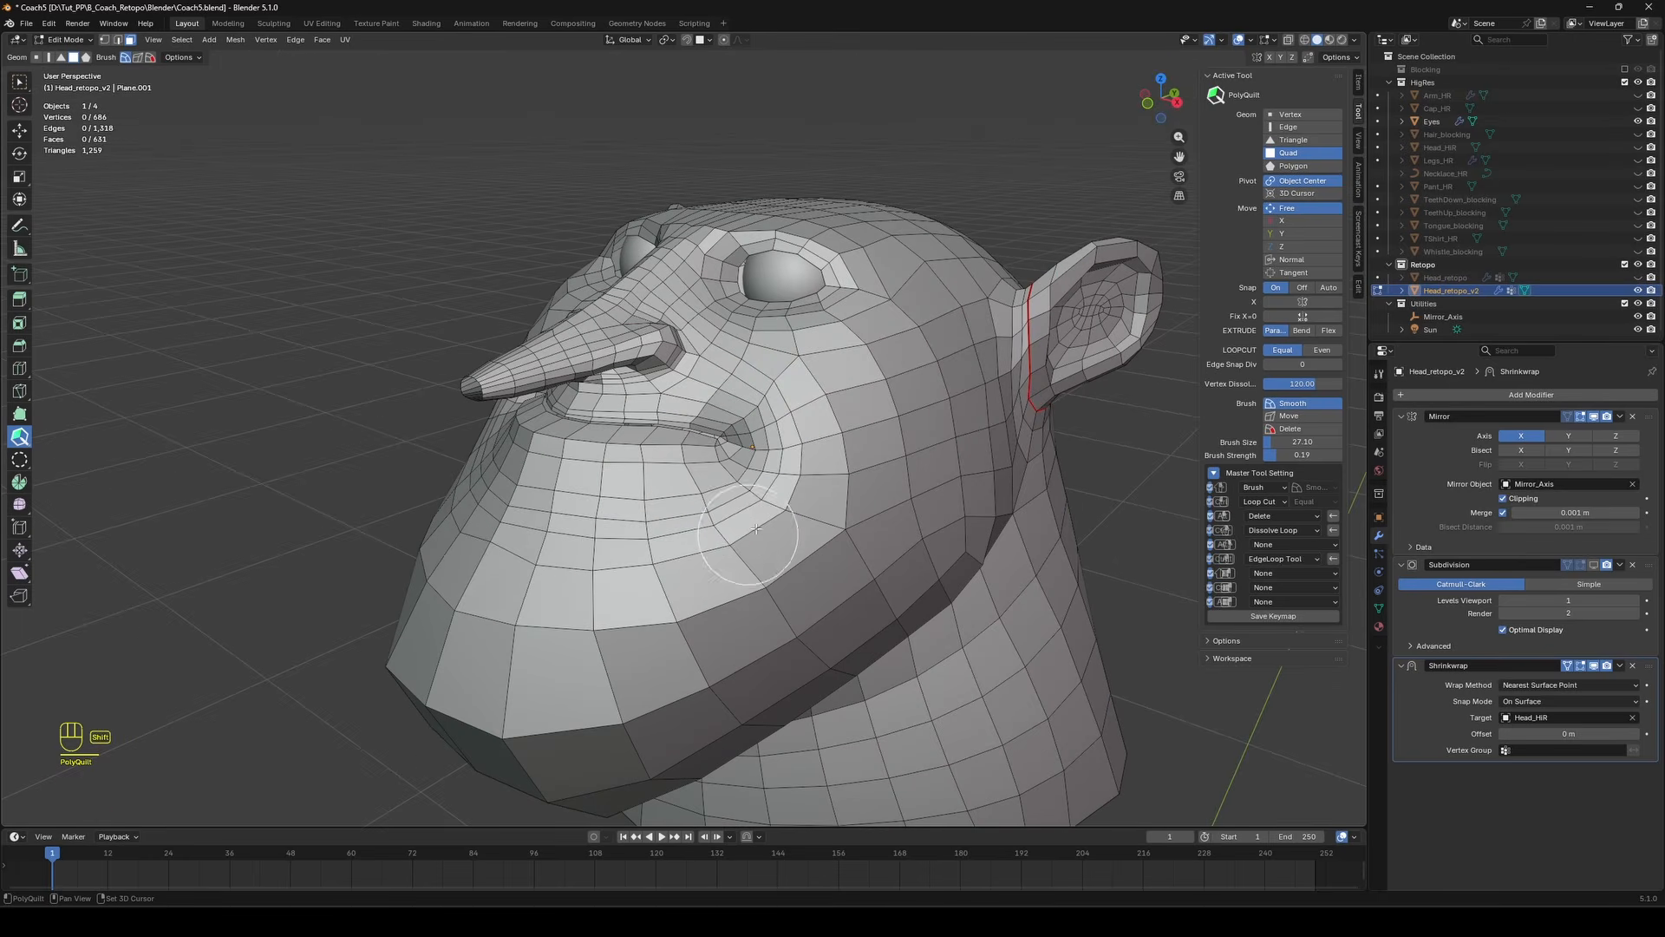
pyautogui.moveTo(873, 439); pyautogui.dragTo(574, 483, button='middle')
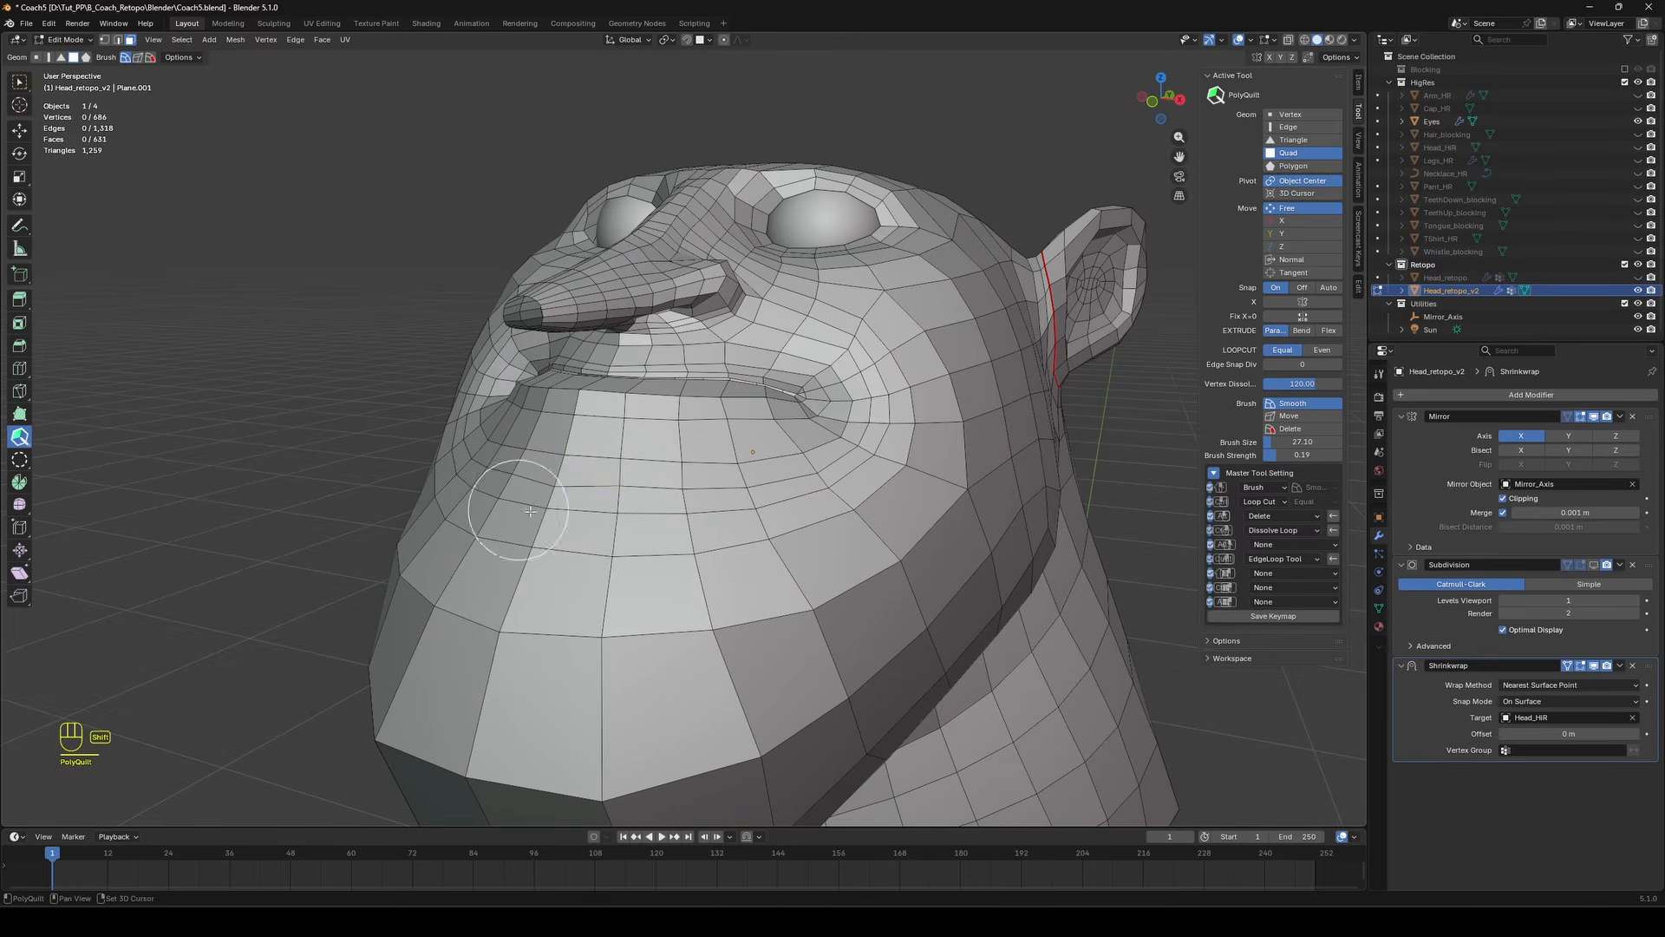
pyautogui.hotkey('ctrl', 'z')
# Try to smooth the underside of the nose with the PolyQuilt brush, and undo the stroke.
pyautogui.moveTo(730, 539); pyautogui.dragTo(830, 375, button='middle')
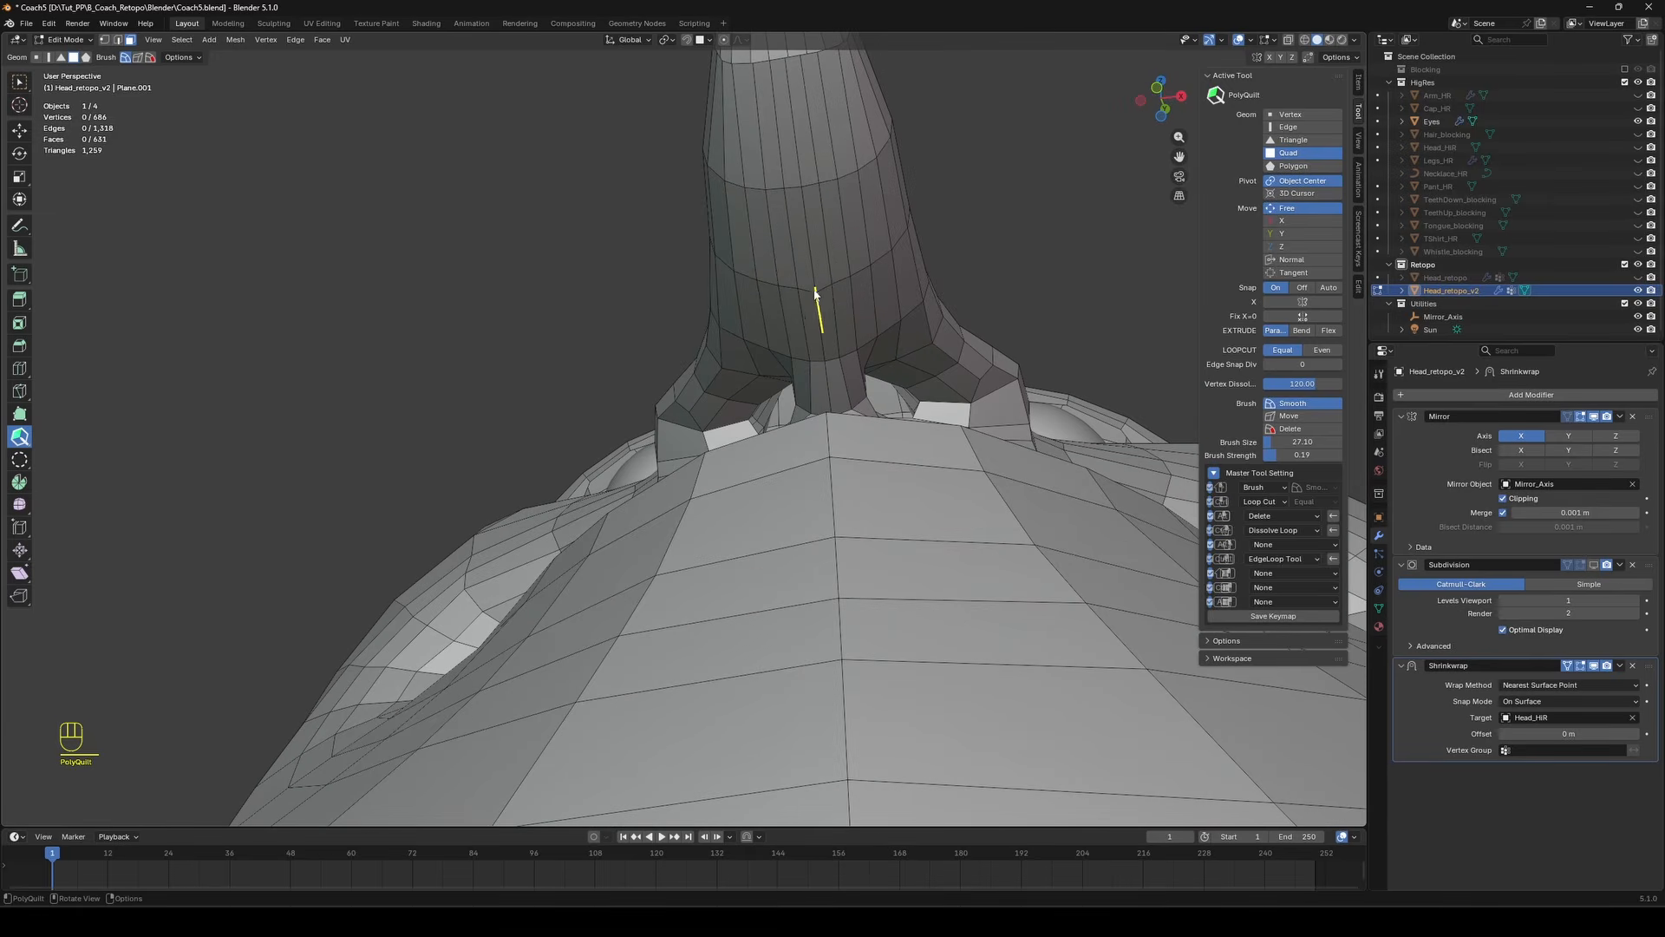
pyautogui.hotkey('ctrl', 'z')
pyautogui.moveTo(813, 282); pyautogui.dragTo(526, 623, button='middle')
# Compare the head with and without the Shrinkwrap modifier by switching its viewport display off and on.
pyautogui.scroll(-3, 800, 404)
pyautogui.moveTo(738, 434); pyautogui.dragTo(837, 408, button='middle')
pyautogui.click(1594, 665)
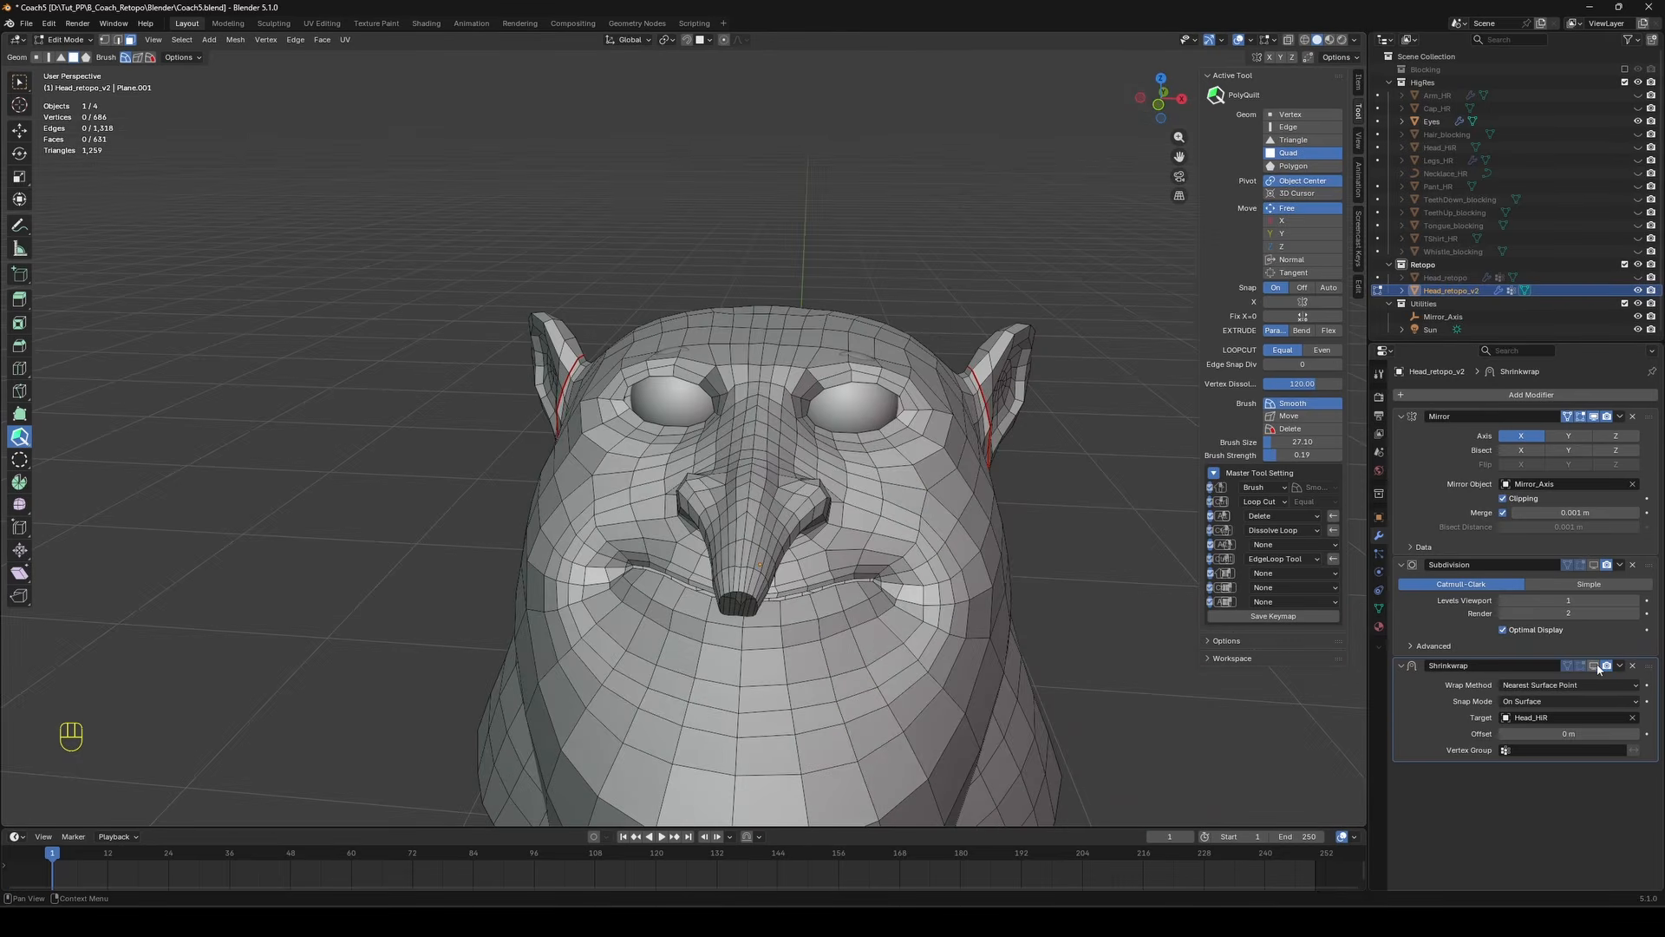
pyautogui.click(1594, 666)
pyautogui.scroll(4, 772, 483)
pyautogui.moveTo(837, 486); pyautogui.dragTo(647, 535, button='middle')
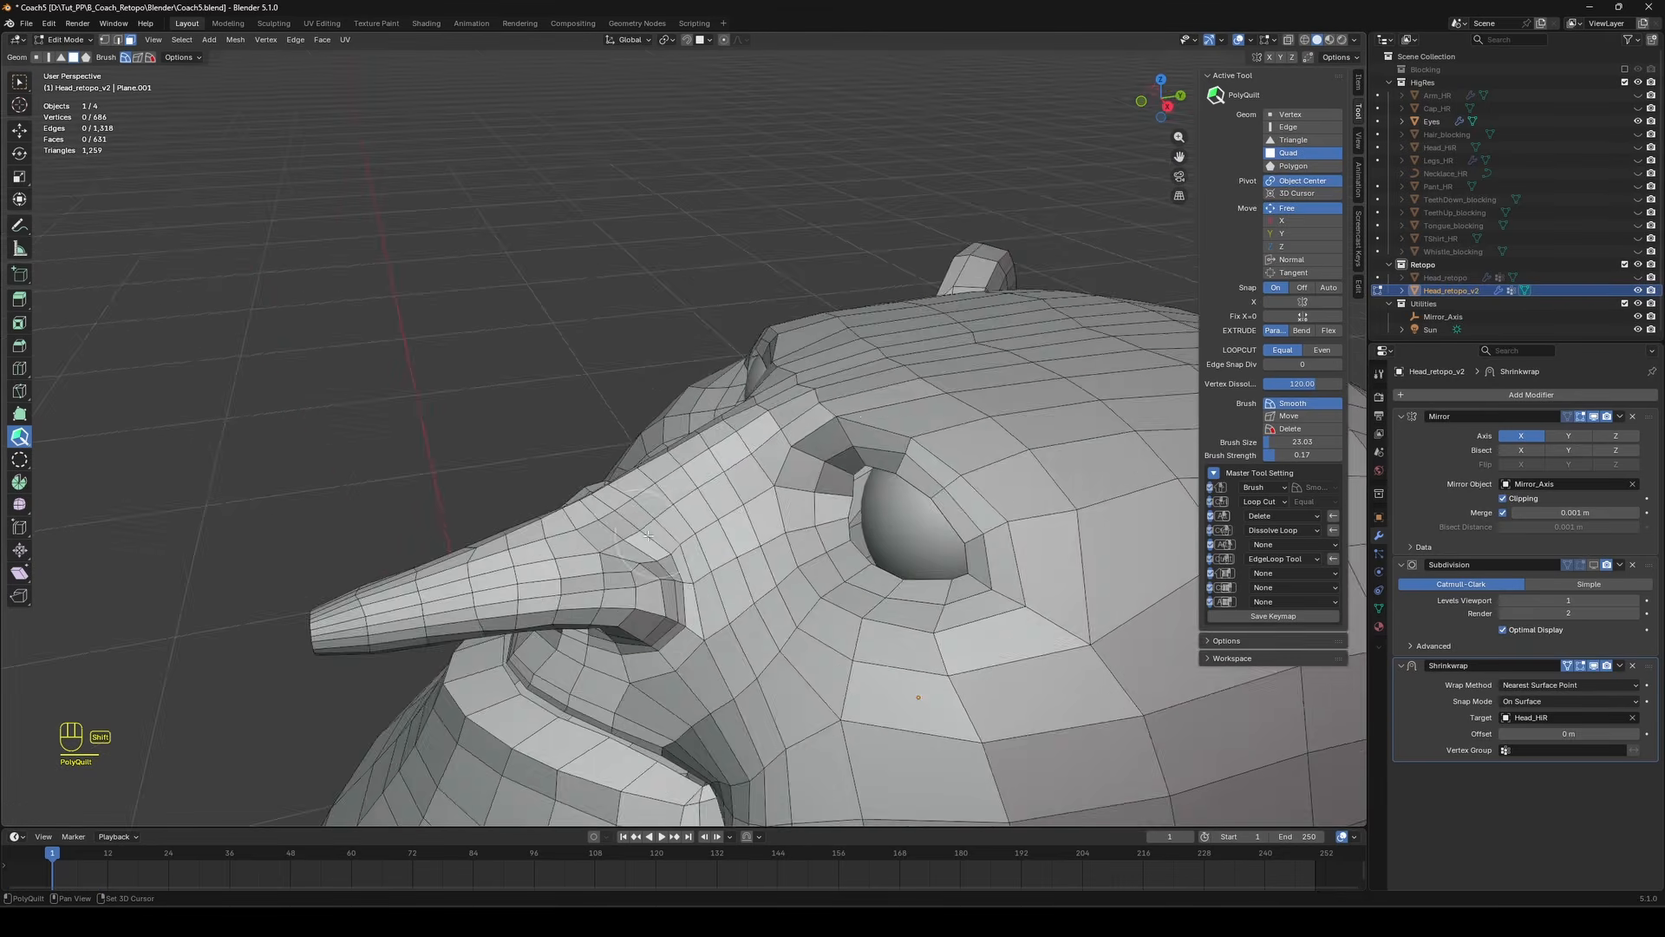
pyautogui.moveTo(822, 382); pyautogui.dragTo(828, 392, button='middle')
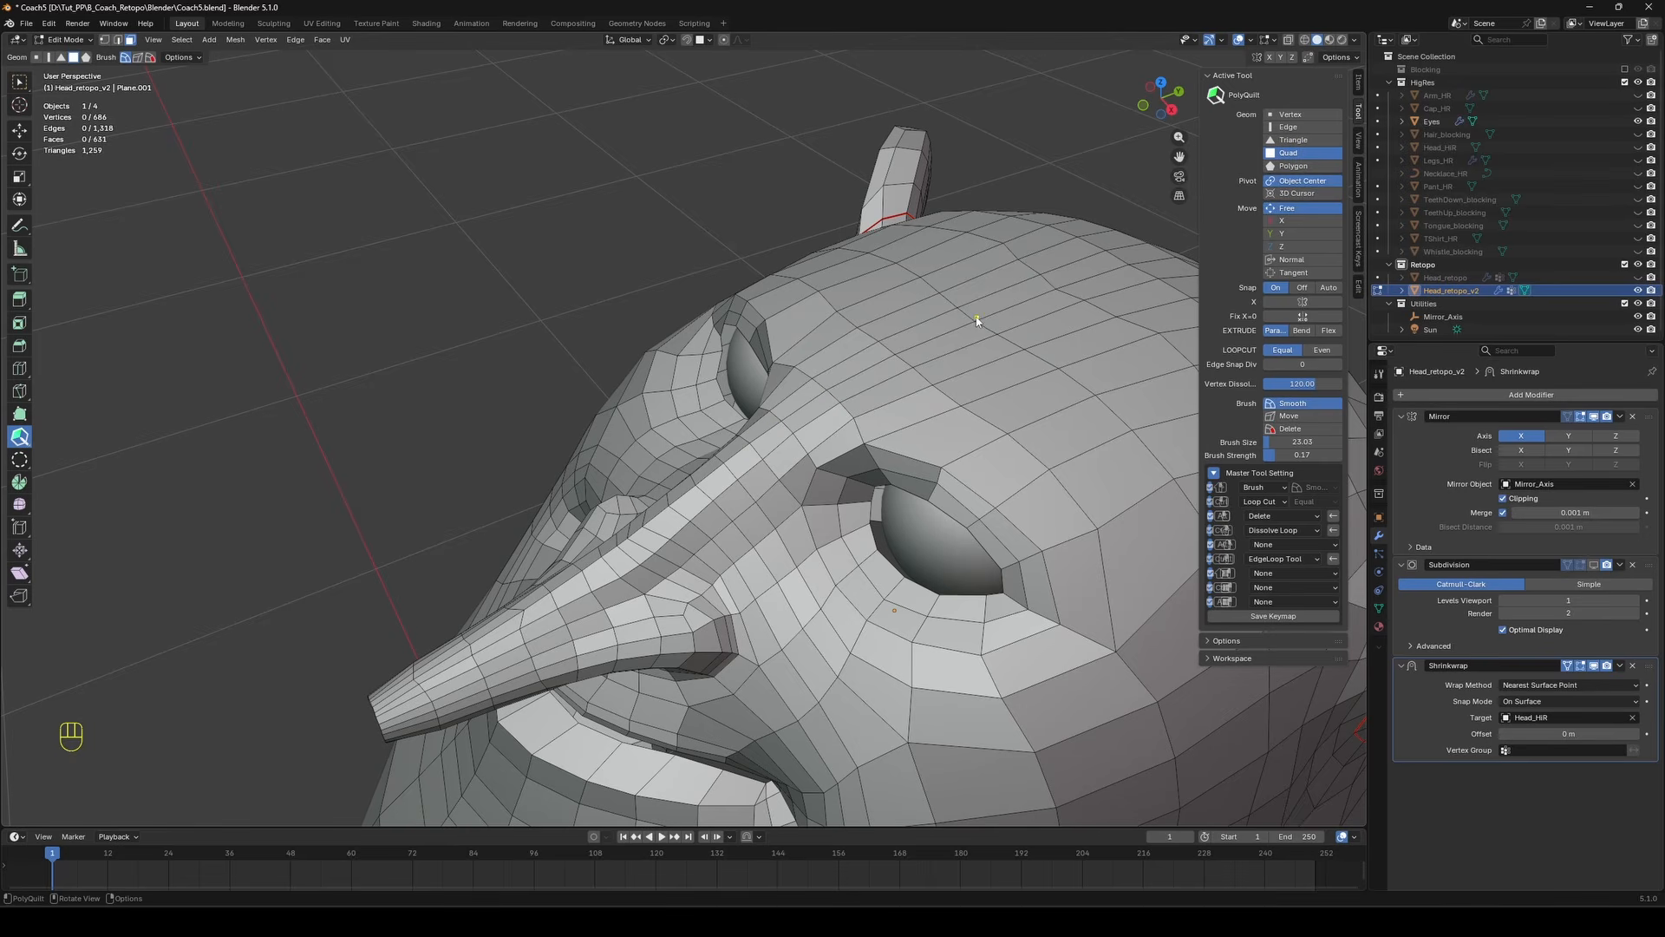
pyautogui.moveTo(1057, 288); pyautogui.dragTo(921, 393, button='middle')
# Leave Edit Mode, shade the retopologised head smooth, and turn on the Subdivision modifier's viewport display.
pyautogui.press('Tab')
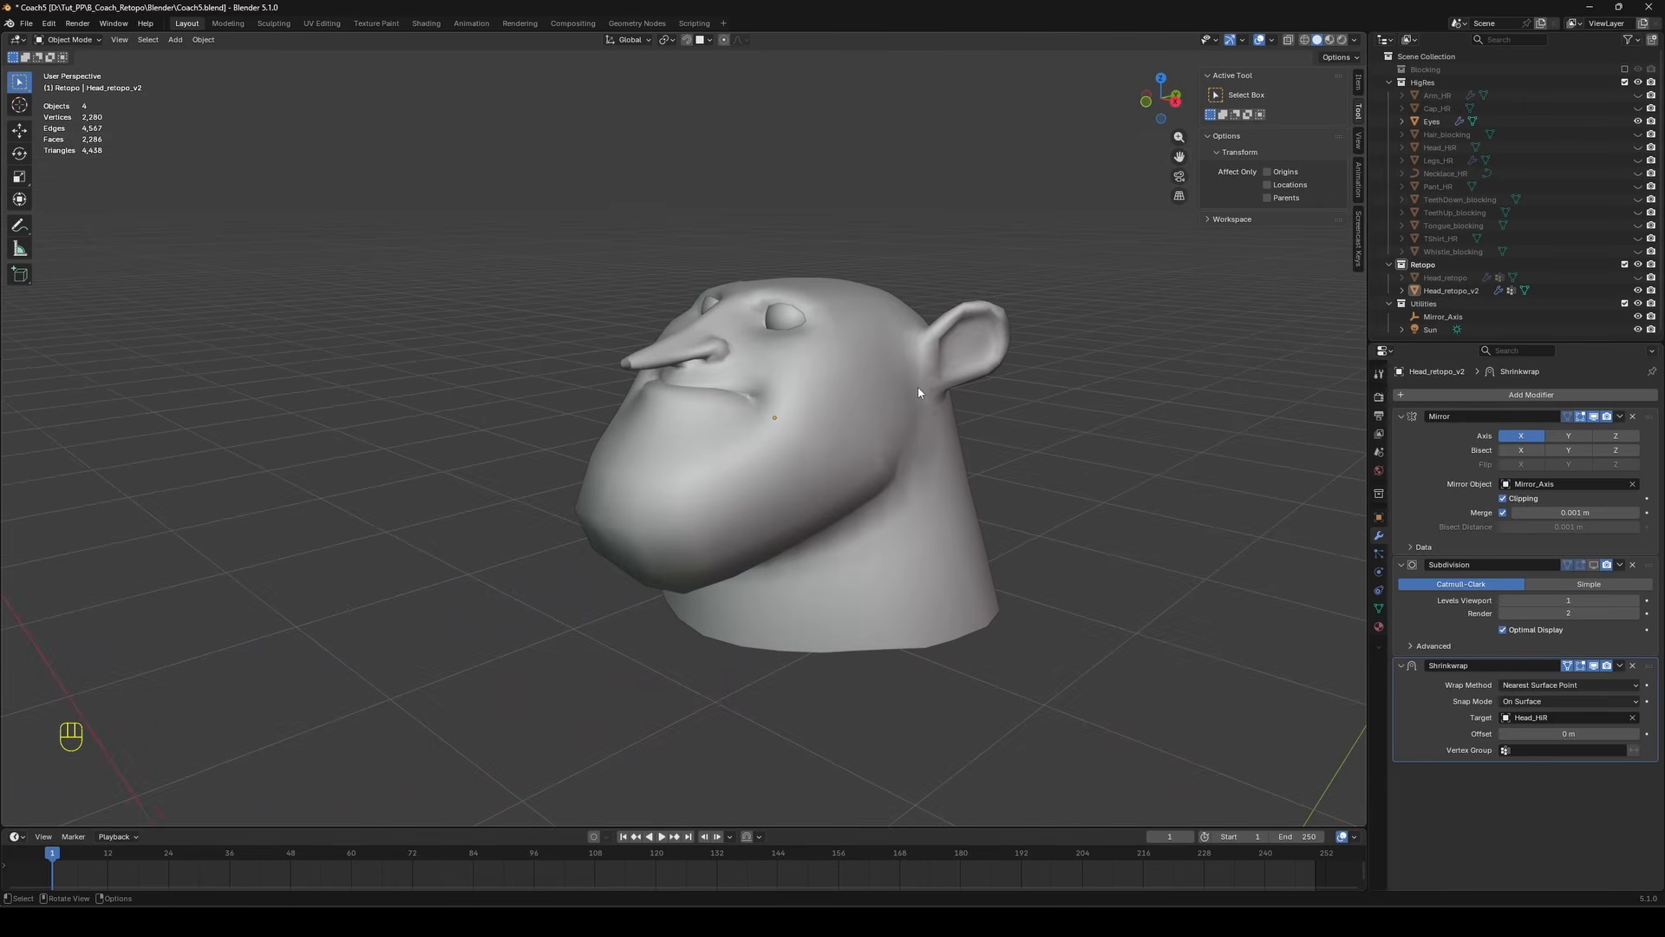
pyautogui.click(921, 393)
pyautogui.rightClick(895, 385)
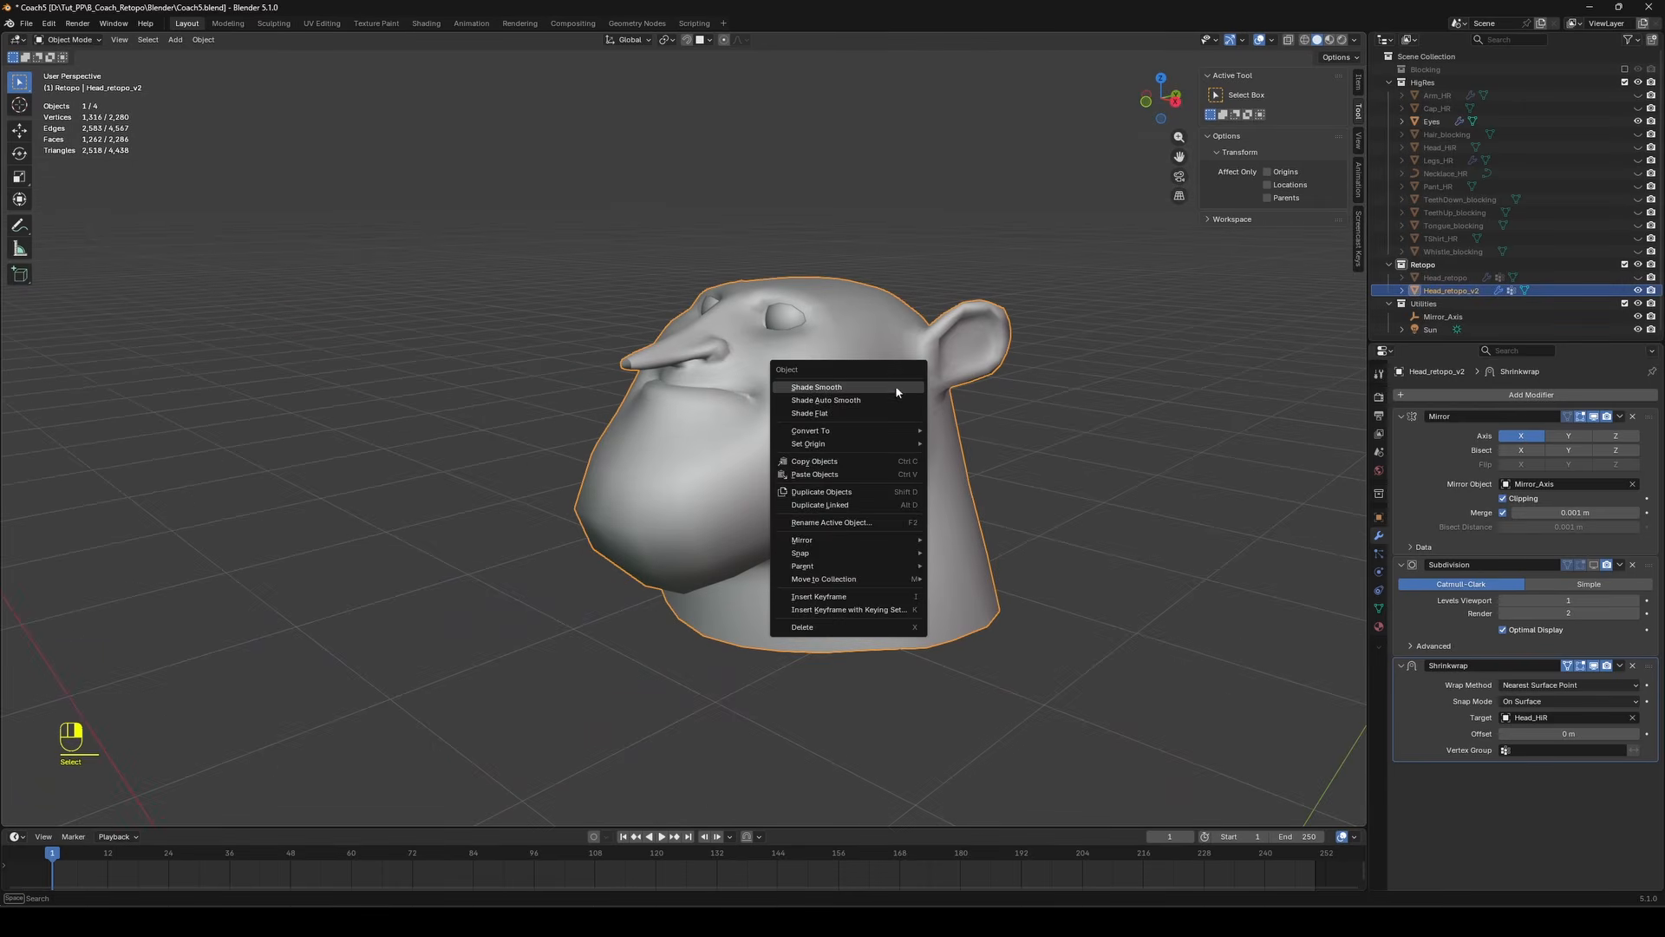
pyautogui.click(1593, 564)
pyautogui.moveTo(1022, 465); pyautogui.dragTo(987, 387, button='middle')
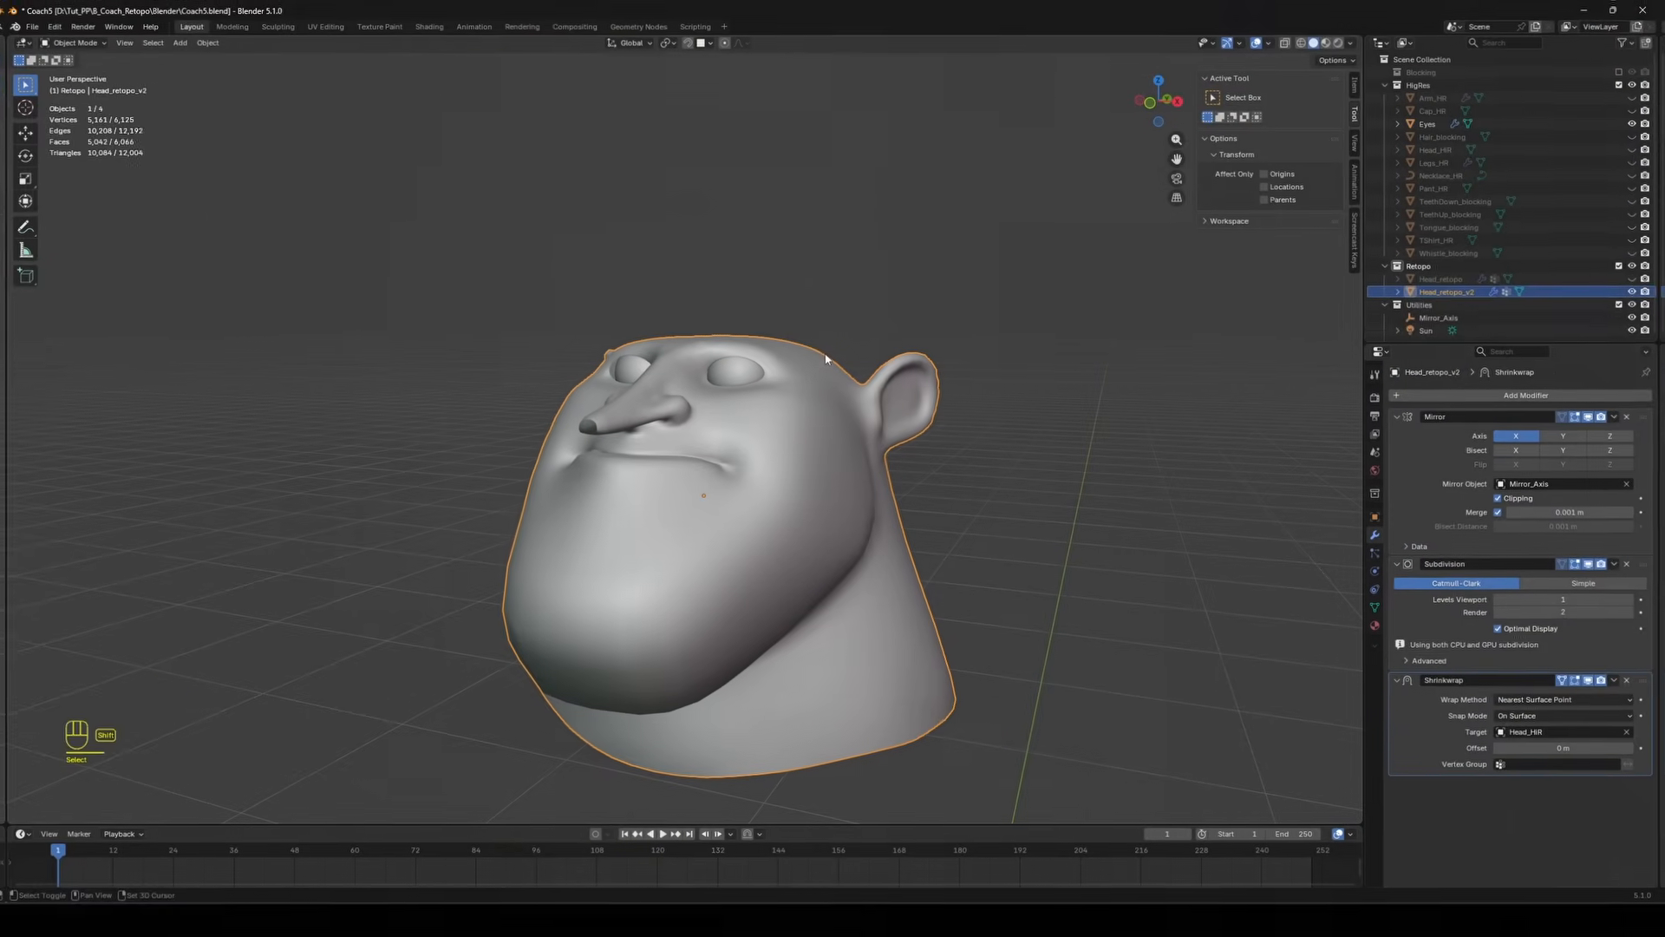
# Duplicate the retopologised head in place, rename the copy Head_retopo_v3, and hide Head_retopo_v2.
pyautogui.hotkey('shift', 'd')
pyautogui.press('Escape')
pyautogui.doubleClick(1566, 301)
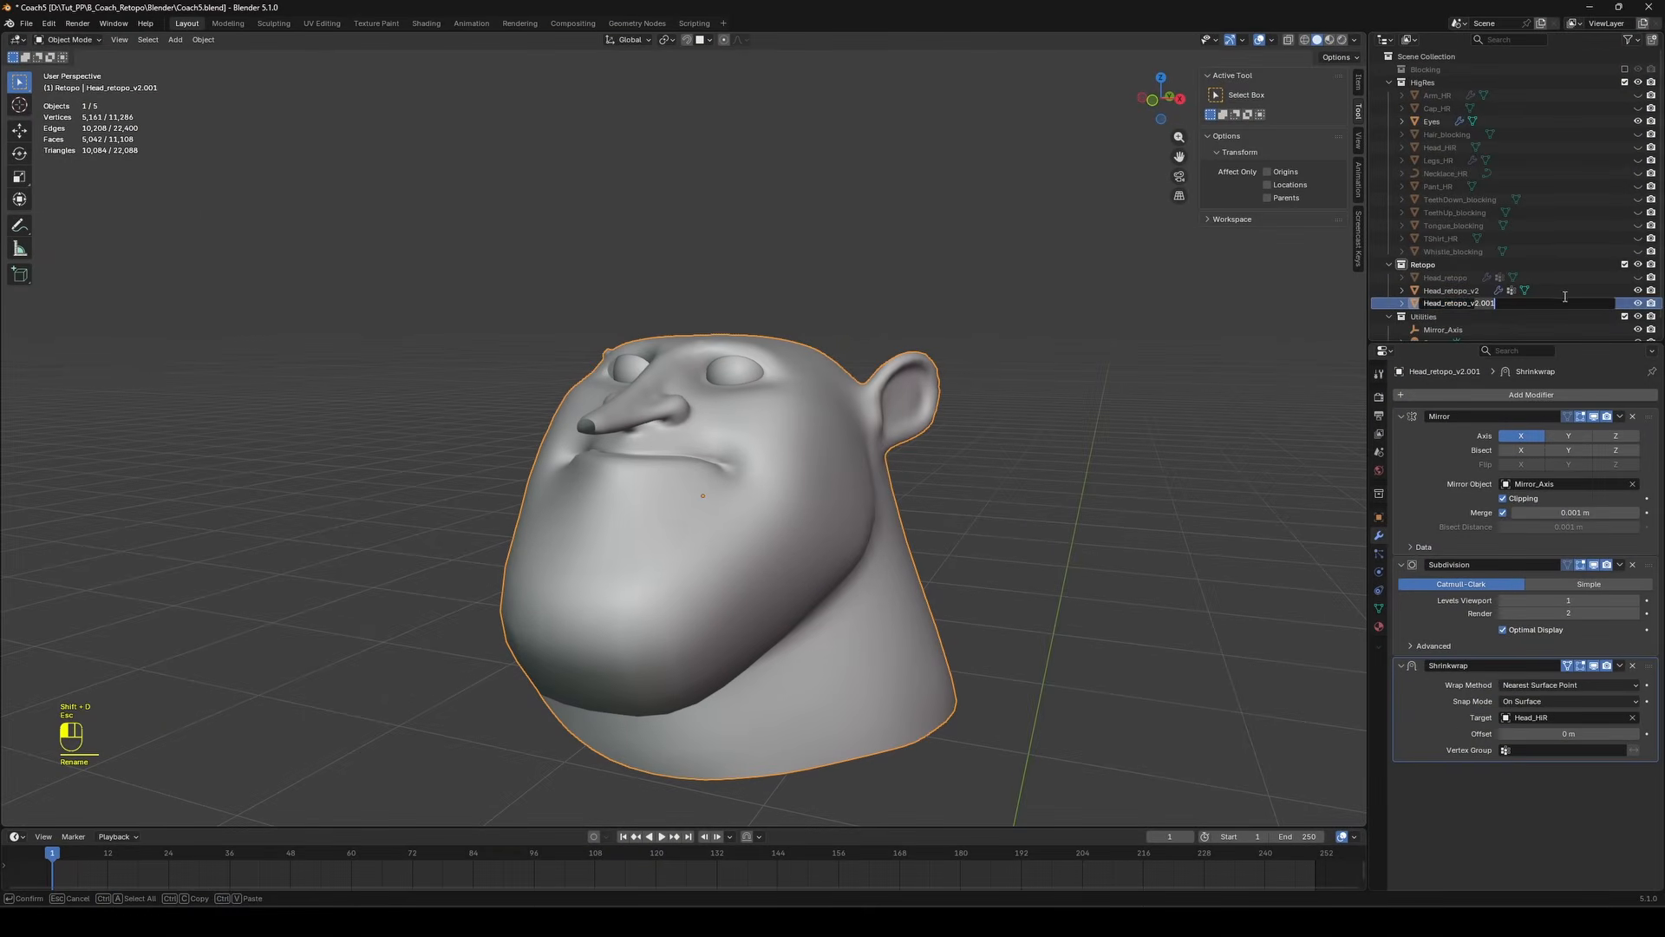
pyautogui.write('3')
pyautogui.press('Return')
pyautogui.click(1638, 291)
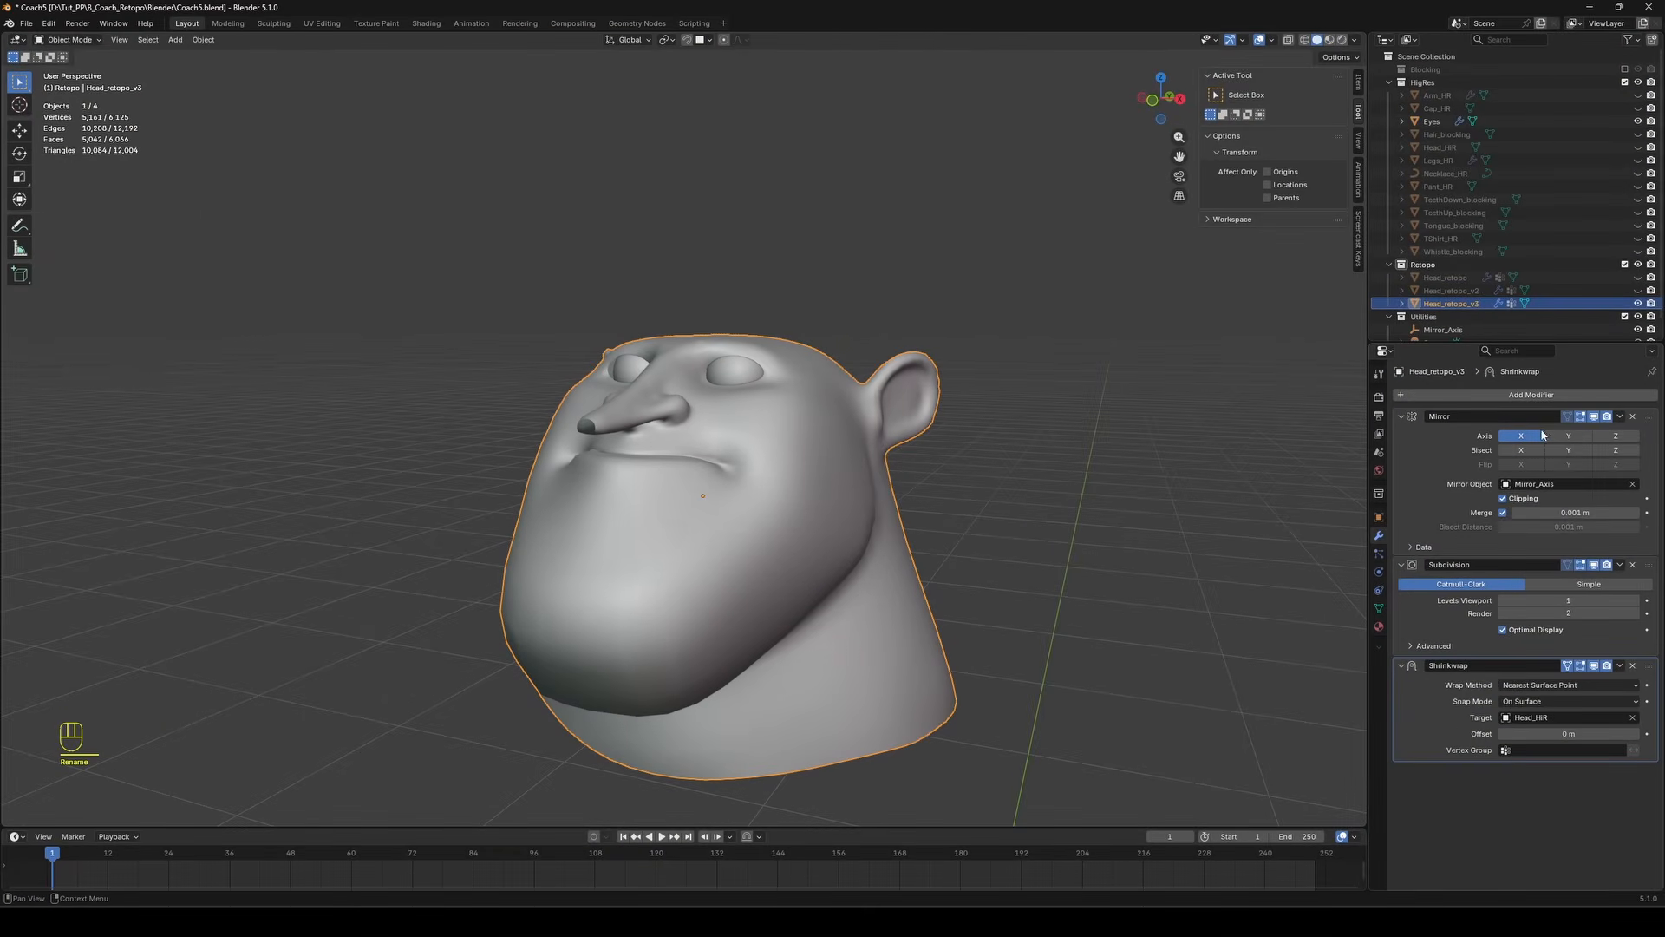
# Remove the Subdivision modifier from Head_retopo_v3 and apply its Shrinkwrap modifier.
pyautogui.click(1633, 565)
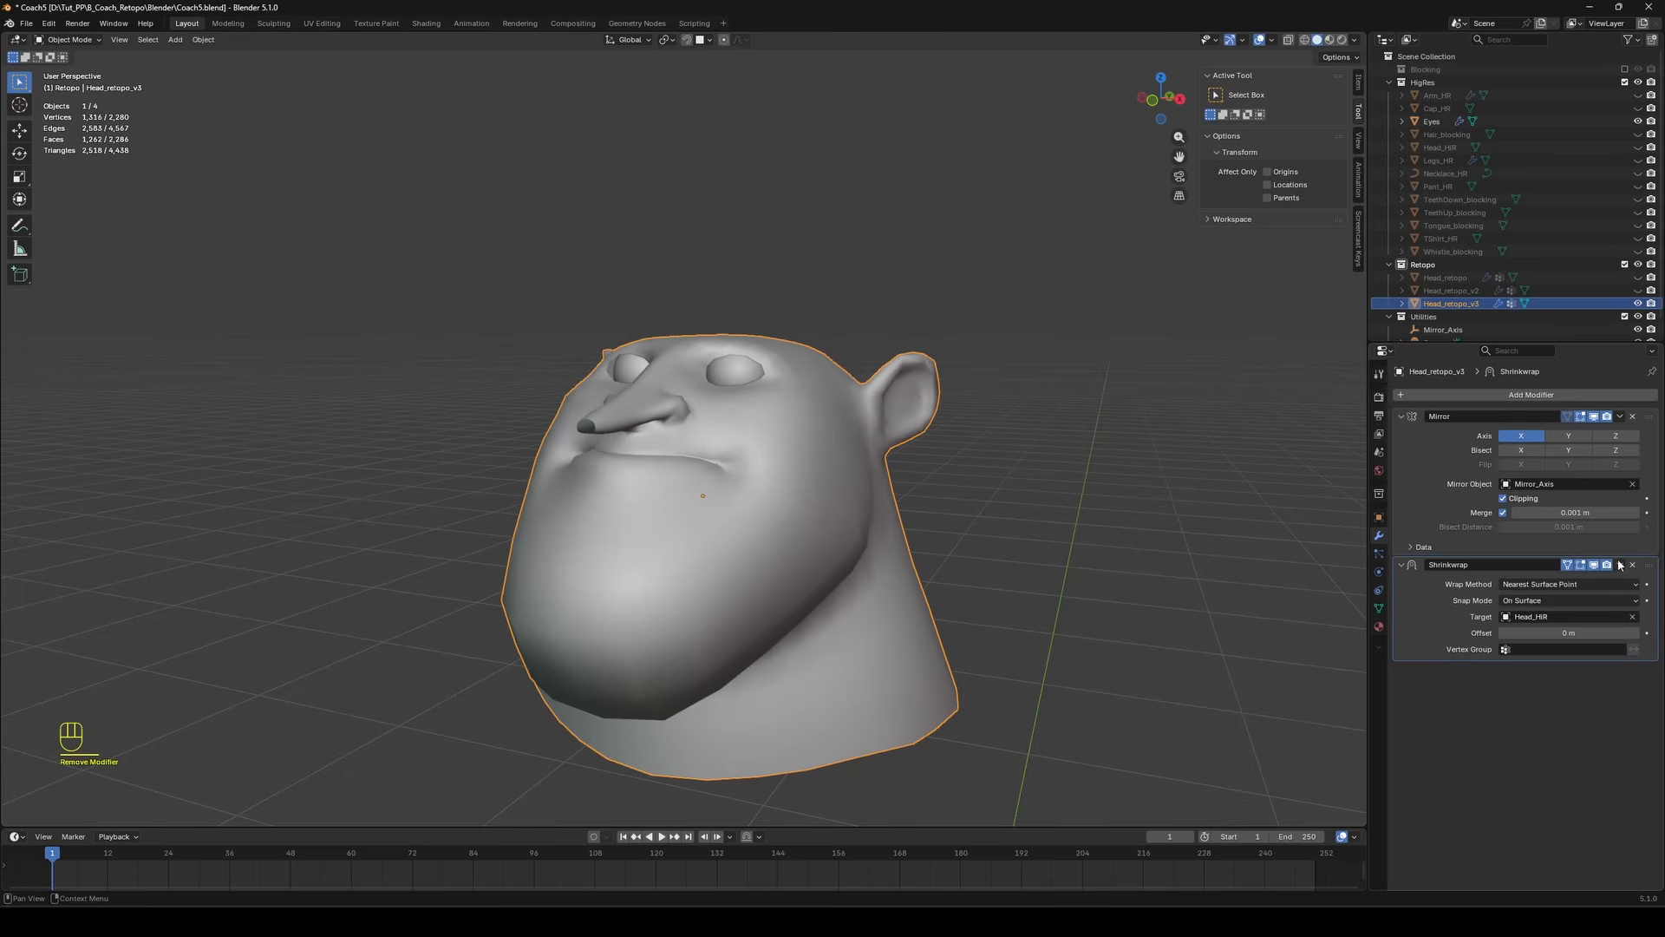
pyautogui.click(1620, 565)
pyautogui.click(1620, 564)
pyautogui.click(1594, 589)
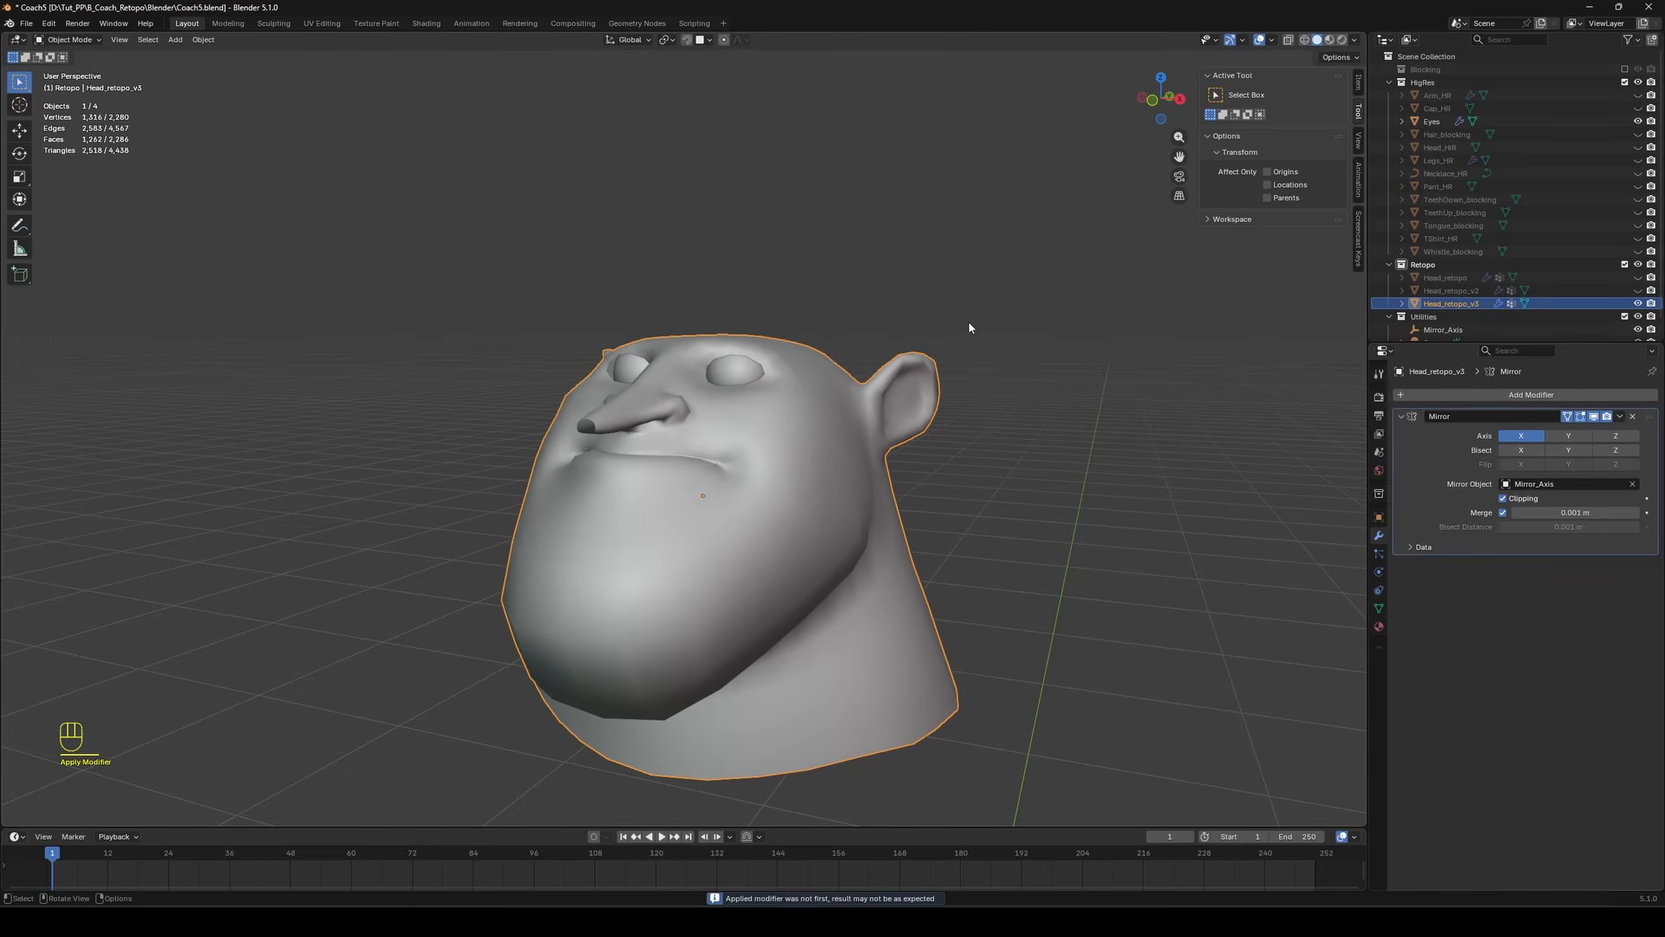
pyautogui.click(970, 311)
pyautogui.click(855, 434)
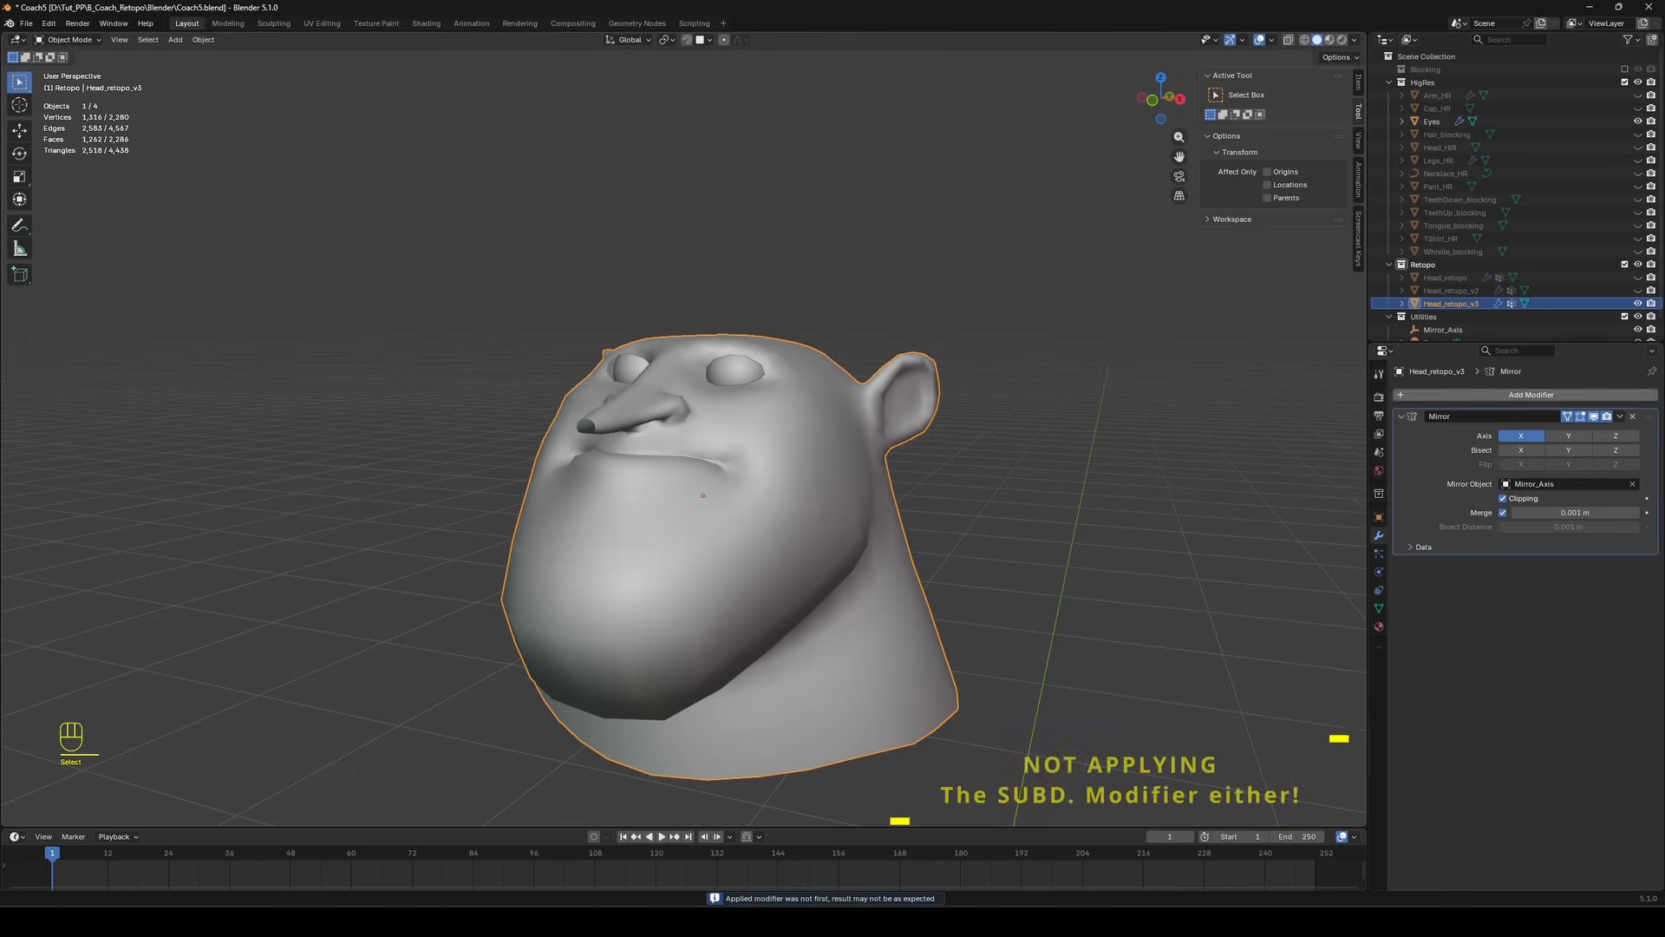
# Turn off the Mirror modifier's viewport display and shade Head_retopo_v3 flat.
pyautogui.click(1593, 416)
pyautogui.moveTo(790, 438)
pyautogui.mouseDown(button='middle')
pyautogui.moveTo(1017, 385)
pyautogui.moveTo(767, 425)
pyautogui.mouseUp(button='middle')
pyautogui.press('Tab')
pyautogui.press('Tab')
pyautogui.rightClick(825, 435)
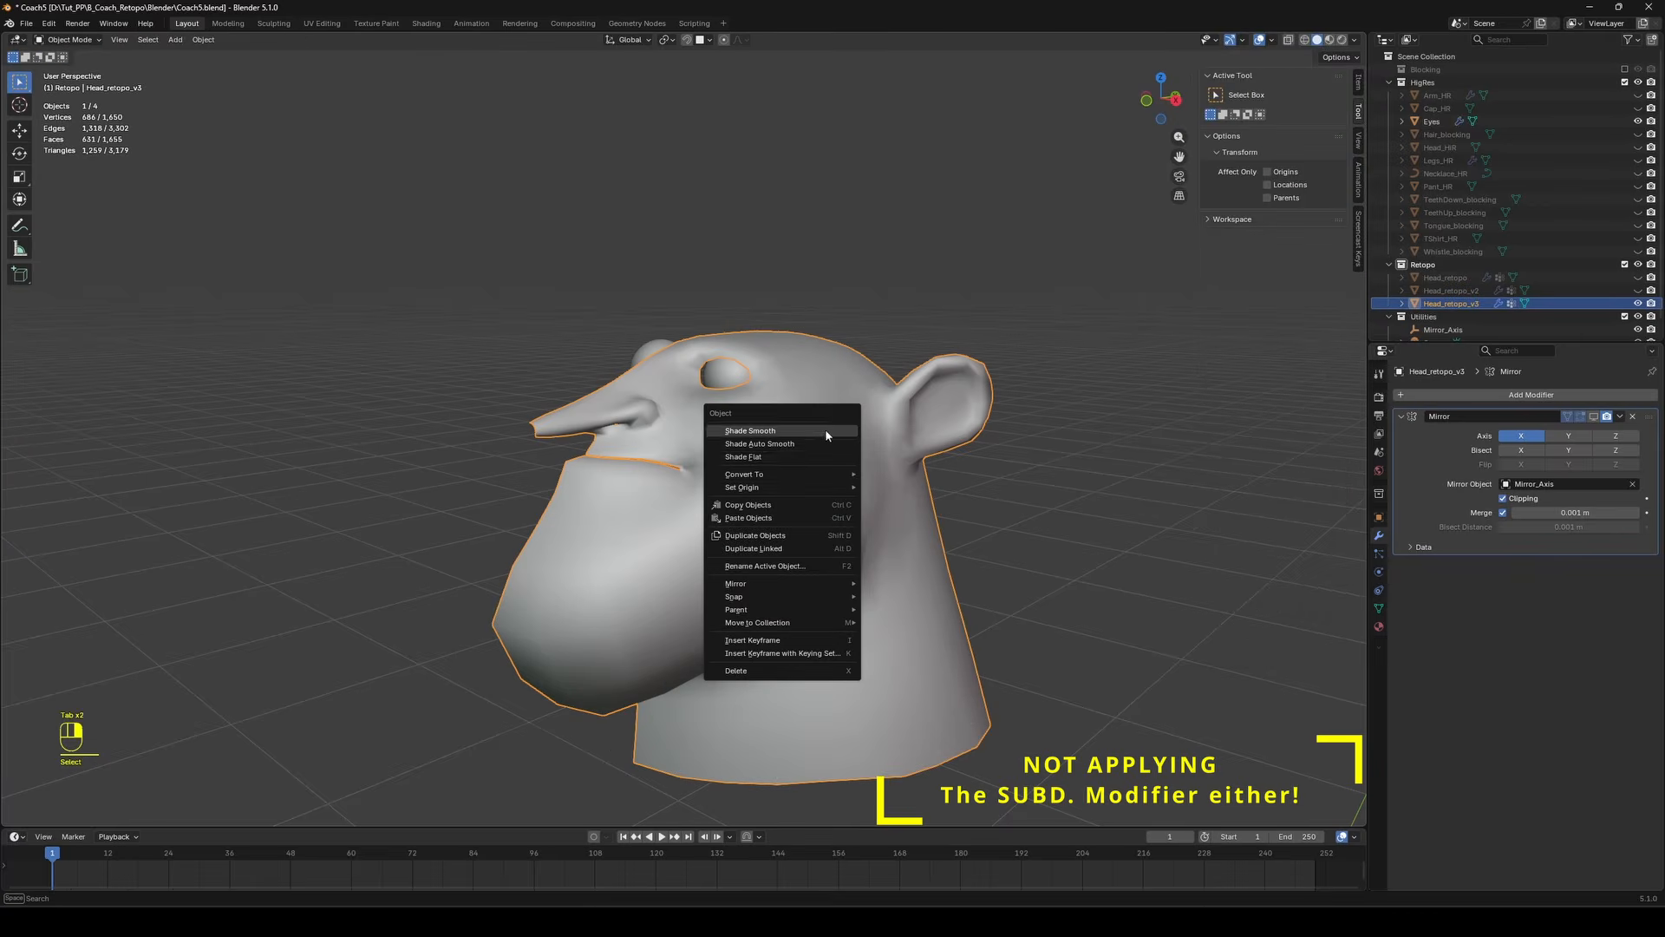
pyautogui.click(780, 457)
# Enter Edit Mode on Head_retopo_v3 and show the high-resolution head sculpt beneath it.
pyautogui.press('Tab')
pyautogui.moveTo(1024, 340)
pyautogui.mouseDown(button='middle')
pyautogui.moveTo(922, 361)
pyautogui.moveTo(1004, 384)
pyautogui.mouseUp(button='middle')
pyautogui.click(1637, 147)
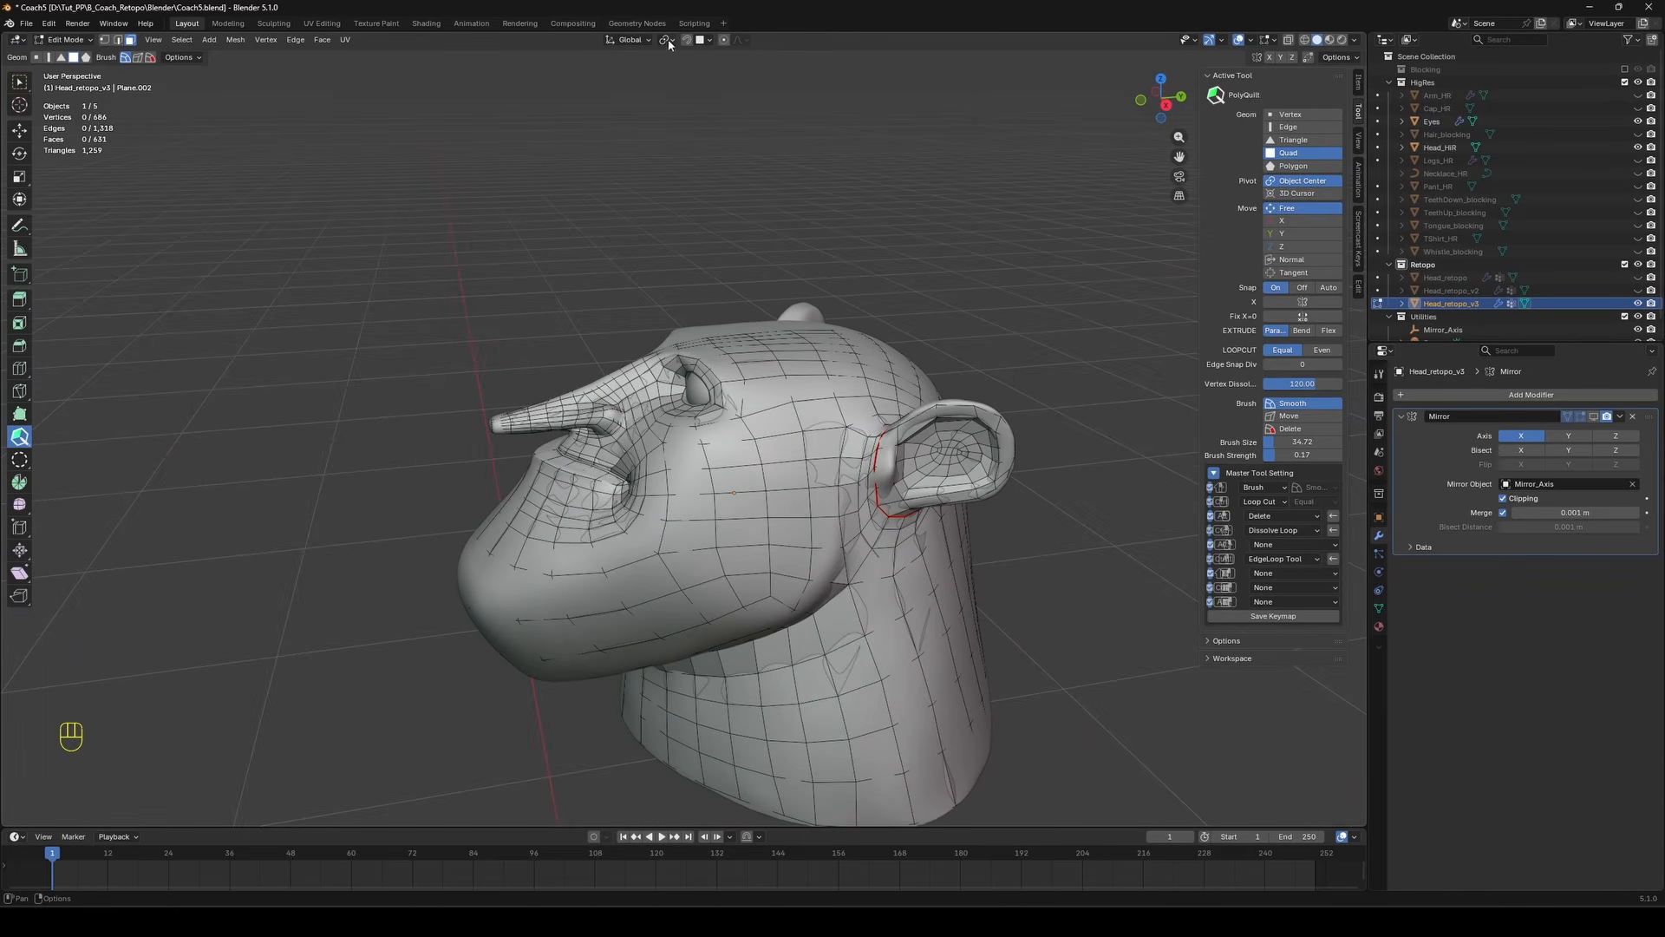
pyautogui.moveTo(971, 382); pyautogui.dragTo(1105, 278, button='middle')
# Set the viewport's object colour to custom black and turn off specular lighting.
pyautogui.click(1355, 40)
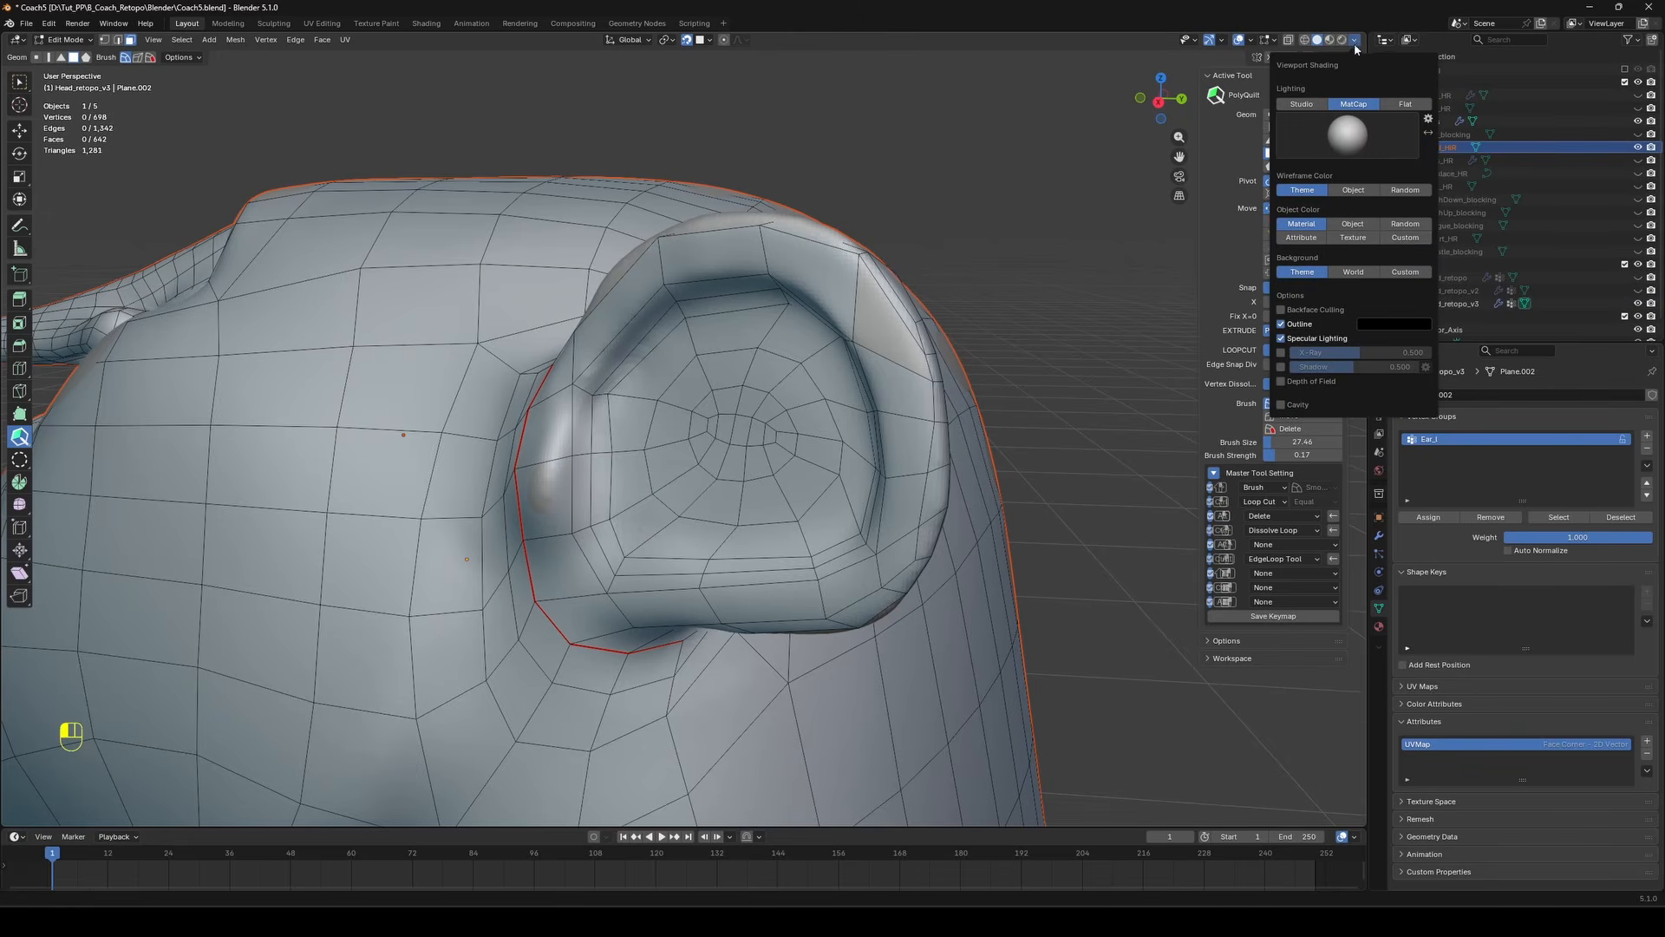
pyautogui.click(1404, 237)
pyautogui.click(1374, 254)
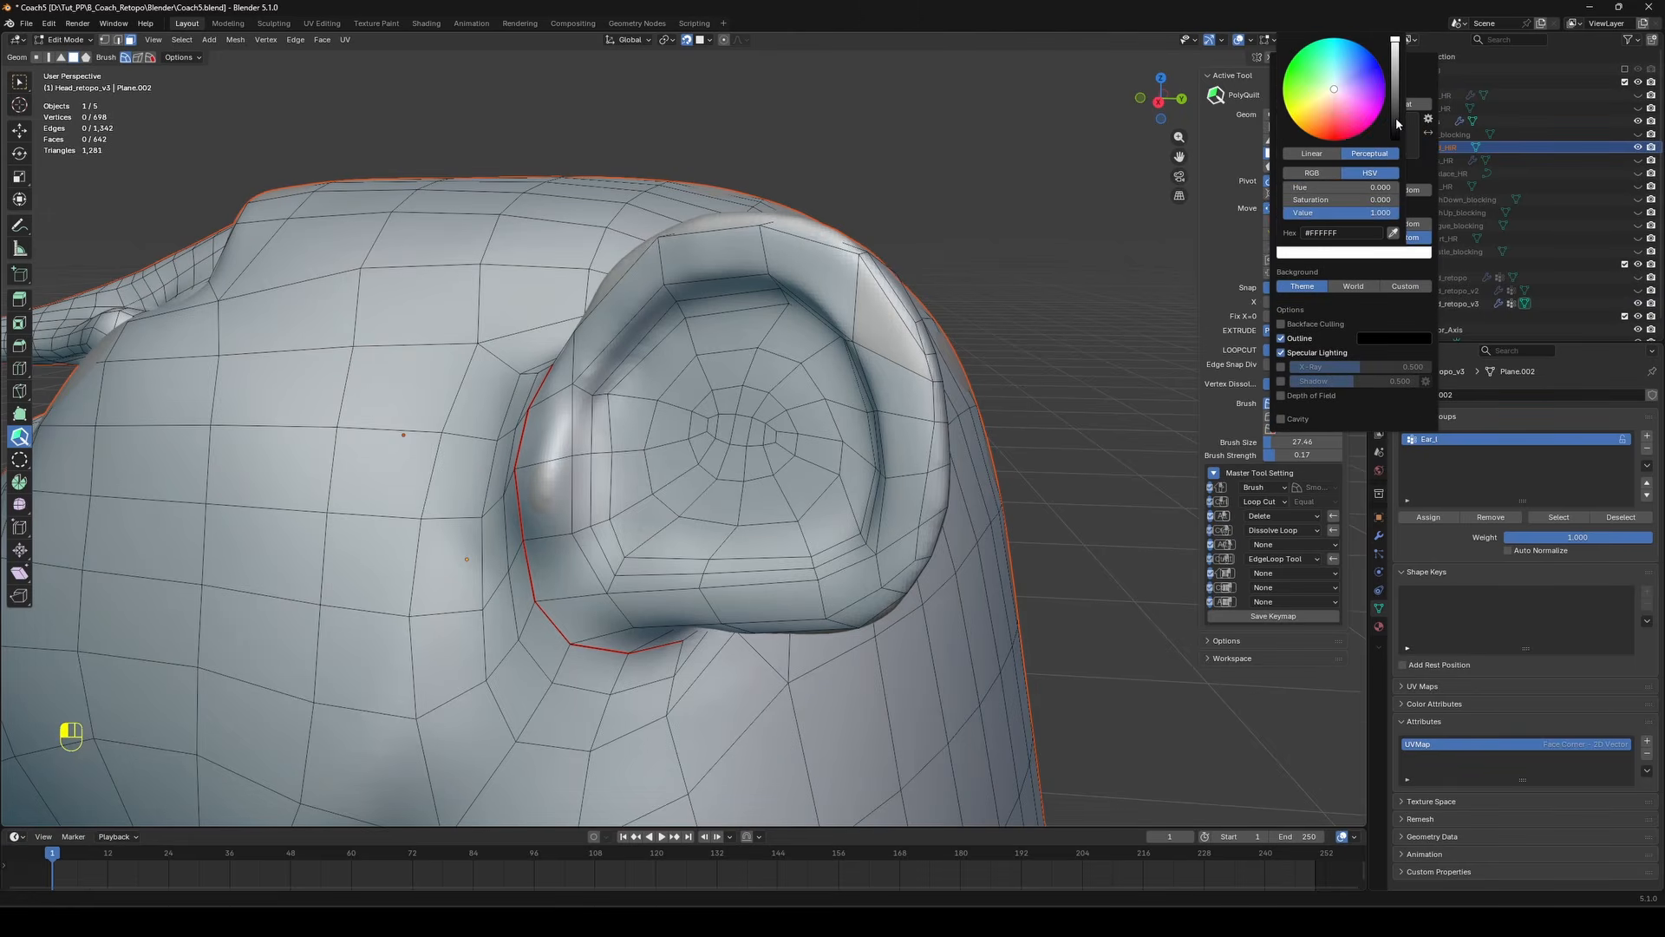
pyautogui.moveTo(1396, 123); pyautogui.dragTo(1399, 45)
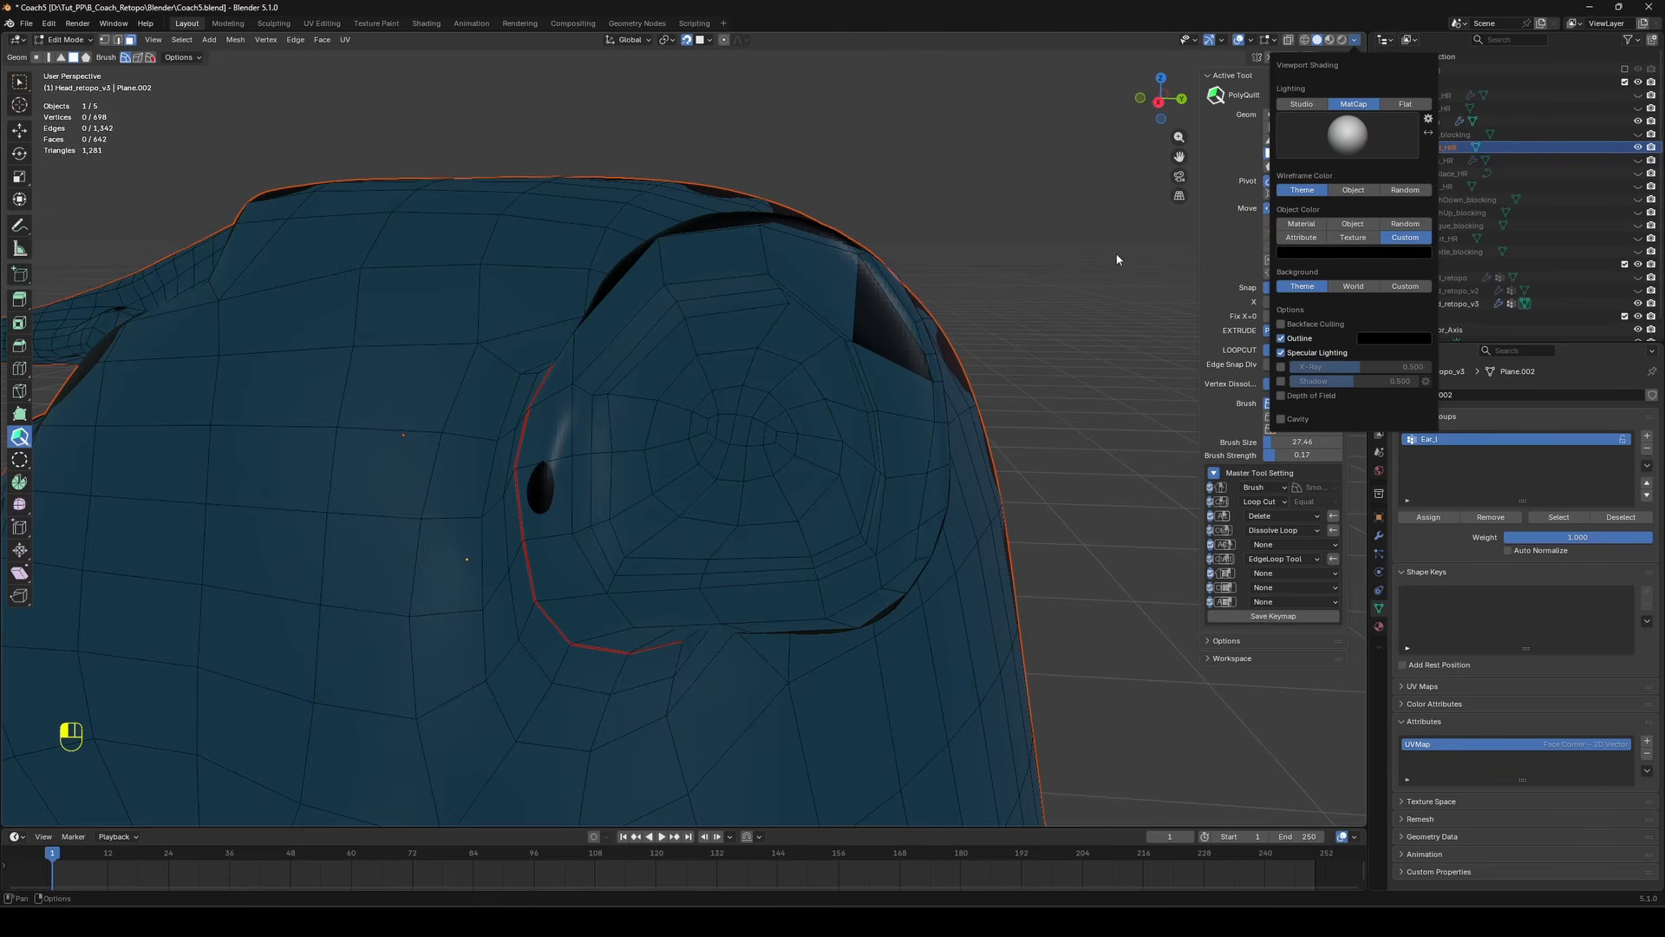
pyautogui.click(1283, 353)
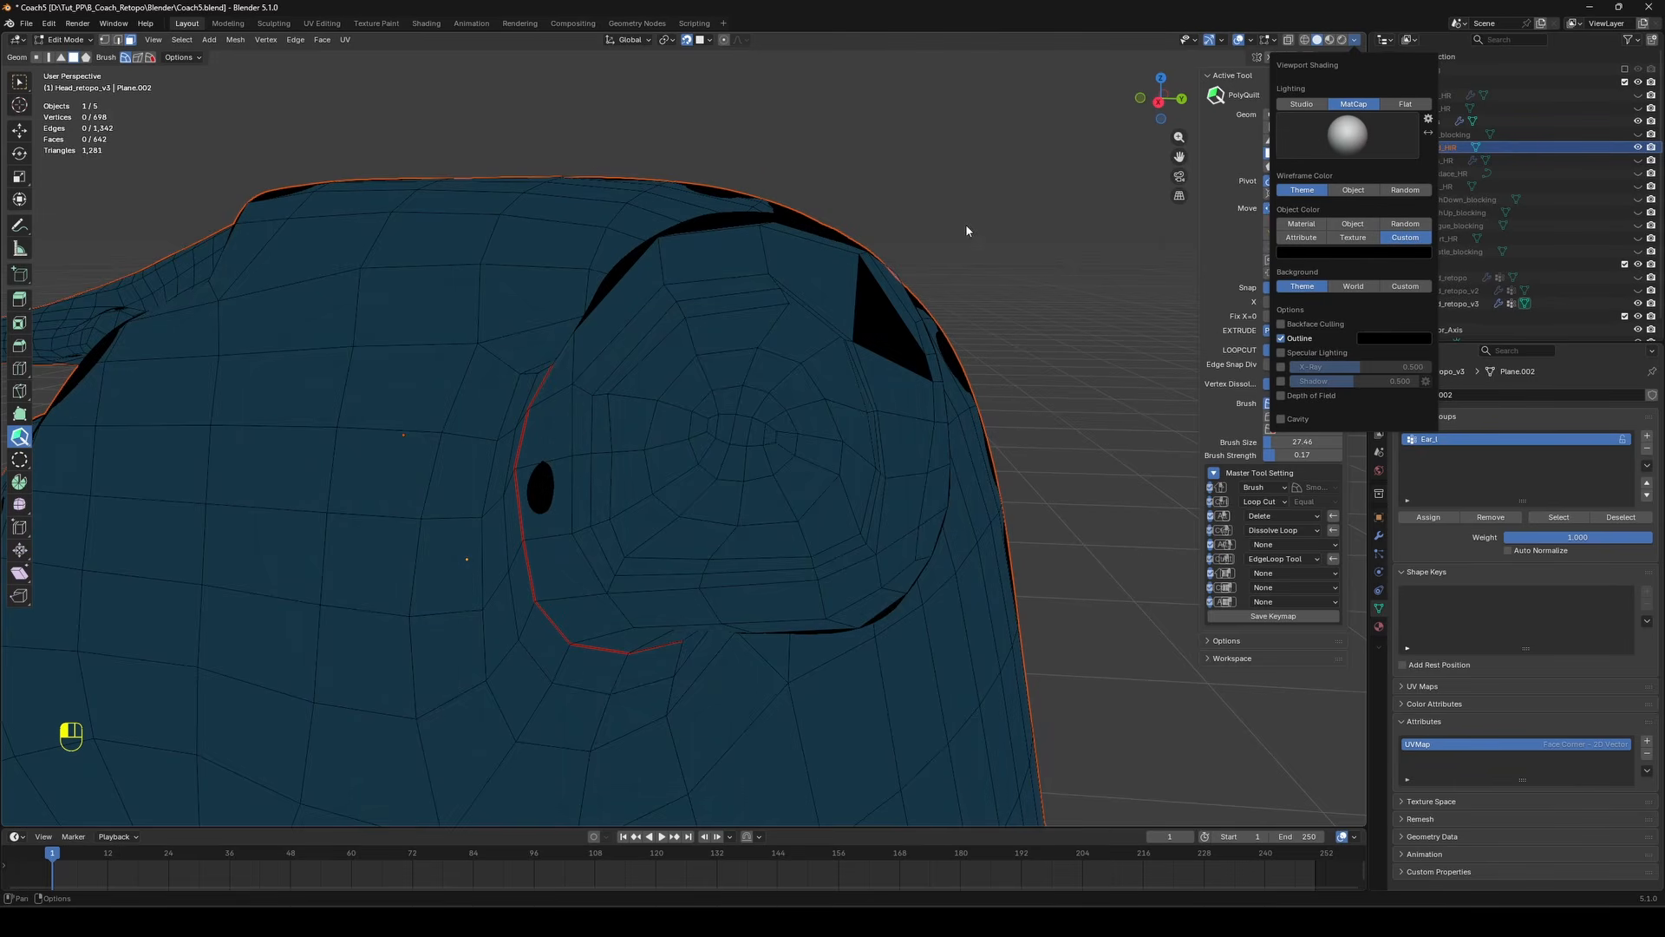
pyautogui.moveTo(962, 220)
pyautogui.mouseDown(button='middle')
pyautogui.moveTo(1014, 215)
pyautogui.moveTo(1003, 234)
pyautogui.moveTo(836, 277)
pyautogui.moveTo(996, 263)
pyautogui.mouseUp(button='middle')
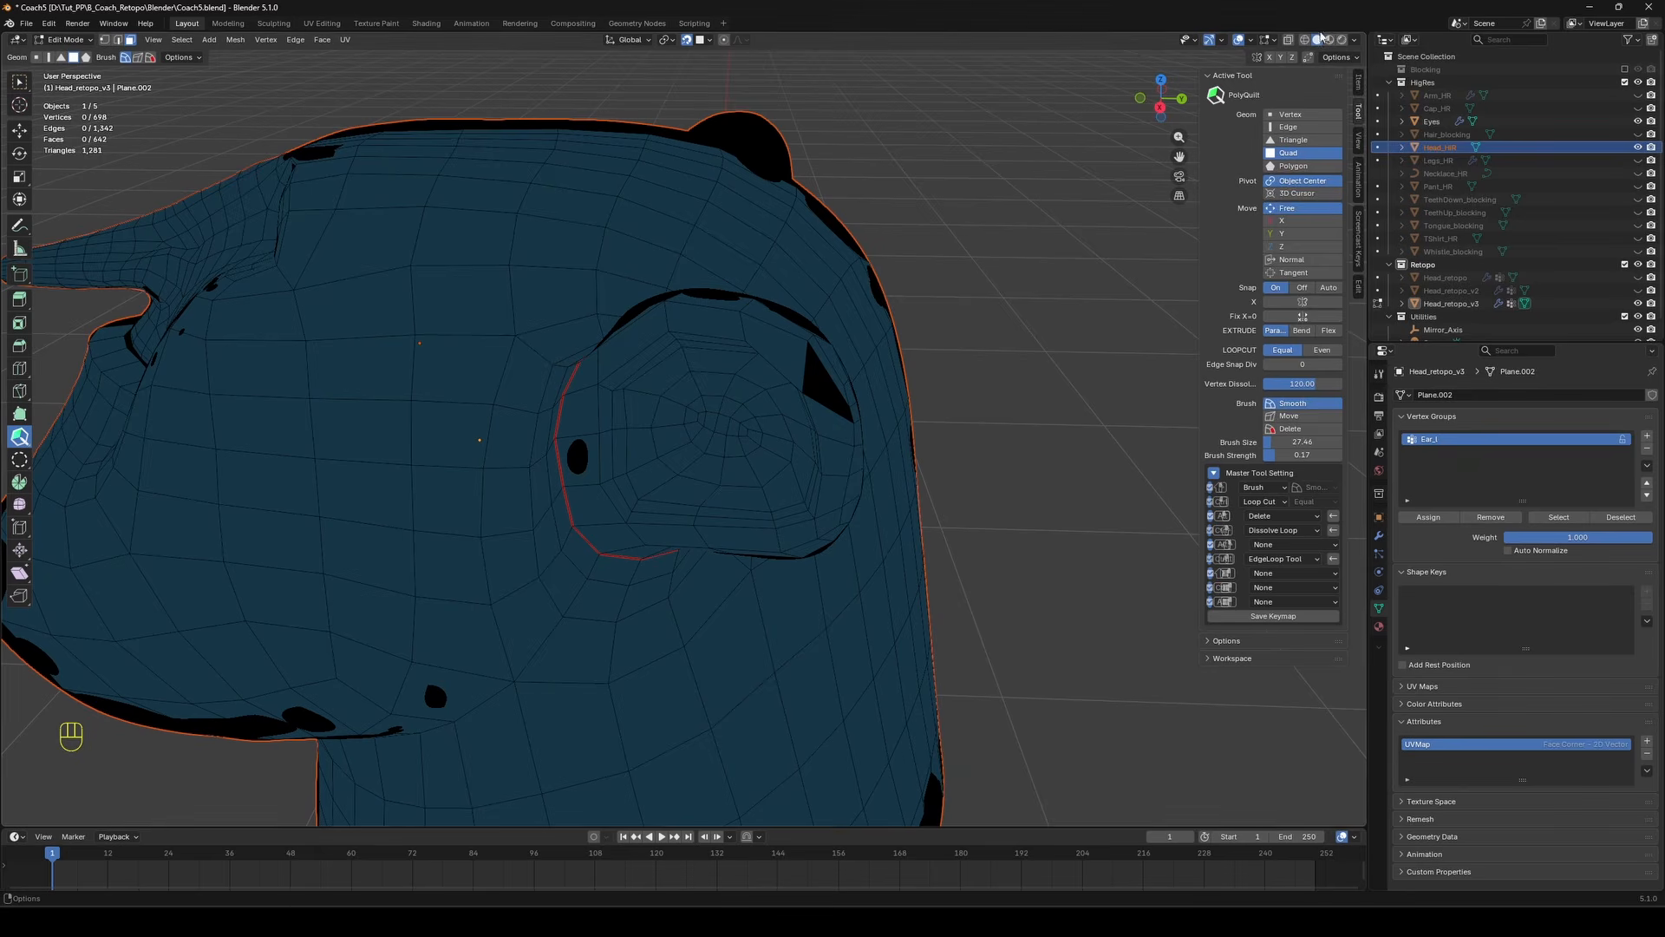
# Set the Retopology overlay offset to 0.01 m.
pyautogui.click(1356, 40)
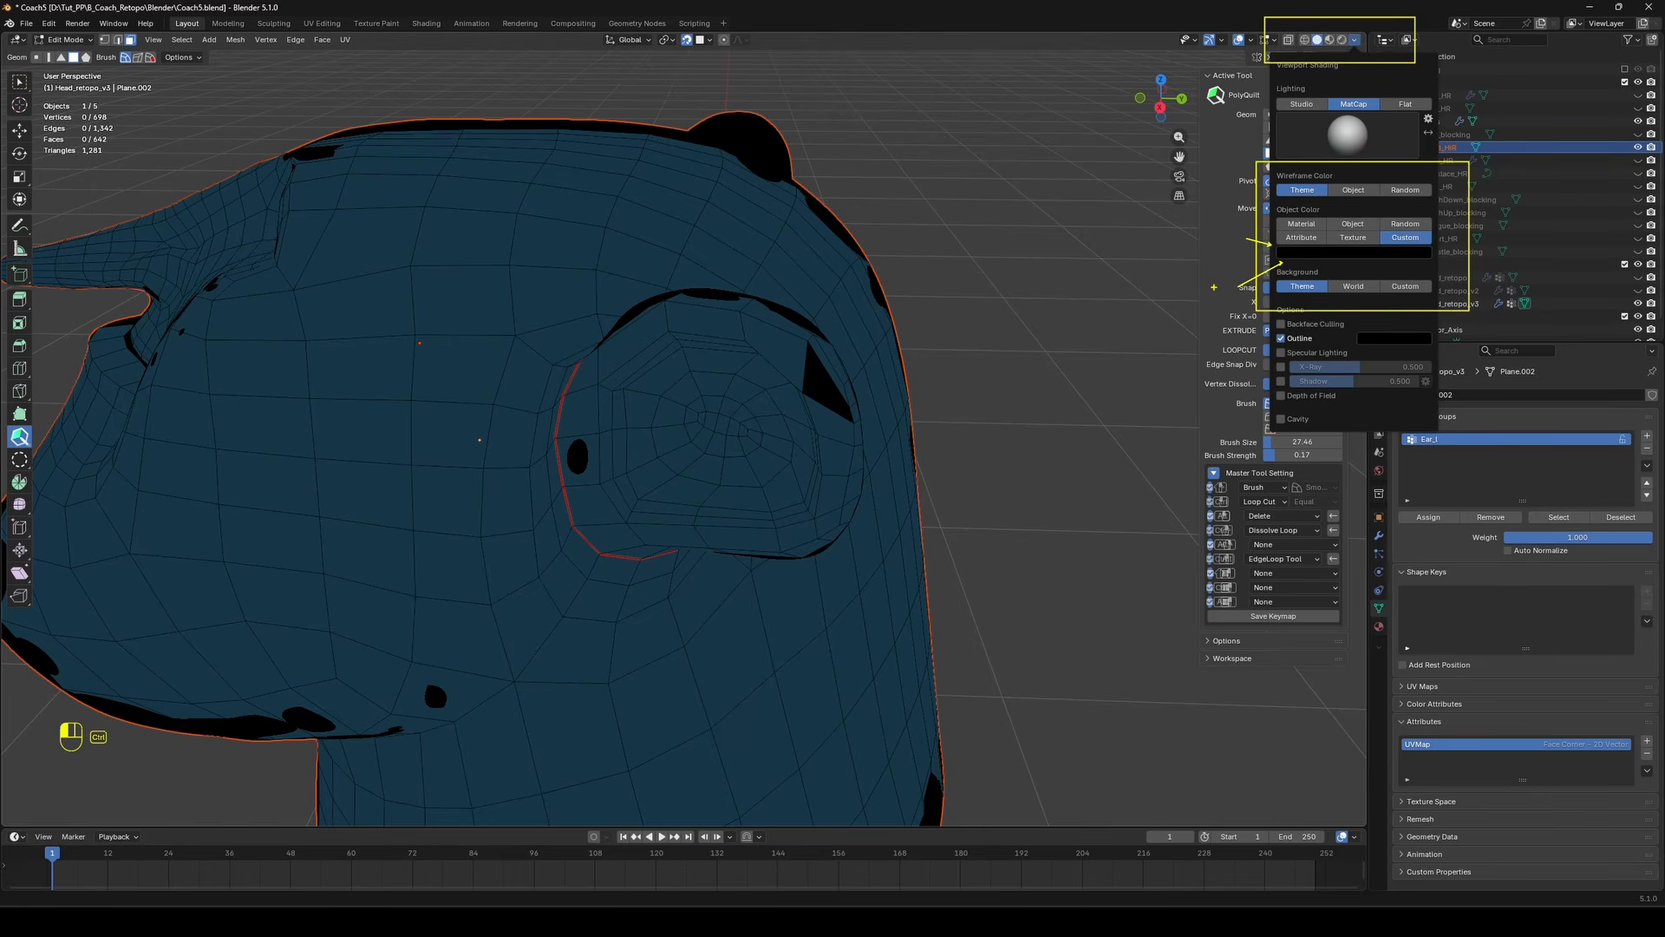
pyautogui.click(1274, 41)
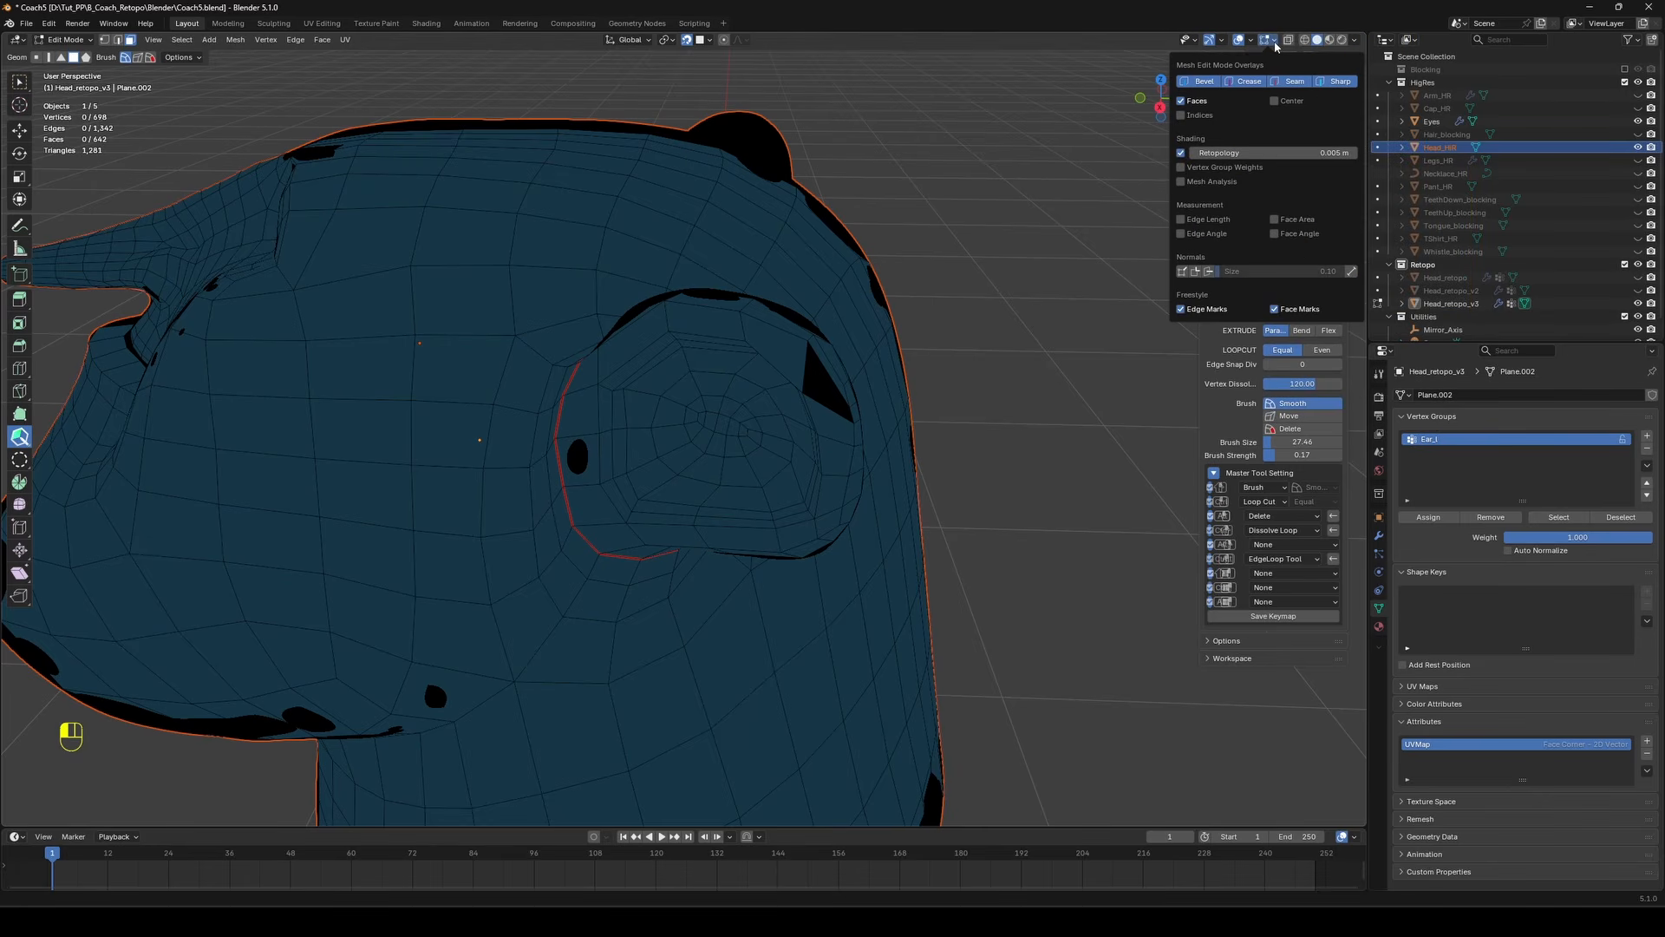
pyautogui.press('Return')
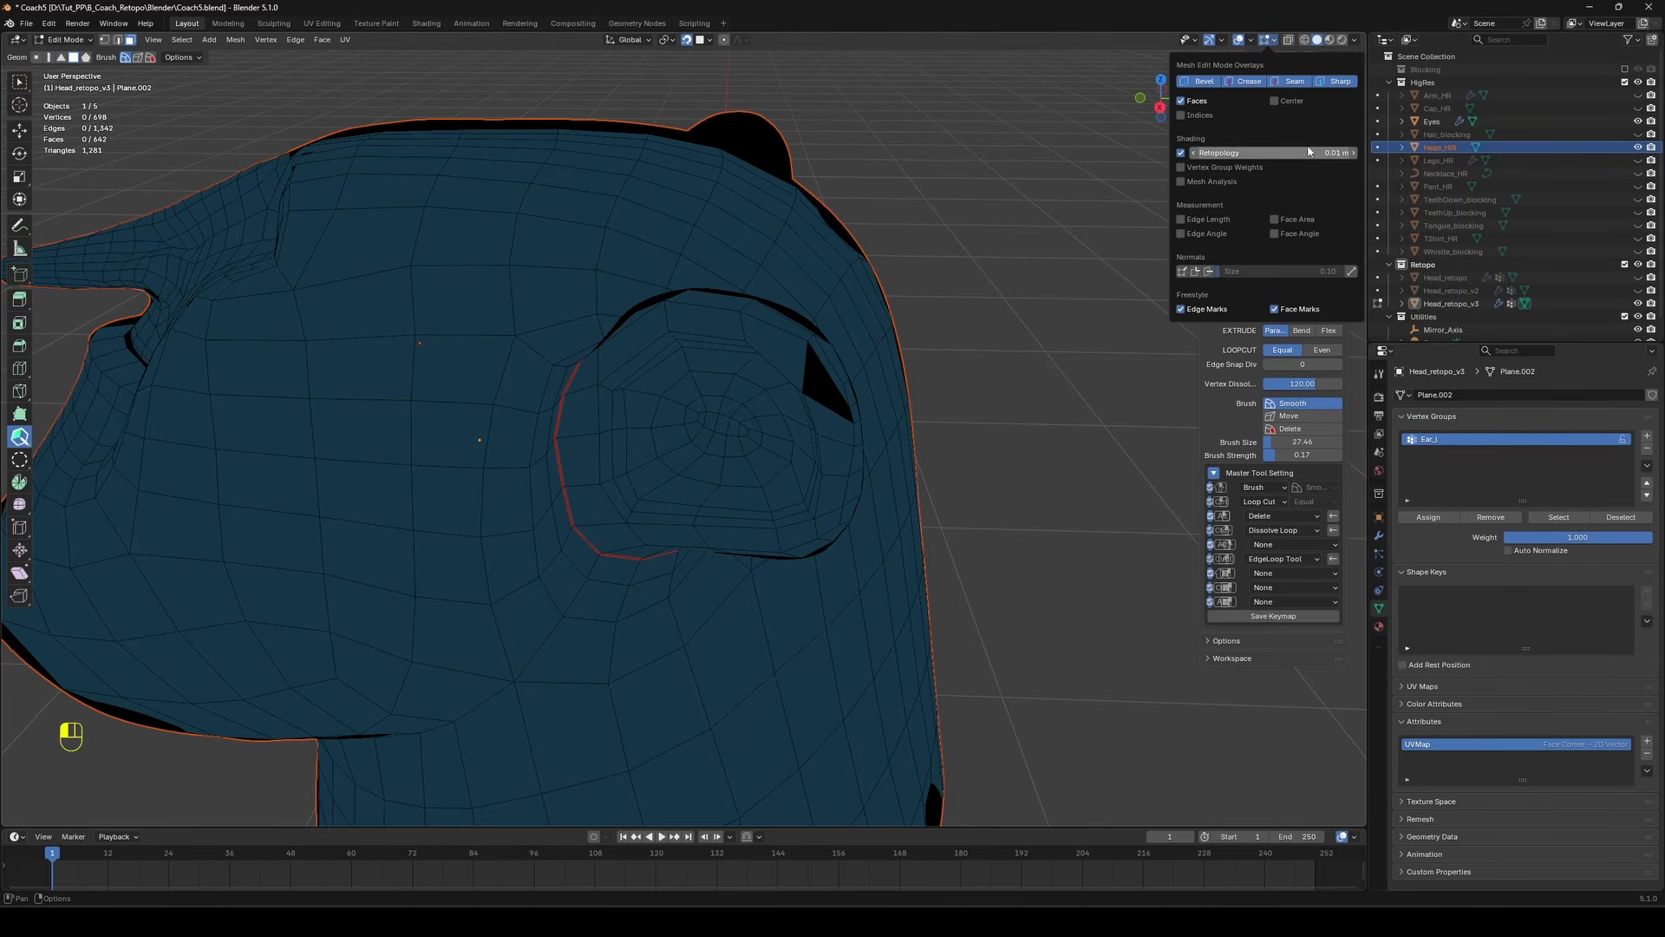
# Turn specular lighting on in the viewport shading and inspect the gap in the ear's outer rim.
pyautogui.moveTo(939, 258); pyautogui.dragTo(782, 351, button='middle')
pyautogui.keyDown('alt'); pyautogui.click(791, 443); pyautogui.keyUp('alt')
pyautogui.moveTo(772, 407)
pyautogui.mouseDown(button='middle')
pyautogui.moveTo(883, 314)
pyautogui.moveTo(746, 347)
pyautogui.moveTo(785, 334)
pyautogui.mouseUp(button='middle')
pyautogui.click(1354, 40)
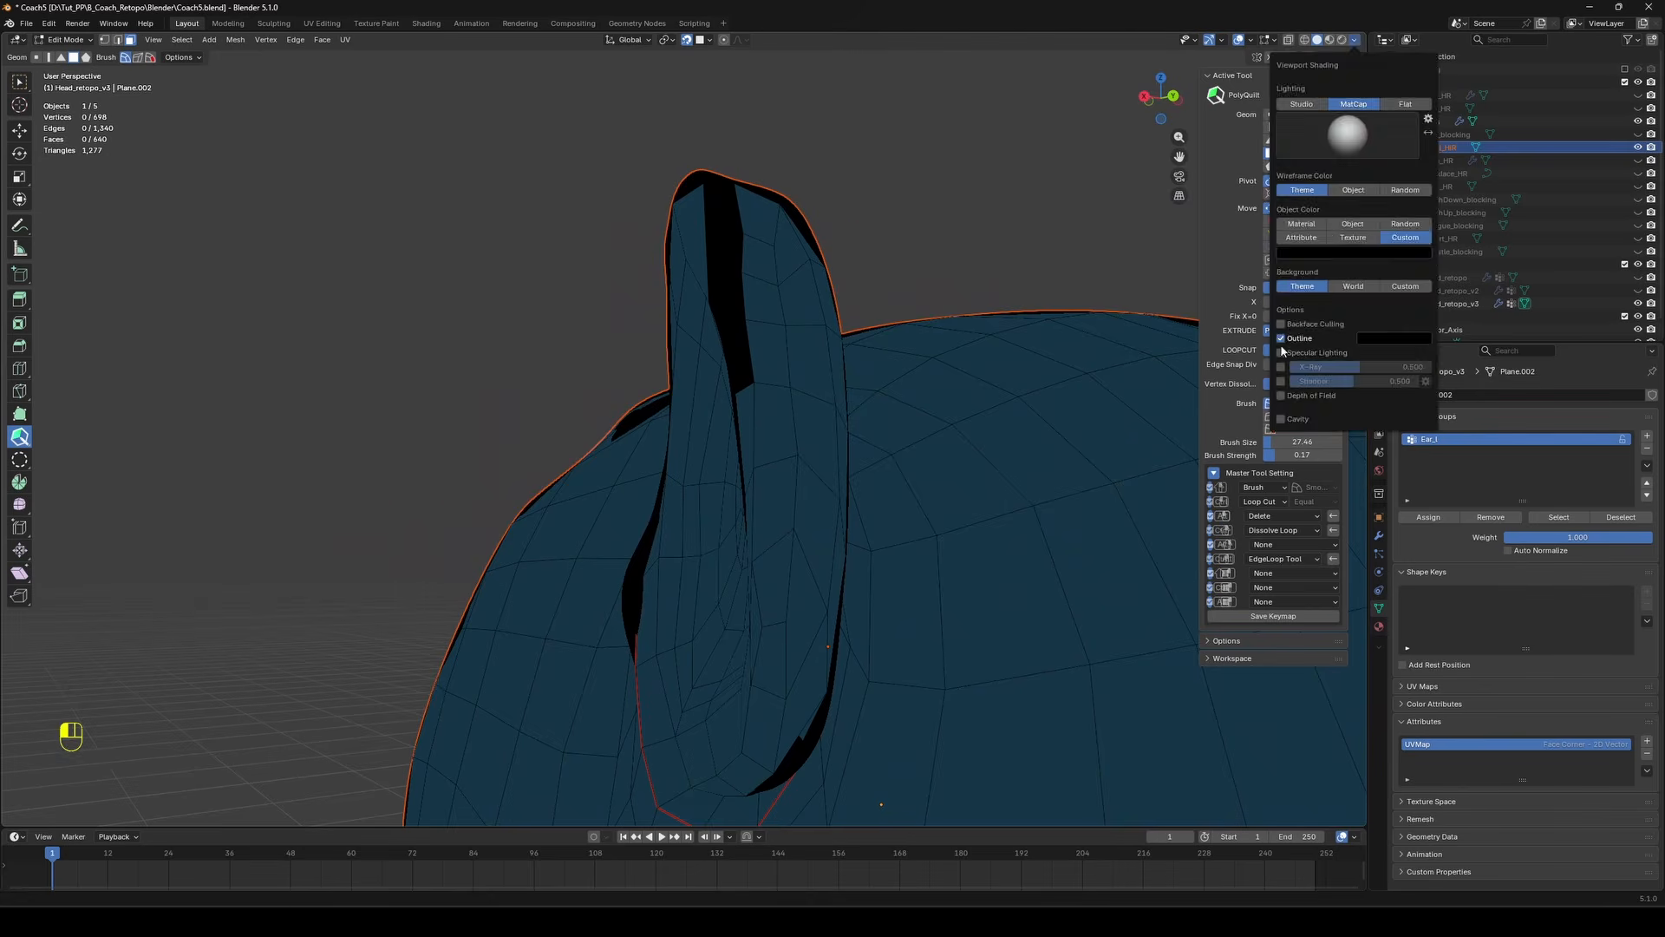
pyautogui.click(1285, 352)
pyautogui.moveTo(999, 197); pyautogui.dragTo(793, 499, button='middle')
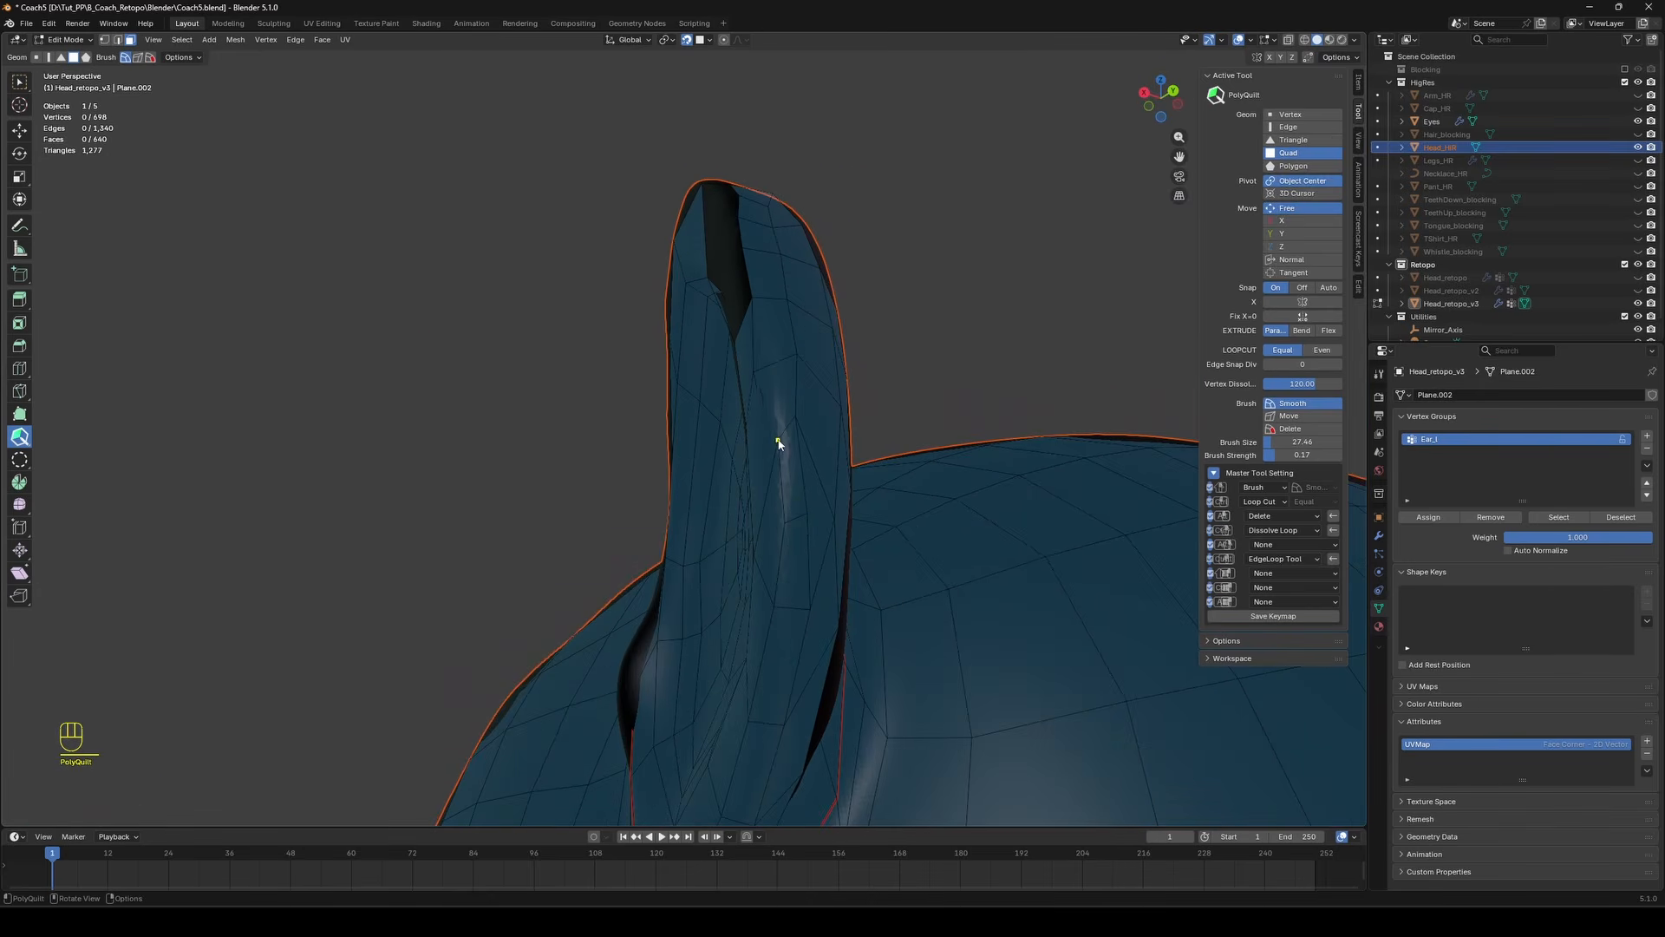
pyautogui.moveTo(795, 426); pyautogui.dragTo(925, 305, button='middle')
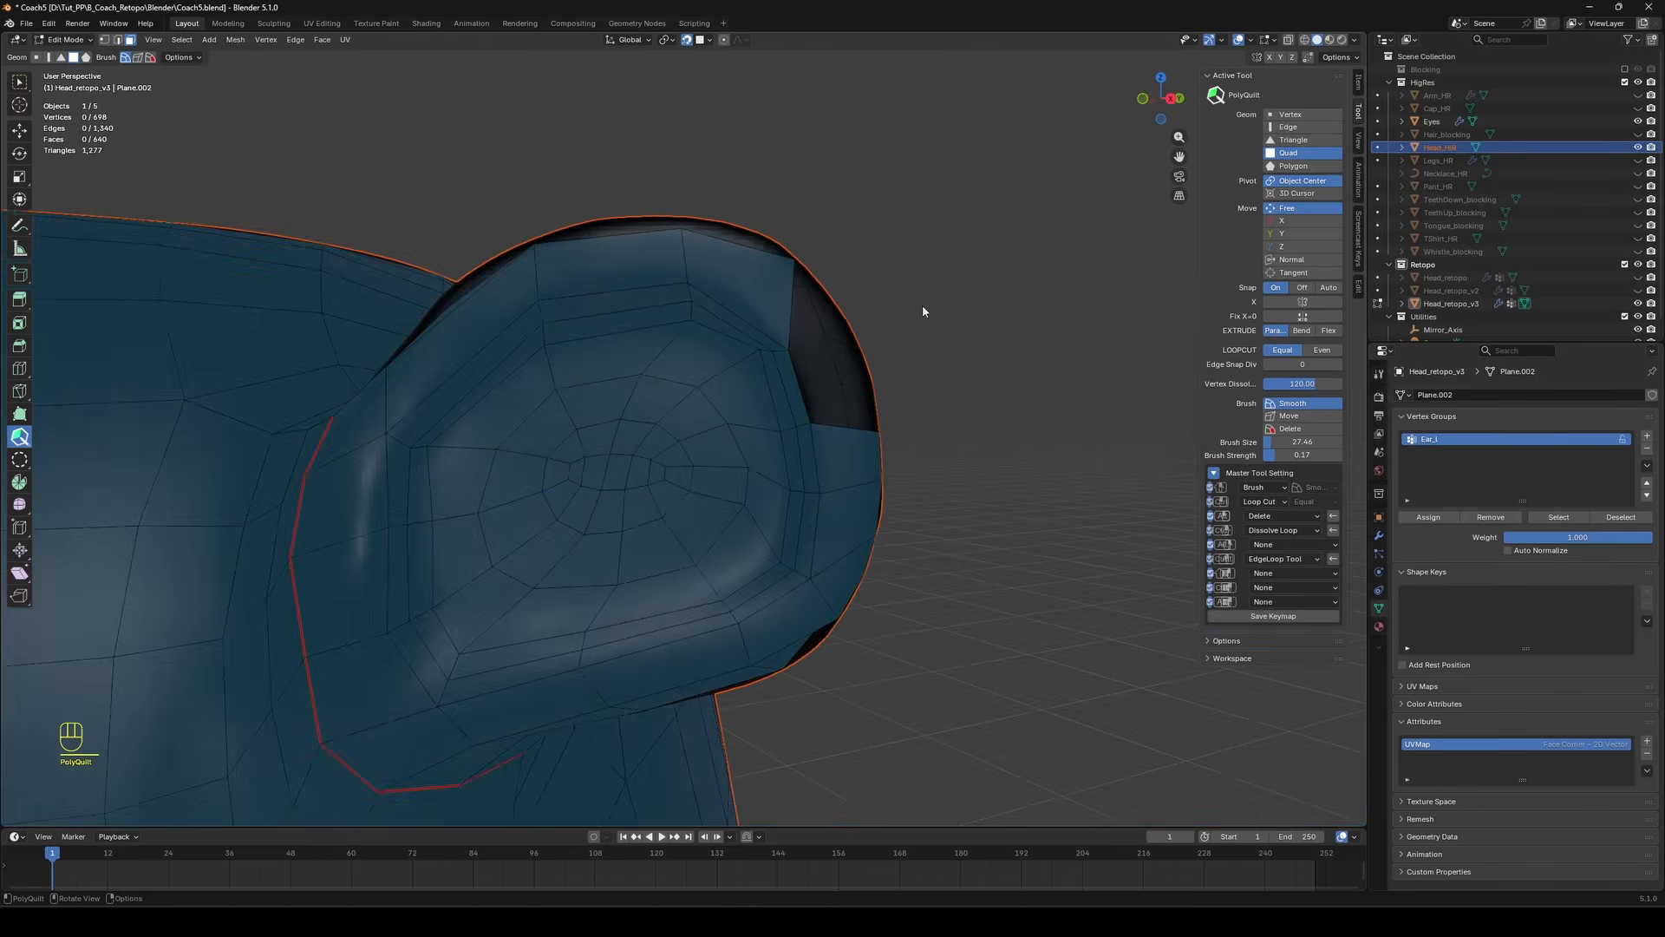
# Cut an edge loop through the ear's rim beside the open gap with PolyQuilt.
pyautogui.keyDown('alt'); pyautogui.click(635, 481); pyautogui.keyUp('alt')
pyautogui.moveTo(822, 365)
pyautogui.mouseDown(button='middle')
pyautogui.moveTo(759, 368)
pyautogui.moveTo(816, 354)
pyautogui.mouseUp(button='middle')
pyautogui.keyDown('ctrl'); pyautogui.click(815, 363); pyautogui.keyUp('ctrl')
pyautogui.moveTo(815, 354); pyautogui.dragTo(777, 367, button='middle')
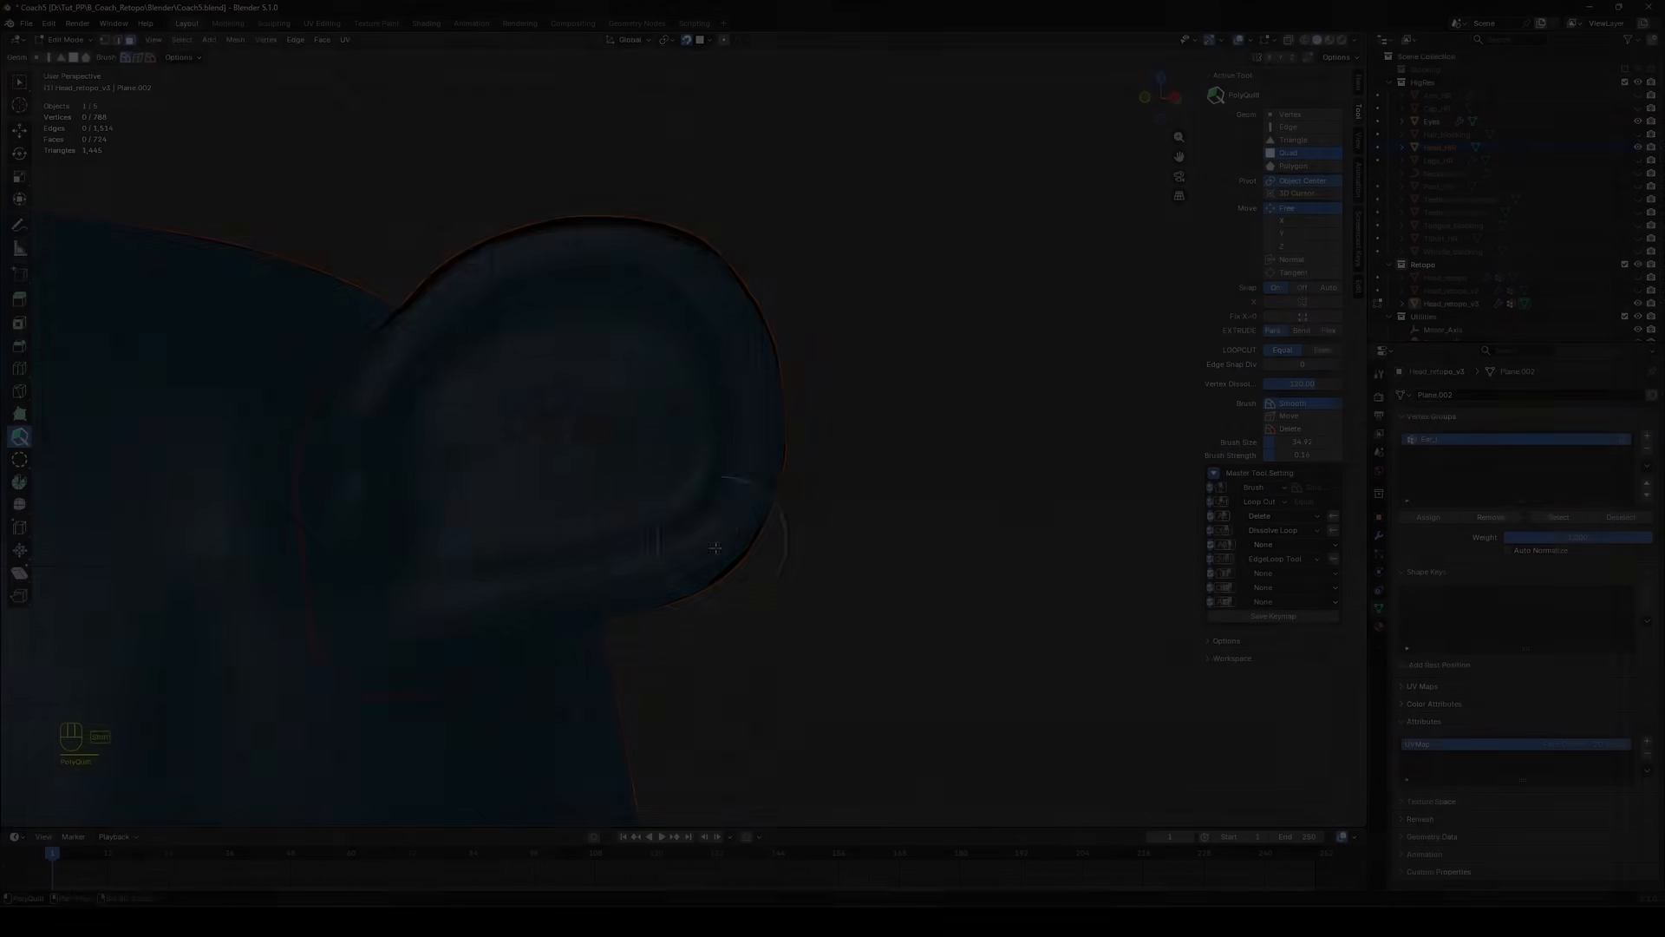
# Try to cut an edge loop from the ear's centre to the gap in its lower rim, and undo it.
pyautogui.scroll(3, 780, 457)
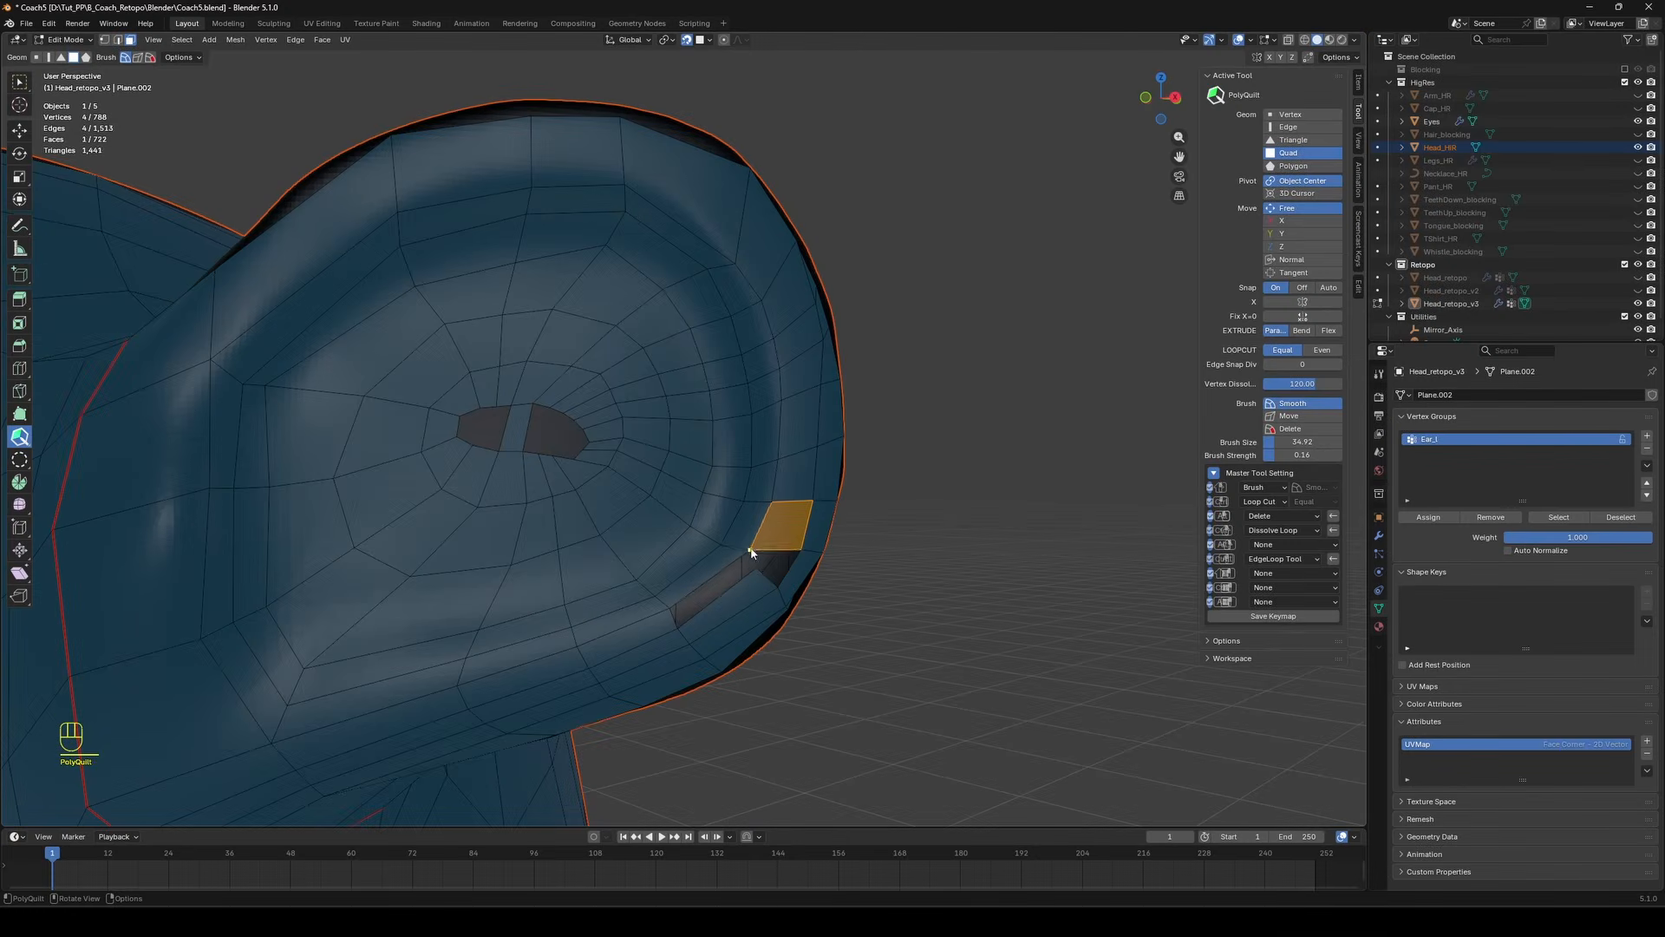
pyautogui.keyDown('ctrl'); pyautogui.click(668, 551); pyautogui.keyUp('ctrl')
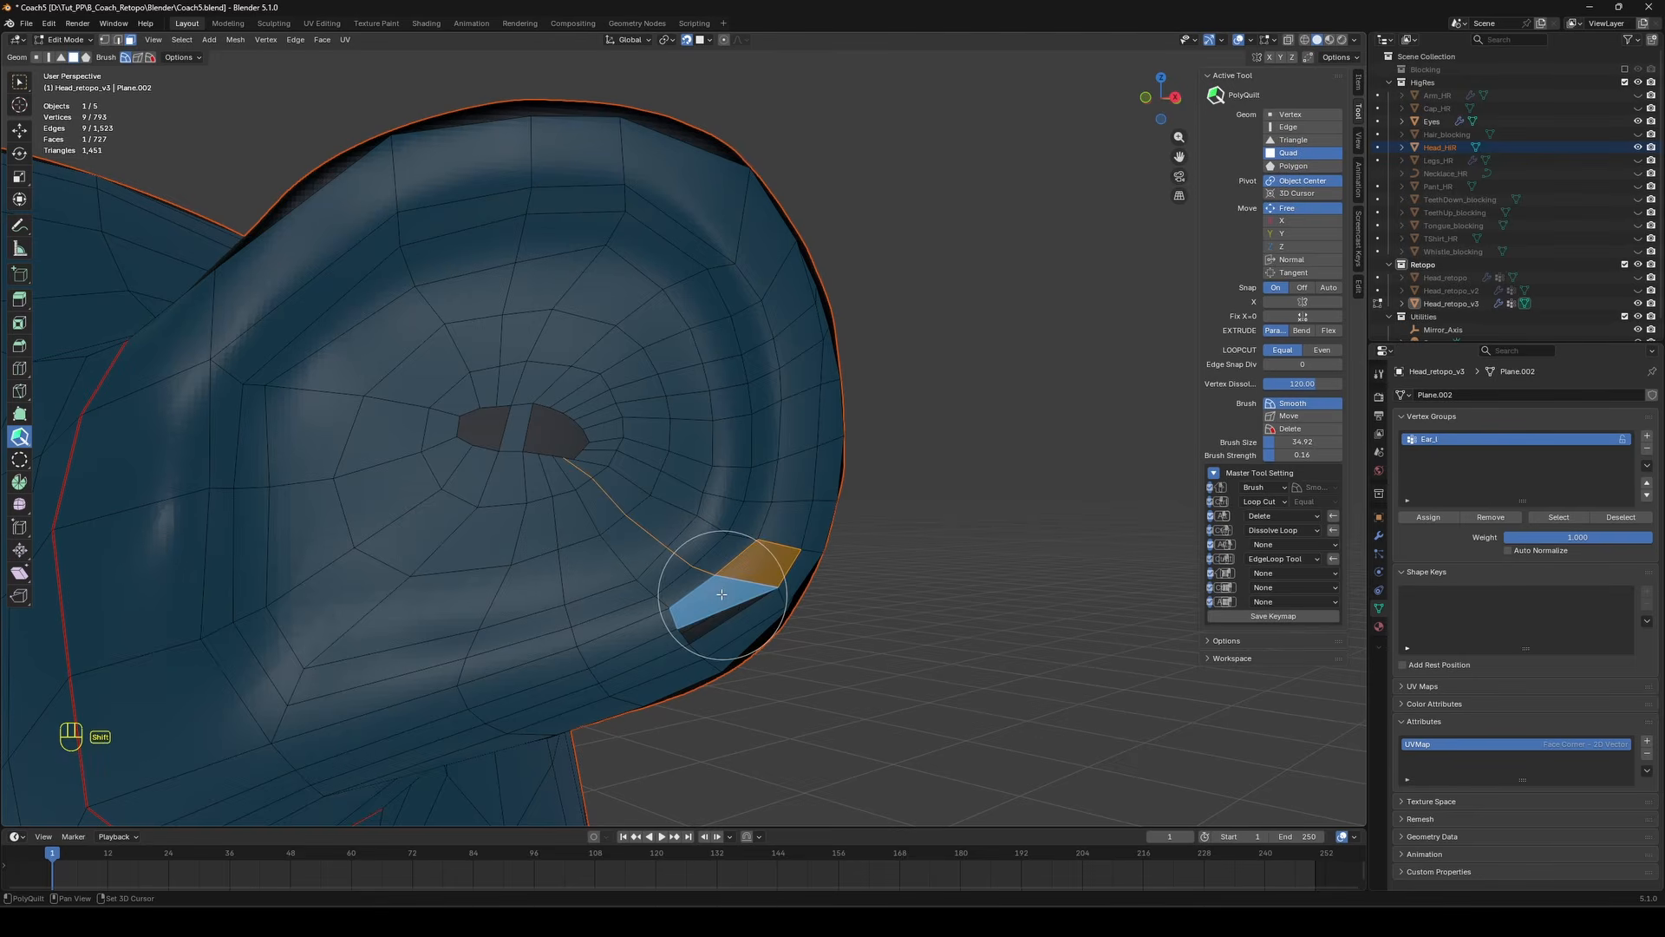
pyautogui.hotkey('ctrl', 'z')
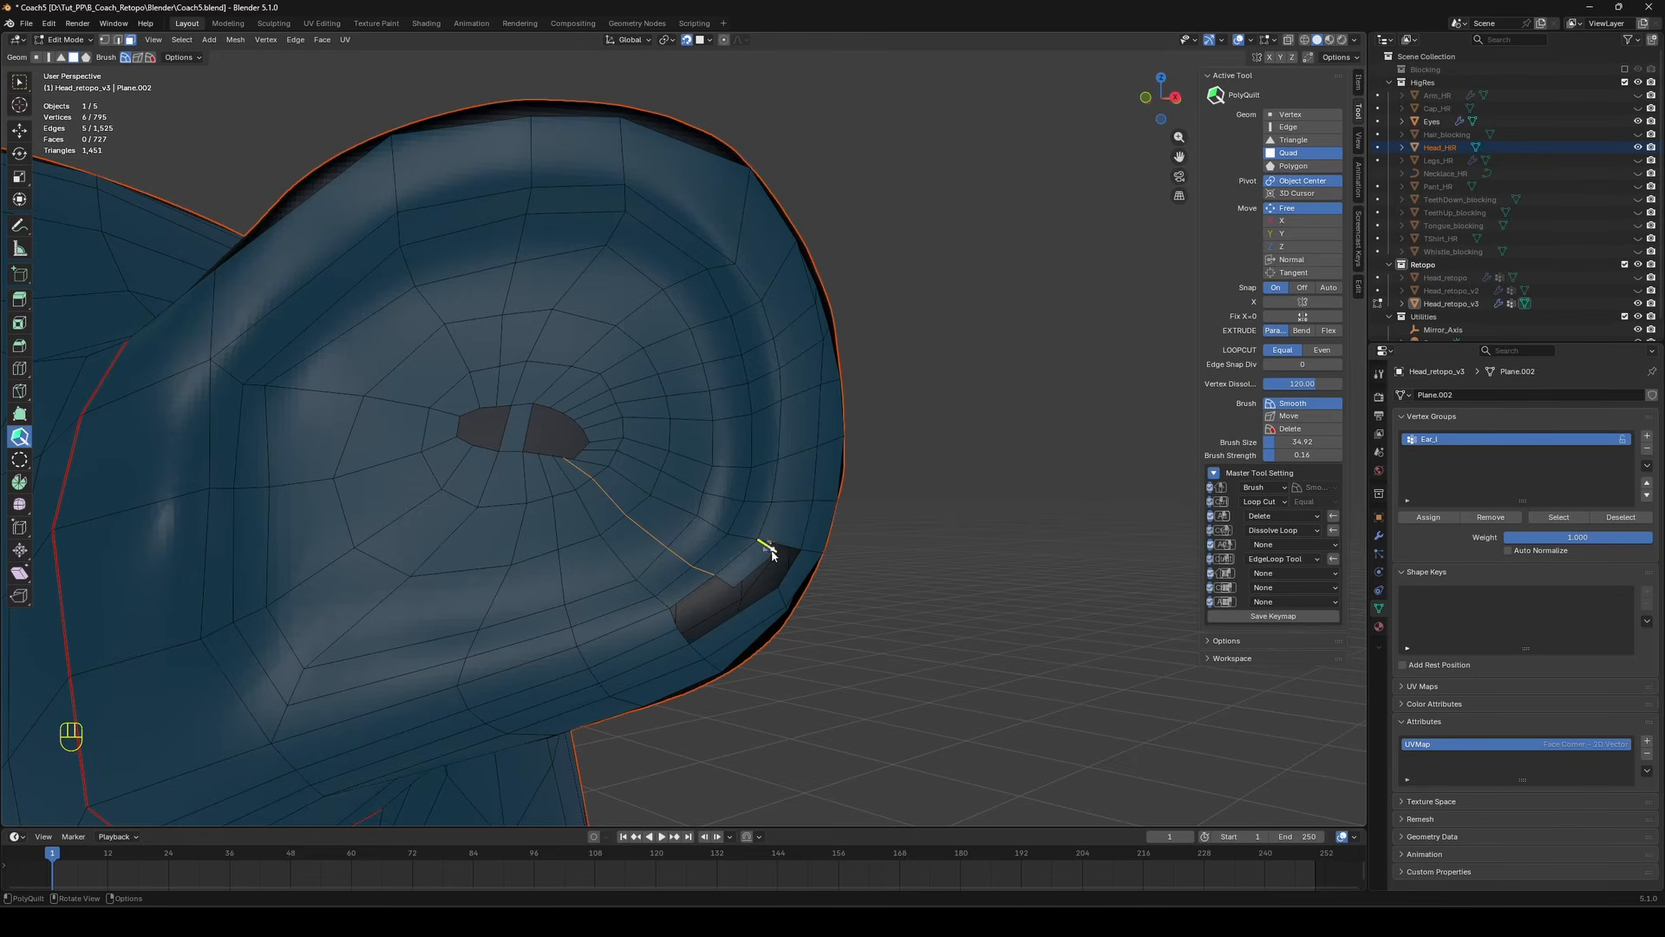
pyautogui.press('shift')
pyautogui.hotkey('ctrl', 'z')
pyautogui.hotkey('ctrl', 'z')
pyautogui.hotkey('ctrl', 'z')
pyautogui.hotkey('ctrl', 'z')
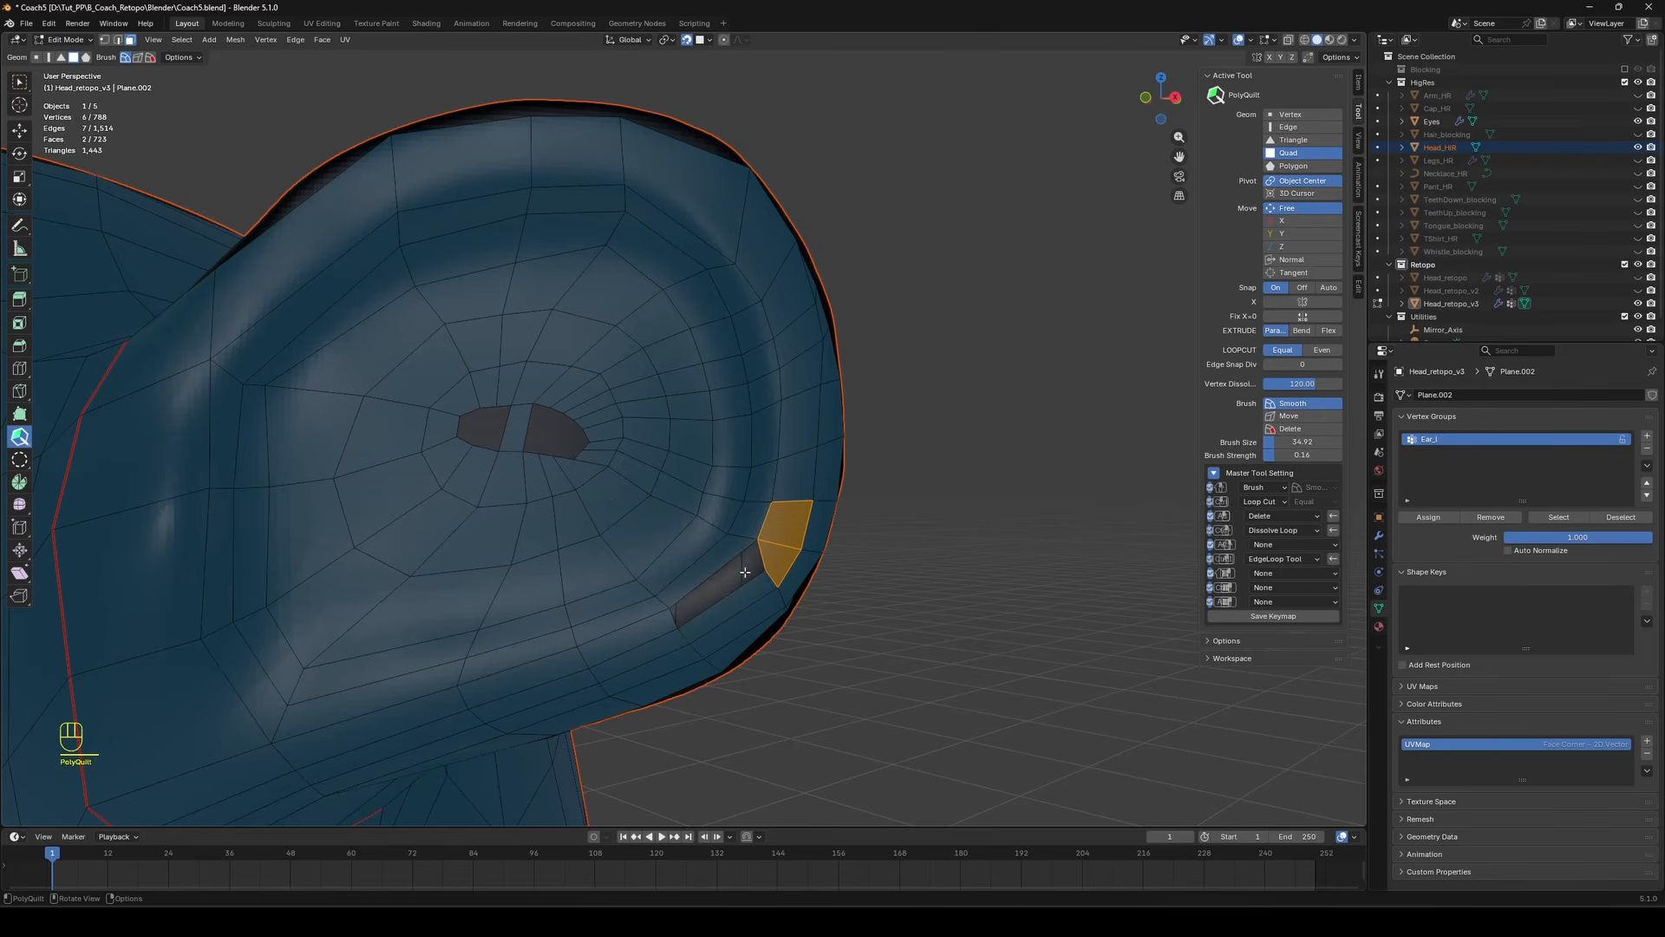
# Fill the remaining gap in the ear's lower rim with a quad and smooth the quads along its lower inner edge.
pyautogui.click(745, 572)
pyautogui.scroll(-5, 736, 503)
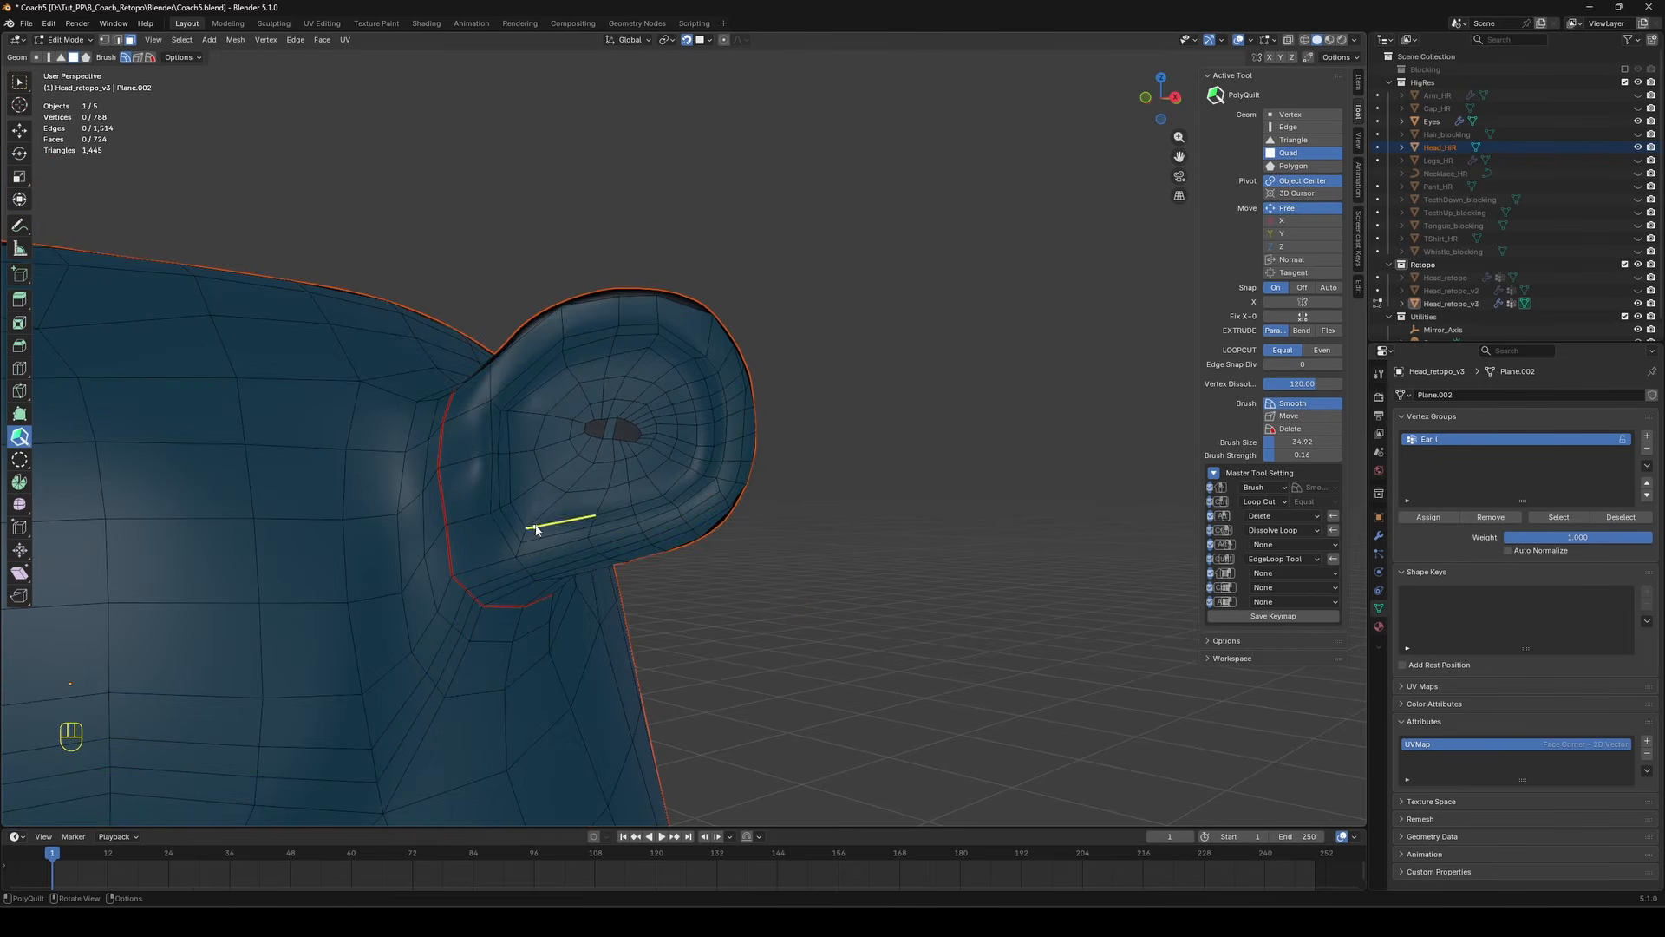
pyautogui.moveTo(520, 558)
pyautogui.mouseDown(button='middle')
pyautogui.moveTo(850, 476)
pyautogui.moveTo(565, 517)
pyautogui.mouseUp(button='middle')
pyautogui.keyDown('shift'); pyautogui.moveTo(565, 517); pyautogui.dragTo(555, 529); pyautogui.keyUp('shift')
pyautogui.scroll(-4, 555, 529)
pyautogui.moveTo(555, 529); pyautogui.dragTo(461, 645, button='middle')
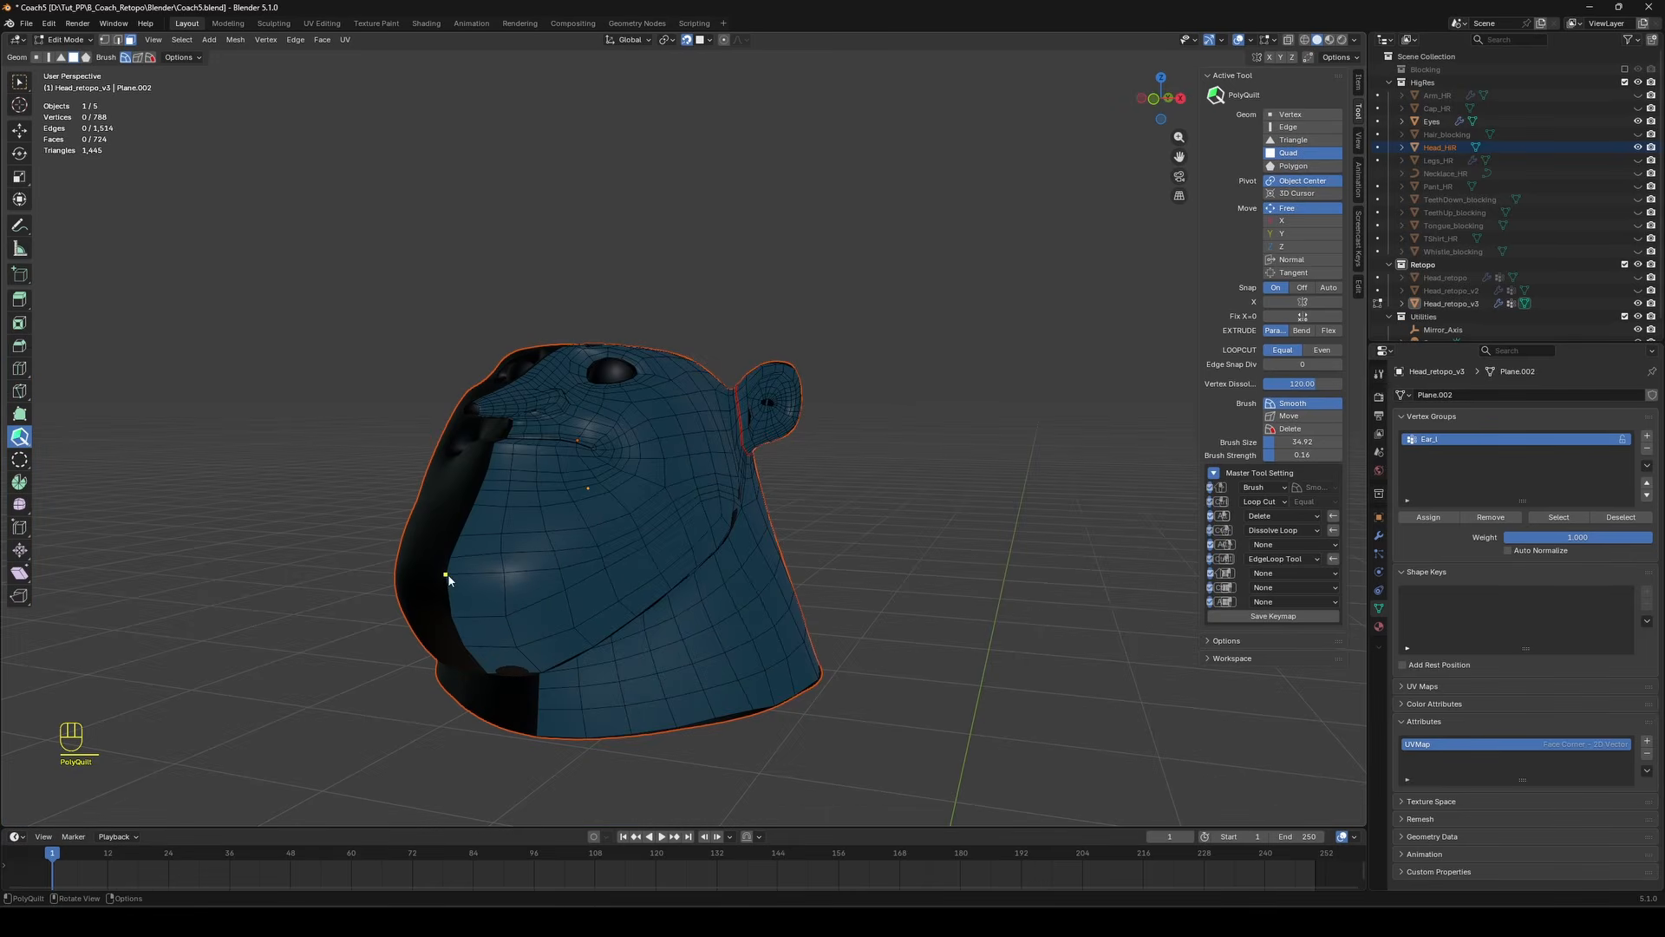
pyautogui.moveTo(593, 564); pyautogui.dragTo(478, 535, button='middle')
pyautogui.scroll(3, 606, 542)
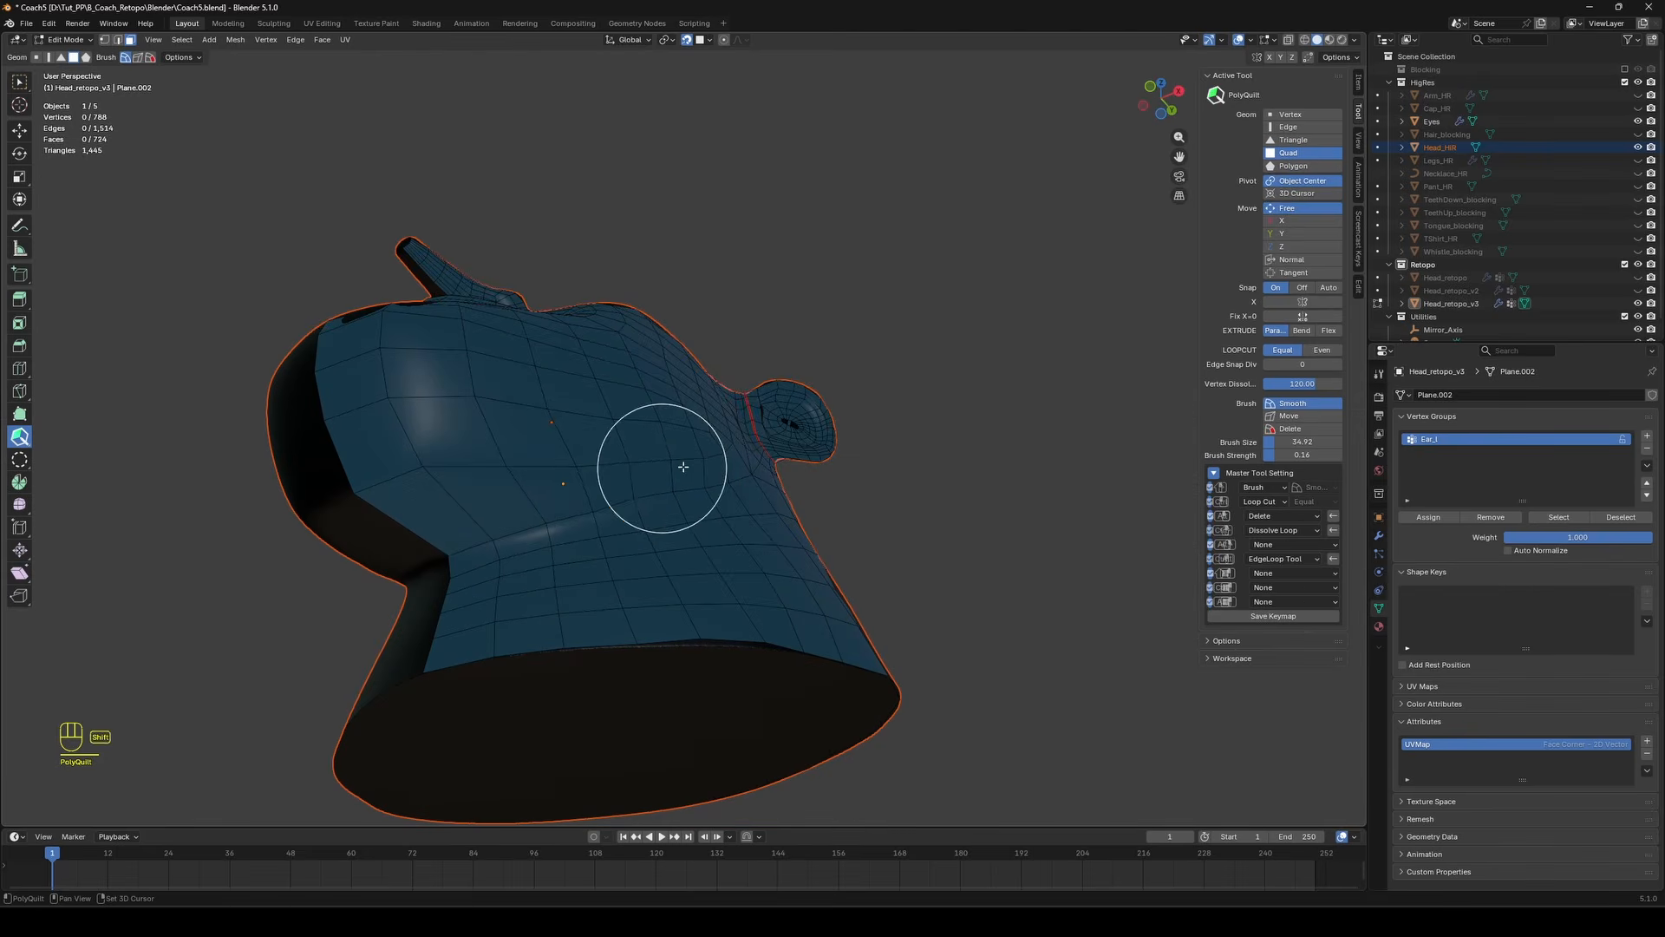
pyautogui.moveTo(672, 496); pyautogui.dragTo(729, 407, button='middle')
# Delete the narrow face bridging the hole in the ear's centre, using Select Box and edge selection.
pyautogui.keyDown('shift'); pyautogui.moveTo(451, 458); pyautogui.dragTo(621, 454, button='middle'); pyautogui.keyUp('shift')
pyautogui.scroll(7, 621, 454)
pyautogui.hotkey('shift', 'space')
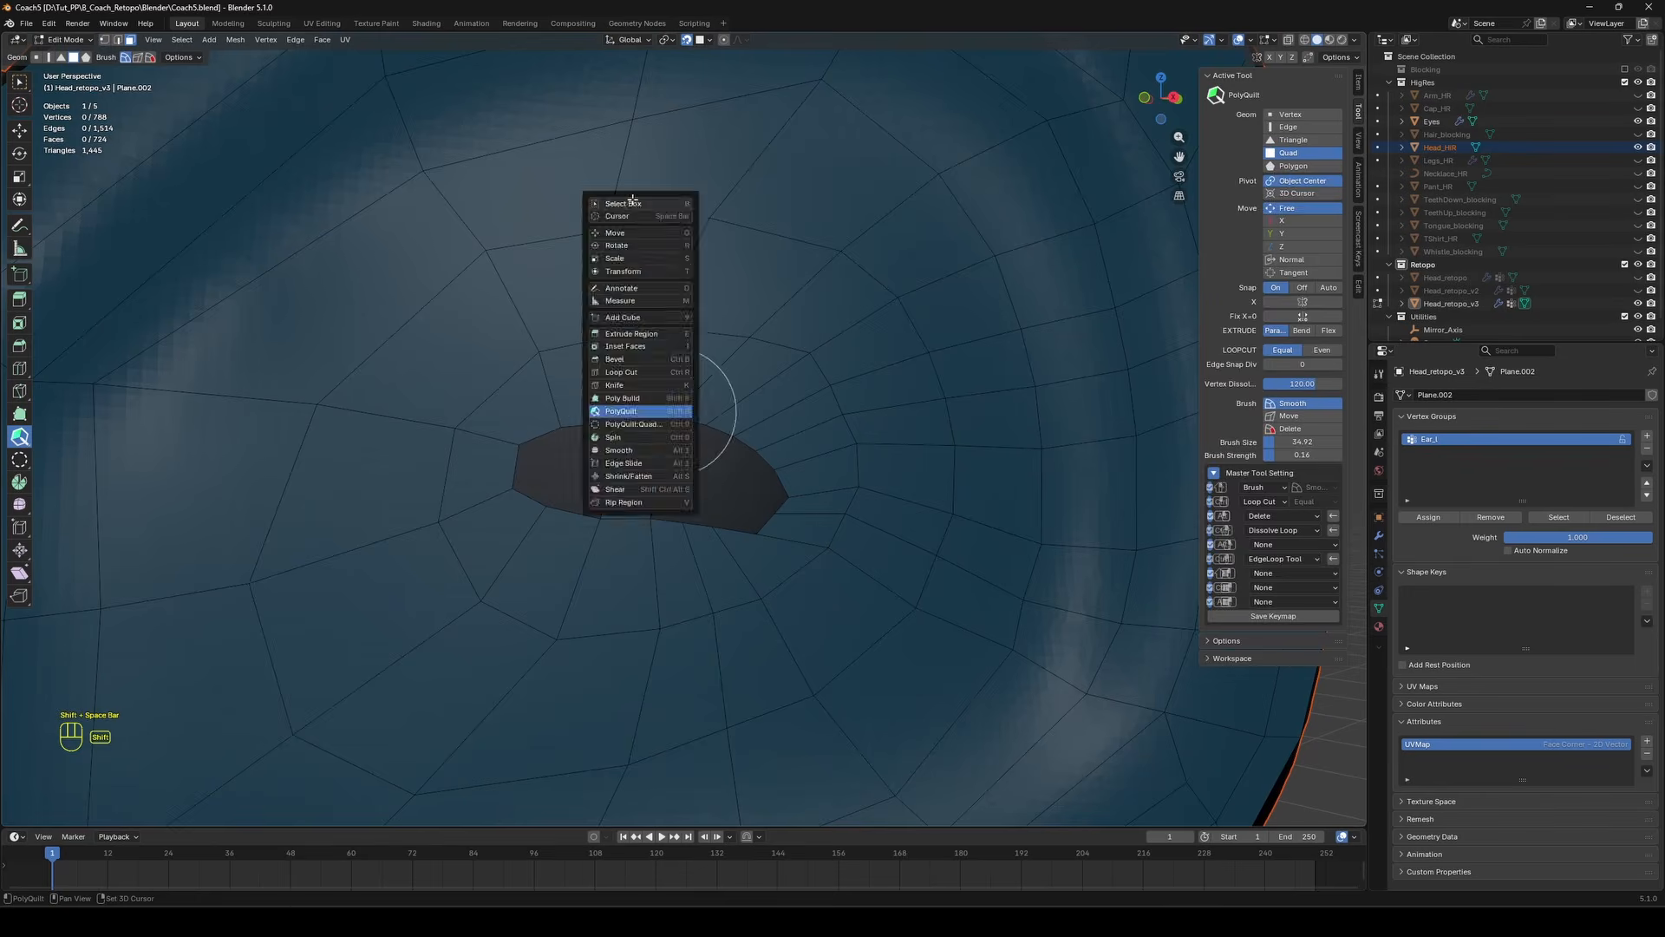
pyautogui.click(632, 201)
pyautogui.click(576, 419)
pyautogui.press('2')
pyautogui.click(544, 437)
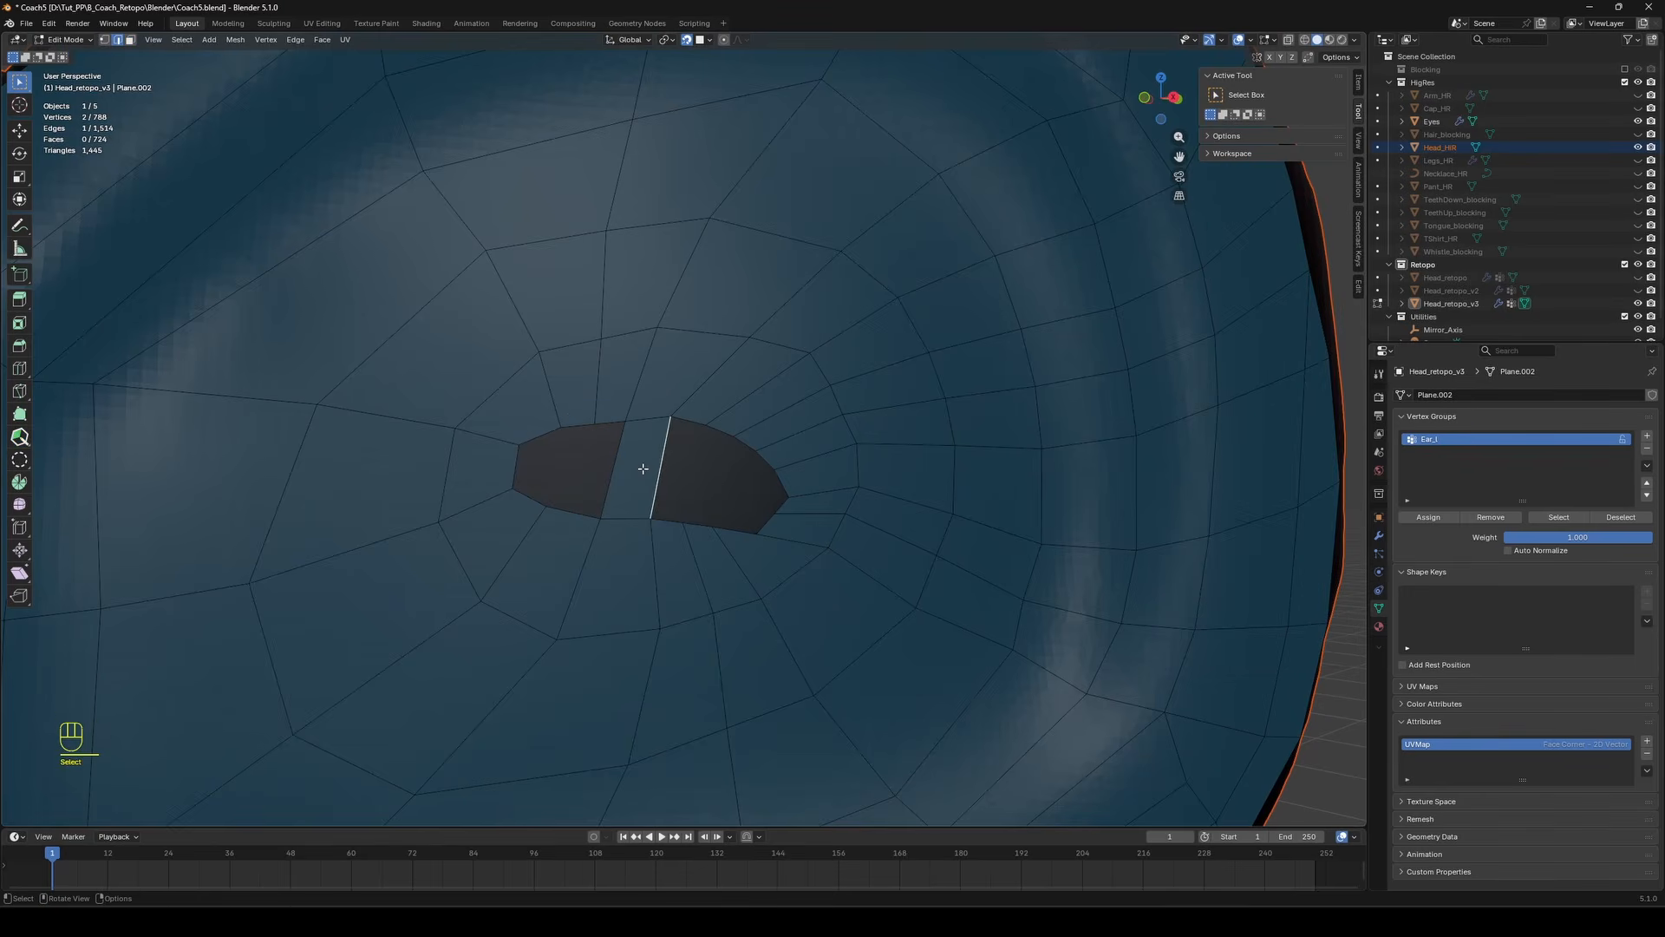
pyautogui.press('x')
# Close the hole in the ear's centre with Grid Fill, clear the selection, and reactivate PolyQuilt.
pyautogui.keyDown('alt'); pyautogui.click(576, 425); pyautogui.keyUp('alt')
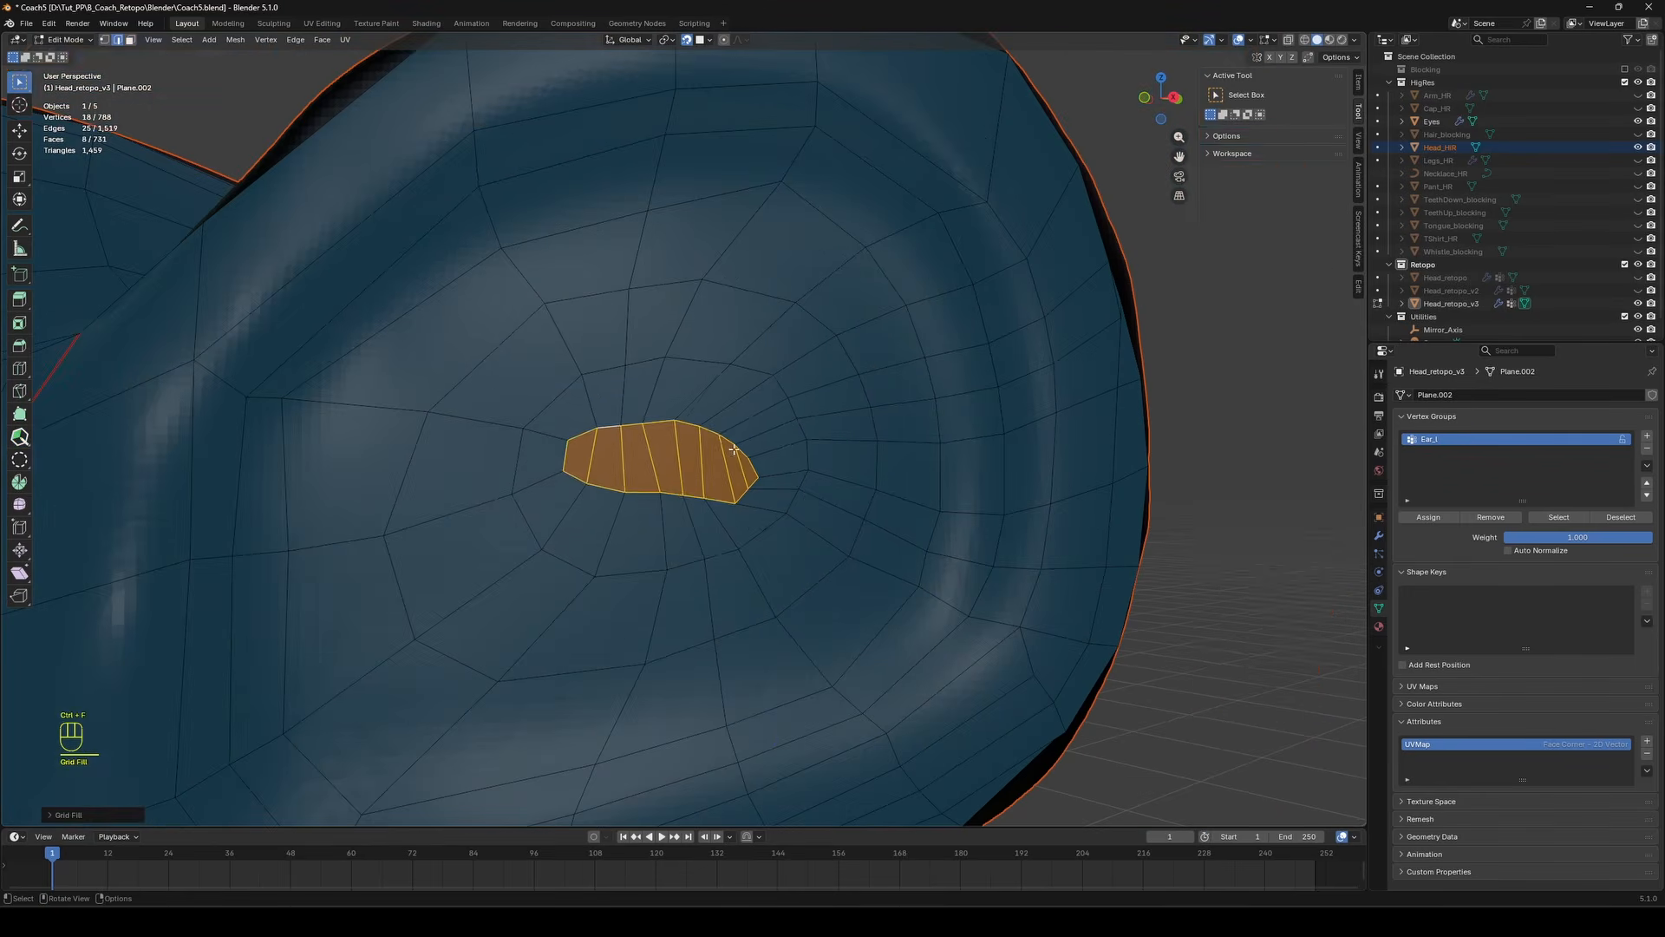
pyautogui.press('a')
pyautogui.press('a')
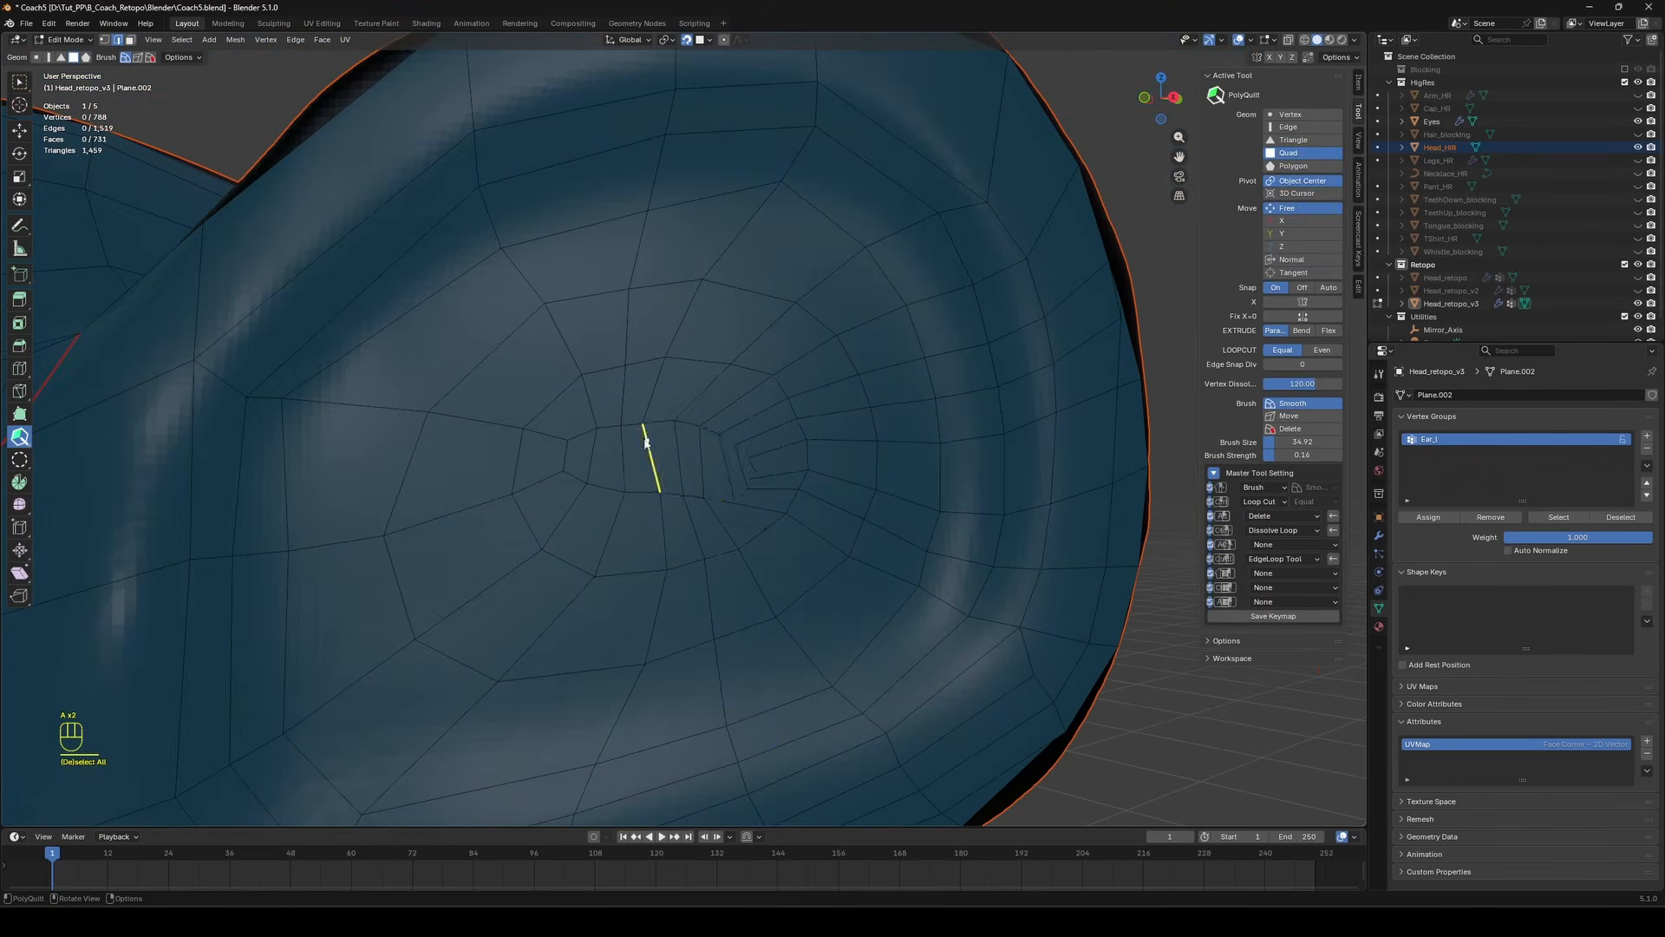
# Check the completed ear from several angles and save the file.
pyautogui.scroll(-5, 763, 434)
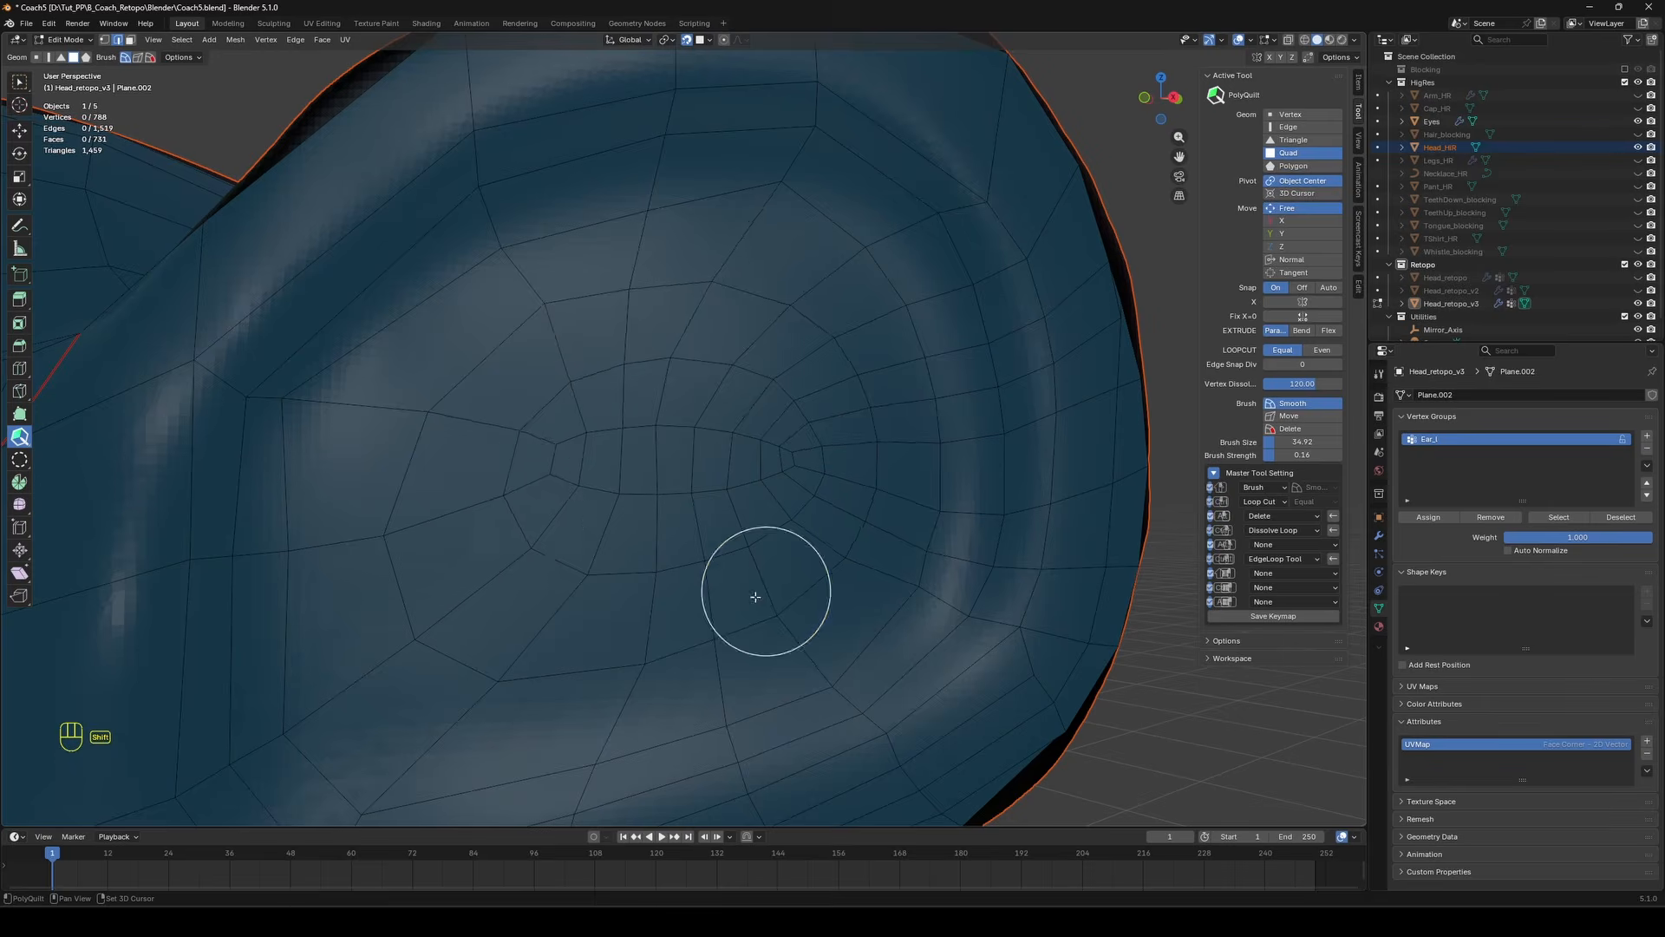
pyautogui.scroll(-3, 521, 434)
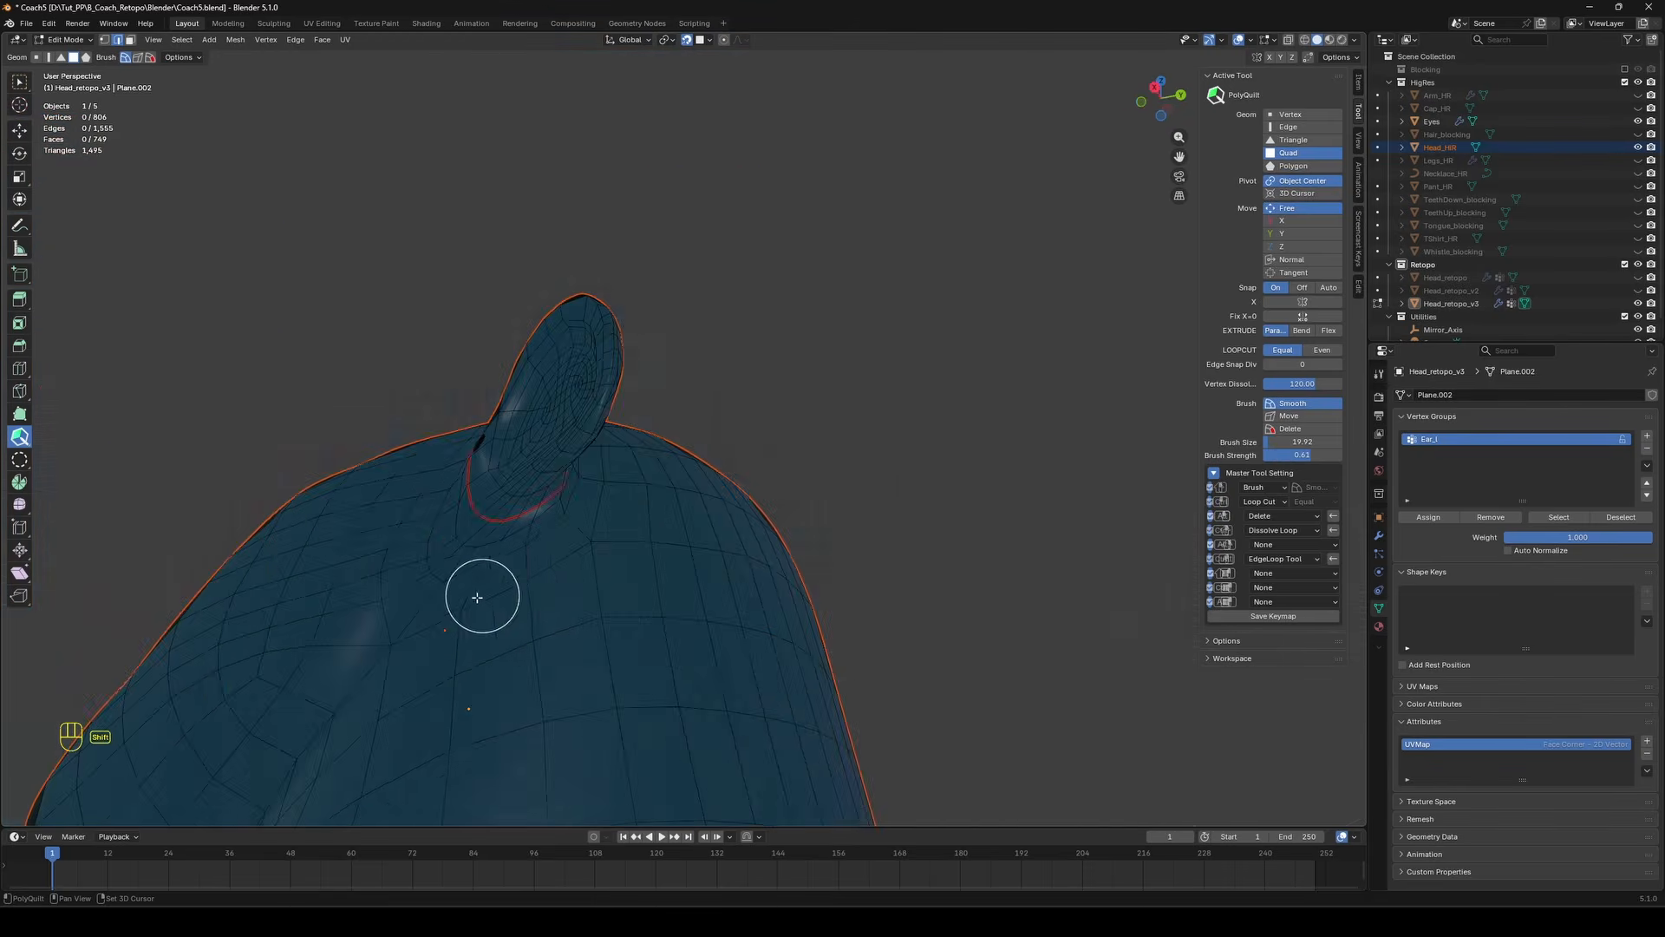
pyautogui.scroll(-5, 531, 521)
pyautogui.moveTo(531, 521); pyautogui.dragTo(877, 453, button='middle')
pyautogui.hotkey('ctrl', 's')
pyautogui.scroll(4, 911, 429)
pyautogui.moveTo(952, 399); pyautogui.dragTo(978, 360, button='middle')
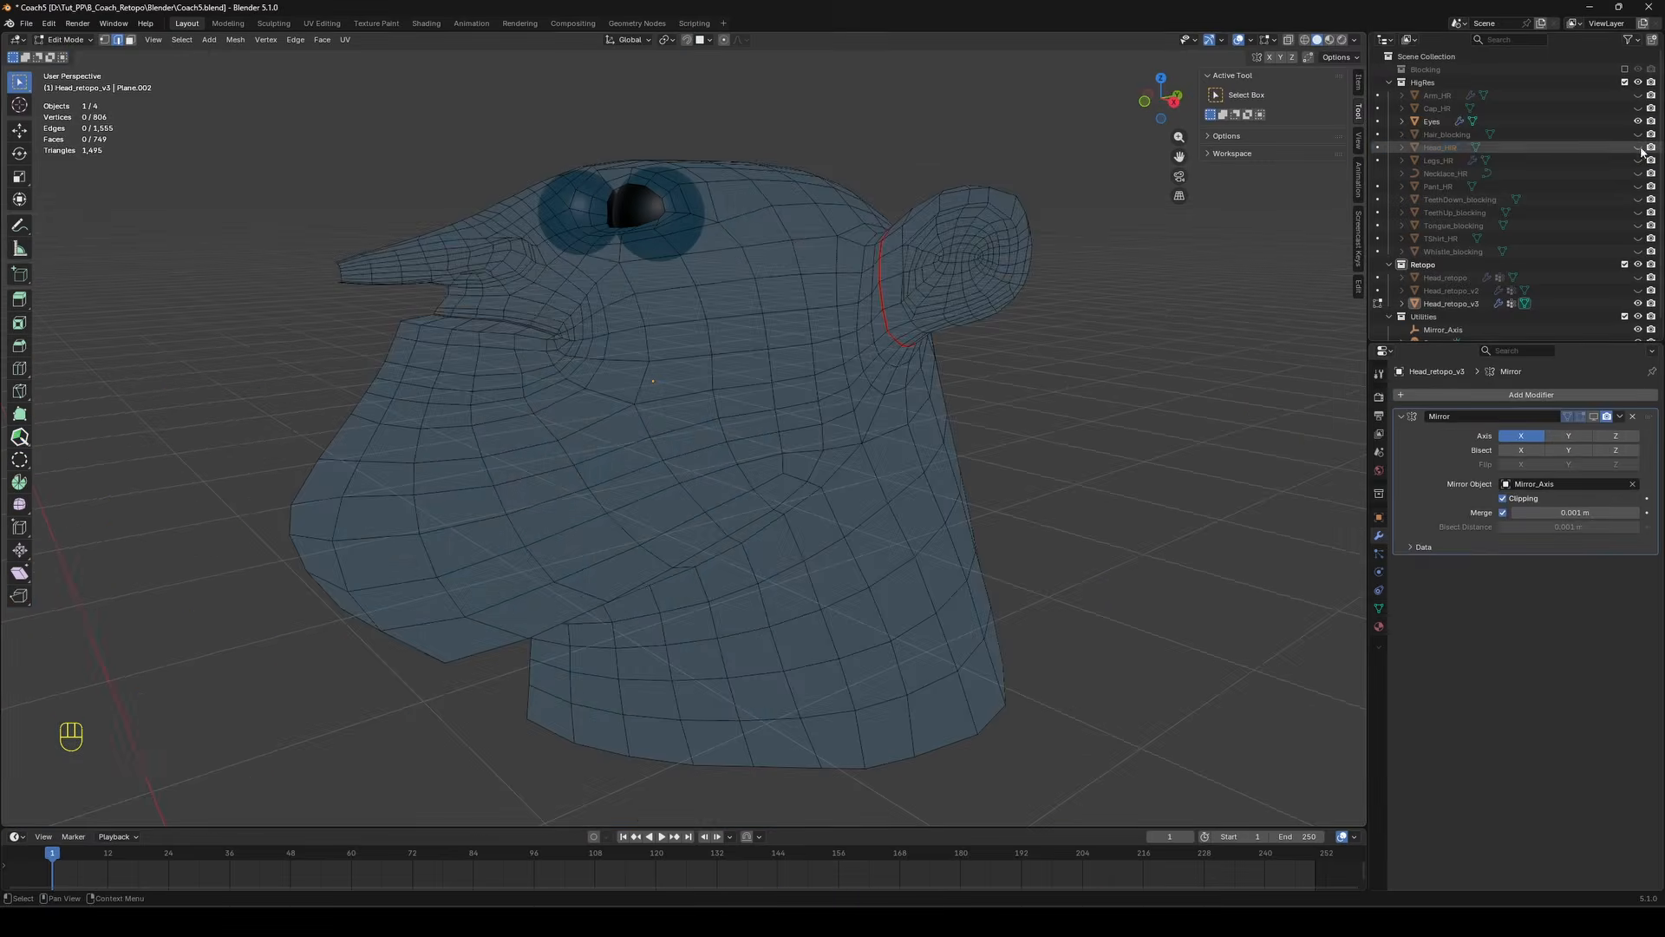
# Switch to Object Mode, set the viewport object colour to Material, and shade Head_retopo_v3 smooth.
pyautogui.press('Tab')
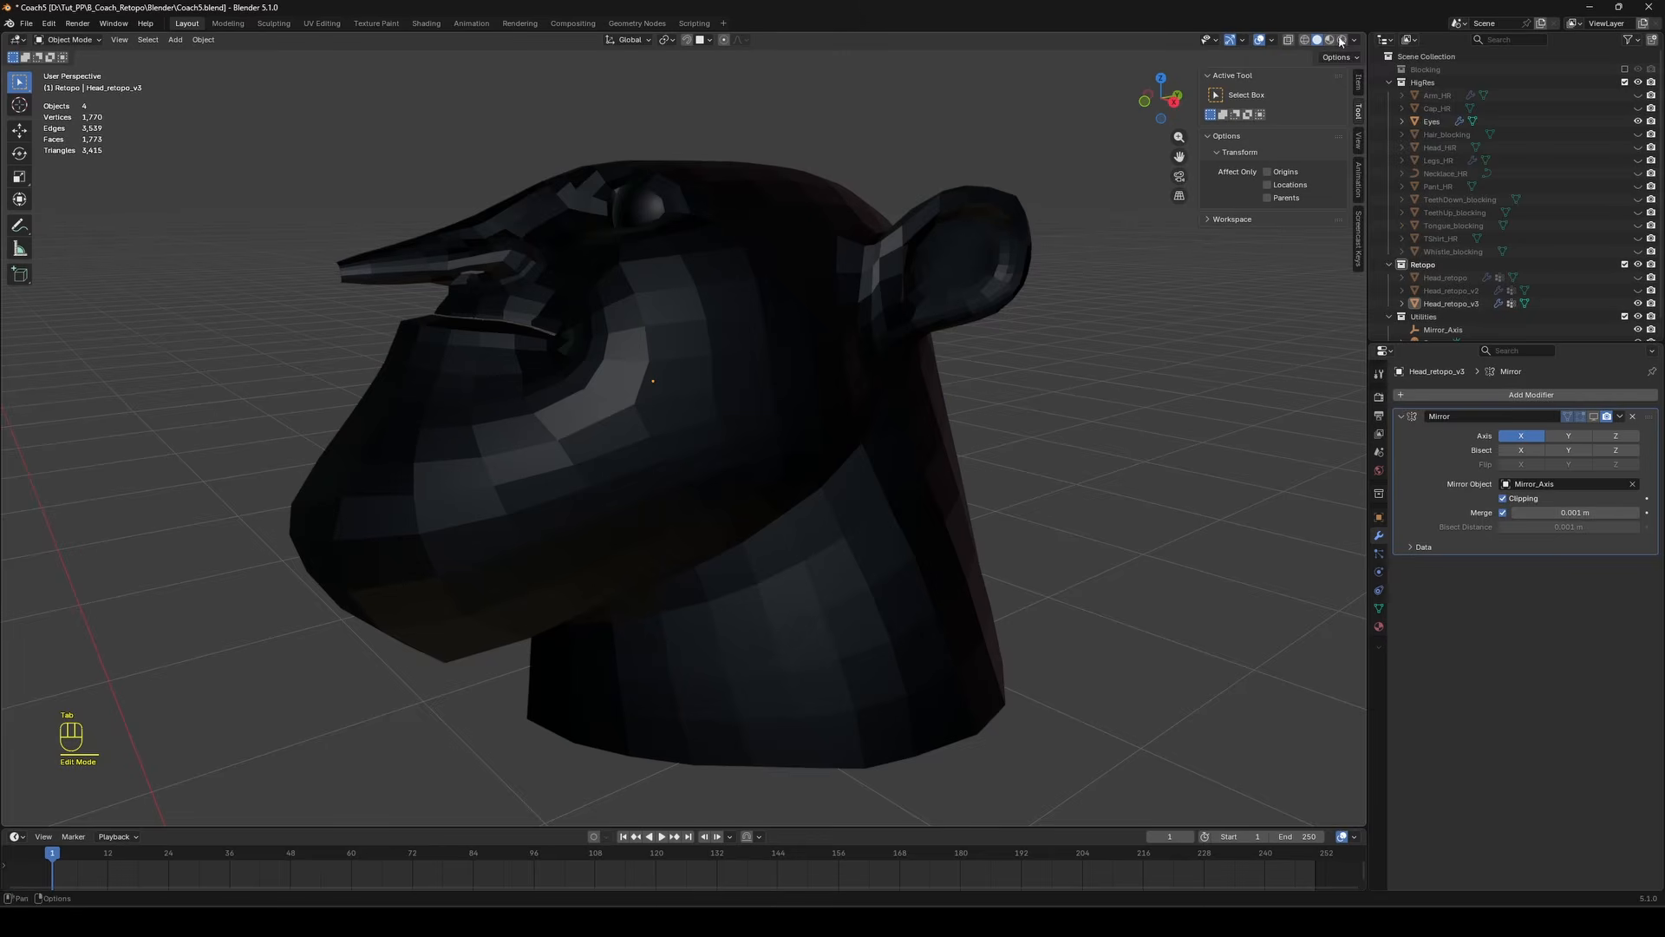
pyautogui.click(1354, 39)
pyautogui.click(1312, 226)
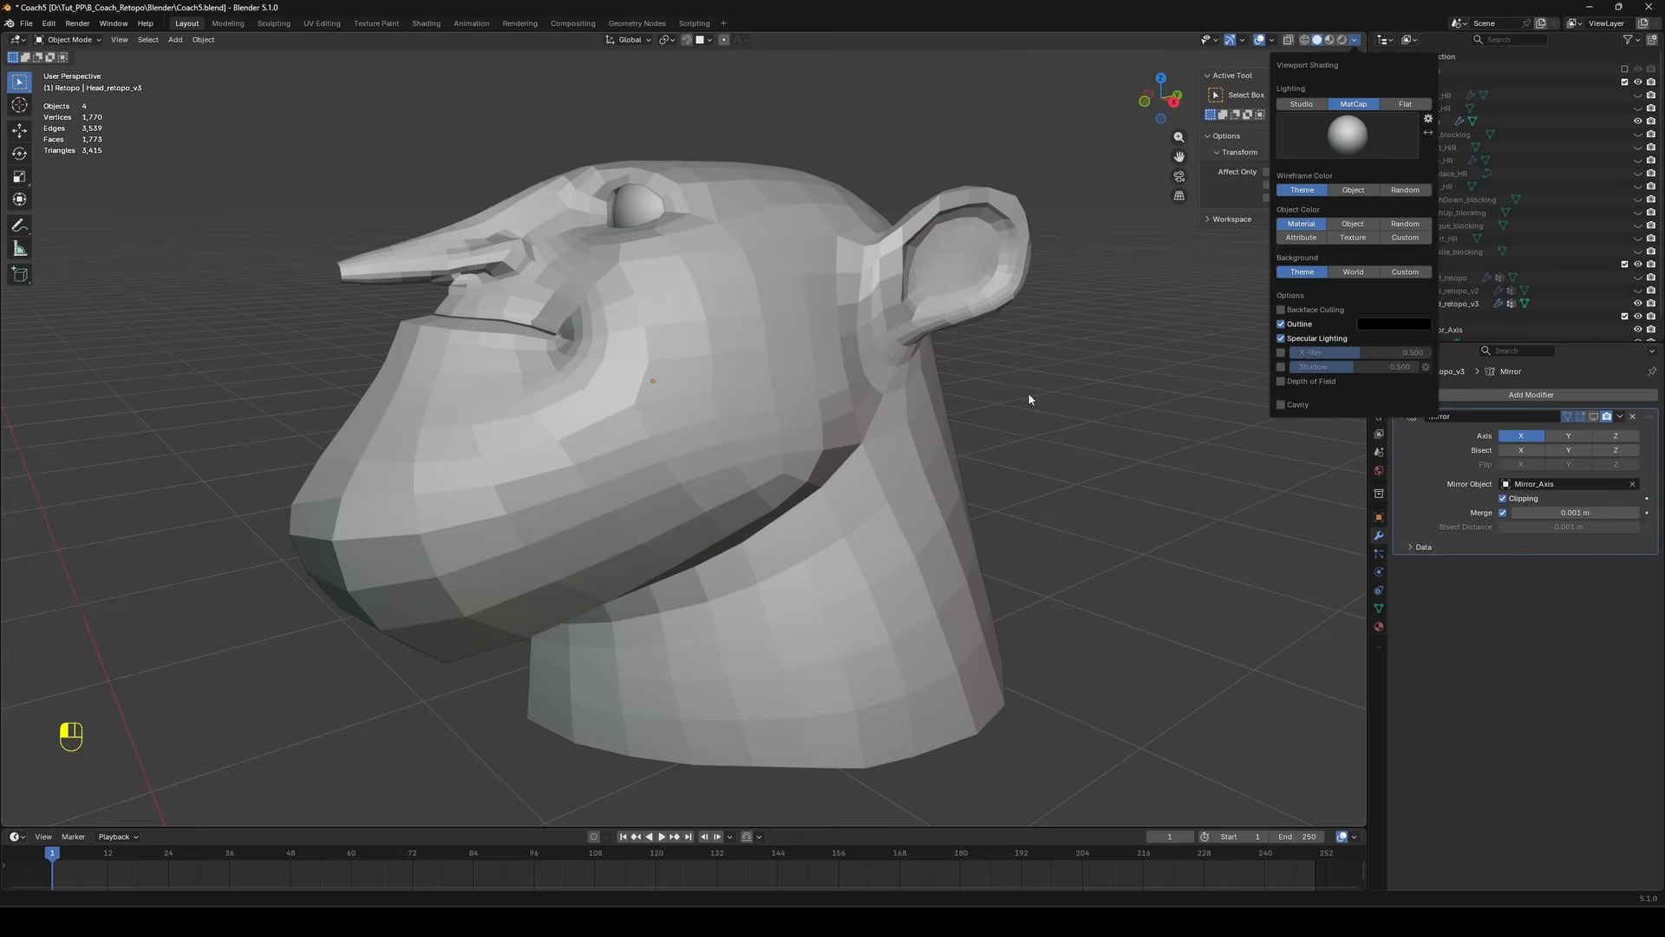
pyautogui.click(868, 364)
pyautogui.rightClick(764, 338)
pyautogui.click(763, 310)
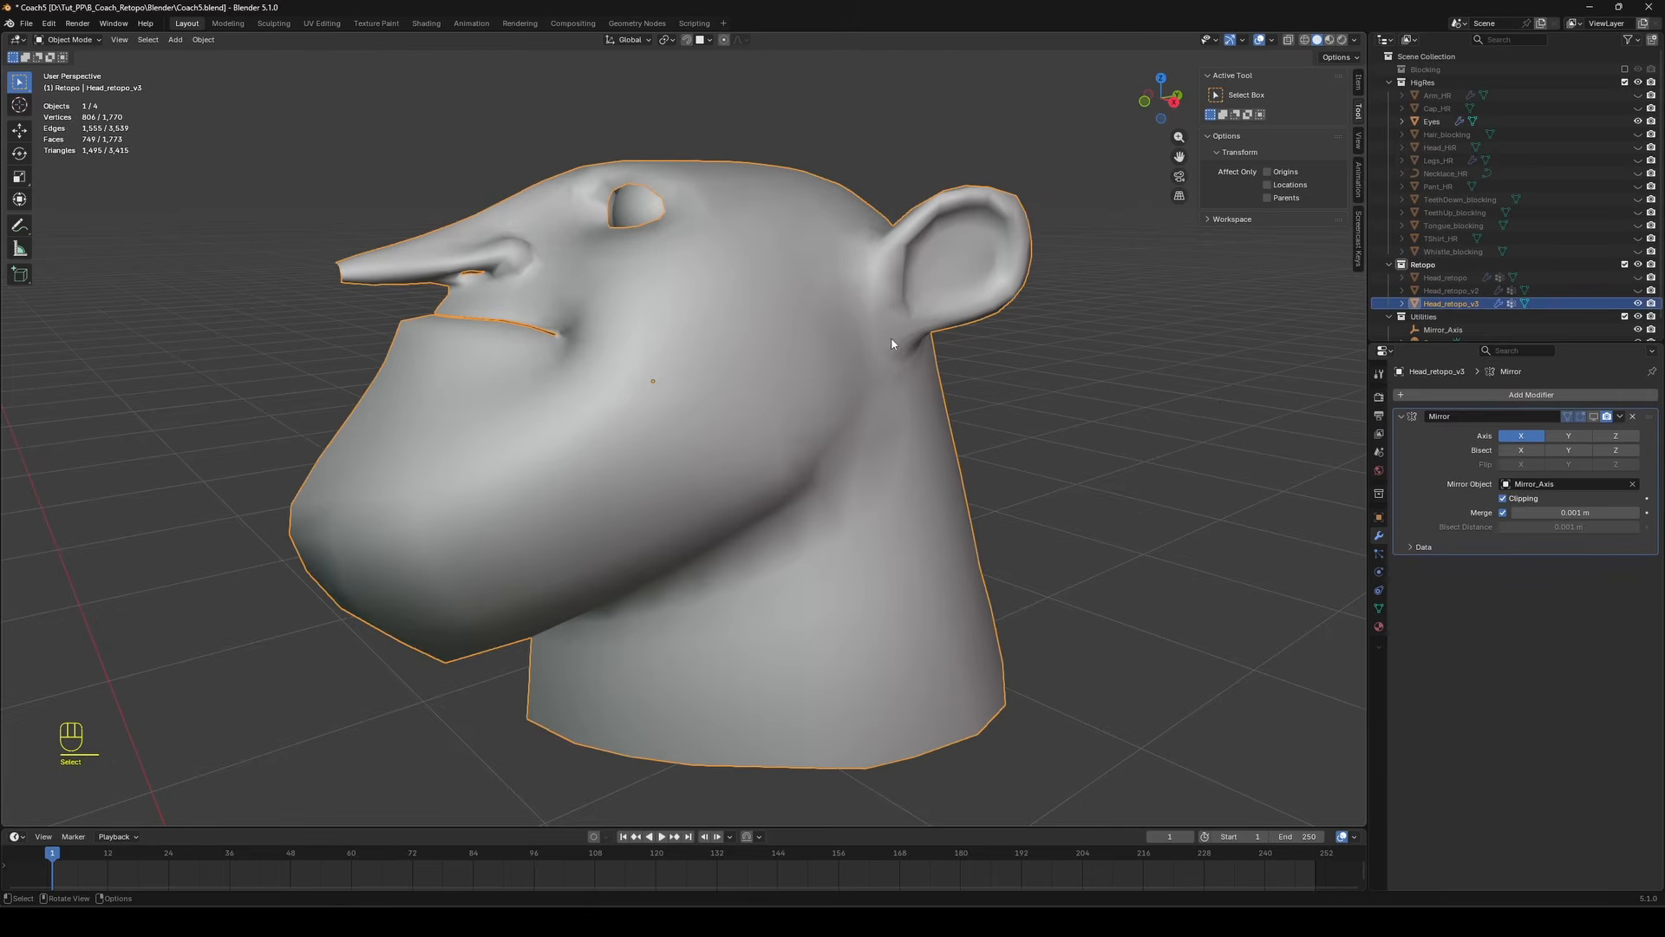
# Enter Sculpt Mode on Head_retopo_v3, try bending the ear with the Pose brush, and undo the strokes.
pyautogui.hotkey('ctrl', 'Tab')
pyautogui.click(890, 409)
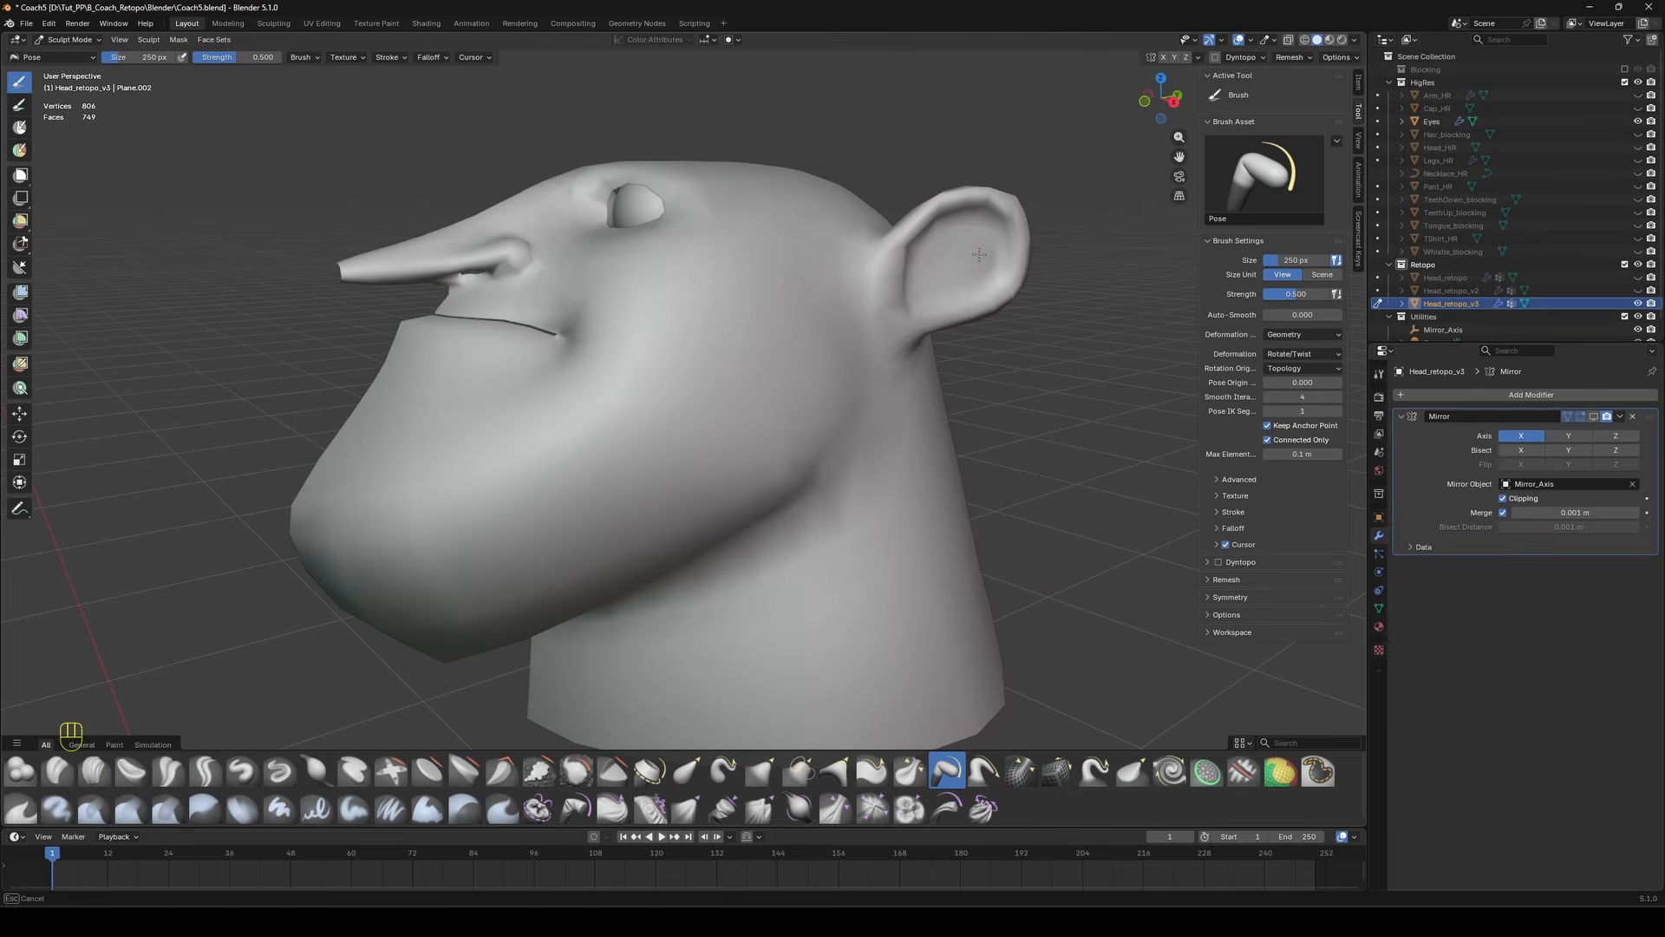
pyautogui.moveTo(979, 254); pyautogui.dragTo(954, 295)
pyautogui.hotkey('ctrl', 'z')
pyautogui.moveTo(1003, 240)
pyautogui.mouseDown()
pyautogui.moveTo(951, 258)
pyautogui.moveTo(1125, 448)
pyautogui.mouseUp()
pyautogui.hotkey('ctrl', 'z')
# Add a Subdivision Surface modifier to the head, try a Pose brush stroke on it, and undo the stroke.
pyautogui.click(1496, 395)
pyautogui.moveTo(1461, 385)
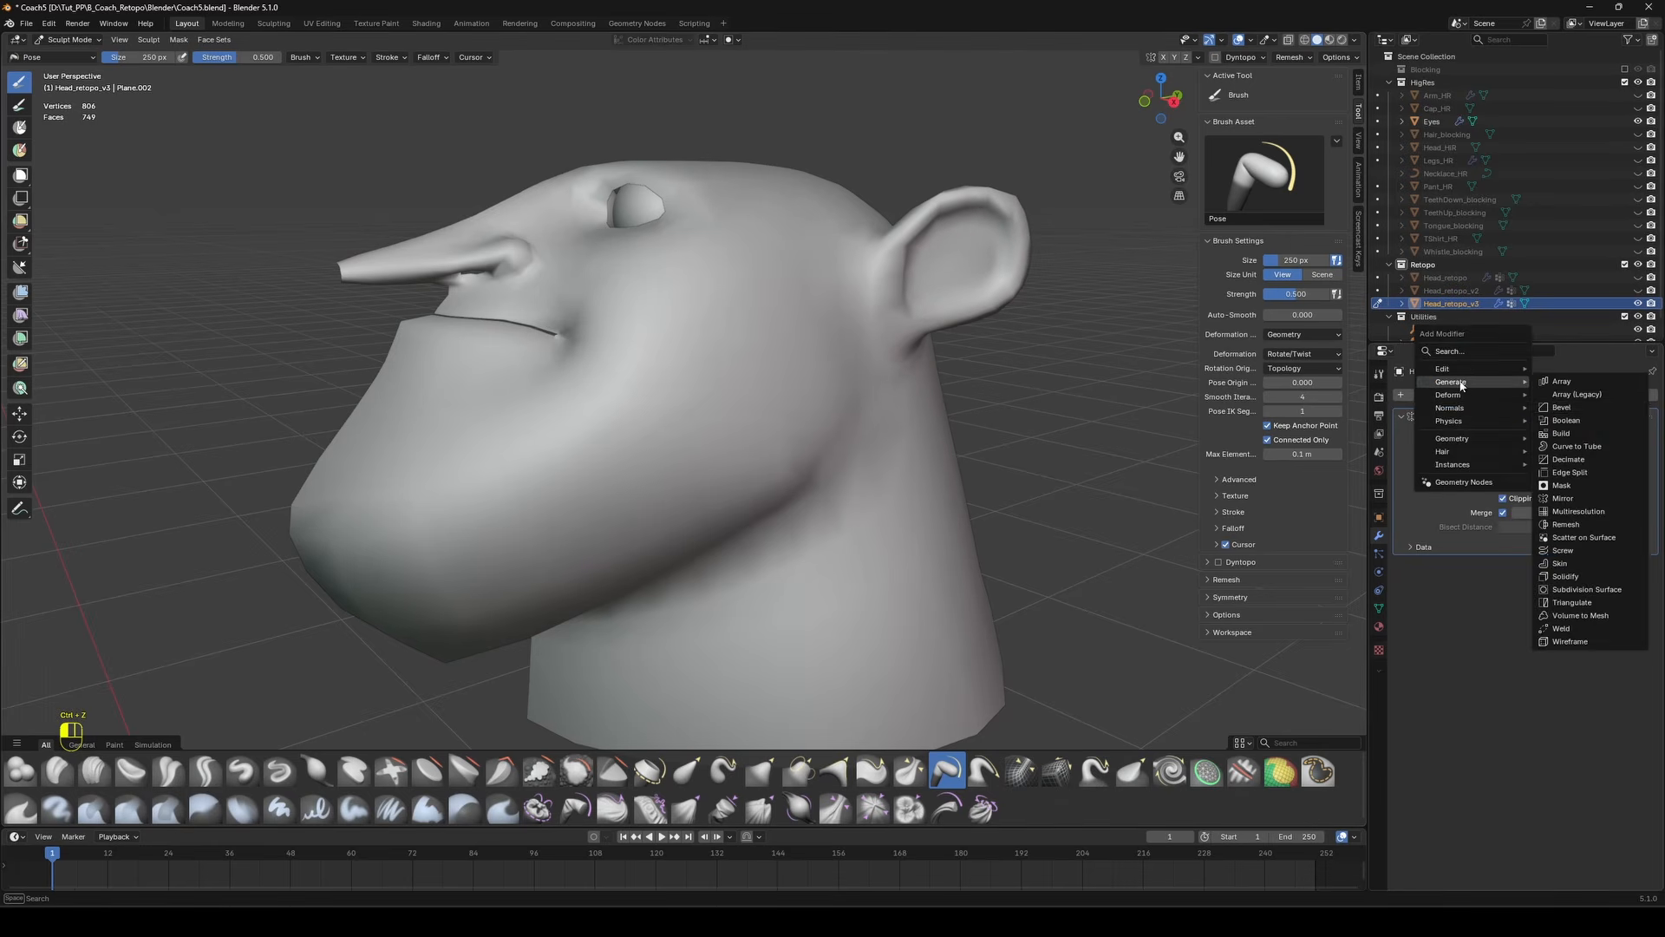
pyautogui.click(1590, 592)
pyautogui.scroll(-2, 980, 381)
pyautogui.moveTo(945, 364); pyautogui.dragTo(880, 386, button='middle')
pyautogui.moveTo(856, 303)
pyautogui.mouseDown()
pyautogui.moveTo(808, 369)
pyautogui.moveTo(867, 314)
pyautogui.moveTo(820, 268)
pyautogui.moveTo(799, 313)
pyautogui.mouseUp()
pyautogui.hotkey('ctrl', 'z')
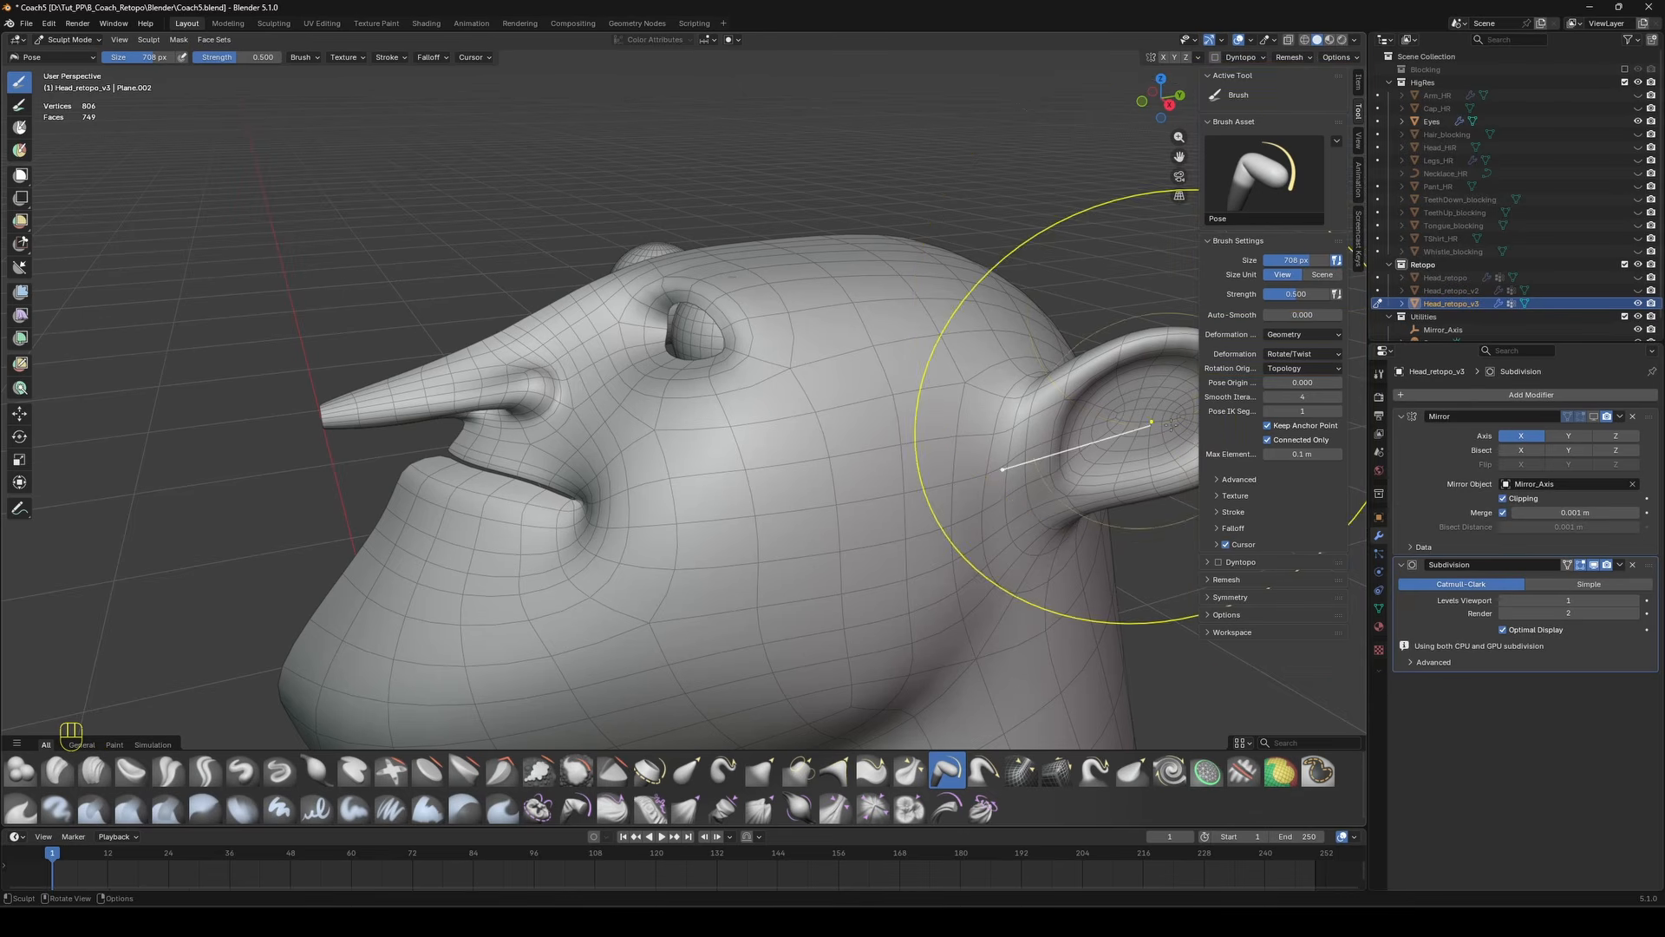
# Set the Pose brush deformation to Squash & Stretch, try it around the eye at different brush sizes, and undo the strokes.
pyautogui.click(1311, 355)
pyautogui.click(1335, 398)
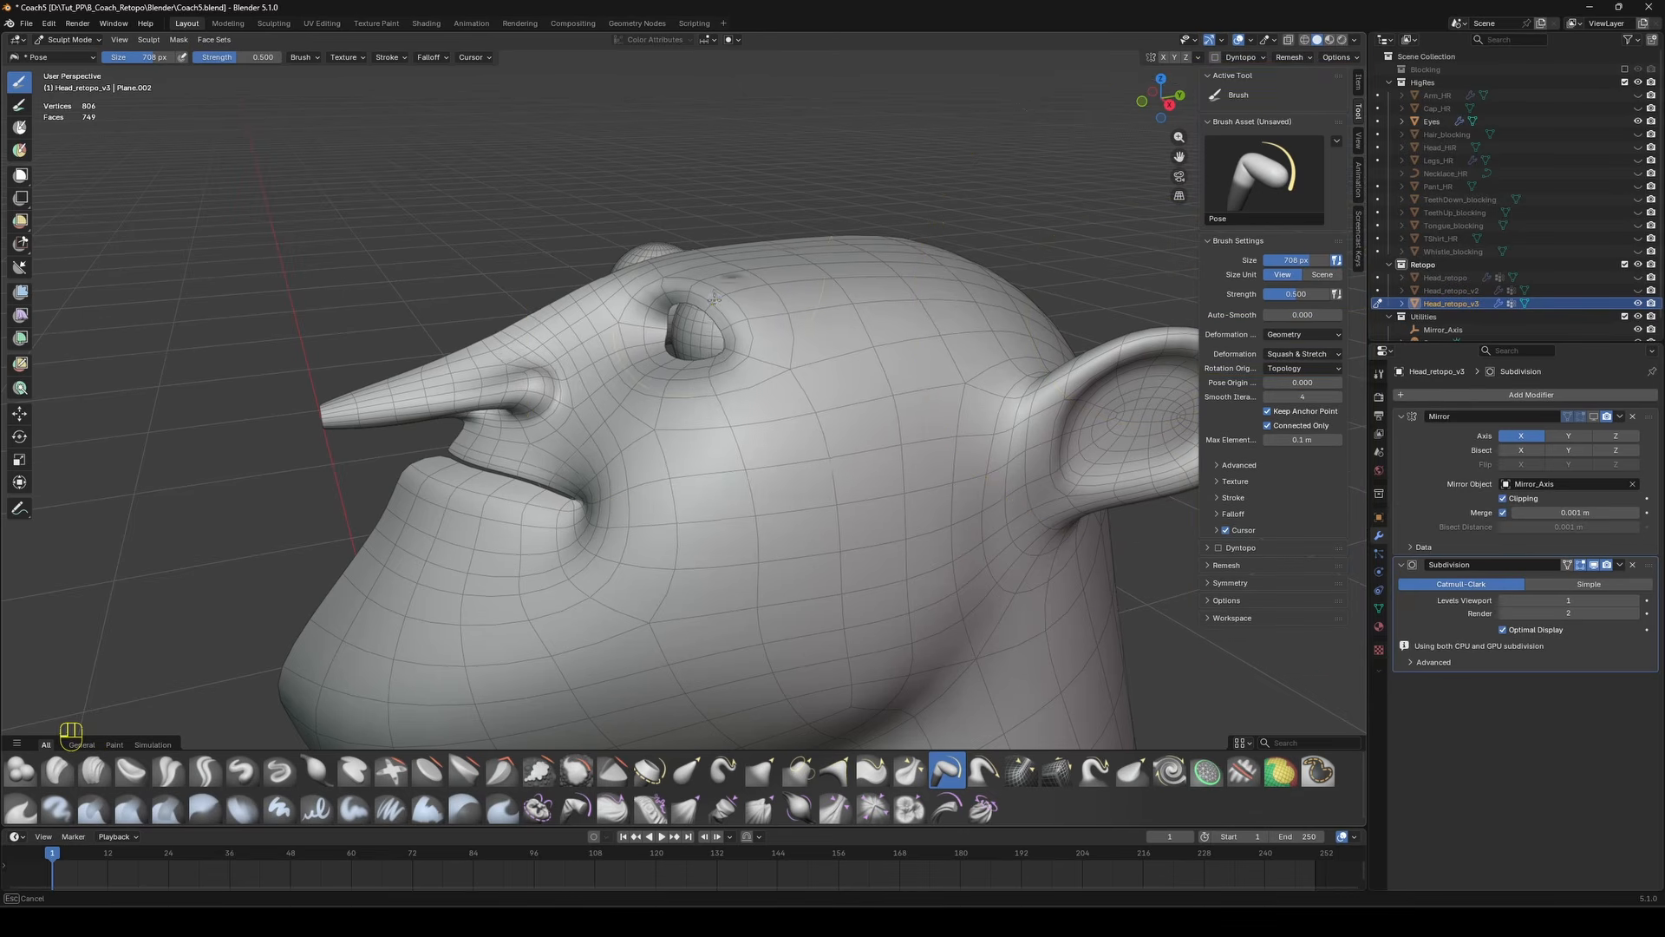
pyautogui.moveTo(694, 369); pyautogui.dragTo(690, 347)
pyautogui.hotkey('ctrl', 'z')
pyautogui.press('f')
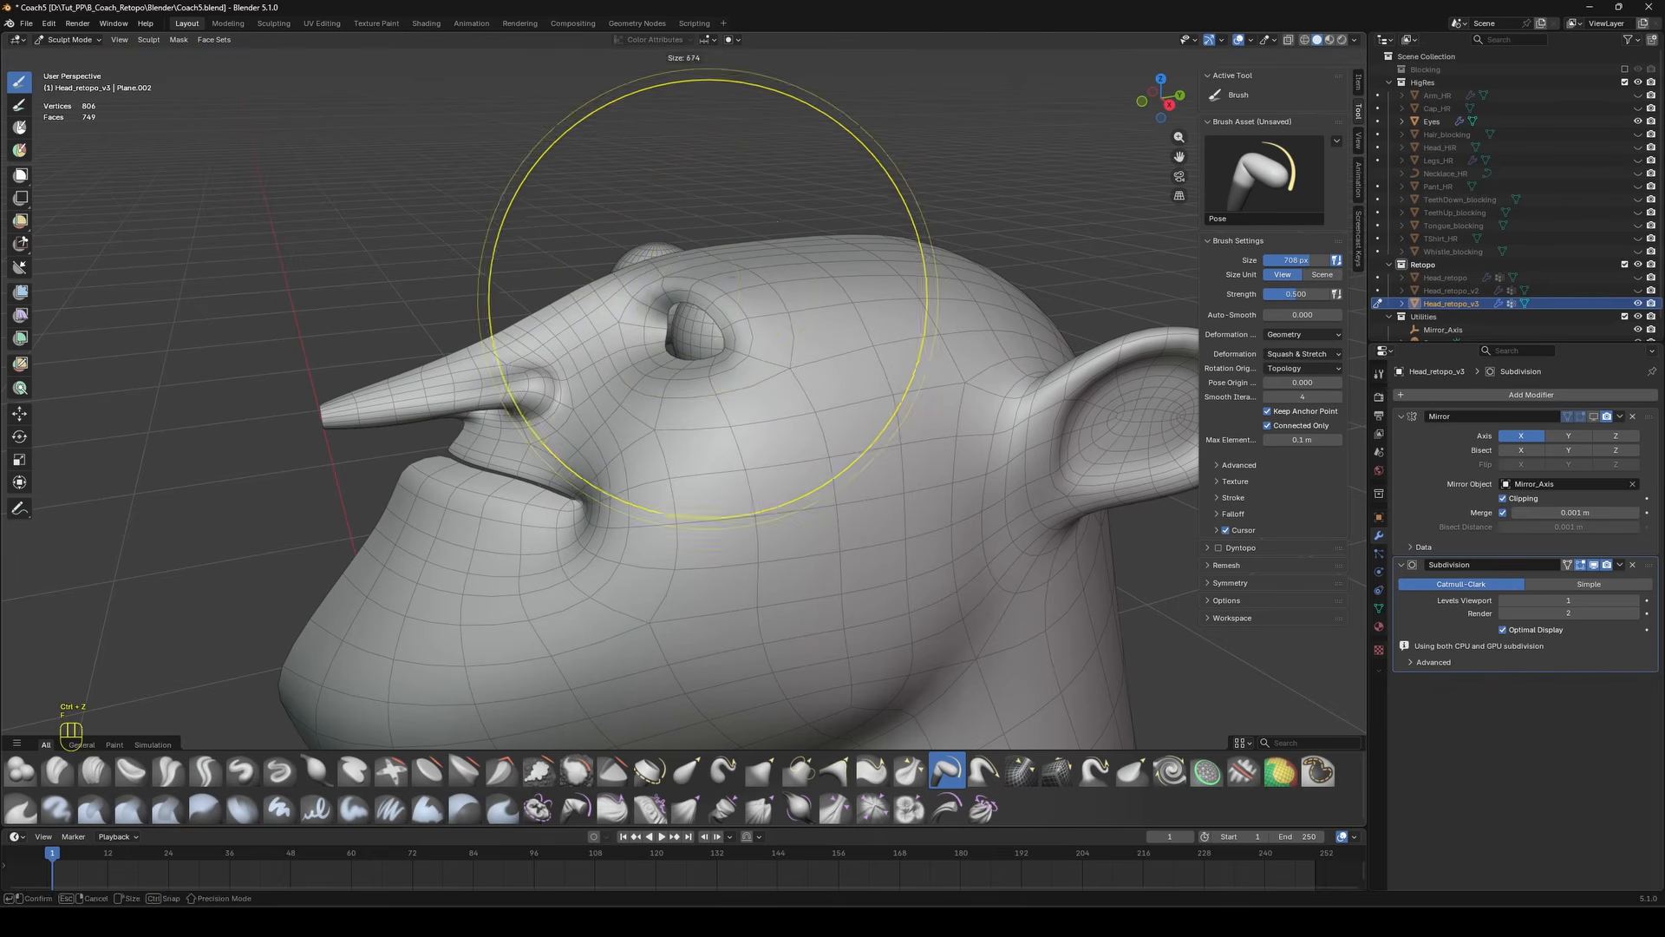
pyautogui.click(633, 313)
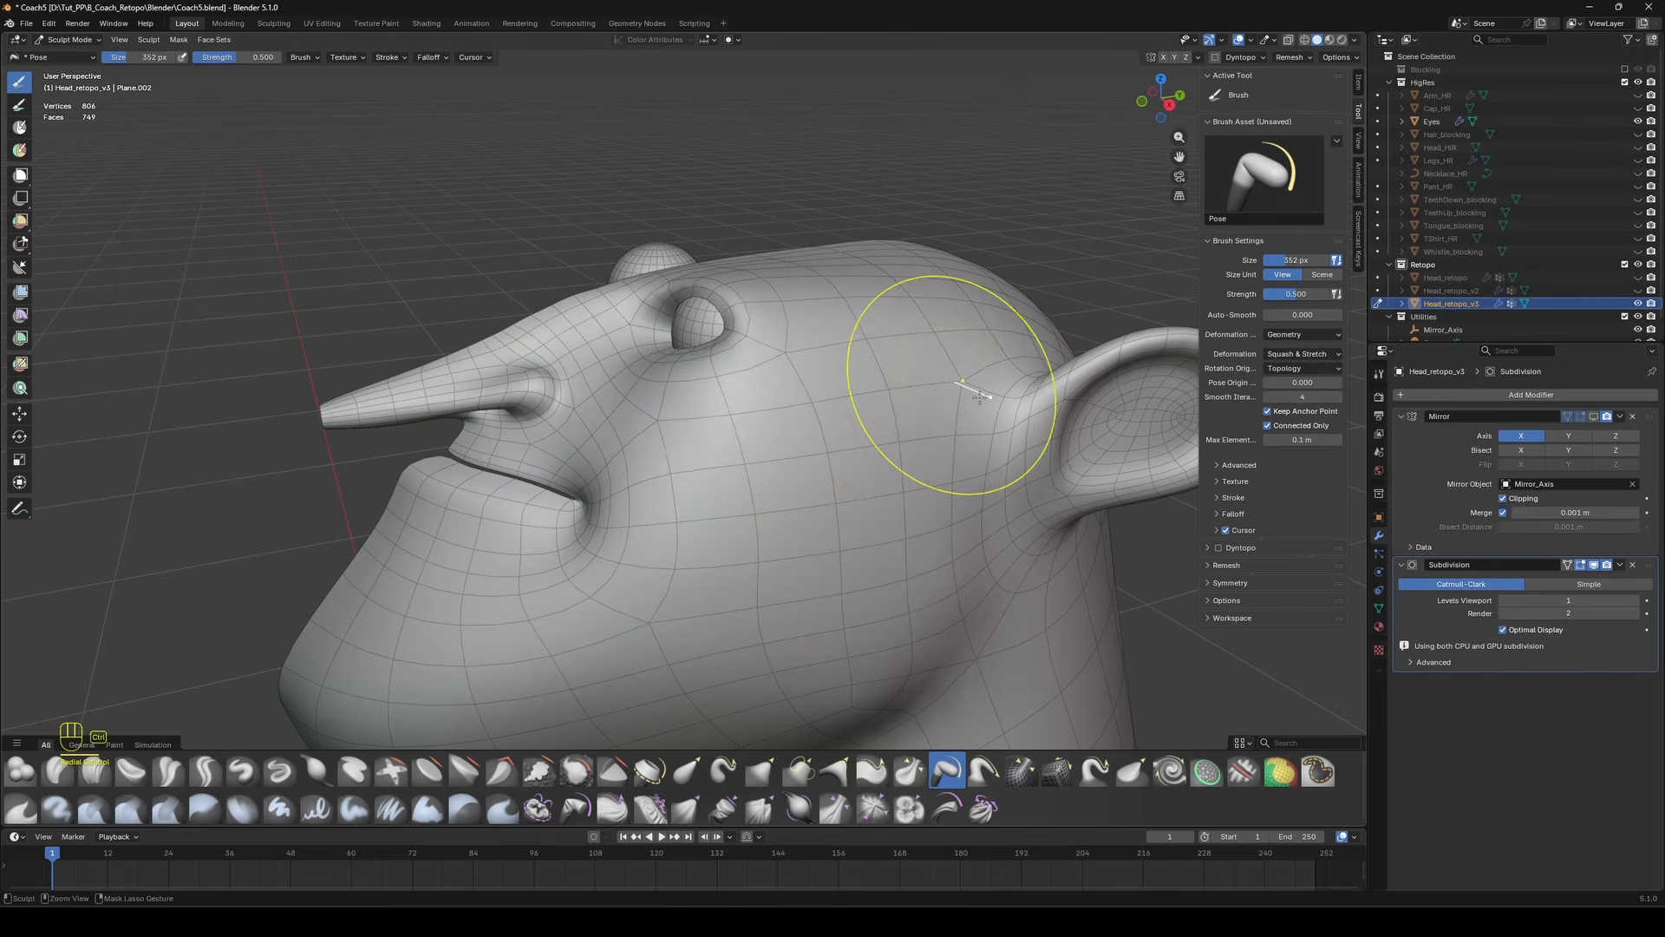
pyautogui.hotkey('ctrl', 'z')
# Try rotating the ear and the mouth edge with a 140 px Pose brush, undoing each stroke.
pyautogui.moveTo(911, 373); pyautogui.dragTo(869, 344, button='middle')
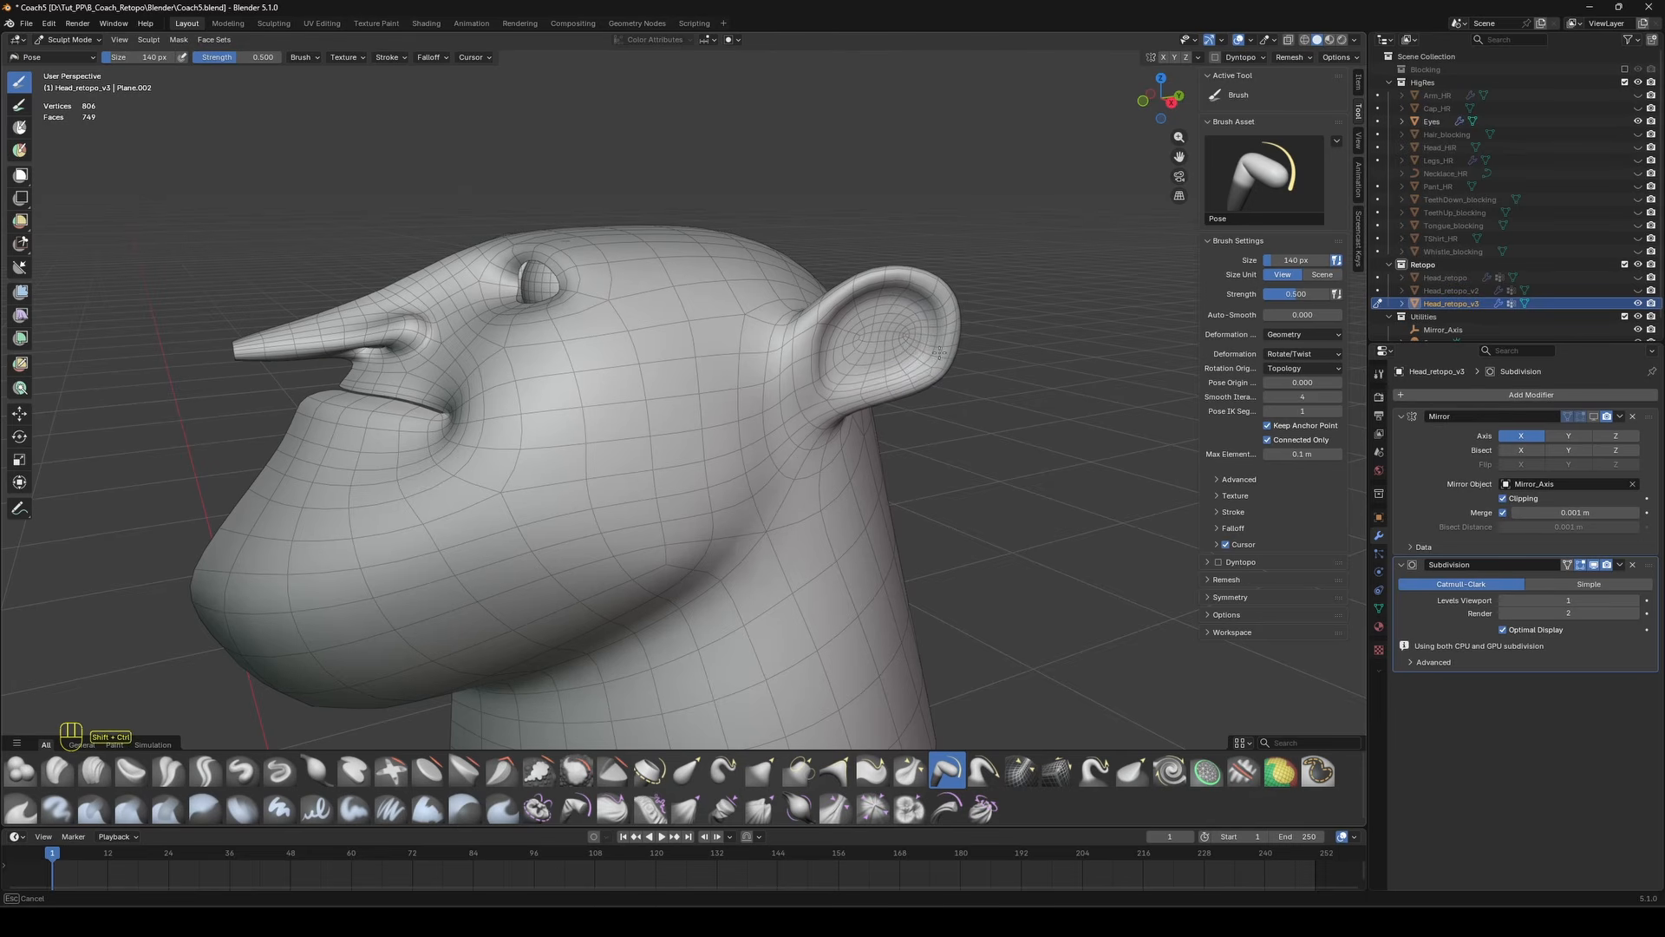
pyautogui.moveTo(936, 348); pyautogui.dragTo(842, 358)
pyautogui.hotkey('ctrl', 'z')
pyautogui.hotkey('ctrl', 'z')
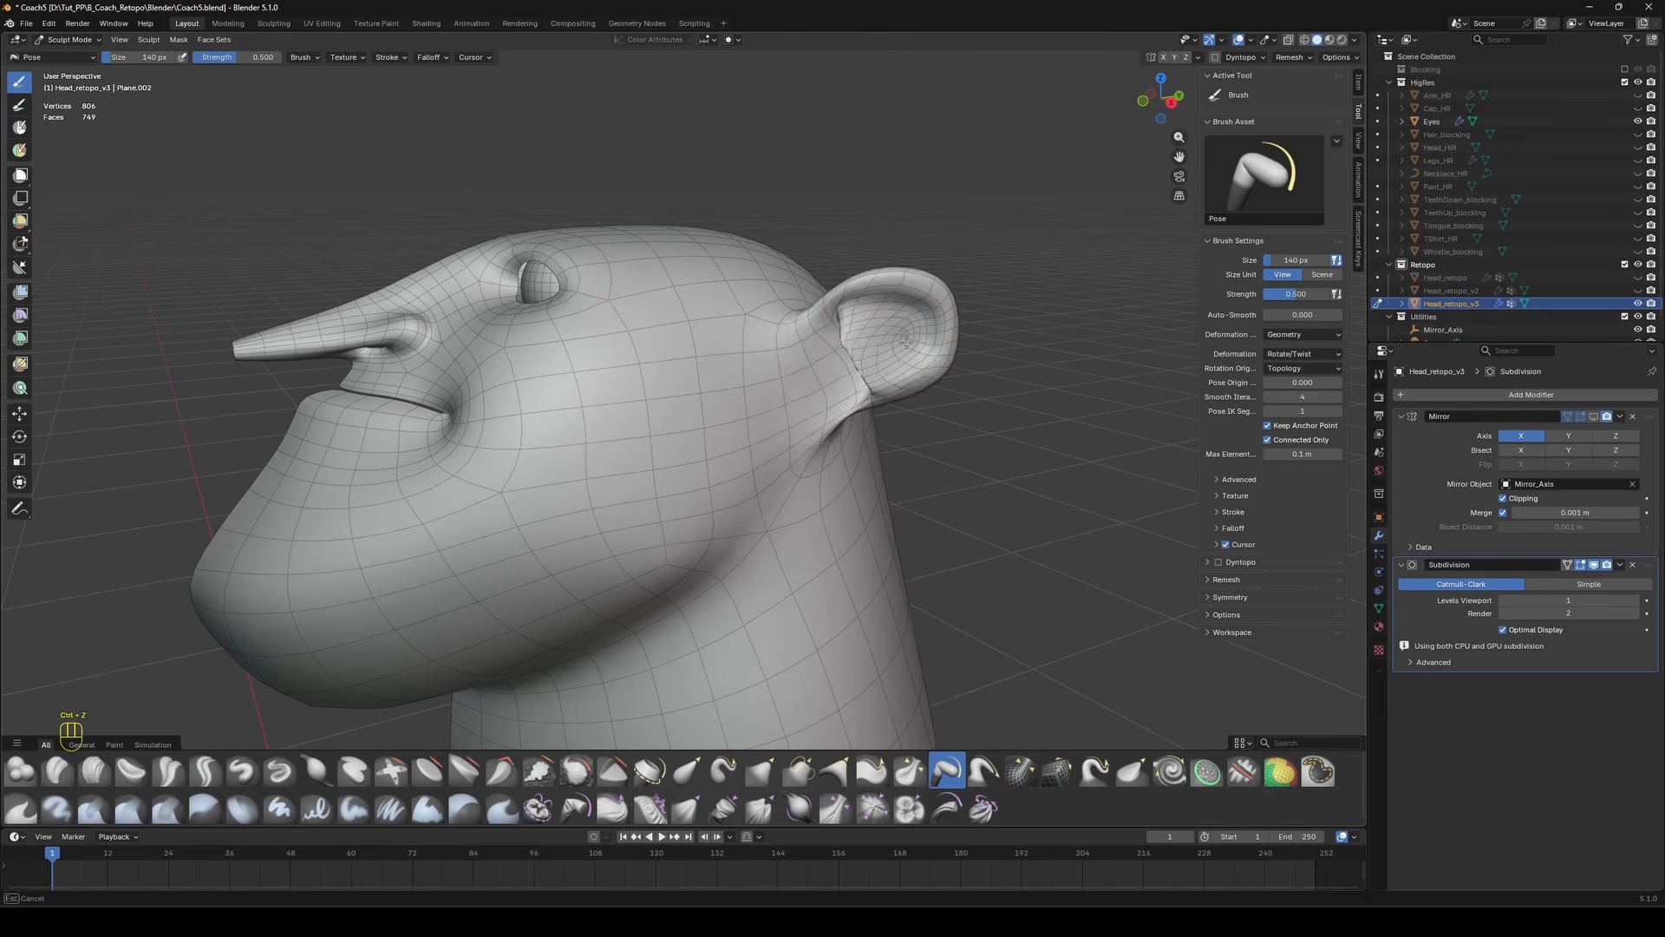
pyautogui.keyDown('ctrl'); pyautogui.moveTo(789, 383); pyautogui.dragTo(753, 328, button='middle'); pyautogui.keyUp('ctrl')
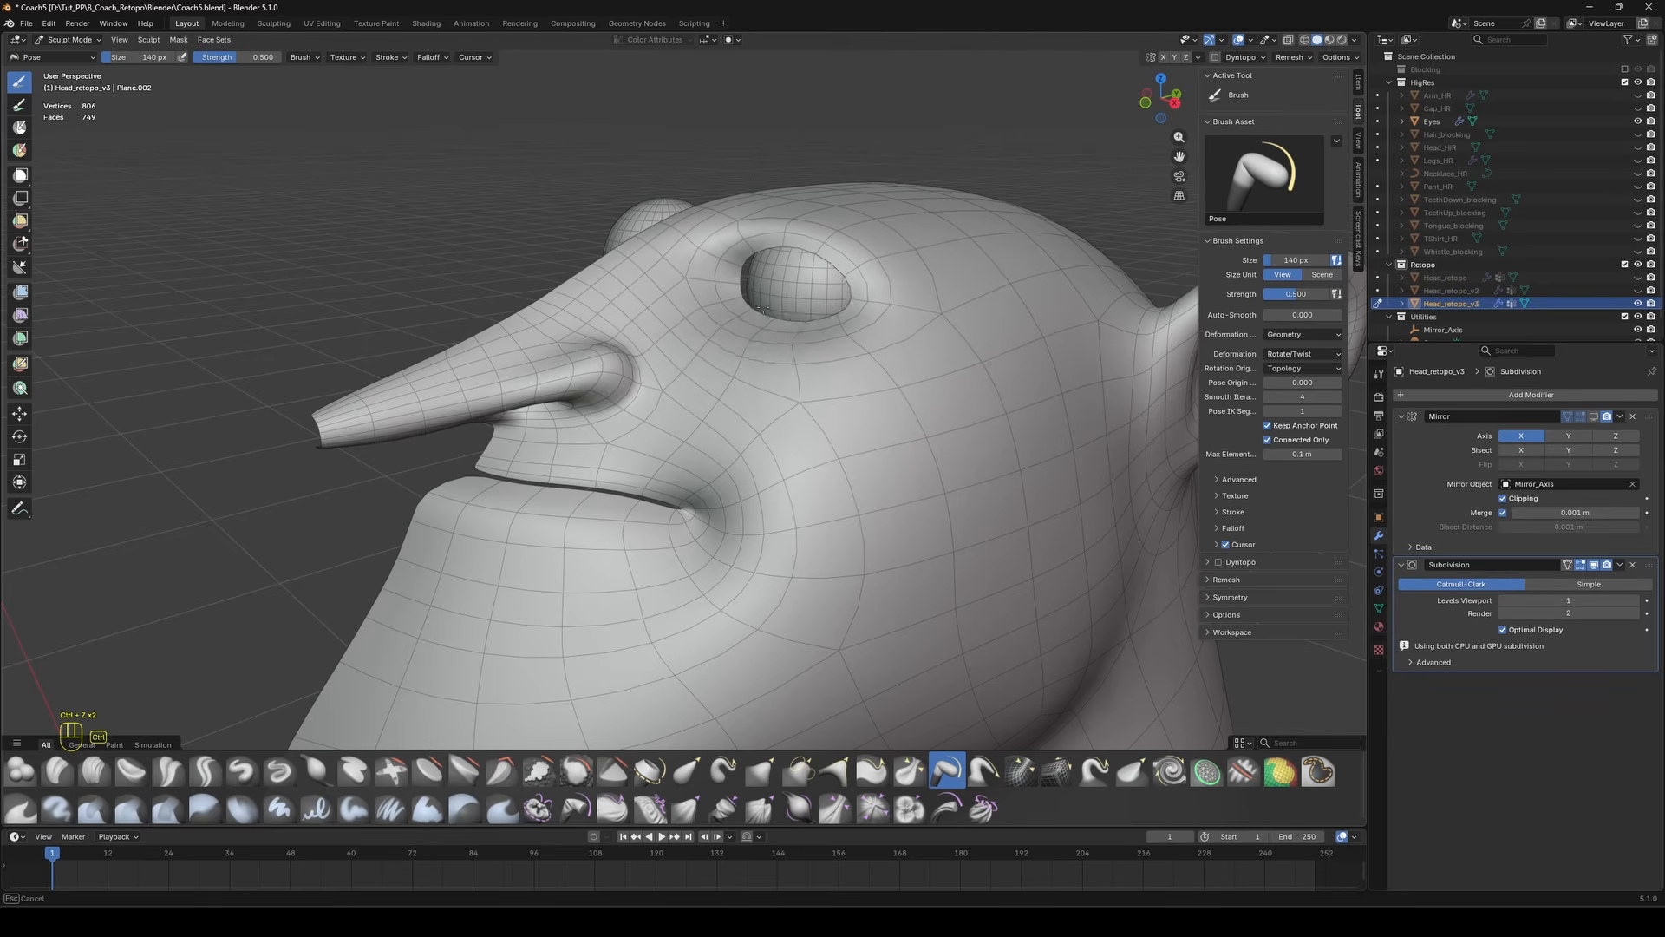
pyautogui.moveTo(579, 475)
pyautogui.mouseDown()
pyautogui.moveTo(598, 438)
pyautogui.moveTo(598, 479)
pyautogui.mouseUp()
pyautogui.hotkey('ctrl', 'z')
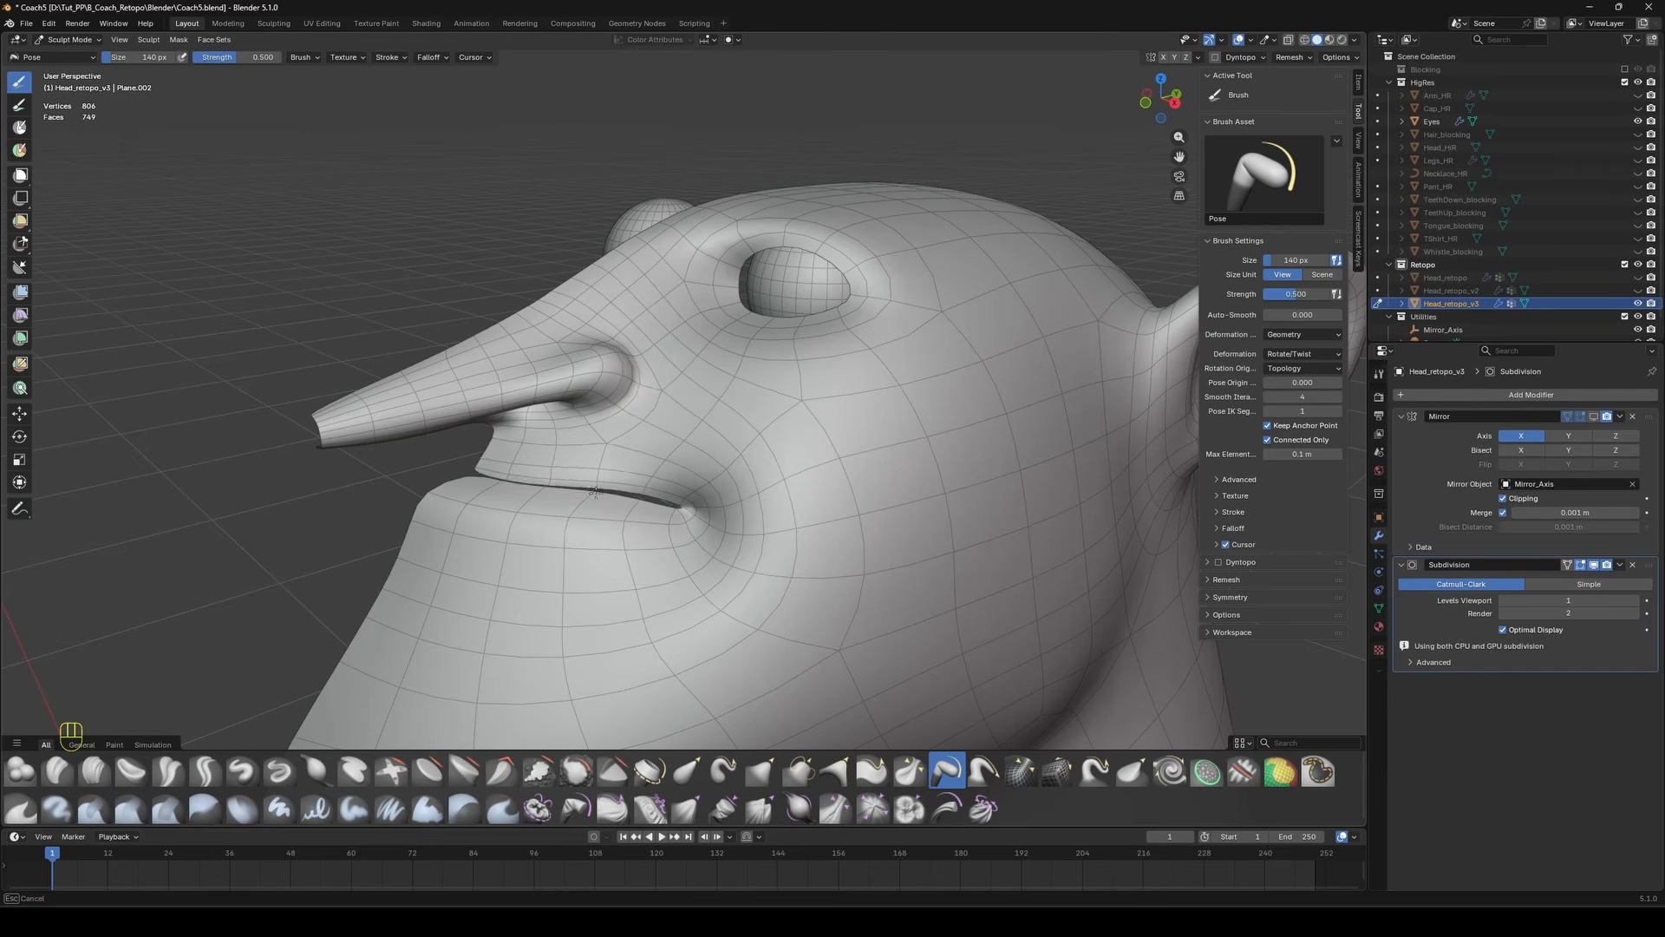
# Enlarge the Pose brush to 708 px, try bending the nose upwards, and undo the strokes.
pyautogui.scroll(-2, 620, 334)
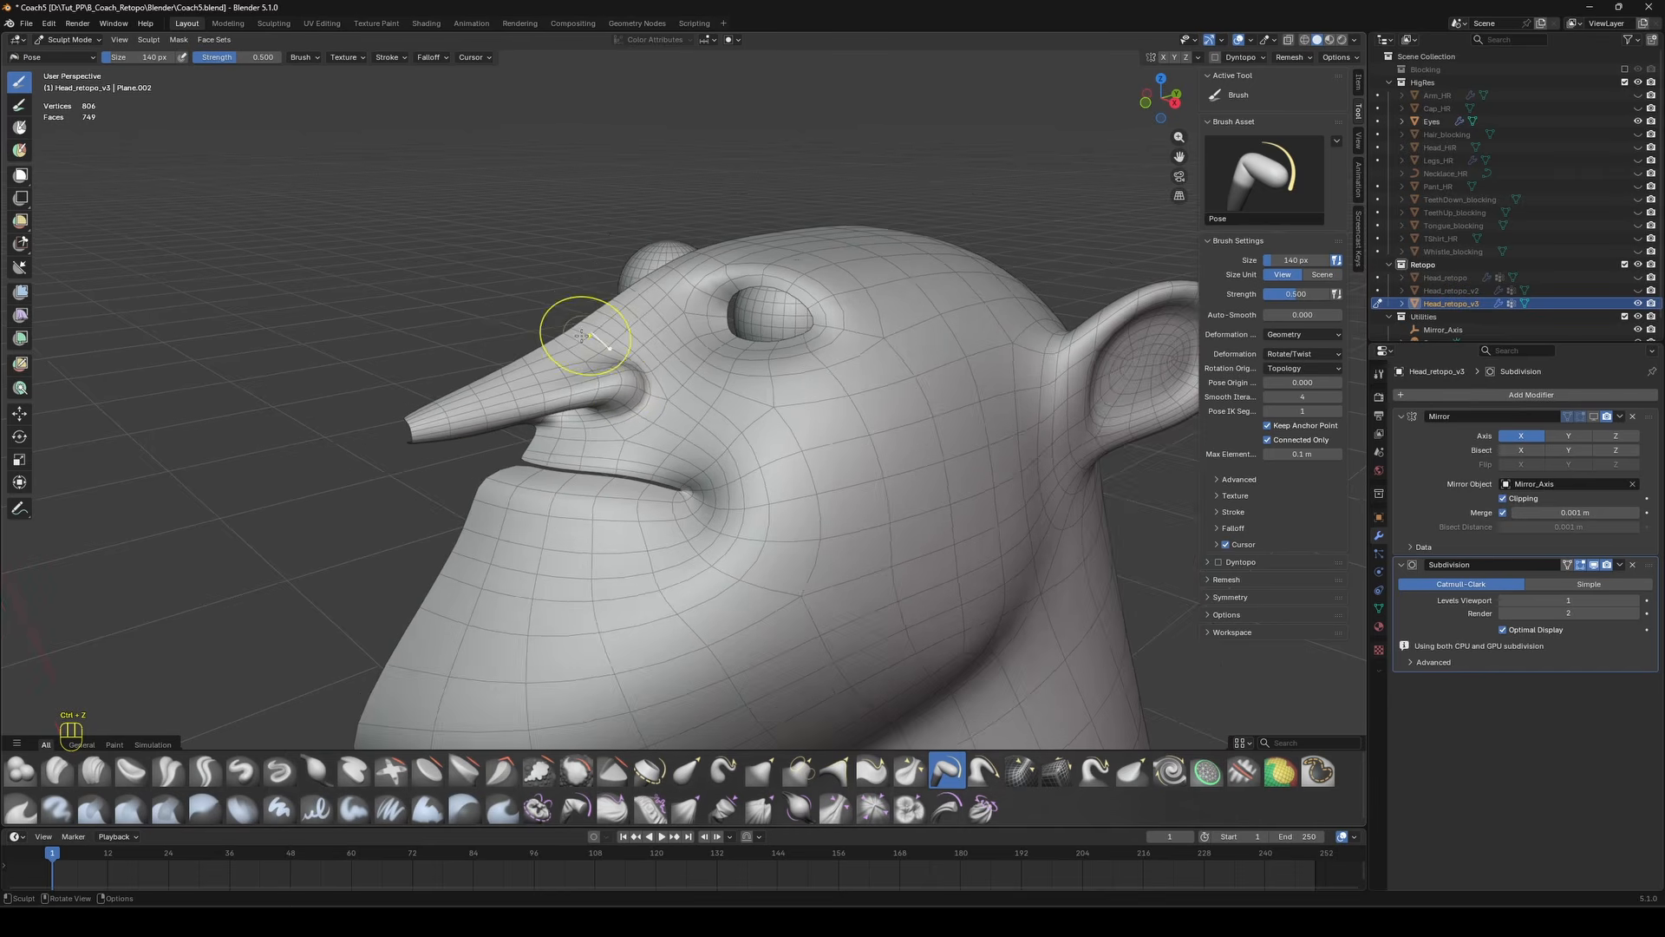
pyautogui.moveTo(584, 342); pyautogui.dragTo(515, 351, button='middle')
pyautogui.press('f')
pyautogui.click(506, 394)
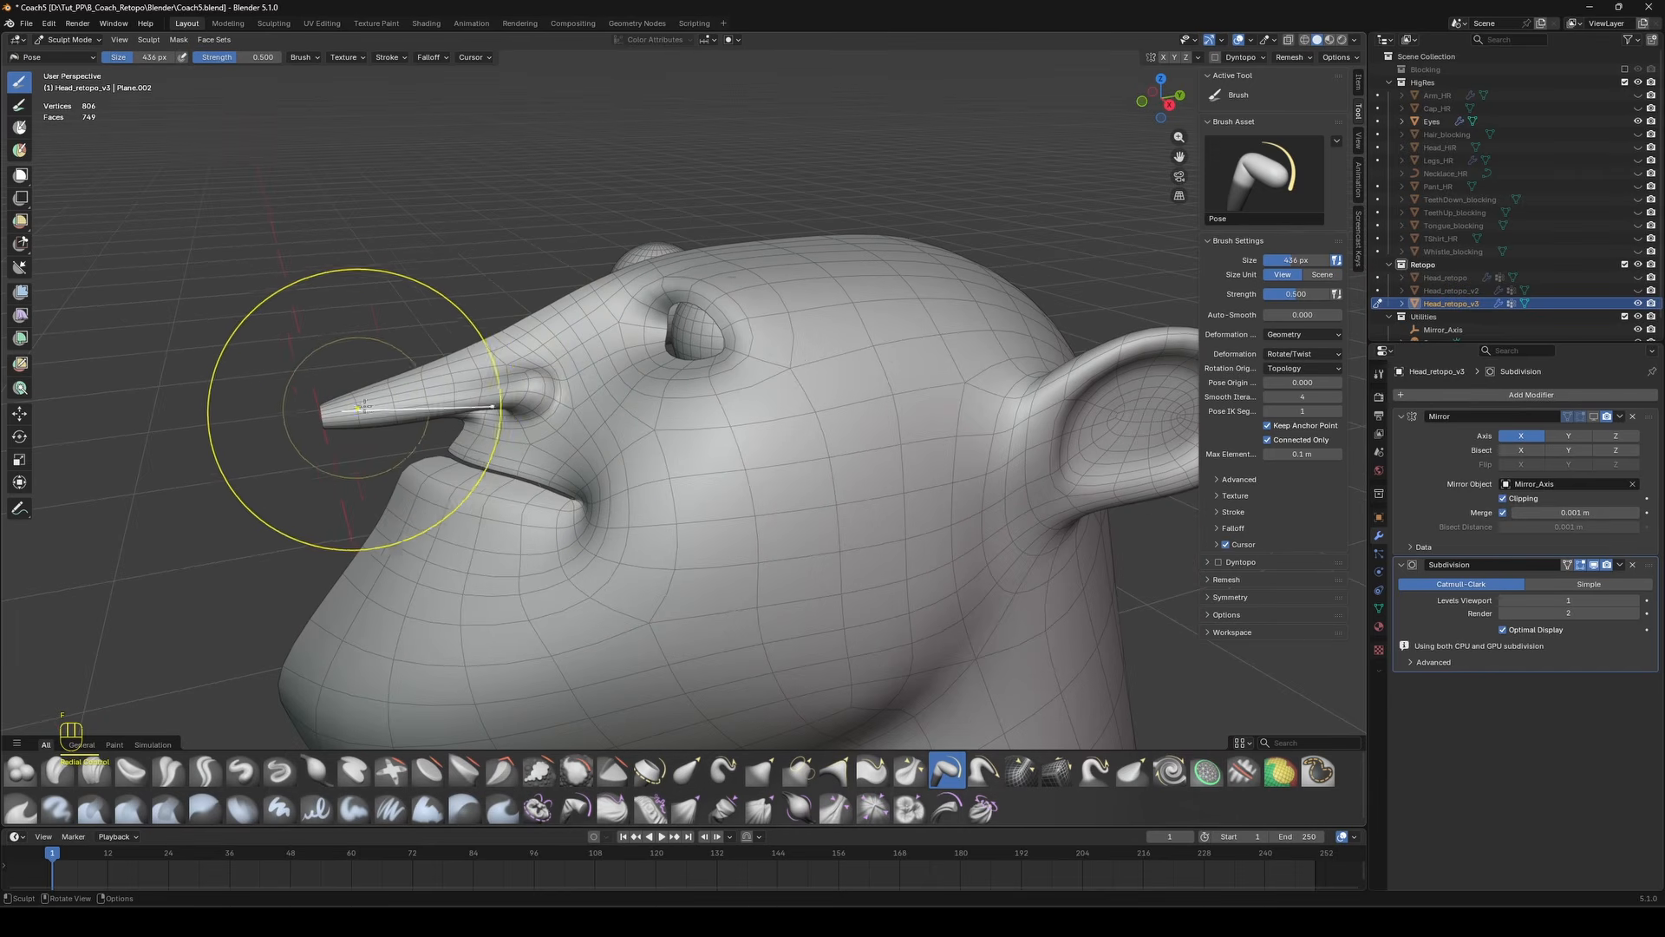
pyautogui.press('f')
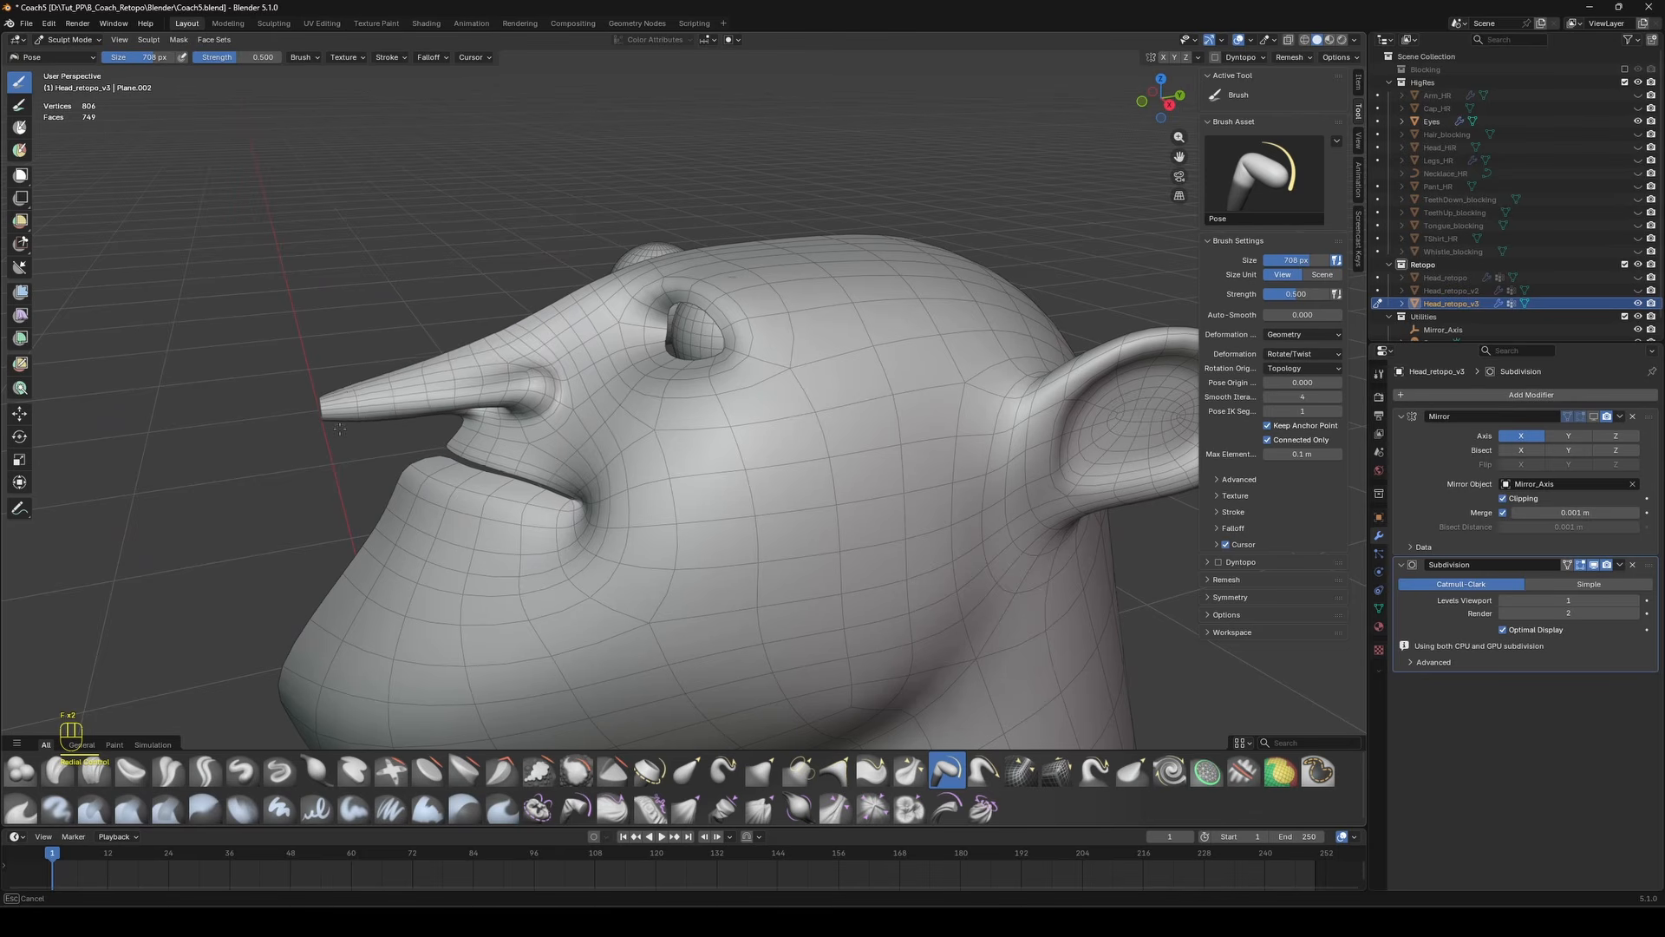
pyautogui.moveTo(339, 428)
pyautogui.mouseDown()
pyautogui.moveTo(373, 261)
pyautogui.moveTo(364, 365)
pyautogui.moveTo(407, 204)
pyautogui.moveTo(381, 290)
pyautogui.moveTo(381, 469)
pyautogui.moveTo(419, 149)
pyautogui.mouseUp()
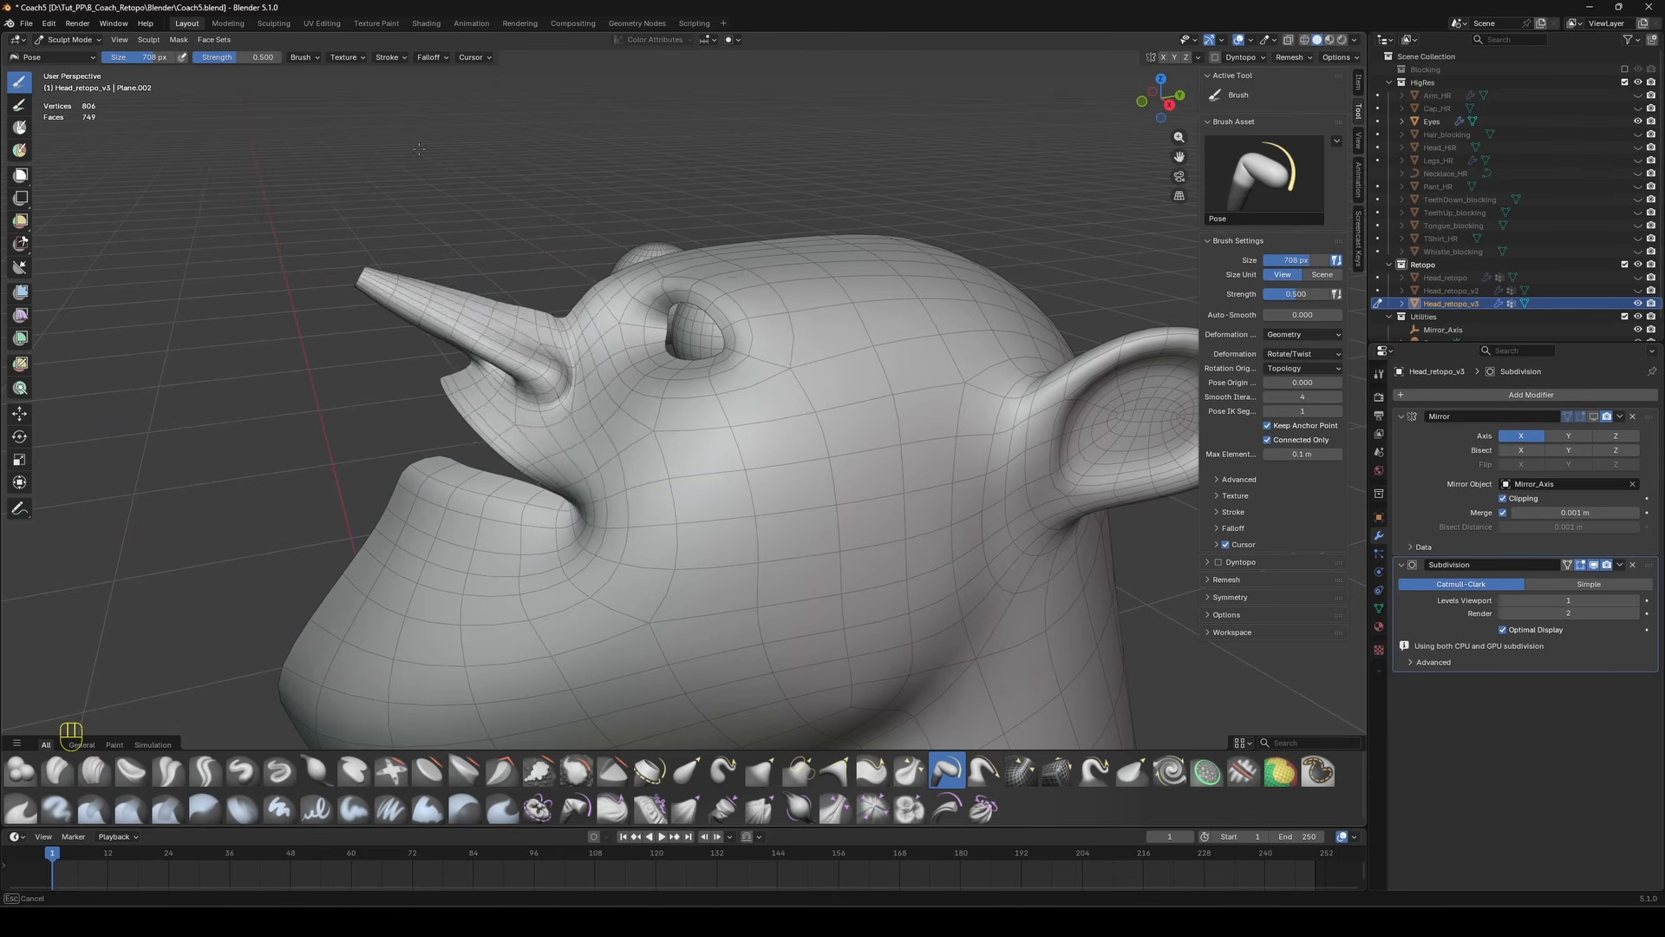
pyautogui.hotkey('ctrl', 'z')
pyautogui.hotkey('ctrl', 'z')
pyautogui.hotkey('ctrl', 'z')
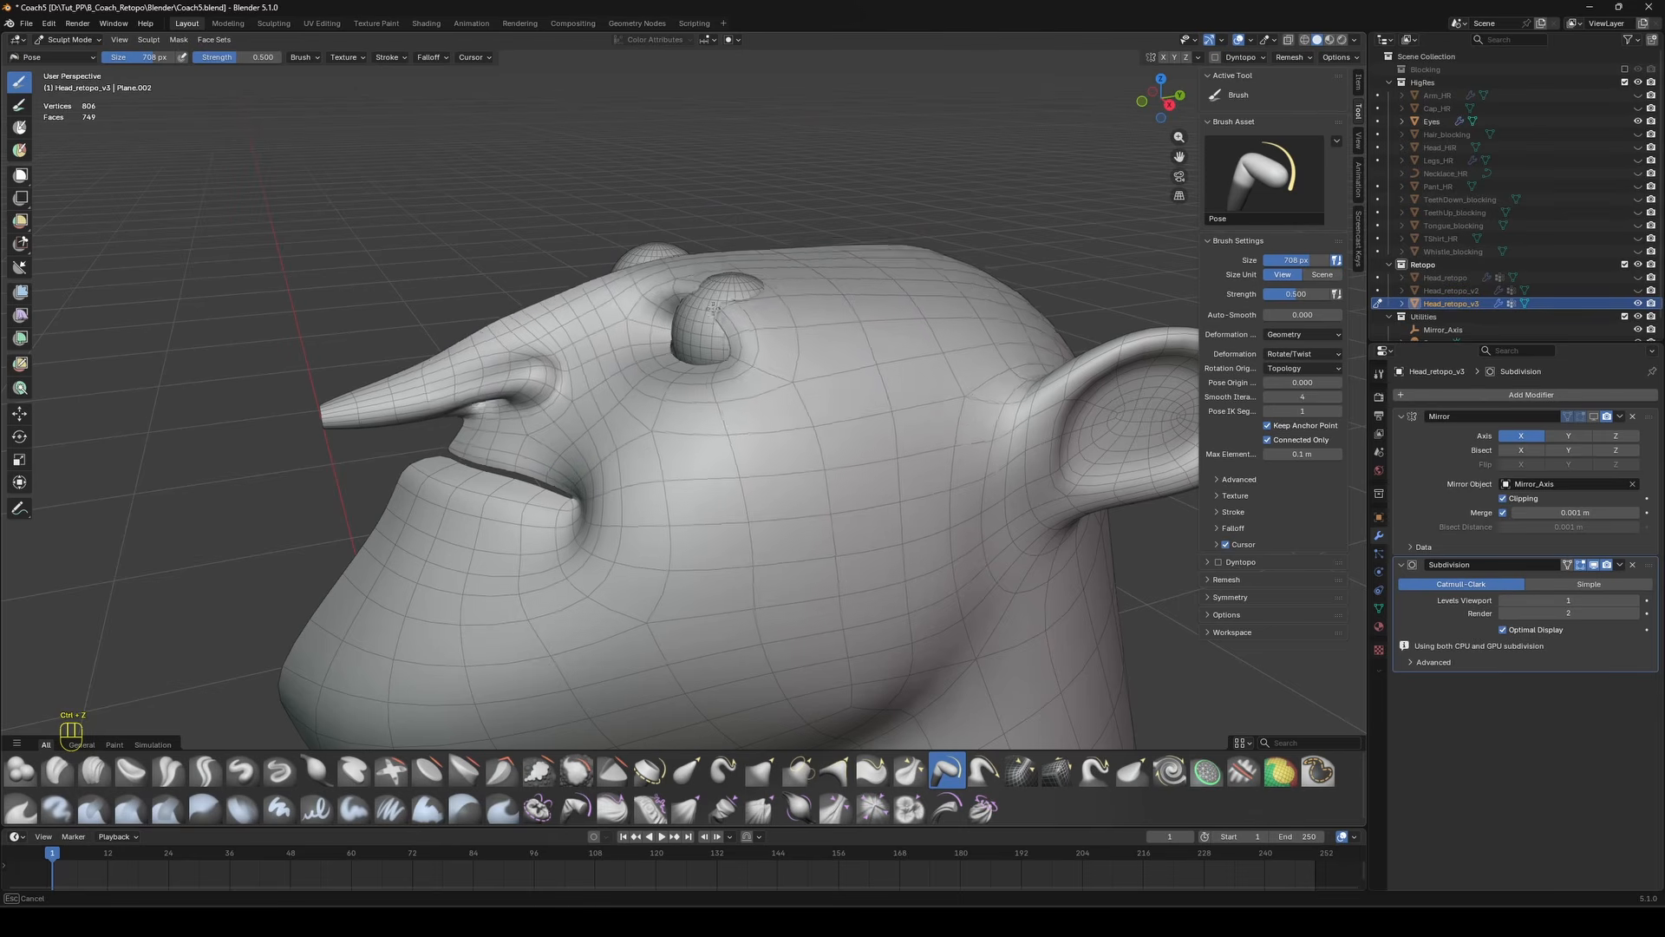
# Try posing the upper rim of the eye opening with the 708 px Pose brush, and undo it.
pyautogui.moveTo(712, 305); pyautogui.dragTo(728, 307)
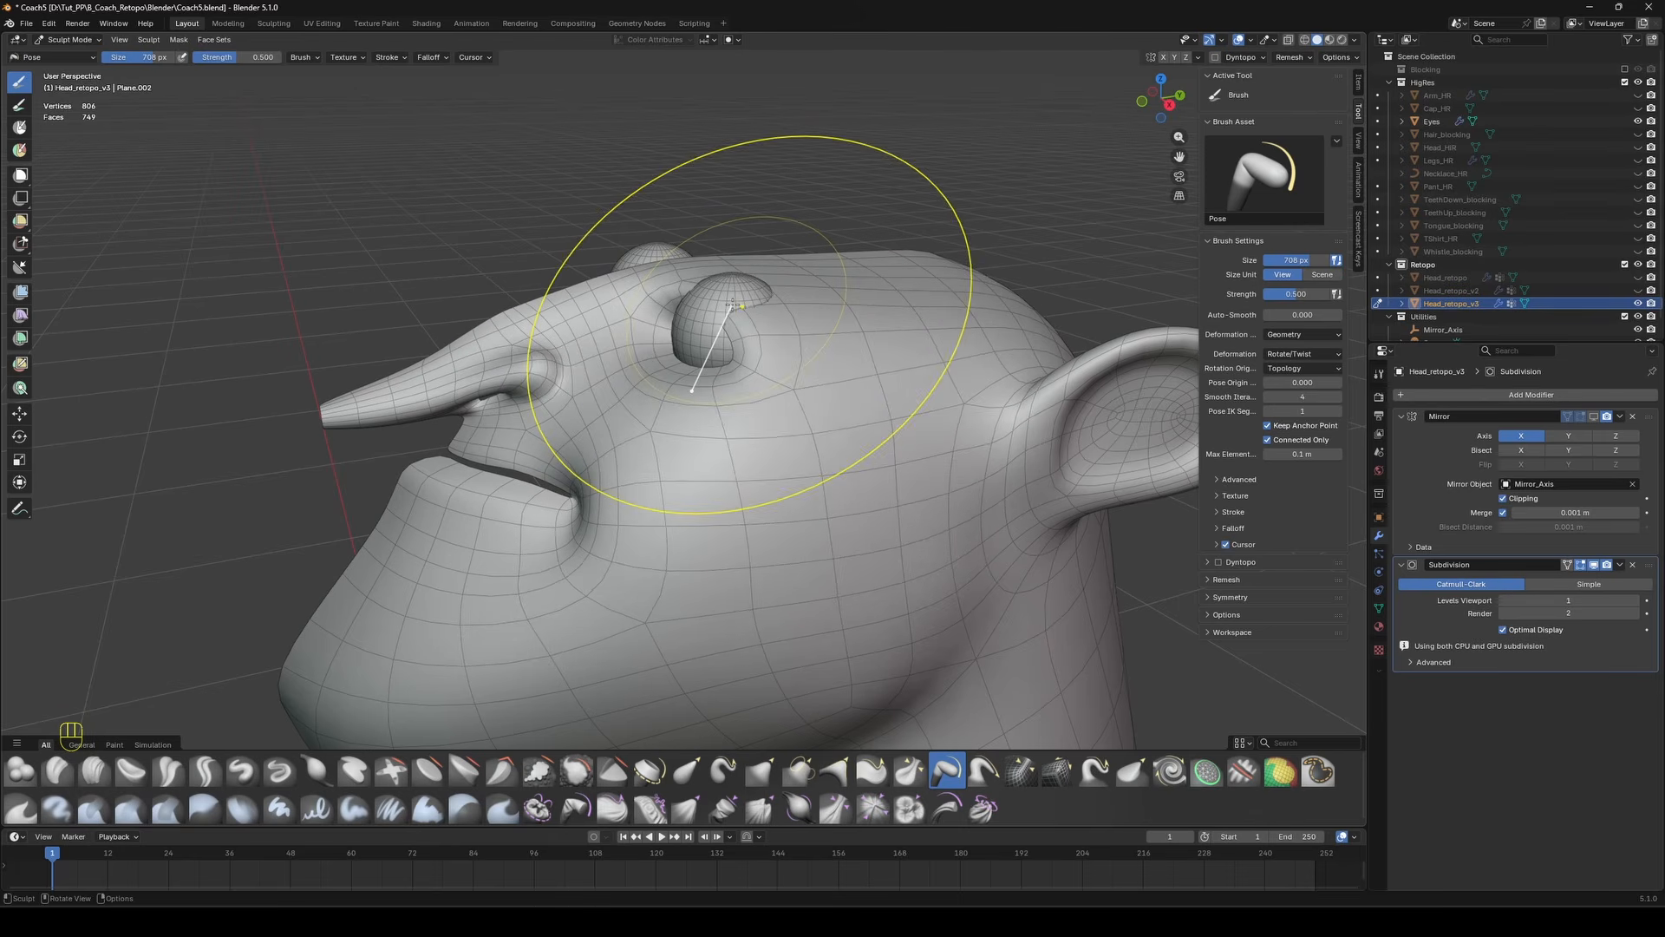
pyautogui.hotkey('ctrl', 'z')
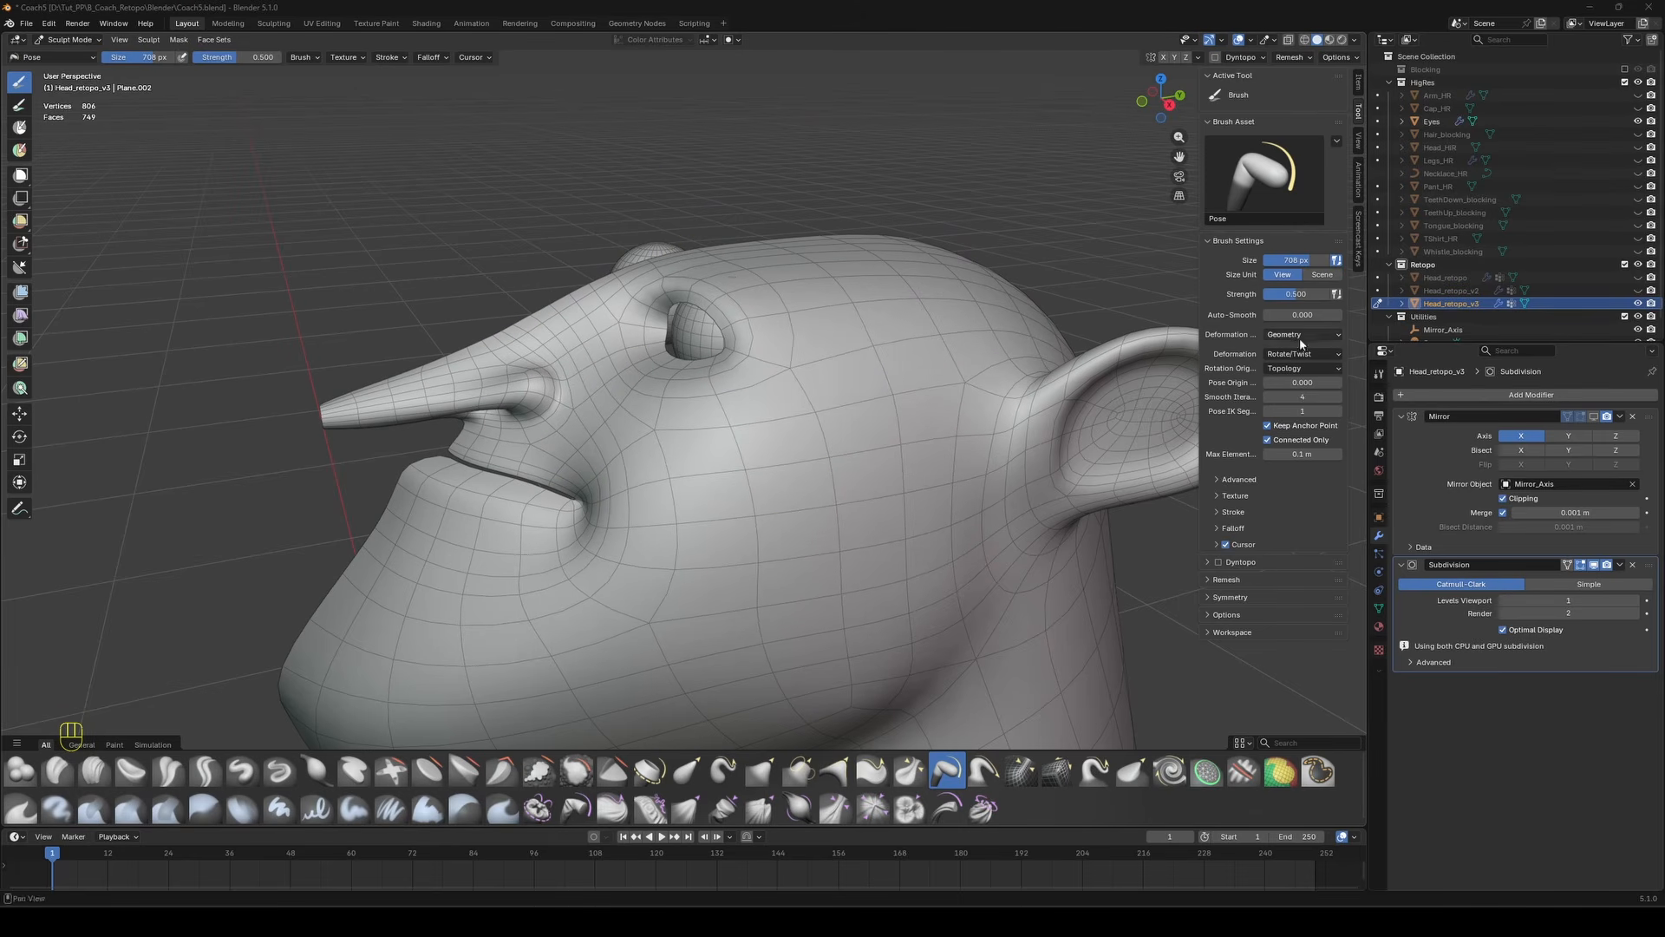
pyautogui.keyDown('ctrl'); pyautogui.moveTo(1144, 315); pyautogui.dragTo(836, 401, button='middle'); pyautogui.keyUp('ctrl')
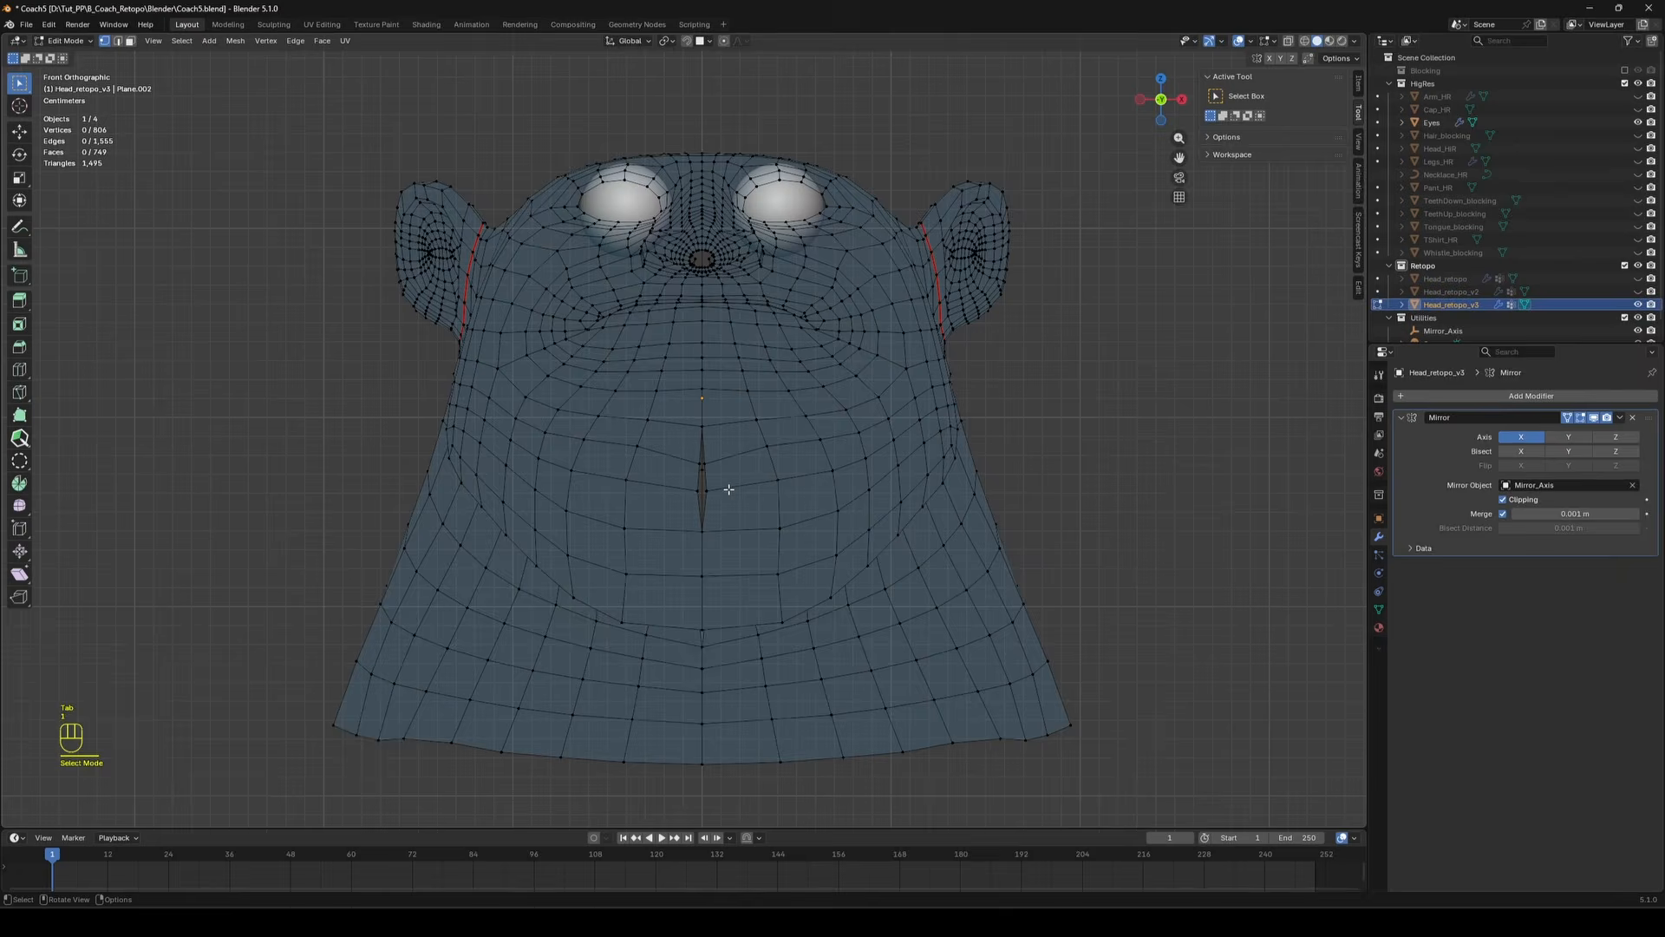
# Move the stray chin vertex onto the mirror centreline to close the gap, and check the centreline at the back.
pyautogui.click(702, 484)
pyautogui.press('g')
pyautogui.press('g')
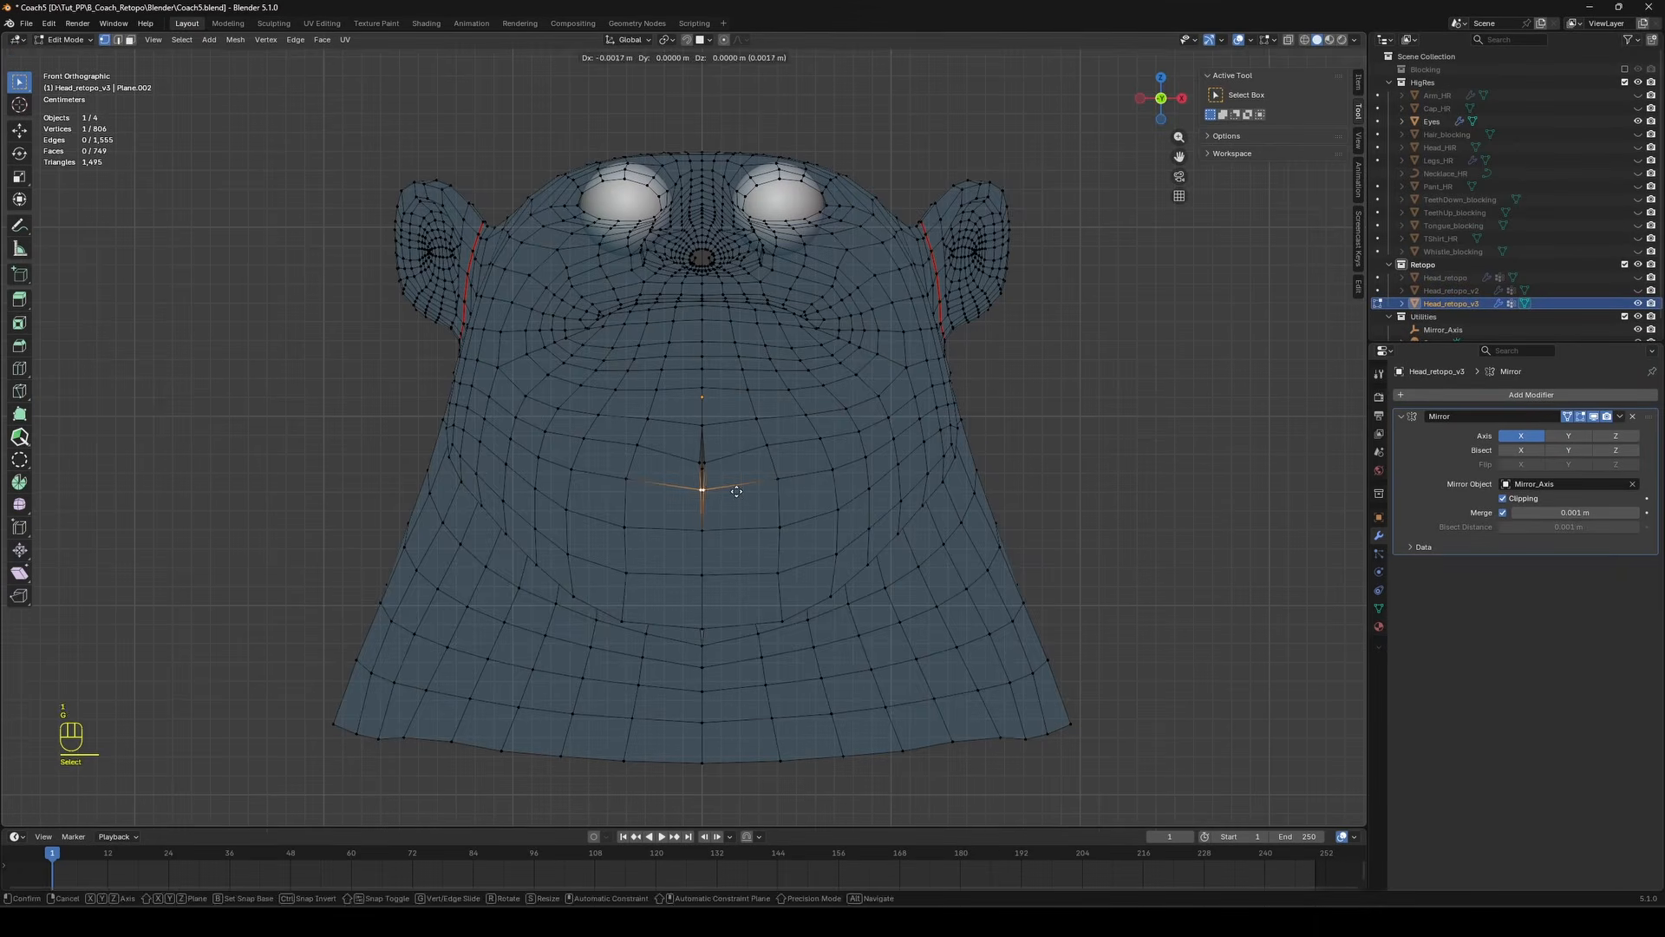
pyautogui.click(733, 491)
pyautogui.moveTo(733, 491); pyautogui.dragTo(740, 416, button='middle')
pyautogui.click(658, 354)
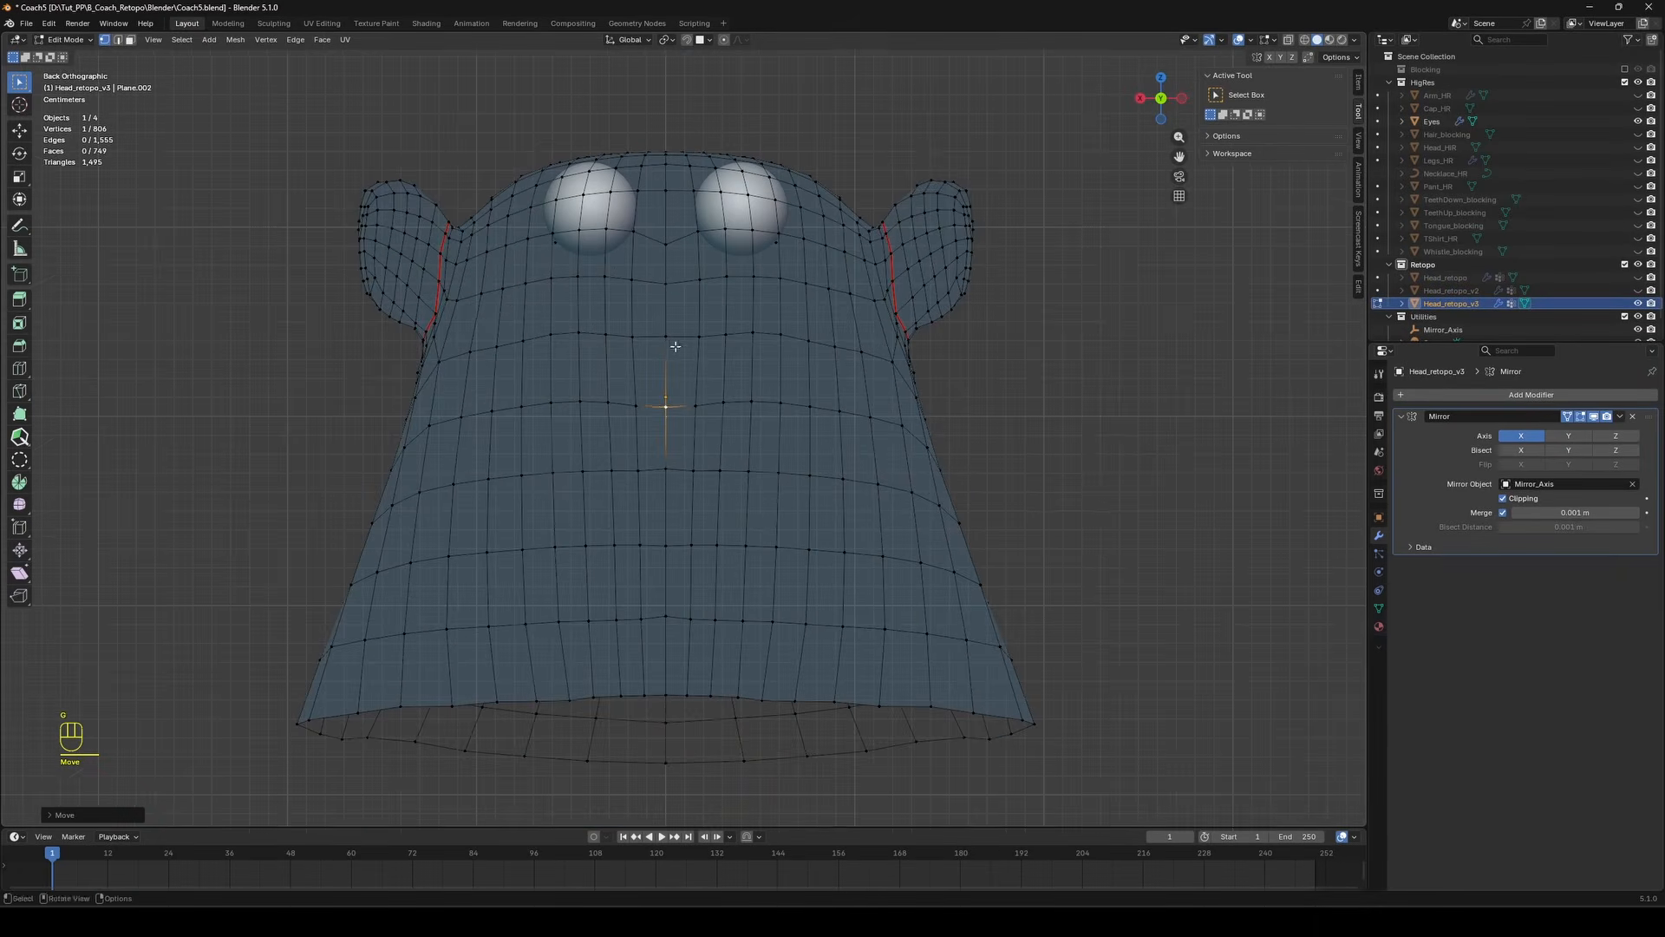
# Show Head_HR, enable snapping, and activate PolyQuilt to fit the vertices of the neck's lower edge to the sculpt.
pyautogui.moveTo(668, 353); pyautogui.dragTo(884, 507, button='middle')
pyautogui.scroll(-1, 1613, 209)
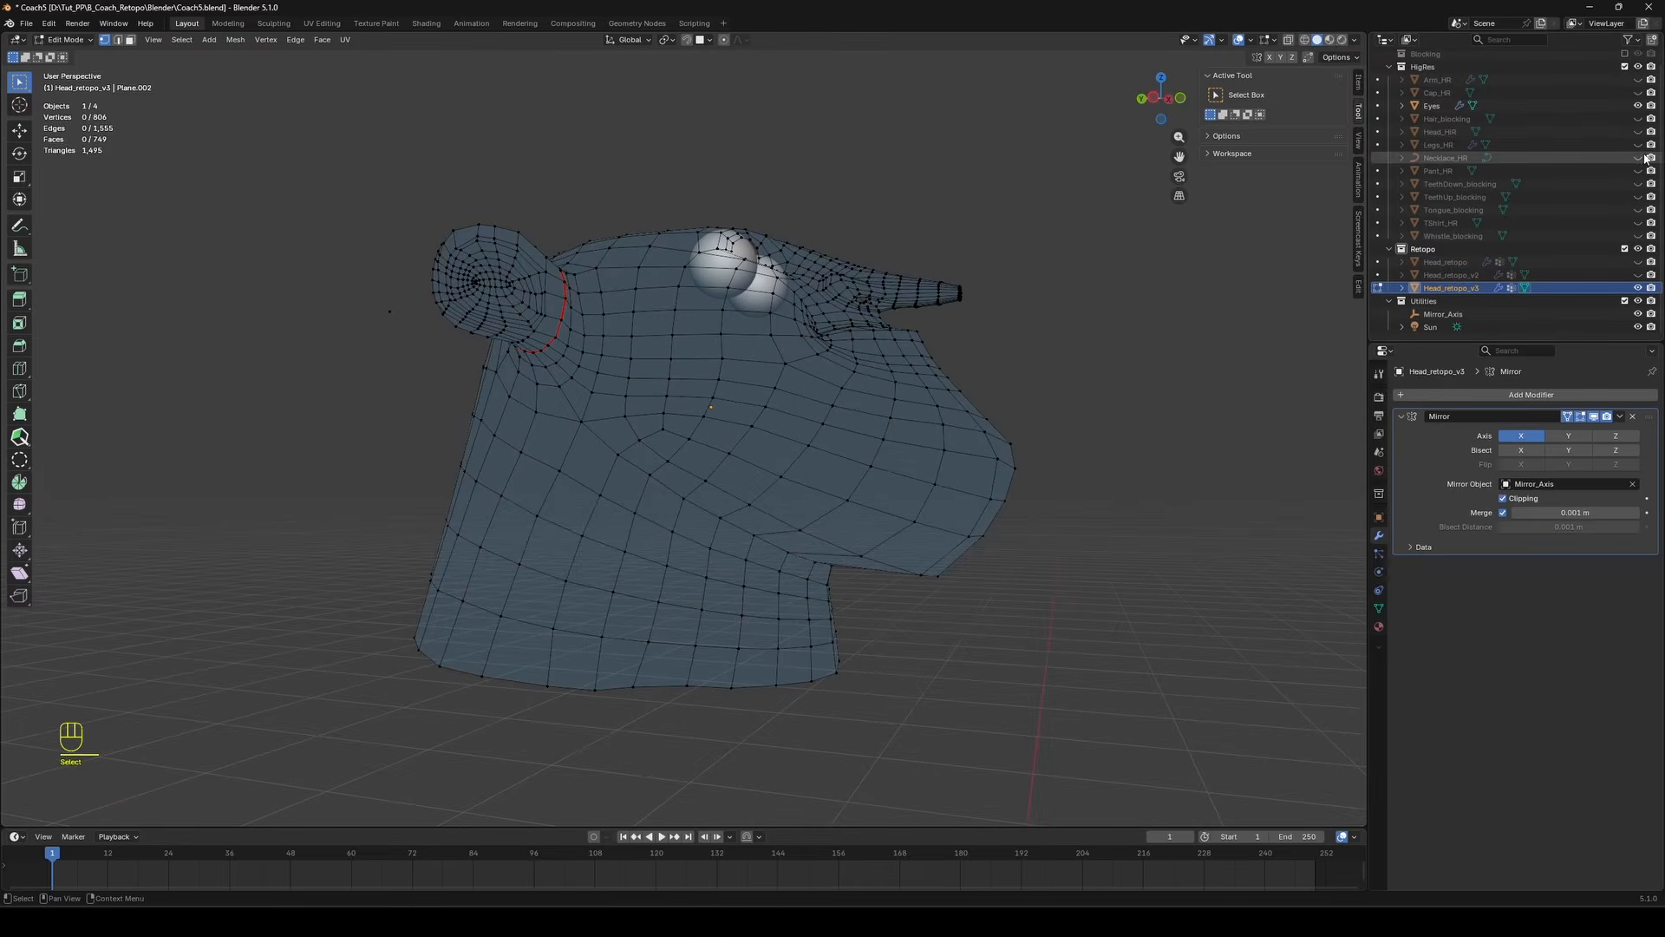
pyautogui.click(1637, 133)
pyautogui.moveTo(1188, 663); pyautogui.dragTo(712, 518, button='middle')
pyautogui.scroll(1, 712, 519)
pyautogui.click(707, 528)
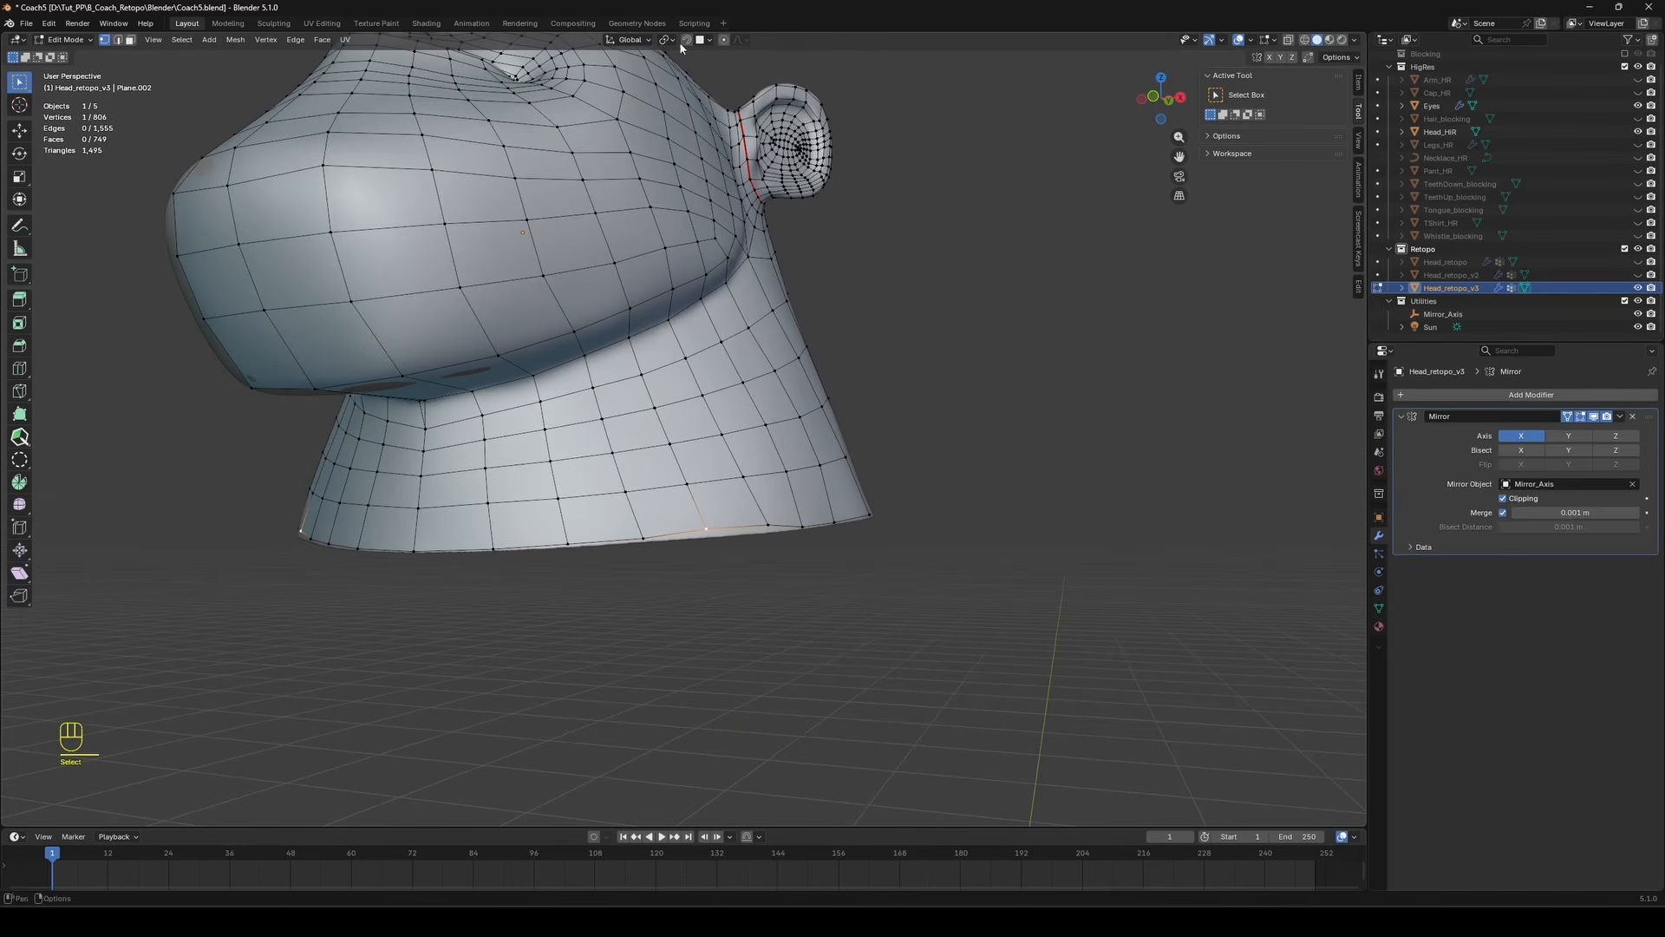
pyautogui.click(686, 40)
pyautogui.click(19, 437)
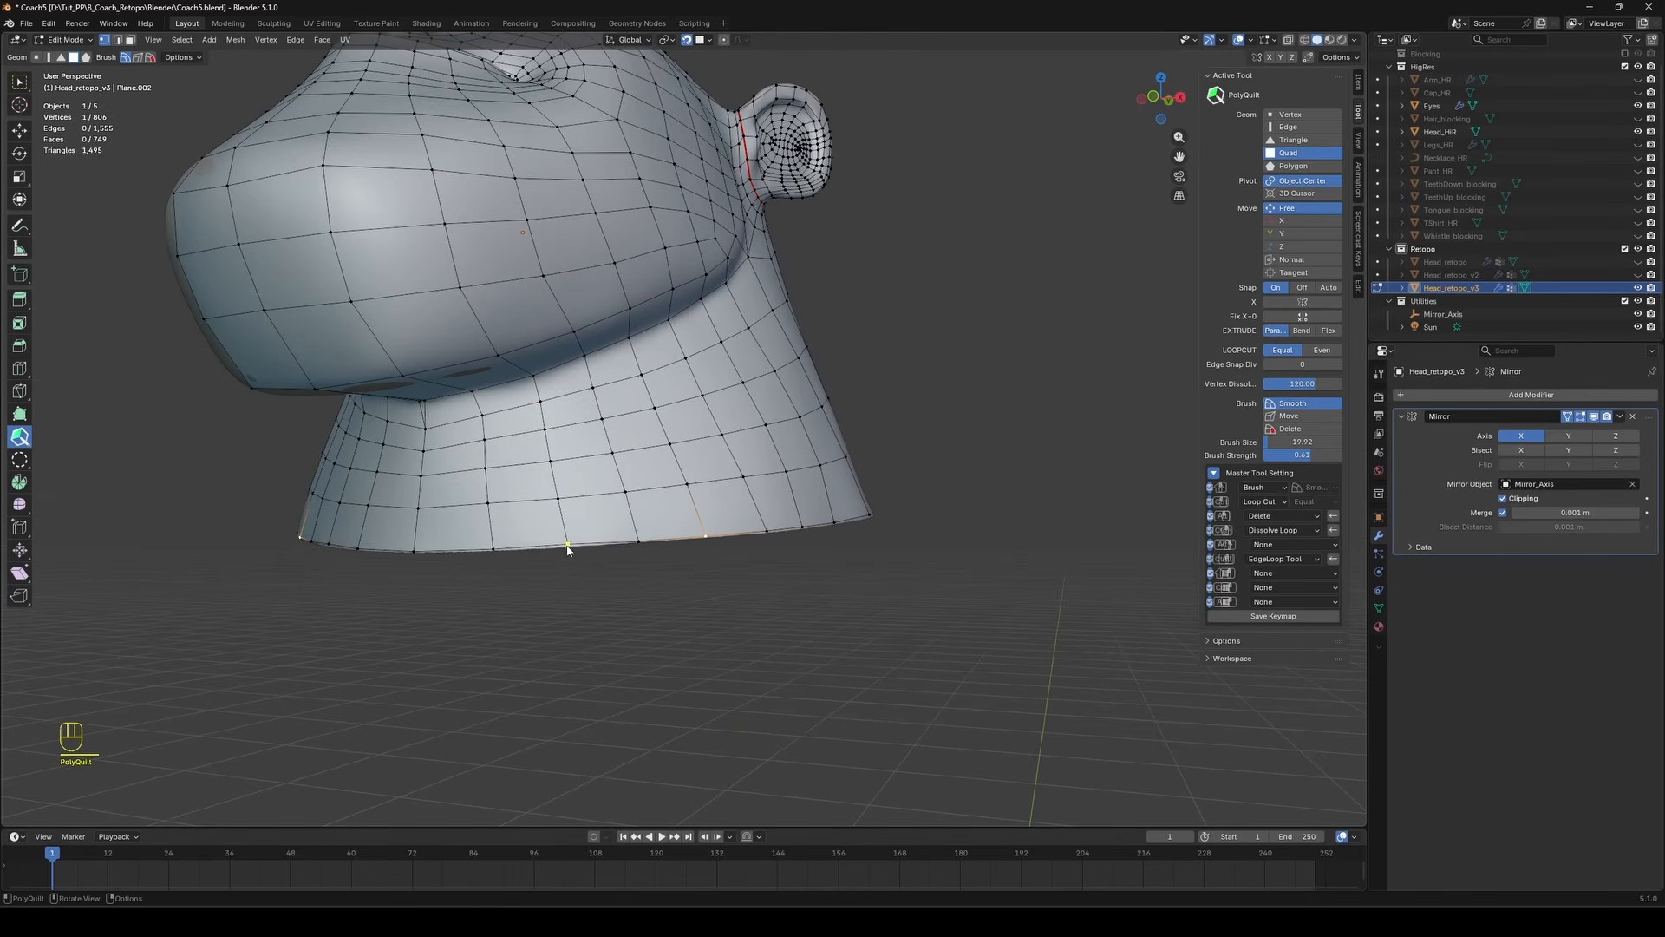
pyautogui.moveTo(568, 551); pyautogui.dragTo(823, 449, button='middle')
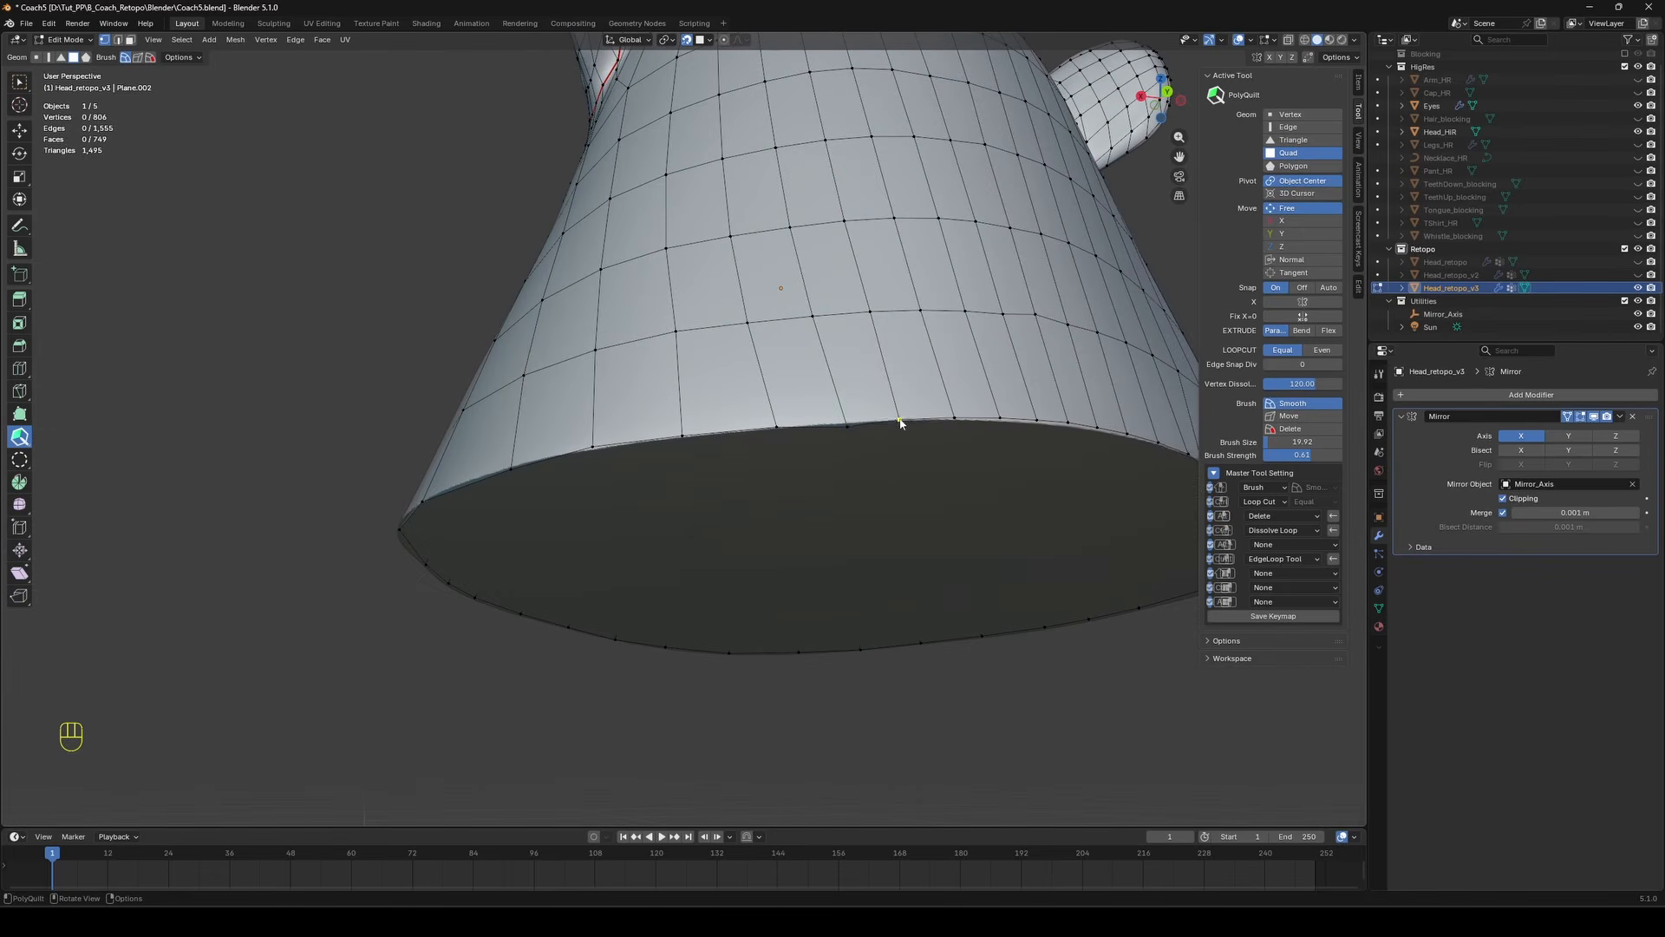
pyautogui.scroll(-3, 966, 450)
pyautogui.moveTo(966, 450); pyautogui.dragTo(902, 416, button='middle')
pyautogui.scroll(-2, 991, 491)
# Return to Object Mode and turn off the Mirror modifier's viewport display.
pyautogui.press('Tab')
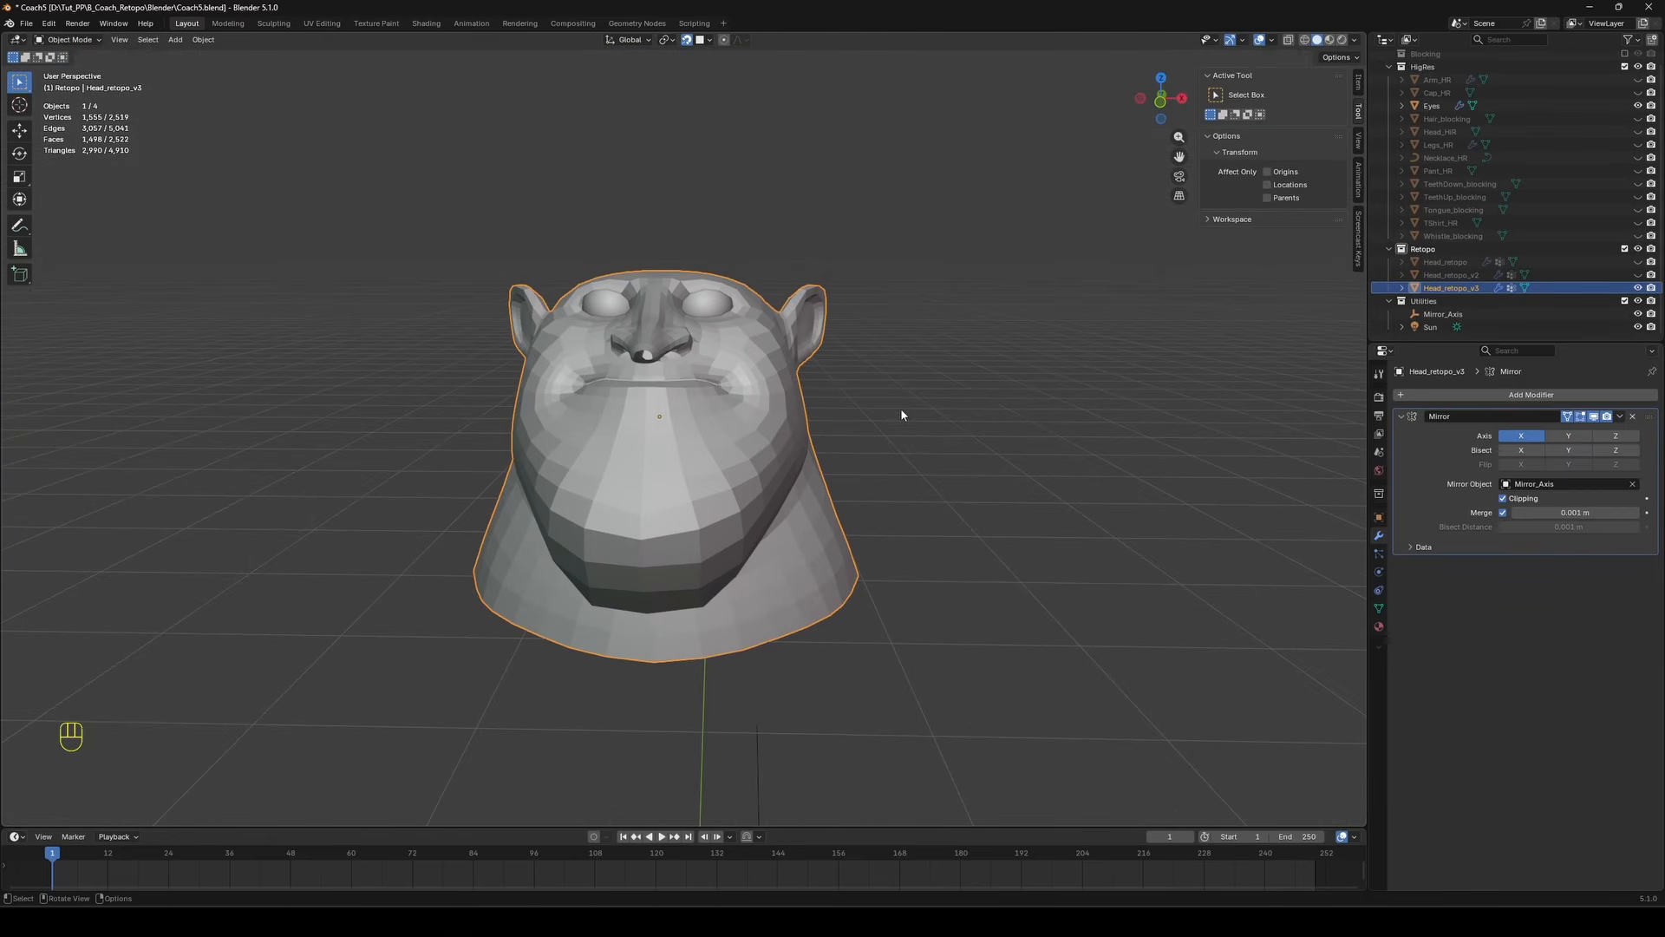
pyautogui.click(1595, 417)
pyautogui.moveTo(762, 388); pyautogui.dragTo(668, 400, button='middle')
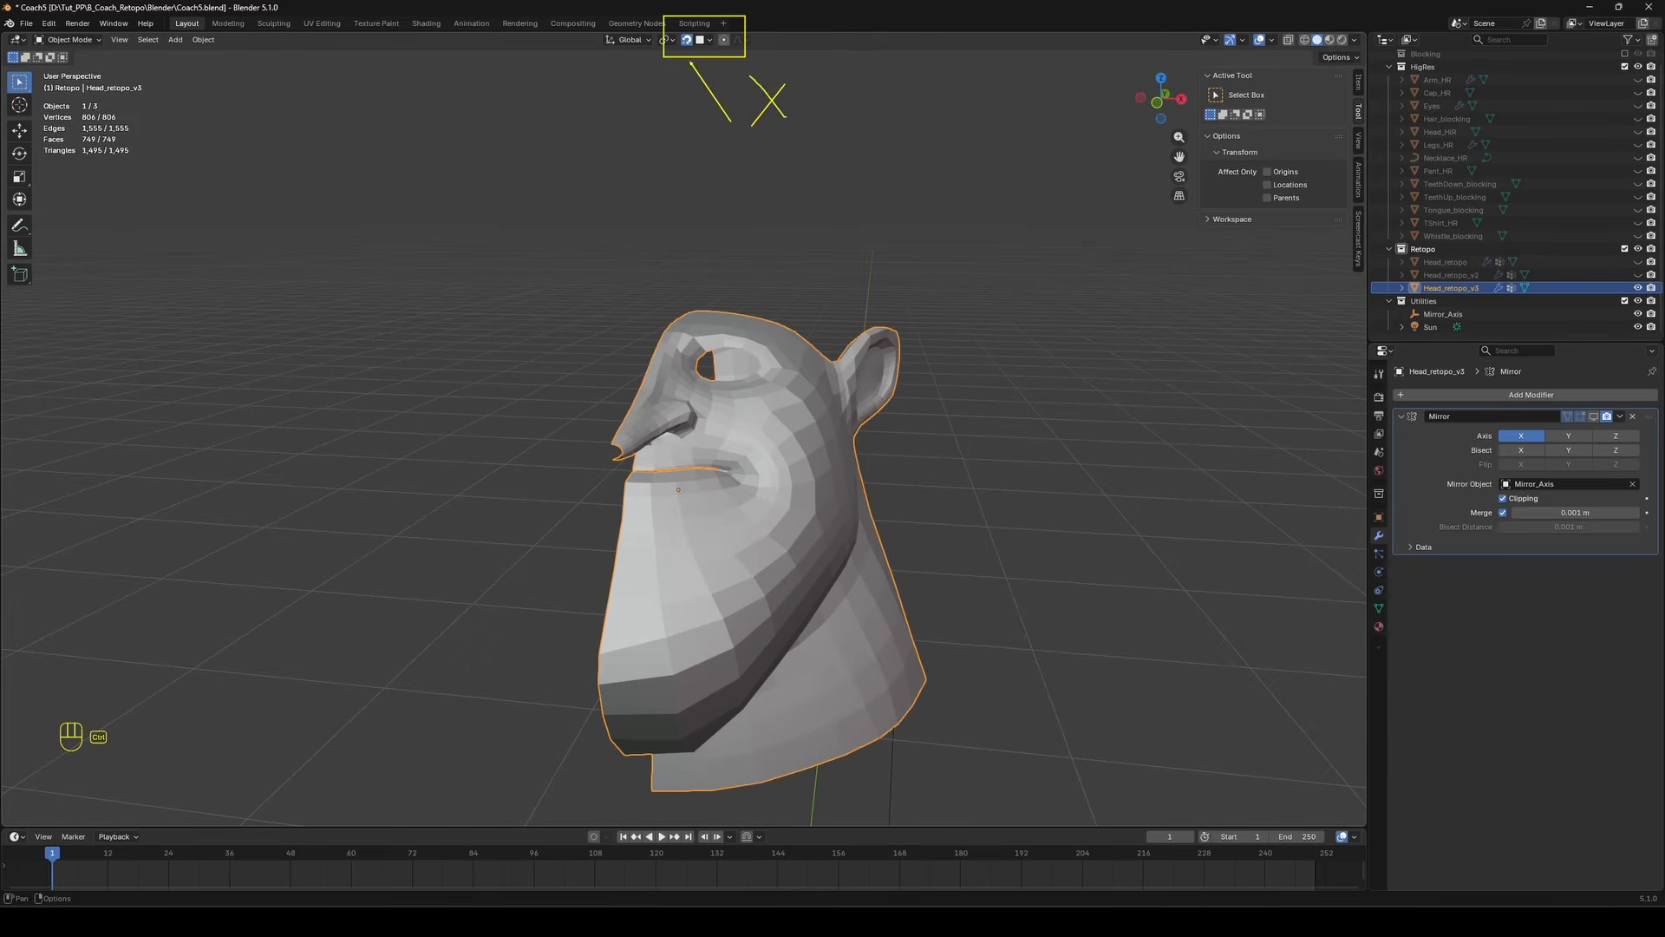
# In Edit Mode, select the eye opening's edge loop, extrude and scale it, and move the new loop into the head.
pyautogui.scroll(5, 725, 405)
pyautogui.press('Tab')
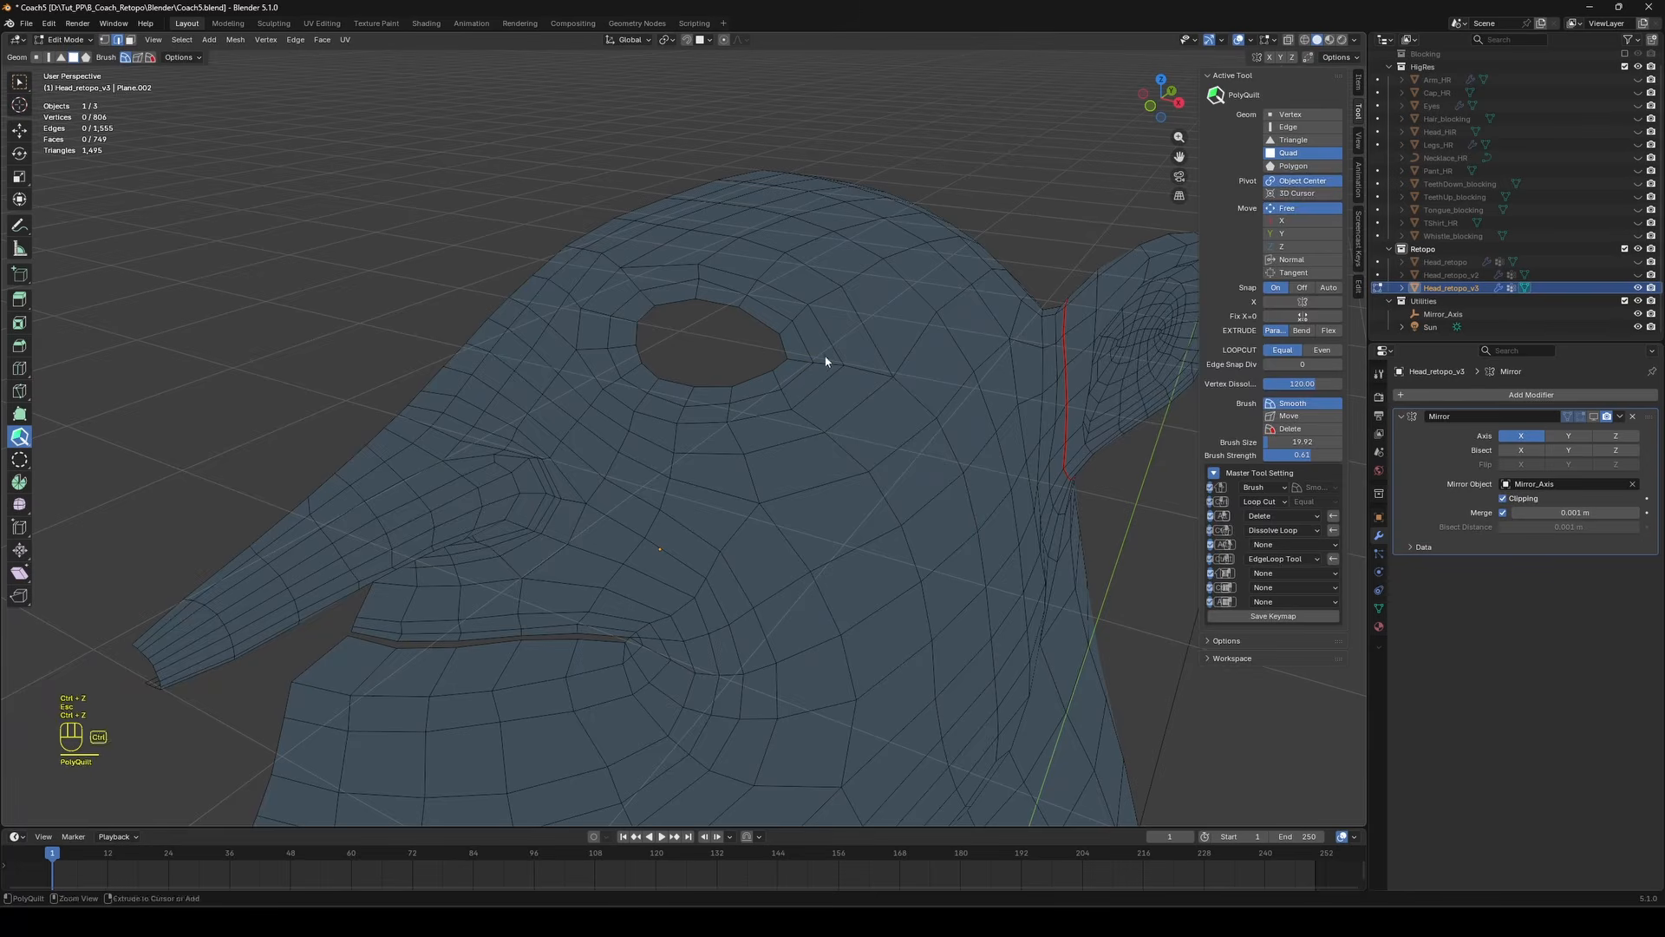
pyautogui.click(19, 82)
pyautogui.doubleClick(755, 377)
pyautogui.moveTo(756, 377); pyautogui.dragTo(858, 332, button='middle')
pyautogui.press('e')
pyautogui.press('s')
pyautogui.click(860, 298)
pyautogui.press('g')
pyautogui.click(934, 337)
# Reshape the extruded eye loop with LoopTools Circle and adjust the operation's settings.
pyautogui.rightClick(921, 337)
pyautogui.moveTo(930, 339)
pyautogui.click(1006, 344)
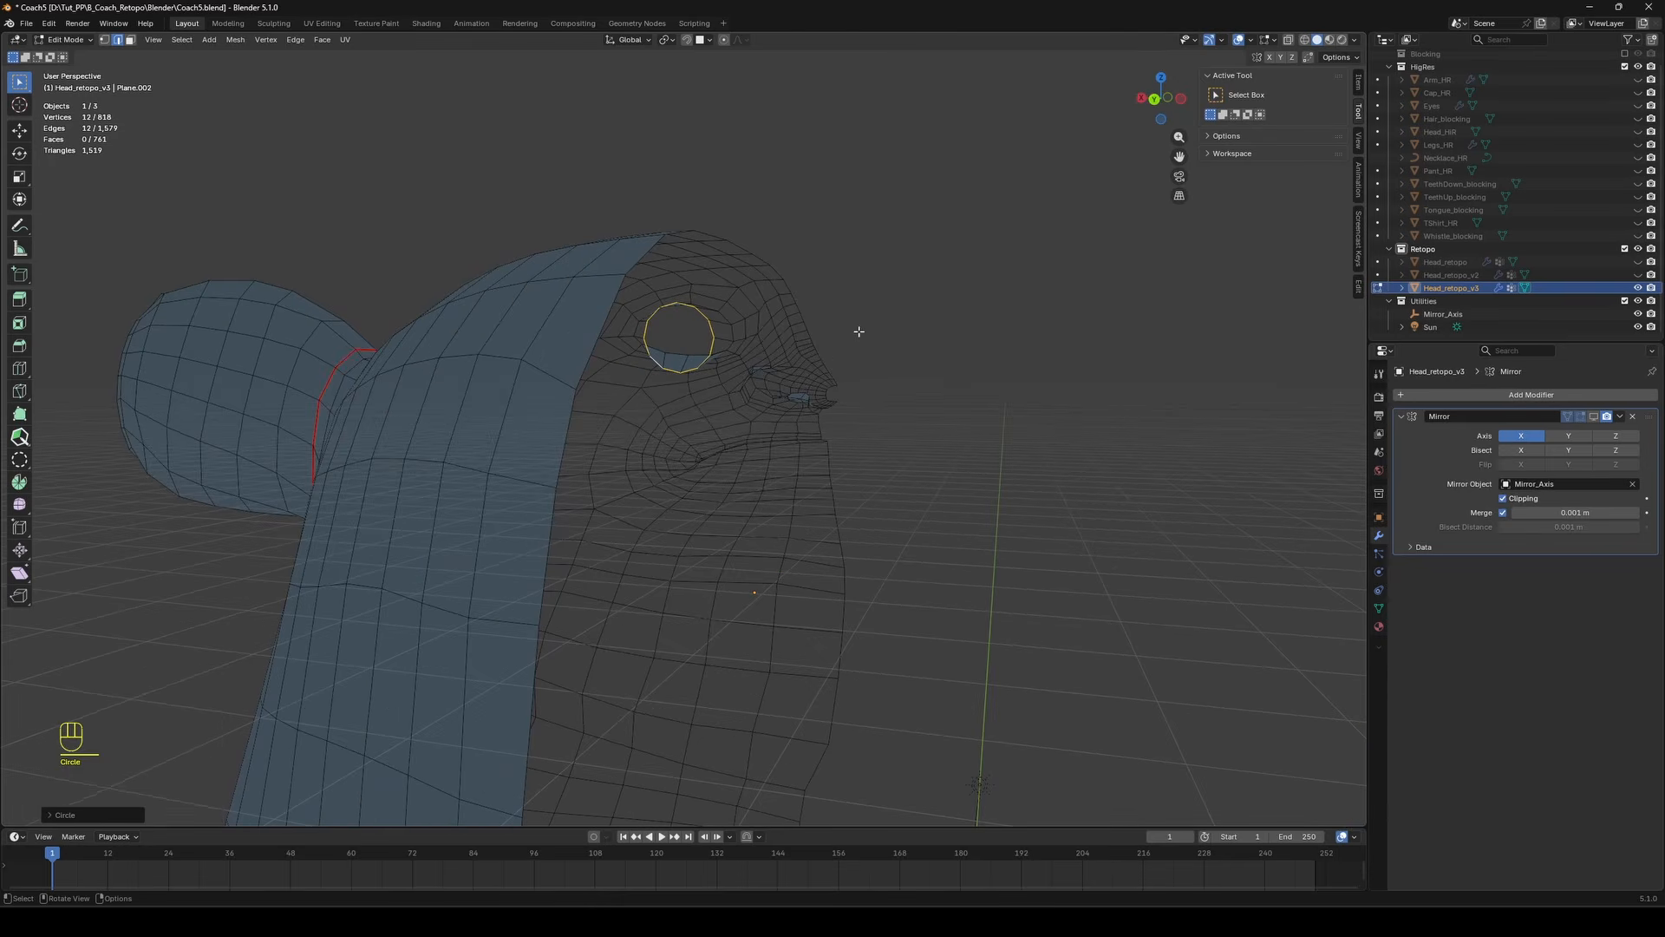
pyautogui.click(100, 814)
pyautogui.moveTo(153, 810); pyautogui.dragTo(218, 810)
pyautogui.click(50, 696)
# Scale the circular eye loop along the X axis.
pyautogui.moveTo(1005, 369); pyautogui.dragTo(685, 409, button='middle')
pyautogui.press('s')
pyautogui.press('x')
pyautogui.click(800, 380)
# Extrude the eye loop deeper into the head and enlarge the new ring.
pyautogui.moveTo(801, 380); pyautogui.dragTo(962, 338, button='middle')
pyautogui.press('e')
pyautogui.click(902, 348)
pyautogui.press('s')
pyautogui.click(936, 293)
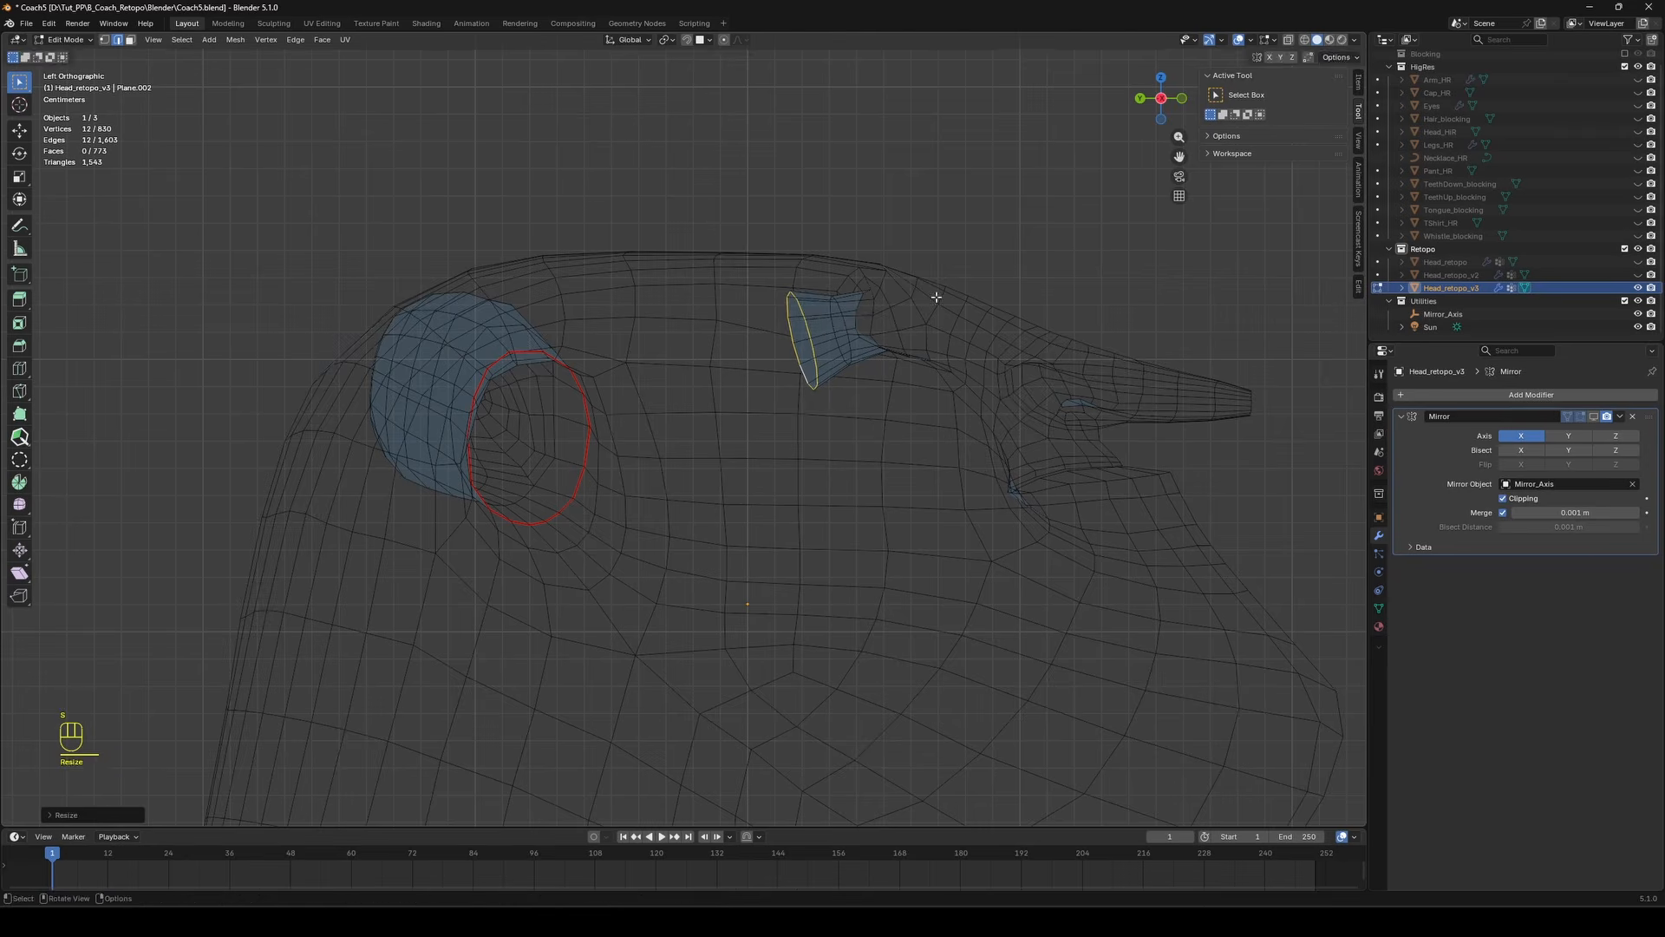
# Select the innermost ring of the eye socket and scale it up.
pyautogui.keyDown('alt'); pyautogui.keyDown('shift'); pyautogui.click(845, 320); pyautogui.keyUp('shift'); pyautogui.keyUp('alt')
pyautogui.press('s')
pyautogui.click(870, 313)
pyautogui.moveTo(870, 312); pyautogui.dragTo(805, 333, button='middle')
pyautogui.press('s')
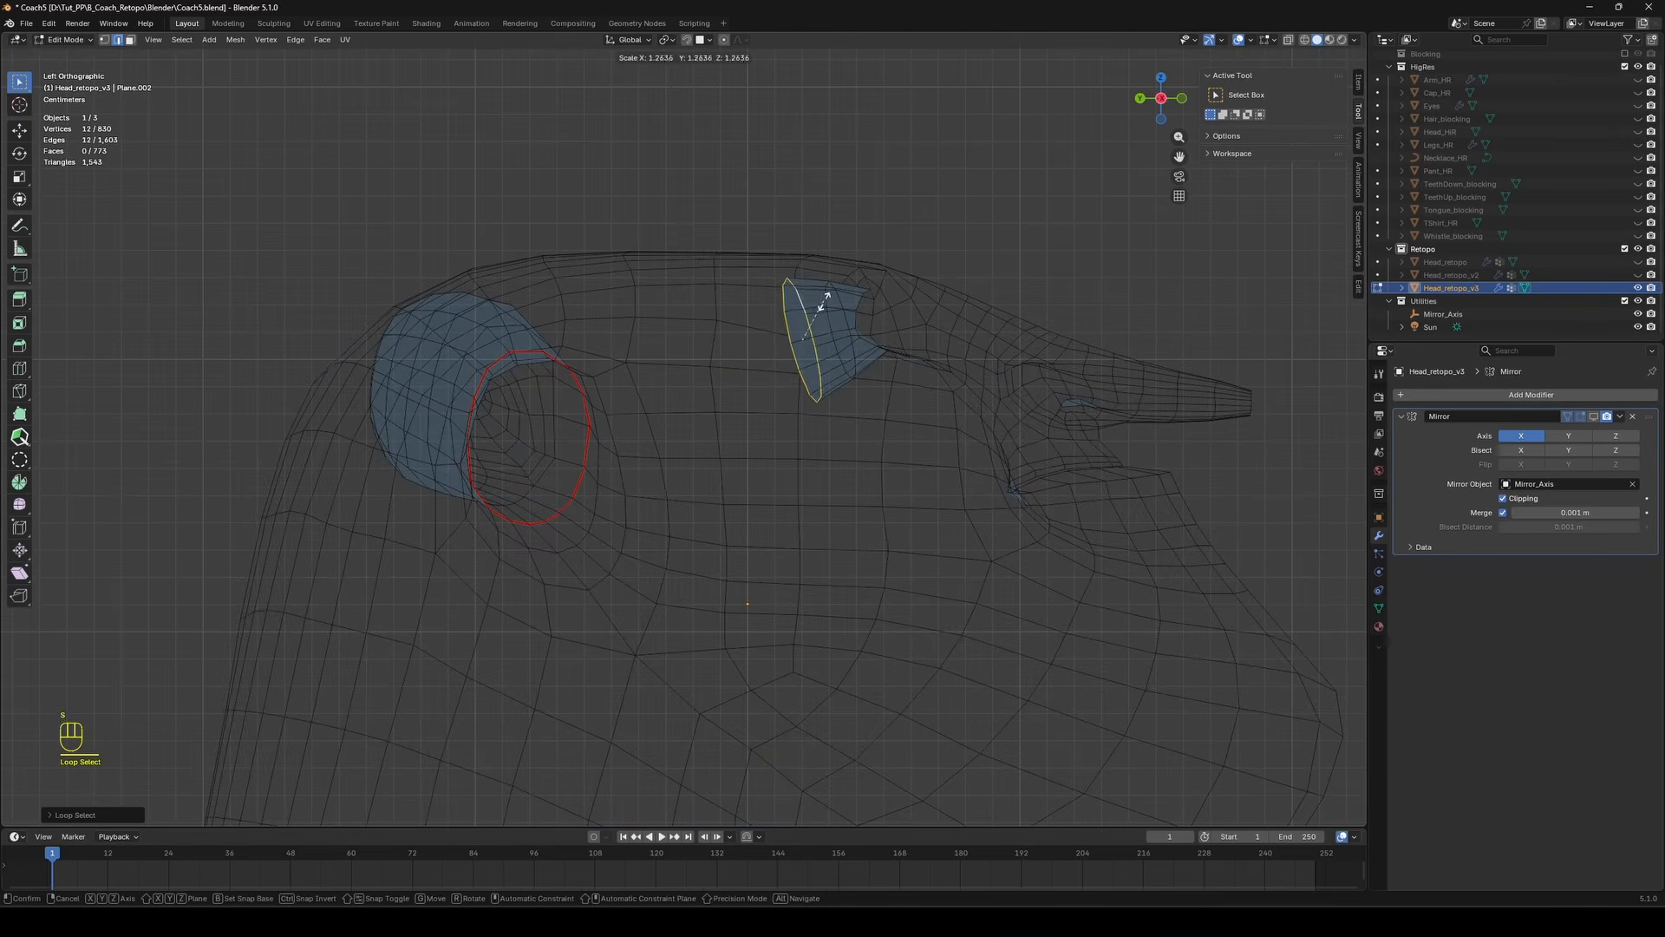
pyautogui.click(825, 305)
# Extrude the socket ring backward twice and shrink the new rings to round off the socket.
pyautogui.press('e')
pyautogui.click(790, 315)
pyautogui.press('s')
pyautogui.click(782, 319)
pyautogui.press('e')
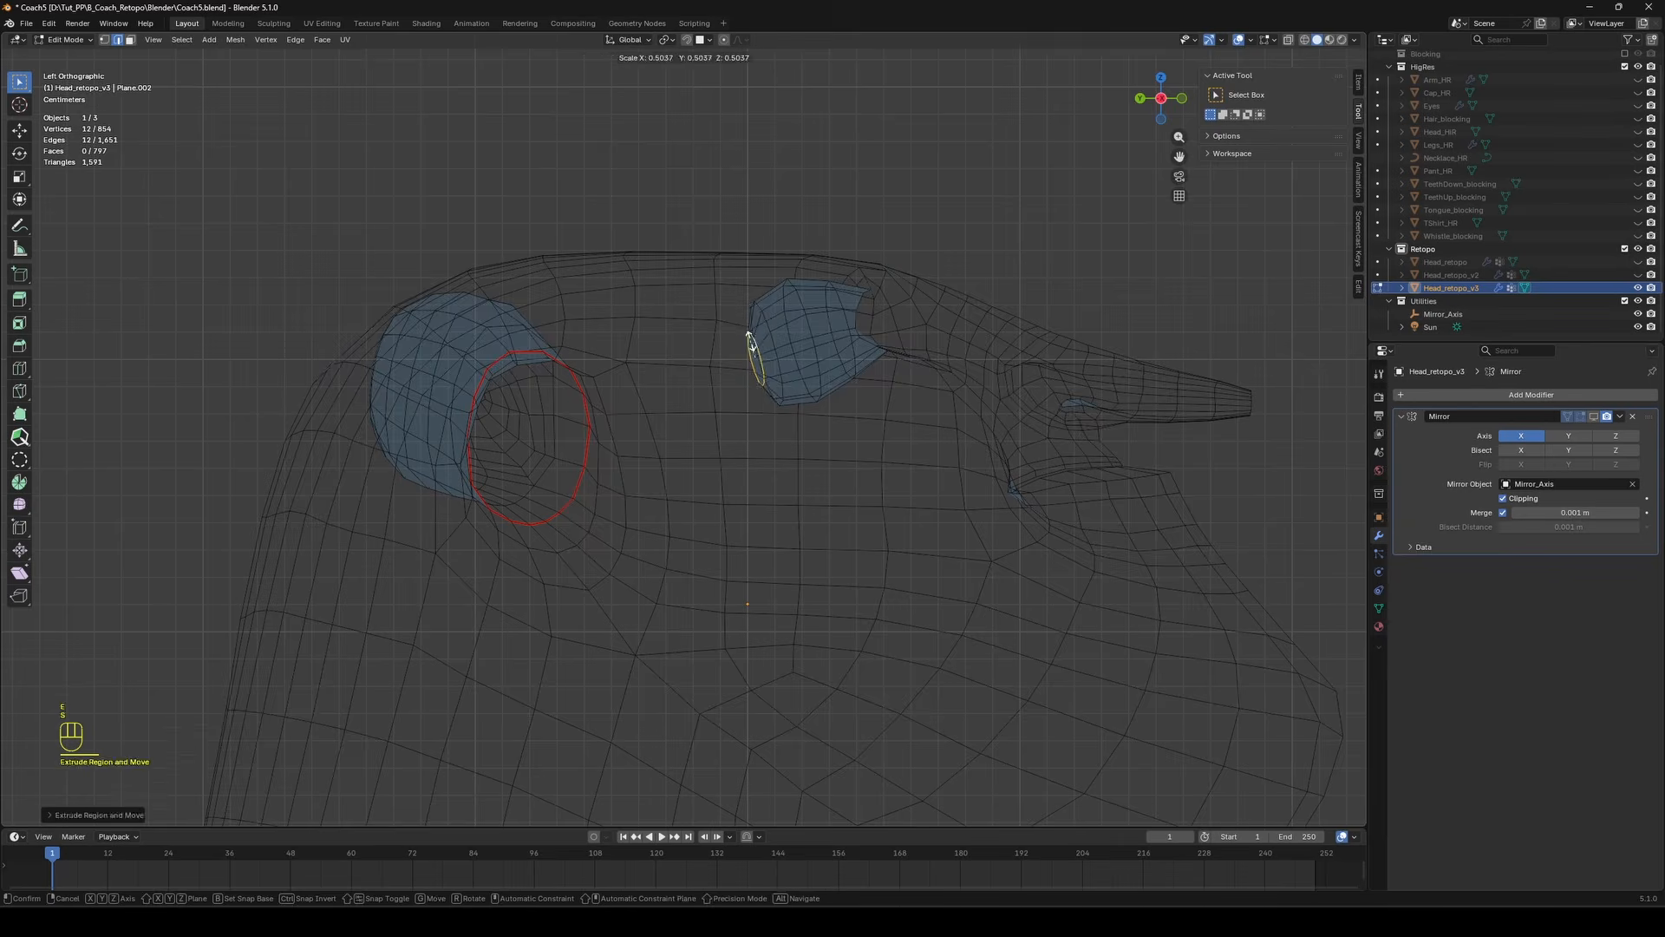
pyautogui.click(751, 341)
# Show the Eyes object, disable its Mirror modifier's viewport display, and return to editing Head_retopo_v3.
pyautogui.moveTo(751, 341); pyautogui.dragTo(648, 329, button='middle')
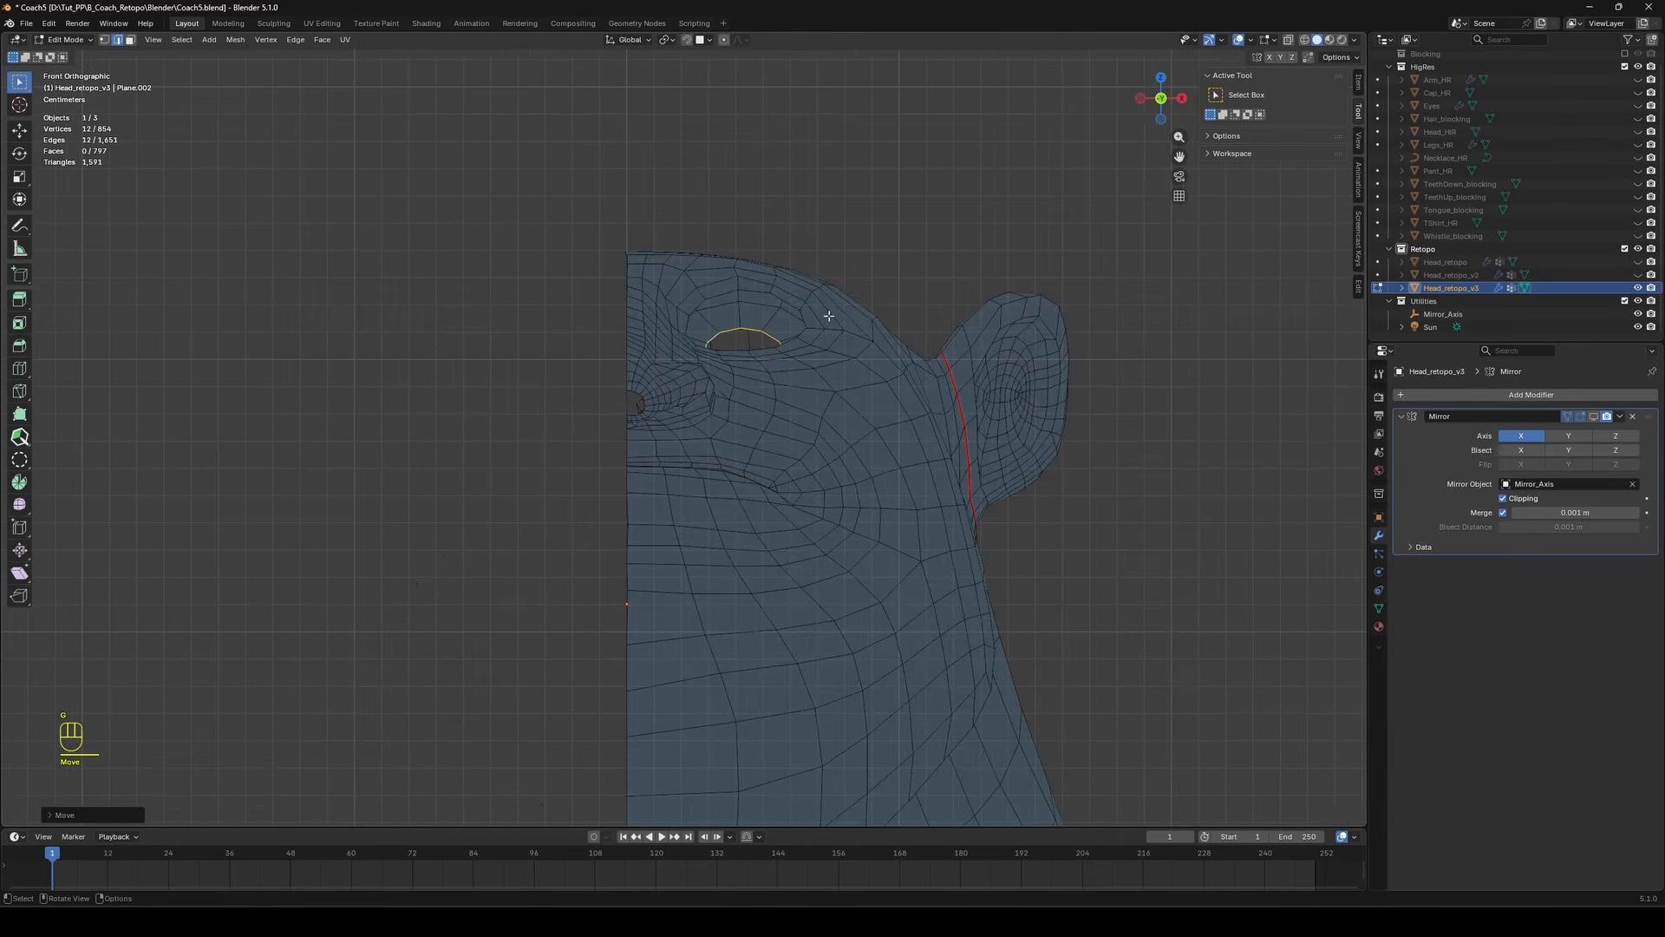
pyautogui.click(1637, 105)
pyautogui.moveTo(958, 288); pyautogui.dragTo(1149, 293, button='middle')
pyautogui.click(1435, 105)
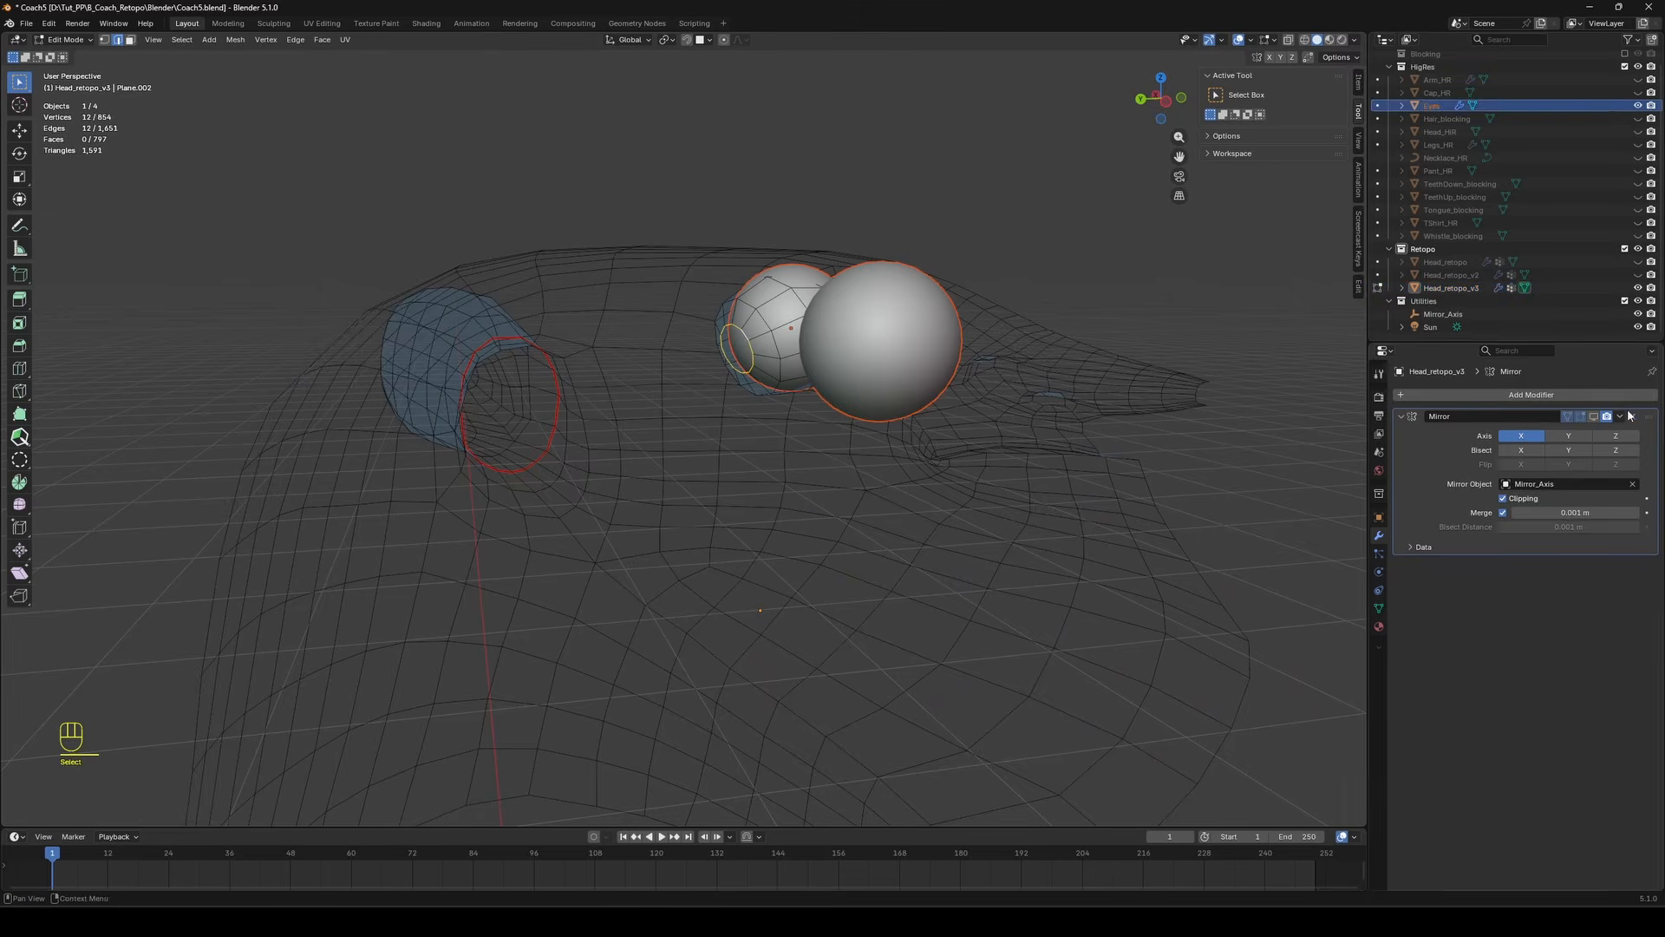
pyautogui.click(1597, 418)
pyautogui.click(1594, 416)
pyautogui.click(1594, 416)
pyautogui.press('Tab')
pyautogui.click(906, 312)
pyautogui.click(1594, 416)
pyautogui.click(956, 333)
pyautogui.press('Tab')
# Select the socket edge loop near the front of the eyeball and scale it to fit around the eye.
pyautogui.keyDown('alt'); pyautogui.moveTo(956, 335); pyautogui.dragTo(803, 438, button='middle'); pyautogui.keyUp('alt')
pyautogui.click(734, 278)
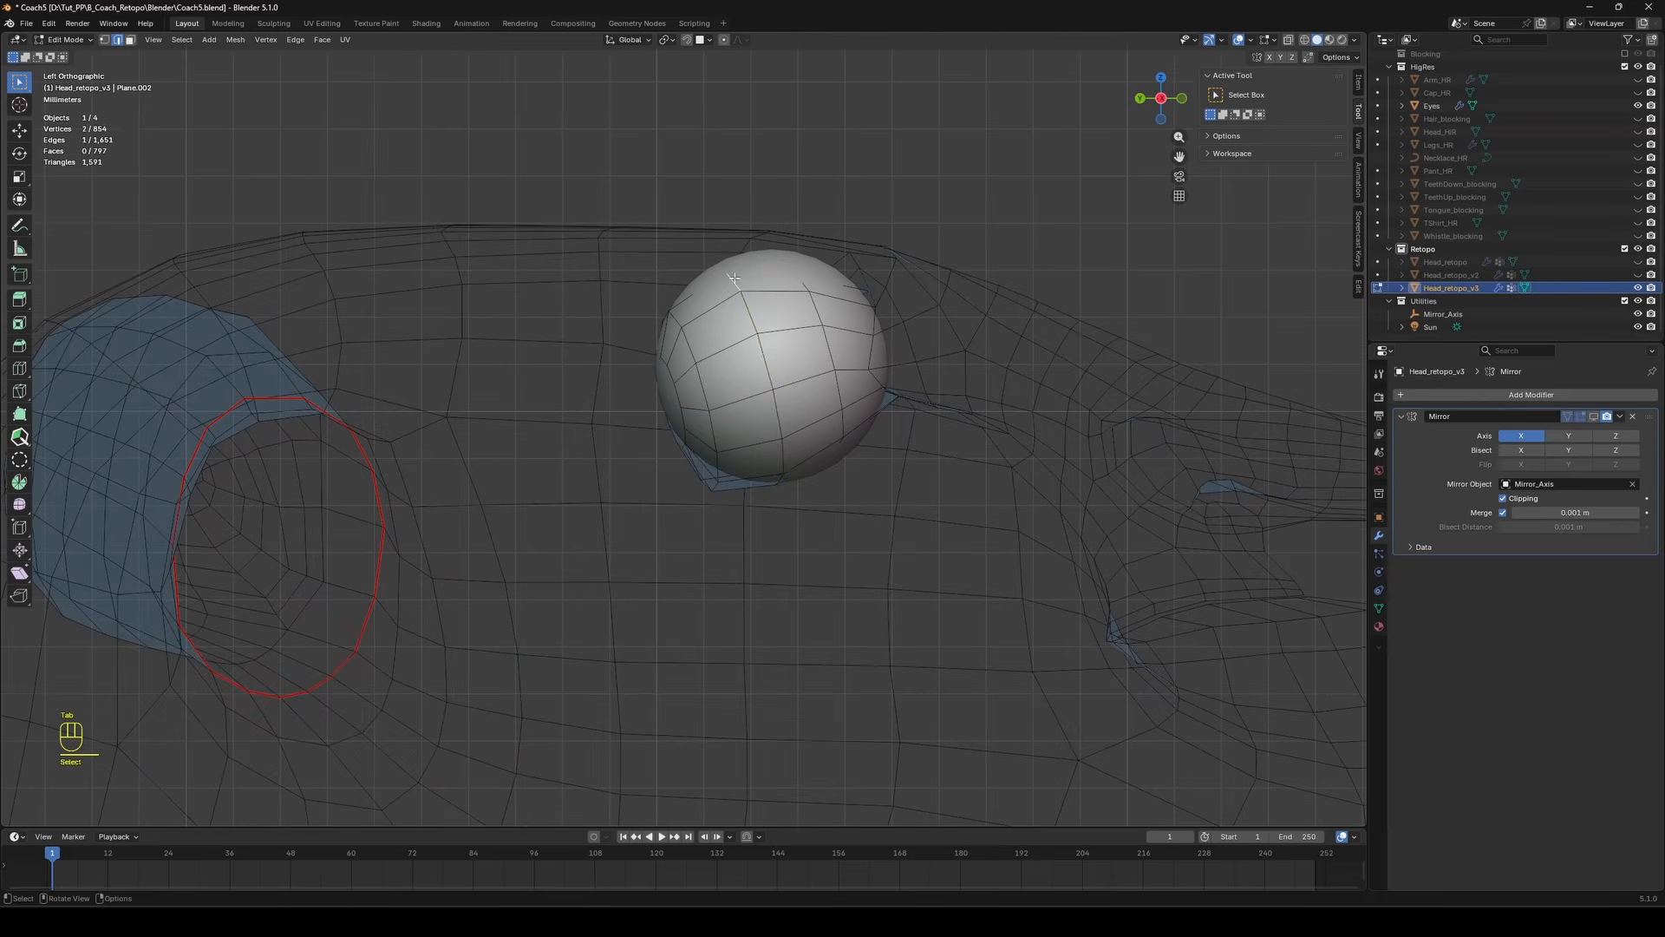
pyautogui.click(778, 257)
pyautogui.keyDown('alt'); pyautogui.click(807, 282); pyautogui.keyUp('alt')
pyautogui.press('s')
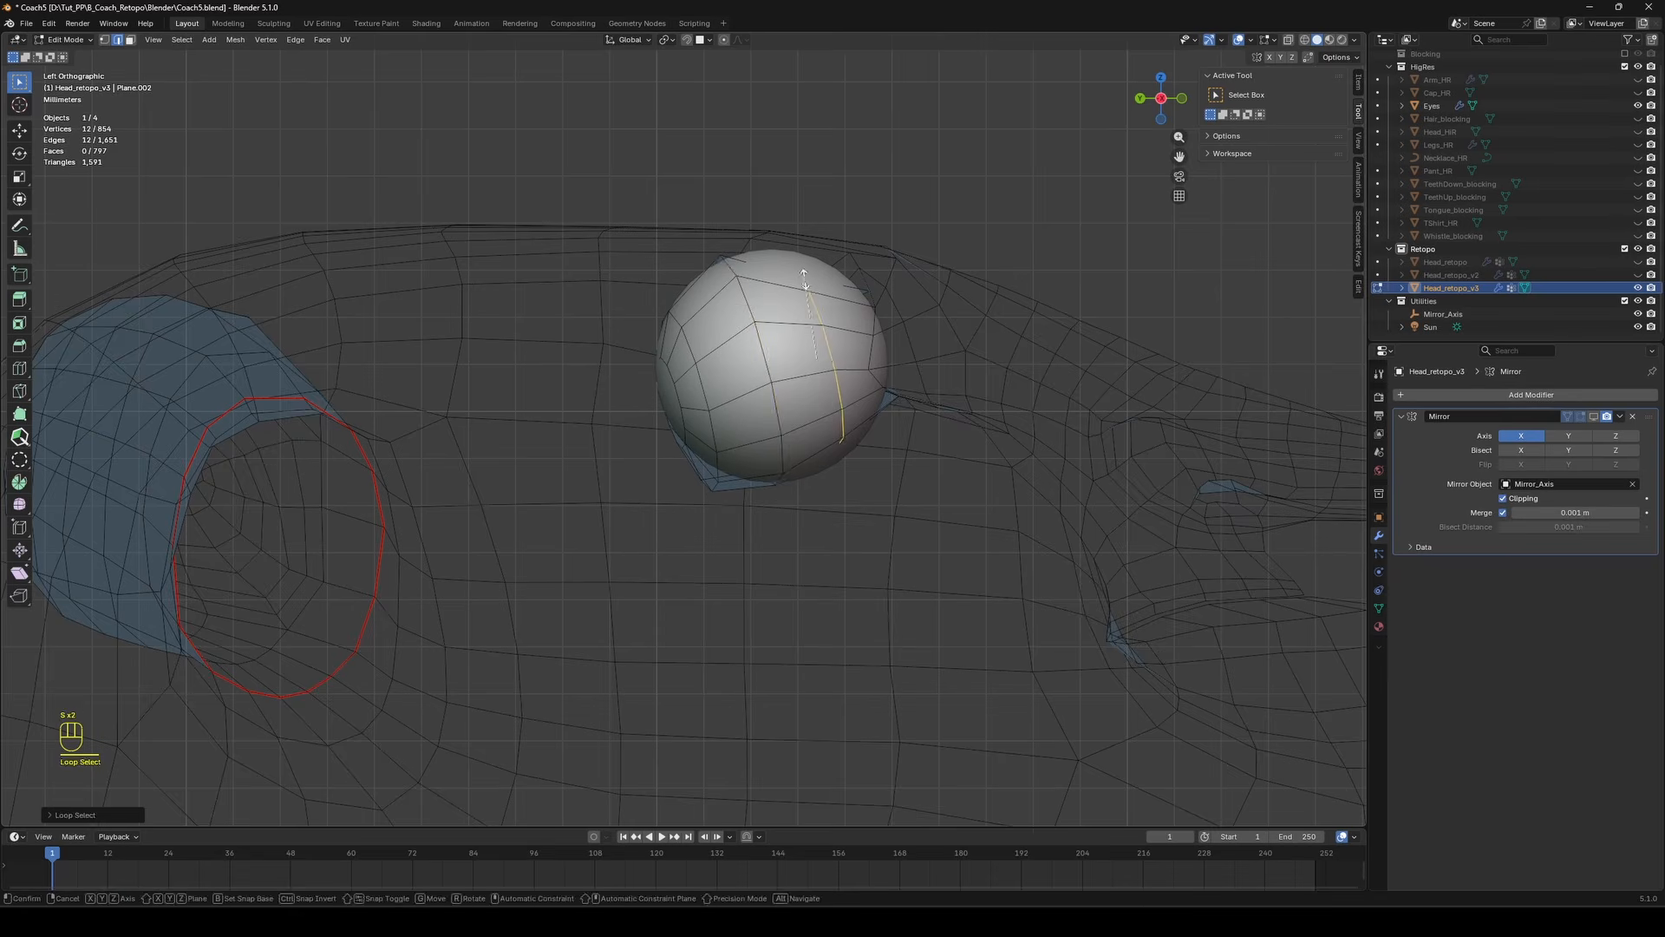
pyautogui.click(804, 267)
# Extend the back of the eye socket with another ring and loop cuts, and close it with Grid Fill.
pyautogui.moveTo(794, 286); pyautogui.dragTo(838, 296, button='middle')
pyautogui.press('x')
pyautogui.click(818, 330)
pyautogui.moveTo(636, 296); pyautogui.dragTo(1071, 311, button='middle')
pyautogui.click(1102, 352)
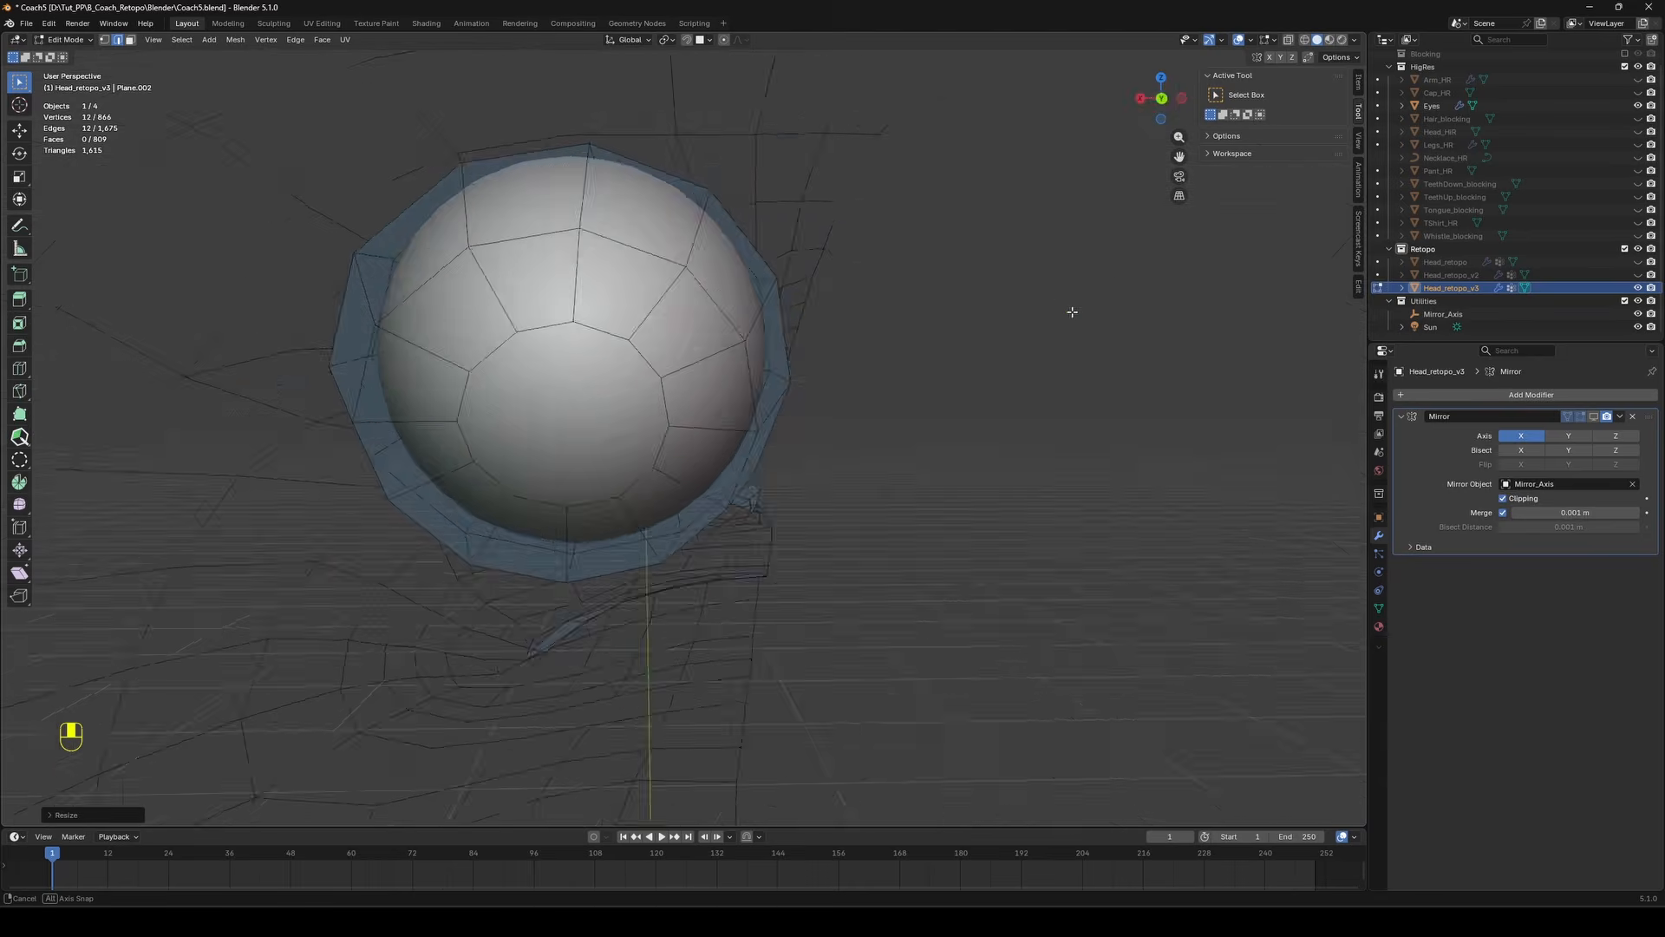
pyautogui.moveTo(889, 311); pyautogui.dragTo(867, 200, button='middle')
pyautogui.hotkey('ctrl', 'r')
pyautogui.click(867, 199)
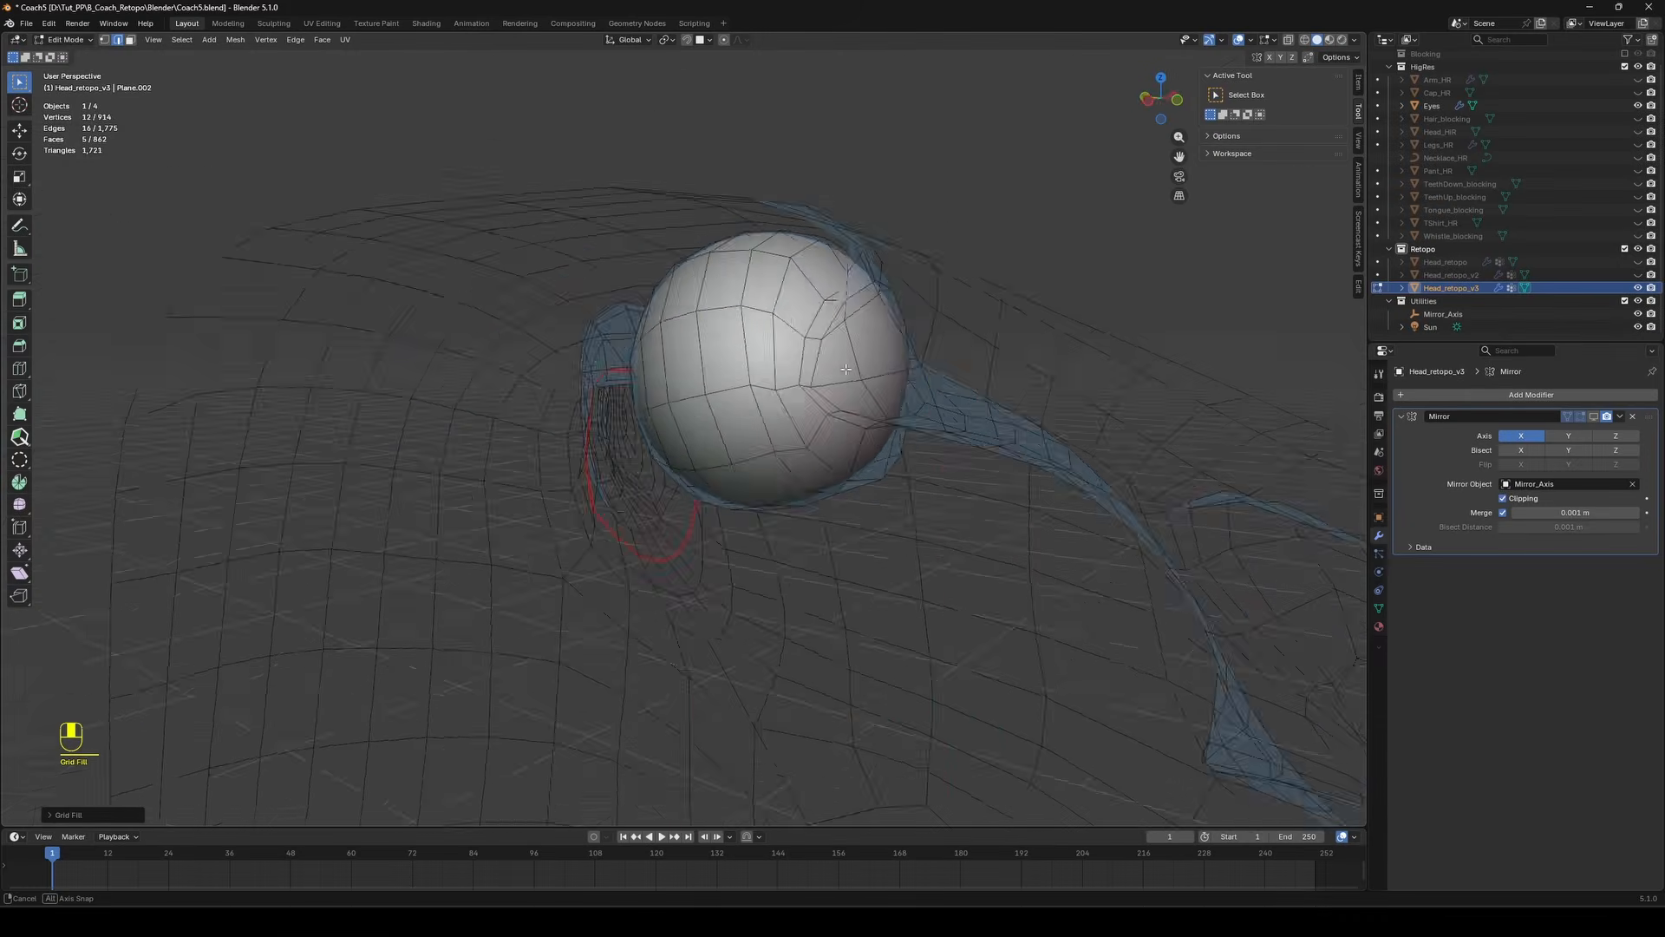
# Select an edge loop of the eye socket and scale it along the X axis.
pyautogui.moveTo(846, 370); pyautogui.dragTo(902, 347, button='middle')
pyautogui.keyDown('alt'); pyautogui.click(892, 438); pyautogui.keyUp('alt')
pyautogui.press('s')
pyautogui.press('x')
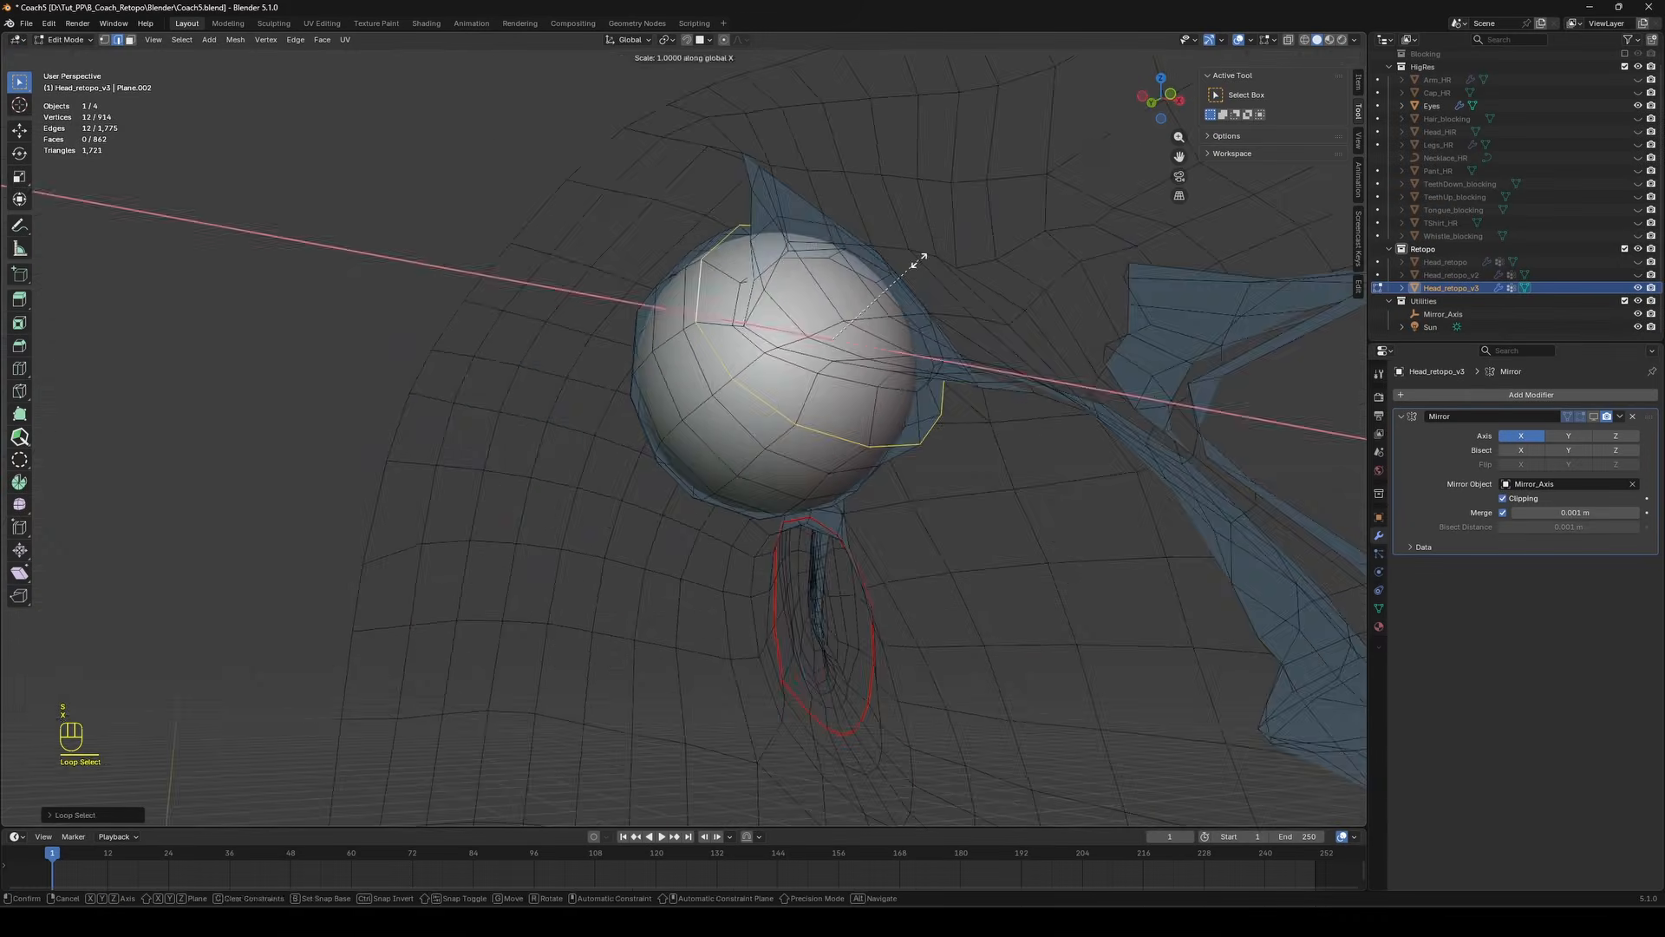
pyautogui.click(918, 260)
pyautogui.moveTo(917, 260); pyautogui.dragTo(885, 390, button='middle')
# Switch to Sculpt Mode and shape the socket shell over the back of the eyeball with the Grab brush at 268 px.
pyautogui.press('Escape')
pyautogui.press('s')
pyautogui.press('g')
pyautogui.press('a')
pyautogui.press('1')
pyautogui.click(512, 392)
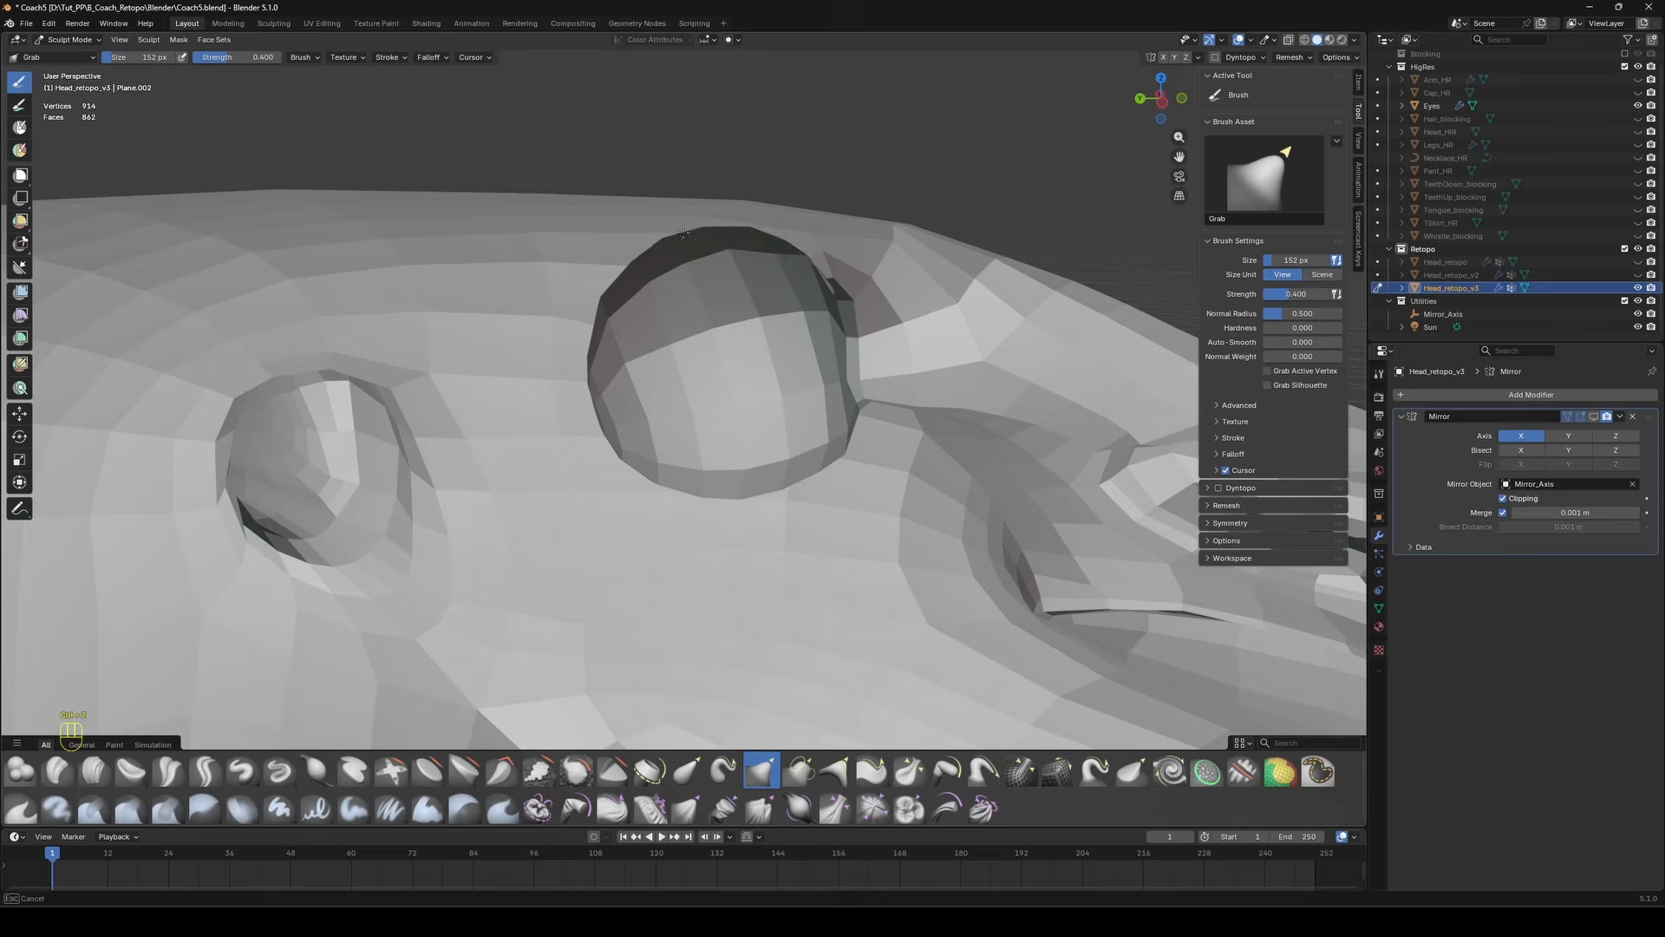
pyautogui.moveTo(683, 232)
pyautogui.mouseDown(button='middle')
pyautogui.moveTo(694, 301)
pyautogui.moveTo(508, 185)
pyautogui.mouseUp(button='middle')
pyautogui.press('f')
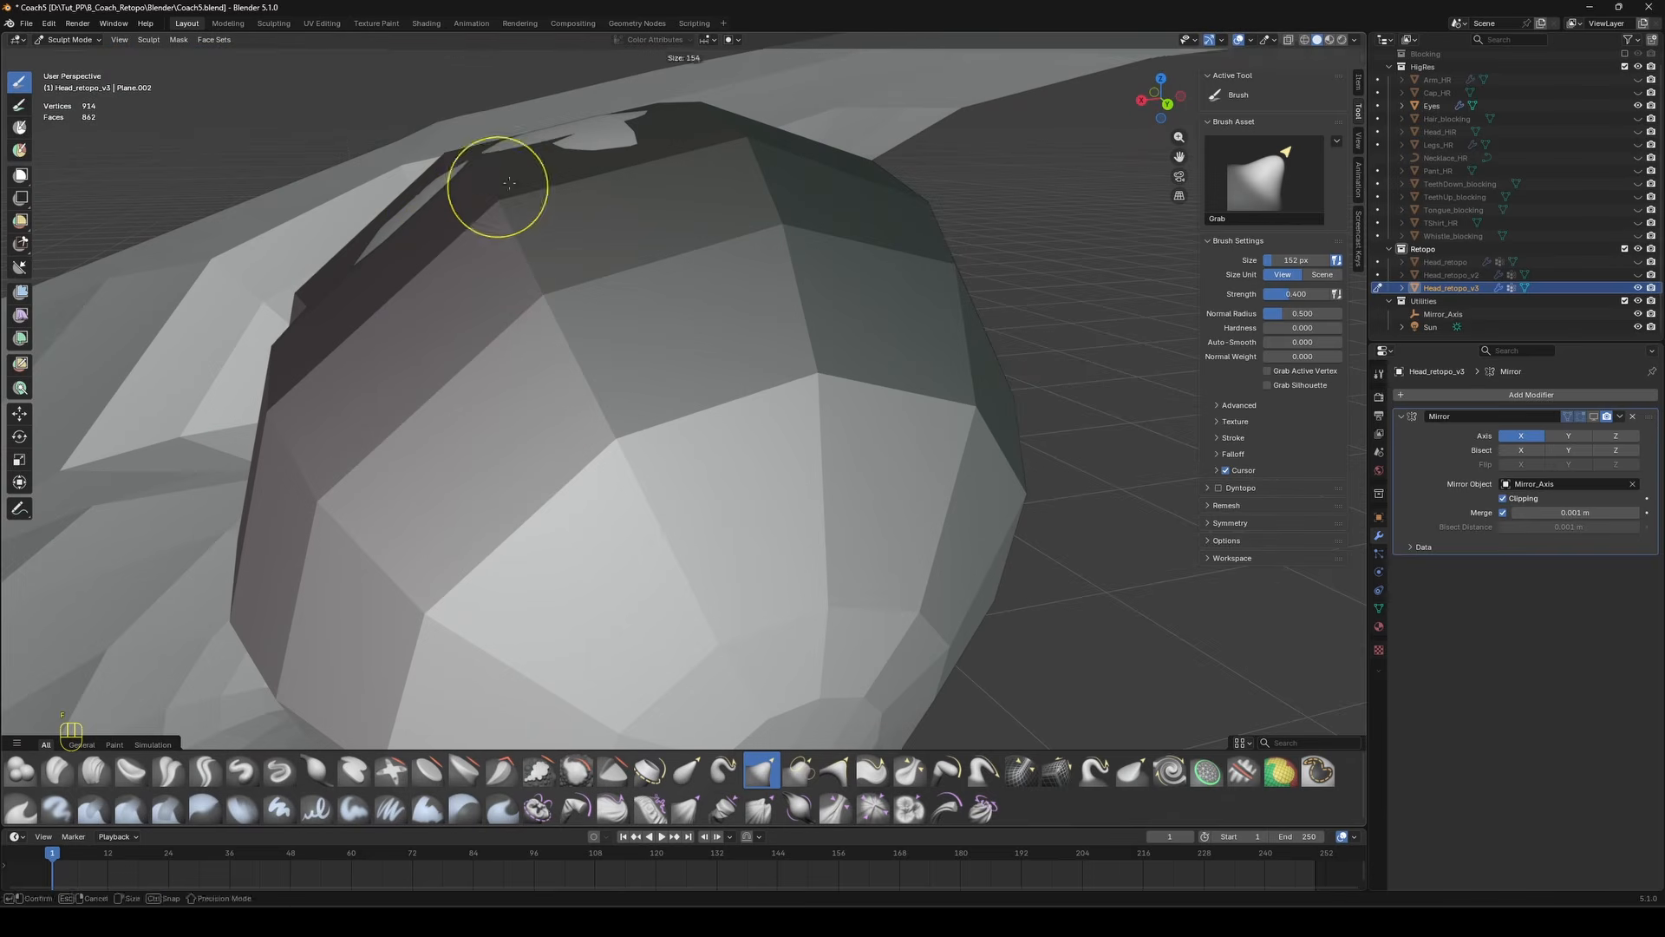
pyautogui.click(384, 234)
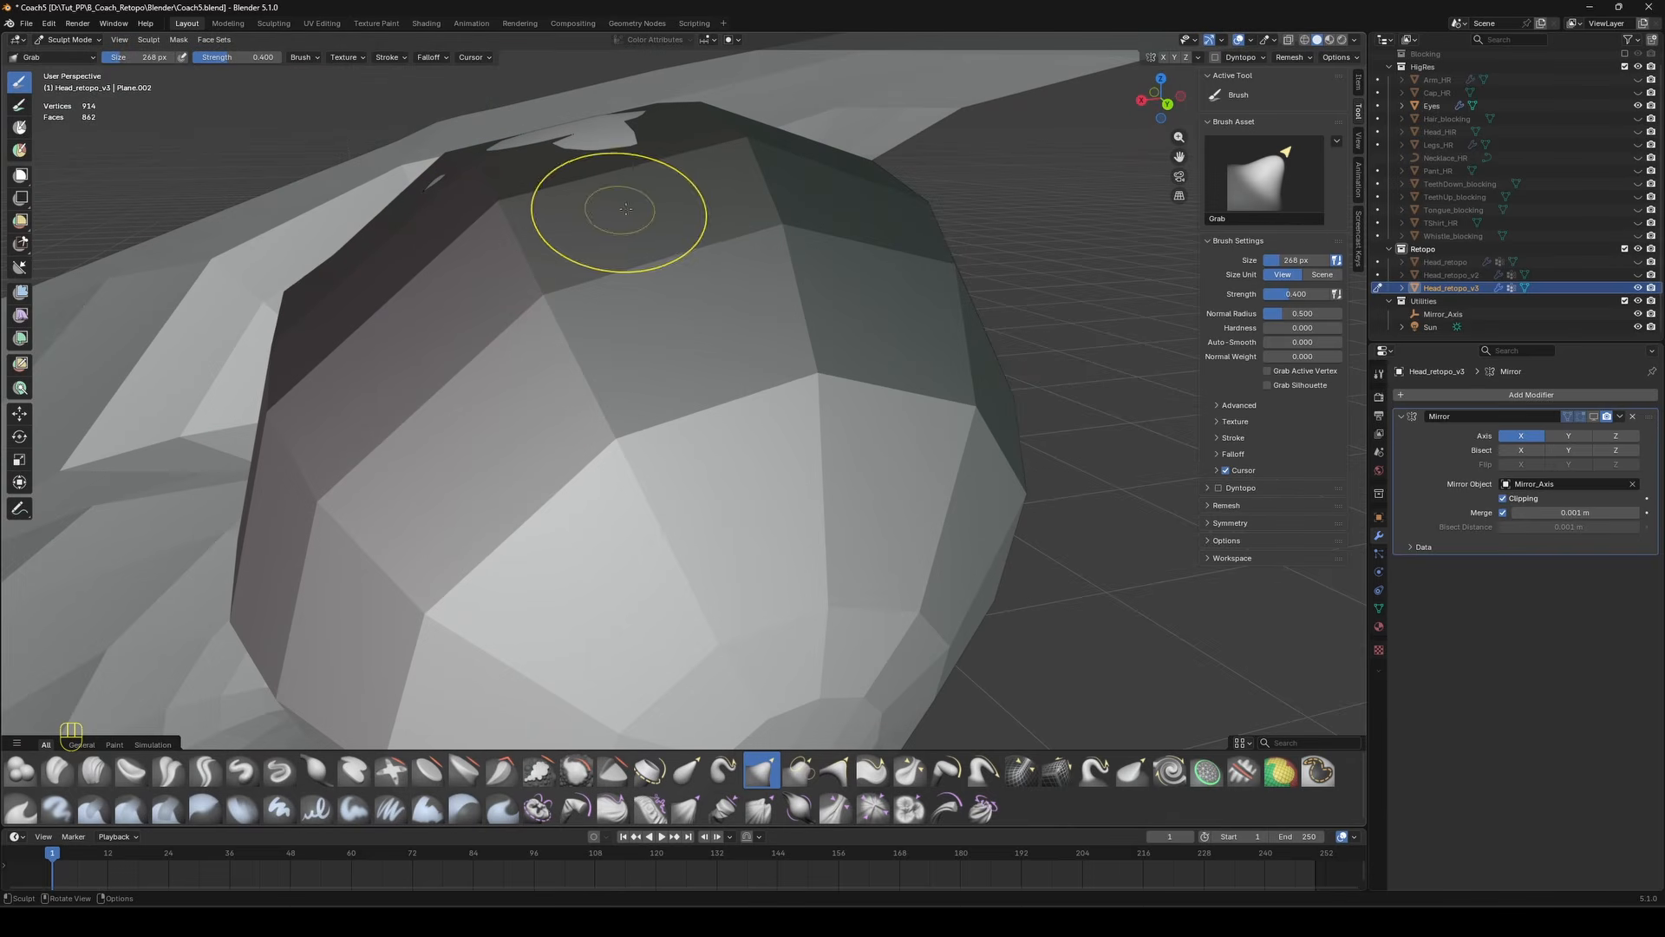
# Adjust the socket edge at the eye's inner corner with a small Grab brush and enable the wireframe overlay.
pyautogui.moveTo(718, 122)
pyautogui.mouseDown(button='middle')
pyautogui.moveTo(706, 268)
pyautogui.moveTo(780, 252)
pyautogui.moveTo(973, 259)
pyautogui.moveTo(447, 405)
pyautogui.moveTo(479, 519)
pyautogui.mouseUp(button='middle')
pyautogui.press('f')
pyautogui.click(466, 520)
pyautogui.press('f')
pyautogui.click(475, 516)
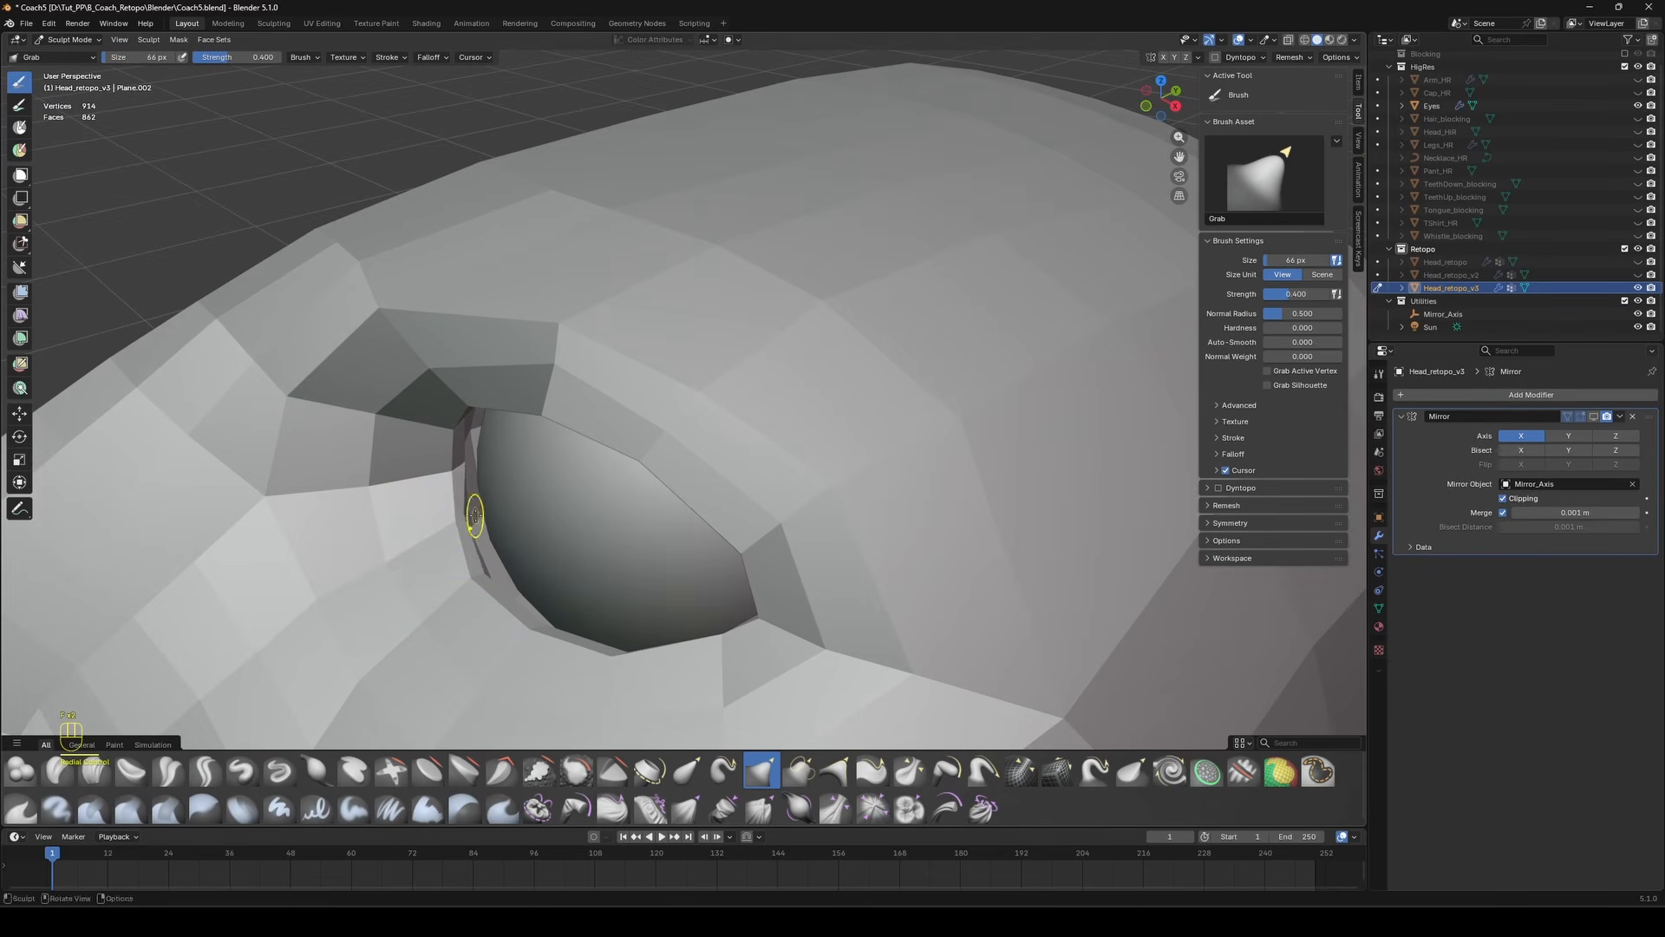
pyautogui.click(1250, 40)
pyautogui.click(1164, 298)
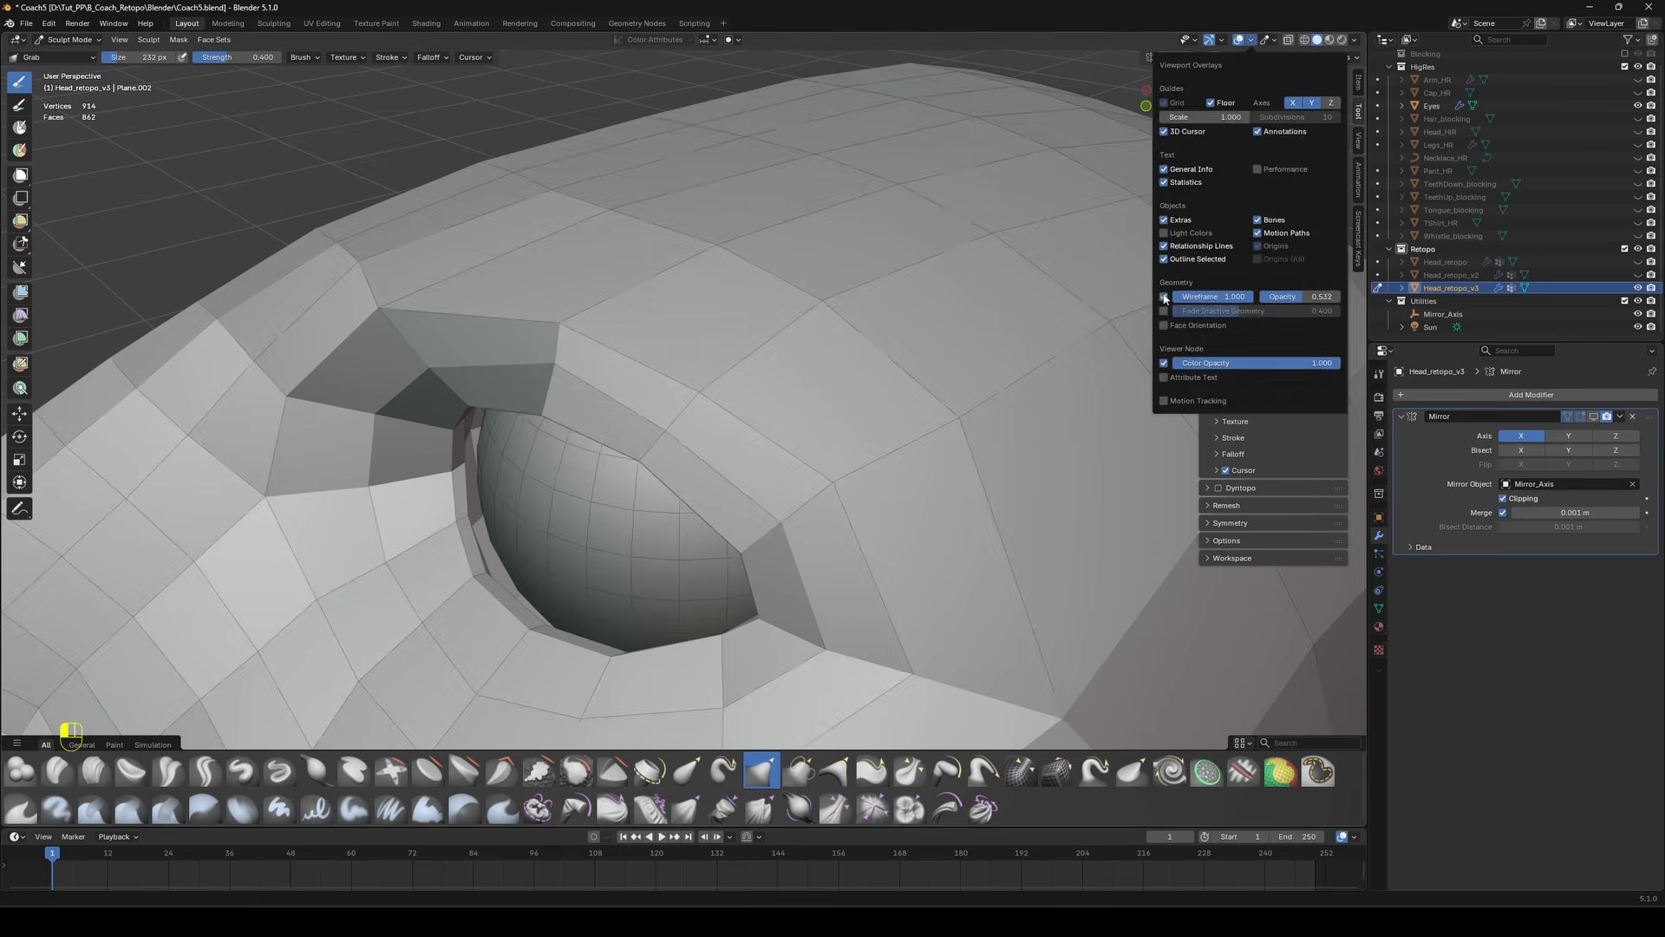
# Grab the upper eyelid edge and socket wall into shape around the eyeball with a larger brush.
pyautogui.moveTo(661, 435)
pyautogui.mouseDown(button='middle')
pyautogui.moveTo(732, 418)
pyautogui.moveTo(647, 270)
pyautogui.moveTo(542, 285)
pyautogui.mouseUp(button='middle')
pyautogui.click(665, 230)
pyautogui.click(565, 273)
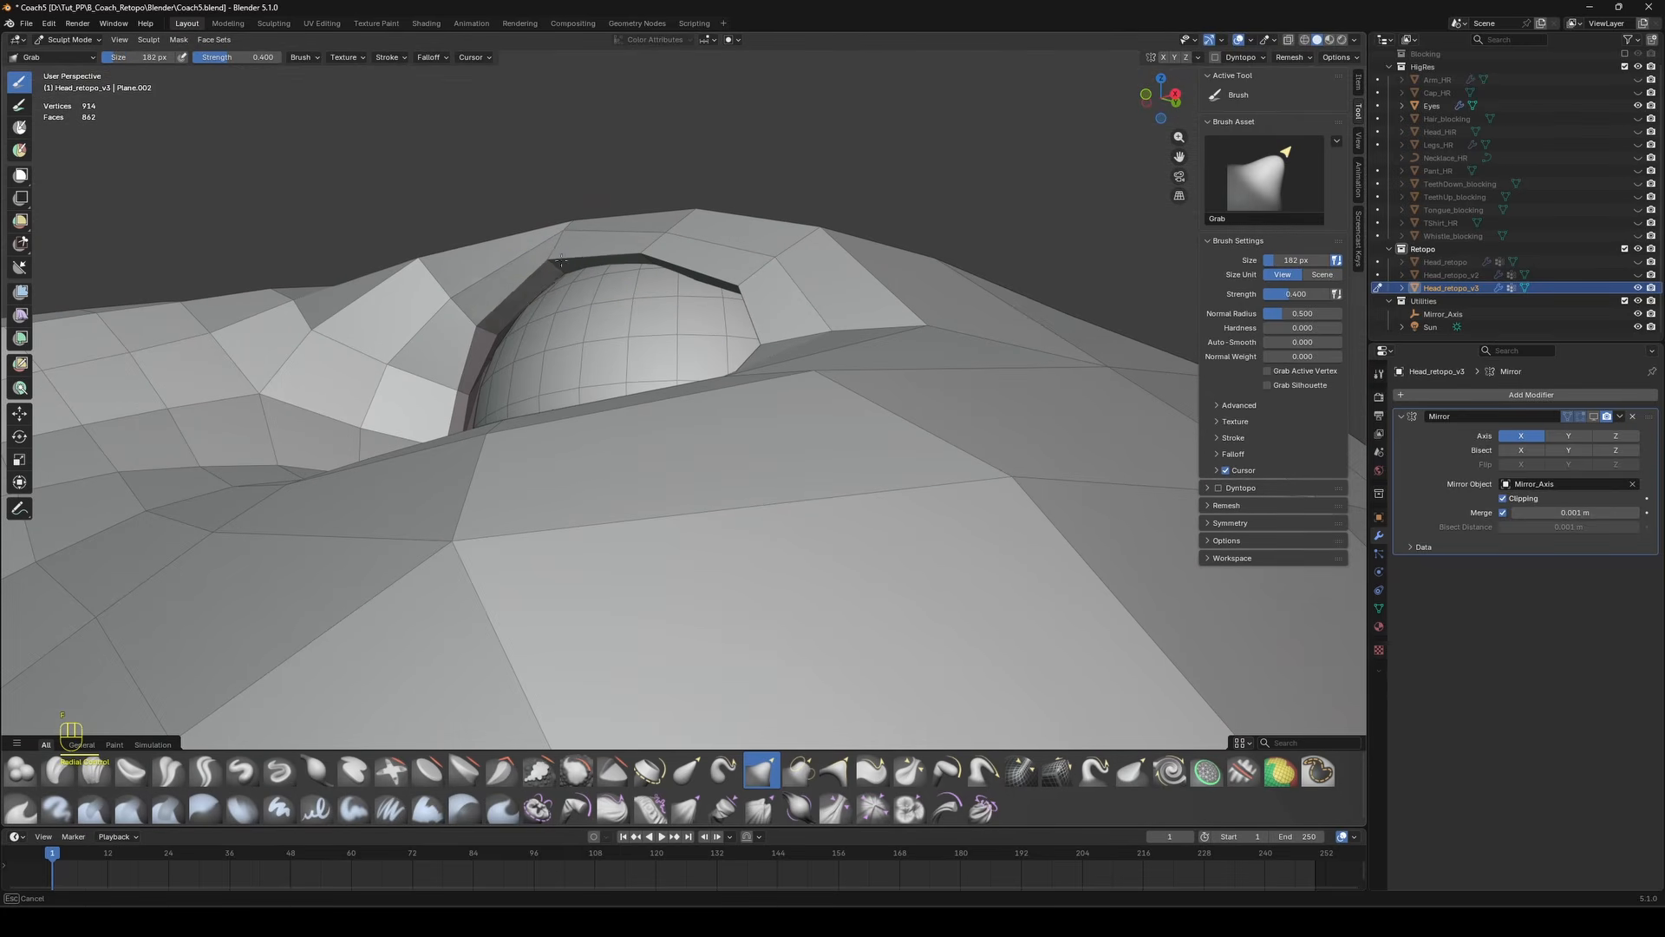
pyautogui.moveTo(502, 328); pyautogui.dragTo(573, 314, button='middle')
pyautogui.press('f')
pyautogui.click(814, 260)
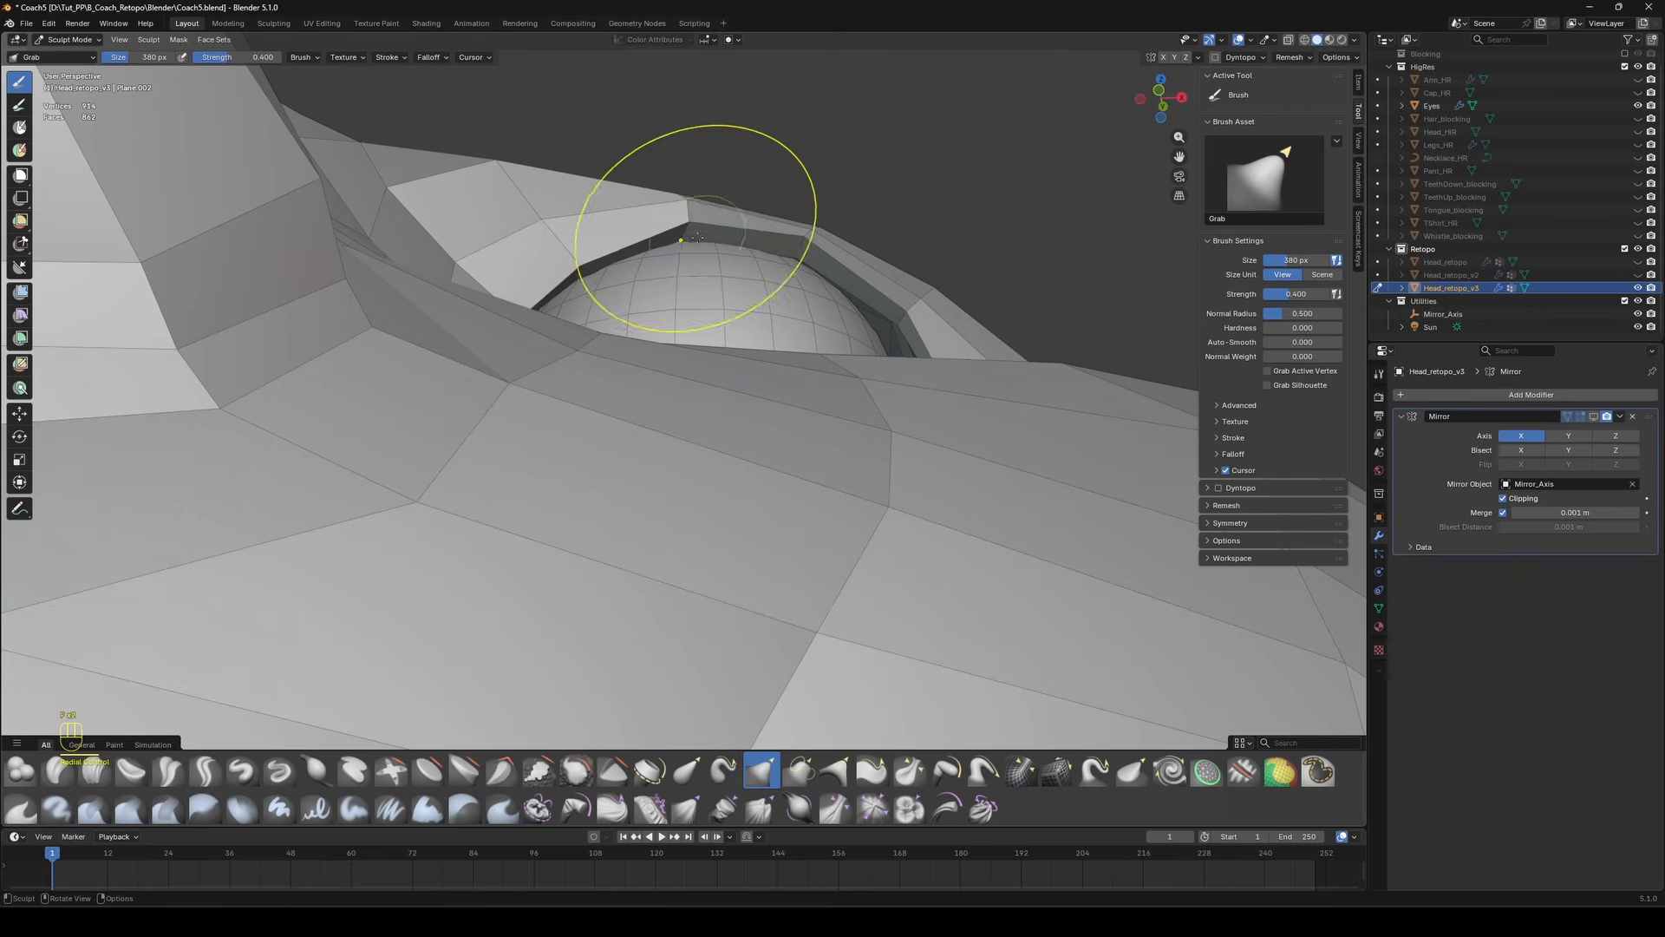
# Refine the upper eyelid's inner edge with smaller Grab strokes, undoing one stroke and resizing the brush to 136 px.
pyautogui.moveTo(621, 227); pyautogui.dragTo(545, 286, button='middle')
pyautogui.moveTo(640, 234); pyautogui.dragTo(737, 245, button='middle')
pyautogui.press('f')
pyautogui.click(763, 246)
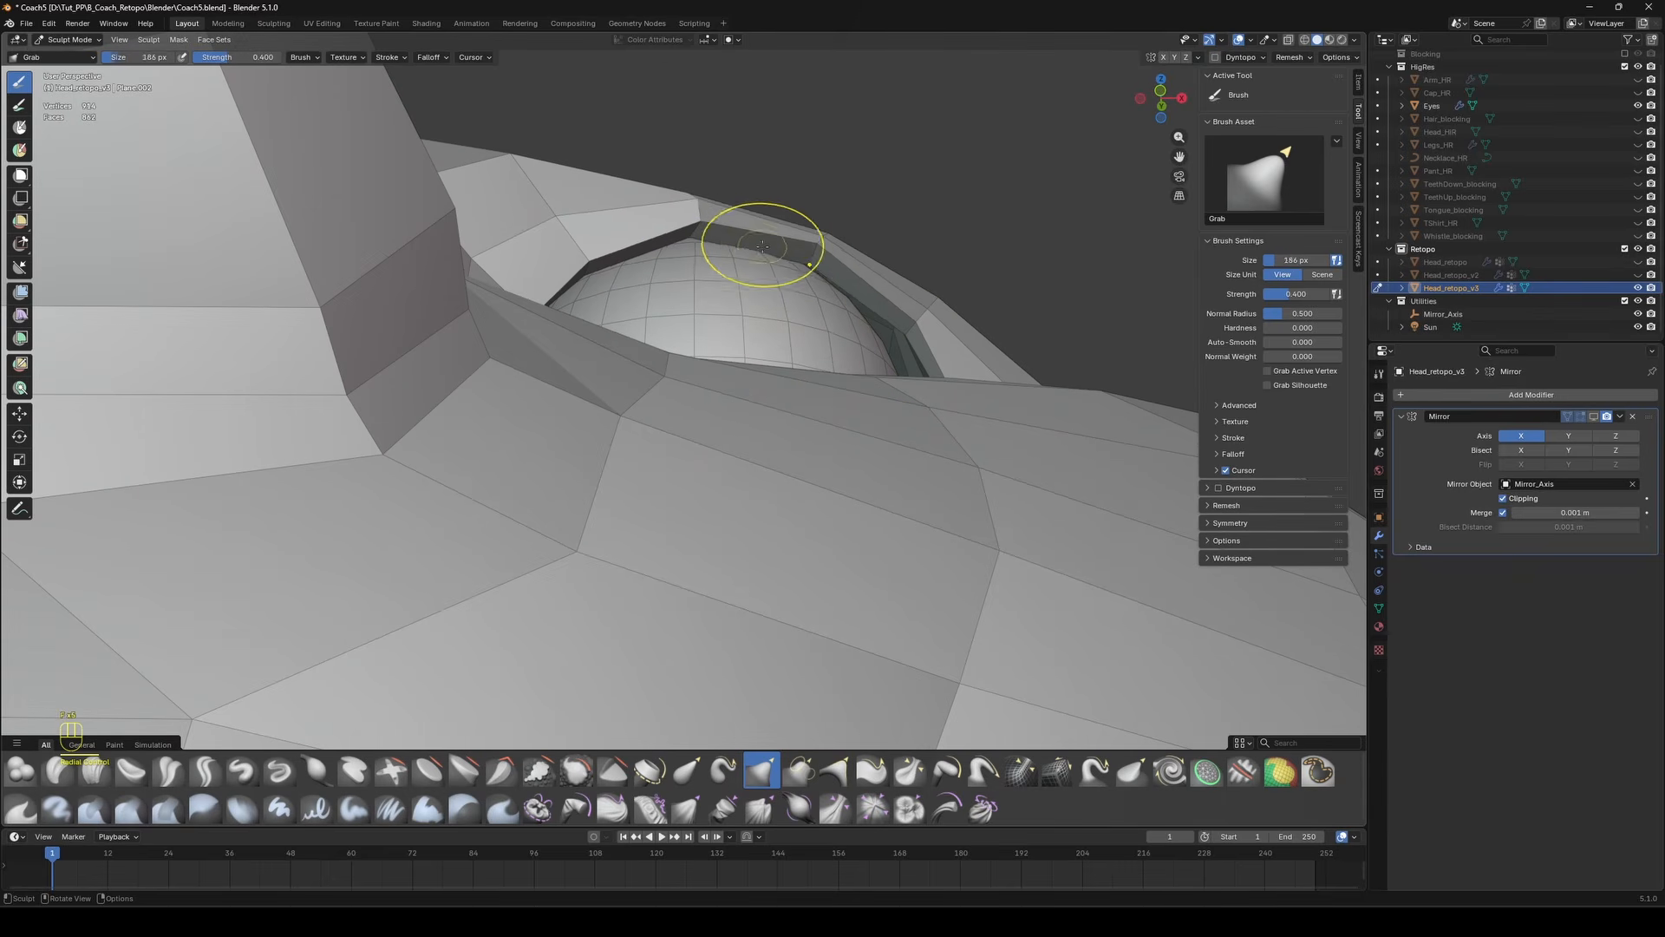
pyautogui.press('f')
pyautogui.click(781, 227)
pyautogui.hotkey('ctrl', 'z')
pyautogui.press('f')
pyautogui.click(862, 256)
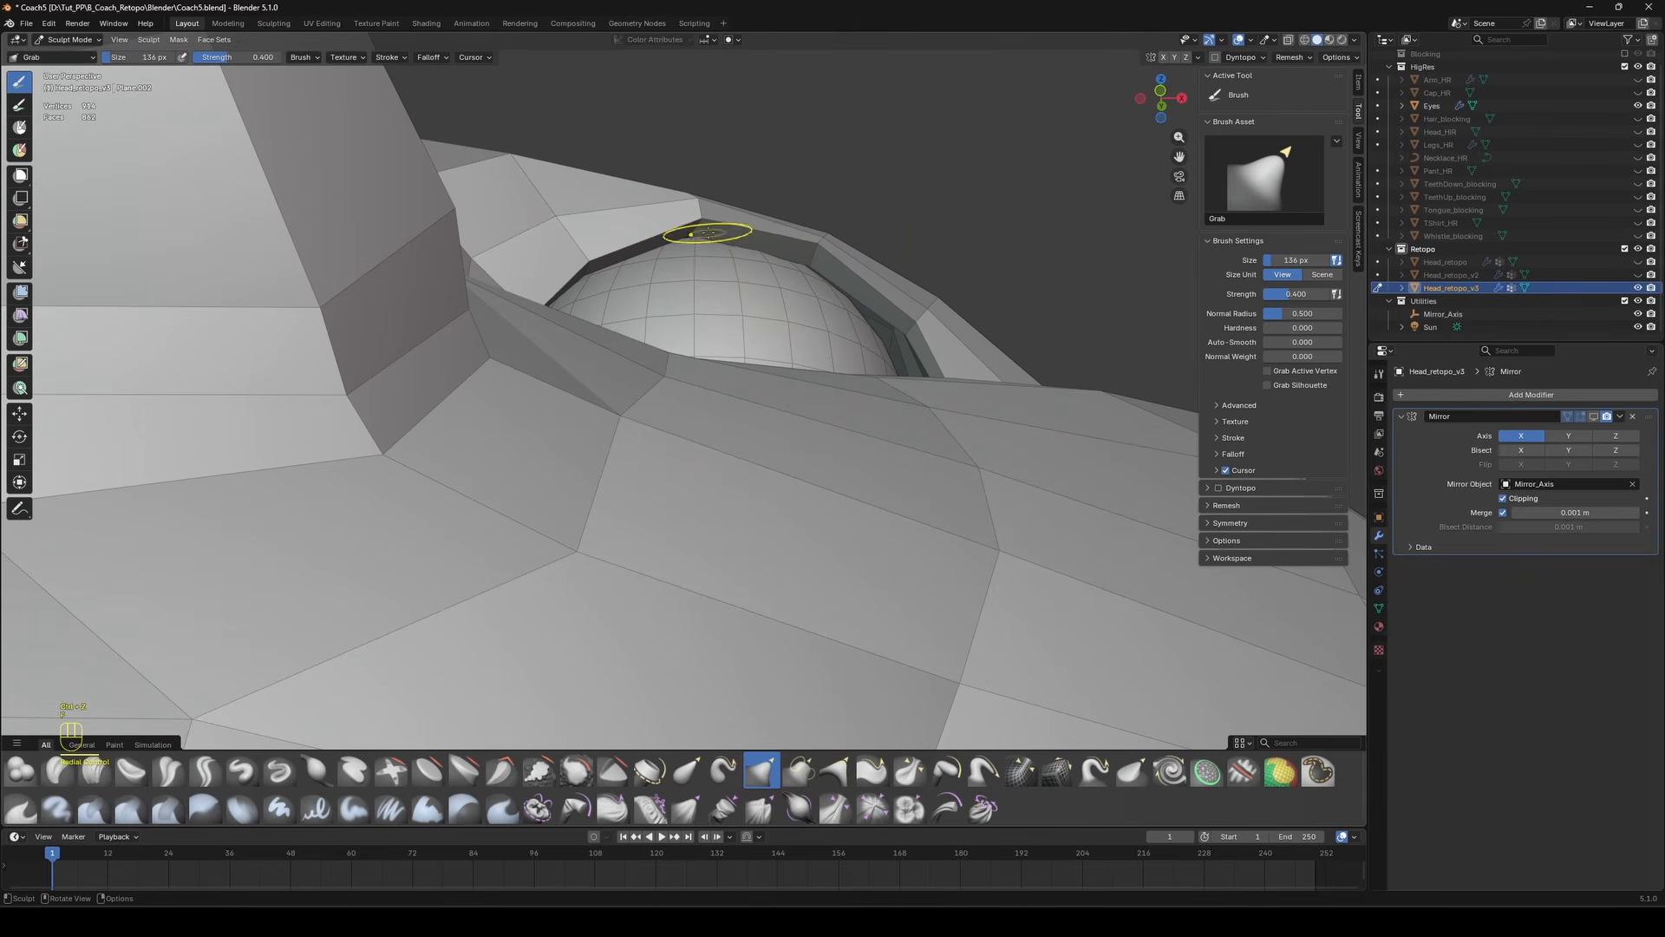
# Fit the socket wall to the eyeball at the eye's outer corner using Grab strokes of varying brush size.
pyautogui.moveTo(805, 259)
pyautogui.mouseDown(button='middle')
pyautogui.moveTo(911, 401)
pyautogui.moveTo(1078, 513)
pyautogui.mouseUp(button='middle')
pyautogui.press('f')
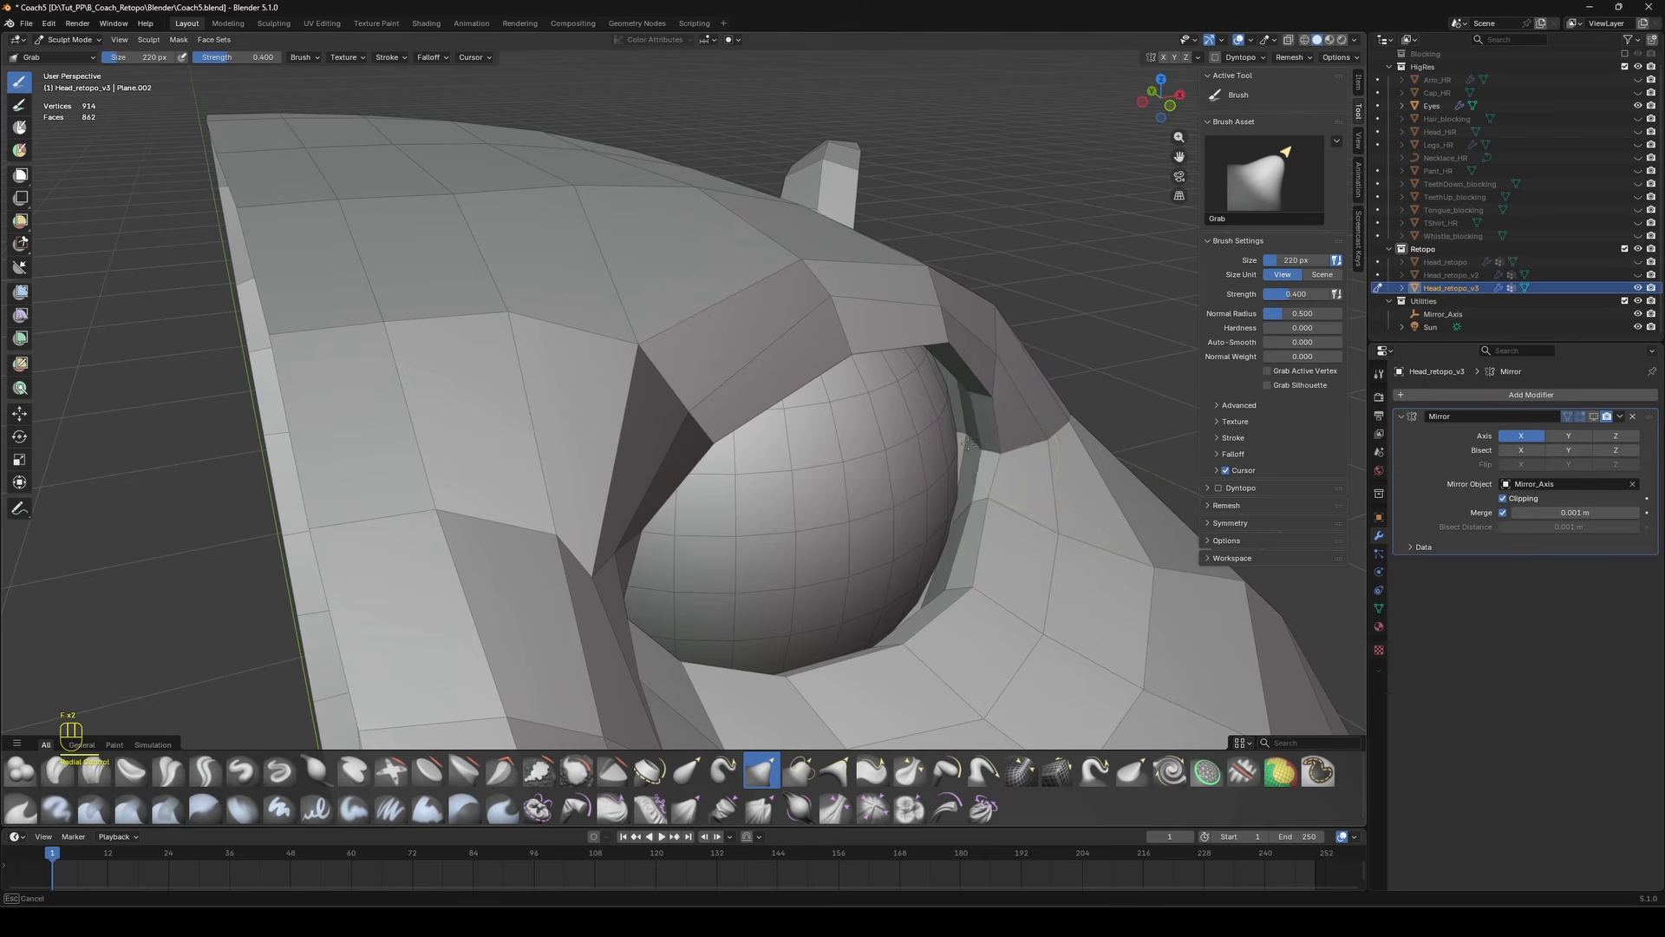
pyautogui.click(965, 449)
pyautogui.press('f')
pyautogui.click(962, 425)
pyautogui.press('f')
pyautogui.click(957, 390)
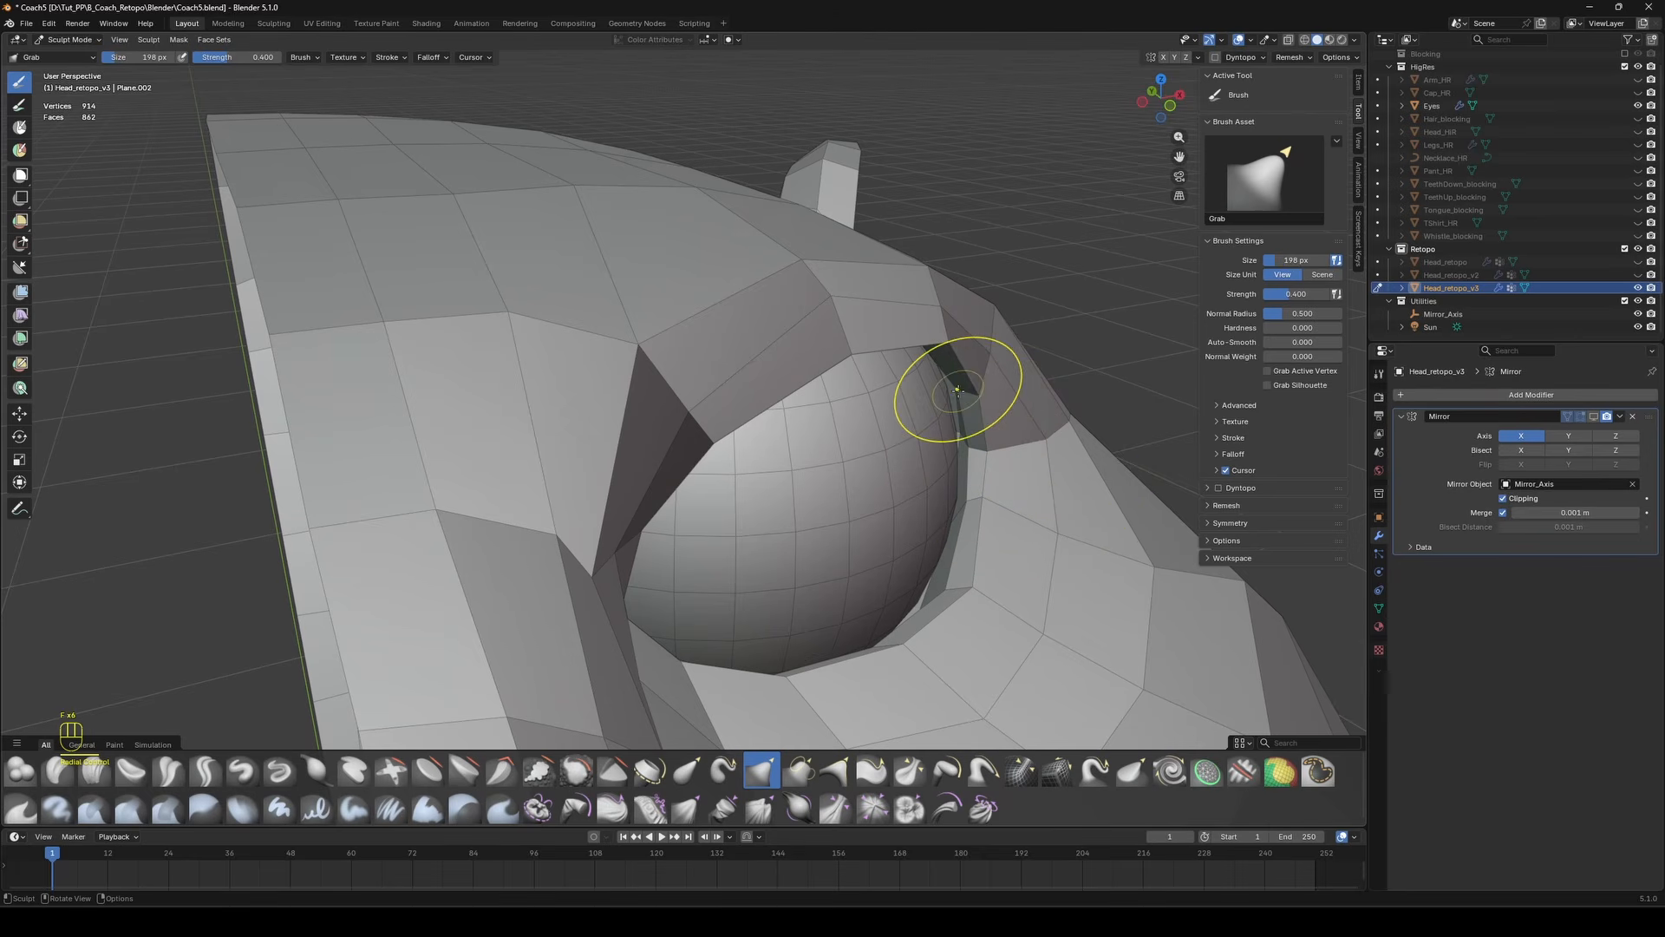
pyautogui.press('f')
pyautogui.moveTo(957, 583)
pyautogui.mouseDown(button='middle')
pyautogui.moveTo(954, 637)
pyautogui.moveTo(959, 555)
pyautogui.mouseUp(button='middle')
pyautogui.press('f')
pyautogui.click(966, 501)
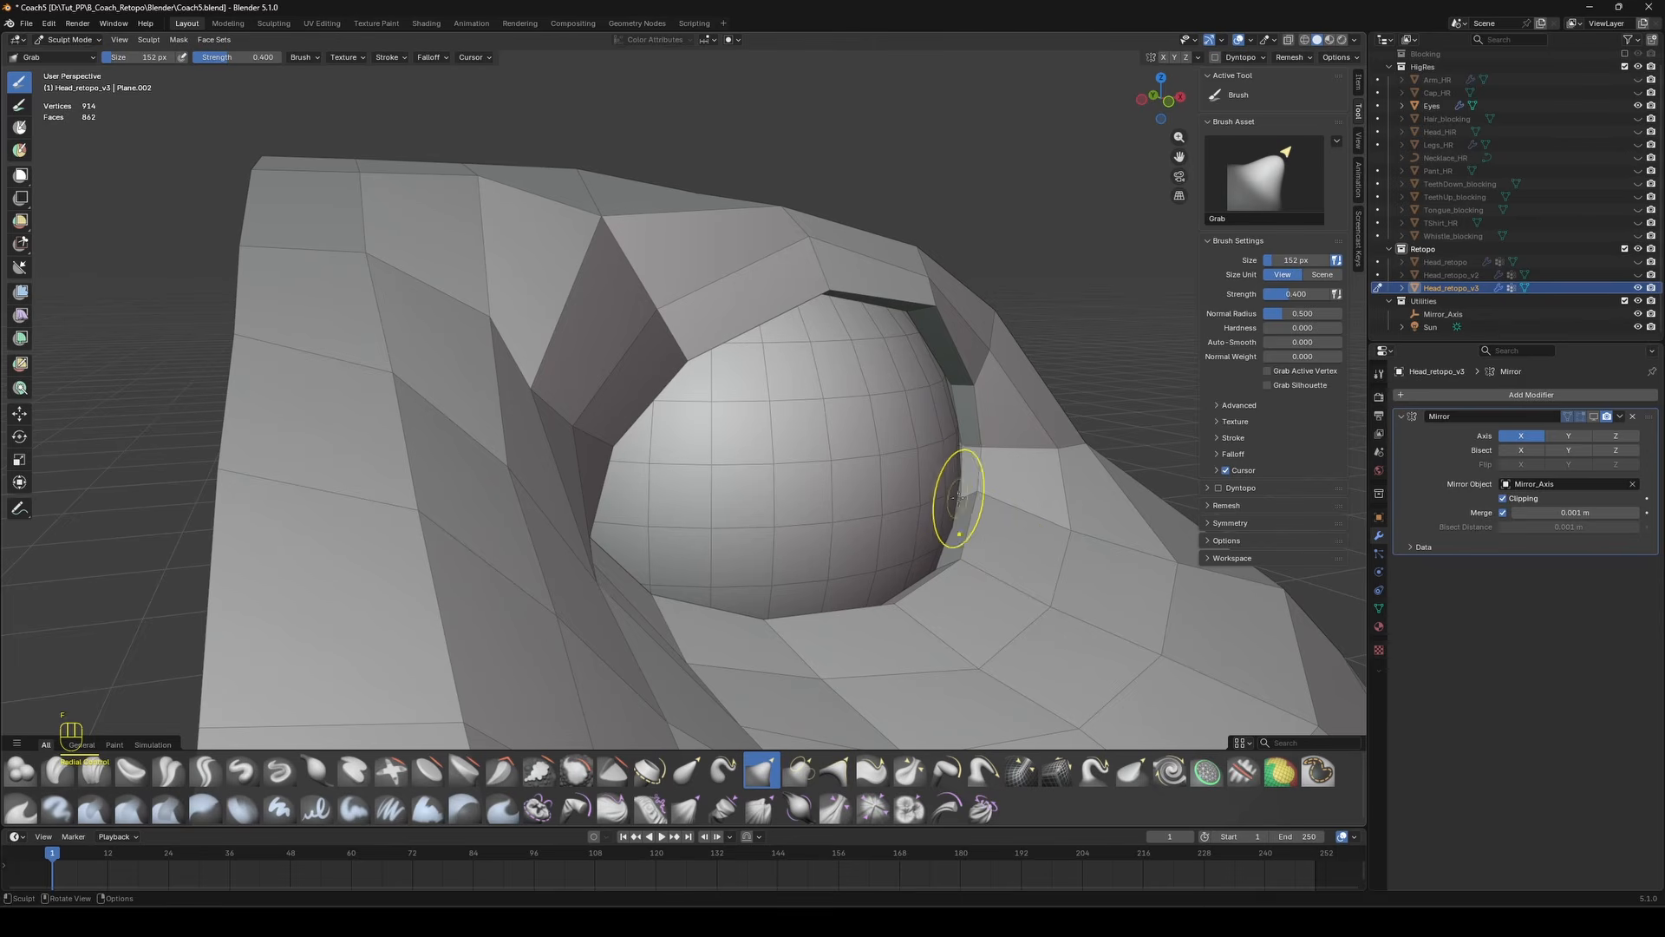
# Clean up the socket wall and eyelid edge at the eye's inner corner with the Grab brush.
pyautogui.moveTo(967, 437); pyautogui.dragTo(593, 533, button='middle')
pyautogui.moveTo(713, 640); pyautogui.dragTo(601, 473, button='middle')
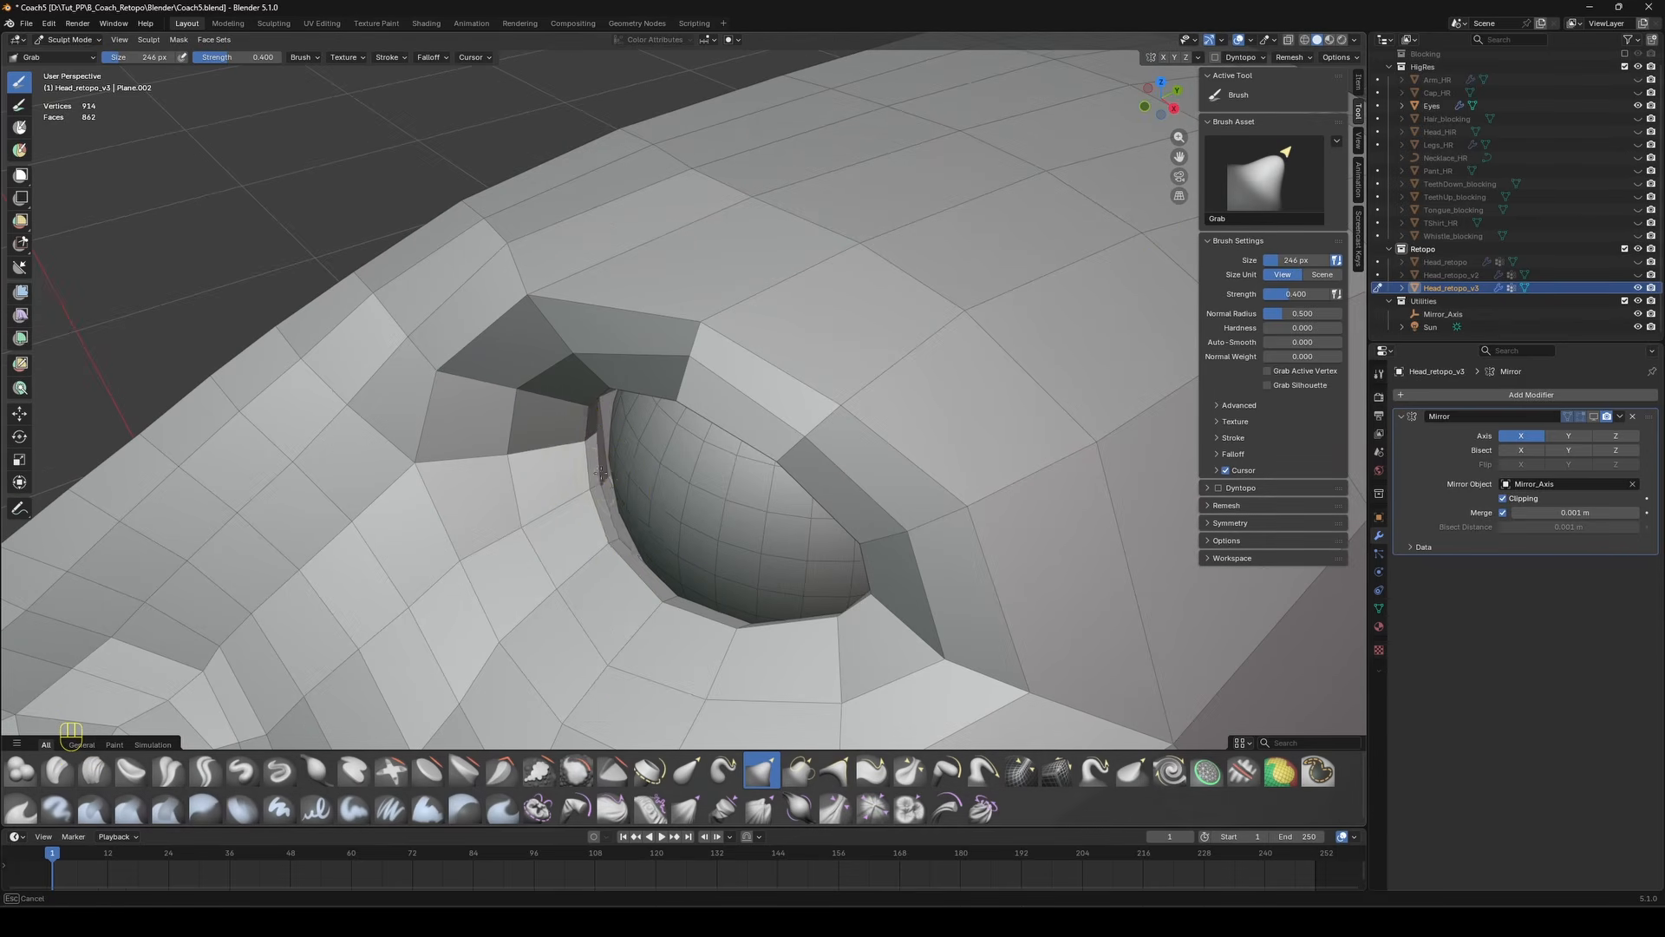
pyautogui.press('f')
pyautogui.moveTo(627, 531)
pyautogui.mouseDown(button='middle')
pyautogui.moveTo(704, 427)
pyautogui.moveTo(555, 416)
pyautogui.moveTo(599, 434)
pyautogui.moveTo(613, 465)
pyautogui.mouseUp(button='middle')
pyautogui.click(752, 425)
pyautogui.moveTo(612, 466); pyautogui.dragTo(607, 469)
pyautogui.moveTo(607, 469); pyautogui.dragTo(580, 417, button='middle')
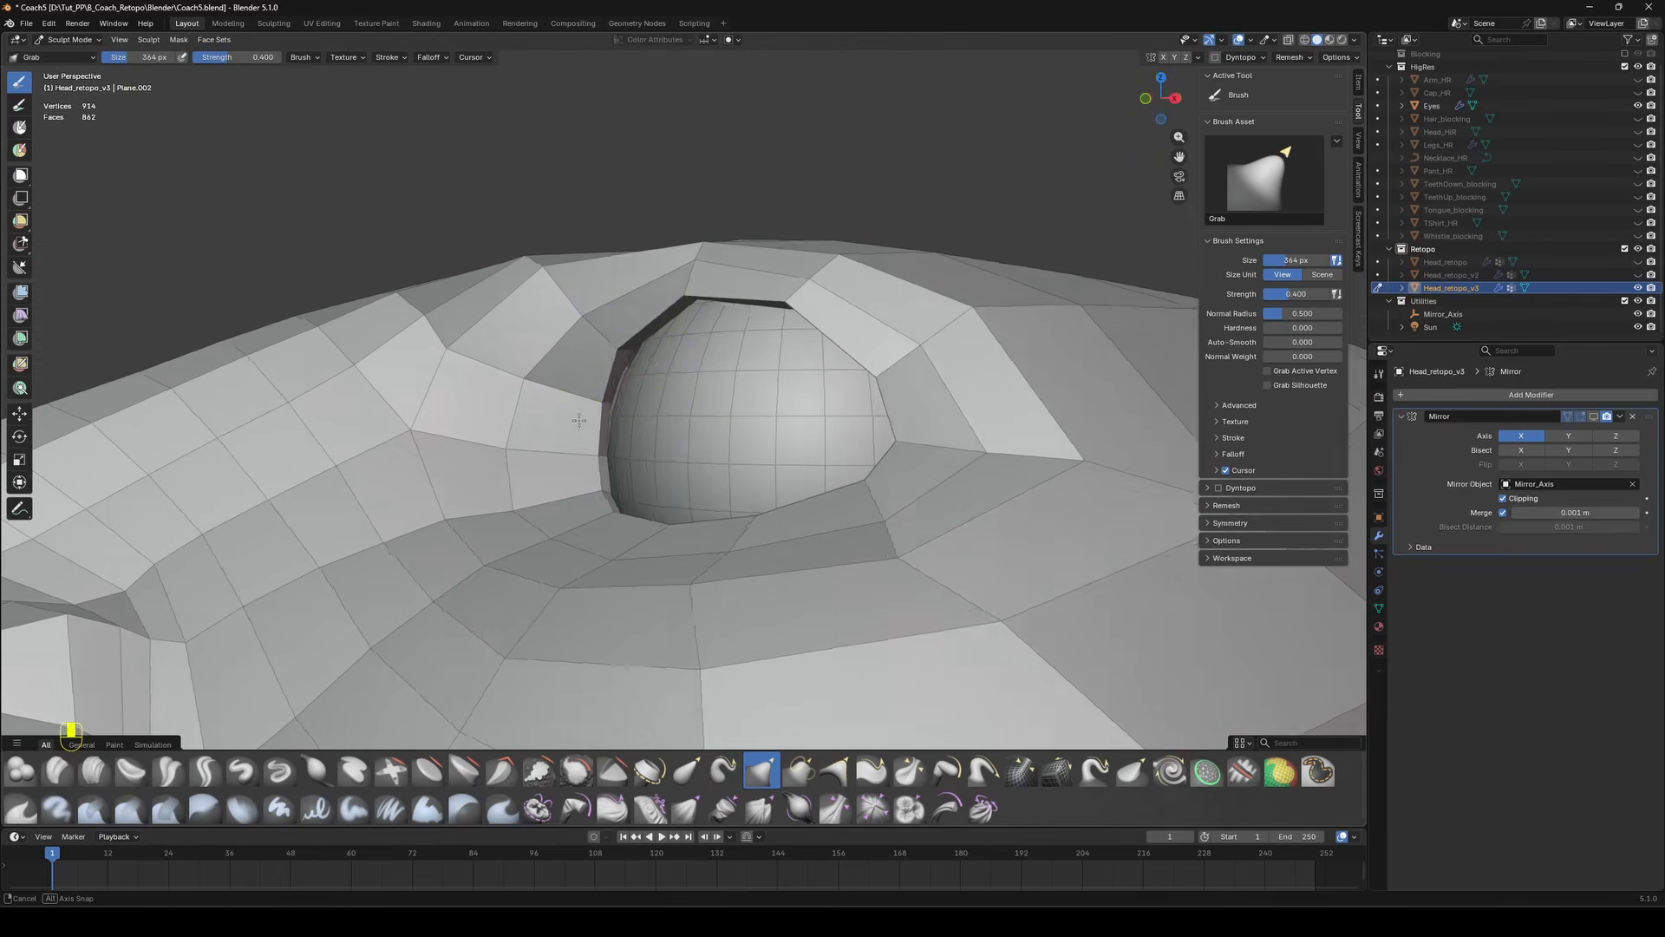
pyautogui.press('f')
pyautogui.click(555, 382)
pyautogui.moveTo(620, 344); pyautogui.dragTo(646, 267, button='middle')
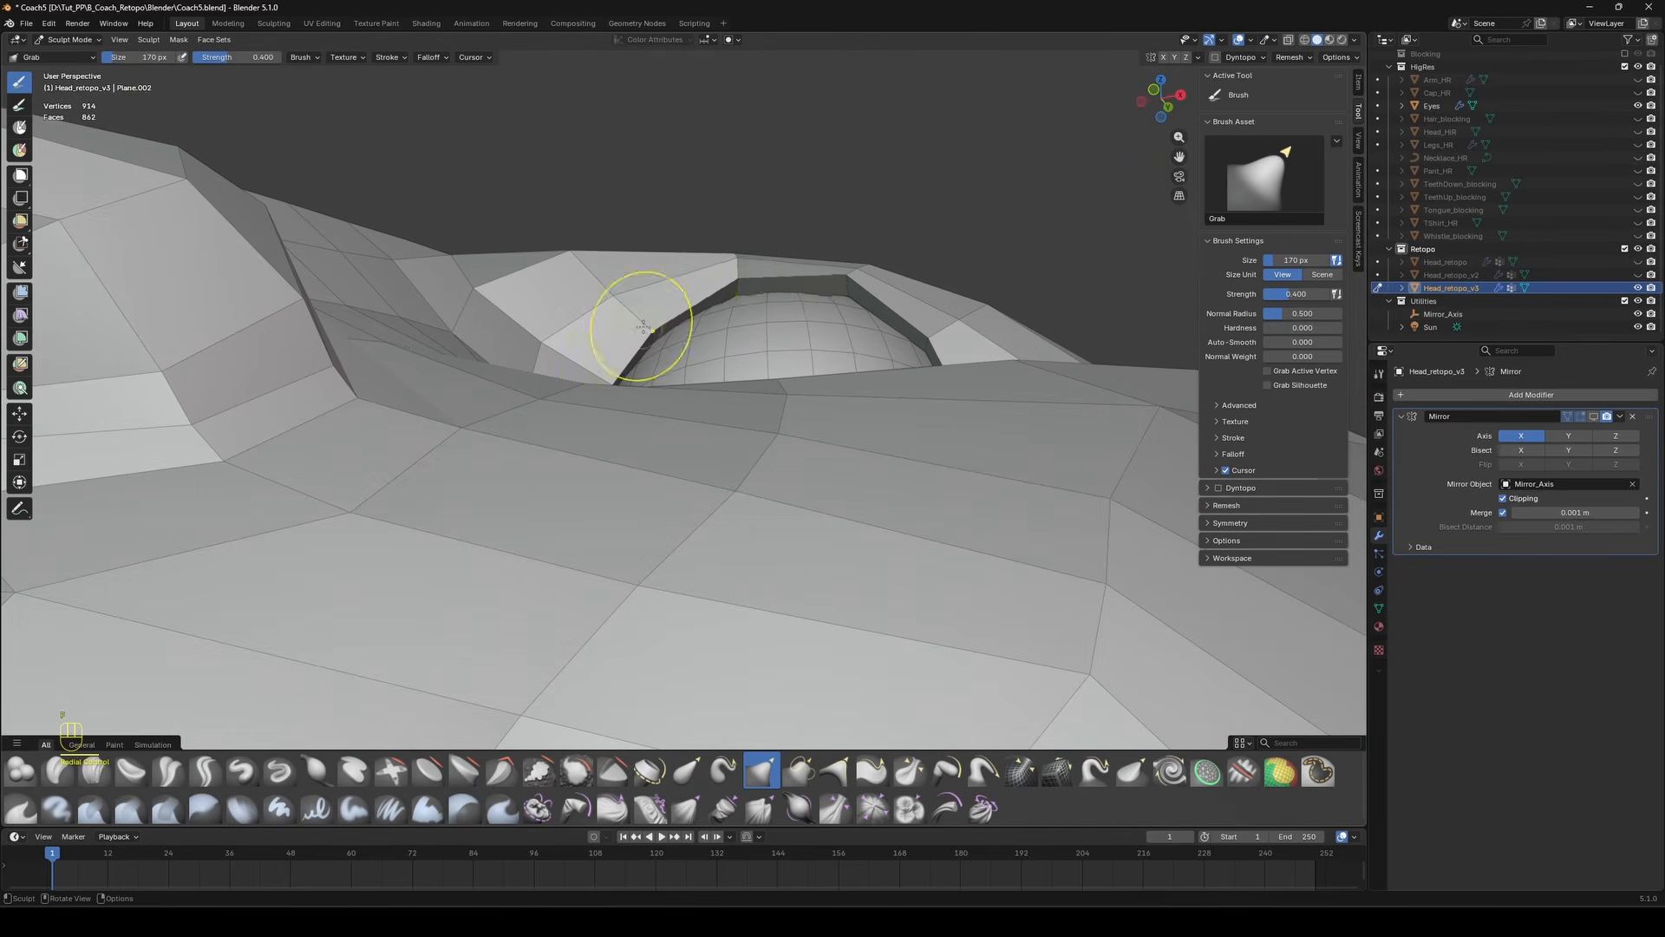
pyautogui.moveTo(642, 327); pyautogui.dragTo(604, 435, button='middle')
pyautogui.moveTo(621, 400); pyautogui.dragTo(626, 393)
# Briefly toggle Head_HR's visibility for comparison, and return Head_retopo_v3 from Sculpt Mode to Object Mode.
pyautogui.moveTo(627, 393)
pyautogui.mouseDown(button='middle')
pyautogui.moveTo(711, 382)
pyautogui.moveTo(767, 347)
pyautogui.moveTo(590, 356)
pyautogui.moveTo(876, 390)
pyautogui.moveTo(947, 352)
pyautogui.moveTo(646, 316)
pyautogui.moveTo(781, 390)
pyautogui.moveTo(791, 340)
pyautogui.moveTo(538, 369)
pyautogui.mouseUp(button='middle')
pyautogui.scroll(-5, 770, 346)
pyautogui.click(1639, 133)
pyautogui.click(1639, 133)
pyautogui.scroll(4, 769, 450)
pyautogui.press('Tab')
pyautogui.press('Tab')
pyautogui.hotkey('ctrl', 'Tab')
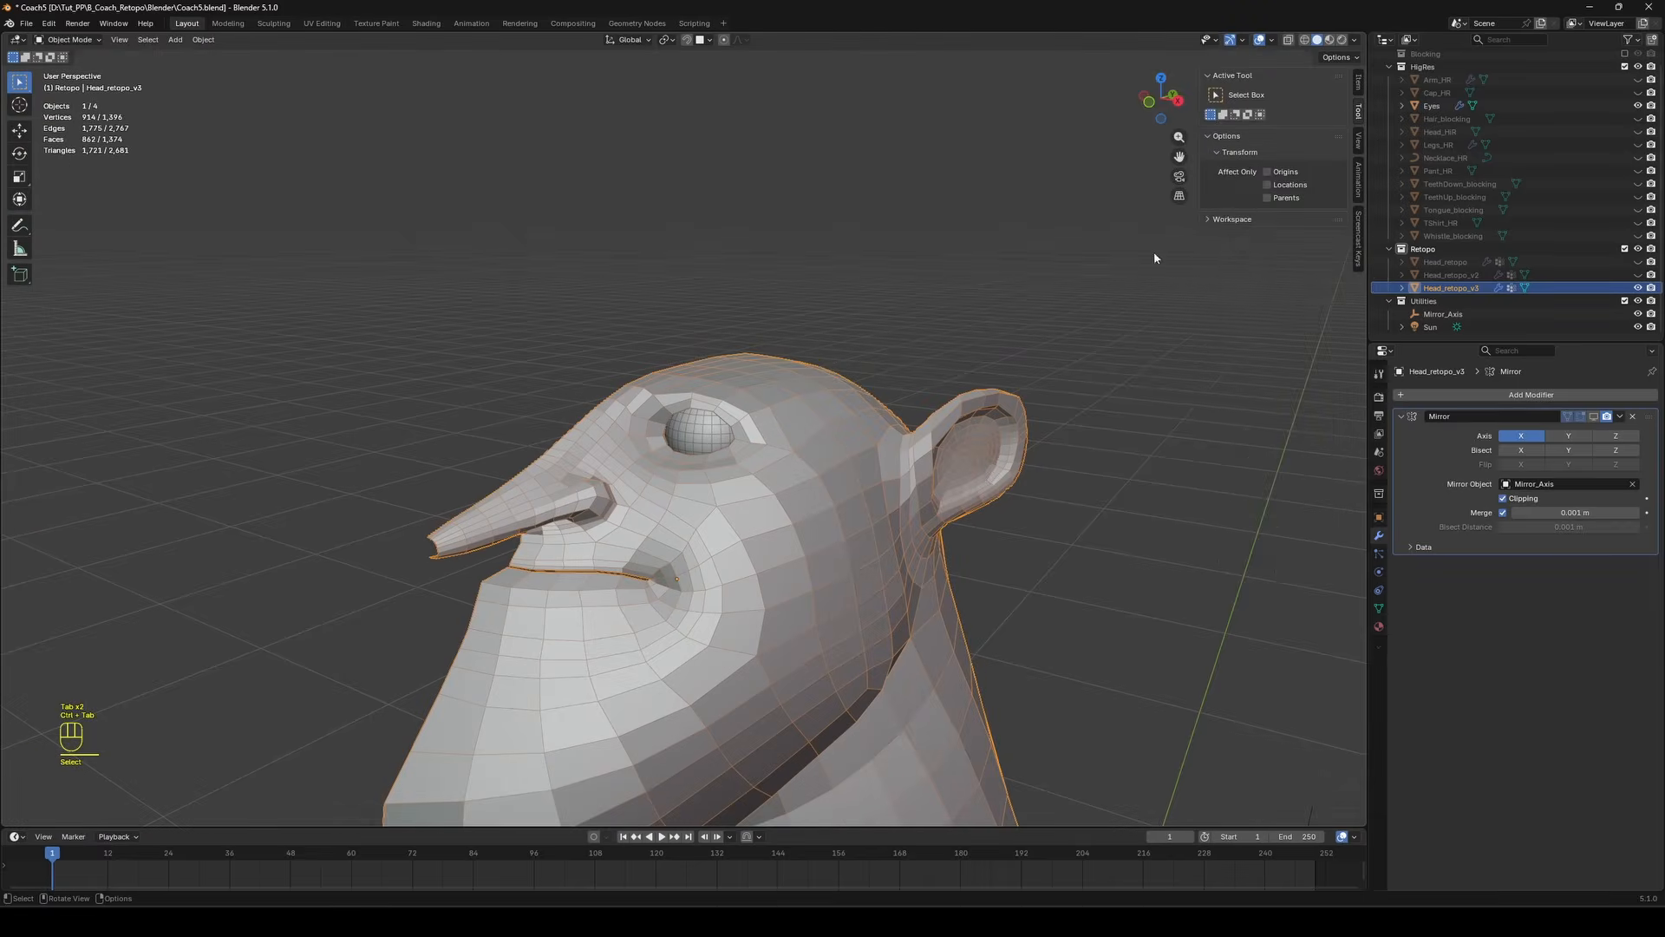
# Enter Edit Mode with edge selection and turn off the Retopology overlay.
pyautogui.moveTo(1154, 258); pyautogui.dragTo(743, 382, button='middle')
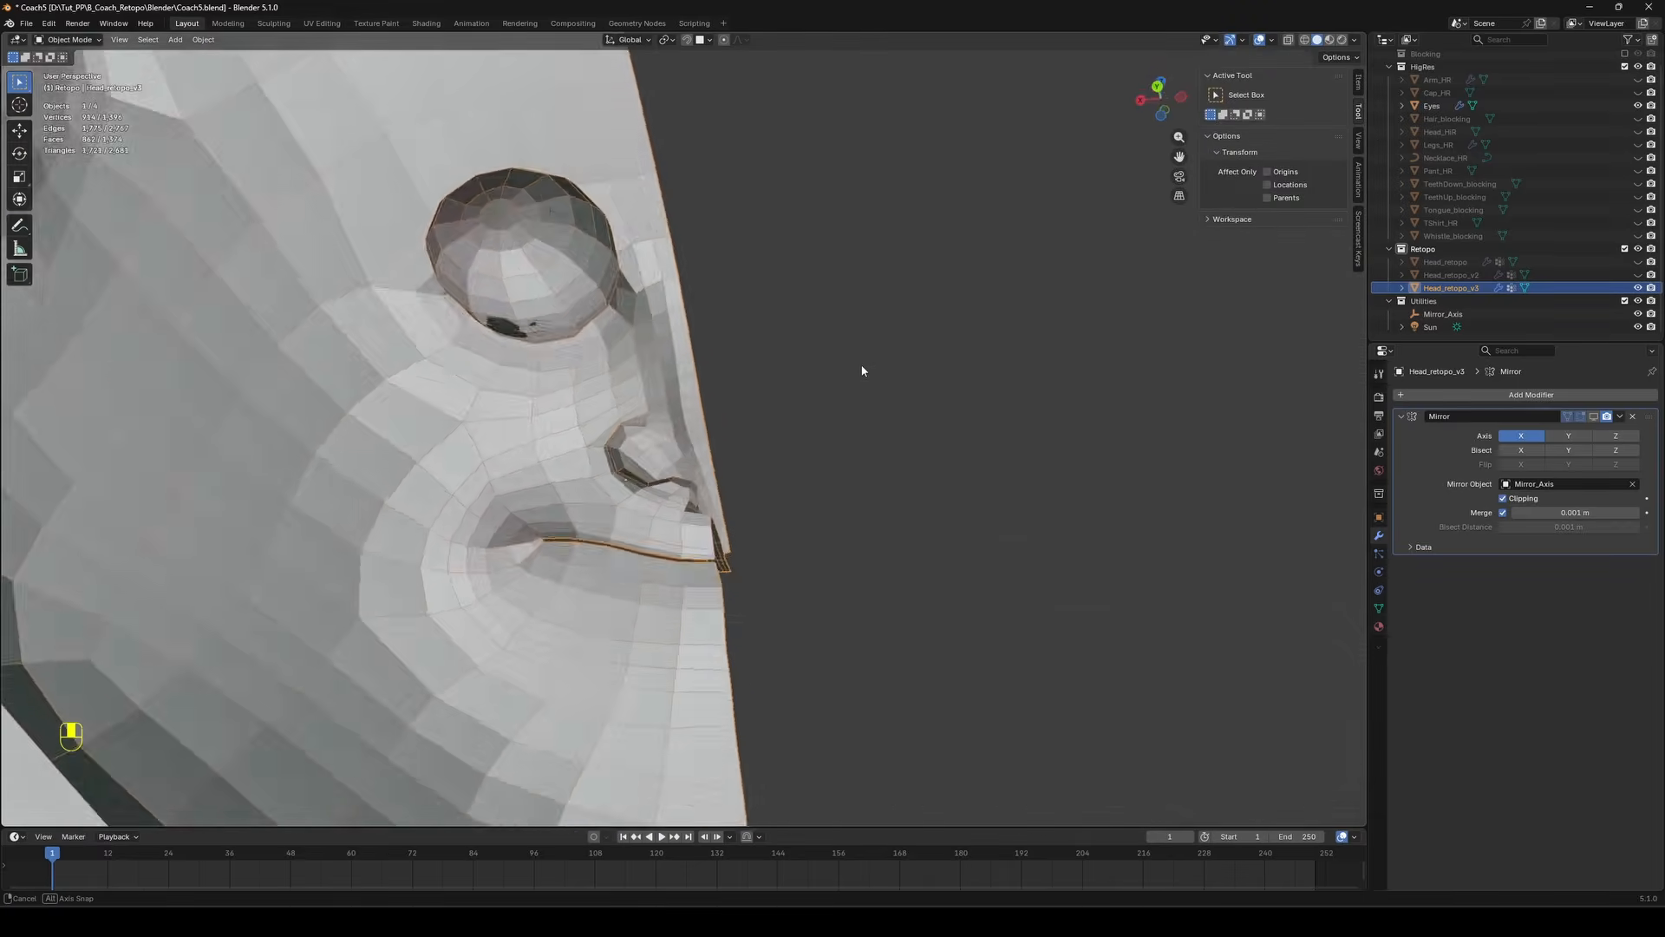
pyautogui.moveTo(862, 368); pyautogui.dragTo(746, 468, button='middle')
pyautogui.press('Tab')
pyautogui.press('2')
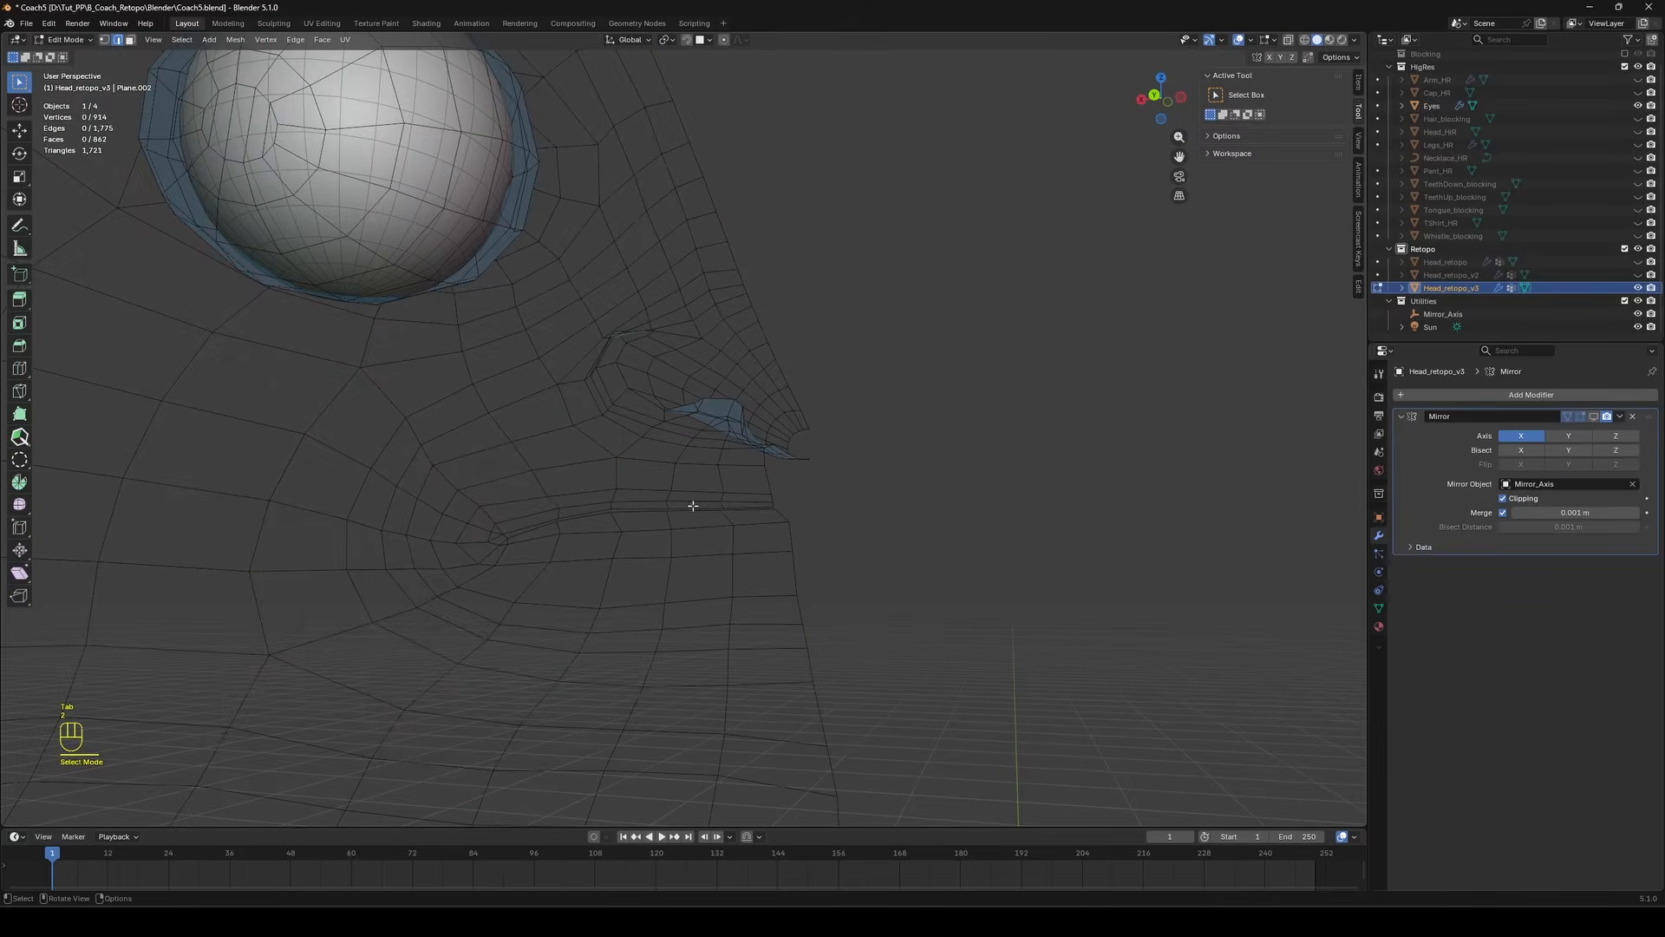
pyautogui.click(1275, 40)
pyautogui.click(1190, 153)
pyautogui.click(777, 492)
# Select the mouth opening's edge loop, extrude it and scale the new loop.
pyautogui.moveTo(776, 494); pyautogui.dragTo(746, 399, button='middle')
pyautogui.keyDown('alt'); pyautogui.keyDown('shift'); pyautogui.click(891, 412); pyautogui.keyUp('shift'); pyautogui.keyUp('alt')
pyautogui.press('e')
pyautogui.press('s')
pyautogui.click(626, 408)
# Move the upper edges of the extruded mouth loop away from the lower ones to open the mouth cavity.
pyautogui.moveTo(626, 407); pyautogui.dragTo(681, 499, button='middle')
pyautogui.press('g')
pyautogui.press('z')
pyautogui.press('Escape')
pyautogui.moveTo(710, 431); pyautogui.dragTo(677, 485, button='middle')
pyautogui.click(343, 508)
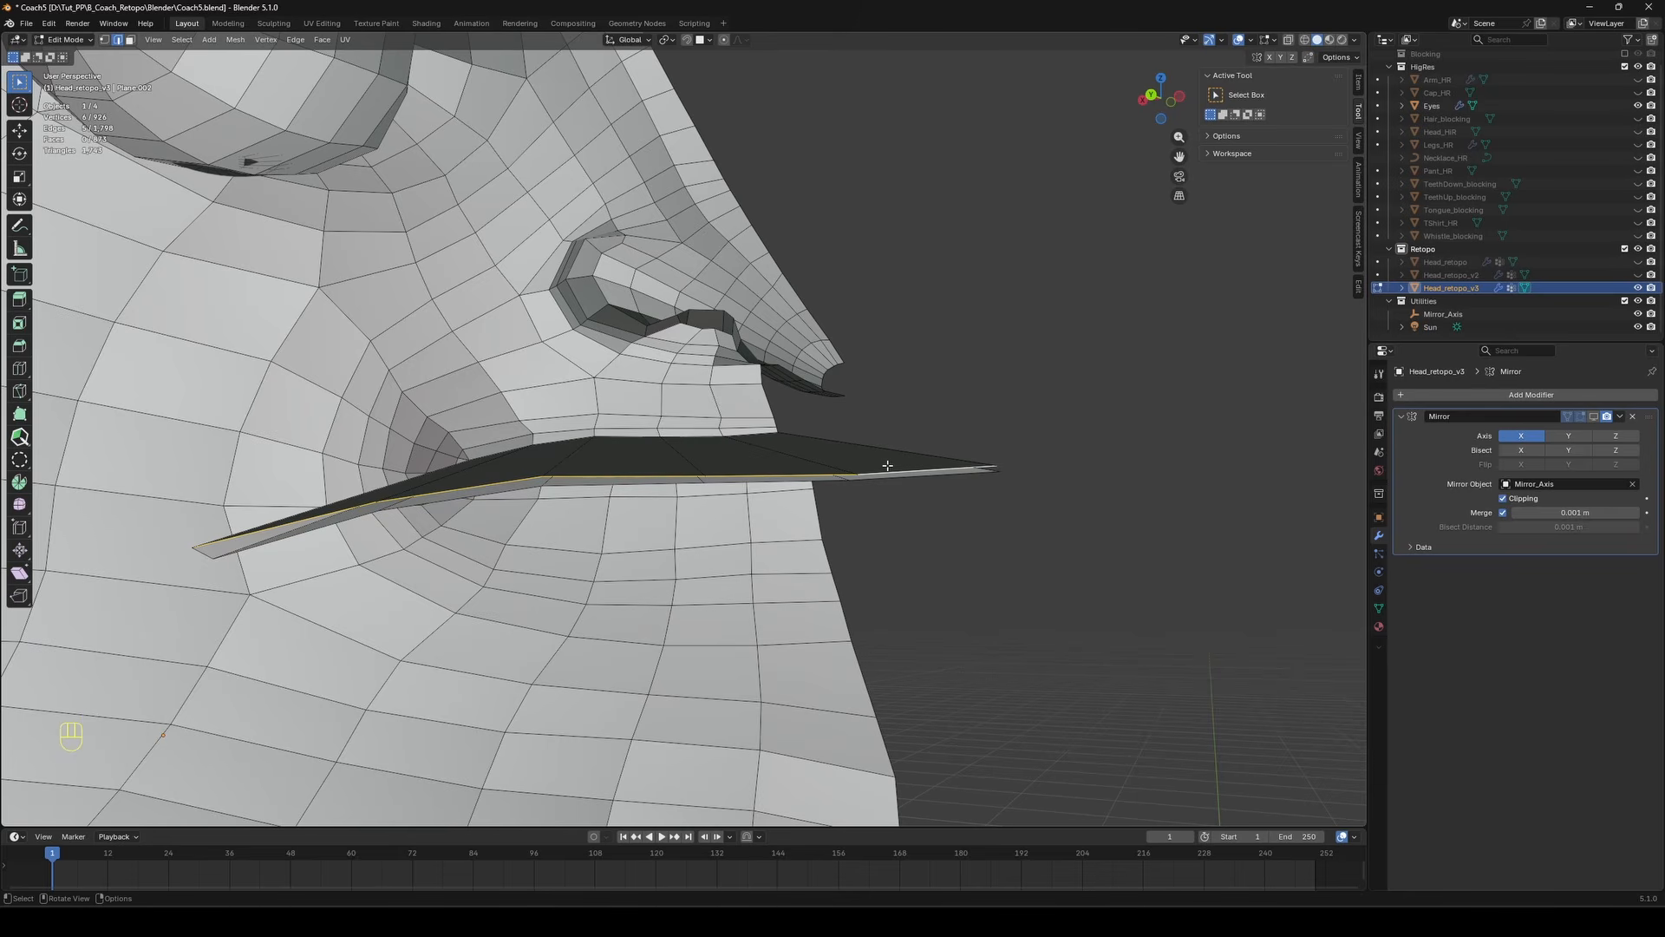
pyautogui.press('g')
pyautogui.click(876, 392)
# In vertex selection, move the upper and lower corner vertices of the extruded mouth loop outward to widen it.
pyautogui.moveTo(872, 394); pyautogui.dragTo(934, 405, button='middle')
pyautogui.keyDown('shift'); pyautogui.moveTo(352, 457); pyautogui.dragTo(555, 434, button='middle'); pyautogui.keyUp('shift')
pyautogui.press('g')
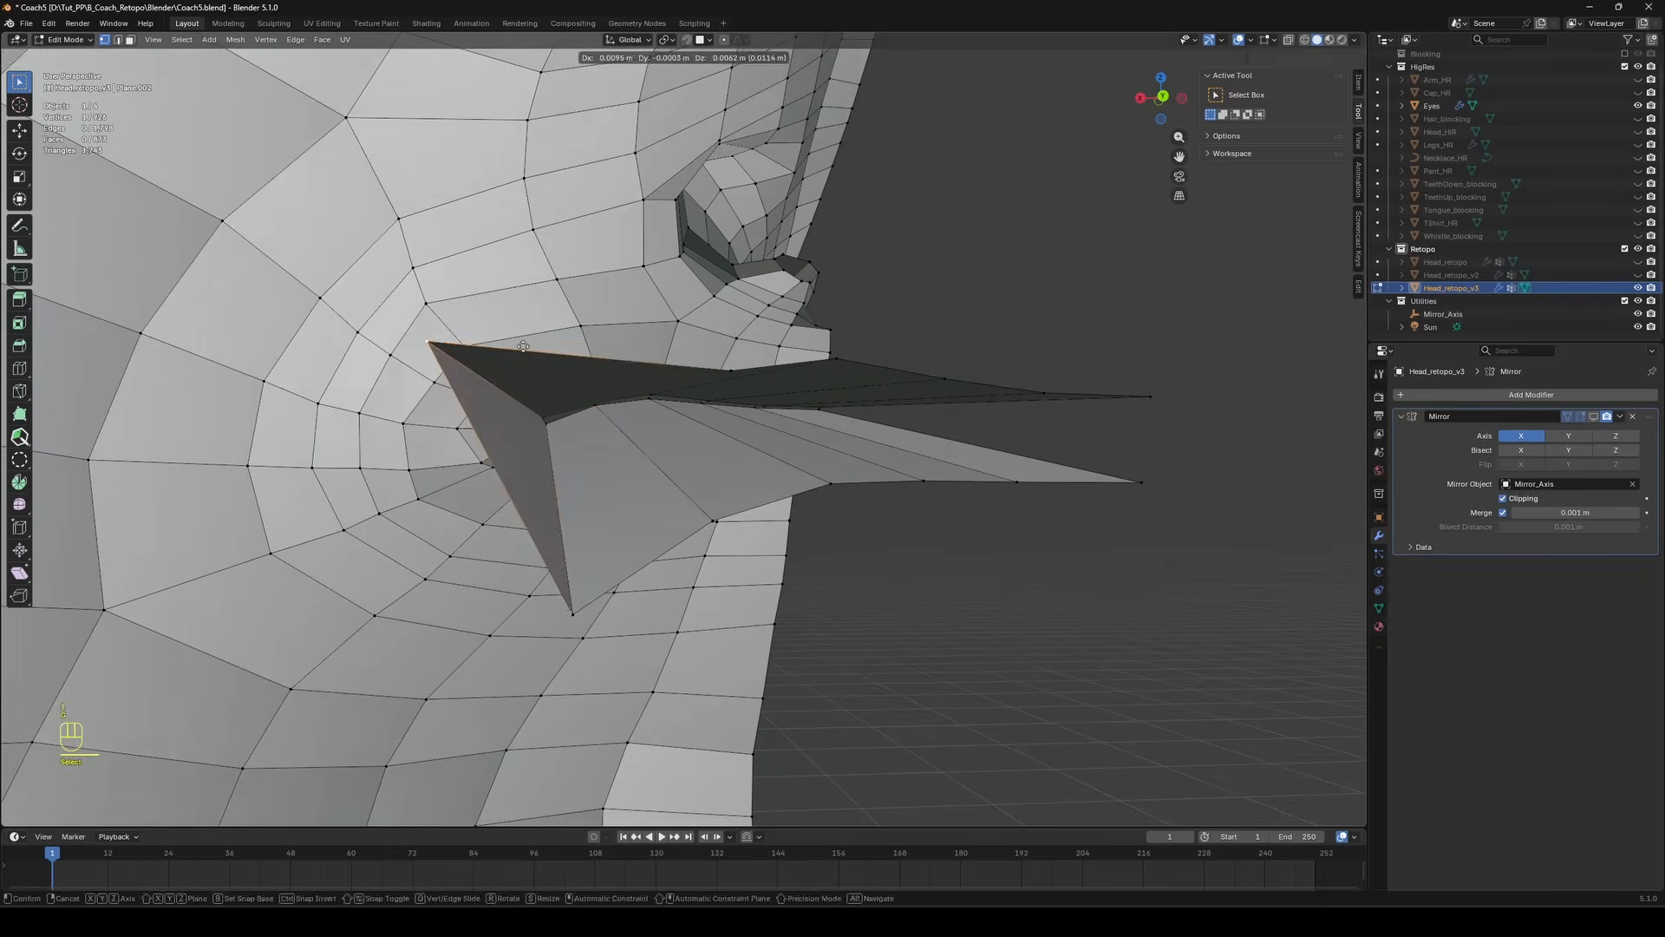
pyautogui.click(407, 356)
pyautogui.click(572, 613)
pyautogui.press('g')
pyautogui.click(376, 625)
pyautogui.moveTo(375, 625); pyautogui.dragTo(529, 564, button='middle')
pyautogui.click(616, 417)
# In Object Mode, clip the left orthographic view to the front part of the head to expose the mouth interior.
pyautogui.moveTo(747, 455); pyautogui.dragTo(893, 294, button='middle')
pyautogui.hotkey('ctrl', 'b')
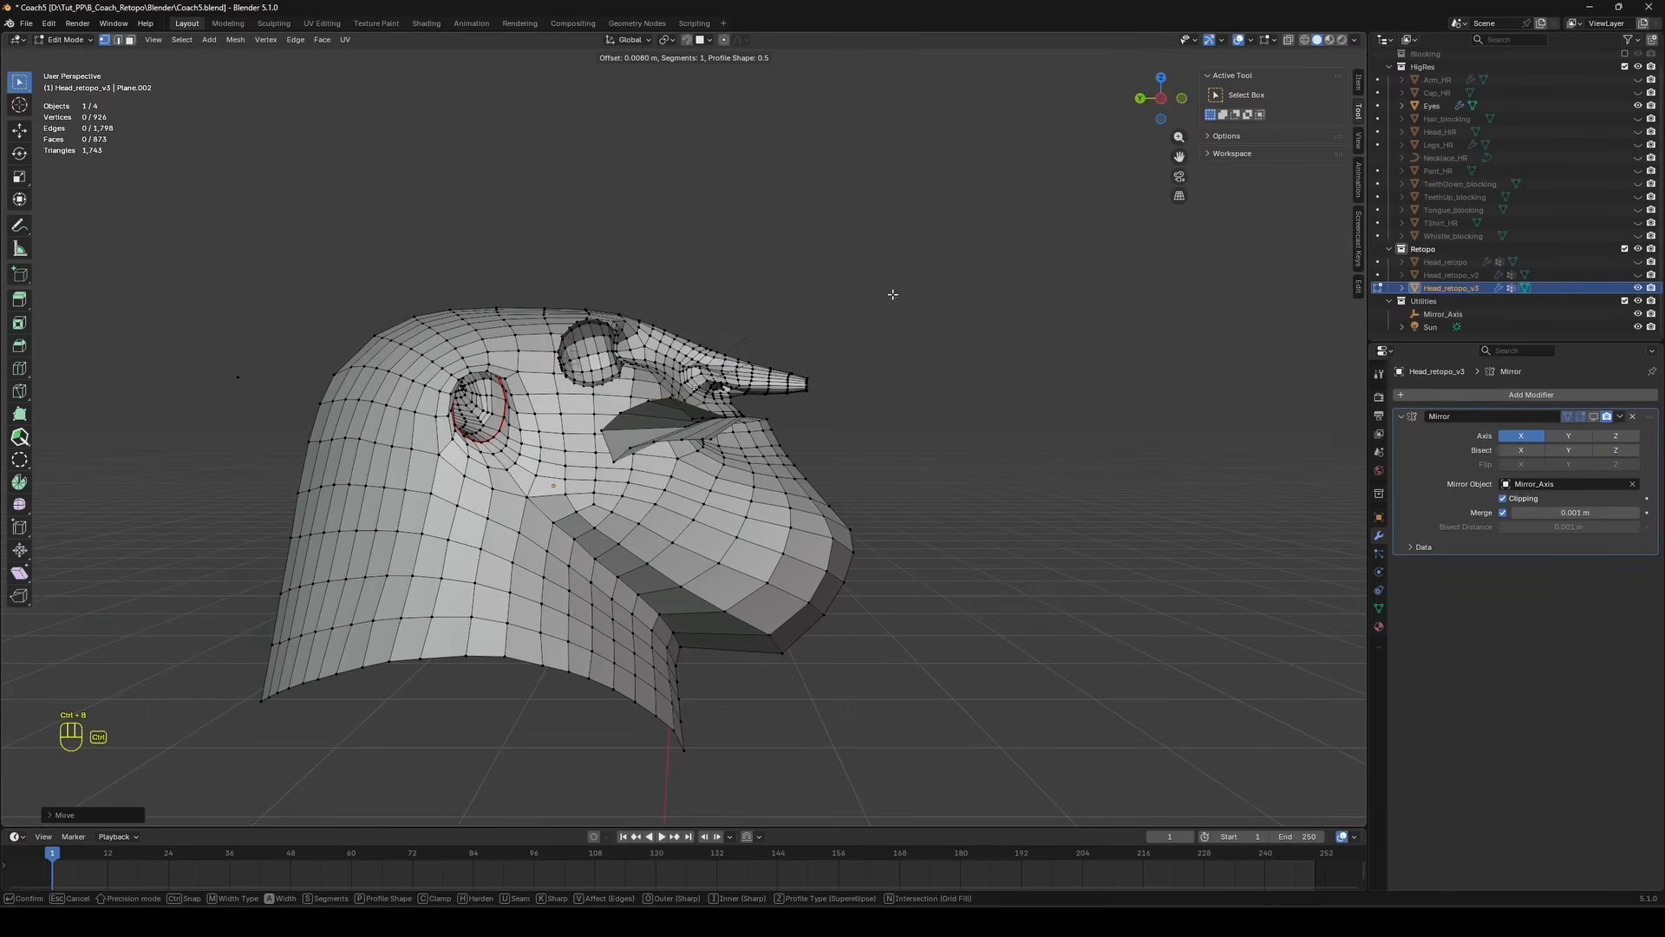
pyautogui.press('Tab')
pyautogui.press('ctrl+KP_3')
pyautogui.hotkey('alt', 'b')
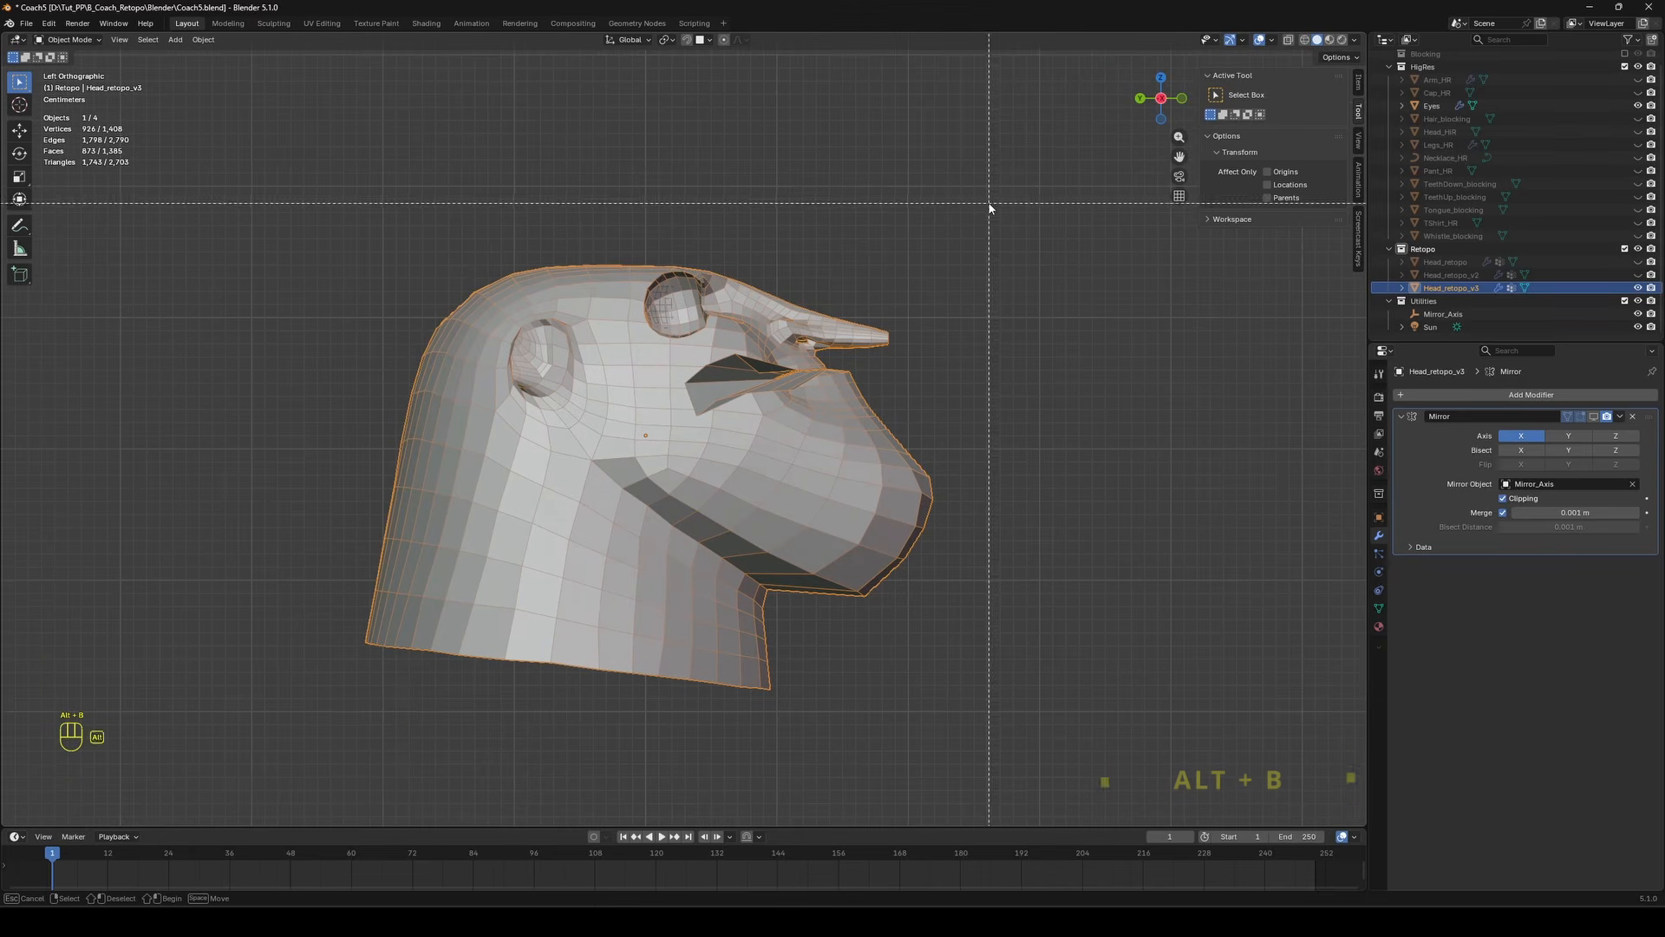
pyautogui.moveTo(1001, 173); pyautogui.dragTo(627, 737)
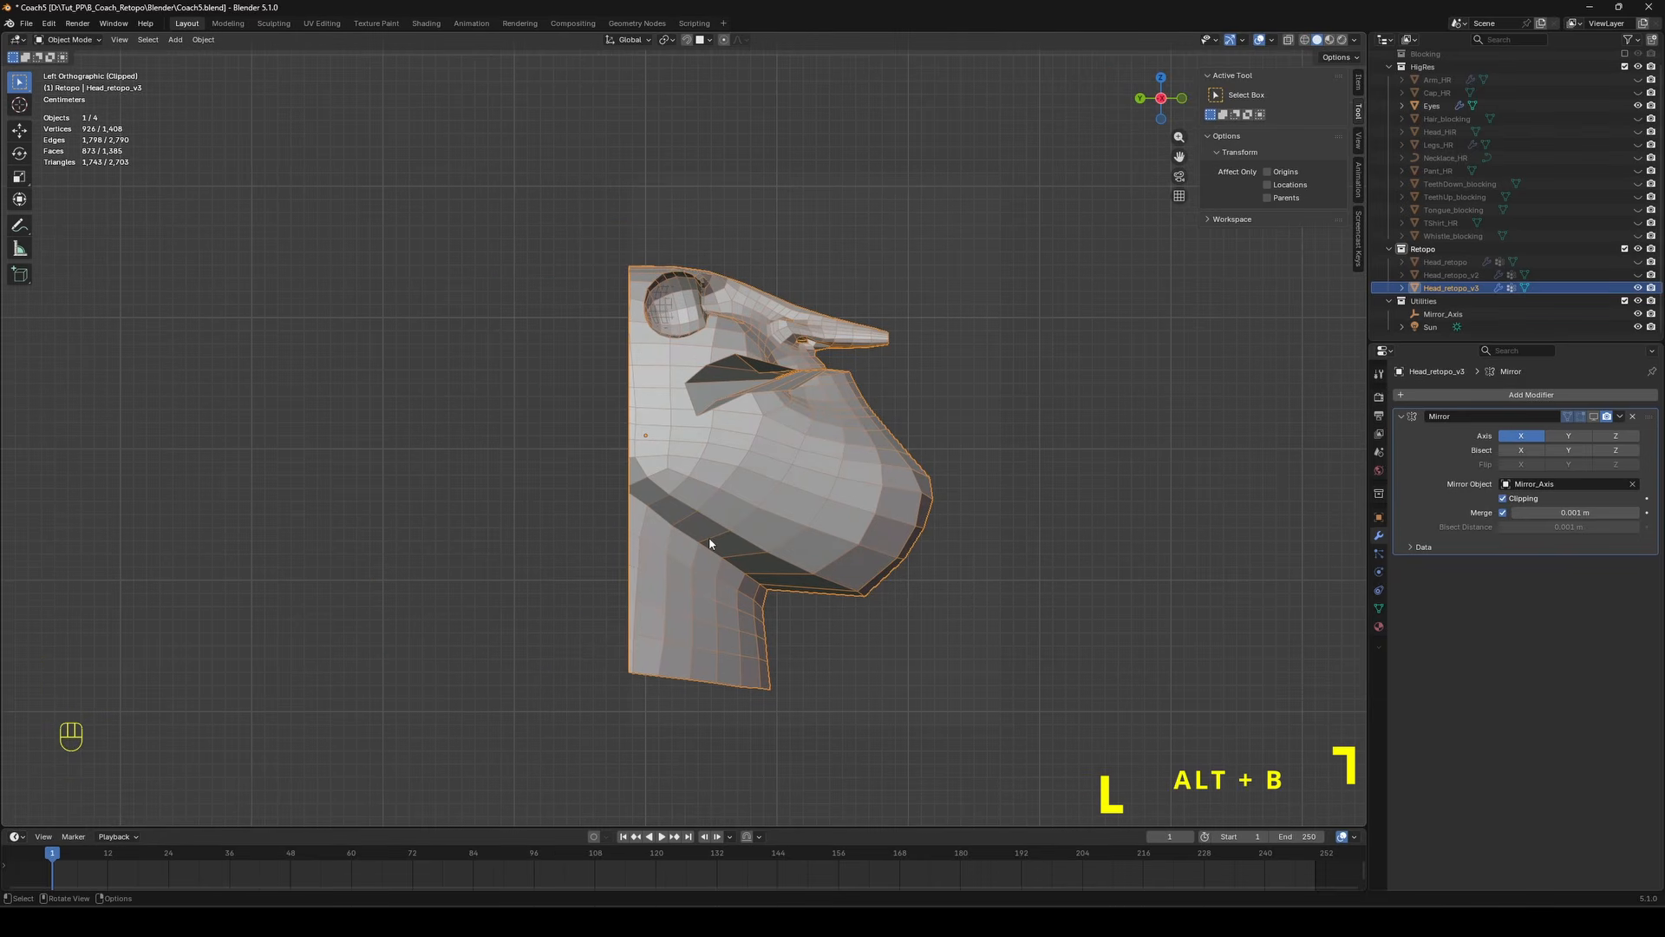
pyautogui.moveTo(627, 738); pyautogui.dragTo(761, 386, button='middle')
pyautogui.scroll(8, 803, 430)
# In Edit Mode, from the back view, move the extruded mouth loop's upper, corner and lower vertices outward to widen the cavity.
pyautogui.press('Tab')
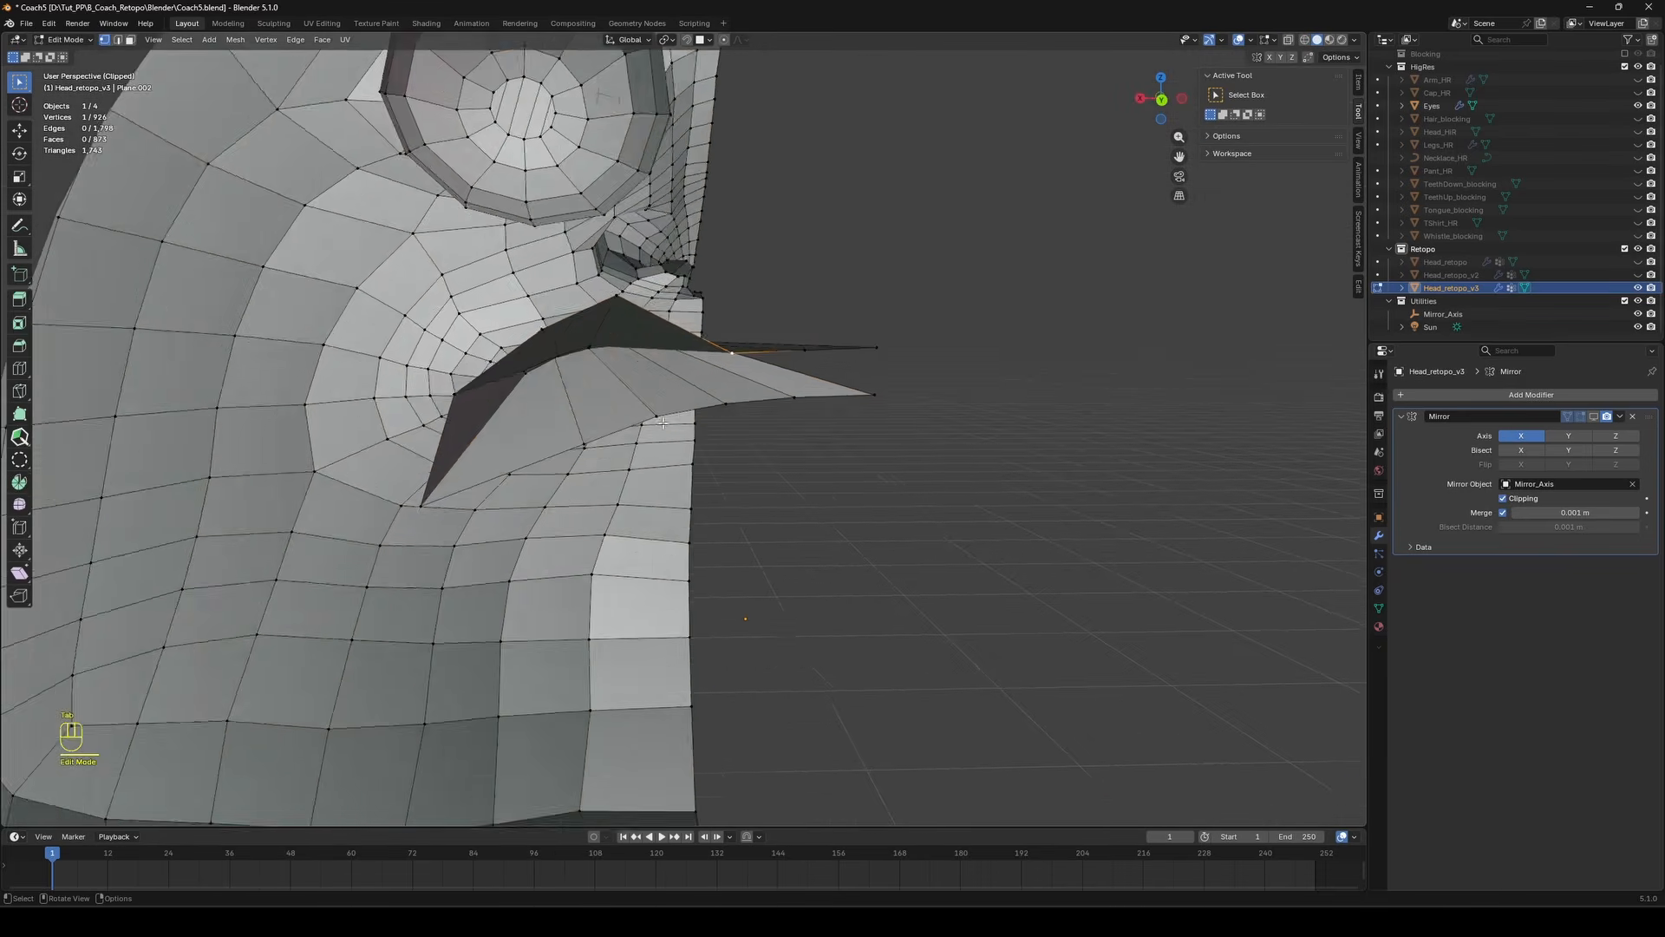
pyautogui.keyDown('alt'); pyautogui.moveTo(560, 371); pyautogui.dragTo(571, 370, button='middle'); pyautogui.keyUp('alt')
pyautogui.click(500, 321)
pyautogui.press('g')
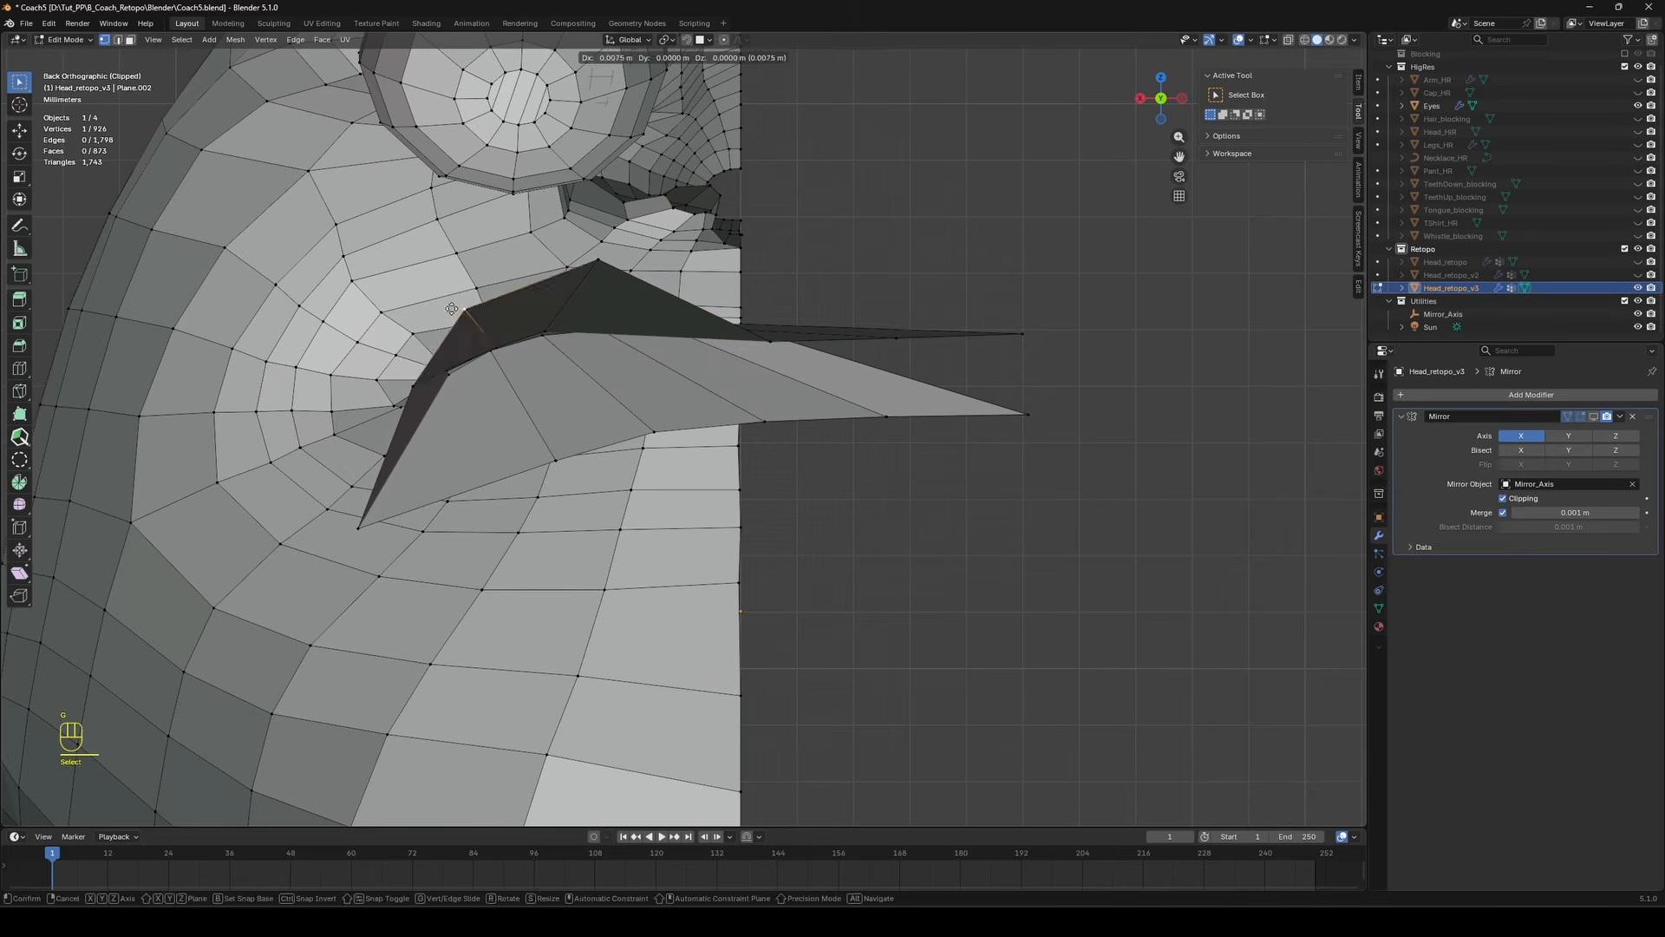
pyautogui.click(412, 390)
pyautogui.press('g')
pyautogui.click(339, 388)
pyautogui.click(553, 457)
pyautogui.press('g')
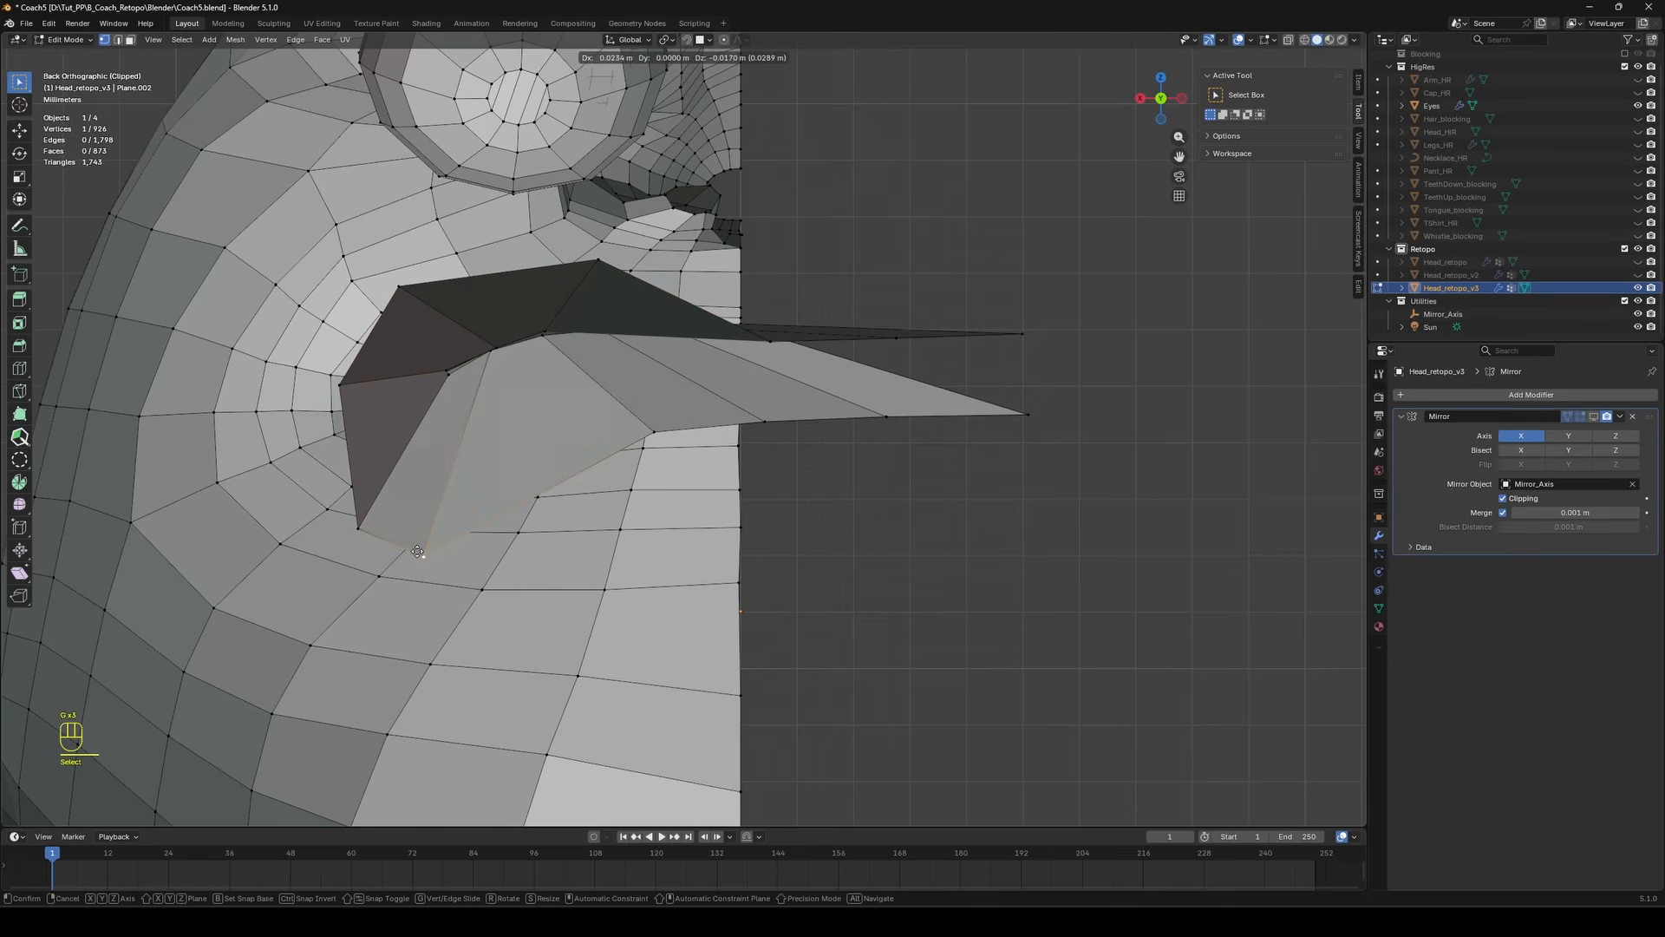
pyautogui.click(412, 568)
# Spread the extruded mouth loop's outer-corner and upper vertices so the cavity outline curves evenly around the mouth corner.
pyautogui.click(360, 527)
pyautogui.press('g')
pyautogui.click(323, 473)
pyautogui.click(340, 386)
pyautogui.press('g')
pyautogui.click(296, 378)
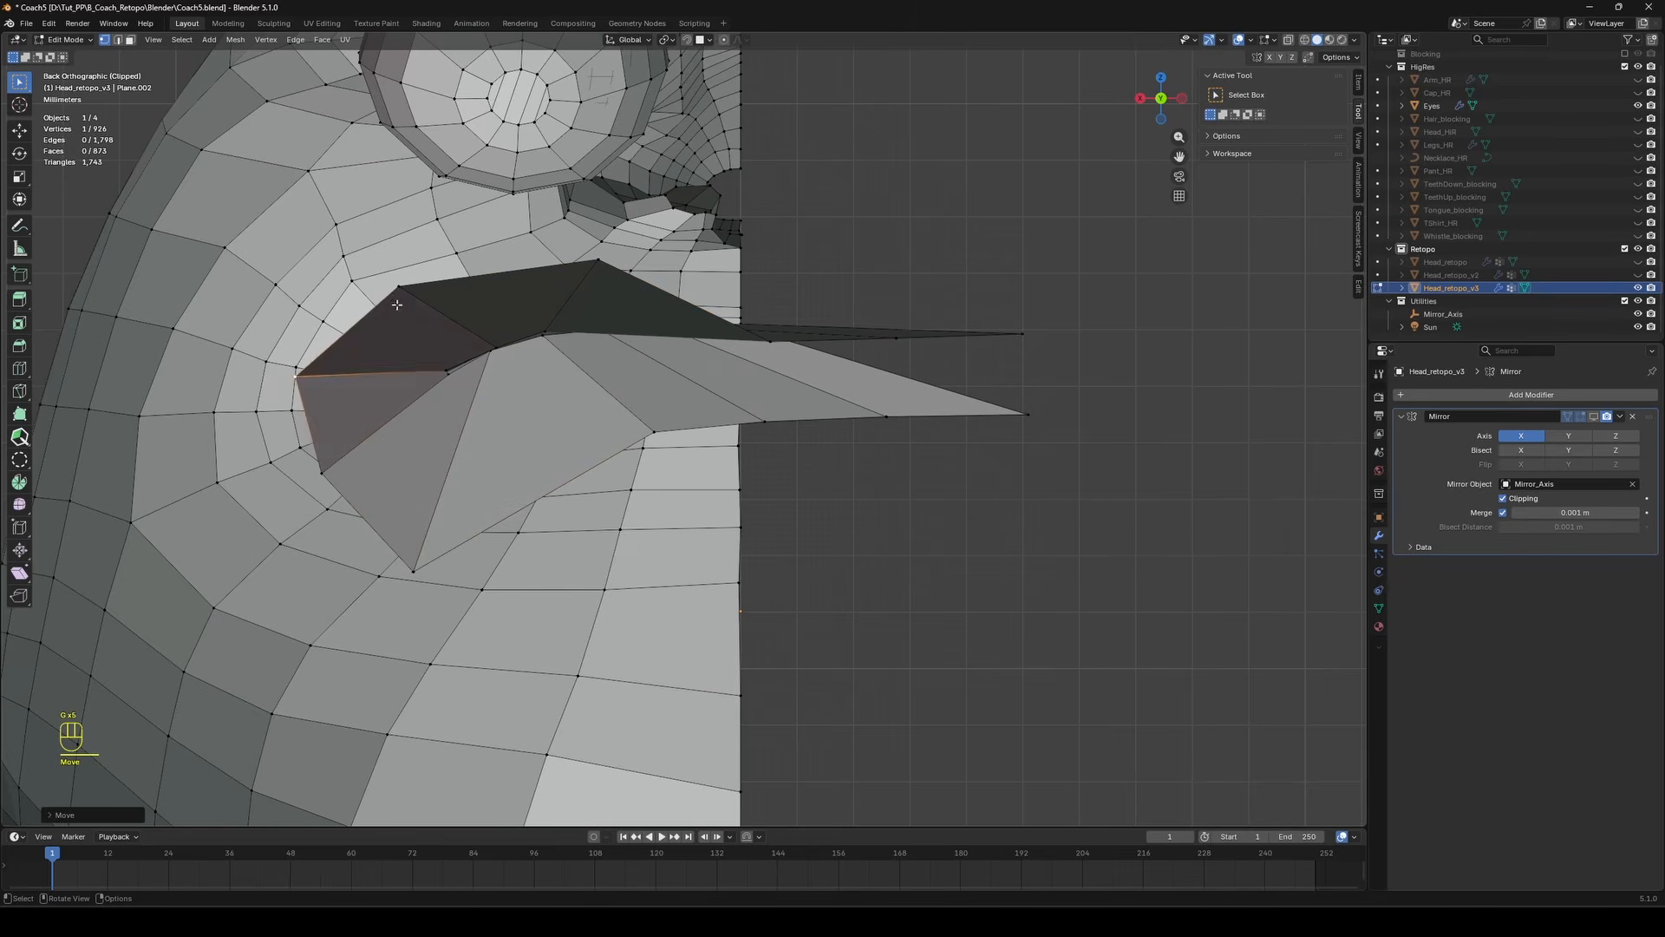
pyautogui.click(399, 289)
pyautogui.press('g')
pyautogui.press('g')
pyautogui.click(471, 246)
# Shift the vertices on the lower edge of the mouth cavity loop outward and down to round its outline.
pyautogui.click(643, 431)
pyautogui.press('g')
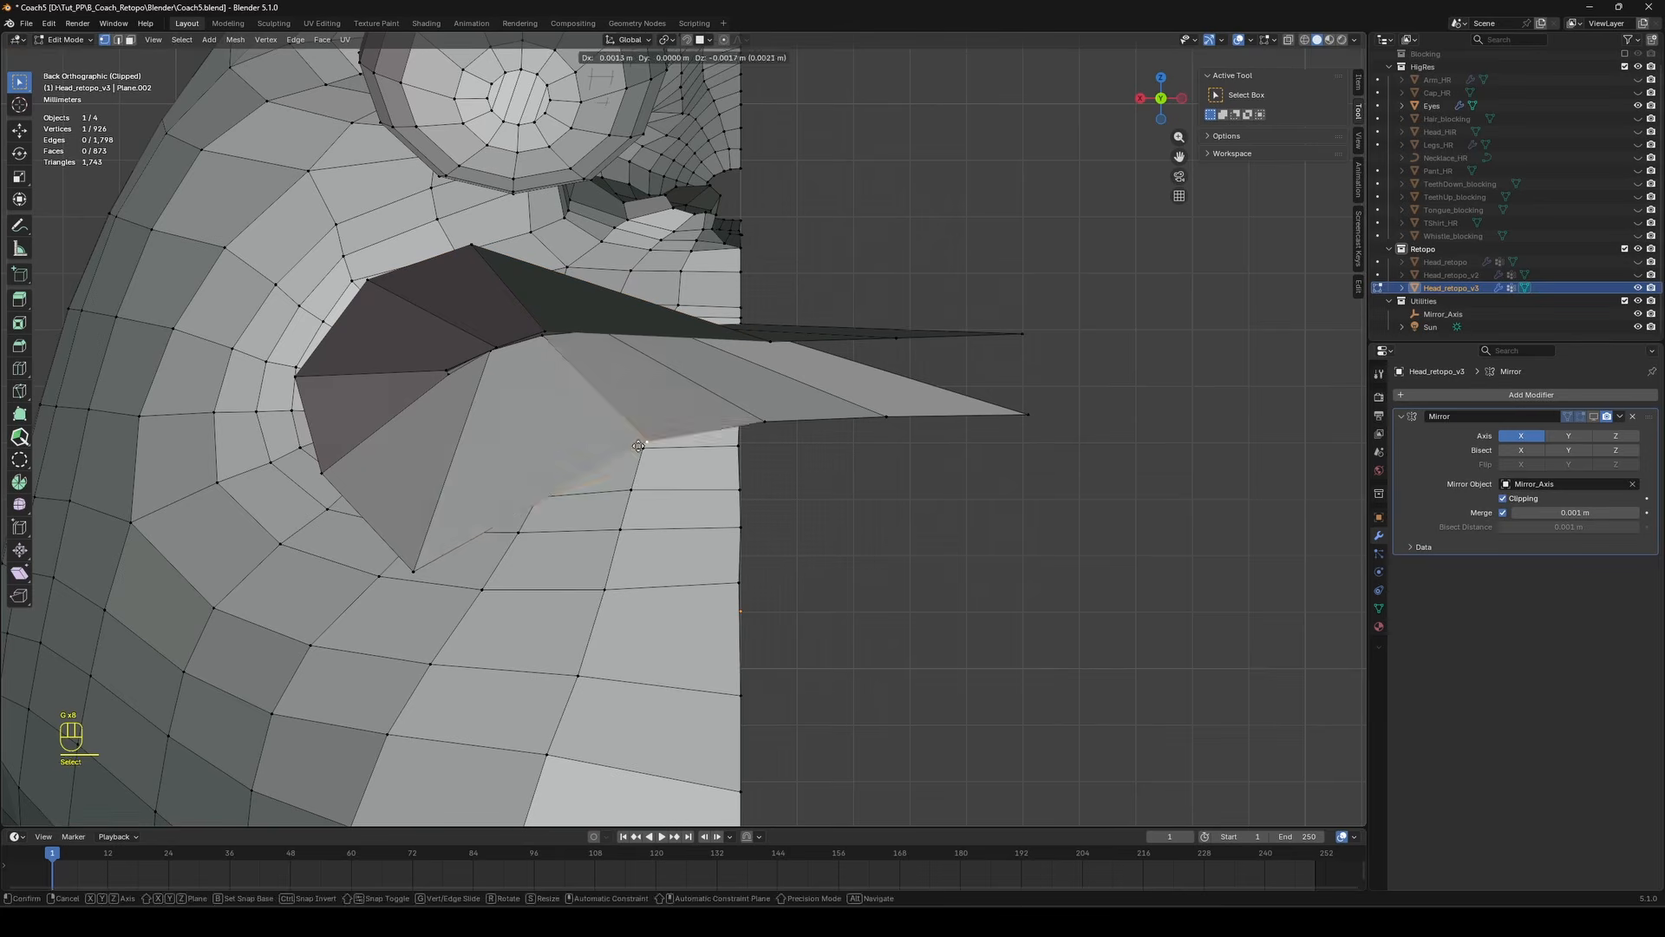
pyautogui.click(764, 422)
pyautogui.click(413, 571)
pyautogui.press('g')
pyautogui.click(360, 544)
pyautogui.click(448, 373)
pyautogui.press('g')
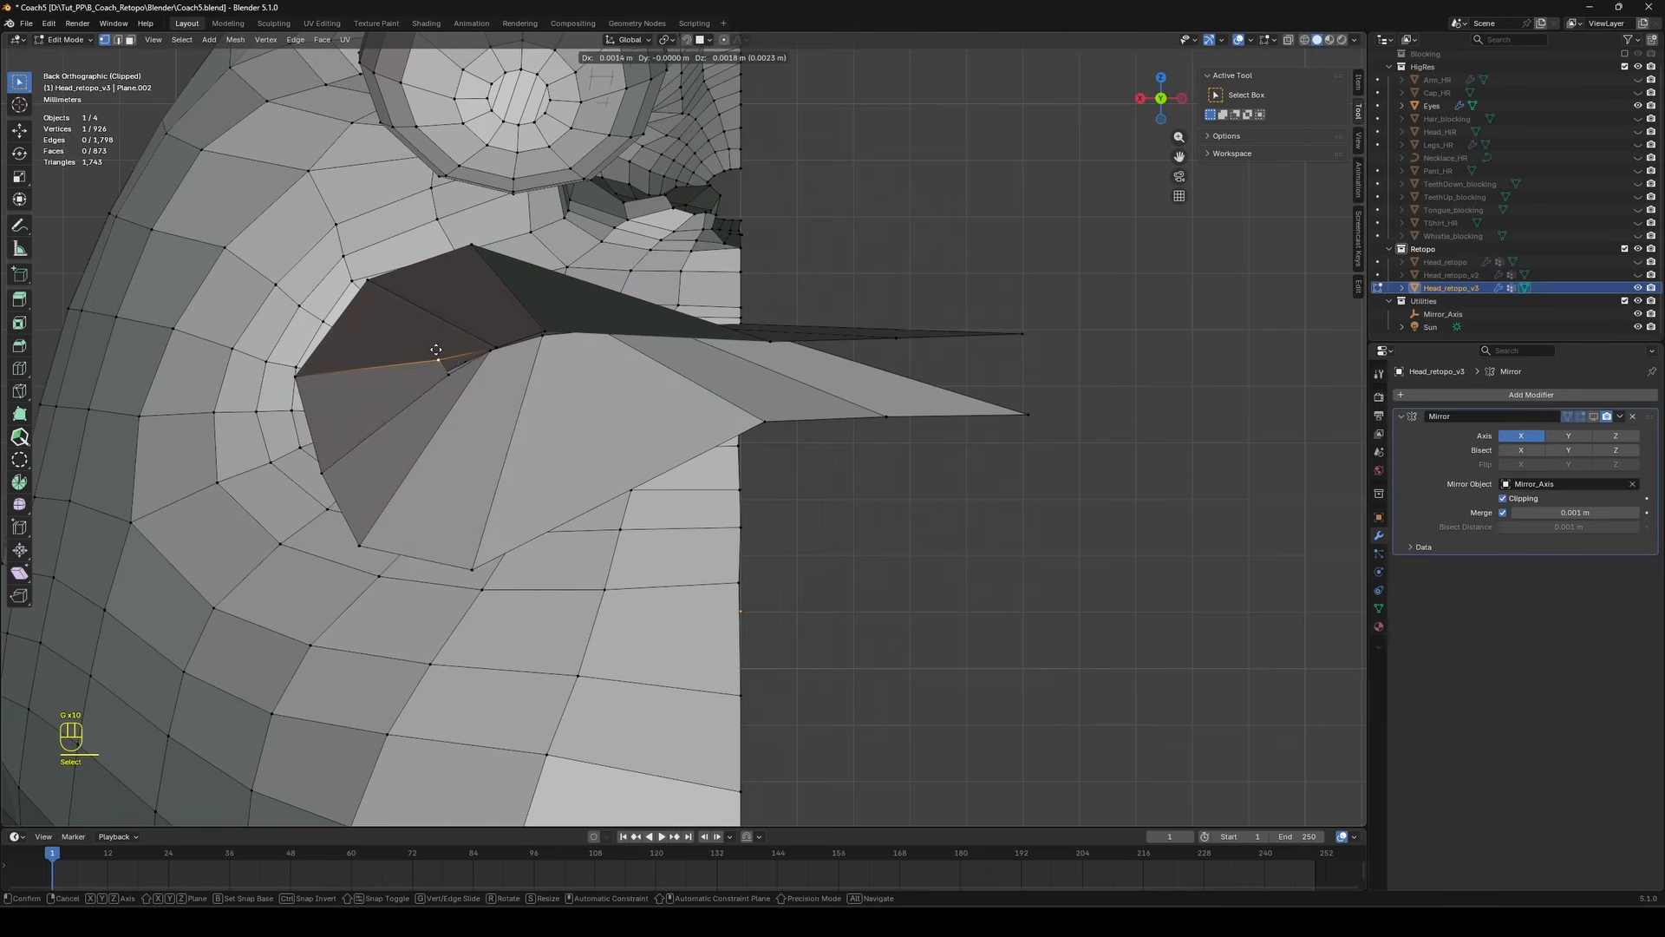
pyautogui.hotkey('ctrl', 'z')
# Pull the next upper and lower vertices of the cavity loop back from beyond the centre line into the rounded outline.
pyautogui.moveTo(487, 359); pyautogui.dragTo(1052, 422, button='middle')
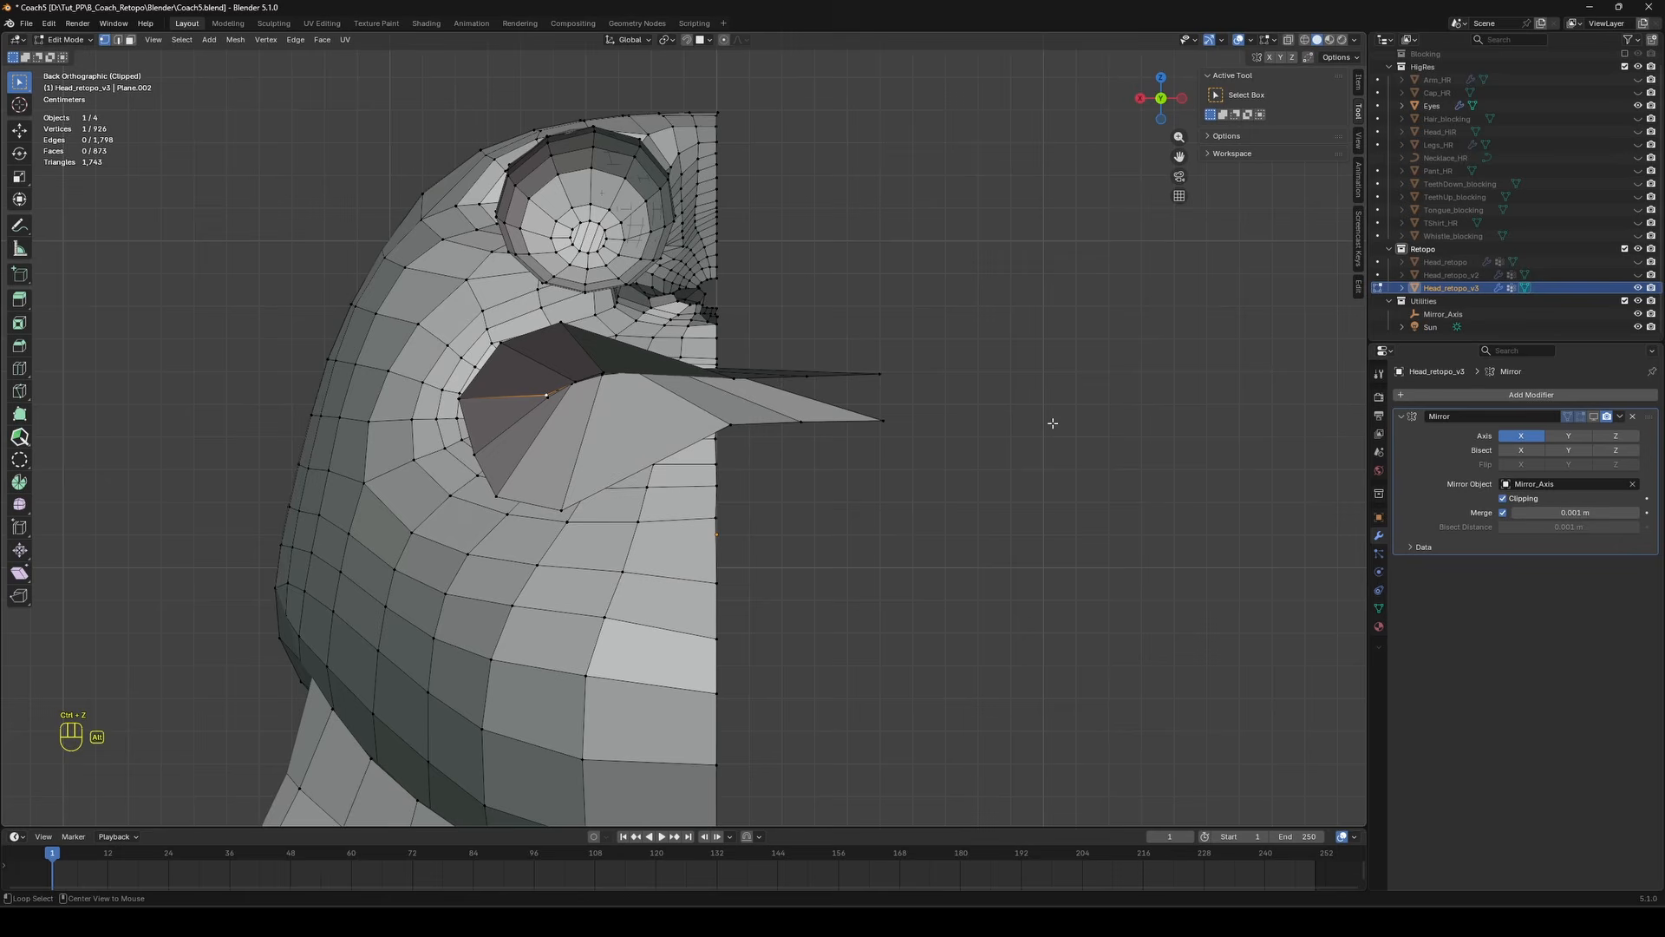
pyautogui.click(738, 379)
pyautogui.press('g')
pyautogui.click(718, 419)
pyautogui.press('g')
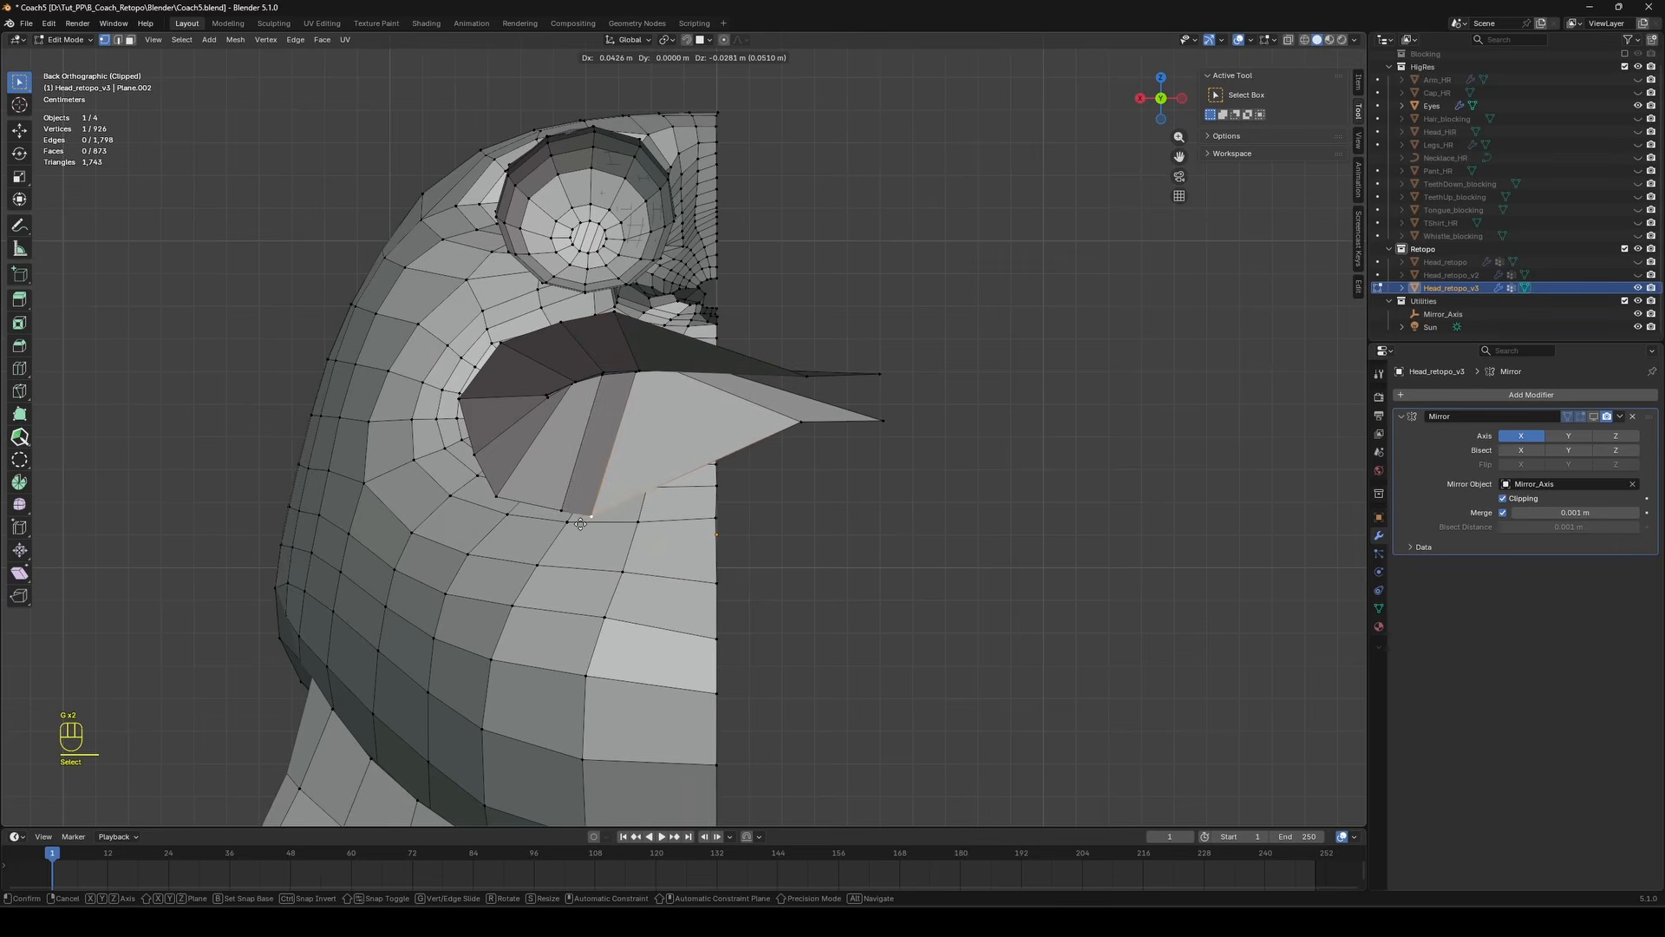
pyautogui.click(544, 509)
# Move the remaining overshooting vertices of the cavity loop back, placing its two end vertices on the mirror centre line.
pyautogui.click(799, 423)
pyautogui.press('g')
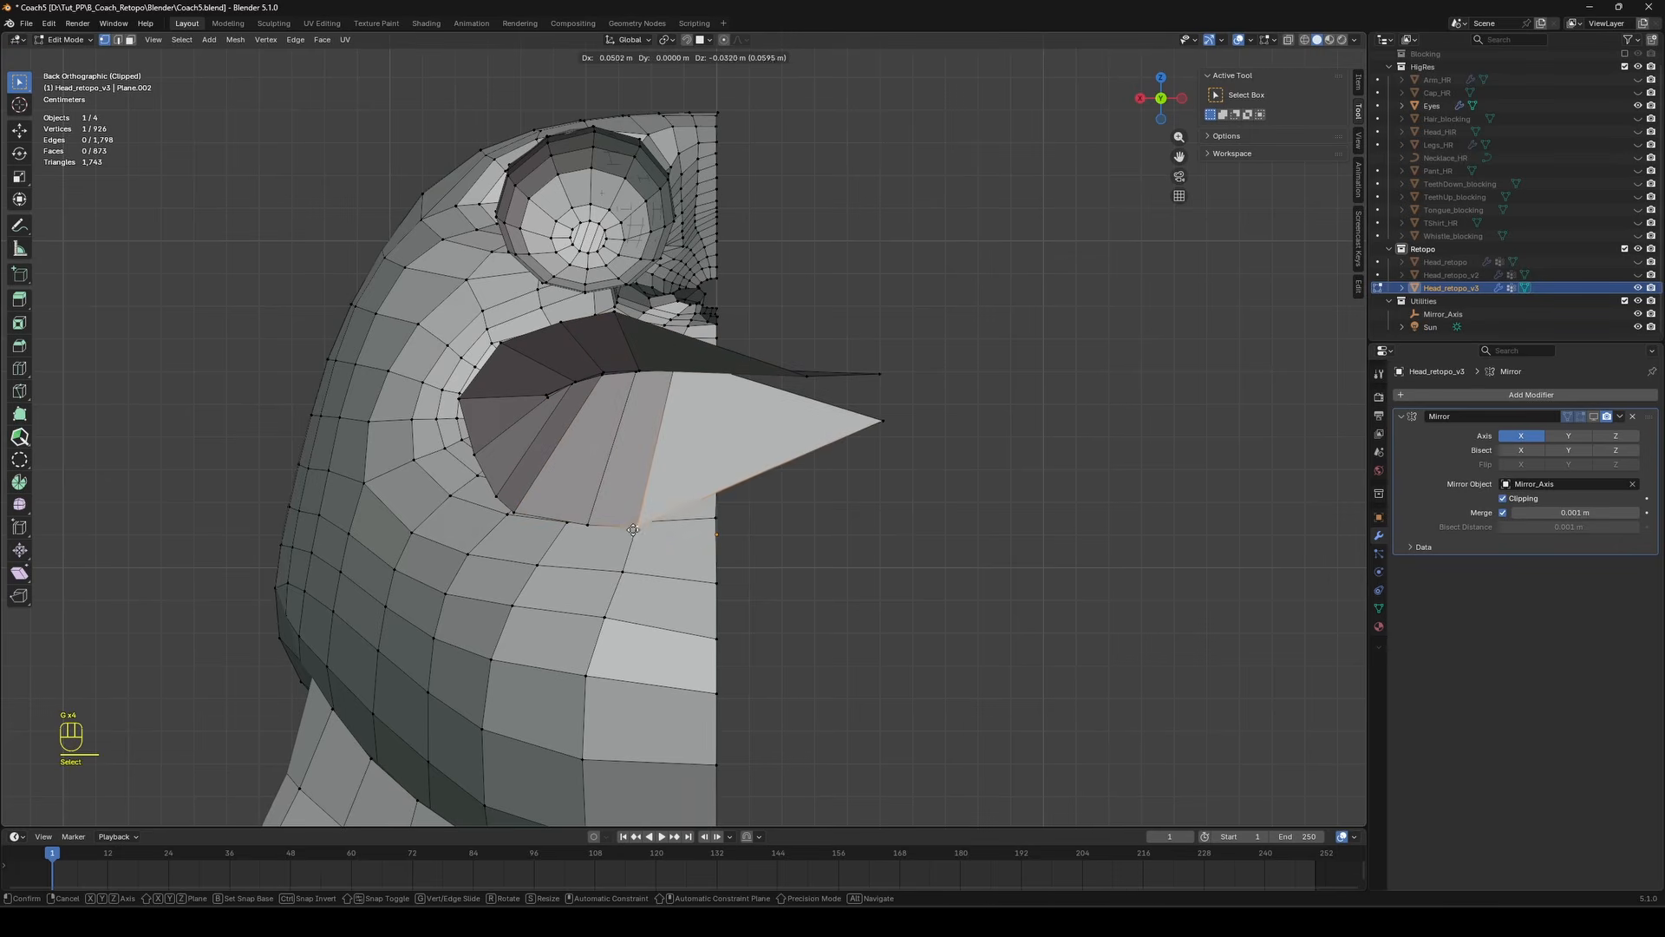
pyautogui.click(882, 420)
pyautogui.press('g')
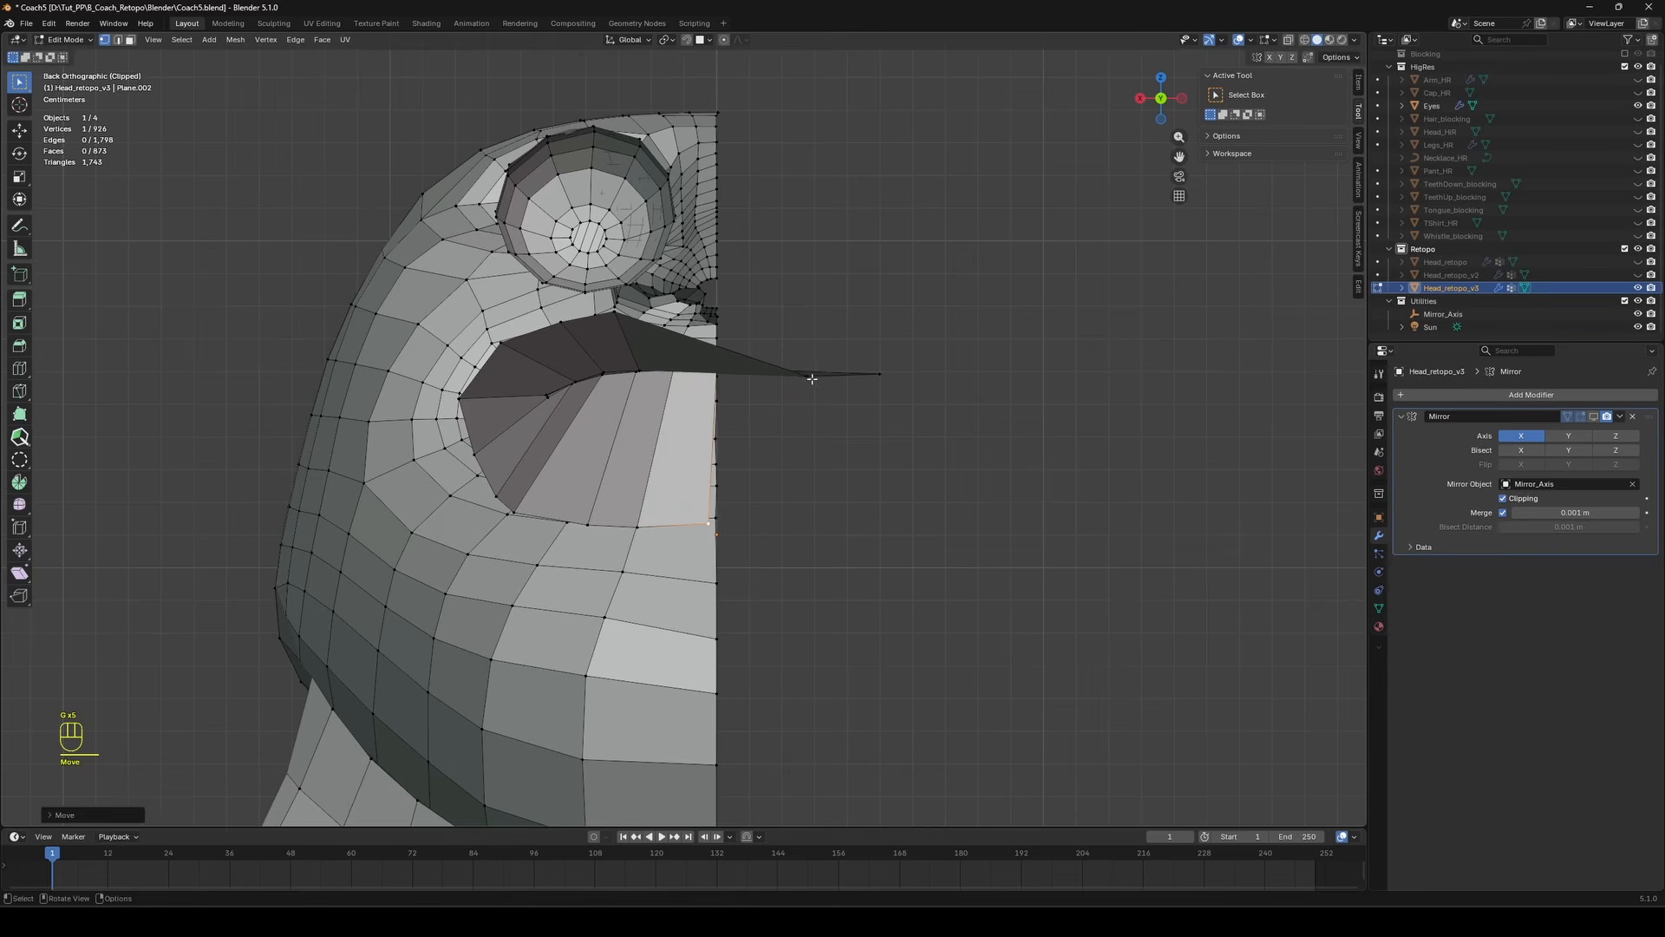
pyautogui.click(884, 375)
pyautogui.press('g')
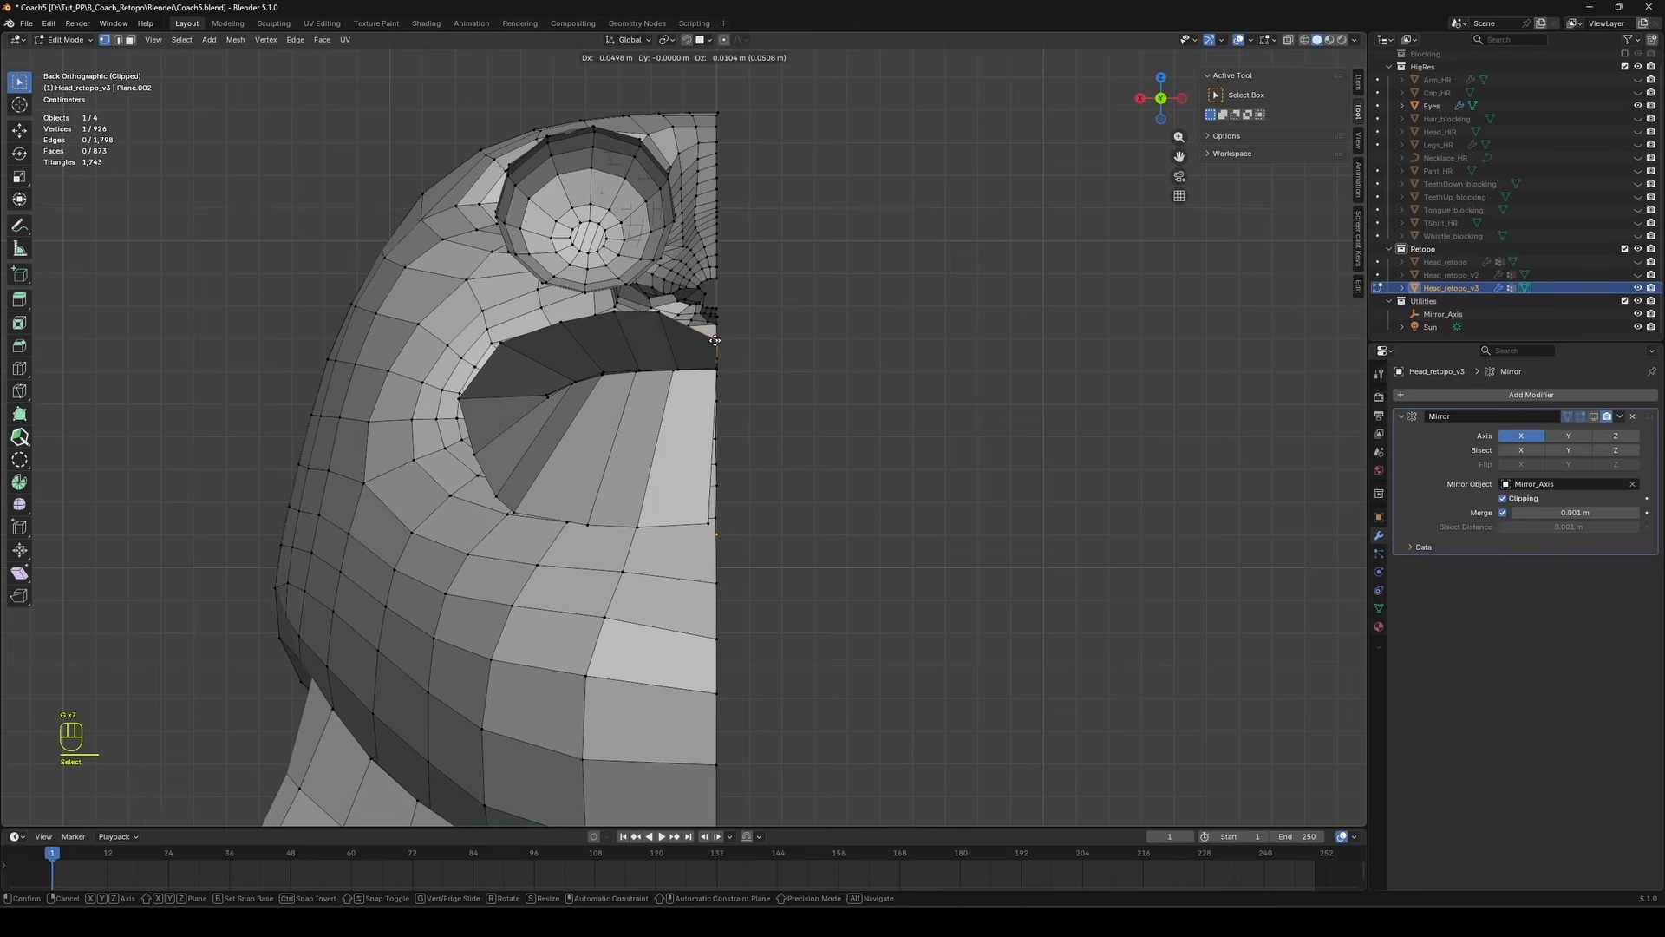
pyautogui.click(716, 368)
# From the left view, move the cavity loop's upper and outer-corner vertices to smooth its side profile.
pyautogui.moveTo(895, 356); pyautogui.dragTo(929, 311, button='middle')
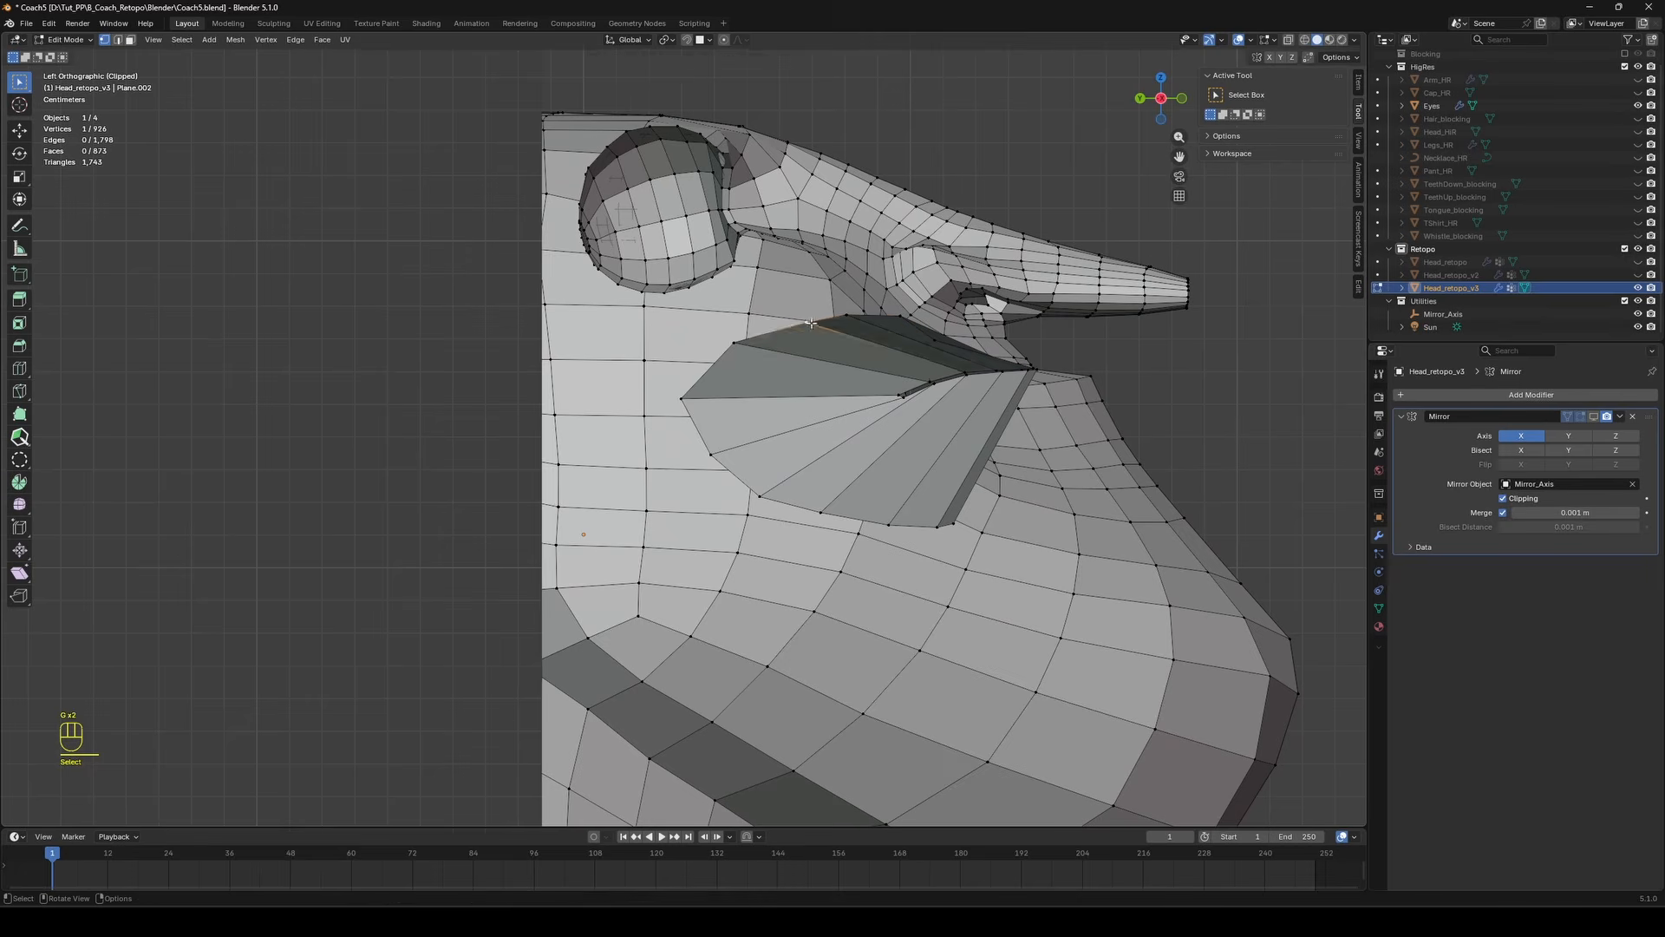
pyautogui.click(739, 343)
pyautogui.press('g')
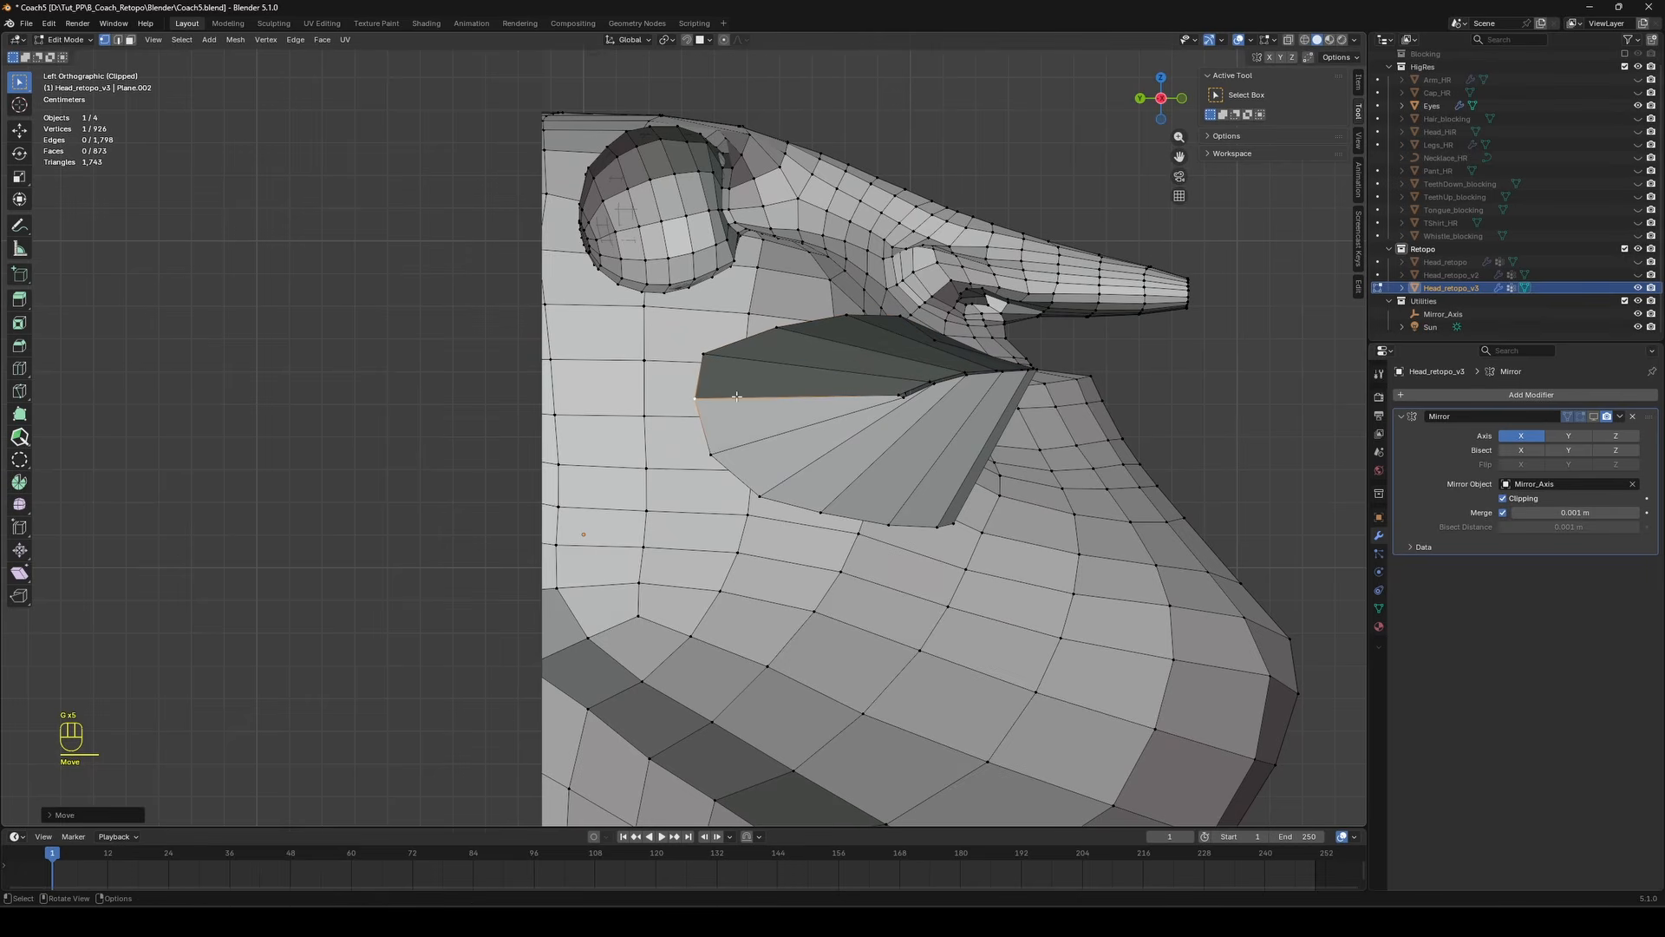
# Select the cavity's open edge loop and flatten it by scaling to 0 along the Y axis.
pyautogui.moveTo(737, 396); pyautogui.dragTo(954, 405, button='middle')
pyautogui.press('2')
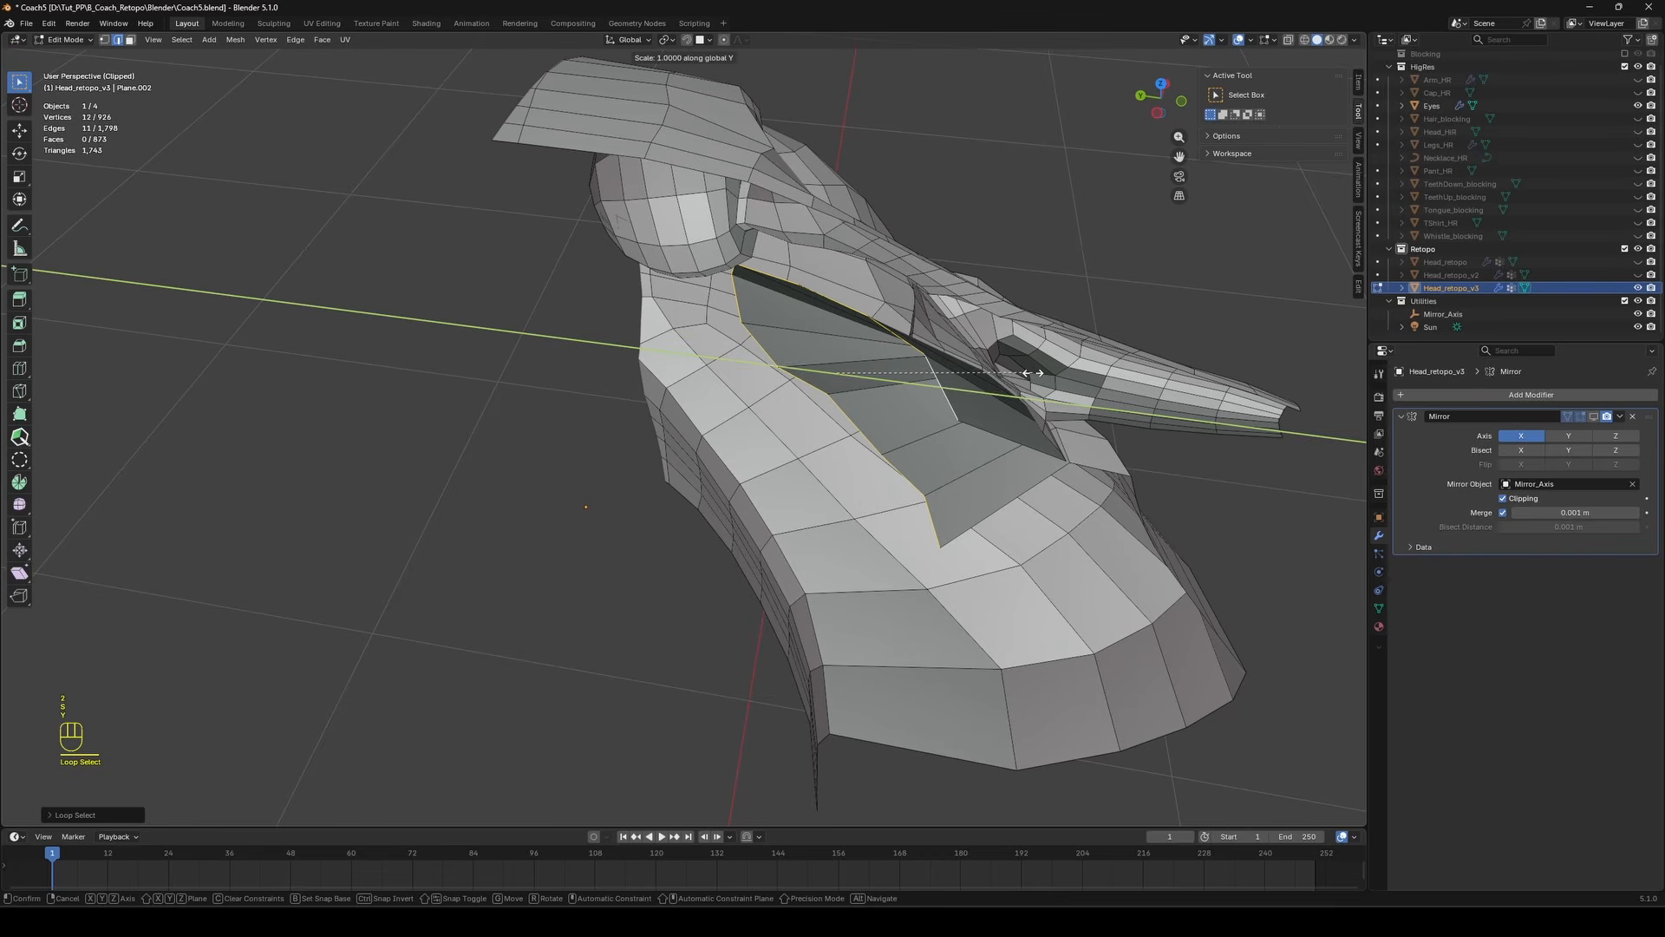
pyautogui.press('KP_0')
pyautogui.press('KP_Enter')
# From the left view, move the flattened cavity loop slightly up and forward.
pyautogui.moveTo(1032, 373); pyautogui.dragTo(1221, 294, button='middle')
pyautogui.press('ctrl+KP_3')
pyautogui.press('g')
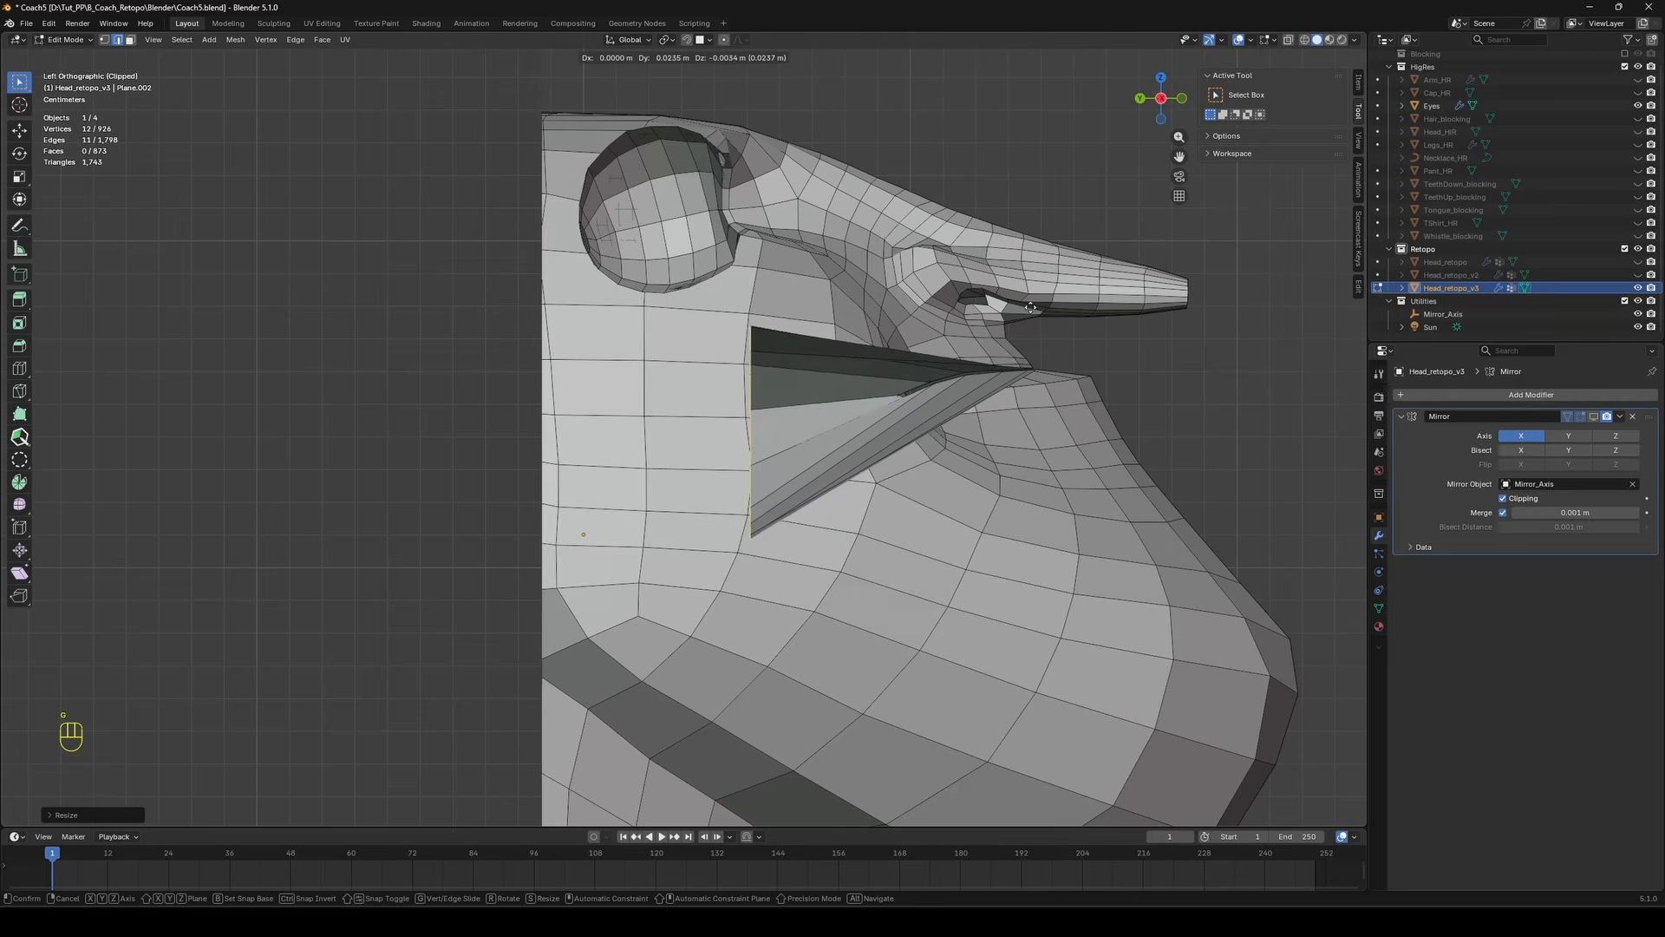
pyautogui.click(1058, 265)
# Extrude the cavity loop back and down into the throat, tilt it, and add a loop cut across the extrusion.
pyautogui.press('e')
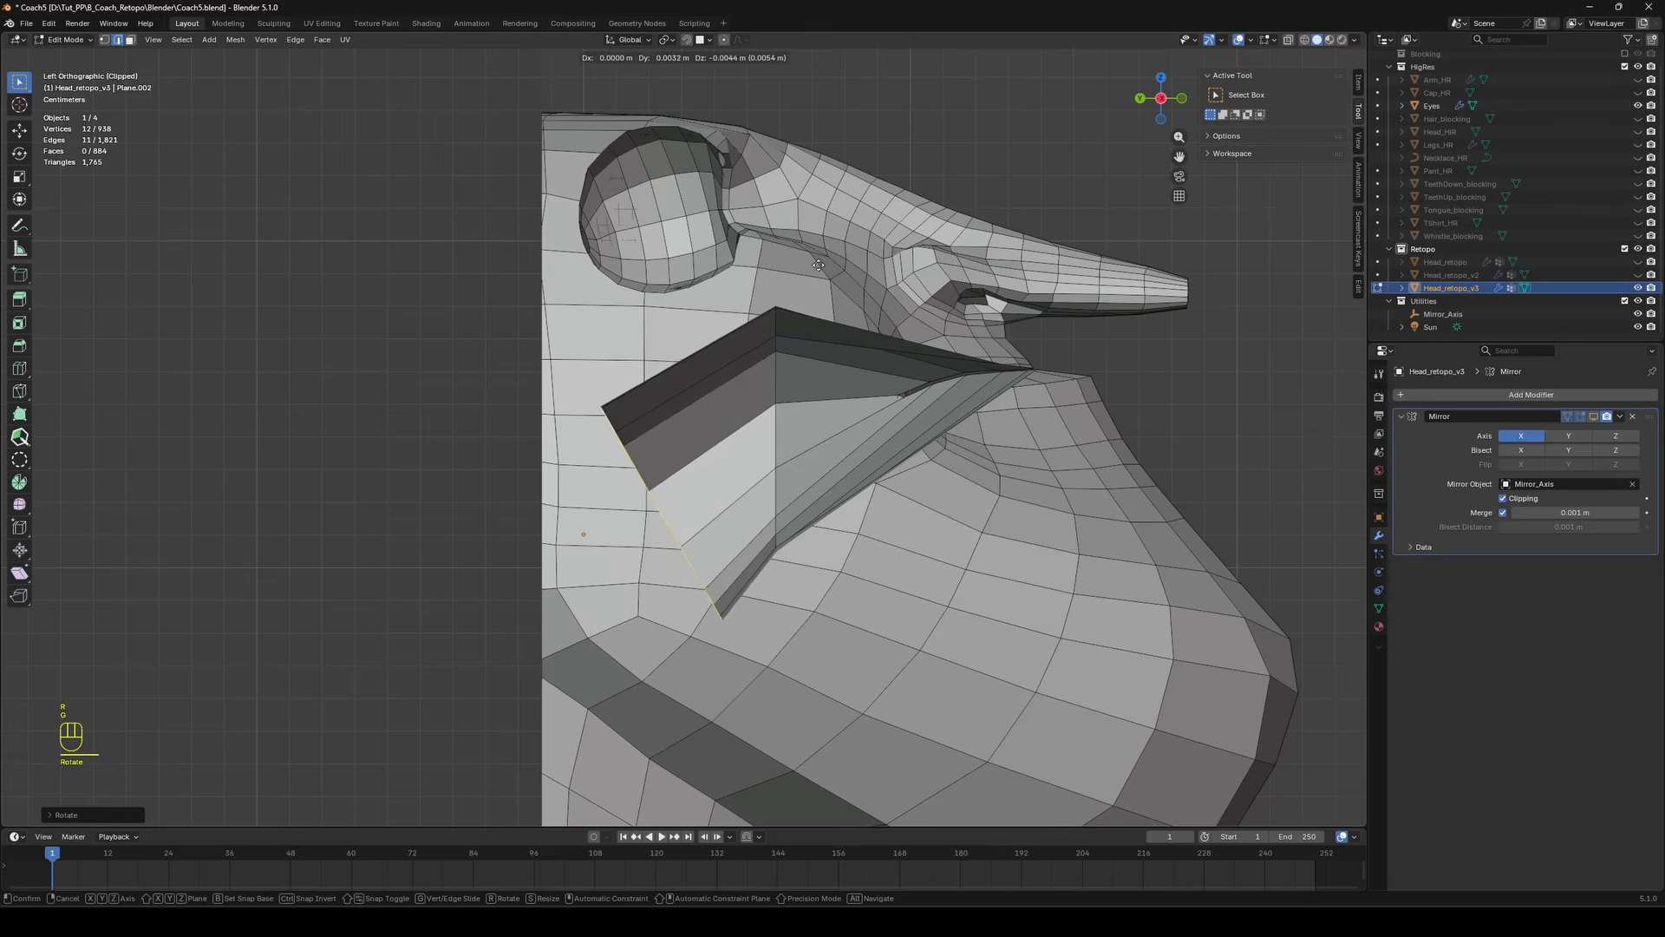
pyautogui.click(817, 264)
pyautogui.moveTo(817, 264)
pyautogui.mouseDown(button='middle')
pyautogui.moveTo(967, 379)
pyautogui.moveTo(977, 356)
pyautogui.moveTo(876, 371)
pyautogui.mouseUp(button='middle')
pyautogui.hotkey('ctrl', 'r')
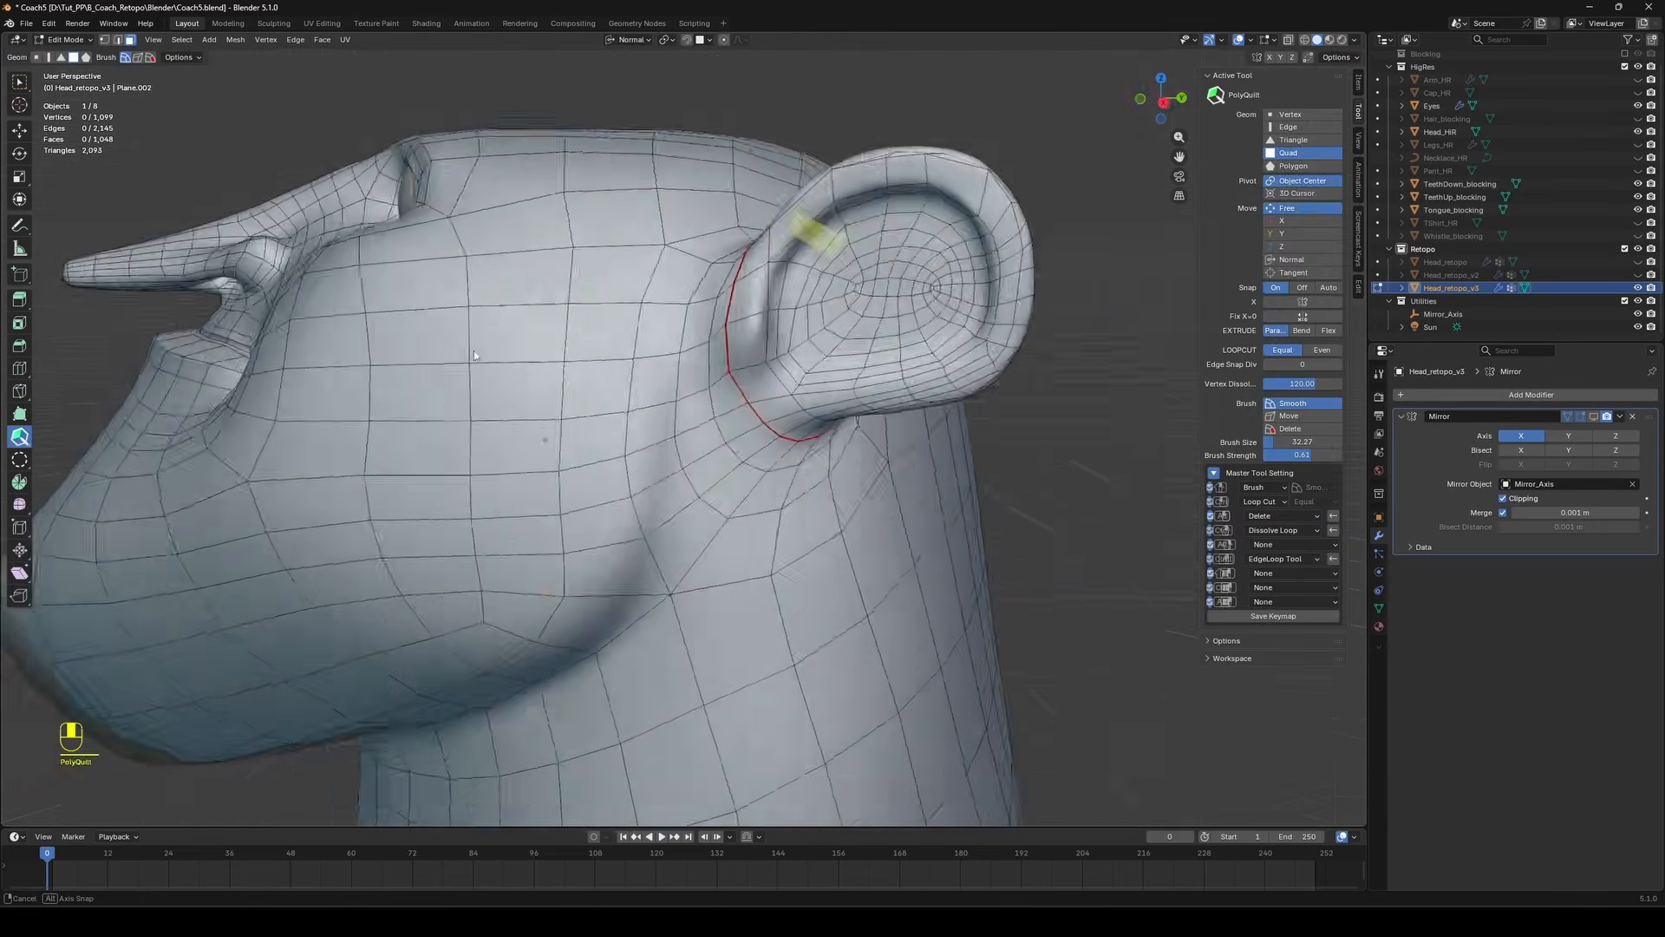
# Clear the seam from the edge loop at the ear's base and mark the neighbouring loop farther from the ear instead.
pyautogui.moveTo(850, 400)
pyautogui.mouseDown(button='middle')
pyautogui.moveTo(867, 382)
pyautogui.moveTo(850, 400)
pyautogui.mouseUp(button='middle')
pyautogui.click(849, 400)
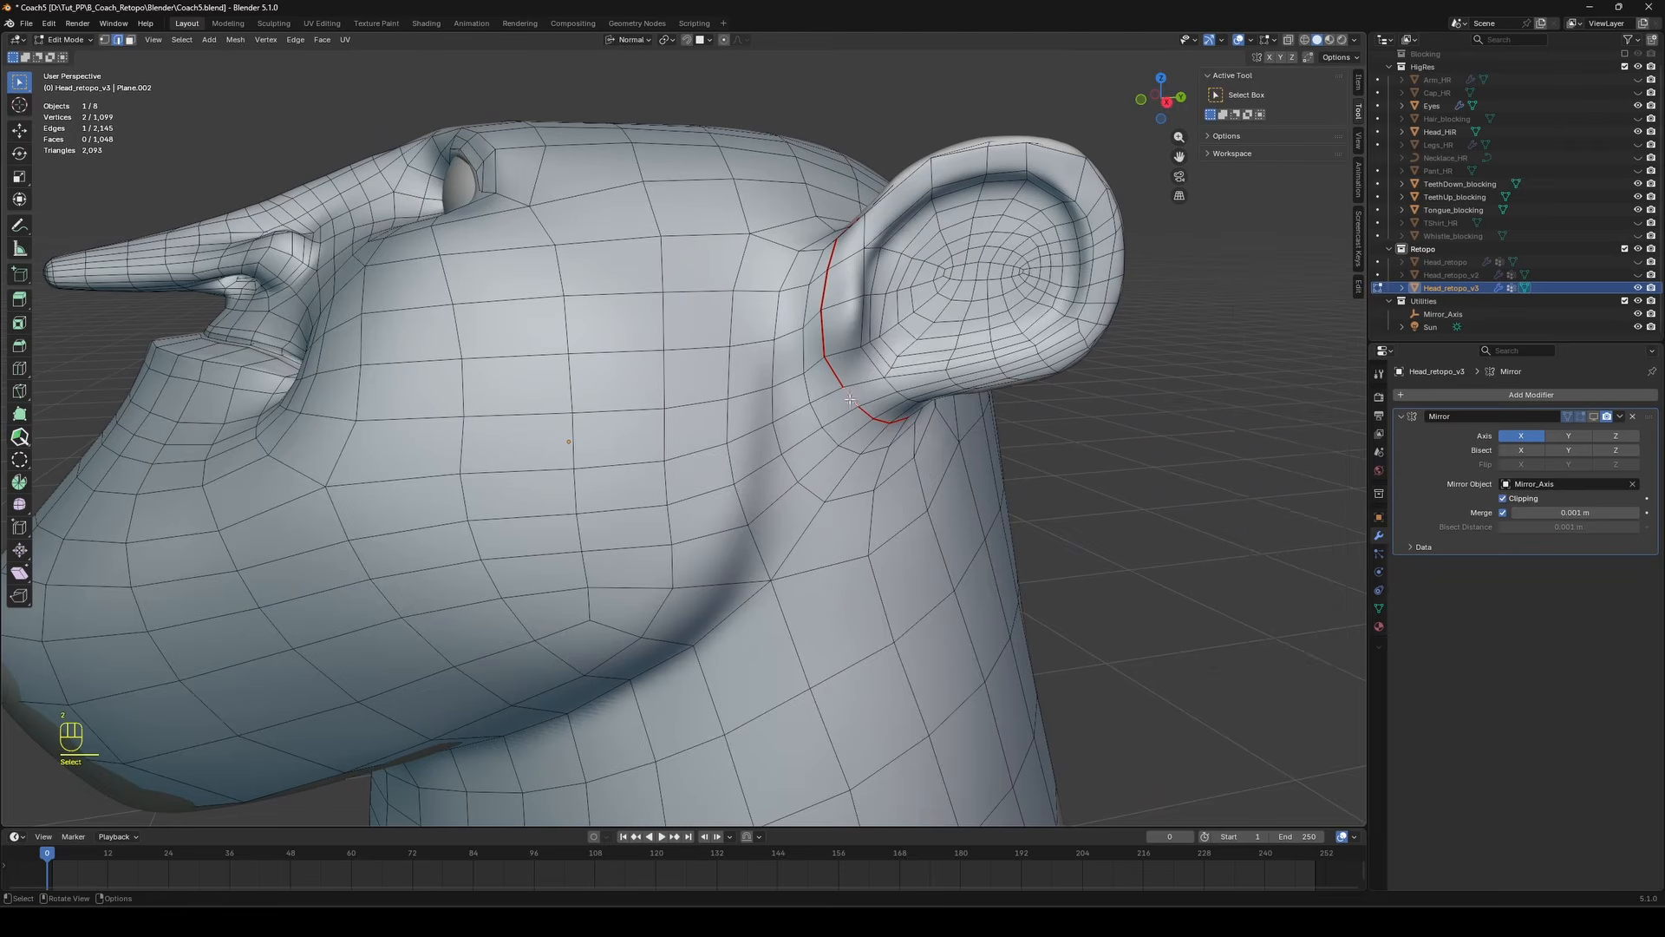
pyautogui.doubleClick(850, 399)
pyautogui.moveTo(962, 425); pyautogui.dragTo(727, 250, button='middle')
pyautogui.rightClick(950, 475)
pyautogui.click(929, 721)
pyautogui.doubleClick(796, 447)
pyautogui.rightClick(959, 466)
pyautogui.click(961, 453)
# Select the edge loop along the inside of the ear's rim and mark it as a seam.
pyautogui.keyDown('alt'); pyautogui.click(766, 190); pyautogui.keyUp('alt')
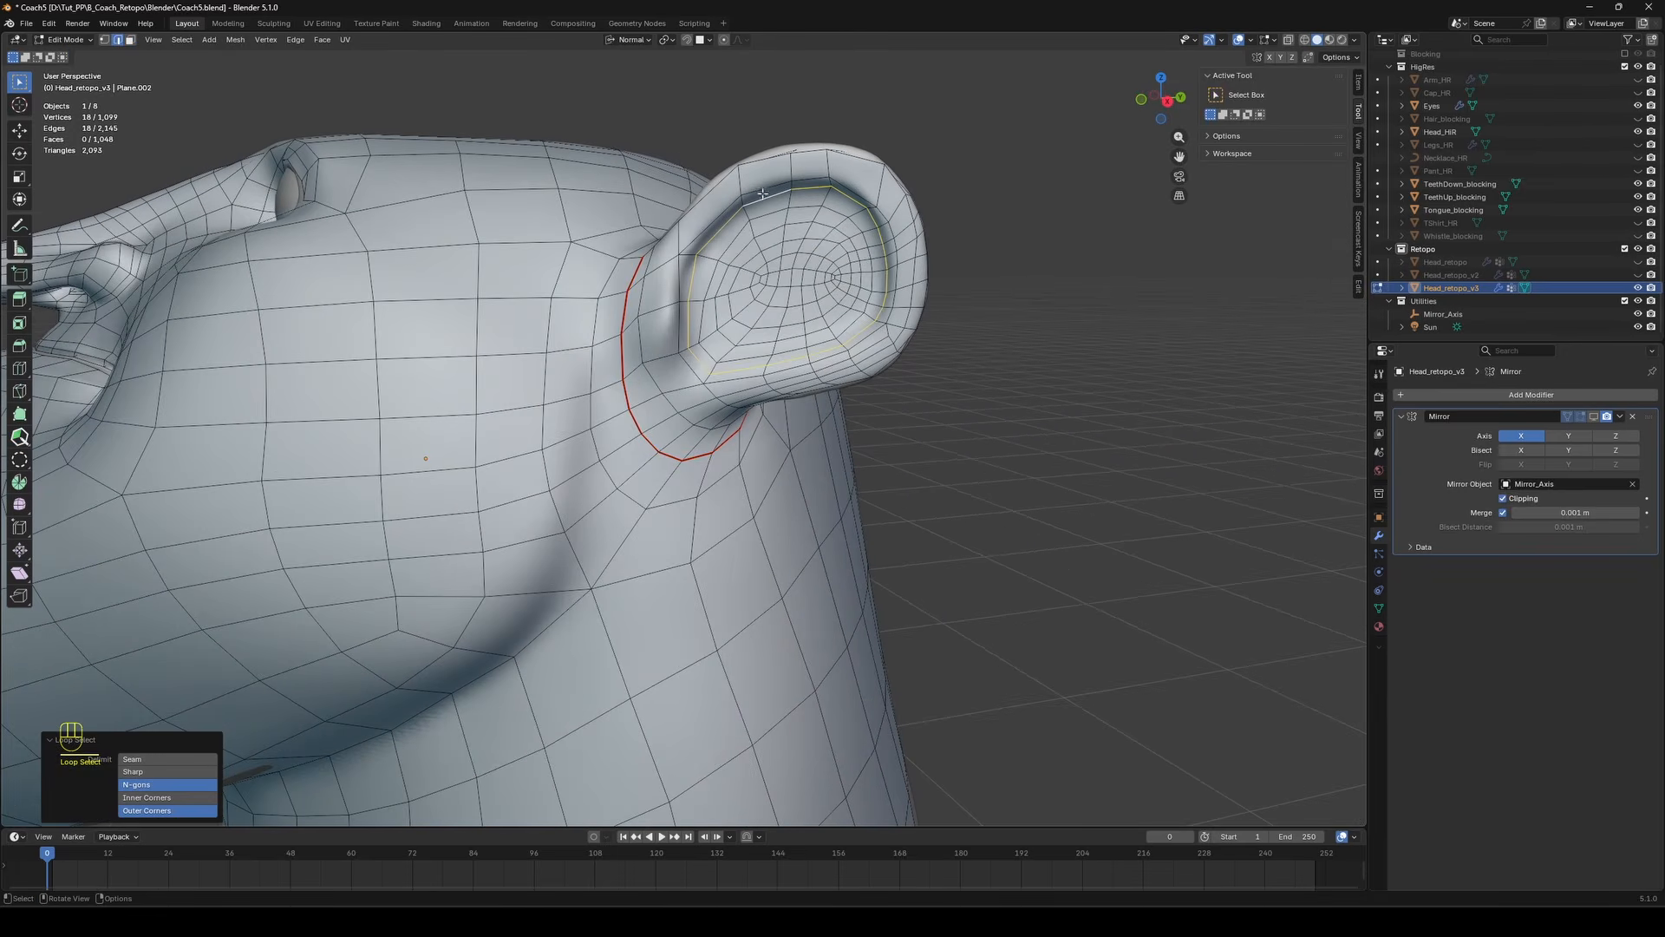
pyautogui.hotkey('ctrl', 'z')
pyautogui.keyDown('alt'); pyautogui.keyDown('shift'); pyautogui.click(896, 278); pyautogui.keyUp('shift'); pyautogui.keyUp('alt')
pyautogui.keyDown('shift'); pyautogui.click(679, 279); pyautogui.keyUp('shift')
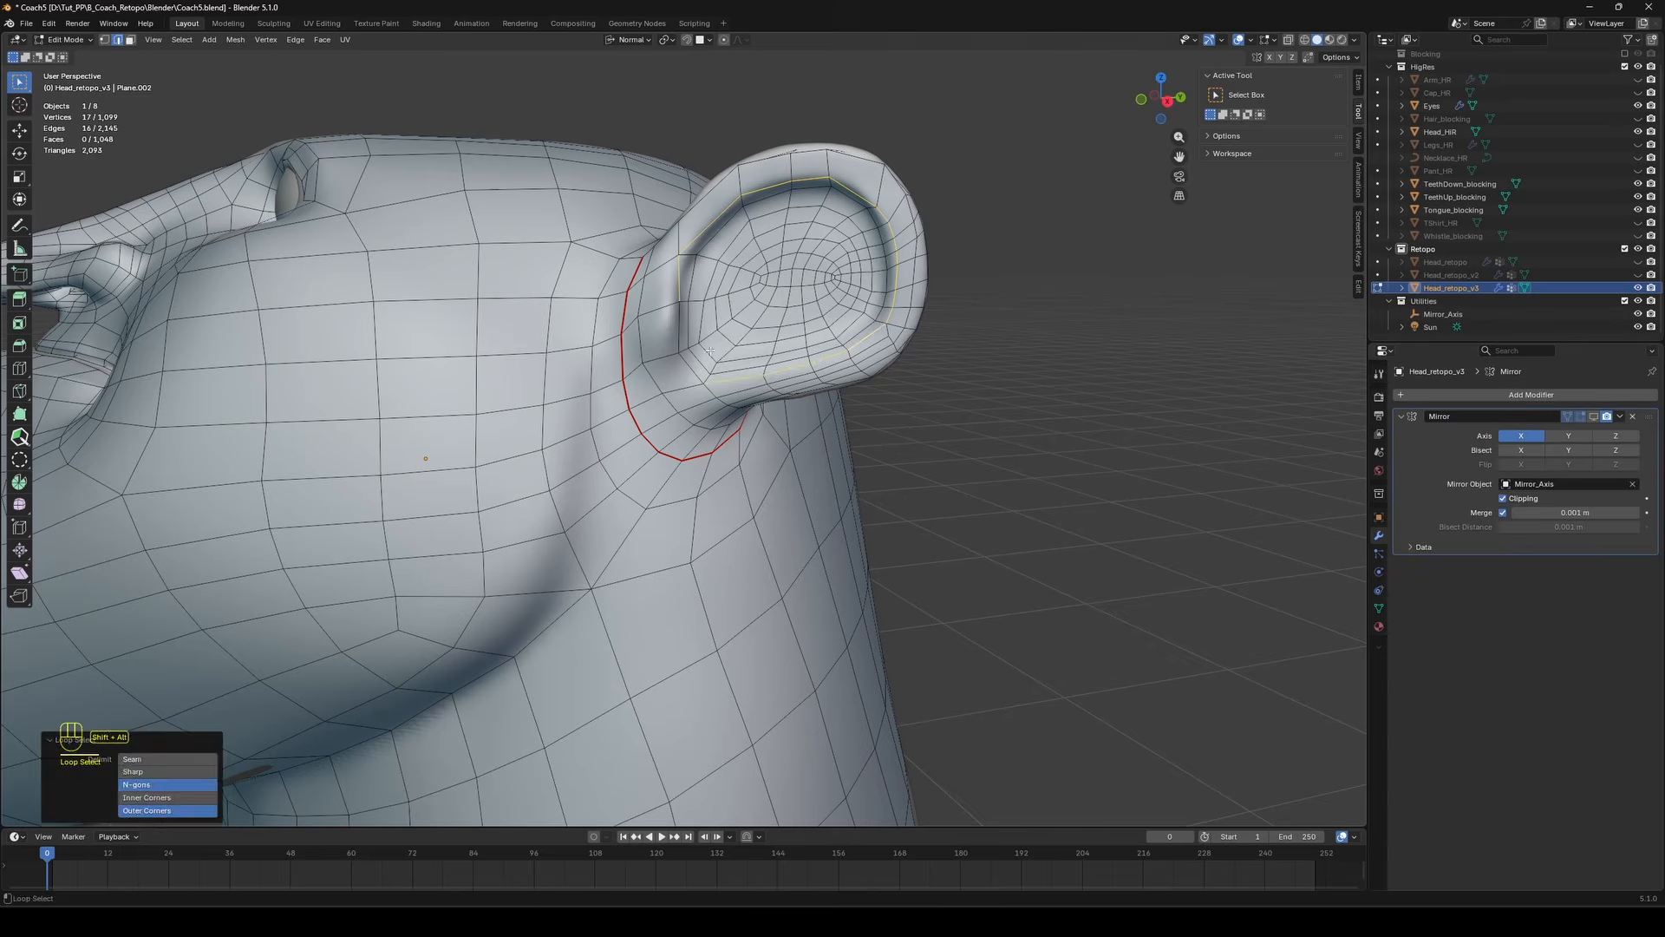
pyautogui.hotkey('alt', 'a')
pyautogui.moveTo(888, 332); pyautogui.dragTo(876, 262, button='middle')
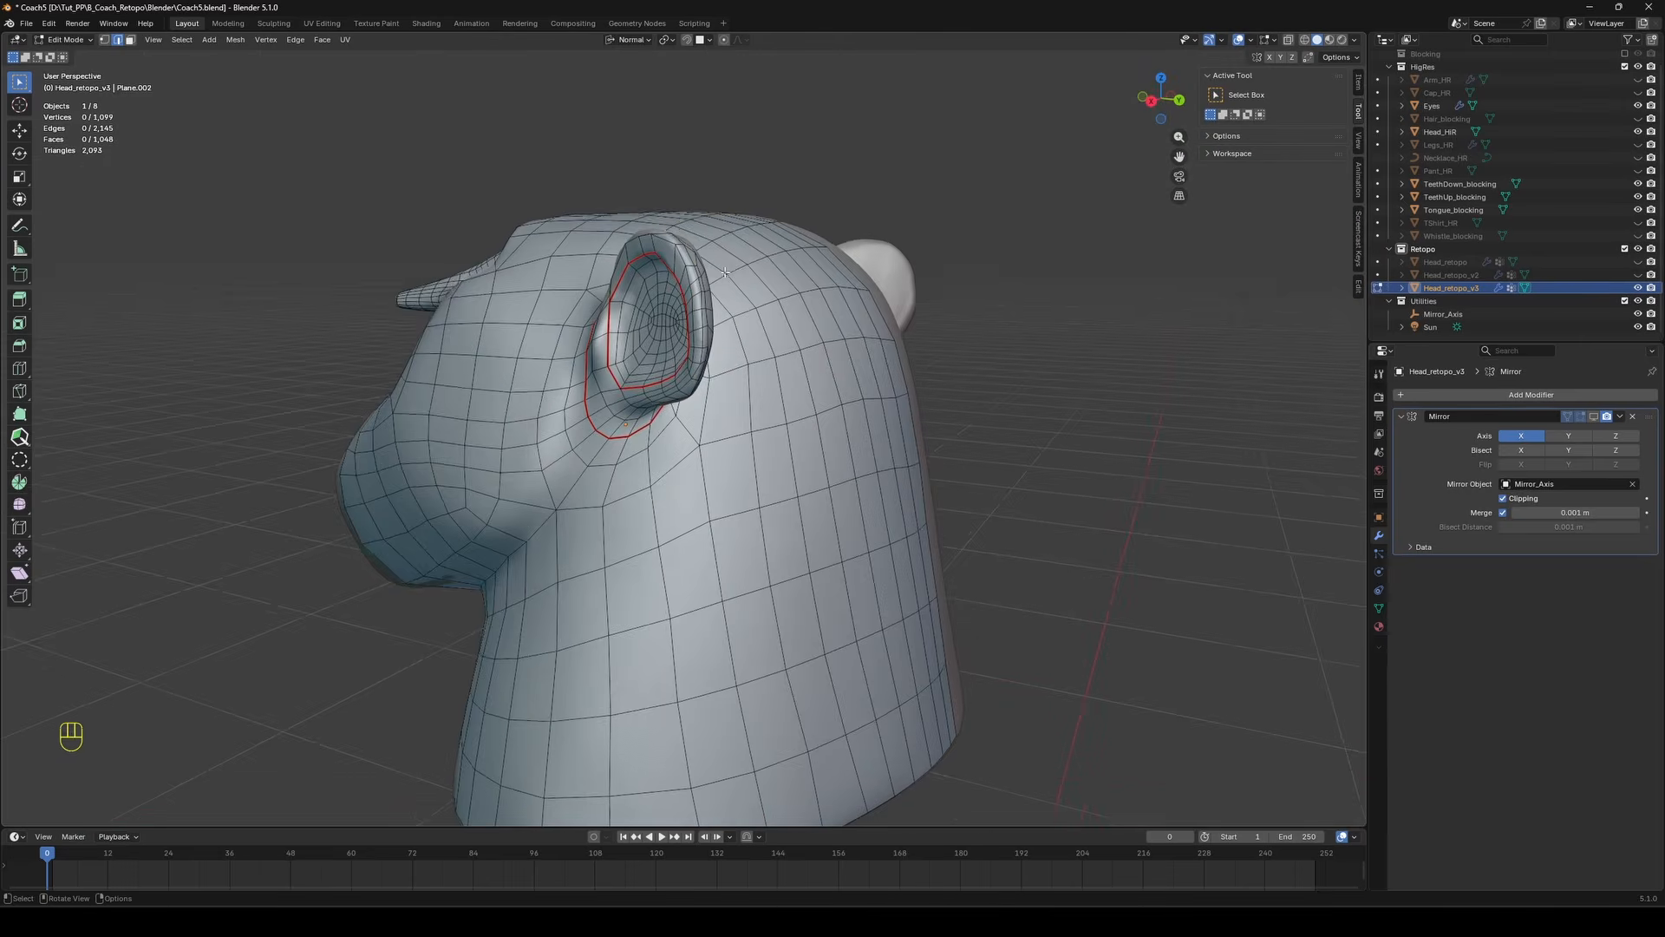
# Try a seam along the ear's outer rim, excluding the edges running across the head, and clear it again.
pyautogui.keyDown('alt'); pyautogui.click(697, 334); pyautogui.keyUp('alt')
pyautogui.scroll(2, 701, 325)
pyautogui.moveTo(700, 325); pyautogui.dragTo(808, 264, button='middle')
pyautogui.moveTo(583, 432); pyautogui.dragTo(277, 151, button='middle')
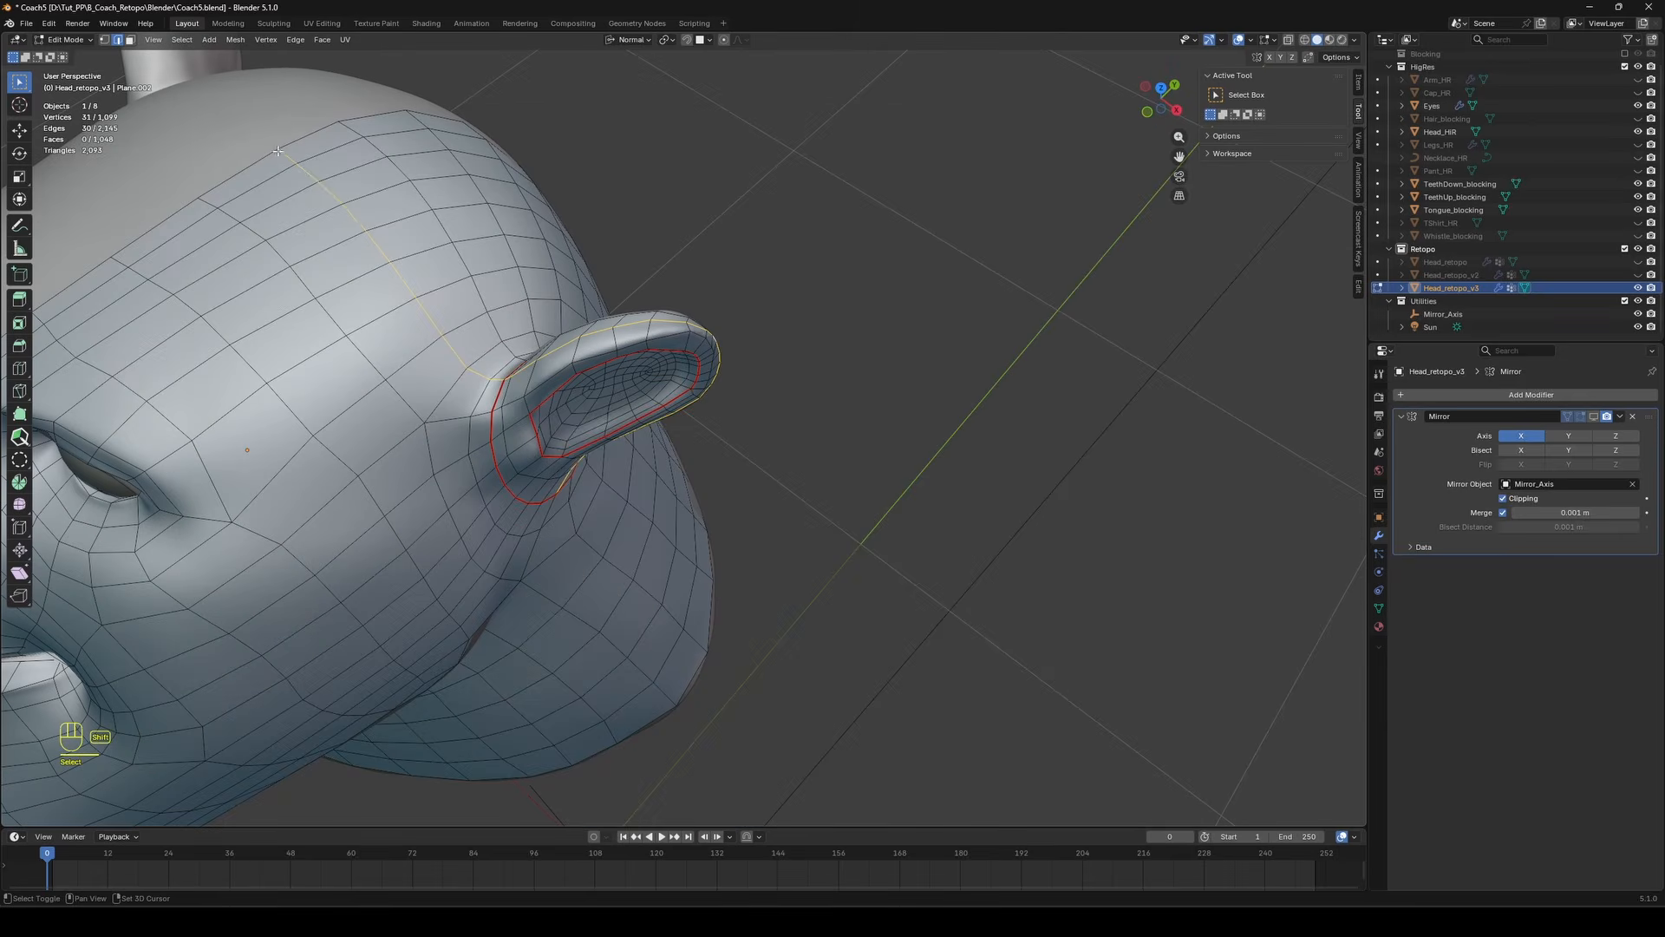
pyautogui.keyDown('shift'); pyautogui.click(495, 380); pyautogui.keyUp('shift')
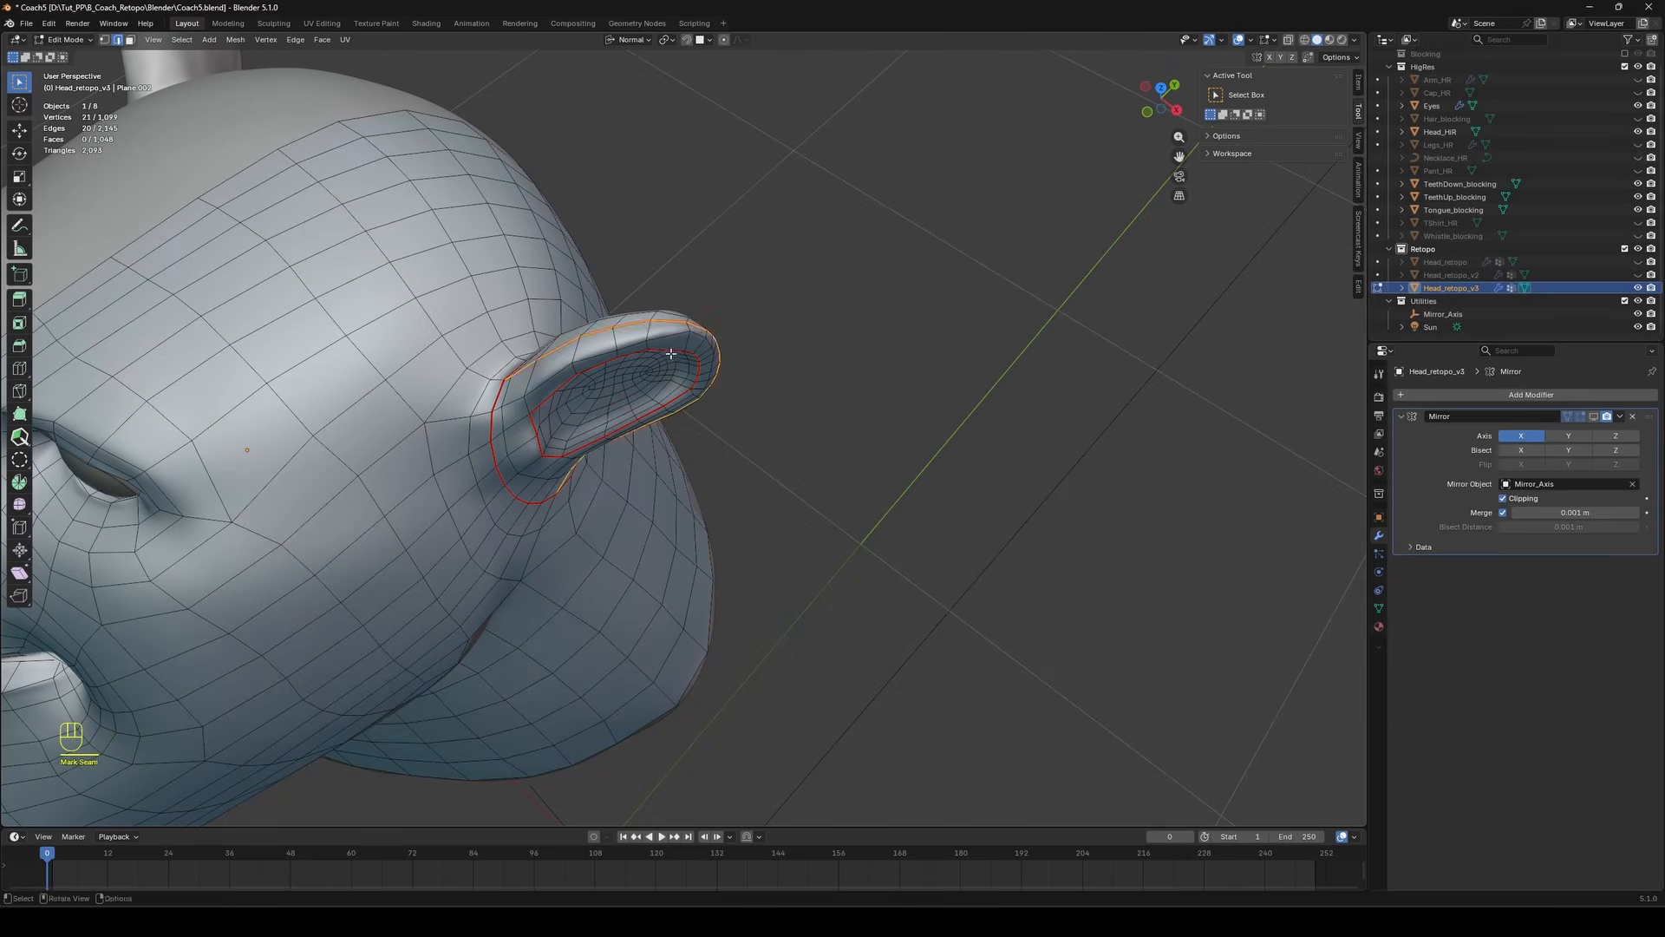
pyautogui.moveTo(669, 352); pyautogui.dragTo(699, 309, button='middle')
pyautogui.rightClick(801, 323)
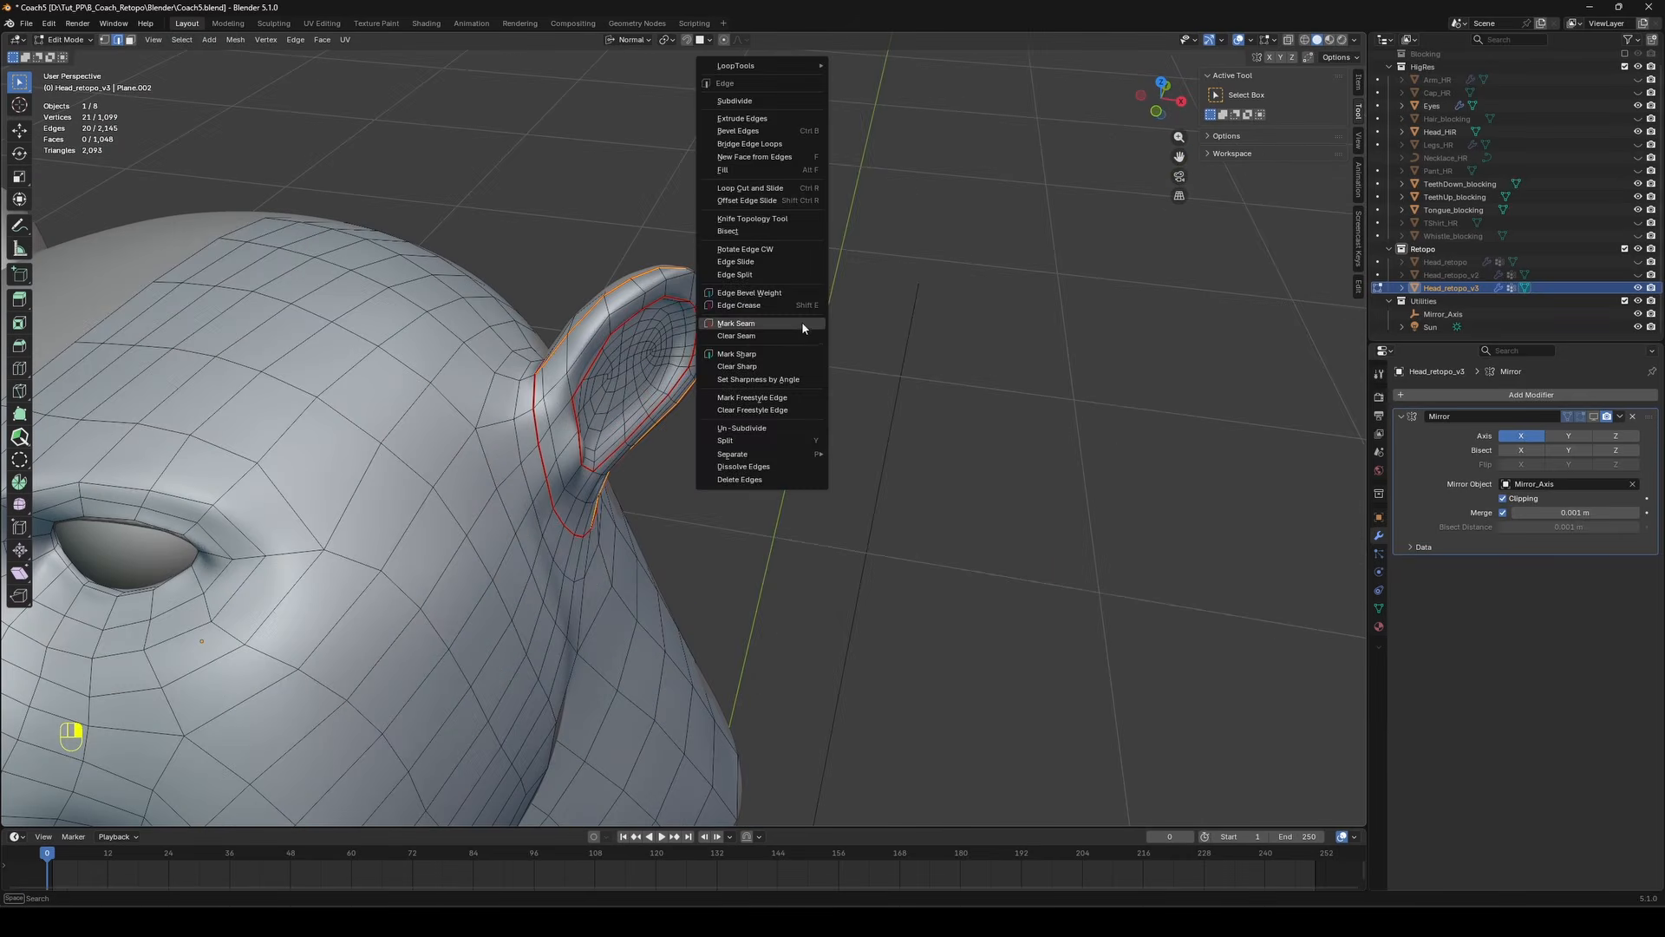
pyautogui.click(803, 336)
pyautogui.moveTo(794, 334); pyautogui.dragTo(572, 398, button='middle')
pyautogui.click(538, 293)
pyautogui.keyDown('ctrl'); pyautogui.click(699, 276); pyautogui.keyUp('ctrl')
pyautogui.hotkey('ctrl', 'z')
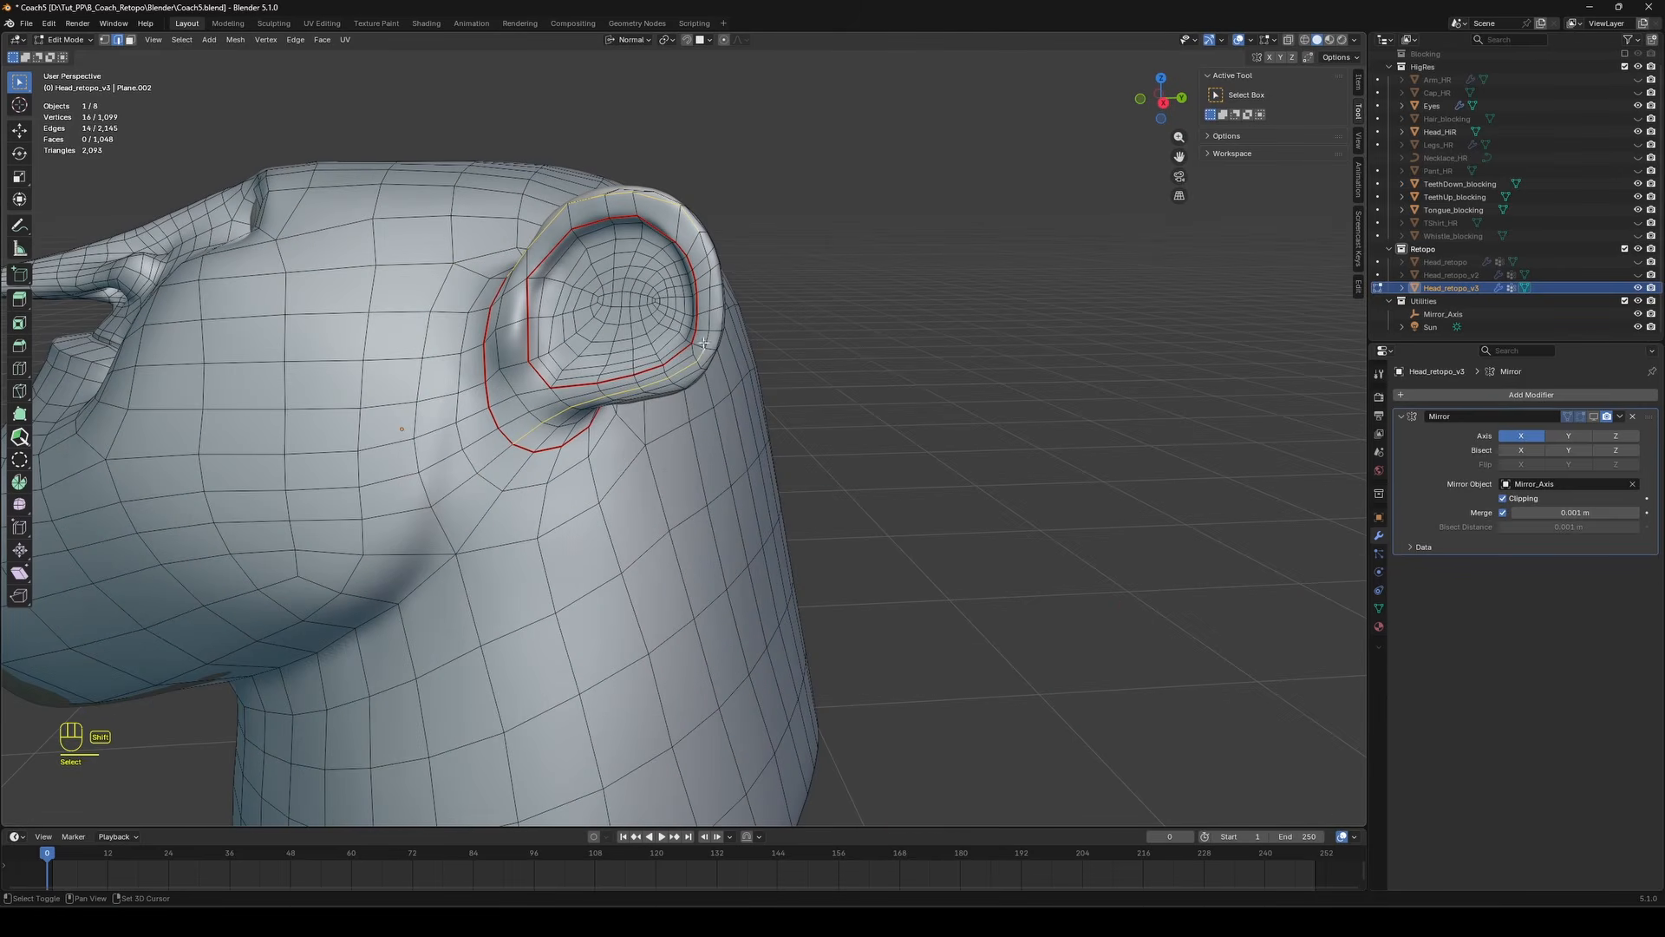
pyautogui.keyDown('shift'); pyautogui.click(712, 270); pyautogui.keyUp('shift')
pyautogui.moveTo(712, 267); pyautogui.dragTo(746, 270, button='middle')
pyautogui.keyDown('shift'); pyautogui.click(686, 245); pyautogui.keyUp('shift')
pyautogui.keyDown('shift'); pyautogui.click(669, 218); pyautogui.keyUp('shift')
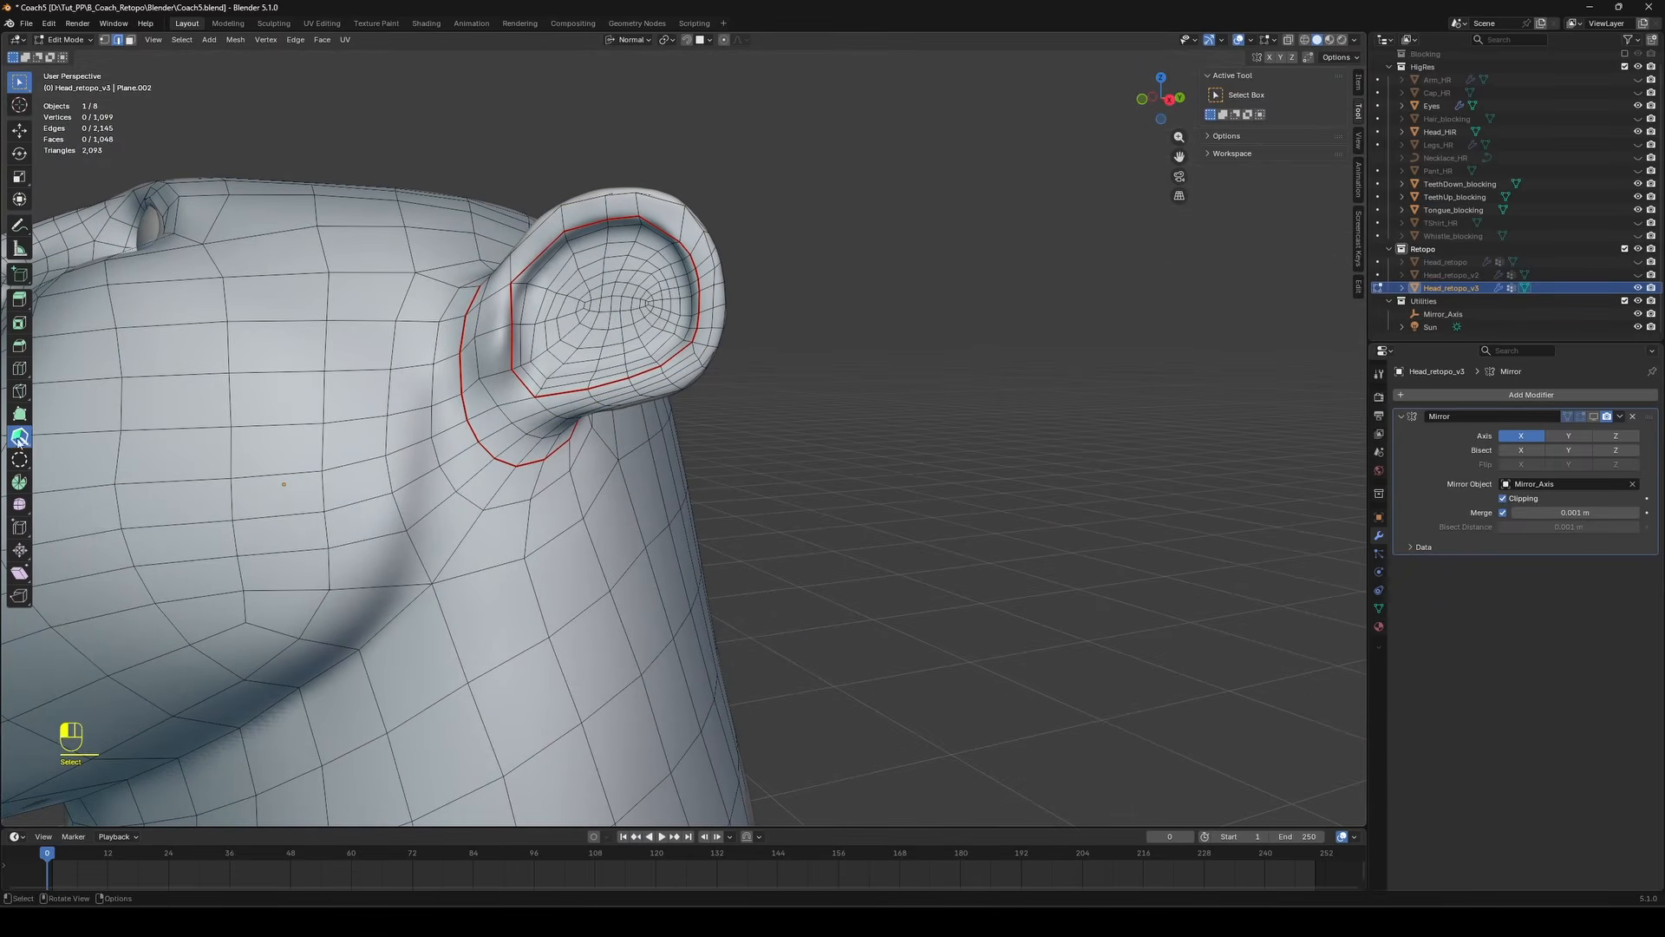
pyautogui.click(19, 436)
pyautogui.moveTo(555, 390); pyautogui.dragTo(687, 337, button='middle')
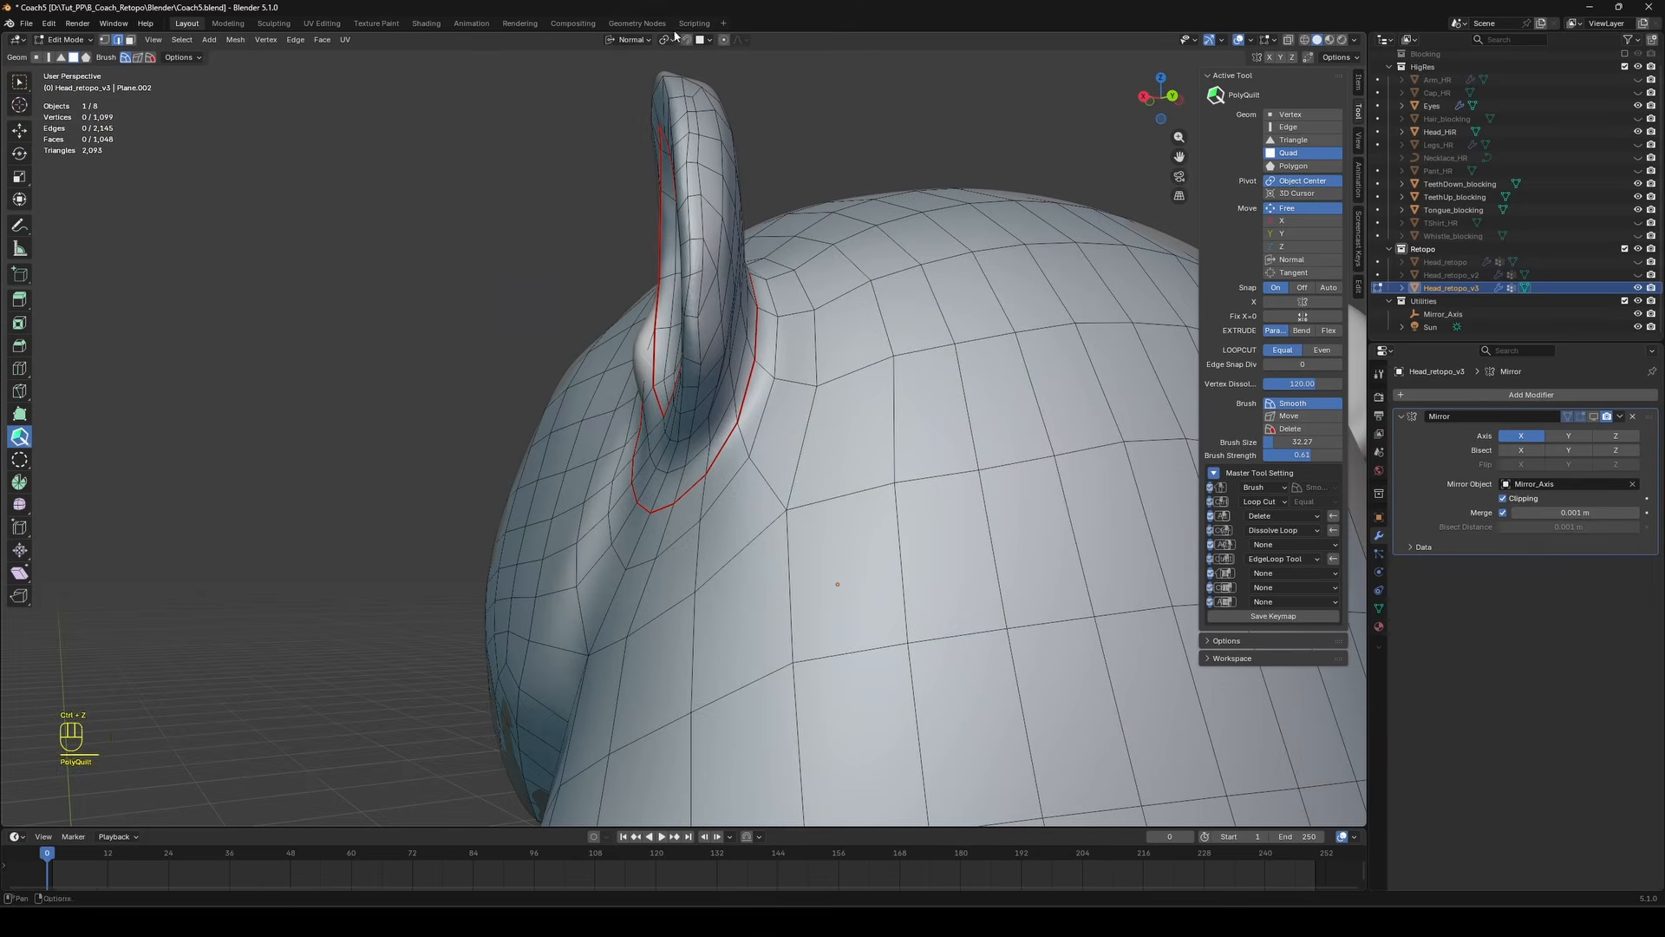
pyautogui.moveTo(706, 326); pyautogui.dragTo(830, 278, button='middle')
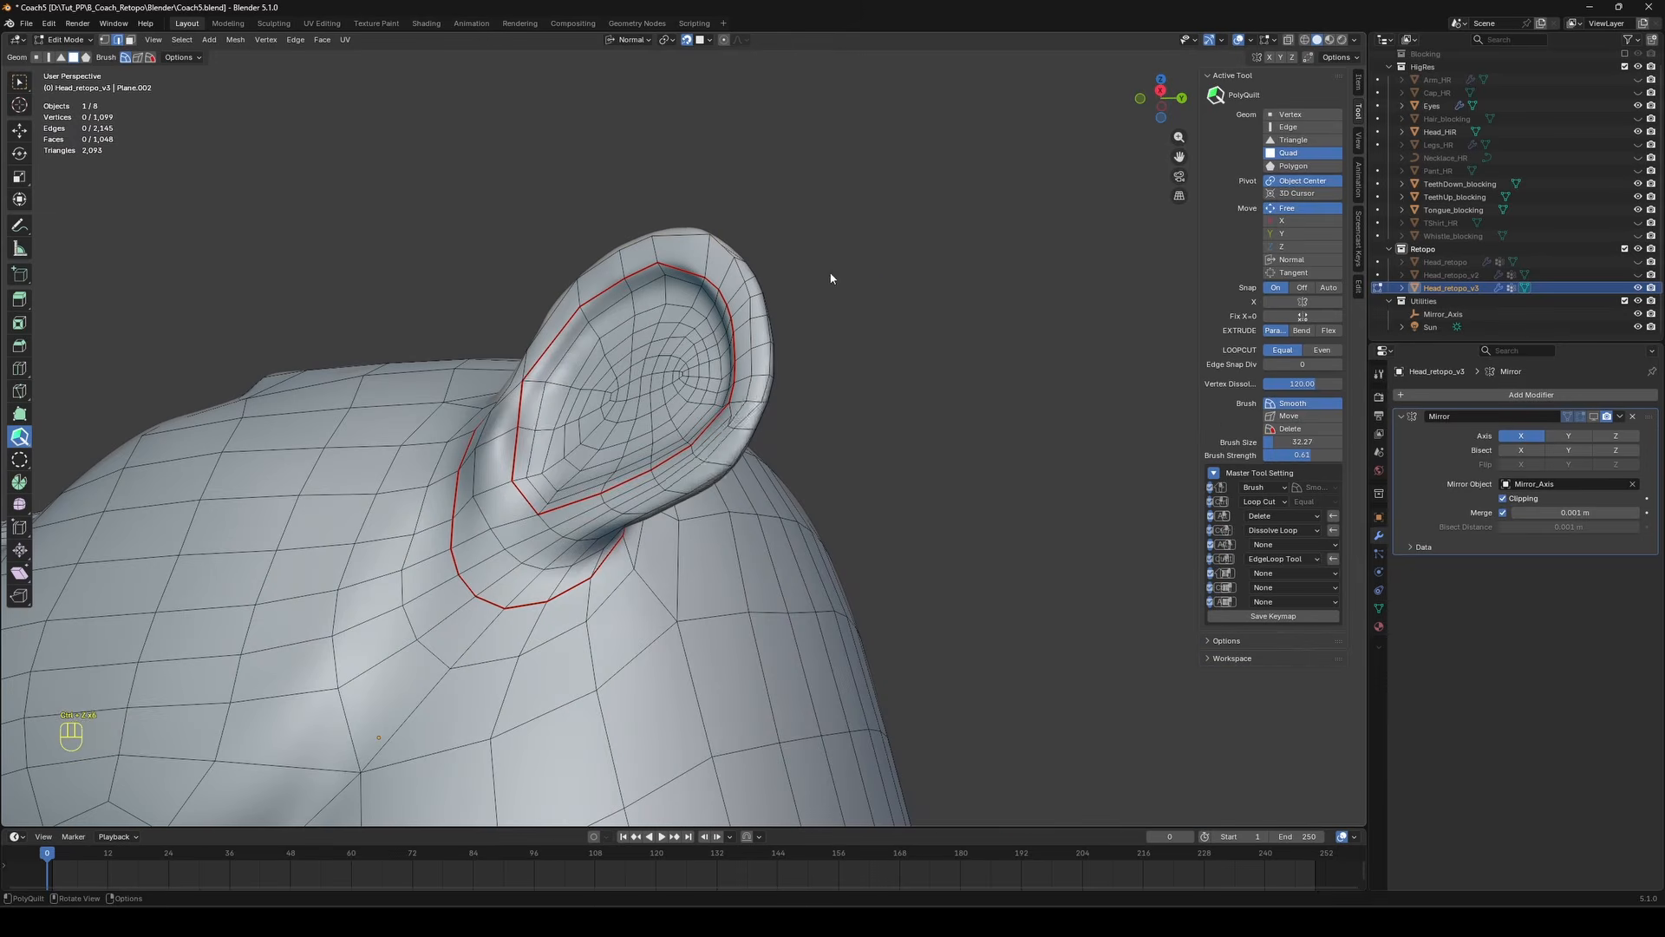
# With the Tweak tool in vertex selection, nudge the vertices along the rear part of the ear's rim.
pyautogui.moveTo(735, 460); pyautogui.dragTo(713, 257, button='middle')
pyautogui.click(19, 85)
pyautogui.moveTo(707, 250); pyautogui.dragTo(707, 248)
pyautogui.press('1')
pyautogui.moveTo(713, 319); pyautogui.dragTo(715, 321)
pyautogui.moveTo(715, 321); pyautogui.dragTo(649, 255, button='middle')
pyautogui.moveTo(693, 372); pyautogui.dragTo(693, 372)
# Even out the spacing of the vertices along the ear's outer rim and its upper edge.
pyautogui.moveTo(694, 372); pyautogui.dragTo(704, 322, button='middle')
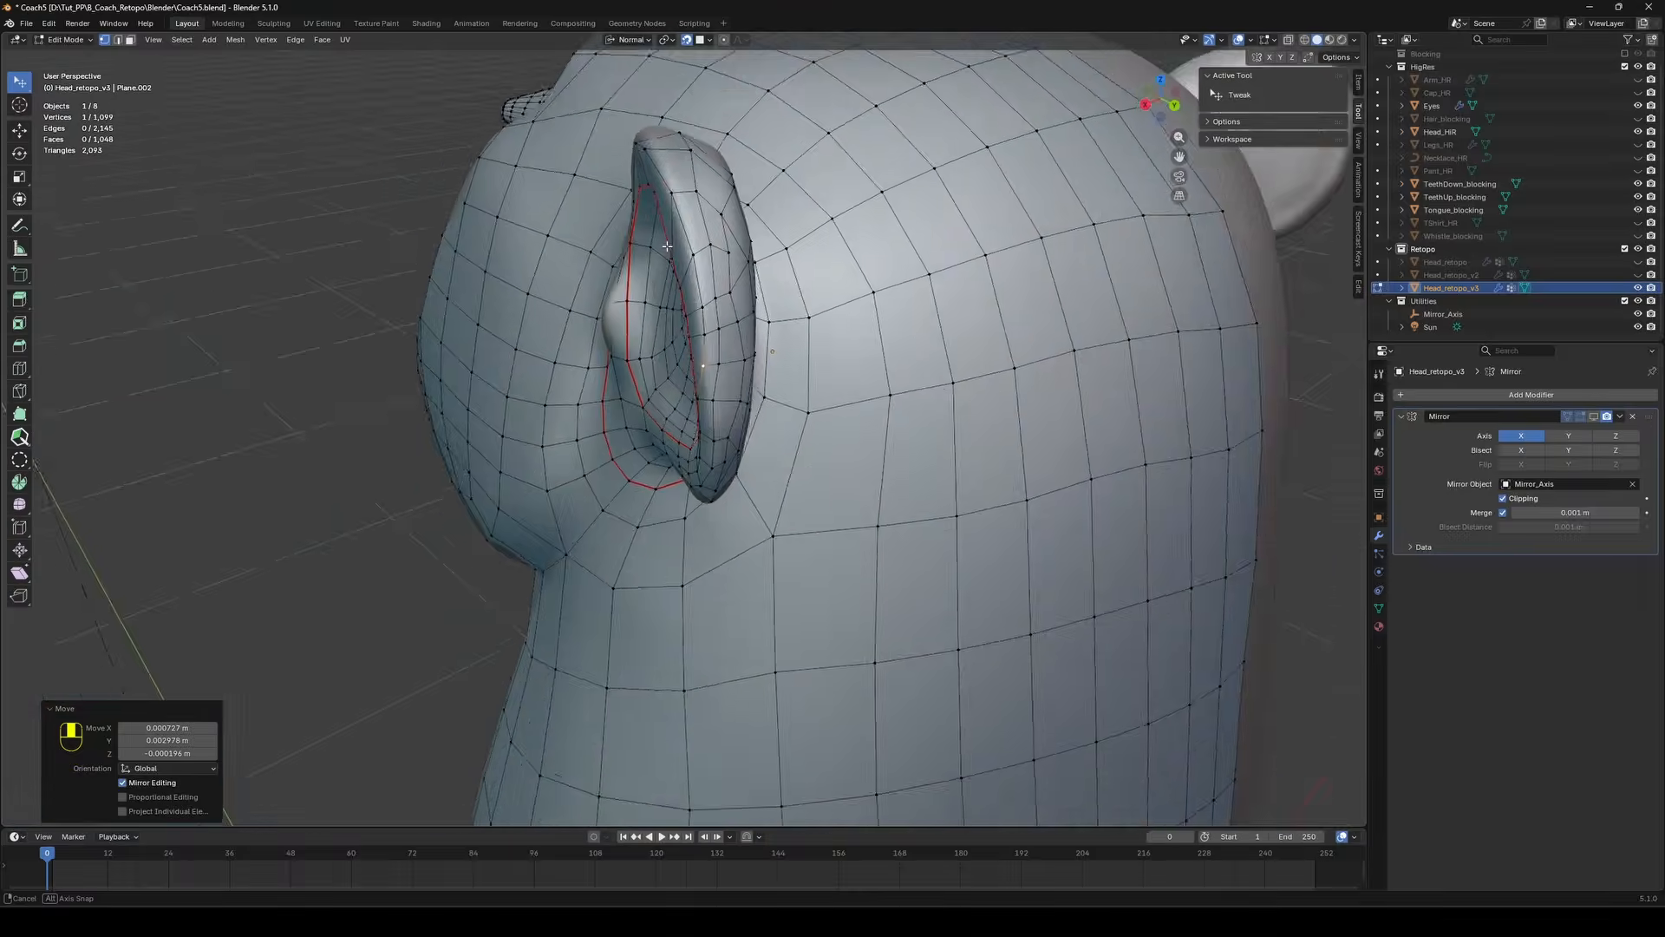
pyautogui.moveTo(704, 319); pyautogui.dragTo(711, 319)
pyautogui.moveTo(711, 319); pyautogui.dragTo(815, 318, button='middle')
pyautogui.moveTo(772, 315); pyautogui.dragTo(763, 315)
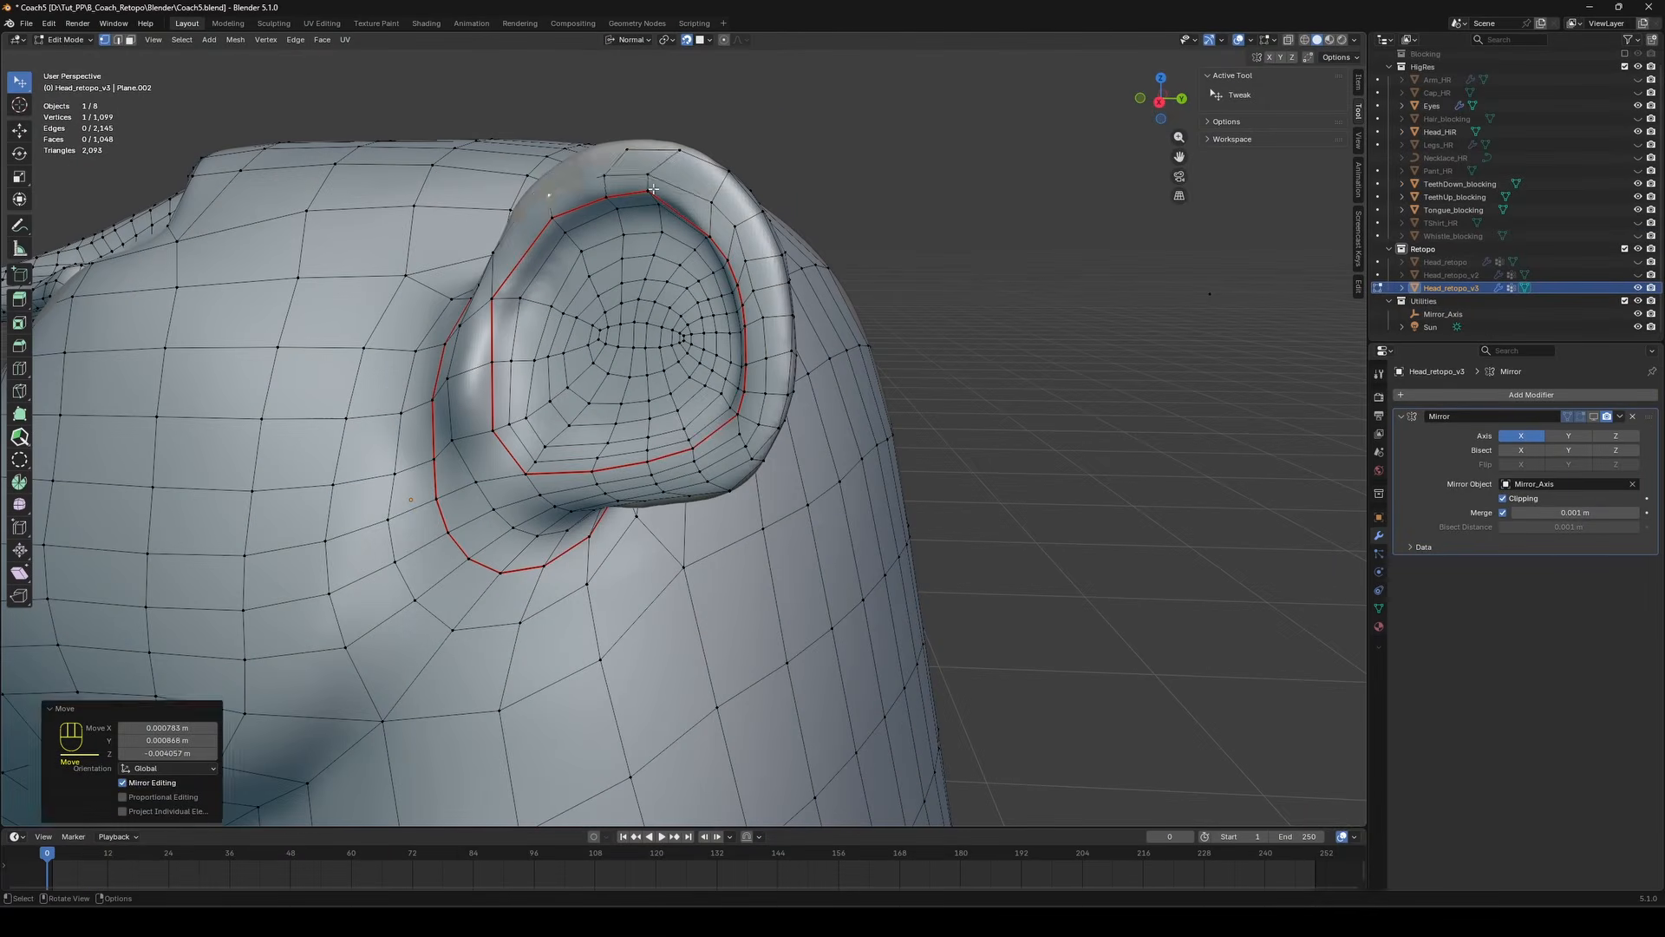
pyautogui.moveTo(653, 189); pyautogui.dragTo(562, 205, button='middle')
pyautogui.moveTo(680, 158); pyautogui.dragTo(659, 154)
pyautogui.moveTo(712, 298); pyautogui.dragTo(703, 242, button='middle')
pyautogui.click(704, 242)
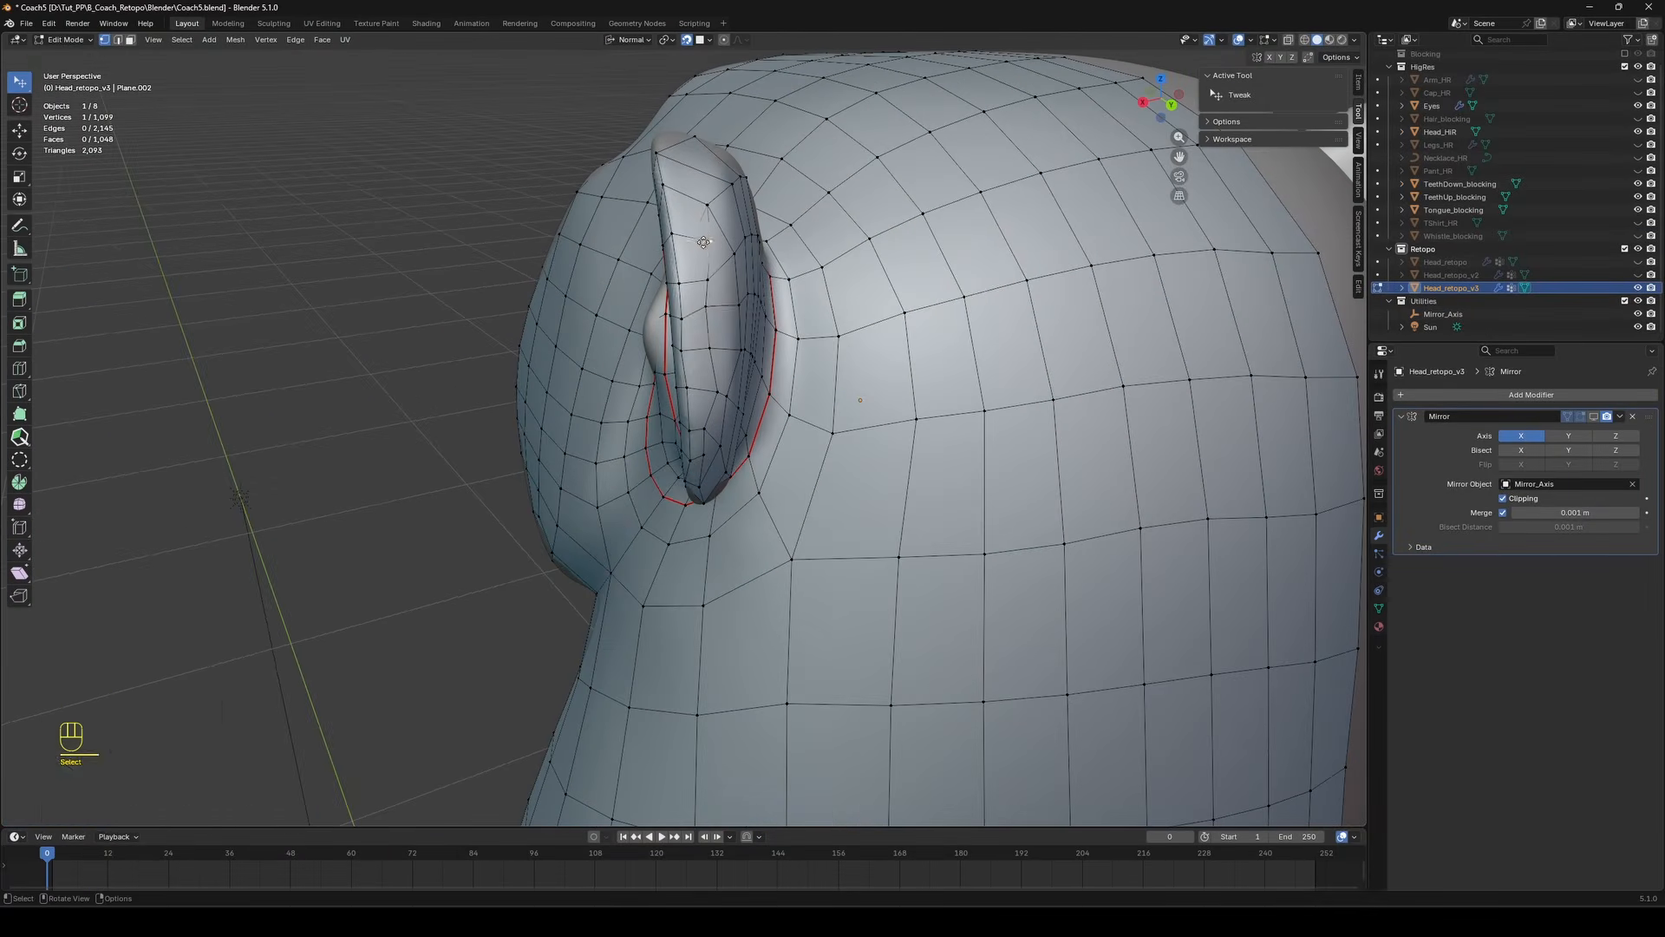
# Reposition the vertices on the back surface of the ear to straighten its edge flow.
pyautogui.moveTo(721, 169); pyautogui.dragTo(649, 189, button='middle')
pyautogui.moveTo(755, 248); pyautogui.dragTo(756, 226)
pyautogui.moveTo(733, 382); pyautogui.dragTo(736, 368)
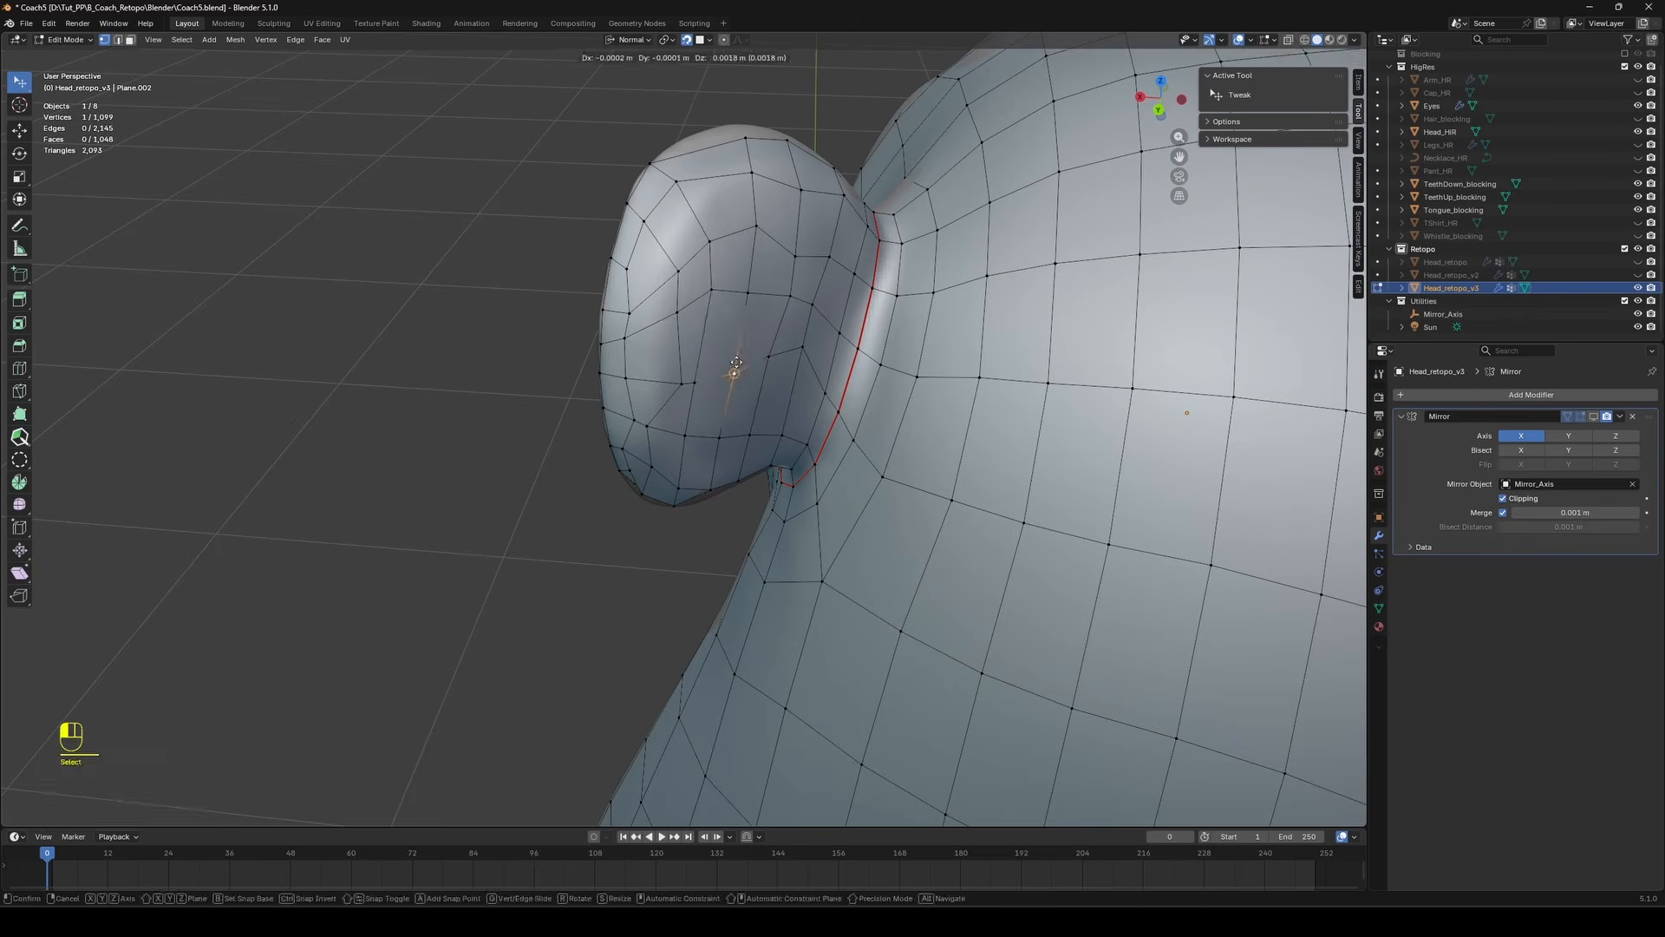
pyautogui.moveTo(721, 436); pyautogui.dragTo(723, 431)
# Adjust the vertices at the ear's tip and at the upper base where the rim meets the head.
pyautogui.moveTo(659, 422); pyautogui.dragTo(644, 201, button='middle')
pyautogui.moveTo(677, 193); pyautogui.dragTo(696, 196)
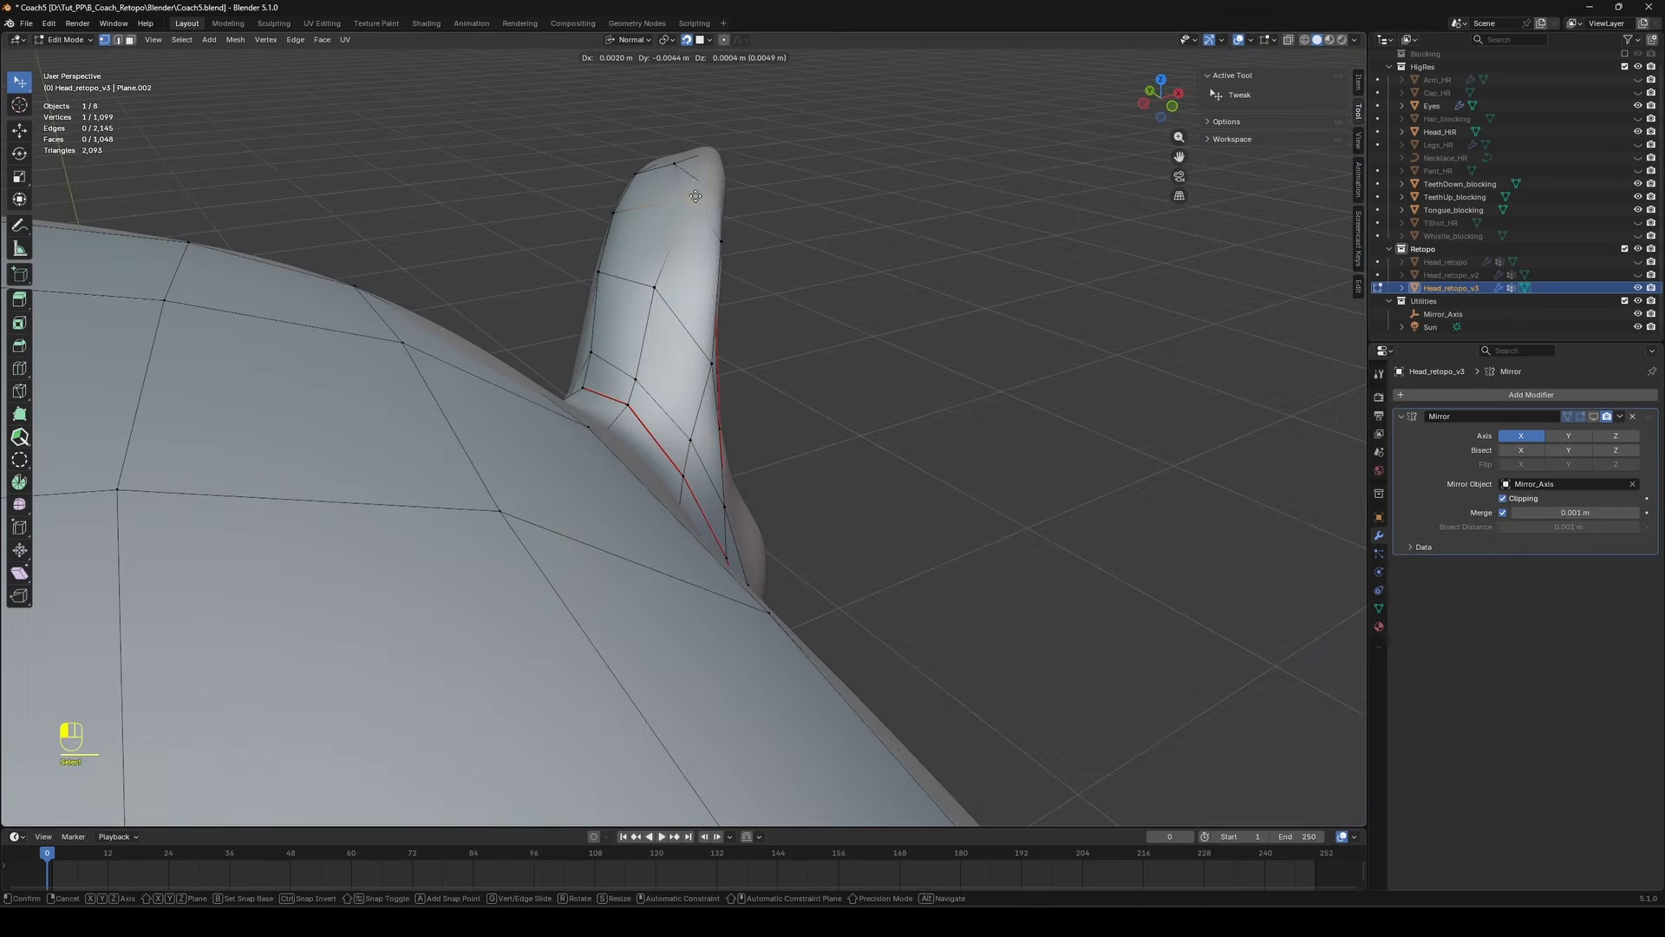
pyautogui.moveTo(679, 382); pyautogui.dragTo(680, 381)
pyautogui.moveTo(679, 381); pyautogui.dragTo(536, 354, button='middle')
pyautogui.moveTo(460, 304); pyautogui.dragTo(447, 302)
pyautogui.moveTo(460, 299); pyautogui.dragTo(433, 269, button='middle')
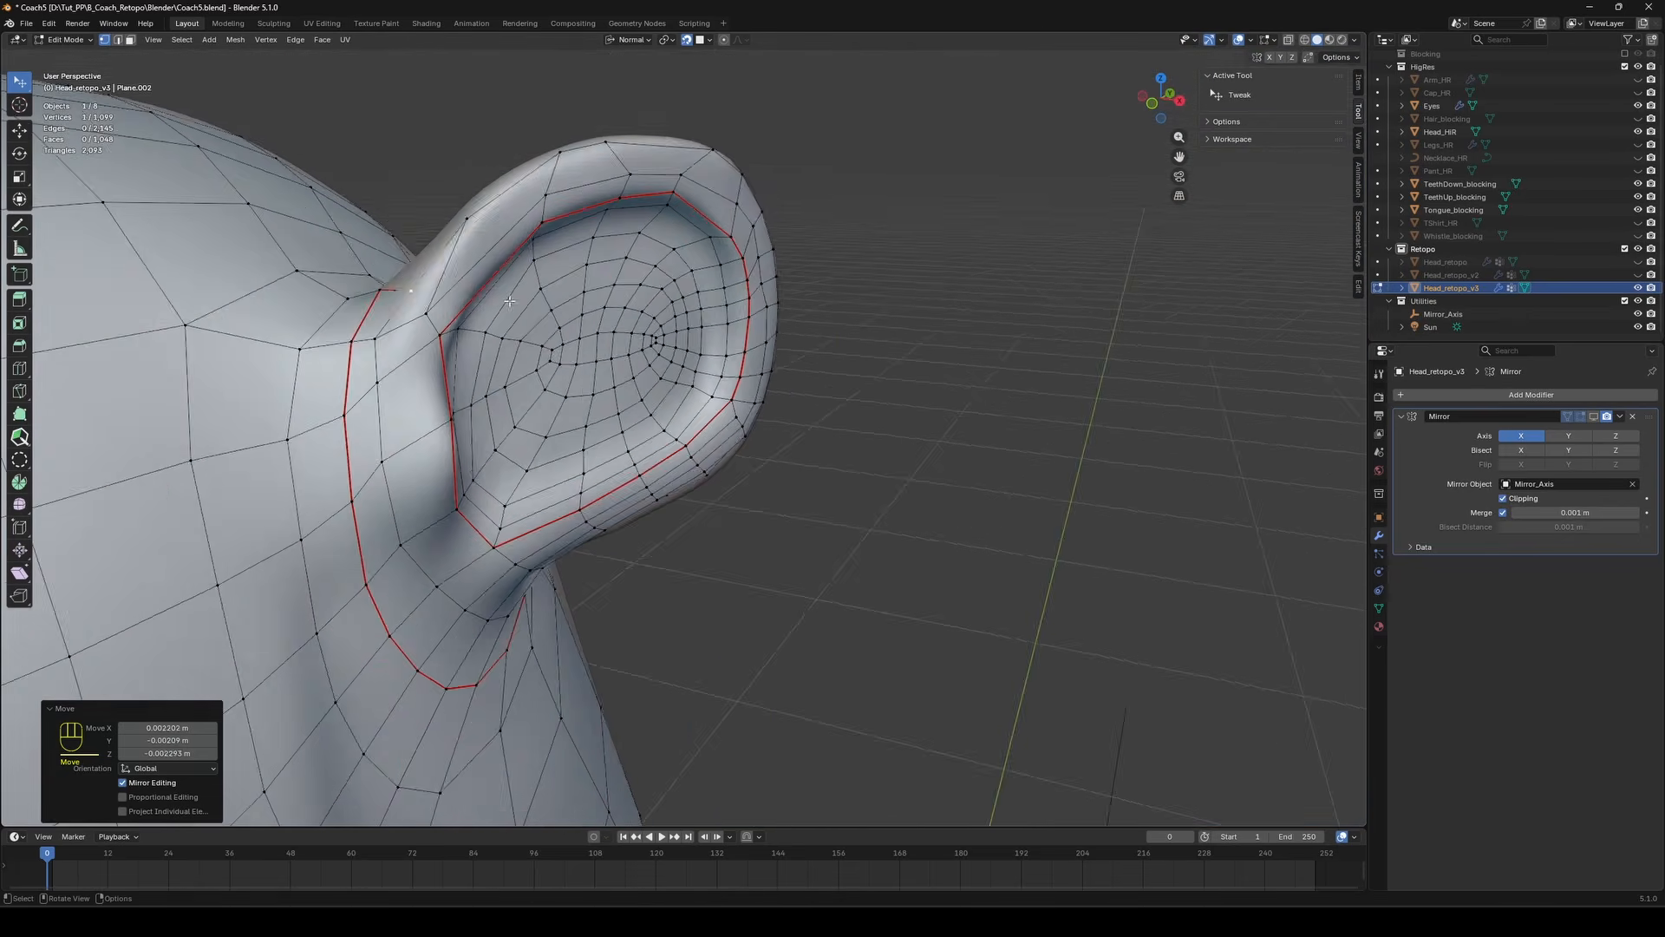
pyautogui.moveTo(419, 299); pyautogui.dragTo(406, 298)
# Nudge the vertices along the top of the ear's front rim into an even curve.
pyautogui.moveTo(541, 189); pyautogui.dragTo(527, 181, button='middle')
pyautogui.moveTo(528, 181); pyautogui.dragTo(524, 176)
pyautogui.moveTo(527, 177); pyautogui.dragTo(546, 156, button='middle')
pyautogui.moveTo(601, 152); pyautogui.dragTo(603, 148)
# Relax the vertices on the back of the ear near its base and at the upper rim.
pyautogui.moveTo(605, 154); pyautogui.dragTo(862, 251, button='middle')
pyautogui.moveTo(868, 253)
pyautogui.mouseDown()
pyautogui.moveTo(882, 246)
pyautogui.moveTo(836, 255)
pyautogui.mouseUp()
pyautogui.moveTo(836, 255); pyautogui.dragTo(884, 260, button='middle')
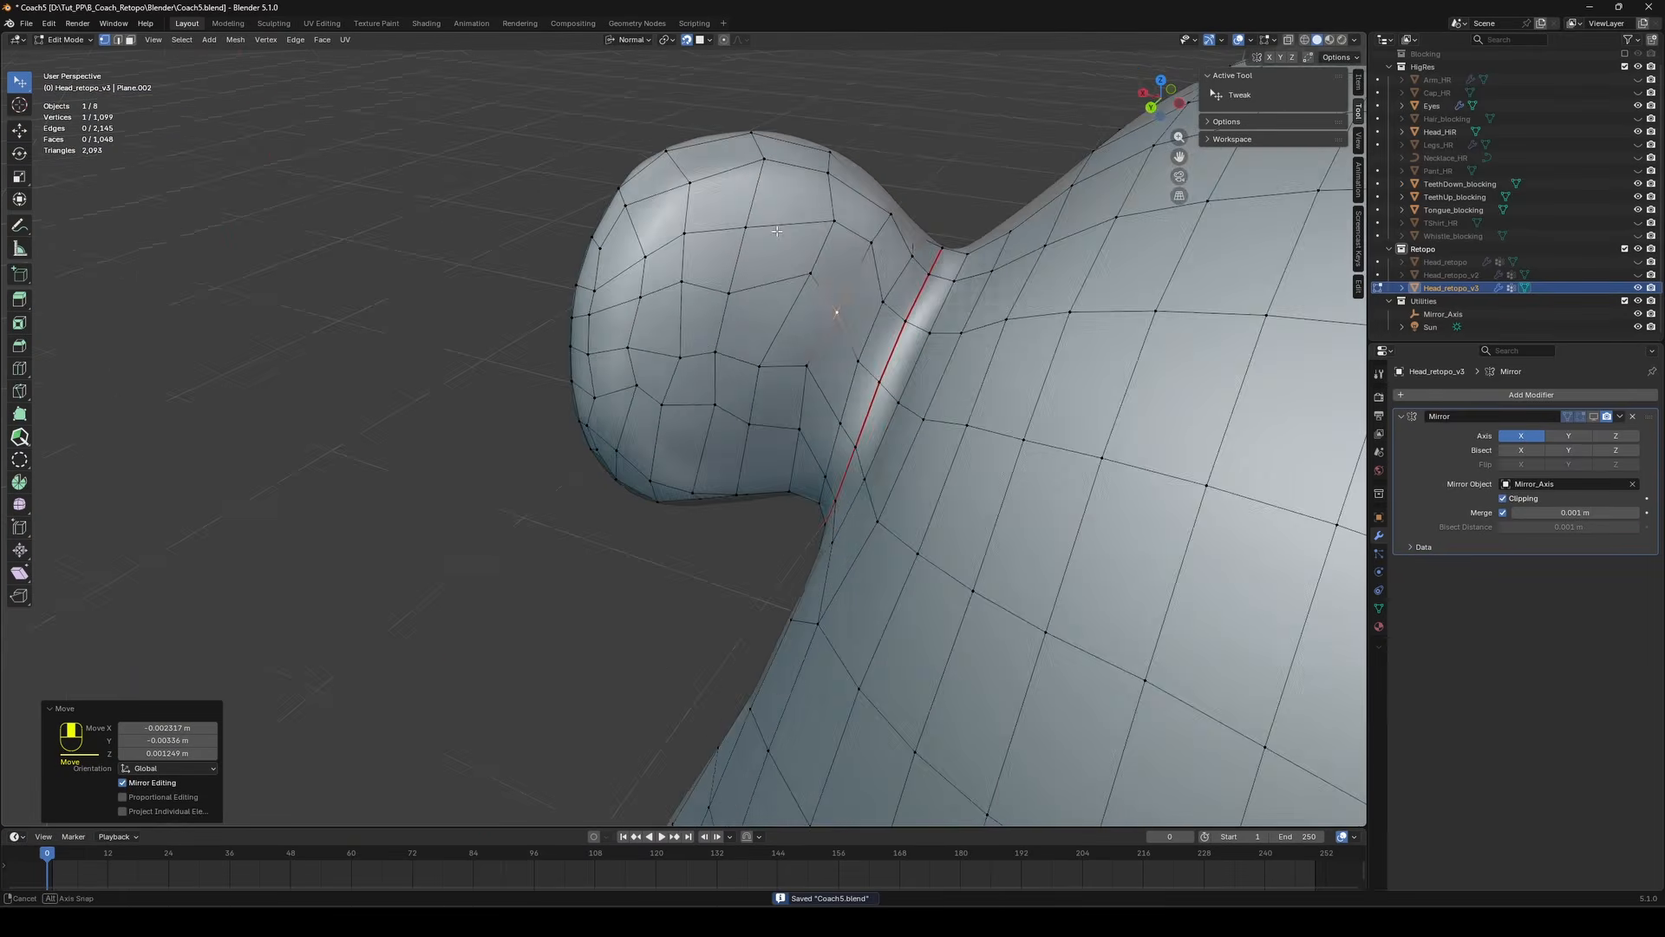
pyautogui.moveTo(563, 267); pyautogui.dragTo(686, 275, button='middle')
pyautogui.moveTo(680, 199); pyautogui.dragTo(638, 201, button='middle')
pyautogui.moveTo(681, 192); pyautogui.dragTo(682, 184)
pyautogui.moveTo(694, 192); pyautogui.dragTo(746, 369, button='middle')
# Follow the rim's edge loop and reposition the vertices on the ear's lower part where it joins the head.
pyautogui.keyDown('alt'); pyautogui.click(745, 369); pyautogui.keyUp('alt')
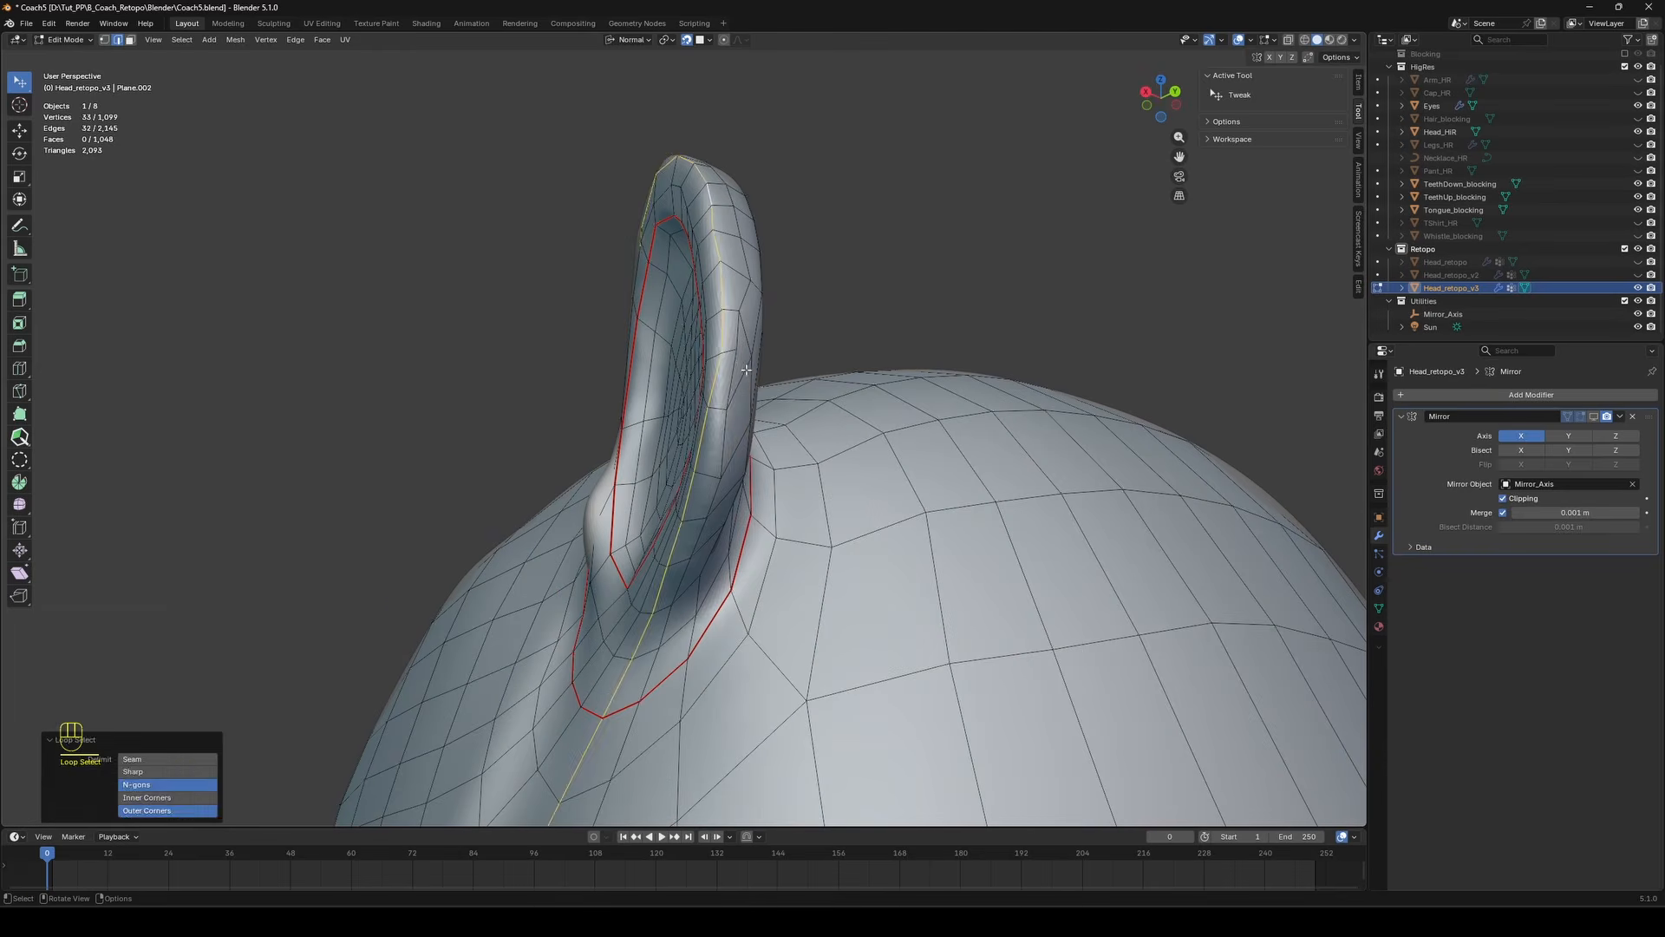
pyautogui.moveTo(716, 479); pyautogui.dragTo(713, 491)
pyautogui.moveTo(714, 491); pyautogui.dragTo(607, 485, button='middle')
pyautogui.moveTo(714, 494); pyautogui.dragTo(714, 506)
pyautogui.moveTo(714, 506); pyautogui.dragTo(823, 496, button='middle')
pyautogui.moveTo(824, 496); pyautogui.dragTo(825, 512)
pyautogui.moveTo(825, 512); pyautogui.dragTo(839, 632, button='middle')
pyautogui.moveTo(839, 631); pyautogui.dragTo(835, 642)
# Adjust the vertices behind the ear's lower base, close to the base seam, to smooth the transition into the head.
pyautogui.moveTo(836, 641); pyautogui.dragTo(820, 637, button='middle')
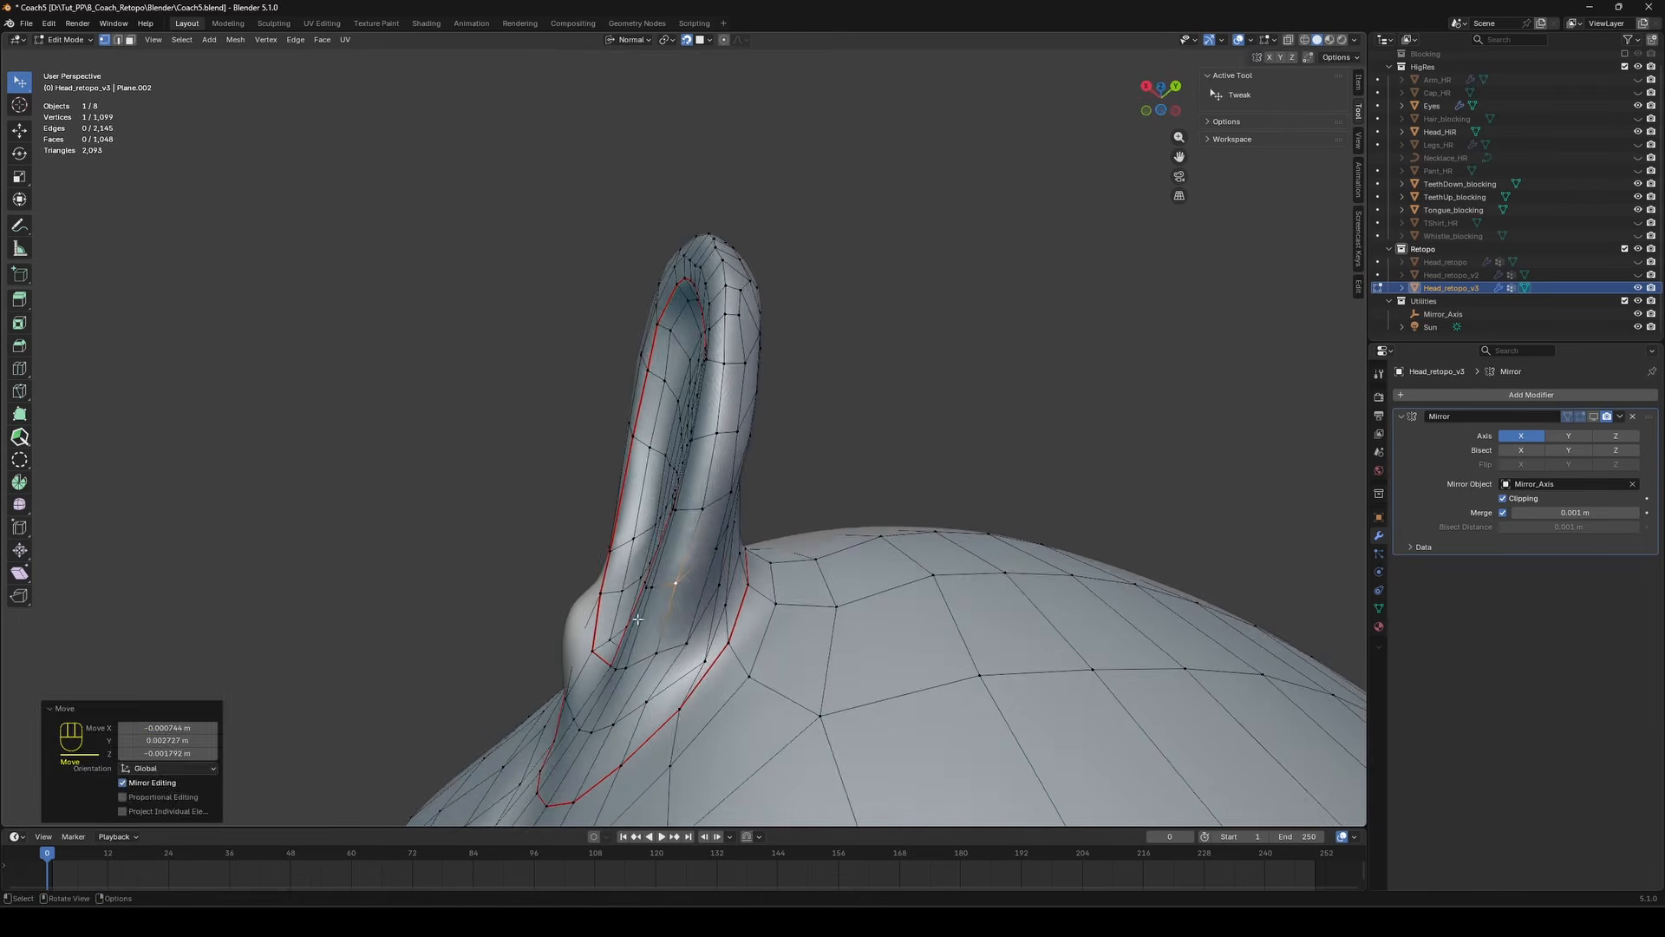
pyautogui.moveTo(819, 638); pyautogui.dragTo(817, 646)
pyautogui.moveTo(817, 646); pyautogui.dragTo(737, 660, button='middle')
pyautogui.moveTo(737, 661); pyautogui.dragTo(733, 667)
pyautogui.moveTo(788, 606); pyautogui.dragTo(792, 628)
pyautogui.moveTo(747, 589); pyautogui.dragTo(831, 518, button='middle')
pyautogui.moveTo(830, 518); pyautogui.dragTo(832, 525)
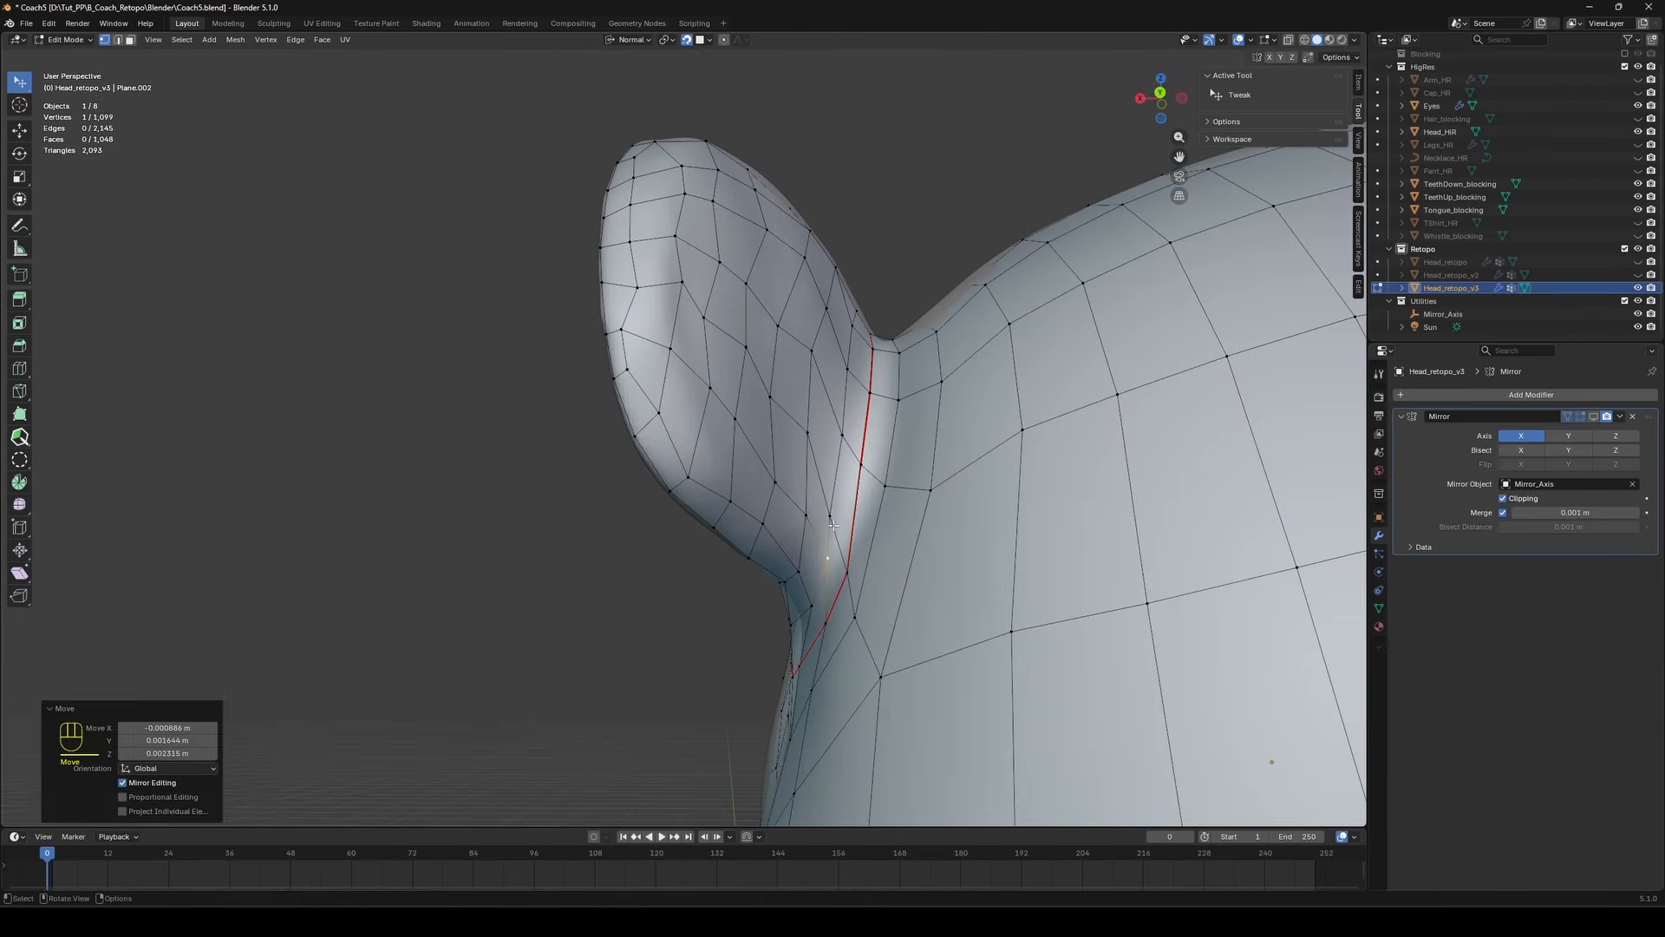
# Reposition vertices along the ear's back and lower rim, undoing the last misplaced changes.
pyautogui.moveTo(825, 556); pyautogui.dragTo(989, 512, button='middle')
pyautogui.moveTo(583, 526); pyautogui.dragTo(602, 540)
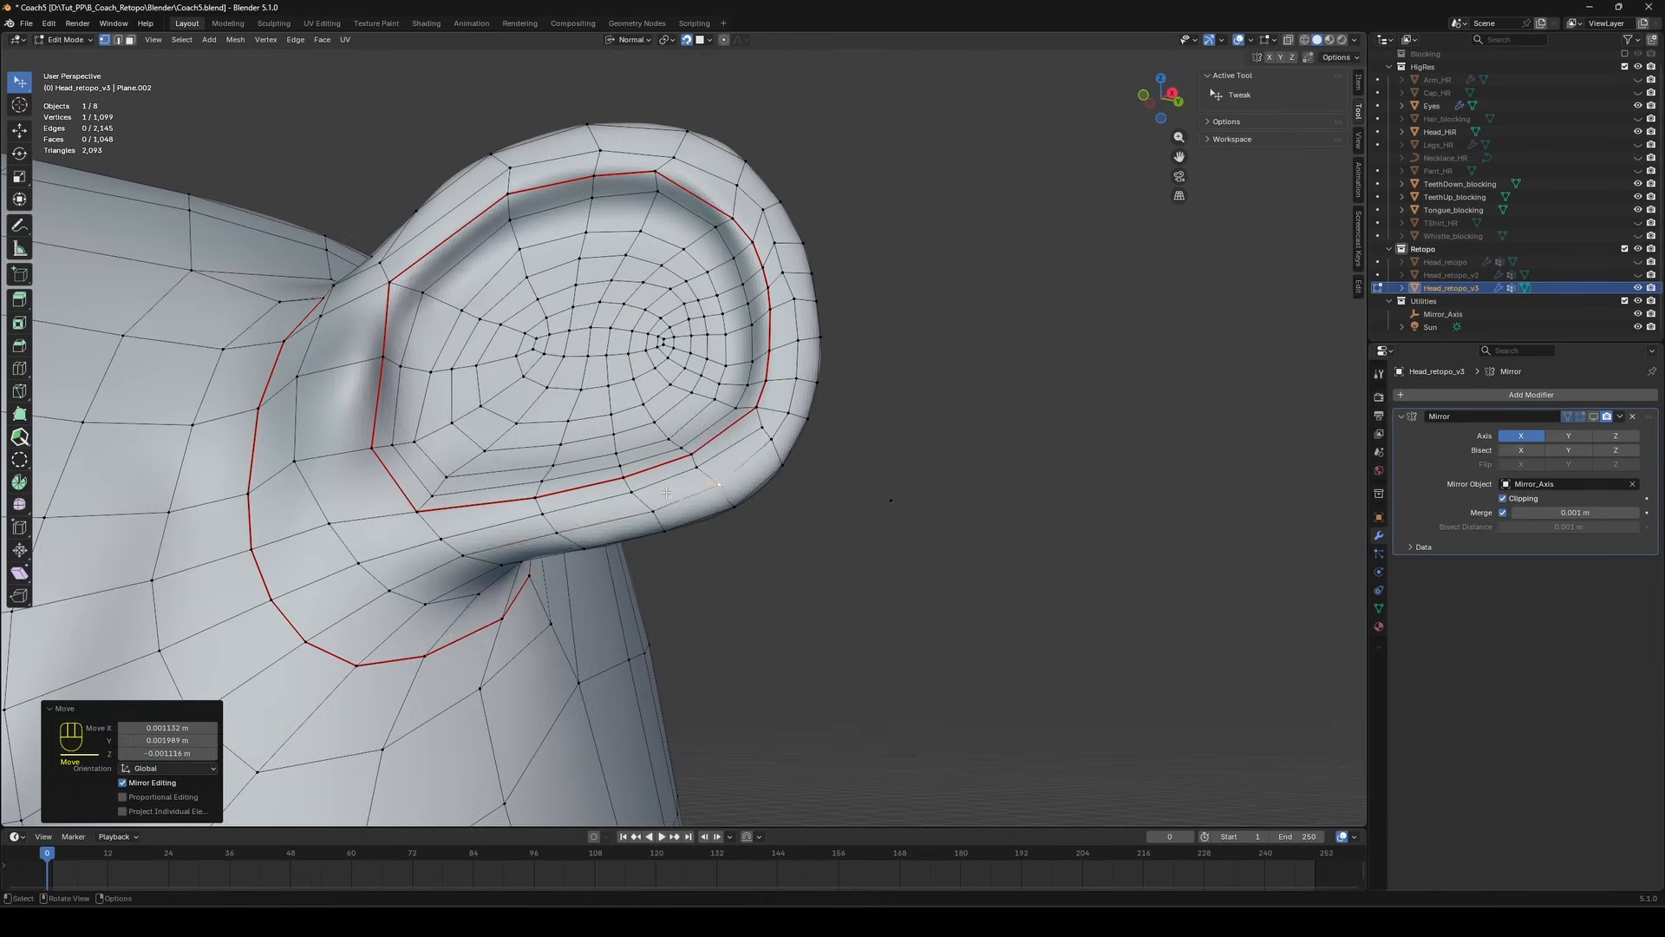
pyautogui.moveTo(824, 364); pyautogui.dragTo(747, 331, button='middle')
pyautogui.scroll(-2, 748, 331)
pyautogui.moveTo(748, 331); pyautogui.dragTo(752, 332)
pyautogui.moveTo(754, 333); pyautogui.dragTo(823, 359, button='middle')
pyautogui.hotkey('ctrl', 'z')
pyautogui.hotkey('ctrl', 'z')
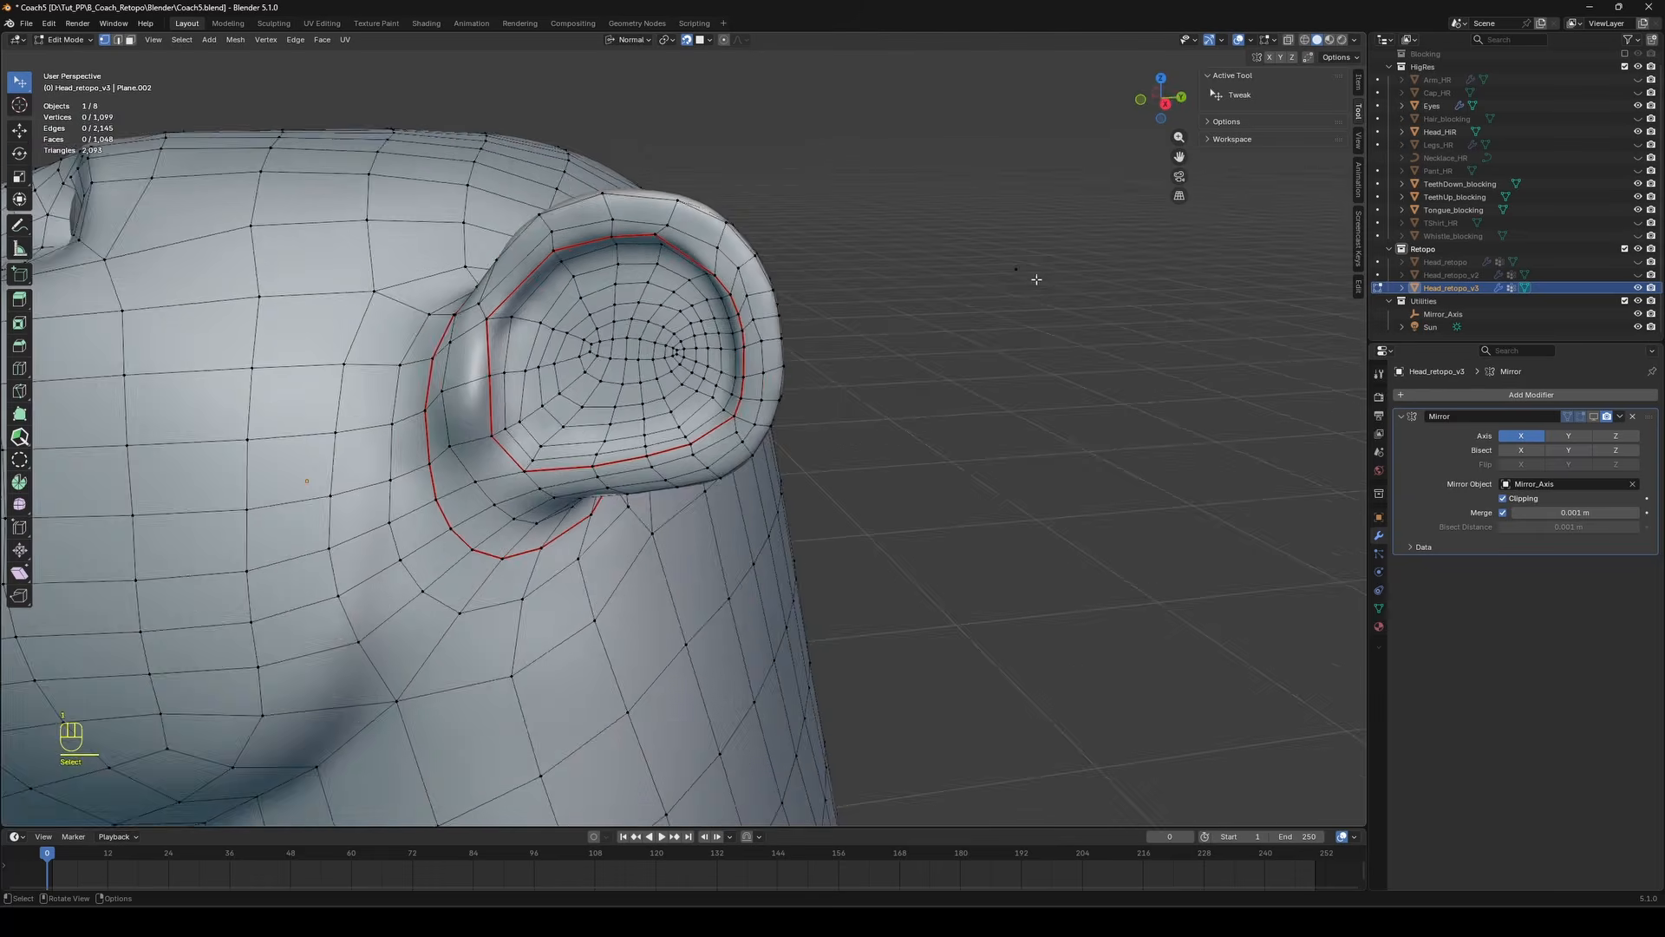
# Delete the stray vertex floating beside the ear.
pyautogui.press('x')
pyautogui.click(1023, 287)
pyautogui.moveTo(1010, 288); pyautogui.dragTo(1038, 279, button='middle')
# Nudge individual vertices around the outer rim of the ear to even out the edge flow.
pyautogui.moveTo(612, 218); pyautogui.dragTo(672, 213)
pyautogui.moveTo(753, 292); pyautogui.dragTo(758, 290)
pyautogui.moveTo(747, 444); pyautogui.dragTo(928, 468, button='middle')
pyautogui.moveTo(726, 445); pyautogui.dragTo(749, 443)
pyautogui.moveTo(709, 341); pyautogui.dragTo(714, 339)
pyautogui.moveTo(714, 339); pyautogui.dragTo(907, 290, button='middle')
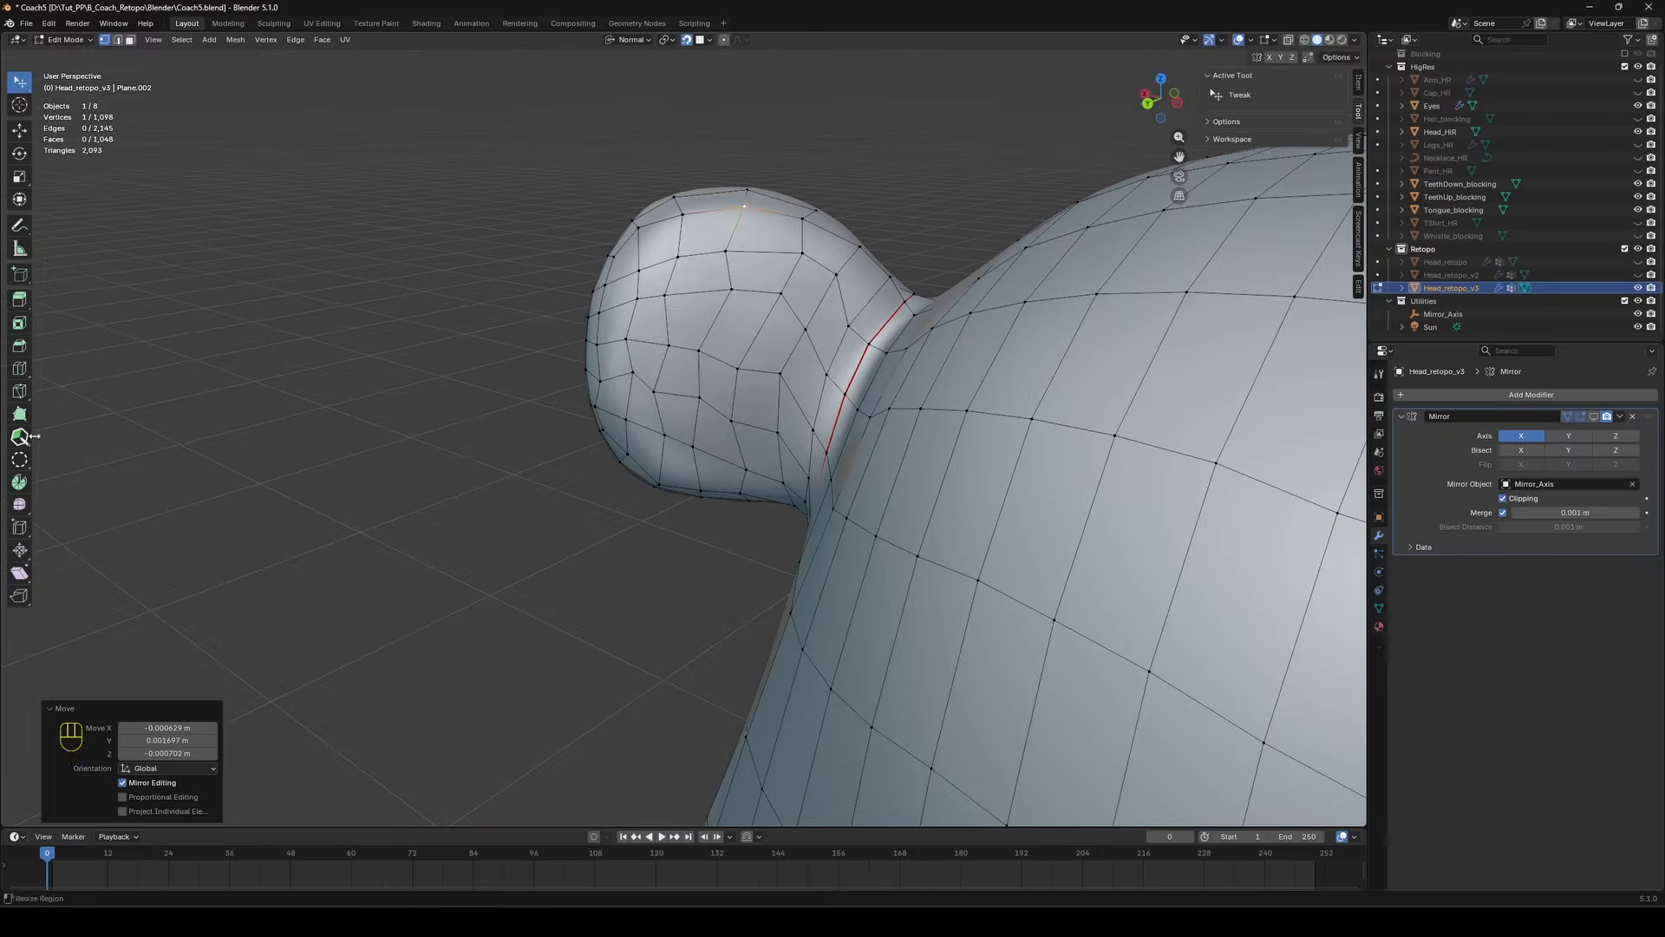
# Smooth the mesh on the back of the ear with PolyQuilt's Smooth brush and save the file.
pyautogui.hotkey('ctrl', 's')
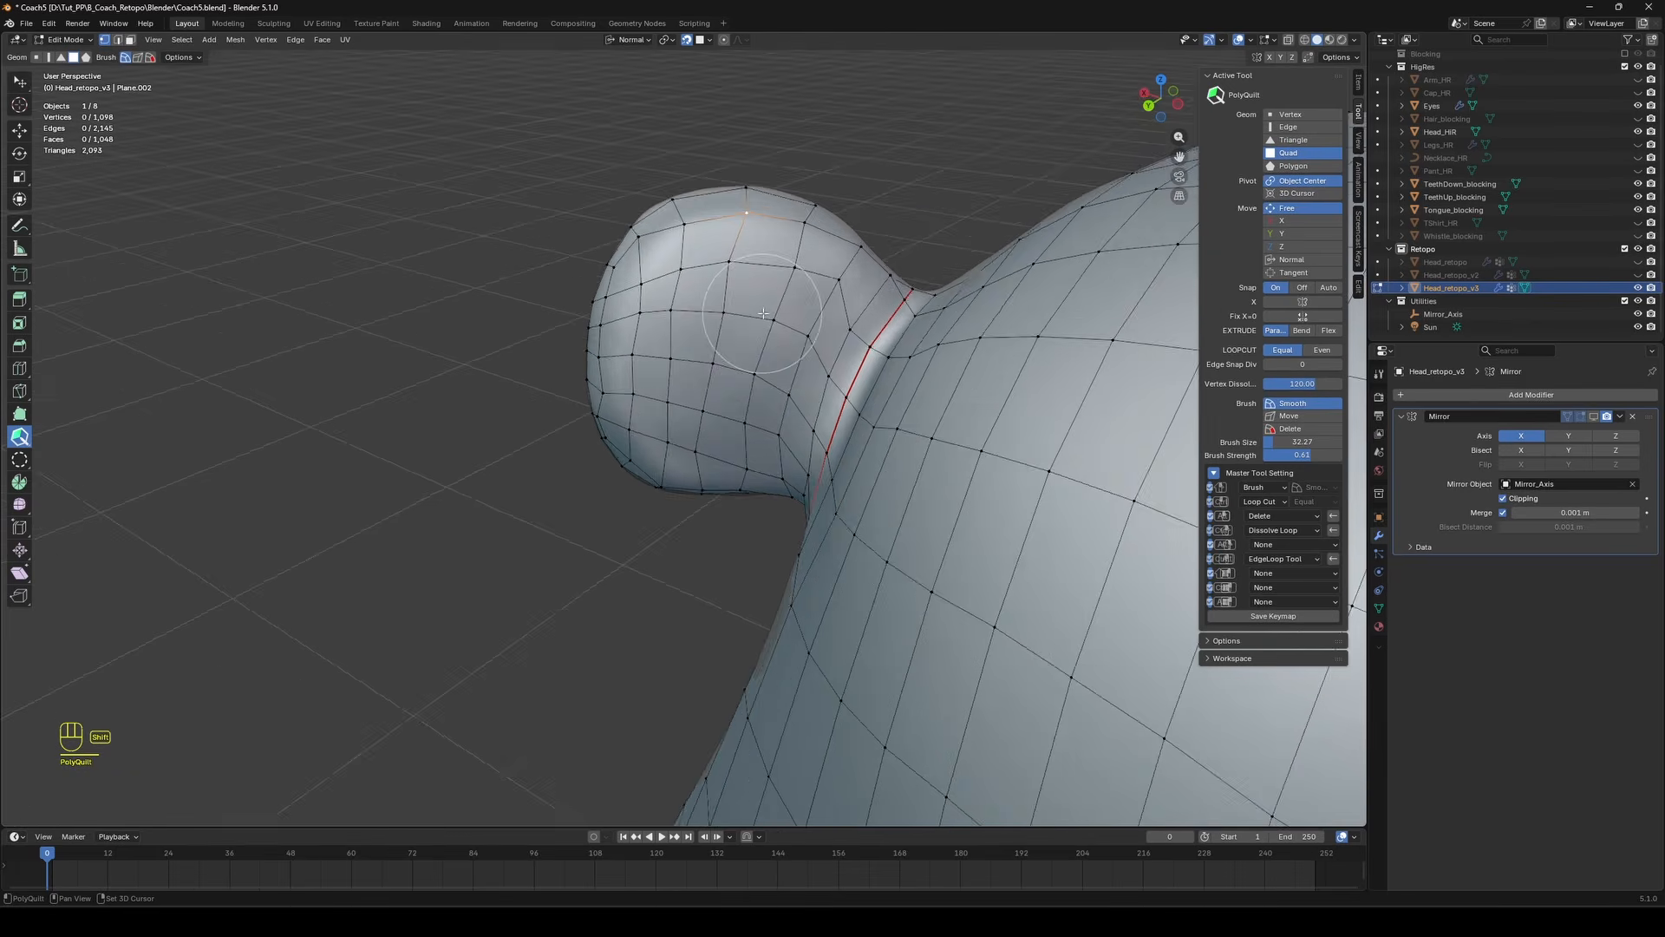
pyautogui.moveTo(778, 389); pyautogui.dragTo(553, 339, button='middle')
pyautogui.press('w')
pyautogui.press('2')
pyautogui.hotkey('ctrl', 's')
# Adjust the vertices where the front of the ear joins the head.
pyautogui.moveTo(515, 391); pyautogui.dragTo(509, 388)
pyautogui.moveTo(509, 389); pyautogui.dragTo(515, 309, button='middle')
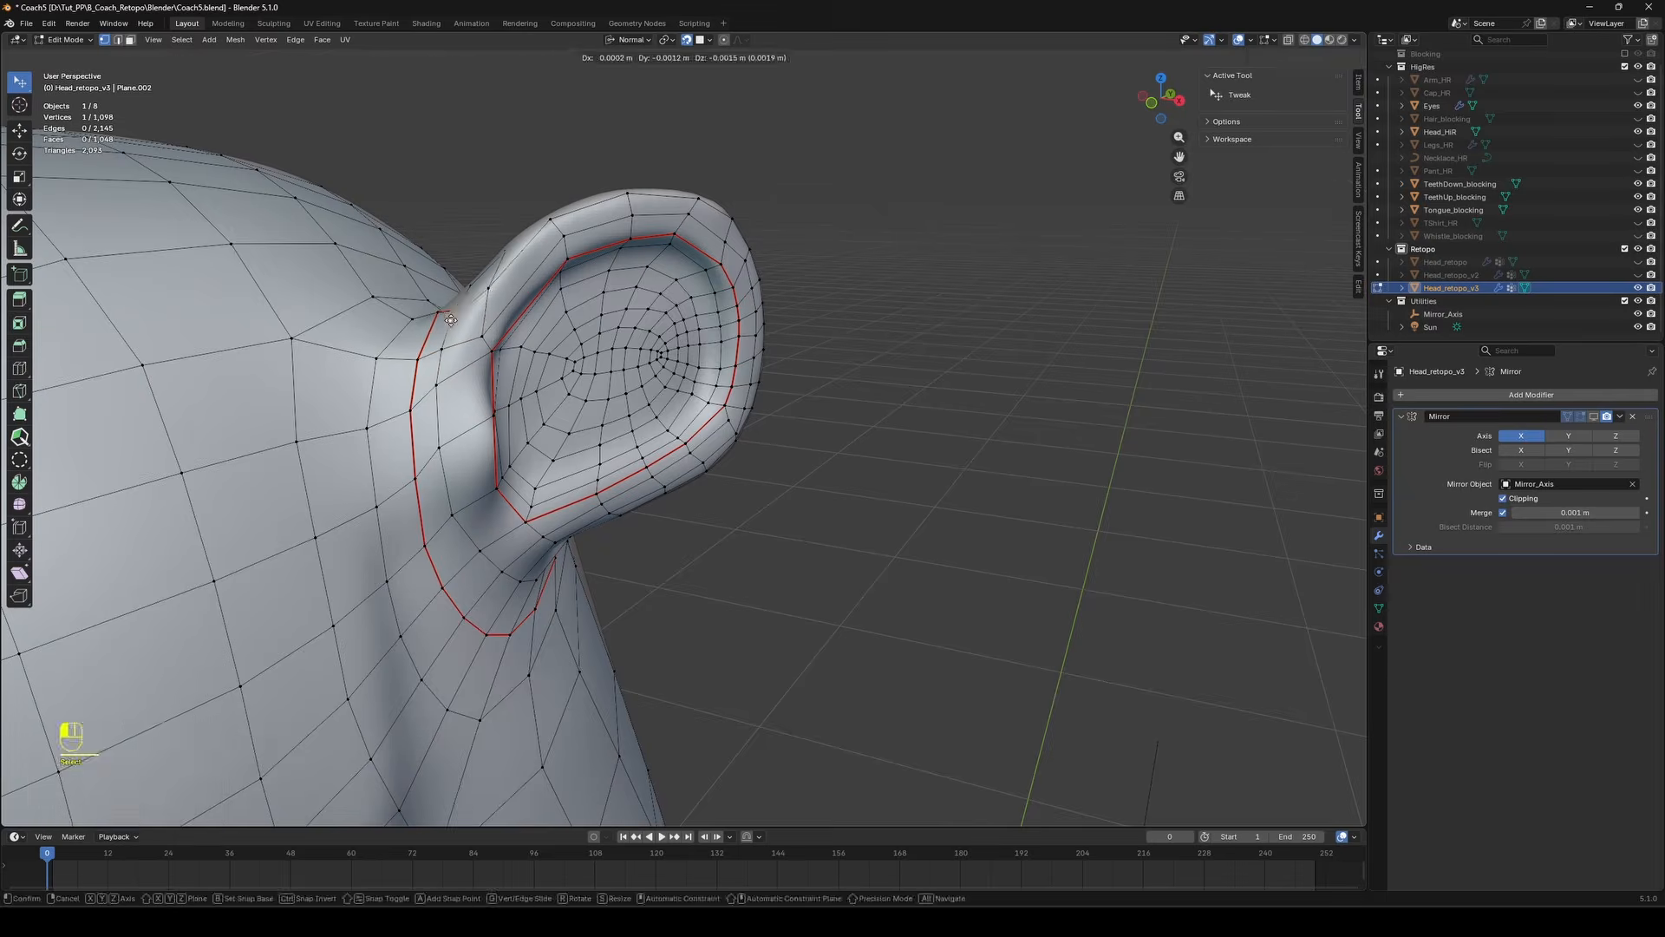
pyautogui.moveTo(450, 320); pyautogui.dragTo(451, 320)
pyautogui.moveTo(451, 320); pyautogui.dragTo(477, 342, button='middle')
pyautogui.moveTo(475, 351); pyautogui.dragTo(480, 354)
pyautogui.moveTo(480, 355); pyautogui.dragTo(347, 334, button='middle')
# Mark a seam along the edge path around the ear's outer rim down to its base, and save the file.
pyautogui.press('2')
pyautogui.keyDown('ctrl'); pyautogui.keyDown('shift'); pyautogui.click(726, 254); pyautogui.keyUp('shift'); pyautogui.keyUp('ctrl')
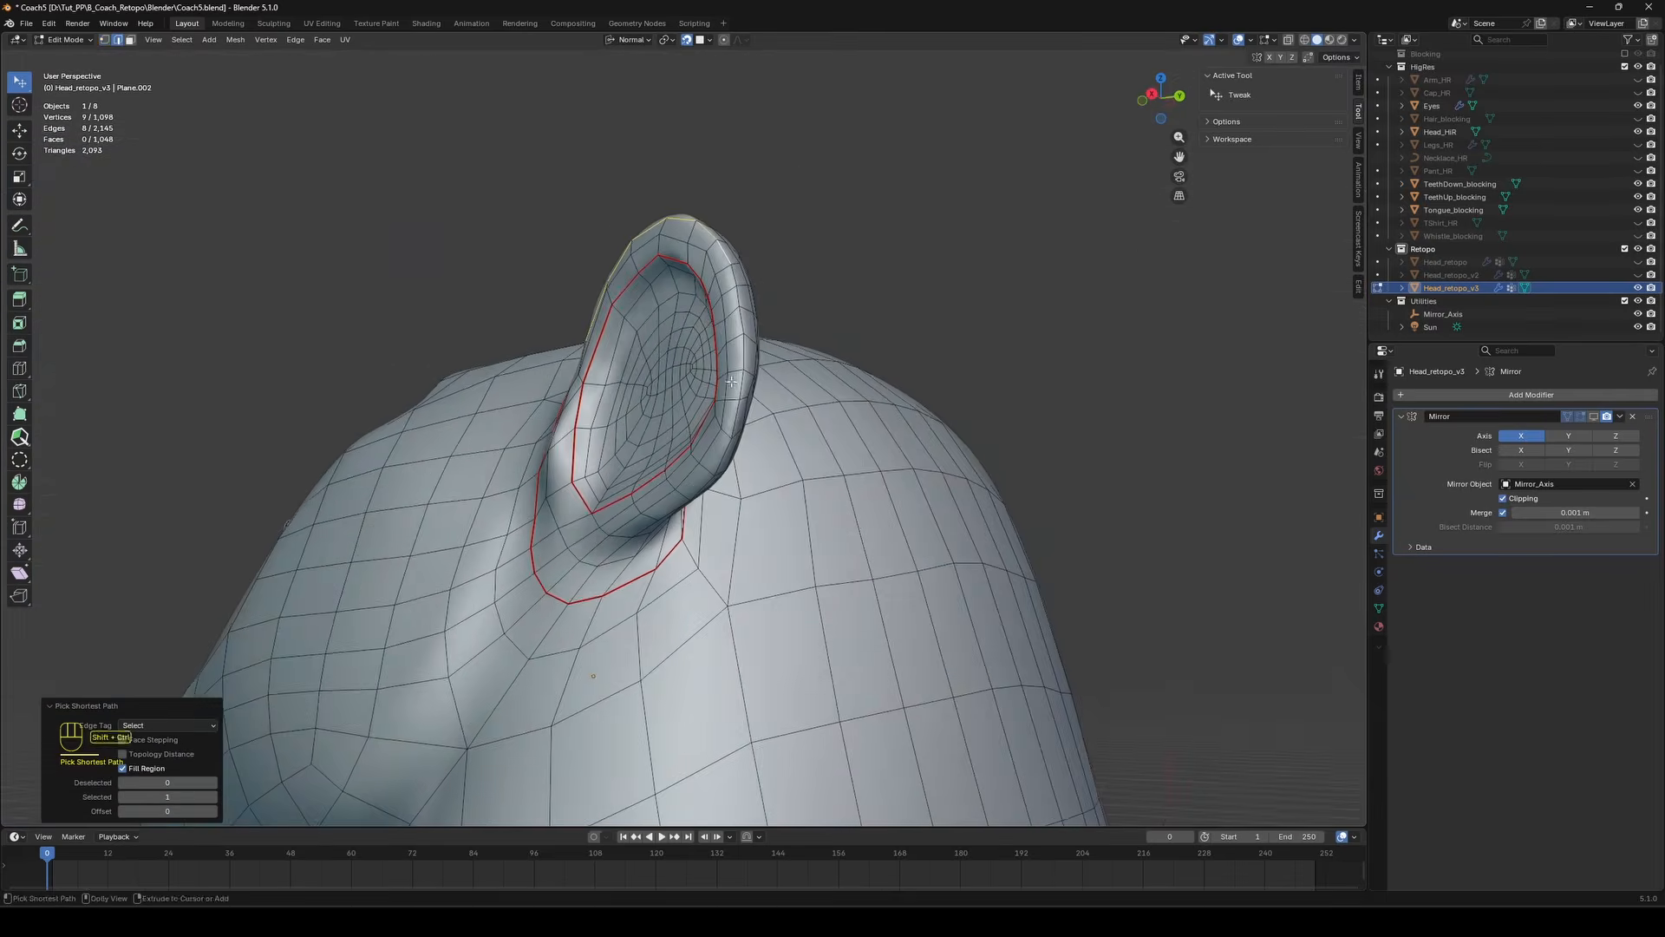
pyautogui.keyDown('ctrl'); pyautogui.keyDown('shift'); pyautogui.click(734, 384); pyautogui.keyUp('shift'); pyautogui.keyUp('ctrl')
pyautogui.moveTo(734, 384); pyautogui.dragTo(789, 321, button='middle')
pyautogui.keyDown('ctrl'); pyautogui.keyDown('shift'); pyautogui.click(560, 524); pyautogui.keyUp('shift'); pyautogui.keyUp('ctrl')
pyautogui.moveTo(559, 524); pyautogui.dragTo(555, 495, button='middle')
pyautogui.keyDown('shift'); pyautogui.click(514, 565); pyautogui.keyUp('shift')
pyautogui.moveTo(521, 568); pyautogui.dragTo(529, 642, button='middle')
pyautogui.rightClick(899, 620)
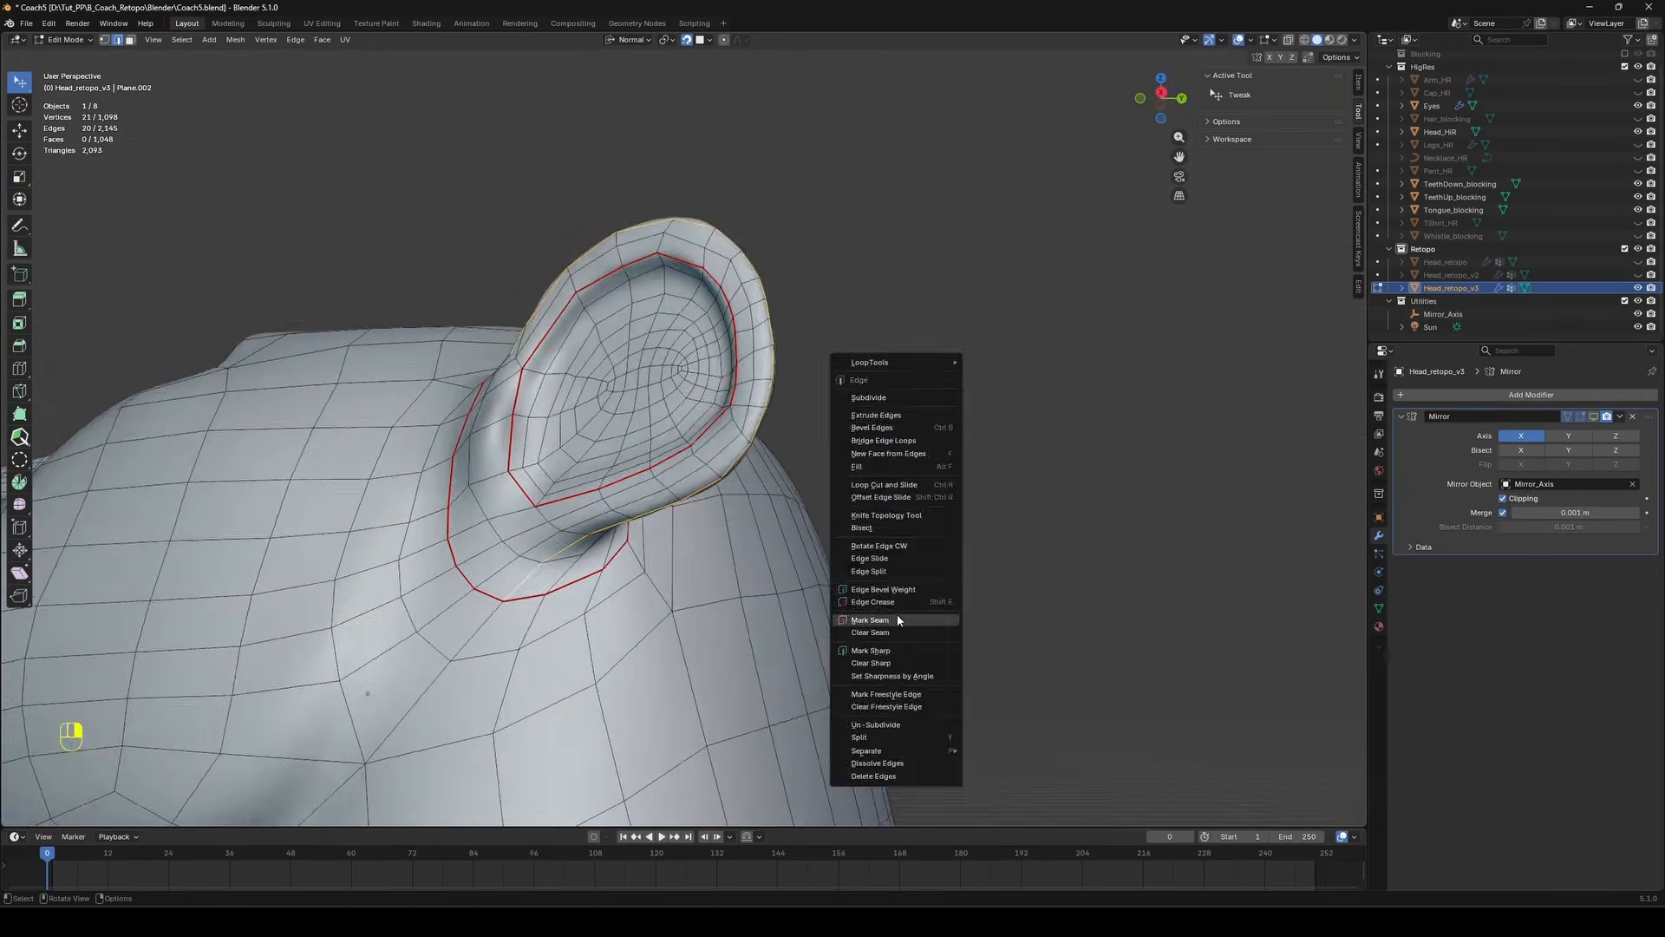
pyautogui.click(898, 620)
pyautogui.click(919, 590)
pyautogui.moveTo(919, 590); pyautogui.dragTo(789, 529, button='middle')
pyautogui.hotkey('ctrl', 's')
# Shift the vertex on the front edge of the ear opening.
pyautogui.moveTo(763, 295); pyautogui.dragTo(520, 454, button='middle')
pyautogui.scroll(2, 774, 321)
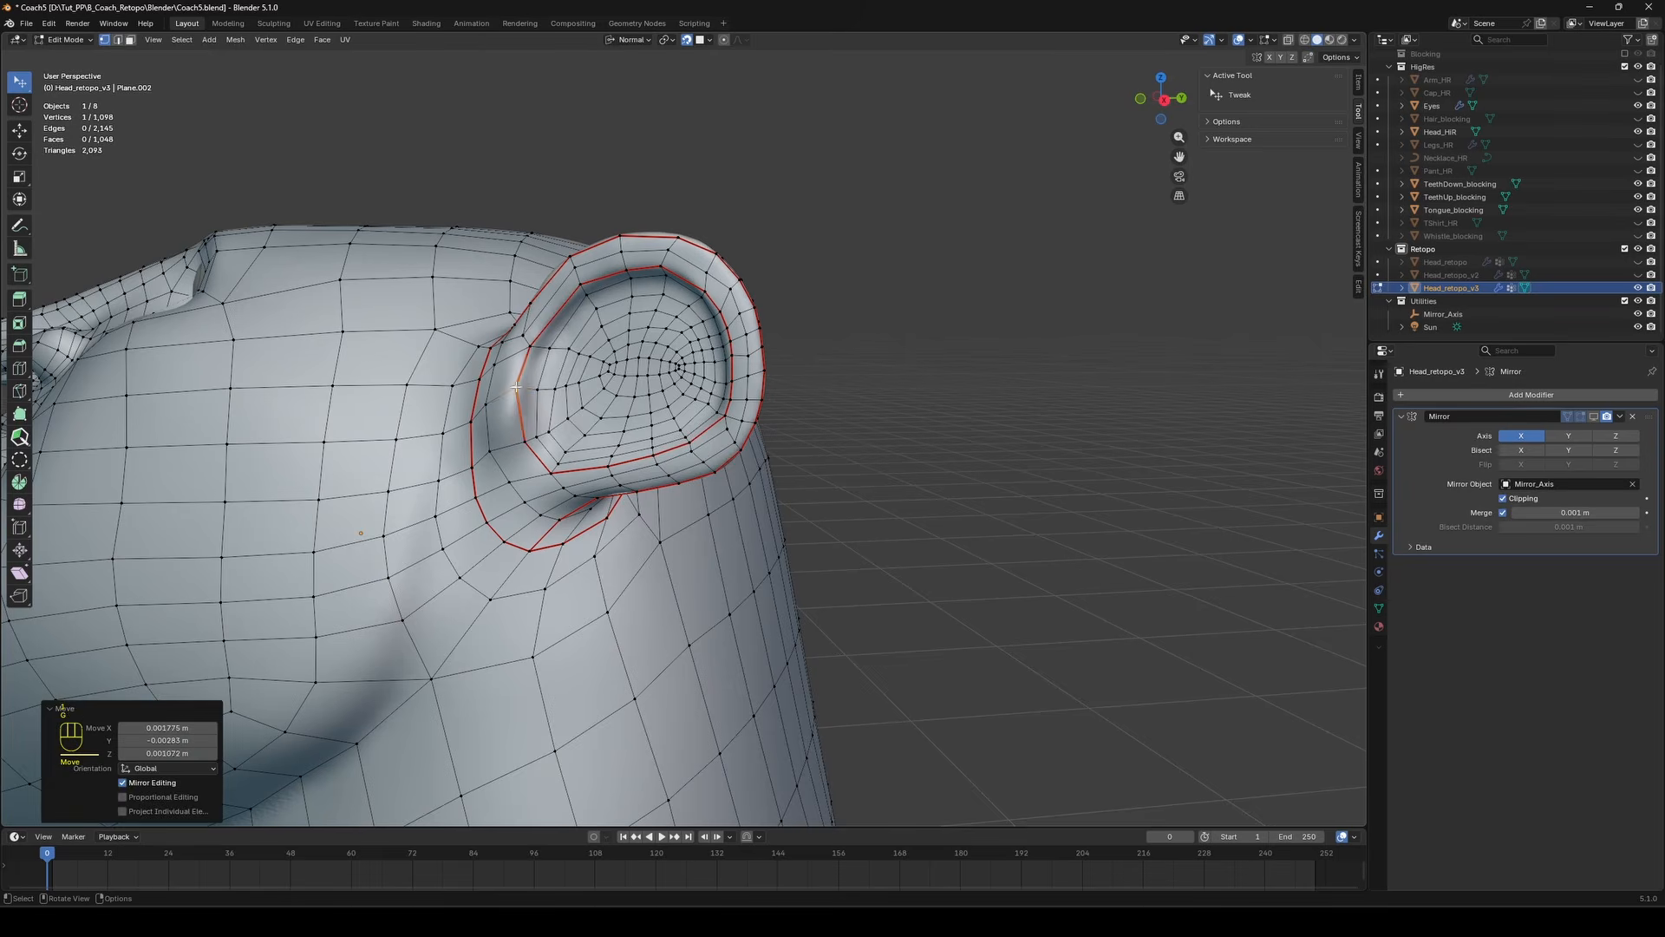
pyautogui.moveTo(524, 387); pyautogui.dragTo(676, 286, button='middle')
pyautogui.press('Tab')
pyautogui.press('Tab')
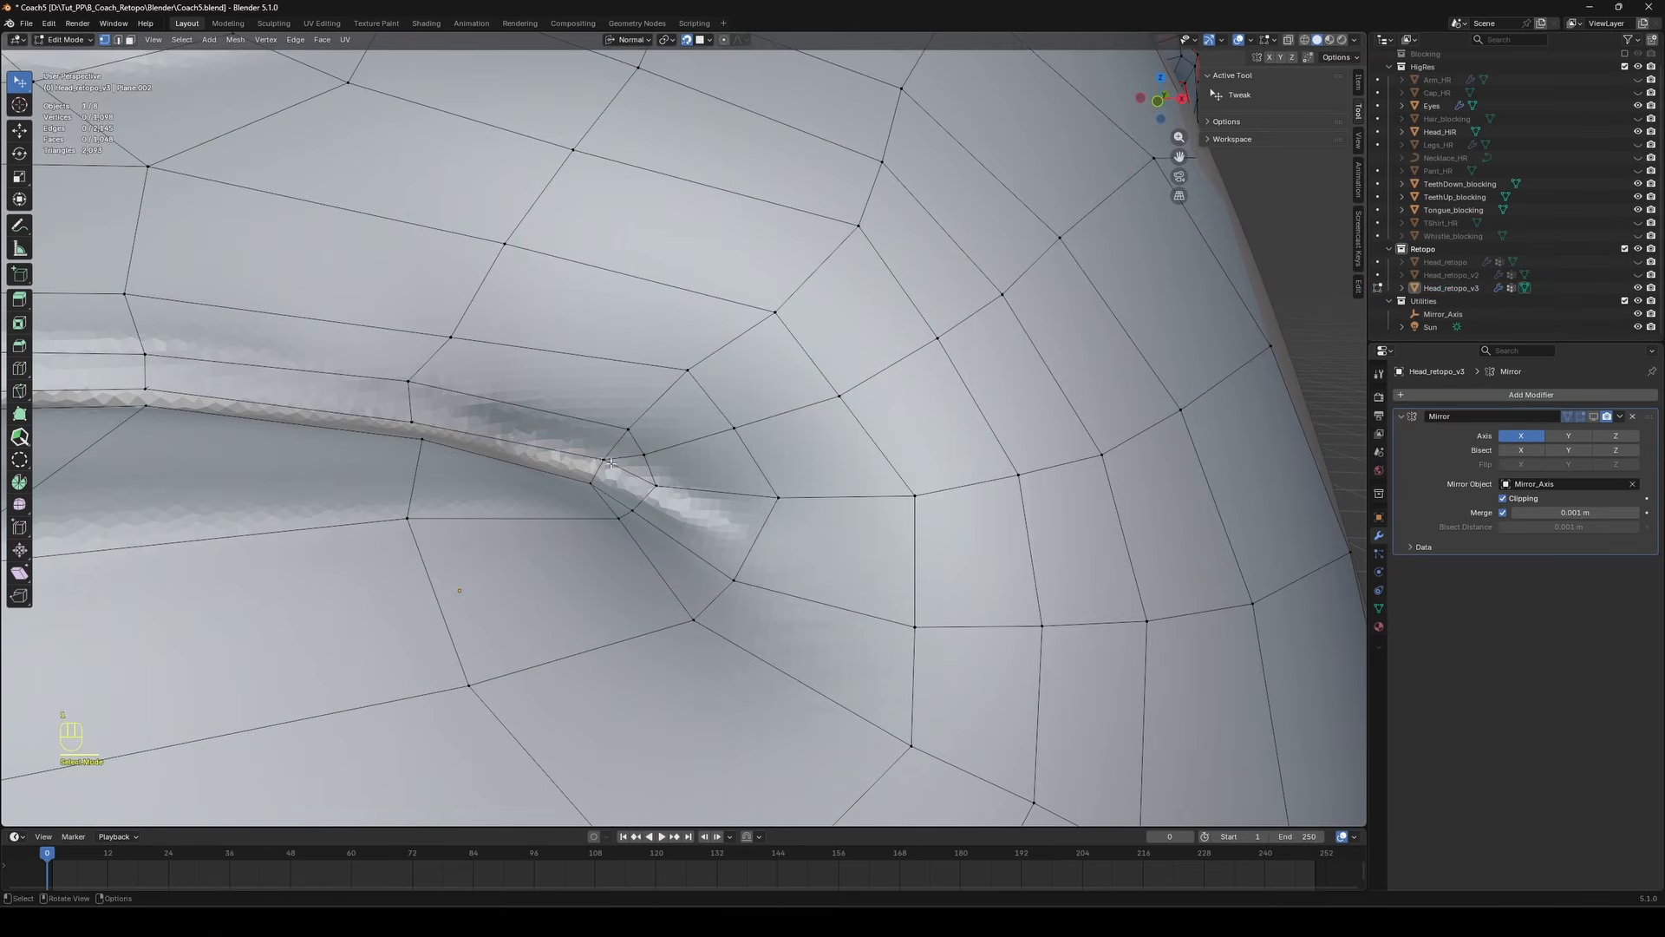
# Try to move a vertex and delete faces at the corner of the mouth.
pyautogui.moveTo(610, 463); pyautogui.dragTo(611, 446)
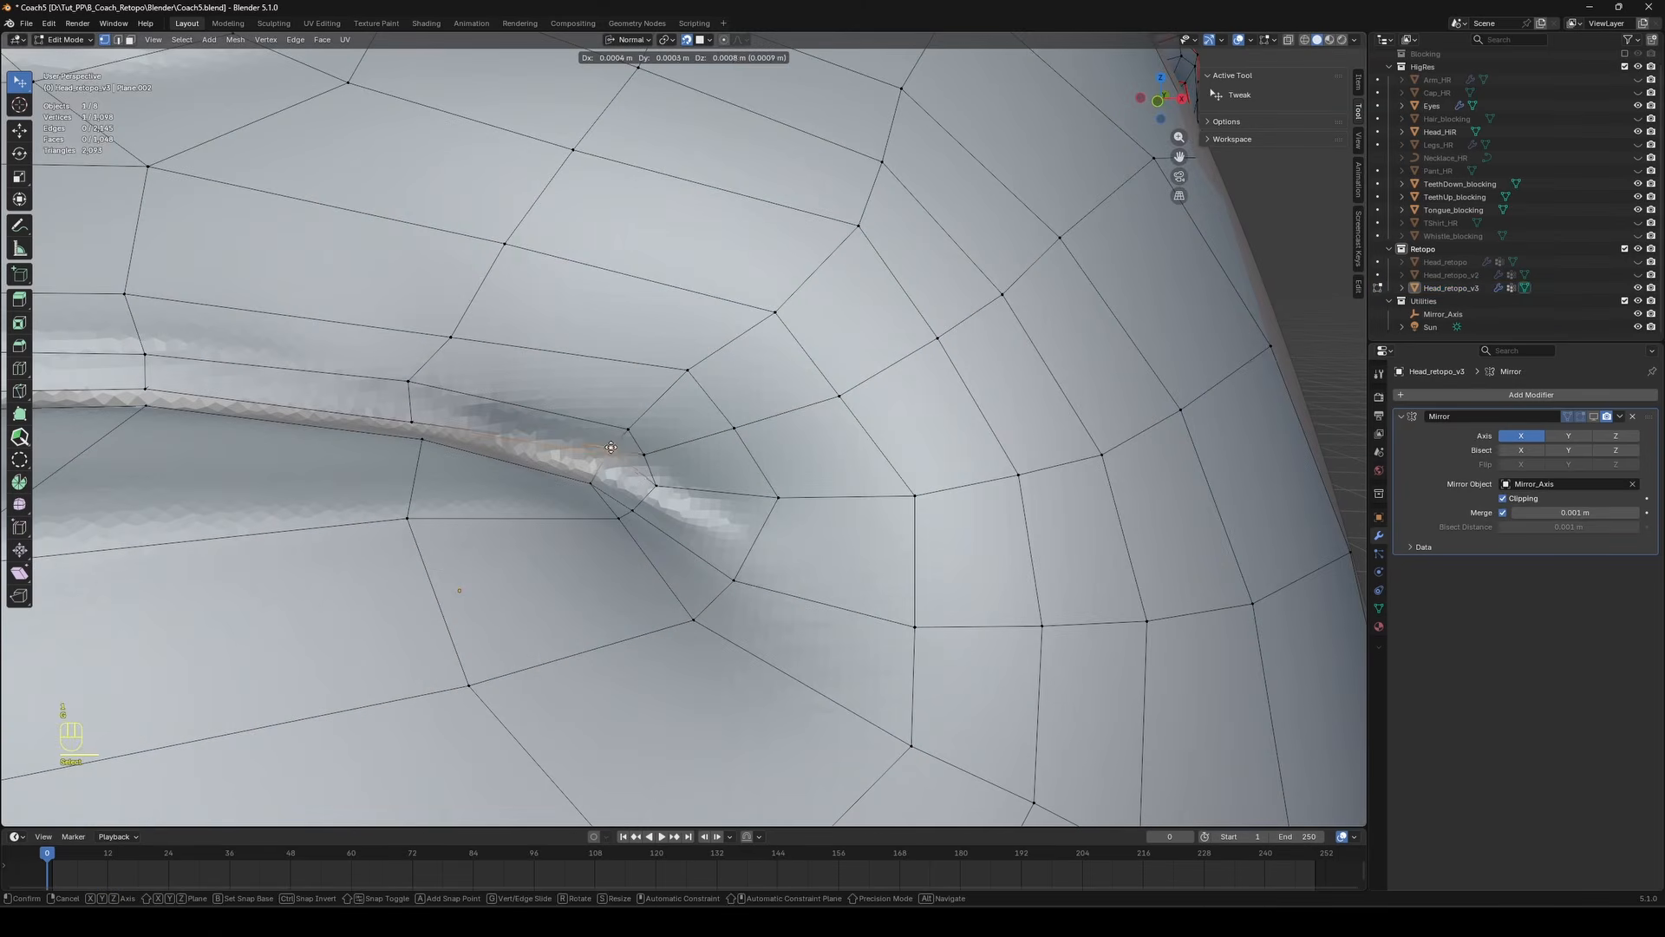
pyautogui.press('Escape')
pyautogui.press('3')
pyautogui.press('x')
pyautogui.click(650, 455)
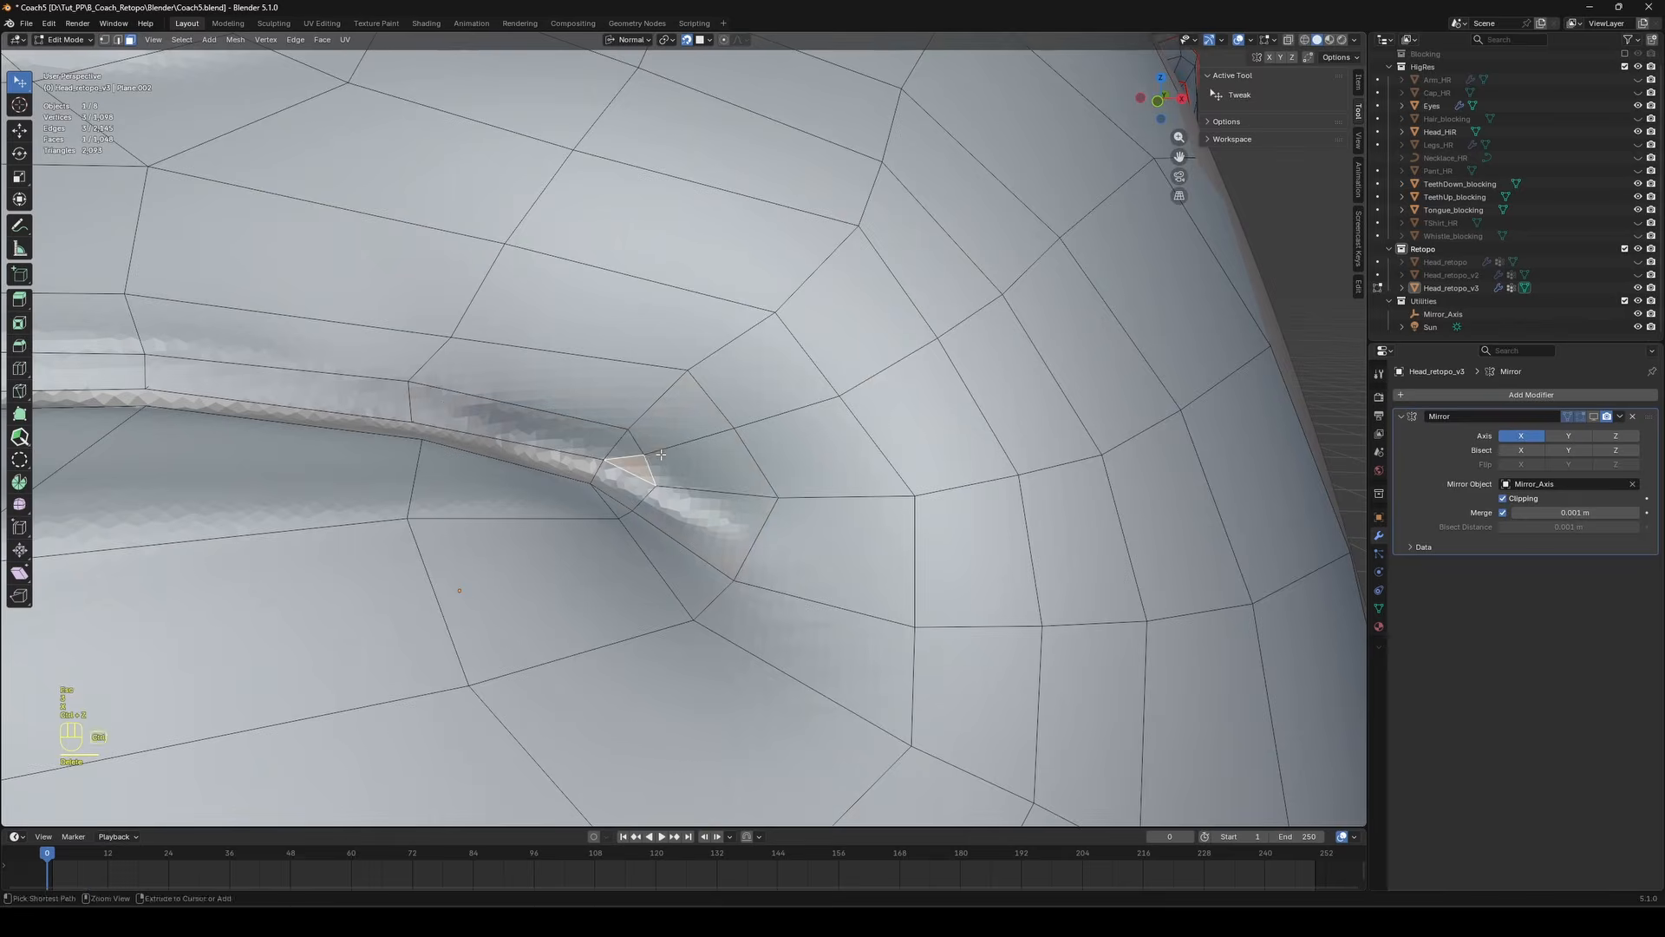
pyautogui.press('x')
pyautogui.click(632, 493)
pyautogui.moveTo(630, 481)
pyautogui.mouseDown(button='middle')
pyautogui.moveTo(540, 499)
pyautogui.moveTo(679, 473)
pyautogui.moveTo(692, 489)
pyautogui.moveTo(633, 483)
pyautogui.mouseUp(button='middle')
pyautogui.click(704, 487)
pyautogui.press('x')
pyautogui.click(706, 489)
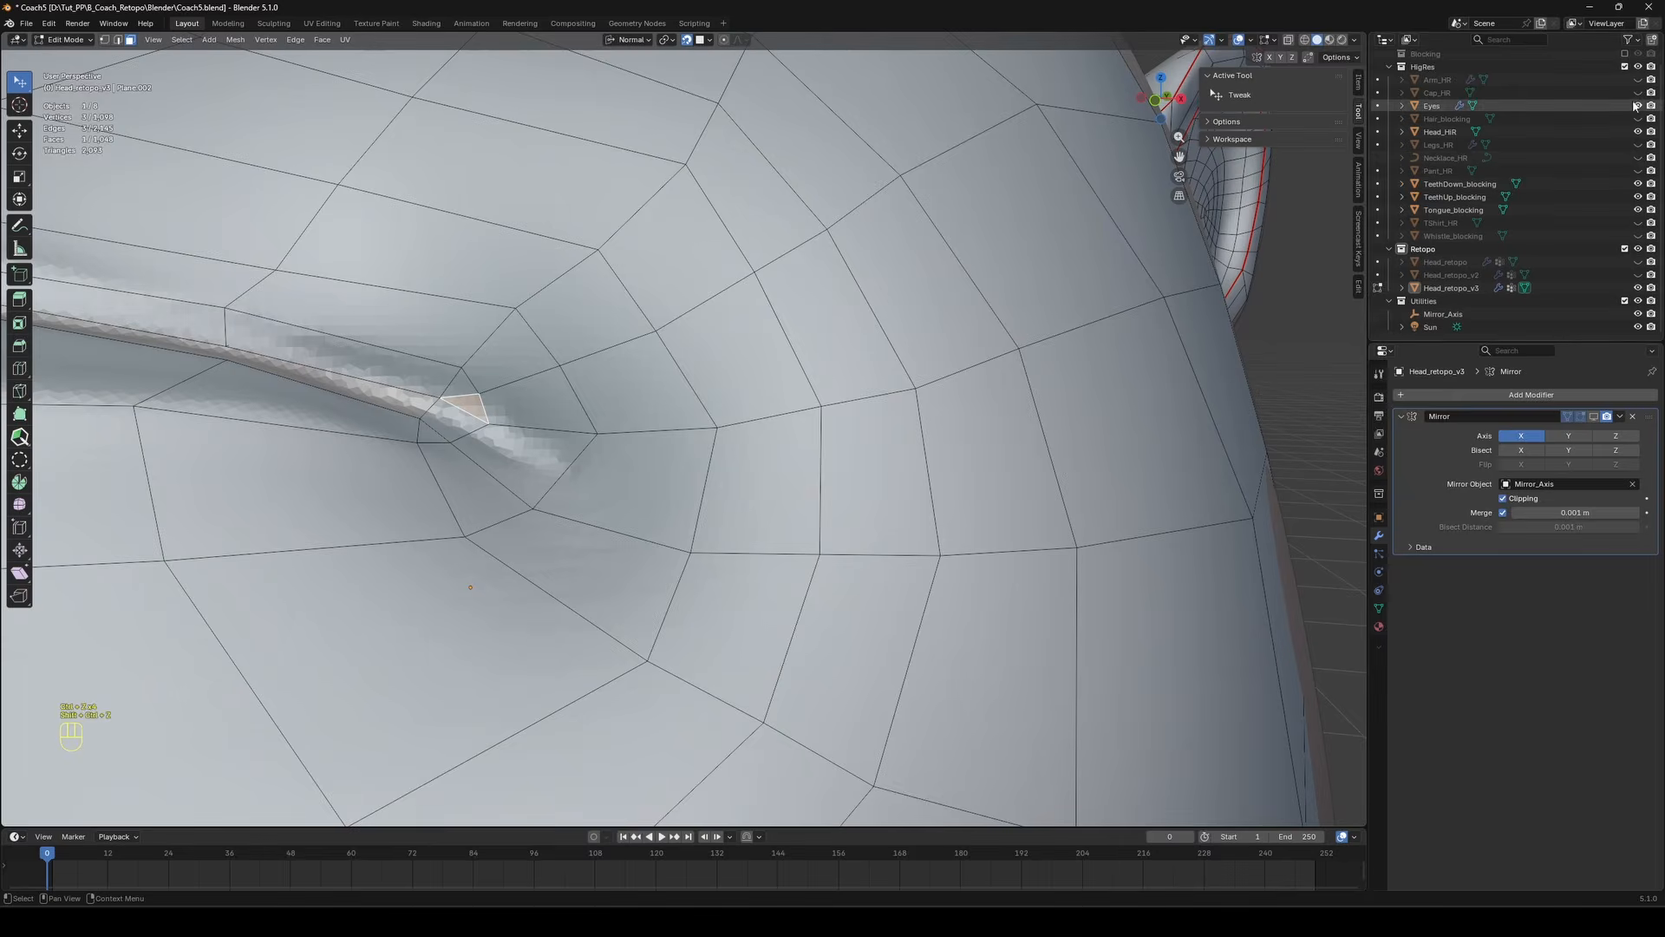
# Temporarily hide Head_HR to inspect the triangle face at the corner of the mouth.
pyautogui.click(1637, 133)
pyautogui.moveTo(736, 387)
pyautogui.mouseDown(button='middle')
pyautogui.moveTo(709, 394)
pyautogui.moveTo(723, 389)
pyautogui.mouseUp(button='middle')
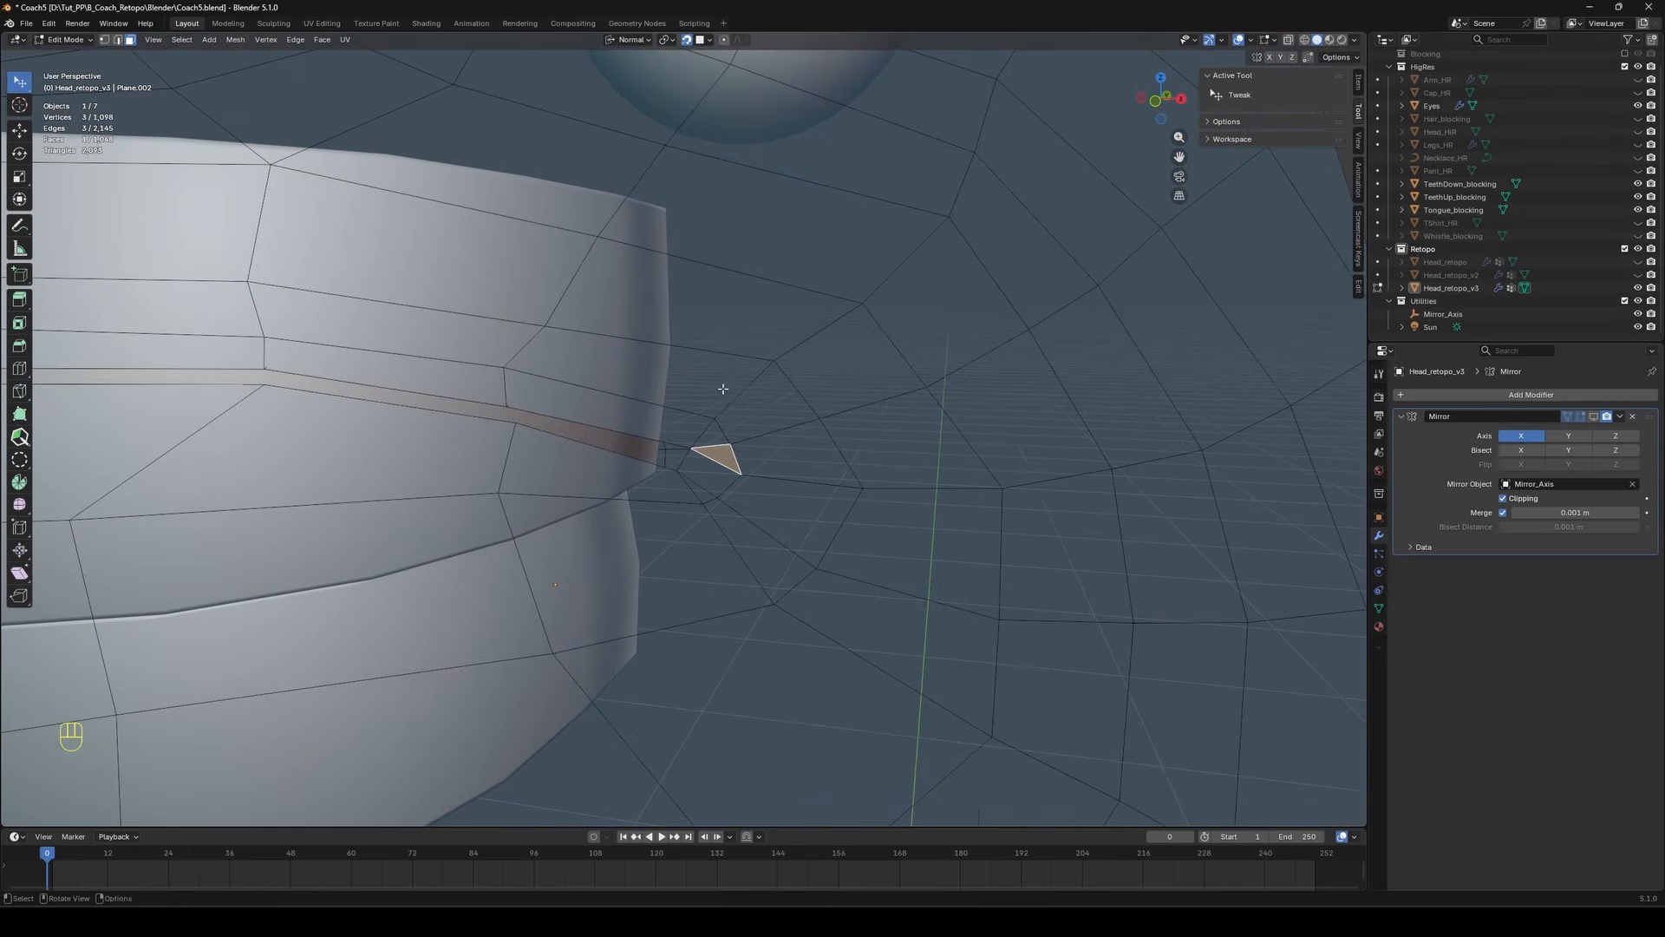
pyautogui.click(1637, 132)
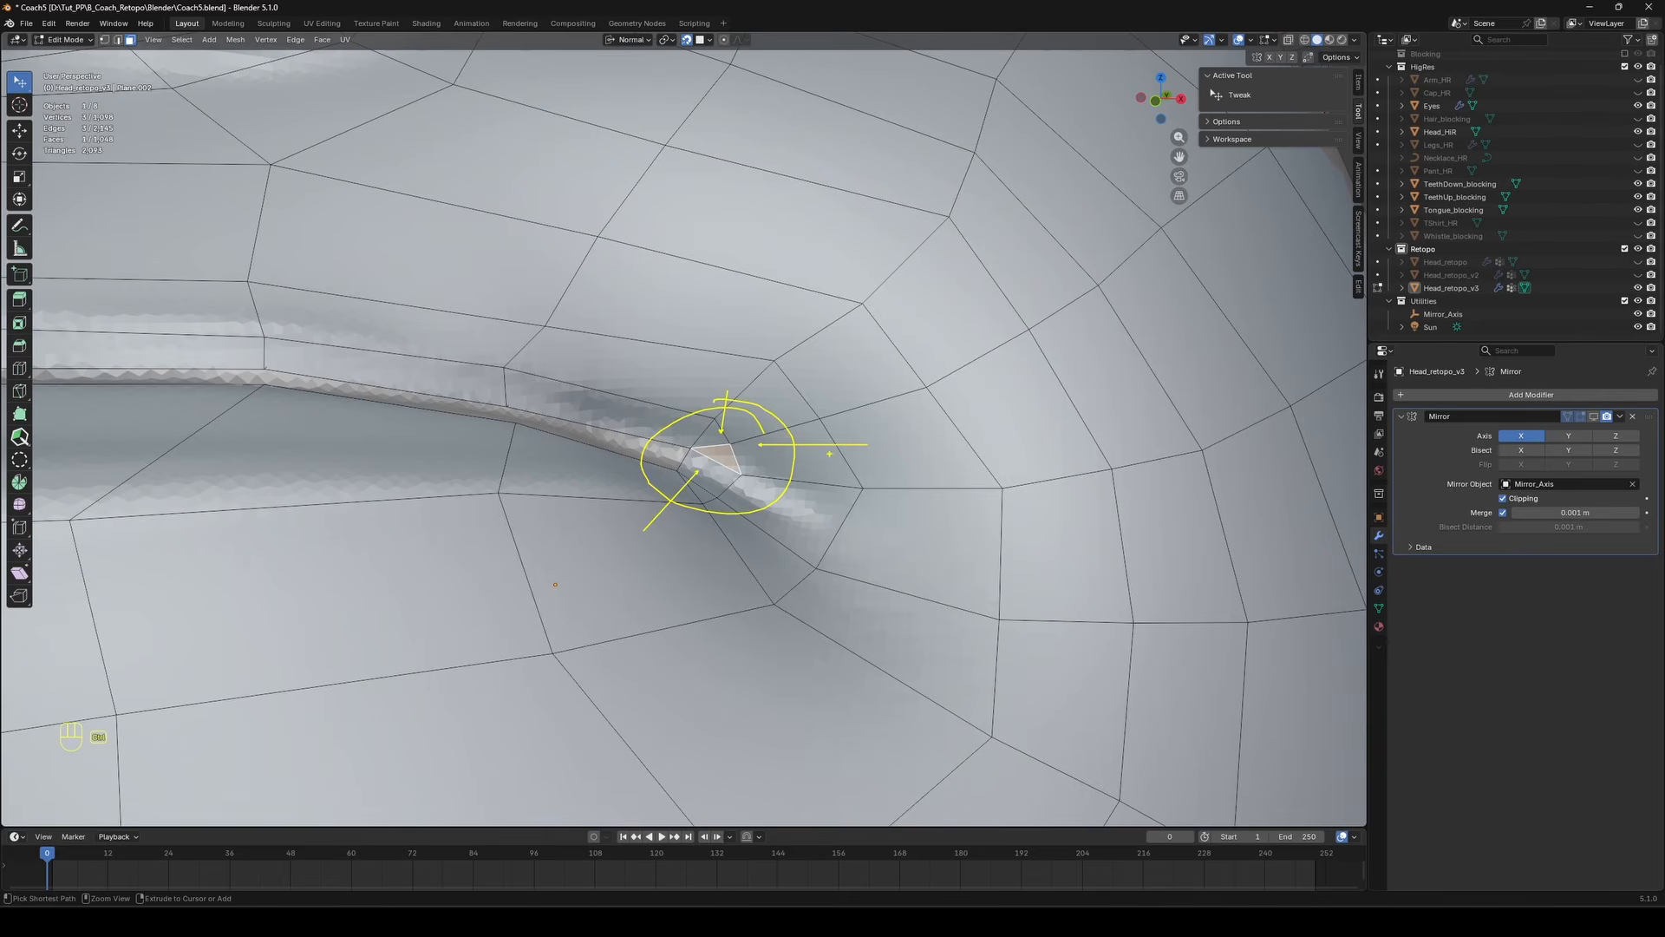
# Try to add an edge loop through the cheek beside the mouth corner with PolyQuilt.
pyautogui.click(11, 442)
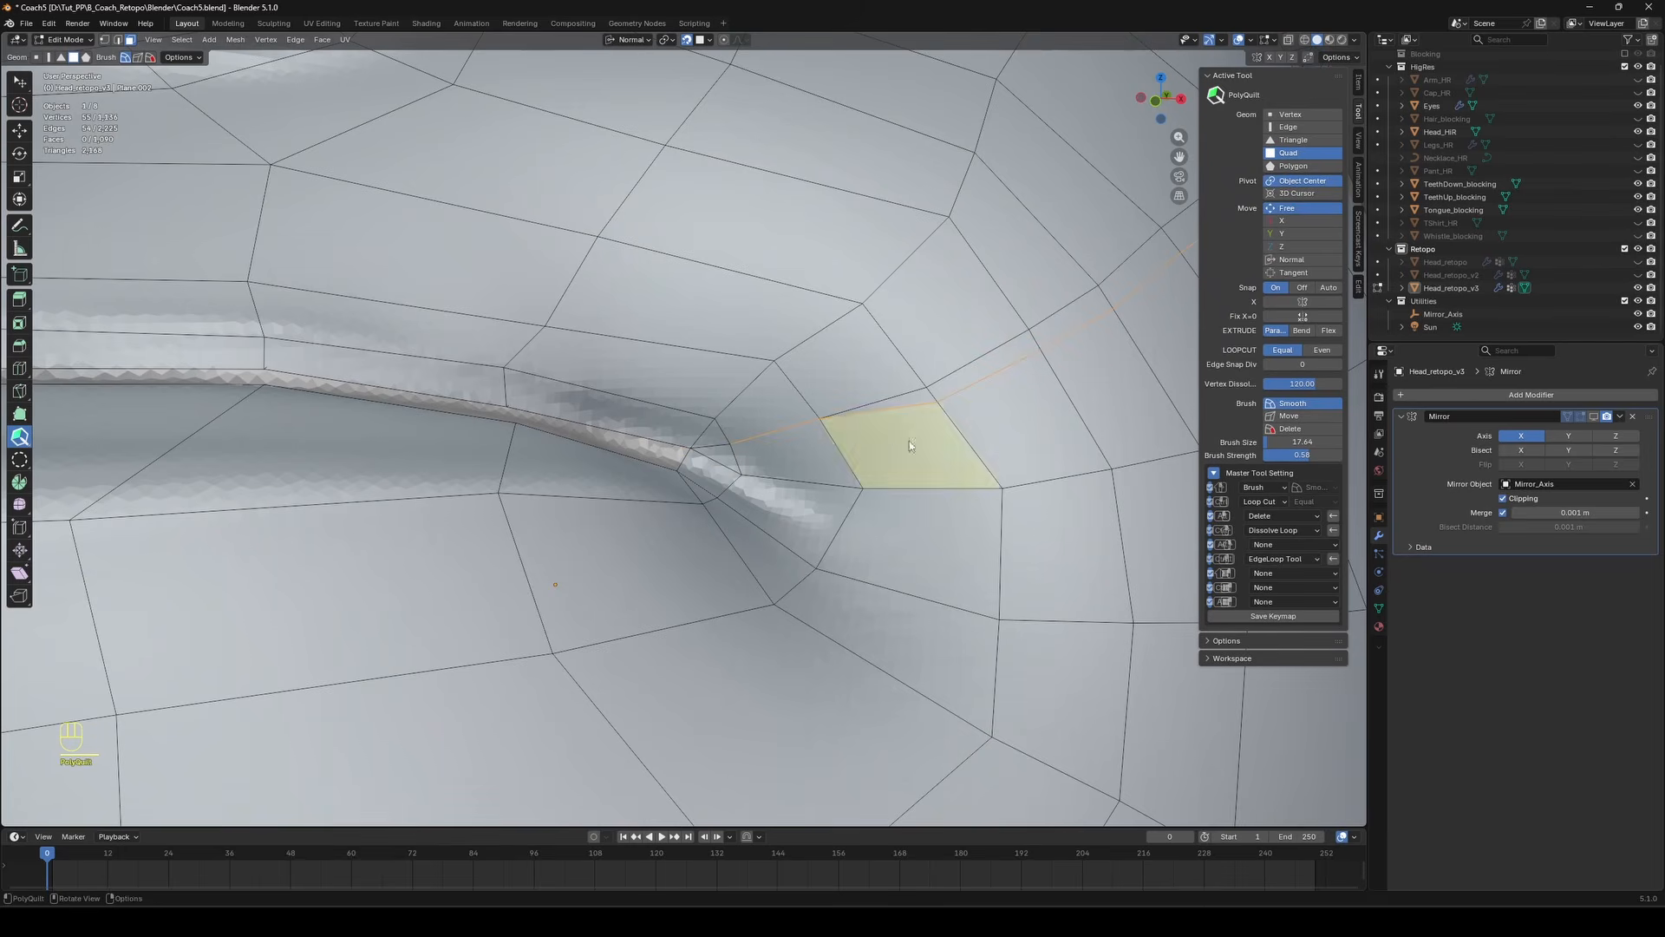
pyautogui.press('ctrl')
pyautogui.moveTo(930, 363); pyautogui.dragTo(836, 362)
pyautogui.hotkey('ctrl', 'z')
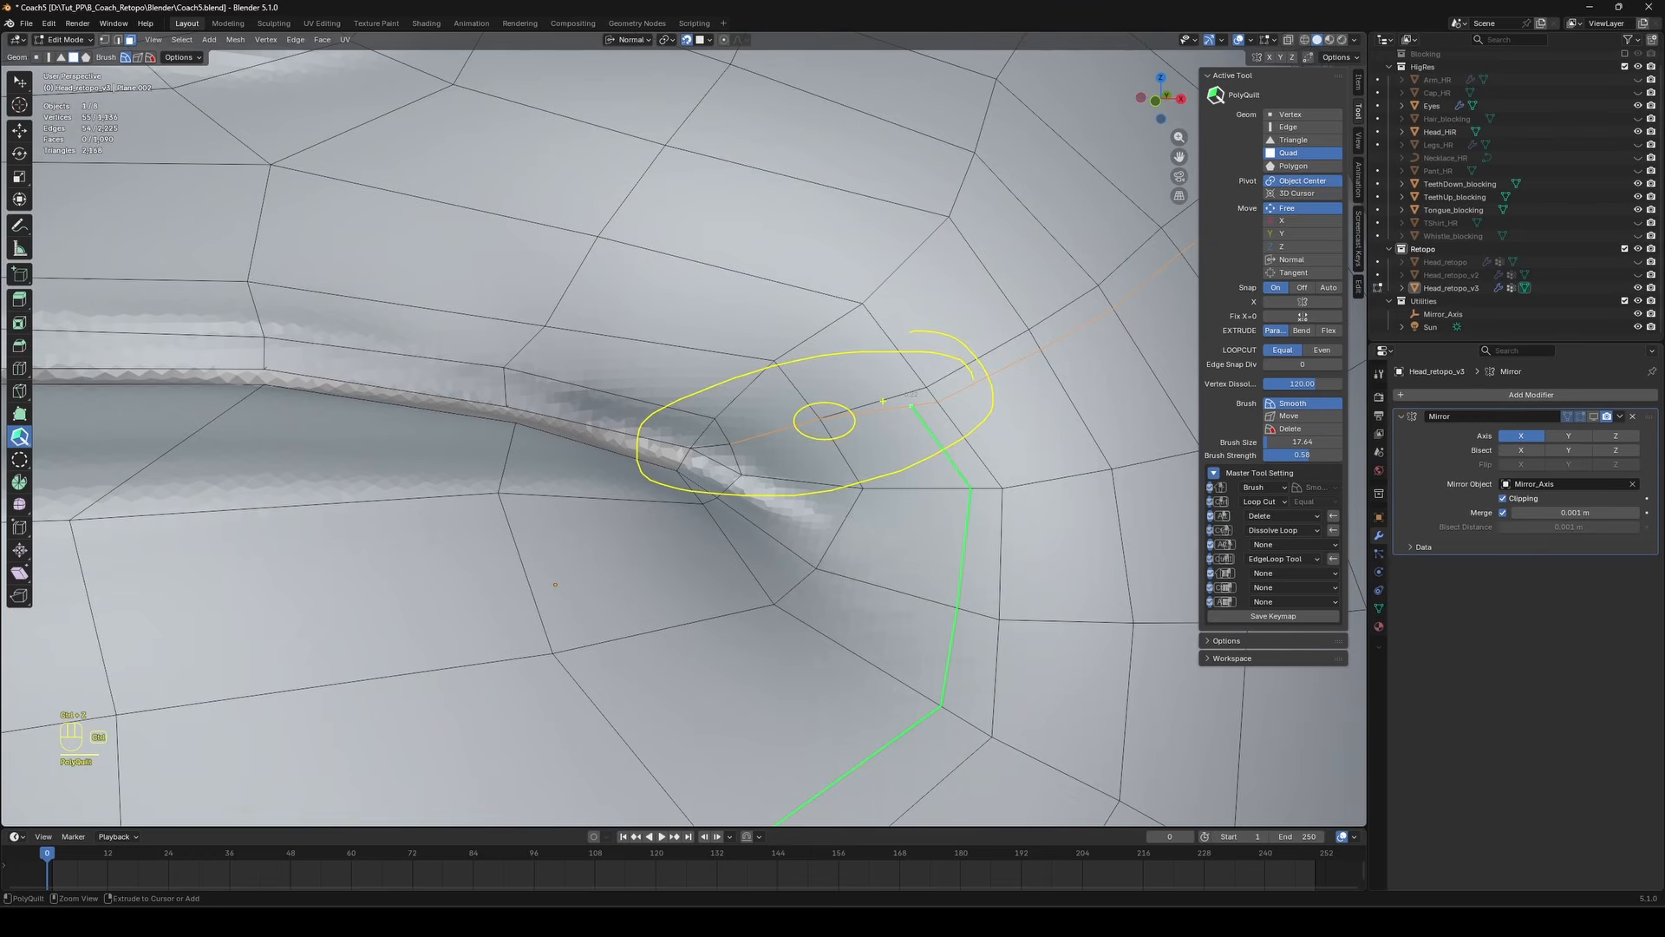
pyautogui.hotkey('ctrl', 'z')
pyautogui.hotkey('ctrl', 'z')
pyautogui.hotkey('ctrl', 'z')
pyautogui.hotkey('ctrl', 'z')
pyautogui.hotkey('ctrl', 'z')
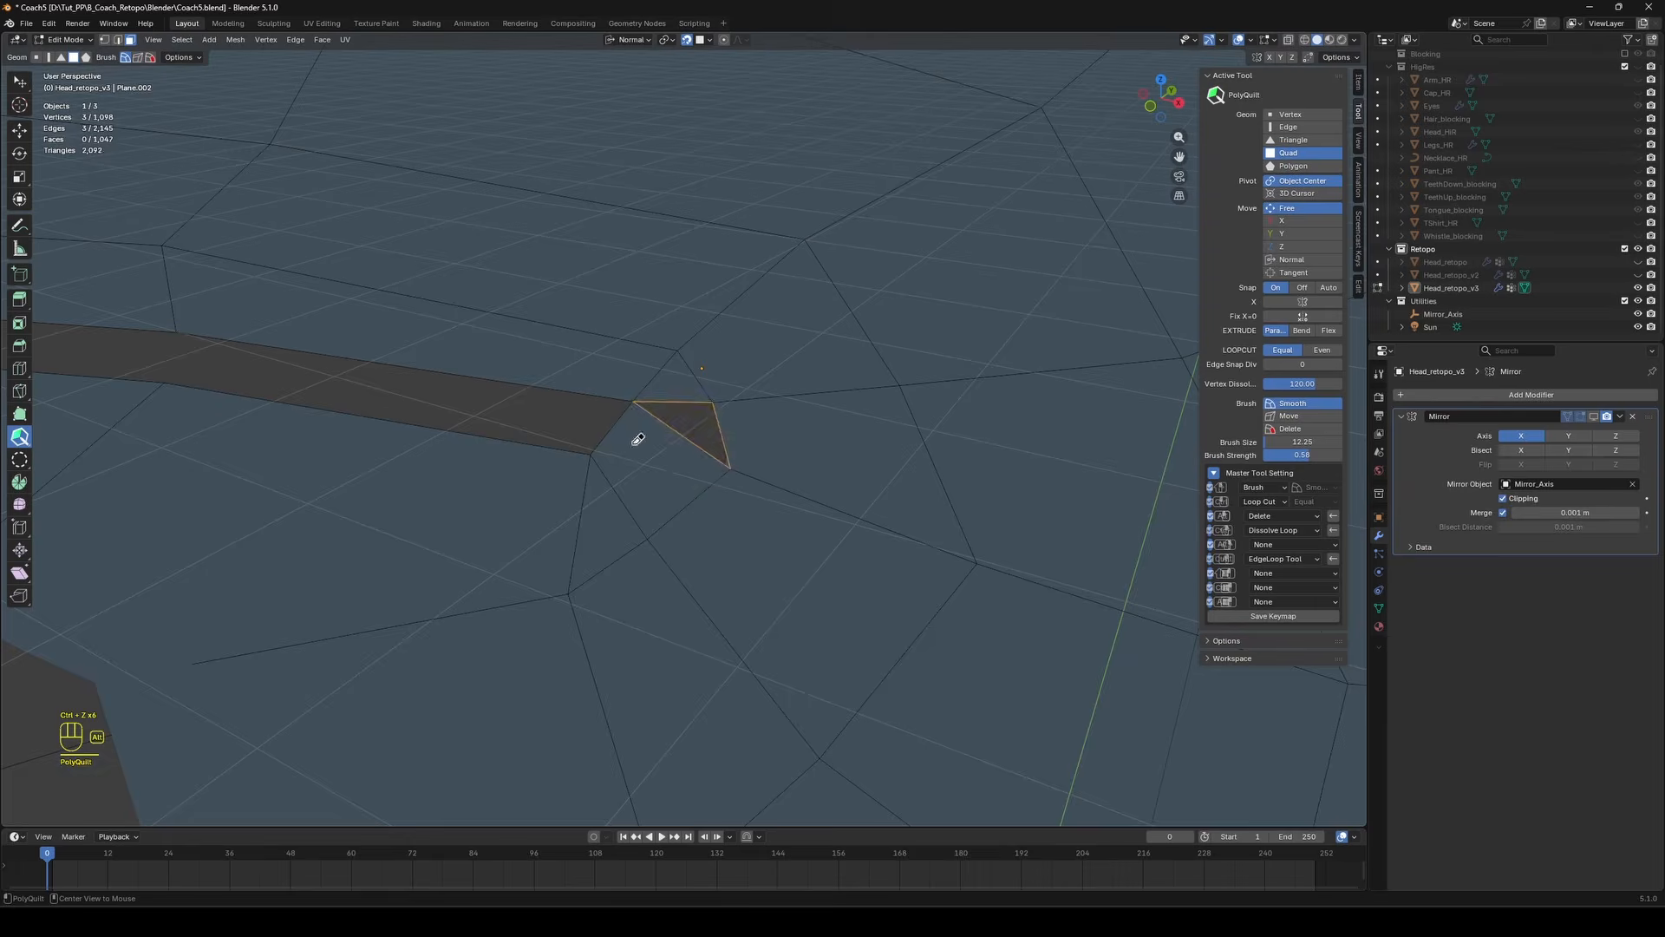
# Insert an edge loop running into the mouth corner on the isolated head mesh with PolyQuilt.
pyautogui.moveTo(692, 422); pyautogui.dragTo(617, 443, button='middle')
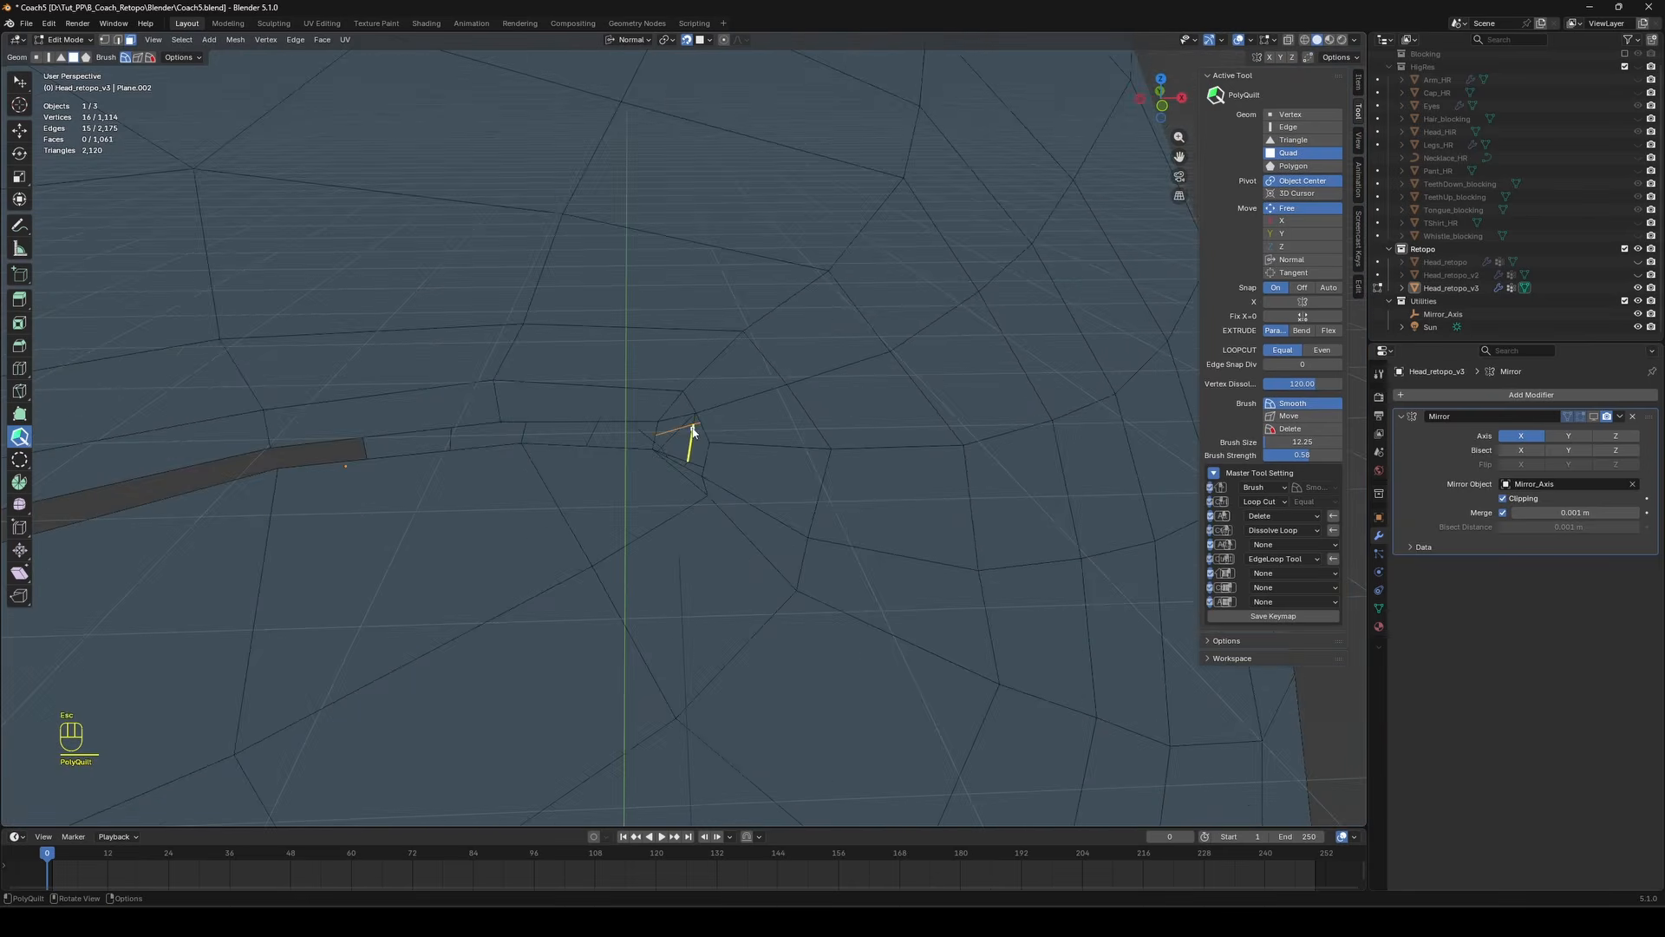
pyautogui.click(19, 81)
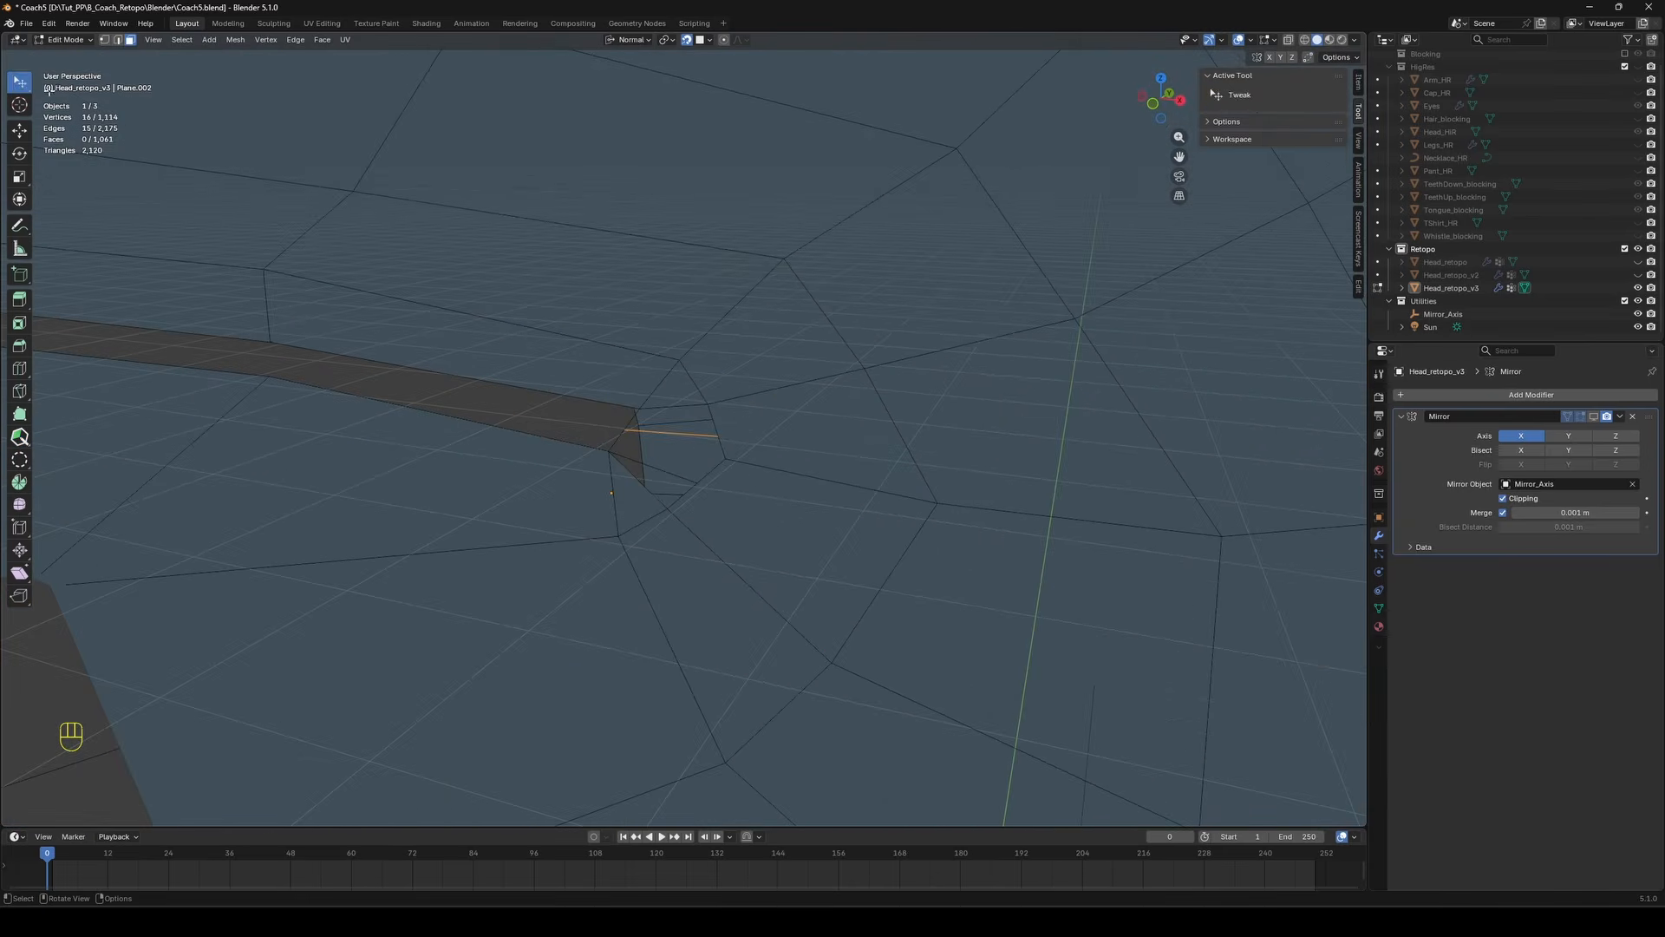
pyautogui.moveTo(691, 428); pyautogui.dragTo(809, 404, button='middle')
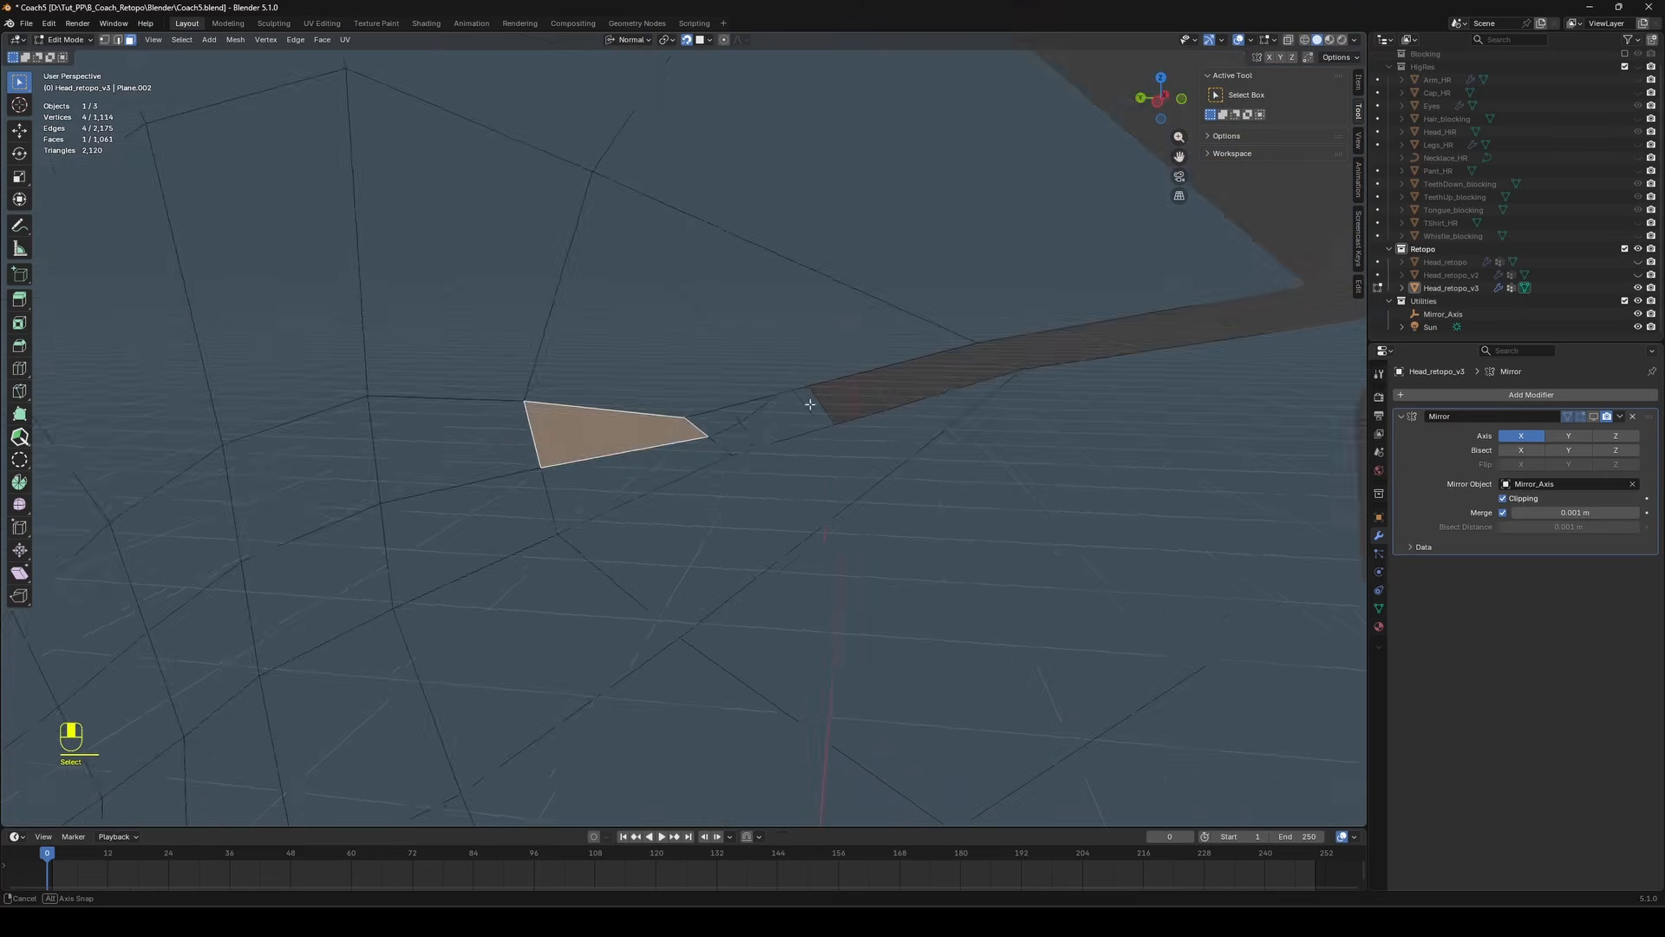
# Delete the unwanted face at the mouth corner to open the area for rebuilding.
pyautogui.moveTo(691, 425); pyautogui.dragTo(661, 400, button='middle')
pyautogui.press('3')
pyautogui.click(676, 392)
pyautogui.press('x')
pyautogui.click(757, 365)
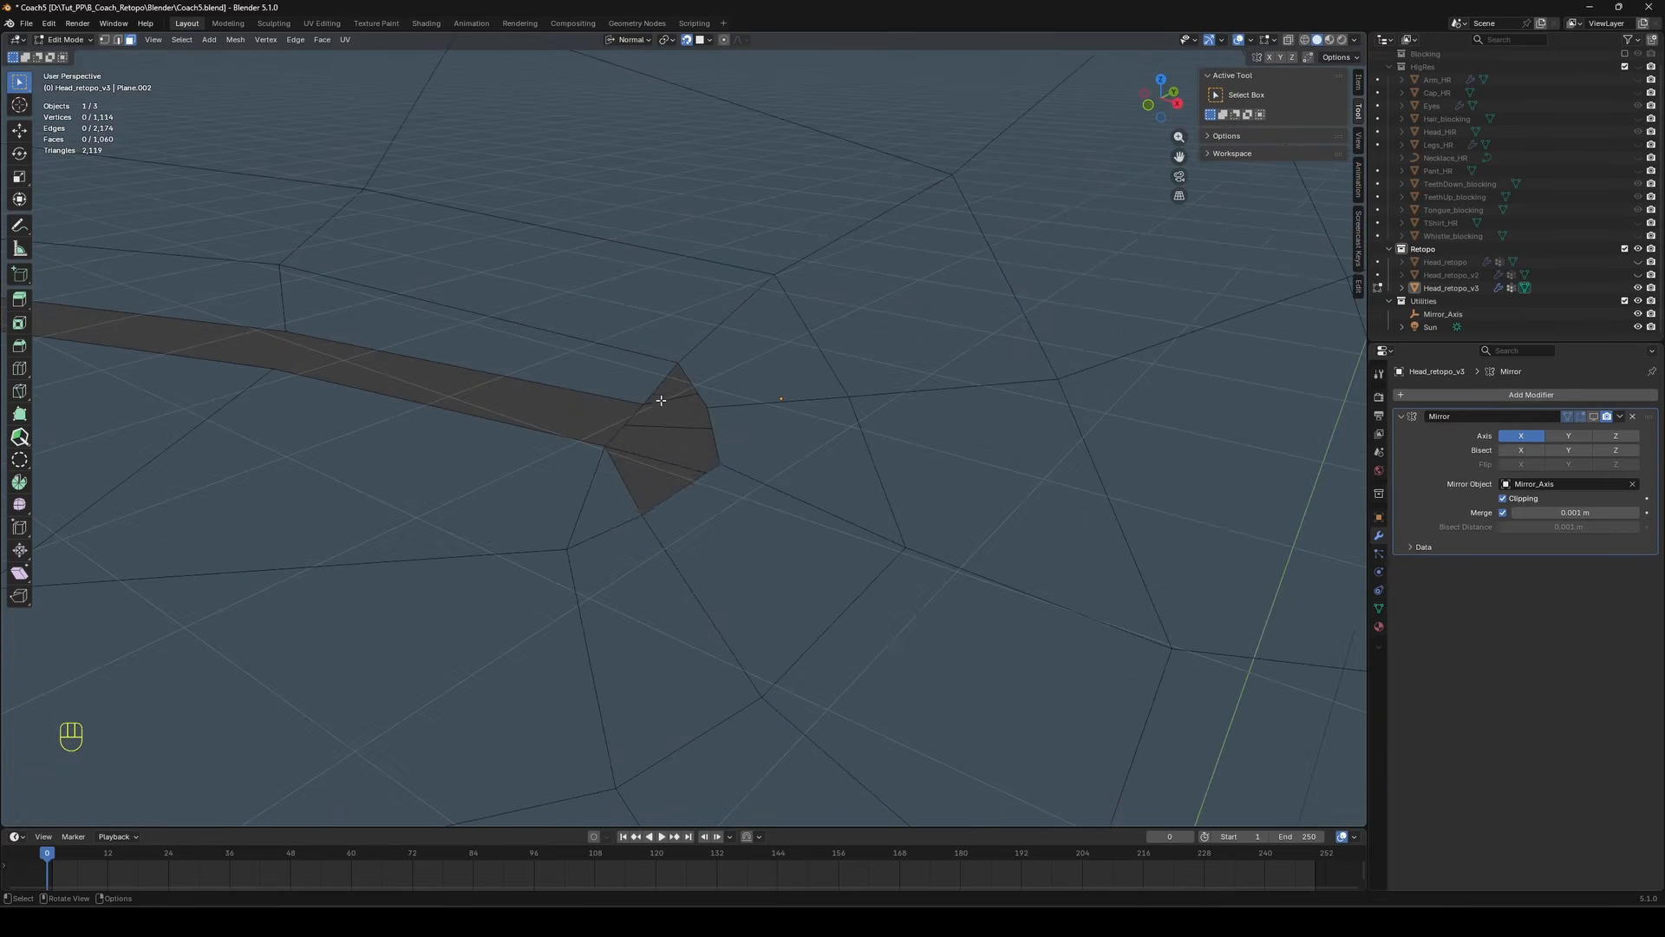
# Rebuild the mouth corner by filling the hole with new faces and adding another edge loop.
pyautogui.moveTo(685, 499); pyautogui.dragTo(792, 360, button='middle')
pyautogui.press('f')
pyautogui.press('Escape')
pyautogui.press('2')
pyautogui.press('f')
pyautogui.keyDown('shift'); pyautogui.click(689, 372); pyautogui.keyUp('shift')
pyautogui.press('f')
pyautogui.hotkey('ctrl', 'z')
pyautogui.hotkey('ctrl', 'z')
pyautogui.keyDown('shift'); pyautogui.click(692, 370); pyautogui.keyUp('shift')
pyautogui.press('f')
pyautogui.hotkey('ctrl', 'z')
pyautogui.hotkey('ctrl', 'z')
# Examine how the edge loops run from the mouth corner across the cheek to the ear.
pyautogui.scroll(-6, 844, 361)
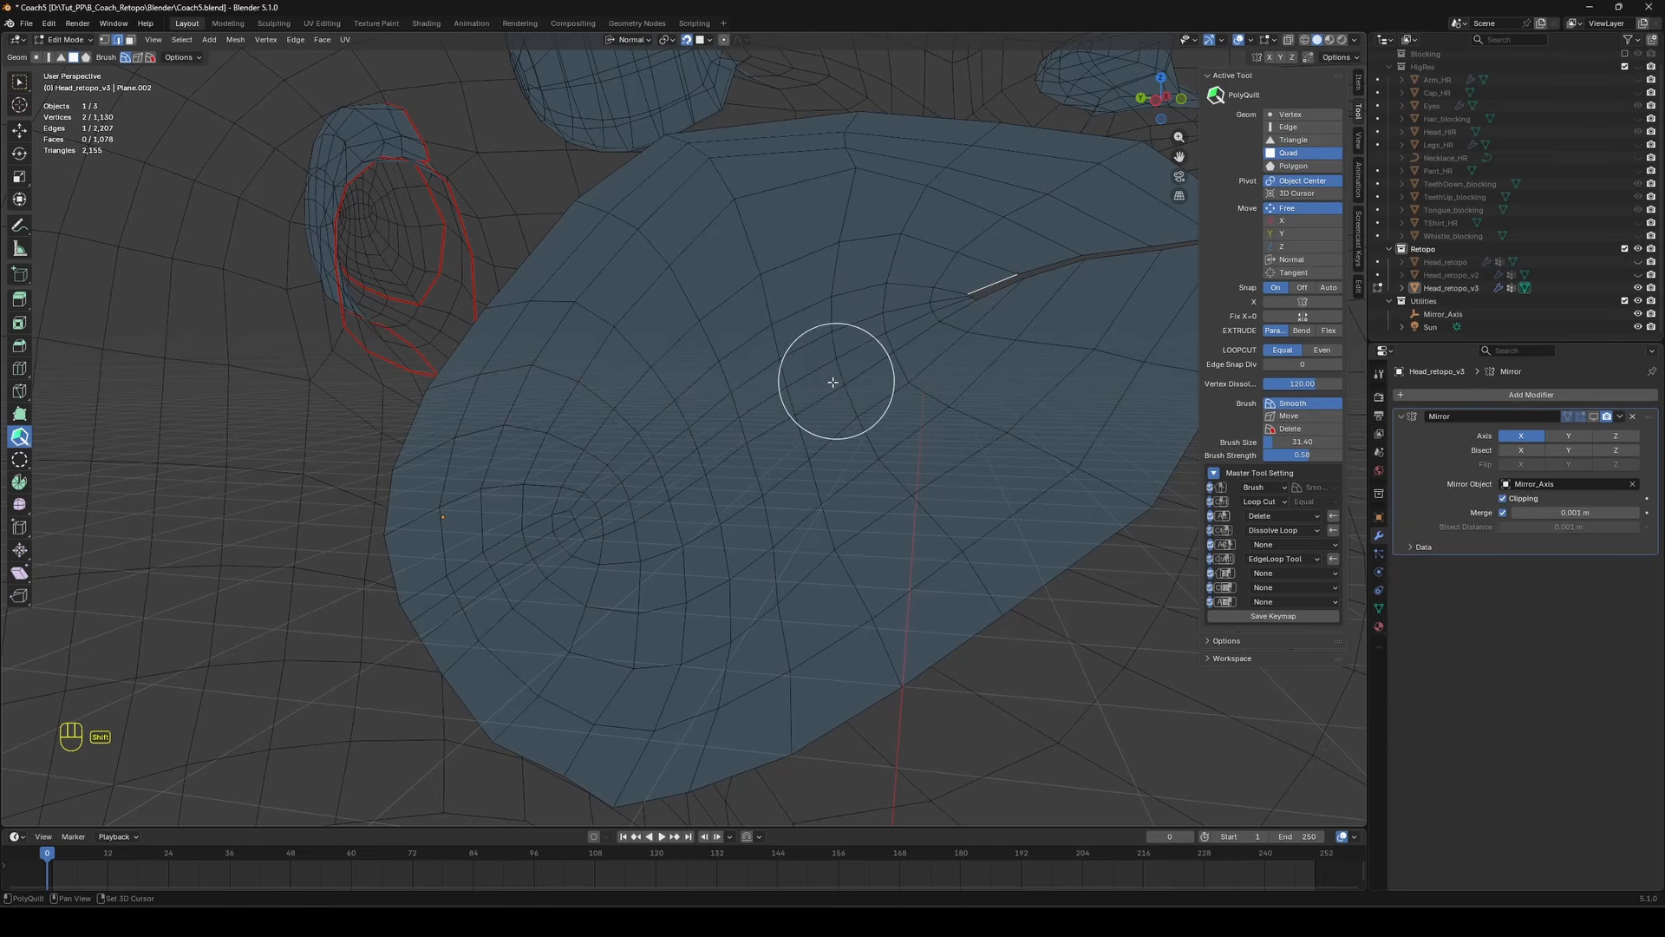
pyautogui.moveTo(905, 421); pyautogui.dragTo(617, 416, button='middle')
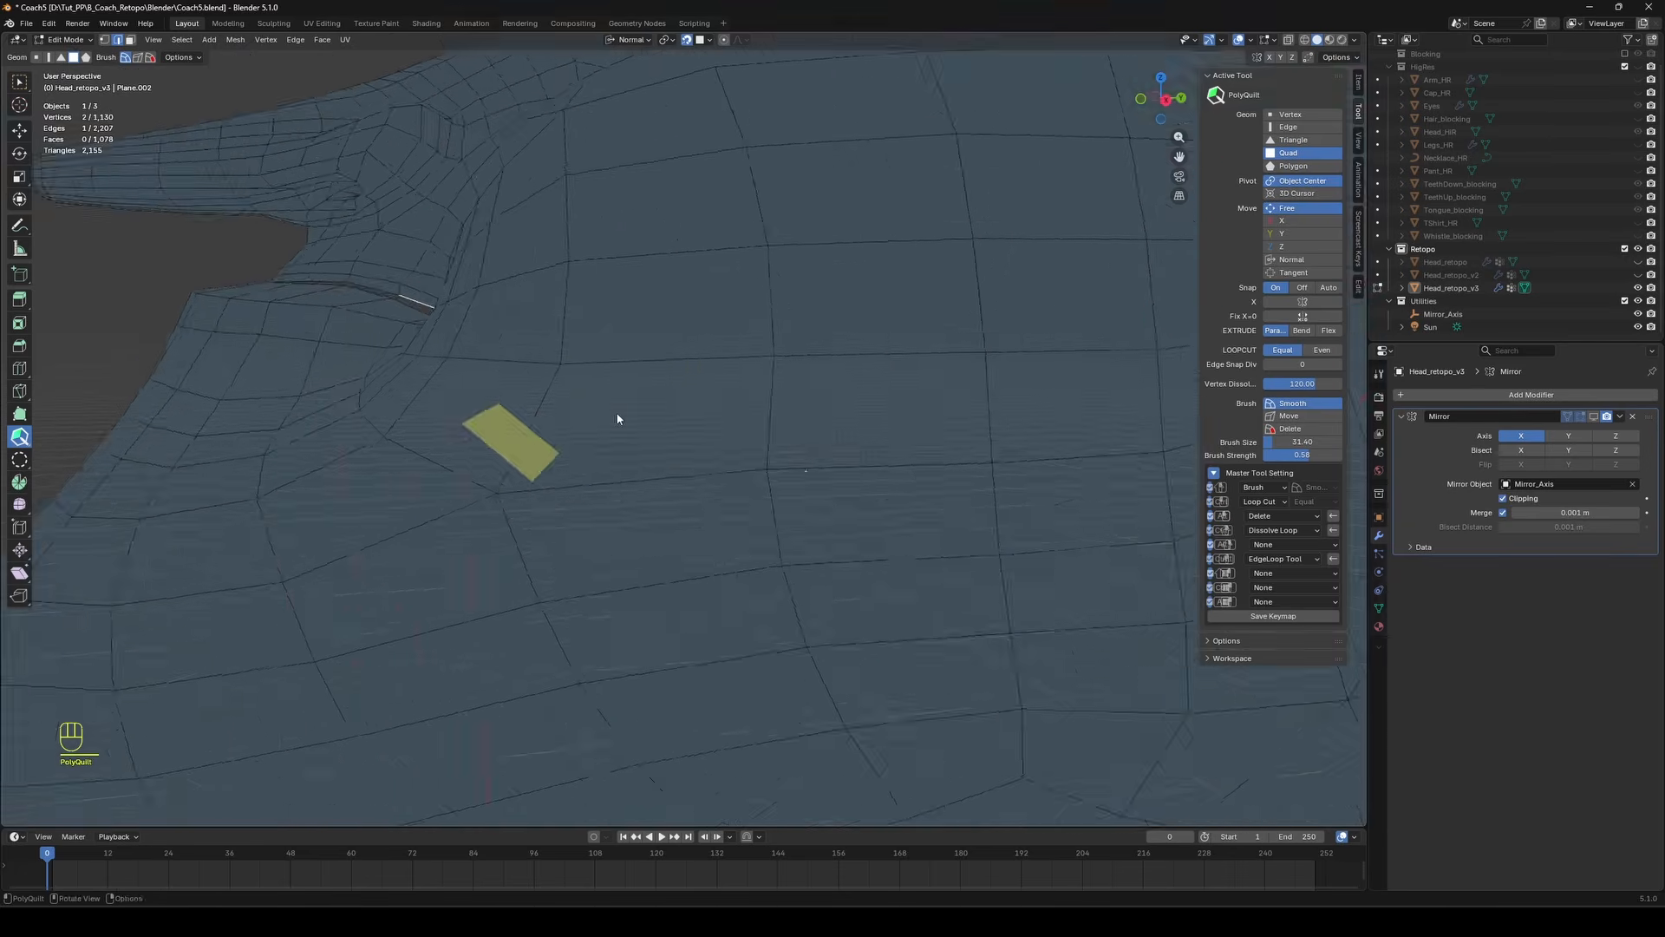
pyautogui.scroll(-3, 617, 417)
pyautogui.hotkey('ctrl', 'shift', 'z')
pyautogui.moveTo(764, 401); pyautogui.dragTo(598, 356, button='middle')
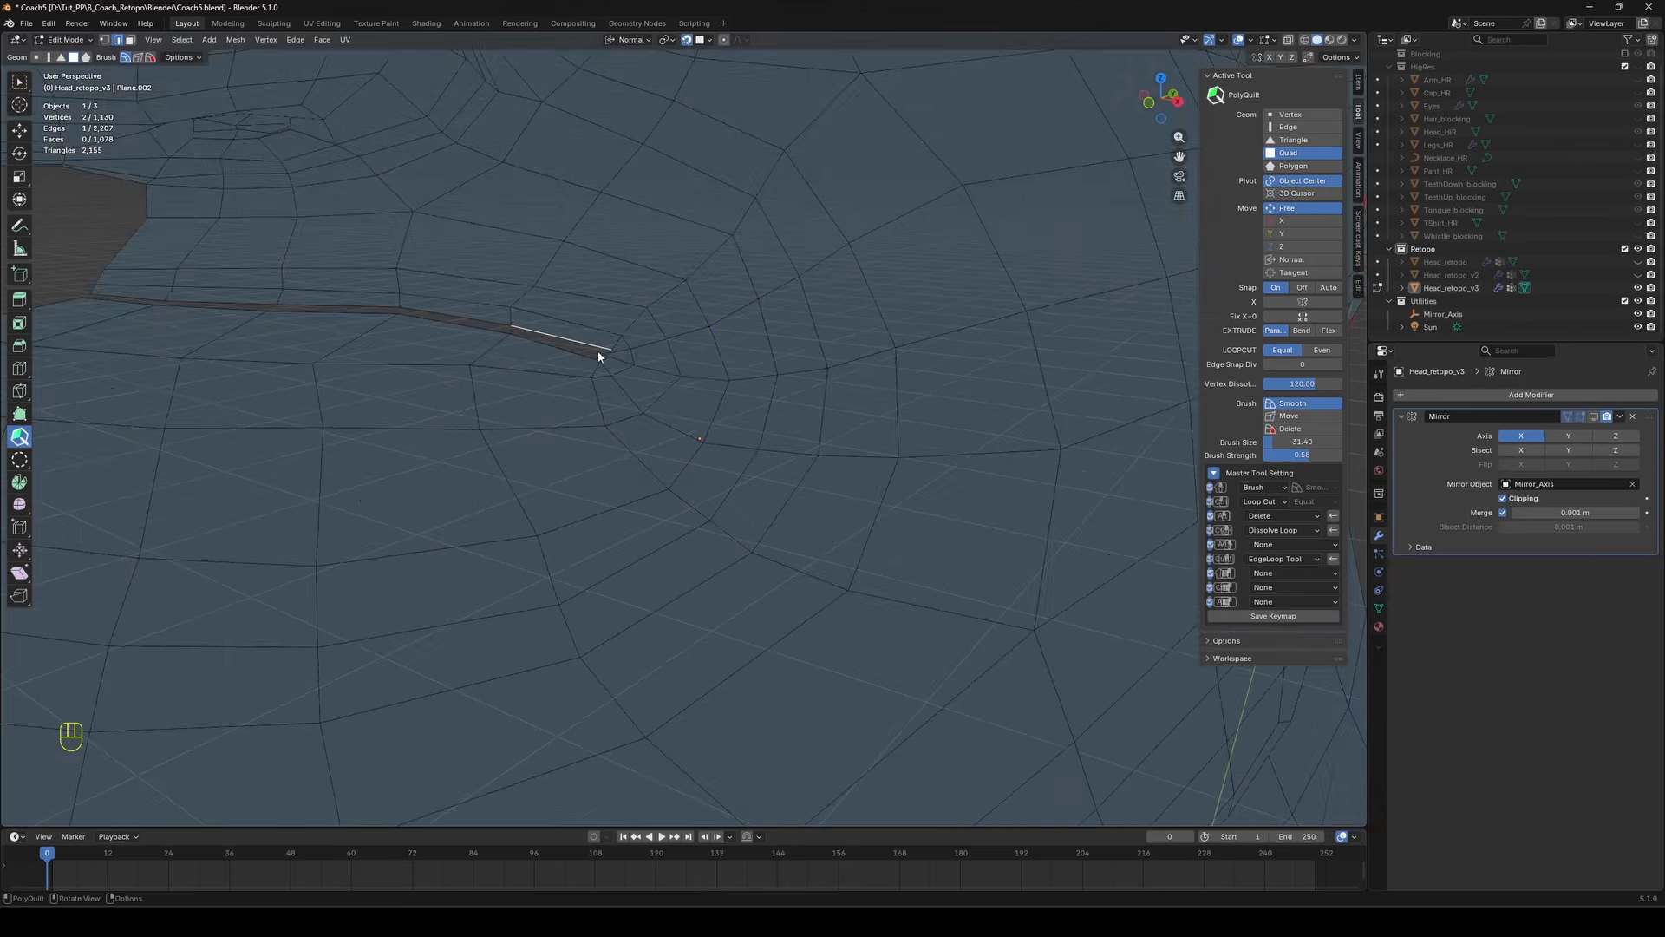
pyautogui.scroll(-3, 716, 341)
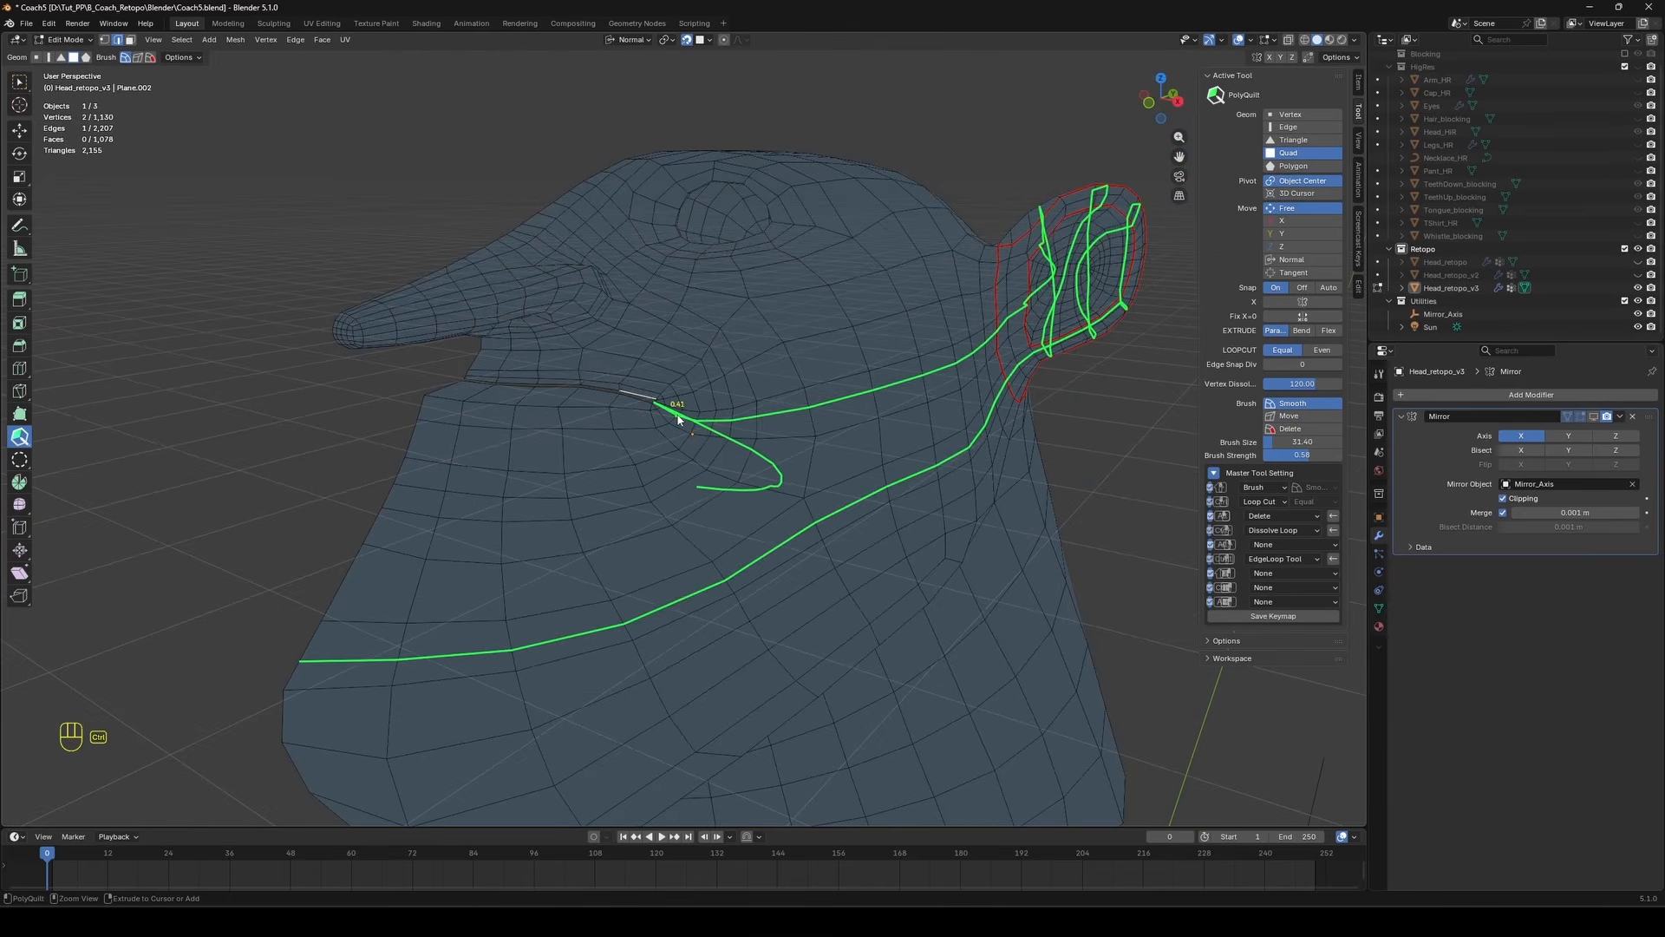
pyautogui.scroll(-3, 645, 433)
pyautogui.moveTo(644, 433); pyautogui.dragTo(855, 137, button='middle')
# Turn off the Retopology shading overlay for the head mesh and save the file.
pyautogui.hotkey('ctrl', 'Tab')
pyautogui.click(795, 328)
pyautogui.press('Tab')
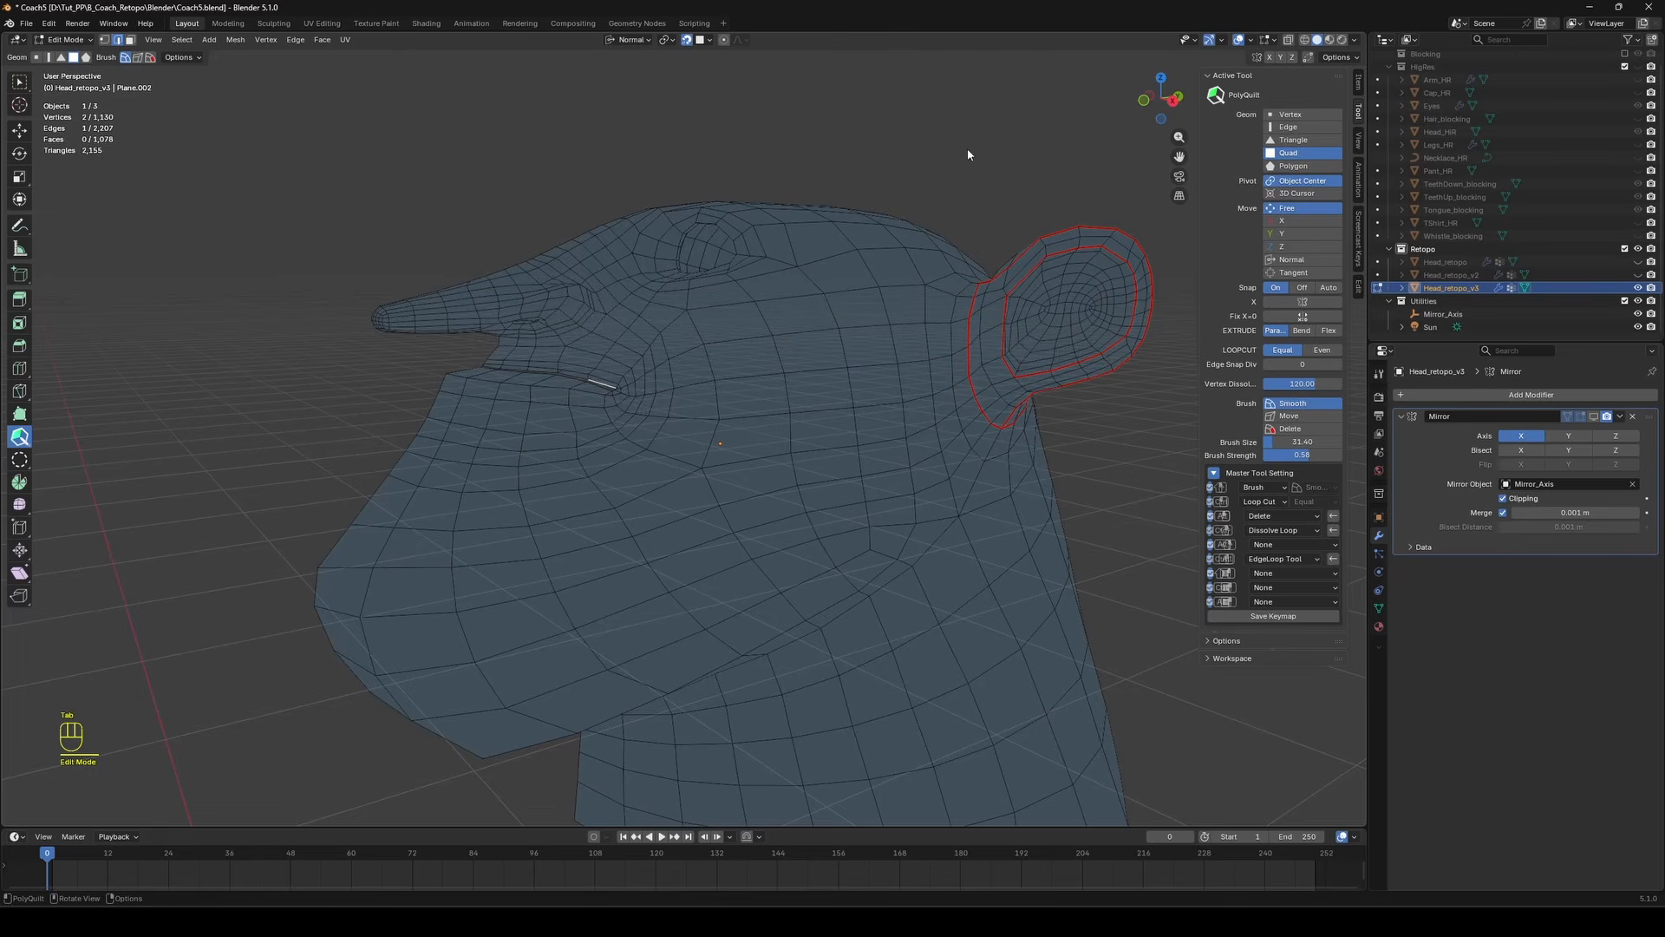
pyautogui.click(1275, 40)
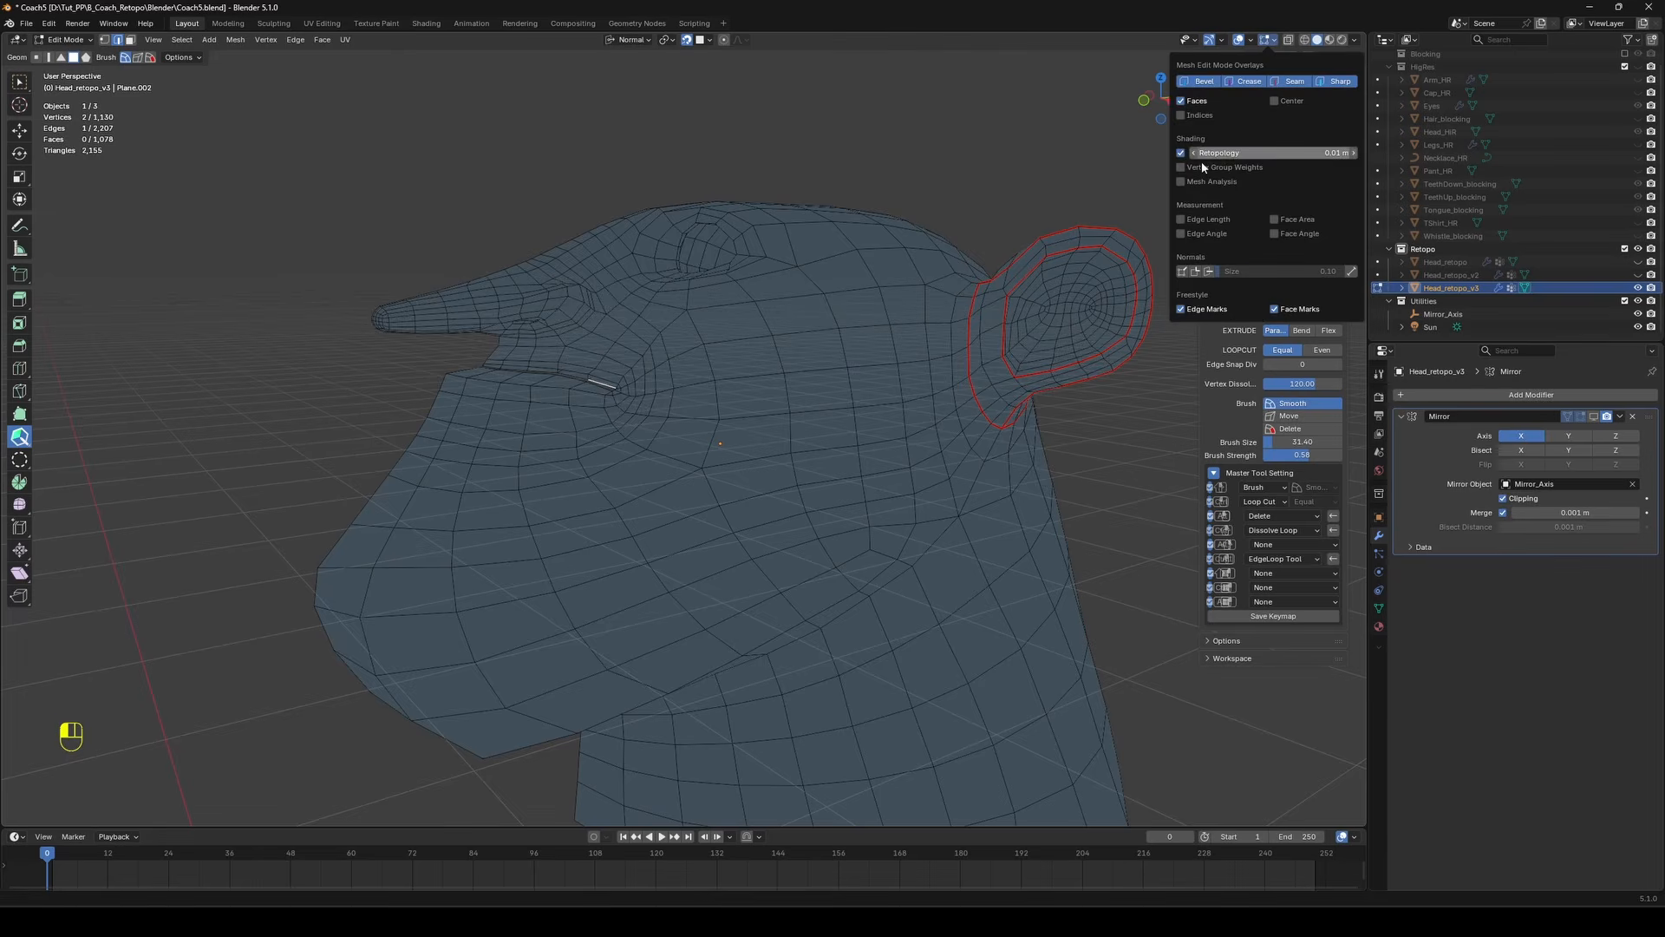
pyautogui.click(1182, 153)
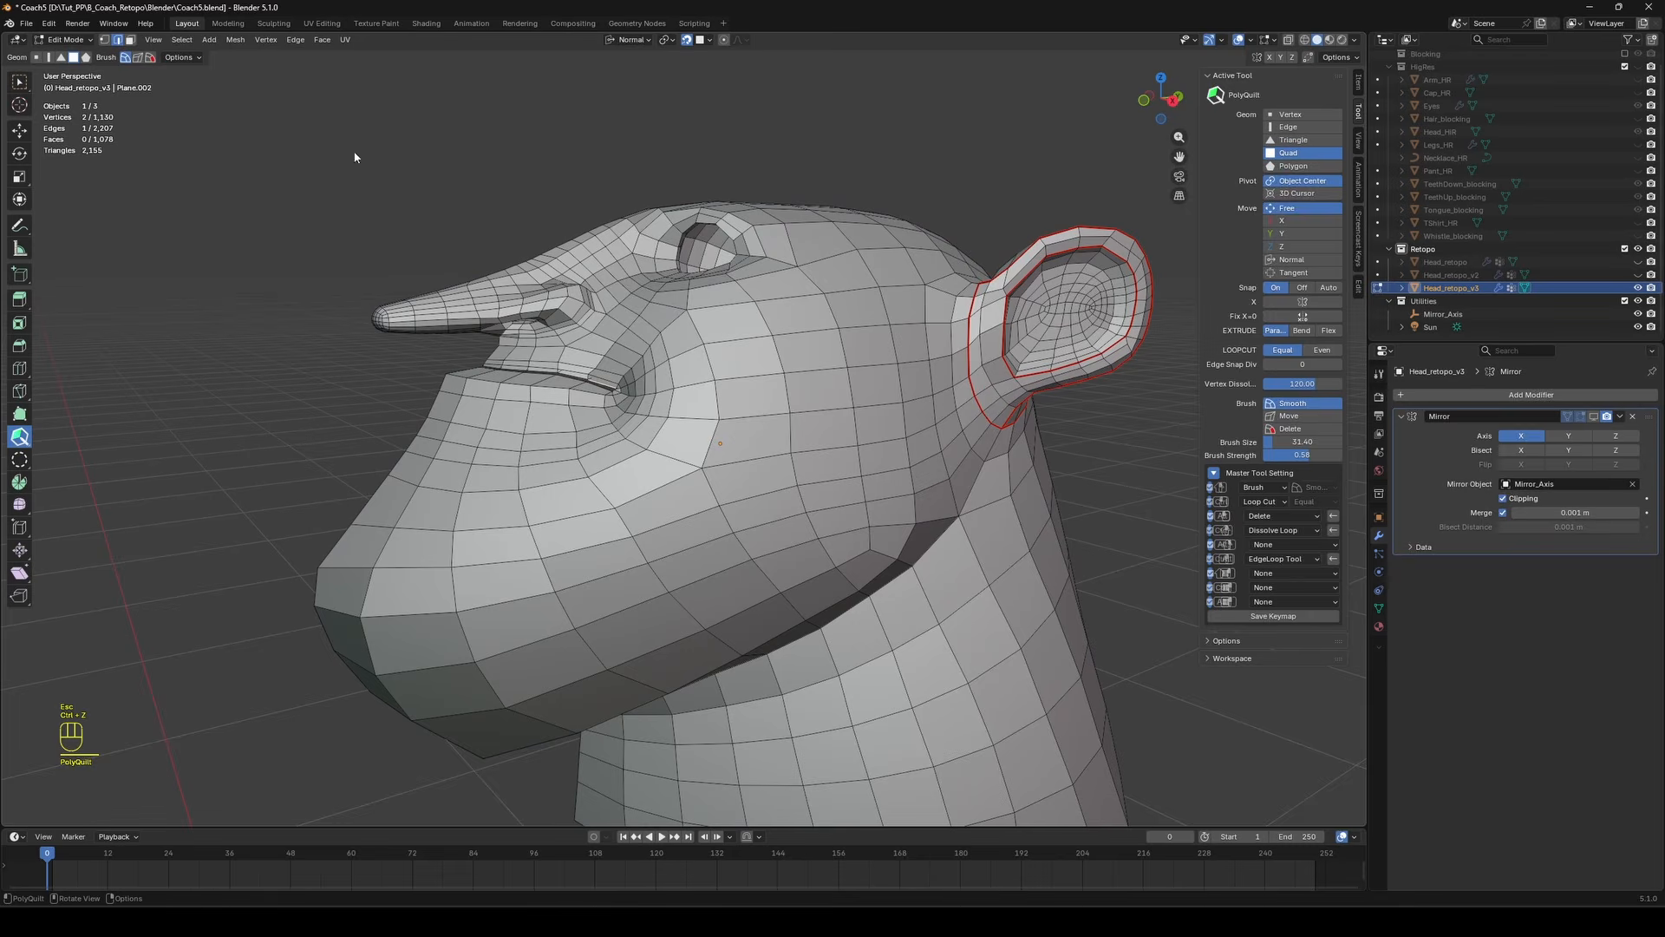
pyautogui.click(18, 87)
pyautogui.moveTo(659, 417); pyautogui.dragTo(803, 296, button='middle')
pyautogui.hotkey('ctrl', 's')
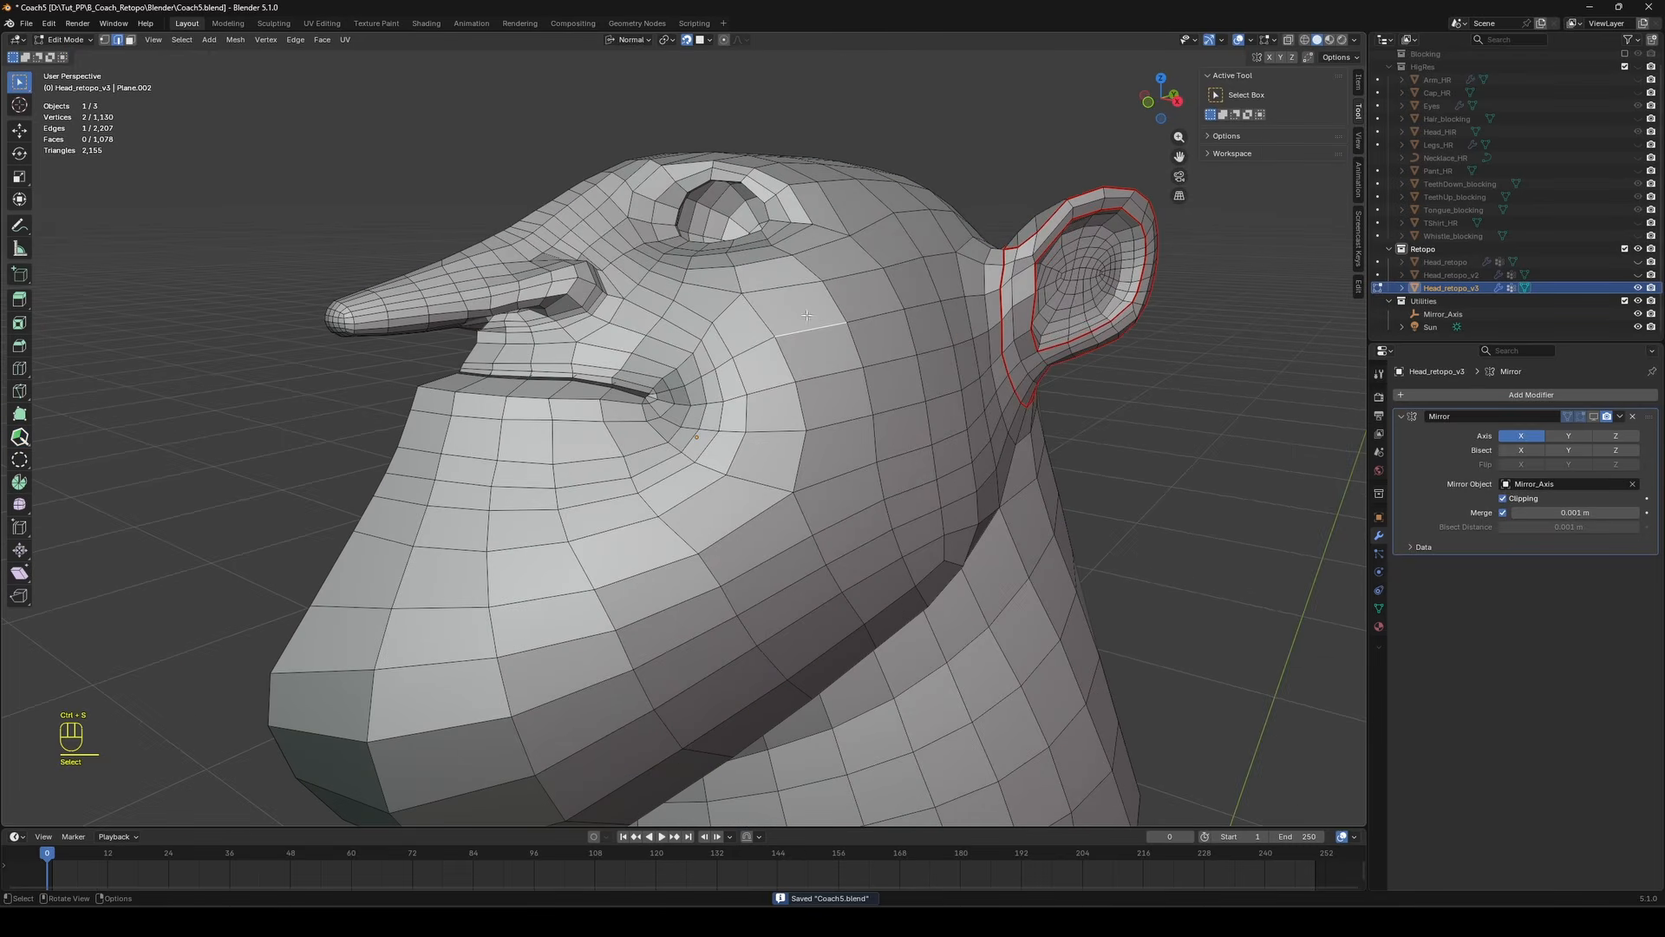
# Add a Catmull-Clark Subdivision Surface modifier to the head, check the smoothed form, and disable the modifier's viewport display.
pyautogui.press('Tab')
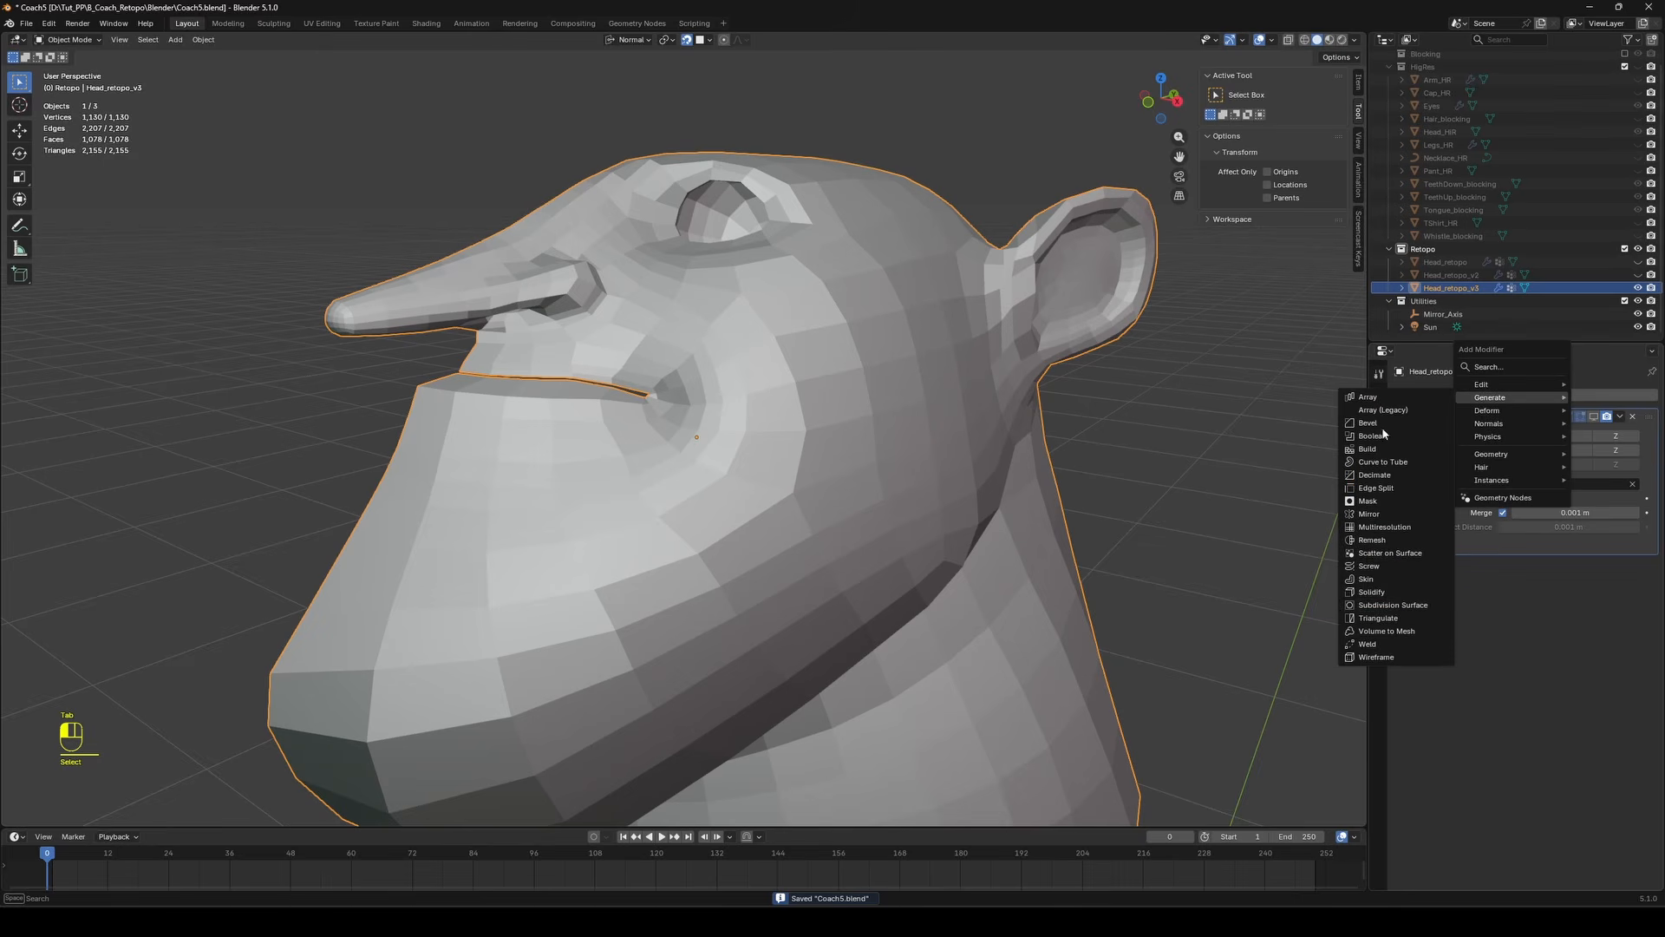
pyautogui.click(1393, 604)
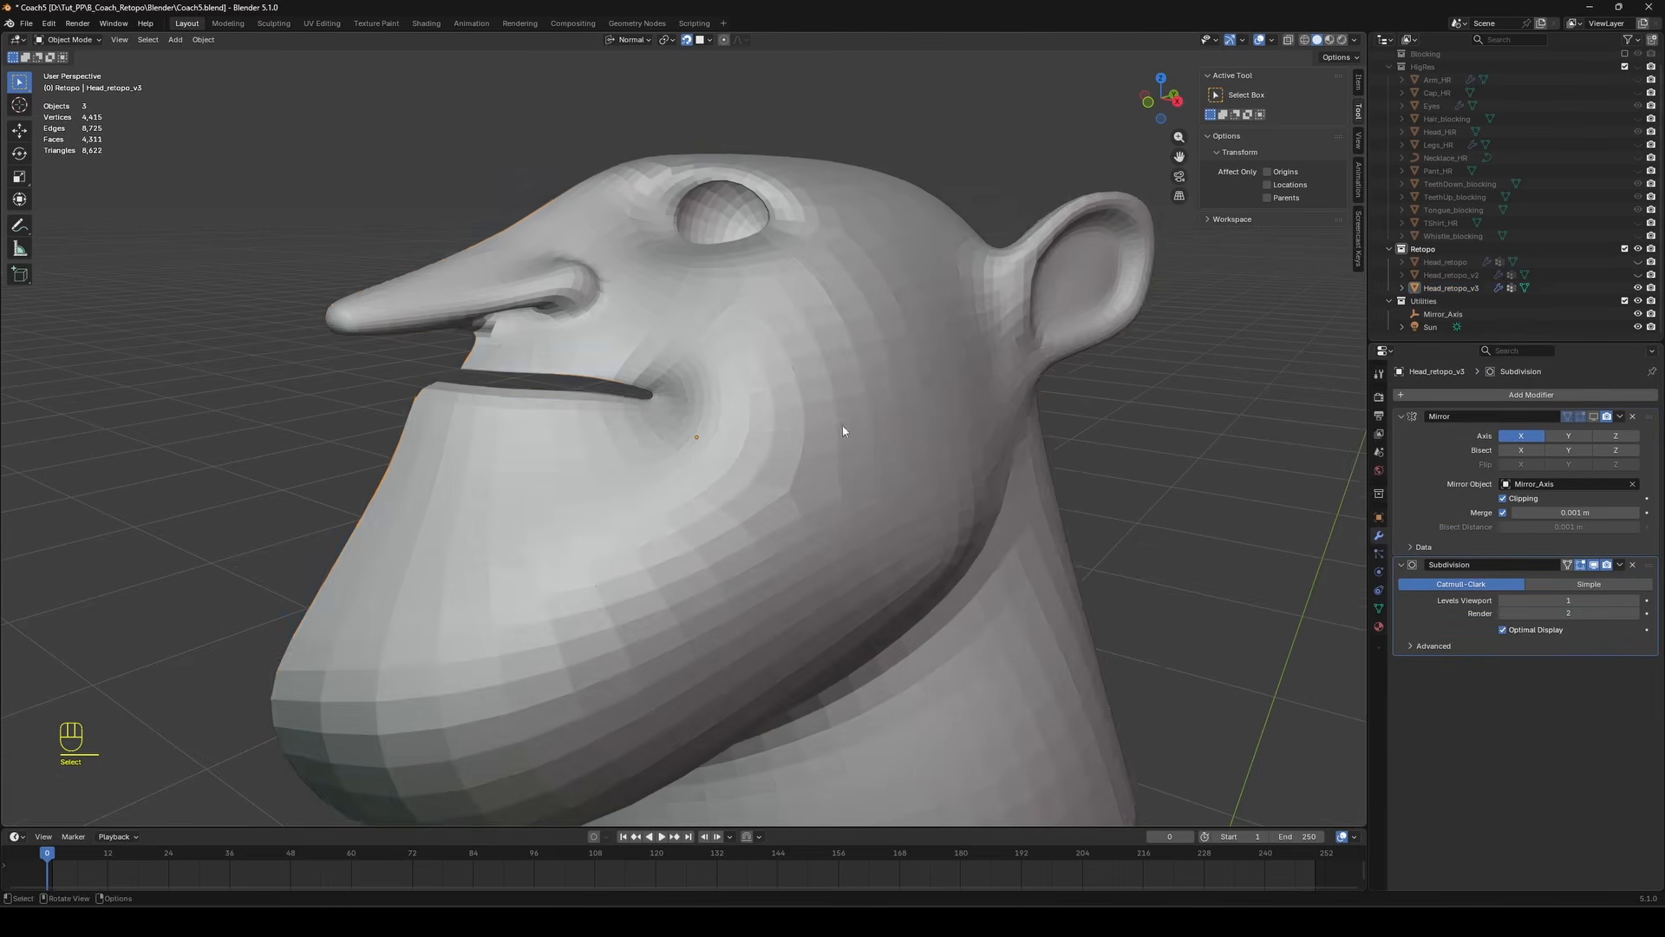
pyautogui.moveTo(843, 430); pyautogui.dragTo(659, 409, button='middle')
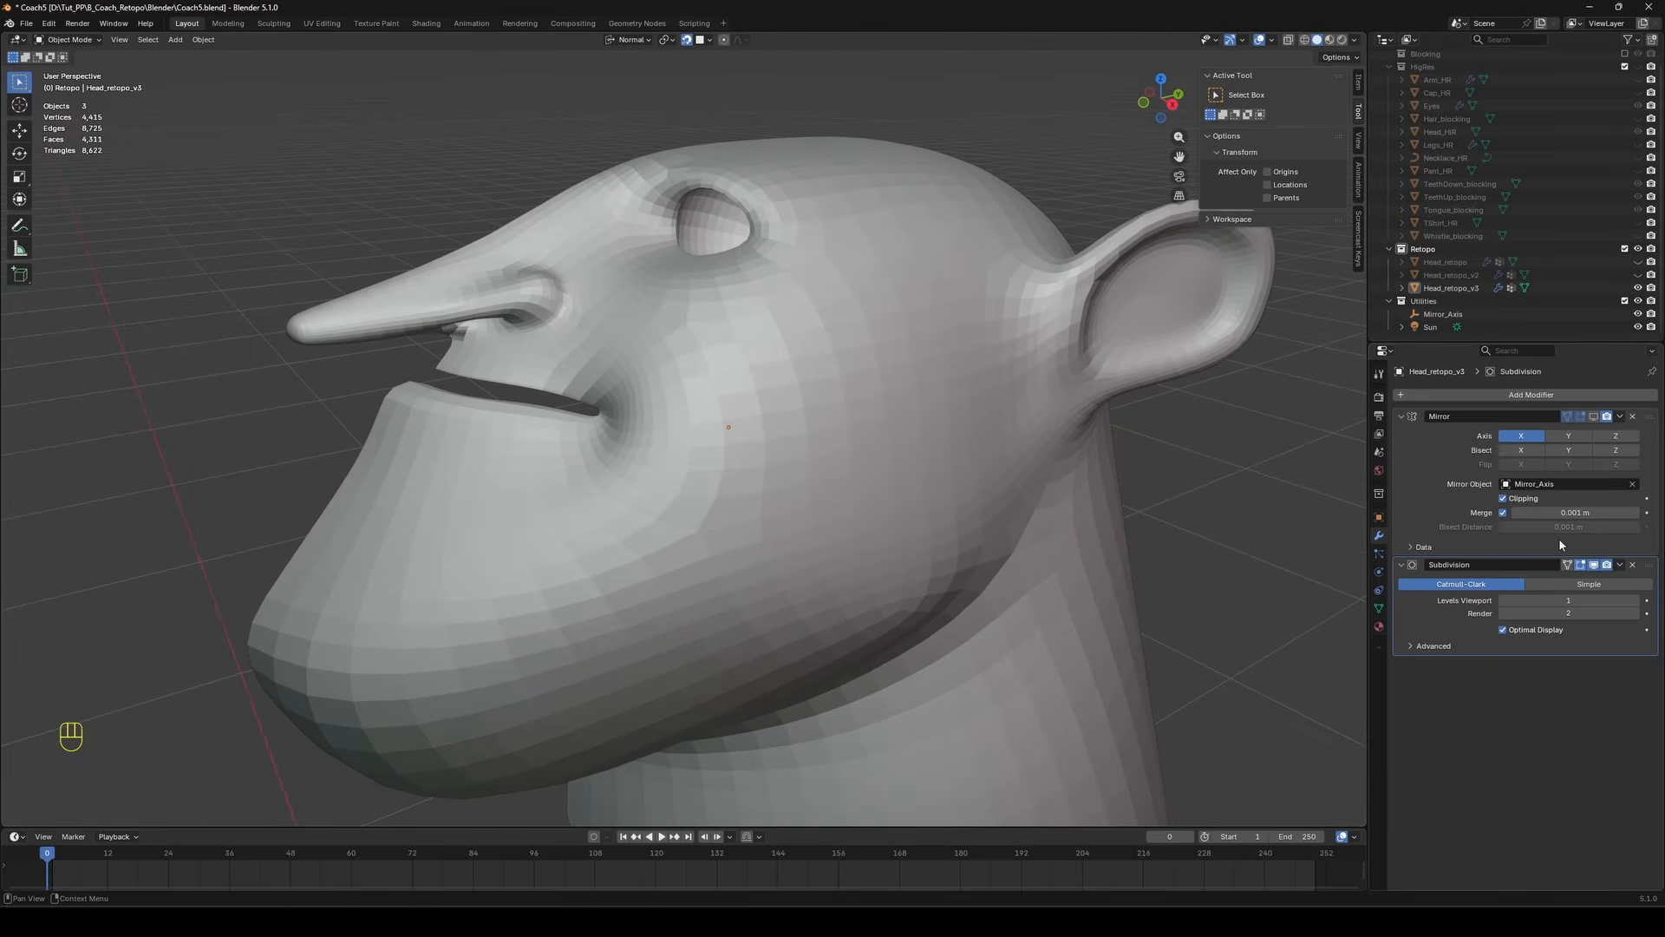
pyautogui.click(1597, 564)
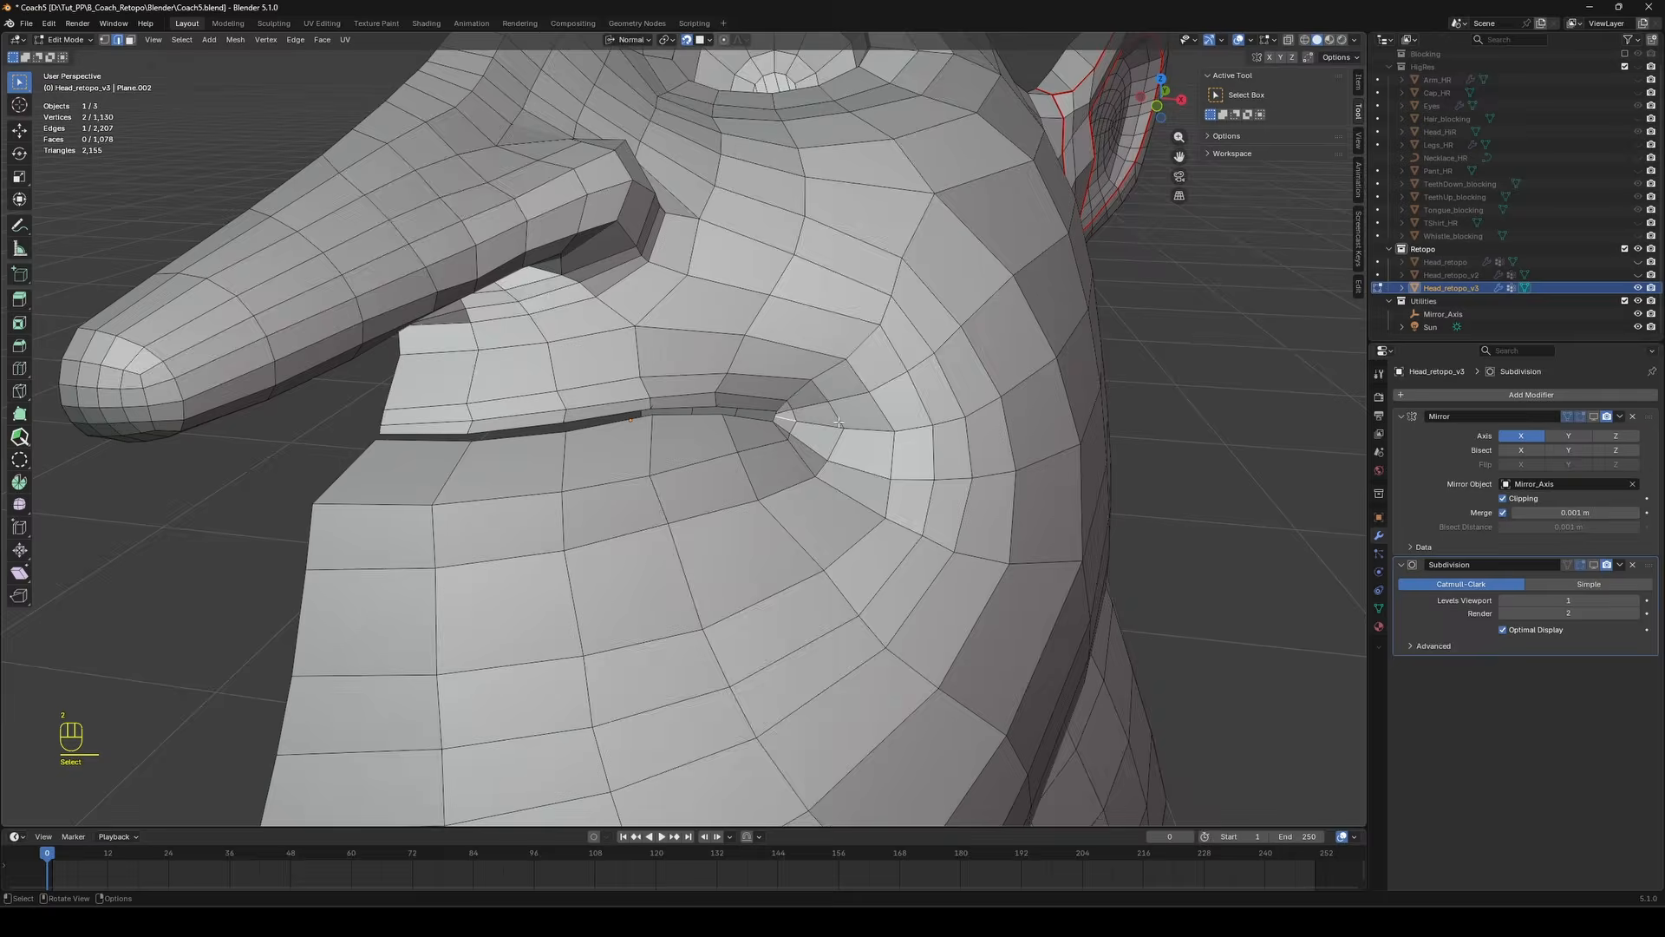
# Mark a seam along the edge path from the mouth corner across the cheek to the ear seam.
pyautogui.scroll(-4, 607, 408)
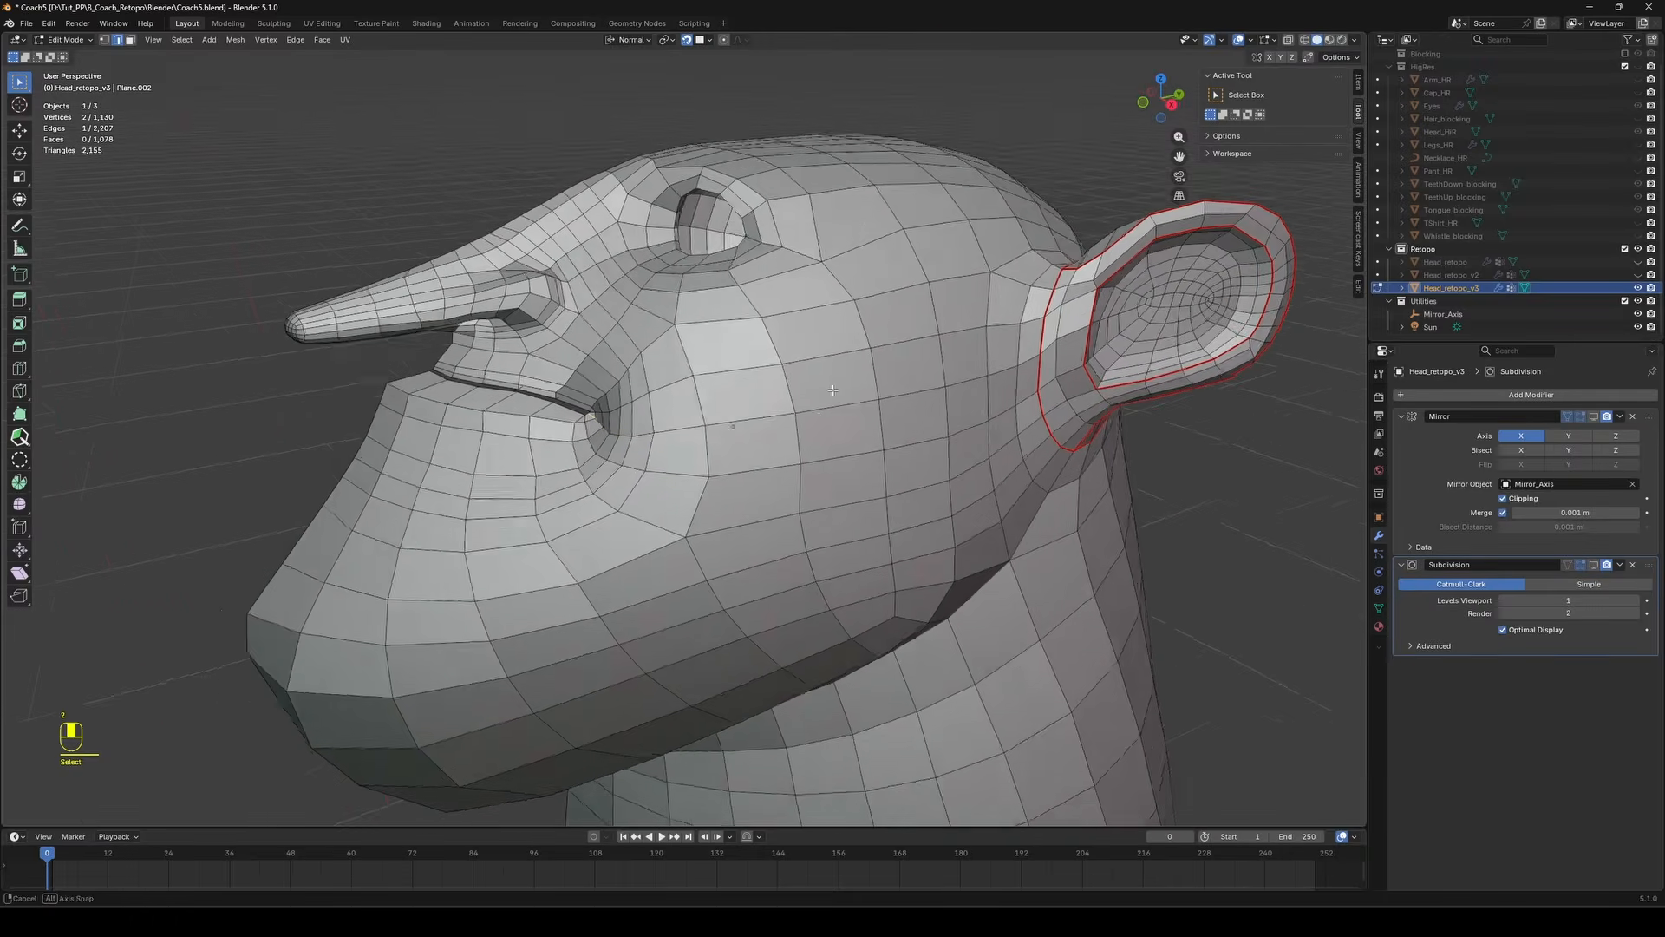
pyautogui.keyDown('ctrl'); pyautogui.keyDown('shift'); pyautogui.click(828, 402); pyautogui.keyUp('shift'); pyautogui.keyUp('ctrl')
pyautogui.keyDown('ctrl'); pyautogui.keyDown('shift'); pyautogui.click(1021, 399); pyautogui.keyUp('shift'); pyautogui.keyUp('ctrl')
pyautogui.rightClick(960, 641)
pyautogui.click(960, 642)
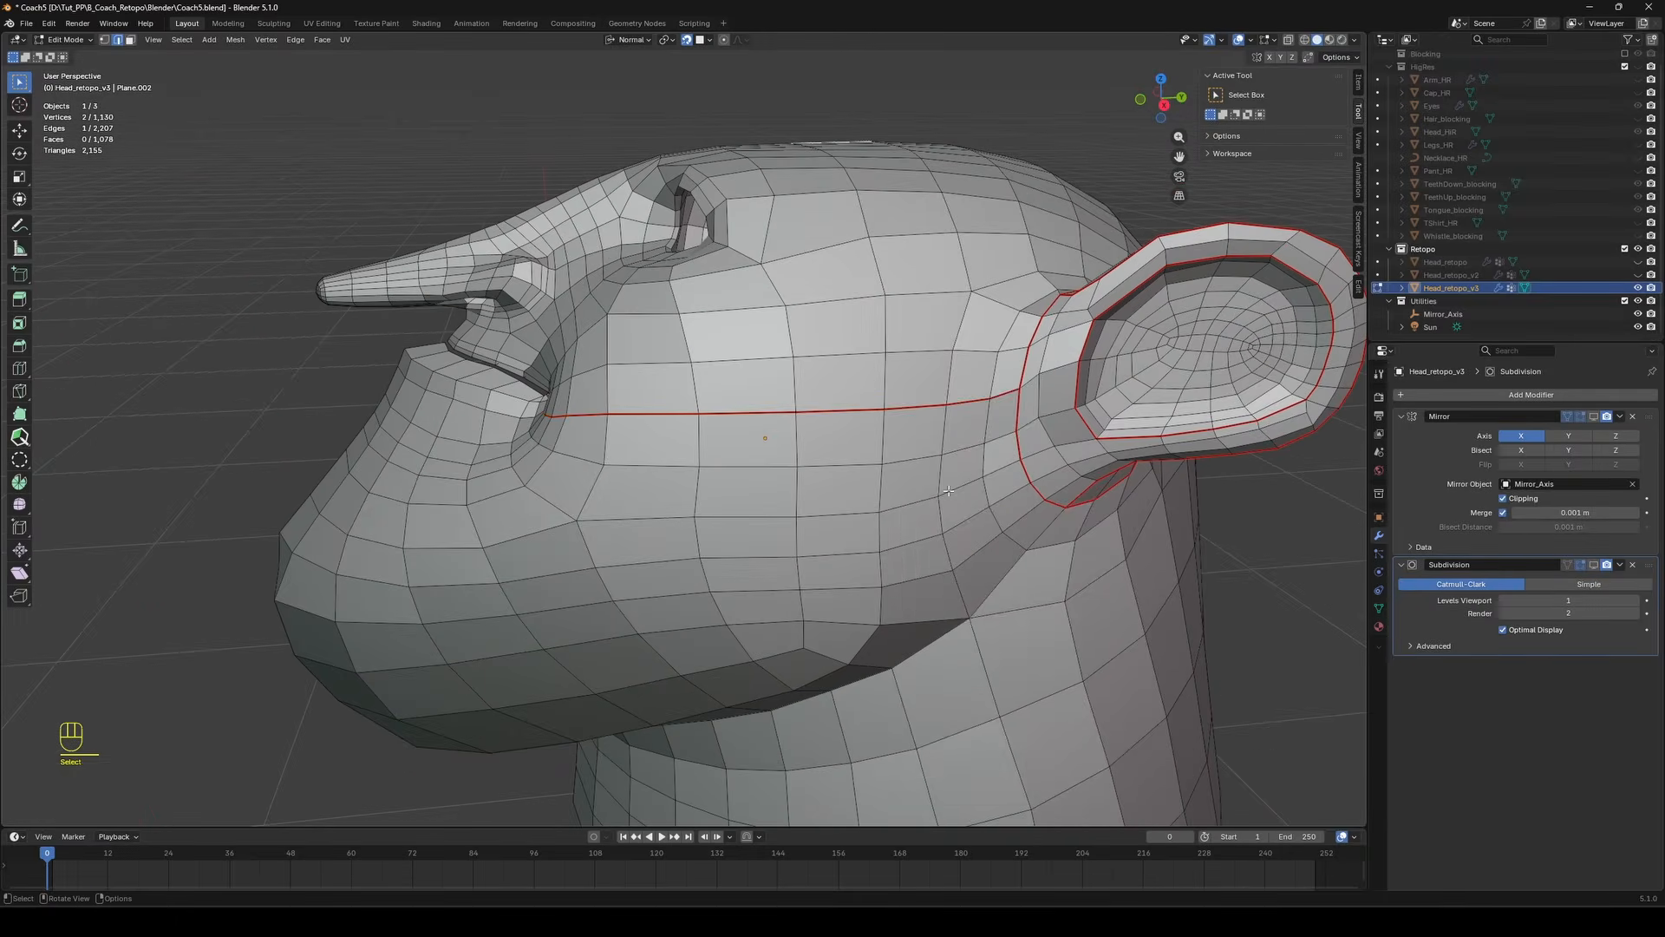
# Mark a seam along the crease between jaw and neck, from under the chin up to the ear seam.
pyautogui.moveTo(960, 642); pyautogui.dragTo(694, 607, button='middle')
pyautogui.moveTo(770, 499)
pyautogui.mouseDown(button='middle')
pyautogui.moveTo(773, 433)
pyautogui.moveTo(763, 498)
pyautogui.mouseUp(button='middle')
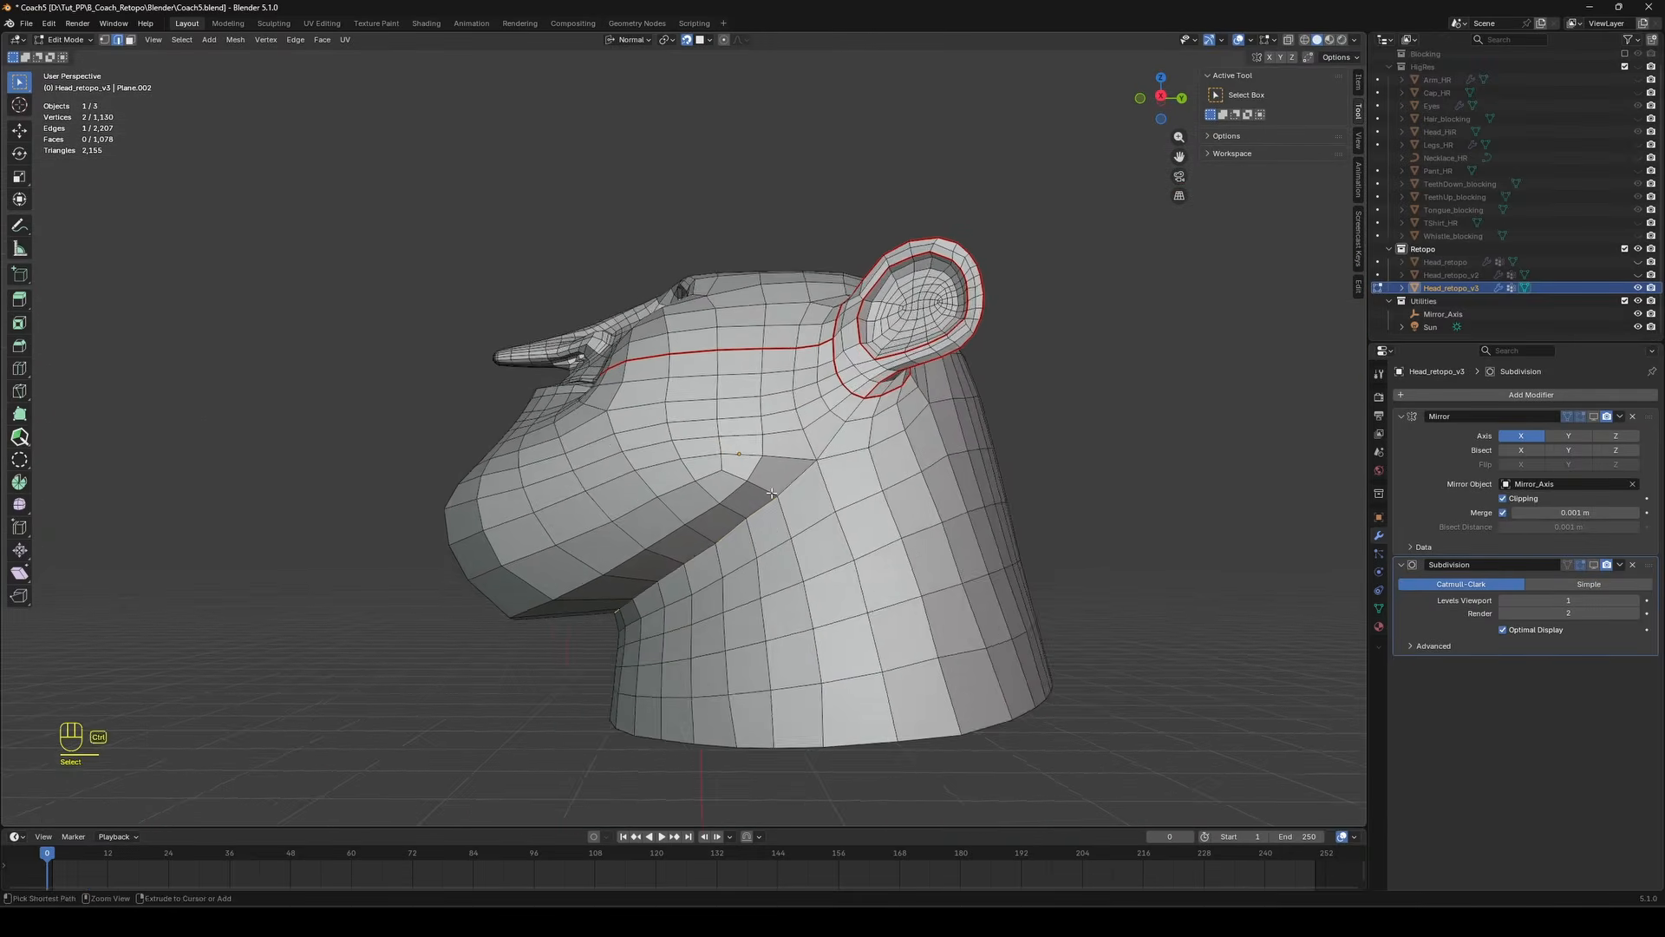
pyautogui.keyDown('ctrl'); pyautogui.keyDown('shift'); pyautogui.click(803, 479); pyautogui.keyUp('shift'); pyautogui.keyUp('ctrl')
pyautogui.scroll(1, 834, 456)
pyautogui.keyDown('ctrl'); pyautogui.keyDown('shift'); pyautogui.click(898, 405); pyautogui.keyUp('shift'); pyautogui.keyUp('ctrl')
pyautogui.rightClick(899, 406)
pyautogui.click(900, 407)
# Mark a seam along the edge loop that borders the mouth opening.
pyautogui.moveTo(568, 394); pyautogui.dragTo(898, 521, button='middle')
pyautogui.scroll(6, 687, 439)
pyautogui.keyDown('alt'); pyautogui.keyDown('shift'); pyautogui.click(709, 485); pyautogui.keyUp('shift'); pyautogui.keyUp('alt')
pyautogui.rightClick(708, 485)
pyautogui.click(709, 486)
# Add an edge loop just inside the lips, slide it into place and scale it.
pyautogui.scroll(-3, 709, 483)
pyautogui.click(900, 524)
pyautogui.click(1059, 514)
pyautogui.moveTo(1056, 514)
pyautogui.mouseDown(button='middle')
pyautogui.moveTo(1089, 477)
pyautogui.moveTo(980, 538)
pyautogui.moveTo(1045, 495)
pyautogui.mouseUp(button='middle')
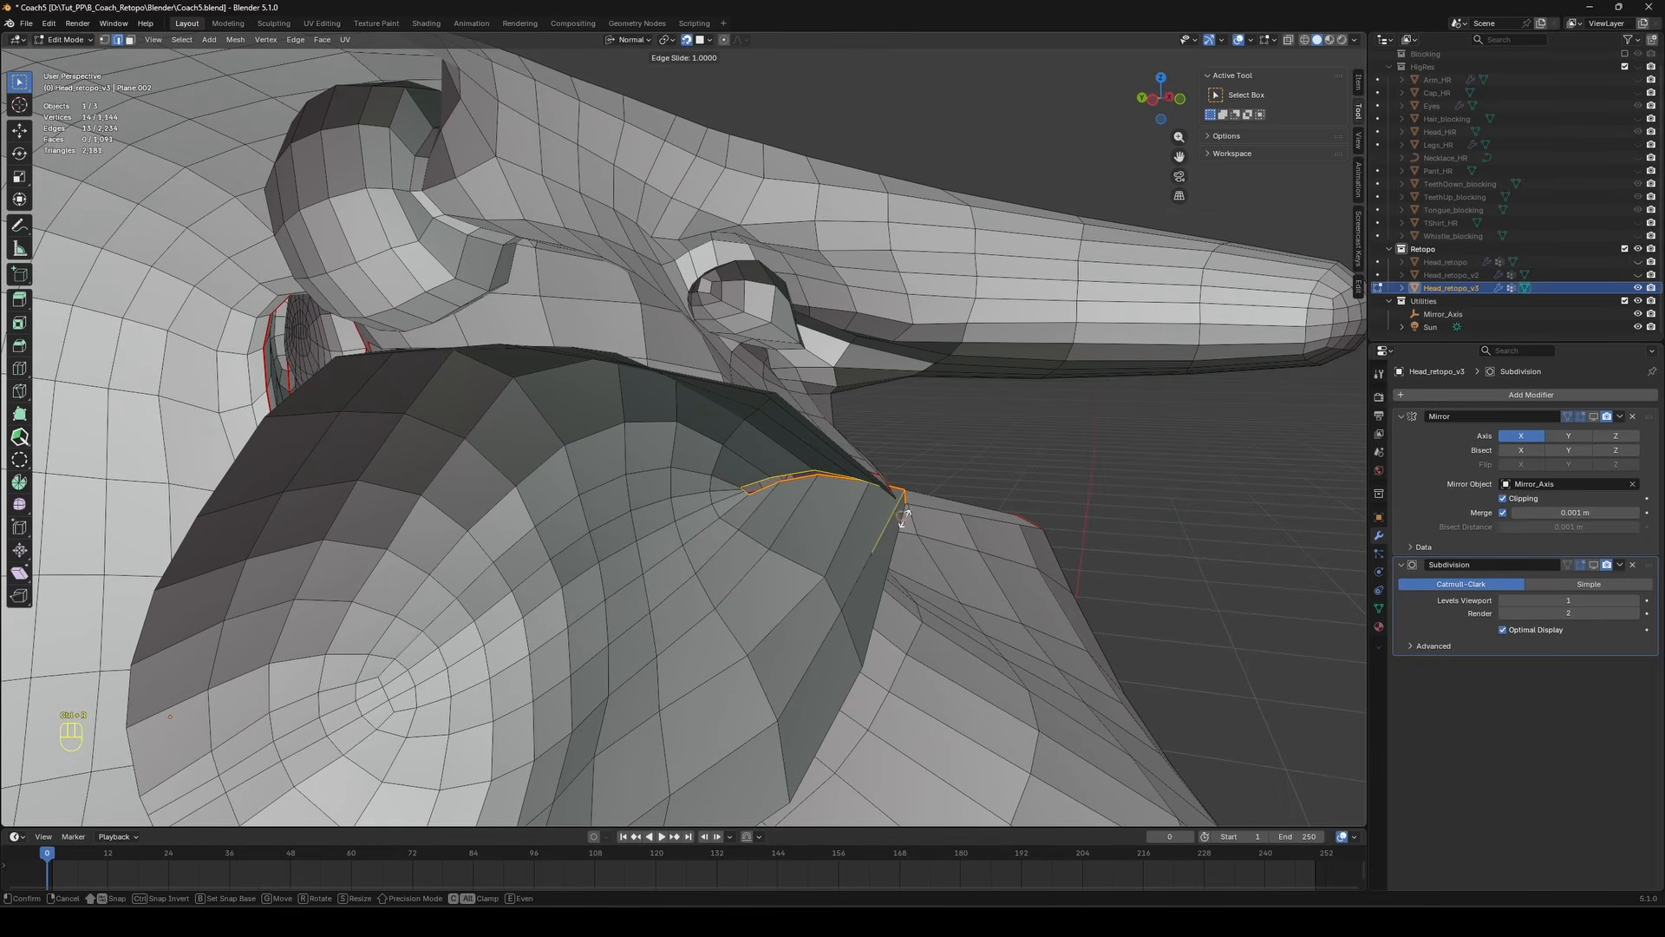
pyautogui.click(862, 483)
pyautogui.moveTo(863, 483); pyautogui.dragTo(1101, 581, button='middle')
pyautogui.press('s')
pyautogui.press('s')
pyautogui.moveTo(1065, 518); pyautogui.dragTo(1205, 492, button='middle')
# Smooth the vertices of the new inner-lip loop on all three axes and adjust the smoothing strength.
pyautogui.press('1')
pyautogui.rightClick(1205, 493)
pyautogui.click(1214, 653)
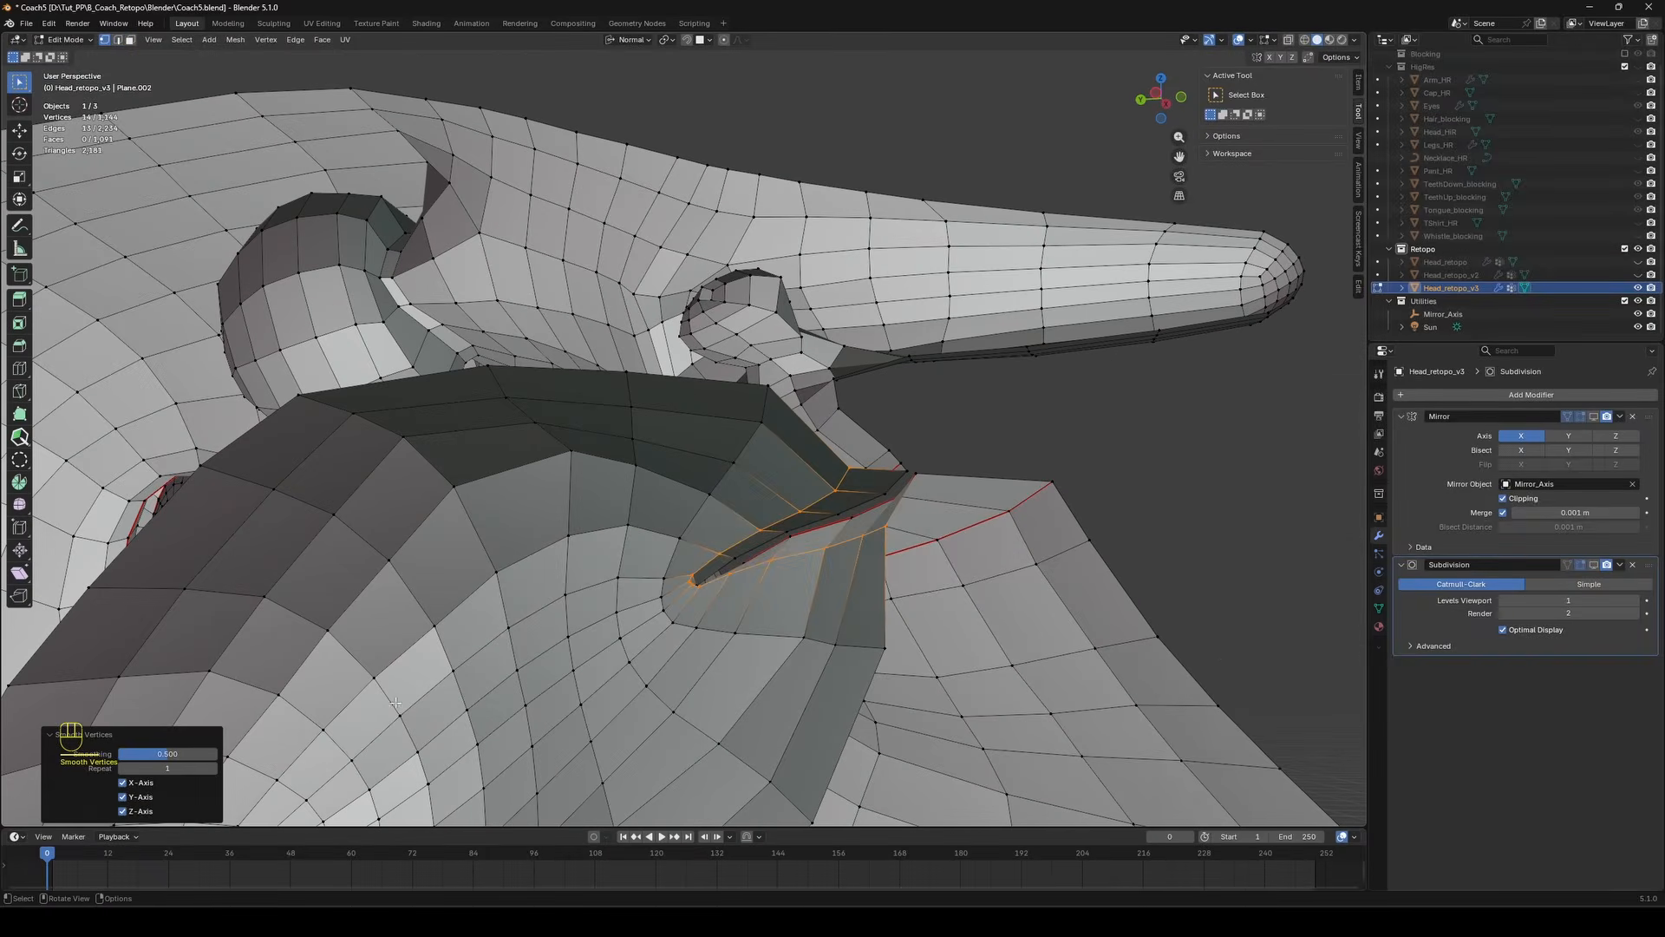
pyautogui.moveTo(1214, 653); pyautogui.dragTo(296, 770, button='middle')
pyautogui.moveTo(199, 753); pyautogui.dragTo(169, 753)
pyautogui.moveTo(286, 737); pyautogui.dragTo(469, 716, button='middle')
pyautogui.moveTo(173, 753); pyautogui.dragTo(173, 753)
pyautogui.moveTo(693, 607); pyautogui.dragTo(1119, 460, button='middle')
pyautogui.press('Tab')
pyautogui.press('Tab')
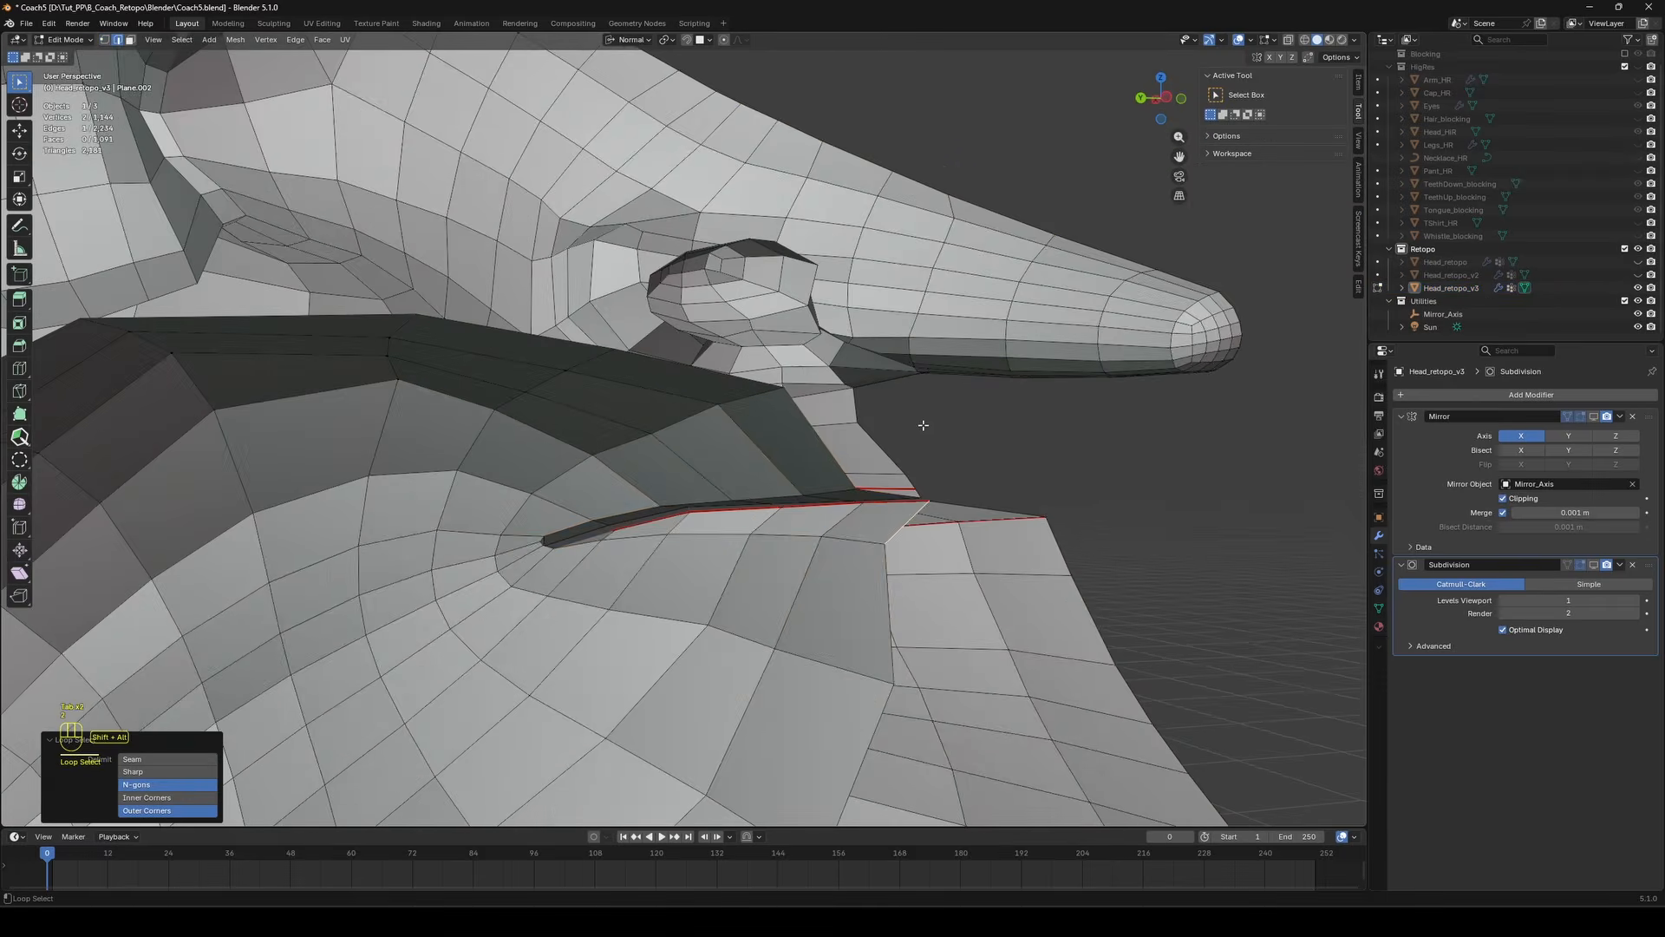
# Try to flatten the head's open centre-line loop by scaling it to 0 along X.
pyautogui.moveTo(923, 425); pyautogui.dragTo(1083, 535, button='middle')
pyautogui.keyDown('alt'); pyautogui.keyDown('shift'); pyautogui.click(1083, 535); pyautogui.keyUp('shift'); pyautogui.keyUp('alt')
pyautogui.moveTo(1087, 353); pyautogui.dragTo(895, 312, button='middle')
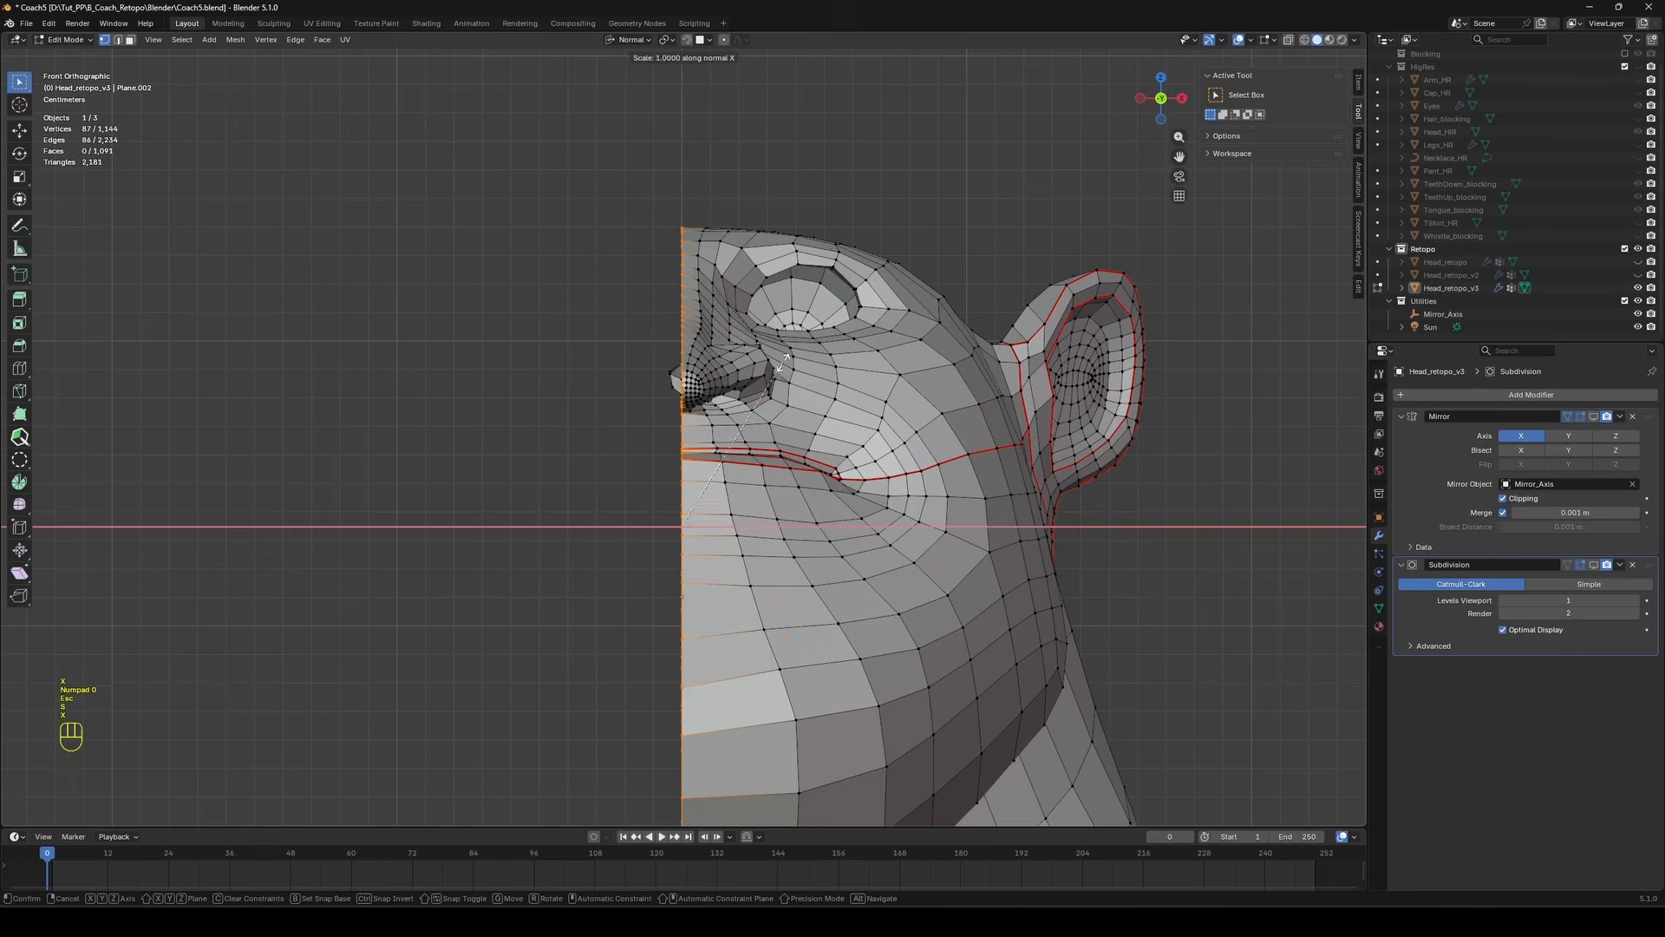
pyautogui.moveTo(738, 408); pyautogui.dragTo(794, 333, button='middle')
pyautogui.press('2')
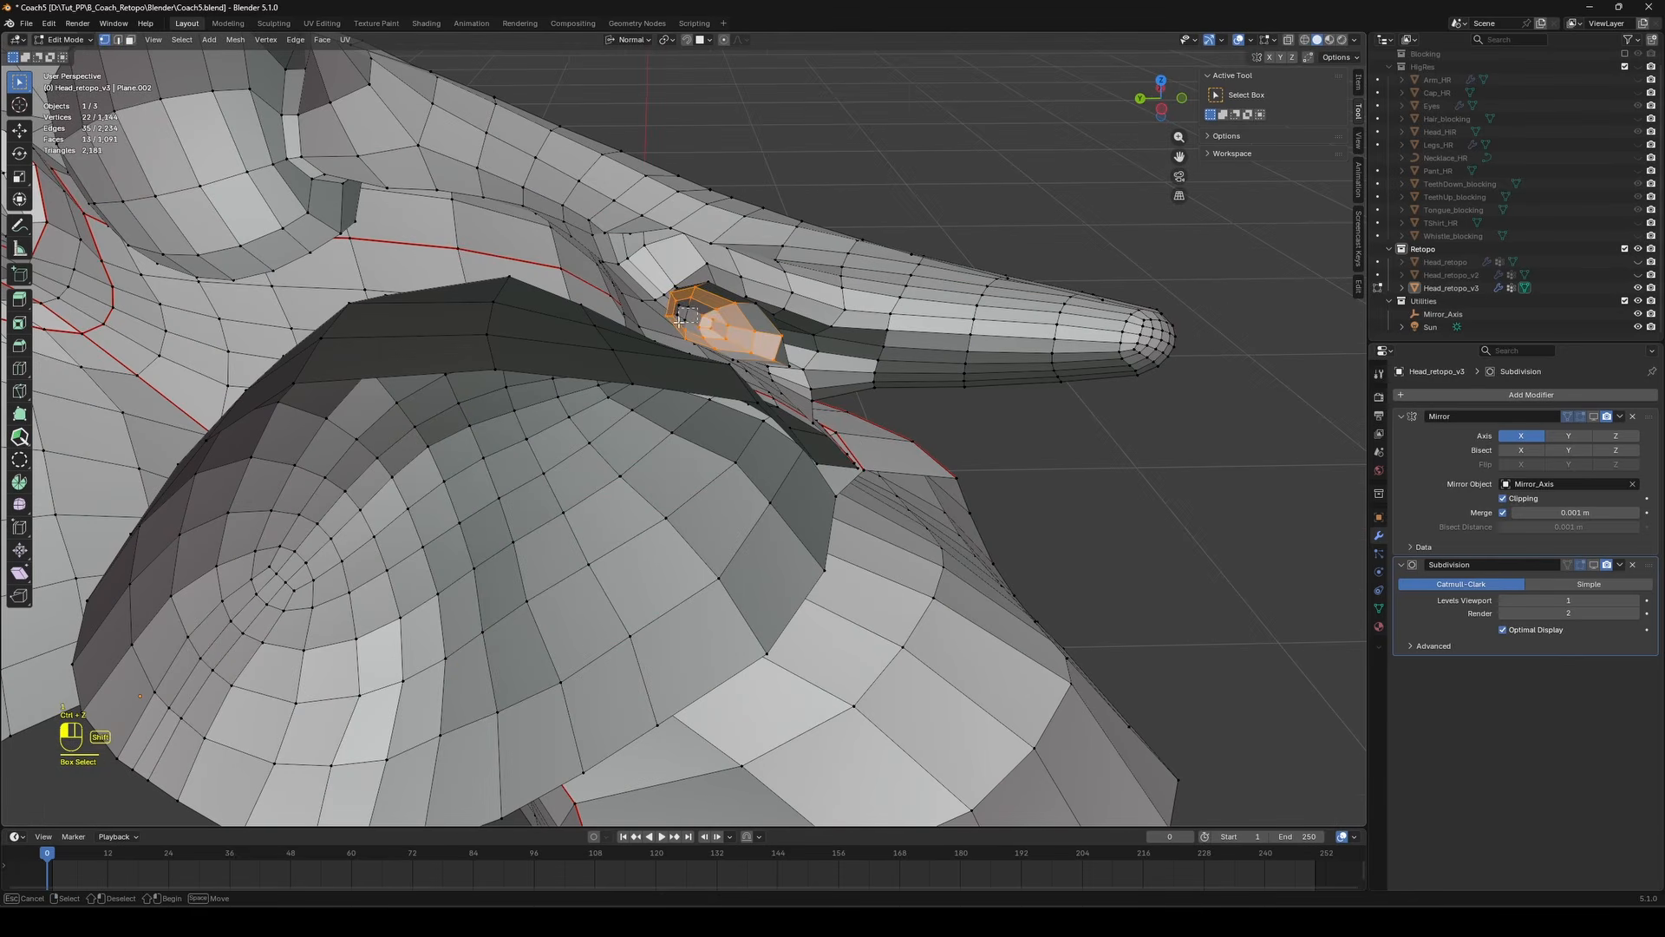
# Select the nostril cavity geometry and rotate it about the Z axis.
pyautogui.keyDown('shift'); pyautogui.moveTo(679, 321); pyautogui.dragTo(674, 325); pyautogui.keyUp('shift')
pyautogui.moveTo(674, 325); pyautogui.dragTo(772, 41, button='middle')
pyautogui.press('3')
pyautogui.press('l')
pyautogui.press('1')
pyautogui.click(754, 339)
pyautogui.moveTo(754, 339); pyautogui.dragTo(563, 442, button='middle')
pyautogui.press('r')
pyautogui.press('z')
pyautogui.press('z')
pyautogui.click(832, 403)
# Move the nostril geometry about 0.0046 m along X with connected proportional editing.
pyautogui.moveTo(833, 403); pyautogui.dragTo(1066, 376, button='middle')
pyautogui.press('g')
pyautogui.press('x')
pyautogui.click(1014, 299)
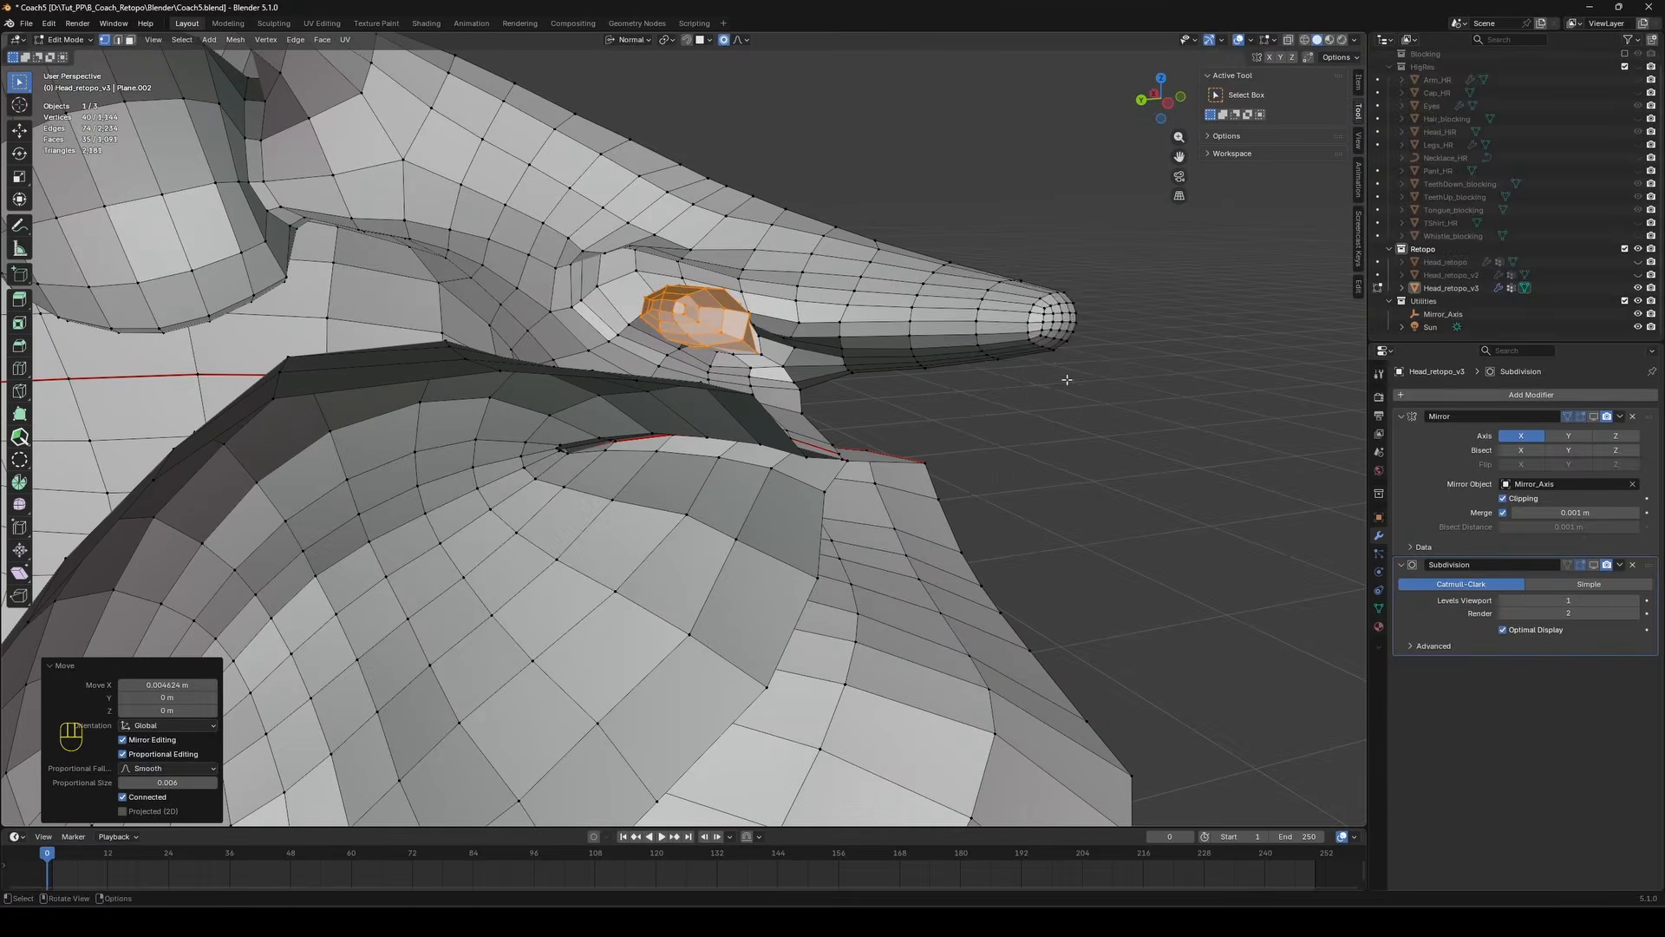
# Reposition vertices around the nostril opening and turn off proportional editing.
pyautogui.press('q')
pyautogui.moveTo(538, 564); pyautogui.dragTo(494, 312, button='middle')
pyautogui.press('g')
pyautogui.click(798, 356)
pyautogui.click(780, 360)
pyautogui.press('g')
pyautogui.click(724, 40)
# Adjust individual vertices on the nostril rim and save the file.
pyautogui.press('g')
pyautogui.click(734, 291)
pyautogui.click(764, 287)
pyautogui.press('g')
pyautogui.click(646, 286)
pyautogui.hotkey('ctrl', 's')
pyautogui.click(958, 276)
pyautogui.scroll(-5, 958, 276)
pyautogui.scroll(4, 555, 329)
pyautogui.hotkey('ctrl', 's')
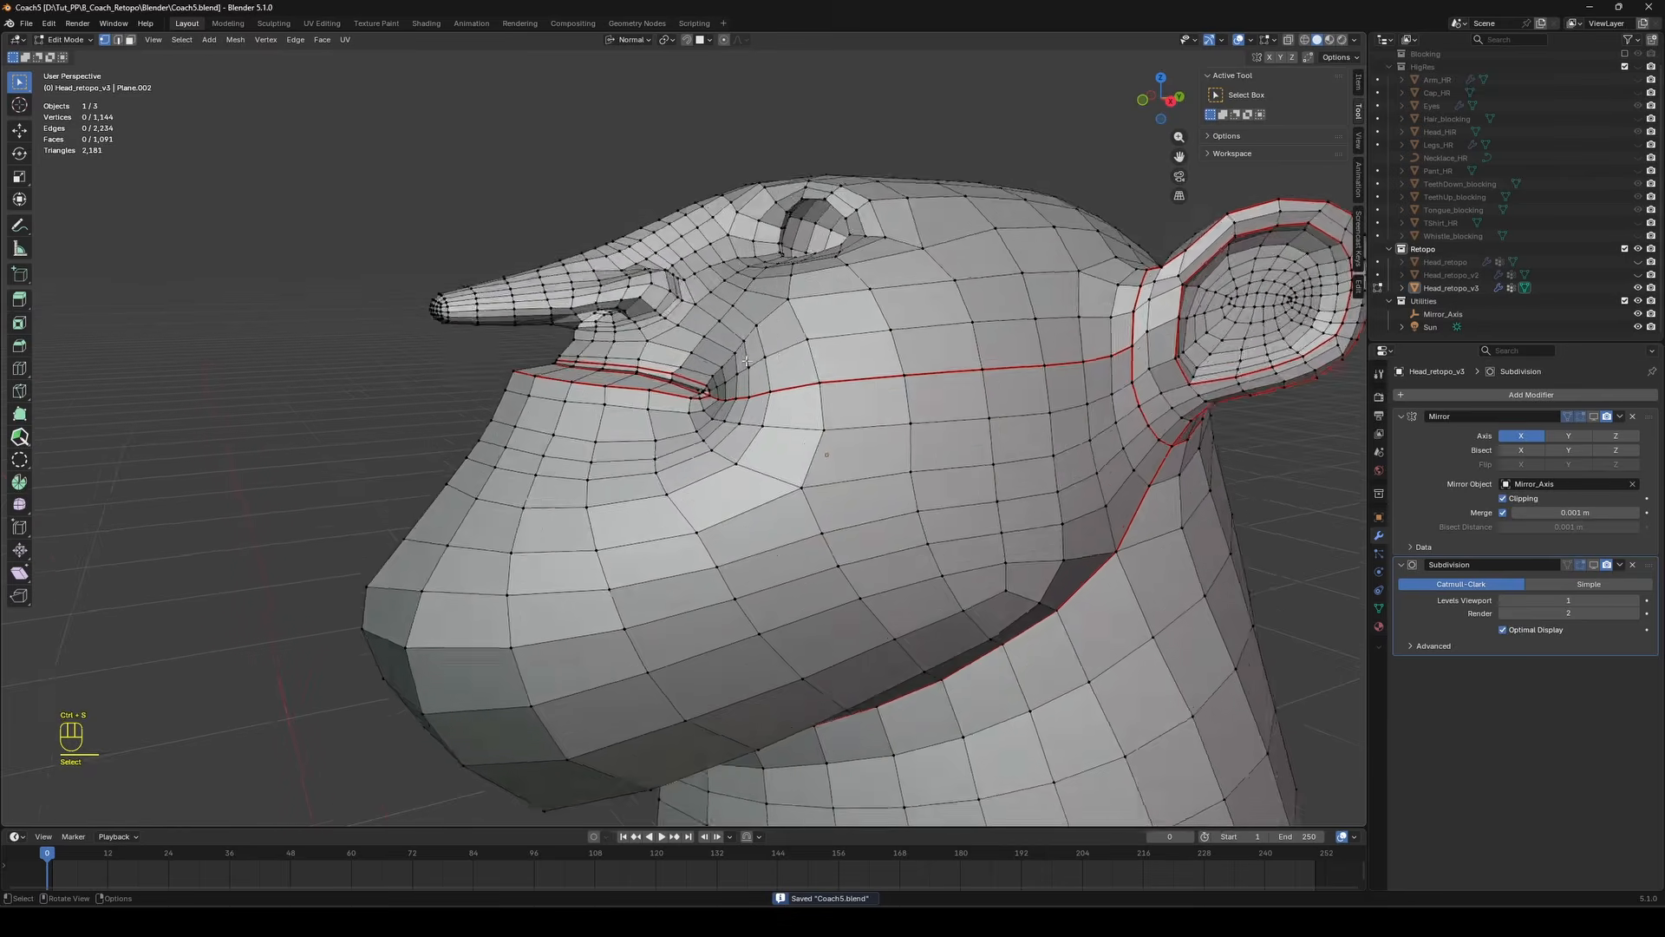
# Mark a seam on the edge loop around the base of the nose.
pyautogui.press('2')
pyautogui.press('2')
pyautogui.moveTo(624, 356); pyautogui.dragTo(737, 407, button='middle')
pyautogui.scroll(3, 707, 403)
pyautogui.click(719, 411)
pyautogui.rightClick(775, 378)
pyautogui.click(768, 617)
# Mark seams on the outer edge loop around the eye and on the inner loop at the socket opening.
pyautogui.moveTo(819, 264); pyautogui.dragTo(834, 313, button='middle')
pyautogui.click(838, 316)
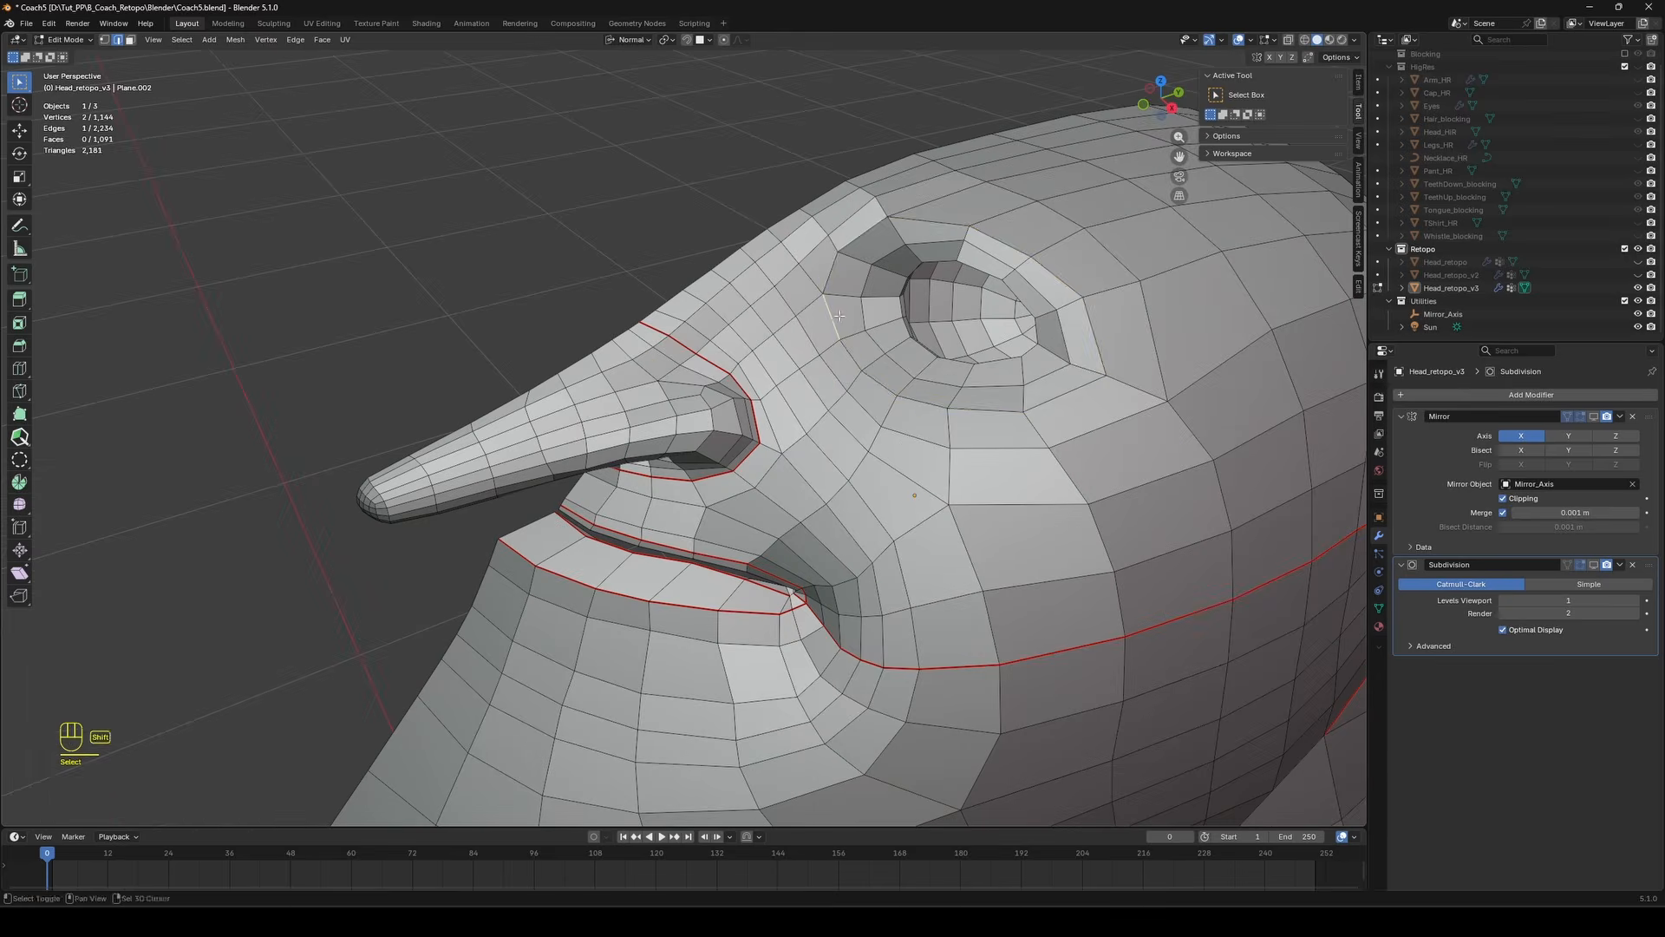
pyautogui.rightClick(930, 254)
pyautogui.click(929, 254)
pyautogui.click(919, 341)
pyautogui.moveTo(930, 254); pyautogui.dragTo(889, 221, button='middle')
pyautogui.keyDown('alt'); pyautogui.keyDown('shift'); pyautogui.click(919, 338); pyautogui.keyUp('shift'); pyautogui.keyUp('alt')
pyautogui.rightClick(959, 383)
pyautogui.click(958, 383)
pyautogui.click(718, 538)
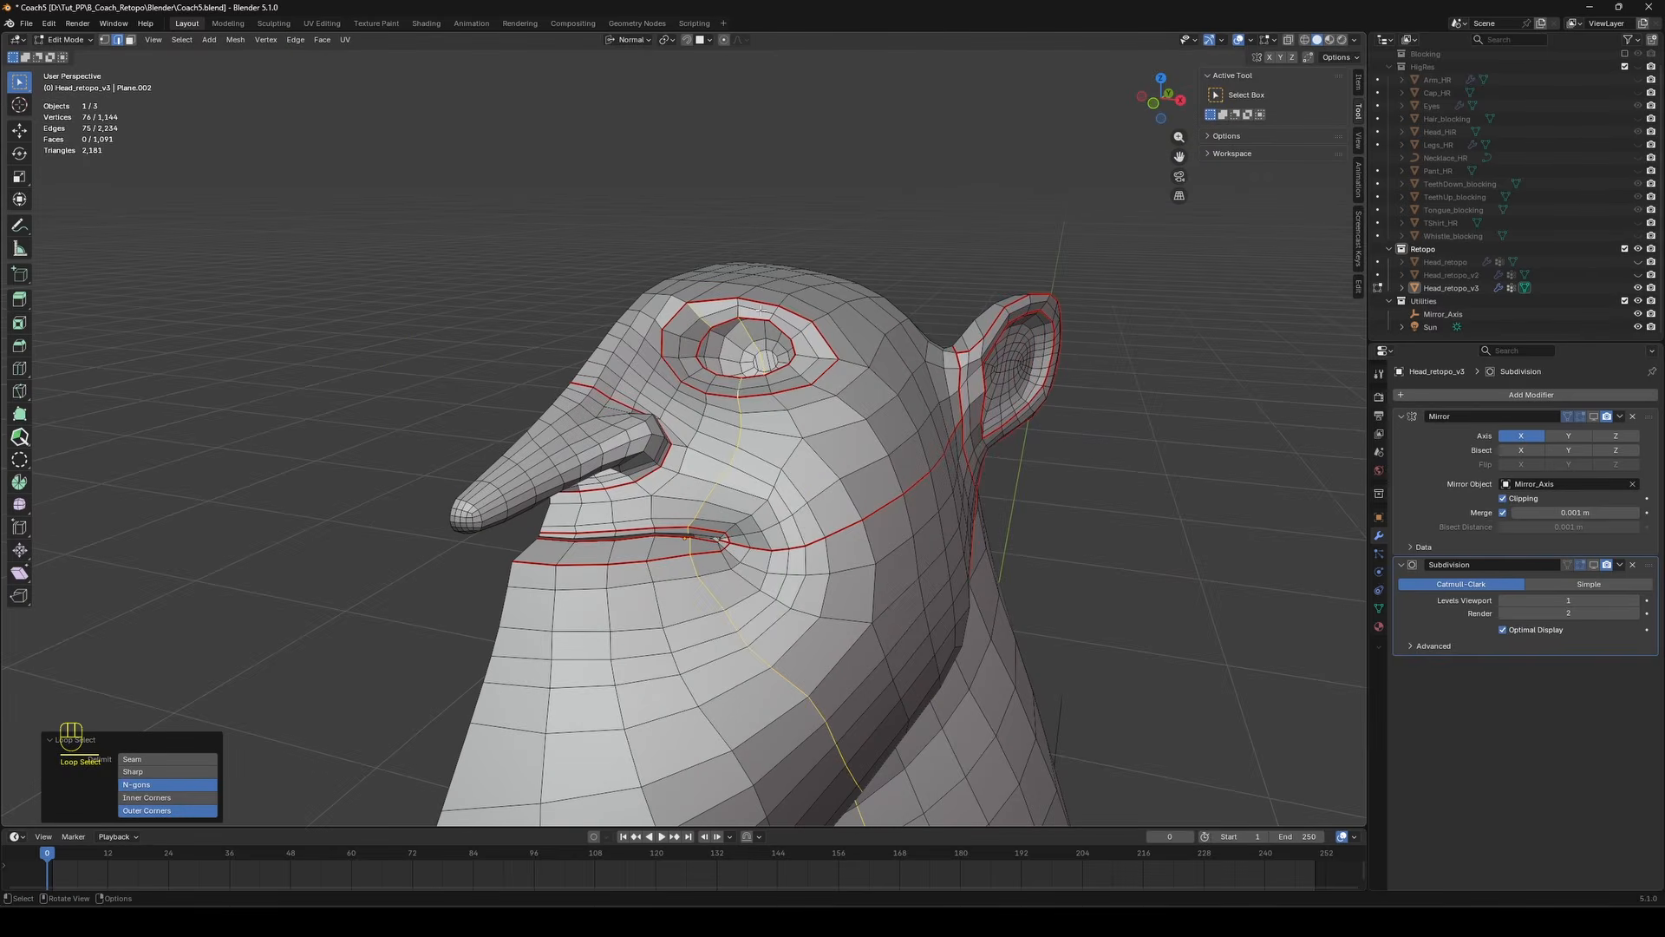
pyautogui.moveTo(760, 309); pyautogui.dragTo(764, 399, button='middle')
pyautogui.press('g')
pyautogui.press('Escape')
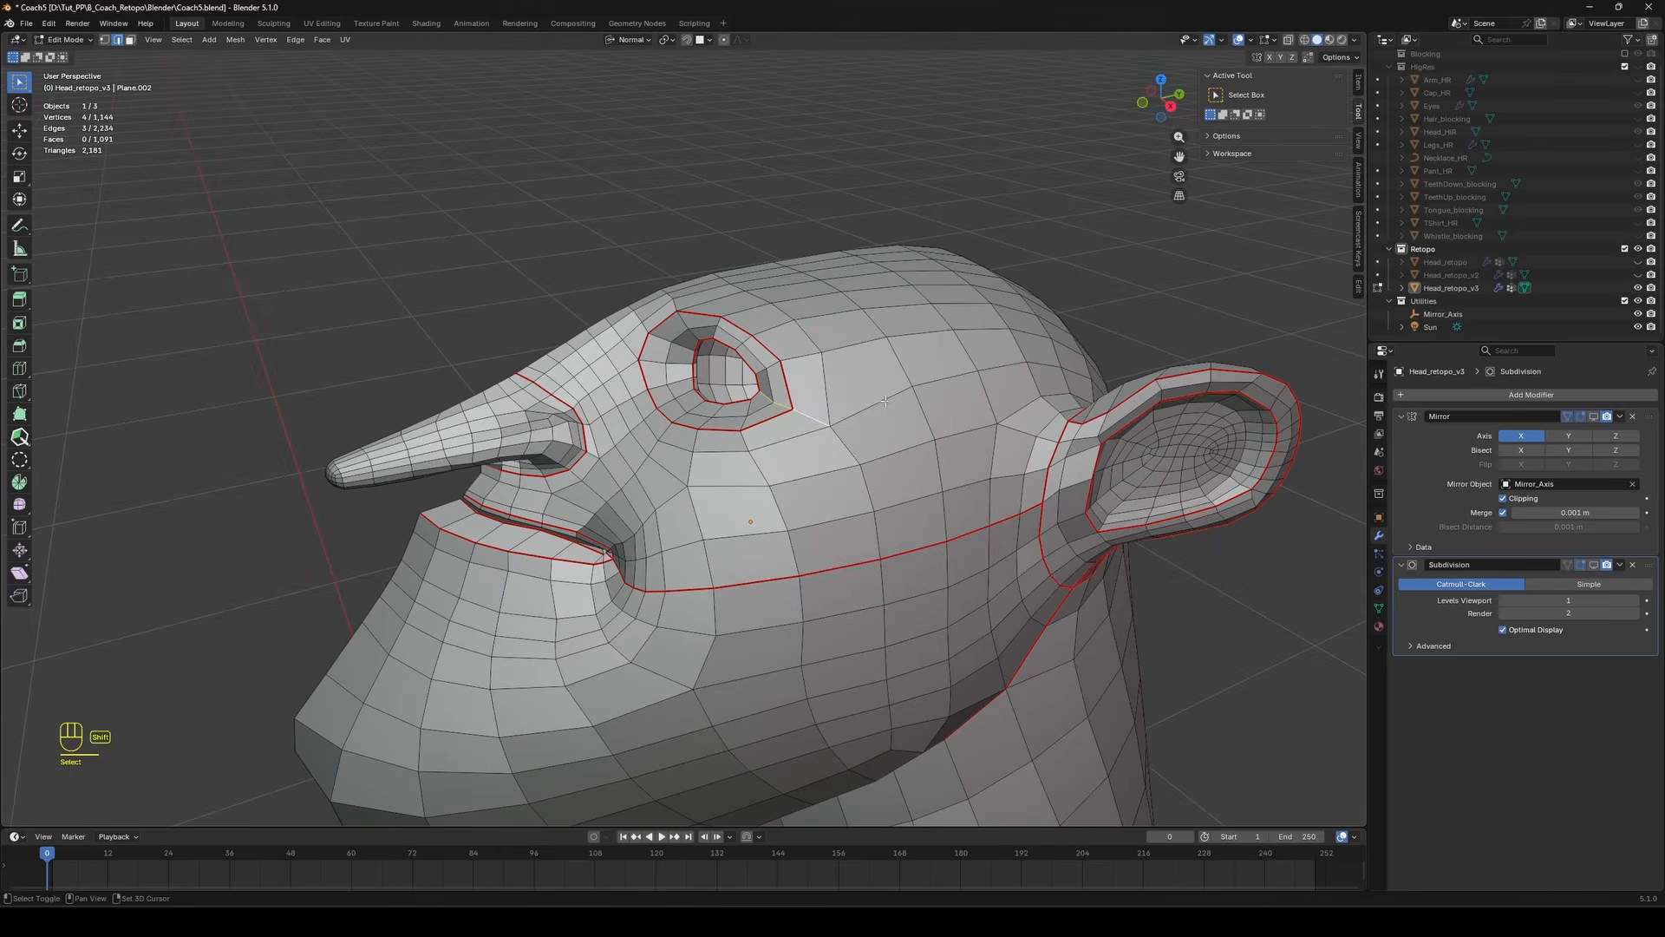
pyautogui.scroll(-5, 884, 402)
pyautogui.click(831, 289)
# Mark a seam on the edge loop around the nostril opening under the nose.
pyautogui.moveTo(885, 402); pyautogui.dragTo(858, 323, button='middle')
pyautogui.scroll(8, 979, 316)
pyautogui.keyDown('alt'); pyautogui.keyDown('shift'); pyautogui.click(859, 322); pyautogui.keyUp('shift'); pyautogui.keyUp('alt')
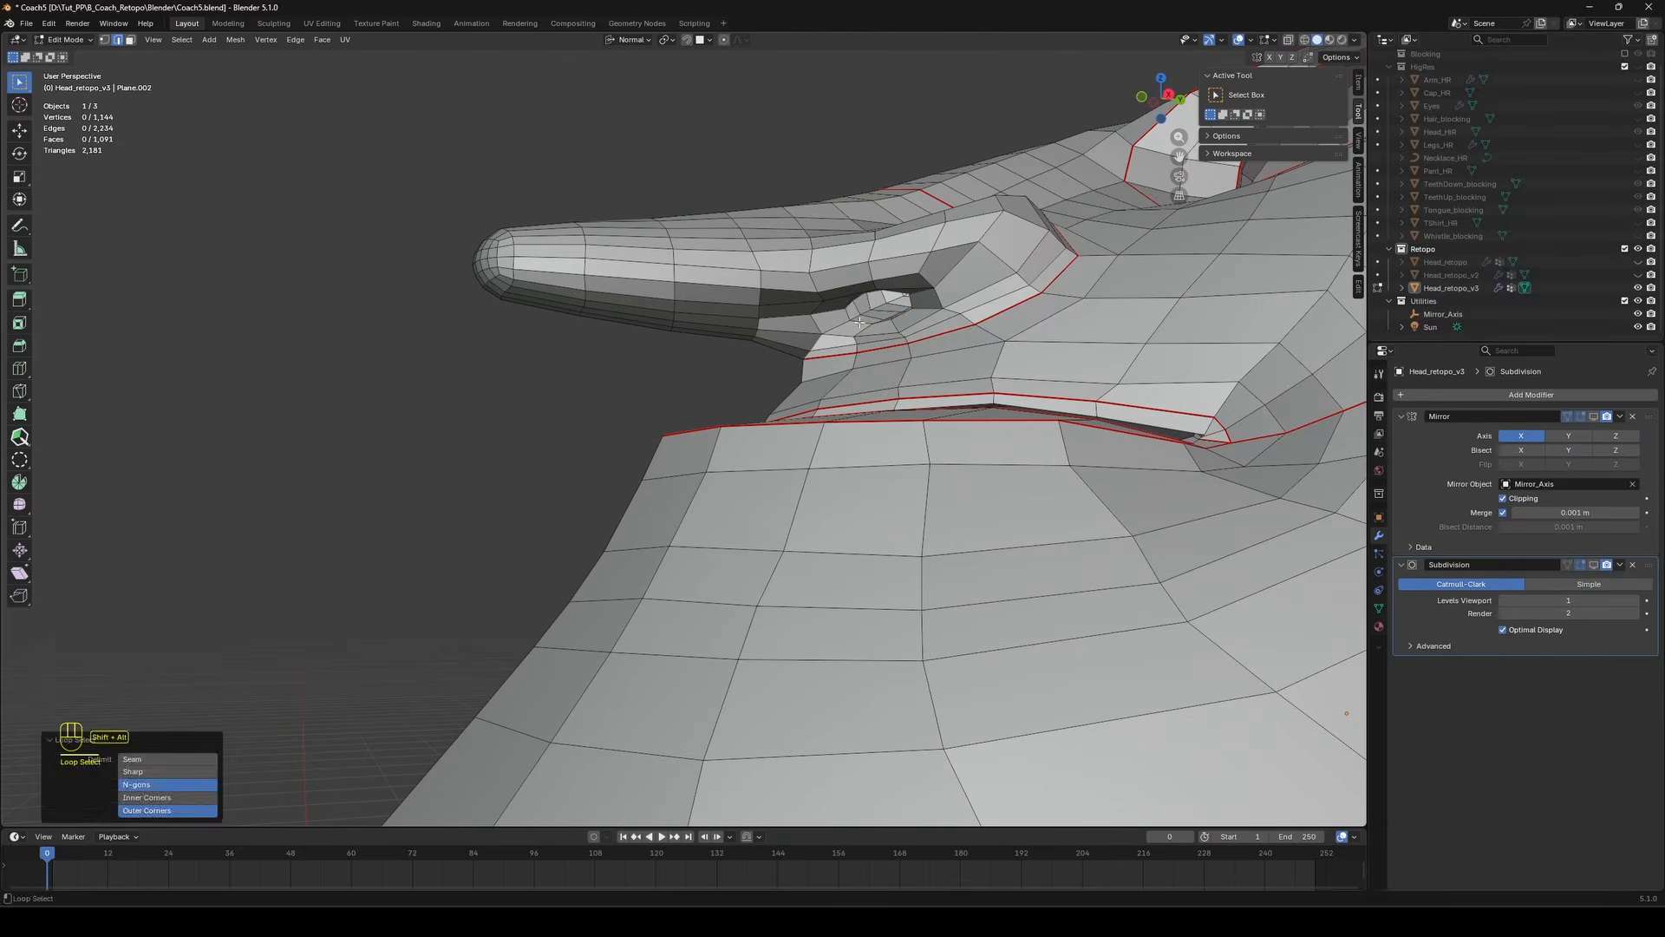
pyautogui.click(806, 194)
pyautogui.scroll(-6, 744, 209)
pyautogui.moveTo(740, 214); pyautogui.dragTo(972, 364, button='middle')
# Check the seam islands from inside the head by selecting linked geometry delimited by Seam.
pyautogui.scroll(3, 884, 294)
pyautogui.scroll(-4, 833, 322)
pyautogui.scroll(4, 867, 381)
pyautogui.moveTo(737, 417); pyautogui.dragTo(703, 438, button='middle')
pyautogui.scroll(-4, 700, 446)
pyautogui.press('l')
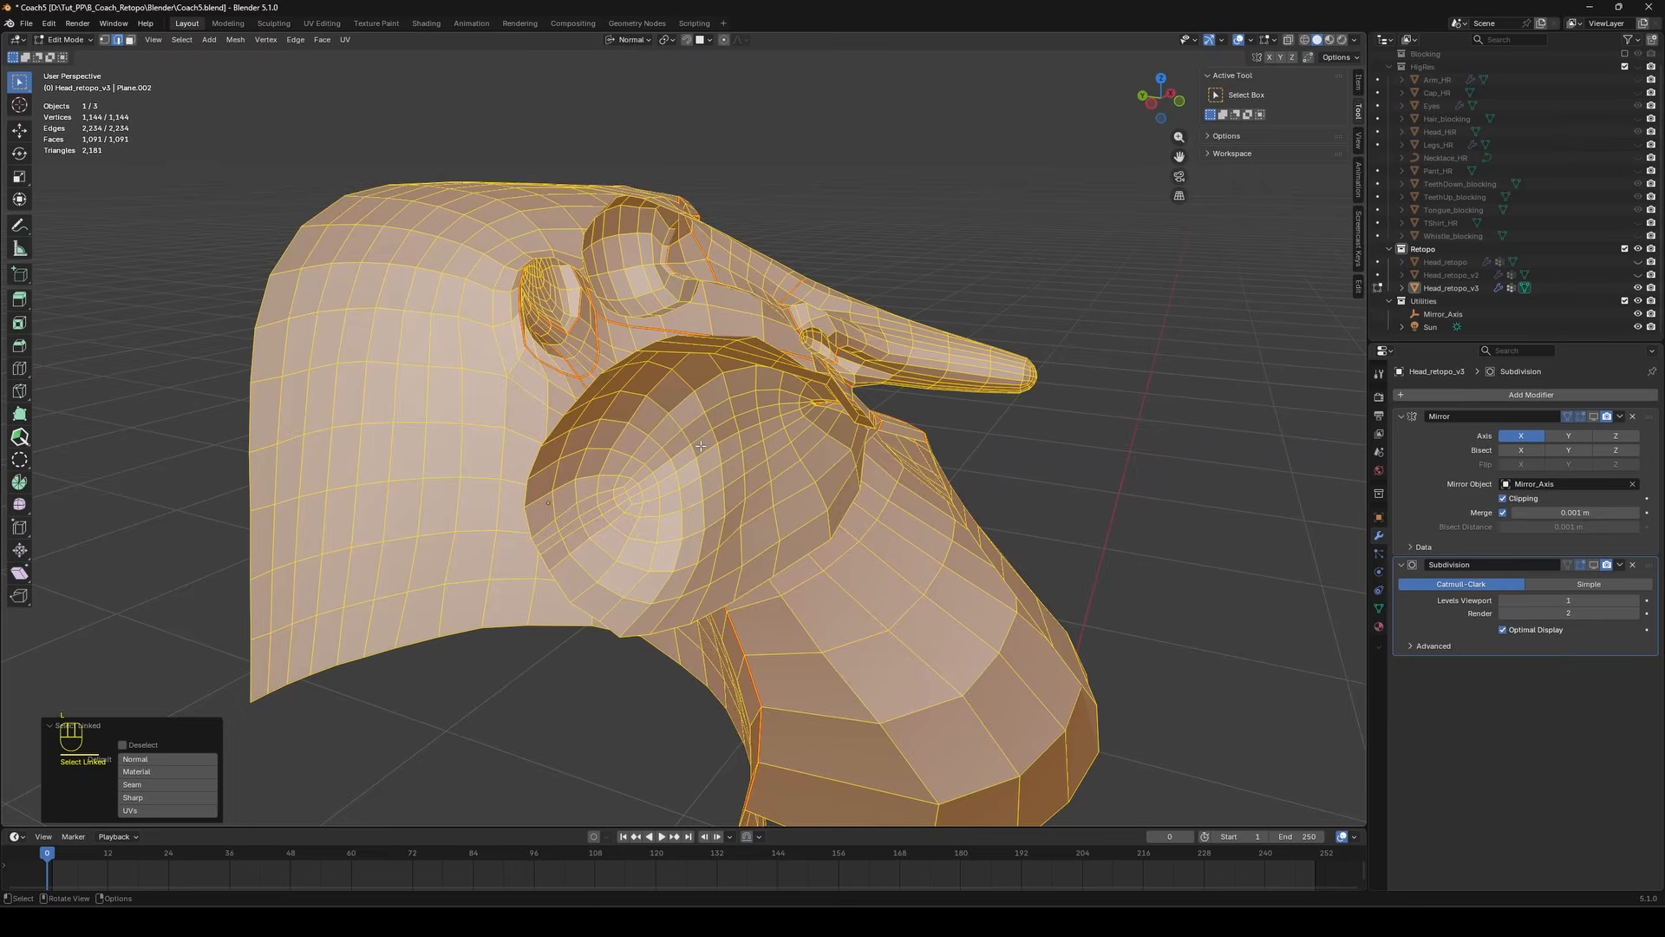
pyautogui.press('l')
pyautogui.moveTo(1079, 464); pyautogui.dragTo(1153, 469, button='middle')
pyautogui.click(737, 520)
# Turn on the Mirror modifier's display in the viewport and Edit Mode, and select the mouth's seam-bounded island.
pyautogui.scroll(3, 780, 459)
pyautogui.moveTo(1593, 417); pyautogui.dragTo(1567, 417)
pyautogui.moveTo(980, 451); pyautogui.dragTo(433, 369, button='middle')
pyautogui.press('l')
pyautogui.click(434, 368)
pyautogui.press('l')
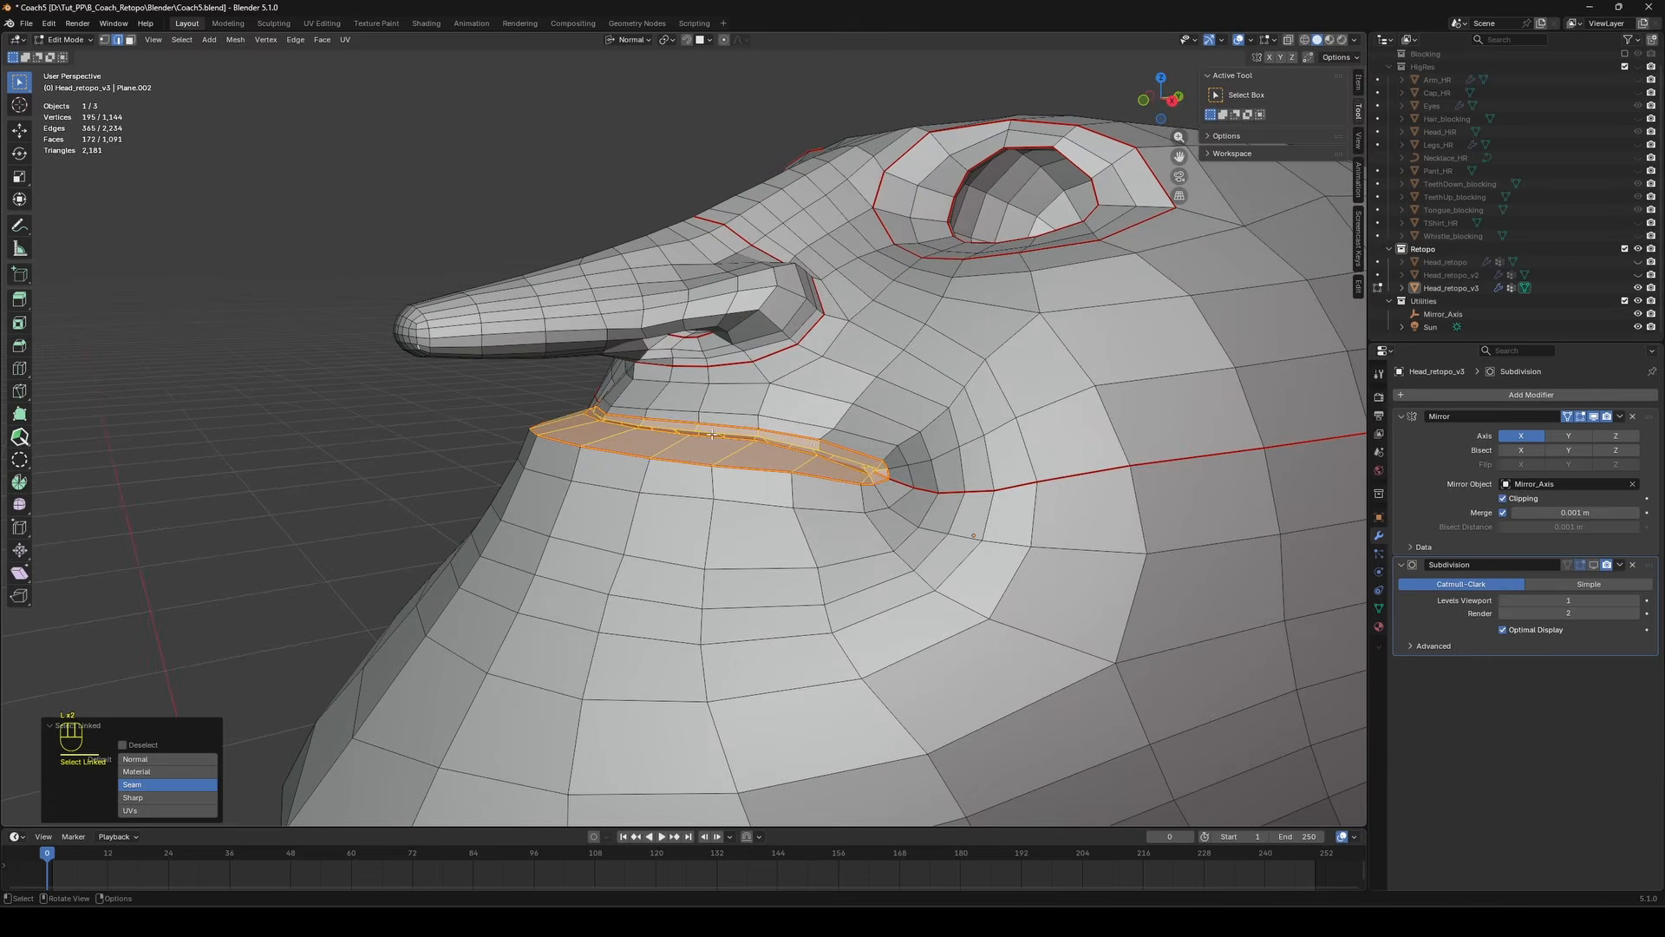
# Check the seams along the lips by selecting the face islands above and below the mouth.
pyautogui.scroll(2, 680, 437)
pyautogui.scroll(4, 681, 436)
pyautogui.moveTo(681, 437); pyautogui.dragTo(416, 395, button='middle')
pyautogui.click(637, 384)
pyautogui.press('l')
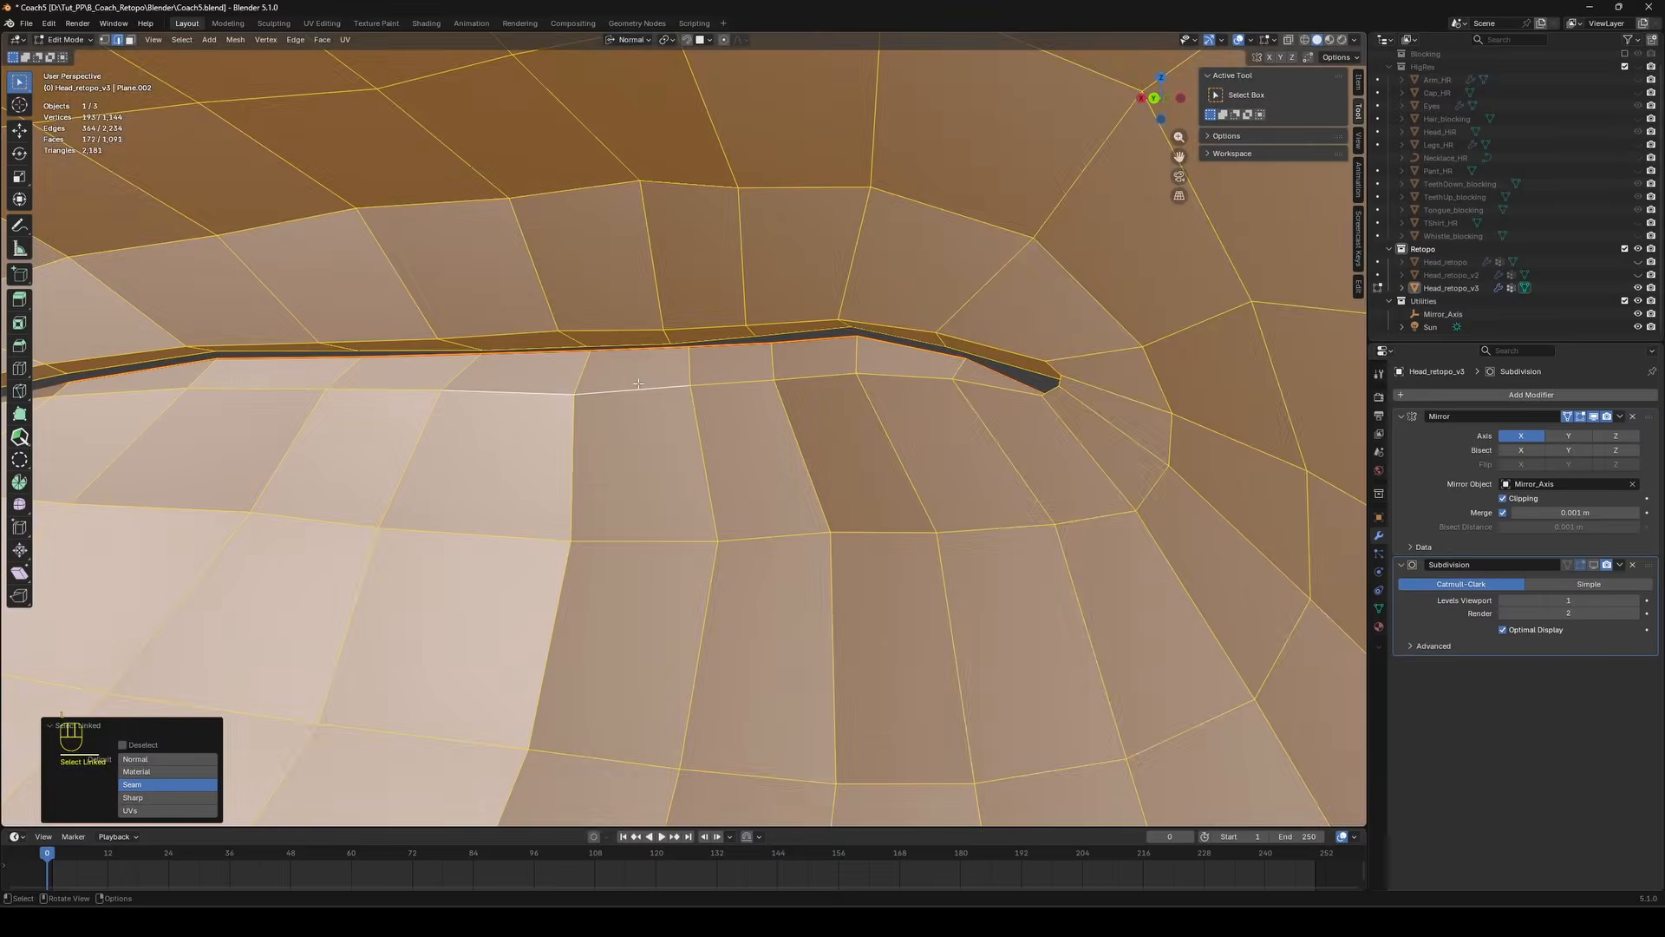
pyautogui.click(637, 378)
pyautogui.press('l')
pyautogui.moveTo(633, 313); pyautogui.dragTo(405, 353, button='middle')
pyautogui.scroll(-8, 405, 353)
# Check the seams around the eye and ear by selecting their linked islands.
pyautogui.click(980, 433)
pyautogui.moveTo(980, 433); pyautogui.dragTo(711, 379, button='middle')
pyautogui.press('l')
pyautogui.scroll(2, 712, 379)
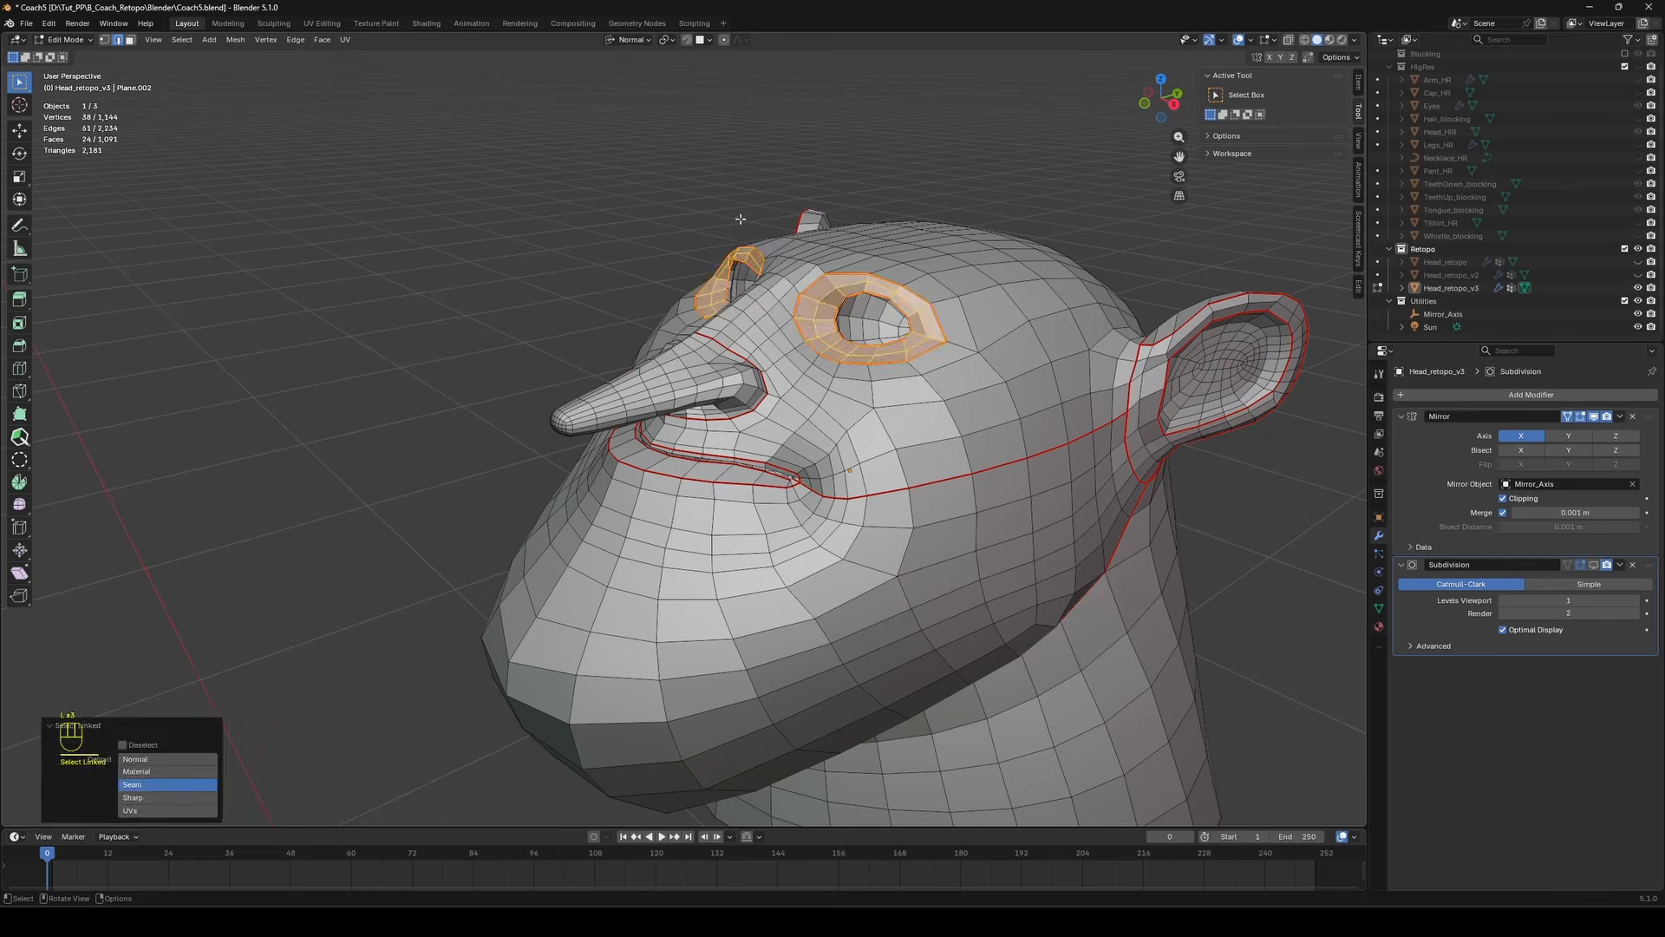
pyautogui.moveTo(1156, 268); pyautogui.dragTo(772, 347, button='middle')
pyautogui.click(990, 335)
pyautogui.press('l')
pyautogui.press('l')
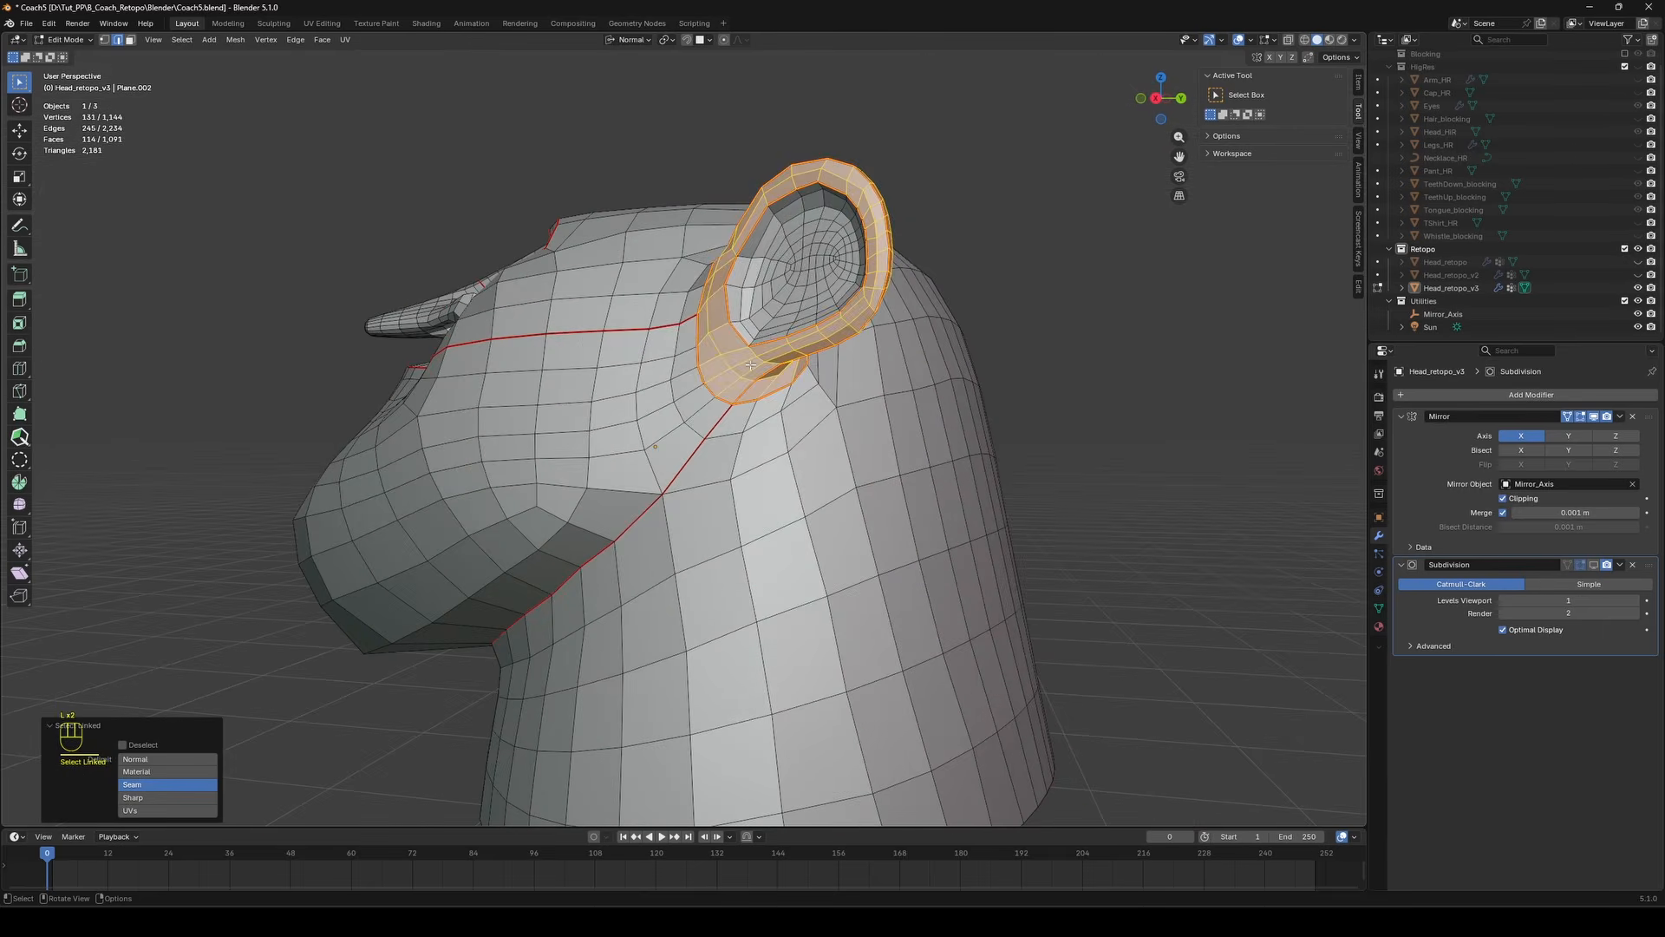
# Clear the selection, save the file, and turn off the Mirror modifier's display for editing in front view.
pyautogui.click(902, 364)
pyautogui.moveTo(902, 364); pyautogui.dragTo(659, 399, button='middle')
pyautogui.scroll(-2, 749, 412)
pyautogui.press('Tab')
pyautogui.hotkey('ctrl', 's')
pyautogui.moveTo(1594, 416); pyautogui.dragTo(1567, 416)
pyautogui.press('KP_1')
pyautogui.press('Tab')
pyautogui.scroll(2, 690, 425)
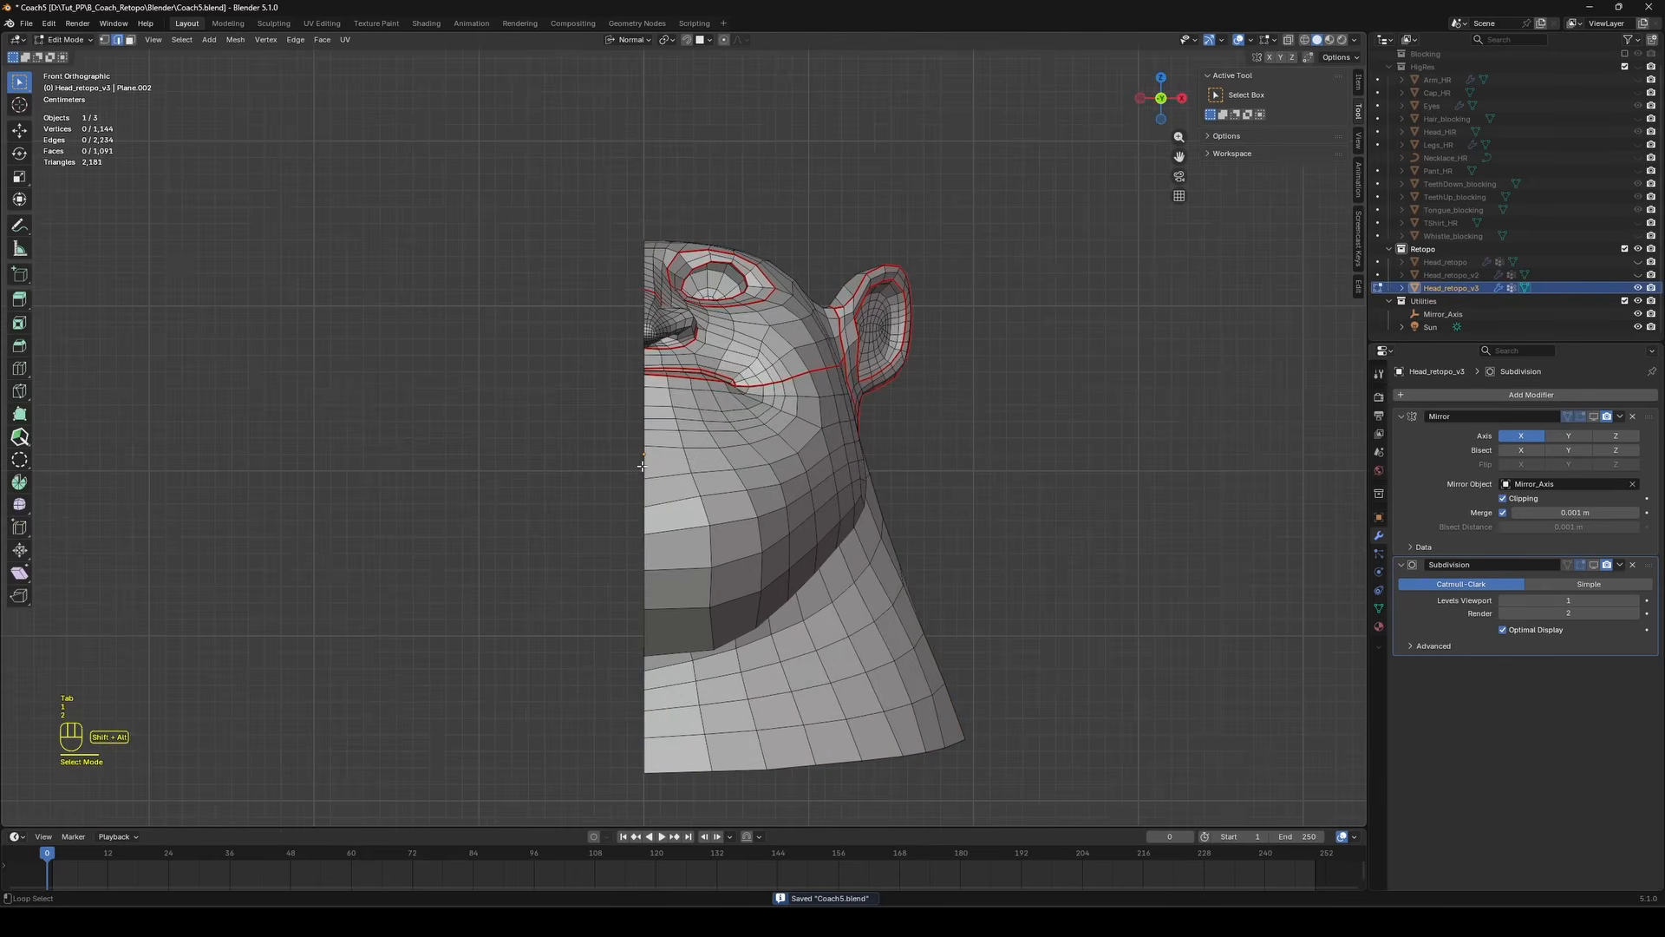
# Select the head's open centre-line loop and flatten it by scaling to 0 along global X.
pyautogui.keyDown('alt'); pyautogui.click(640, 443); pyautogui.keyUp('alt')
pyautogui.scroll(-2, 689, 434)
pyautogui.press('1')
pyautogui.press('s')
pyautogui.press('x')
pyautogui.press('x')
pyautogui.press('KP_0')
pyautogui.press('KP_Enter')
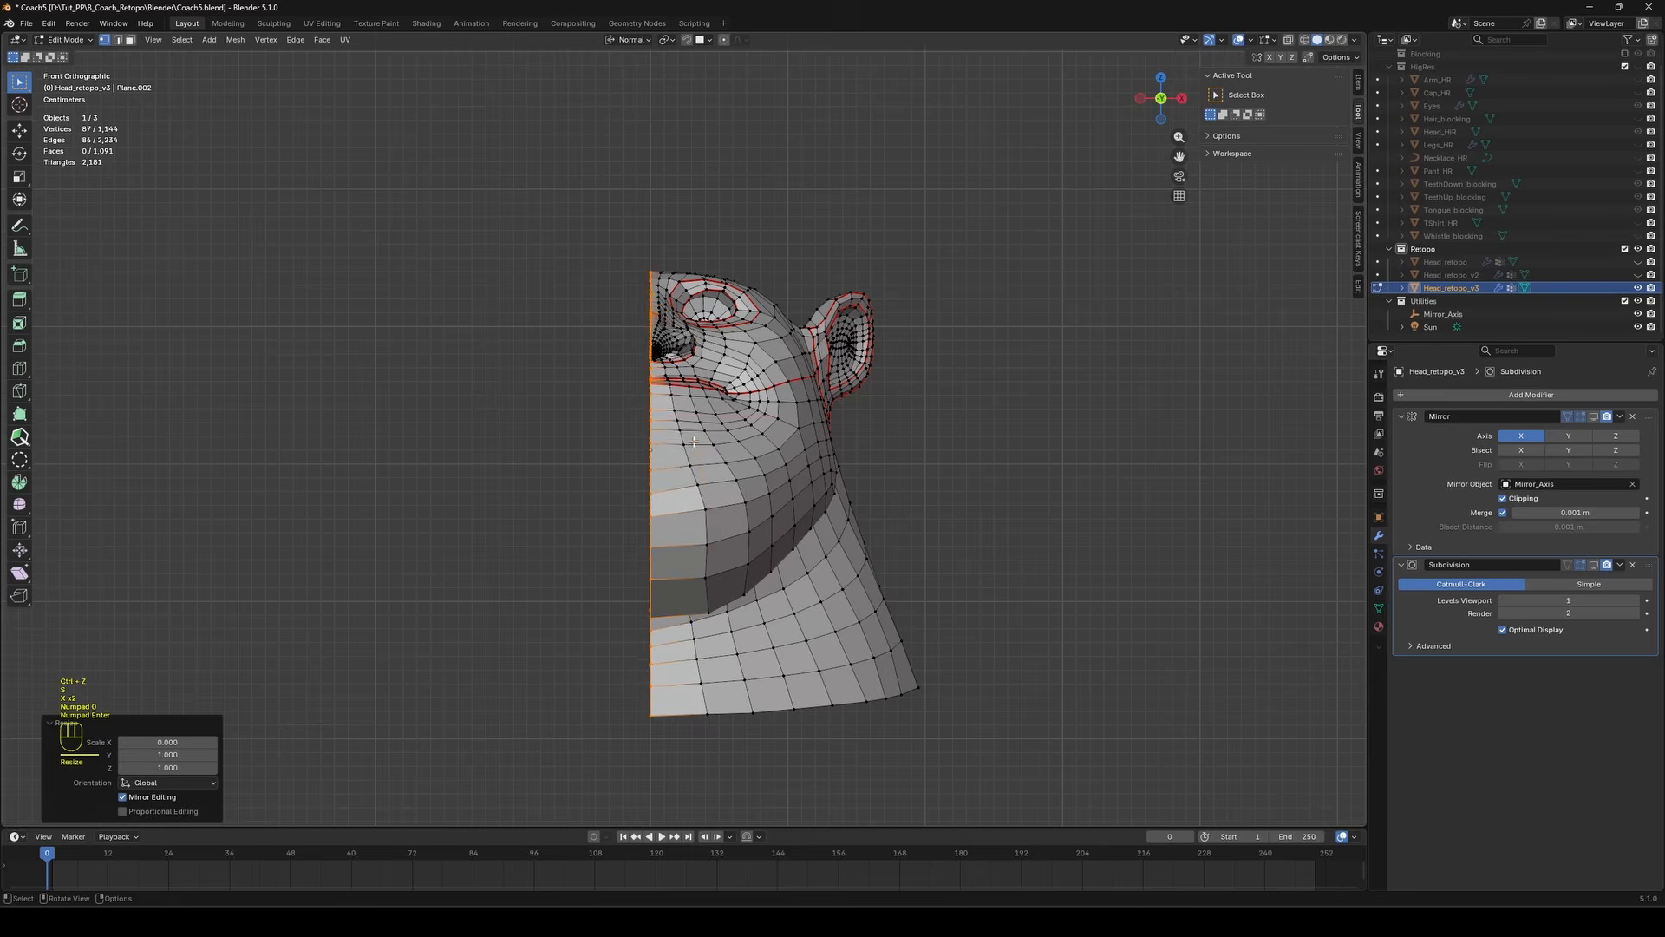
# Turn the Mirror modifier's display back on and test how the centre-line vertices move.
pyautogui.scroll(1, 716, 455)
pyautogui.press('g')
pyautogui.click(1594, 416)
pyautogui.press('g')
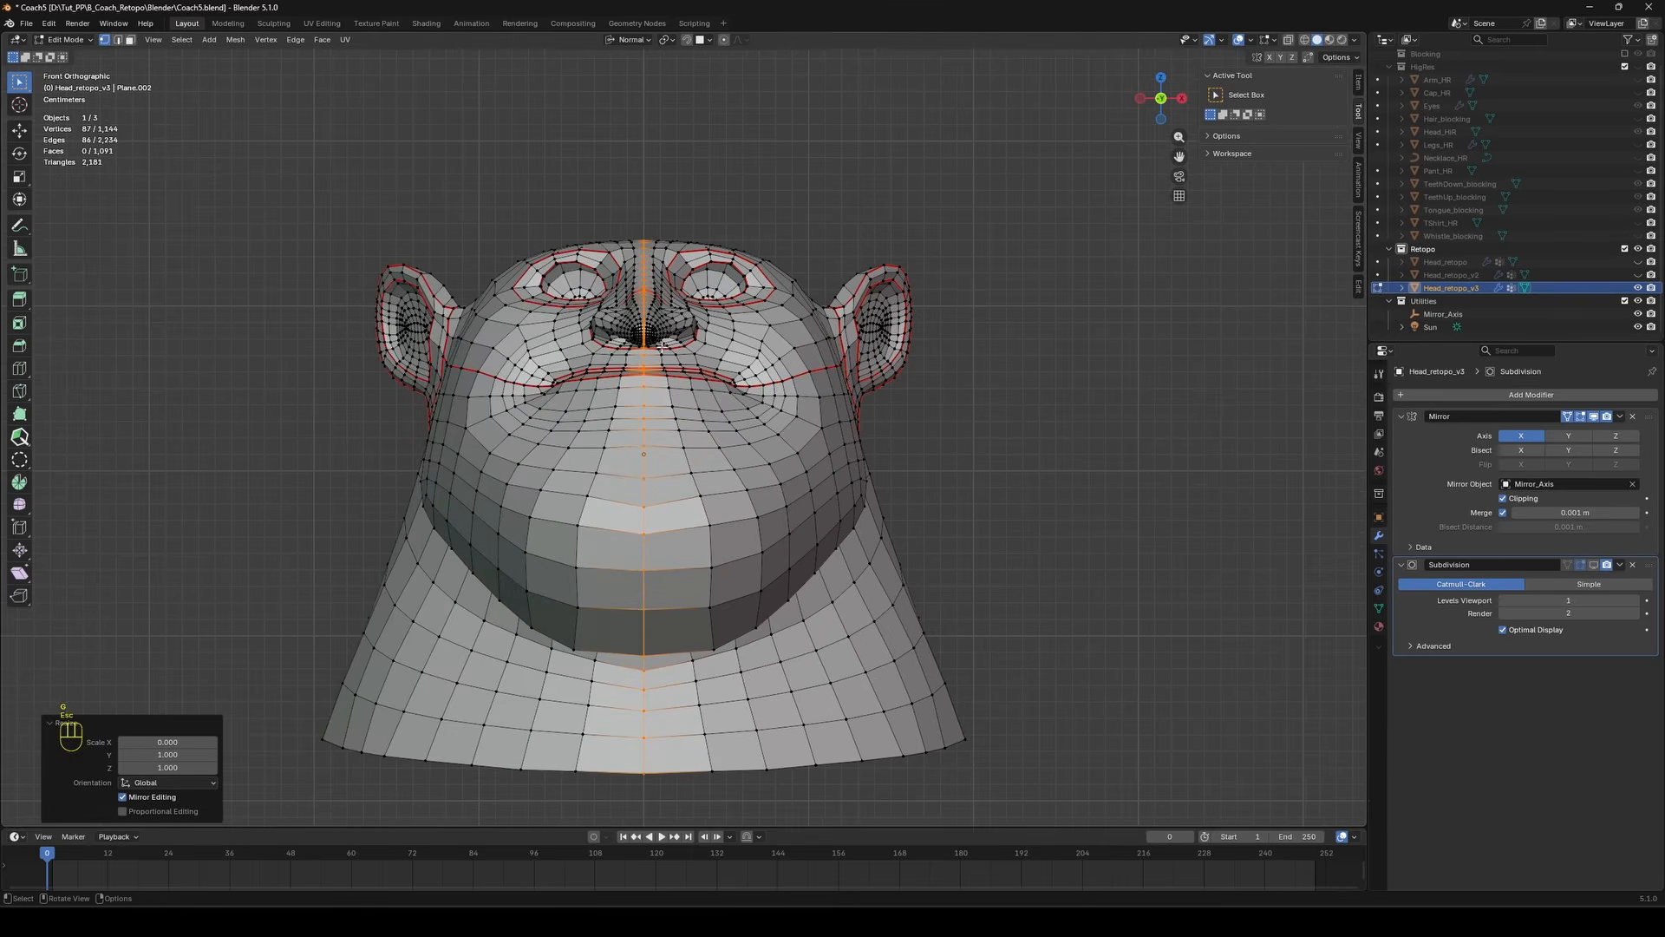
pyautogui.press('Escape')
# Clear the selection, switch the head to Sculpt Mode and set the Grab brush size to about 154 px.
pyautogui.press('Tab')
pyautogui.hotkey('alt', 'a')
pyautogui.scroll(-2, 668, 351)
pyautogui.moveTo(676, 364); pyautogui.dragTo(656, 330, button='middle')
pyautogui.scroll(3, 656, 328)
pyautogui.press('Tab')
pyautogui.hotkey('ctrl', 'Tab')
pyautogui.click(649, 366)
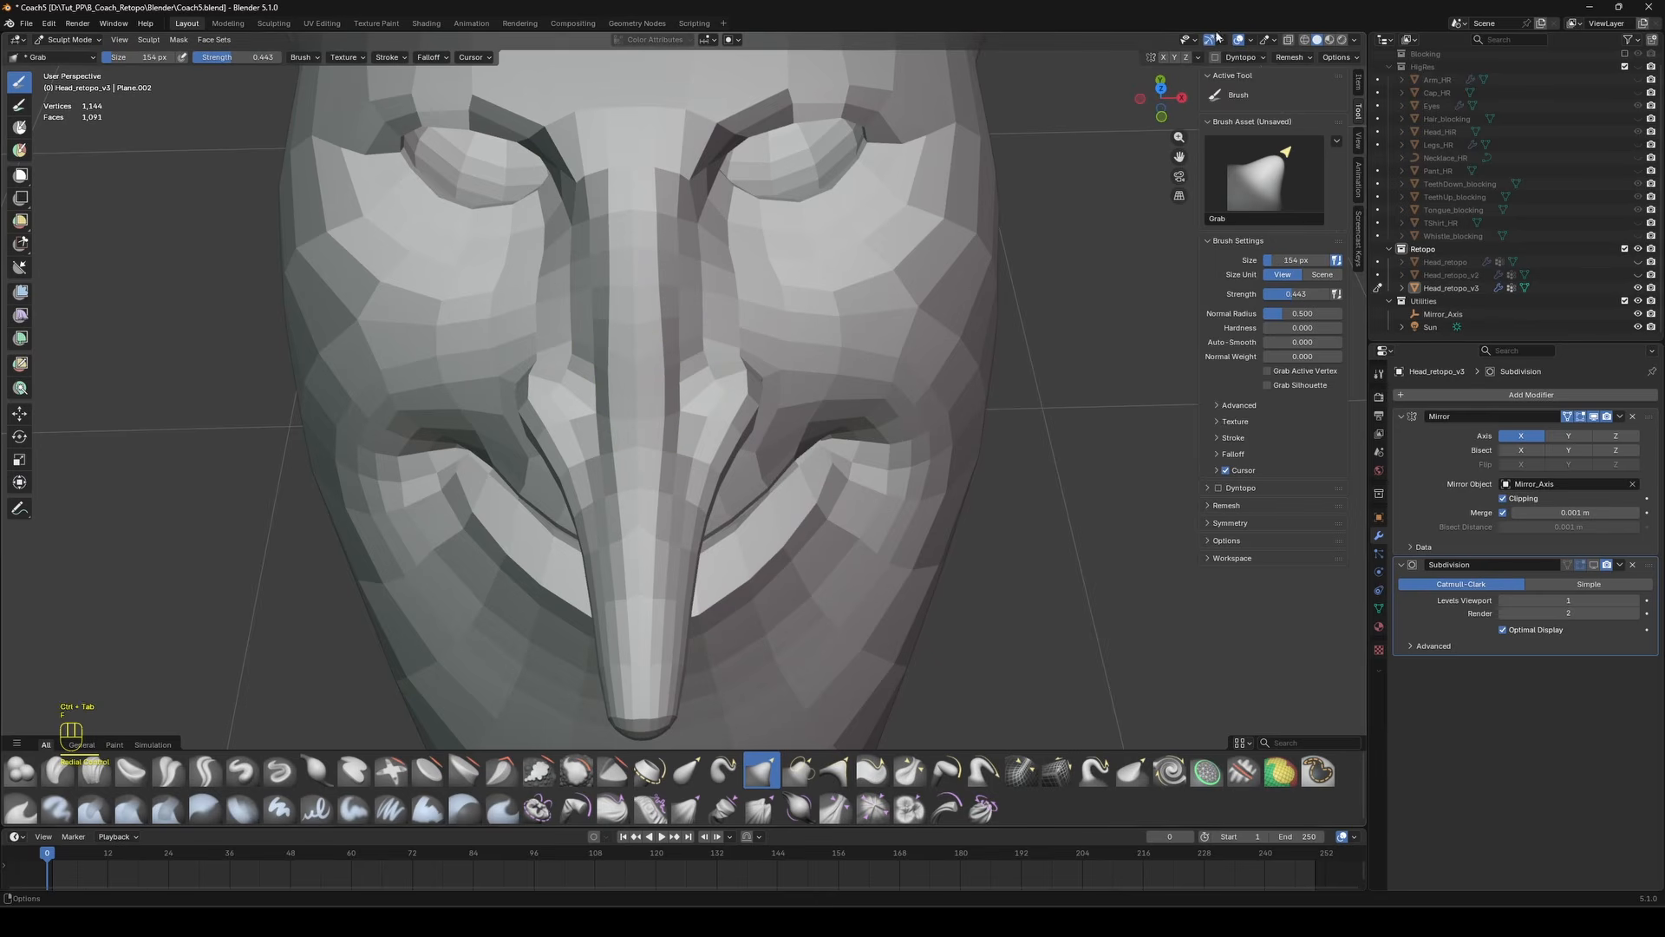
# Show the wireframe overlay on the head and set the Grab brush size to 130 px in right side view.
pyautogui.click(1250, 40)
pyautogui.click(1164, 281)
pyautogui.moveTo(661, 407); pyautogui.dragTo(701, 377, button='middle')
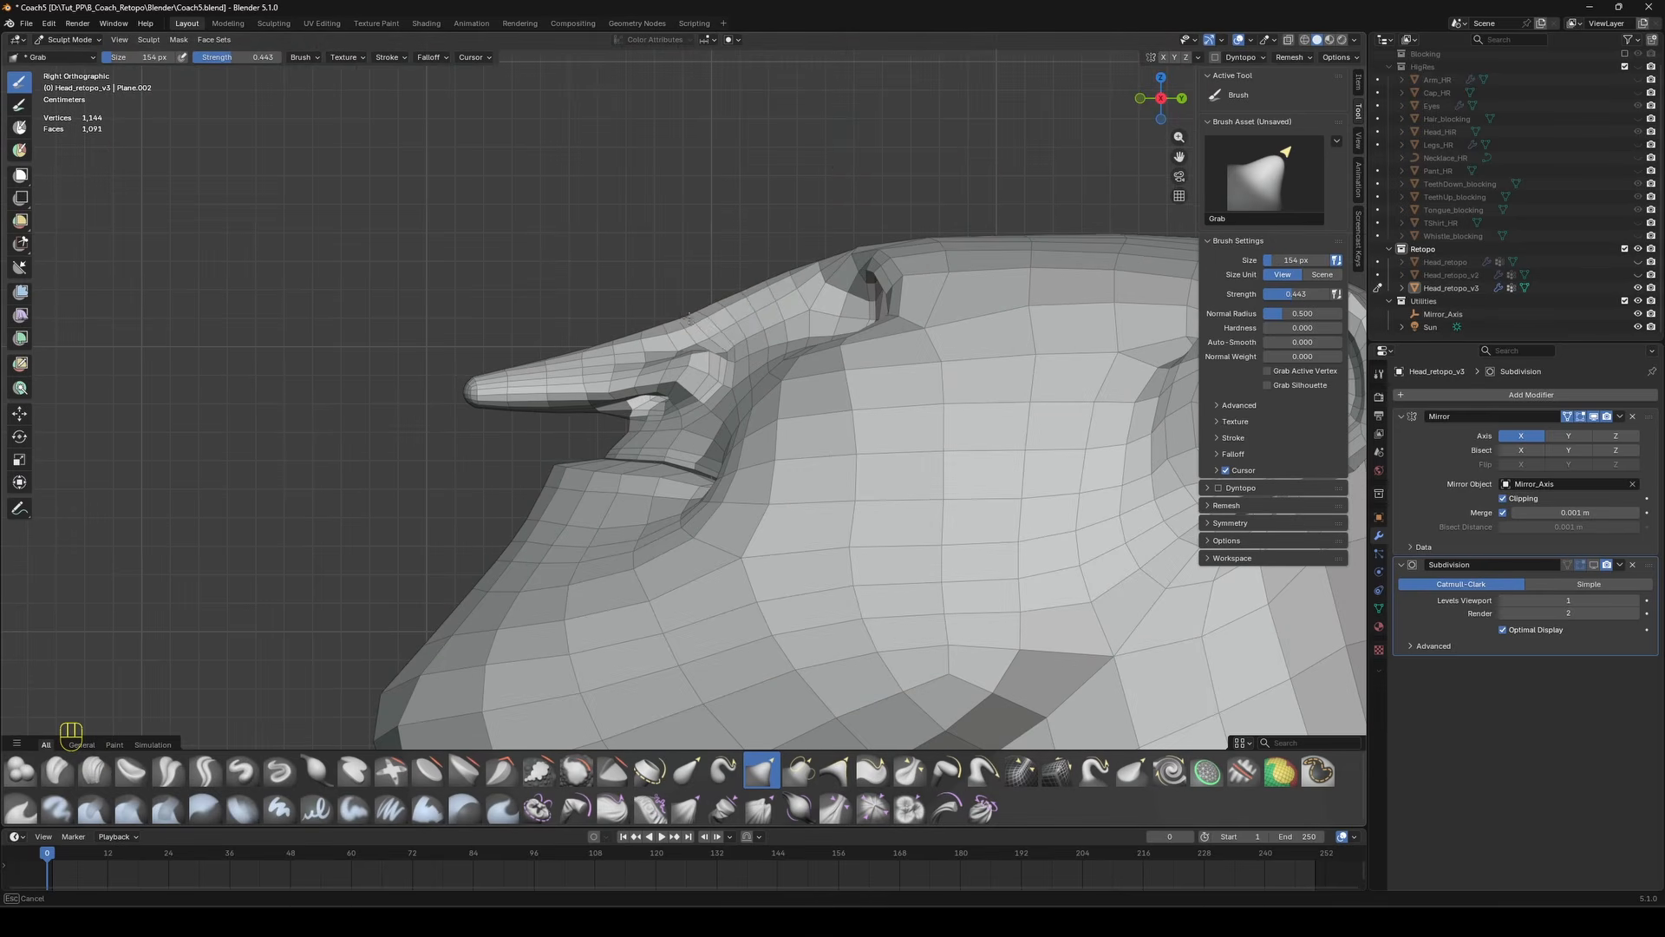
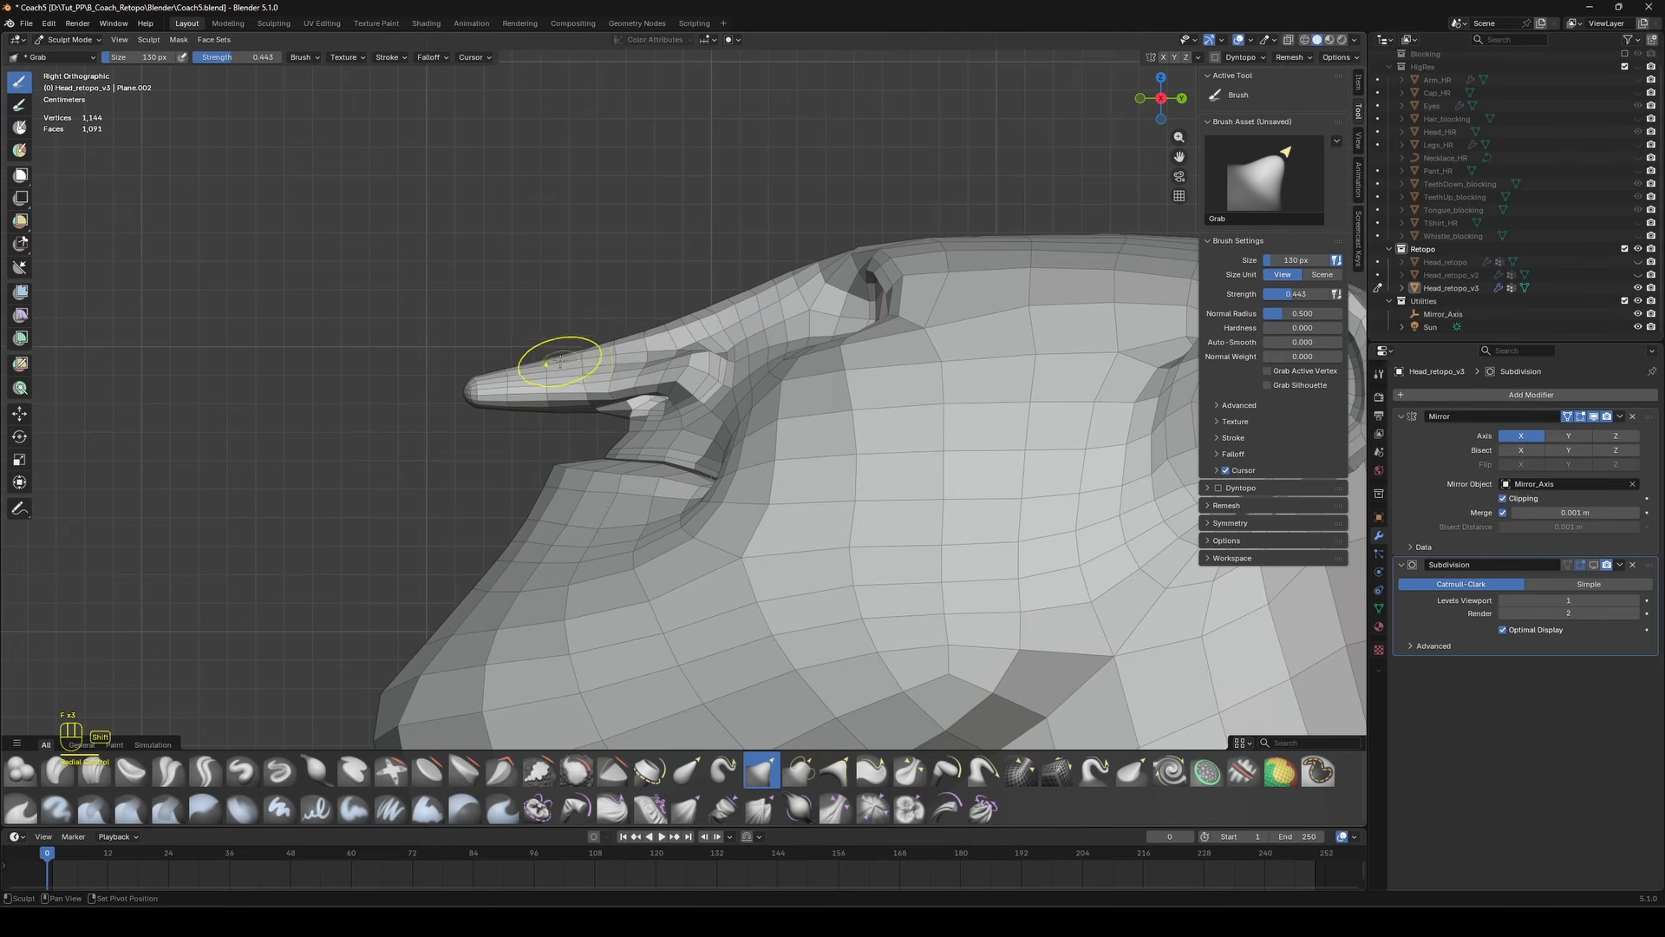
pyautogui.moveTo(774, 277)
pyautogui.mouseDown(button='middle')
pyautogui.moveTo(737, 356)
pyautogui.moveTo(595, 304)
pyautogui.moveTo(857, 320)
pyautogui.moveTo(847, 398)
pyautogui.moveTo(697, 449)
pyautogui.moveTo(755, 364)
pyautogui.moveTo(710, 260)
pyautogui.mouseUp(button='middle')
pyautogui.press('f')
# Leave Sculpt Mode, save the file, and put the retopologized head in Edit Mode.
pyautogui.hotkey('ctrl', 'Tab')
pyautogui.hotkey('ctrl', 's')
pyautogui.moveTo(870, 336)
pyautogui.mouseDown(button='middle')
pyautogui.moveTo(757, 427)
pyautogui.moveTo(692, 434)
pyautogui.moveTo(870, 347)
pyautogui.mouseUp(button='middle')
pyautogui.click(757, 427)
pyautogui.press('Tab')
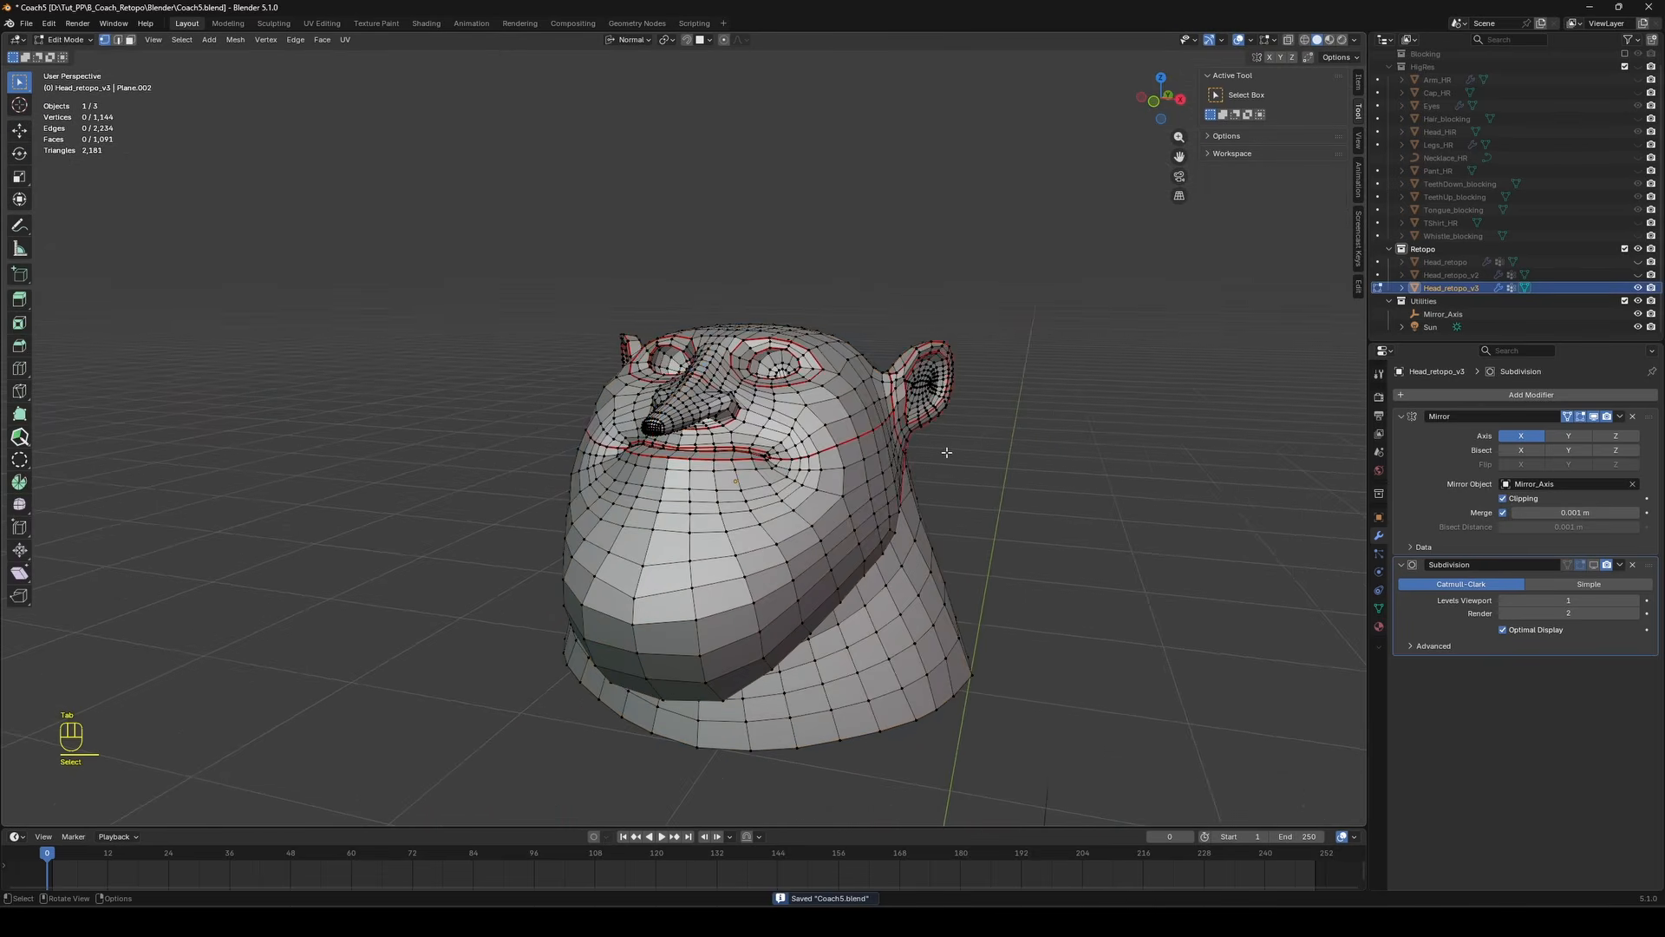
pyautogui.moveTo(987, 458); pyautogui.dragTo(1104, 465, button='middle')
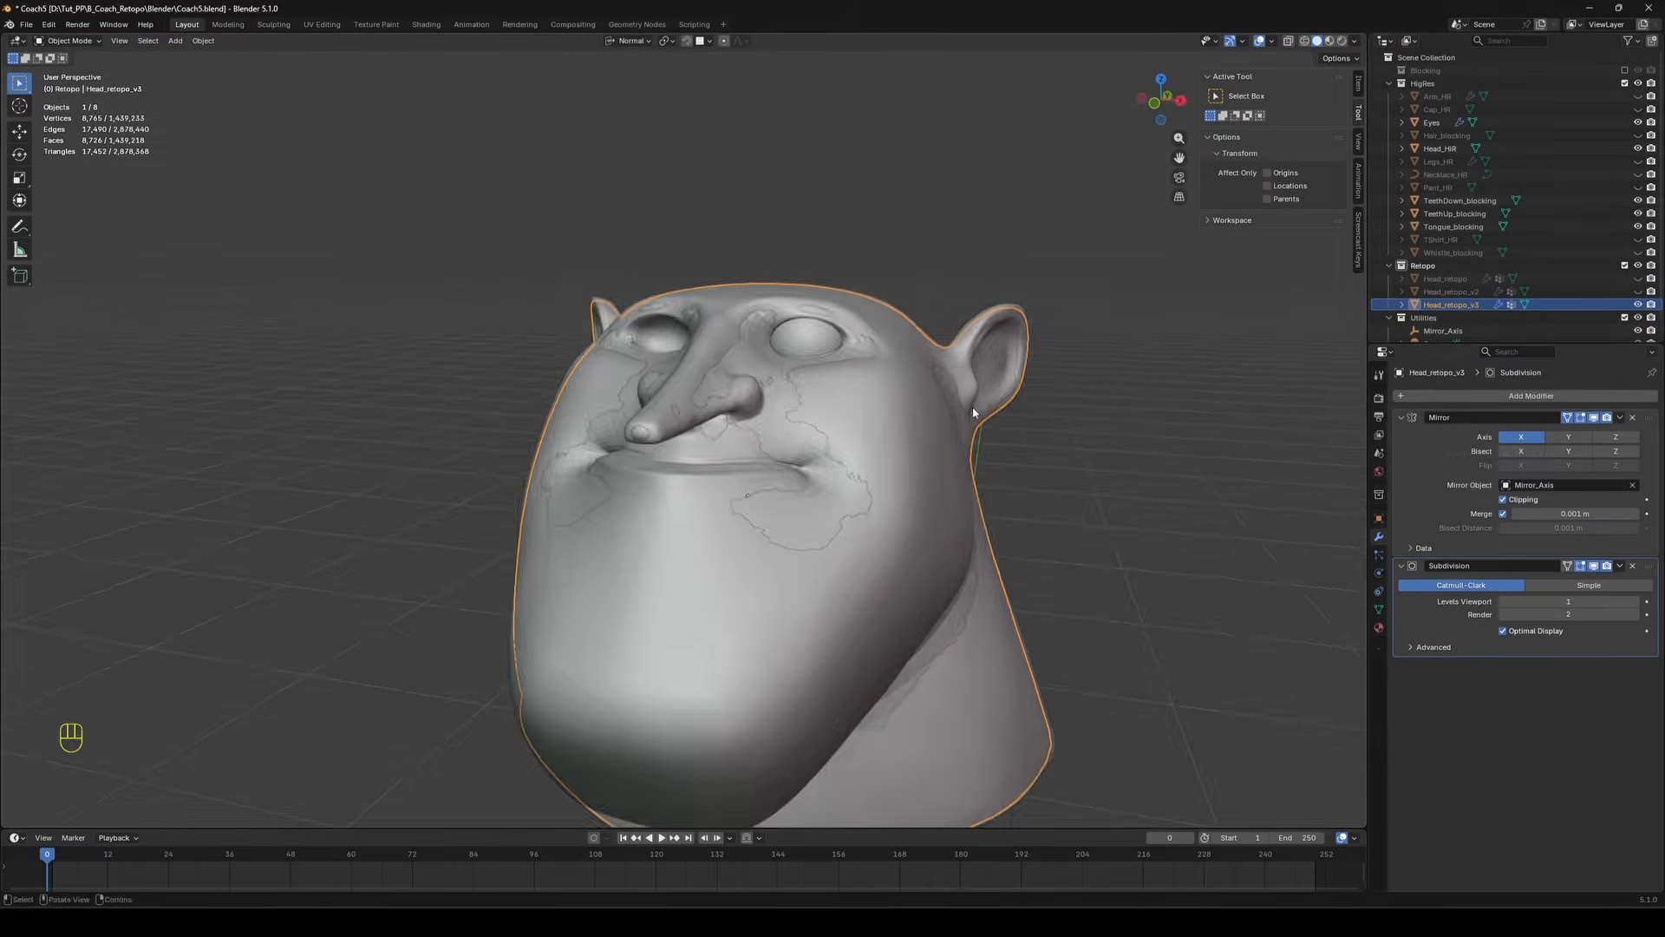
# Hide the high-resolution Head_HR sculpt and edit the retopologized head in Edit Mode.
pyautogui.moveTo(973, 413); pyautogui.dragTo(906, 416, button='middle')
pyautogui.click(1638, 148)
pyautogui.press('Tab')
pyautogui.scroll(3, 737, 399)
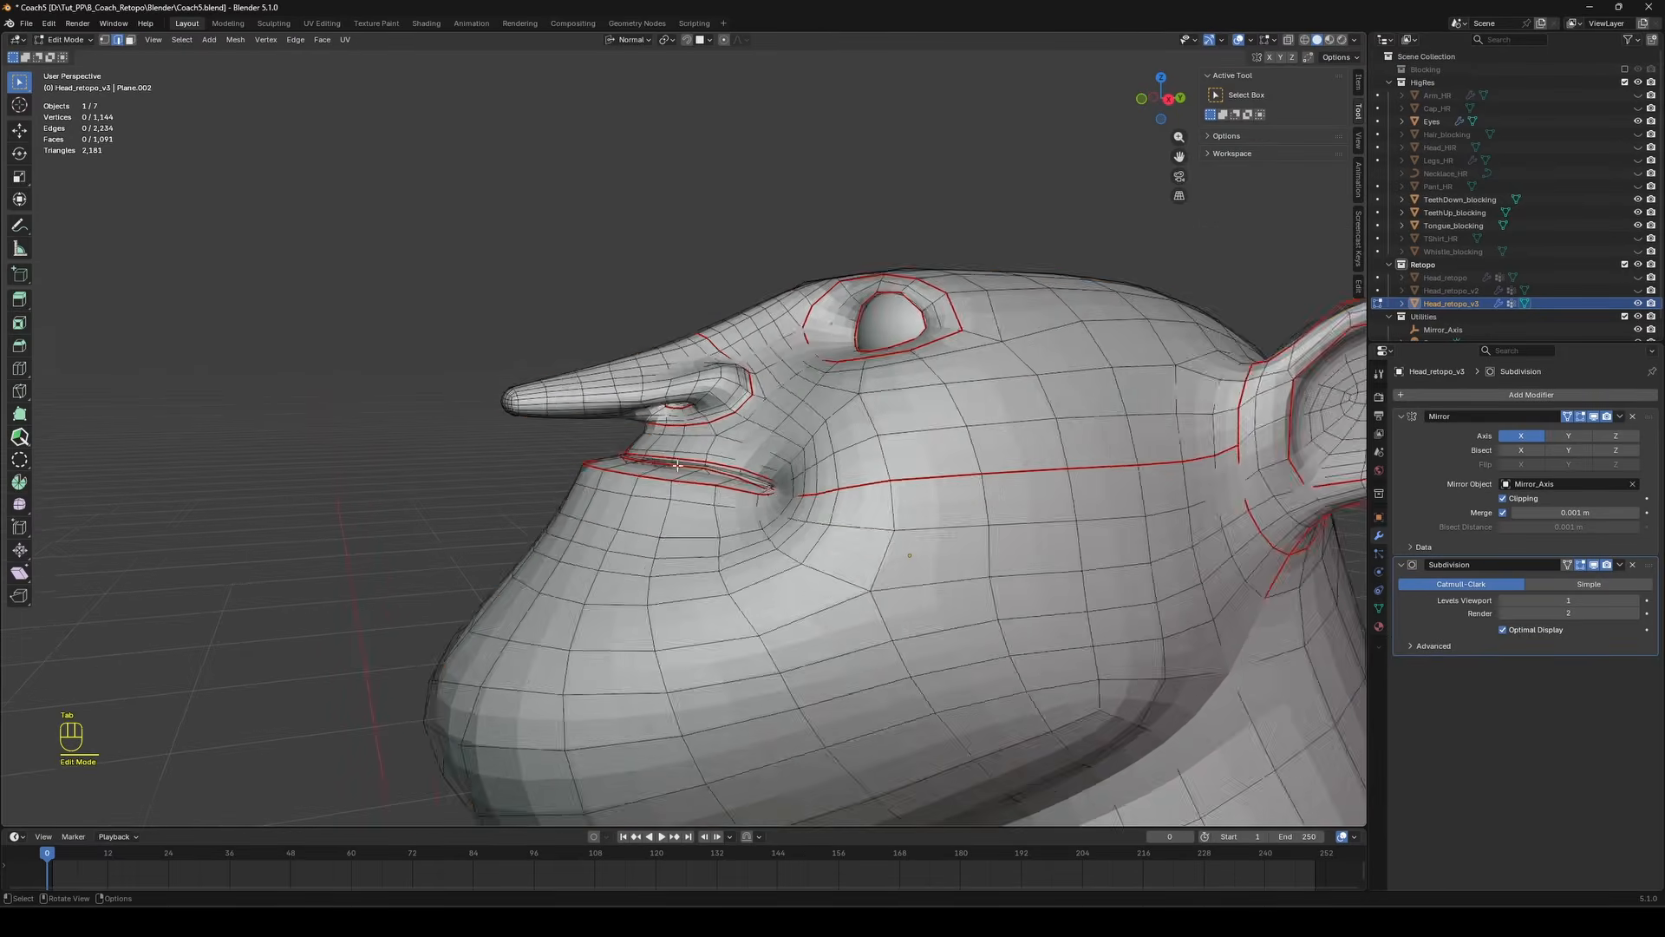
# Turn off the Mirror and Subdivision modifiers' viewport display and hide the high-resolution collection.
pyautogui.click(1567, 563)
pyautogui.moveTo(485, 416); pyautogui.dragTo(747, 430, button='middle')
pyautogui.click(1594, 417)
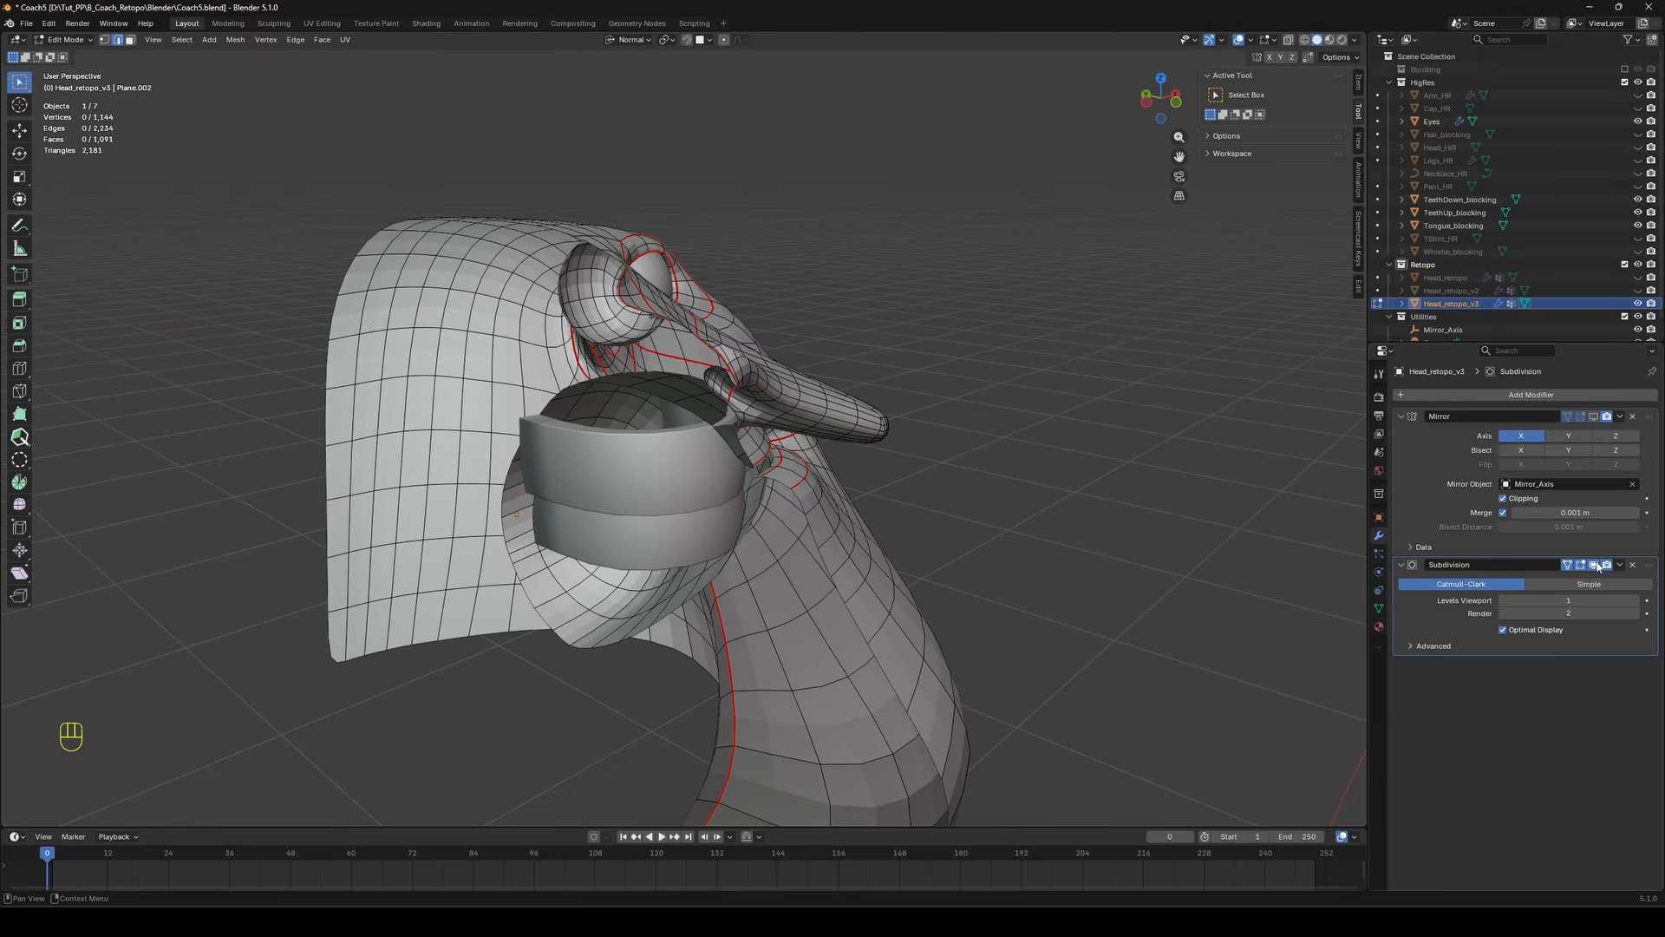
pyautogui.click(1638, 82)
pyautogui.moveTo(922, 455); pyautogui.dragTo(976, 435, button='middle')
pyautogui.scroll(5, 645, 511)
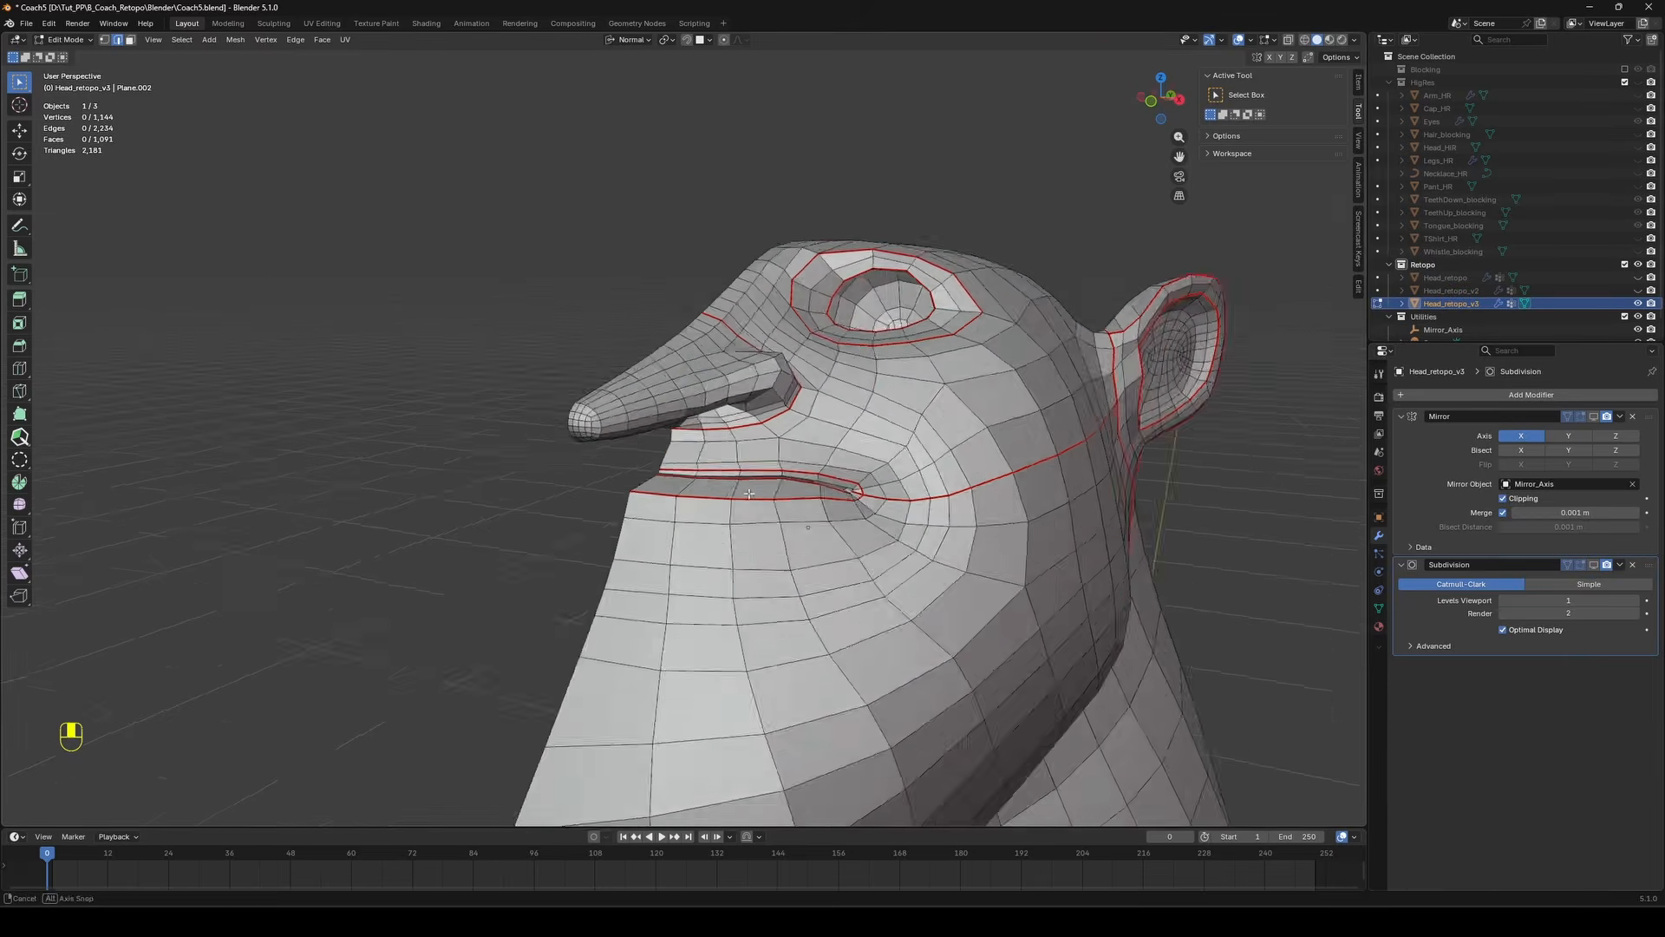
# Delete the two lower-lip faces next to the mouth corner in face select mode.
pyautogui.hotkey('ctrl', 'r')
pyautogui.moveTo(1016, 624); pyautogui.dragTo(971, 643, button='middle')
pyautogui.press('3')
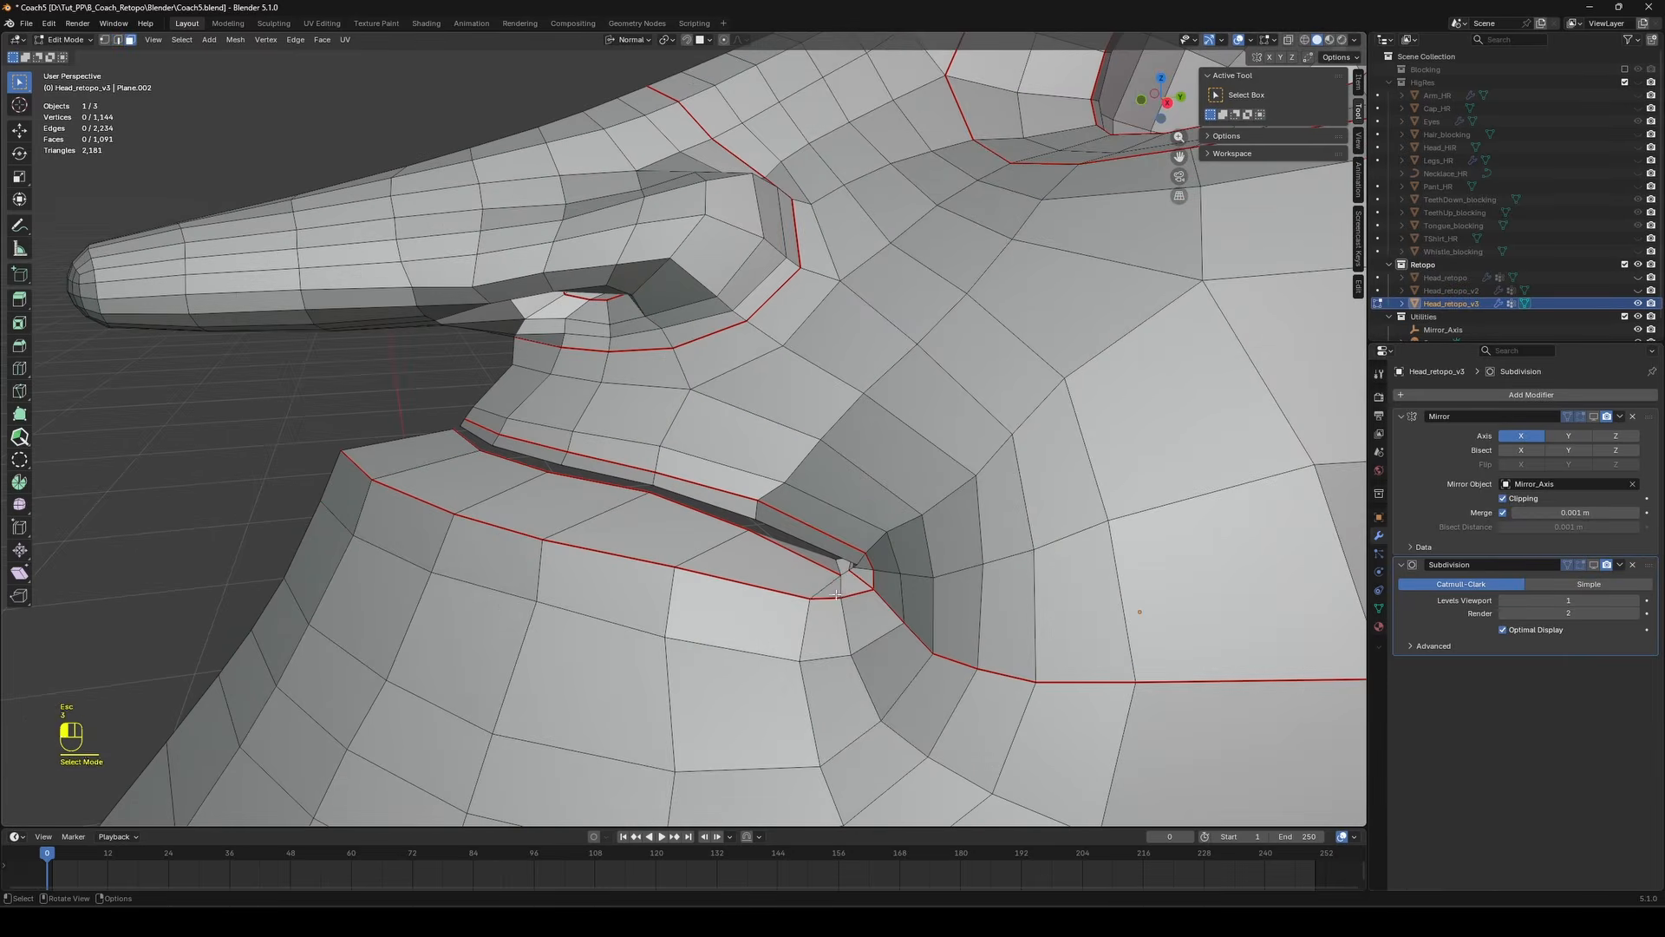
pyautogui.click(836, 593)
pyautogui.press('KP_Decimal')
pyautogui.rightClick(838, 591)
pyautogui.scroll(-2, 741, 412)
pyautogui.moveTo(741, 409); pyautogui.dragTo(884, 413, button='middle')
pyautogui.click(662, 386)
pyautogui.hotkey('ctrl', 'r')
pyautogui.scroll(-10, 675, 428)
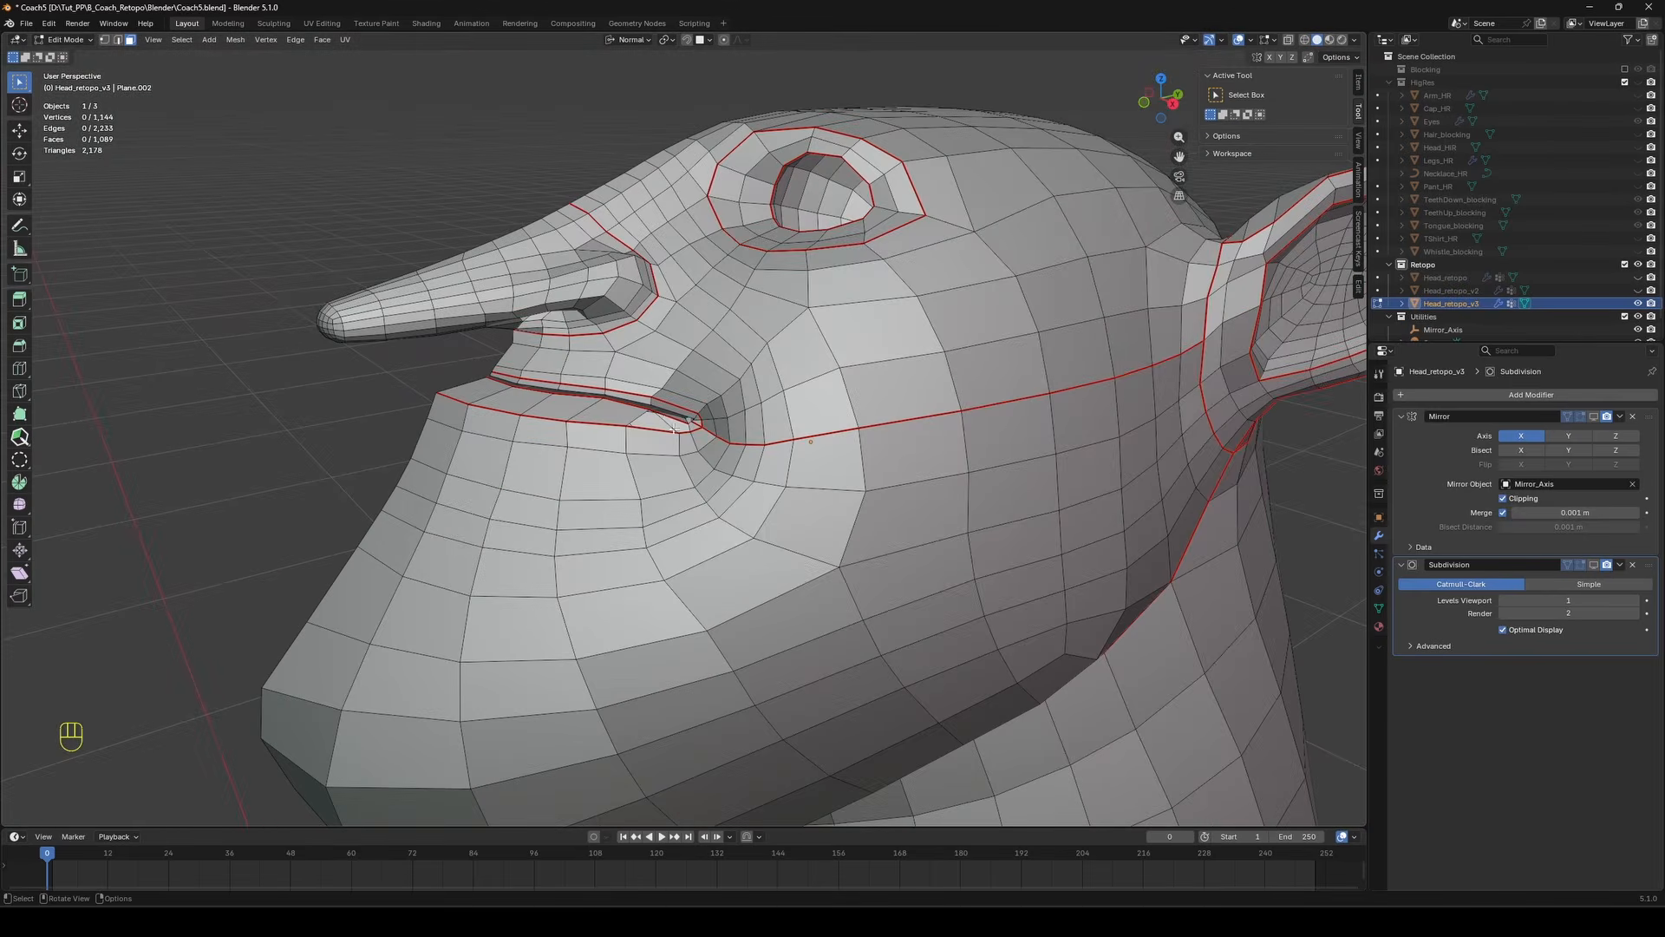
# Dissolve the edge loop that runs below the mouth corner around the lower lip.
pyautogui.scroll(3, 675, 428)
pyautogui.press('2')
pyautogui.keyDown('alt'); pyautogui.click(694, 464); pyautogui.keyUp('alt')
pyautogui.press('x')
pyautogui.click(650, 516)
pyautogui.scroll(-5, 652, 513)
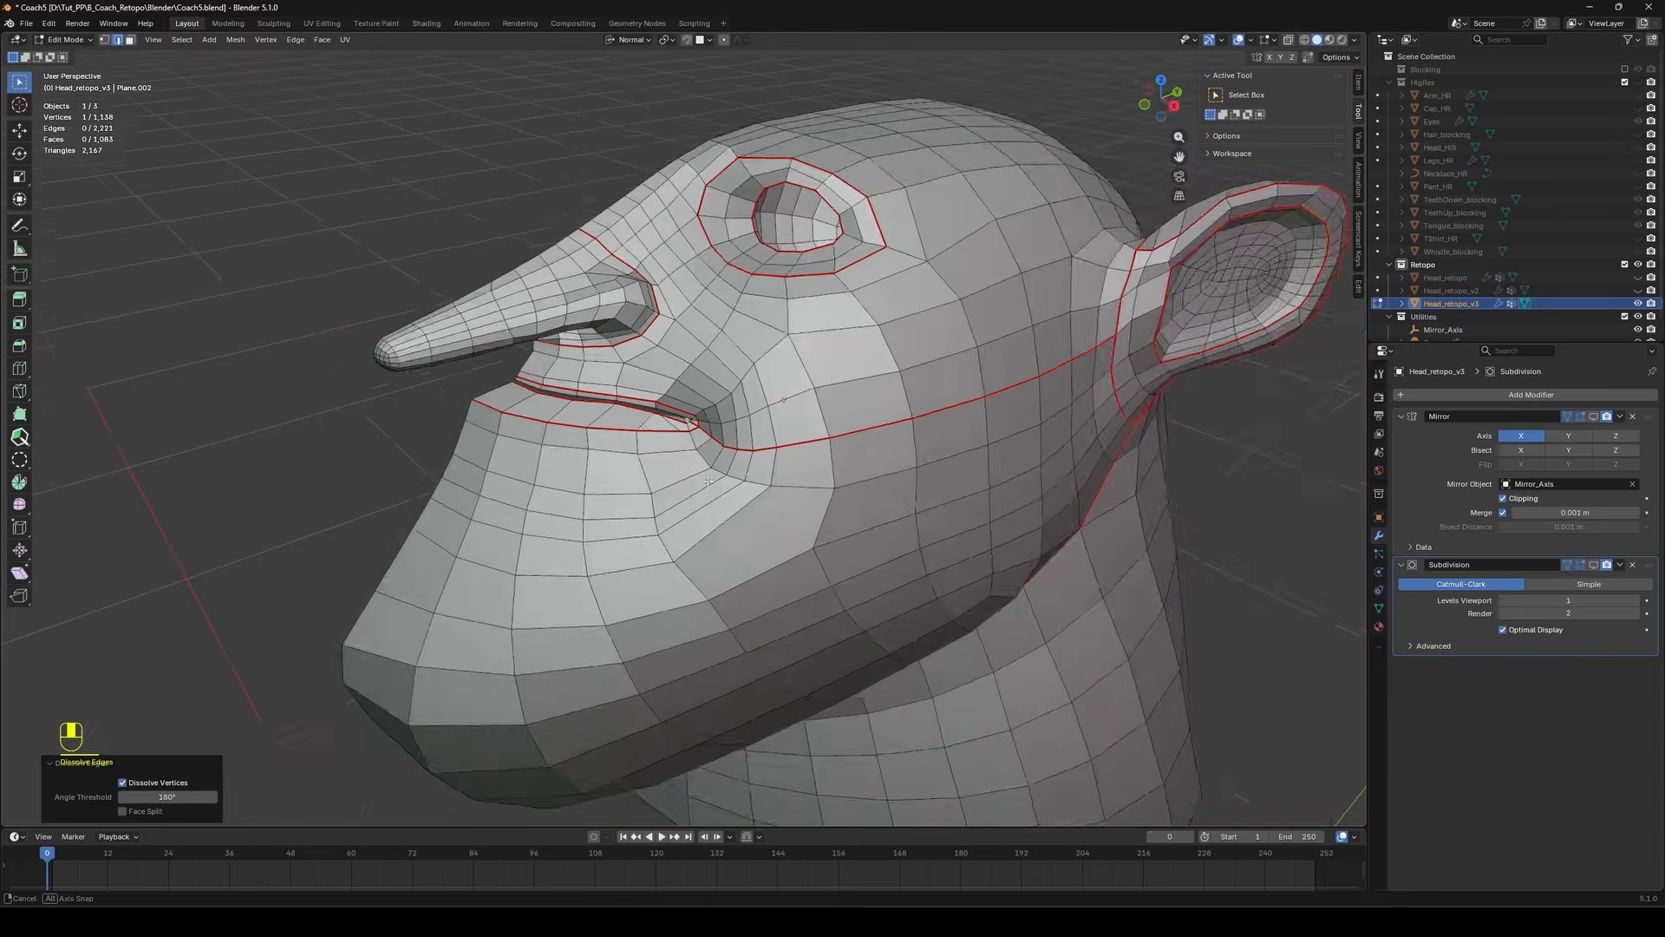
# Fill the gap at the lower lip's corner with a face between its two open edges and check it in Object Mode.
pyautogui.moveTo(652, 513)
pyautogui.mouseDown(button='middle')
pyautogui.moveTo(646, 433)
pyautogui.moveTo(681, 520)
pyautogui.mouseUp(button='middle')
pyautogui.scroll(5, 677, 485)
pyautogui.press('2')
pyautogui.click(656, 443)
pyautogui.keyDown('shift'); pyautogui.click(665, 412); pyautogui.keyUp('shift')
pyautogui.press('f')
pyautogui.press('Tab')
pyautogui.scroll(-6, 694, 372)
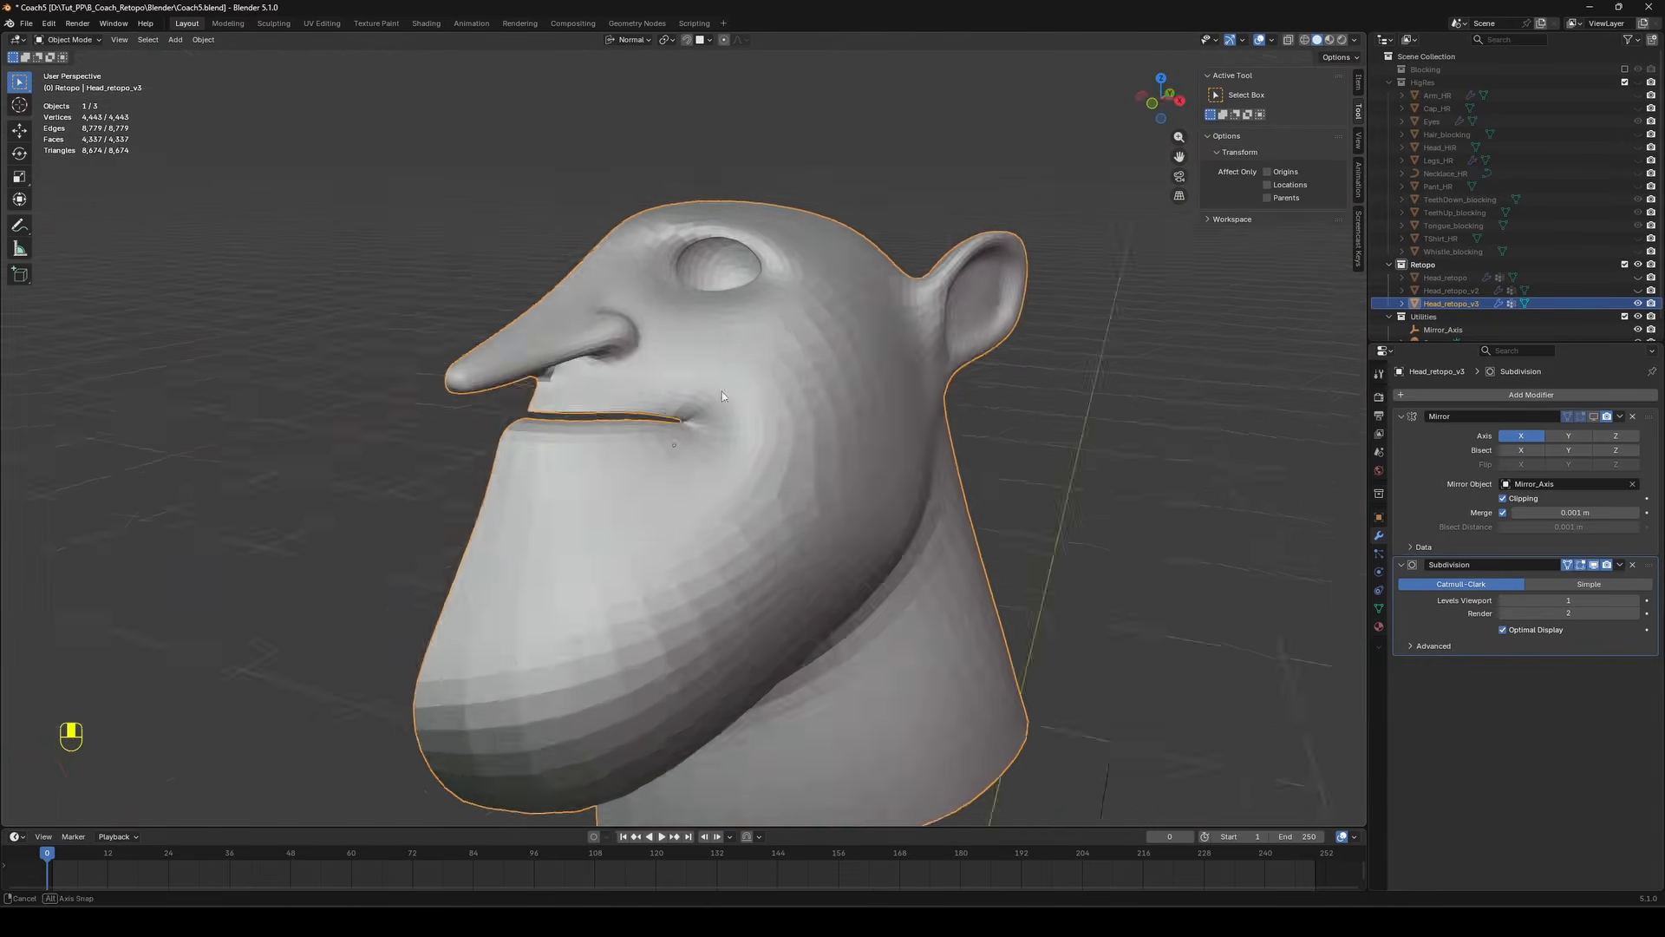
# Smooth the mesh around the mouth and cheek with PolyQuilt's Smooth brush at size 19.40 and check the shape in Object Mode.
pyautogui.press('Tab')
pyautogui.moveTo(770, 503); pyautogui.dragTo(872, 445, button='middle')
pyautogui.click(19, 436)
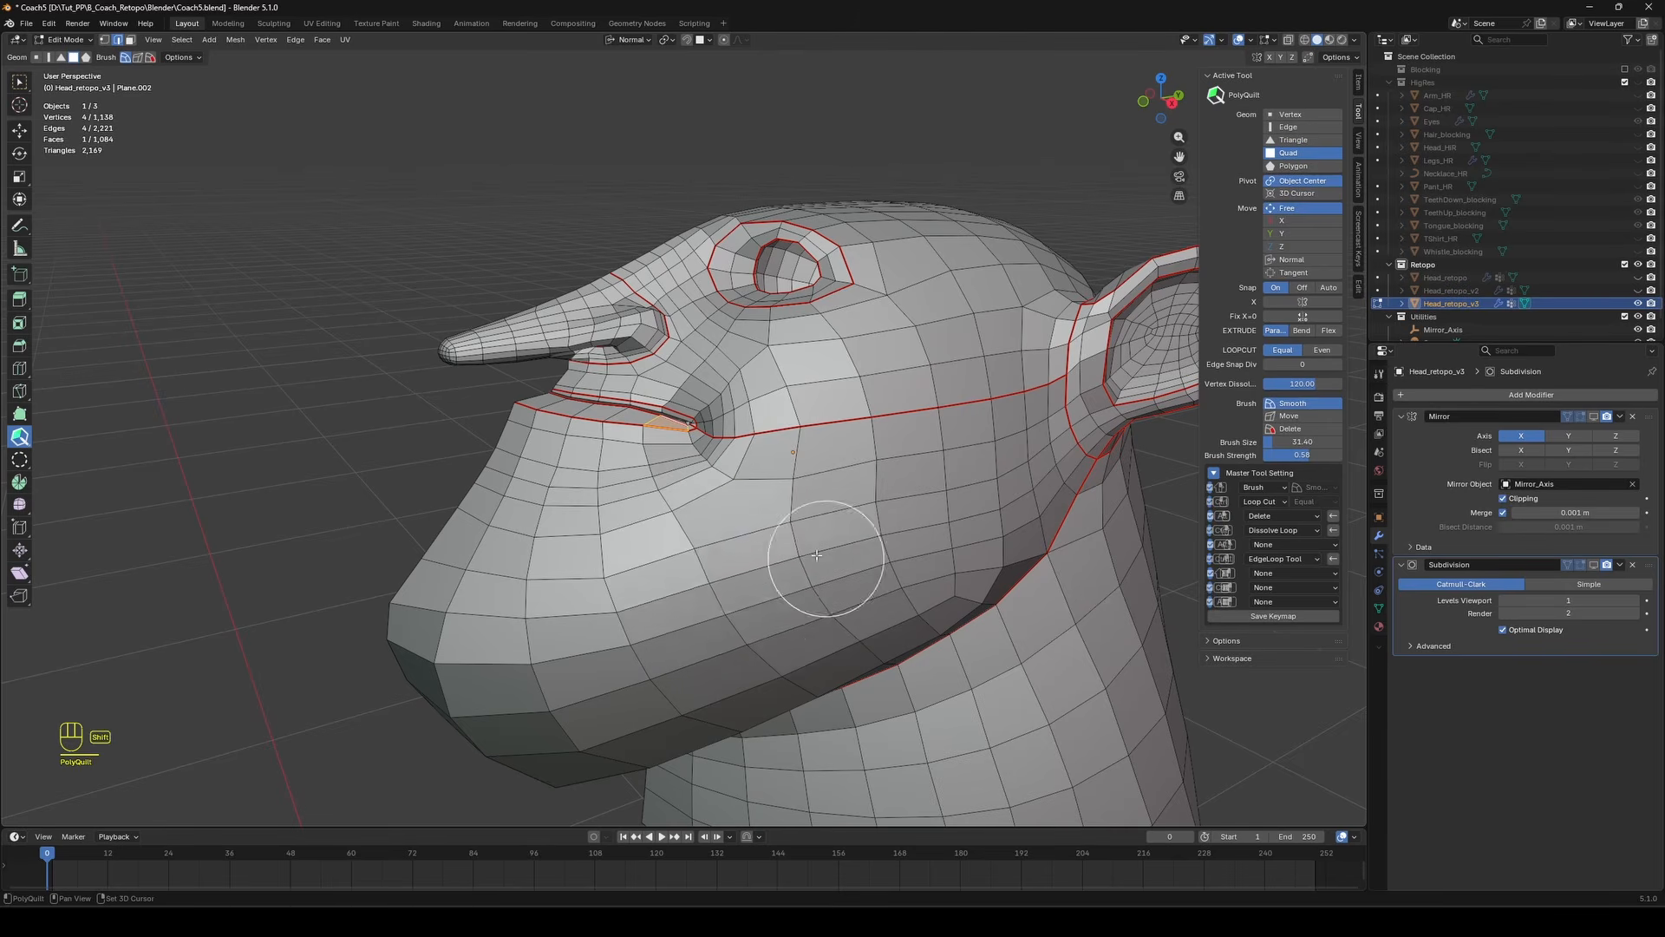
pyautogui.moveTo(823, 483); pyautogui.dragTo(913, 527, button='middle')
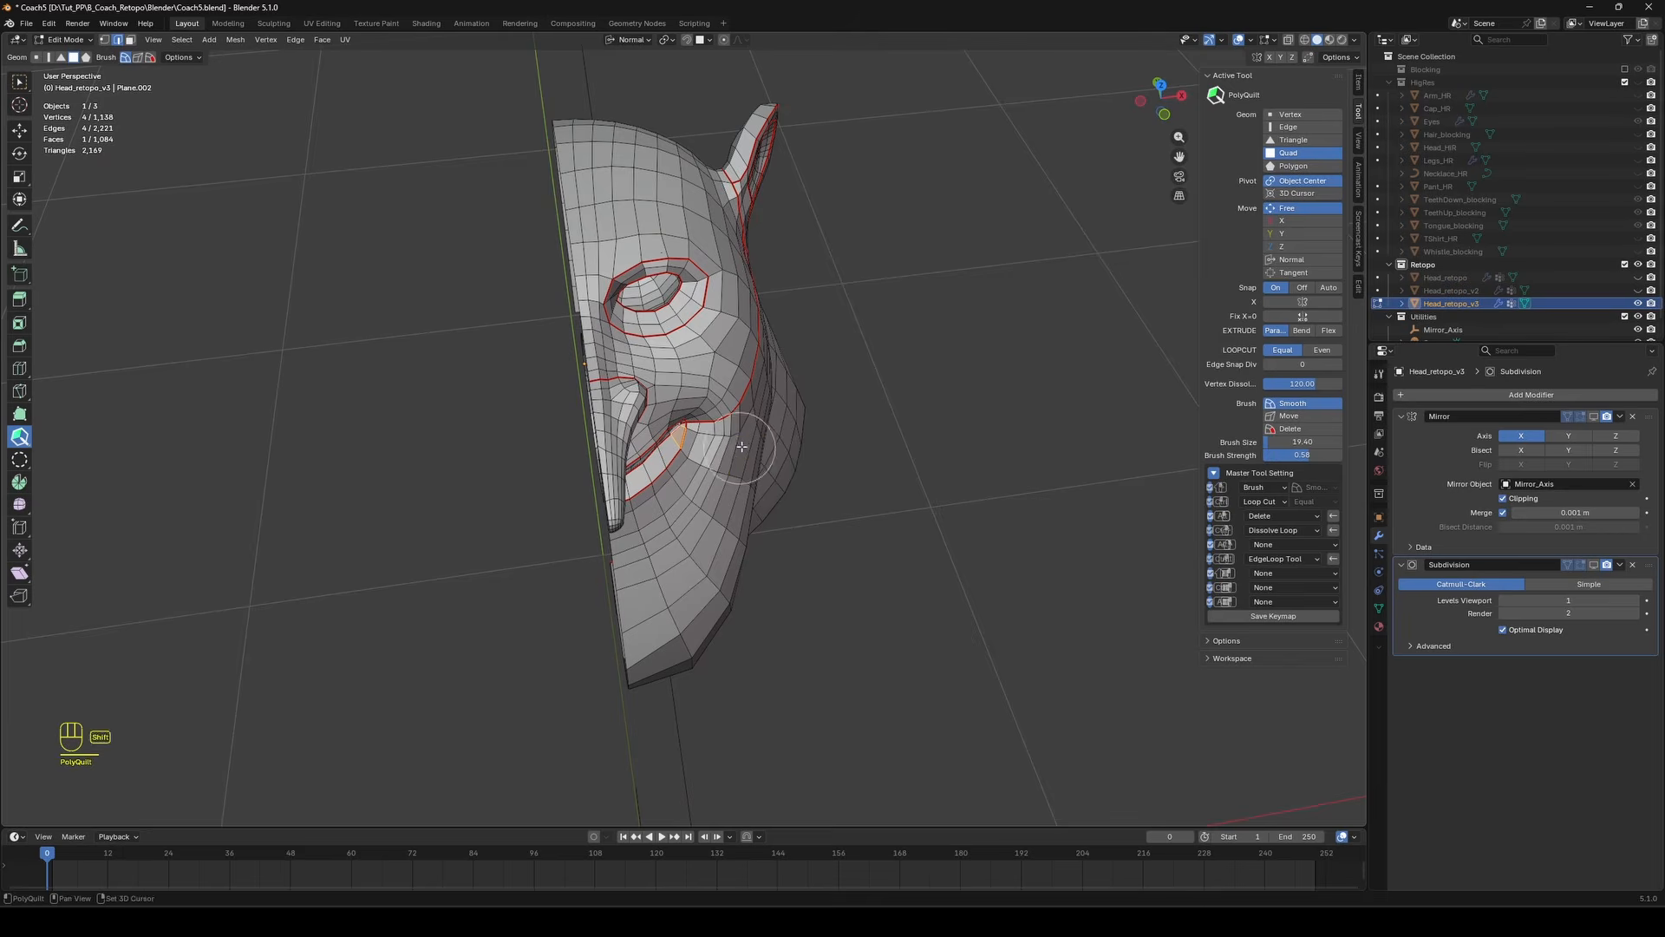
pyautogui.moveTo(742, 446); pyautogui.dragTo(731, 488, button='middle')
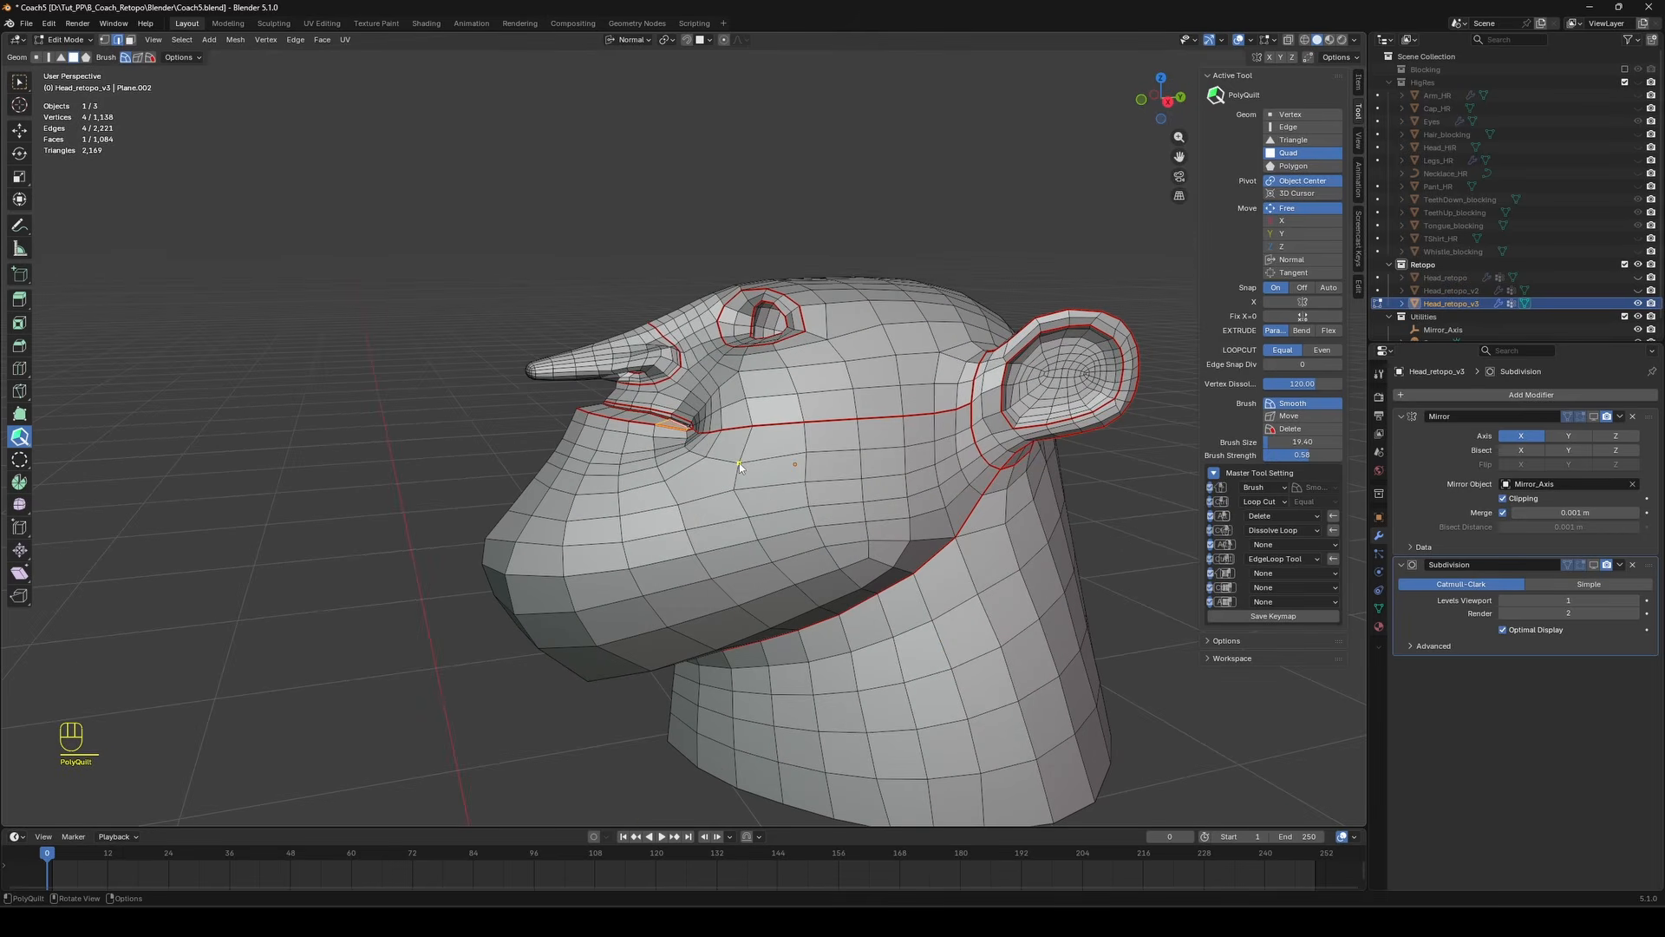
pyautogui.moveTo(785, 434); pyautogui.dragTo(854, 385, button='middle')
pyautogui.press('Tab')
pyautogui.scroll(3, 635, 450)
pyautogui.press('Tab')
# Switch back to the Select Box tool and try a loop cut across the lower lip.
pyautogui.moveTo(636, 450); pyautogui.dragTo(594, 529, button='middle')
pyautogui.scroll(2, 694, 451)
pyautogui.click(15, 84)
pyautogui.scroll(3, 607, 486)
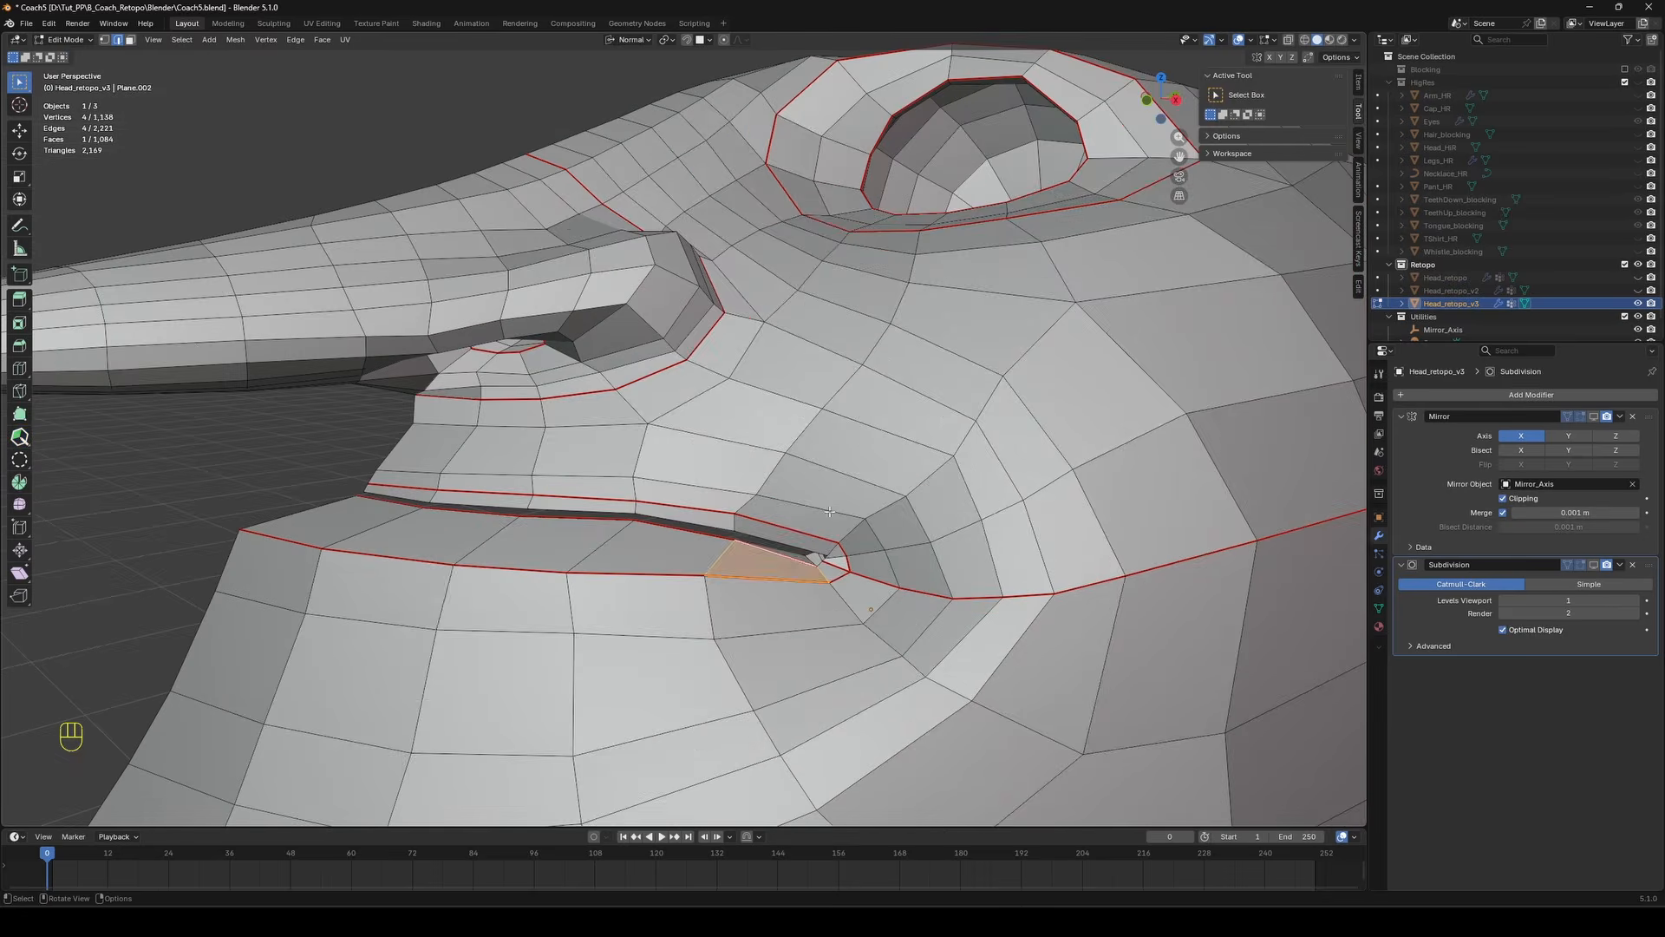
pyautogui.click(474, 598)
pyautogui.moveTo(555, 581); pyautogui.dragTo(624, 586, button='middle')
pyautogui.hotkey('ctrl', 'r')
pyautogui.press('Escape')
# Select the inner edge loop of the mouth opening and mark it as a seam.
pyautogui.scroll(2, 811, 588)
pyautogui.moveTo(811, 588); pyautogui.dragTo(911, 583, button='middle')
pyautogui.press('1')
pyautogui.click(892, 580)
pyautogui.scroll(-2, 917, 573)
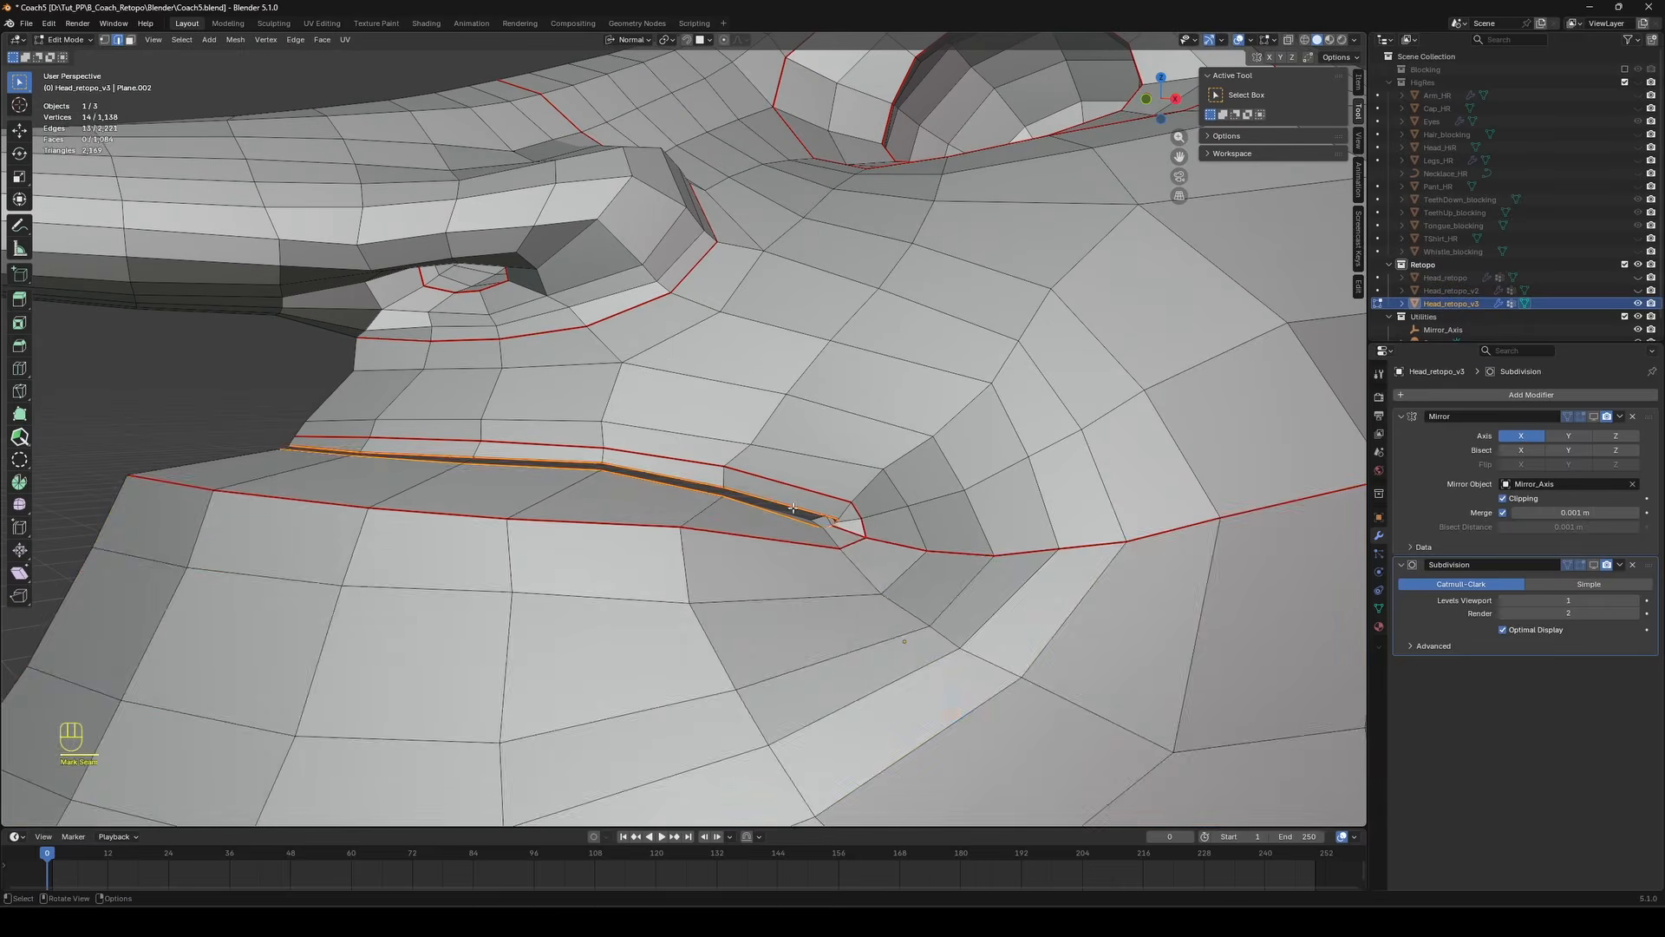
# Check the seam boundaries around the mouth by selecting linked regions of the lips.
pyautogui.press('l')
pyautogui.press('l')
pyautogui.click(871, 533)
pyautogui.moveTo(871, 532); pyautogui.dragTo(762, 485, button='middle')
pyautogui.press('l')
pyautogui.click(847, 517)
# Add centred edge loops around the inner lips of the mouth opening and check the result in Object Mode.
pyautogui.hotkey('ctrl', 'r')
pyautogui.click(701, 479)
pyautogui.press('Escape')
pyautogui.press('Tab')
pyautogui.scroll(-4, 1051, 398)
pyautogui.press('Tab')
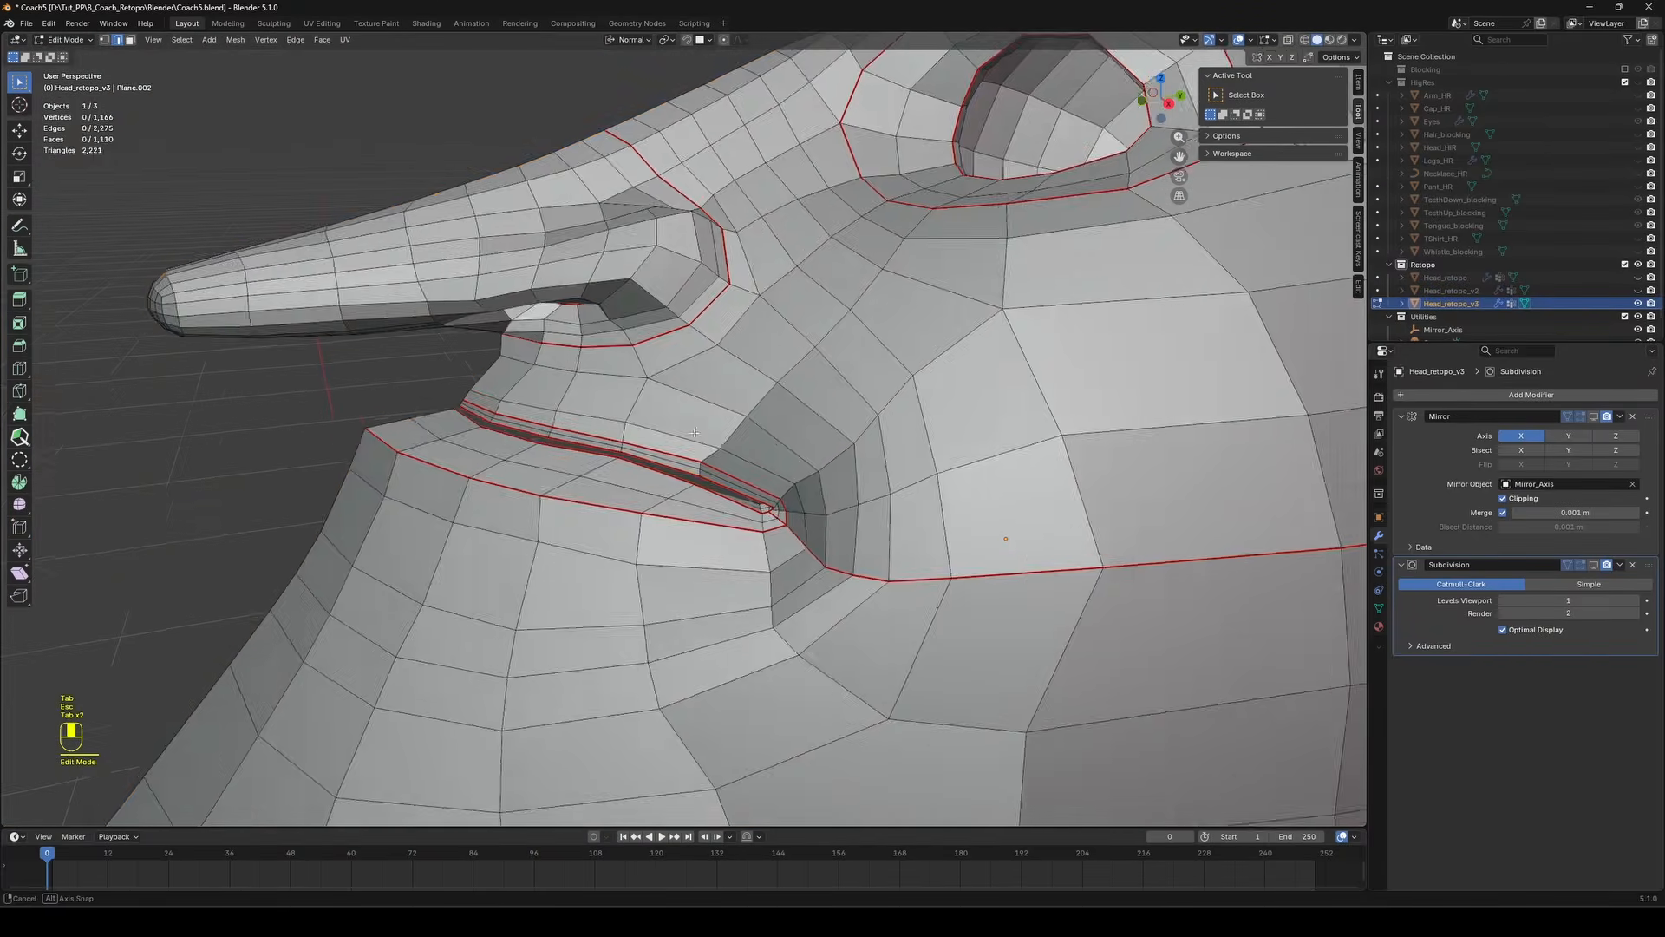
# Preview the mouth corner in Object Mode with the Subdivision modifier's viewport display on.
pyautogui.press('Tab')
pyautogui.scroll(1, 1332, 524)
pyautogui.press('Tab')
pyautogui.press('Tab')
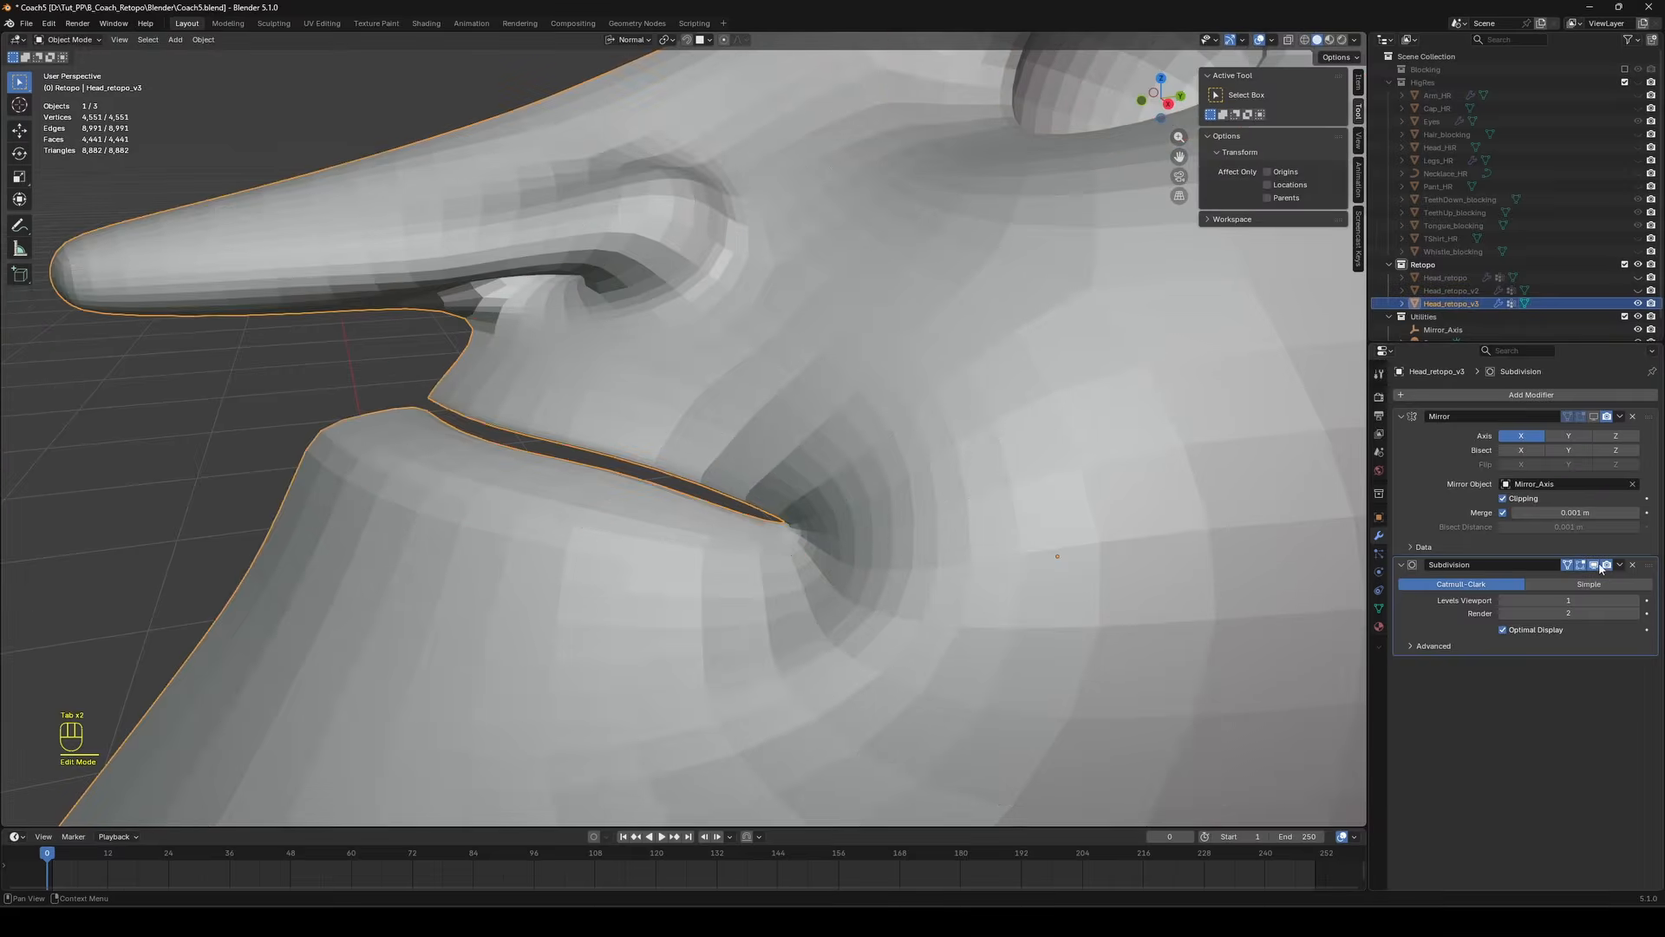
pyautogui.press('Tab')
pyautogui.moveTo(1333, 523); pyautogui.dragTo(815, 473, button='middle')
# Add further edge loops inside the mouth opening and inspect them from inside the head with the Subdivision display on.
pyautogui.hotkey('ctrl', 'r')
pyautogui.press('Tab')
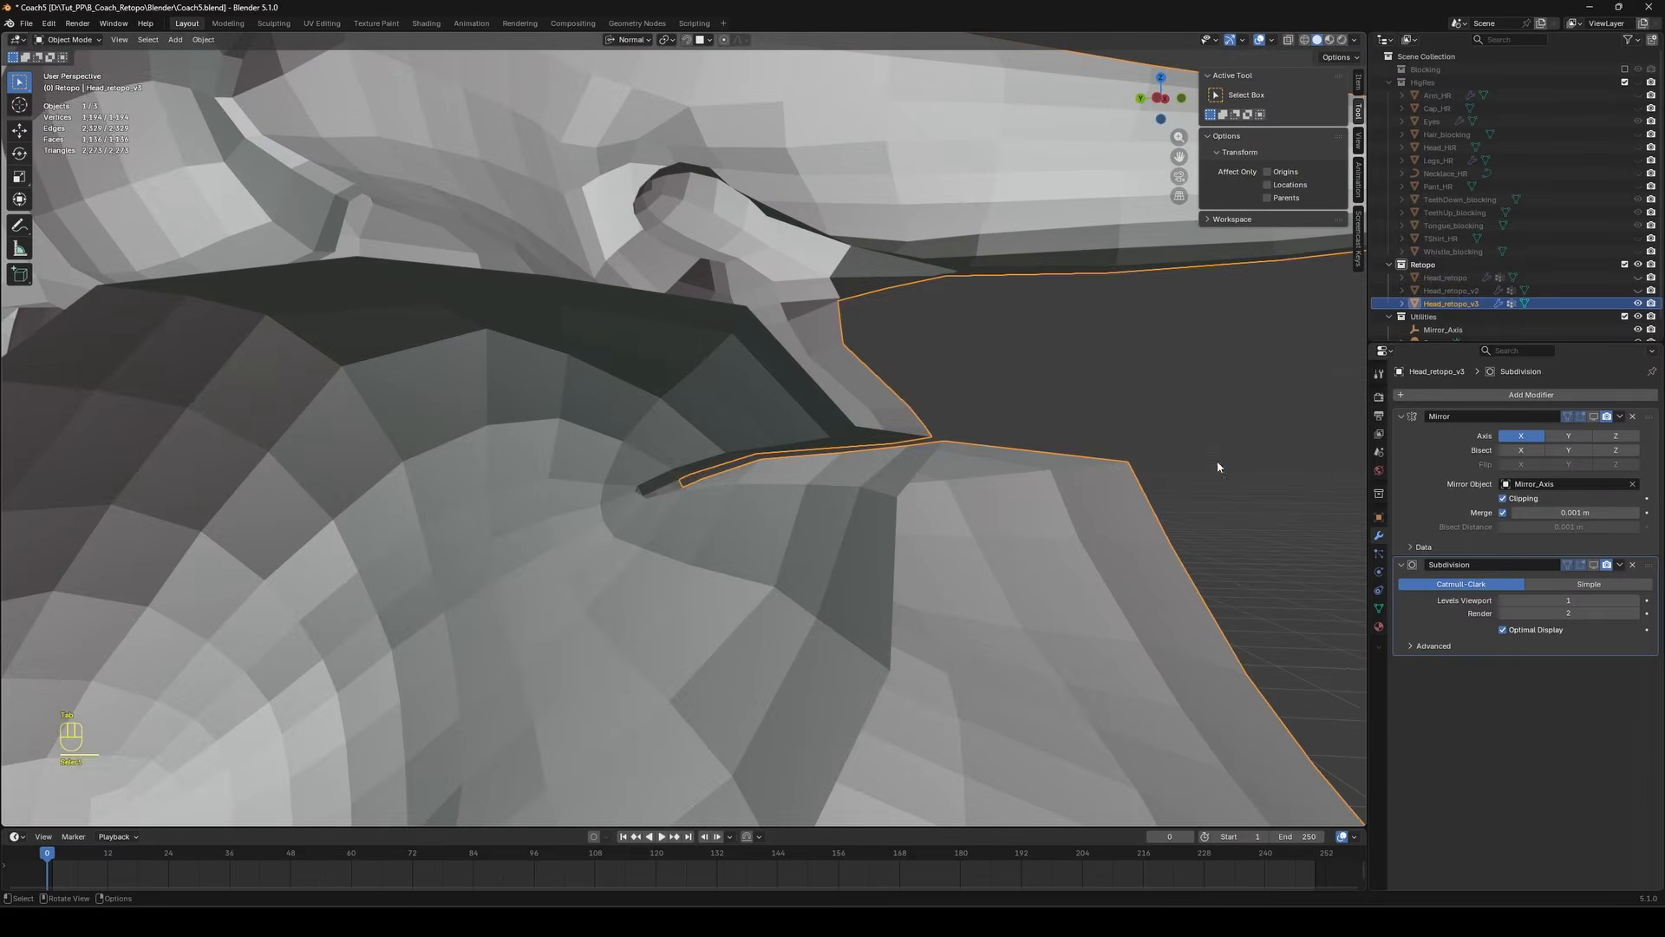
pyautogui.moveTo(1215, 465); pyautogui.dragTo(823, 486, button='middle')
pyautogui.click(1593, 565)
pyautogui.moveTo(378, 392); pyautogui.dragTo(694, 413, button='middle')
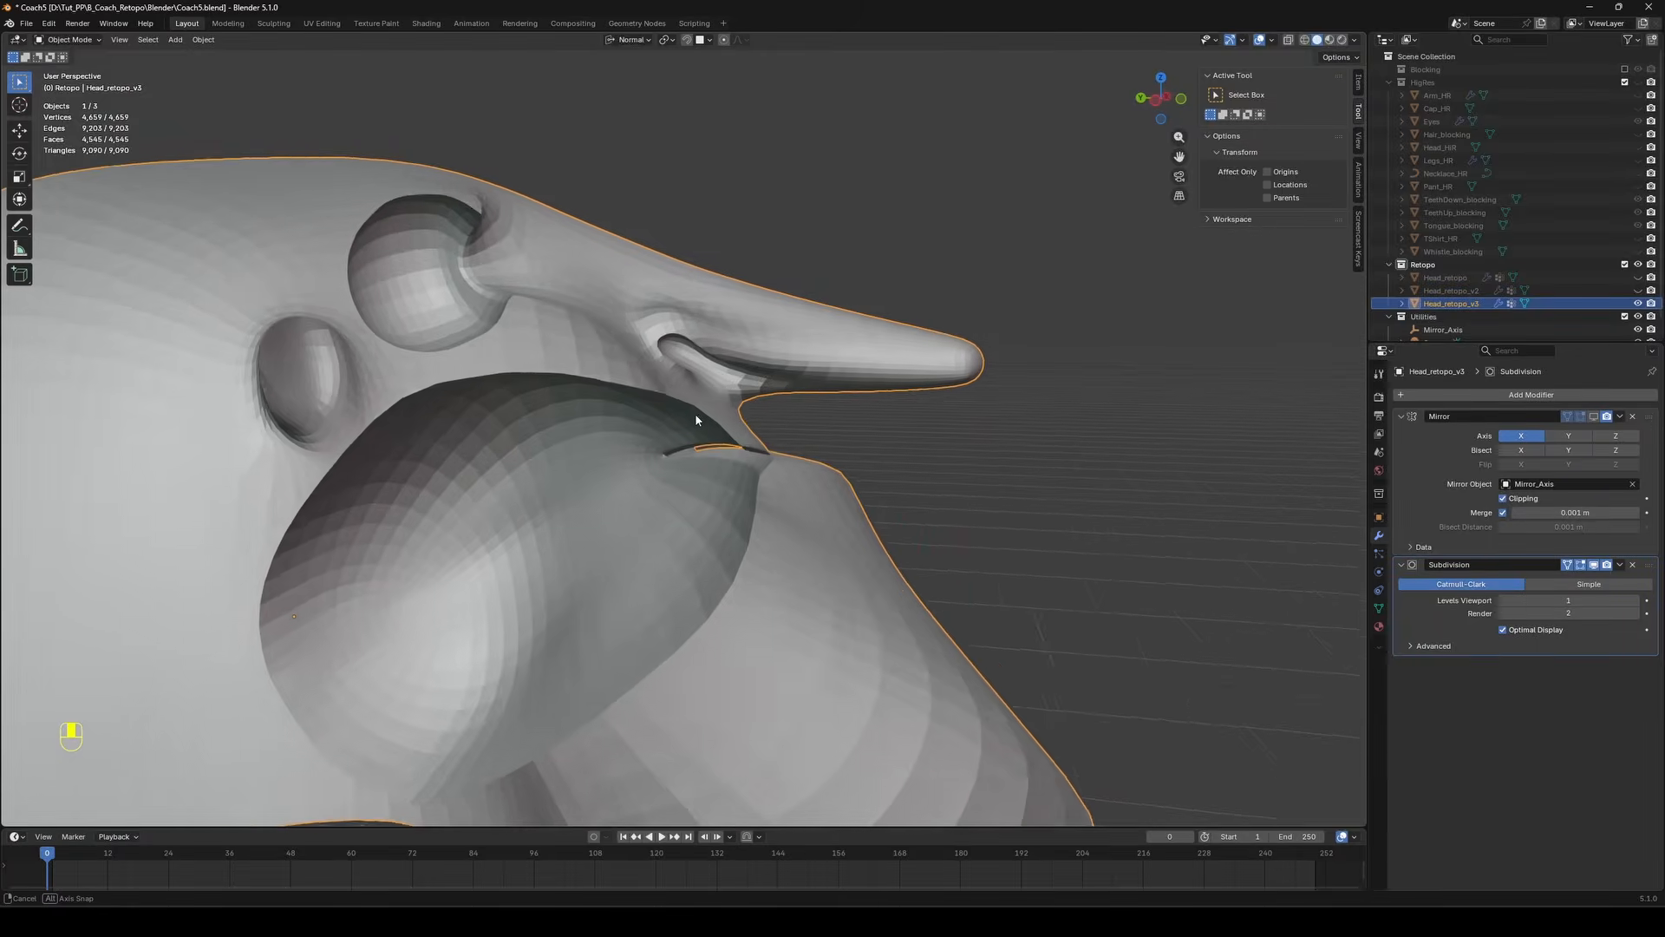
pyautogui.scroll(3, 694, 413)
# Select the edge loop bordering the inner side of the lips inside the head and mark it as a seam.
pyautogui.press('Tab')
pyautogui.moveTo(921, 445)
pyautogui.mouseDown(button='middle')
pyautogui.moveTo(633, 464)
pyautogui.moveTo(936, 439)
pyautogui.mouseUp(button='middle')
pyautogui.click(991, 429)
pyautogui.moveTo(822, 478); pyautogui.dragTo(1214, 468, button='middle')
pyautogui.keyDown('alt'); pyautogui.click(689, 543); pyautogui.keyUp('alt')
pyautogui.hotkey('ctrl', 'e')
pyautogui.click(688, 543)
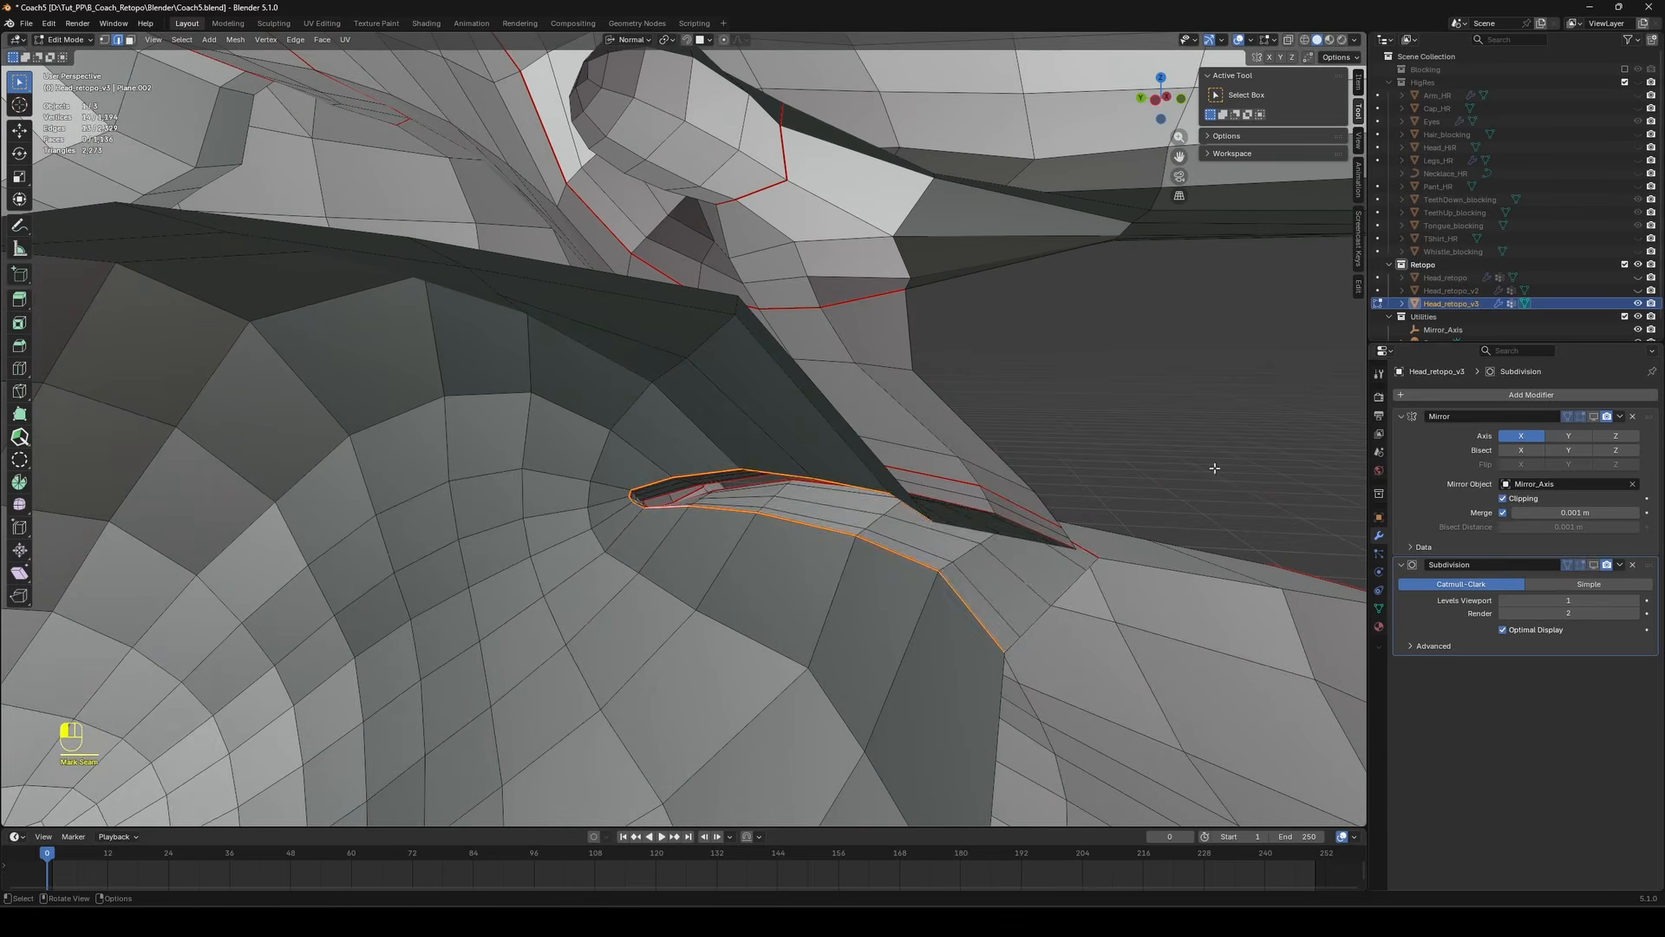
# Select the inner lip faces bounded by the seams and try moving and rotating them.
pyautogui.moveTo(974, 560); pyautogui.dragTo(795, 463, button='middle')
pyautogui.click(769, 500)
pyautogui.press('r')
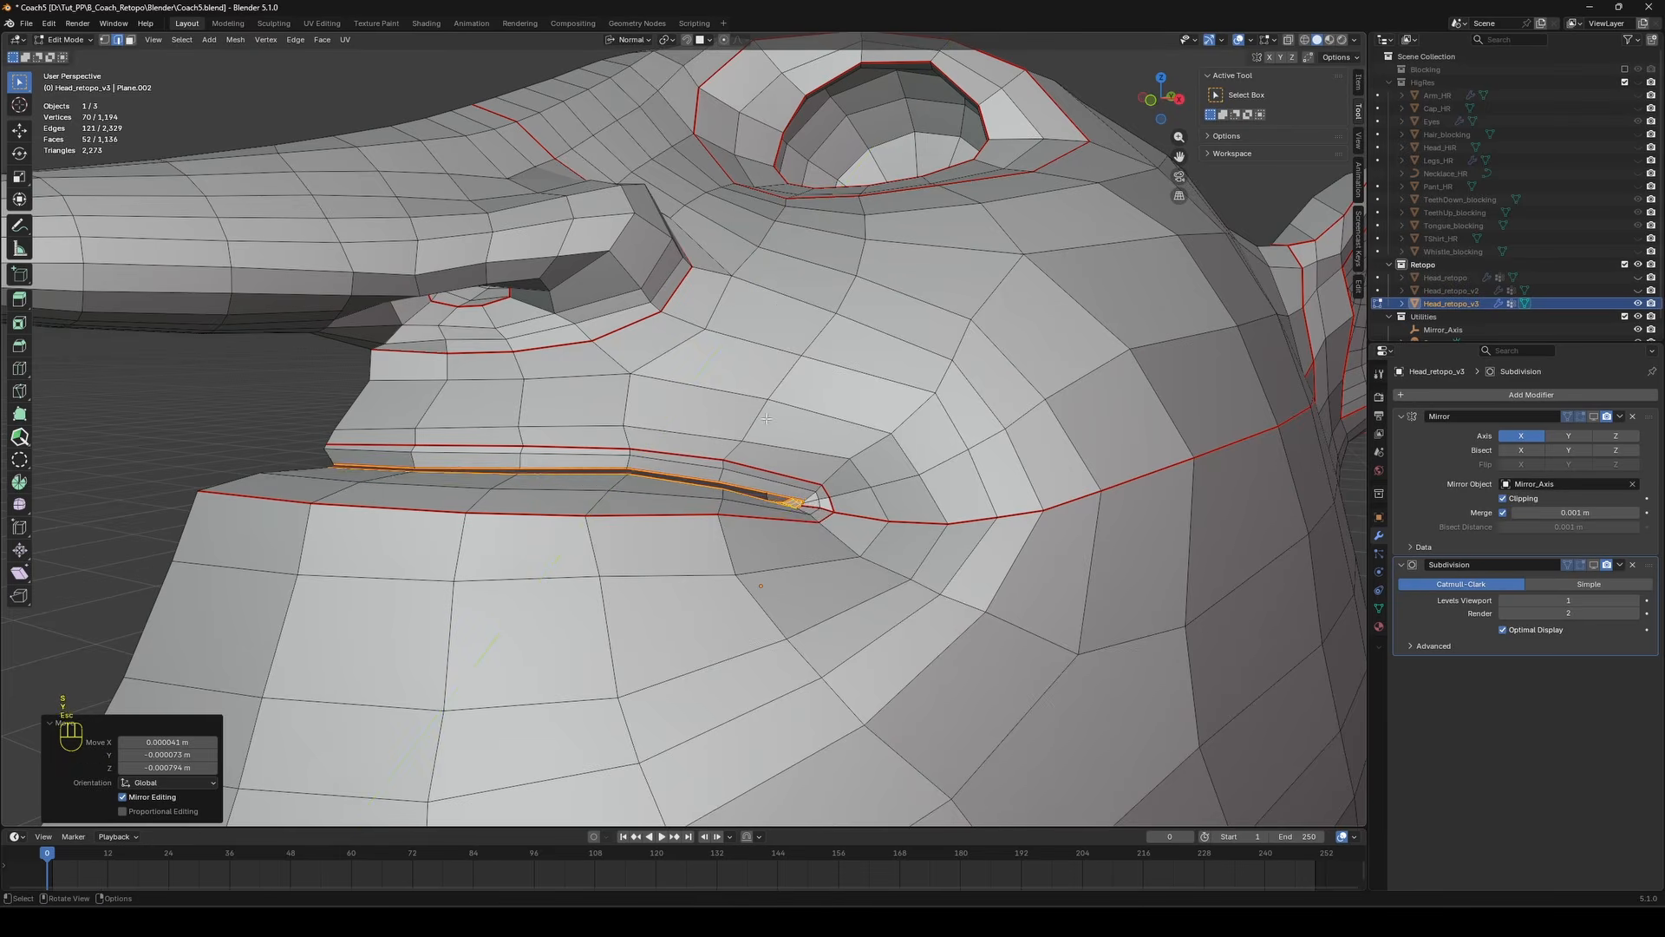
pyautogui.hotkey('ctrl', 'z')
# Turn on the Subdivision modifier's viewport display in Object Mode.
pyautogui.moveTo(767, 419); pyautogui.dragTo(685, 416, button='middle')
pyautogui.scroll(-1, 914, 405)
pyautogui.press('Tab')
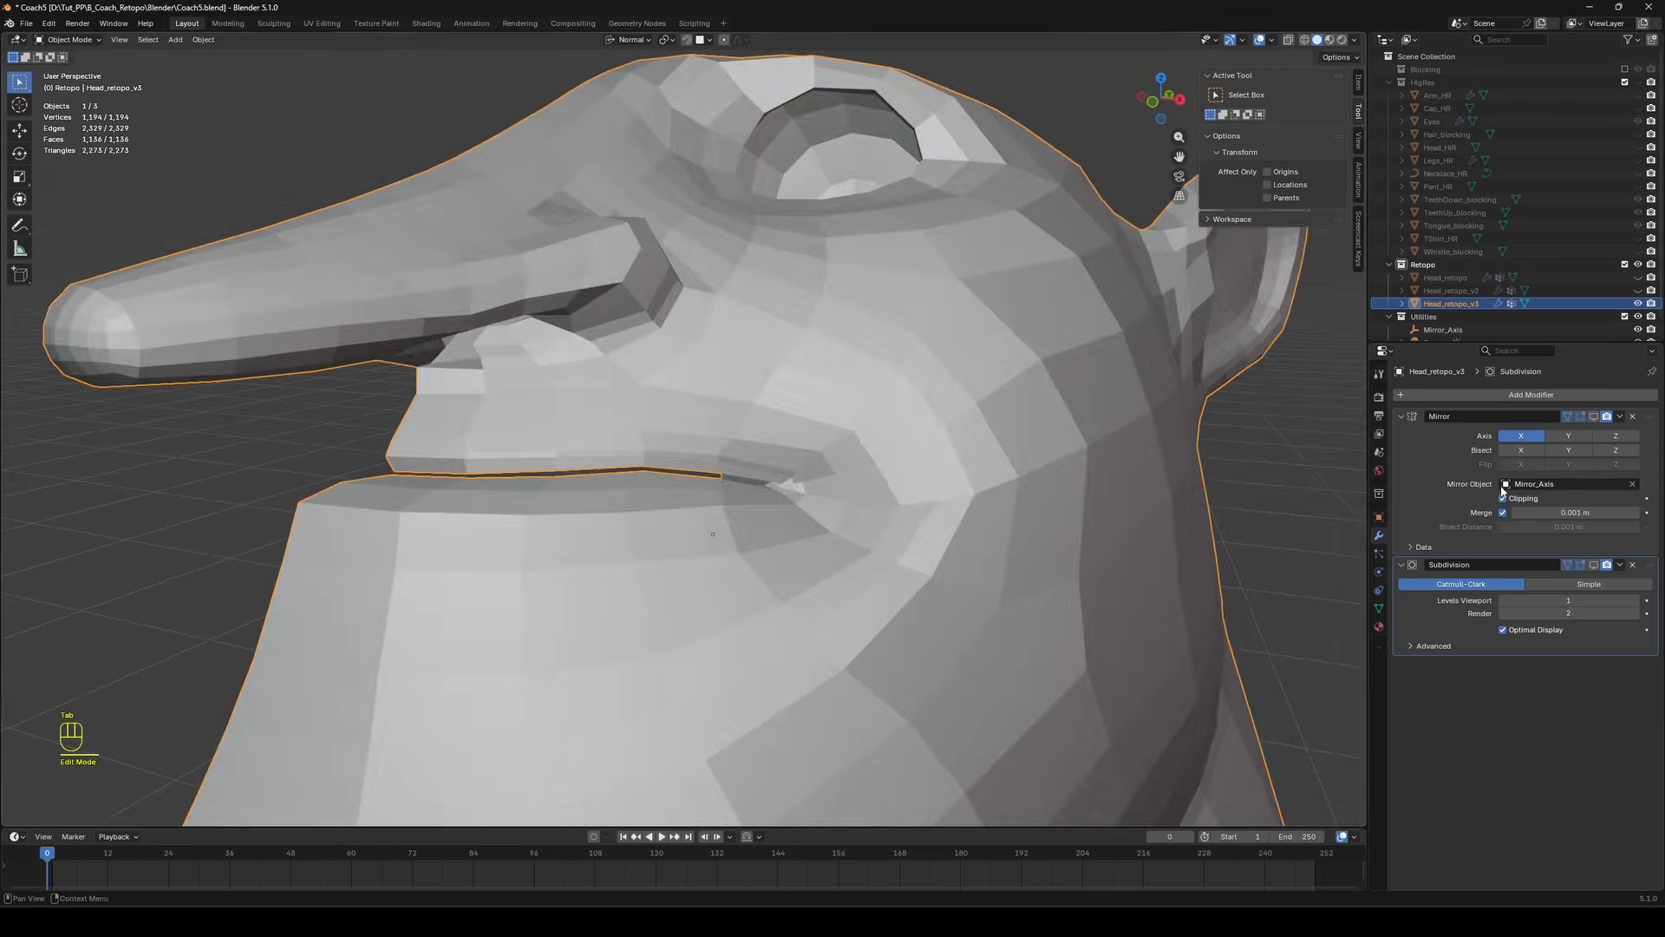
pyautogui.click(1593, 565)
# Try scaling the selected inner lip faces to 0.748 along Y in Normal orientation.
pyautogui.press('Tab')
pyautogui.press('s')
pyautogui.click(785, 420)
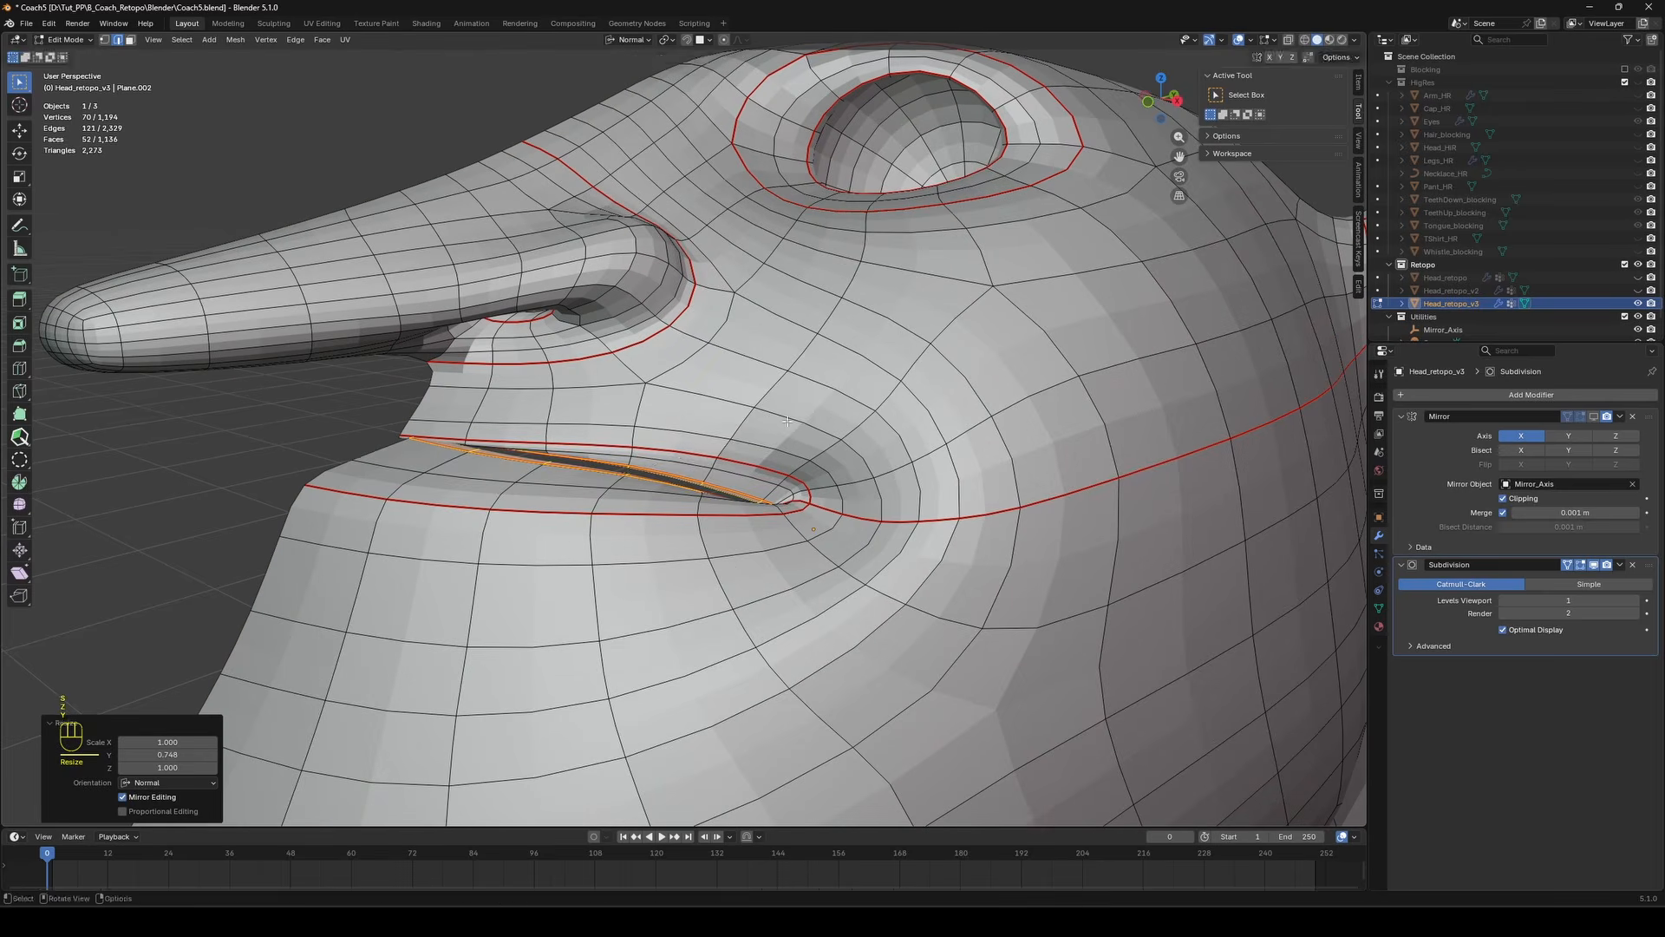
pyautogui.click(810, 392)
pyautogui.press('s')
pyautogui.moveTo(811, 392); pyautogui.dragTo(718, 392, button='middle')
pyautogui.press('Escape')
# Undo the recent inner lip transforms, redoing the last two undone operations.
pyautogui.hotkey('ctrl', 'z')
pyautogui.hotkey('ctrl', 'z')
pyautogui.hotkey('ctrl', 'z')
pyautogui.hotkey('ctrl', 'z')
pyautogui.hotkey('ctrl', 'z')
pyautogui.hotkey('ctrl', 'z')
pyautogui.hotkey('ctrl', 'z')
pyautogui.hotkey('ctrl', 'z')
pyautogui.hotkey('ctrl', 'z')
pyautogui.hotkey('ctrl', 'z')
pyautogui.hotkey('ctrl', 'z')
pyautogui.hotkey('ctrl', 'shift', 'z')
pyautogui.hotkey('ctrl', 'shift', 'z')
# Check the smoothed mouth in Object Mode and switch the head to Sculpt Mode.
pyautogui.press('Tab')
pyautogui.scroll(-3, 508, 399)
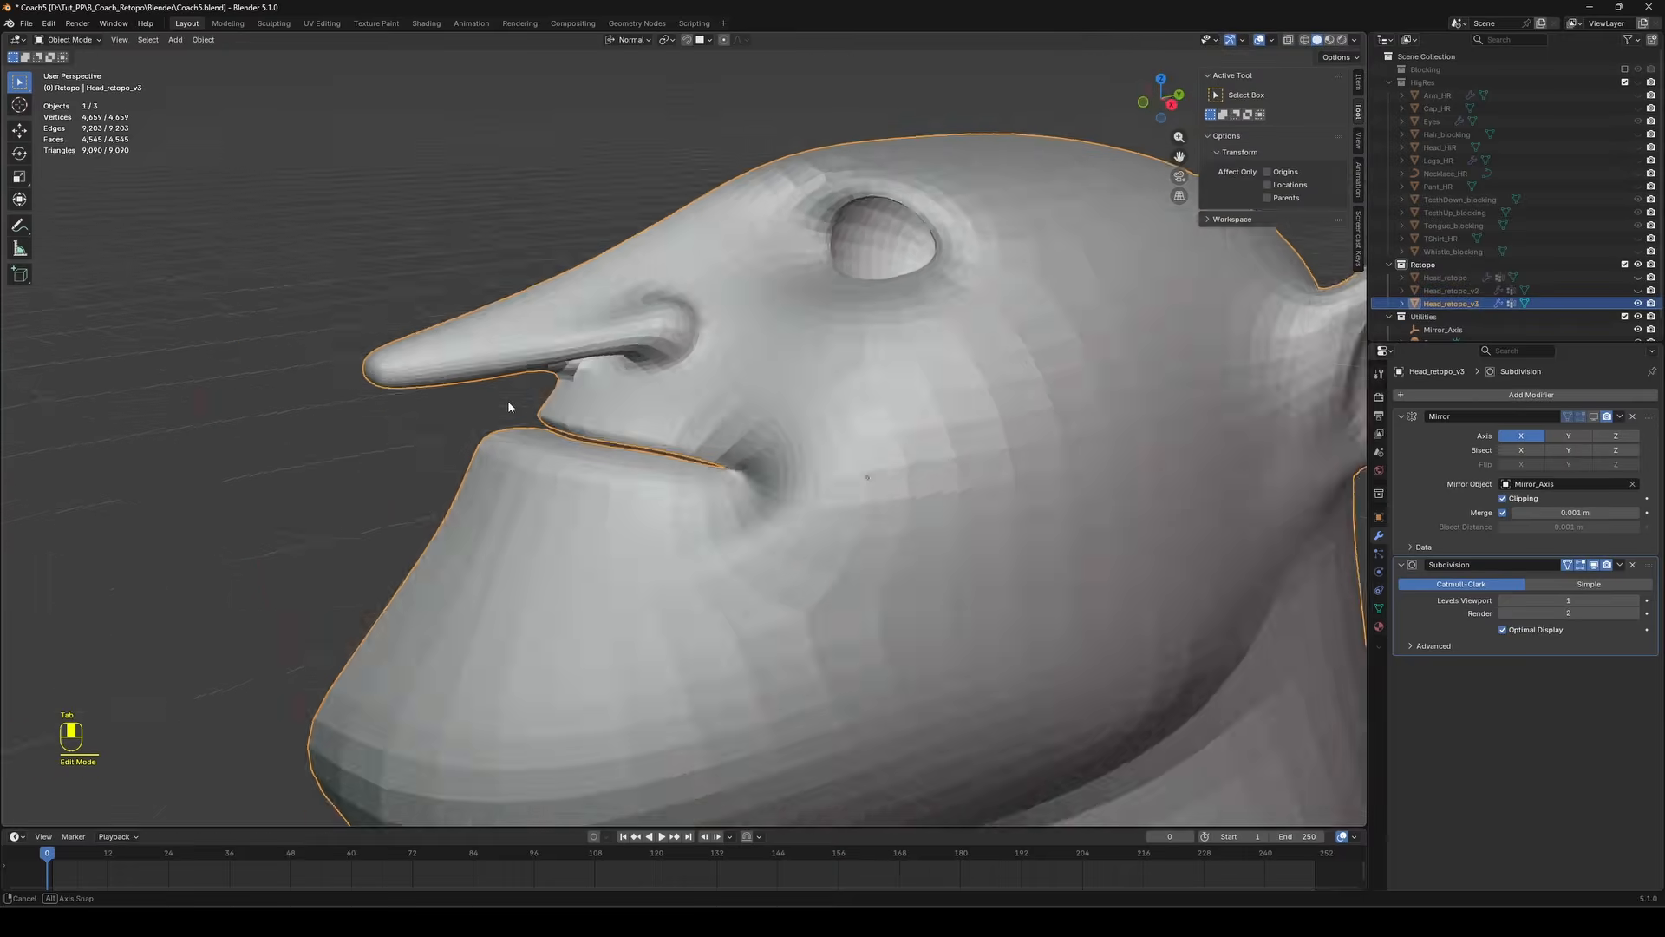
pyautogui.moveTo(507, 399); pyautogui.dragTo(597, 425, button='middle')
pyautogui.scroll(2, 596, 425)
pyautogui.hotkey('ctrl', 'Tab')
# Try a Grab stroke on the lower lip and undo it.
pyautogui.click(586, 476)
pyautogui.moveTo(499, 455); pyautogui.dragTo(339, 451, button='middle')
pyautogui.hotkey('ctrl', 'z')
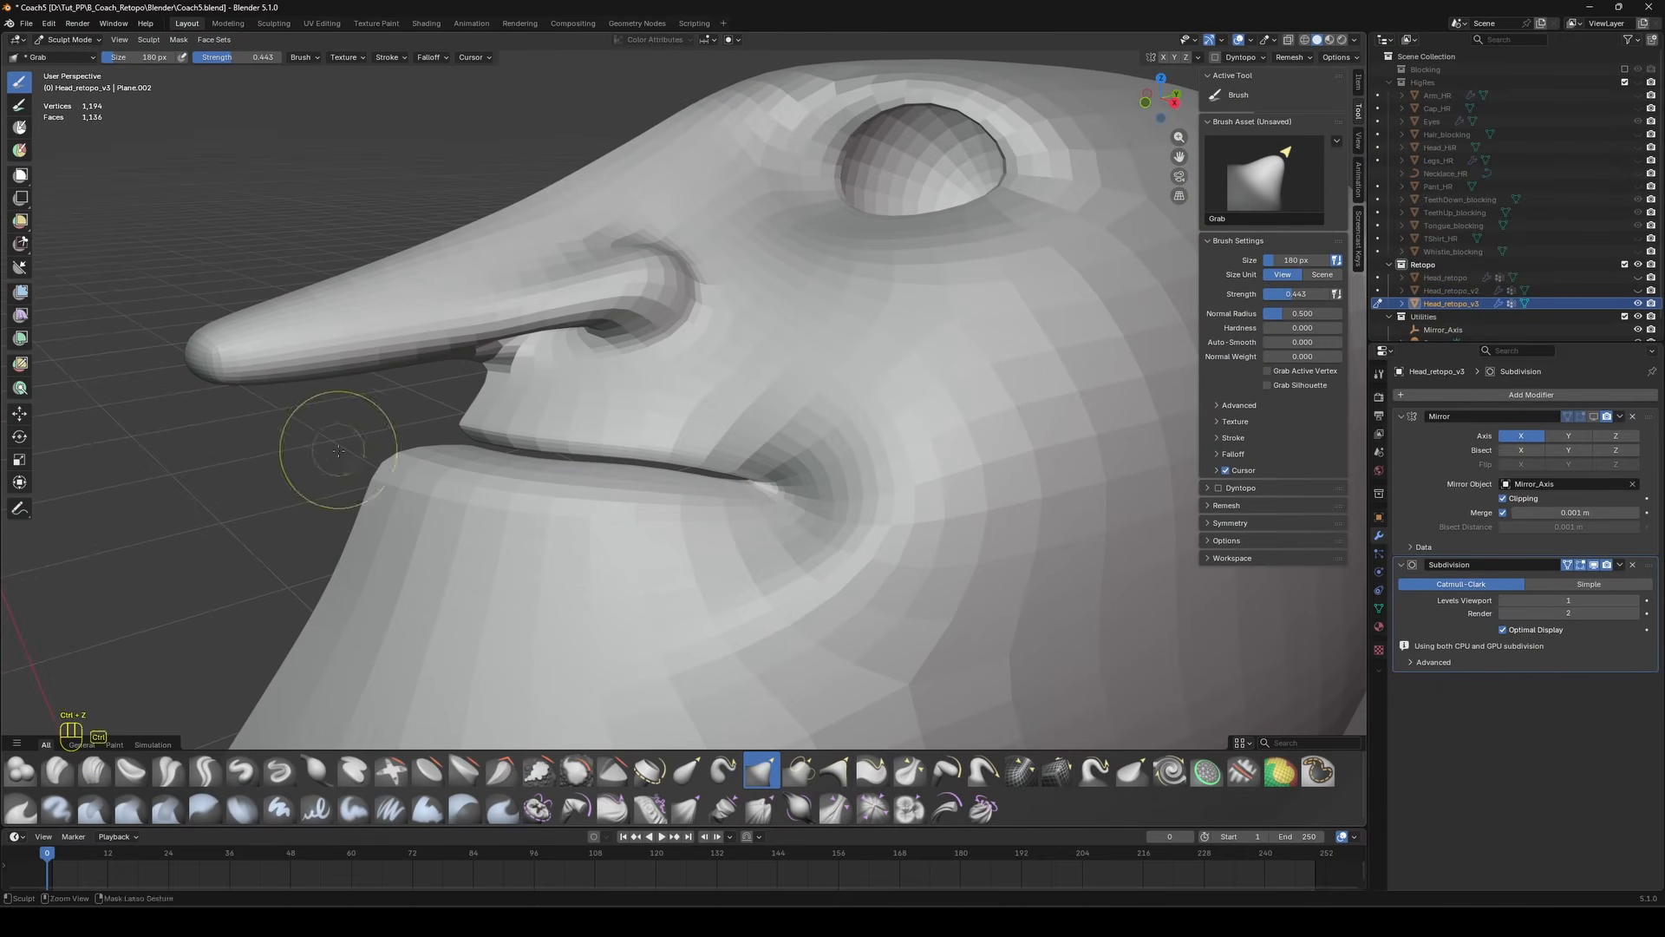
# Mask the lower lip and the area beneath it with the Lasso Mask tool.
pyautogui.click(80, 208)
pyautogui.moveTo(328, 465); pyautogui.dragTo(451, 442)
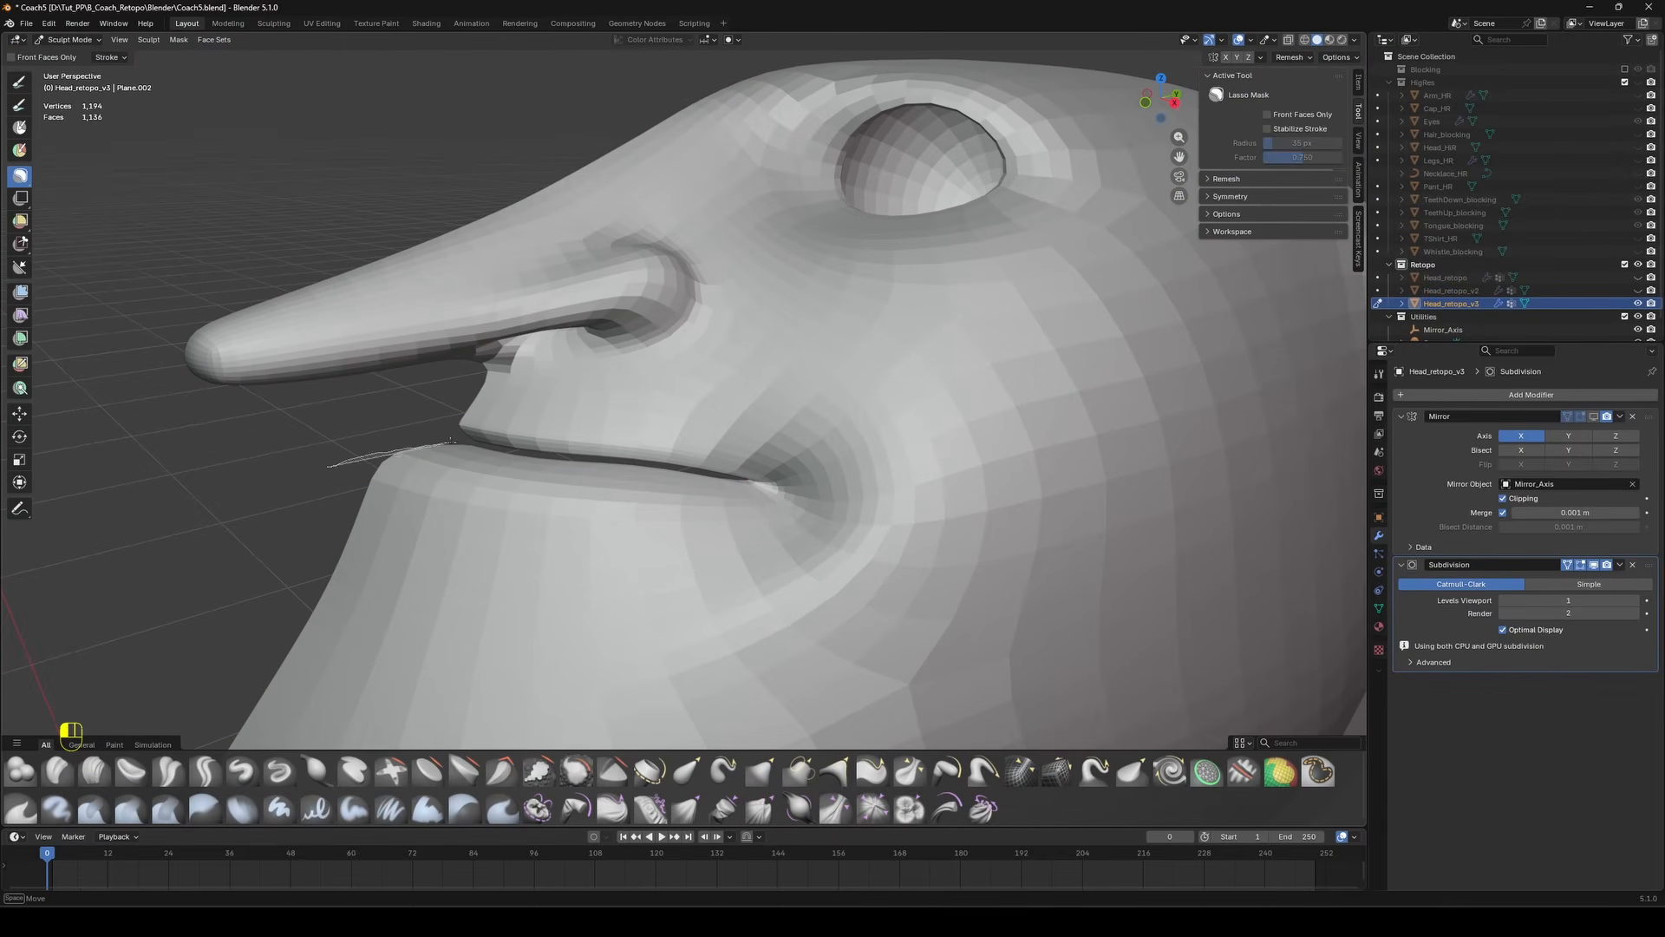
pyautogui.moveTo(720, 474)
pyautogui.mouseDown()
pyautogui.moveTo(824, 676)
pyautogui.moveTo(317, 542)
pyautogui.mouseUp()
pyautogui.moveTo(306, 432); pyautogui.dragTo(310, 436)
# Invert the mask and set the Grab brush size to 300 px, then turn off the Subdivision modifier's viewport display.
pyautogui.press('g')
pyautogui.press('f')
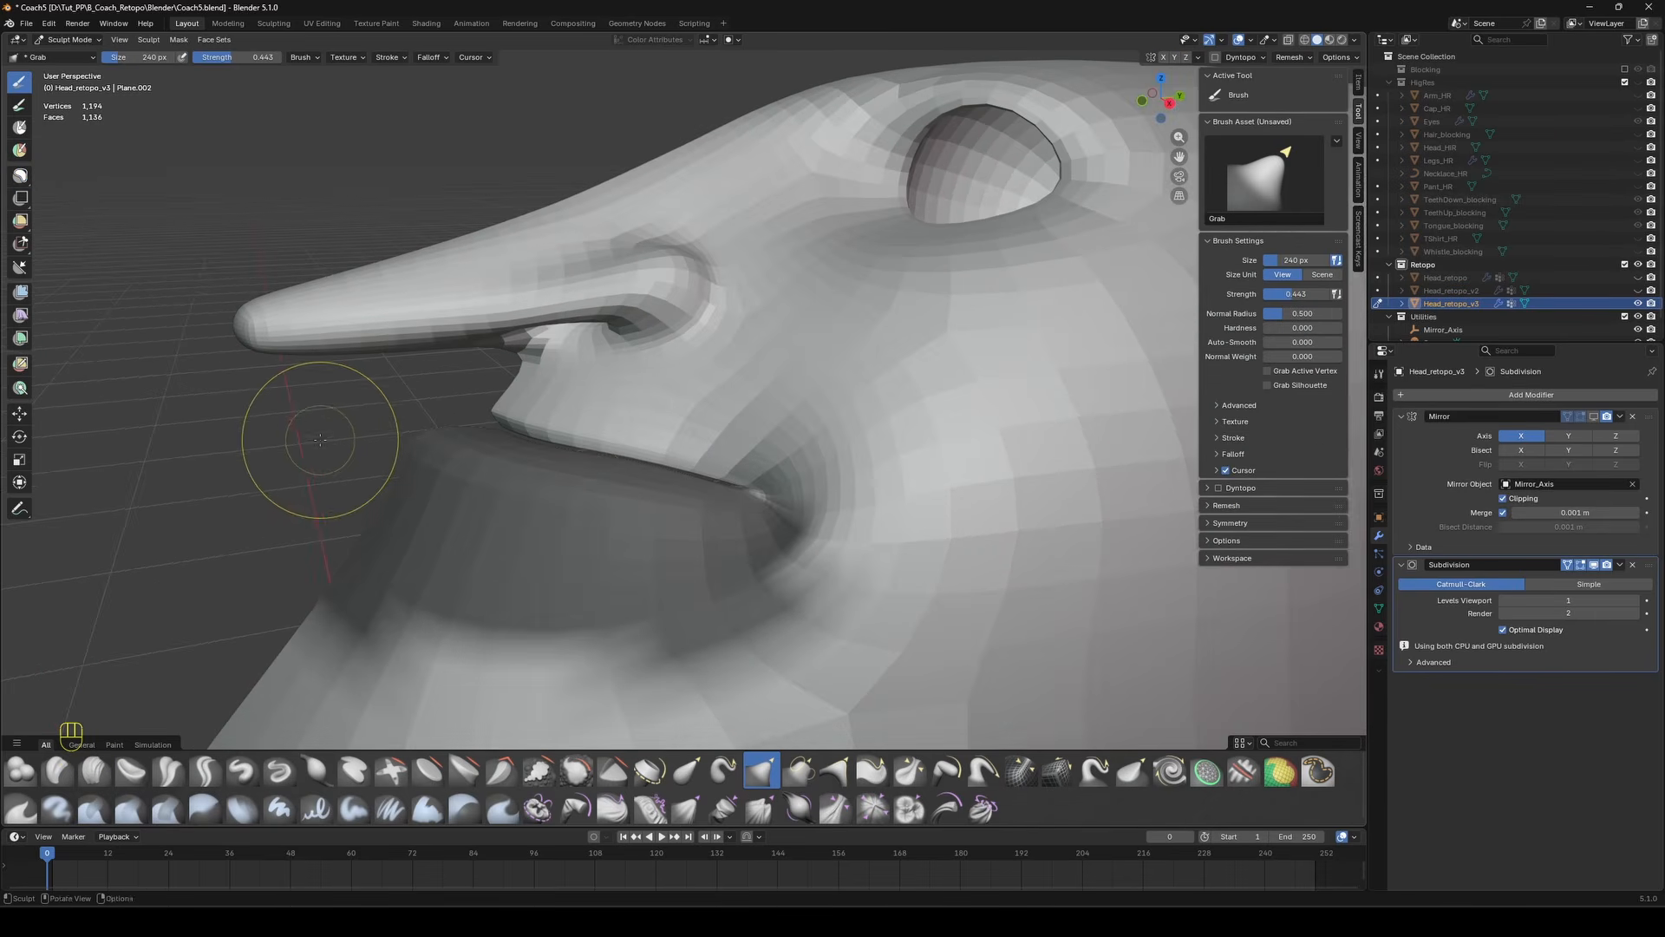
pyautogui.hotkey('ctrl', 'i')
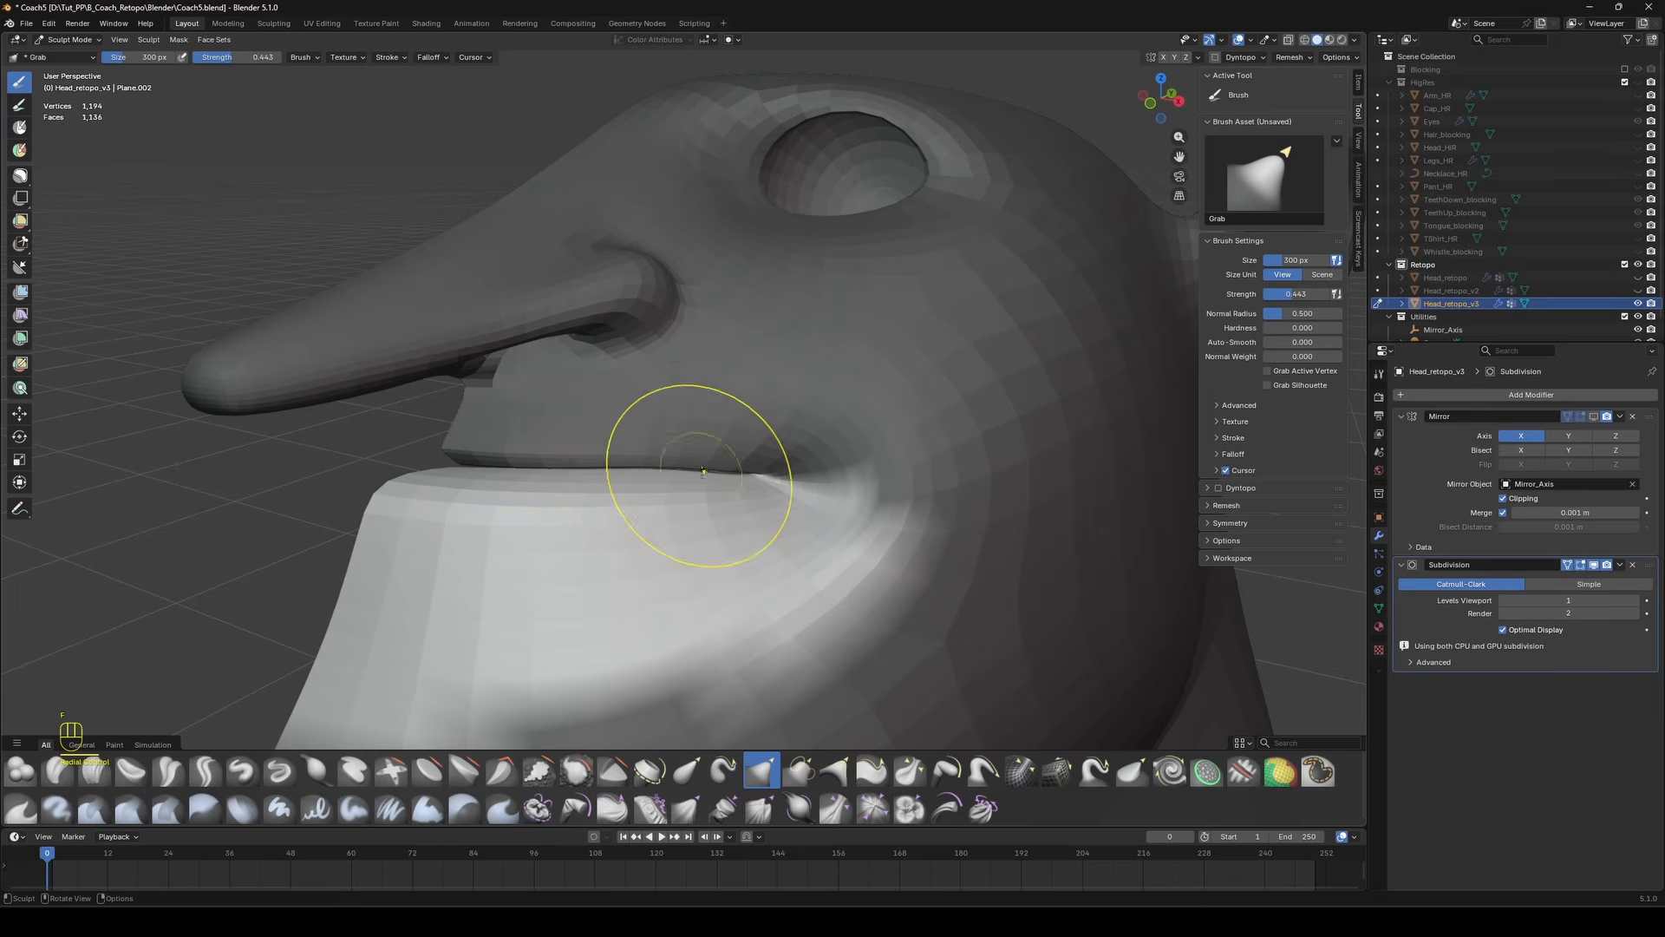
pyautogui.click(1593, 565)
pyautogui.moveTo(599, 416); pyautogui.dragTo(612, 438, button='middle')
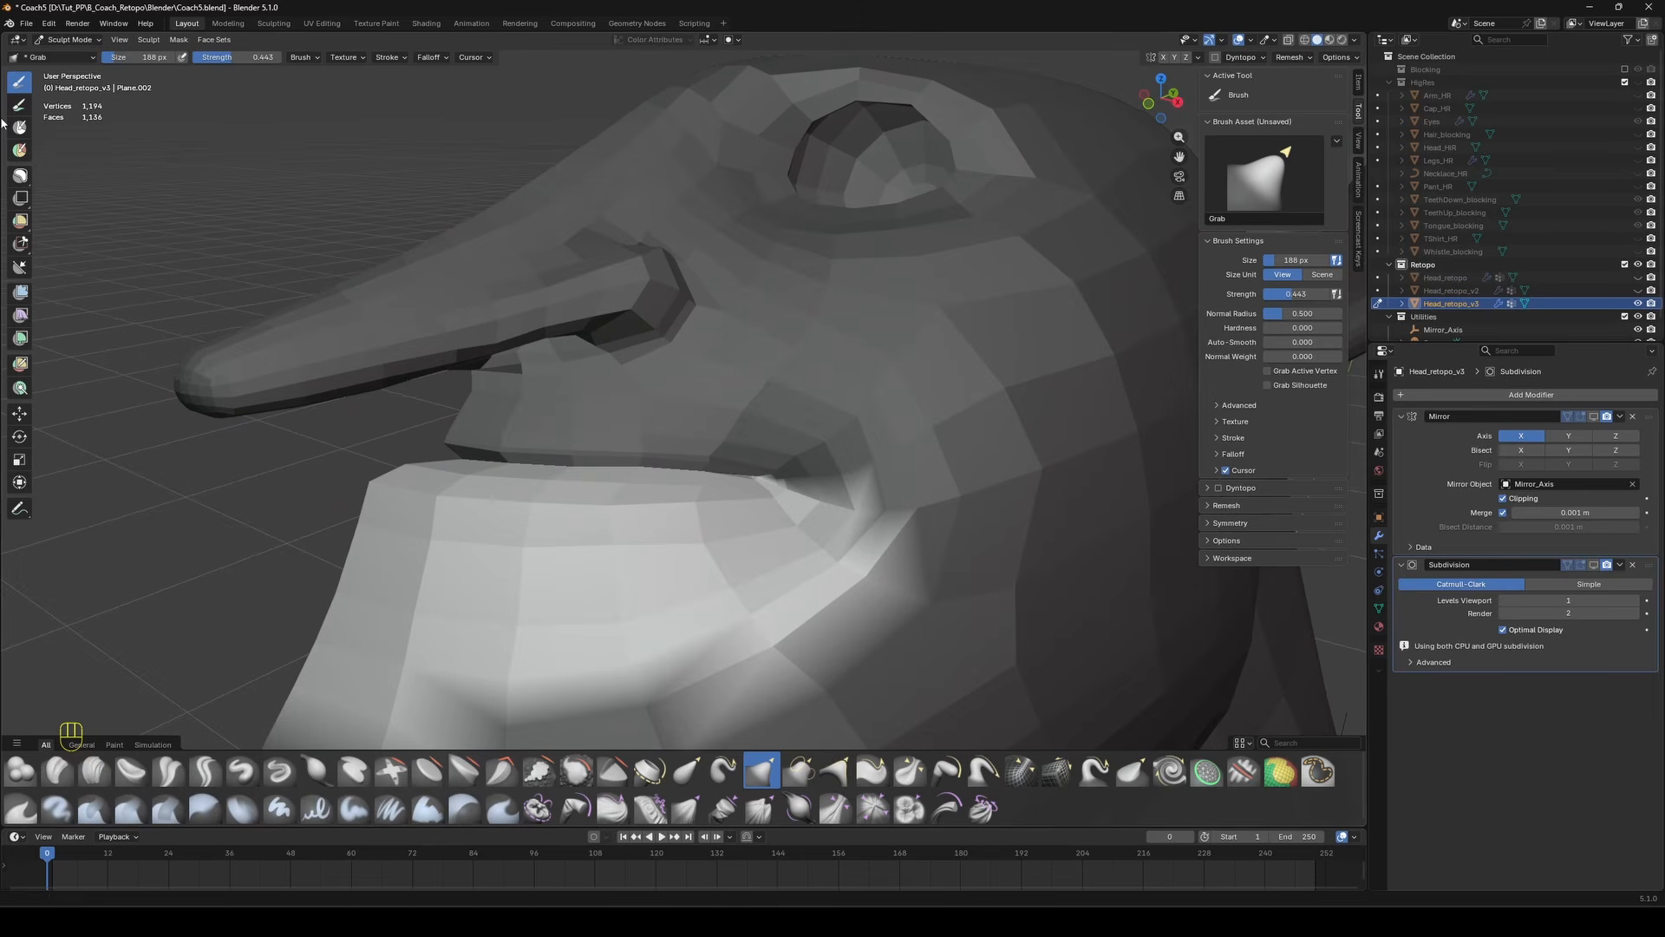
# Return the head to Edit Mode, clear the lip selection, and inspect the mouth opening from inside the head.
pyautogui.hotkey('ctrl', 'Tab')
pyautogui.press('Tab')
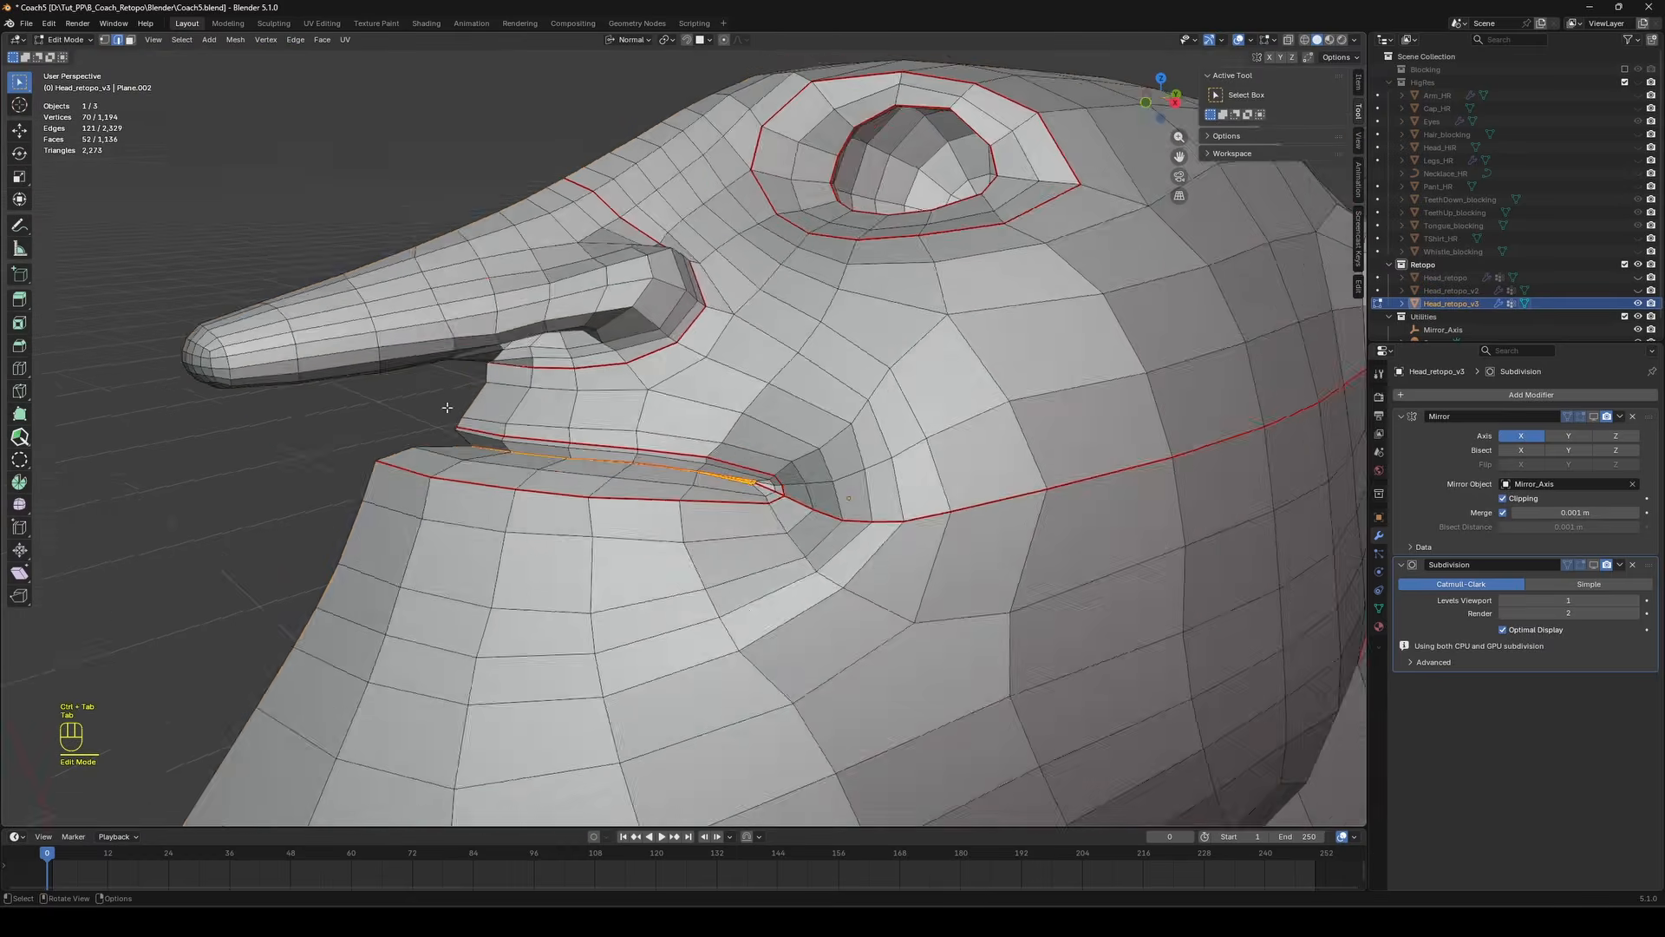
pyautogui.click(447, 407)
pyautogui.scroll(3, 447, 408)
pyautogui.moveTo(320, 398); pyautogui.dragTo(1032, 433, button='middle')
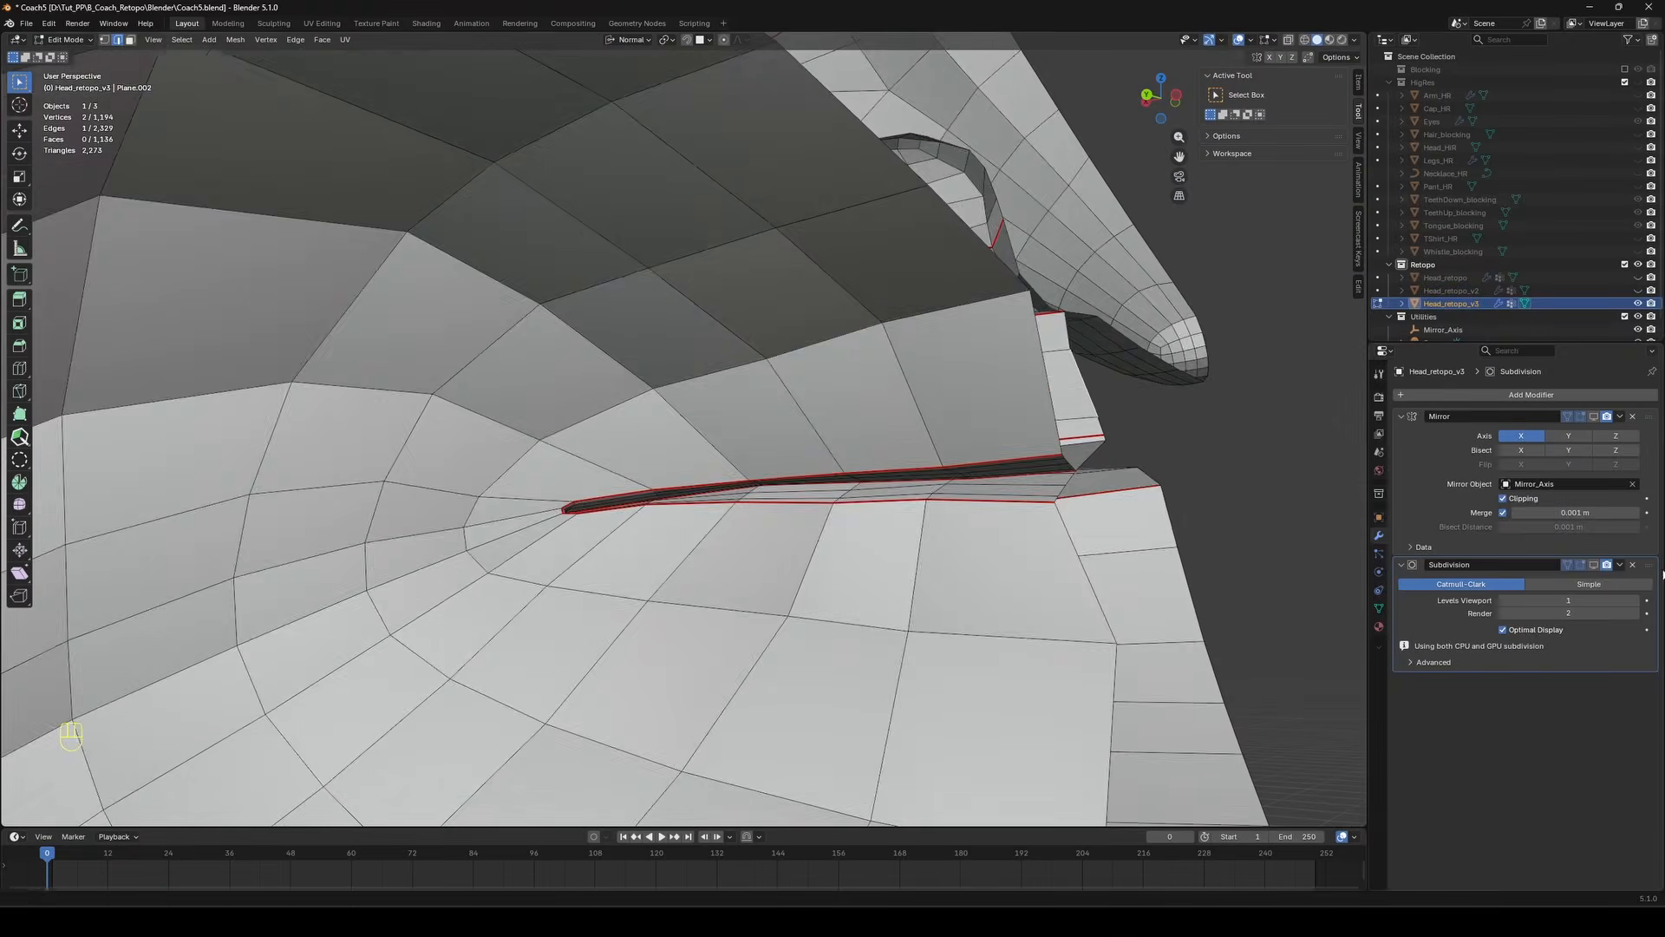
# Turn on the Subdivision modifier's viewport display and deselect the head in Object Mode.
pyautogui.click(1593, 564)
pyautogui.scroll(-4, 1205, 454)
pyautogui.moveTo(1205, 454); pyautogui.dragTo(785, 482, button='middle')
pyautogui.press('Tab')
pyautogui.scroll(-2, 954, 485)
pyautogui.click(954, 490)
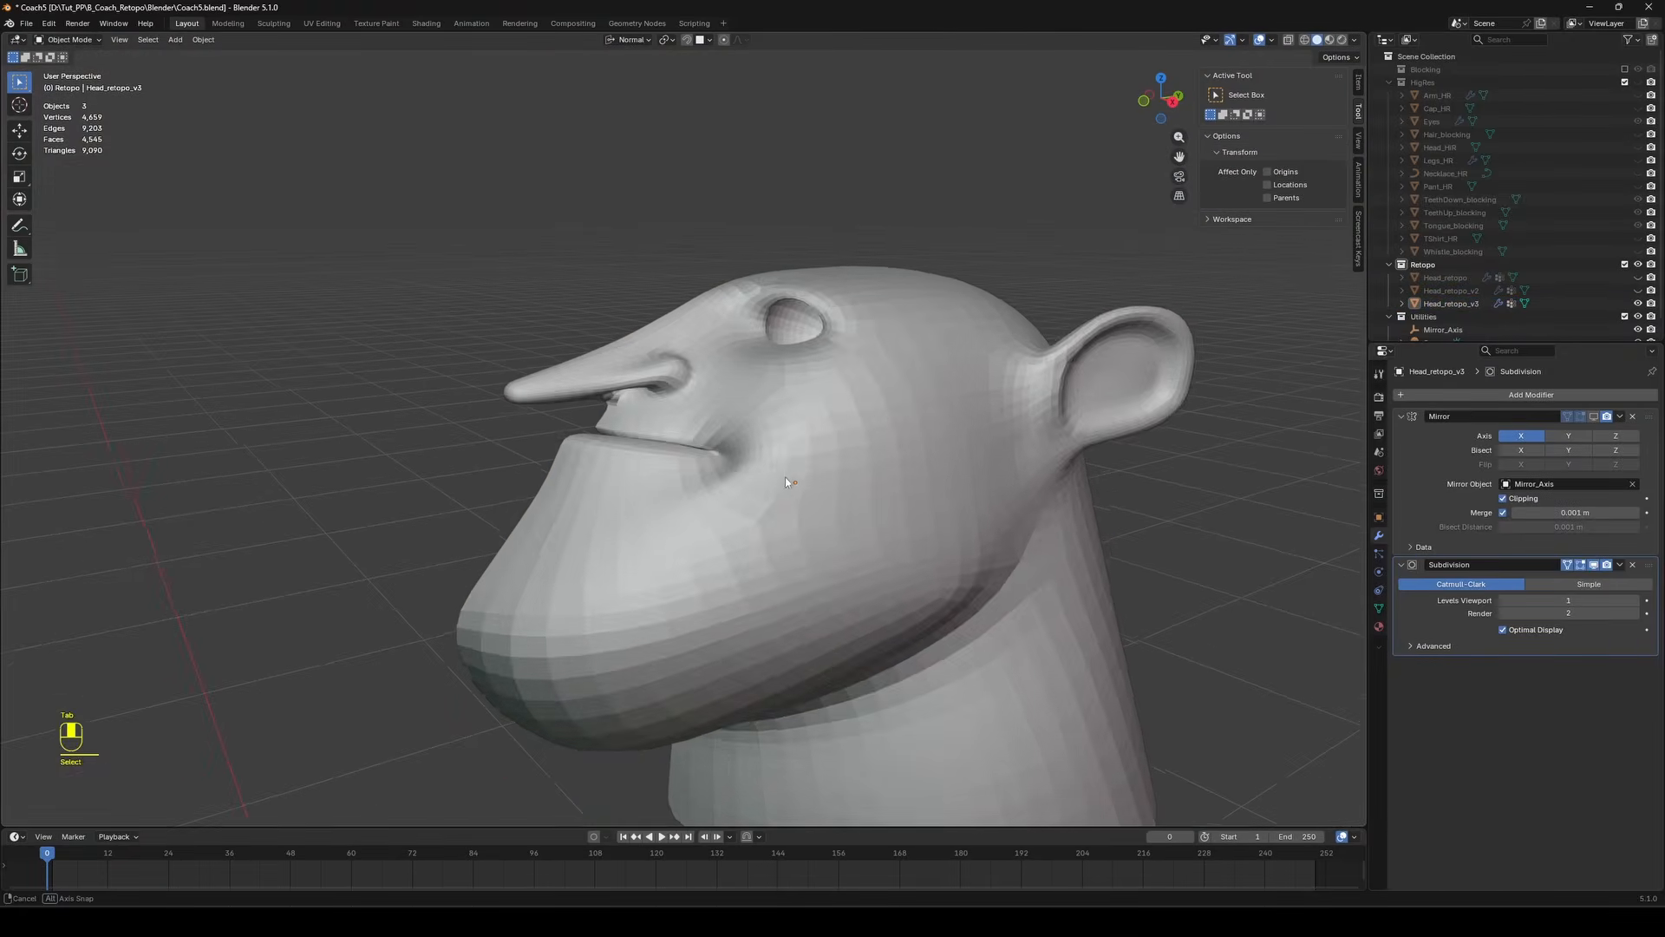
# Insert an edge loop around the nose just ahead of the nostril, with the Subdivision modifier's viewport display turned off.
pyautogui.keyDown('shift'); pyautogui.moveTo(1177, 444); pyautogui.dragTo(840, 503, button='middle'); pyautogui.keyUp('shift')
pyautogui.scroll(3, 841, 502)
pyautogui.press('Tab')
pyautogui.scroll(3, 719, 555)
pyautogui.moveTo(702, 568); pyautogui.dragTo(691, 526, button='middle')
pyautogui.press('Tab')
pyautogui.press('Tab')
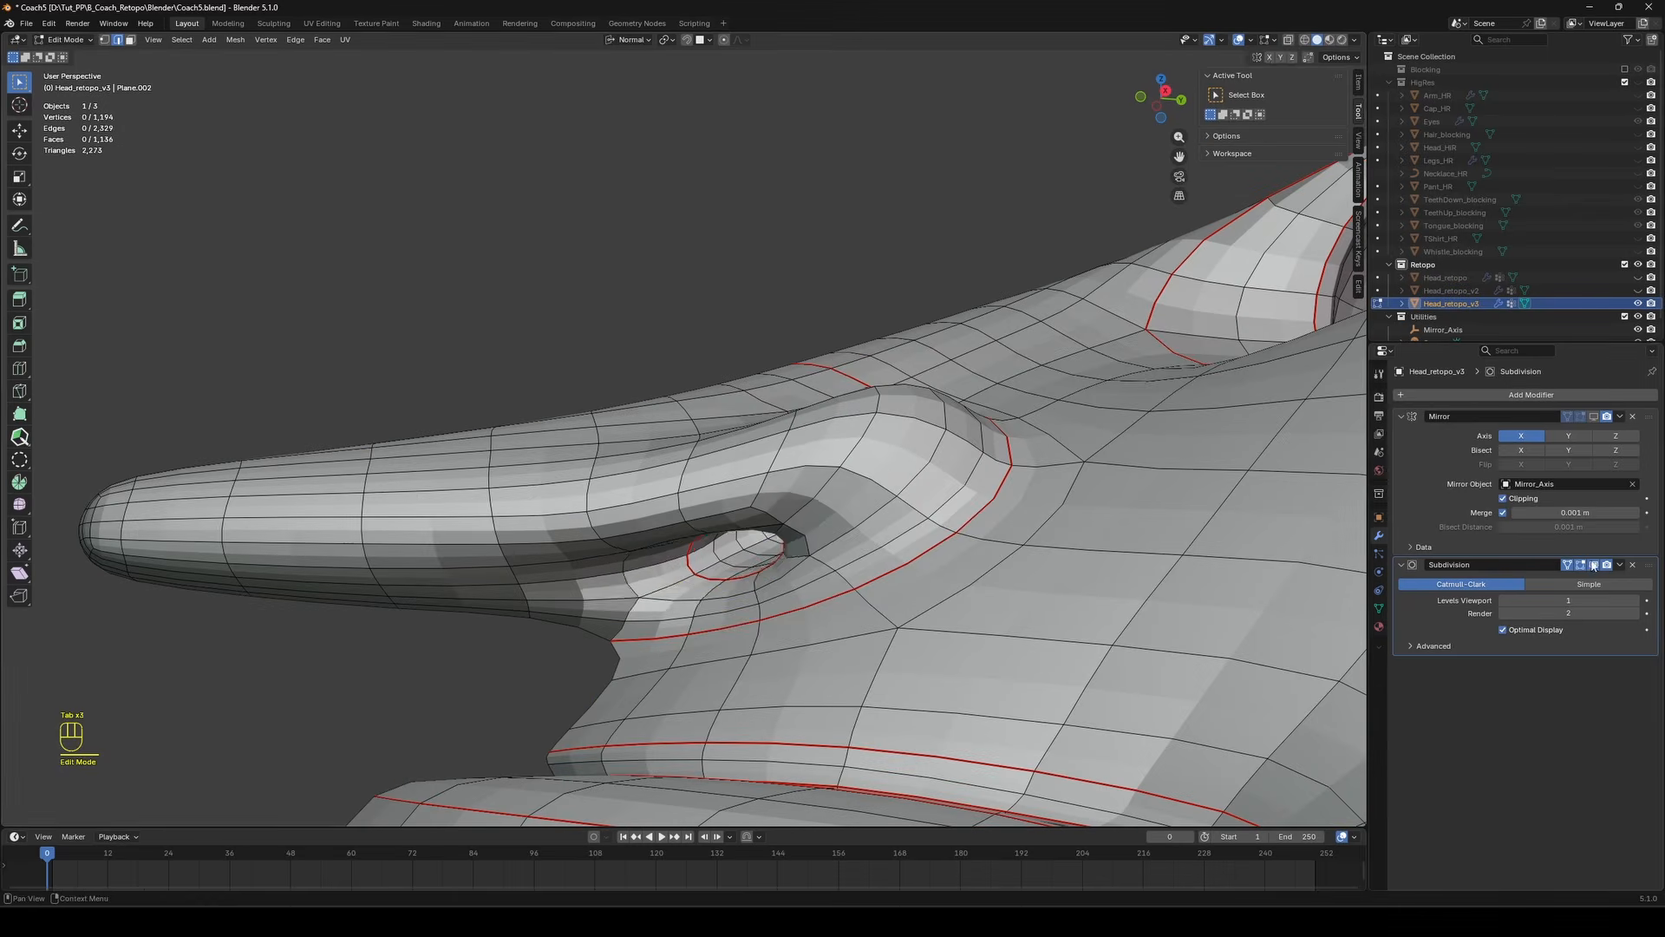
pyautogui.click(671, 576)
pyautogui.press('Escape')
pyautogui.scroll(-2, 607, 590)
pyautogui.hotkey('ctrl', 'r')
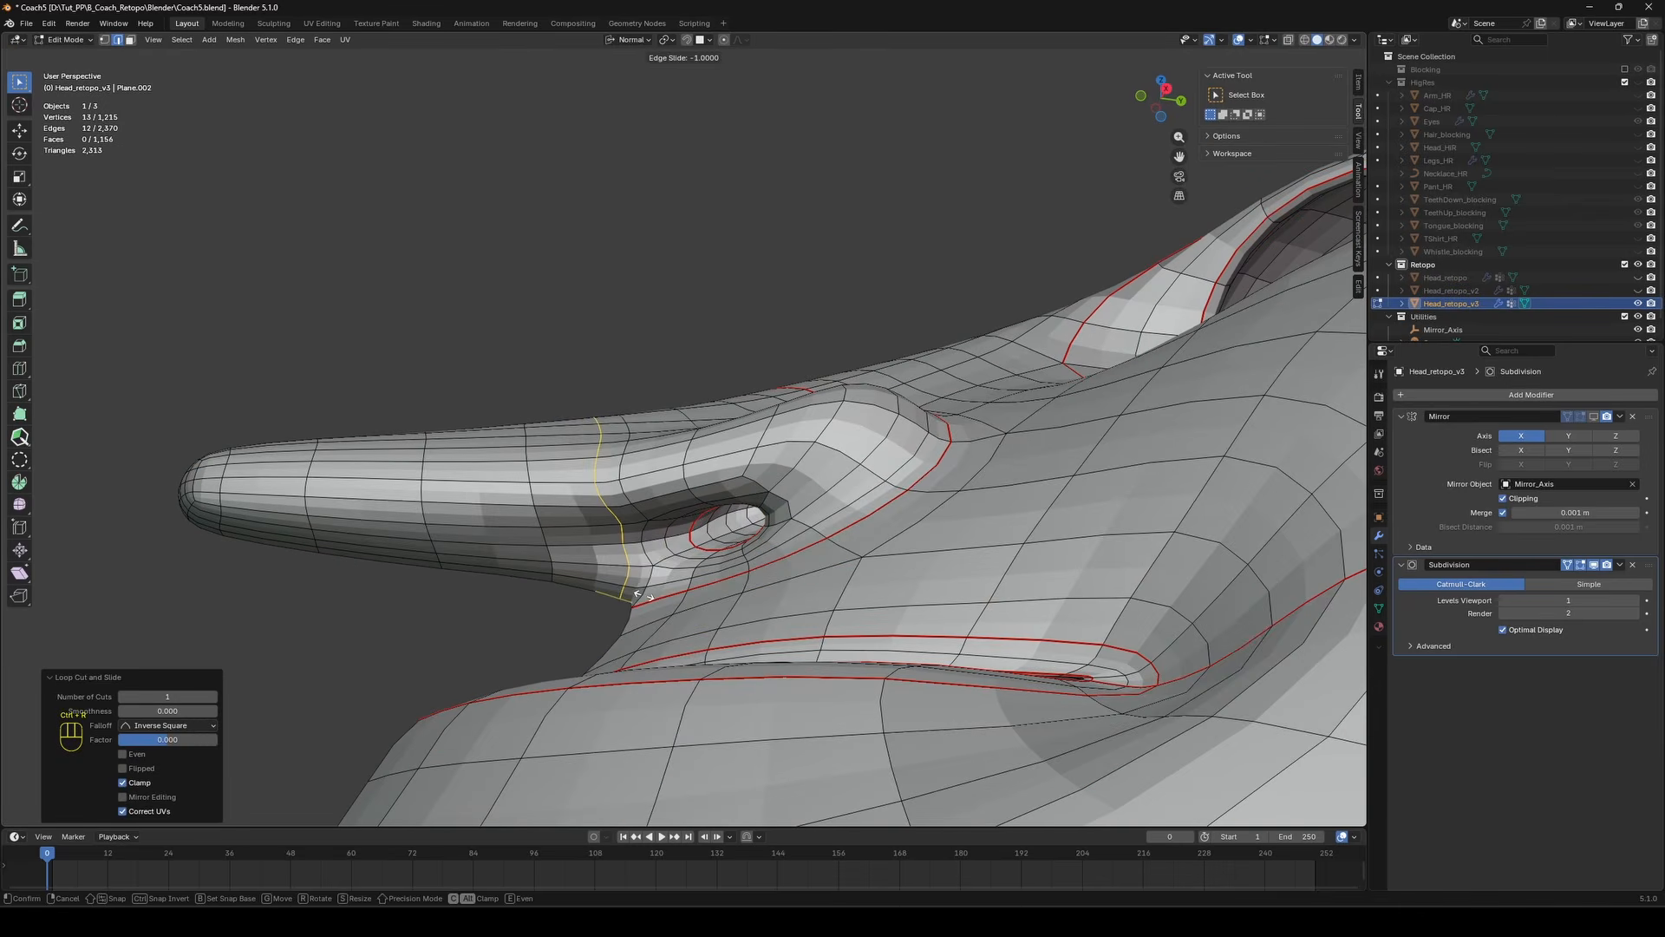
pyautogui.click(1592, 565)
pyautogui.press('s')
pyautogui.press('x')
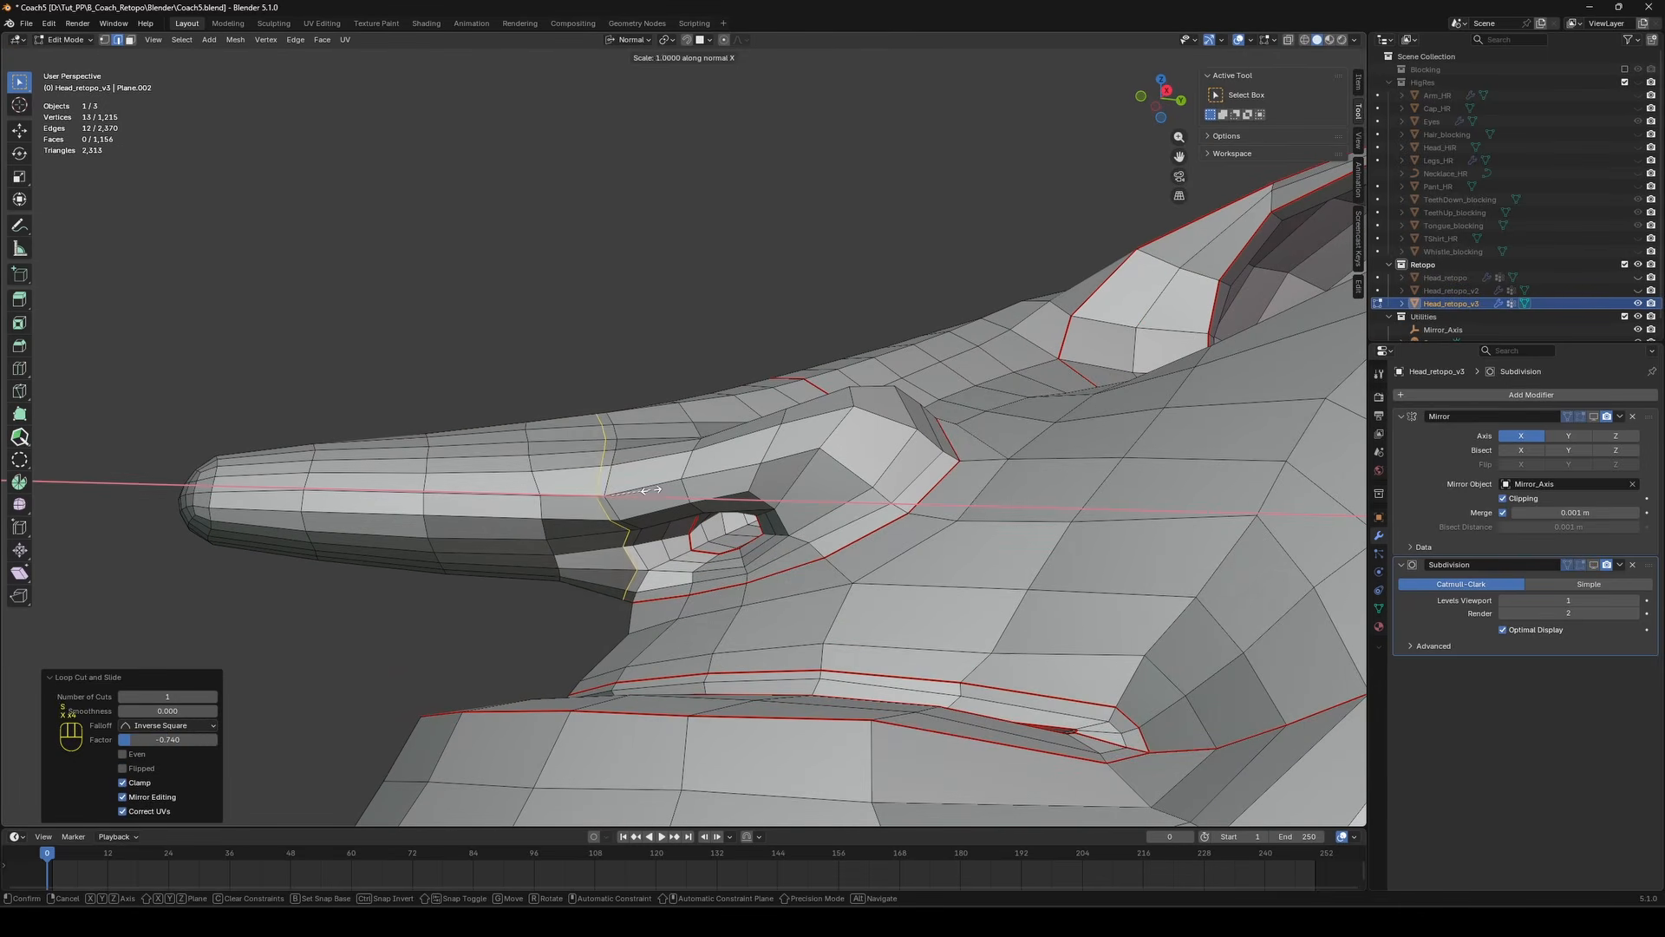
pyautogui.rightClick(651, 490)
# Mark the edge loop around the eye as a seam and add supporting edge loops around the eye socket.
pyautogui.moveTo(651, 490); pyautogui.dragTo(648, 472, button='middle')
pyautogui.click(19, 436)
pyautogui.keyDown('shift'); pyautogui.moveTo(643, 510); pyautogui.dragTo(621, 567); pyautogui.keyUp('shift')
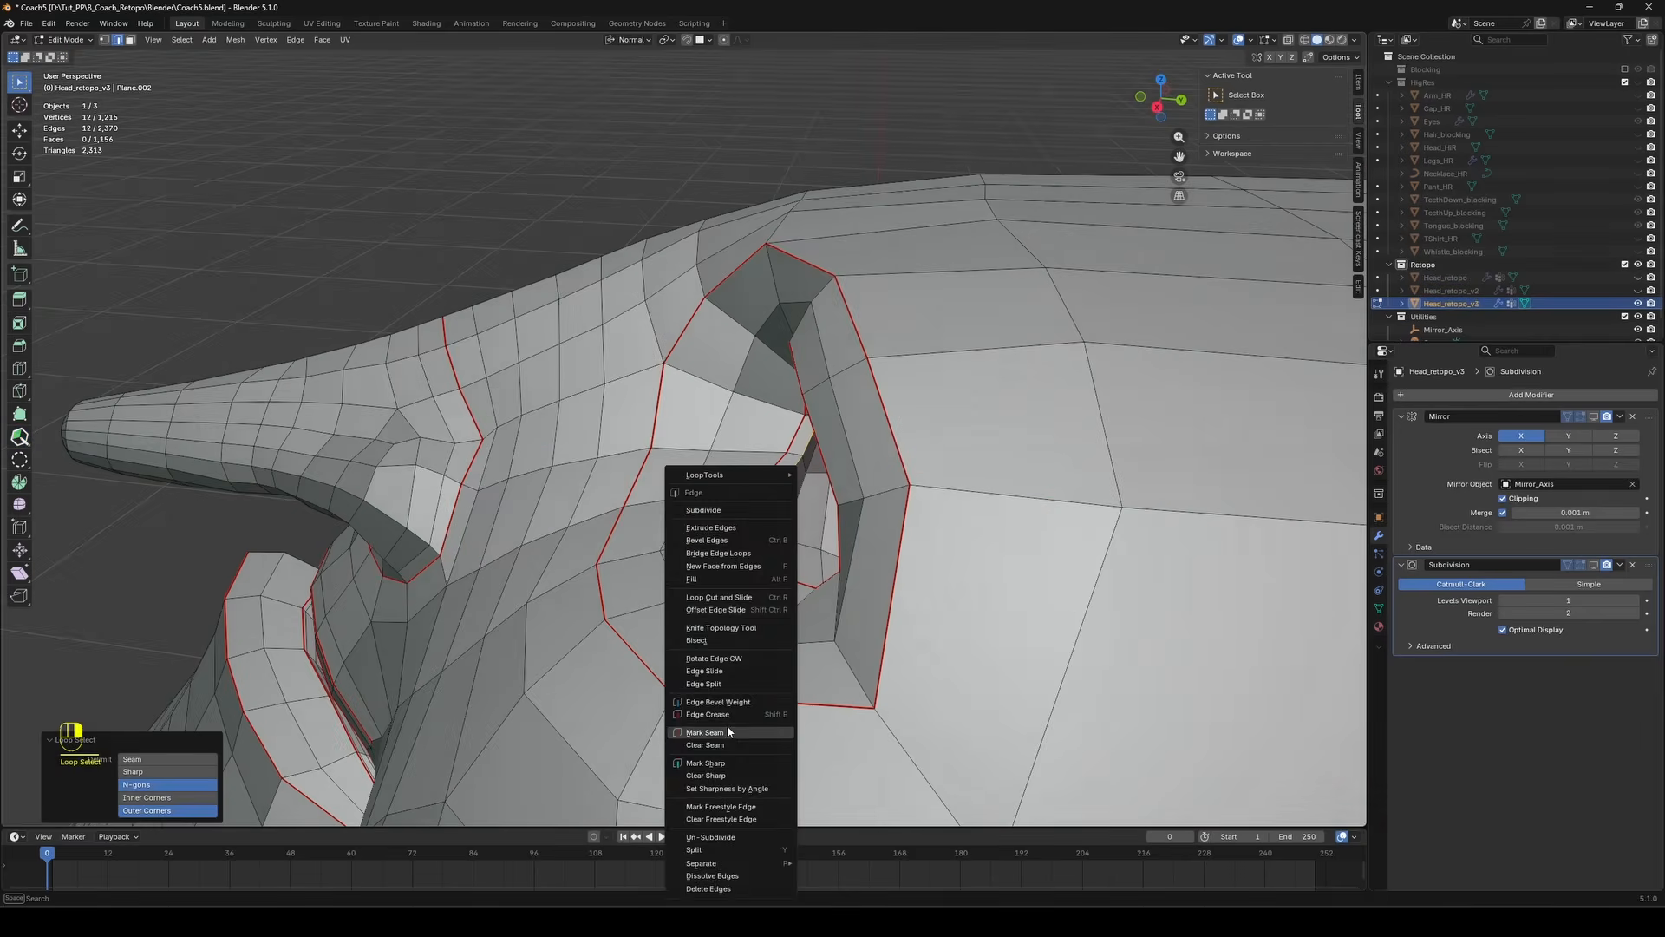
pyautogui.press('Escape')
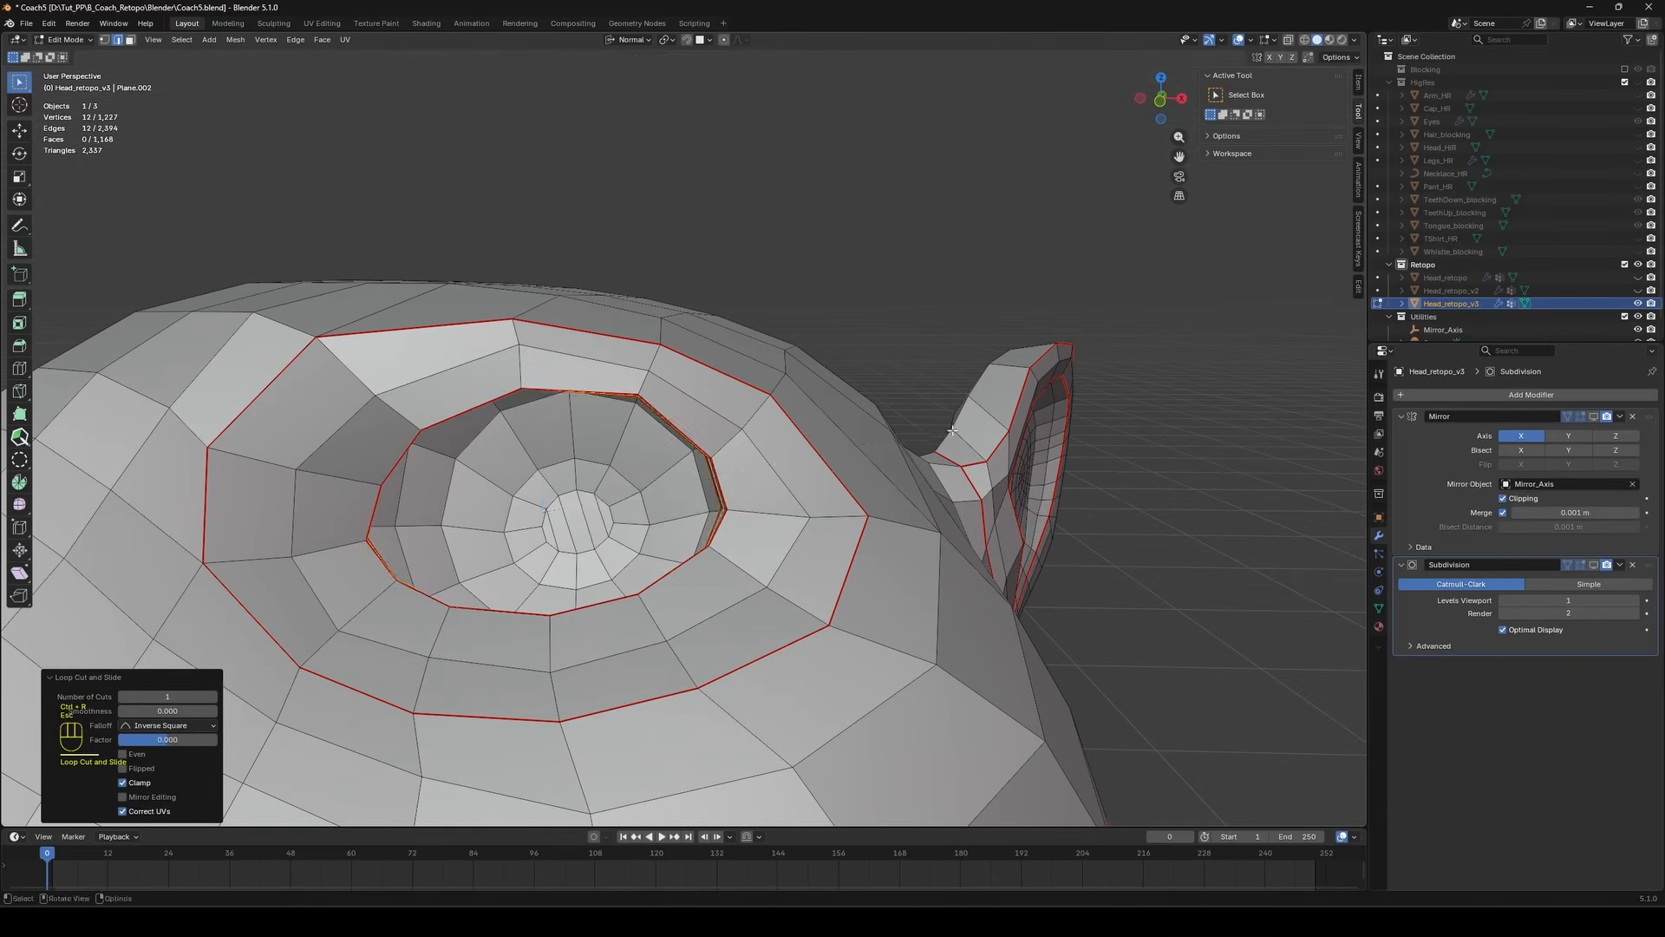
pyautogui.press('s')
pyautogui.press('z')
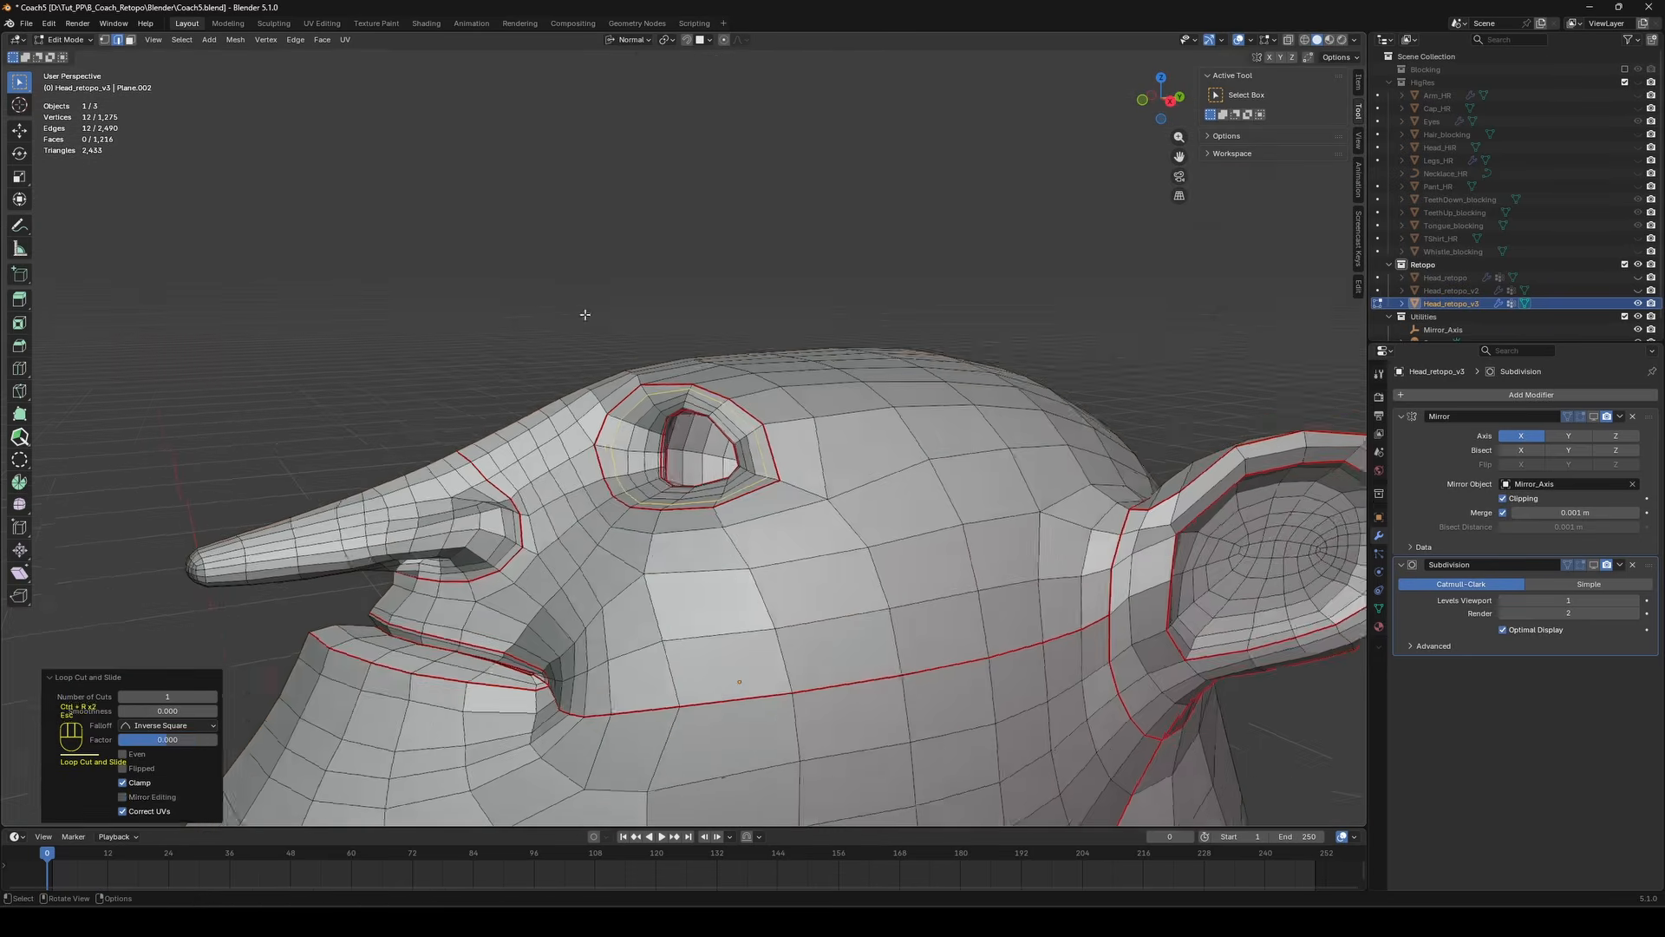
# Turn the Subdivision modifier's viewport display back on and compare the head's smoothing in Object and Edit Mode.
pyautogui.press('Tab')
pyautogui.press('Tab')
pyautogui.press('Tab')
pyautogui.press('Tab')
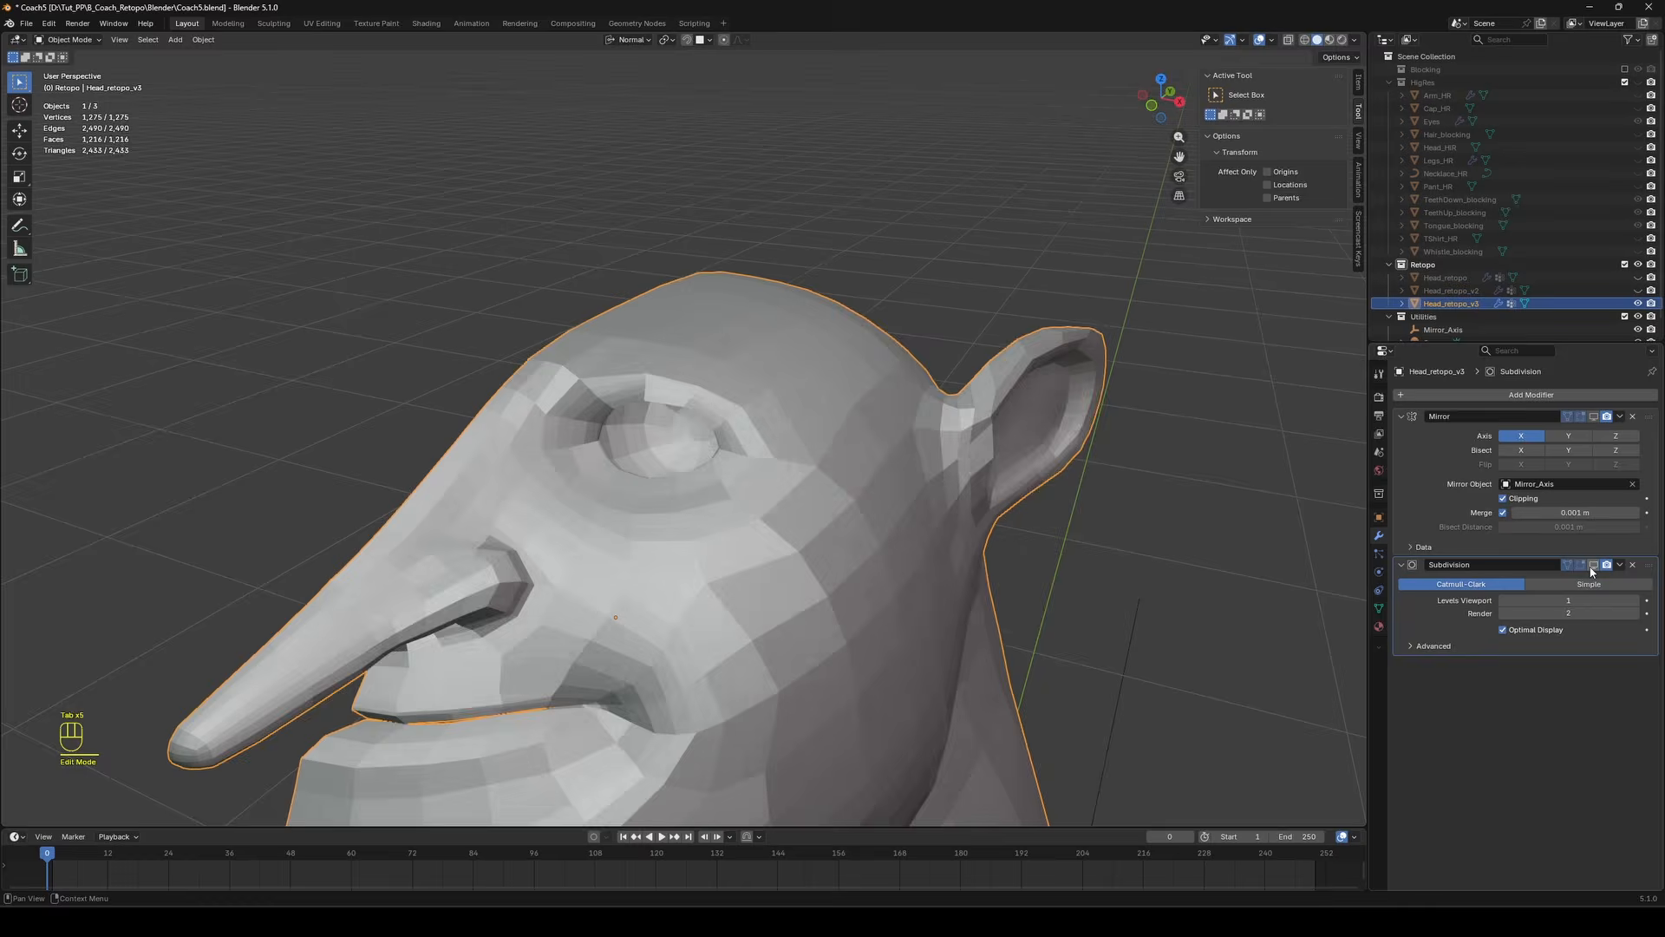
pyautogui.press('Tab')
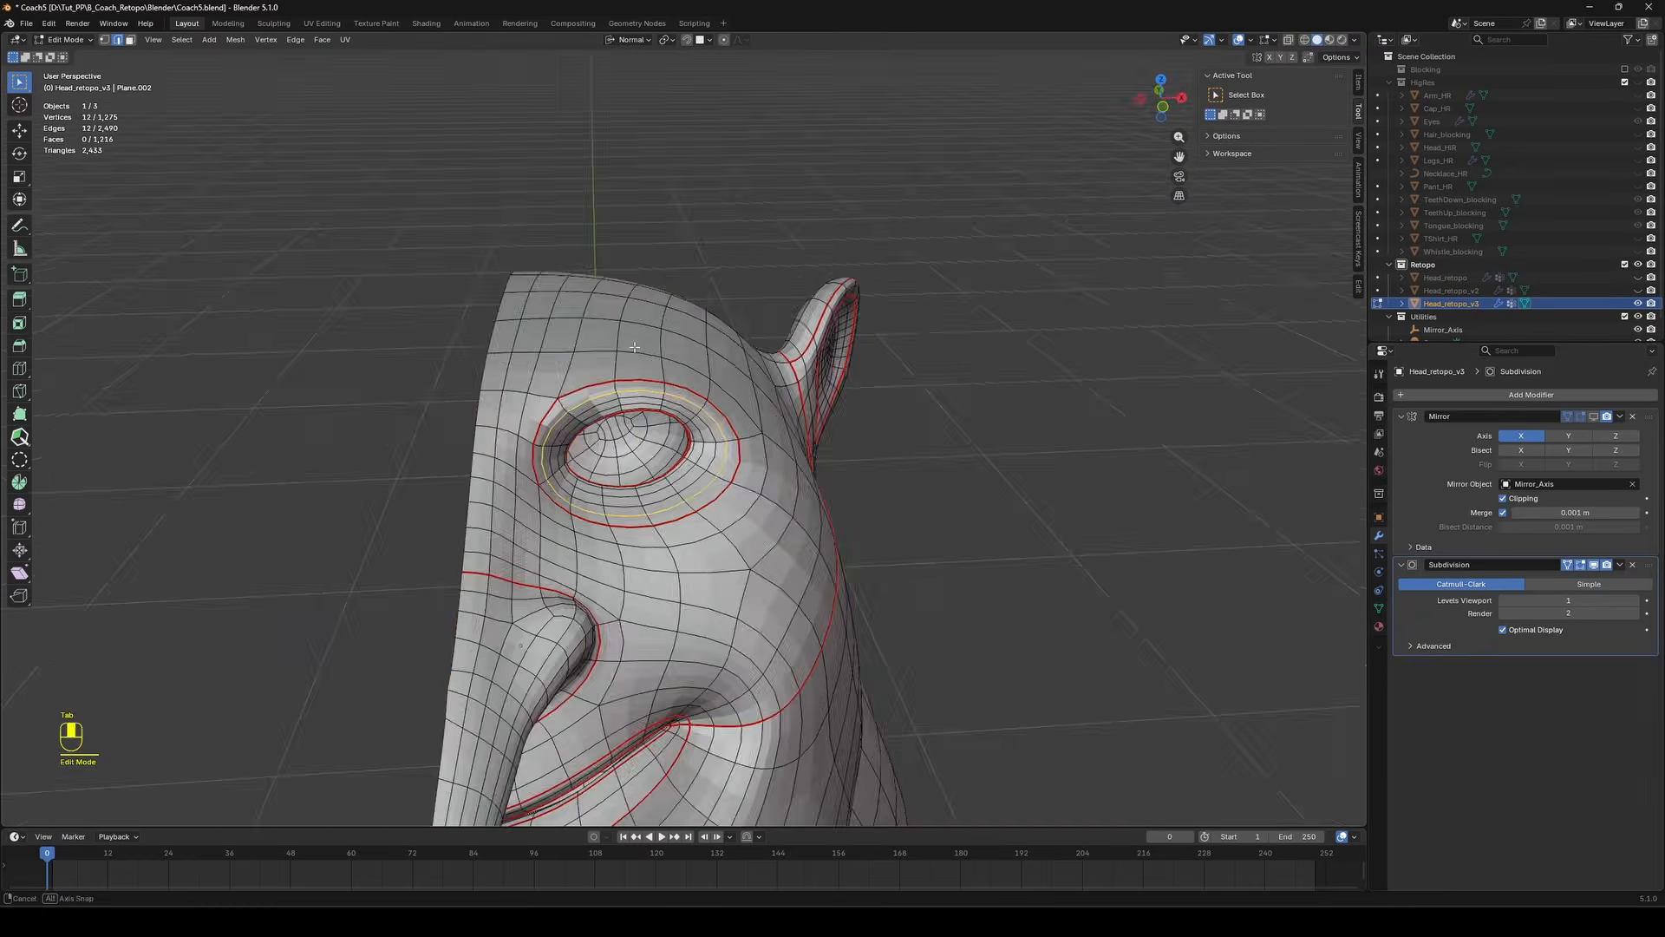
pyautogui.hotkey('ctrl', 'r')
pyautogui.press('Escape')
pyautogui.press('Tab')
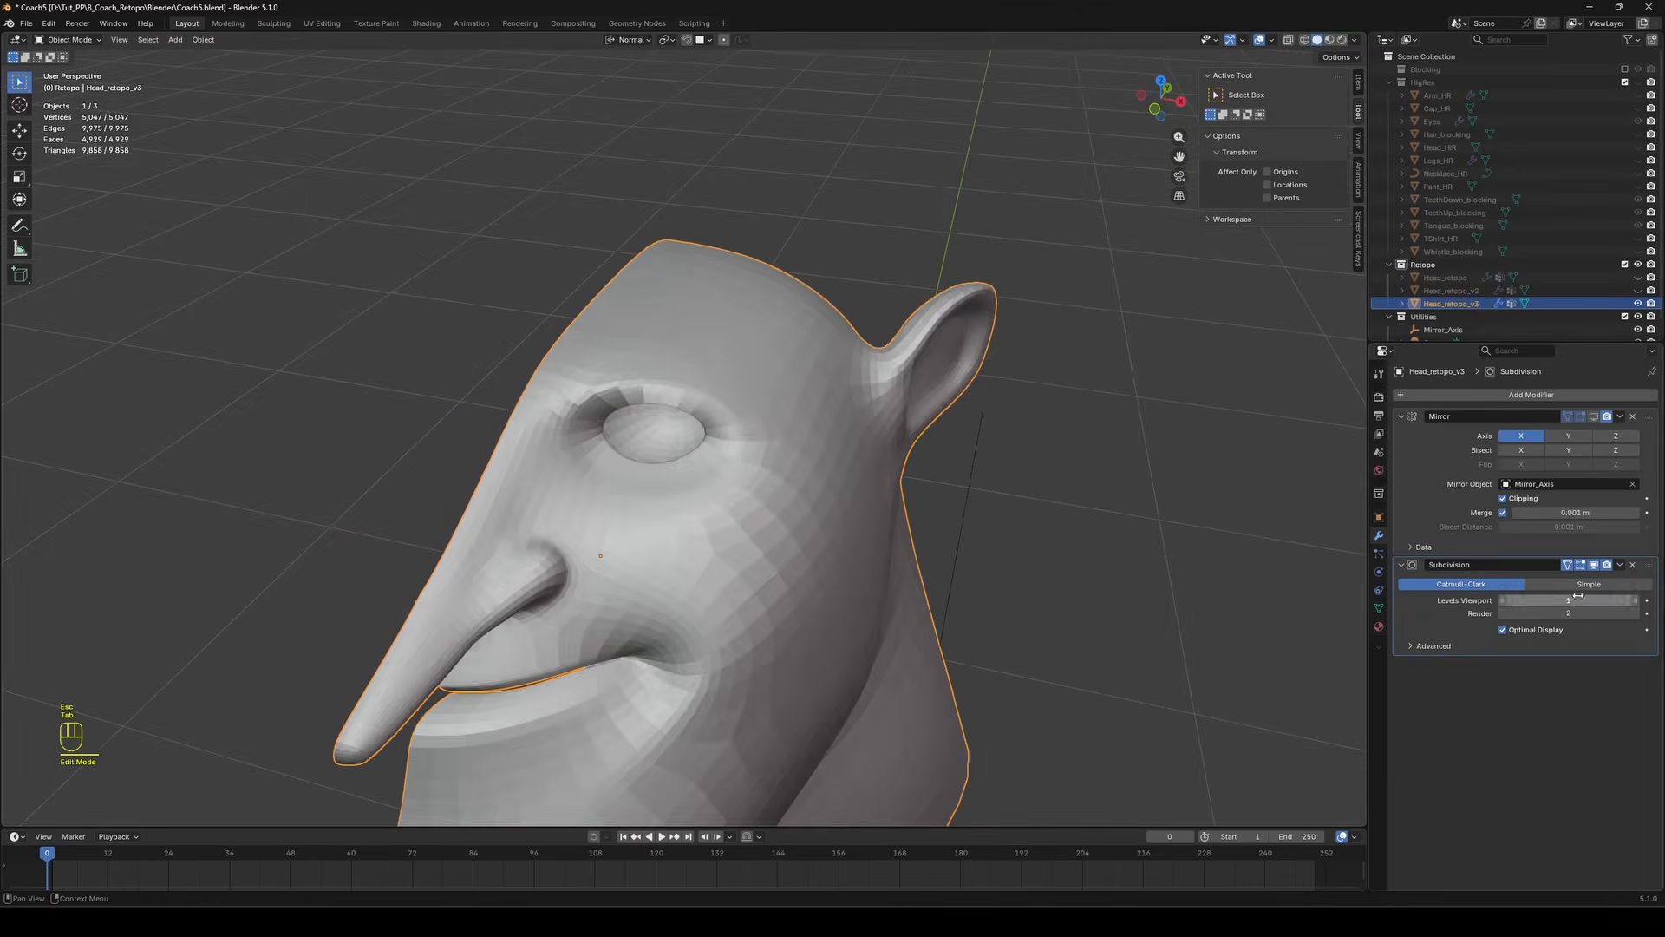
# Try an extra edge loop running down the side of the head from the crown to beneath the jaw.
pyautogui.moveTo(906, 399); pyautogui.dragTo(876, 325, button='middle')
pyautogui.press('Tab')
pyautogui.scroll(-2, 758, 317)
pyautogui.scroll(-2, 833, 390)
pyautogui.click(761, 540)
pyautogui.press('Escape')
pyautogui.hotkey('ctrl', 'z')
pyautogui.hotkey('ctrl', 'z')
pyautogui.scroll(-1, 1110, 477)
pyautogui.moveTo(1101, 473); pyautogui.dragTo(1037, 446, button='middle')
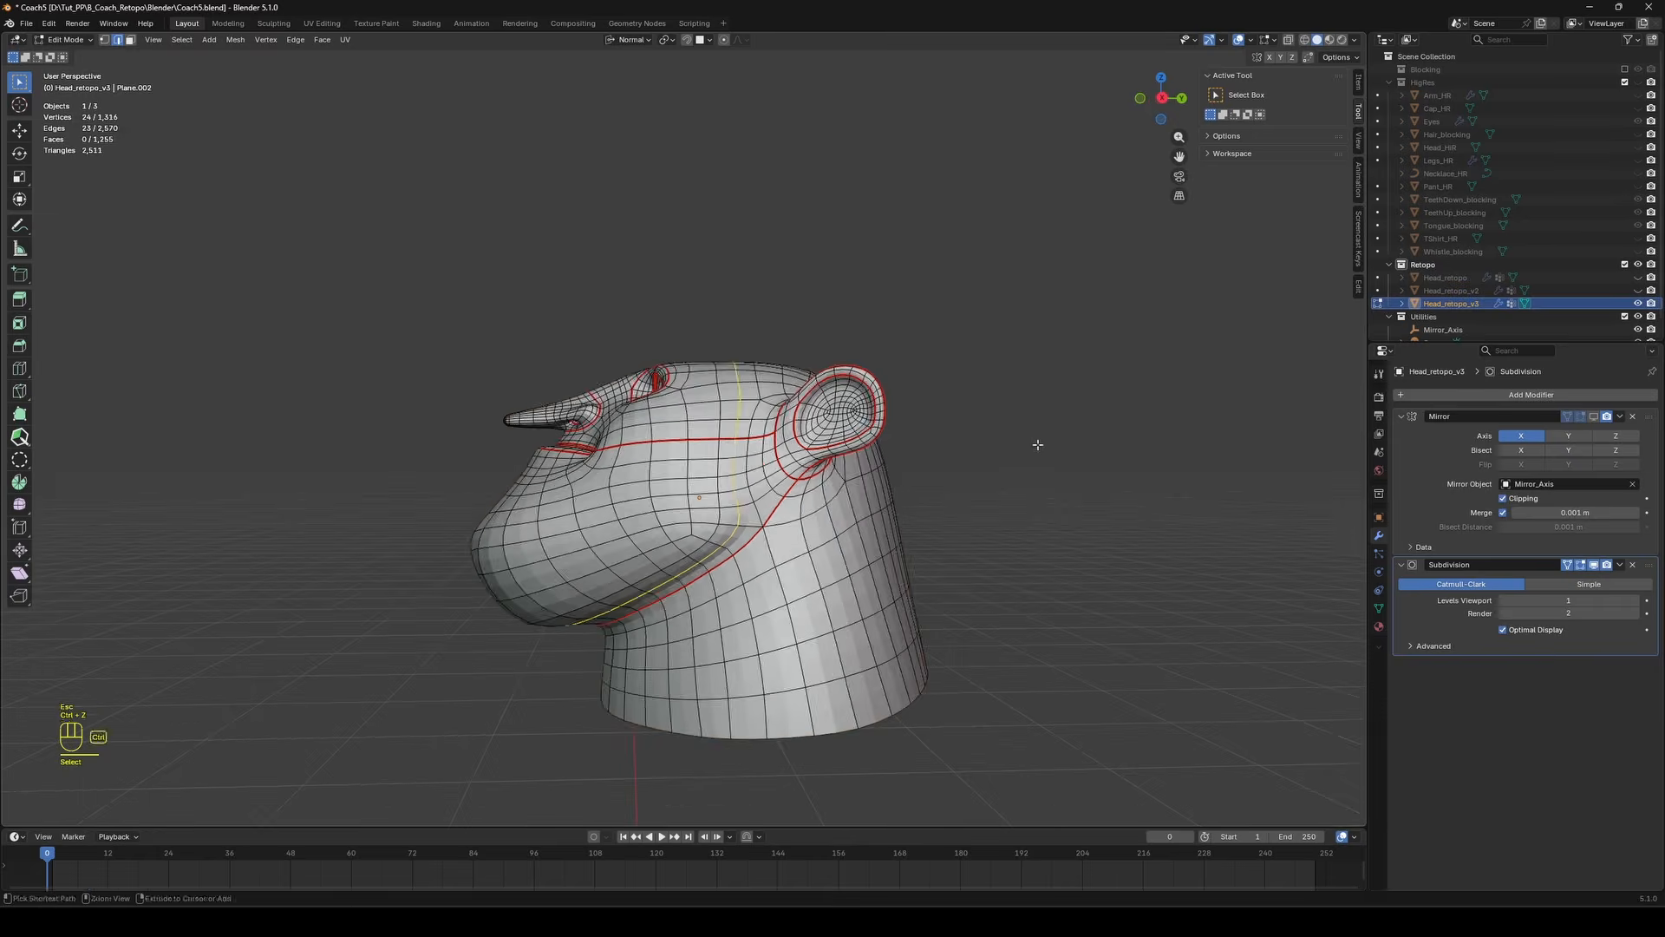
pyautogui.press('Tab')
pyautogui.press('Tab')
# Add supporting edge loops around the ear's inner rim and check their effect with and without subdivision.
pyautogui.moveTo(754, 351); pyautogui.dragTo(552, 411, button='middle')
pyautogui.click(571, 373)
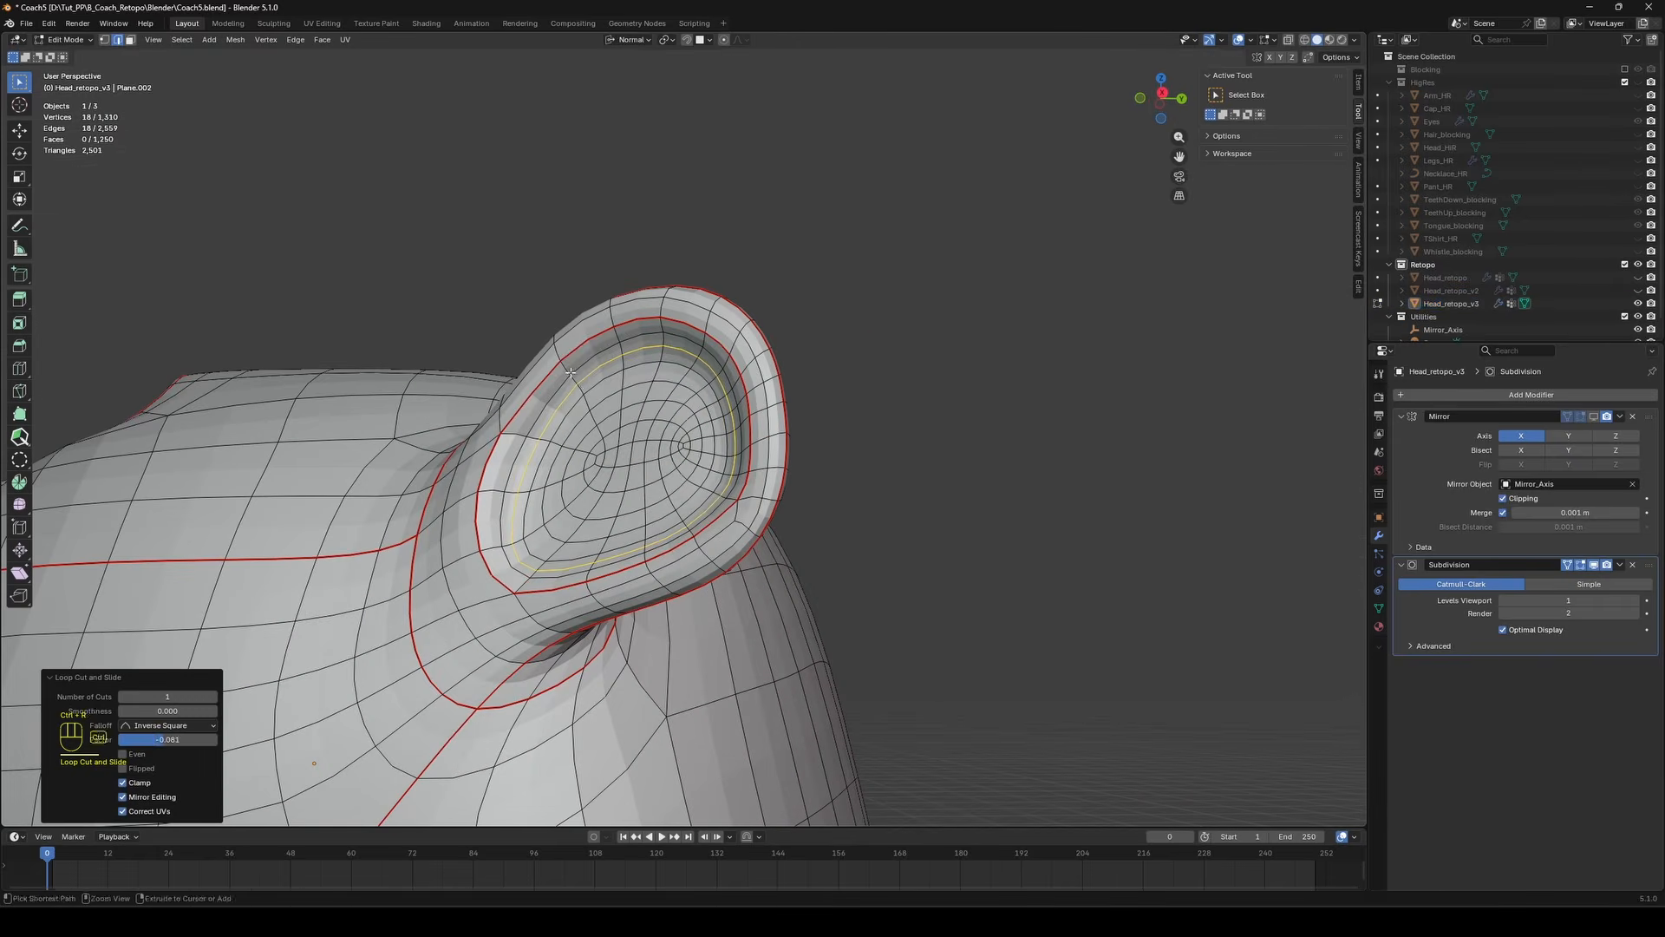
pyautogui.click(1592, 564)
pyautogui.moveTo(876, 416); pyautogui.dragTo(942, 420, button='middle')
pyautogui.click(1592, 564)
pyautogui.moveTo(919, 291); pyautogui.dragTo(798, 347, button='middle')
pyautogui.press('Tab')
pyautogui.moveTo(755, 355); pyautogui.dragTo(584, 386, button='middle')
pyautogui.press('Tab')
pyautogui.hotkey('ctrl', 'r')
pyautogui.press('Escape')
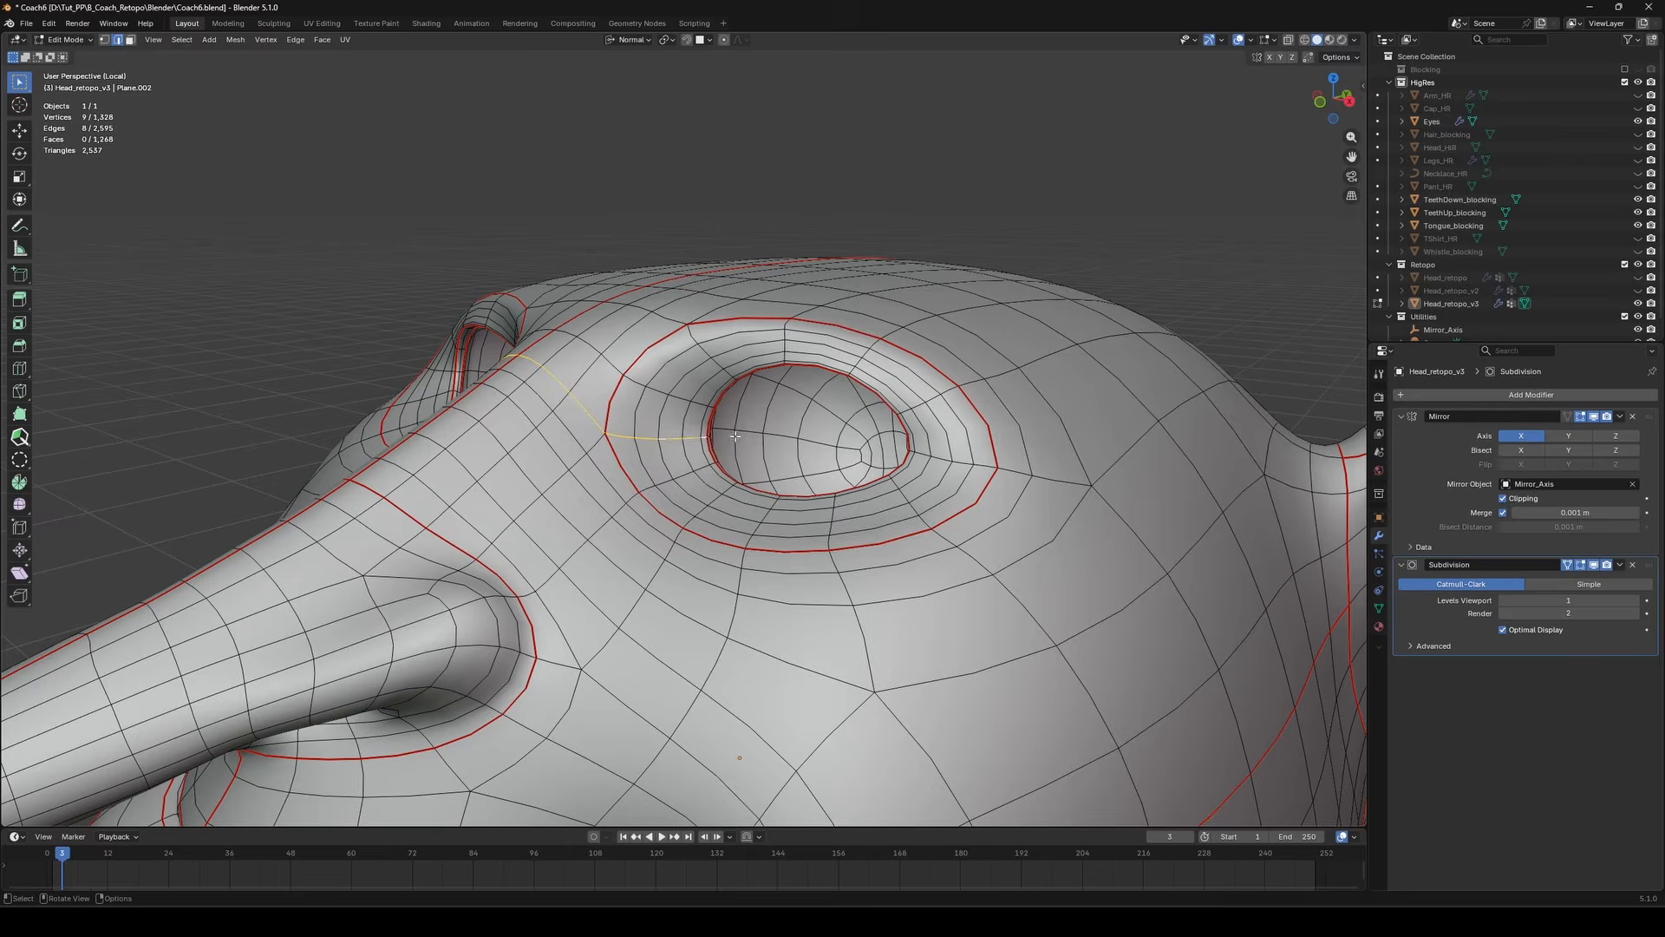
# Frame the selected edges beside the eye, turn on the Screencast Keys display, and hide the sidebar.
pyautogui.press('KP_Decimal')
pyautogui.press('n')
pyautogui.click(1212, 76)
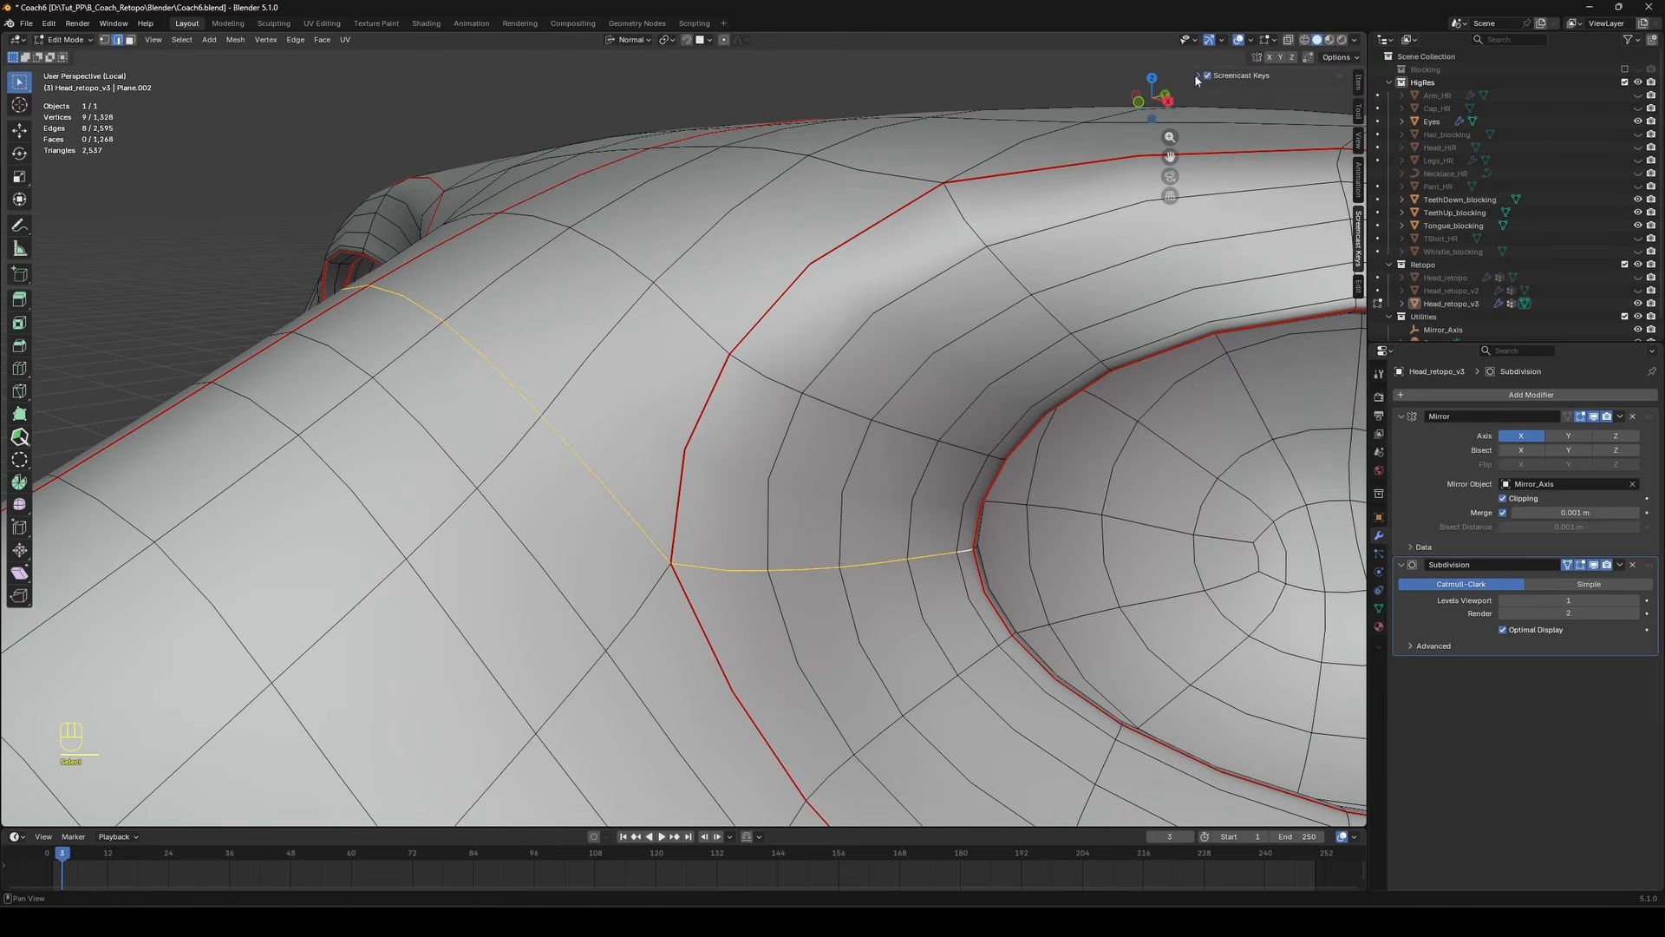
pyautogui.click(1358, 84)
pyautogui.click(1359, 111)
pyautogui.press('n')
# Mark seams on the wider edge loop around the eye and on the edges connecting it to both eye corners.
pyautogui.moveTo(997, 451); pyautogui.dragTo(962, 416, button='middle')
pyautogui.keyDown('shift'); pyautogui.click(831, 476); pyautogui.keyUp('shift')
pyautogui.keyDown('shift'); pyautogui.click(844, 477); pyautogui.keyUp('shift')
pyautogui.moveTo(781, 326); pyautogui.dragTo(812, 291, button='middle')
pyautogui.keyDown('shift'); pyautogui.click(843, 299); pyautogui.keyUp('shift')
pyautogui.keyDown('shift'); pyautogui.click(850, 299); pyautogui.keyUp('shift')
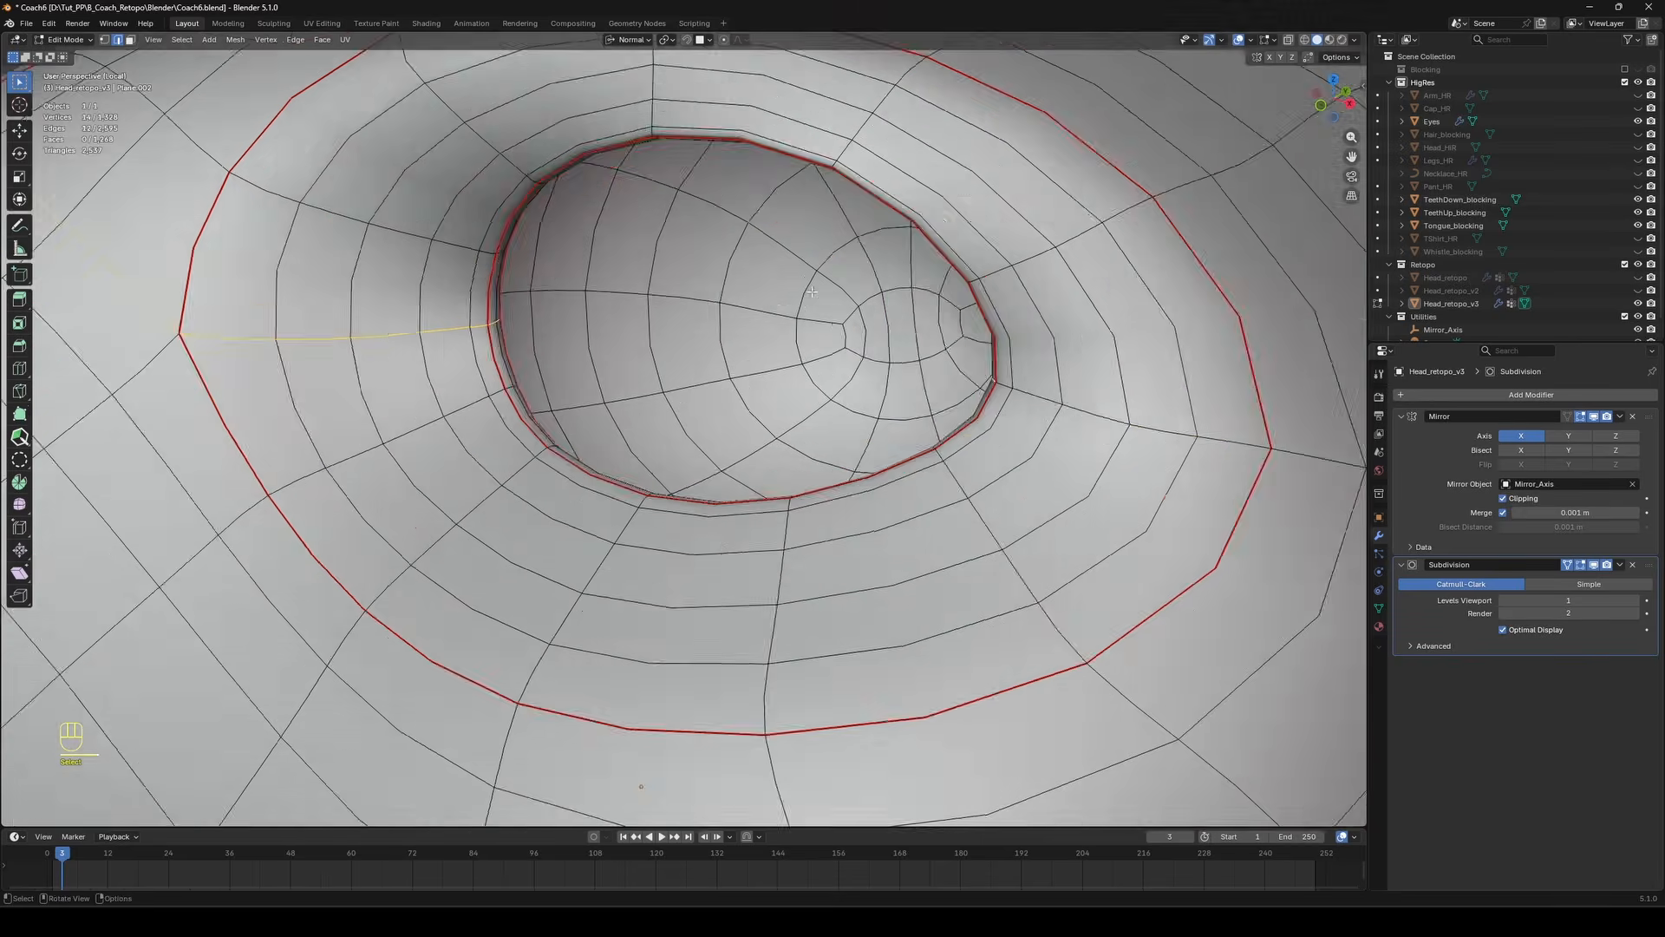
pyautogui.scroll(-3, 811, 291)
pyautogui.keyDown('shift'); pyautogui.click(992, 442); pyautogui.keyUp('shift')
pyautogui.keyDown('shift'); pyautogui.click(861, 407); pyautogui.keyUp('shift')
pyautogui.moveTo(861, 406); pyautogui.dragTo(823, 462, button='middle')
pyautogui.scroll(-2, 832, 369)
pyautogui.scroll(-3, 828, 391)
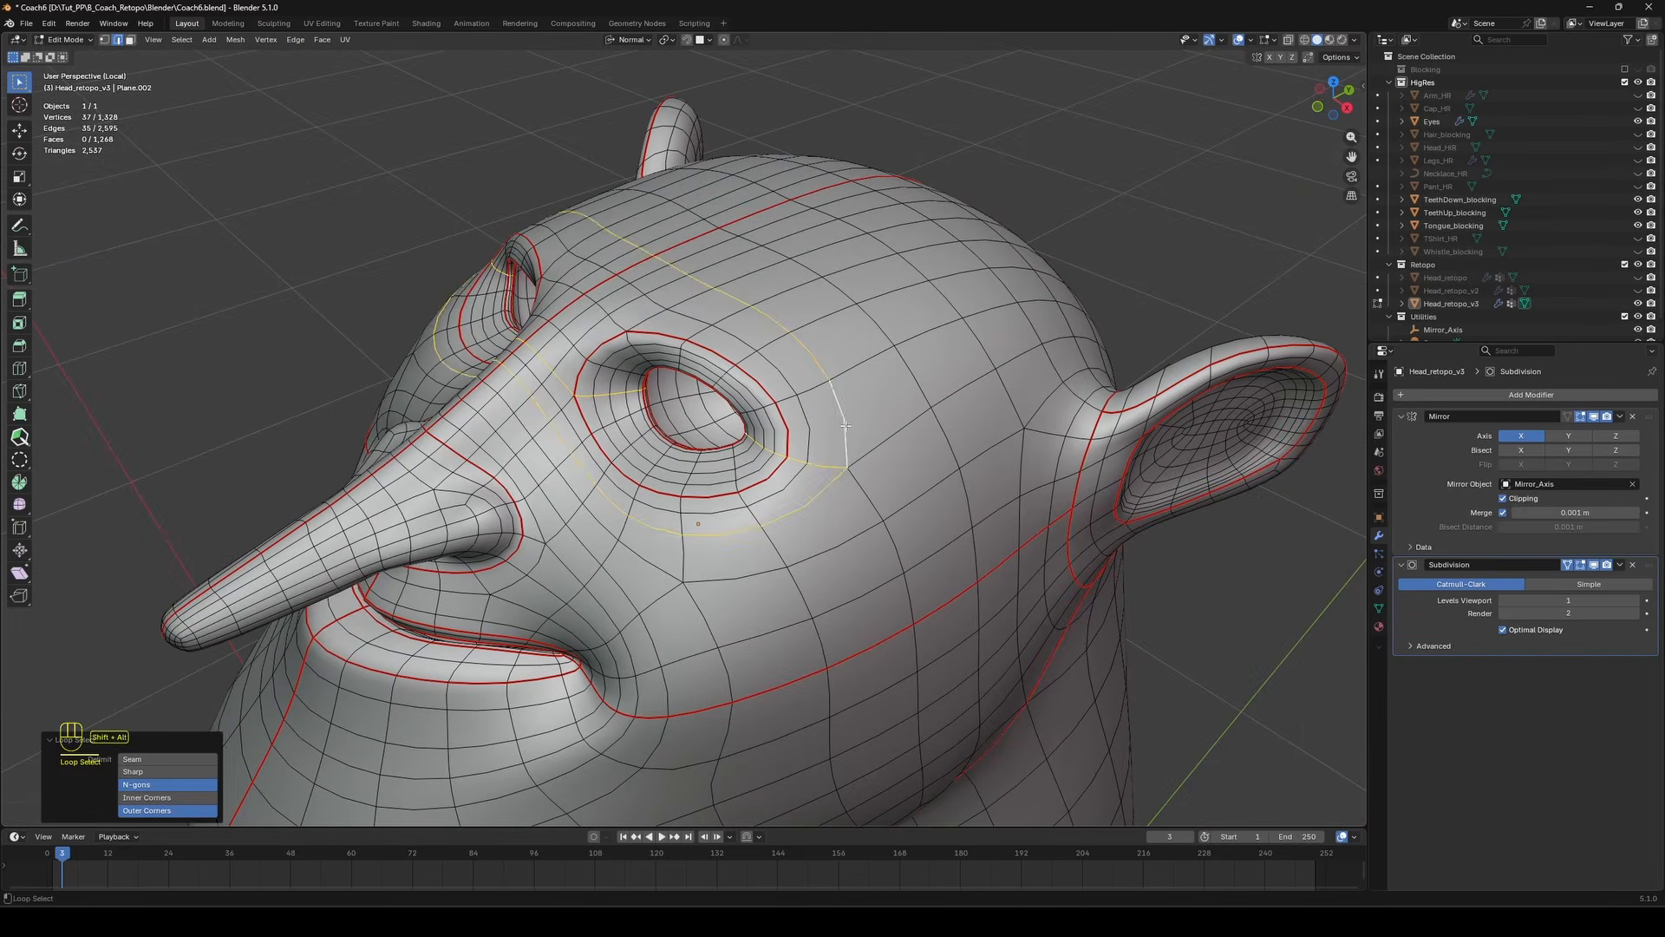
pyautogui.scroll(-3, 844, 424)
pyautogui.moveTo(754, 412); pyautogui.dragTo(781, 388, button='middle')
pyautogui.scroll(6, 659, 417)
pyautogui.rightClick(526, 385)
pyautogui.click(472, 381)
pyautogui.click(419, 143)
pyautogui.scroll(-7, 668, 347)
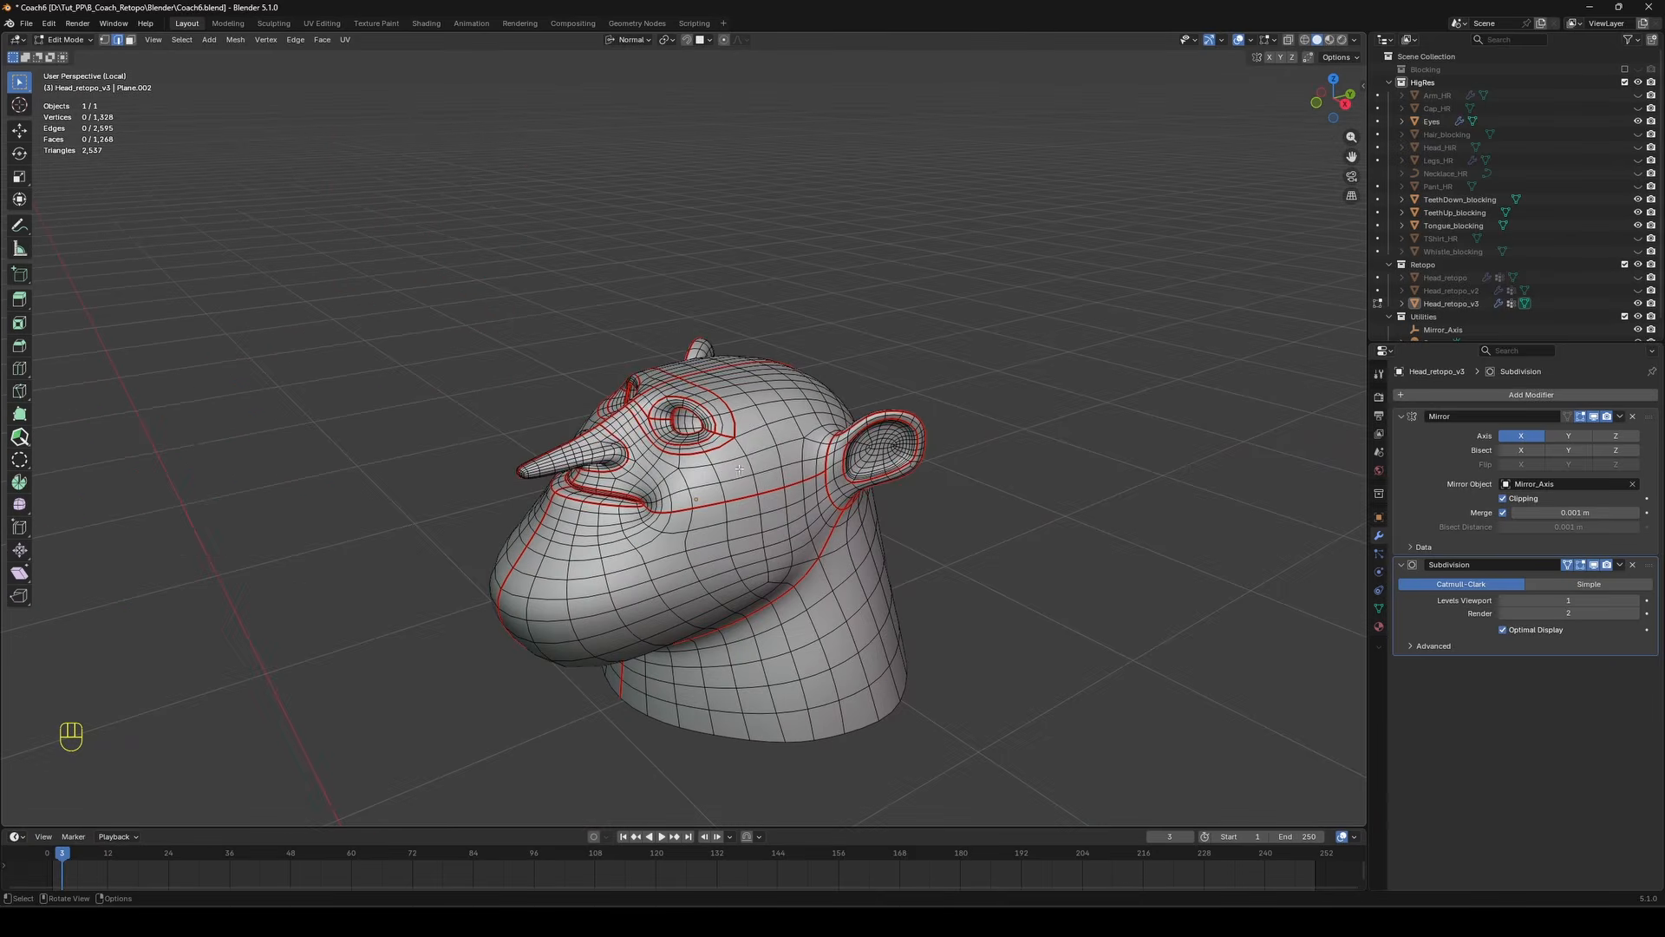
# Check the new seams by selecting the seam-bounded upper and lower eyelid regions one at a time.
pyautogui.scroll(9, 679, 442)
pyautogui.press('l')
pyautogui.moveTo(598, 486); pyautogui.dragTo(537, 472, button='middle')
pyautogui.click(449, 193)
pyautogui.press('l')
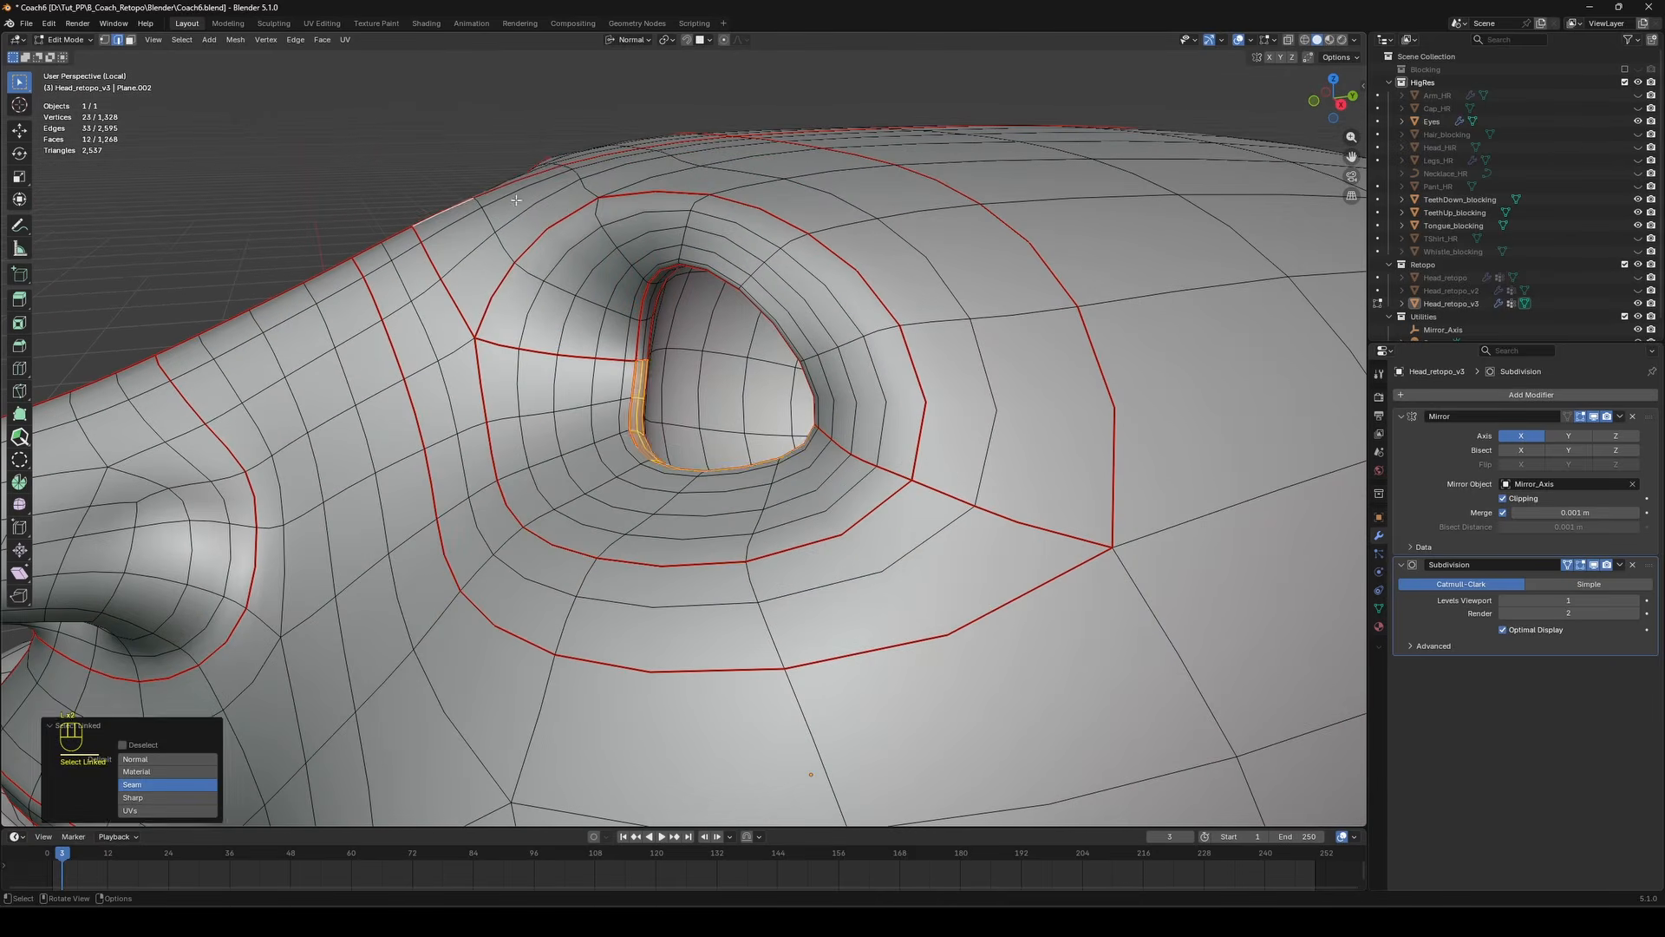
pyautogui.click(494, 181)
pyautogui.press('l')
pyautogui.moveTo(726, 386); pyautogui.dragTo(668, 364, button='middle')
pyautogui.click(555, 148)
pyautogui.press('l')
pyautogui.scroll(-4, 706, 234)
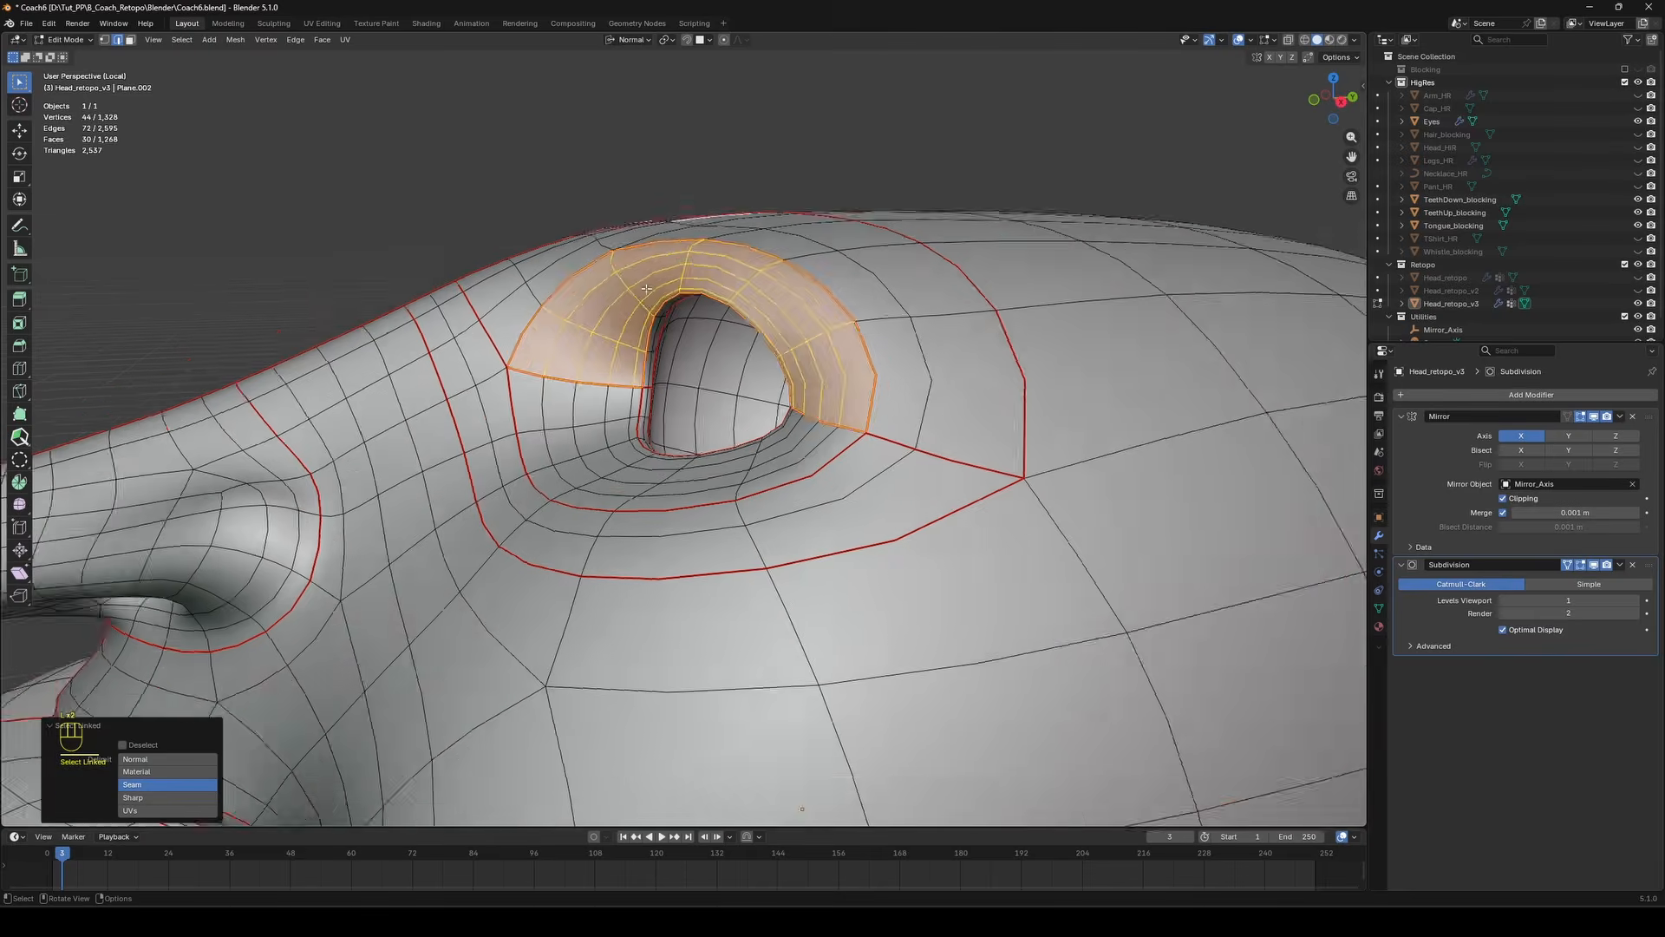
# Check the seam-bounded regions around the eye and across the upper head by selecting each linked area.
pyautogui.click(902, 225)
pyautogui.moveTo(707, 251); pyautogui.dragTo(833, 364, button='middle')
pyautogui.scroll(-3, 877, 314)
pyautogui.press('l')
pyautogui.moveTo(694, 347); pyautogui.dragTo(486, 291, button='middle')
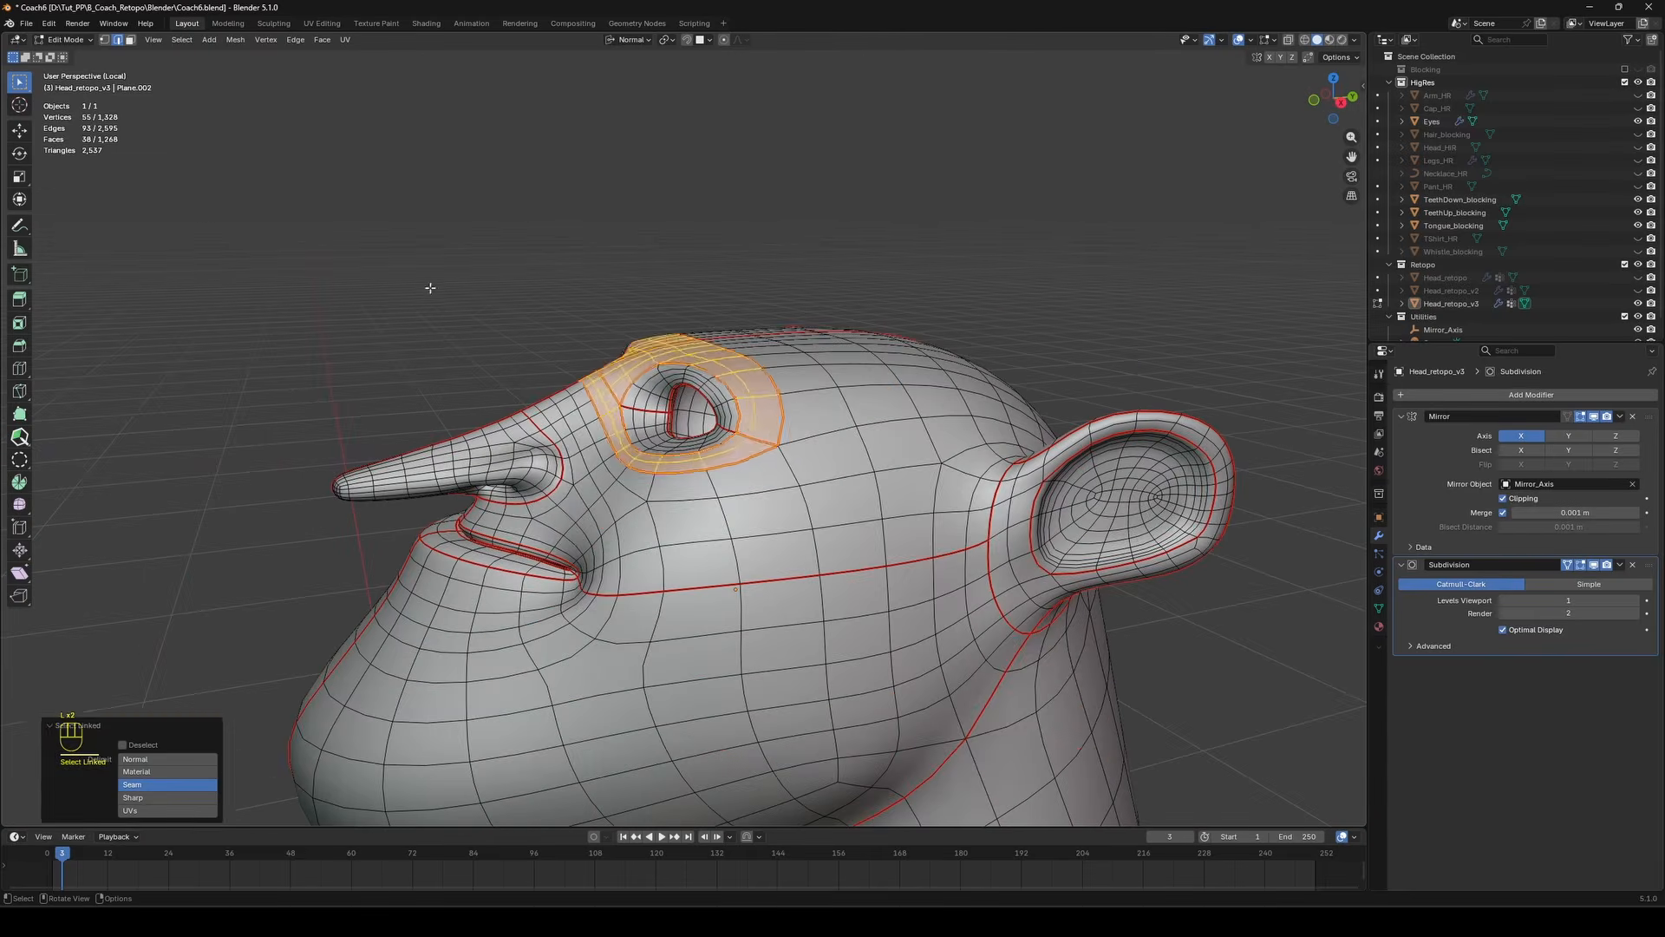
pyautogui.click(427, 286)
pyautogui.scroll(-1, 564, 346)
pyautogui.press('l')
pyautogui.moveTo(698, 427); pyautogui.dragTo(995, 367, button='middle')
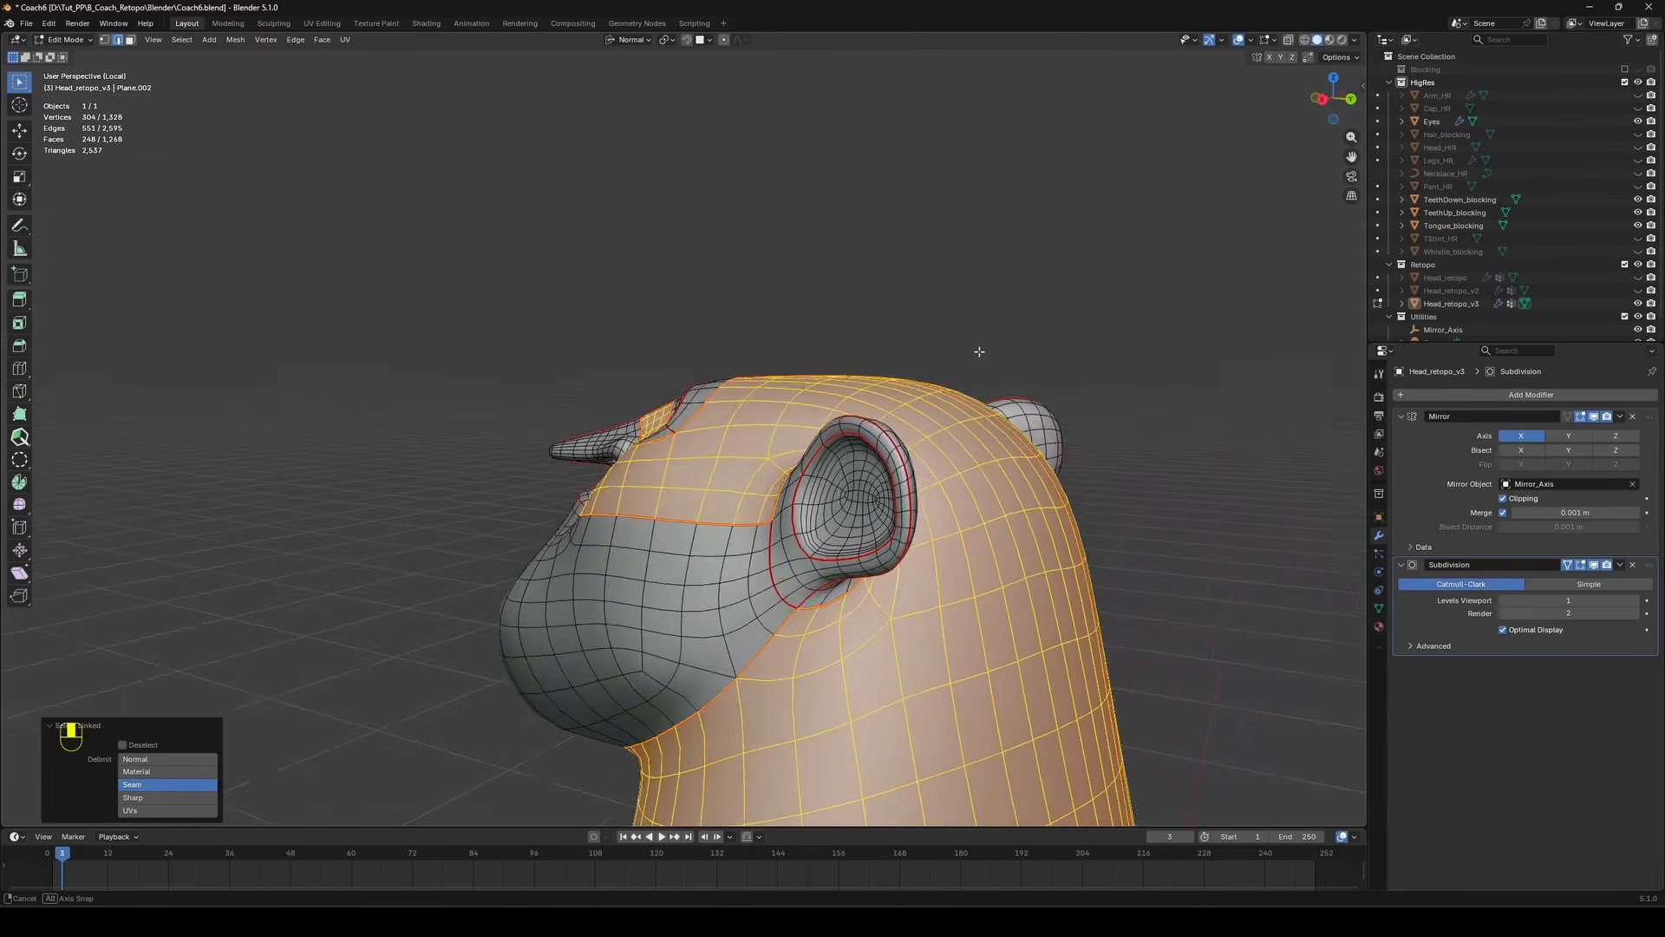
pyautogui.click(853, 307)
# Mark a seam along an edge path across the back of the head and check the linked region it bounds.
pyautogui.click(675, 552)
pyautogui.keyDown('ctrl'); pyautogui.click(954, 536); pyautogui.keyUp('ctrl')
pyautogui.scroll(-3, 867, 512)
pyautogui.moveTo(829, 499); pyautogui.dragTo(902, 503, button='middle')
pyautogui.rightClick(902, 503)
pyautogui.click(904, 503)
pyautogui.press('l')
pyautogui.moveTo(756, 436); pyautogui.dragTo(887, 442, button='middle')
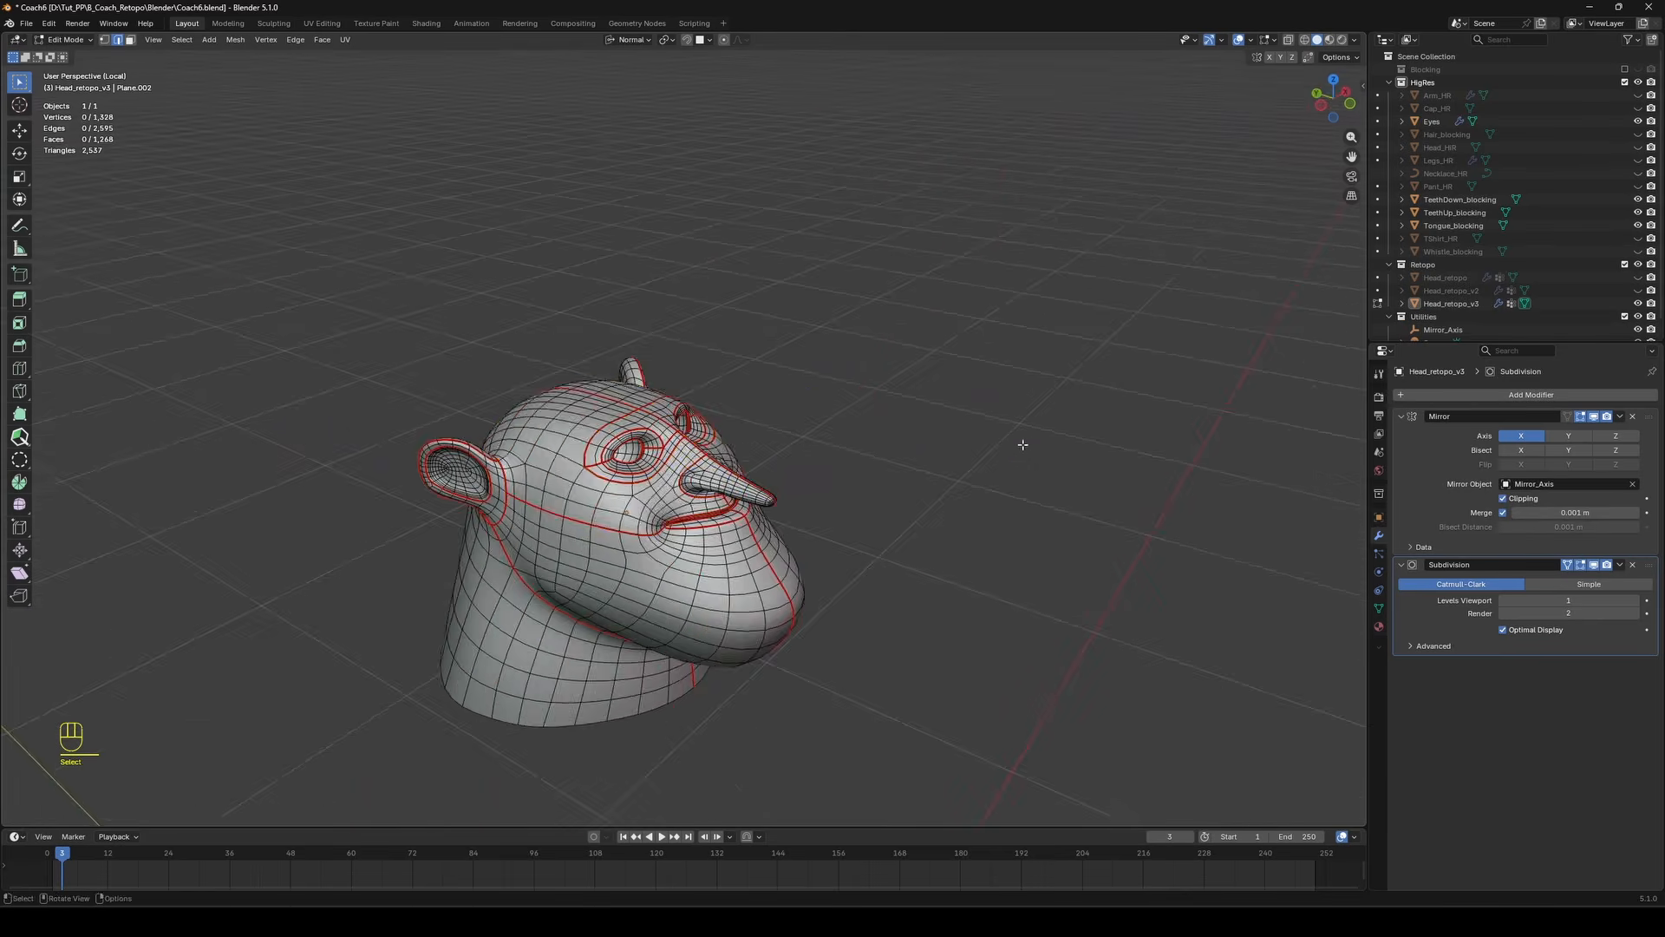
# Mark the edge loop encircling the nose and mouth area as a seam and clear the selection.
pyautogui.moveTo(783, 504); pyautogui.dragTo(605, 435, button='middle')
pyautogui.moveTo(998, 473); pyautogui.dragTo(911, 473, button='middle')
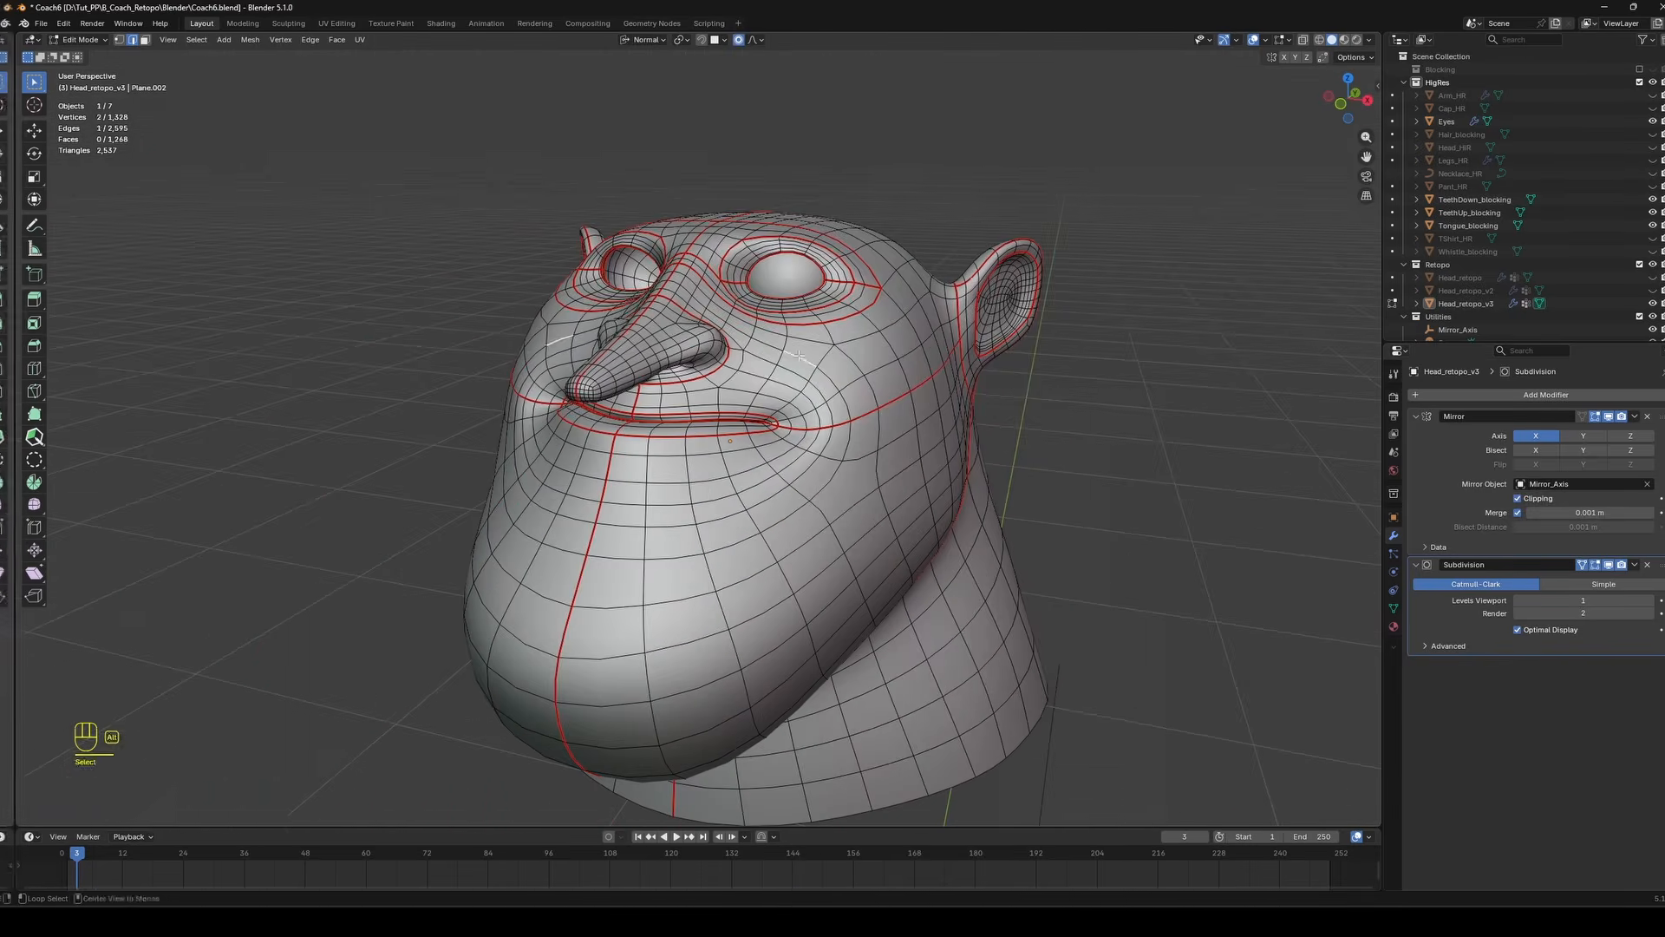
pyautogui.keyDown('alt'); pyautogui.keyDown('shift'); pyautogui.click(799, 356); pyautogui.keyUp('shift'); pyautogui.keyUp('alt')
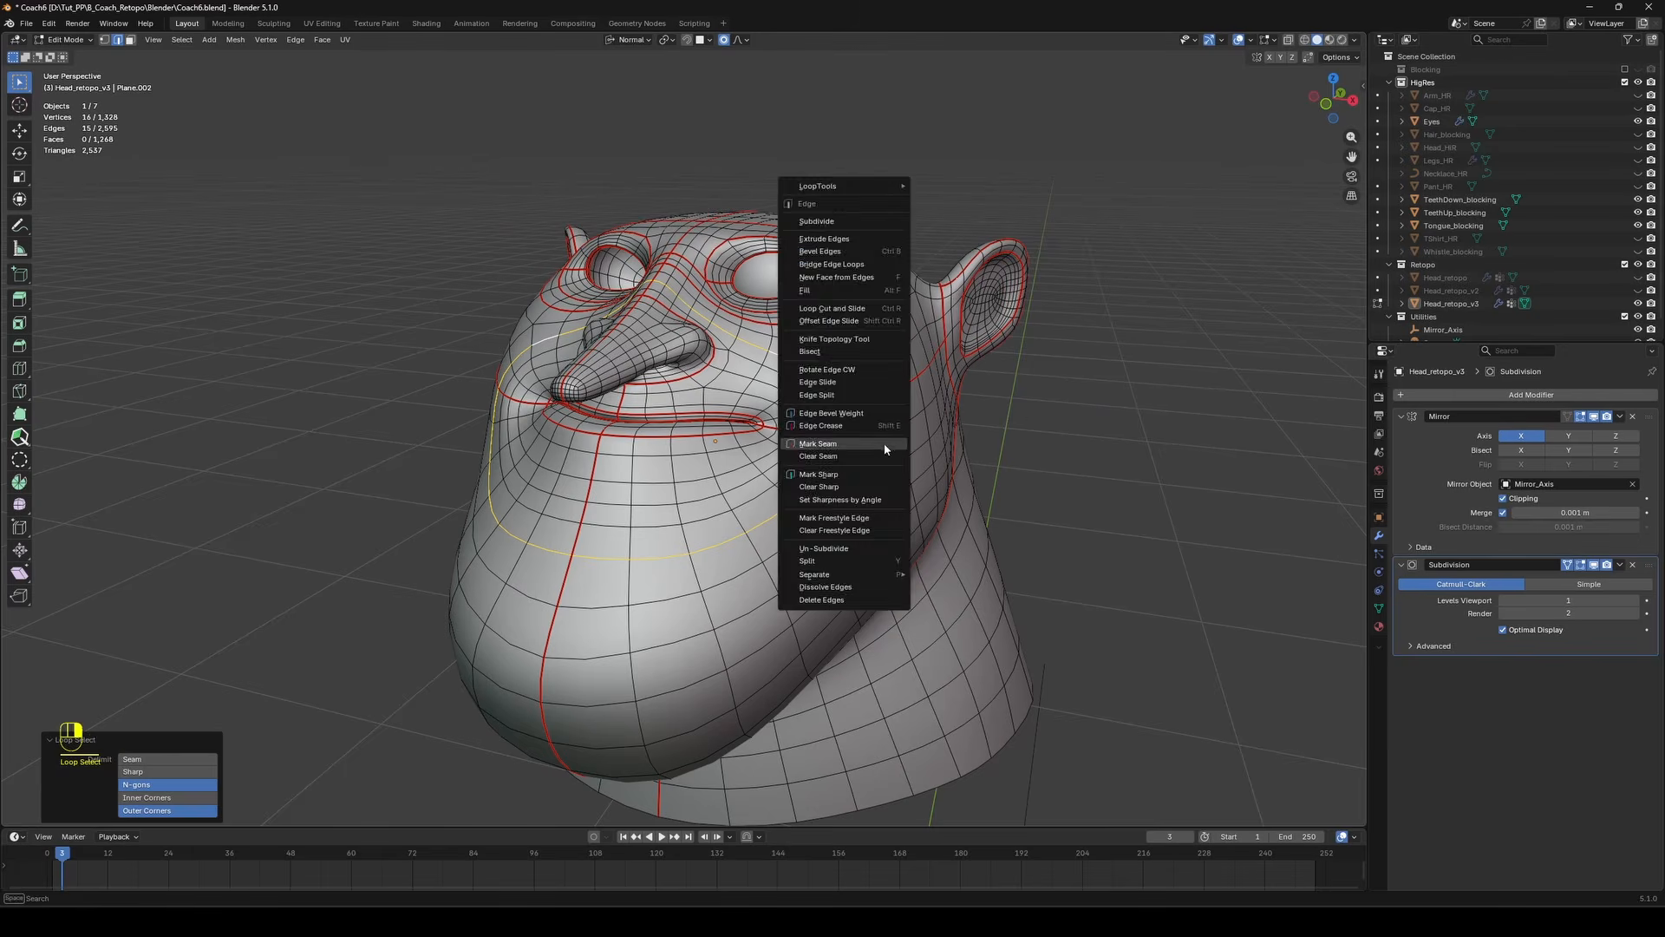
pyautogui.click(882, 444)
pyautogui.hotkey('alt', 'a')
pyautogui.moveTo(882, 444); pyautogui.dragTo(708, 425, button='middle')
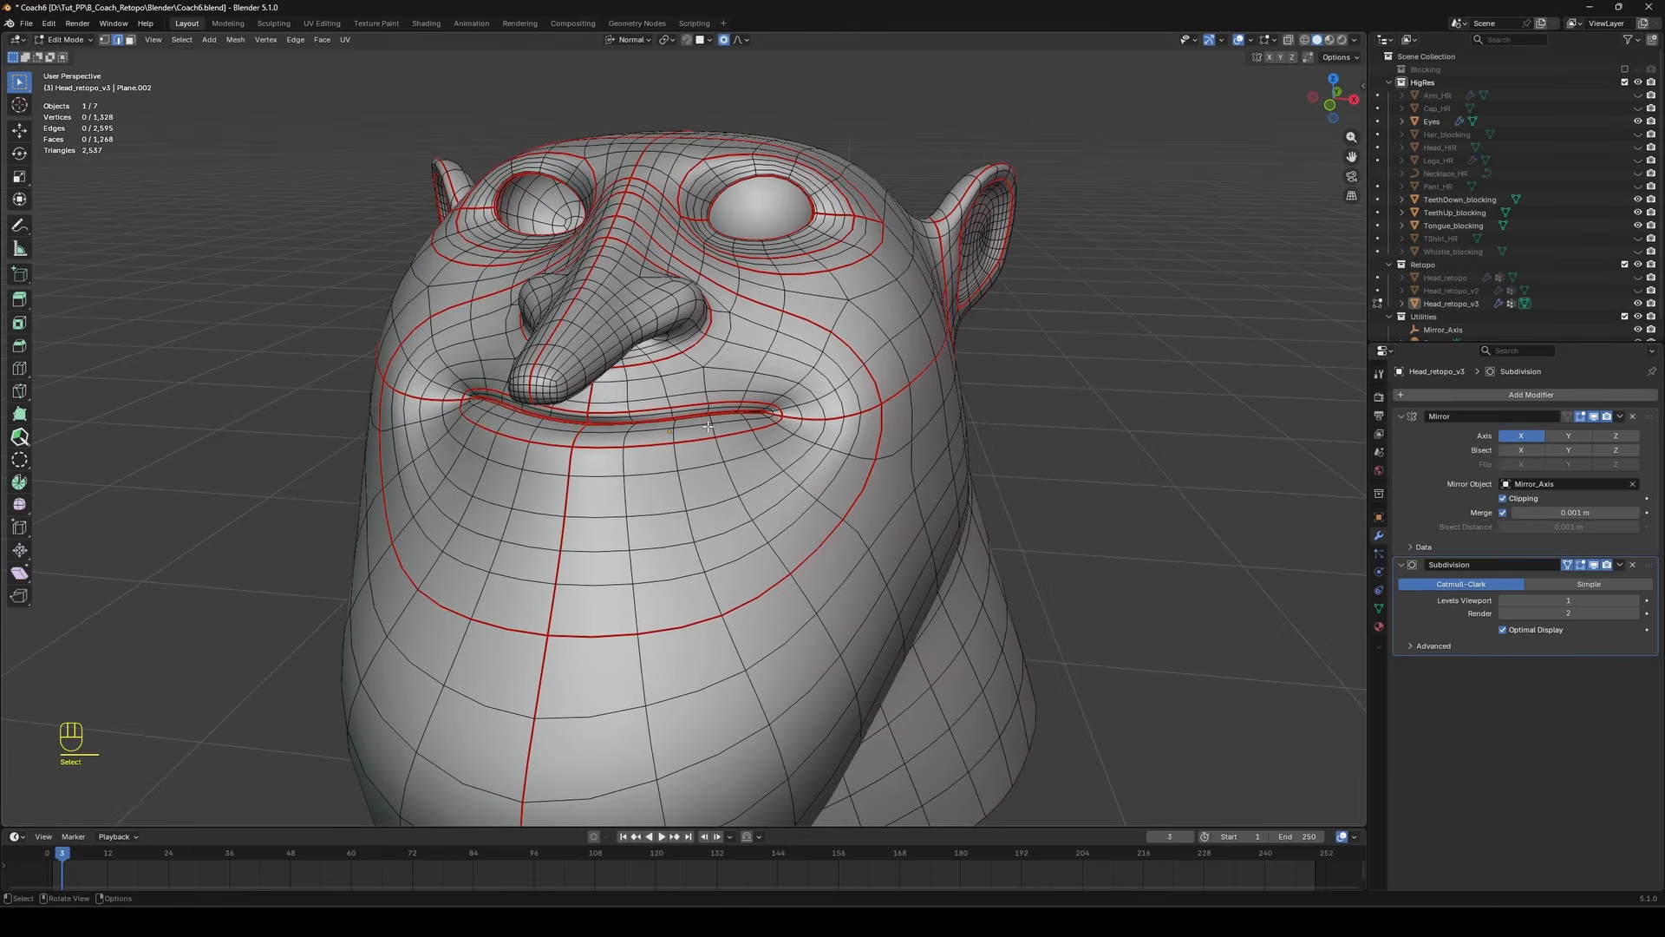
# Select the seam-bounded lower lip and the area beneath it, and move them down along normal Z to open the mouth.
pyautogui.scroll(6, 761, 425)
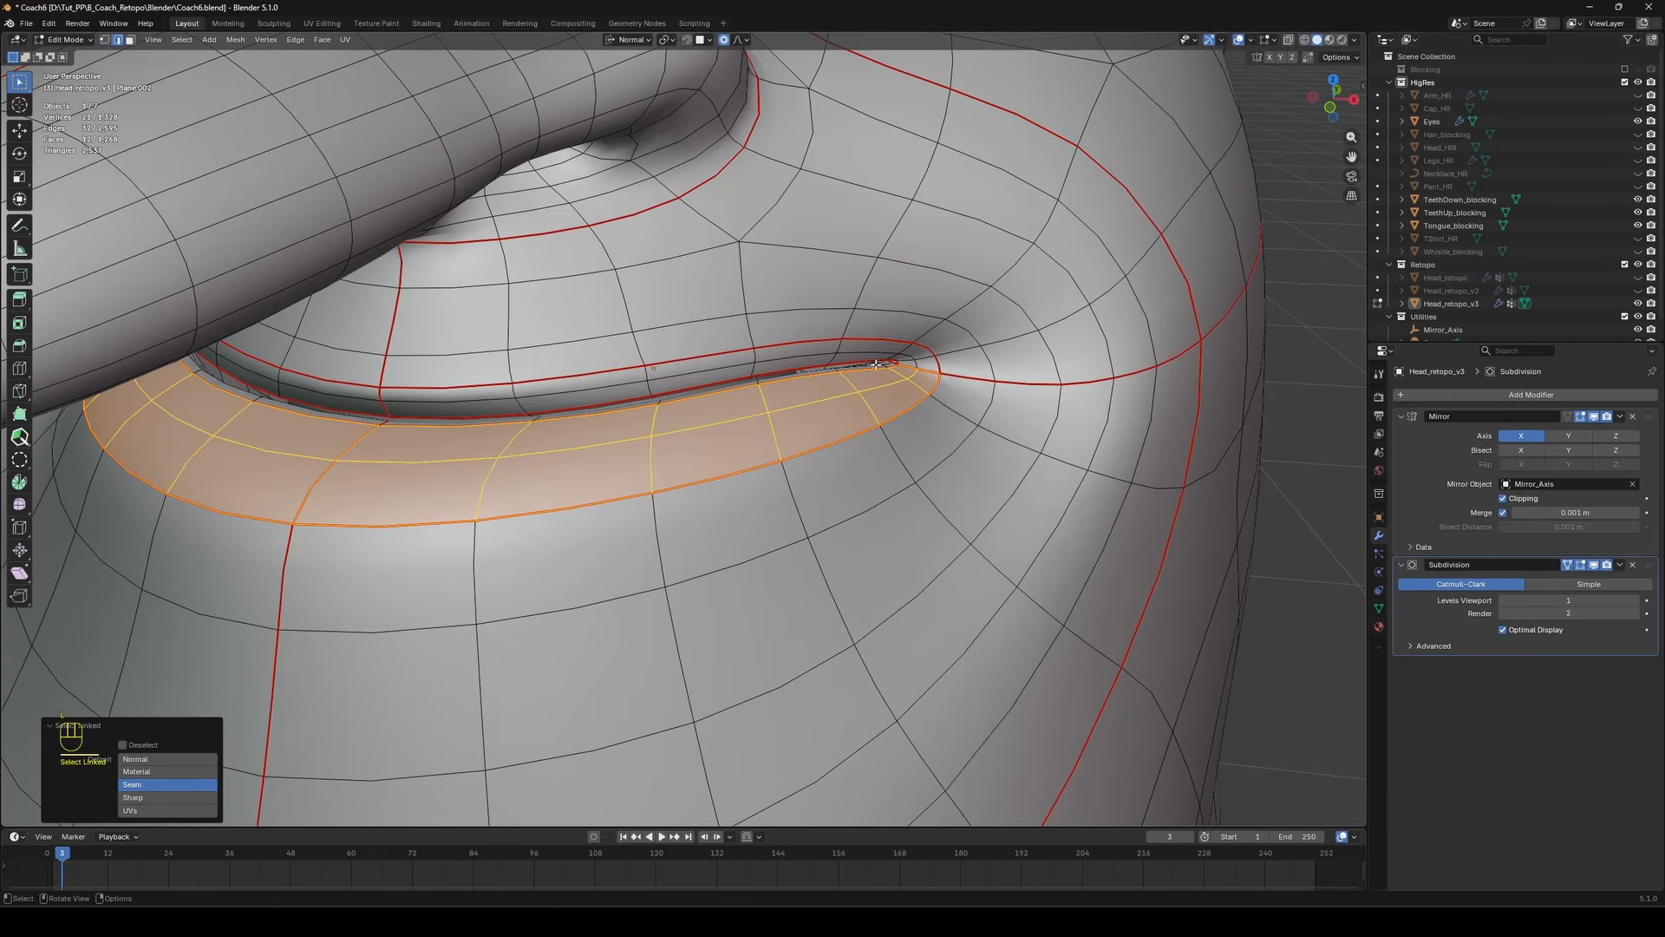
pyautogui.scroll(-8, 938, 420)
pyautogui.press('l')
pyautogui.moveTo(938, 420); pyautogui.dragTo(836, 392, button='middle')
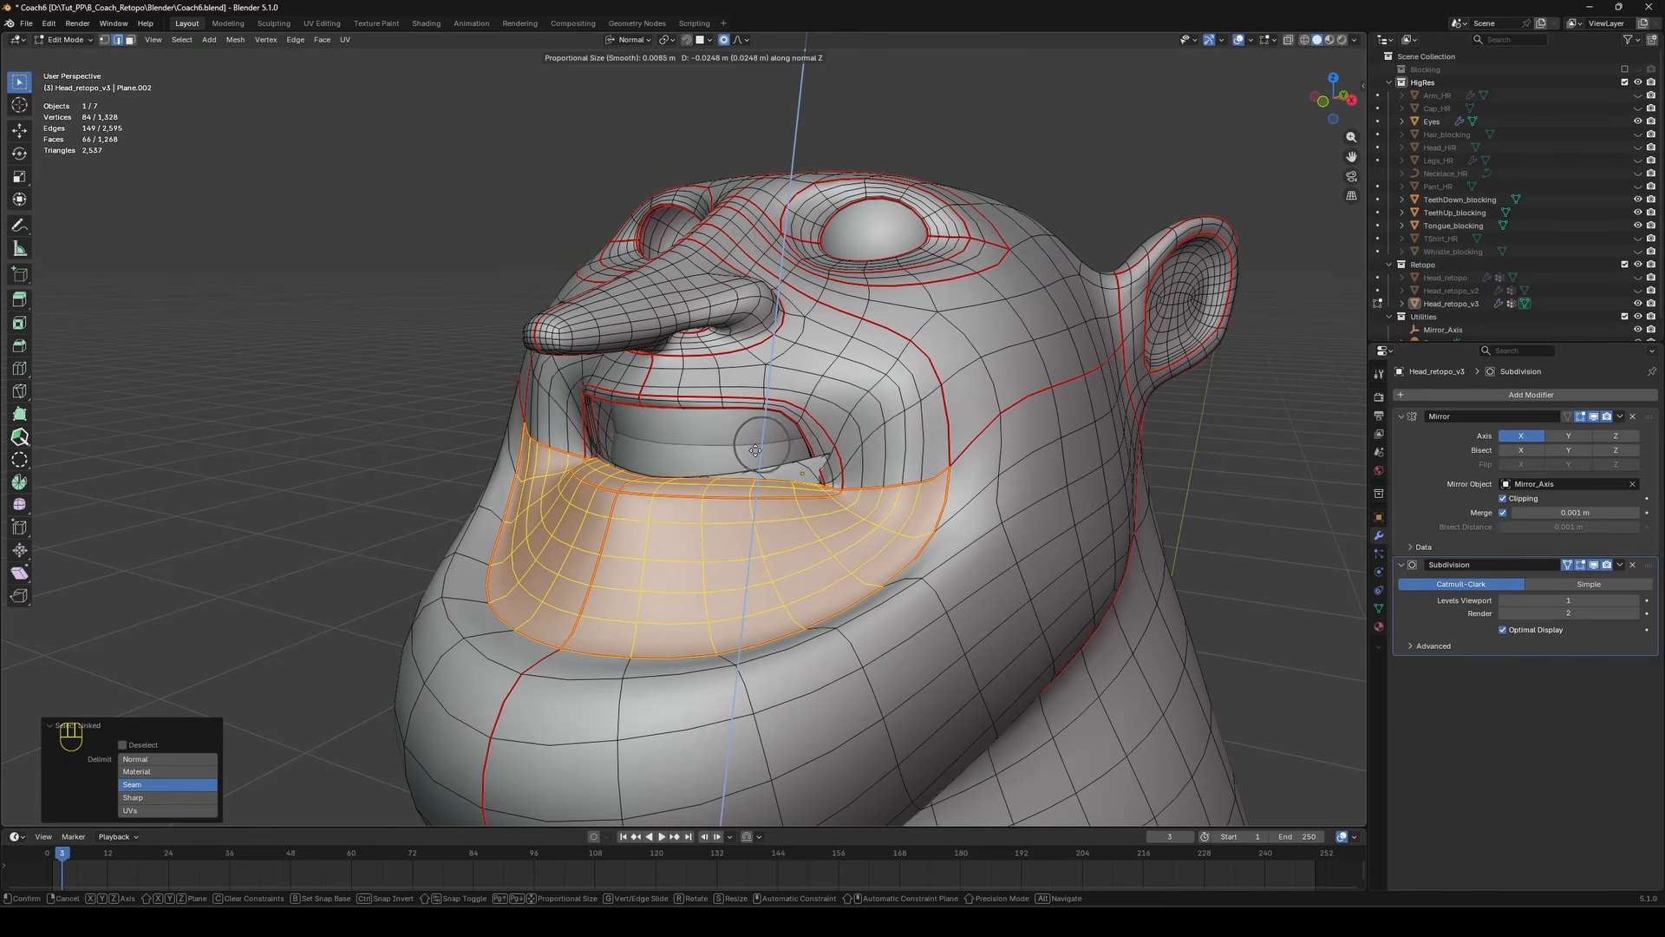
pyautogui.click(746, 391)
# Rotate the lowered lip area in the right side view, then undo the rotation and the downward move.
pyautogui.press('KP_3')
pyautogui.press('r')
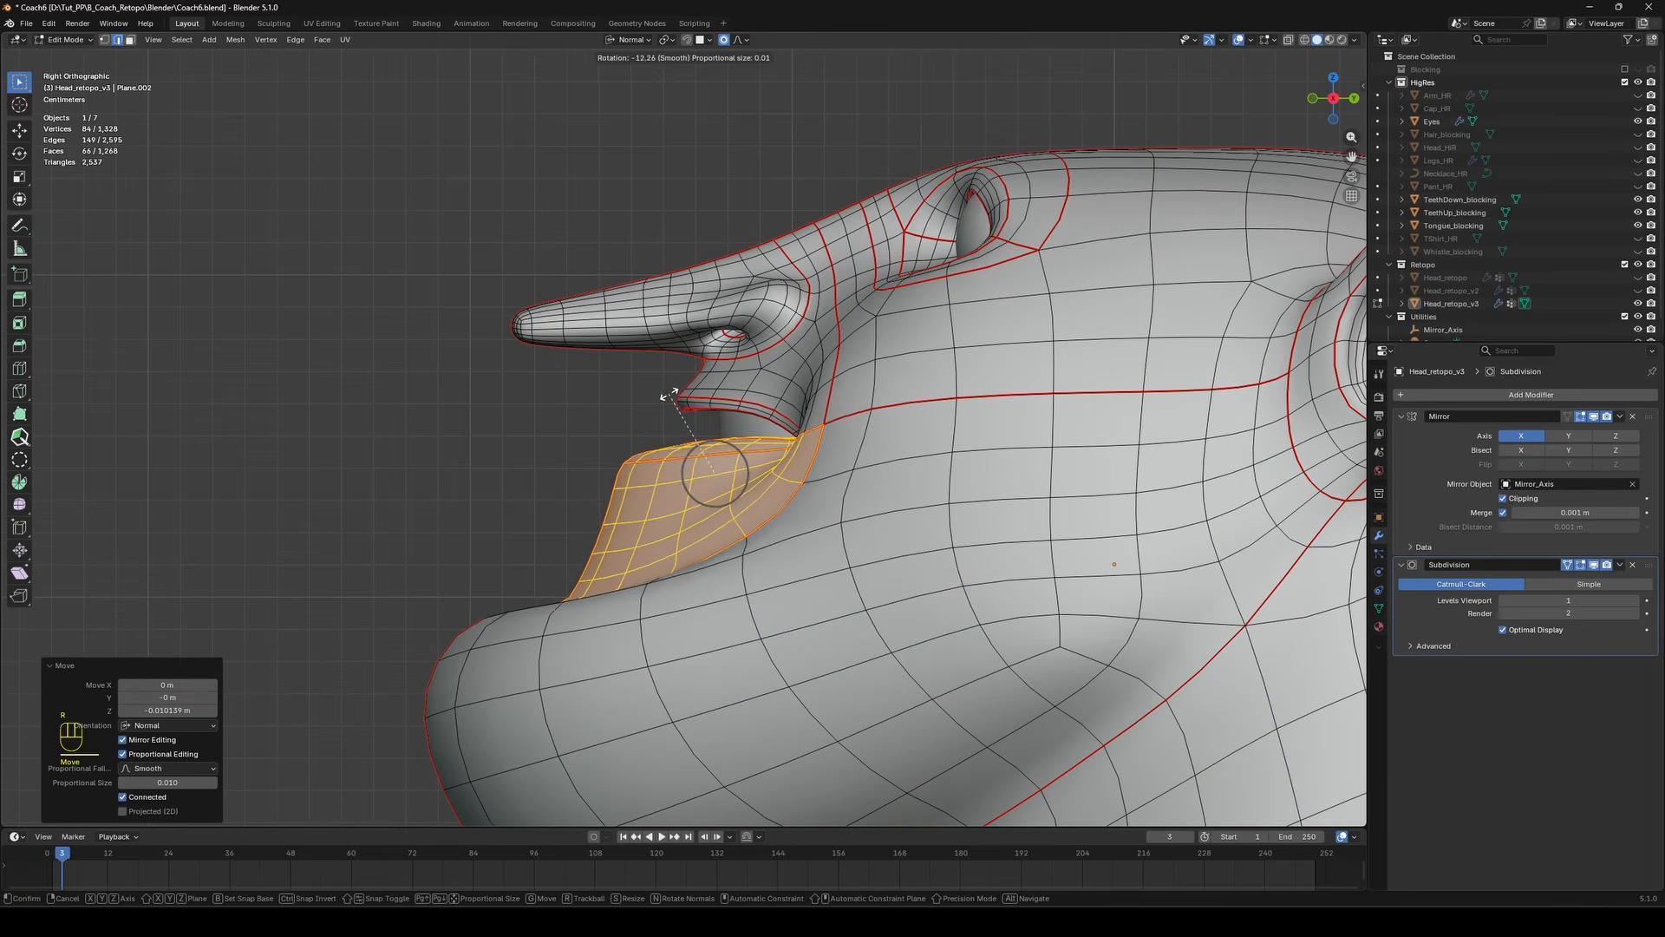
pyautogui.click(755, 402)
pyautogui.moveTo(755, 402); pyautogui.dragTo(996, 420, button='middle')
pyautogui.hotkey('ctrl', 'z')
pyautogui.hotkey('ctrl', 'z')
pyautogui.hotkey('ctrl', 'z')
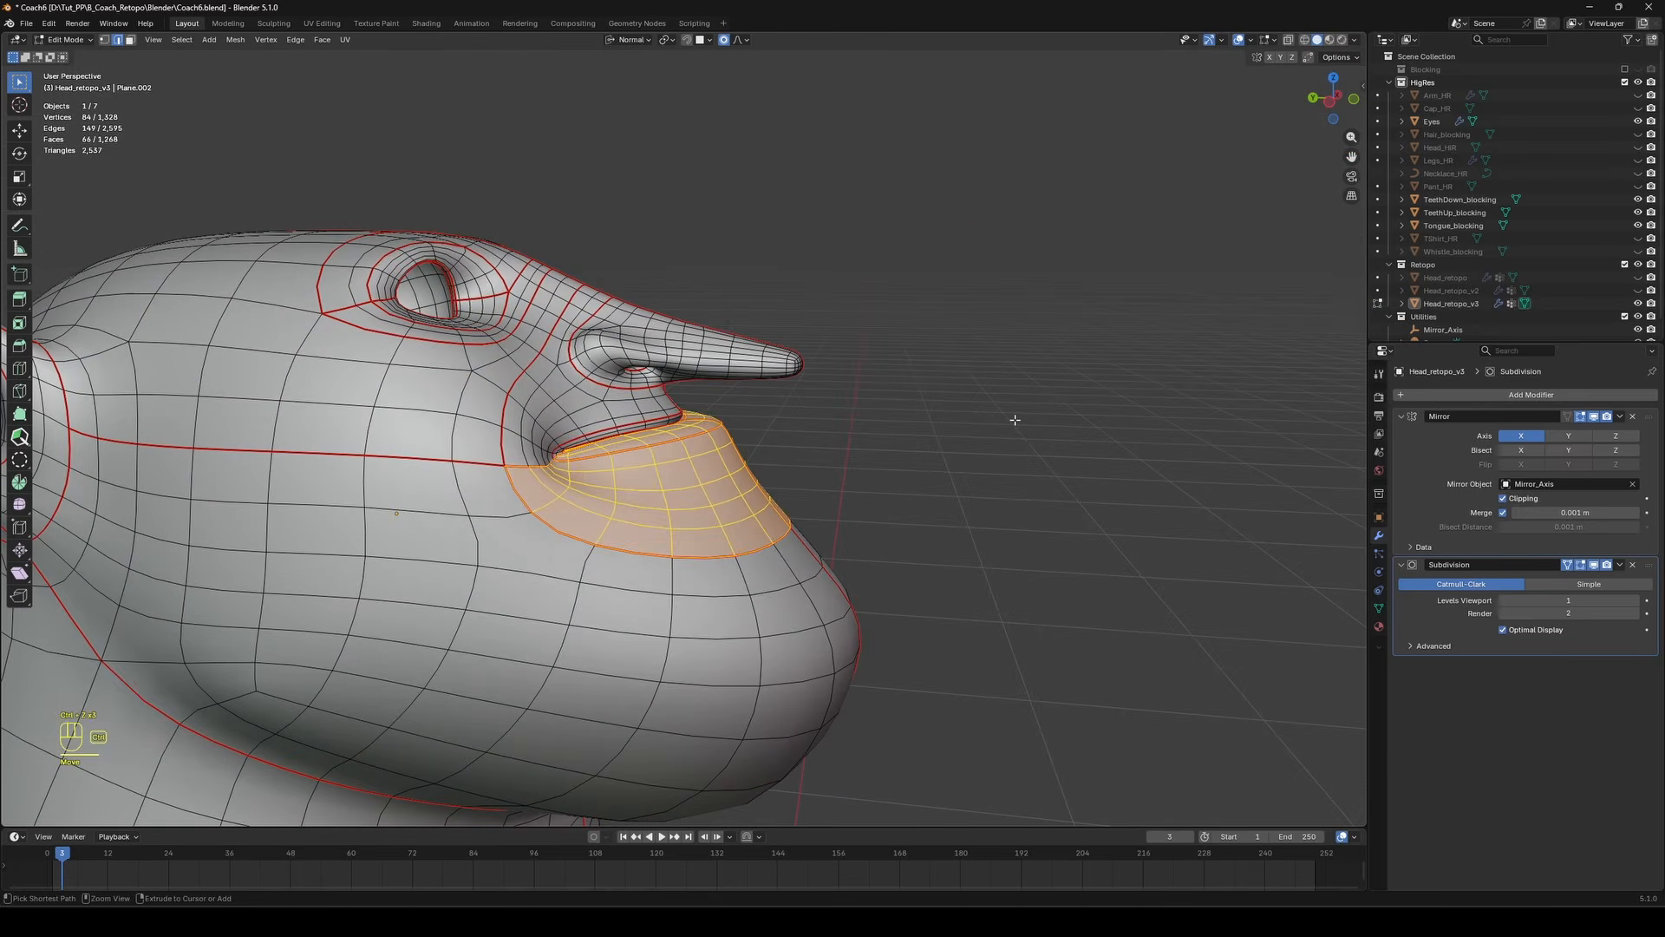
# Select only the seam-bounded lower lip strip and try moving it along normal Z with proportional editing.
pyautogui.moveTo(993, 419); pyautogui.dragTo(711, 469, button='middle')
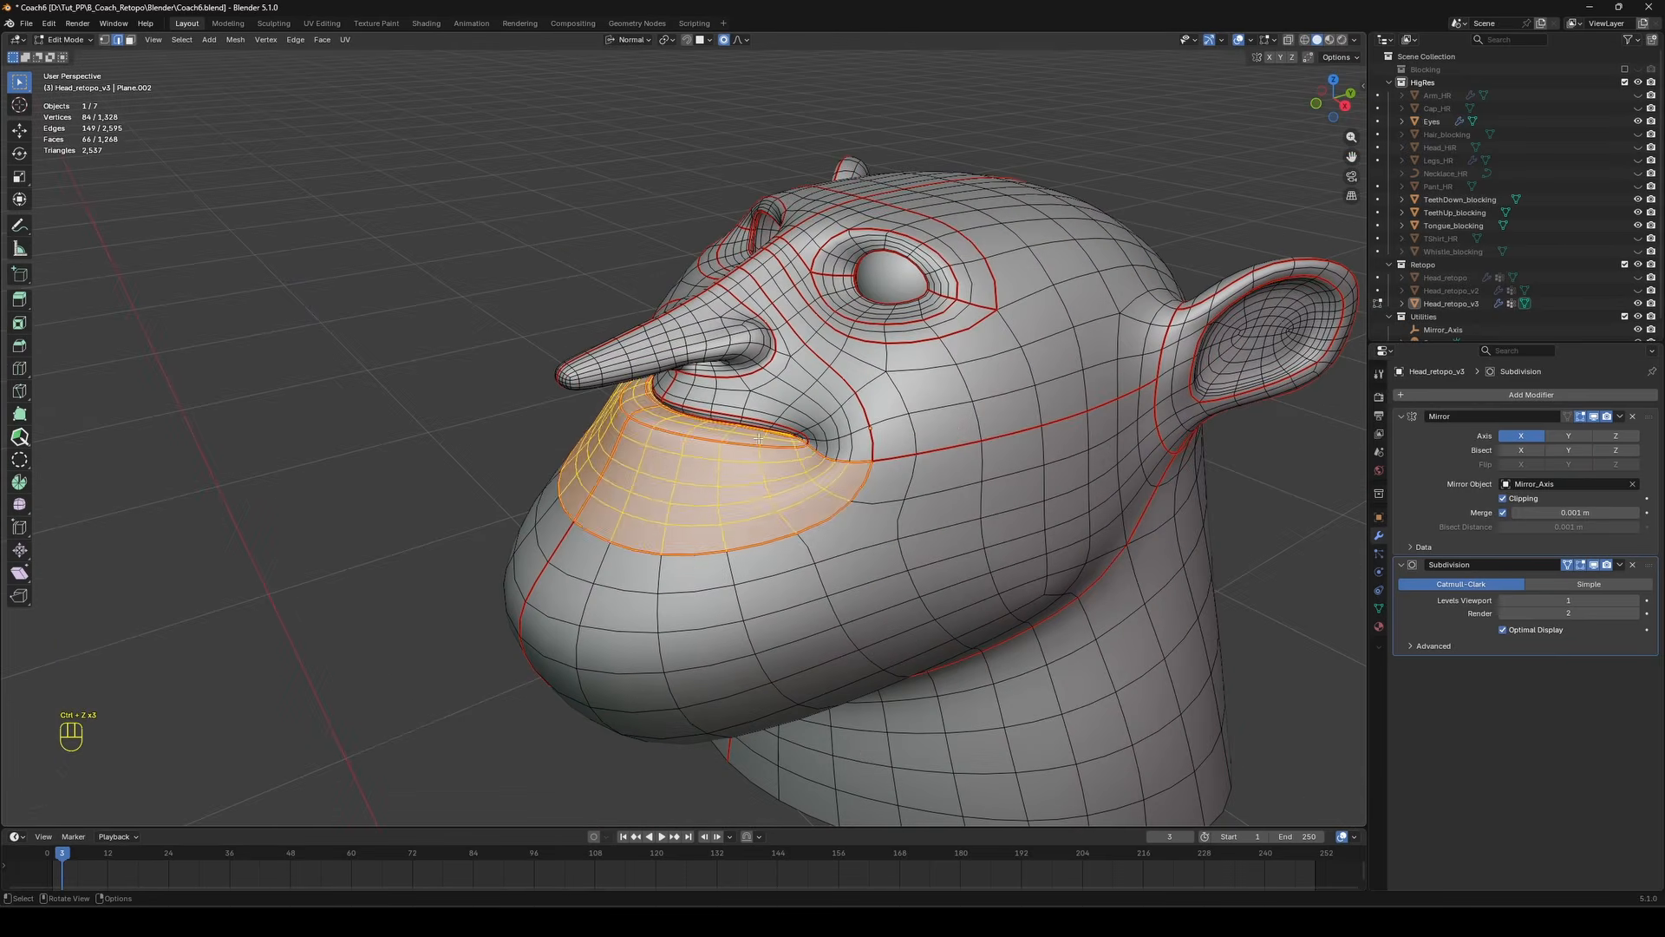
pyautogui.click(756, 437)
pyautogui.press('l')
pyautogui.press('g')
pyautogui.press('z')
pyautogui.press('z')
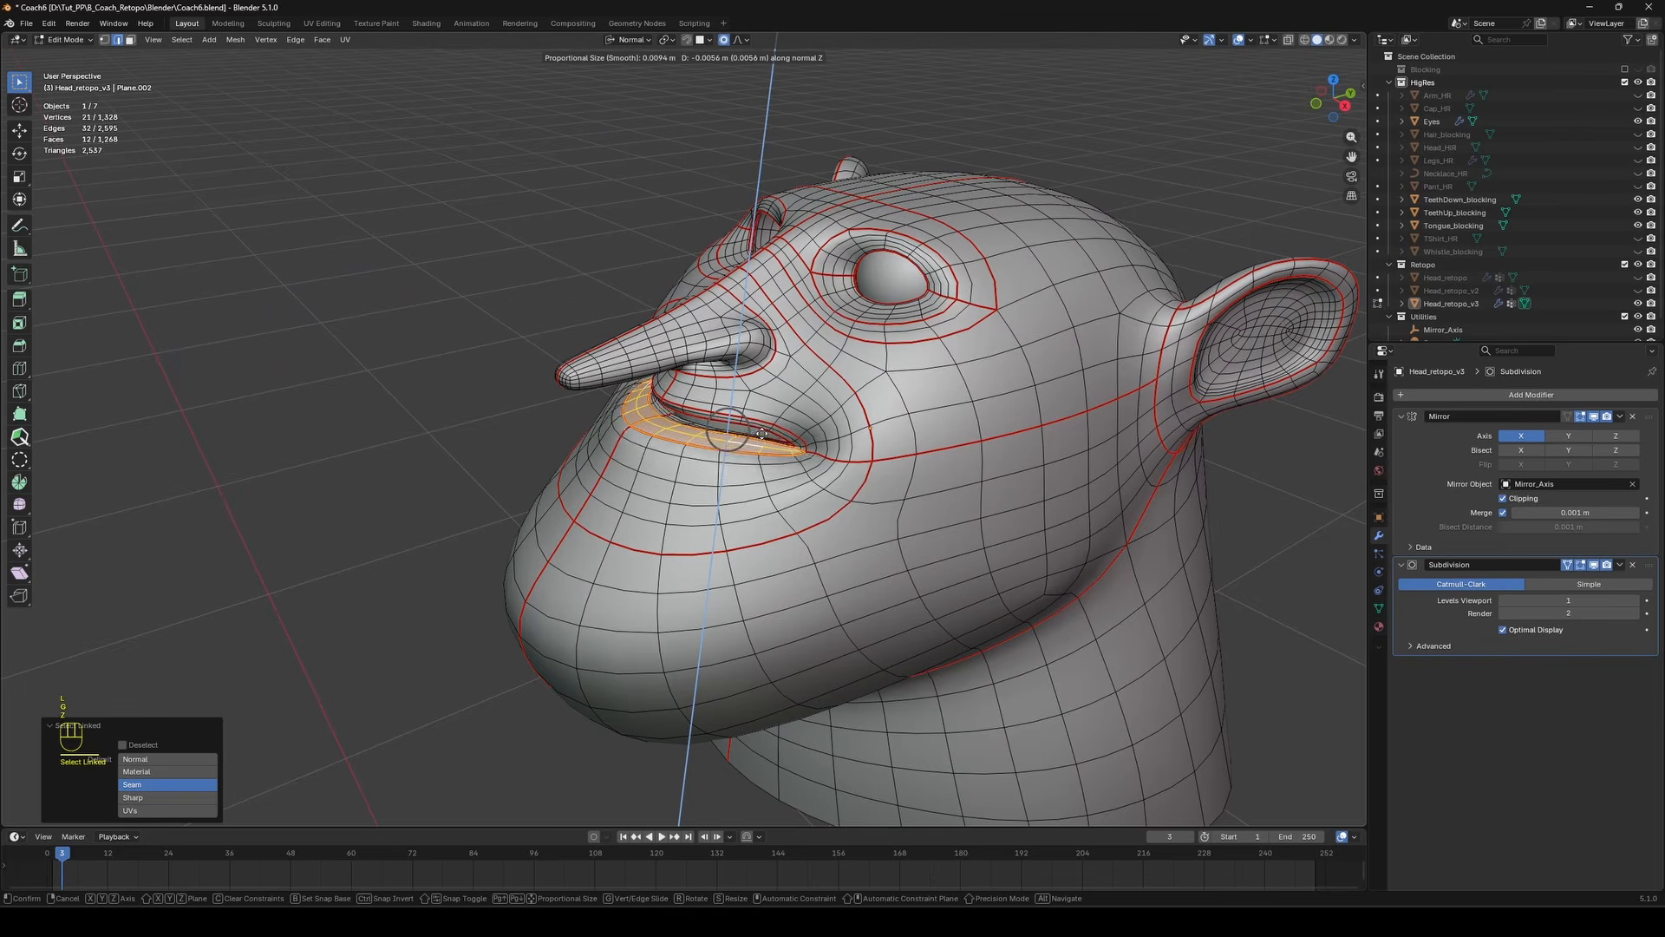
pyautogui.press('Escape')
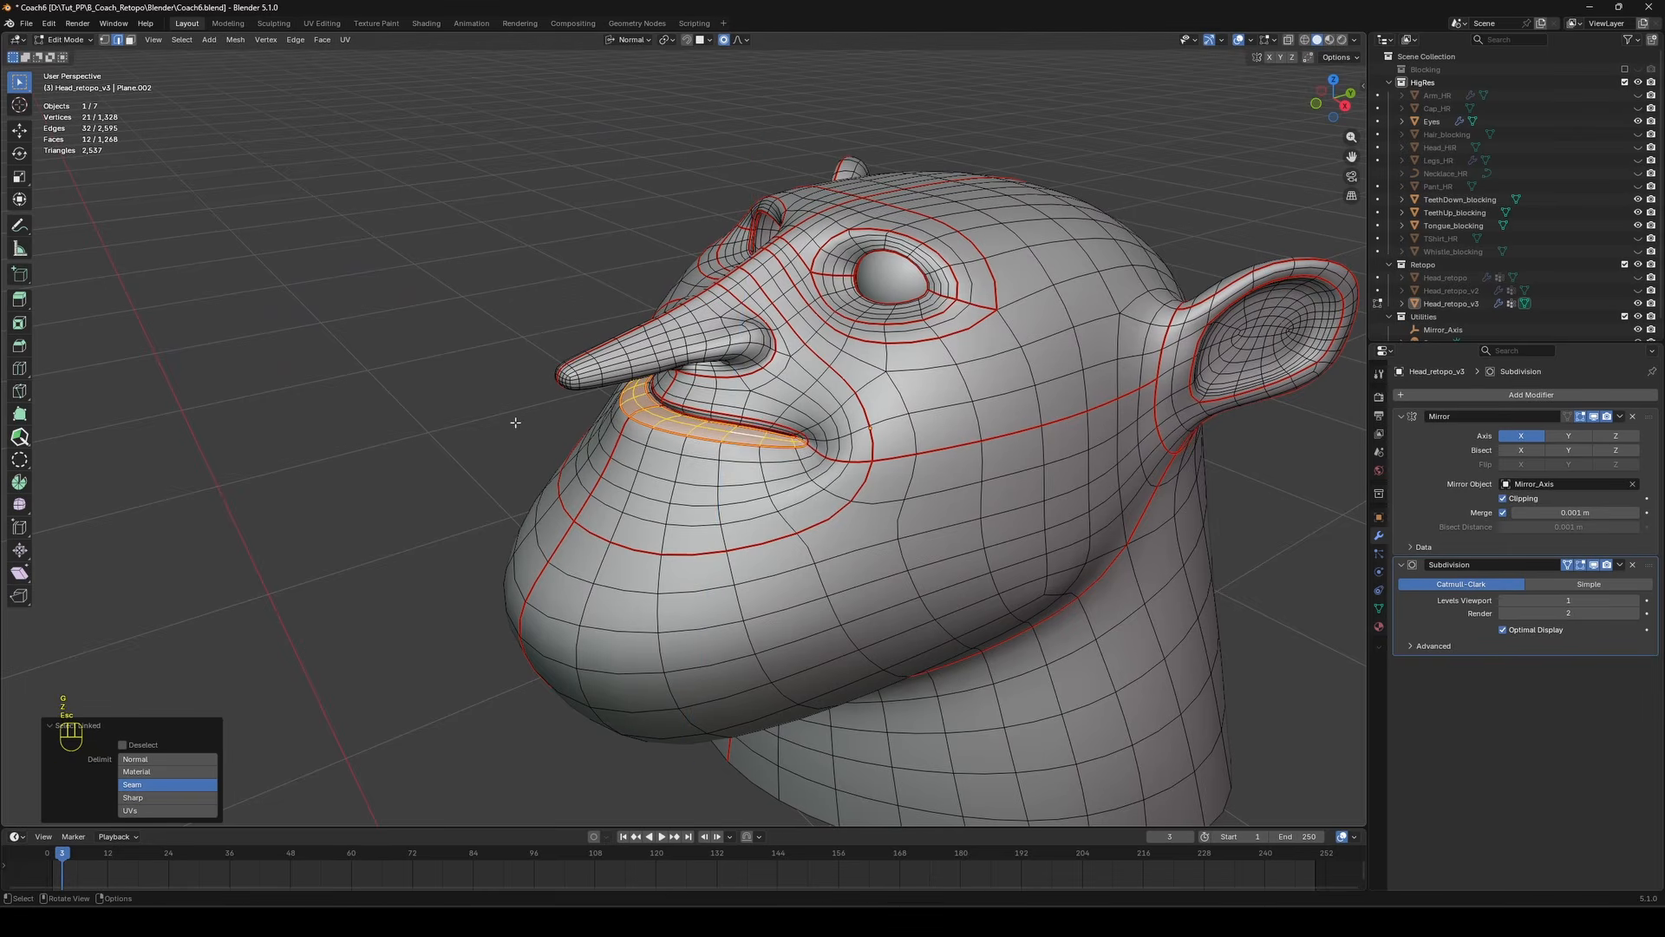
pyautogui.moveTo(759, 435); pyautogui.dragTo(851, 399, button='middle')
pyautogui.hotkey('ctrl', 'z')
pyautogui.hotkey('ctrl', 'z')
# Clear the selection and save the file as a new incremental version.
pyautogui.click(1082, 408)
pyautogui.scroll(-3, 783, 378)
pyautogui.hotkey('ctrl', 'alt', 's')
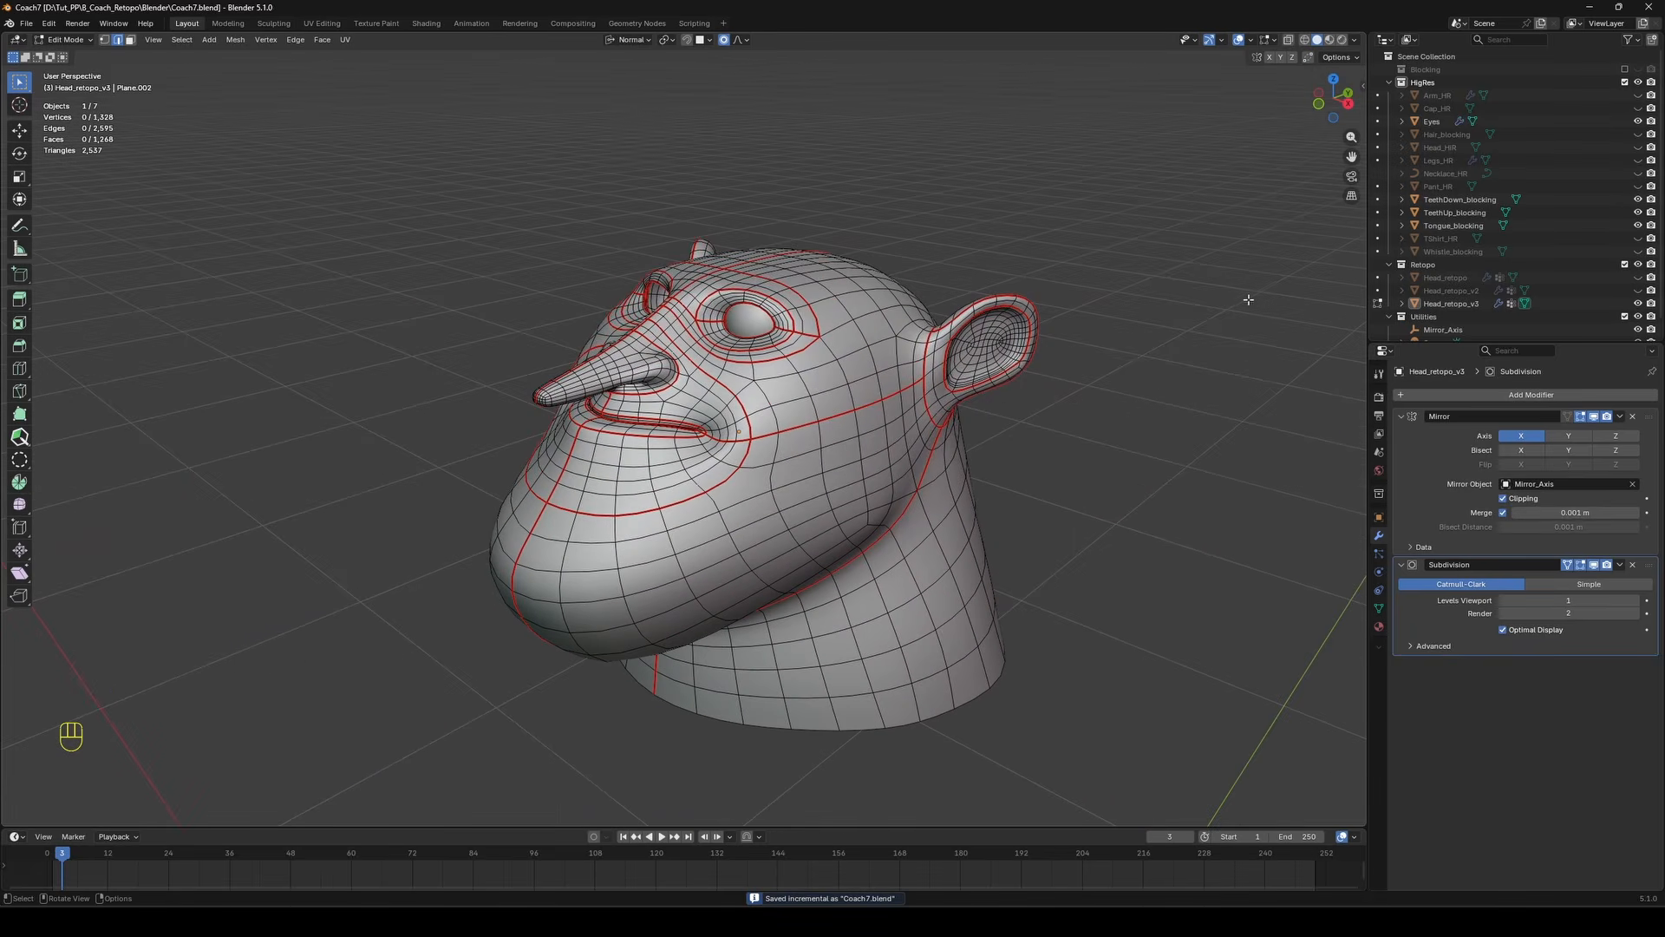
# Leave Edit Mode and show the MidLines, Span, GeneralFlow and Symmetry annotation layers over the head.
pyautogui.press('n')
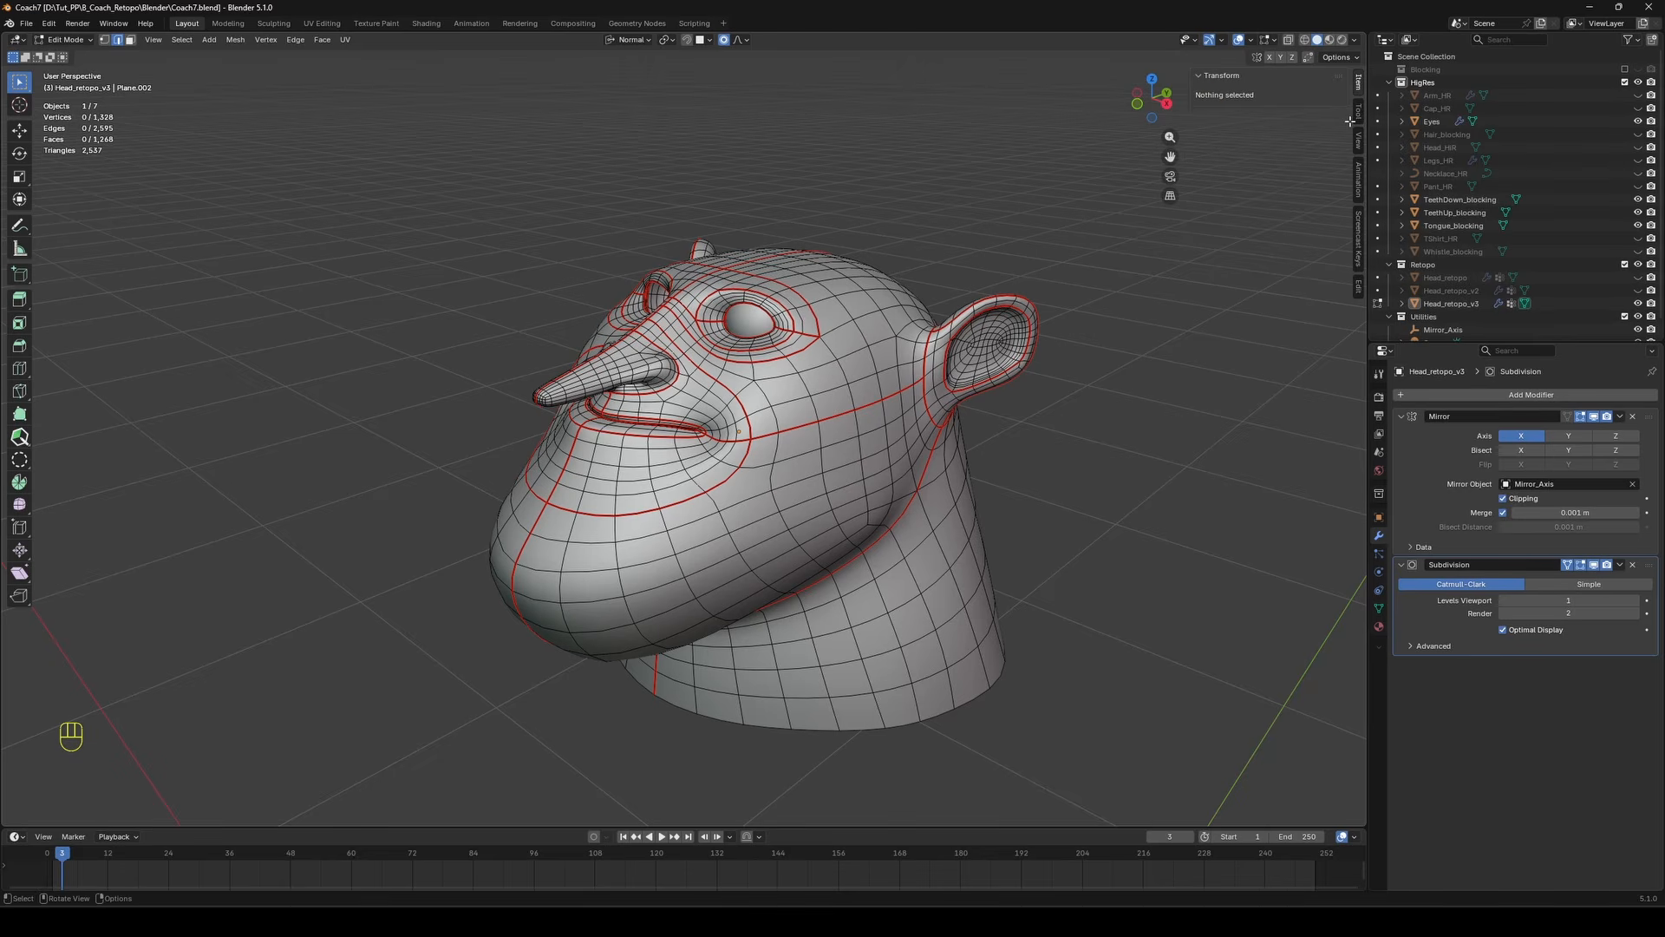
pyautogui.press('Tab')
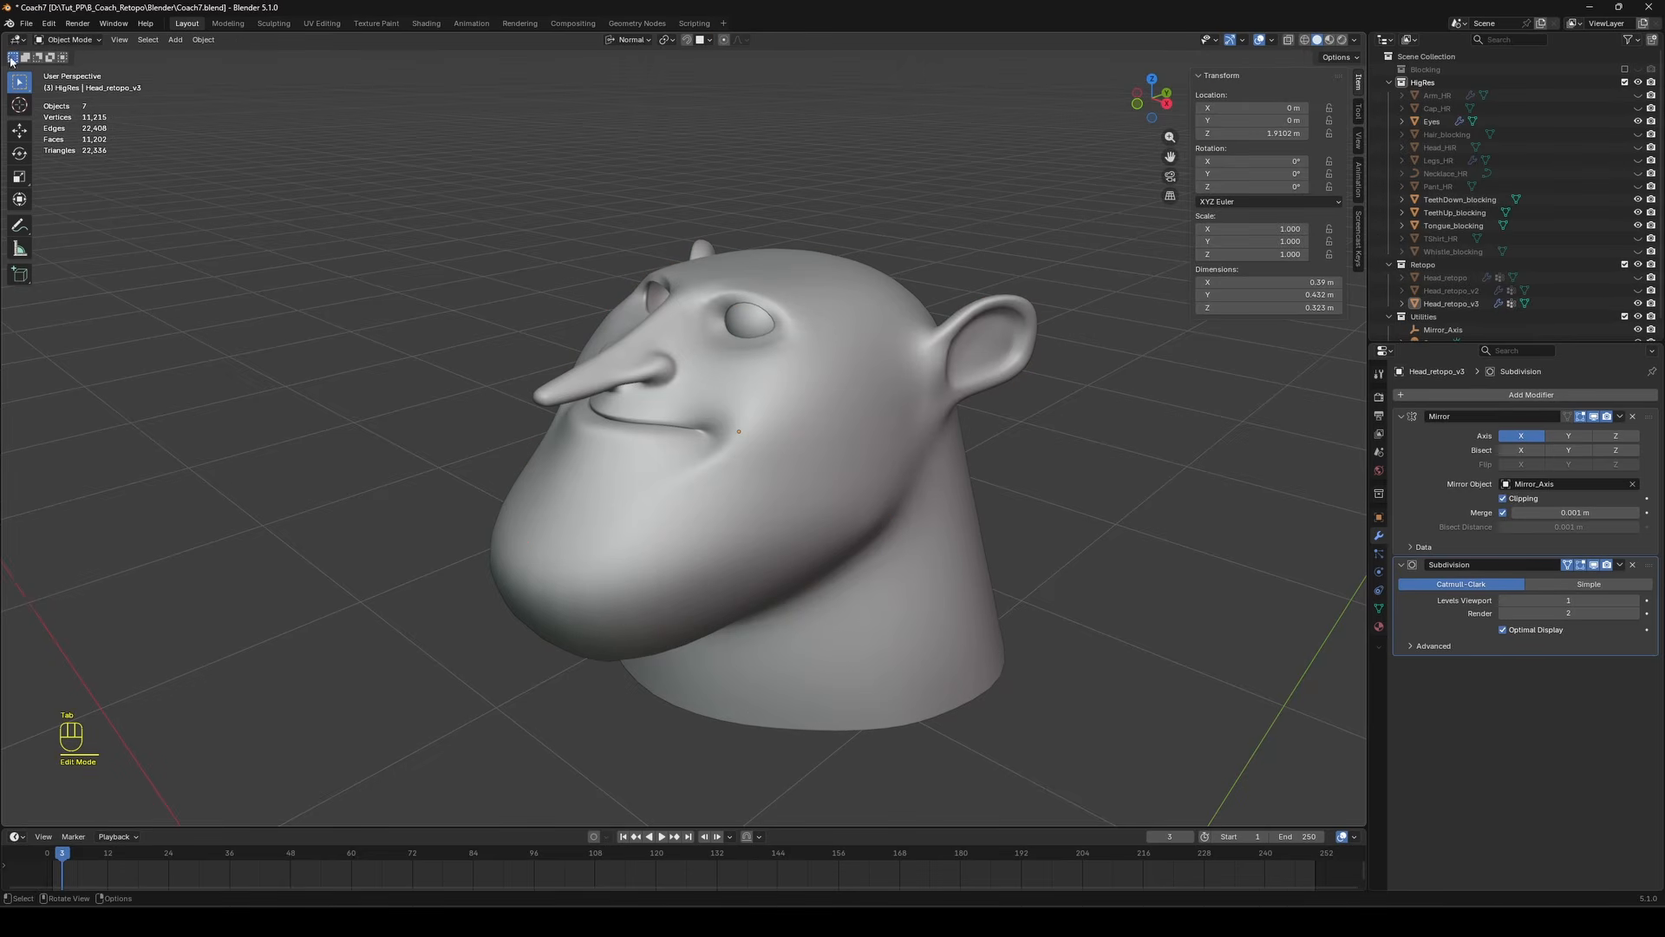
pyautogui.scroll(-1, 1358, 166)
pyautogui.click(1358, 148)
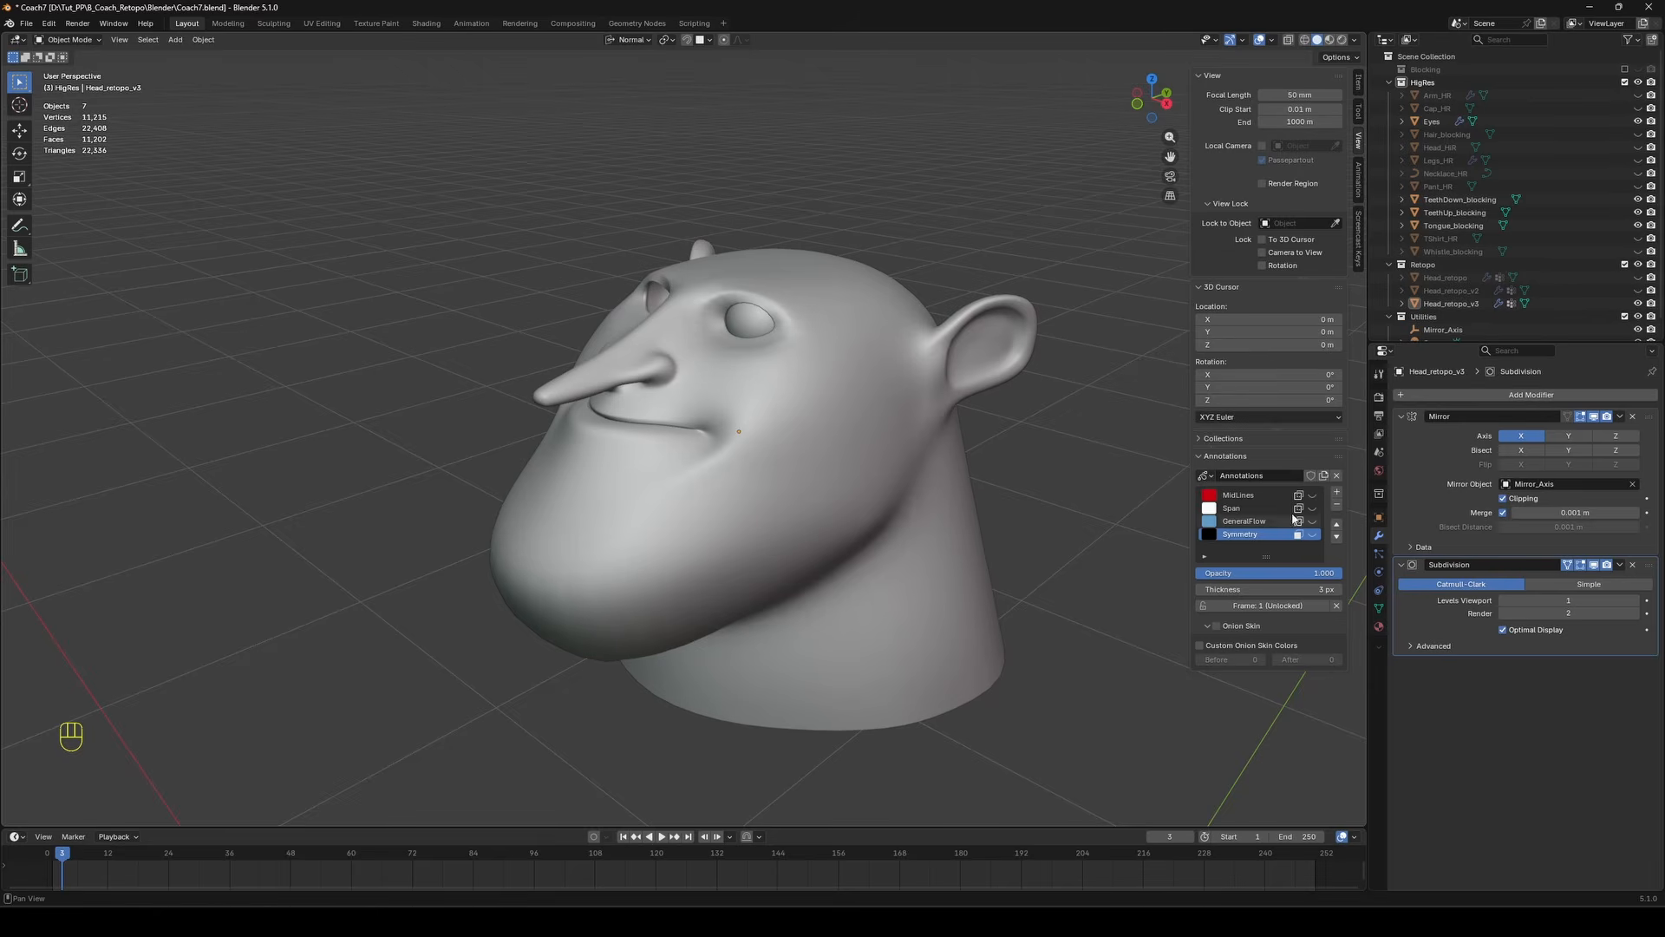
pyautogui.moveTo(1313, 508); pyautogui.dragTo(1313, 534)
pyautogui.moveTo(919, 486); pyautogui.dragTo(1070, 321, button='middle')
# Enable the wireframe overlay and hide the Span annotation layer to compare the head topology with the planned flow lines.
pyautogui.click(1272, 40)
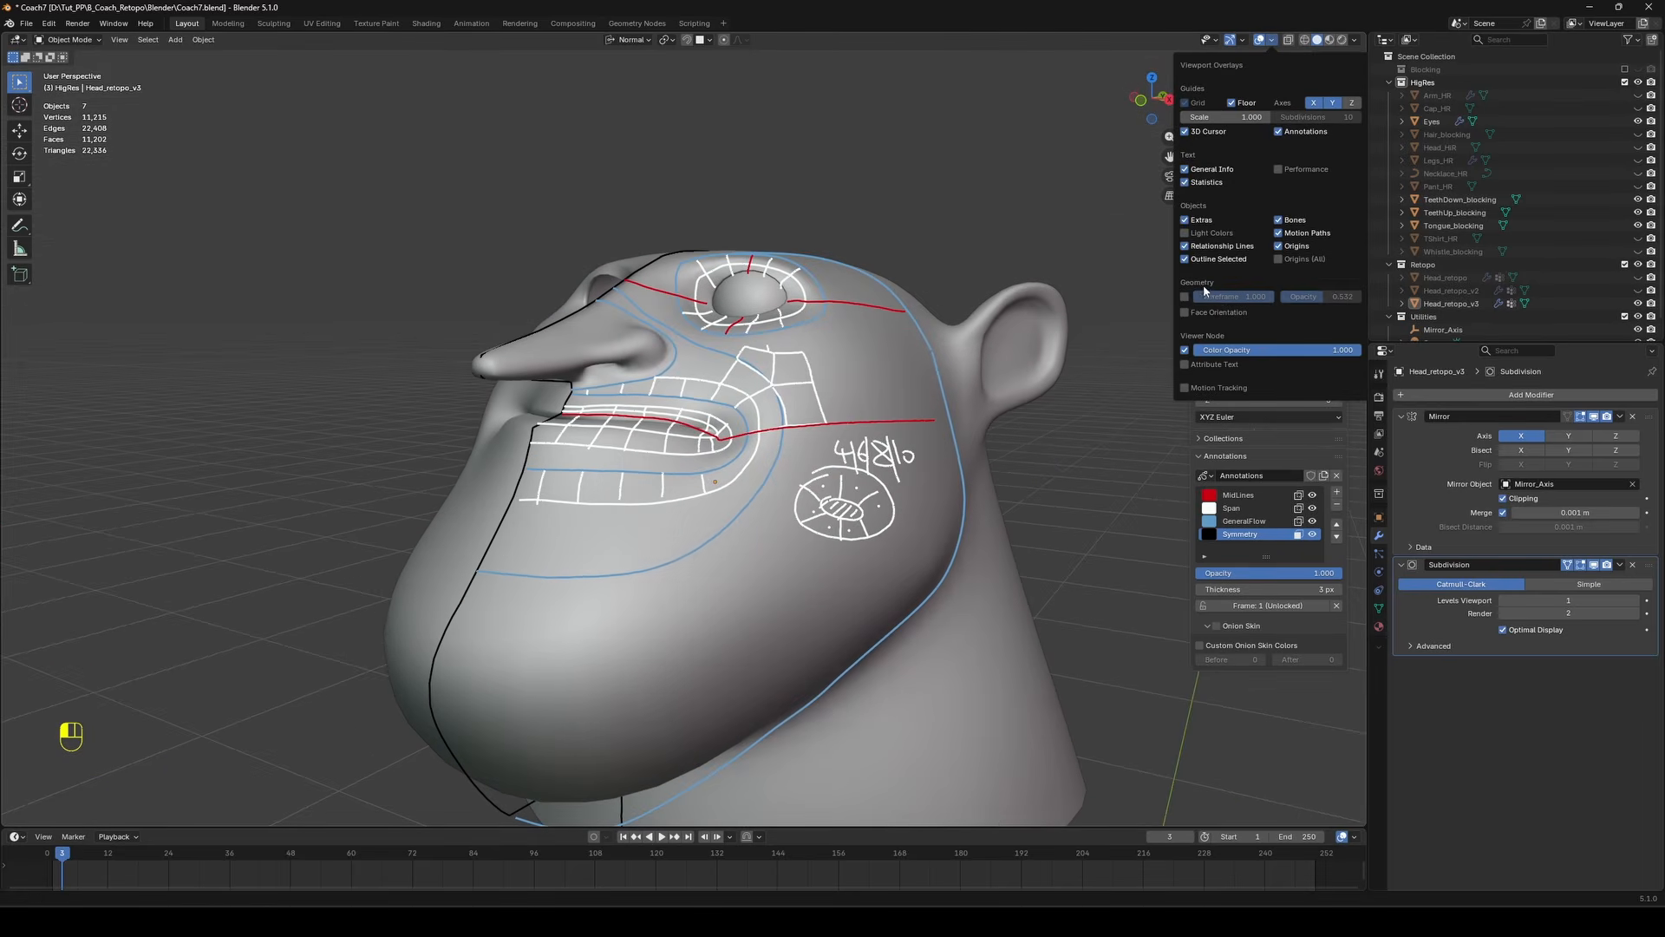
pyautogui.click(1185, 296)
pyautogui.moveTo(983, 305); pyautogui.dragTo(1058, 317, button='middle')
pyautogui.click(1312, 507)
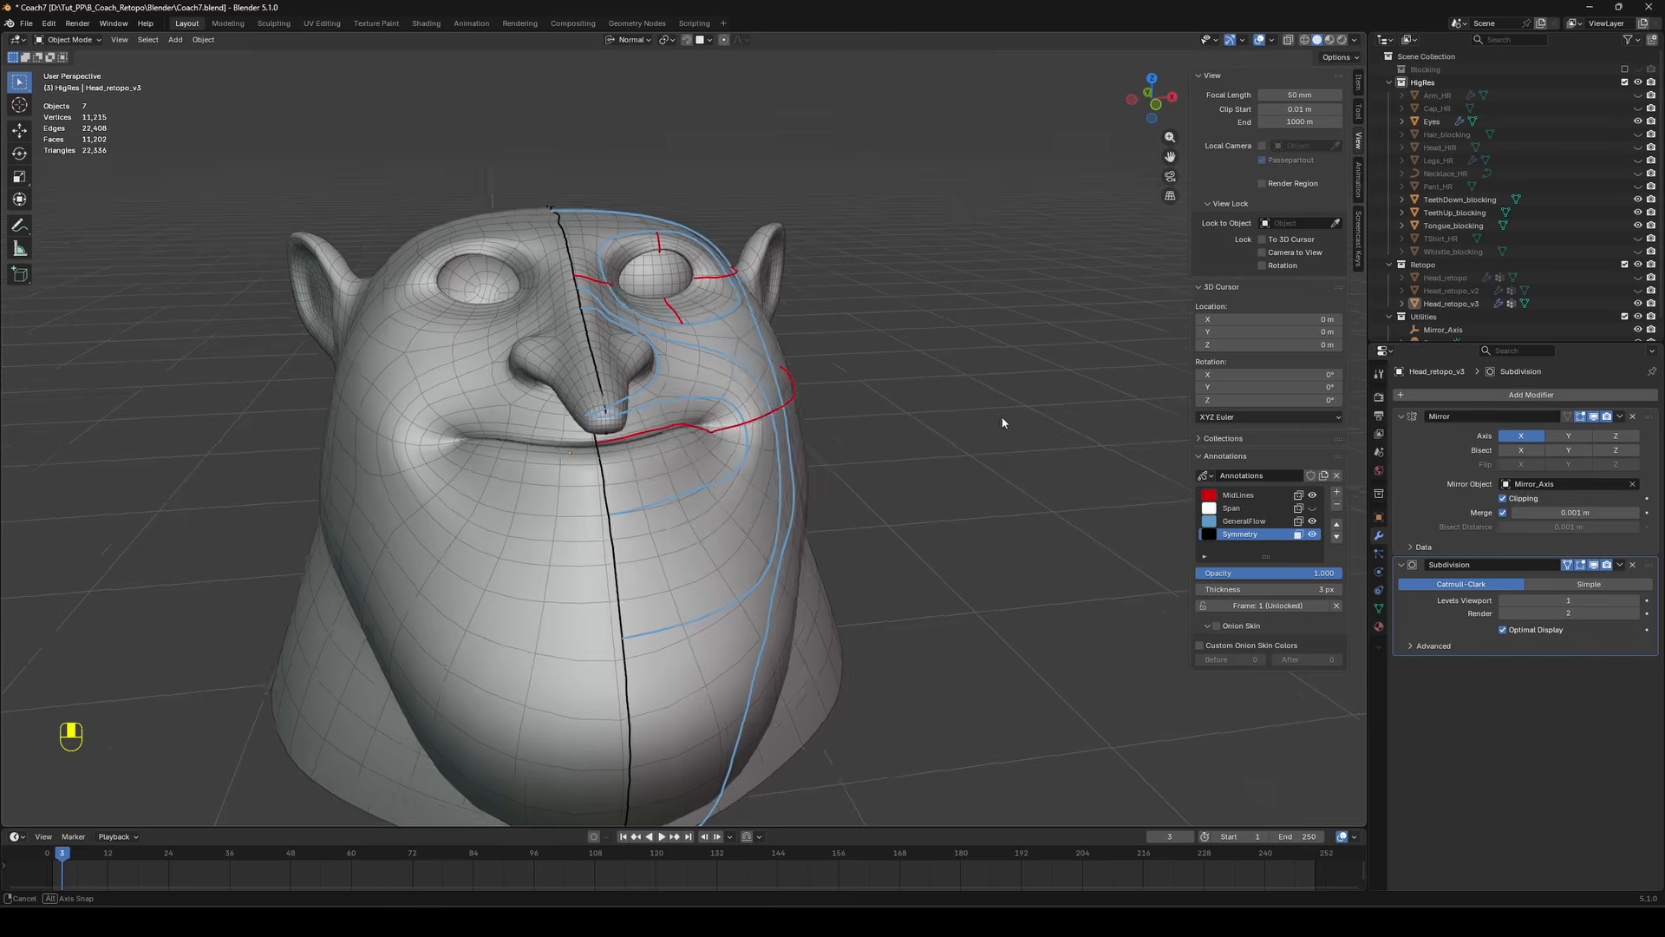
pyautogui.moveTo(1001, 415)
pyautogui.mouseDown(button='middle')
pyautogui.moveTo(885, 408)
pyautogui.moveTo(992, 404)
pyautogui.moveTo(909, 406)
pyautogui.mouseUp(button='middle')
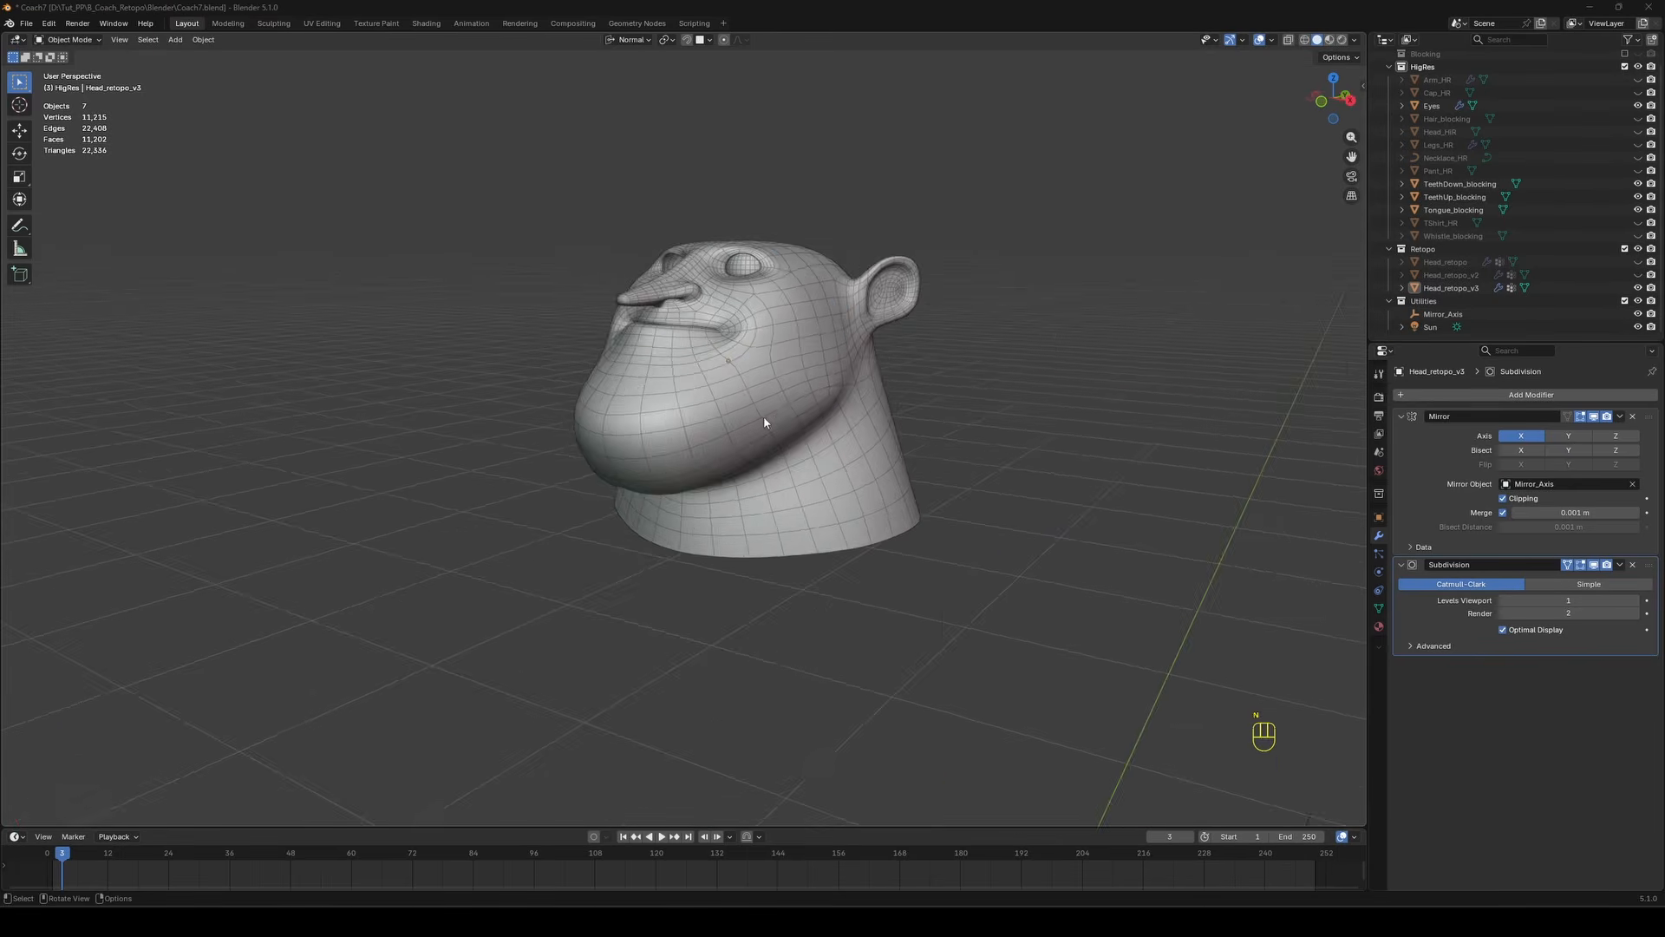
# Display the TShirt_HR torso and add a black annotation layer named Symmetry Body for drawing on its surface.
pyautogui.moveTo(766, 420)
pyautogui.mouseDown(button='middle')
pyautogui.moveTo(1355, 421)
pyautogui.moveTo(119, 372)
pyautogui.mouseUp(button='middle')
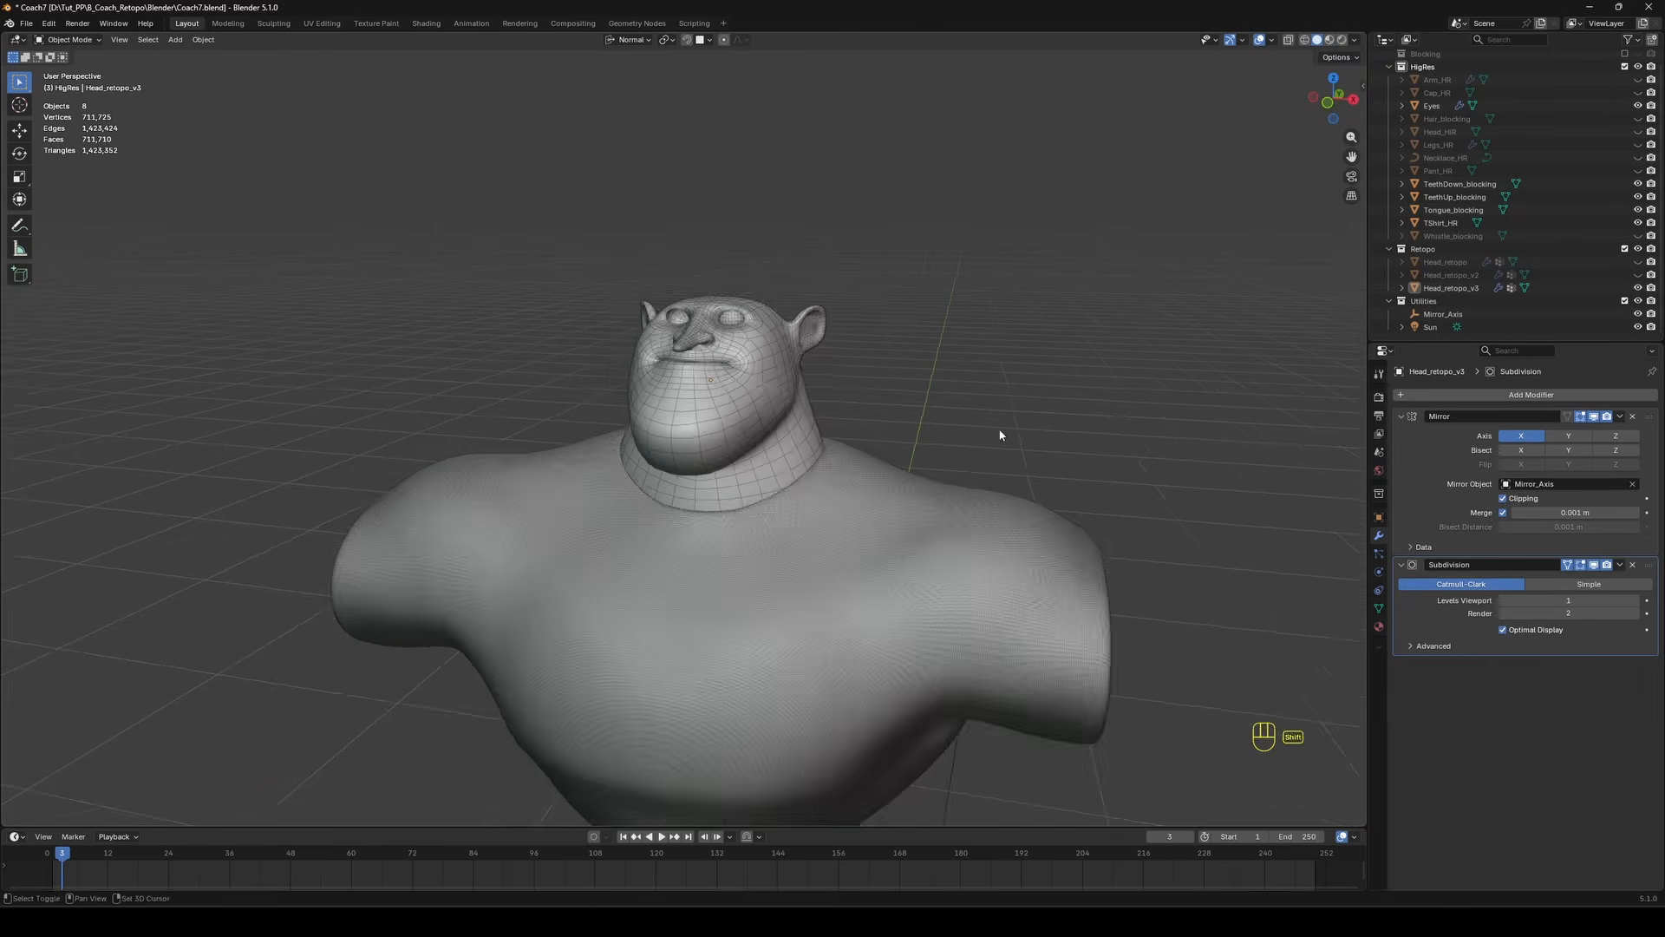
pyautogui.keyDown('shift'); pyautogui.moveTo(1000, 435); pyautogui.dragTo(899, 368, button='middle'); pyautogui.keyUp('shift')
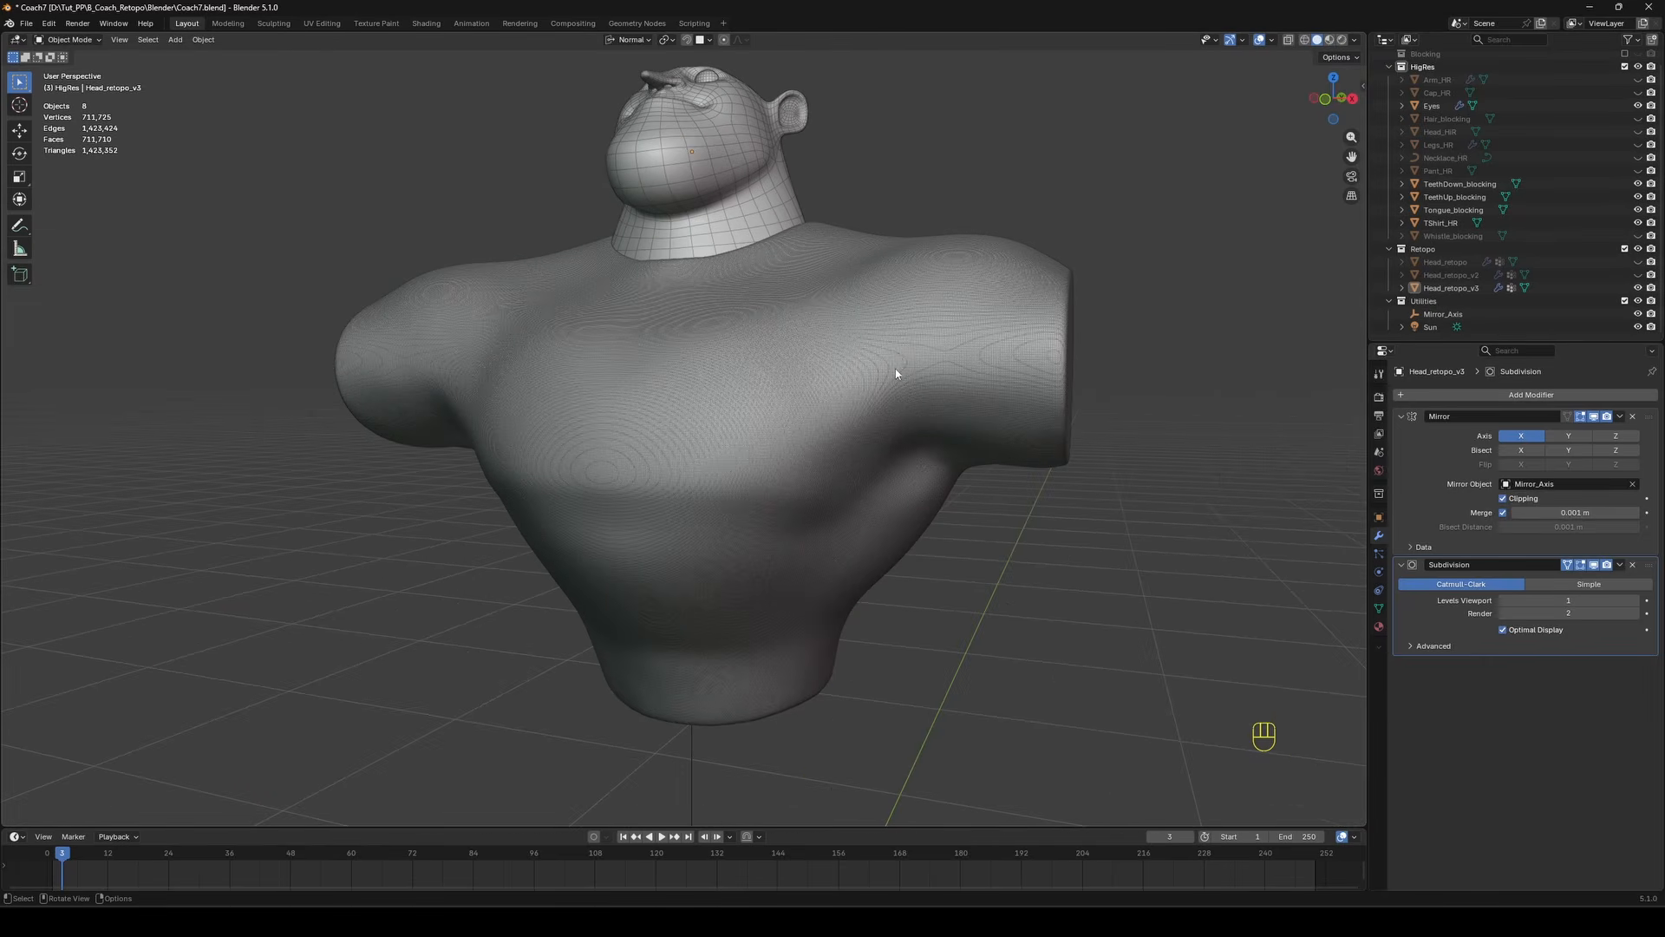
pyautogui.press('n')
pyautogui.click(1358, 139)
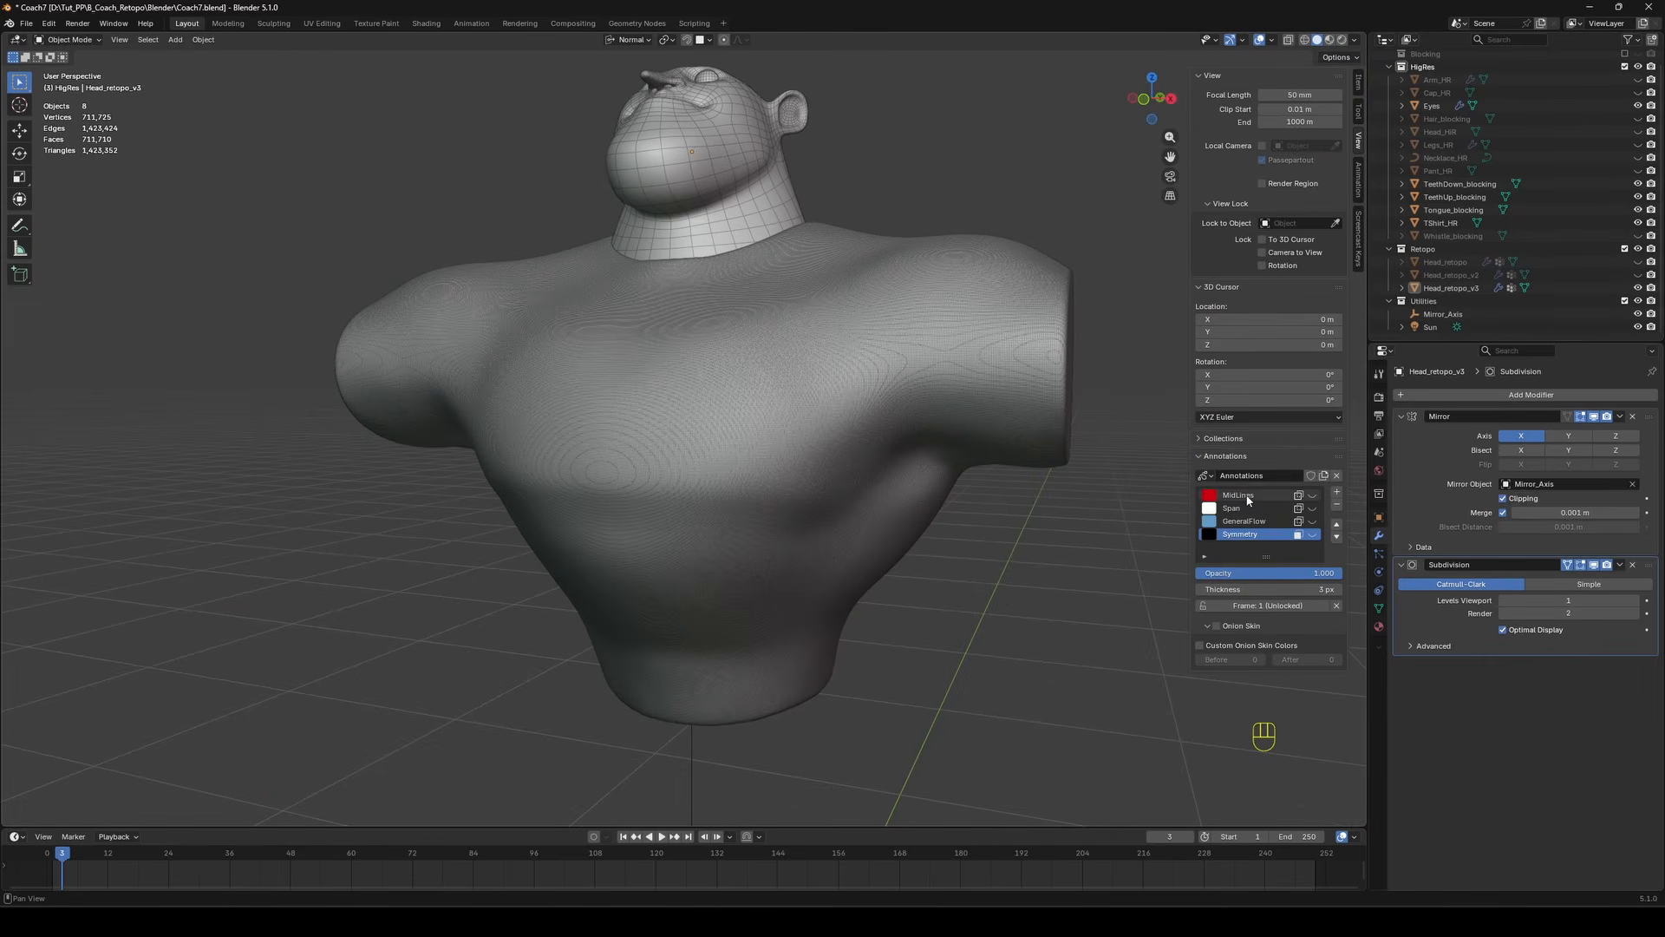
pyautogui.click(19, 226)
pyautogui.moveTo(718, 244); pyautogui.dragTo(876, 249, button='middle')
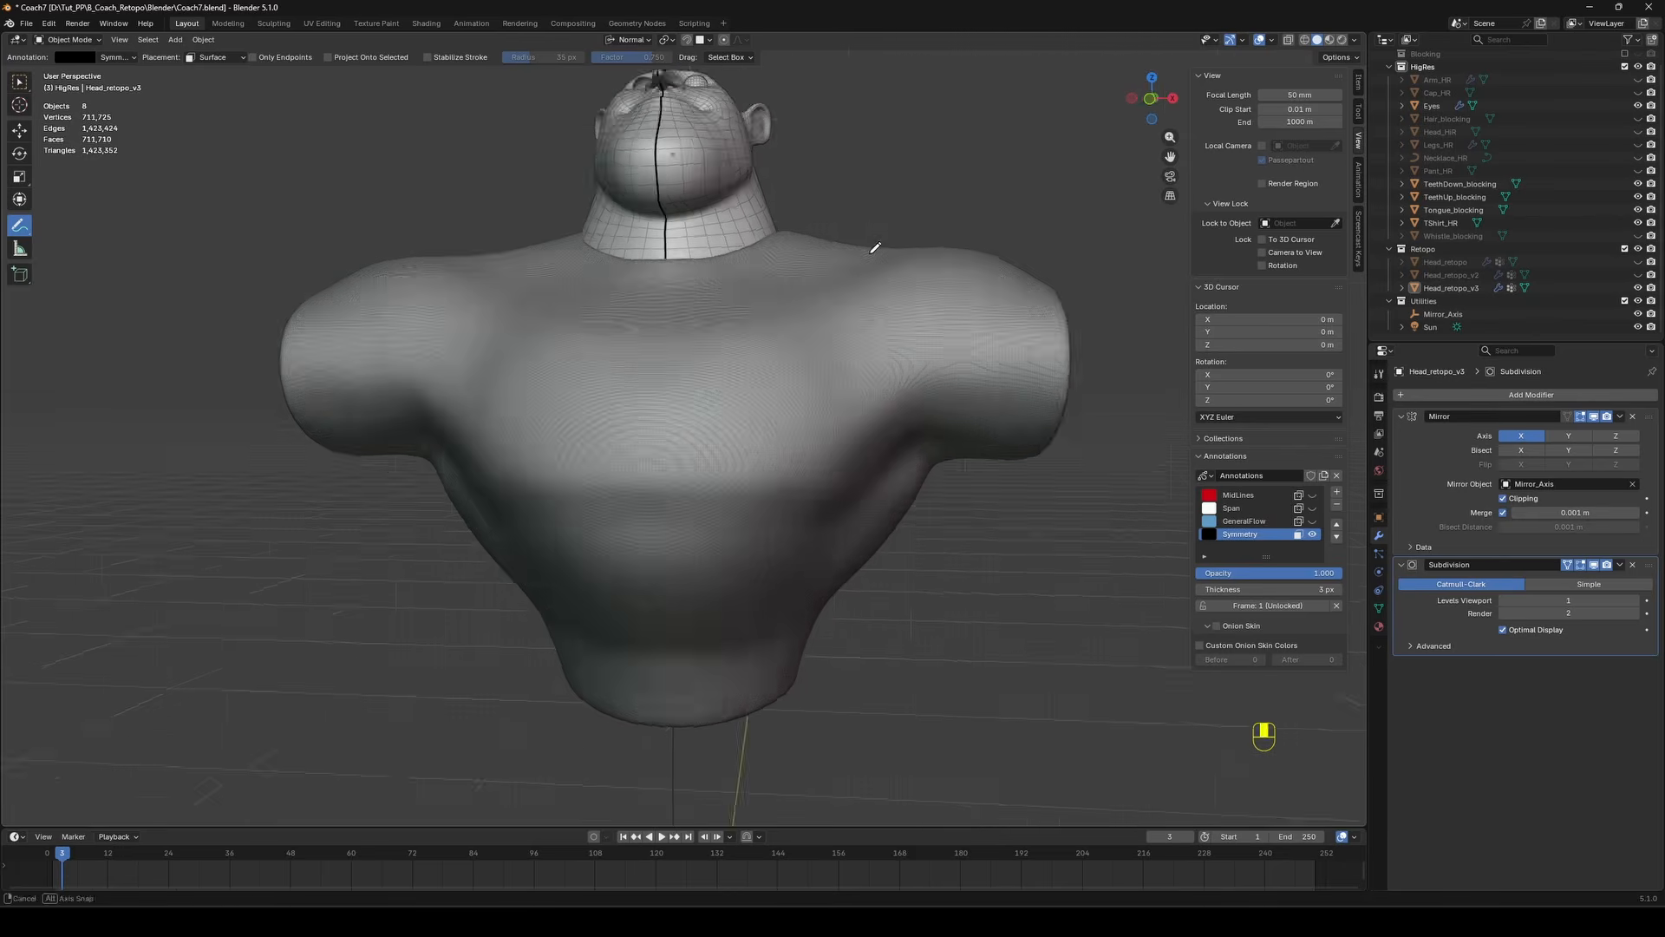
pyautogui.moveTo(876, 249); pyautogui.dragTo(906, 238, button='middle')
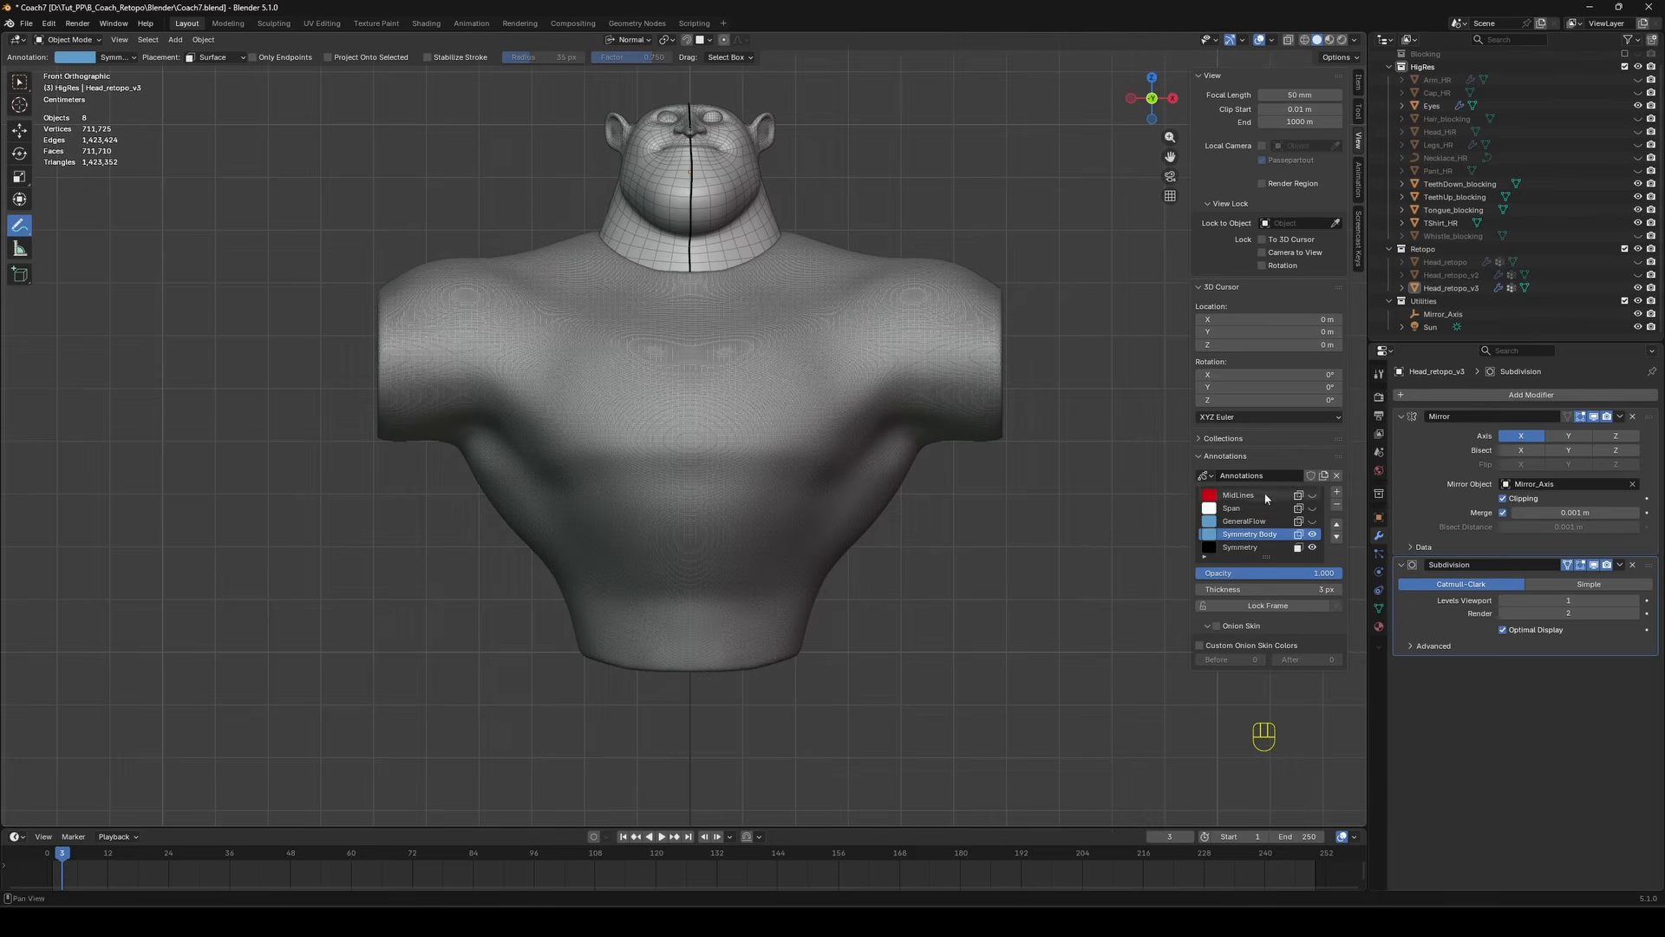
pyautogui.click(1209, 534)
pyautogui.moveTo(1320, 372); pyautogui.dragTo(1321, 447)
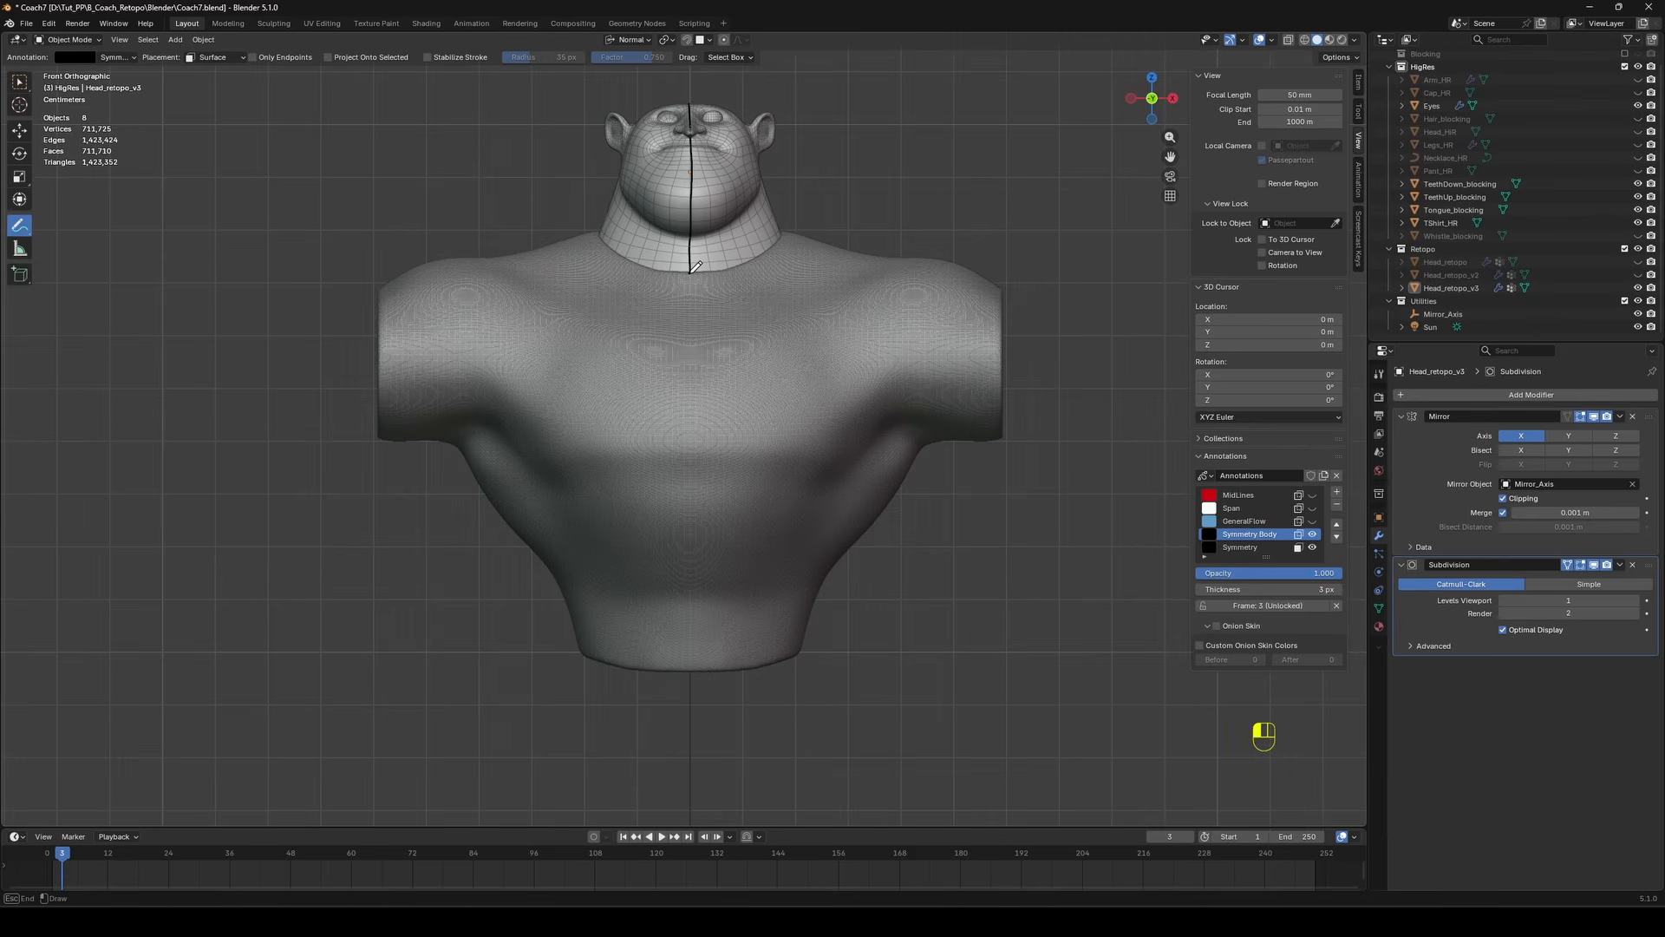
# Draw straight vertical symmetry lines down the middle of the torso's front and back with the Annotate tool.
pyautogui.keyDown('ctrl'); pyautogui.keyDown('shift'); pyautogui.moveTo(703, 606); pyautogui.dragTo(704, 676); pyautogui.keyUp('shift'); pyautogui.keyUp('ctrl')
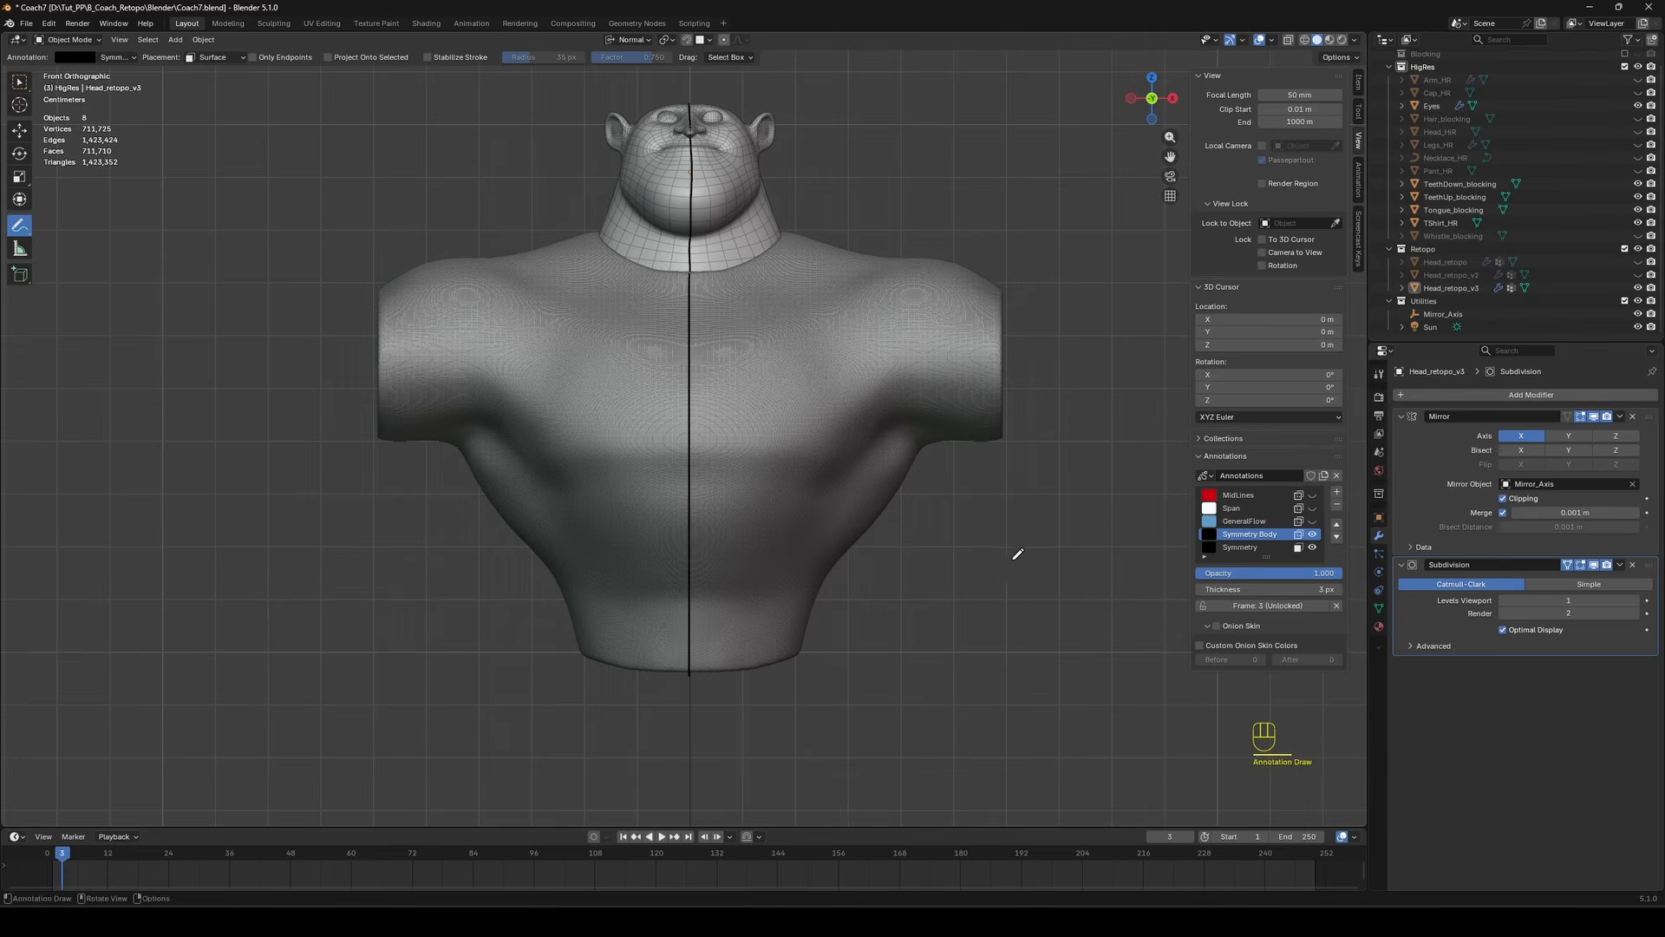
pyautogui.moveTo(1018, 554)
pyautogui.mouseDown(button='middle')
pyautogui.moveTo(872, 555)
pyautogui.moveTo(948, 639)
pyautogui.moveTo(842, 264)
pyautogui.mouseUp(button='middle')
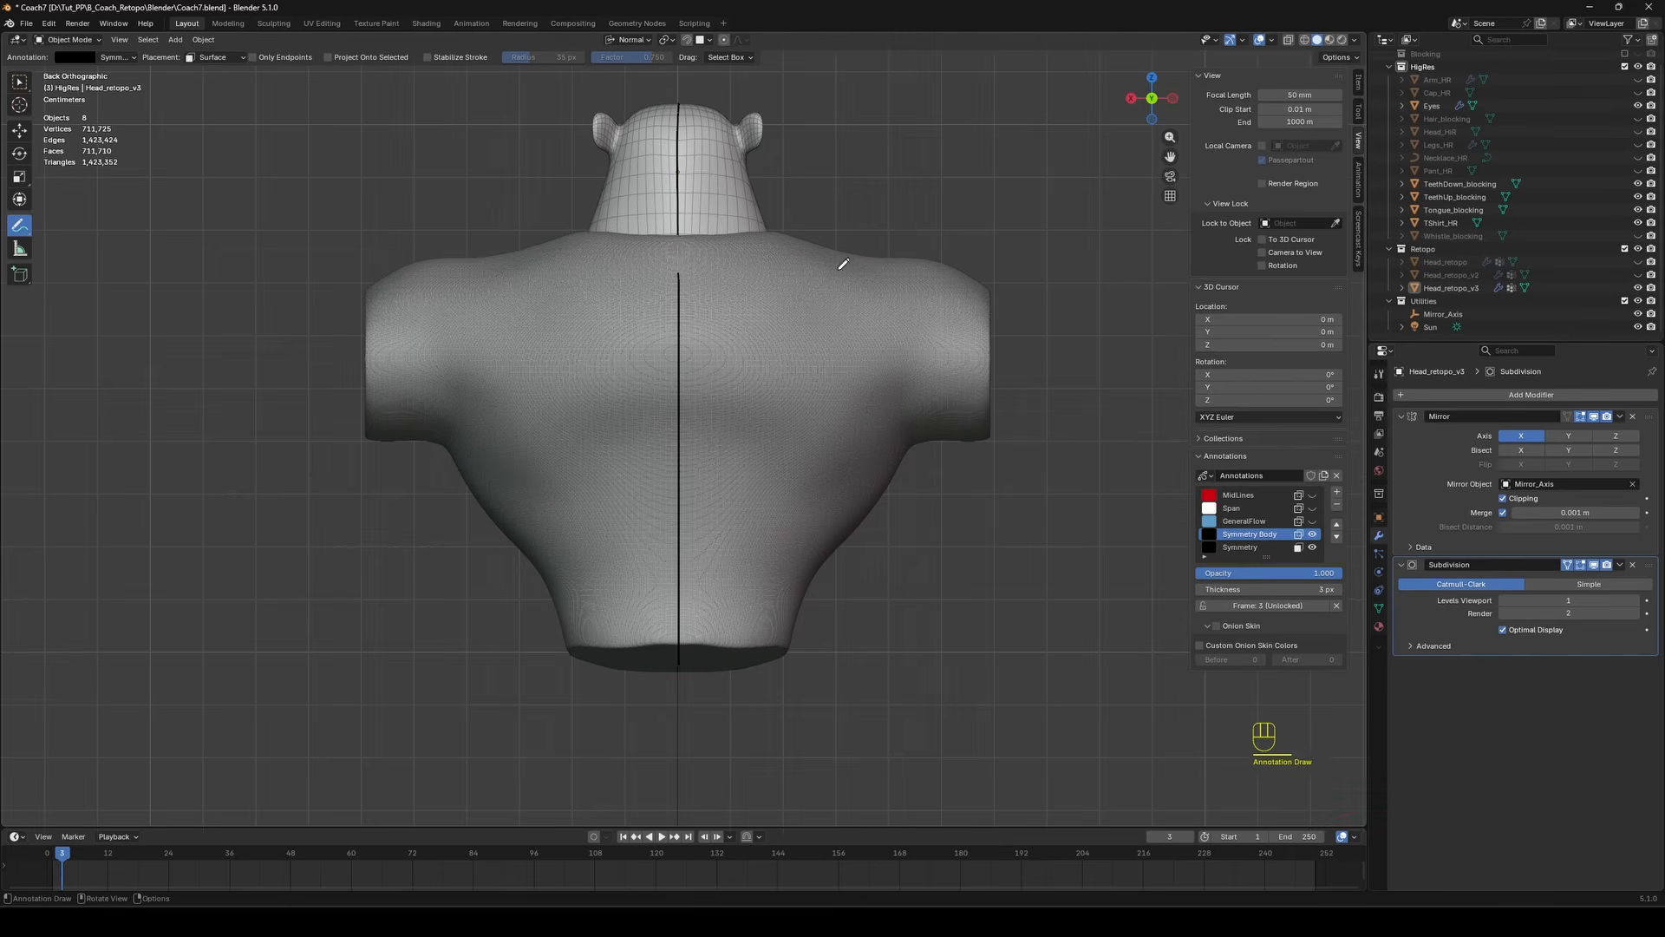
pyautogui.keyDown('ctrl'); pyautogui.keyDown('shift'); pyautogui.moveTo(682, 544); pyautogui.dragTo(680, 672); pyautogui.keyUp('shift'); pyautogui.keyUp('ctrl')
pyautogui.moveTo(680, 672)
pyautogui.mouseDown(button='middle')
pyautogui.moveTo(762, 361)
pyautogui.moveTo(985, 364)
pyautogui.moveTo(457, 361)
pyautogui.moveTo(781, 364)
pyautogui.mouseUp(button='middle')
# Add an annotation layer named GeneralFlowBody.
pyautogui.click(1337, 492)
pyautogui.doubleClick(1240, 520)
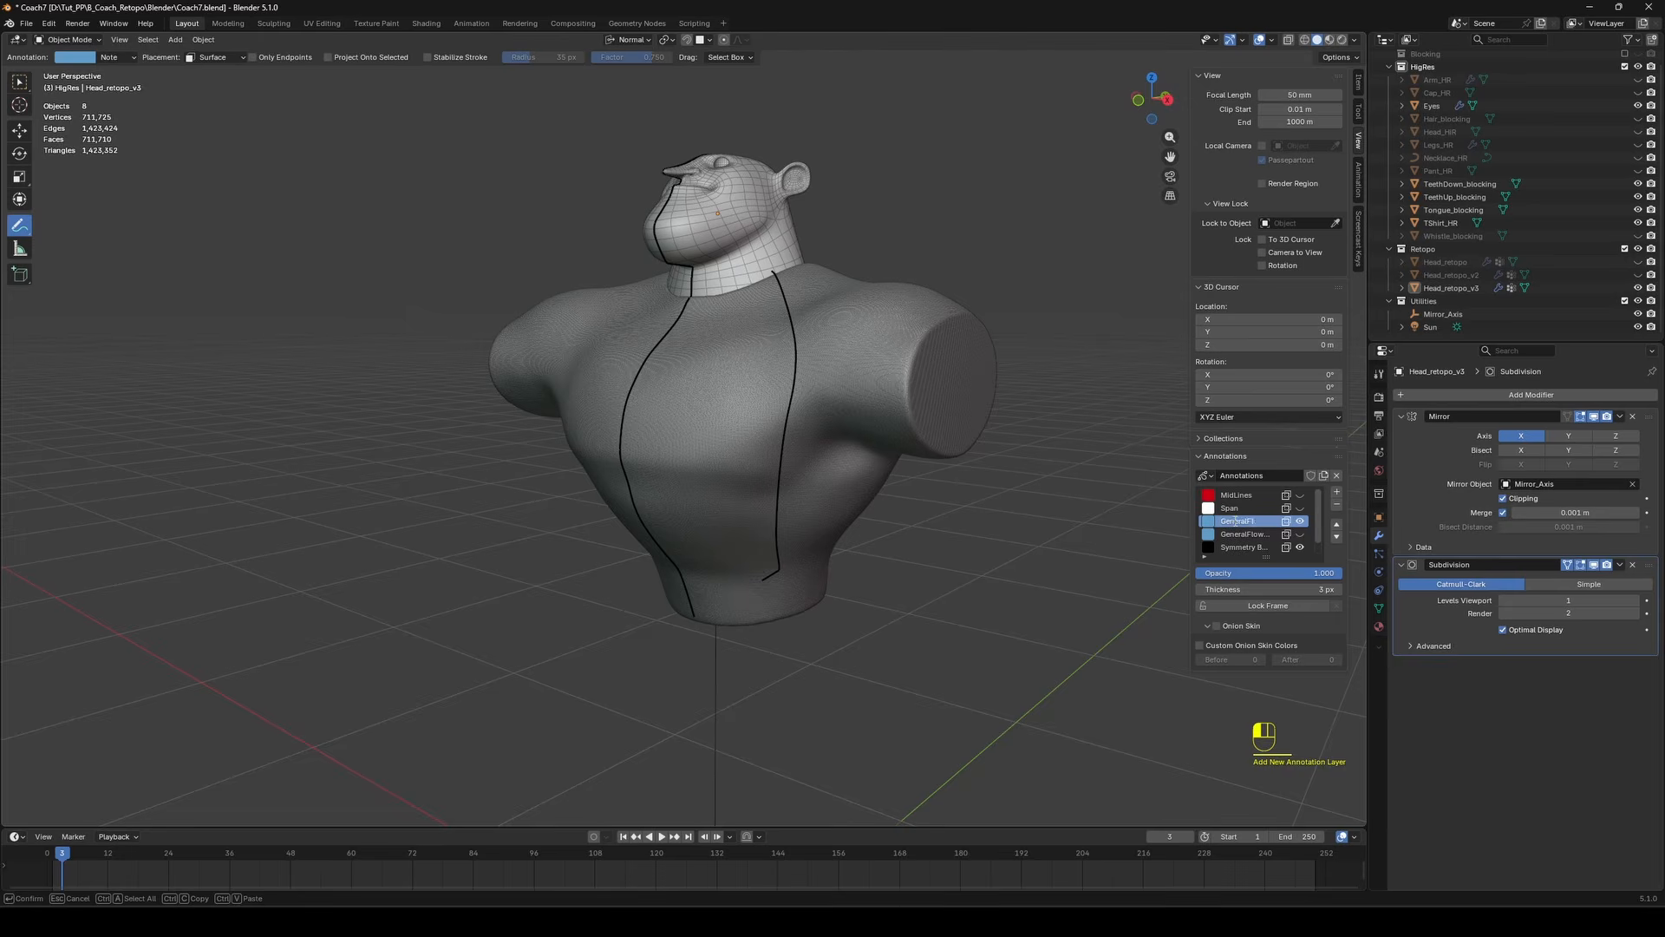
pyautogui.write('GeneralFlow Body')
pyautogui.press('Return')
# Trace a flow line around the shirt's neckline from front to back, and turn off the wireframe overlay.
pyautogui.scroll(1, 1162, 516)
pyautogui.scroll(-1, 1264, 528)
pyautogui.scroll(3, 763, 225)
pyautogui.moveTo(763, 204)
pyautogui.mouseDown(button='middle')
pyautogui.moveTo(740, 269)
pyautogui.moveTo(573, 316)
pyautogui.mouseUp(button='middle')
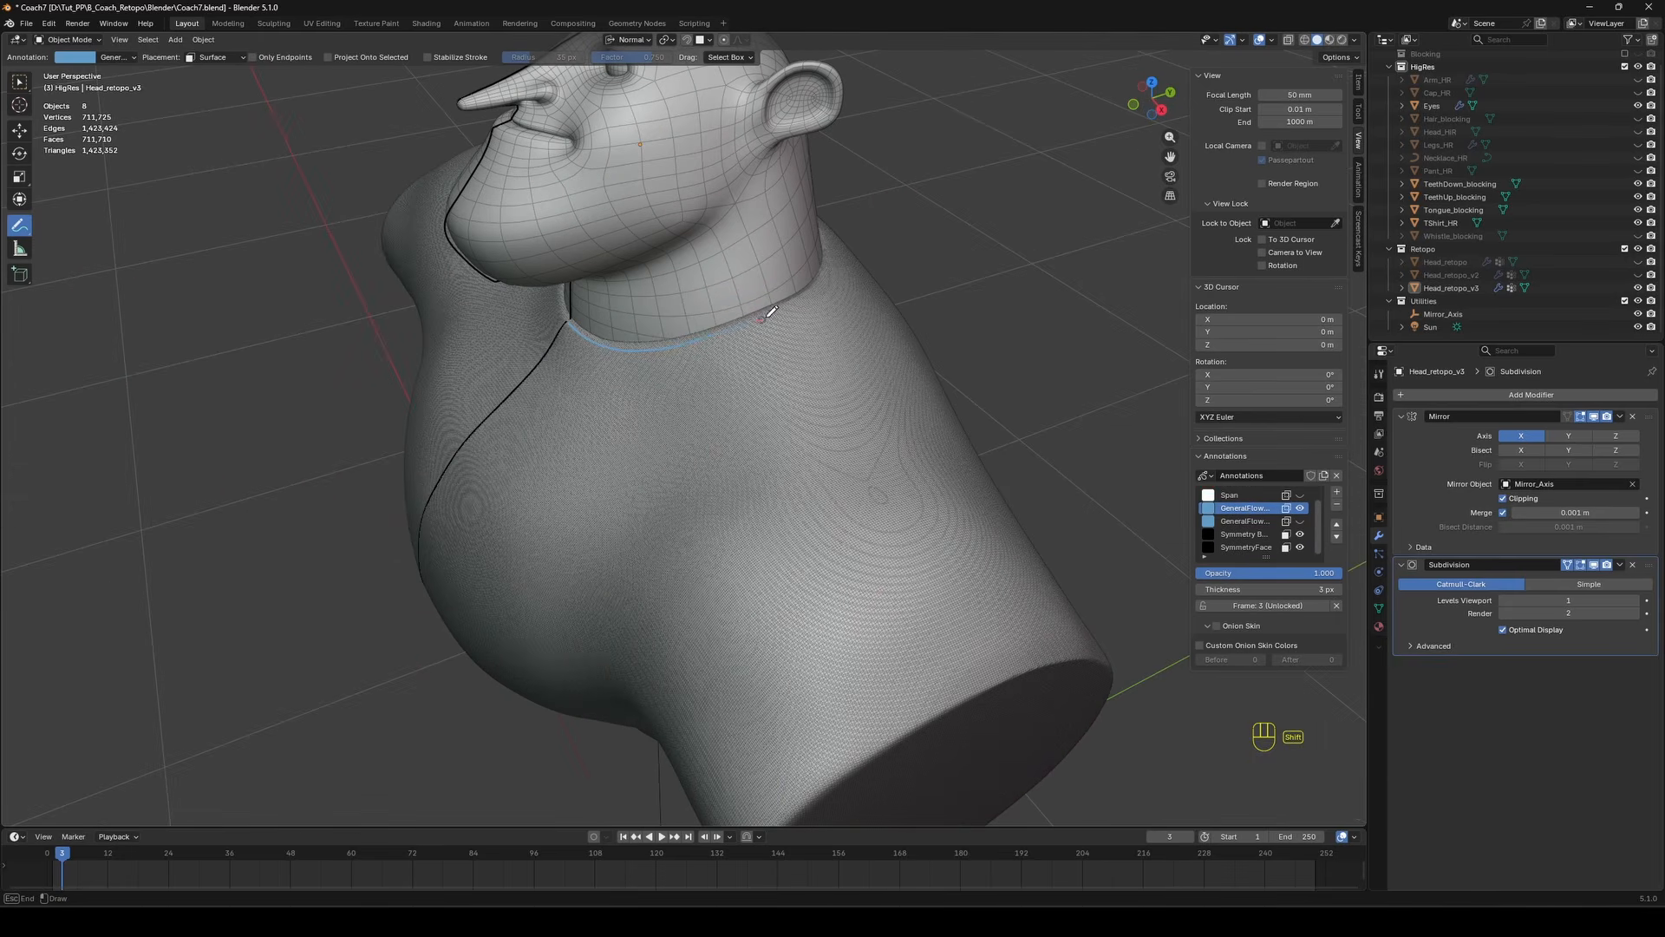
pyautogui.moveTo(847, 254); pyautogui.dragTo(831, 303, button='middle')
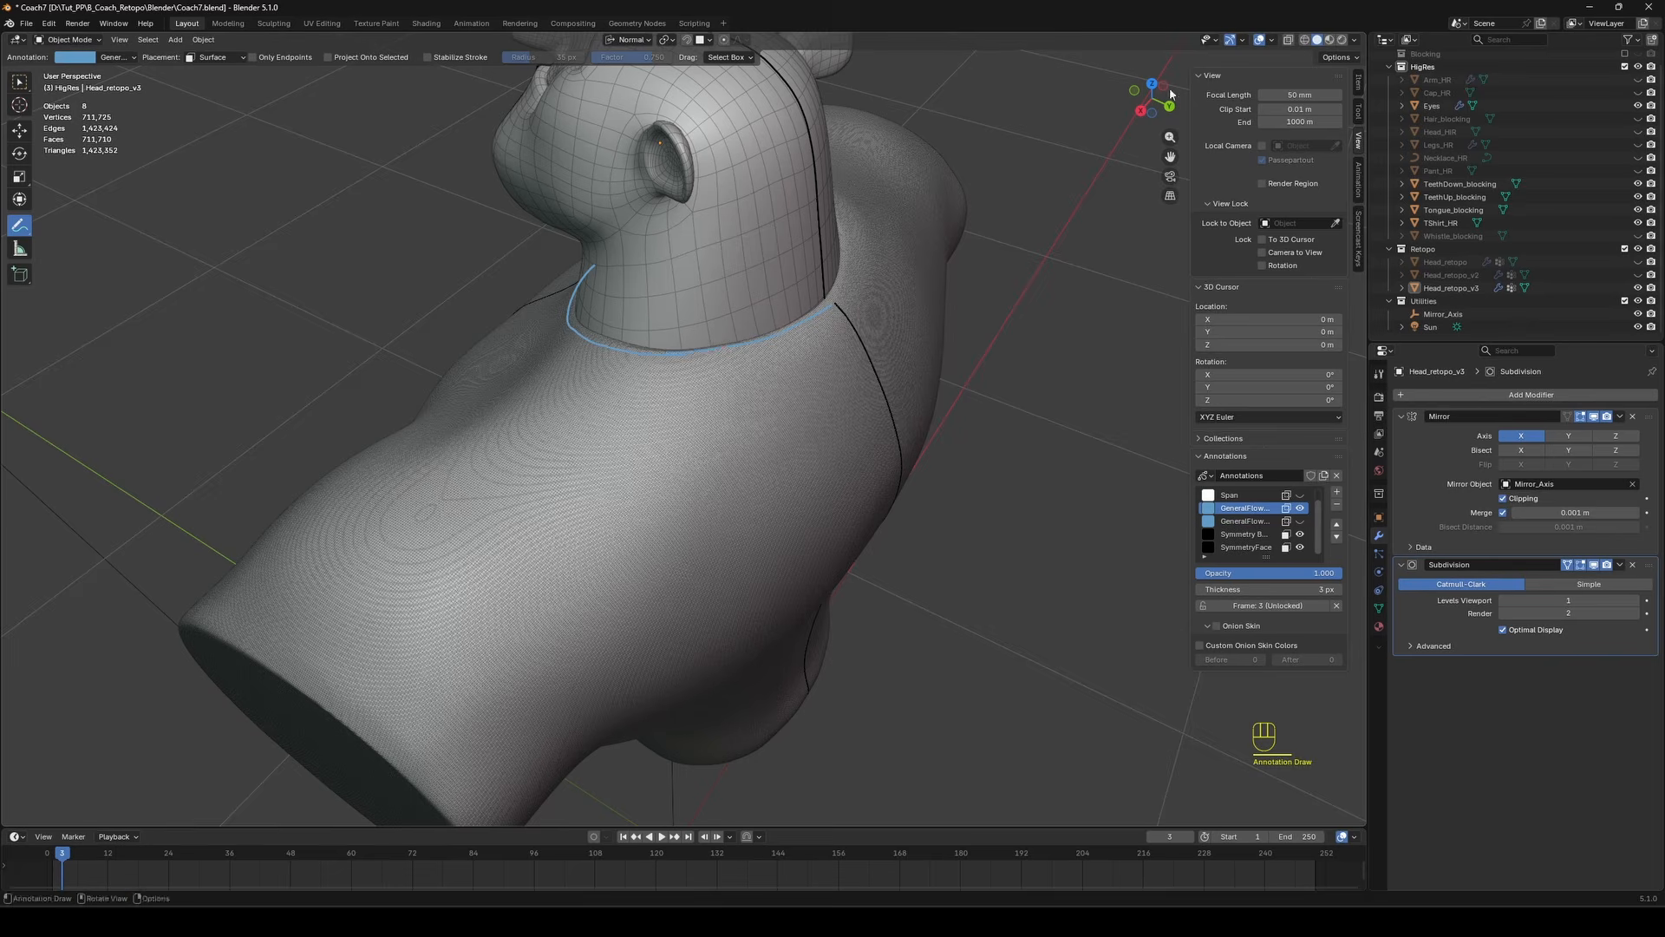
pyautogui.click(1271, 40)
pyautogui.click(1187, 297)
pyautogui.moveTo(720, 331); pyautogui.dragTo(961, 222, button='middle')
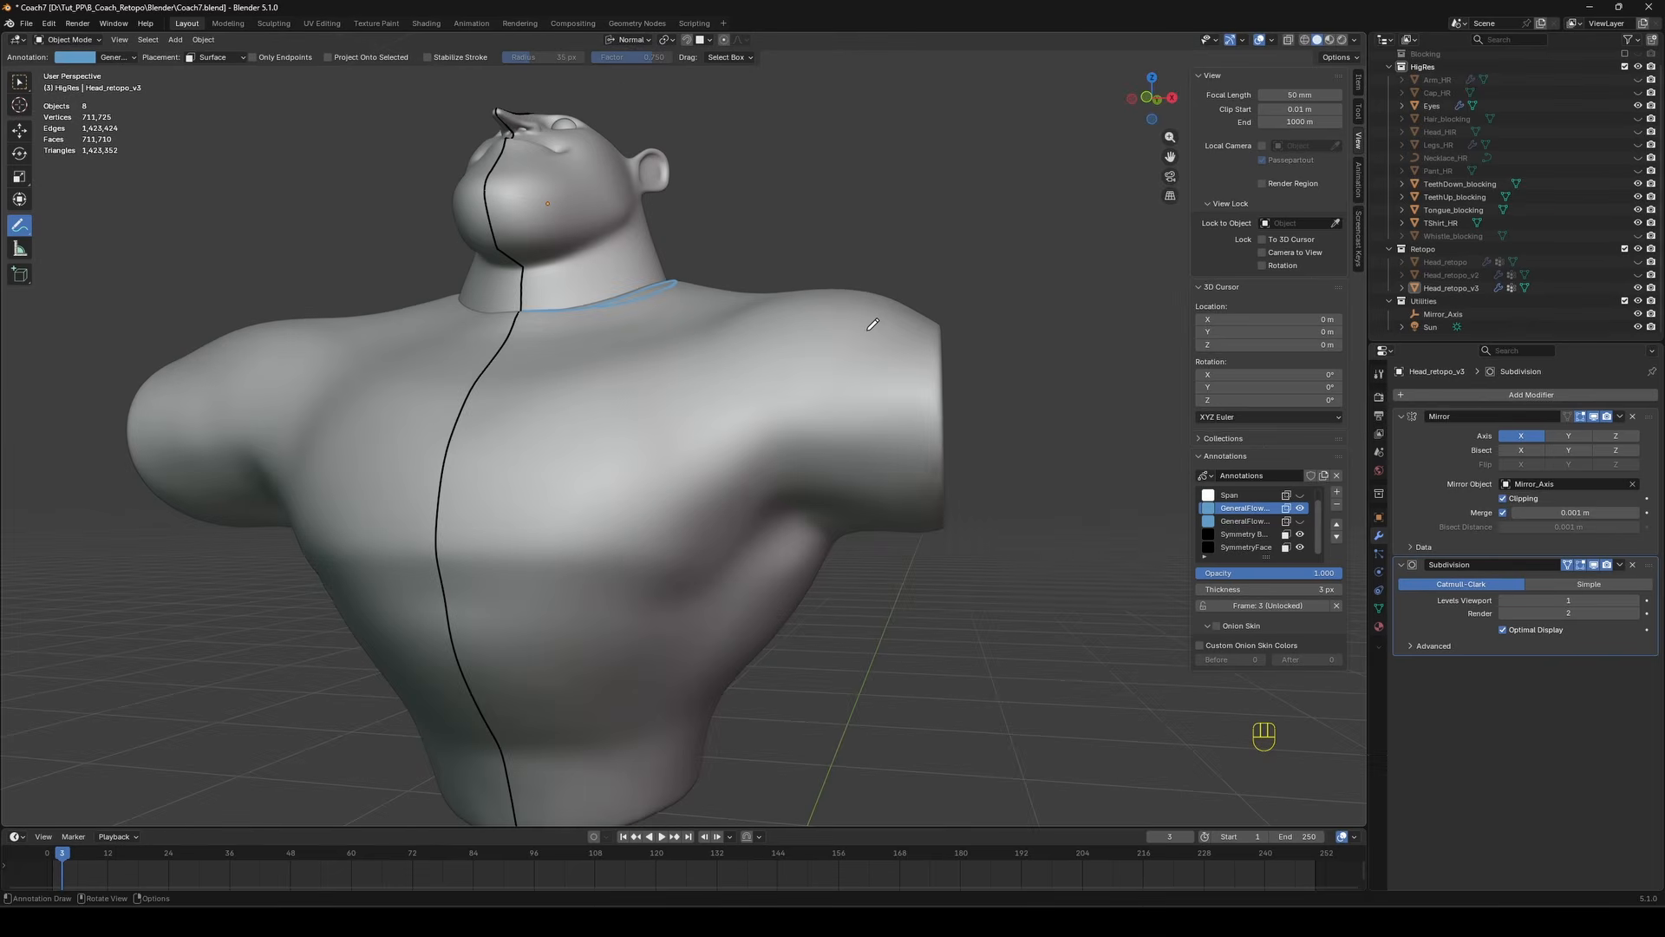
# Try a closed flow loop around the shirt's sleeve near the shoulder.
pyautogui.keyDown('shift'); pyautogui.moveTo(800, 306); pyautogui.dragTo(803, 293); pyautogui.keyUp('shift')
pyautogui.moveTo(804, 293)
pyautogui.mouseDown(button='middle')
pyautogui.moveTo(610, 262)
pyautogui.moveTo(590, 203)
pyautogui.mouseUp(button='middle')
pyautogui.moveTo(505, 492)
pyautogui.keyDown('shift'); pyautogui.mouseDown()
pyautogui.moveTo(544, 471)
pyautogui.moveTo(608, 340)
pyautogui.mouseUp(); pyautogui.keyUp('shift')
pyautogui.moveTo(609, 340); pyautogui.dragTo(727, 584, button='middle')
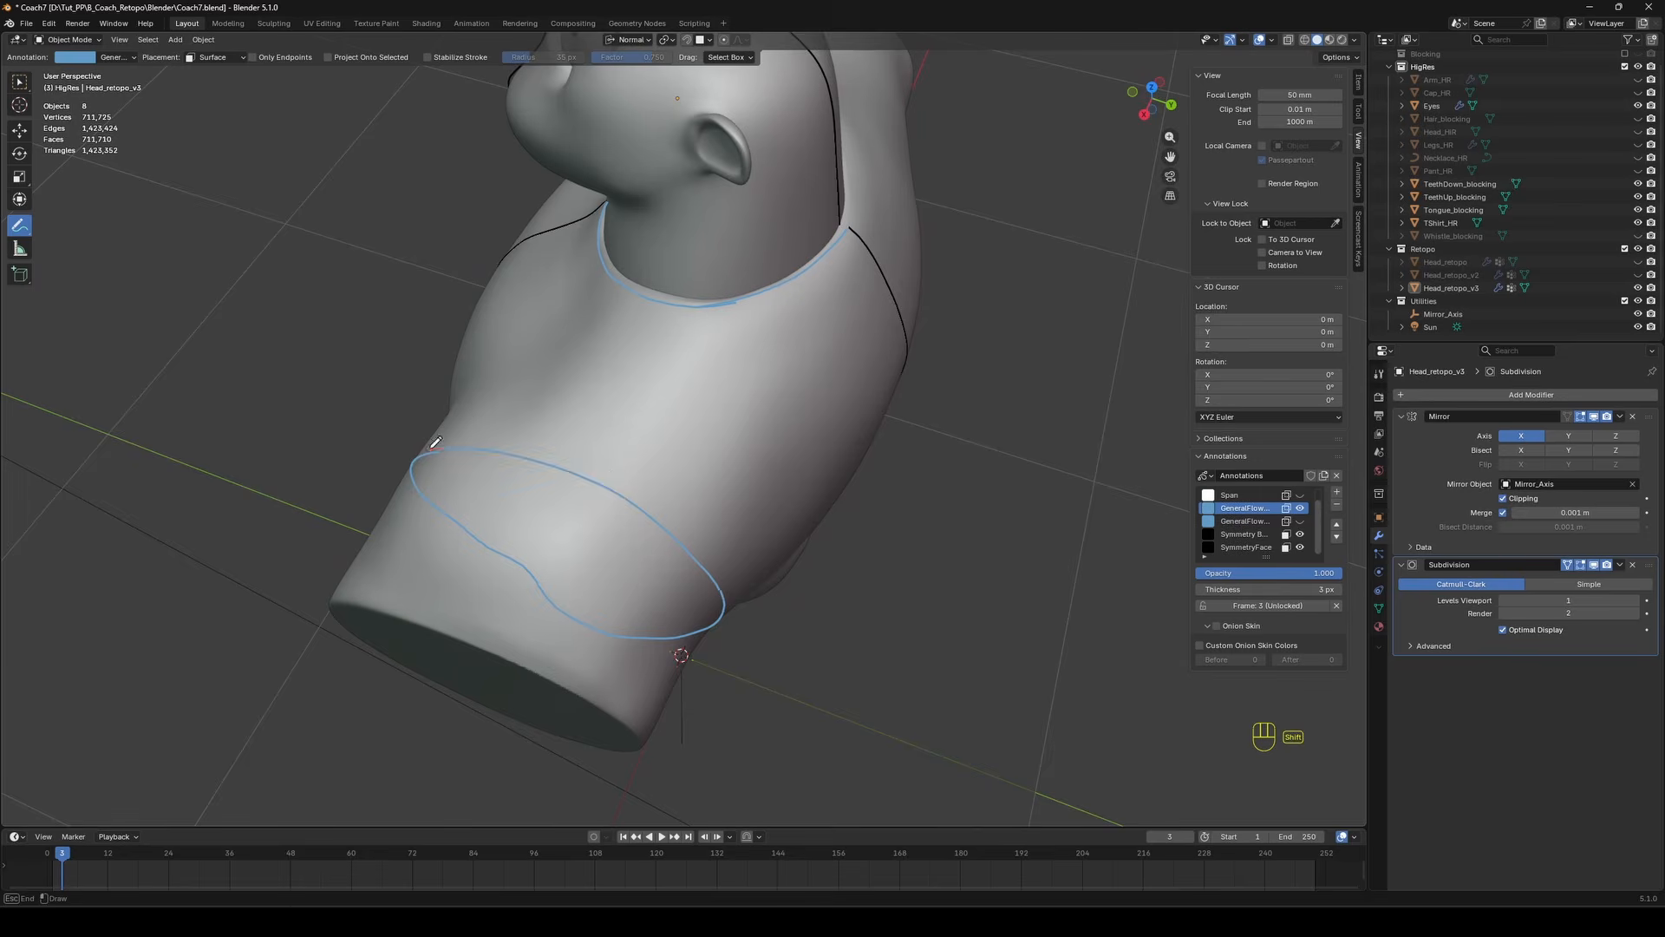
# Draw a horizontal flow line around the torso below the chest, from the front symmetry line to the back one.
pyautogui.moveTo(436, 442); pyautogui.dragTo(578, 520, button='middle')
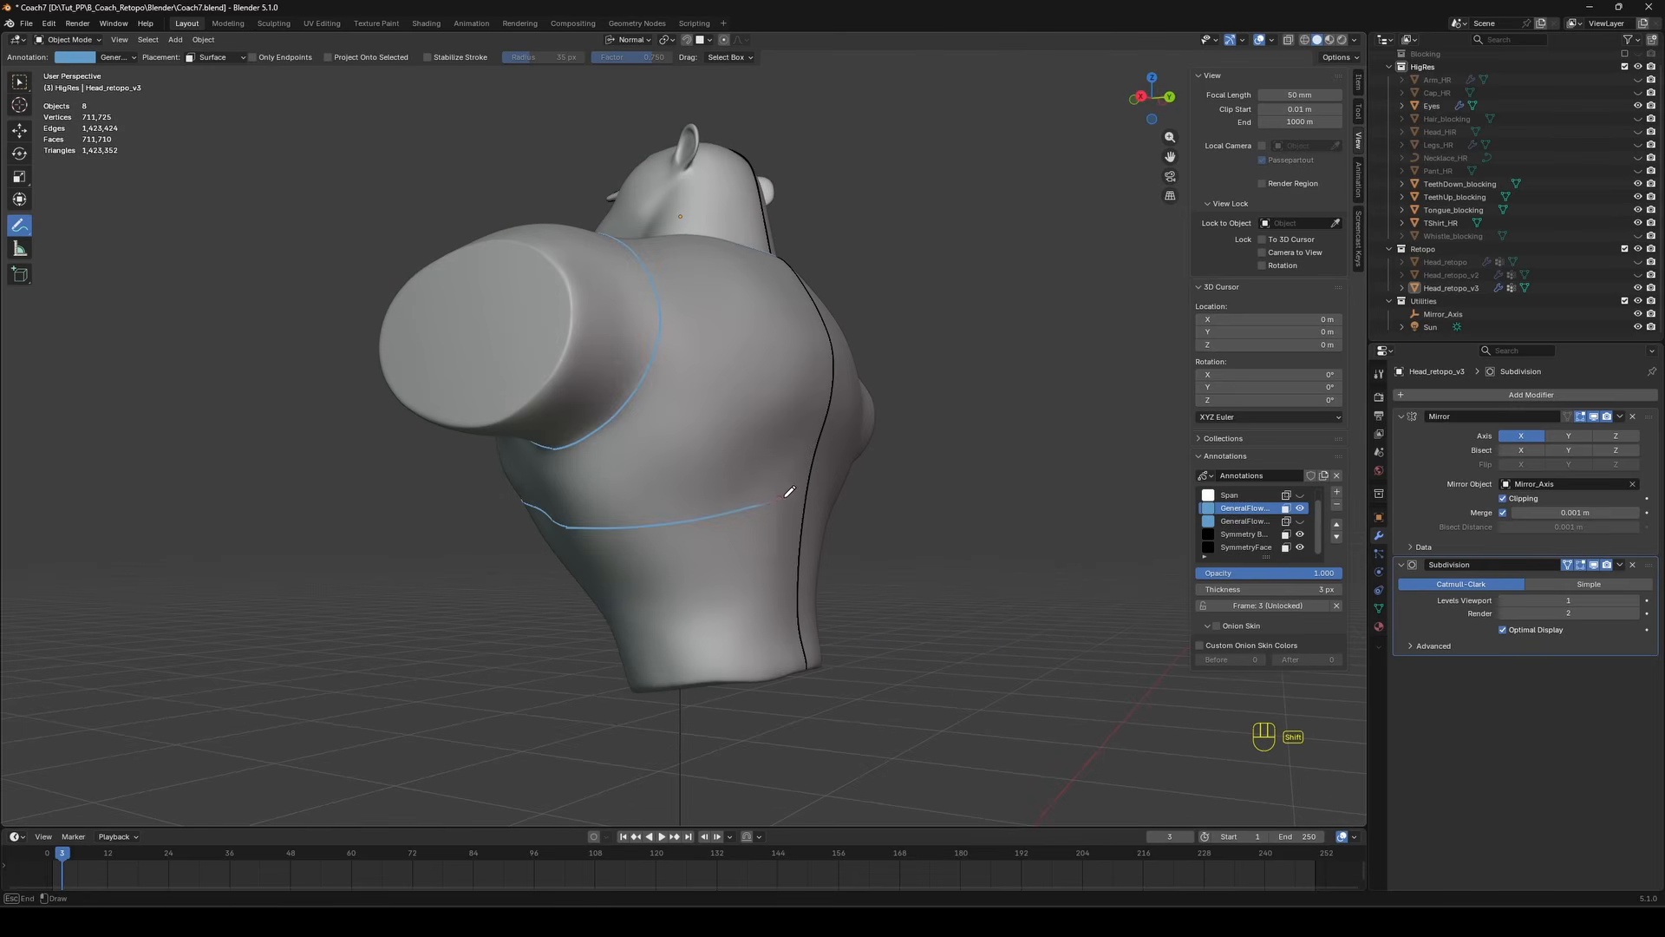
pyautogui.moveTo(789, 491); pyautogui.dragTo(791, 491)
pyautogui.moveTo(791, 491)
pyautogui.mouseDown(button='middle')
pyautogui.moveTo(763, 486)
pyautogui.moveTo(821, 486)
pyautogui.moveTo(483, 450)
pyautogui.moveTo(607, 451)
pyautogui.moveTo(805, 323)
pyautogui.mouseUp(button='middle')
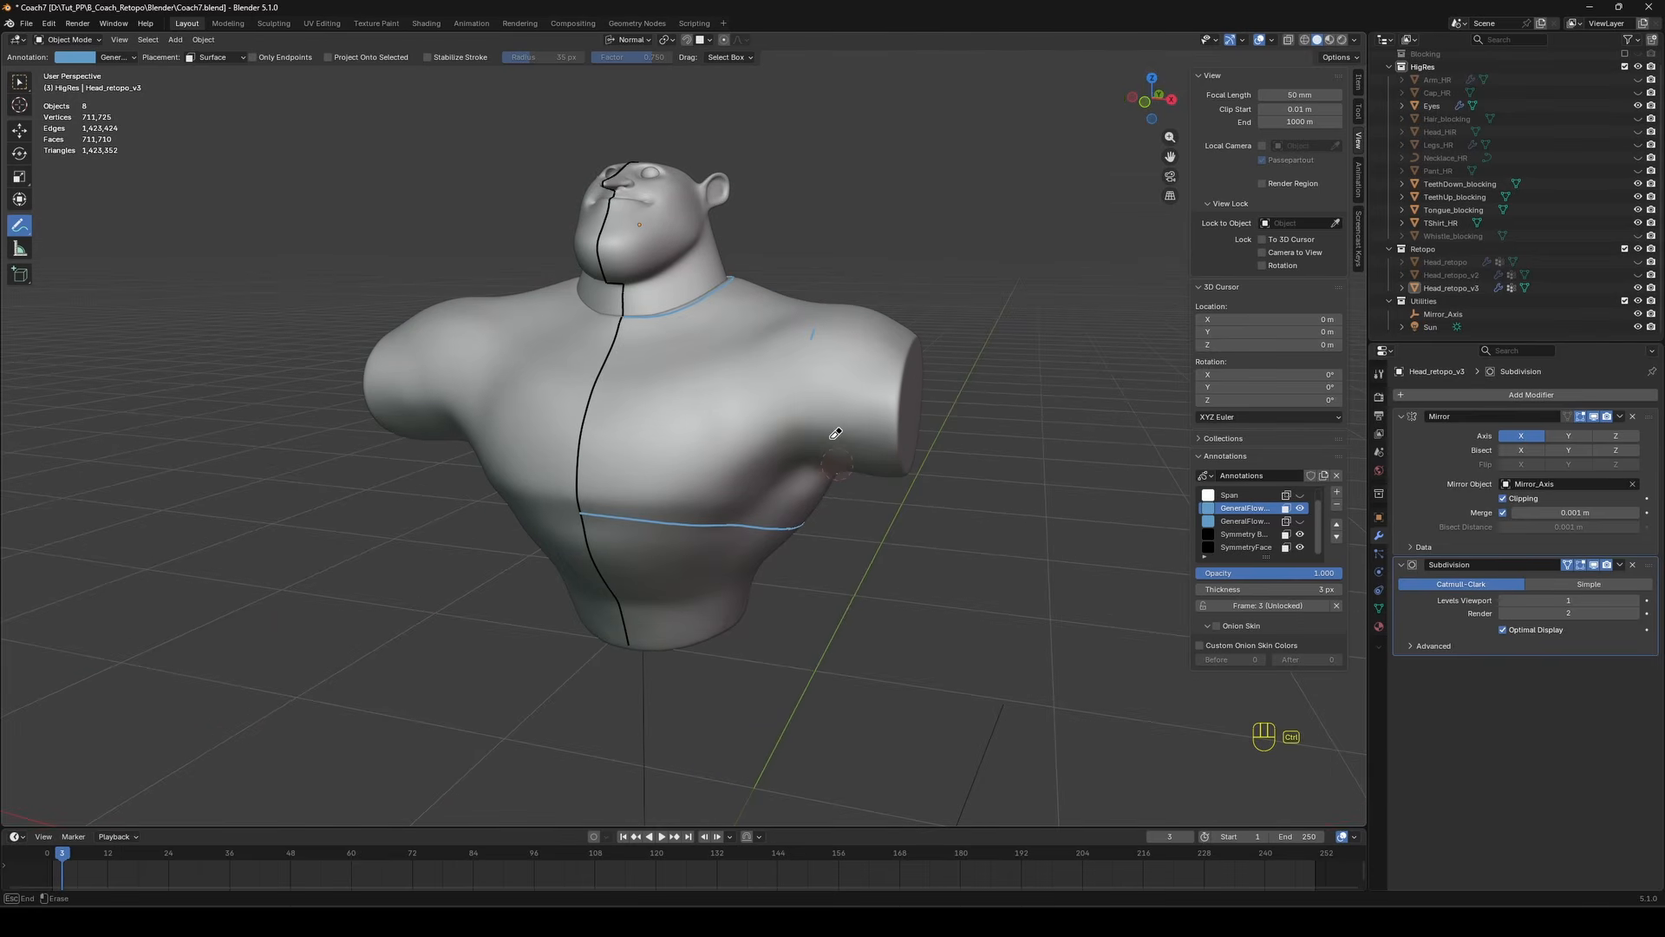
# Erase the first sleeve loop and redraw it as an armhole line from the armpit over the shoulder and down the back.
pyautogui.moveTo(835, 433); pyautogui.dragTo(1004, 325, button='middle')
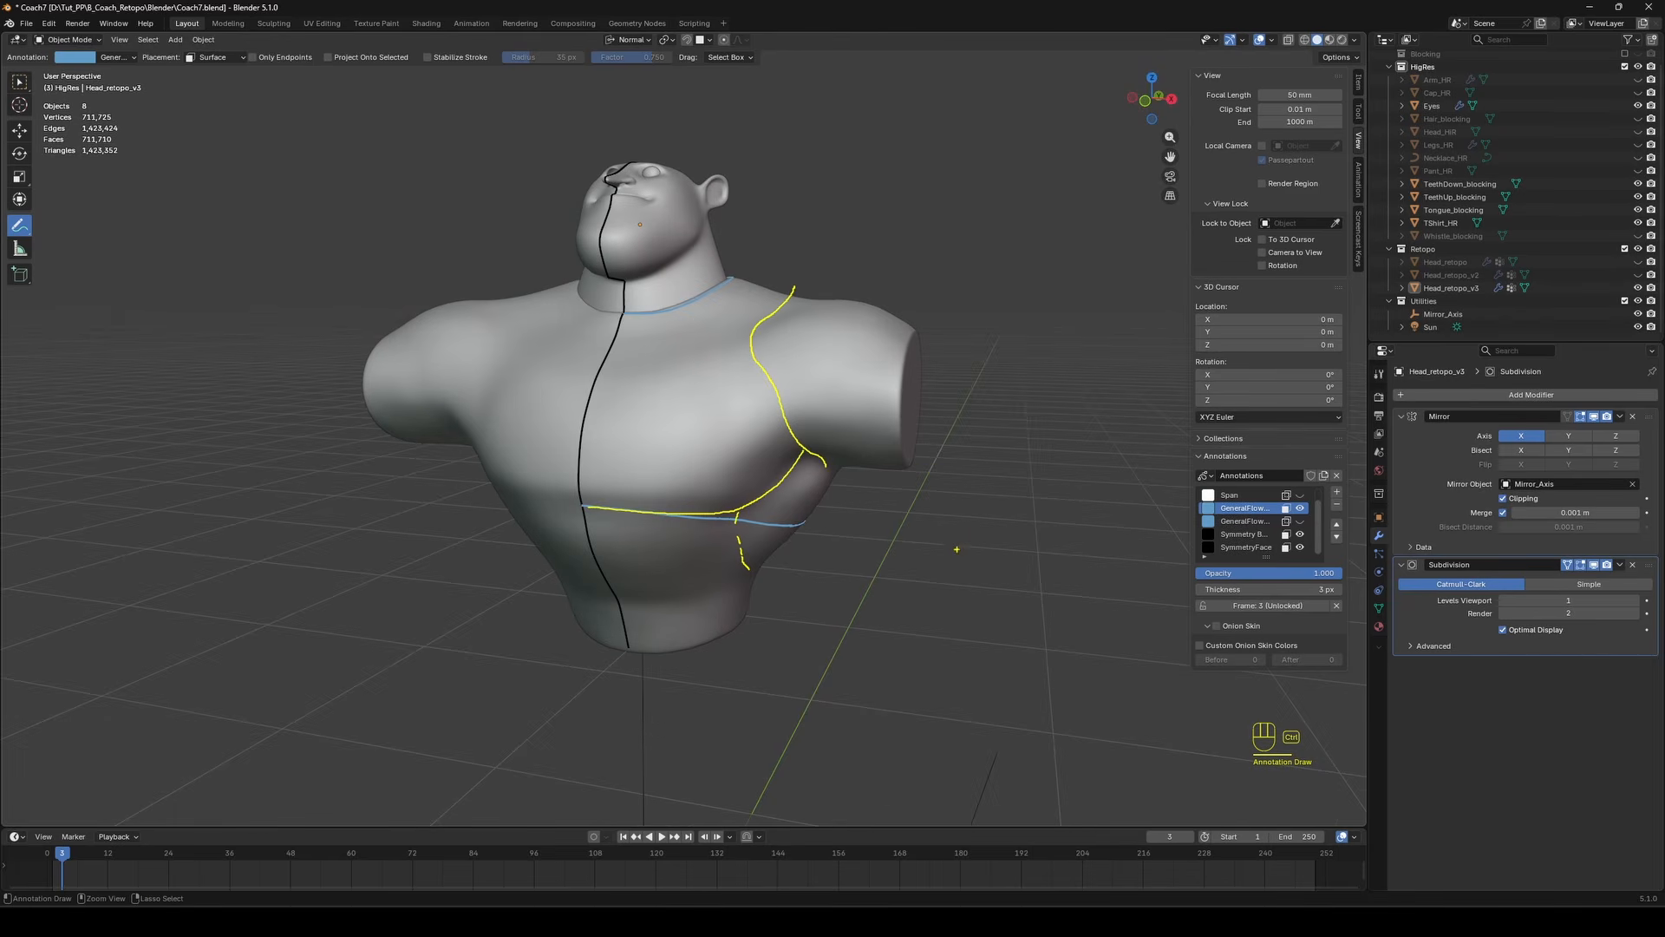
pyautogui.press('Escape')
pyautogui.keyDown('shift'); pyautogui.moveTo(833, 469); pyautogui.dragTo(837, 467); pyautogui.keyUp('shift')
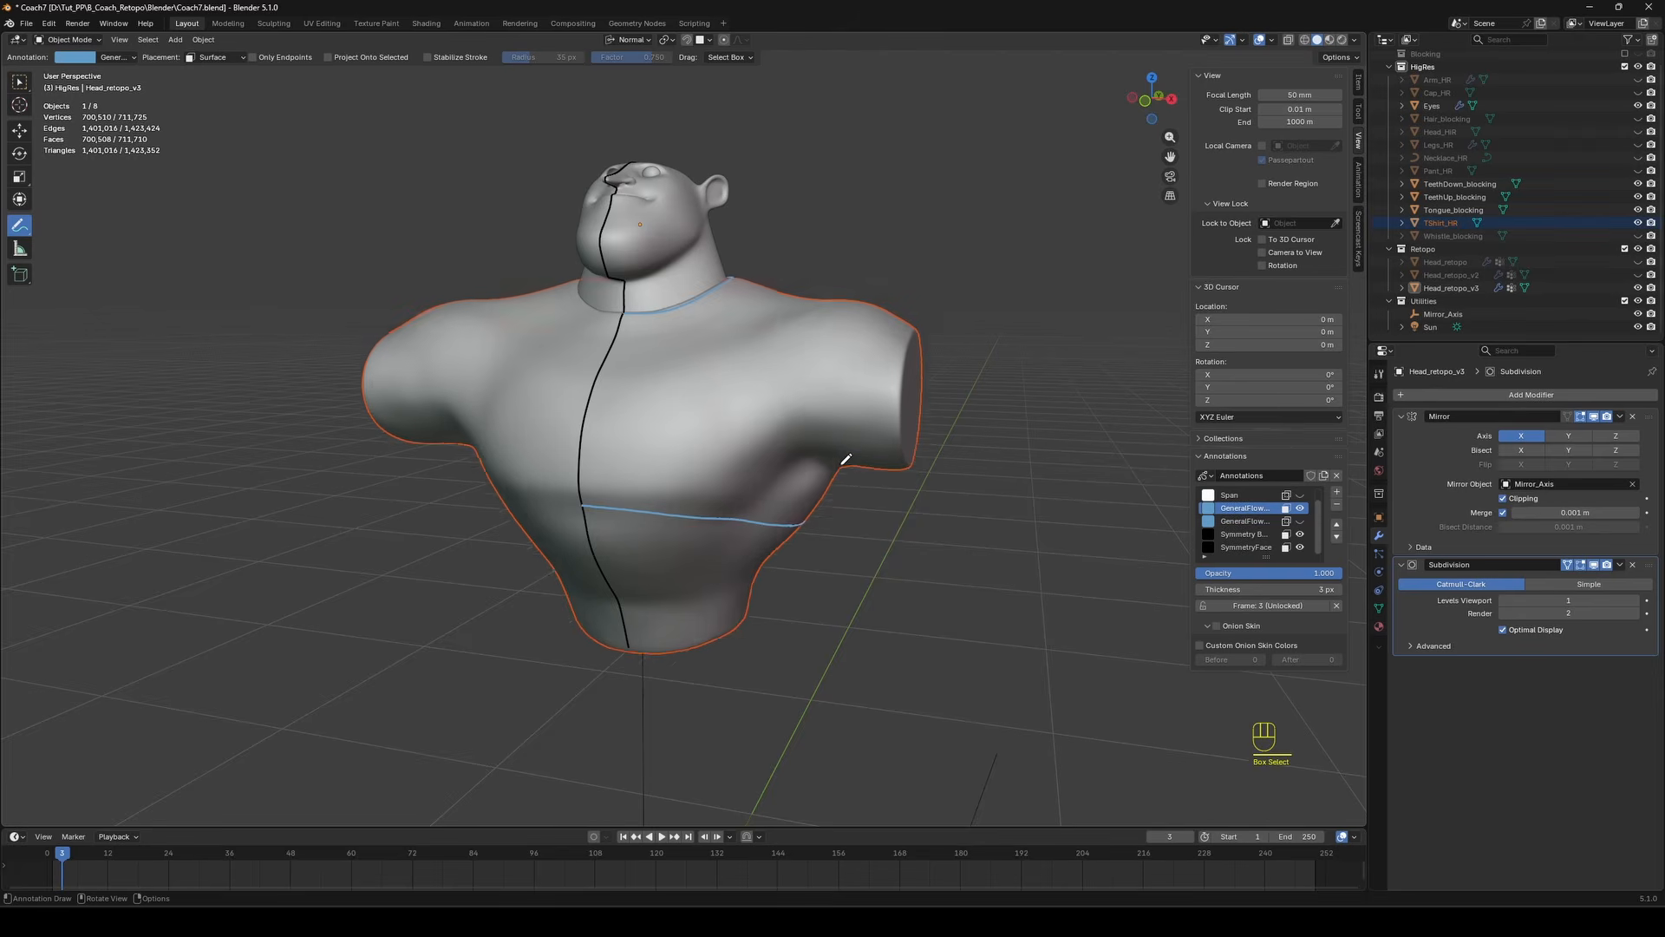
pyautogui.moveTo(838, 466); pyautogui.dragTo(876, 492, button='middle')
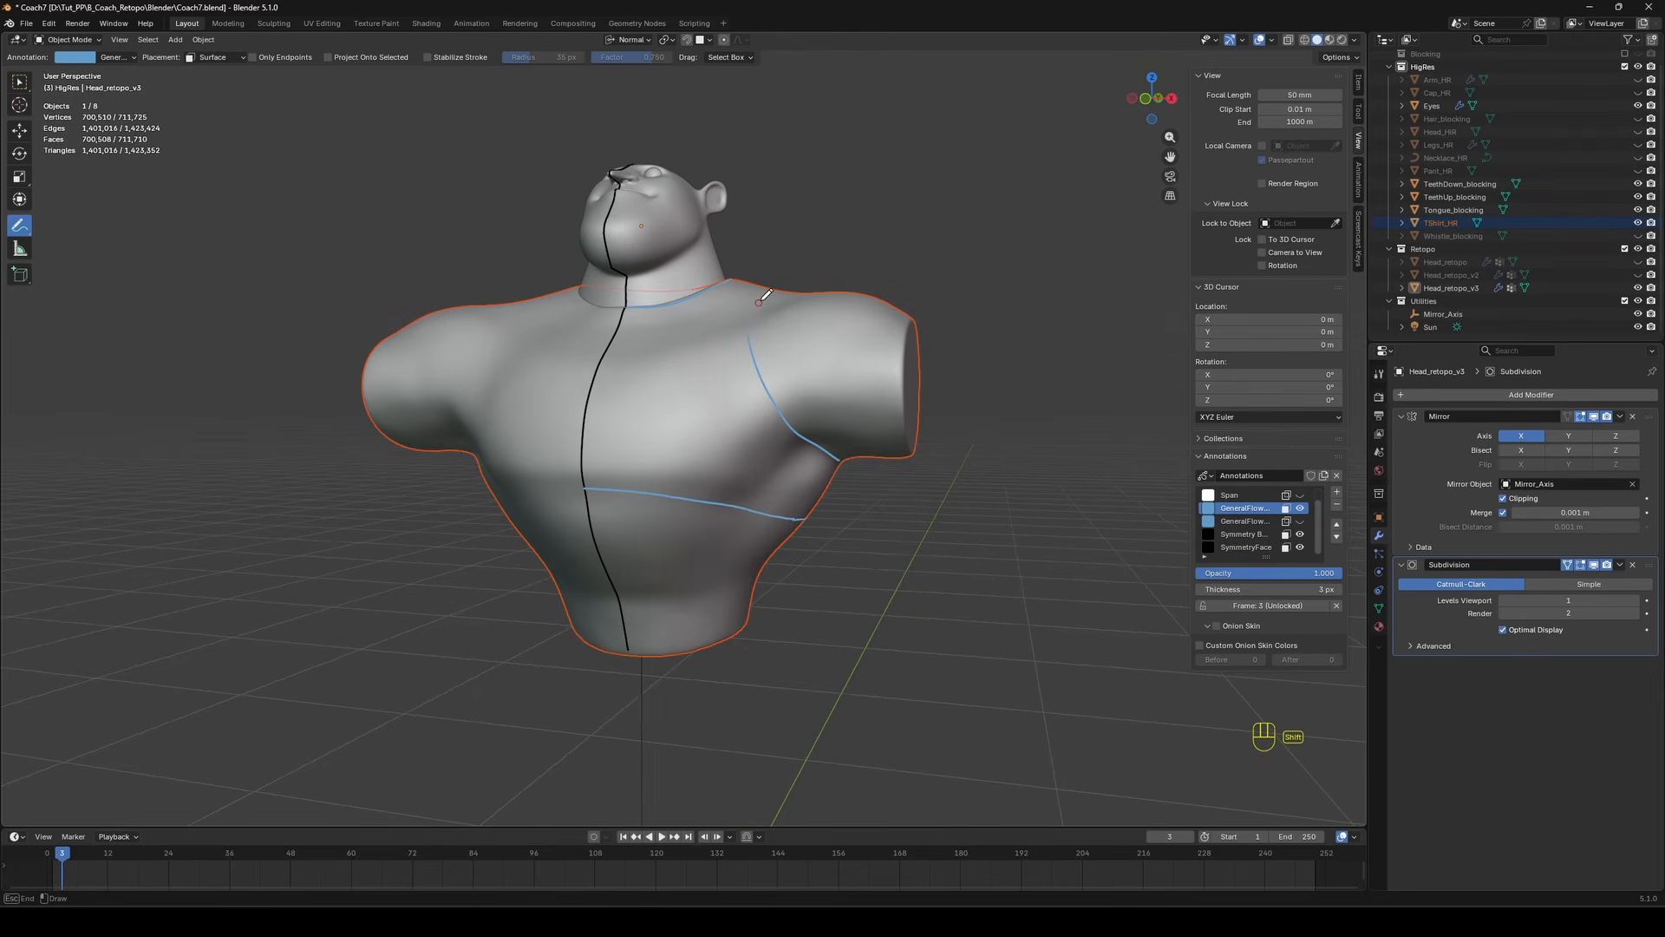
pyautogui.moveTo(766, 294); pyautogui.dragTo(687, 521, button='middle')
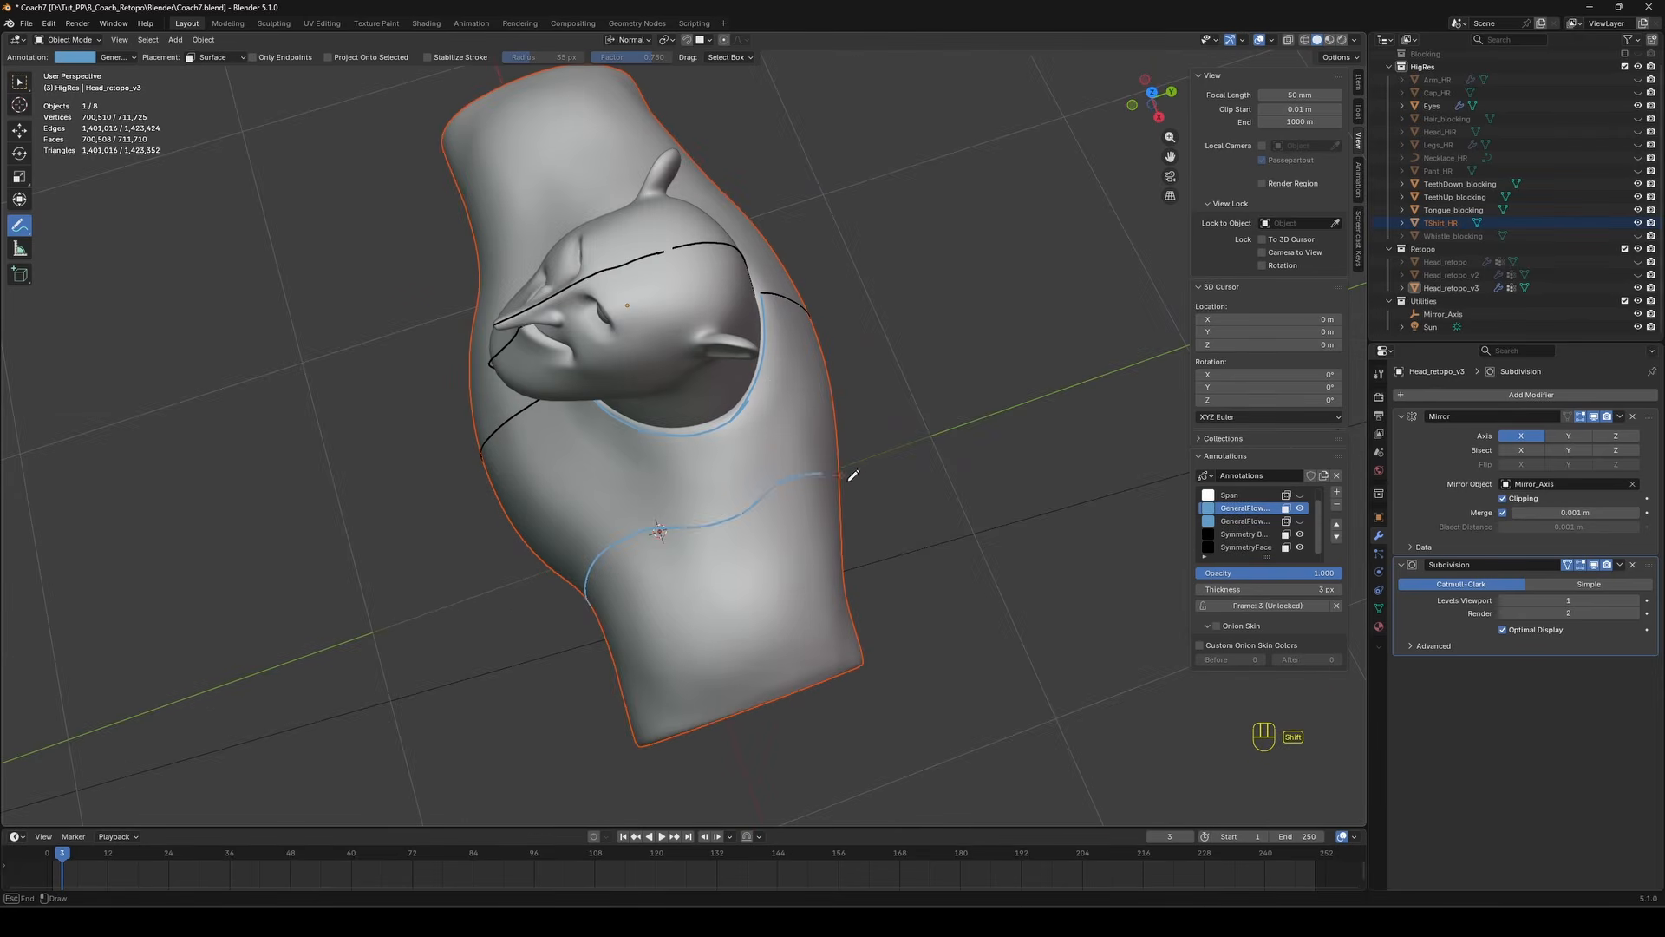
pyautogui.moveTo(853, 475); pyautogui.dragTo(566, 268, button='middle')
pyautogui.moveTo(566, 269); pyautogui.dragTo(649, 303)
# Add flow lines along the lower chest to the armpit, down the side of the torso and across the waist.
pyautogui.moveTo(613, 459)
pyautogui.mouseDown(button='middle')
pyautogui.moveTo(720, 356)
pyautogui.moveTo(847, 397)
pyautogui.moveTo(790, 476)
pyautogui.moveTo(622, 485)
pyautogui.mouseUp(button='middle')
pyautogui.moveTo(672, 558); pyautogui.dragTo(673, 560)
pyautogui.moveTo(674, 560); pyautogui.dragTo(633, 569, button='middle')
pyautogui.moveTo(716, 490)
pyautogui.mouseDown(button='middle')
pyautogui.moveTo(870, 472)
pyautogui.moveTo(718, 595)
pyautogui.moveTo(884, 472)
pyautogui.moveTo(793, 405)
pyautogui.mouseUp(button='middle')
pyautogui.moveTo(548, 474)
pyautogui.mouseDown(button='middle')
pyautogui.moveTo(959, 442)
pyautogui.moveTo(877, 442)
pyautogui.moveTo(863, 465)
pyautogui.mouseUp(button='middle')
pyautogui.scroll(1, 1257, 511)
# Add an annotation layer named MidLinesBody and rename the existing MidLines layer to MidLinesFace.
pyautogui.click(1249, 497)
pyautogui.click(1336, 493)
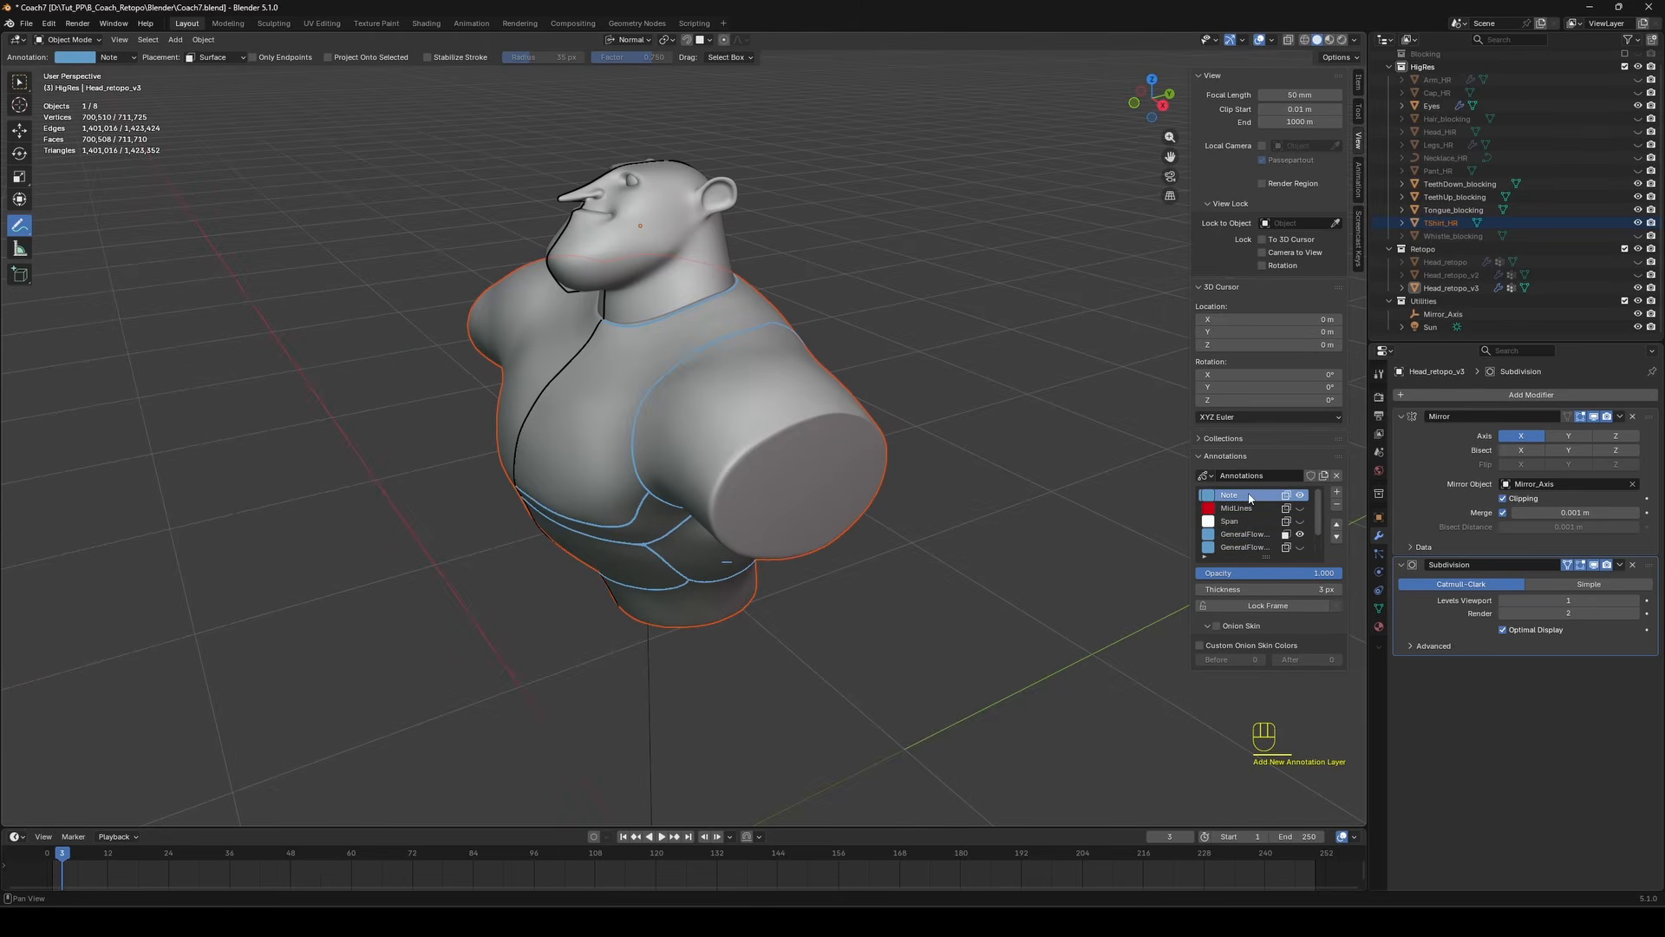
pyautogui.doubleClick(1249, 497)
pyautogui.write('MidLinesBody')
pyautogui.press('Return')
pyautogui.doubleClick(1250, 509)
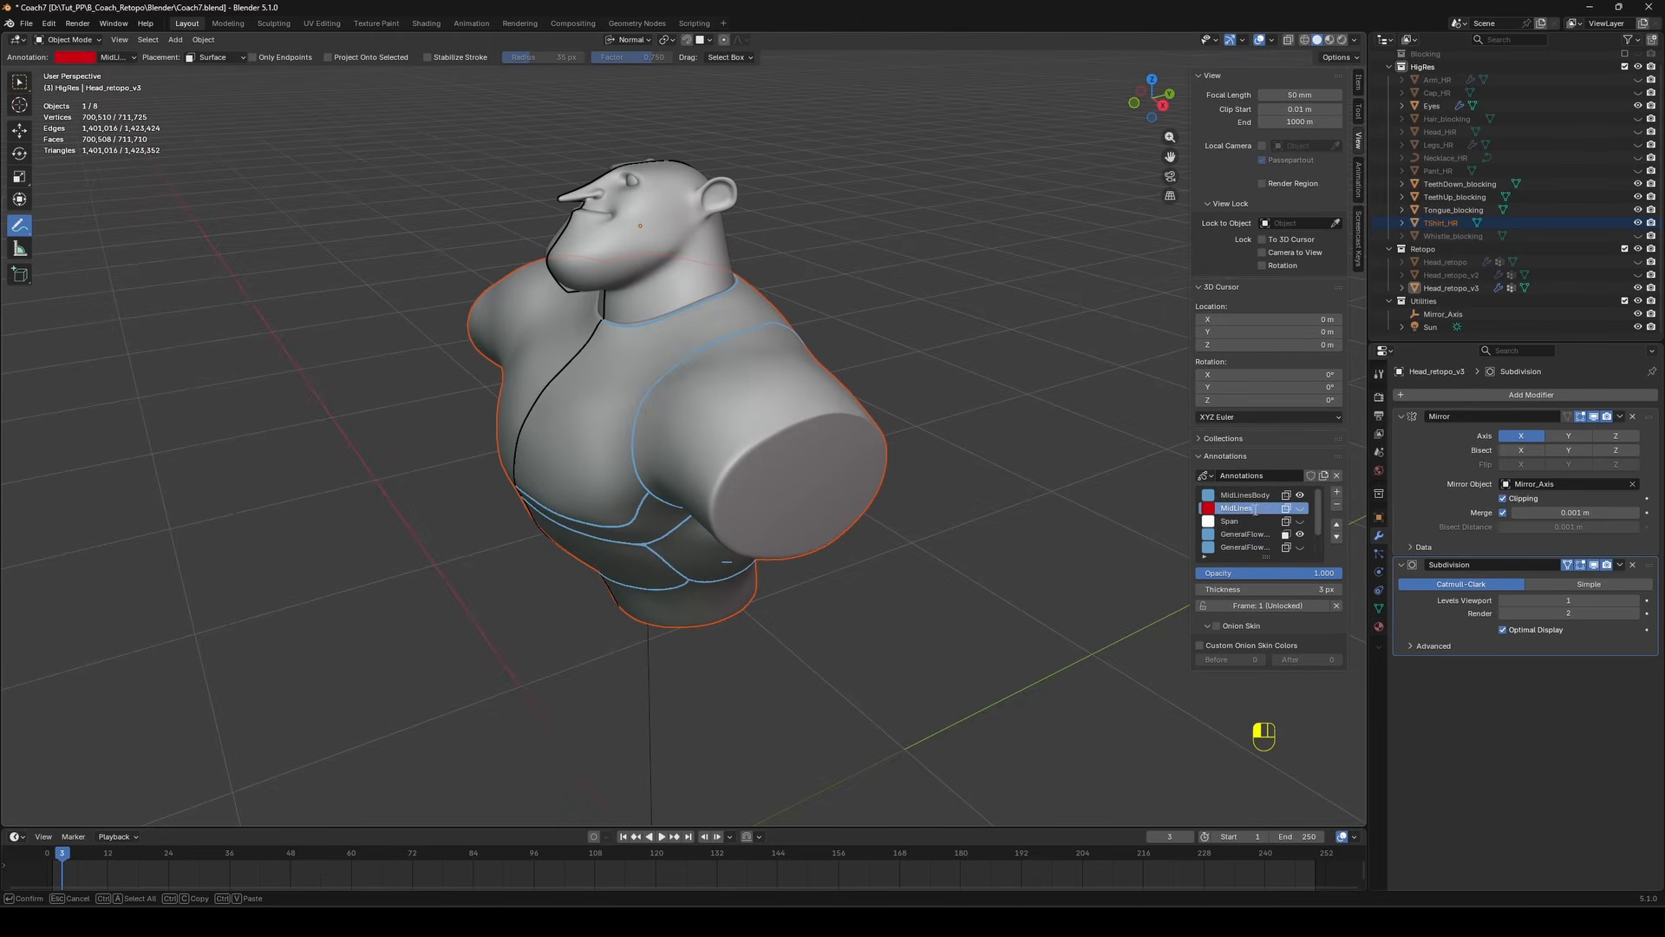
pyautogui.write('Face')
pyautogui.press('Return')
# Turn off in-front display for the MidLinesBody layer and set its colour to red.
pyautogui.click(1266, 497)
pyautogui.click(1288, 496)
pyautogui.click(1209, 495)
pyautogui.click(1263, 393)
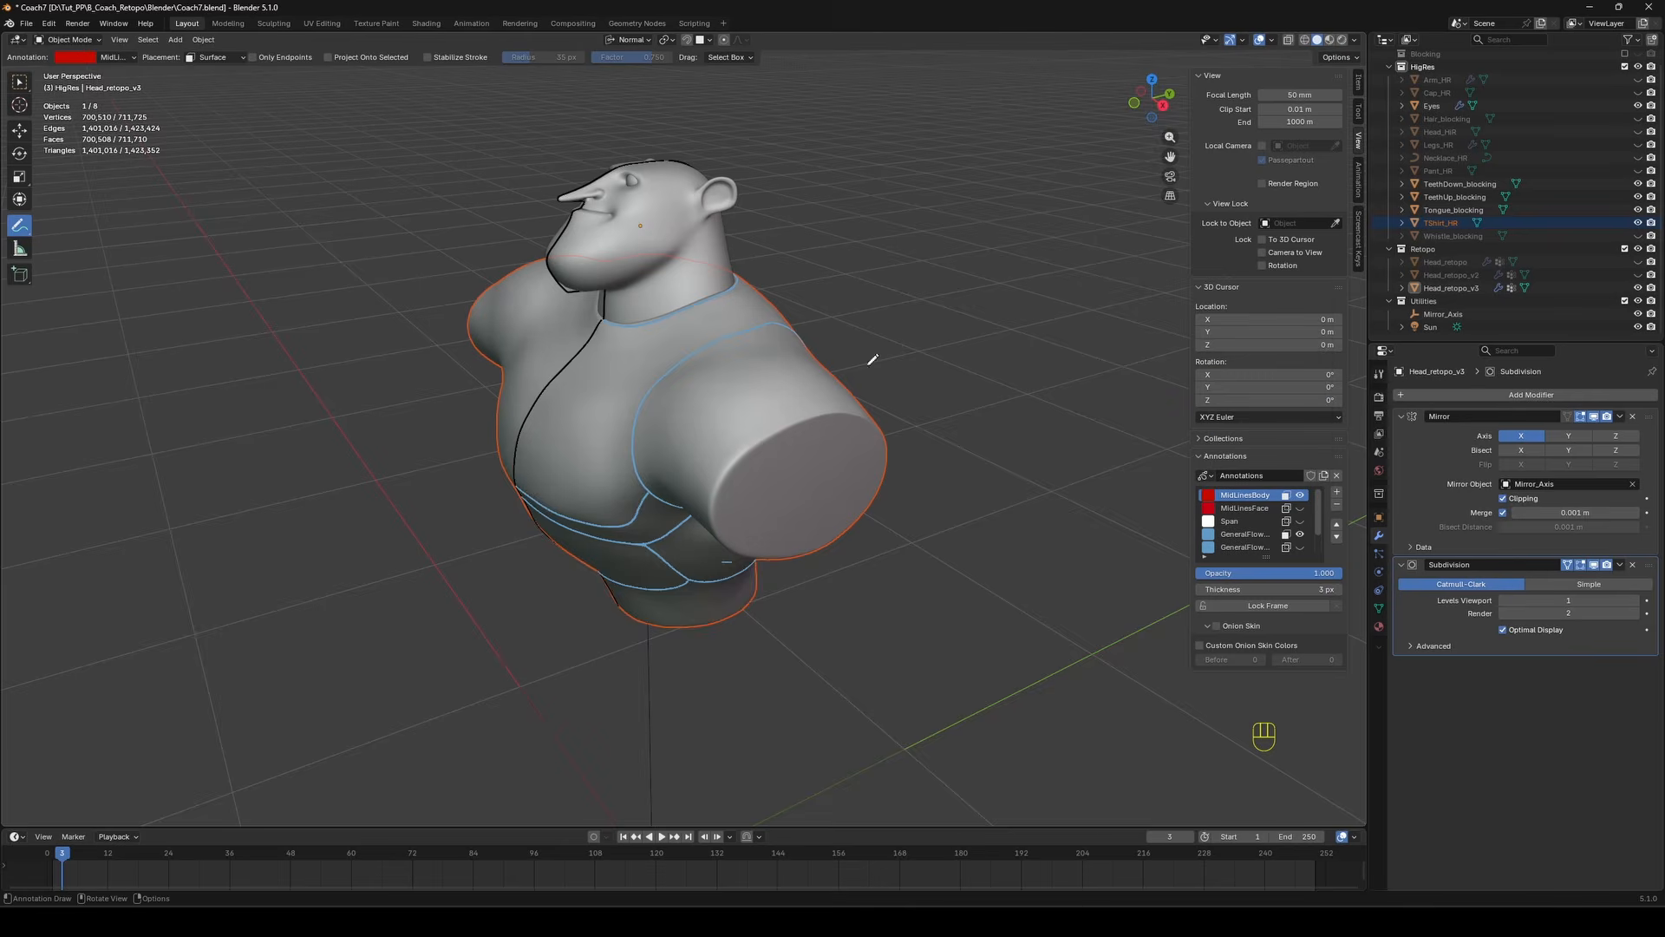
# Draw red midlines along the top of the sleeve, down the torso's side below the arm, and across the back.
pyautogui.keyDown('alt'); pyautogui.moveTo(868, 363); pyautogui.dragTo(686, 472, button='middle'); pyautogui.keyUp('alt')
pyautogui.moveTo(676, 624); pyautogui.dragTo(718, 228, button='middle')
pyautogui.moveTo(708, 513); pyautogui.dragTo(555, 419, button='middle')
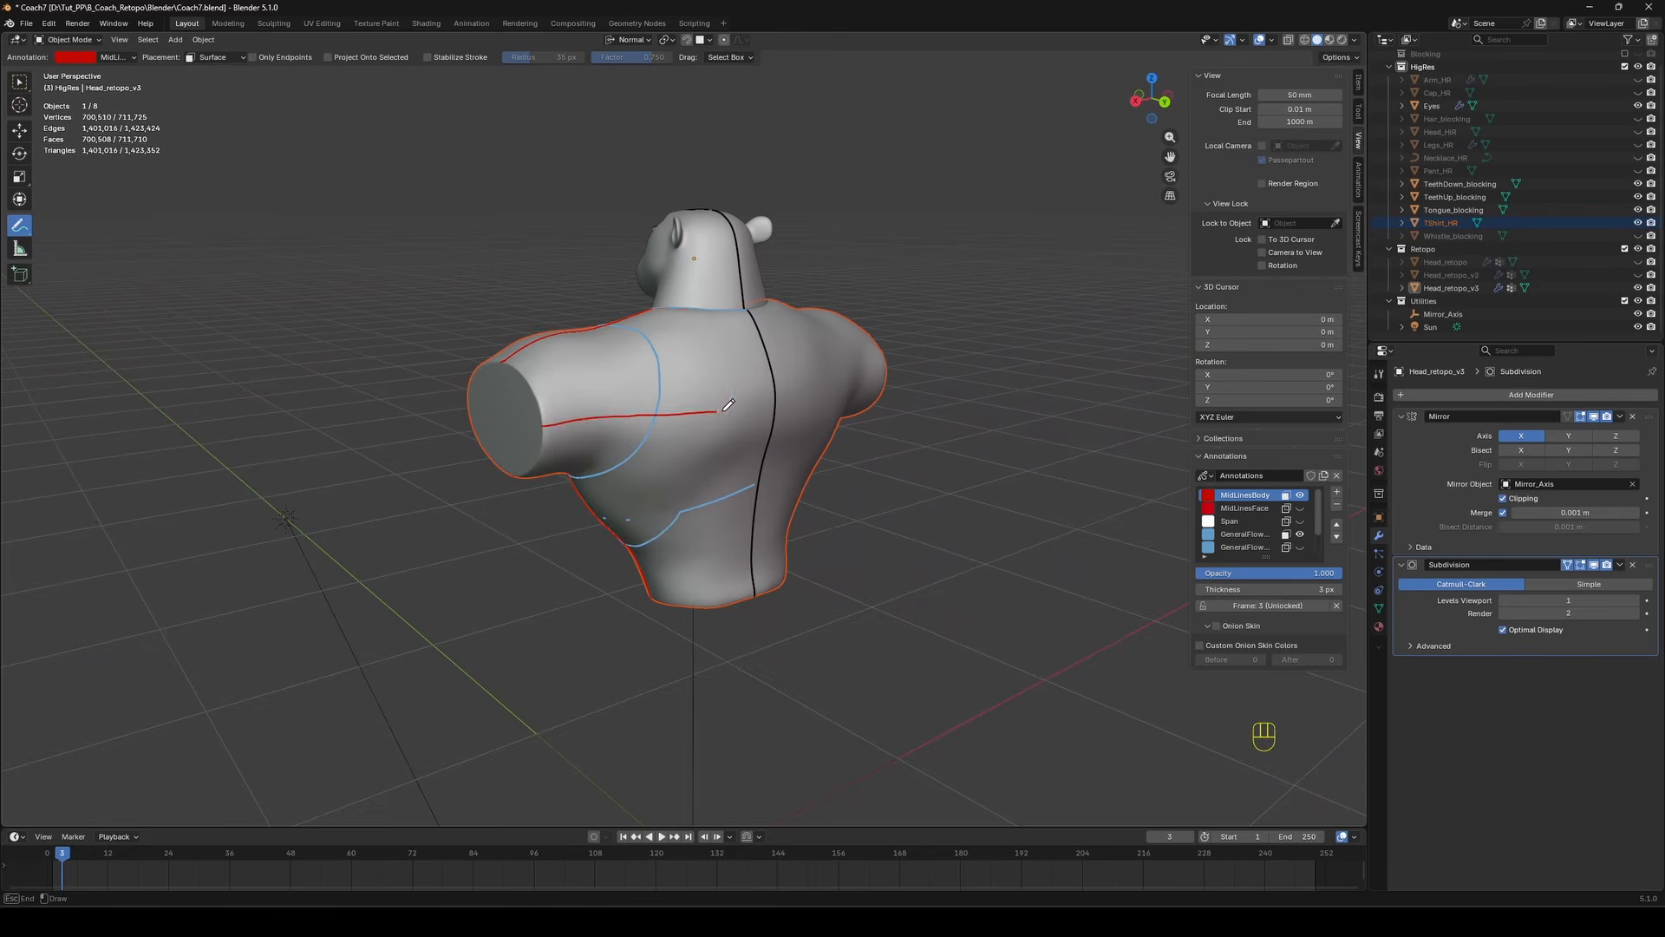
# Try a straight red midline from the sleeve opening across the chest to the symmetry line, then undo it.
pyautogui.moveTo(728, 405); pyautogui.dragTo(855, 396, button='middle')
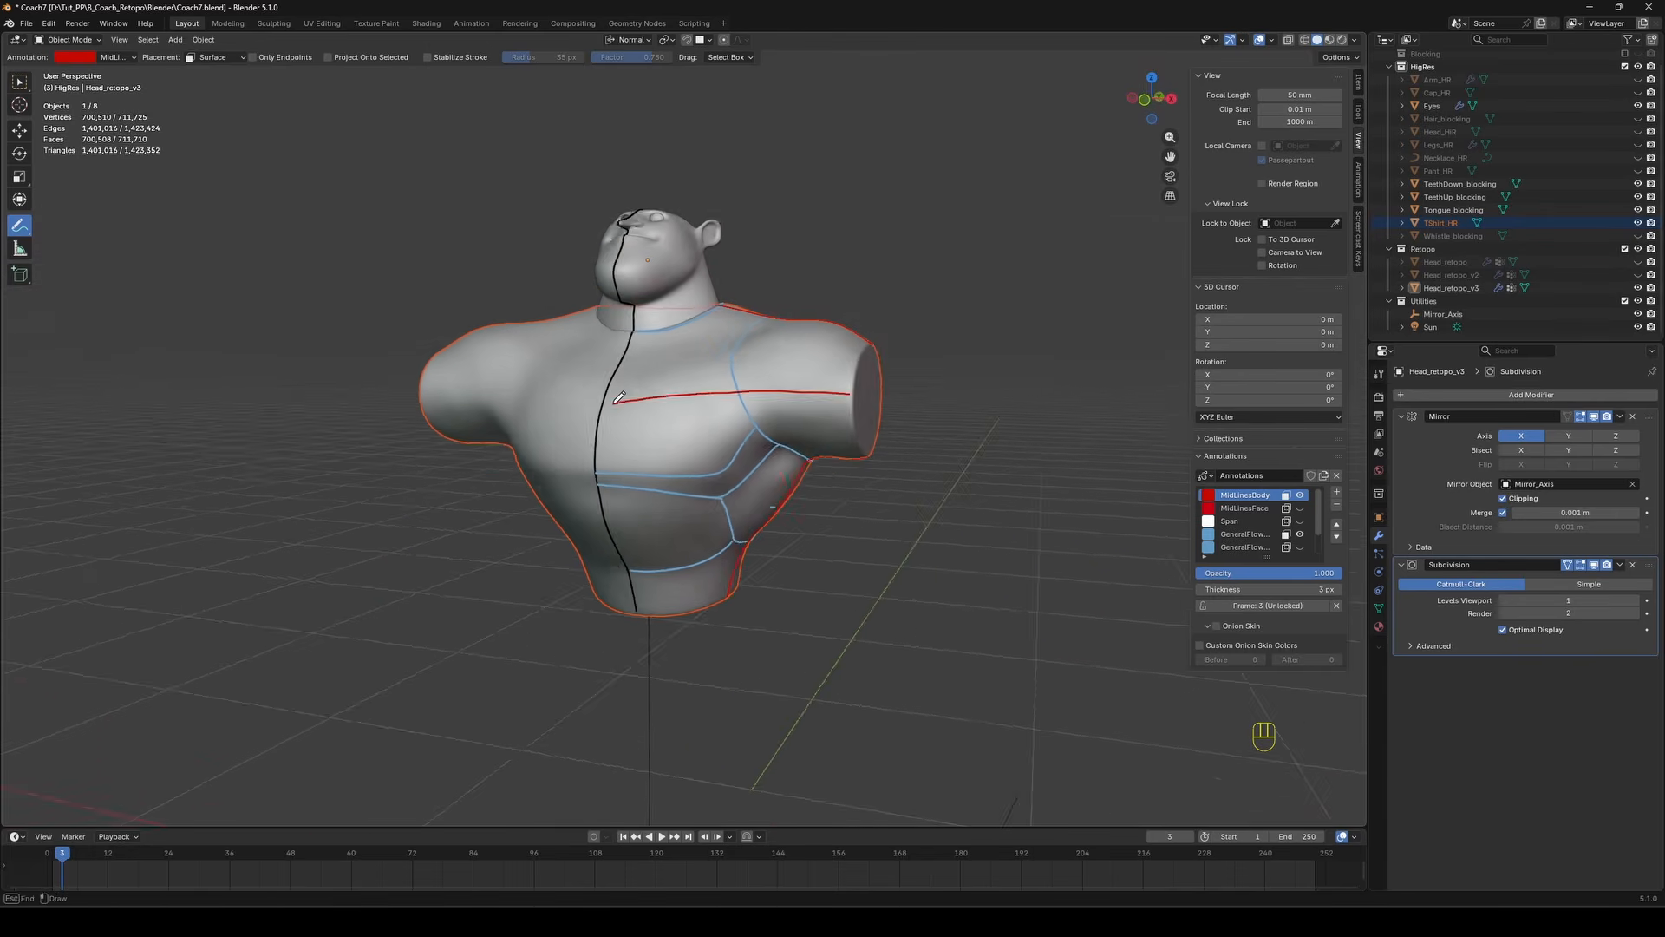
pyautogui.moveTo(614, 404); pyautogui.dragTo(601, 405)
pyautogui.moveTo(601, 406)
pyautogui.mouseDown(button='middle')
pyautogui.moveTo(516, 434)
pyautogui.moveTo(620, 406)
pyautogui.mouseUp(button='middle')
pyautogui.hotkey('ctrl', 'z')
# Redraw the front red midline from the sleeve, curving down along the lower chest to the symmetry line.
pyautogui.moveTo(713, 462); pyautogui.dragTo(777, 391, button='middle')
pyautogui.moveTo(660, 453); pyautogui.dragTo(591, 464)
pyautogui.moveTo(592, 464)
pyautogui.mouseDown(button='middle')
pyautogui.moveTo(936, 361)
pyautogui.moveTo(792, 346)
pyautogui.moveTo(867, 332)
pyautogui.mouseUp(button='middle')
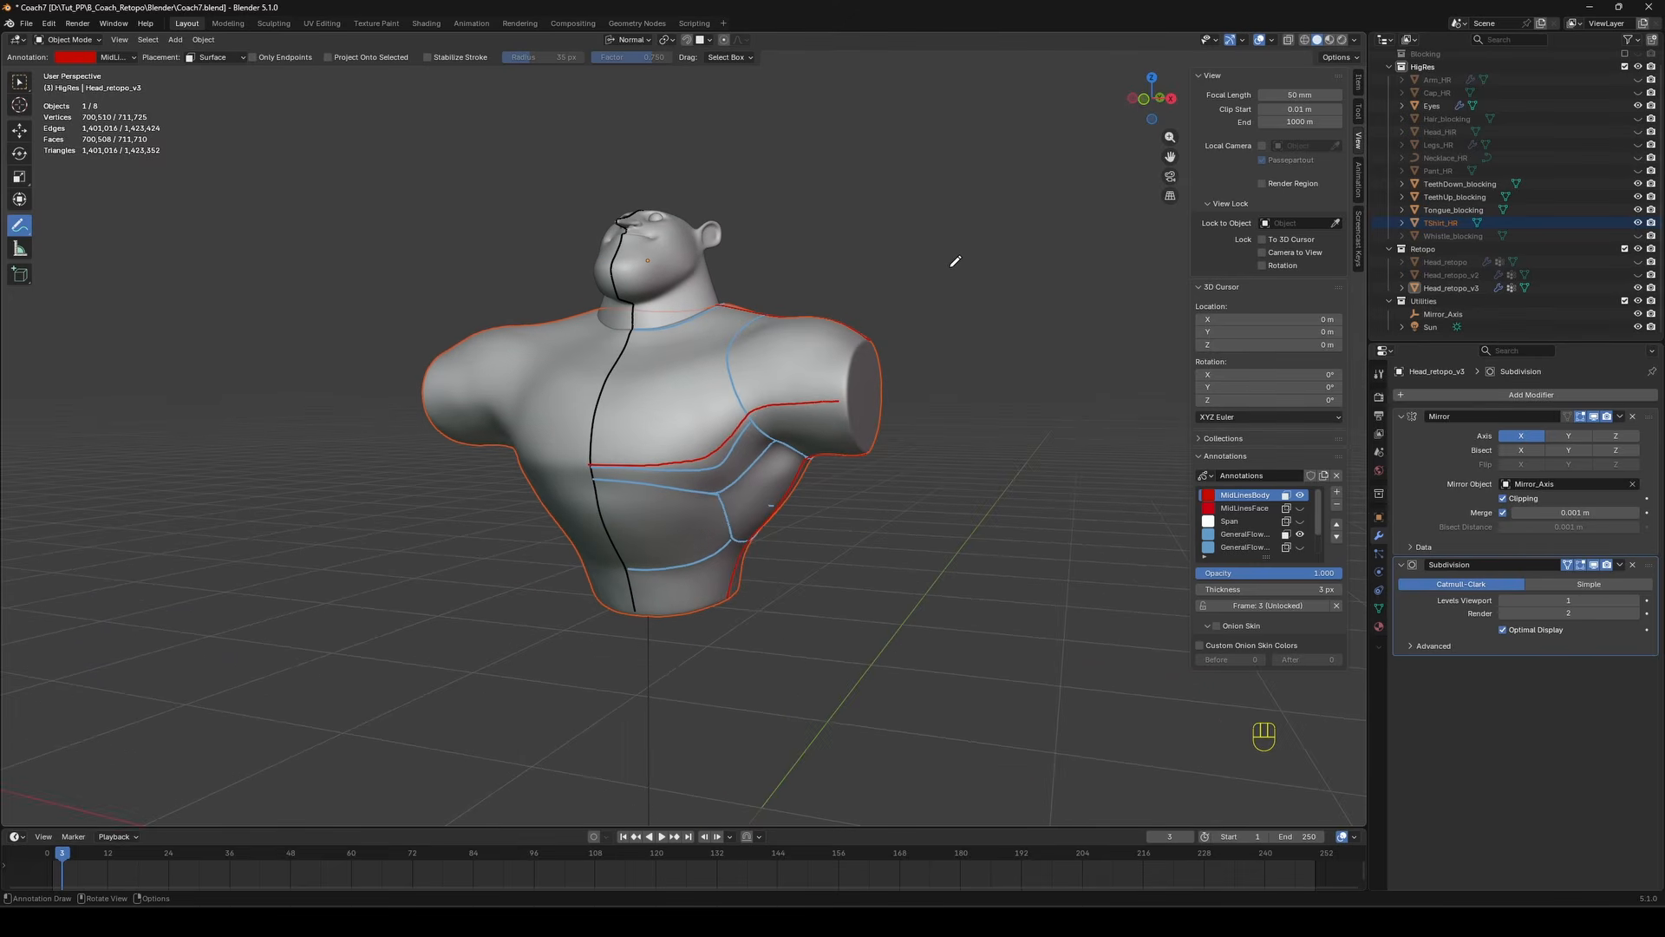
pyautogui.moveTo(953, 258)
pyautogui.mouseDown(button='middle')
pyautogui.moveTo(803, 272)
pyautogui.moveTo(948, 266)
pyautogui.mouseUp(button='middle')
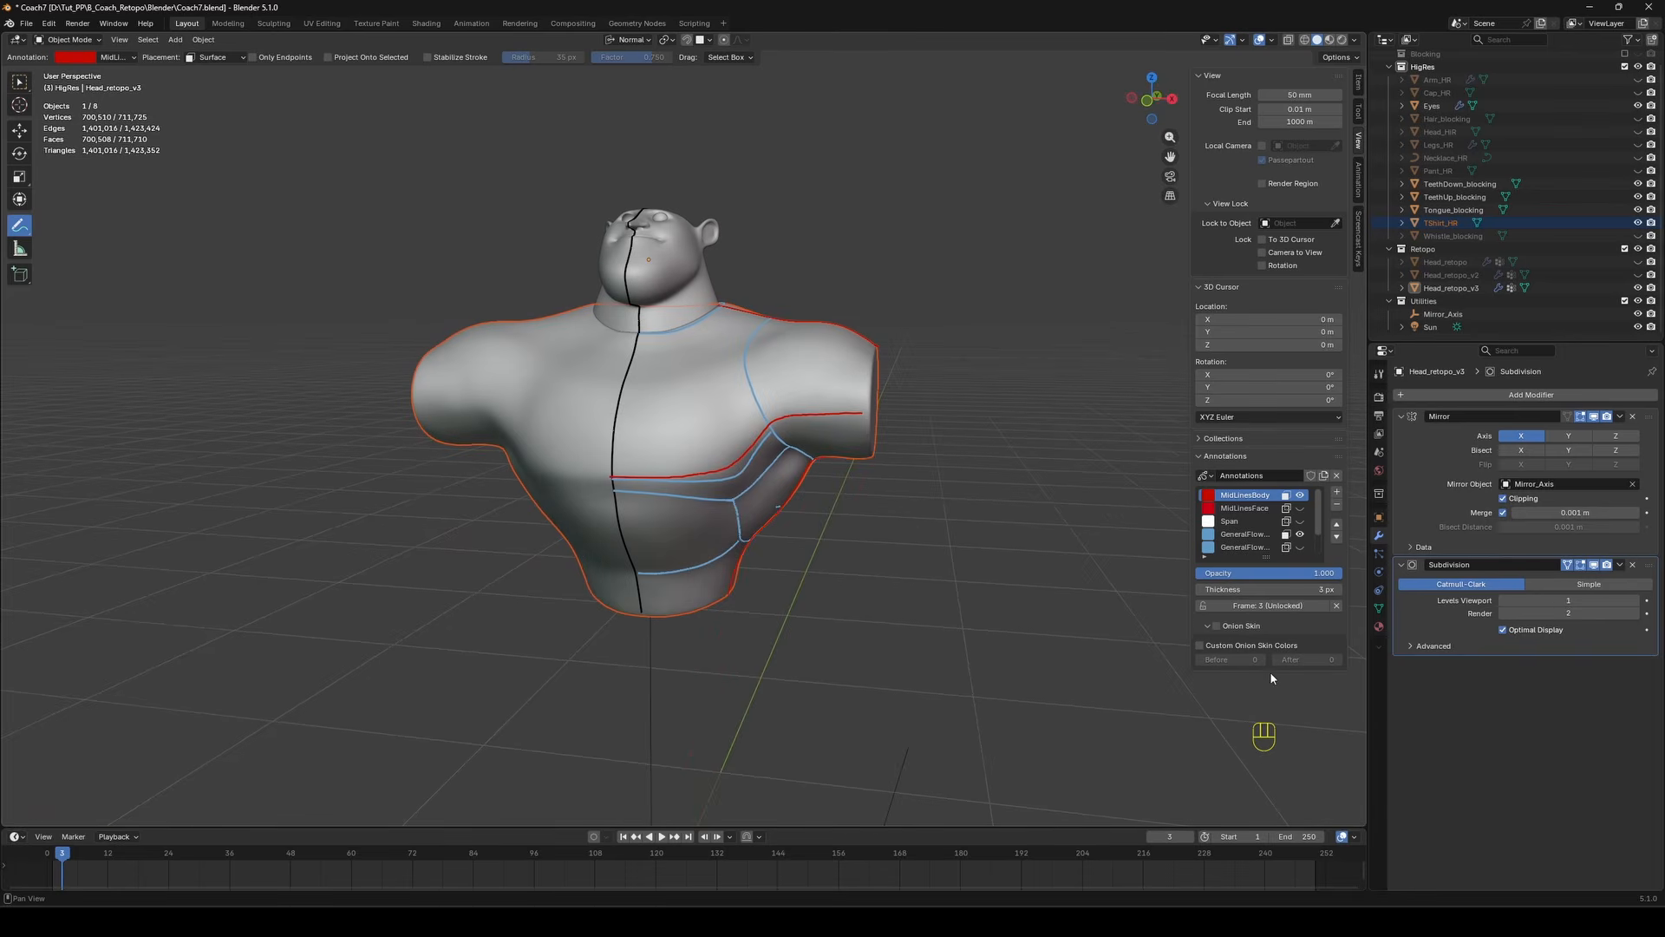
# Expand the annotation layer list, return to the Select Box tool, and hide all annotation layers.
pyautogui.moveTo(1268, 560); pyautogui.dragTo(1268, 612)
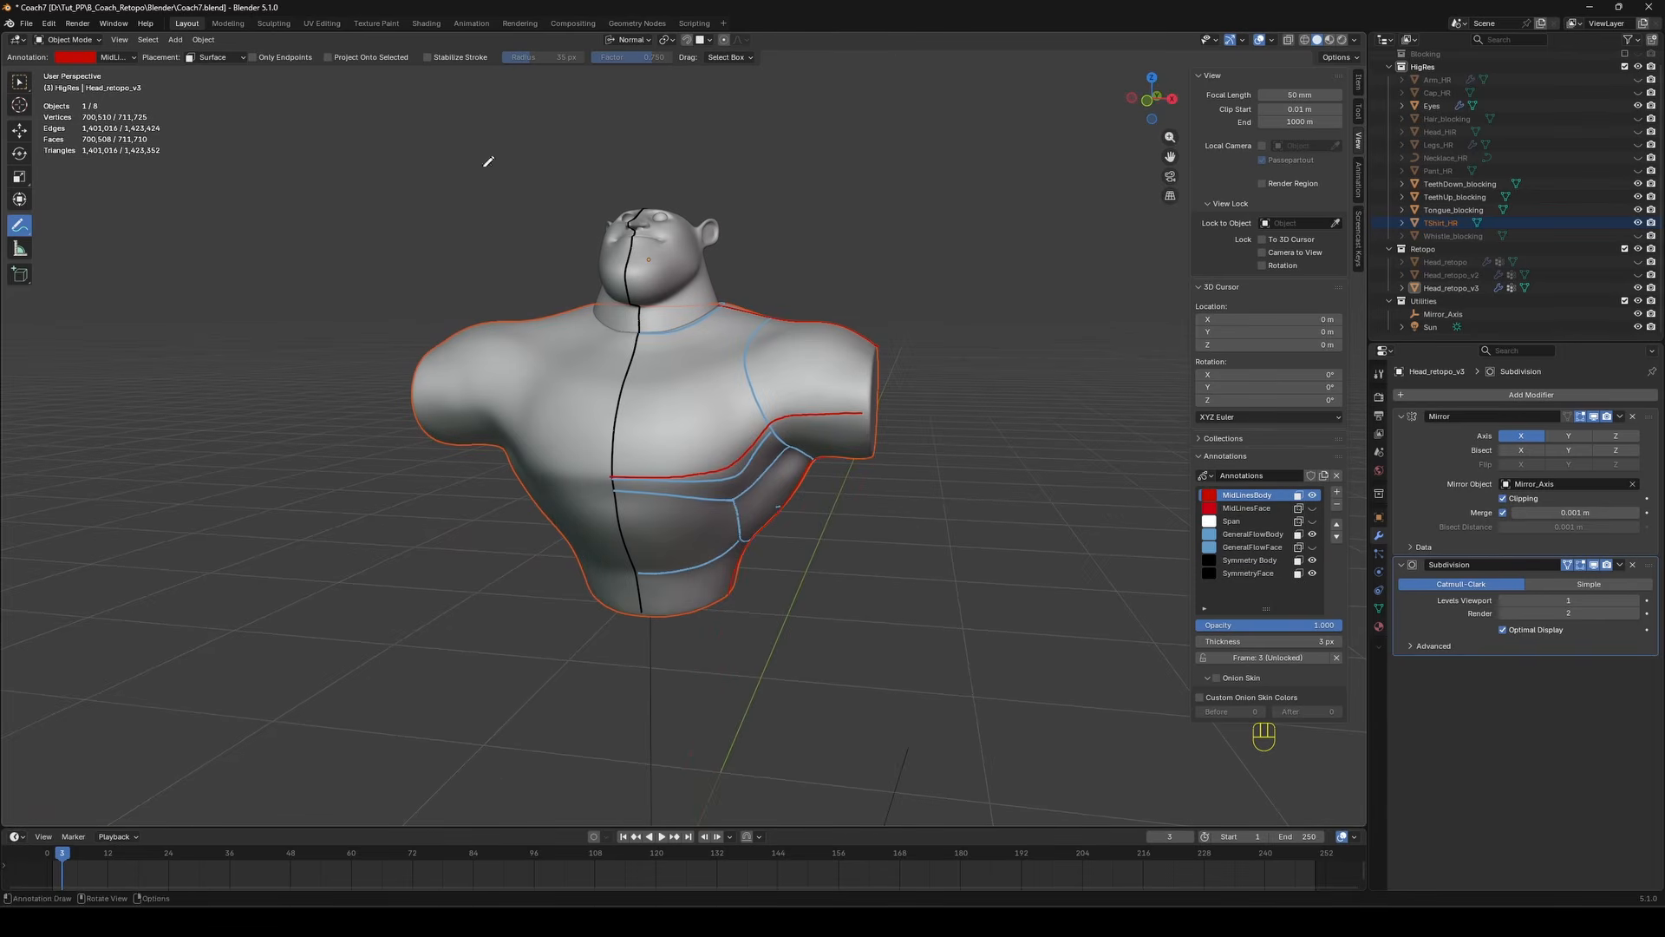
pyautogui.press('w')
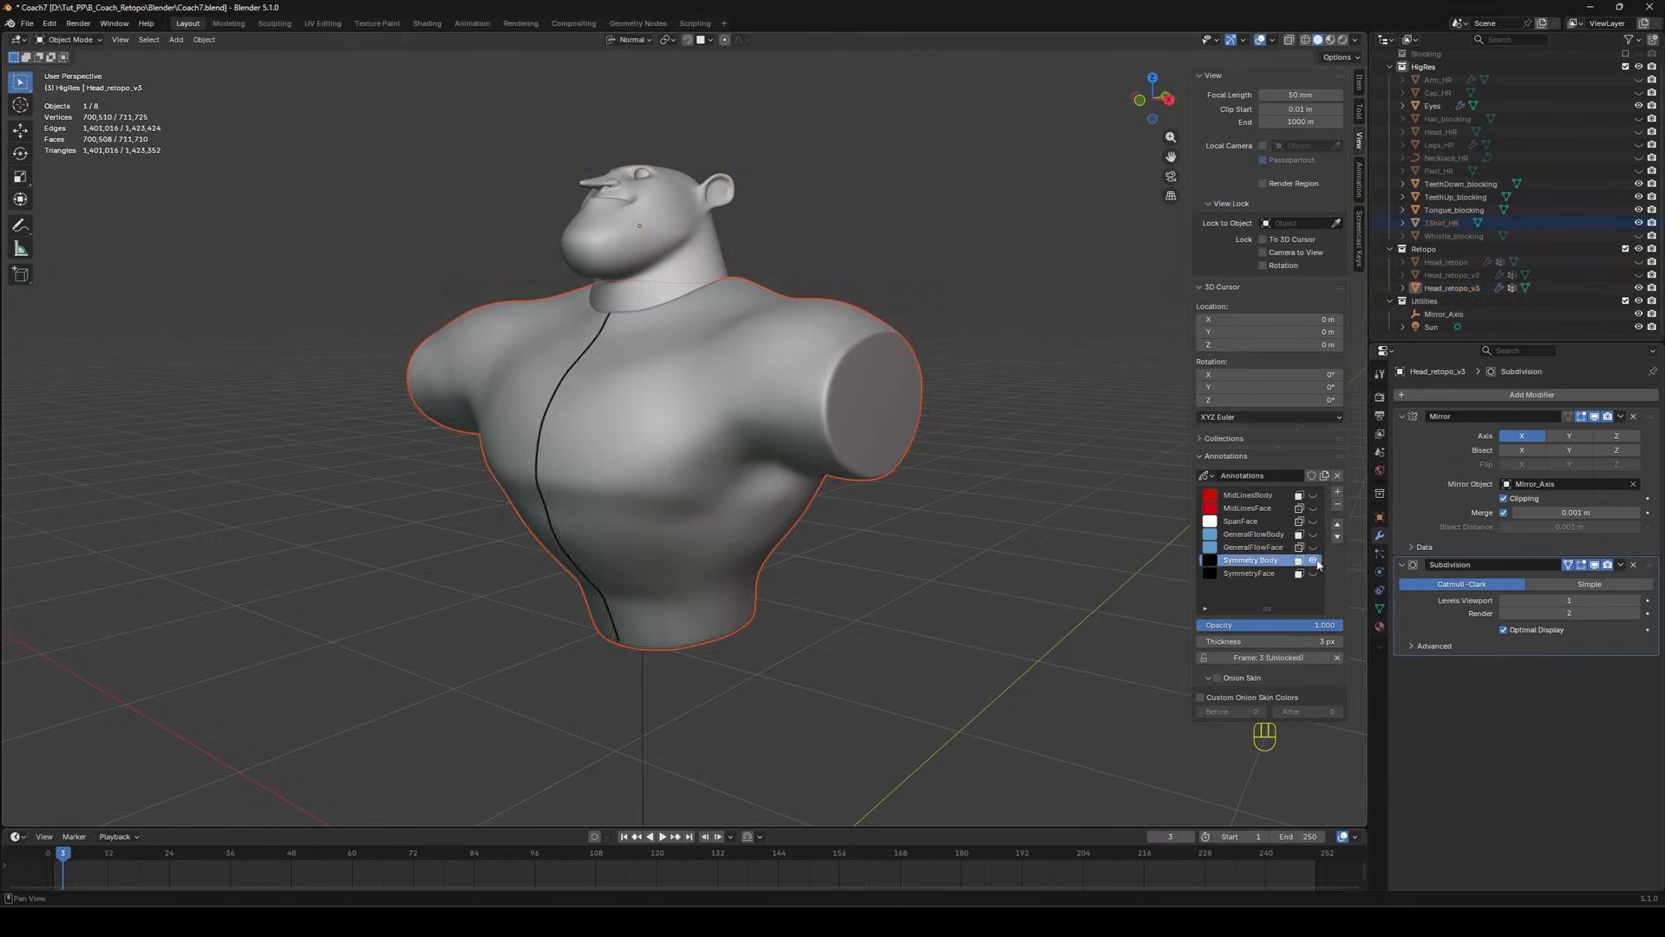
pyautogui.click(1314, 561)
# Hide the retopologized head with its eyes, teeth and tongue, and select the TShirt_HR torso.
pyautogui.click(708, 229)
pyautogui.press('h')
pyautogui.moveTo(604, 128); pyautogui.dragTo(728, 216)
pyautogui.press('h')
pyautogui.click(784, 319)
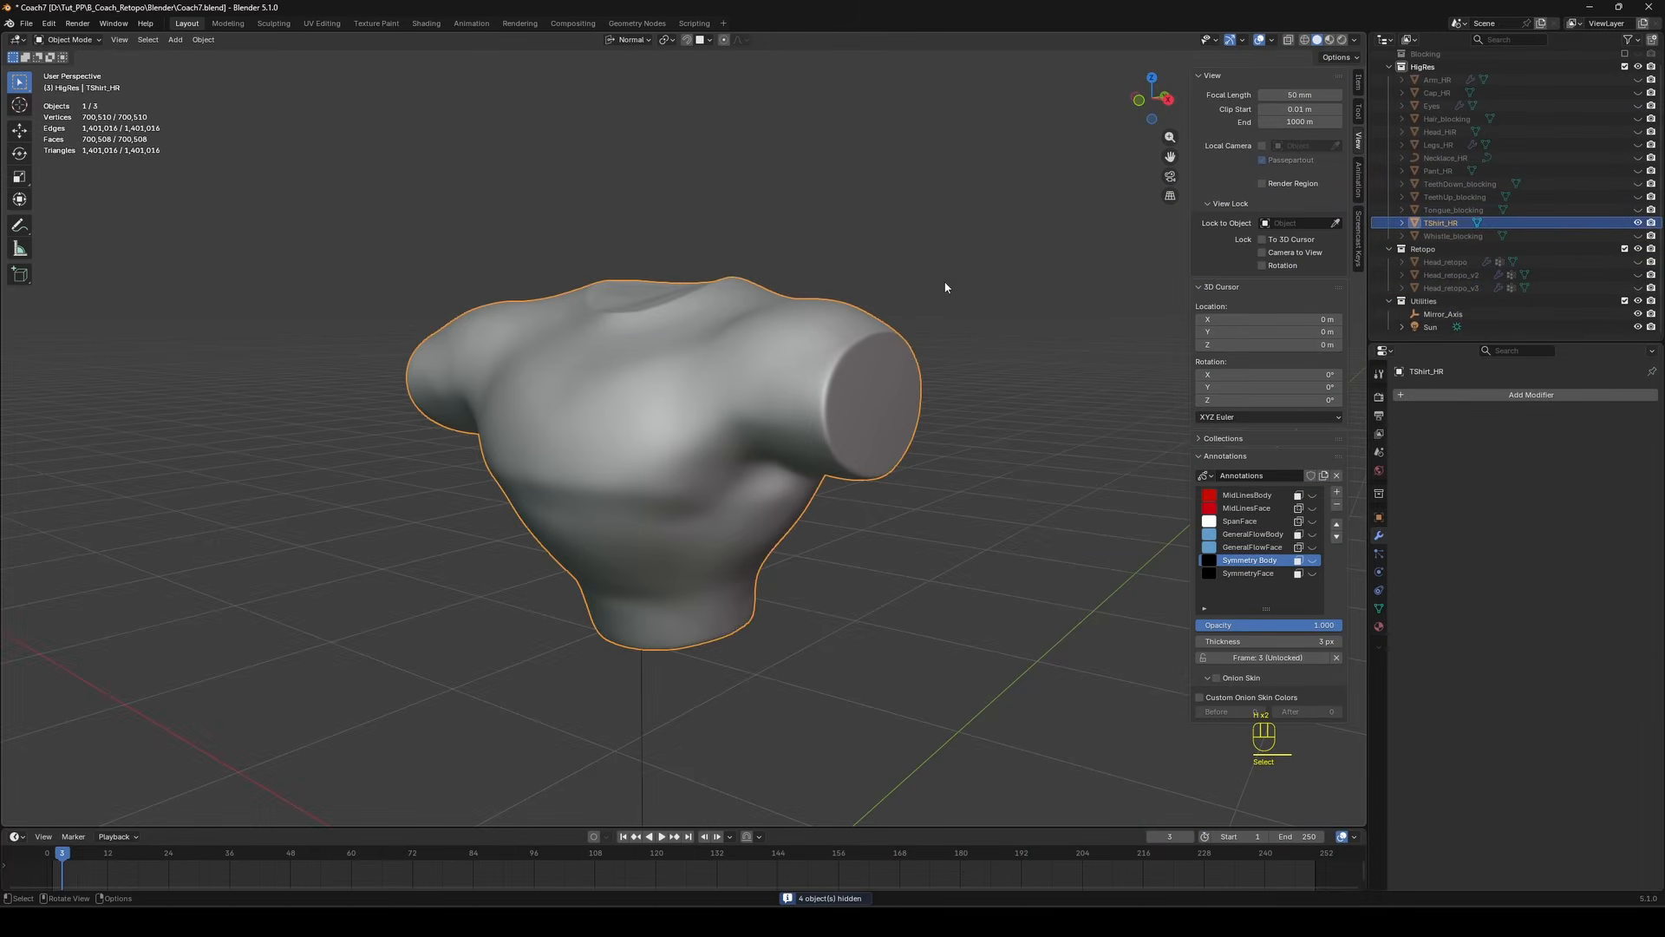
# Set the transform orientation to Global, add a plane mesh, and raise it along Z to the torso's height.
pyautogui.click(947, 287)
pyautogui.keyDown('shift'); pyautogui.moveTo(947, 340); pyautogui.dragTo(954, 306, button='middle'); pyautogui.keyUp('shift')
pyautogui.press('n')
pyautogui.click(630, 40)
pyautogui.click(613, 80)
pyautogui.hotkey('shift', 'a')
pyautogui.moveTo(852, 503)
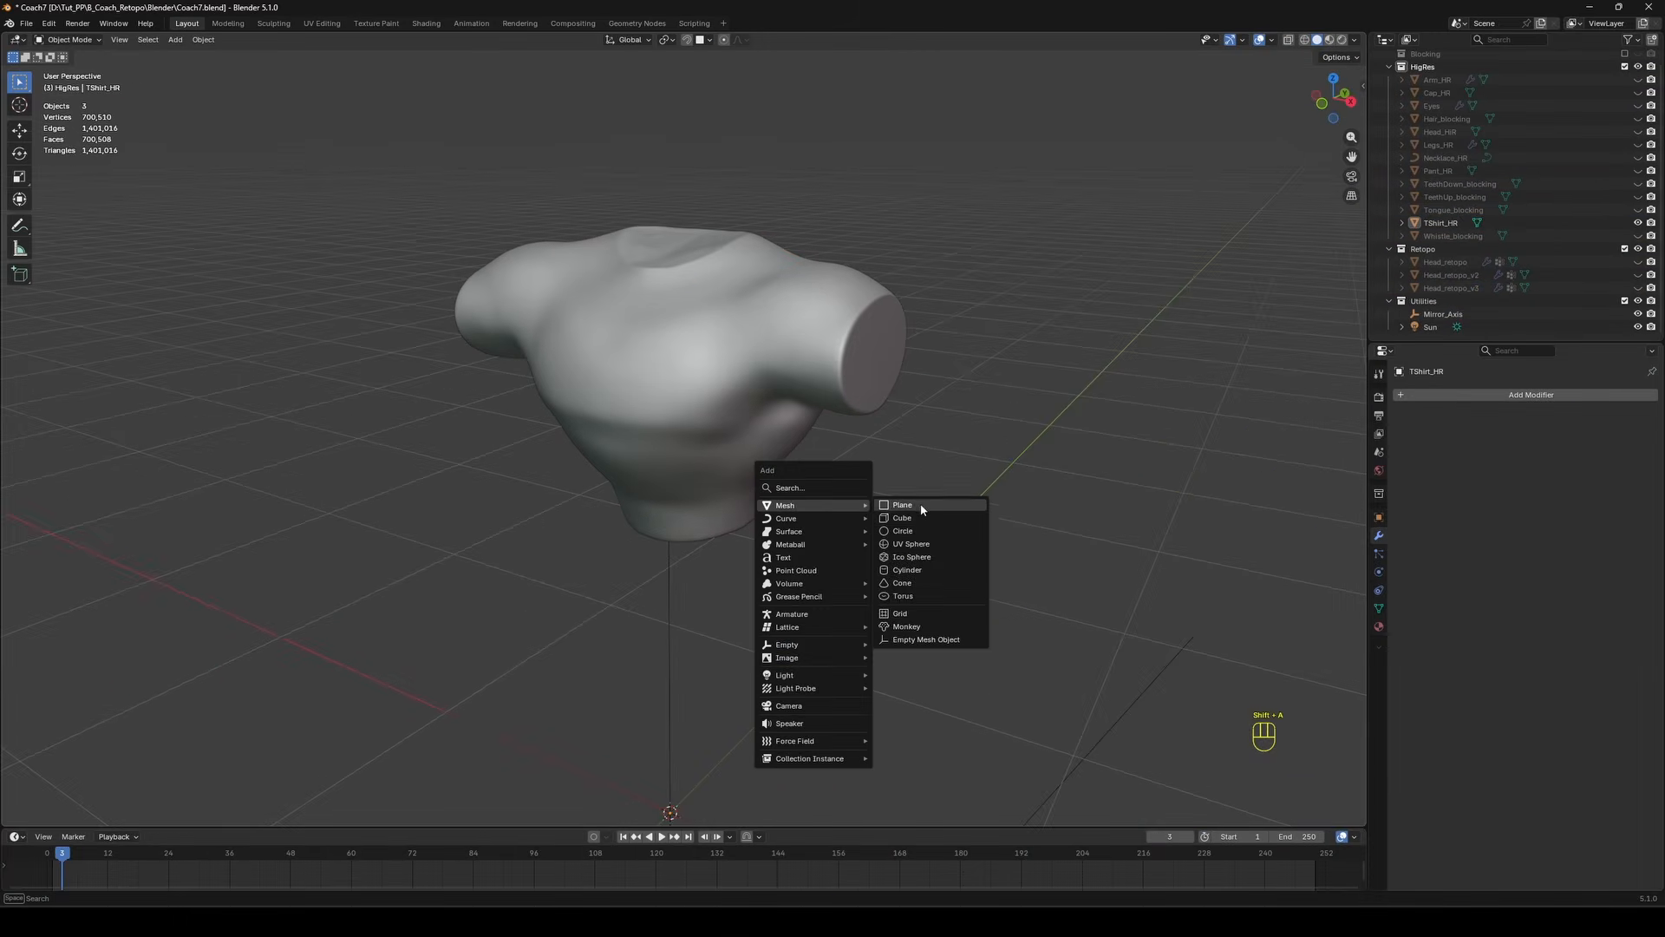
pyautogui.click(917, 508)
pyautogui.press('g')
pyautogui.press('z')
pyautogui.click(855, 156)
# Put the plane in the Retopo collection and rename it Body_retopo.
pyautogui.moveTo(1427, 185); pyautogui.dragTo(1431, 262)
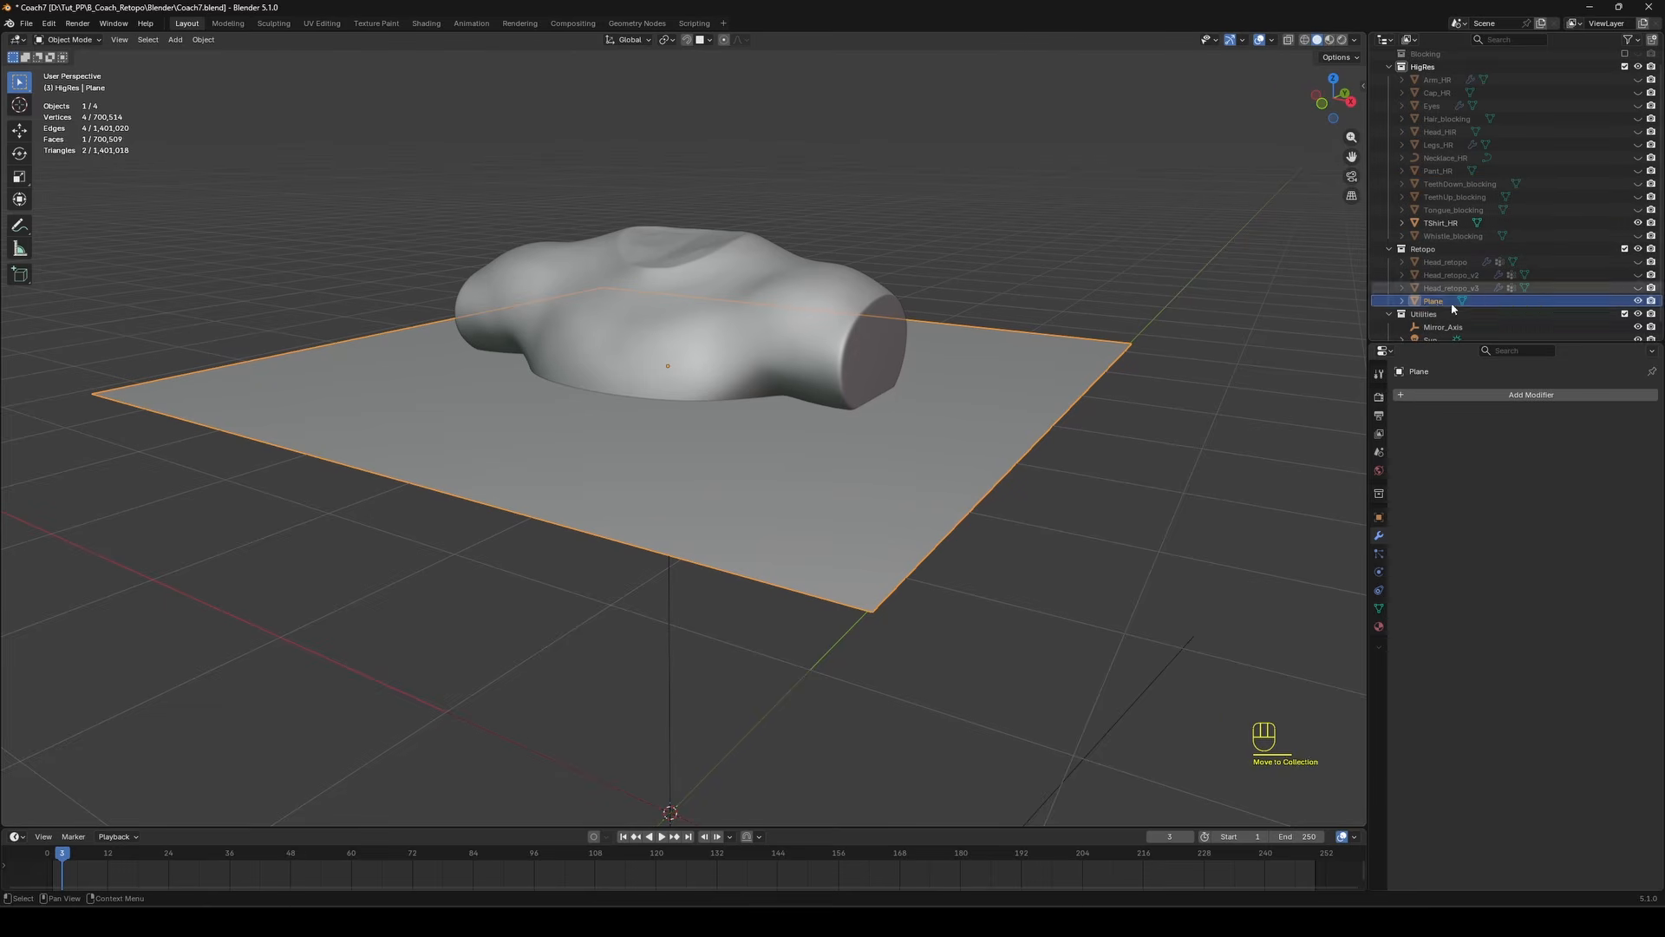
pyautogui.doubleClick(1450, 302)
pyautogui.write('Body_retopo')
pyautogui.press('Return')
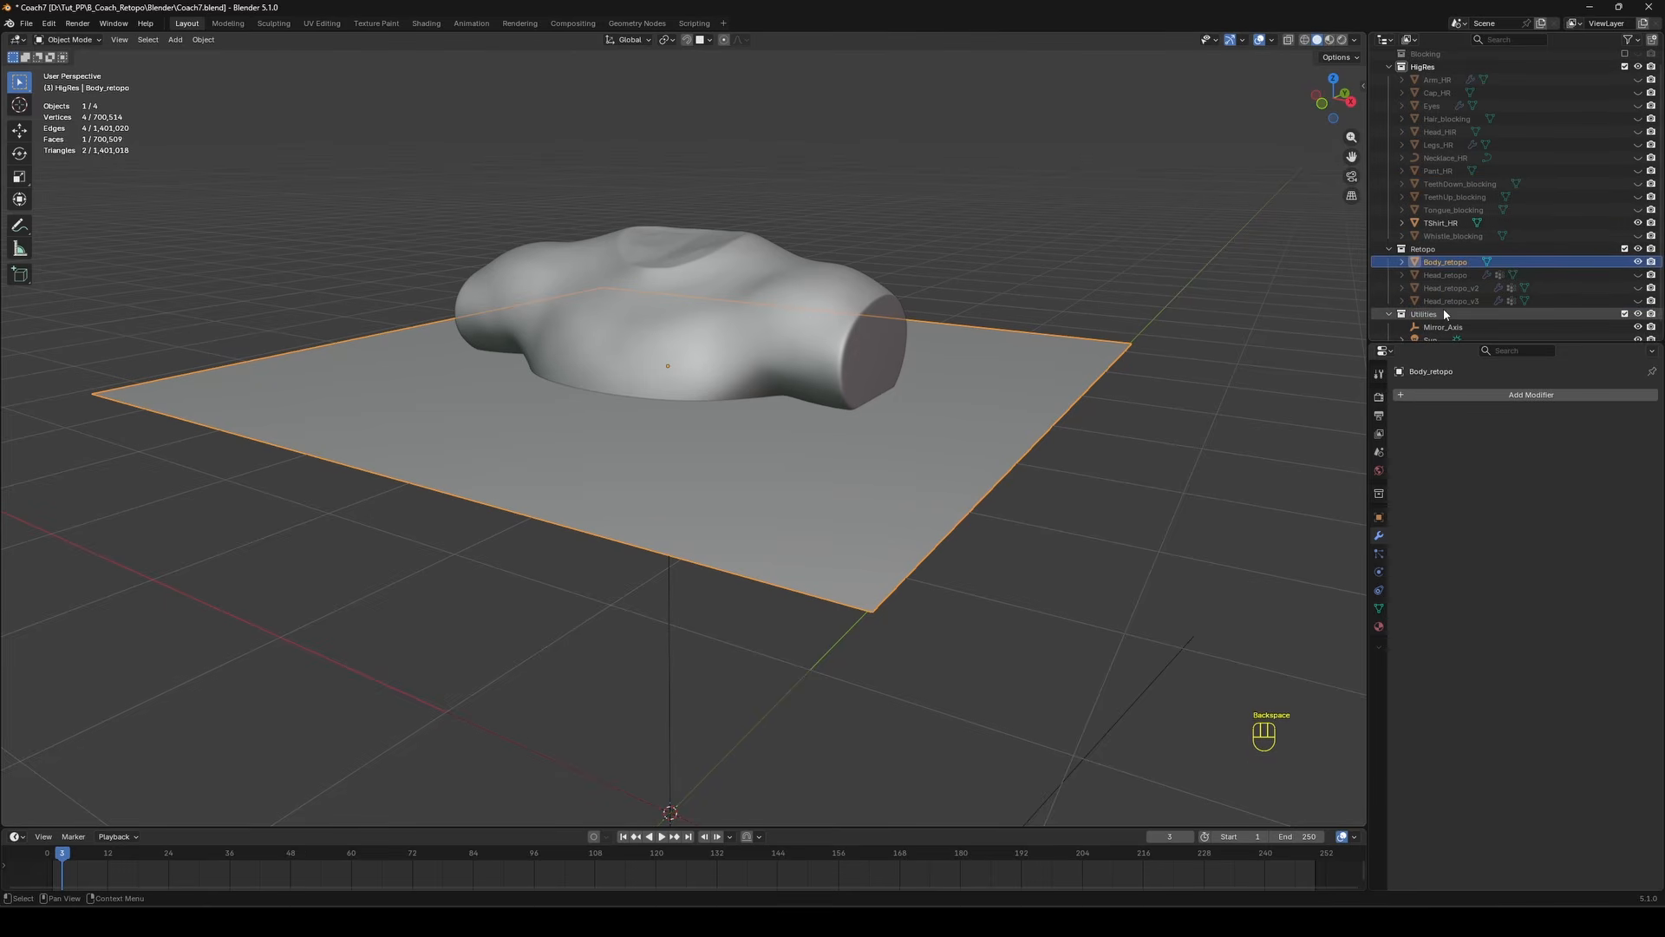
# Delete all of Body_retopo's geometry in Edit Mode to leave an empty mesh, and save the file.
pyautogui.hotkey('ctrl', 's')
pyautogui.press('Tab')
pyautogui.click(1019, 335)
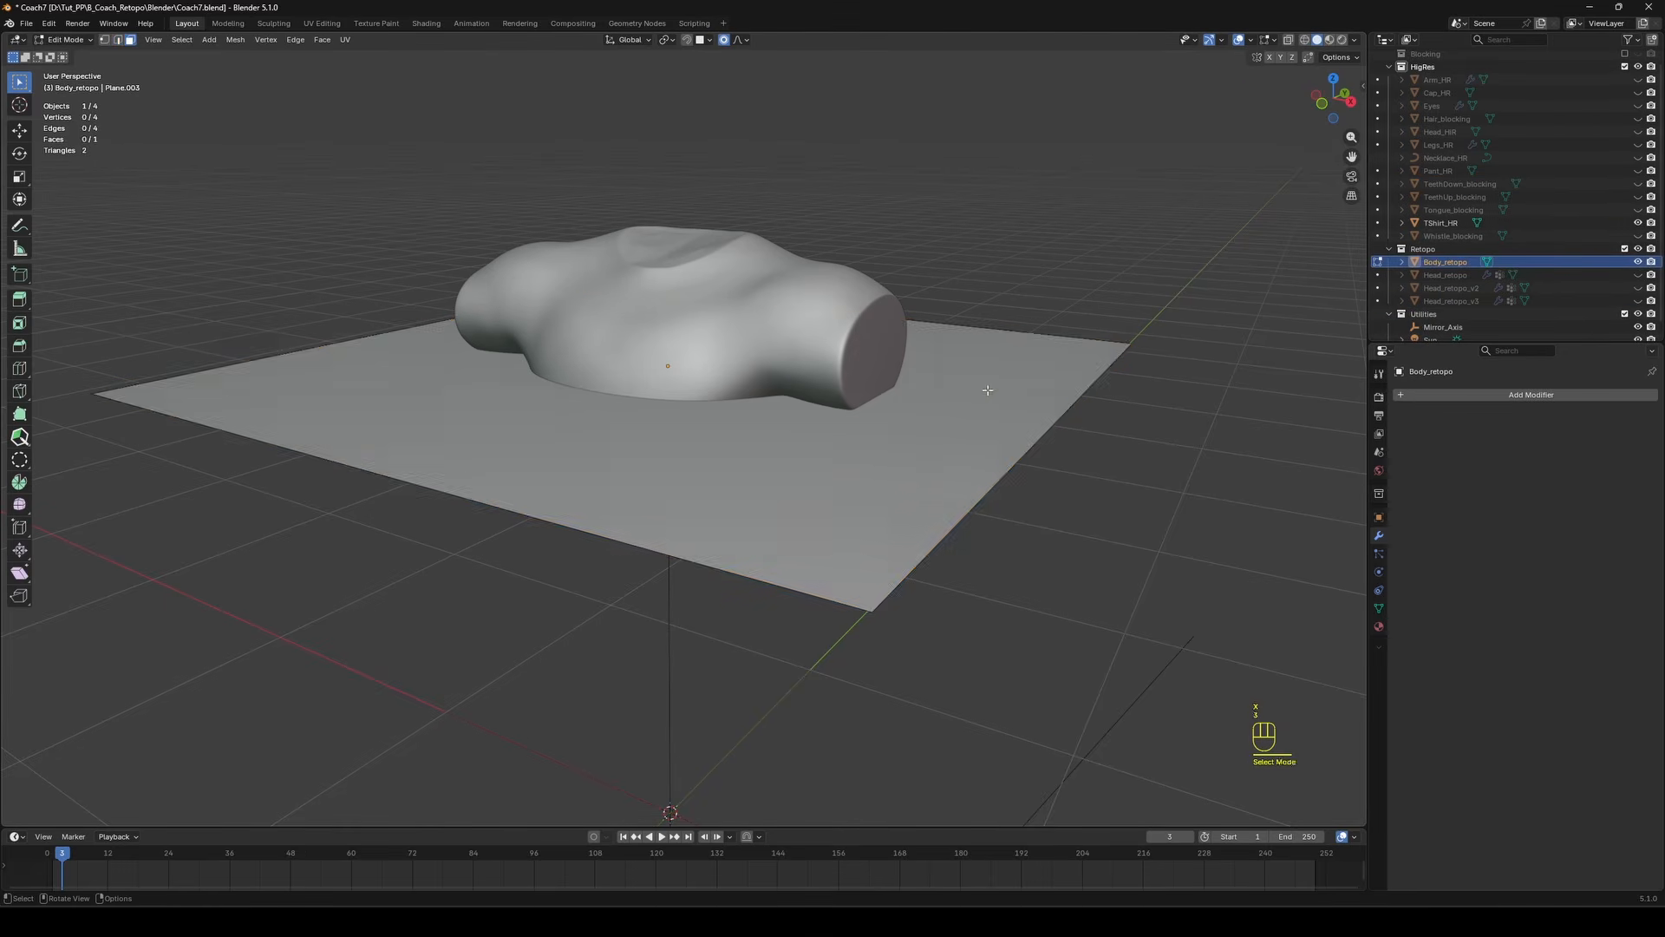
pyautogui.press('a')
pyautogui.press('x')
pyautogui.click(954, 421)
pyautogui.scroll(5, 909, 339)
pyautogui.hotkey('ctrl', 's')
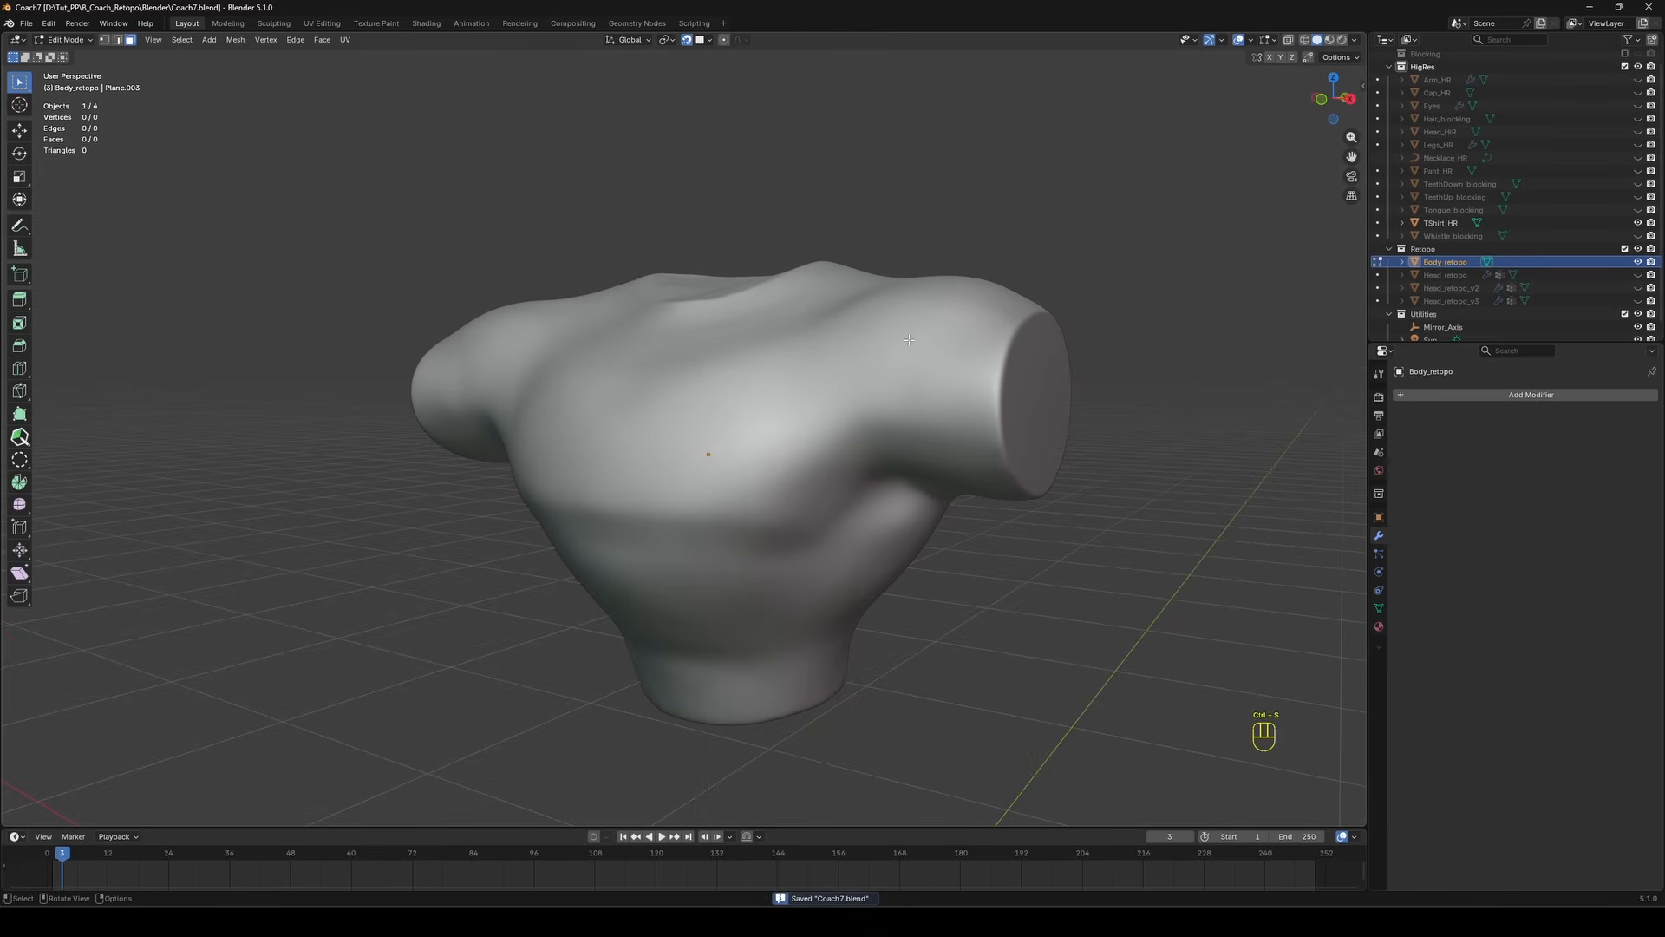
# Activate the PolyQuilt tool and show the Symmetry Body annotation layer on the shirt.
pyautogui.click(19, 437)
pyautogui.press('n')
pyautogui.click(1316, 573)
pyautogui.press('n')
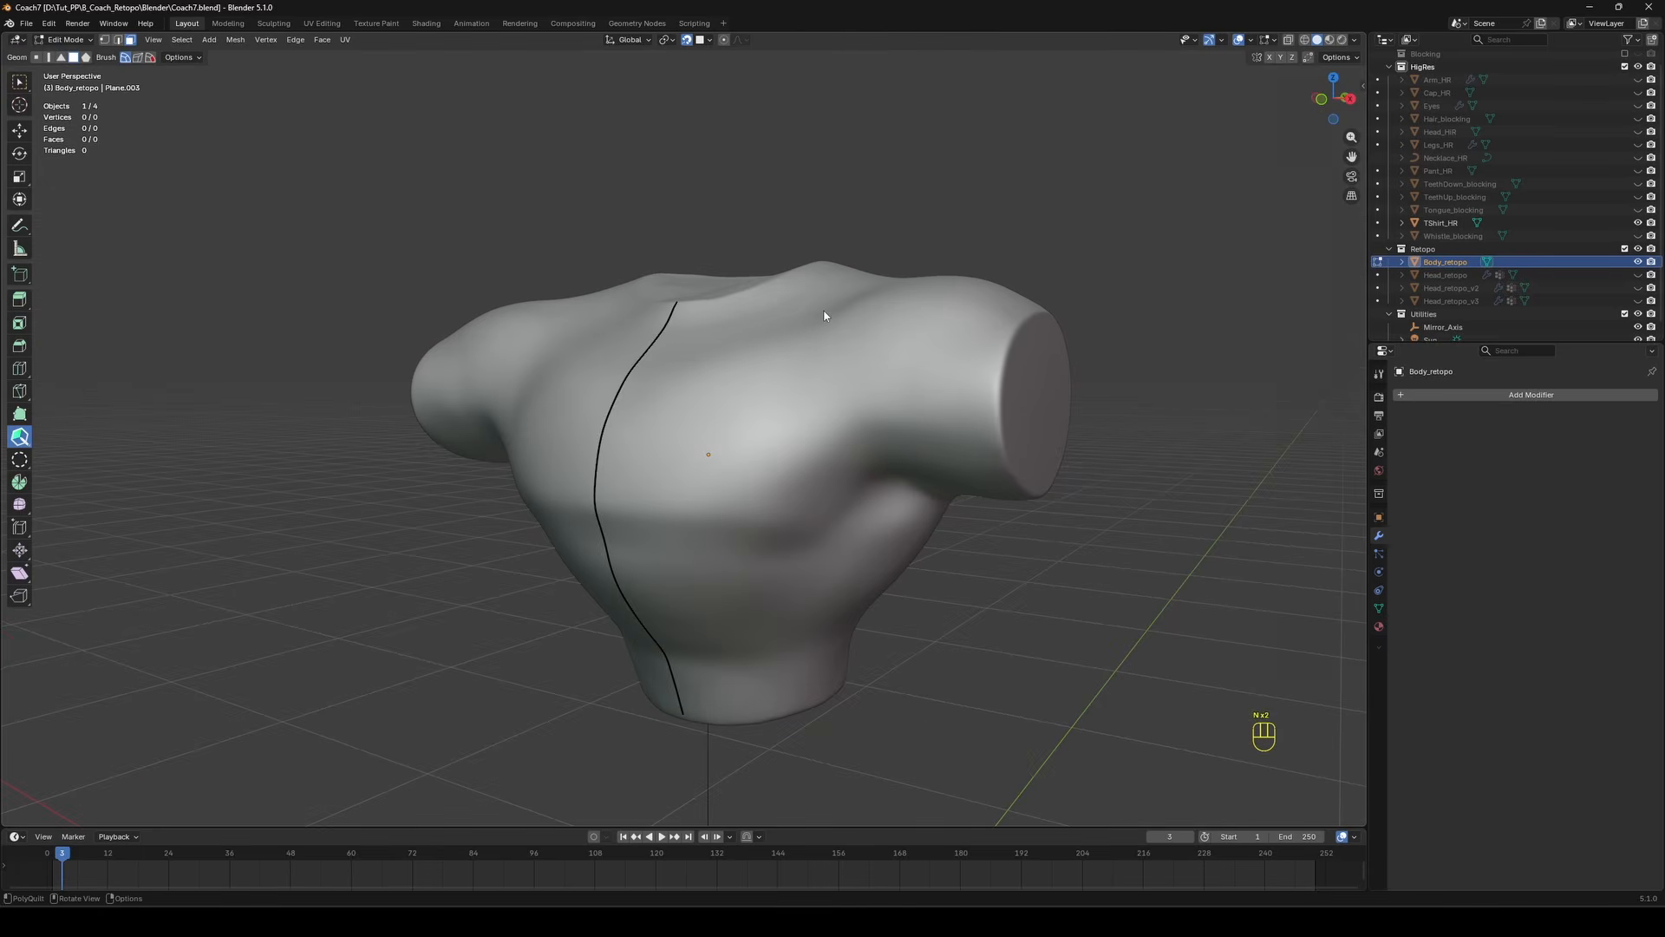
# Build the first quad at the front neckline, with one side on the black symmetry line.
pyautogui.moveTo(825, 313)
pyautogui.mouseDown(button='middle')
pyautogui.moveTo(882, 413)
pyautogui.moveTo(752, 339)
pyautogui.mouseUp(button='middle')
pyautogui.scroll(3, 752, 339)
pyautogui.scroll(-1, 752, 339)
pyautogui.click(675, 344)
pyautogui.click(742, 343)
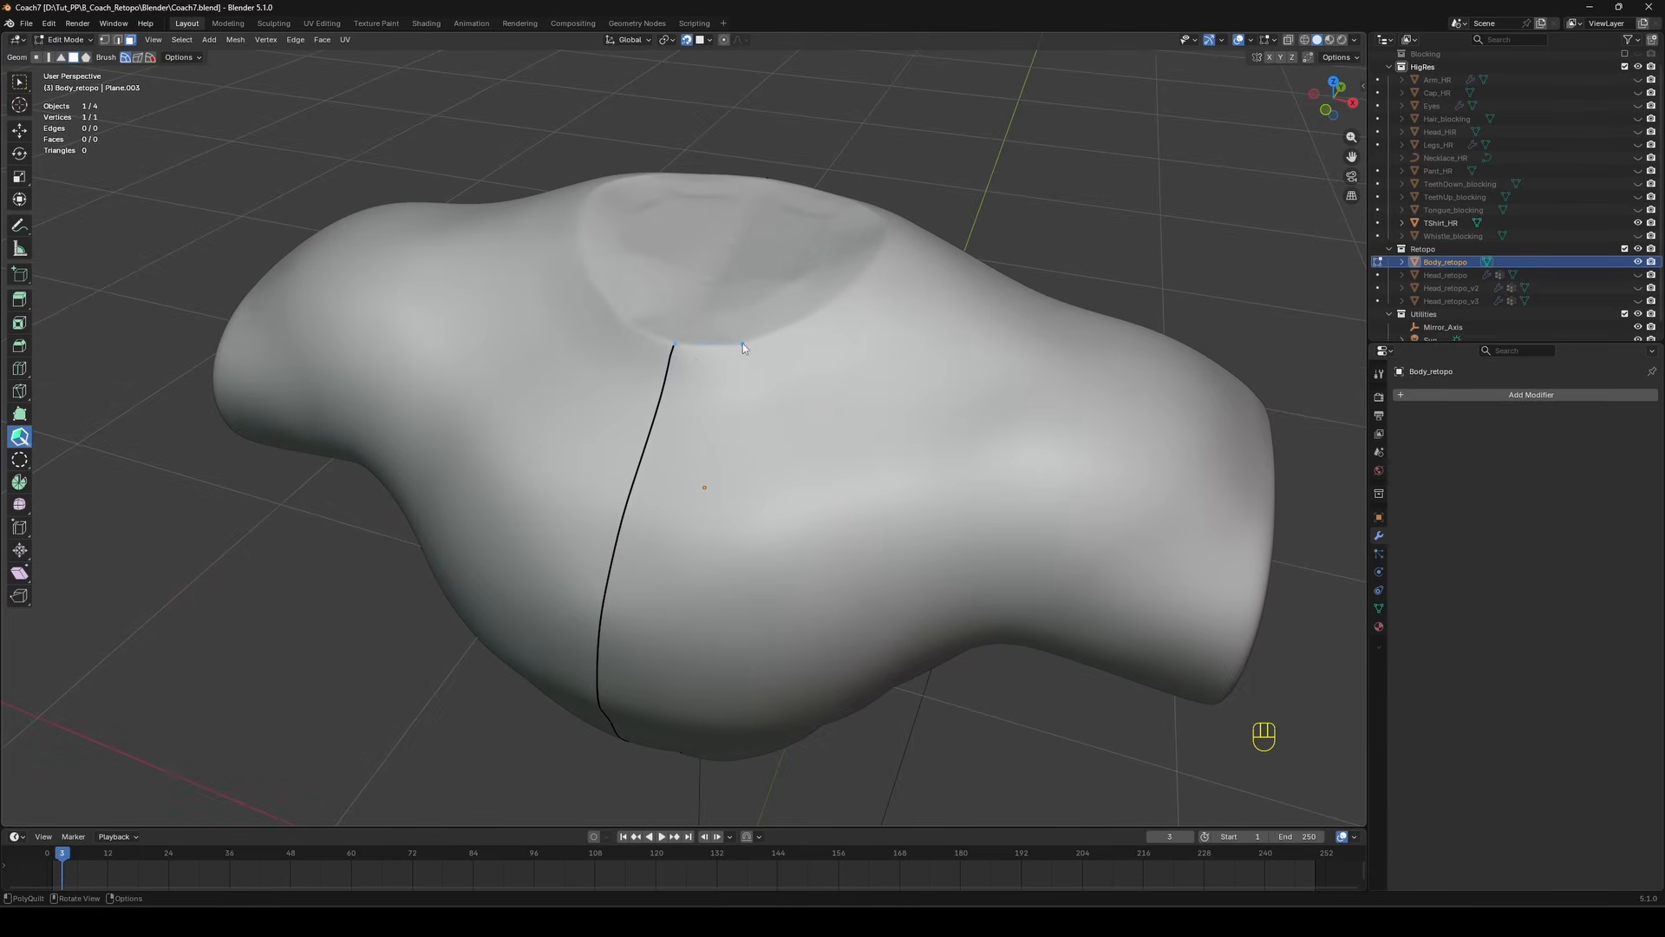
pyautogui.click(755, 401)
pyautogui.click(659, 408)
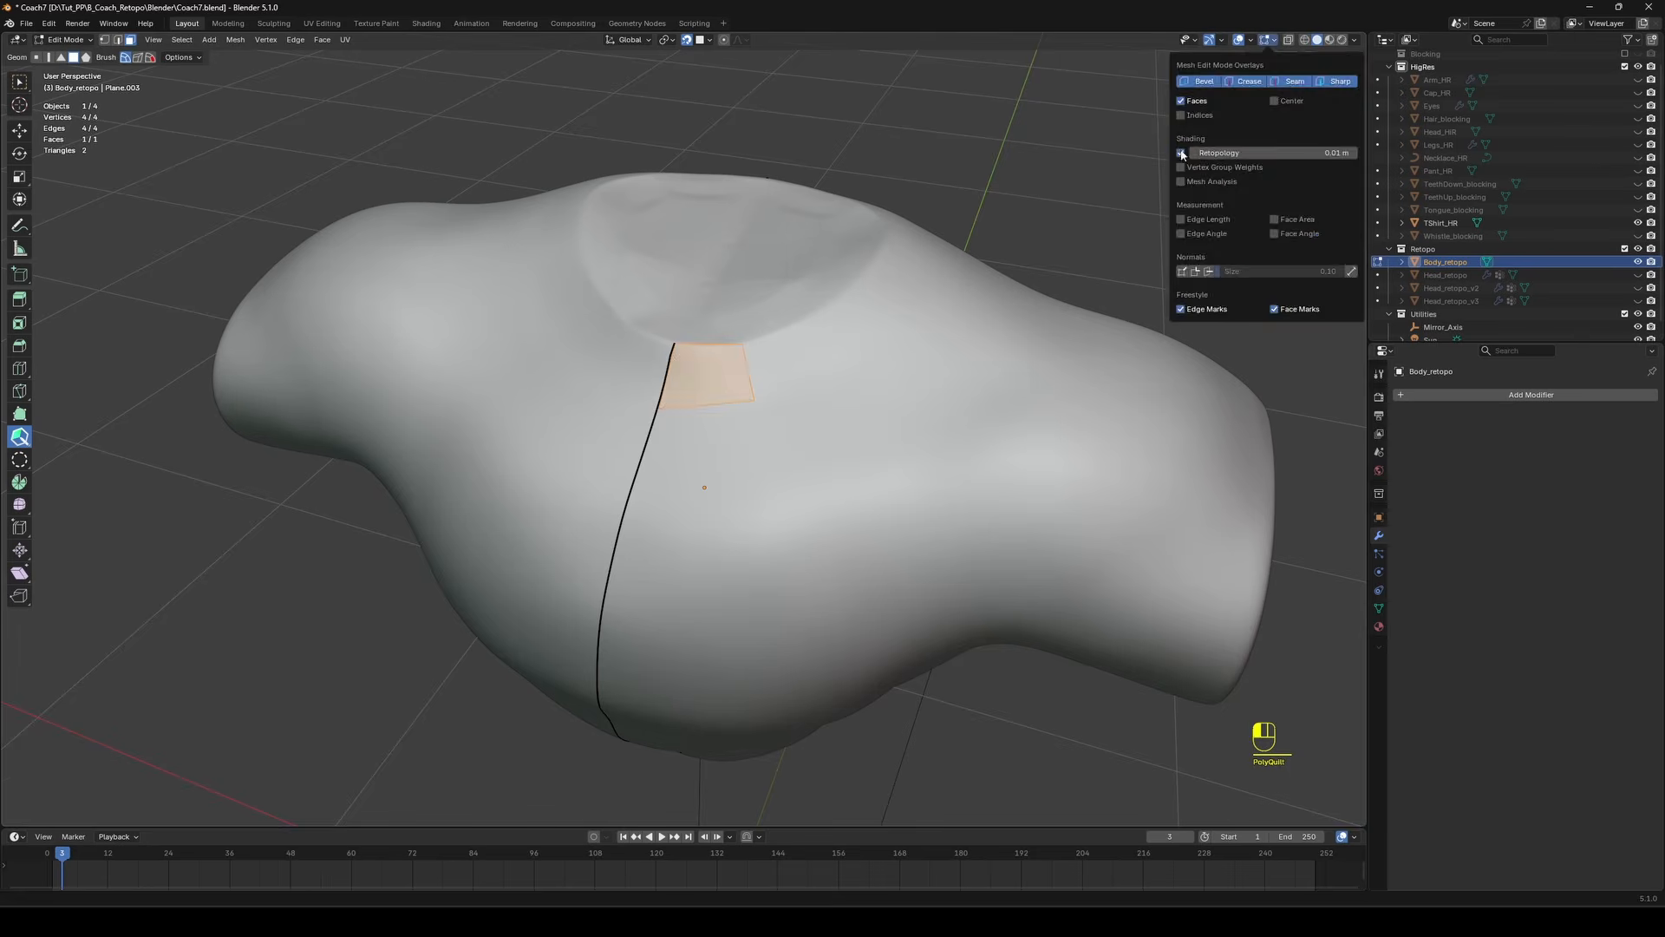
# Enable the Retopology overlay and extend the quad strip around the neckline to the back symmetry line.
pyautogui.moveTo(660, 409)
pyautogui.mouseDown(button='middle')
pyautogui.moveTo(903, 206)
pyautogui.moveTo(629, 421)
pyautogui.mouseUp(button='middle')
pyautogui.press('a')
pyautogui.press('a')
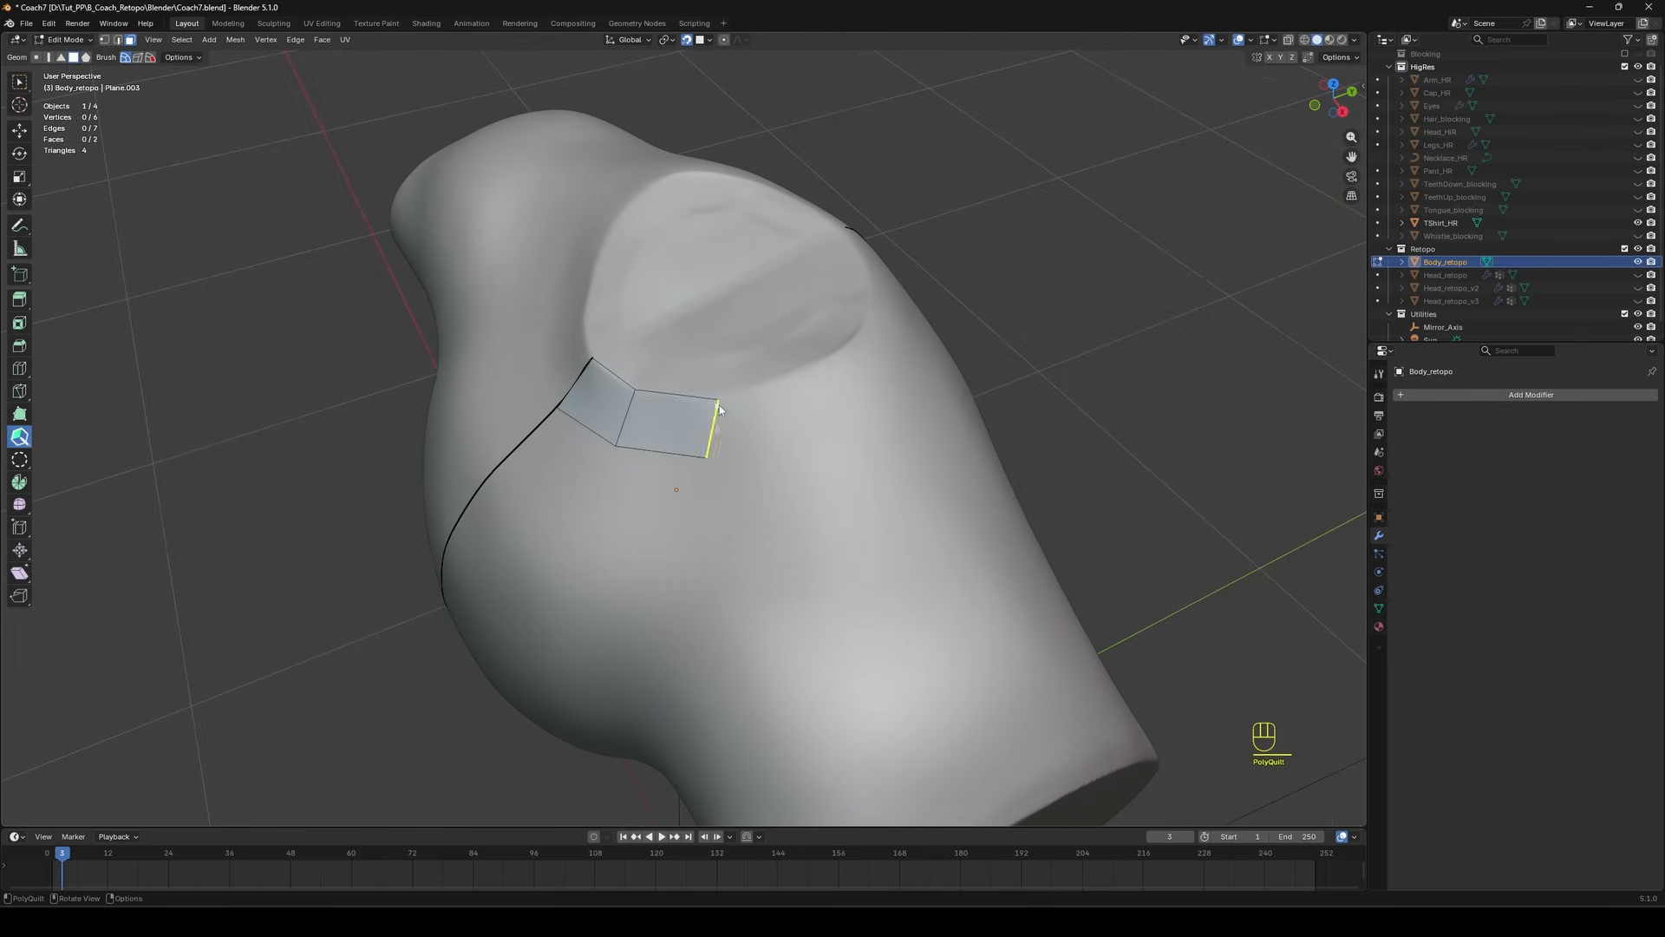
pyautogui.click(792, 414)
pyautogui.keyDown('ctrl'); pyautogui.click(799, 427); pyautogui.keyUp('ctrl')
pyautogui.moveTo(789, 394); pyautogui.dragTo(799, 402)
pyautogui.moveTo(800, 402); pyautogui.dragTo(621, 412, button='middle')
pyautogui.moveTo(565, 432); pyautogui.dragTo(685, 442)
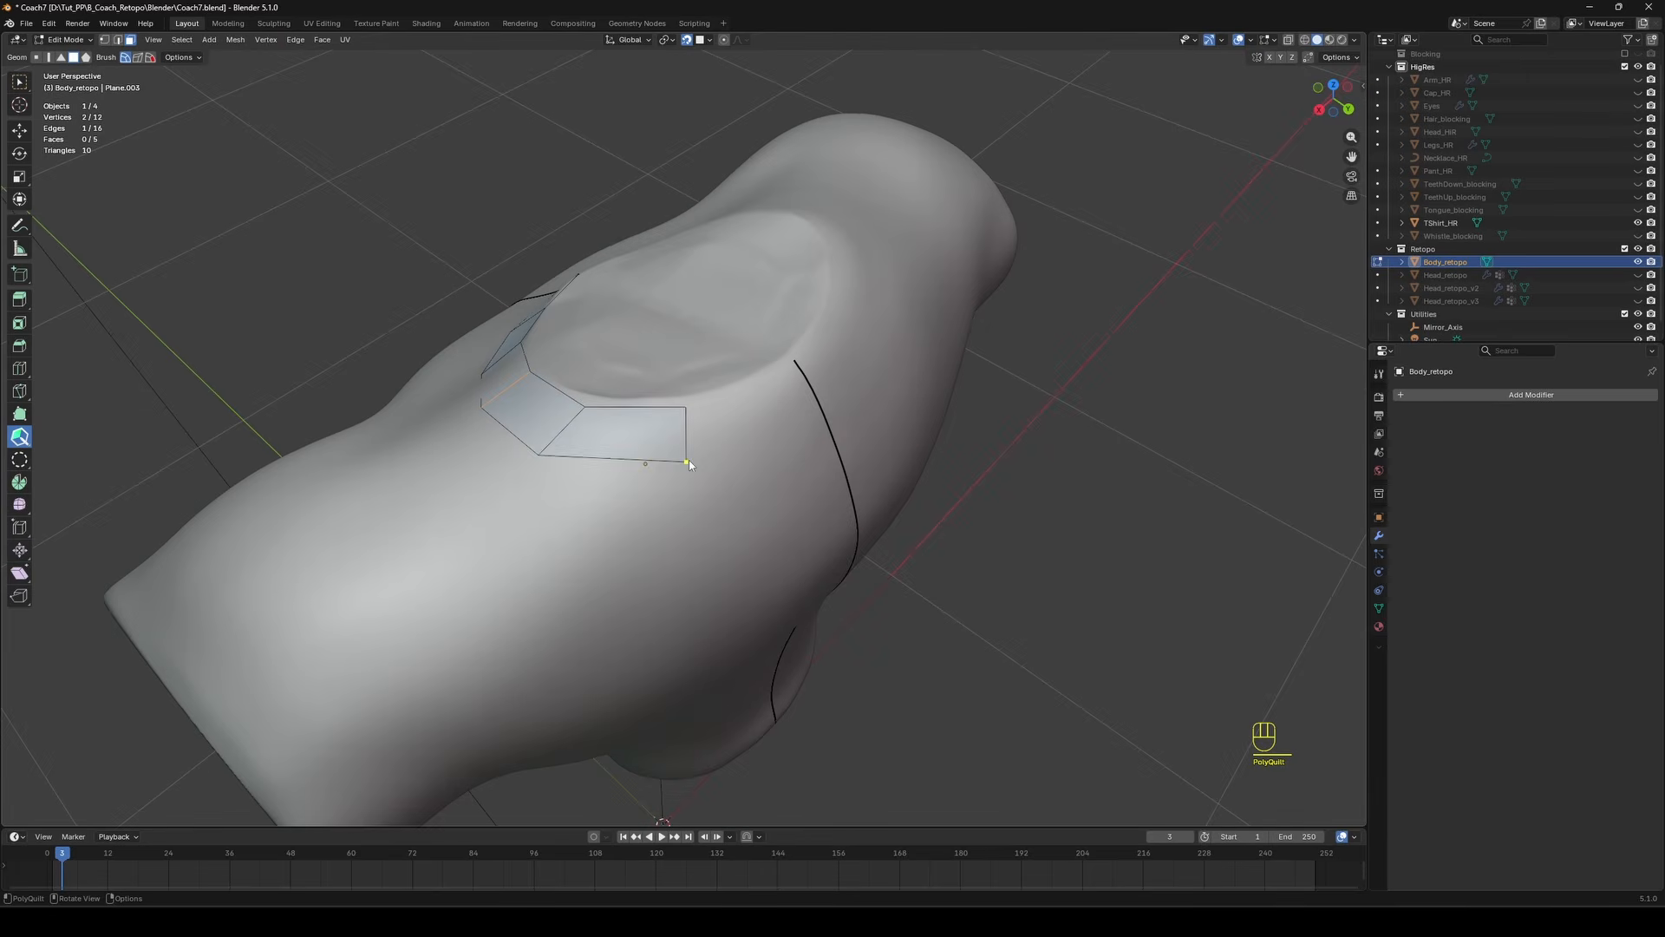
pyautogui.moveTo(800, 412); pyautogui.dragTo(633, 416, button='middle')
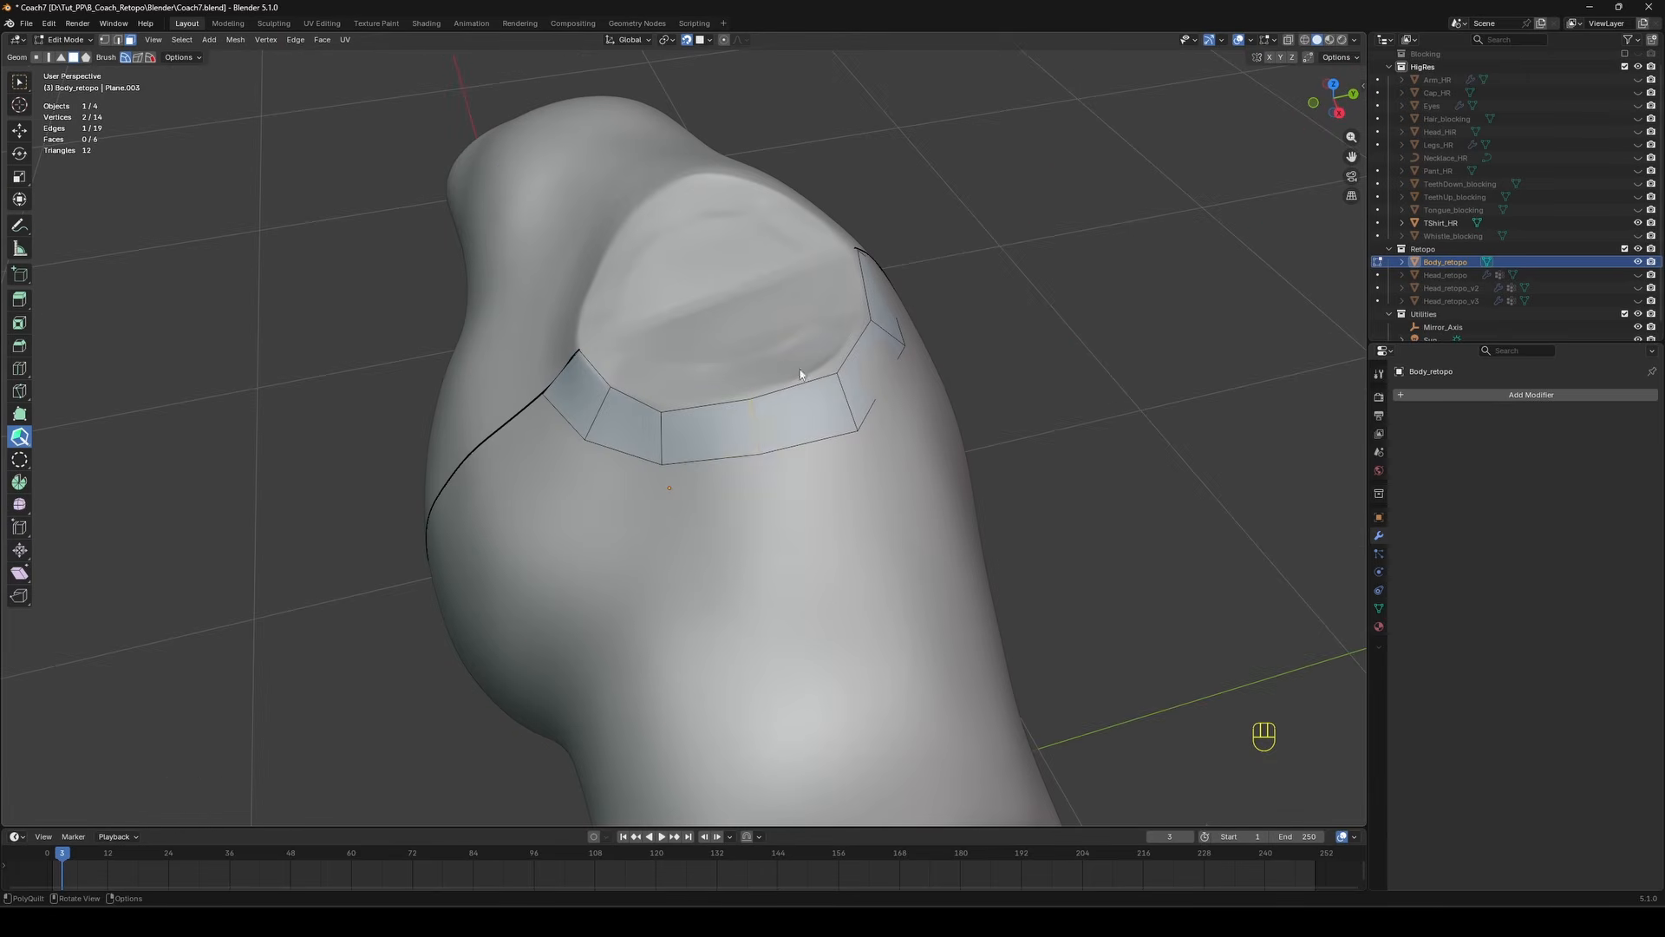
# Add edge cuts across the neckline strip's longer quads and even out its vertices from front to back.
pyautogui.moveTo(889, 406); pyautogui.dragTo(752, 417, button='middle')
pyautogui.keyDown('ctrl'); pyautogui.click(700, 452); pyautogui.keyUp('ctrl')
pyautogui.moveTo(464, 415); pyautogui.dragTo(598, 413, button='middle')
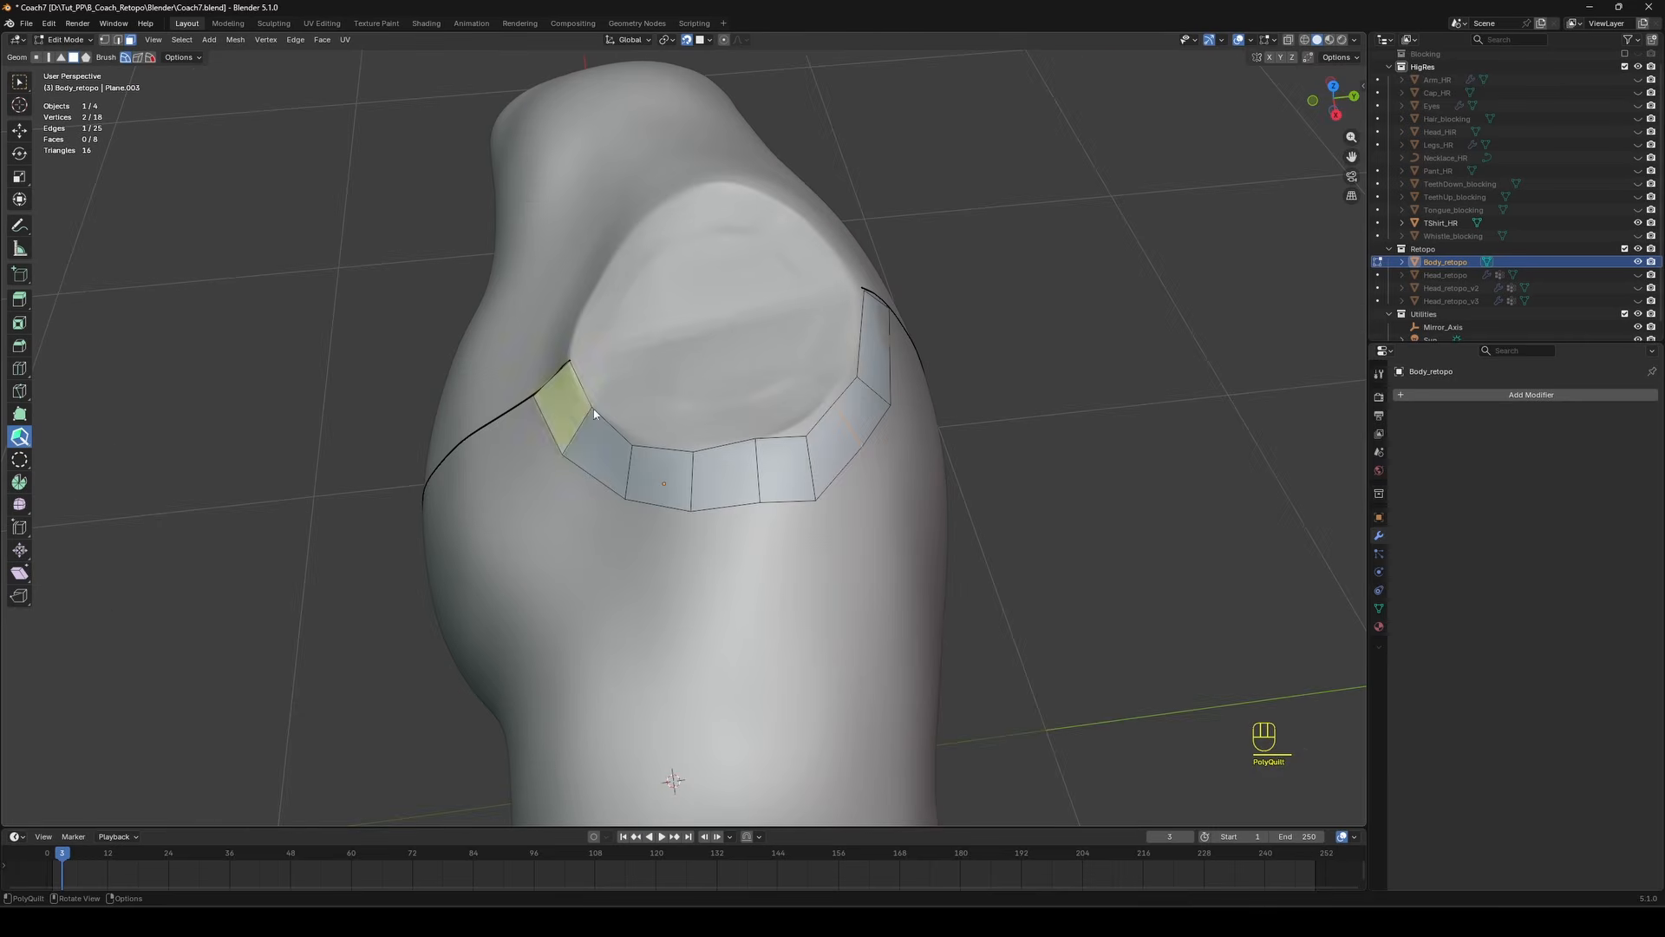
pyautogui.moveTo(857, 456); pyautogui.dragTo(716, 454, button='middle')
pyautogui.moveTo(709, 451); pyautogui.dragTo(751, 437)
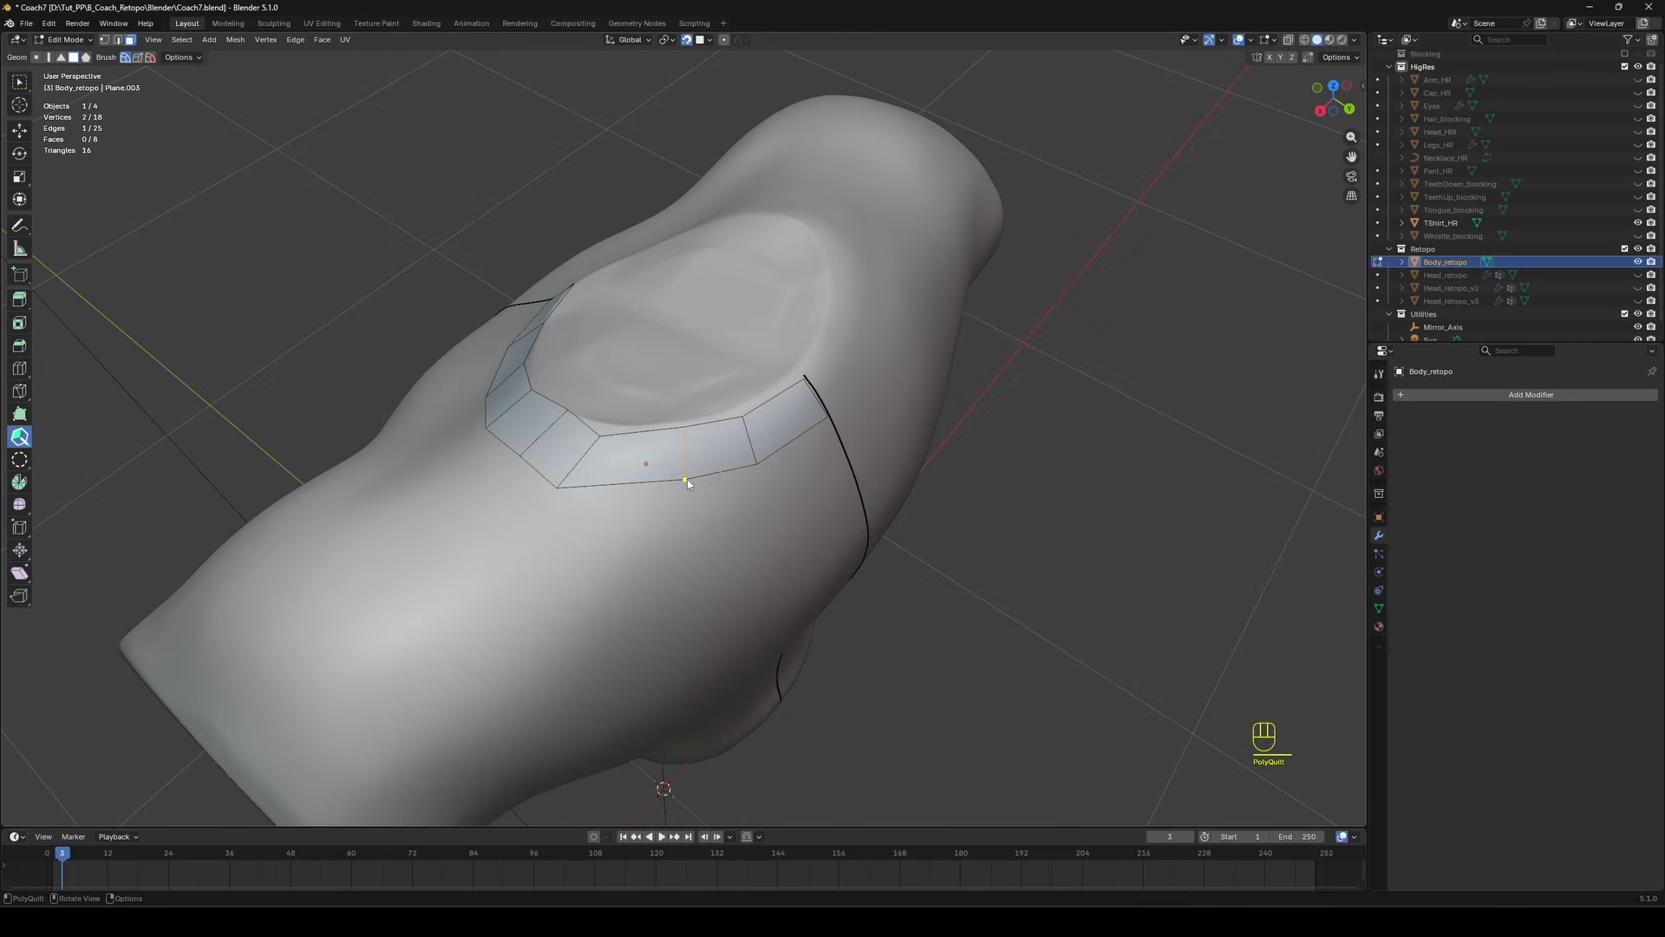
pyautogui.moveTo(629, 433); pyautogui.dragTo(620, 436)
pyautogui.moveTo(568, 410); pyautogui.dragTo(563, 418)
pyautogui.moveTo(545, 451); pyautogui.dragTo(744, 450, button='middle')
pyautogui.moveTo(805, 379); pyautogui.dragTo(523, 409, button='middle')
# Try drawing a parallel line around the outside of the neckline strip with the PolyQuilt Retopo tool.
pyautogui.click(28, 458)
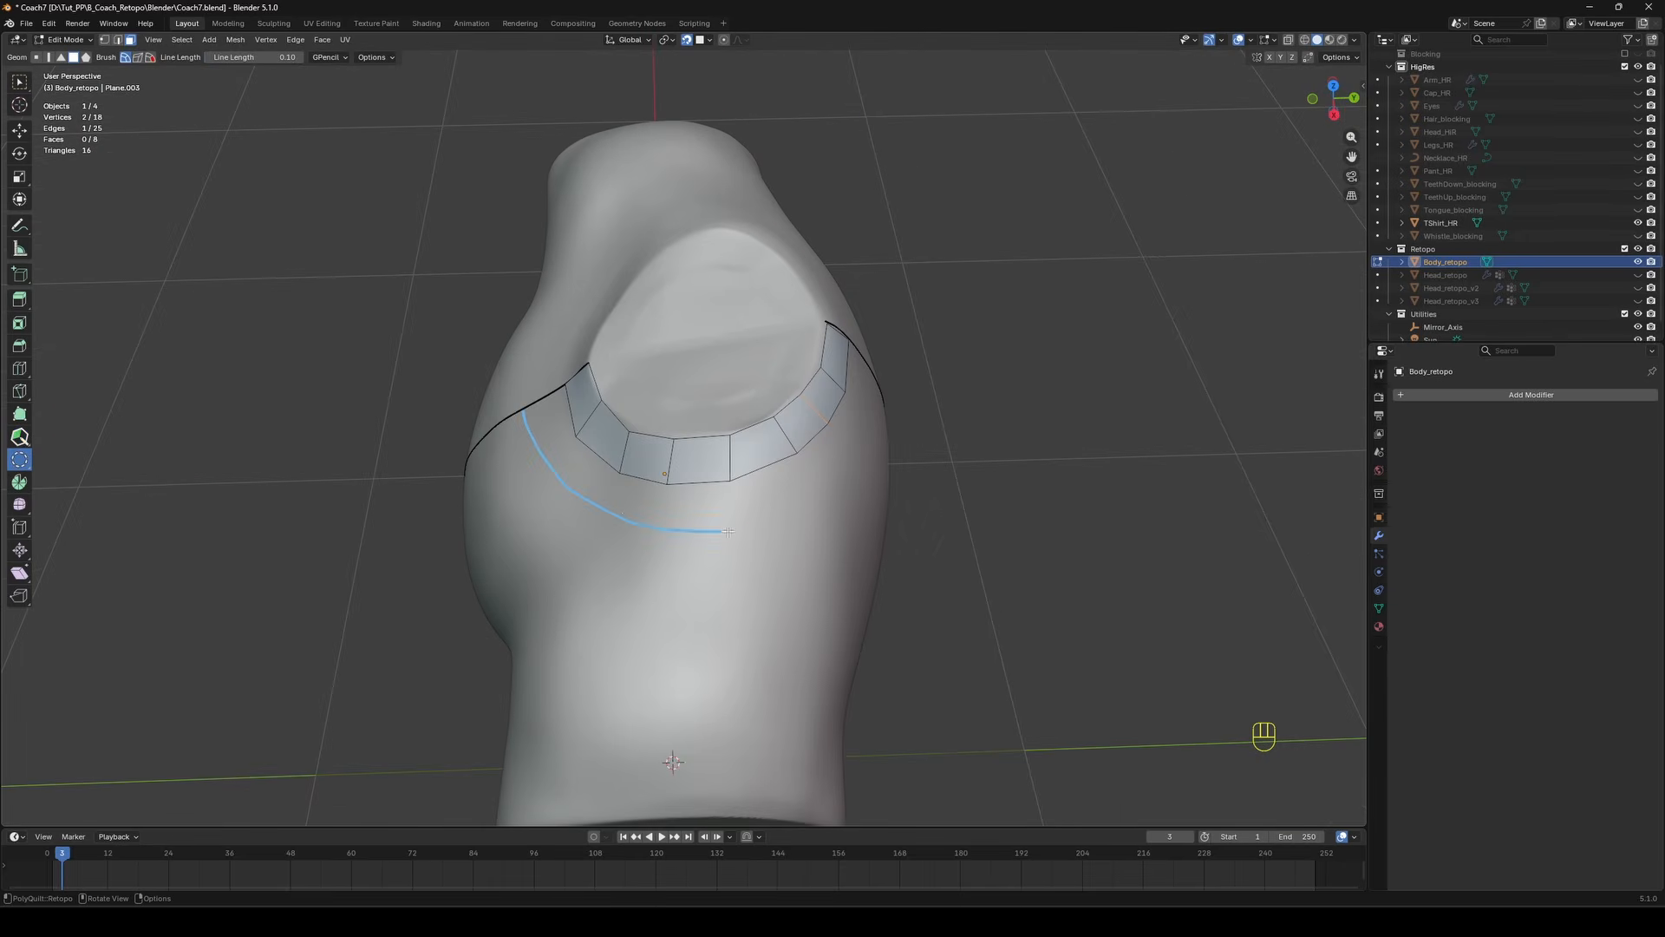
pyautogui.click(872, 372)
pyautogui.moveTo(871, 372); pyautogui.dragTo(746, 446, button='middle')
pyautogui.scroll(2, 745, 446)
# Undo the drawn line and extrude the neckline strip's outer edge loop into a second row of quads with PolyQuilt EdgeLoop.
pyautogui.moveTo(19, 436); pyautogui.dragTo(65, 488)
pyautogui.hotkey('ctrl', 'z')
pyautogui.moveTo(555, 409); pyautogui.dragTo(676, 441, button='middle')
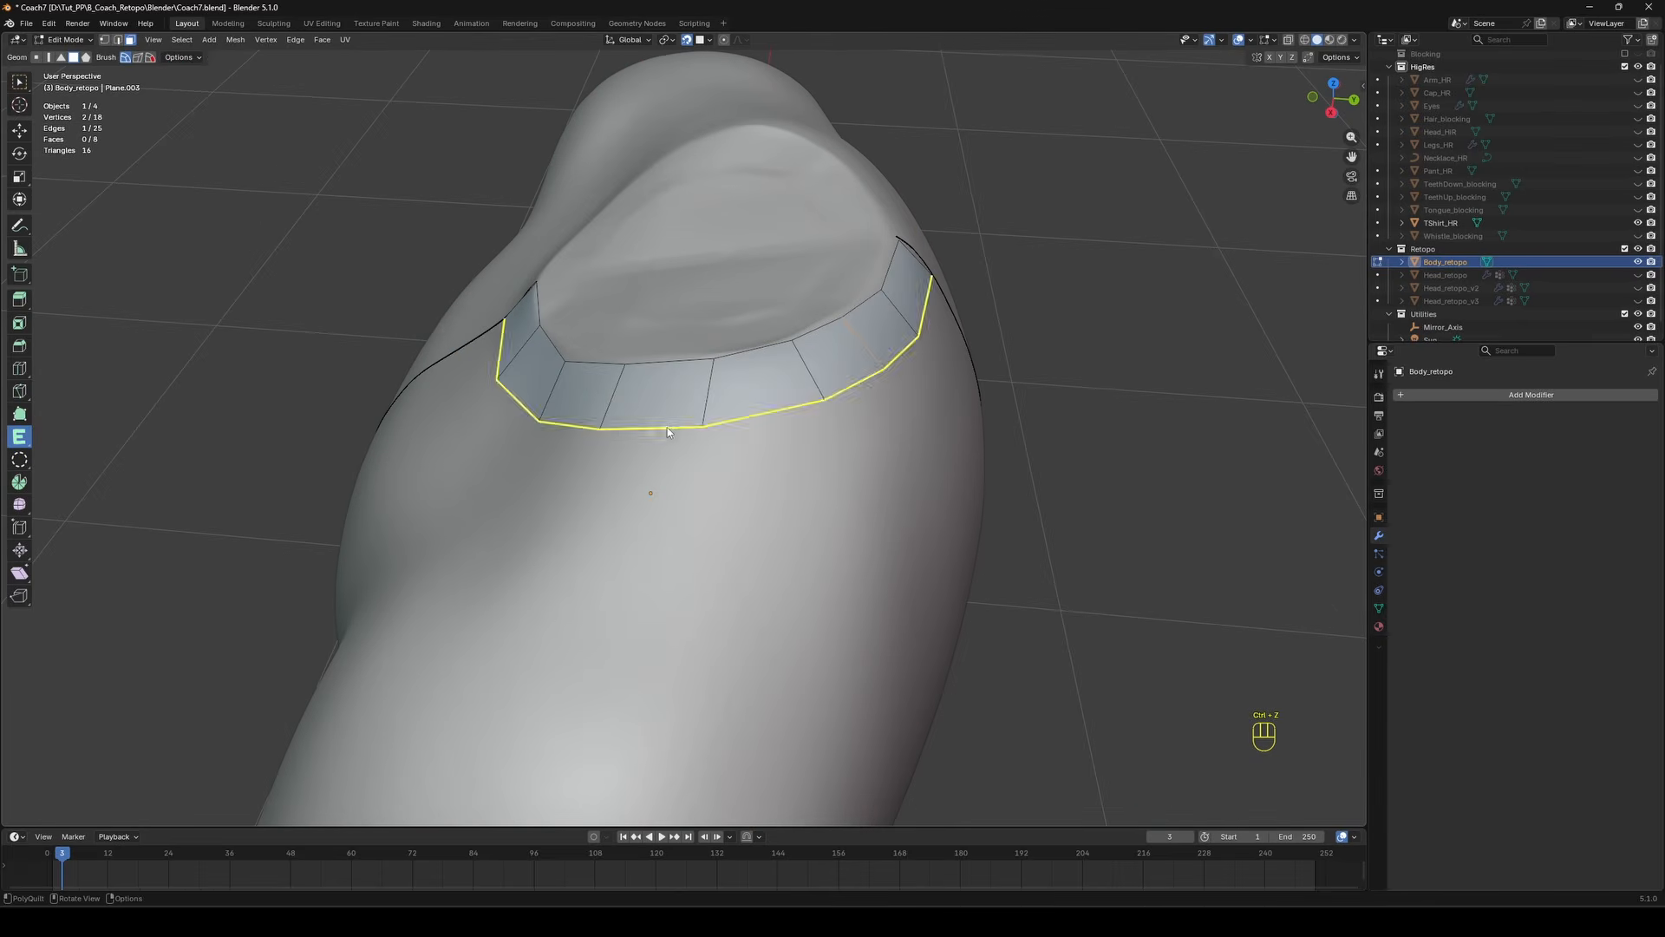
pyautogui.moveTo(667, 429); pyautogui.dragTo(652, 508)
# Return to the main PolyQuilt tool, even out the second neckline row's outer vertices, and save the file.
pyautogui.moveTo(20, 436); pyautogui.dragTo(65, 444)
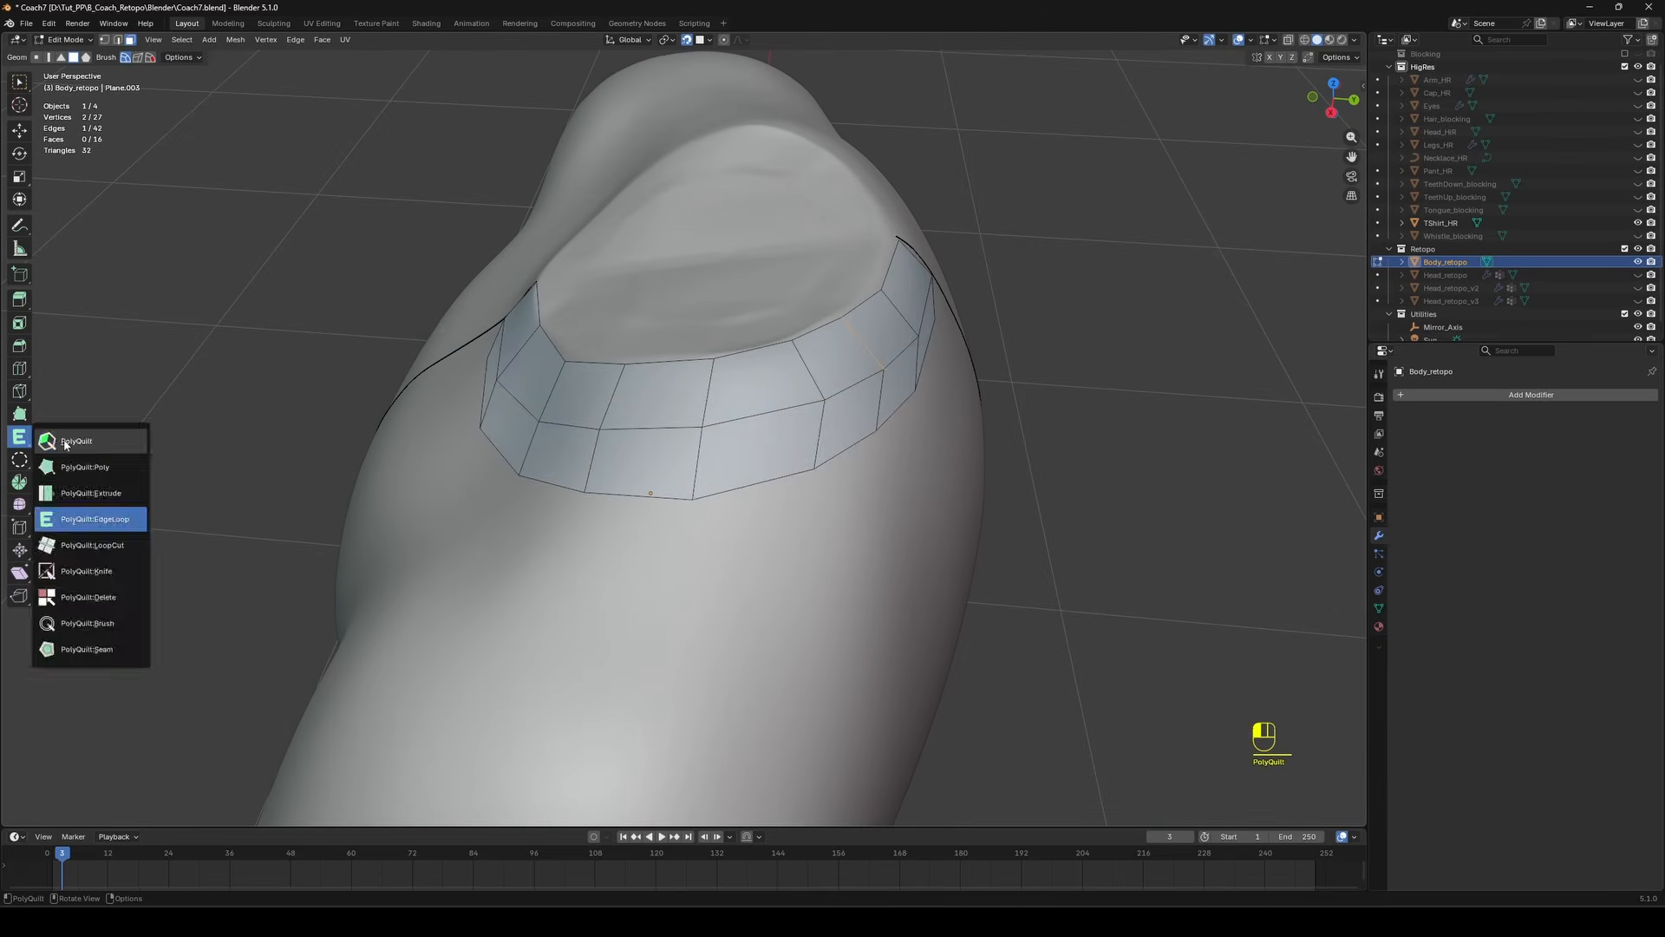
pyautogui.moveTo(64, 444); pyautogui.dragTo(66, 445)
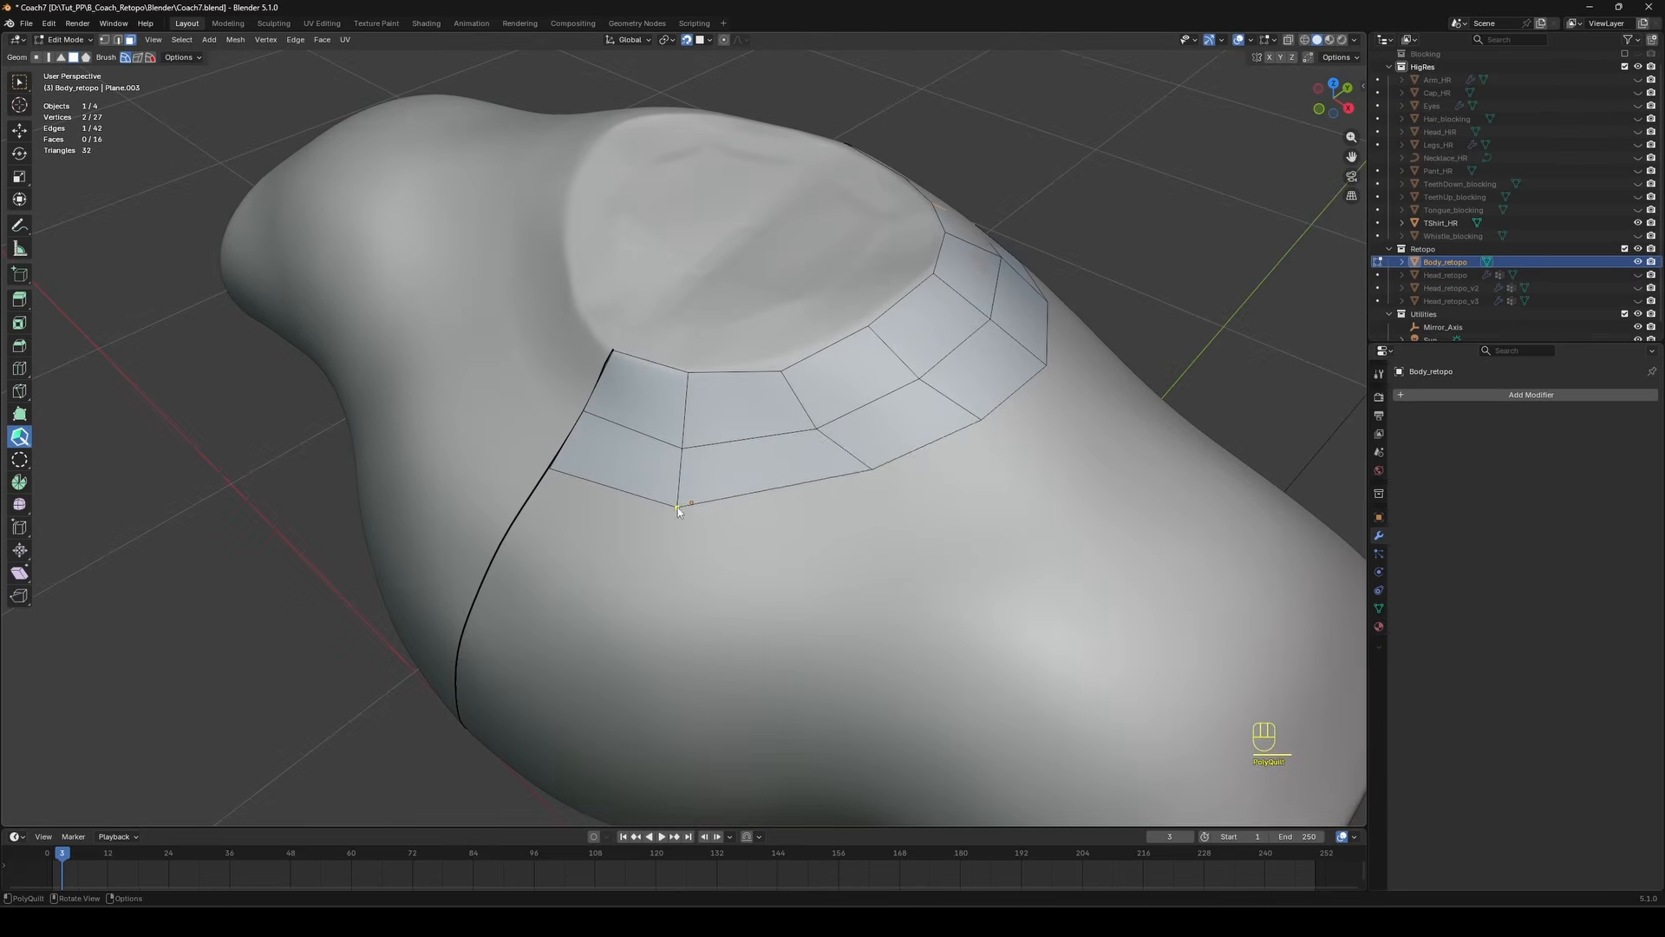
pyautogui.moveTo(678, 507); pyautogui.dragTo(868, 478, button='middle')
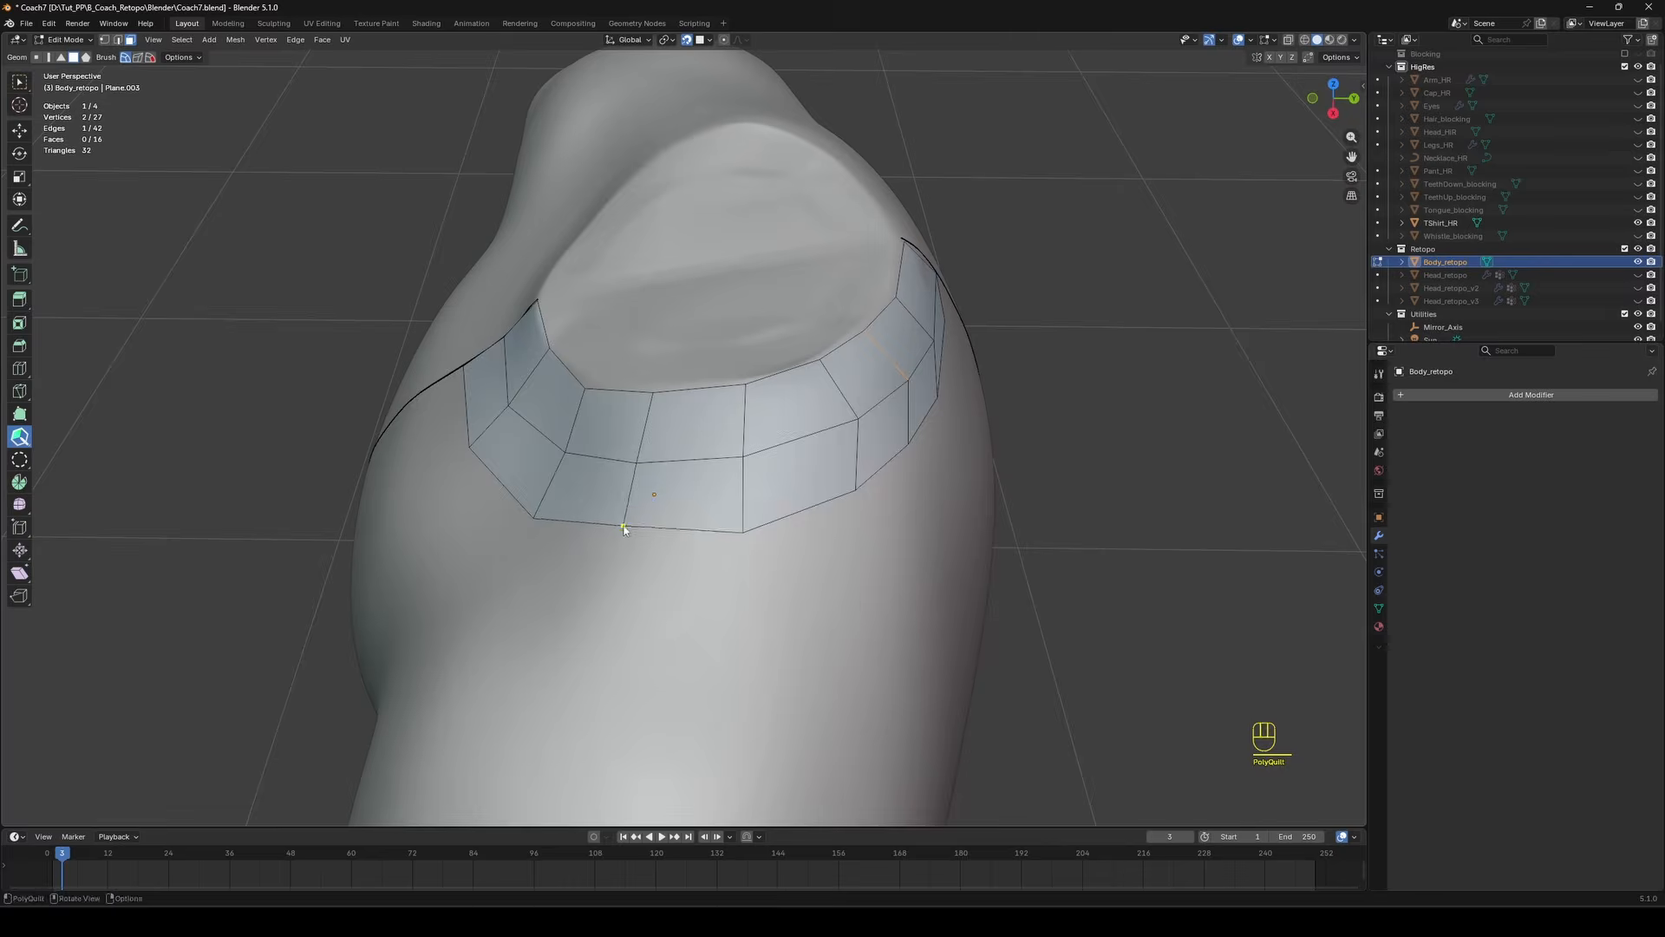
pyautogui.moveTo(624, 528); pyautogui.dragTo(716, 426, button='middle')
pyautogui.hotkey('ctrl', 's')
# Draw a four-quad strip around the front of the armhole with PolyQuilt Retopo and return to the main PolyQuilt tool.
pyautogui.moveTo(364, 351); pyautogui.dragTo(736, 349, button='middle')
pyautogui.moveTo(746, 324); pyautogui.dragTo(832, 512, button='middle')
pyautogui.moveTo(716, 211); pyautogui.dragTo(716, 211)
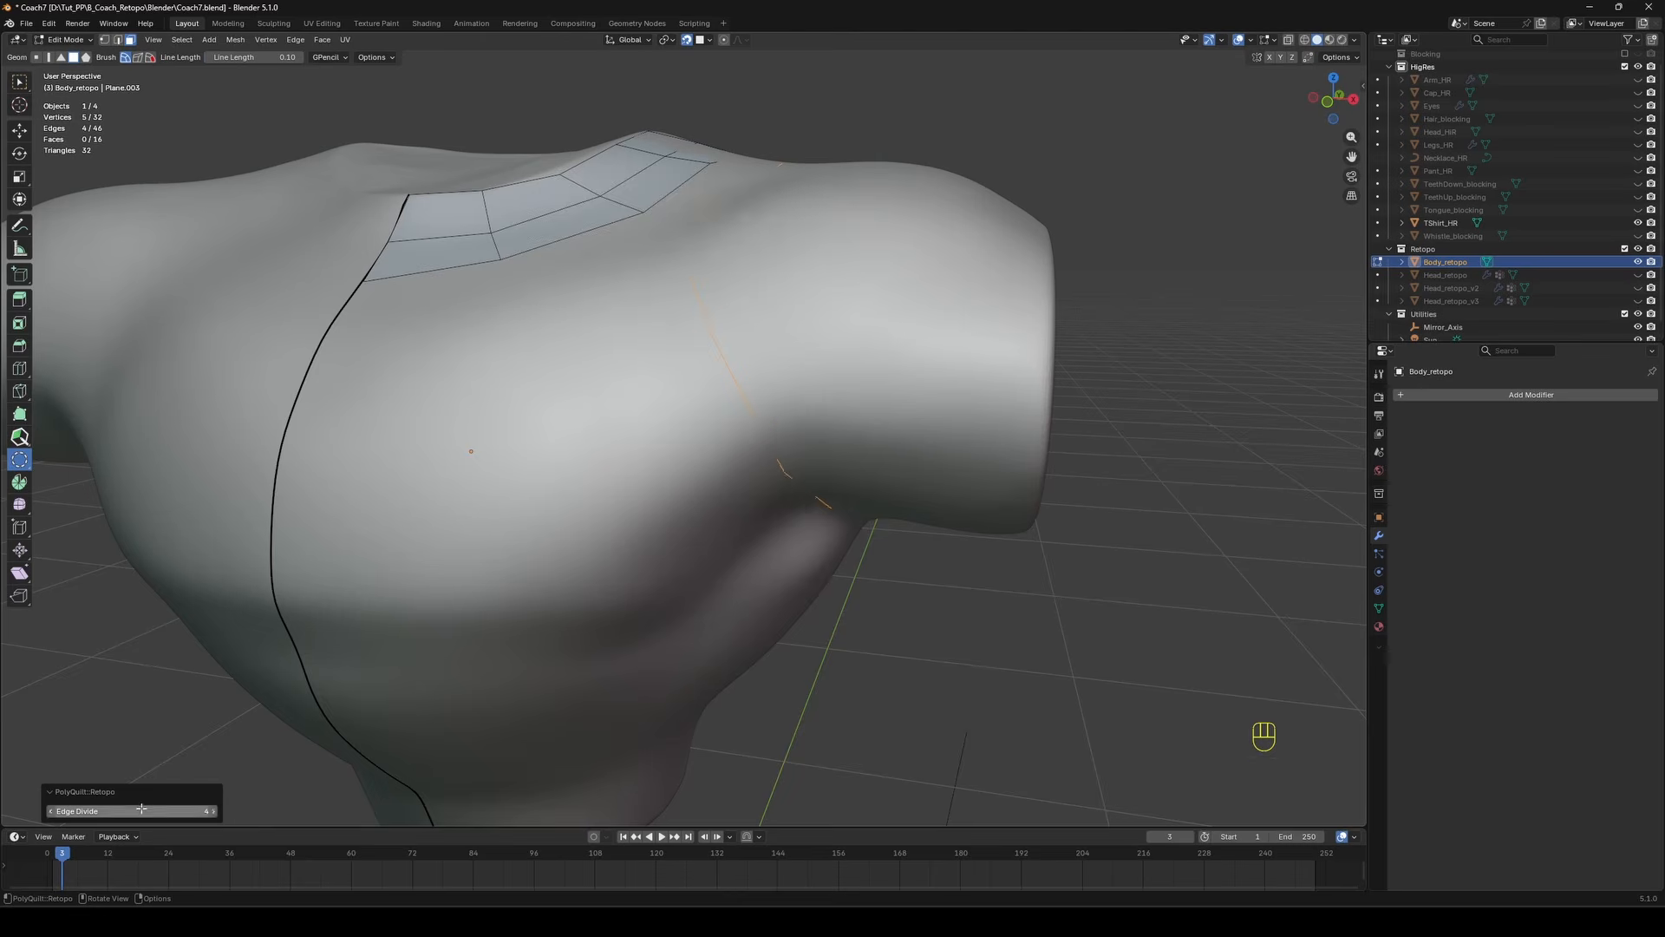
pyautogui.moveTo(717, 211)
pyautogui.mouseDown(button='middle')
pyautogui.moveTo(806, 166)
pyautogui.moveTo(784, 208)
pyautogui.mouseUp(button='middle')
pyautogui.click(20, 436)
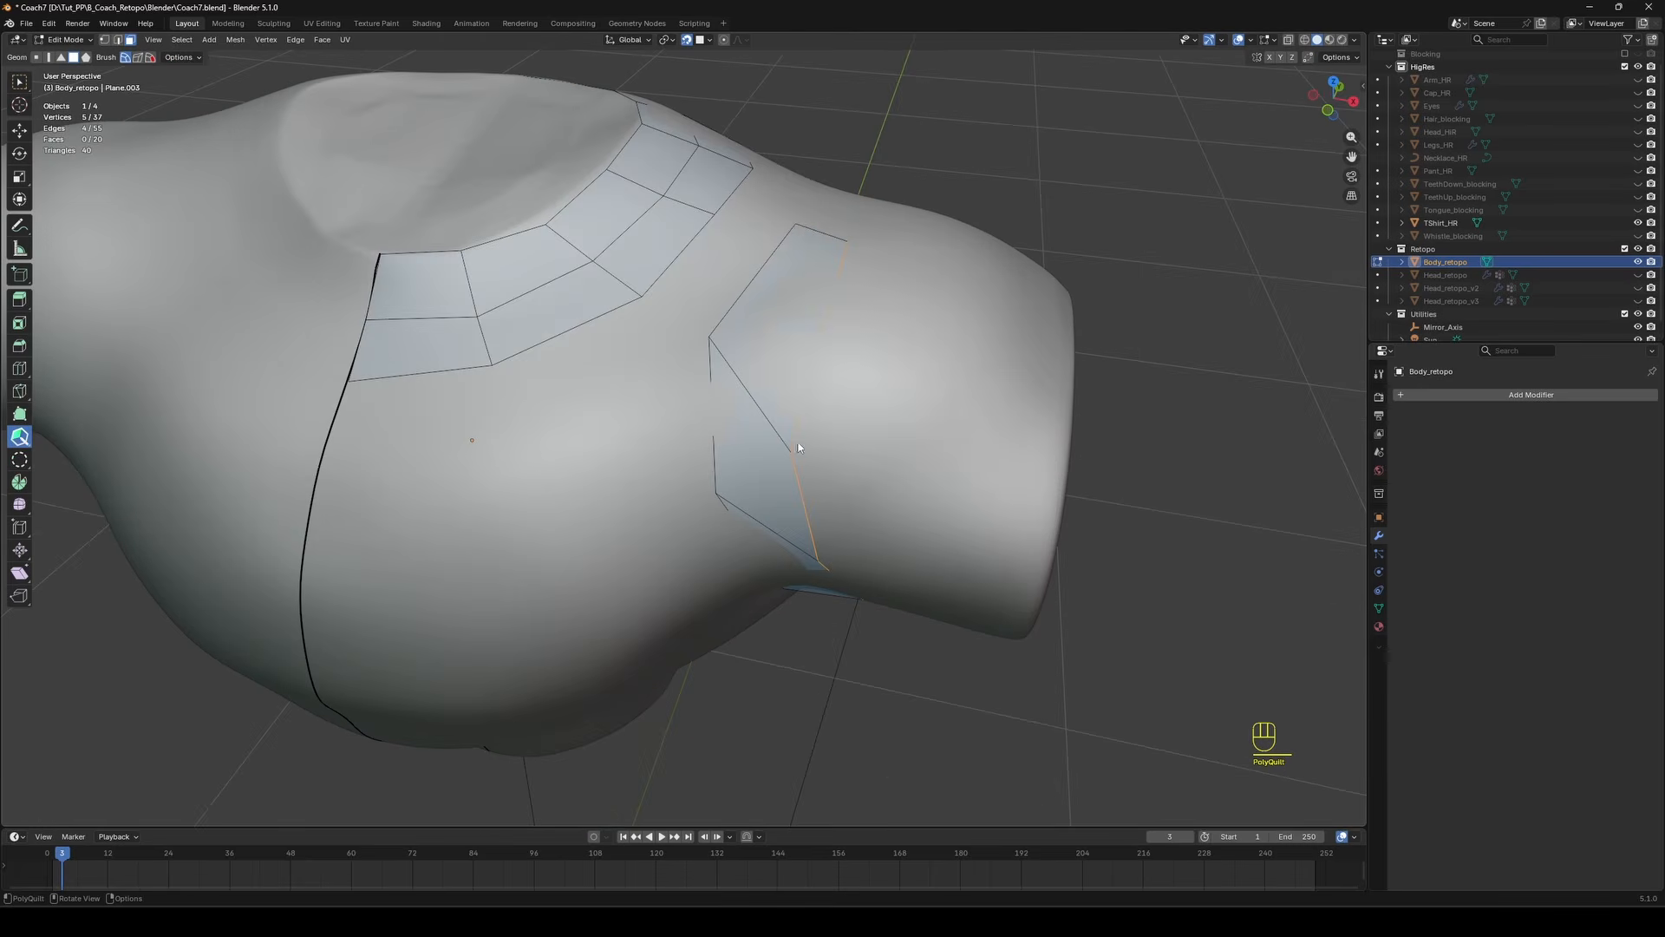
# Fit the front armhole strip to the sleeve base, extend it over the shoulder with evenly spaced quads, and save the file.
pyautogui.moveTo(871, 381); pyautogui.dragTo(716, 359, button='middle')
pyautogui.moveTo(702, 298); pyautogui.dragTo(637, 357, button='middle')
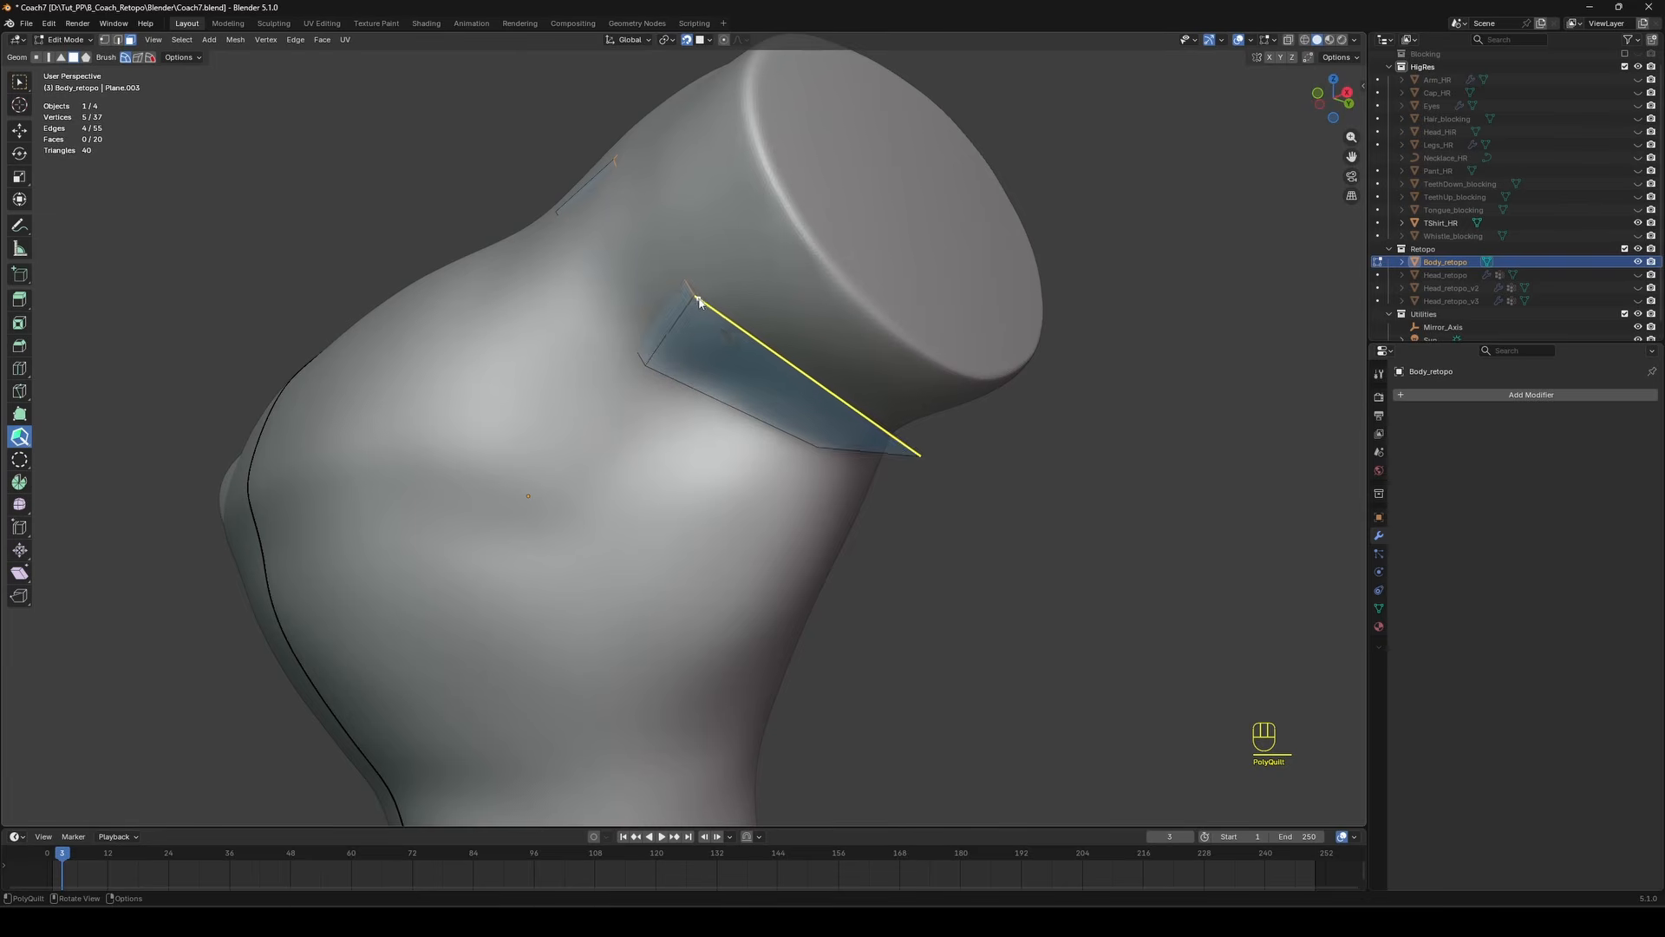
pyautogui.press('a')
pyautogui.press('a')
pyautogui.moveTo(697, 309); pyautogui.dragTo(664, 528, button='middle')
pyautogui.keyDown('ctrl'); pyautogui.click(736, 323); pyautogui.keyUp('ctrl')
pyautogui.keyDown('ctrl'); pyautogui.click(811, 288); pyautogui.keyUp('ctrl')
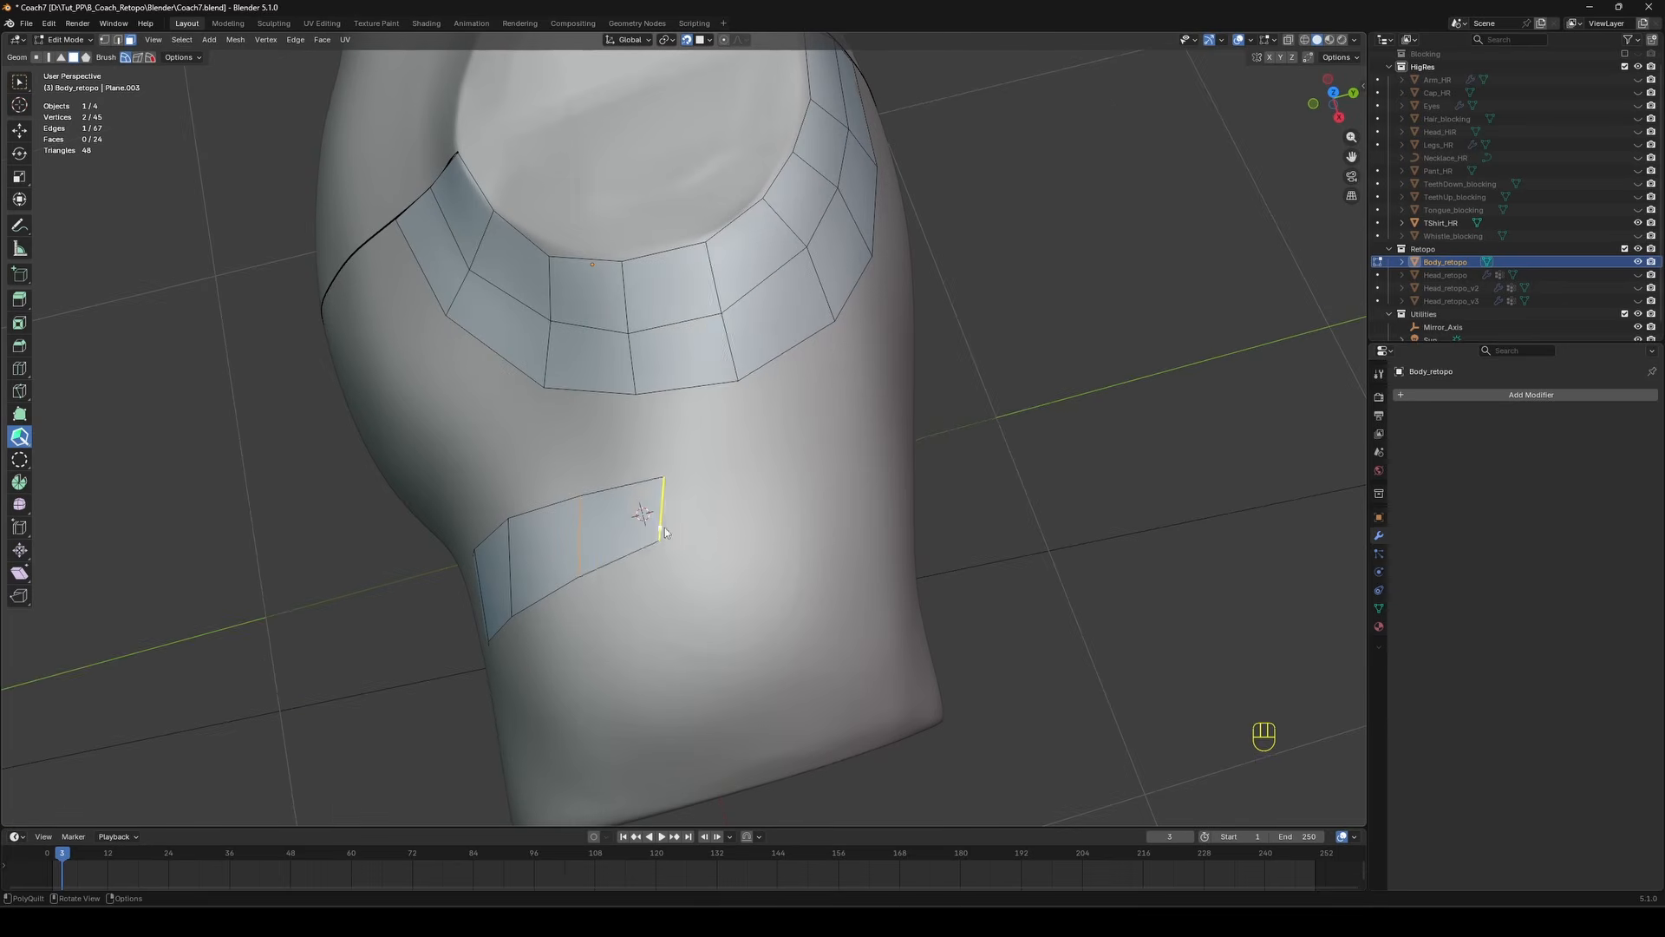
pyautogui.moveTo(815, 305); pyautogui.dragTo(833, 364, button='middle')
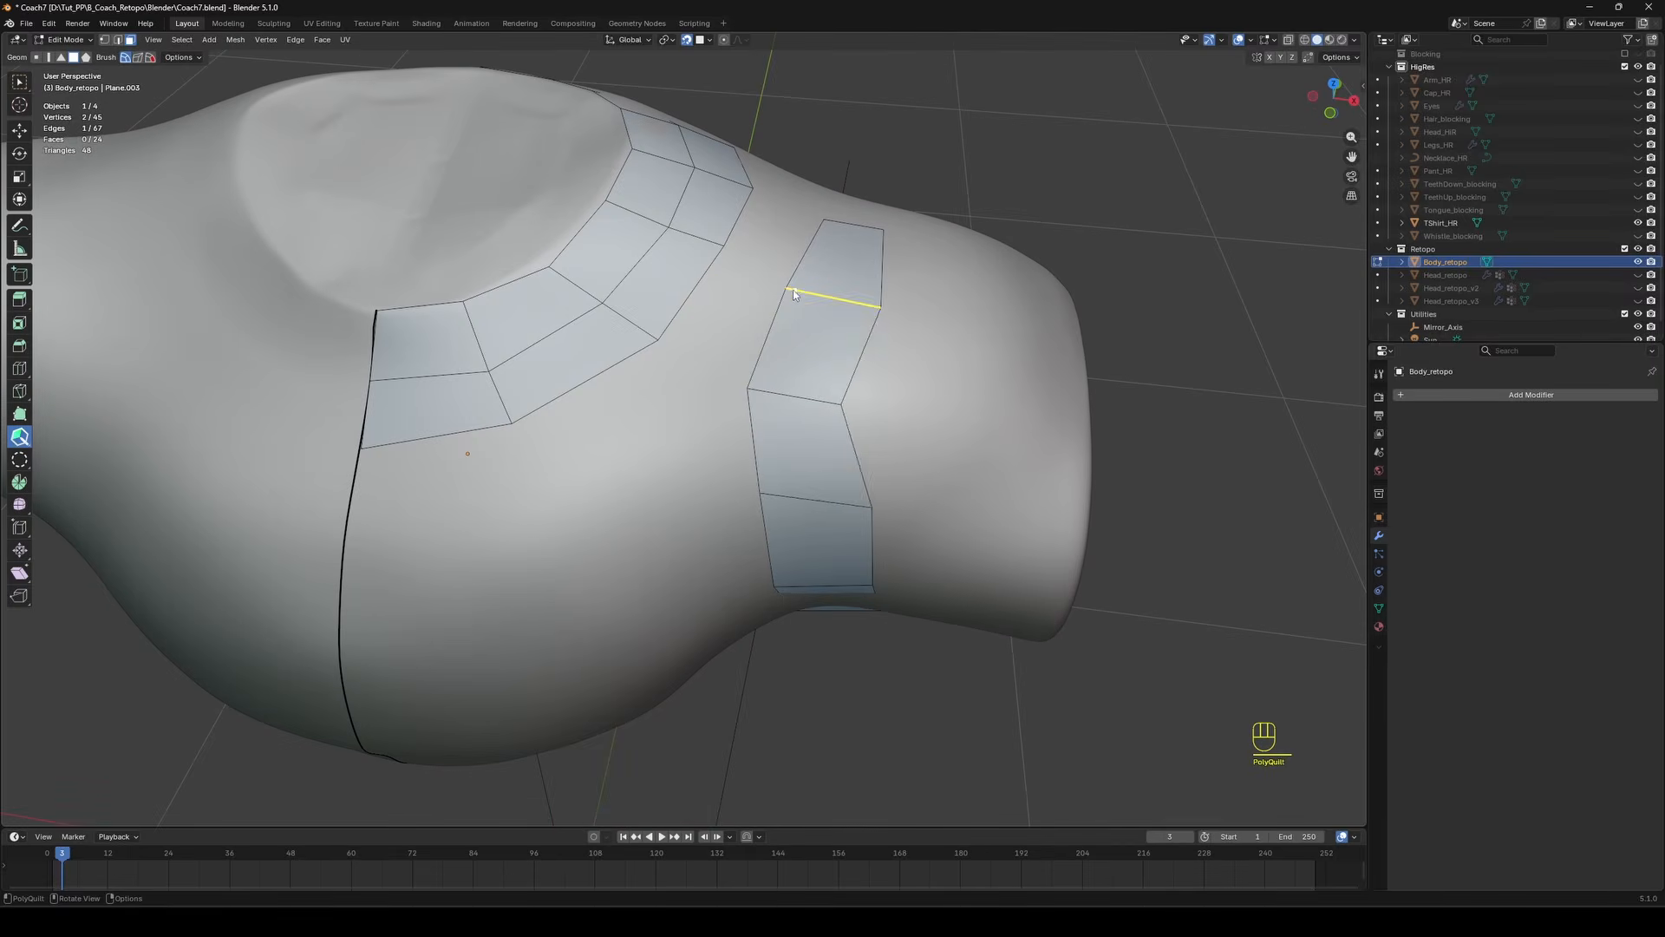
pyautogui.scroll(-3, 885, 335)
pyautogui.hotkey('ctrl', 's')
# Extend the armhole strip from the shoulder toward the back of the sleeve base.
pyautogui.moveTo(871, 510); pyautogui.dragTo(663, 409, button='middle')
pyautogui.moveTo(572, 333); pyautogui.dragTo(617, 510)
pyautogui.moveTo(681, 499); pyautogui.dragTo(699, 258, button='middle')
# Try a loop cut on the armhole strip and undo it.
pyautogui.hotkey('ctrl', 'r')
pyautogui.click(679, 452)
pyautogui.rightClick(679, 450)
pyautogui.hotkey('ctrl', 'z')
pyautogui.hotkey('ctrl', 'z')
pyautogui.hotkey('ctrl', 'shift', 'z')
# Extend the armhole strip down the back and join it under the arm into a closed, evenly spaced ring.
pyautogui.keyDown('ctrl'); pyautogui.click(568, 416); pyautogui.keyUp('ctrl')
pyautogui.scroll(2, 685, 265)
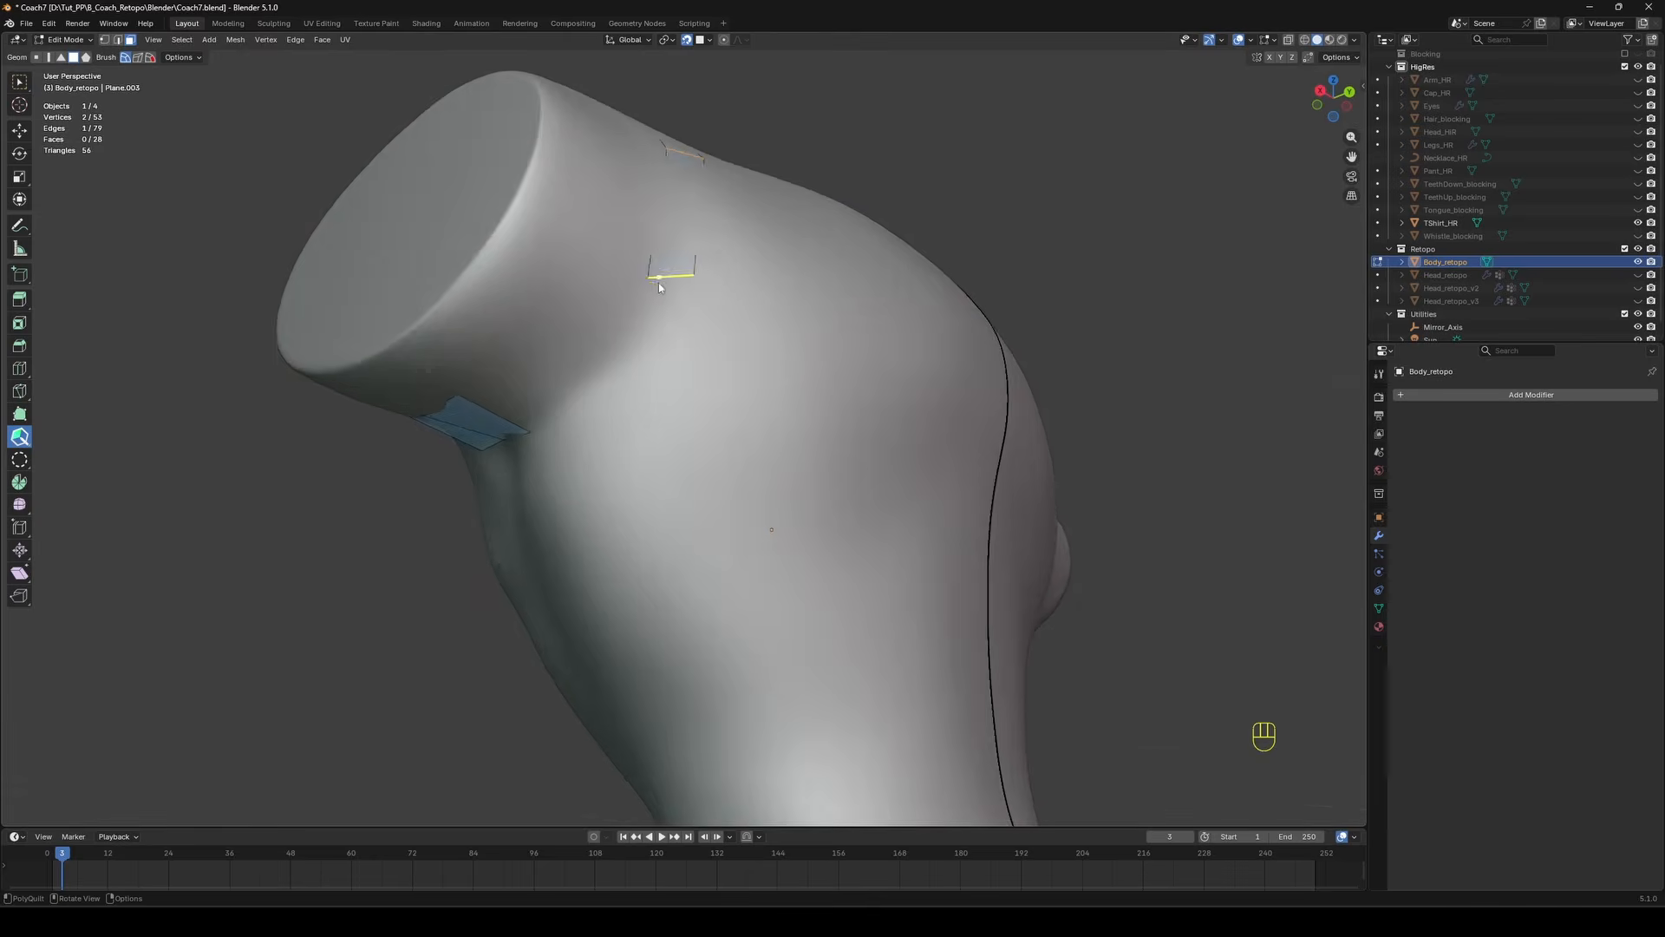
pyautogui.moveTo(680, 158); pyautogui.dragTo(632, 335, button='middle')
pyautogui.moveTo(632, 335); pyautogui.dragTo(632, 327)
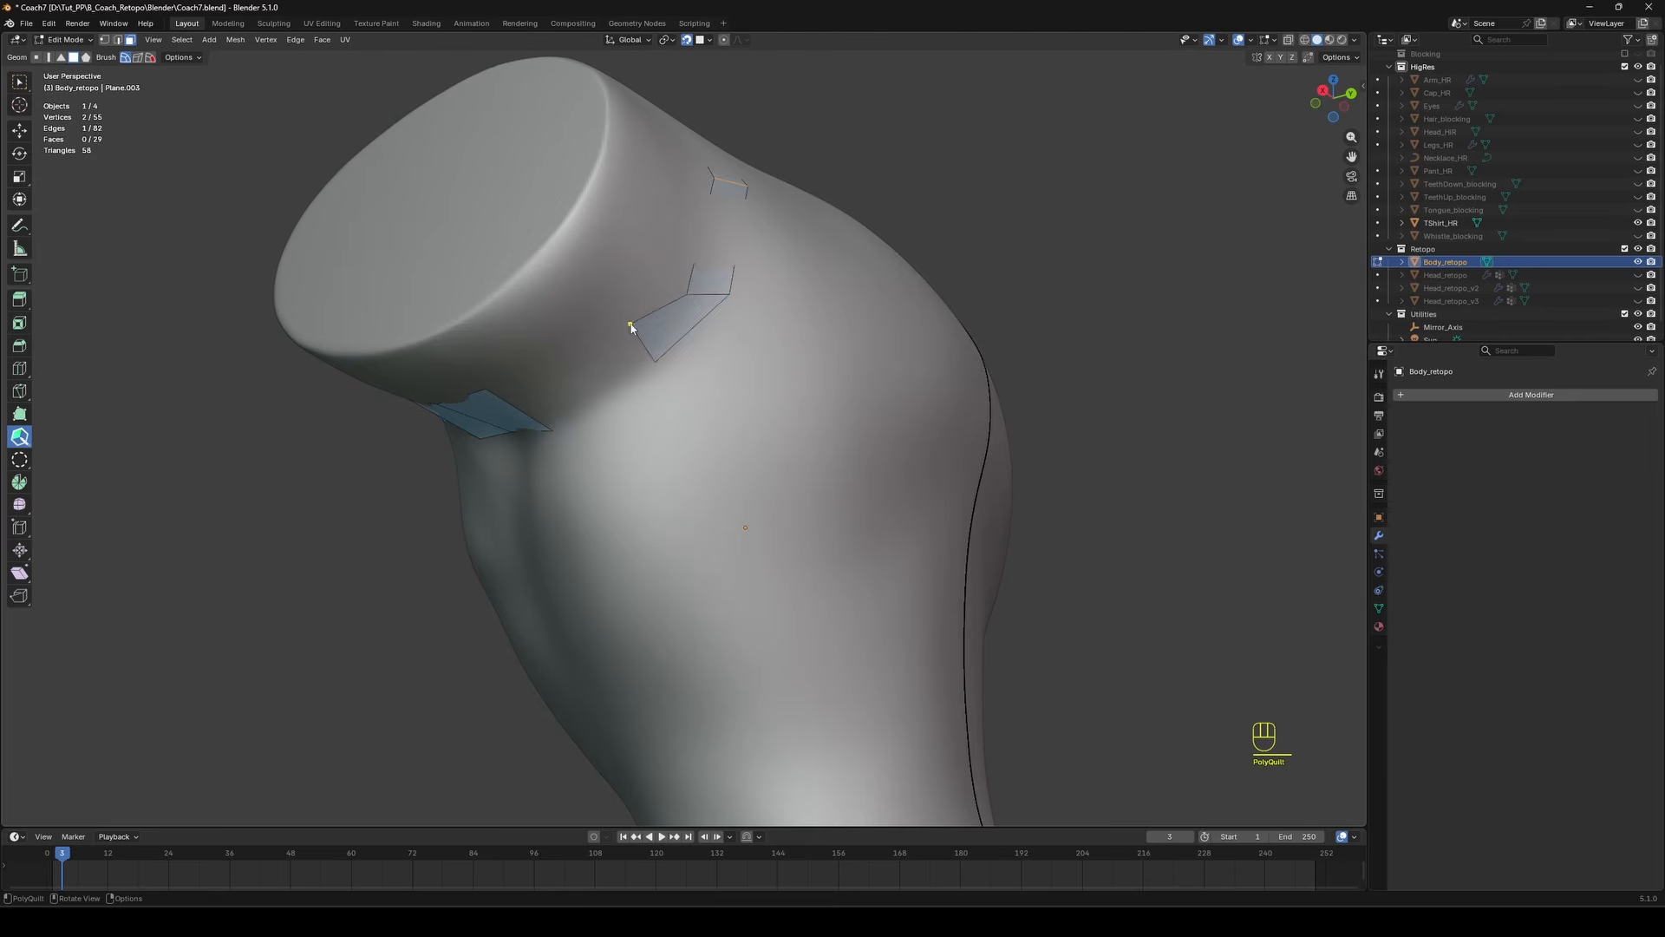
pyautogui.moveTo(632, 327); pyautogui.dragTo(708, 308, button='middle')
pyautogui.moveTo(707, 308); pyautogui.dragTo(595, 353)
pyautogui.moveTo(595, 353)
pyautogui.mouseDown(button='middle')
pyautogui.moveTo(675, 254)
pyautogui.moveTo(624, 286)
pyautogui.moveTo(607, 312)
pyautogui.moveTo(618, 334)
pyautogui.mouseUp(button='middle')
pyautogui.moveTo(617, 334); pyautogui.dragTo(605, 373)
pyautogui.moveTo(604, 373); pyautogui.dragTo(720, 239, button='middle')
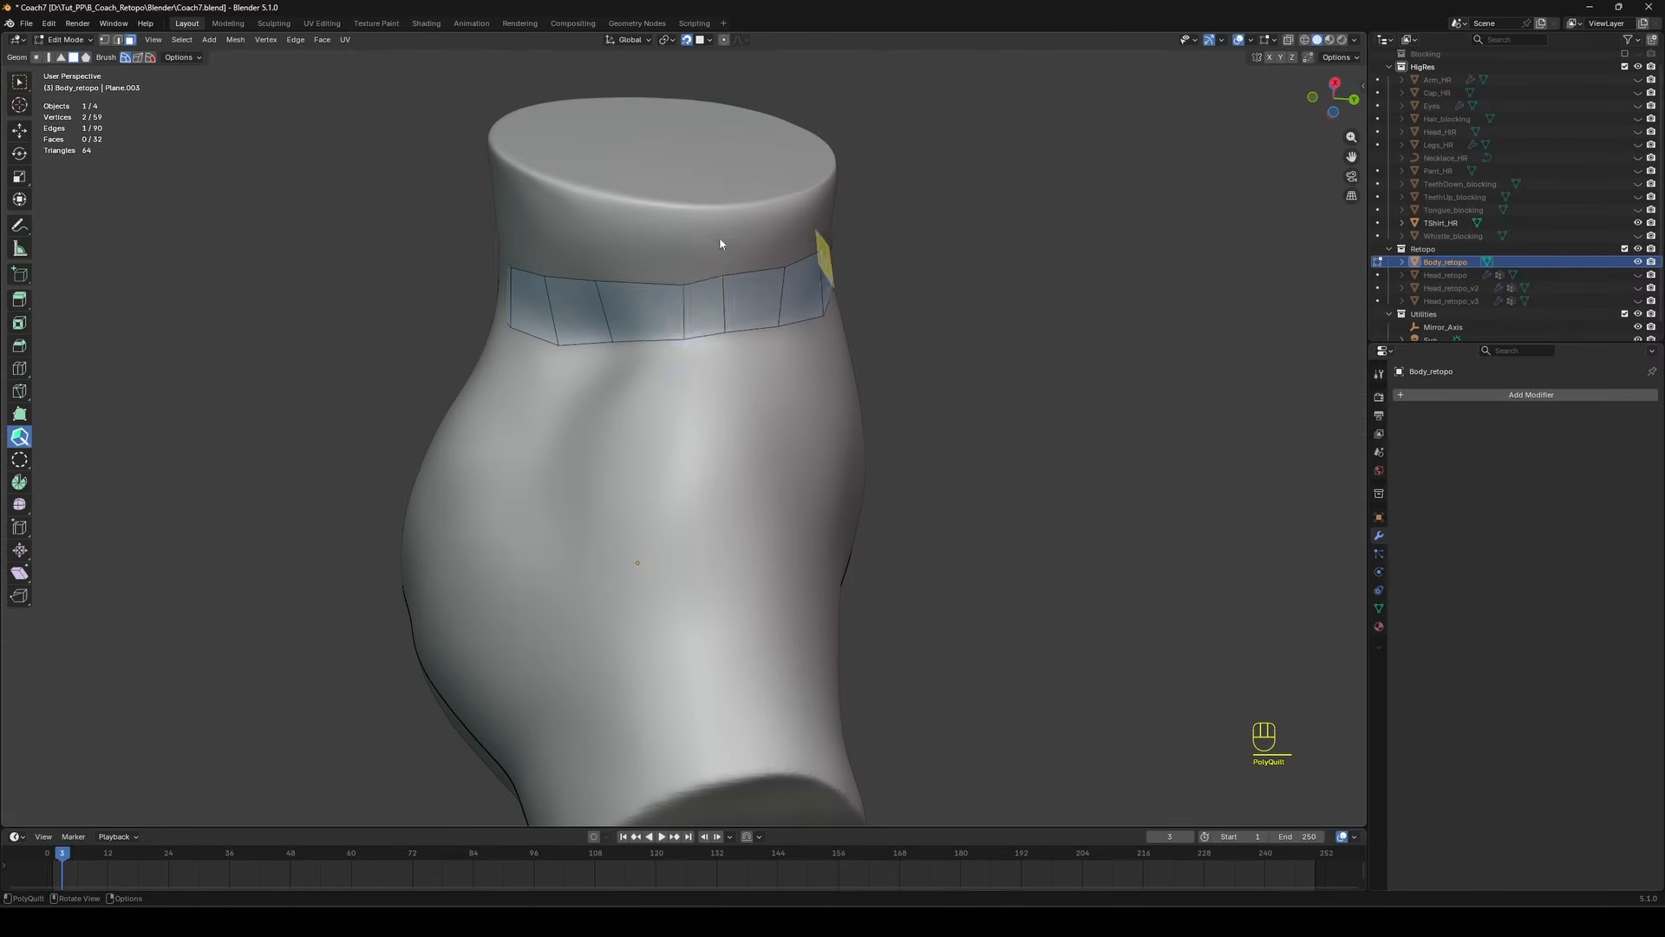
pyautogui.moveTo(666, 310)
pyautogui.mouseDown(button='middle')
pyautogui.moveTo(632, 289)
pyautogui.moveTo(647, 298)
pyautogui.moveTo(541, 407)
pyautogui.moveTo(659, 330)
pyautogui.mouseUp(button='middle')
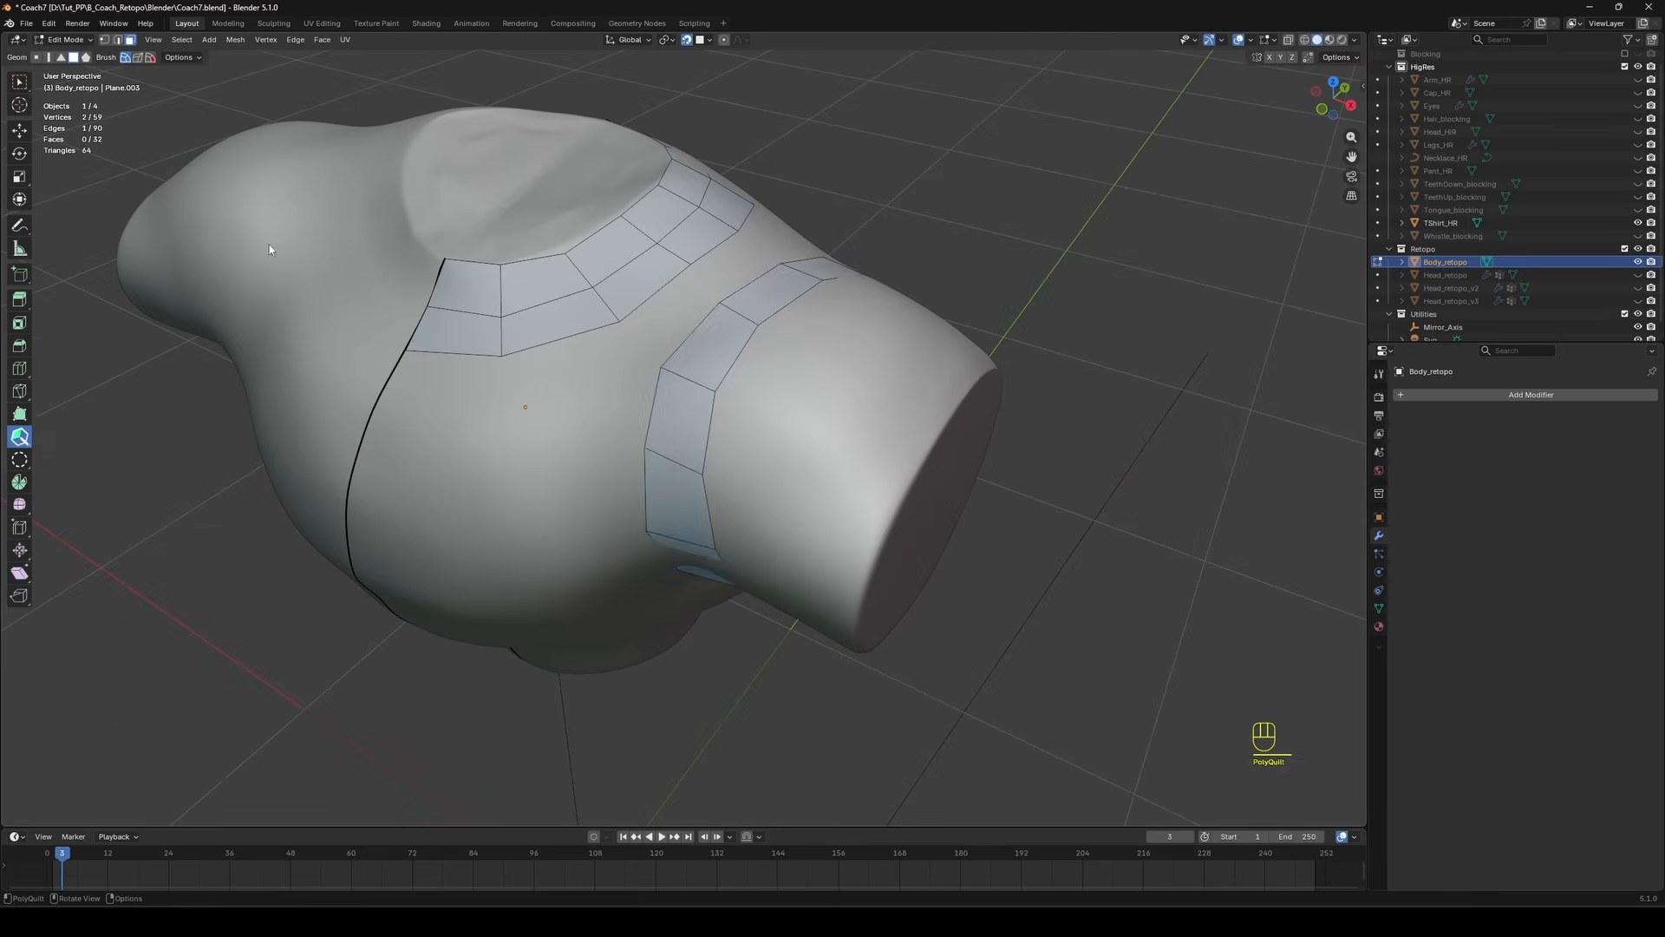
# Check the armhole ring's face count by selecting its face loop, and clear the selection in PolyQuilt.
pyautogui.press('w')
pyautogui.keyDown('alt'); pyautogui.click(800, 288); pyautogui.keyUp('alt')
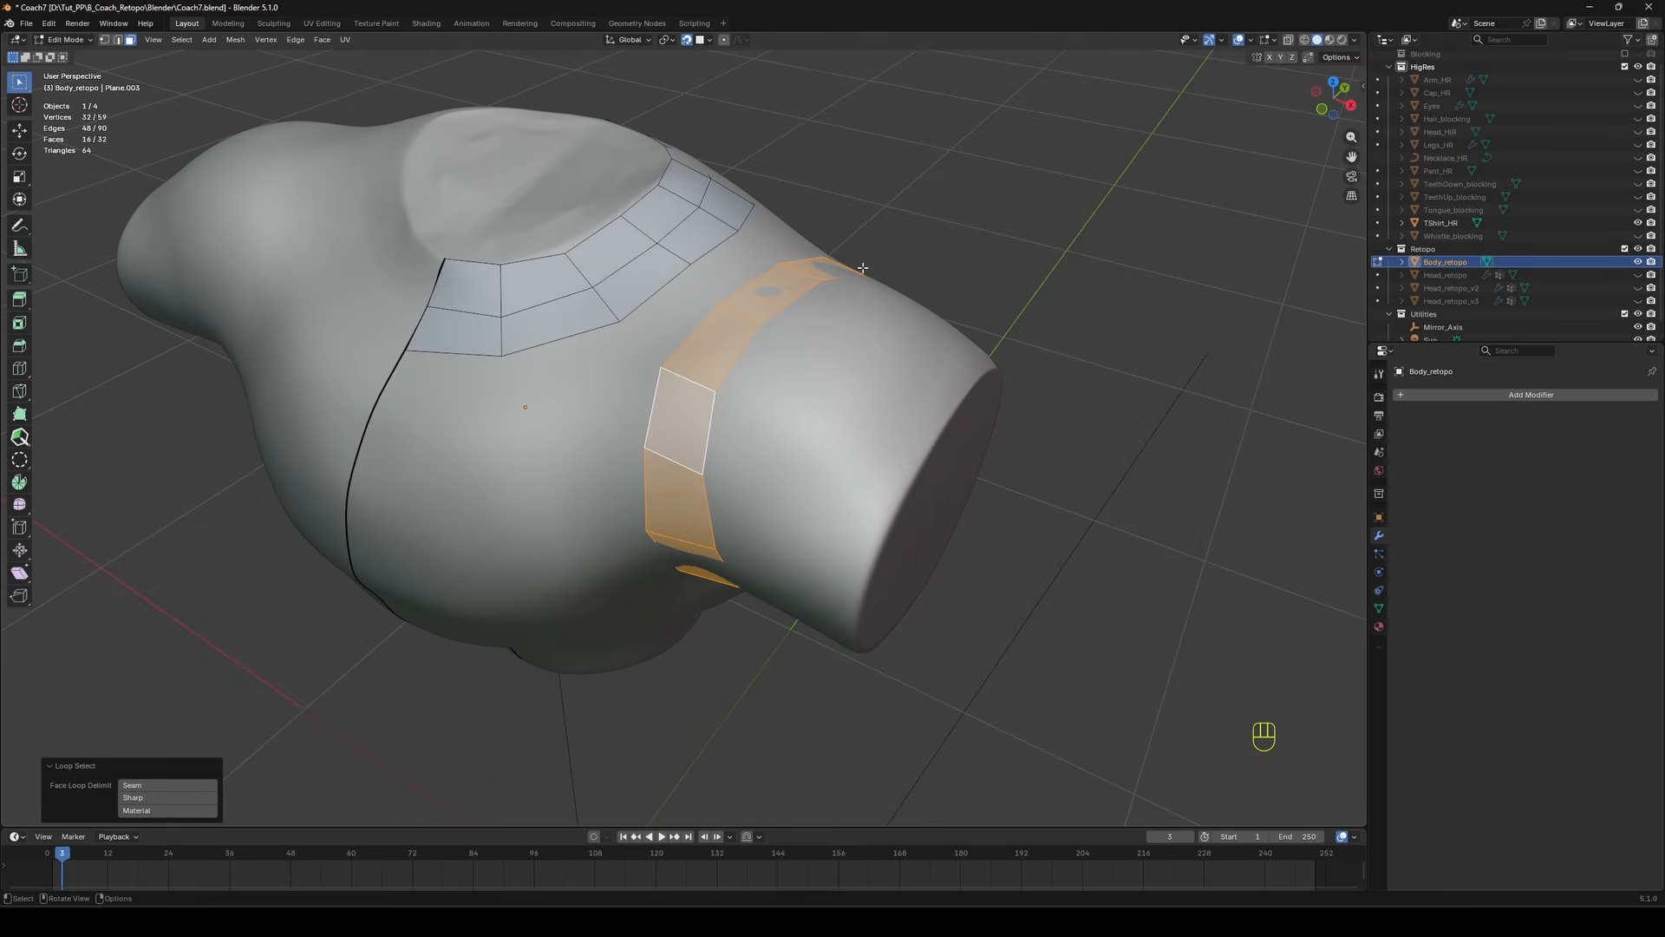
pyautogui.click(19, 437)
pyautogui.hotkey('alt', 'a')
pyautogui.moveTo(838, 382); pyautogui.dragTo(879, 350, button='middle')
pyautogui.press('q')
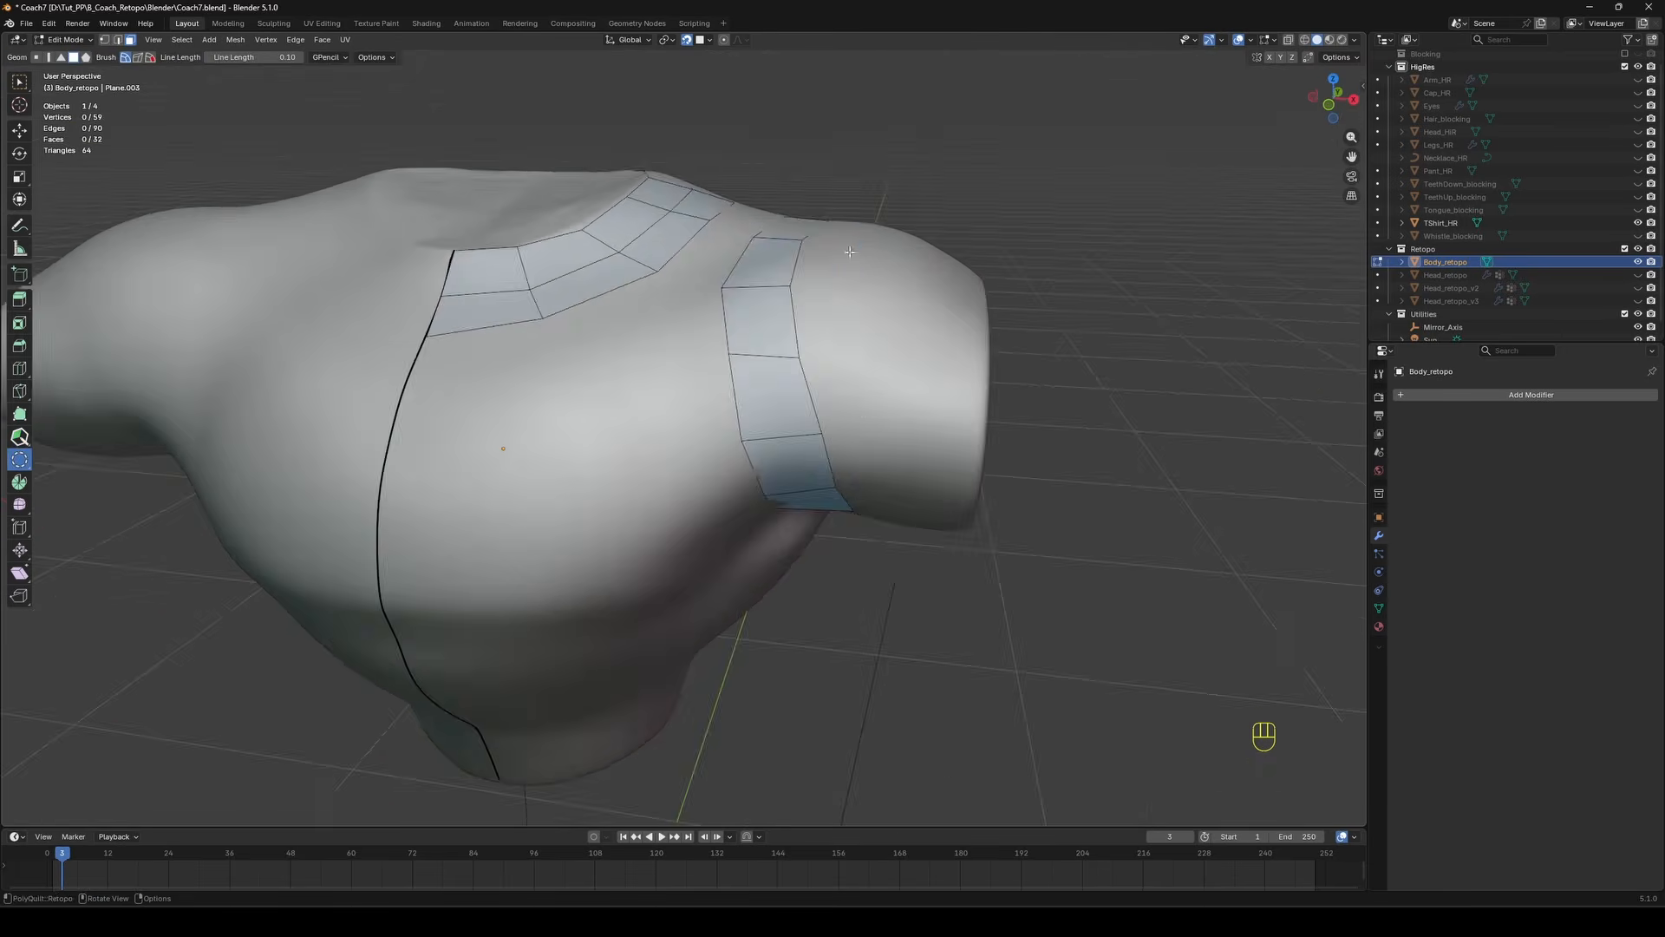
pyautogui.moveTo(904, 548)
pyautogui.mouseDown(button='middle')
pyautogui.moveTo(639, 725)
pyautogui.moveTo(773, 265)
pyautogui.moveTo(947, 306)
pyautogui.mouseUp(button='middle')
pyautogui.moveTo(815, 304); pyautogui.dragTo(524, 163, button='middle')
pyautogui.click(19, 437)
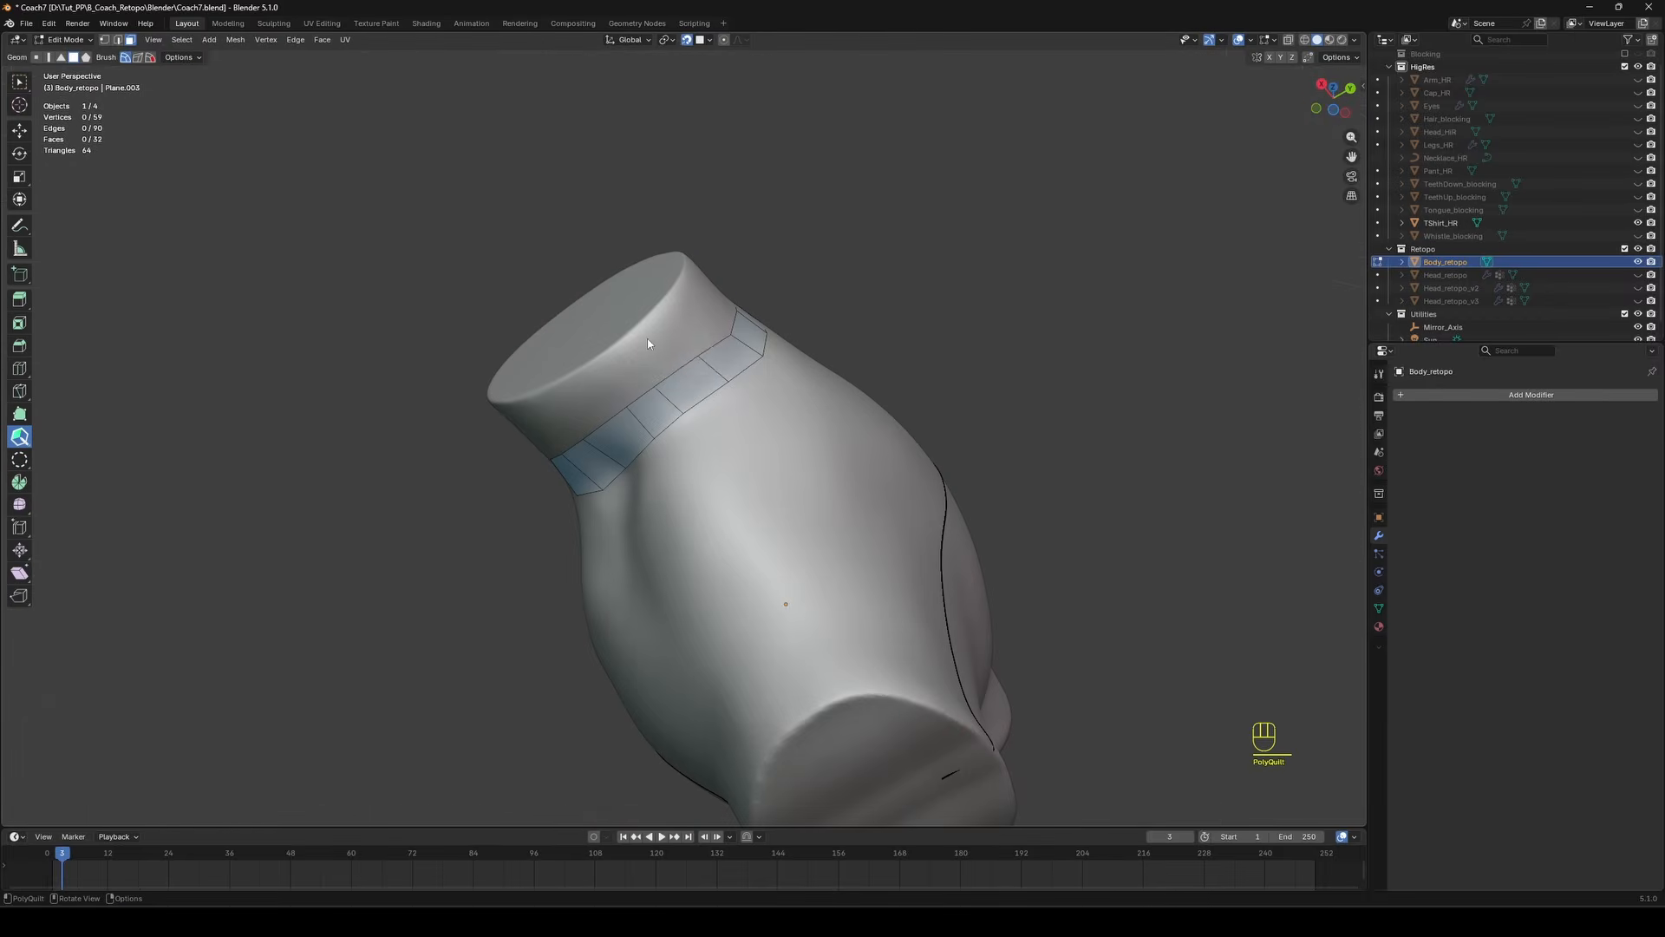
# Start a three-quad strip across the lower chest from the front symmetry line toward the side.
pyautogui.moveTo(647, 342); pyautogui.dragTo(419, 474, button='middle')
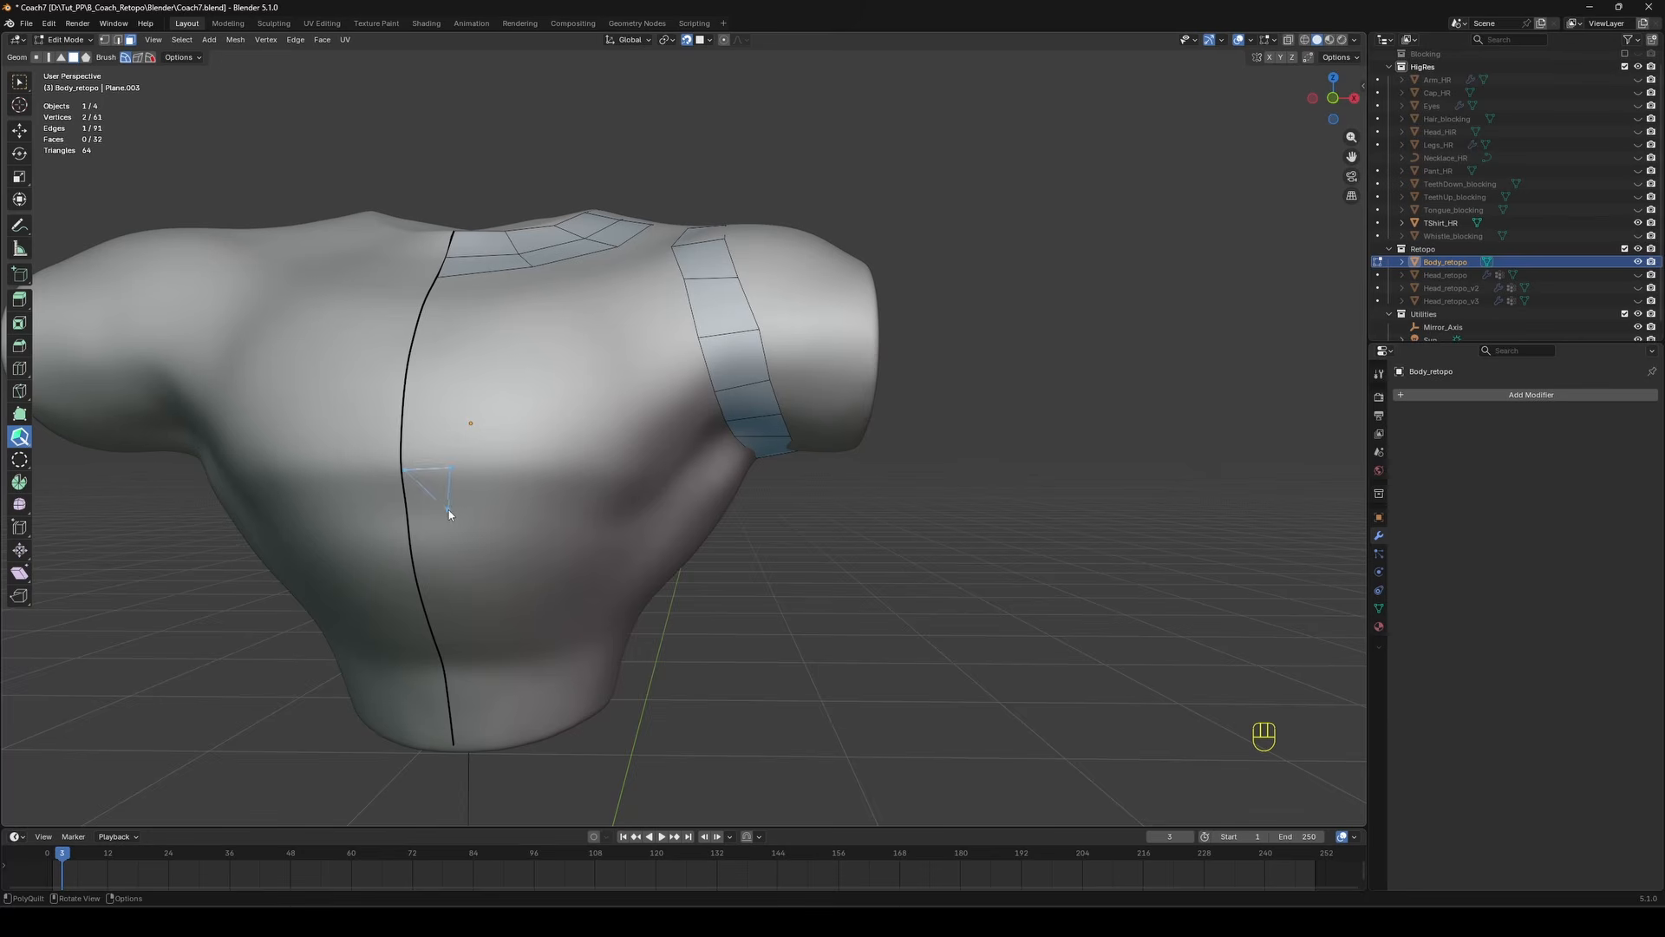
pyautogui.moveTo(450, 496); pyautogui.dragTo(558, 483)
pyautogui.moveTo(557, 483); pyautogui.dragTo(569, 494, button='middle')
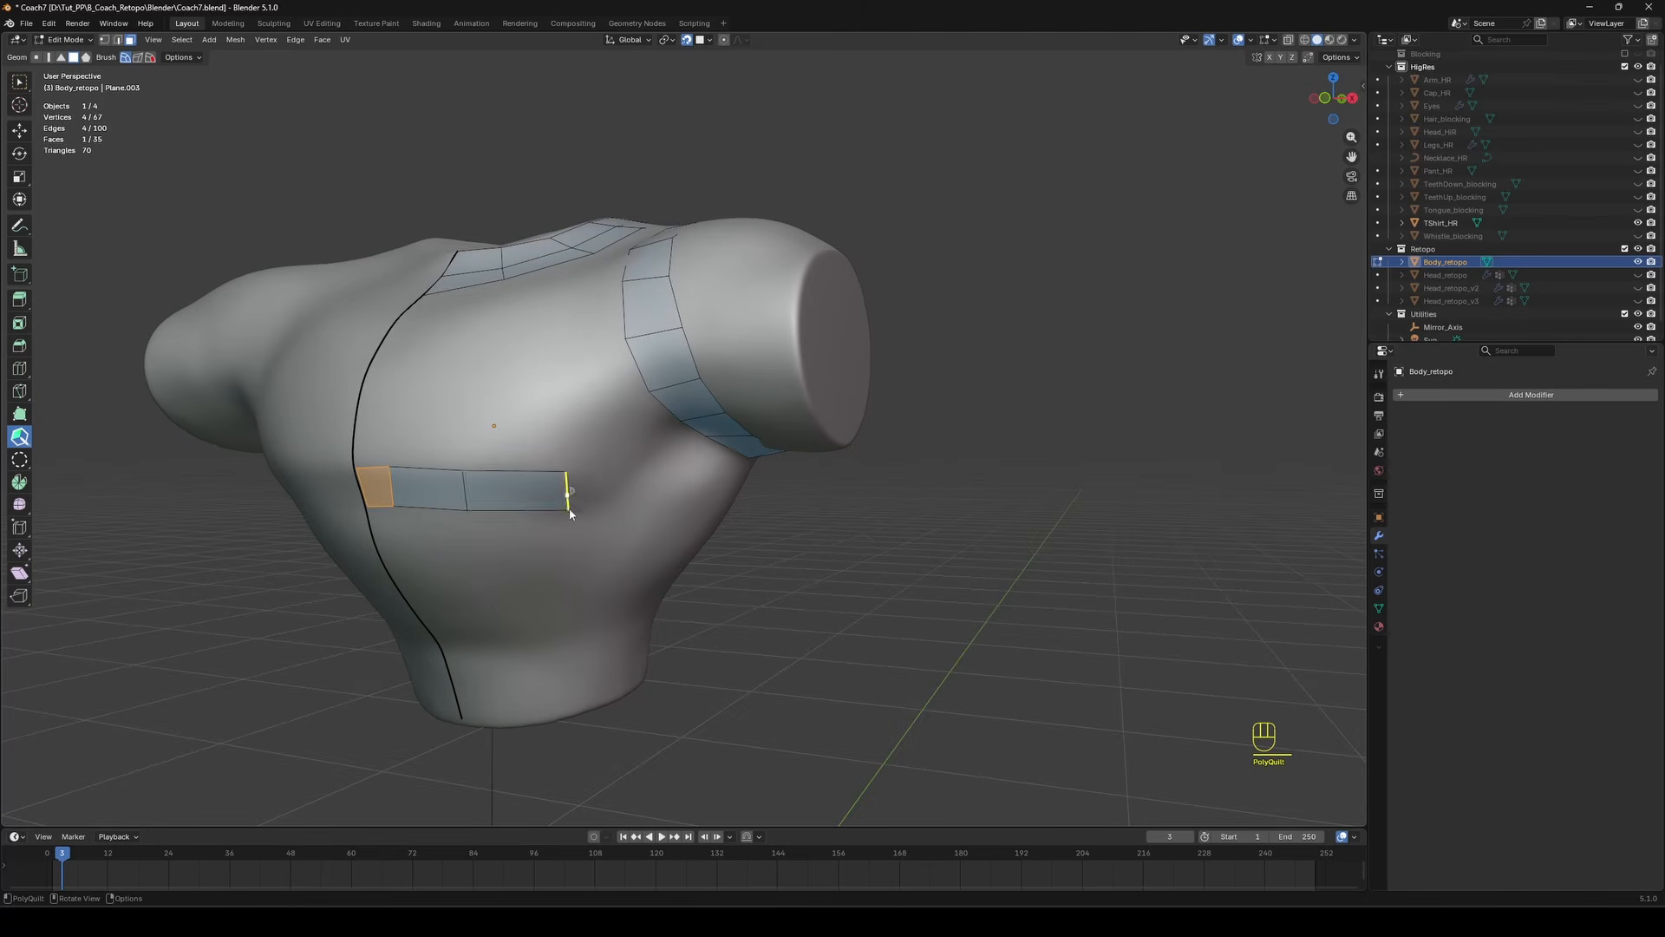
# Subdivide and even out the chest strip, and extend it up to join the armhole ring below the sleeve.
pyautogui.click(516, 491)
pyautogui.moveTo(465, 497); pyautogui.dragTo(447, 496)
pyautogui.moveTo(583, 486); pyautogui.dragTo(552, 482, button='middle')
pyautogui.moveTo(552, 491); pyautogui.dragTo(593, 446)
pyautogui.doubleClick(593, 444)
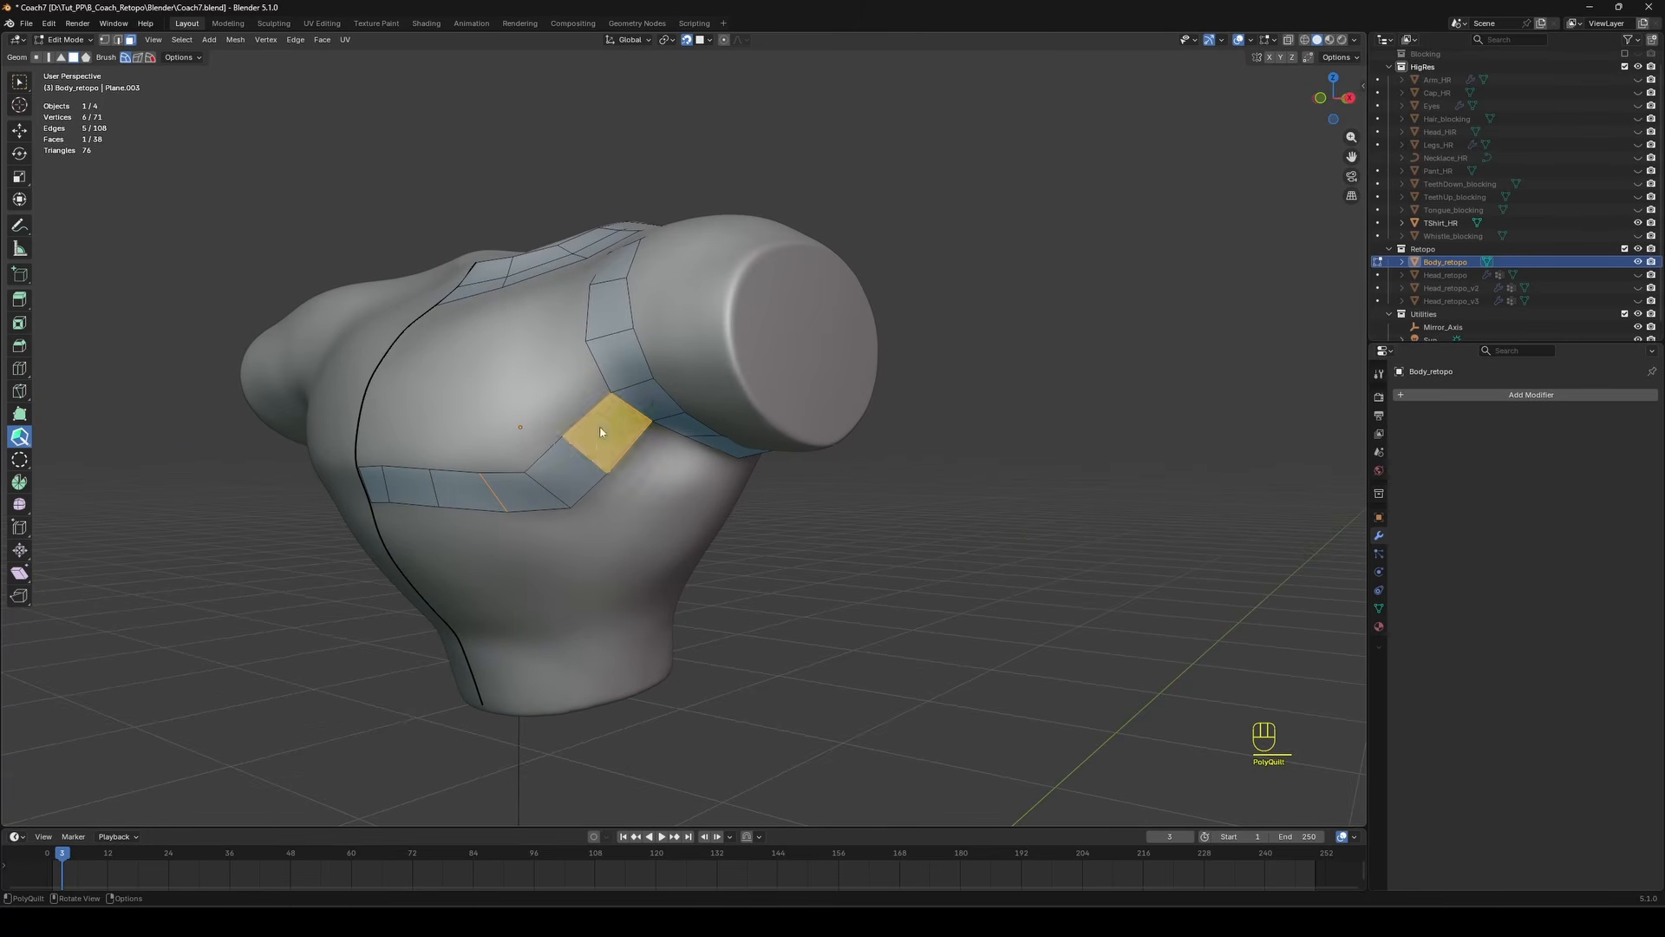
# Extend a quad strip from the chest strip's side corner around below the arm and up the back to the armhole ring.
pyautogui.moveTo(572, 520); pyautogui.dragTo(602, 464, button='middle')
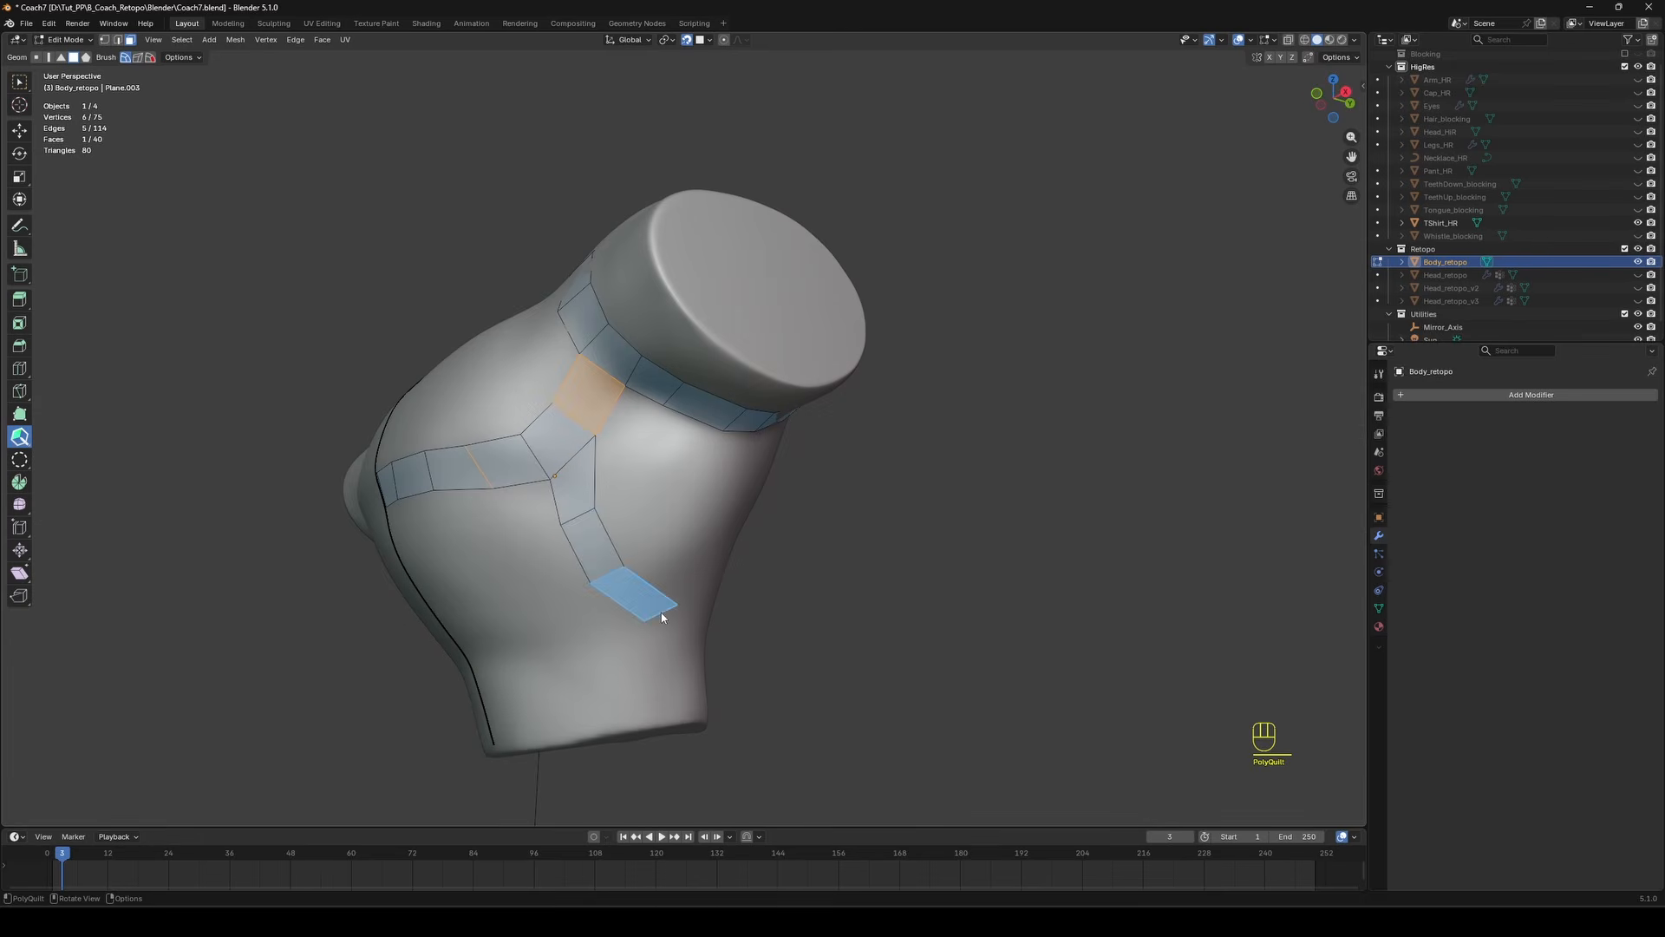
pyautogui.moveTo(661, 612); pyautogui.dragTo(662, 612)
pyautogui.moveTo(662, 612); pyautogui.dragTo(617, 605, button='middle')
pyautogui.moveTo(683, 602); pyautogui.dragTo(750, 583)
pyautogui.moveTo(750, 583); pyautogui.dragTo(823, 555, button='middle')
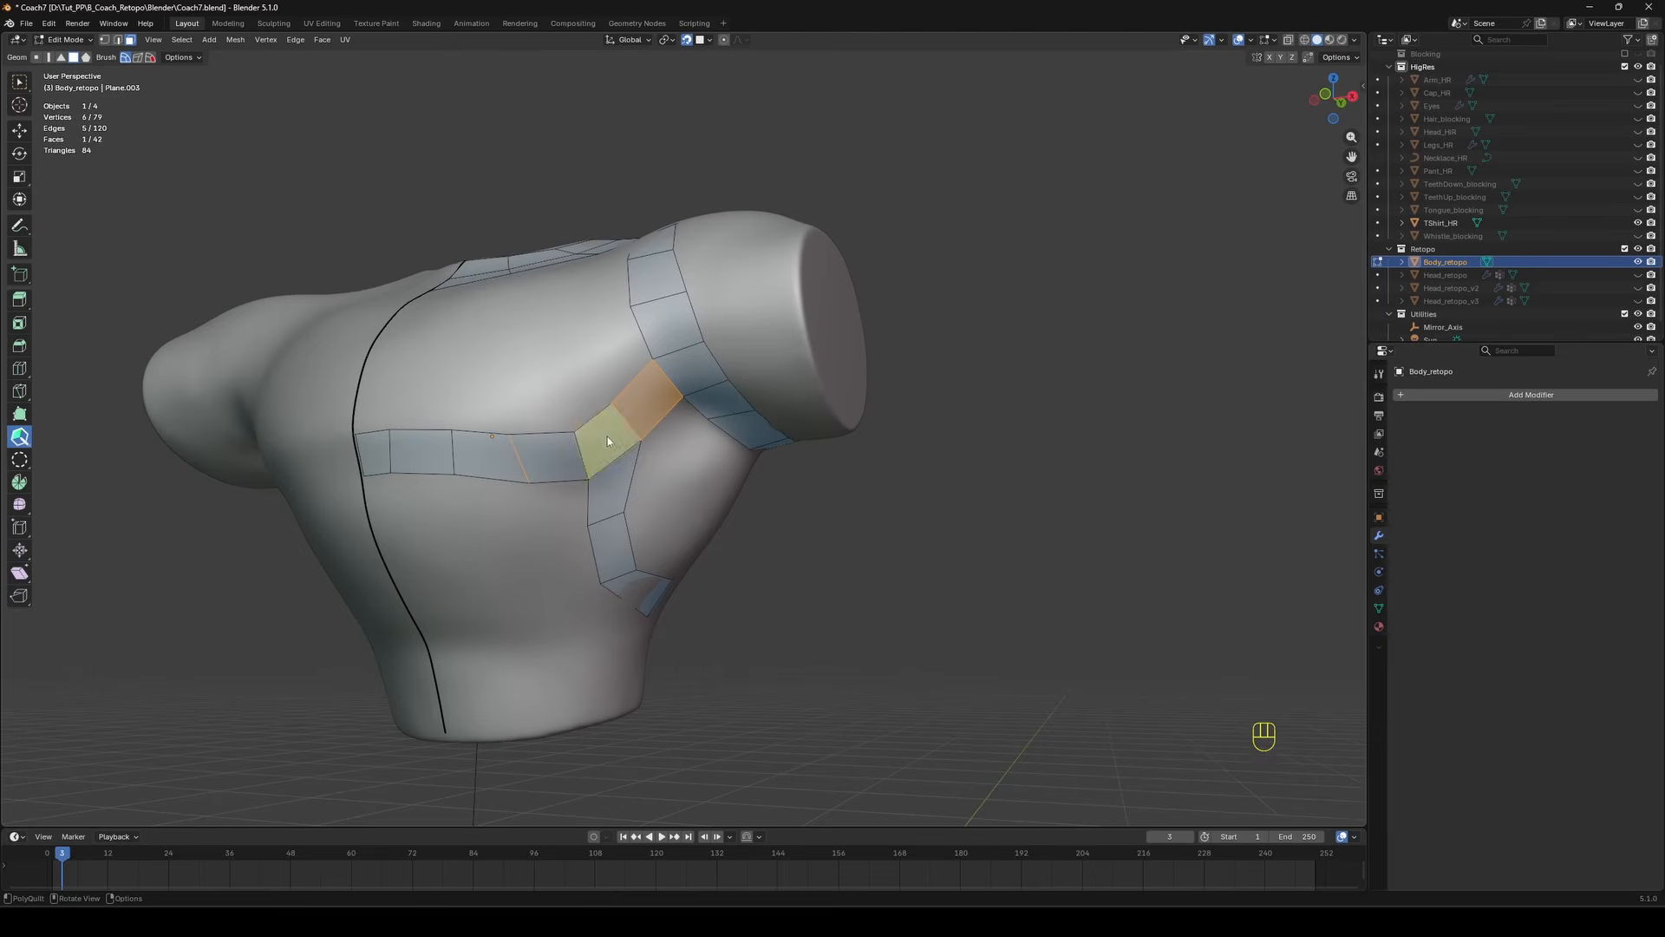
pyautogui.moveTo(607, 436); pyautogui.dragTo(473, 416, button='middle')
pyautogui.moveTo(756, 590); pyautogui.dragTo(669, 586, button='middle')
pyautogui.moveTo(761, 572); pyautogui.dragTo(744, 407)
pyautogui.moveTo(761, 396); pyautogui.dragTo(598, 560, button='middle')
pyautogui.moveTo(780, 414); pyautogui.dragTo(668, 451, button='middle')
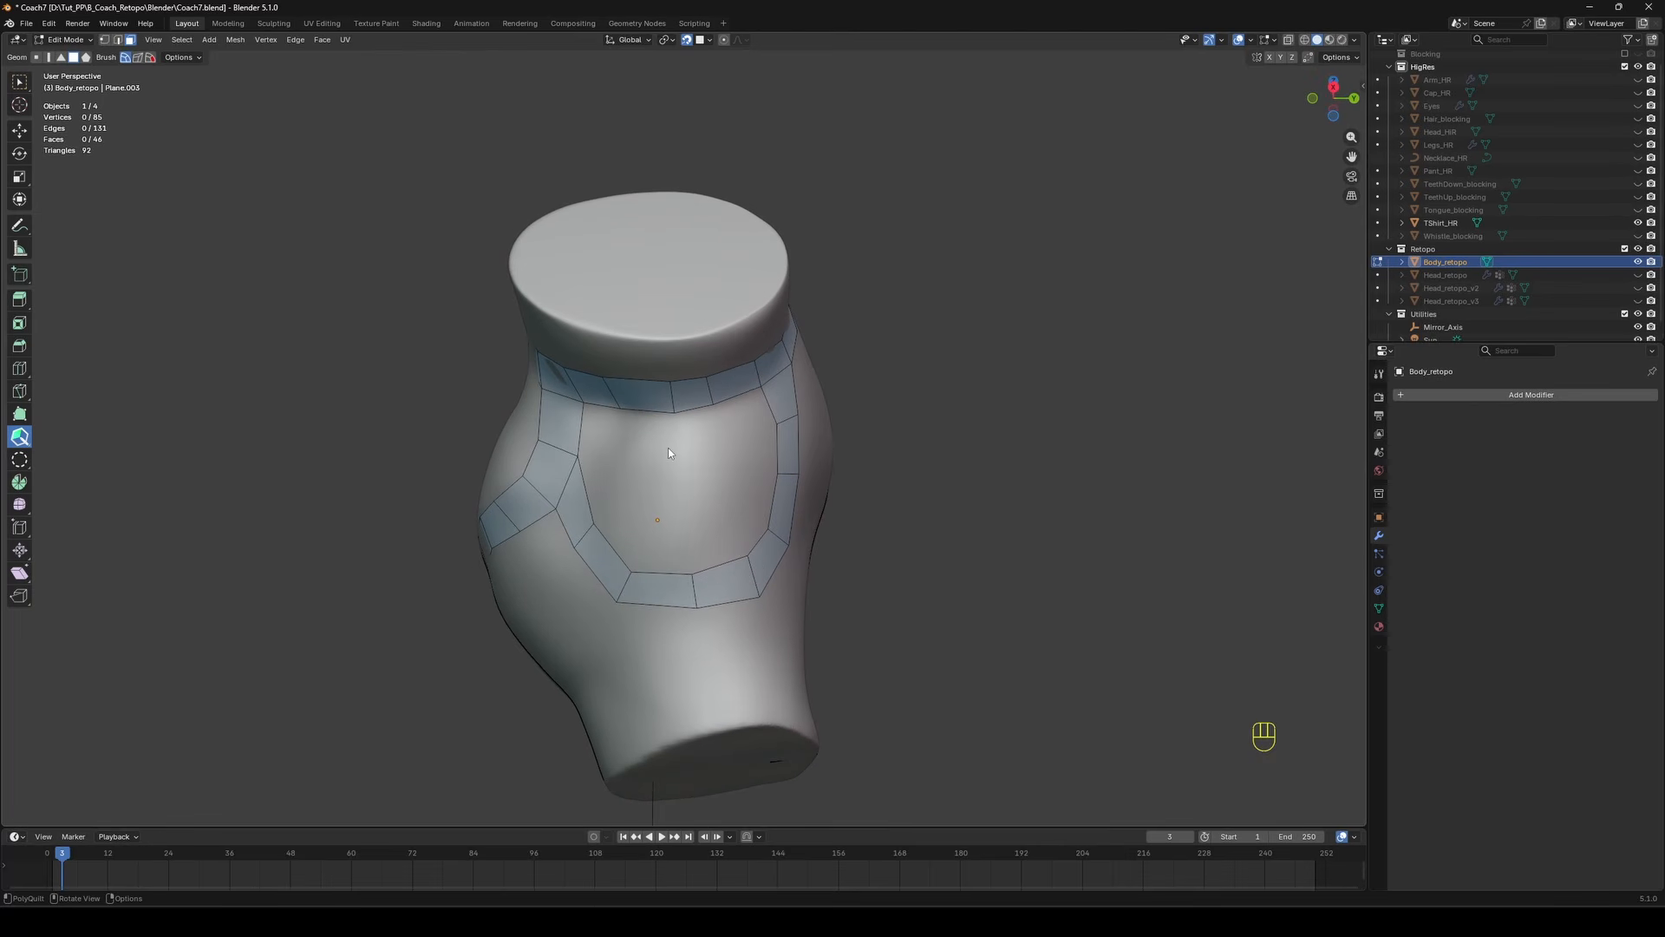
# Build a second ring of quads inside the underarm loop and clear the selection.
pyautogui.moveTo(718, 565); pyautogui.dragTo(706, 522)
pyautogui.click(662, 572)
pyautogui.moveTo(655, 547); pyautogui.dragTo(650, 537)
pyautogui.click(754, 493)
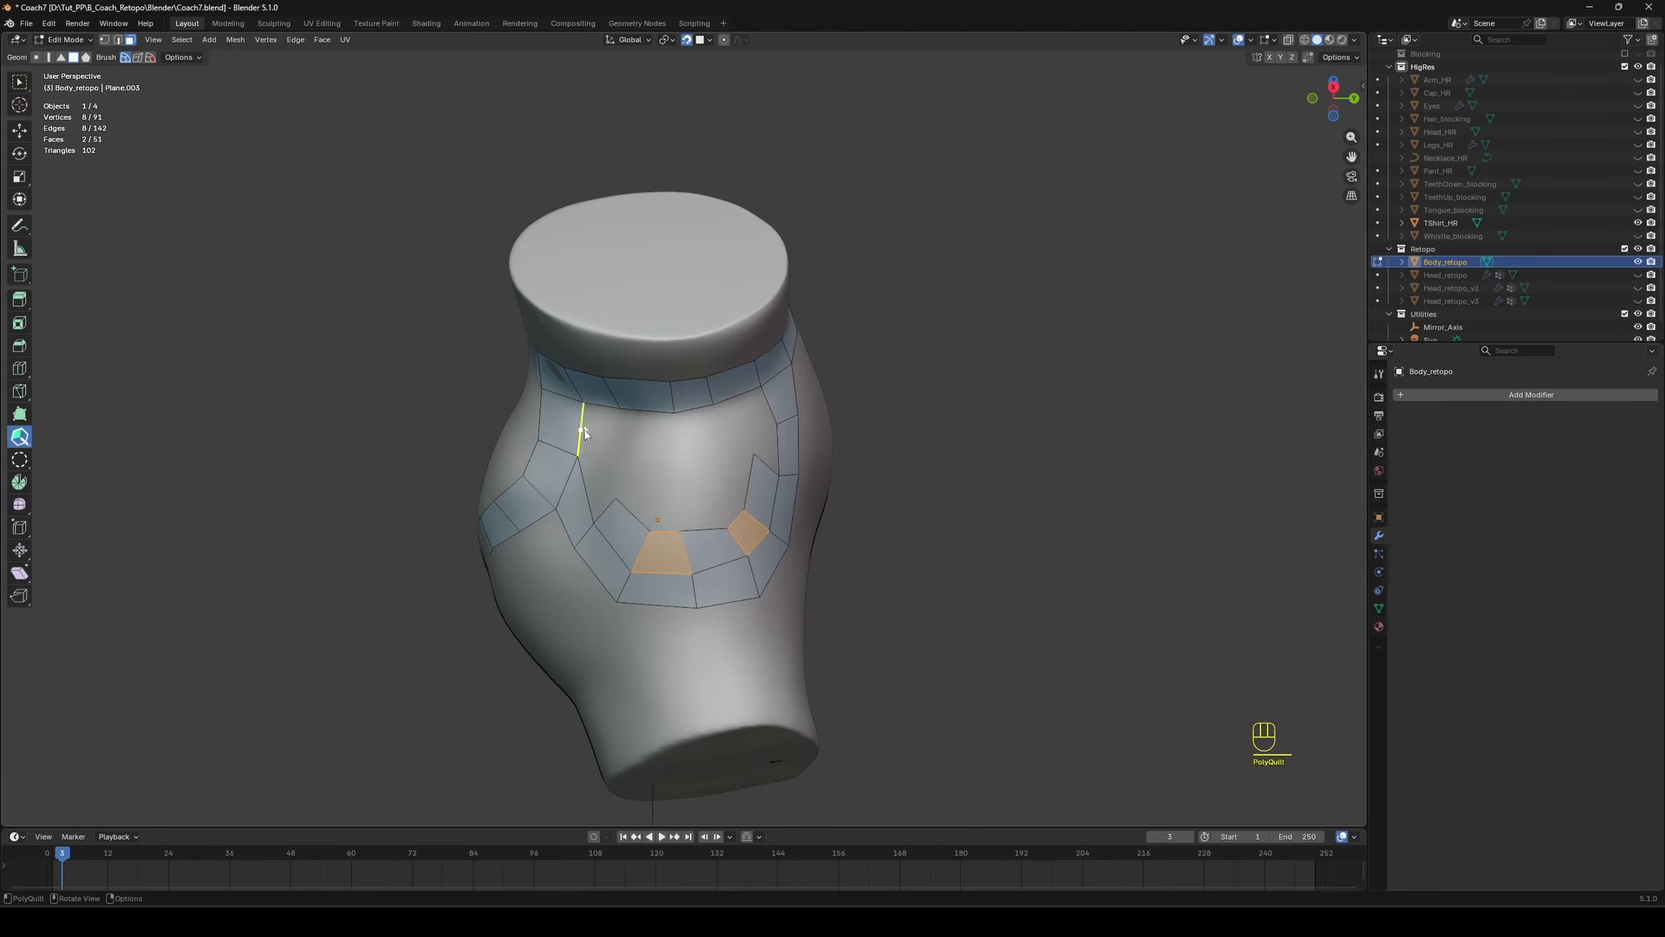
pyautogui.moveTo(589, 470); pyautogui.dragTo(575, 480)
pyautogui.click(616, 469)
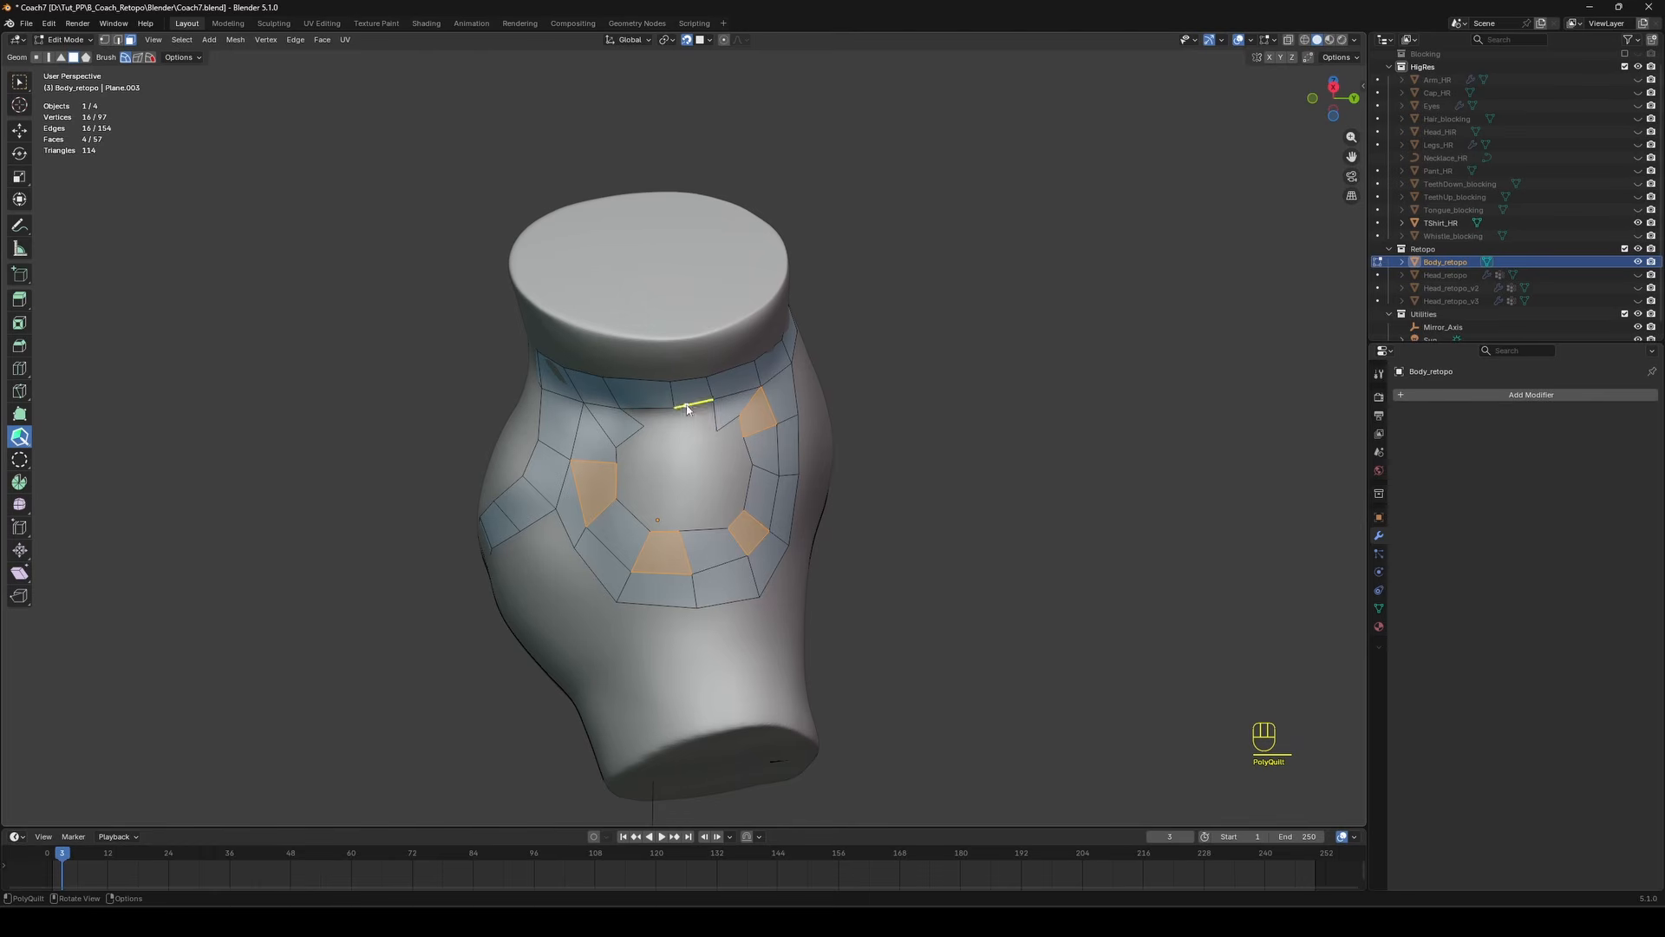
pyautogui.click(693, 412)
pyautogui.moveTo(643, 426); pyautogui.dragTo(606, 446)
pyautogui.click(647, 413)
pyautogui.press('a')
pyautogui.press('a')
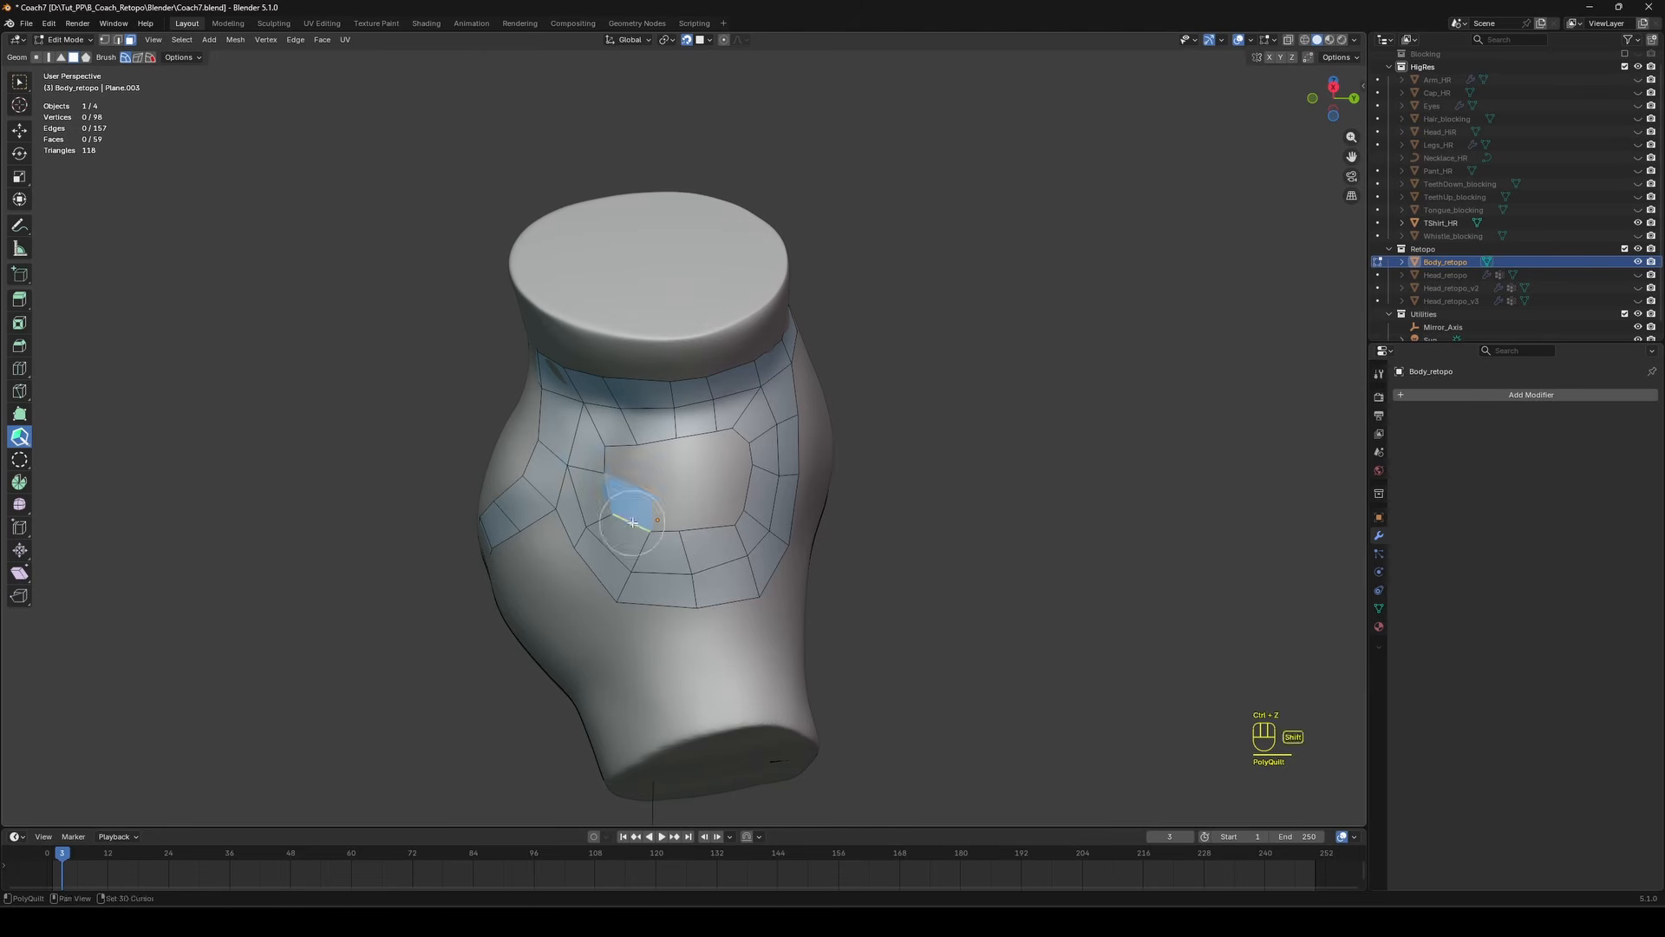
# Check the inner underarm ring's face count by selecting its face loop, clear the selection and return to PolyQuilt.
pyautogui.moveTo(632, 521); pyautogui.dragTo(649, 494)
pyautogui.hotkey('ctrl', 'z')
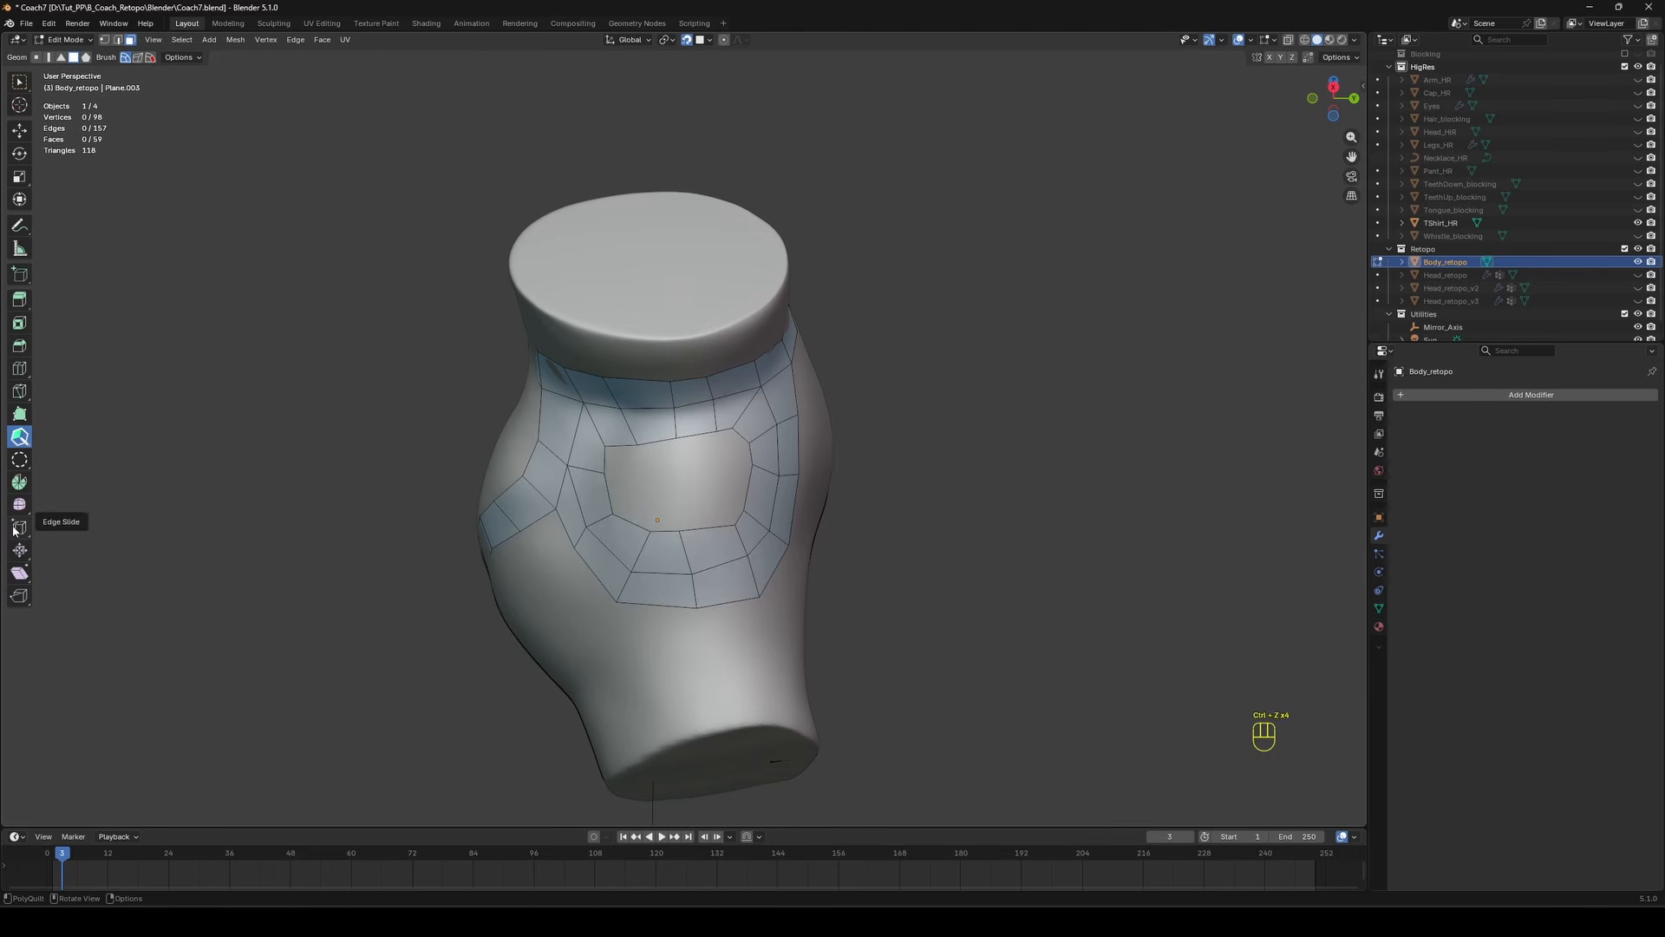
pyautogui.click(19, 82)
pyautogui.keyDown('alt'); pyautogui.keyDown('shift'); pyautogui.click(594, 471); pyautogui.keyUp('shift'); pyautogui.keyUp('alt')
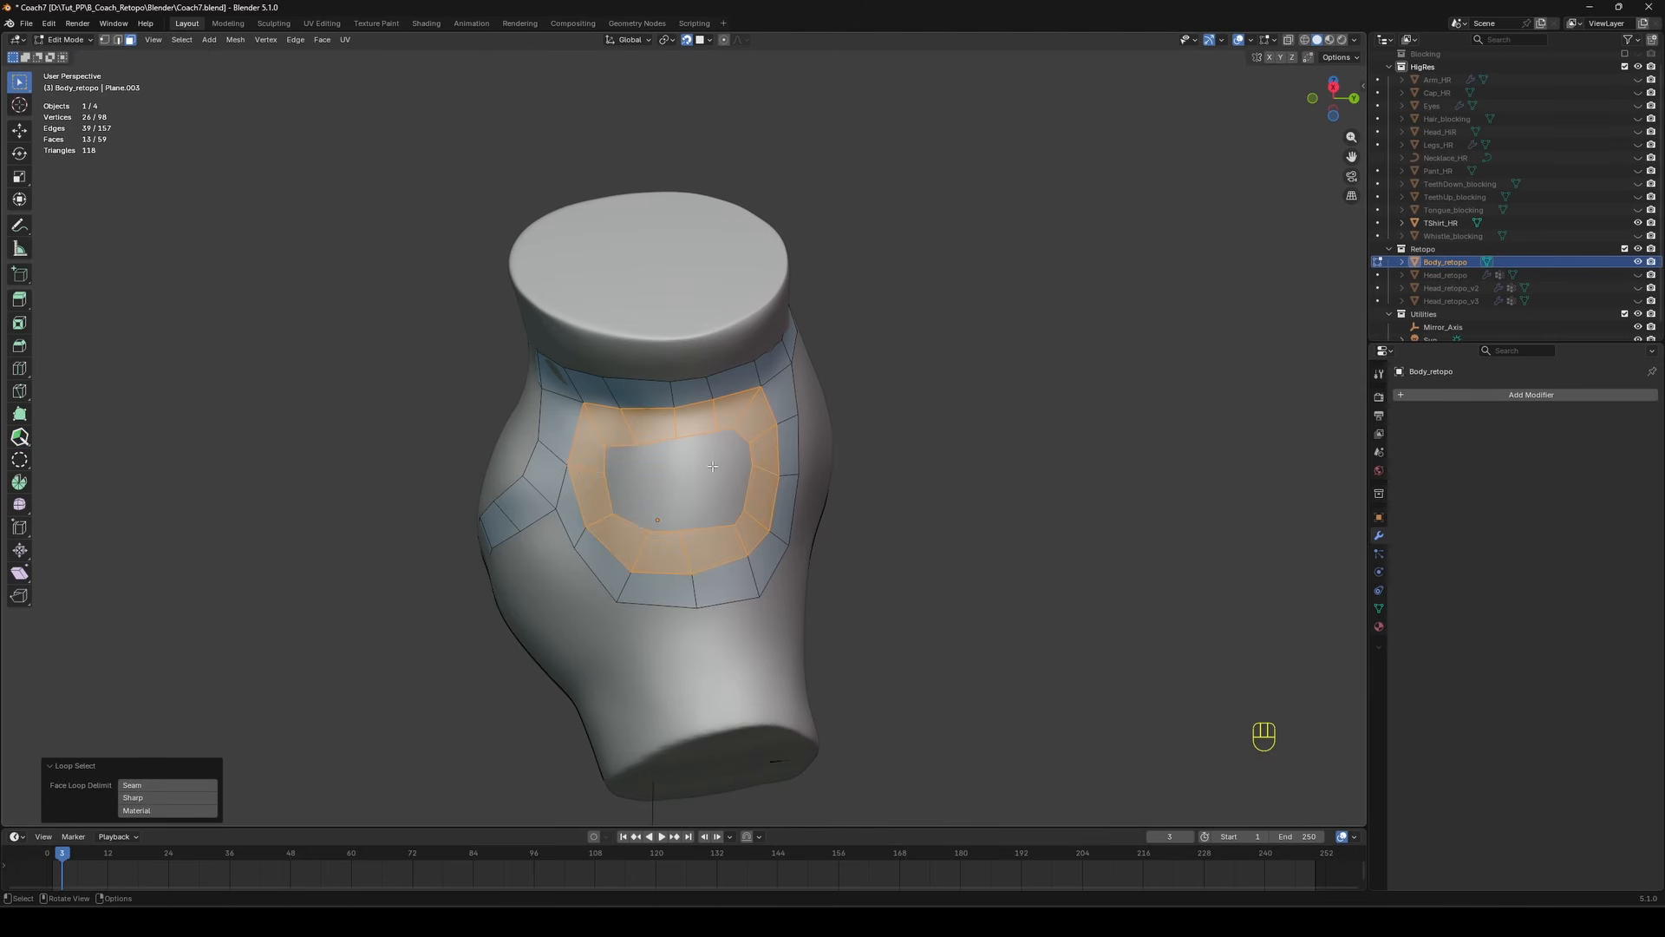
pyautogui.click(930, 491)
pyautogui.click(19, 437)
# Insert an edge loop across the rear part of the underarm strip, even out its spacing and save the file.
pyautogui.moveTo(894, 488); pyautogui.dragTo(858, 488, button='middle')
pyautogui.keyDown('ctrl'); pyautogui.click(777, 483); pyautogui.keyUp('ctrl')
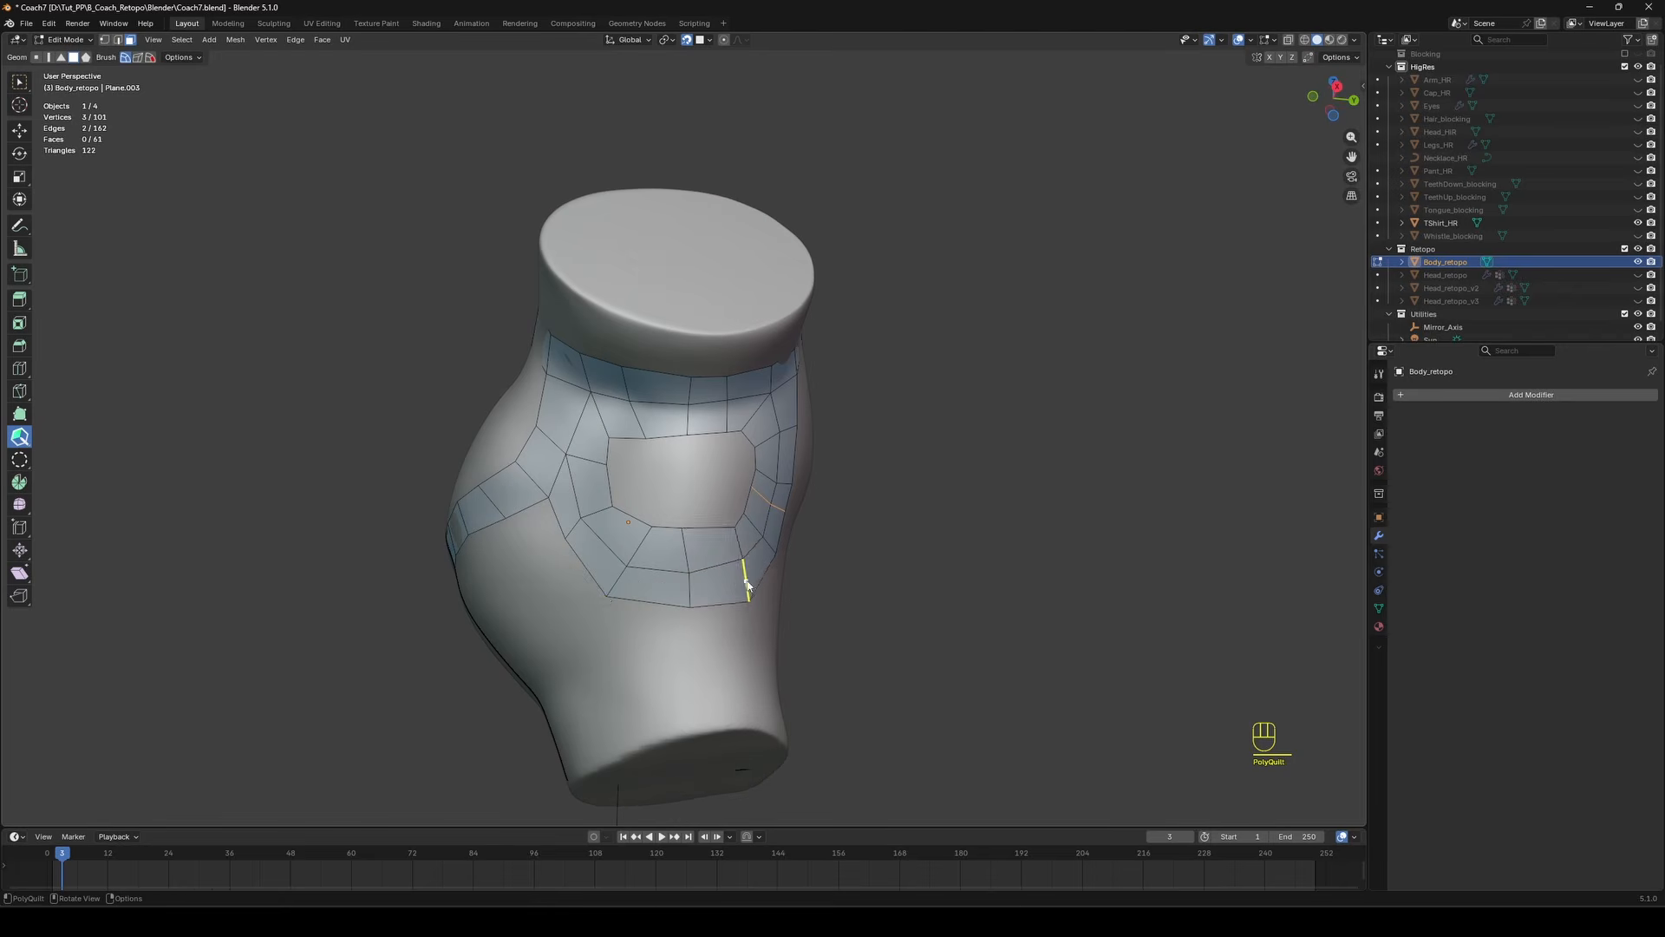
pyautogui.moveTo(766, 561); pyautogui.dragTo(679, 538, button='middle')
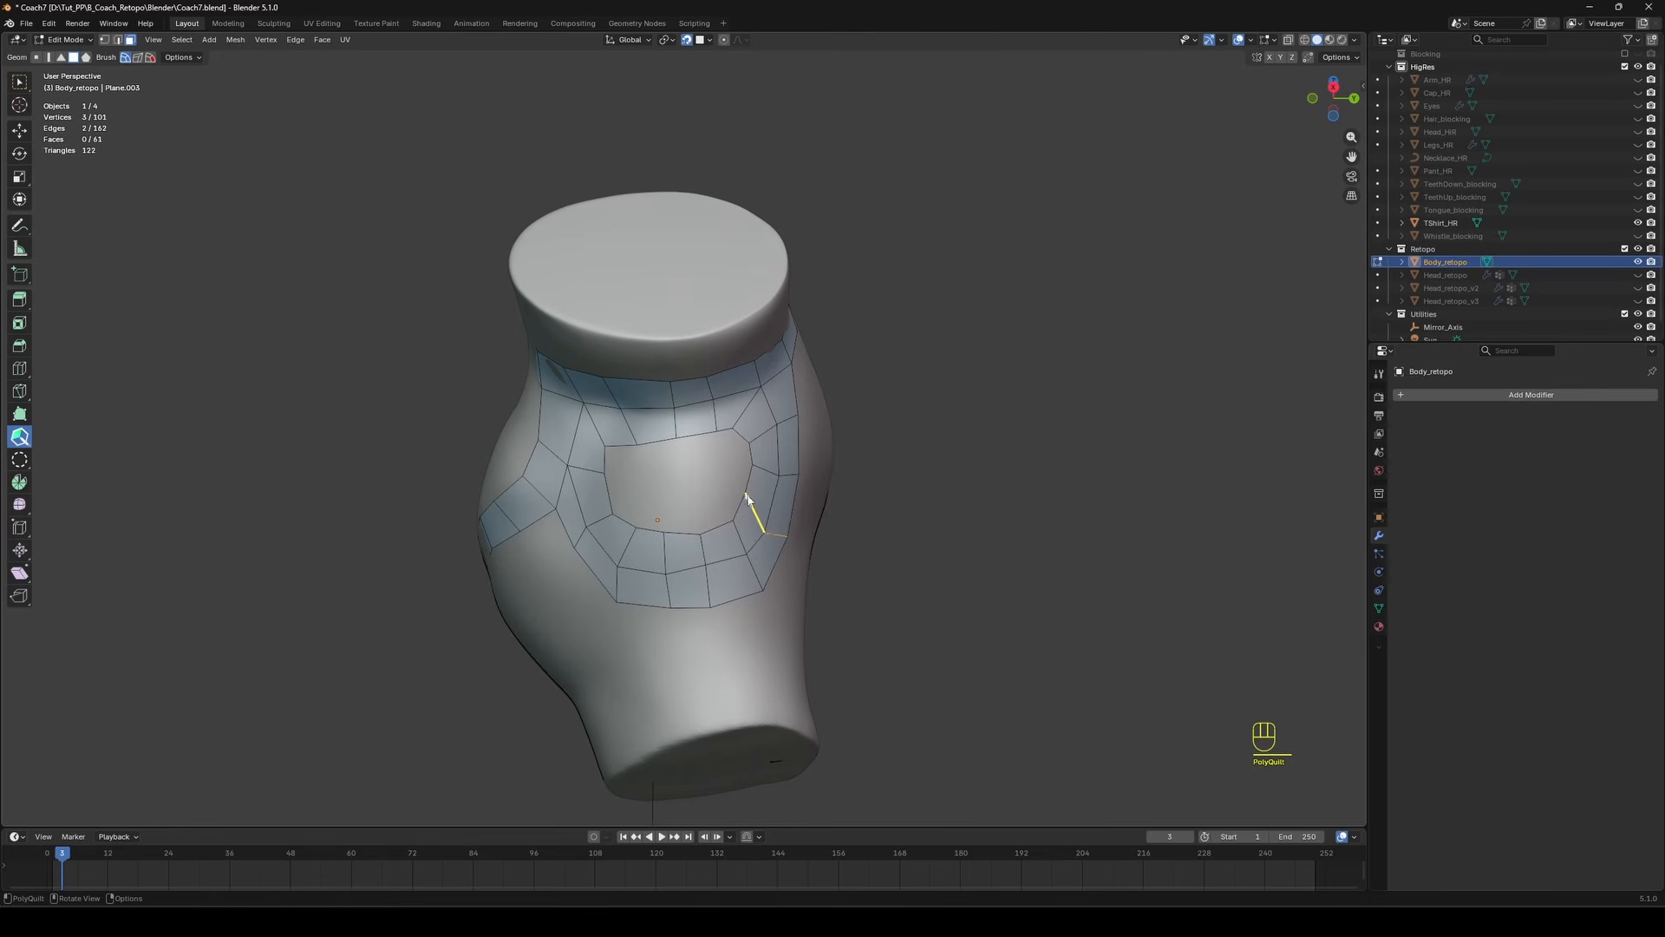
pyautogui.moveTo(581, 497); pyautogui.dragTo(703, 459, button='middle')
pyautogui.hotkey('ctrl', 's')
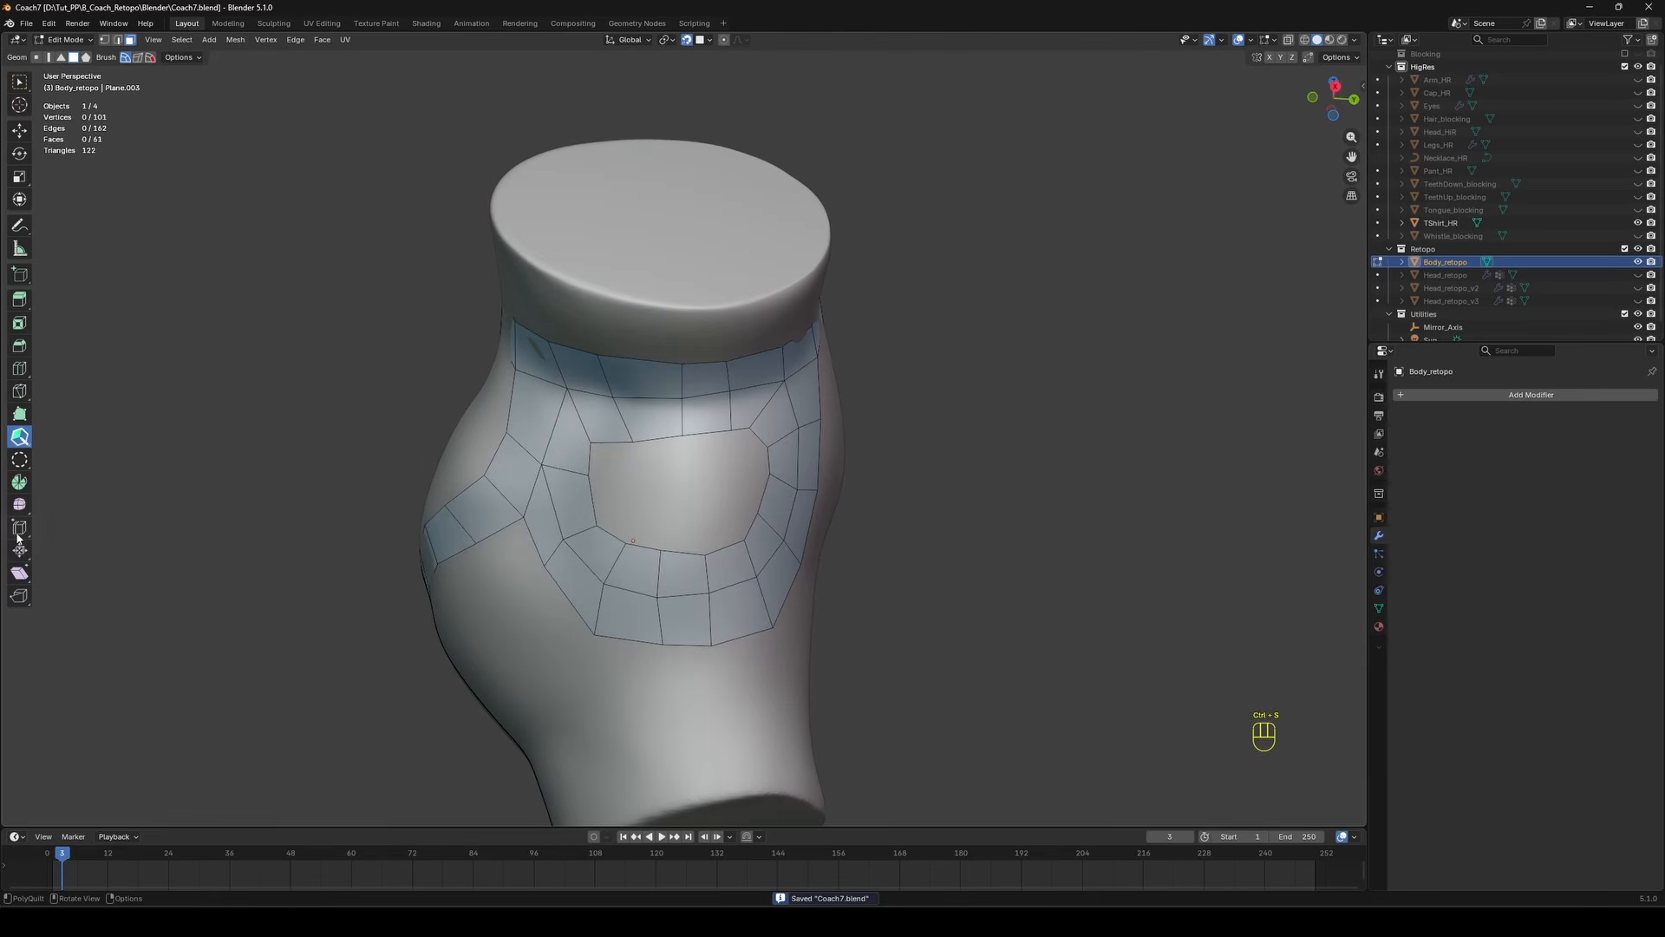
# Draw a 14-segment loop inside the underarm opening, fill inward with rings of quads and relax the mesh.
pyautogui.moveTo(752, 474); pyautogui.dragTo(707, 460)
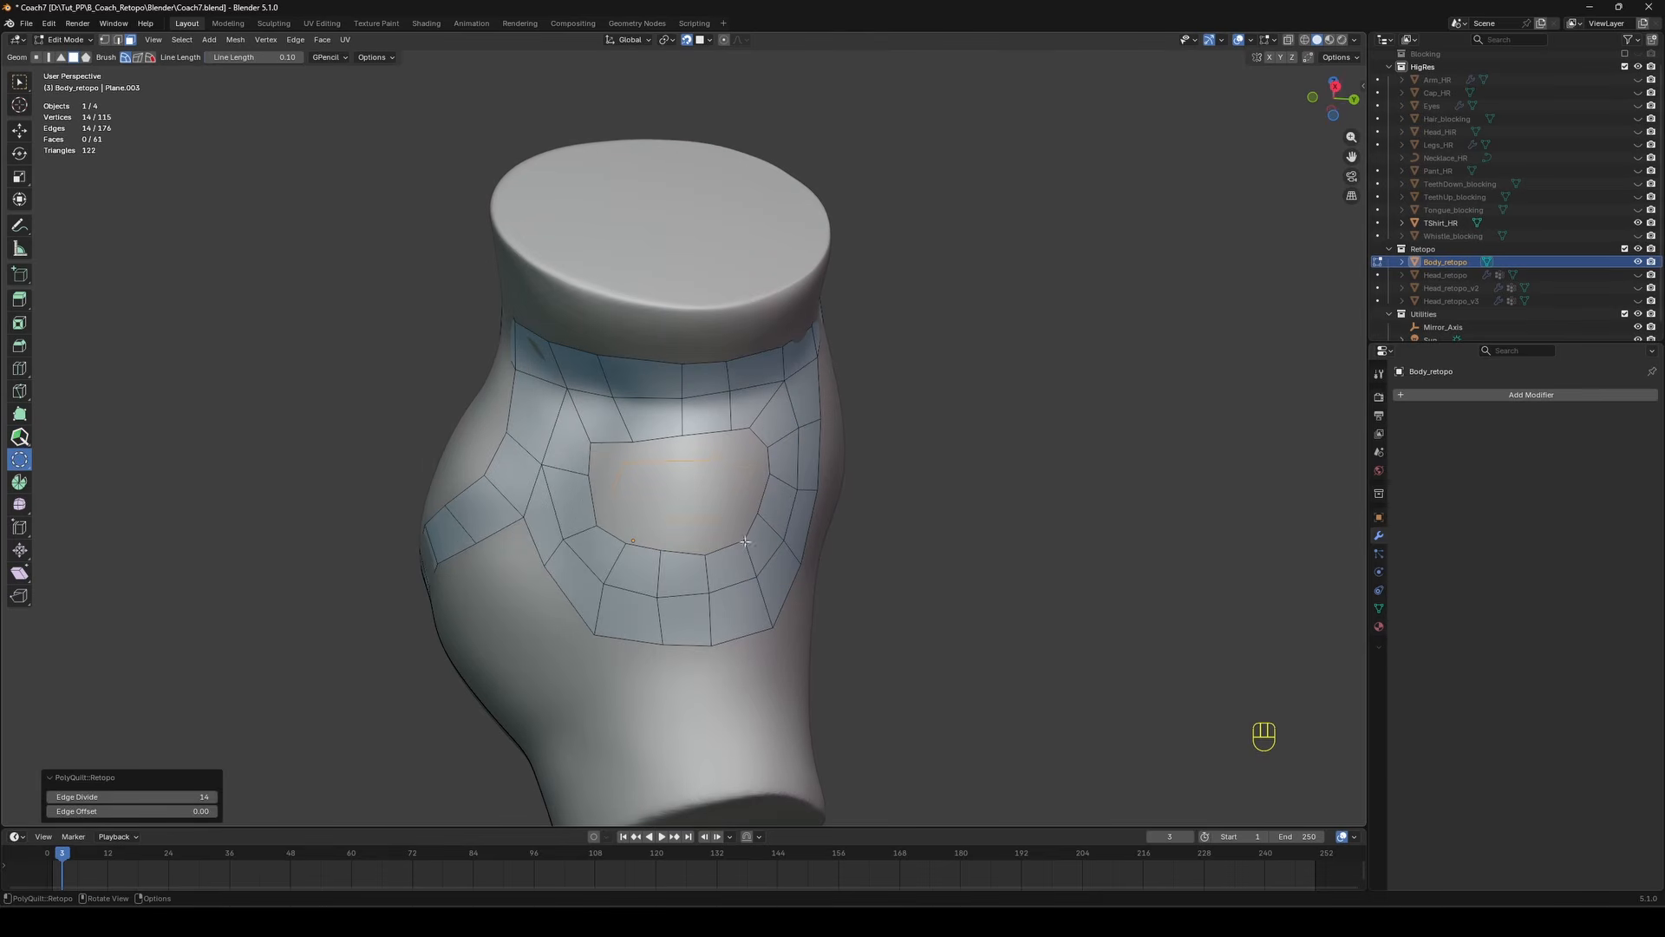
pyautogui.scroll(3, 903, 404)
pyautogui.moveTo(702, 496)
pyautogui.mouseDown(button='middle')
pyautogui.moveTo(787, 486)
pyautogui.moveTo(694, 520)
pyautogui.mouseUp(button='middle')
pyautogui.click(19, 437)
pyautogui.keyDown('shift'); pyautogui.click(640, 479); pyautogui.keyUp('shift')
pyautogui.keyDown('shift'); pyautogui.click(594, 483); pyautogui.keyUp('shift')
pyautogui.keyDown('shift'); pyautogui.click(567, 505); pyautogui.keyUp('shift')
pyautogui.keyDown('shift'); pyautogui.click(573, 542); pyautogui.keyUp('shift')
pyautogui.keyDown('shift'); pyautogui.click(598, 570); pyautogui.keyUp('shift')
pyautogui.moveTo(607, 573)
pyautogui.keyDown('shift'); pyautogui.mouseDown()
pyautogui.moveTo(763, 557)
pyautogui.moveTo(768, 473)
pyautogui.mouseUp(); pyautogui.keyUp('shift')
pyautogui.press('a')
pyautogui.press('a')
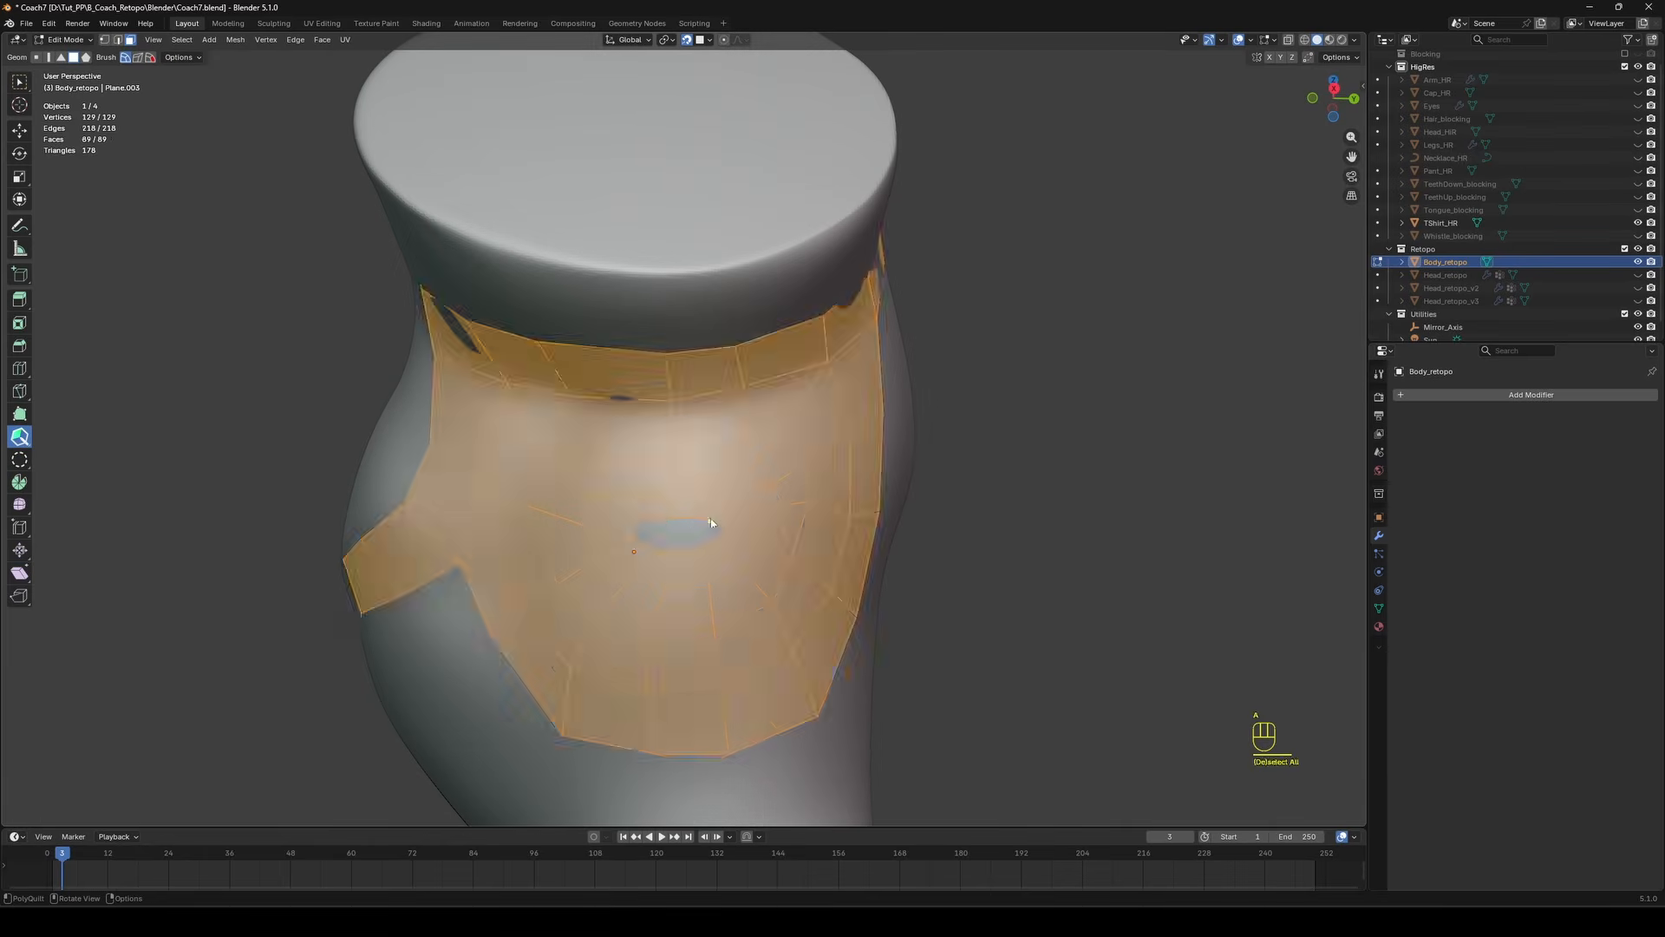
pyautogui.moveTo(656, 476)
pyautogui.keyDown('shift'); pyautogui.mouseDown()
pyautogui.moveTo(612, 553)
pyautogui.moveTo(680, 427)
pyautogui.mouseUp(); pyautogui.keyUp('shift')
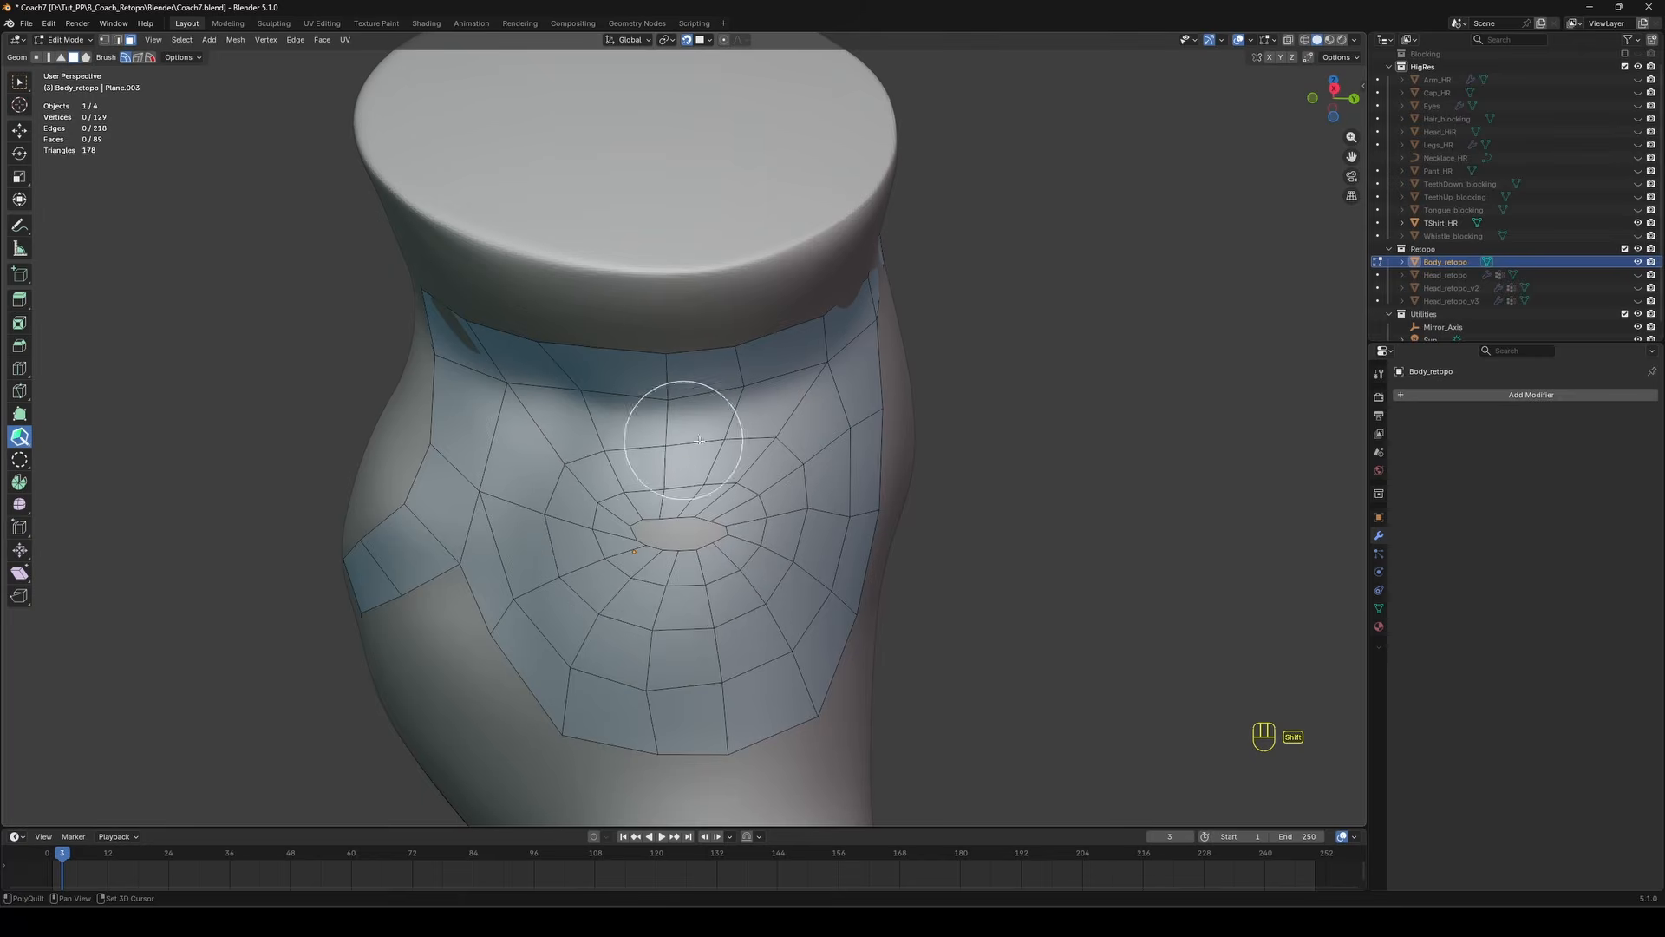
# Close the small central underarm hole with Grid Fill on its border edge loop, and relax the filled faces.
pyautogui.click(19, 82)
pyautogui.scroll(2, 672, 537)
pyautogui.press('2')
pyautogui.keyDown('alt'); pyautogui.click(665, 560); pyautogui.keyUp('alt')
pyautogui.hotkey('ctrl', 'f')
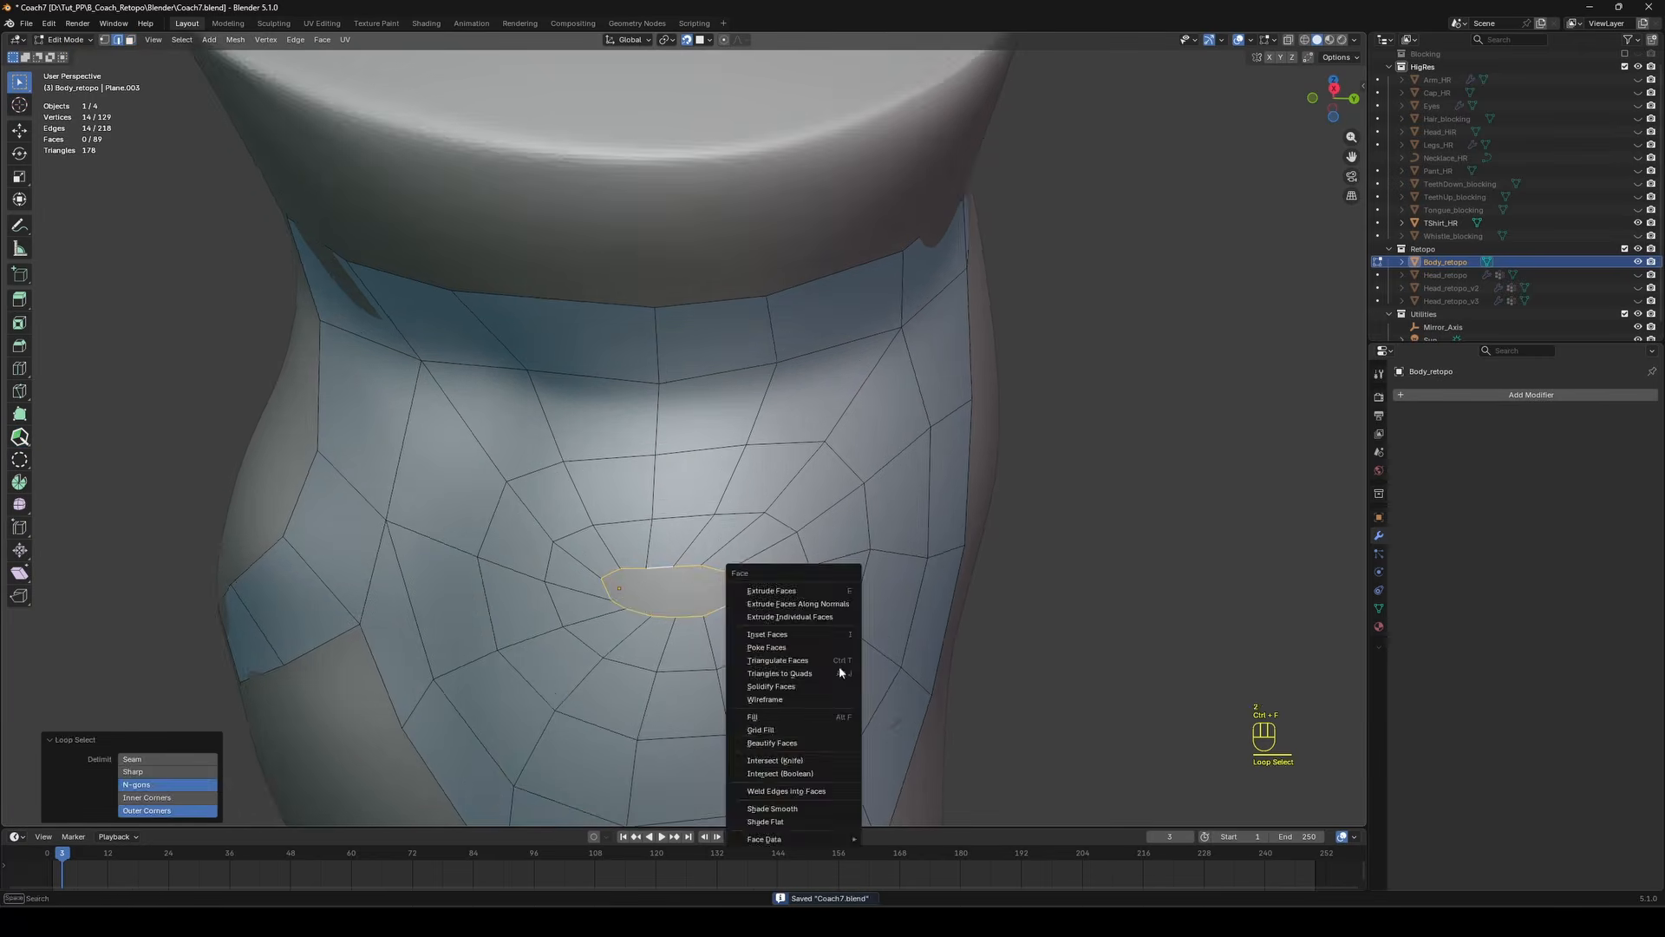
pyautogui.click(824, 730)
pyautogui.scroll(-1, 694, 607)
pyautogui.click(19, 437)
pyautogui.press('a')
pyautogui.press('a')
pyautogui.moveTo(707, 555)
pyautogui.keyDown('shift'); pyautogui.mouseDown()
pyautogui.moveTo(718, 621)
pyautogui.moveTo(562, 575)
pyautogui.mouseUp(); pyautogui.keyUp('shift')
pyautogui.scroll(-4, 720, 538)
pyautogui.moveTo(691, 517)
pyautogui.mouseDown(button='middle')
pyautogui.moveTo(684, 539)
pyautogui.moveTo(701, 530)
pyautogui.moveTo(623, 514)
pyautogui.moveTo(784, 528)
pyautogui.moveTo(663, 517)
pyautogui.moveTo(960, 480)
pyautogui.mouseUp(button='middle')
pyautogui.scroll(4, 702, 527)
pyautogui.scroll(-4, 694, 522)
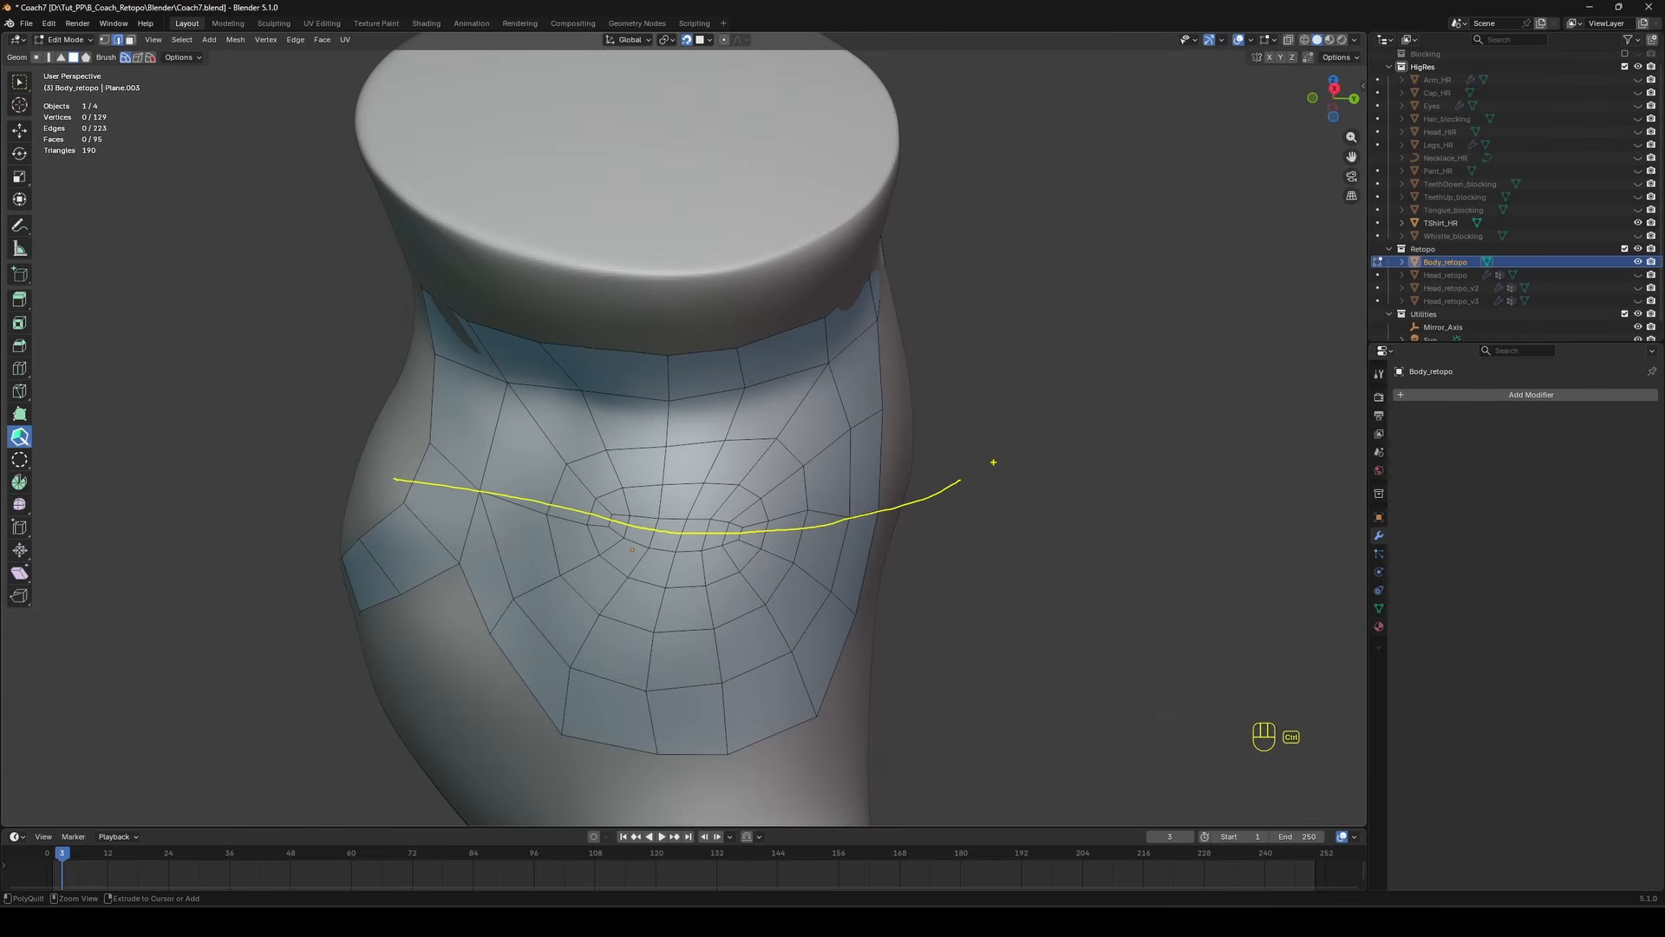
pyautogui.press('Escape')
# Remove the concentric rings filling the underarm opening, down to the outer strip, and save the file.
pyautogui.moveTo(644, 503)
pyautogui.keyDown('alt'); pyautogui.mouseDown()
pyautogui.moveTo(614, 530)
pyautogui.moveTo(667, 499)
pyautogui.moveTo(739, 533)
pyautogui.mouseUp(); pyautogui.keyUp('alt')
pyautogui.keyDown('alt'); pyautogui.click(621, 520); pyautogui.keyUp('alt')
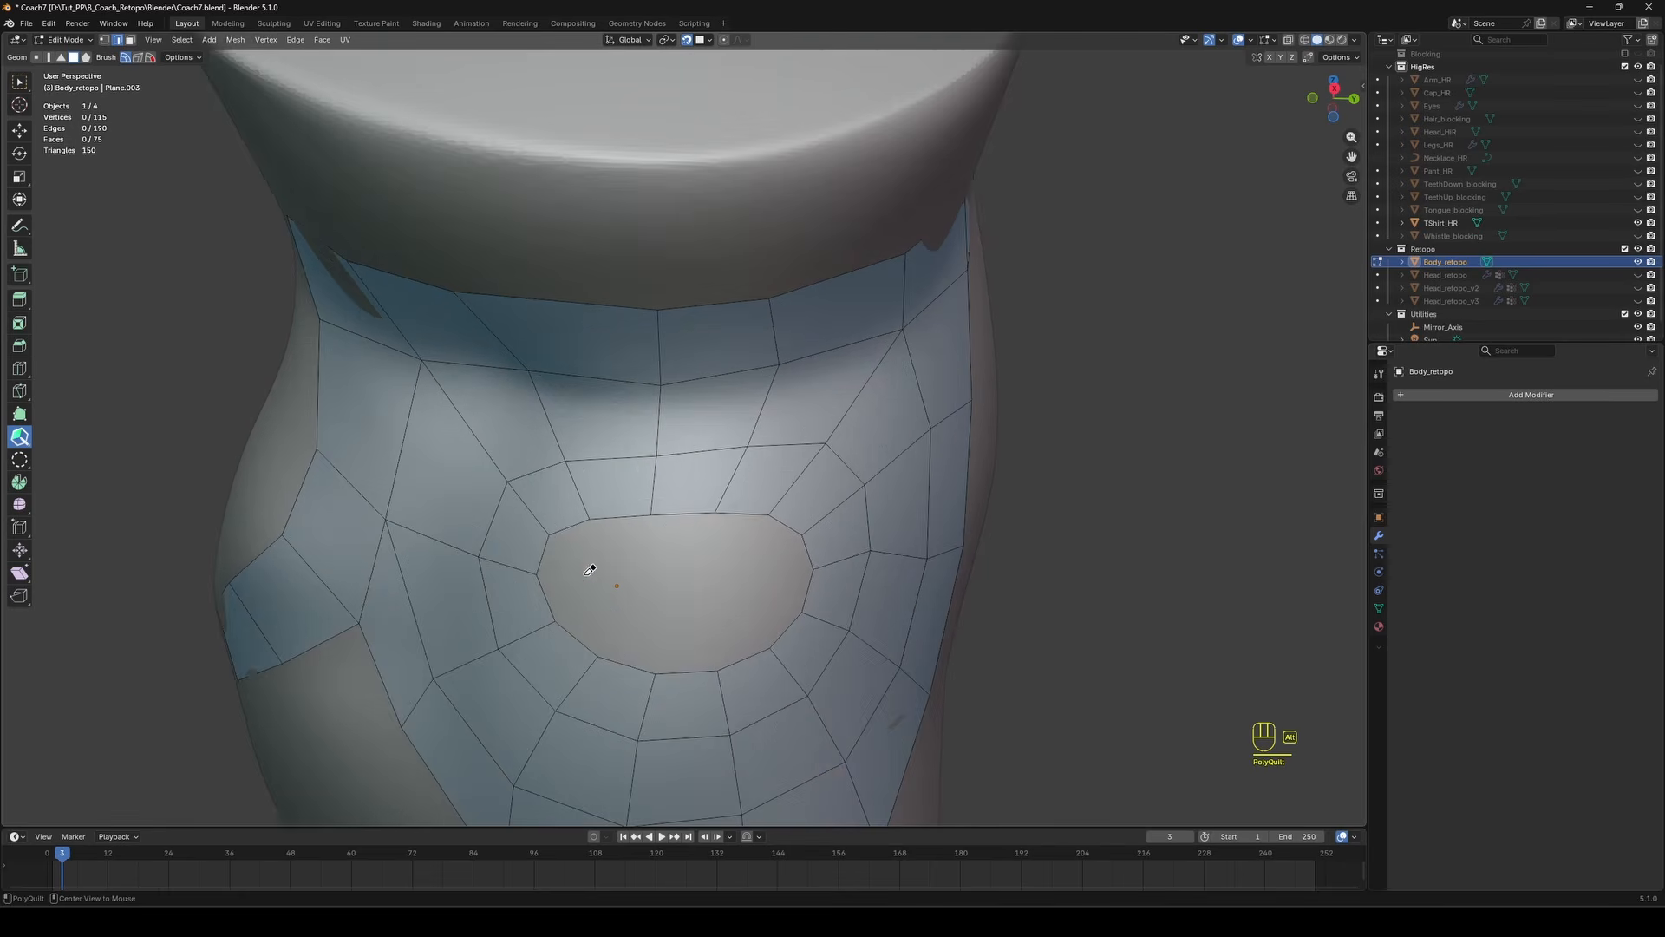
pyautogui.moveTo(587, 569); pyautogui.dragTo(591, 484, button='middle')
pyautogui.moveTo(591, 484)
pyautogui.keyDown('alt'); pyautogui.mouseDown()
pyautogui.moveTo(785, 500)
pyautogui.moveTo(718, 583)
pyautogui.moveTo(788, 529)
pyautogui.mouseUp(); pyautogui.keyUp('alt')
pyautogui.scroll(-1, 659, 434)
pyautogui.moveTo(606, 400)
pyautogui.keyDown('alt'); pyautogui.mouseDown()
pyautogui.moveTo(760, 576)
pyautogui.moveTo(785, 528)
pyautogui.mouseUp(); pyautogui.keyUp('alt')
pyautogui.hotkey('ctrl', 's')
# Bridge the underarm opening with tall quad columns from the armhole ring to the lower strip, undoing the frontmost one.
pyautogui.moveTo(654, 396); pyautogui.dragTo(618, 628)
pyautogui.moveTo(733, 451); pyautogui.dragTo(680, 445, button='middle')
pyautogui.moveTo(833, 517); pyautogui.dragTo(867, 499, button='middle')
pyautogui.moveTo(691, 368); pyautogui.dragTo(753, 364)
pyautogui.moveTo(653, 460); pyautogui.dragTo(693, 486, button='middle')
pyautogui.moveTo(594, 370); pyautogui.dragTo(593, 364)
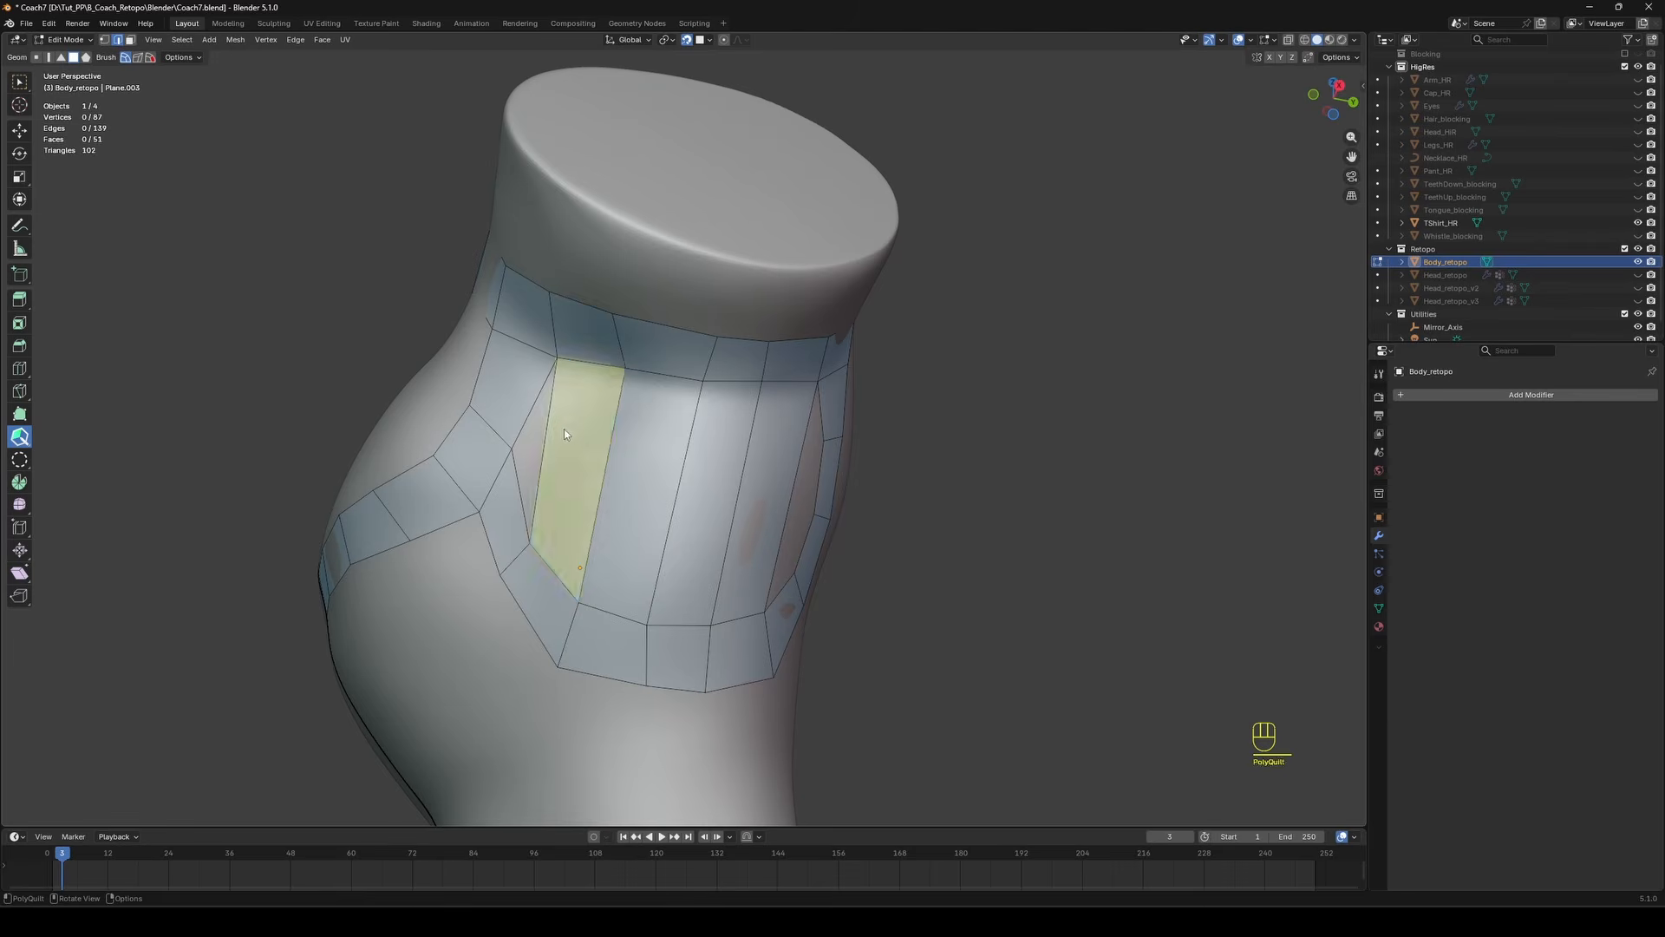
pyautogui.hotkey('ctrl', 'z')
# Cut a horizontal edge loop across the underarm columns and fill the gaps at their front and back ends.
pyautogui.moveTo(677, 453); pyautogui.dragTo(648, 467, button='middle')
pyautogui.keyDown('ctrl'); pyautogui.click(726, 505); pyautogui.keyUp('ctrl')
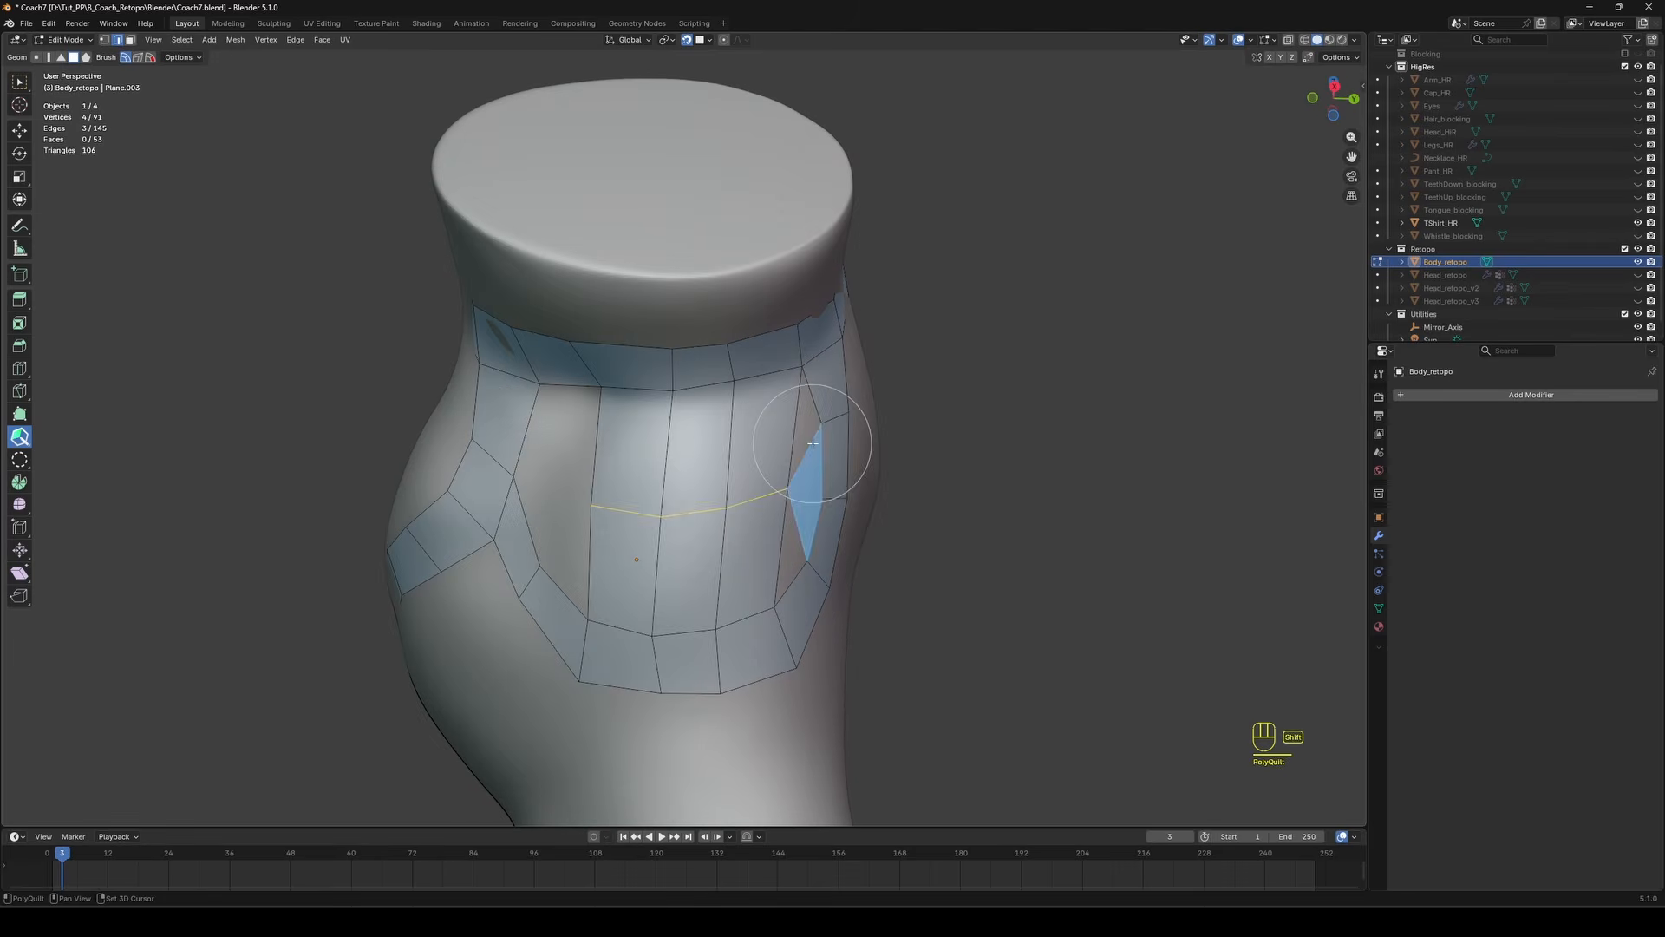
pyautogui.keyDown('shift'); pyautogui.click(783, 459); pyautogui.keyUp('shift')
pyautogui.moveTo(806, 476); pyautogui.dragTo(767, 499, button='middle')
pyautogui.keyDown('shift'); pyautogui.click(609, 453); pyautogui.keyUp('shift')
pyautogui.click(849, 455)
pyautogui.scroll(-2, 849, 455)
pyautogui.moveTo(849, 455); pyautogui.dragTo(806, 436, button='middle')
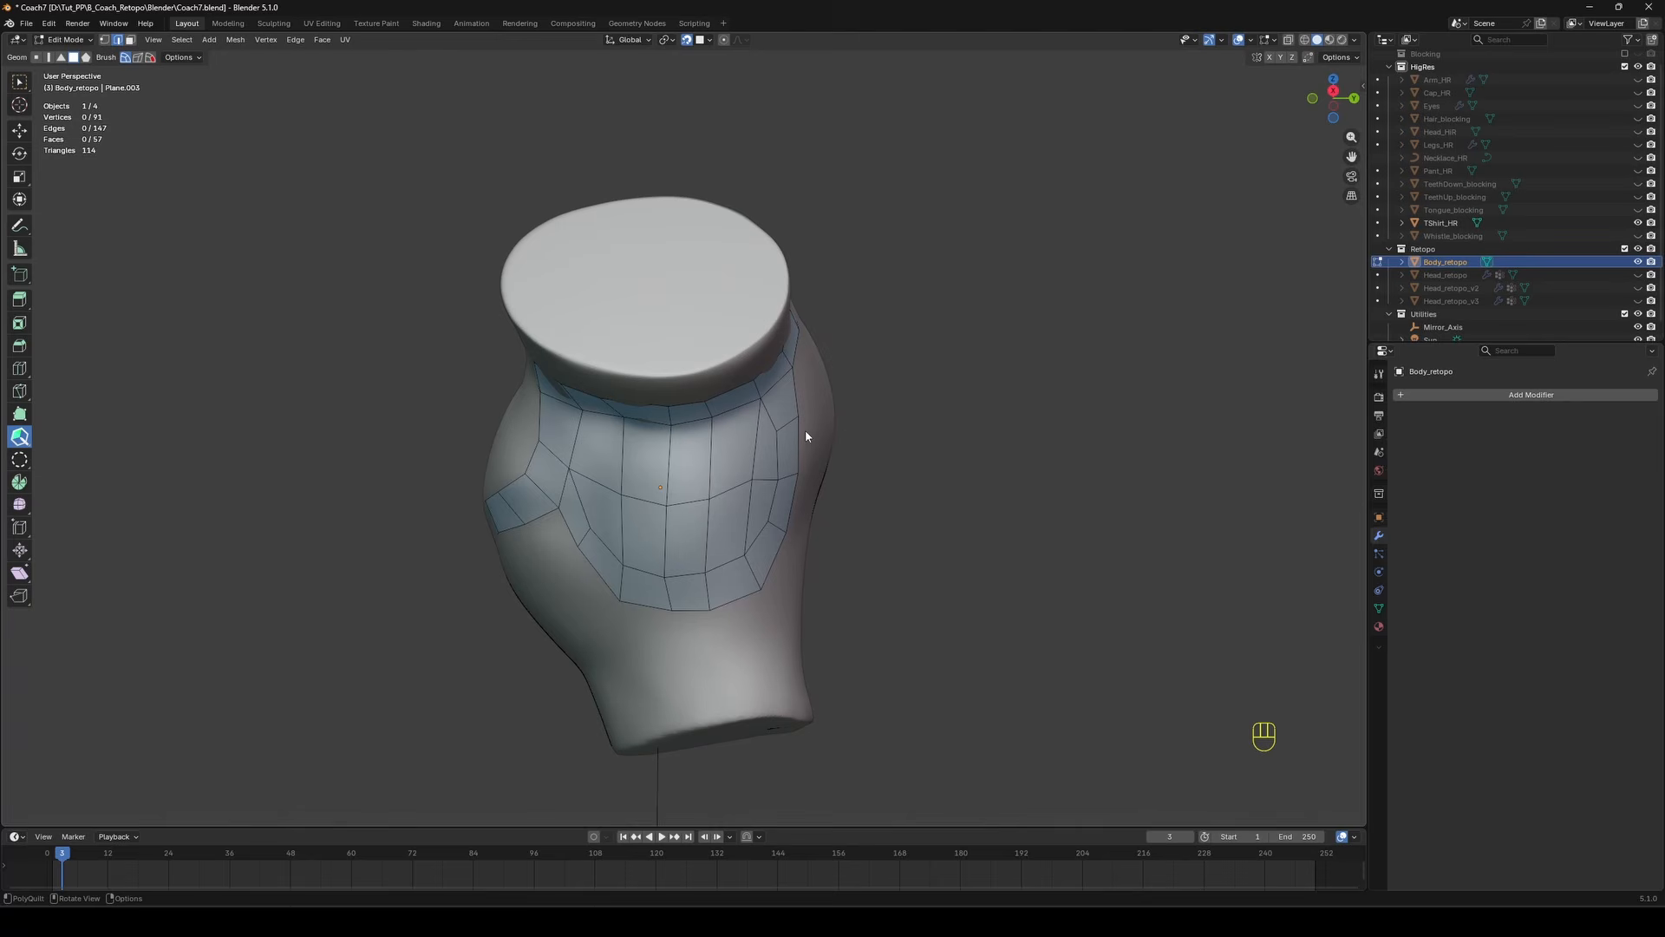
# Rework the front end of the underarm patch, adjusting its edges and adding a quad beside the armhole ring.
pyautogui.keyDown('ctrl'); pyautogui.click(585, 435); pyautogui.keyUp('ctrl')
pyautogui.moveTo(595, 502); pyautogui.dragTo(798, 462, button='middle')
pyautogui.moveTo(621, 528); pyautogui.dragTo(589, 491)
pyautogui.moveTo(590, 456); pyautogui.dragTo(595, 483)
pyautogui.keyDown('shift'); pyautogui.click(607, 449); pyautogui.keyUp('shift')
pyautogui.moveTo(607, 473)
pyautogui.mouseDown(button='middle')
pyautogui.moveTo(651, 408)
pyautogui.moveTo(602, 465)
pyautogui.moveTo(555, 466)
pyautogui.moveTo(590, 472)
pyautogui.mouseUp(button='middle')
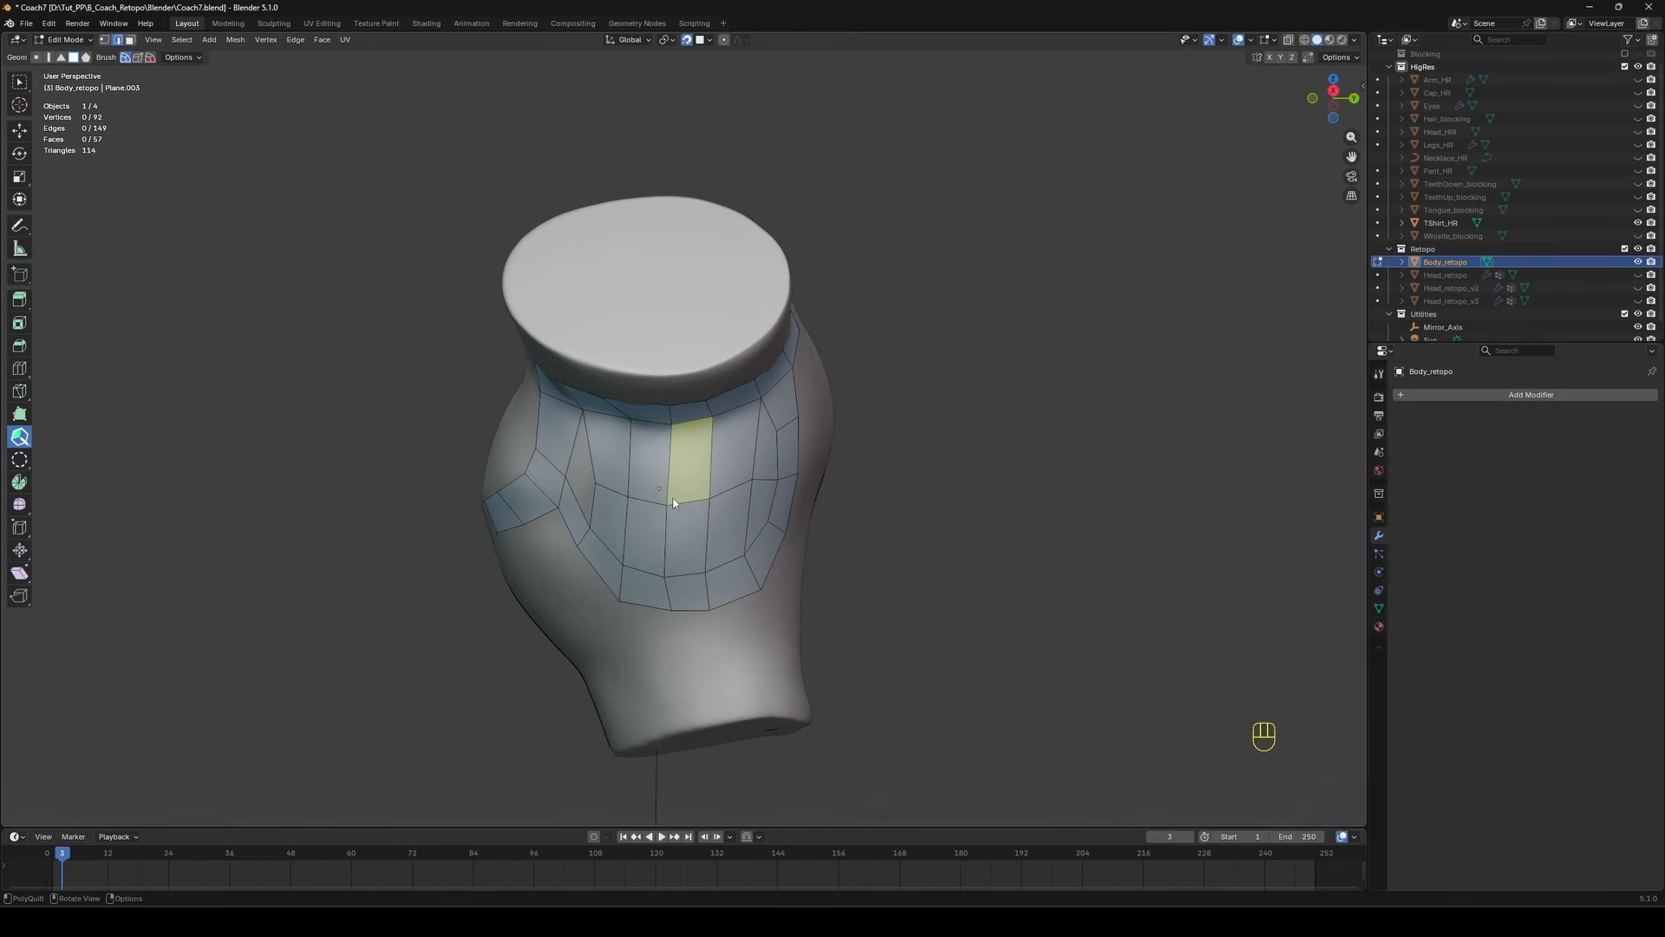
pyautogui.click(579, 443)
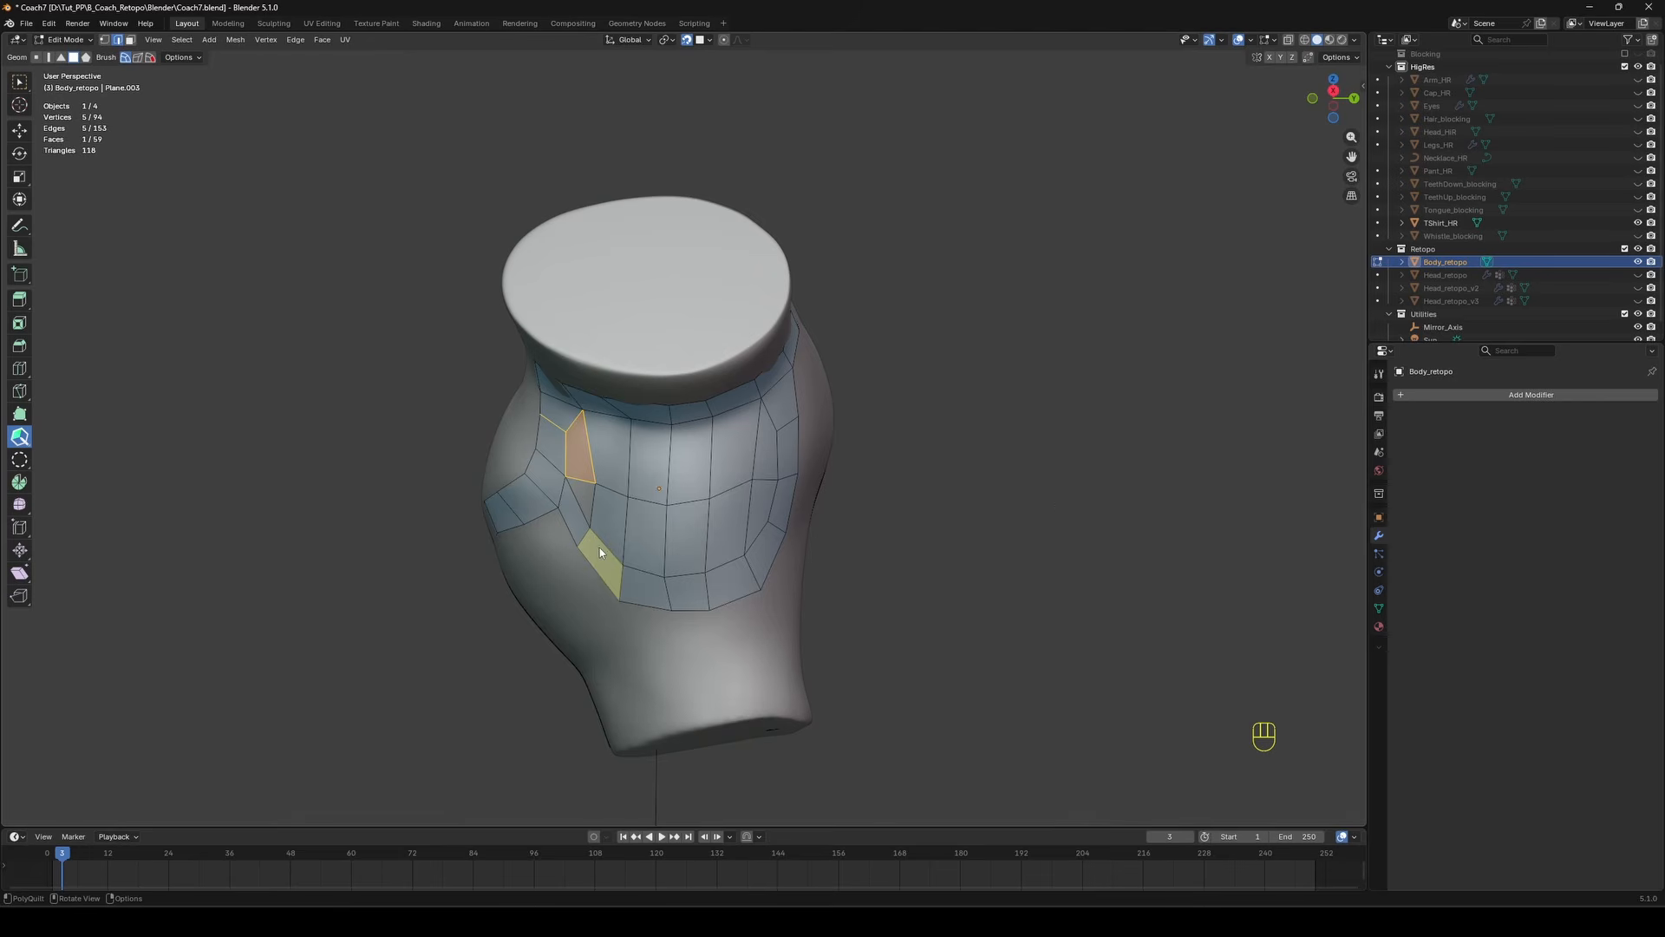
pyautogui.moveTo(600, 548); pyautogui.dragTo(604, 444, button='middle')
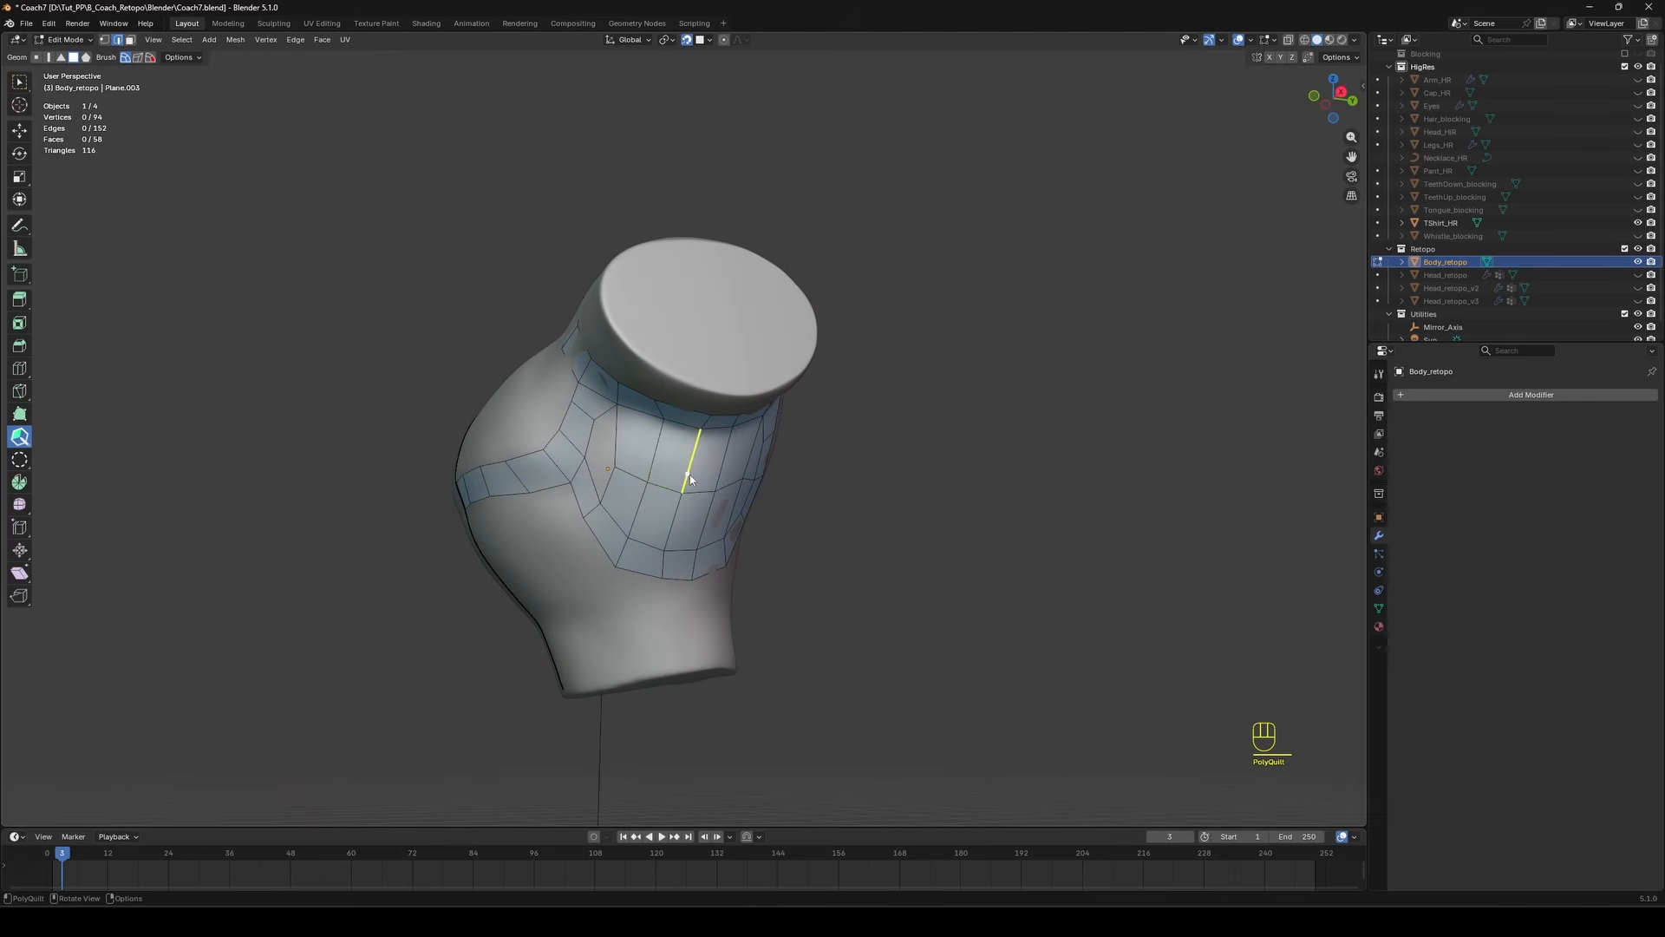
# Add an edge loop across the upper underarm columns and a corner quad at the patch's front and back ends.
pyautogui.moveTo(687, 488); pyautogui.dragTo(585, 478, button='middle')
pyautogui.keyDown('ctrl'); pyautogui.click(755, 477); pyautogui.keyUp('ctrl')
pyautogui.moveTo(759, 473); pyautogui.dragTo(805, 441, button='middle')
pyautogui.scroll(1, 805, 441)
pyautogui.moveTo(593, 447); pyautogui.dragTo(637, 468, button='middle')
pyautogui.click(573, 494)
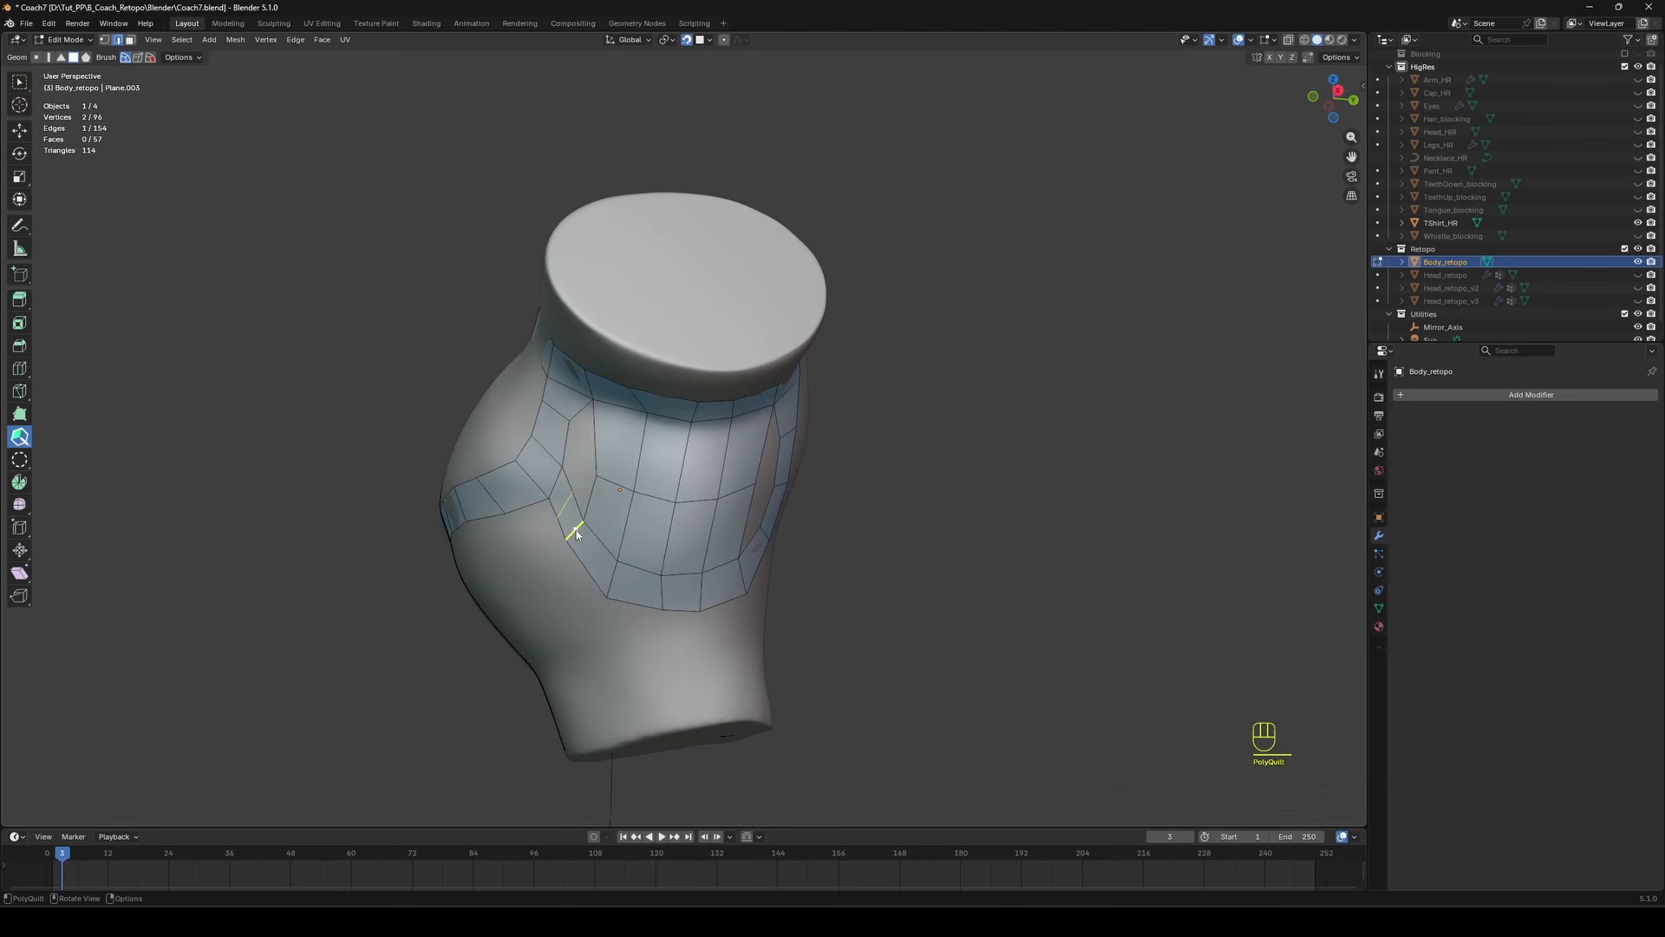
pyautogui.click(611, 433)
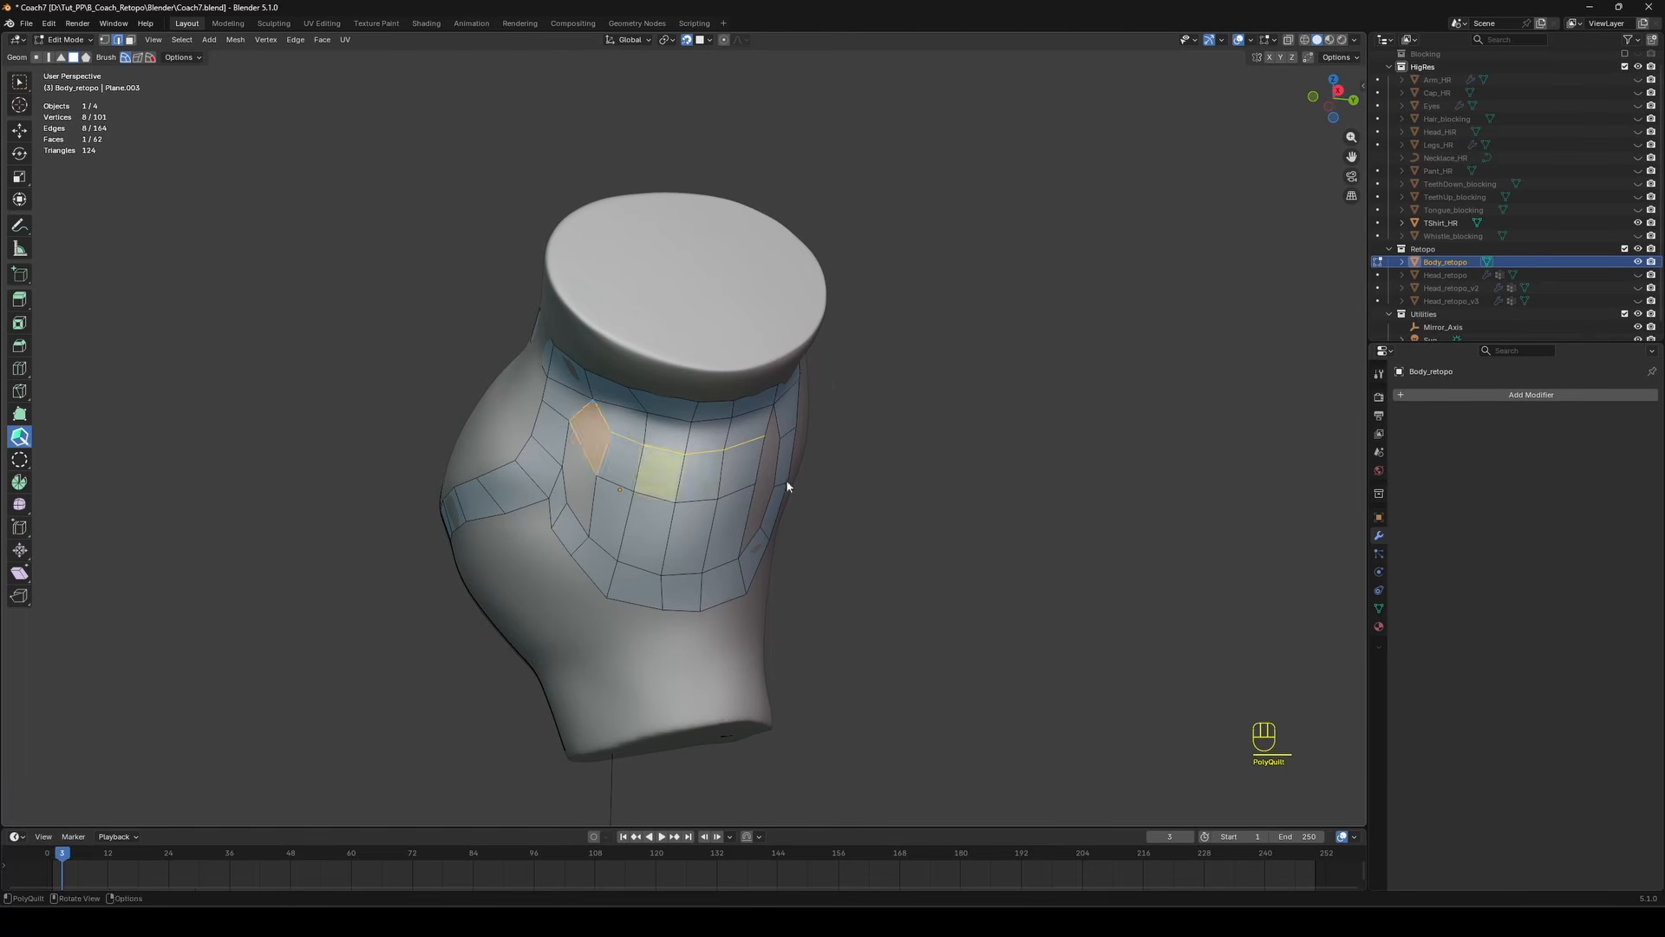
pyautogui.moveTo(786, 479); pyautogui.dragTo(820, 482, button='middle')
pyautogui.click(741, 432)
pyautogui.moveTo(599, 451); pyautogui.dragTo(607, 486, button='middle')
# Fill the remaining front and back gaps of the underarm patch with quads, clear the selection and save the file.
pyautogui.keyDown('shift'); pyautogui.click(579, 513); pyautogui.keyUp('shift')
pyautogui.keyDown('shift'); pyautogui.click(753, 518); pyautogui.keyUp('shift')
pyautogui.hotkey('ctrl', 'z')
pyautogui.hotkey('ctrl', 'z')
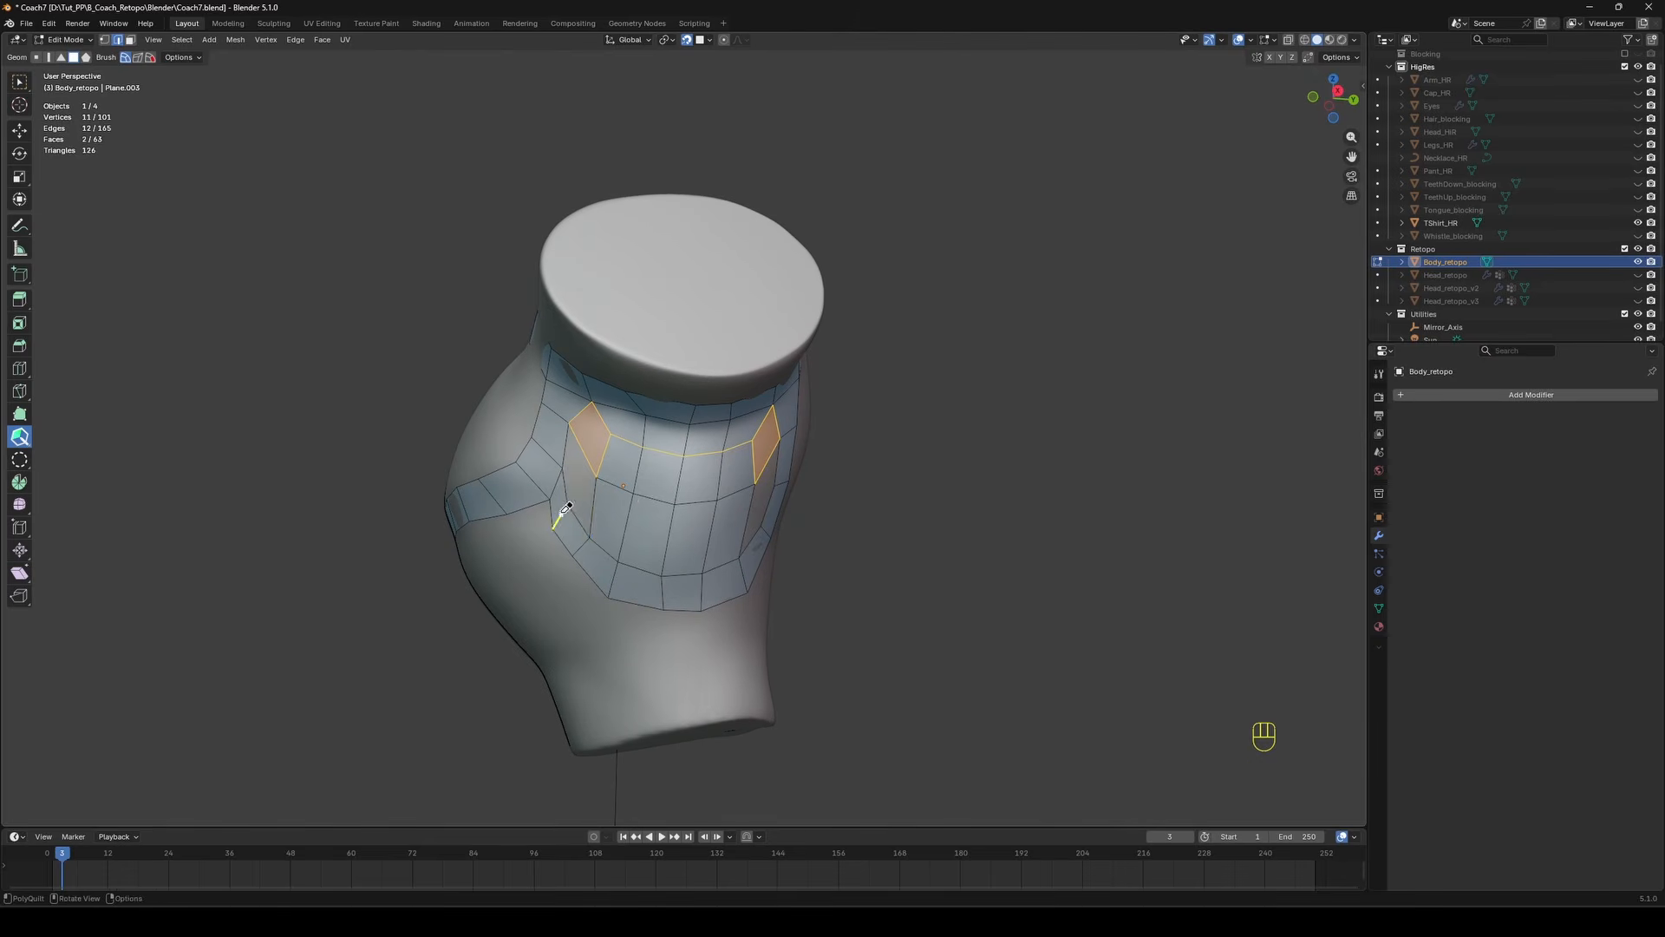
pyautogui.moveTo(714, 515); pyautogui.dragTo(651, 510, button='middle')
pyautogui.keyDown('shift'); pyautogui.click(771, 502); pyautogui.keyUp('shift')
pyautogui.press('a')
pyautogui.press('a')
pyautogui.moveTo(555, 458); pyautogui.dragTo(482, 531, button='middle')
pyautogui.hotkey('ctrl', 's')
# Undo the latest edits, and extend a two-quad strip from the underarm patch down the shirt's side to the hem.
pyautogui.moveTo(743, 538); pyautogui.dragTo(689, 565, button='middle')
pyautogui.hotkey('ctrl', 'z')
pyautogui.hotkey('ctrl', 'z')
pyautogui.hotkey('ctrl', 'z')
pyautogui.hotkey('ctrl', 'z')
pyautogui.hotkey('ctrl', 'z')
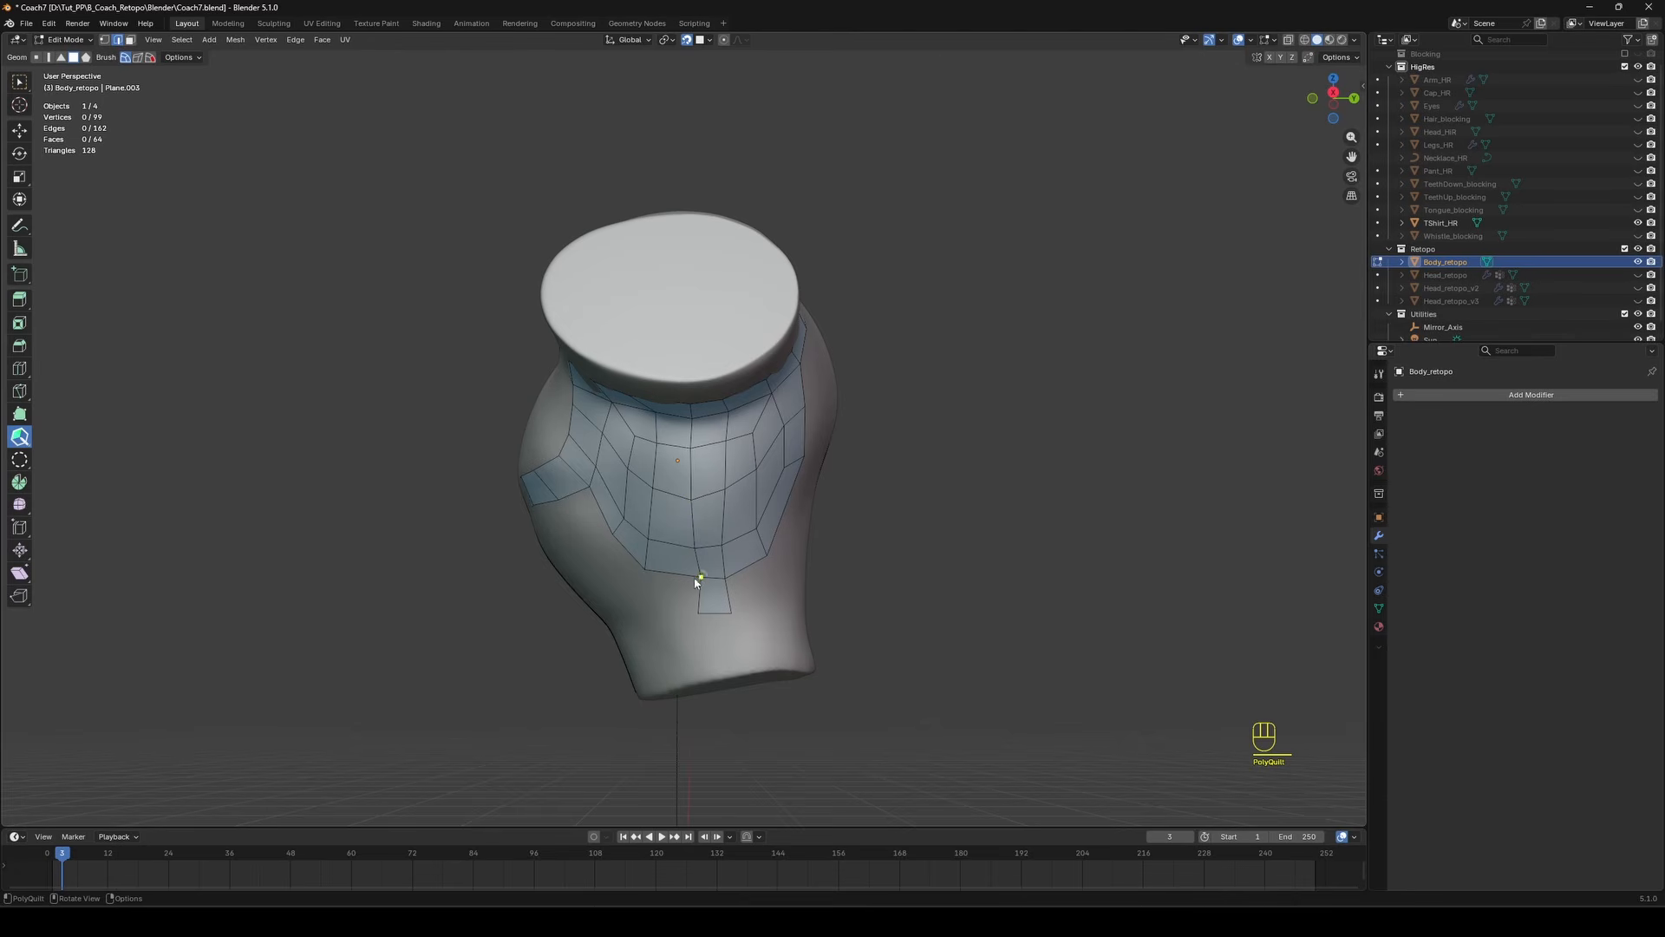
pyautogui.keyDown('alt'); pyautogui.moveTo(807, 579); pyautogui.dragTo(695, 565, button='middle'); pyautogui.keyUp('alt')
pyautogui.scroll(2, 809, 611)
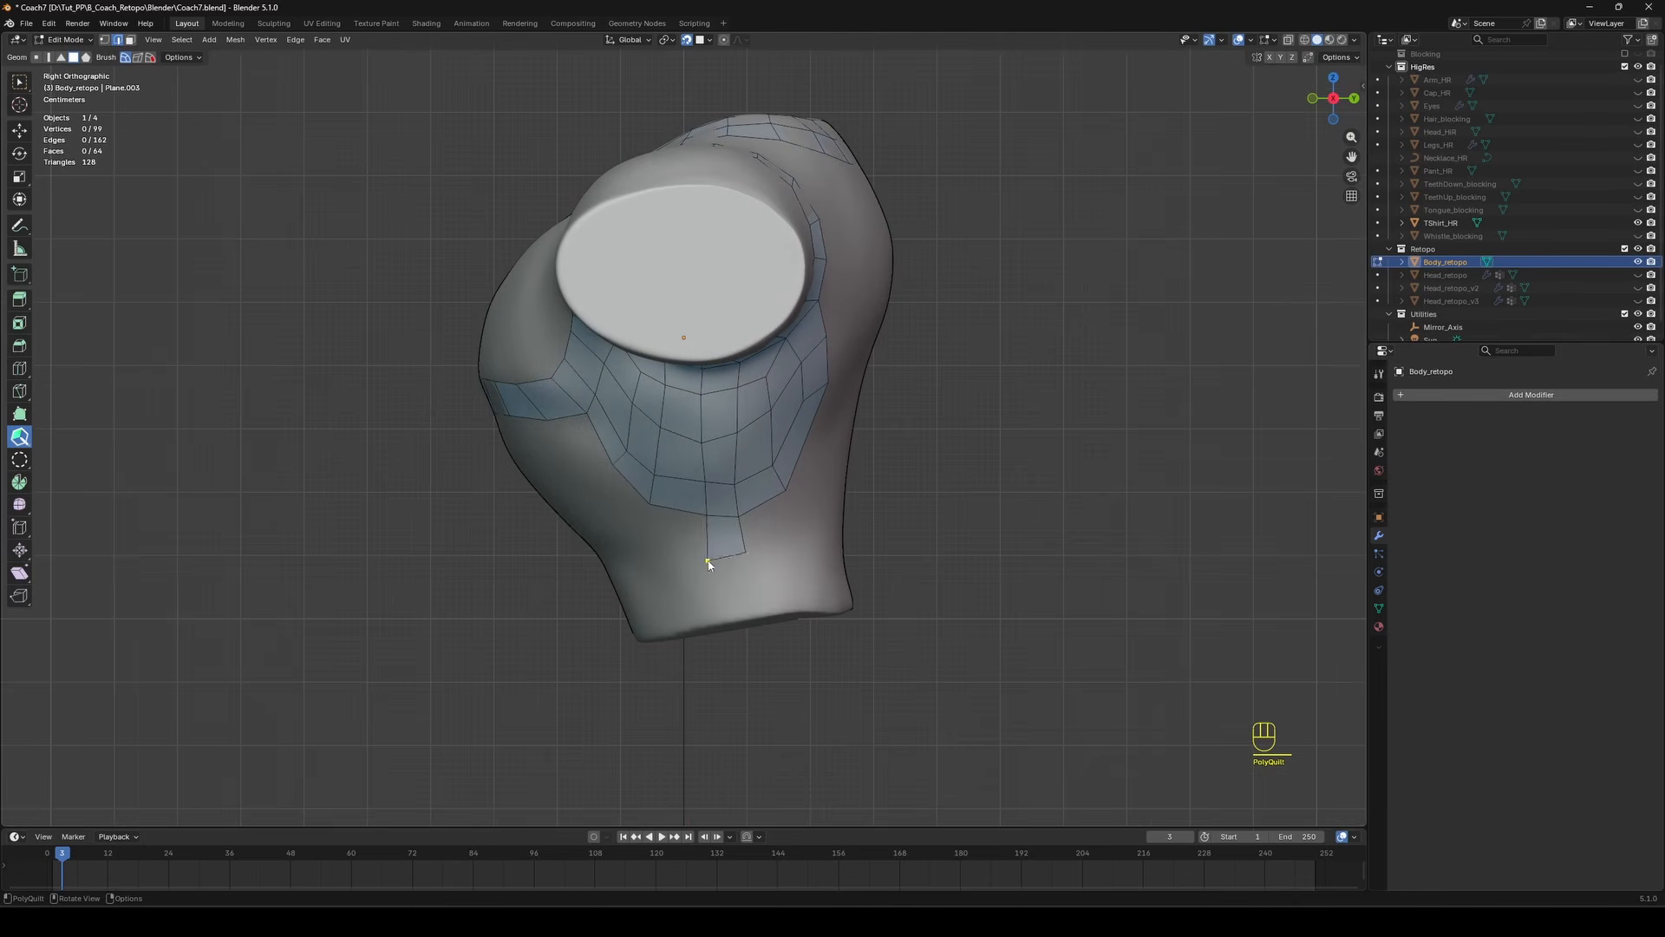
pyautogui.moveTo(725, 563); pyautogui.dragTo(737, 621)
# Extend a strip of quads along the hem from the side to the front and back symmetry lines, and save the file.
pyautogui.moveTo(700, 444); pyautogui.dragTo(760, 582, button='middle')
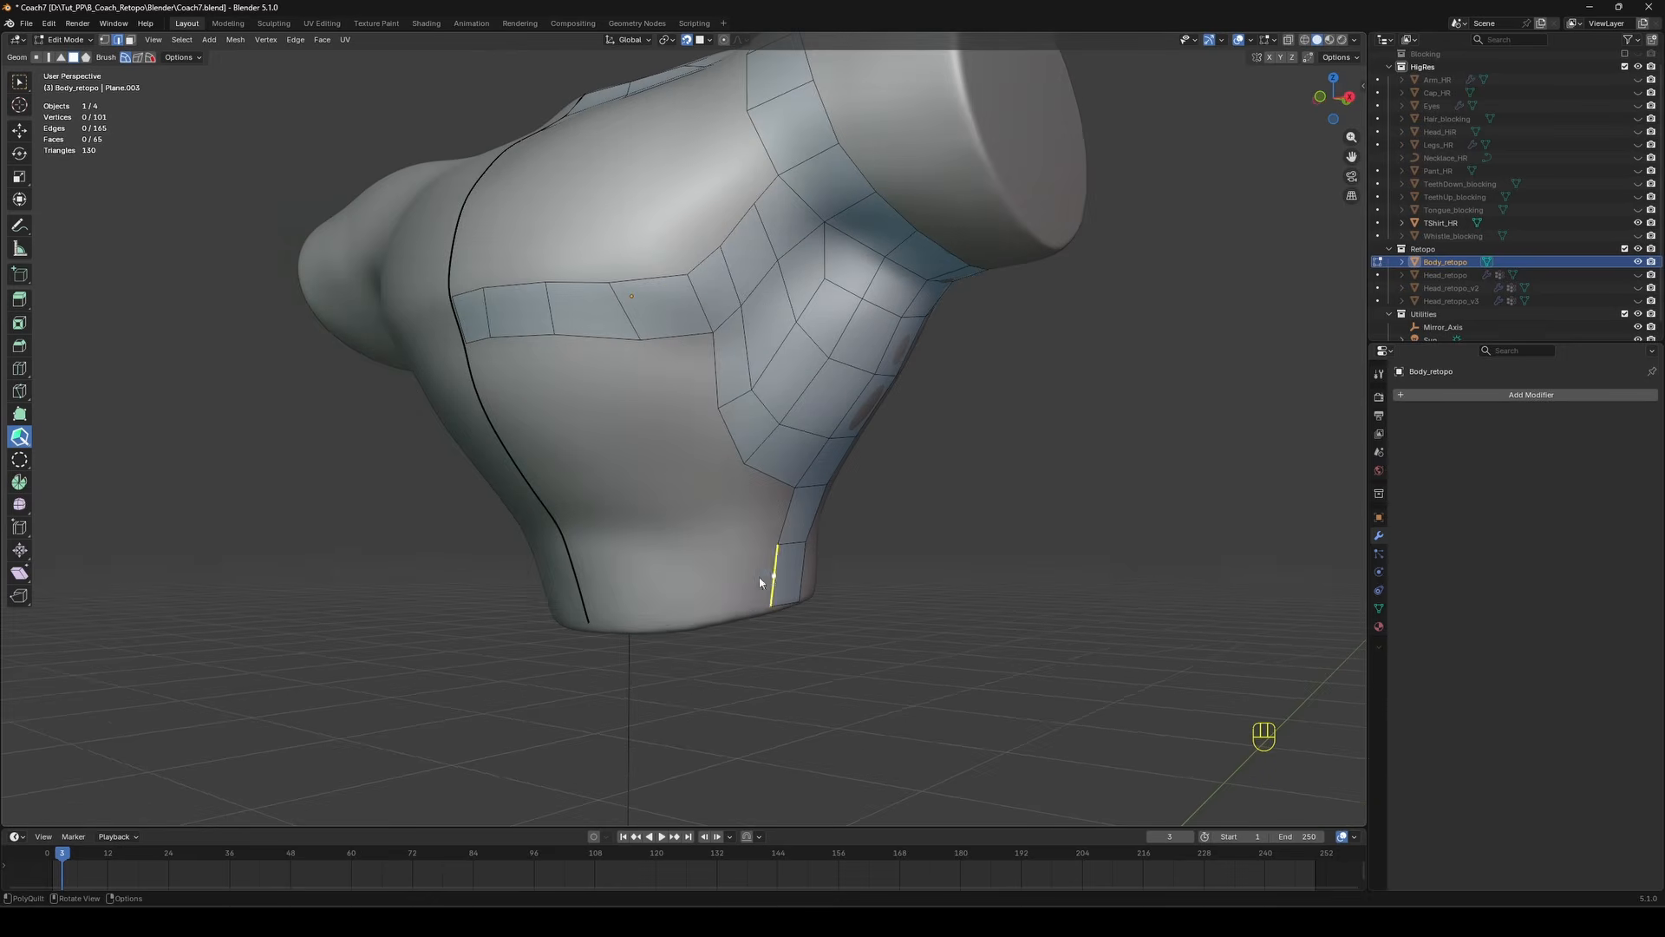
pyautogui.moveTo(637, 598); pyautogui.dragTo(639, 595, button='middle')
pyautogui.moveTo(639, 595); pyautogui.dragTo(576, 569)
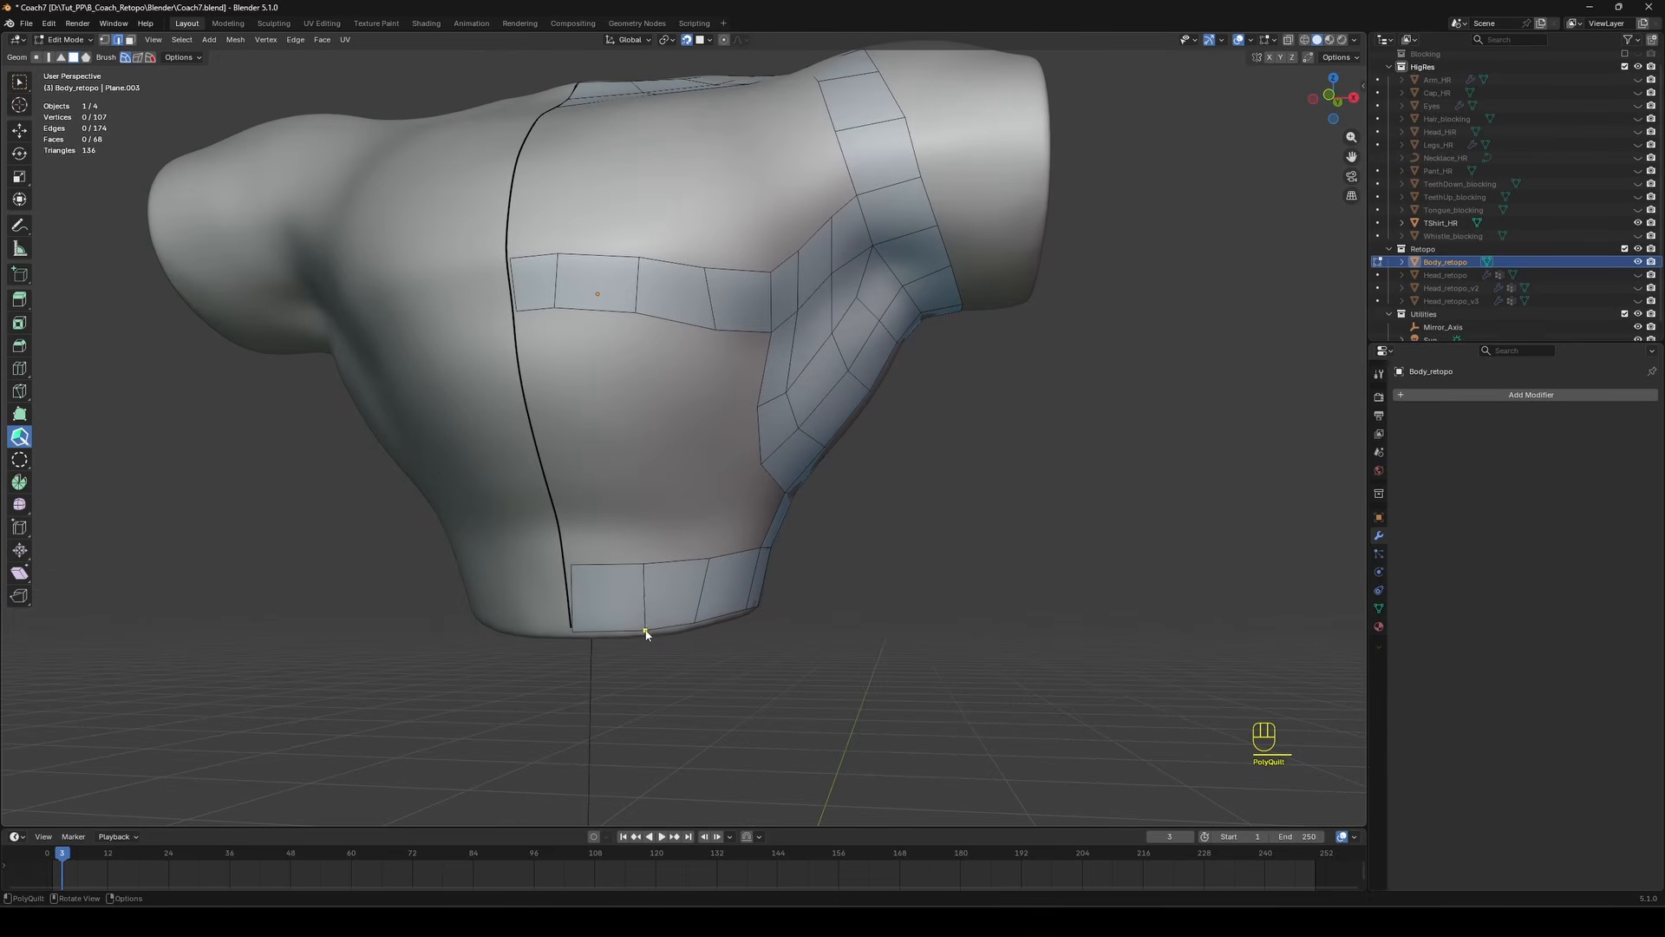
pyautogui.moveTo(768, 579); pyautogui.dragTo(704, 567, button='middle')
pyautogui.moveTo(719, 506); pyautogui.dragTo(581, 513, button='middle')
pyautogui.moveTo(775, 569); pyautogui.dragTo(847, 565)
pyautogui.moveTo(847, 565); pyautogui.dragTo(732, 600, button='middle')
pyautogui.moveTo(745, 621); pyautogui.dragTo(808, 621)
pyautogui.moveTo(808, 621); pyautogui.dragTo(867, 620)
pyautogui.scroll(-2, 818, 557)
pyautogui.moveTo(737, 564); pyautogui.dragTo(941, 521, button='middle')
pyautogui.hotkey('ctrl', 's')
# Fill the front torso above the hem strip with quads, working from the side to the symmetry line and chest strip.
pyautogui.moveTo(694, 509); pyautogui.dragTo(625, 490, button='middle')
pyautogui.keyDown('shift'); pyautogui.click(748, 507); pyautogui.keyUp('shift')
pyautogui.moveTo(748, 507); pyautogui.dragTo(834, 505, button='middle')
pyautogui.keyDown('shift'); pyautogui.click(684, 499); pyautogui.keyUp('shift')
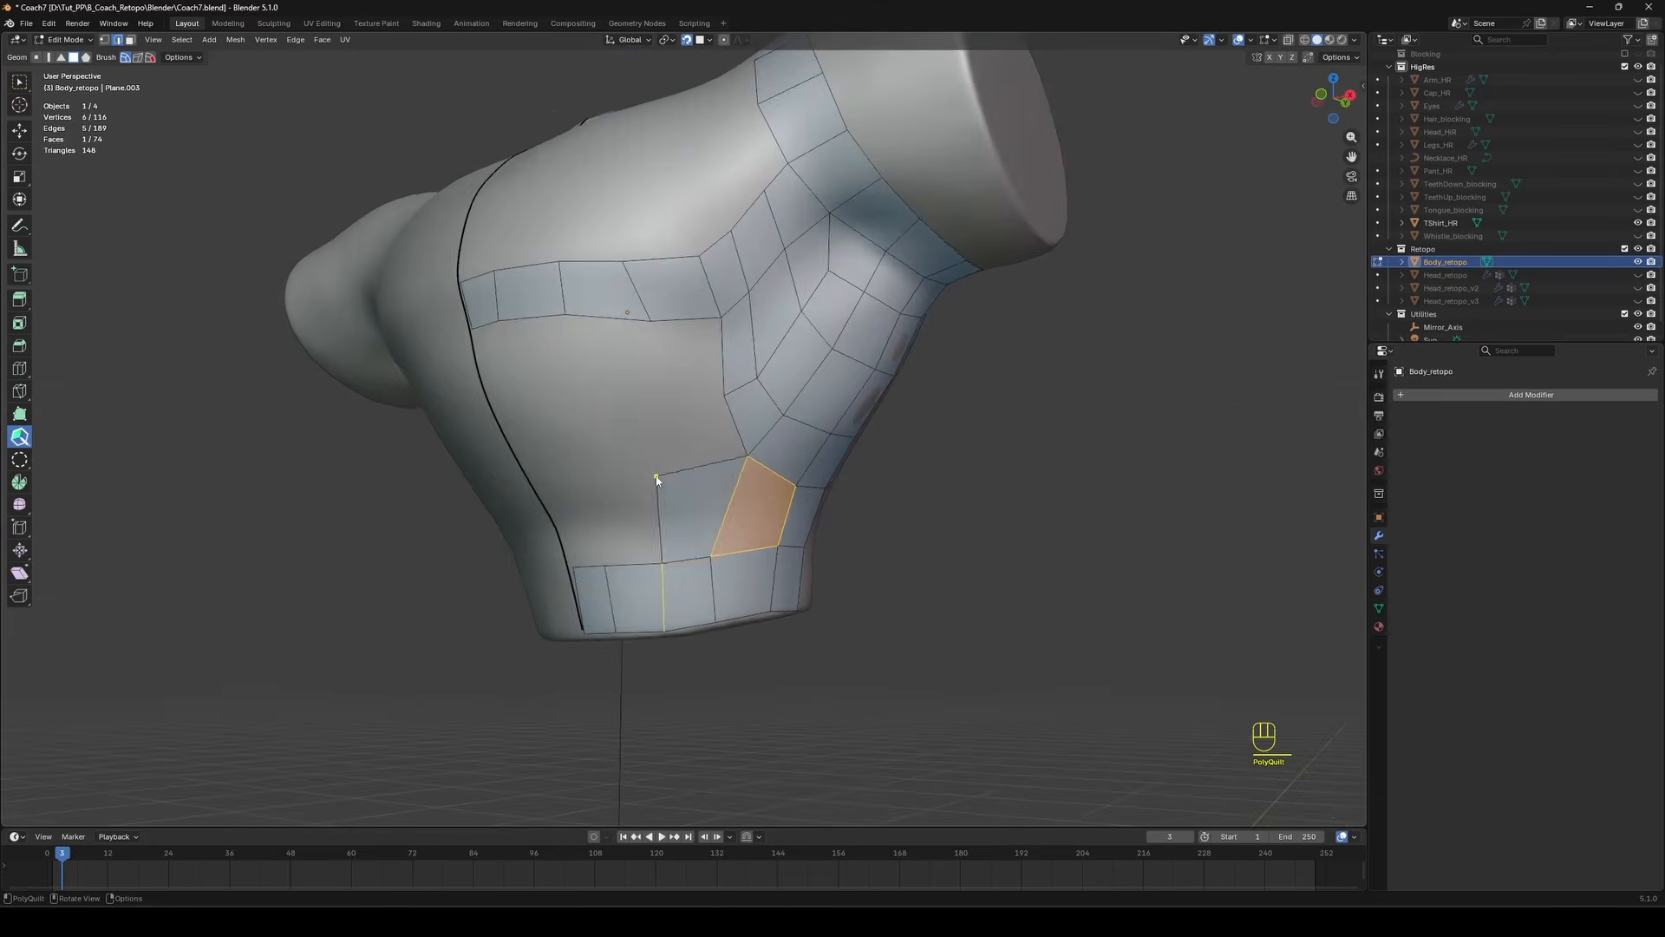
pyautogui.moveTo(658, 477); pyautogui.dragTo(692, 547, button='middle')
pyautogui.keyDown('shift'); pyautogui.click(661, 456); pyautogui.keyUp('shift')
pyautogui.moveTo(597, 433); pyautogui.dragTo(541, 382)
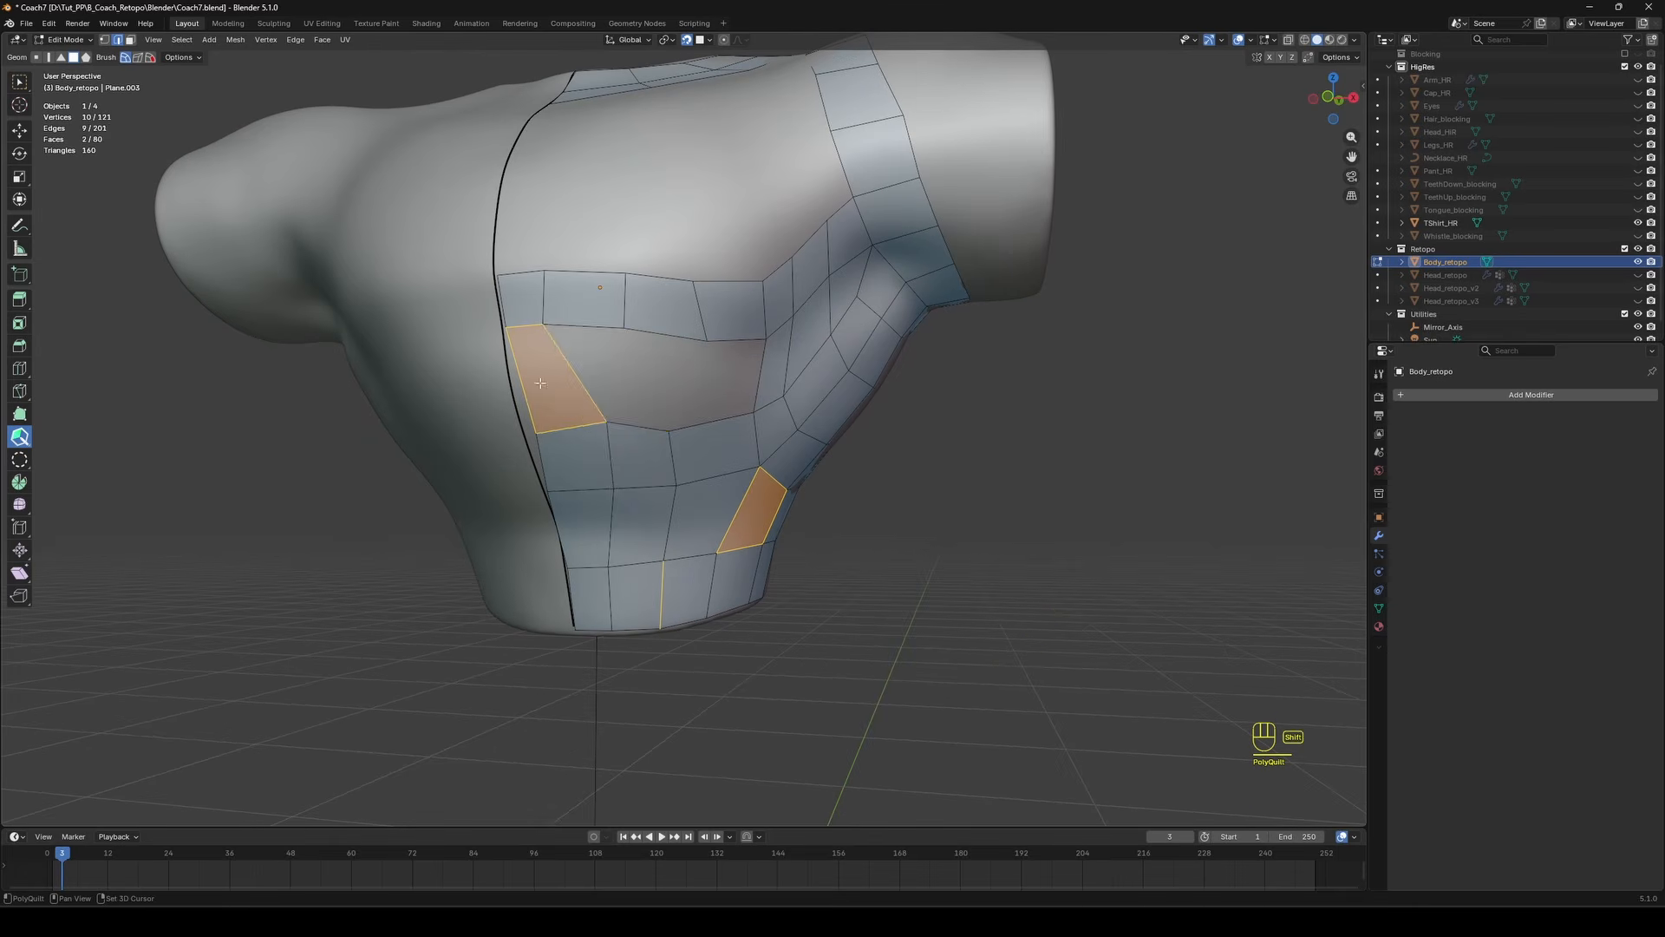
# Insert edge loops through the front torso quads, close the gap below the chest strip and clear the selection.
pyautogui.keyDown('ctrl'); pyautogui.click(714, 474); pyautogui.keyUp('ctrl')
pyautogui.keyDown('ctrl'); pyautogui.click(708, 425); pyautogui.keyUp('ctrl')
pyautogui.keyDown('ctrl'); pyautogui.click(716, 419); pyautogui.keyUp('ctrl')
pyautogui.moveTo(711, 451)
pyautogui.keyDown('shift'); pyautogui.mouseDown()
pyautogui.moveTo(706, 502)
pyautogui.moveTo(679, 364)
pyautogui.moveTo(599, 347)
pyautogui.mouseUp(); pyautogui.keyUp('shift')
pyautogui.press('a')
pyautogui.press('a')
pyautogui.moveTo(531, 418); pyautogui.dragTo(575, 425, button='middle')
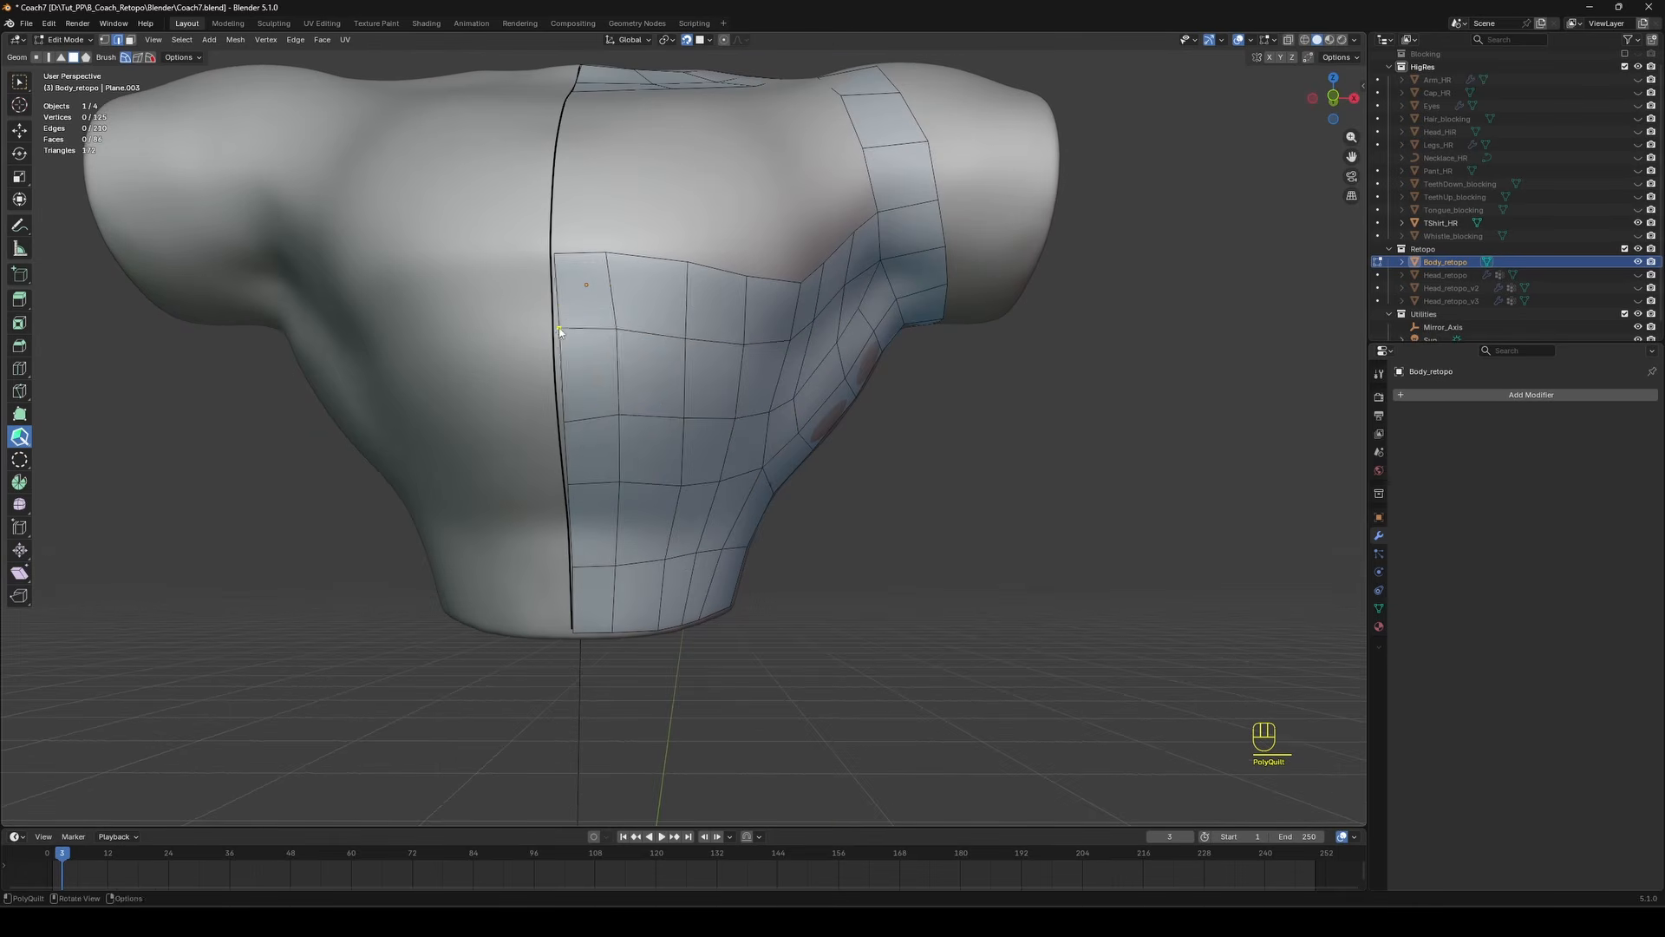
# Build a row of quads above the back hem strip, from the side to the symmetry line.
pyautogui.moveTo(559, 331); pyautogui.dragTo(688, 463, button='middle')
pyautogui.click(683, 471)
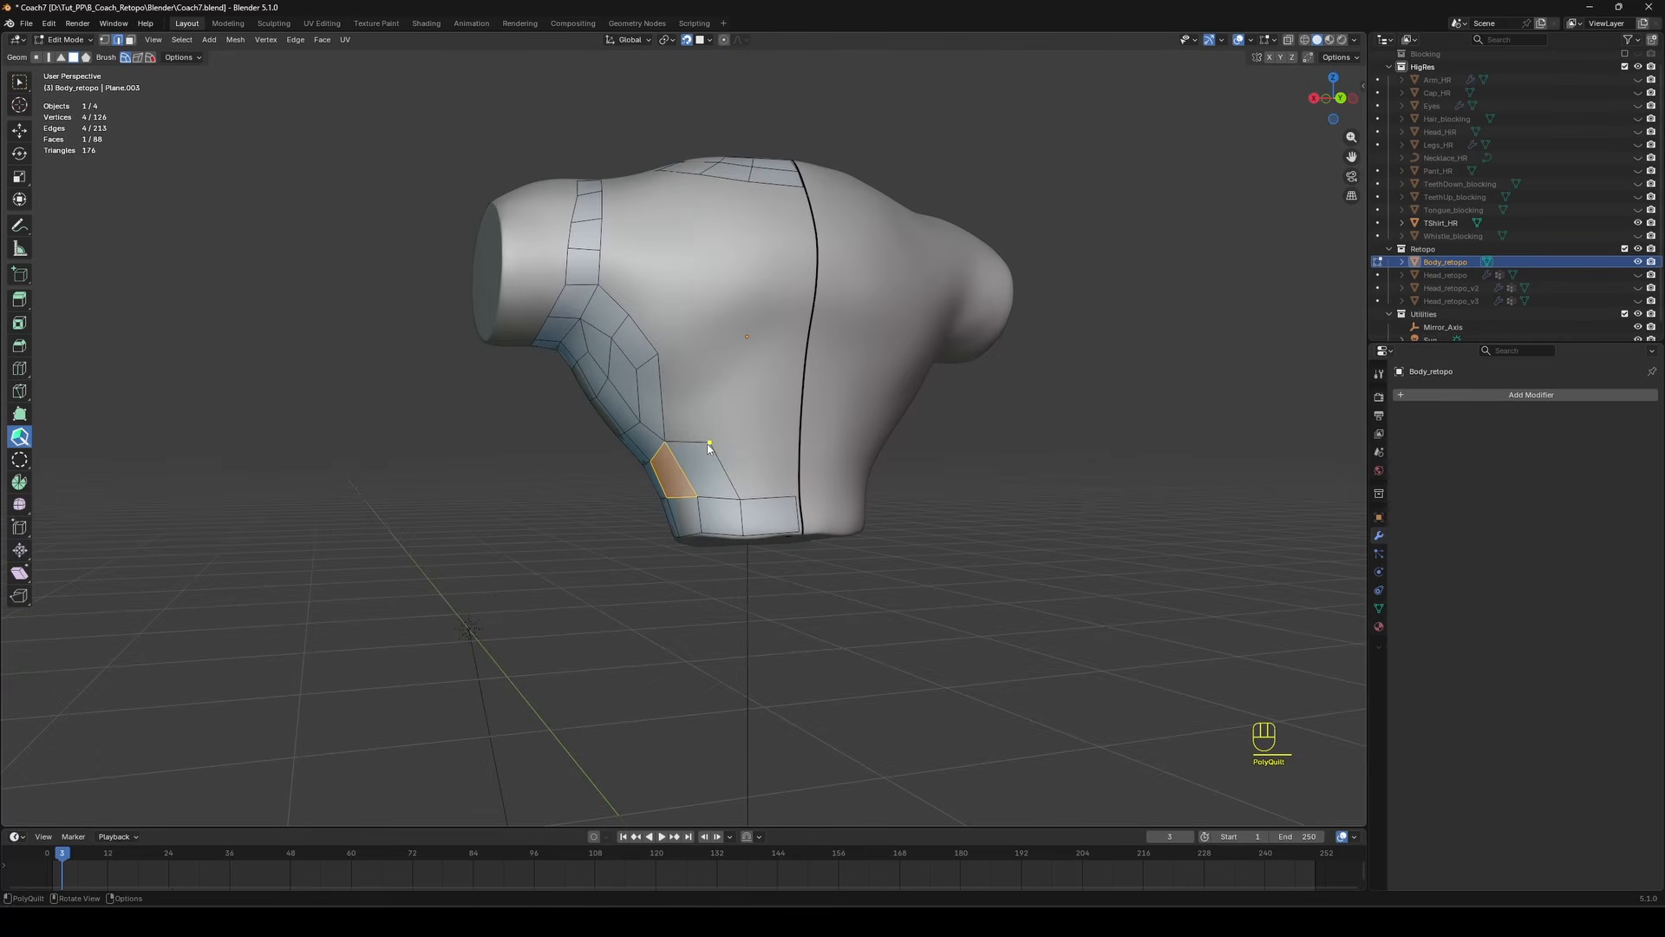
pyautogui.click(794, 471)
pyautogui.moveTo(795, 471); pyautogui.dragTo(776, 546, button='middle')
pyautogui.scroll(3, 750, 498)
pyautogui.scroll(-4, 762, 470)
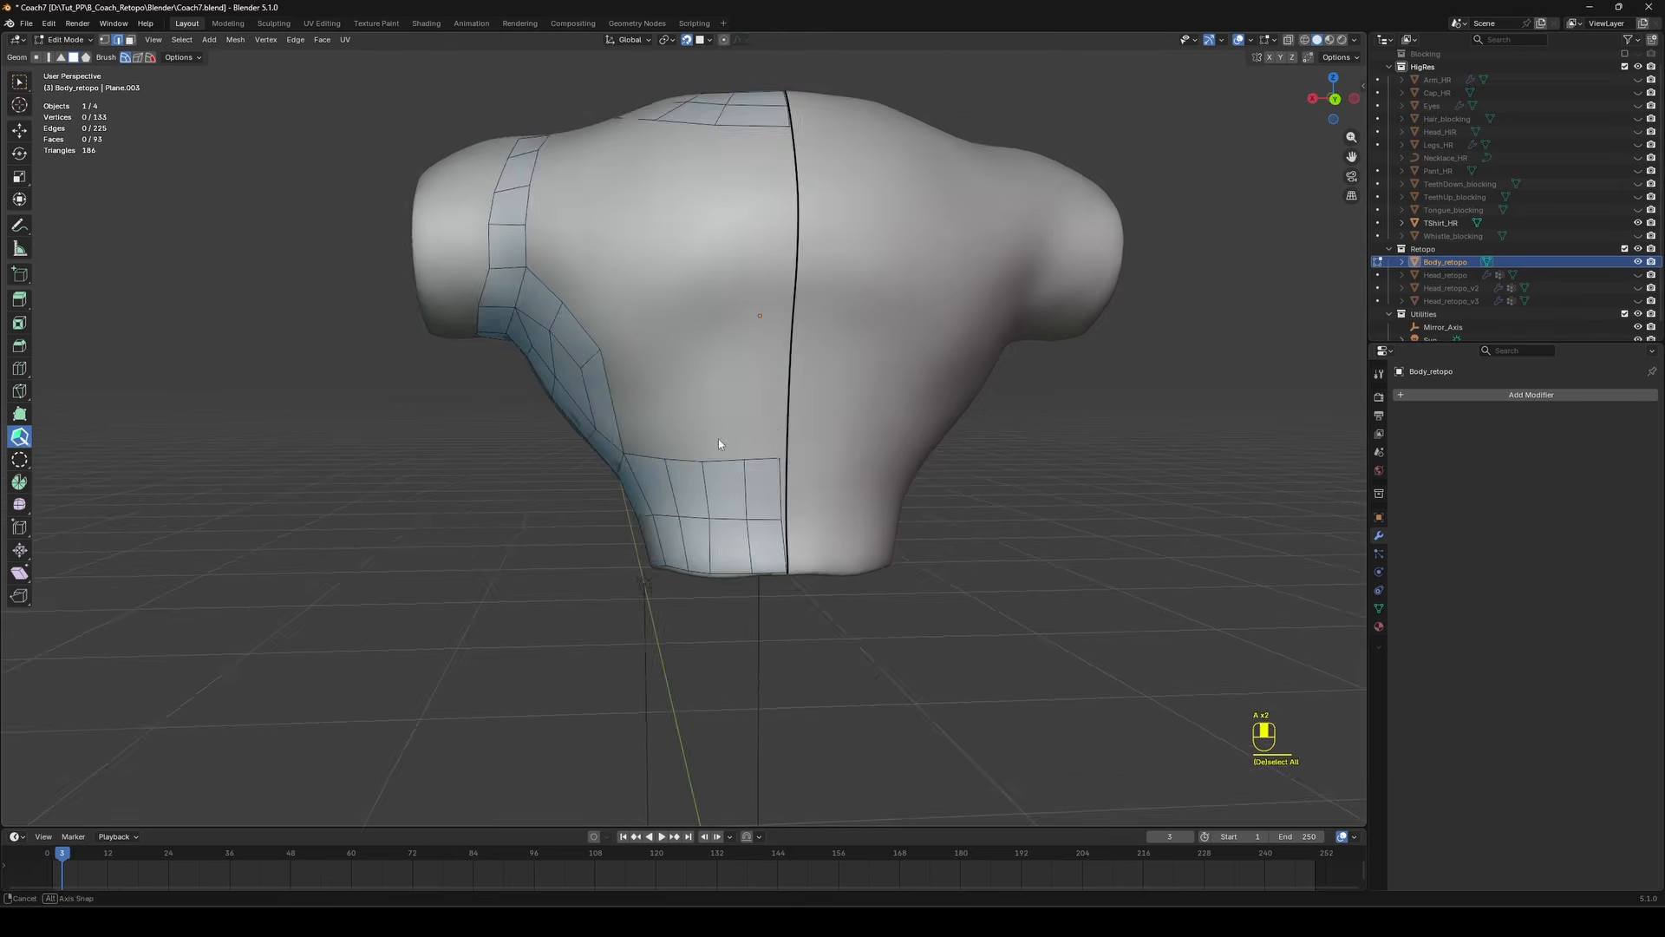
# Add another row of quads above the existing back quads, from the side to the symmetry line, and save the file.
pyautogui.moveTo(718, 439); pyautogui.dragTo(673, 439, button='middle')
pyautogui.keyDown('shift'); pyautogui.click(697, 436); pyautogui.keyUp('shift')
pyautogui.moveTo(766, 468); pyautogui.dragTo(764, 357)
pyautogui.moveTo(733, 444); pyautogui.dragTo(738, 390, button='middle')
pyautogui.keyDown('shift'); pyautogui.click(744, 486); pyautogui.keyUp('shift')
pyautogui.hotkey('ctrl', 's')
pyautogui.scroll(-3, 780, 474)
pyautogui.scroll(2, 729, 368)
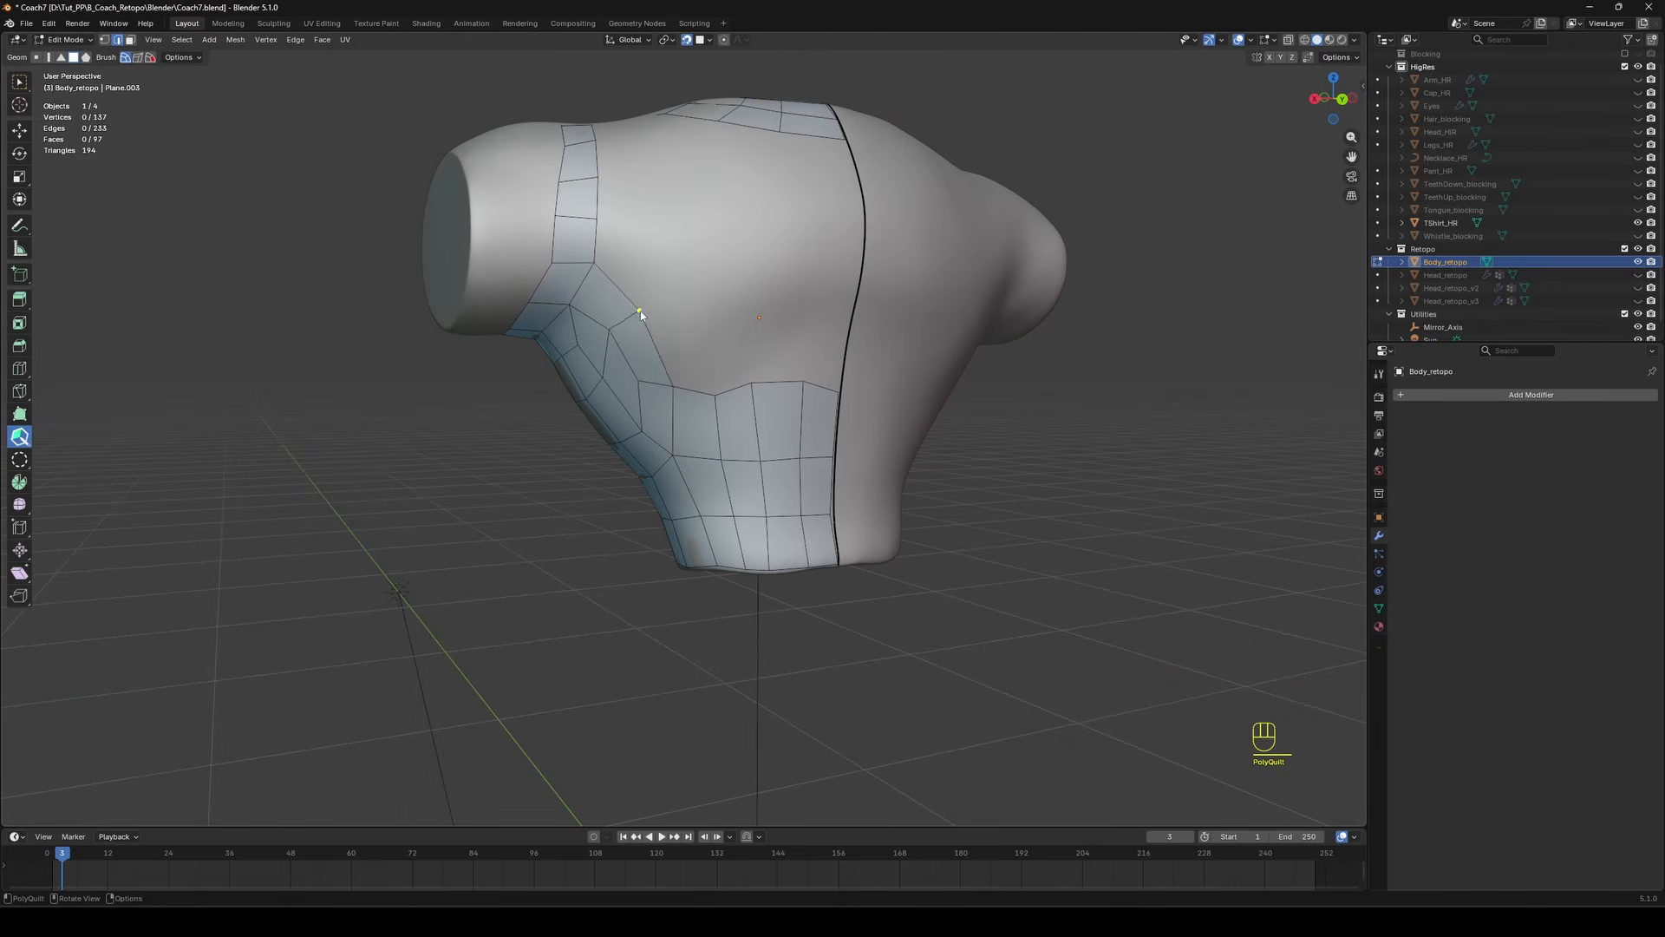
# Extend the back quads upward with one more row, from the underarm quads to the symmetry line.
pyautogui.moveTo(803, 383); pyautogui.dragTo(803, 395)
pyautogui.scroll(-3, 798, 382)
pyautogui.moveTo(780, 335)
pyautogui.mouseDown(button='middle')
pyautogui.moveTo(815, 319)
pyautogui.moveTo(759, 326)
pyautogui.mouseUp(button='middle')
pyautogui.scroll(2, 729, 373)
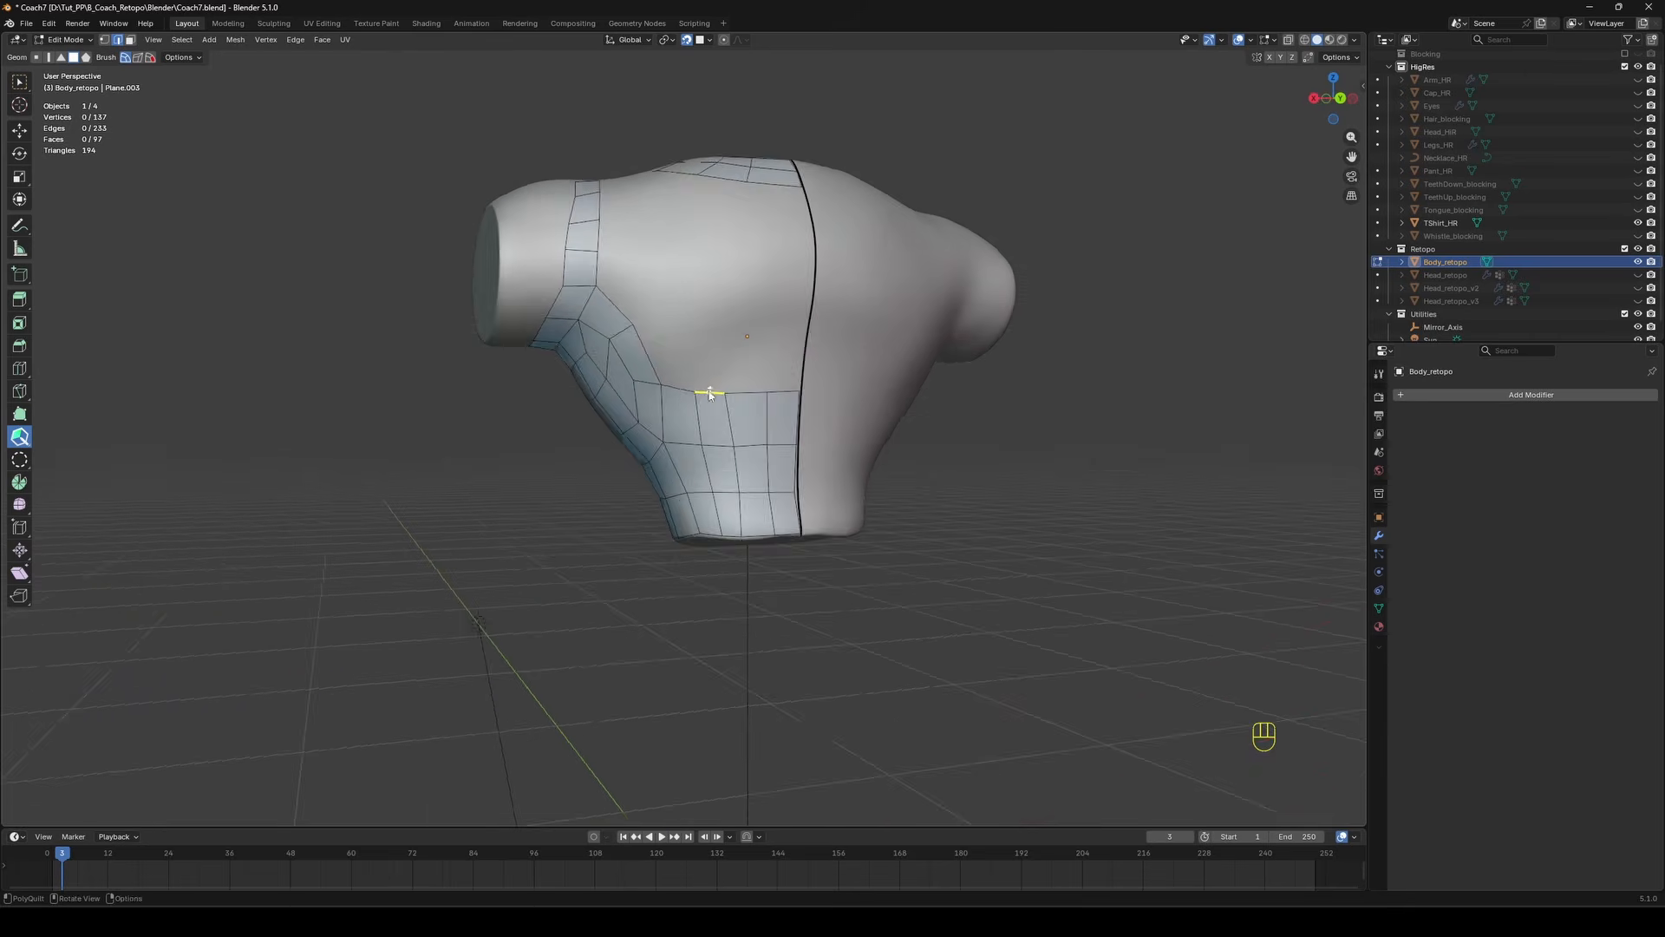
pyautogui.moveTo(679, 375); pyautogui.dragTo(656, 392, button='middle')
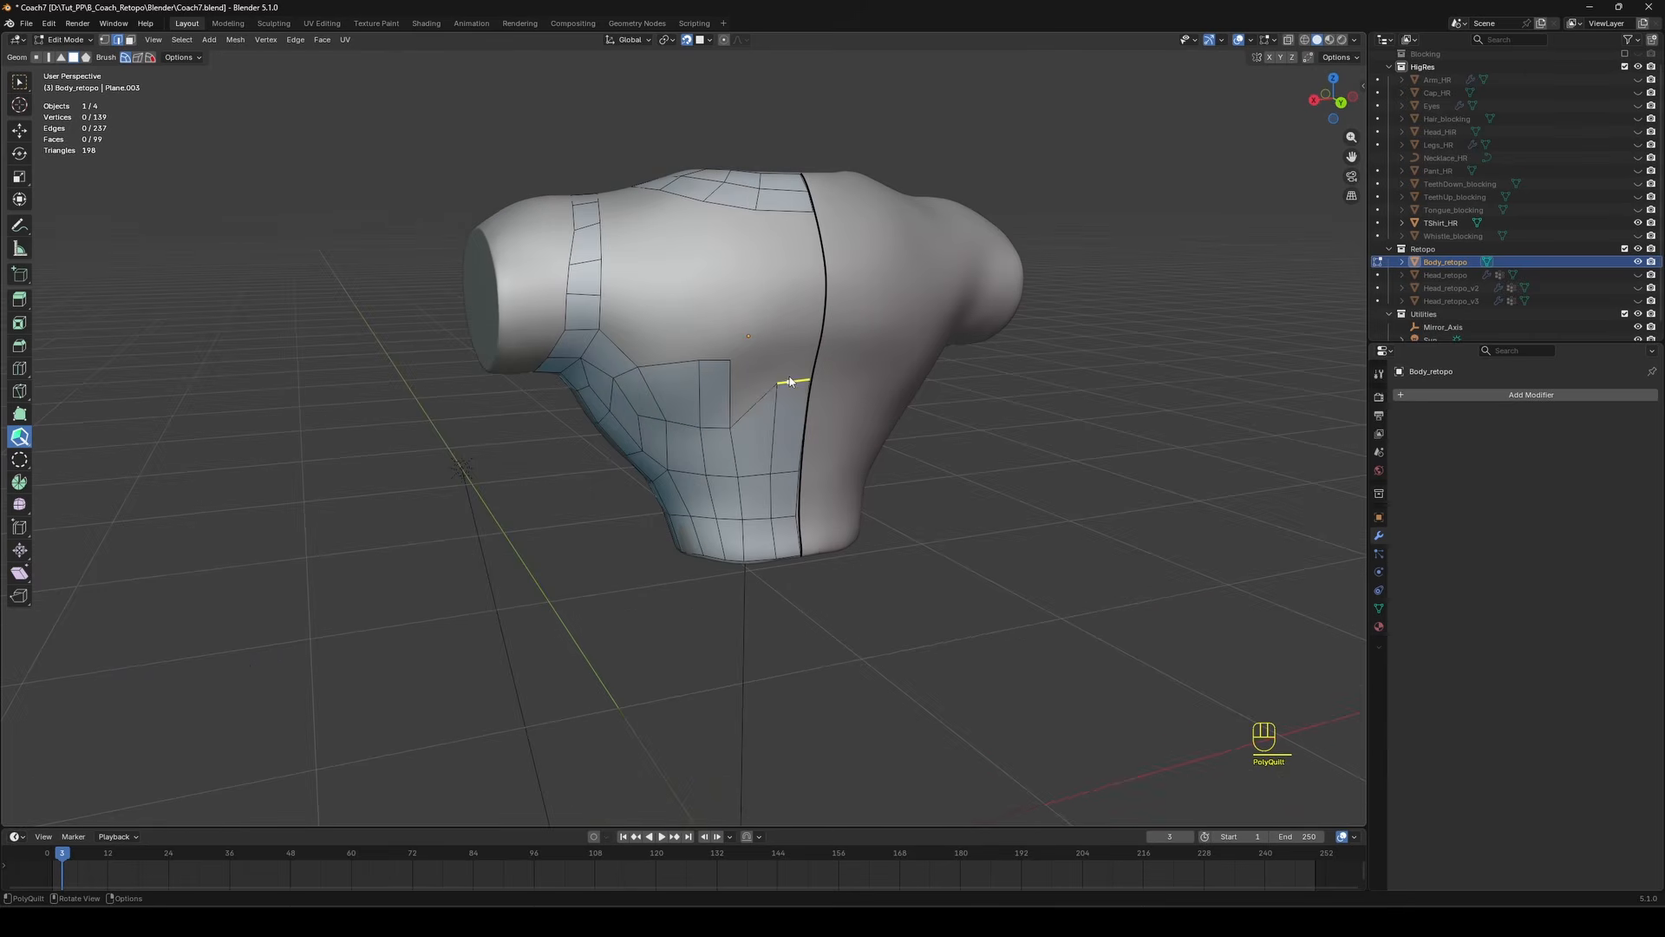
pyautogui.moveTo(795, 434); pyautogui.dragTo(774, 360)
# Build a row of quads across the chest from the armhole strip to the symmetry line and fill the gap below it.
pyautogui.moveTo(756, 420); pyautogui.dragTo(780, 373, button='middle')
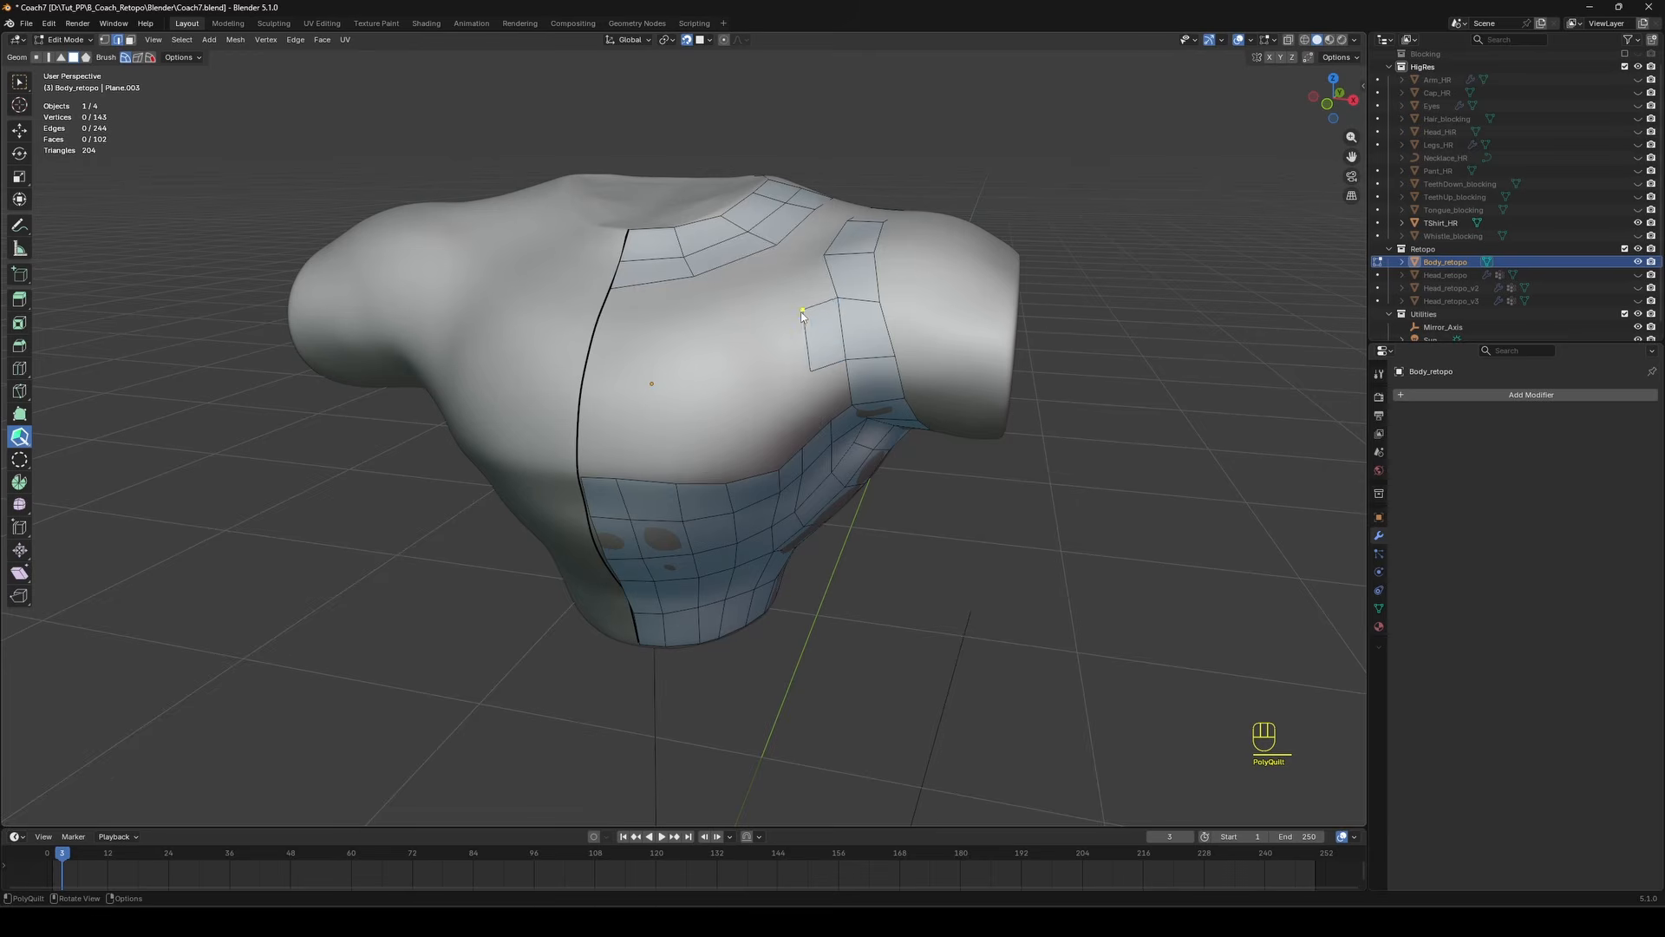
pyautogui.moveTo(802, 314); pyautogui.dragTo(802, 355, button='middle')
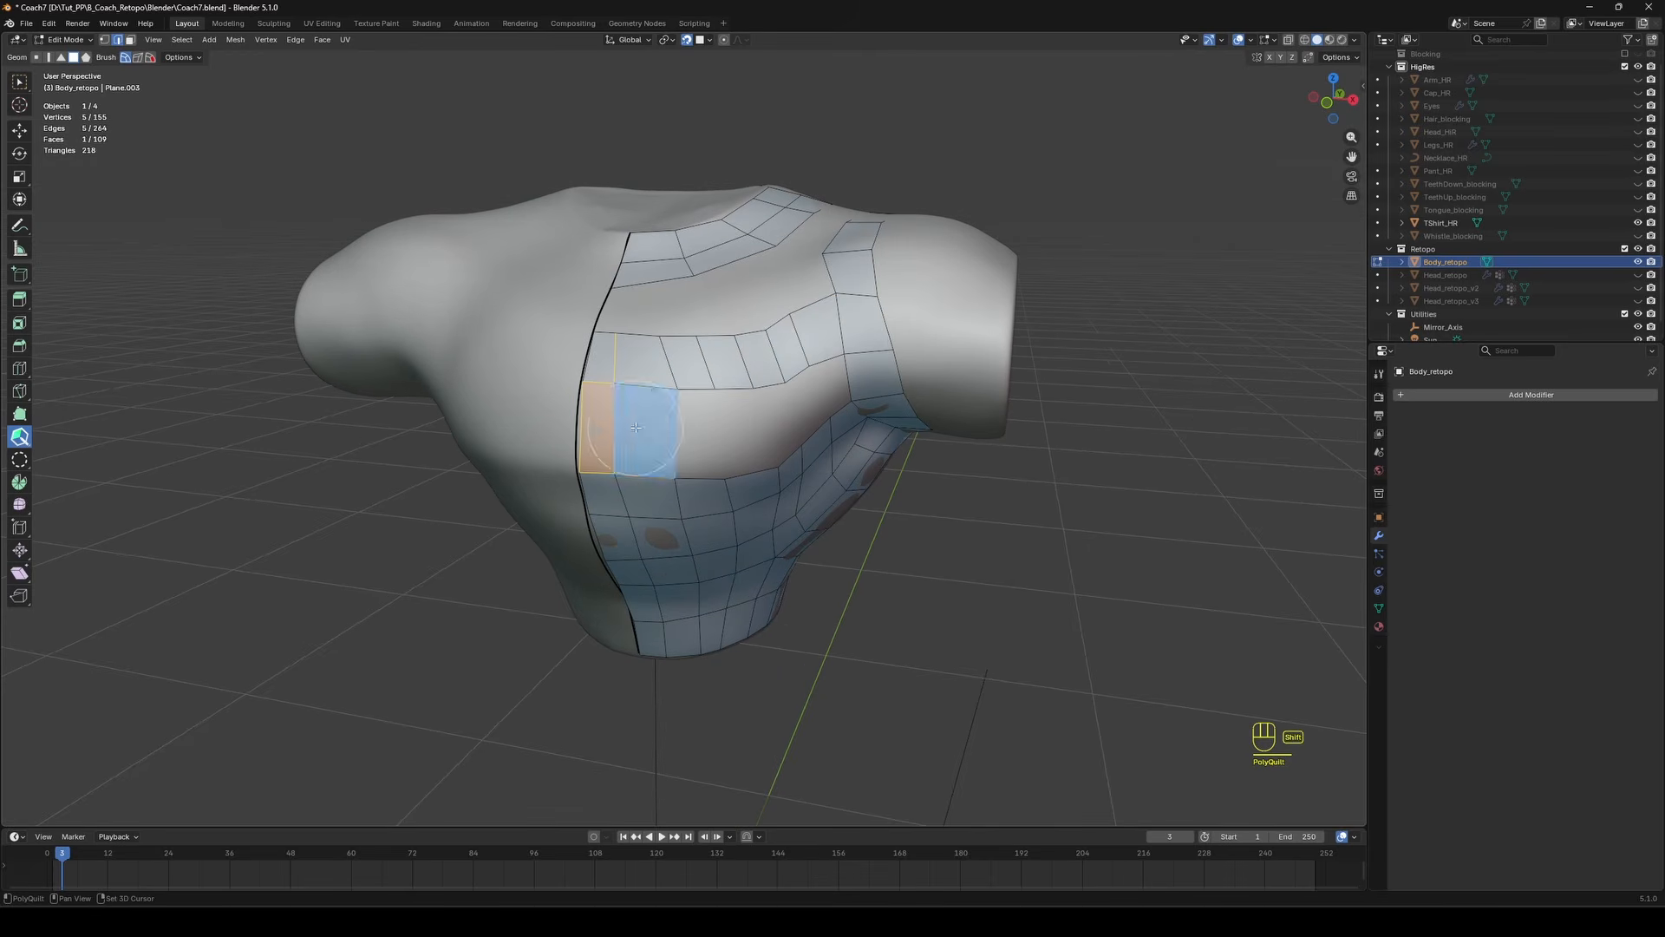
pyautogui.click(707, 429)
pyautogui.moveTo(706, 436); pyautogui.dragTo(772, 402, button='middle')
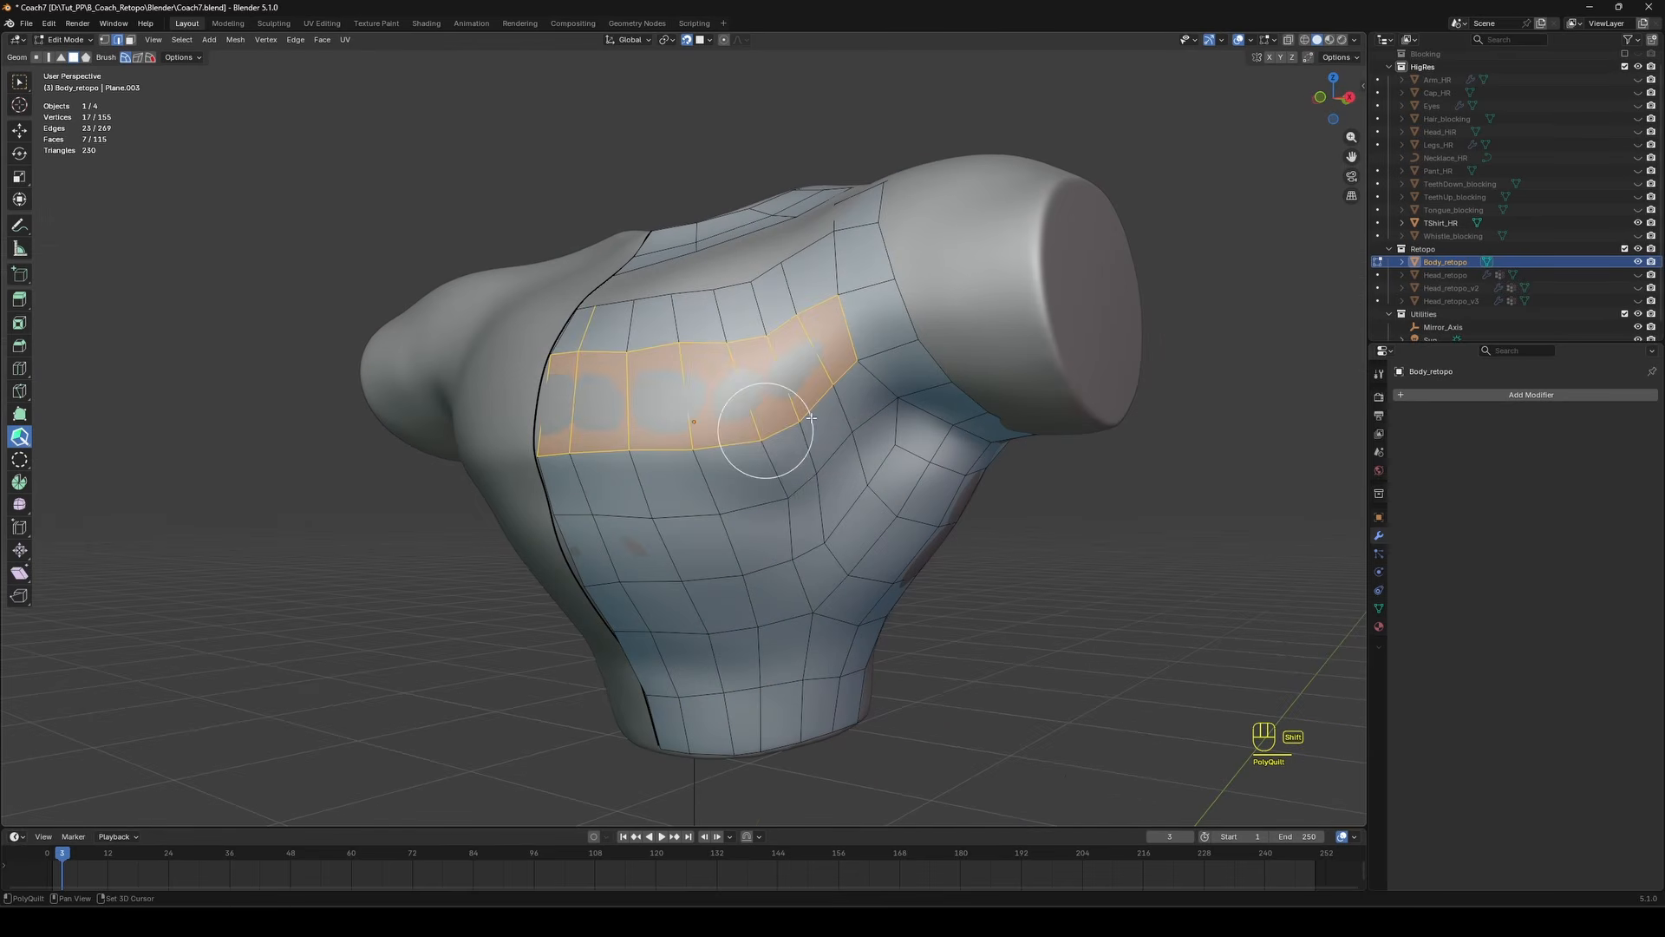
pyautogui.press('a')
pyautogui.press('a')
pyautogui.moveTo(728, 431); pyautogui.dragTo(668, 401, button='middle')
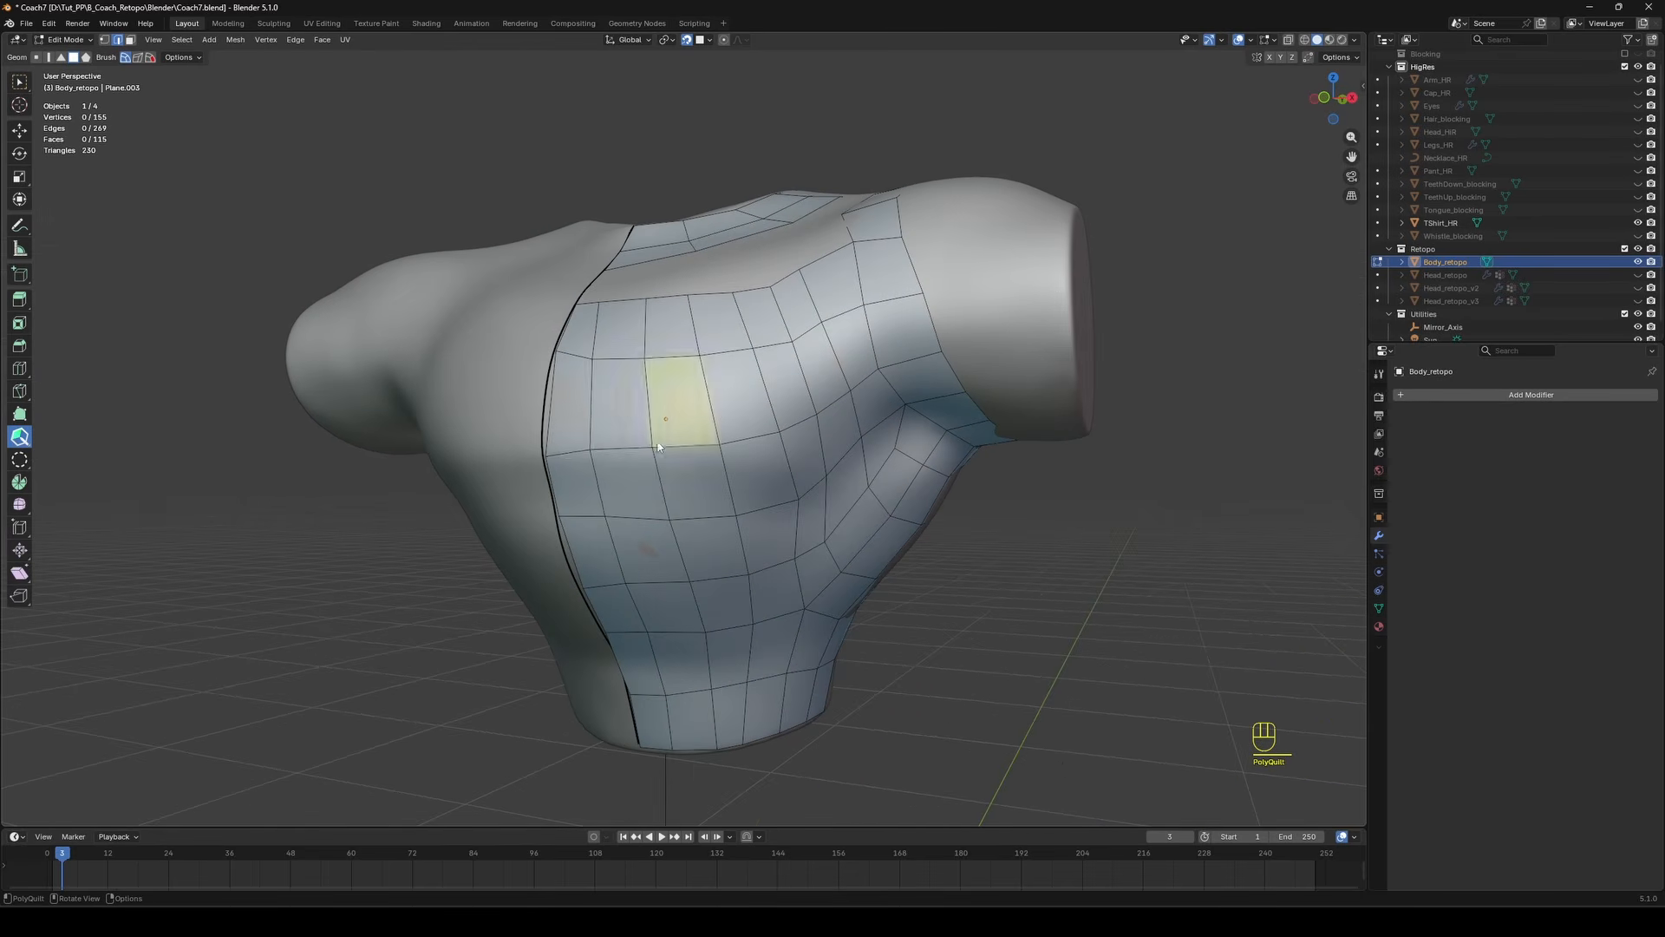
# Insert edge loops through the chest and torso quads, smooth the surrounding mesh, and save the file.
pyautogui.moveTo(780, 465); pyautogui.dragTo(770, 393, button='middle')
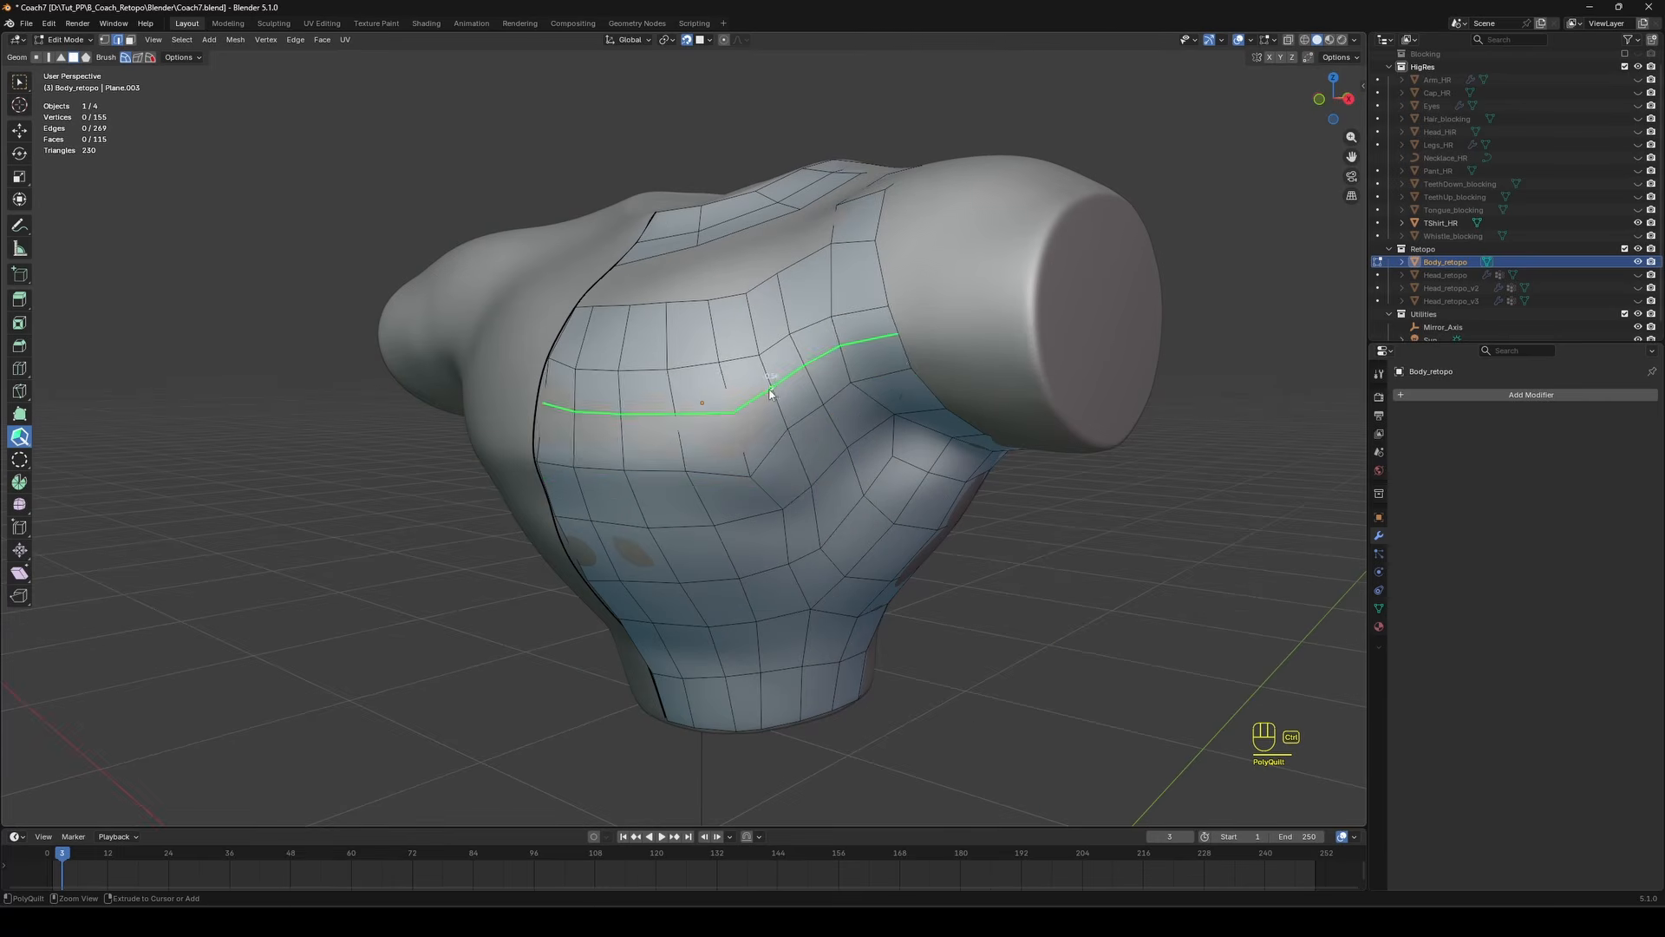
pyautogui.keyDown('ctrl'); pyautogui.click(791, 449); pyautogui.keyUp('ctrl')
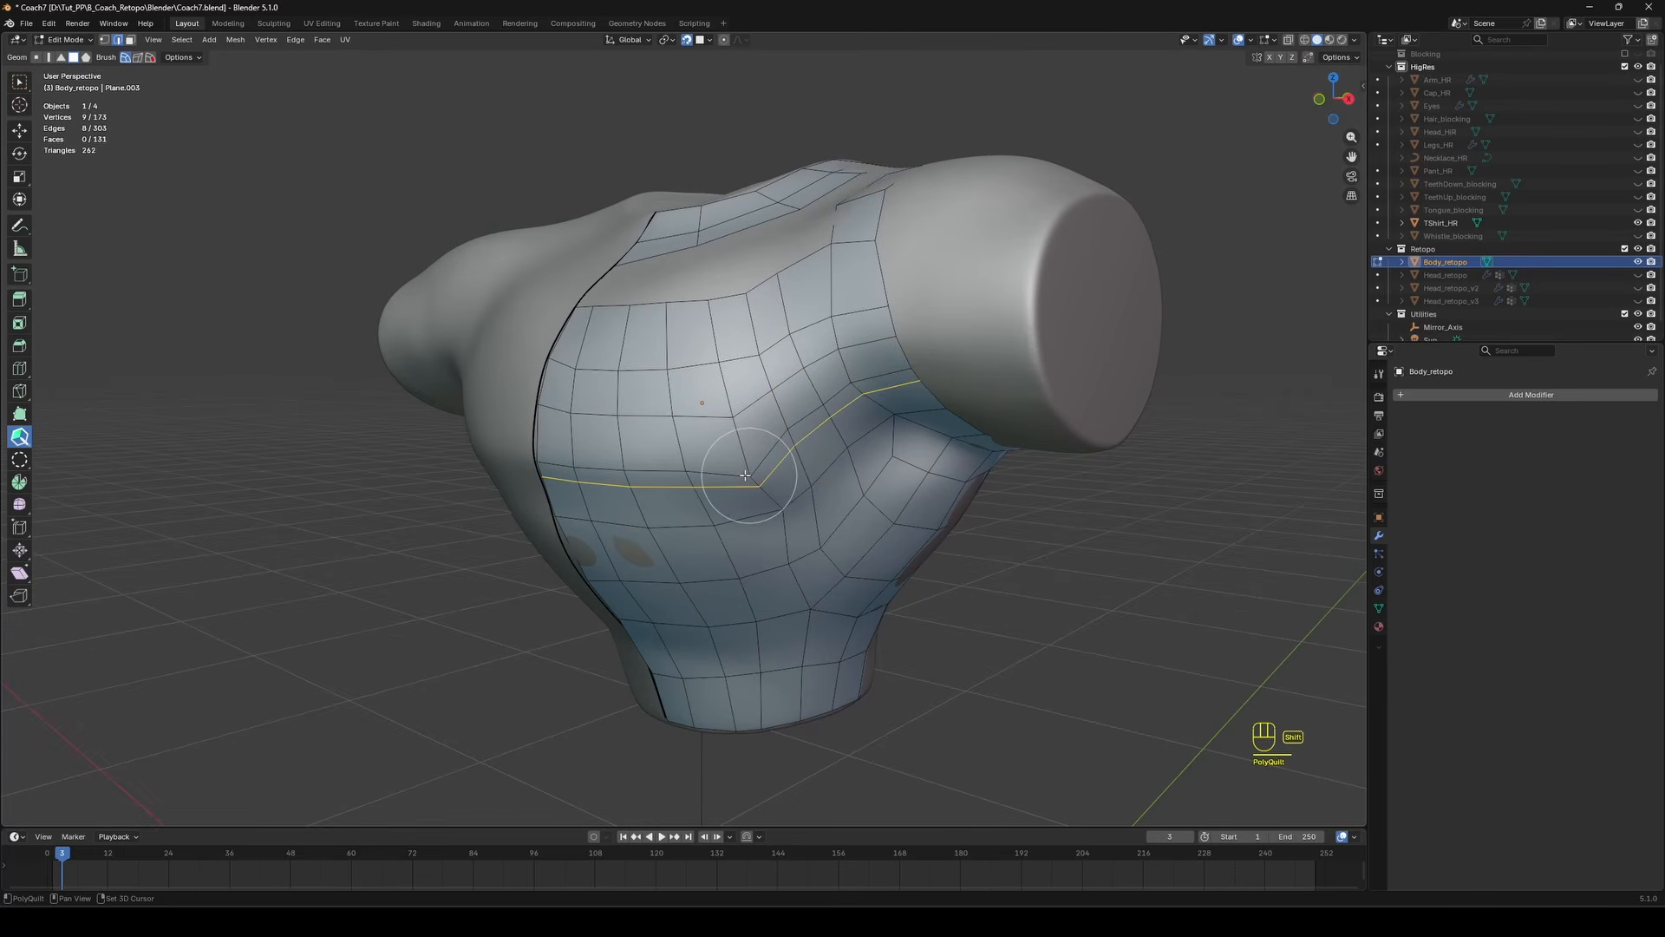
pyautogui.moveTo(838, 367); pyautogui.dragTo(650, 411, button='middle')
pyautogui.keyDown('ctrl'); pyautogui.click(695, 476); pyautogui.keyUp('ctrl')
pyautogui.moveTo(597, 513); pyautogui.dragTo(568, 516)
pyautogui.moveTo(568, 516); pyautogui.dragTo(729, 466, button='middle')
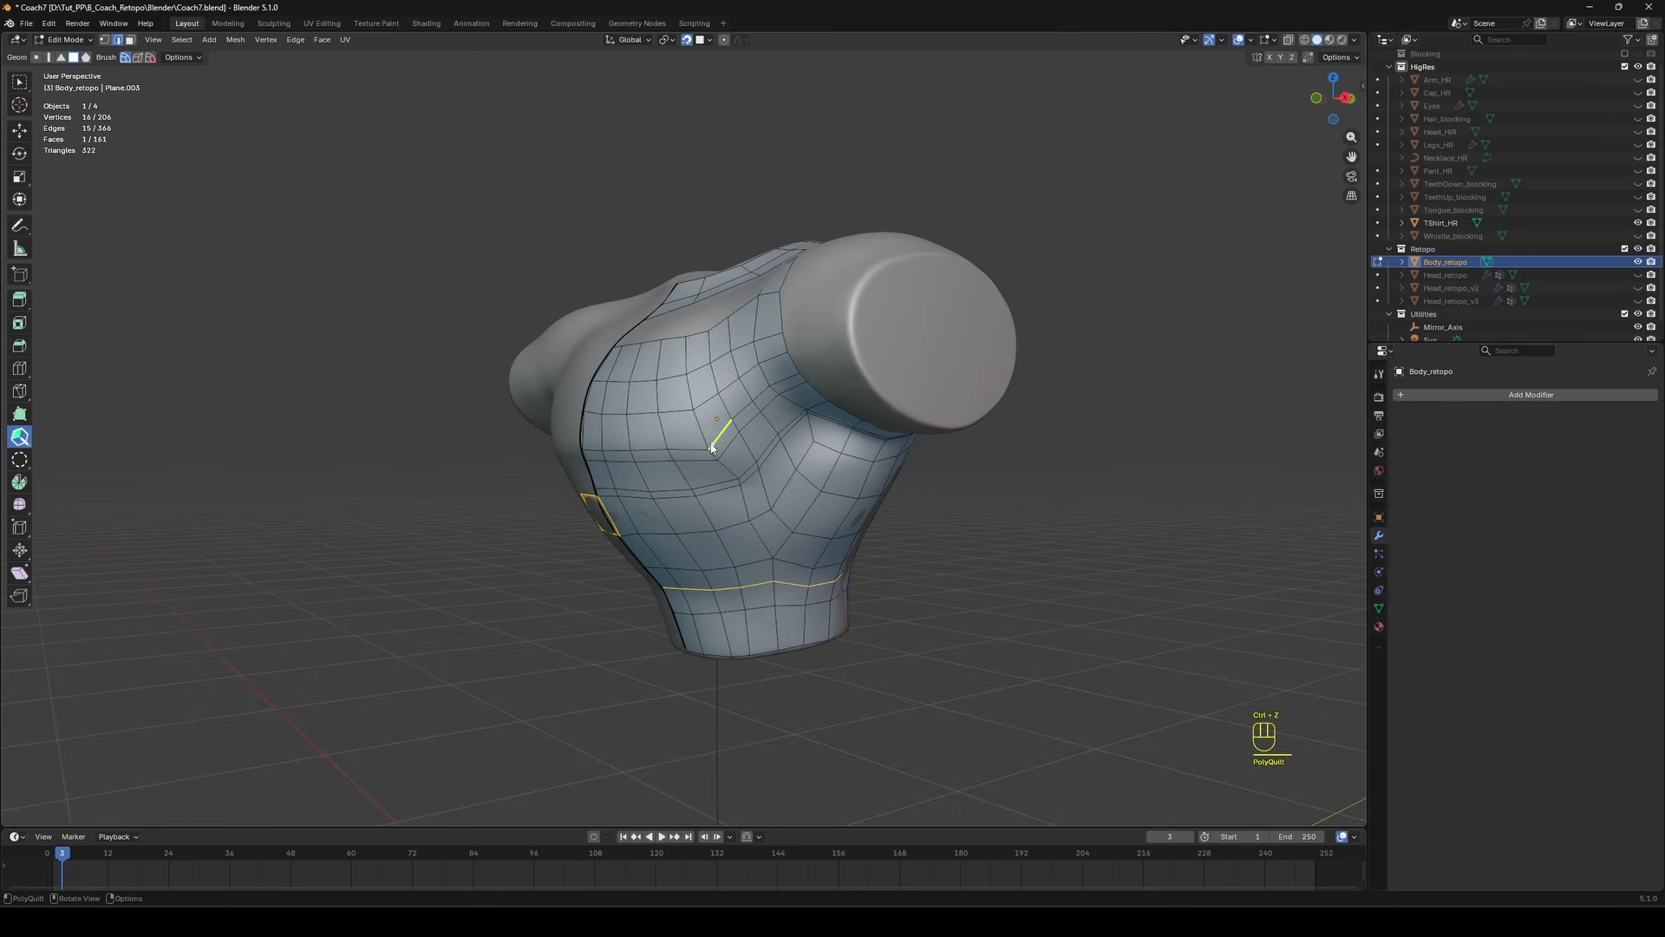
pyautogui.scroll(3, 718, 448)
pyautogui.hotkey('ctrl', 'z')
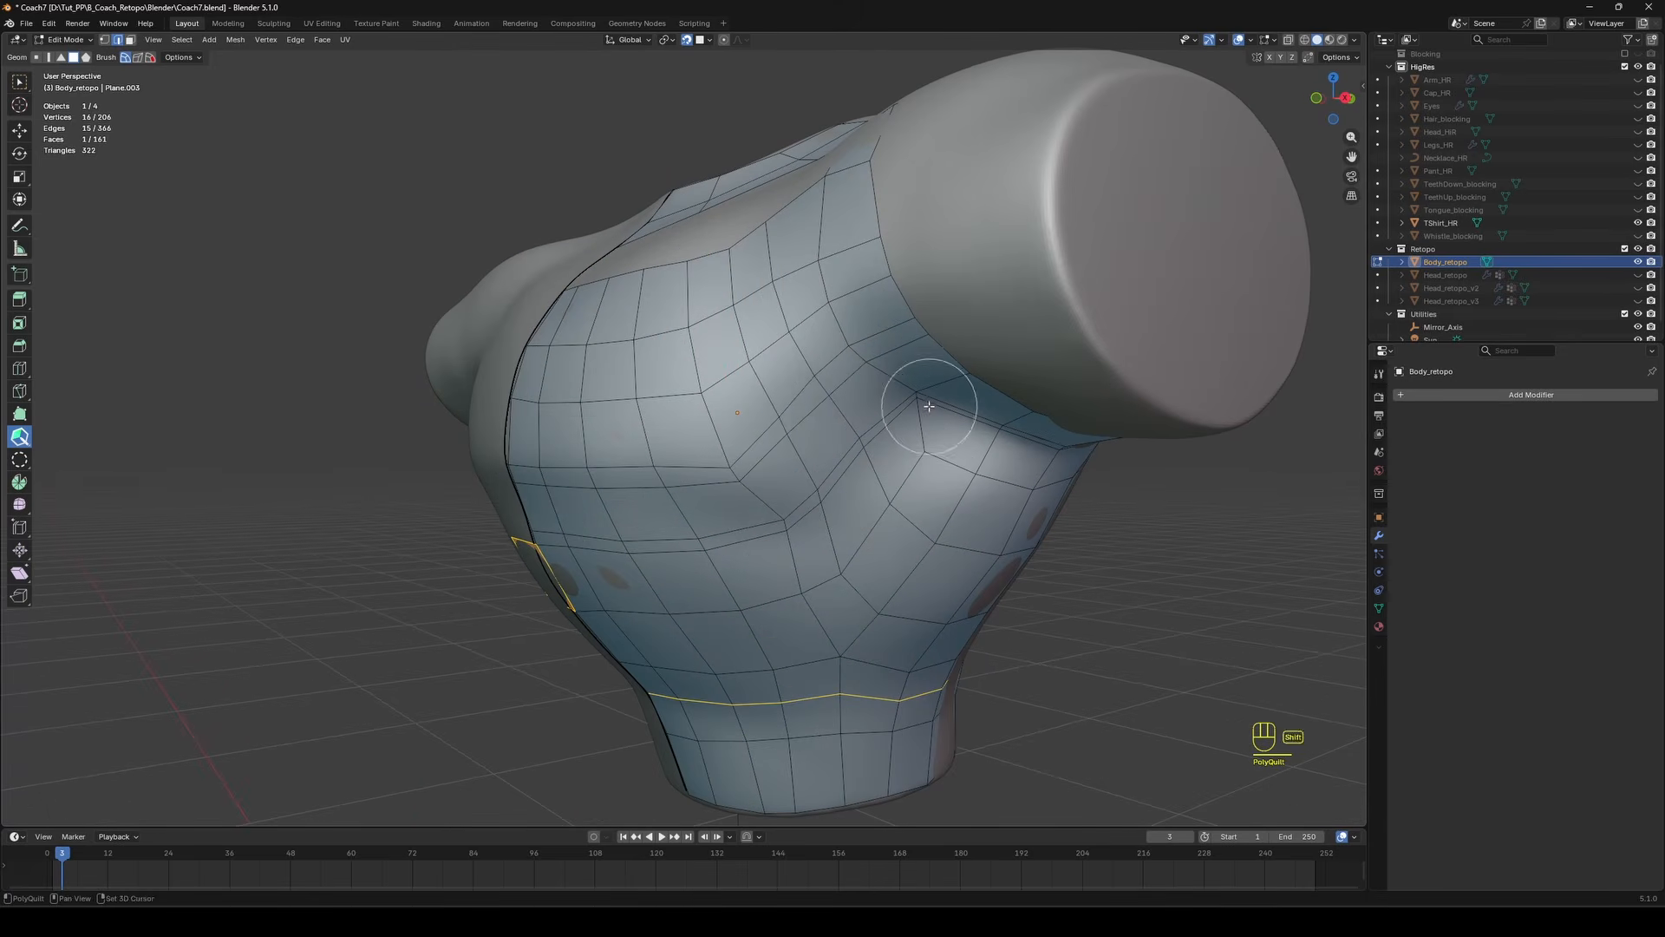
pyautogui.hotkey('ctrl', 's')
# Insert an edge loop across the neckline strip near the symmetry line and fill the first quads between collar and chest.
pyautogui.moveTo(929, 406); pyautogui.dragTo(1059, 484, button='middle')
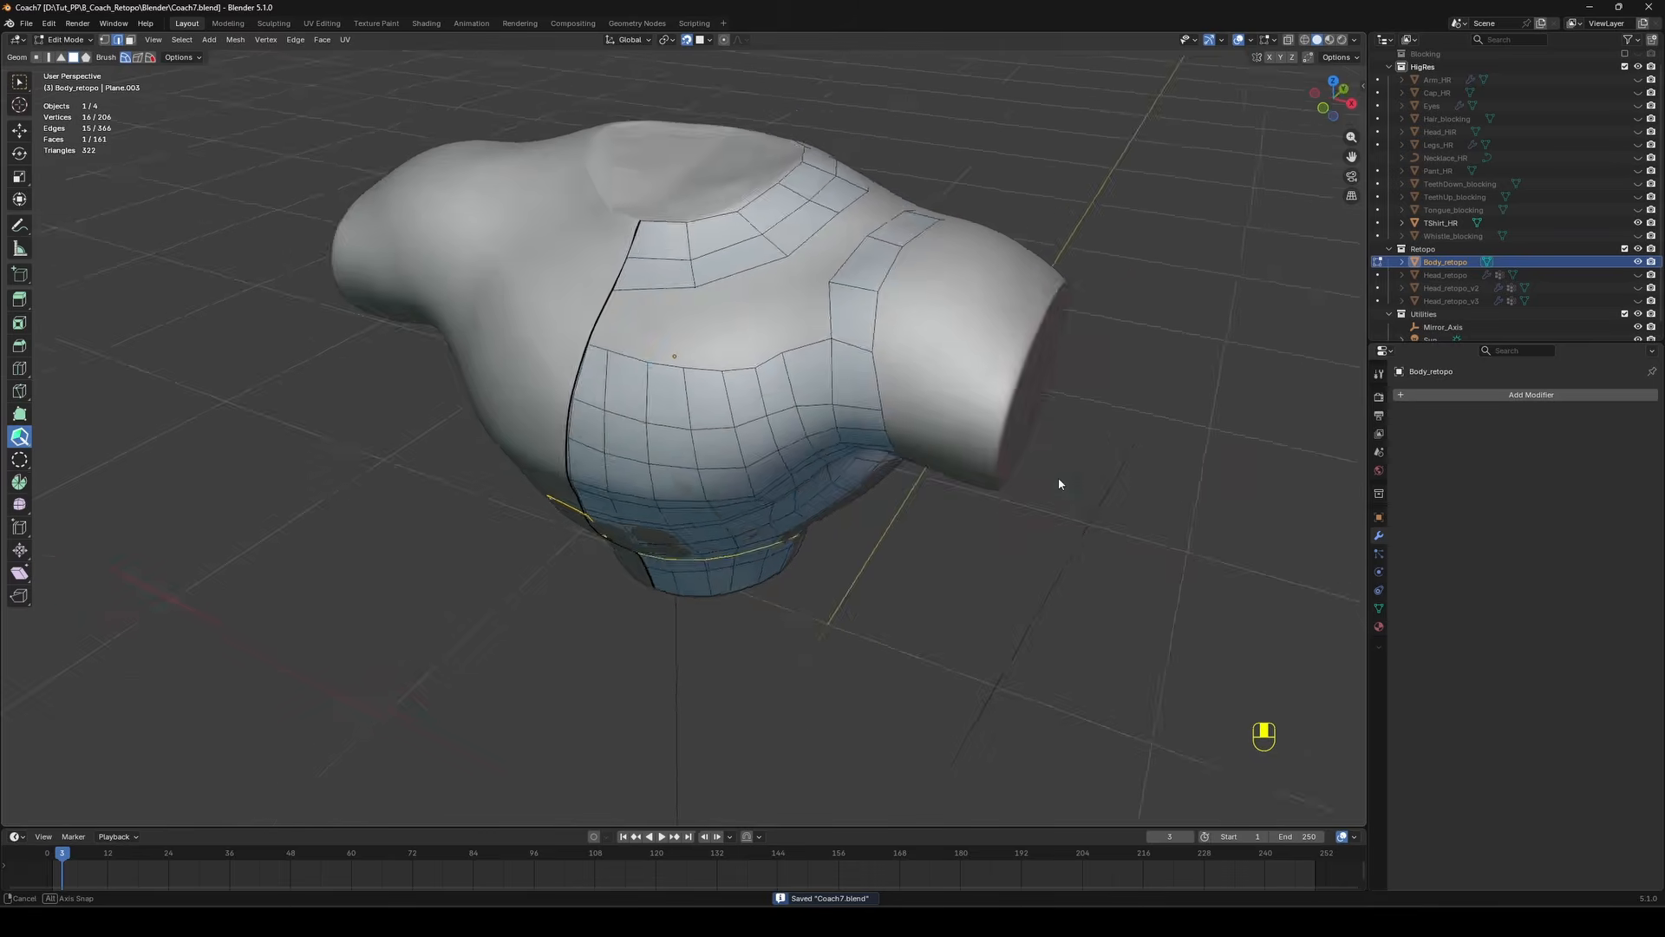
pyautogui.scroll(2, 773, 277)
pyautogui.moveTo(706, 343); pyautogui.dragTo(763, 347, button='middle')
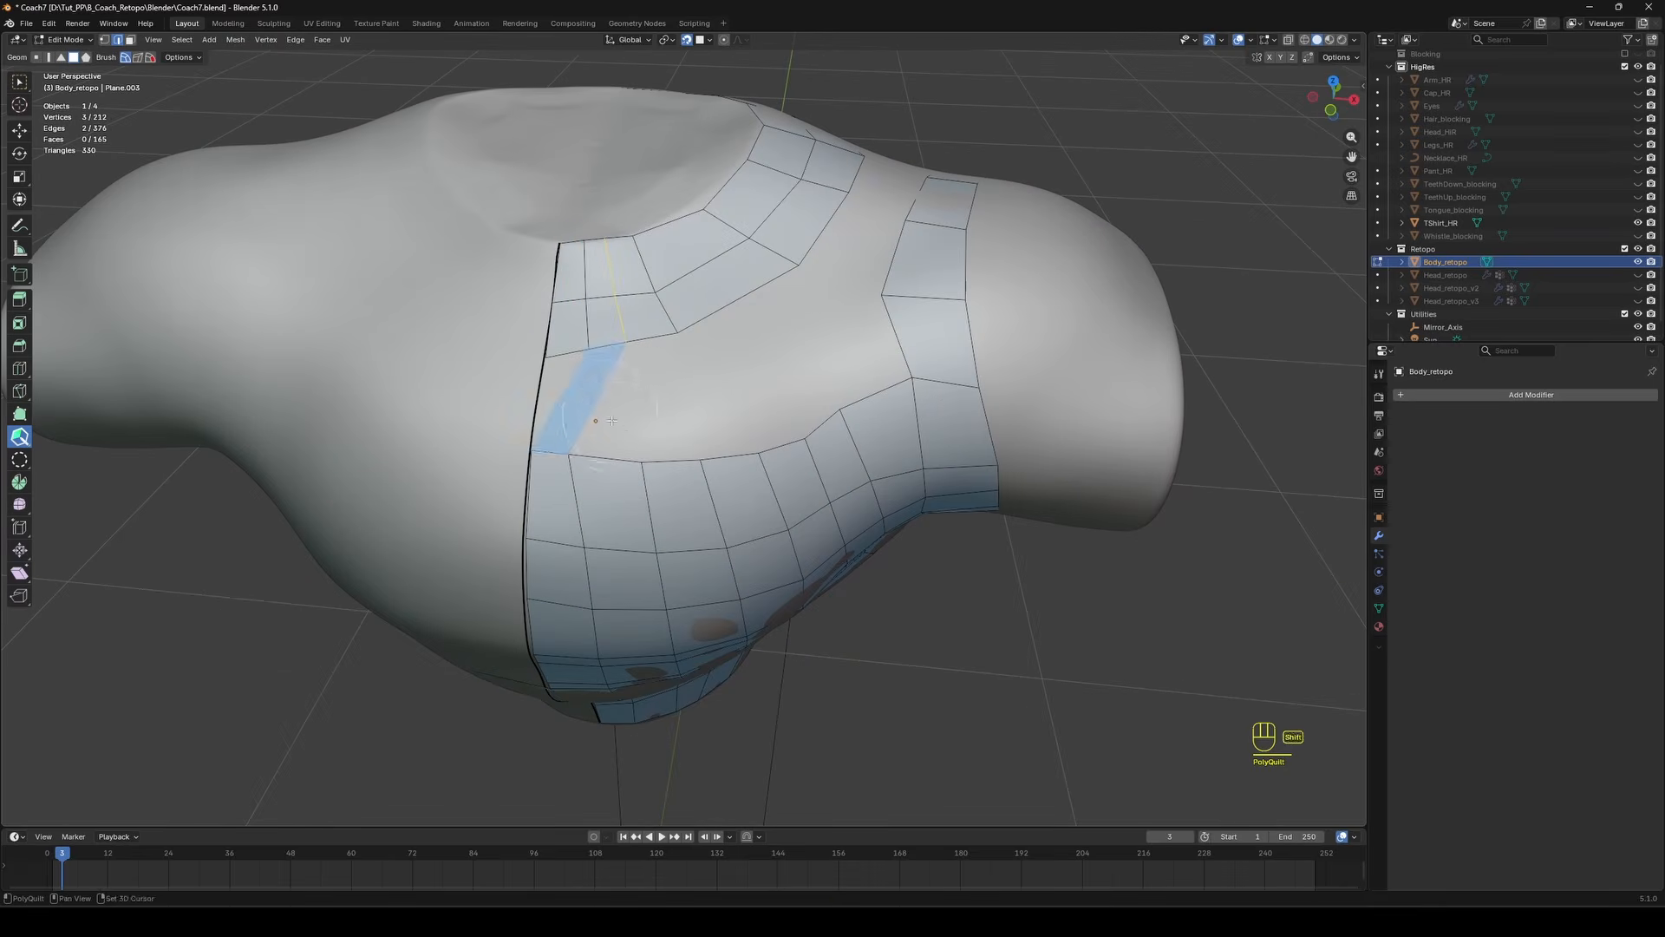
pyautogui.moveTo(606, 436); pyautogui.dragTo(565, 434, button='middle')
pyautogui.click(564, 433)
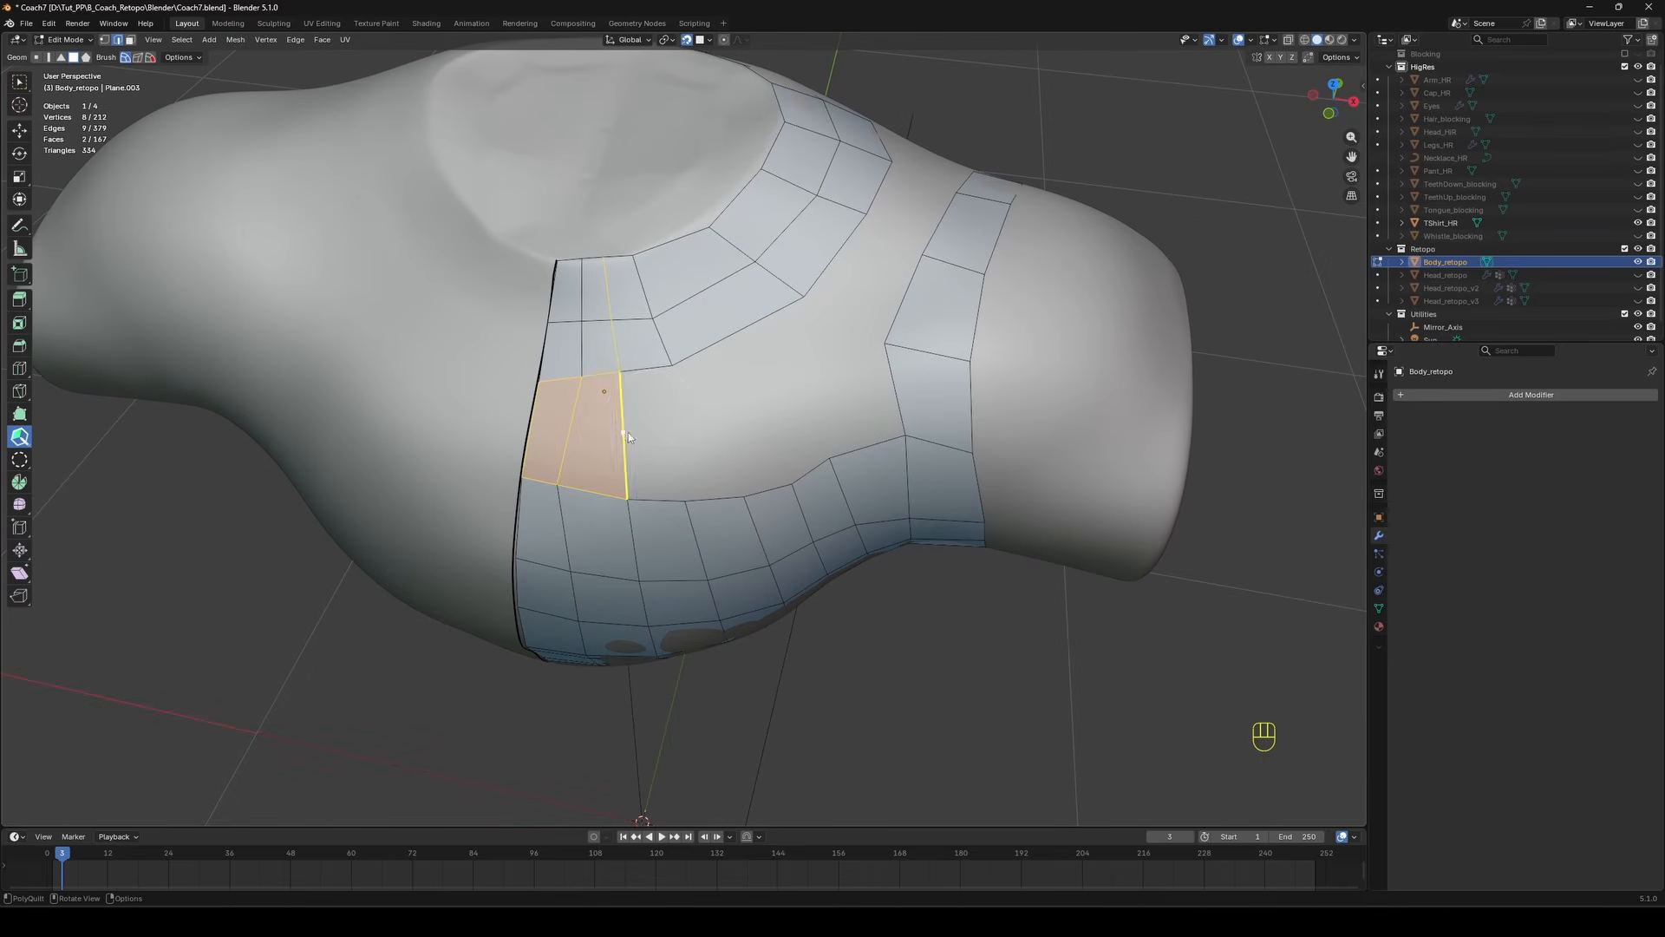
pyautogui.click(678, 434)
pyautogui.keyDown('shift'); pyautogui.click(578, 410); pyautogui.keyUp('shift')
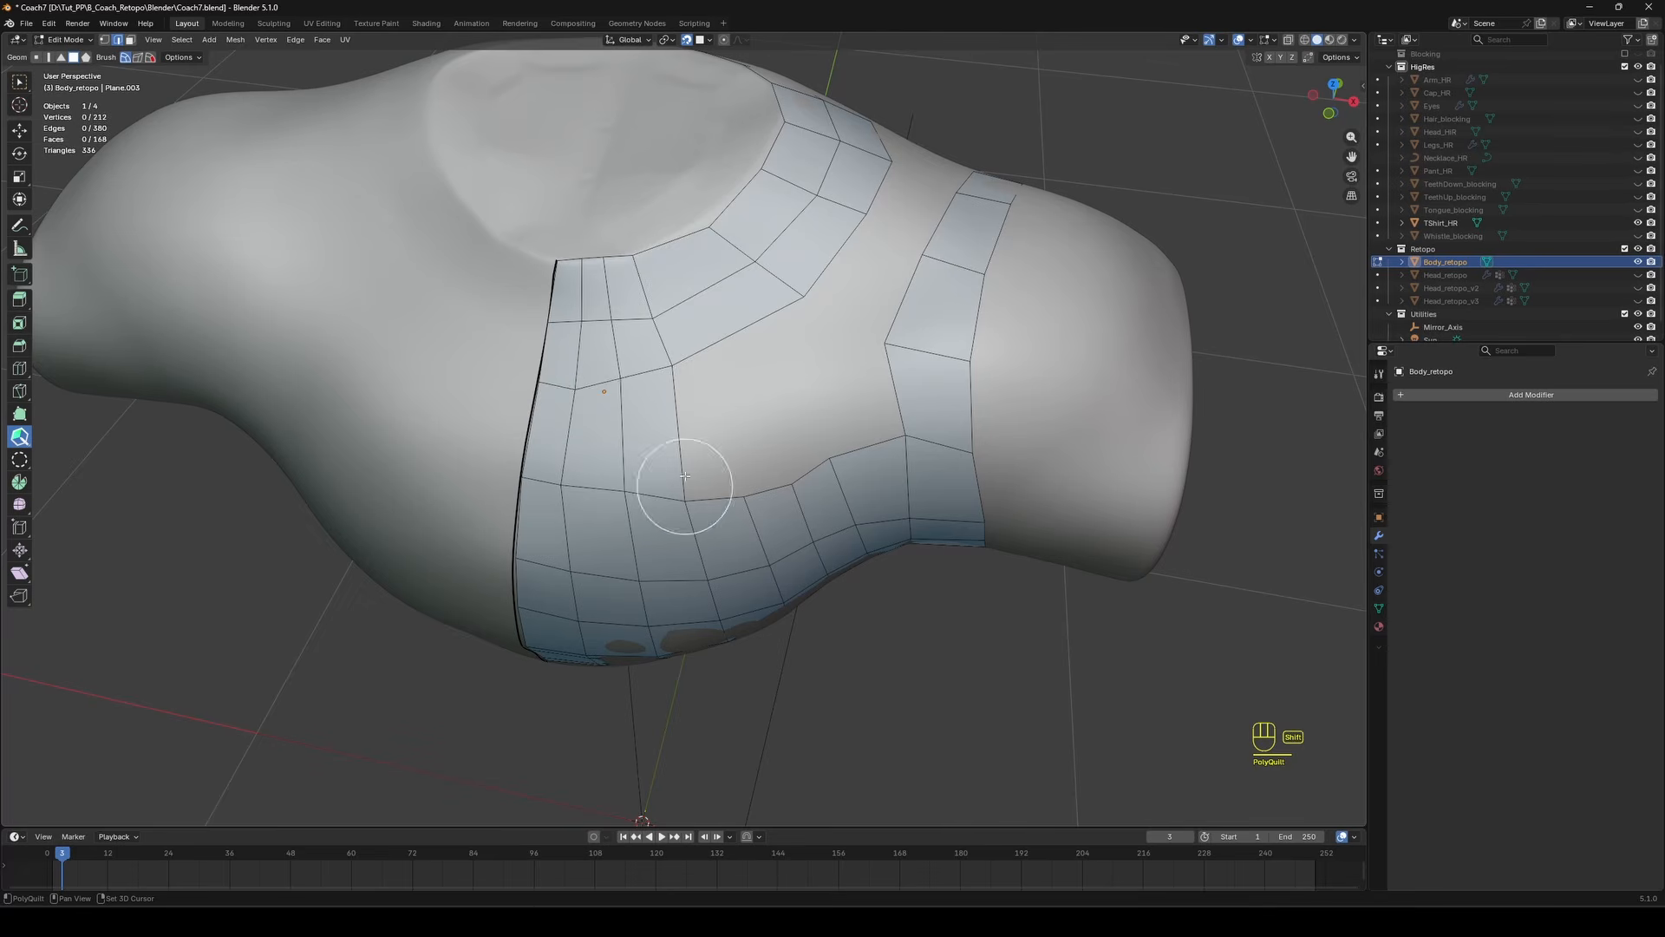
# Insert another loop across the neckline strip, fill the remaining upper chest gap out to the armhole strip, and save.
pyautogui.keyDown('ctrl'); pyautogui.click(746, 326); pyautogui.keyUp('ctrl')
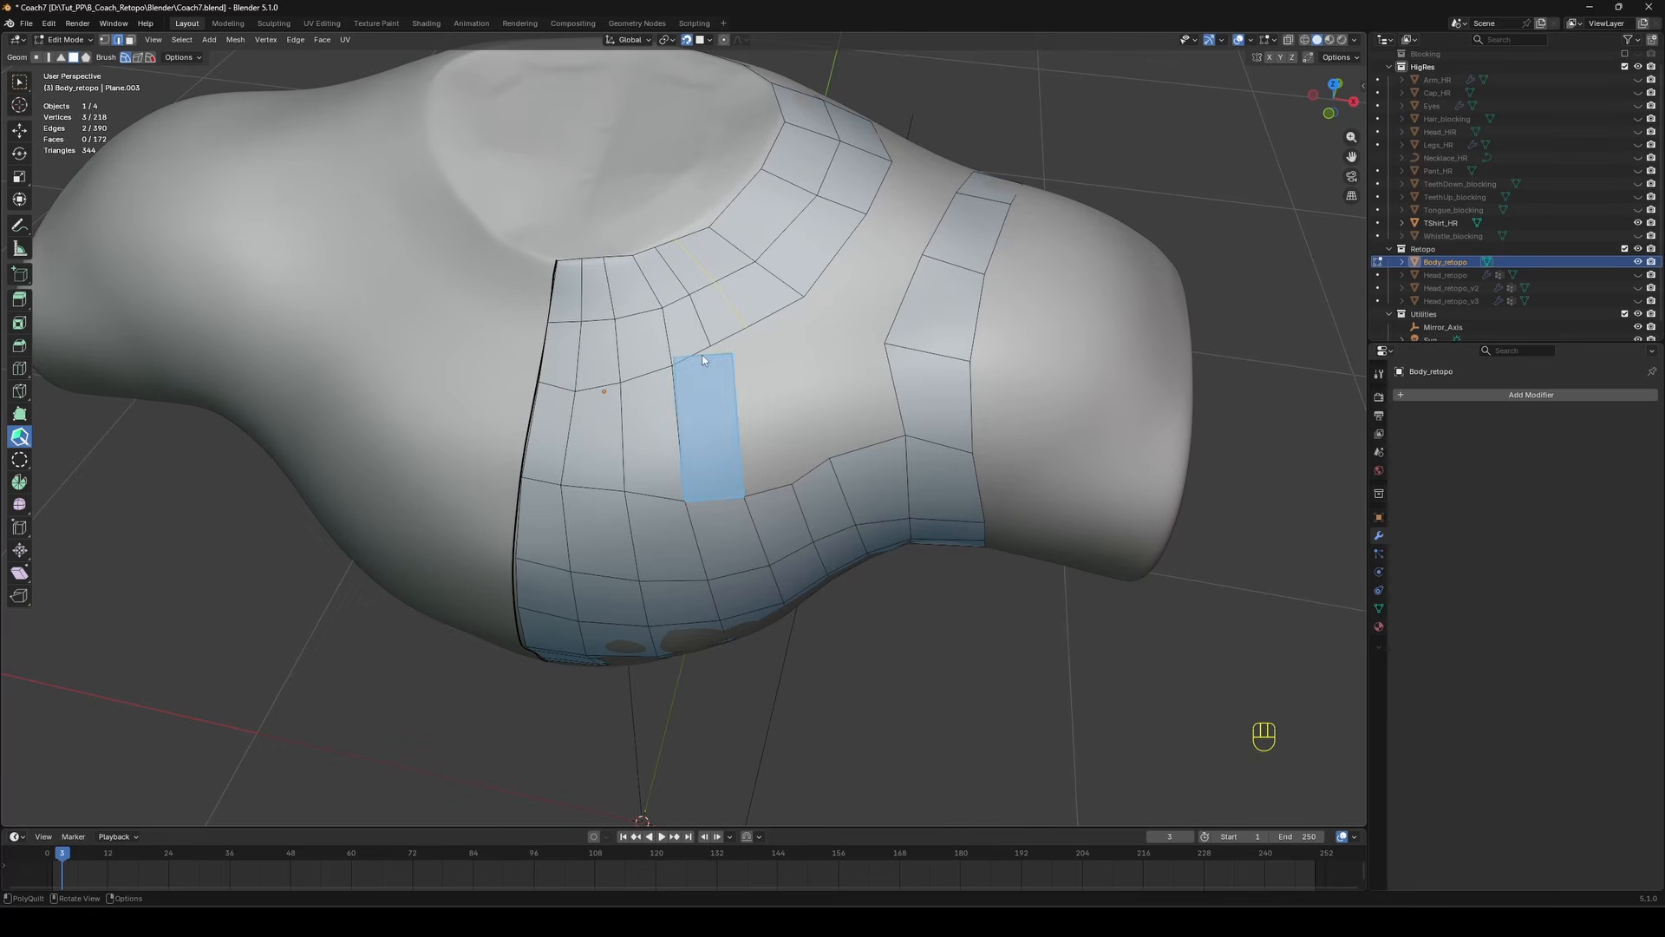
pyautogui.click(782, 310)
pyautogui.moveTo(830, 458)
pyautogui.mouseDown()
pyautogui.moveTo(847, 448)
pyautogui.moveTo(707, 438)
pyautogui.mouseUp()
pyautogui.click(835, 396)
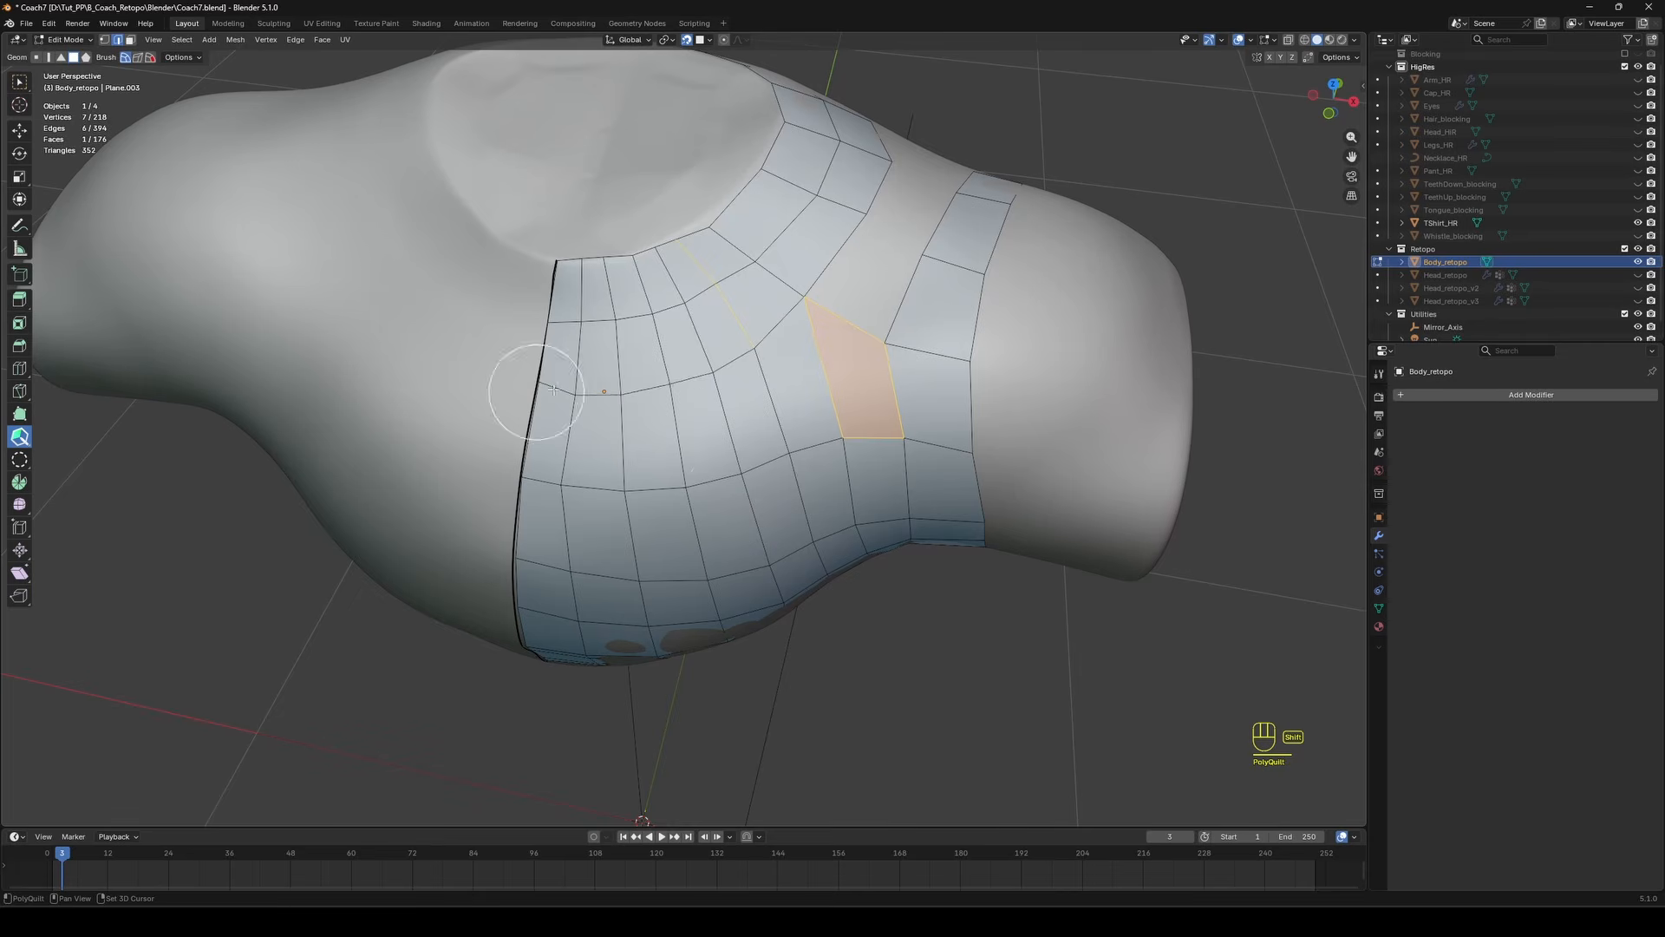
pyautogui.scroll(-4, 752, 328)
pyautogui.moveTo(752, 328); pyautogui.dragTo(693, 278, button='middle')
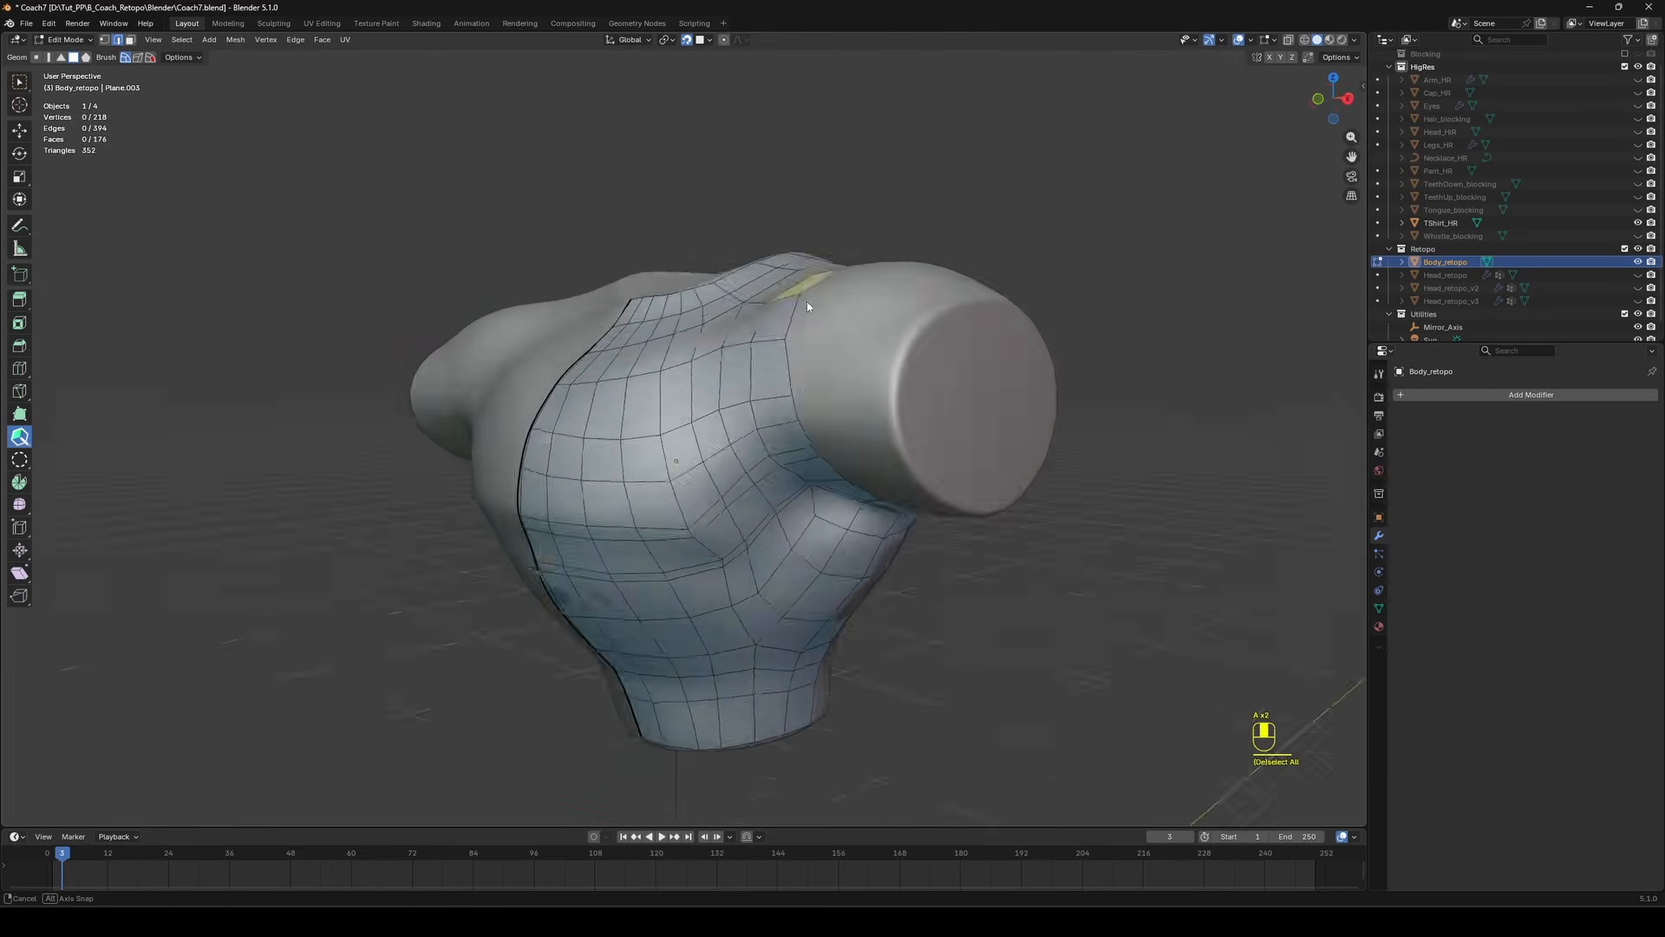
pyautogui.hotkey('ctrl', 's')
# Fill the top of the shoulder between the neckline and armhole strips with three quads, and save the file.
pyautogui.moveTo(806, 304); pyautogui.dragTo(781, 382, button='middle')
pyautogui.click(796, 385)
pyautogui.click(914, 367)
pyautogui.moveTo(914, 367); pyautogui.dragTo(885, 390, button='middle')
pyautogui.click(894, 452)
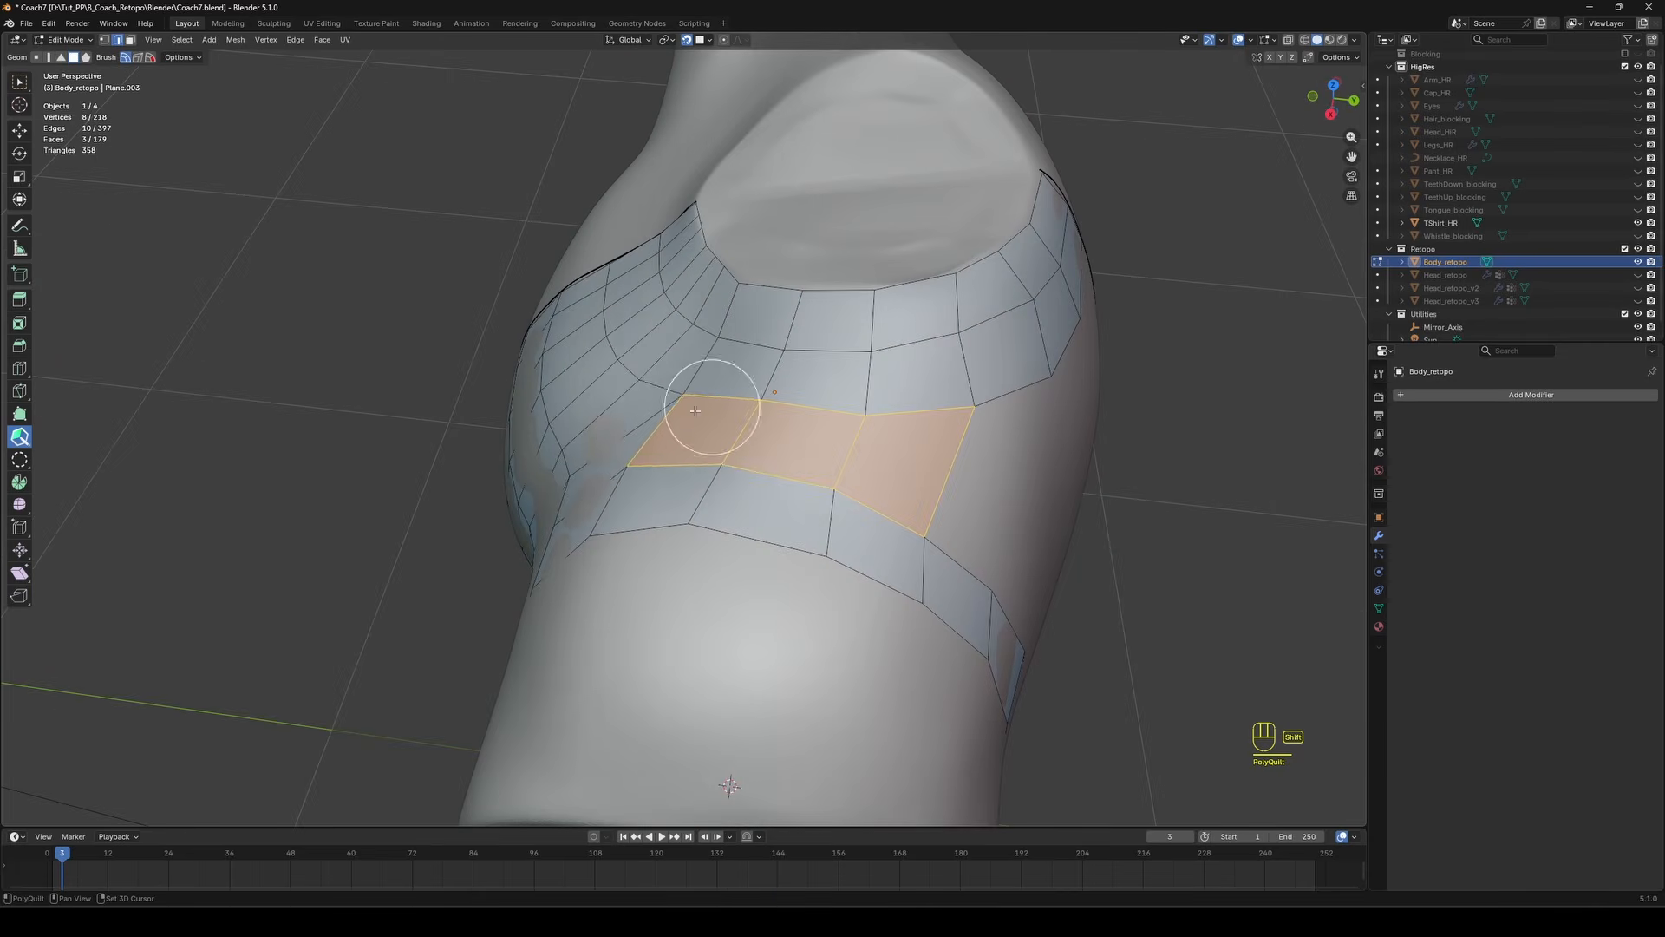
pyautogui.keyDown('shift'); pyautogui.moveTo(695, 410); pyautogui.dragTo(780, 429); pyautogui.keyUp('shift')
pyautogui.scroll(-5, 780, 382)
pyautogui.moveTo(780, 382)
pyautogui.mouseDown(button='middle')
pyautogui.moveTo(936, 275)
pyautogui.moveTo(821, 275)
pyautogui.moveTo(695, 426)
pyautogui.moveTo(598, 423)
pyautogui.mouseUp(button='middle')
pyautogui.scroll(3, 696, 426)
pyautogui.hotkey('ctrl', 's')
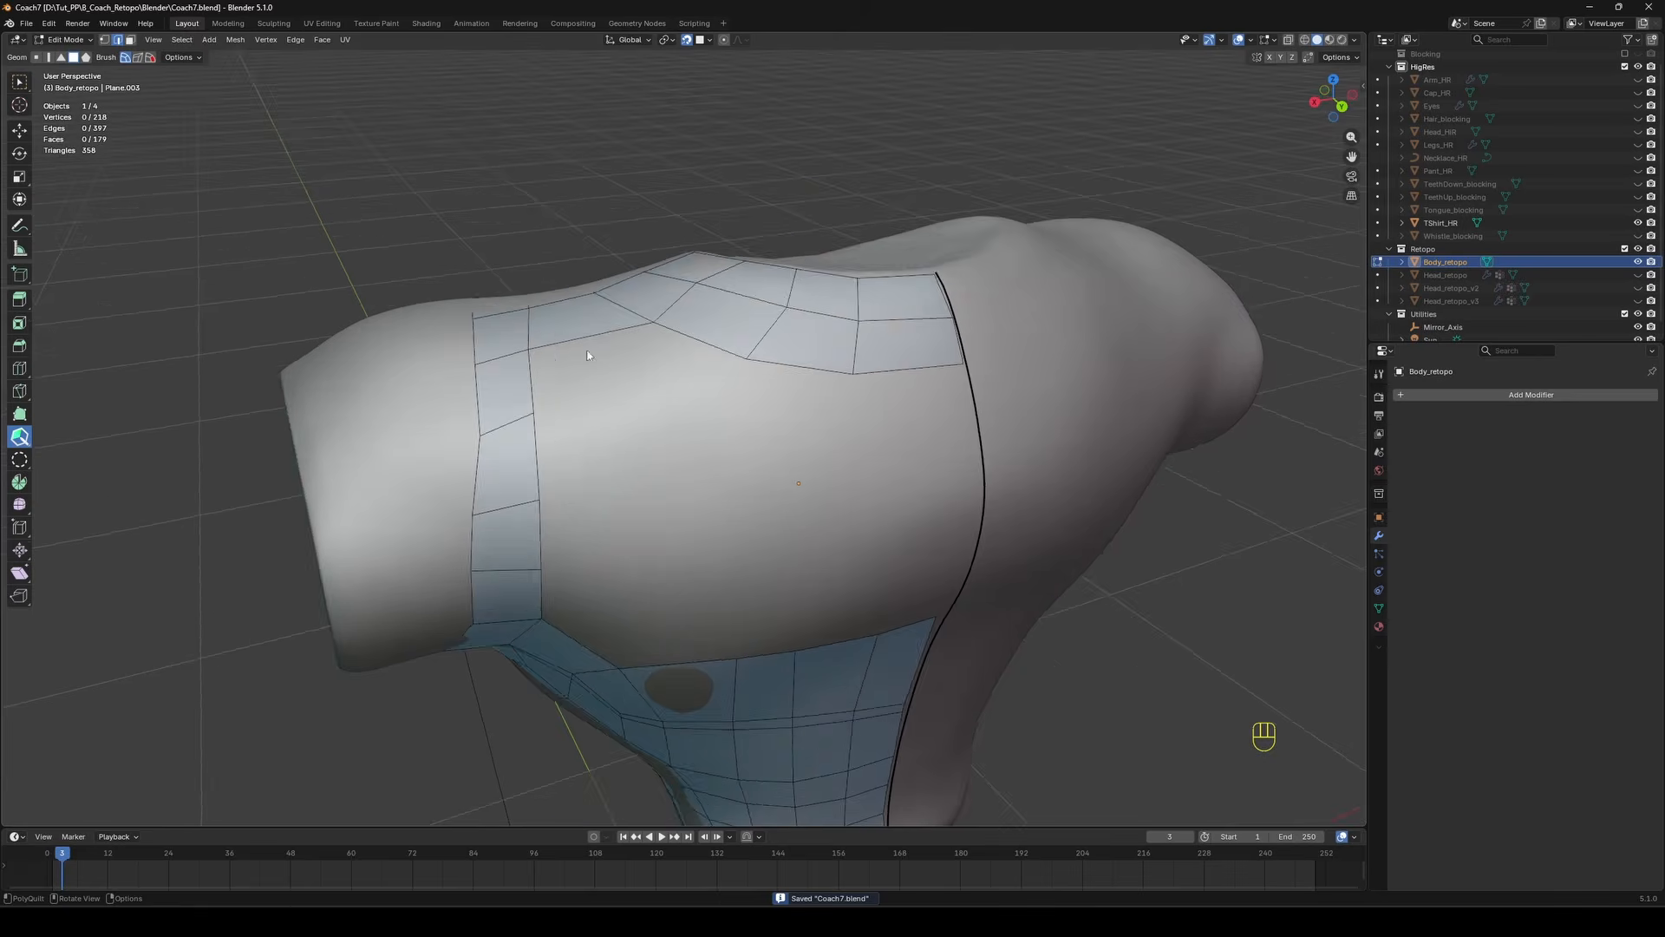
# Build a column of quads down the back along the inner edge of the armhole strip and clear the selection.
pyautogui.moveTo(588, 354); pyautogui.dragTo(766, 444, button='middle')
pyautogui.moveTo(615, 422); pyautogui.dragTo(673, 423)
pyautogui.moveTo(676, 432)
pyautogui.mouseDown(button='middle')
pyautogui.moveTo(619, 416)
pyautogui.moveTo(611, 558)
pyautogui.moveTo(717, 483)
pyautogui.moveTo(761, 372)
pyautogui.moveTo(521, 376)
pyautogui.mouseUp(button='middle')
pyautogui.click(628, 529)
pyautogui.press('a')
pyautogui.press('a')
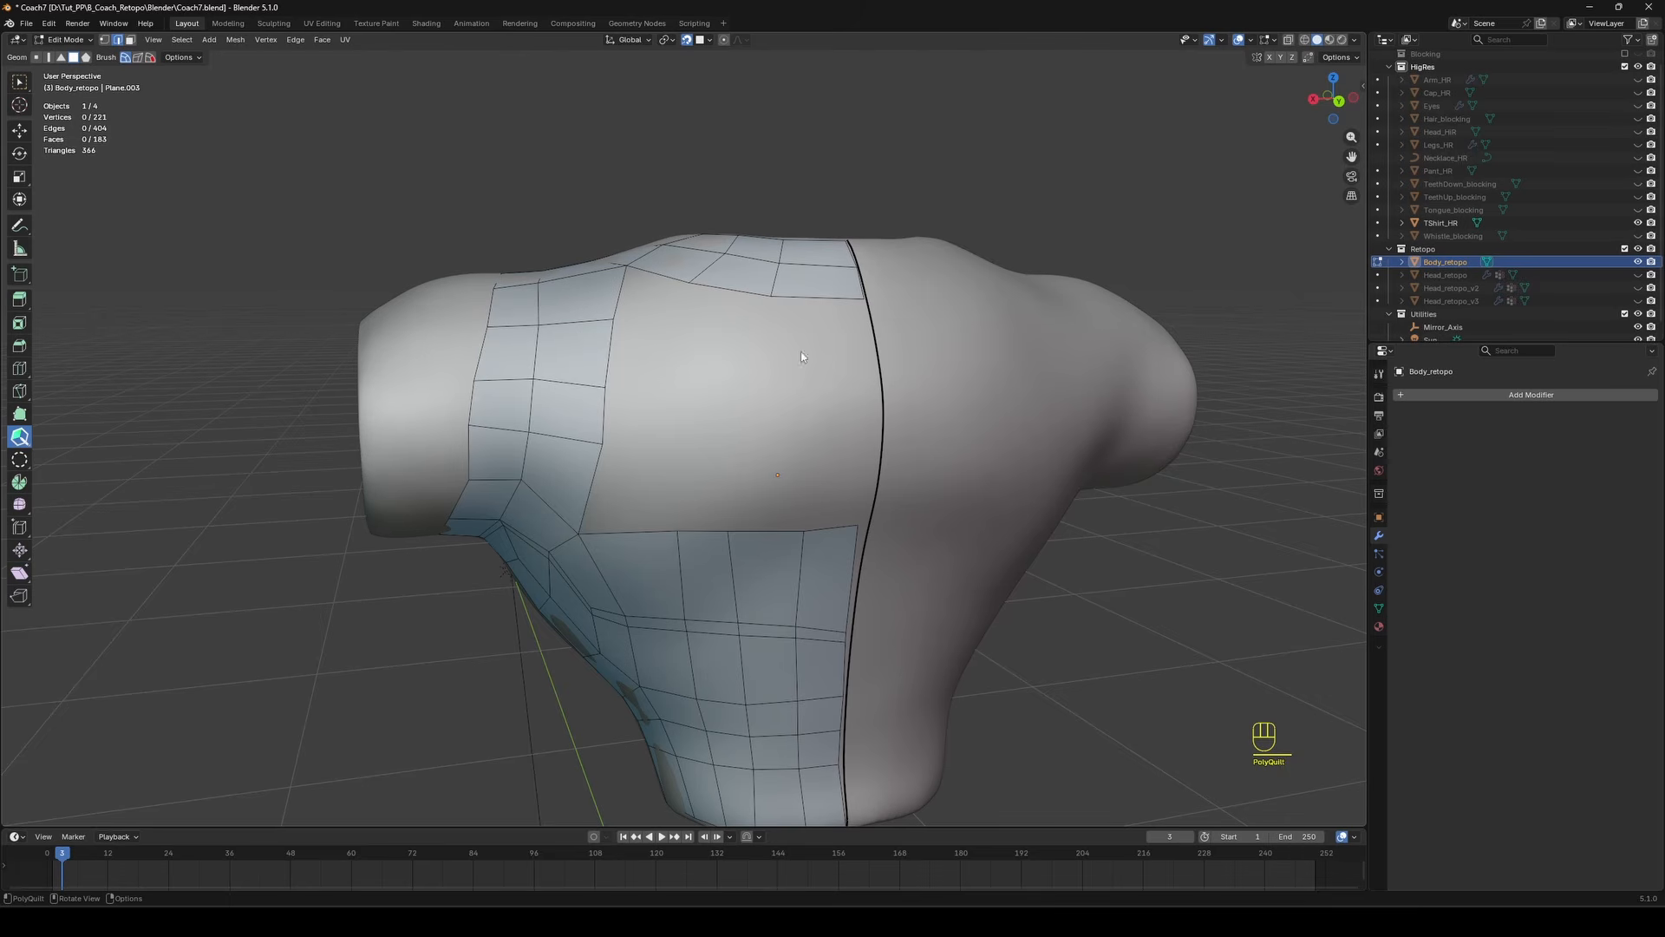
# Build a row of quads across the upper back to the symmetry line and fill the gap up to the neckline strip.
pyautogui.moveTo(648, 356); pyautogui.dragTo(874, 373)
pyautogui.keyDown('ctrl'); pyautogui.click(690, 322); pyautogui.keyUp('ctrl')
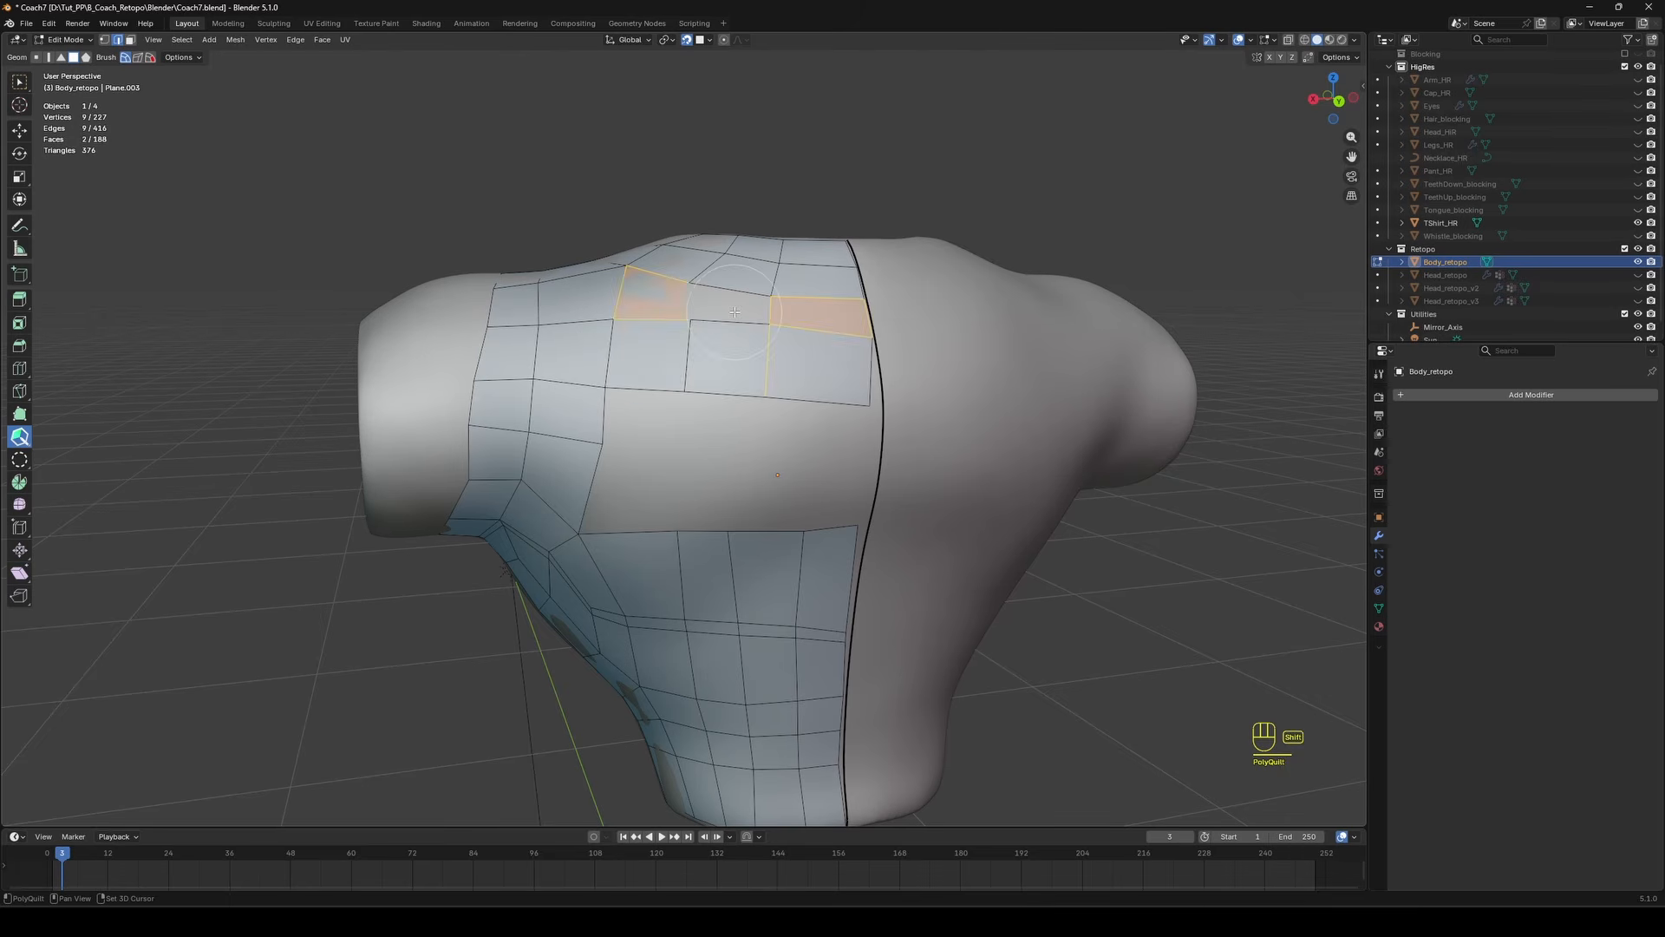
pyautogui.keyDown('shift'); pyautogui.moveTo(734, 312); pyautogui.dragTo(744, 317); pyautogui.keyUp('shift')
pyautogui.moveTo(744, 317); pyautogui.dragTo(715, 374, button='middle')
pyautogui.click(707, 366)
pyautogui.press('a')
pyautogui.press('a')
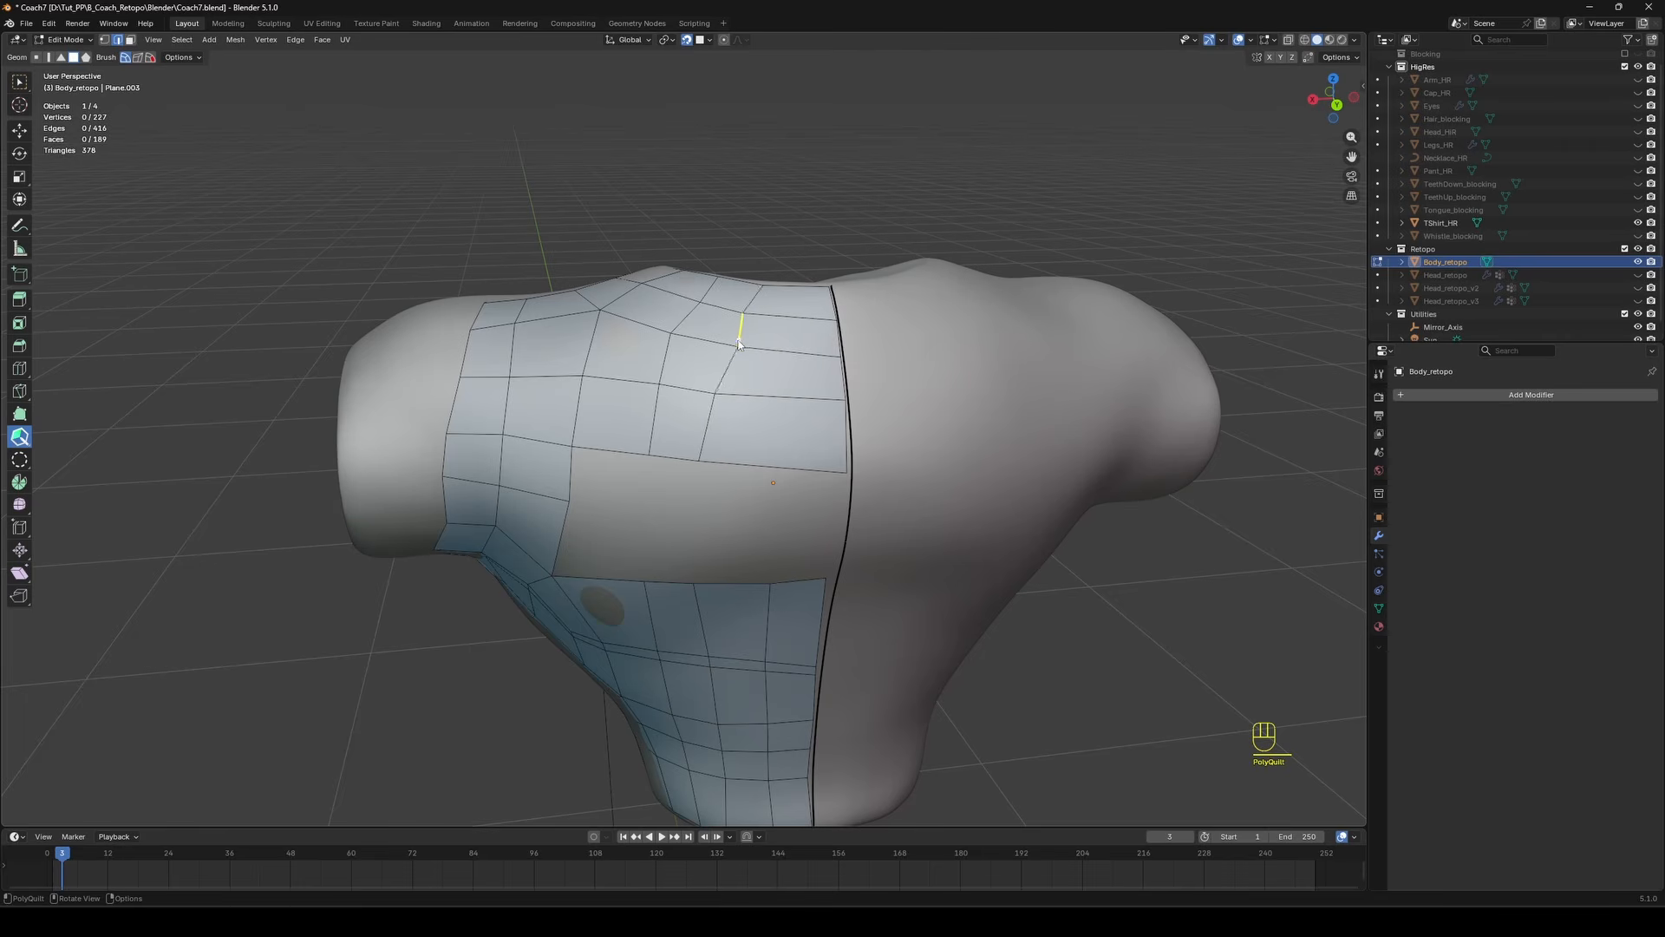
# Insert an edge loop down through the upper back quads and bridge the back gap beside the symmetry line.
pyautogui.keyDown('ctrl'); pyautogui.click(789, 467); pyautogui.keyUp('ctrl')
pyautogui.click(818, 527)
pyautogui.moveTo(818, 527); pyautogui.dragTo(794, 433, button='middle')
pyautogui.scroll(2, 794, 433)
pyautogui.press('a')
pyautogui.press('a')
pyautogui.moveTo(648, 255); pyautogui.dragTo(637, 243, button='middle')
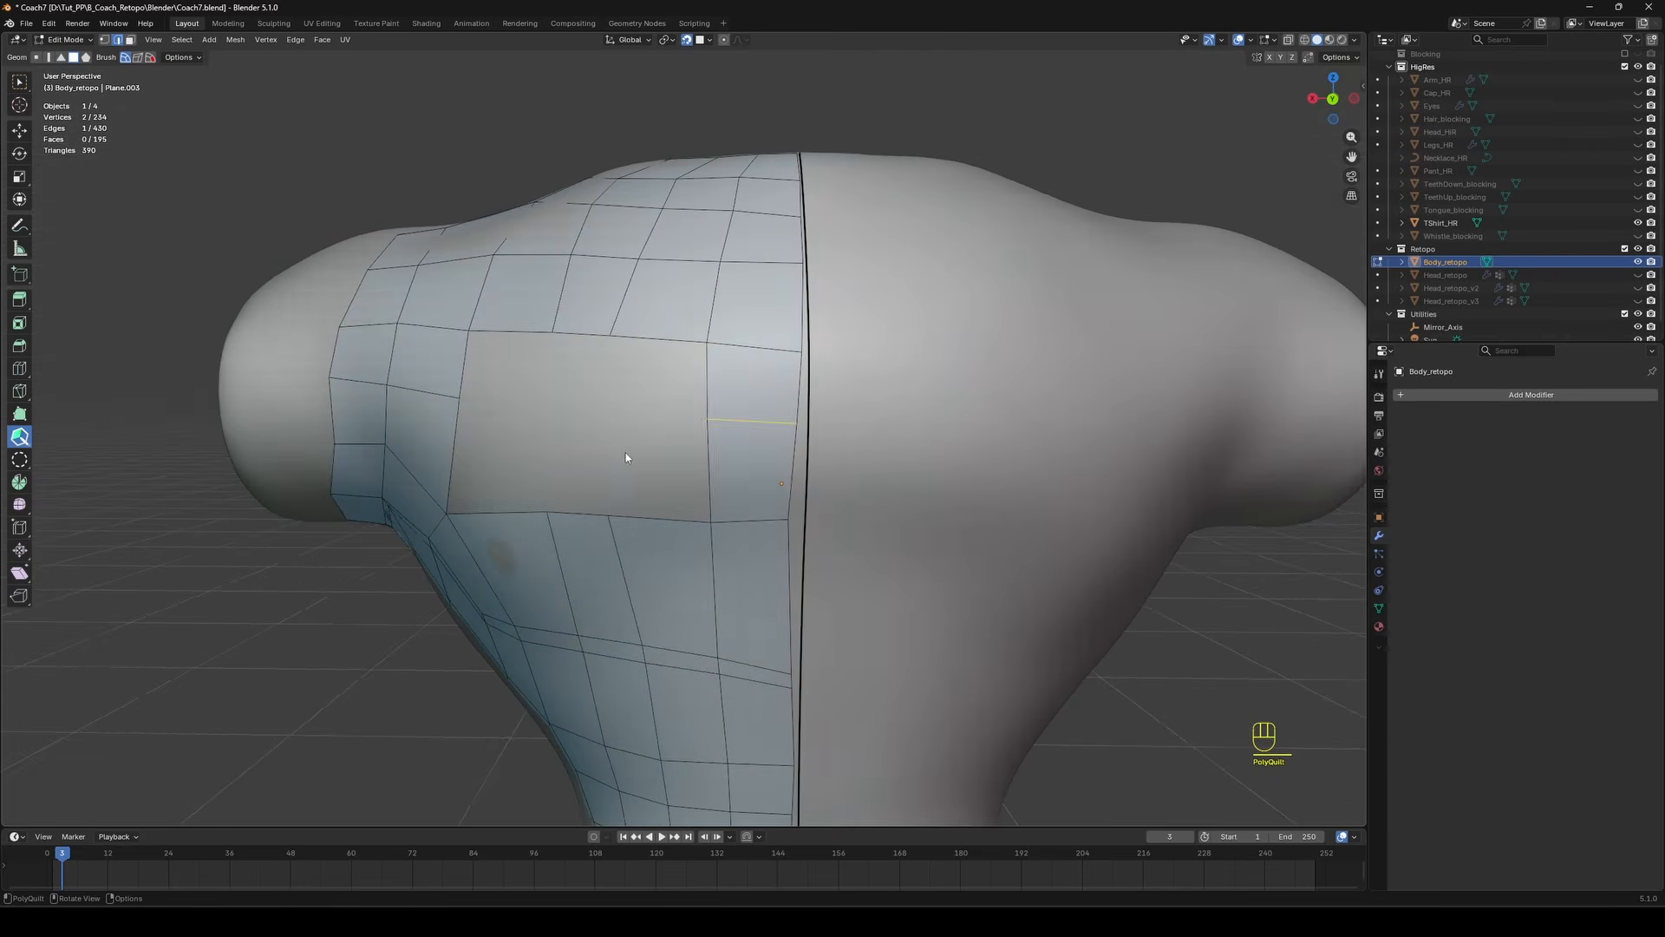
# Fill the remaining gap in the middle of the back with quads, working from the symmetry line toward the armhole.
pyautogui.moveTo(566, 451); pyautogui.dragTo(601, 447, button='middle')
pyautogui.moveTo(716, 339); pyautogui.dragTo(705, 417)
pyautogui.keyDown('shift'); pyautogui.click(769, 378); pyautogui.keyUp('shift')
pyautogui.keyDown('shift'); pyautogui.click(763, 460); pyautogui.keyUp('shift')
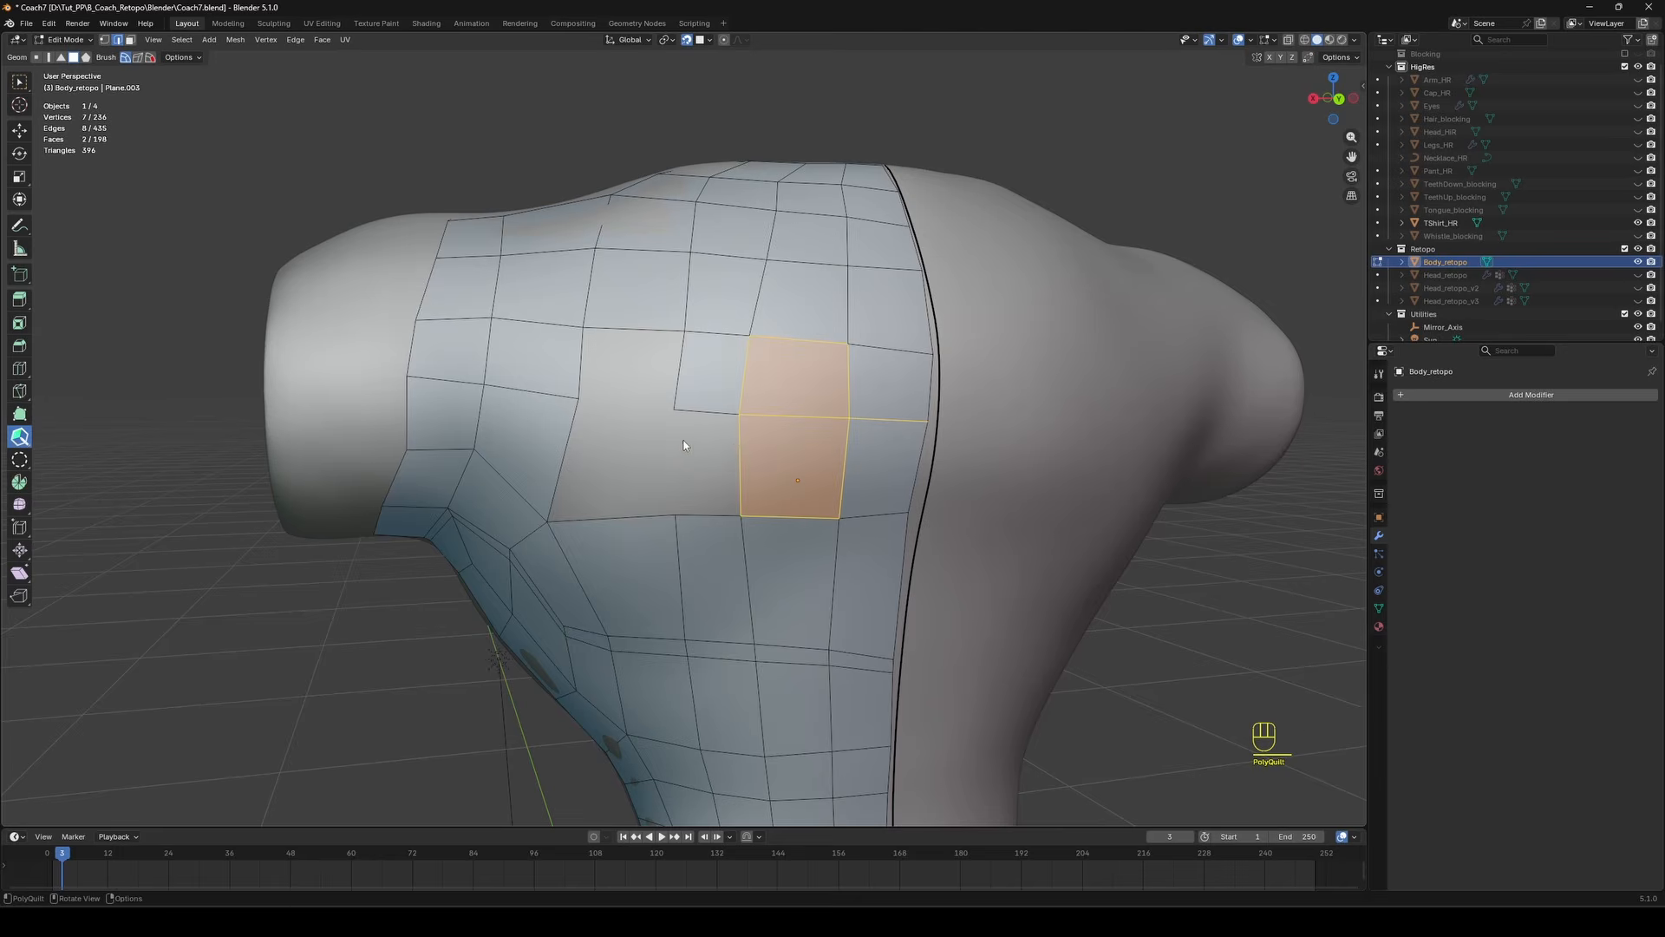
pyautogui.keyDown('shift'); pyautogui.click(683, 445); pyautogui.keyUp('shift')
pyautogui.moveTo(684, 444)
pyautogui.mouseDown(button='middle')
pyautogui.moveTo(743, 295)
pyautogui.moveTo(761, 373)
pyautogui.mouseUp(button='middle')
# Smooth the quads across the upper back and behind the shoulder with the relax brush.
pyautogui.keyDown('shift'); pyautogui.click(759, 321); pyautogui.keyUp('shift')
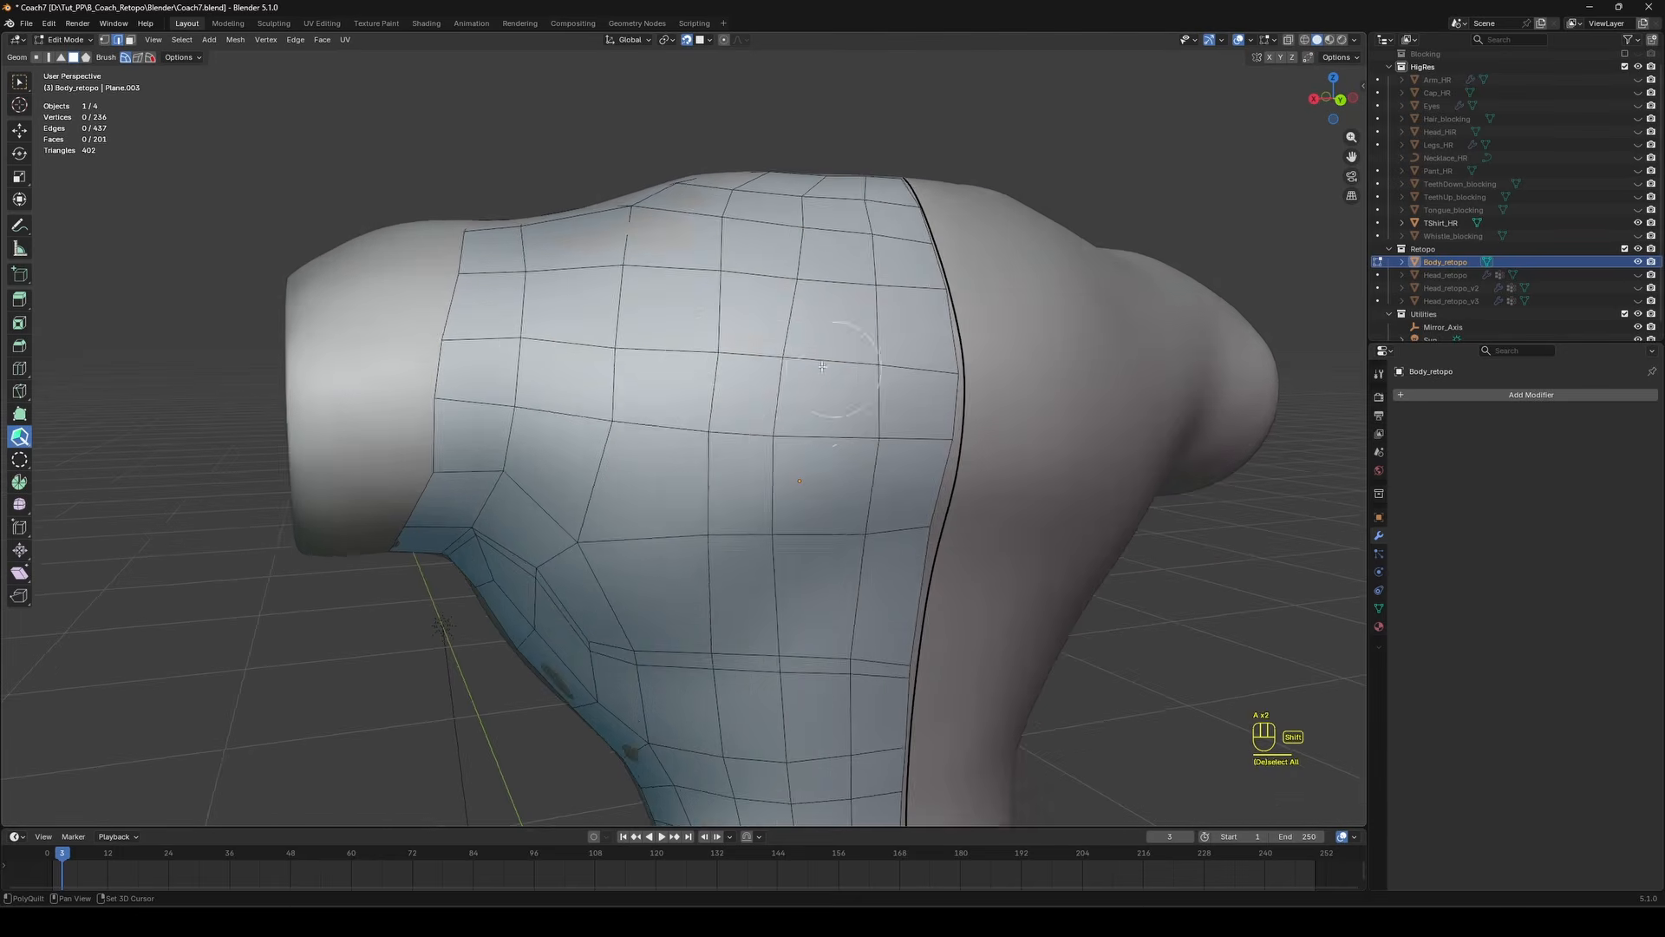
pyautogui.keyDown('shift'); pyautogui.moveTo(798, 511); pyautogui.dragTo(602, 357); pyautogui.keyUp('shift')
pyautogui.scroll(-1, 694, 434)
pyautogui.keyDown('shift'); pyautogui.moveTo(703, 448); pyautogui.dragTo(830, 458); pyautogui.keyUp('shift')
# Select the open sleeve edge loop, turn on X-ray, flatten the loop by scaling it to 0 along X, and move it outward.
pyautogui.moveTo(830, 458)
pyautogui.mouseDown(button='middle')
pyautogui.moveTo(706, 476)
pyautogui.moveTo(762, 465)
pyautogui.mouseUp(button='middle')
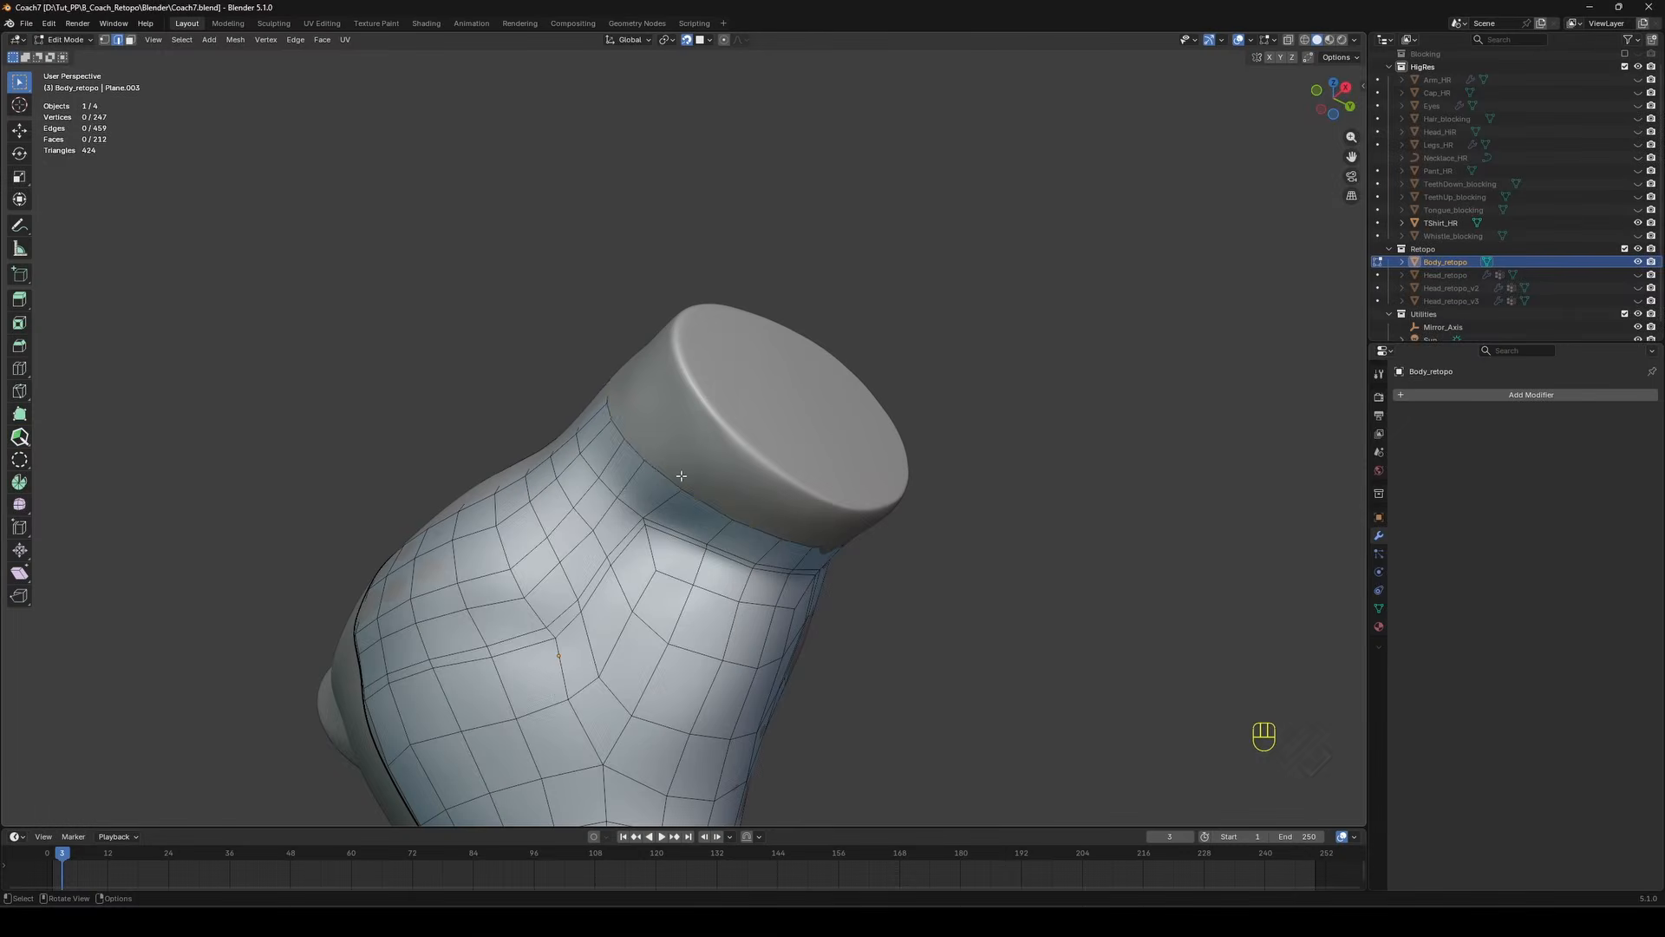
pyautogui.keyDown('alt'); pyautogui.click(681, 475); pyautogui.keyUp('alt')
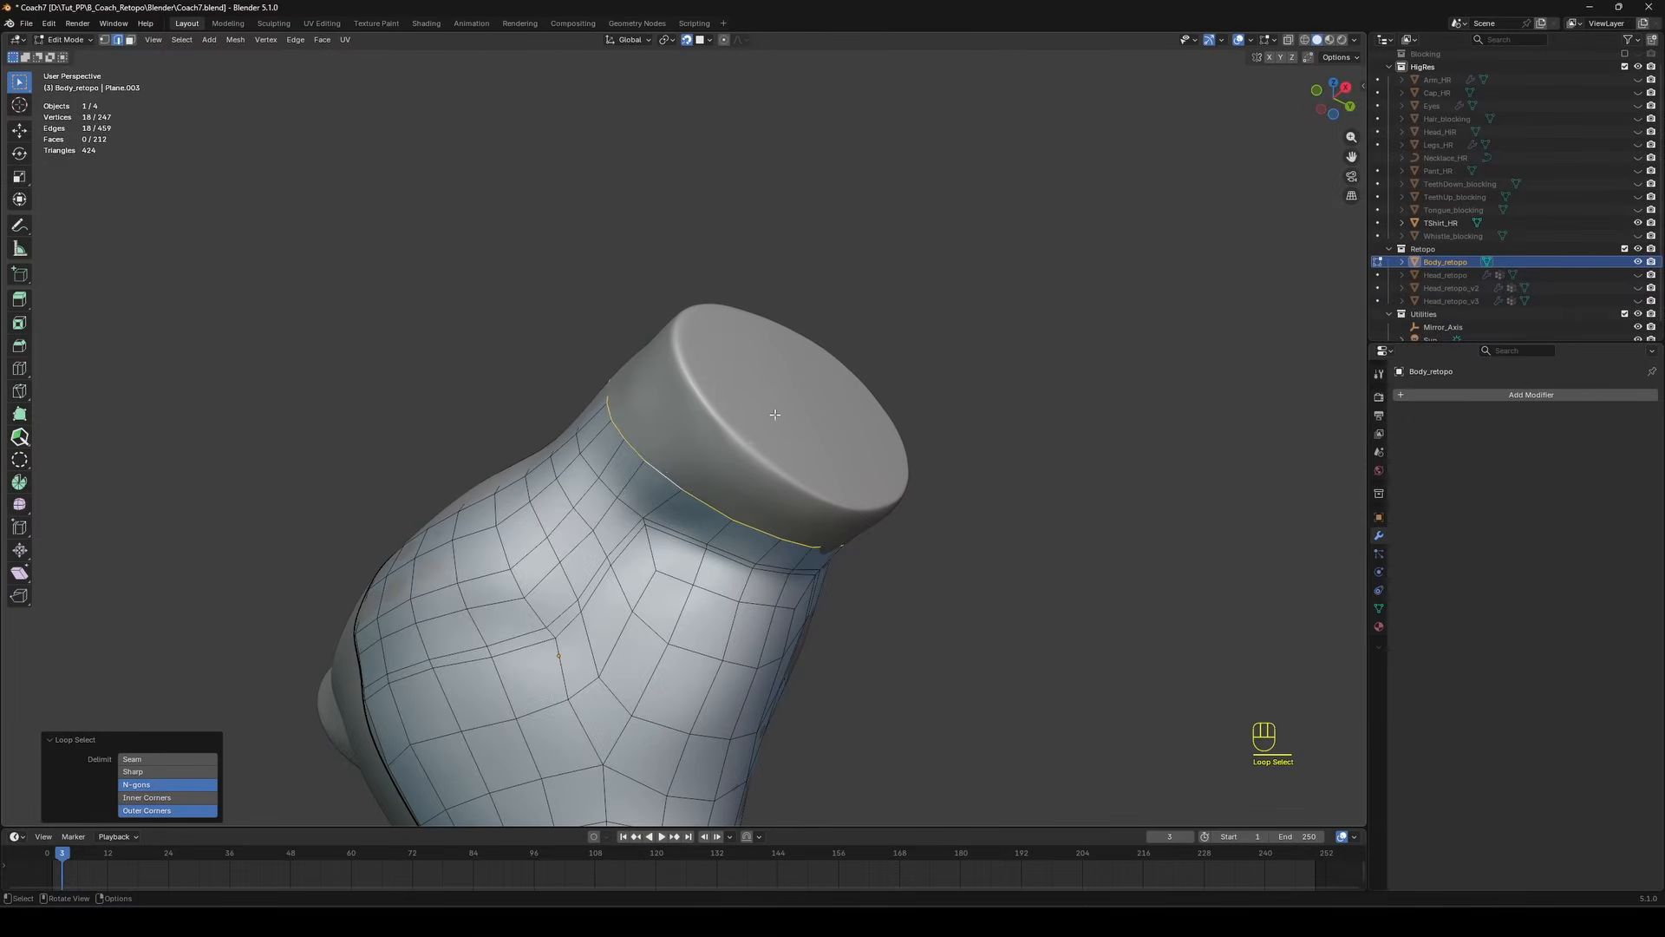
pyautogui.press('KP_1')
pyautogui.hotkey('alt', 'z')
pyautogui.write('sx')
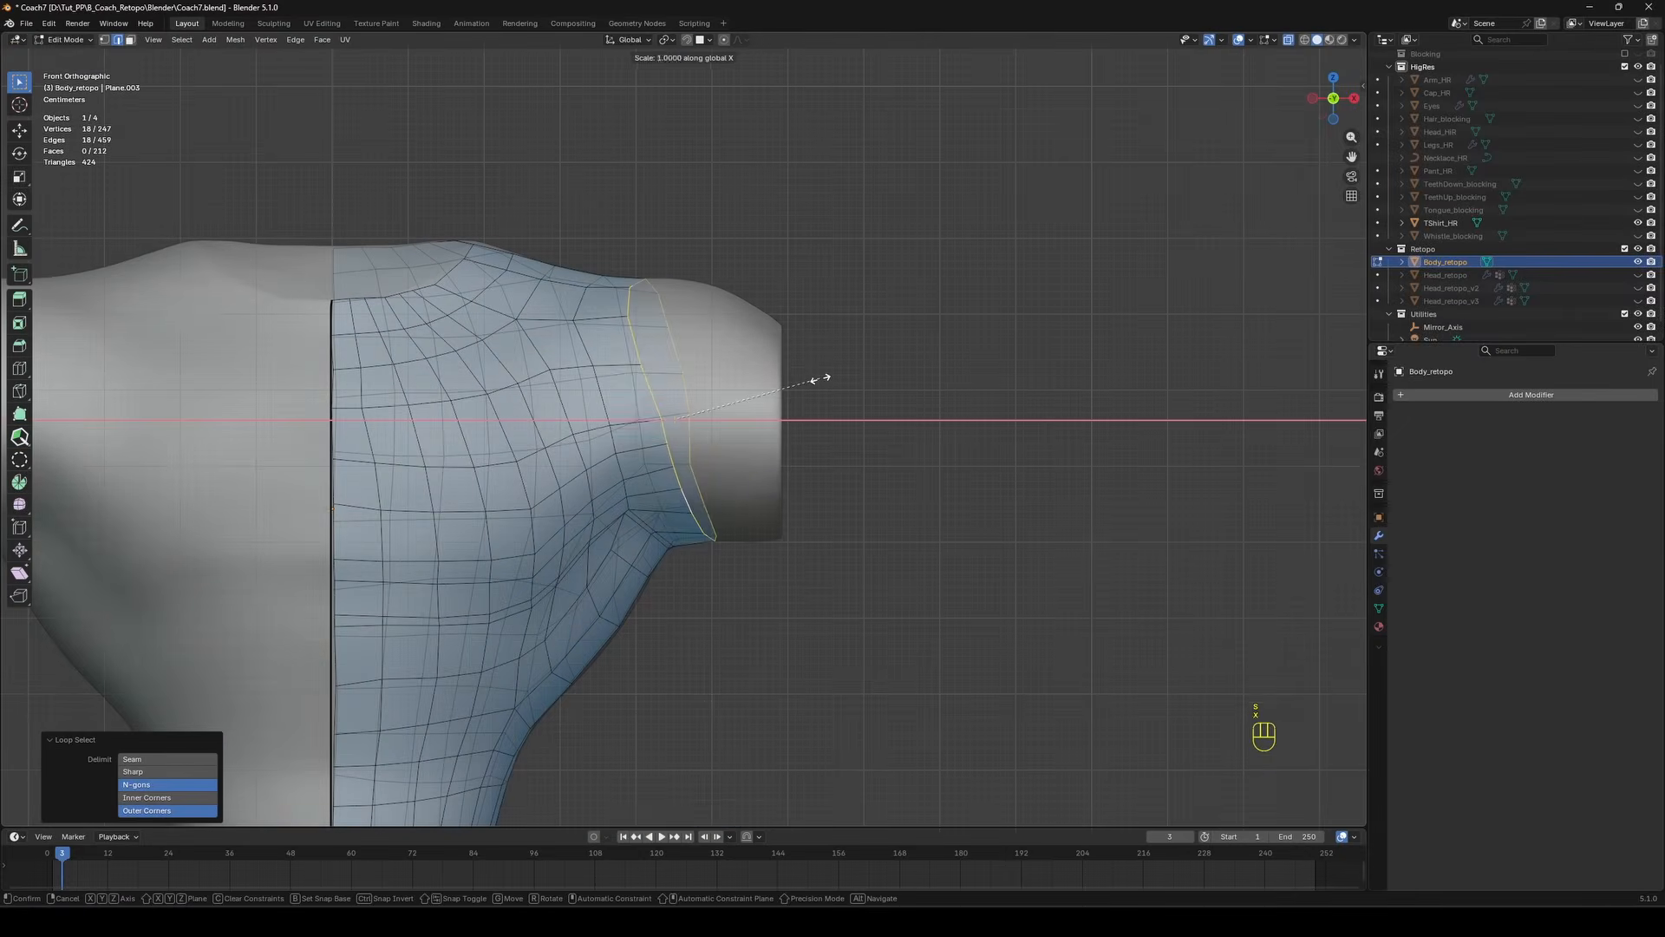
pyautogui.write('0')
pyautogui.press('Return')
pyautogui.press('g')
pyautogui.click(717, 377)
# Extrude the sleeve edge loop partway toward the cuff, reposition it and scale it to 0.963 in front view.
pyautogui.moveTo(717, 377); pyautogui.dragTo(753, 380, button='middle')
pyautogui.press('KP_1')
pyautogui.press('e')
pyautogui.click(790, 389)
pyautogui.press('g')
pyautogui.click(796, 387)
pyautogui.press('s')
pyautogui.click(792, 387)
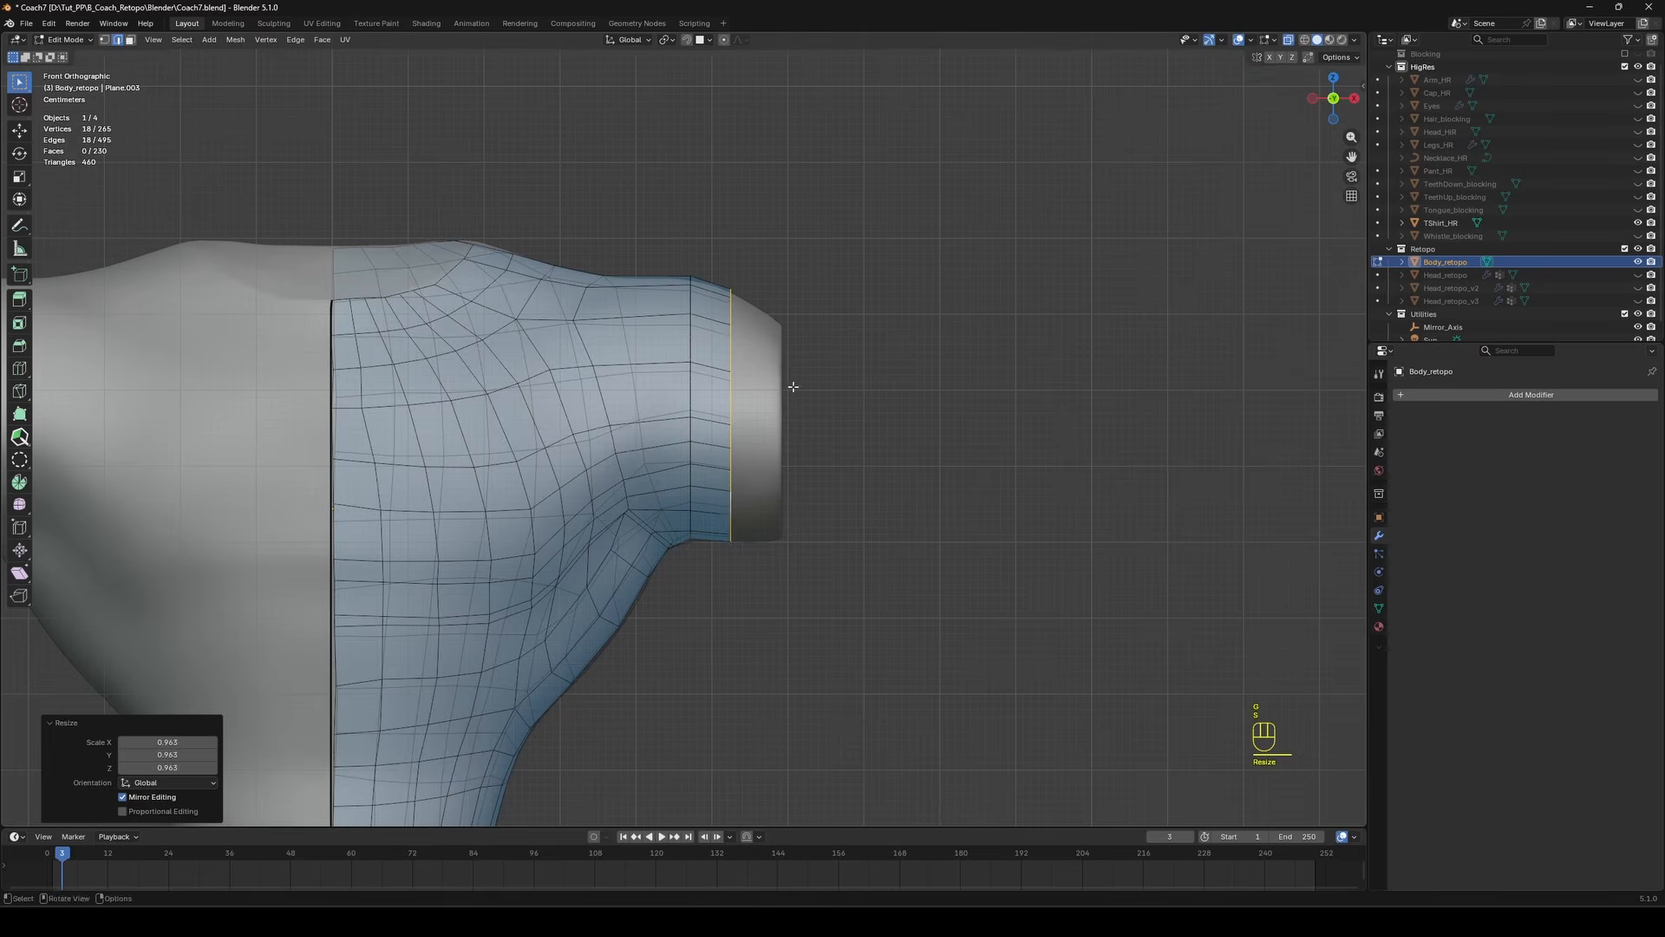
# Extrude the sleeve edge loop out to the cuff end and scale it down to match the shirt opening.
pyautogui.press('e')
pyautogui.click(842, 396)
pyautogui.press('s')
pyautogui.click(837, 401)
# Insert one centred edge loop near the shoulder end of the sleeve and another near the cuff.
pyautogui.hotkey('ctrl', 'r')
pyautogui.click(672, 390)
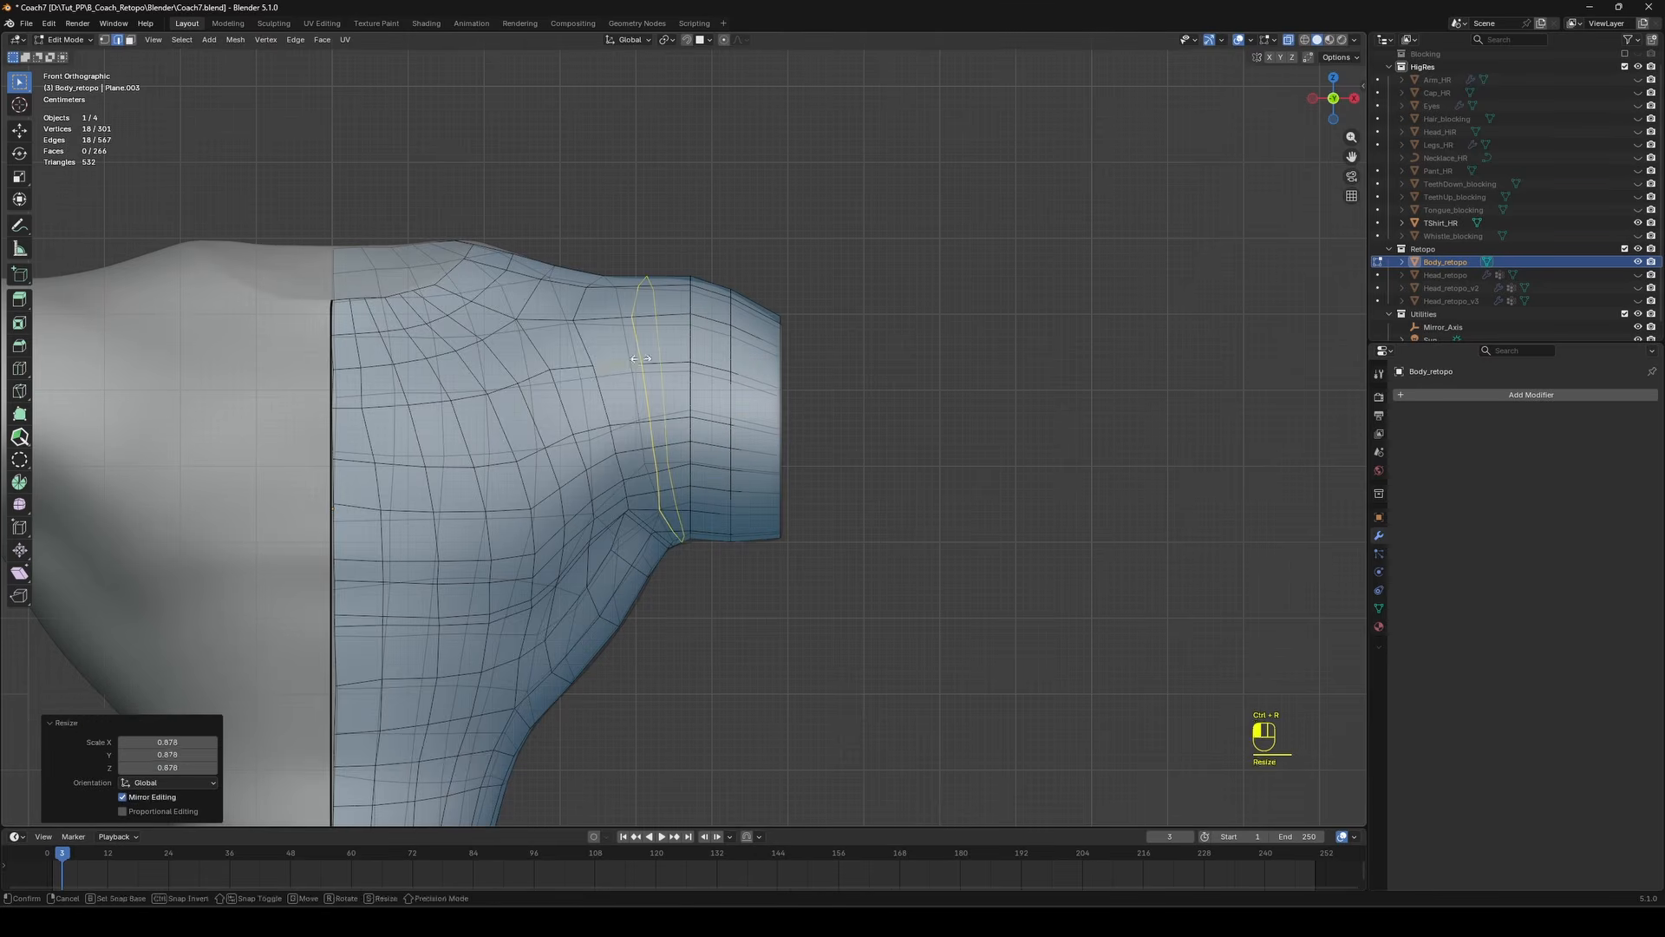
pyautogui.press('Escape')
pyautogui.hotkey('ctrl', 'r')
pyautogui.click(759, 383)
pyautogui.press('Escape')
pyautogui.moveTo(893, 371)
pyautogui.mouseDown(button='middle')
pyautogui.moveTo(696, 371)
pyautogui.moveTo(867, 364)
pyautogui.mouseUp(button='middle')
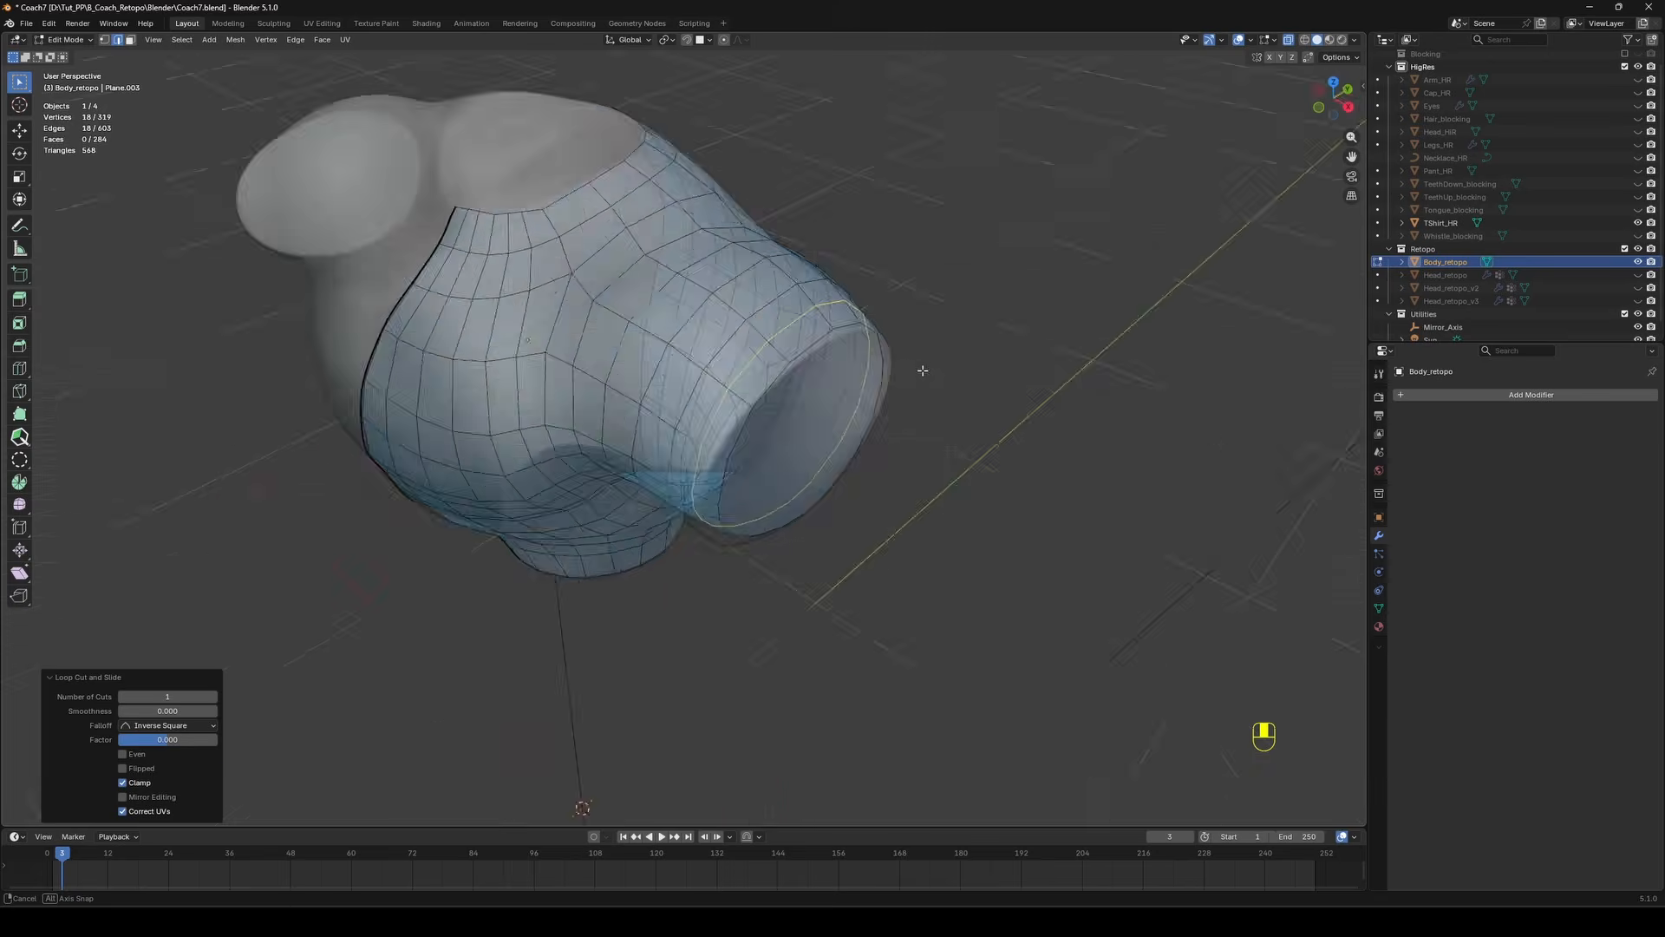
# Turn X-ray off, clear the sleeve loop selection and save the file.
pyautogui.press('KP_1')
pyautogui.press('Tab')
pyautogui.press('Tab')
pyautogui.moveTo(766, 346)
pyautogui.mouseDown(button='middle')
pyautogui.moveTo(732, 717)
pyautogui.moveTo(832, 433)
pyautogui.moveTo(874, 383)
pyautogui.moveTo(891, 407)
pyautogui.moveTo(777, 365)
pyautogui.mouseUp(button='middle')
pyautogui.hotkey('ctrl', 's')
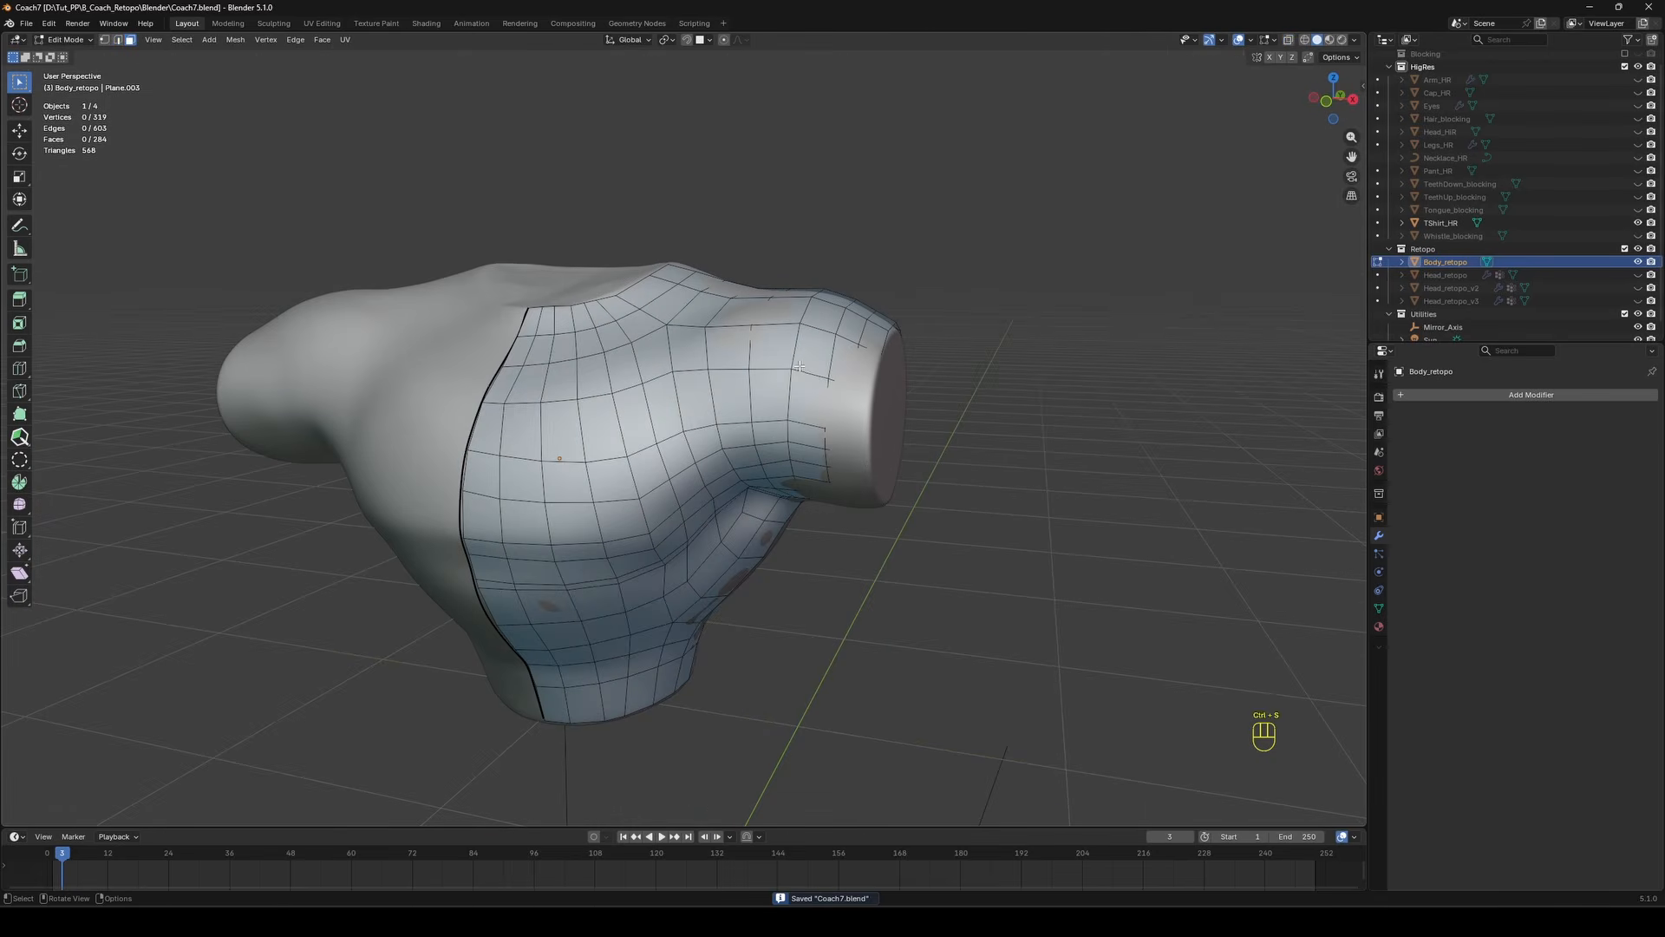
# Return to Object Mode and add a Shrinkwrap modifier to Body_retopo with TShirt_HR as its target.
pyautogui.press('Tab')
pyautogui.click(1509, 395)
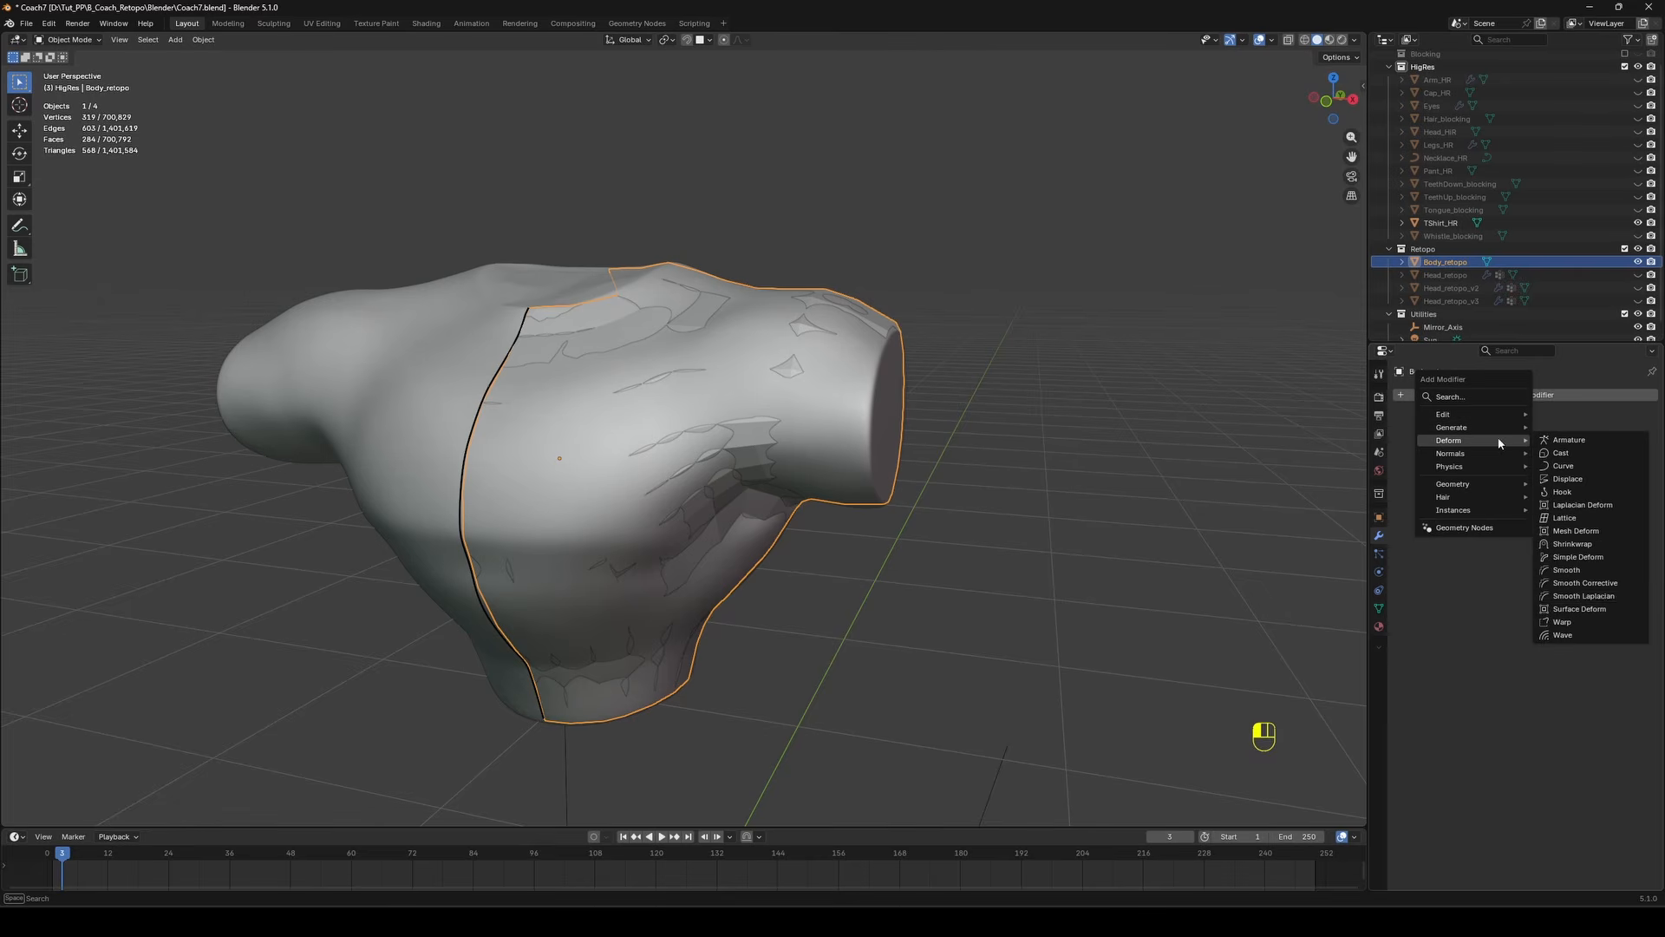
pyautogui.moveTo(1474, 435)
pyautogui.click(1552, 596)
pyautogui.click(1441, 222)
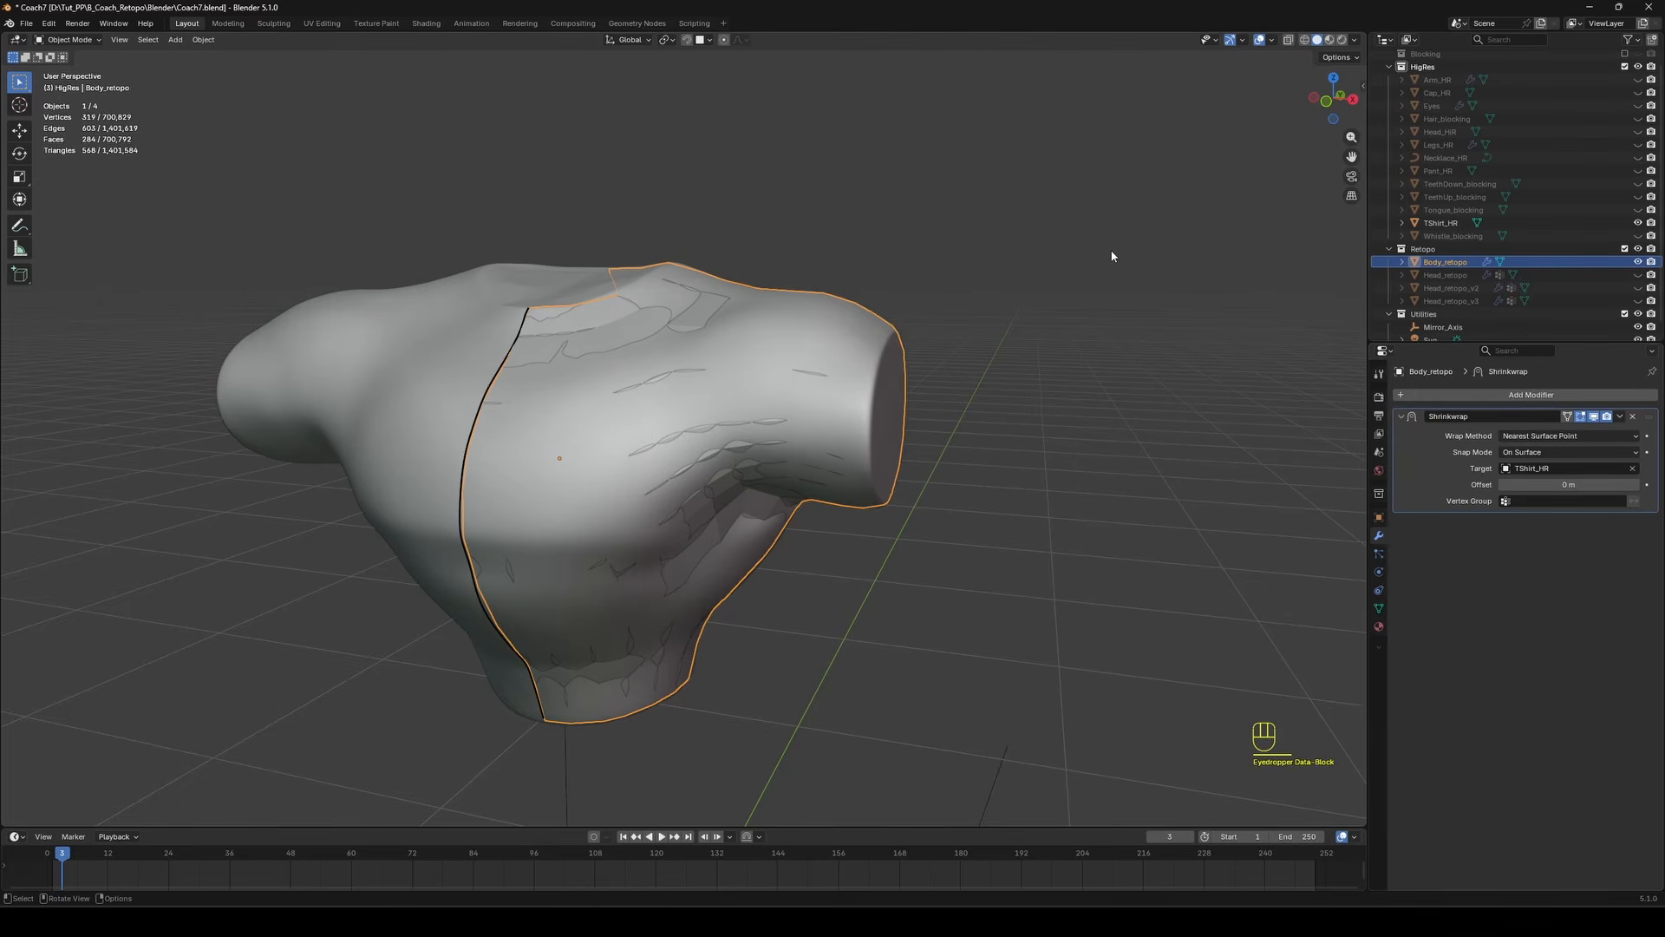
# Enter Edit Mode on Body_retopo and activate the PolyQuilt tool at the sleeve opening.
pyautogui.press('Tab')
pyautogui.moveTo(1022, 346); pyautogui.dragTo(1003, 452, button='middle')
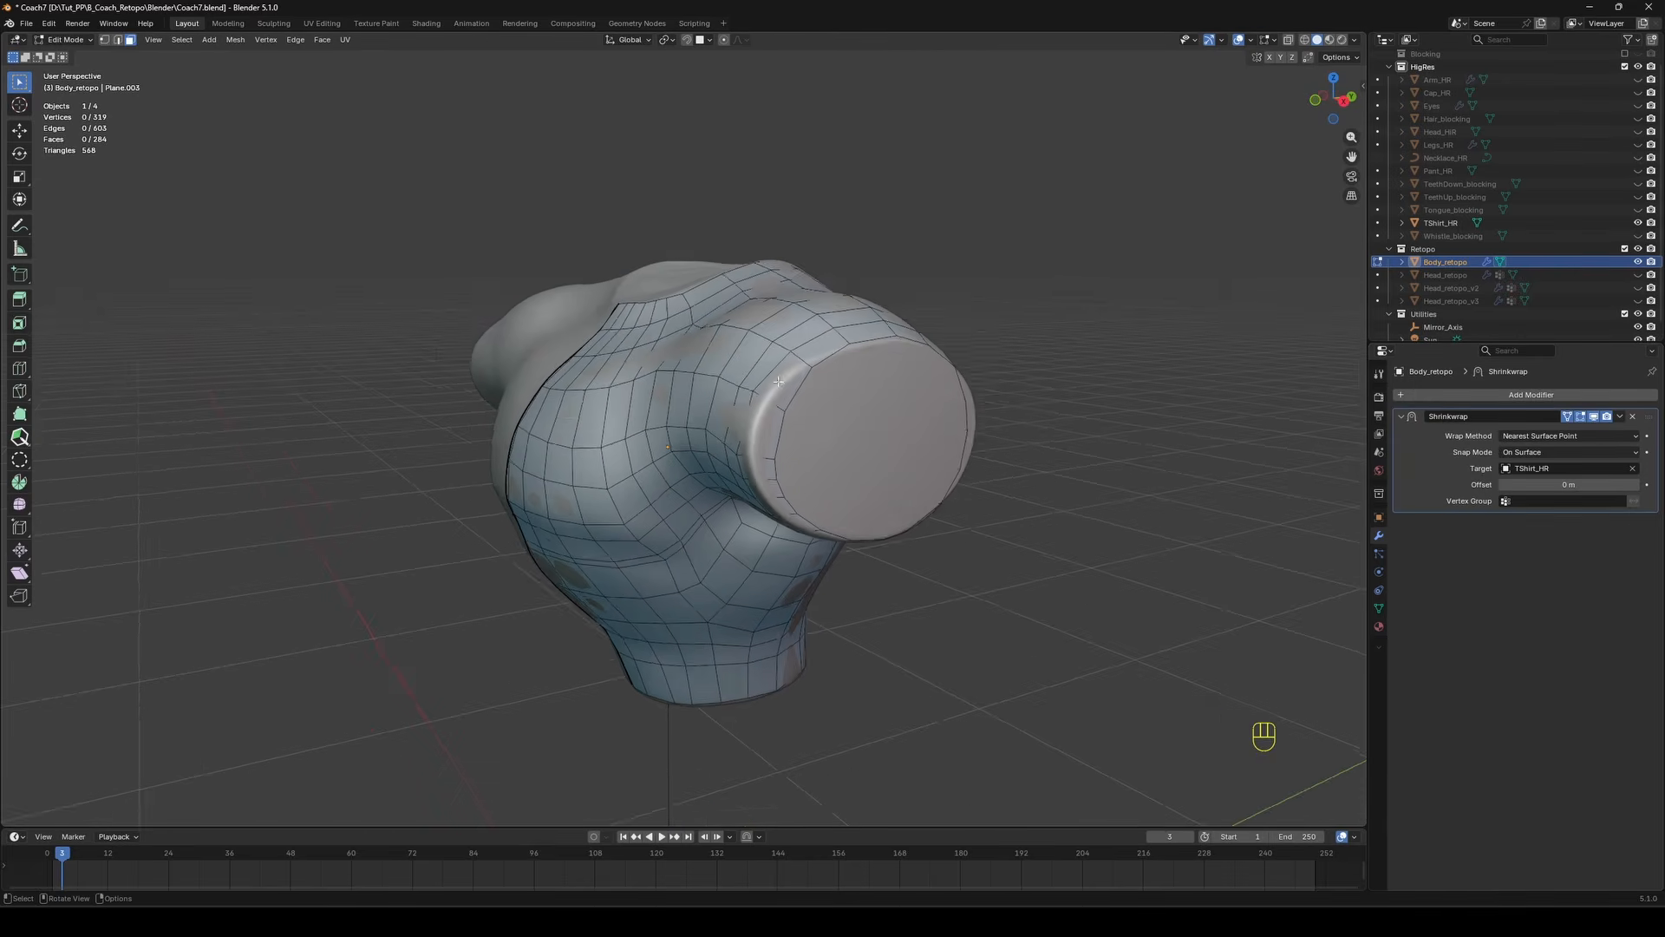
pyautogui.scroll(1, 989, 453)
pyautogui.click(19, 437)
# Try twice to extend a new quad outward from the sleeve's cuff edge with PolyQuilt, undoing each attempt.
pyautogui.moveTo(786, 398); pyautogui.dragTo(980, 416, button='middle')
pyautogui.scroll(2, 980, 416)
pyautogui.moveTo(1014, 406); pyautogui.dragTo(1041, 410)
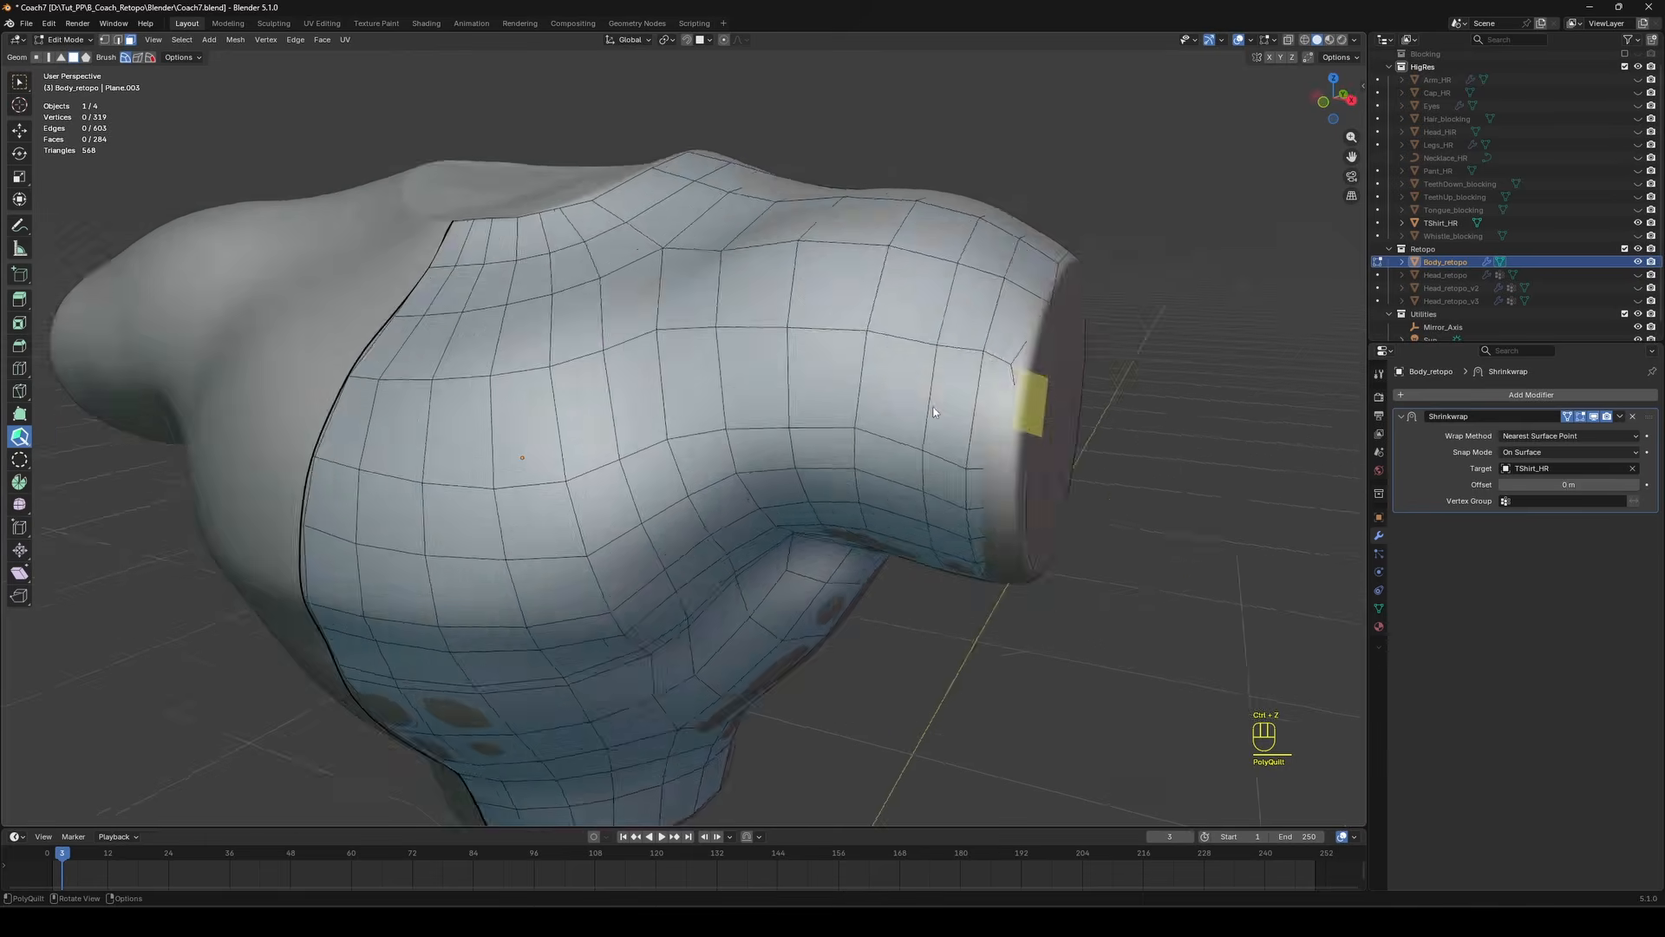
pyautogui.moveTo(1041, 409); pyautogui.dragTo(851, 377, button='middle')
pyautogui.hotkey('ctrl', 'z')
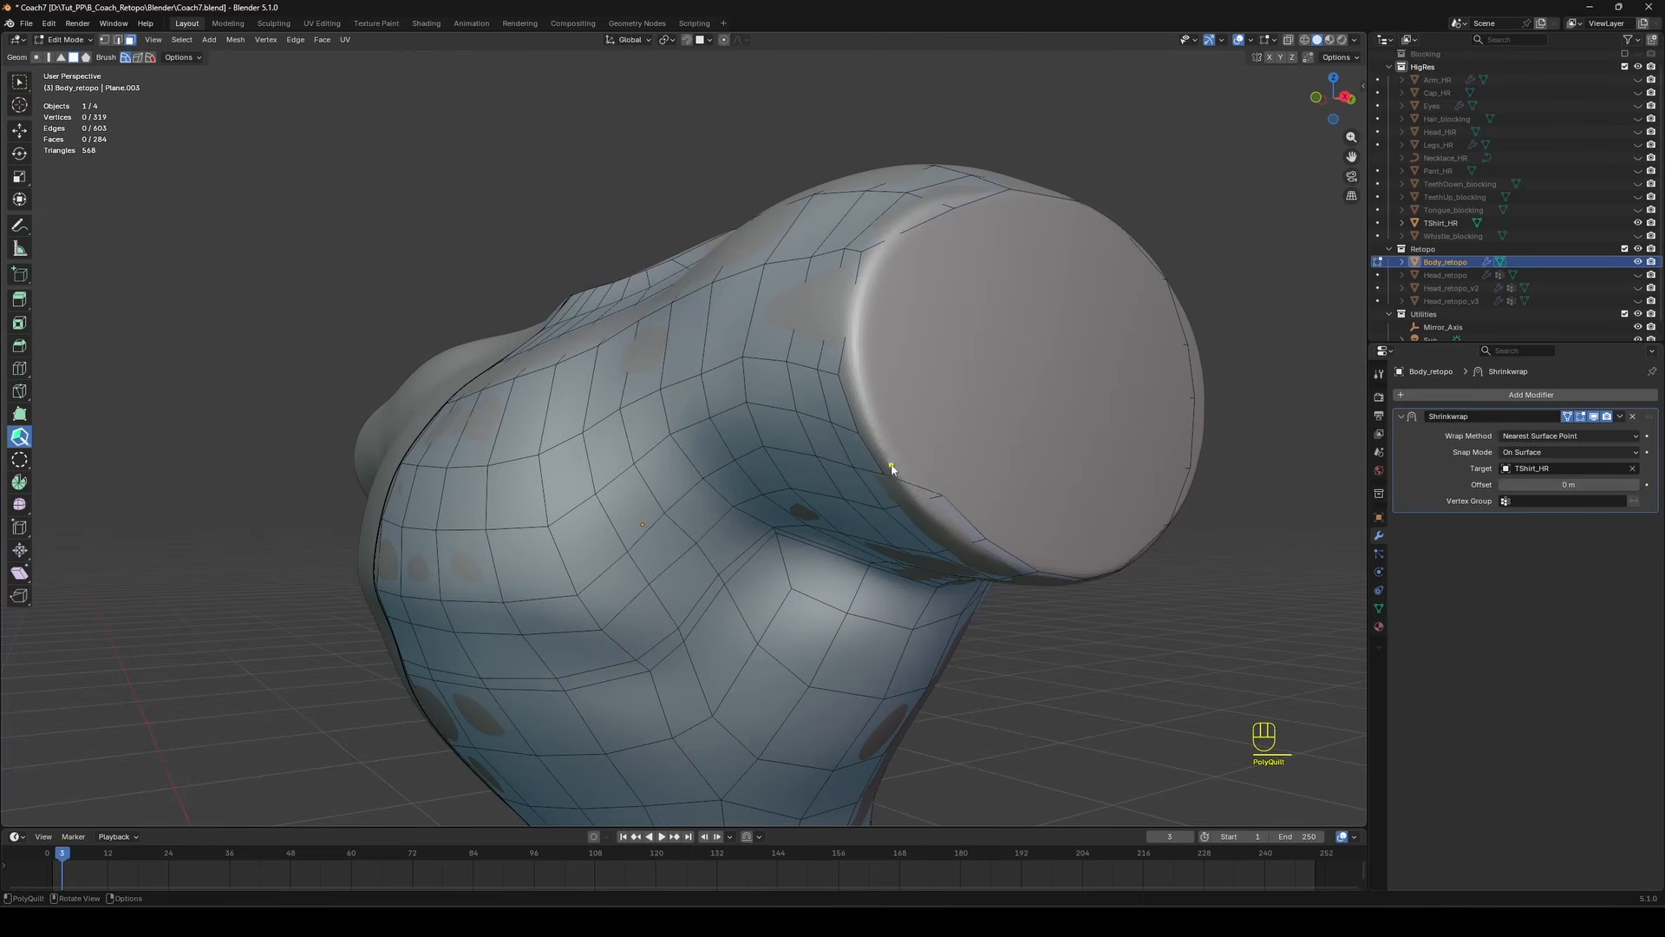
pyautogui.moveTo(865, 481); pyautogui.dragTo(1006, 434, button='middle')
pyautogui.scroll(2, 1006, 433)
pyautogui.moveTo(990, 469); pyautogui.dragTo(1081, 450)
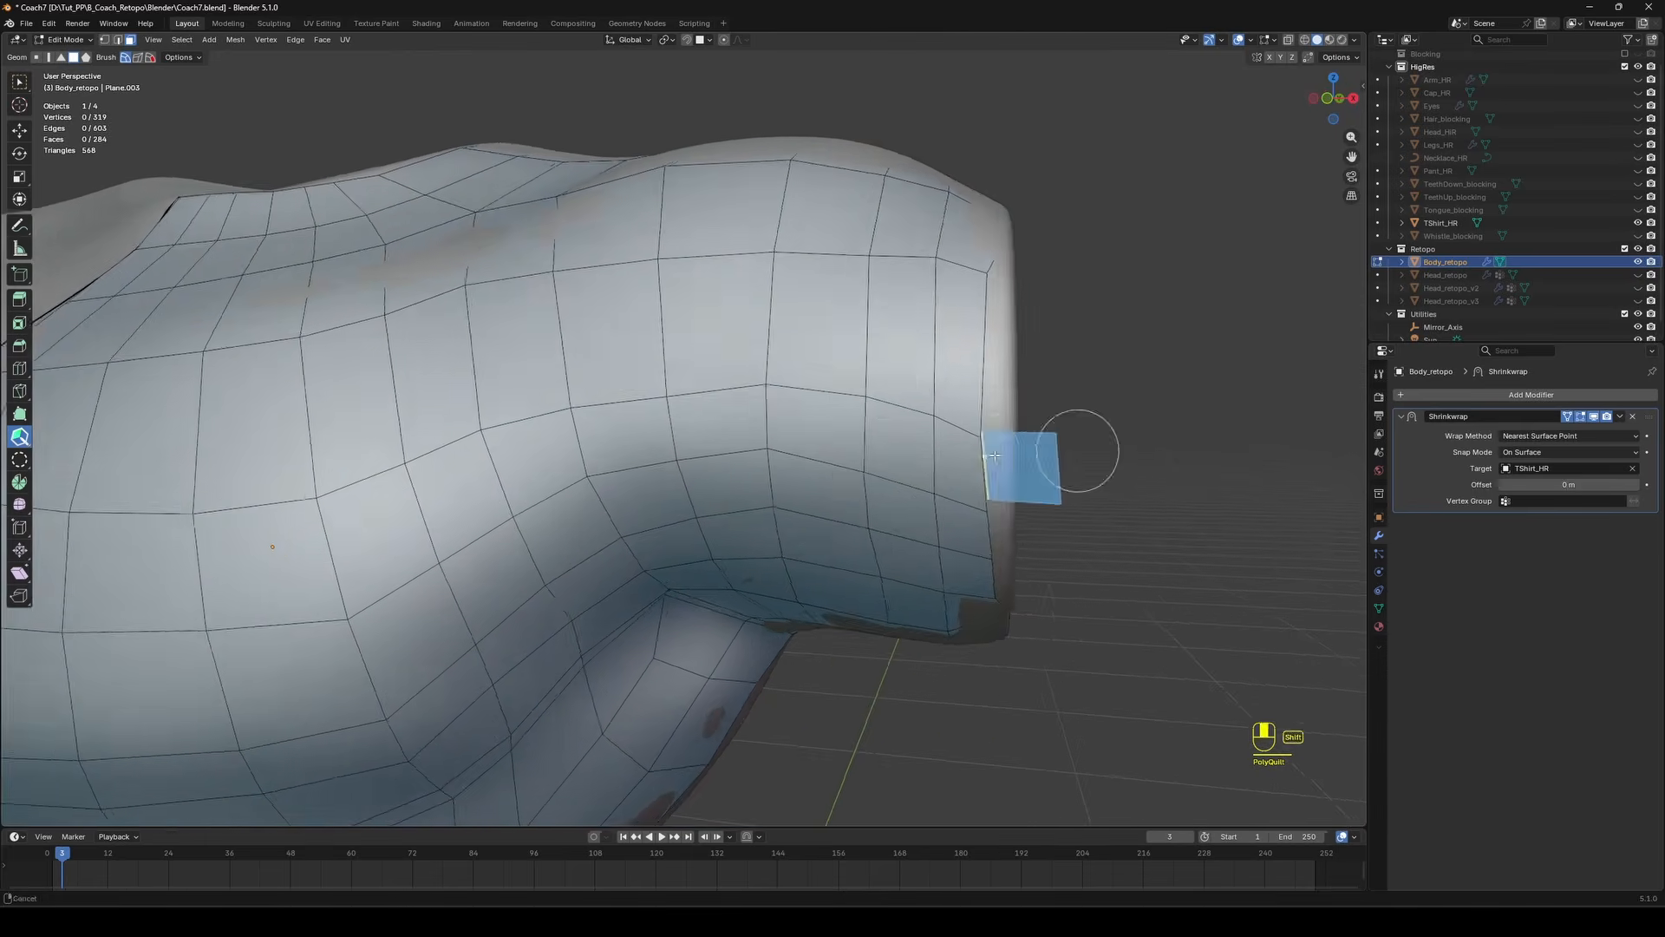
pyautogui.moveTo(1081, 450); pyautogui.dragTo(1050, 450, button='middle')
pyautogui.hotkey('ctrl', 'z')
# Select and move individual cuff vertices closer to the sleeve rim of the shirt, then return to PolyQuilt.
pyautogui.click(25, 85)
pyautogui.moveTo(815, 407); pyautogui.dragTo(881, 409, button='middle')
pyautogui.moveTo(881, 434); pyautogui.dragTo(878, 431)
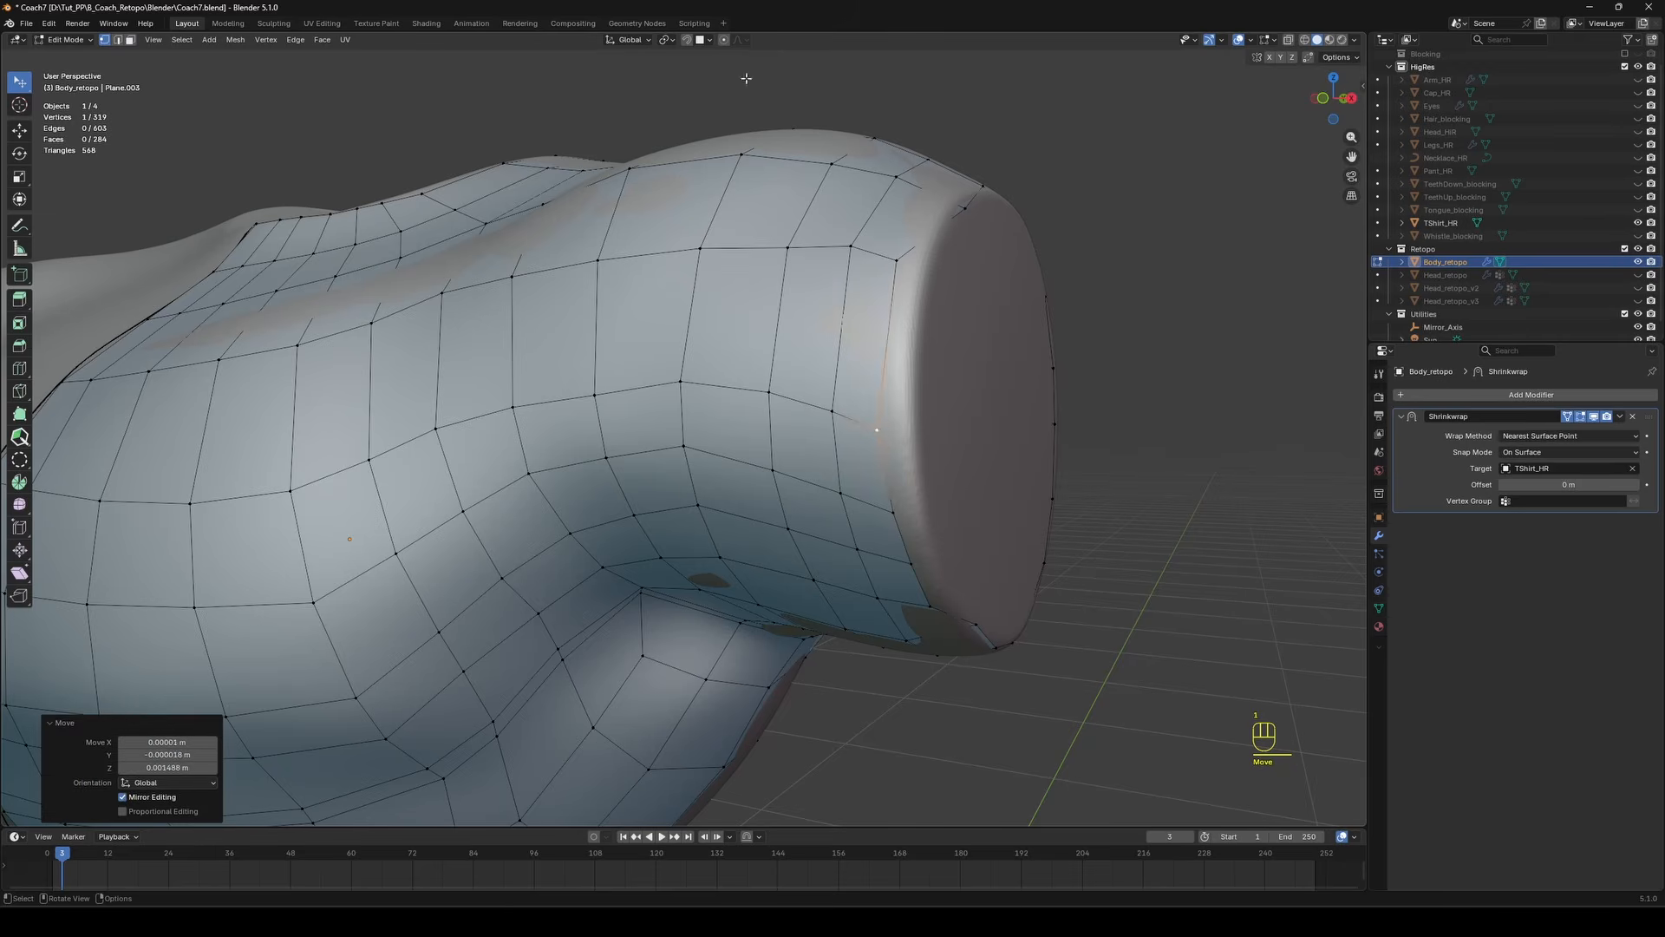
pyautogui.moveTo(910, 564); pyautogui.dragTo(906, 557)
pyautogui.moveTo(906, 538); pyautogui.dragTo(976, 529, button='middle')
pyautogui.press('q')
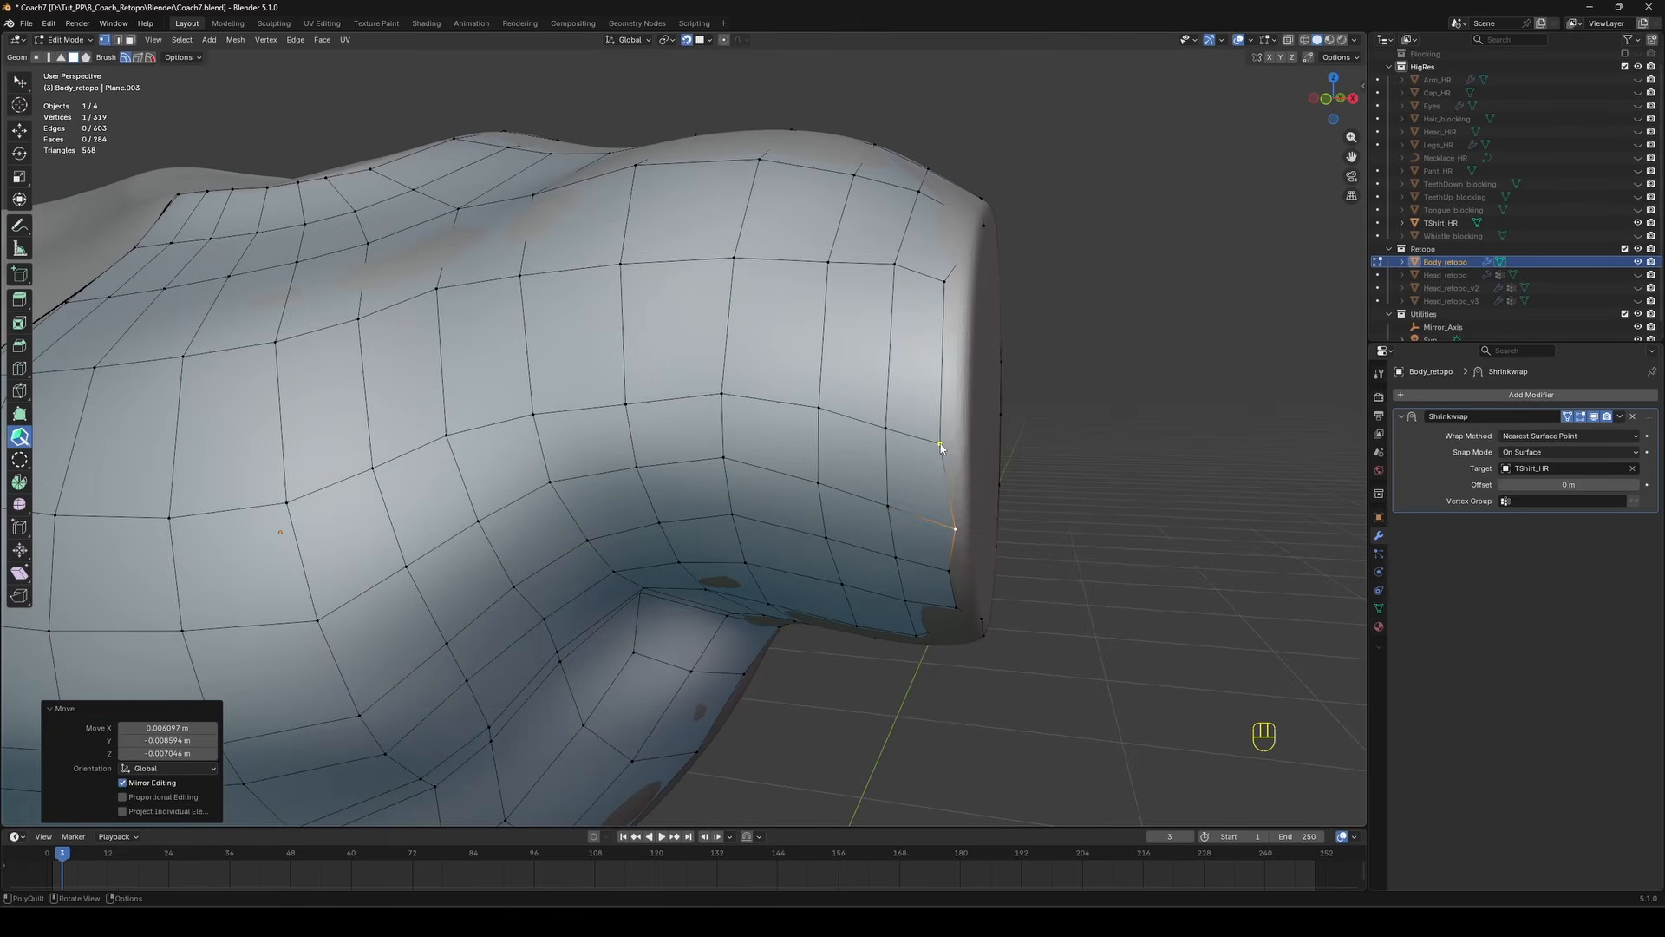
# Relax the quads along the sleeve's cuff with PolyQuilt's brush, checking the opening all around.
pyautogui.moveTo(940, 444); pyautogui.dragTo(845, 503, button='middle')
pyautogui.moveTo(926, 350); pyautogui.dragTo(821, 364, button='middle')
pyautogui.press('3')
pyautogui.keyDown('shift'); pyautogui.moveTo(823, 373); pyautogui.dragTo(706, 327); pyautogui.keyUp('shift')
pyautogui.moveTo(705, 327)
pyautogui.mouseDown(button='middle')
pyautogui.moveTo(598, 333)
pyautogui.moveTo(537, 312)
pyautogui.mouseUp(button='middle')
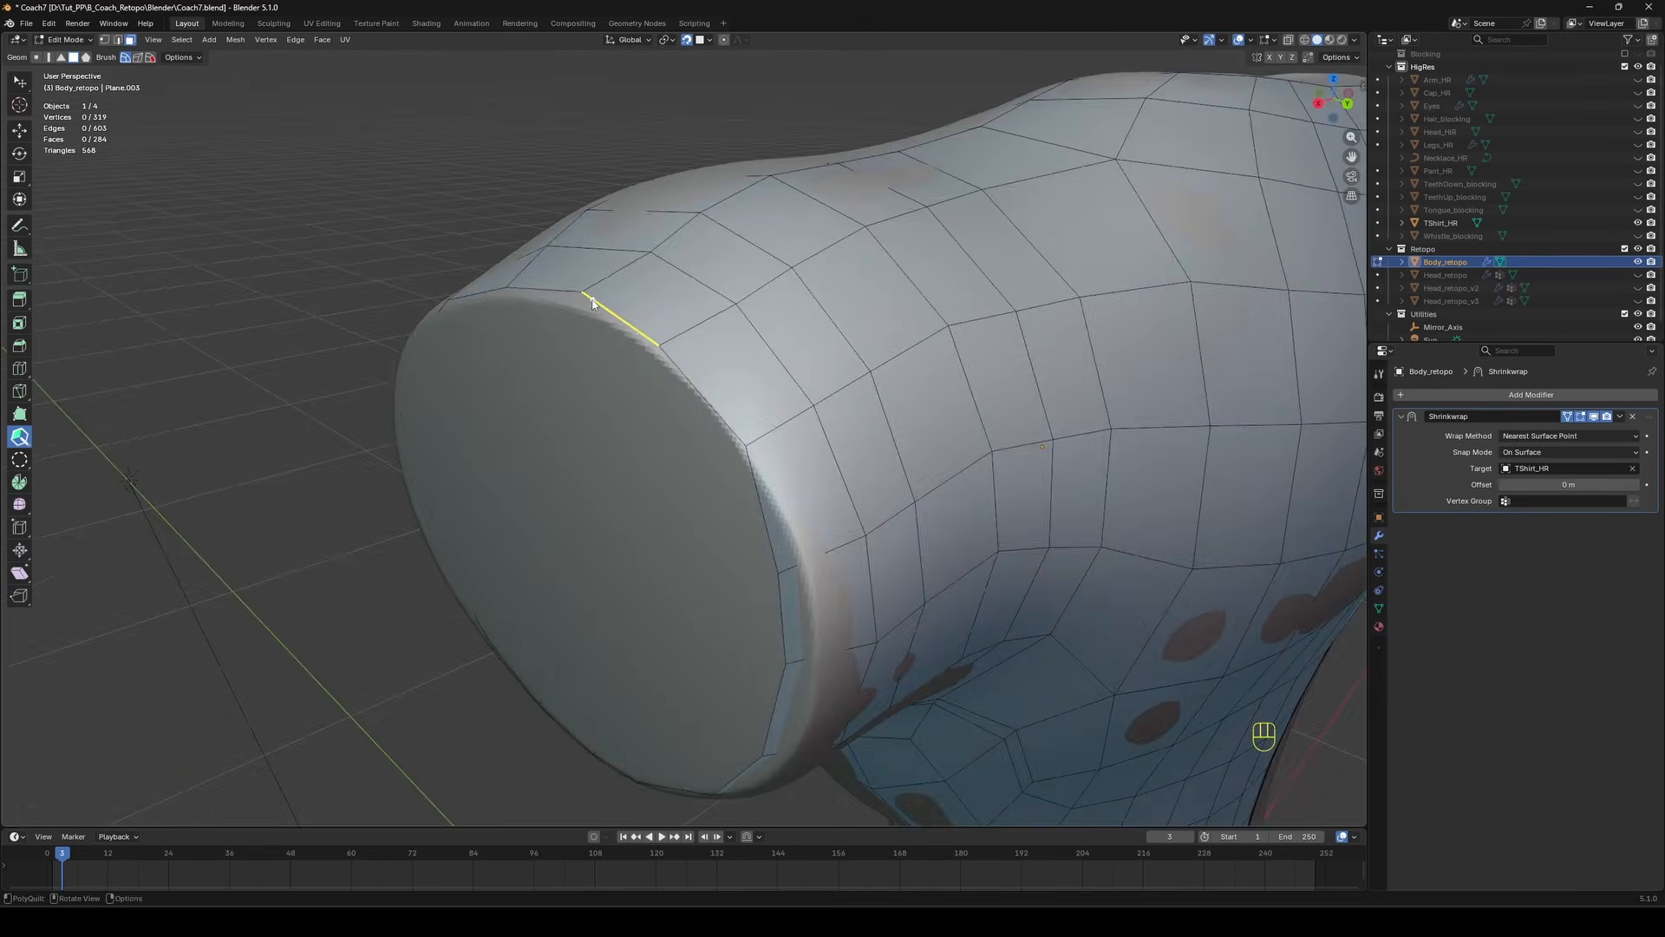
pyautogui.moveTo(790, 508); pyautogui.dragTo(621, 338, button='middle')
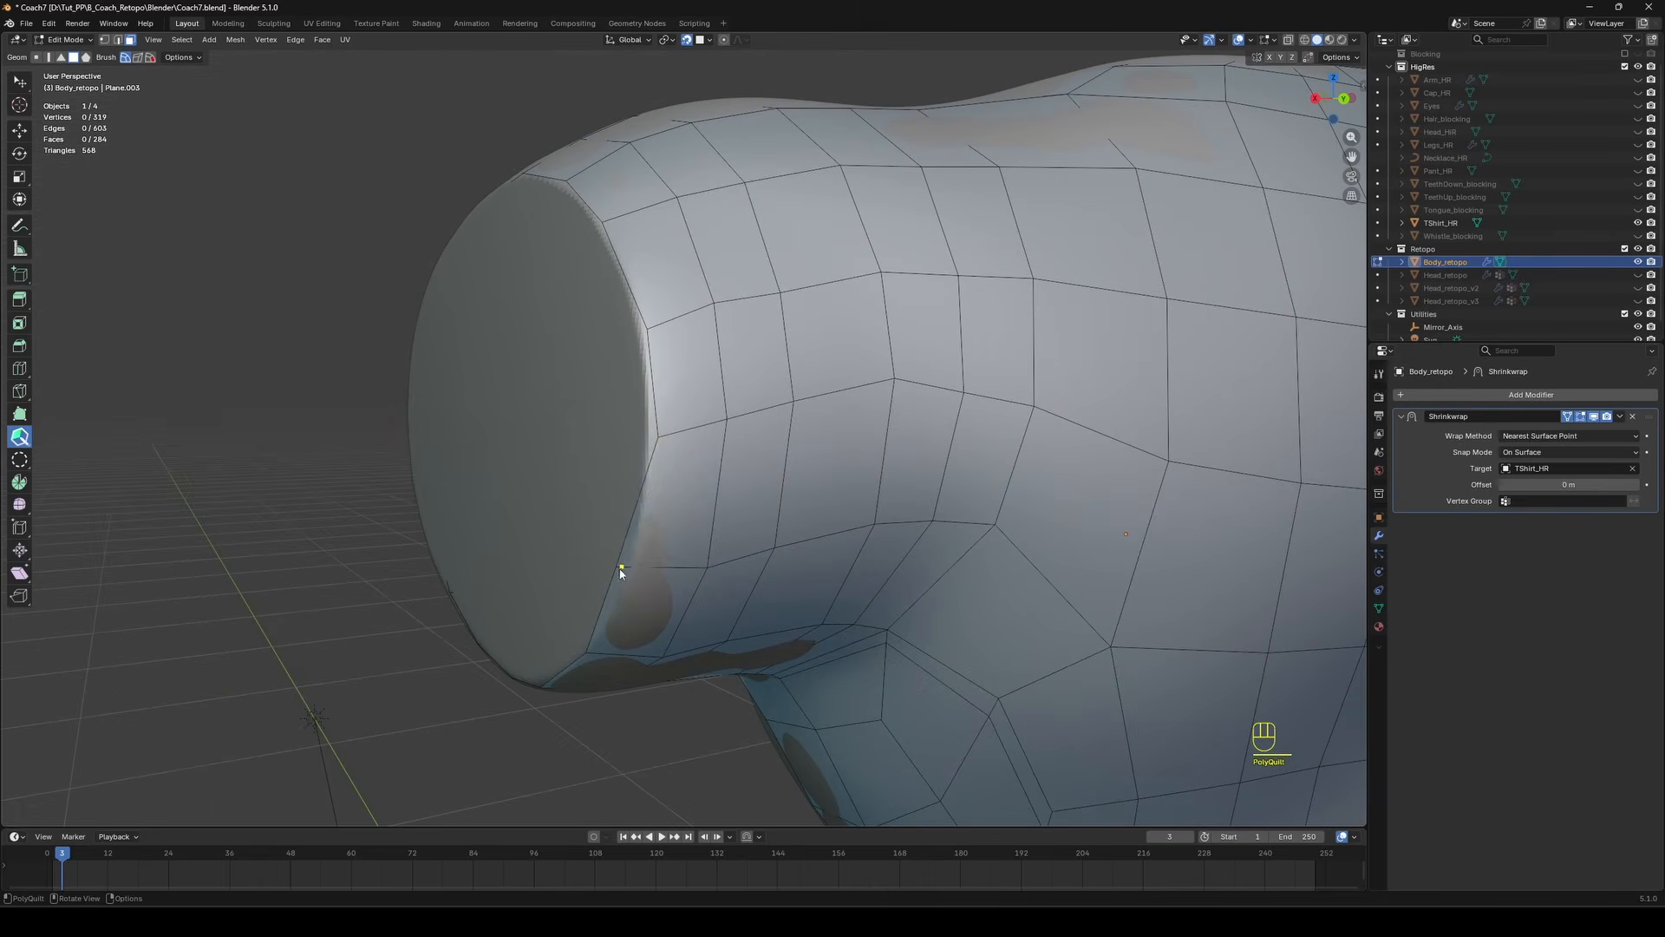
pyautogui.moveTo(621, 572); pyautogui.dragTo(926, 501, button='middle')
pyautogui.scroll(-5, 932, 473)
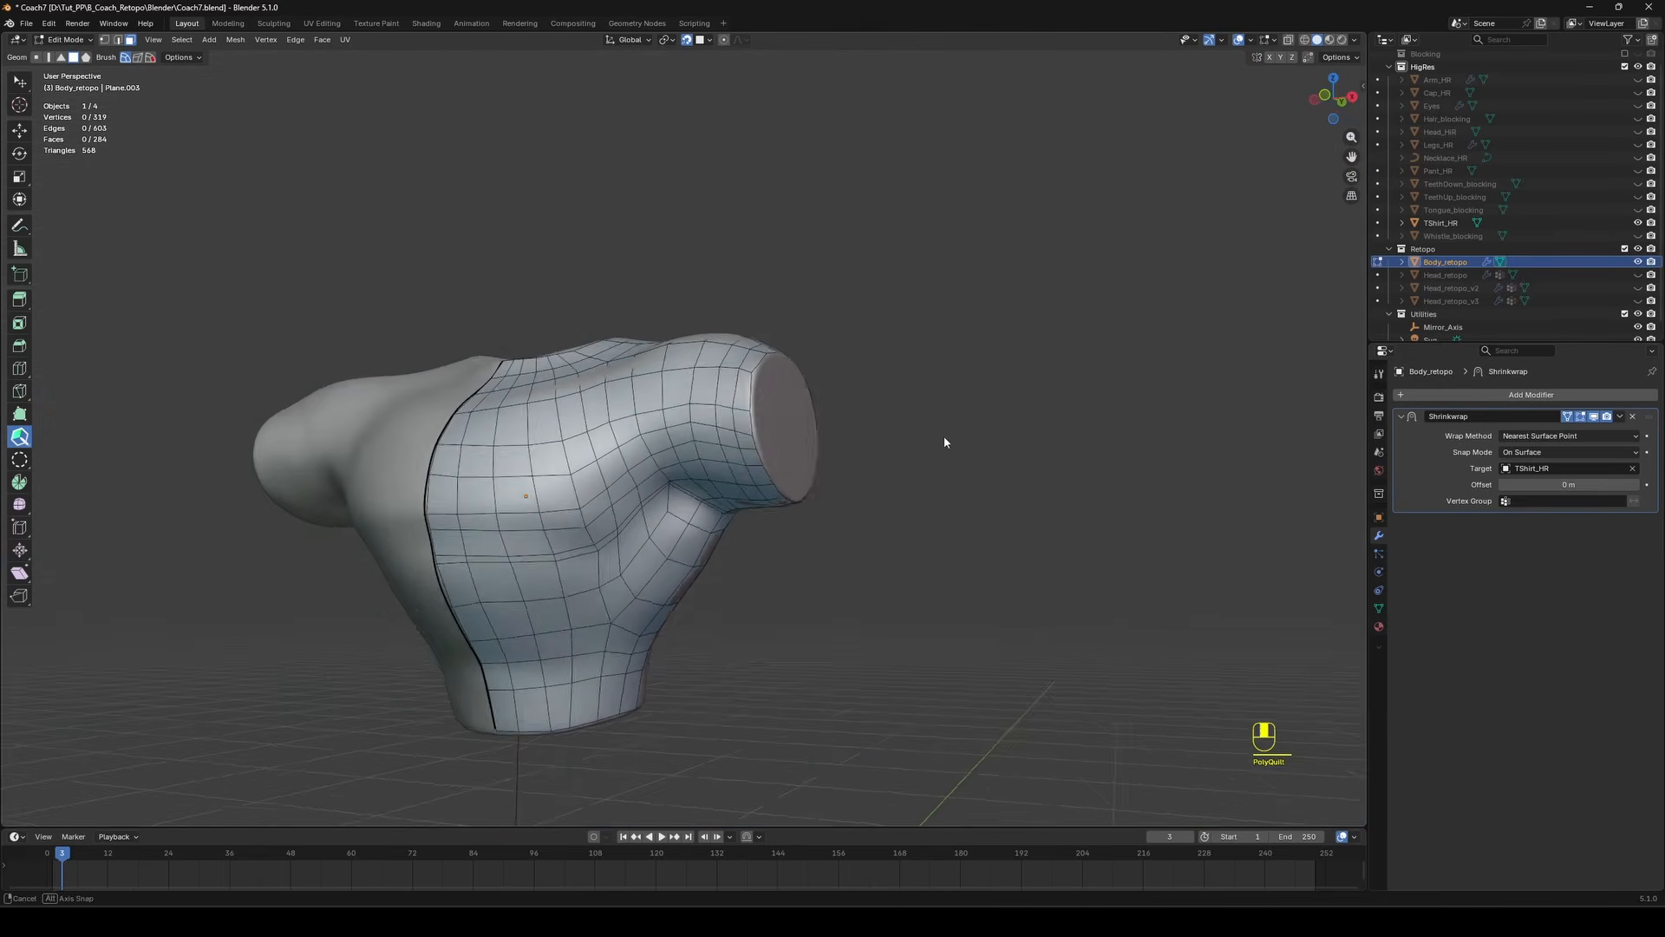
pyautogui.moveTo(998, 416); pyautogui.dragTo(1157, 333, button='middle')
# Compare the mesh with the Shrinkwrap modifier's viewport display toggled, examining the shirt's back and sleeve.
pyautogui.click(1594, 417)
pyautogui.moveTo(746, 383); pyautogui.dragTo(727, 400, button='middle')
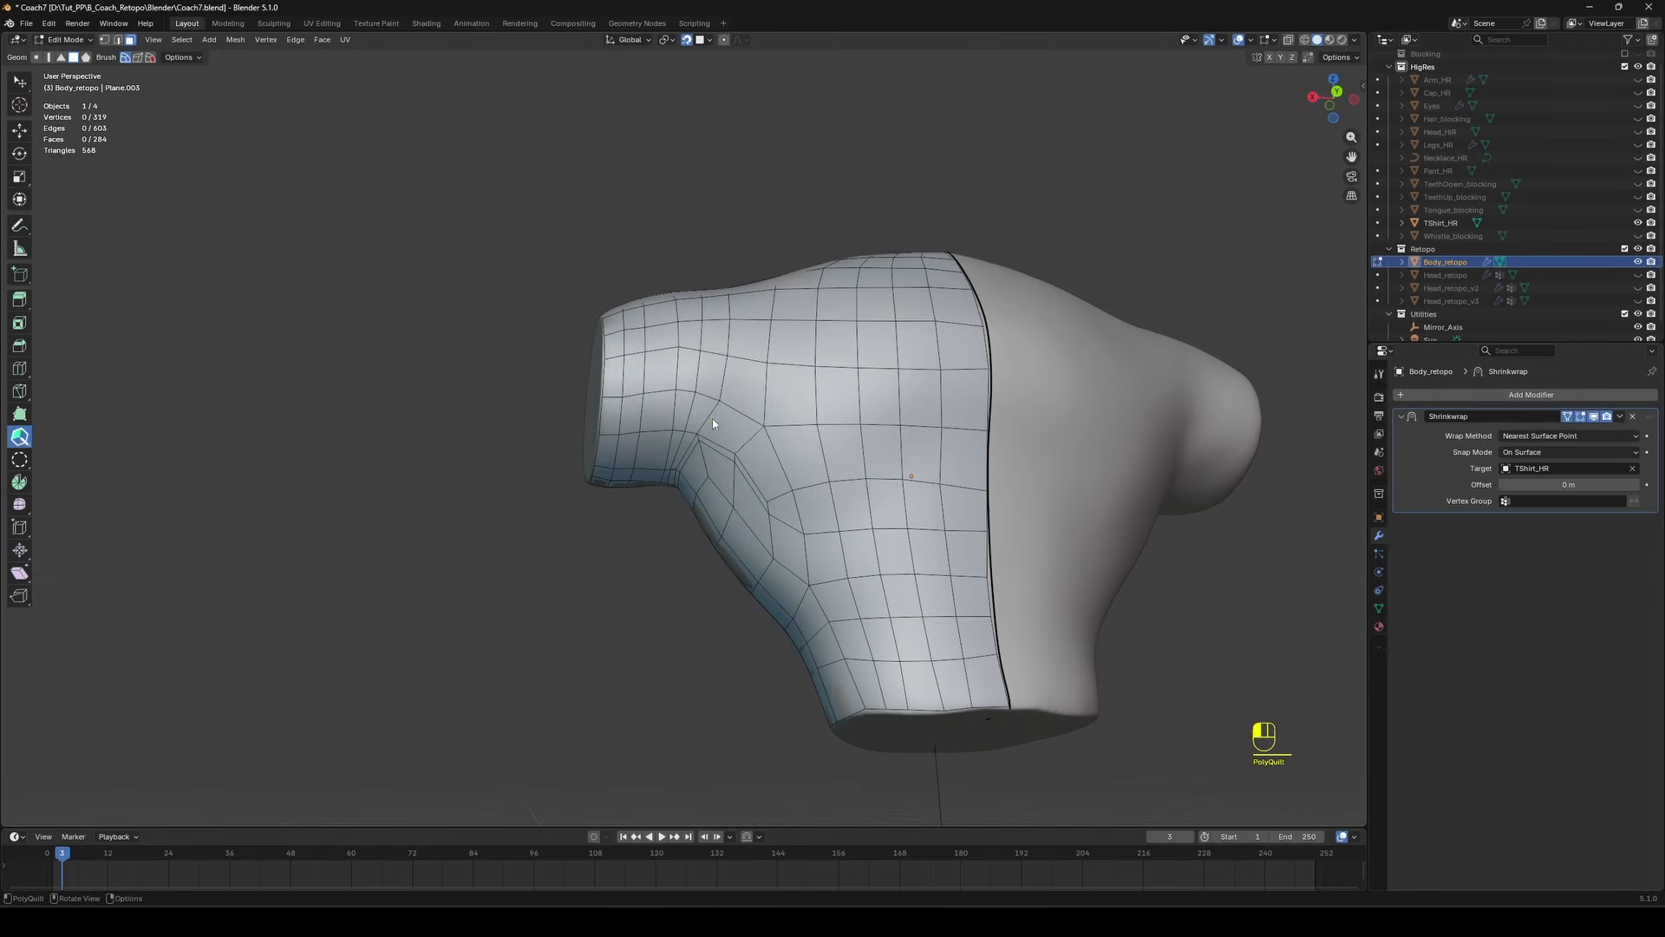
pyautogui.scroll(3, 712, 423)
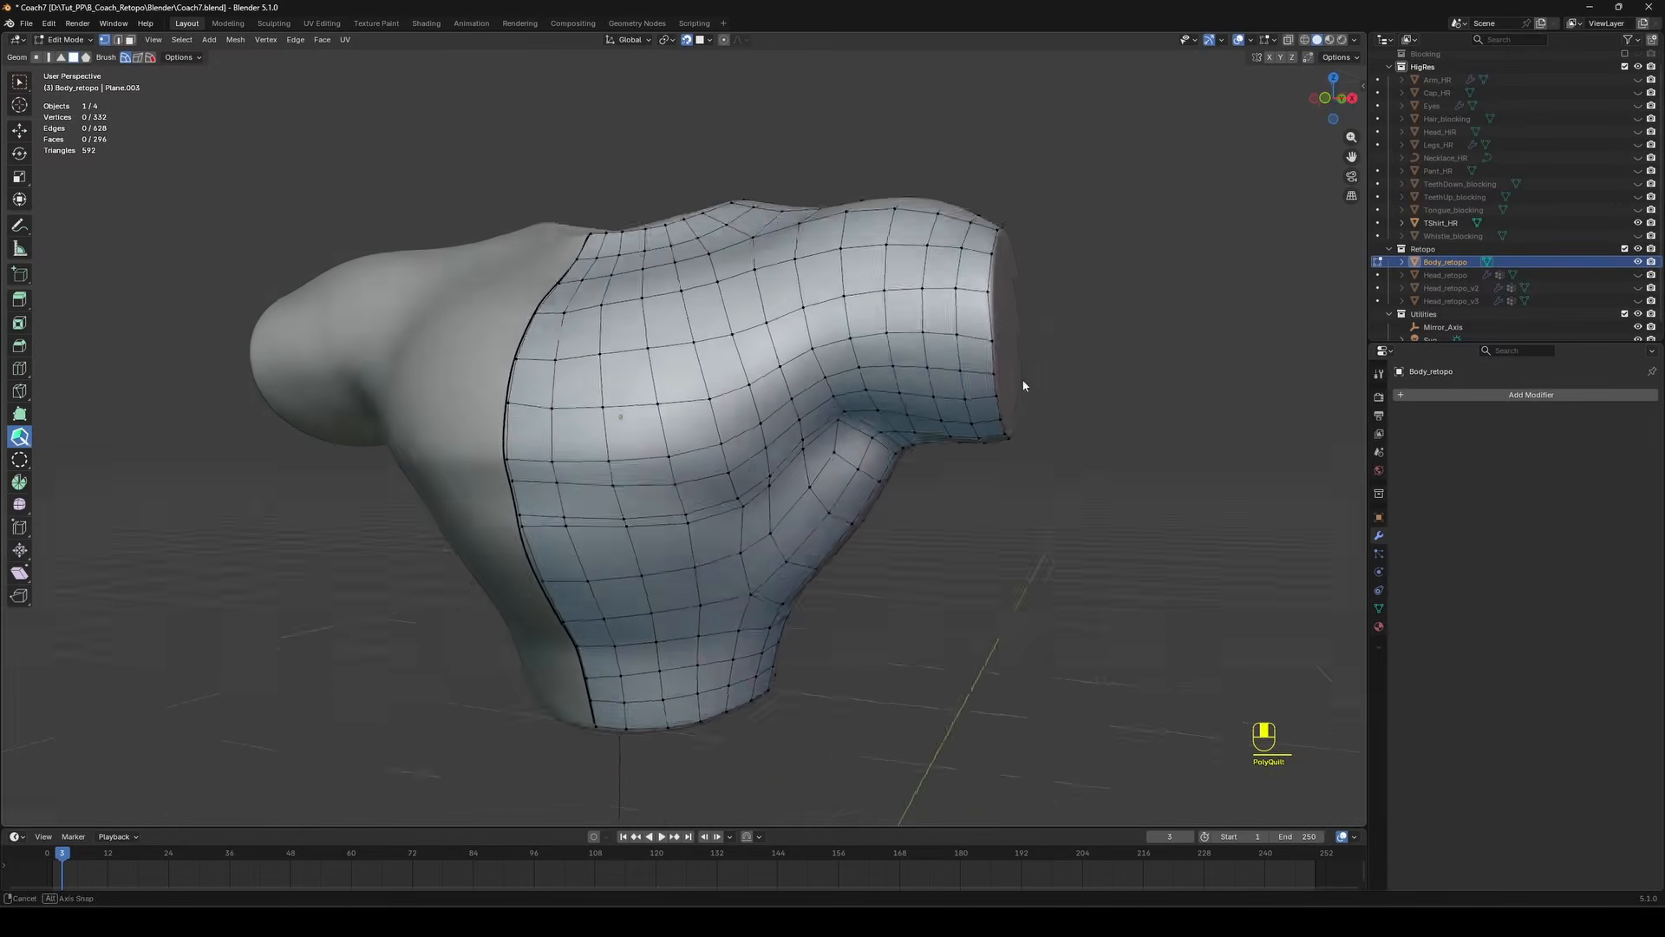
# Insert two edge loops around the armhole where the sleeve meets the torso, and clear the selection.
pyautogui.moveTo(1024, 385); pyautogui.dragTo(607, 234, button='middle')
pyautogui.moveTo(828, 607); pyautogui.dragTo(720, 530, button='middle')
pyautogui.moveTo(885, 459); pyautogui.dragTo(763, 397, button='middle')
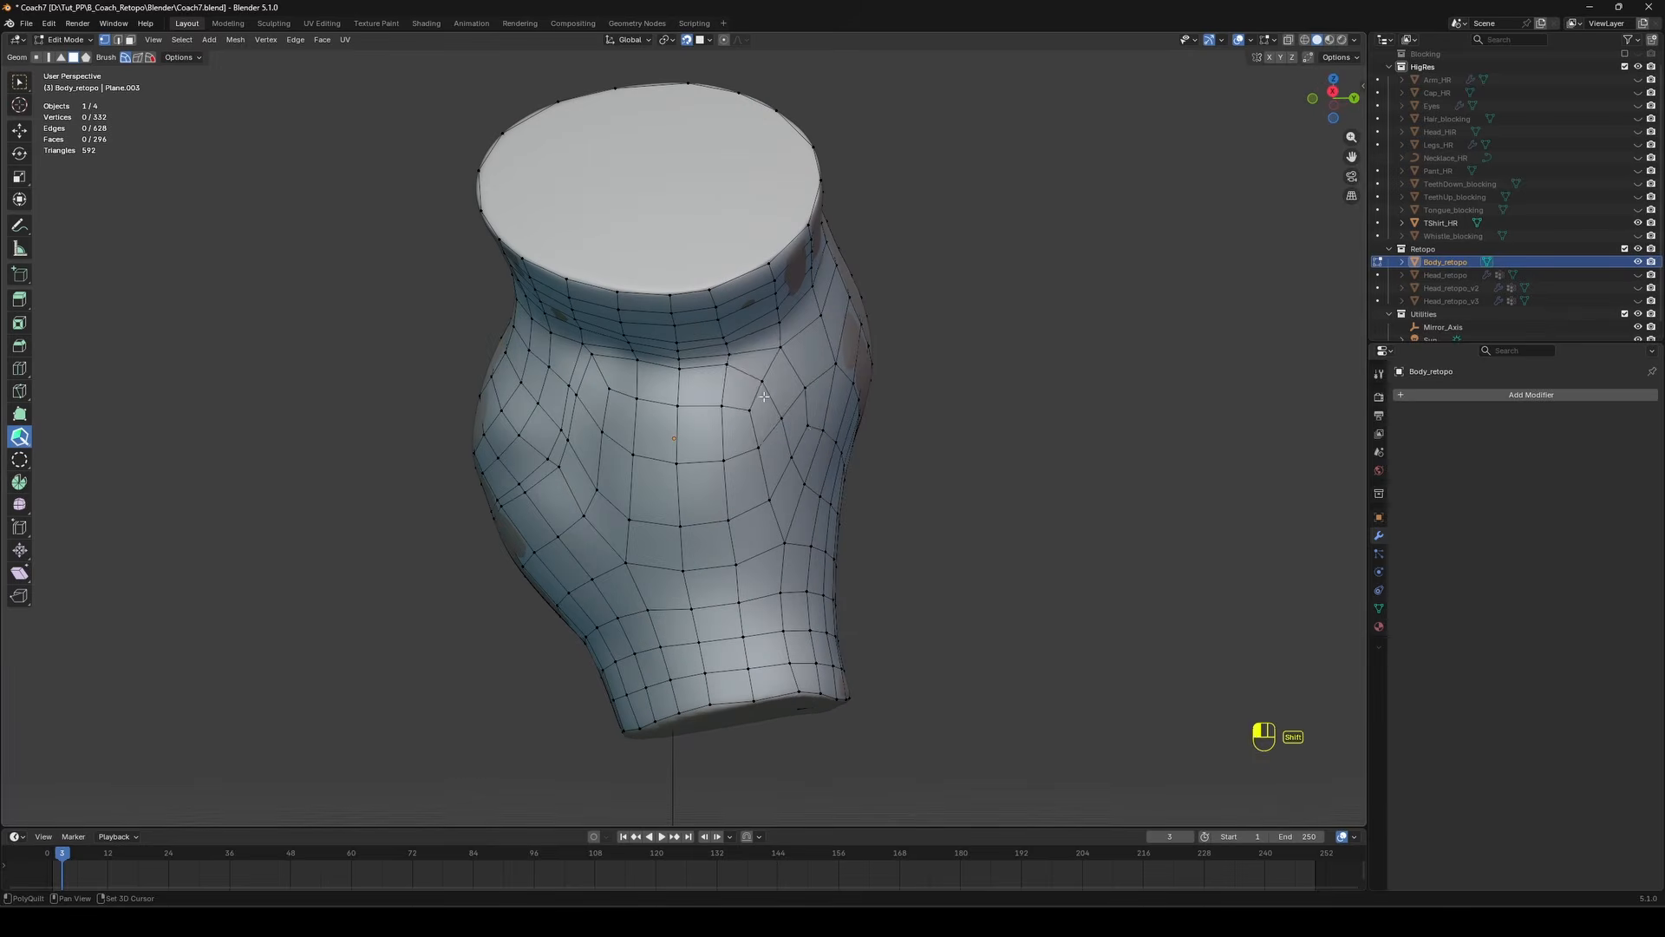
pyautogui.moveTo(847, 365); pyautogui.dragTo(895, 510, button='middle')
pyautogui.scroll(-3, 895, 510)
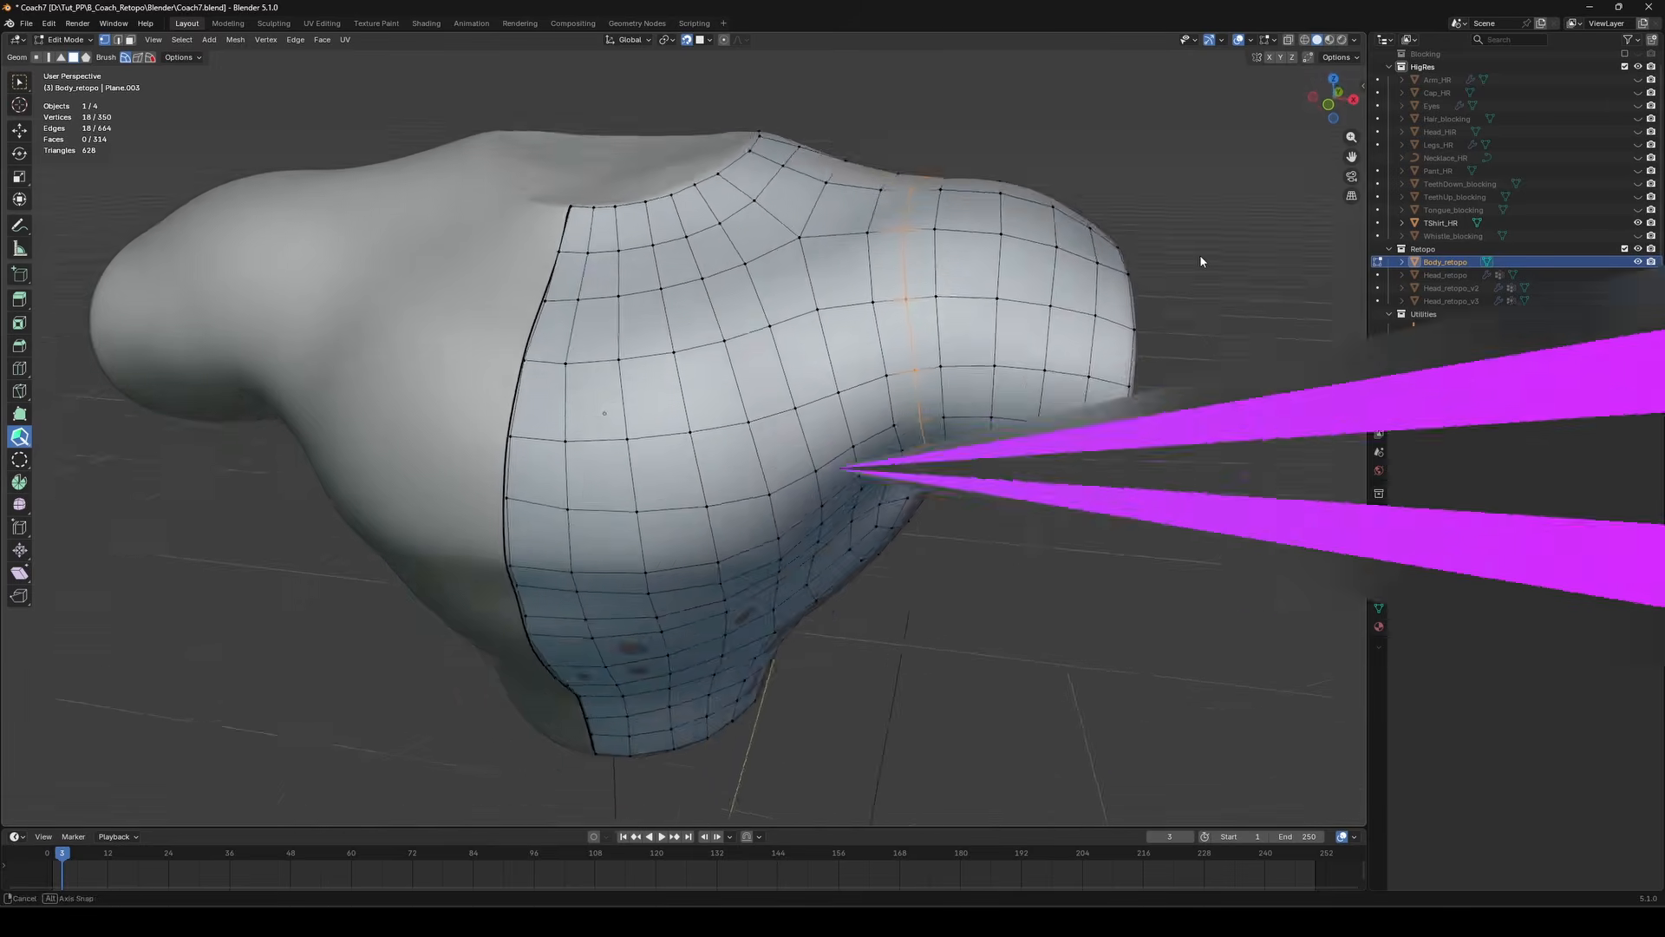
pyautogui.moveTo(1199, 253); pyautogui.dragTo(1075, 199, button='middle')
pyautogui.moveTo(895, 624); pyautogui.dragTo(971, 598, button='middle')
pyautogui.scroll(1, 903, 399)
pyautogui.keyDown('ctrl'); pyautogui.click(892, 388); pyautogui.keyUp('ctrl')
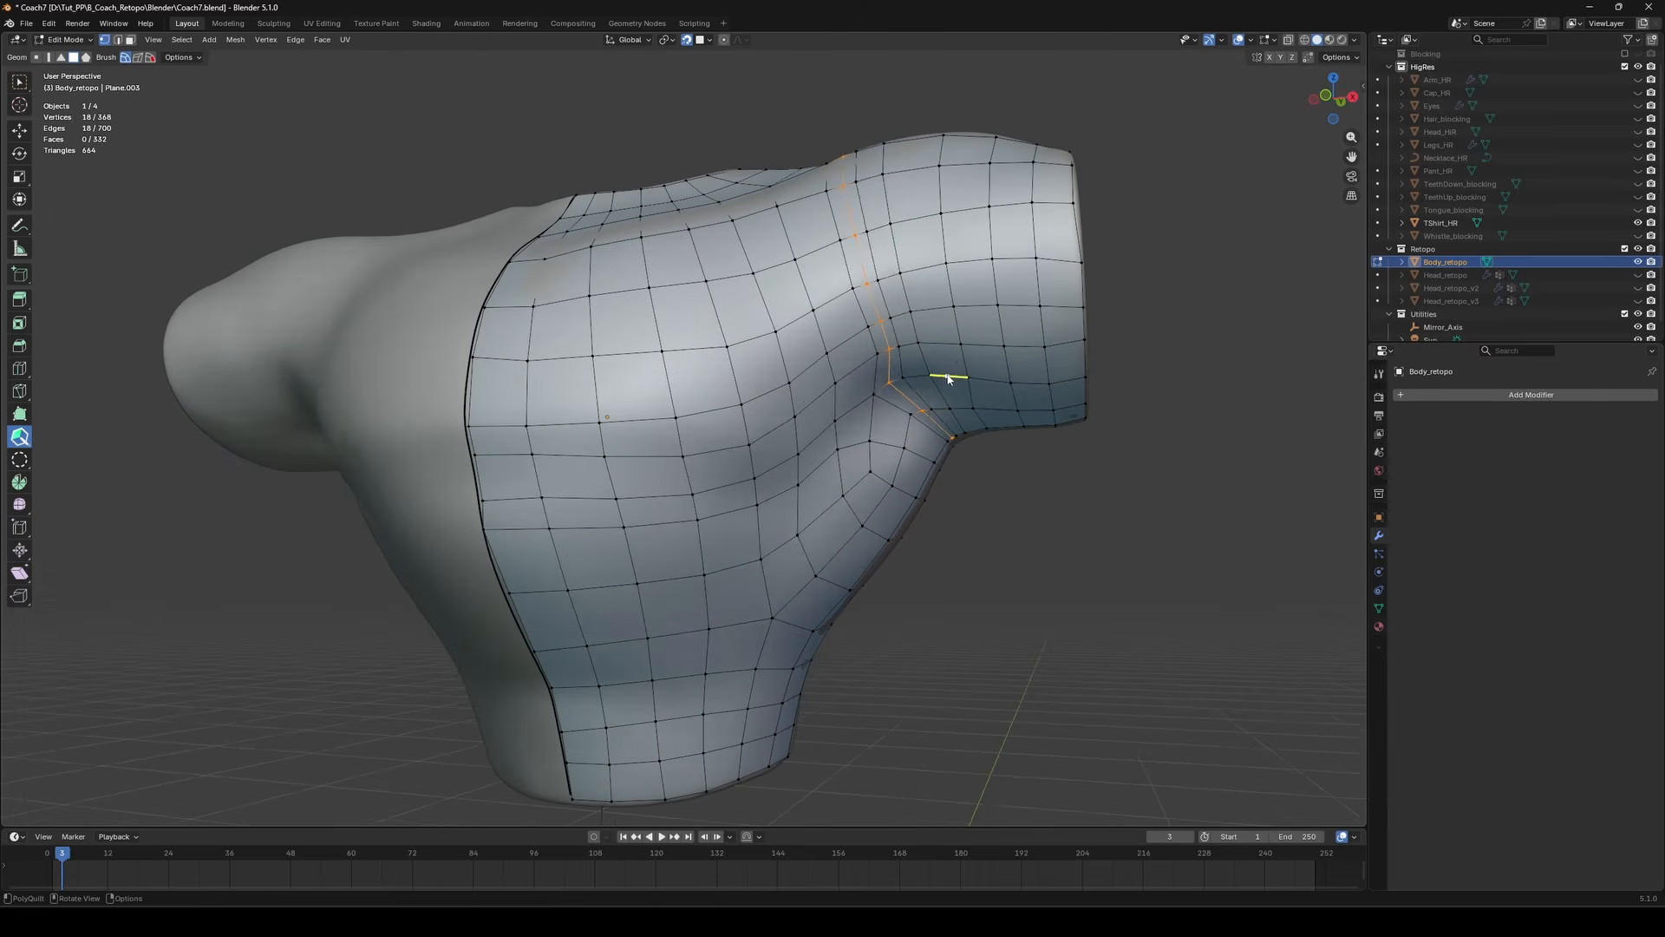
pyautogui.scroll(-2, 1024, 397)
pyautogui.hotkey('alt', 'a')
# Relax the dense edge loops around the shoulder, armpit and back of the sleeve with PolyQuilt's brush.
pyautogui.press('KP_1')
pyautogui.scroll(2, 973, 377)
pyautogui.moveTo(973, 376)
pyautogui.keyDown('shift'); pyautogui.mouseDown(button='middle')
pyautogui.moveTo(863, 467)
pyautogui.moveTo(755, 453)
pyautogui.mouseUp(button='middle'); pyautogui.keyUp('shift')
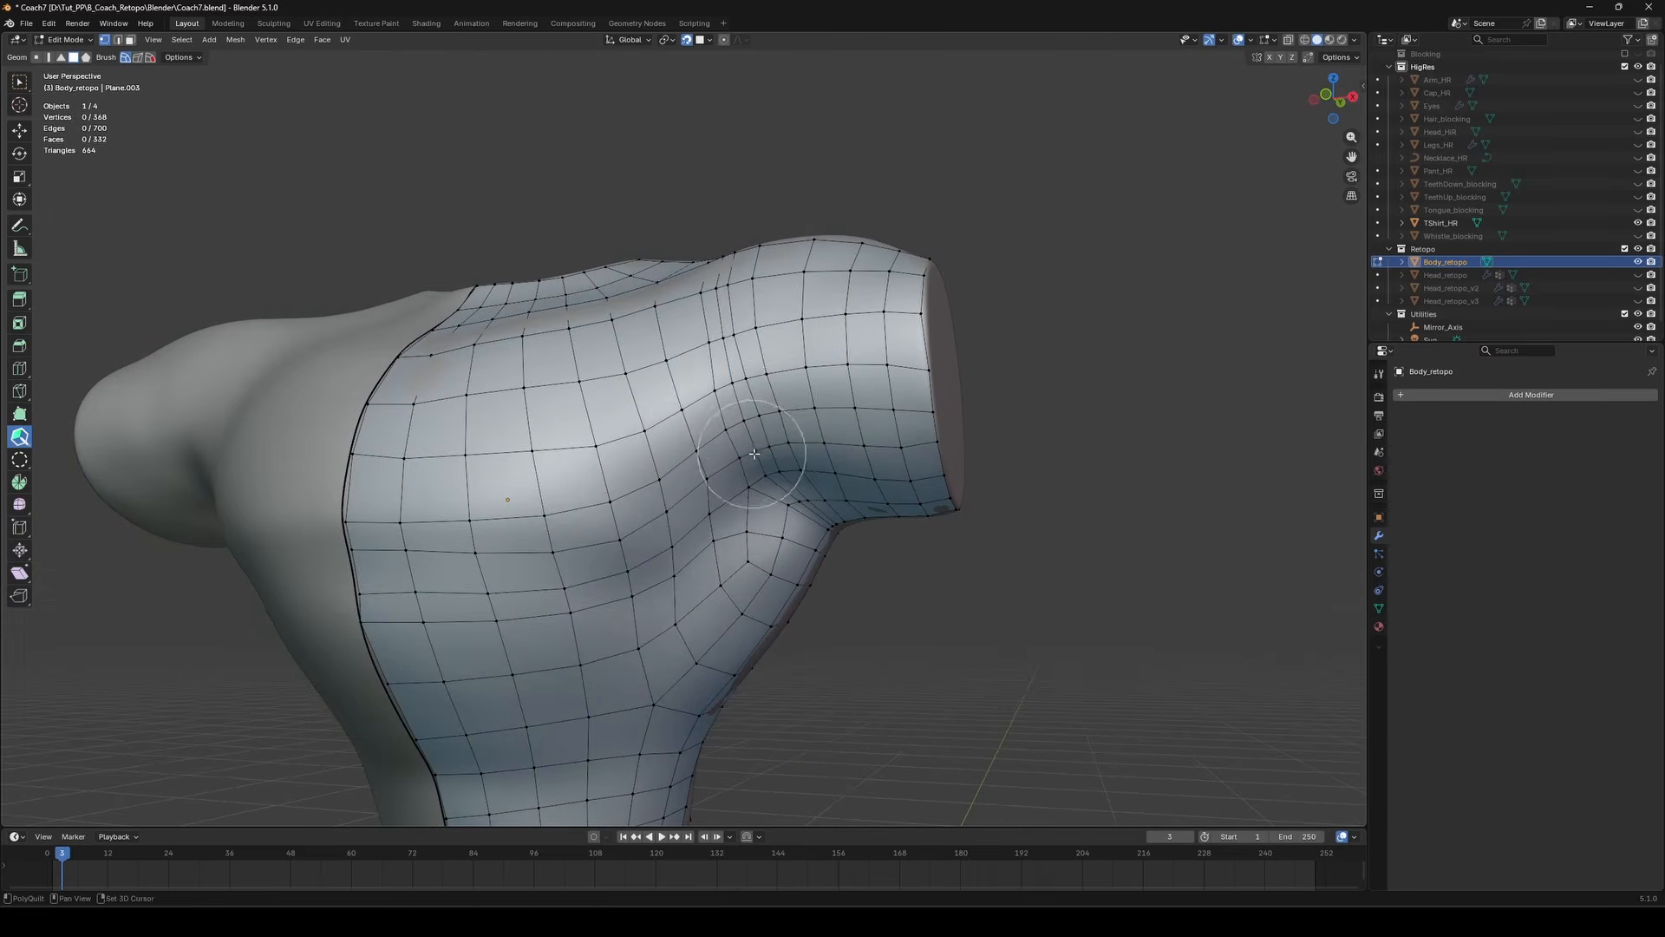
pyautogui.moveTo(725, 355); pyautogui.dragTo(747, 405, button='middle')
pyautogui.moveTo(747, 404)
pyautogui.keyDown('shift'); pyautogui.mouseDown()
pyautogui.moveTo(725, 338)
pyautogui.moveTo(742, 457)
pyautogui.moveTo(780, 424)
pyautogui.mouseUp(); pyautogui.keyUp('shift')
pyautogui.moveTo(818, 384)
pyautogui.mouseDown(button='middle')
pyautogui.moveTo(831, 340)
pyautogui.moveTo(685, 371)
pyautogui.mouseUp(button='middle')
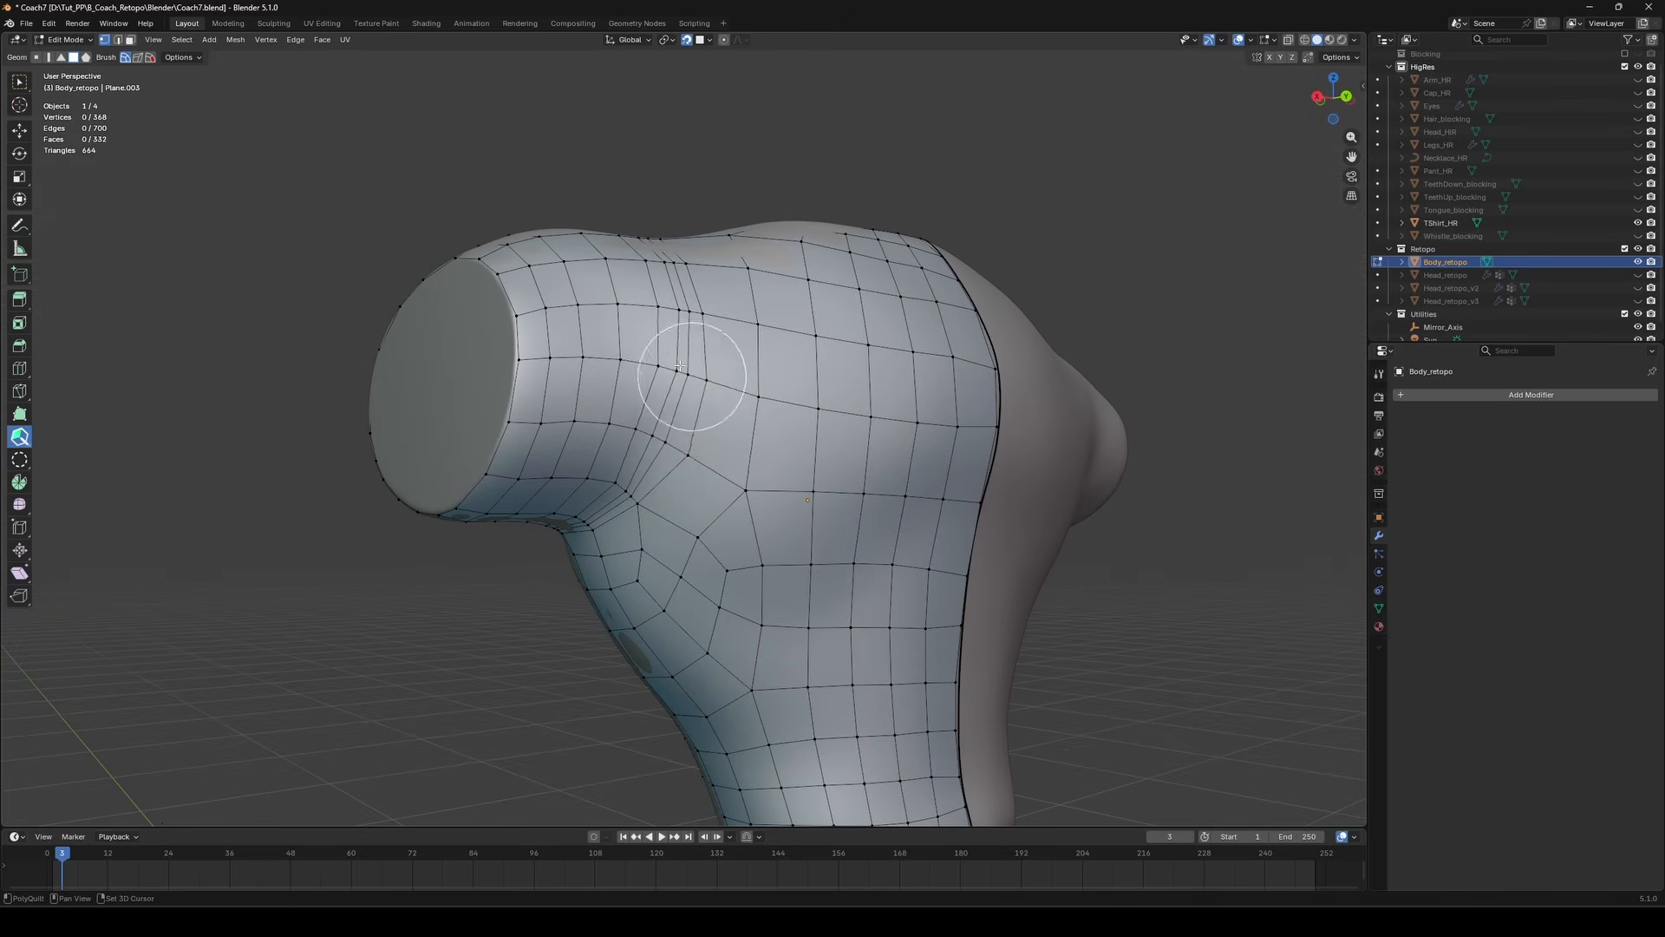
pyautogui.moveTo(727, 470); pyautogui.dragTo(621, 427, button='middle')
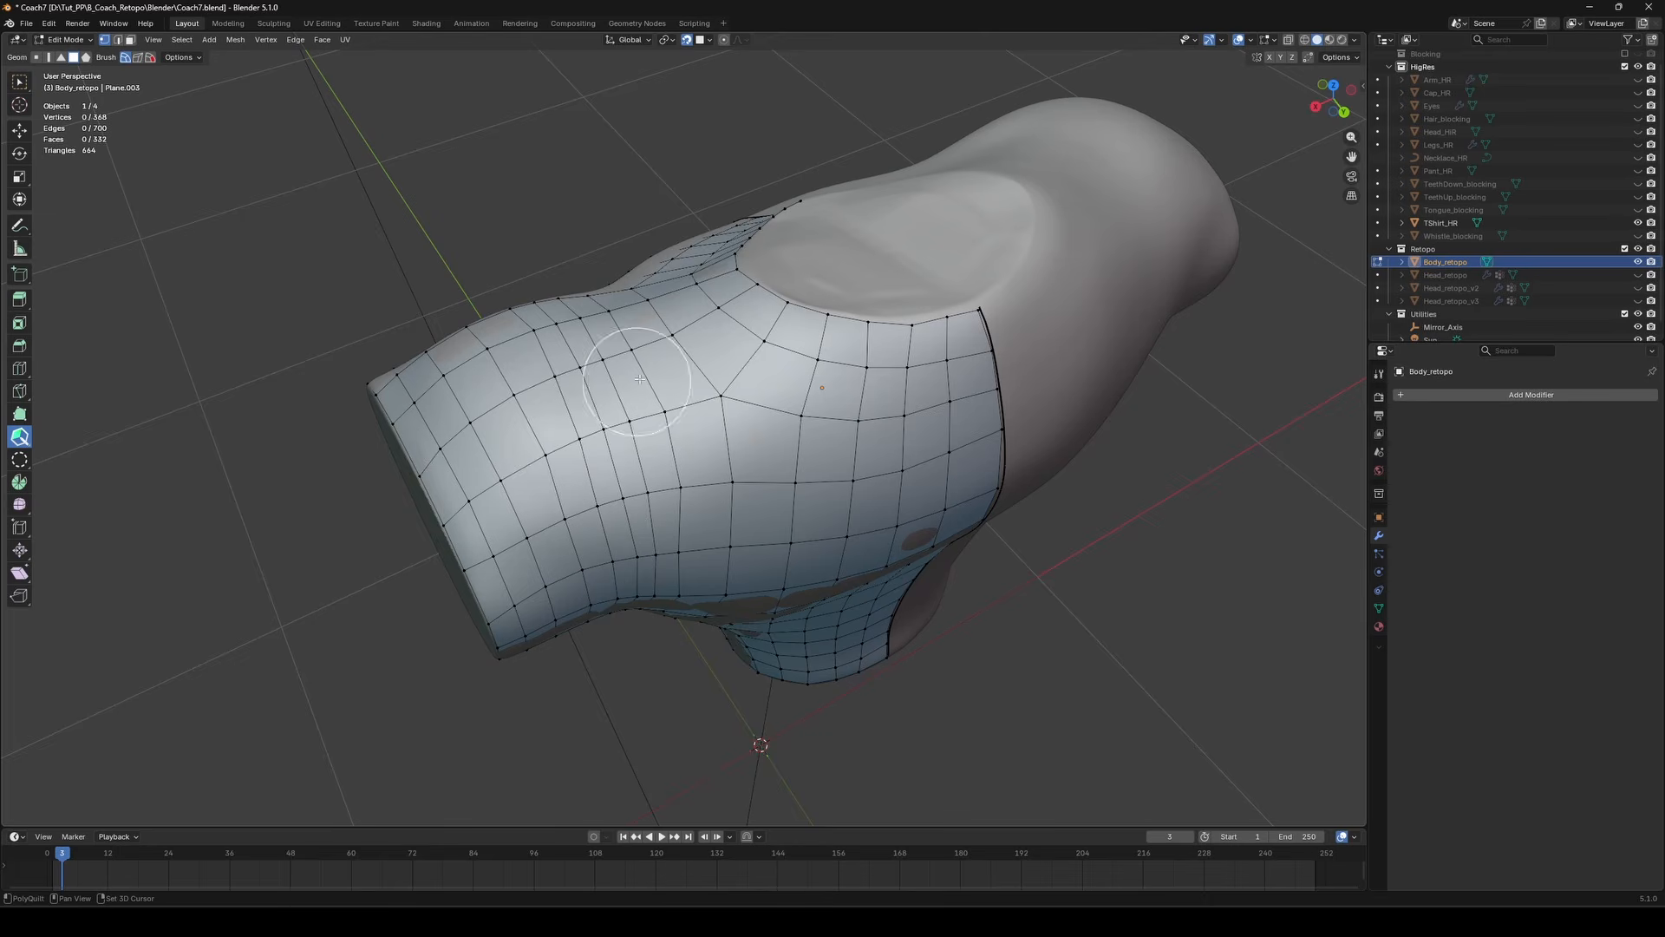
pyautogui.moveTo(644, 445)
pyautogui.mouseDown(button='middle')
pyautogui.moveTo(755, 494)
pyautogui.moveTo(772, 303)
pyautogui.moveTo(651, 428)
pyautogui.mouseUp(button='middle')
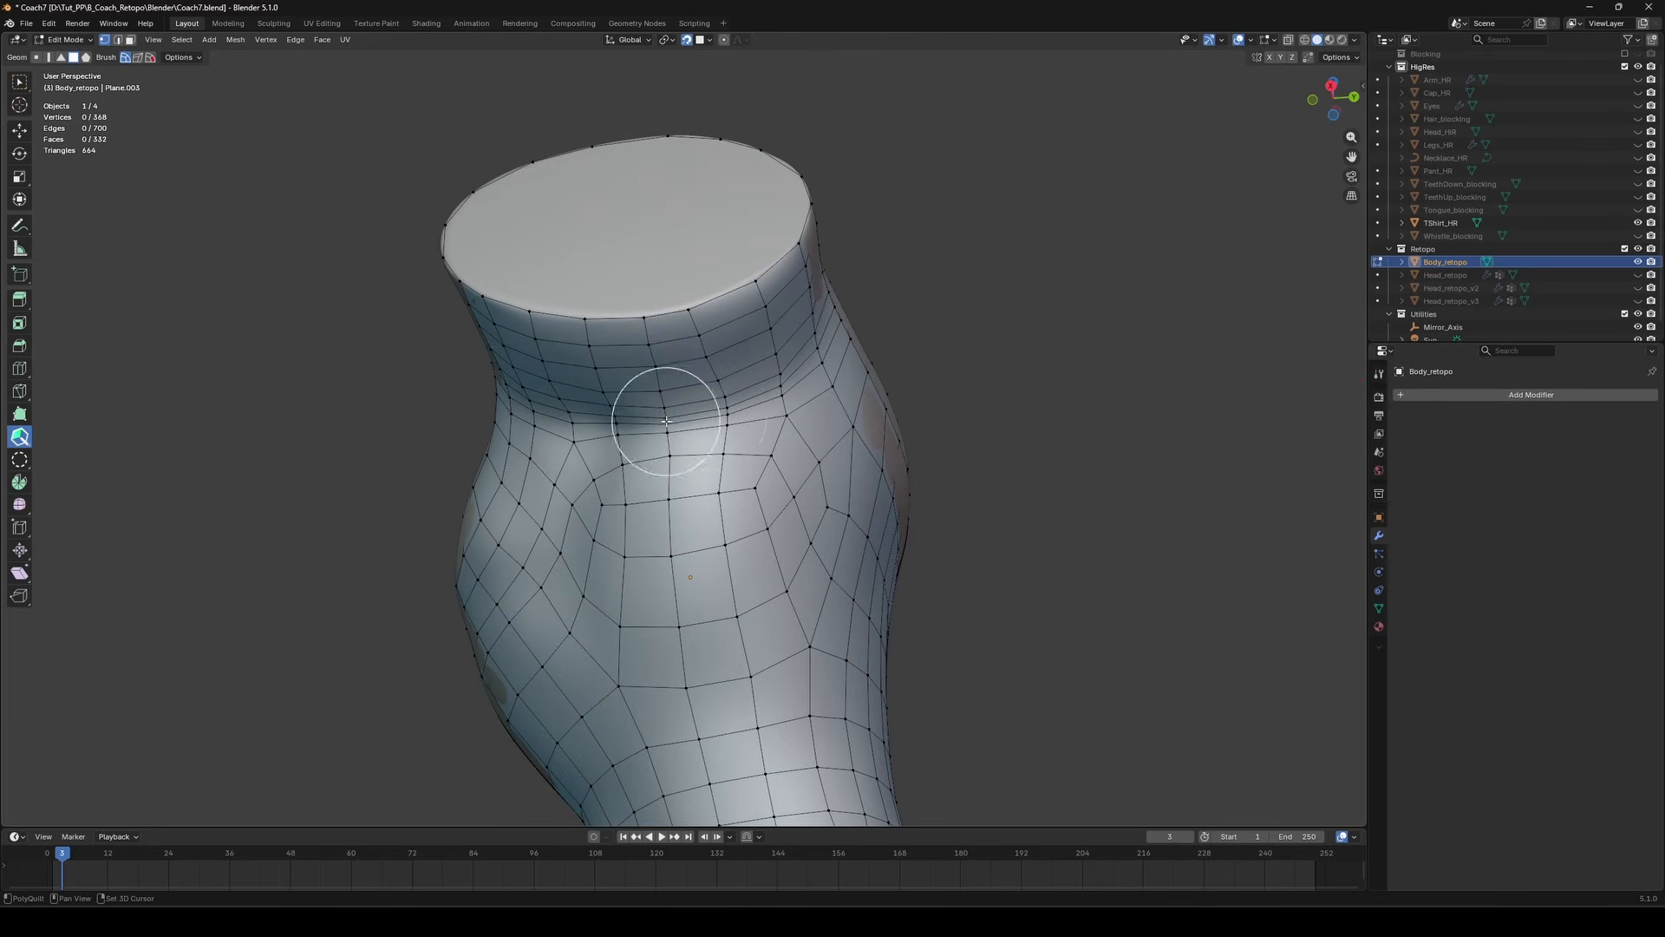
pyautogui.moveTo(567, 396); pyautogui.dragTo(614, 325, button='middle')
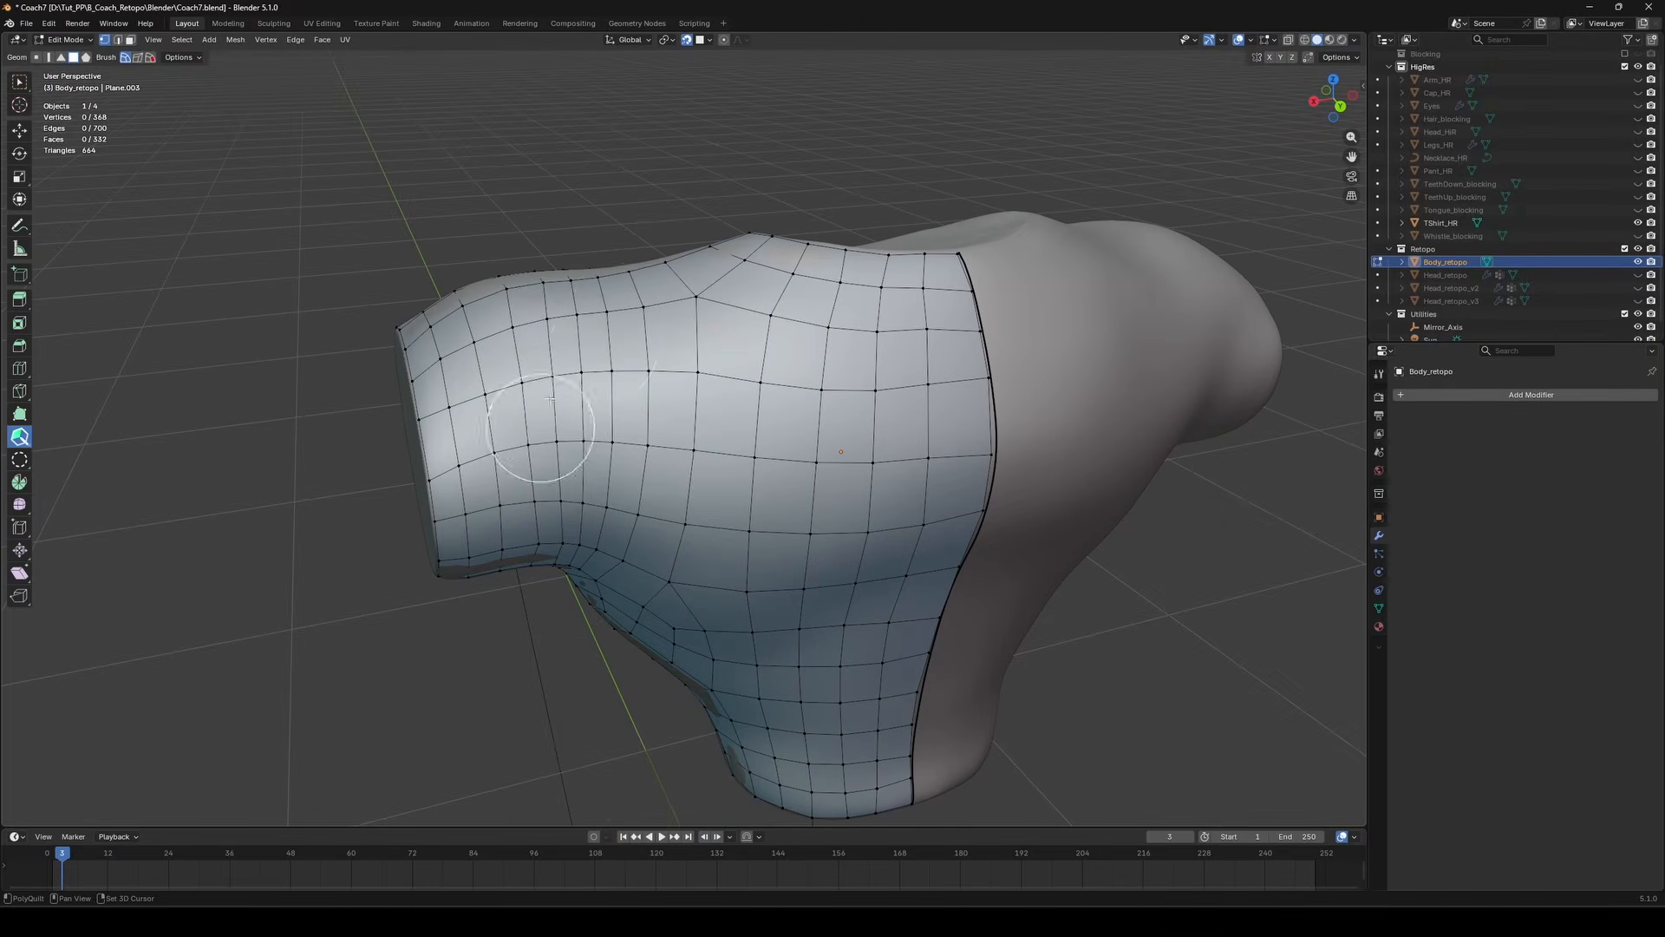
pyautogui.moveTo(550, 399); pyautogui.dragTo(884, 334, button='middle')
# Return to Object Mode, save the file and hide TShirt_HR.
pyautogui.press('Tab')
pyautogui.hotkey('ctrl', 's')
pyautogui.click(1638, 223)
# Shade Body_retopo smooth and add a Subdivision Surface modifier to preview the surface.
pyautogui.rightClick(790, 431)
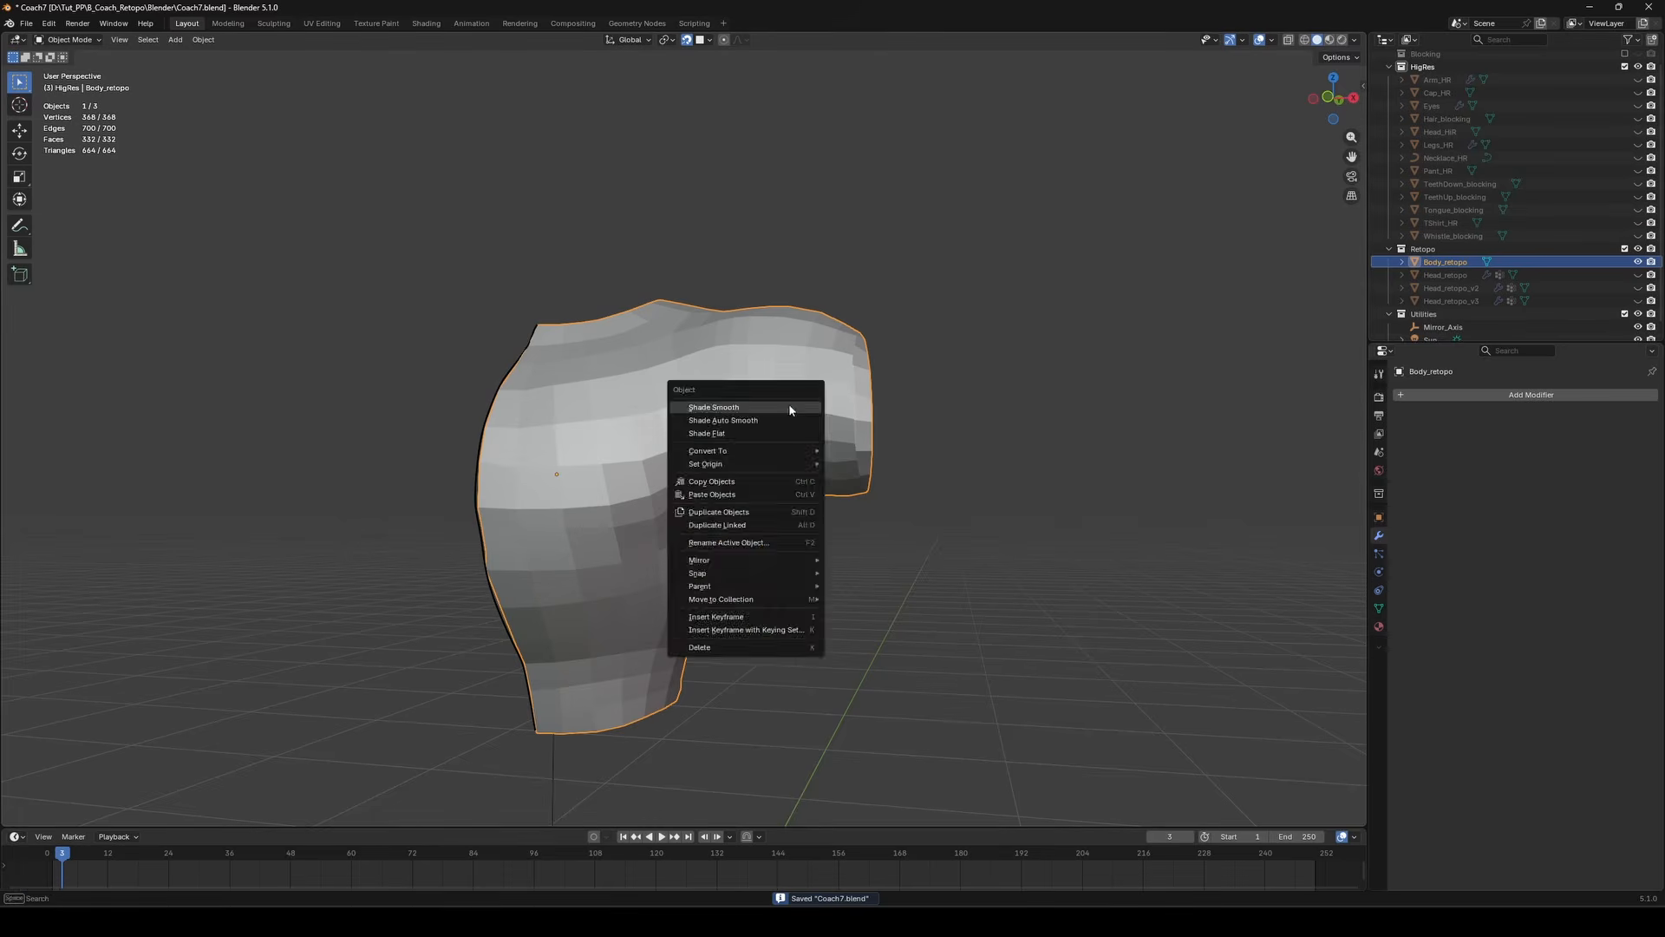
pyautogui.click(713, 406)
pyautogui.moveTo(790, 410); pyautogui.dragTo(910, 364, button='middle')
pyautogui.click(1474, 395)
pyautogui.moveTo(1474, 390)
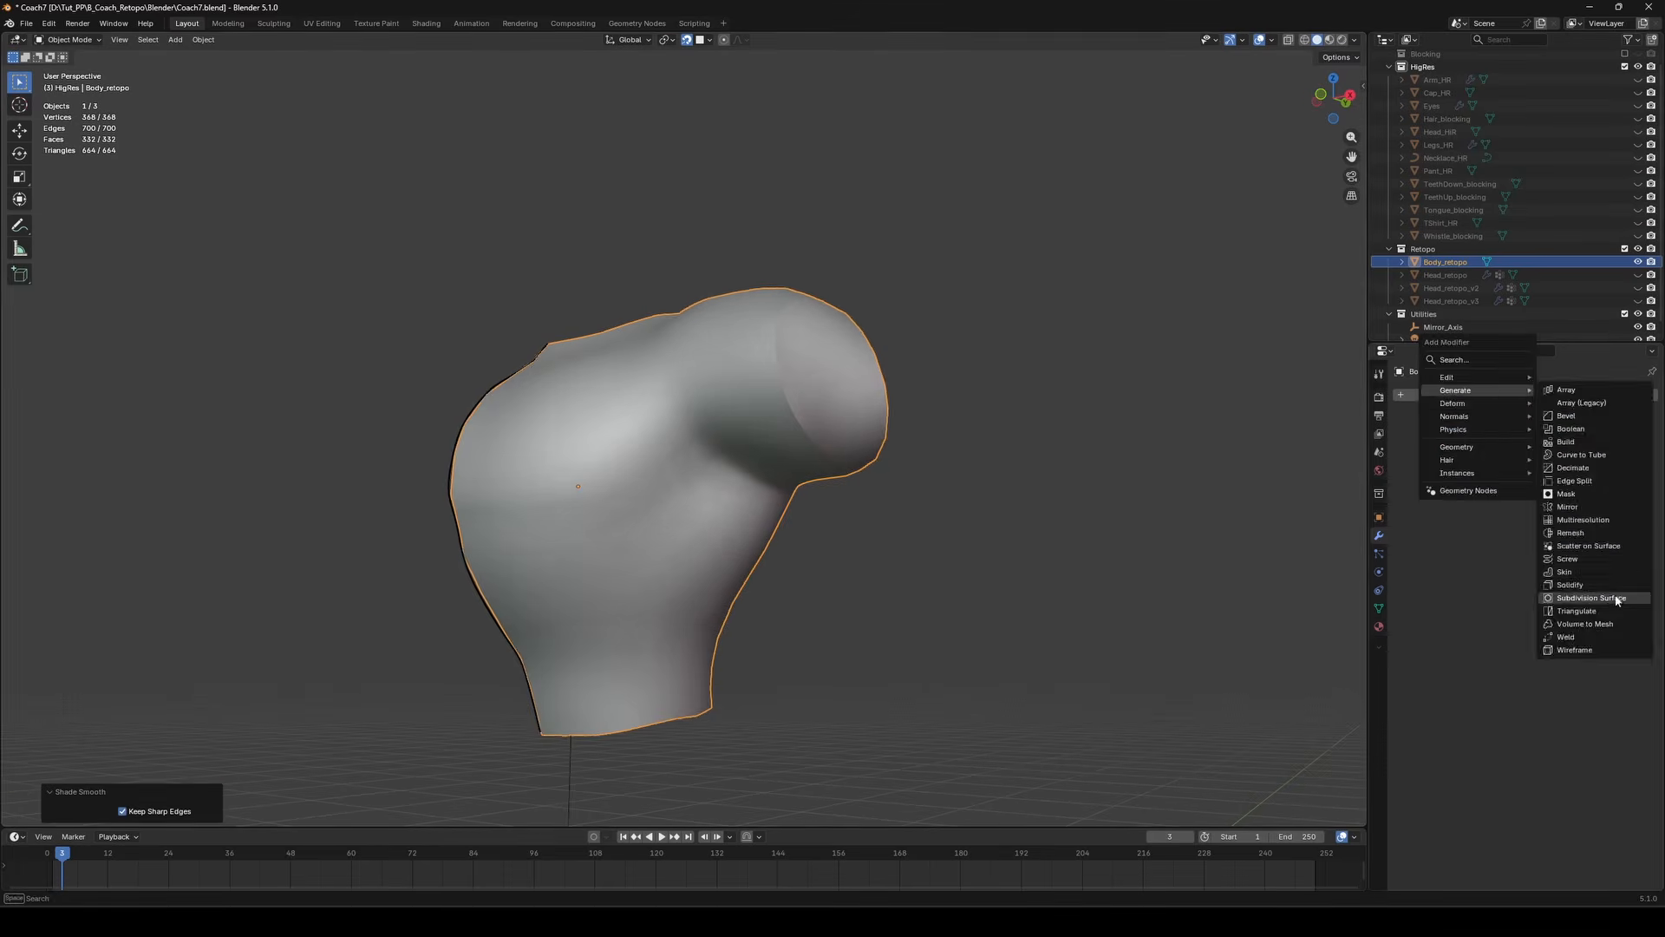
pyautogui.click(1617, 599)
pyautogui.moveTo(807, 417)
pyautogui.mouseDown(button='middle')
pyautogui.moveTo(835, 404)
pyautogui.moveTo(803, 402)
pyautogui.mouseUp(button='middle')
# Review the mesh in Edit Mode, remove the Subdivision modifier and set Body_retopo to flat shading.
pyautogui.press('Tab')
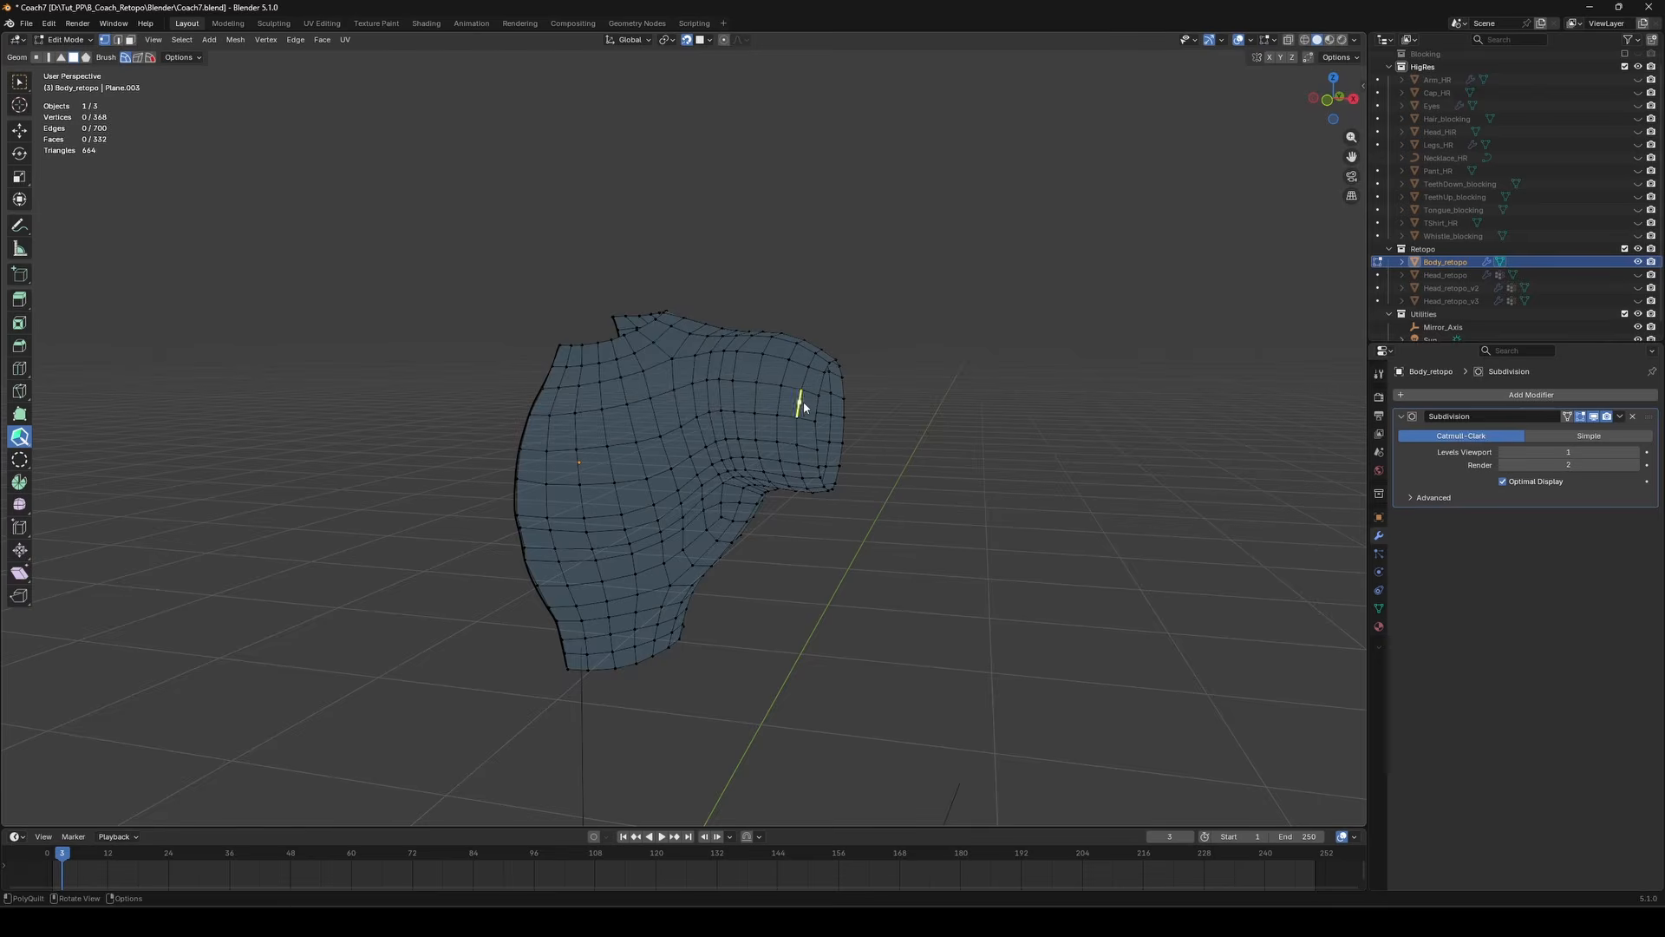
pyautogui.moveTo(1256, 433); pyautogui.dragTo(919, 398, button='middle')
pyautogui.moveTo(725, 400)
pyautogui.mouseDown(button='middle')
pyautogui.moveTo(598, 401)
pyautogui.moveTo(666, 401)
pyautogui.mouseUp(button='middle')
pyautogui.press('Tab')
pyautogui.click(1633, 416)
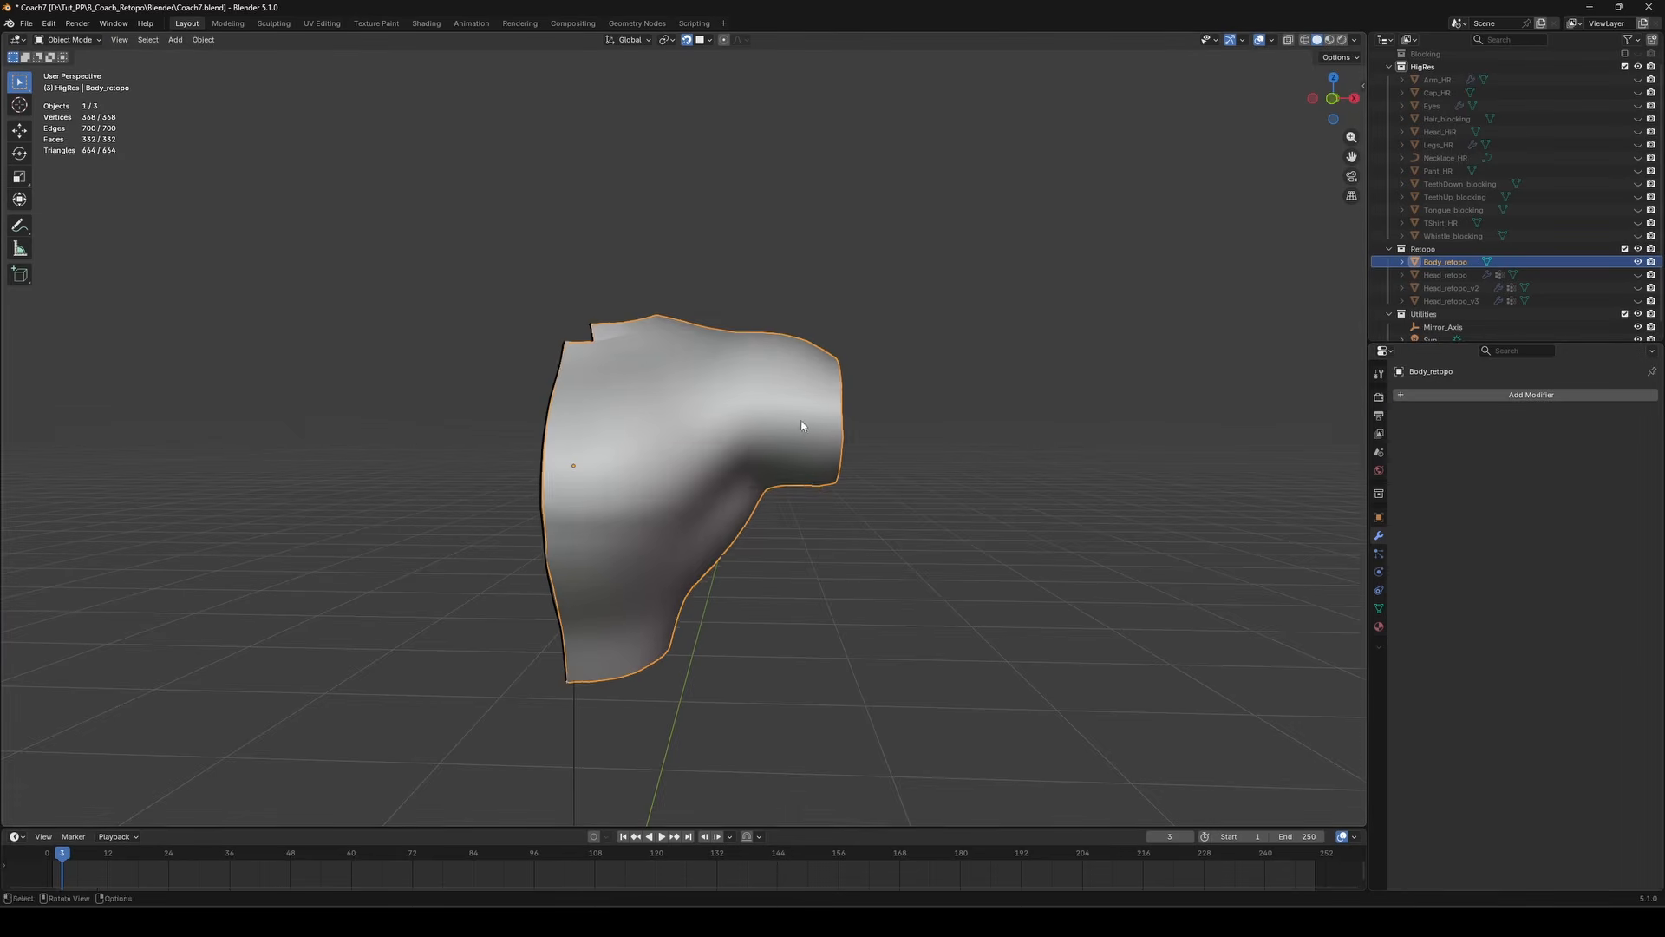
pyautogui.moveTo(802, 423)
pyautogui.mouseDown(button='middle')
pyautogui.moveTo(655, 411)
pyautogui.moveTo(675, 329)
pyautogui.moveTo(765, 423)
pyautogui.mouseUp(button='middle')
pyautogui.rightClick(766, 425)
pyautogui.click(754, 453)
pyautogui.moveTo(1061, 452)
pyautogui.mouseDown(button='middle')
pyautogui.moveTo(978, 439)
pyautogui.moveTo(1119, 406)
pyautogui.mouseUp(button='middle')
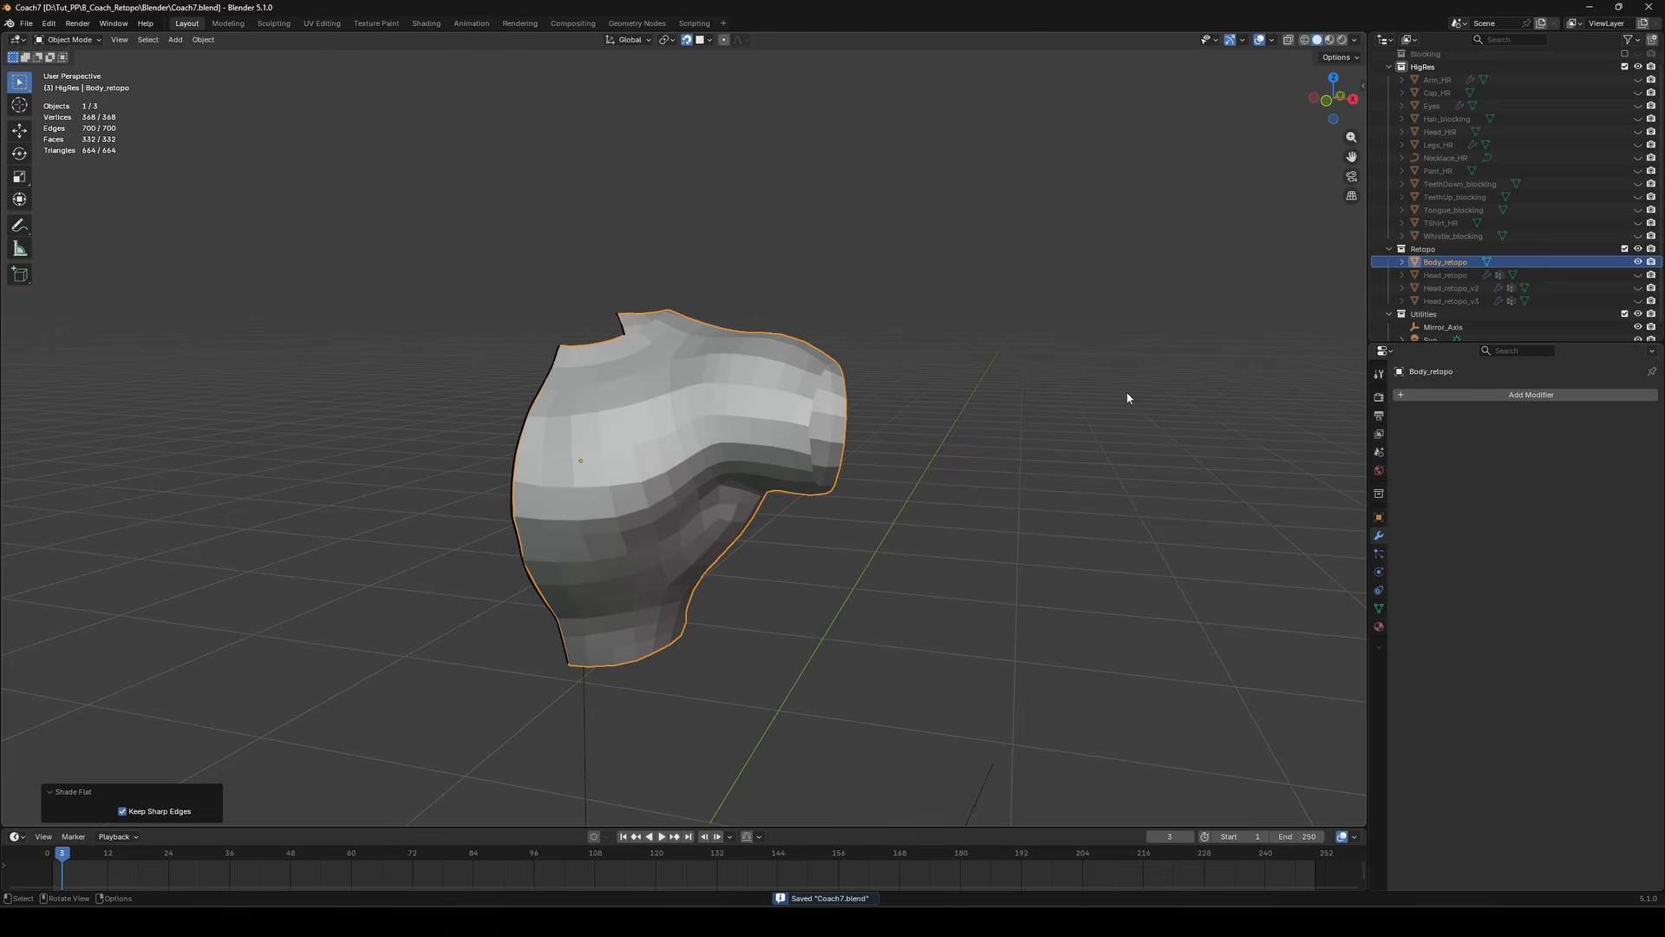
# Turn off the Retopology overlay and turn on X-ray for the Body_retopo mesh in front view.
pyautogui.click(1561, 395)
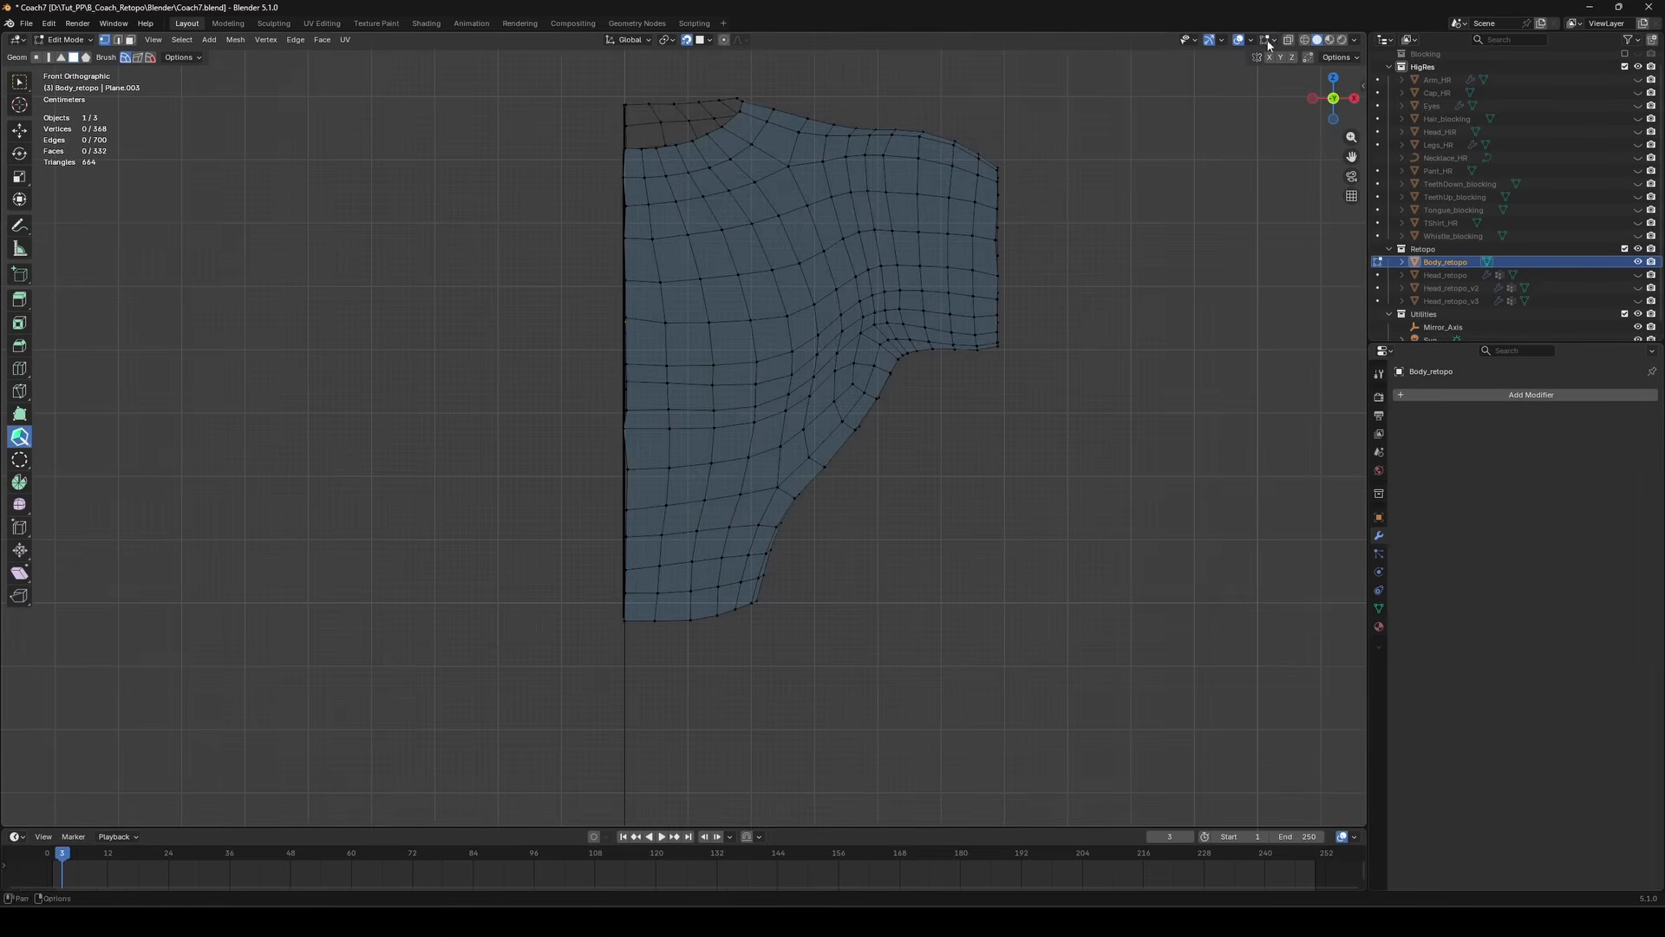
pyautogui.click(1271, 40)
pyautogui.click(1197, 156)
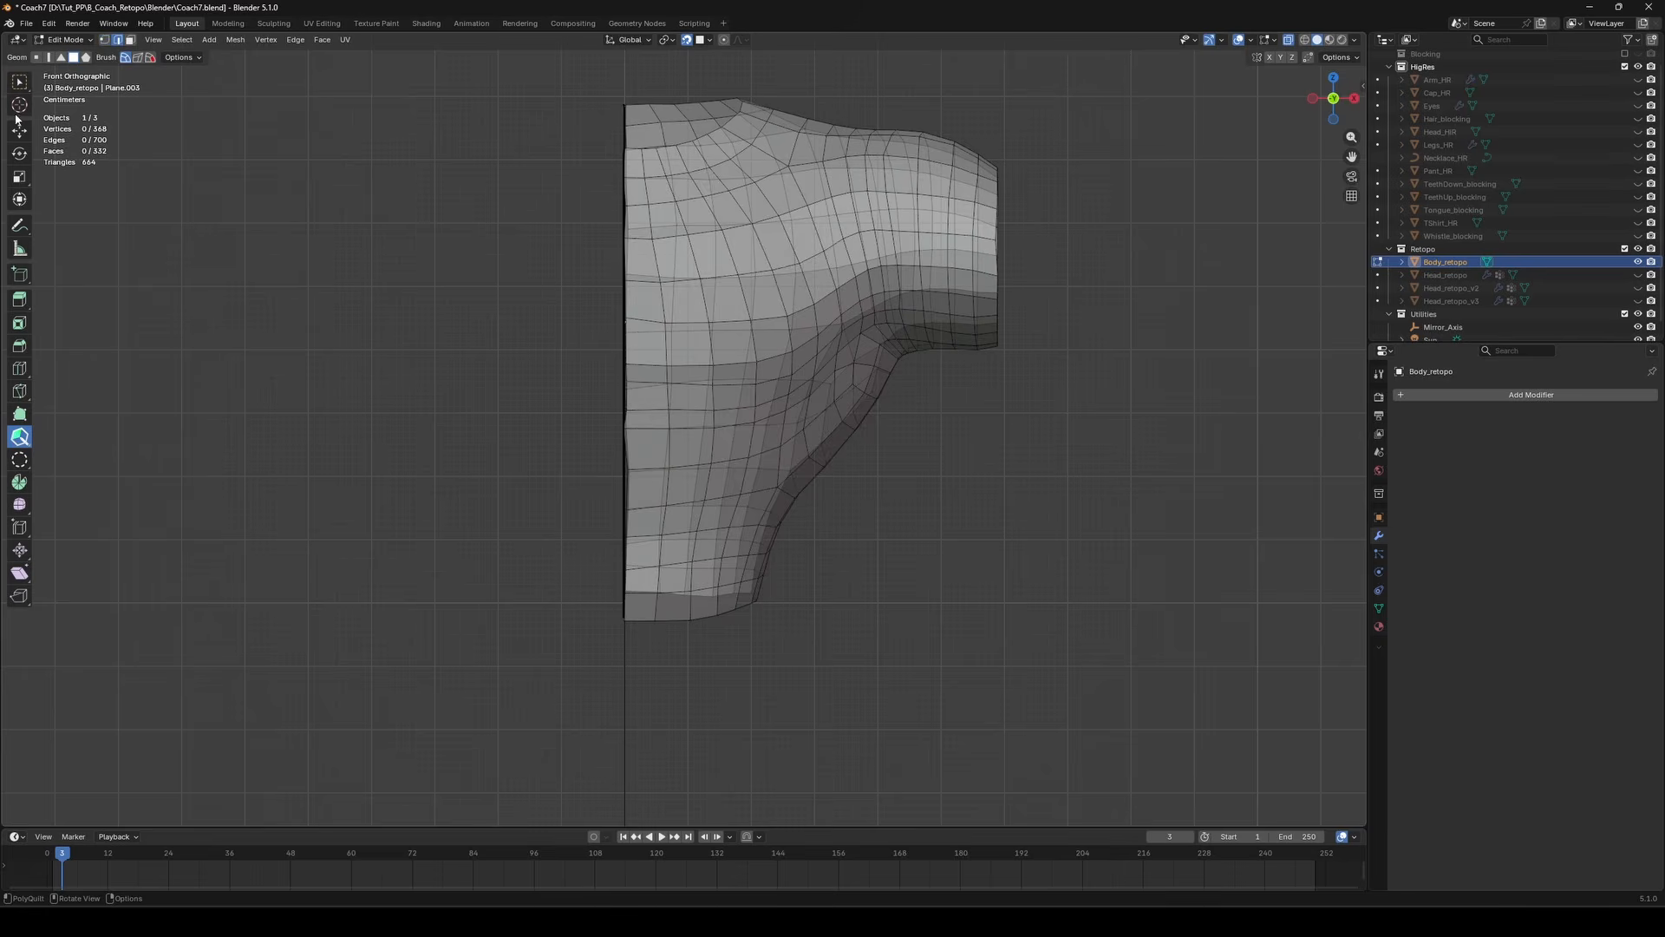
# Select the front and back centre-line edges and flatten them with an X scale of 0.
pyautogui.moveTo(630, 336); pyautogui.dragTo(689, 400, button='middle')
pyautogui.keyDown('alt'); pyautogui.click(641, 324); pyautogui.keyUp('alt')
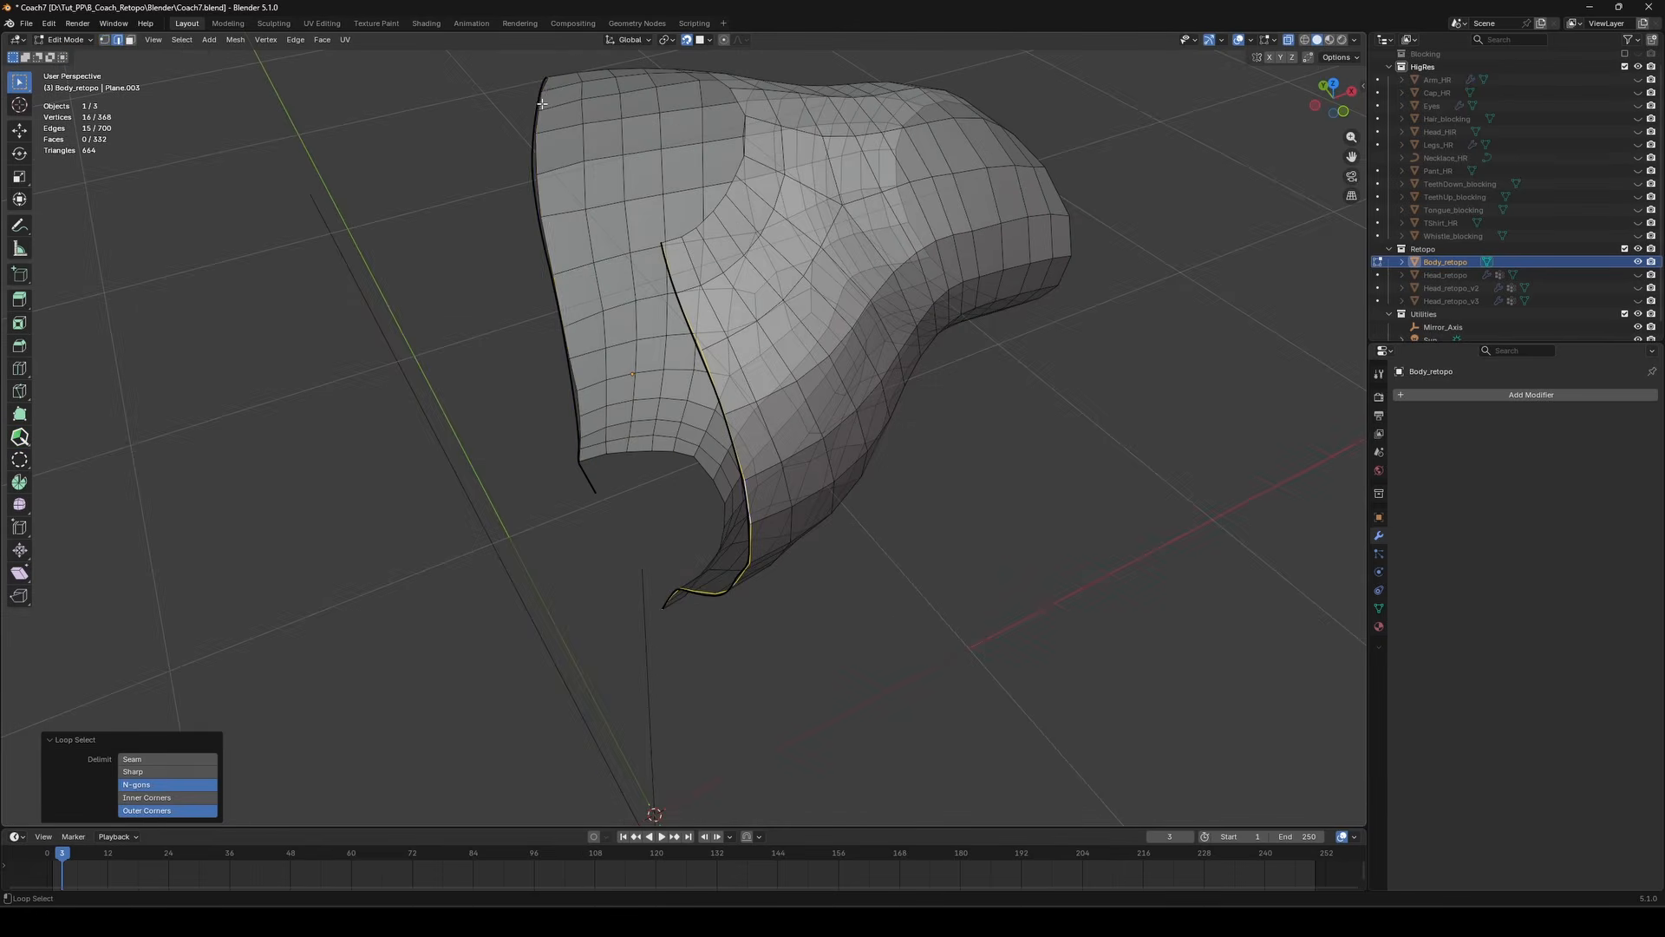
pyautogui.press('KP_1')
pyautogui.press('s')
pyautogui.press('x')
pyautogui.press('0')
pyautogui.press('Return')
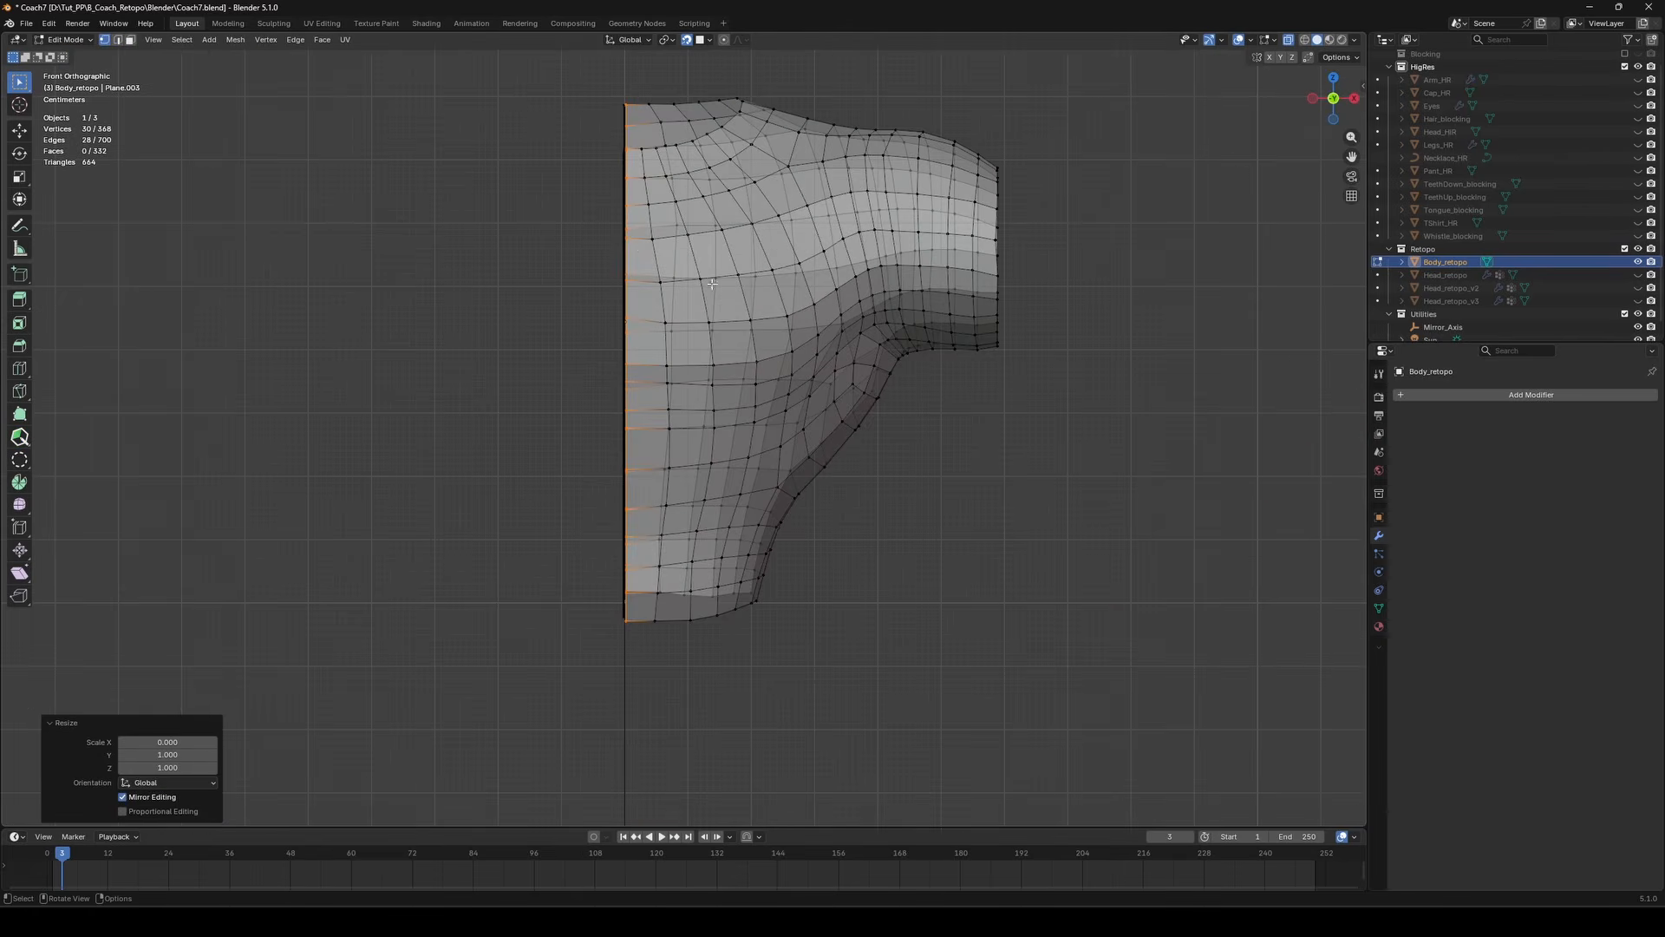
pyautogui.moveTo(780, 321); pyautogui.dragTo(878, 352, button='middle')
# Return to Object Mode and add a Mirror modifier to Body_retopo with Mirror_Axis as the mirror object.
pyautogui.press('Tab')
pyautogui.click(1405, 395)
pyautogui.moveTo(1405, 395)
pyautogui.click(1532, 470)
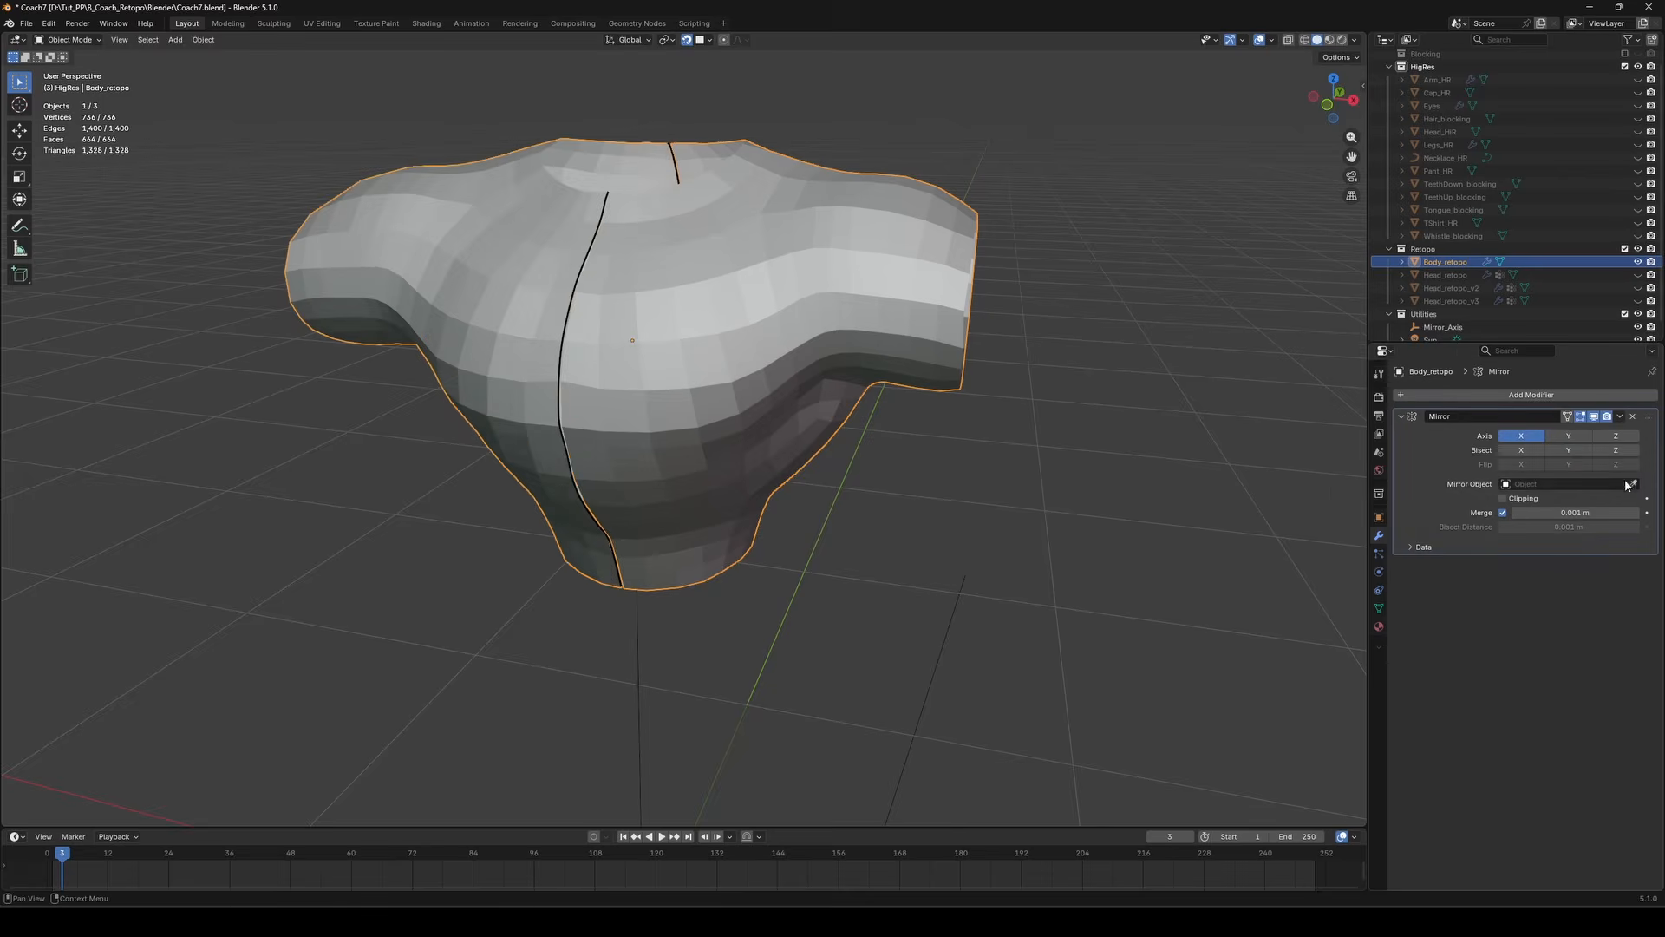
pyautogui.click(648, 623)
# Show the object's transform values, apply Body_retopo's transforms and save the file.
pyautogui.click(1362, 85)
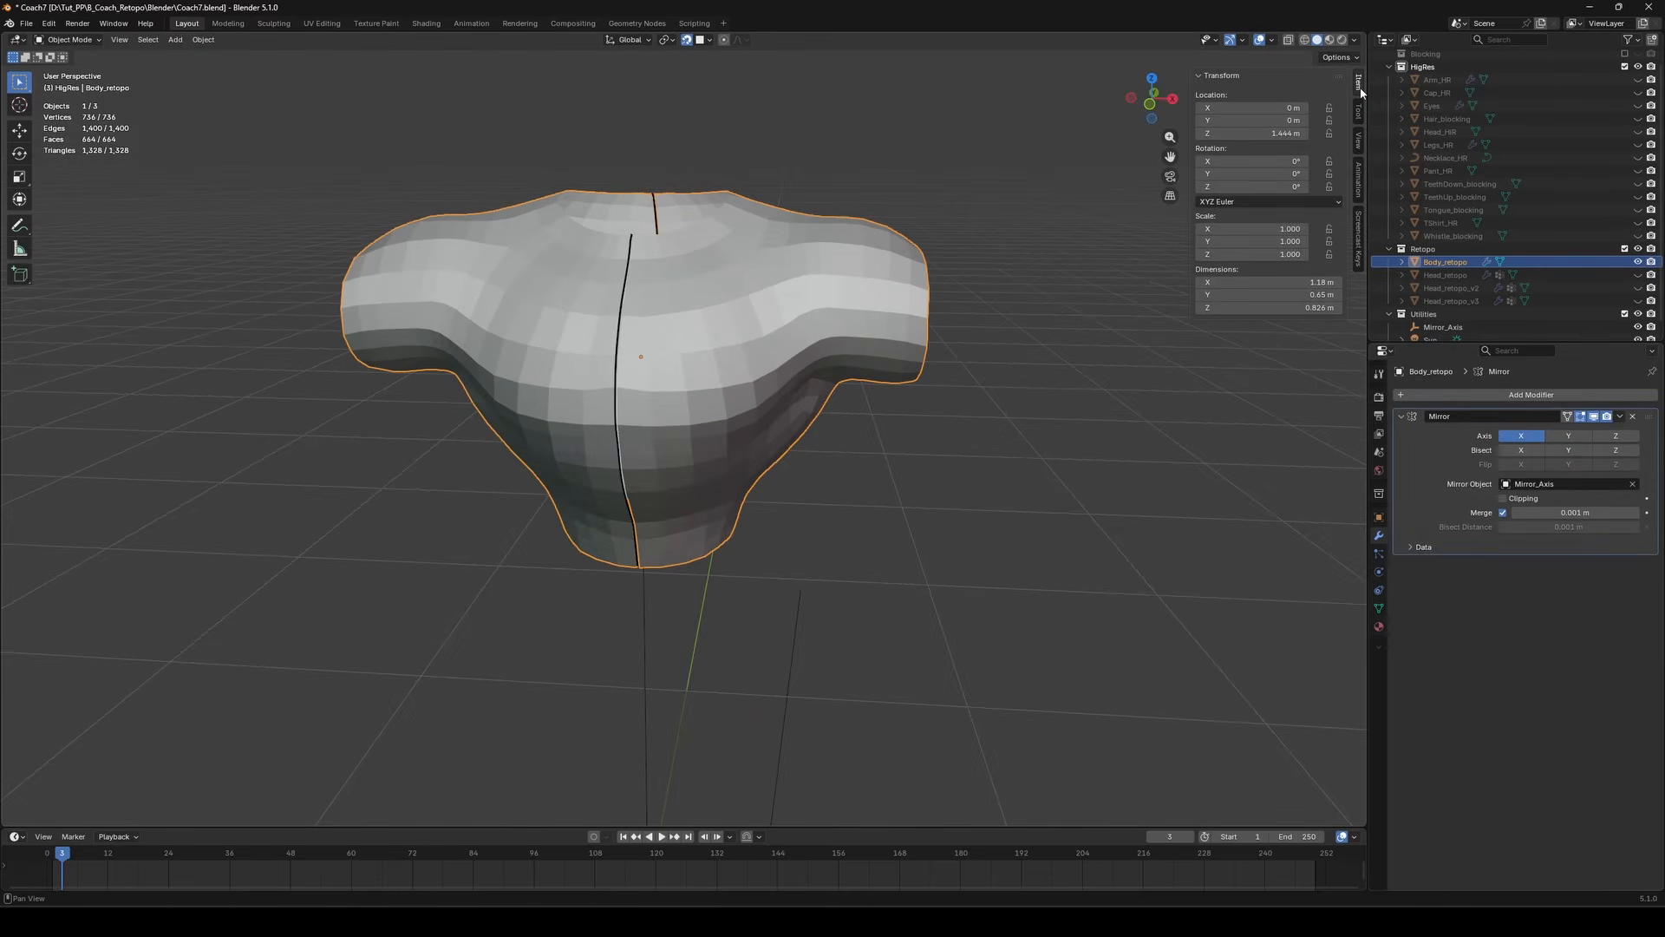
pyautogui.rightClick(763, 340)
pyautogui.click(761, 382)
pyautogui.hotkey('ctrl', 's')
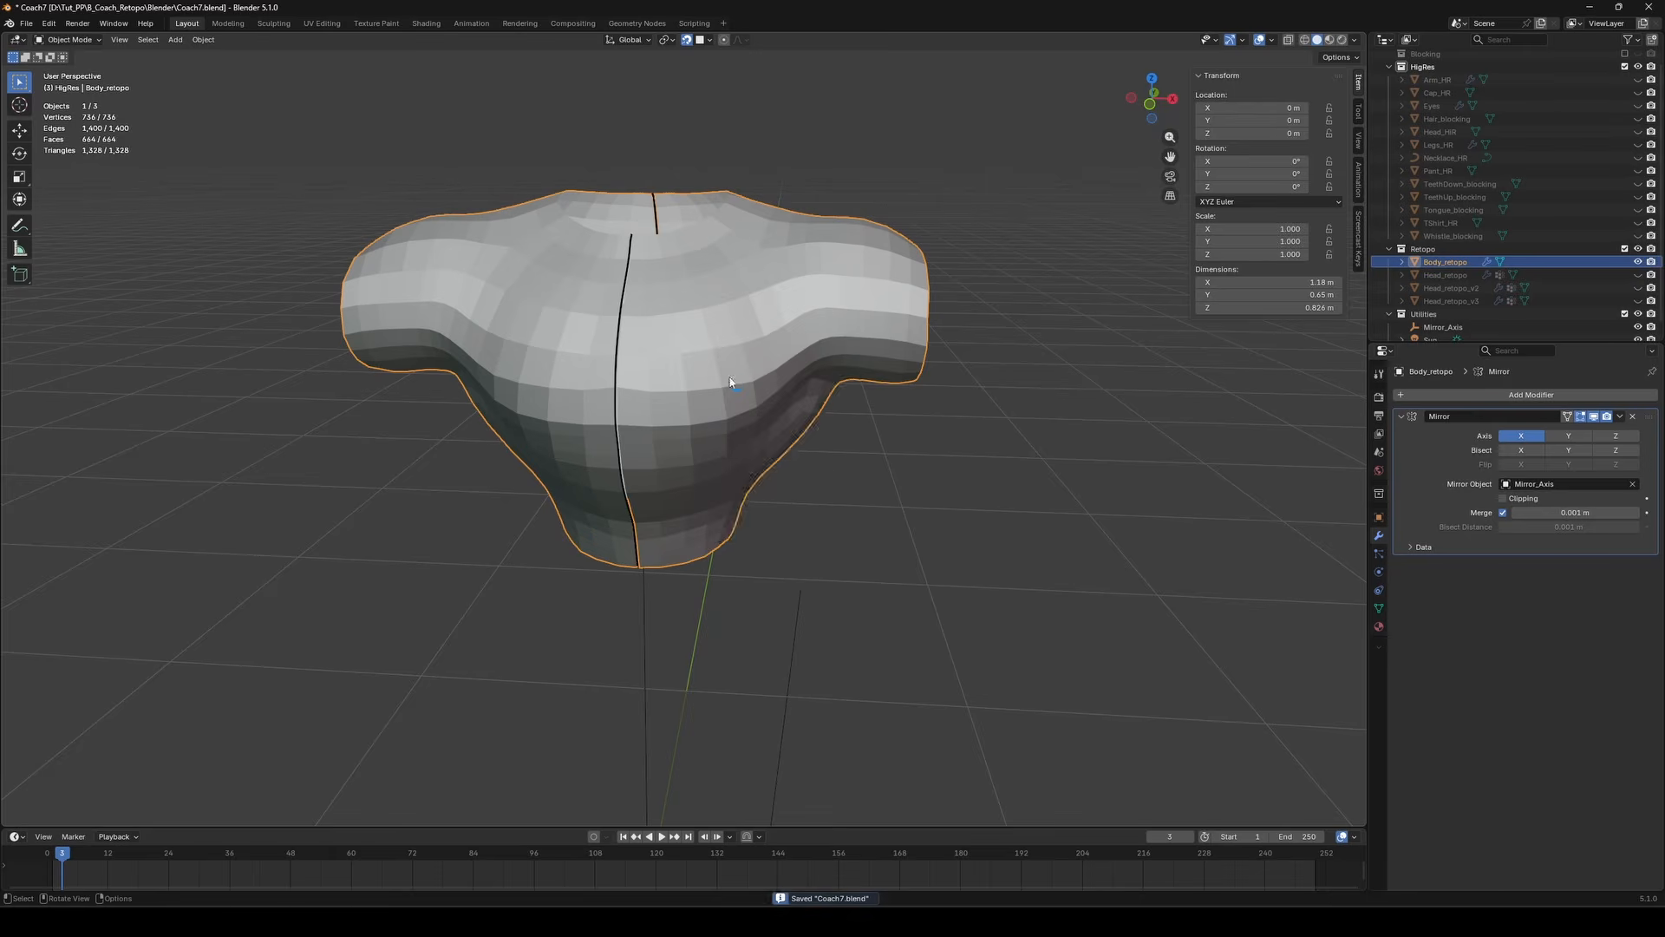
# Enable Clipping on the Mirror modifier and move the centre-line vertices along X onto the mirror plane.
pyautogui.press('Tab')
pyautogui.press('KP_1')
pyautogui.press('g')
pyautogui.press('x')
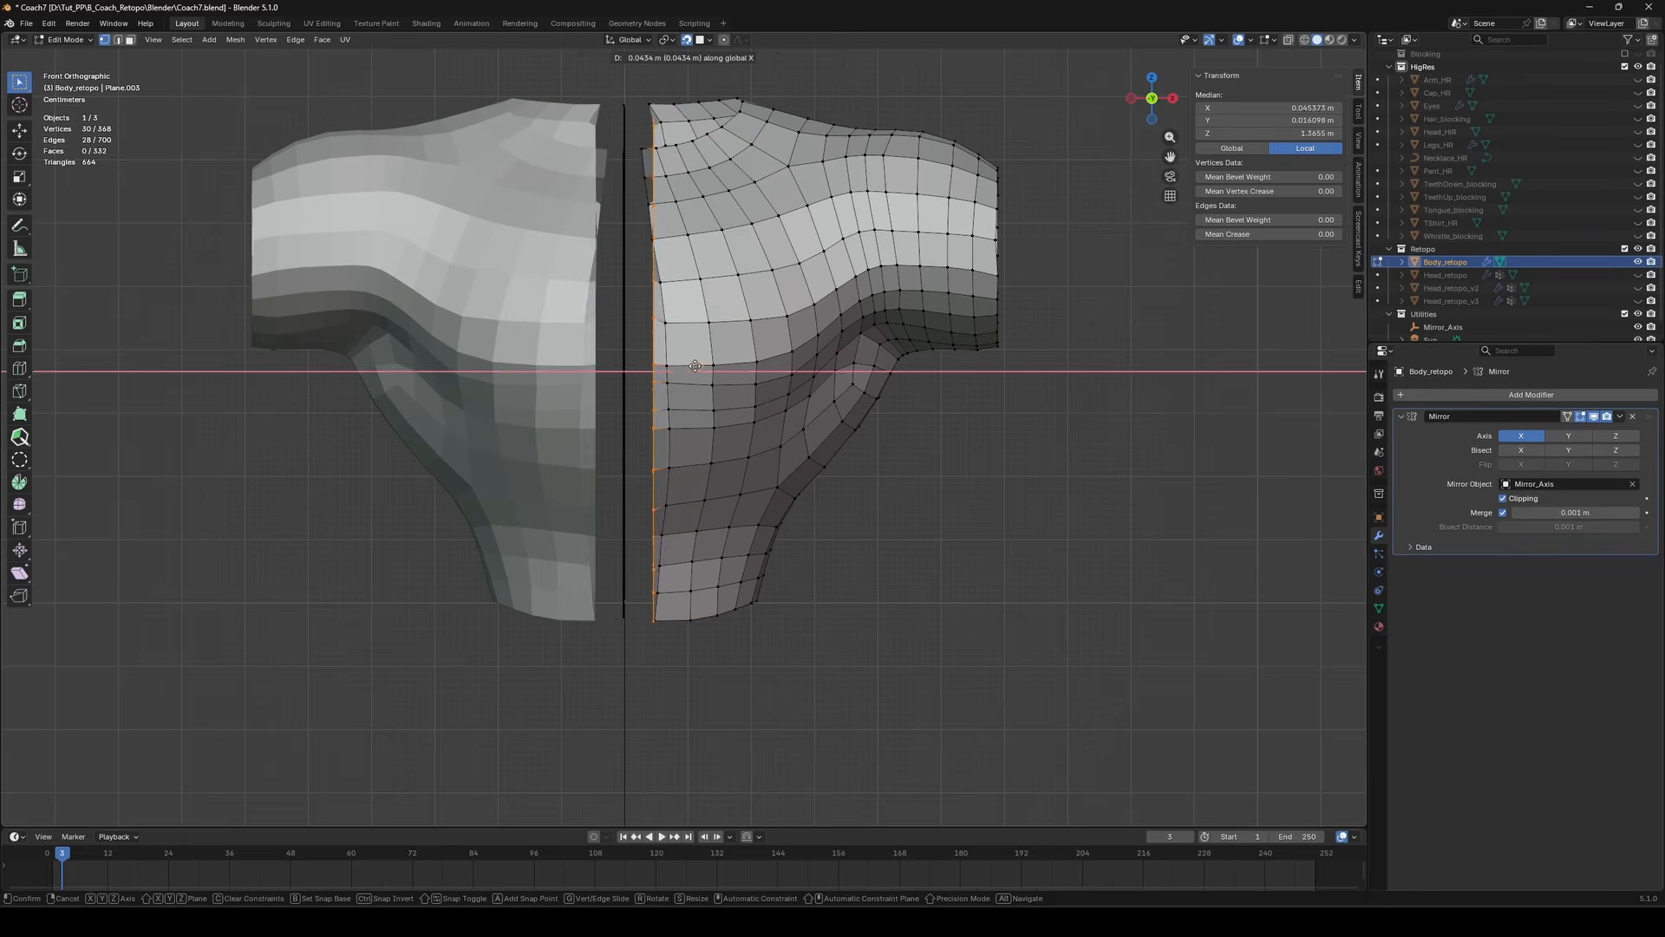
pyautogui.rightClick(662, 364)
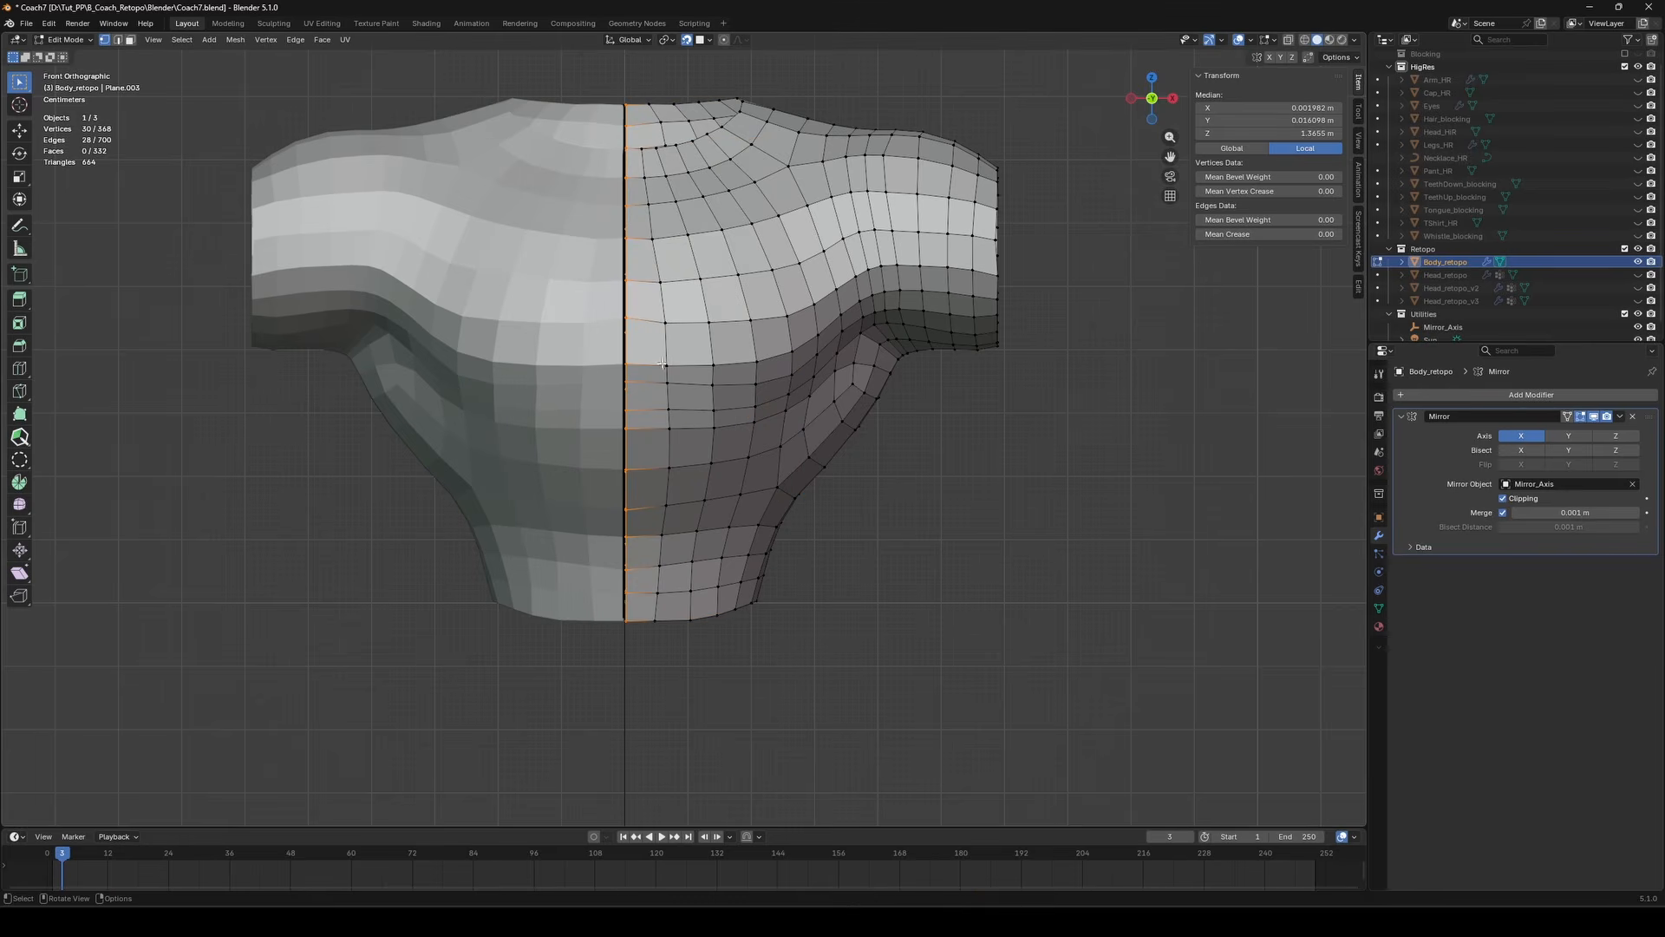
pyautogui.click(441, 354)
pyautogui.moveTo(440, 354); pyautogui.dragTo(1180, 328, button='middle')
pyautogui.press('Tab')
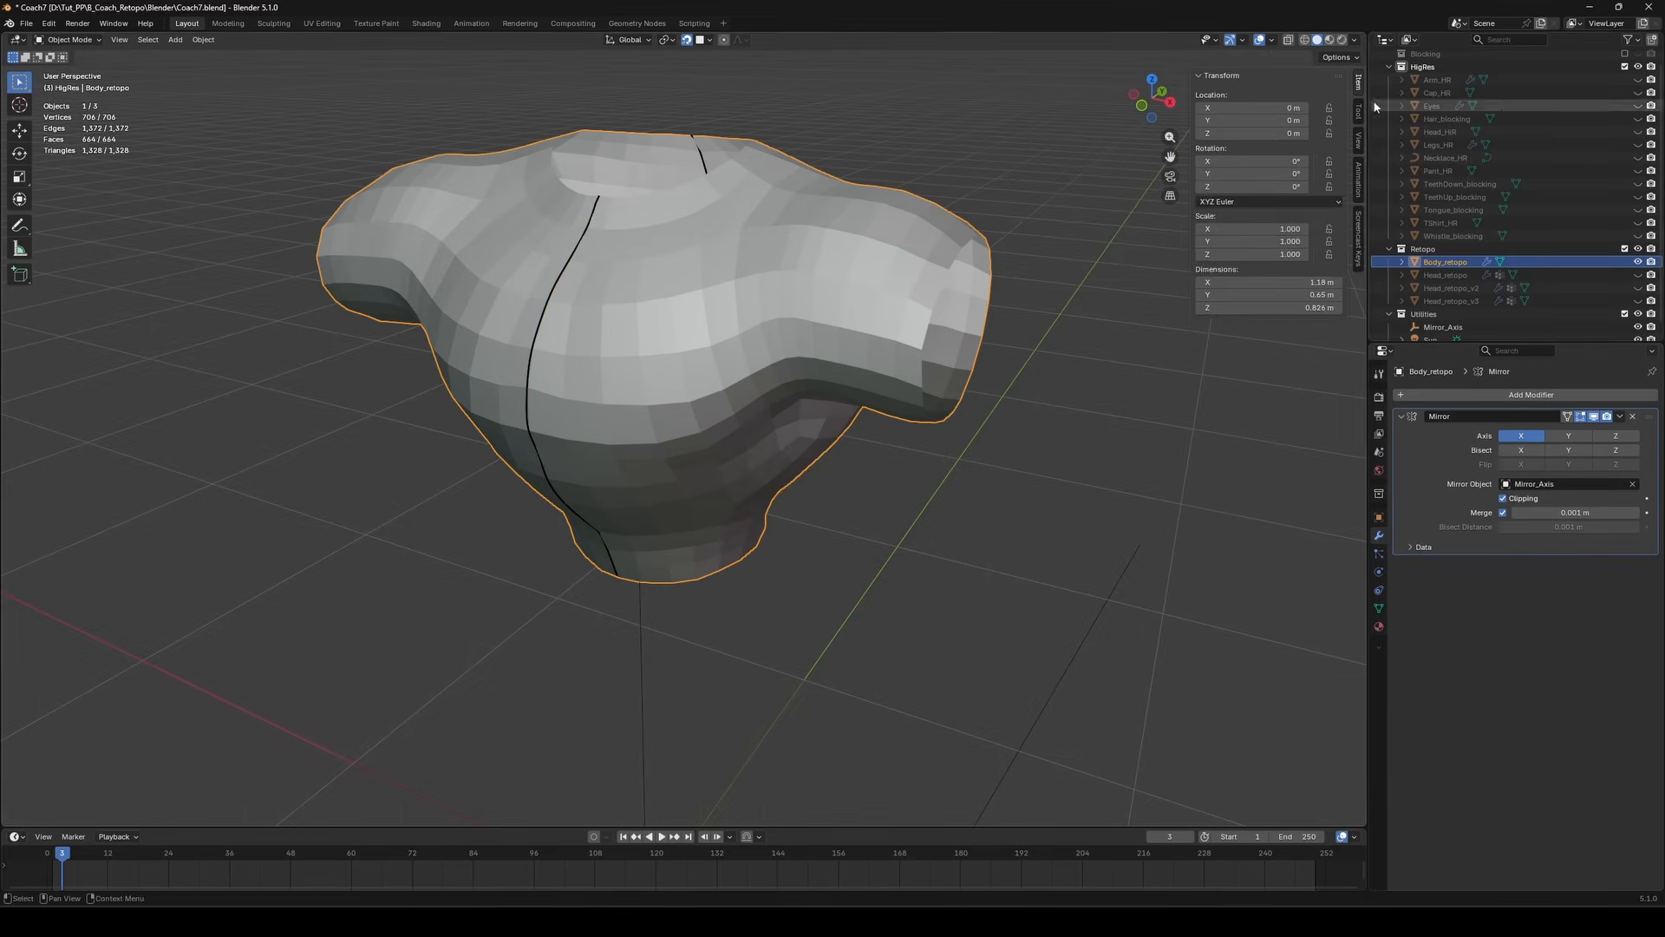
# Add a Subdivision Surface modifier to Body_retopo and open the mesh in Edit Mode from the front view.
pyautogui.click(1358, 139)
pyautogui.moveTo(751, 411); pyautogui.dragTo(824, 408, button='middle')
pyautogui.click(1531, 394)
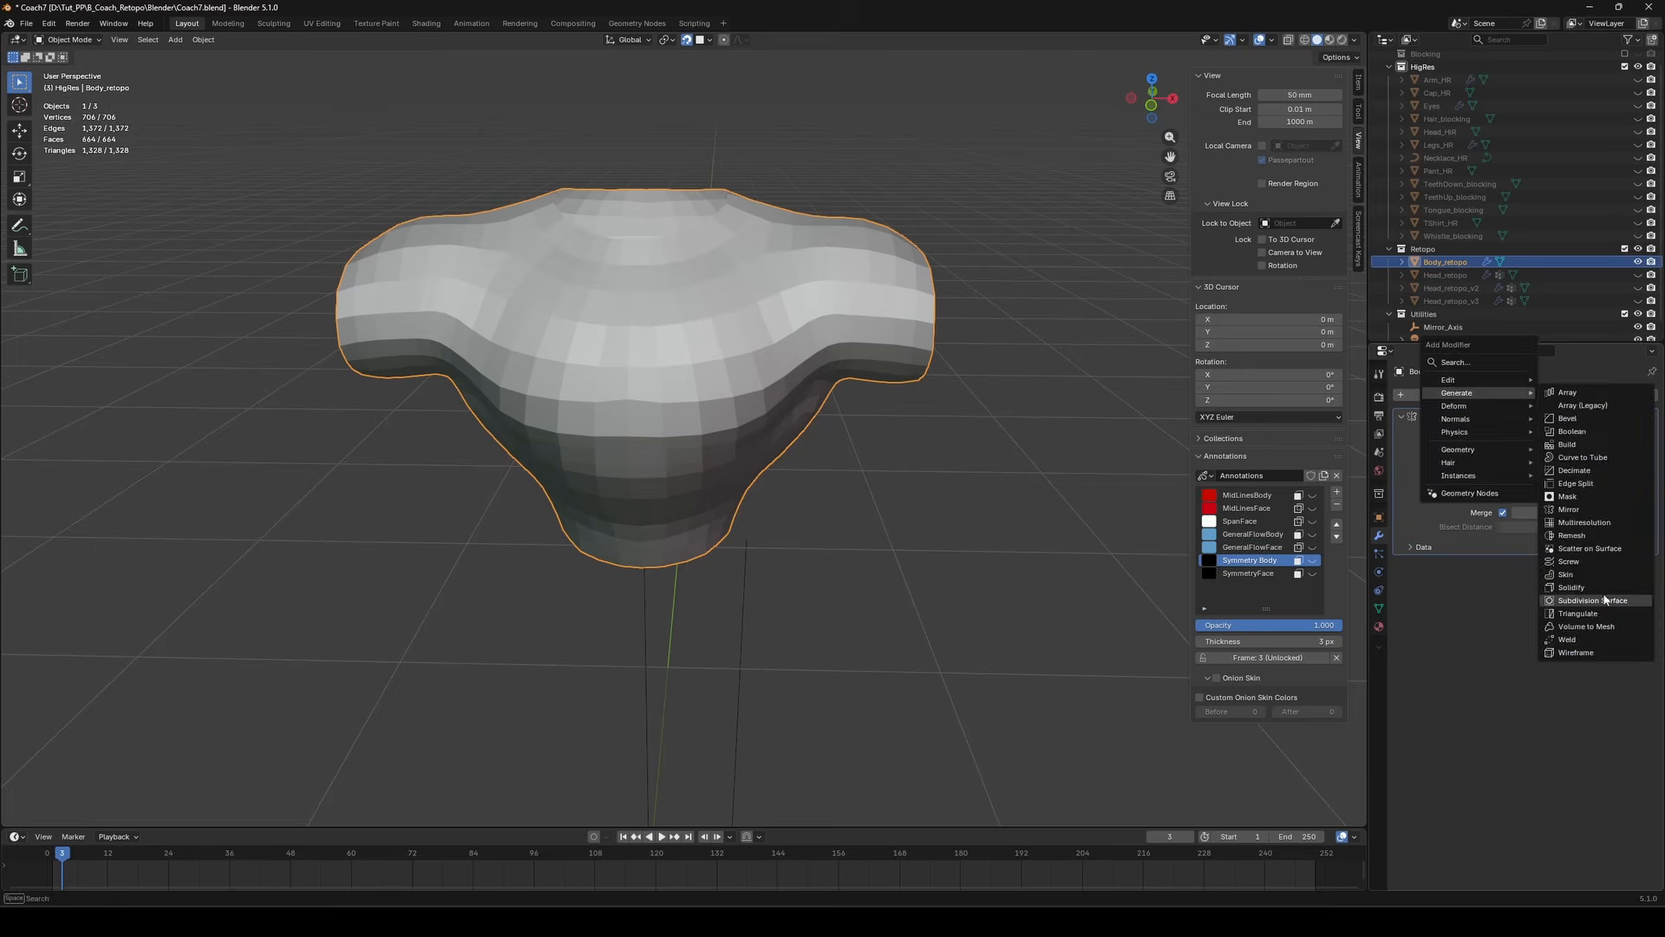
pyautogui.click(1604, 524)
pyautogui.press('Tab')
pyautogui.press('KP_1')
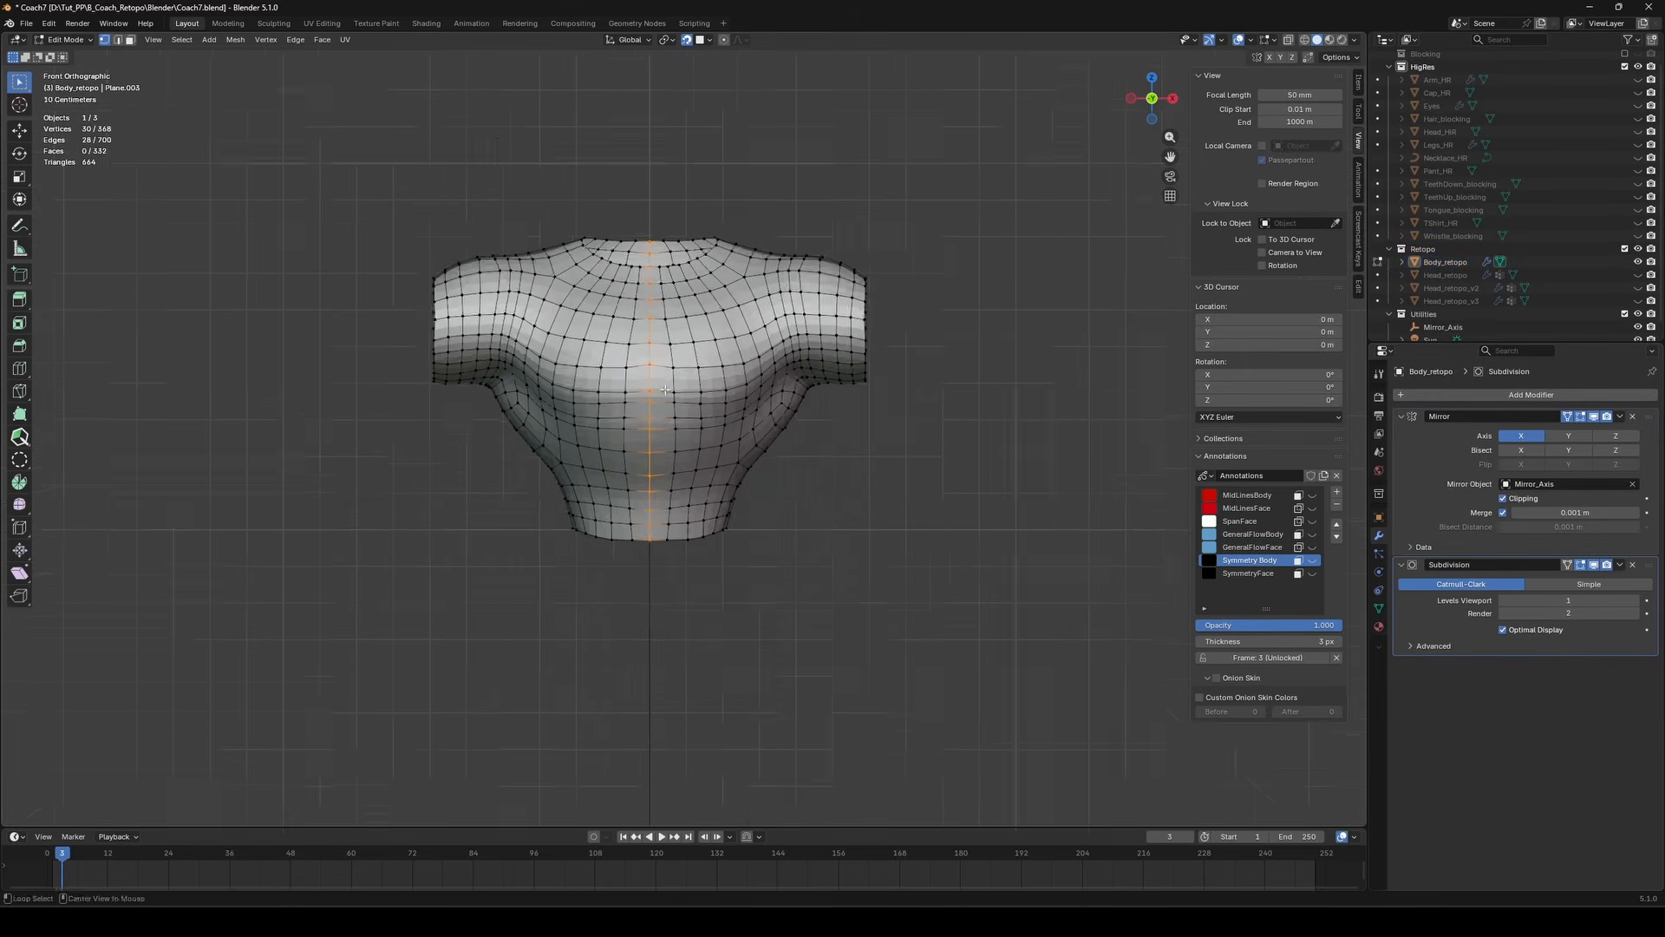
# Turn off snapping and slightly reposition three chest vertices along the shirt's front centre line.
pyautogui.hotkey('alt', 'a')
pyautogui.press('g')
pyautogui.rightClick(637, 340)
pyautogui.hotkey('shift', 'Tab')
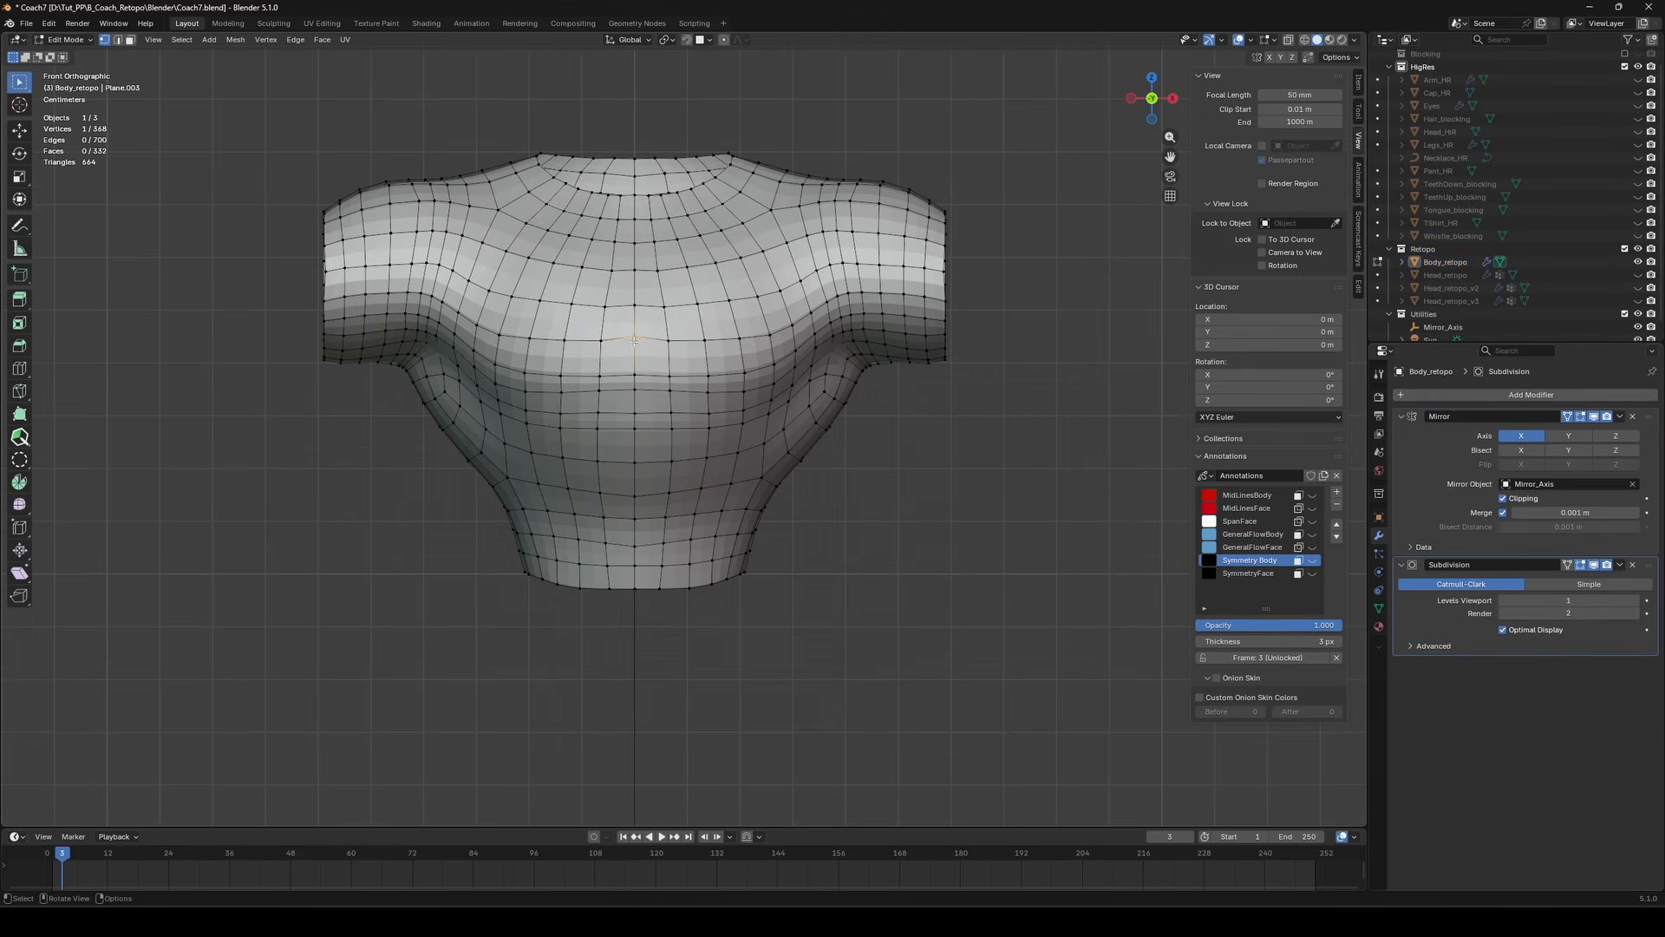
pyautogui.press('g')
pyautogui.click(635, 342)
pyautogui.click(635, 306)
pyautogui.press('g')
pyautogui.click(635, 308)
pyautogui.click(635, 271)
pyautogui.press('g')
pyautogui.click(636, 274)
pyautogui.scroll(-2, 777, 423)
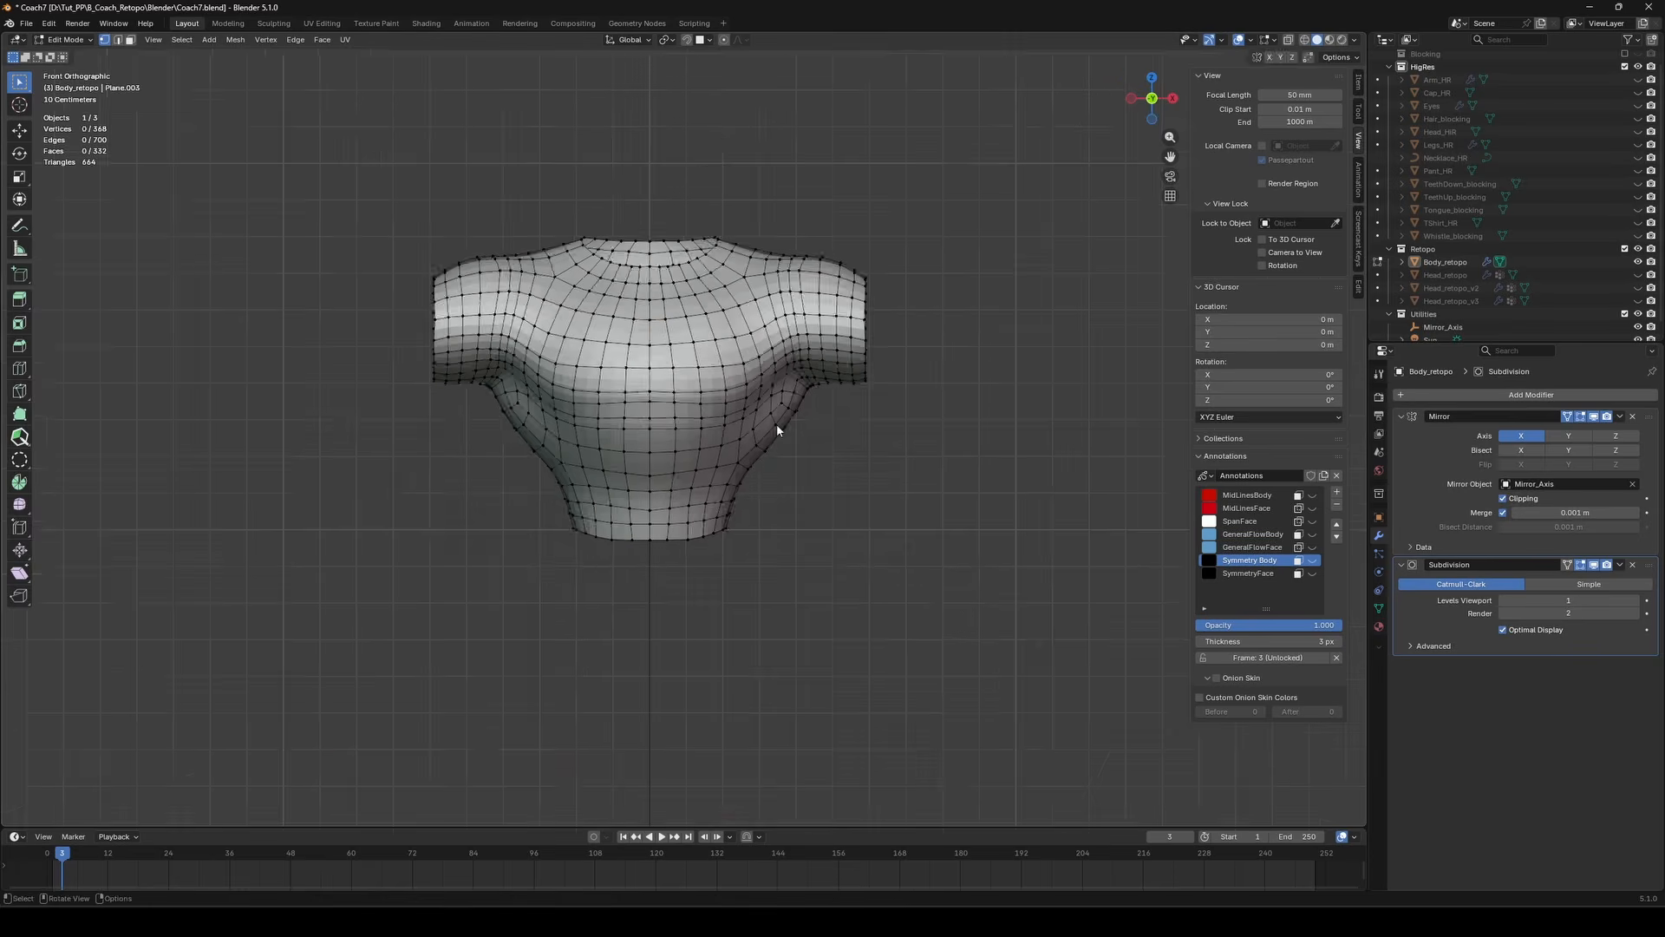
# Turn off the Subdivision modifier's viewport display in Object Mode and save the file.
pyautogui.press('Tab')
pyautogui.moveTo(833, 425); pyautogui.dragTo(893, 432, button='middle')
pyautogui.click(1594, 565)
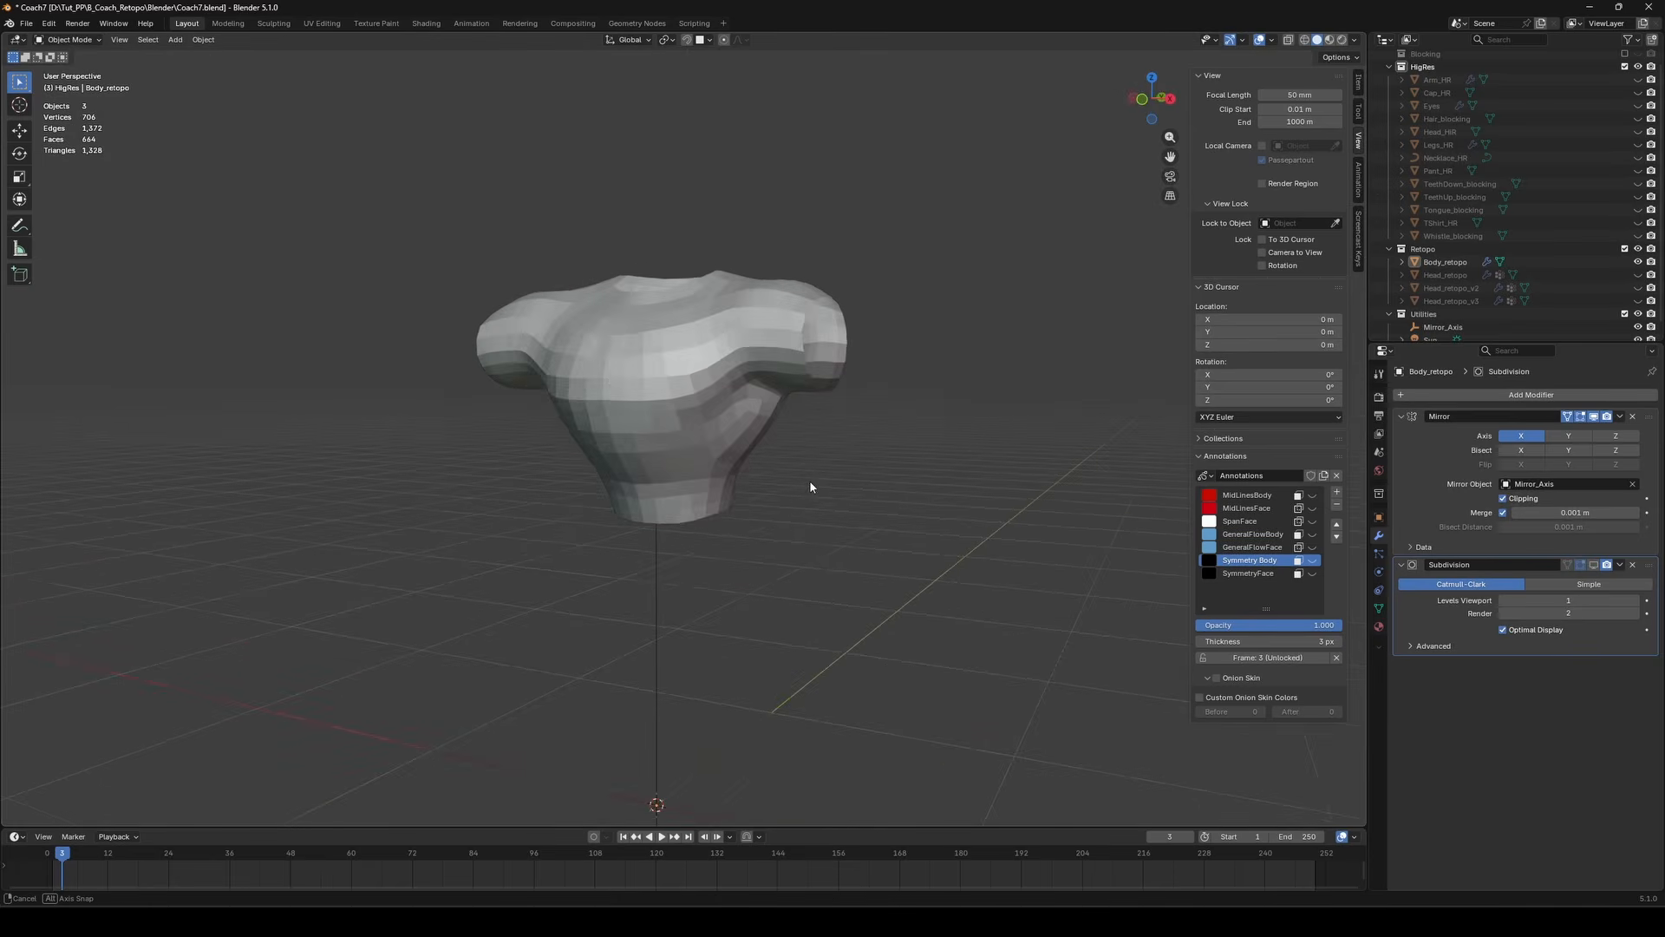
pyautogui.press('KP_1')
pyautogui.press('Tab')
pyautogui.scroll(2, 637, 372)
pyautogui.moveTo(810, 486); pyautogui.dragTo(751, 467, button='middle')
pyautogui.click(682, 399)
pyautogui.press('Tab')
pyautogui.hotkey('ctrl', 's')
# Extrude the sleeve opening's edge loop inward in side view, scaling it to about 0.89.
pyautogui.press('Tab')
pyautogui.keyDown('alt'); pyautogui.click(751, 467); pyautogui.keyUp('alt')
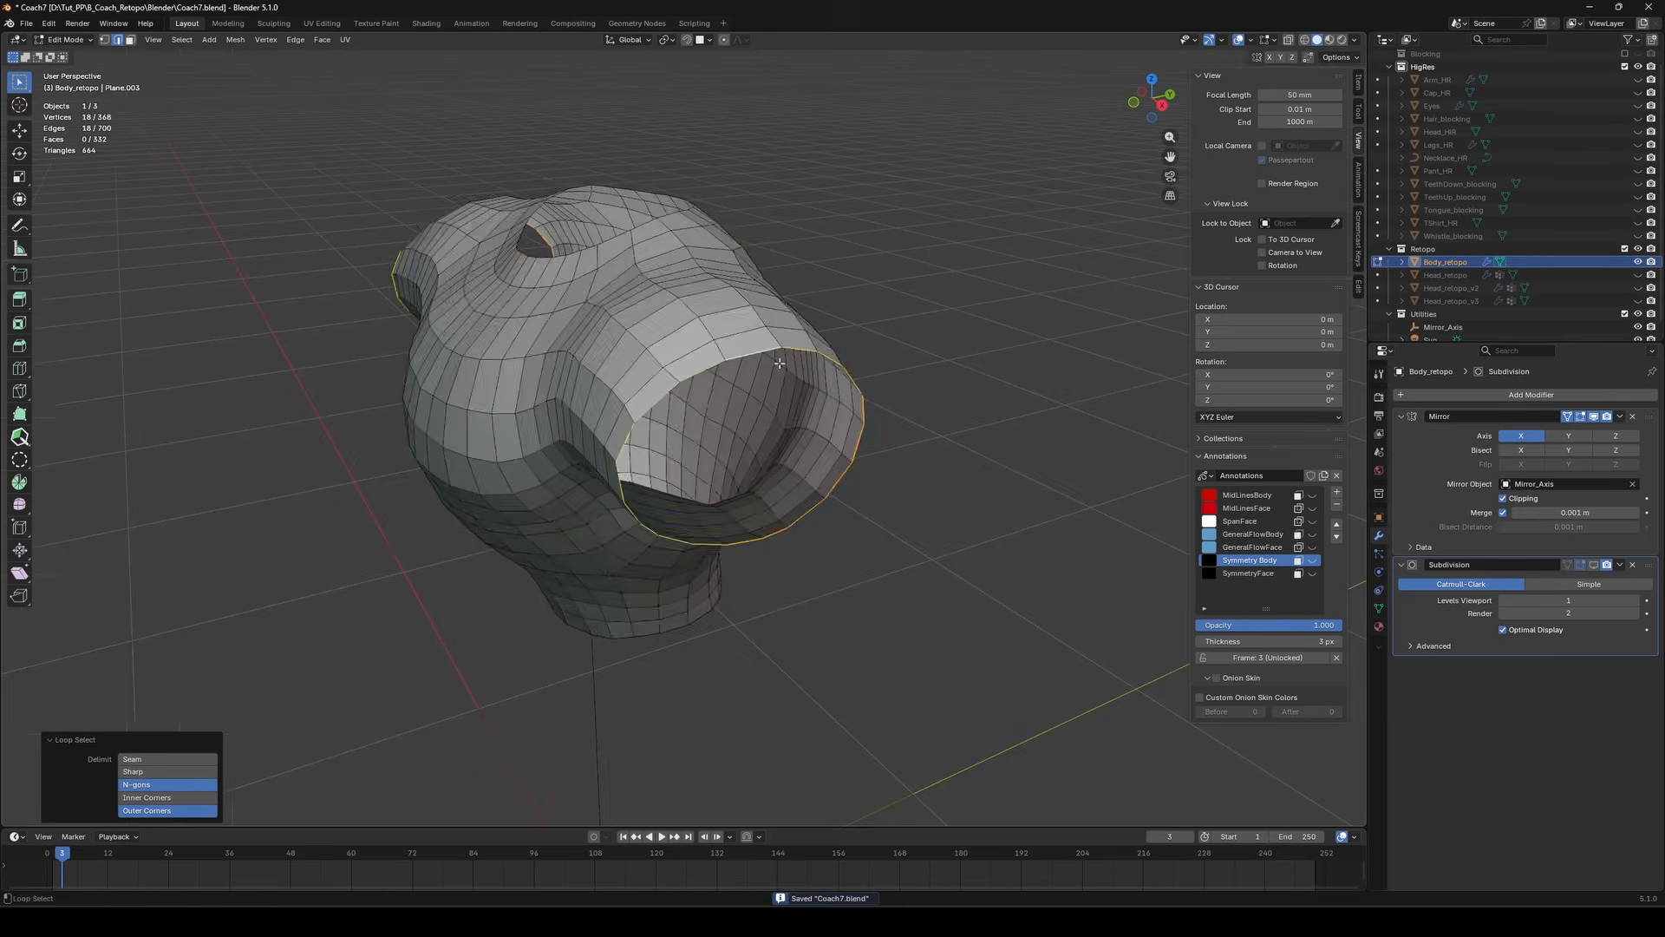
pyautogui.press('KP_3')
pyautogui.press('s')
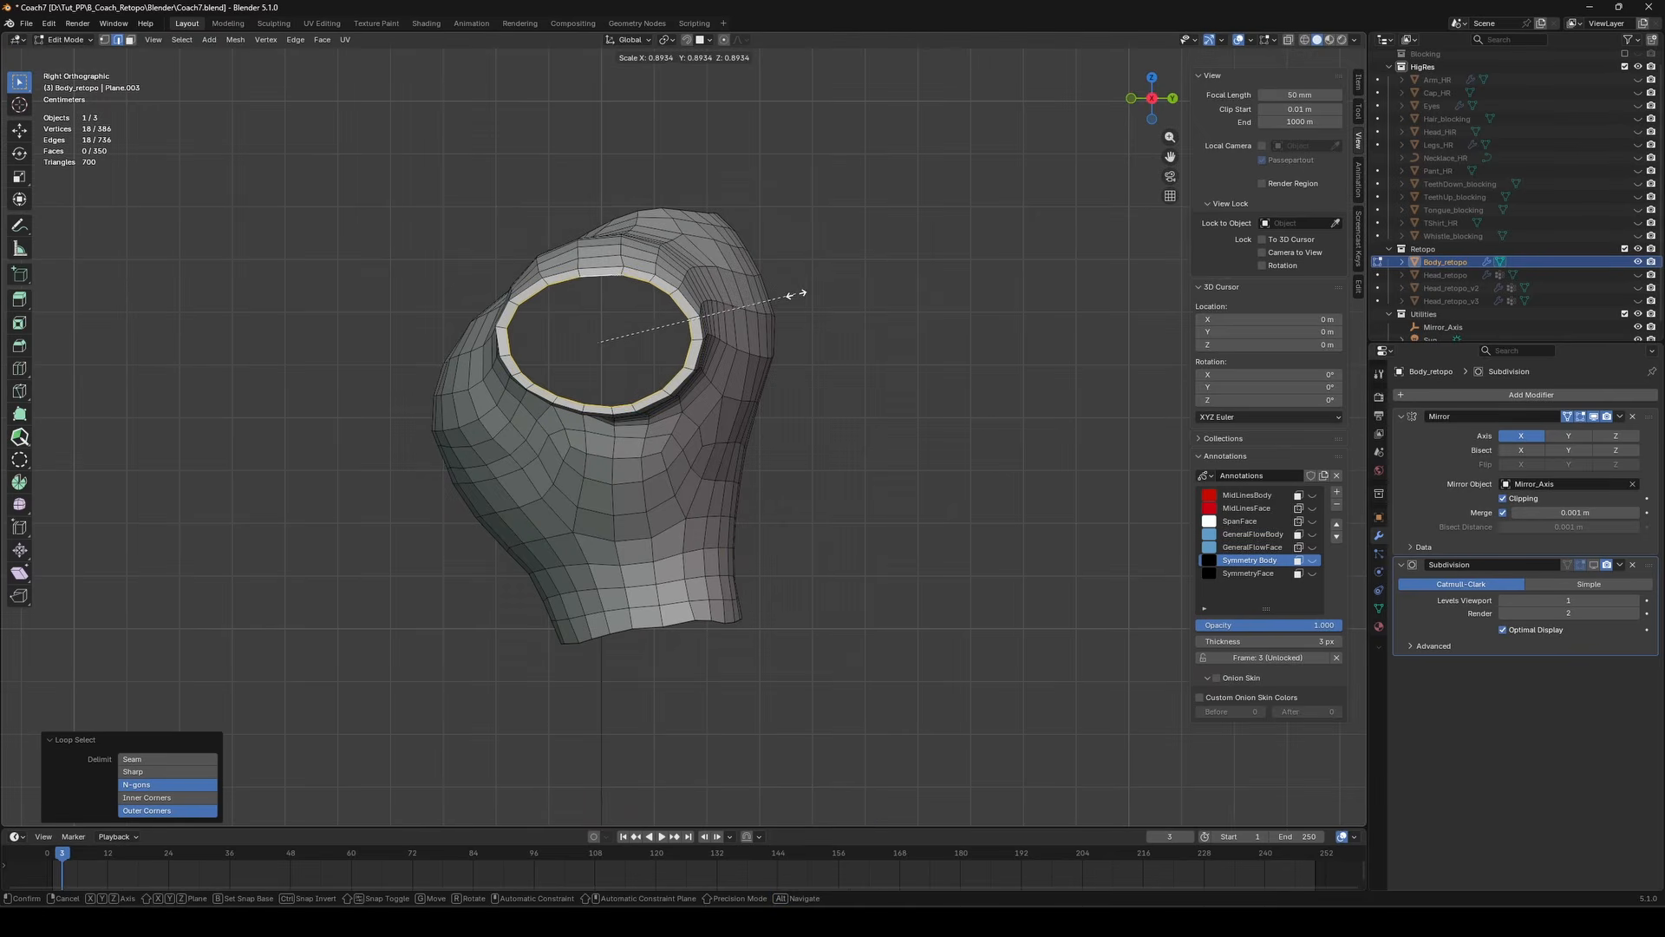
pyautogui.click(795, 295)
# Extrude the sleeve's inner edge loop about 0.03 m back into the sleeve along X.
pyautogui.moveTo(796, 295); pyautogui.dragTo(1044, 360, button='middle')
pyautogui.press('KP_Decimal')
pyautogui.press('s')
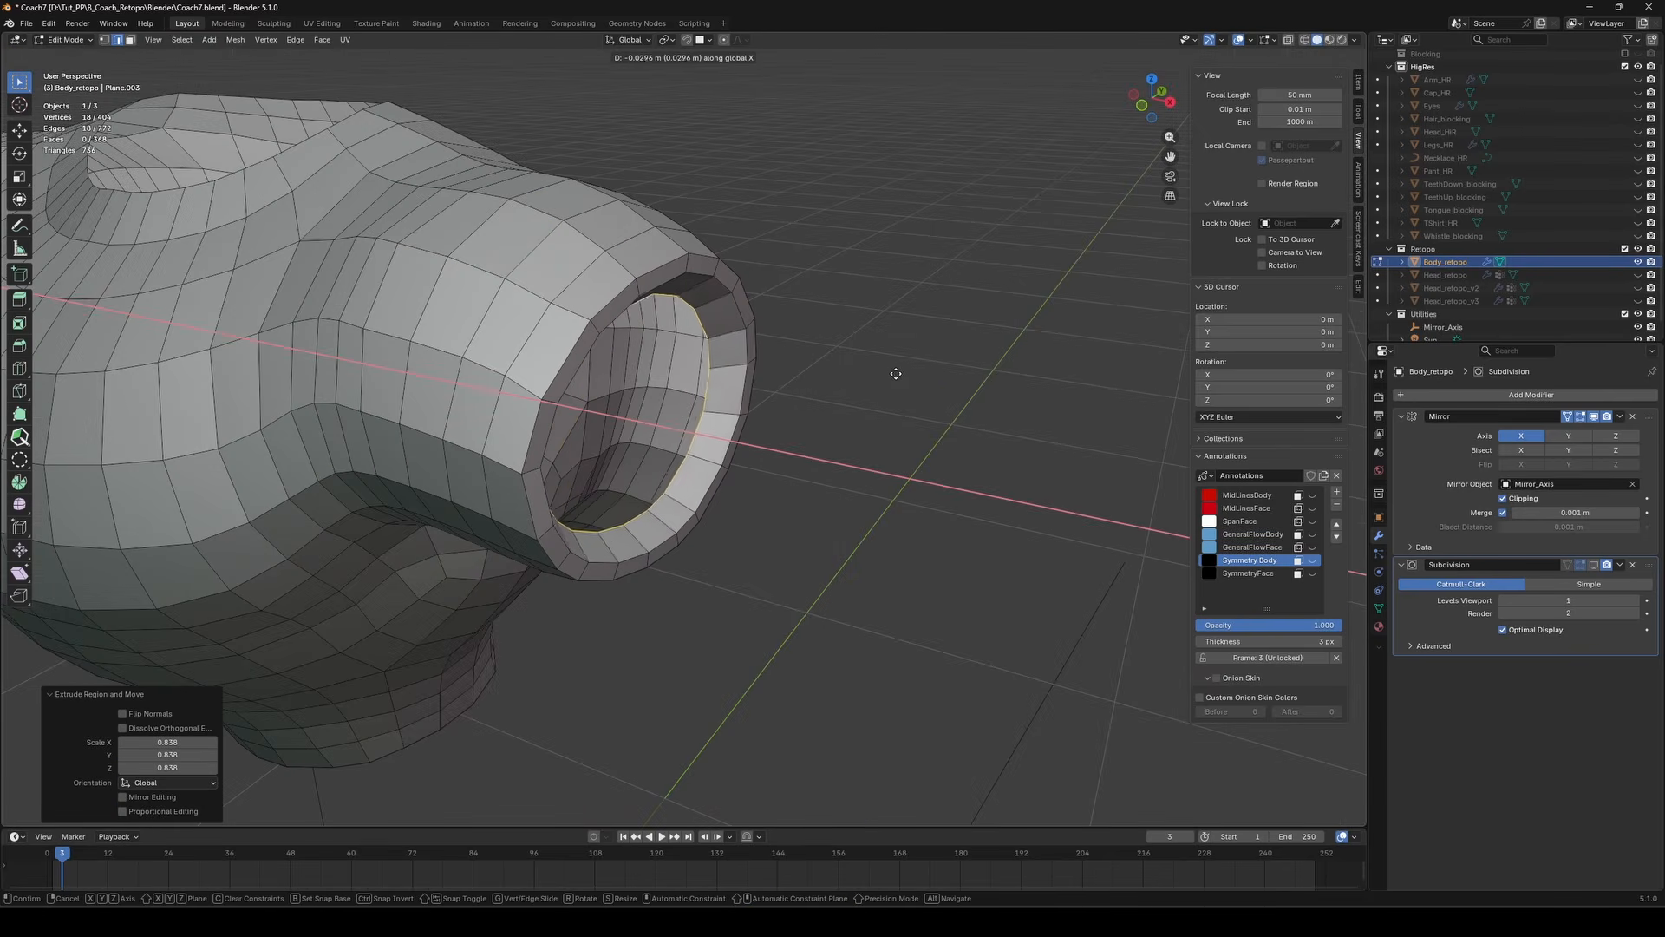
pyautogui.click(889, 372)
# Add a centred loop cut around the sleeve opening's rim and scale it in side view.
pyautogui.moveTo(889, 372); pyautogui.dragTo(664, 291, button='middle')
pyautogui.hotkey('ctrl', 'r')
pyautogui.click(706, 374)
pyautogui.rightClick(706, 374)
pyautogui.press('KP_3')
pyautogui.press('s')
pyautogui.click(765, 366)
# Add another centred loop cut on the sleeve rim and move it about 0.006 m along X.
pyautogui.hotkey('ctrl', 'r')
pyautogui.click(699, 367)
pyautogui.rightClick(699, 368)
pyautogui.scroll(2, 829, 342)
pyautogui.press('g')
pyautogui.press('x')
pyautogui.click(838, 341)
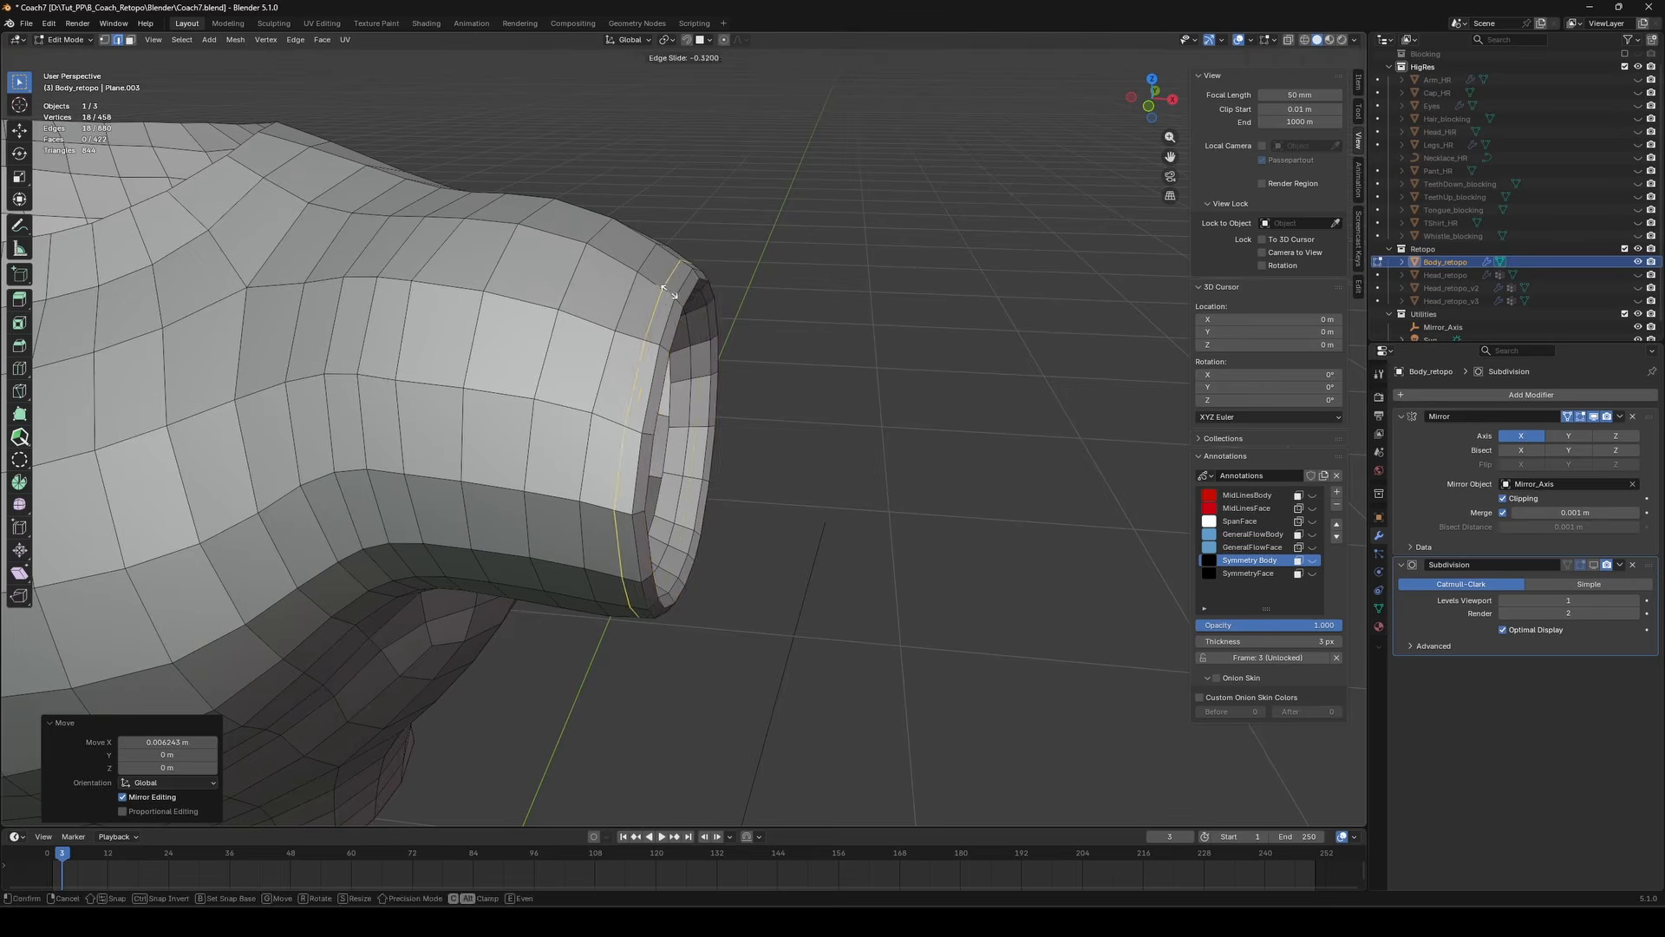
# Slide a supporting edge loop into place near the sleeve's outer edge and save the file.
pyautogui.click(670, 292)
pyautogui.scroll(-3, 809, 305)
pyautogui.hotkey('ctrl', 's')
# Add a loop cut around the shirt's neckline.
pyautogui.moveTo(808, 305); pyautogui.dragTo(920, 360, button='middle')
pyautogui.scroll(2, 625, 325)
pyautogui.hotkey('ctrl', 'r')
pyautogui.click(615, 323)
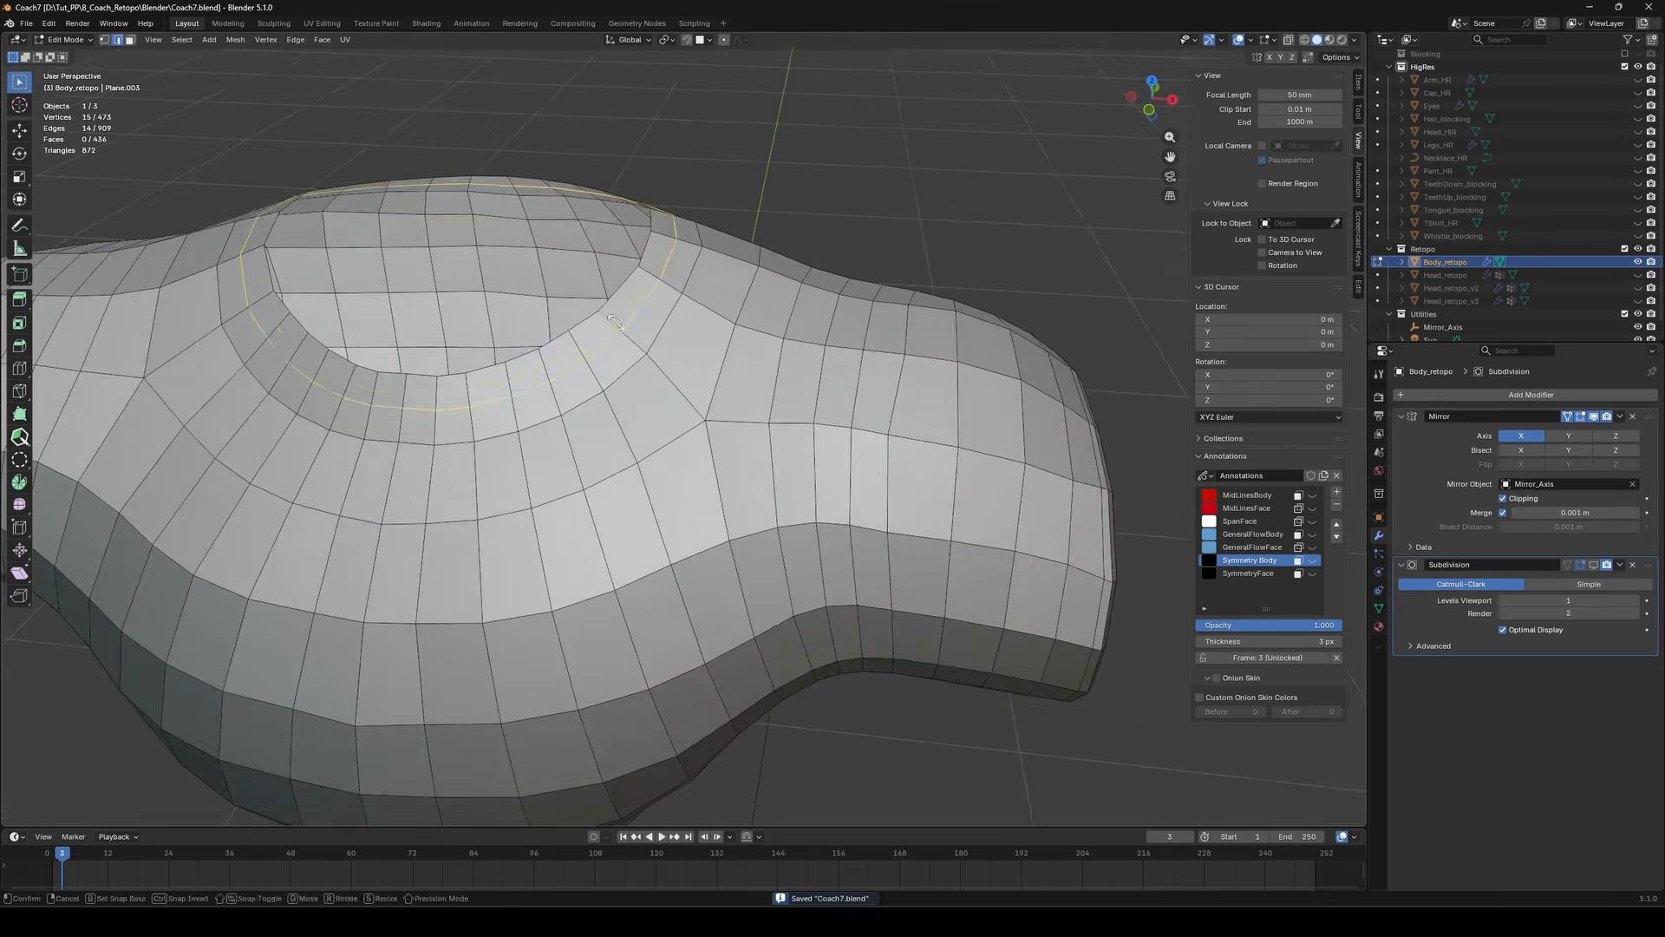
pyautogui.click(614, 323)
# Select the shirt's bottom hem loop and set the transform orientation to Normal.
pyautogui.moveTo(615, 323); pyautogui.dragTo(755, 660, button='middle')
pyautogui.keyDown('alt'); pyautogui.click(763, 666); pyautogui.keyUp('alt')
pyautogui.press('1')
pyautogui.press('s')
pyautogui.press('z')
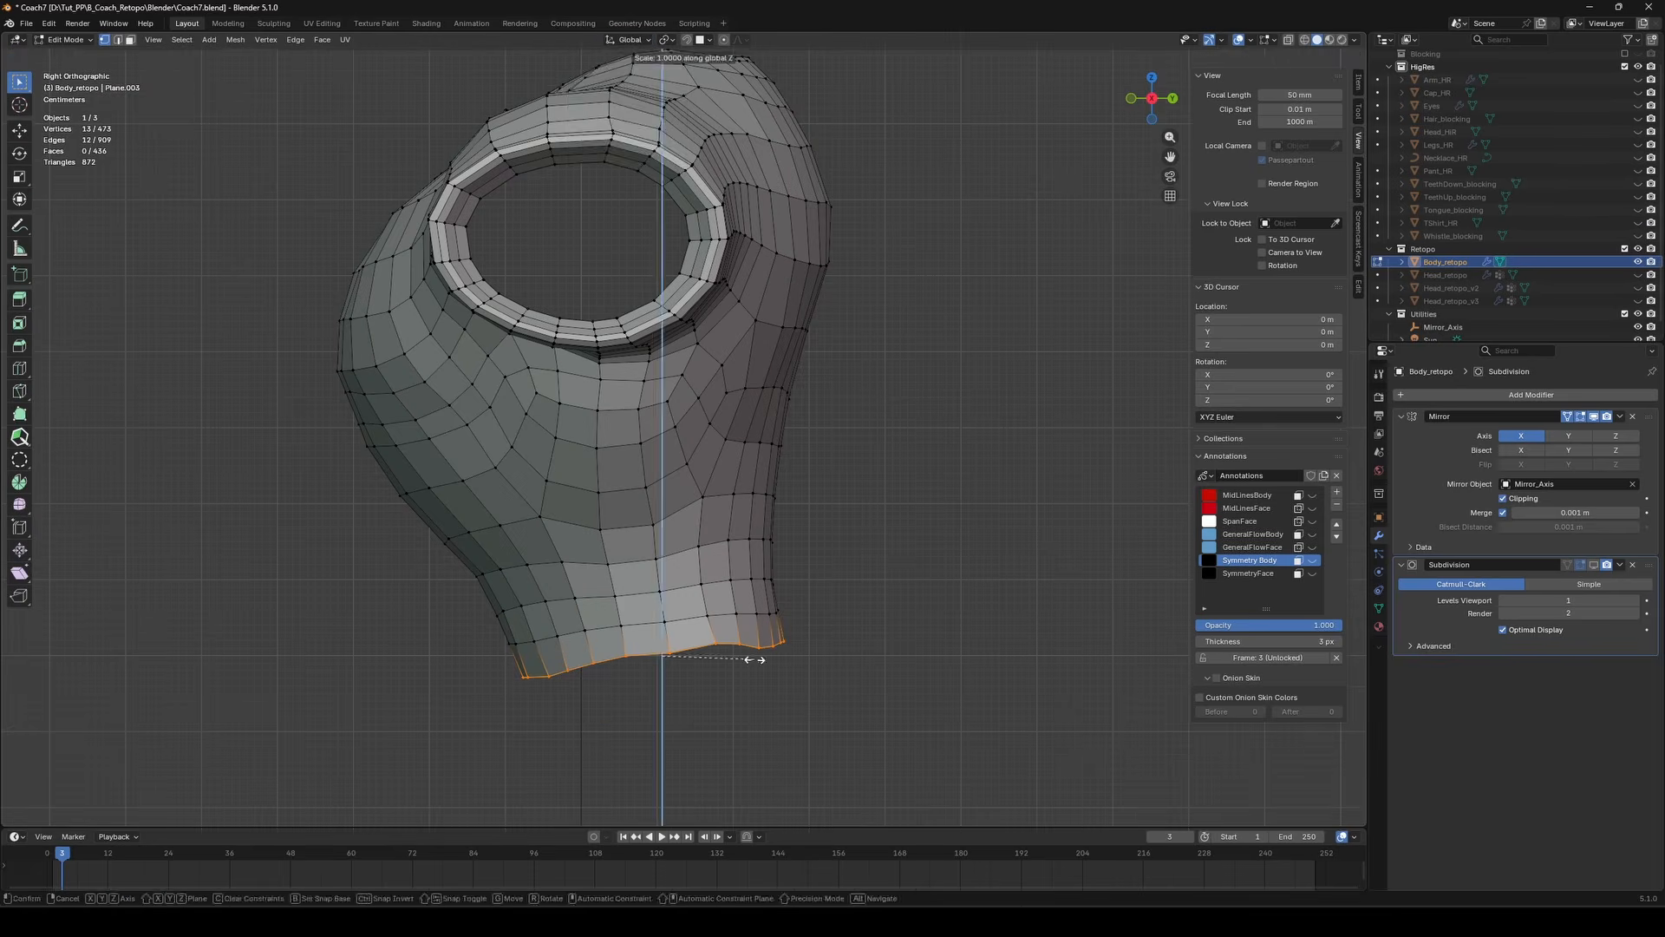
pyautogui.rightClick(755, 660)
pyautogui.click(629, 40)
pyautogui.click(621, 106)
# Show the selected hem loop's transform values in the sidebar.
pyautogui.keyDown('shift'); pyautogui.moveTo(1037, 379); pyautogui.dragTo(1081, 386, button='middle'); pyautogui.keyUp('shift')
pyautogui.click(1358, 237)
pyautogui.click(1205, 75)
pyautogui.click(1358, 179)
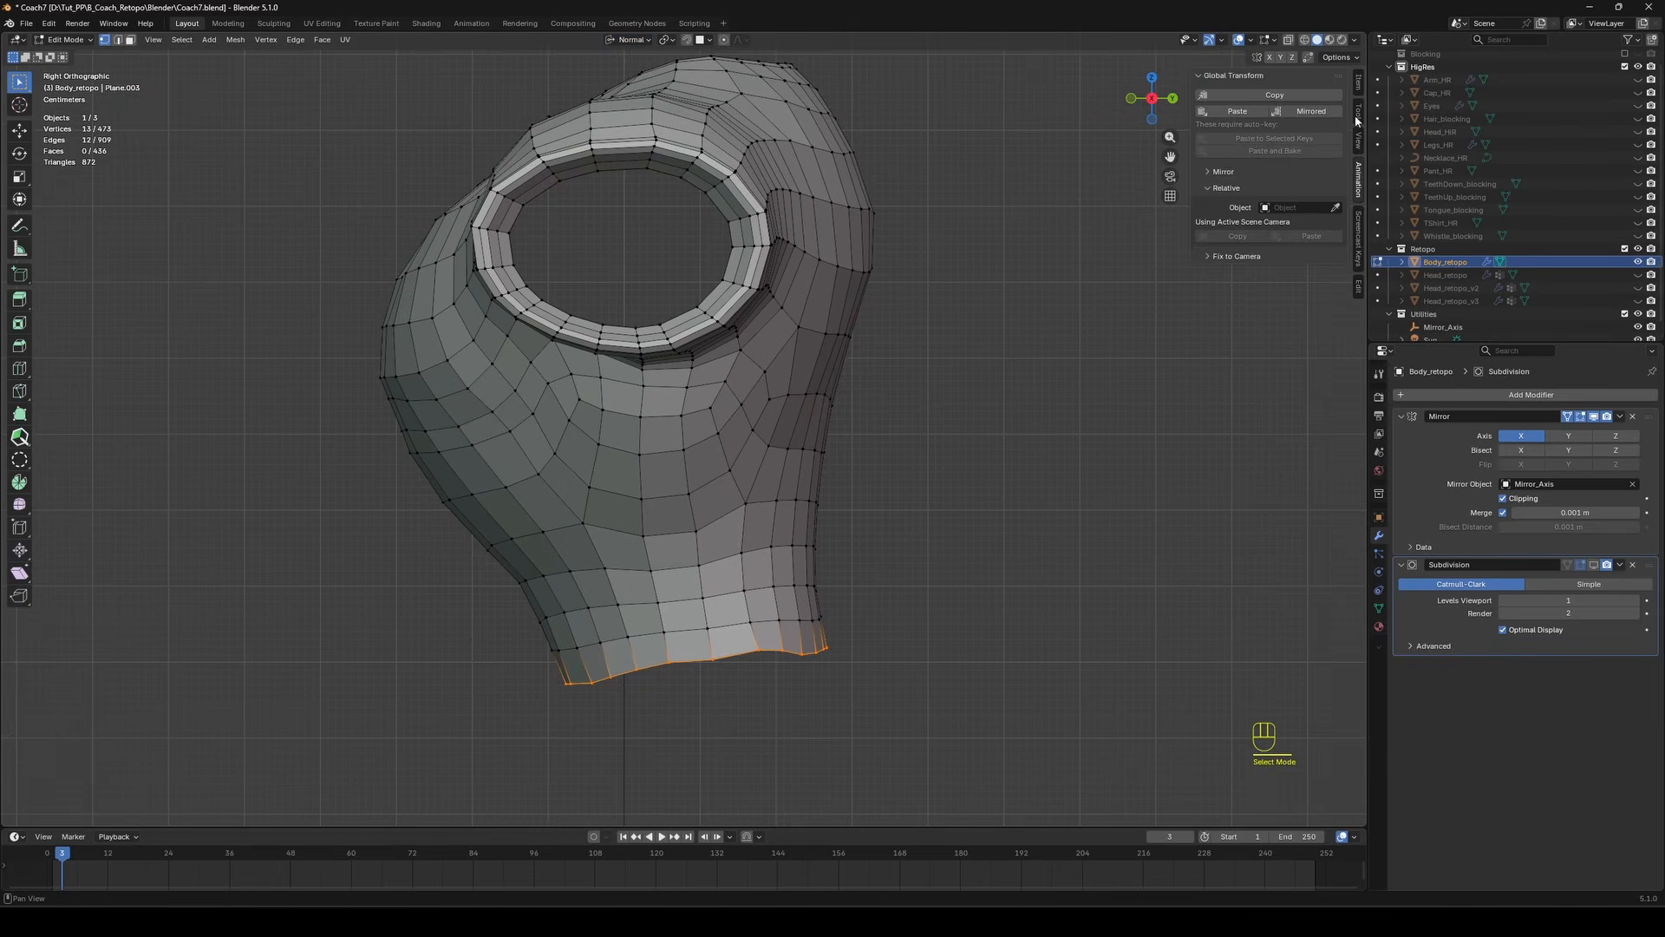
pyautogui.click(1358, 82)
# Flatten the bottom hem loop with a global Z scale of 0.
pyautogui.keyDown('shift'); pyautogui.moveTo(757, 644); pyautogui.dragTo(810, 584, button='middle'); pyautogui.keyUp('shift')
pyautogui.press('s')
pyautogui.press('y')
pyautogui.press('y')
pyautogui.press('Escape')
pyautogui.press('s')
pyautogui.press('z')
pyautogui.press('z')
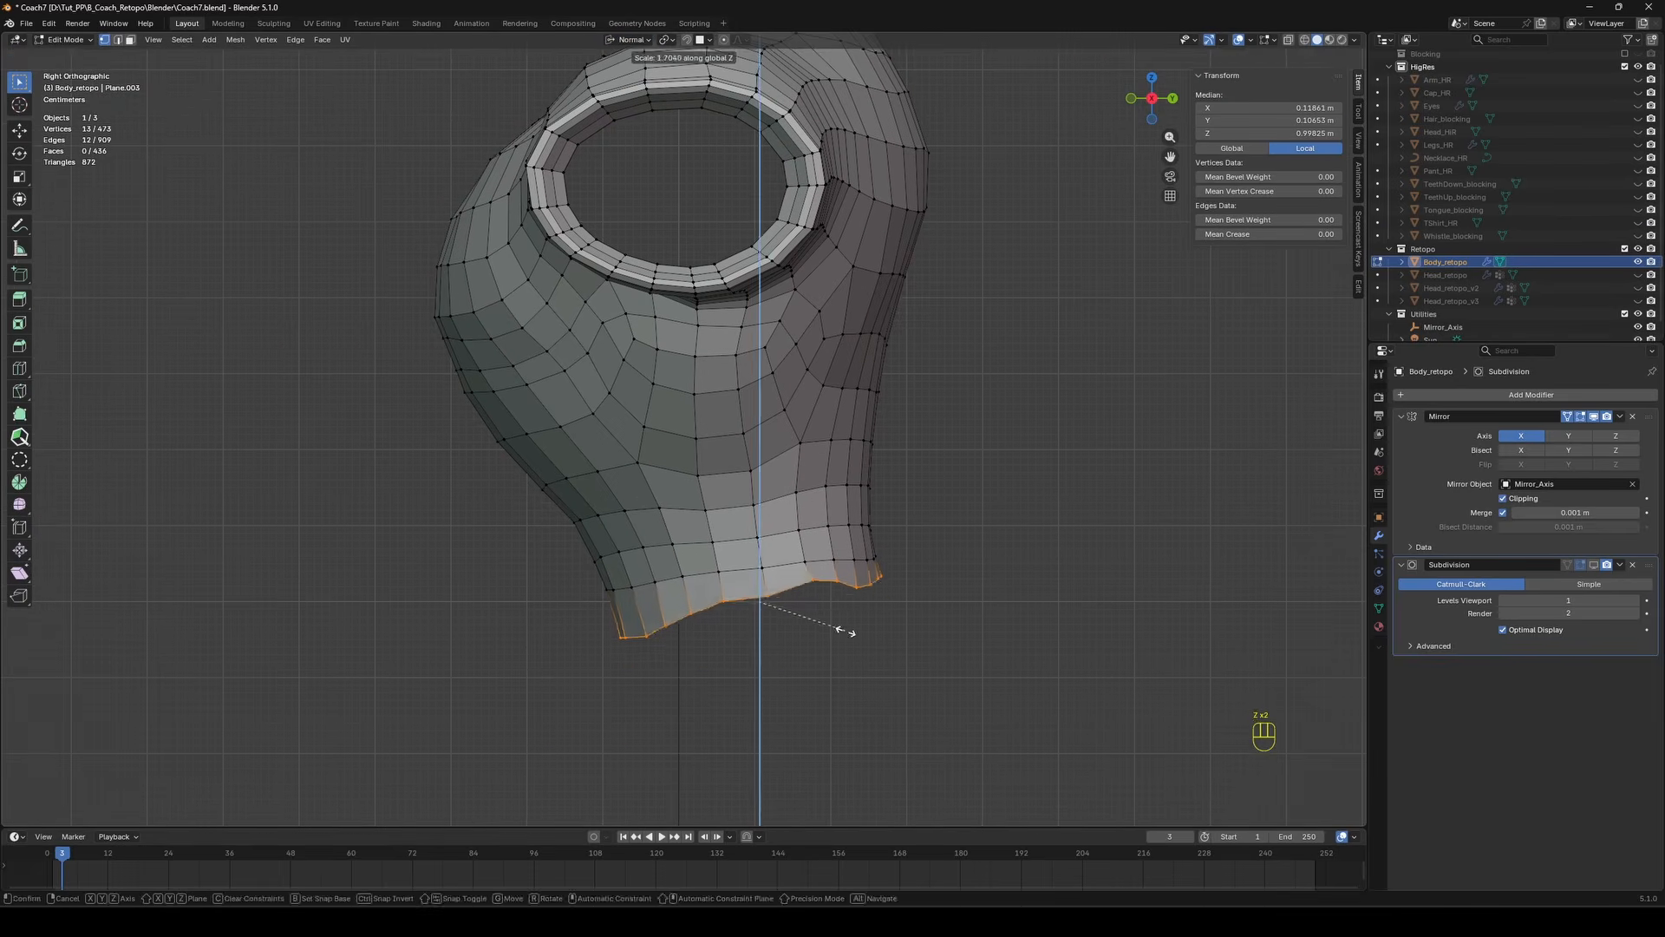
pyautogui.click(841, 631)
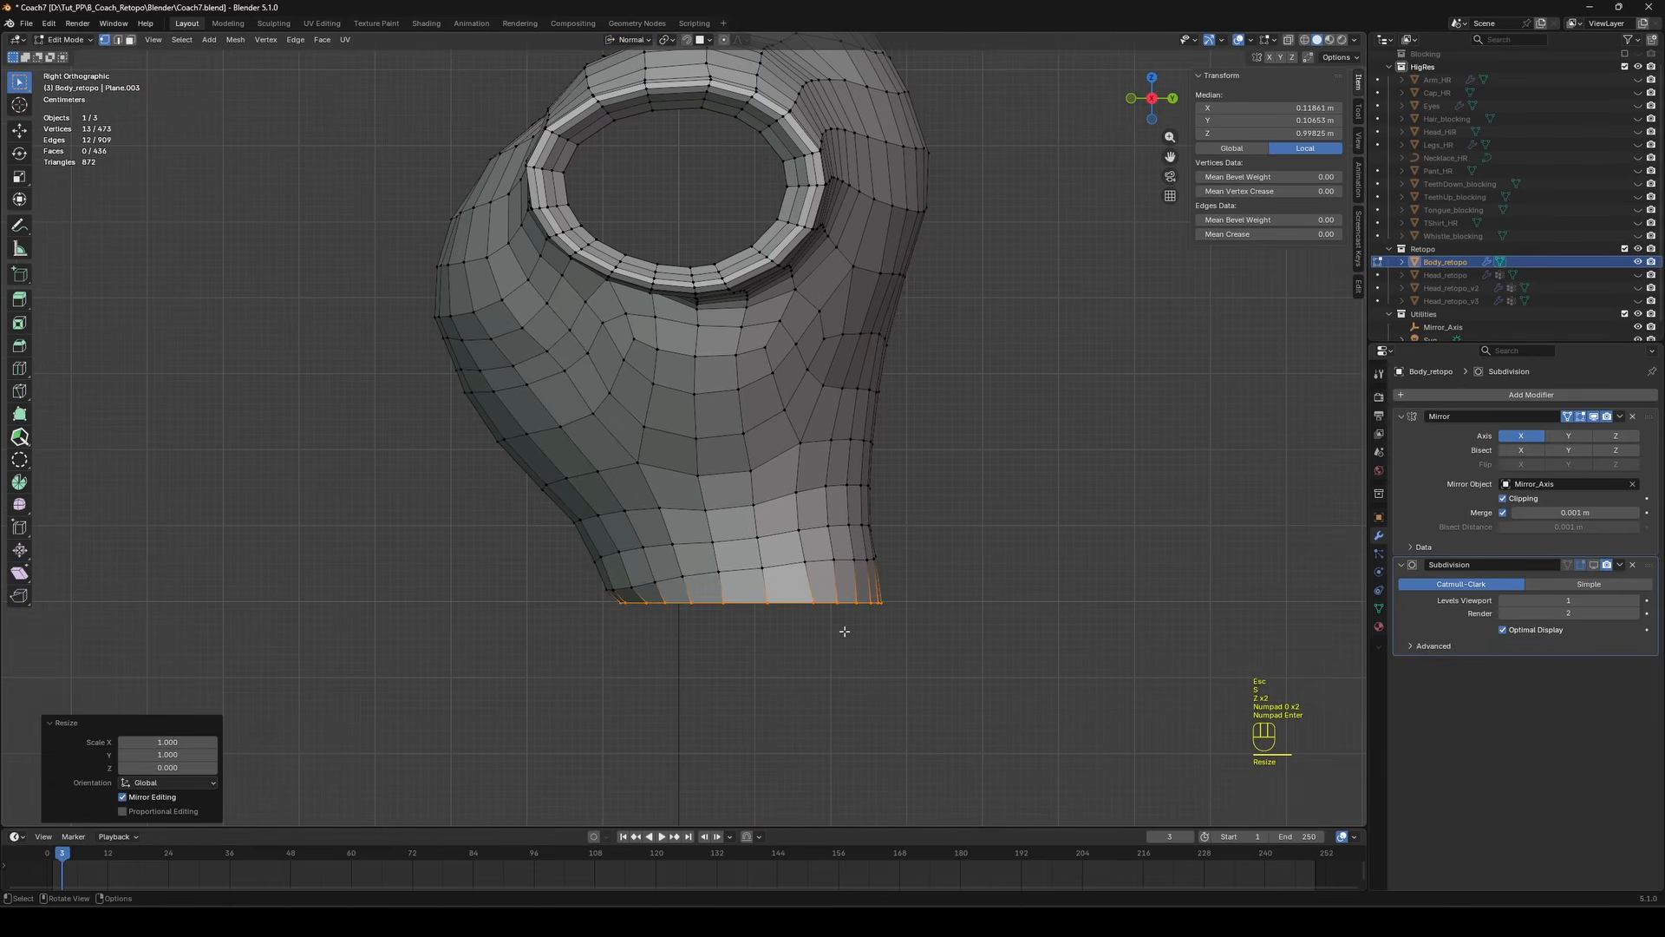
# Move and rotate the flattened hem loop to fit the bottom of the shirt.
pyautogui.press('g')
pyautogui.press('z')
pyautogui.click(894, 602)
pyautogui.press('r')
pyautogui.click(896, 598)
pyautogui.press('g')
pyautogui.click(899, 597)
# Check the hem against TShirt_HR, hide TShirt_HR and save the file.
pyautogui.moveTo(906, 555); pyautogui.dragTo(1016, 542, button='middle')
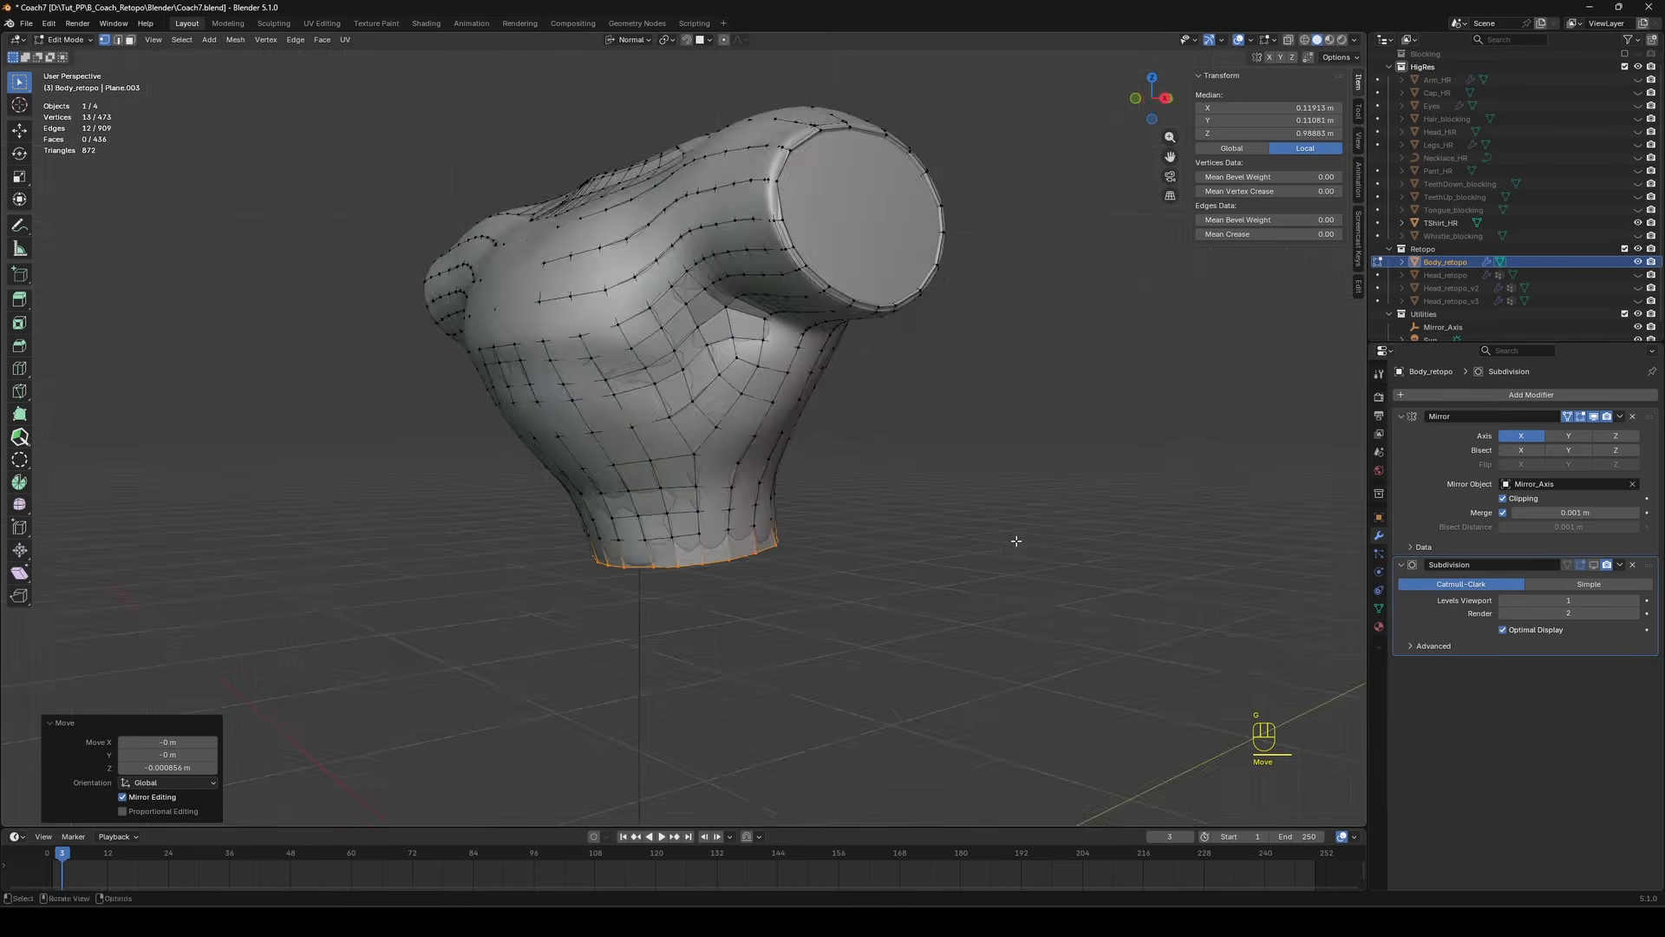
pyautogui.click(1638, 223)
pyautogui.moveTo(1153, 511); pyautogui.dragTo(1119, 542, button='middle')
pyautogui.hotkey('ctrl', 's')
pyautogui.press('KP_1')
pyautogui.click(613, 521)
pyautogui.press('g')
pyautogui.press('z')
pyautogui.press('Escape')
pyautogui.press('g')
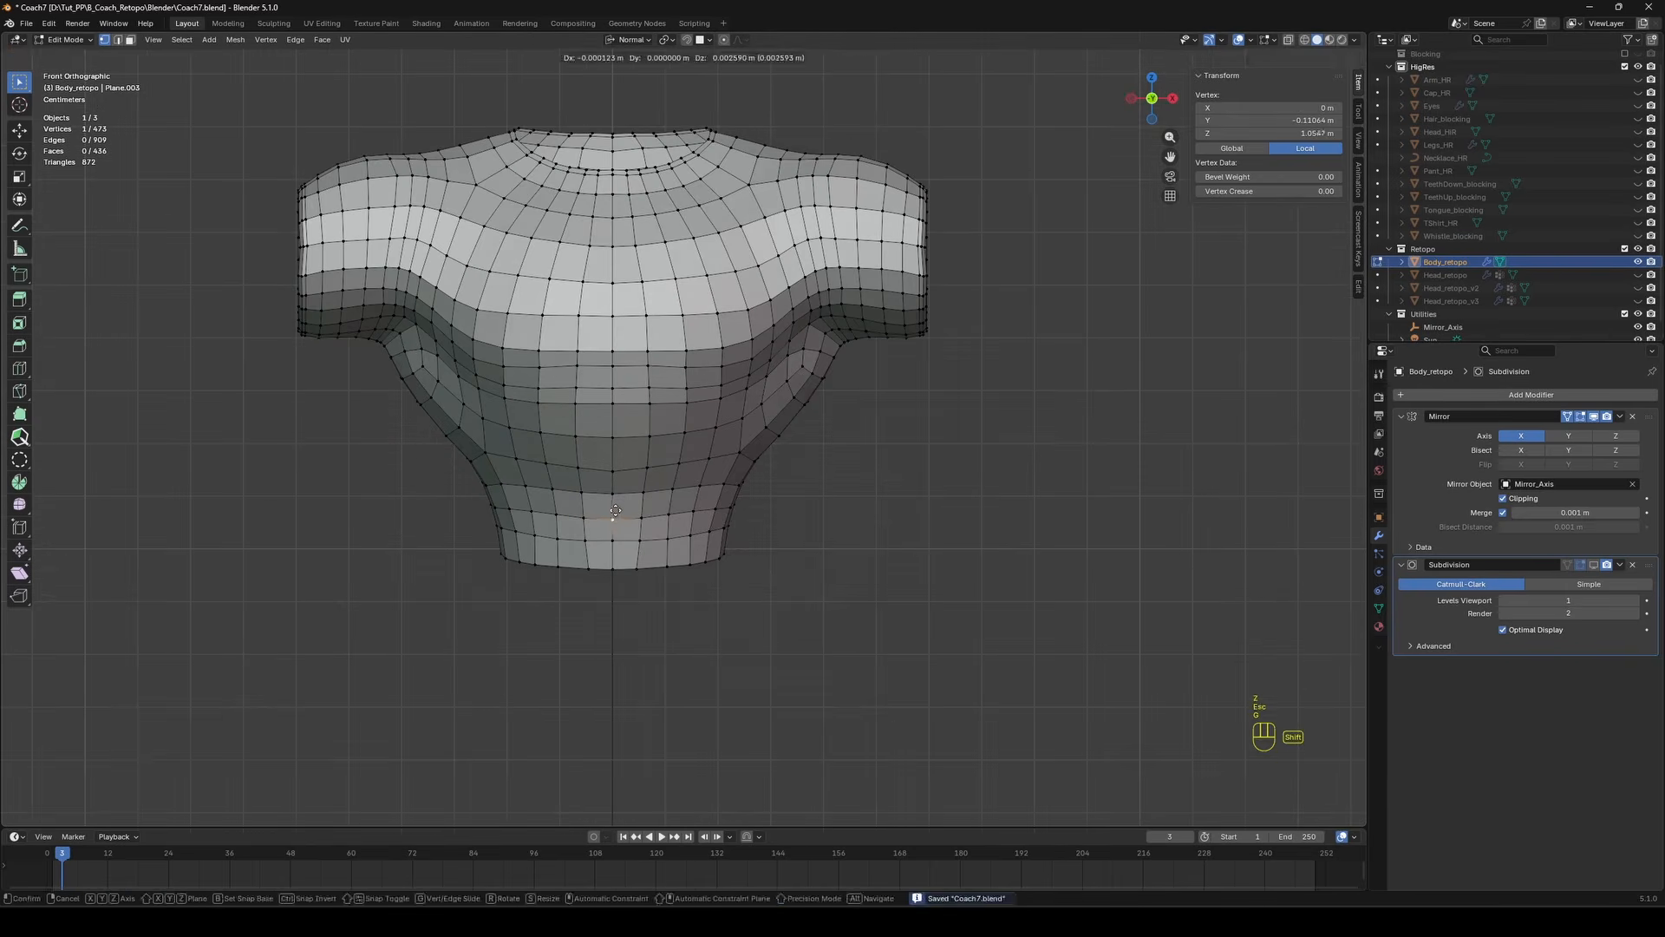
pyautogui.press('Escape')
pyautogui.hotkey('alt', 'a')
# Extrude the bottom hem loop inward with a scale of about 0.857.
pyautogui.moveTo(614, 510); pyautogui.dragTo(859, 464, button='middle')
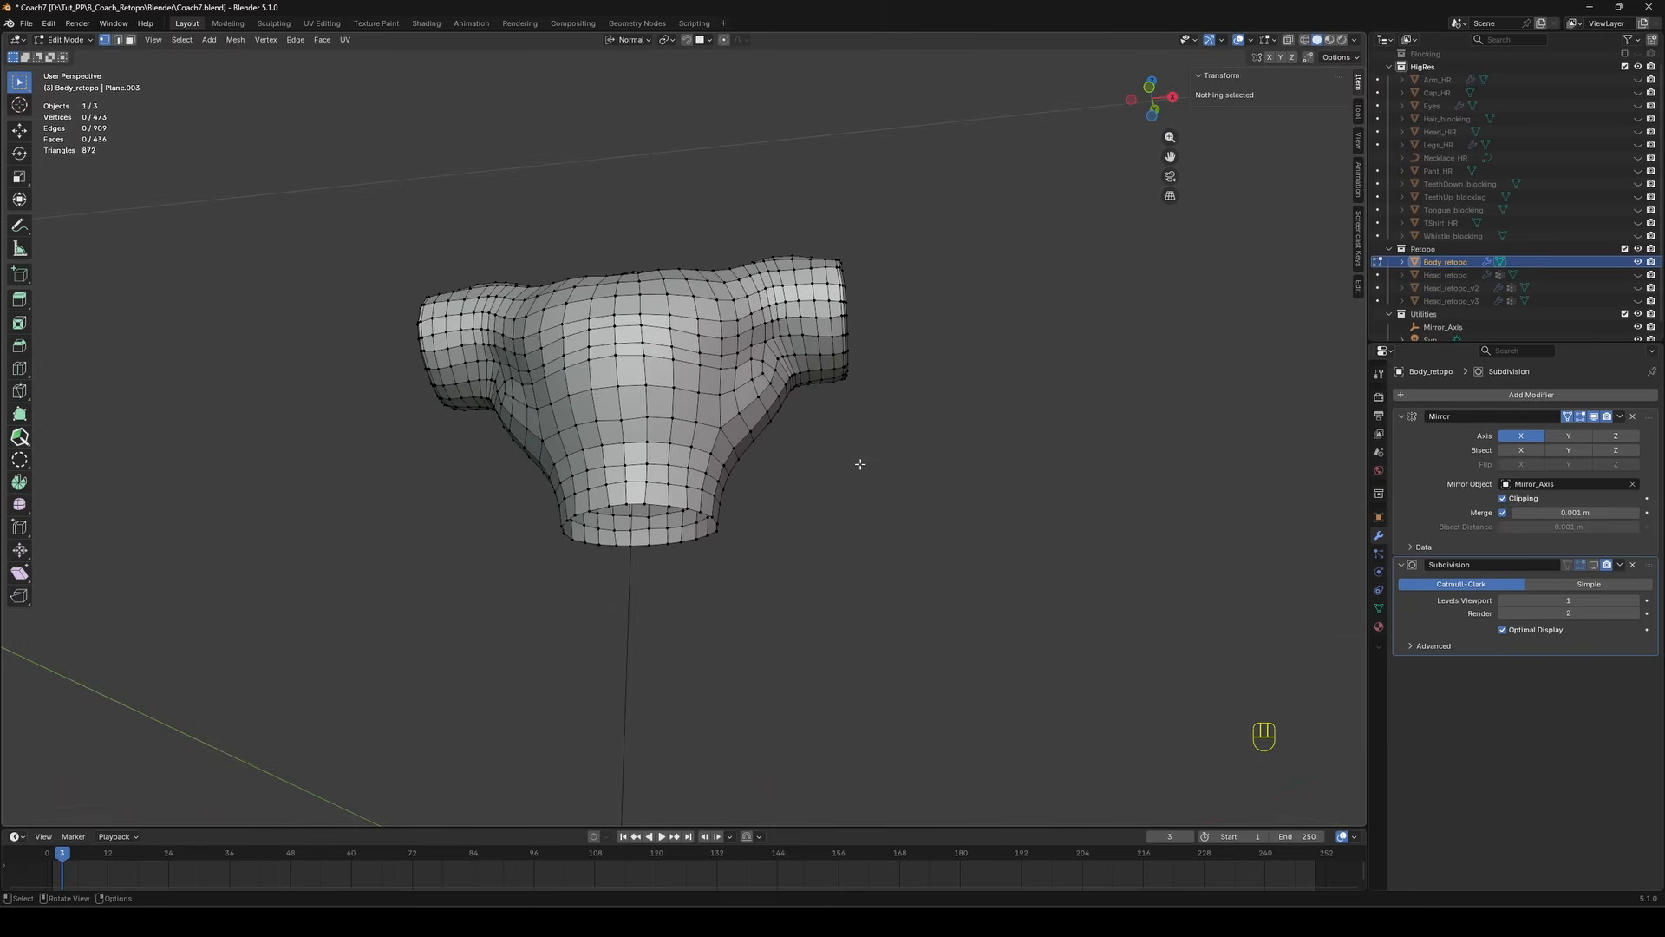
pyautogui.doubleClick(634, 501)
pyautogui.scroll(4, 634, 501)
pyautogui.moveTo(659, 508); pyautogui.dragTo(573, 486, button='middle')
pyautogui.press('e')
pyautogui.press('s')
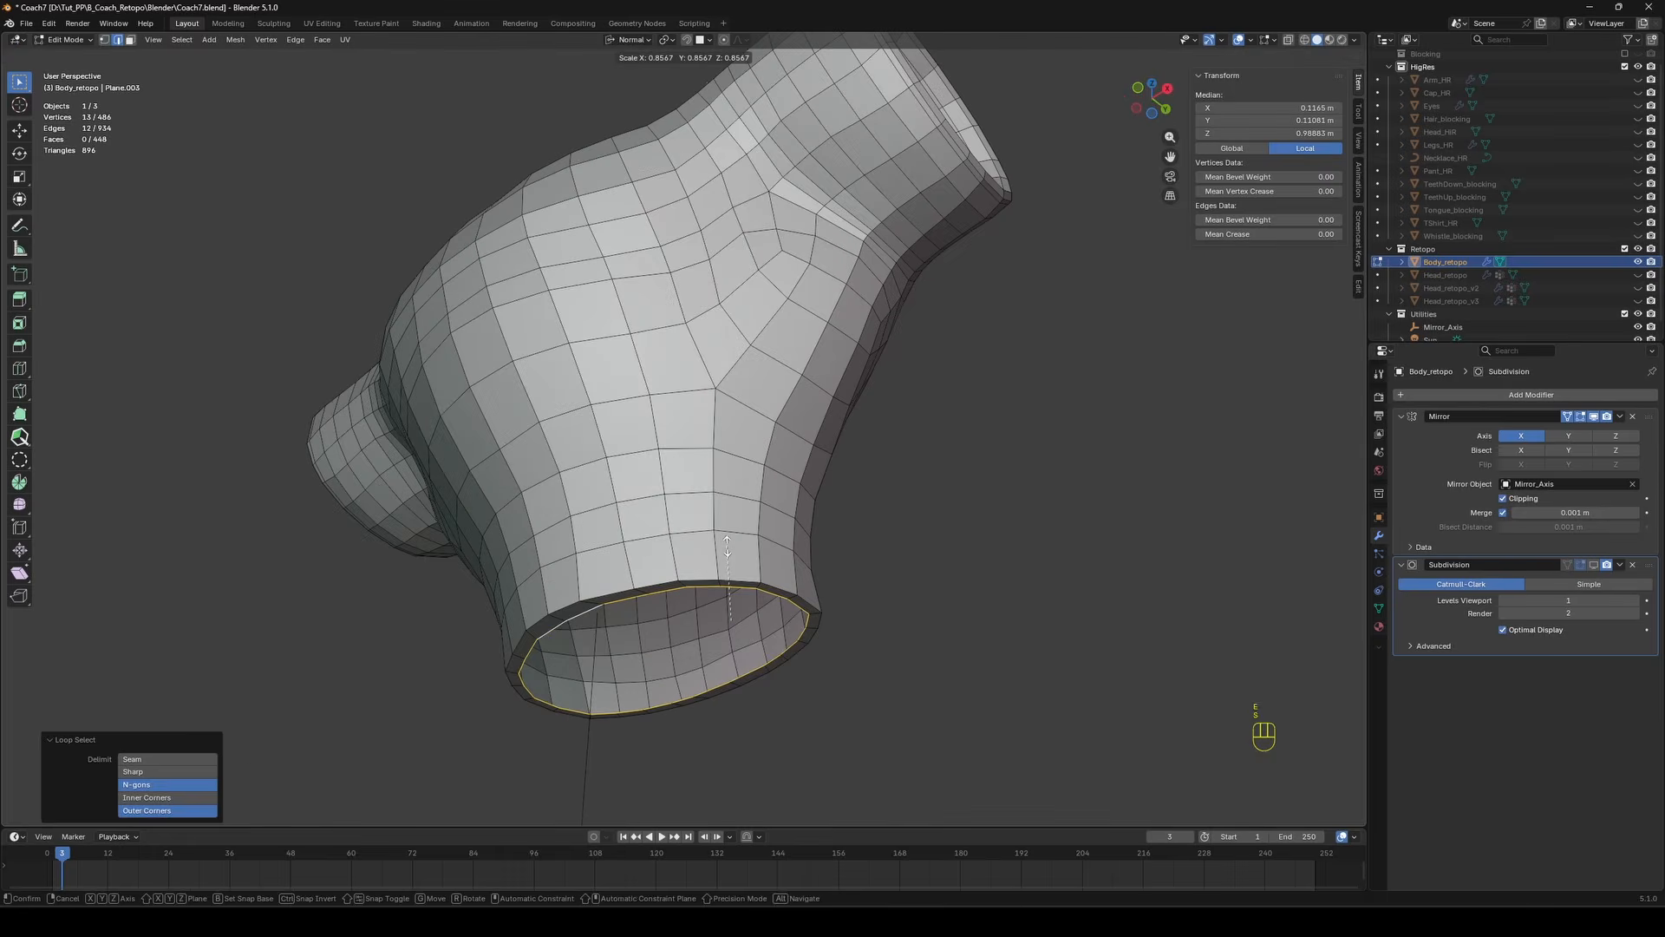
pyautogui.click(763, 494)
# Switch to Global orientation and scale the inner hem loop to about 1.055 along X and 1.06 along Y.
pyautogui.moveTo(763, 494); pyautogui.dragTo(885, 385, button='middle')
pyautogui.press('s')
pyautogui.press('x')
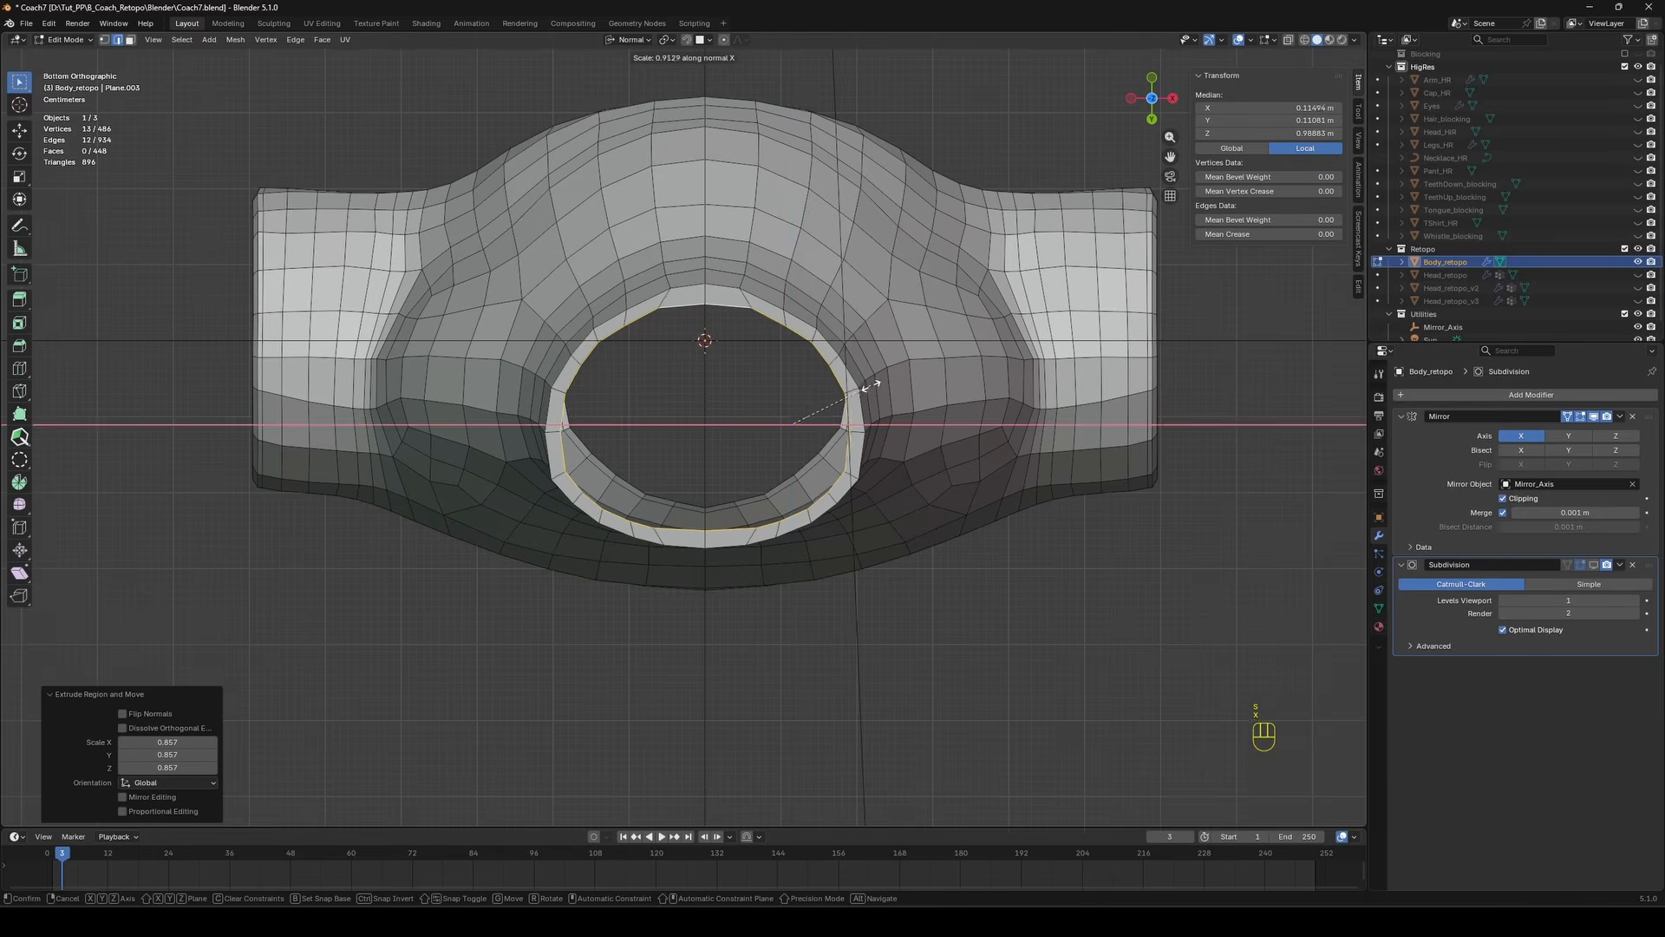
pyautogui.click(870, 382)
pyautogui.press('s')
pyautogui.press('z')
pyautogui.press('z')
pyautogui.press('Escape')
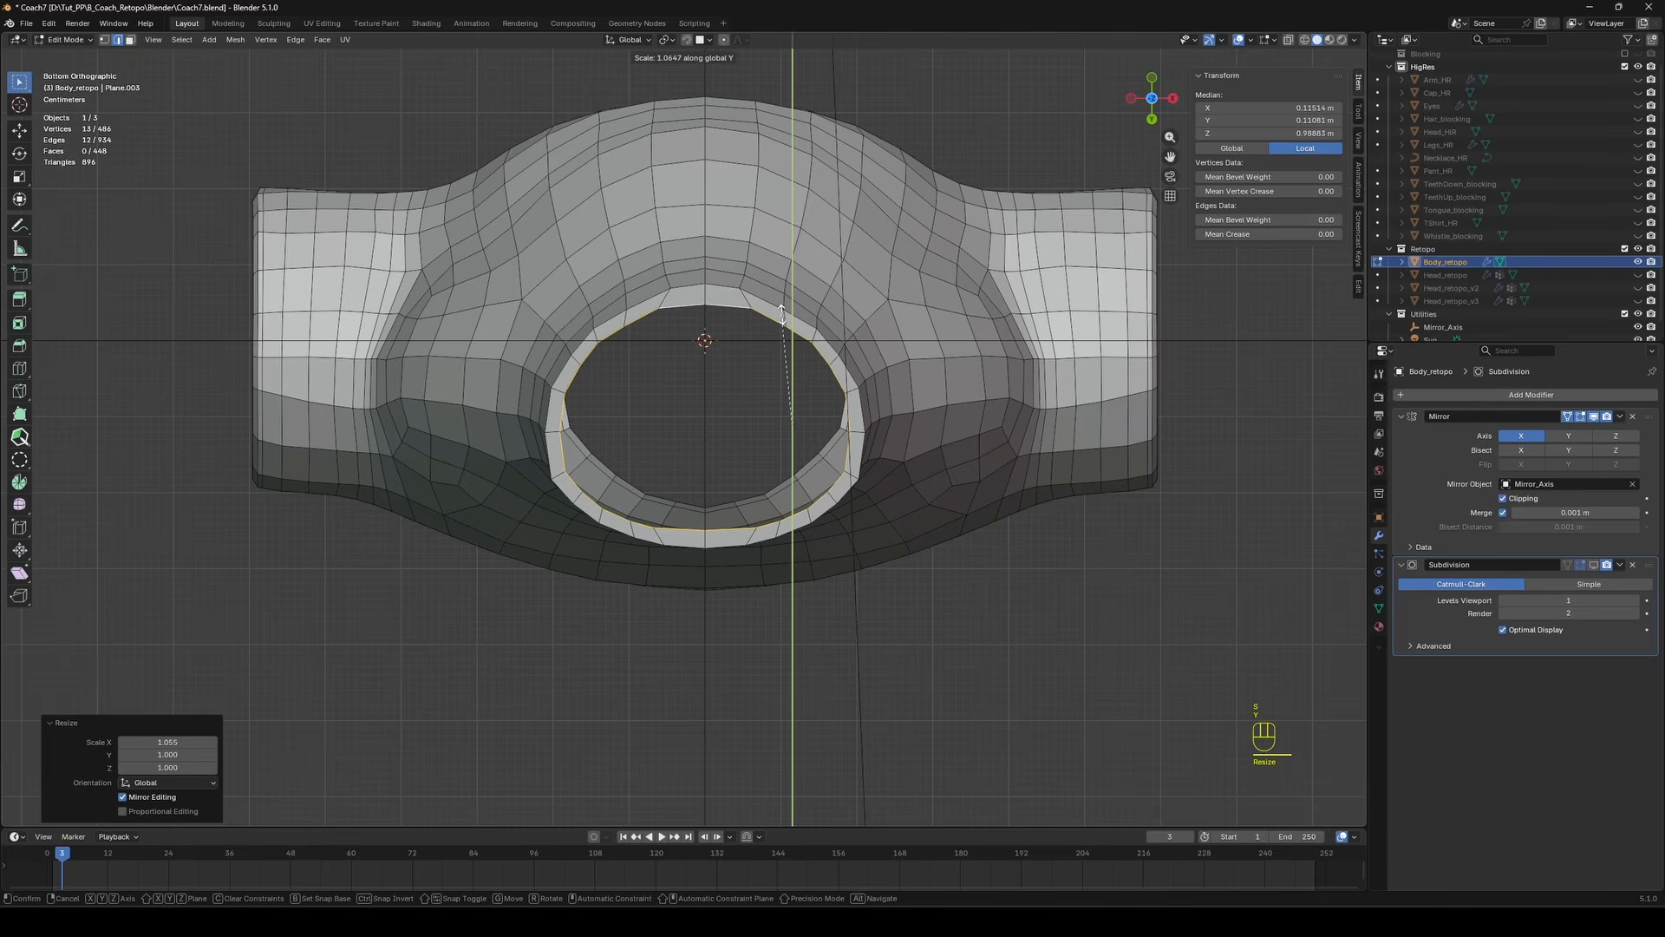
pyautogui.click(782, 314)
# Reposition two vertices on the inner hem loop in bottom view to even out the rim.
pyautogui.press('1')
pyautogui.click(751, 309)
pyautogui.press('g')
pyautogui.click(740, 308)
pyautogui.click(812, 342)
pyautogui.press('g')
pyautogui.click(808, 342)
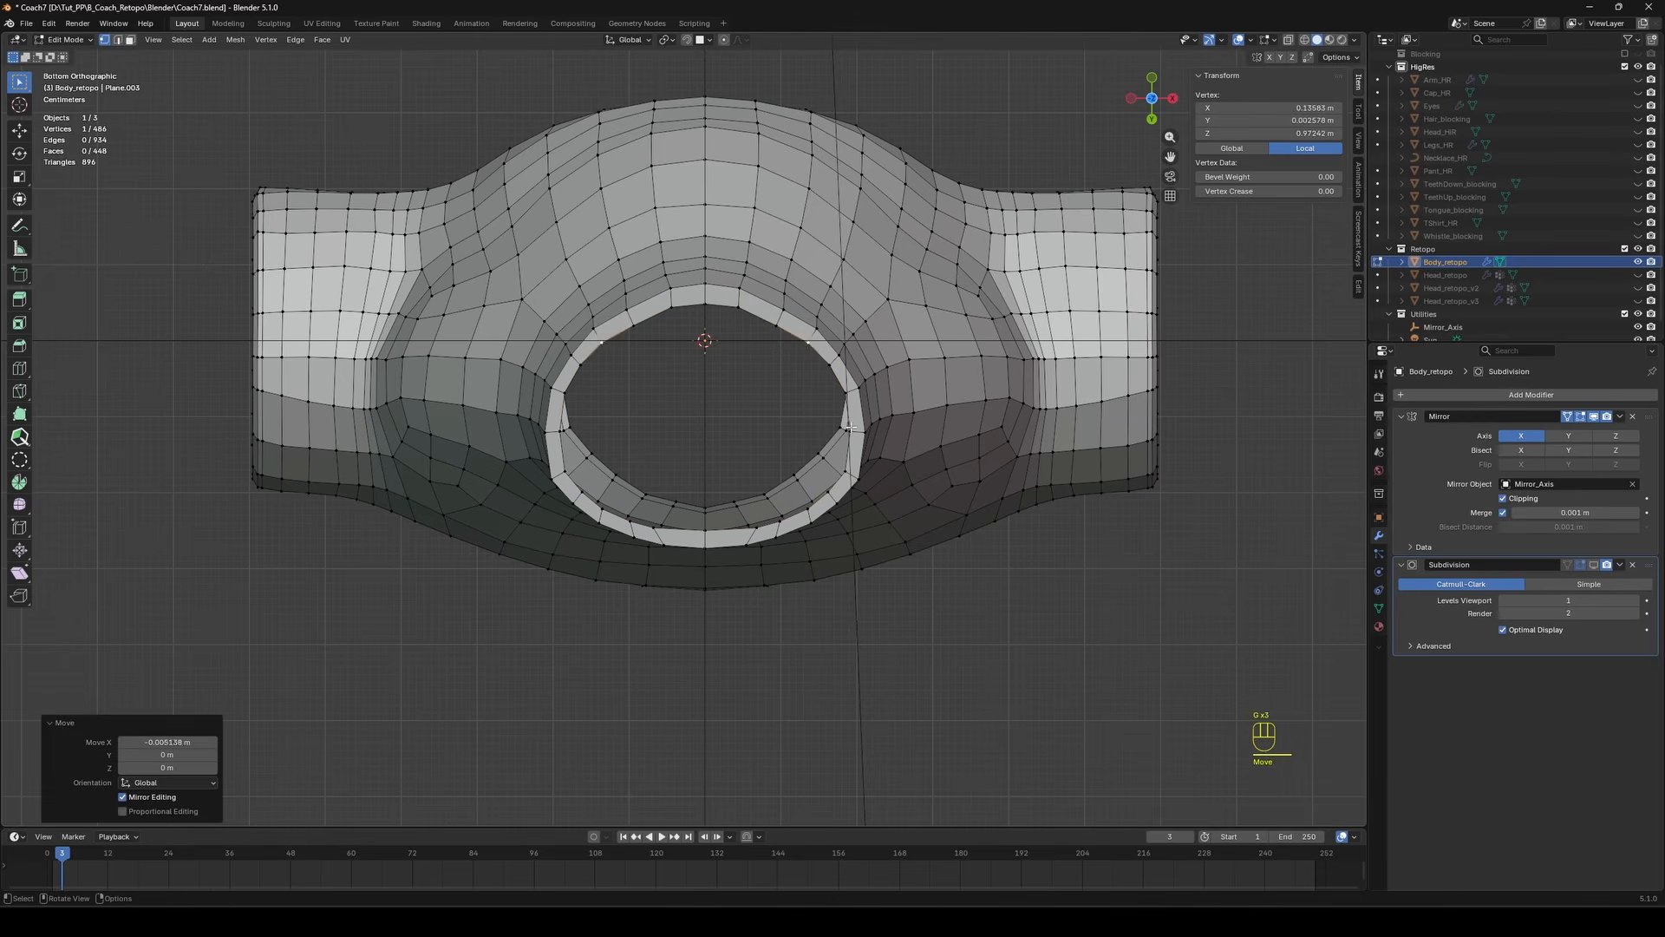
# Add a centred loop cut around the hem's rim and move it along Z.
pyautogui.moveTo(759, 528); pyautogui.dragTo(867, 543, button='middle')
pyautogui.hotkey('ctrl', 'r')
pyautogui.click(749, 384)
pyautogui.press('Escape')
pyautogui.press('g')
pyautogui.press('z')
pyautogui.click(750, 387)
# Extrude the hem's inner edge loop with scaling and move the new loop along Z.
pyautogui.press('2')
pyautogui.keyDown('alt'); pyautogui.click(752, 395); pyautogui.keyUp('alt')
pyautogui.press('e')
pyautogui.press('s')
pyautogui.click(863, 491)
pyautogui.press('g')
pyautogui.press('z')
pyautogui.press('z')
pyautogui.click(861, 473)
# Adjust individual vertices around the hem's inner loop to smooth its shape.
pyautogui.press('1')
pyautogui.click(749, 339)
pyautogui.press('g')
pyautogui.click(738, 339)
pyautogui.click(753, 499)
pyautogui.press('g')
pyautogui.click(776, 355)
# Add one more supporting loop cut around the hem and save the file.
pyautogui.hotkey('ctrl', 'r')
pyautogui.click(788, 472)
pyautogui.press('Tab')
pyautogui.hotkey('ctrl', 's')
# Extrude the neckline's open edge loop and scale the new loop to 0.844.
pyautogui.press('Tab')
pyautogui.press('2')
pyautogui.keyDown('alt'); pyautogui.click(808, 449); pyautogui.keyUp('alt')
pyautogui.press('e')
pyautogui.press('s')
pyautogui.click(807, 451)
# Scale the extruded neckline loop along X and move it along Z.
pyautogui.press('s')
pyautogui.press('x')
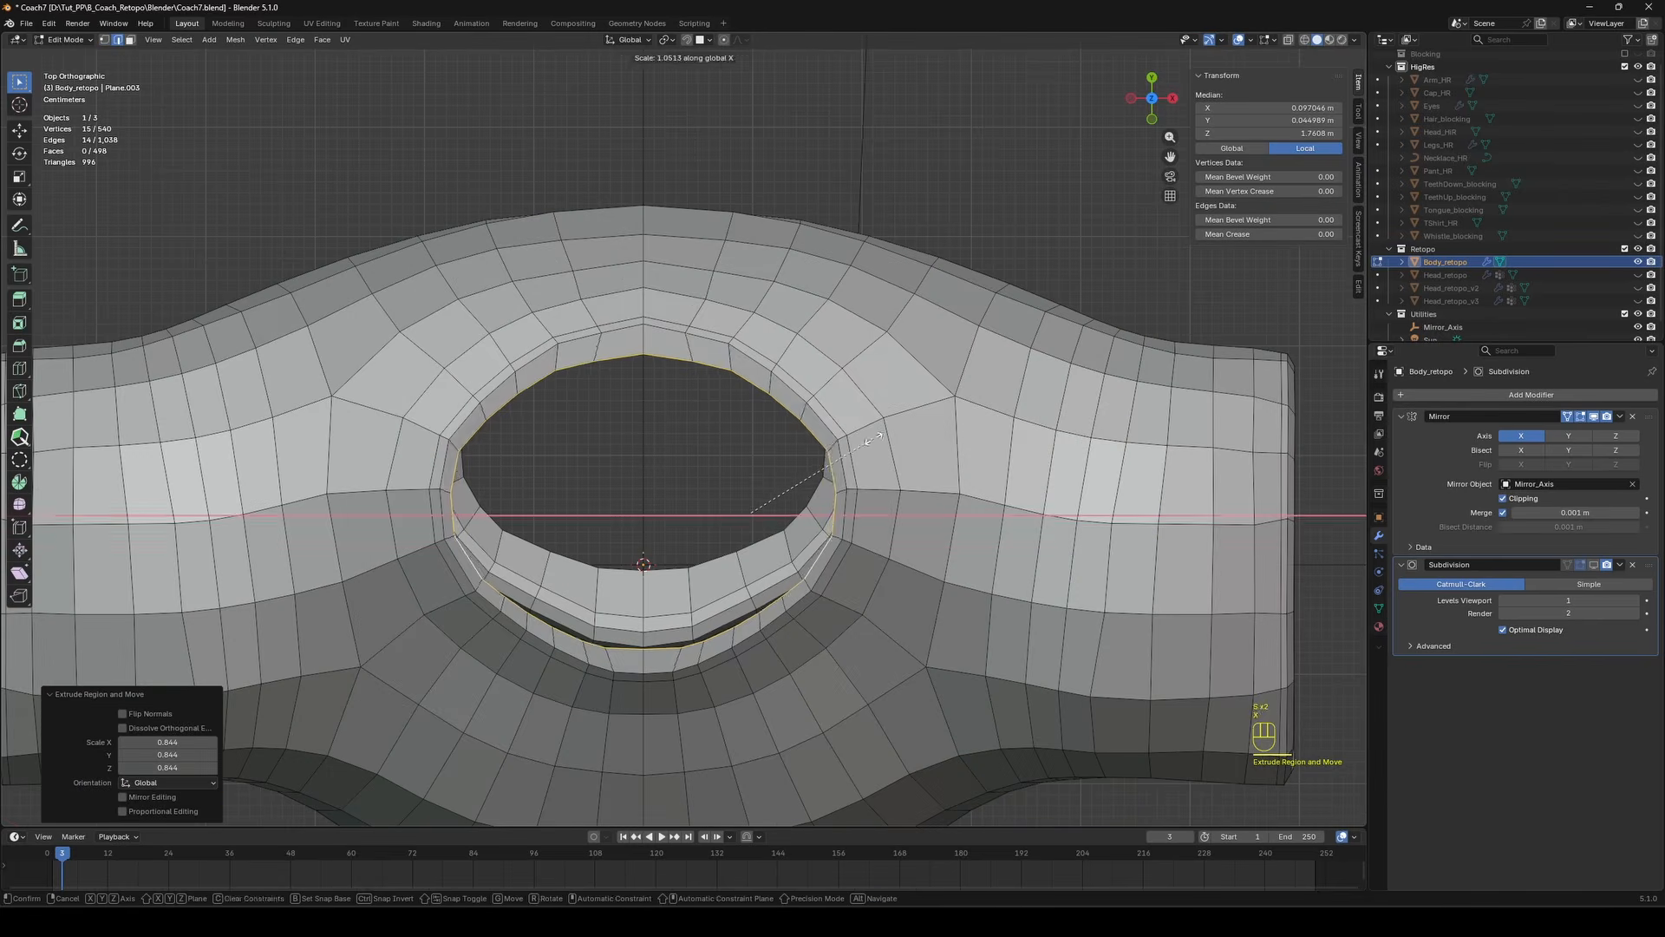
pyautogui.click(819, 447)
pyautogui.press('g')
pyautogui.press('z')
pyautogui.moveTo(819, 447); pyautogui.dragTo(579, 420, button='middle')
pyautogui.click(838, 345)
# Extrude the neckline loop again with scaling and move the new loop about -0.033 m along Z.
pyautogui.press('e')
pyautogui.press('s')
pyautogui.click(833, 345)
pyautogui.press('g')
pyautogui.press('z')
pyautogui.click(832, 371)
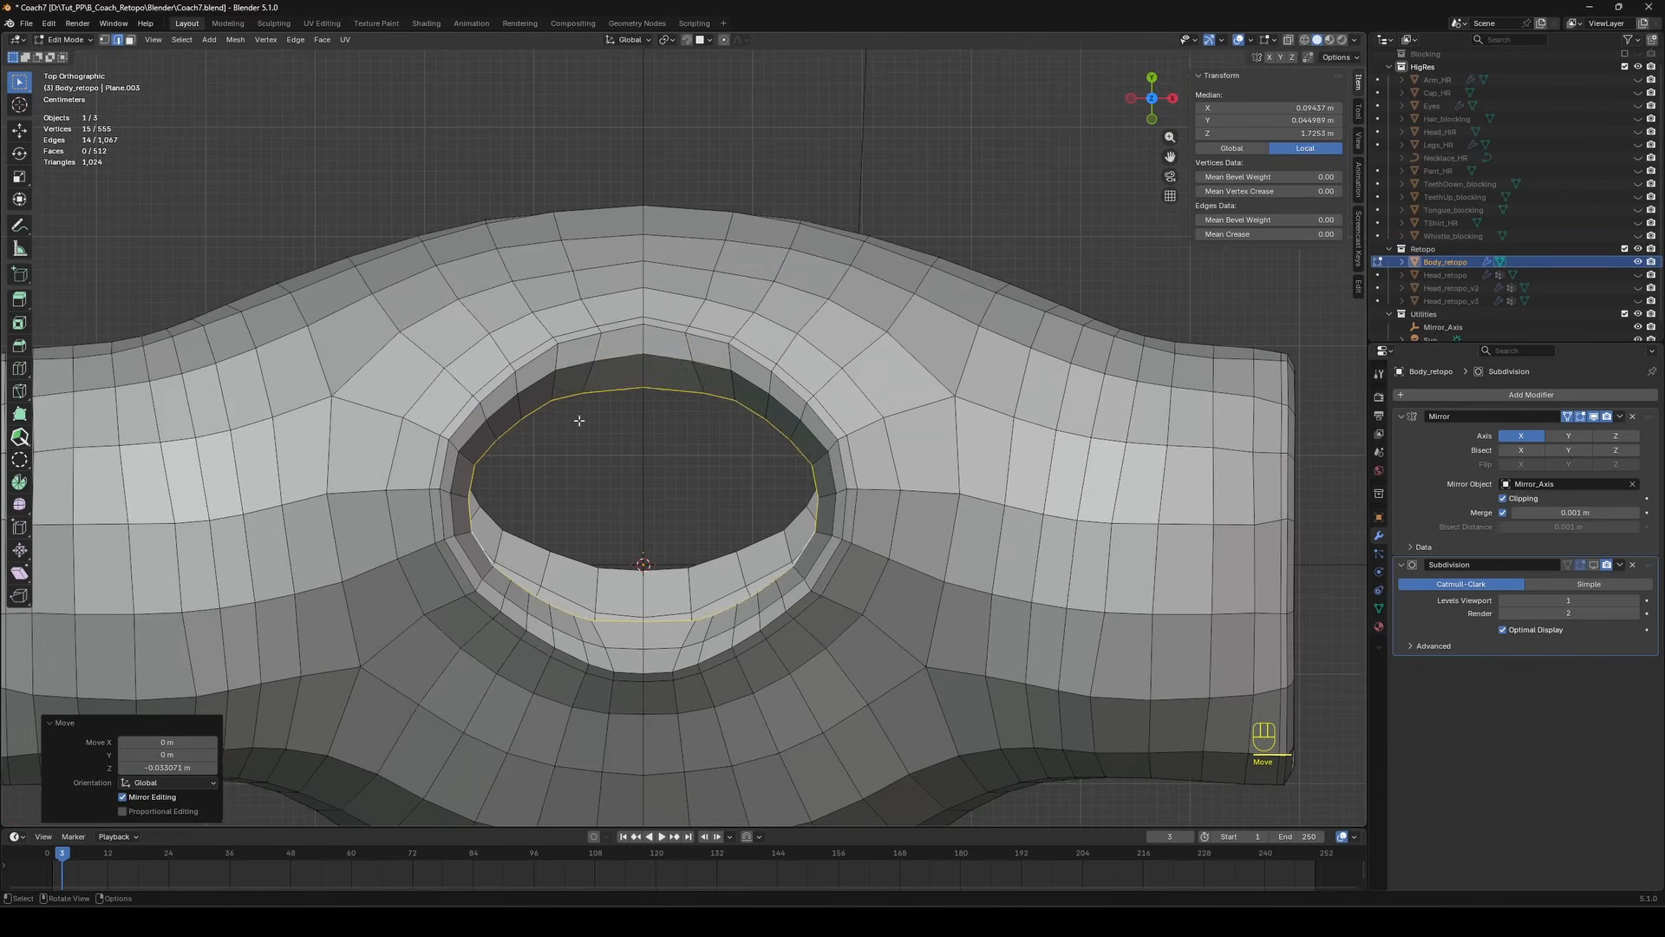
# Adjust individual vertices around the neckline's inner loops to smooth the opening's shape.
pyautogui.click(713, 396)
pyautogui.press('1')
pyautogui.click(700, 392)
pyautogui.press('g')
pyautogui.click(682, 391)
pyautogui.click(693, 361)
pyautogui.press('g')
pyautogui.click(682, 358)
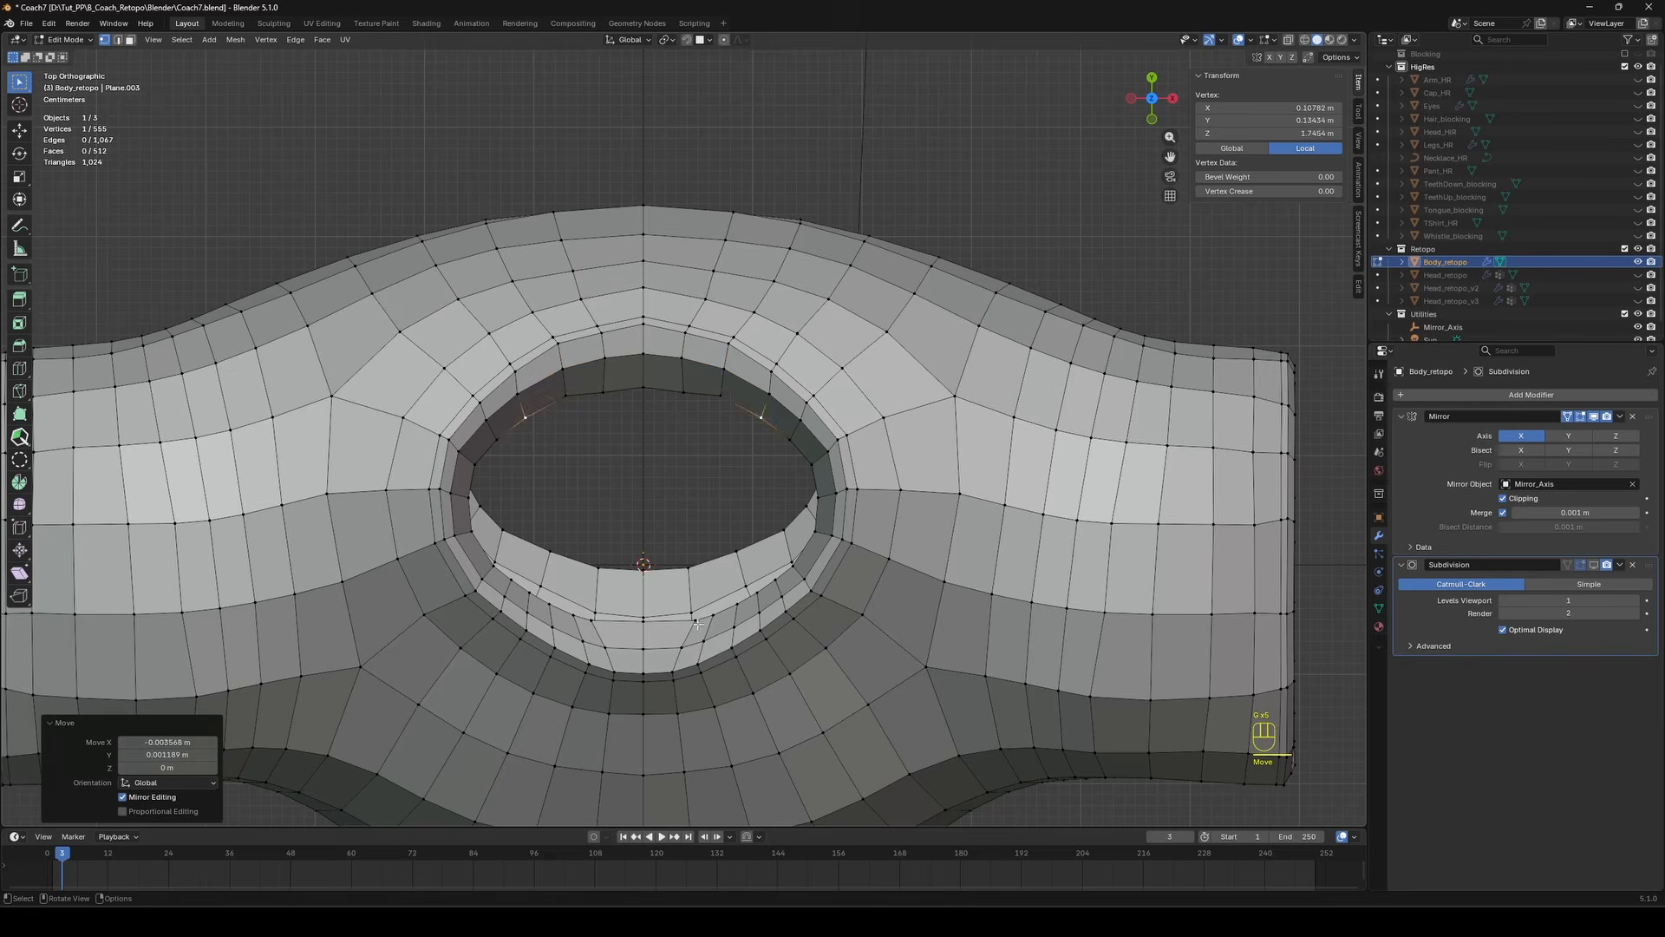
# Try adding a centred loop cut around the neckline's rim and scaling it along X.
pyautogui.moveTo(710, 619); pyautogui.dragTo(724, 485, button='middle')
pyautogui.hotkey('ctrl', 'r')
pyautogui.click(868, 347)
pyautogui.rightClick(869, 347)
pyautogui.press('s')
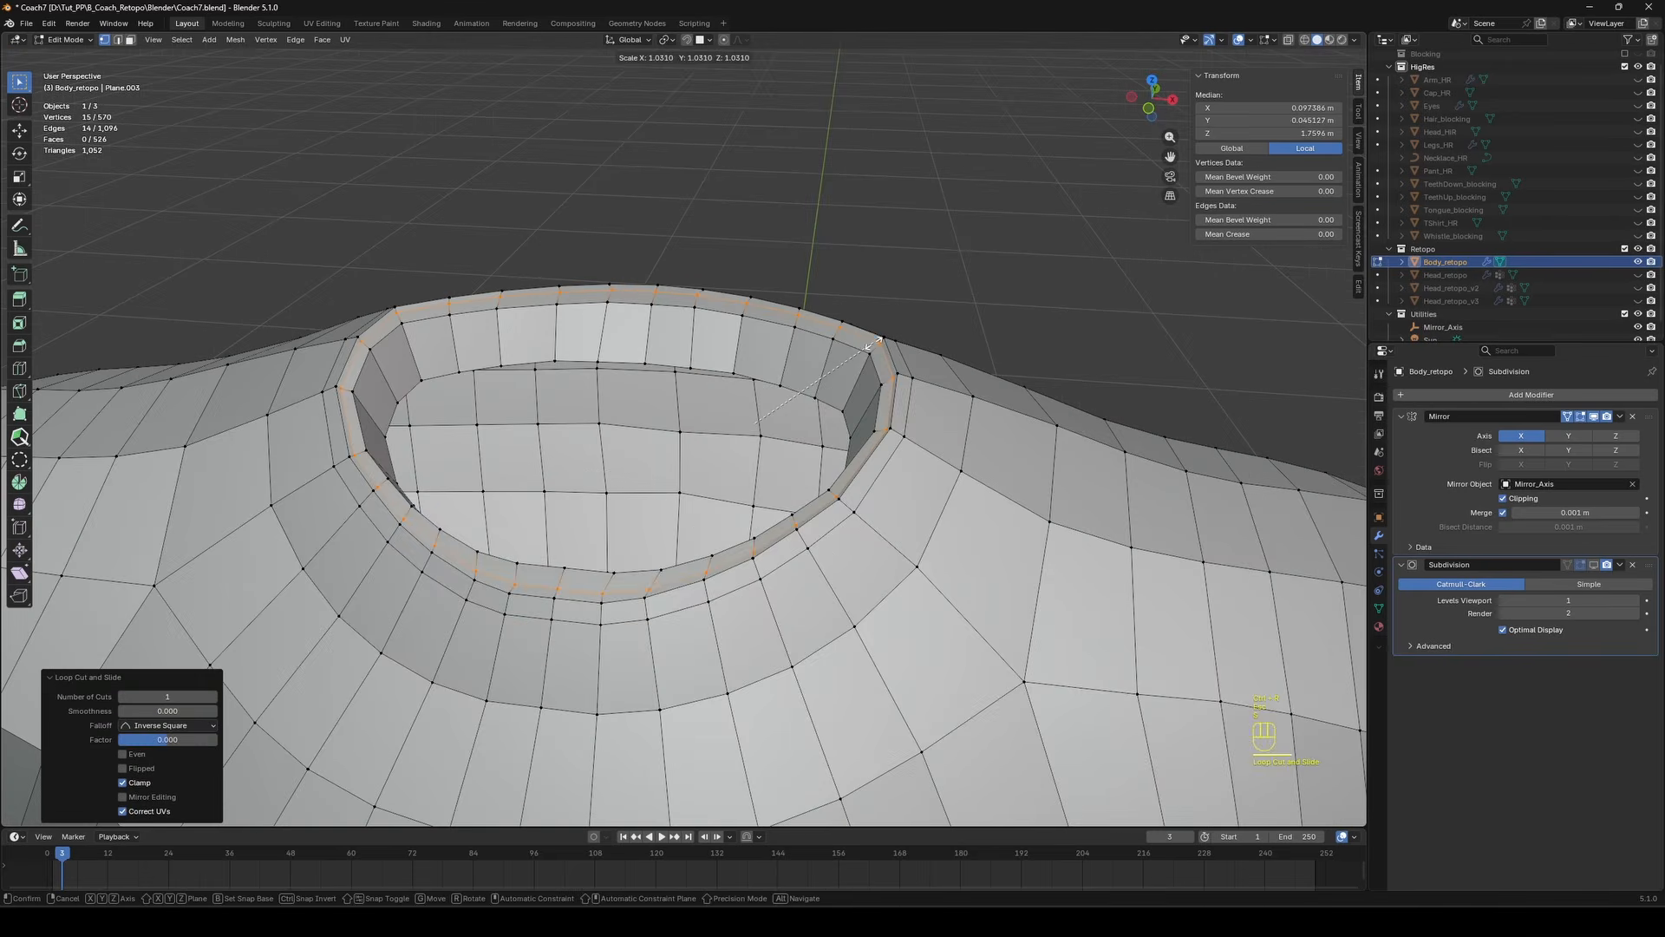
pyautogui.press('Escape')
pyautogui.press('s')
pyautogui.press('x')
pyautogui.keyDown('alt'); pyautogui.moveTo(876, 390); pyautogui.dragTo(891, 260, button='middle'); pyautogui.keyUp('alt')
pyautogui.click(912, 310)
# Try scaling the neckline rim's new loop along Y, then return to object mode.
pyautogui.press('s')
pyautogui.press('y')
pyautogui.click(893, 315)
pyautogui.press('s')
pyautogui.press('y')
pyautogui.click(711, 345)
pyautogui.press('Tab')
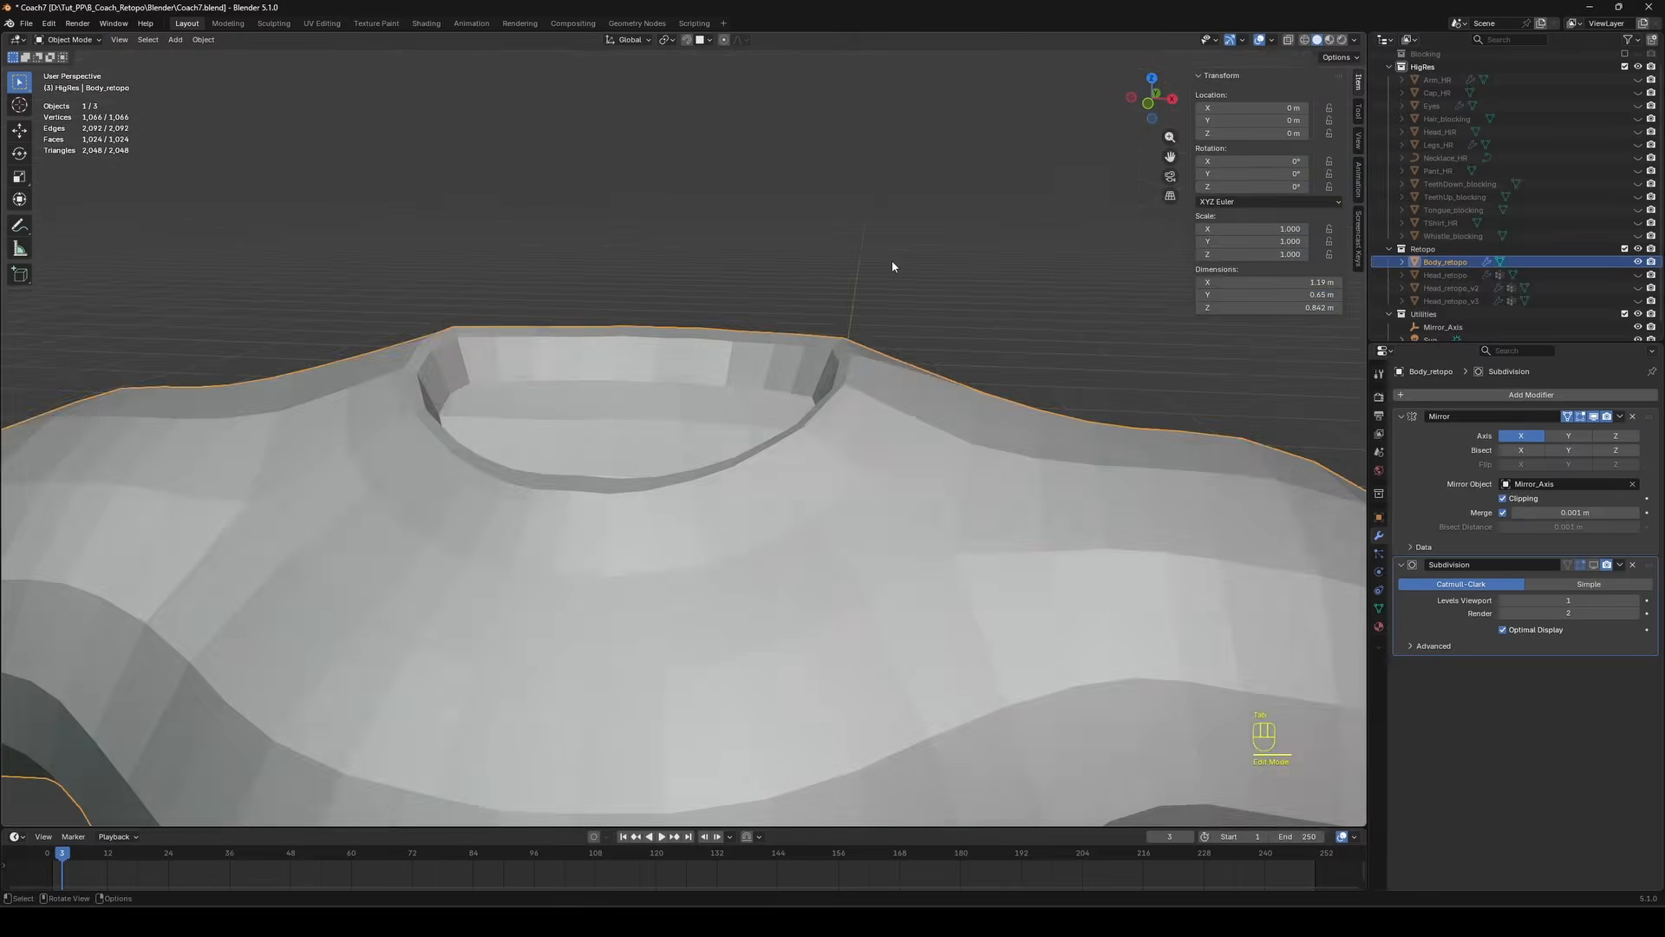
# Inspect the shirt with its Subdivision modifier displayed, switching between object and edit mode.
pyautogui.scroll(-5, 824, 303)
pyautogui.press('Tab')
pyautogui.press('Tab')
pyautogui.moveTo(788, 327); pyautogui.dragTo(889, 382, button='middle')
pyautogui.press('Tab')
pyautogui.press('Tab')
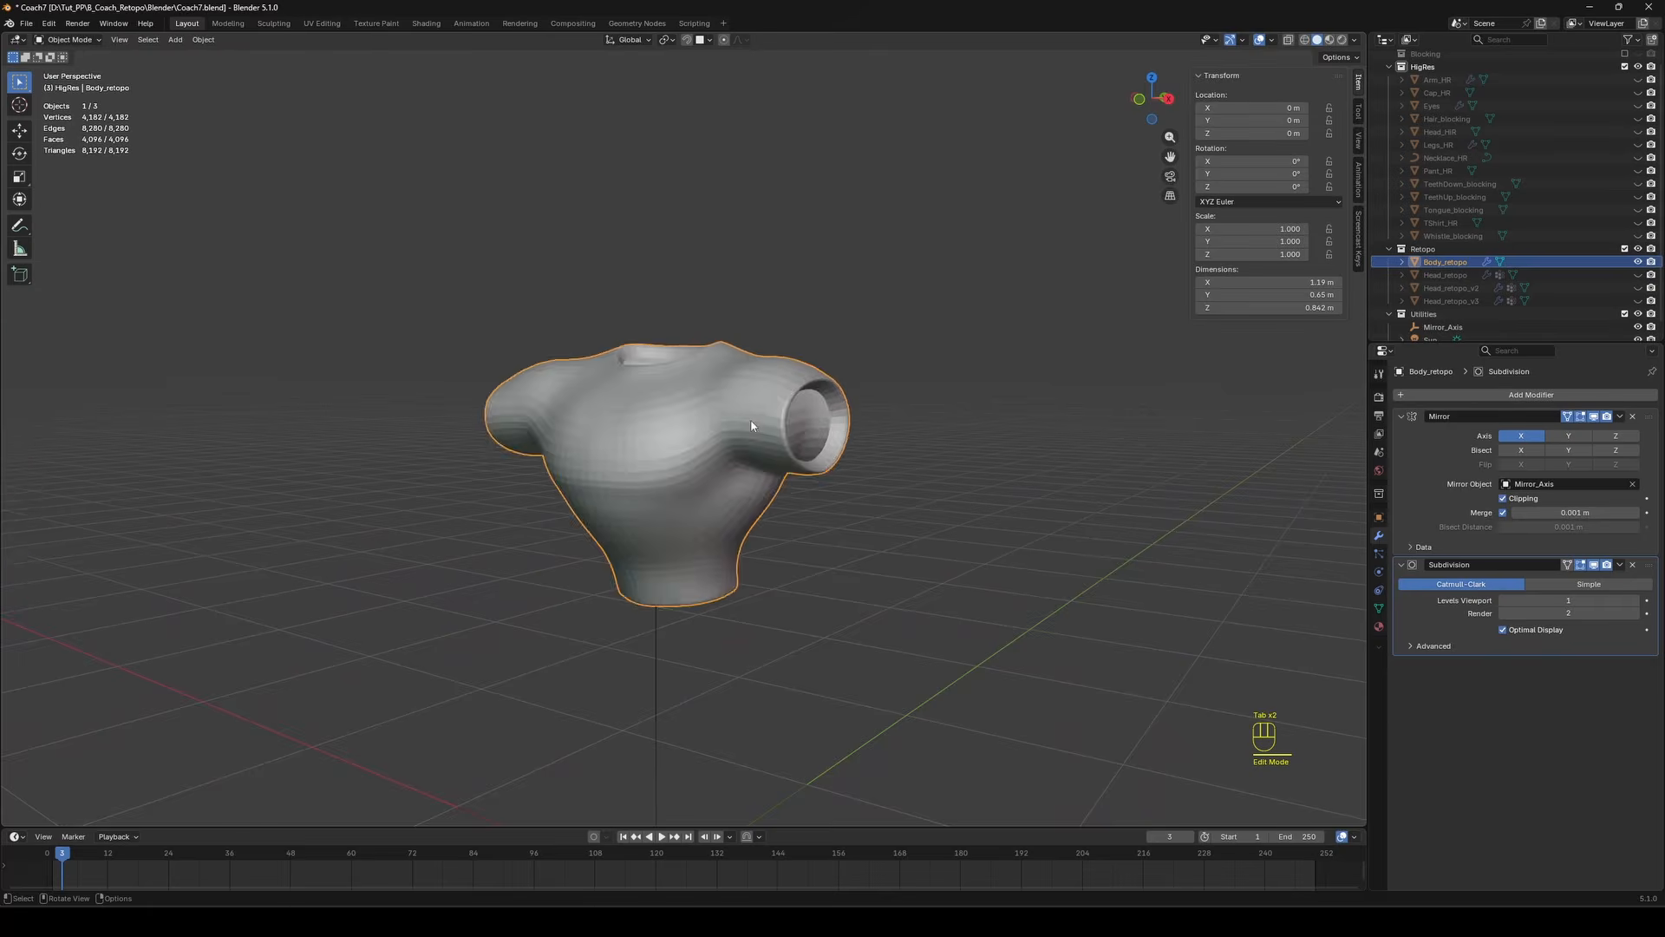
pyautogui.moveTo(752, 417); pyautogui.dragTo(1169, 437, button='middle')
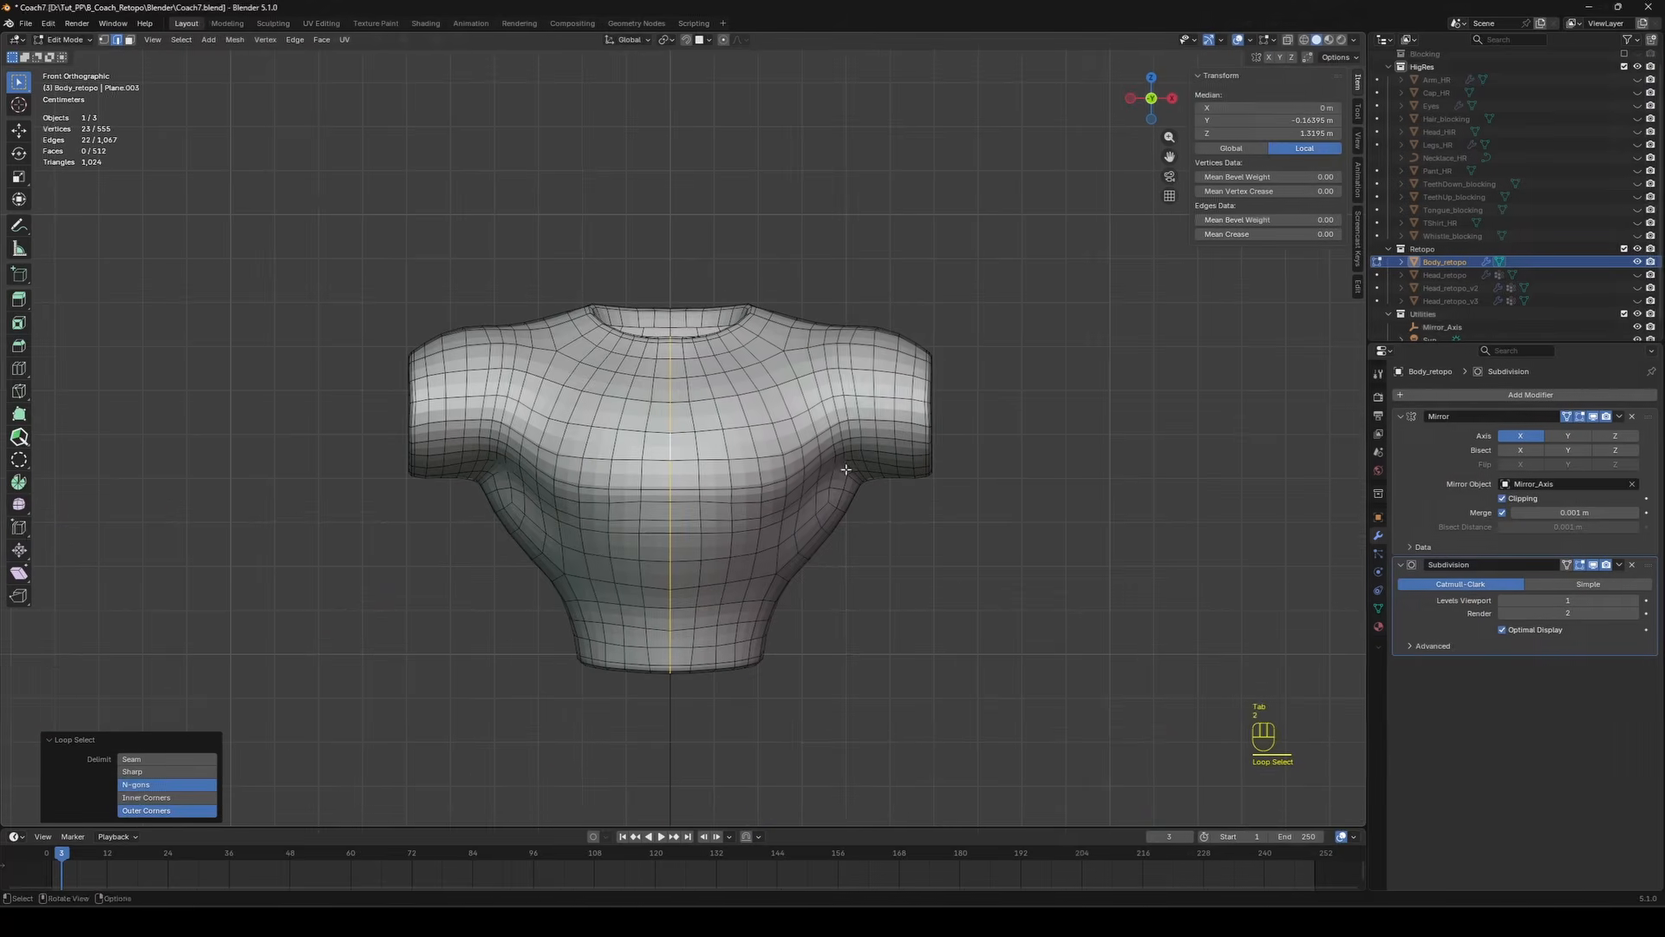
# Mark the selected edge loop along the shirt's centre line as a seam.
pyautogui.rightClick(951, 290)
pyautogui.click(910, 527)
pyautogui.click(897, 299)
pyautogui.moveTo(909, 282); pyautogui.dragTo(816, 373, button='middle')
pyautogui.scroll(4, 816, 373)
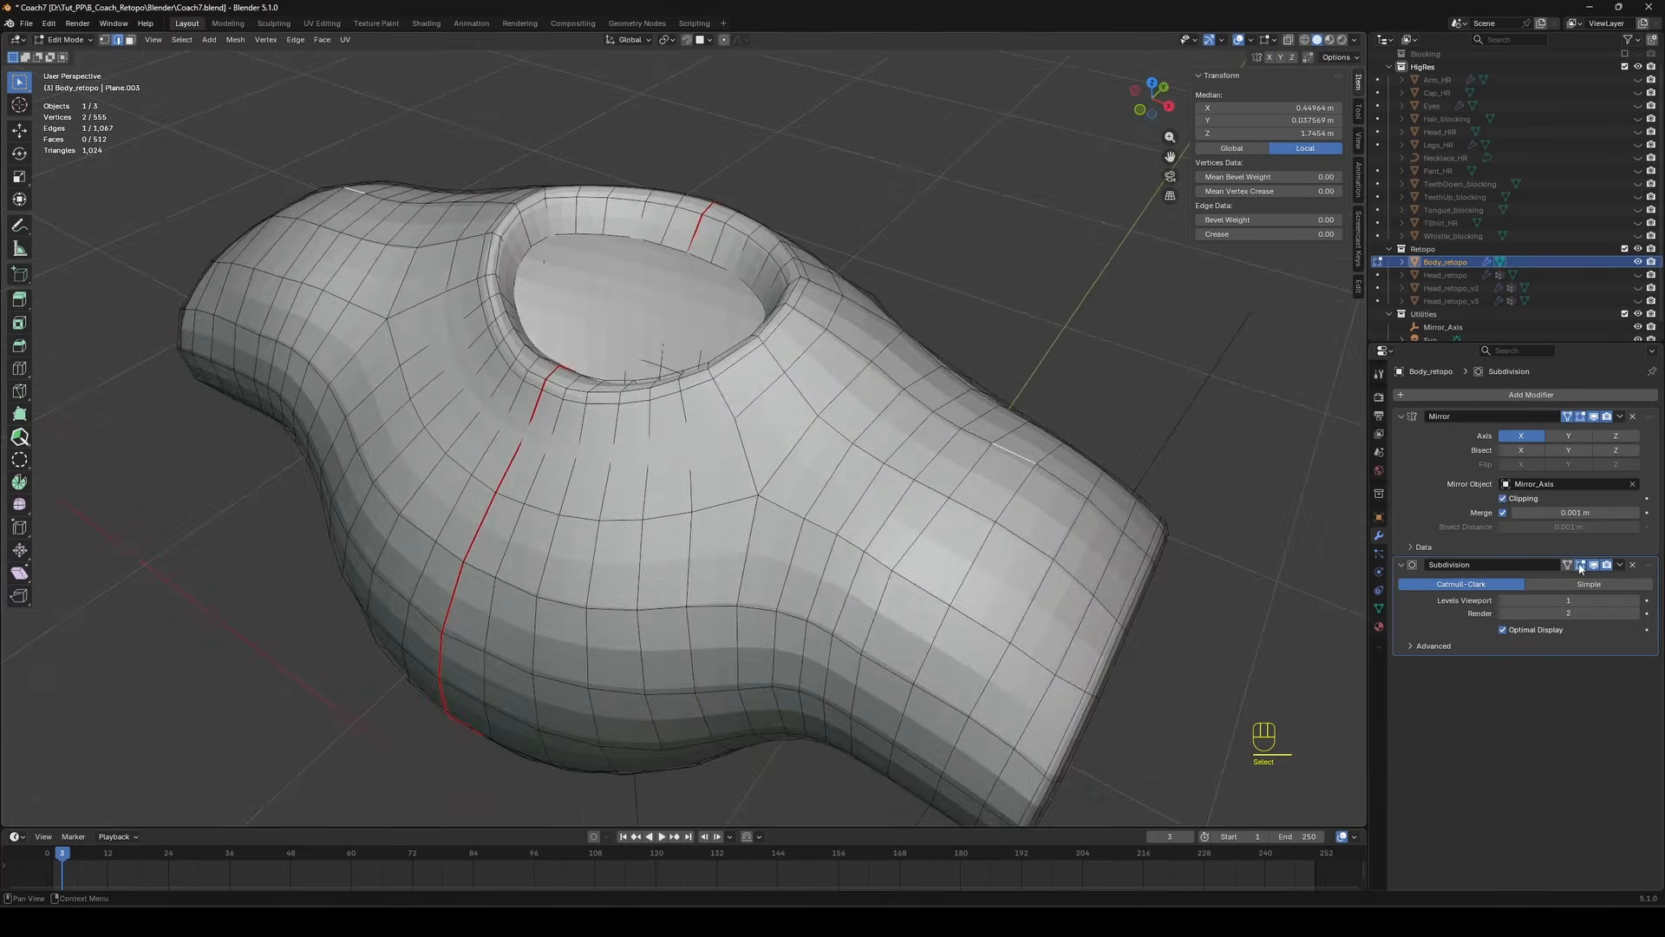
# Turn off the shirt's Subdivision display and mark the edge loops around the neckline as seams.
pyautogui.click(1593, 564)
pyautogui.moveTo(637, 380); pyautogui.dragTo(571, 371, button='middle')
pyautogui.keyDown('alt'); pyautogui.keyDown('shift'); pyautogui.click(728, 325); pyautogui.keyUp('shift'); pyautogui.keyUp('alt')
pyautogui.moveTo(729, 324); pyautogui.dragTo(672, 271, button='middle')
pyautogui.keyDown('alt'); pyautogui.keyDown('shift'); pyautogui.click(733, 219); pyautogui.keyUp('shift'); pyautogui.keyUp('alt')
pyautogui.rightClick(780, 299)
pyautogui.click(781, 299)
pyautogui.click(876, 346)
# Mark the edge loops running along the sleeve and down the shirt's side as seams.
pyautogui.moveTo(832, 355); pyautogui.dragTo(843, 312, button='middle')
pyautogui.keyDown('alt'); pyautogui.click(807, 386); pyautogui.keyUp('alt')
pyautogui.scroll(-2, 815, 347)
pyautogui.keyDown('alt'); pyautogui.keyDown('shift'); pyautogui.click(634, 538); pyautogui.keyUp('shift'); pyautogui.keyUp('alt')
pyautogui.moveTo(702, 382); pyautogui.dragTo(826, 340, button='middle')
pyautogui.rightClick(828, 340)
pyautogui.click(828, 335)
pyautogui.click(910, 364)
# Mark the inner and outer edge loops around the sleeve opening as seams.
pyautogui.keyDown('alt'); pyautogui.click(872, 464); pyautogui.keyUp('alt')
pyautogui.moveTo(871, 433); pyautogui.dragTo(837, 364, button='middle')
pyautogui.keyDown('alt'); pyautogui.keyDown('shift'); pyautogui.click(847, 343); pyautogui.keyUp('shift'); pyautogui.keyUp('alt')
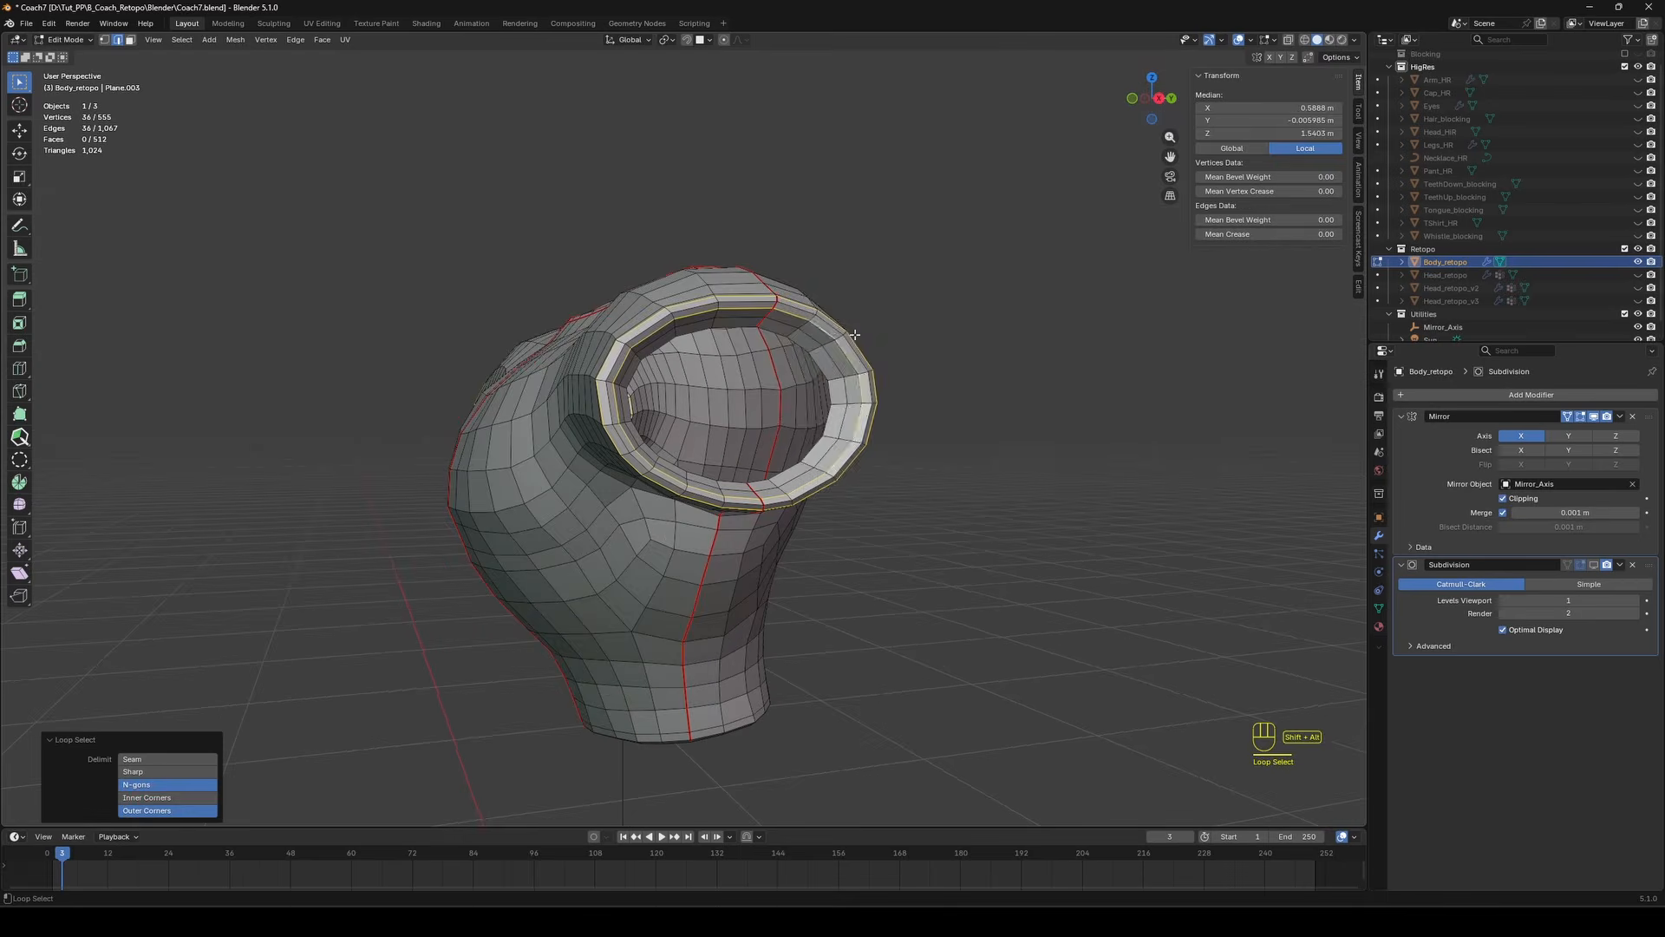
pyautogui.rightClick(848, 344)
pyautogui.click(845, 340)
# Mark the loop where the sleeve meets the torso and the loop below the chest as seams.
pyautogui.moveTo(707, 328); pyautogui.dragTo(797, 316, button='middle')
pyautogui.keyDown('alt'); pyautogui.click(751, 388); pyautogui.keyUp('alt')
pyautogui.moveTo(802, 393); pyautogui.dragTo(672, 382, button='middle')
pyautogui.keyDown('alt'); pyautogui.keyDown('shift'); pyautogui.click(770, 448); pyautogui.keyUp('shift'); pyautogui.keyUp('alt')
pyautogui.moveTo(754, 434); pyautogui.dragTo(715, 381, button='middle')
pyautogui.click(854, 434)
# Check each seam-bounded section of the shirt using Select Linked delimited by Seam.
pyautogui.press('l')
pyautogui.click(139, 785)
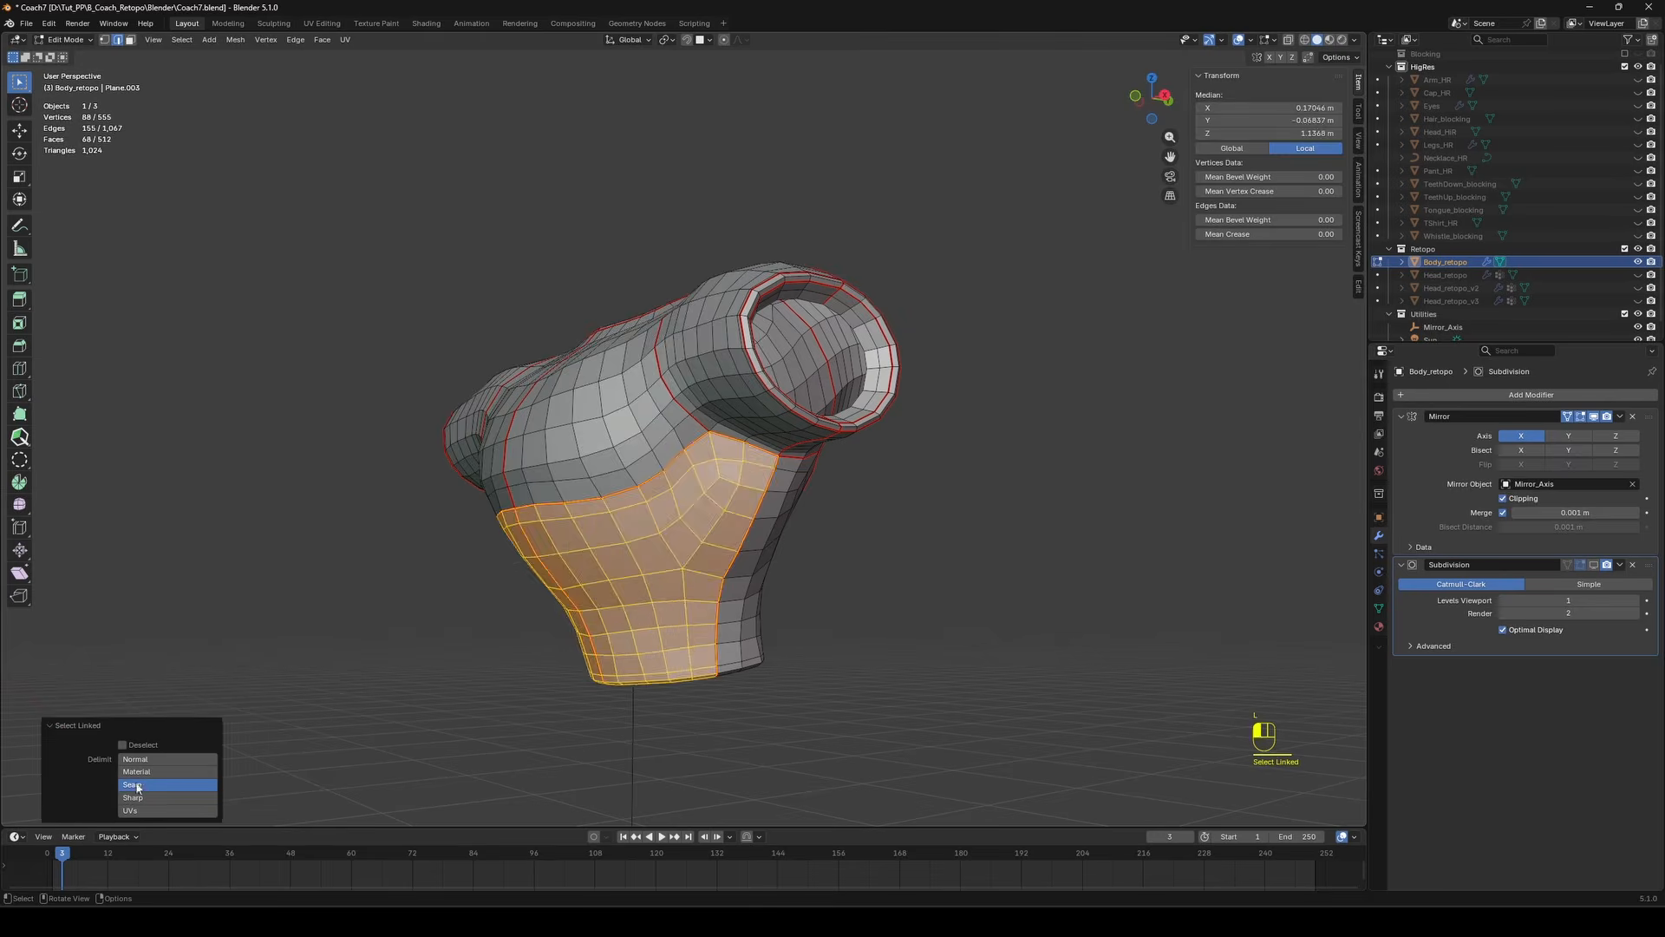
pyautogui.click(434, 590)
pyautogui.press('l')
pyautogui.moveTo(855, 521); pyautogui.dragTo(824, 624, button='middle')
pyautogui.press('l')
pyautogui.press('l')
pyautogui.moveTo(745, 338); pyautogui.dragTo(937, 309, button='middle')
pyautogui.press('l')
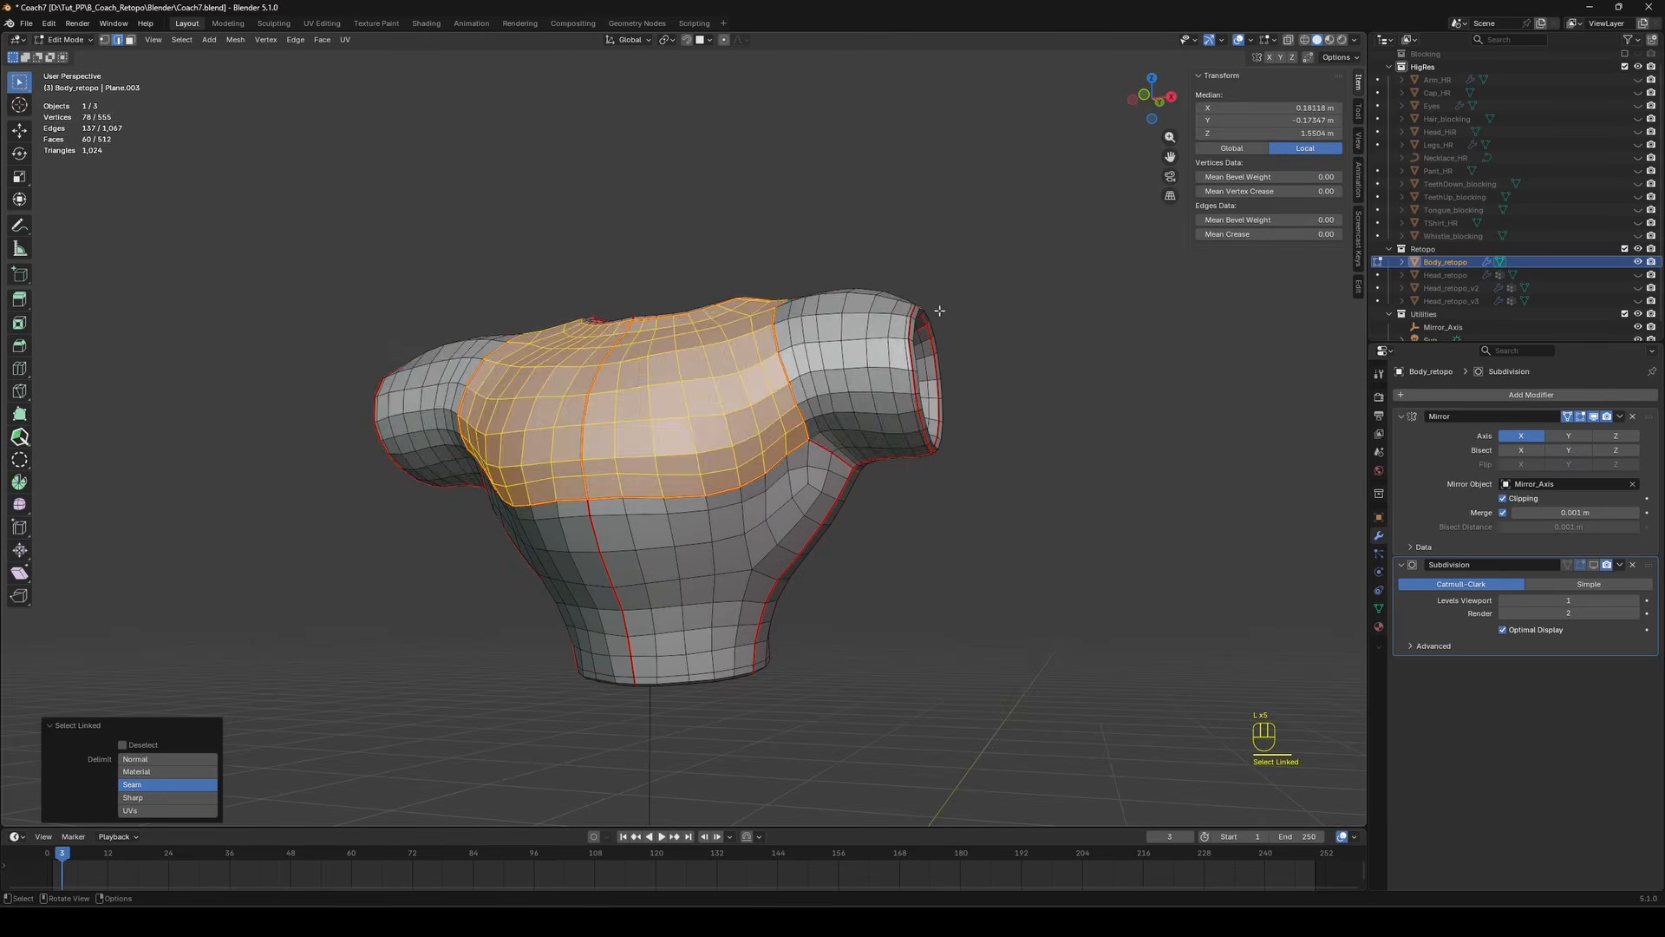
pyautogui.click(963, 347)
pyautogui.press('l')
pyautogui.moveTo(935, 377); pyautogui.dragTo(1007, 401, button='middle')
# Return to object mode and shade the shirt smooth.
pyautogui.press('Tab')
pyautogui.scroll(-2, 1022, 423)
pyautogui.press('Tab')
pyautogui.press('Tab')
pyautogui.rightClick(883, 442)
pyautogui.click(877, 449)
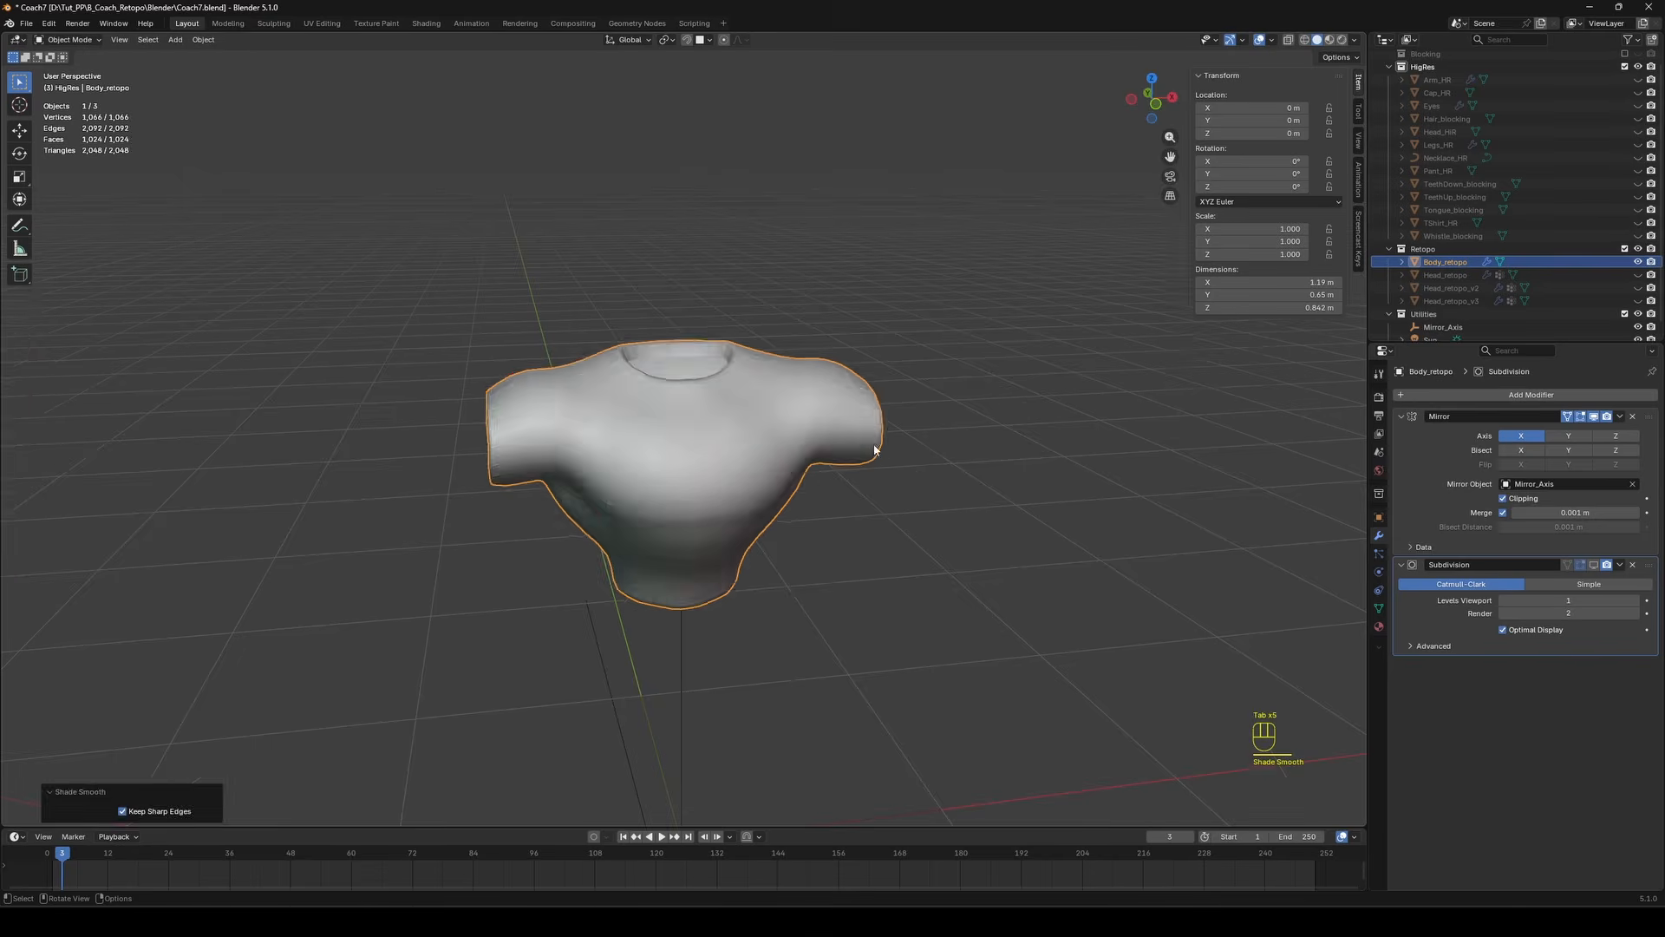
# Unhide and select Head_retopo_v3 and display its Subdivision modifier in the viewport.
pyautogui.moveTo(877, 449); pyautogui.dragTo(971, 434, button='middle')
pyautogui.scroll(1, 971, 434)
pyautogui.click(1638, 300)
pyautogui.click(1451, 300)
pyautogui.press('Tab')
pyautogui.press('Tab')
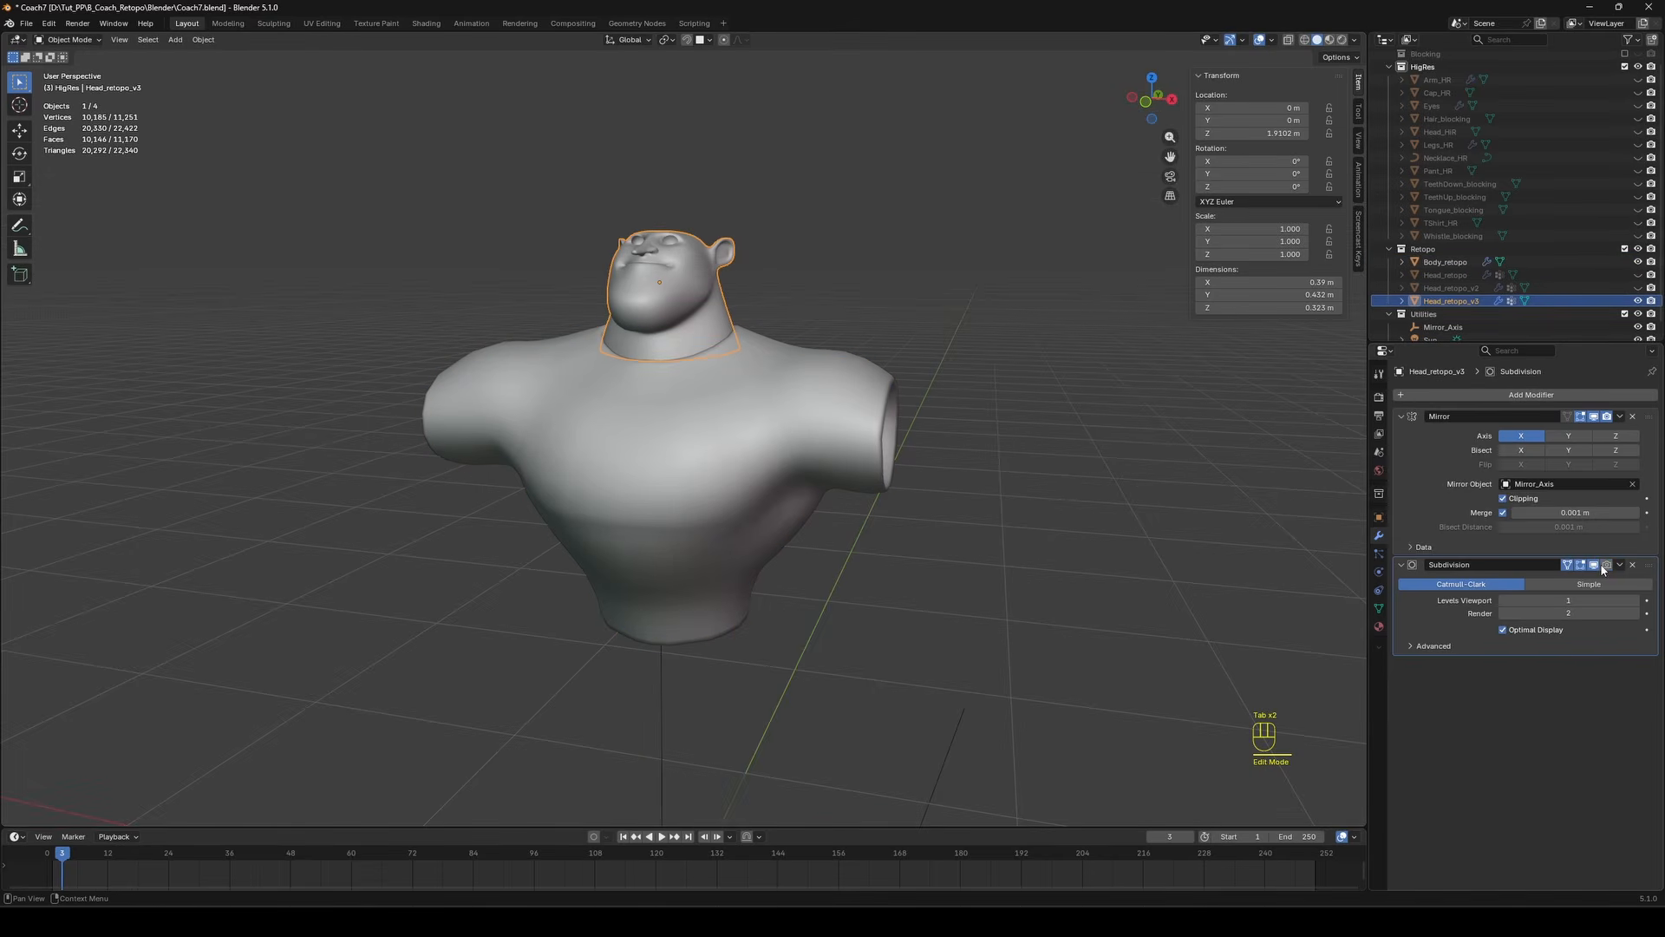
# Display Body_retopo subdivided and show the wireframe over the head and body meshes.
pyautogui.moveTo(945, 364); pyautogui.dragTo(825, 454, button='middle')
pyautogui.click(820, 419)
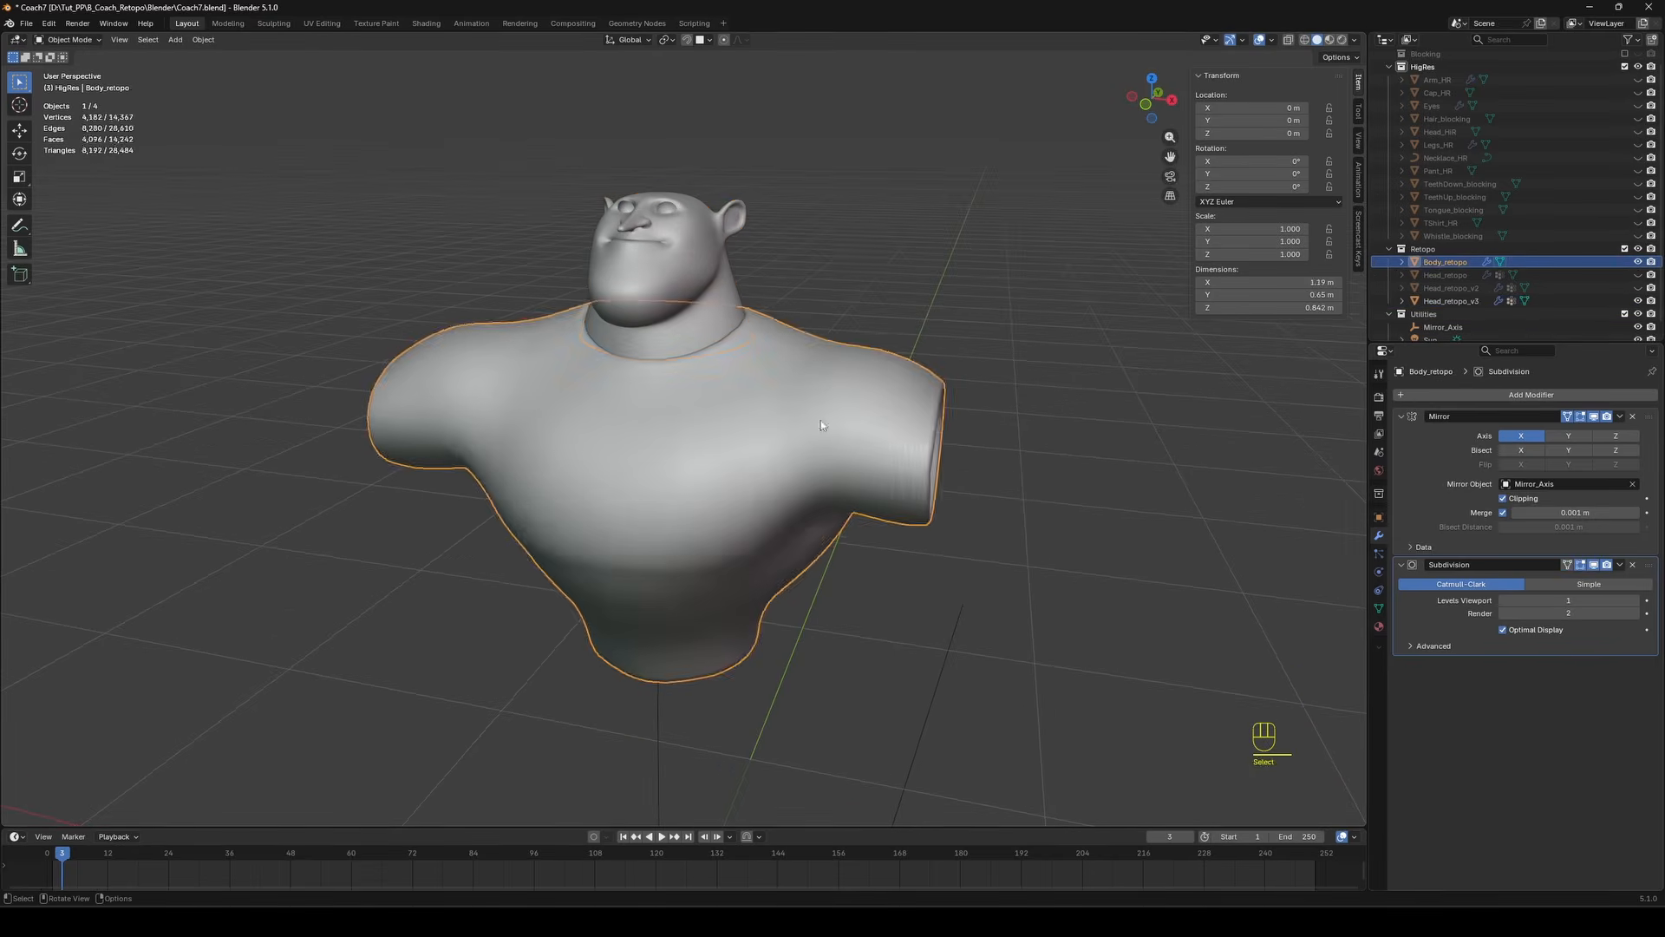
pyautogui.press('Tab')
pyautogui.press('Tab')
pyautogui.click(896, 286)
pyautogui.moveTo(896, 286); pyautogui.dragTo(903, 342, button='middle')
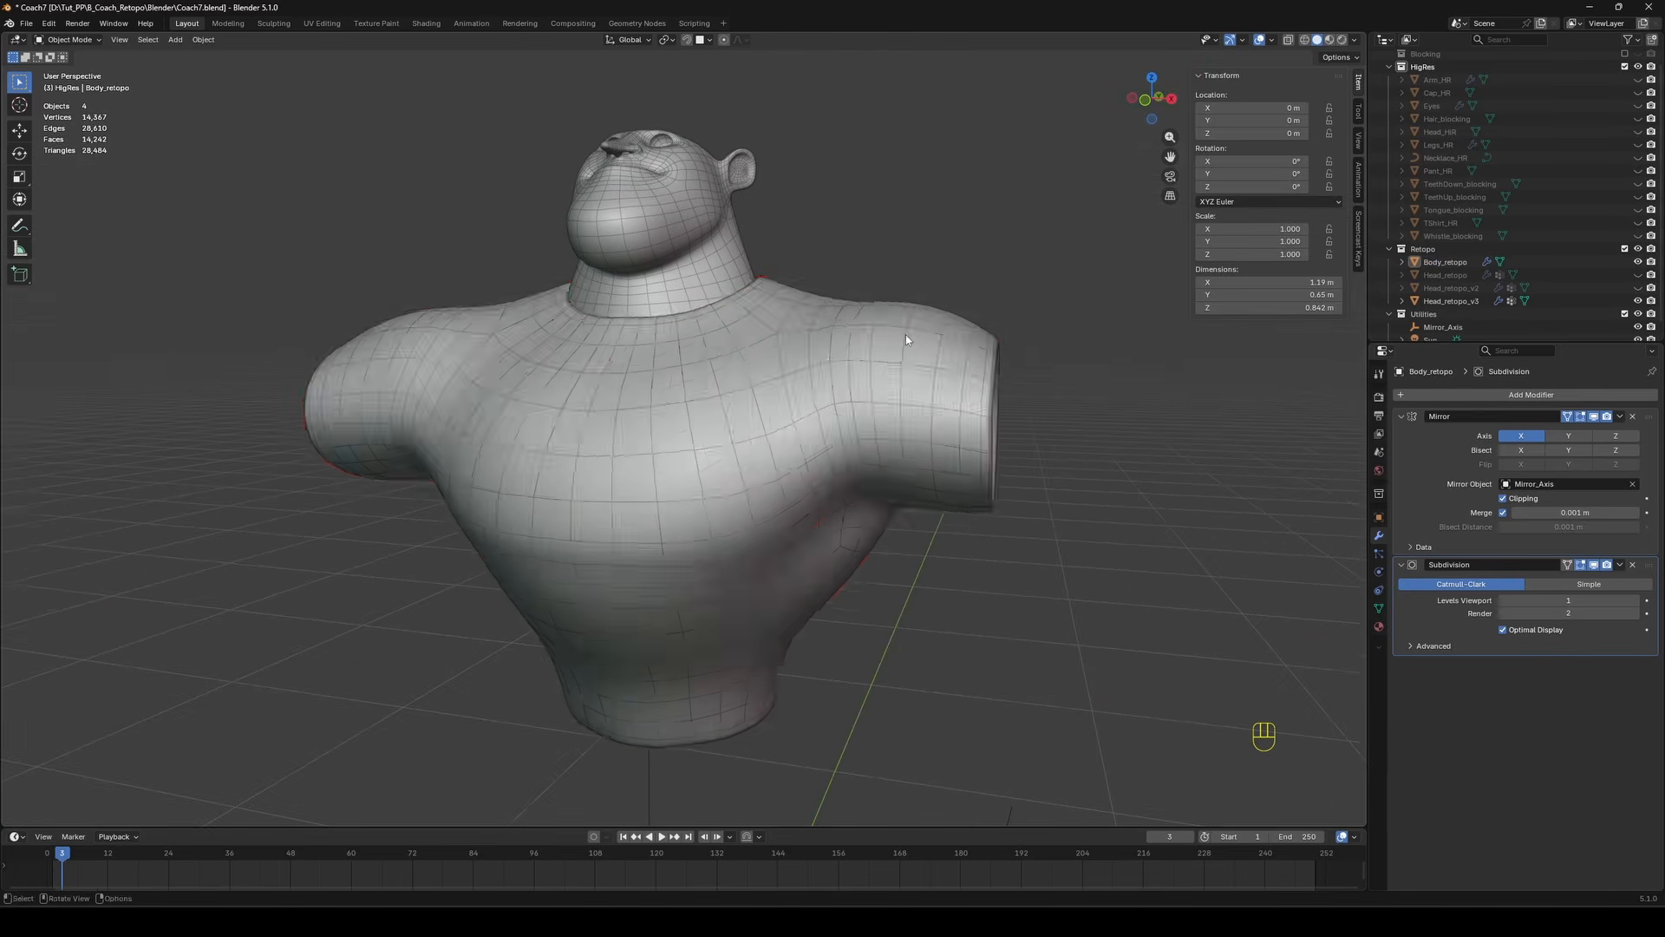
# Open the body and head meshes together in edit mode to examine their topology and seams.
pyautogui.press('Tab')
pyautogui.press('Tab')
pyautogui.keyDown('shift'); pyautogui.click(660, 200); pyautogui.keyUp('shift')
pyautogui.press('Tab')
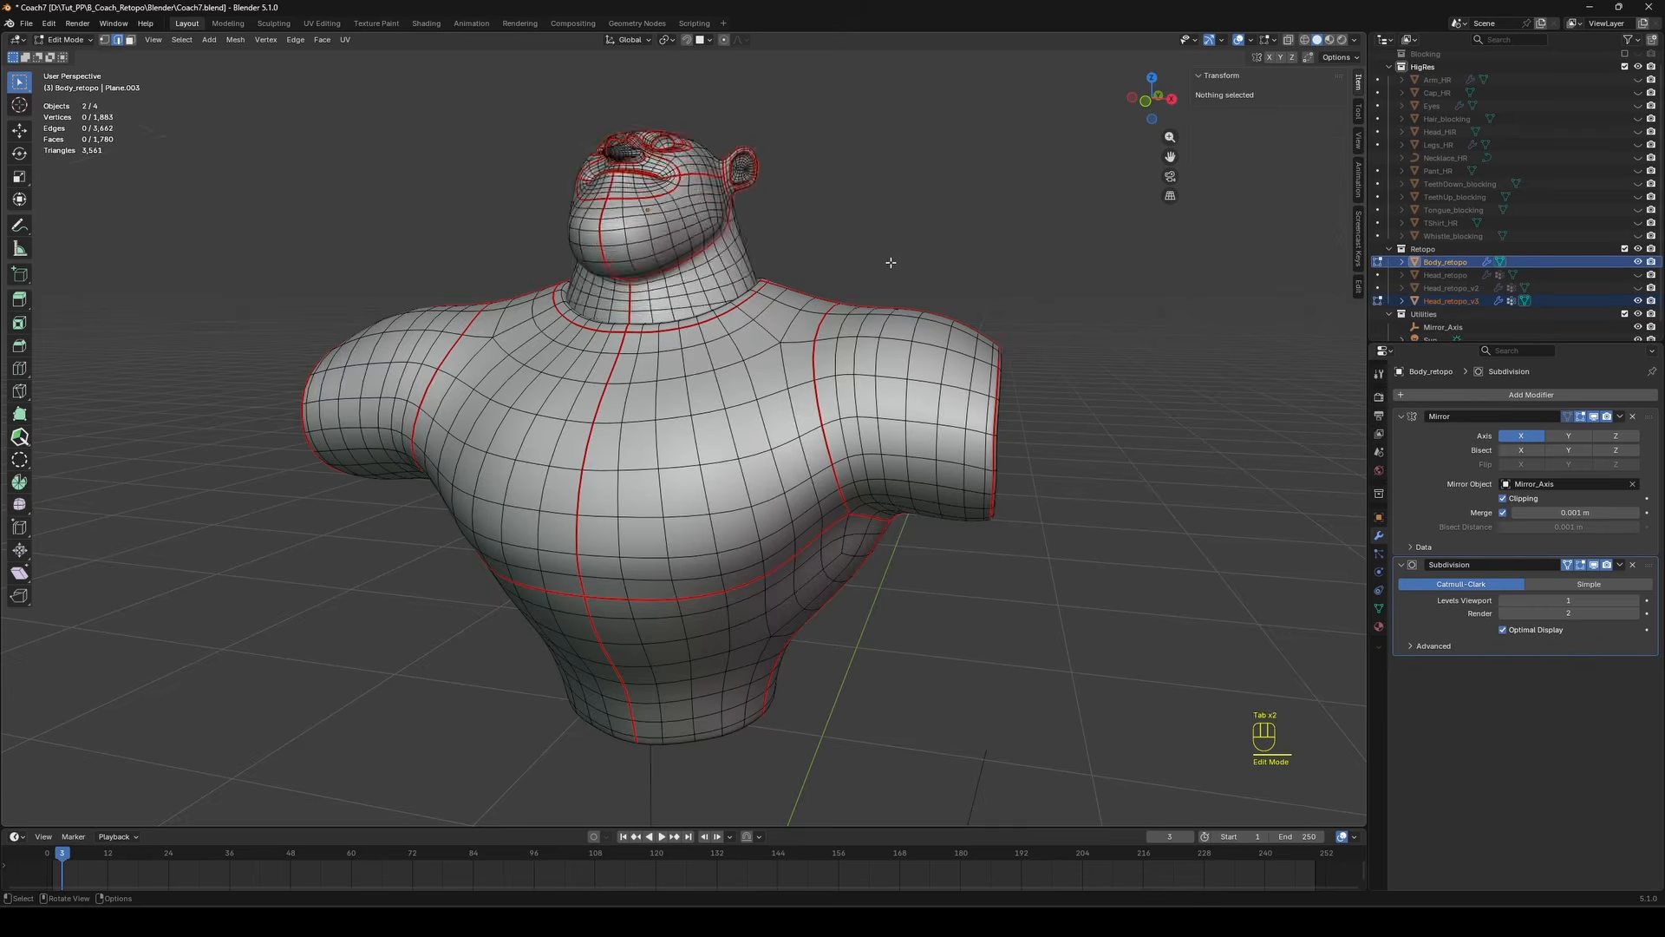
pyautogui.moveTo(885, 263)
pyautogui.mouseDown(button='middle')
pyautogui.moveTo(768, 272)
pyautogui.moveTo(882, 230)
pyautogui.mouseUp(button='middle')
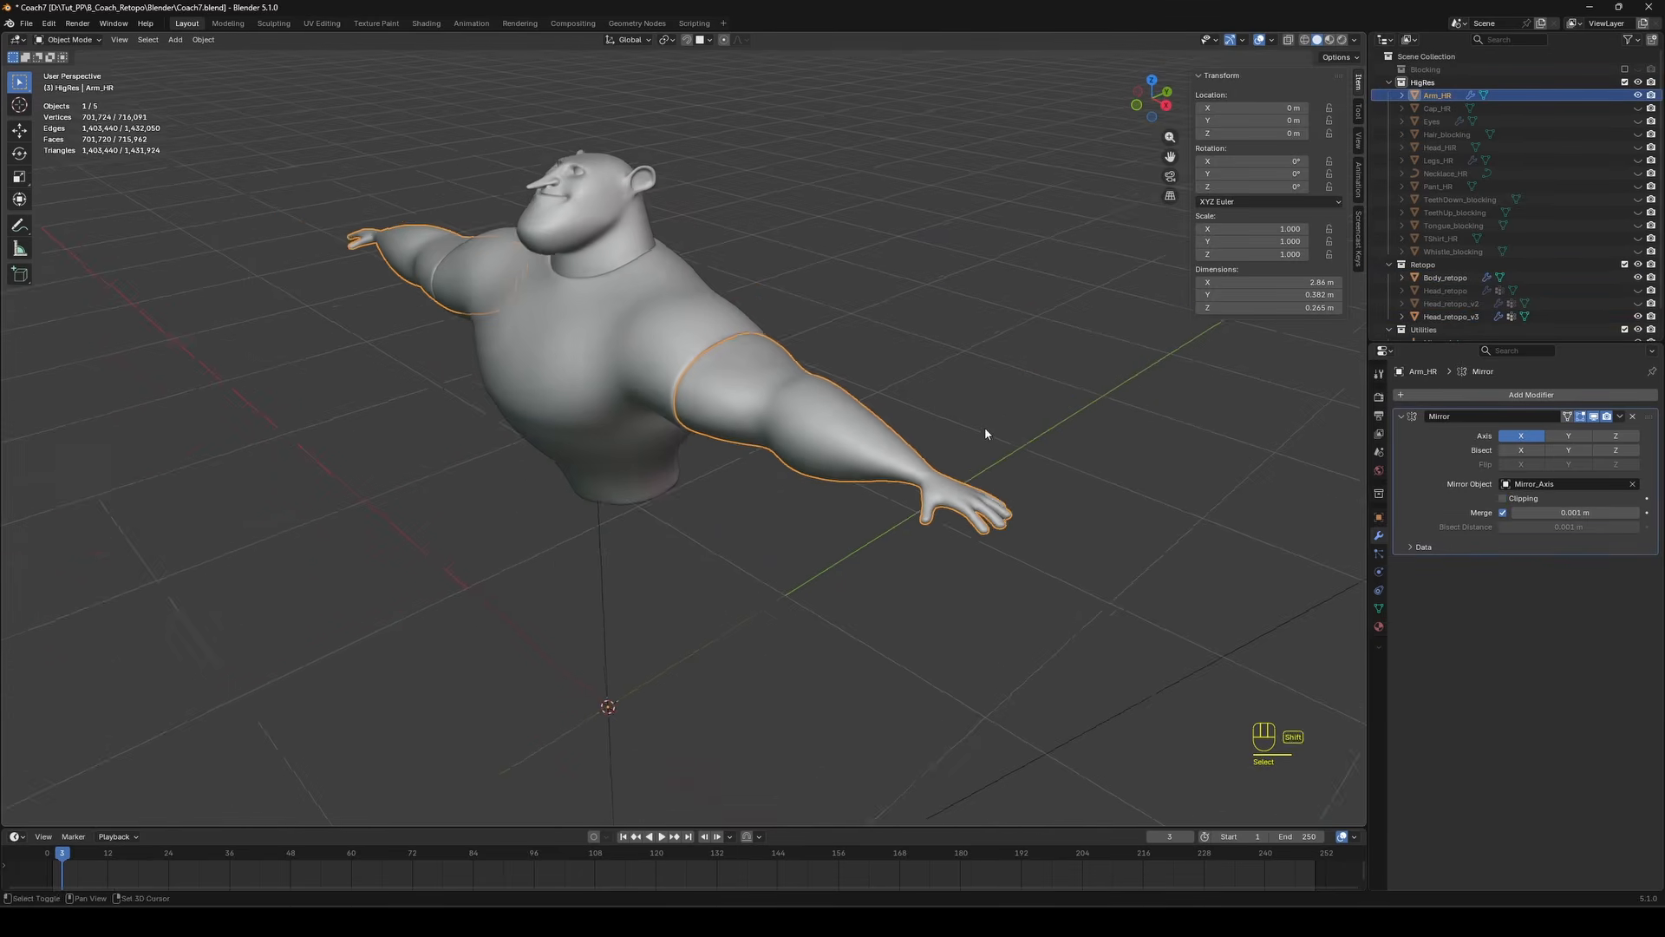
# Isolate Arm_HR in local view with its Mirror display turned off and inspect the arm and hand.
pyautogui.moveTo(985, 426); pyautogui.dragTo(888, 411, button='middle')
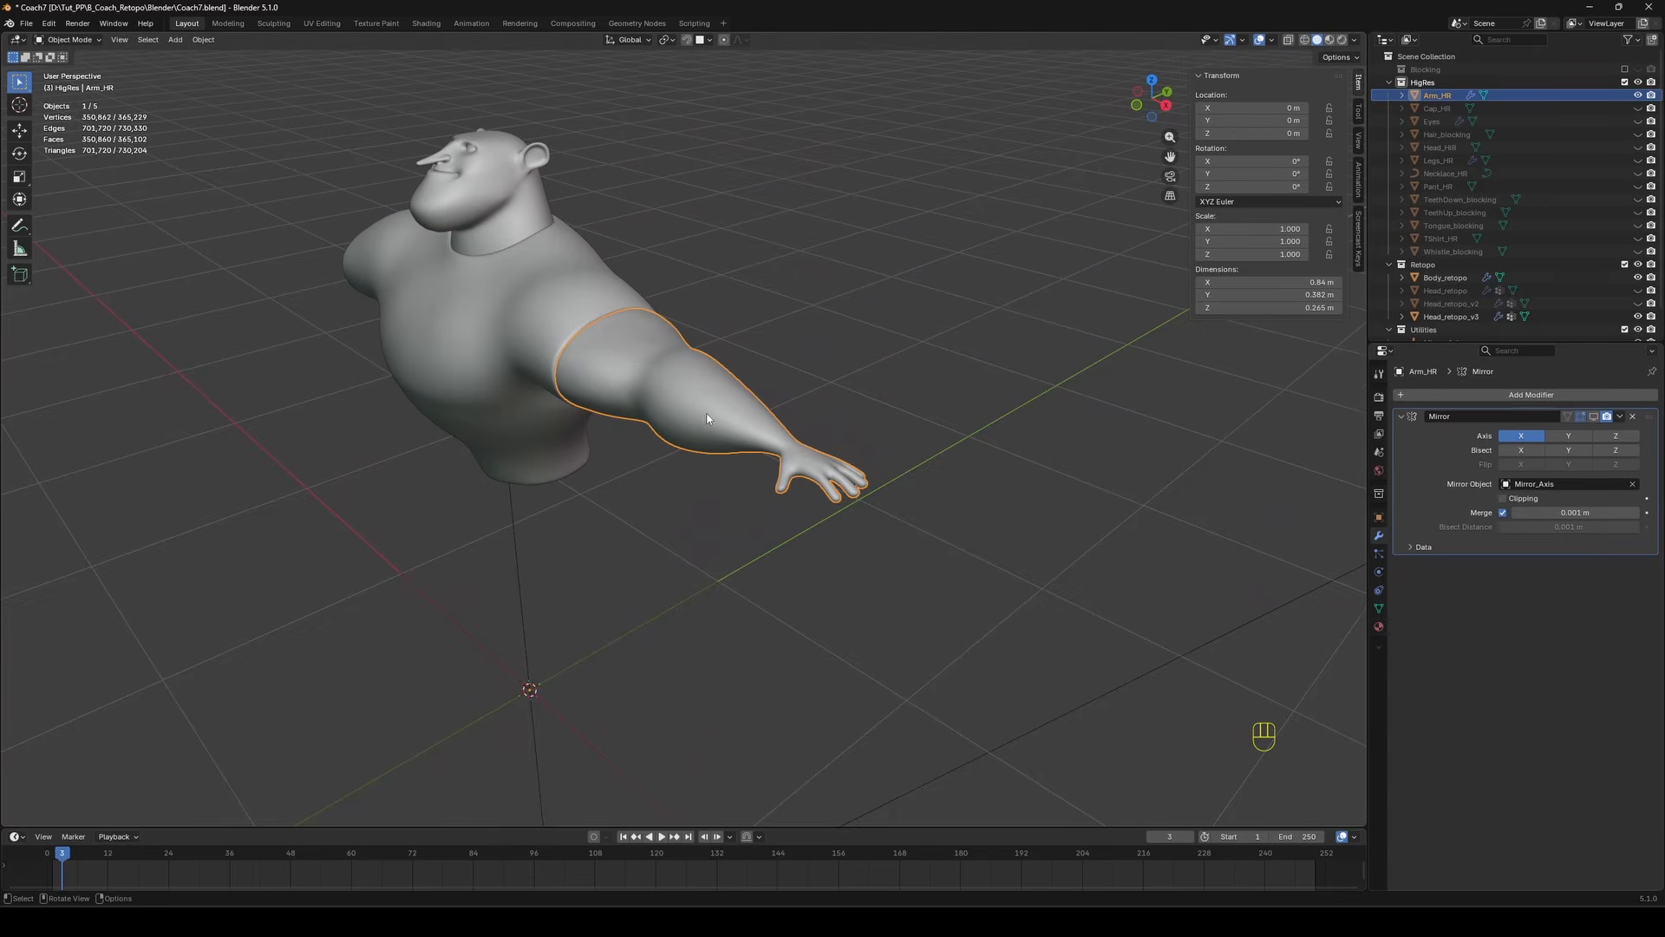
pyautogui.press('KP_Divide')
pyautogui.moveTo(707, 425); pyautogui.dragTo(530, 332, button='middle')
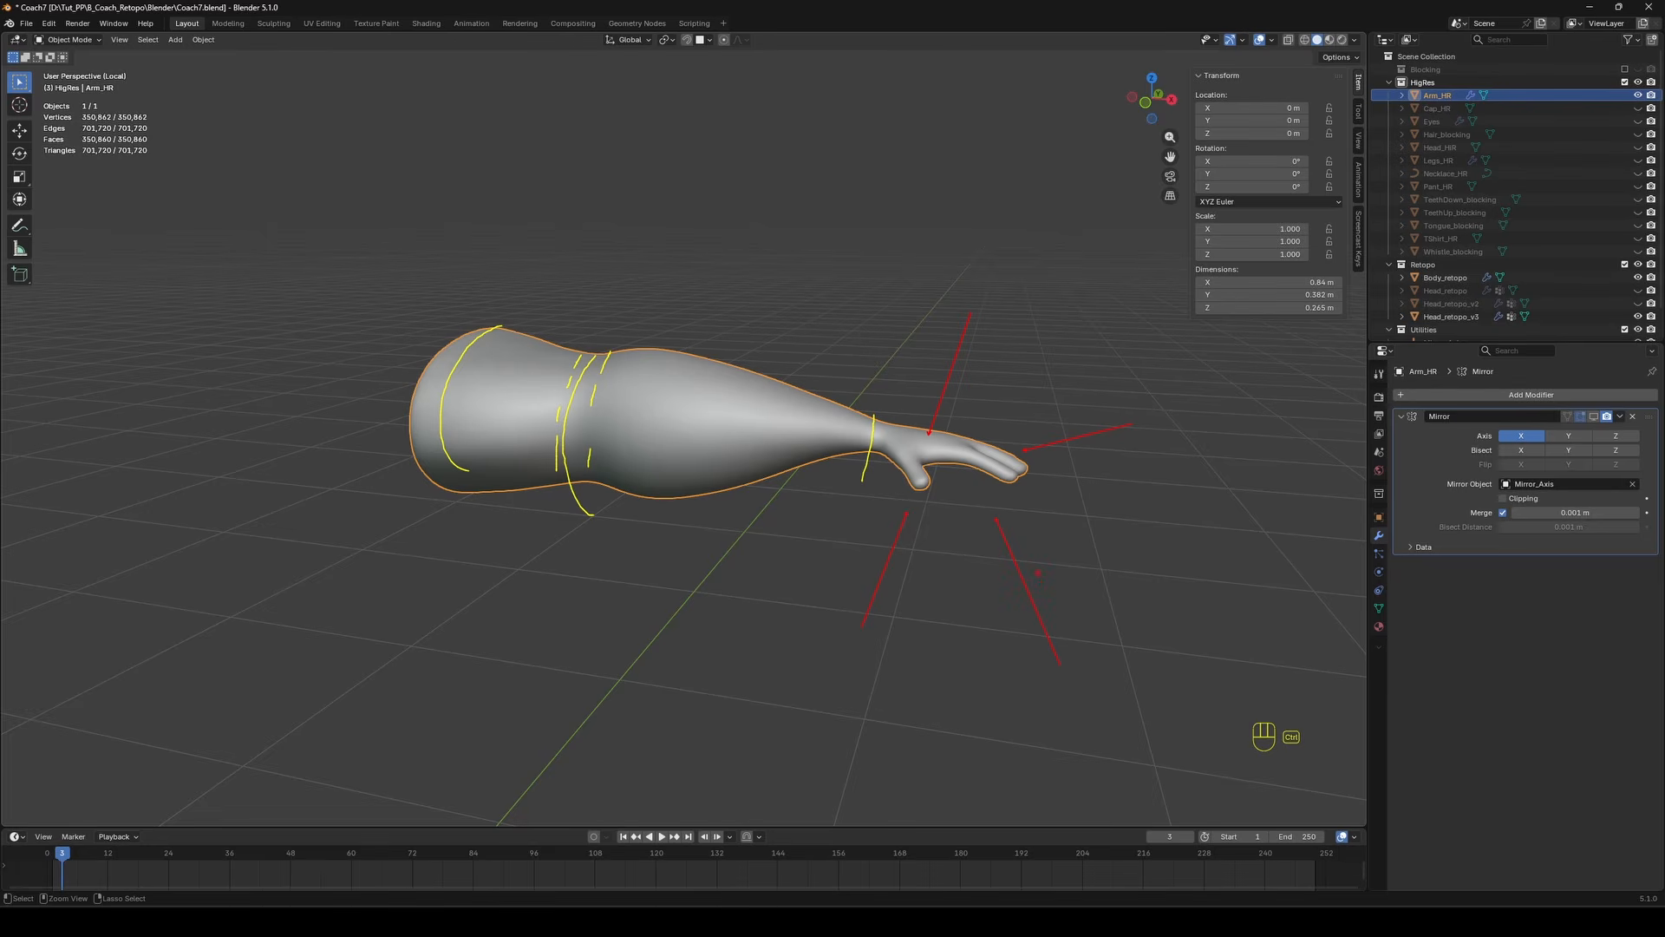
pyautogui.press('Escape')
pyautogui.moveTo(1030, 531)
pyautogui.mouseDown(button='middle')
pyautogui.moveTo(893, 685)
pyautogui.moveTo(793, 542)
pyautogui.mouseUp(button='middle')
pyautogui.scroll(3, 832, 529)
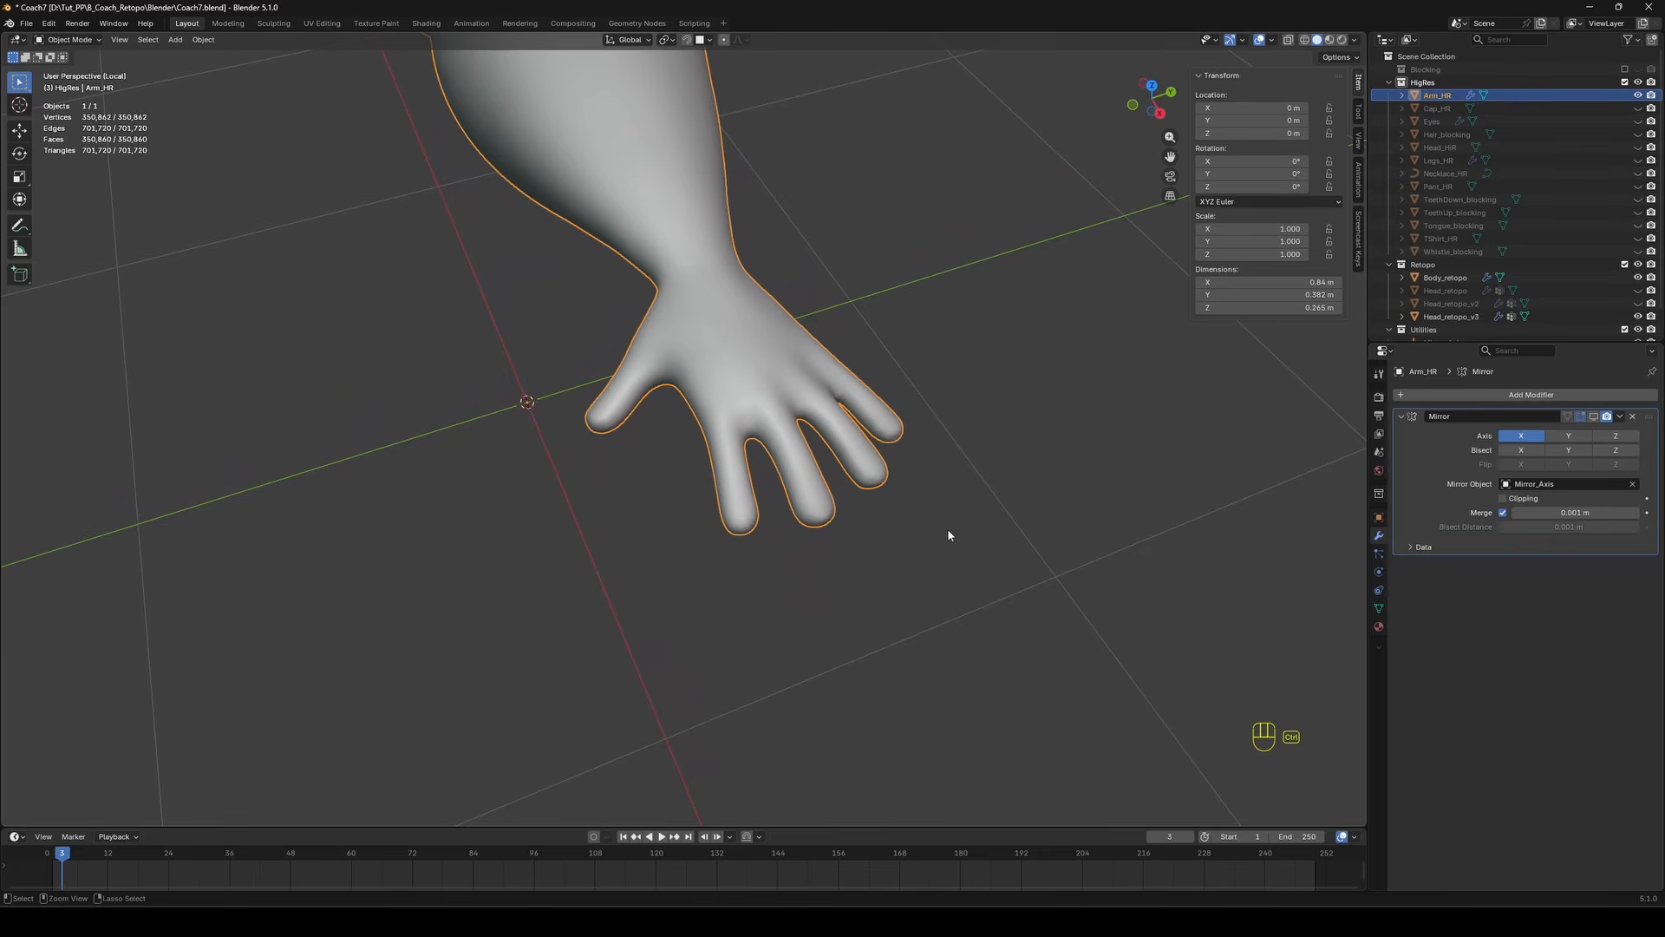
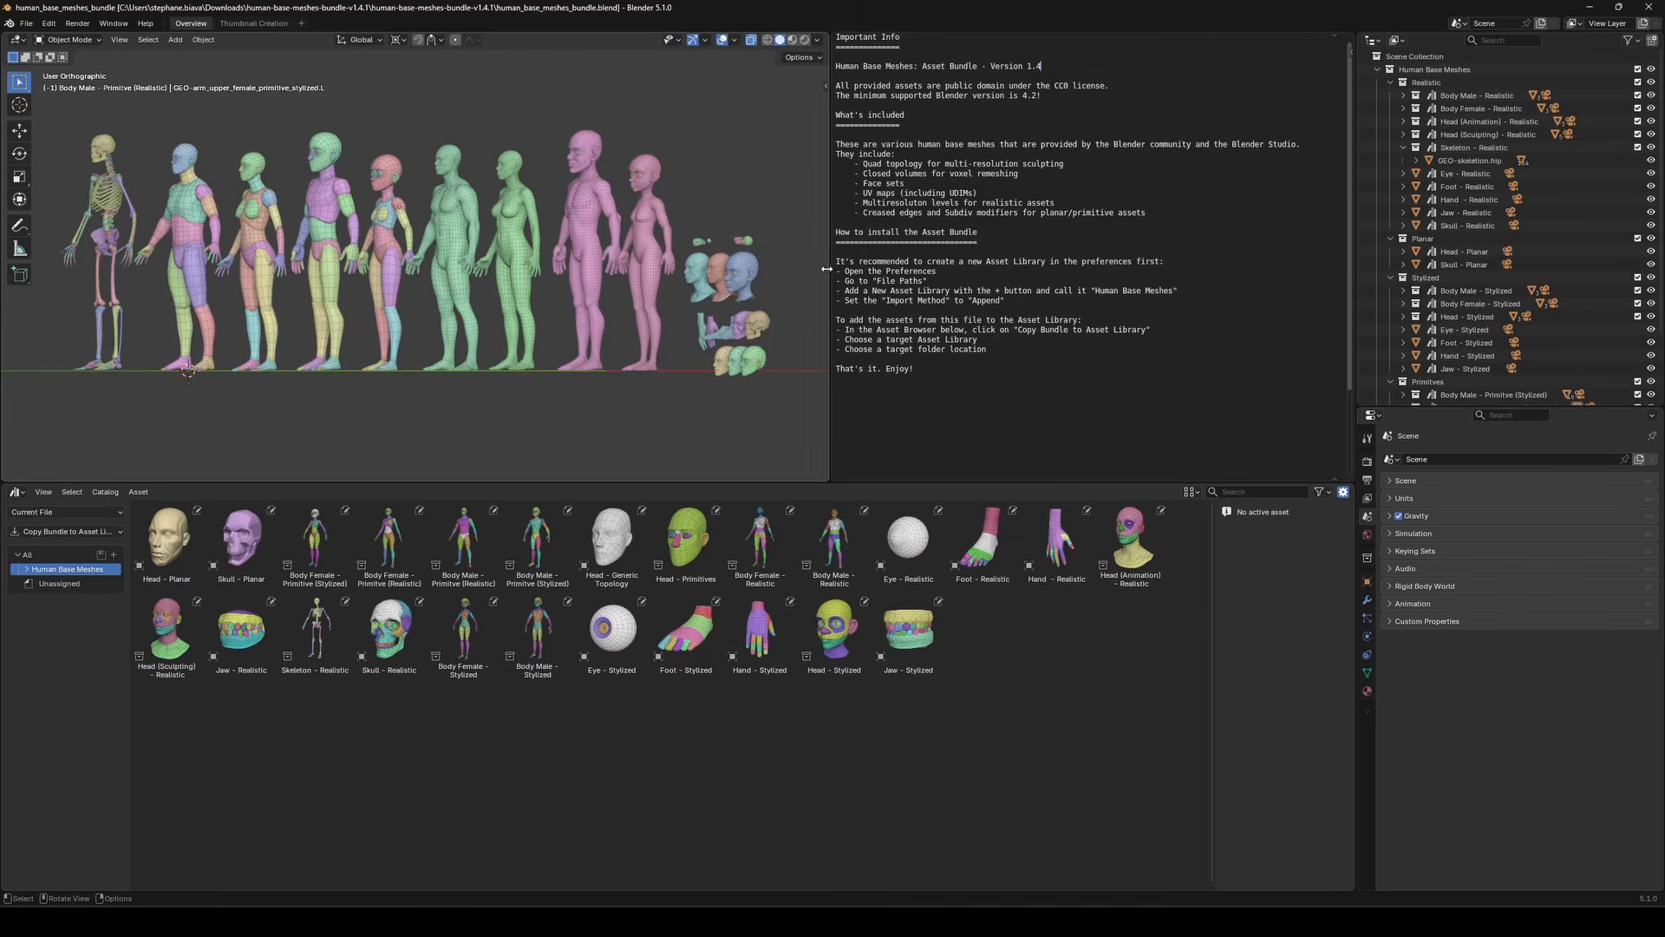
# In human_base_meshes_bundle.blend, enlarge the 3D viewport and browse the base meshes to the separate hands.
pyautogui.scroll(4, 1034, 459)
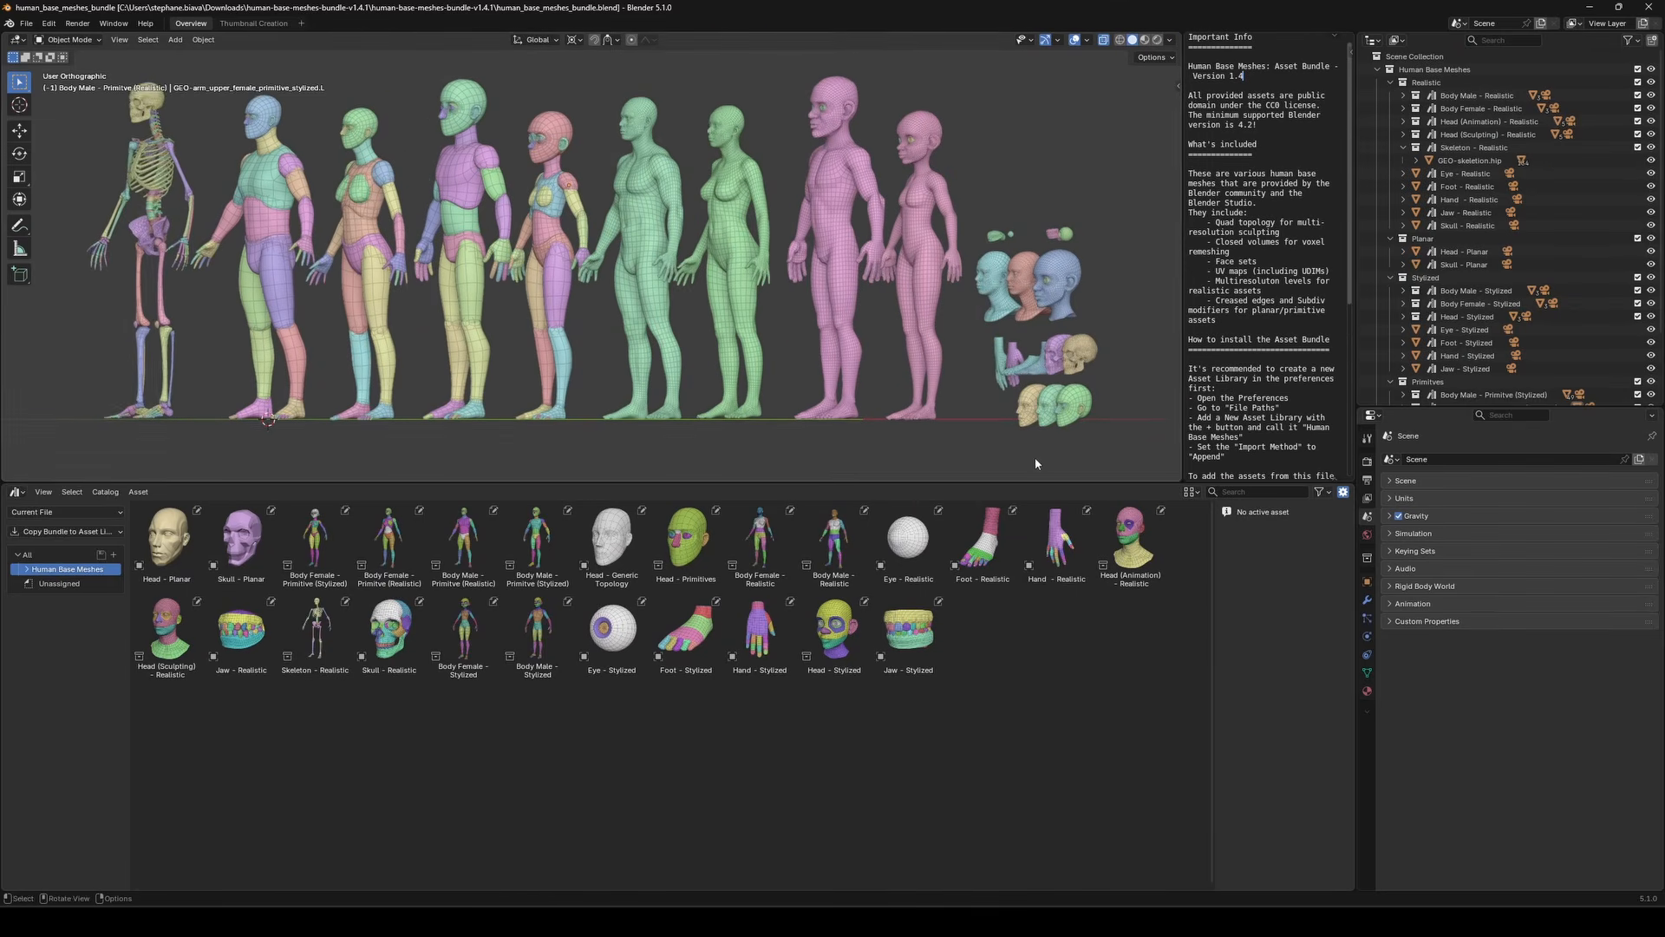
pyautogui.moveTo(954, 483); pyautogui.dragTo(867, 654)
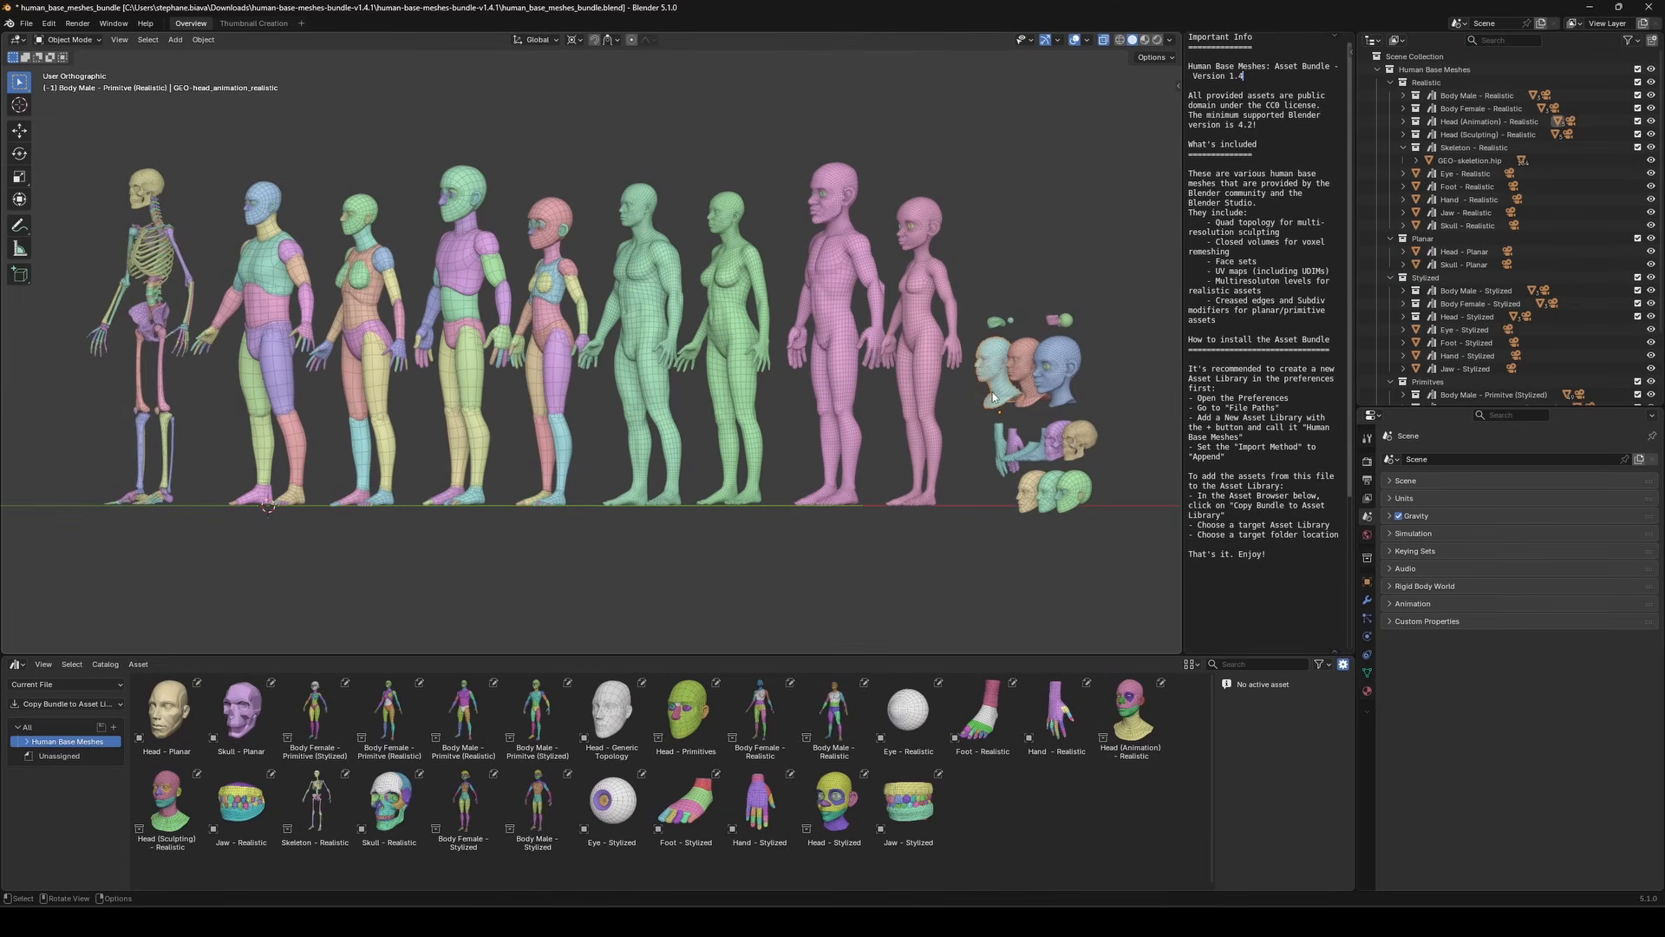
pyautogui.moveTo(992, 392); pyautogui.dragTo(823, 337, button='middle')
pyautogui.moveTo(588, 326); pyautogui.dragTo(338, 342, button='middle')
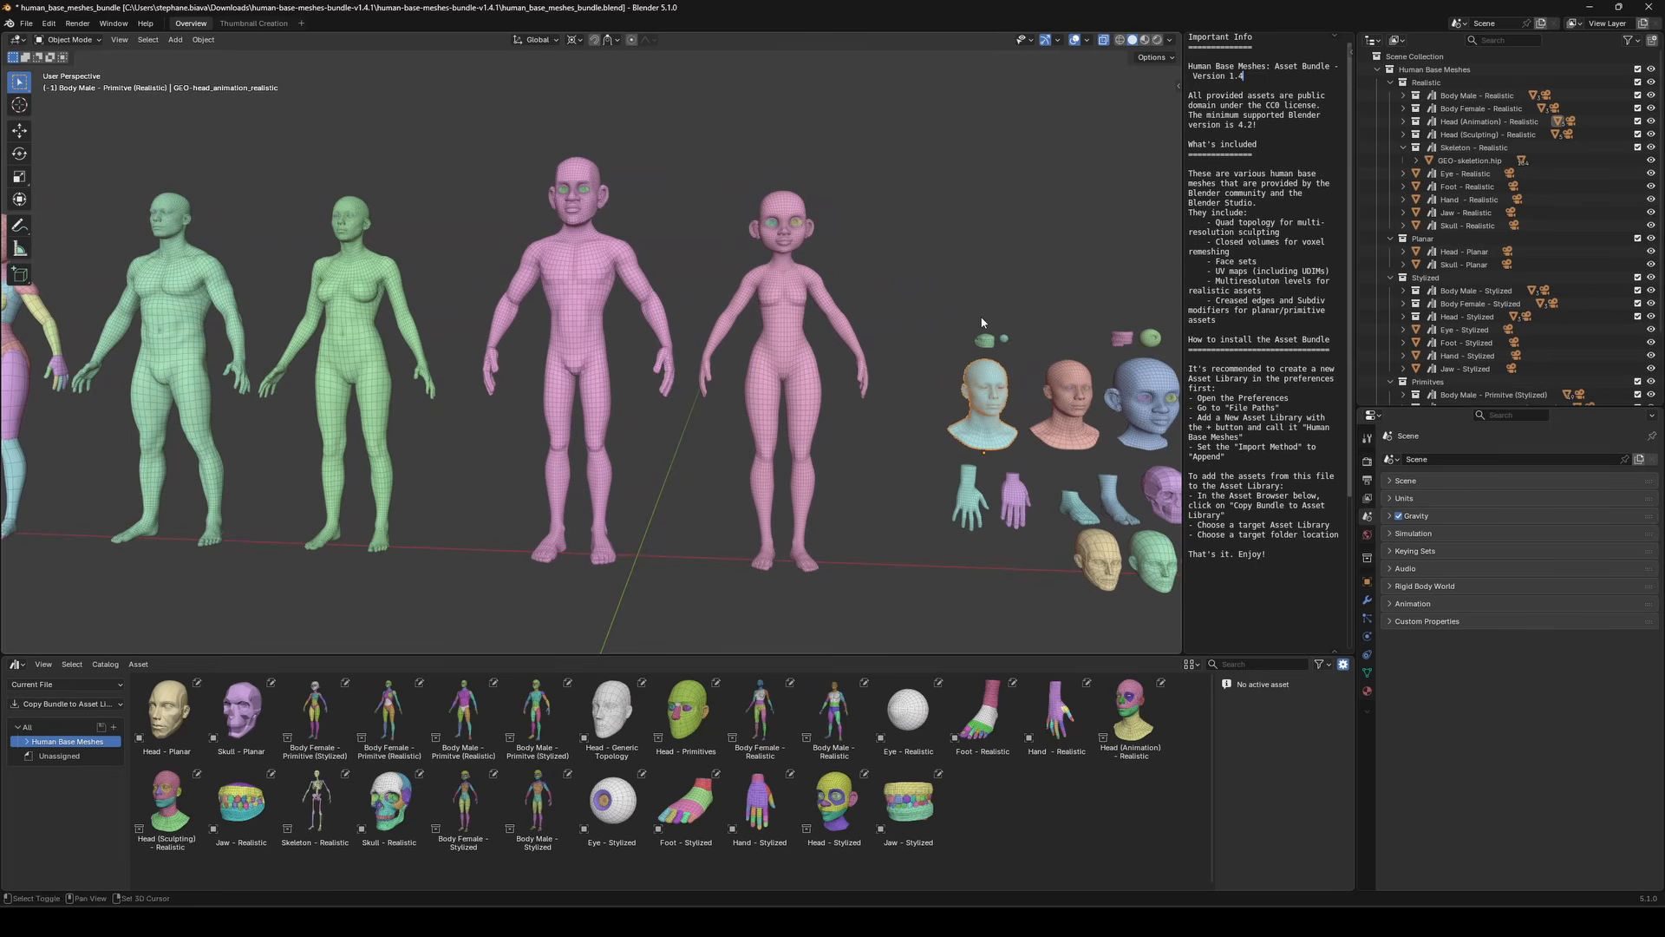
pyautogui.keyDown('shift'); pyautogui.moveTo(971, 339); pyautogui.dragTo(740, 317, button='middle'); pyautogui.keyUp('shift')
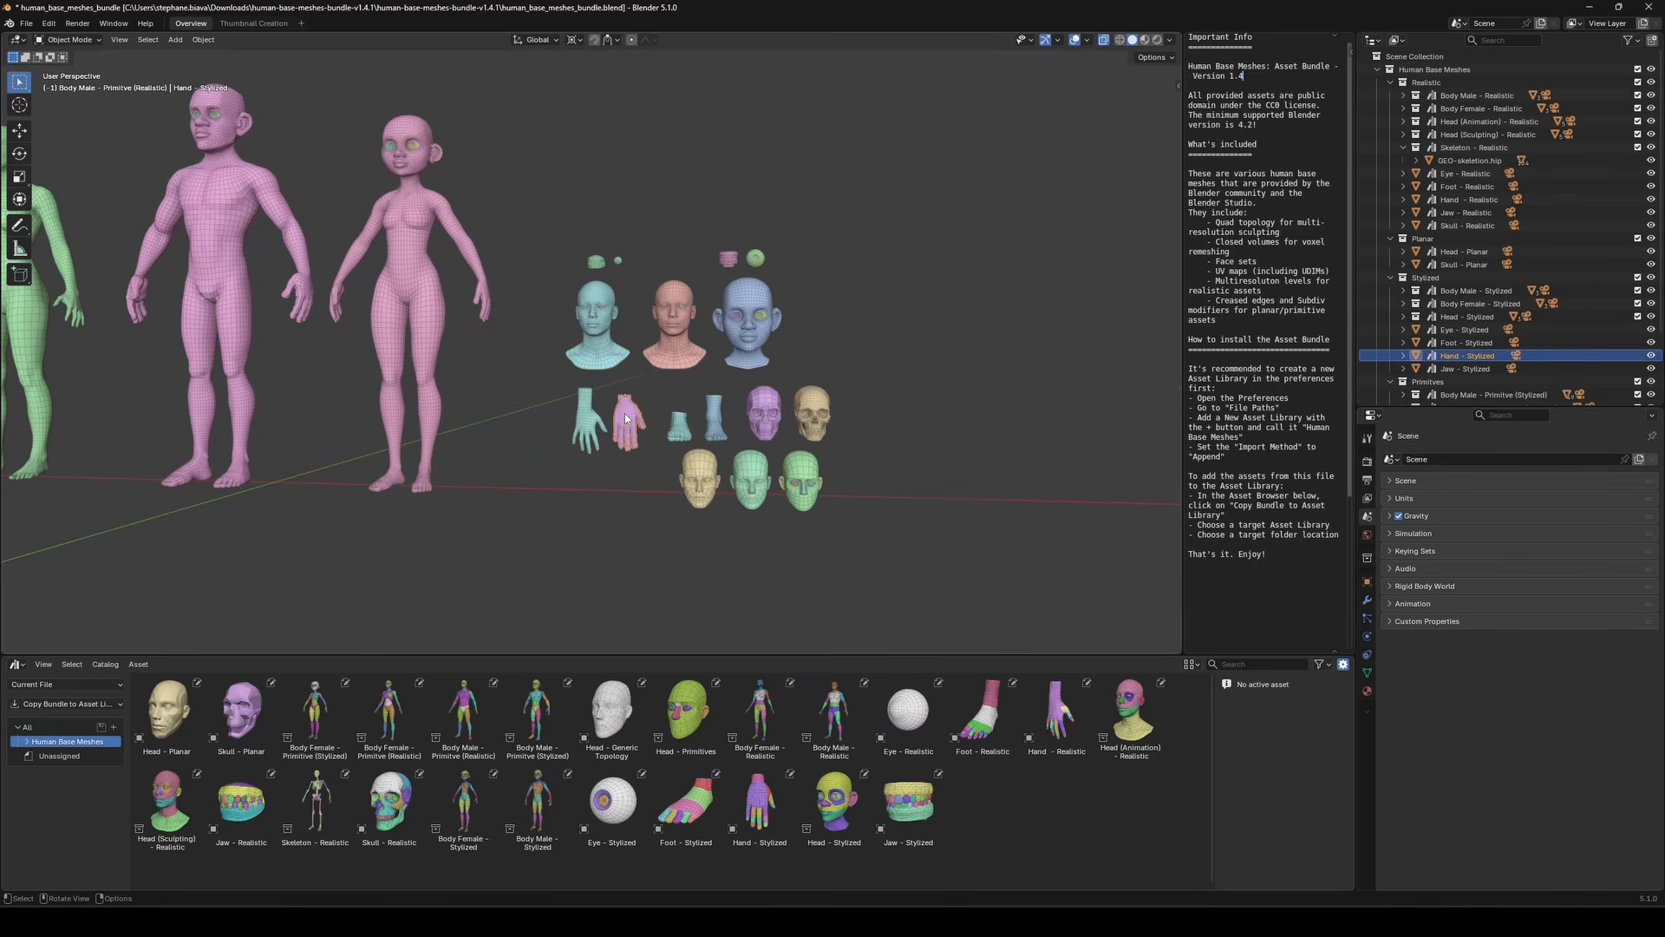
# Open the Hand - Stylized mesh in edit mode and examine its topology up close.
pyautogui.scroll(6, 625, 417)
pyautogui.moveTo(624, 413); pyautogui.dragTo(963, 376, button='middle')
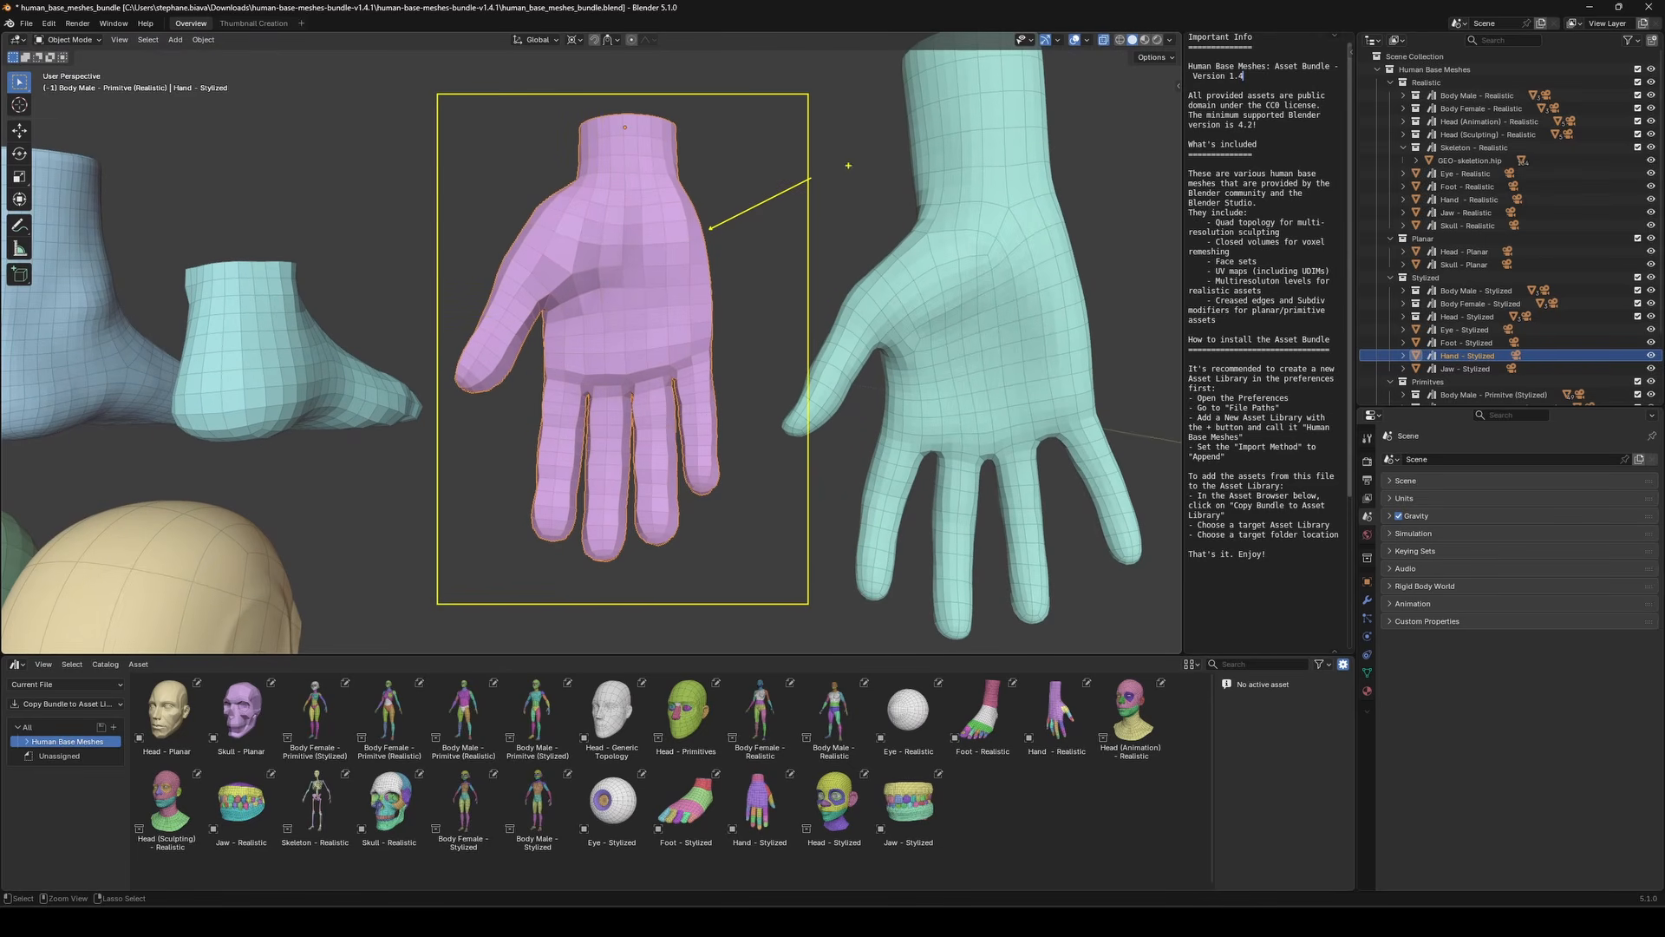
pyautogui.press('Tab')
pyautogui.scroll(6, 729, 217)
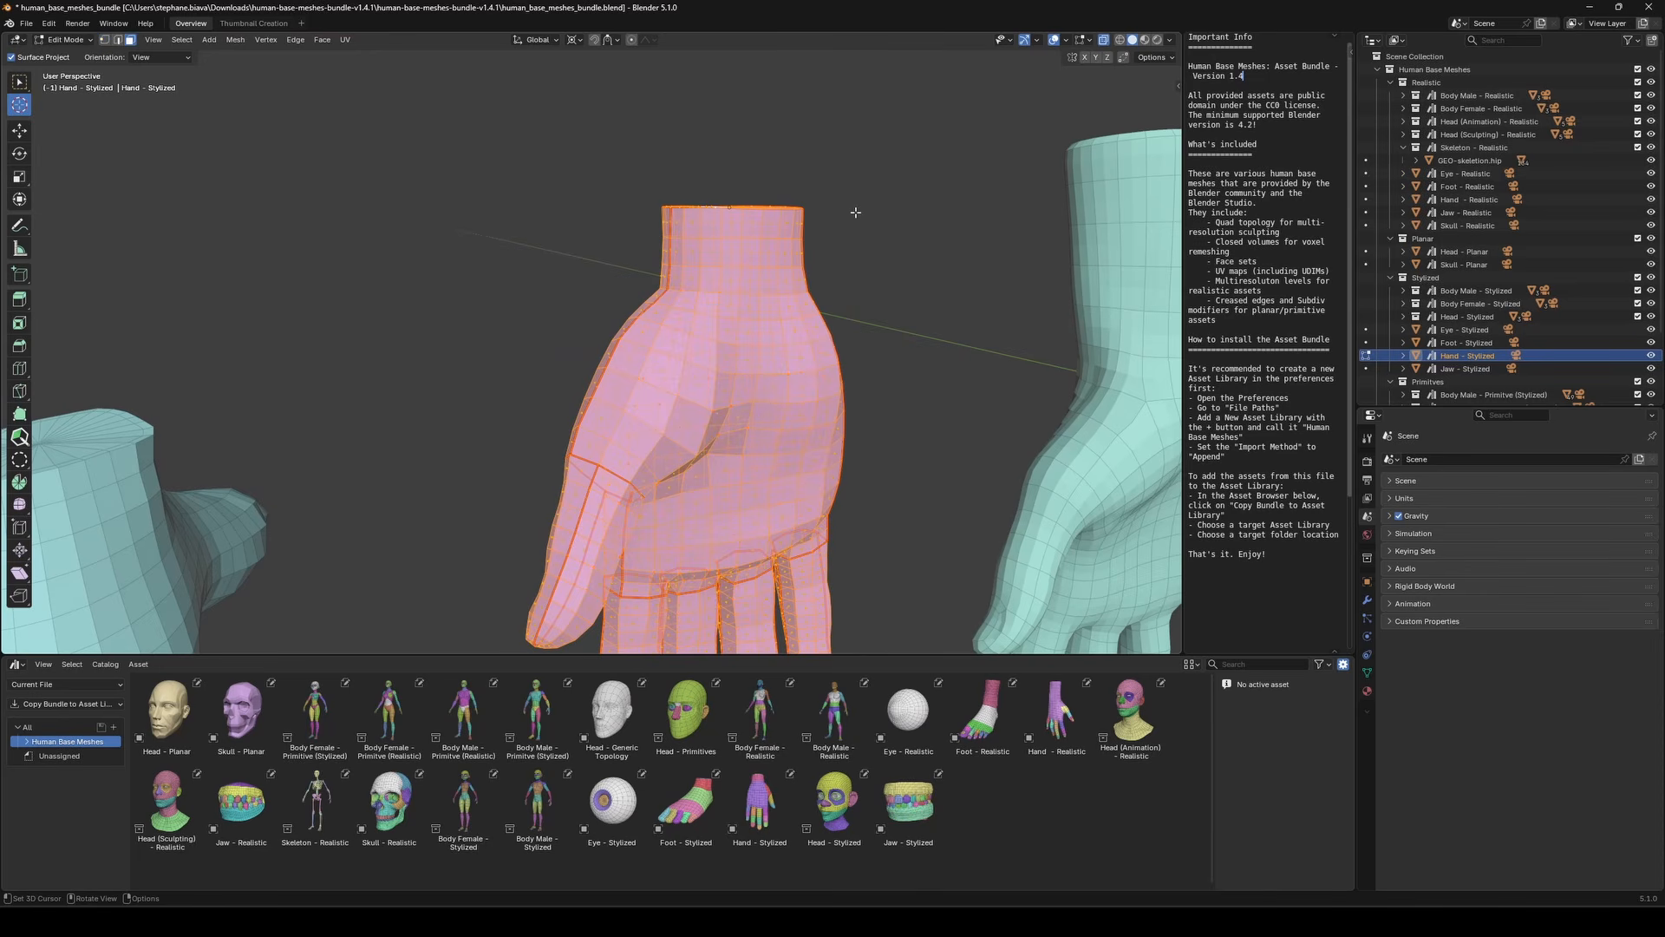
# Deselect the Hand - Stylized geometry, turn off X-ray, and return to object mode to browse the head base meshes.
pyautogui.click(19, 83)
pyautogui.click(922, 202)
pyautogui.hotkey('alt', 'z')
pyautogui.moveTo(807, 208); pyautogui.dragTo(769, 228, button='middle')
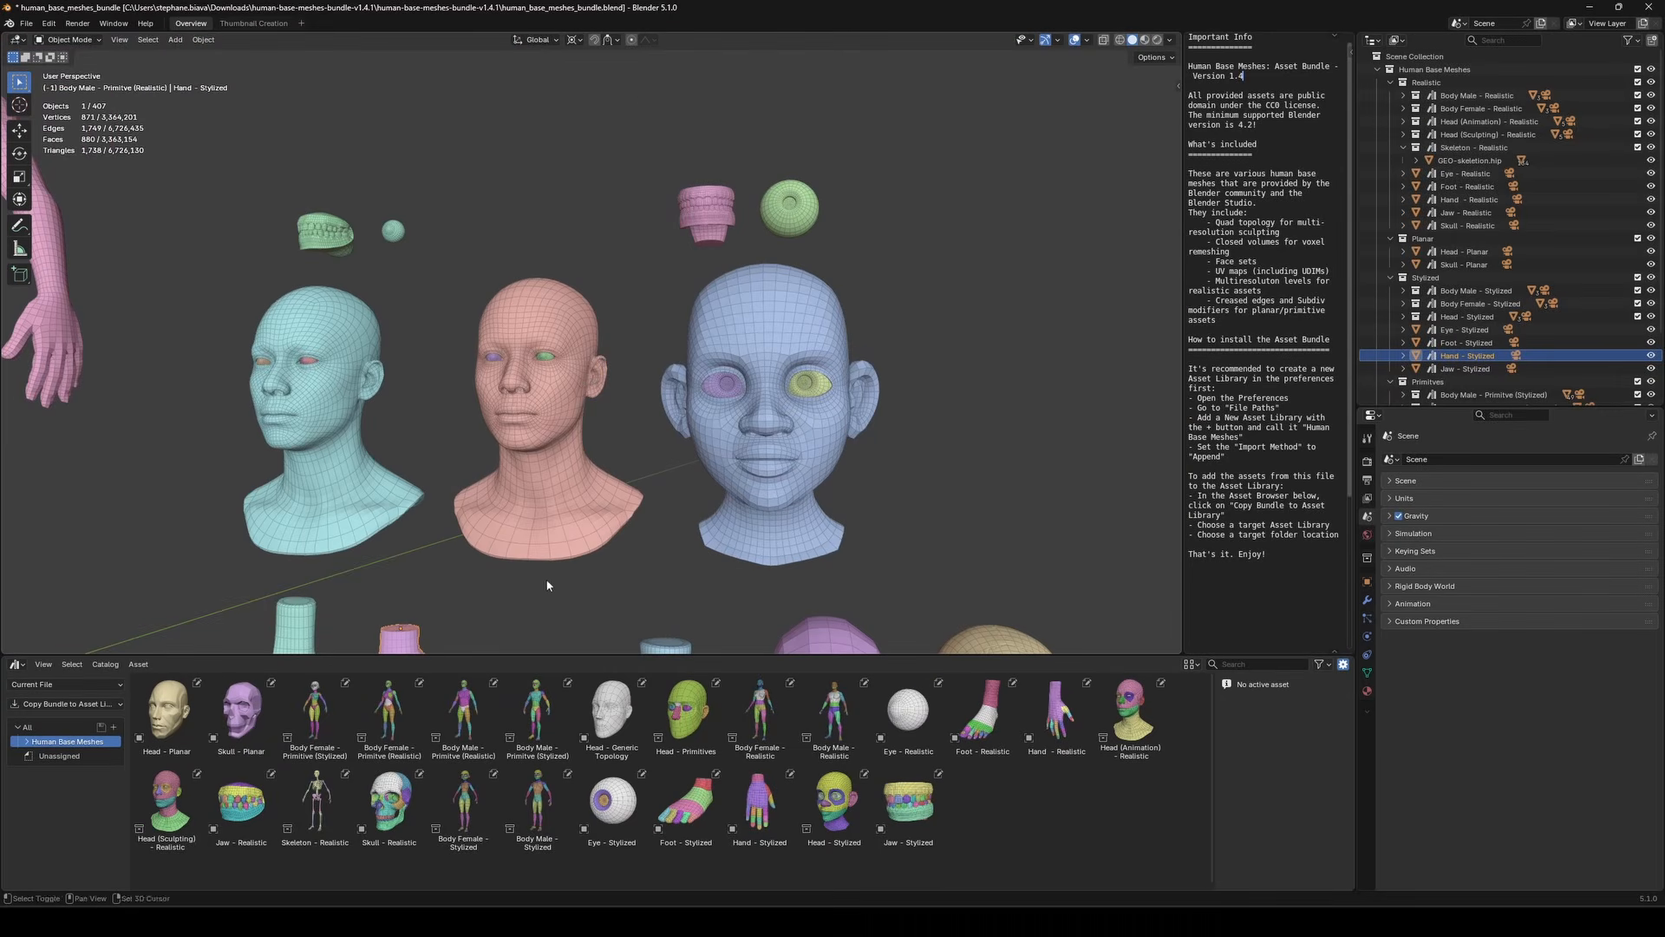
# Examine the Jaw - Stylized mesh's teeth and gums up close, and switch back to Coach7.blend to view Arm_HR.
pyautogui.moveTo(649, 153); pyautogui.dragTo(718, 249)
pyautogui.scroll(9, 726, 198)
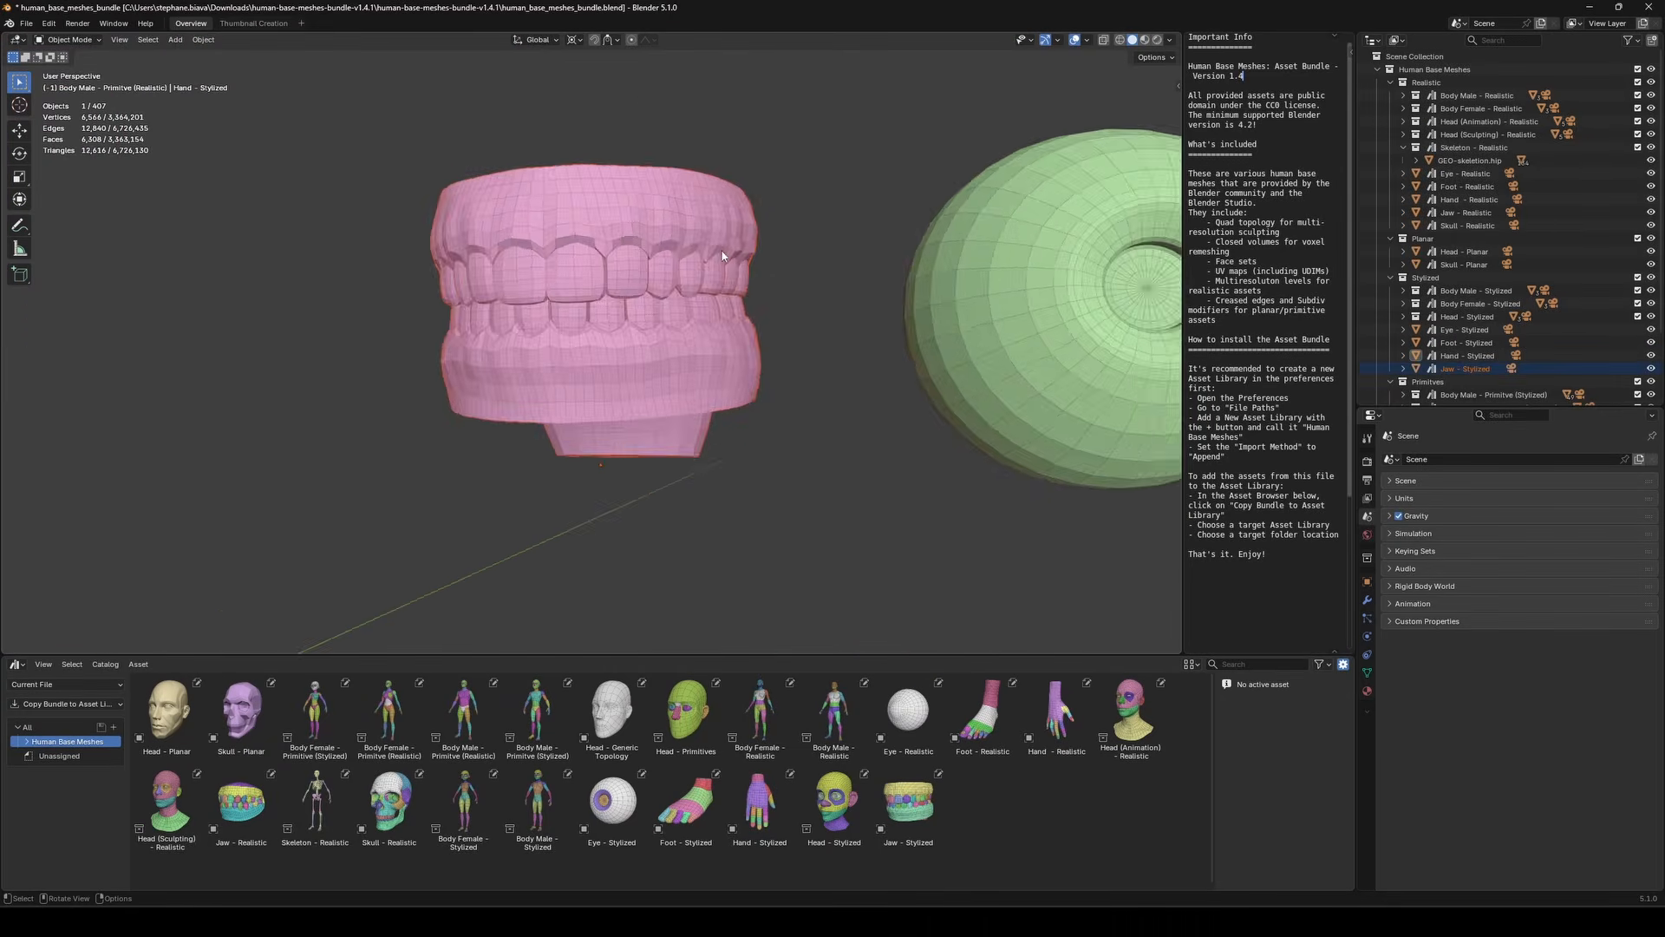
pyautogui.moveTo(737, 217); pyautogui.dragTo(809, 253, button='middle')
pyautogui.moveTo(568, 282)
pyautogui.mouseDown(button='middle')
pyautogui.moveTo(922, 324)
pyautogui.moveTo(560, 284)
pyautogui.mouseUp(button='middle')
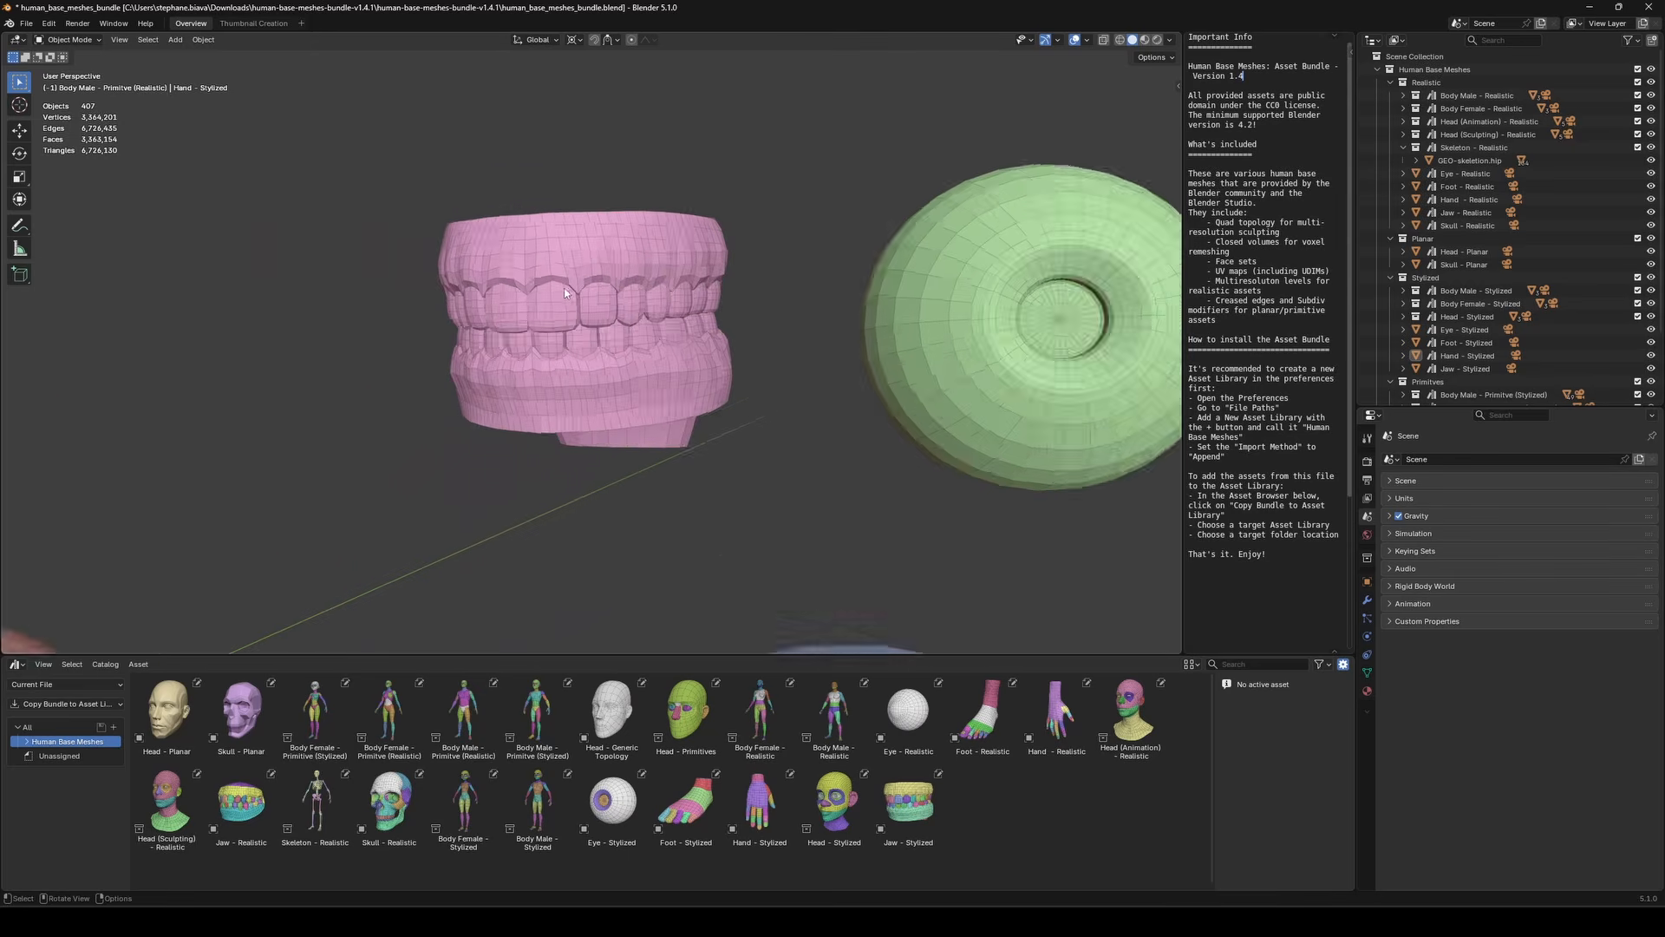
pyautogui.scroll(-6, 560, 284)
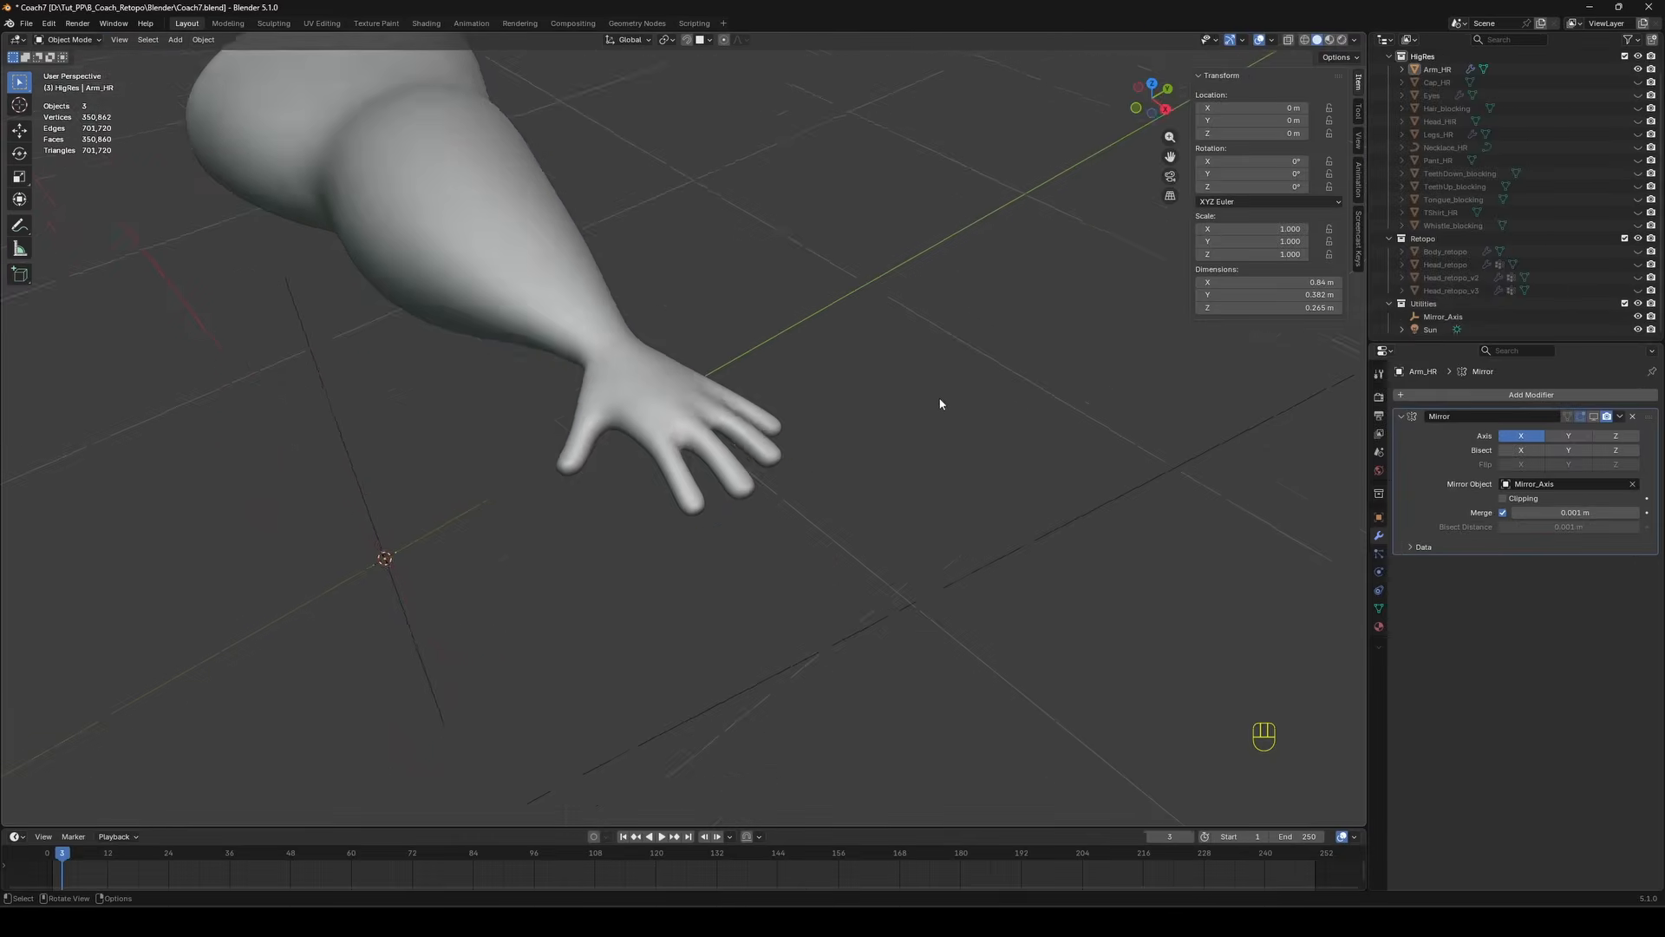
pyautogui.keyDown('ctrl'); pyautogui.moveTo(940, 403); pyautogui.dragTo(878, 413, button='middle'); pyautogui.keyUp('ctrl')
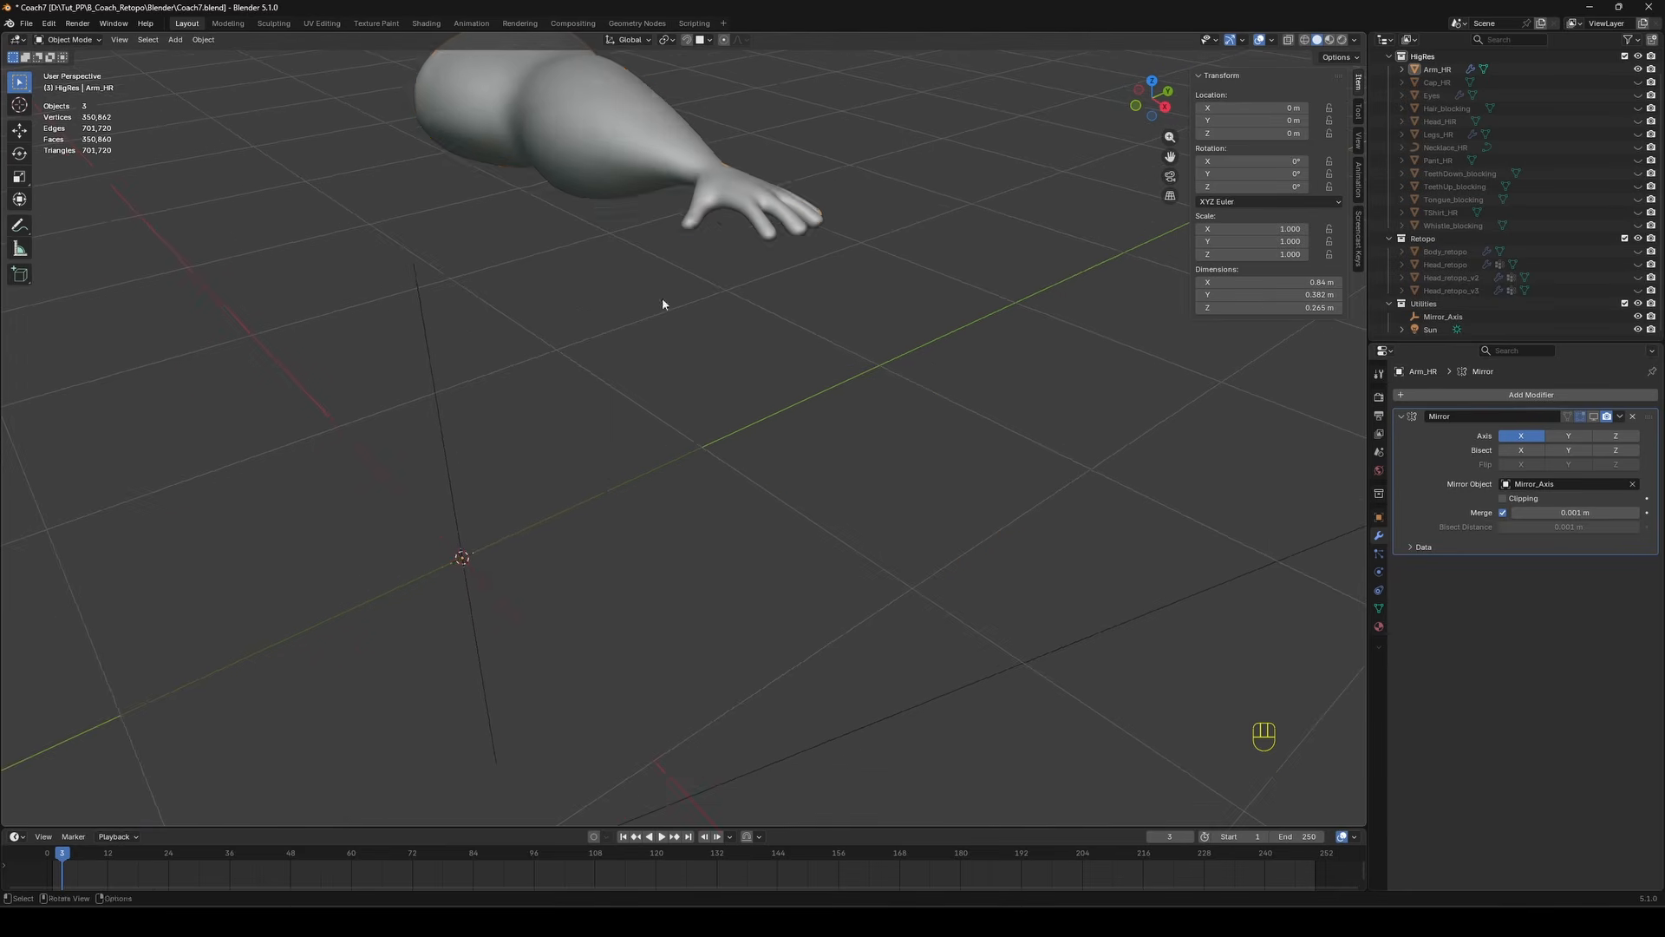
# Add a cube, placed in the Retopo collection and named Hand_retopo.
pyautogui.hotkey('shift', 'a')
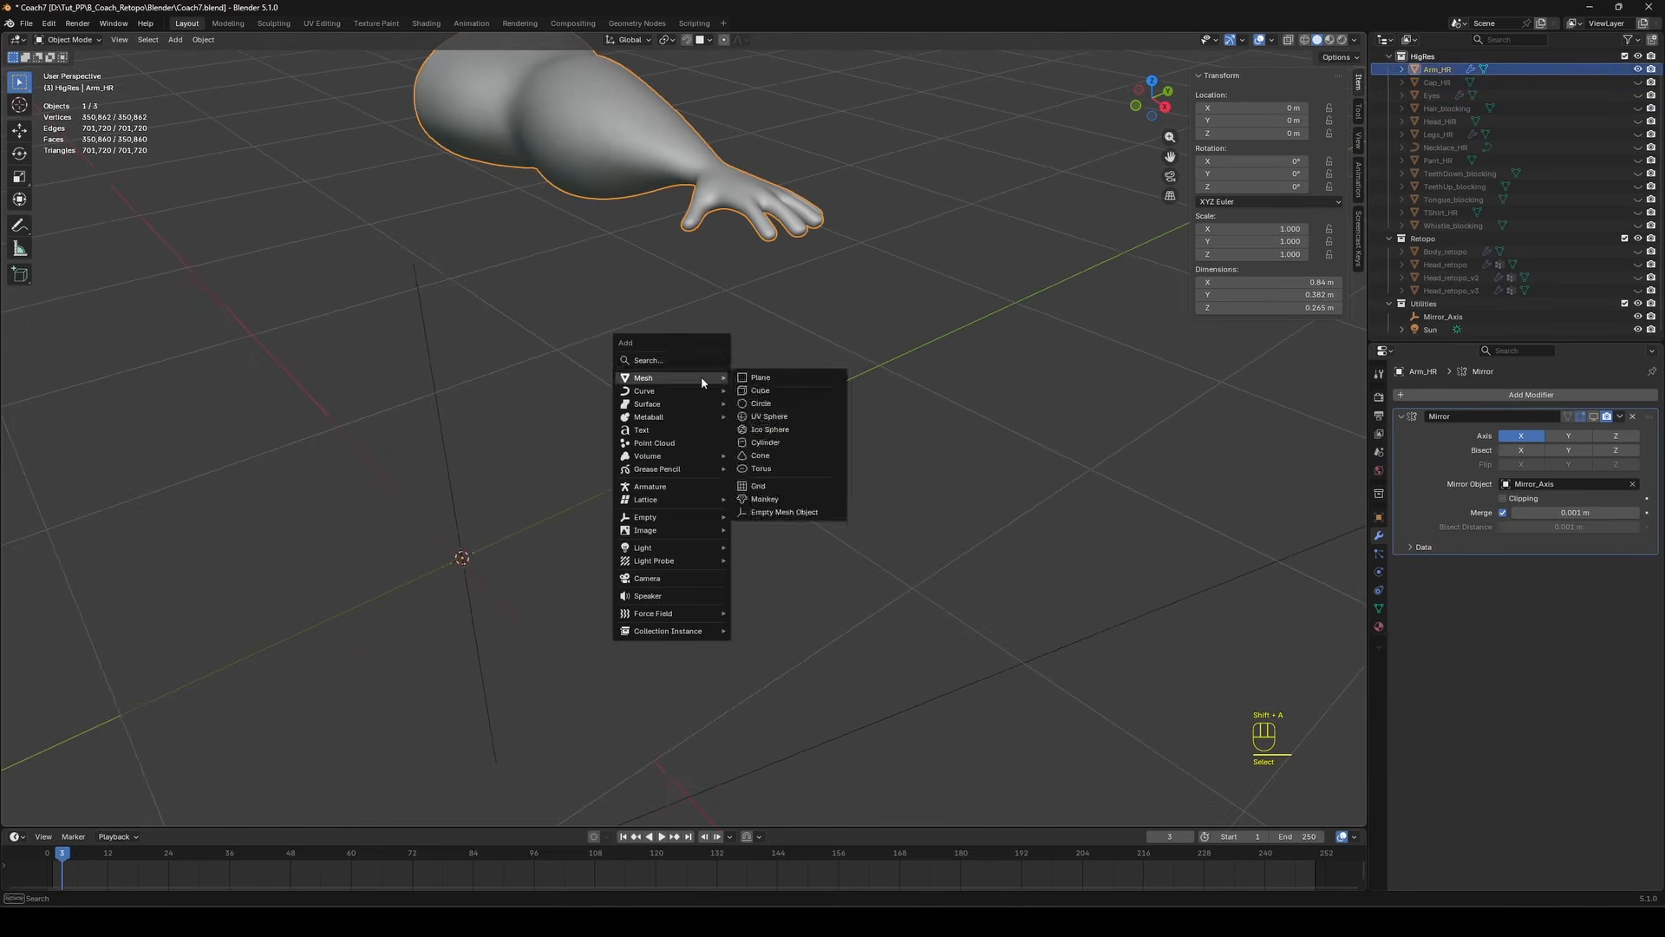
pyautogui.click(763, 397)
pyautogui.moveTo(1433, 95); pyautogui.dragTo(1489, 259)
pyautogui.doubleClick(1440, 265)
pyautogui.write('Hand_retopo')
pyautogui.press('Return')
# Turn on see-through display, shrink the cube to about 0.075 m and move it onto the arm's hand.
pyautogui.scroll(-3, 831, 403)
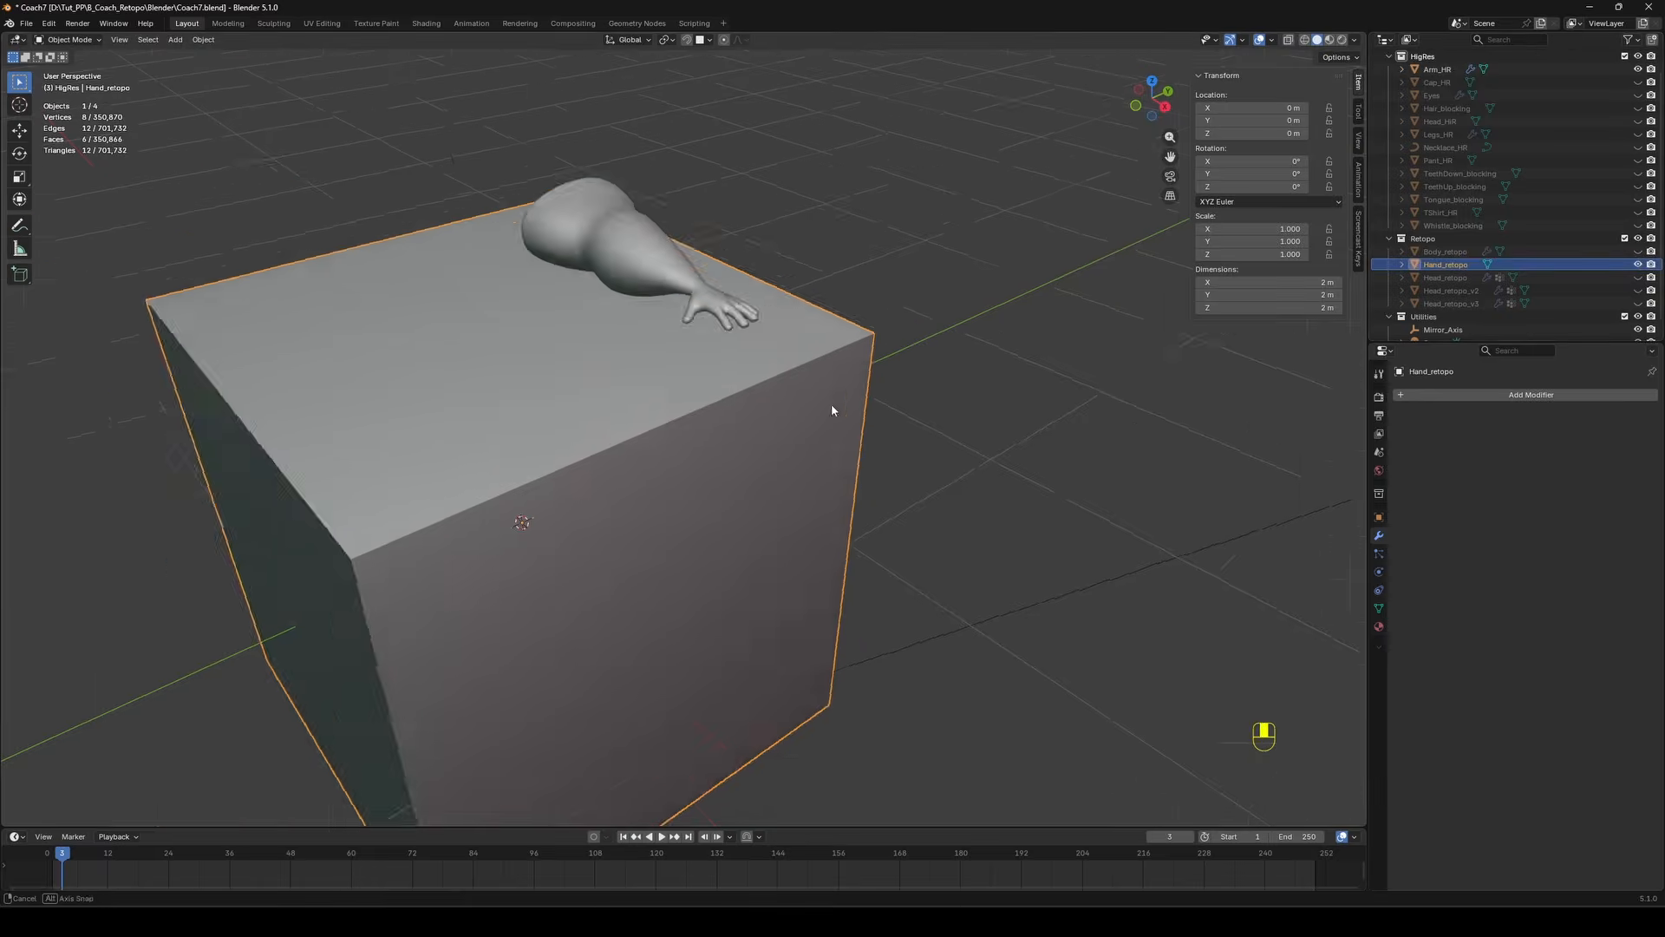
pyautogui.press('KP_1')
pyautogui.press('g')
pyautogui.click(1007, 772)
pyautogui.hotkey('alt', 'z')
pyautogui.press('s')
pyautogui.click(626, 388)
pyautogui.press('g')
pyautogui.click(812, 274)
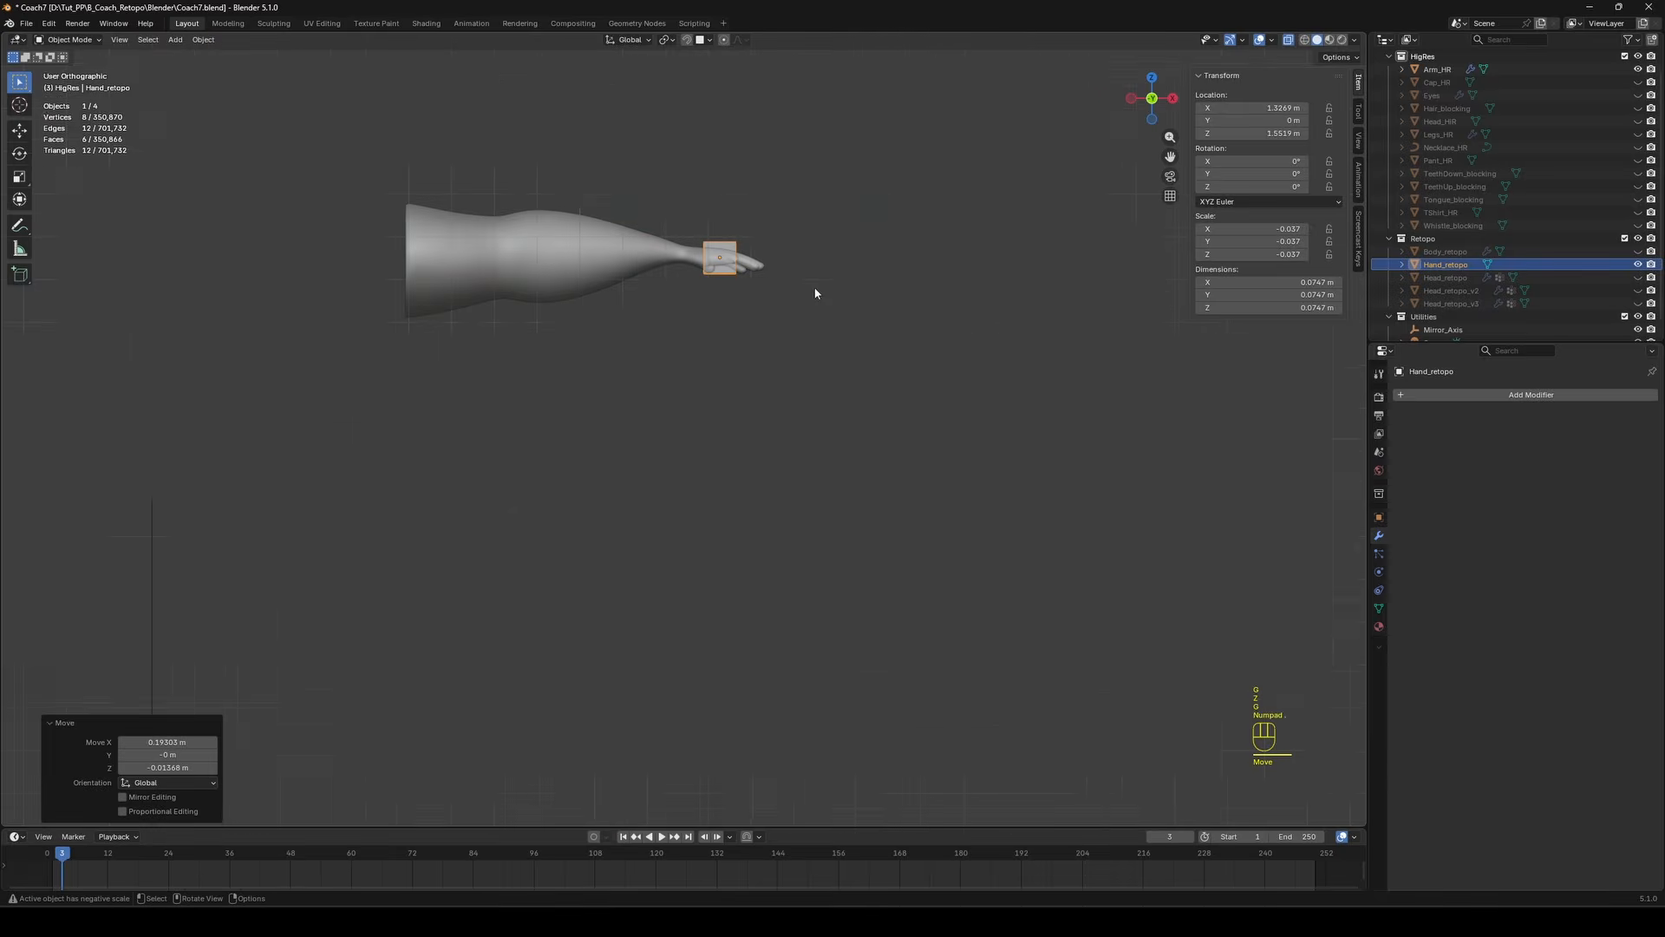
# Flatten the cube along Z to roughly the thickness of the palm.
pyautogui.press('KP_Decimal')
pyautogui.press('s')
pyautogui.press('z')
pyautogui.click(787, 375)
# Centre the cube over the palm in top view and scale it up slightly to about 0.08 m long.
pyautogui.keyDown('alt'); pyautogui.moveTo(1024, 346); pyautogui.dragTo(853, 405, button='middle'); pyautogui.keyUp('alt')
pyautogui.keyDown('shift'); pyautogui.moveTo(852, 405); pyautogui.dragTo(1070, 517, button='middle'); pyautogui.keyUp('shift')
pyautogui.press('g')
pyautogui.click(842, 383)
pyautogui.scroll(-2, 863, 390)
pyautogui.press('s')
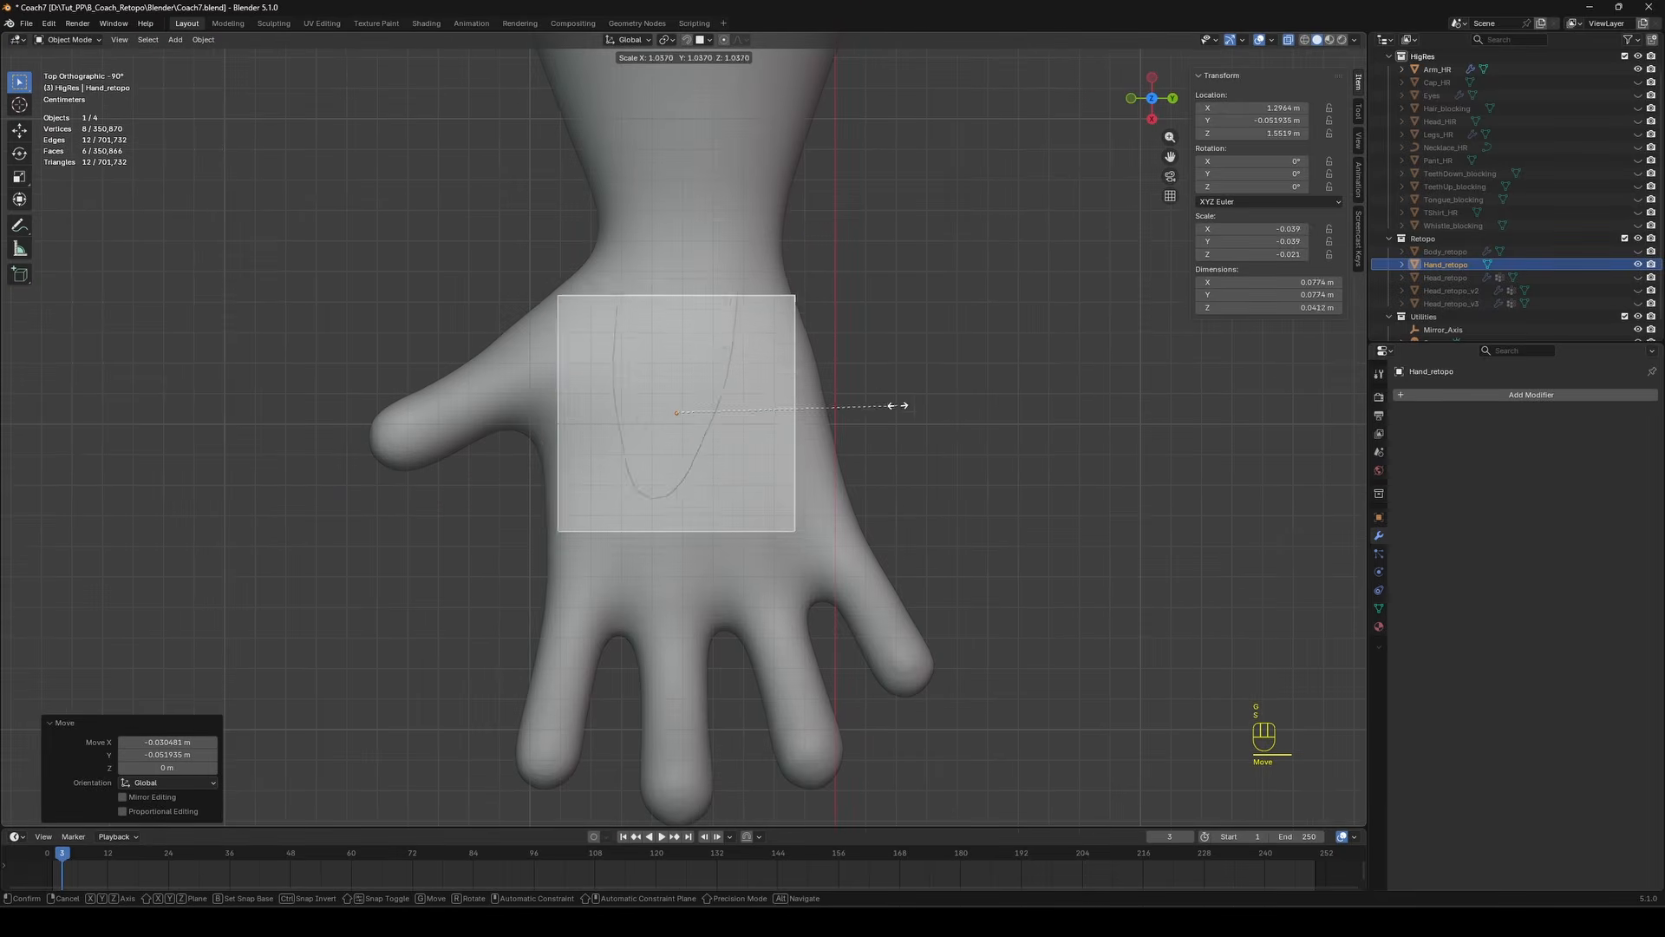
pyautogui.click(901, 393)
# Scale the cube along Y by 1.247 and reposition it over the palm.
pyautogui.press('s')
pyautogui.press('y')
pyautogui.click(956, 389)
pyautogui.press('g')
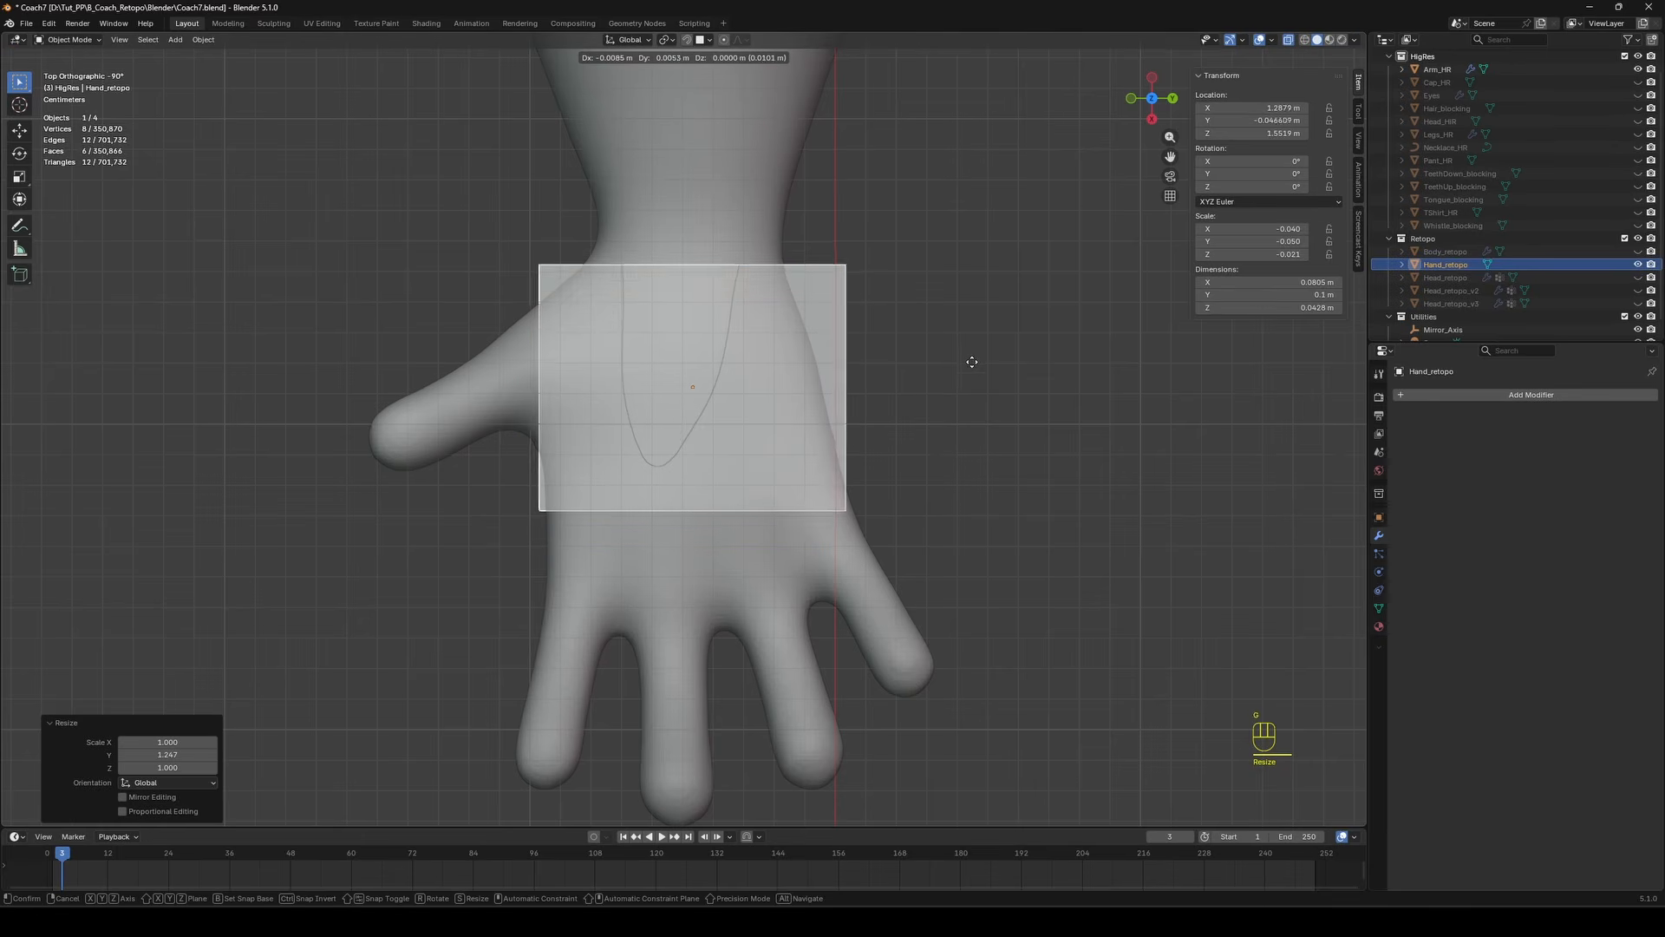
pyautogui.click(969, 384)
pyautogui.press('s')
pyautogui.rightClick(967, 384)
# Widen the finger end of the cube along Y in mesh editing to span the finger bases.
pyautogui.press('Tab')
pyautogui.press('1')
pyautogui.moveTo(477, 486); pyautogui.dragTo(954, 563)
pyautogui.press('s')
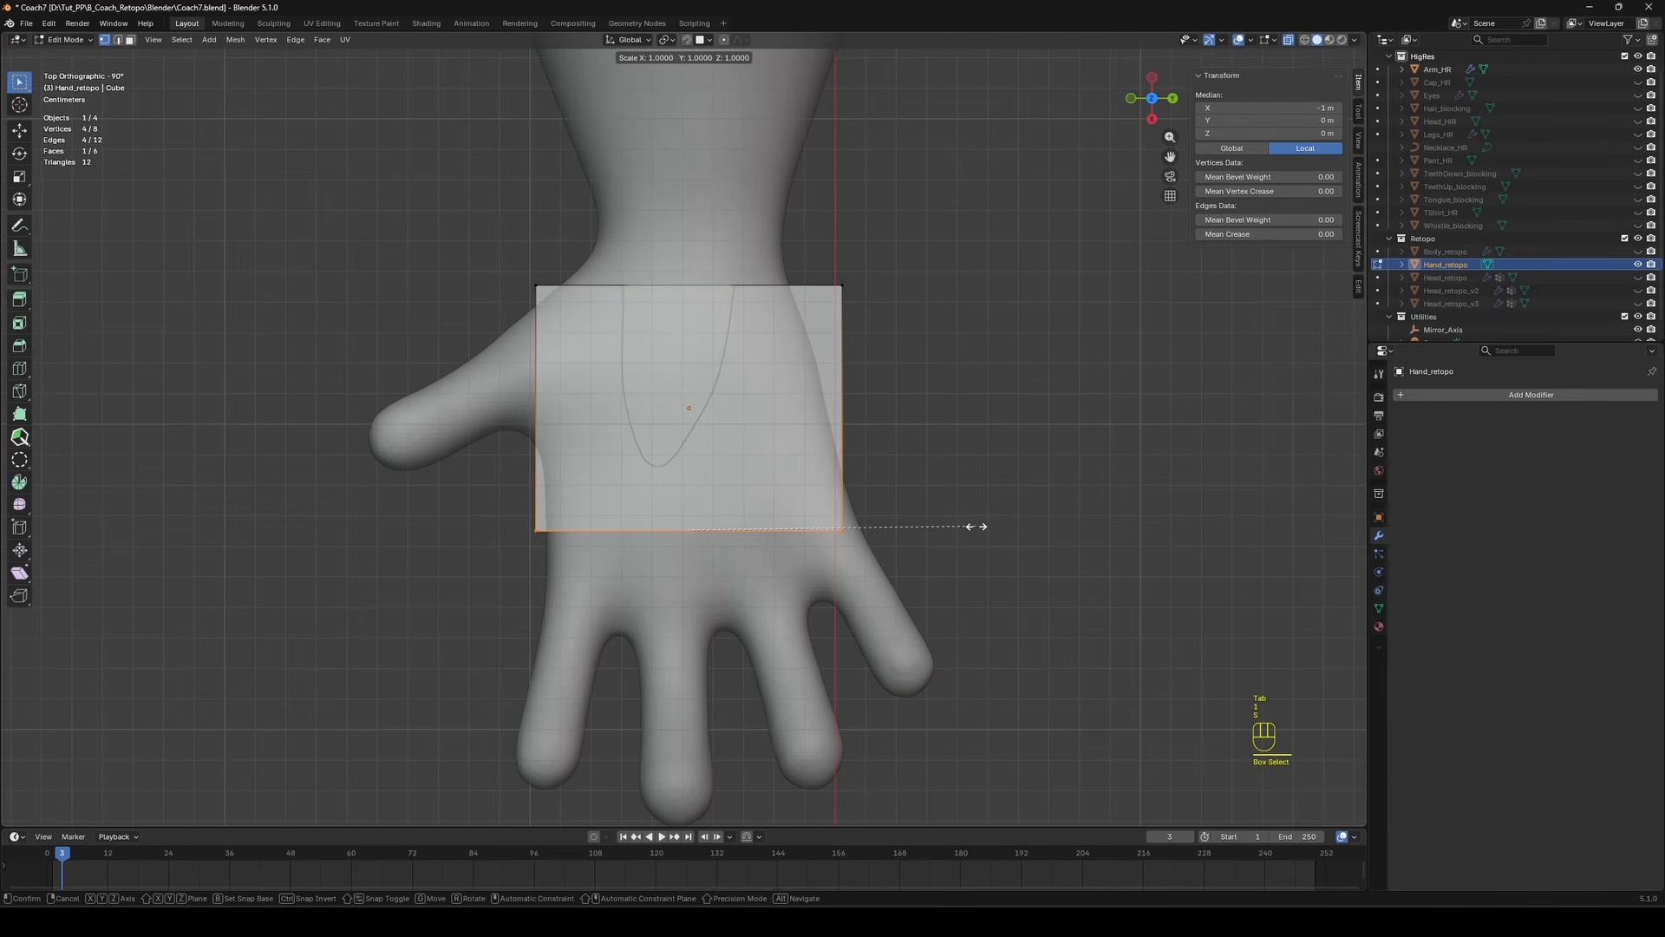
pyautogui.press('y')
pyautogui.click(1026, 522)
# Move the cube's wrist end along X toward the wrist and scale it narrower.
pyautogui.moveTo(466, 224); pyautogui.dragTo(1059, 347)
pyautogui.press('g')
pyautogui.press('y')
pyautogui.press('x')
pyautogui.click(1050, 345)
pyautogui.press('s')
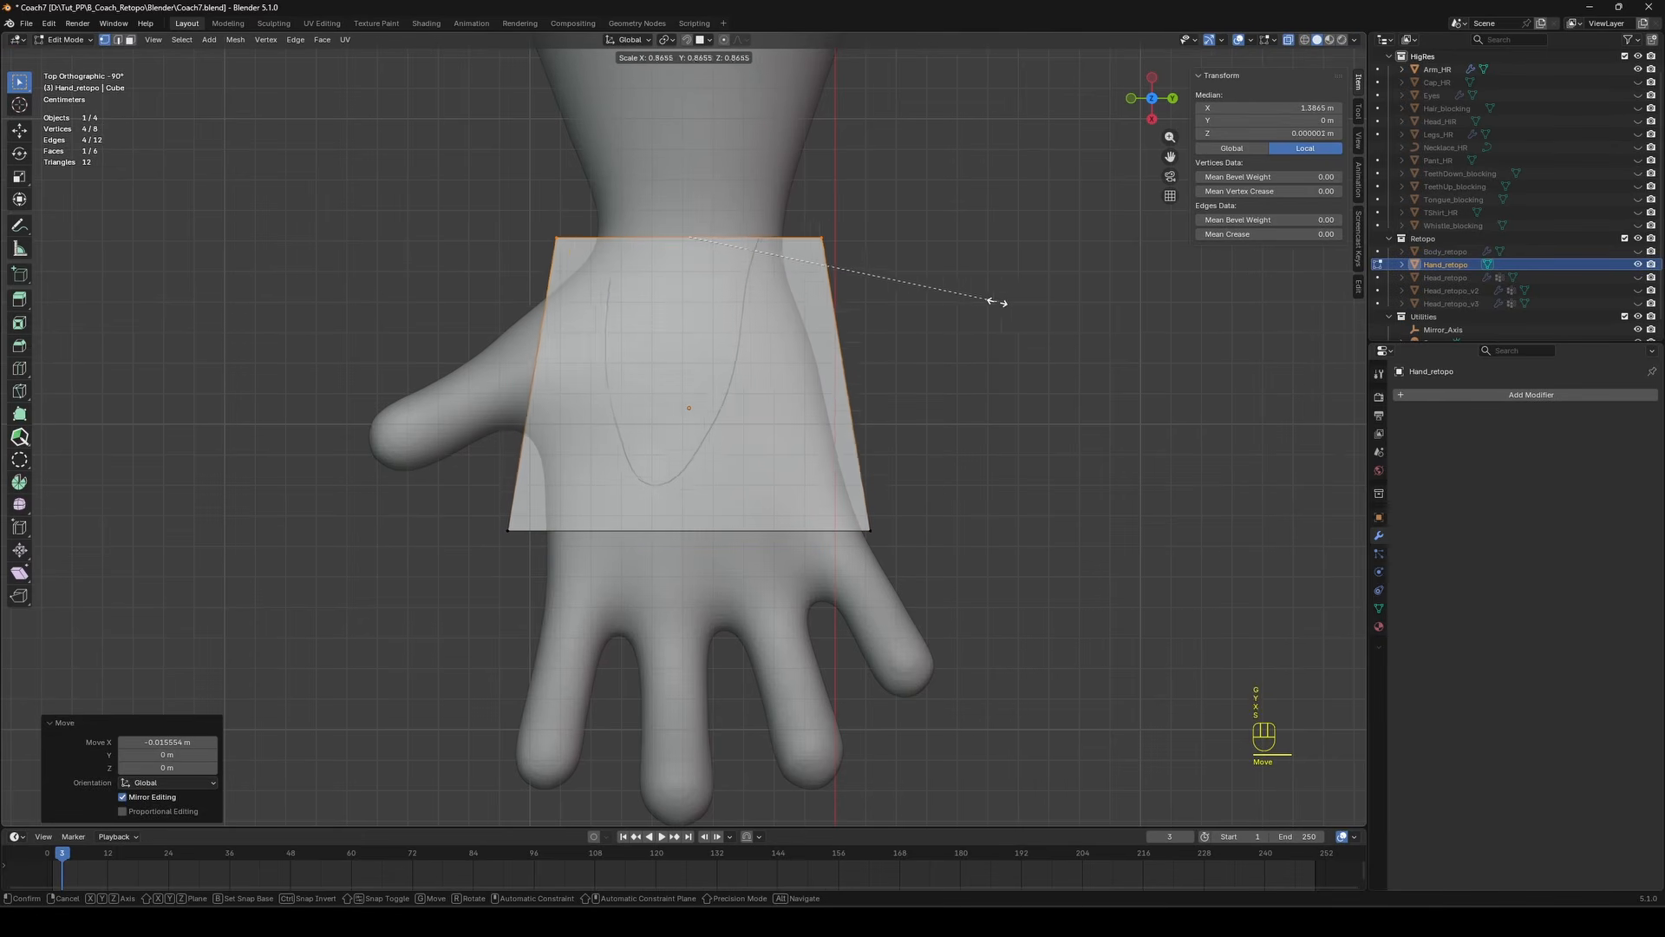
pyautogui.click(961, 302)
# Shift the box's end edges along Z so the block follows the height and thickness of the hand.
pyautogui.moveTo(737, 521); pyautogui.dragTo(899, 372, button='middle')
pyautogui.press('g')
pyautogui.press('z')
pyautogui.moveTo(511, 347); pyautogui.dragTo(574, 483)
pyautogui.click(589, 390)
pyautogui.press('g')
pyautogui.press('z')
pyautogui.click(574, 486)
pyautogui.moveTo(720, 438); pyautogui.dragTo(785, 503)
pyautogui.press('g')
pyautogui.press('z')
pyautogui.click(770, 496)
pyautogui.moveTo(770, 486); pyautogui.dragTo(512, 521, button='middle')
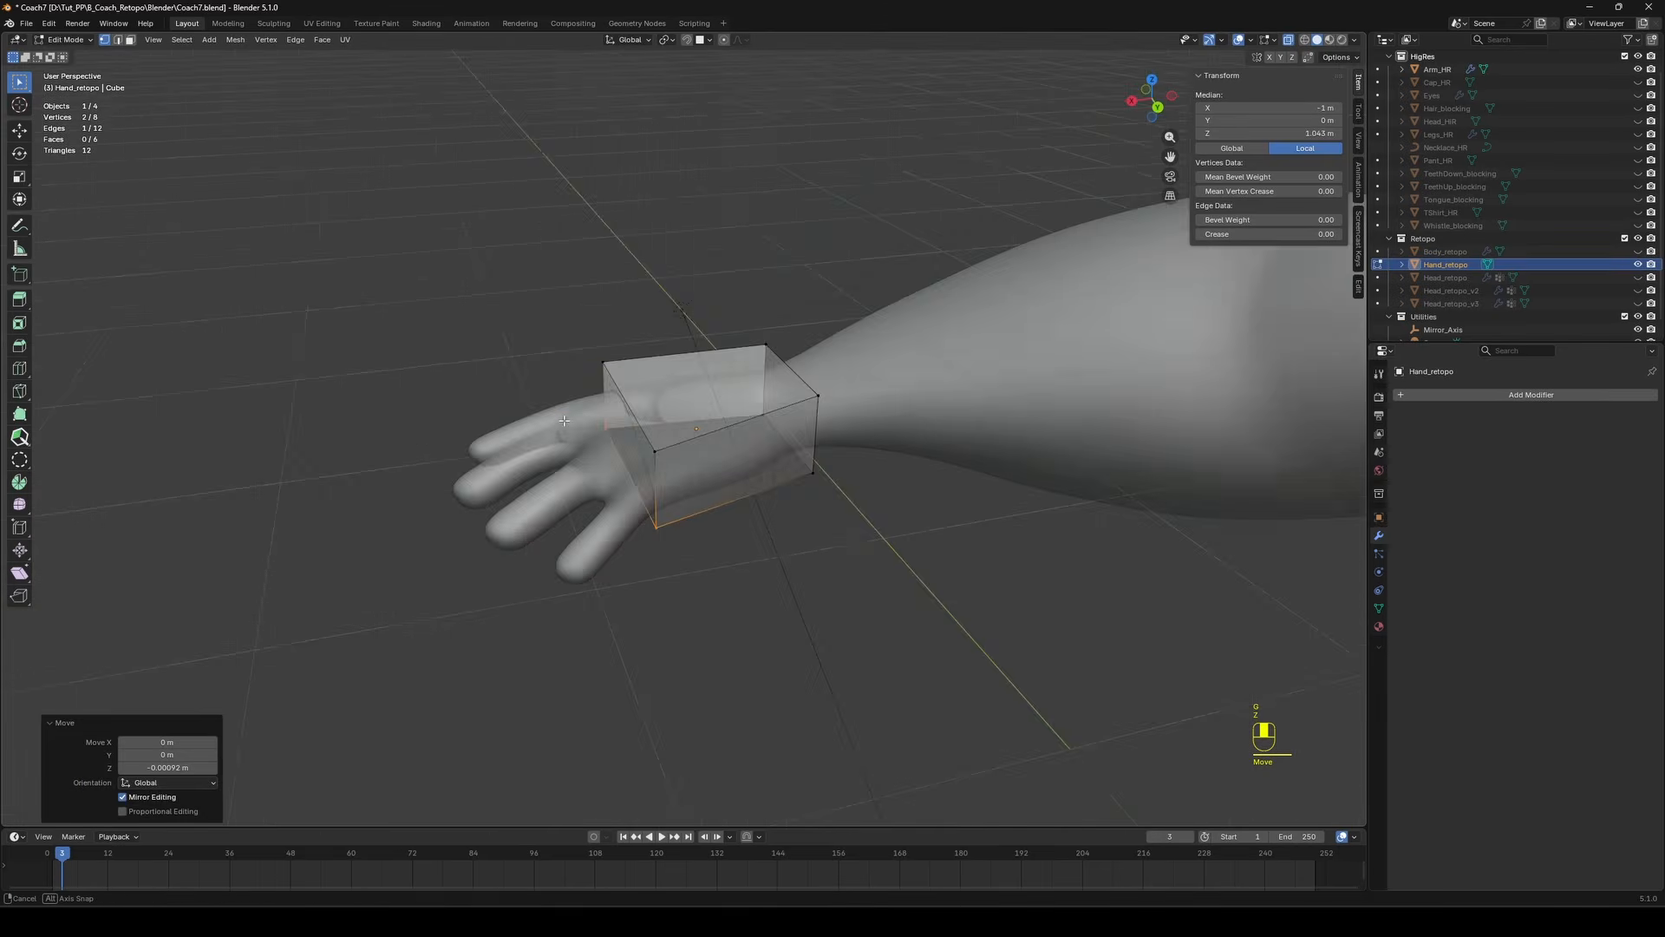
# Save the file and return to editing the Hand_retopo mesh with see-through display.
pyautogui.press('Tab')
pyautogui.click(830, 380)
pyautogui.click(764, 386)
pyautogui.hotkey('alt', 'z')
pyautogui.hotkey('ctrl', 's')
pyautogui.press('Tab')
pyautogui.hotkey('alt', 'z')
# Add three lengthwise loop cuts that divide the palm block into four finger columns.
pyautogui.click(928, 390)
pyautogui.moveTo(910, 390); pyautogui.dragTo(815, 529, button='middle')
pyautogui.keyDown('ctrl'); pyautogui.moveTo(781, 537); pyautogui.dragTo(782, 458, button='middle'); pyautogui.keyUp('ctrl')
pyautogui.click(781, 457)
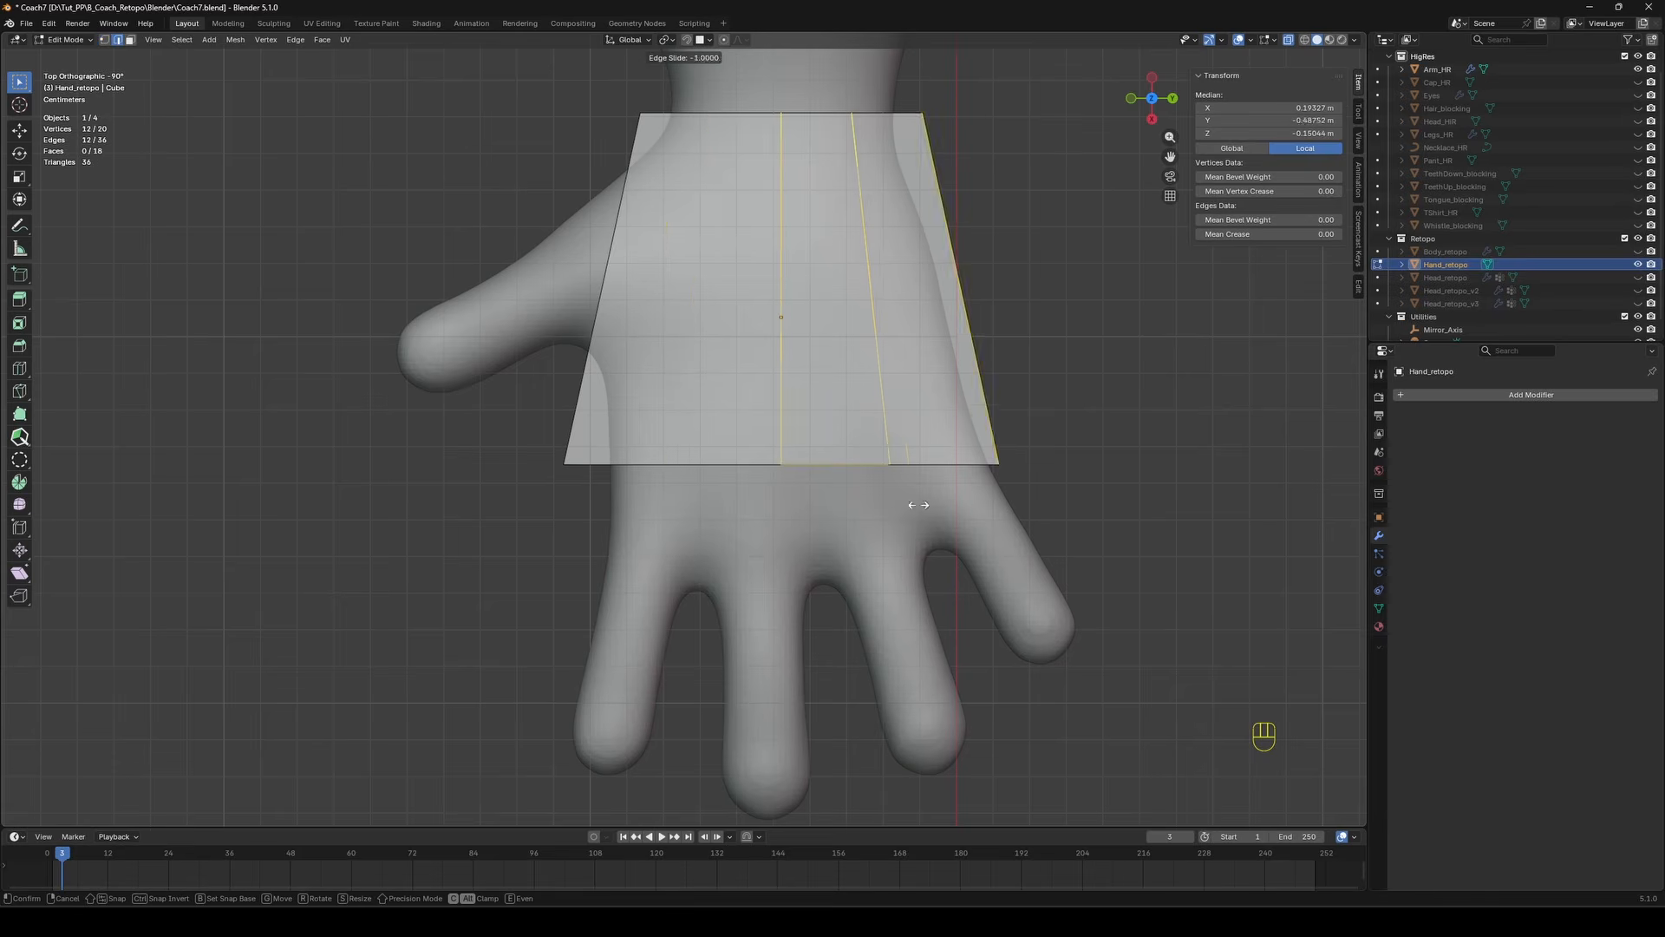
pyautogui.click(799, 501)
pyautogui.click(1125, 312)
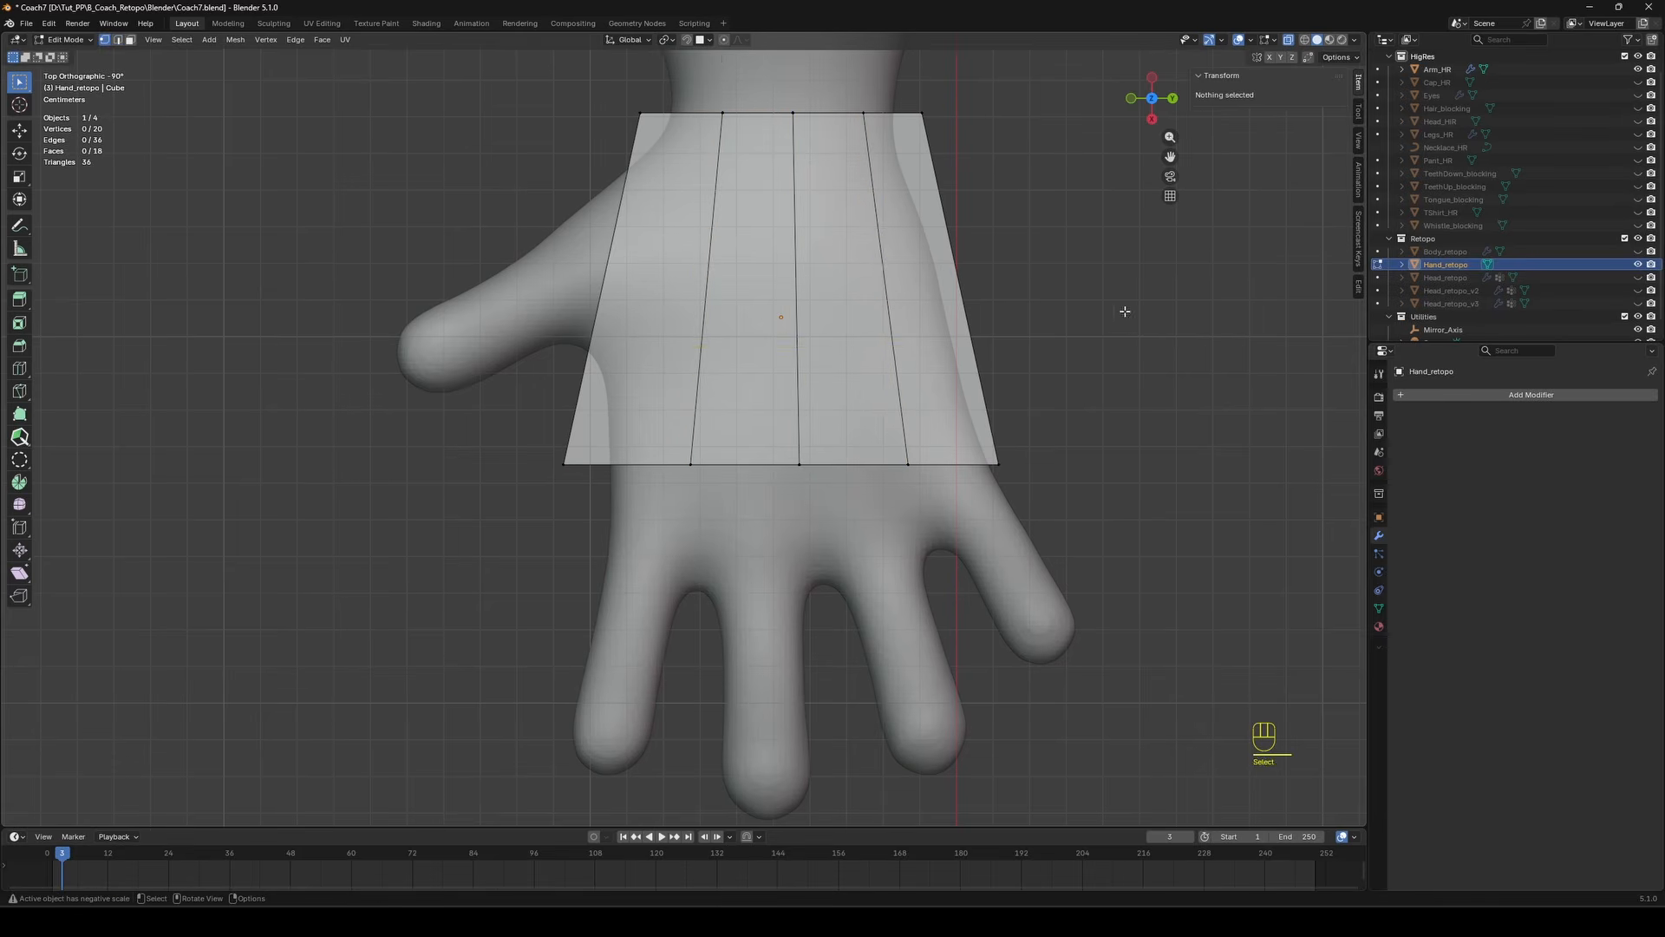
# Add two crosswise loop cuts across the palm block and slide the wrist-side loop closer to the wrist.
pyautogui.click(719, 267)
pyautogui.click(733, 215)
pyautogui.press('2')
pyautogui.keyDown('alt'); pyautogui.click(752, 186); pyautogui.keyUp('alt')
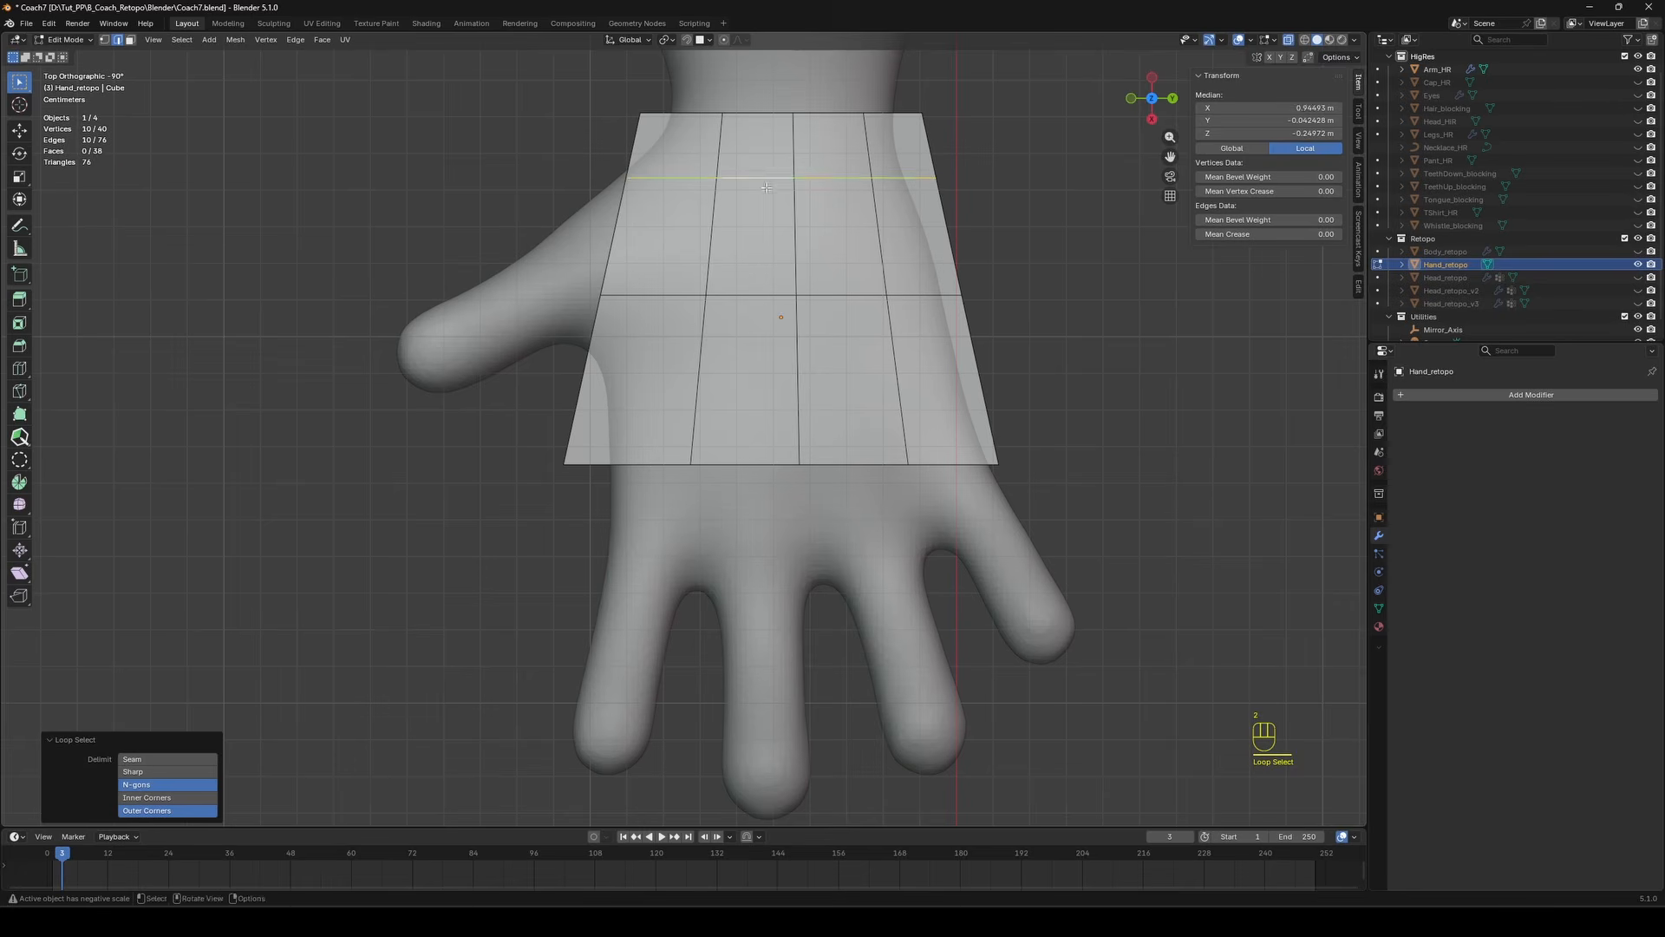
pyautogui.press('g')
pyautogui.press('y')
pyautogui.press('x')
pyautogui.press('Escape')
pyautogui.moveTo(797, 111); pyautogui.dragTo(796, 90)
pyautogui.click(1041, 199)
# Slide the other crosswise edge loop of the palm toward the fingers.
pyautogui.keyDown('alt'); pyautogui.click(819, 295); pyautogui.keyUp('alt')
pyautogui.moveTo(791, 230); pyautogui.dragTo(792, 295)
pyautogui.moveTo(1082, 360); pyautogui.dragTo(1037, 309, button='middle')
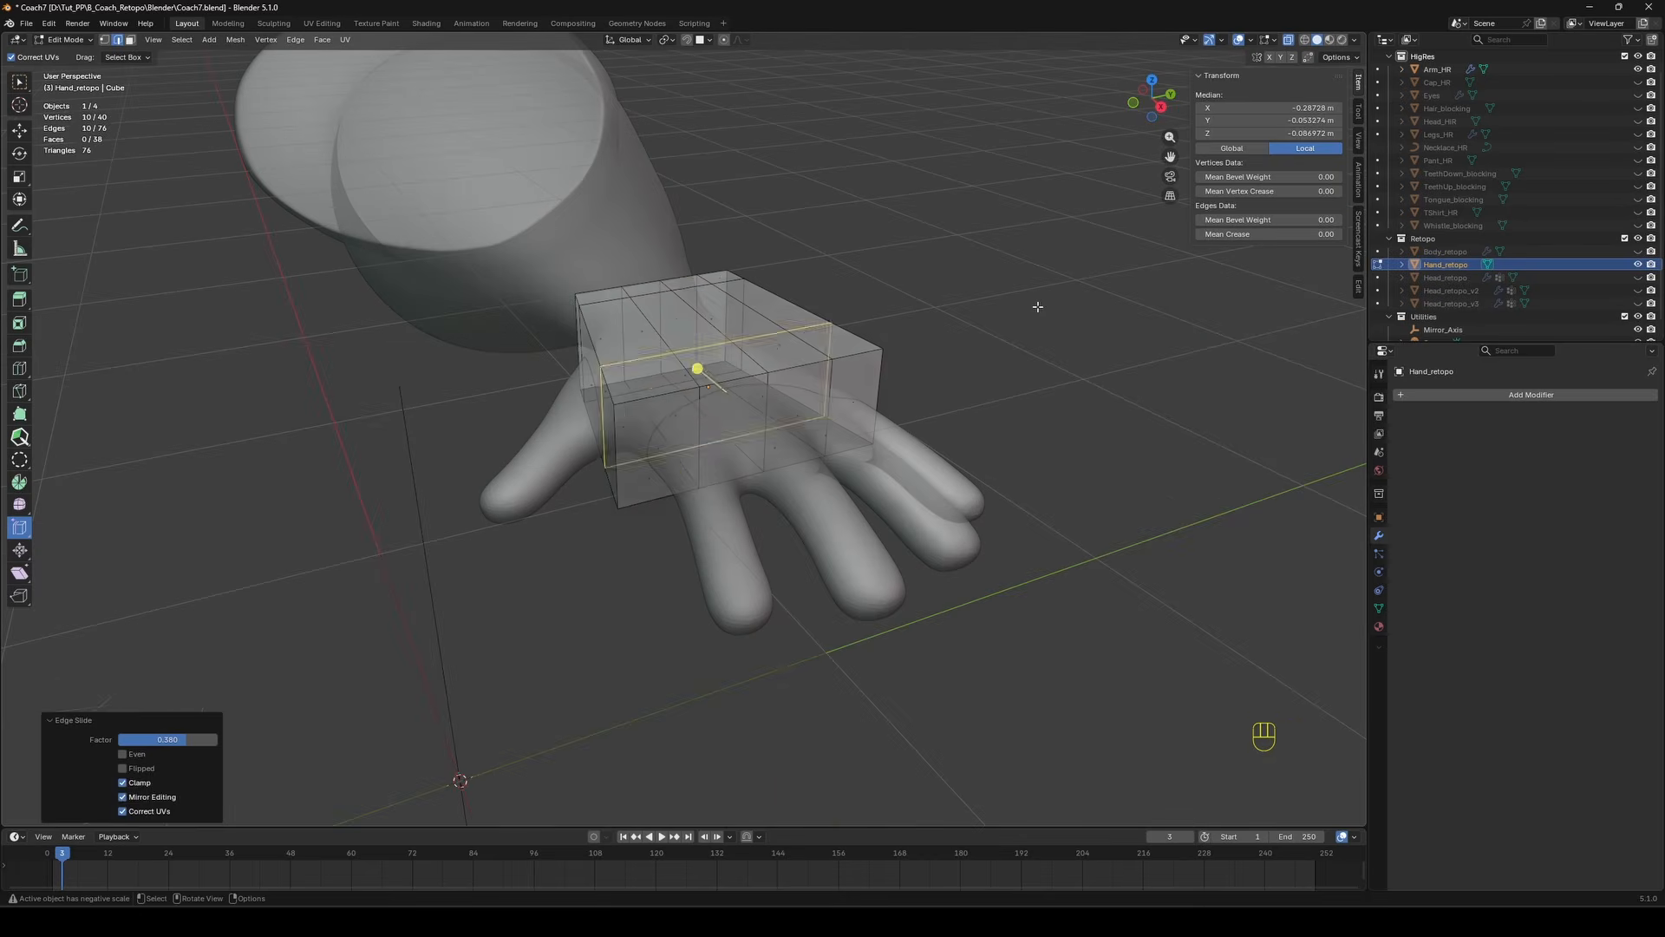
pyautogui.click(1037, 308)
# Isolate the Hand_retopo mesh and select the four faces at its finger end.
pyautogui.press('3')
pyautogui.hotkey('alt', 'z')
pyautogui.hotkey('alt', 'z')
pyautogui.click(663, 447)
pyautogui.hotkey('alt', 'z')
pyautogui.press('w')
pyautogui.hotkey('alt', 'z')
pyautogui.click(670, 453)
pyautogui.hotkey('alt', 'z')
pyautogui.moveTo(710, 450); pyautogui.dragTo(690, 437, button='middle')
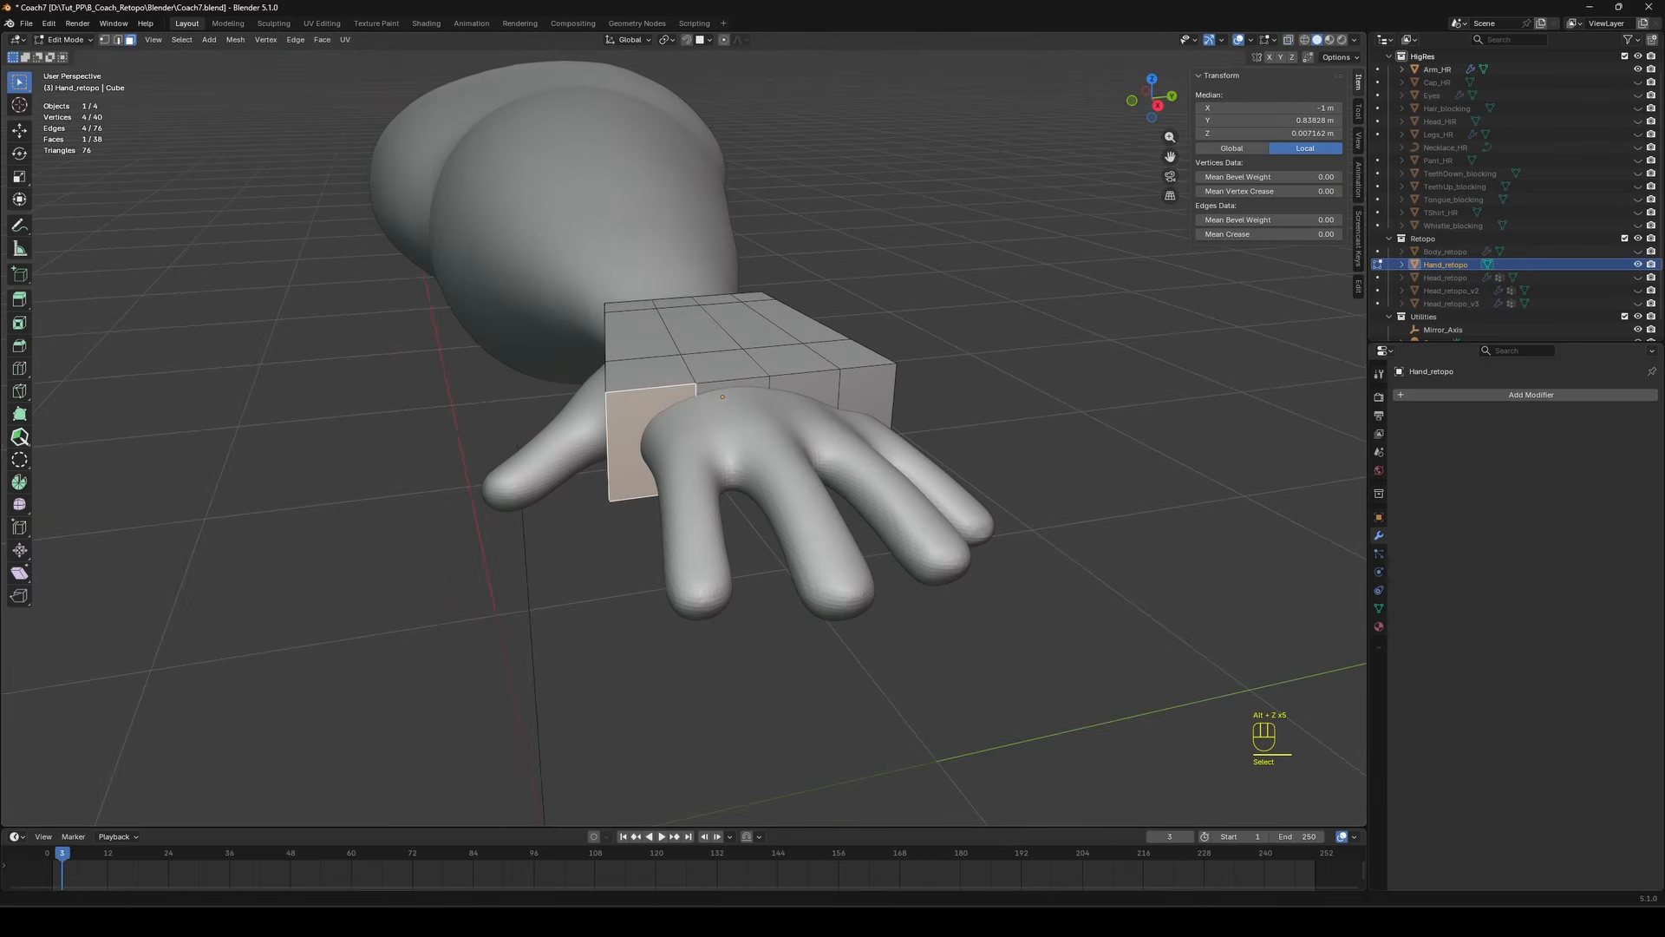
pyautogui.press('KP_Divide')
pyautogui.keyDown('shift'); pyautogui.click(713, 512); pyautogui.keyUp('shift')
pyautogui.keyDown('shift'); pyautogui.click(853, 489); pyautogui.keyUp('shift')
pyautogui.keyDown('shift'); pyautogui.click(947, 478); pyautogui.keyUp('shift')
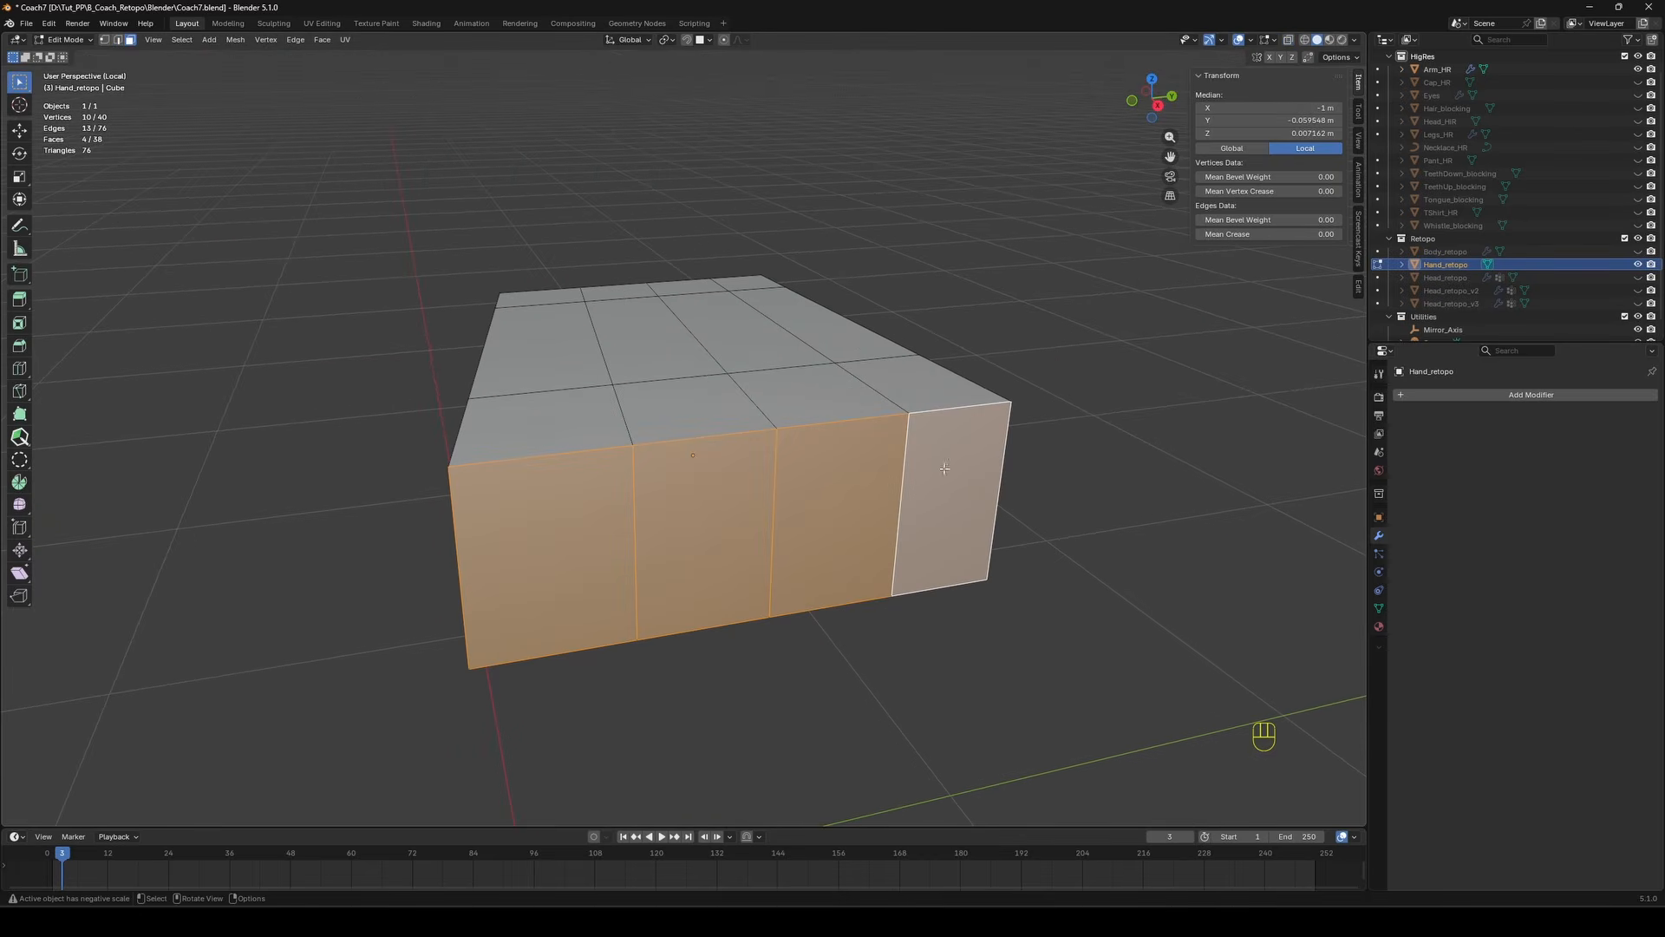
# Inset the four finger-end faces with Individual and Offset Relative enabled and a thickness of 0.144 m.
pyautogui.click(908, 448)
pyautogui.click(122, 796)
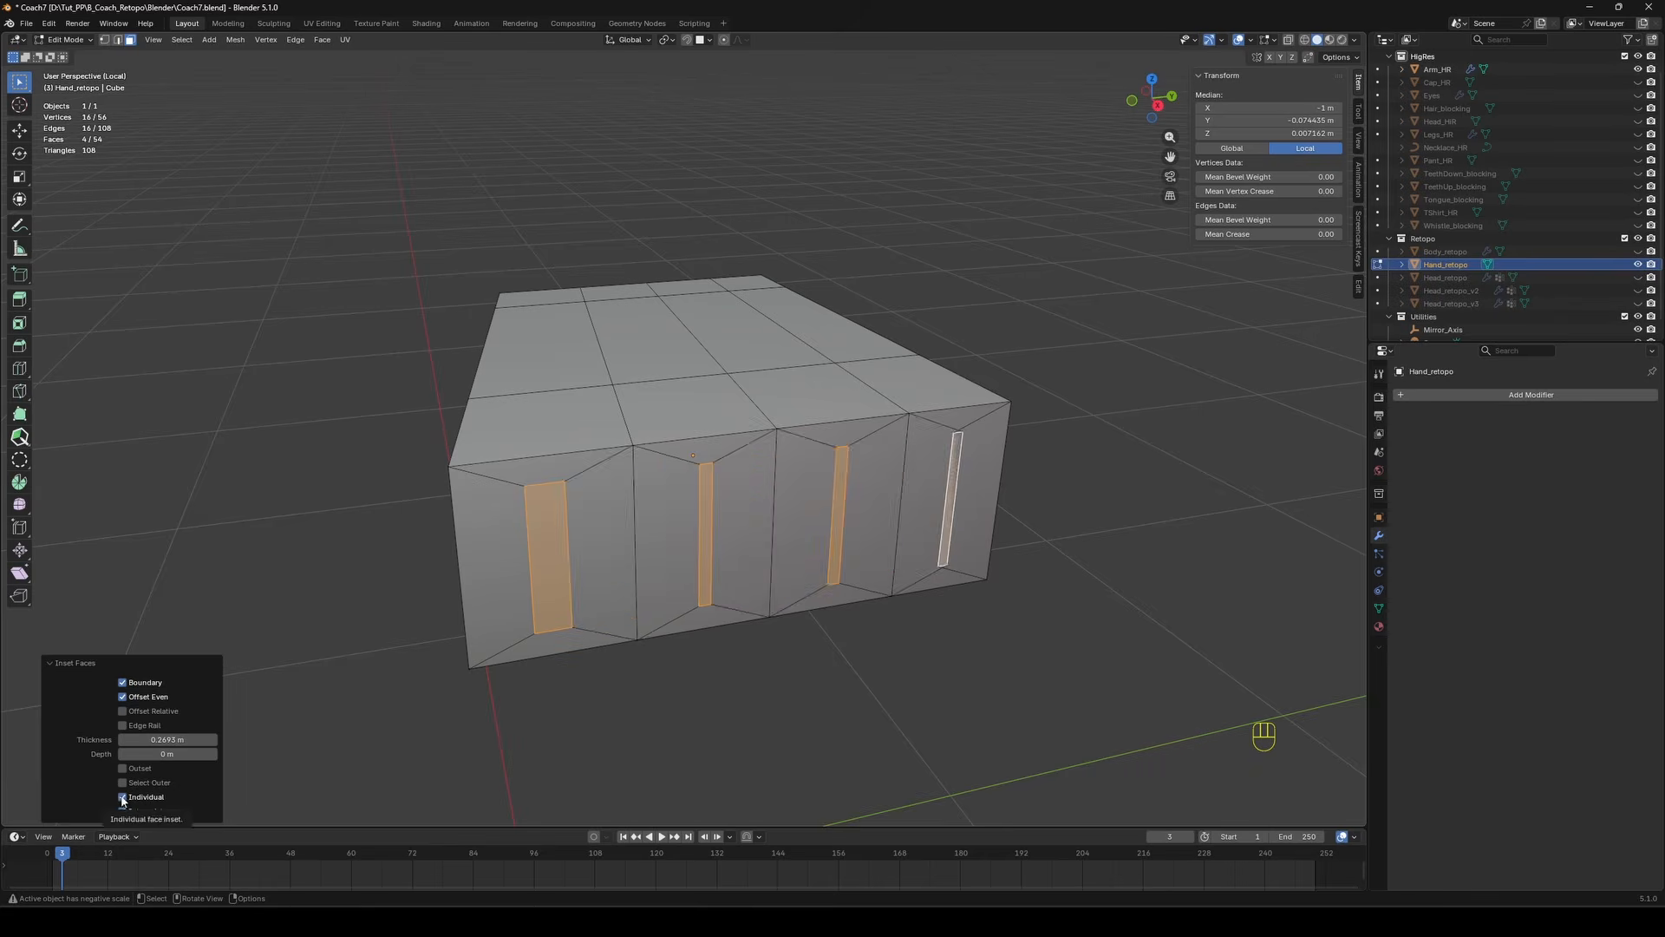
pyautogui.moveTo(147, 822); pyautogui.dragTo(118, 789, button='middle')
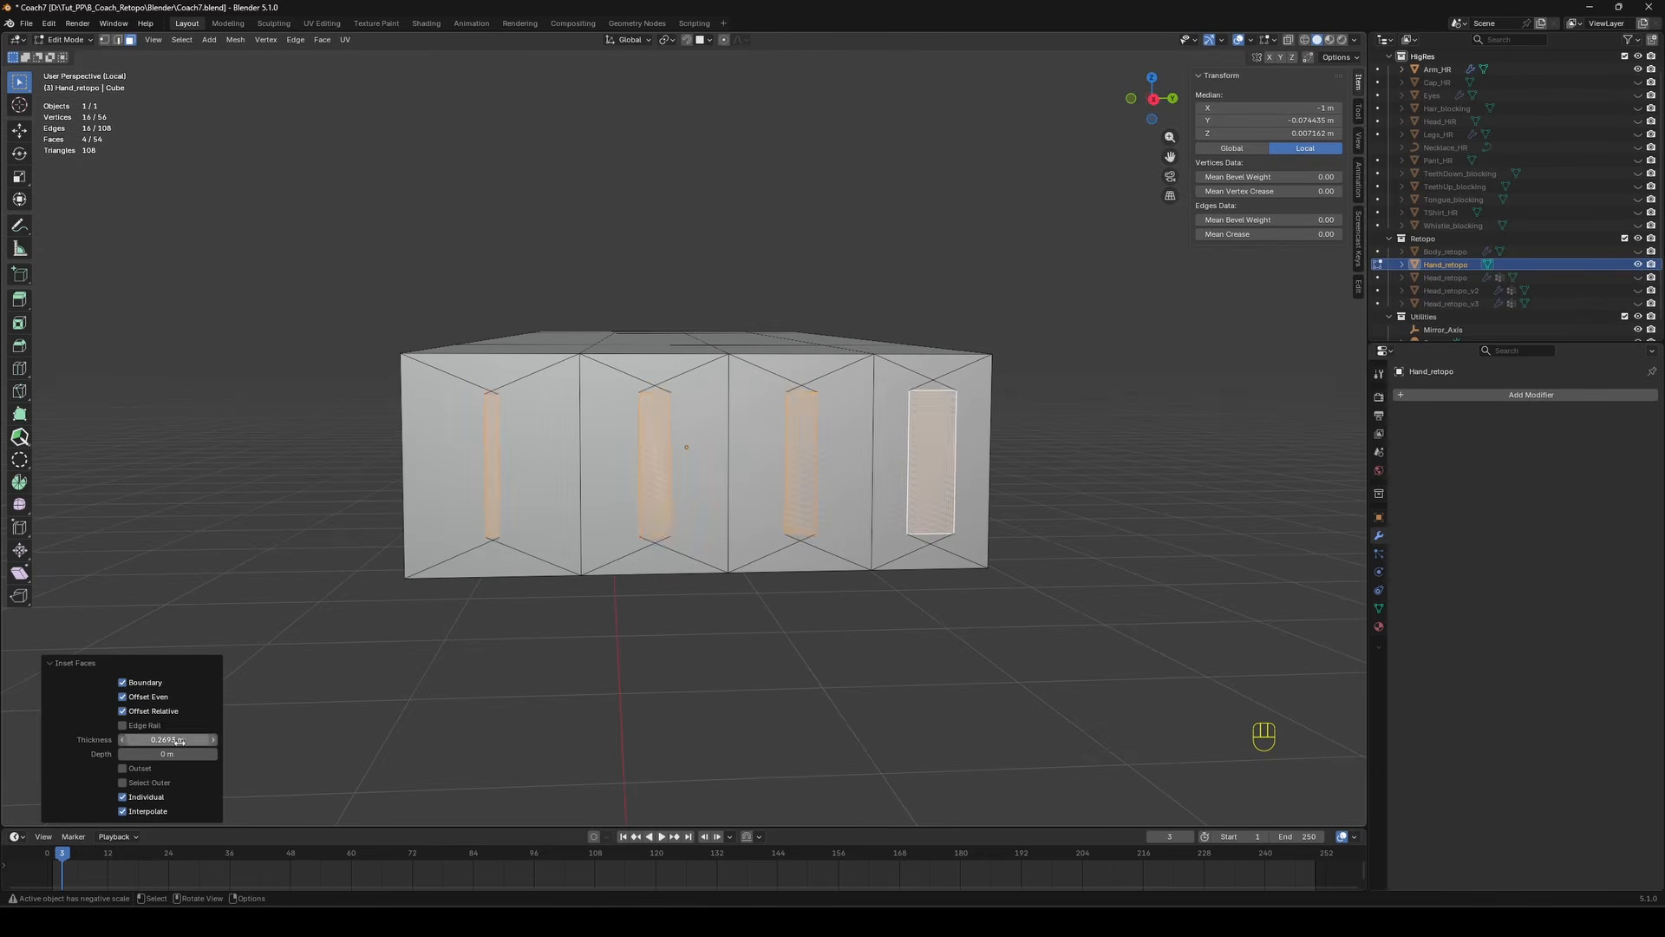
pyautogui.moveTo(173, 739)
pyautogui.mouseDown()
pyautogui.moveTo(135, 739)
pyautogui.moveTo(204, 739)
pyautogui.mouseUp()
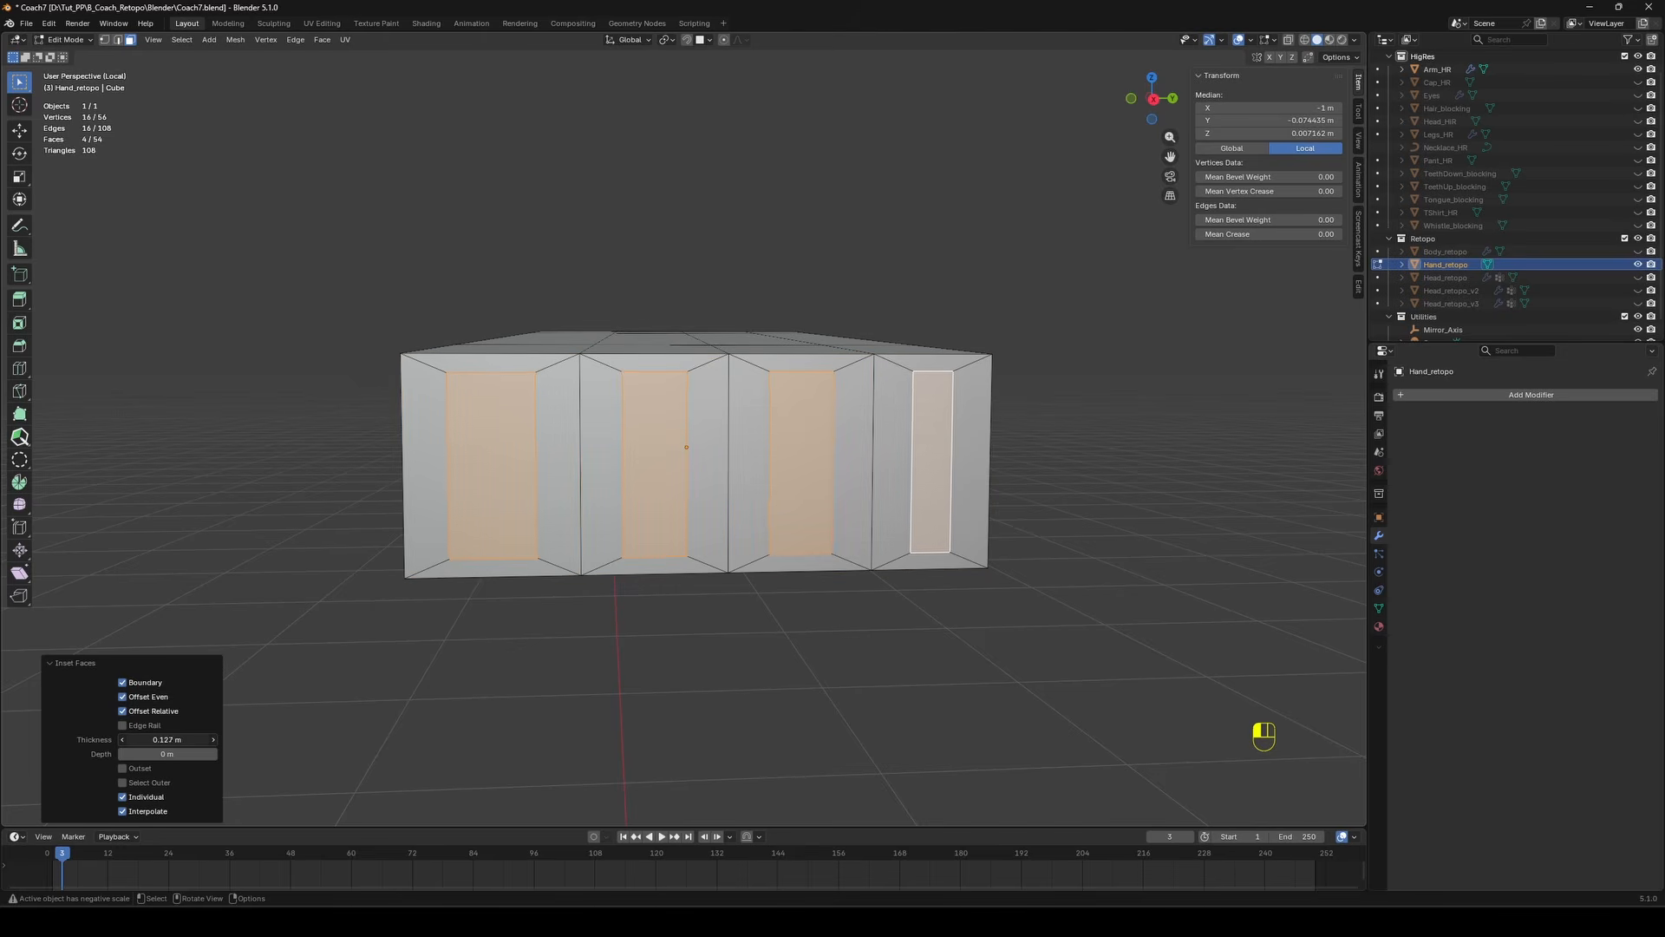
# Scale the four inset finger faces along Z by 0.713.
pyautogui.press('s')
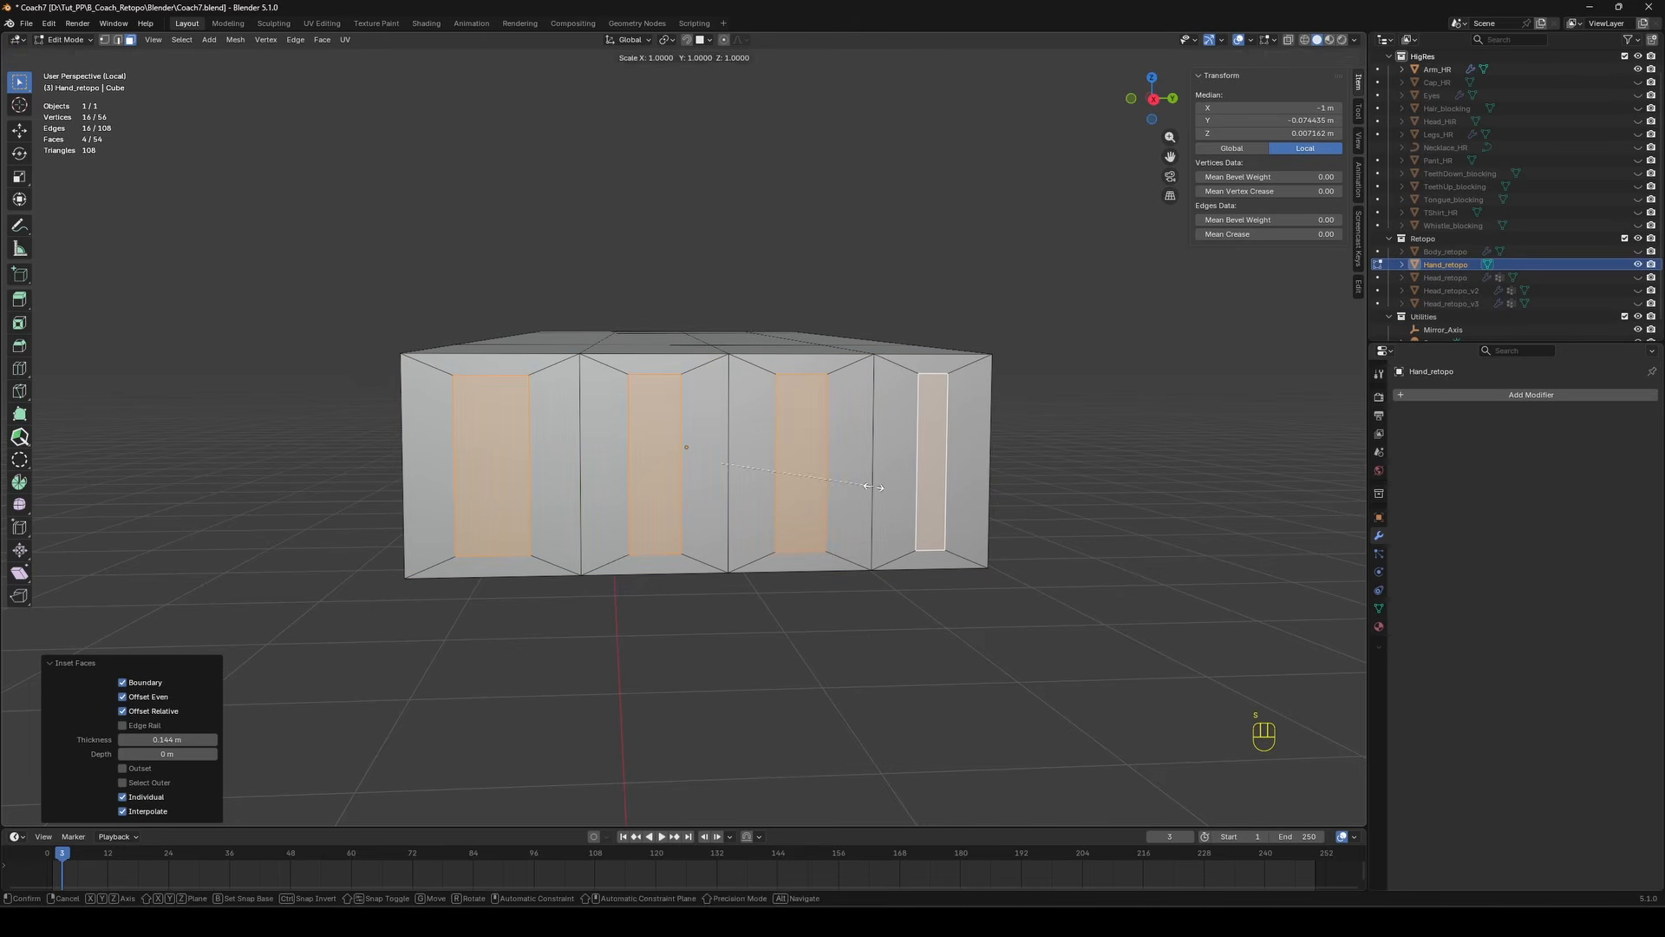
pyautogui.press('z')
pyautogui.click(872, 487)
pyautogui.press('s')
pyautogui.press('y')
pyautogui.press('Escape')
# Set the transform pivot to Individual Origins and scale the inset finger faces along Y by 1.684.
pyautogui.click(667, 40)
pyautogui.click(693, 101)
pyautogui.press('s')
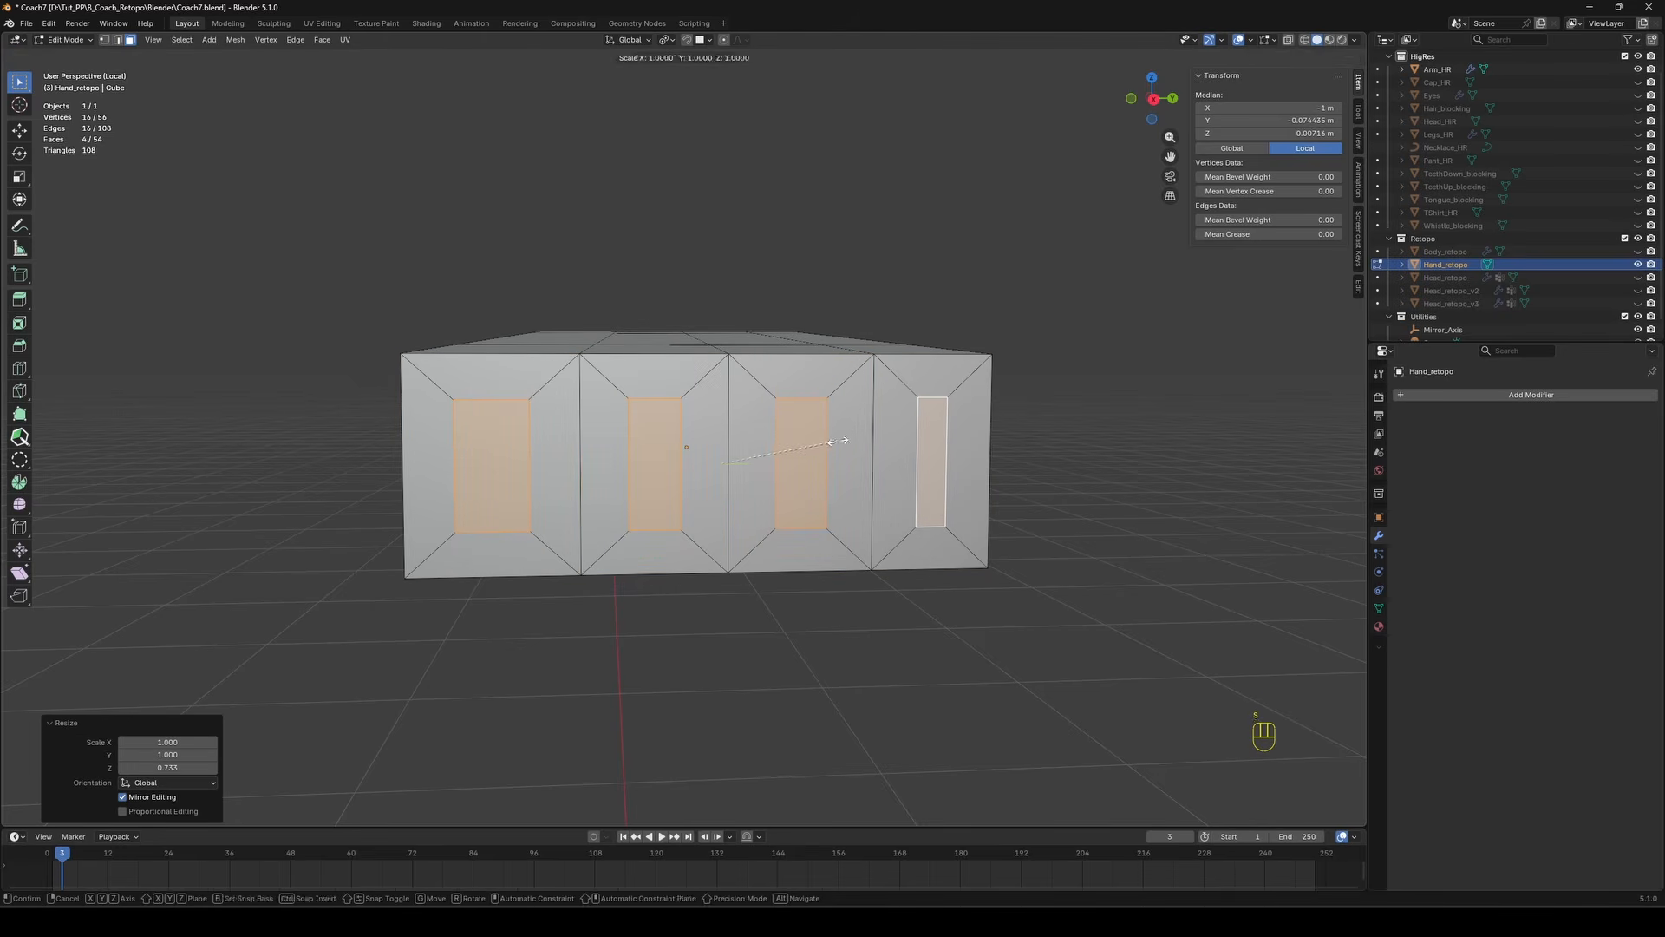
pyautogui.press('y')
pyautogui.click(920, 435)
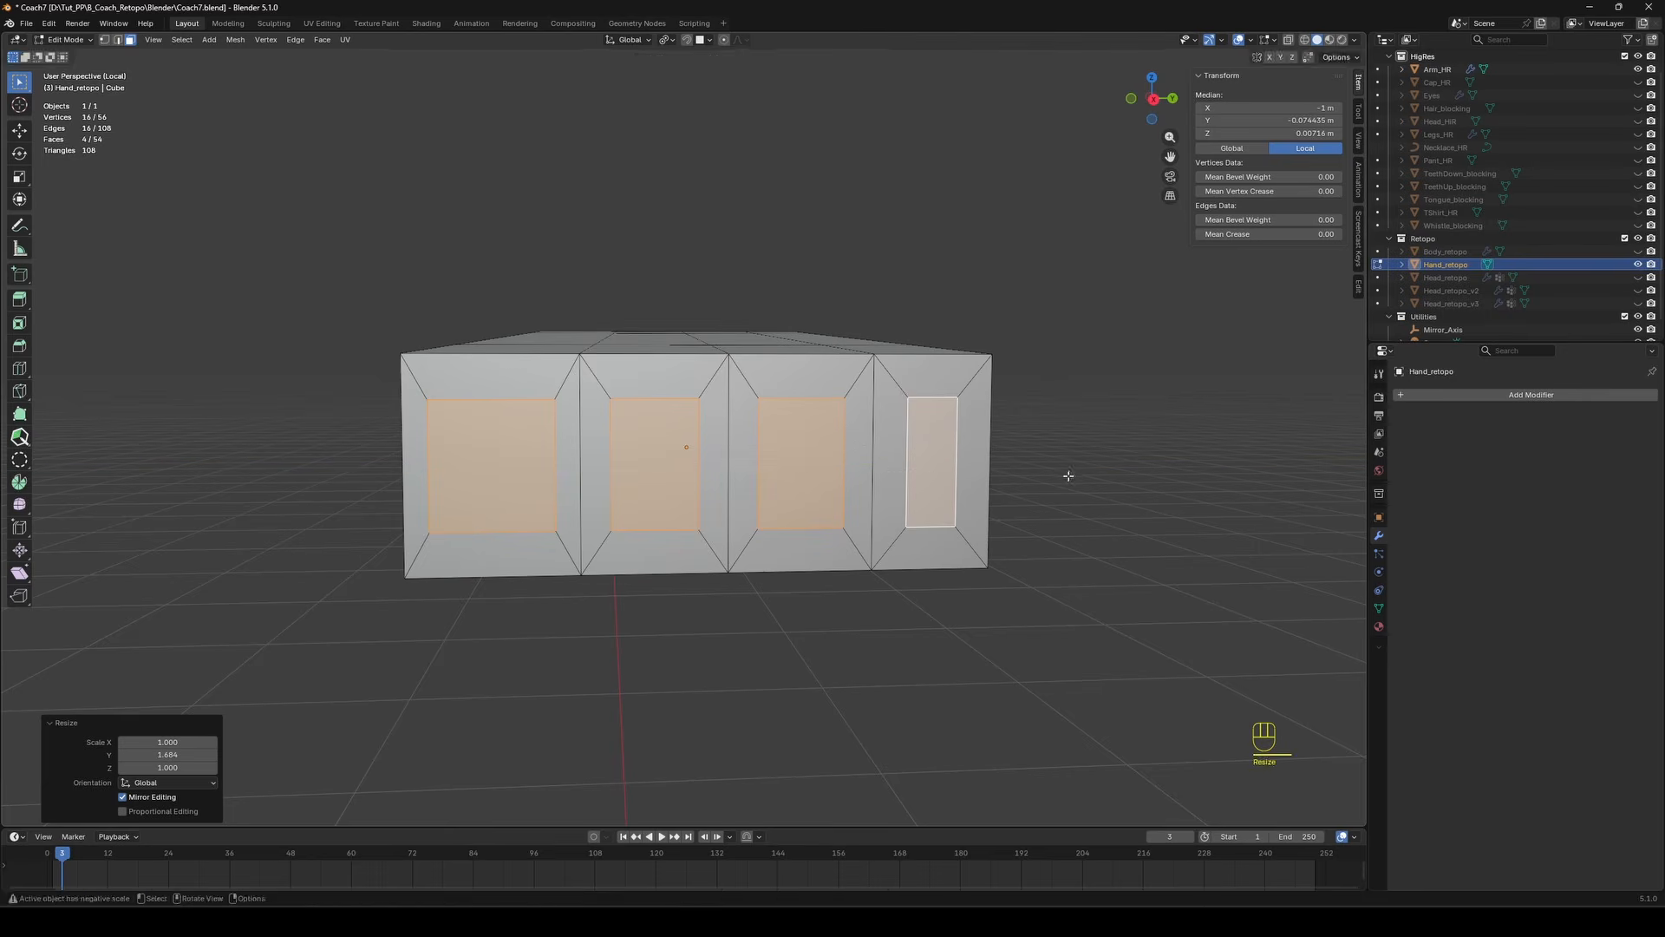
# Scale the inset finger faces along Z by 1.271 and refine their widths along Y.
pyautogui.press('s')
pyautogui.press('z')
pyautogui.click(1143, 350)
pyautogui.press('s')
pyautogui.press('y')
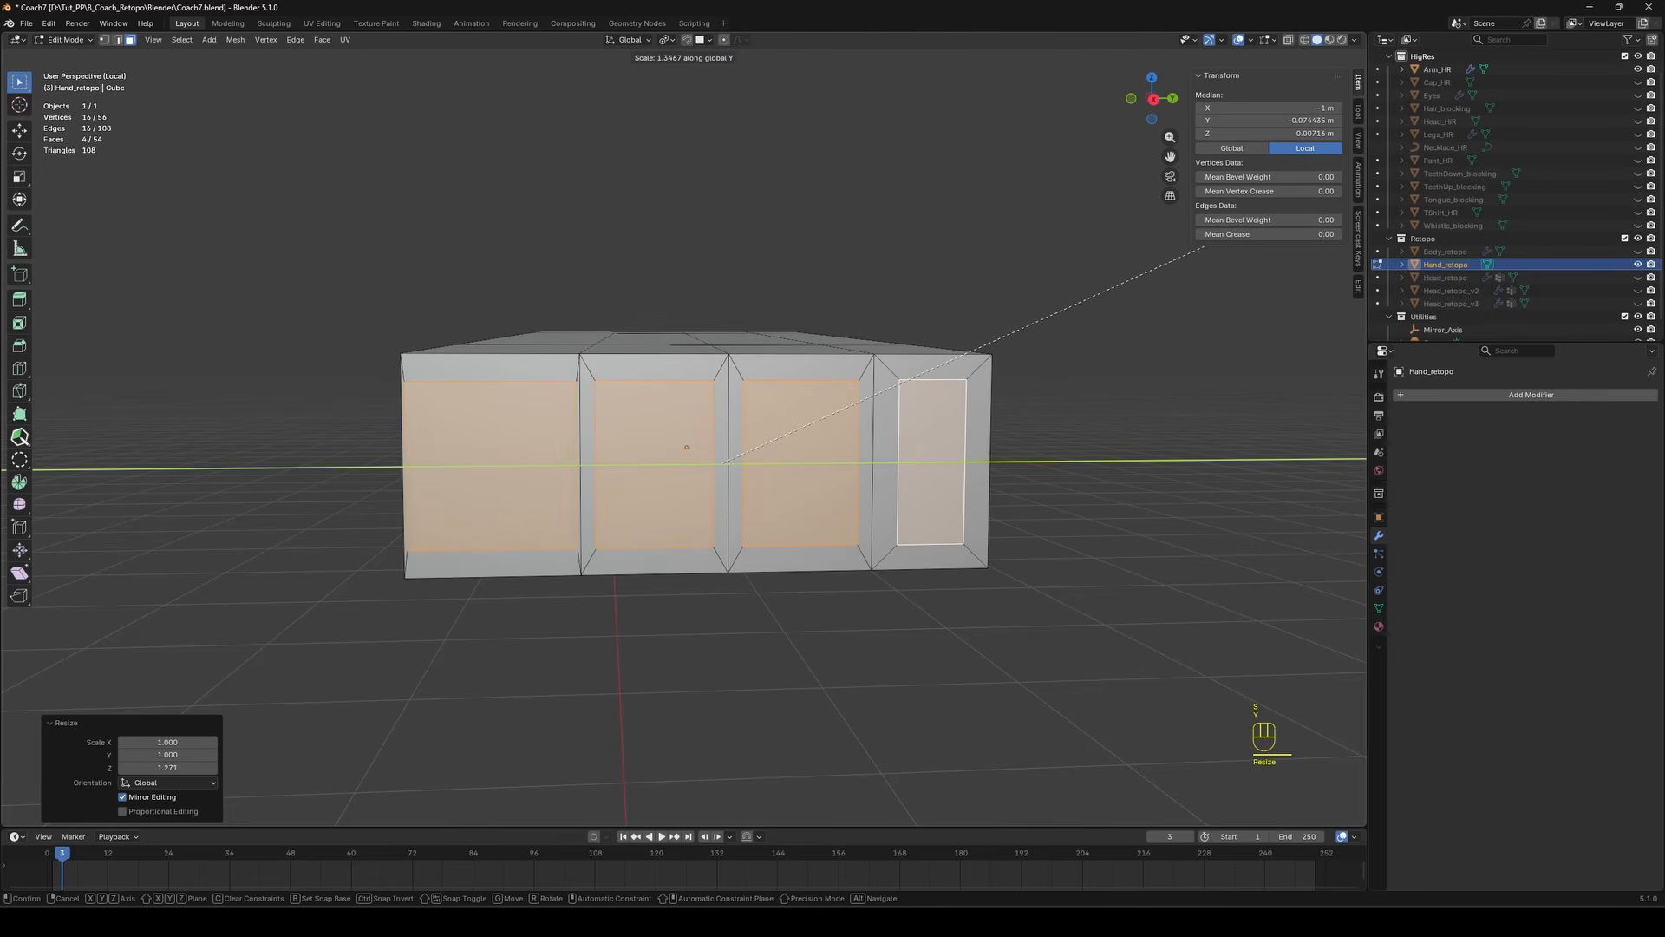
pyautogui.click(1201, 260)
pyautogui.press('s')
pyautogui.press('y')
pyautogui.click(1037, 400)
# Widen the three narrower inset finger faces one at a time along Y to nearly fill their columns.
pyautogui.click(678, 454)
pyautogui.press('s')
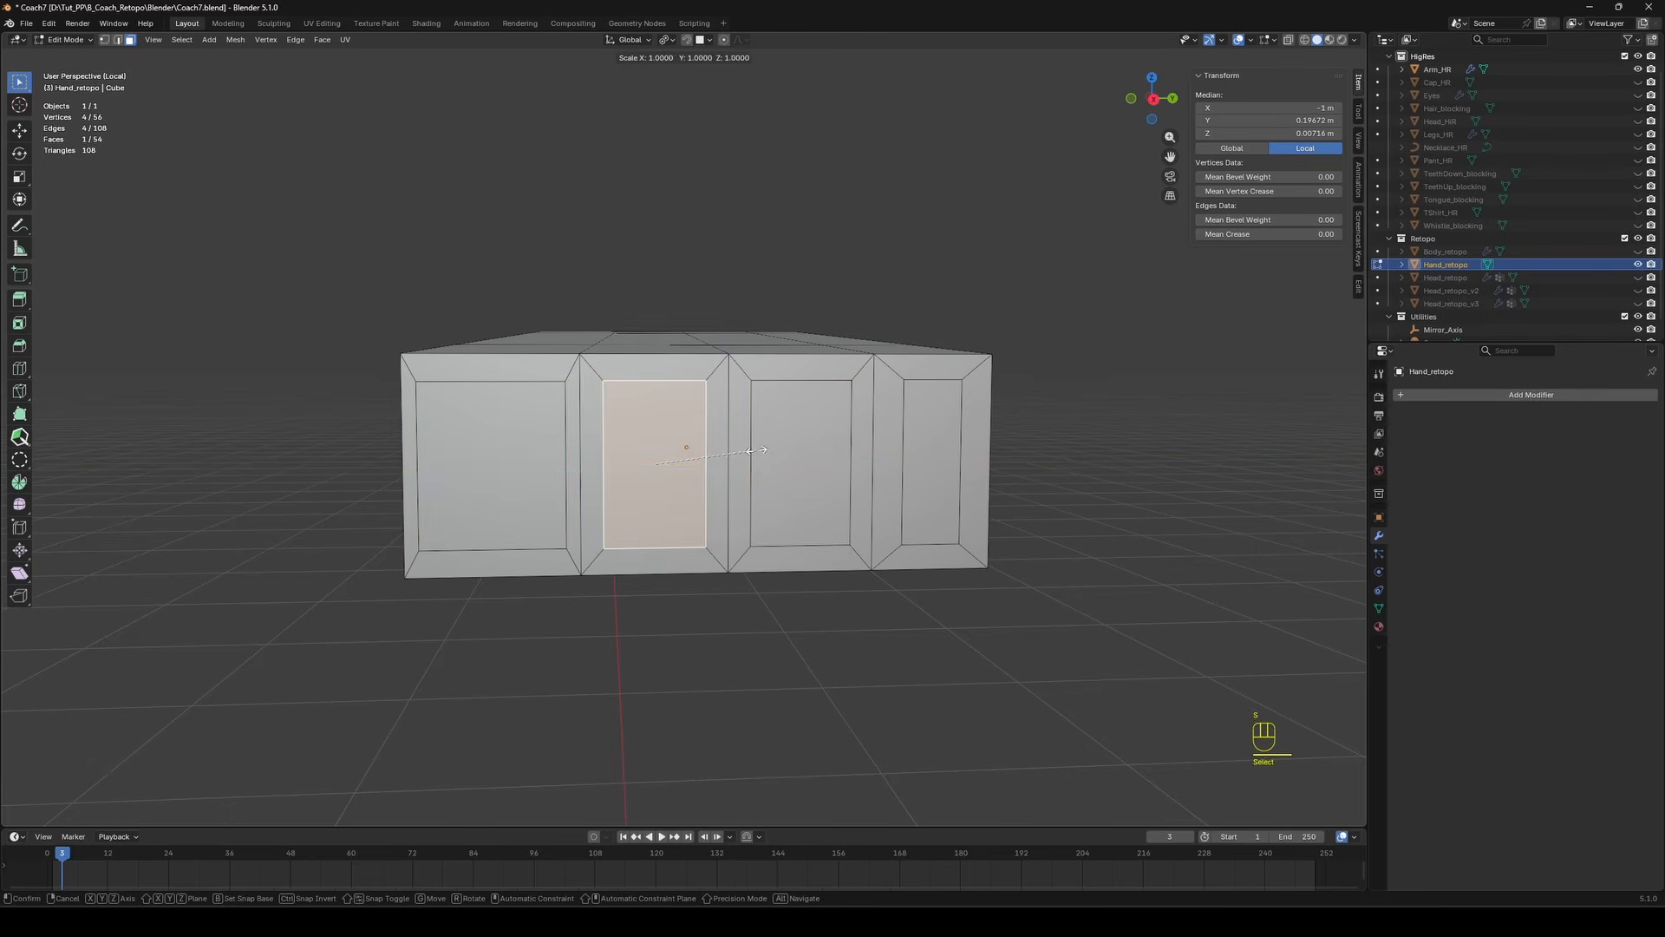
pyautogui.click(774, 447)
pyautogui.click(774, 447)
pyautogui.press('s')
pyautogui.press('y')
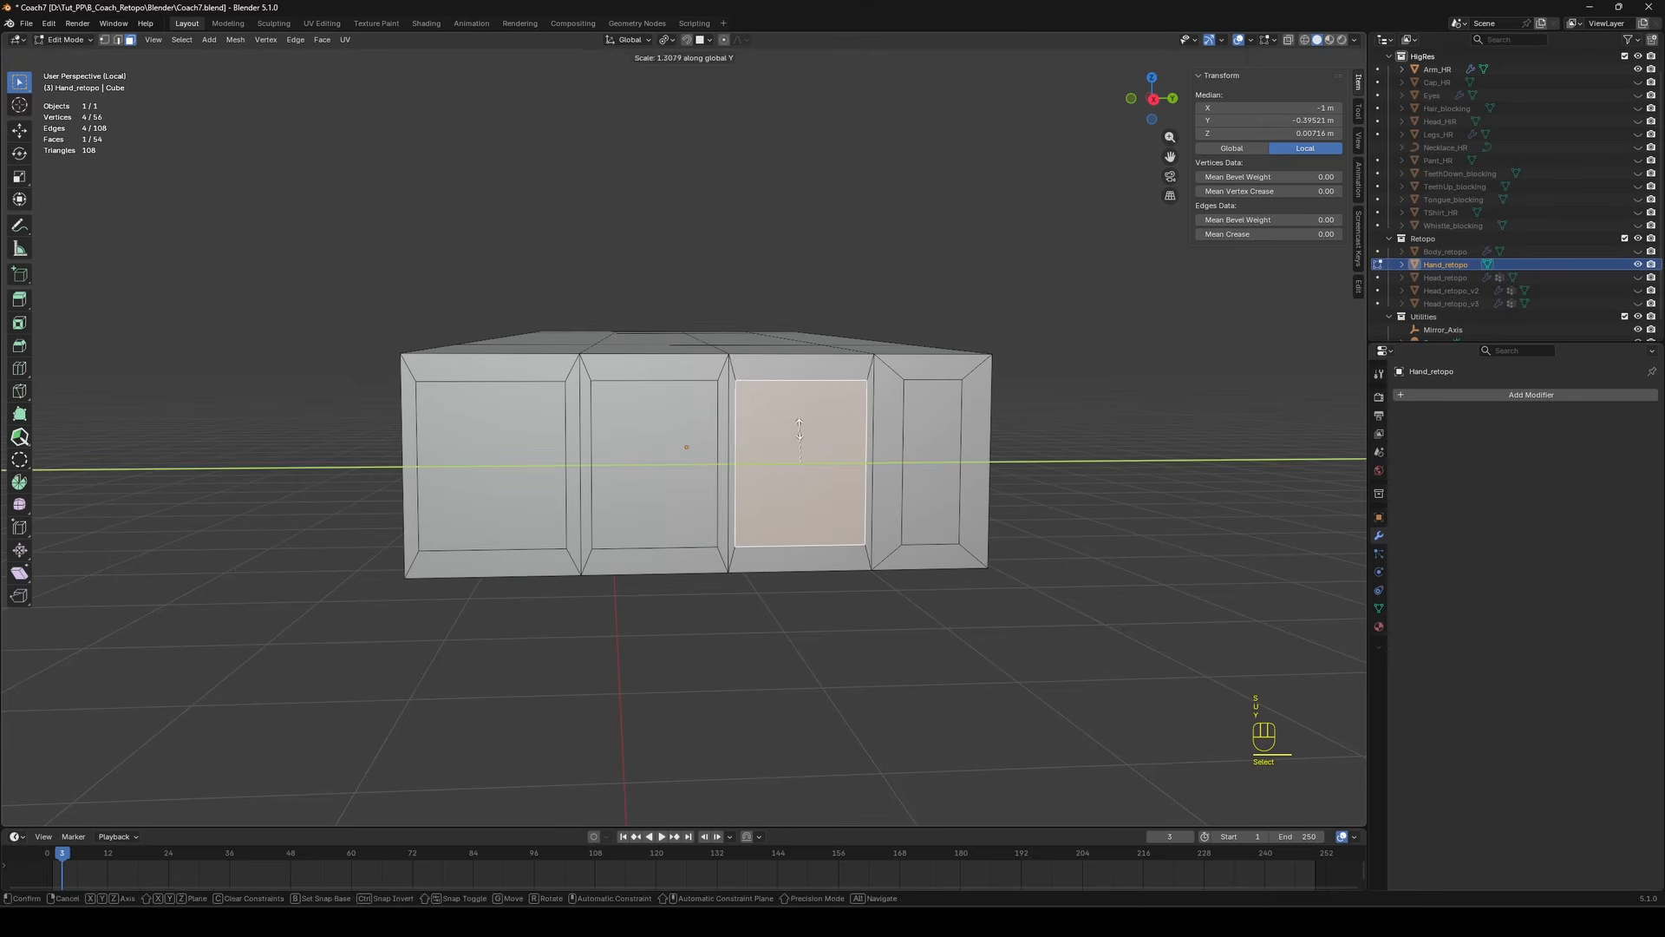
pyautogui.click(858, 447)
pyautogui.click(944, 446)
pyautogui.press('s')
pyautogui.press('y')
pyautogui.click(946, 443)
# Scale all four inset finger faces together along Z by about 1.2.
pyautogui.keyDown('ctrl'); pyautogui.click(490, 464); pyautogui.keyUp('ctrl')
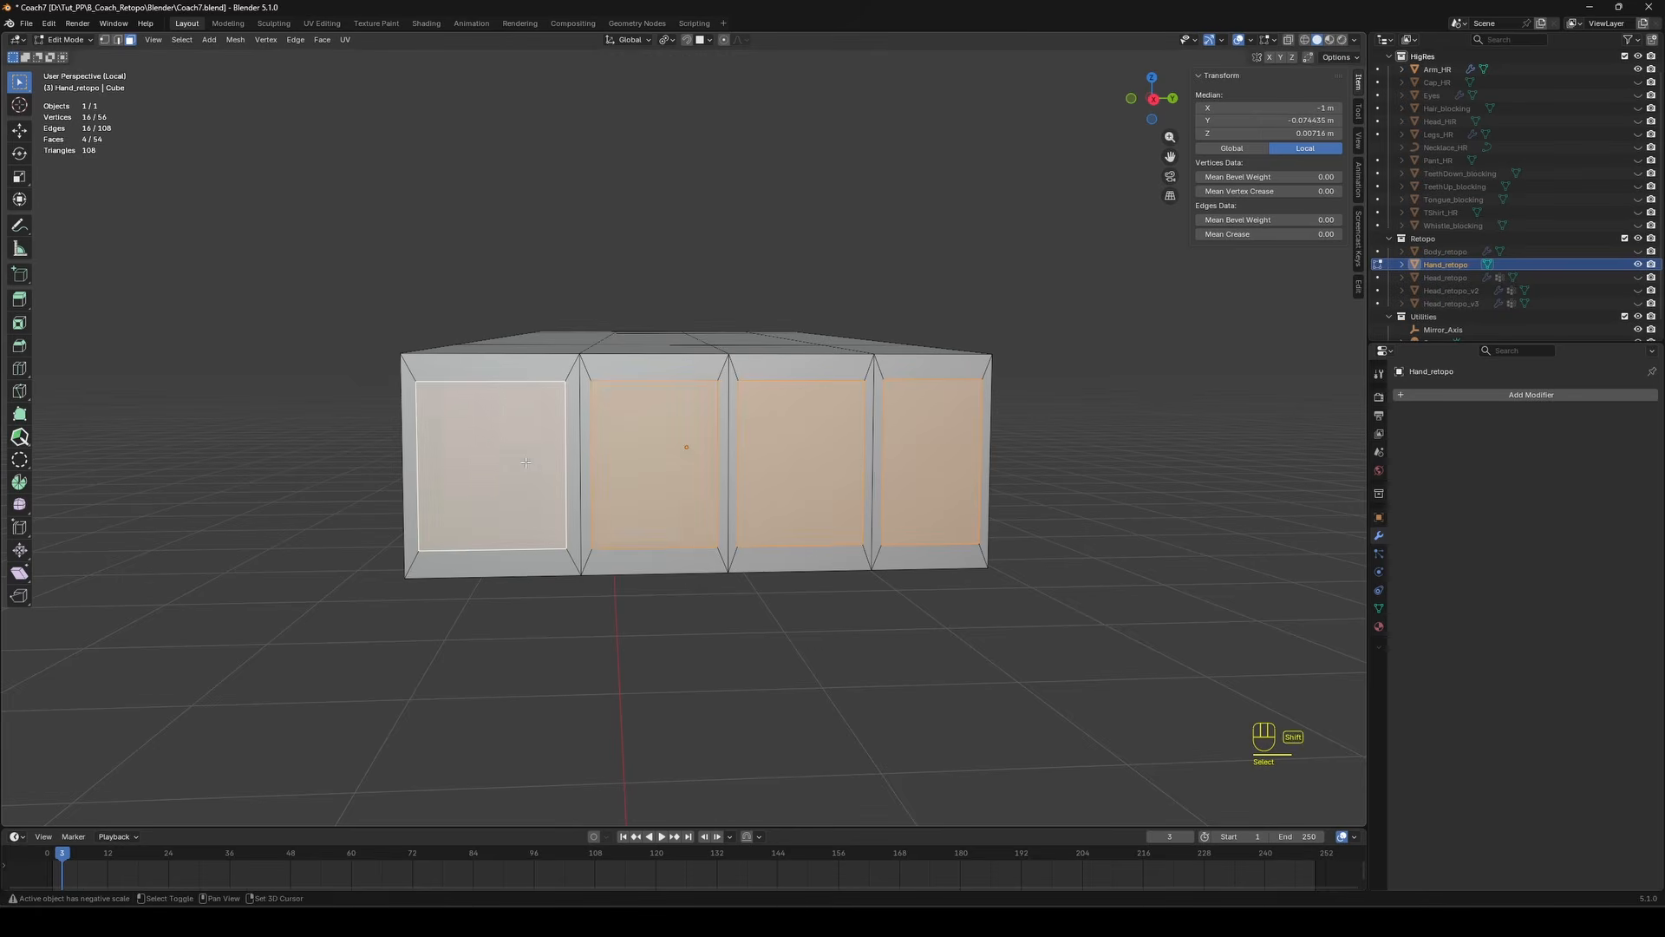
pyautogui.press('s')
pyautogui.press('z')
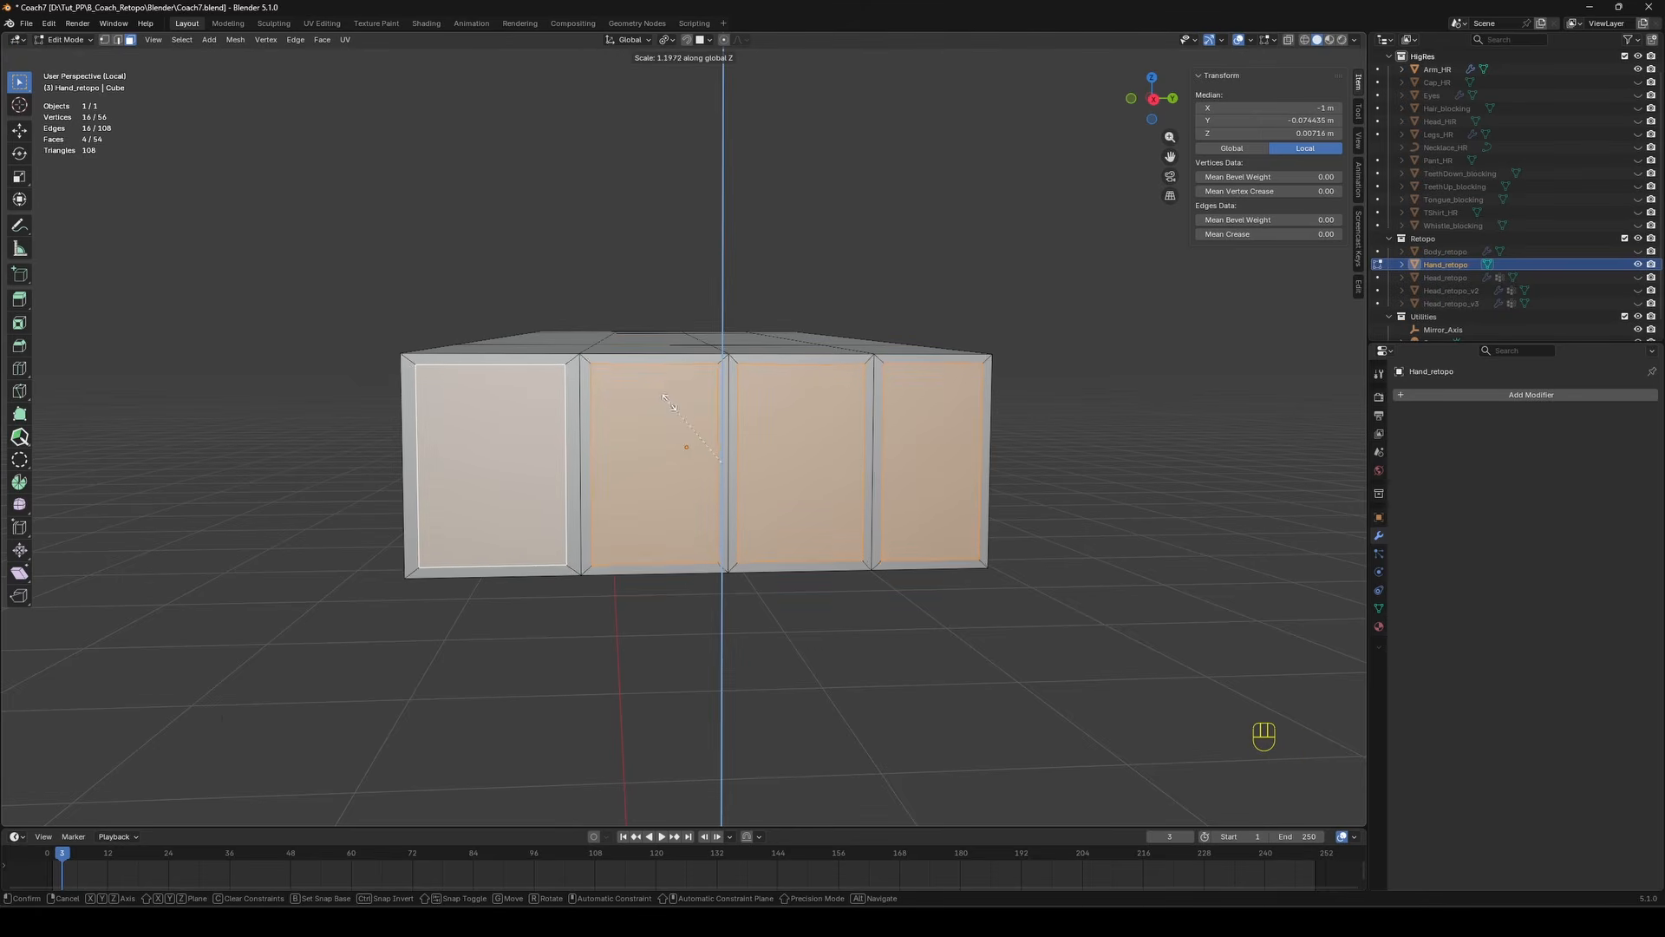
pyautogui.click(670, 401)
# Inset the large middle face on the thumb side of the palm block.
pyautogui.moveTo(669, 401); pyautogui.dragTo(659, 473, button='middle')
pyautogui.click(659, 473)
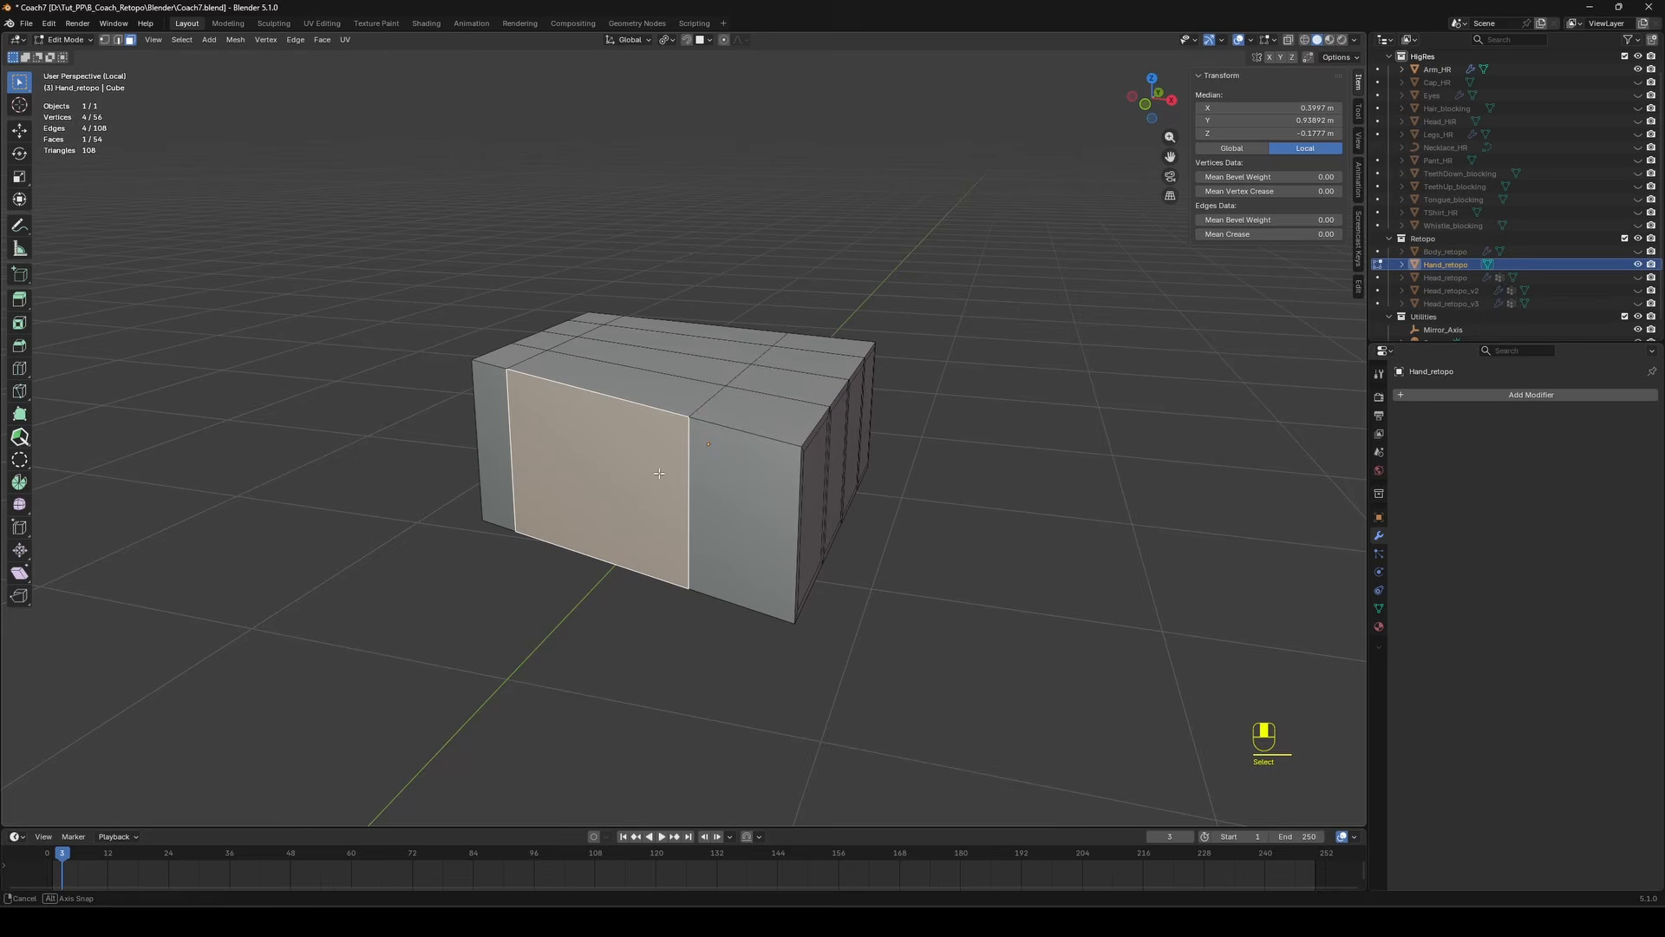
pyautogui.click(741, 456)
pyautogui.moveTo(850, 483); pyautogui.dragTo(818, 501, button='middle')
# Extrude the thumb face and the four finger faces along their normals, and exit the isolated view.
pyautogui.keyDown('shift'); pyautogui.click(715, 503); pyautogui.keyUp('shift')
pyautogui.keyDown('shift'); pyautogui.click(785, 479); pyautogui.keyUp('shift')
pyautogui.keyDown('shift'); pyautogui.click(851, 455); pyautogui.keyUp('shift')
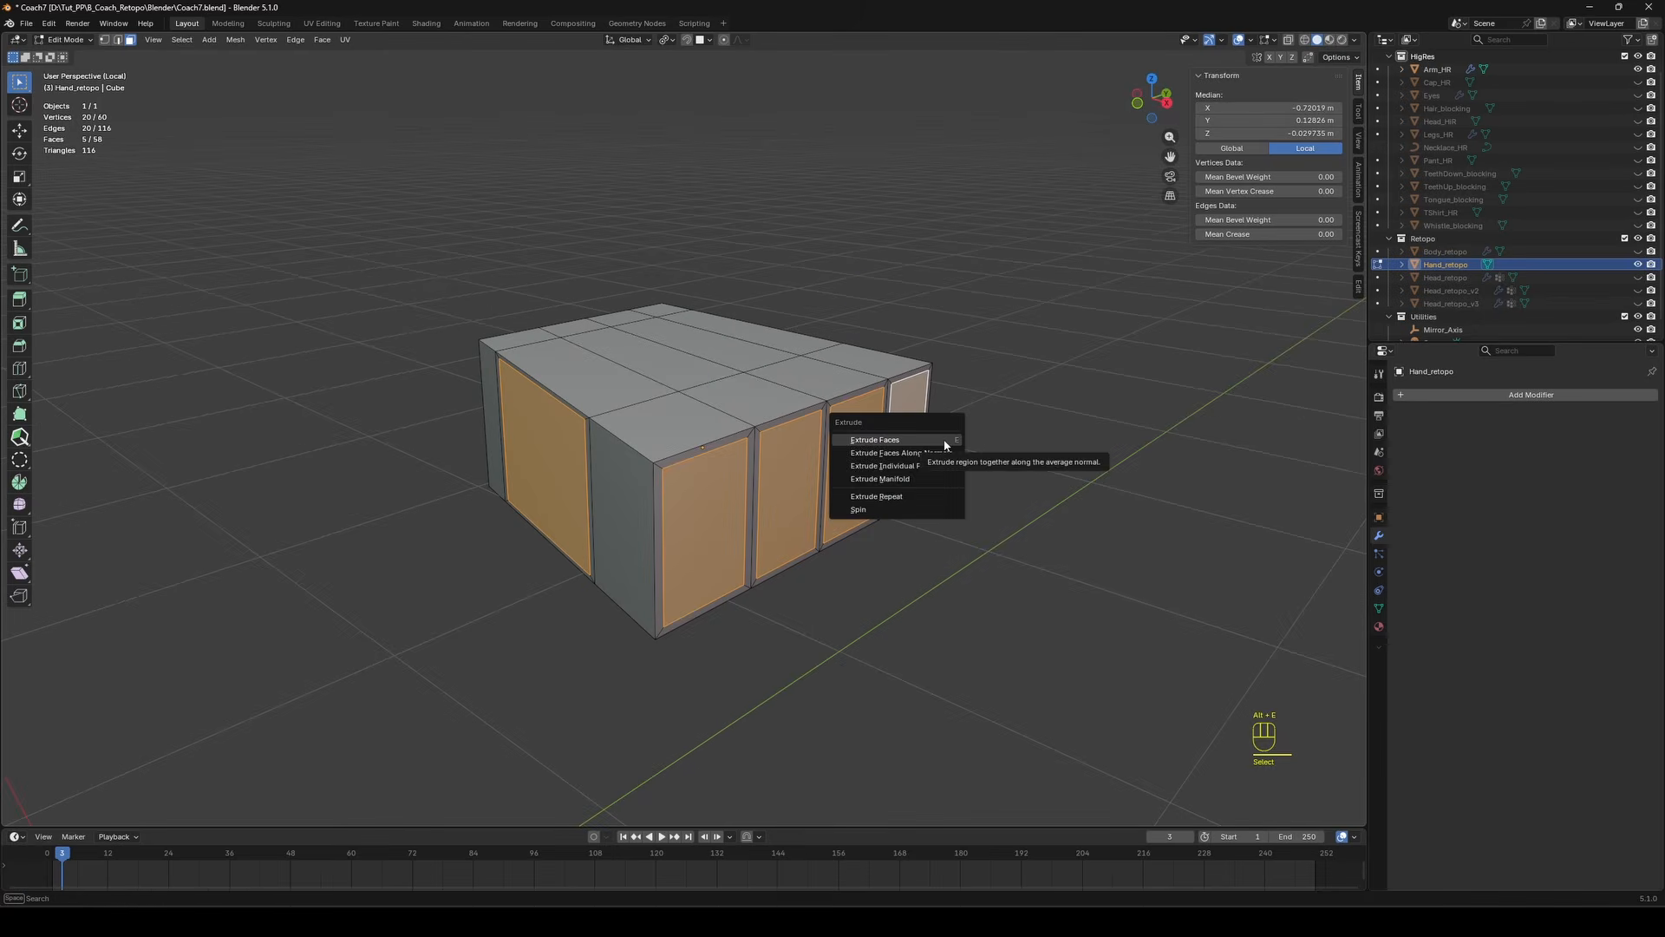
pyautogui.click(902, 454)
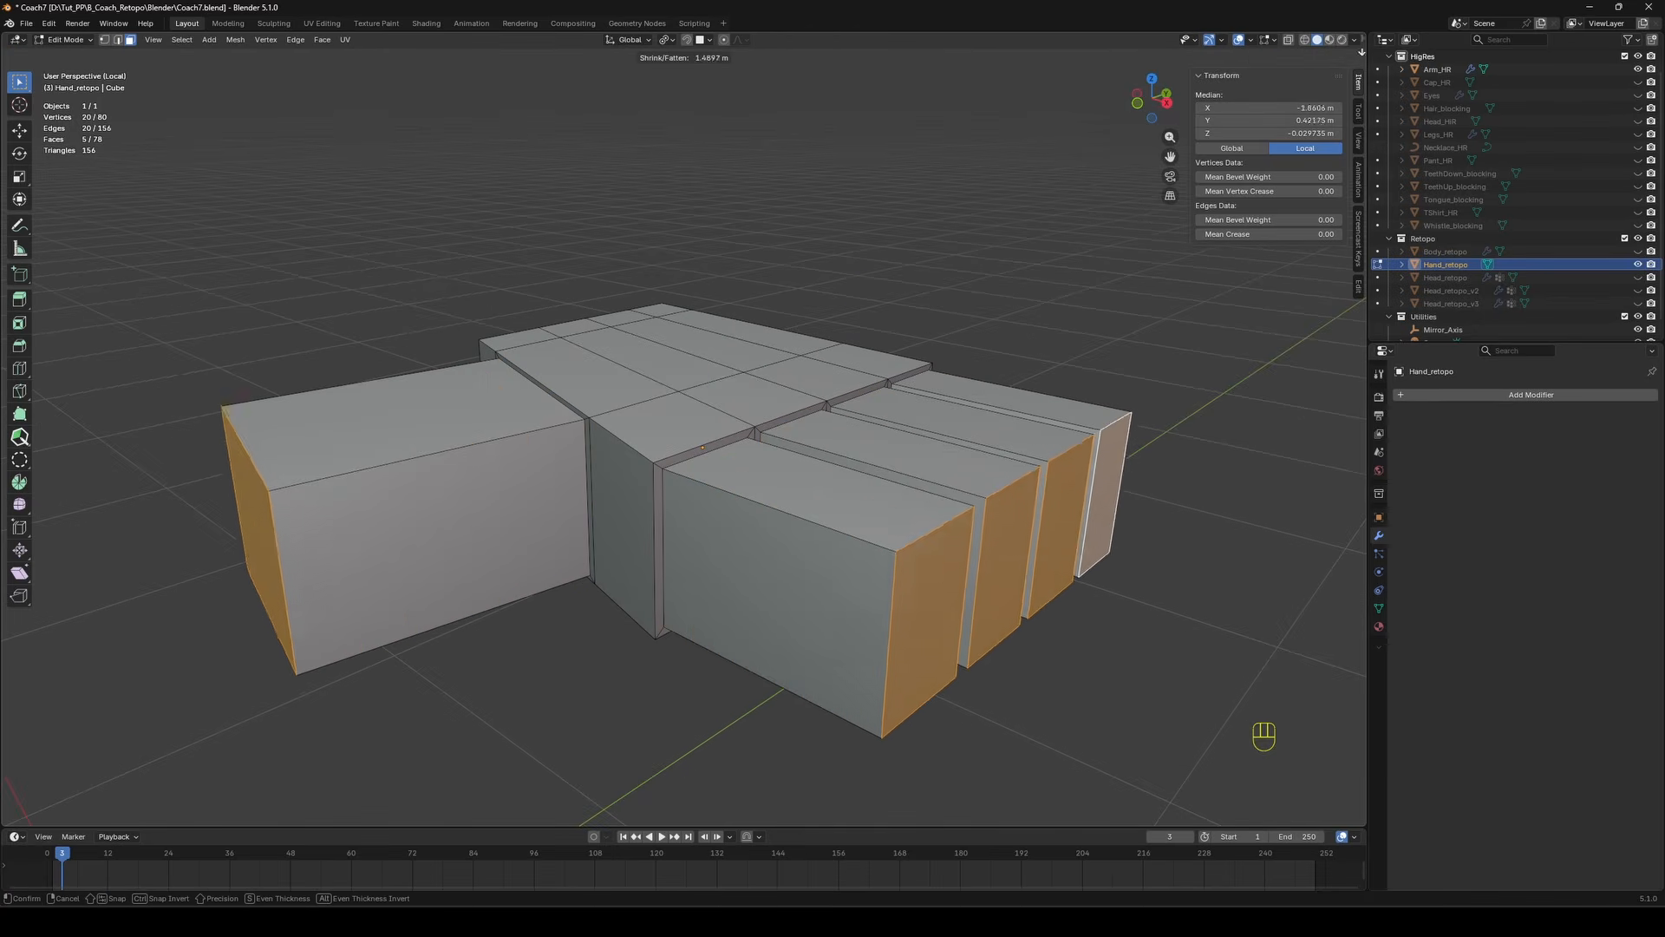
pyautogui.click(355, 336)
pyautogui.scroll(-3, 355, 336)
pyautogui.moveTo(354, 337)
pyautogui.mouseDown(button='middle')
pyautogui.moveTo(303, 412)
pyautogui.moveTo(346, 355)
pyautogui.mouseUp(button='middle')
pyautogui.press('KP_Divide')
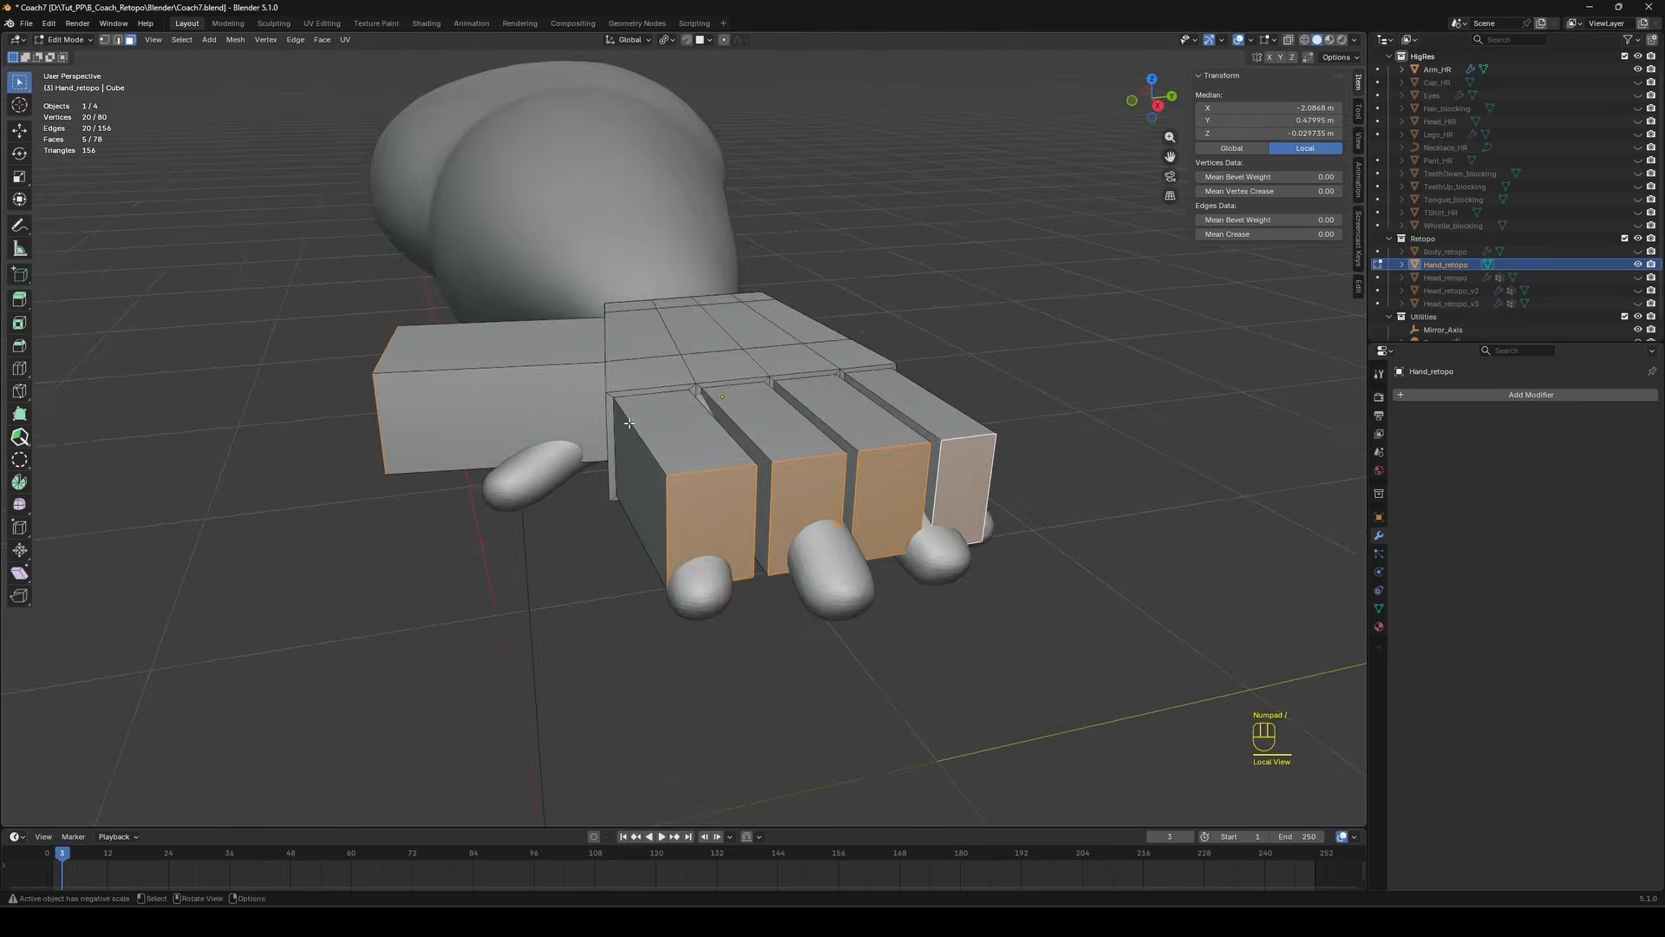
# Rotate the thumb's end face by about -33° in the top view and move it toward the sculpted thumb's tip.
pyautogui.moveTo(577, 425); pyautogui.dragTo(420, 543, button='middle')
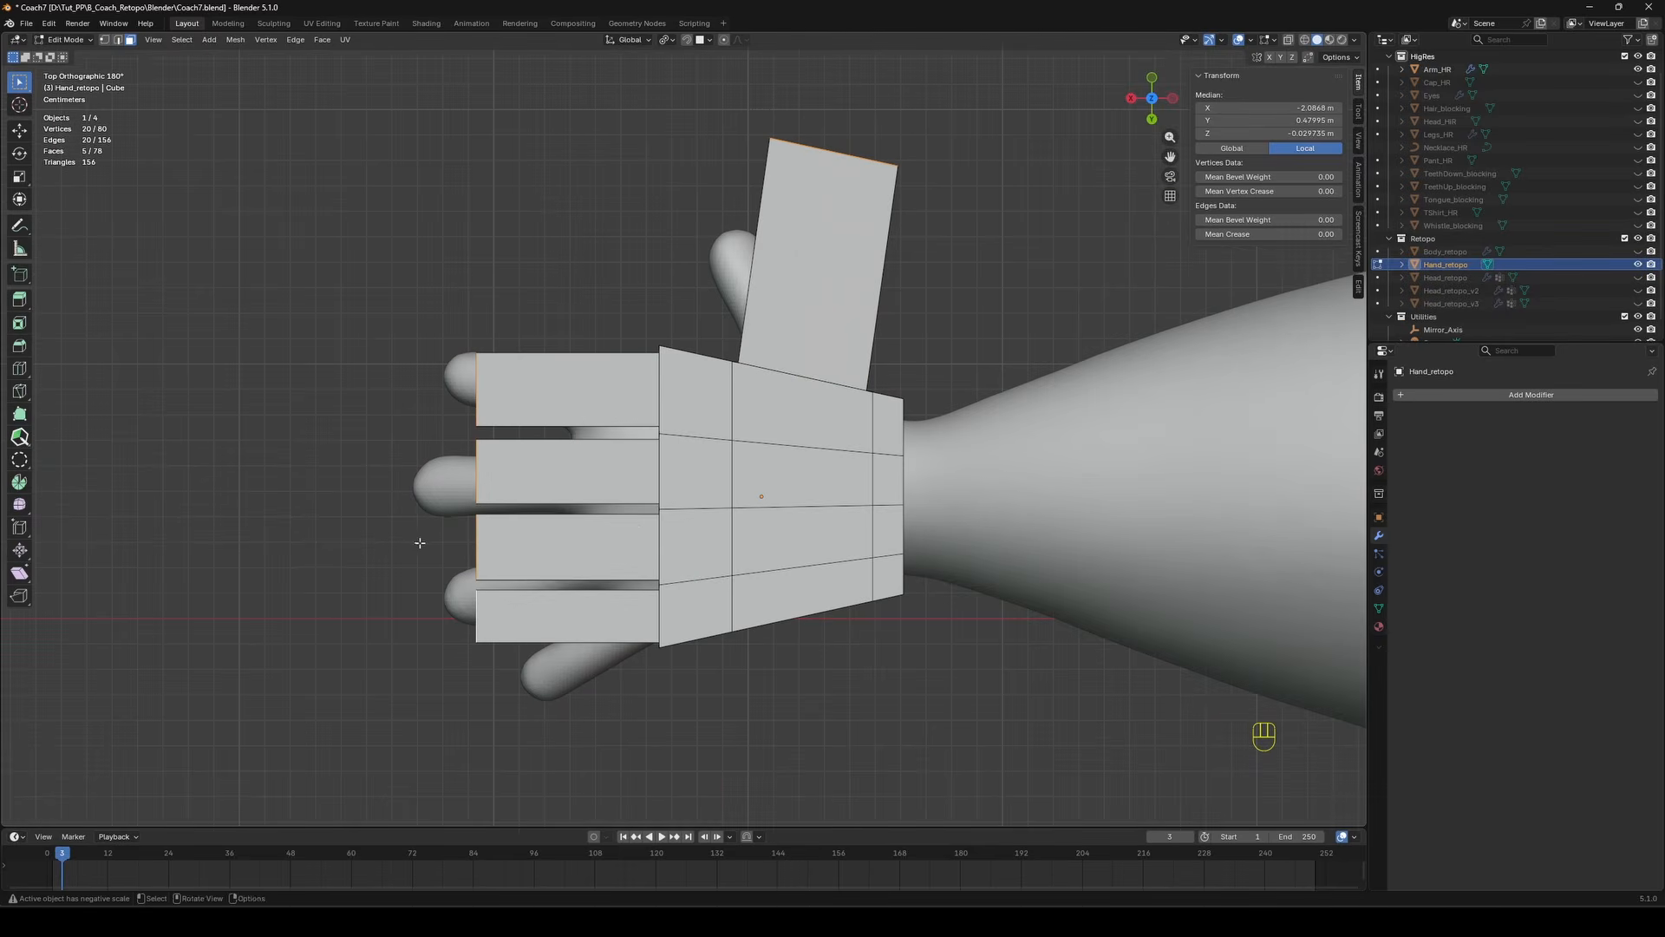
pyautogui.keyDown('shift'); pyautogui.moveTo(635, 529); pyautogui.dragTo(671, 576, button='middle'); pyautogui.keyUp('shift')
pyautogui.moveTo(670, 576); pyautogui.dragTo(694, 637, button='middle')
pyautogui.click(870, 243)
pyautogui.keyDown('alt'); pyautogui.moveTo(870, 243); pyautogui.dragTo(876, 187, button='middle'); pyautogui.keyUp('alt')
pyautogui.hotkey('alt', 'z')
pyautogui.press('r')
pyautogui.click(885, 222)
pyautogui.press('g')
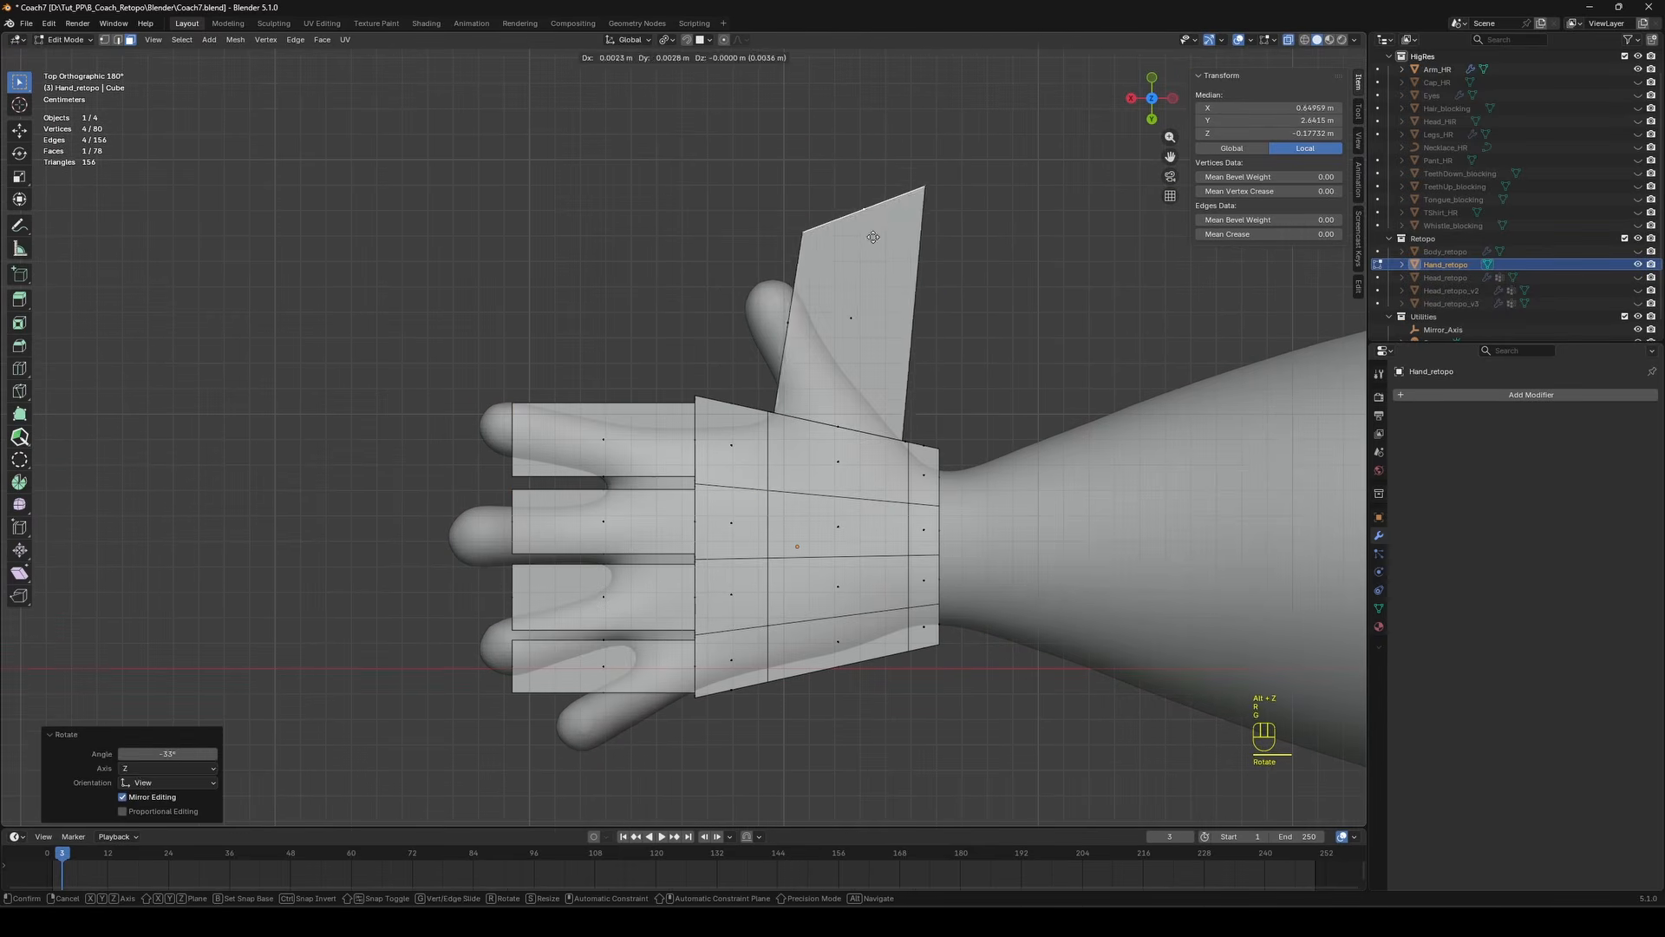
pyautogui.click(782, 296)
# Scale down the thumb's end face and reposition it over the sculpted thumb tip in the top view.
pyautogui.press('s')
pyautogui.click(807, 277)
pyautogui.press('g')
pyautogui.click(804, 279)
# Lower the thumb's end face to the sculpted thumb's height, and fine-tune its rotation and position.
pyautogui.moveTo(794, 290); pyautogui.dragTo(592, 336, button='middle')
pyautogui.hotkey('alt', 'z')
pyautogui.press('g')
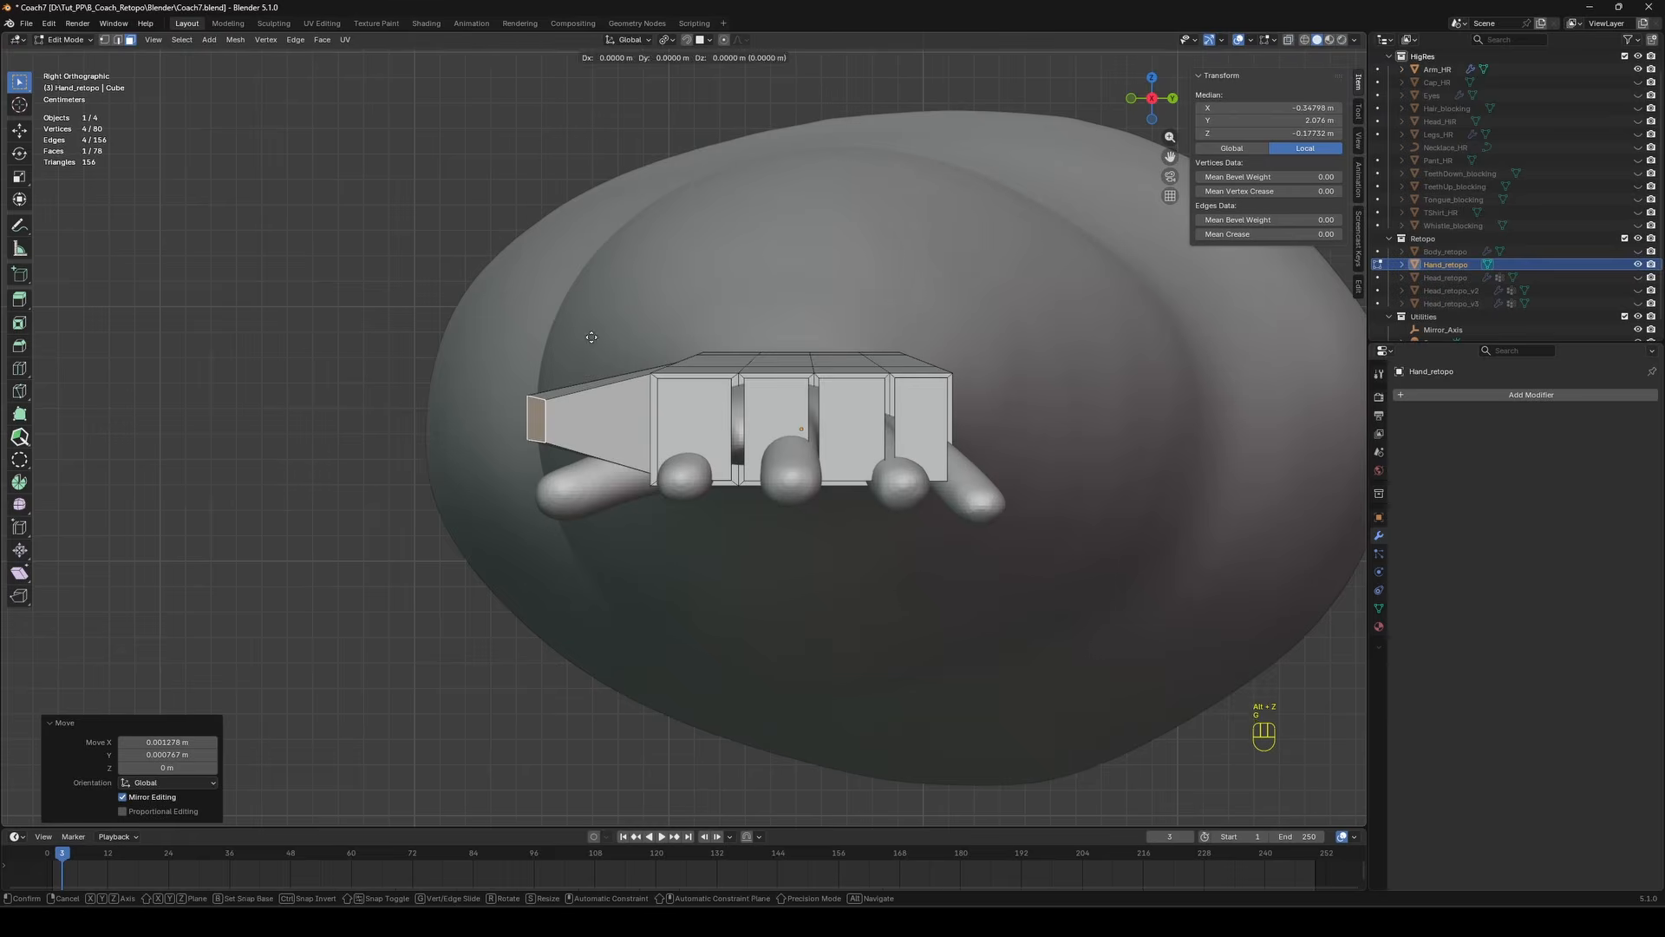
pyautogui.click(576, 433)
pyautogui.hotkey('alt', 'z')
pyautogui.moveTo(577, 433); pyautogui.dragTo(637, 417, button='middle')
pyautogui.press('r')
pyautogui.press('g')
pyautogui.click(737, 507)
# Move the index finger's end face out to the tip of the sculpted index finger.
pyautogui.click(813, 539)
pyautogui.keyDown('alt'); pyautogui.moveTo(813, 538); pyautogui.dragTo(876, 598, button='middle'); pyautogui.keyUp('alt')
pyautogui.keyDown('shift'); pyautogui.moveTo(909, 412); pyautogui.dragTo(670, 399, button='middle'); pyautogui.keyUp('shift')
pyautogui.press('g')
pyautogui.click(769, 486)
pyautogui.click(717, 450)
pyautogui.keyDown('alt'); pyautogui.moveTo(718, 450); pyautogui.dragTo(681, 423, button='middle'); pyautogui.keyUp('alt')
# Move and rotate the little finger's end face to follow the direction of the sculpted little finger.
pyautogui.click(827, 366)
pyautogui.moveTo(826, 366); pyautogui.dragTo(886, 434, button='middle')
pyautogui.press('g')
pyautogui.click(829, 371)
pyautogui.press('r')
pyautogui.press('g')
pyautogui.click(807, 336)
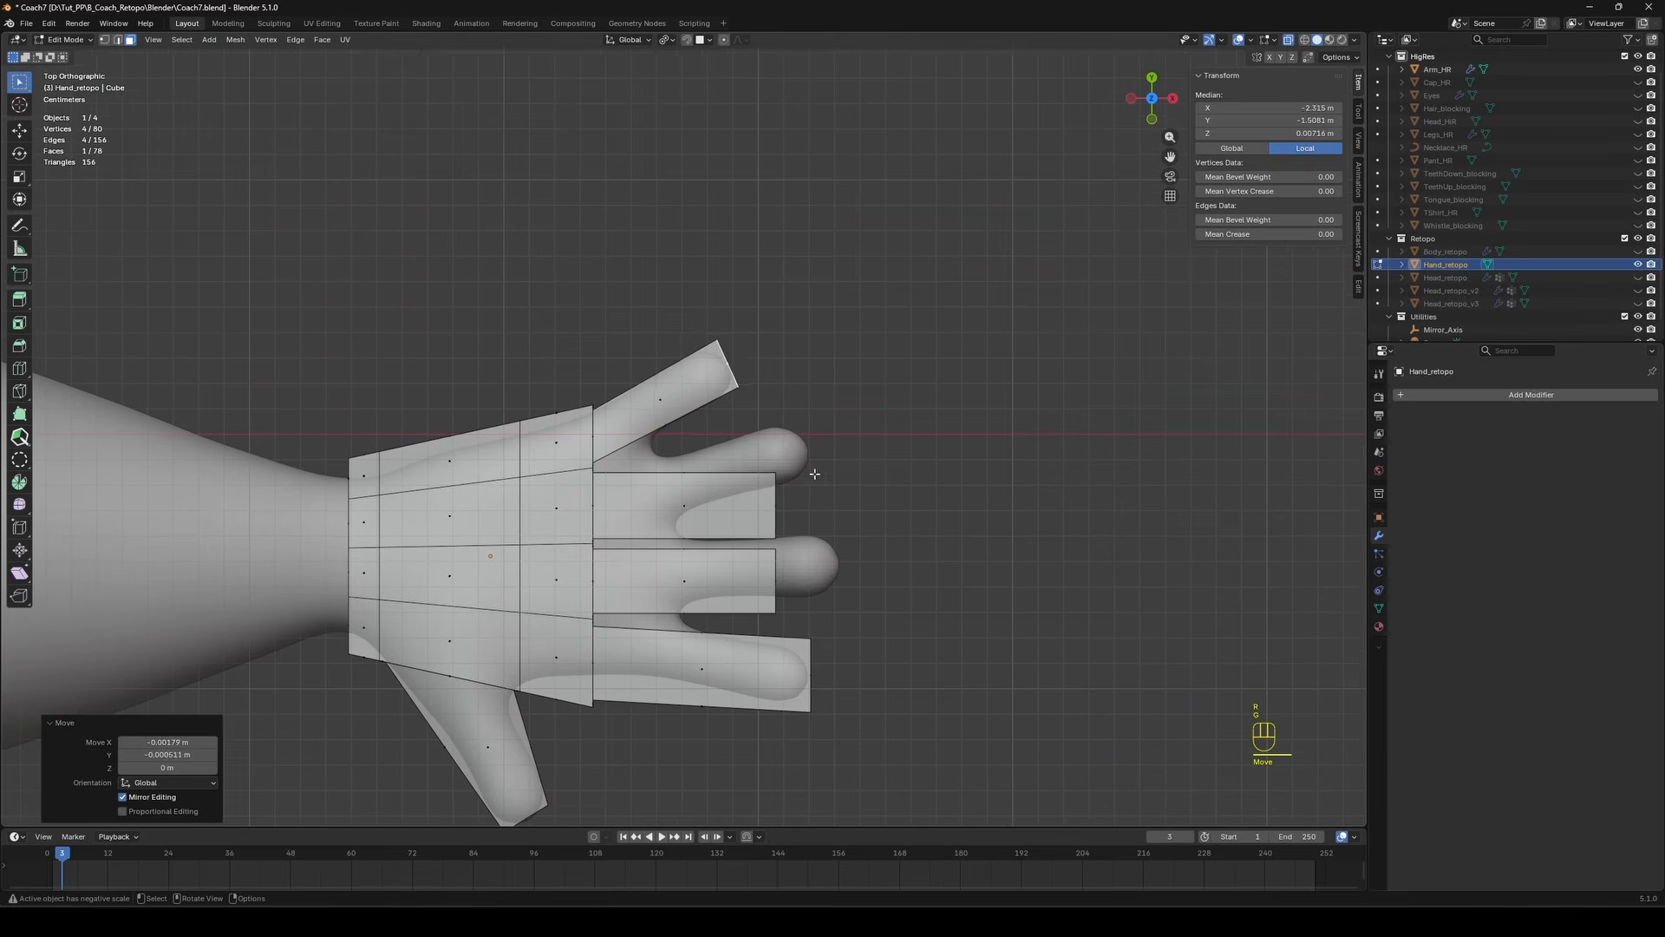
# Rotate and move the ring finger's end face to enclose the tip of the sculpted ring finger.
pyautogui.moveTo(815, 472); pyautogui.dragTo(733, 416, button='middle')
pyautogui.click(765, 477)
pyautogui.keyDown('alt'); pyautogui.moveTo(796, 563); pyautogui.dragTo(828, 581, button='middle'); pyautogui.keyUp('alt')
pyautogui.press('r')
pyautogui.click(857, 477)
pyautogui.press('g')
pyautogui.click(896, 420)
# Move and rotate the middle finger's end face to enclose the tip of the sculpted middle finger.
pyautogui.keyDown('shift'); pyautogui.moveTo(858, 642); pyautogui.dragTo(819, 426, button='middle'); pyautogui.keyUp('shift')
pyautogui.click(779, 525)
pyautogui.keyDown('alt'); pyautogui.moveTo(793, 529); pyautogui.dragTo(1266, 468, button='middle'); pyautogui.keyUp('alt')
pyautogui.press('g')
pyautogui.click(945, 474)
pyautogui.press('r')
pyautogui.click(942, 492)
pyautogui.press('g')
pyautogui.click(940, 487)
pyautogui.keyDown('shift'); pyautogui.click(709, 496); pyautogui.keyUp('shift')
pyautogui.keyDown('shift'); pyautogui.click(787, 486); pyautogui.keyUp('shift')
pyautogui.keyDown('shift'); pyautogui.click(542, 472); pyautogui.keyUp('shift')
pyautogui.moveTo(555, 481); pyautogui.dragTo(685, 485, button='middle')
pyautogui.press('g')
pyautogui.press('z')
pyautogui.press('Escape')
pyautogui.hotkey('alt', 'z')
# Lower the four fingers' end faces together along Z by about 0.019 m to follow the sculpted fingers.
pyautogui.click(792, 461)
pyautogui.keyDown('shift'); pyautogui.click(722, 484); pyautogui.keyUp('shift')
pyautogui.keyDown('shift'); pyautogui.click(630, 484); pyautogui.keyUp('shift')
pyautogui.keyDown('shift'); pyautogui.click(551, 472); pyautogui.keyUp('shift')
pyautogui.moveTo(564, 477); pyautogui.dragTo(755, 437, button='middle')
pyautogui.hotkey('alt', 'z')
pyautogui.press('g')
pyautogui.press('z')
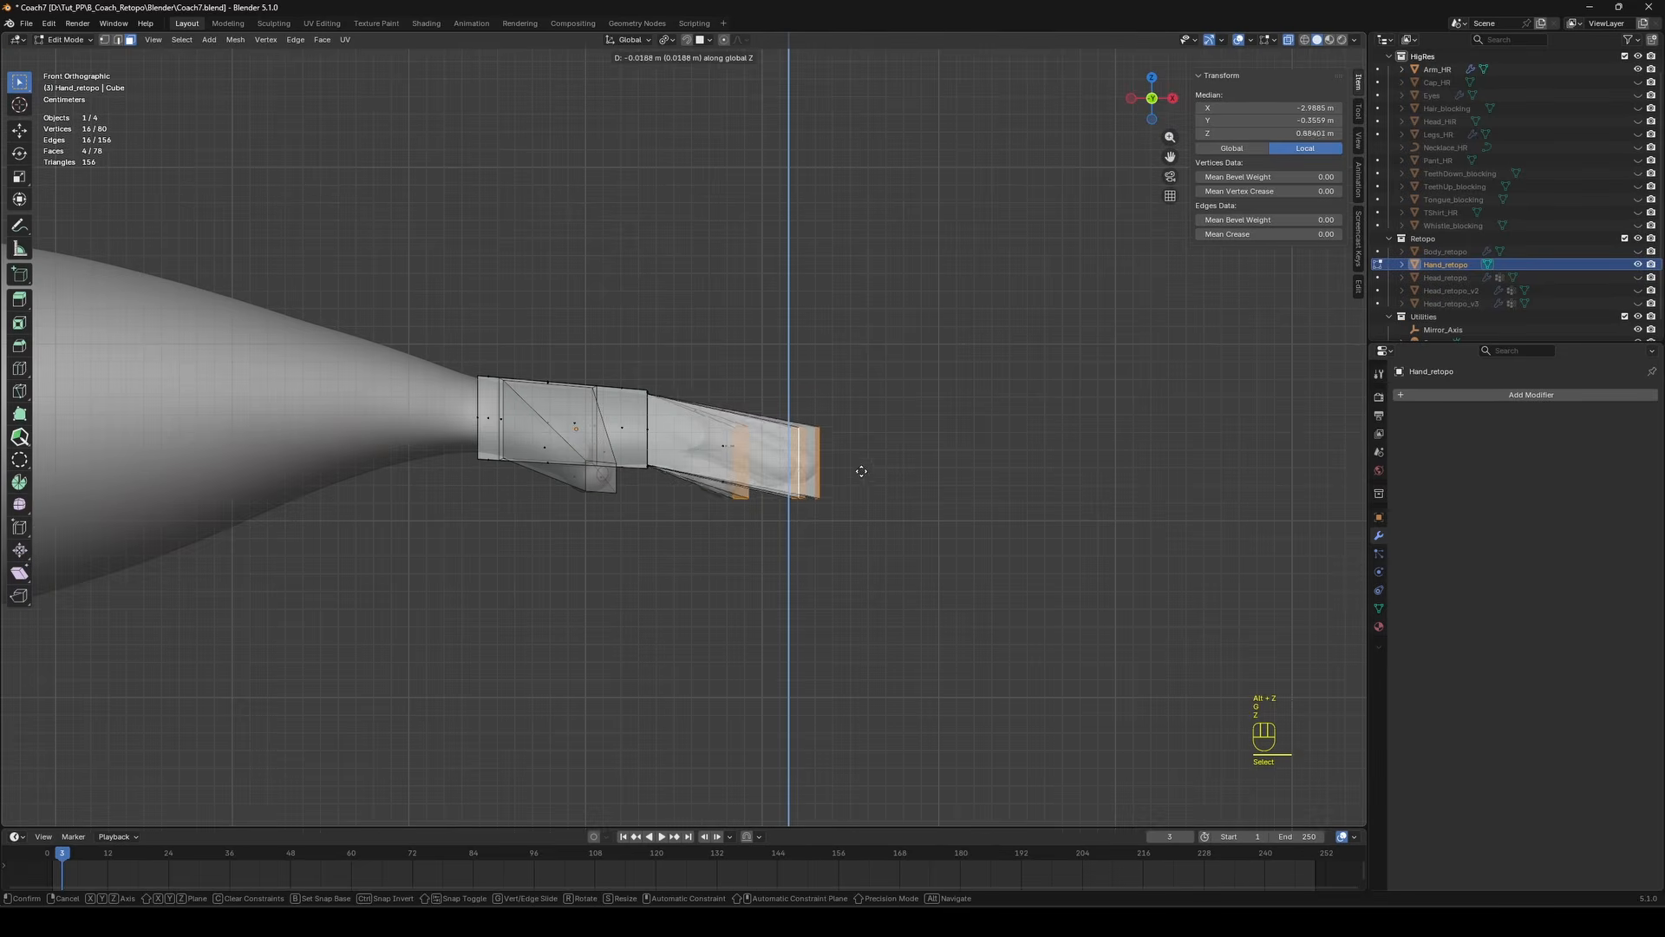
pyautogui.click(850, 478)
# Adjust a single finger's end face along Z, deselect everything and save the file.
pyautogui.moveTo(850, 478); pyautogui.dragTo(1053, 460, button='middle')
pyautogui.click(739, 467)
pyautogui.press('g')
pyautogui.press('z')
pyautogui.click(665, 474)
pyautogui.click(1053, 460)
pyautogui.hotkey('ctrl', 's')
# Select the face loops around the finger bases at the palm's front end and move them about 0.02 m toward the fingertips.
pyautogui.moveTo(668, 442); pyautogui.dragTo(545, 417, button='middle')
pyautogui.scroll(1, 546, 417)
pyautogui.press('l')
pyautogui.hotkey('ctrl', 'z')
pyautogui.click(510, 398)
pyautogui.keyDown('alt'); pyautogui.keyDown('shift'); pyautogui.click(512, 397); pyautogui.keyUp('shift'); pyautogui.keyUp('alt')
pyautogui.hotkey('ctrl', 'z')
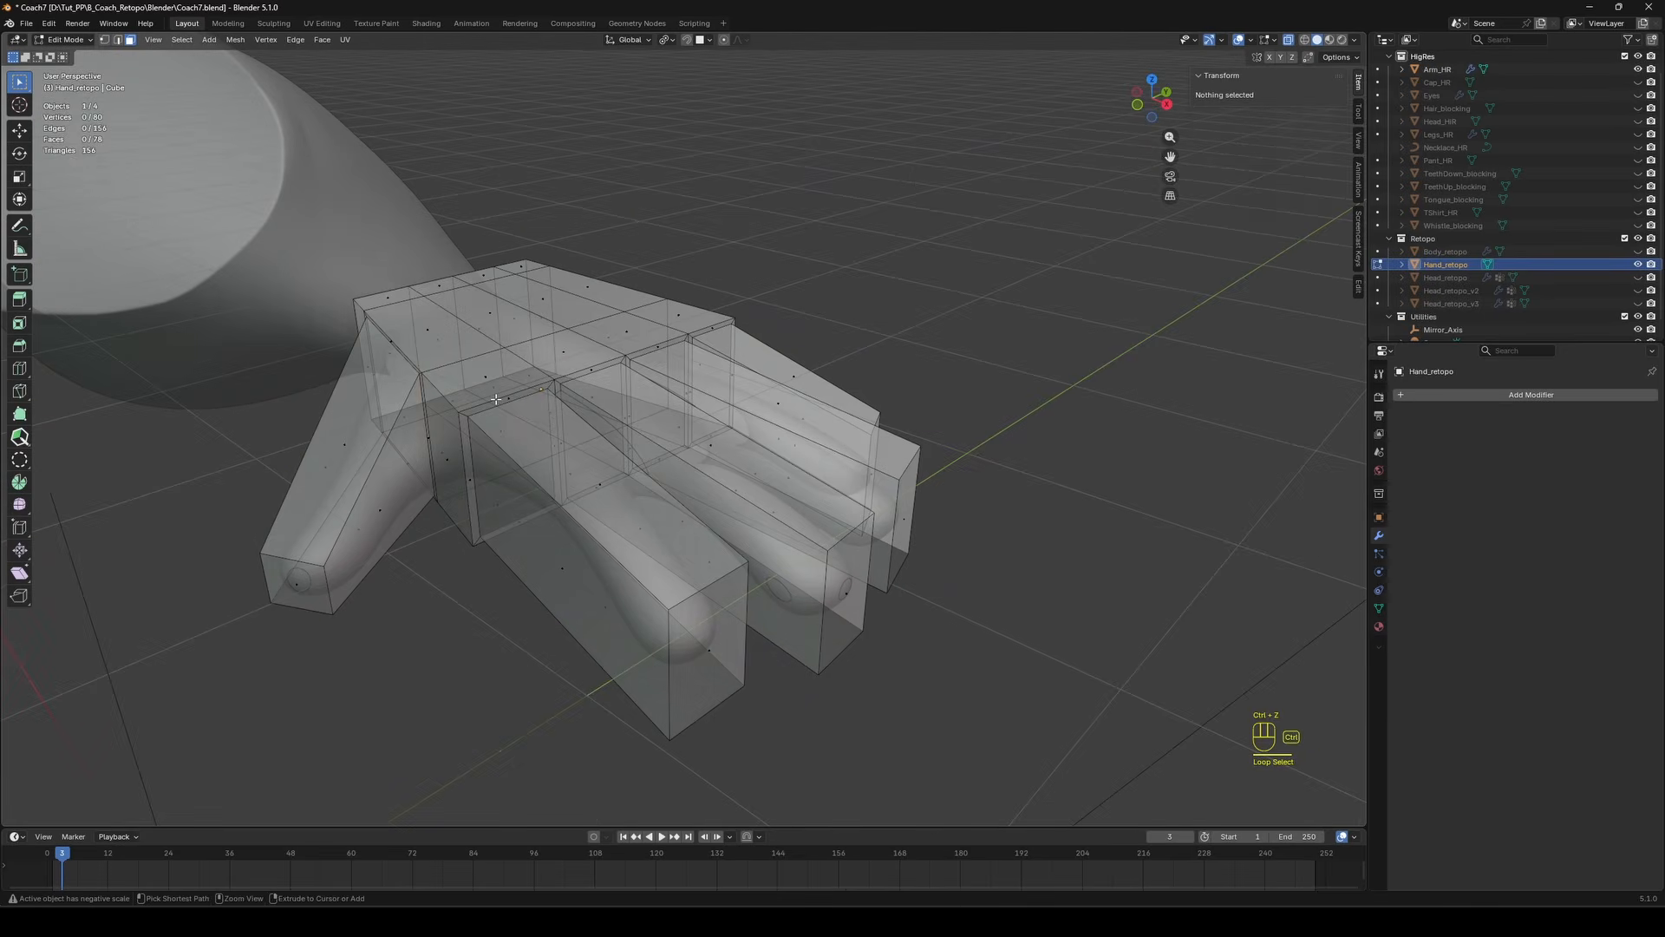
pyautogui.keyDown('alt'); pyautogui.keyDown('shift'); pyautogui.click(557, 381); pyautogui.keyUp('shift'); pyautogui.keyUp('alt')
pyautogui.keyDown('alt'); pyautogui.keyDown('shift'); pyautogui.click(691, 335); pyautogui.keyUp('shift'); pyautogui.keyUp('alt')
pyautogui.press('KP_7')
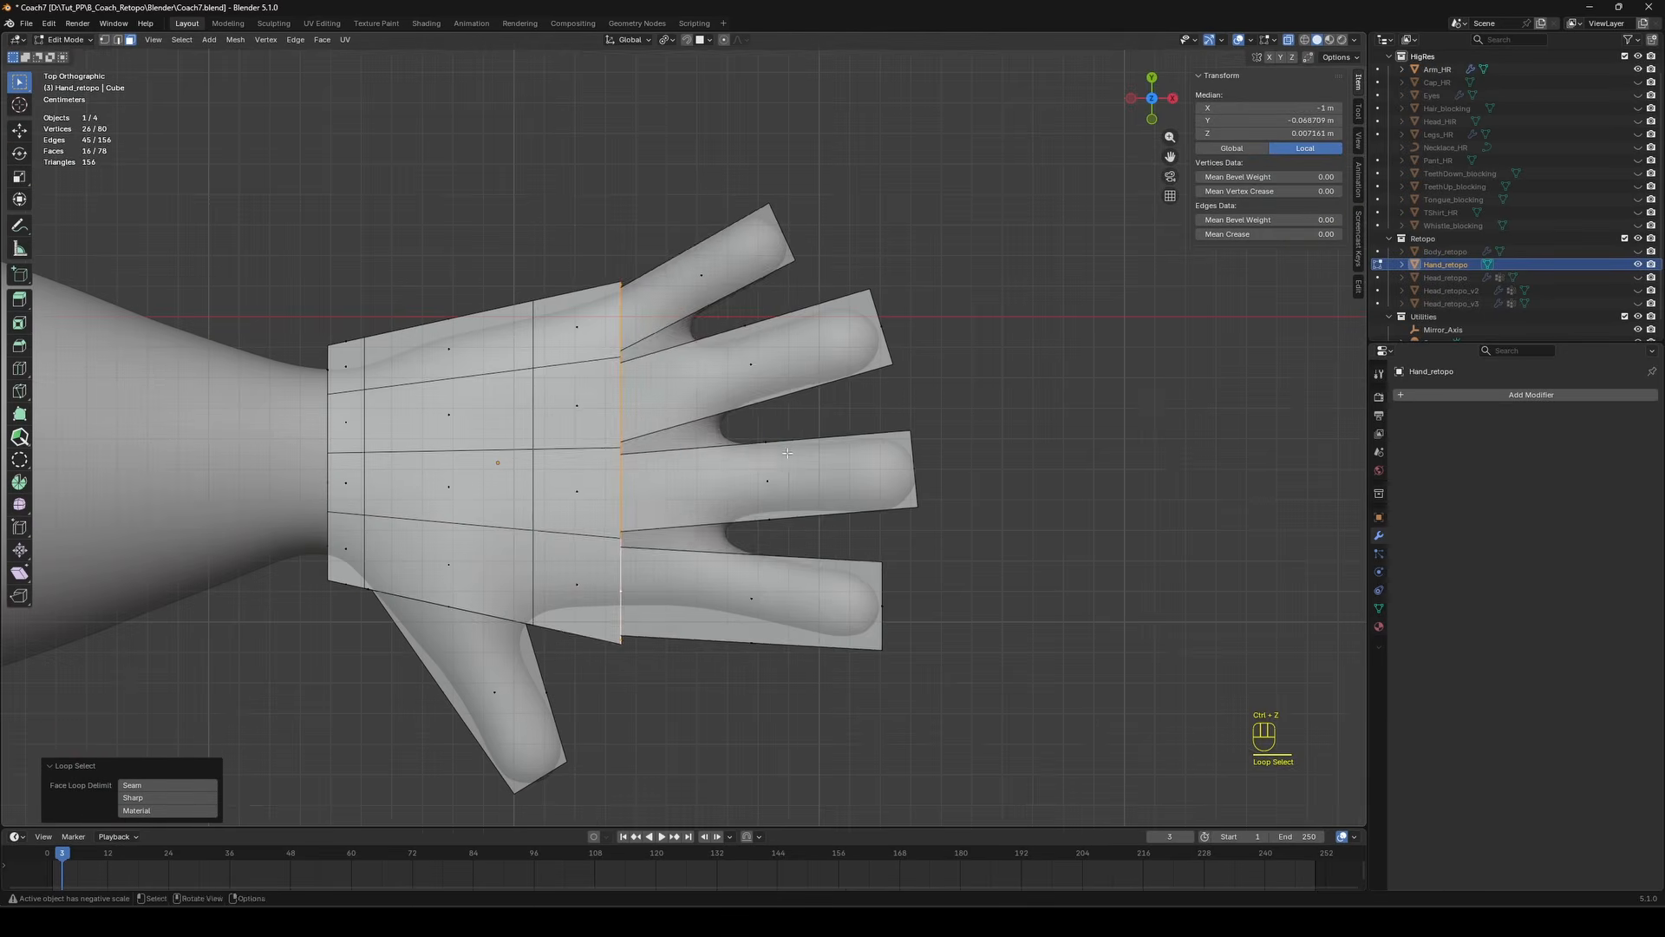
pyautogui.press('g')
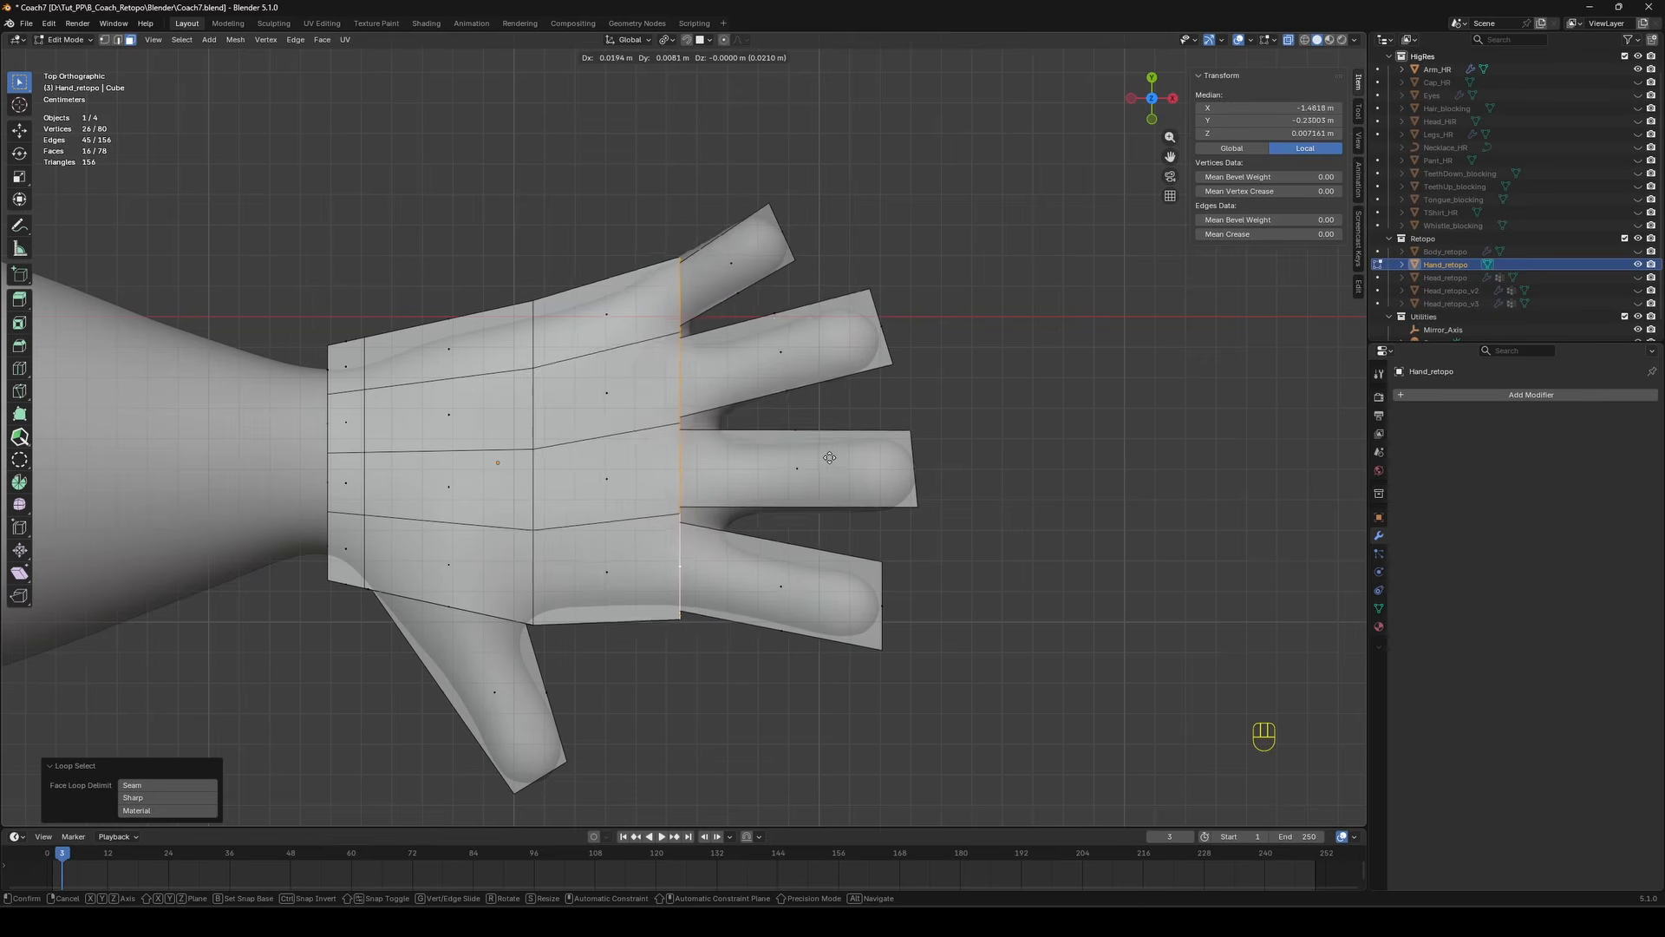
pyautogui.click(827, 463)
# Select only the narrow face loop around the little finger's base and view it from the top.
pyautogui.moveTo(827, 462); pyautogui.dragTo(974, 313, button='middle')
pyautogui.click(772, 359)
pyautogui.keyDown('alt'); pyautogui.keyDown('shift'); pyautogui.click(774, 357); pyautogui.keyUp('shift'); pyautogui.keyUp('alt')
pyautogui.hotkey('ctrl', 'z')
pyautogui.keyDown('alt'); pyautogui.keyDown('shift'); pyautogui.click(774, 357); pyautogui.keyUp('shift'); pyautogui.keyUp('alt')
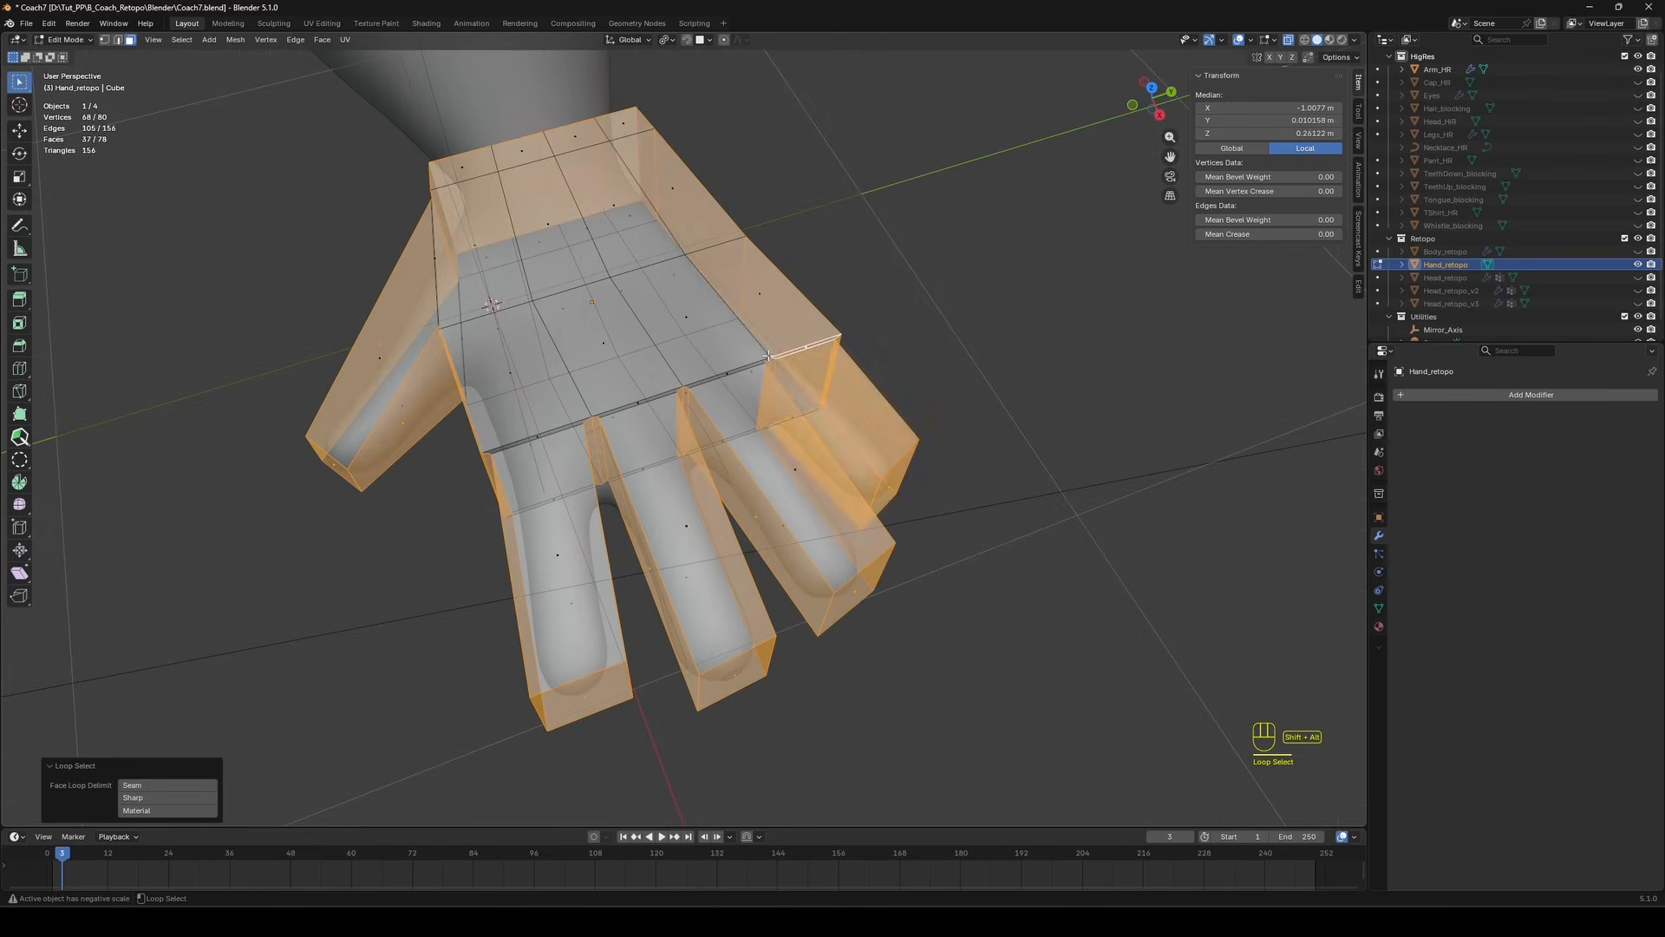
pyautogui.click(774, 357)
pyautogui.keyDown('alt'); pyautogui.keyDown('shift'); pyautogui.click(773, 358); pyautogui.keyUp('shift'); pyautogui.keyUp('alt')
pyautogui.hotkey('ctrl', 'z')
pyautogui.moveTo(773, 358); pyautogui.dragTo(555, 204, button='middle')
pyautogui.keyDown('alt'); pyautogui.keyDown('shift'); pyautogui.click(777, 398); pyautogui.keyUp('shift'); pyautogui.keyUp('alt')
pyautogui.press('KP_7')
pyautogui.press('r')
pyautogui.click(721, 271)
pyautogui.press('g')
pyautogui.click(722, 274)
pyautogui.scroll(1, 676, 347)
pyautogui.keyDown('alt'); pyautogui.keyDown('shift'); pyautogui.click(690, 359); pyautogui.keyUp('shift'); pyautogui.keyUp('alt')
pyautogui.click(689, 357)
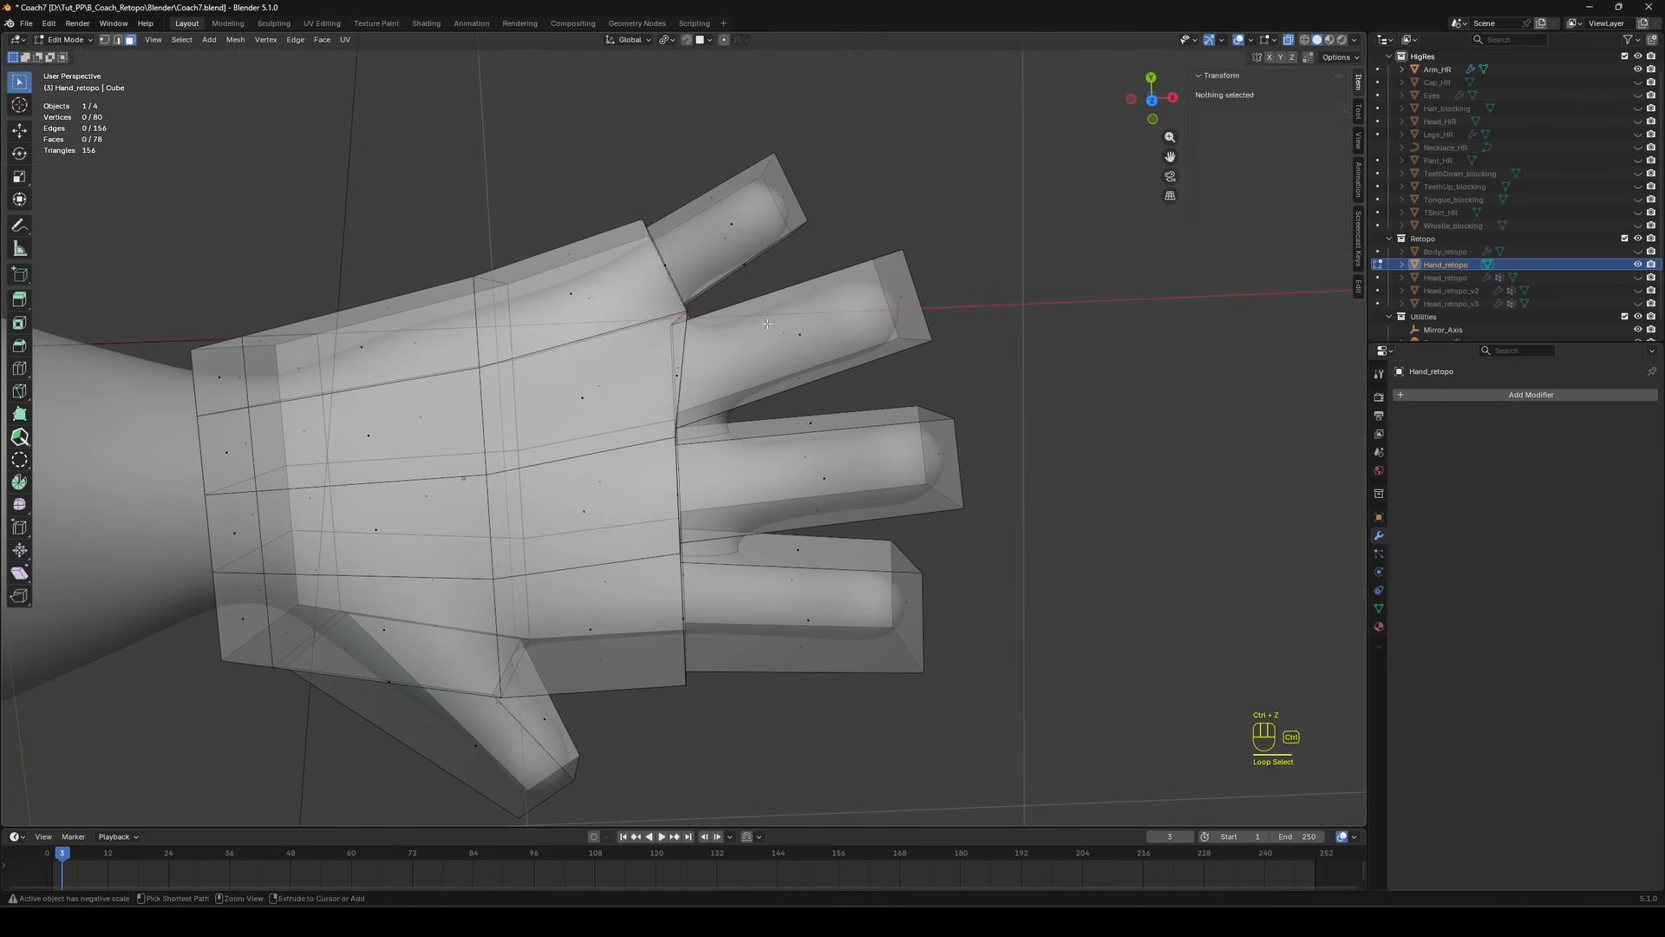
pyautogui.hotkey('ctrl', 'z')
pyautogui.hotkey('ctrl', 'z')
pyautogui.hotkey('ctrl', 'z')
pyautogui.hotkey('ctrl', 'z')
pyautogui.hotkey('ctrl', 'z')
# Rotate the little finger's base loop by about -16° in the top view, using smooth proportional editing with a size of about 0.05.
pyautogui.press('r')
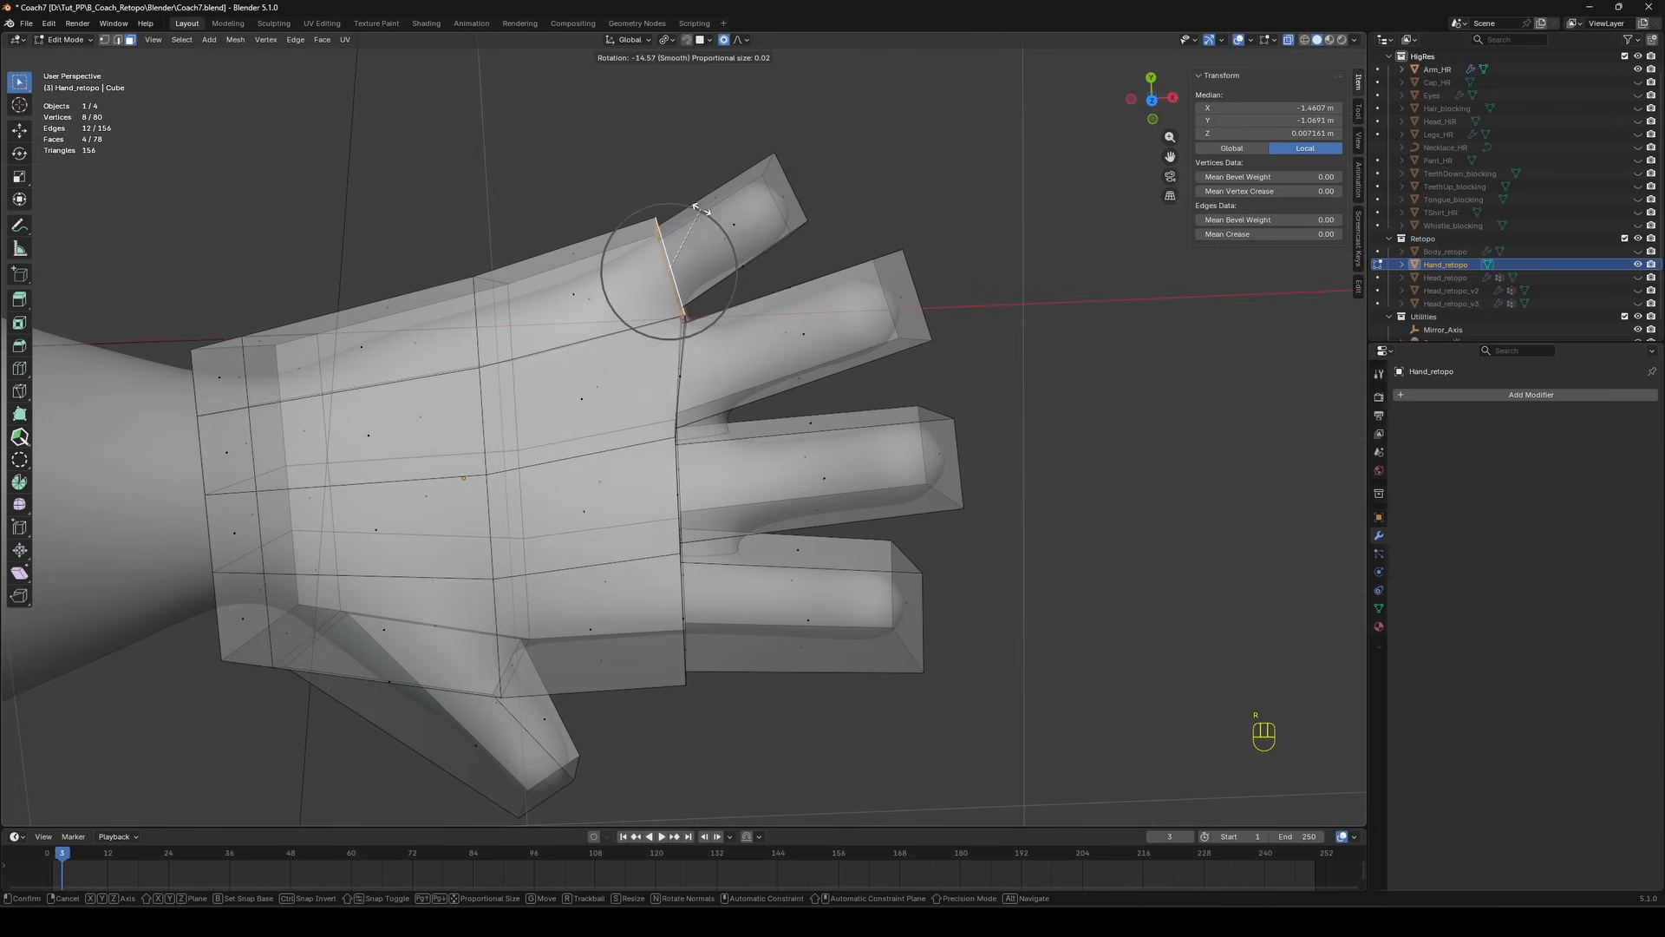
pyautogui.scroll(-5, 701, 209)
pyautogui.rightClick(702, 209)
pyautogui.click(747, 40)
pyautogui.press('KP_7')
pyautogui.press('r')
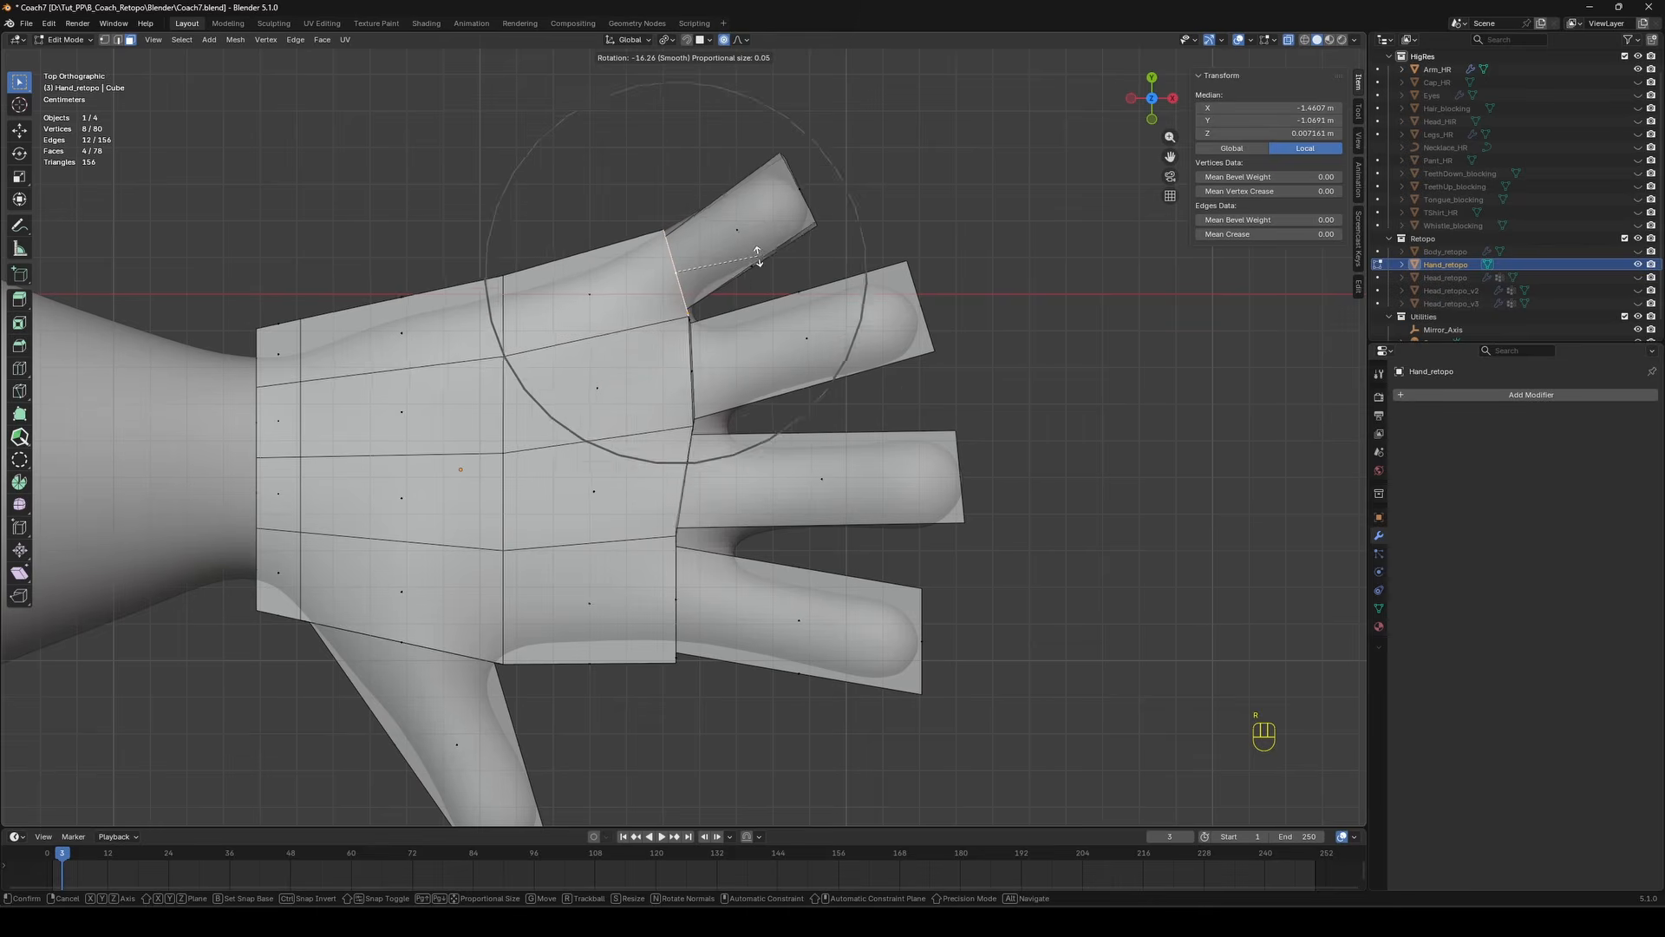
pyautogui.click(758, 253)
# Move the middle finger's base loop toward its fingertip with smooth proportional editing, and rotate the loop to suit the finger.
pyautogui.moveTo(758, 253); pyautogui.dragTo(657, 177, button='middle')
pyautogui.click(612, 463)
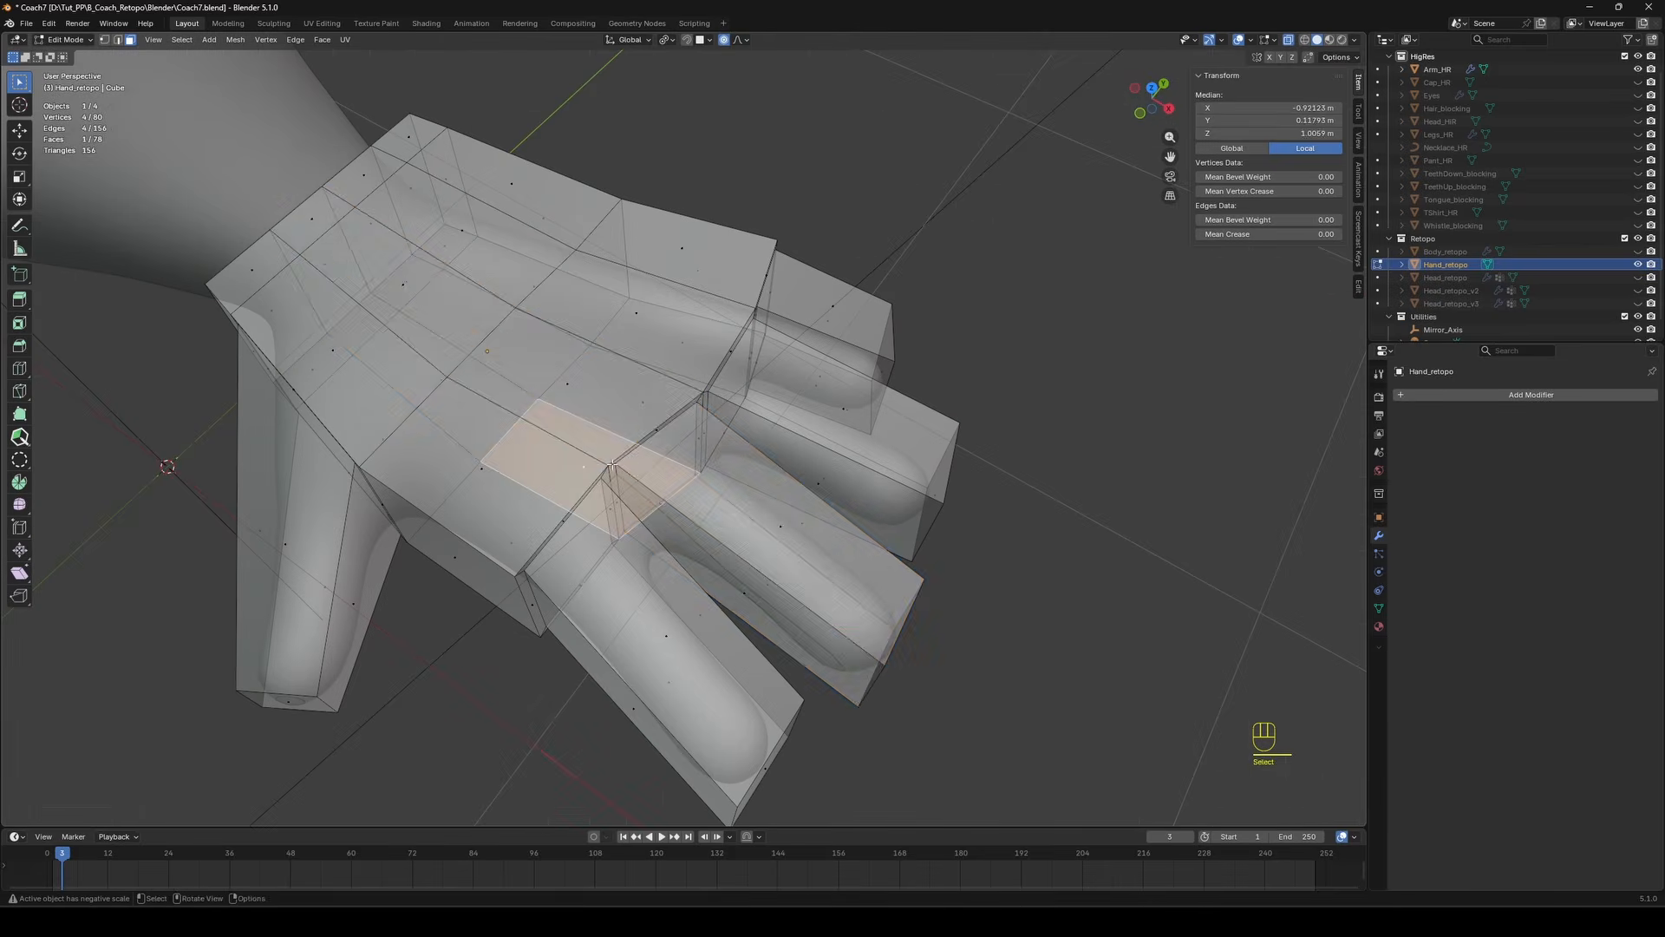
pyautogui.keyDown('shift'); pyautogui.click(612, 463); pyautogui.keyUp('shift')
pyautogui.keyDown('alt'); pyautogui.keyDown('shift'); pyautogui.click(612, 463); pyautogui.keyUp('shift'); pyautogui.keyUp('alt')
pyautogui.hotkey('ctrl', 'z')
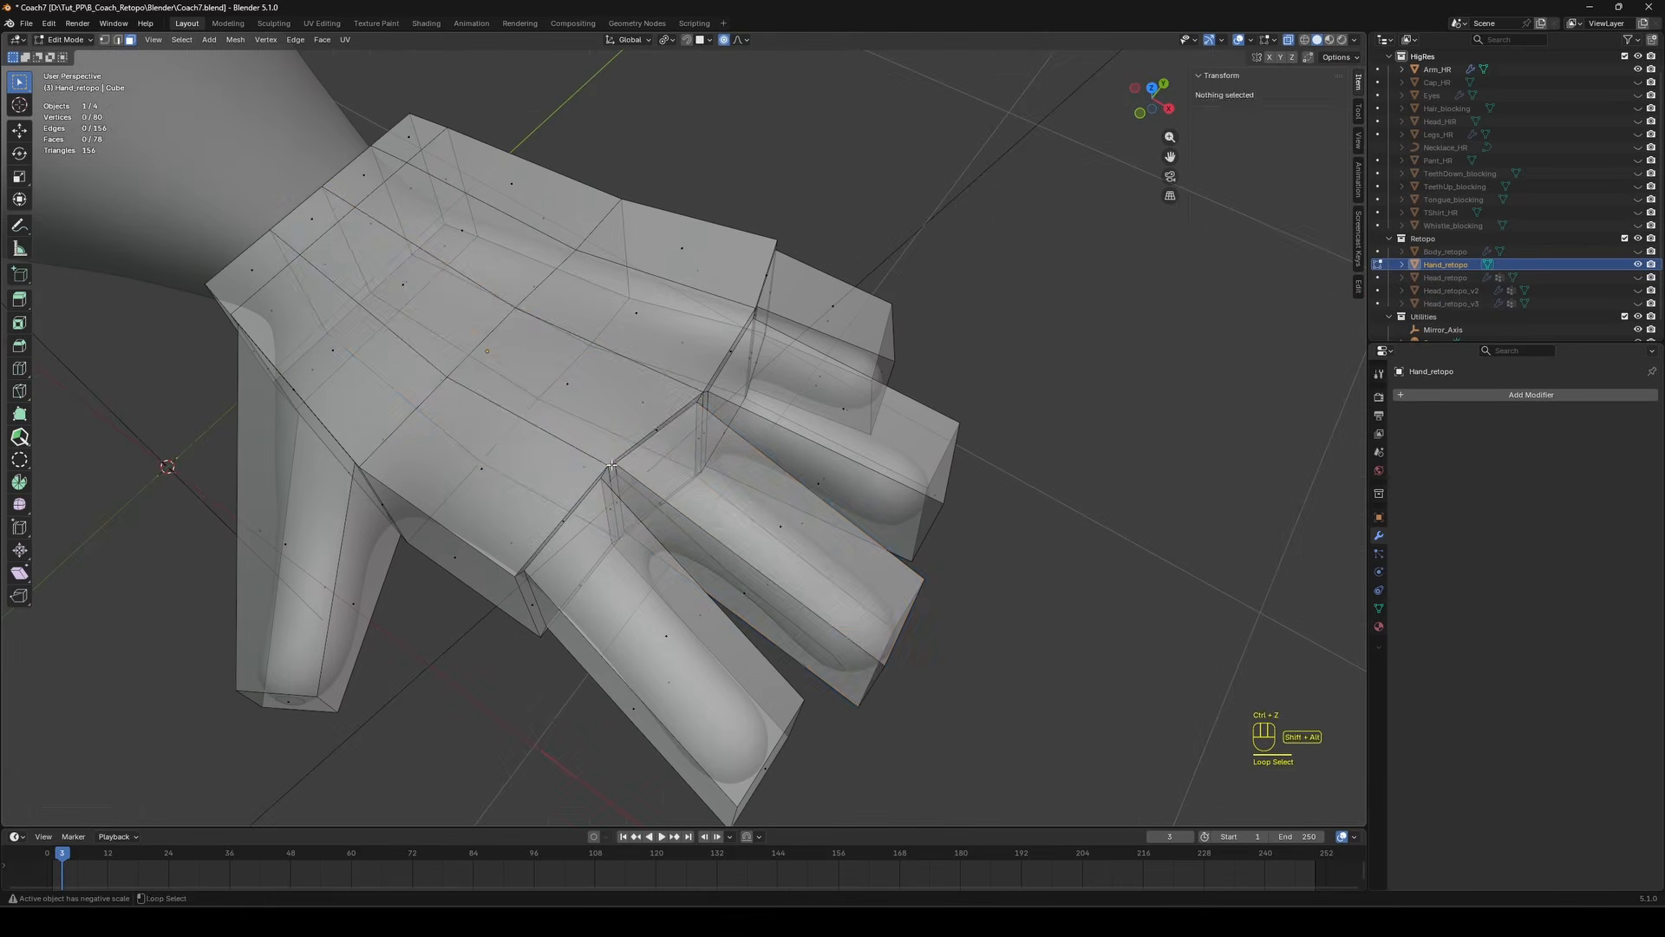
pyautogui.press('g')
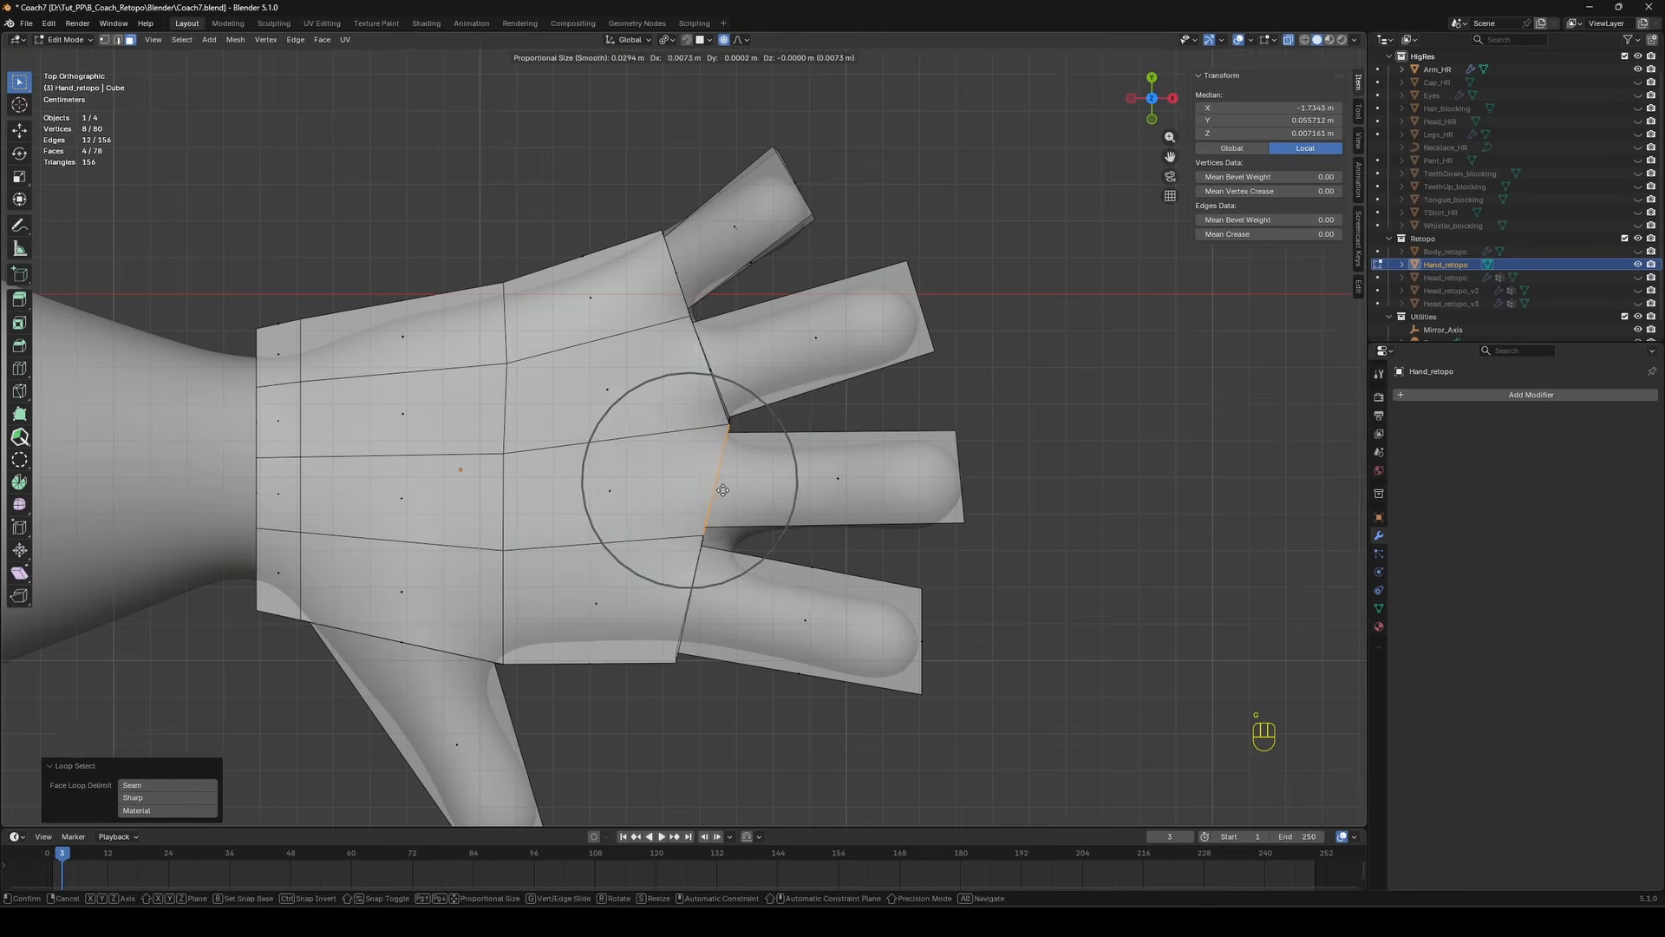
pyautogui.click(721, 490)
pyautogui.press('r')
pyautogui.click(769, 465)
# Rotate and move the index finger's base loop to match the sculpted knuckle line, and clear the selection.
pyautogui.moveTo(770, 465); pyautogui.dragTo(650, 468, button='middle')
pyautogui.keyDown('alt'); pyautogui.keyDown('shift'); pyautogui.click(650, 469); pyautogui.keyUp('shift'); pyautogui.keyUp('alt')
pyautogui.press('2')
pyautogui.keyDown('alt'); pyautogui.keyDown('shift'); pyautogui.click(650, 466); pyautogui.keyUp('shift'); pyautogui.keyUp('alt')
pyautogui.press('KP_7')
pyautogui.press('r')
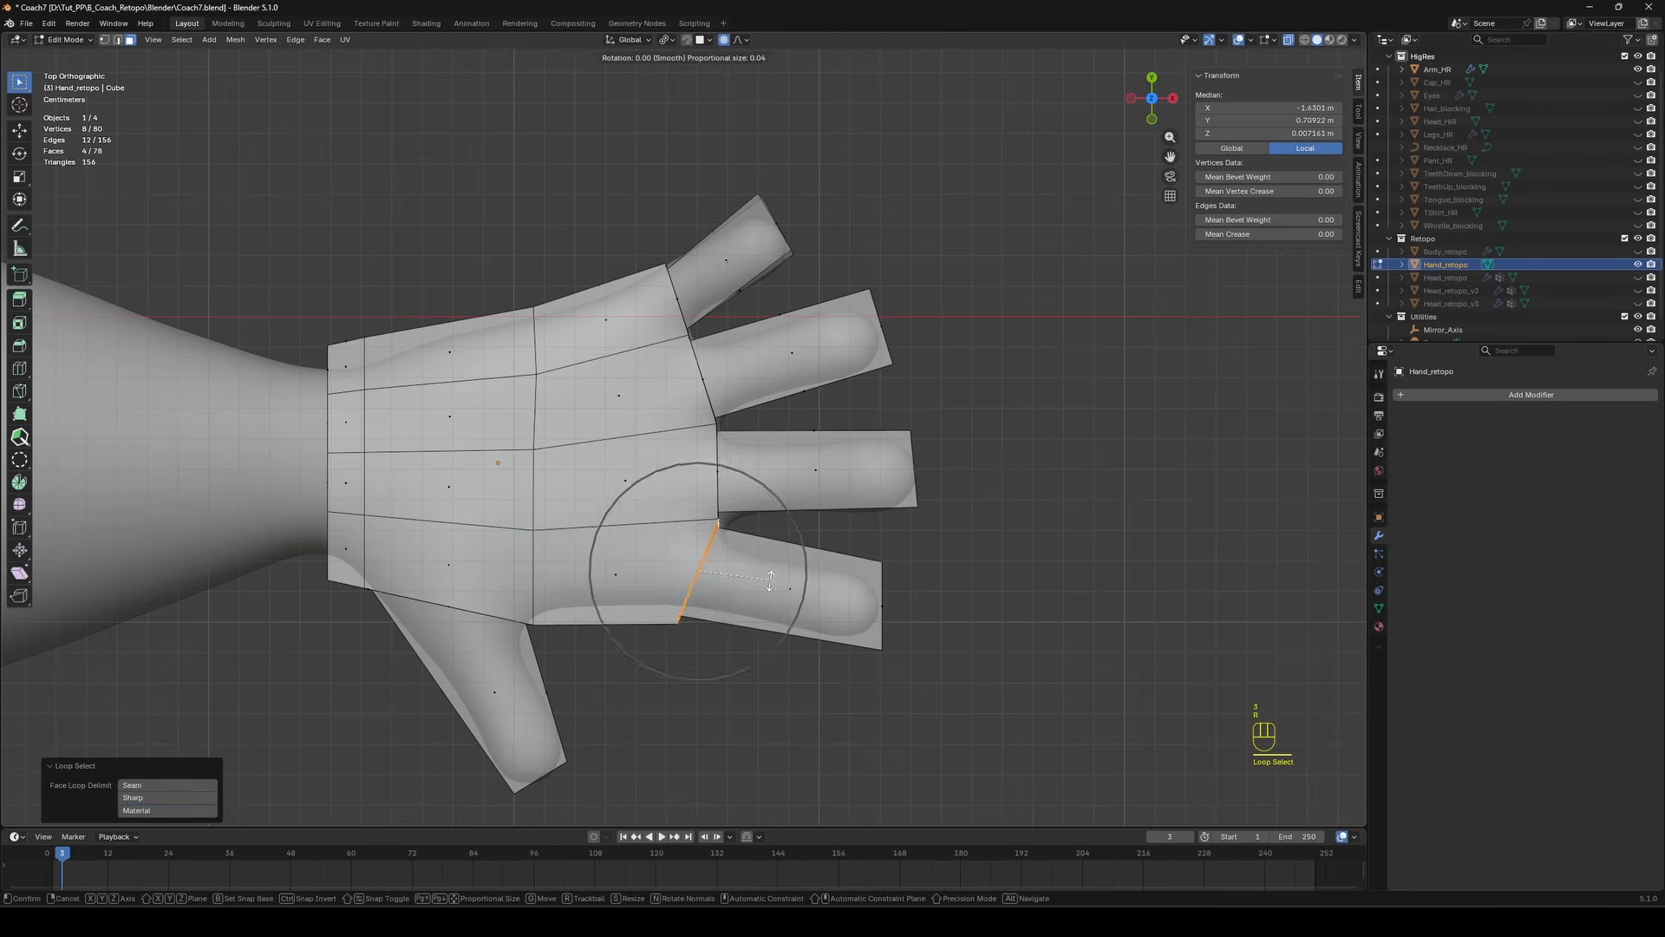
pyautogui.click(788, 577)
pyautogui.press('g')
pyautogui.click(784, 577)
pyautogui.click(966, 554)
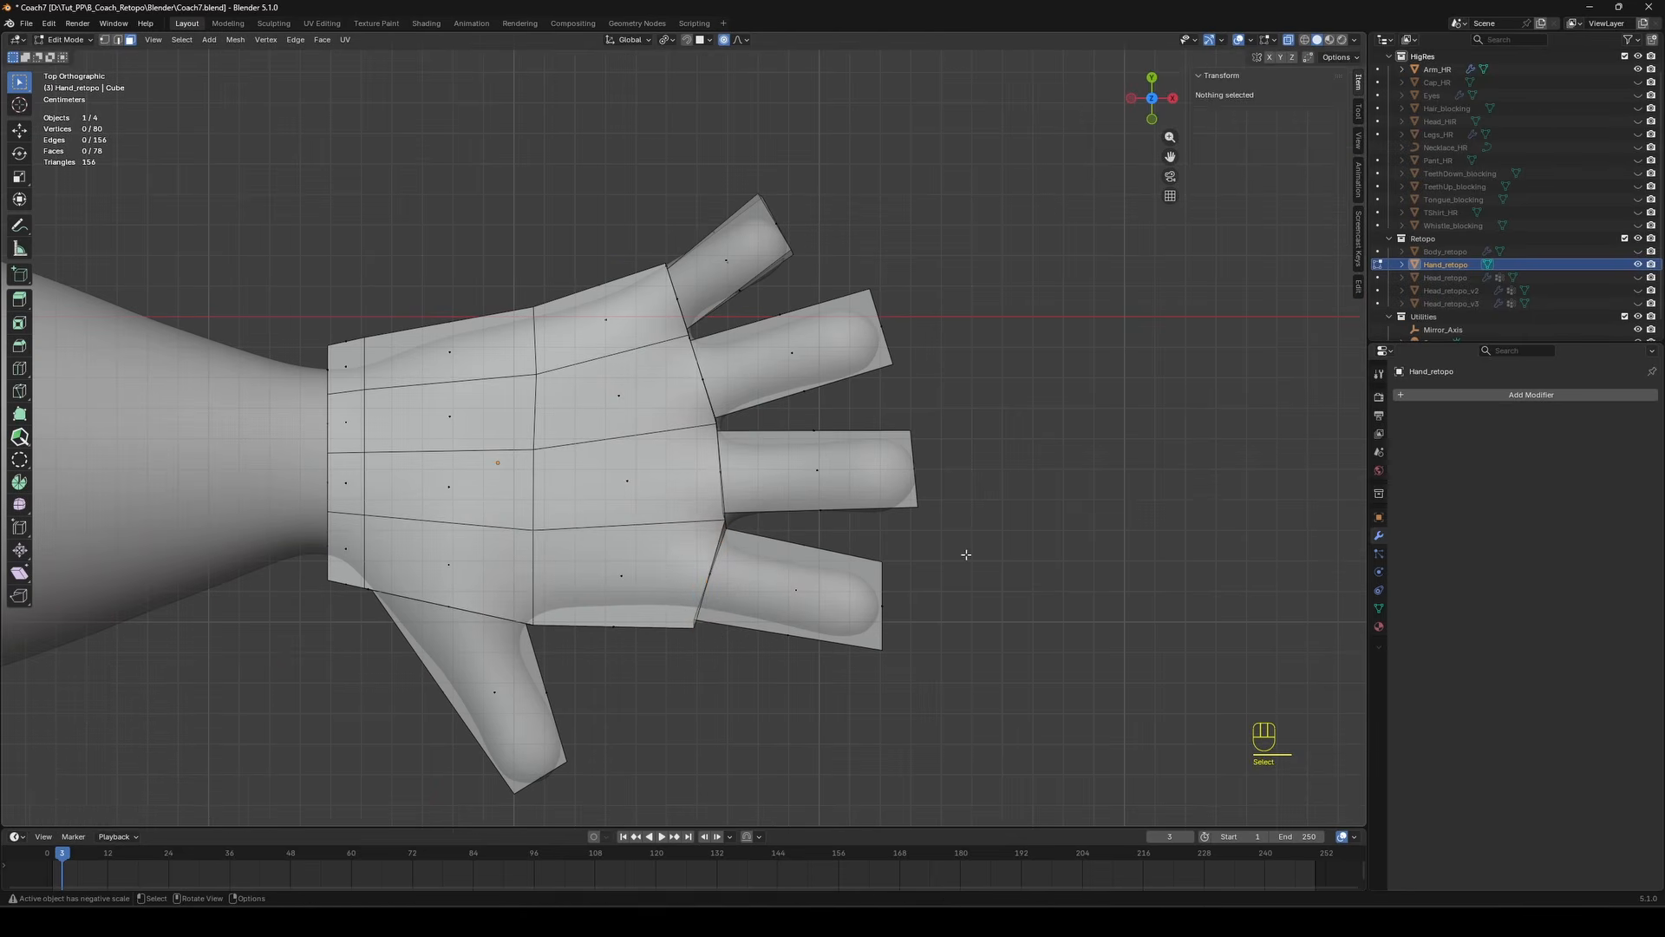
# Set the transform orientation to Normal, scale the little finger's end face to about 0.81 and reposition it over the sculpted tip.
pyautogui.moveTo(781, 130); pyautogui.dragTo(692, 228, button='middle')
pyautogui.click(721, 213)
pyautogui.click(681, 242)
pyautogui.moveTo(681, 241); pyautogui.dragTo(555, 174, button='middle')
pyautogui.press('3')
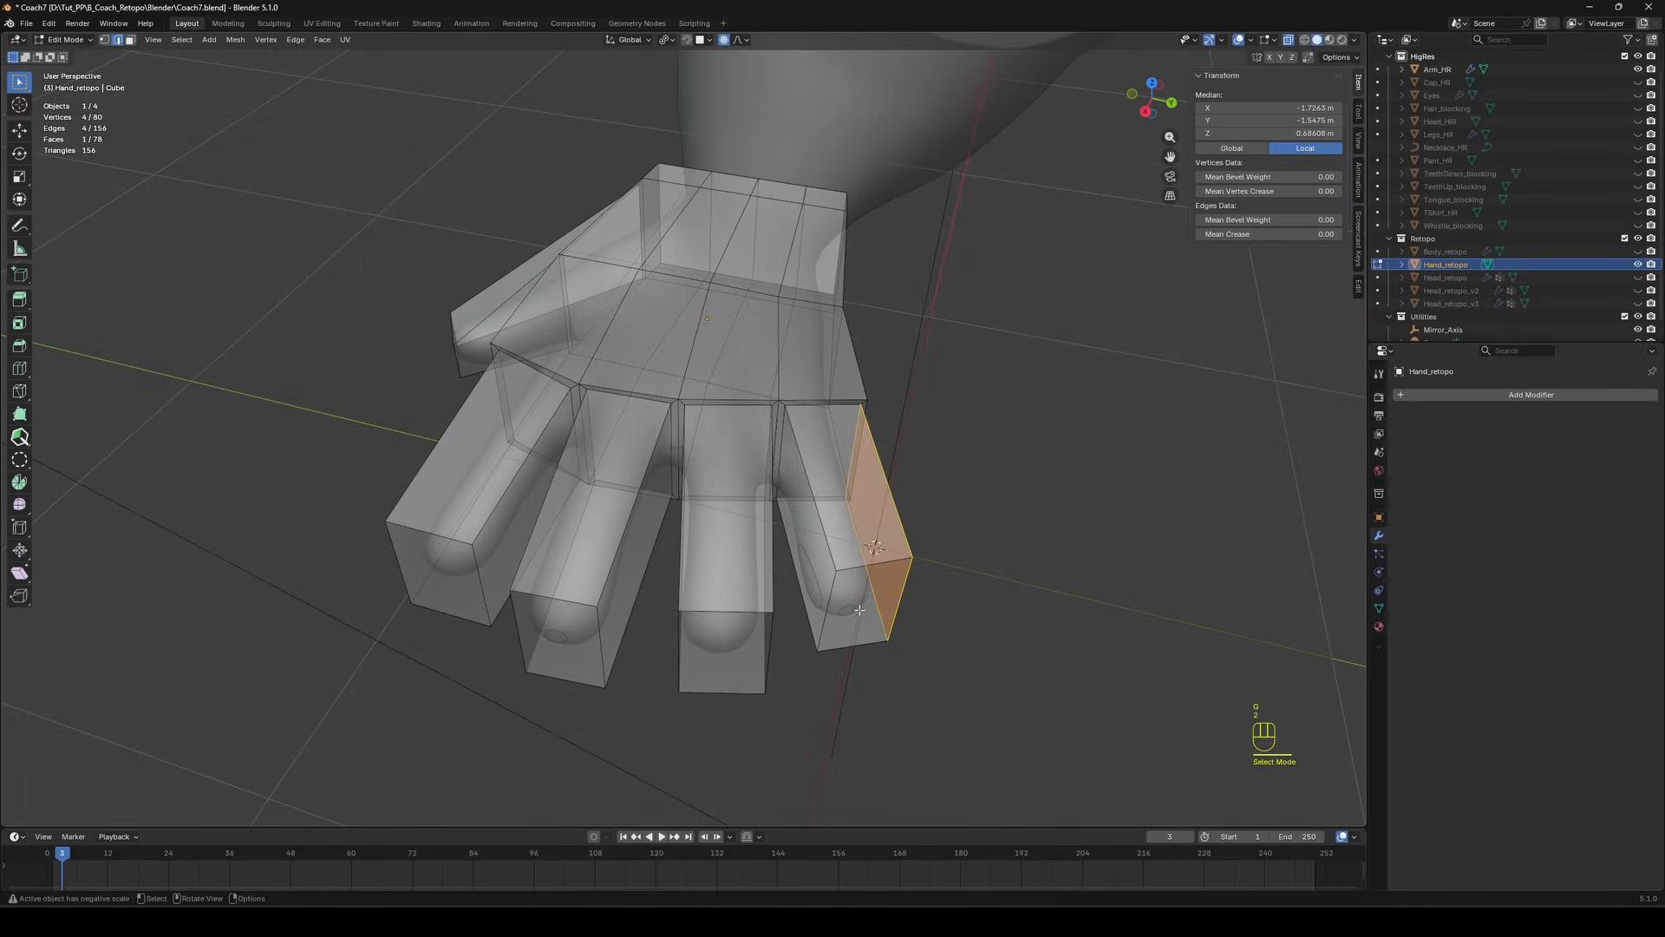
pyautogui.click(845, 599)
pyautogui.moveTo(845, 599); pyautogui.dragTo(1062, 719, button='middle')
pyautogui.click(641, 42)
pyautogui.press('s')
pyautogui.click(834, 242)
pyautogui.press('g')
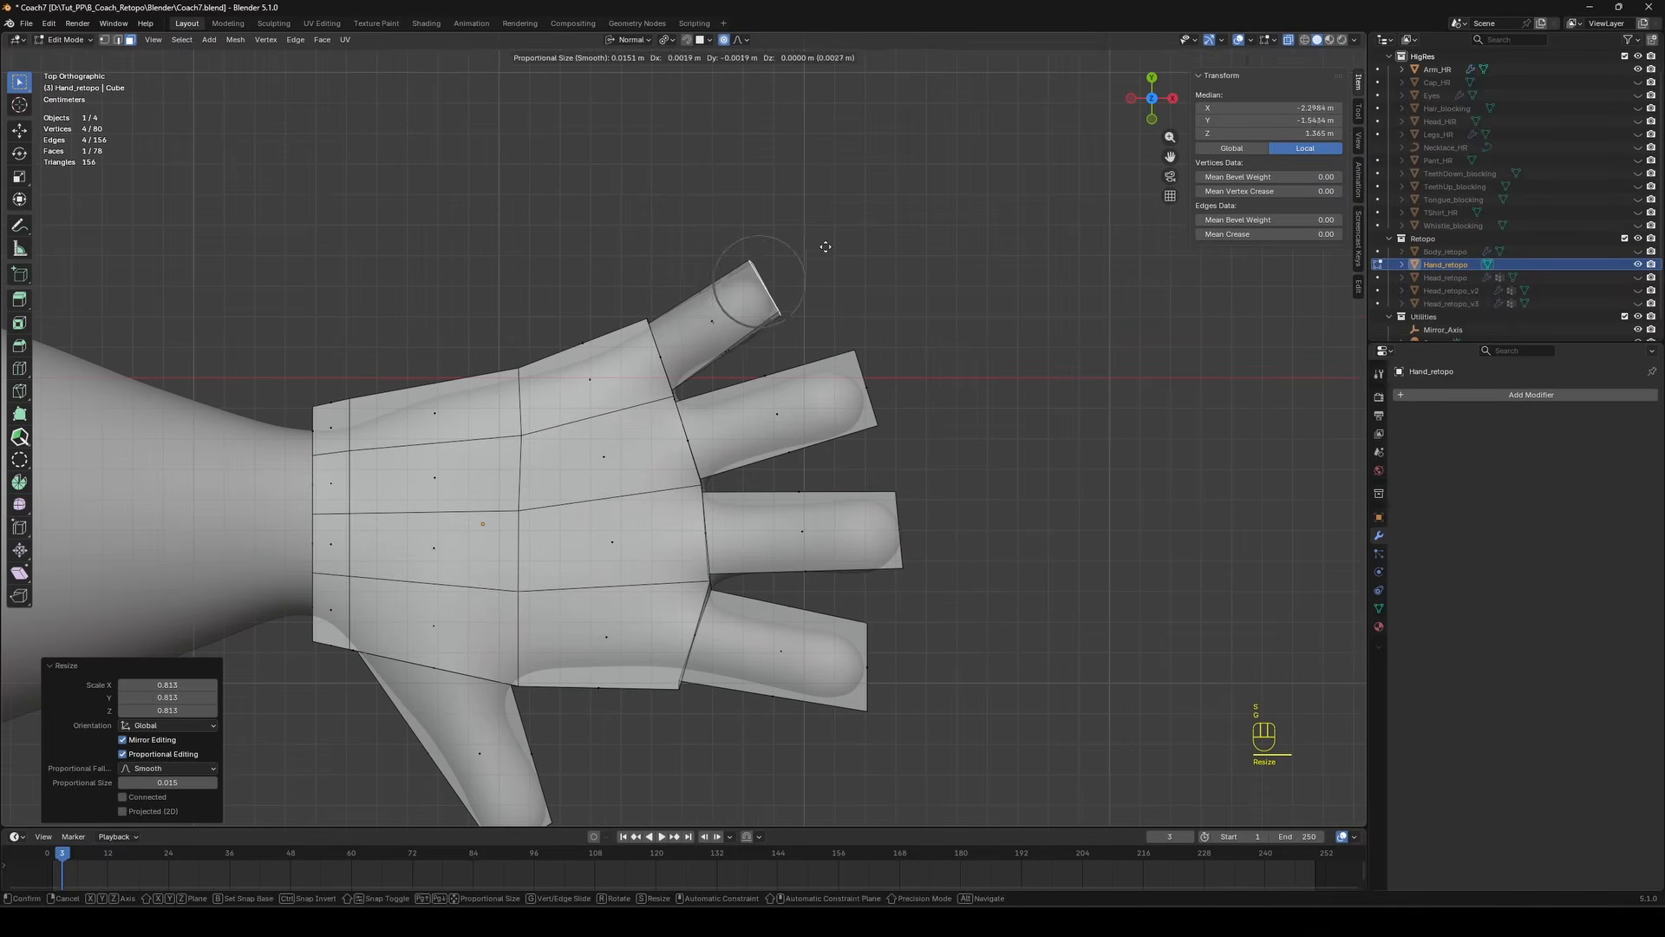
pyautogui.click(832, 279)
# Leave Edit Mode and examine the blocked-out hand against the arm sculpt.
pyautogui.scroll(-3, 867, 382)
pyautogui.press('Tab')
pyautogui.click(887, 458)
pyautogui.hotkey('alt', 'z')
pyautogui.moveTo(886, 458); pyautogui.dragTo(854, 321, button='middle')
pyautogui.press('1')
pyautogui.press('Tab')
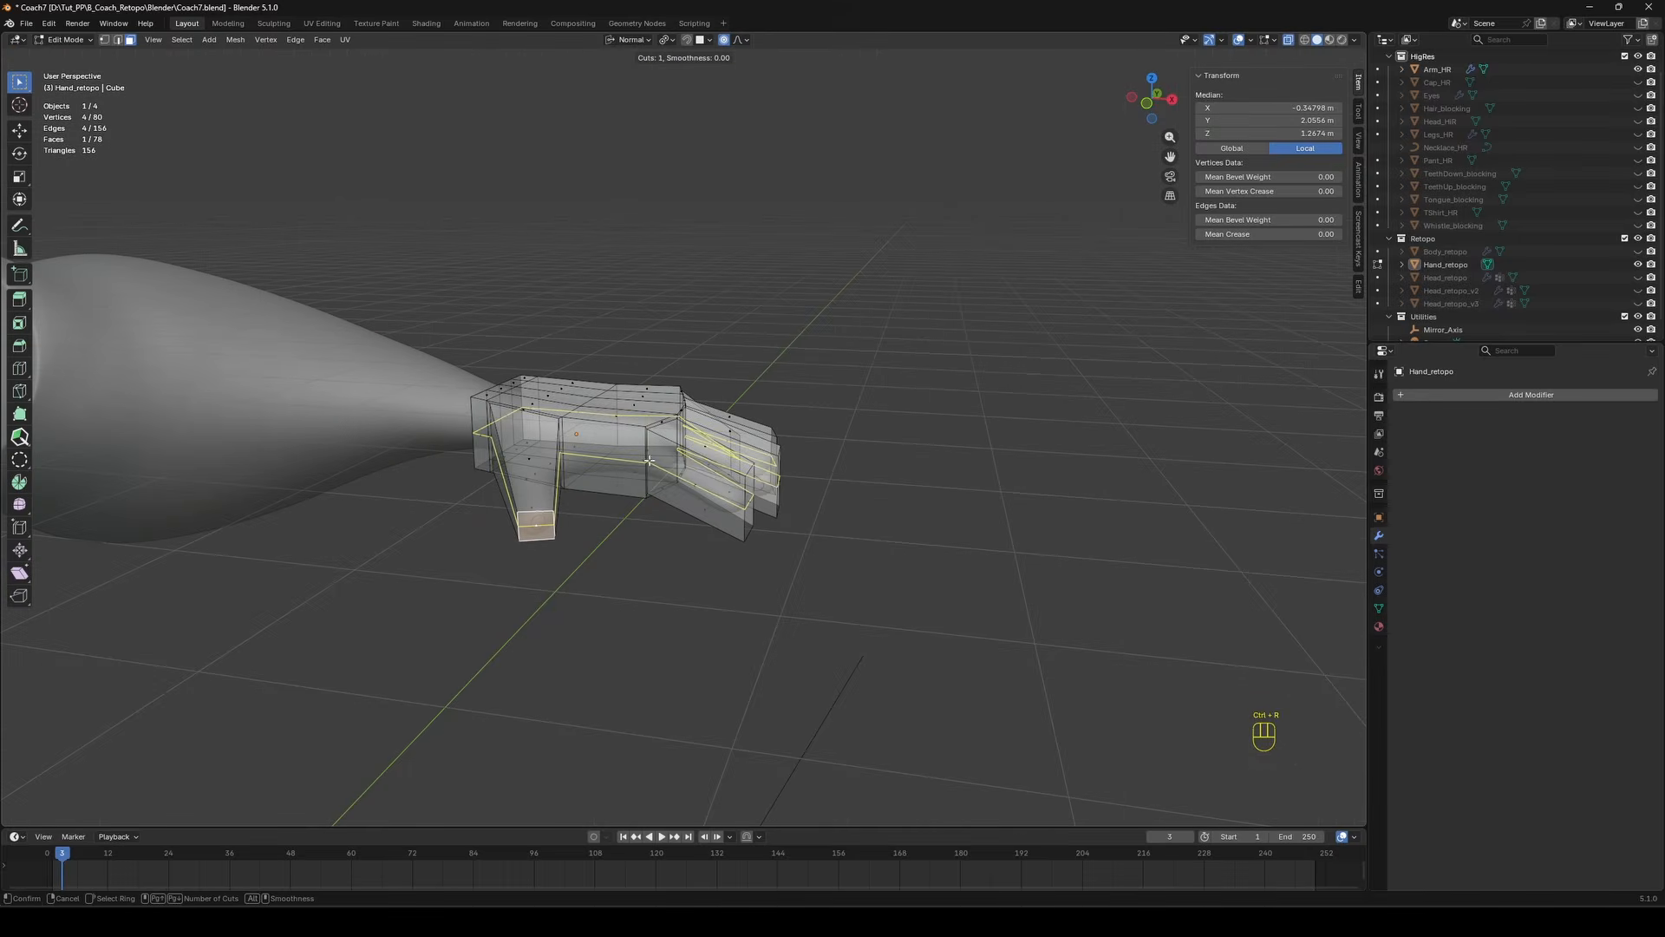
pyautogui.press('Escape')
pyautogui.press('Tab')
pyautogui.hotkey('alt', 'z')
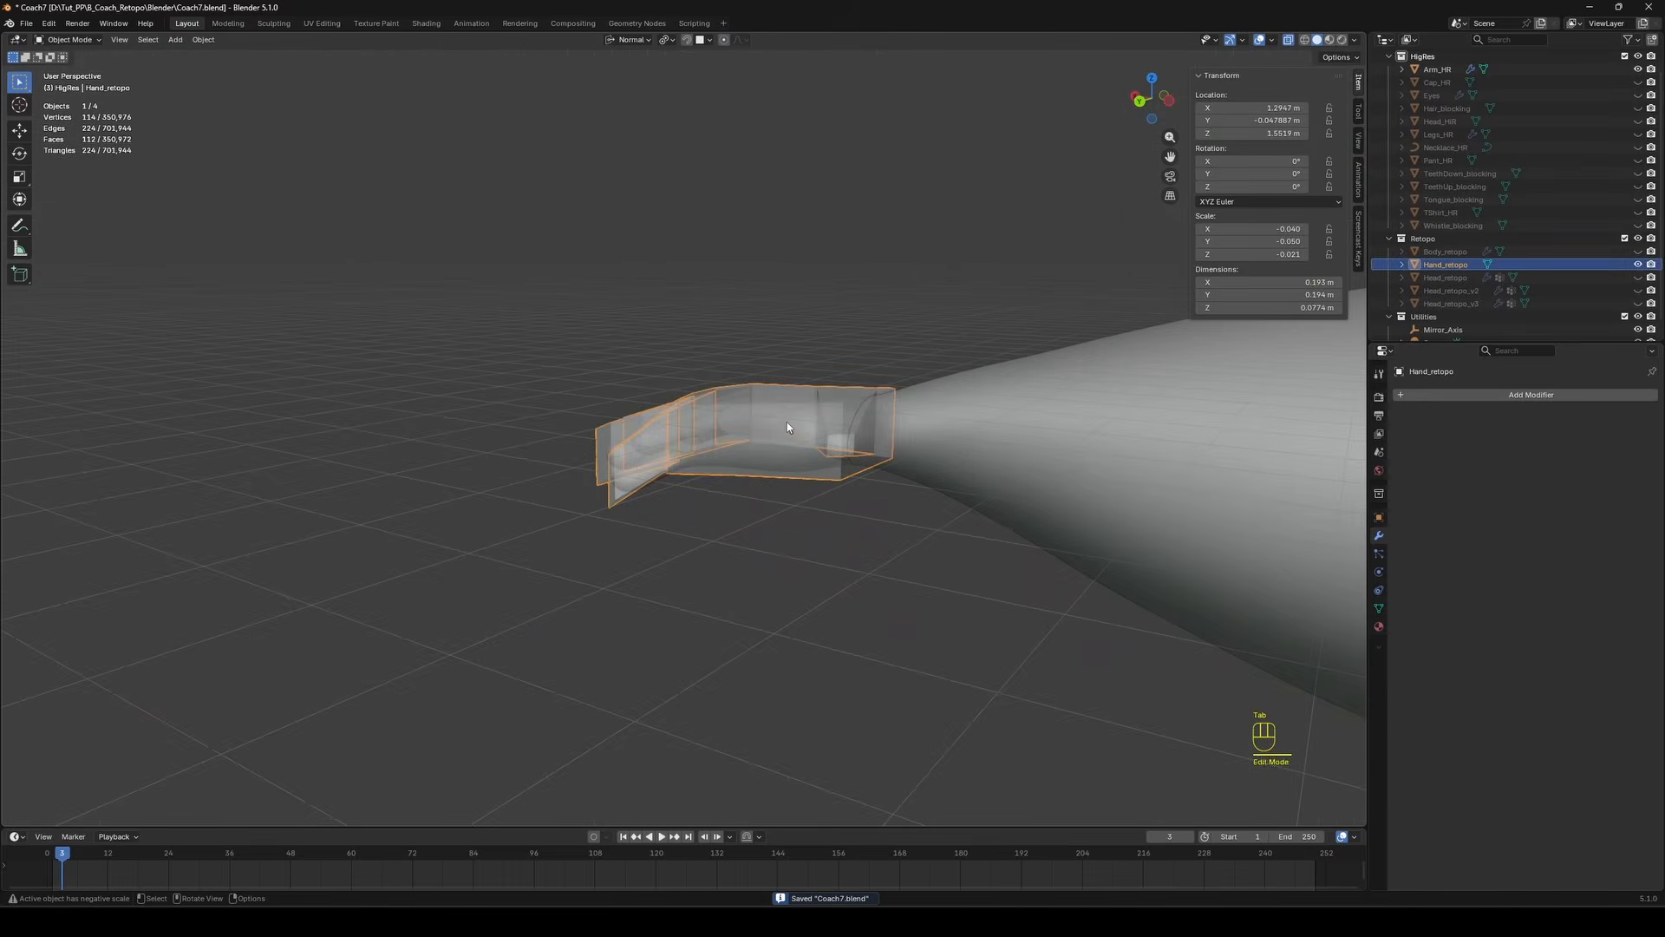
# Isolate Hand_retopo and delete the faces closing its wrist end.
pyautogui.press('KP_Divide')
pyautogui.press('Tab')
pyautogui.click(725, 372)
pyautogui.rightClick(655, 442)
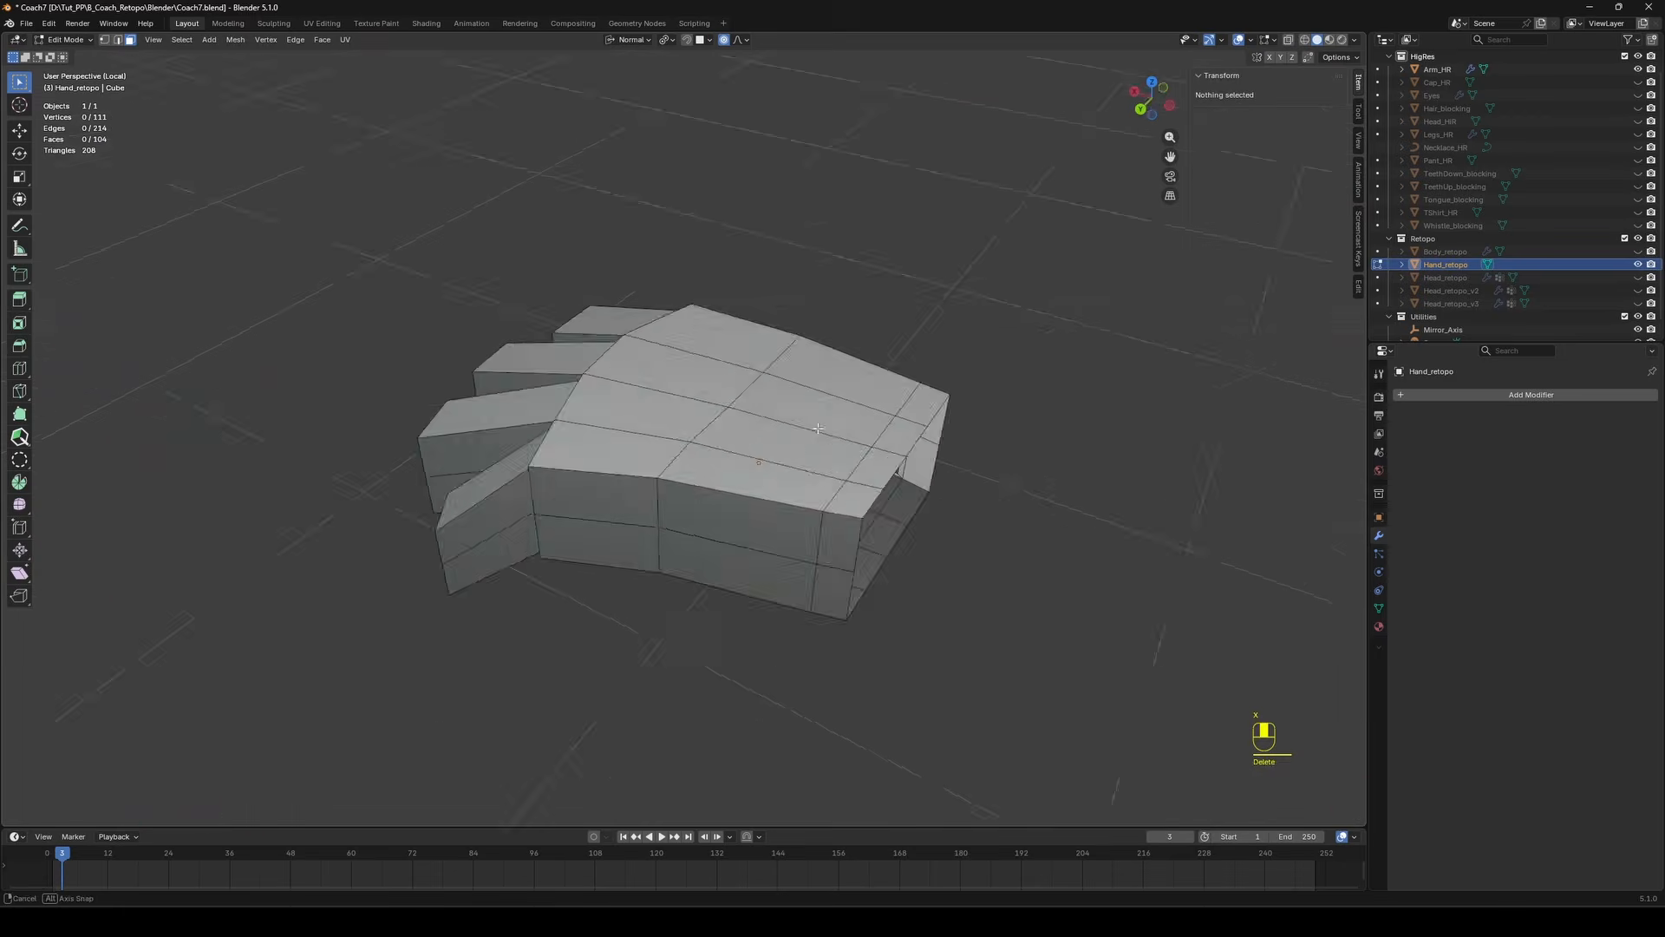
pyautogui.moveTo(997, 408); pyautogui.dragTo(1116, 411, button='middle')
# Add a Subdivision Surface modifier to Hand_retopo, save the file and return from the isolated view to the full scene.
pyautogui.press('Tab')
pyautogui.click(1531, 395)
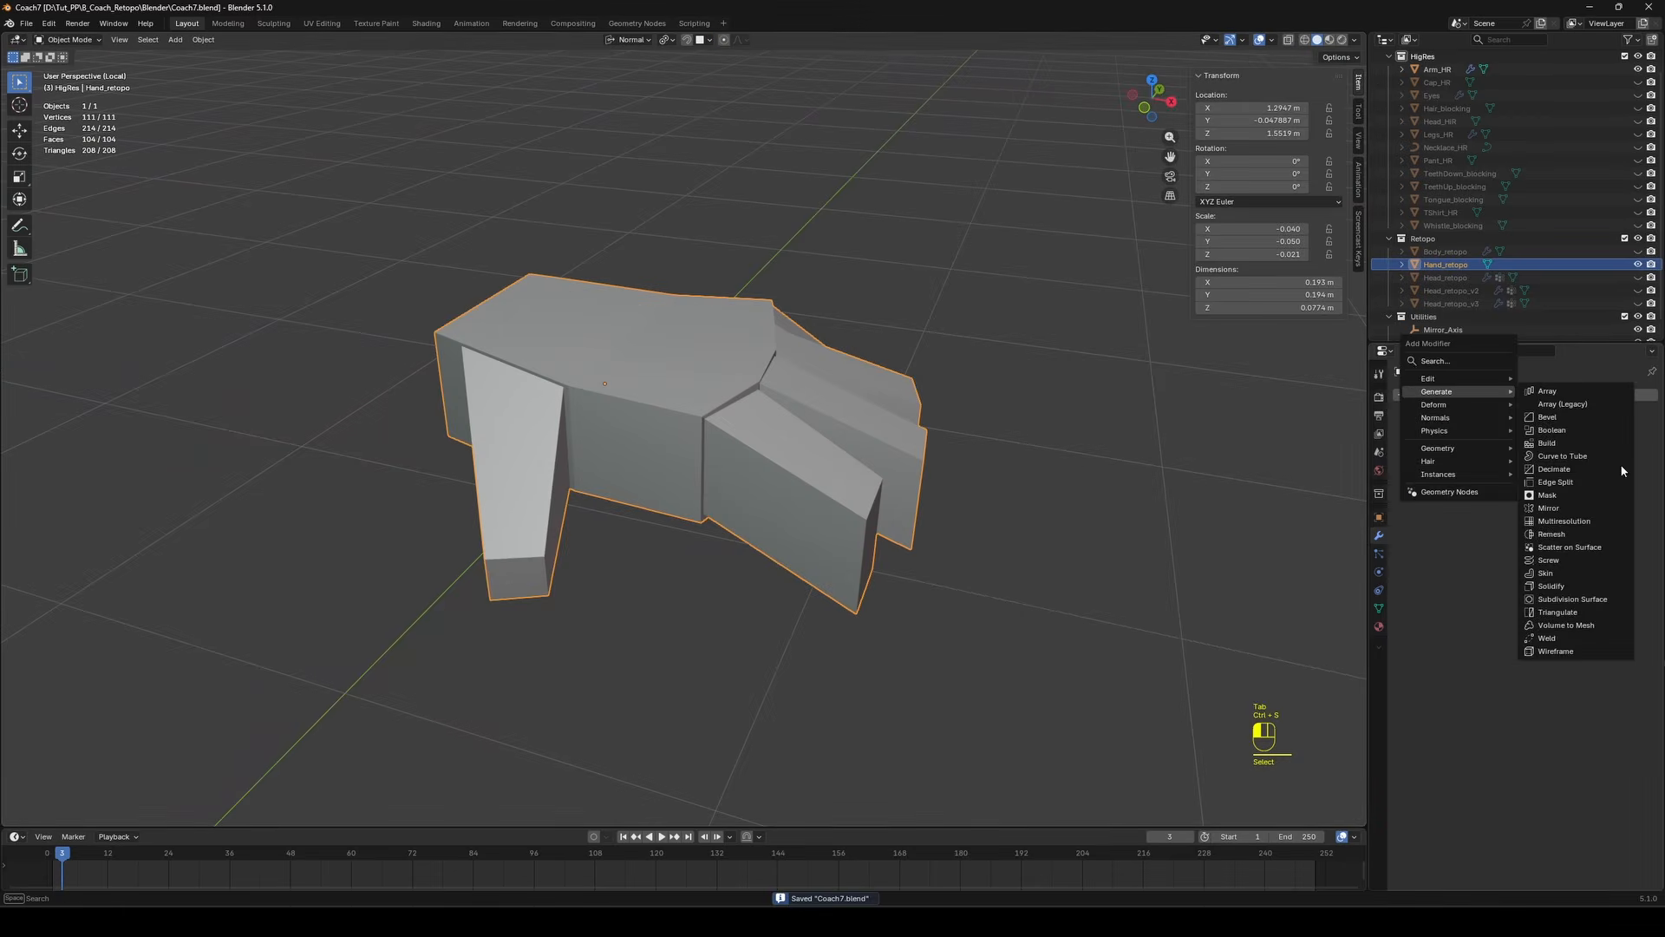
pyautogui.click(1561, 546)
pyautogui.moveTo(992, 393); pyautogui.dragTo(837, 332, button='middle')
pyautogui.hotkey('ctrl', 's')
pyautogui.press('Tab')
pyautogui.moveTo(973, 376); pyautogui.dragTo(1058, 344, button='middle')
pyautogui.press('Tab')
pyautogui.press('KP_Divide')
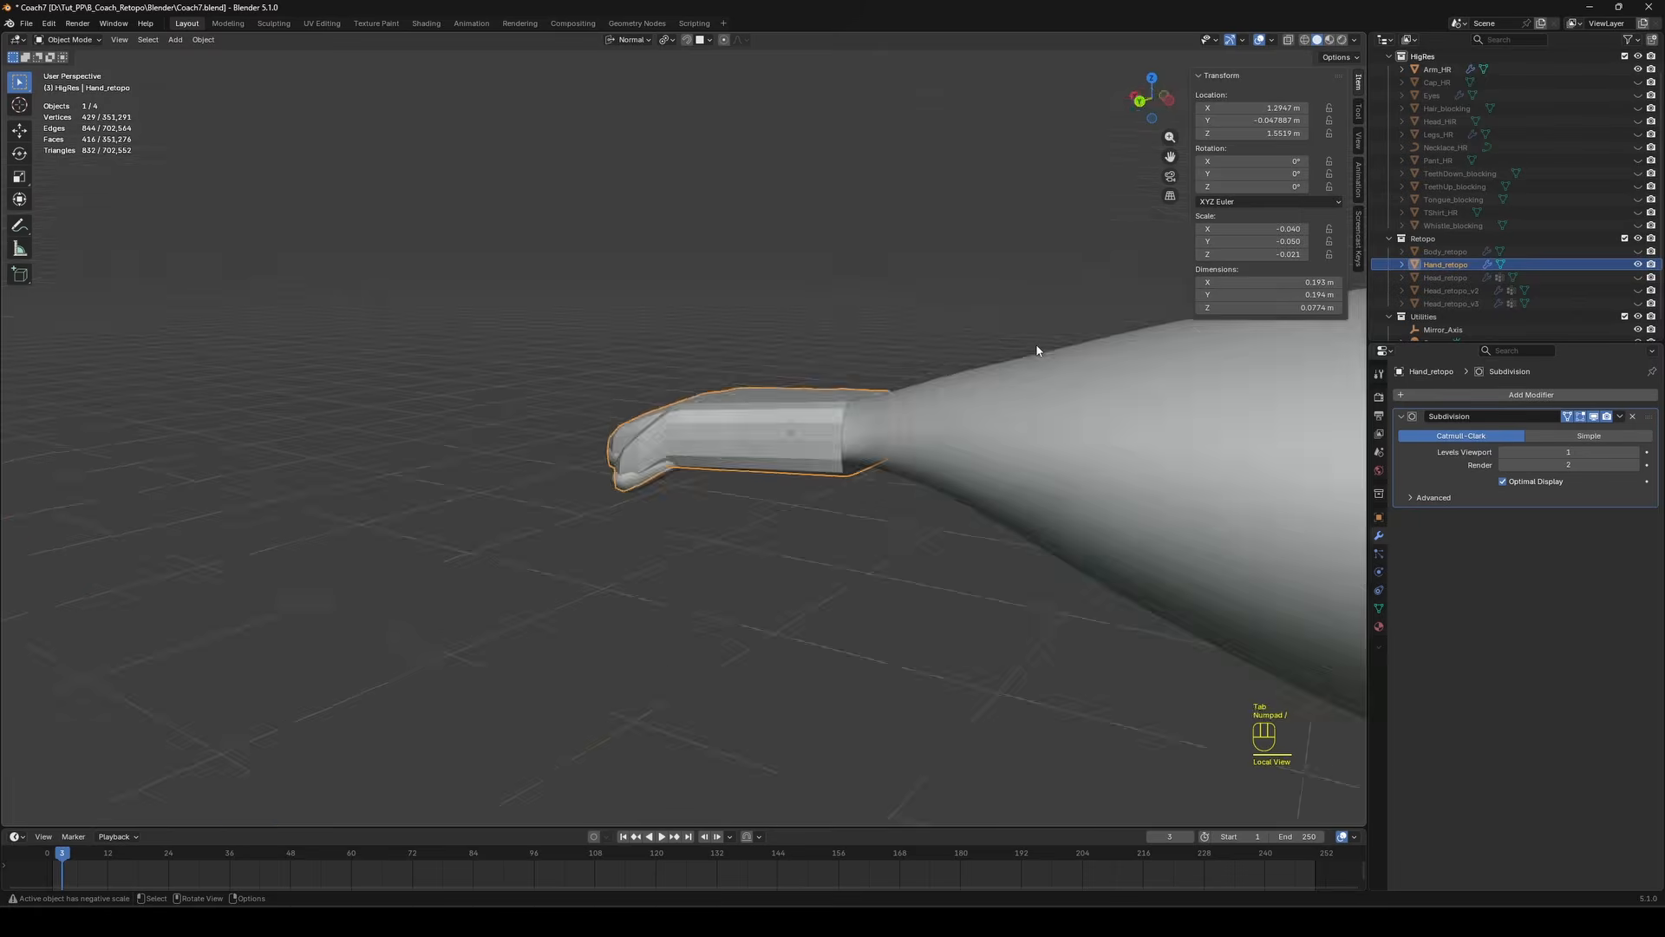
# Turn off the viewport display of the subdivision and move the middle edge of the index fingertip's end face outward.
pyautogui.hotkey('alt', 'z')
pyautogui.hotkey('alt', 'z')
pyautogui.press('Tab')
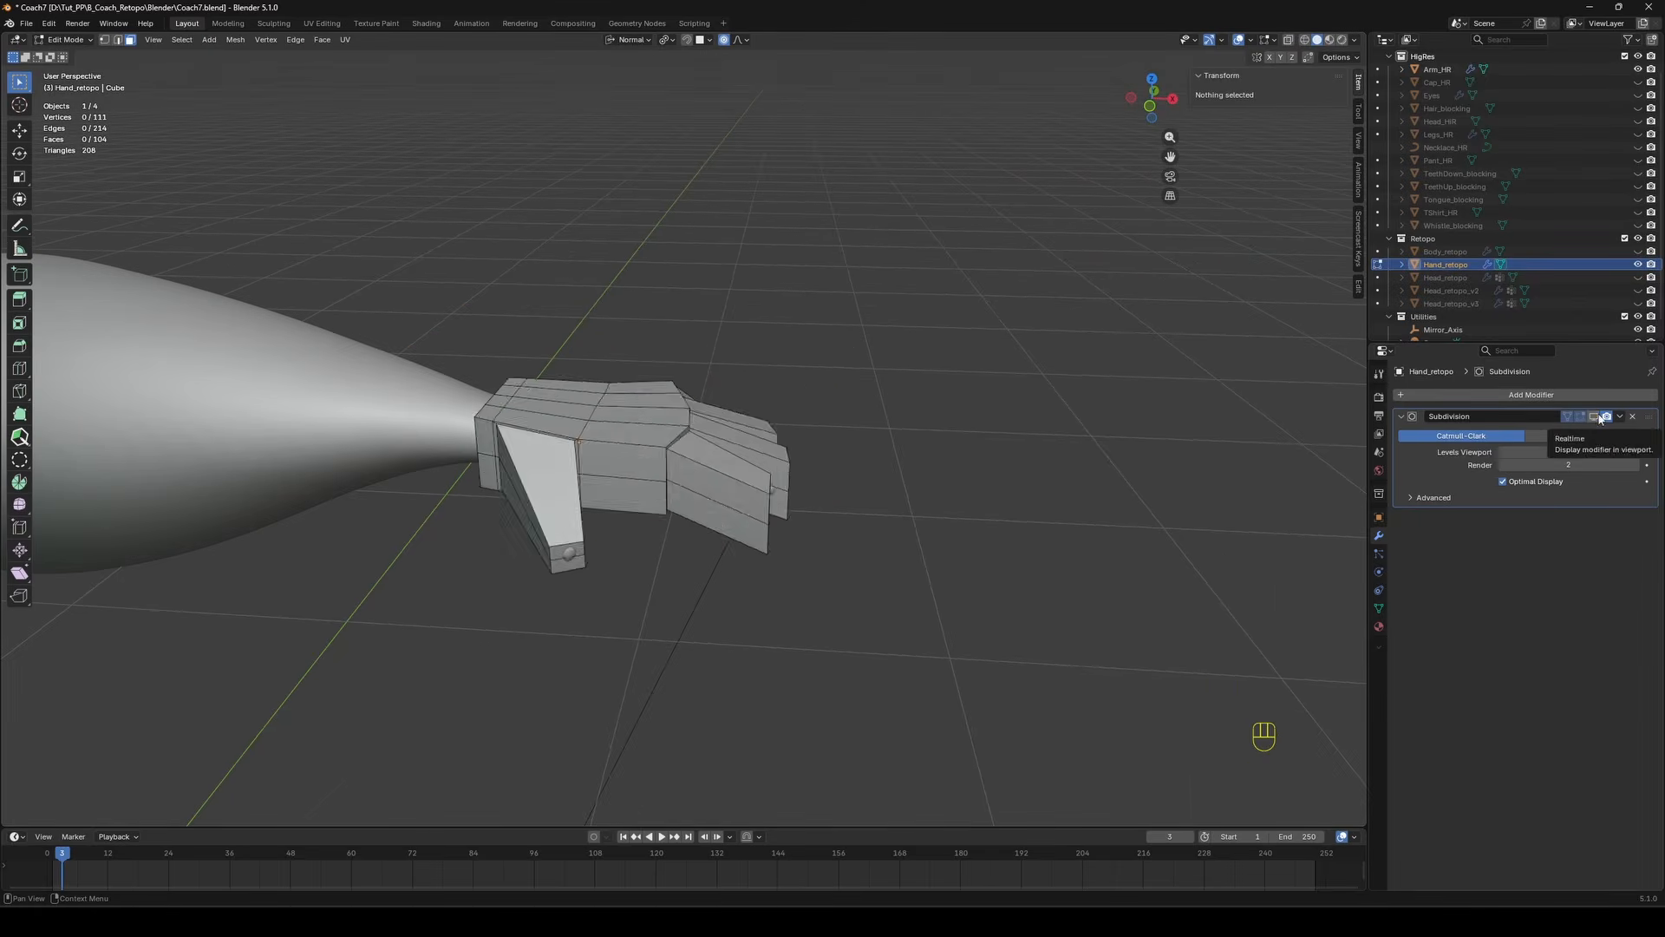
pyautogui.moveTo(1032, 368); pyautogui.dragTo(944, 391, button='middle')
pyautogui.scroll(1, 940, 392)
pyautogui.press('2')
pyautogui.click(439, 528)
pyautogui.moveTo(638, 472); pyautogui.dragTo(730, 515, button='middle')
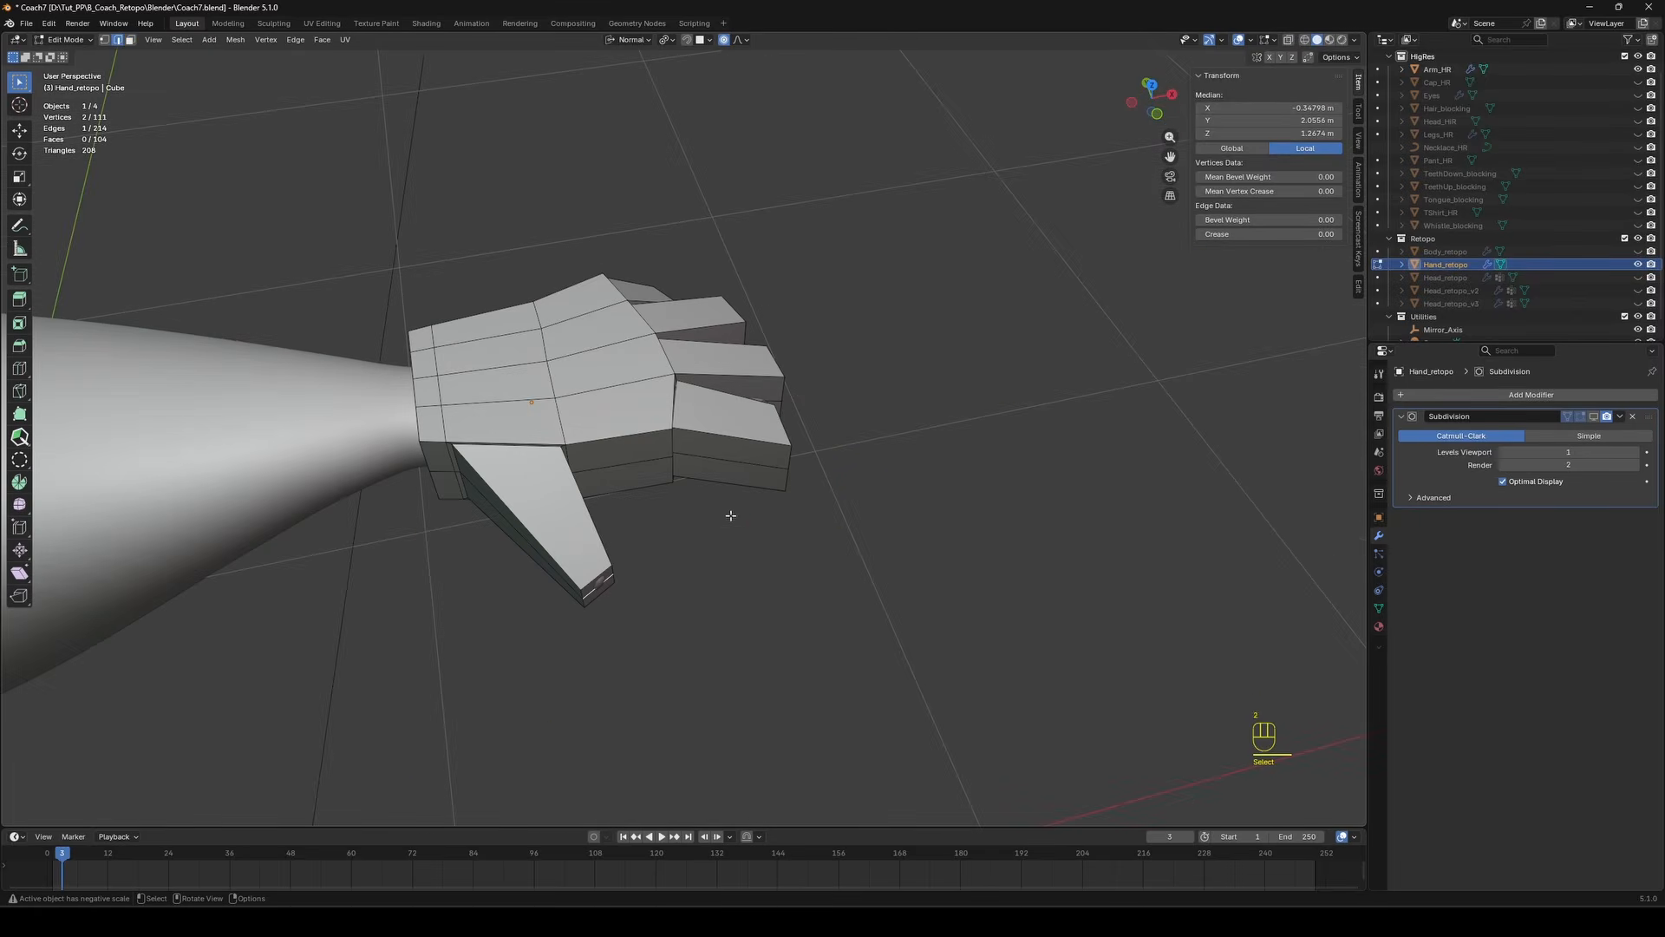
pyautogui.click(650, 435)
pyautogui.moveTo(650, 435); pyautogui.dragTo(555, 392, button='middle')
pyautogui.click(729, 462)
pyautogui.press('g')
pyautogui.press('x')
pyautogui.click(739, 462)
# Move the middle end-face edges of the middle, ring and little fingertips outward along their normals.
pyautogui.click(782, 428)
pyautogui.press('g')
pyautogui.press('z')
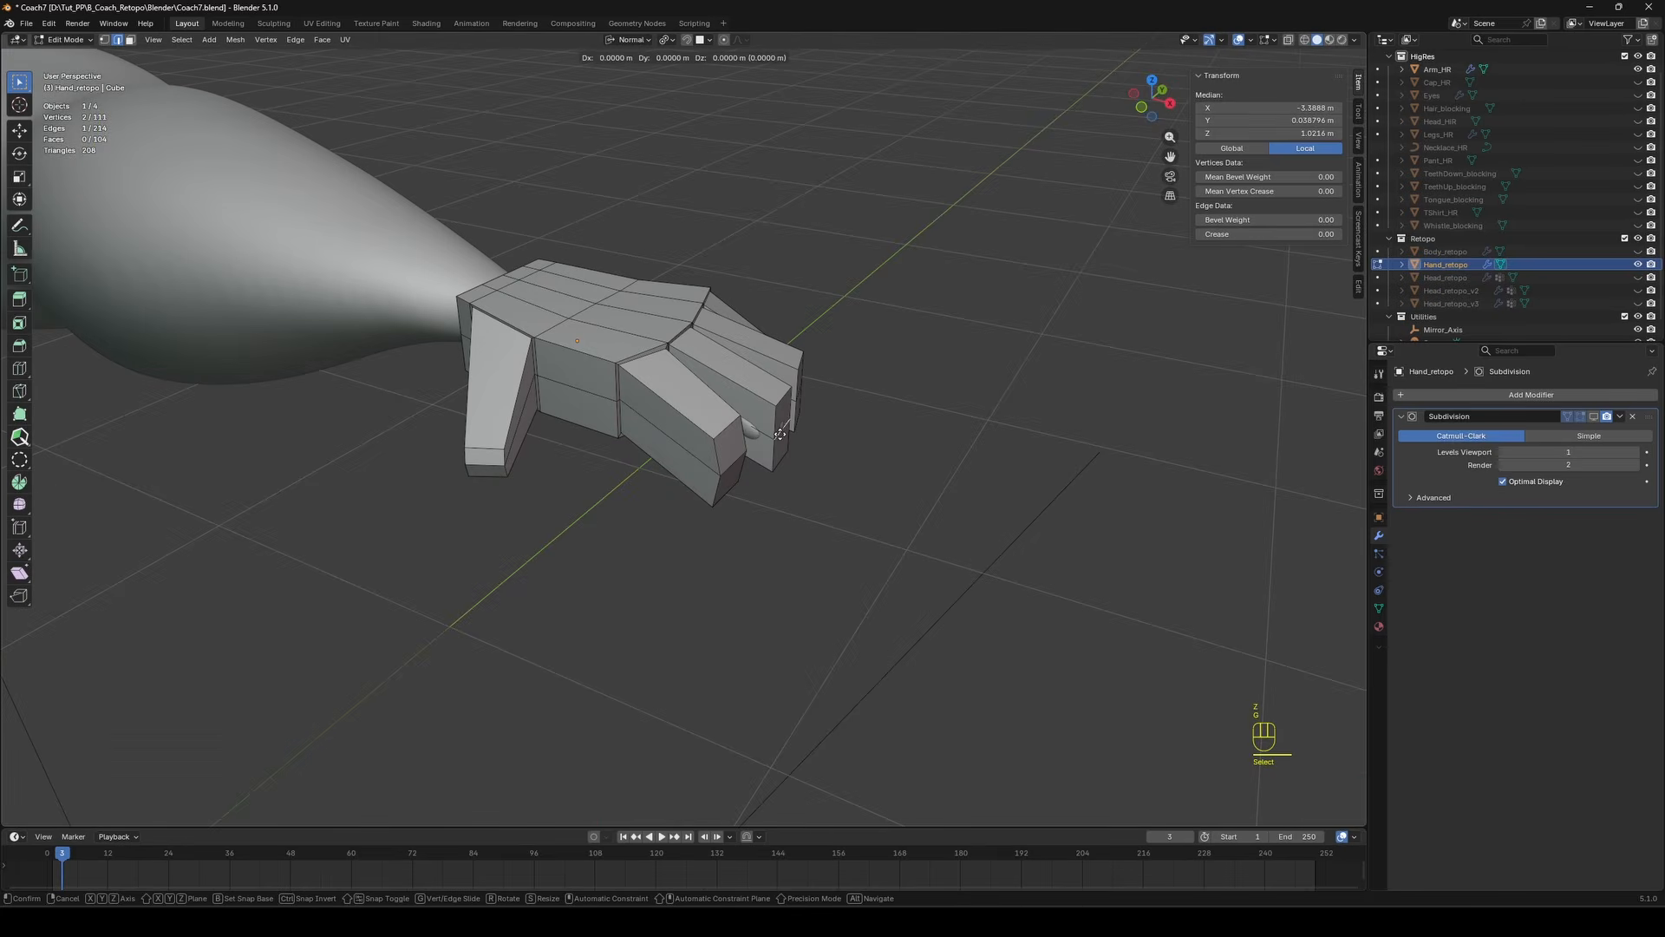
pyautogui.click(781, 421)
pyautogui.moveTo(781, 420); pyautogui.dragTo(718, 425, button='middle')
pyautogui.click(770, 425)
pyautogui.press('g')
pyautogui.press('z')
pyautogui.click(772, 420)
pyautogui.click(847, 444)
pyautogui.press('g')
pyautogui.press('z')
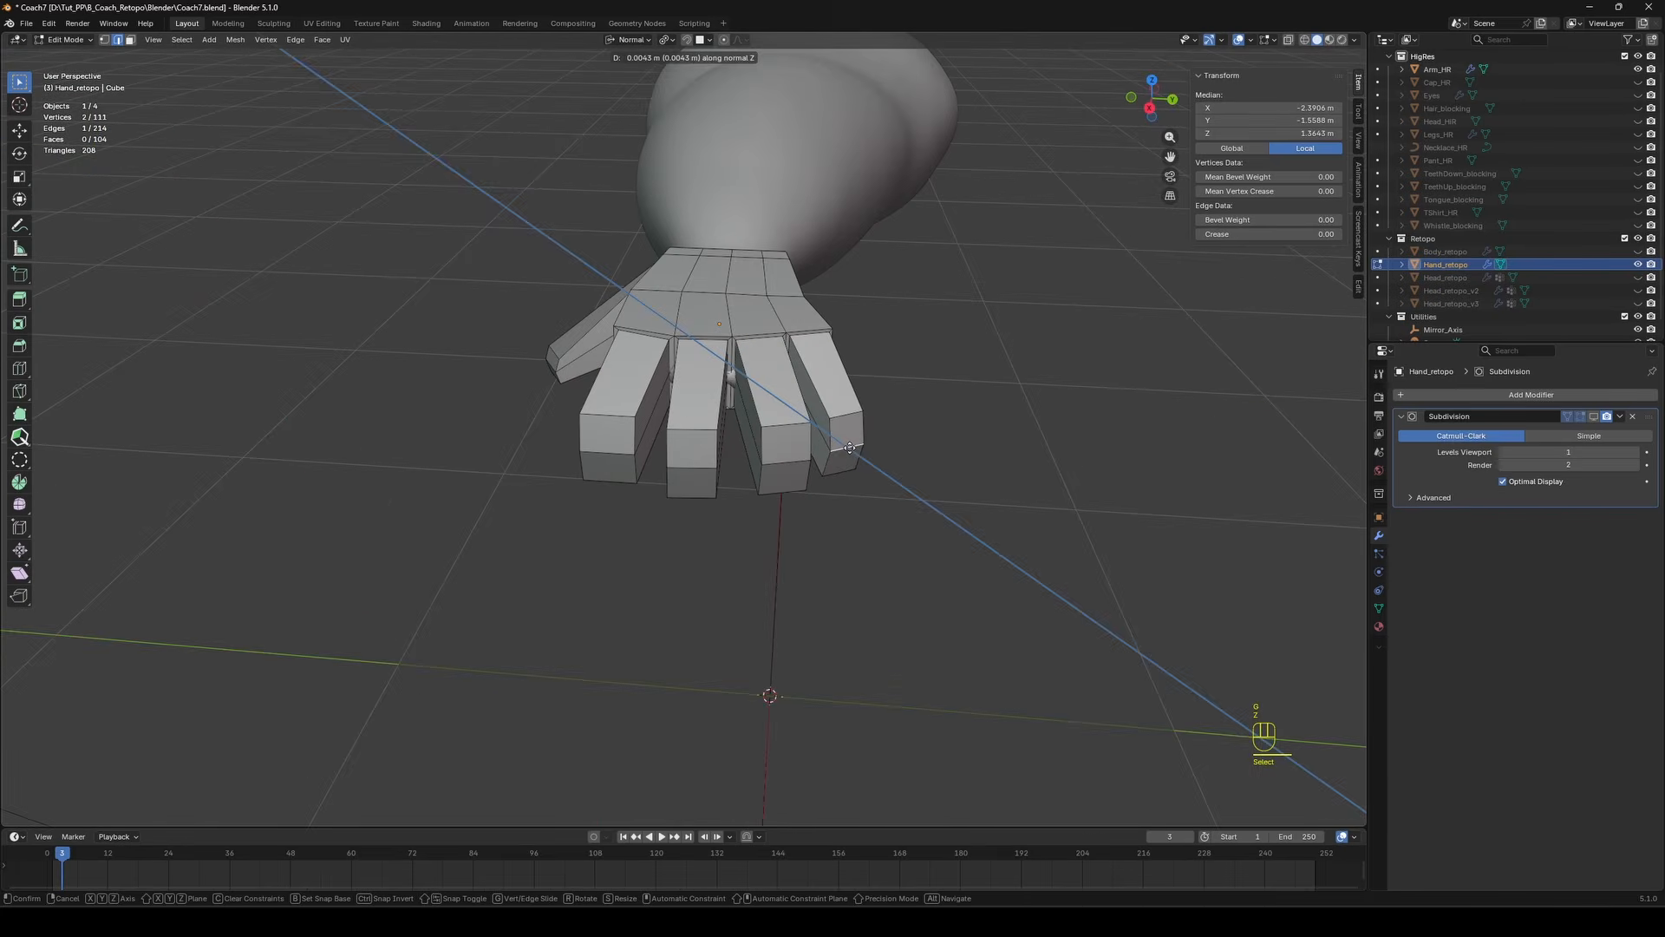
pyautogui.click(841, 435)
# Add two evenly spaced edge loops across each of the four fingers in an X-ray top view.
pyautogui.press('KP_7')
pyautogui.hotkey('alt', 'z')
pyautogui.scroll(2, 841, 435)
pyautogui.hotkey('ctrl', 'r')
pyautogui.click(734, 441)
pyautogui.press('Escape')
pyautogui.hotkey('ctrl', 'z')
pyautogui.hotkey('ctrl', 'r')
pyautogui.scroll(1, 733, 463)
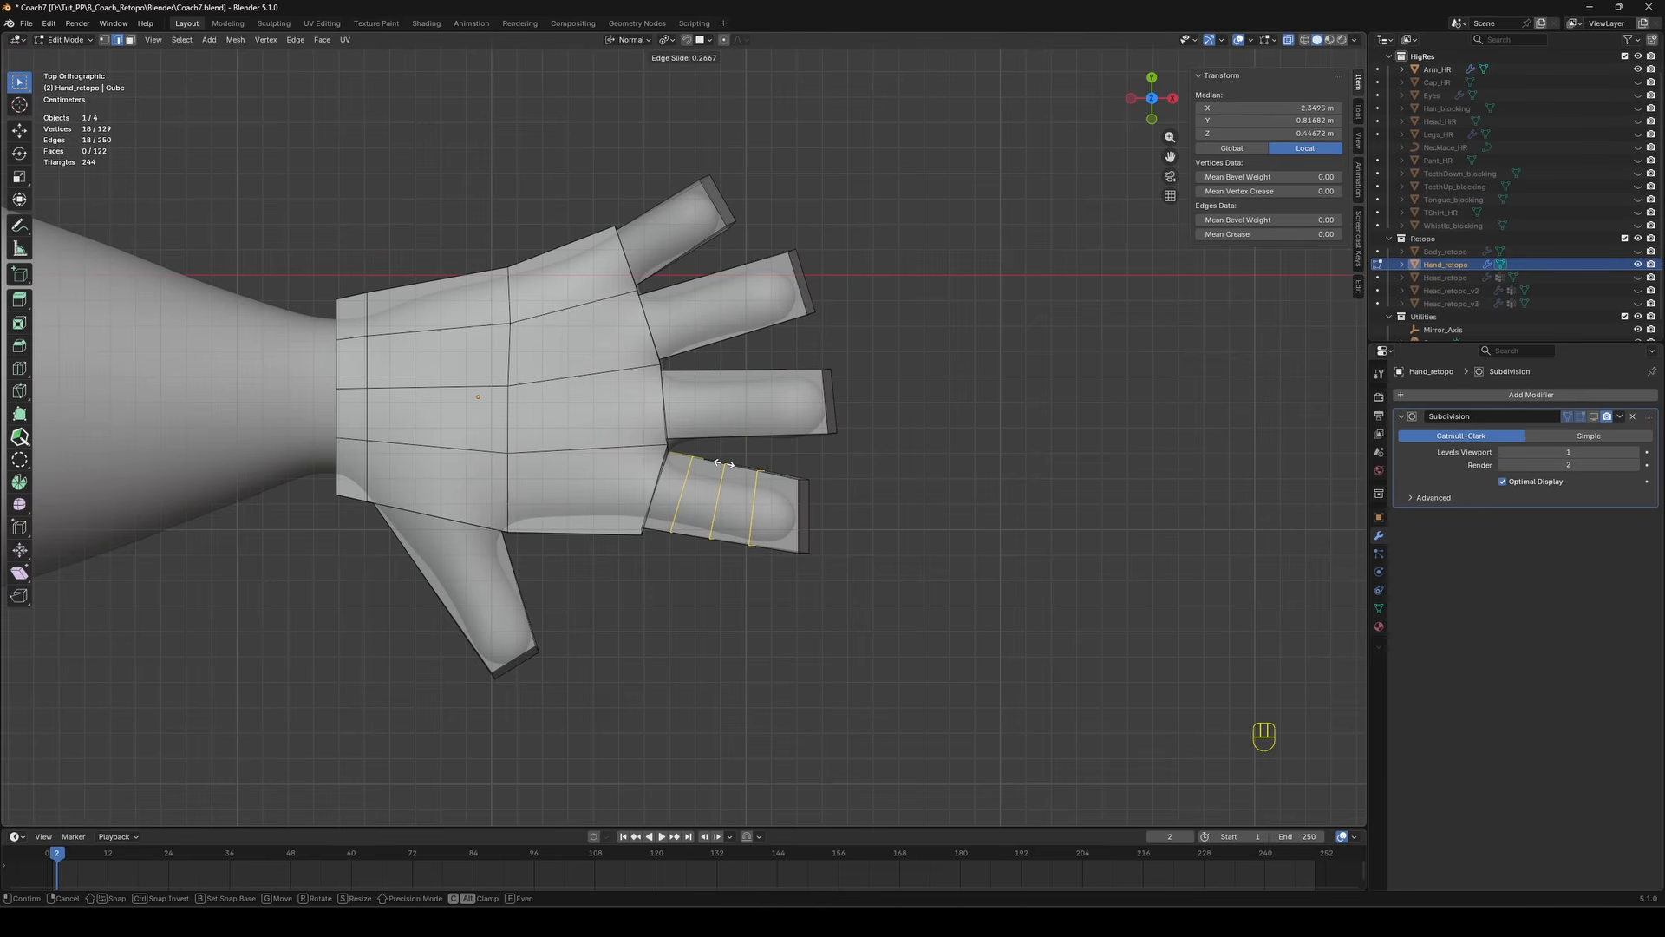
pyautogui.press('Escape')
pyautogui.hotkey('ctrl', 'z')
pyautogui.click(733, 466)
pyautogui.moveTo(733, 466); pyautogui.dragTo(740, 386, button='middle')
pyautogui.press('KP_7')
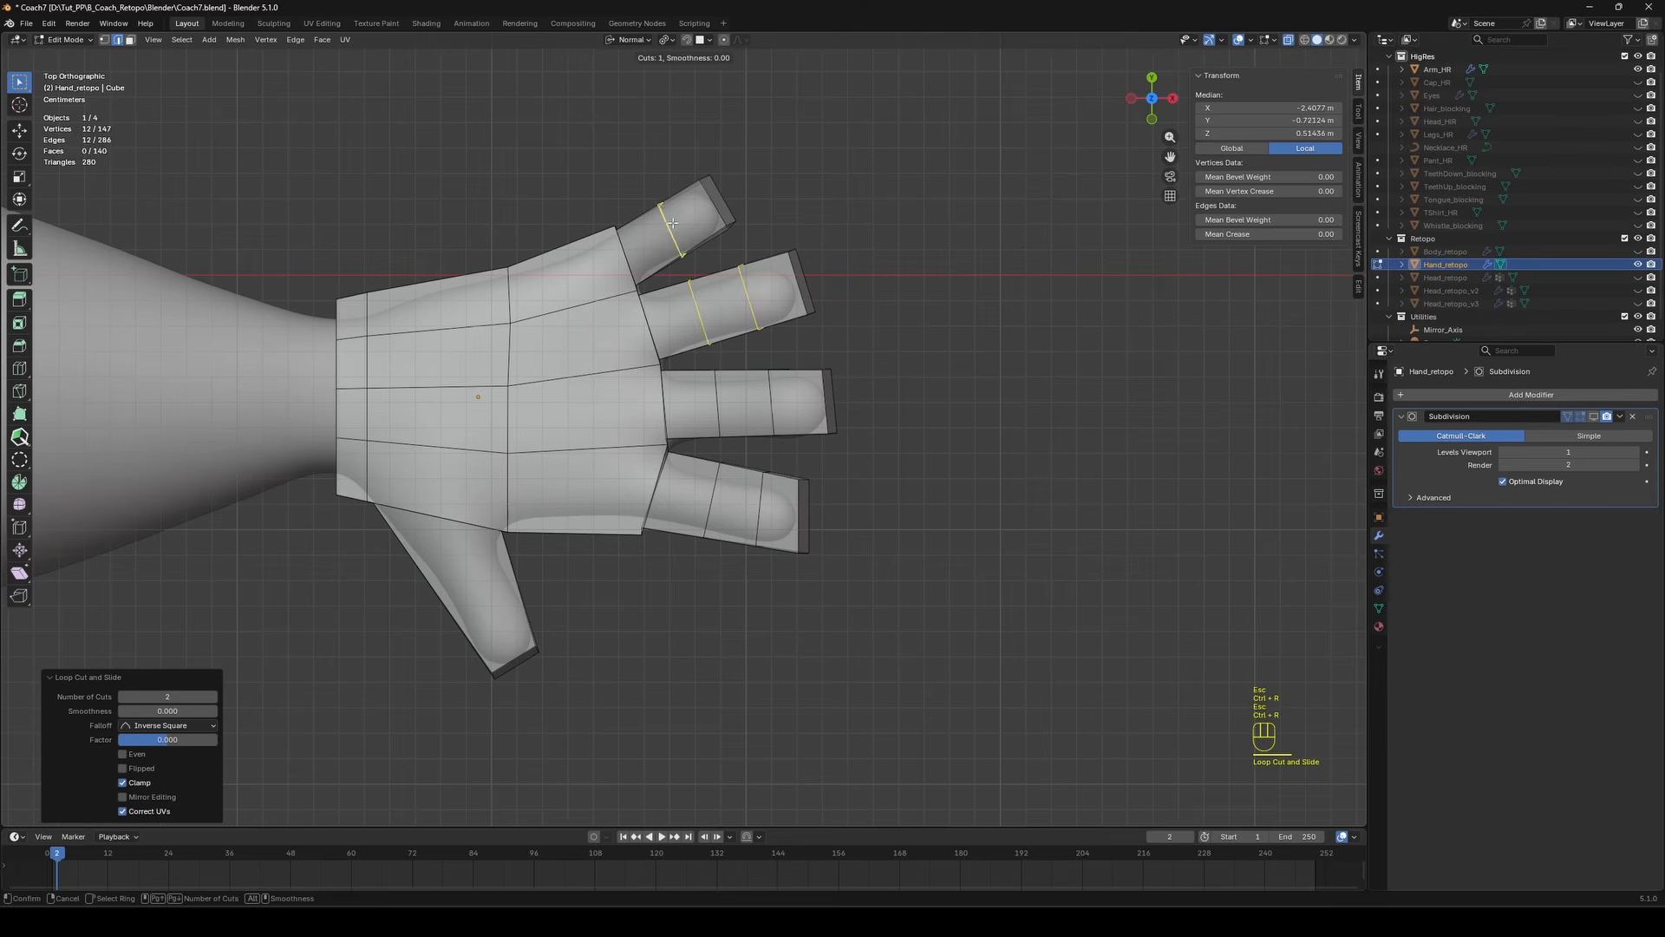
# Add one edge loop across the thumb and slide its edges by a factor of about -0.178.
pyautogui.click(479, 557)
pyautogui.moveTo(480, 558); pyautogui.dragTo(30, 546, button='middle')
pyautogui.click(545, 573)
pyautogui.keyDown('alt'); pyautogui.moveTo(545, 572); pyautogui.dragTo(658, 583, button='middle'); pyautogui.keyUp('alt')
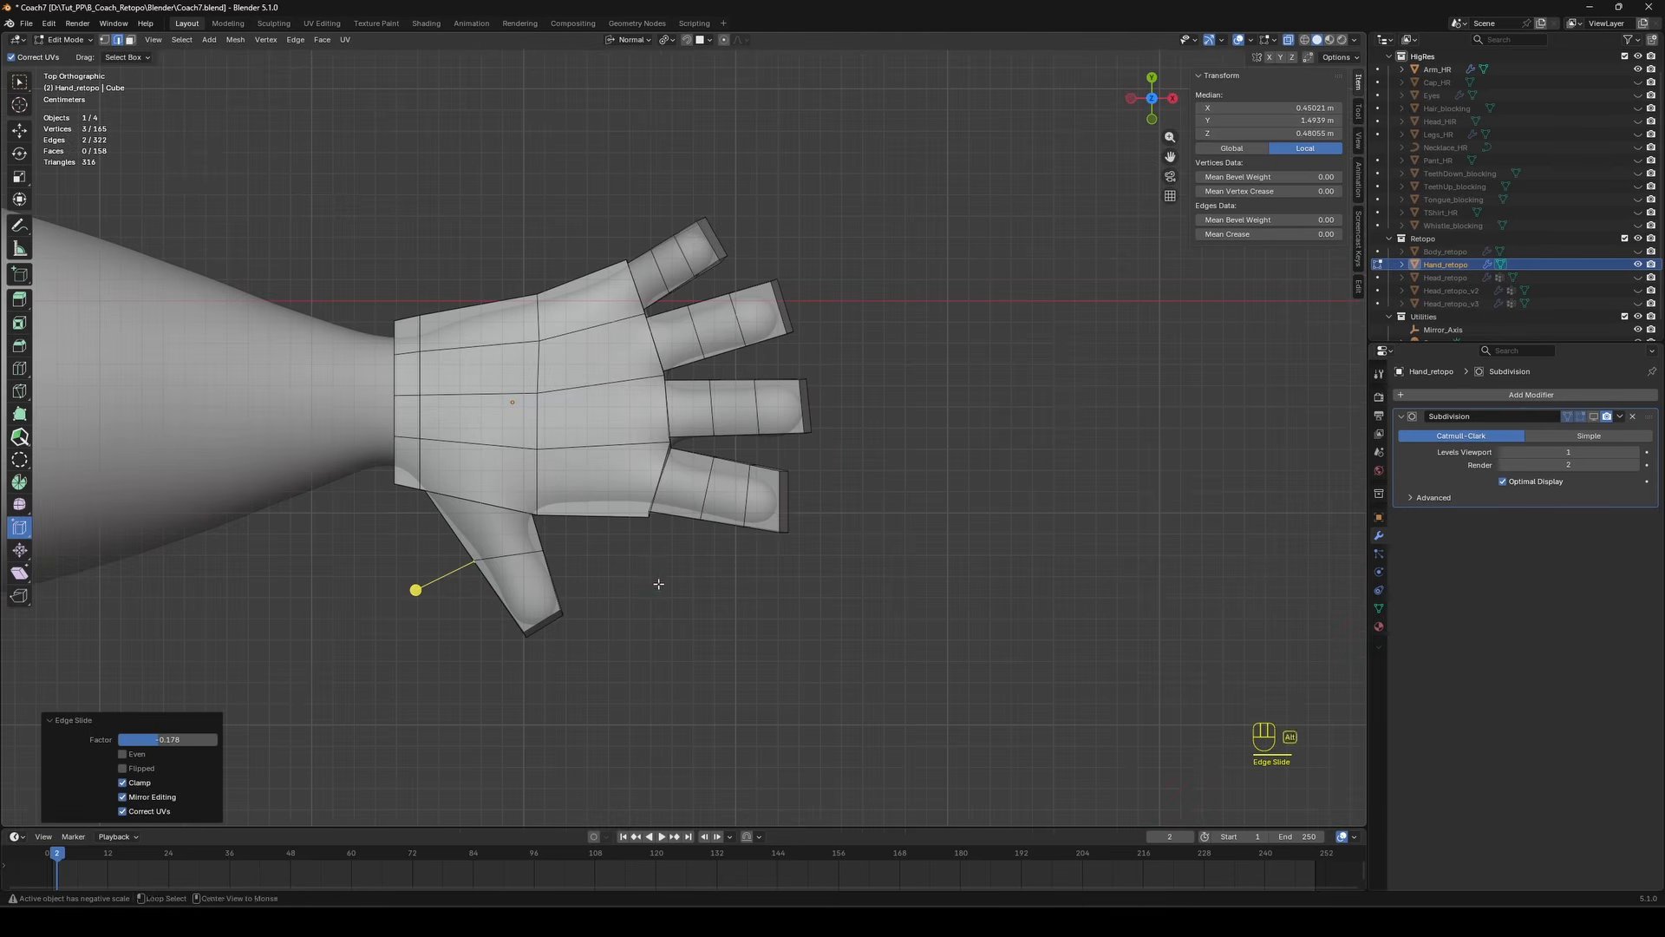
pyautogui.moveTo(890, 479); pyautogui.dragTo(1019, 346, button='middle')
# Turn off X-ray, set the hand's subdivision to level 1, save the file and resume mesh editing.
pyautogui.press('Tab')
pyautogui.hotkey('alt', 'z')
pyautogui.hotkey('ctrl', '1')
pyautogui.hotkey('ctrl', 's')
pyautogui.press('Tab')
# Add centred lengthwise edge loops along the fingers and thumb, running back through the palm to the wrist.
pyautogui.hotkey('ctrl', 'r')
pyautogui.click(638, 382)
pyautogui.hotkey('ctrl', 'z')
pyautogui.click(1593, 417)
pyautogui.hotkey('ctrl', 'r')
pyautogui.click(637, 399)
pyautogui.press('Escape')
pyautogui.hotkey('ctrl', 'r')
pyautogui.click(853, 349)
pyautogui.press('Escape')
pyautogui.click(810, 286)
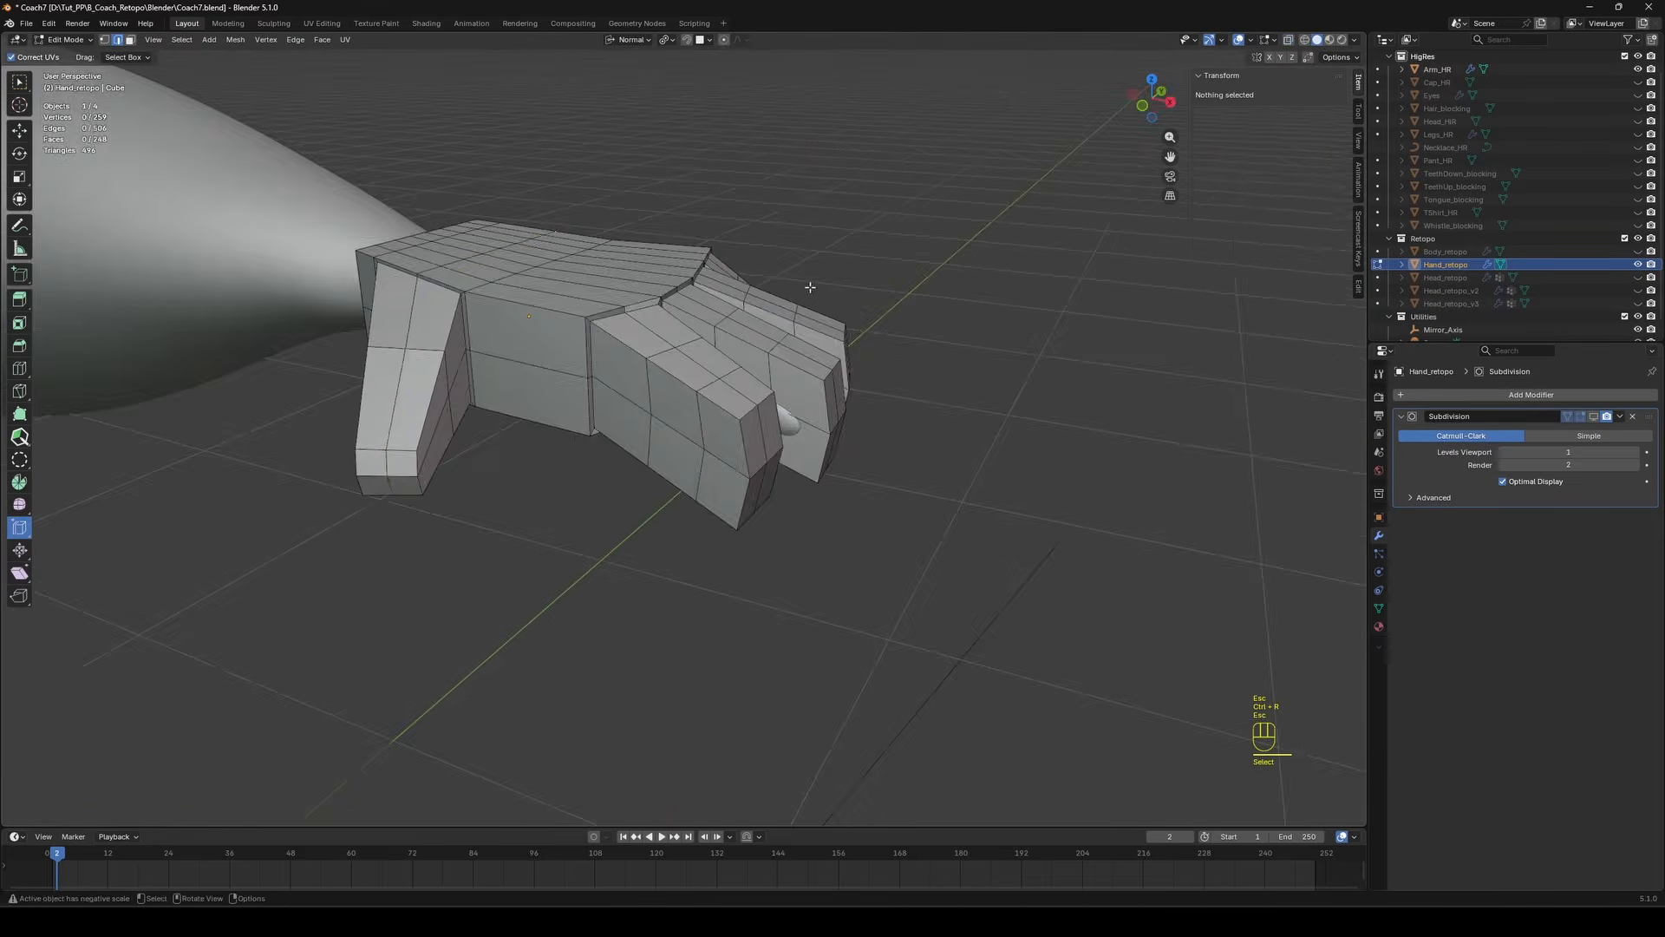
pyautogui.moveTo(810, 287); pyautogui.dragTo(646, 300, button='middle')
# Add an edge loop around the palm between its middle loop and the knuckles, and check the hand with subdivision displayed.
pyautogui.click(1593, 416)
pyautogui.moveTo(911, 275); pyautogui.dragTo(1010, 356, button='middle')
pyautogui.hotkey('ctrl', 'r')
pyautogui.click(590, 403)
pyautogui.press('Escape')
pyautogui.press('Tab')
pyautogui.click(1594, 416)
pyautogui.press('Tab')
# Select the edge loop around the wrist opening to check its edge count.
pyautogui.moveTo(1175, 369); pyautogui.dragTo(520, 407, button='middle')
pyautogui.keyDown('alt'); pyautogui.keyDown('shift'); pyautogui.click(487, 407); pyautogui.keyUp('shift'); pyautogui.keyUp('alt')
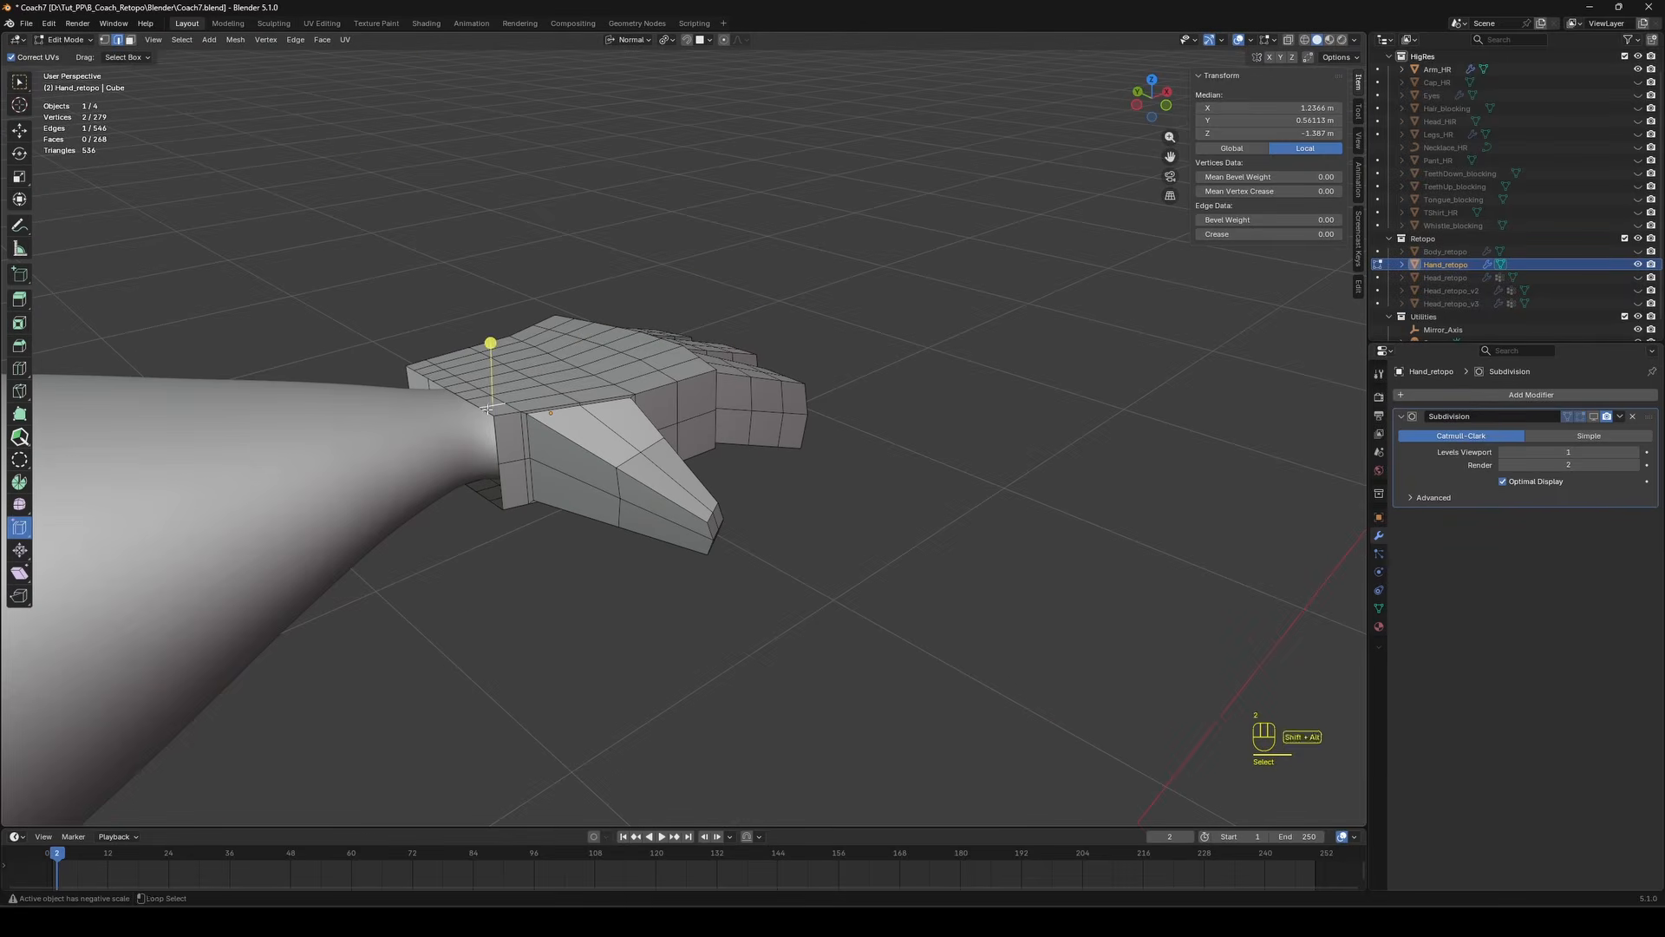
pyautogui.click(1250, 40)
pyautogui.keyDown('alt'); pyautogui.click(473, 404); pyautogui.keyUp('alt')
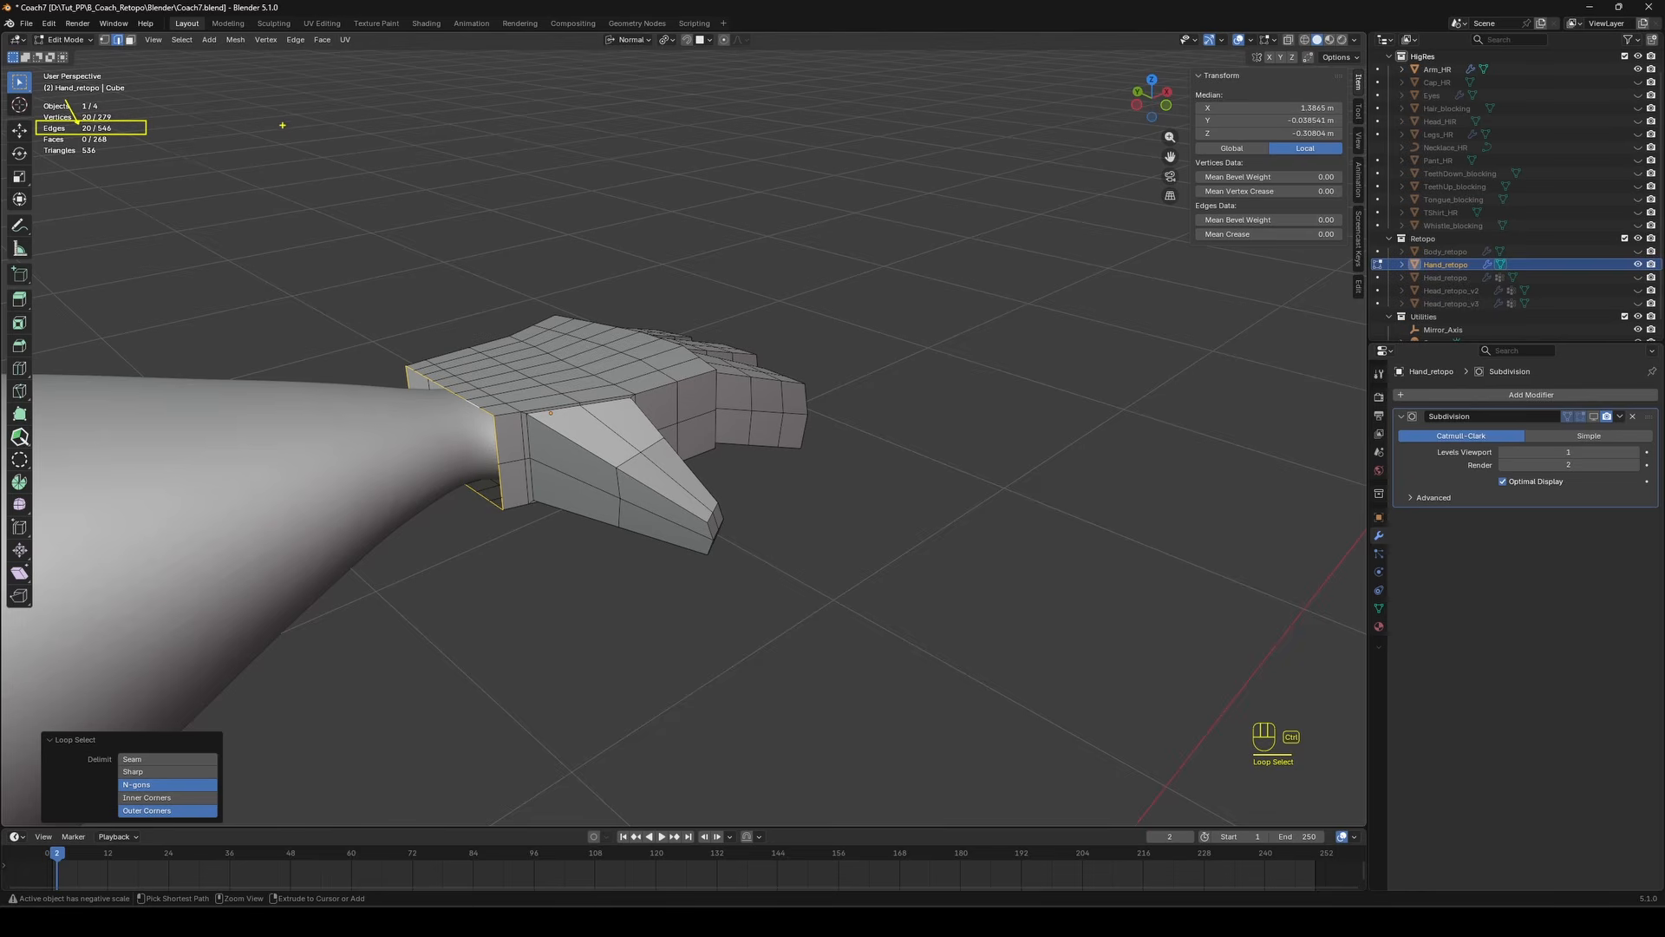
# Select the added lengthwise loops along the thumb and all four fingers and dissolve them.
pyautogui.moveTo(272, 116); pyautogui.dragTo(529, 321, button='middle')
pyautogui.keyDown('alt'); pyautogui.keyDown('shift'); pyautogui.click(523, 317); pyautogui.keyUp('shift'); pyautogui.keyUp('alt')
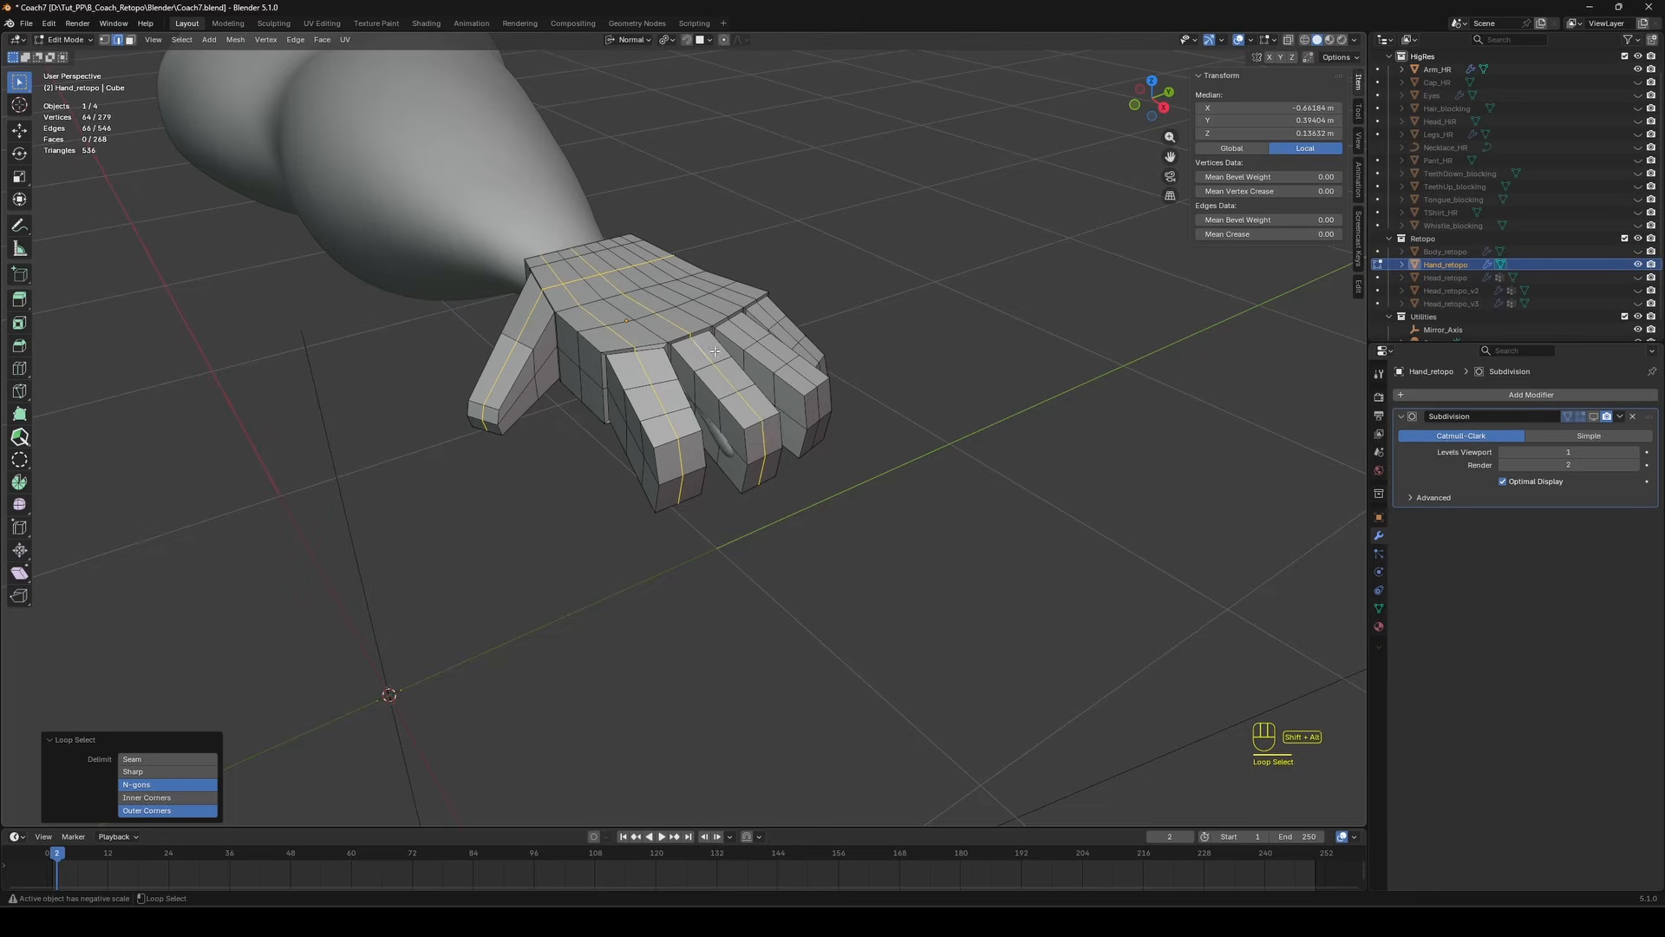
pyautogui.keyDown('alt'); pyautogui.keyDown('shift'); pyautogui.click(746, 331); pyautogui.keyUp('shift'); pyautogui.keyUp('alt')
pyautogui.keyDown('alt'); pyautogui.keyDown('shift'); pyautogui.click(780, 318); pyautogui.keyUp('shift'); pyautogui.keyUp('alt')
pyautogui.press('x')
pyautogui.click(815, 374)
# Check the wrist opening's edge count again and examine the simplified hand mesh against the arm sculpt.
pyautogui.moveTo(583, 178); pyautogui.dragTo(676, 196, button='middle')
pyautogui.press('2')
pyautogui.keyDown('alt'); pyautogui.keyDown('shift'); pyautogui.click(424, 341); pyautogui.keyUp('shift'); pyautogui.keyUp('alt')
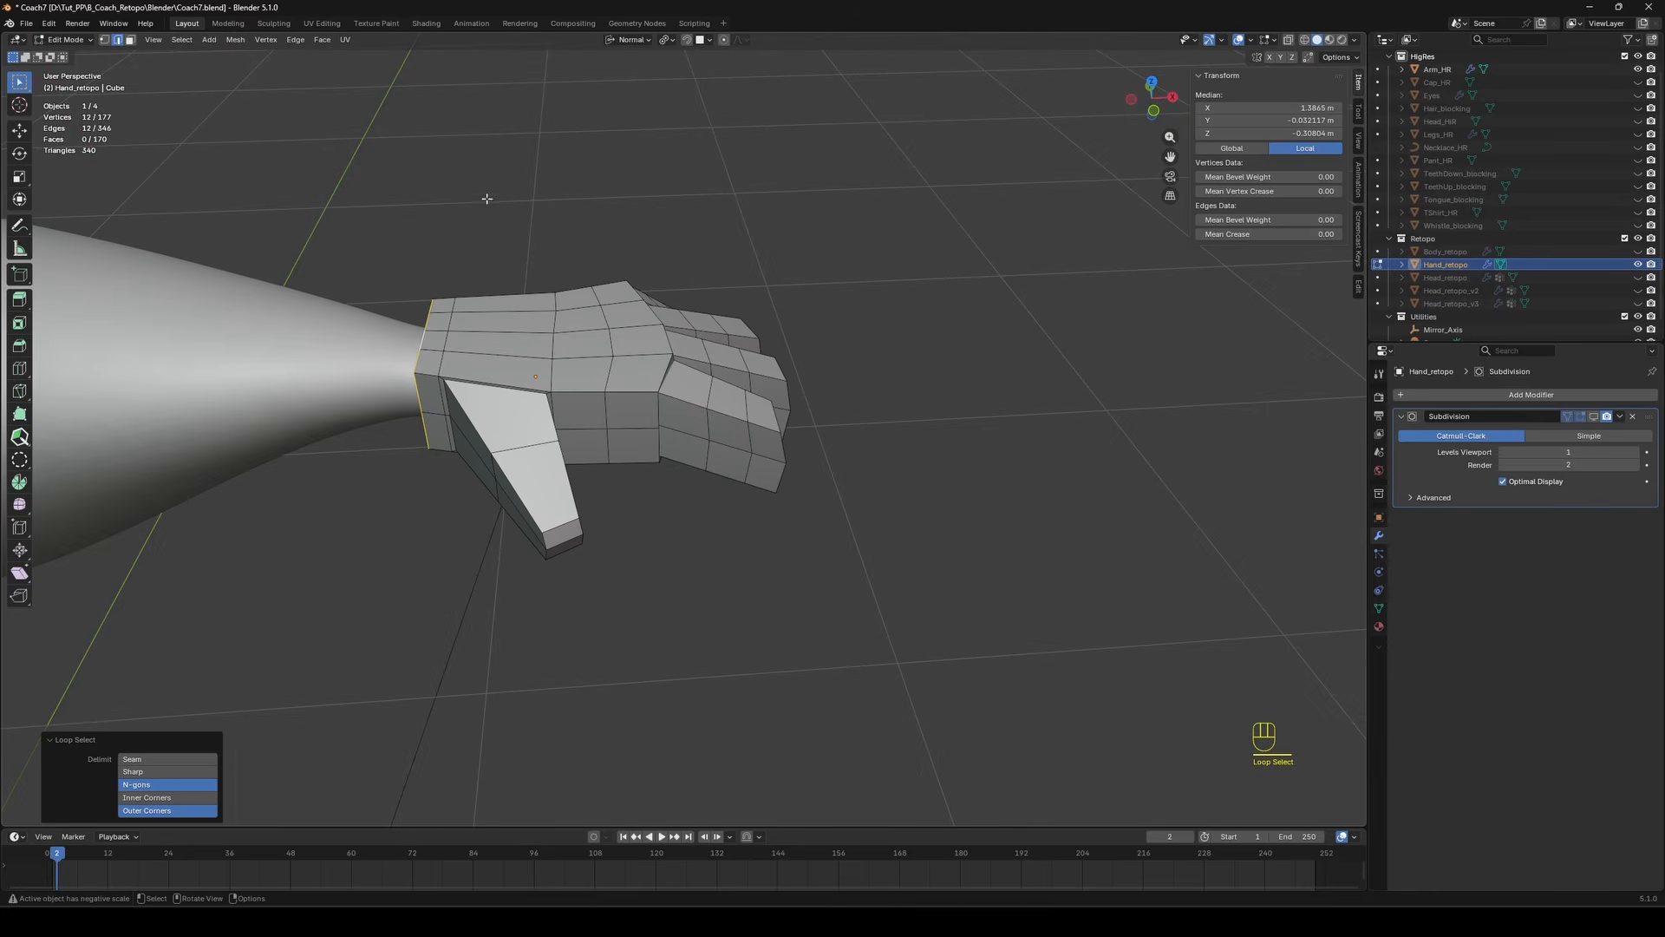
pyautogui.press('Tab')
pyautogui.moveTo(691, 382); pyautogui.dragTo(780, 279, button='middle')
pyautogui.press('Tab')
pyautogui.hotkey('alt', 'z')
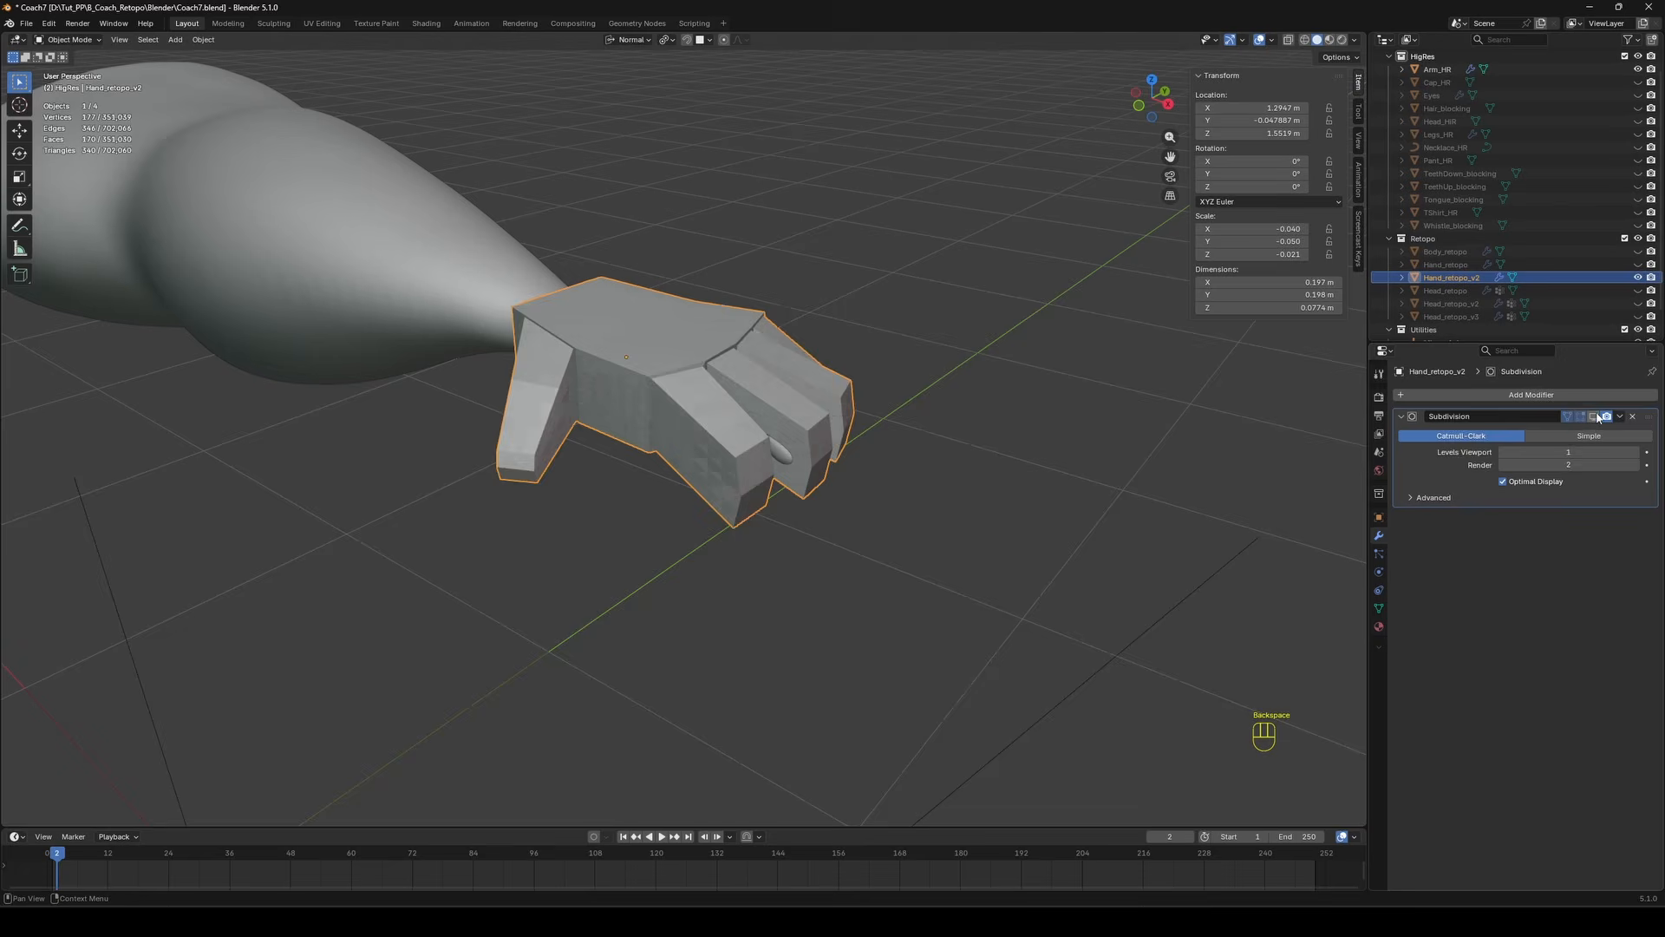
# Apply the Subdivision modifier on Hand_retopo_v2 and inspect the resulting denser mesh.
pyautogui.click(1620, 417)
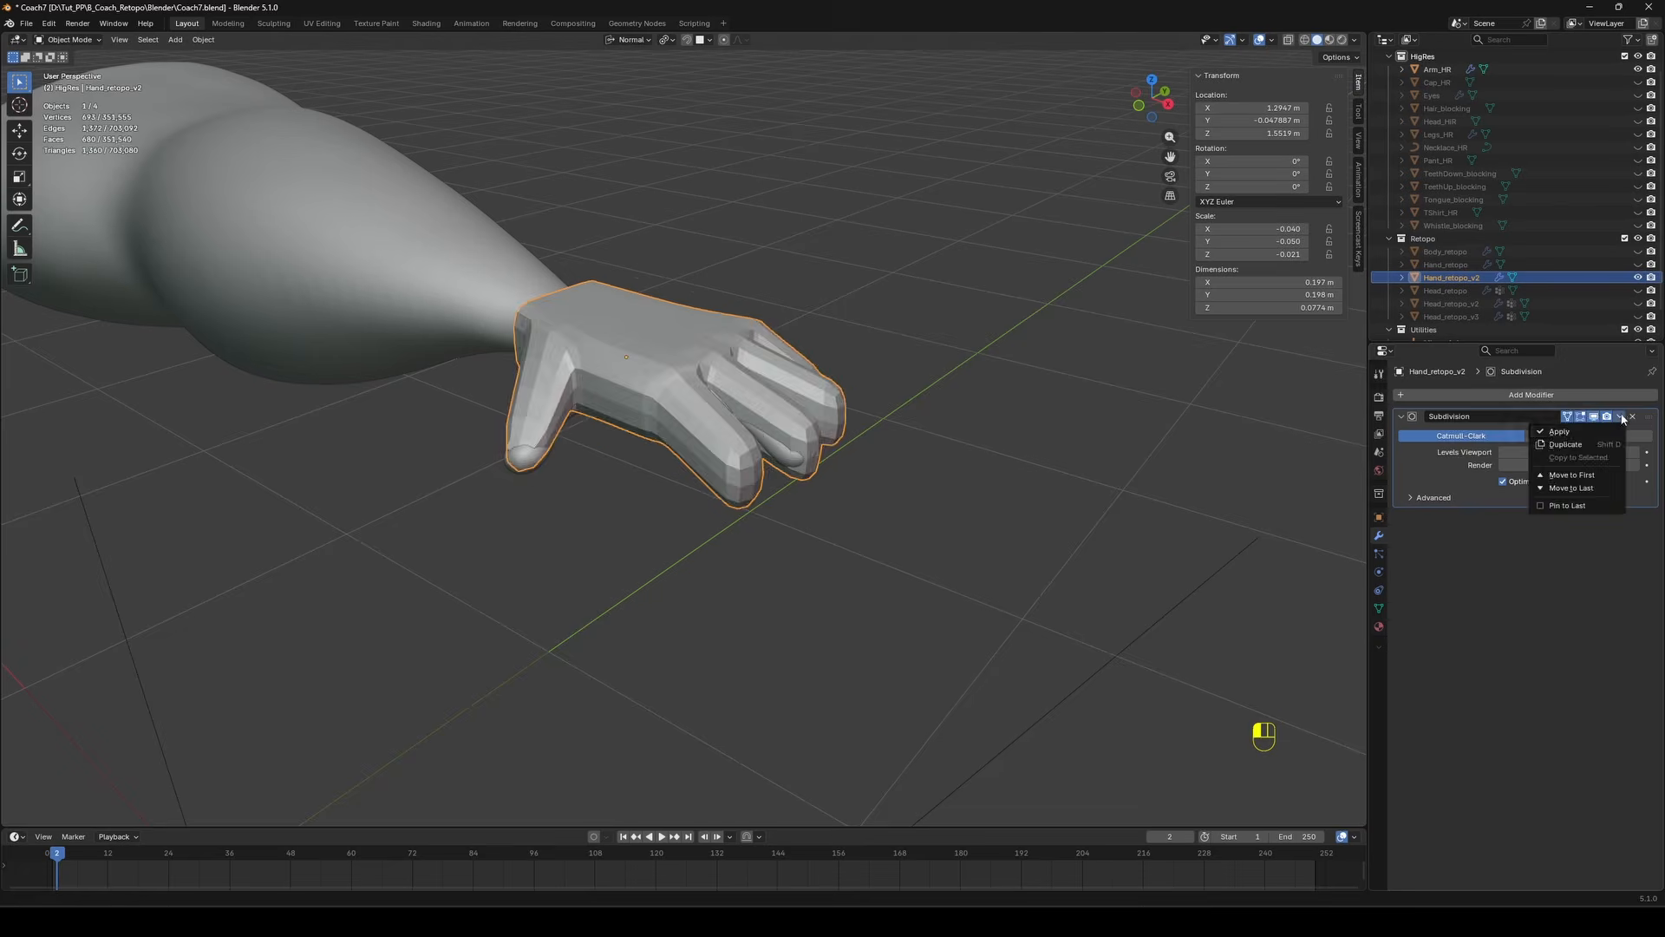
pyautogui.click(1560, 431)
pyautogui.click(876, 299)
pyautogui.click(669, 320)
pyautogui.press('Tab')
pyautogui.moveTo(845, 304)
pyautogui.mouseDown(button='middle')
pyautogui.moveTo(706, 296)
pyautogui.moveTo(851, 313)
pyautogui.mouseUp(button='middle')
pyautogui.press('Tab')
# Move the wrist opening's edge loop along its normal Z axis with X-ray on, and turn X-ray back off.
pyautogui.moveTo(572, 322); pyautogui.dragTo(698, 334, button='middle')
pyautogui.hotkey('alt', 'z')
pyautogui.press('g')
pyautogui.press('z')
pyautogui.click(655, 278)
pyautogui.press('Tab')
pyautogui.press('Tab')
pyautogui.hotkey('alt', 'z')
# Add a Shrinkwrap modifier to Hand_retopo_v2 with Arm_HR as target, and hide Arm_HR.
pyautogui.click(1505, 396)
pyautogui.moveTo(1505, 412)
pyautogui.click(1598, 517)
pyautogui.click(1632, 468)
pyautogui.click(486, 276)
pyautogui.click(1638, 69)
pyautogui.moveTo(793, 395); pyautogui.dragTo(760, 159, button='middle')
pyautogui.press('Tab')
# Compare the Outside and Inside snap modes of the Shrinkwrap modifier and set the mode to On Surface.
pyautogui.moveTo(832, 434); pyautogui.dragTo(1179, 503, button='middle')
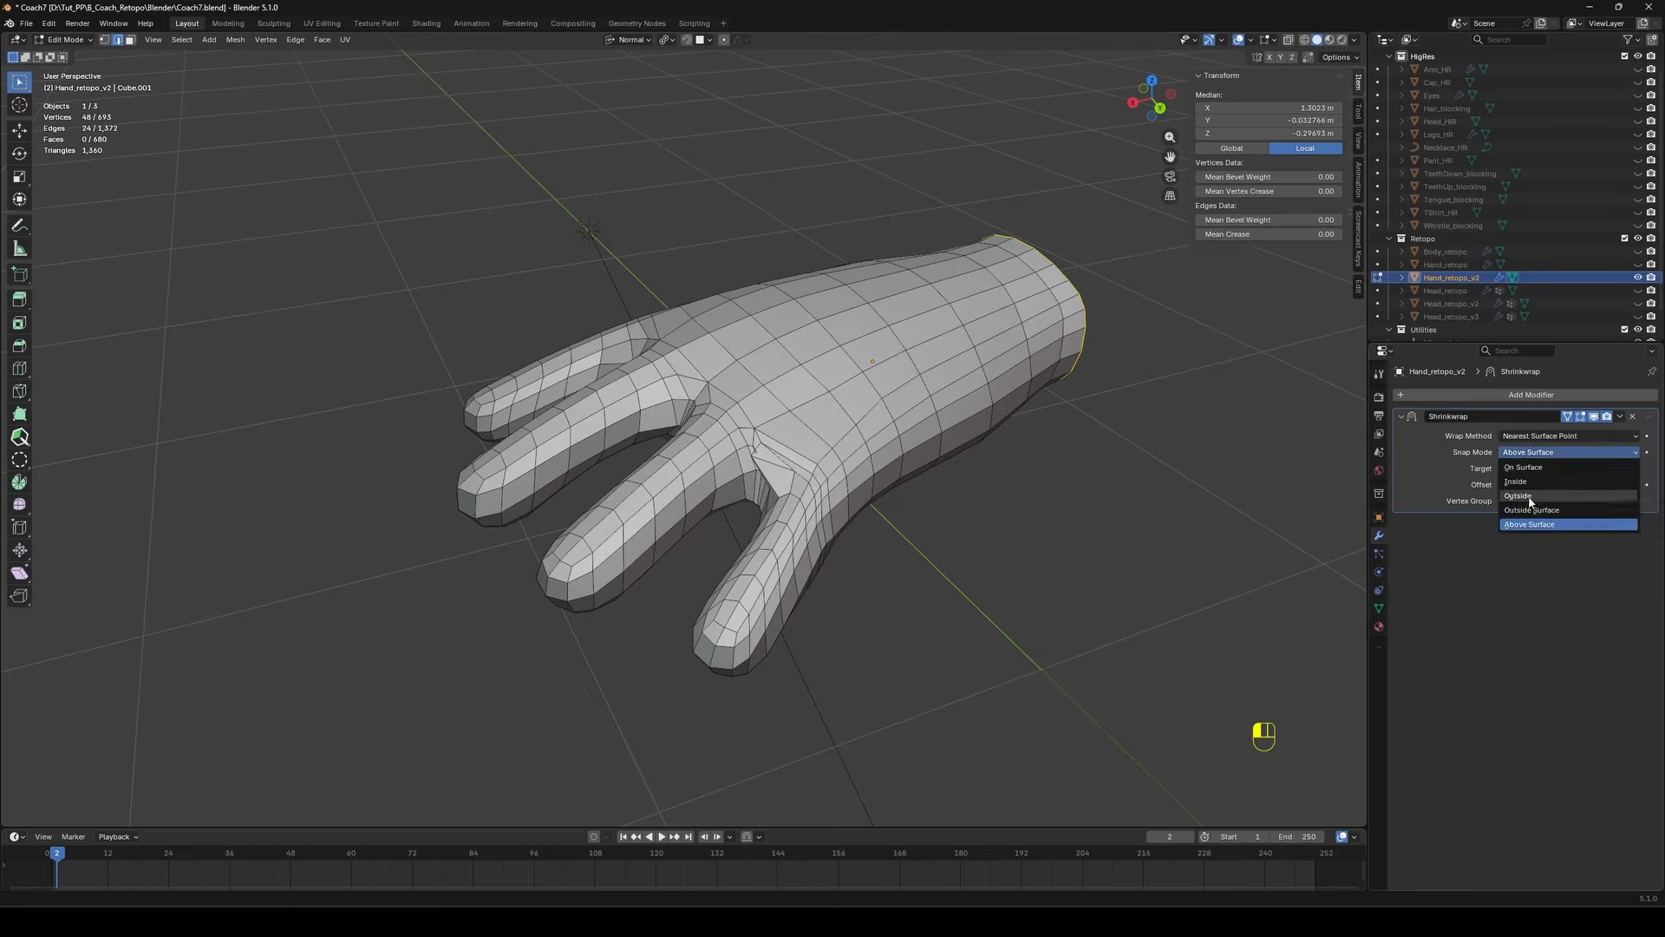
pyautogui.click(1529, 499)
pyautogui.click(1527, 453)
pyautogui.click(1525, 483)
pyautogui.click(1527, 452)
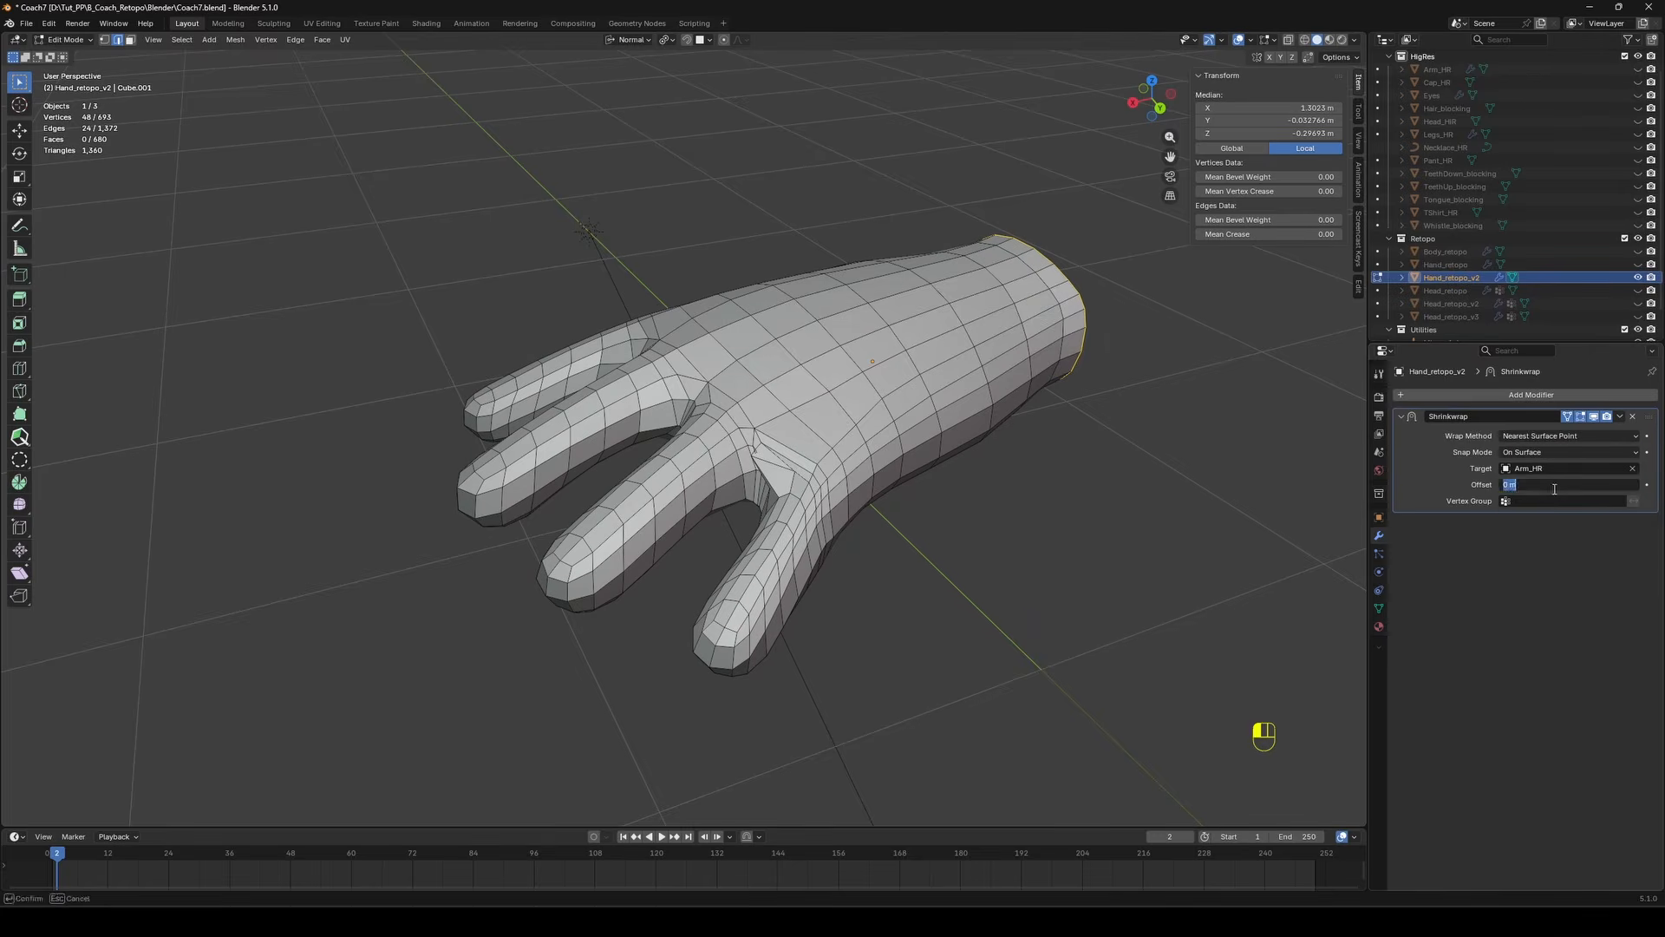
# Try a Shrinkwrap offset of 0.01 m and reset it to 0 m.
pyautogui.write('0.01')
pyautogui.press('Return')
pyautogui.click(1554, 489)
pyautogui.write('0')
pyautogui.press('Return')
pyautogui.moveTo(993, 404); pyautogui.dragTo(1232, 407, button='middle')
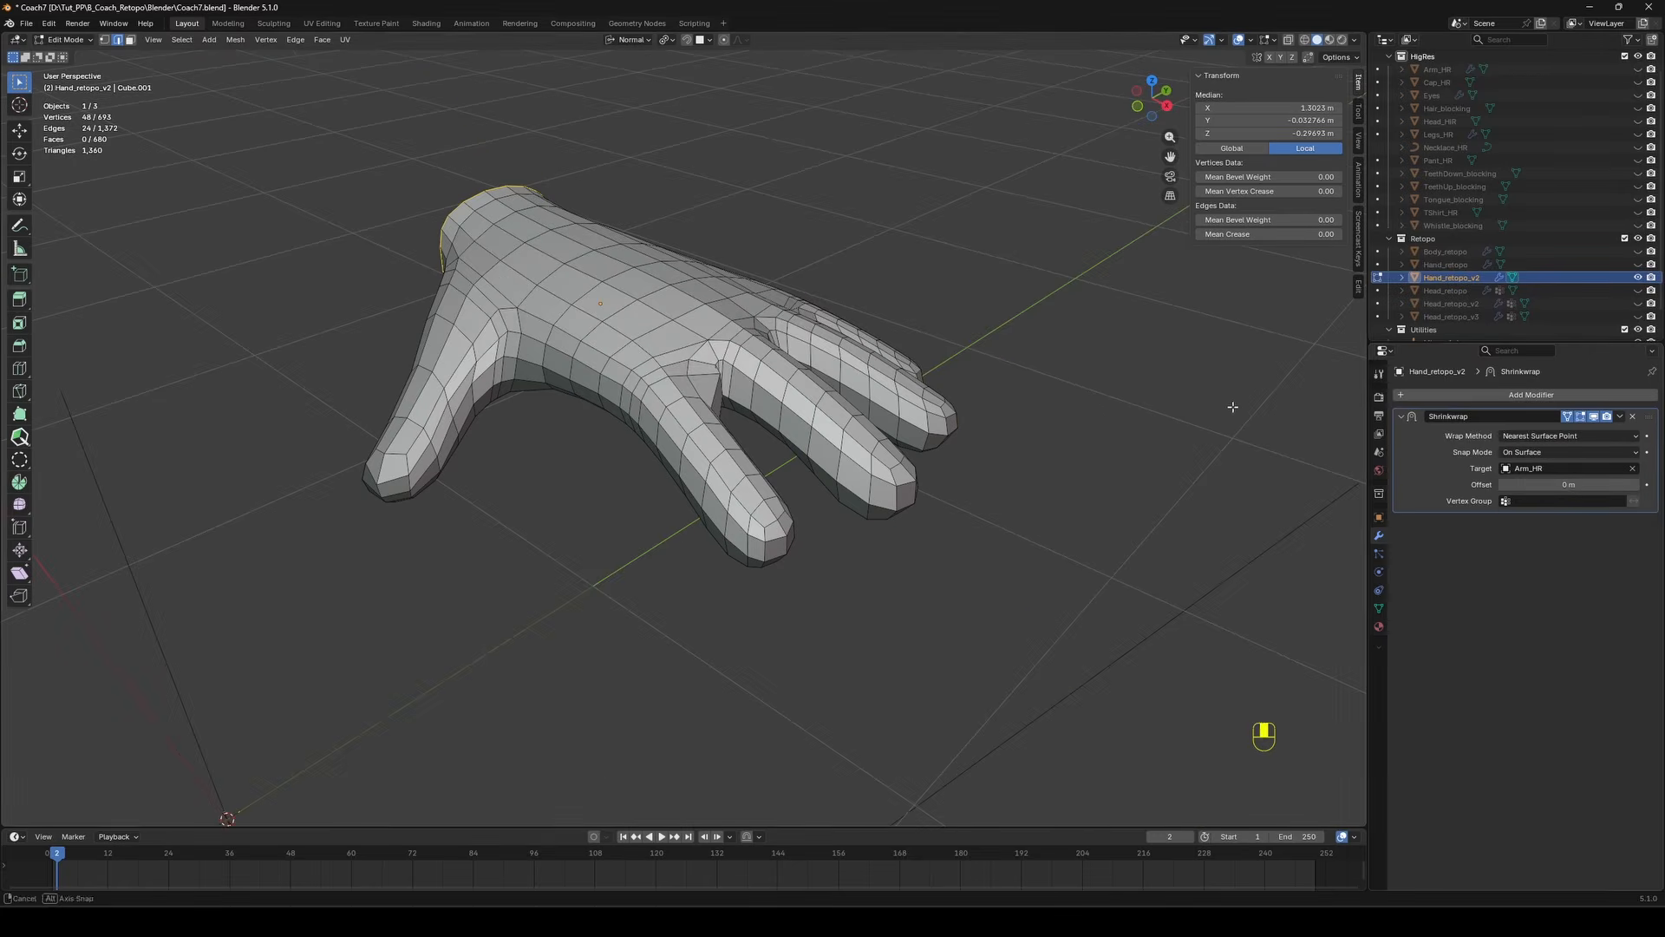
# Apply the Shrinkwrap modifier, show Arm_HR again and reopen Hand_retopo_v2 for mesh editing.
pyautogui.click(1622, 417)
pyautogui.press('Tab')
pyautogui.hotkey('ctrl', 'a')
pyautogui.click(1638, 69)
pyautogui.click(565, 356)
pyautogui.click(566, 356)
pyautogui.press('Tab')
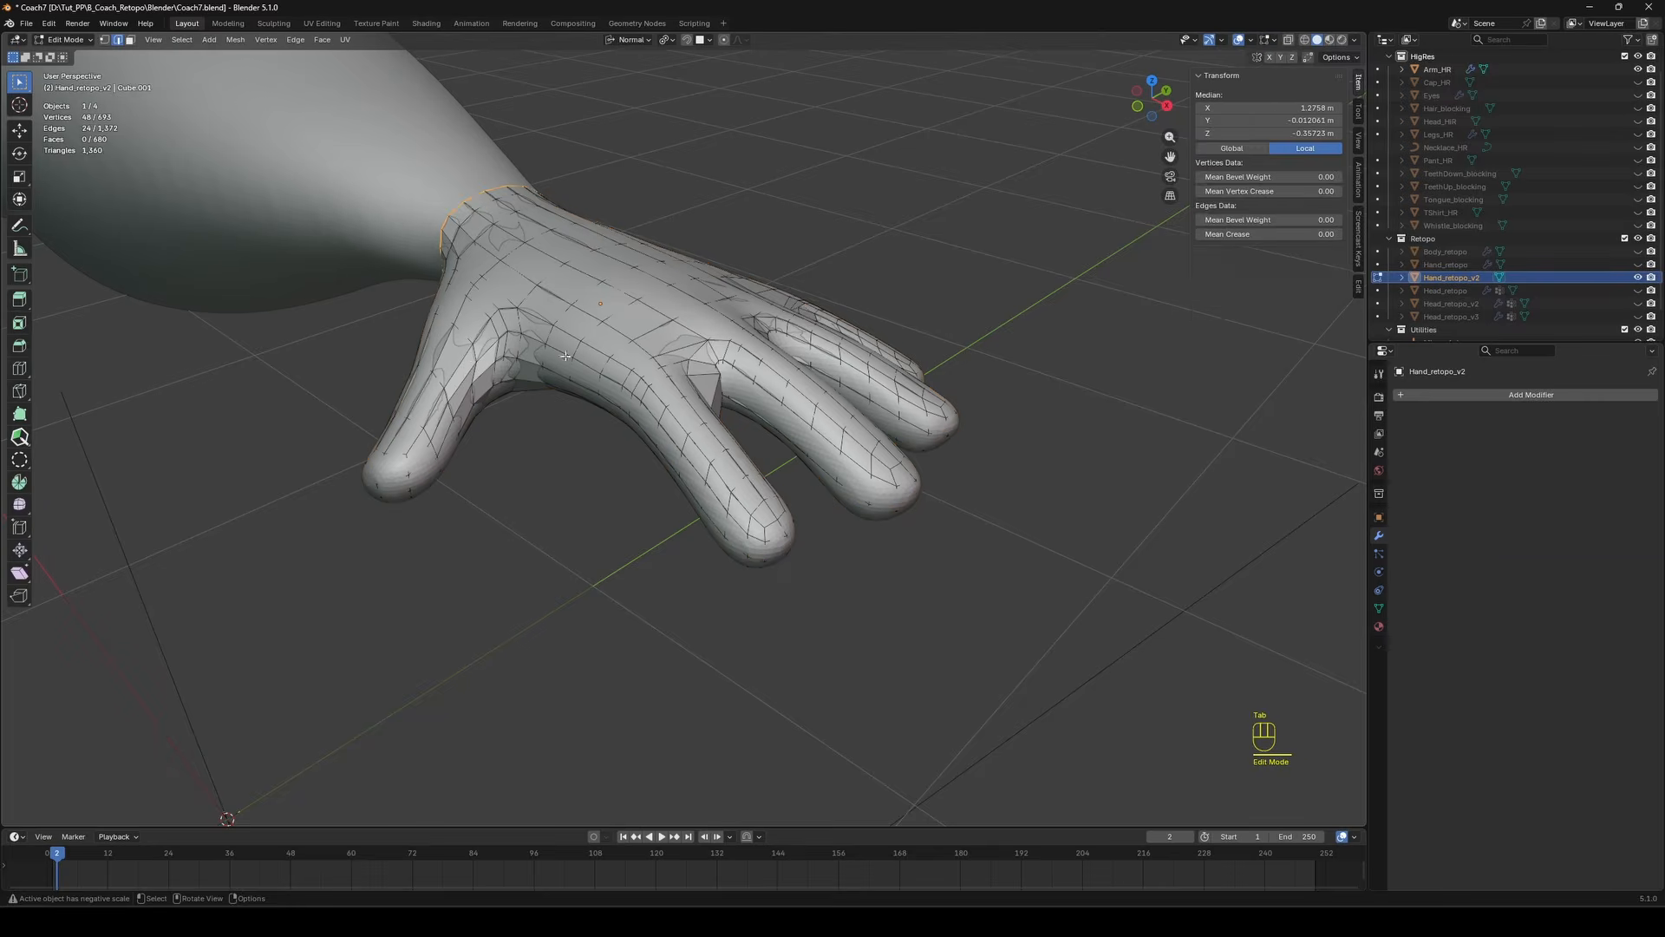
# Enable the Retopology overlay and activate the PolyQuilt tool for working on the back of the hand.
pyautogui.click(1274, 40)
pyautogui.click(1193, 151)
pyautogui.moveTo(954, 286); pyautogui.dragTo(893, 321, button='middle')
pyautogui.click(21, 437)
pyautogui.moveTo(991, 412); pyautogui.dragTo(893, 408, button='middle')
pyautogui.keyDown('shift'); pyautogui.moveTo(893, 407); pyautogui.dragTo(681, 392, button='middle'); pyautogui.keyUp('shift')
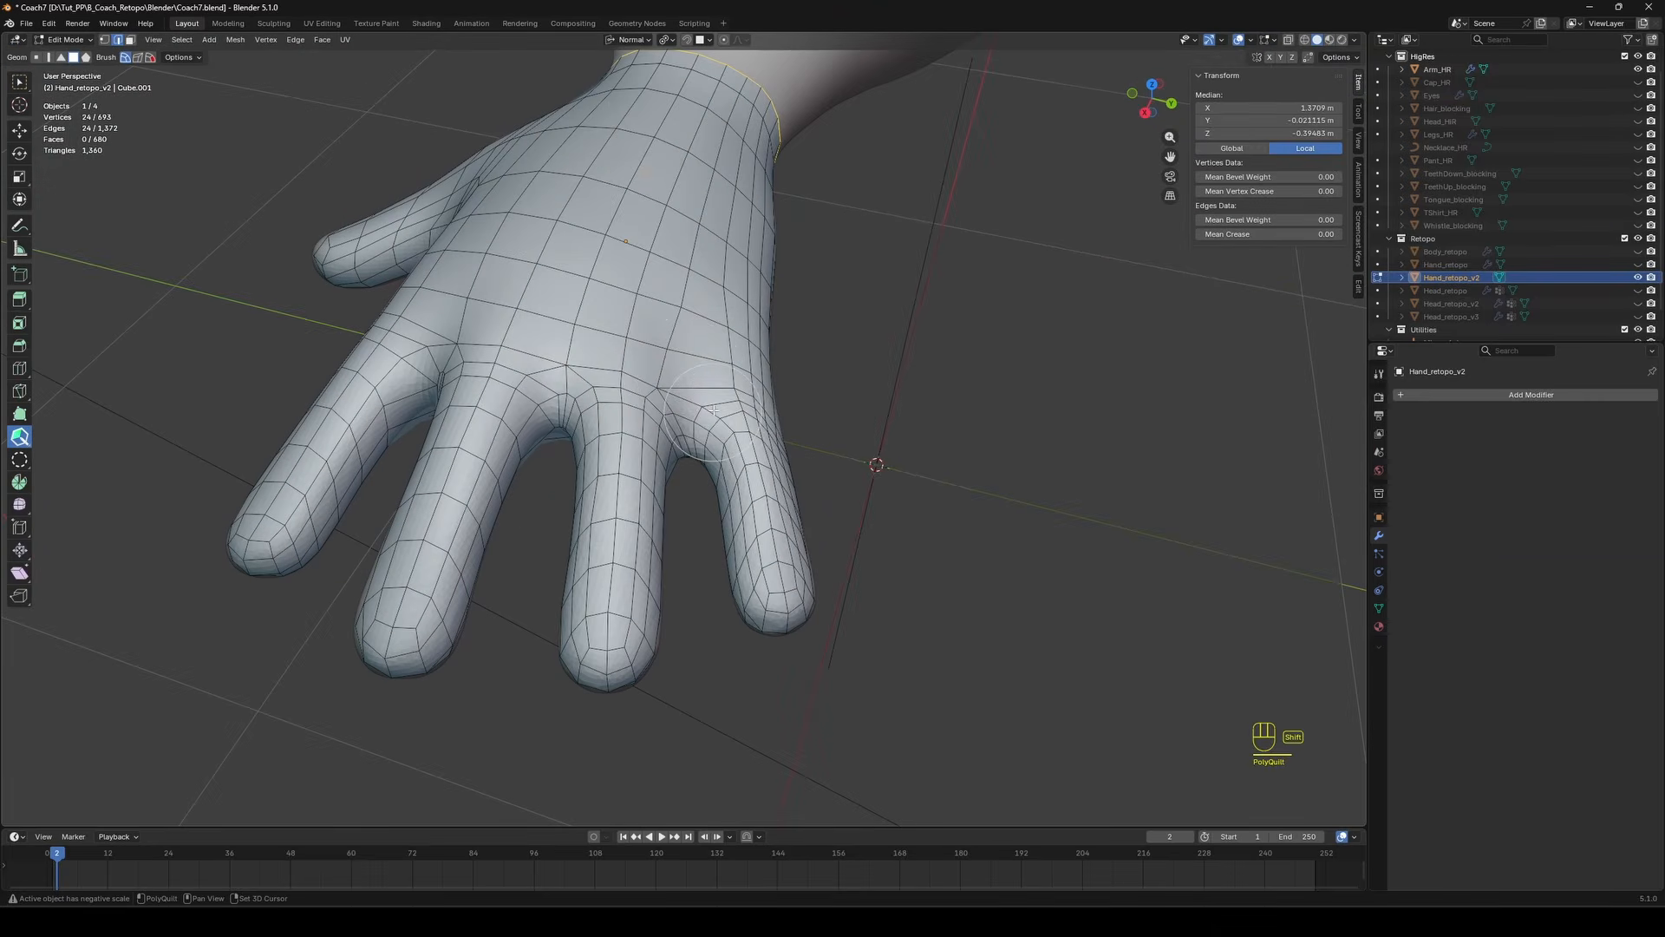
# Relax the topology around the knuckles, between the fingers and along the fingers with the PolyQuilt brush.
pyautogui.moveTo(553, 375); pyautogui.dragTo(657, 462, button='middle')
pyautogui.moveTo(546, 507); pyautogui.dragTo(503, 420, button='middle')
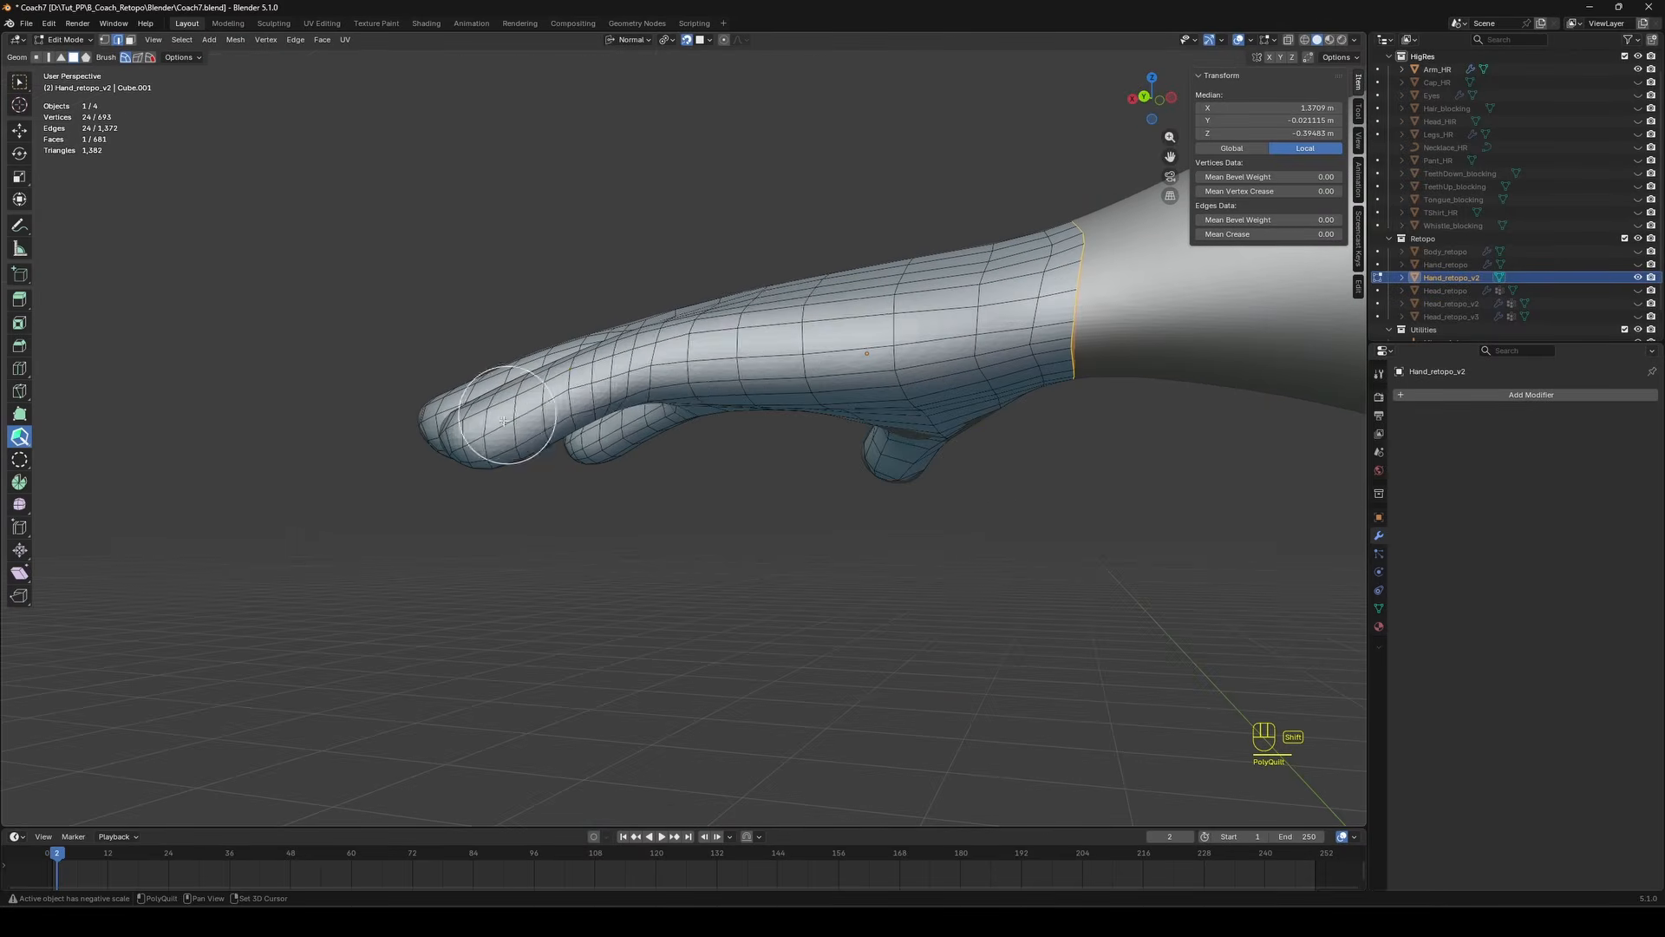
pyautogui.moveTo(766, 340); pyautogui.dragTo(603, 380, button='middle')
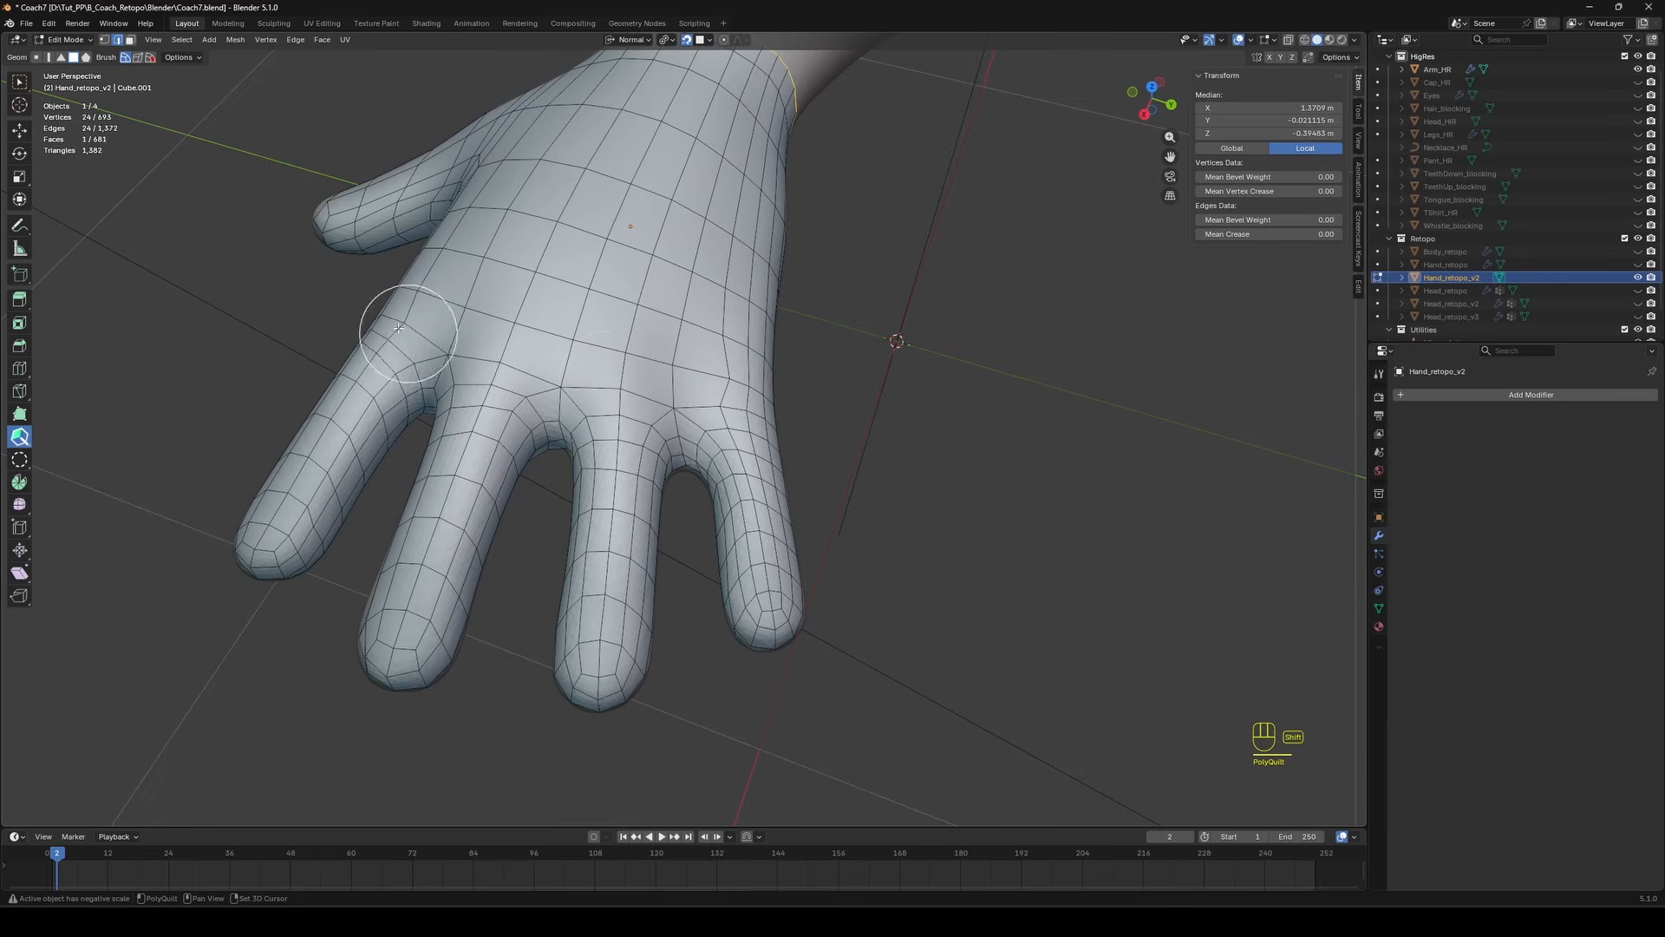
pyautogui.moveTo(733, 431); pyautogui.dragTo(702, 212, button='middle')
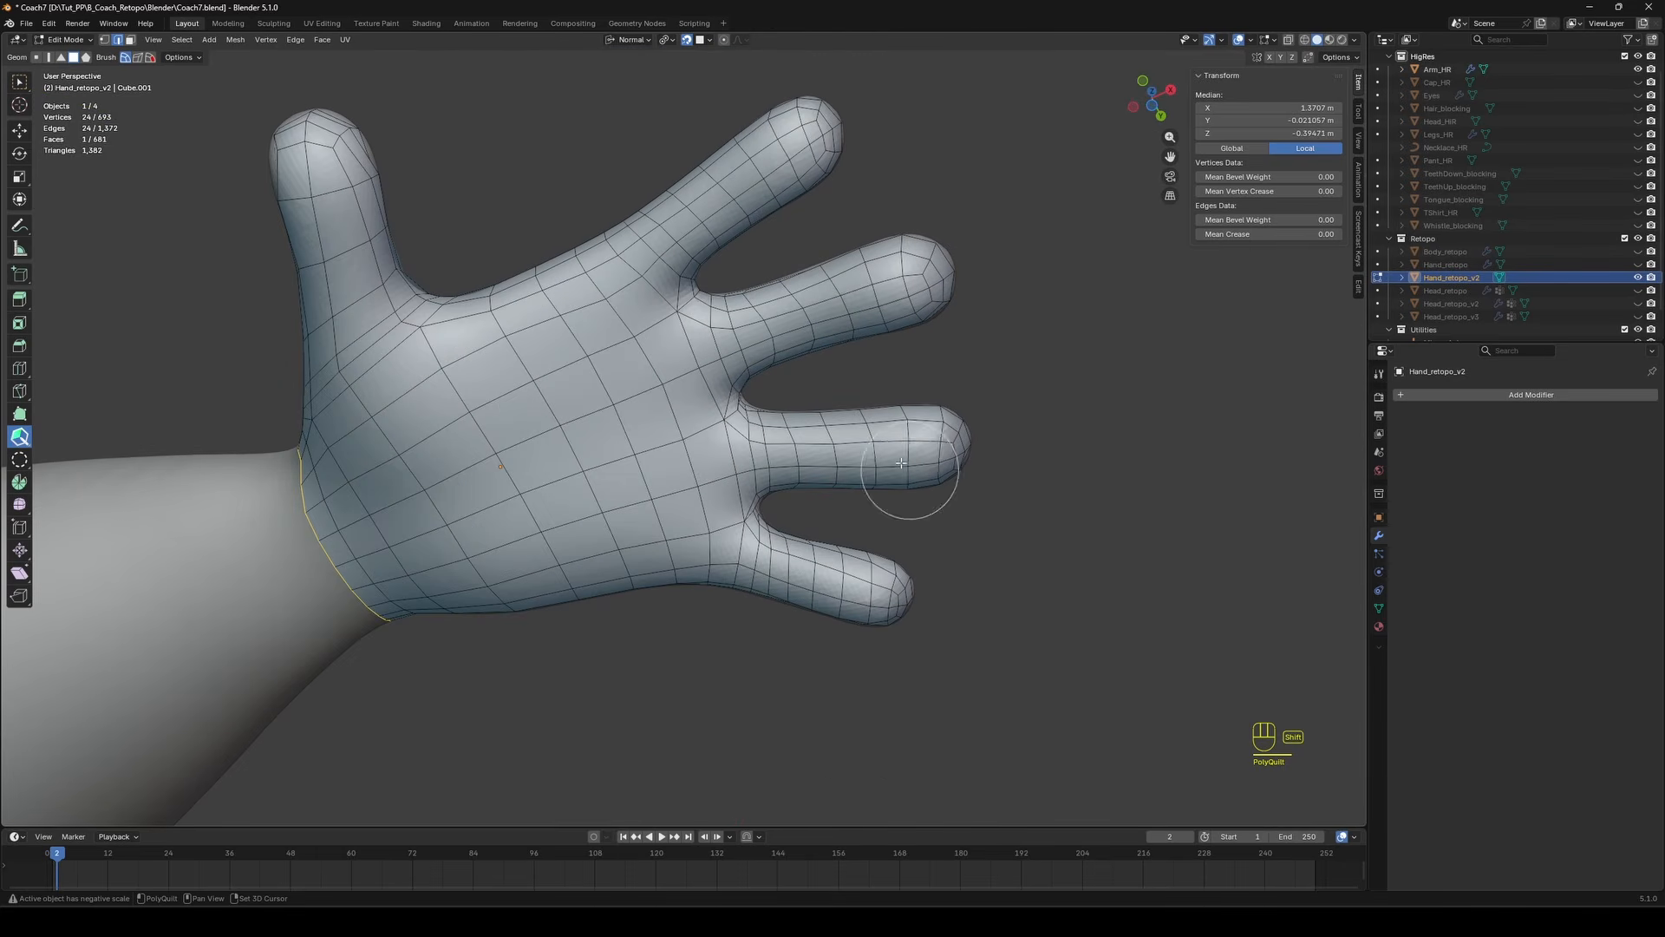
# Undo a stray edit and relax the topology around the web and base of the thumb with the PolyQuilt brush.
pyautogui.moveTo(279, 137); pyautogui.dragTo(682, 6, button='middle')
pyautogui.hotkey('ctrl', 'z')
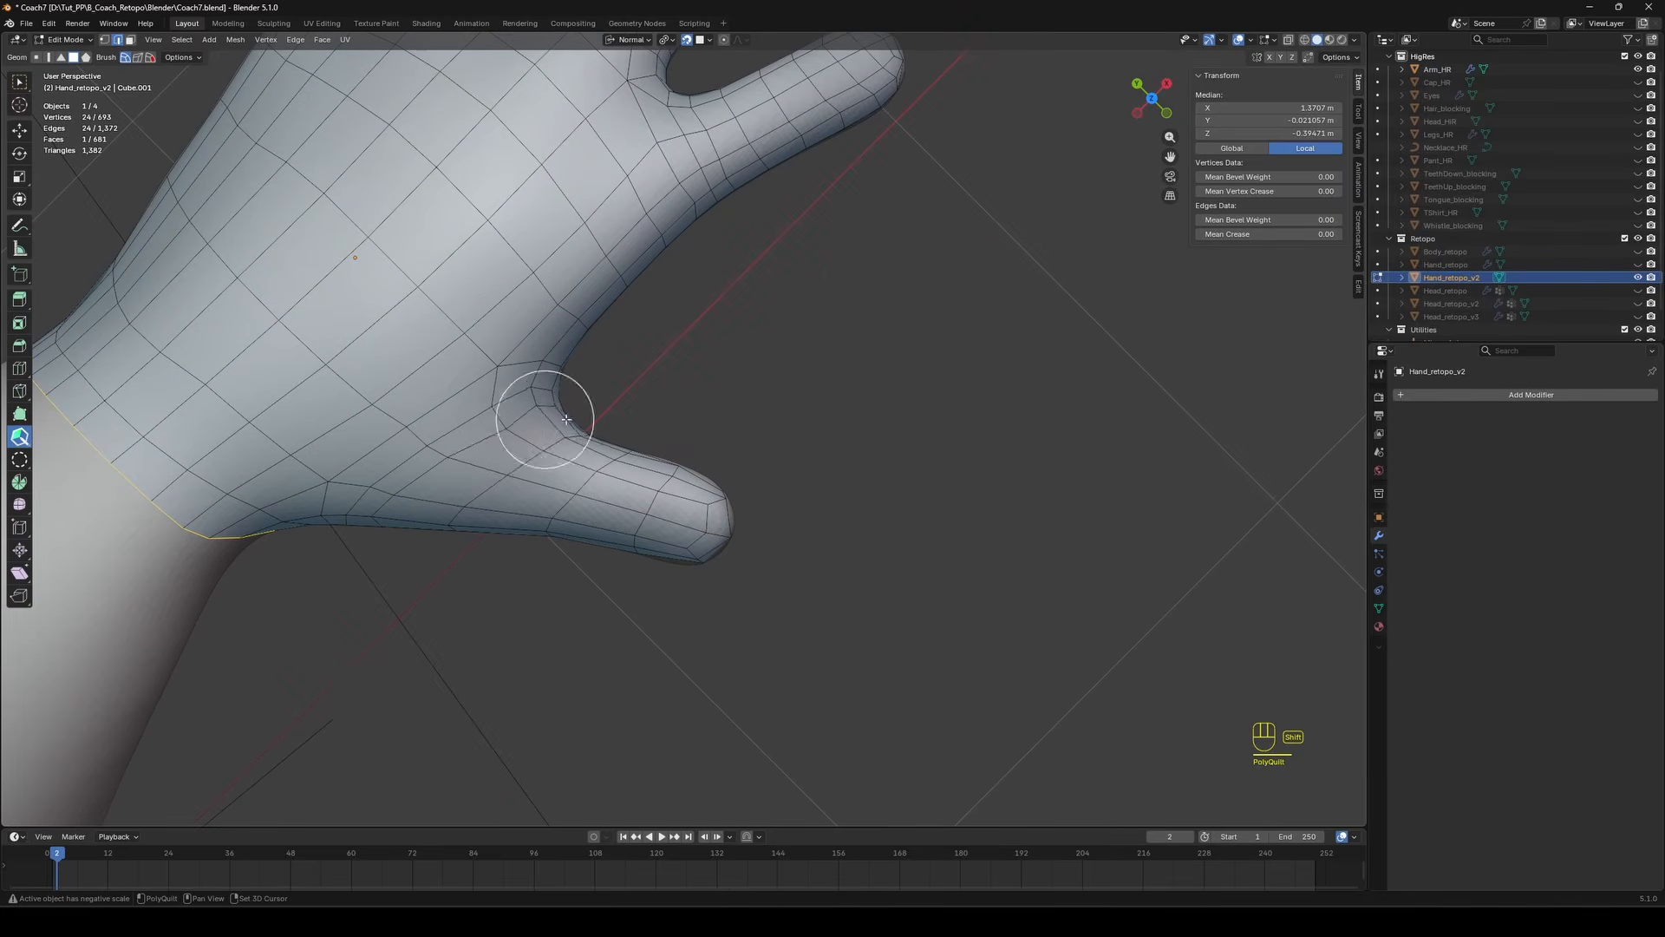
pyautogui.keyDown('shift'); pyautogui.moveTo(566, 420); pyautogui.dragTo(384, 515); pyautogui.keyUp('shift')
pyautogui.scroll(-4, 383, 515)
pyautogui.moveTo(383, 515)
pyautogui.mouseDown(button='middle')
pyautogui.moveTo(491, 179)
pyautogui.moveTo(520, 209)
pyautogui.mouseUp(button='middle')
pyautogui.moveTo(810, 442)
pyautogui.mouseDown(button='middle')
pyautogui.moveTo(791, 490)
pyautogui.moveTo(727, 544)
pyautogui.mouseUp(button='middle')
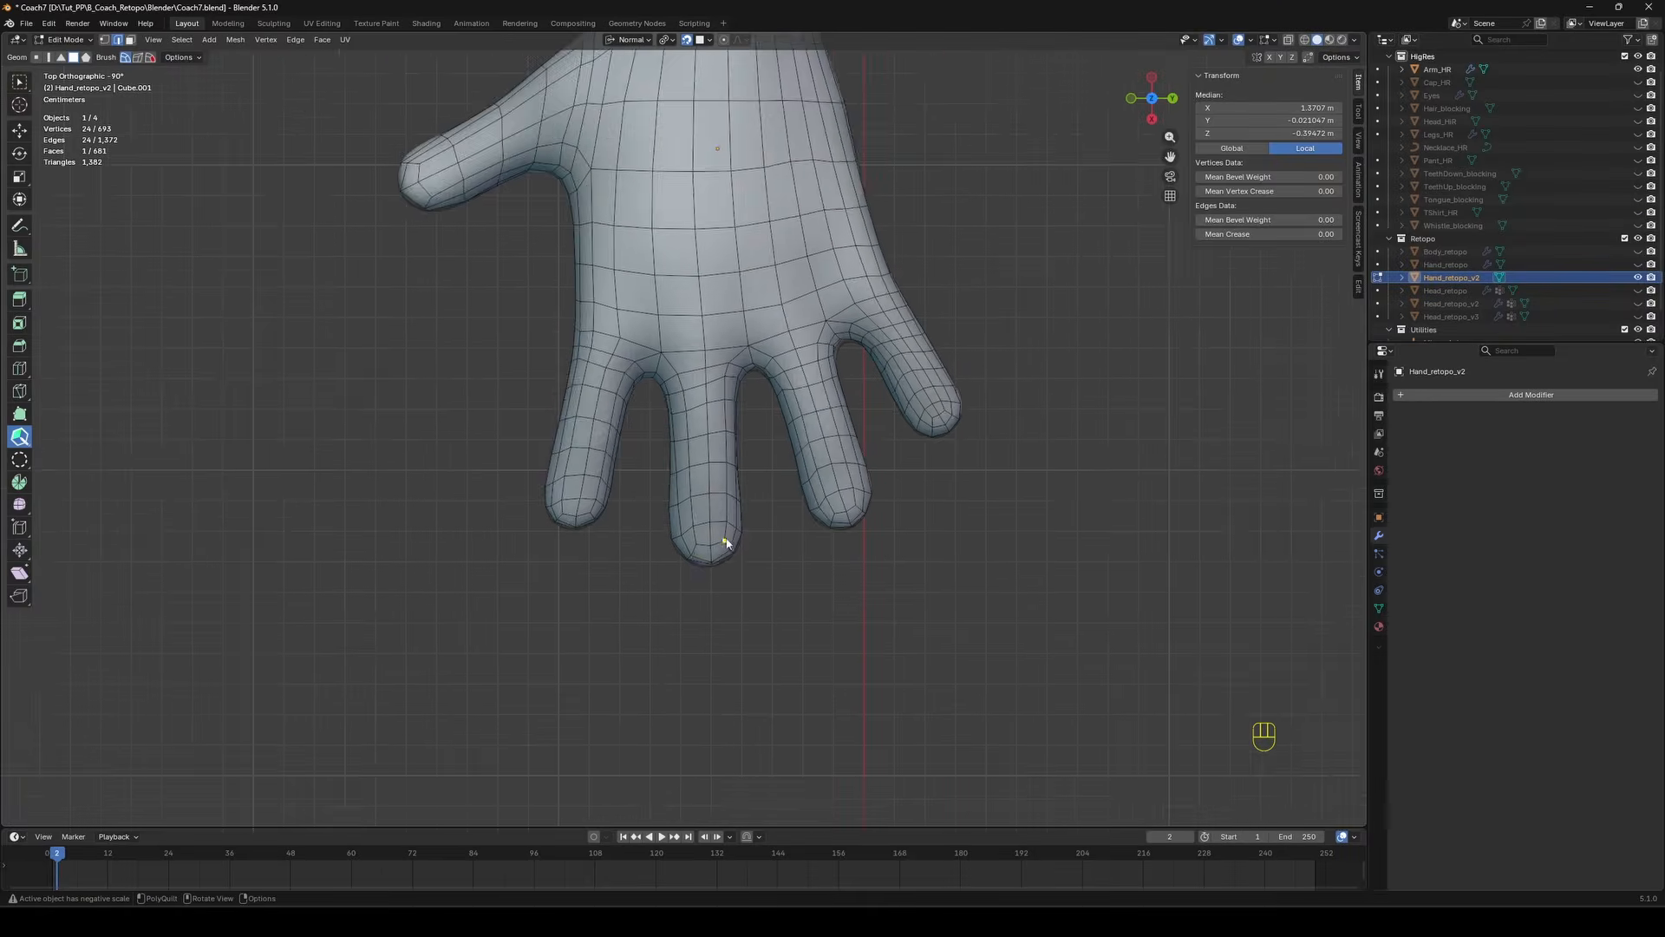
# Display the PolyQuilt brush settings and save the file.
pyautogui.scroll(2, 727, 544)
pyautogui.click(1358, 112)
pyautogui.click(1287, 416)
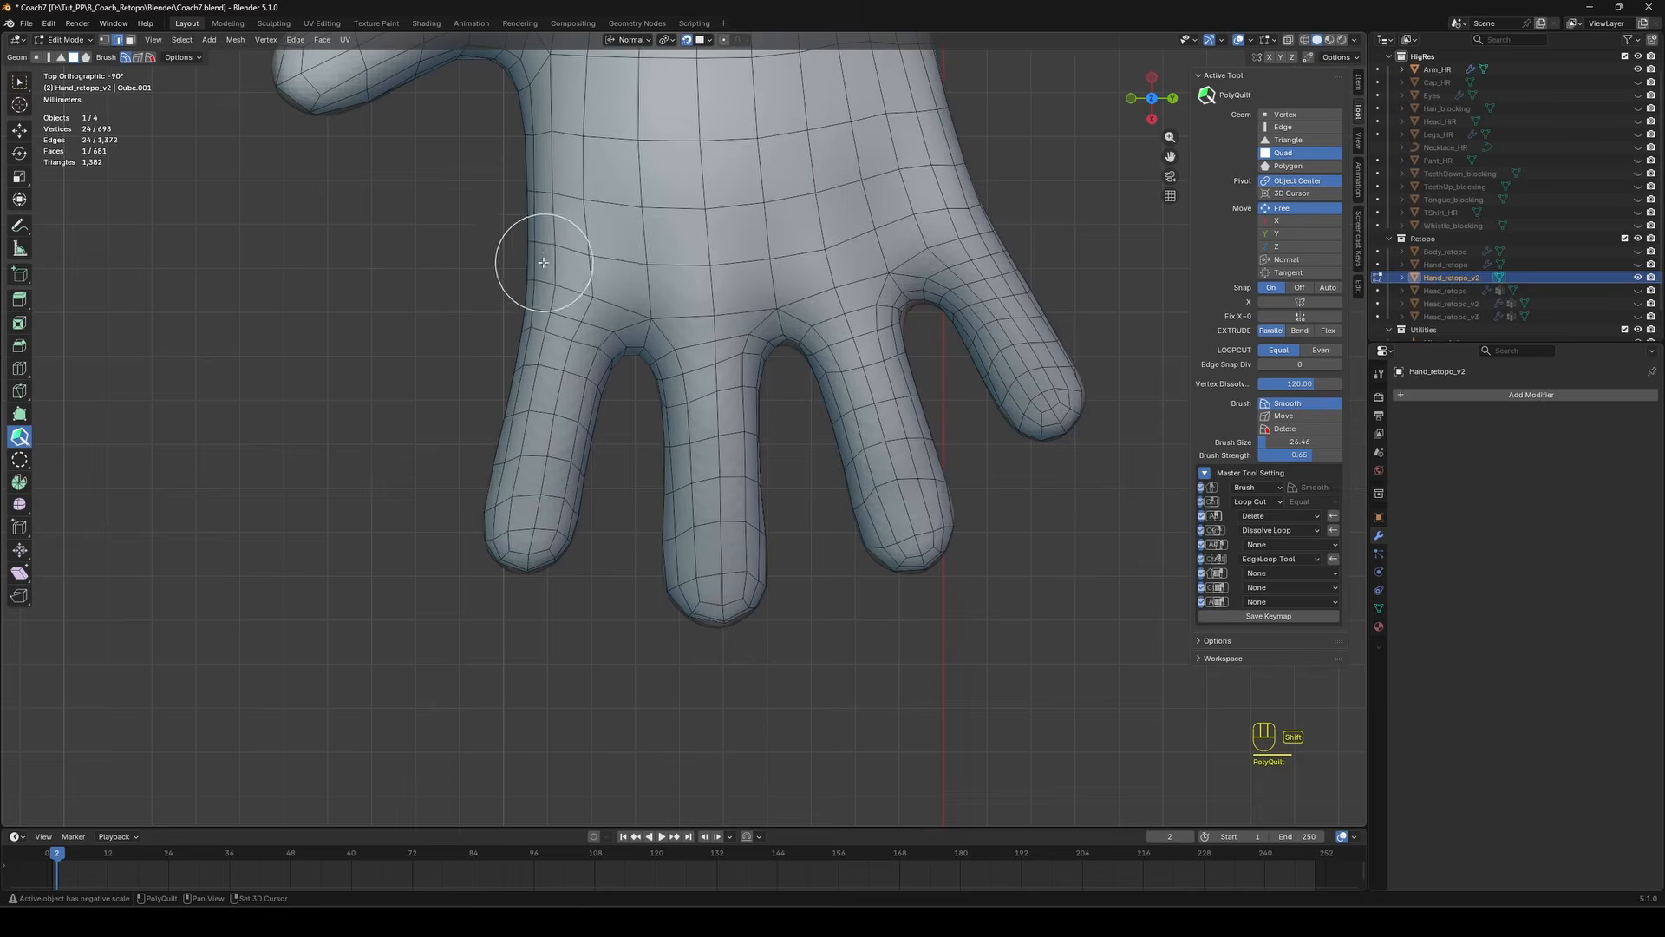
pyautogui.scroll(-4, 543, 262)
pyautogui.moveTo(543, 262); pyautogui.dragTo(639, 532, button='middle')
pyautogui.scroll(4, 640, 532)
pyautogui.hotkey('ctrl', 's')
pyautogui.hotkey('ctrl', 'r')
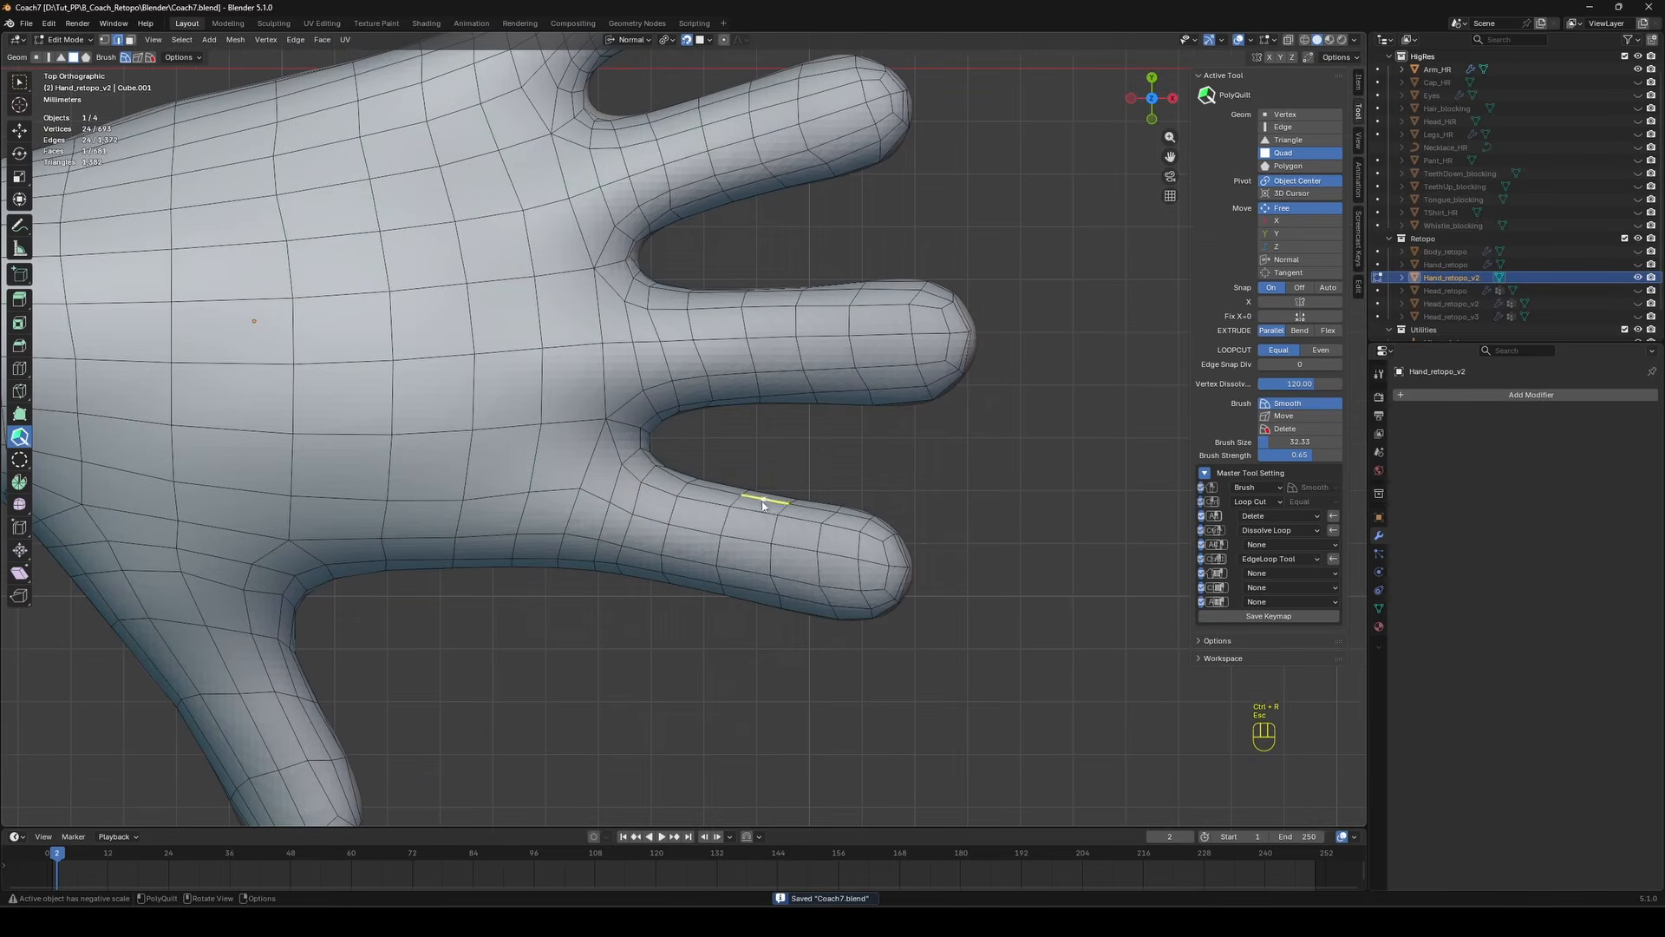
# Relax the topology along the side of the index finger with the PolyQuilt smoothing brush.
pyautogui.moveTo(937, 520); pyautogui.dragTo(973, 363, button='middle')
pyautogui.scroll(1, 715, 445)
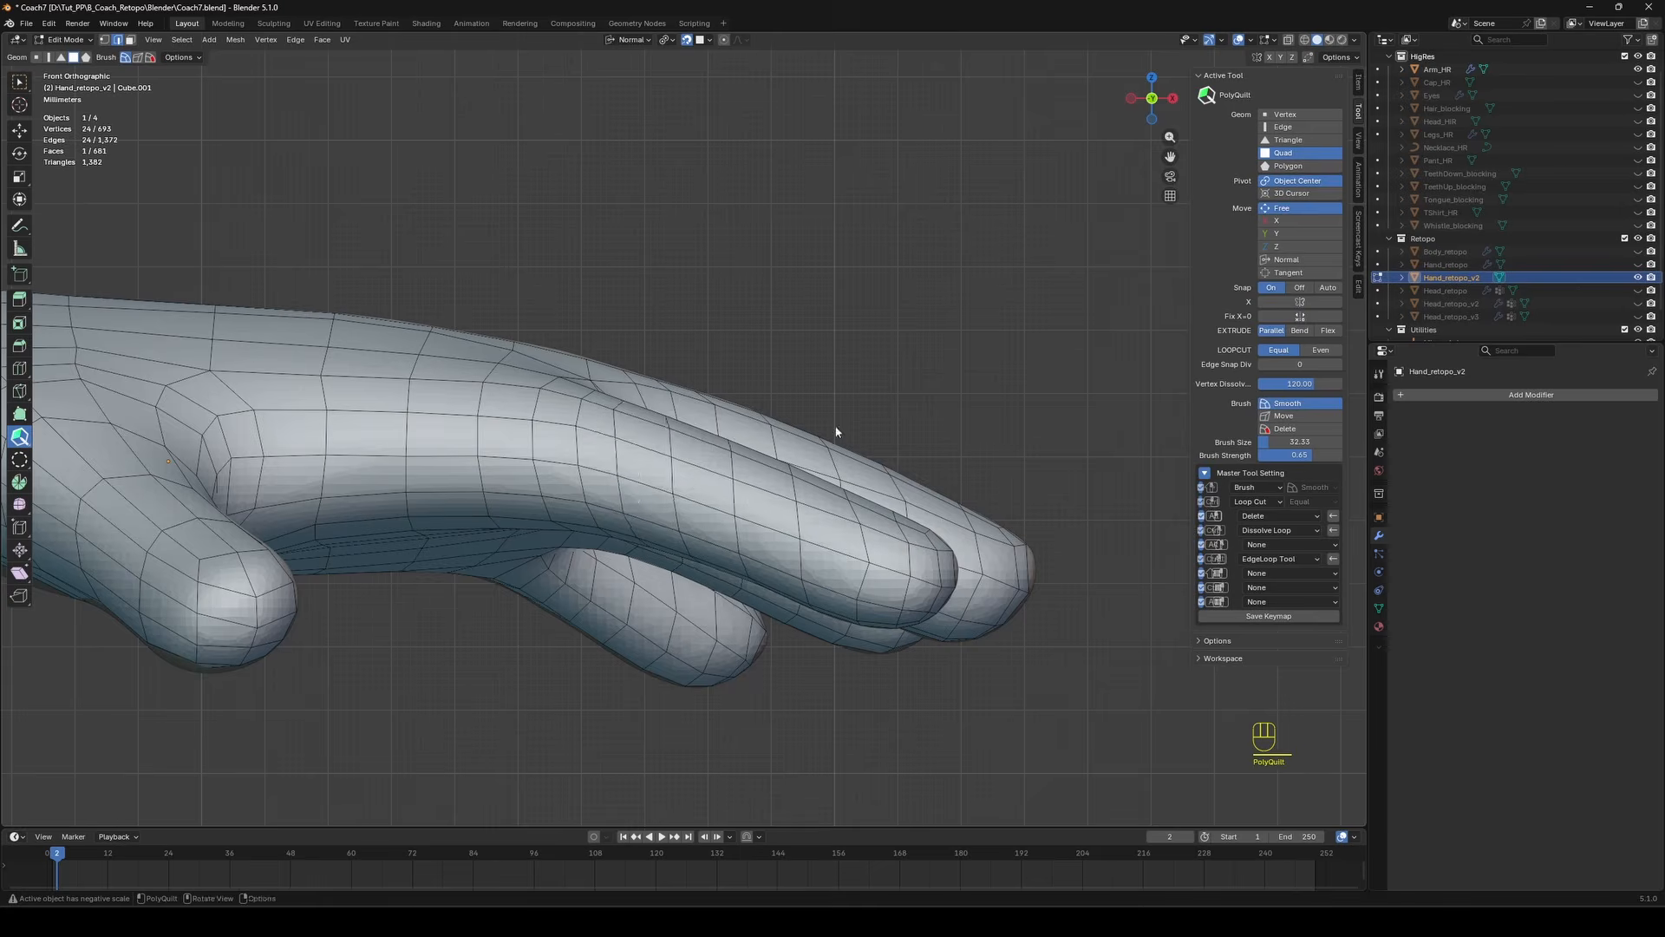
pyautogui.moveTo(836, 431); pyautogui.dragTo(763, 521, button='middle')
pyautogui.keyDown('shift'); pyautogui.moveTo(696, 355); pyautogui.dragTo(772, 434); pyautogui.keyUp('shift')
pyautogui.keyDown('alt'); pyautogui.moveTo(773, 435); pyautogui.dragTo(780, 347, button='middle'); pyautogui.keyUp('alt')
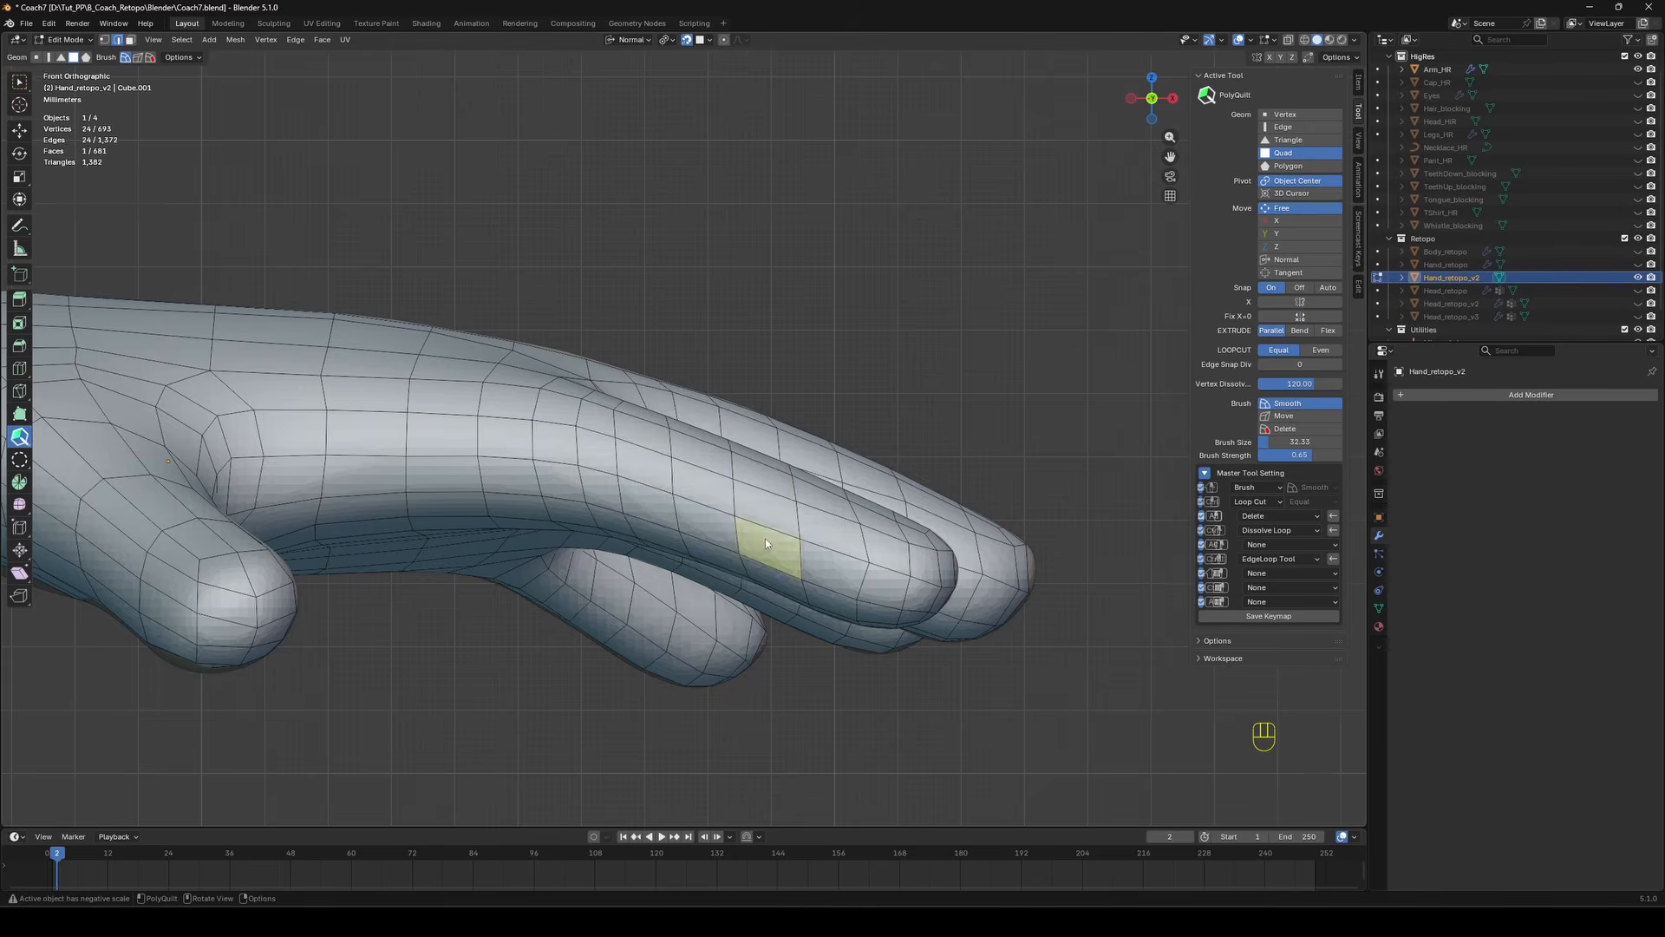
pyautogui.moveTo(766, 544)
pyautogui.mouseDown(button='middle')
pyautogui.moveTo(713, 385)
pyautogui.moveTo(753, 282)
pyautogui.mouseUp(button='middle')
pyautogui.keyDown('shift'); pyautogui.moveTo(753, 282); pyautogui.dragTo(751, 277); pyautogui.keyUp('shift')
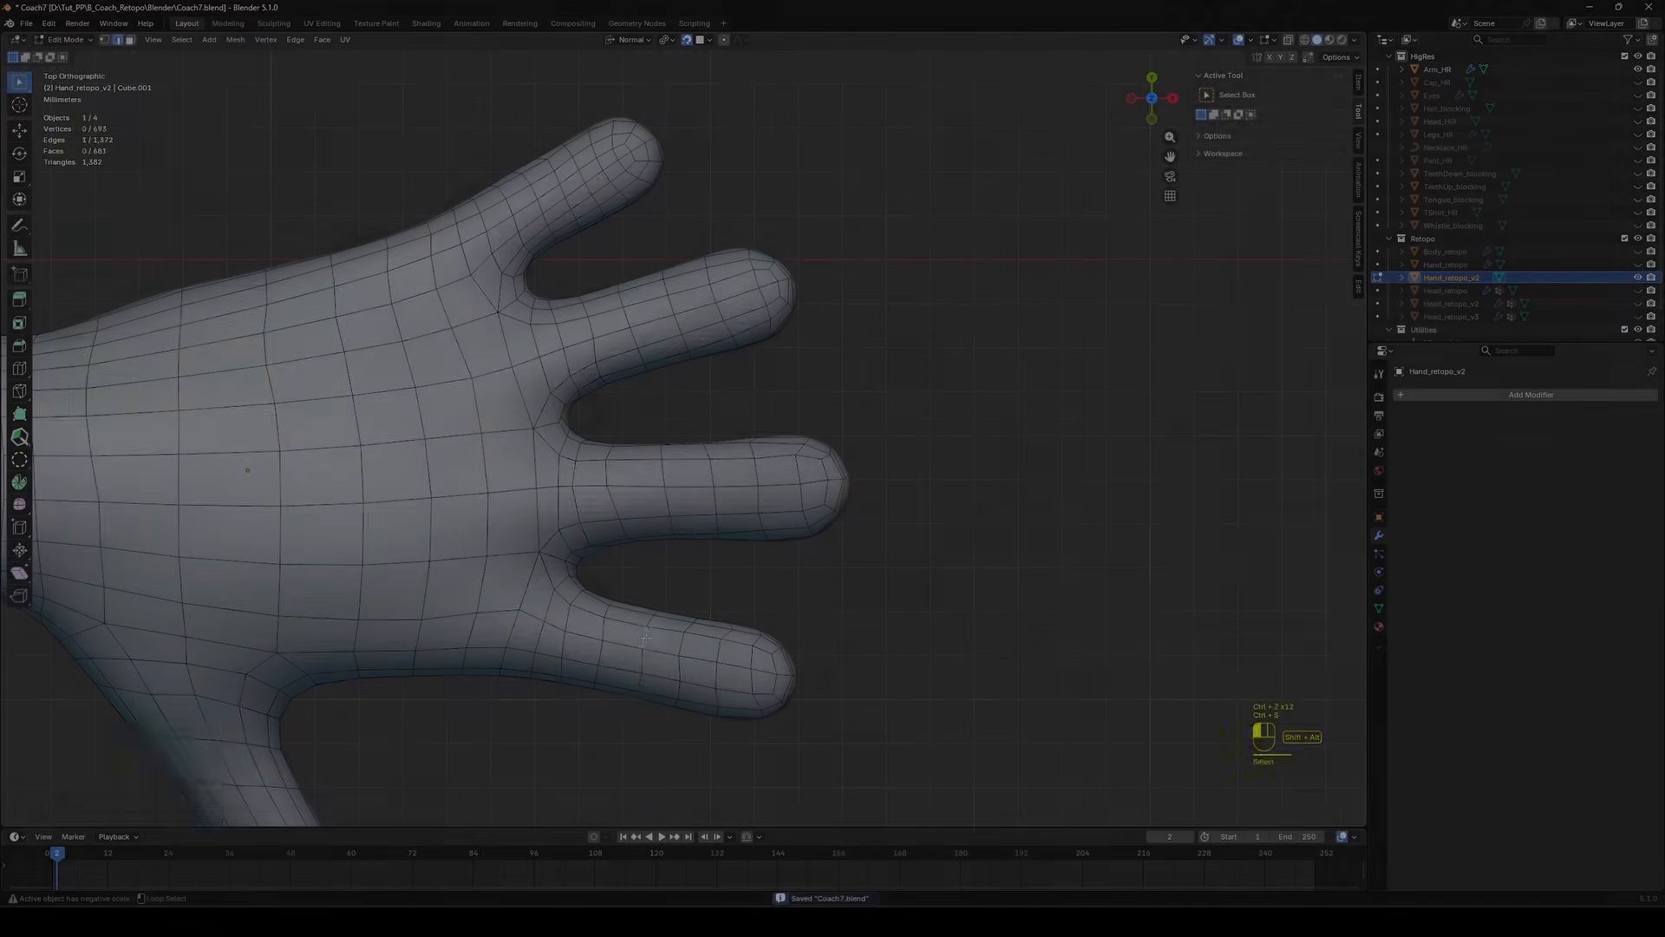
# Bevel the two joint edge loops on each of the four fingers with a width of 0.0441 m and 2 segments.
pyautogui.keyDown('alt'); pyautogui.keyDown('shift'); pyautogui.click(714, 610); pyautogui.keyUp('shift'); pyautogui.keyUp('alt')
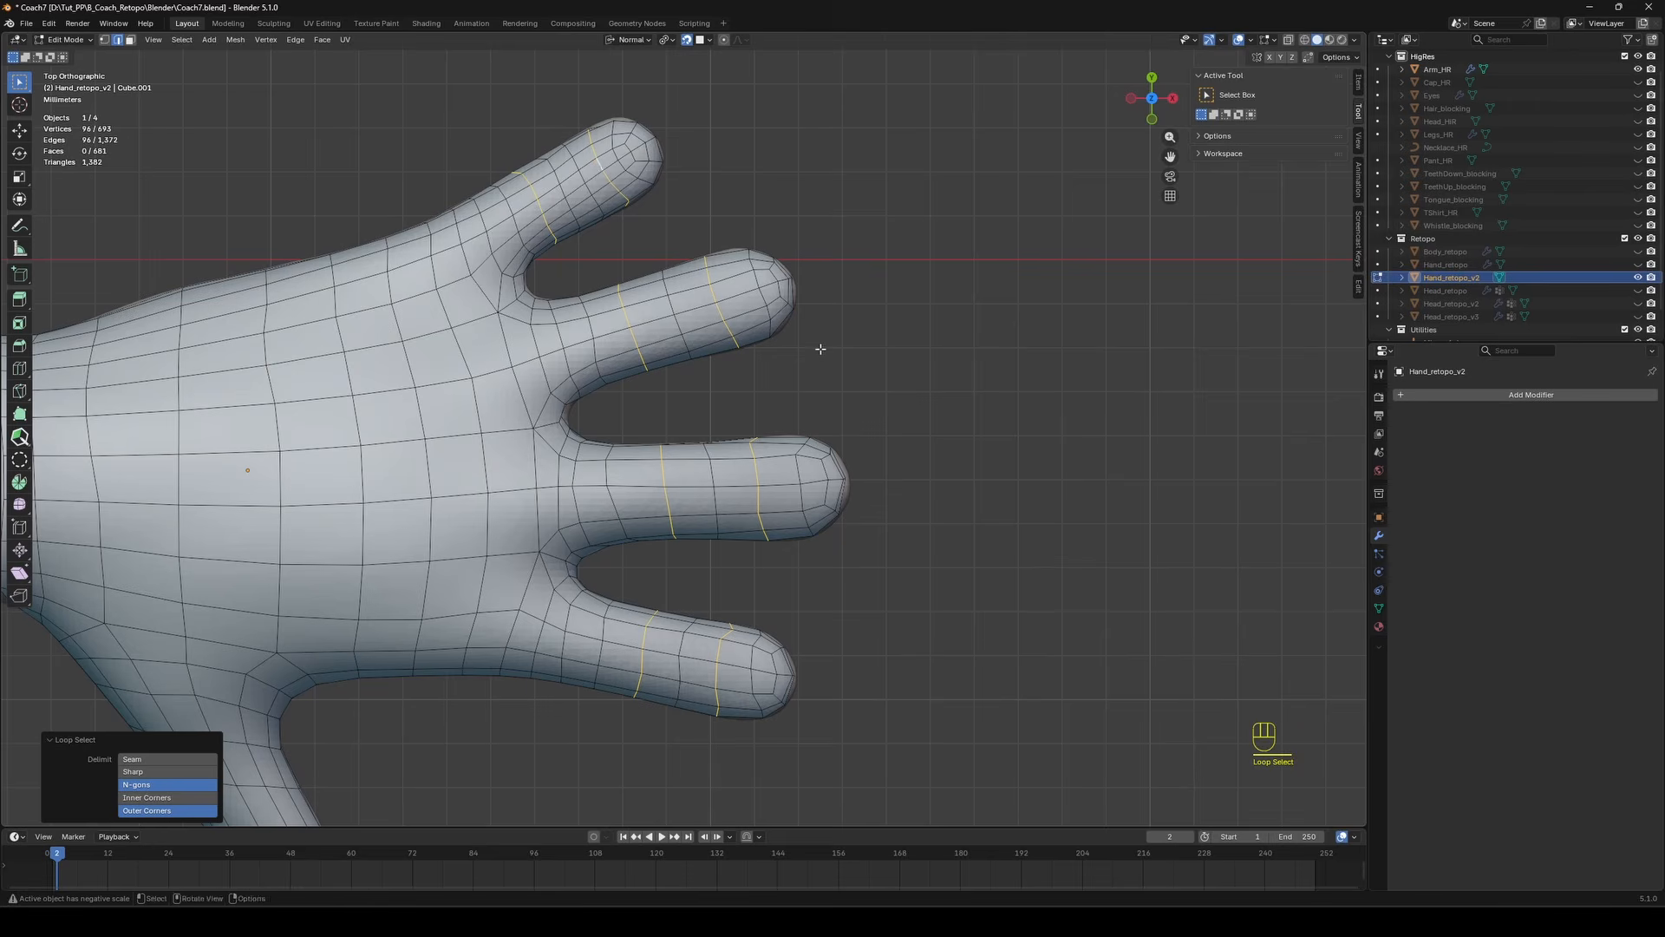
pyautogui.click(850, 371)
pyautogui.moveTo(850, 372)
pyautogui.mouseDown(button='middle')
pyautogui.moveTo(858, 179)
pyautogui.moveTo(855, 382)
pyautogui.mouseUp(button='middle')
pyautogui.hotkey('ctrl', 'z')
pyautogui.hotkey('ctrl', 'b')
pyautogui.click(848, 375)
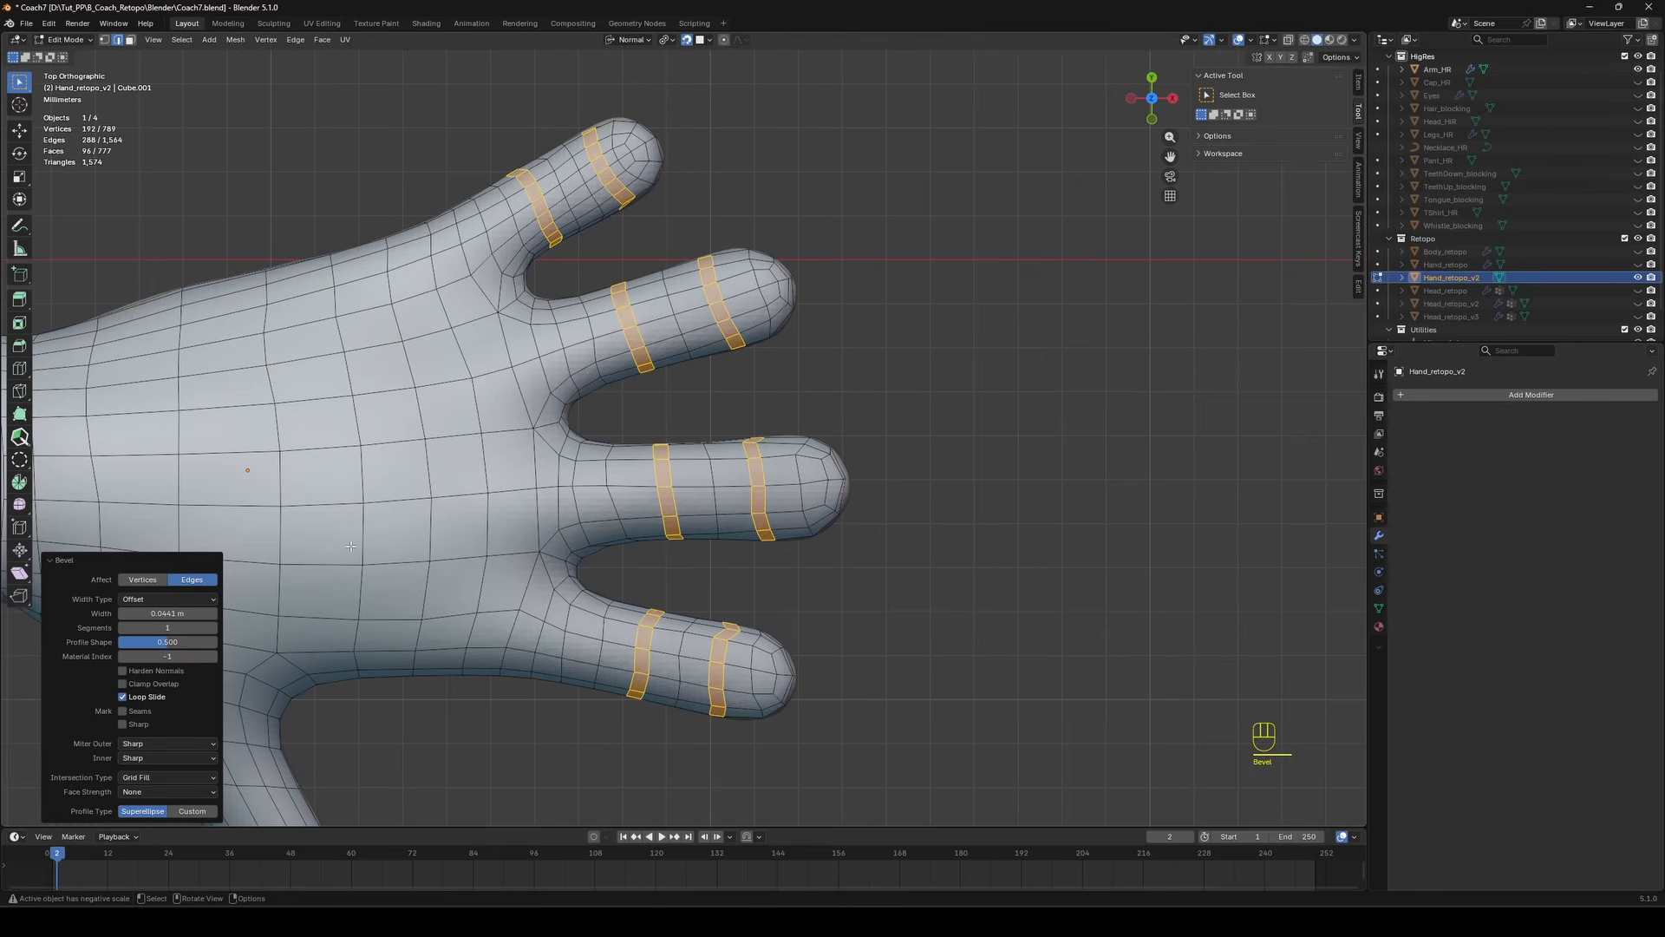
pyautogui.moveTo(884, 373); pyautogui.dragTo(841, 341, button='middle')
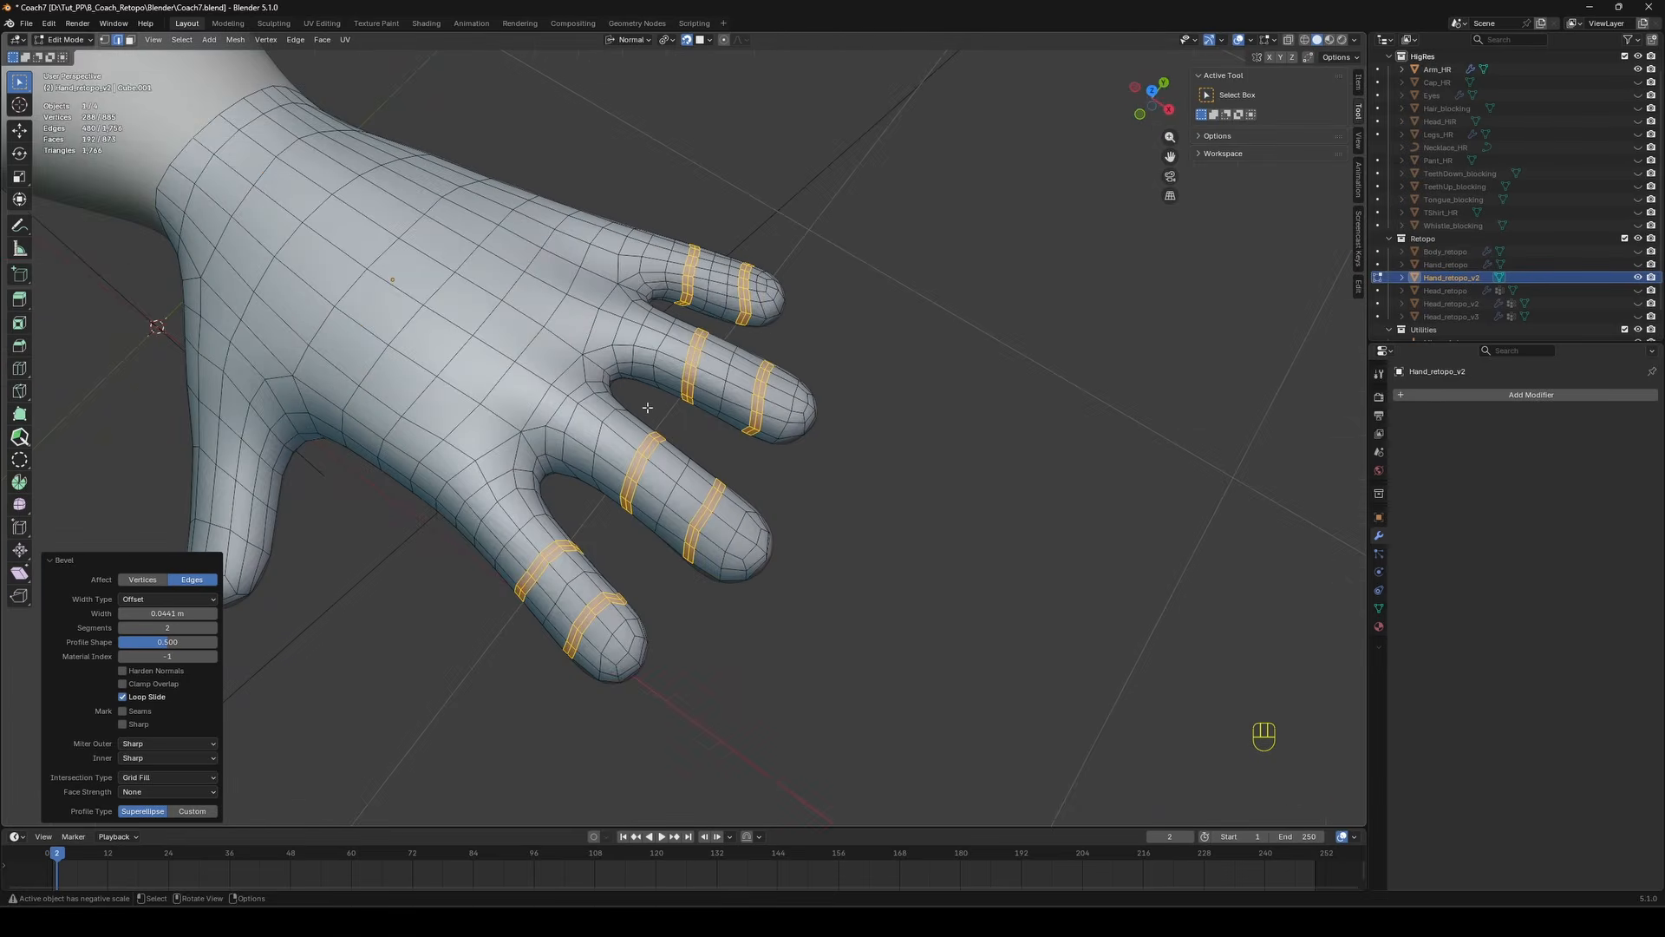
pyautogui.moveTo(647, 407); pyautogui.dragTo(565, 591, button='middle')
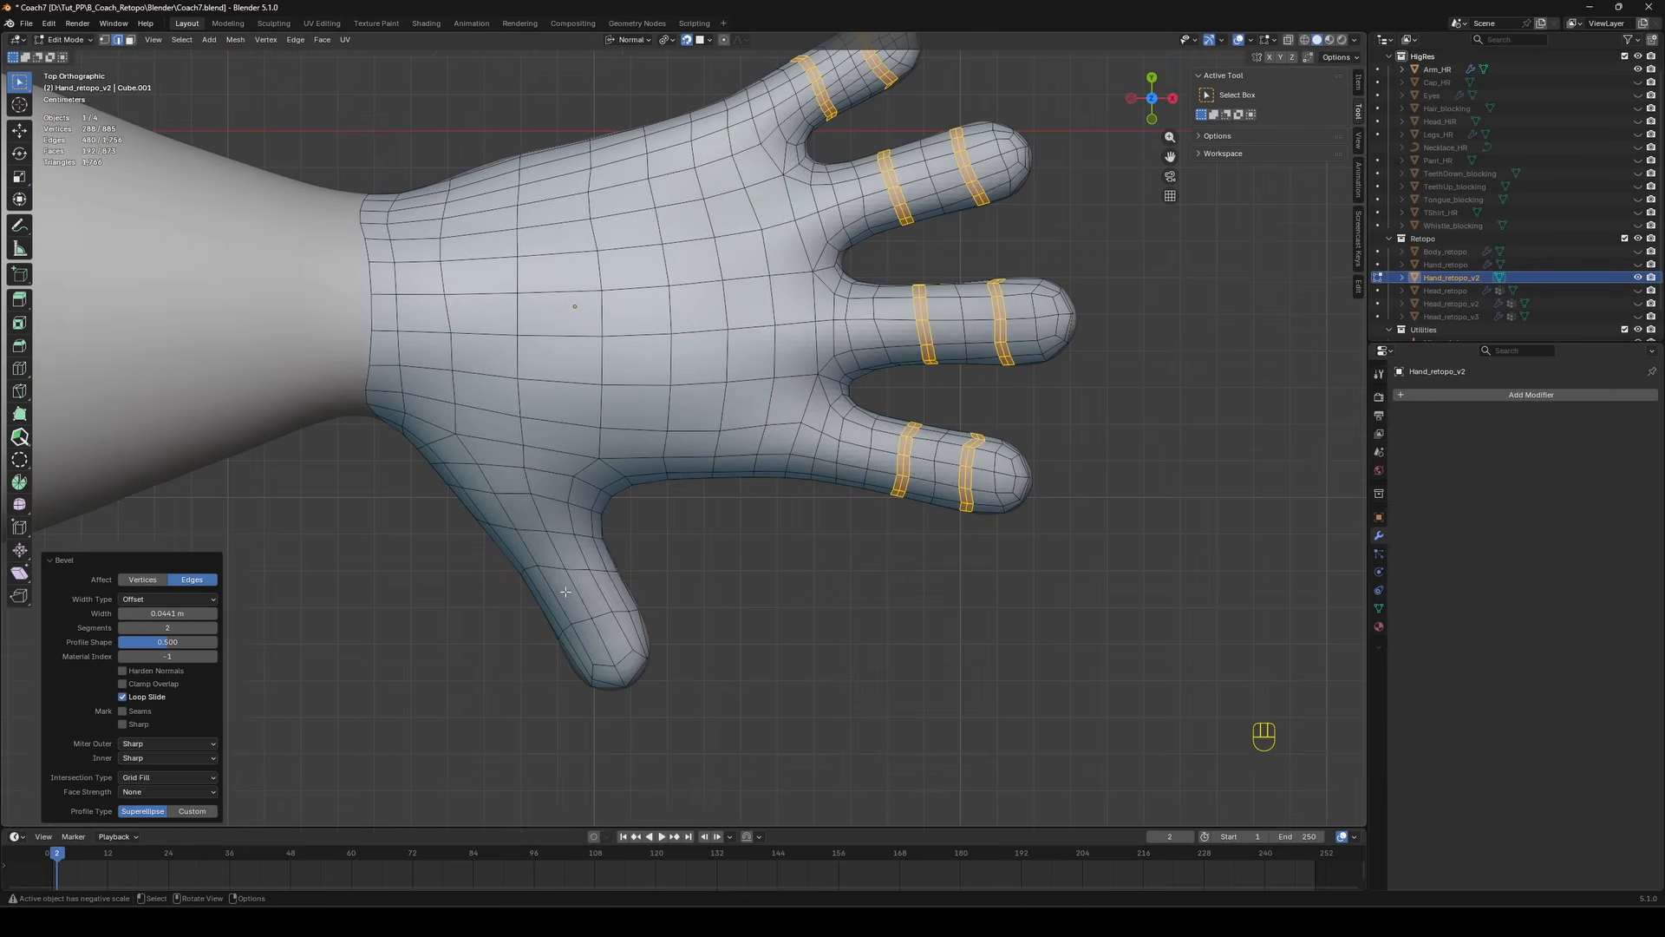
# Bevel the thumb's joint edge loop with 2 segments, then clear the selection.
pyautogui.keyDown('alt'); pyautogui.click(577, 568); pyautogui.keyUp('alt')
pyautogui.hotkey('ctrl', 'b')
pyautogui.click(583, 561)
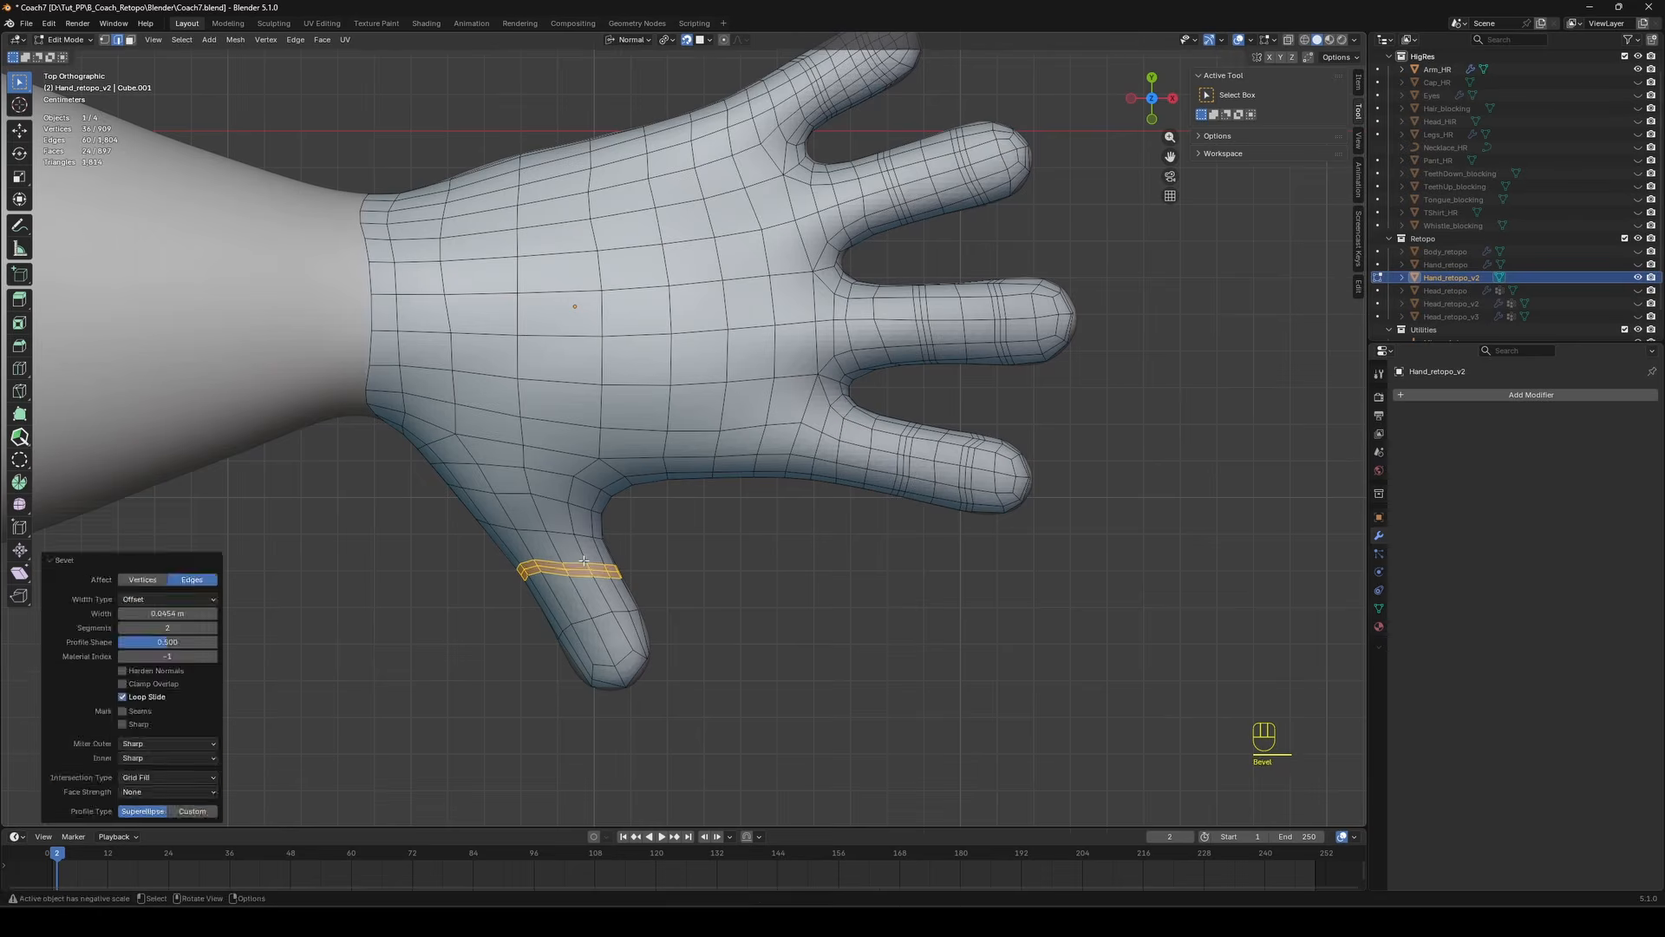
pyautogui.click(1007, 520)
pyautogui.scroll(-3, 1007, 521)
pyautogui.moveTo(1007, 521)
pyautogui.mouseDown(button='middle')
pyautogui.moveTo(920, 309)
pyautogui.moveTo(789, 278)
pyautogui.moveTo(1018, 386)
pyautogui.moveTo(839, 423)
pyautogui.moveTo(1174, 457)
pyautogui.moveTo(1346, 431)
pyautogui.moveTo(1357, 381)
pyautogui.mouseUp(button='middle')
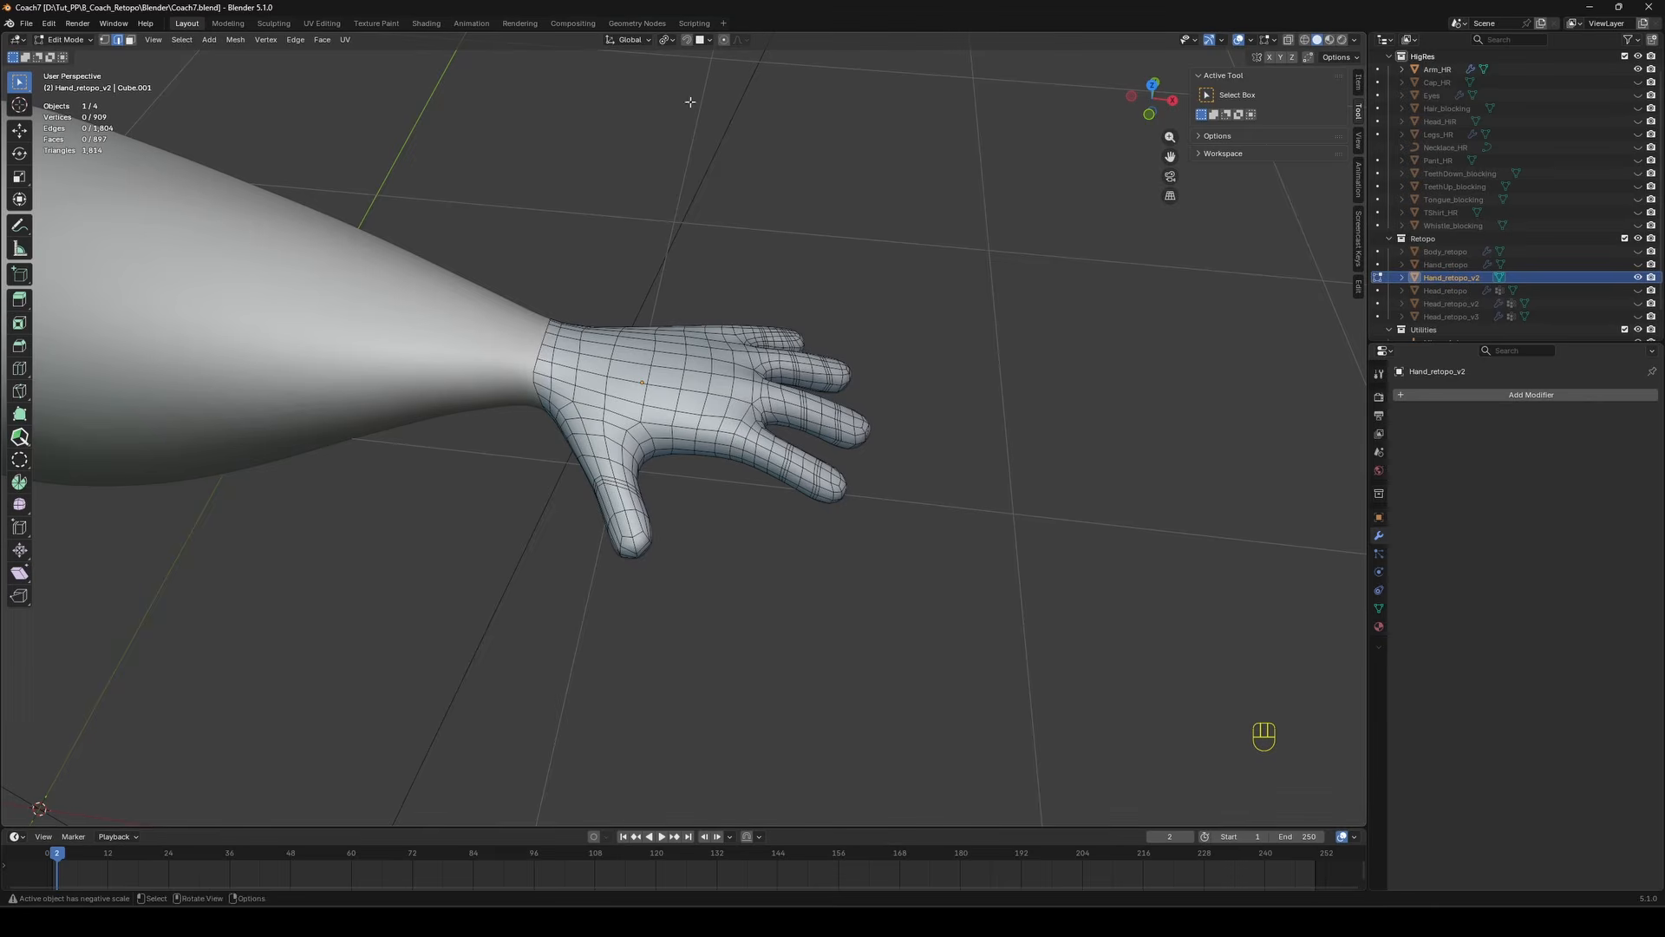
# Flatten the open edge loop at the wrist by scaling it to 0 along X.
pyautogui.keyDown('alt'); pyautogui.click(536, 362); pyautogui.keyUp('alt')
pyautogui.press('KP_1')
pyautogui.keyDown('shift'); pyautogui.moveTo(639, 252); pyautogui.dragTo(867, 247, button='middle'); pyautogui.keyUp('shift')
pyautogui.scroll(3, 867, 286)
pyautogui.press('1')
pyautogui.hotkey('alt', 'z')
pyautogui.press('s')
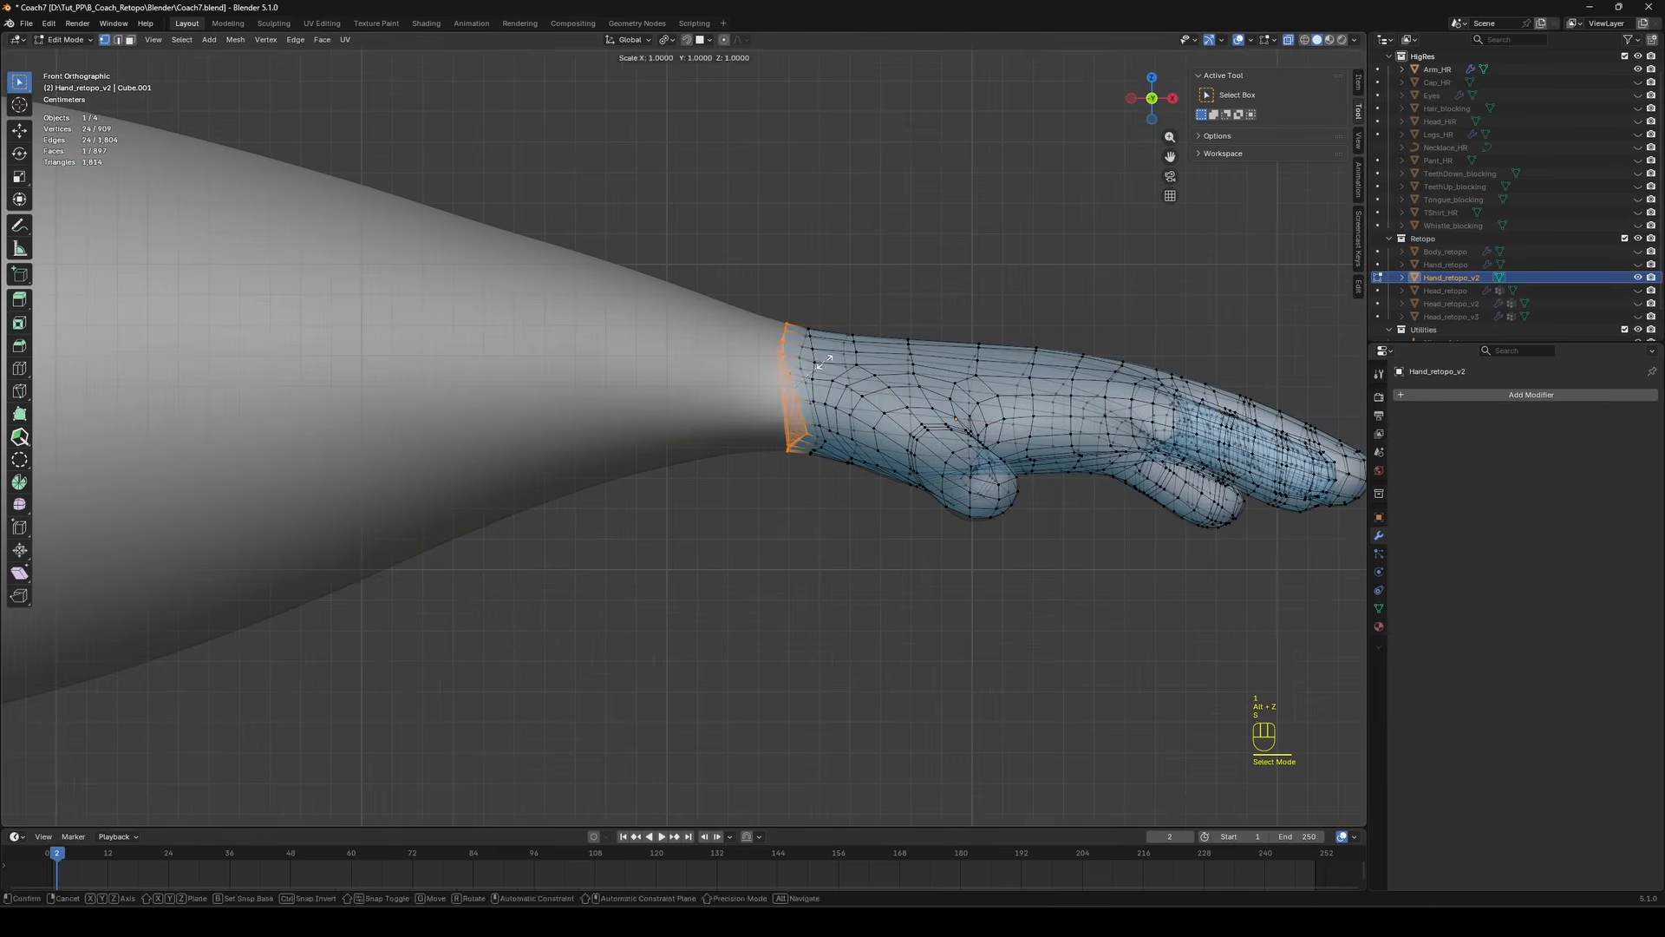
pyautogui.press('x')
pyautogui.press('KP_0')
pyautogui.press('KP_Enter')
# Extrude the wrist edge loop about 0.65 m along negative X to the upper end of the arm sculpt.
pyautogui.scroll(-6, 867, 346)
pyautogui.press('2')
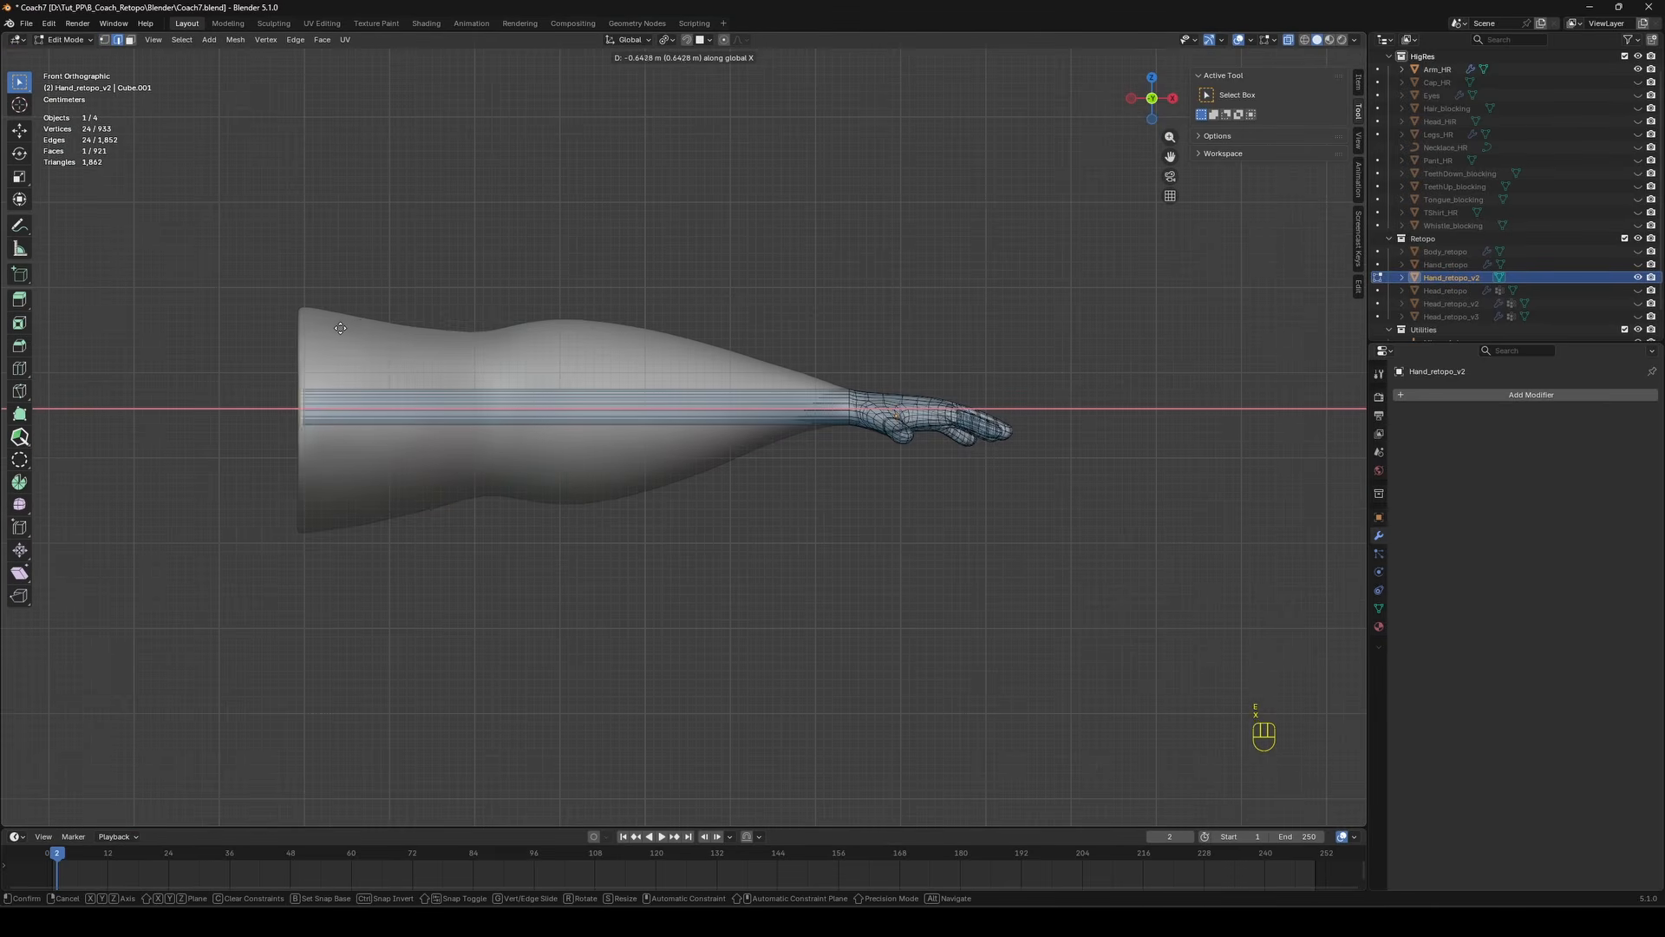
pyautogui.click(340, 326)
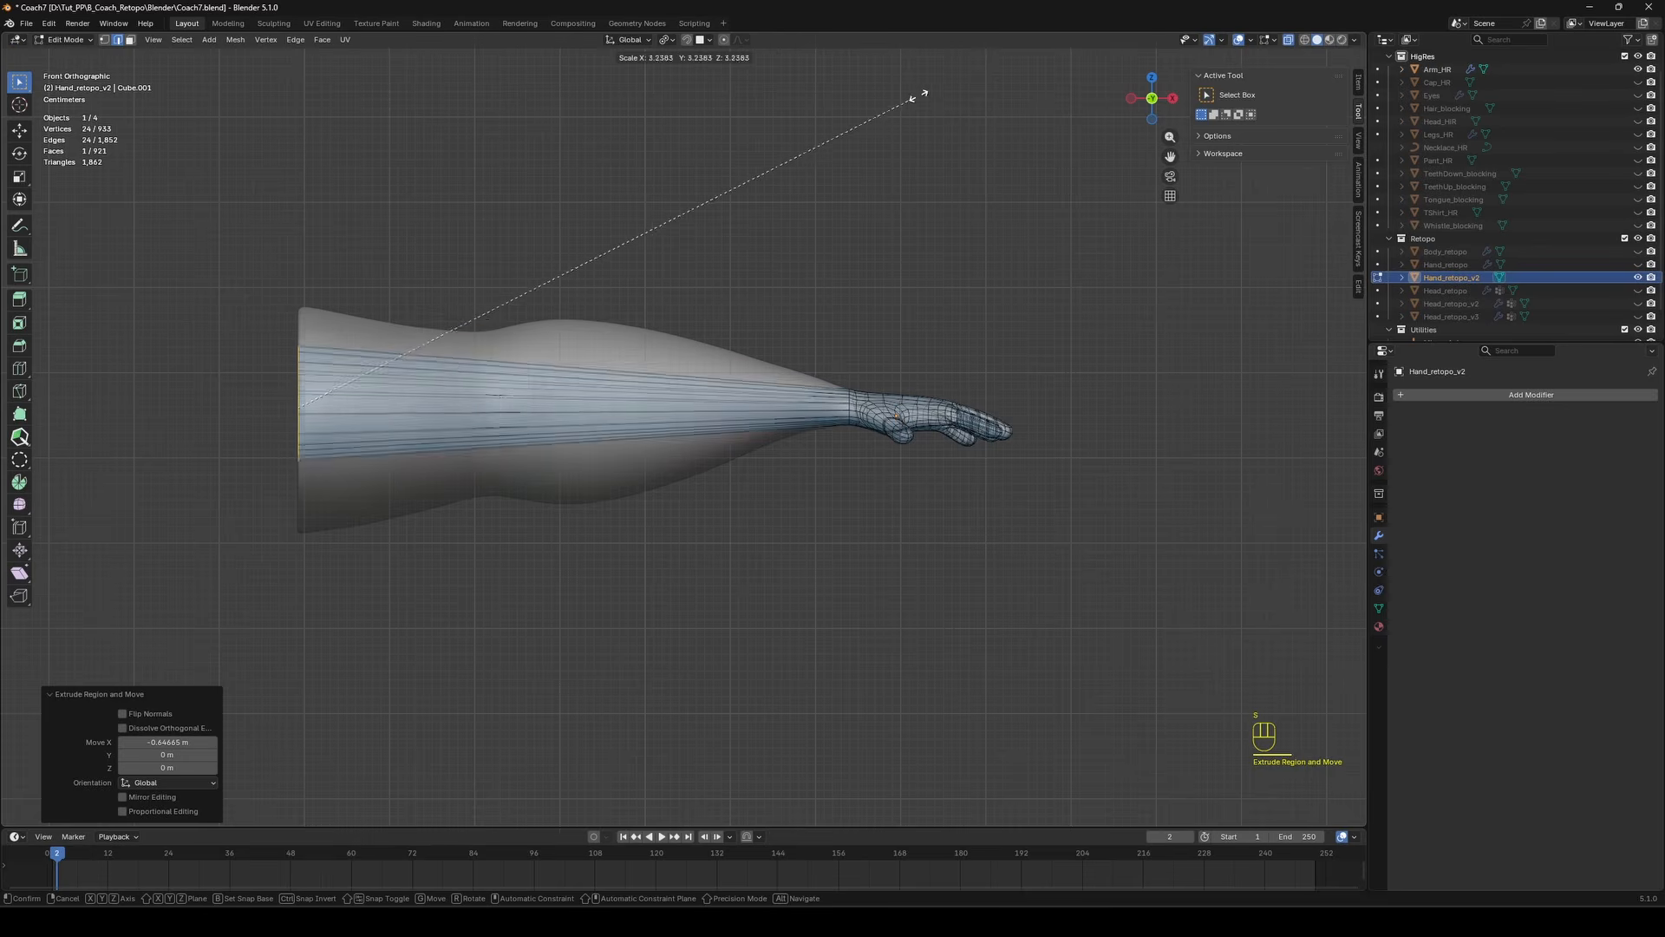
# Enlarge the extruded end loop and lower it about 0.027 m along Z to match the sculpt's upper opening.
pyautogui.click(1341, 418)
pyautogui.press('g')
pyautogui.press('z')
pyautogui.click(1341, 439)
pyautogui.press('s')
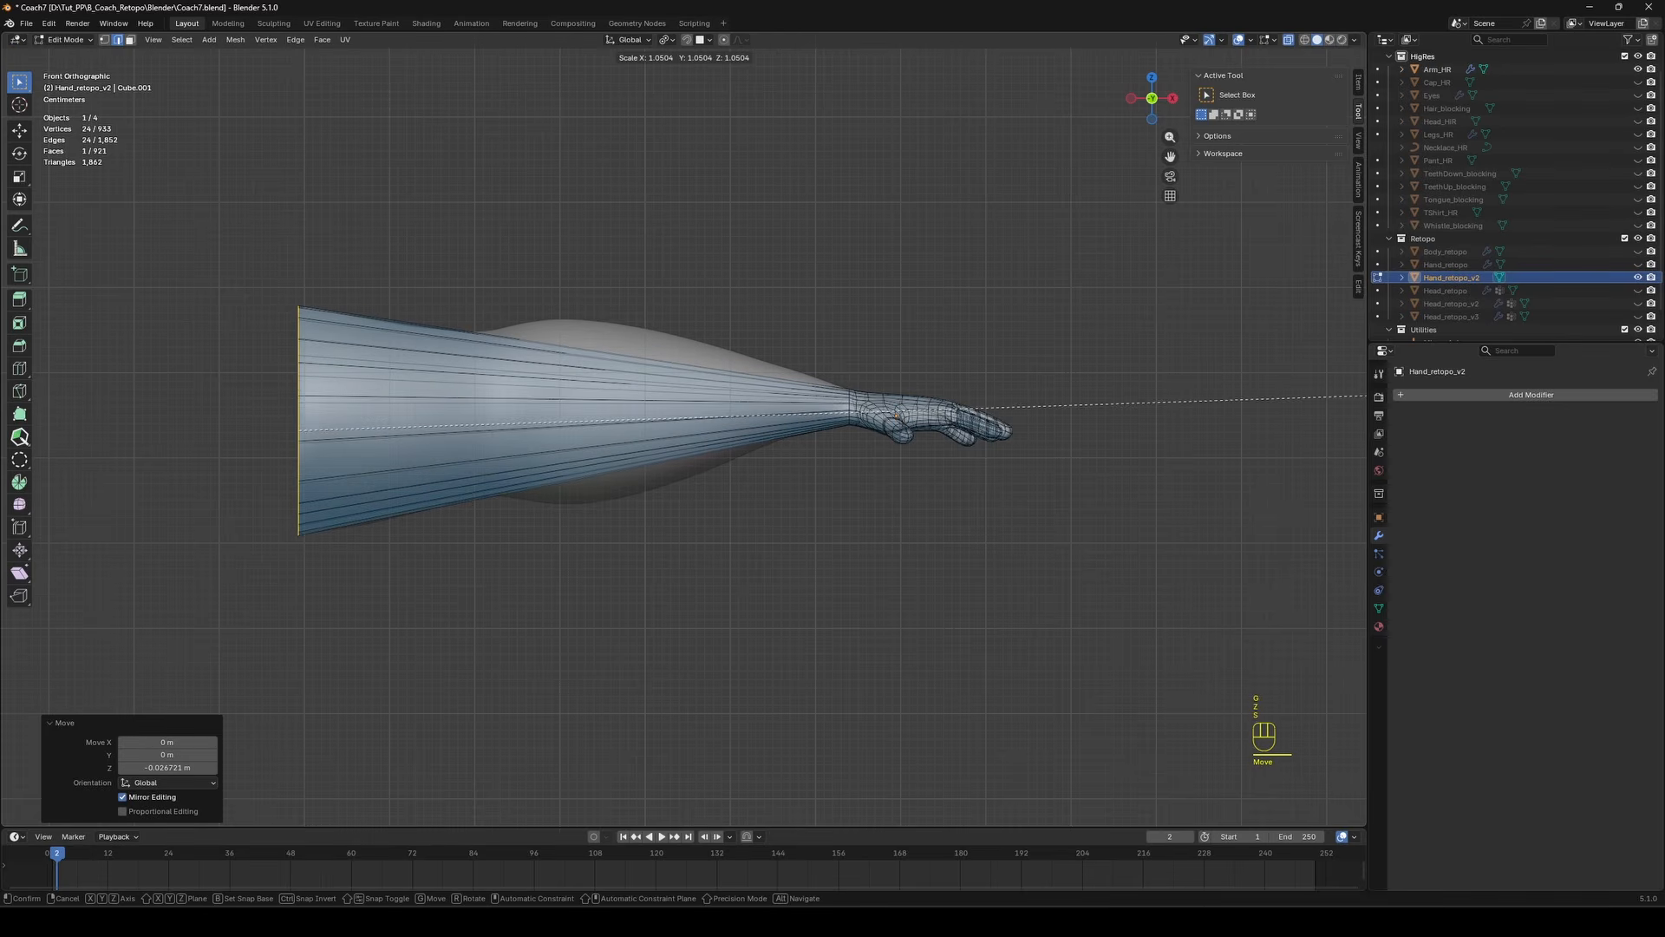
# Add a loop cut to the arm, move it along X to the elbow and scale it to the sculpt's outline.
pyautogui.click(512, 370)
pyautogui.press('g')
pyautogui.press('x')
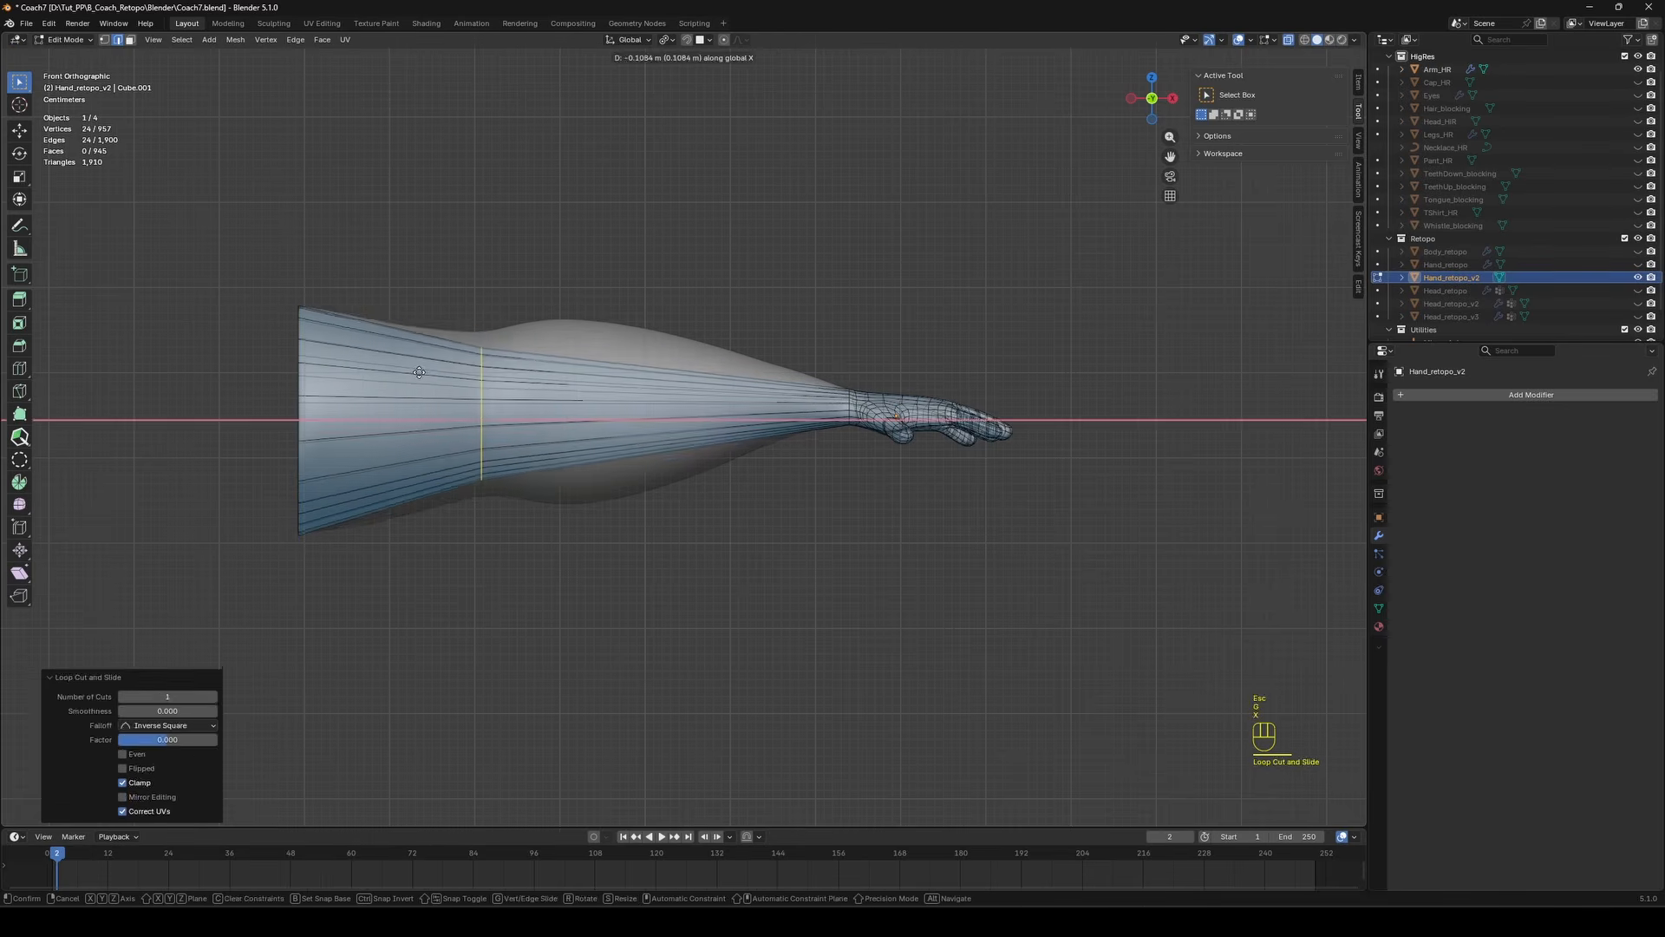
pyautogui.click(420, 370)
pyautogui.press('s')
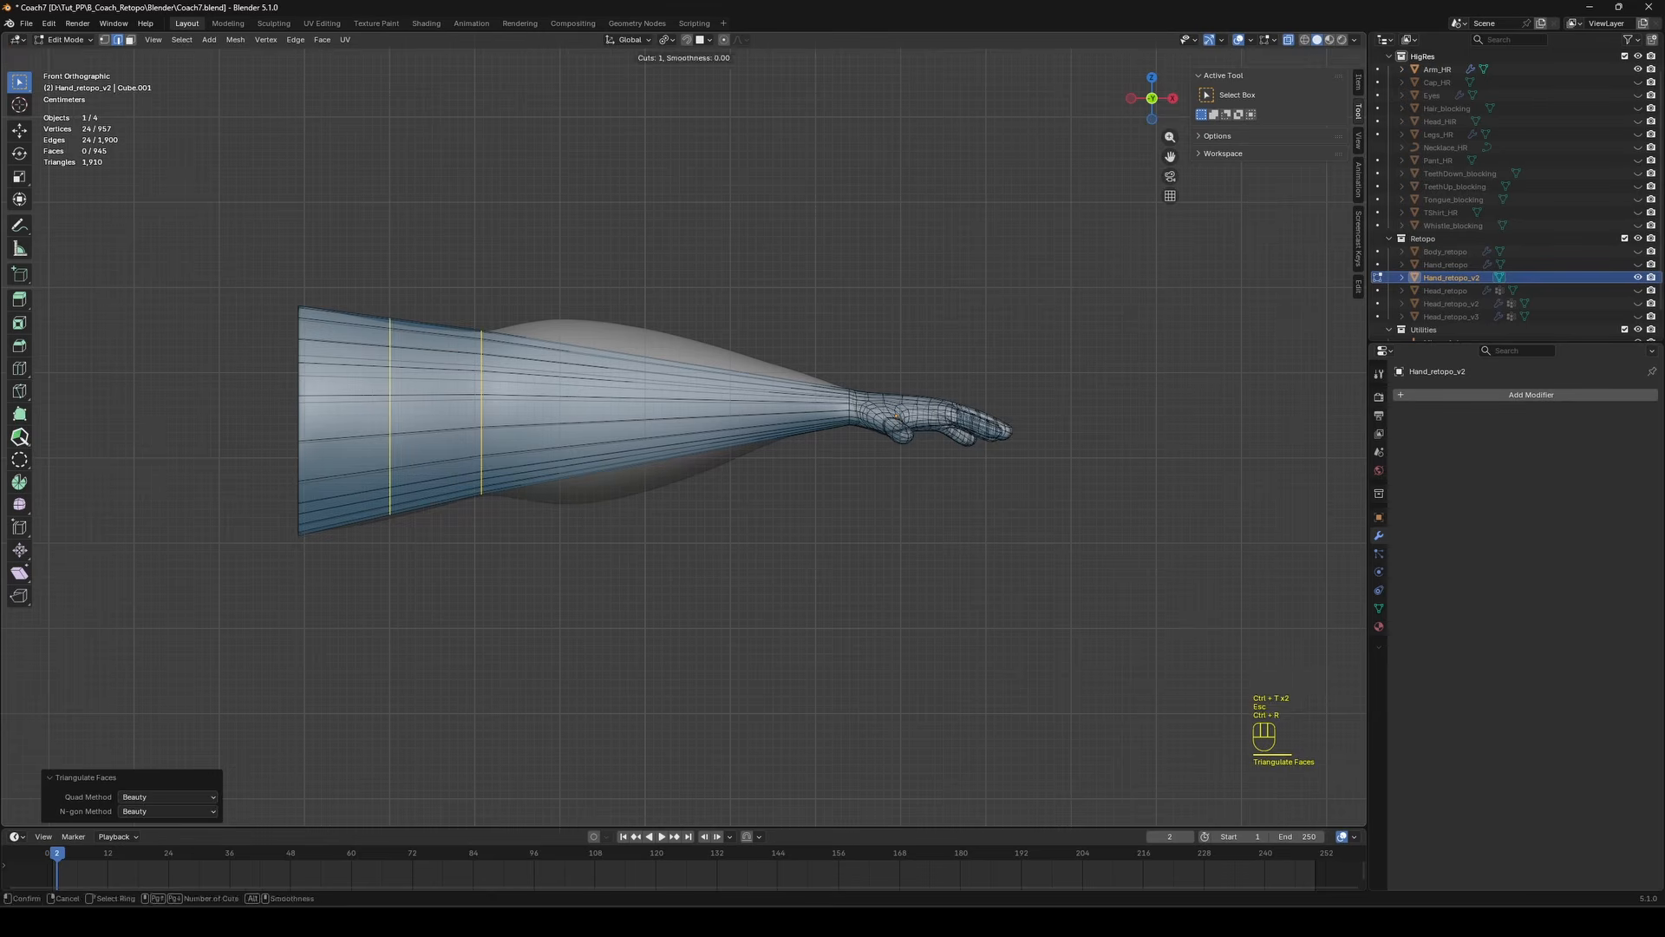
# Undo the accidental triangulation and add three evenly spaced loop cuts between the elbow and the arm's upper end.
pyautogui.press('Escape')
pyautogui.hotkey('ctrl', 'z')
pyautogui.hotkey('ctrl', 'r')
pyautogui.click(407, 346)
pyautogui.press('Escape')
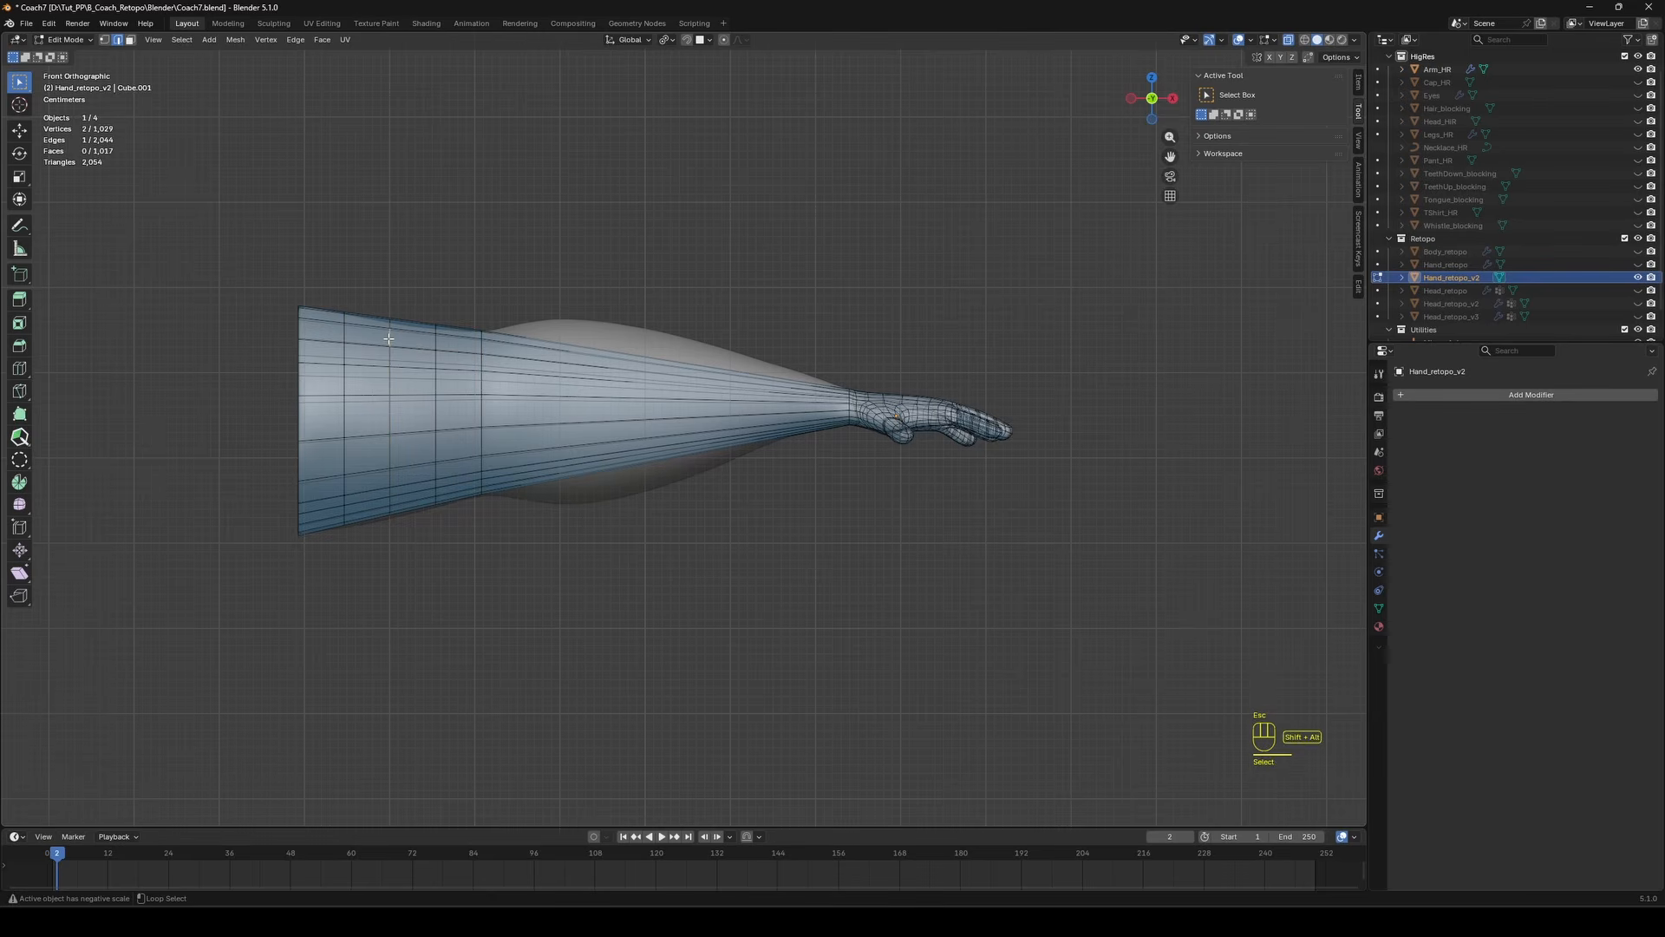
# Scale the middle upper-arm loop and shift it along Z with proportional editing to follow the sculpt.
pyautogui.keyDown('alt'); pyautogui.click(391, 347); pyautogui.keyUp('alt')
pyautogui.press('g')
pyautogui.press('z')
pyautogui.click(425, 276)
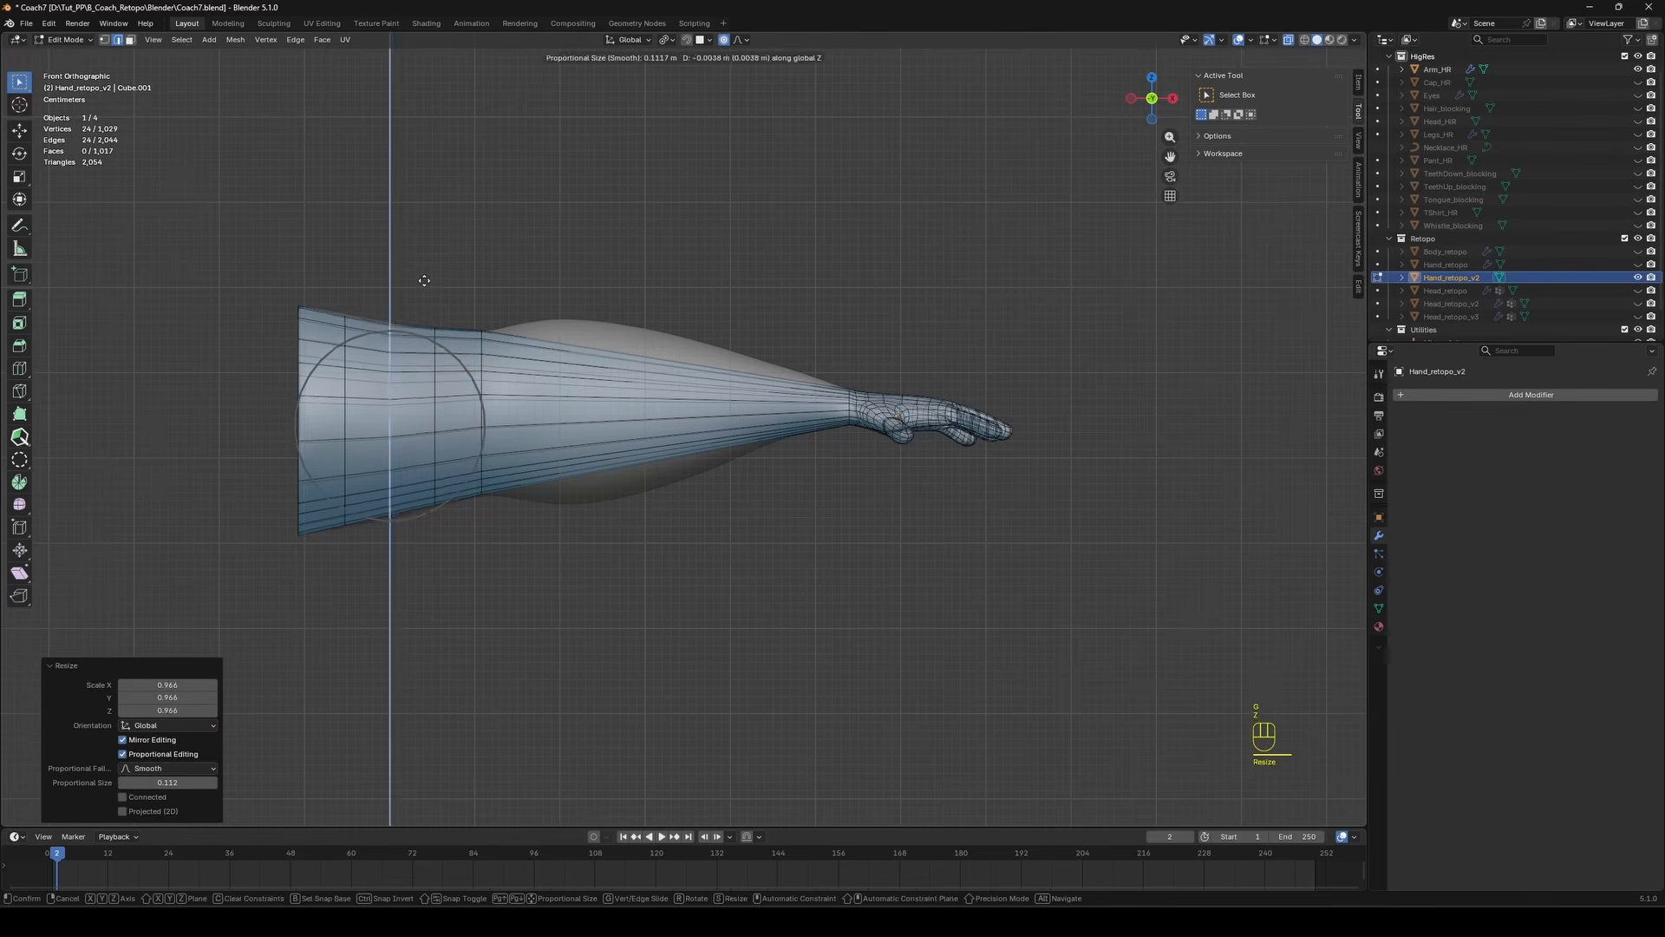
pyautogui.press('s')
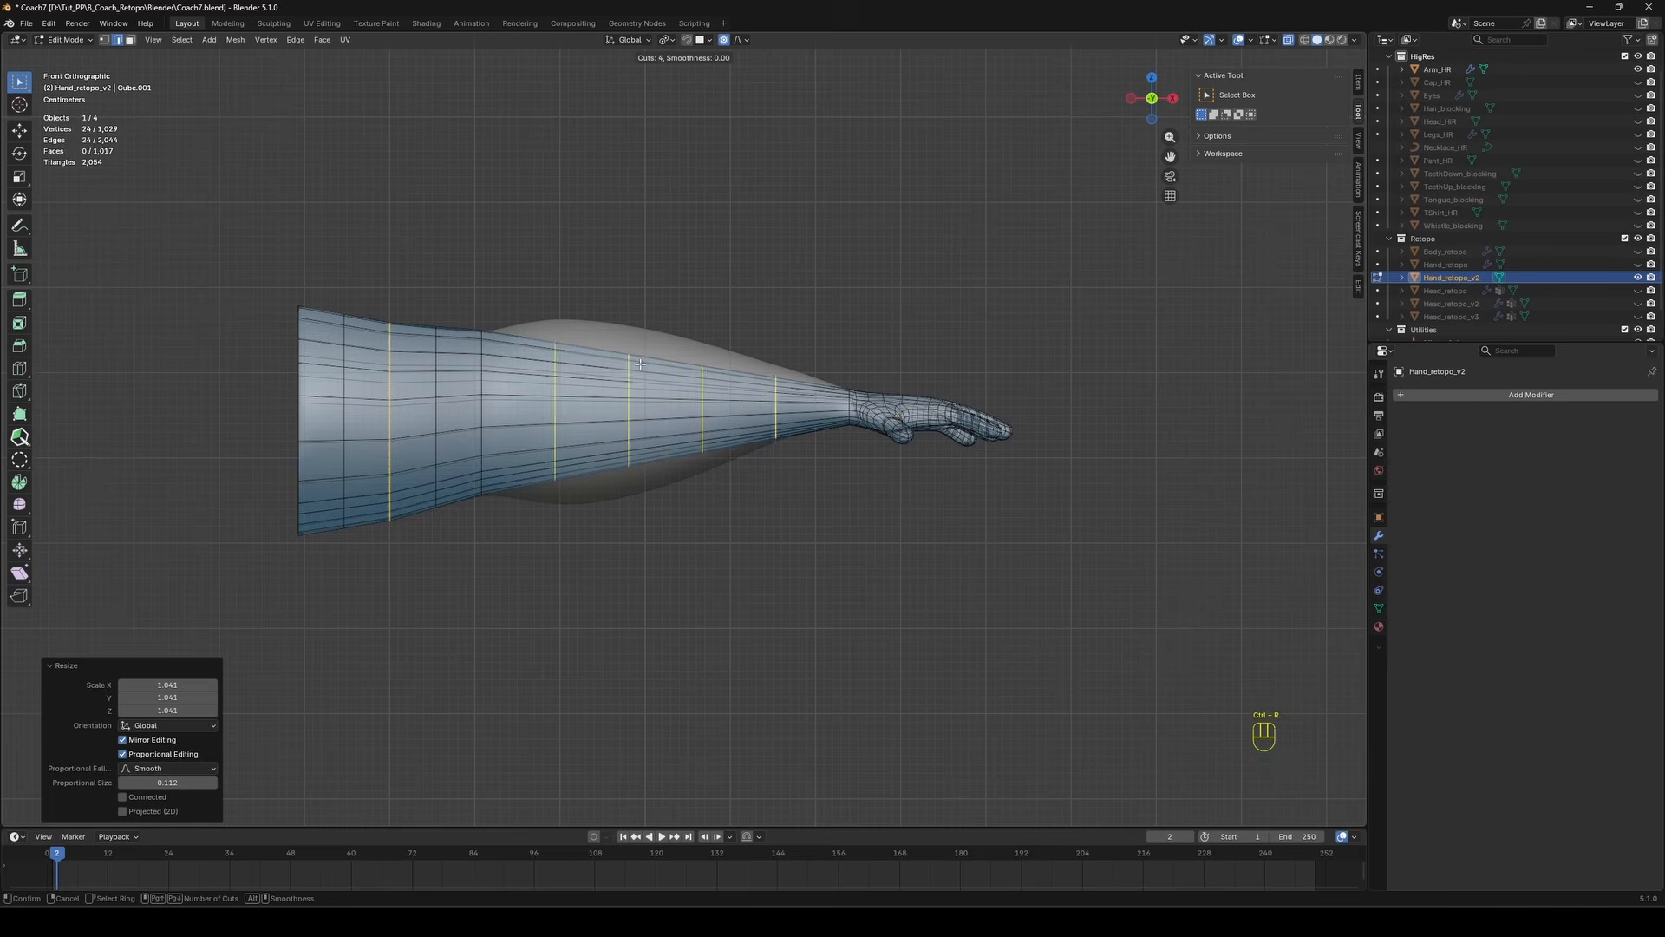
# Add four loop cuts to the forearm, then enlarge one about 1.5 times with proportional editing to fit the forearm bulge.
pyautogui.click(640, 365)
pyautogui.press('Escape')
pyautogui.keyDown('alt'); pyautogui.click(630, 388); pyautogui.keyUp('alt')
pyautogui.press('s')
pyautogui.scroll(-6, 642, 381)
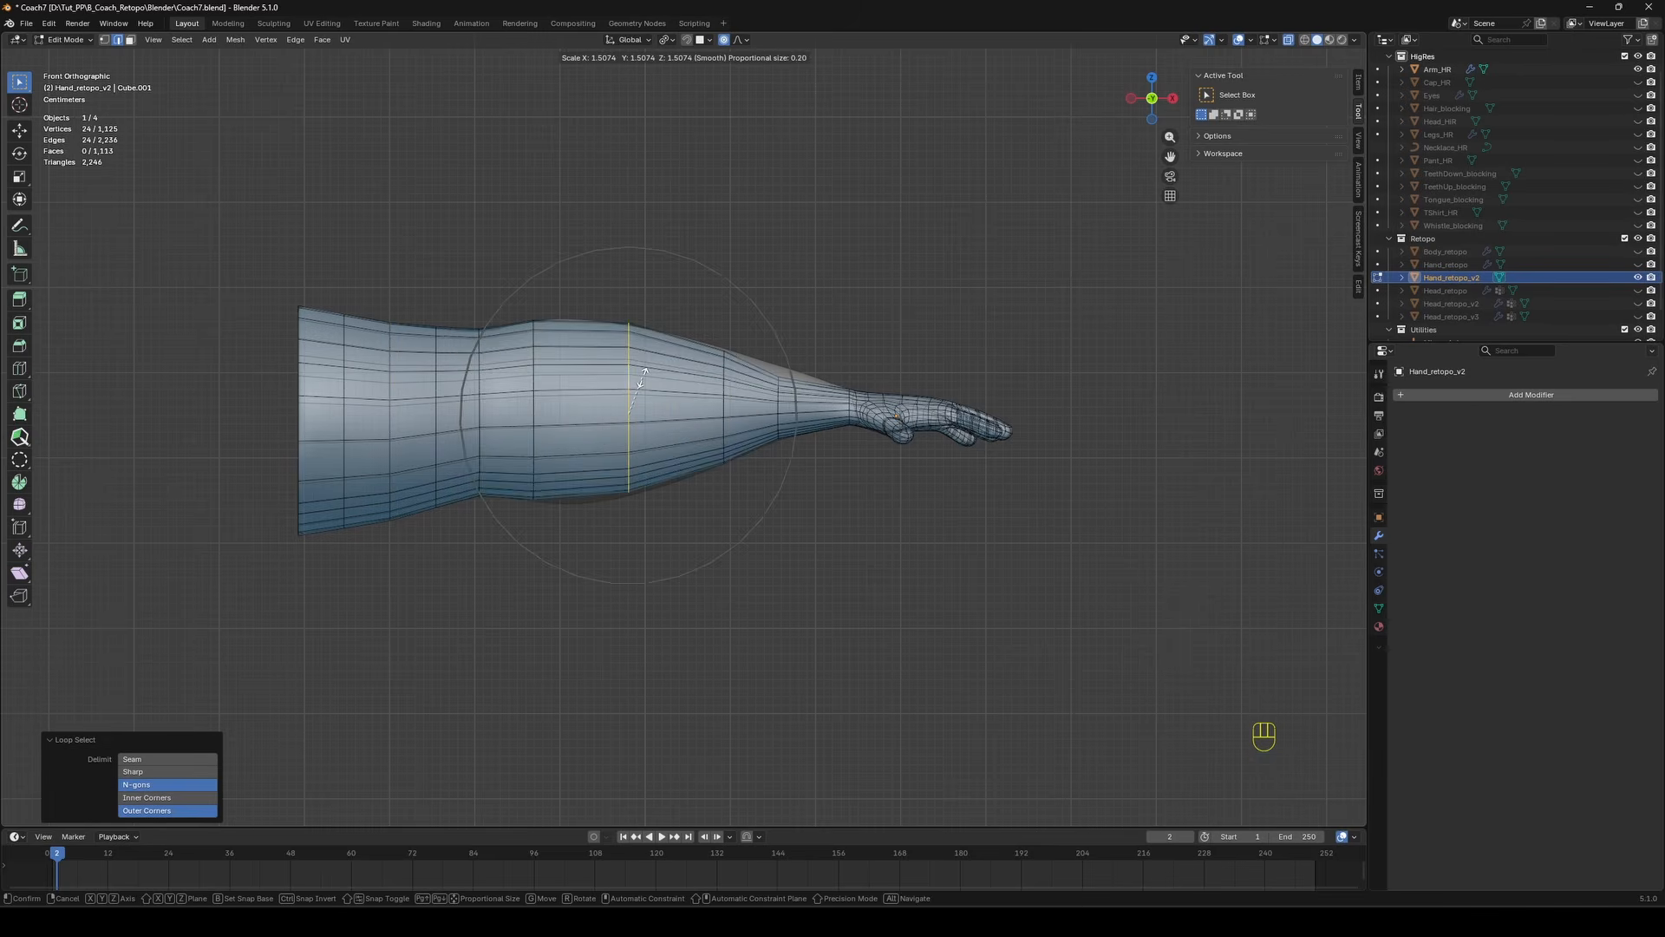
pyautogui.scroll(2, 642, 377)
pyautogui.click(641, 379)
pyautogui.press('g')
pyautogui.press('z')
# Scale the new loops on both sides of the central forearm loop to follow the sculpt's outline.
pyautogui.keyDown('alt'); pyautogui.click(675, 382); pyautogui.keyUp('alt')
pyautogui.press('s')
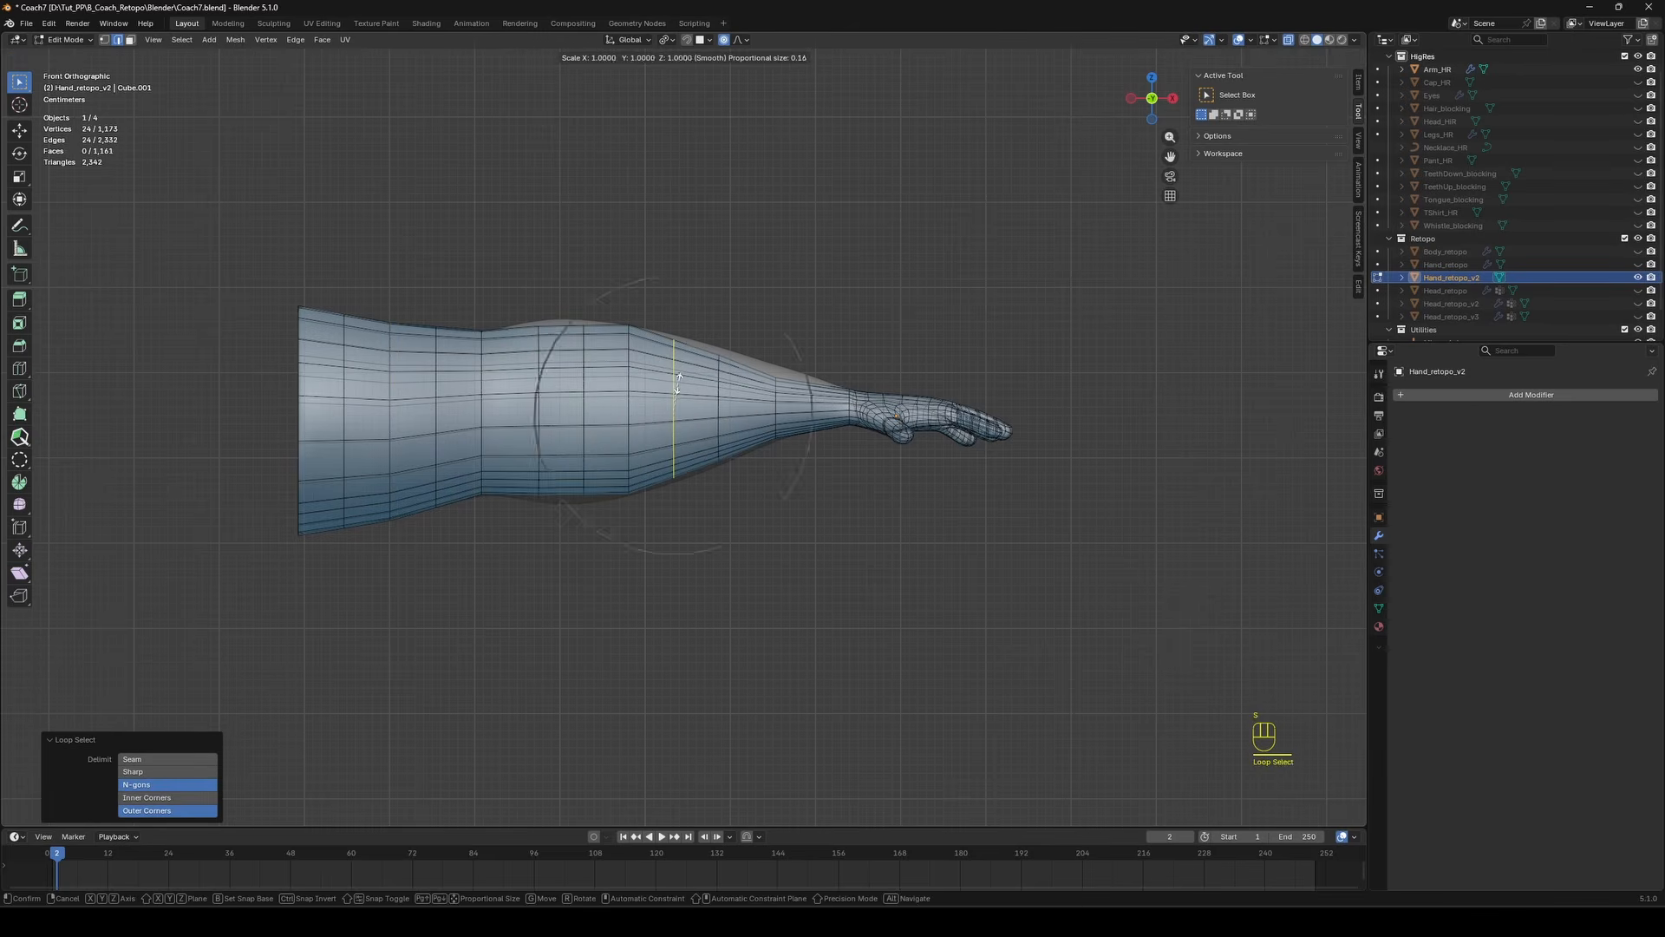
pyautogui.click(683, 378)
pyautogui.click(584, 374)
pyautogui.keyDown('alt'); pyautogui.click(584, 376); pyautogui.keyUp('alt')
pyautogui.press('s')
pyautogui.click(584, 371)
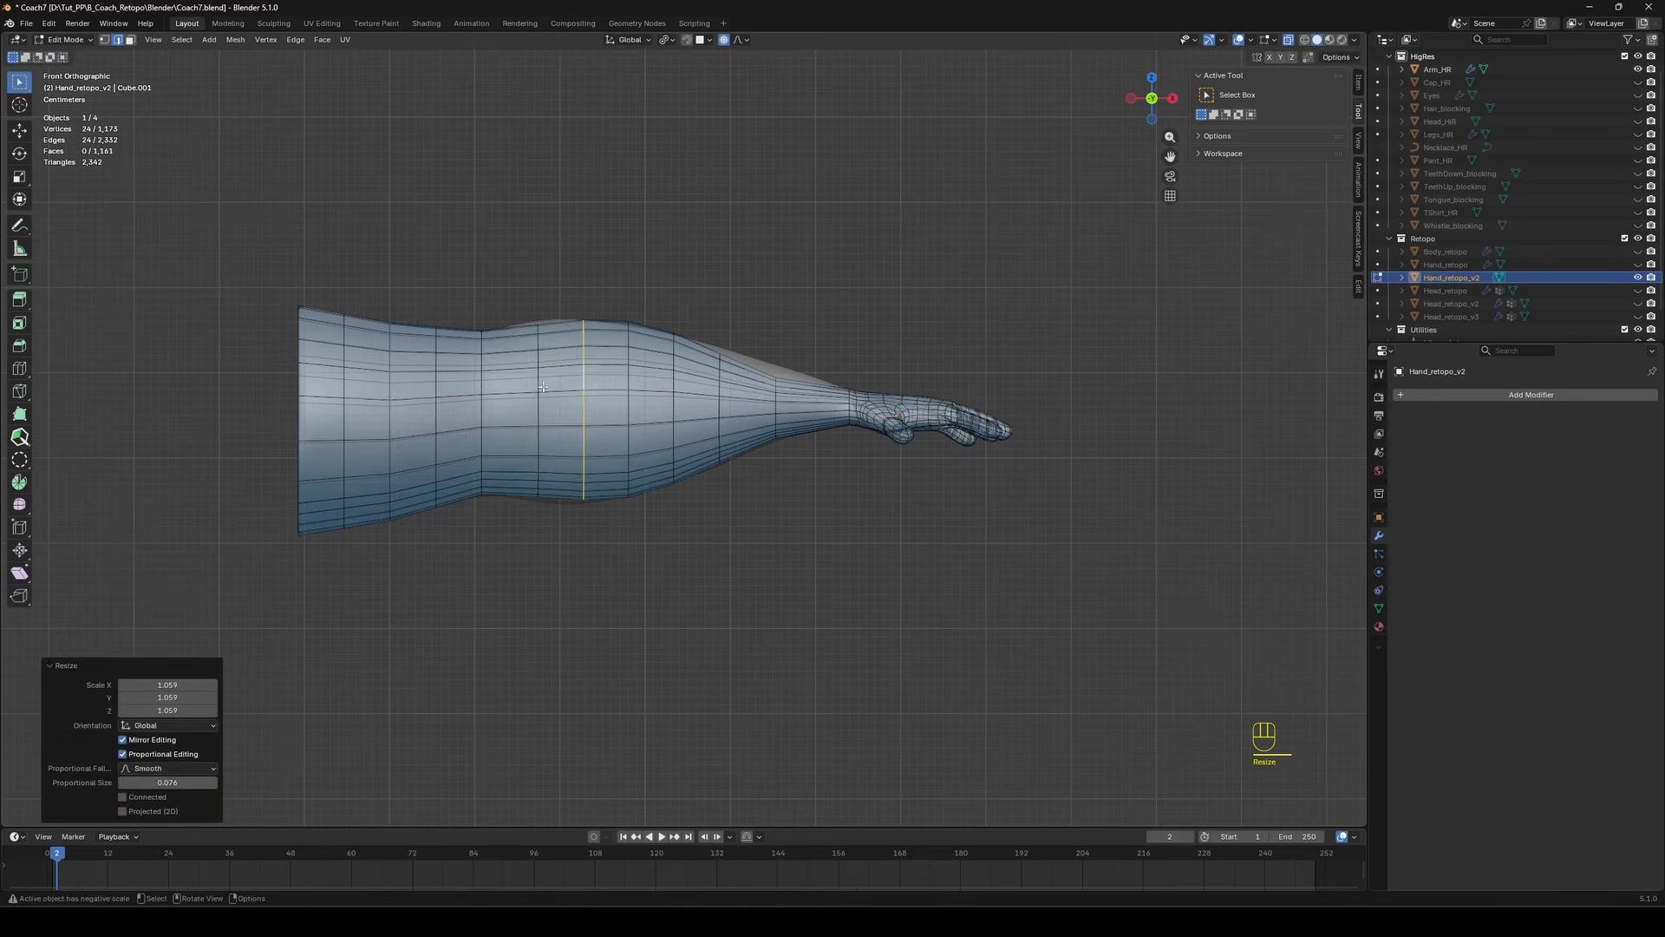
# Scale the forearm loop nearest the elbow and the central forearm loop to fit the sculpt.
pyautogui.keyDown('alt'); pyautogui.click(539, 387); pyautogui.keyUp('alt')
pyautogui.press('s')
pyautogui.click(539, 386)
pyautogui.keyDown('alt'); pyautogui.click(629, 389); pyautogui.keyUp('alt')
pyautogui.press('s')
pyautogui.click(629, 388)
# Scale the forearm loops closest to the wrist to match the taper of the sculpt.
pyautogui.click(775, 406)
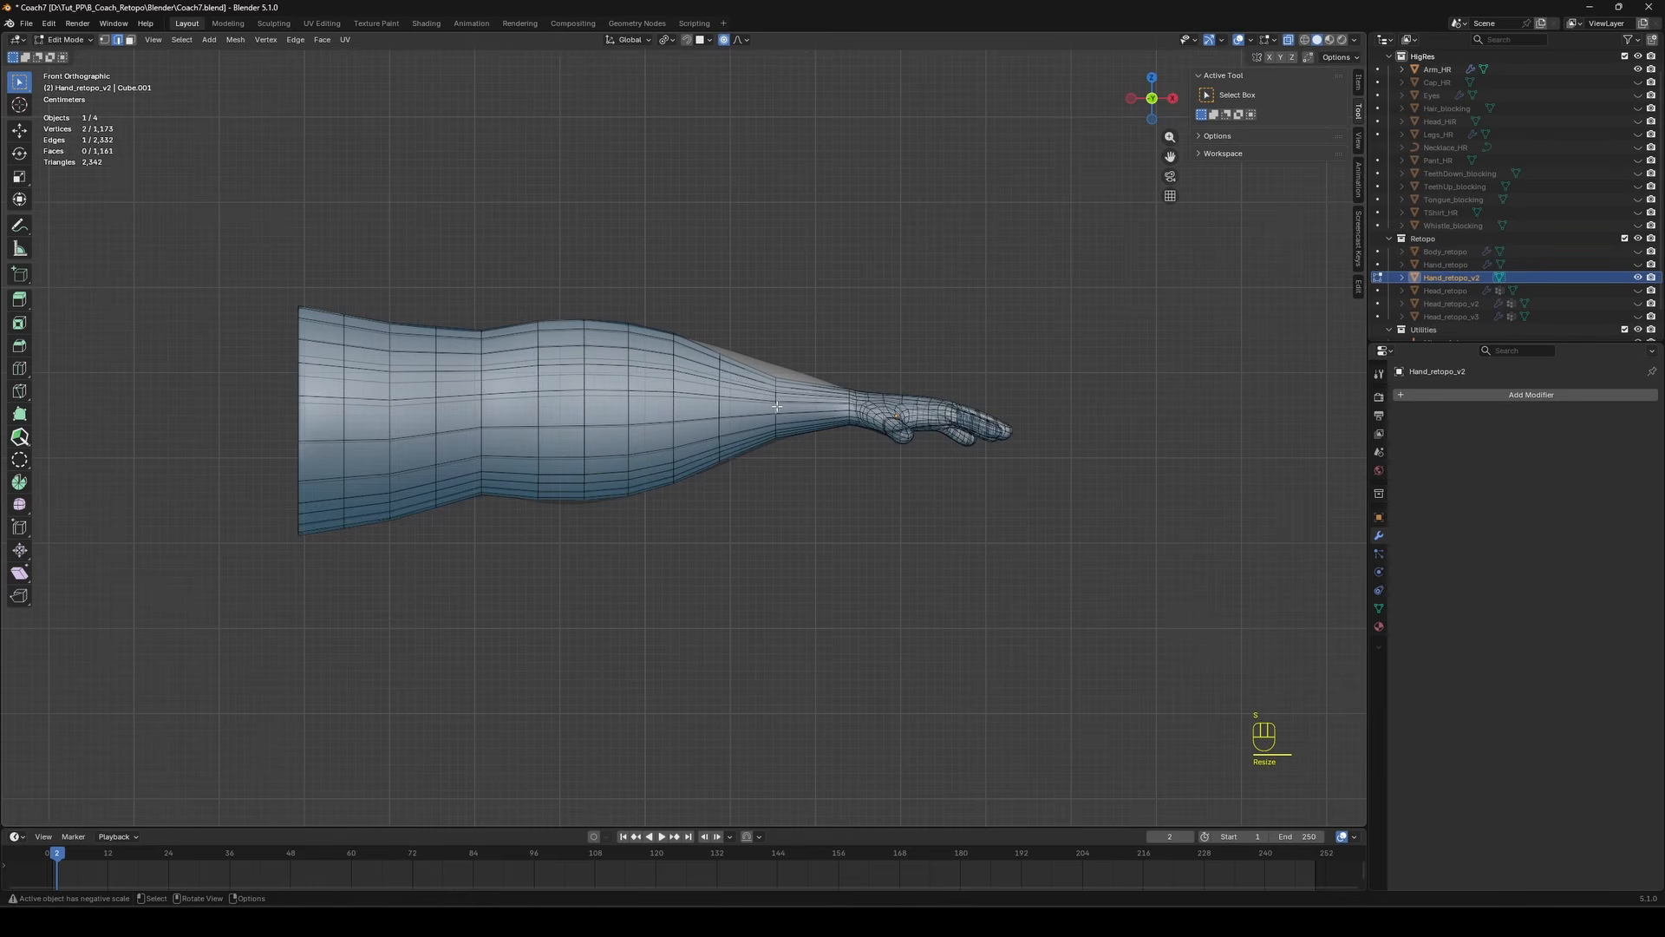
pyautogui.keyDown('alt'); pyautogui.click(775, 406); pyautogui.keyUp('alt')
pyautogui.press('s')
pyautogui.scroll(1, 774, 405)
pyautogui.click(778, 414)
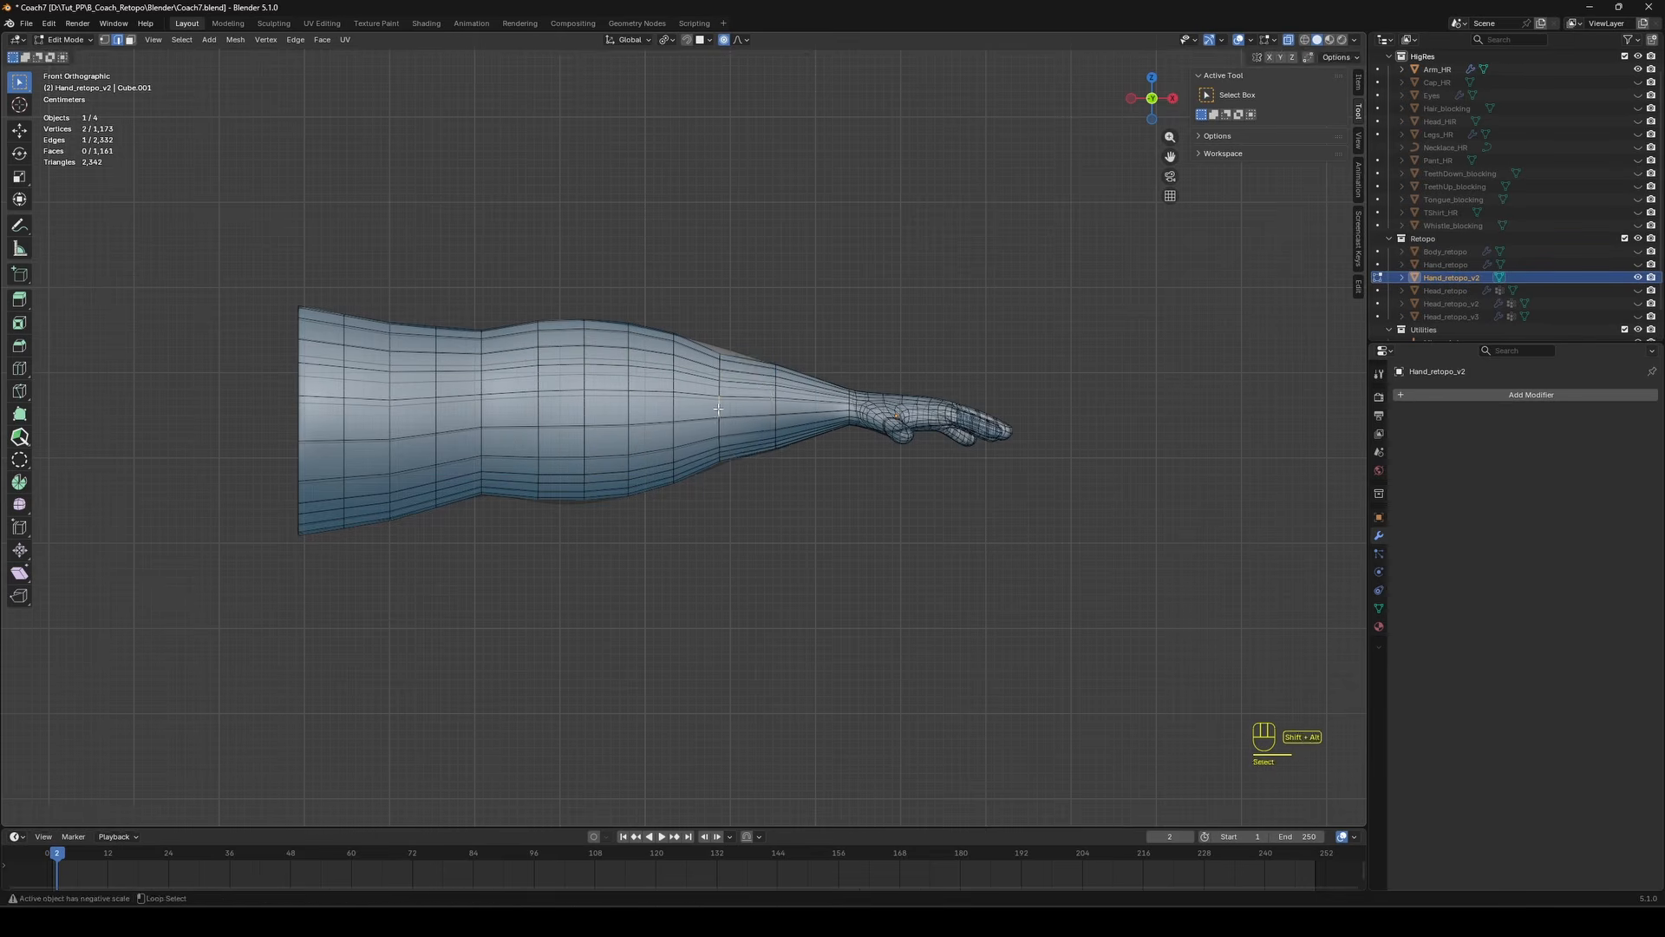
pyautogui.keyDown('alt'); pyautogui.click(706, 388); pyautogui.keyUp('alt')
pyautogui.press('s')
pyautogui.click(706, 390)
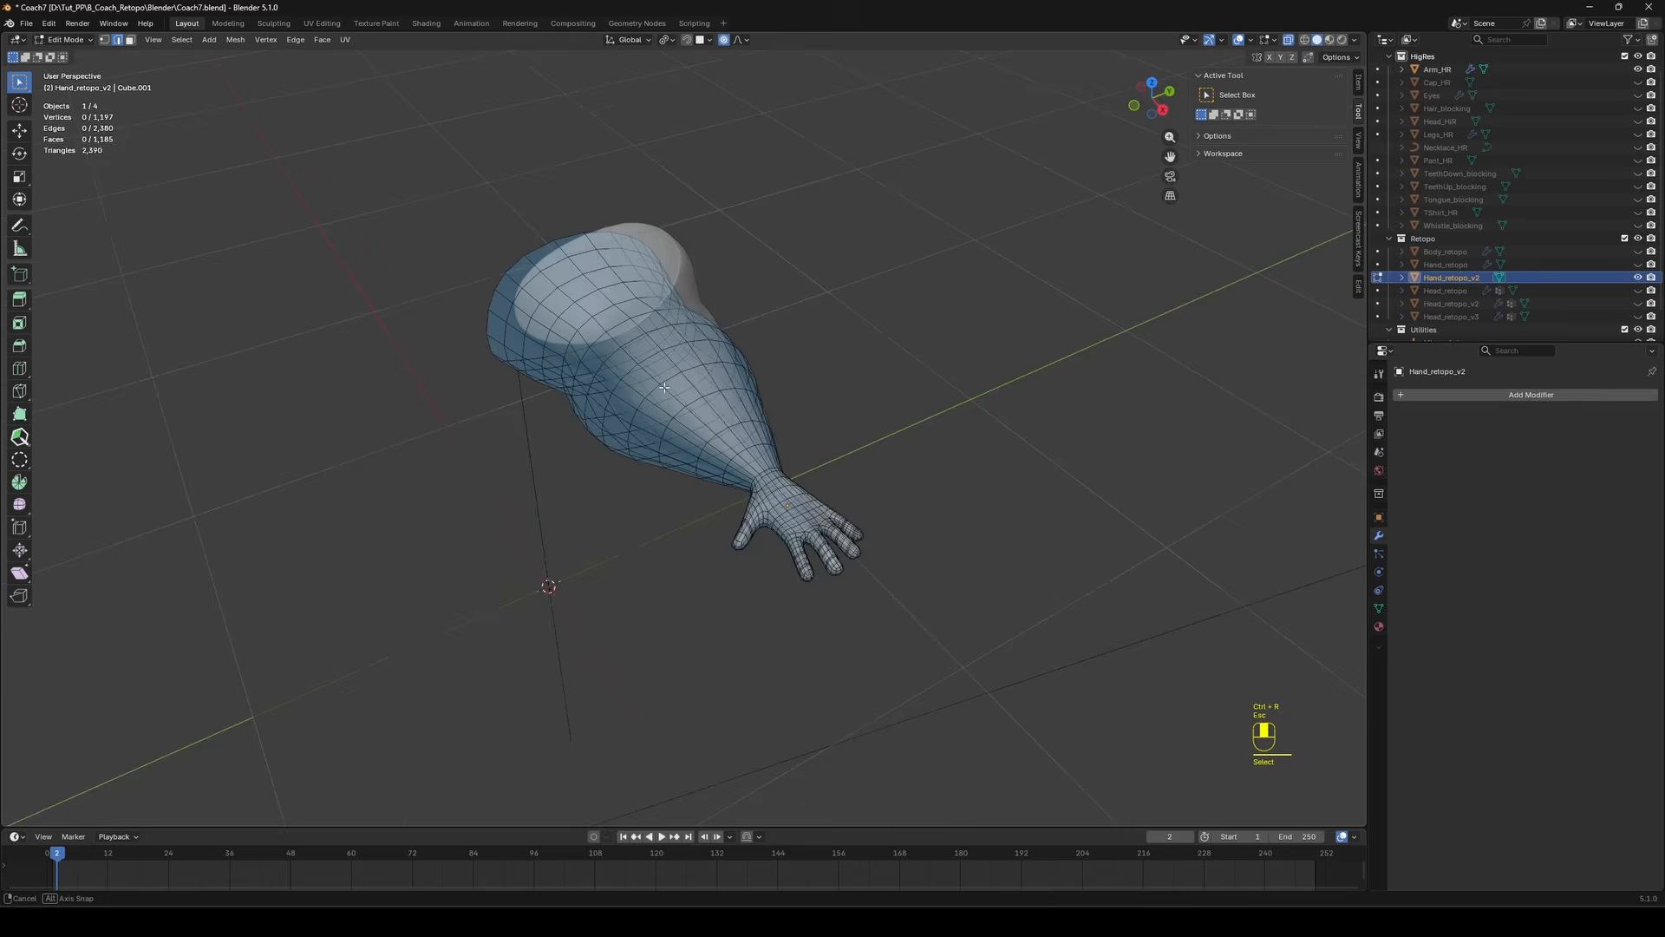
# Try to reposition the box-selected arm section over the sculpt from the top view, with proportional editing turned off.
pyautogui.keyDown('alt'); pyautogui.moveTo(665, 388); pyautogui.dragTo(834, 410, button='middle'); pyautogui.keyUp('alt')
pyautogui.press('2')
pyautogui.hotkey('alt', 'z')
pyautogui.moveTo(472, 156); pyautogui.dragTo(842, 612)
pyautogui.hotkey('alt', 'z')
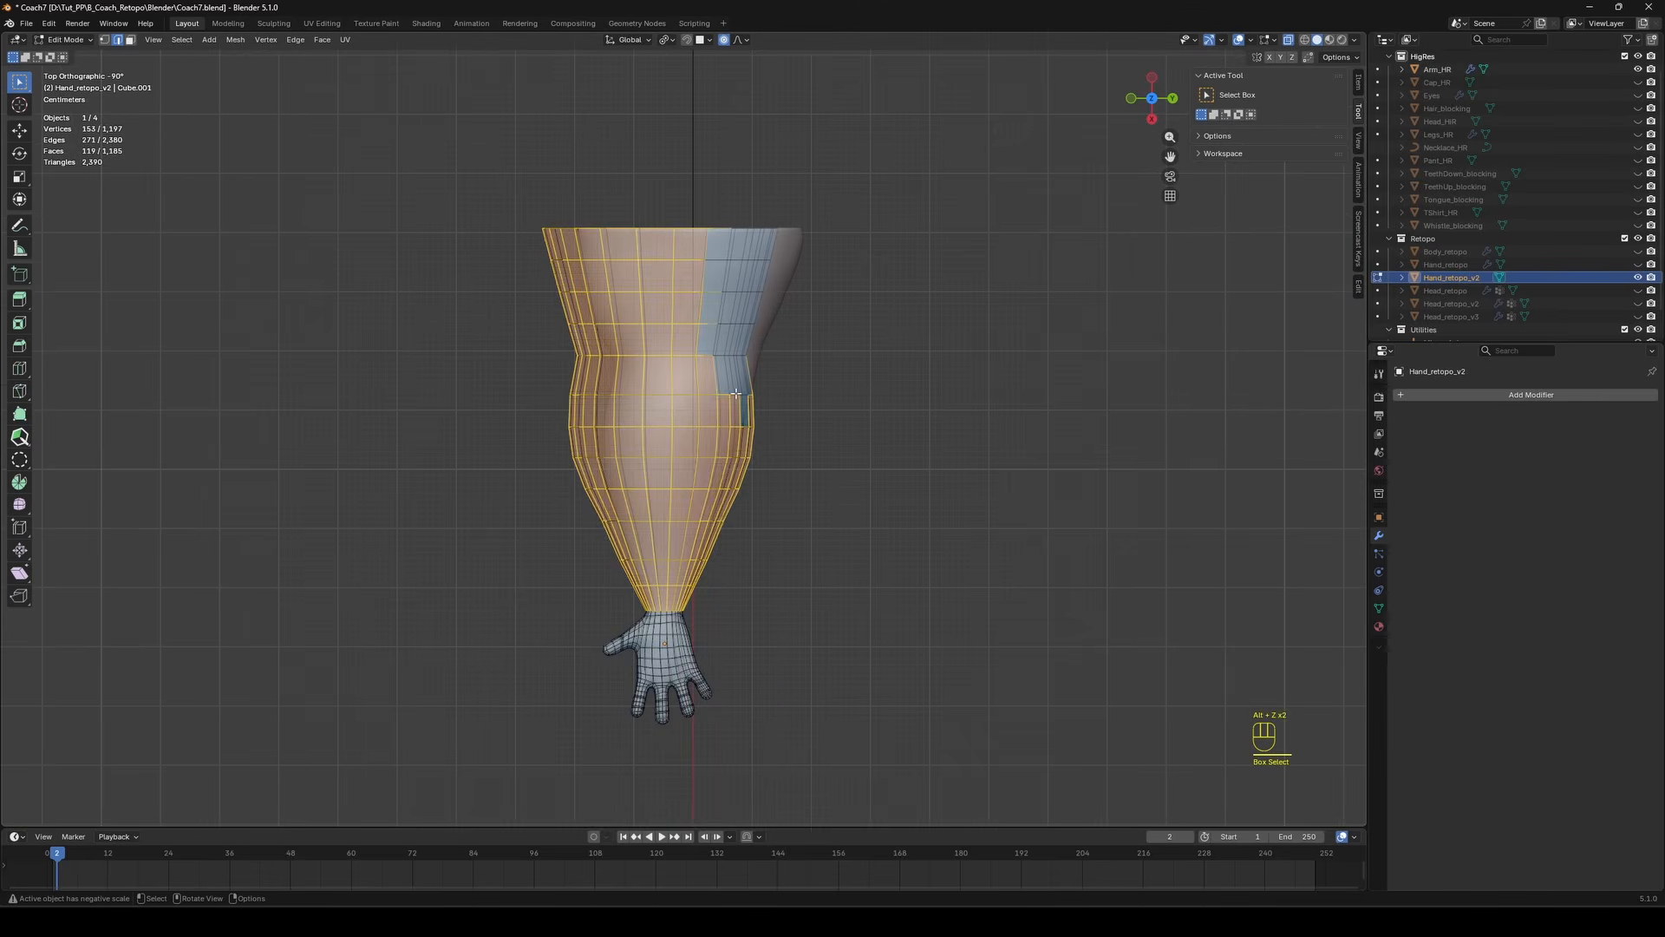
pyautogui.press('g')
pyautogui.rightClick(706, 153)
pyautogui.press('o')
pyautogui.press('g')
pyautogui.click(732, 228)
pyautogui.hotkey('ctrl', 'z')
pyautogui.hotkey('ctrl', 'z')
pyautogui.hotkey('ctrl', 'z')
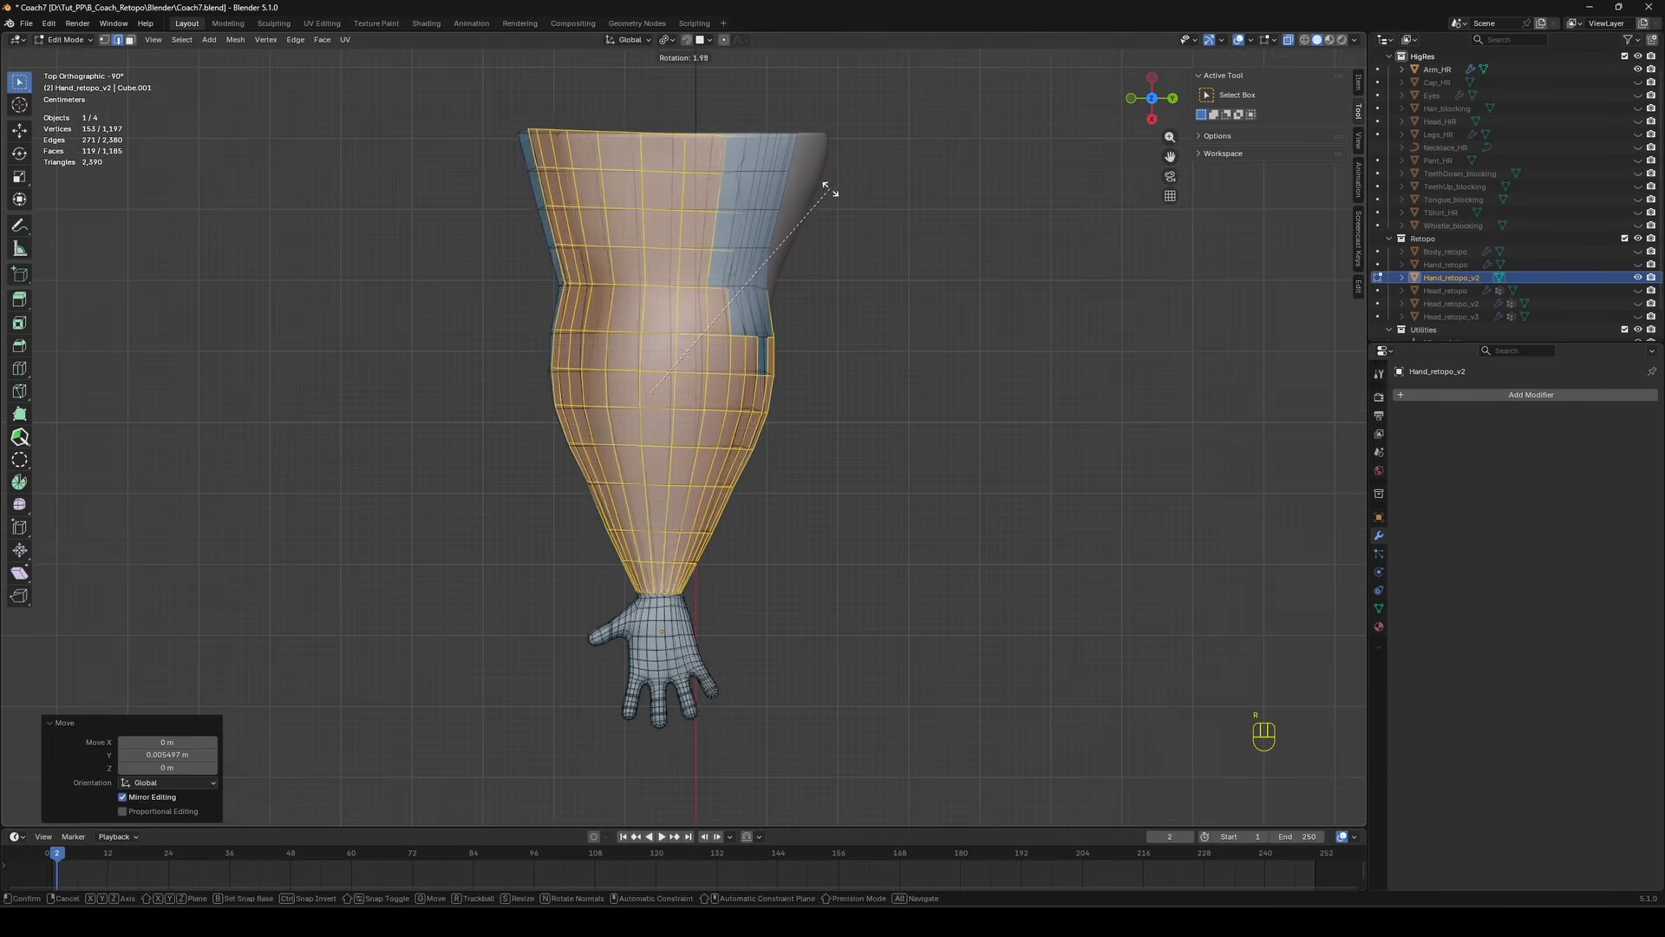
# Try to shift the whole arm extension along Y without proportional editing.
pyautogui.hotkey('alt', 'z')
pyautogui.moveTo(396, 97); pyautogui.dragTo(829, 477)
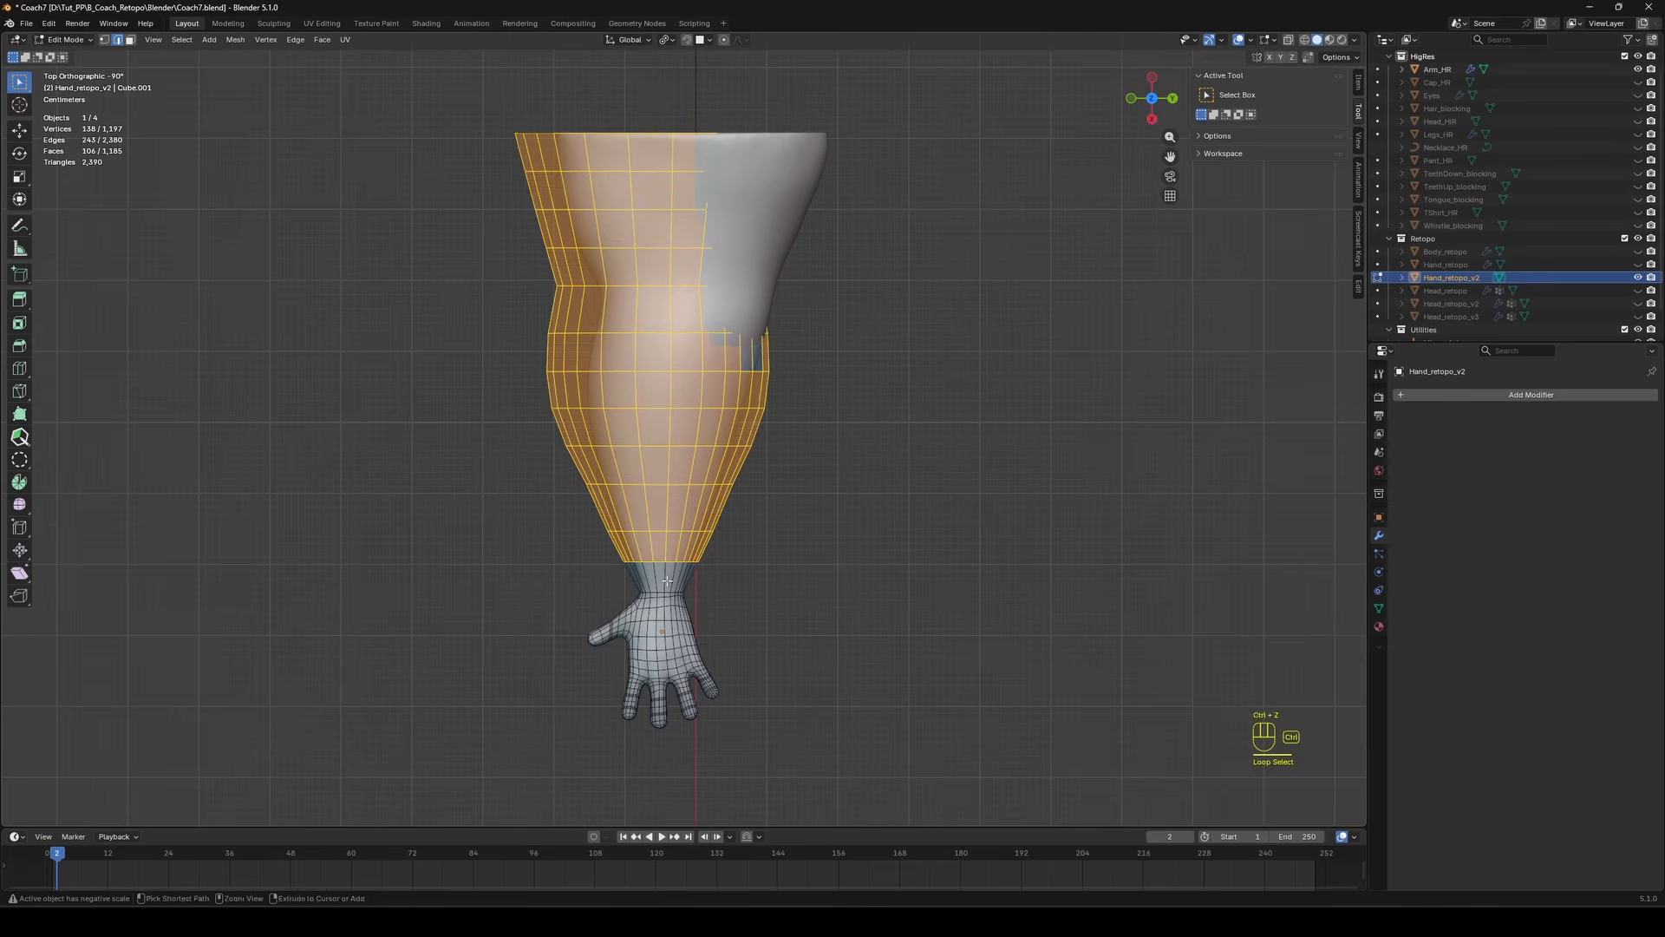
pyautogui.hotkey('alt', 'z')
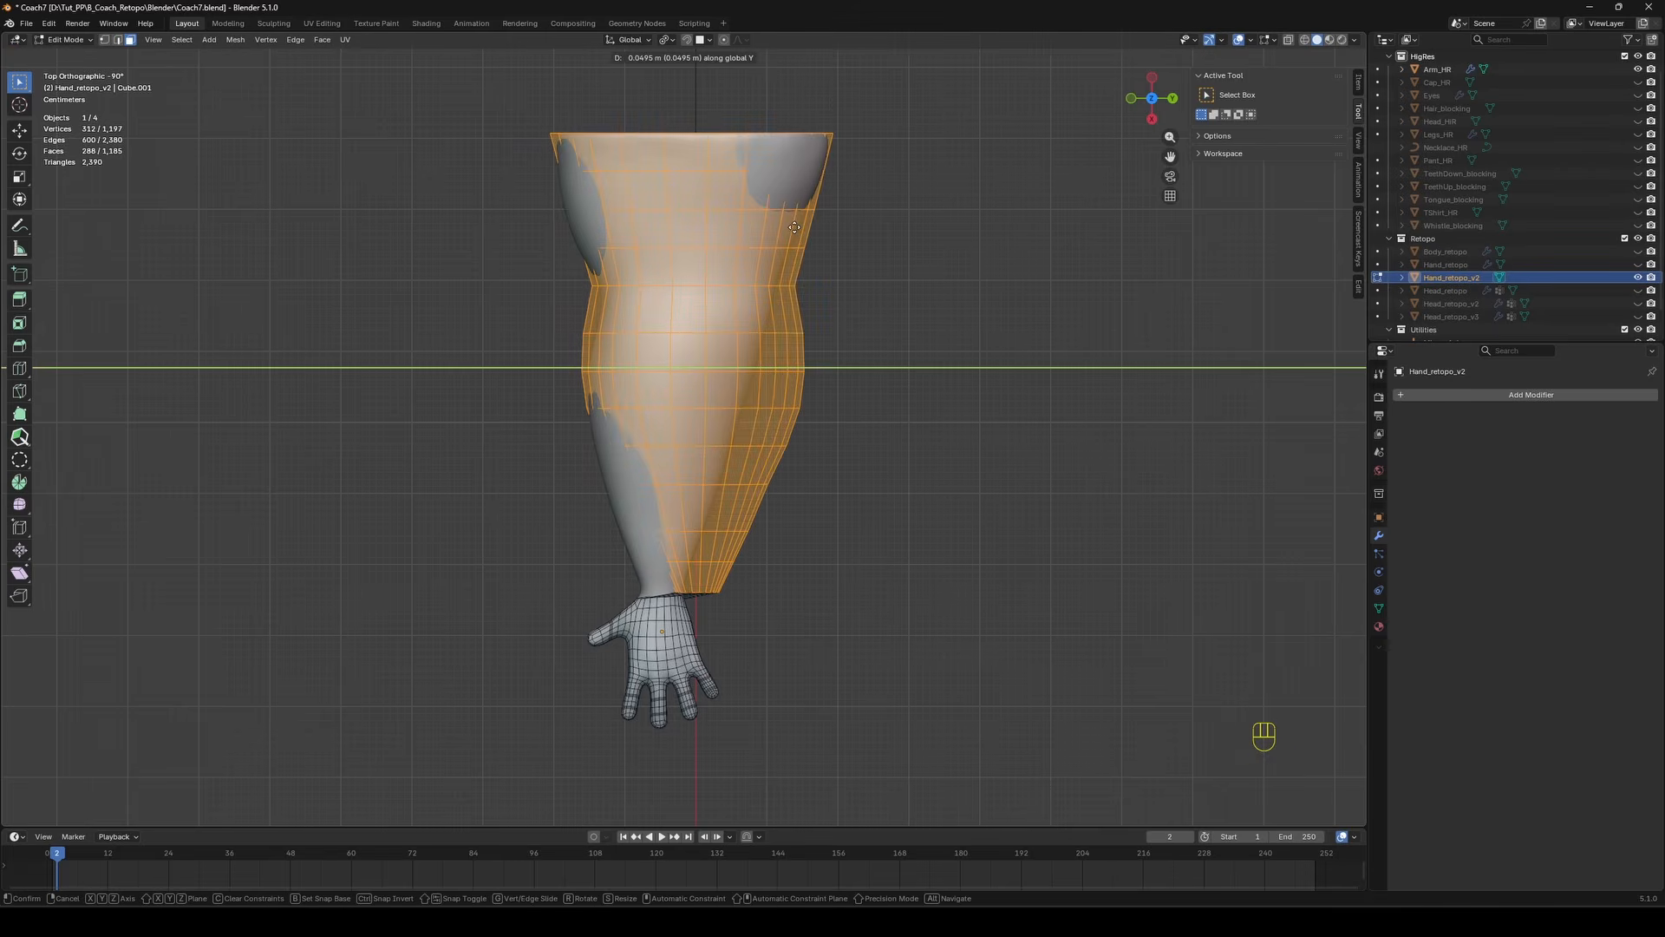
pyautogui.click(770, 252)
pyautogui.hotkey('ctrl', 'z')
# Select the upper-arm faces and move them about 0.05 m along Y with proportional editing to align with the sculpt.
pyautogui.hotkey('alt', 'z')
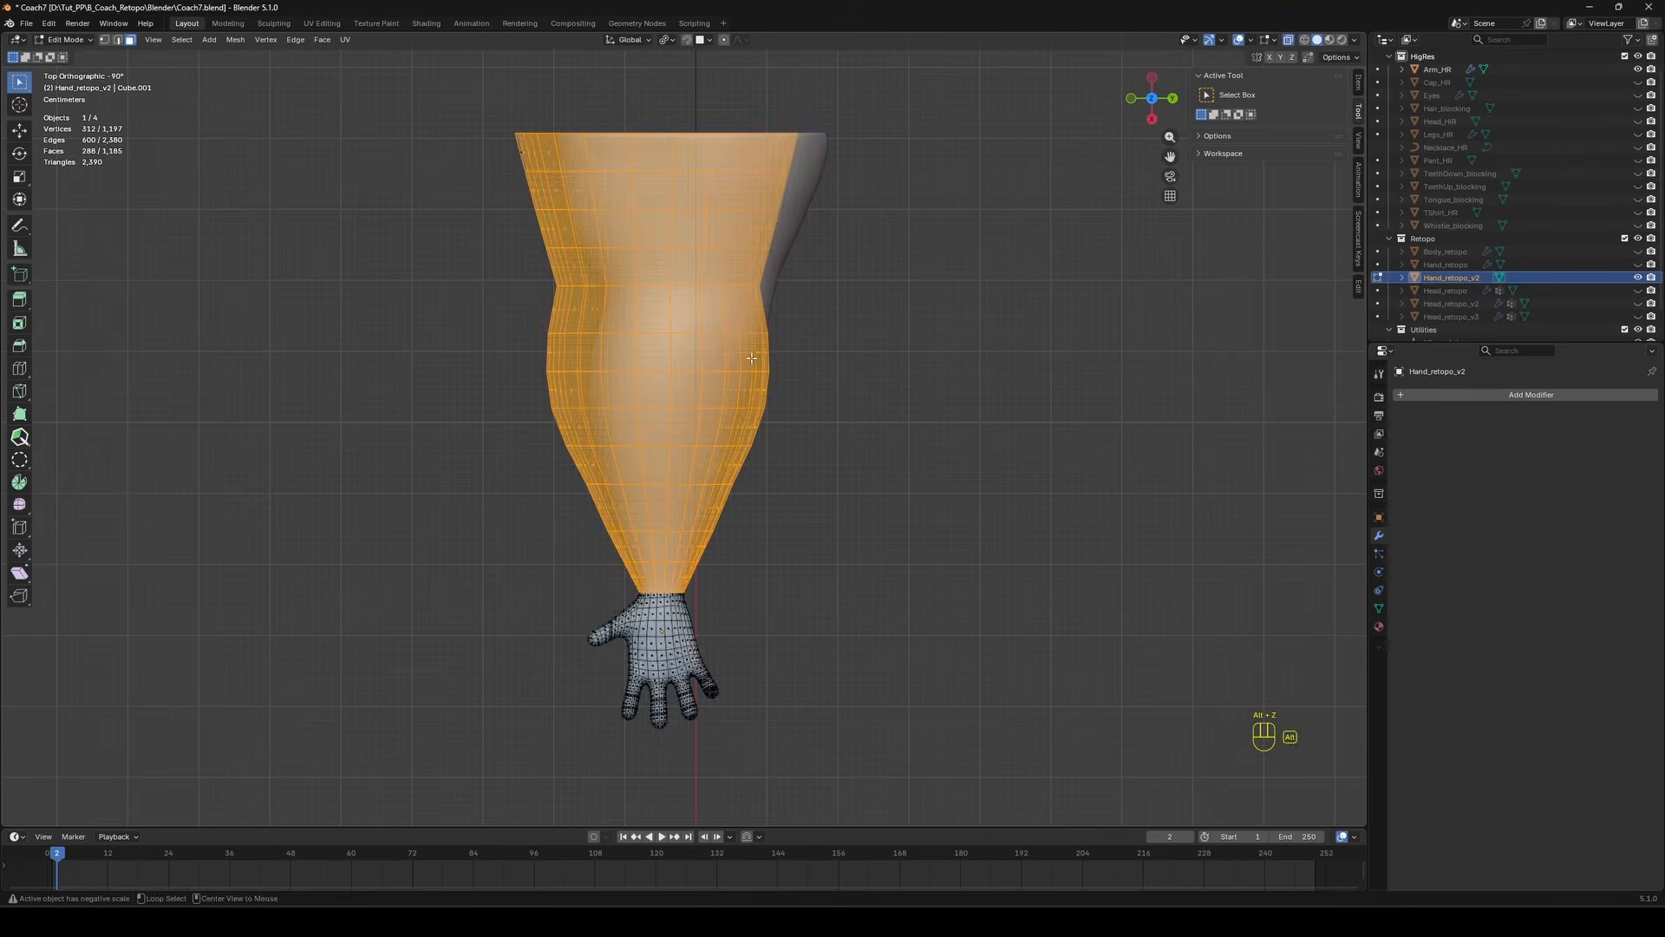
pyautogui.hotkey('alt', 'z')
pyautogui.hotkey('alt', 'z')
pyautogui.moveTo(443, 97); pyautogui.dragTo(868, 327)
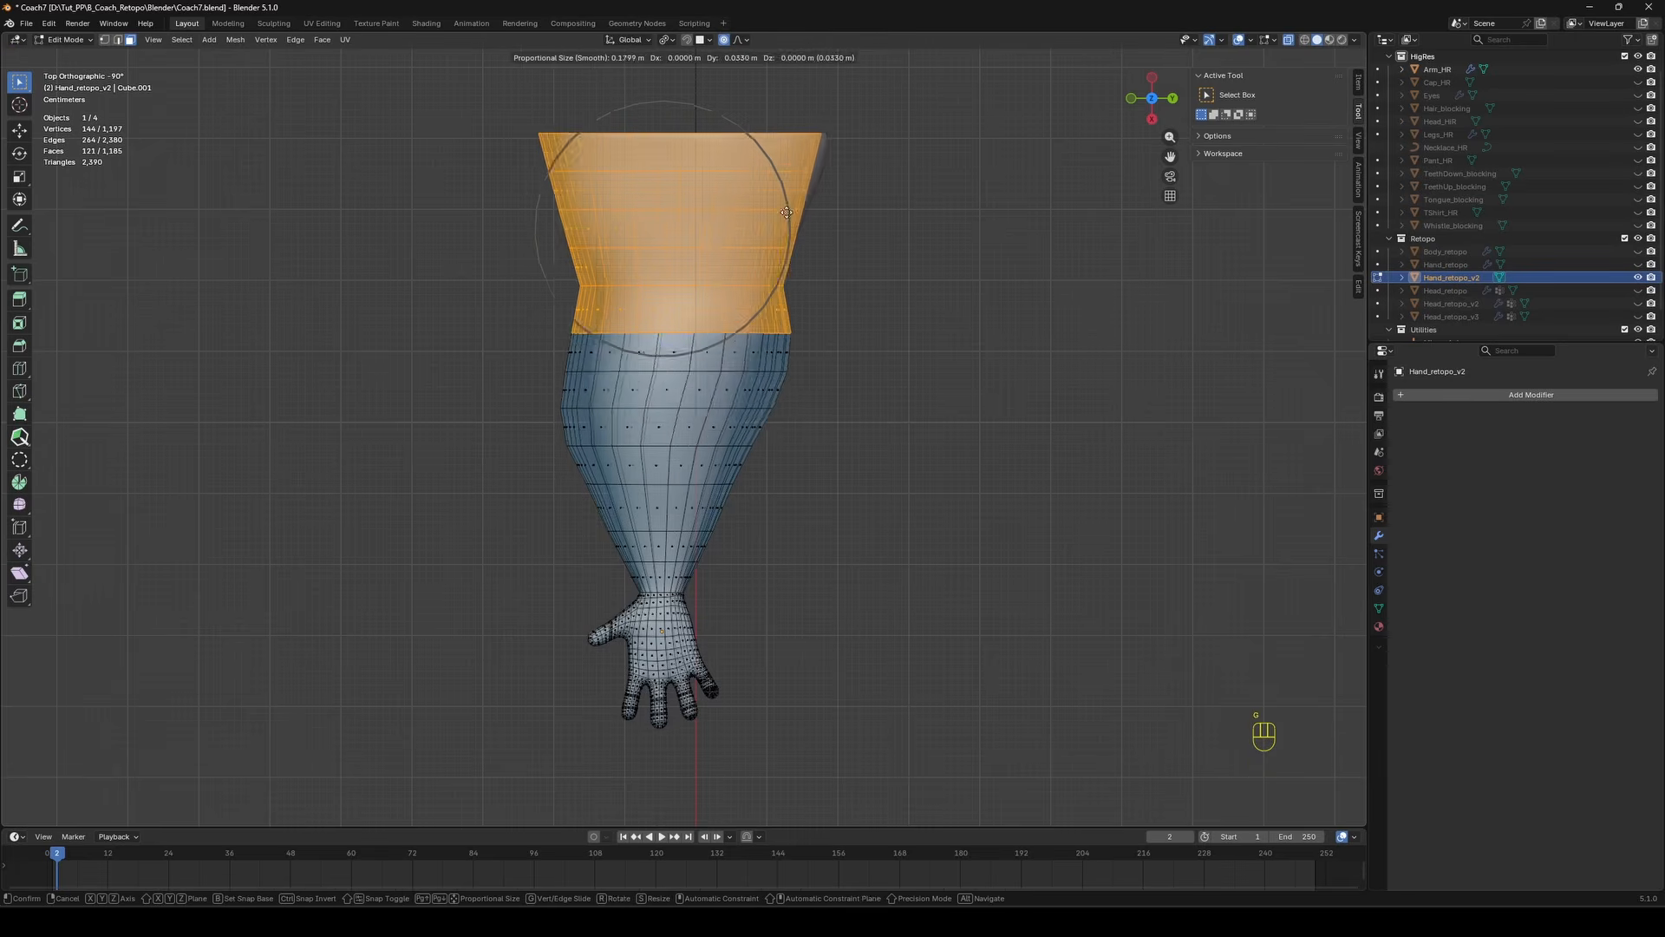
pyautogui.press('x')
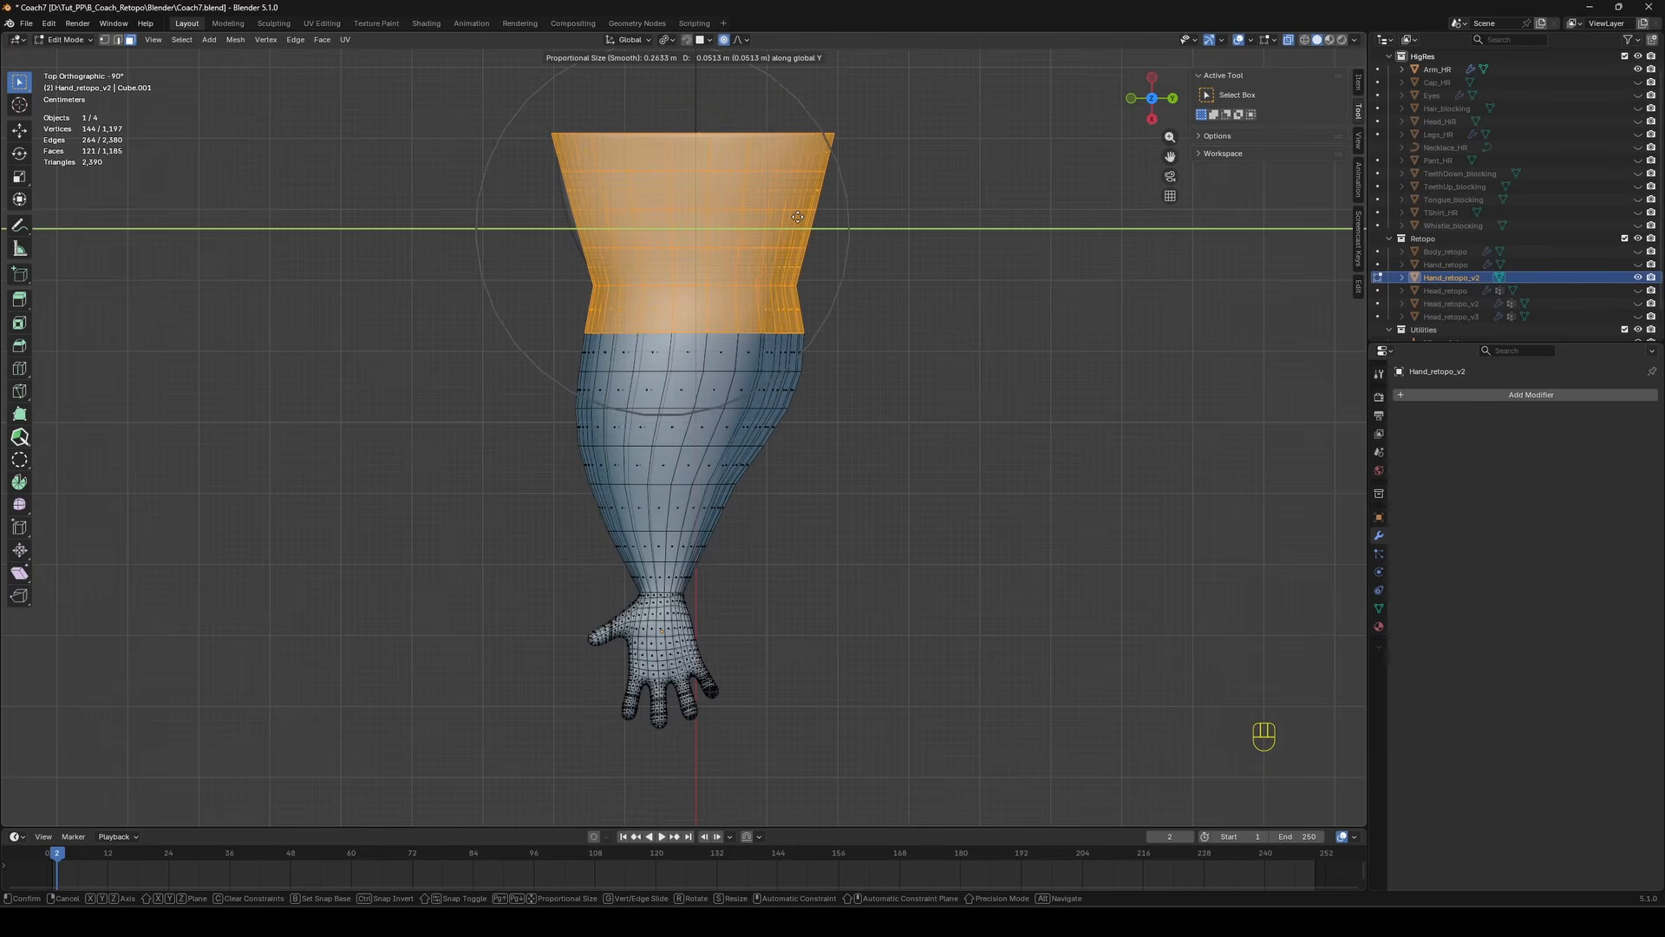
pyautogui.click(797, 216)
# Isolate Hand_retopo_v2 in local view and select all faces of the arm extension above the wrist.
pyautogui.press('Tab')
pyautogui.moveTo(914, 330); pyautogui.dragTo(928, 283, button='middle')
pyautogui.press('KP_Divide')
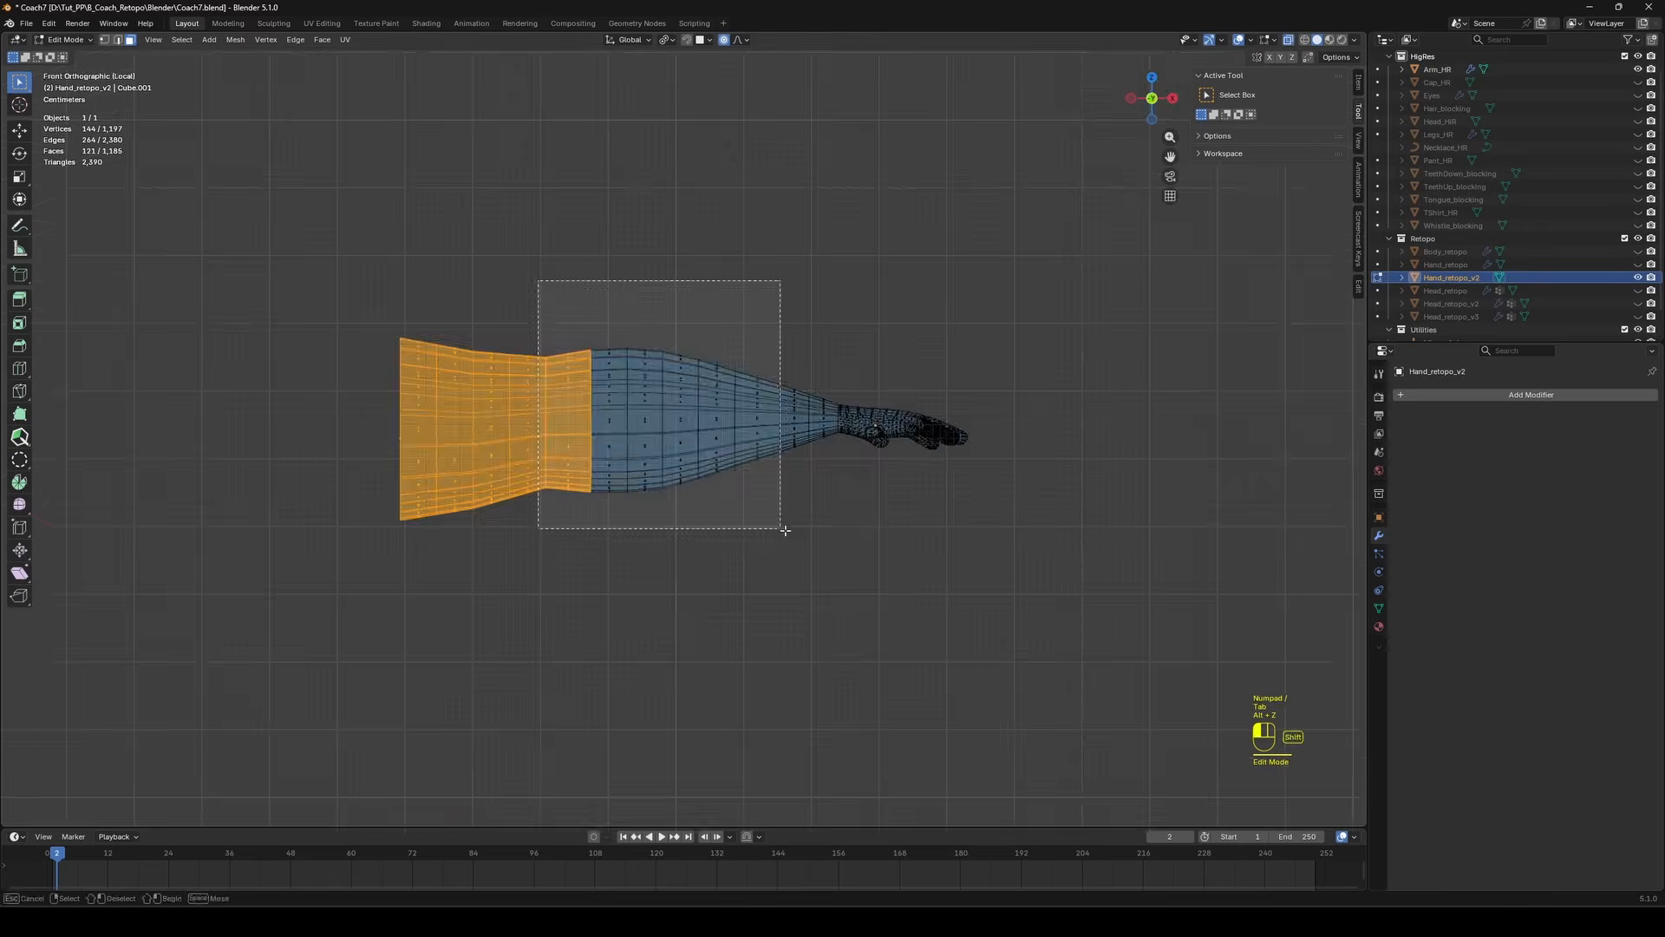
pyautogui.press('KP_Divide')
pyautogui.press('Tab')
pyautogui.press('z')
pyautogui.press('Tab')
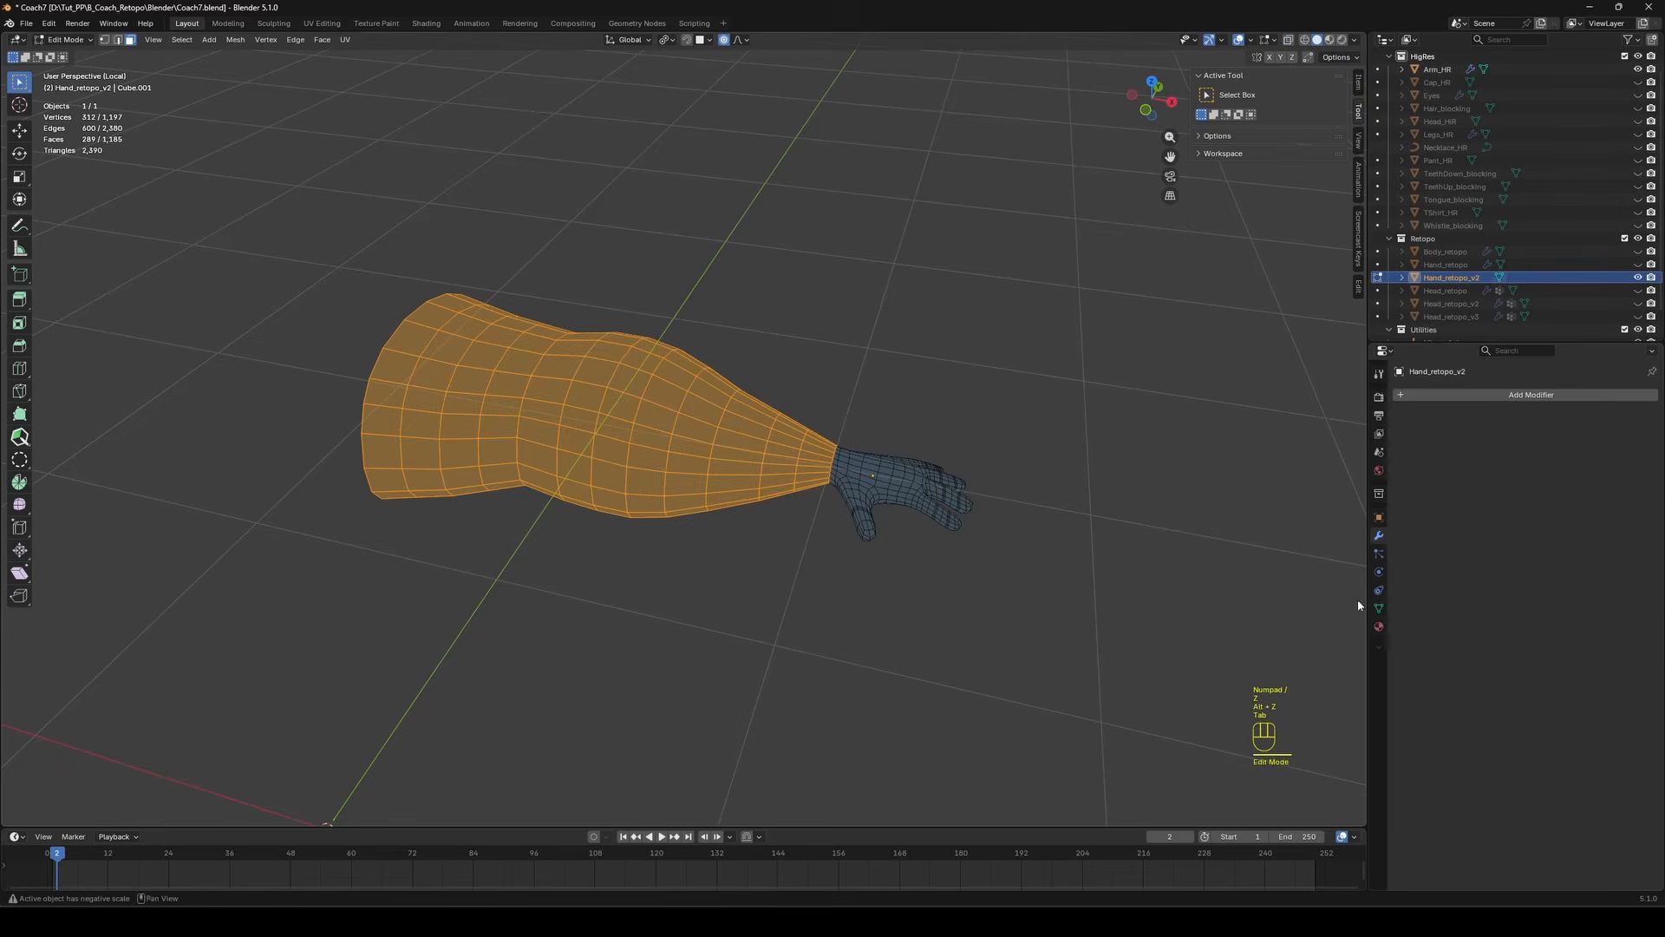
# Create a vertex group named Arm, assign the selected arm faces to it, leave local view and save the file.
pyautogui.click(1379, 608)
pyautogui.doubleClick(1647, 437)
pyautogui.click(1647, 449)
pyautogui.doubleClick(1430, 440)
pyautogui.write('Arm')
pyautogui.press('Return')
pyautogui.click(1429, 520)
pyautogui.hotkey('alt', 'a')
pyautogui.click(1553, 521)
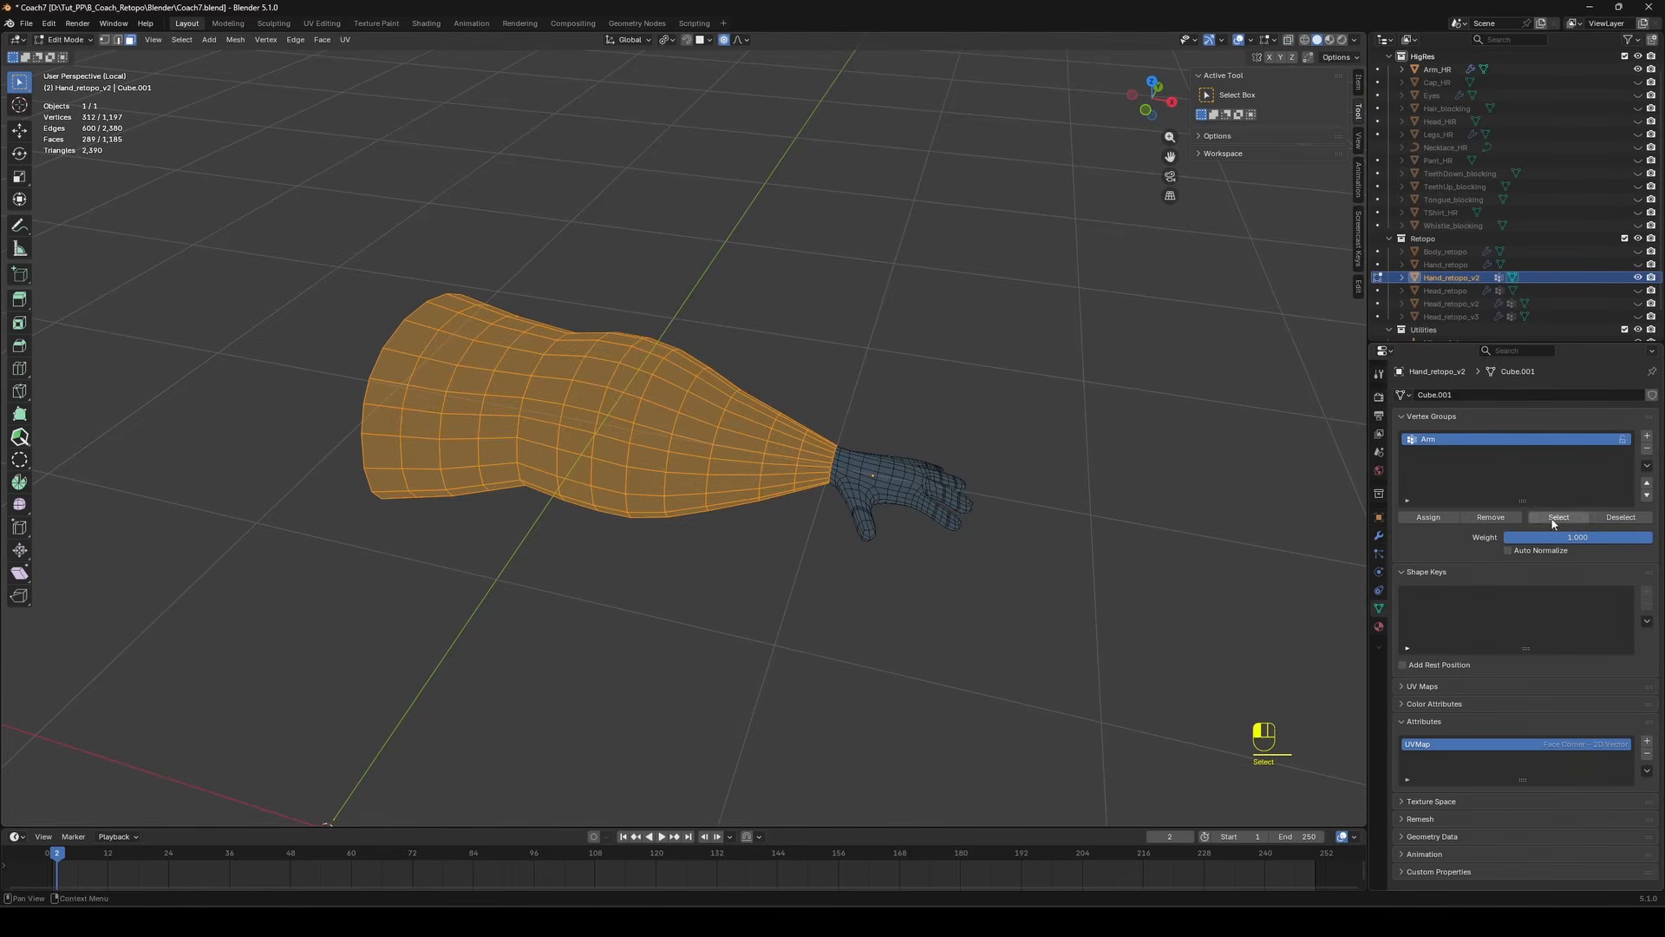
pyautogui.hotkey('alt', 'a')
pyautogui.press('Tab')
pyautogui.press('KP_Divide')
pyautogui.hotkey('ctrl', 's')
# Add a Shrinkwrap modifier to Hand_retopo_v2 targeting Arm_HR and restrict it to the Arm vertex group.
pyautogui.click(1379, 536)
pyautogui.click(1519, 399)
pyautogui.moveTo(1519, 398)
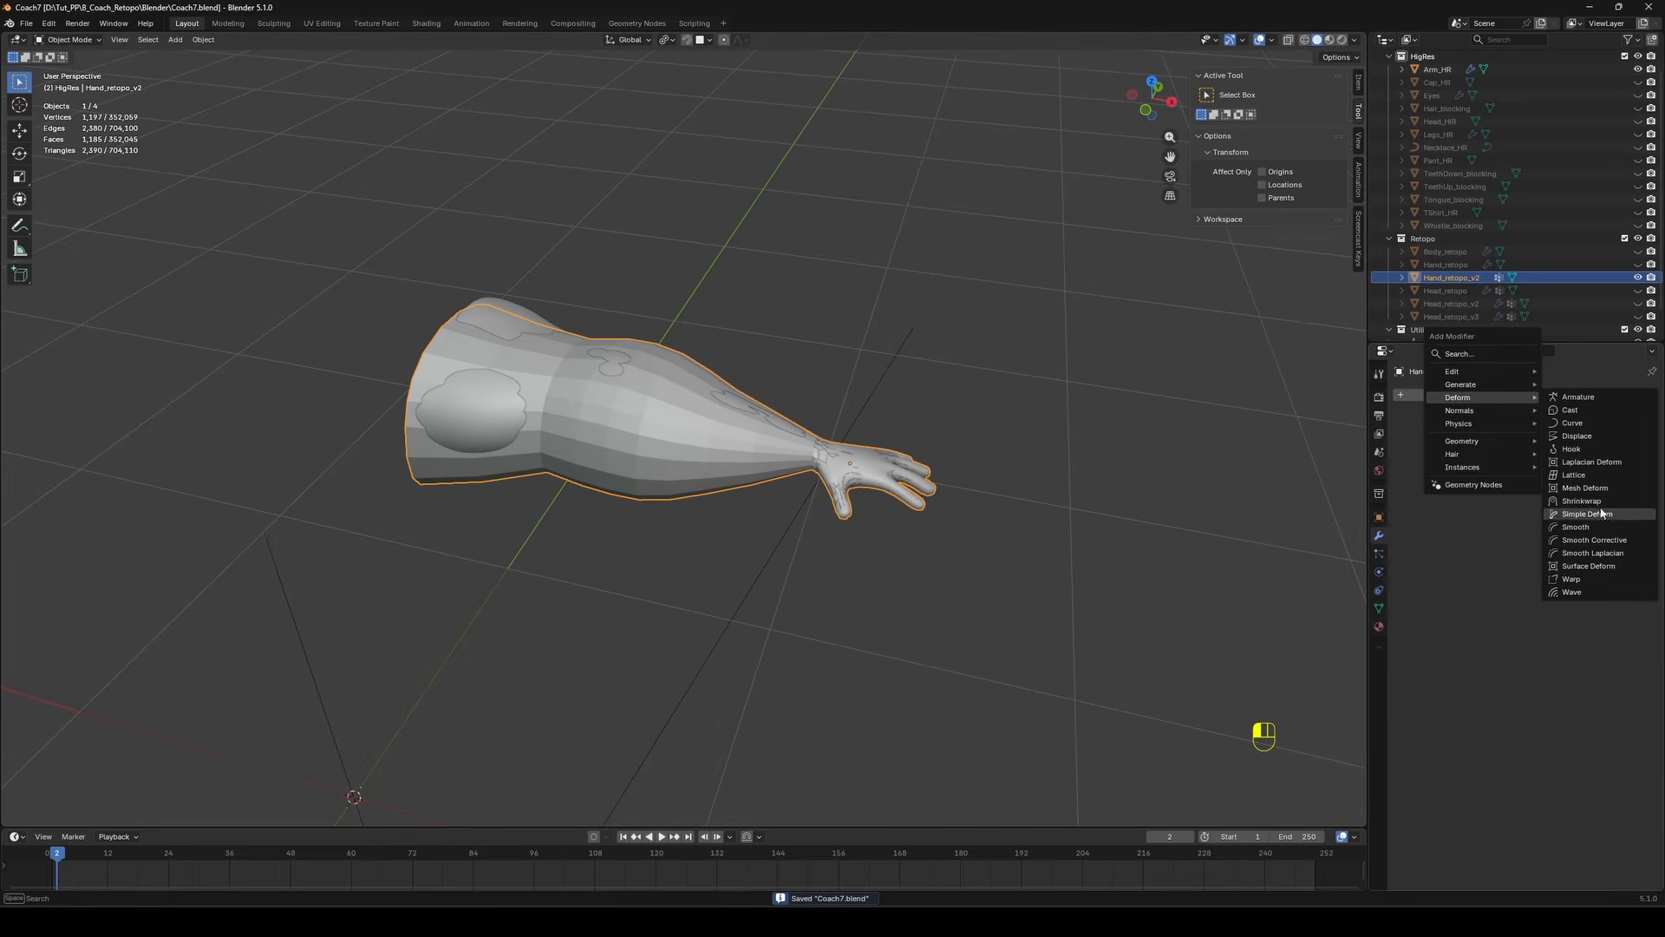
pyautogui.click(1605, 513)
pyautogui.click(1632, 469)
pyautogui.click(788, 429)
pyautogui.click(1563, 500)
pyautogui.click(1522, 508)
# Hide the Arm_HR sculpt and set the Shrinkwrap modifier's result to display on the Hand_retopo_v2 editing cage.
pyautogui.moveTo(1196, 416); pyautogui.dragTo(1040, 468, button='middle')
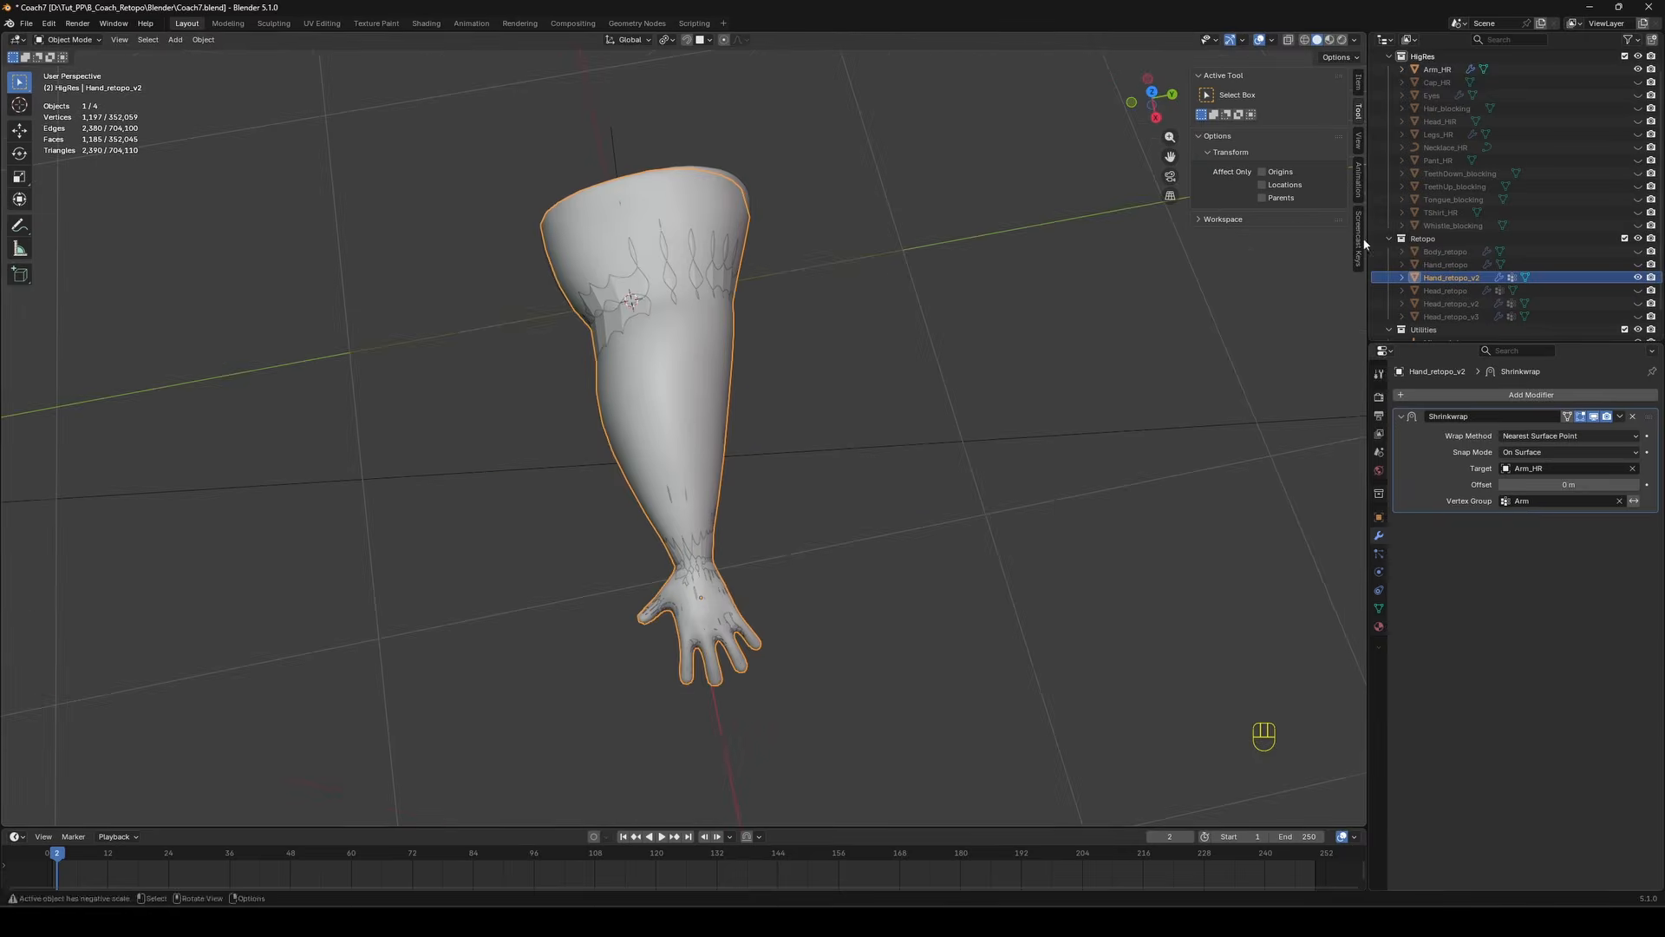
pyautogui.click(1637, 70)
pyautogui.scroll(1, 997, 347)
pyautogui.press('Tab')
pyautogui.moveTo(997, 347); pyautogui.dragTo(910, 347, button='middle')
pyautogui.click(1567, 416)
pyautogui.moveTo(1032, 373); pyautogui.dragTo(1048, 238, button='middle')
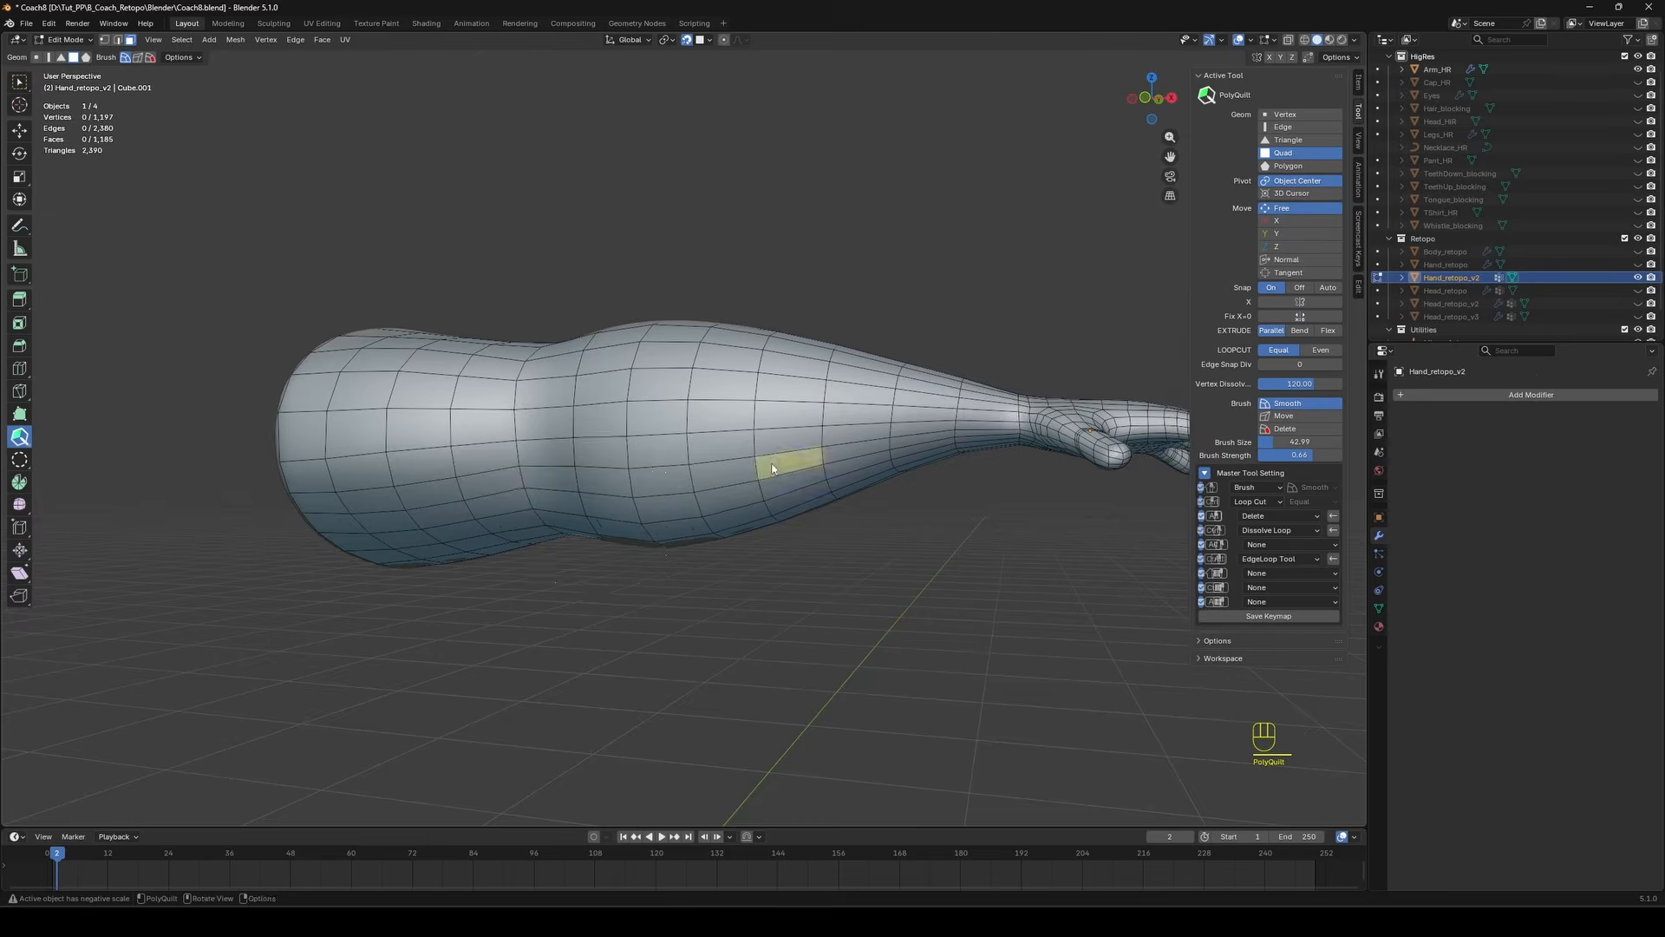
# Refine the arm mesh around the elbow with PolyQuilt by cutting in an edge loop and smoothing the surrounding vertices.
pyautogui.moveTo(773, 468)
pyautogui.mouseDown(button='middle')
pyautogui.moveTo(642, 253)
pyautogui.moveTo(548, 338)
pyautogui.mouseUp(button='middle')
pyautogui.scroll(2, 633, 273)
pyautogui.hotkey('ctrl', 'z')
pyautogui.moveTo(633, 273)
pyautogui.mouseDown(button='middle')
pyautogui.moveTo(717, 290)
pyautogui.moveTo(699, 398)
pyautogui.moveTo(712, 313)
pyautogui.moveTo(687, 251)
pyautogui.moveTo(685, 368)
pyautogui.mouseUp(button='middle')
pyautogui.keyDown('ctrl'); pyautogui.click(661, 287); pyautogui.keyUp('ctrl')
pyautogui.keyDown('shift'); pyautogui.moveTo(686, 368); pyautogui.dragTo(692, 412); pyautogui.keyUp('shift')
pyautogui.moveTo(691, 412)
pyautogui.mouseDown(button='middle')
pyautogui.moveTo(660, 555)
pyautogui.moveTo(680, 376)
pyautogui.moveTo(740, 386)
pyautogui.moveTo(683, 214)
pyautogui.moveTo(680, 361)
pyautogui.moveTo(632, 532)
pyautogui.moveTo(669, 435)
pyautogui.moveTo(663, 529)
pyautogui.moveTo(688, 278)
pyautogui.moveTo(696, 469)
pyautogui.moveTo(680, 487)
pyautogui.moveTo(694, 386)
pyautogui.moveTo(773, 397)
pyautogui.moveTo(853, 544)
pyautogui.moveTo(781, 485)
pyautogui.mouseUp(button='middle')
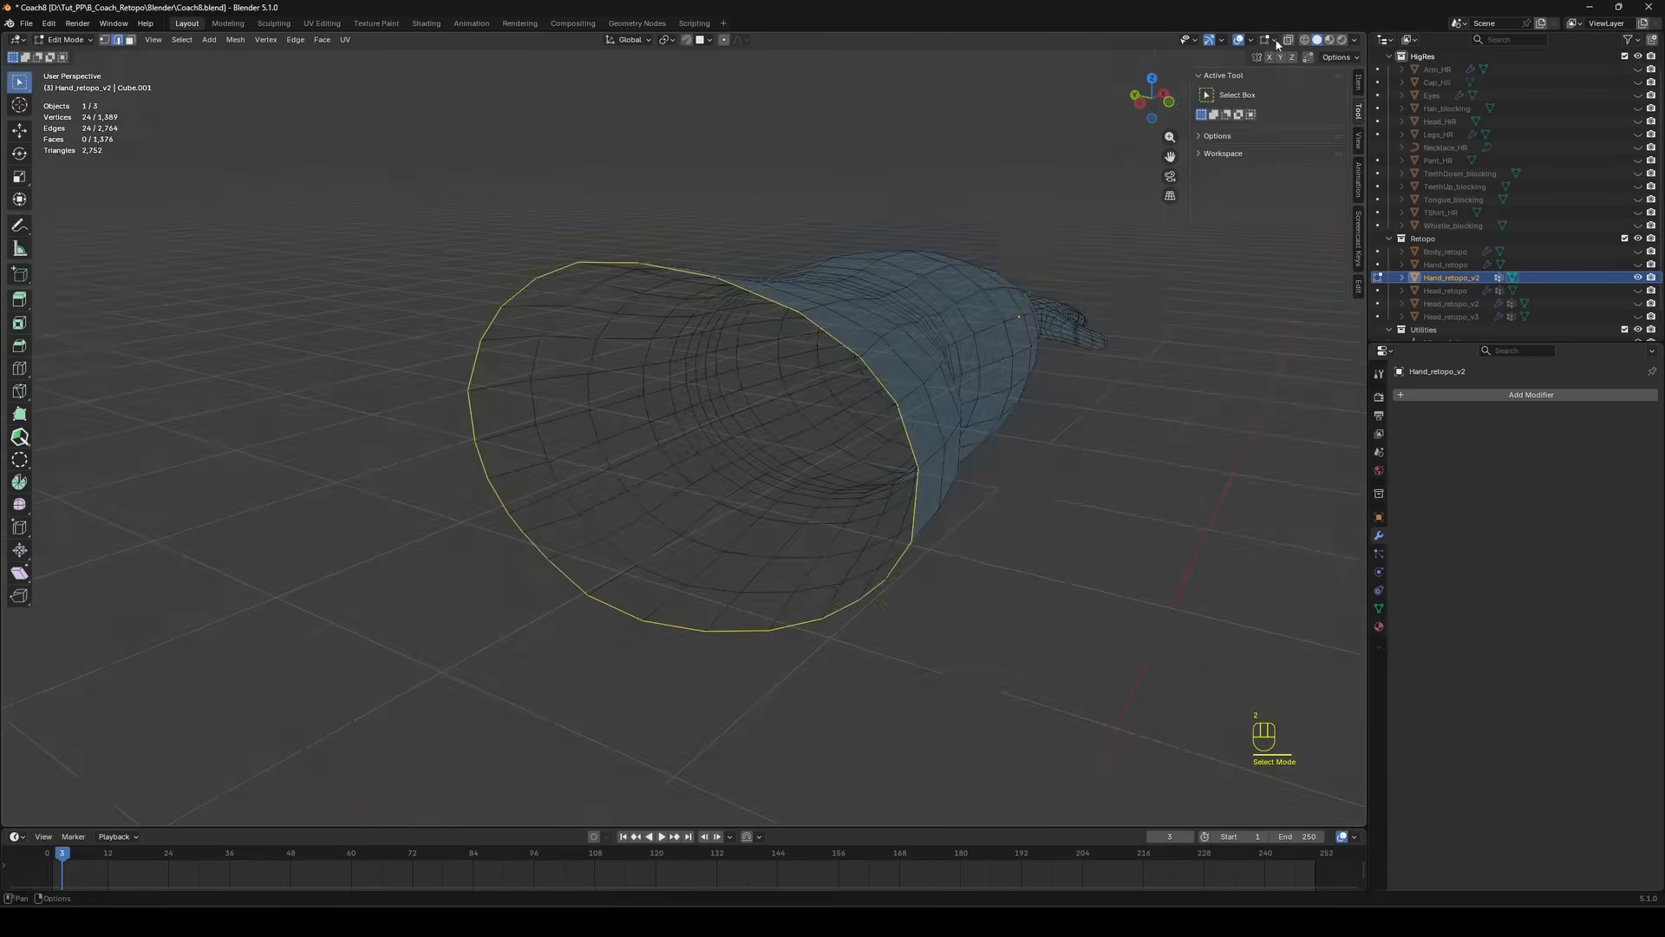
# Extrude the arm's open shoulder edge inward at 0.714 scale, and extrude the new edge again along X into the arm.
pyautogui.press('e')
pyautogui.press('s')
pyautogui.press('Escape')
pyautogui.press('g')
pyautogui.press('x')
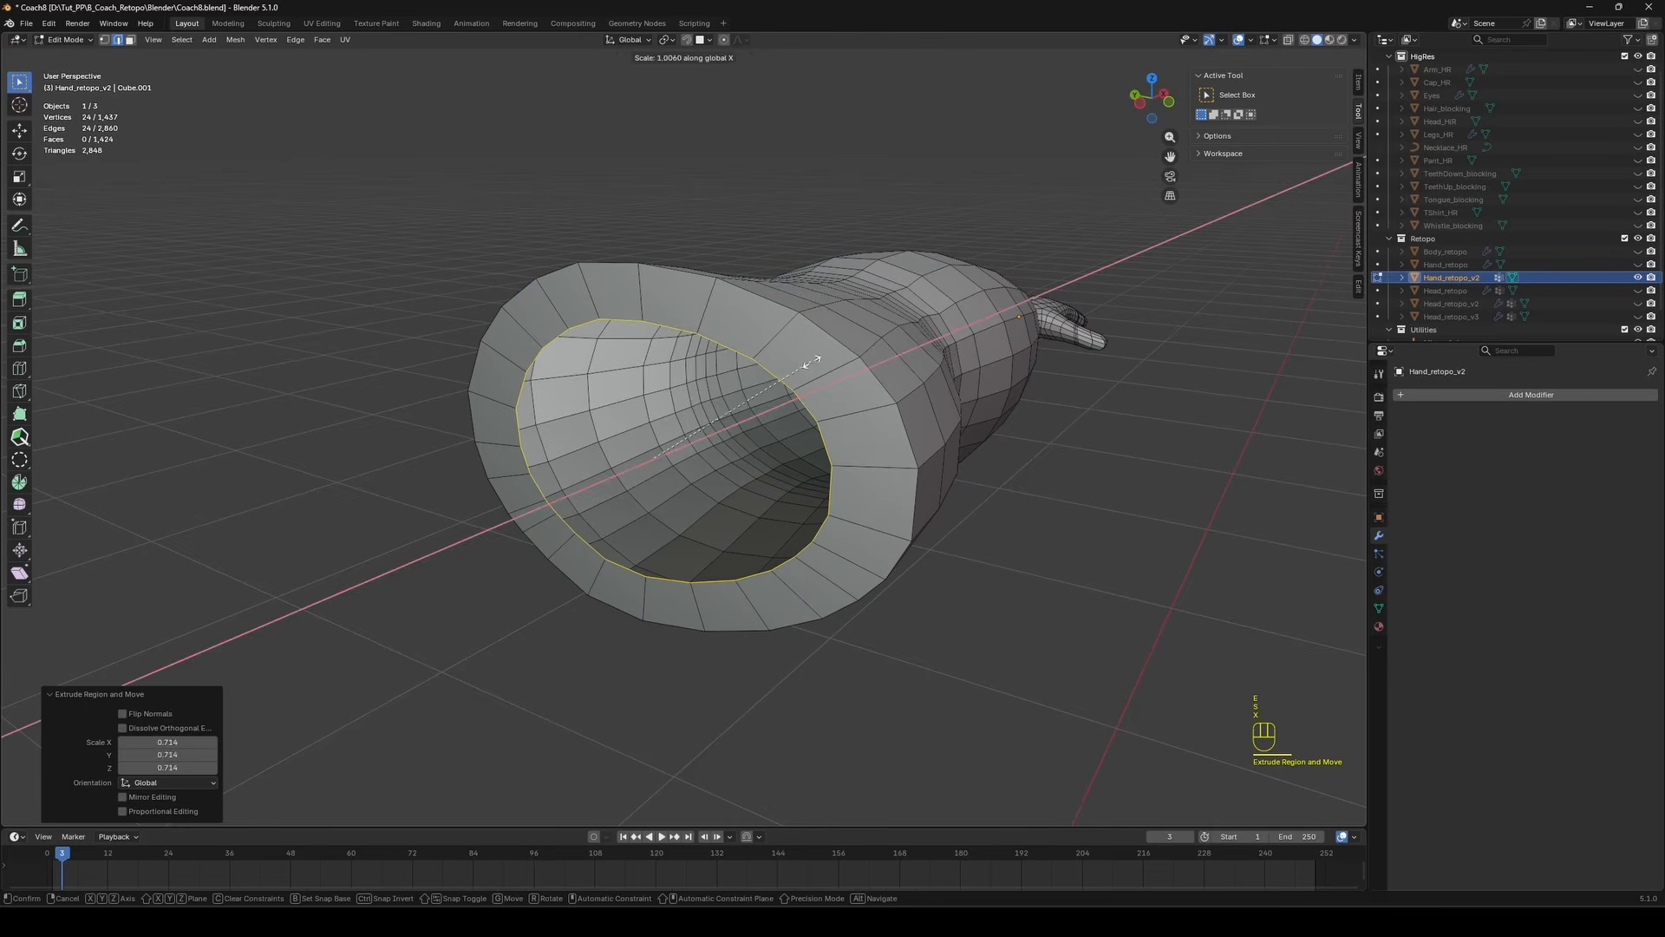
pyautogui.click(835, 345)
# Cut an edge loop into the shoulder opening's rim and shift it along X to round the border.
pyautogui.hotkey('ctrl', 'r')
pyautogui.doubleClick(828, 355)
pyautogui.moveTo(828, 356); pyautogui.dragTo(729, 252, button='middle')
pyautogui.press('g')
pyautogui.press('x')
pyautogui.click(694, 303)
# Add more edge loops around the shoulder rim and inner wall, scaling and shifting them along X to round the opening.
pyautogui.hotkey('ctrl', 'r')
pyautogui.doubleClick(559, 212)
pyautogui.press('s')
pyautogui.keyDown('alt'); pyautogui.moveTo(599, 216); pyautogui.dragTo(573, 342, button='middle'); pyautogui.keyUp('alt')
pyautogui.click(552, 214)
pyautogui.press('g')
pyautogui.press('x')
pyautogui.press('g')
pyautogui.press('x')
pyautogui.hotkey('ctrl', 'r')
pyautogui.doubleClick(477, 273)
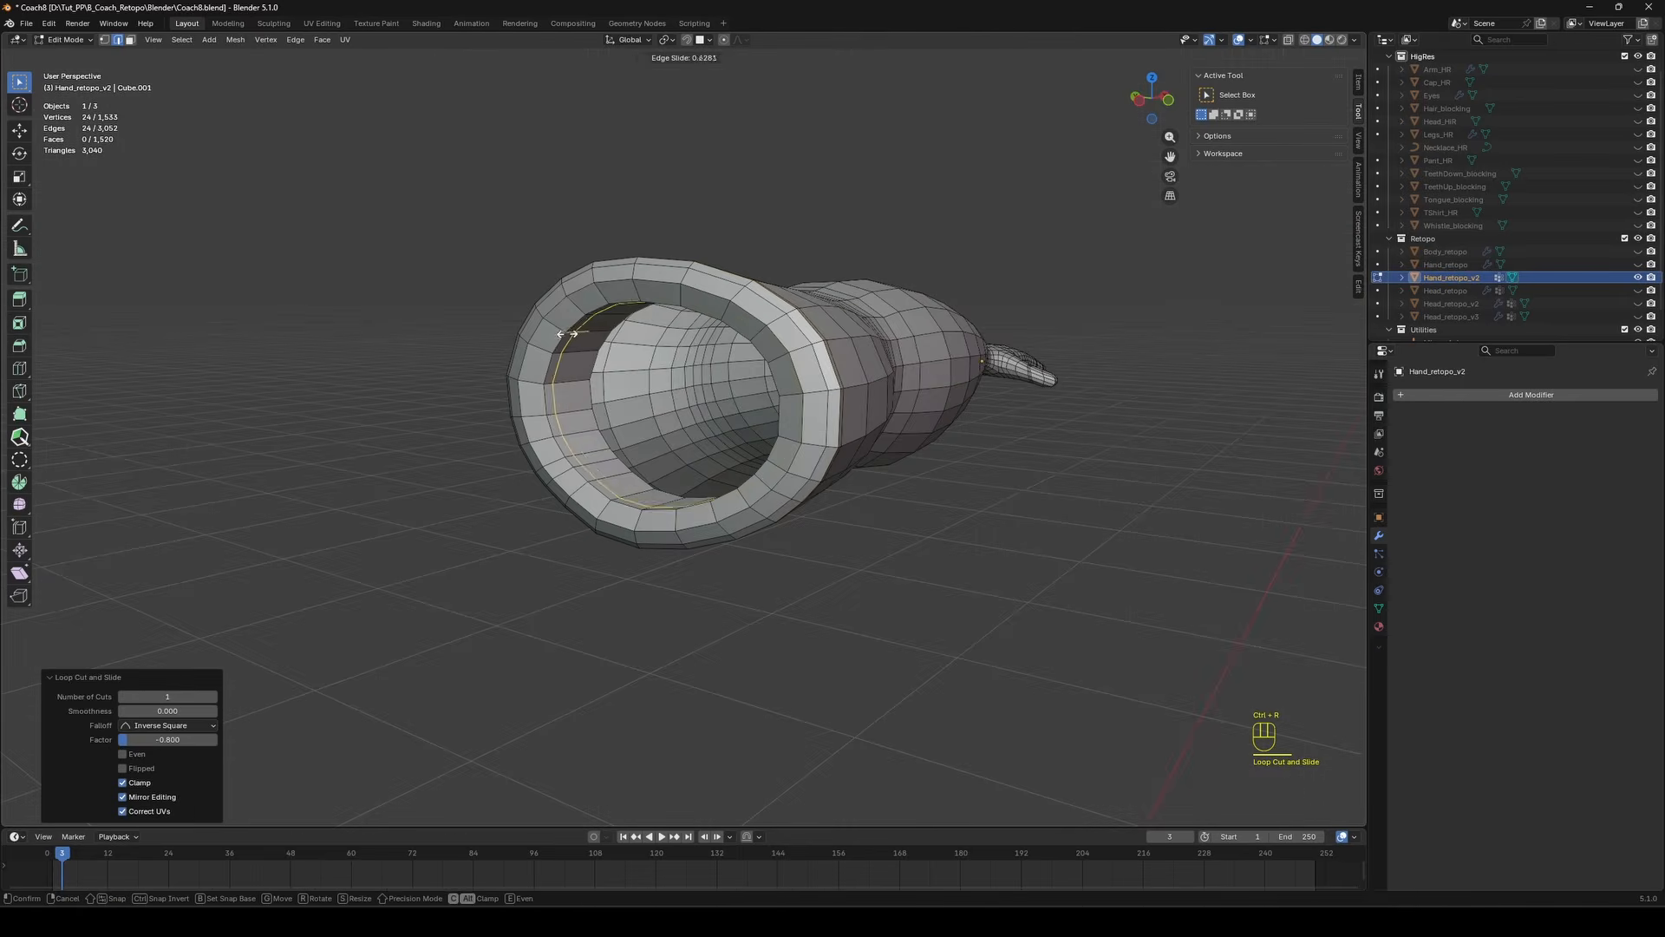
# Apply smooth shading to Hand_retopo_v2 in Object Mode.
pyautogui.press('Tab')
pyautogui.rightClick(595, 411)
pyautogui.click(595, 411)
pyautogui.click(746, 277)
pyautogui.press('Tab')
pyautogui.moveTo(811, 353); pyautogui.dragTo(860, 363, button='middle')
pyautogui.press('Tab')
pyautogui.scroll(2, 858, 363)
# Add a Mirror modifier to Hand_retopo_v2 to generate the opposite arm.
pyautogui.click(1472, 393)
pyautogui.moveTo(1471, 385)
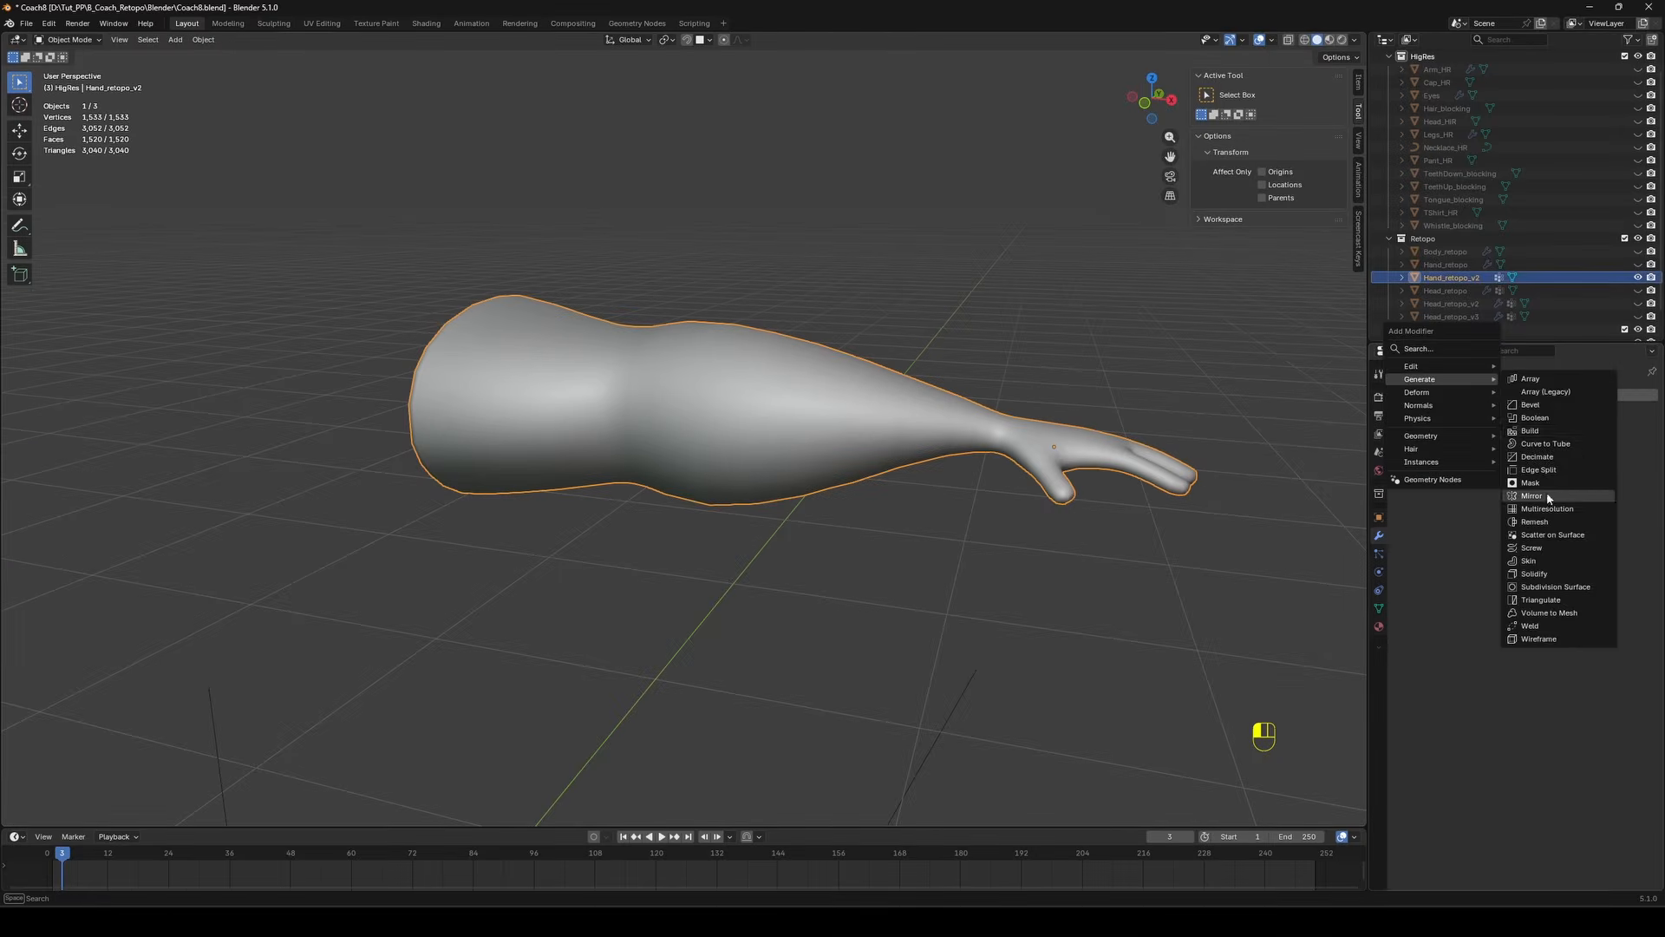
pyautogui.click(1532, 495)
pyautogui.scroll(-2, 781, 433)
# Add a Subdivision modifier to Hand_retopo_v2 and show it on the editing cage.
pyautogui.click(1483, 394)
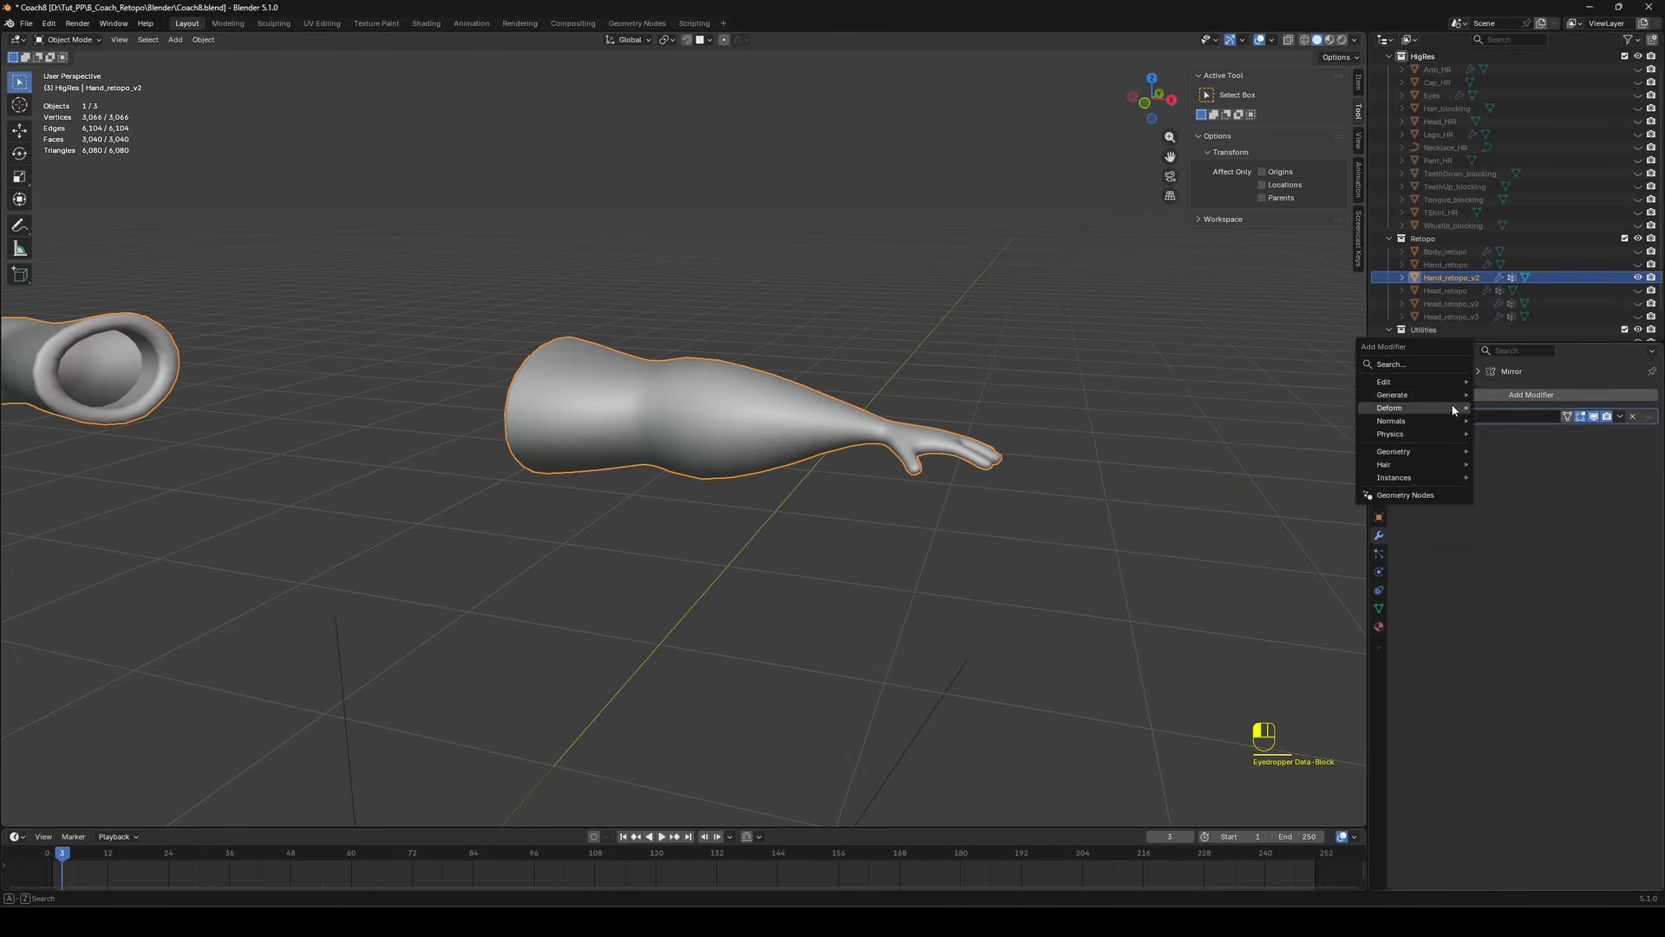
pyautogui.moveTo(1456, 396)
pyautogui.click(1531, 591)
pyautogui.moveTo(787, 261)
pyautogui.mouseDown(button='middle')
pyautogui.moveTo(784, 231)
pyautogui.moveTo(767, 247)
pyautogui.mouseUp(button='middle')
pyautogui.click(1567, 434)
pyautogui.press('Tab')
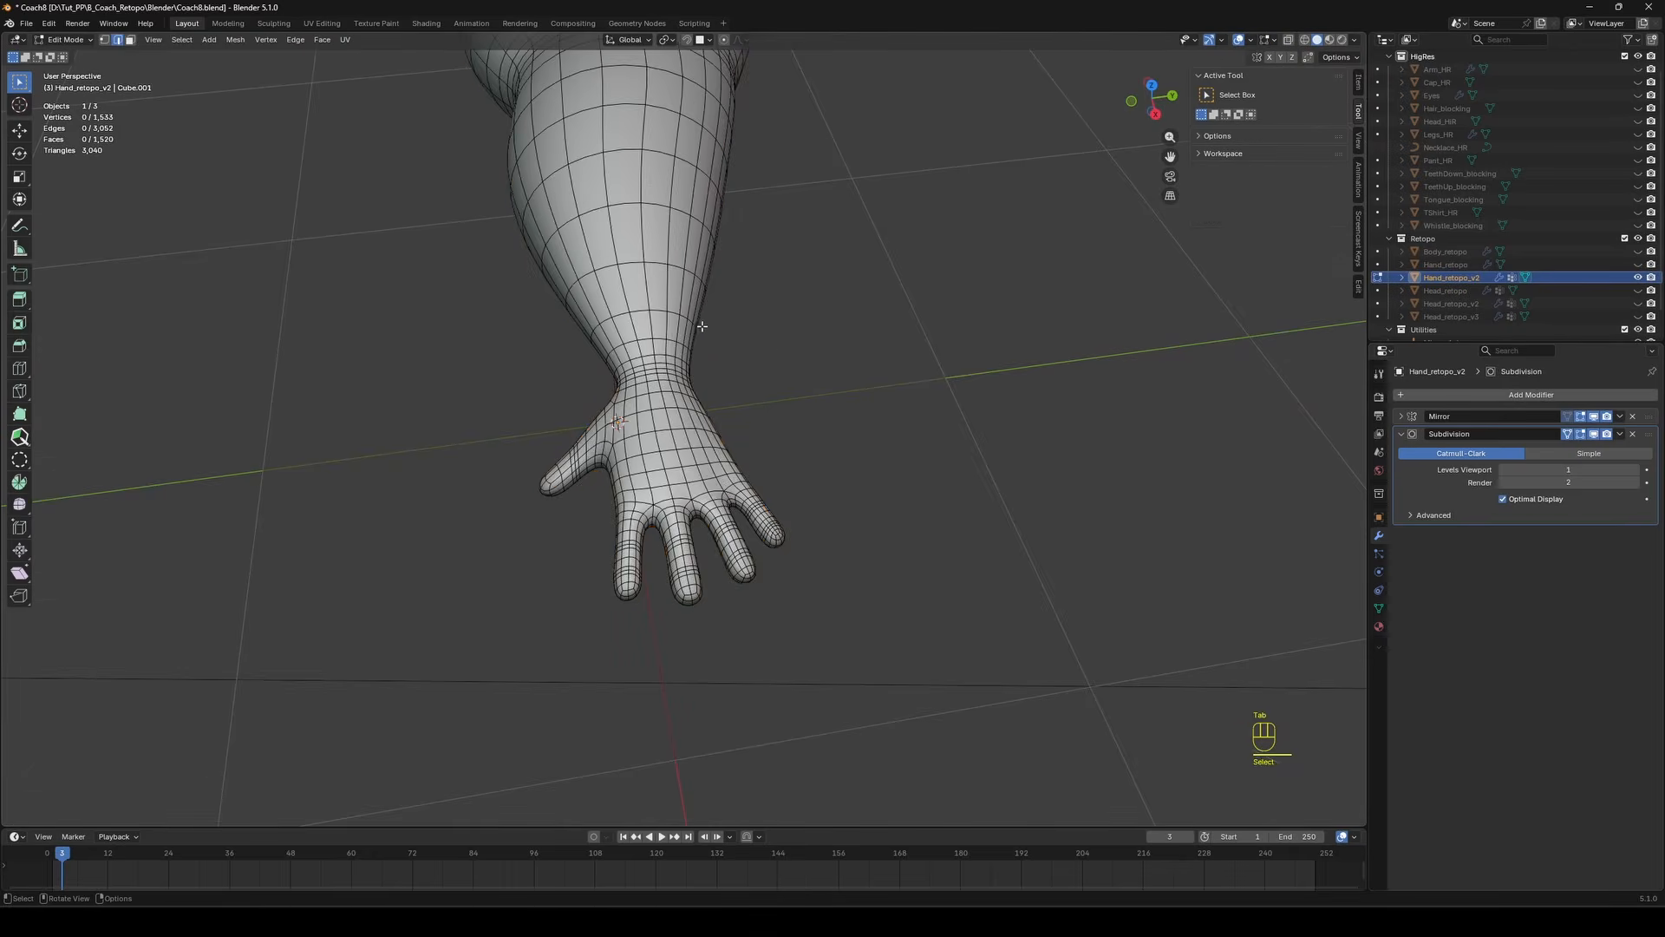
pyautogui.moveTo(702, 326); pyautogui.dragTo(727, 266, button='middle')
# Unhide Head_retopo_v3 and Body_retopo to show them together with the mirrored arms in Object Mode.
pyautogui.click(1638, 316)
pyautogui.click(1639, 252)
pyautogui.scroll(-3, 884, 212)
pyautogui.keyDown('shift'); pyautogui.moveTo(884, 211); pyautogui.dragTo(1023, 247, button='middle'); pyautogui.keyUp('shift')
pyautogui.scroll(1, 1023, 247)
pyautogui.press('Tab')
# Enable the wireframe overlay to review the topology of the whole upper body, and save the file.
pyautogui.click(1272, 40)
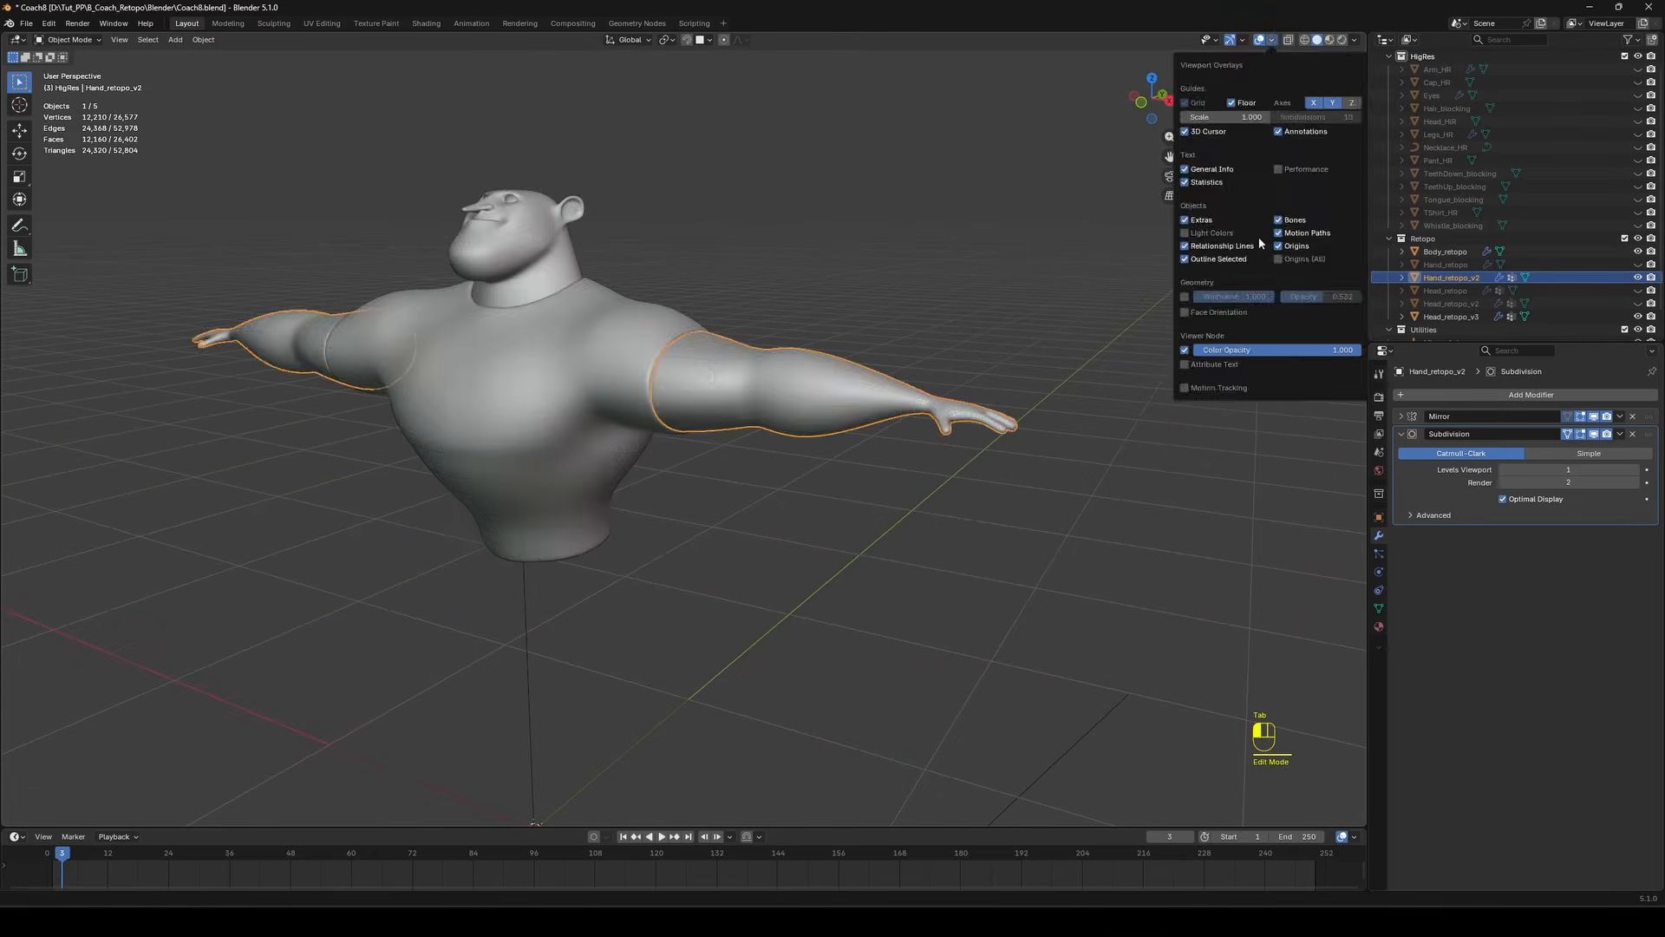
pyautogui.click(1184, 297)
pyautogui.click(774, 226)
pyautogui.moveTo(777, 356)
pyautogui.mouseDown(button='middle')
pyautogui.moveTo(843, 369)
pyautogui.moveTo(503, 390)
pyautogui.moveTo(777, 380)
pyautogui.mouseUp(button='middle')
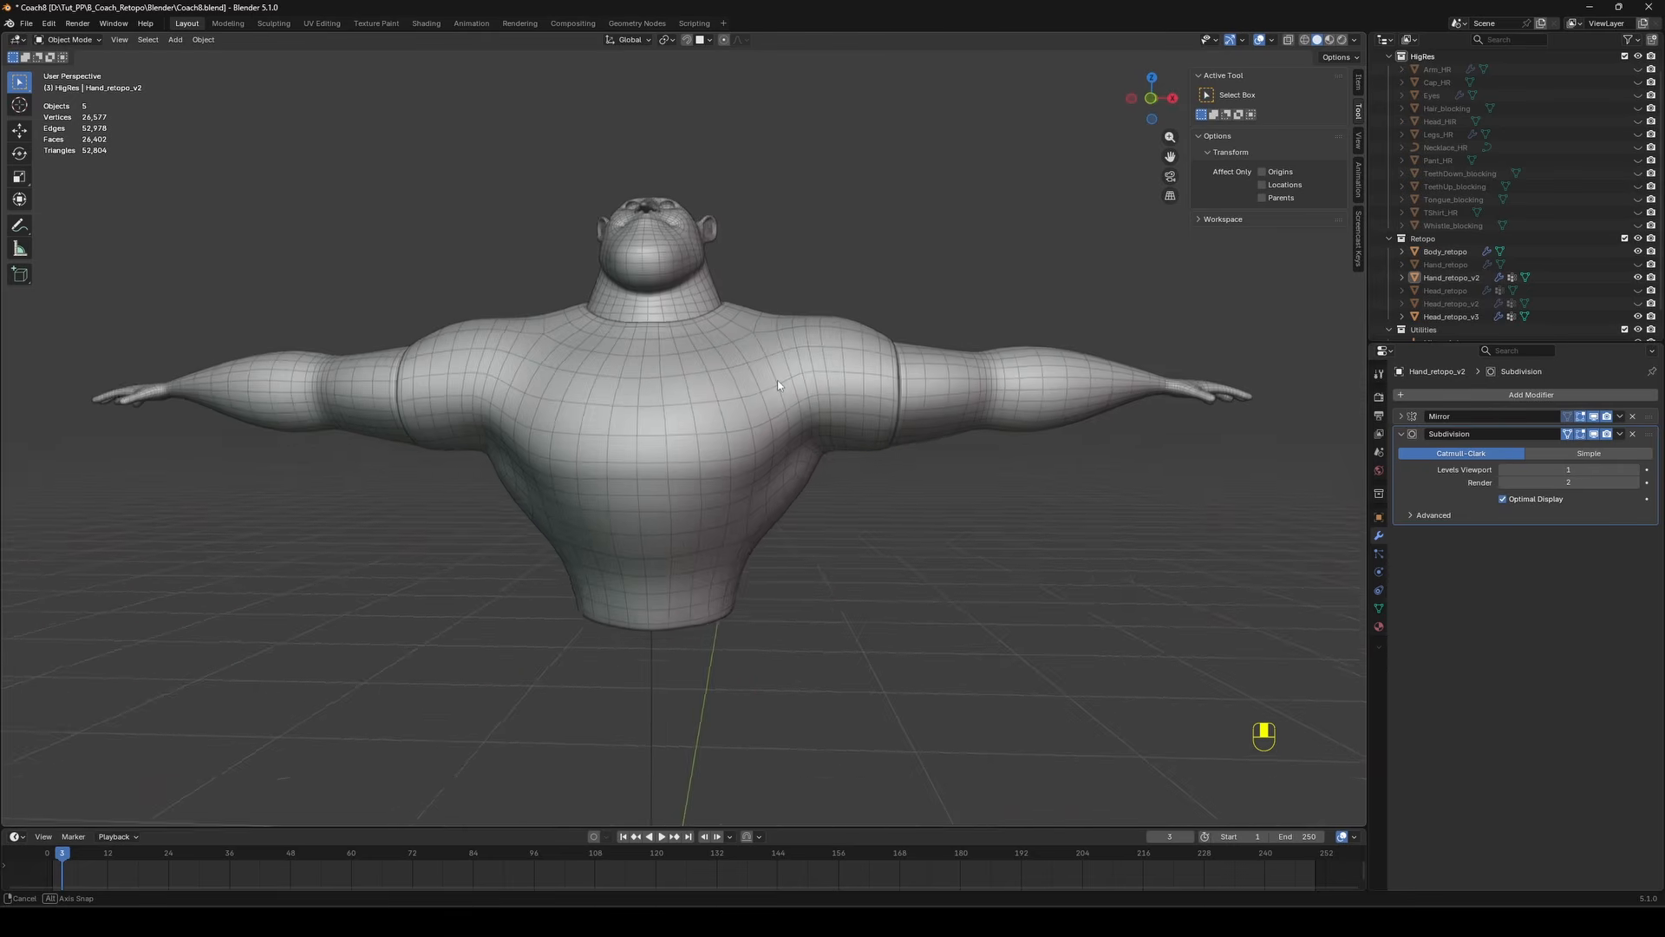
pyautogui.hotkey('ctrl', 's')
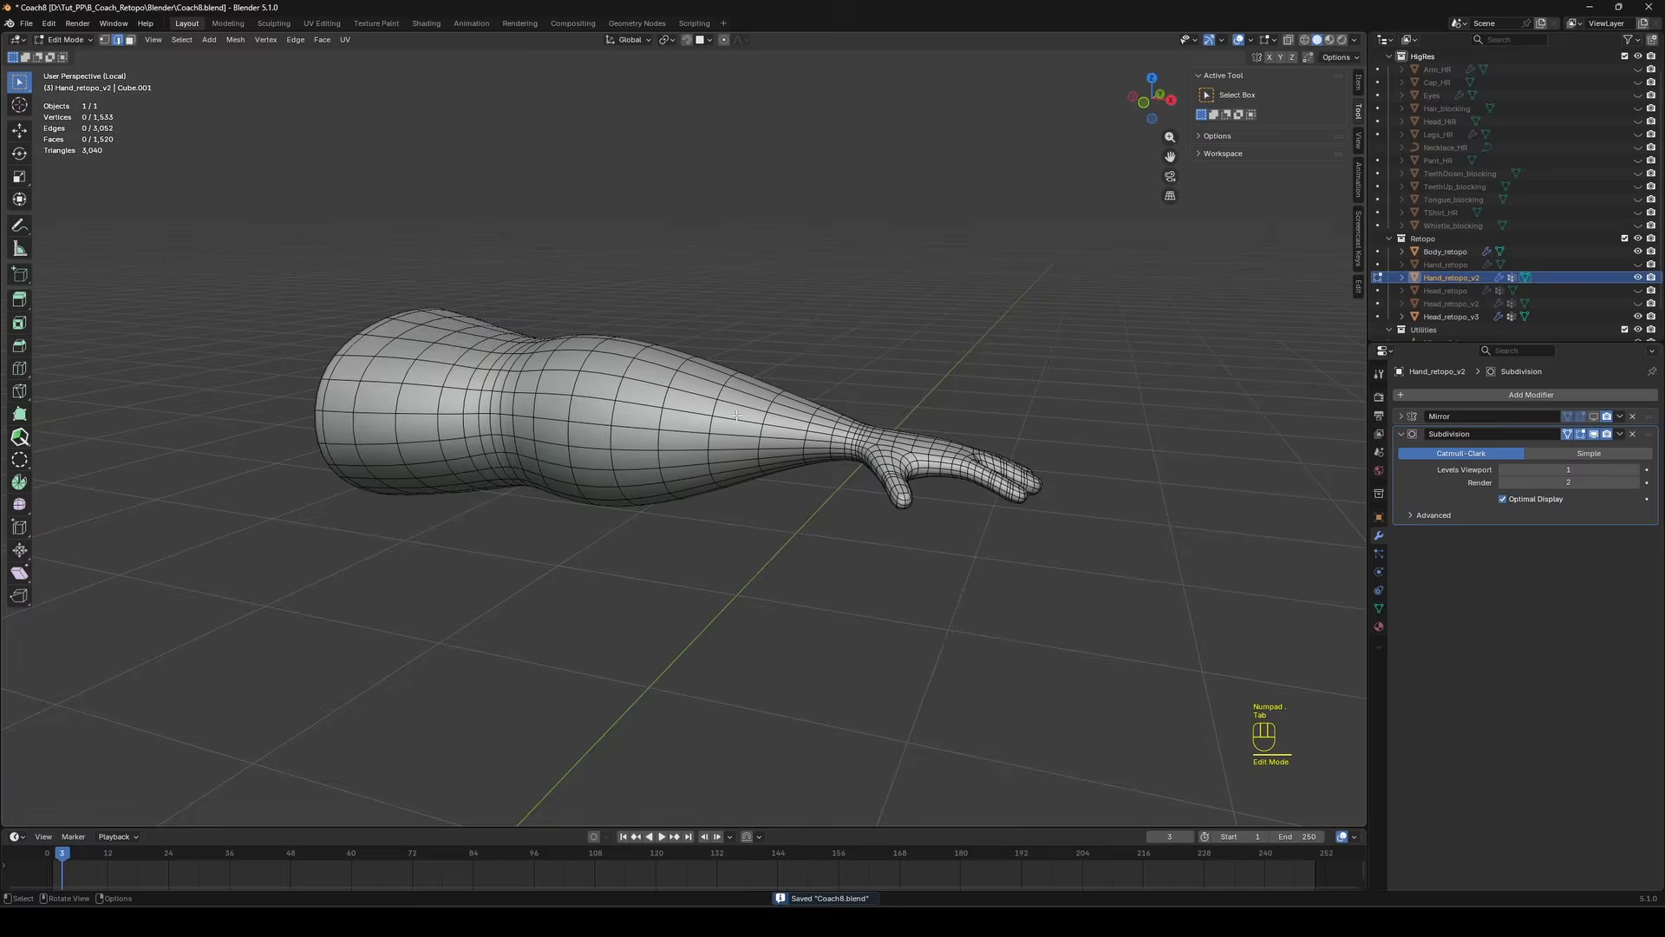
# Turn off Hand_retopo_v2's subdivision display in Edit Mode and cut an extra edge loop around the elbow.
pyautogui.scroll(8, 954, 346)
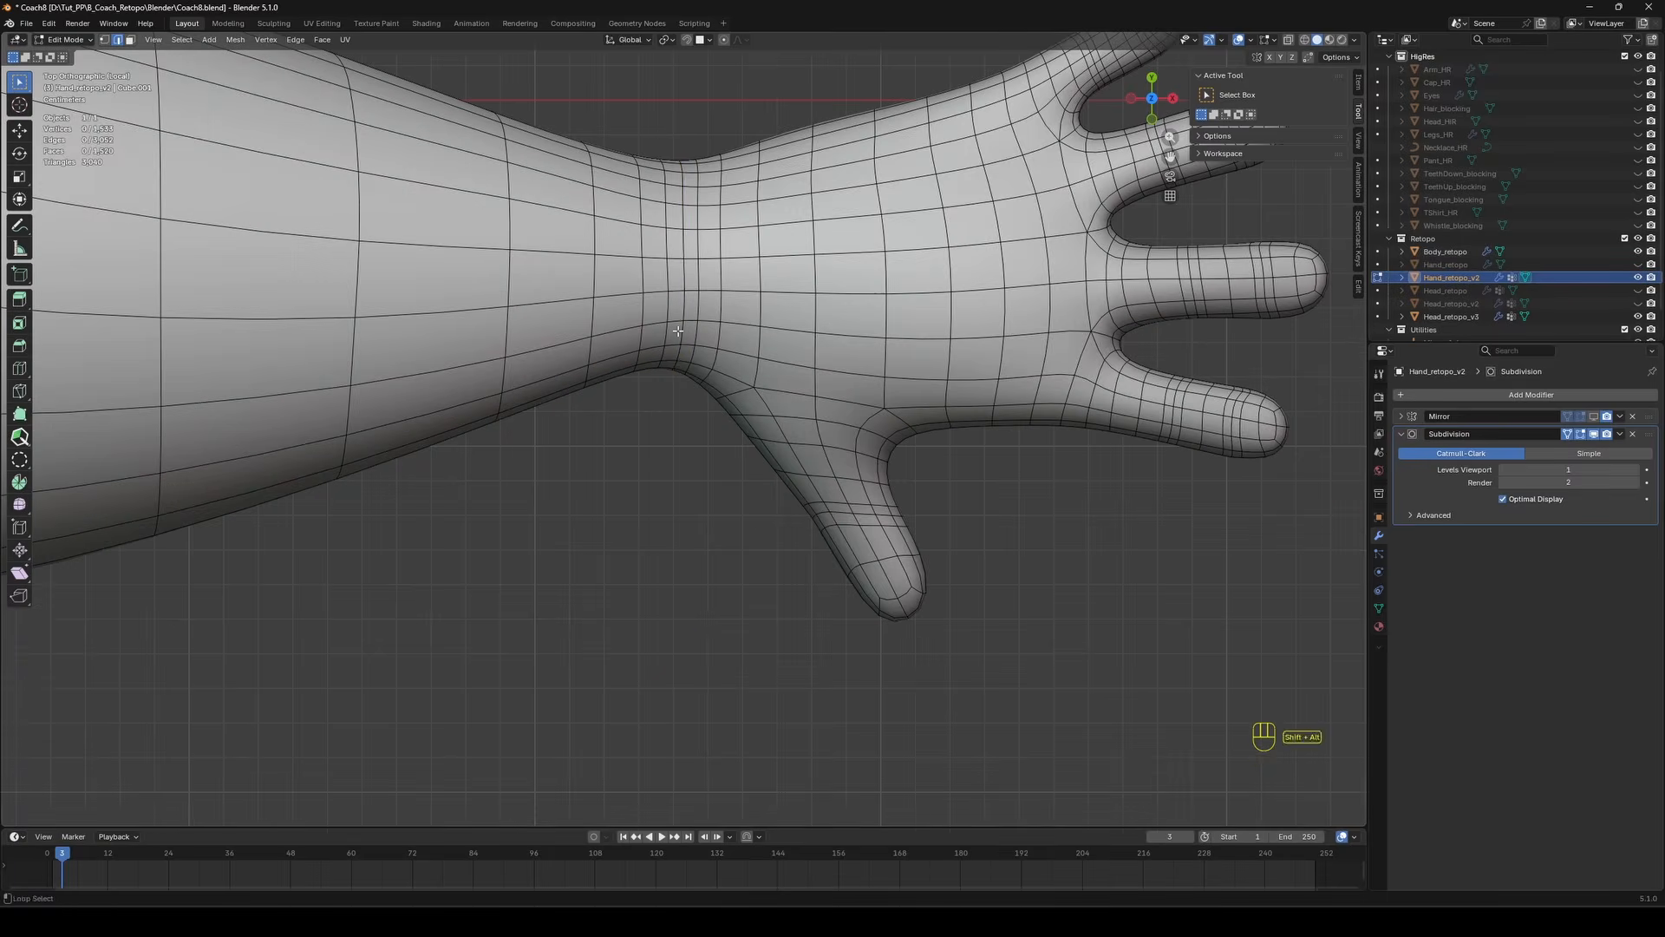
pyautogui.keyDown('alt'); pyautogui.click(682, 221); pyautogui.keyUp('alt')
pyautogui.click(1595, 435)
pyautogui.moveTo(711, 364); pyautogui.dragTo(680, 138, button='middle')
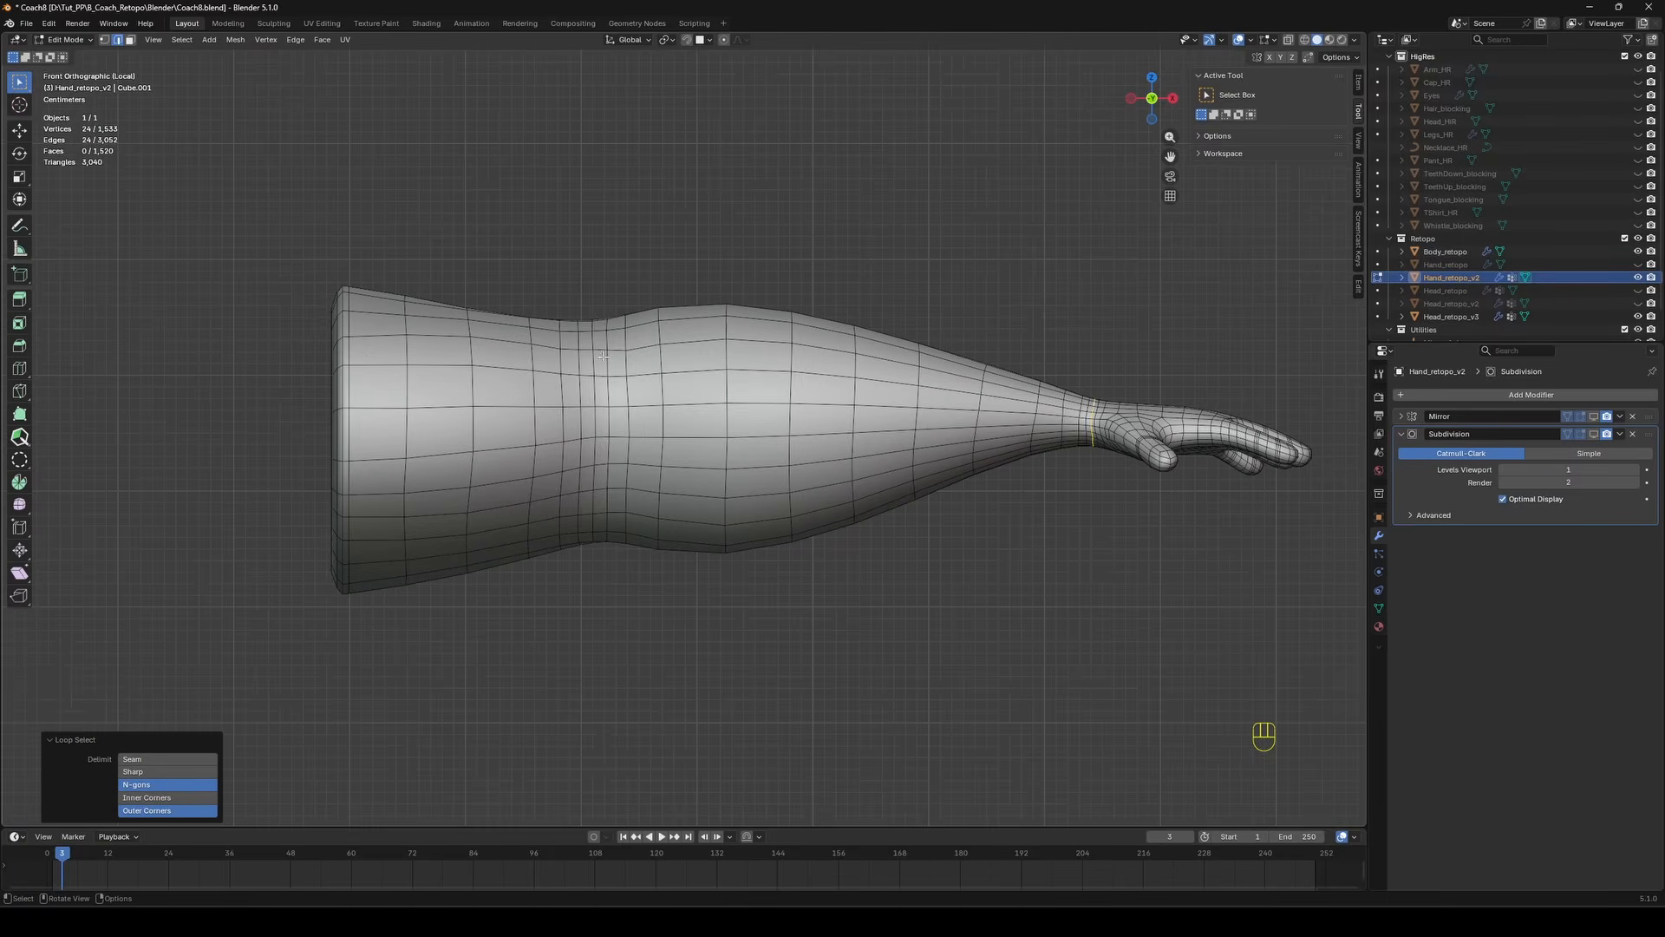
pyautogui.hotkey('ctrl', 'z')
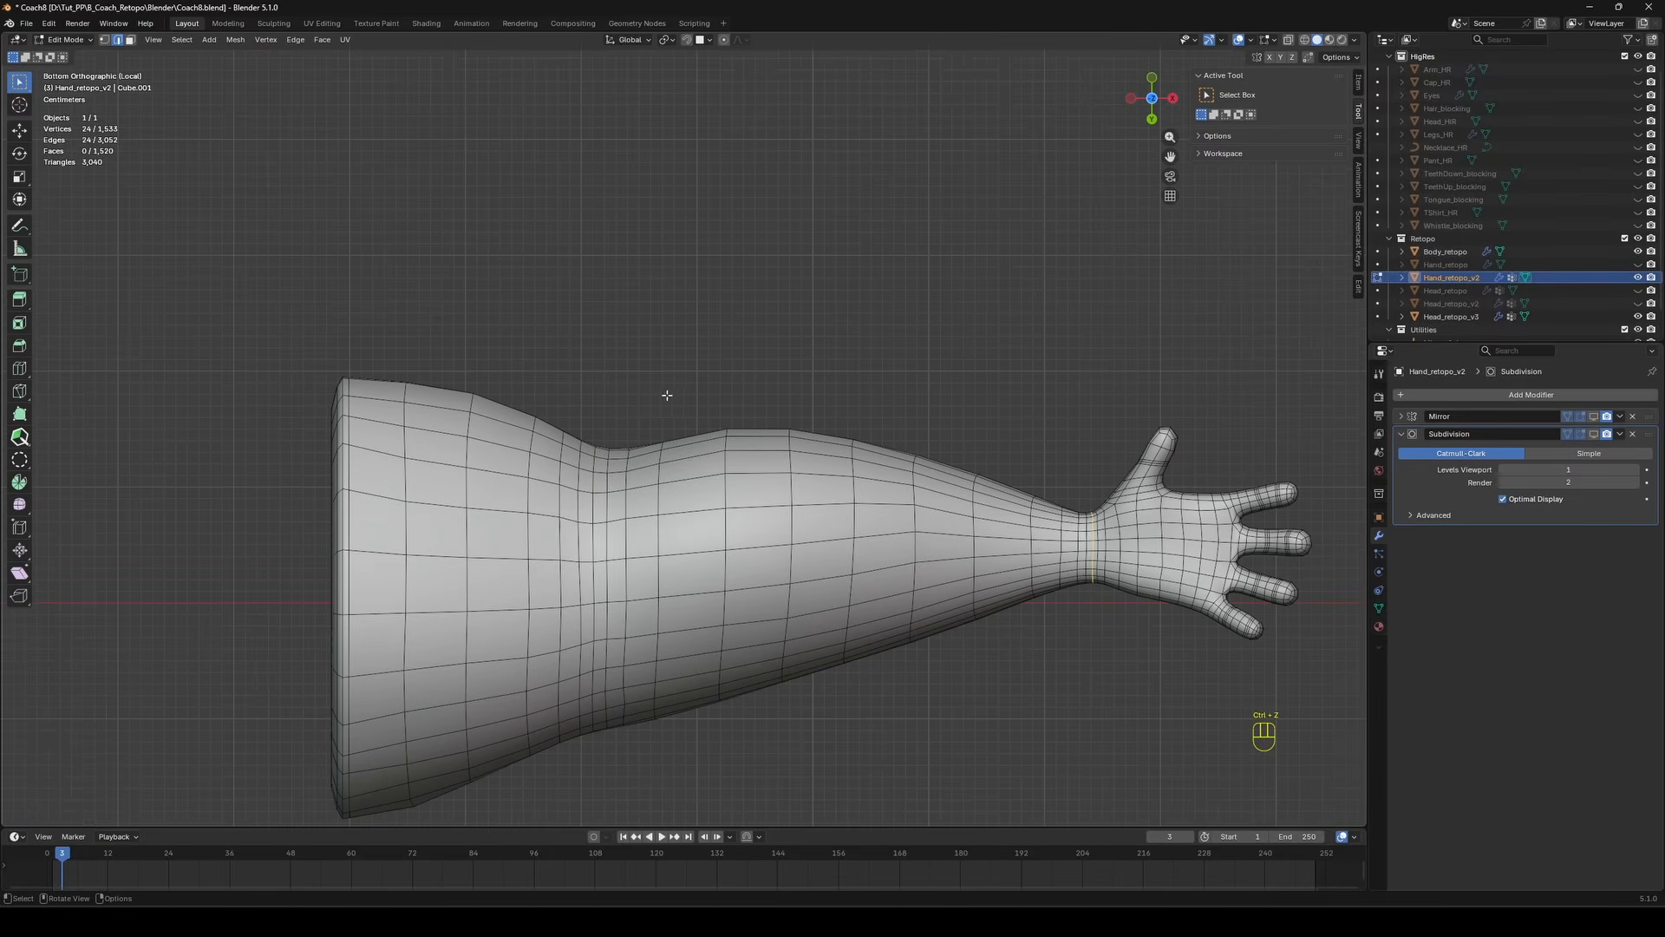
pyautogui.click(642, 480)
pyautogui.rightClick(641, 480)
# Mark the elbow and wrist edge loops as seams and save the file.
pyautogui.keyDown('alt'); pyautogui.click(607, 476); pyautogui.keyUp('alt')
pyautogui.scroll(-1, 673, 353)
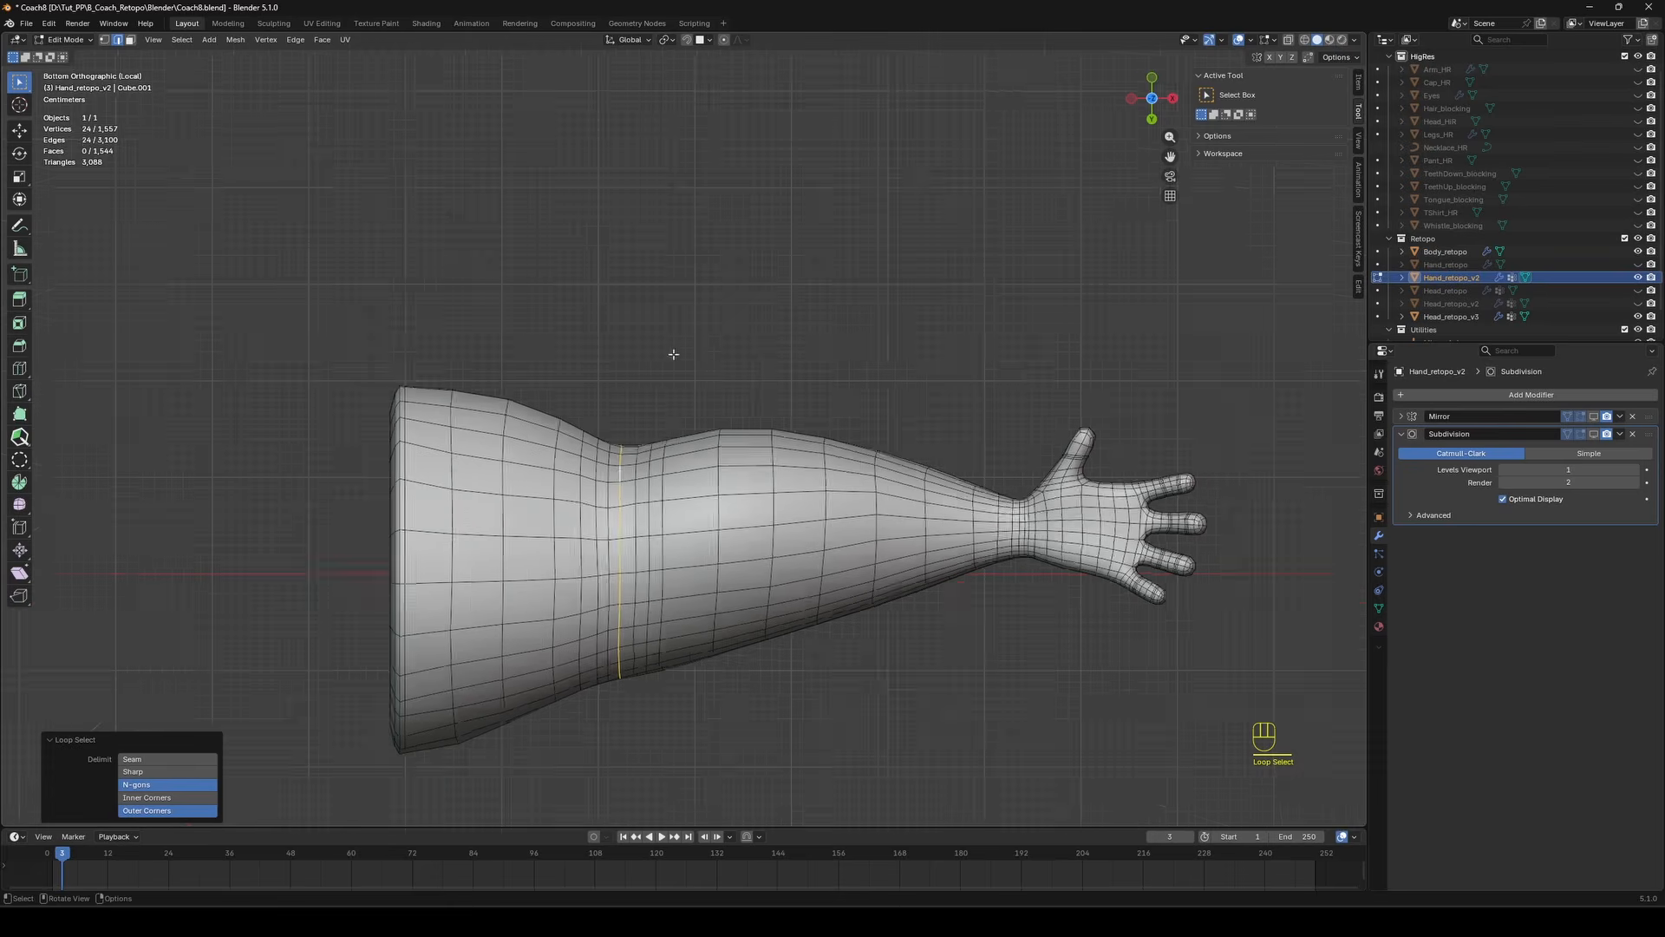
pyautogui.moveTo(673, 353); pyautogui.dragTo(732, 346, button='middle')
pyautogui.scroll(3, 733, 345)
pyautogui.keyDown('alt'); pyautogui.keyDown('shift'); pyautogui.click(751, 348); pyautogui.keyUp('shift'); pyautogui.keyUp('alt')
pyautogui.scroll(-3, 751, 351)
pyautogui.rightClick(752, 366)
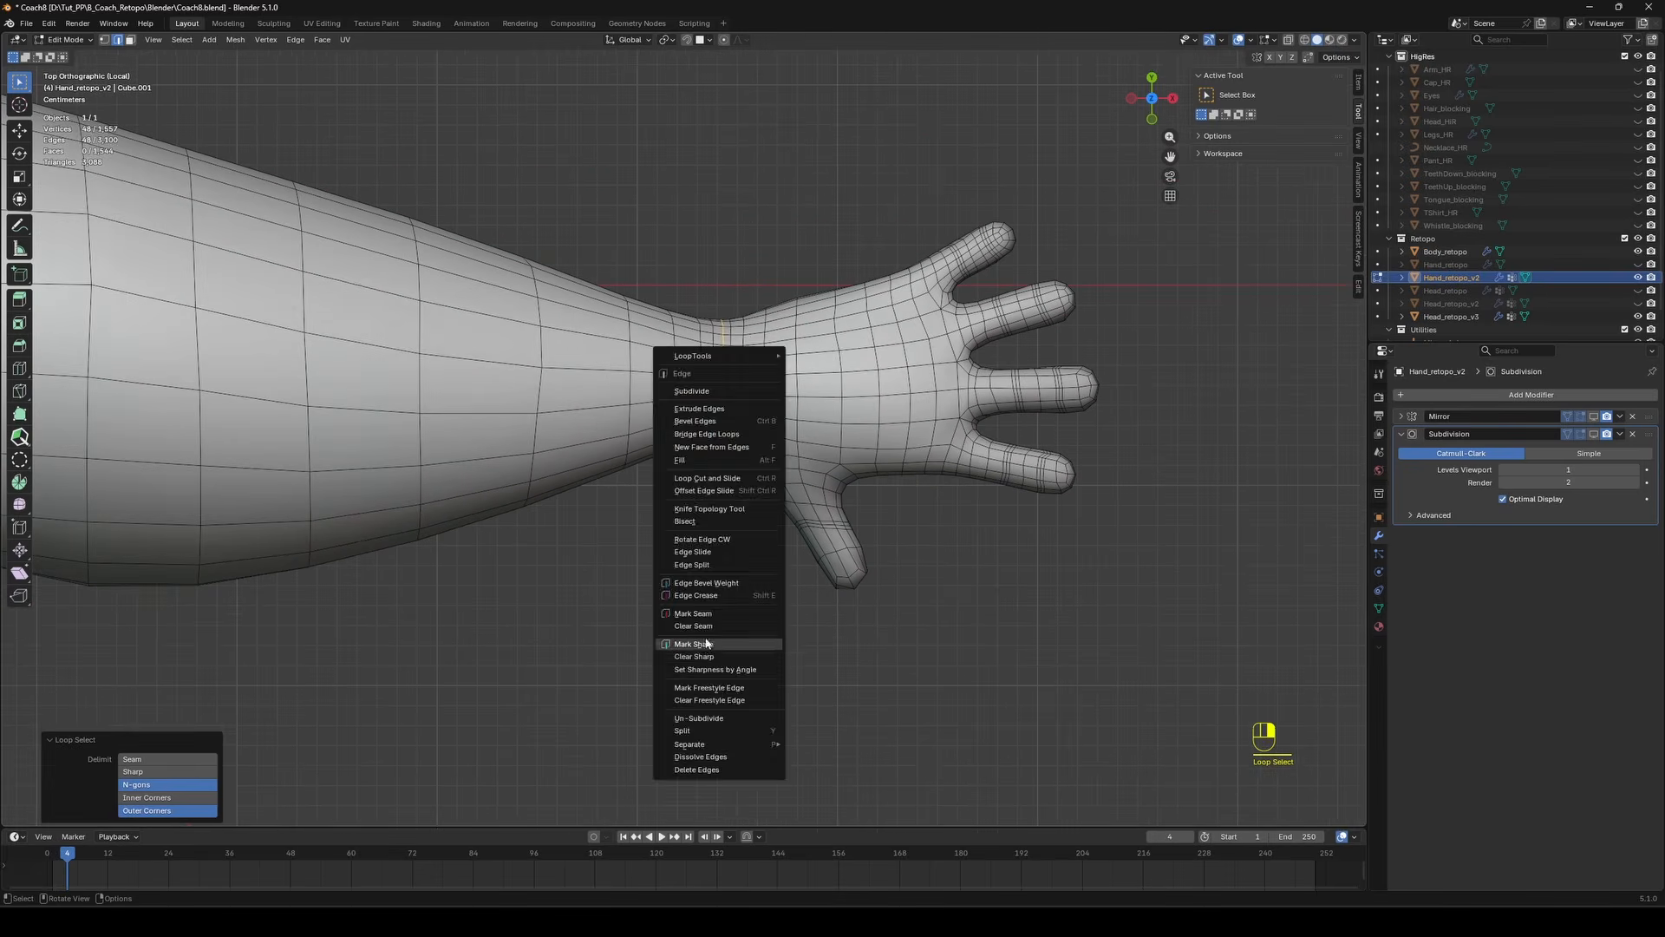
pyautogui.click(706, 643)
pyautogui.moveTo(704, 286); pyautogui.dragTo(691, 179, button='middle')
pyautogui.click(691, 179)
pyautogui.hotkey('ctrl', 's')
# Mark the lengthwise edge loop running along the arm and around the finger sides as a seam.
pyautogui.moveTo(815, 520); pyautogui.dragTo(828, 426, button='middle')
pyautogui.scroll(6, 828, 426)
pyautogui.keyDown('alt'); pyautogui.click(672, 377); pyautogui.keyUp('alt')
pyautogui.moveTo(971, 395); pyautogui.dragTo(818, 408, button='middle')
pyautogui.rightClick(818, 409)
pyautogui.click(811, 412)
pyautogui.click(589, 329)
# Mark seams on the edge loops at the thumb base, the finger bases and the joints of the thumb and fingers.
pyautogui.moveTo(590, 330); pyautogui.dragTo(815, 477, button='middle')
pyautogui.keyDown('alt'); pyautogui.click(747, 414); pyautogui.keyUp('alt')
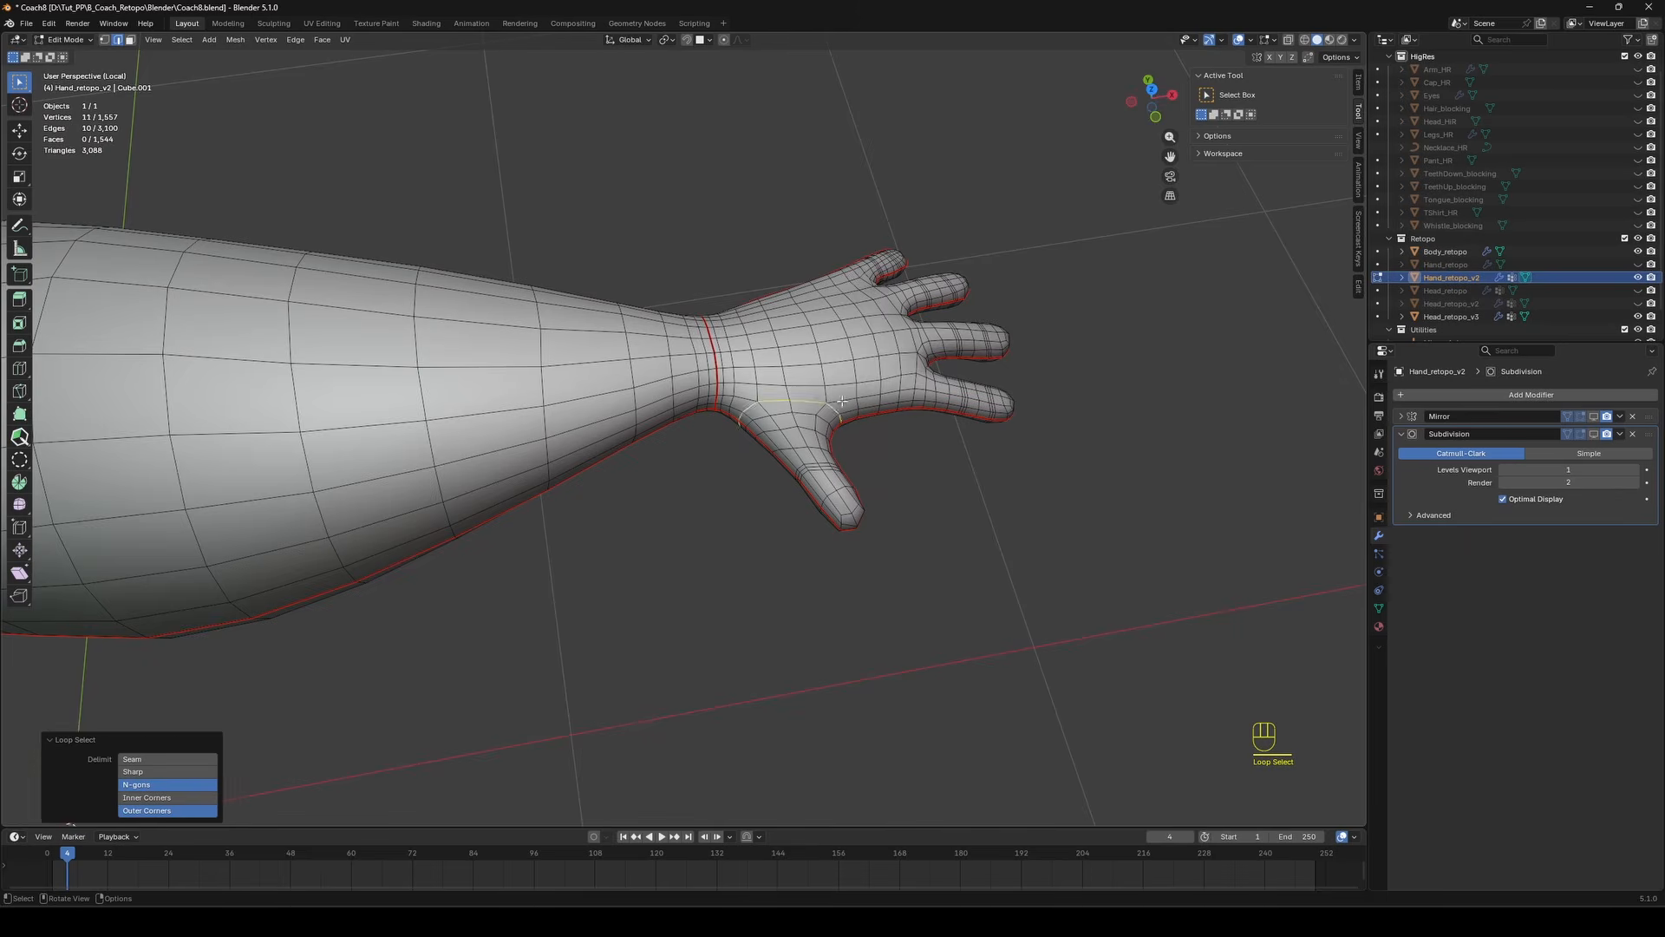
pyautogui.moveTo(750, 529); pyautogui.dragTo(746, 378, button='middle')
pyautogui.moveTo(911, 386); pyautogui.dragTo(754, 242, button='middle')
pyautogui.keyDown('alt'); pyautogui.keyDown('shift'); pyautogui.click(750, 228); pyautogui.keyUp('shift'); pyautogui.keyUp('alt')
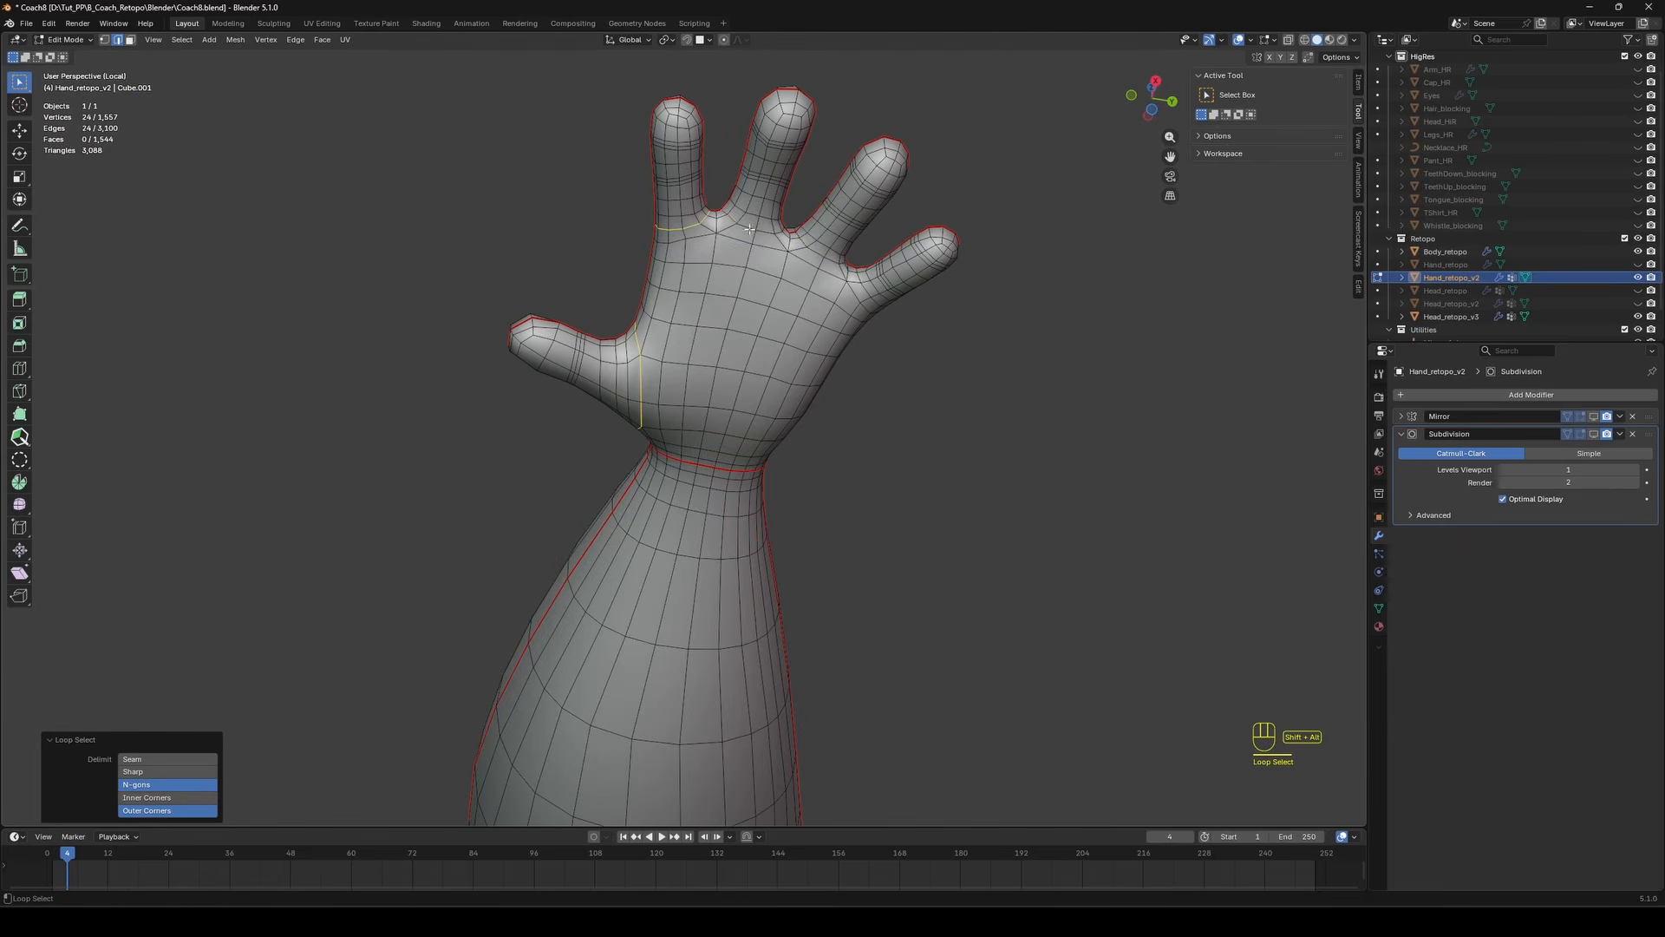
pyautogui.keyDown('alt'); pyautogui.keyDown('shift'); pyautogui.click(861, 280); pyautogui.keyUp('shift'); pyautogui.keyUp('alt')
pyautogui.moveTo(861, 281); pyautogui.dragTo(535, 431, button='middle')
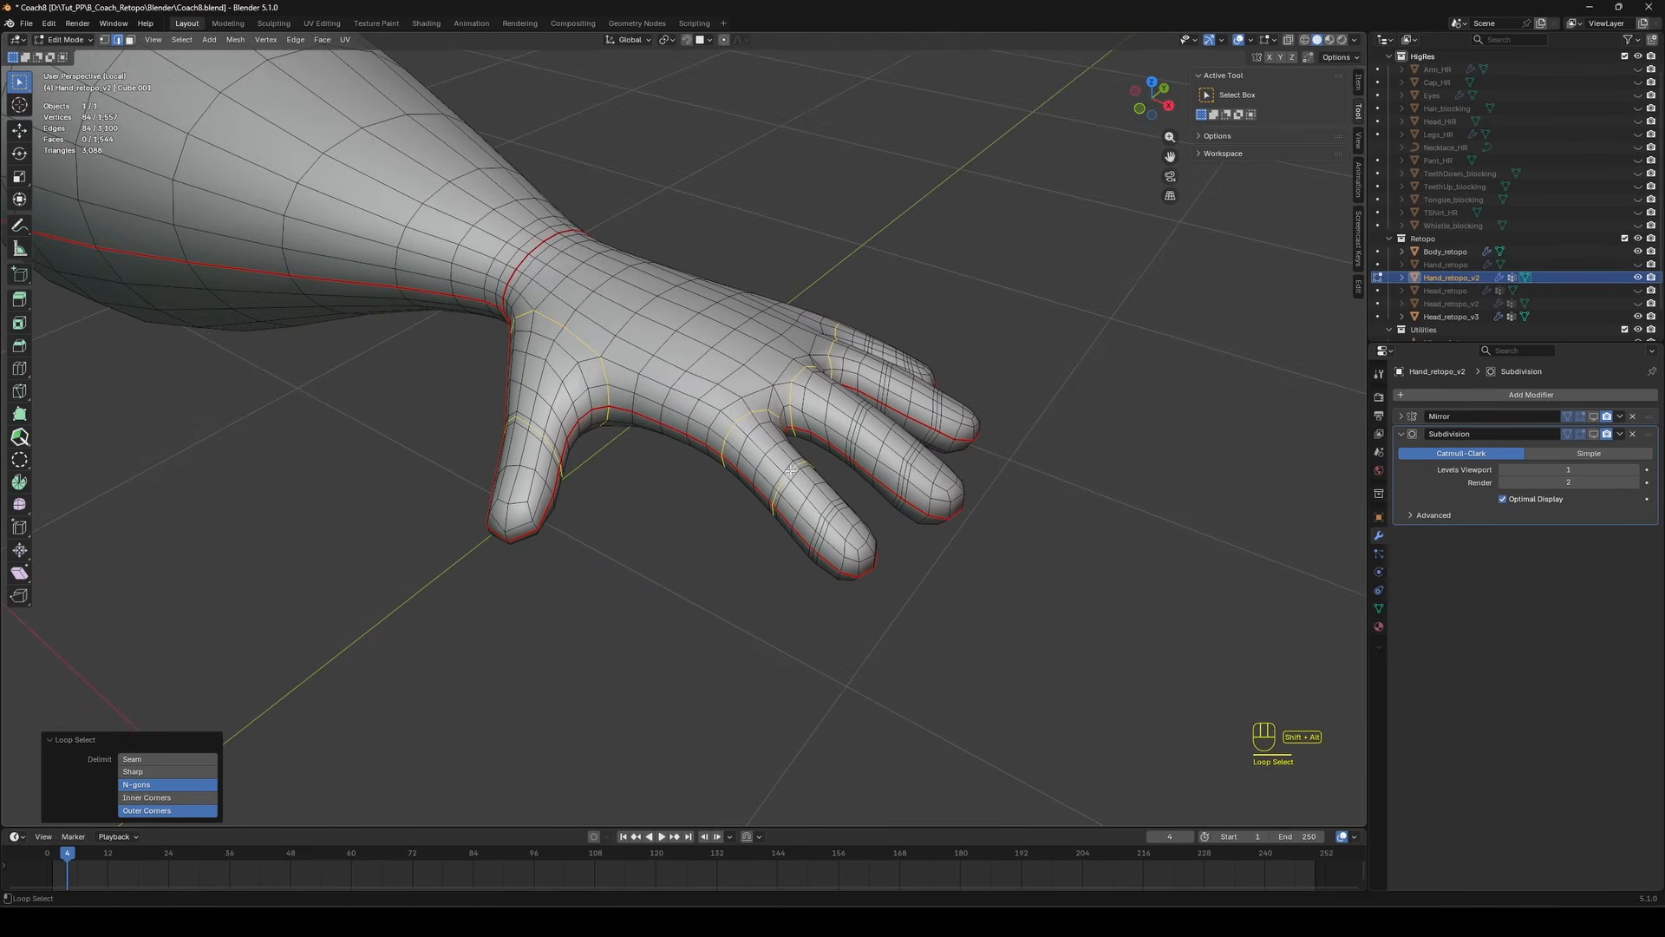
pyautogui.hotkey('ctrl', 'z')
pyautogui.moveTo(951, 398); pyautogui.dragTo(947, 482, button='middle')
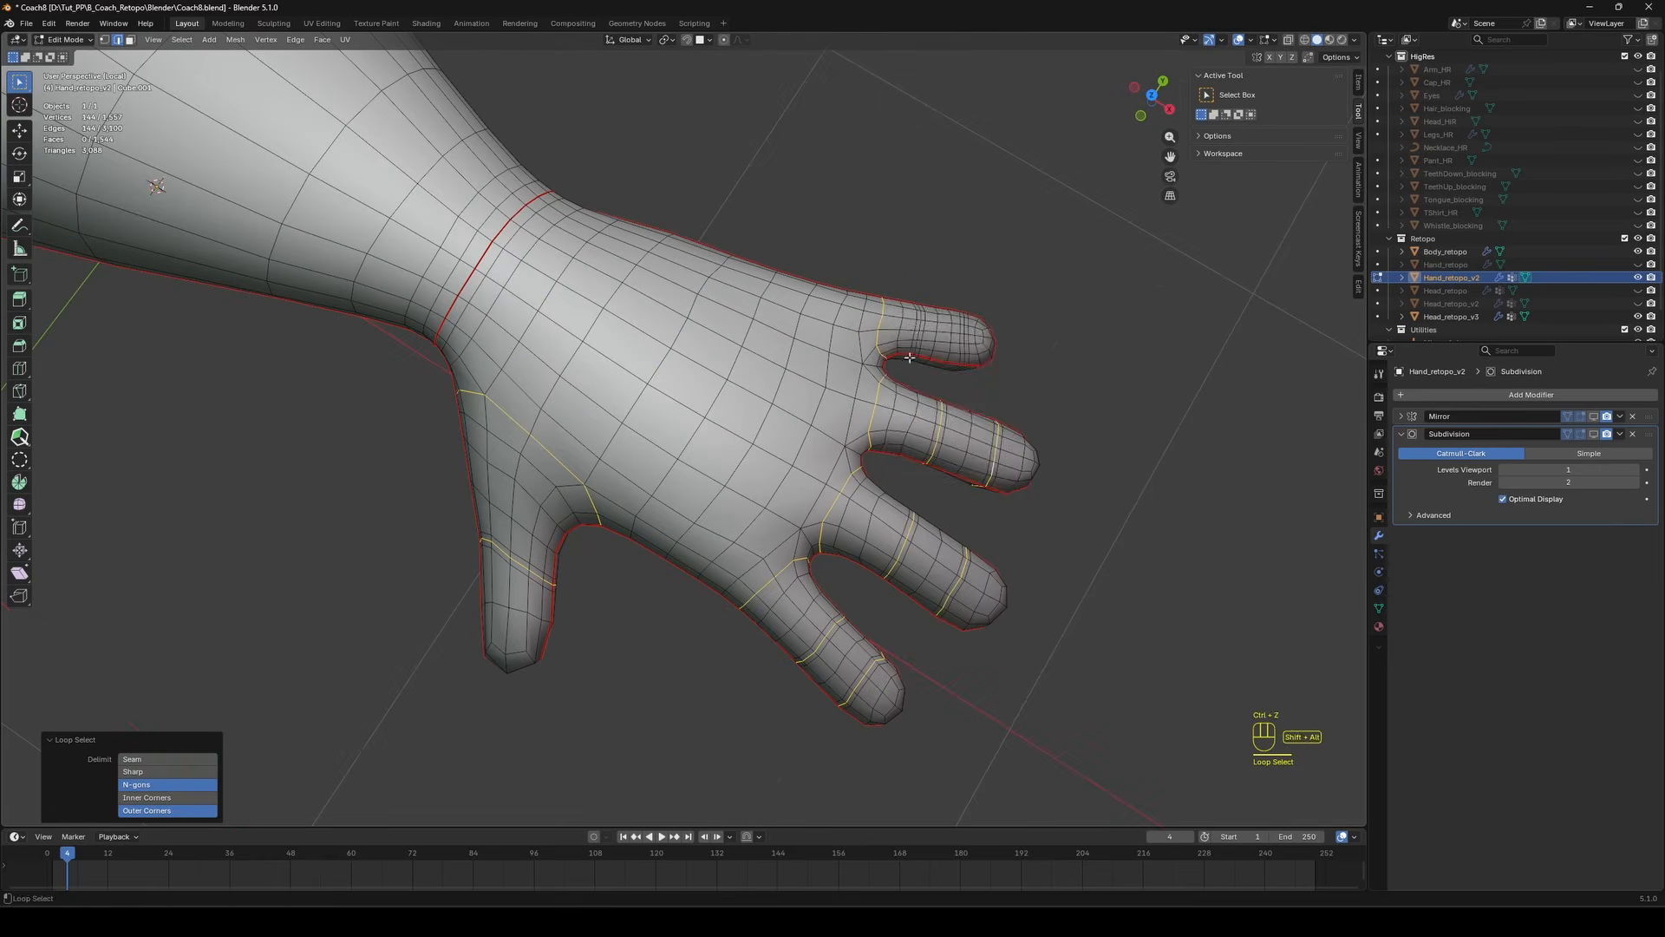
pyautogui.keyDown('alt'); pyautogui.keyDown('shift'); pyautogui.click(963, 338); pyautogui.keyUp('shift'); pyautogui.keyUp('alt')
pyautogui.rightClick(964, 340)
pyautogui.click(963, 344)
pyautogui.click(790, 207)
# Check the seam-bounded sections of the hand and arm by selecting linked geometry delimited by seams.
pyautogui.scroll(-2, 784, 260)
pyautogui.moveTo(776, 338); pyautogui.dragTo(755, 91, button='middle')
pyautogui.press('l')
pyautogui.click(132, 785)
pyautogui.press('l')
pyautogui.moveTo(685, 286); pyautogui.dragTo(555, 347, button='middle')
pyautogui.click(728, 286)
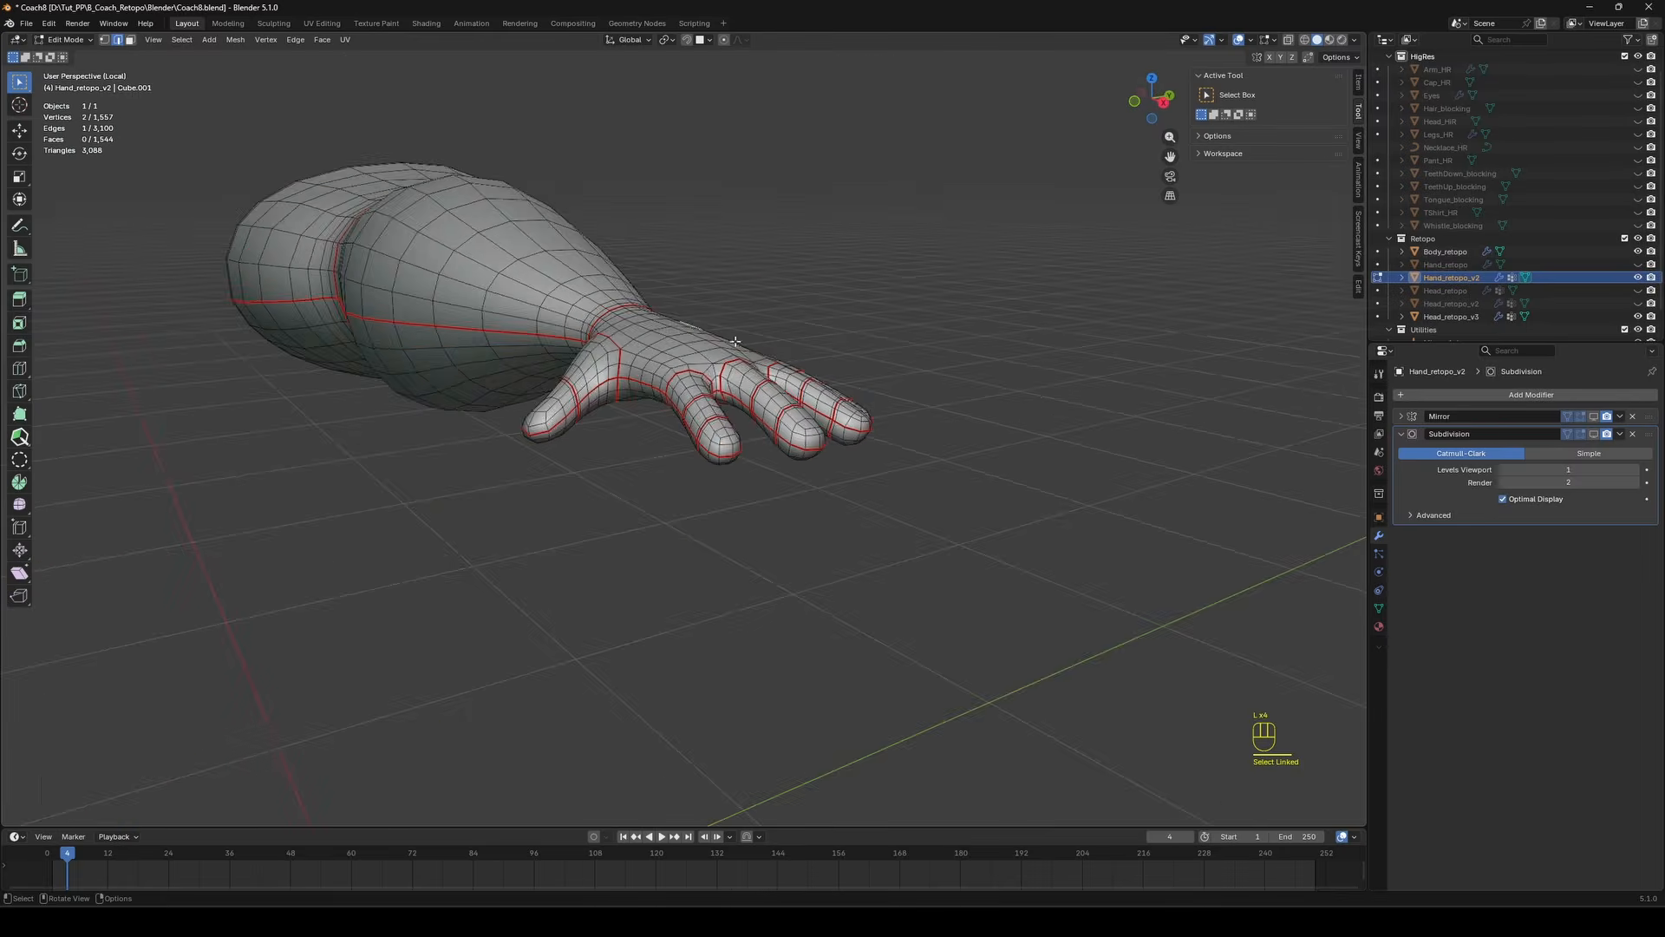
pyautogui.press('l')
pyautogui.press('l')
pyautogui.press('l')
pyautogui.moveTo(676, 373); pyautogui.dragTo(699, 338, button='middle')
pyautogui.click(777, 421)
pyautogui.scroll(-5, 777, 421)
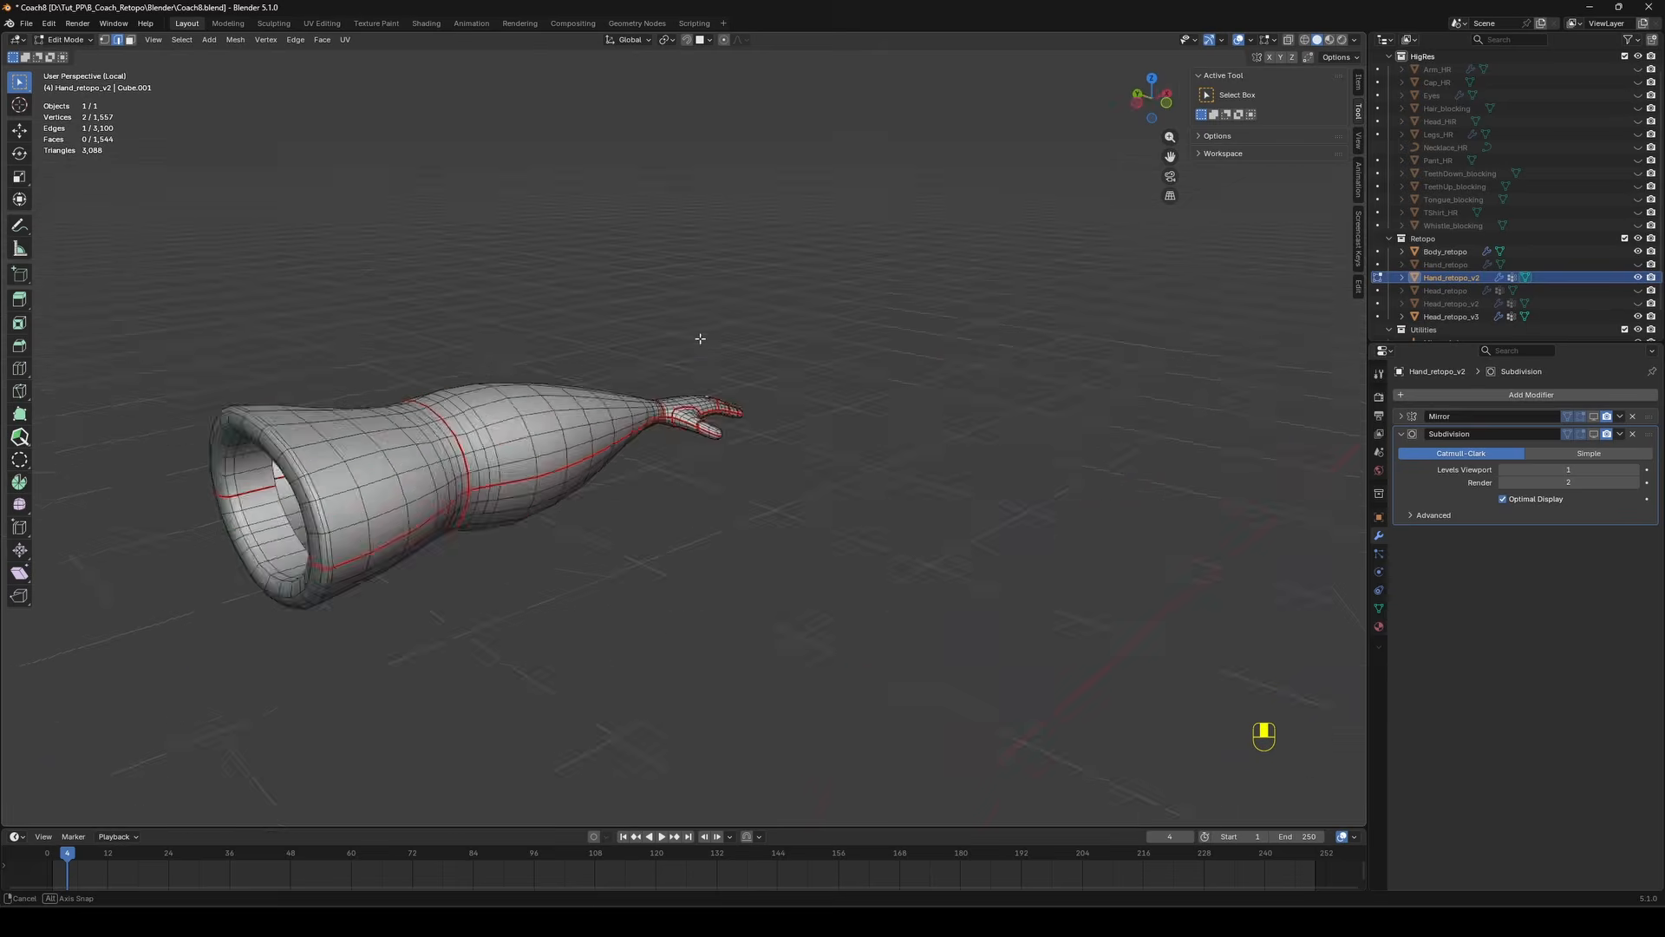
# Mark the outer and inner edge loops of the shoulder opening's rim as seams.
pyautogui.scroll(2, 699, 340)
pyautogui.keyDown('shift'); pyautogui.moveTo(373, 477); pyautogui.dragTo(659, 369, button='middle'); pyautogui.keyUp('shift')
pyautogui.moveTo(659, 369); pyautogui.dragTo(586, 351, button='middle')
pyautogui.keyDown('shift'); pyautogui.moveTo(485, 369); pyautogui.dragTo(607, 386, button='middle'); pyautogui.keyUp('shift')
pyautogui.keyDown('alt'); pyautogui.click(566, 395); pyautogui.keyUp('alt')
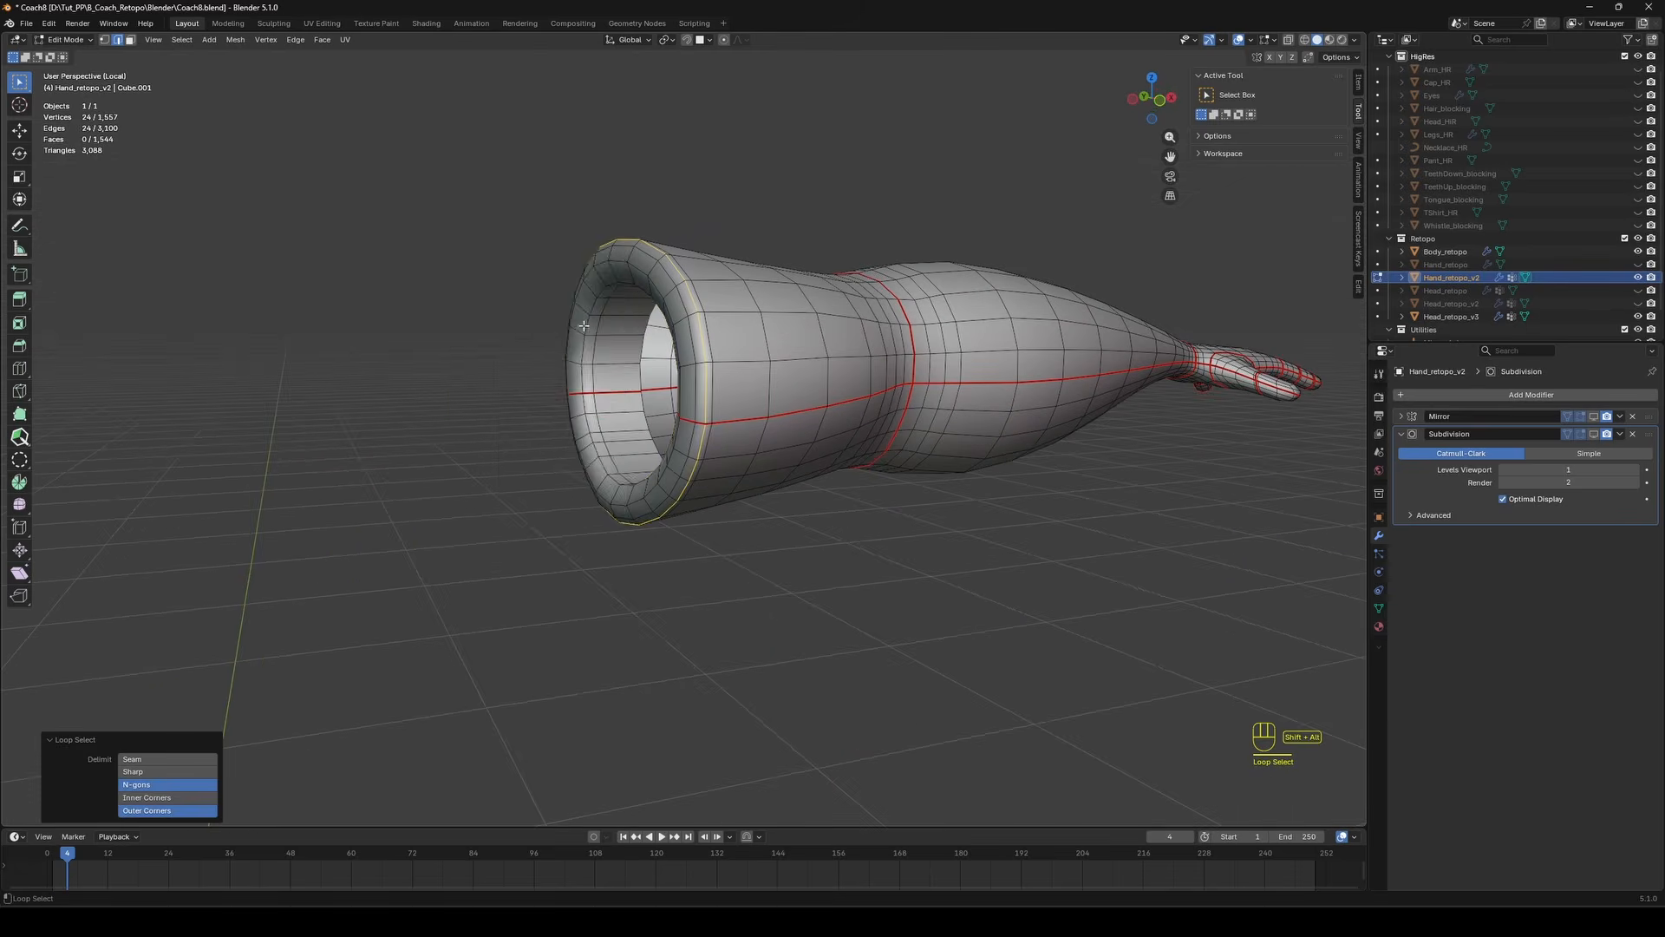
pyautogui.keyDown('alt'); pyautogui.keyDown('shift'); pyautogui.click(592, 415); pyautogui.keyUp('shift'); pyautogui.keyUp('alt')
pyautogui.rightClick(595, 414)
pyautogui.click(596, 415)
# Leave local view and examine the seams of the head, body and arm retopo meshes together in Edit Mode.
pyautogui.press('KP_Divide')
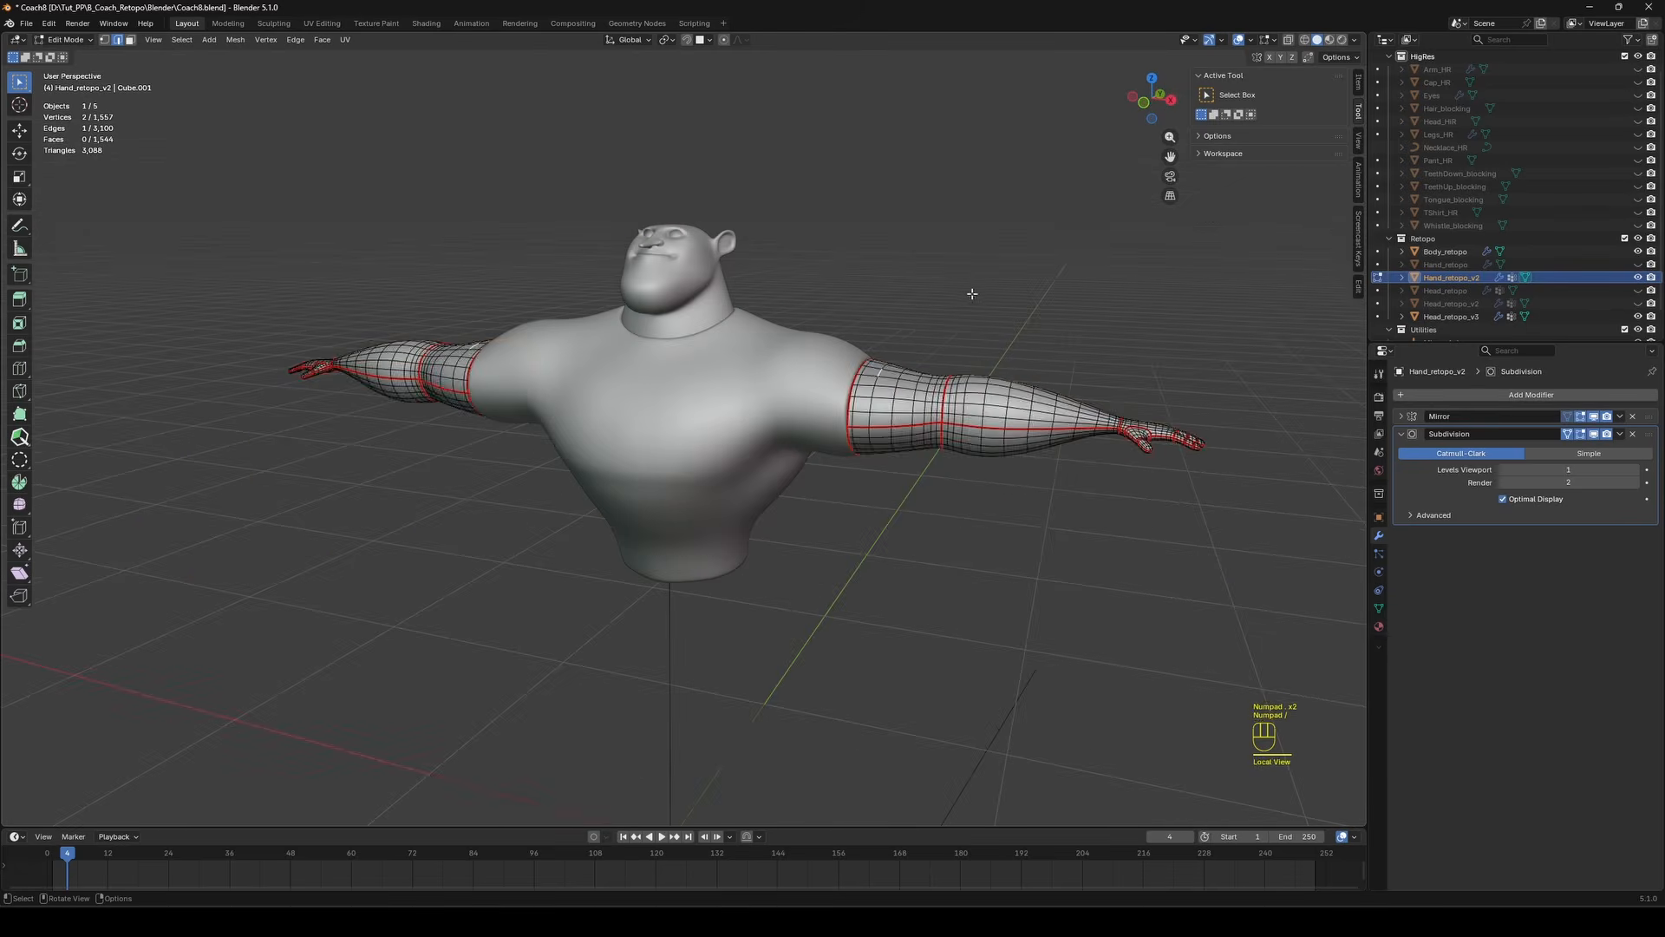
pyautogui.press('Tab')
pyautogui.press('Tab')
pyautogui.moveTo(1028, 403); pyautogui.dragTo(1052, 338, button='middle')
pyautogui.press('Tab')
pyautogui.press('a')
pyautogui.press('Tab')
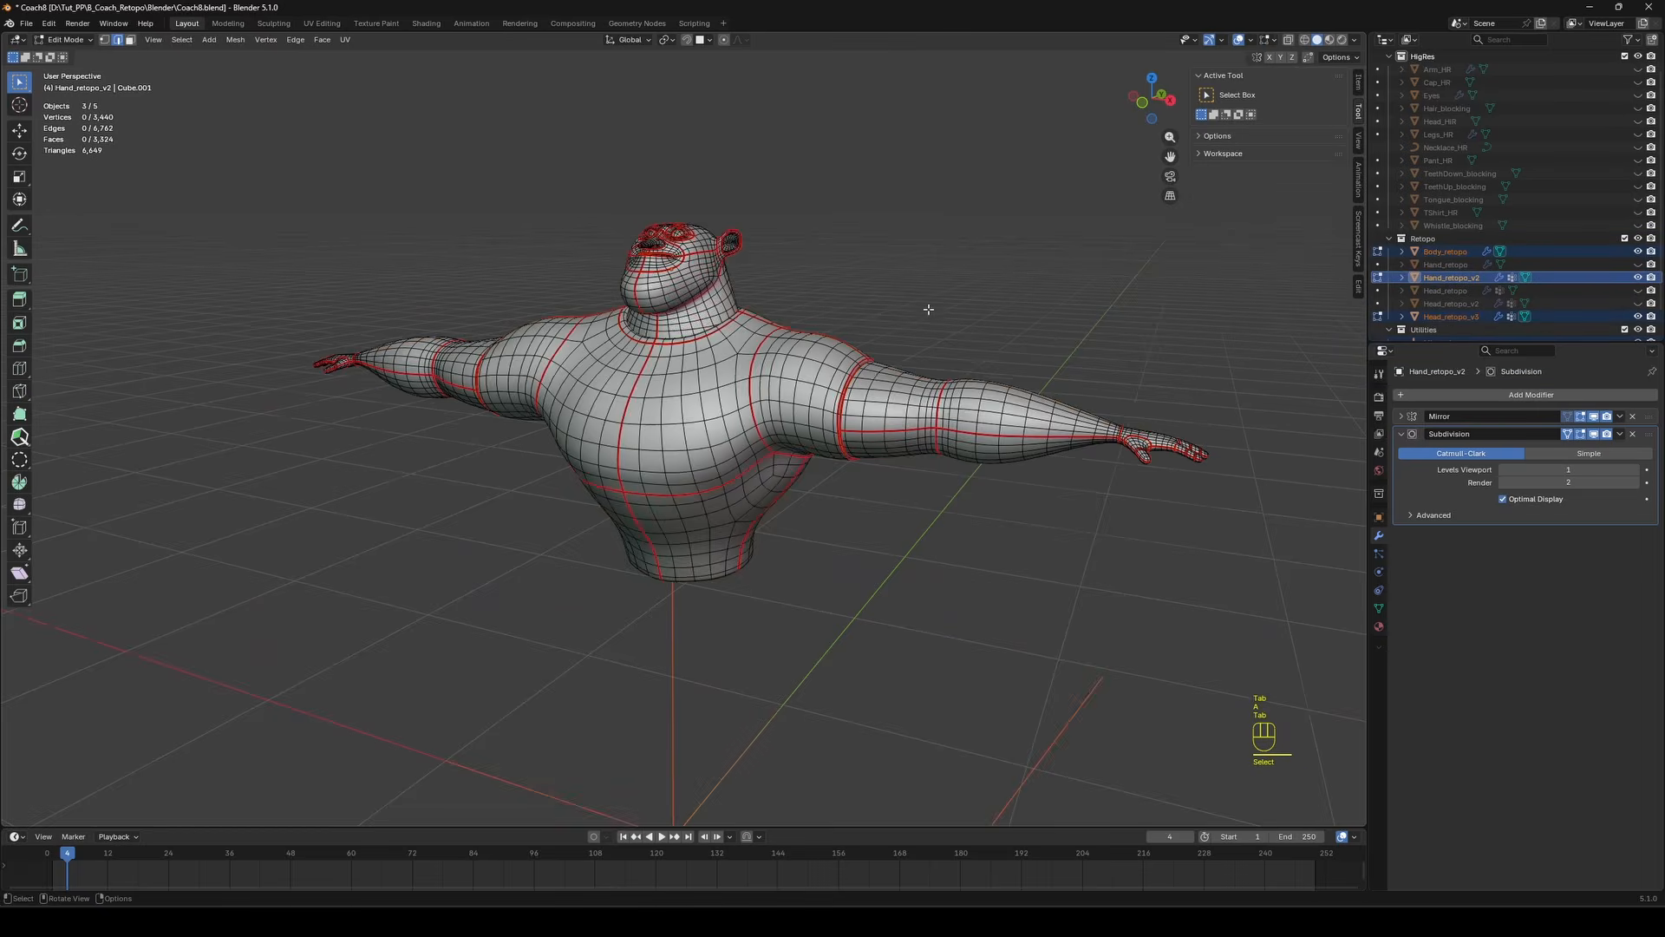
pyautogui.click(929, 312)
pyautogui.moveTo(929, 312); pyautogui.dragTo(266, 287, button='middle')
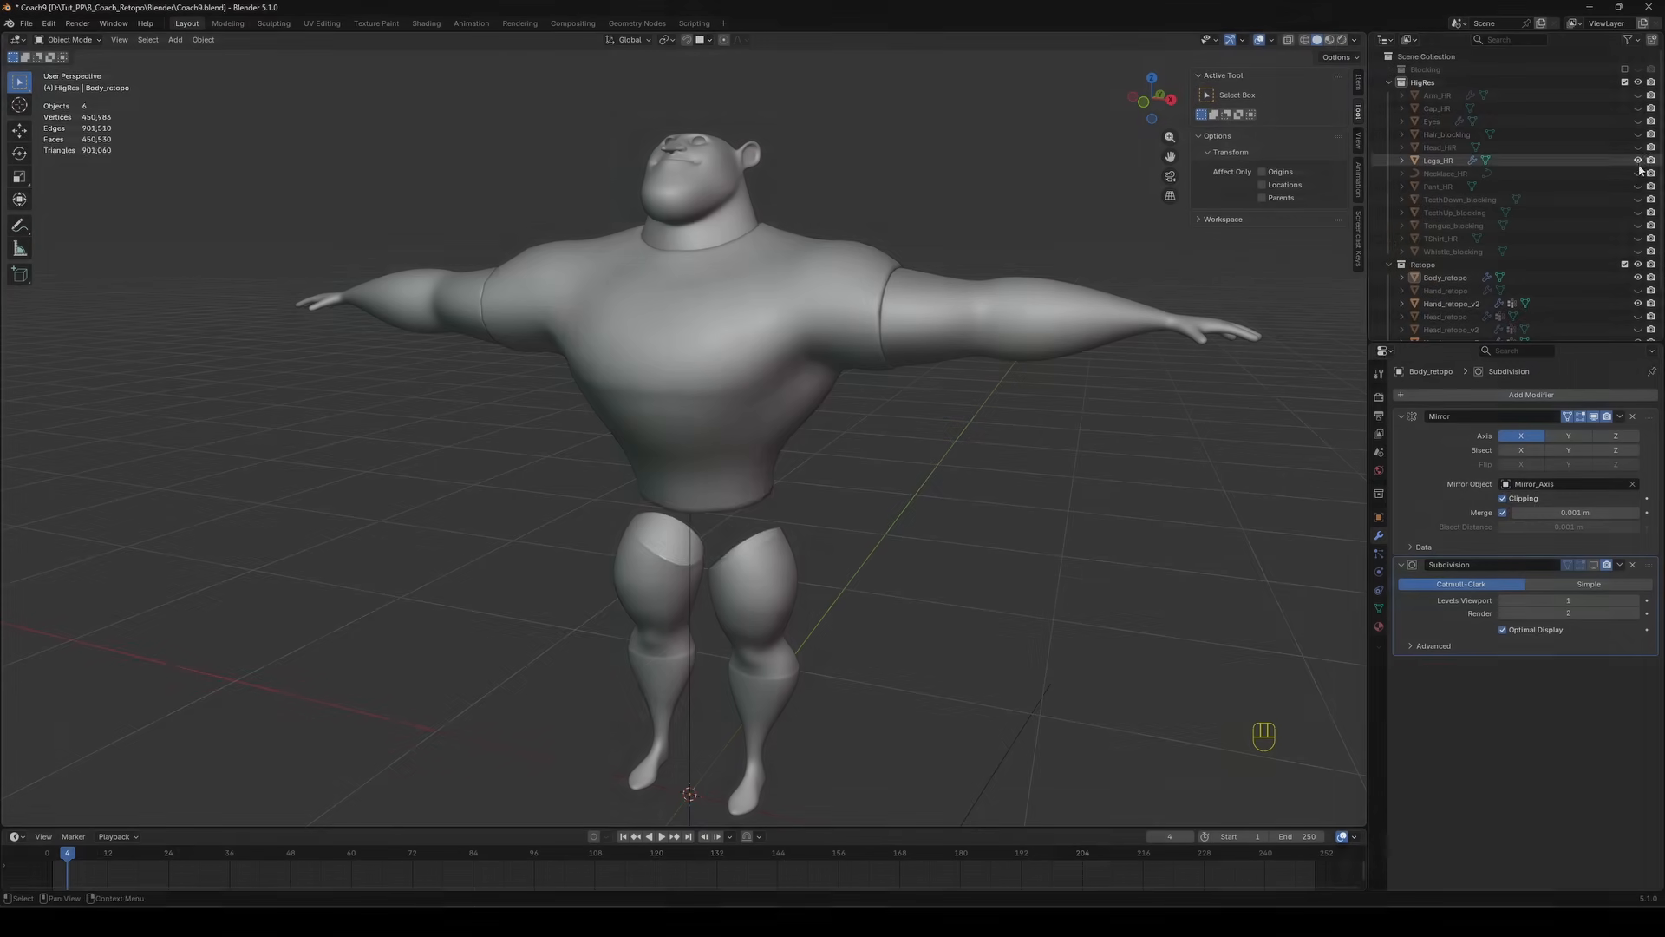
# Unhide the Pant_HR sculpt and select Body_retopo.
pyautogui.click(1638, 186)
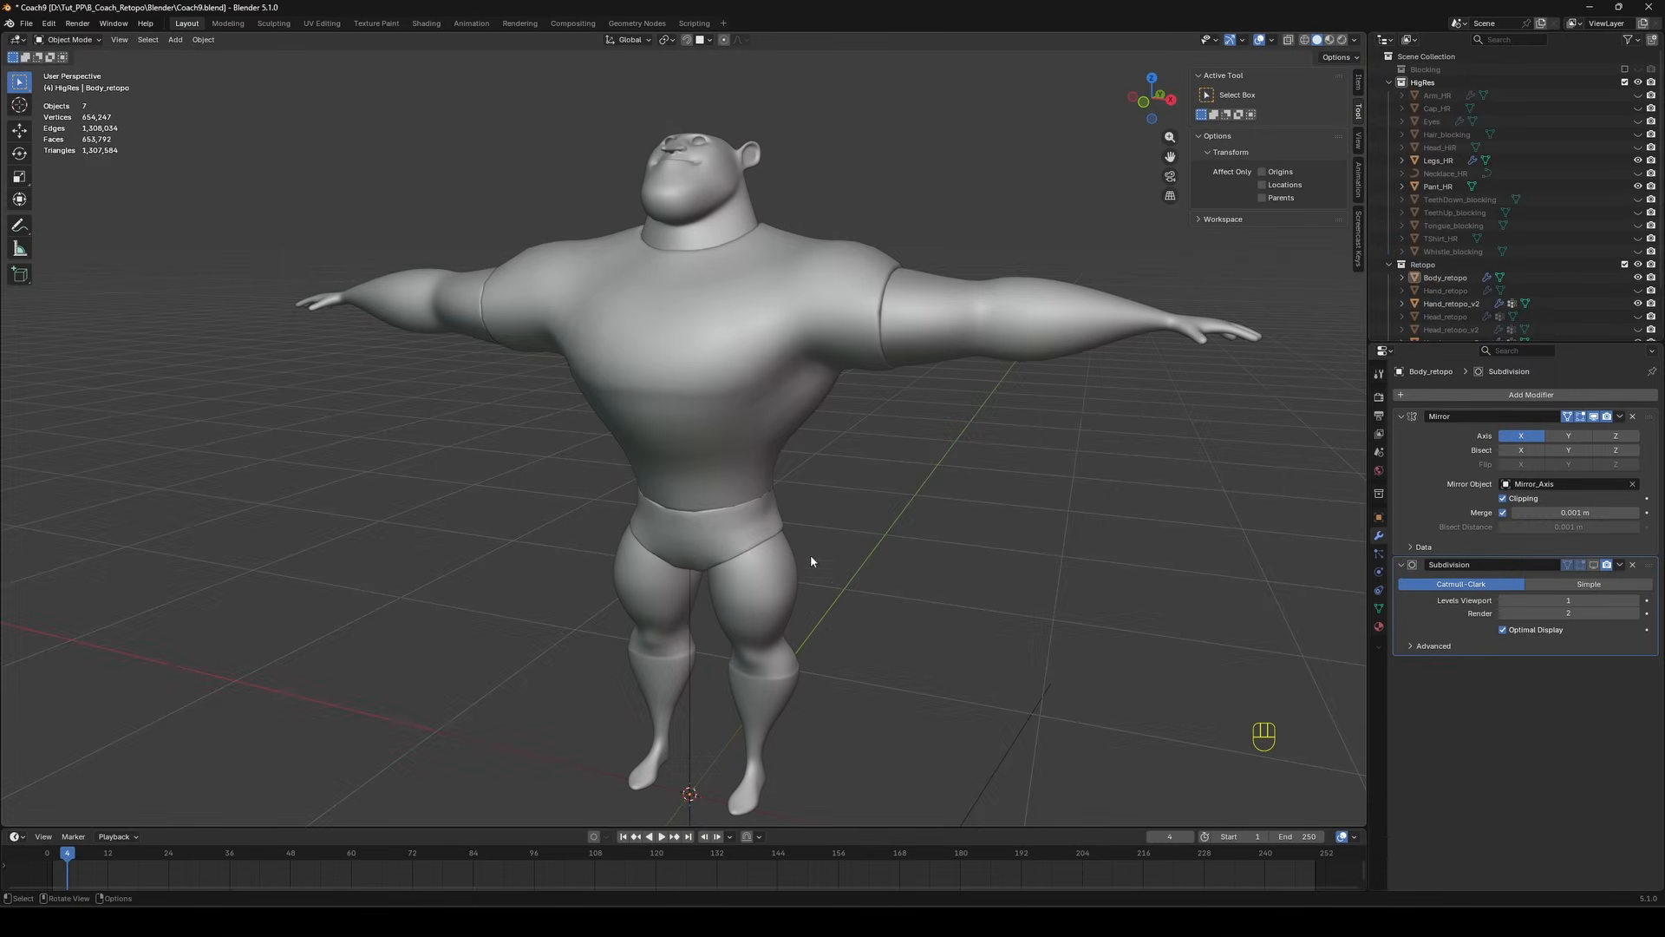
pyautogui.moveTo(810, 554); pyautogui.dragTo(931, 479, button='middle')
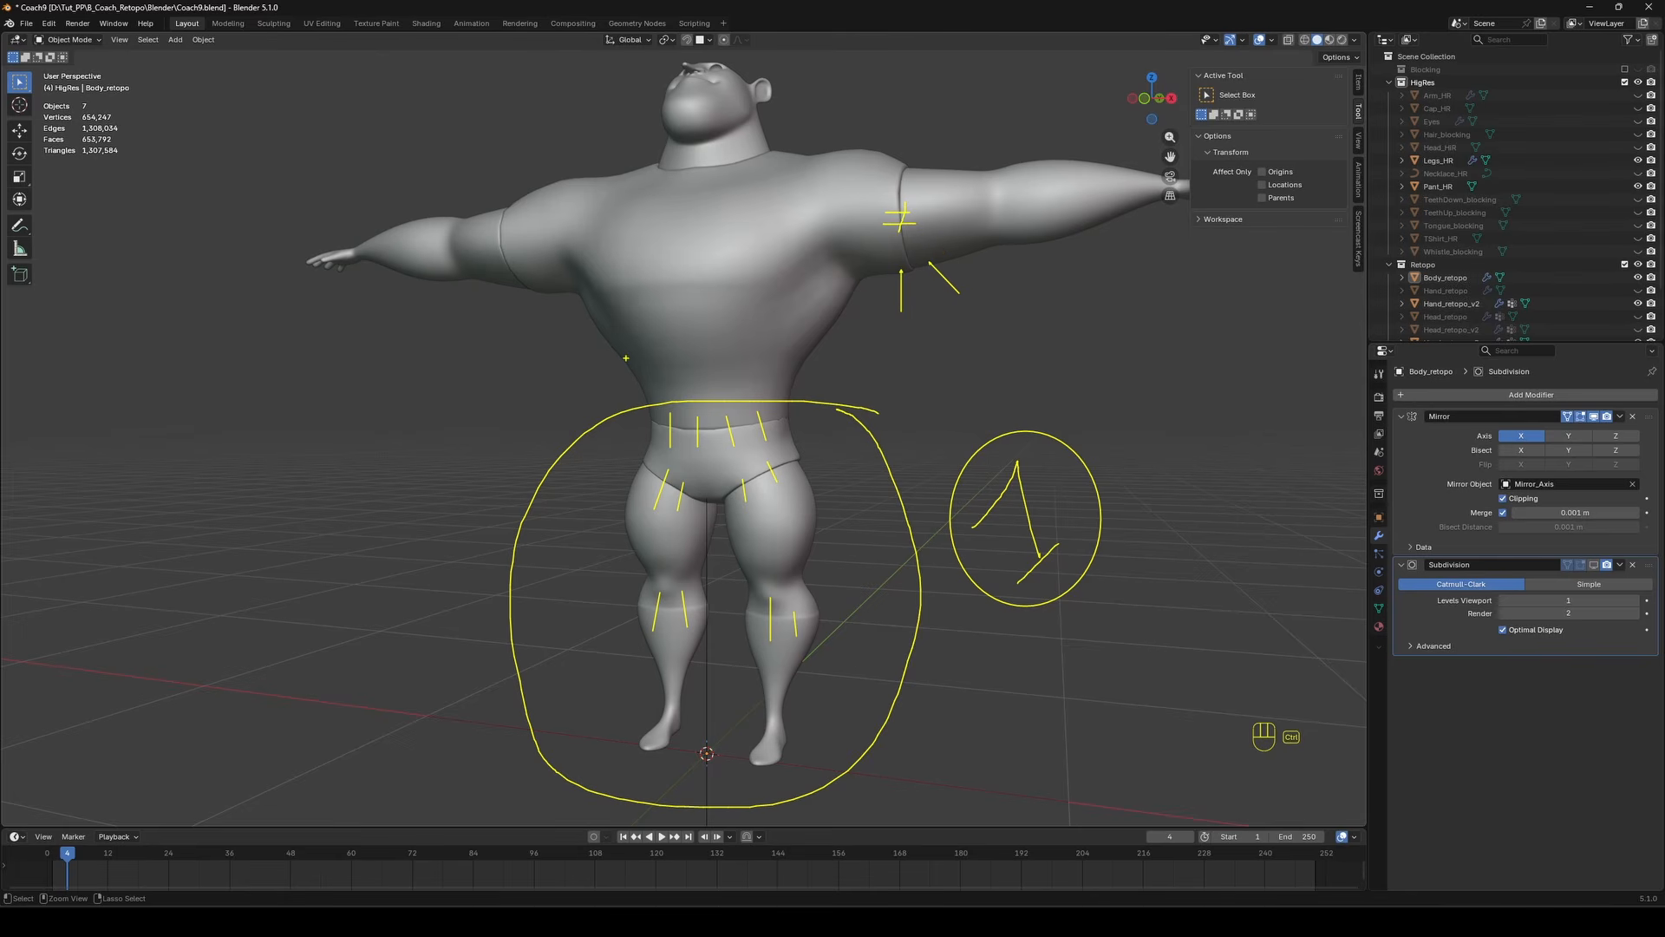
pyautogui.click(732, 384)
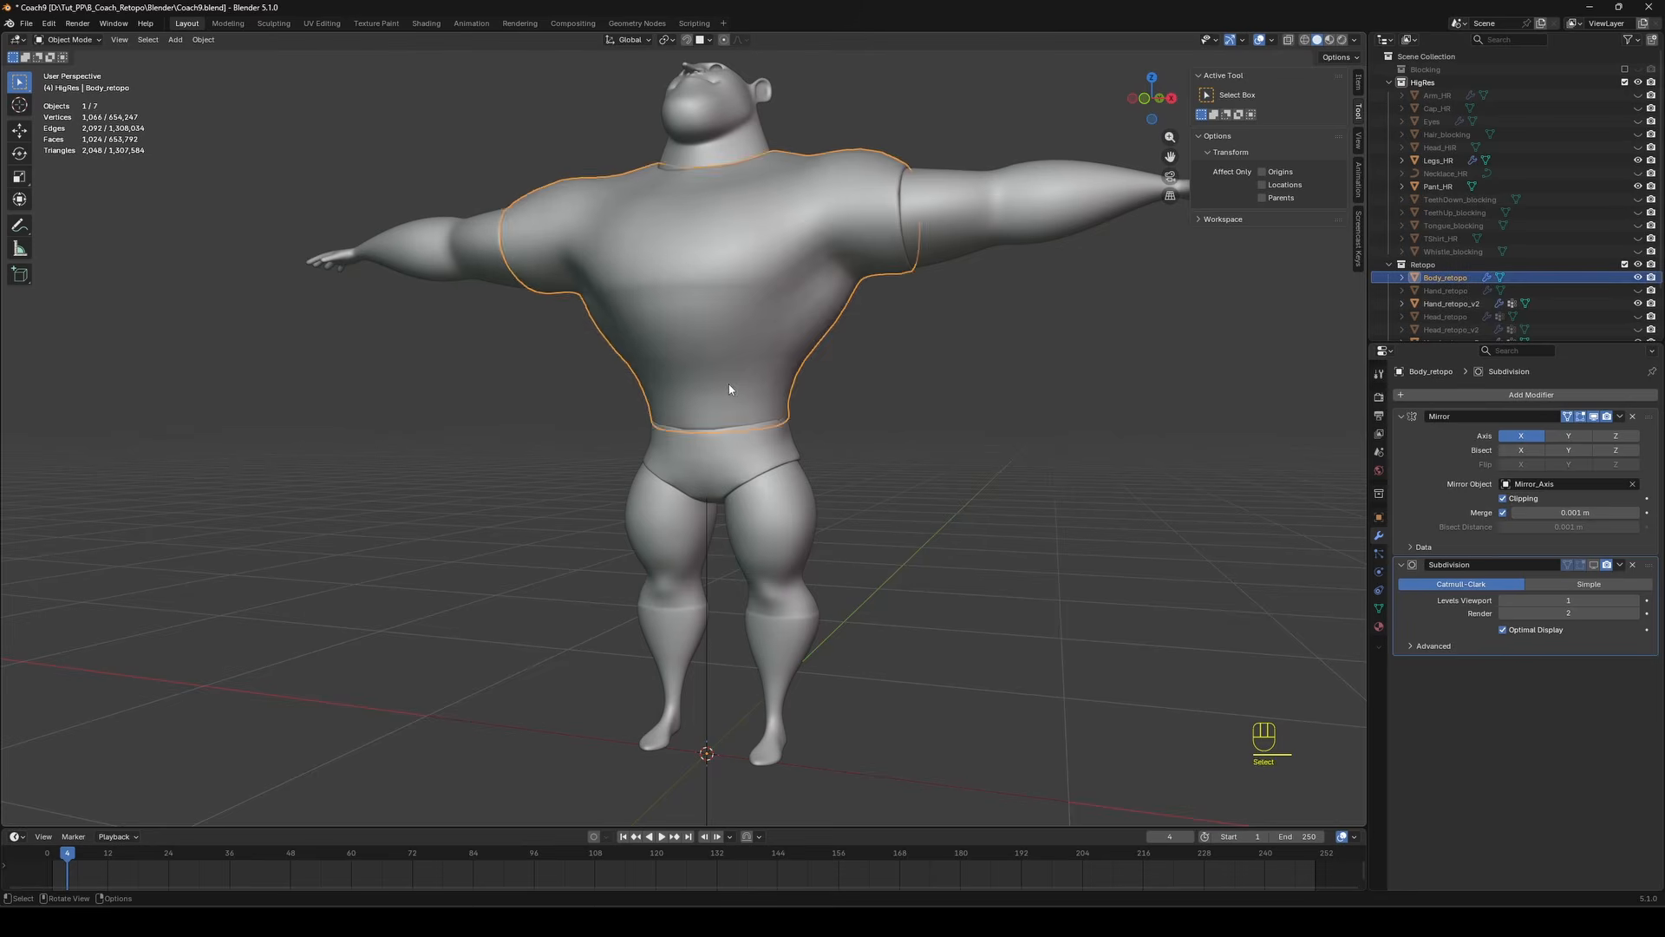
# Isolate Body_retopo in Edit Mode and select the outer and inner edge loops of the waist opening's rim.
pyautogui.press('KP_Divide')
pyautogui.moveTo(732, 382); pyautogui.dragTo(963, 525, button='middle')
pyautogui.press('Tab')
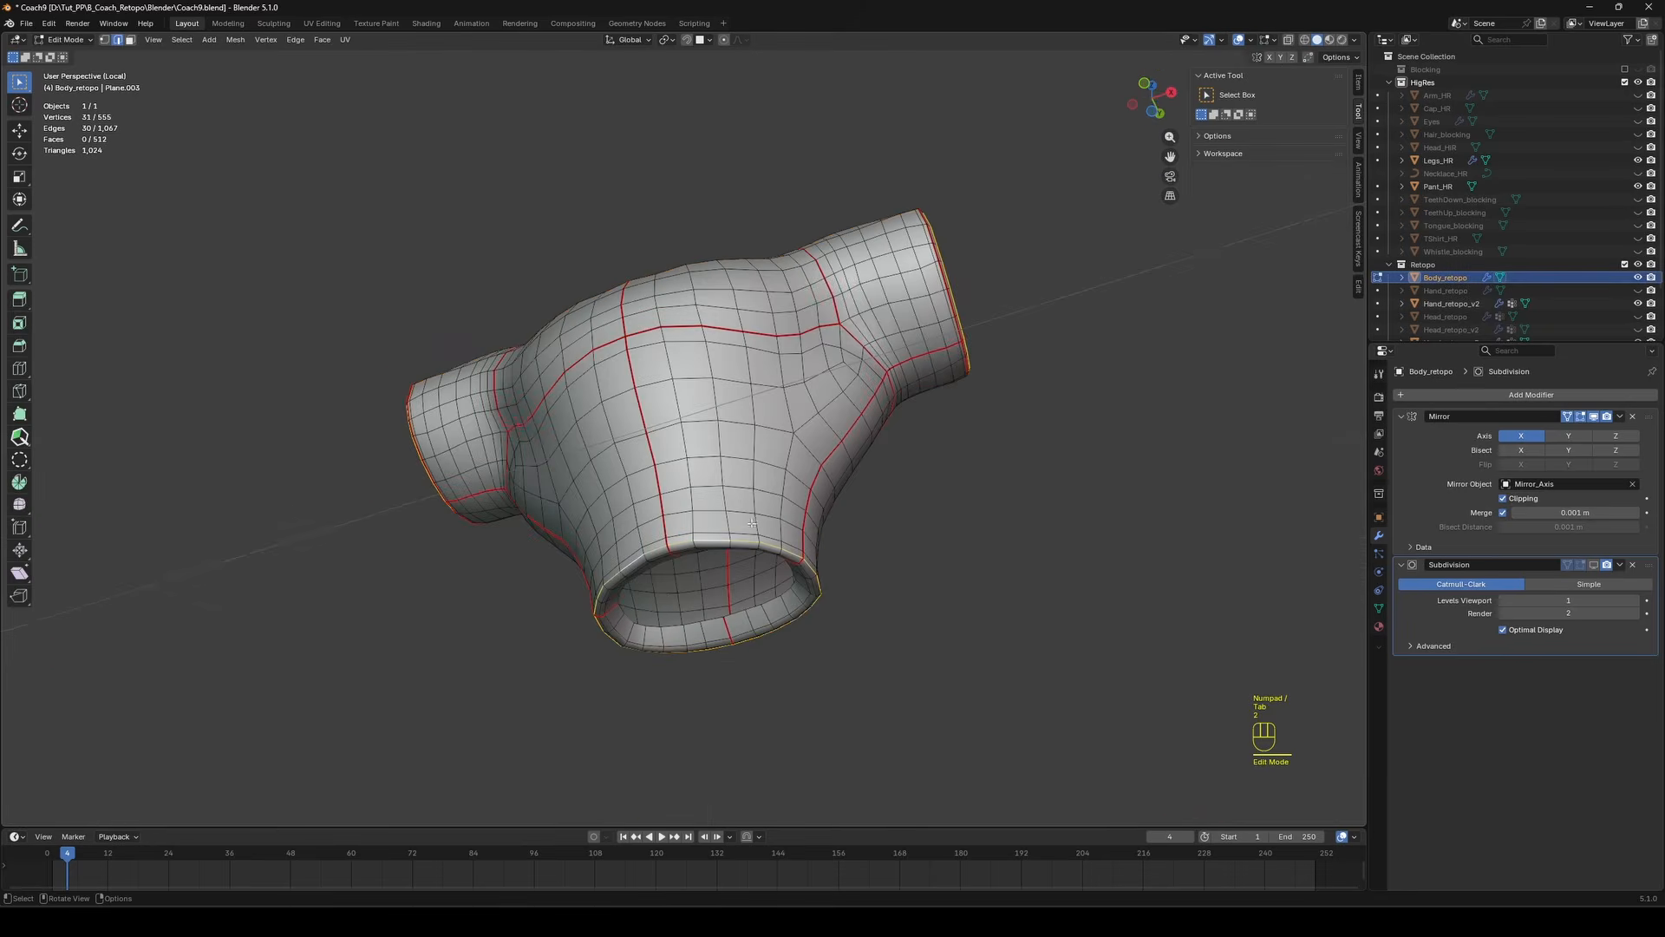
pyautogui.press('2')
pyautogui.keyDown('alt'); pyautogui.keyDown('shift'); pyautogui.click(796, 406); pyautogui.keyUp('shift'); pyautogui.keyUp('alt')
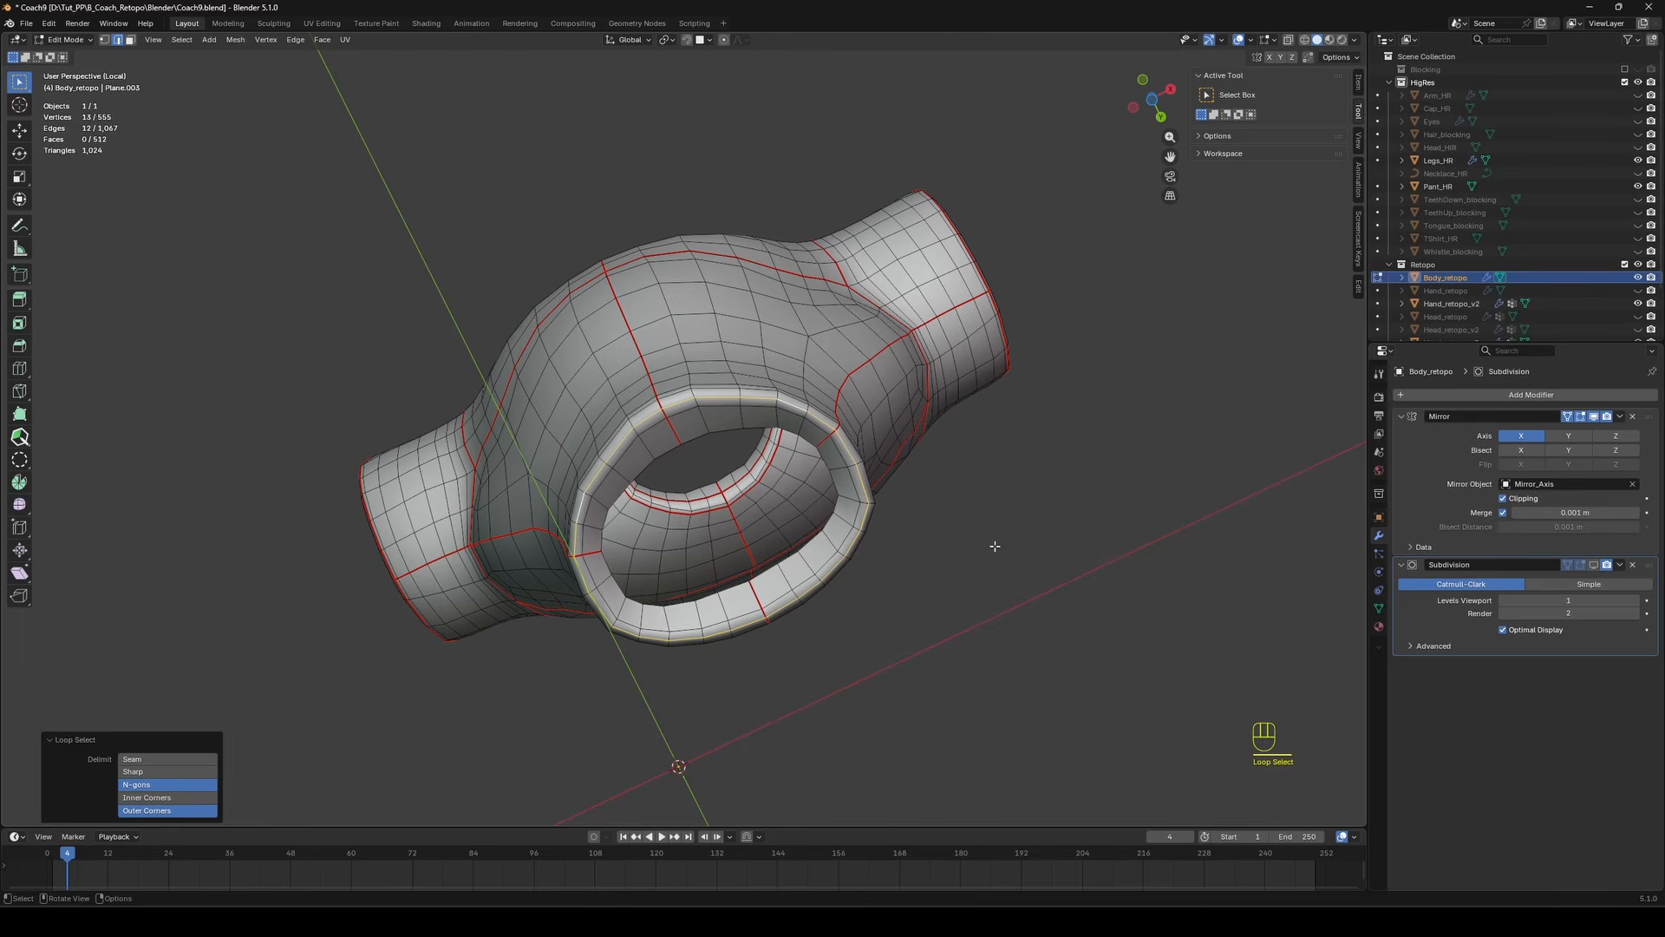
pyautogui.keyDown('alt'); pyautogui.keyDown('shift'); pyautogui.click(753, 397); pyautogui.keyUp('shift'); pyautogui.keyUp('alt')
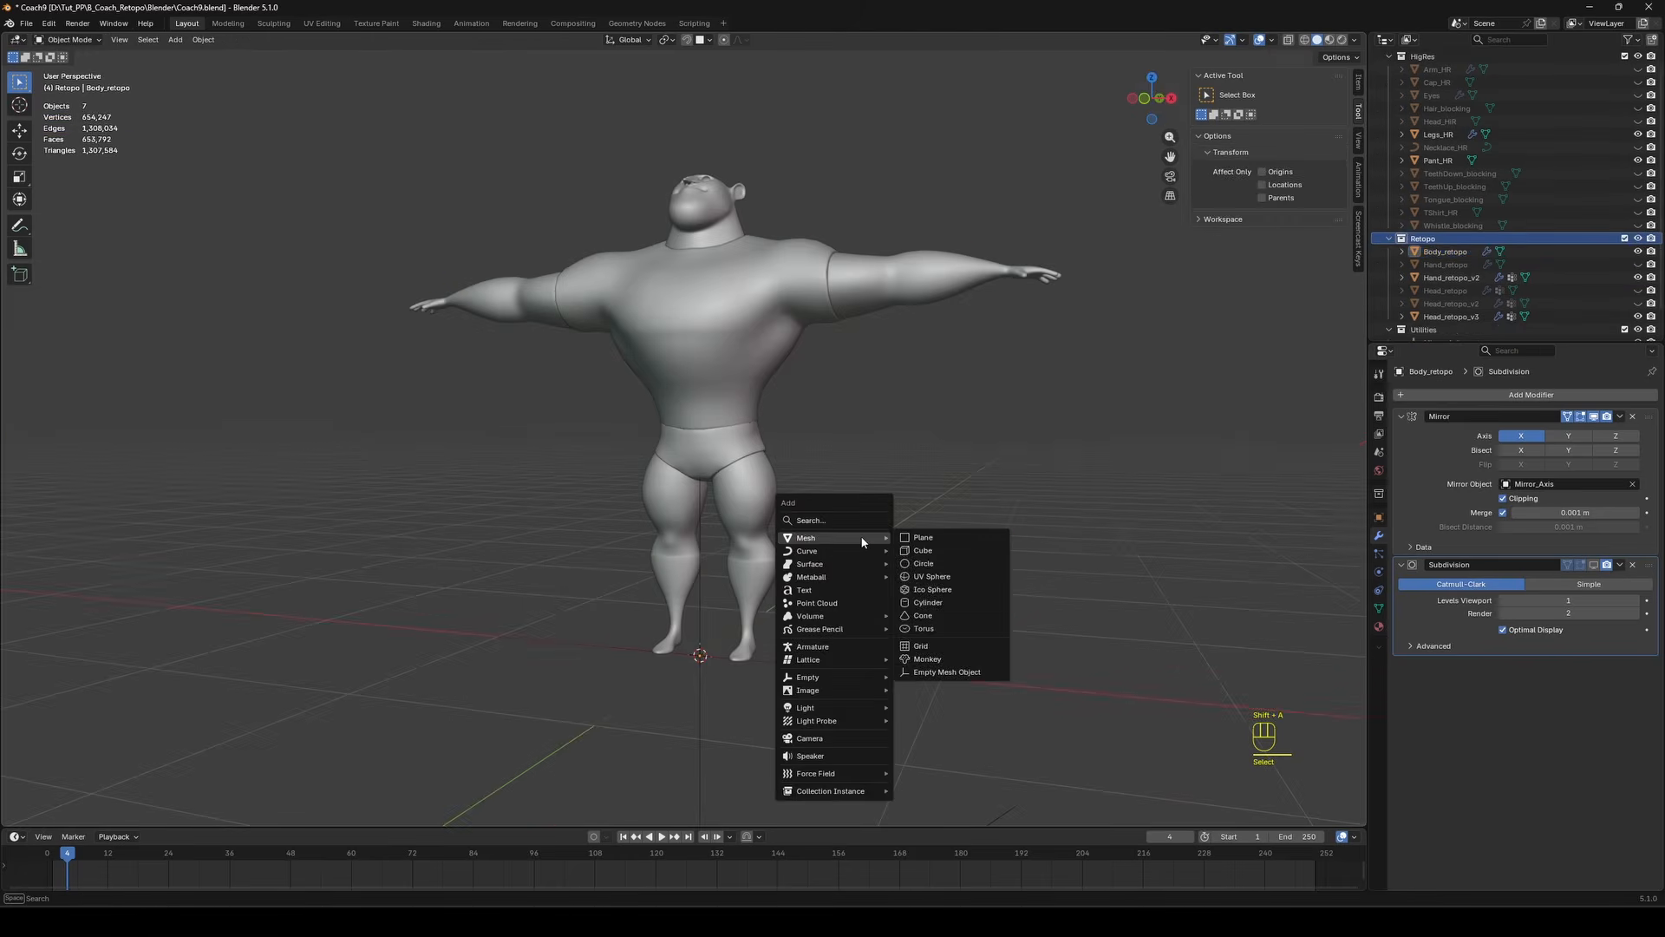
# Add a plane to the Retopo collection and raise it along Z to the character's pelvis height.
pyautogui.click(873, 561)
pyautogui.press('g')
pyautogui.press('z')
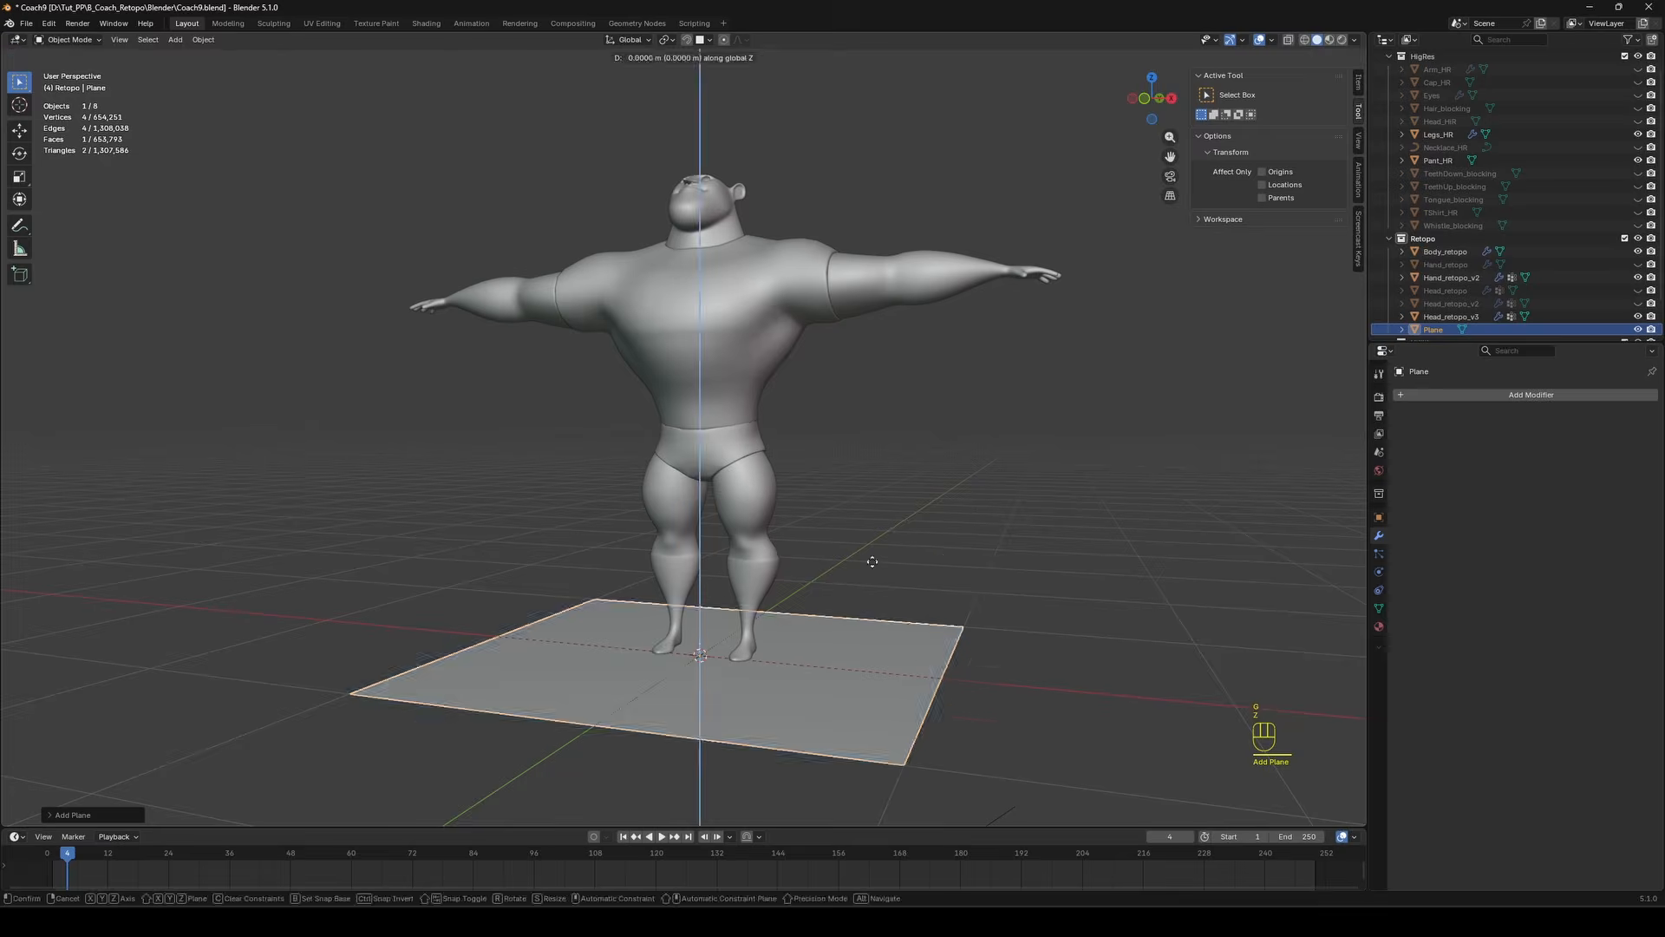
pyautogui.click(873, 366)
pyautogui.moveTo(872, 368); pyautogui.dragTo(754, 101, button='middle')
pyautogui.scroll(3, 1012, 470)
# Apply the plane's transform and delete all its geometry in Edit Mode, leaving an empty mesh object.
pyautogui.hotkey('ctrl', 'a')
pyautogui.click(1009, 475)
pyautogui.press('Tab')
pyautogui.press('3')
pyautogui.press('x')
pyautogui.click(999, 447)
# Rename the plane object as Legs_retopo.
pyautogui.keyDown('shift'); pyautogui.moveTo(1035, 405); pyautogui.dragTo(979, 417, button='middle'); pyautogui.keyUp('shift')
pyautogui.scroll(-1, 1457, 265)
pyautogui.doubleClick(1448, 303)
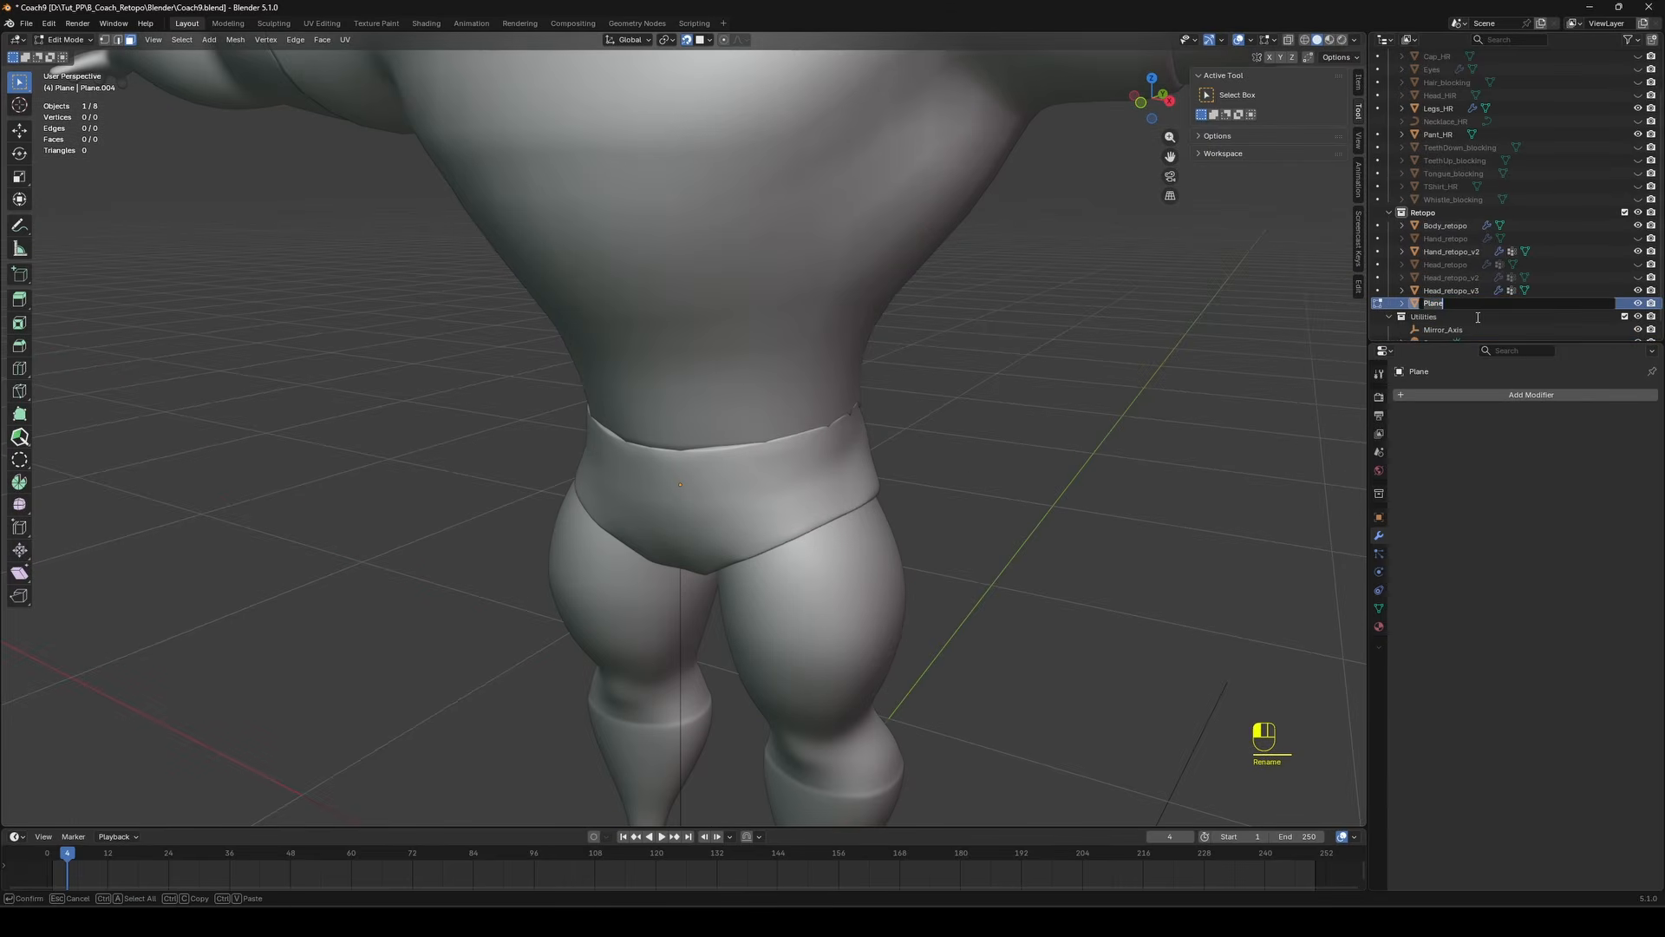
pyautogui.write('Legs')
pyautogui.press('Return')
pyautogui.doubleClick(1436, 303)
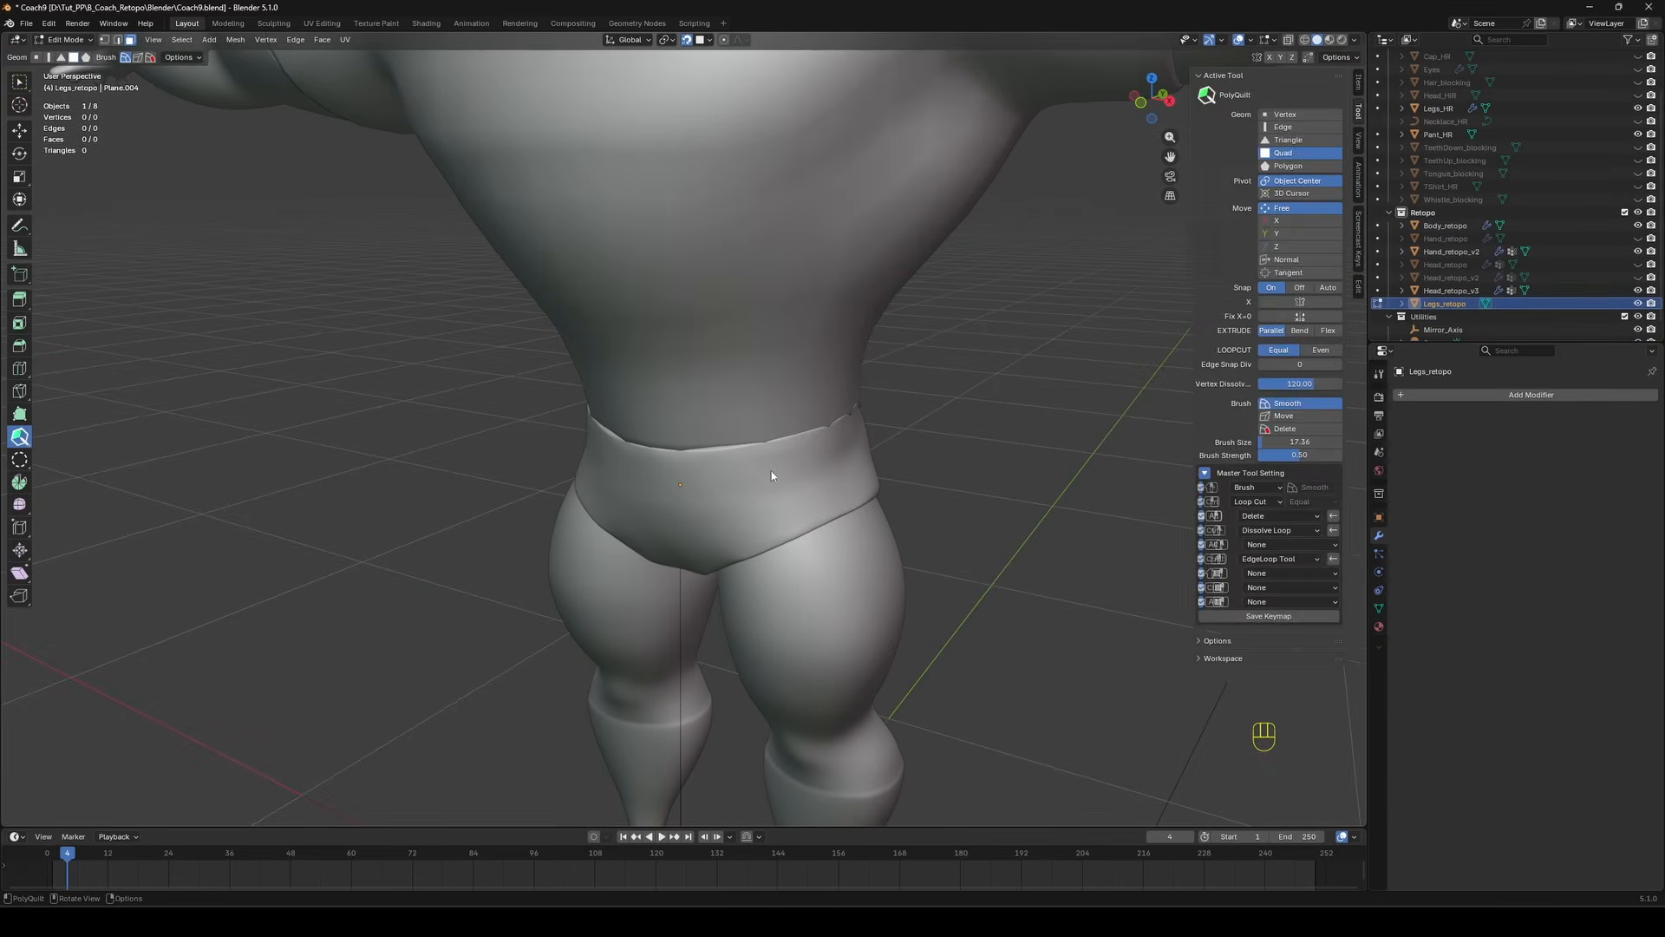
# Add an annotation layer named SymmetryPant and set its colour to black.
pyautogui.scroll(4, 768, 472)
pyautogui.press('Tab')
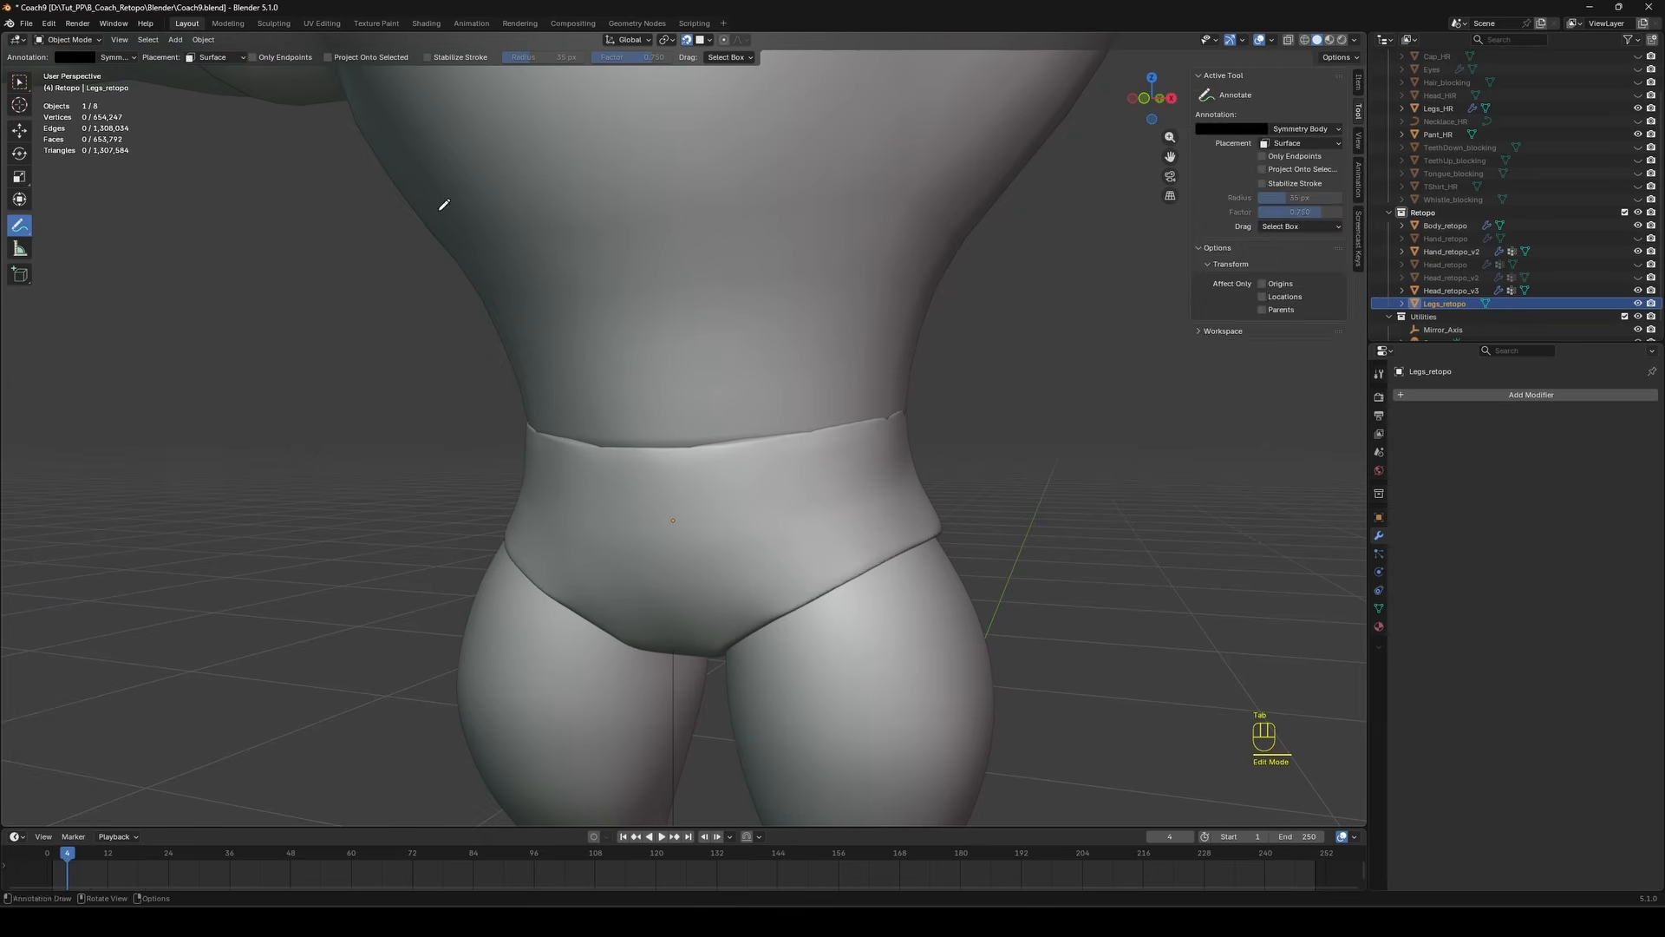
pyautogui.click(1360, 183)
pyautogui.click(1359, 137)
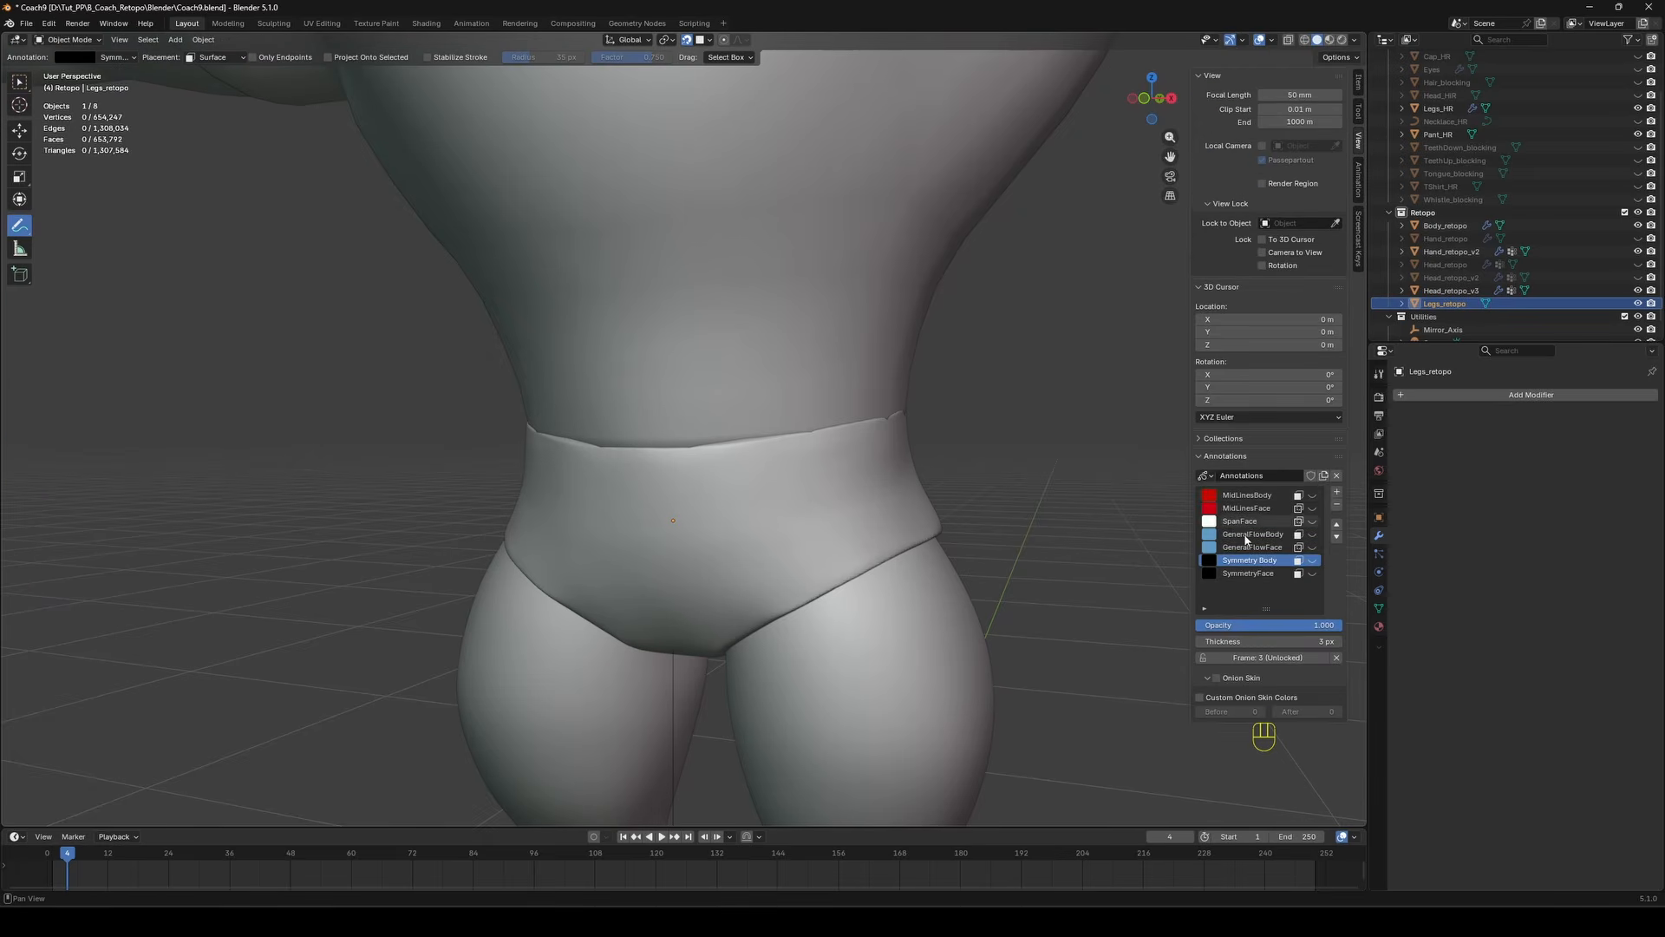
pyautogui.click(1237, 560)
pyautogui.write('SymmetryPant')
pyautogui.press('Return')
pyautogui.click(1209, 560)
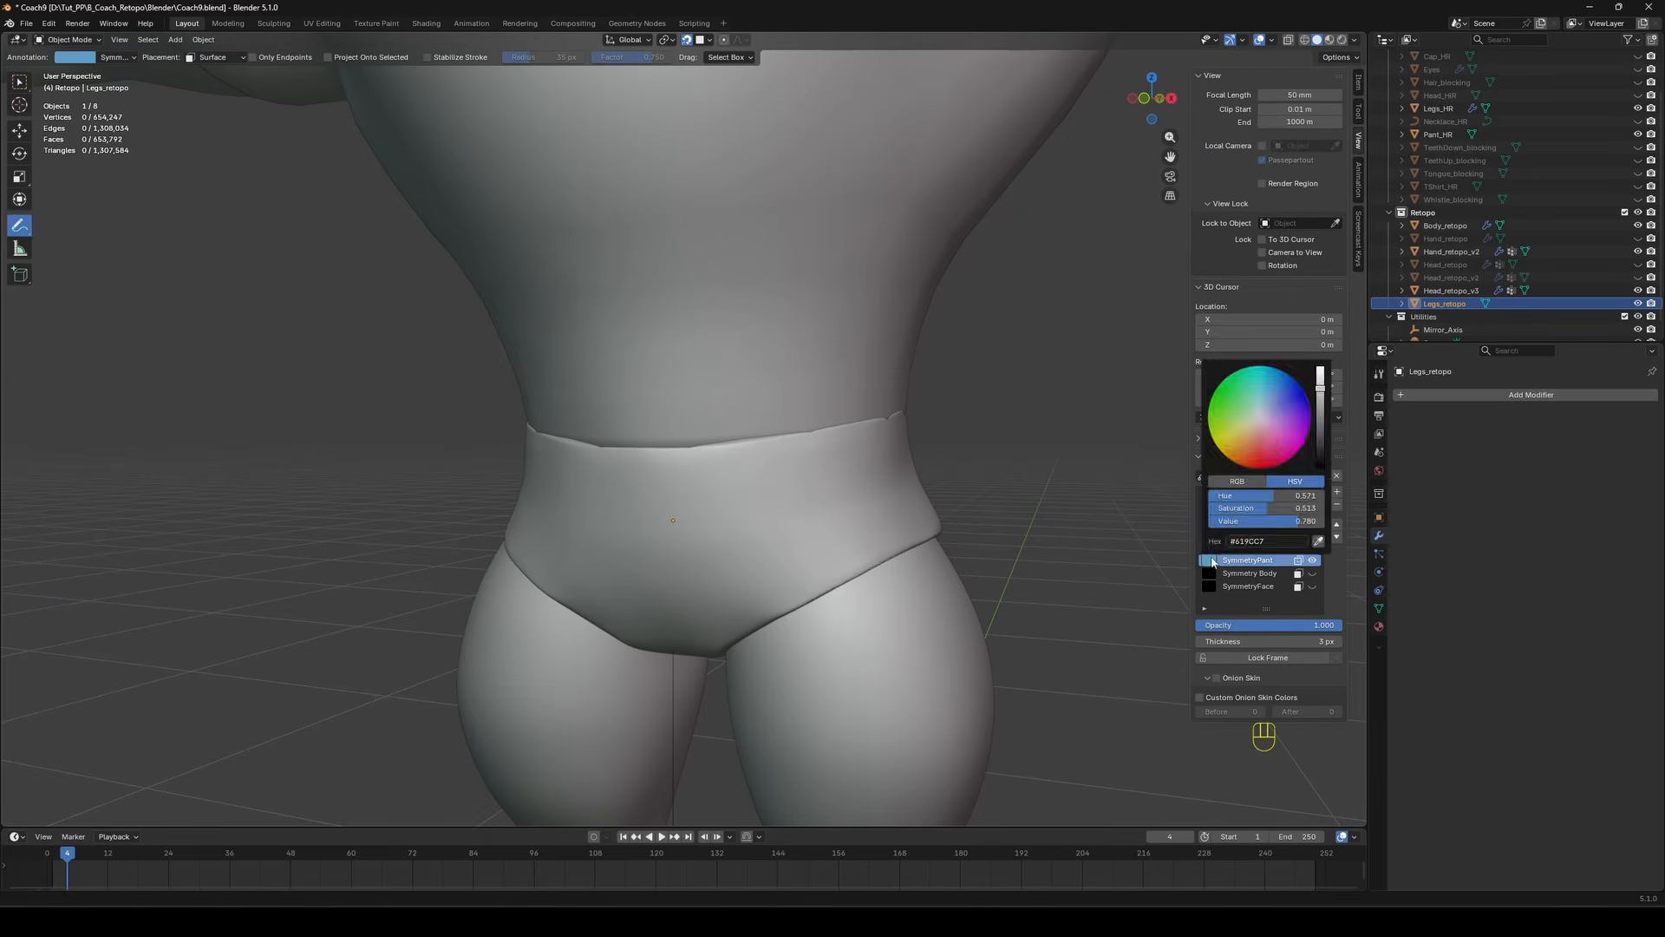
pyautogui.moveTo(1322, 408); pyautogui.dragTo(1322, 475)
# Draw the vertical symmetry line down the front and back centre of the pant sculpt and save the file.
pyautogui.press('KP_1')
pyautogui.moveTo(661, 449)
pyautogui.keyDown('shift'); pyautogui.mouseDown(button='middle')
pyautogui.moveTo(664, 405)
pyautogui.moveTo(692, 393)
pyautogui.mouseUp(button='middle'); pyautogui.keyUp('shift')
pyautogui.keyDown('alt'); pyautogui.moveTo(692, 393); pyautogui.dragTo(718, 407, button='middle'); pyautogui.keyUp('alt')
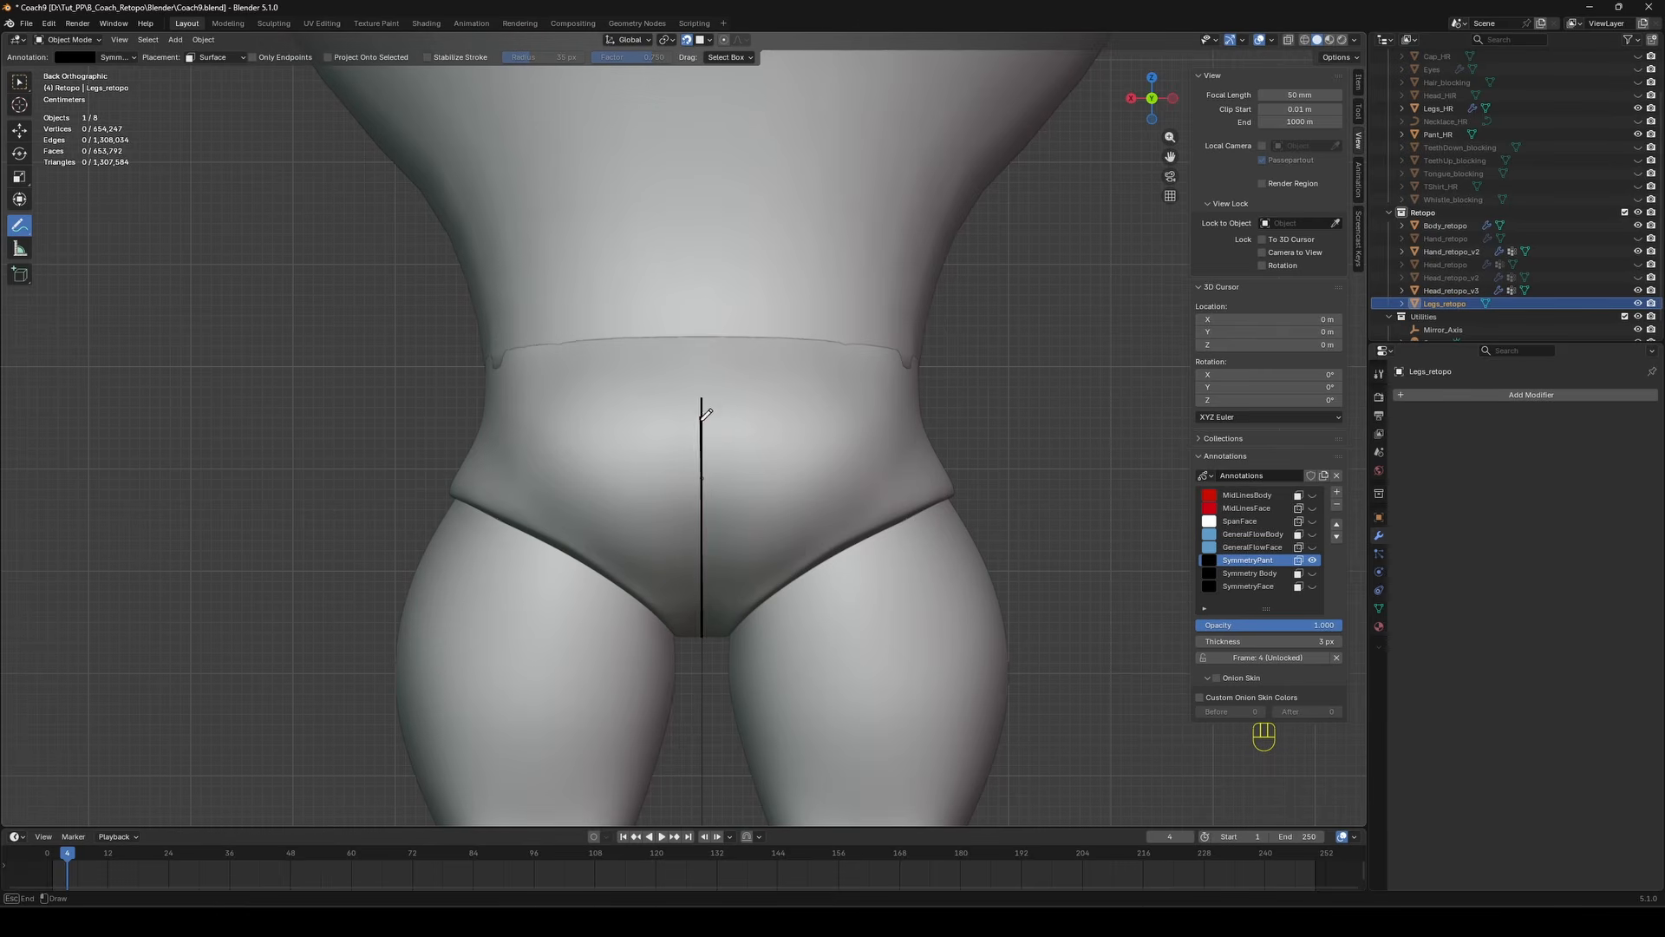
pyautogui.moveTo(743, 340)
pyautogui.mouseDown(button='middle')
pyautogui.moveTo(1025, 439)
pyautogui.moveTo(792, 606)
pyautogui.moveTo(823, 589)
pyautogui.mouseUp(button='middle')
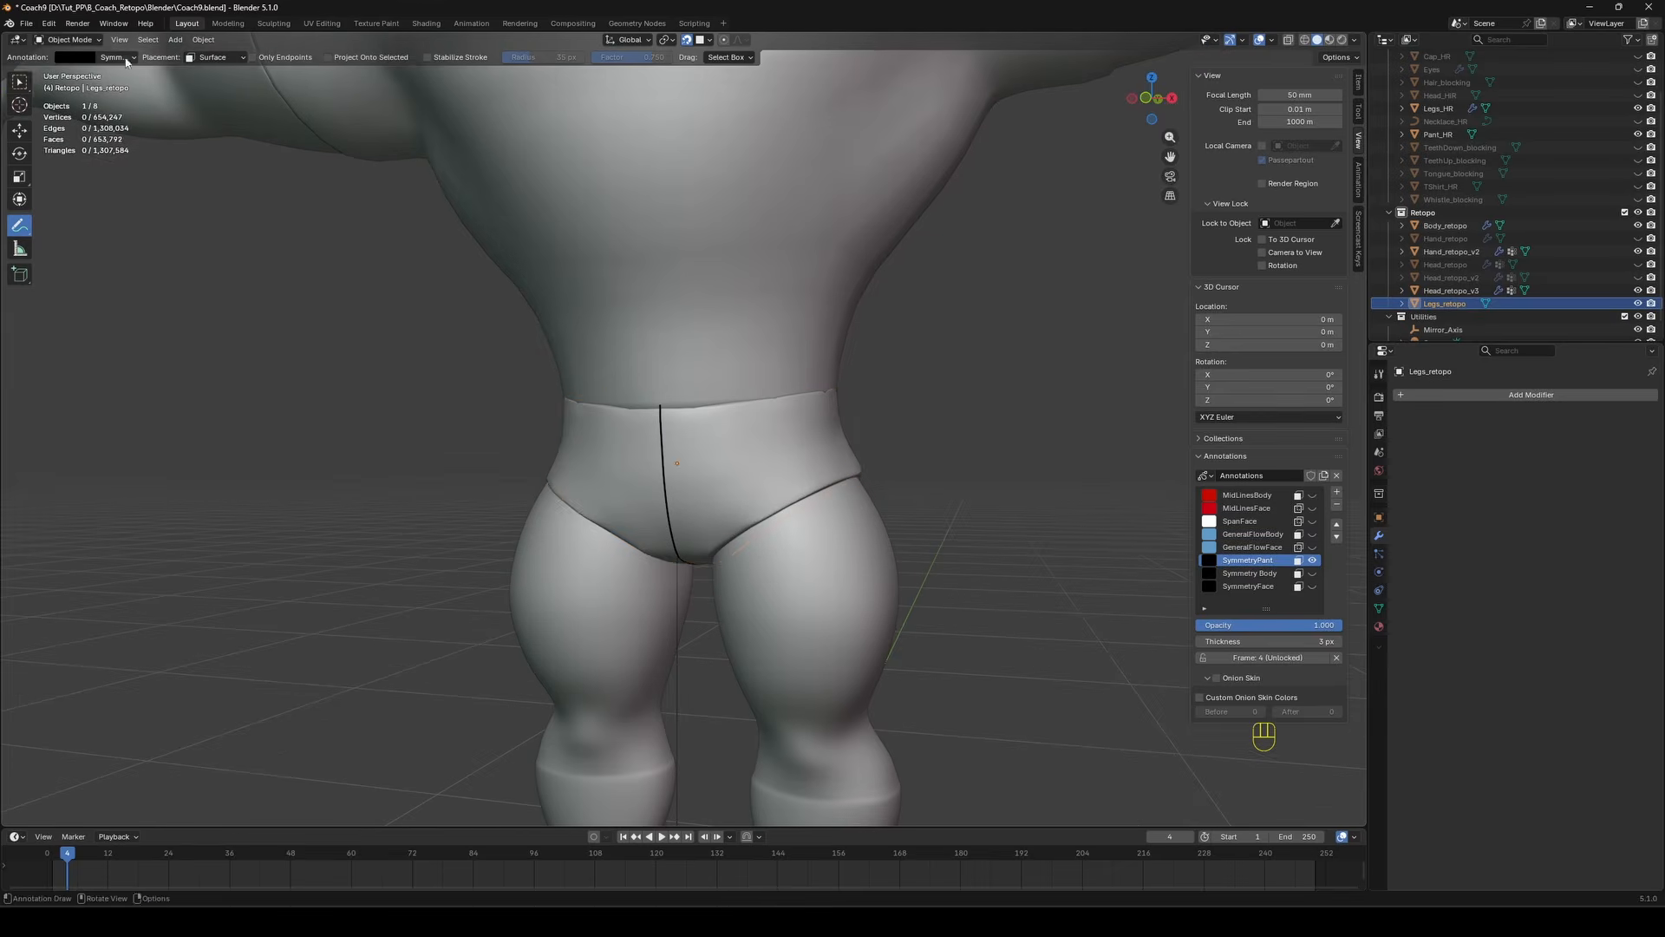
pyautogui.press('w')
pyautogui.hotkey('ctrl', 's')
pyautogui.click(834, 472)
pyautogui.press('Tab')
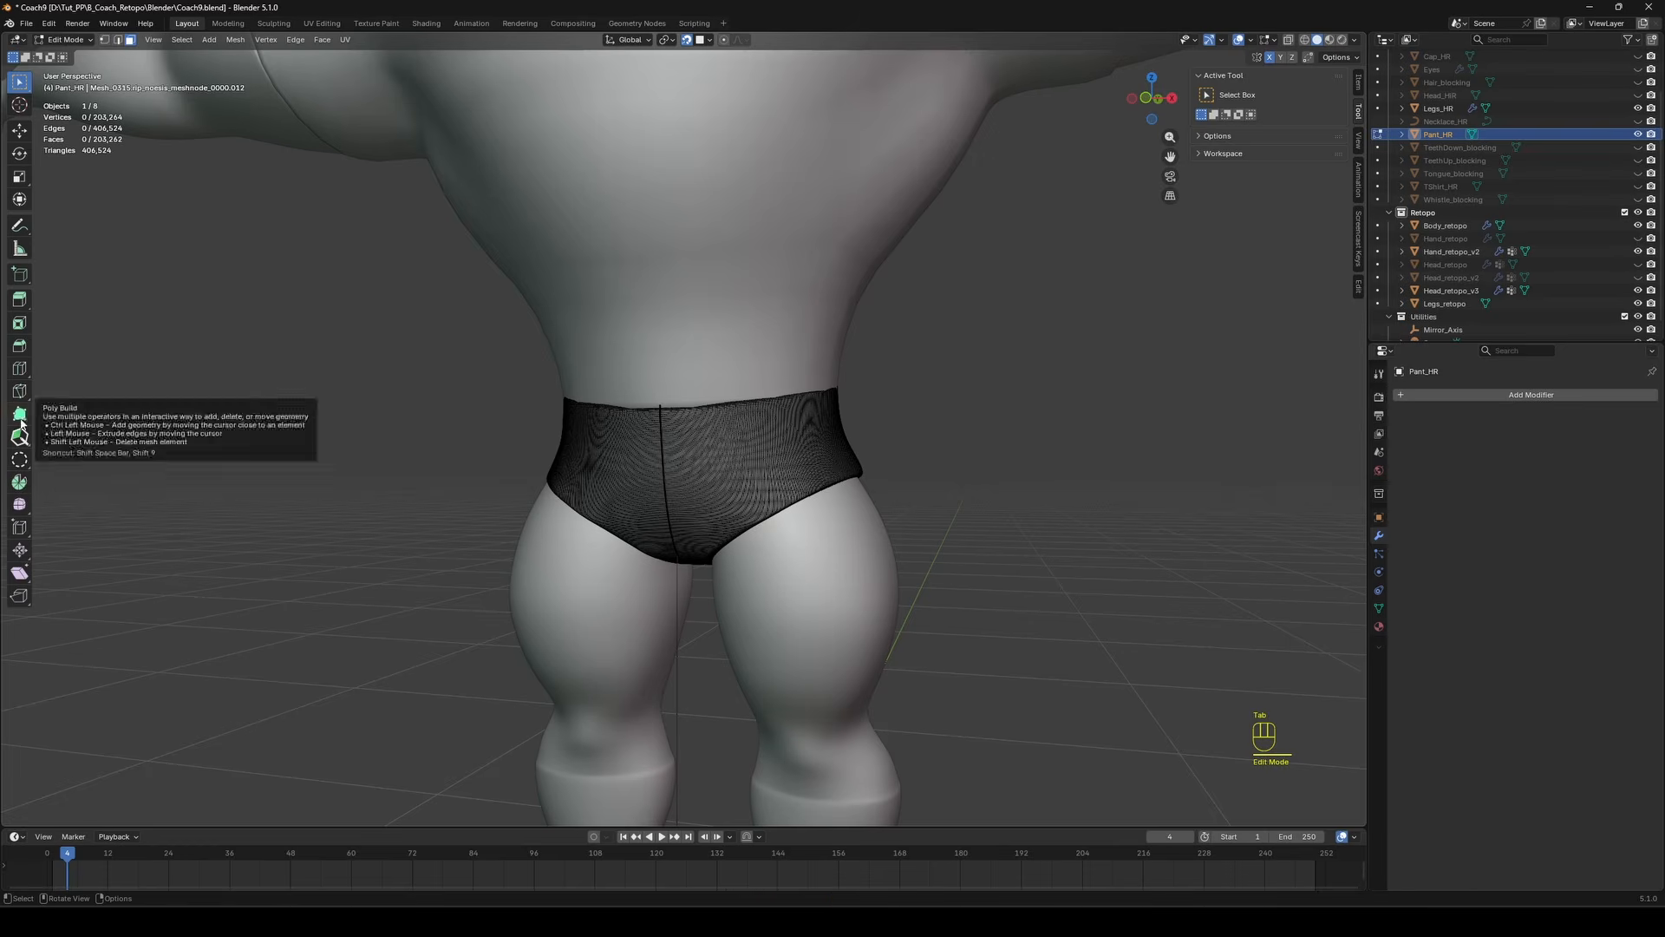
pyautogui.press('Tab')
# Place a first PolyQuilt quad in Legs_retopo beside the symmetry line on the front of the pant.
pyautogui.click(1451, 304)
pyautogui.press('Tab')
pyautogui.click(19, 436)
pyautogui.keyDown('alt'); pyautogui.moveTo(685, 486); pyautogui.dragTo(611, 475, button='middle'); pyautogui.keyUp('alt')
pyautogui.scroll(1, 668, 479)
pyautogui.click(610, 475)
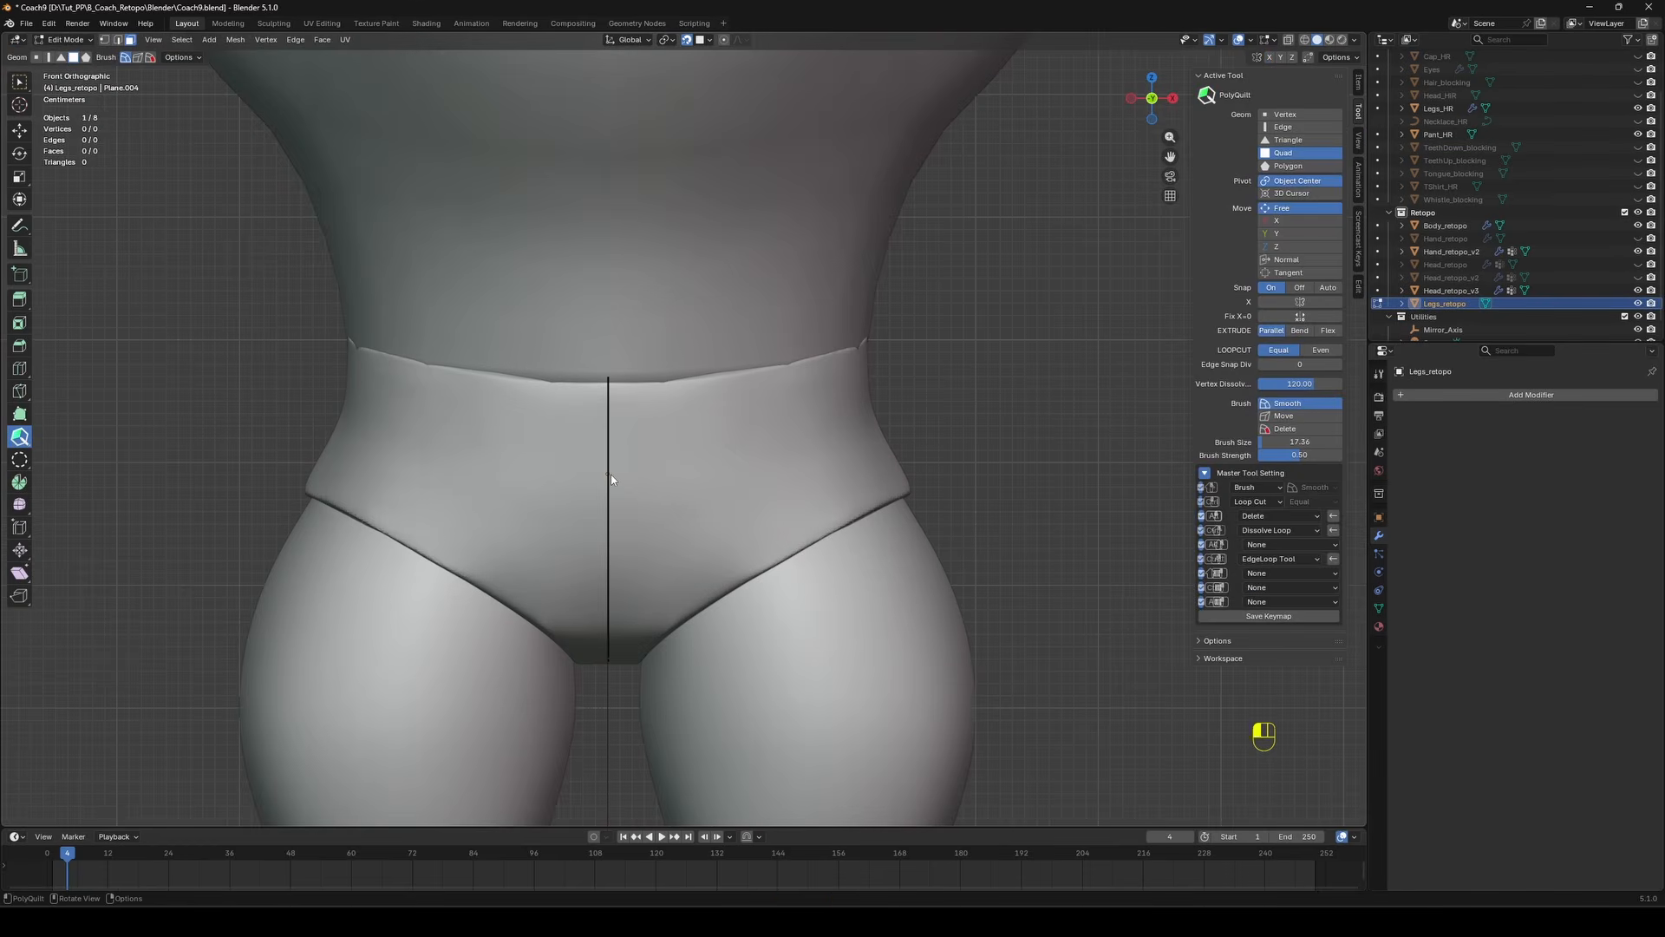
# Draw a QuadPatch strip of quads along the waistband from the front symmetry line around the hip to the back one.
pyautogui.moveTo(599, 448); pyautogui.dragTo(928, 414)
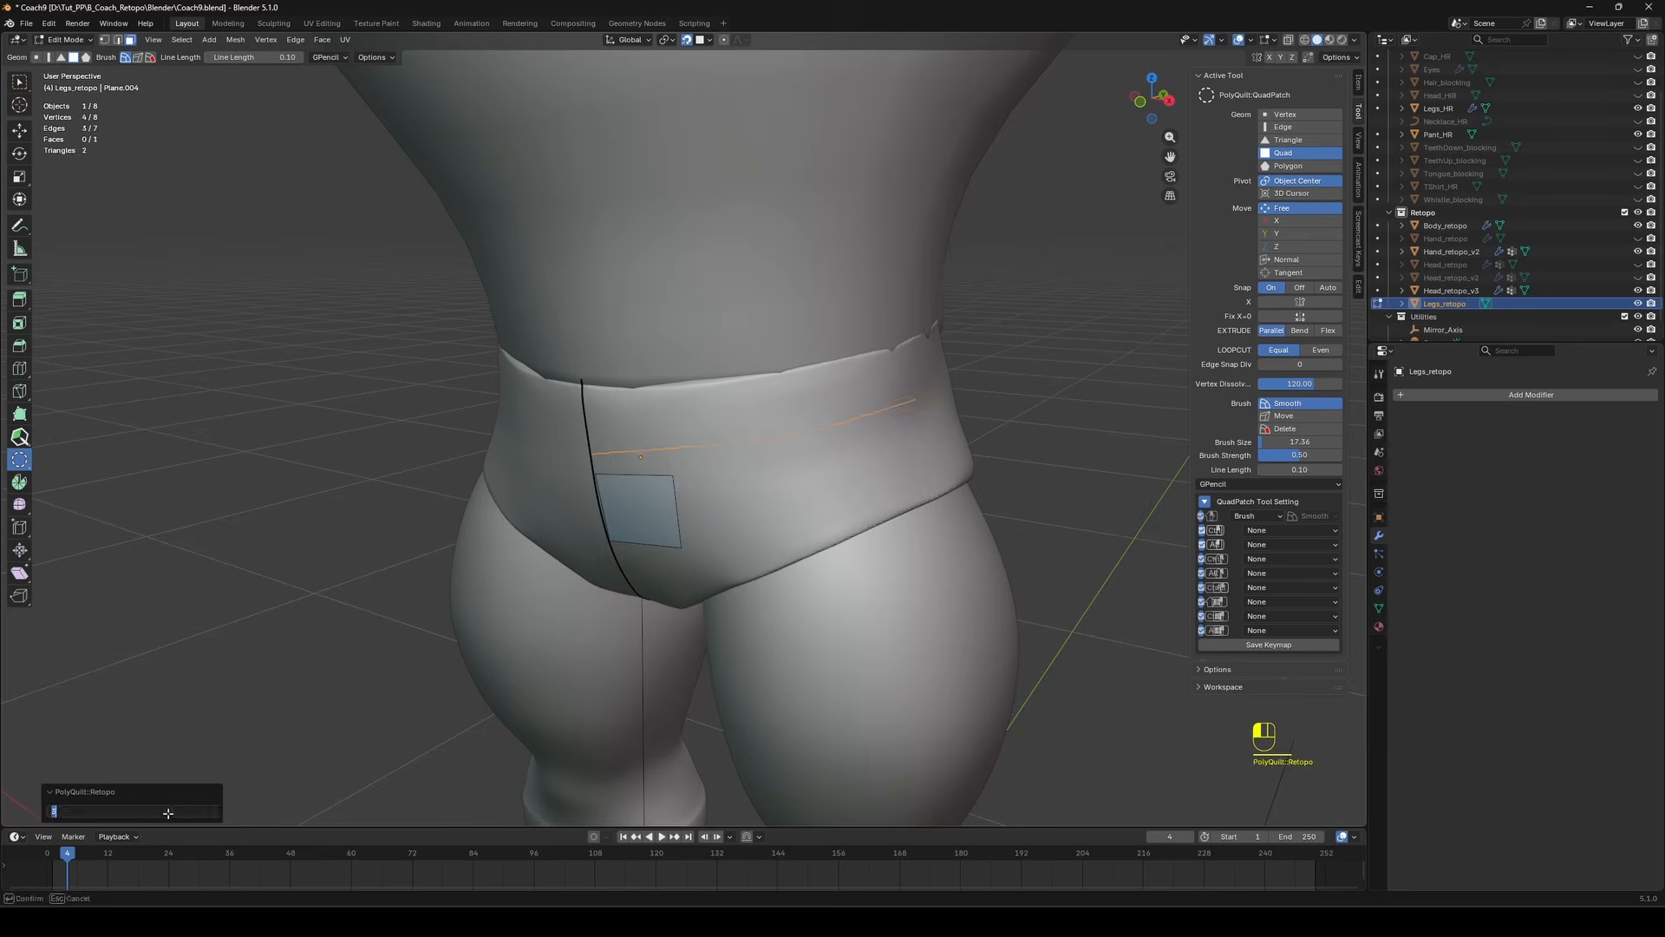
pyautogui.moveTo(898, 361); pyautogui.dragTo(931, 368)
pyautogui.press('f')
pyautogui.moveTo(833, 408)
pyautogui.mouseDown(button='middle')
pyautogui.moveTo(711, 408)
pyautogui.moveTo(581, 443)
pyautogui.mouseUp(button='middle')
pyautogui.press('a')
pyautogui.moveTo(548, 489)
pyautogui.mouseDown()
pyautogui.moveTo(646, 491)
pyautogui.moveTo(962, 425)
pyautogui.mouseUp()
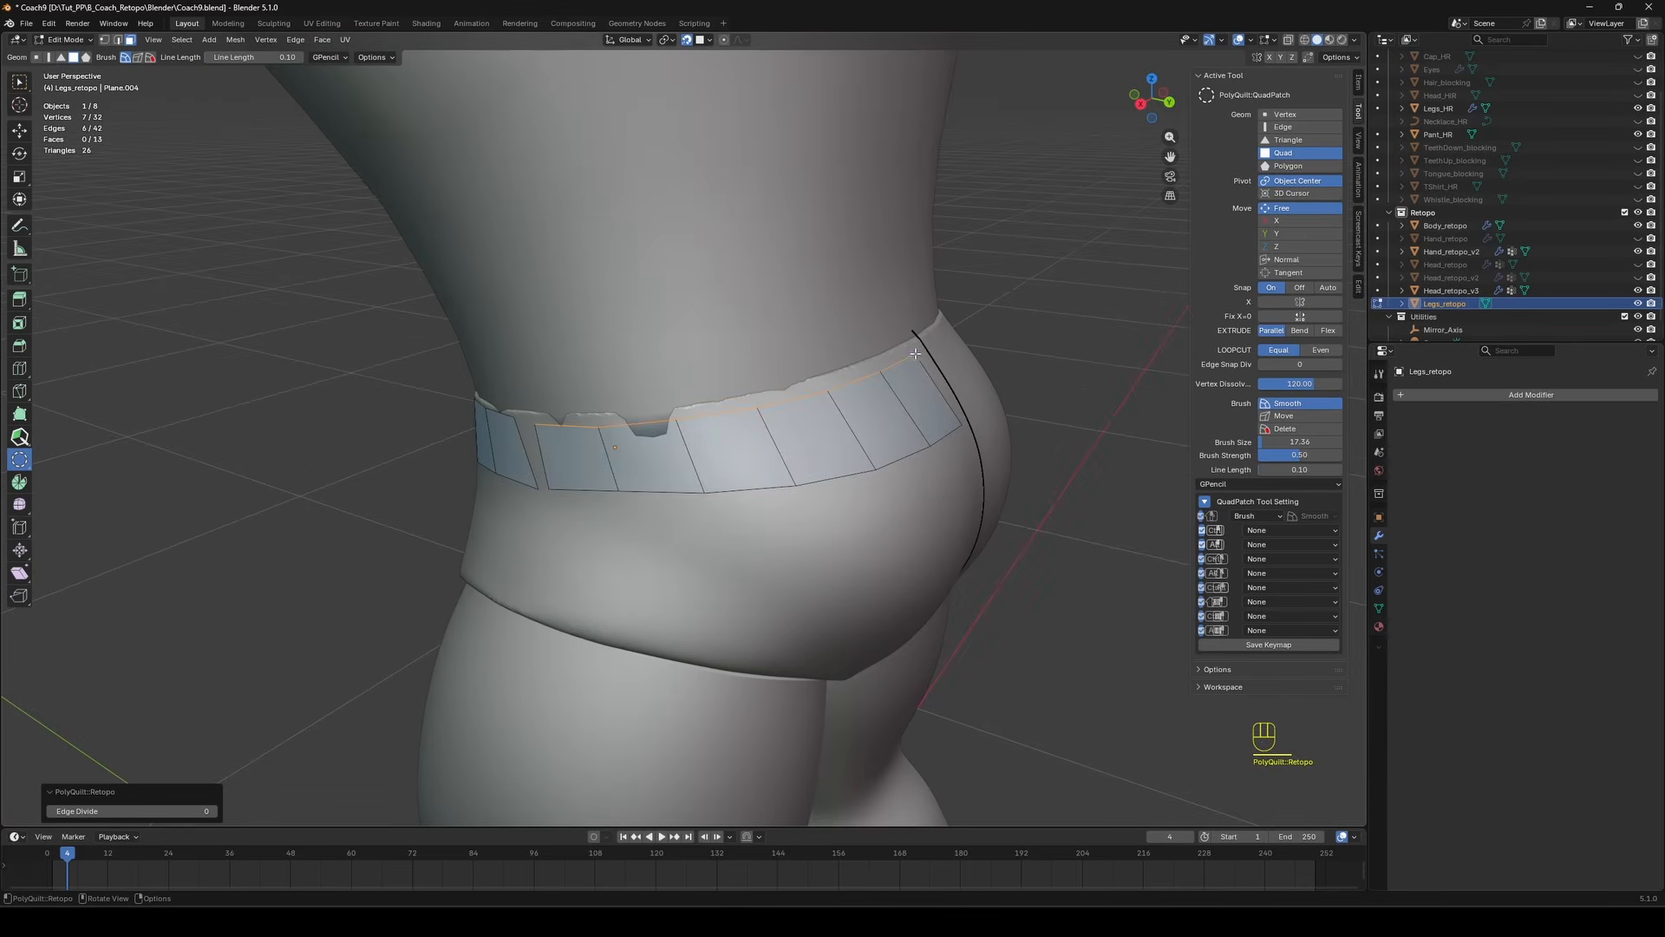
# Join the front and back waistband strips at the side of the hip by merging their end vertices with PolyQuilt.
pyautogui.click(19, 438)
pyautogui.moveTo(607, 442); pyautogui.dragTo(704, 429, button='middle')
pyautogui.moveTo(738, 389); pyautogui.dragTo(716, 392)
pyautogui.moveTo(740, 395); pyautogui.dragTo(794, 399, button='middle')
# Delete the stray single quad below the front waistband strip.
pyautogui.click(19, 83)
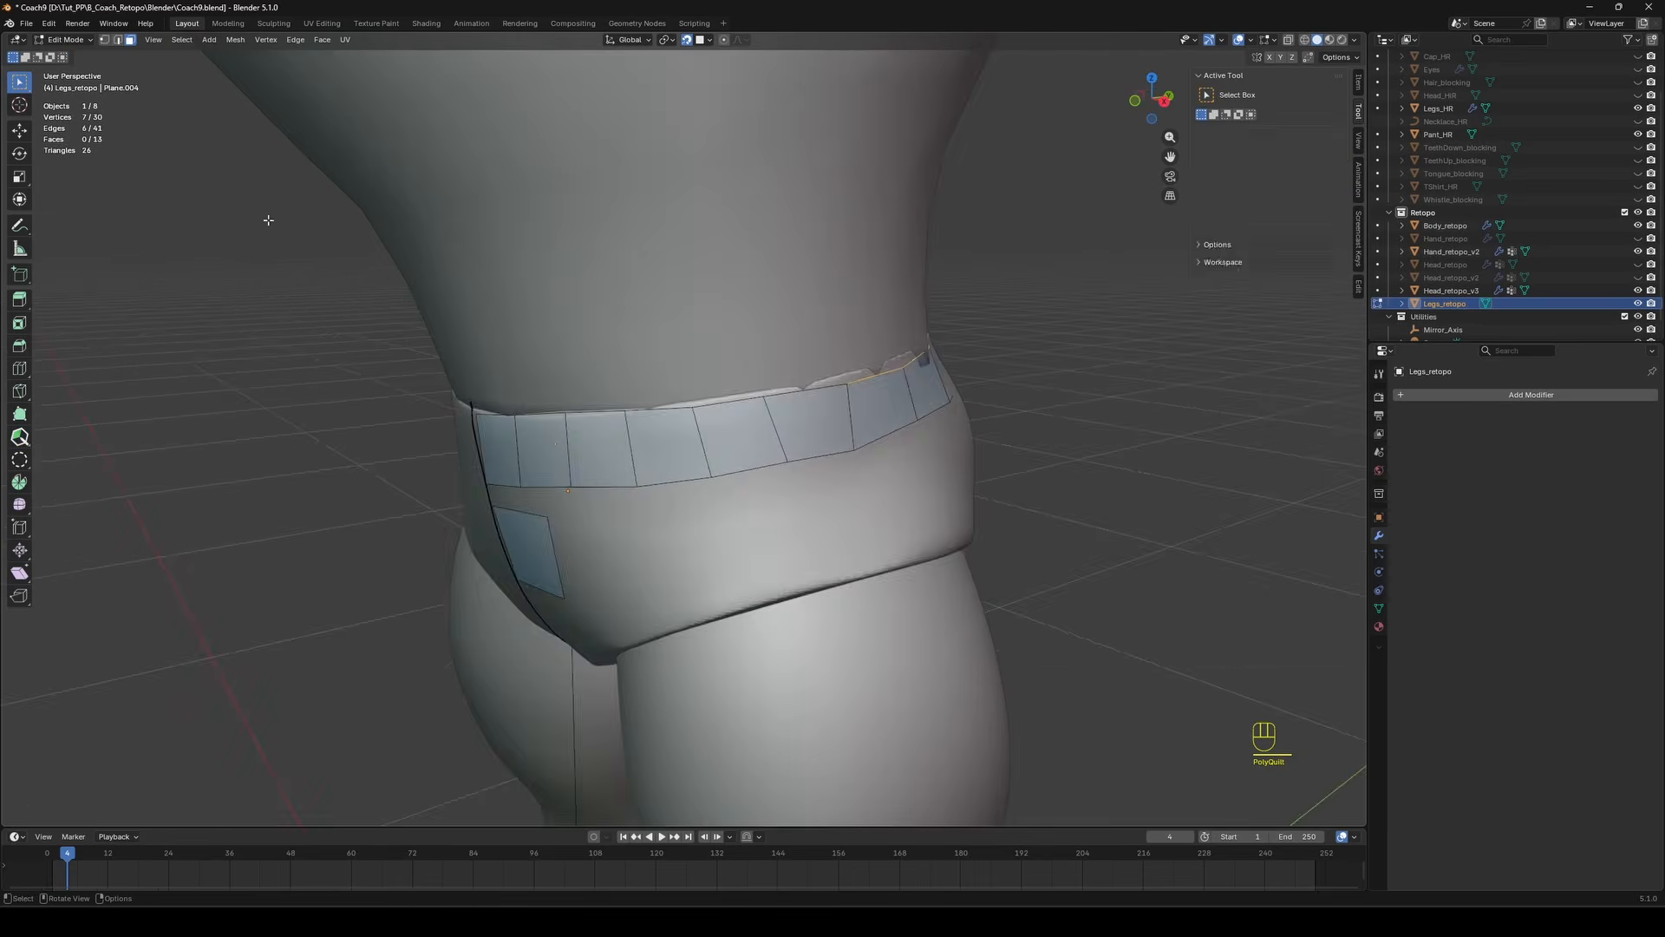
pyautogui.keyDown('alt'); pyautogui.click(573, 452); pyautogui.keyUp('alt')
pyautogui.moveTo(576, 453); pyautogui.dragTo(664, 449, button='middle')
pyautogui.click(139, 483)
pyautogui.click(19, 438)
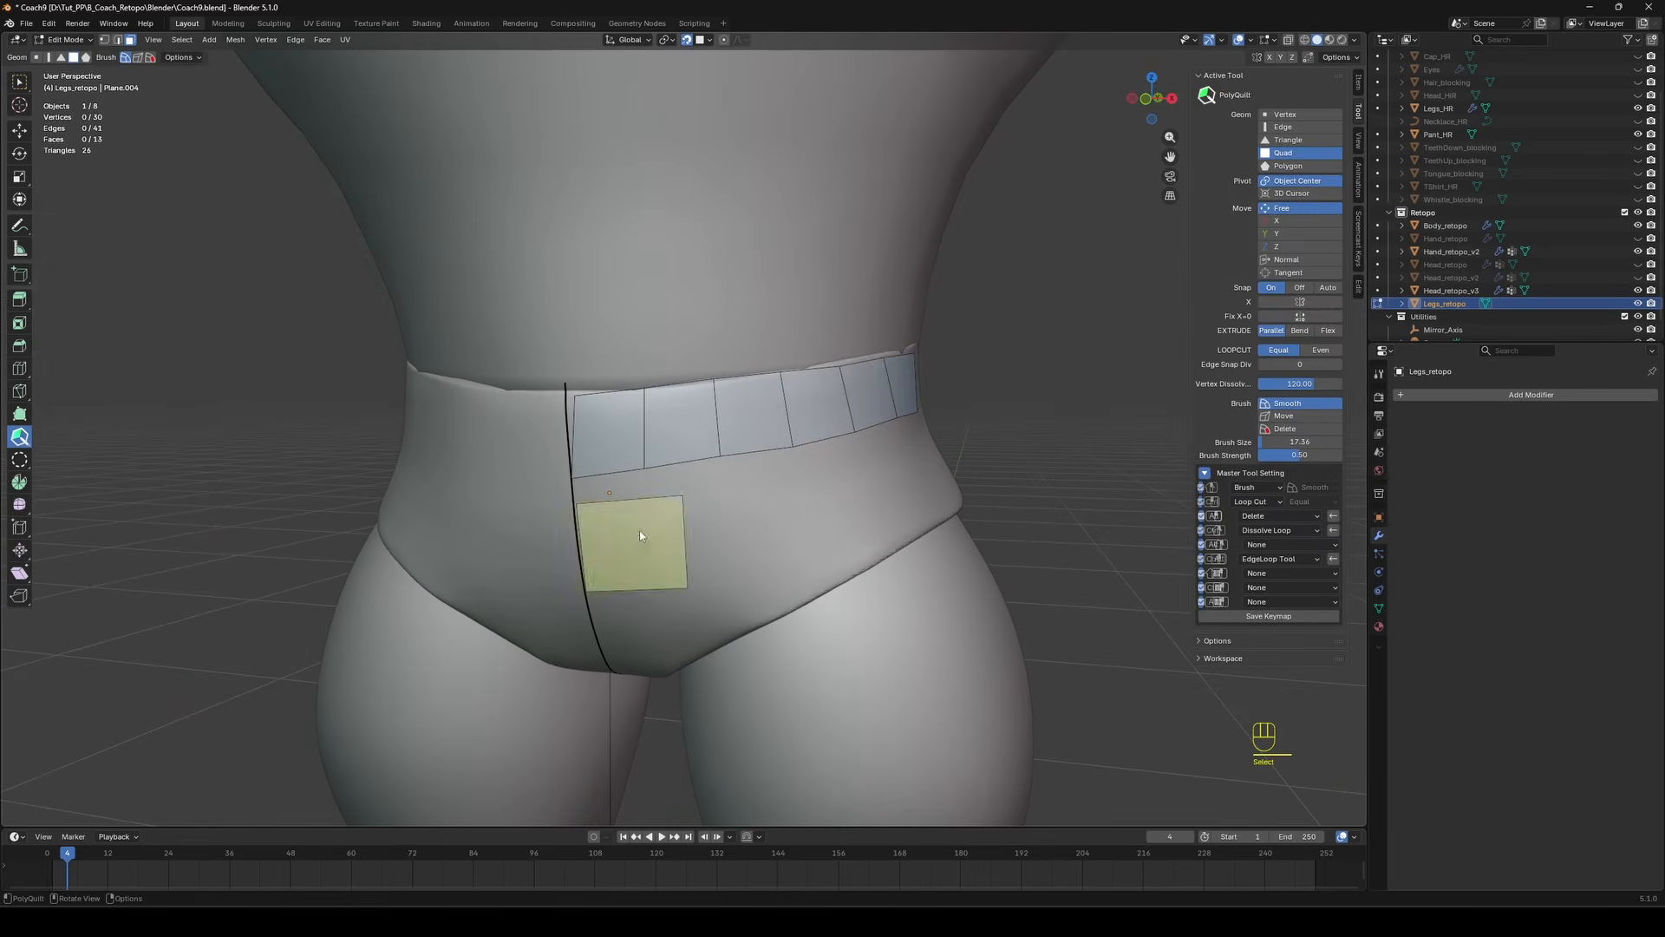
pyautogui.click(643, 538)
# Draw a QuadPatch strip of quads along the front leg opening and adjust its inner corner vertex.
pyautogui.moveTo(807, 525); pyautogui.dragTo(736, 480, button='middle')
pyautogui.click(19, 460)
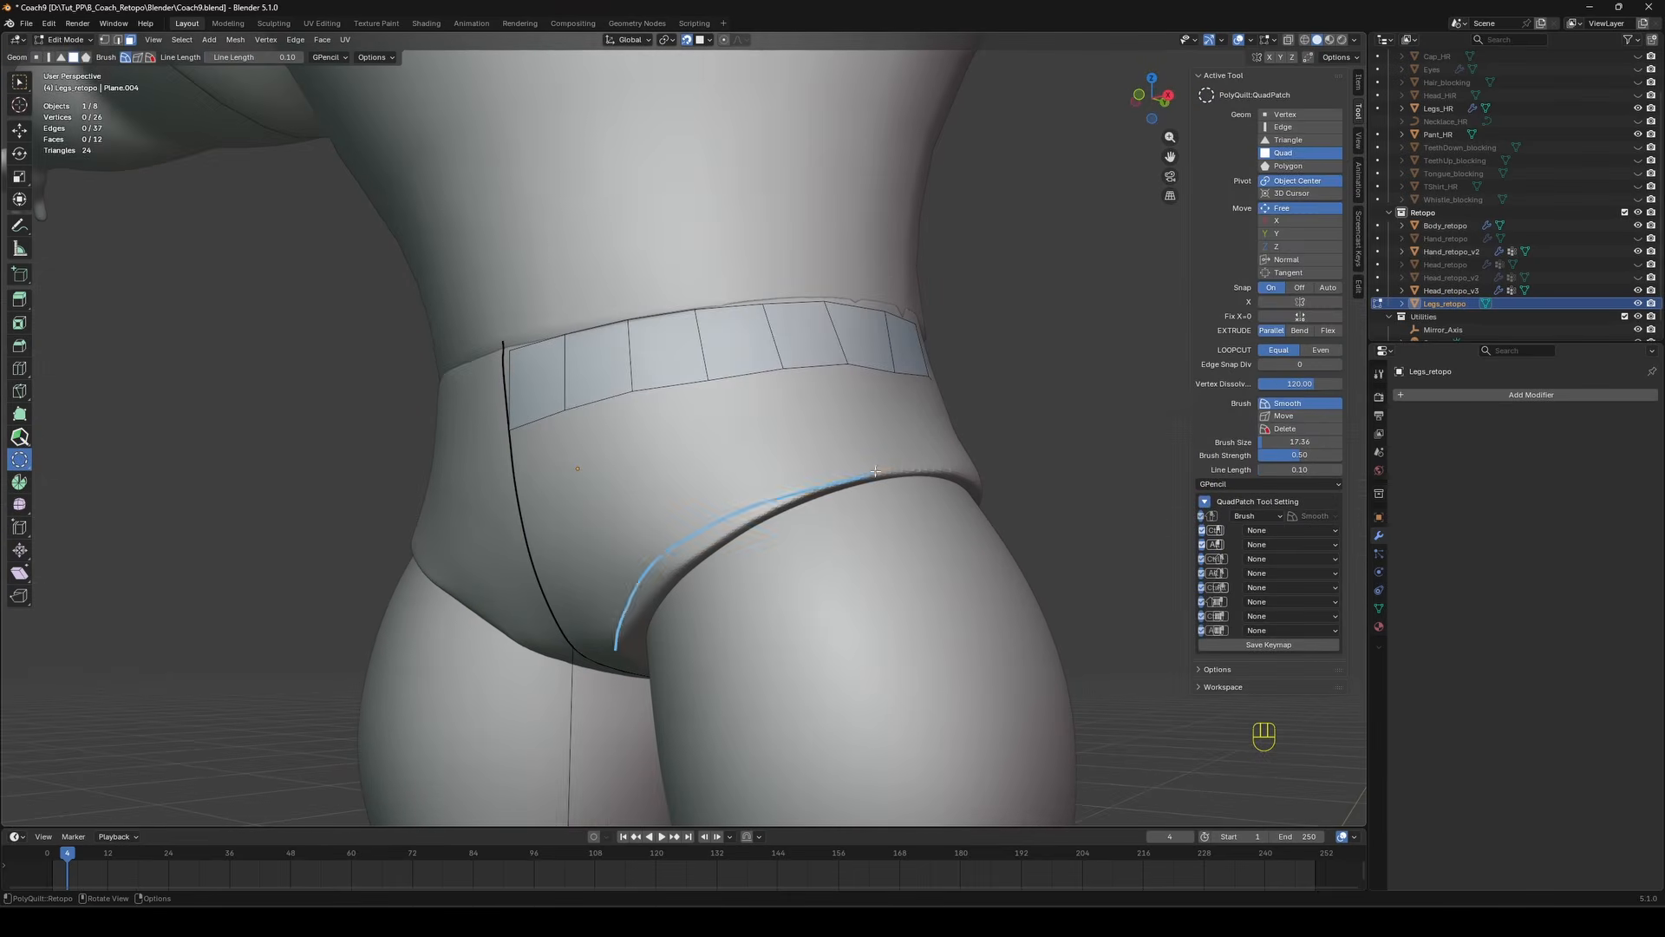
pyautogui.moveTo(875, 471); pyautogui.dragTo(555, 590)
pyautogui.moveTo(568, 568); pyautogui.dragTo(624, 594, button='middle')
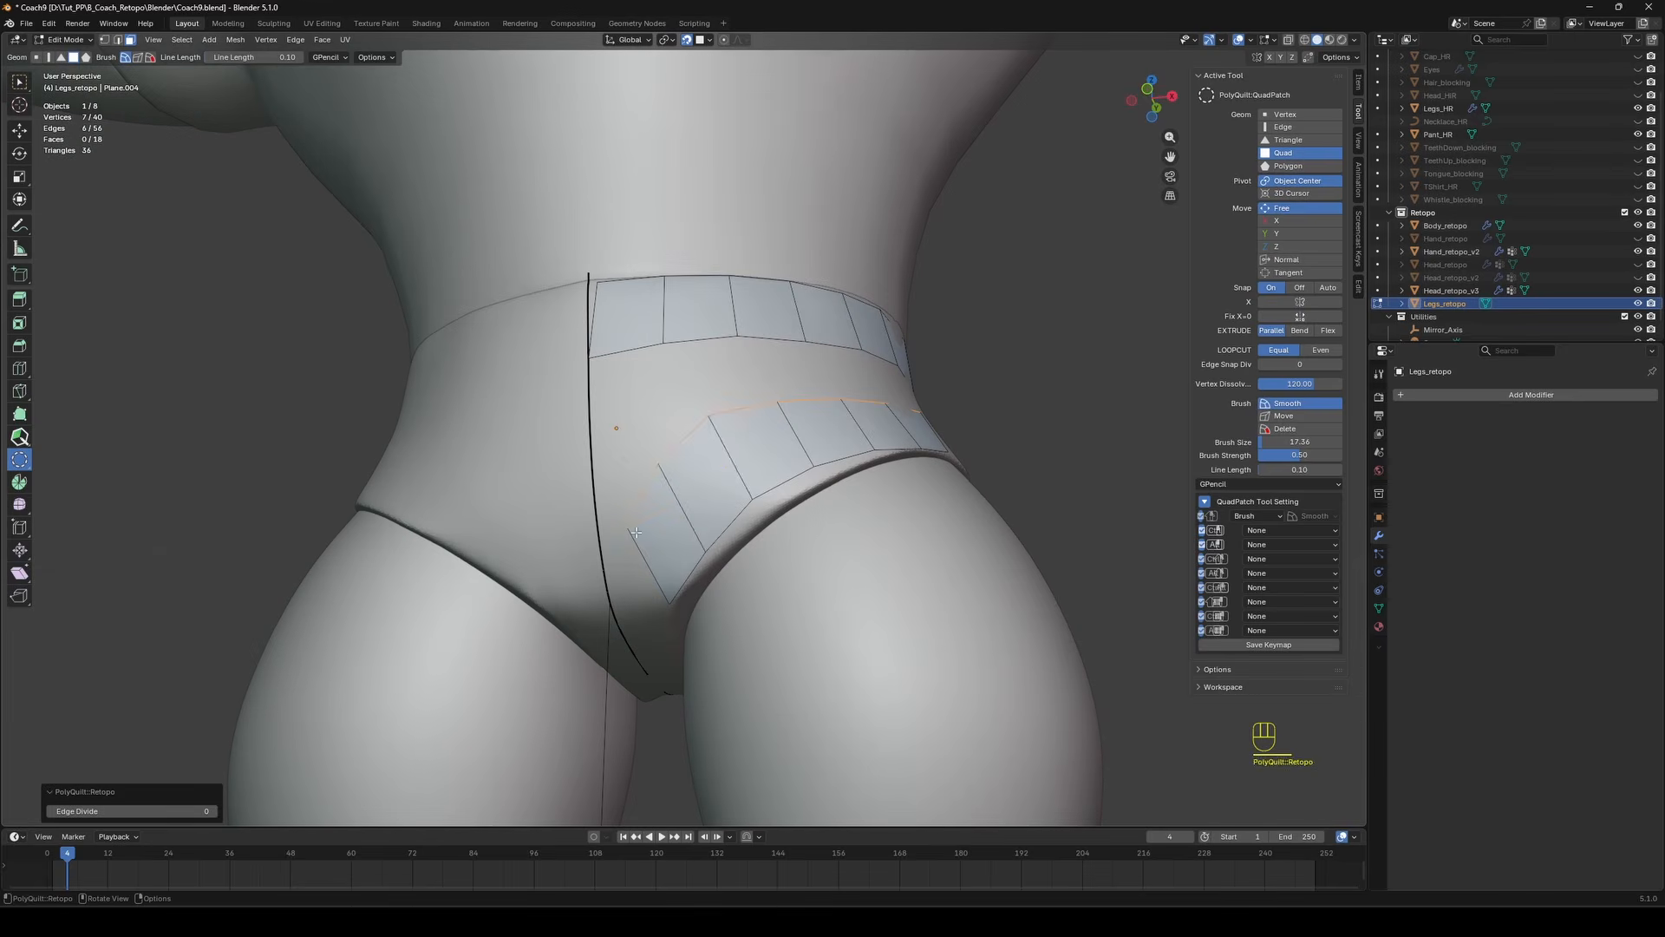
pyautogui.click(19, 438)
pyautogui.moveTo(632, 534); pyautogui.dragTo(630, 532)
pyautogui.moveTo(787, 442); pyautogui.dragTo(599, 451, button='middle')
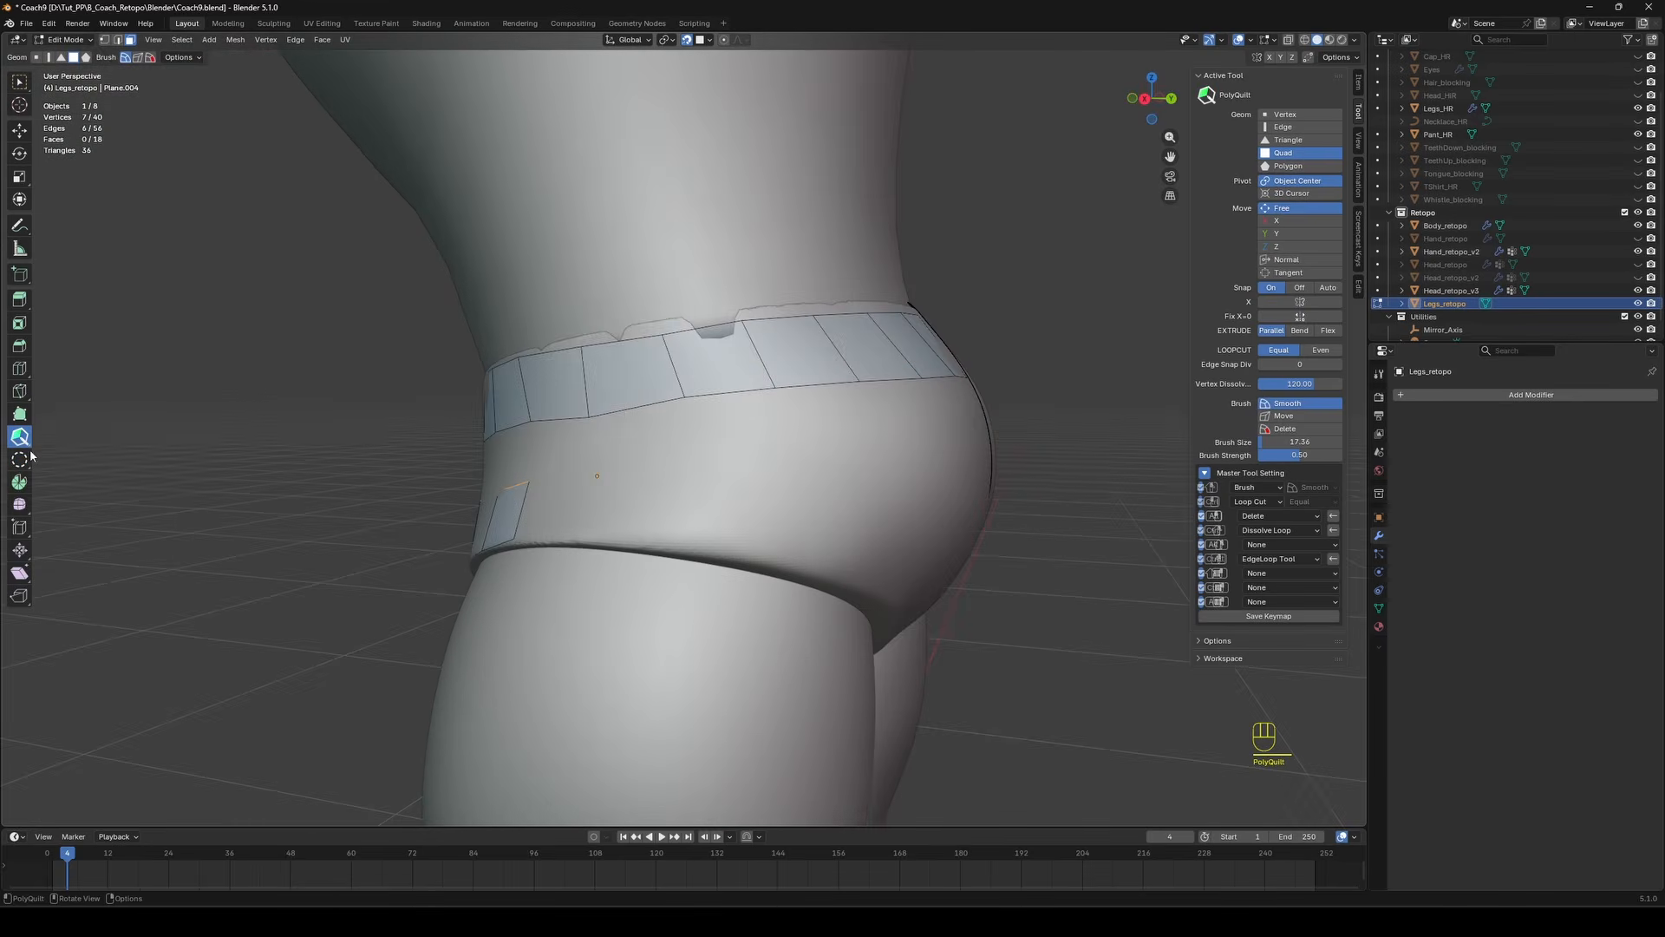
# Continue the leg-opening strip with QuadPatch strokes from the hip around beneath the buttock.
pyautogui.click(19, 459)
pyautogui.moveTo(572, 521); pyautogui.dragTo(529, 529, button='middle')
pyautogui.moveTo(479, 529); pyautogui.dragTo(685, 548)
pyautogui.hotkey('ctrl', 'z')
pyautogui.press('a')
pyautogui.press('a')
pyautogui.press('a')
pyautogui.press('a')
pyautogui.press('a')
pyautogui.press('a')
pyautogui.moveTo(537, 520)
pyautogui.mouseDown(button='middle')
pyautogui.moveTo(624, 512)
pyautogui.moveTo(507, 520)
pyautogui.mouseUp(button='middle')
pyautogui.press('a')
pyautogui.moveTo(487, 526); pyautogui.dragTo(870, 614)
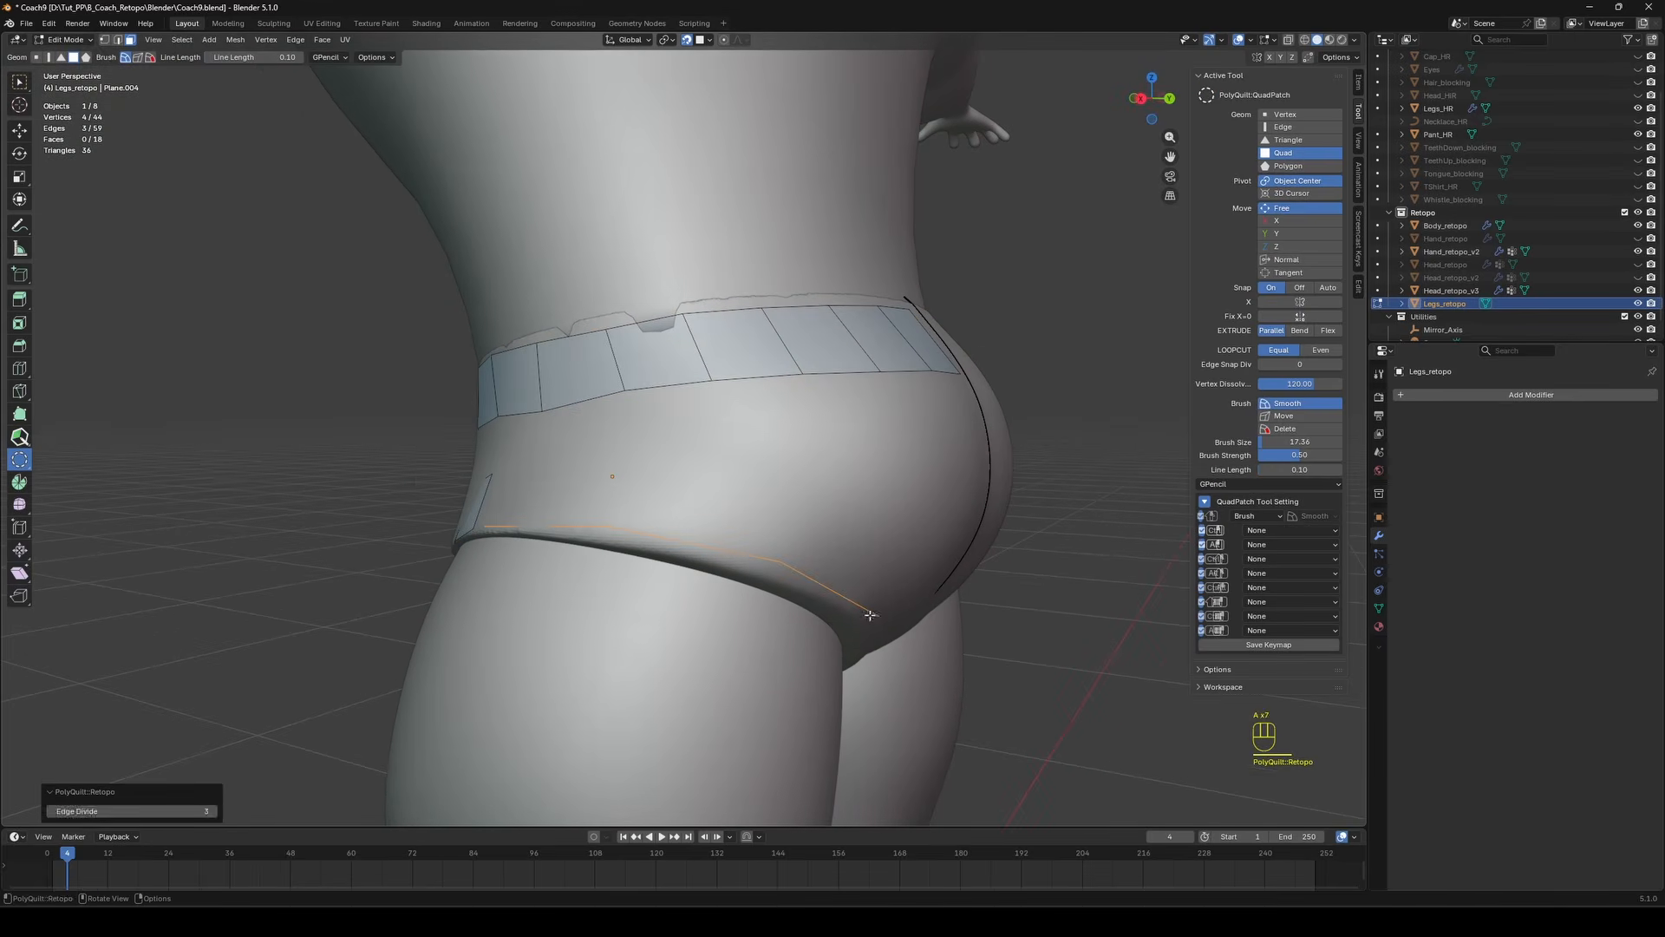
pyautogui.moveTo(897, 521); pyautogui.dragTo(902, 527)
# Fill the gap between the waistband and leg-opening strips with PolyQuilt quads around the hip and save the file.
pyautogui.click(19, 438)
pyautogui.moveTo(572, 507); pyautogui.dragTo(672, 505, button='middle')
pyautogui.press('a')
pyautogui.press('a')
pyautogui.press('a')
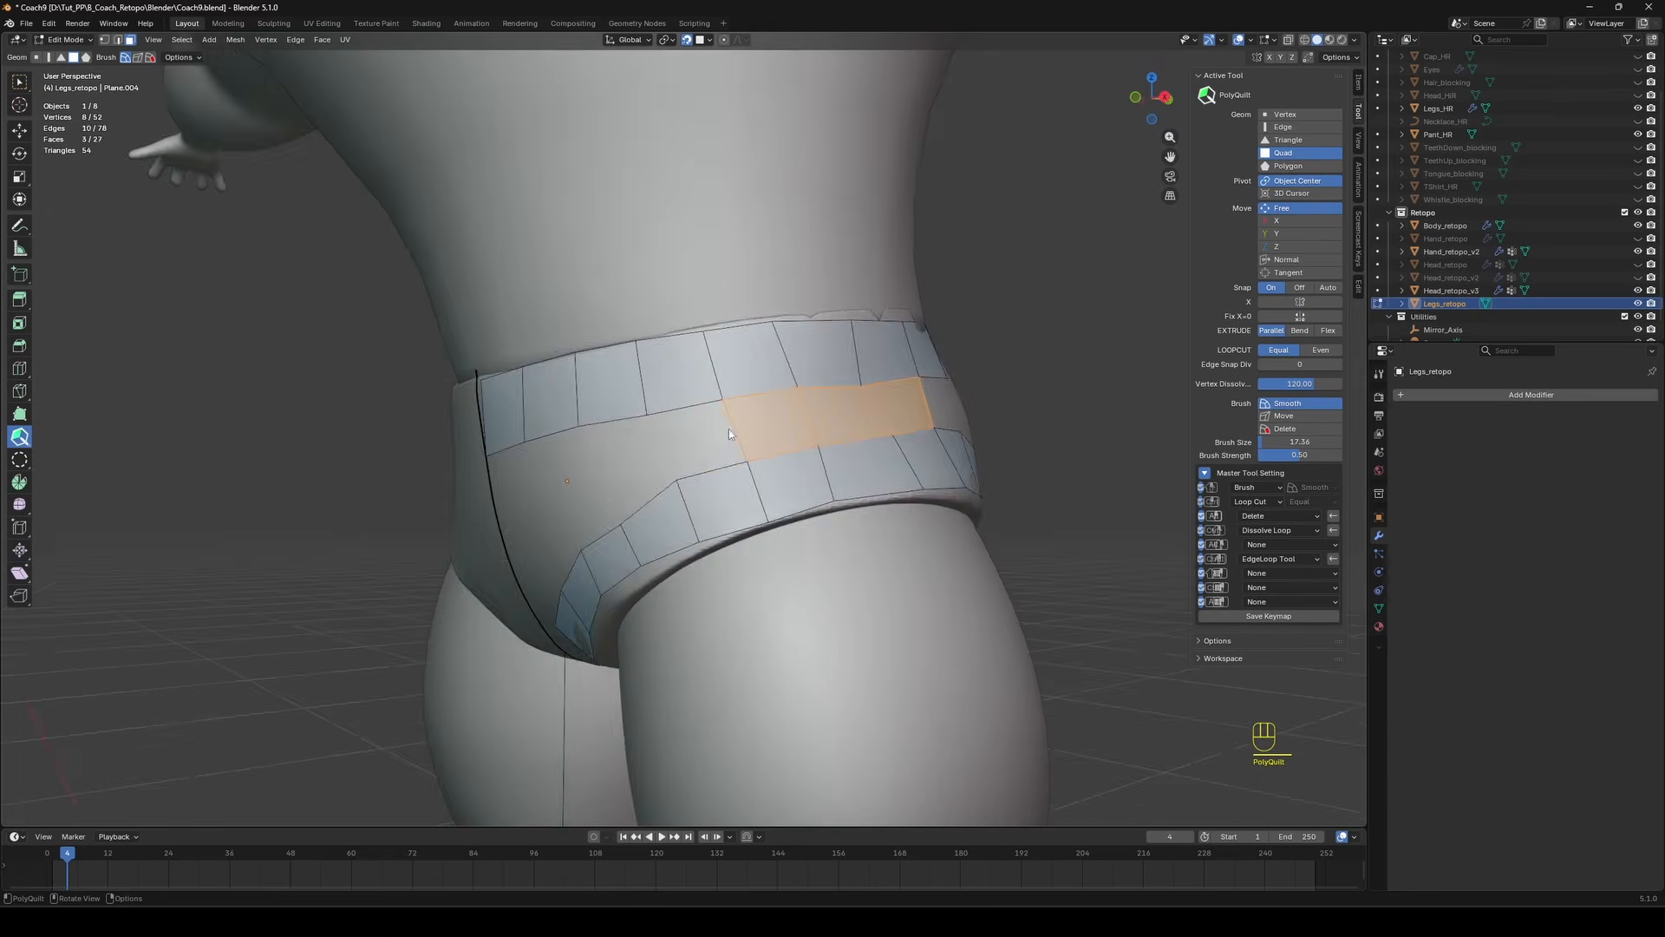
pyautogui.moveTo(728, 429)
pyautogui.mouseDown(button='middle')
pyautogui.moveTo(704, 444)
pyautogui.moveTo(748, 442)
pyautogui.mouseUp(button='middle')
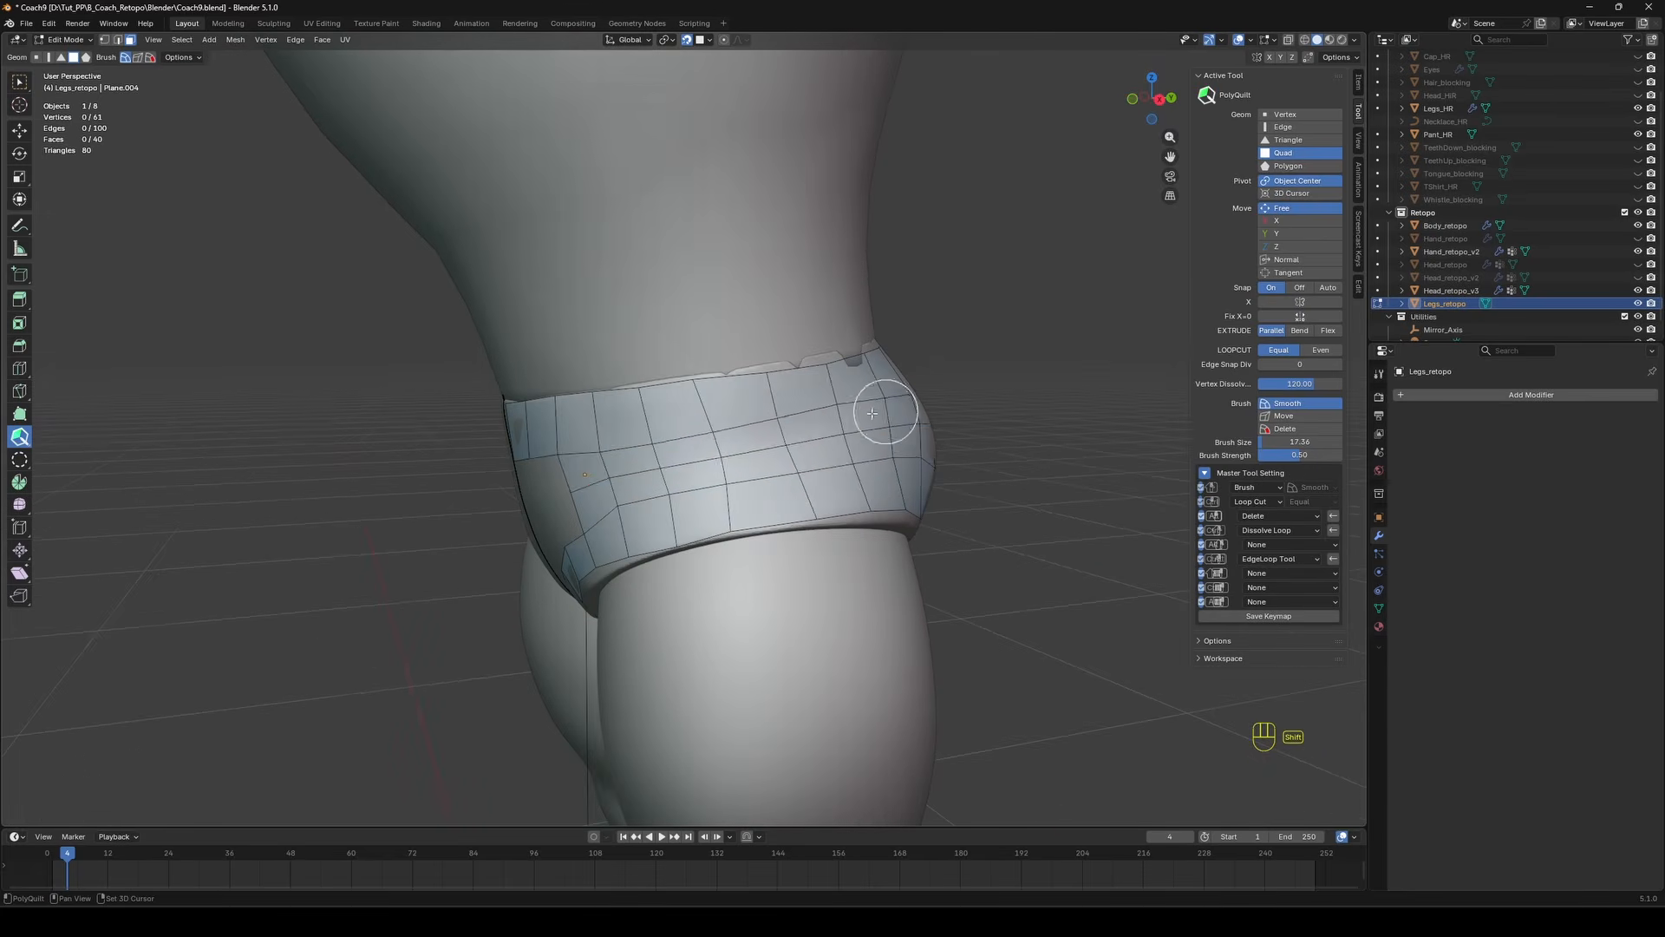
pyautogui.moveTo(873, 413); pyautogui.dragTo(732, 420, button='middle')
pyautogui.hotkey('ctrl', 's')
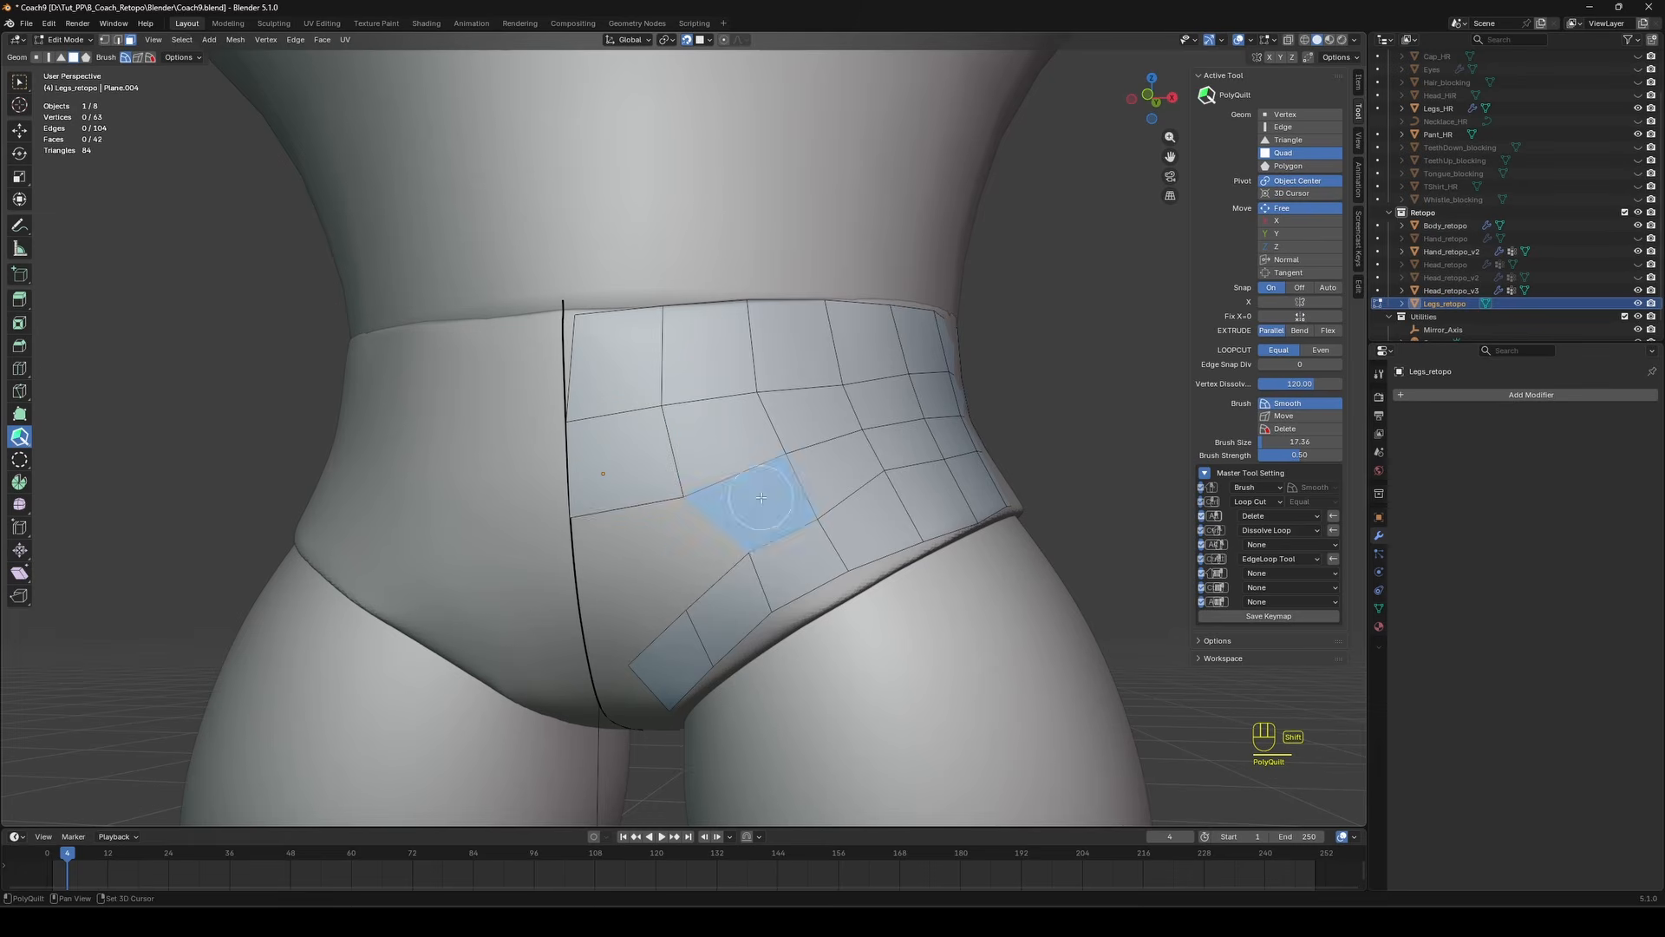
# Extend the front quads down the symmetry line toward the crotch and save the file.
pyautogui.keyDown('shift'); pyautogui.moveTo(717, 560); pyautogui.dragTo(715, 518, button='middle'); pyautogui.keyUp('shift')
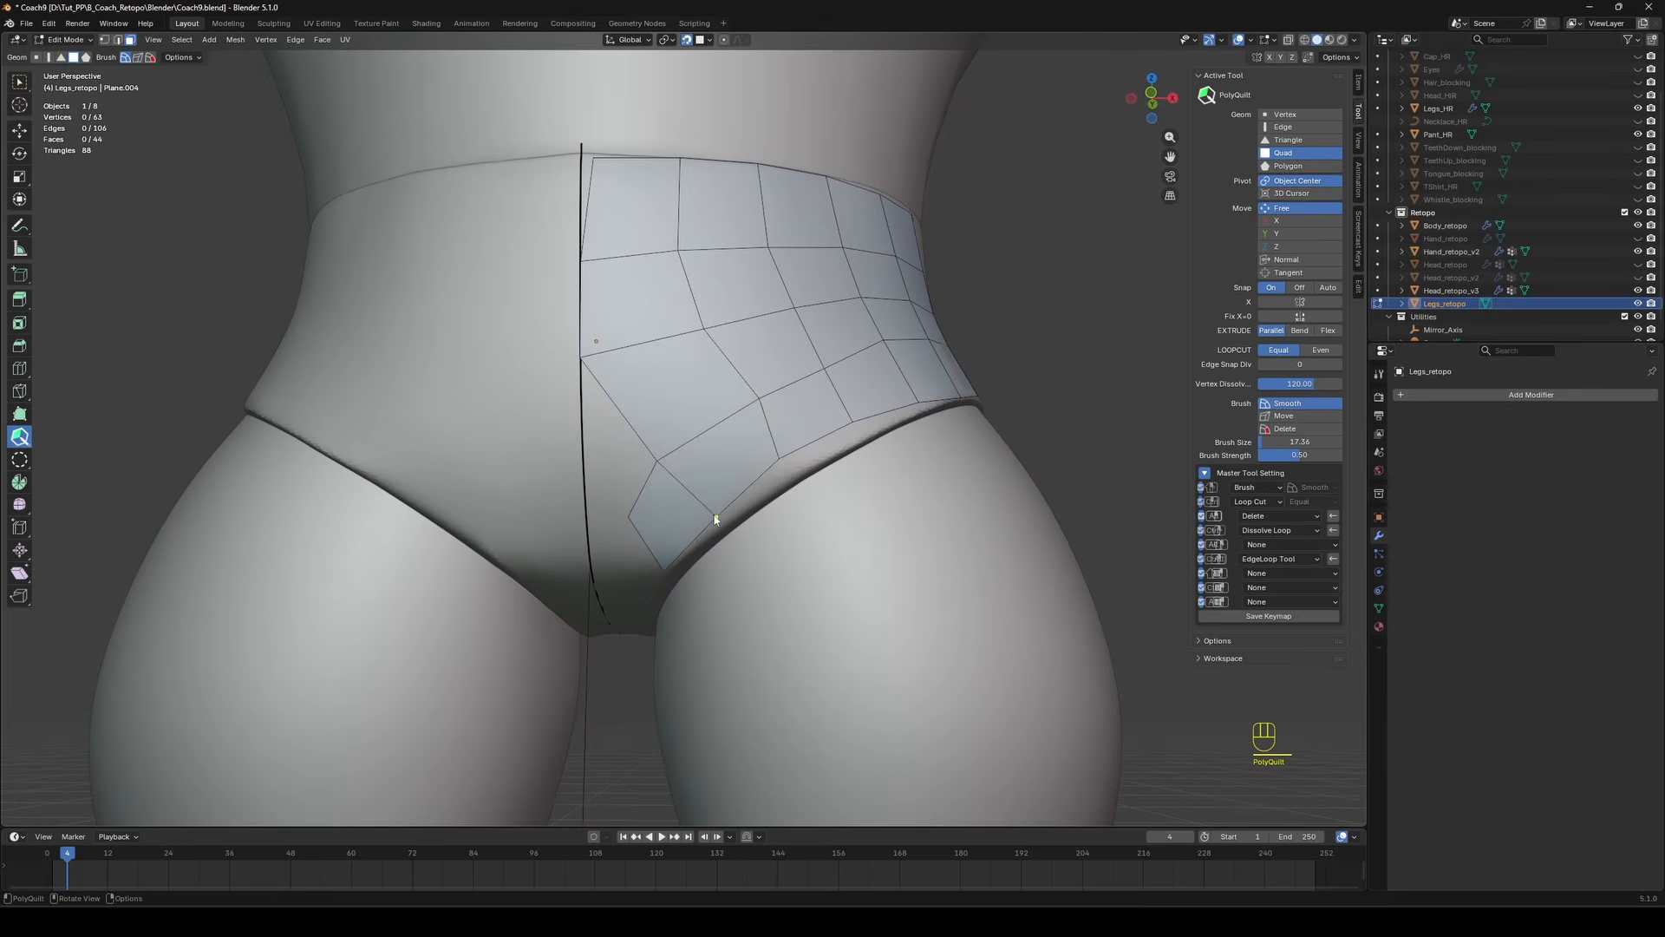
pyautogui.moveTo(649, 524); pyautogui.dragTo(684, 462, button='middle')
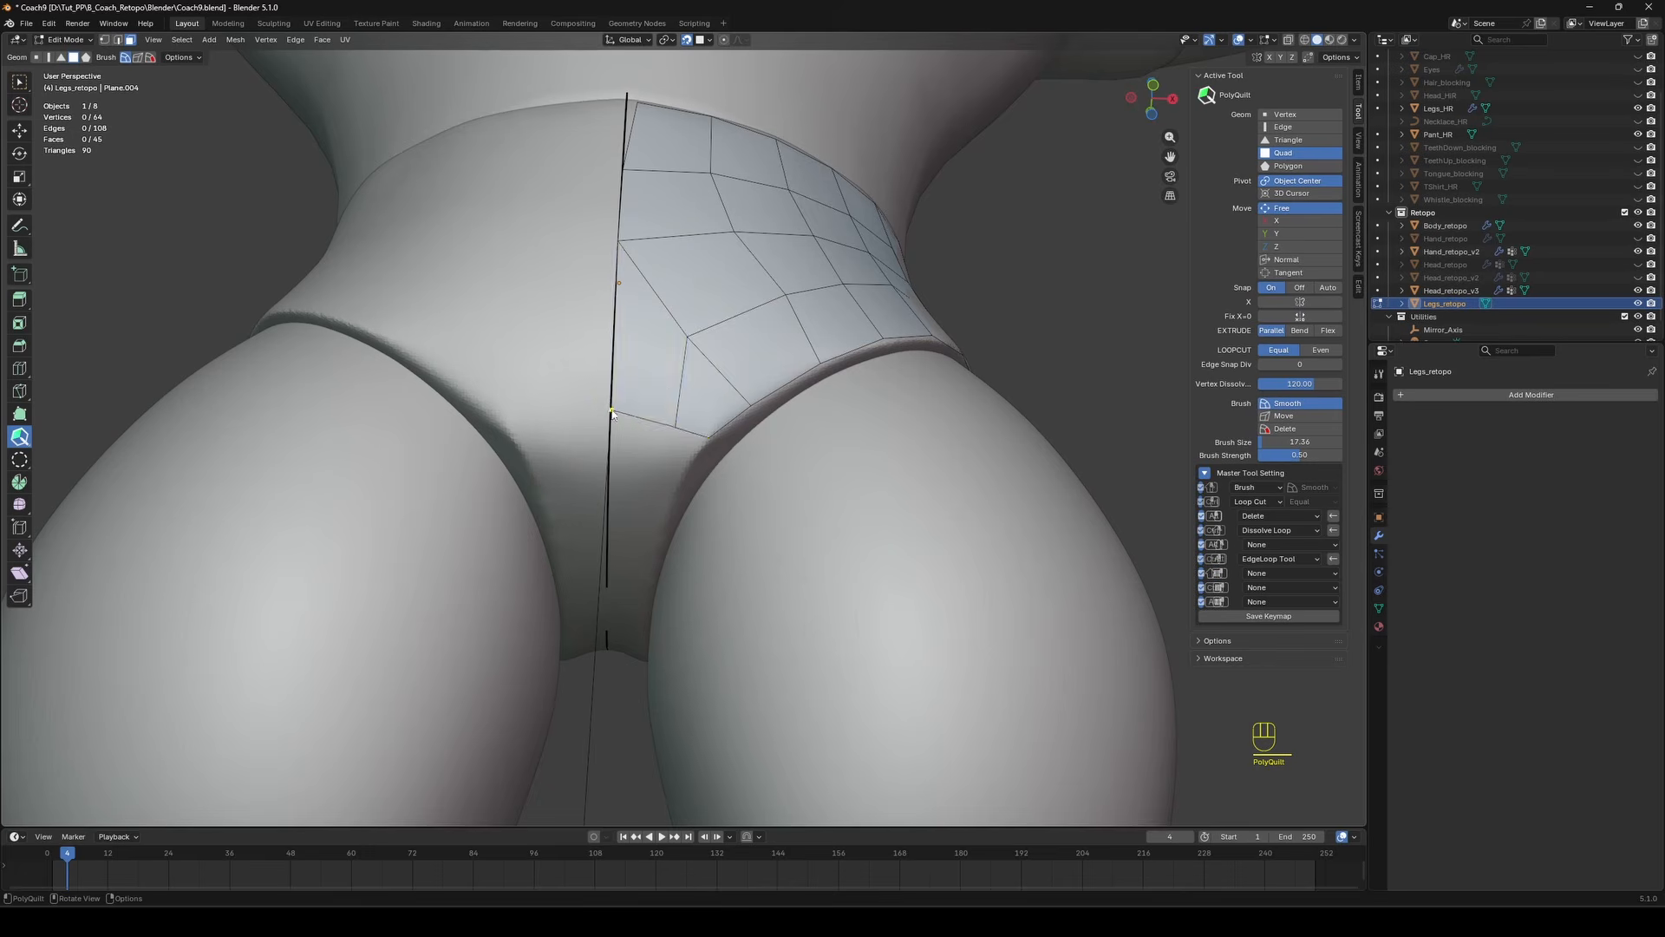
pyautogui.moveTo(793, 288); pyautogui.dragTo(611, 419, button='middle')
pyautogui.hotkey('ctrl', 's')
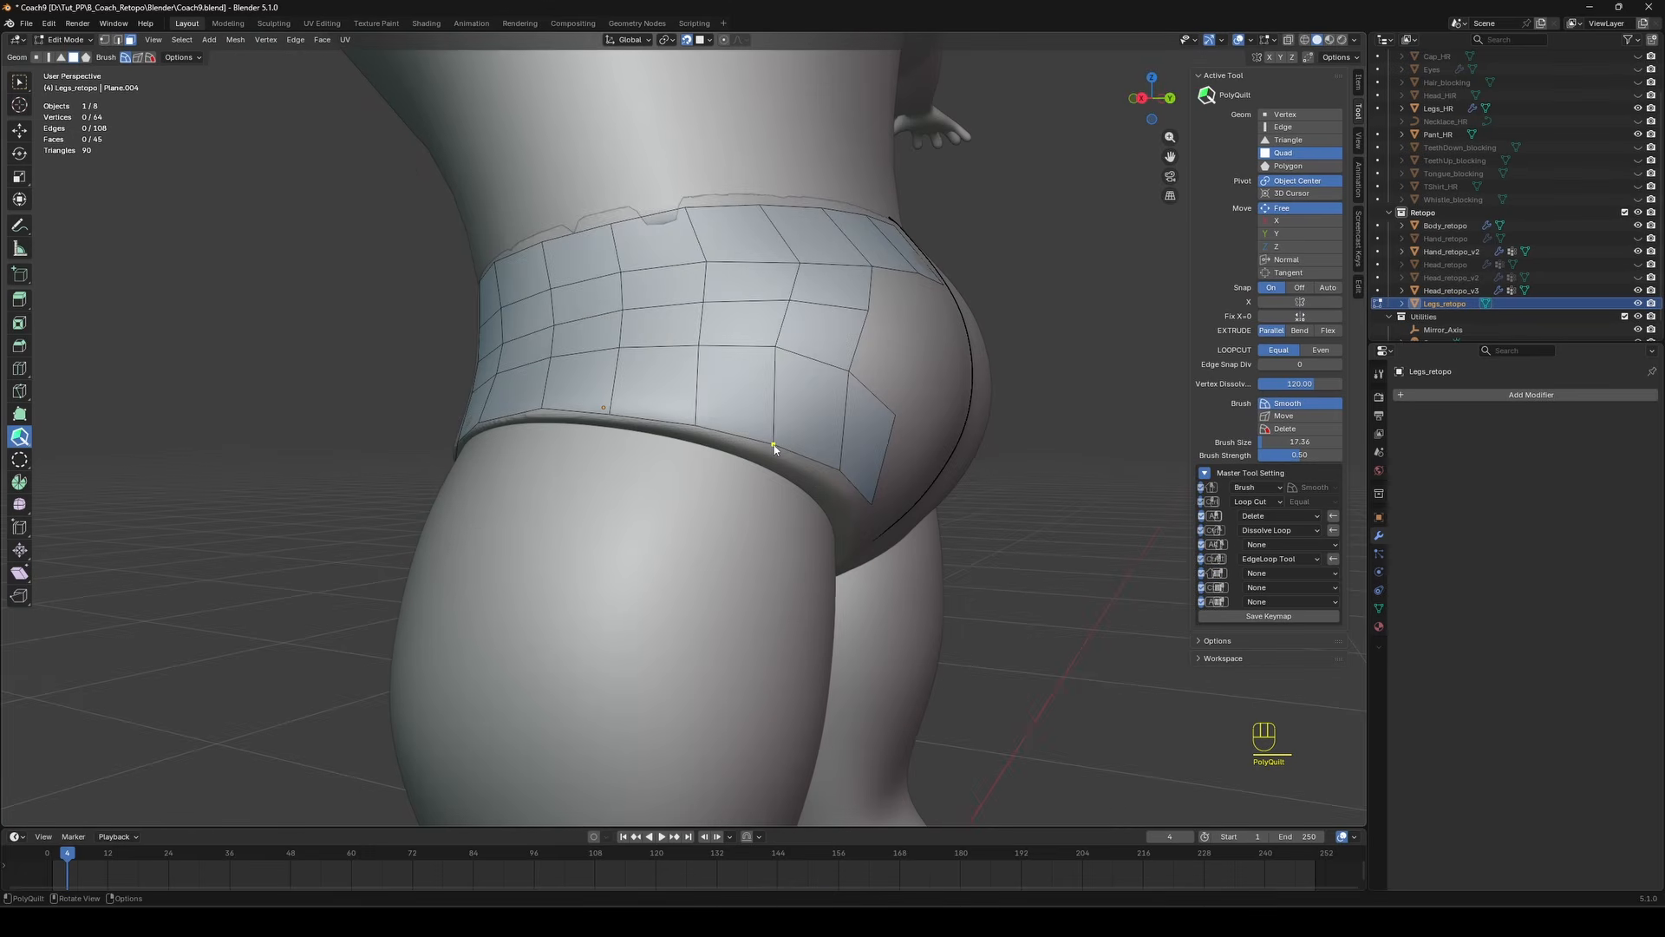
# Fill the upper buttock with quads from the hip to the back symmetry line and adjust their vertices.
pyautogui.moveTo(774, 448); pyautogui.dragTo(694, 367, button='middle')
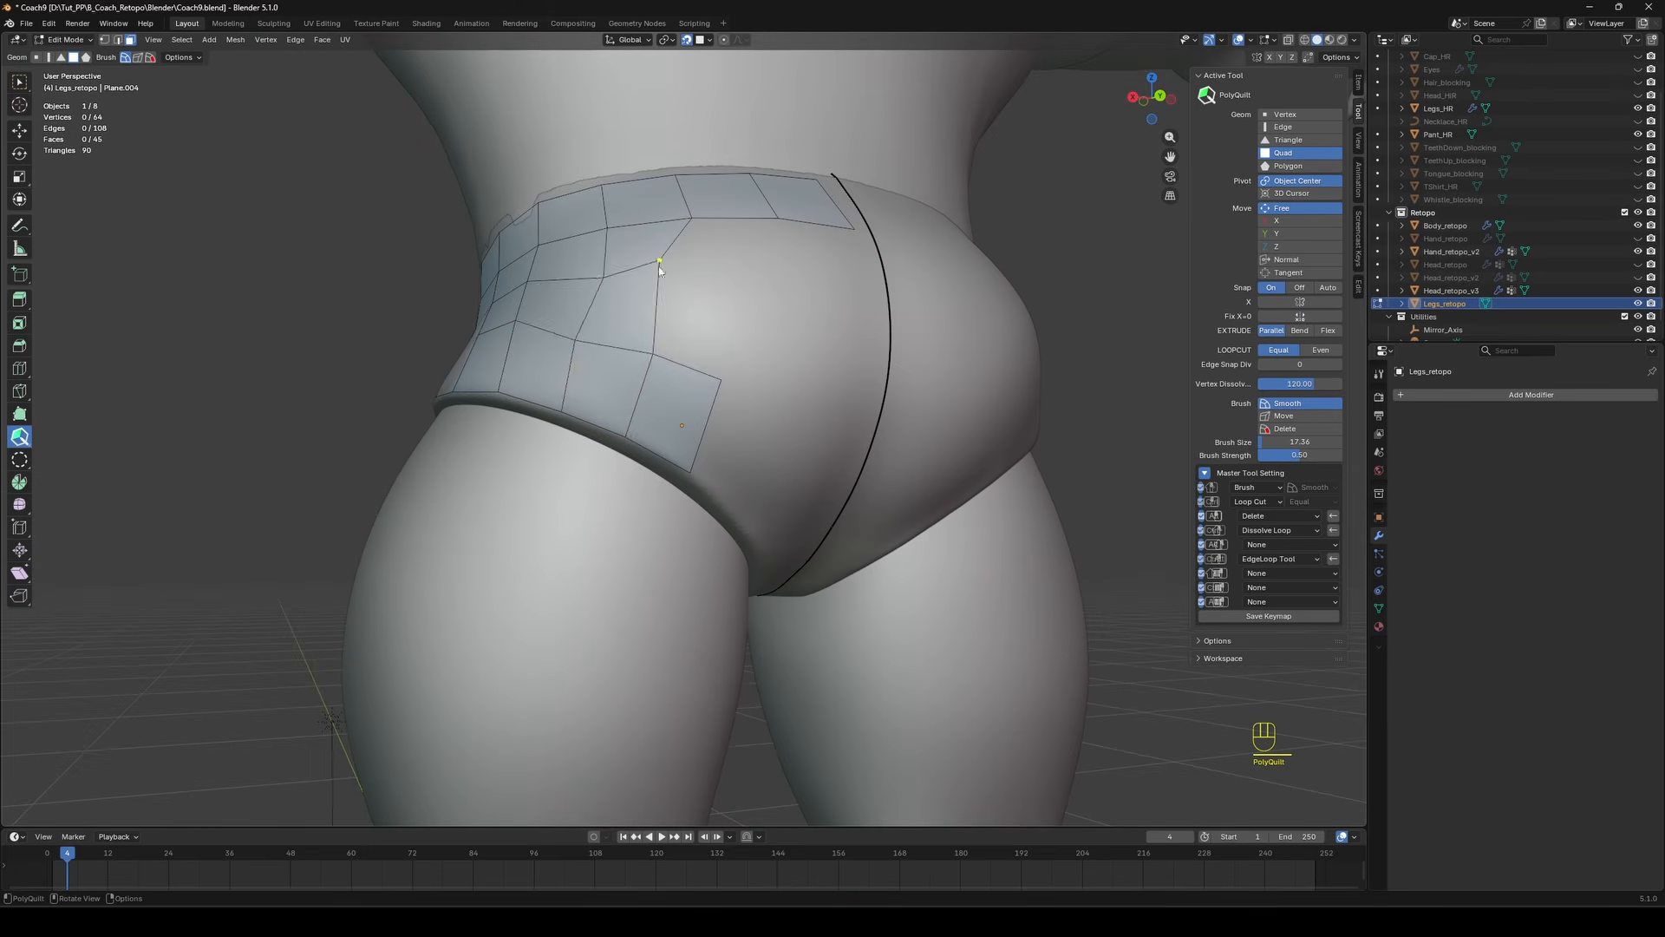
pyautogui.moveTo(660, 270); pyautogui.dragTo(757, 238, button='middle')
pyautogui.moveTo(750, 305); pyautogui.dragTo(643, 397)
pyautogui.moveTo(706, 300); pyautogui.dragTo(679, 302)
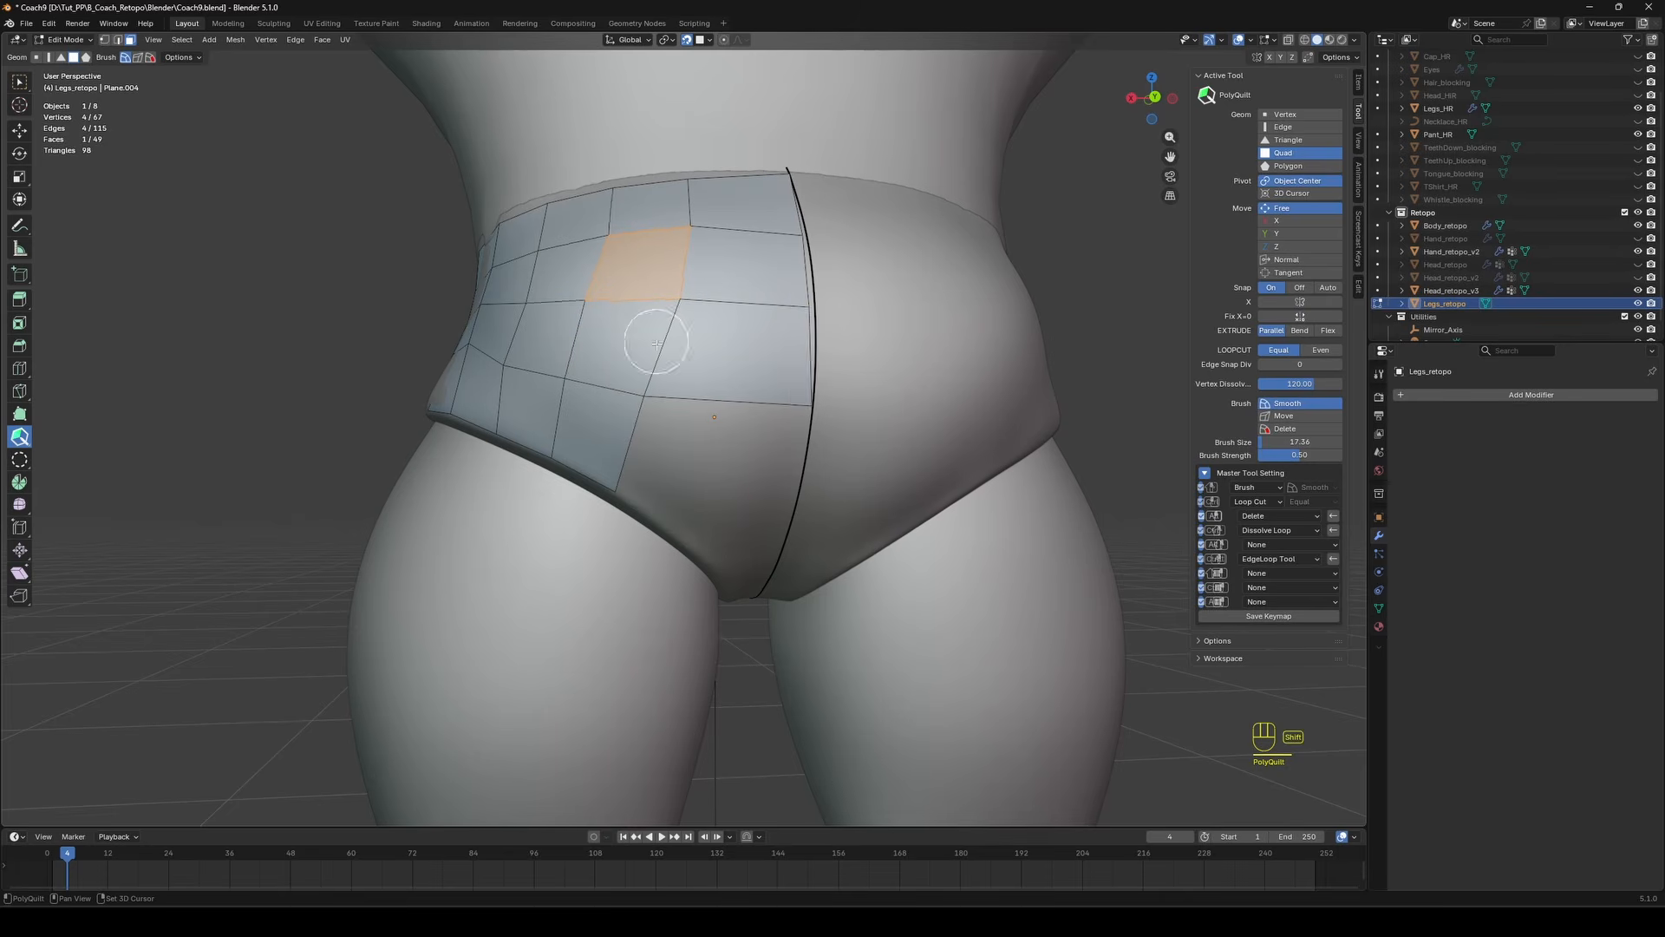
# Extend the buttock quads down between the leg opening and the back symmetry line toward the crotch.
pyautogui.press('a')
pyautogui.press('a')
pyautogui.moveTo(656, 344); pyautogui.dragTo(643, 324, button='middle')
pyautogui.moveTo(688, 257); pyautogui.dragTo(711, 445, button='middle')
pyautogui.scroll(-3, 871, 388)
pyautogui.scroll(4, 789, 417)
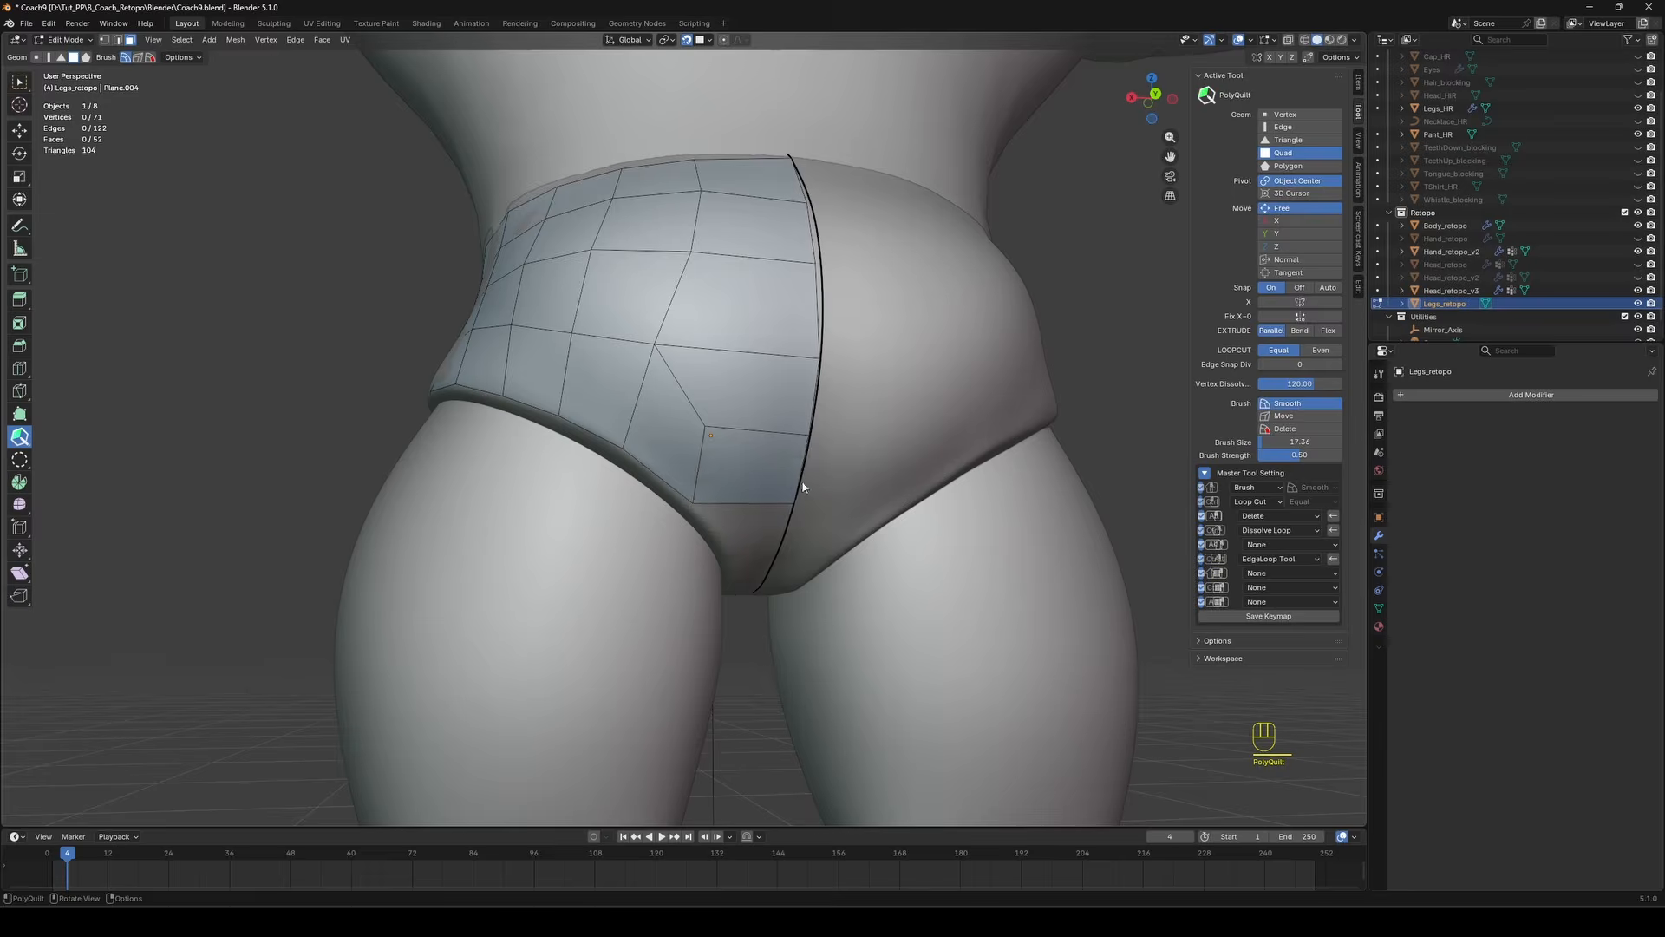
# Connect the front and back of the pant mesh with quads under the crotch and save the file.
pyautogui.moveTo(802, 486); pyautogui.dragTo(1026, 341, button='middle')
pyautogui.scroll(-3, 1026, 342)
pyautogui.scroll(3, 700, 388)
pyautogui.keyDown('alt'); pyautogui.click(681, 345); pyautogui.keyUp('alt')
pyautogui.moveTo(681, 344); pyautogui.dragTo(687, 379, button='middle')
pyautogui.hotkey('ctrl', 's')
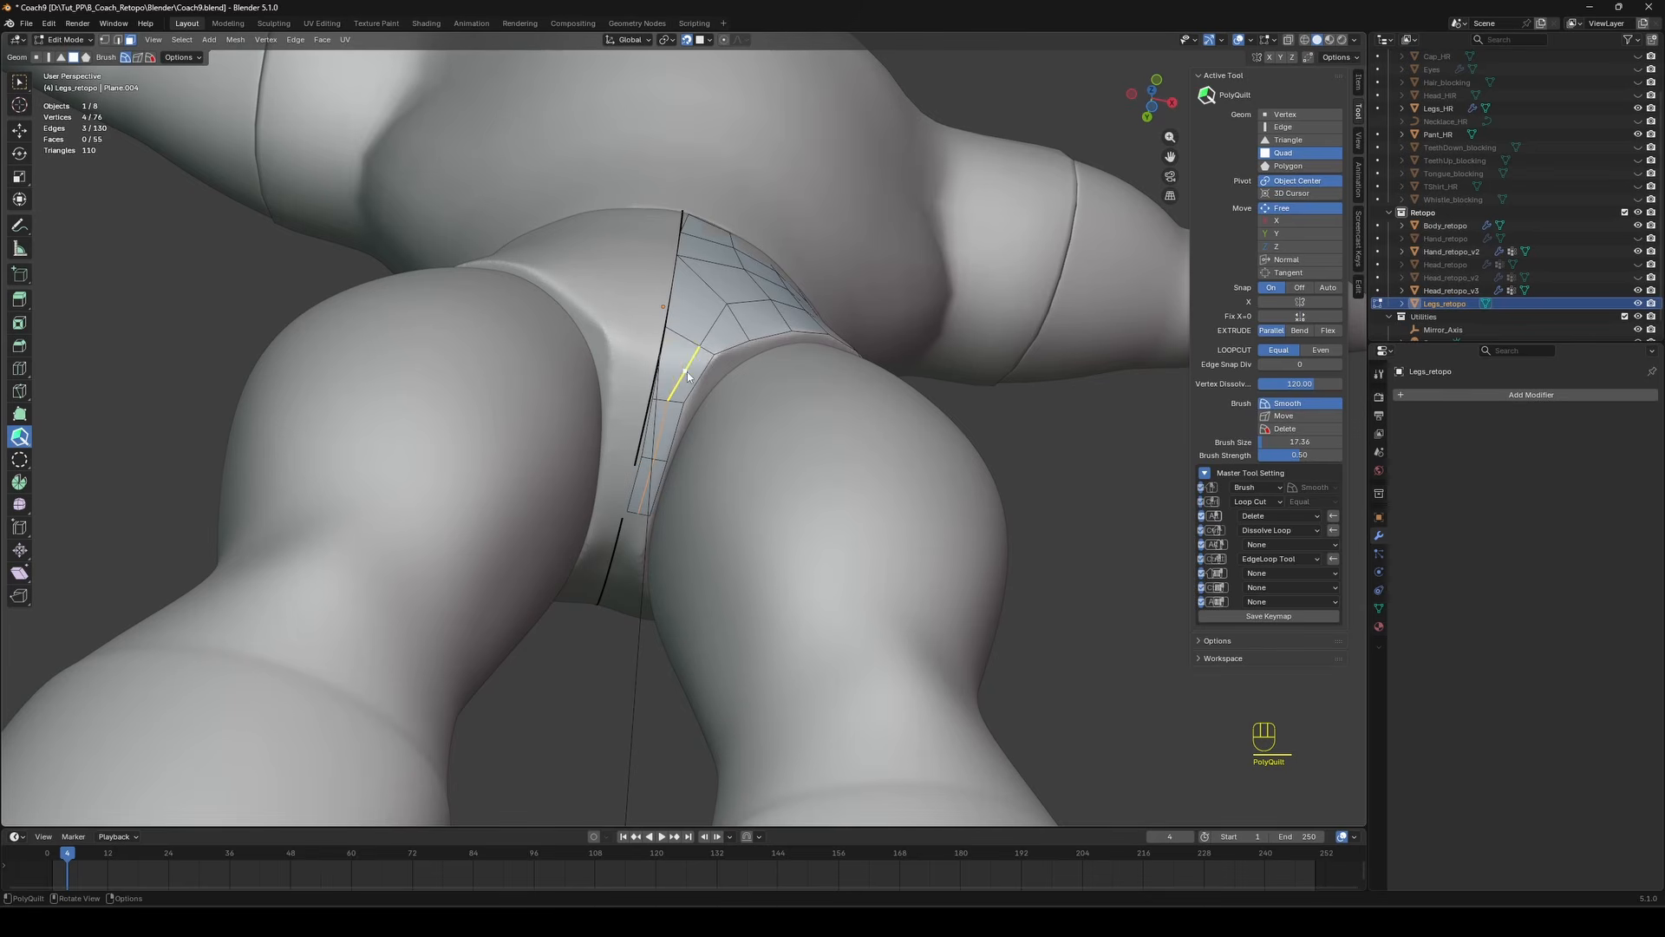
pyautogui.moveTo(660, 404)
pyautogui.mouseDown(button='middle')
pyautogui.moveTo(785, 392)
pyautogui.moveTo(687, 420)
pyautogui.mouseUp(button='middle')
pyautogui.hotkey('ctrl', 's')
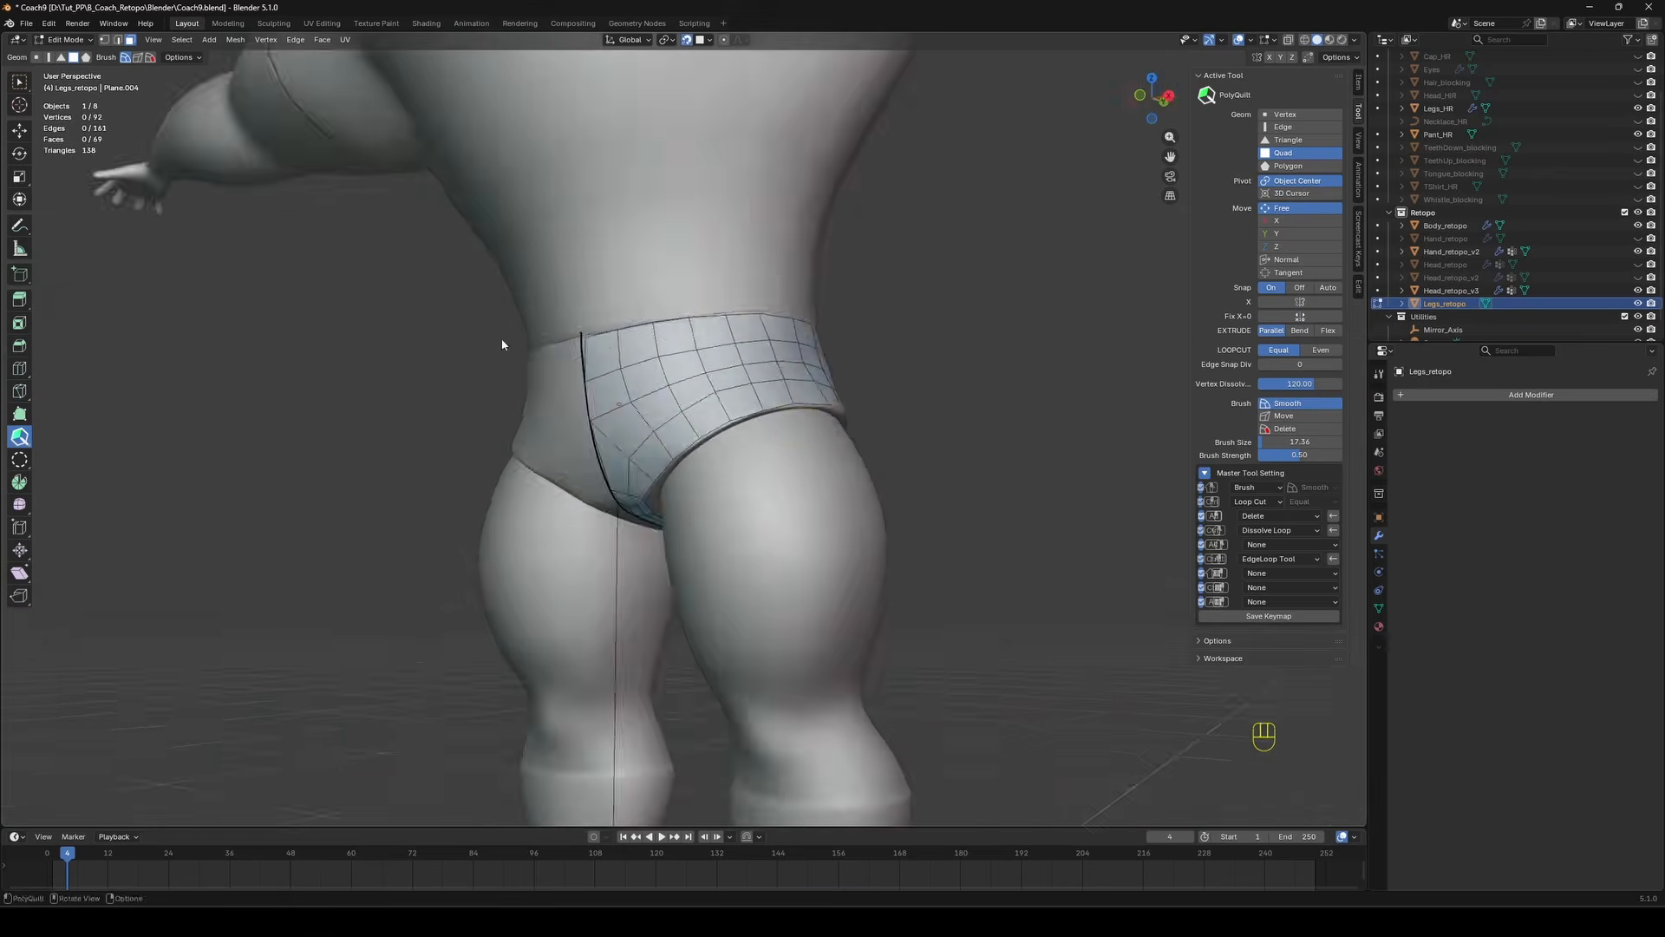
# Select the edge loop around the leg opening of the pant mesh and save the file.
pyautogui.moveTo(659, 407); pyautogui.dragTo(732, 353, button='middle')
pyautogui.keyDown('alt'); pyautogui.click(686, 392); pyautogui.keyUp('alt')
pyautogui.hotkey('ctrl', 'z')
pyautogui.keyDown('alt'); pyautogui.click(732, 353); pyautogui.keyUp('alt')
pyautogui.hotkey('ctrl', 's')
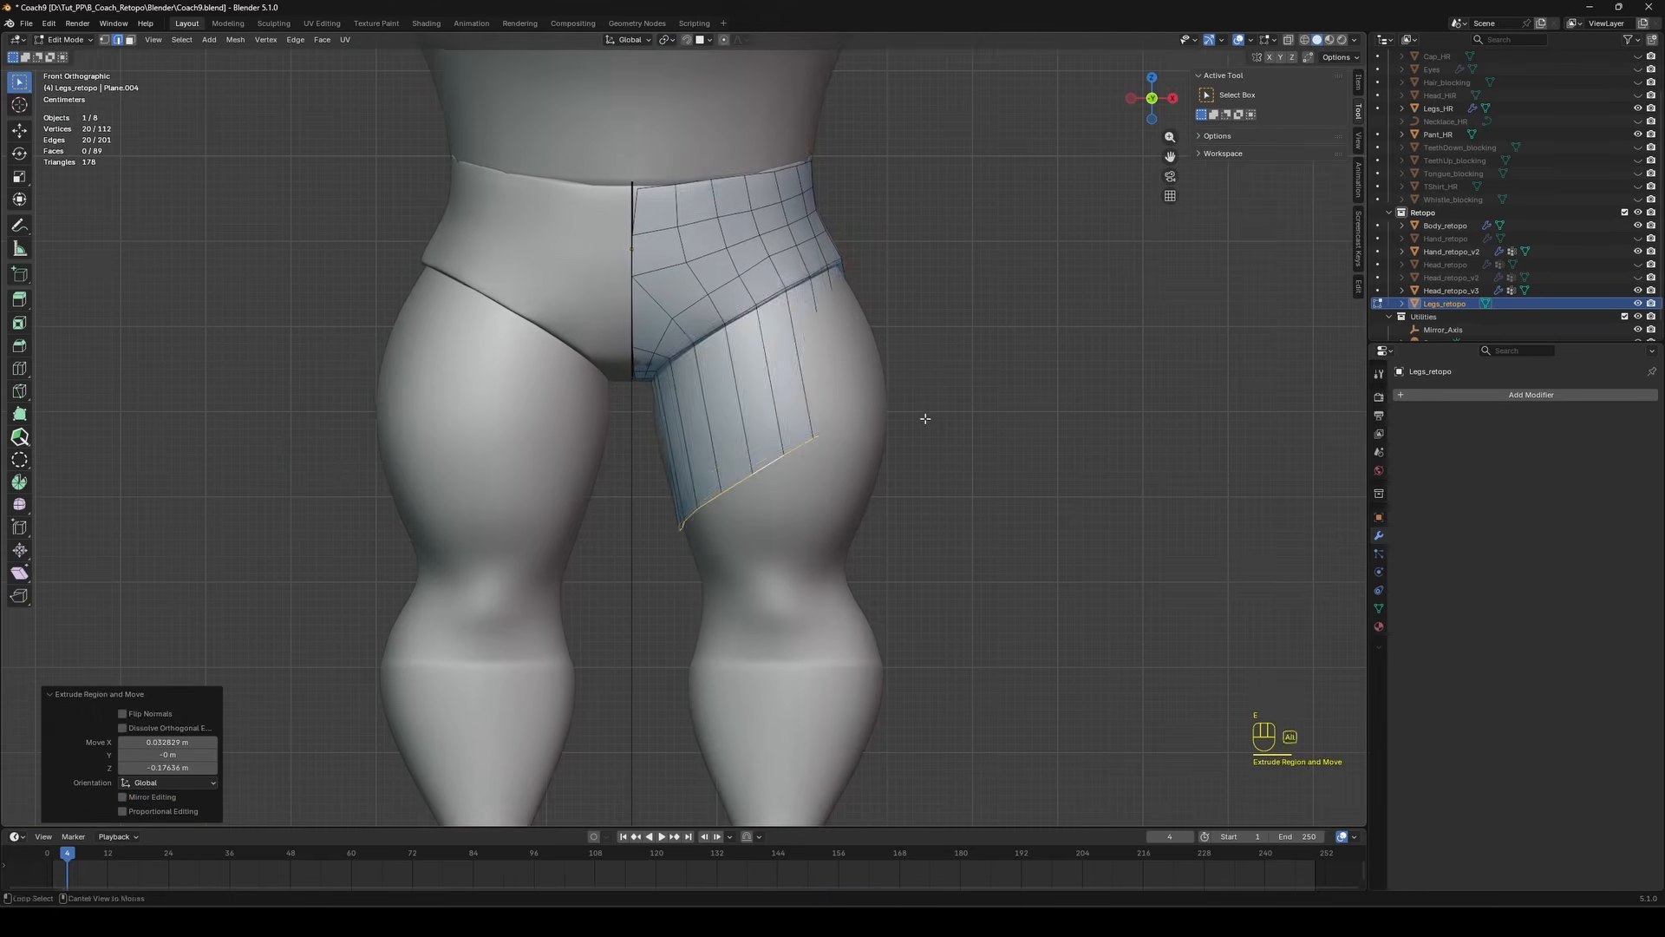
# Extrude the leg opening's edge loop down the upper thigh and tilt, move and scale it to fit around the leg.
pyautogui.click(928, 413)
pyautogui.press('s')
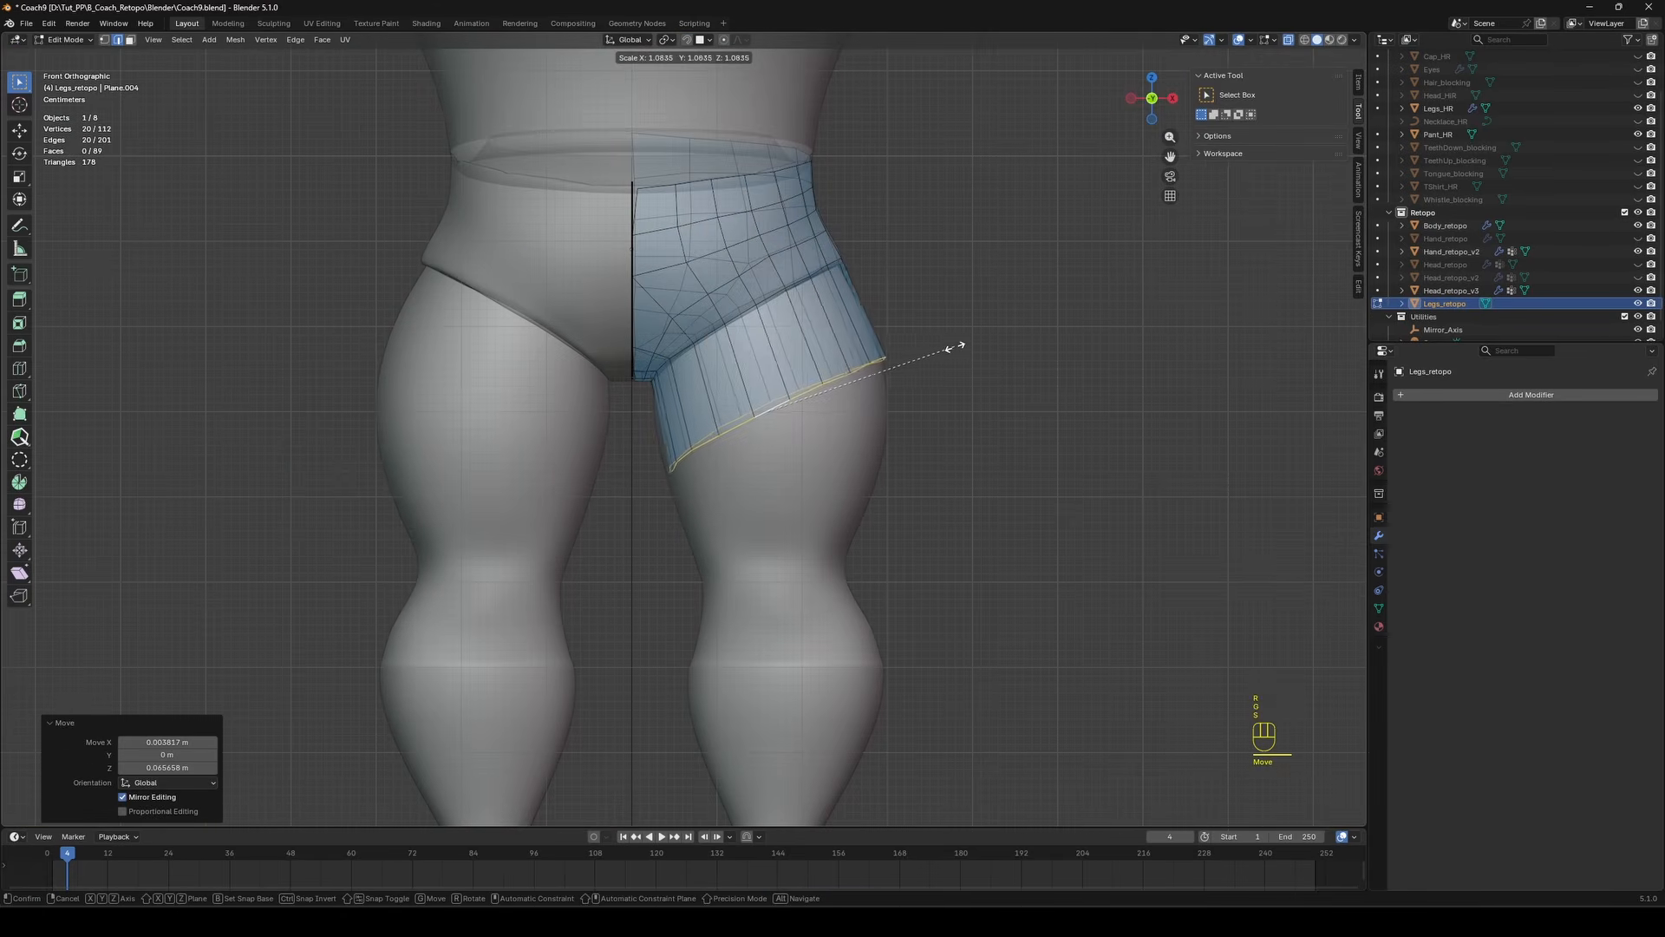
pyautogui.rightClick(954, 347)
pyautogui.moveTo(954, 347)
pyautogui.mouseDown(button='middle')
pyautogui.moveTo(874, 364)
pyautogui.moveTo(940, 372)
pyautogui.moveTo(799, 372)
pyautogui.moveTo(958, 372)
pyautogui.moveTo(904, 395)
pyautogui.moveTo(946, 376)
pyautogui.mouseUp(button='middle')
pyautogui.hotkey('alt', 'z')
pyautogui.hotkey('alt', 'z')
pyautogui.hotkey('alt', 'z')
pyautogui.hotkey('alt', 'z')
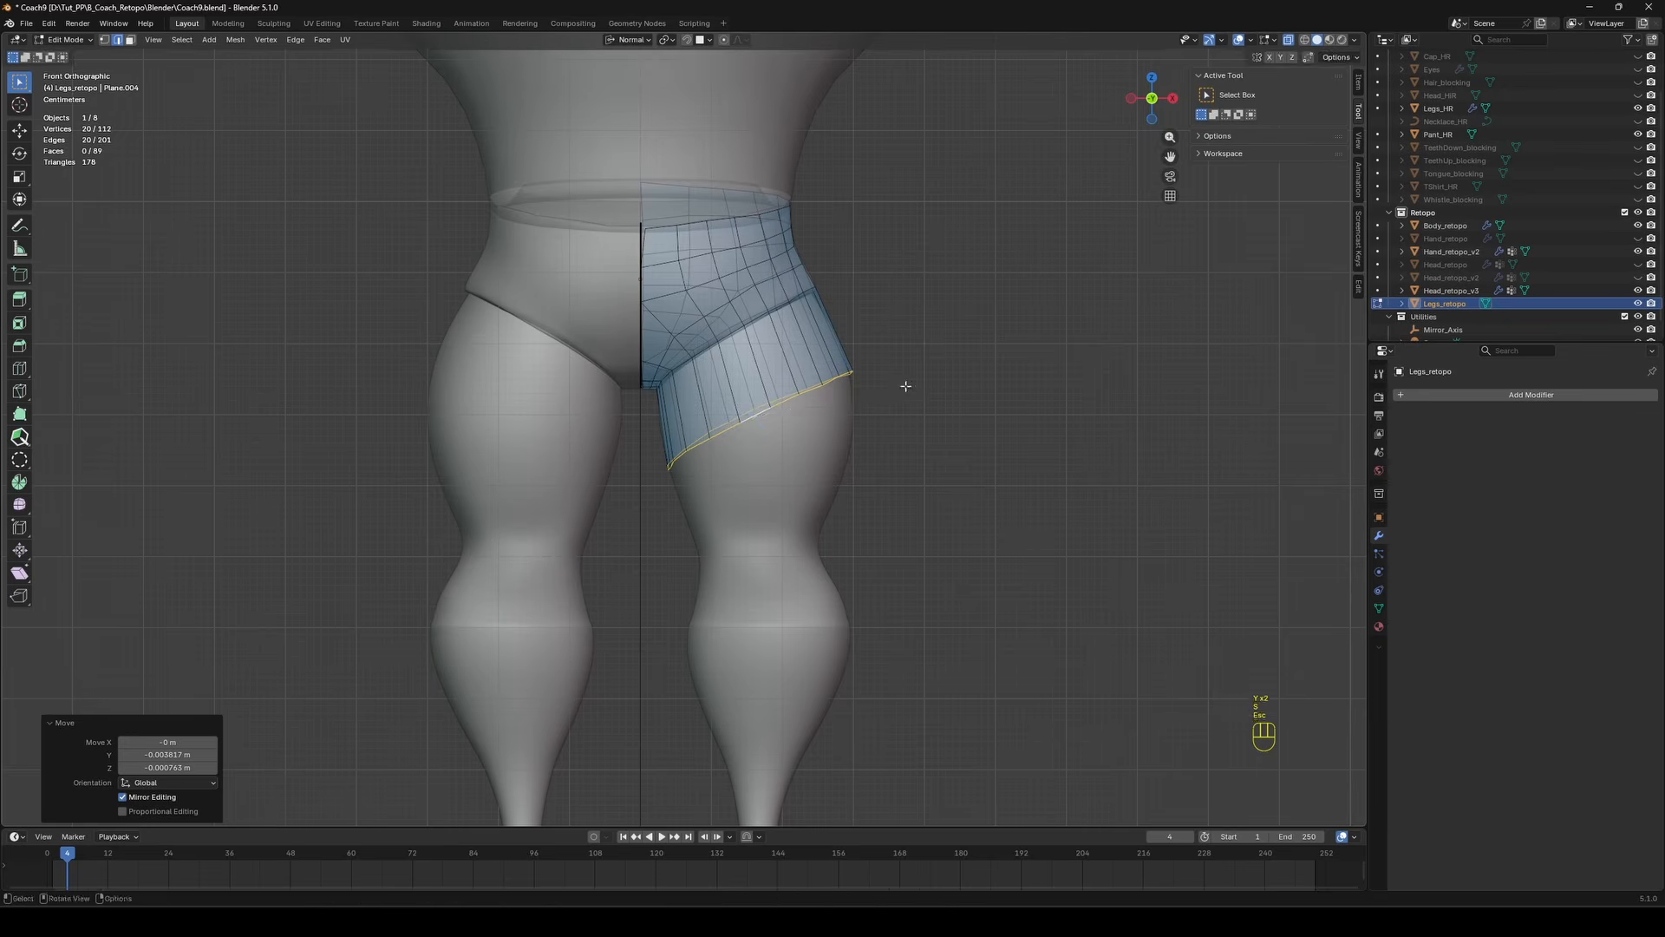
# Scale the upper-thigh edge loop along Z and rotate it 10.5° in the front view to follow the leg.
pyautogui.press('s')
pyautogui.press('z')
pyautogui.press('Return')
pyautogui.moveTo(906, 385)
pyautogui.mouseDown(button='middle')
pyautogui.moveTo(783, 389)
pyautogui.moveTo(743, 433)
pyautogui.moveTo(794, 407)
pyautogui.moveTo(890, 407)
pyautogui.mouseUp(button='middle')
pyautogui.press('r')
pyautogui.click(746, 416)
pyautogui.press('r')
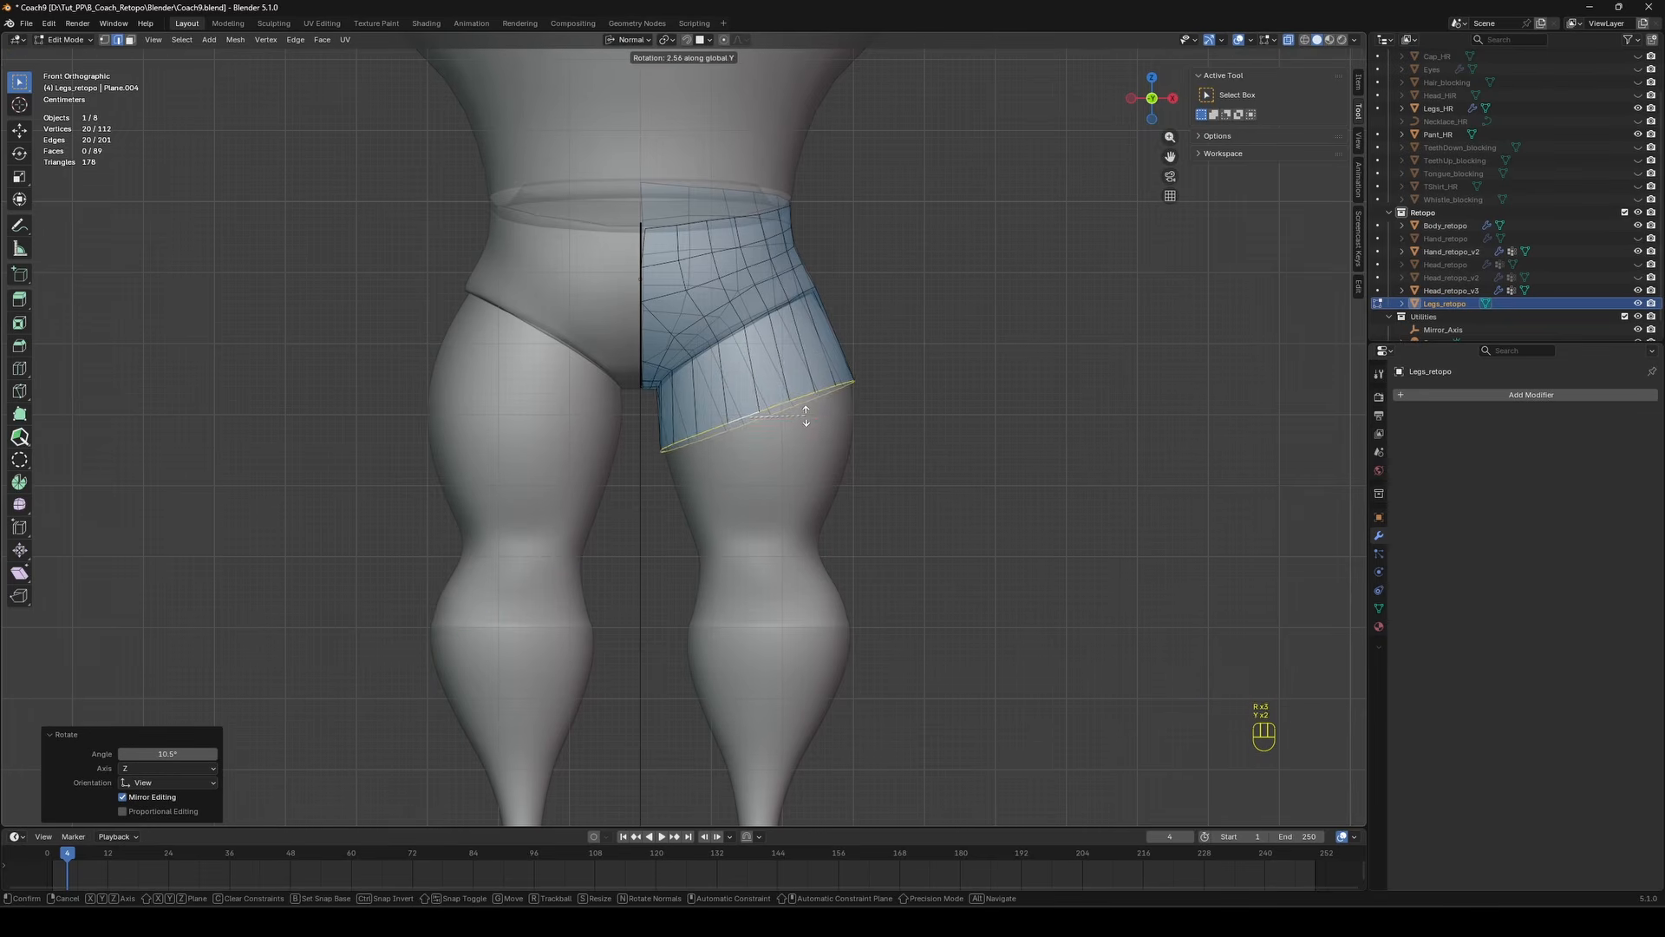
pyautogui.press('Escape')
# Rotate the upper-thigh edge loop about the X axis to refine its tilt around the leg.
pyautogui.press('r')
pyautogui.press('x')
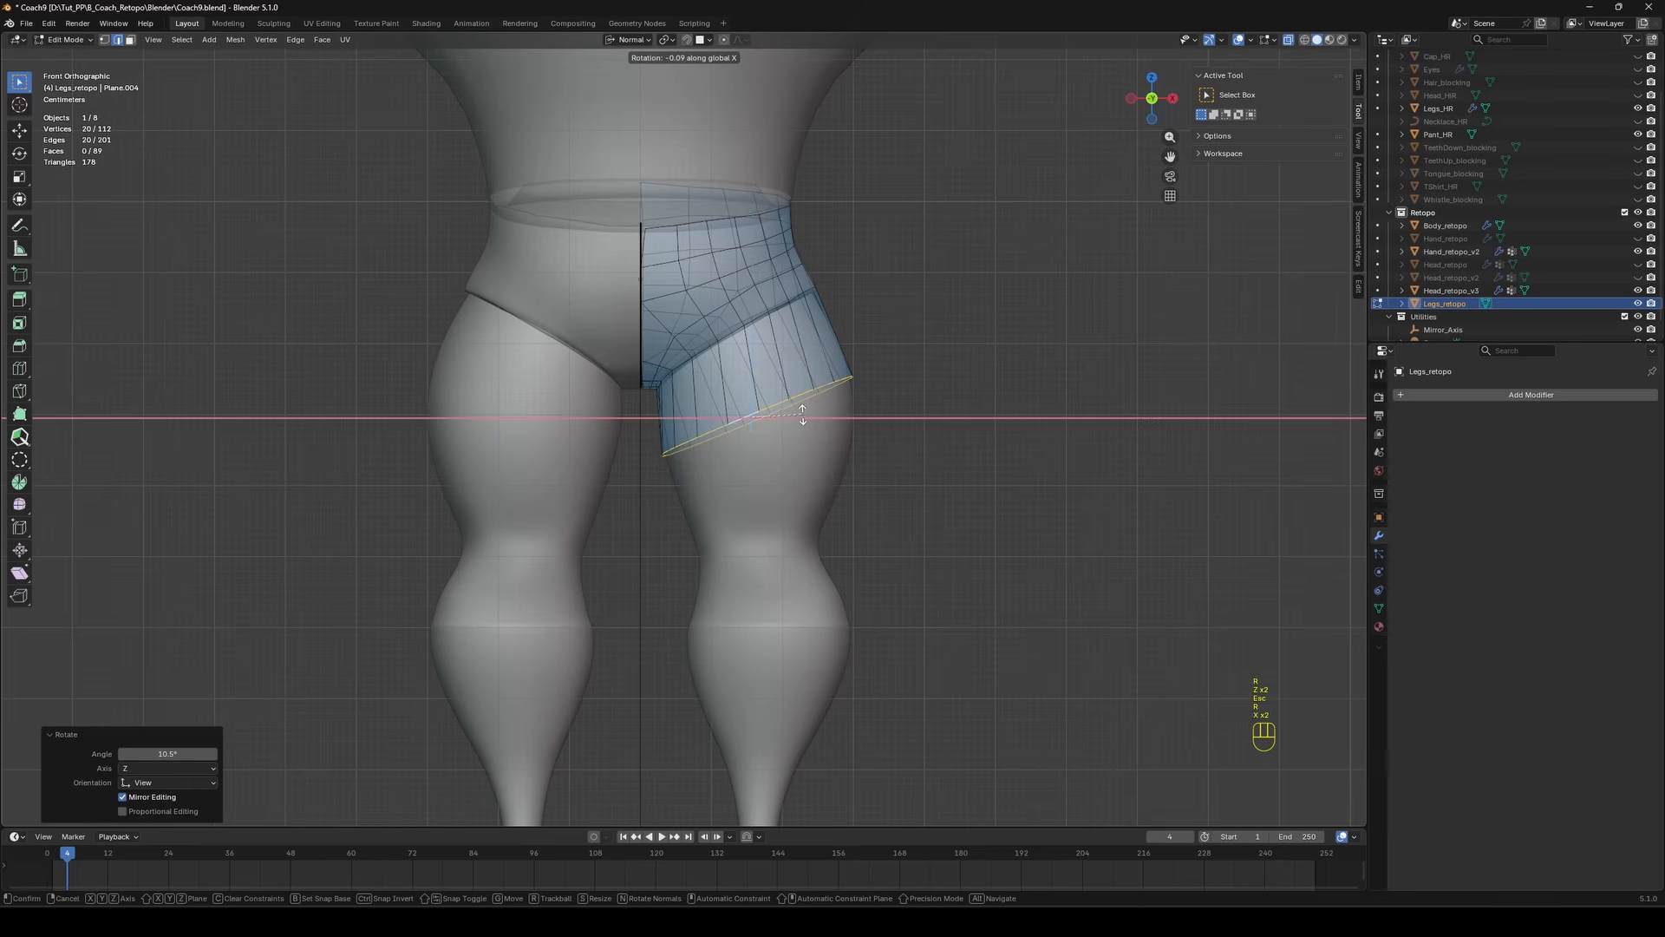
pyautogui.click(802, 414)
pyautogui.moveTo(802, 414); pyautogui.dragTo(903, 396, button='middle')
pyautogui.click(770, 397)
pyautogui.click(881, 392)
# Extrude the thigh loop down to just above the knee, then rotate, scale and move it to fit the narrow section.
pyautogui.press('e')
pyautogui.click(899, 496)
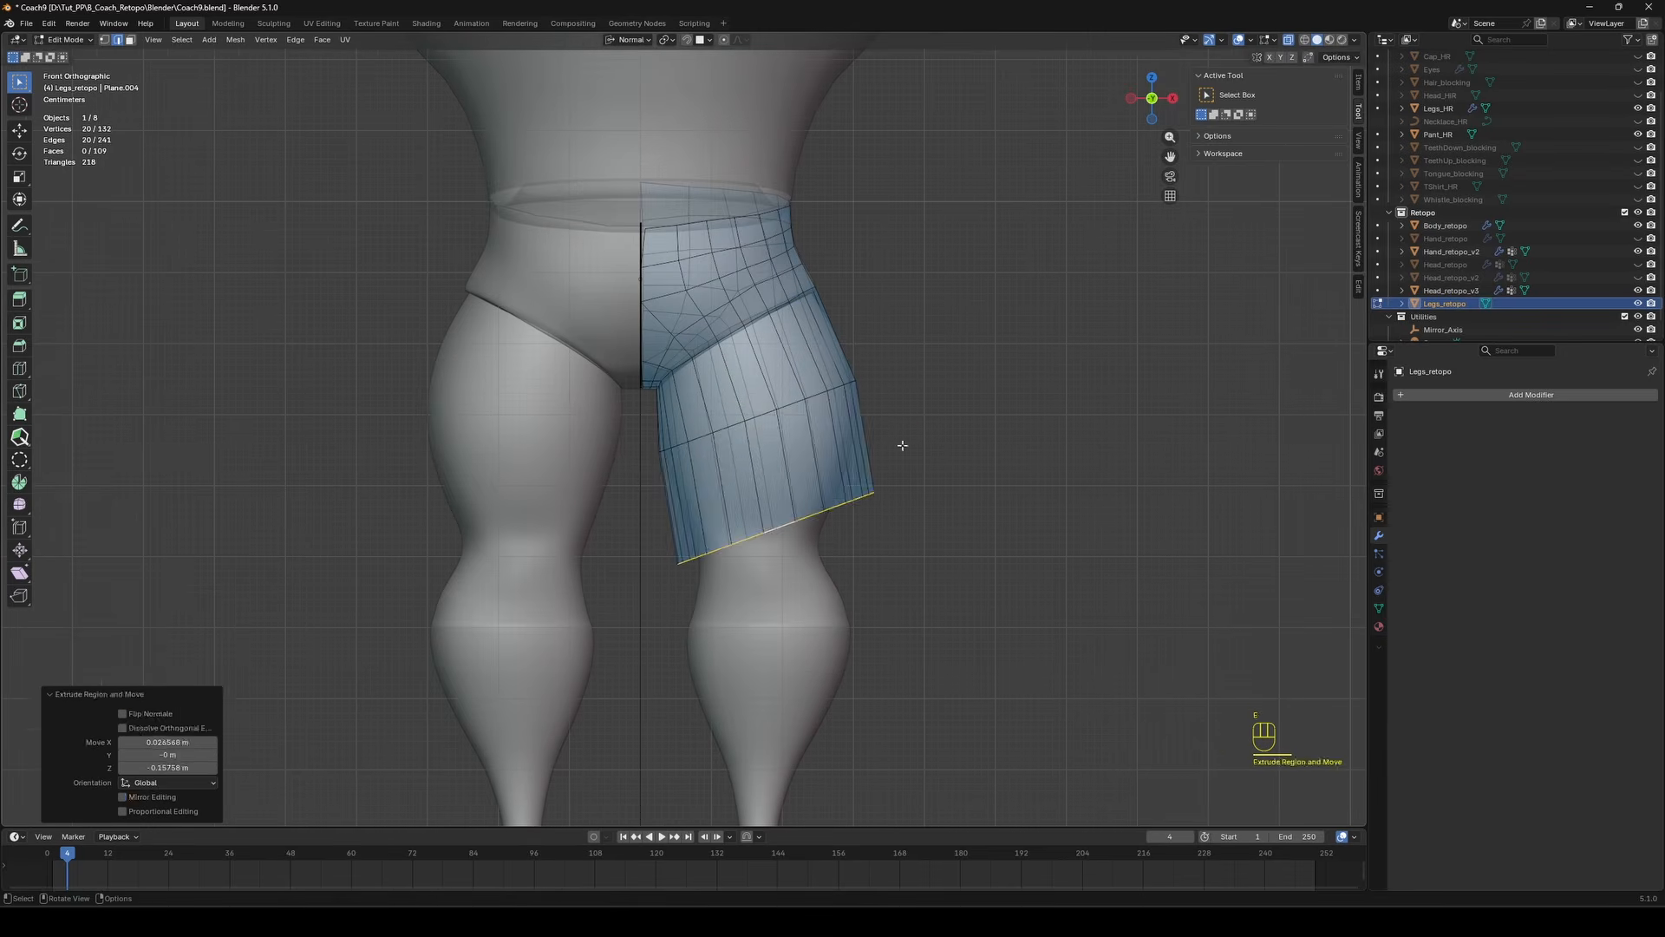
pyautogui.press('r')
pyautogui.click(893, 500)
pyautogui.press('s')
pyautogui.click(851, 480)
pyautogui.press('r')
pyautogui.click(821, 505)
pyautogui.press('g')
pyautogui.click(826, 514)
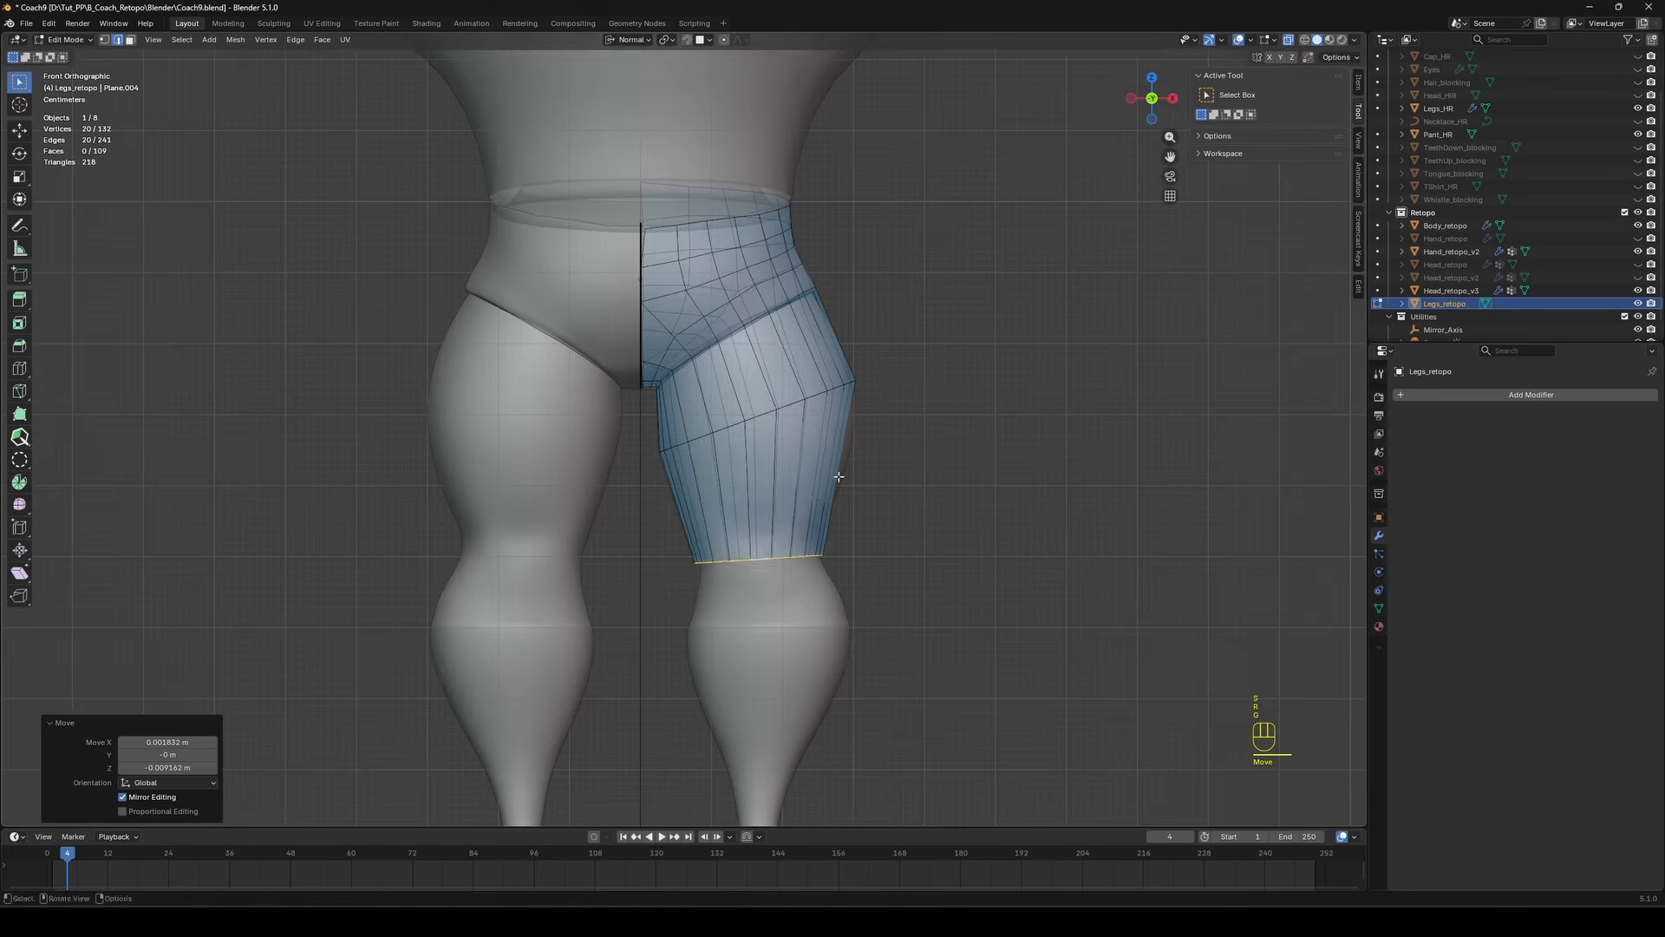
# Move and rotate the loop above the knee in the side view to line it up with the leg.
pyautogui.keyDown('alt'); pyautogui.moveTo(836, 476); pyautogui.dragTo(728, 428, button='middle'); pyautogui.keyUp('alt')
pyautogui.press('g')
pyautogui.click(768, 431)
pyautogui.press('r')
pyautogui.click(761, 428)
# Add an edge loop around the middle of the thigh, then scale and move it out to the leg surface.
pyautogui.hotkey('ctrl', 'r')
pyautogui.click(719, 429)
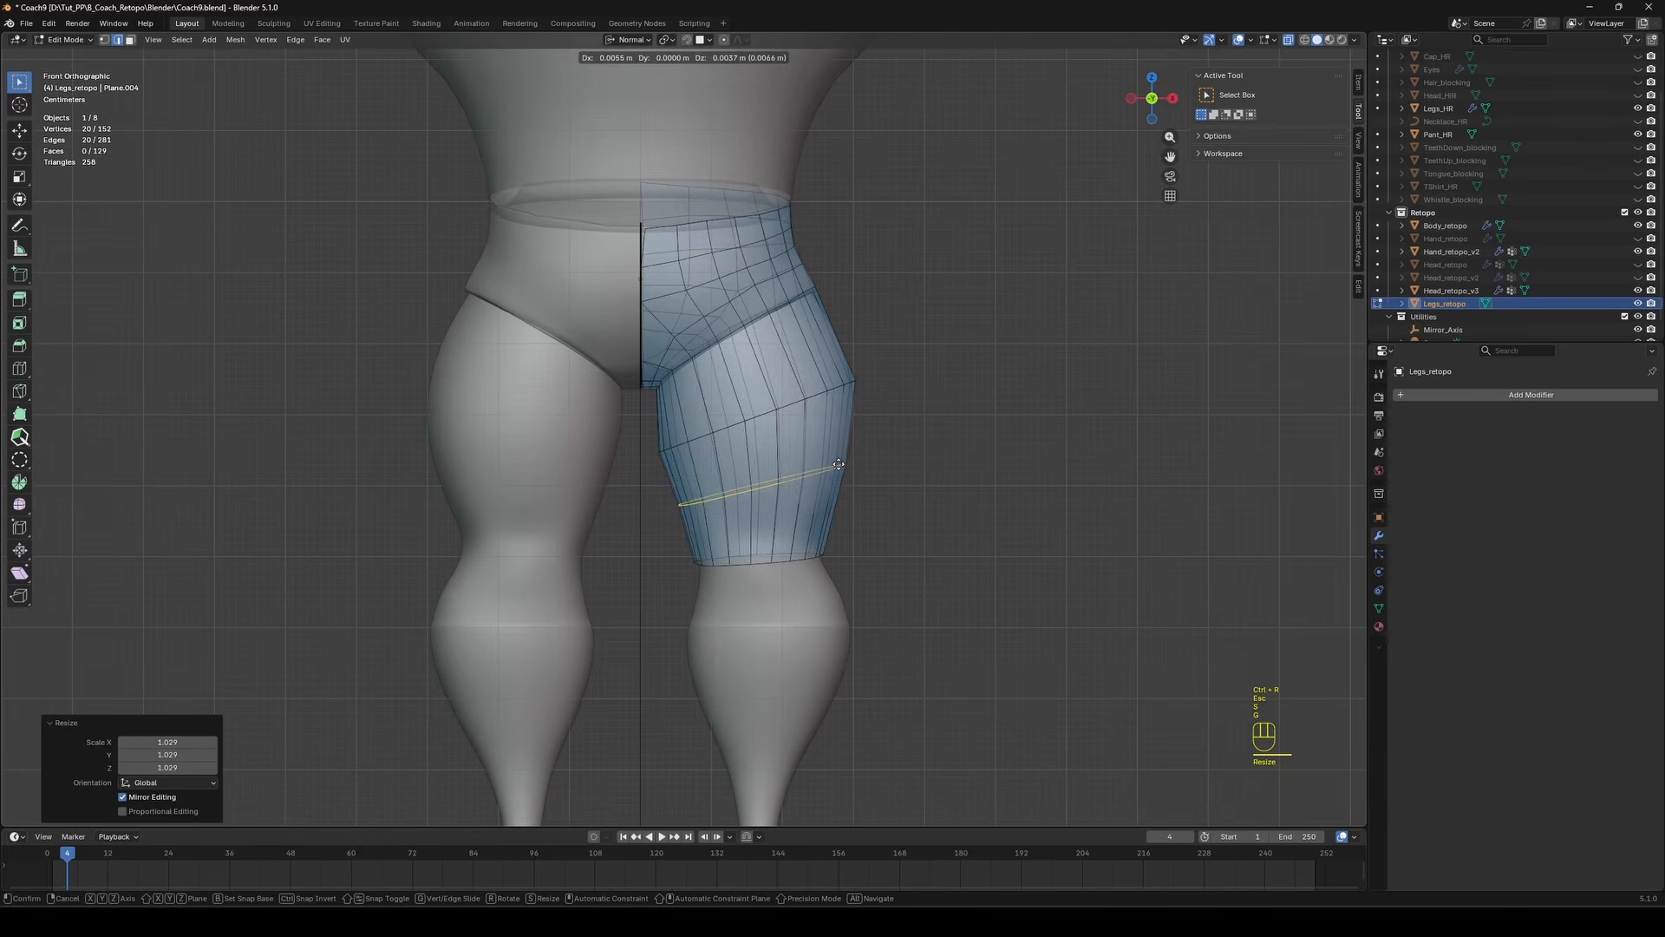
pyautogui.keyDown('alt'); pyautogui.click(720, 429); pyautogui.keyUp('alt')
pyautogui.press('s')
pyautogui.click(722, 425)
pyautogui.press('g')
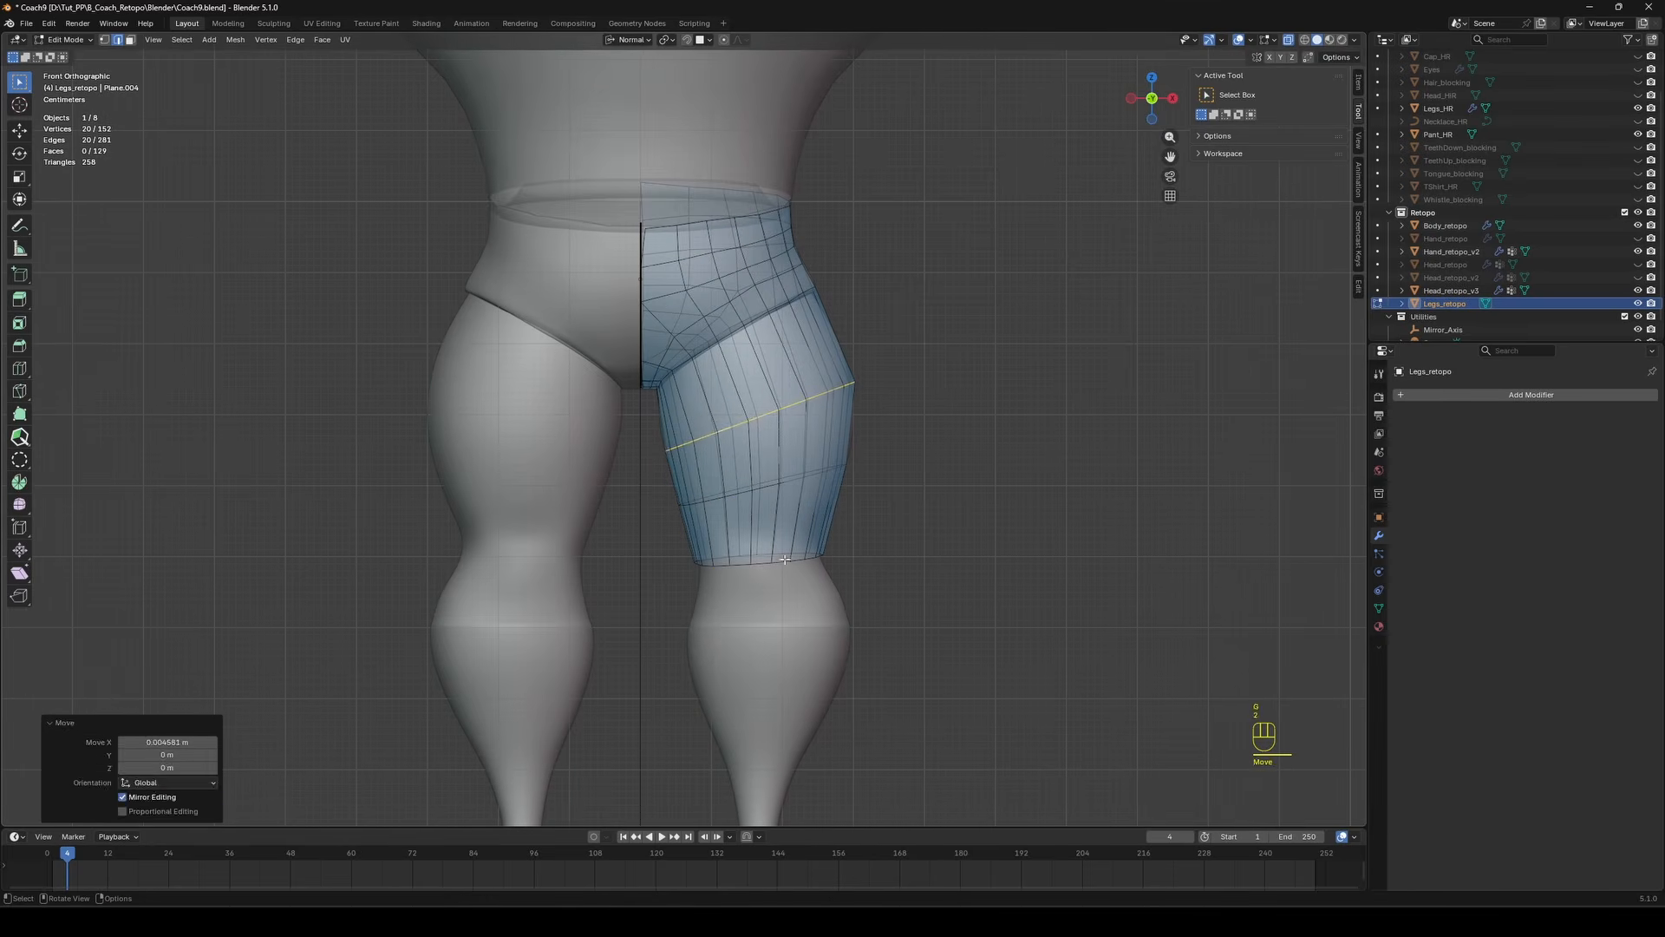
# Flatten the loop above the knee to 0 along Z, save the file, and scale and move the loop to fit.
pyautogui.keyDown('alt'); pyautogui.click(785, 560); pyautogui.keyUp('alt')
pyautogui.press('s')
pyautogui.press('z')
pyautogui.press('z')
pyautogui.press('KP_0')
pyautogui.press('KP_Enter')
pyautogui.scroll(2, 942, 469)
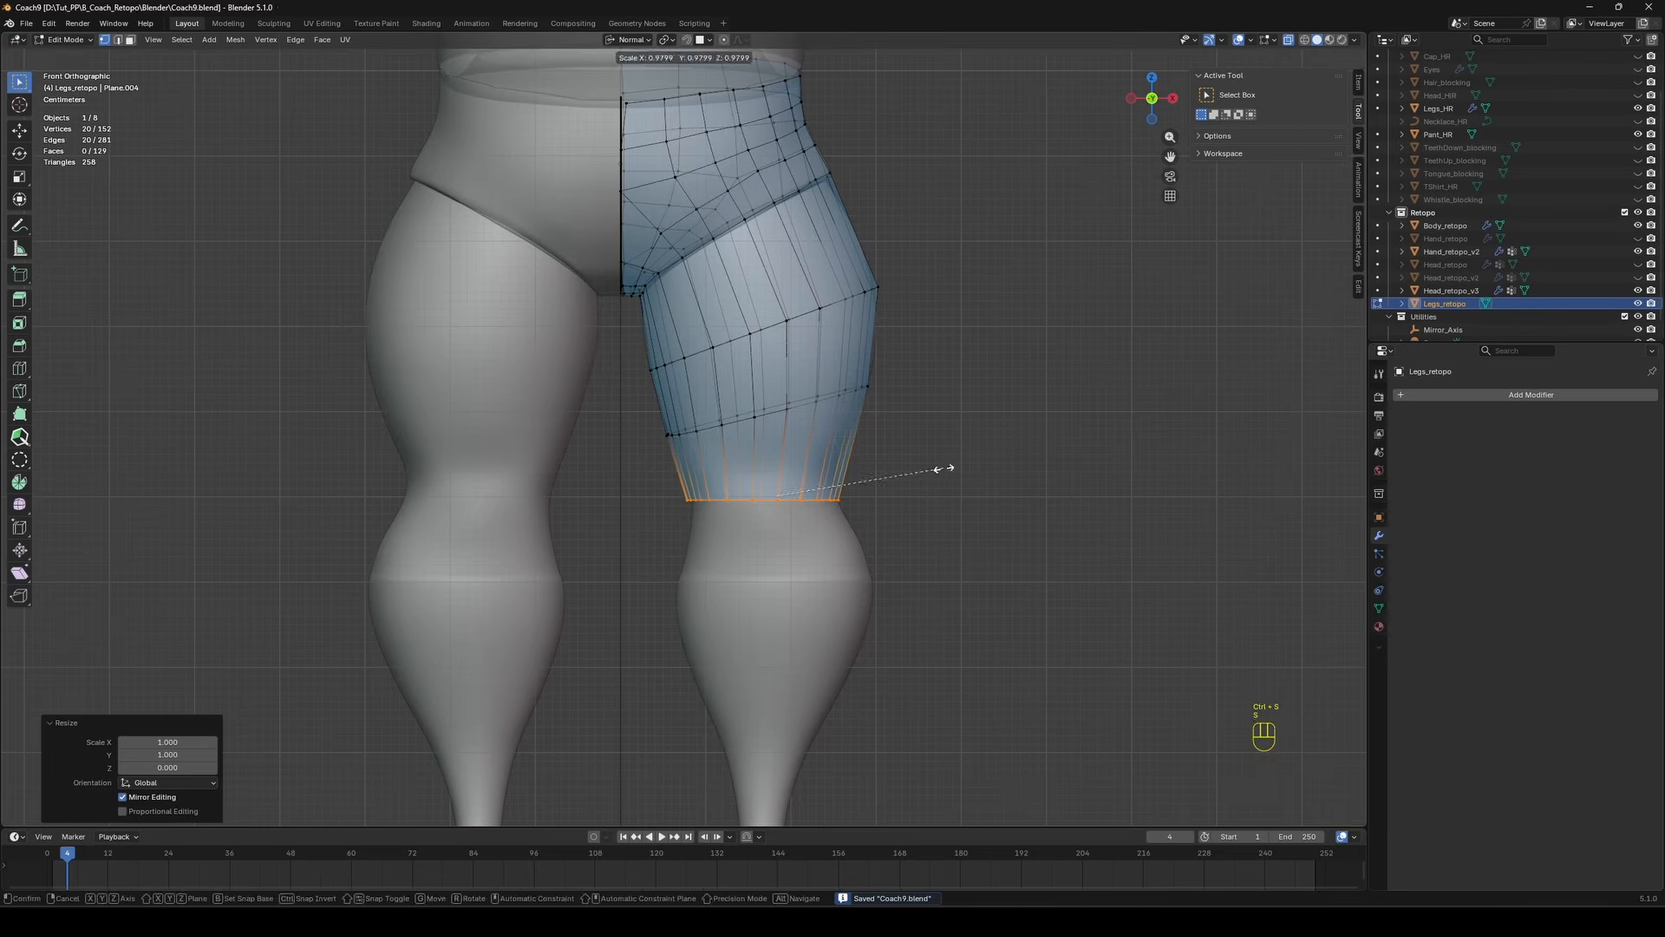
pyautogui.click(944, 469)
pyautogui.press('g')
pyautogui.click(945, 466)
pyautogui.keyDown('alt'); pyautogui.moveTo(943, 466); pyautogui.dragTo(821, 457, button='middle'); pyautogui.keyUp('alt')
# Extrude the knee loop down to the widest part of the calf and scale and move it to match.
pyautogui.press('g')
pyautogui.click(799, 606)
pyautogui.press('s')
pyautogui.click(834, 592)
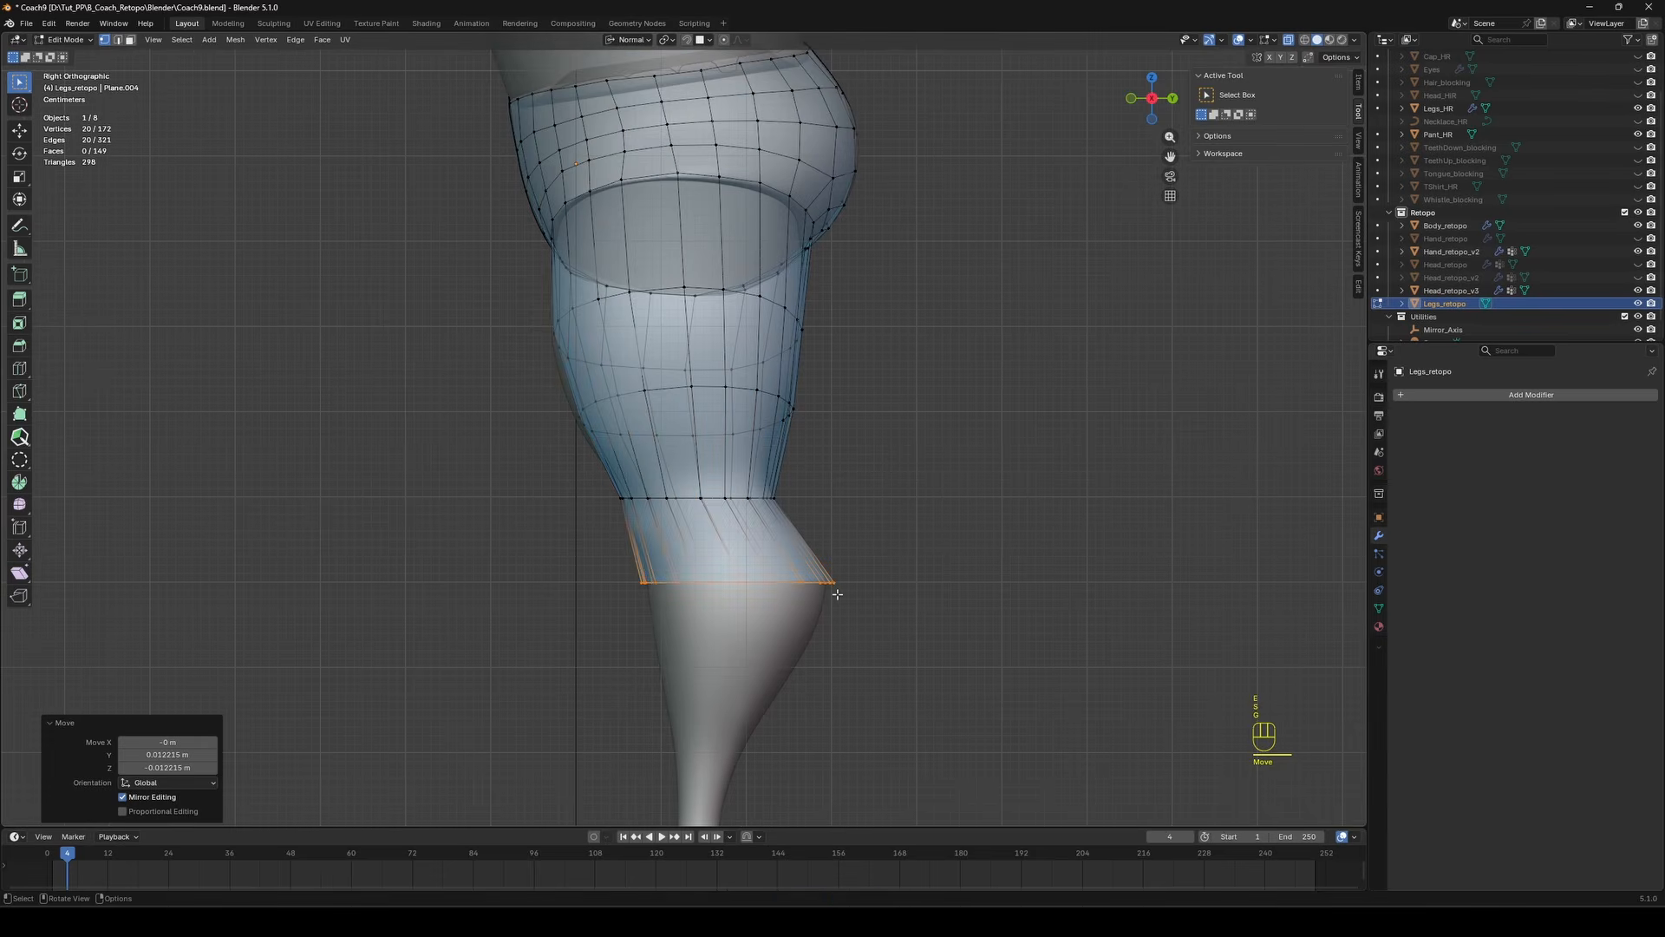
# Select the calf's bottom edge loop and scale it to 1.008 in the front view.
pyautogui.press('2')
pyautogui.doubleClick(715, 497)
pyautogui.press('r')
pyautogui.click(788, 500)
pyautogui.doubleClick(780, 580)
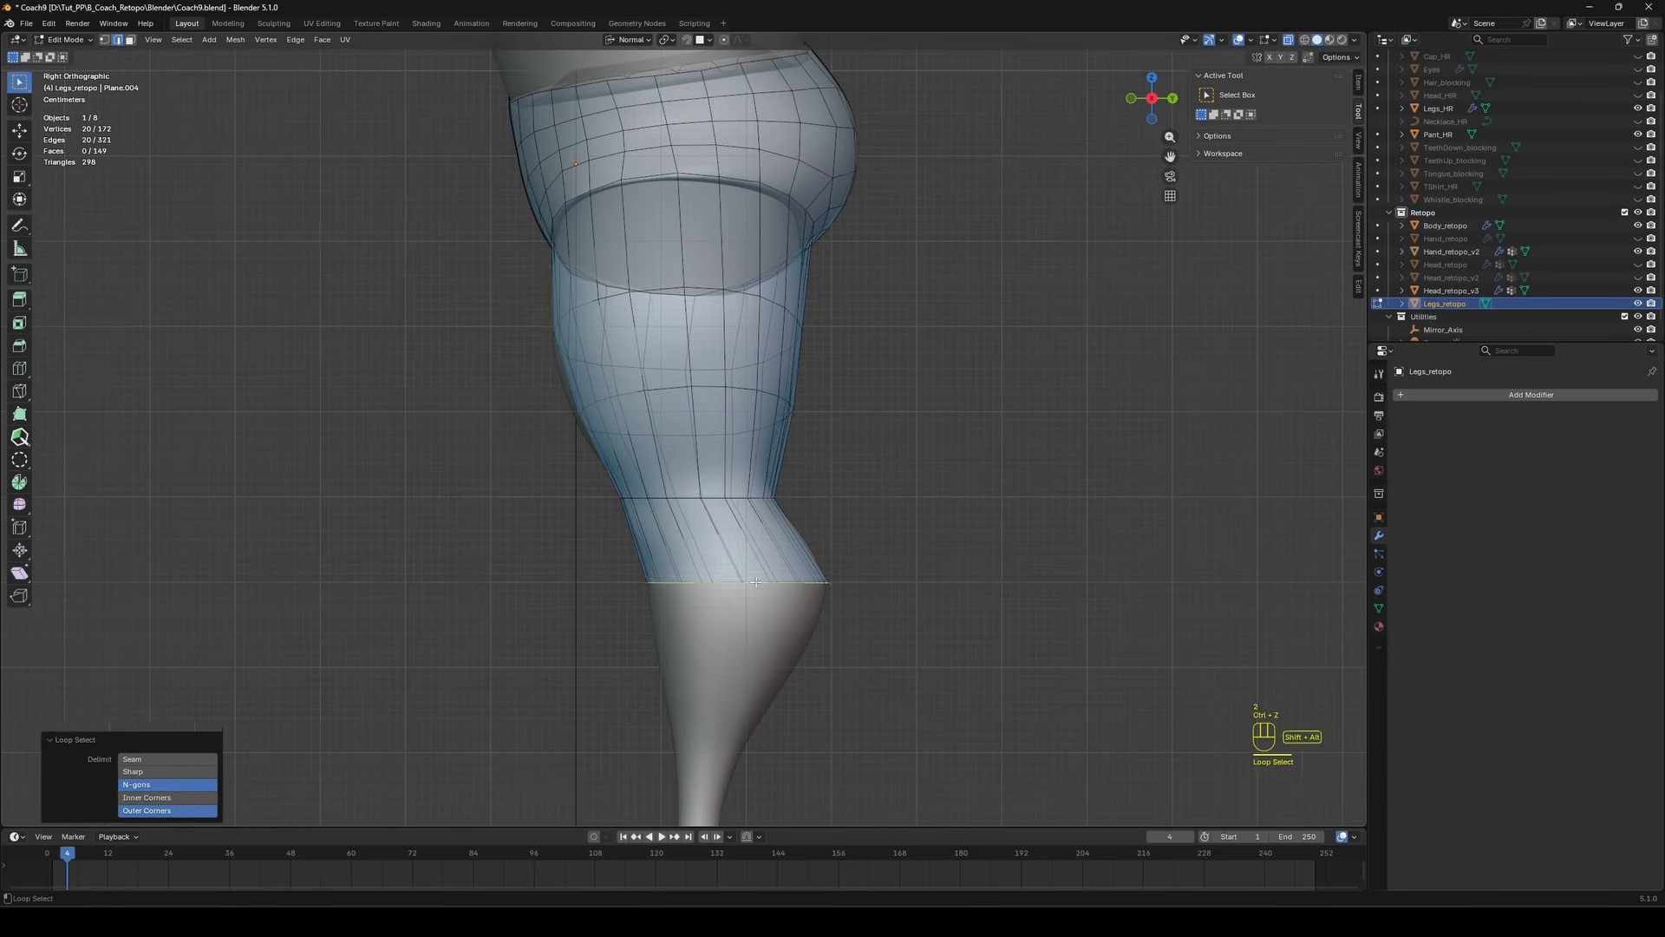
pyautogui.press('KP_1')
pyautogui.press('s')
pyautogui.click(916, 521)
# Extrude the calf loop straight down along Z to the lower shin and scale it in toward the leg.
pyautogui.keyDown('shift'); pyautogui.moveTo(916, 522); pyautogui.dragTo(923, 341, button='middle'); pyautogui.keyUp('shift')
pyautogui.press('e')
pyautogui.press('z')
pyautogui.press('z')
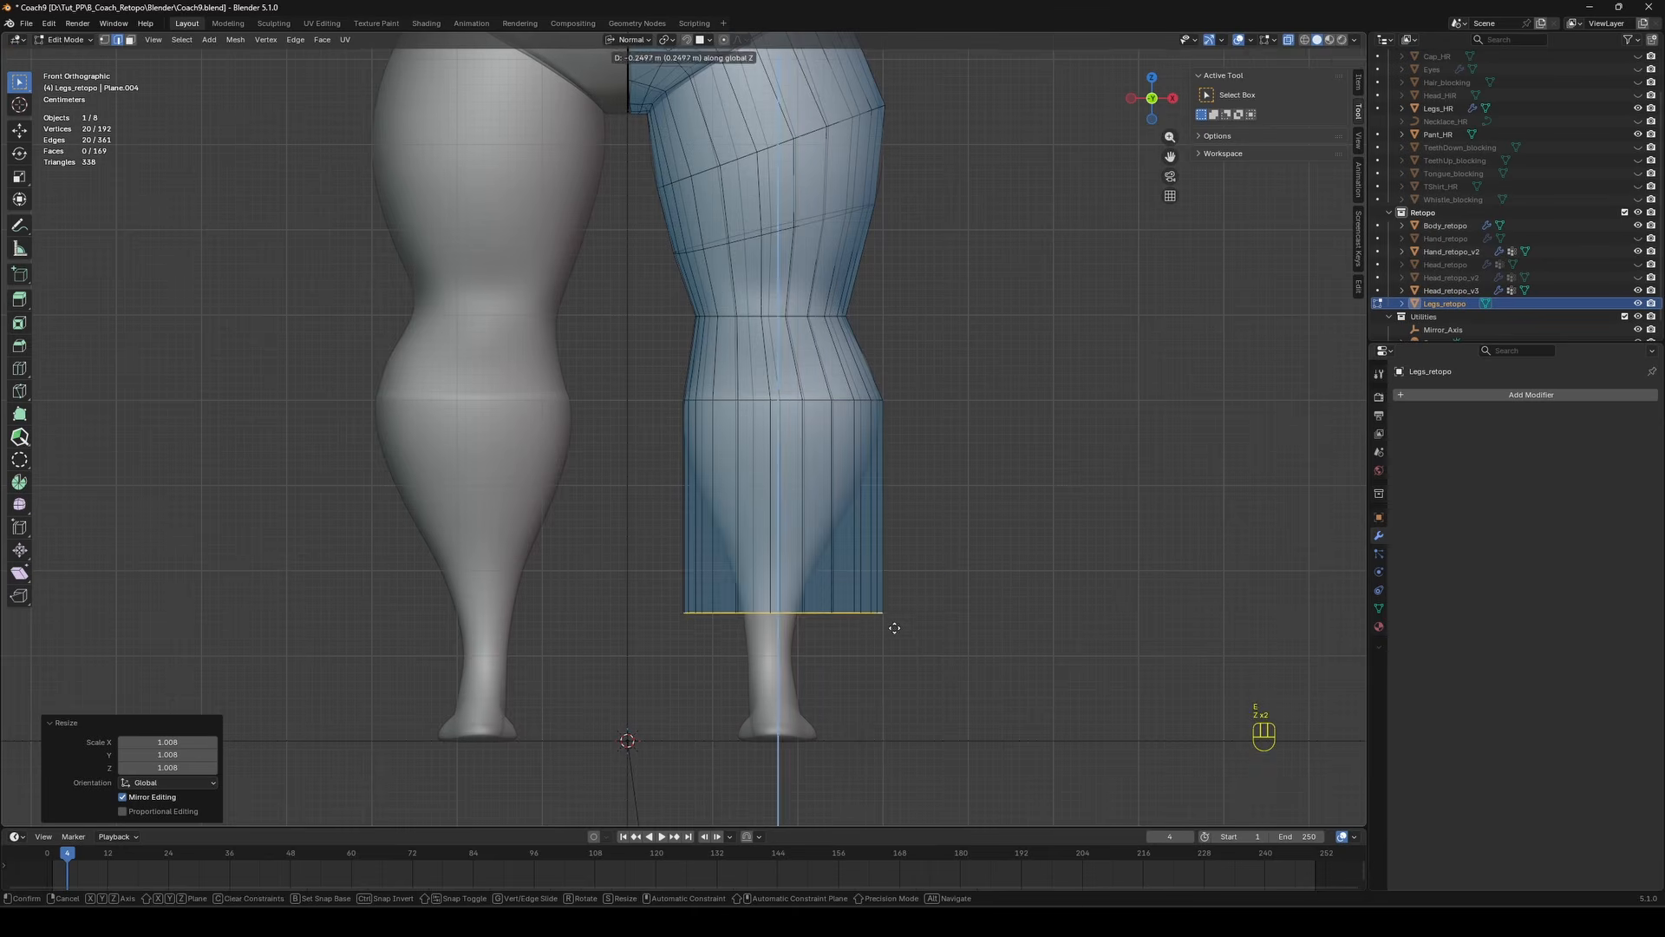
pyautogui.click(897, 592)
pyautogui.press('s')
pyautogui.click(862, 569)
pyautogui.press('KP_3')
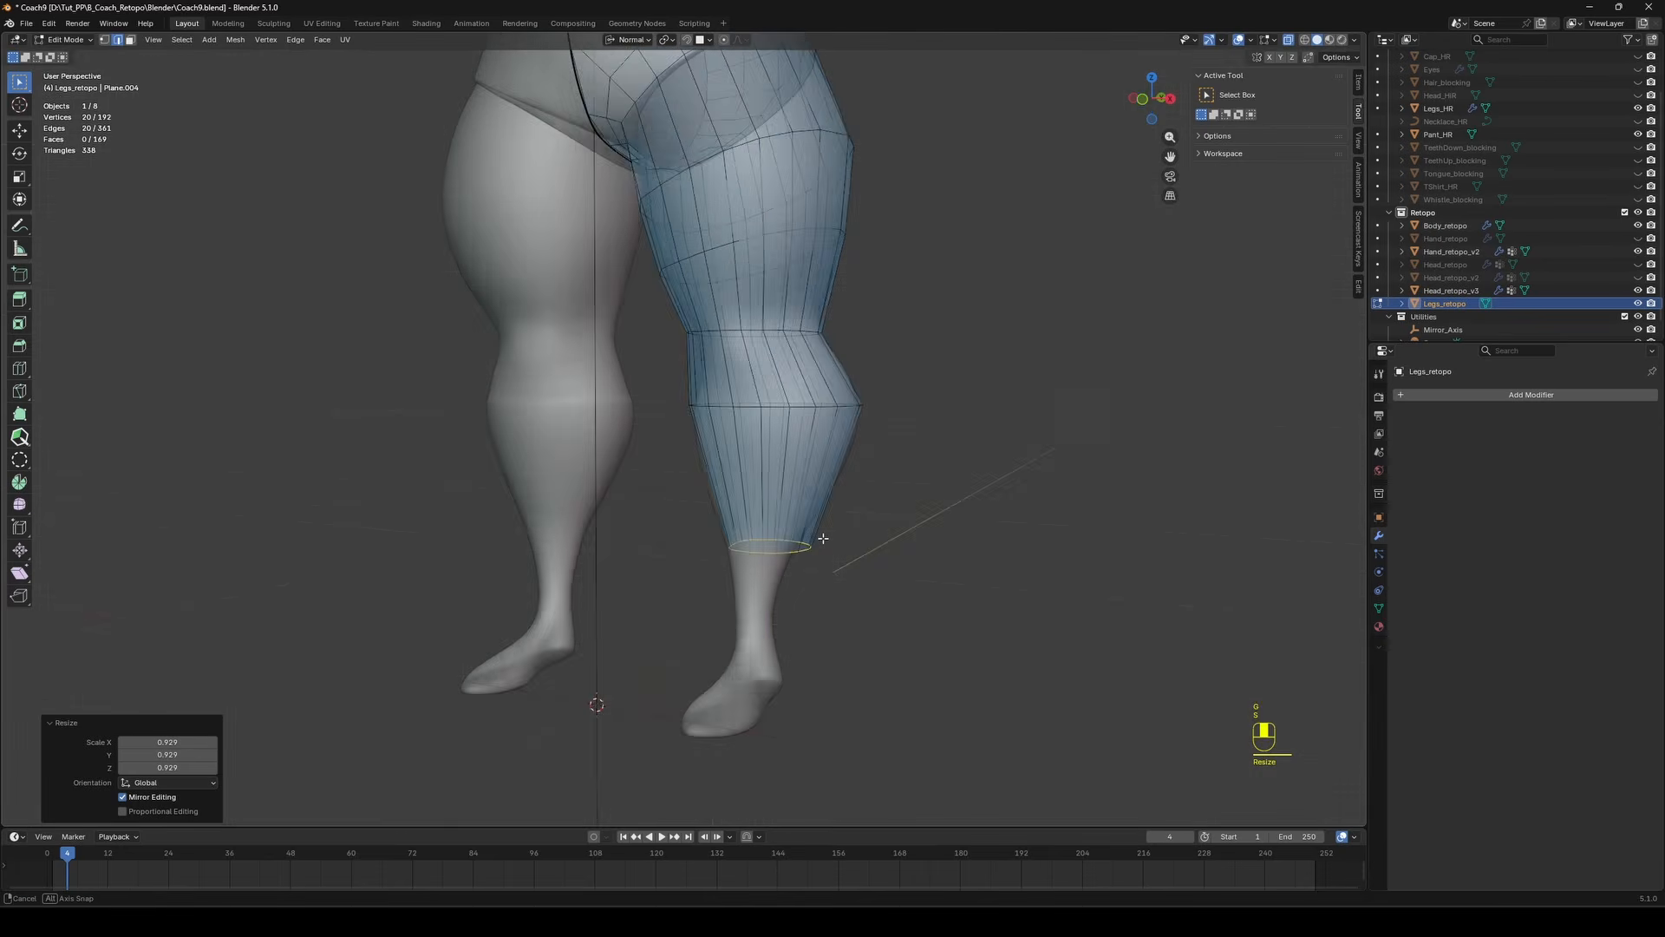
# Add edge loops between the calf and the lower shin and scale them to follow the calf's shape.
pyautogui.doubleClick(824, 403)
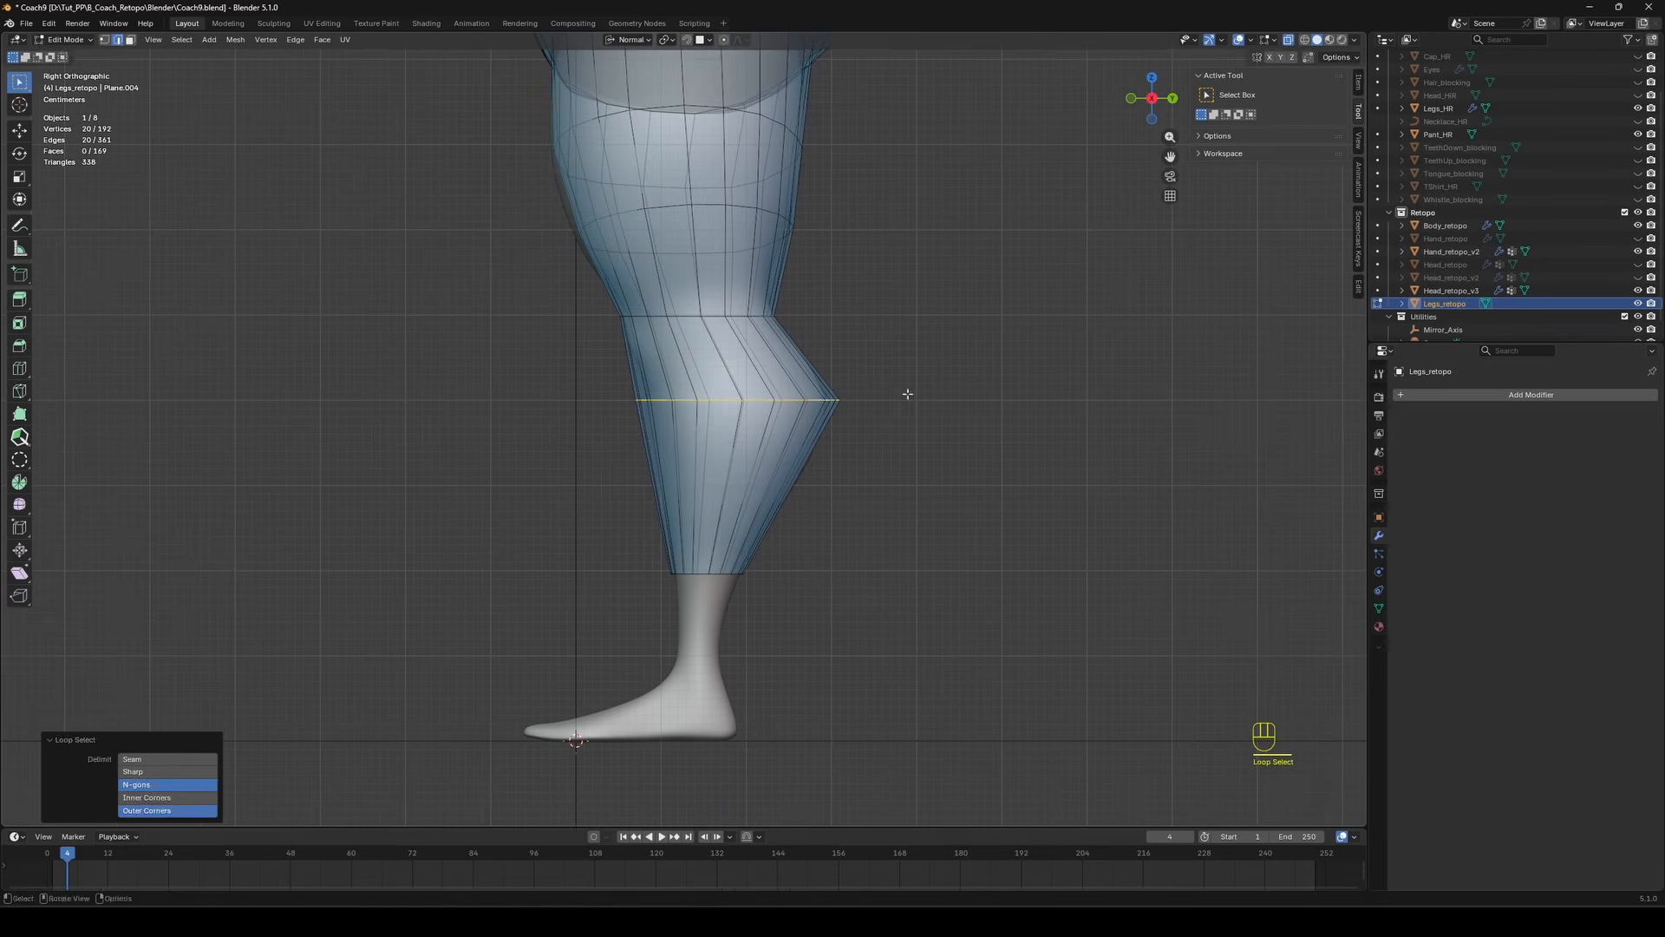
pyautogui.hotkey('ctrl', 'r')
pyautogui.click(735, 355)
pyautogui.press('Escape')
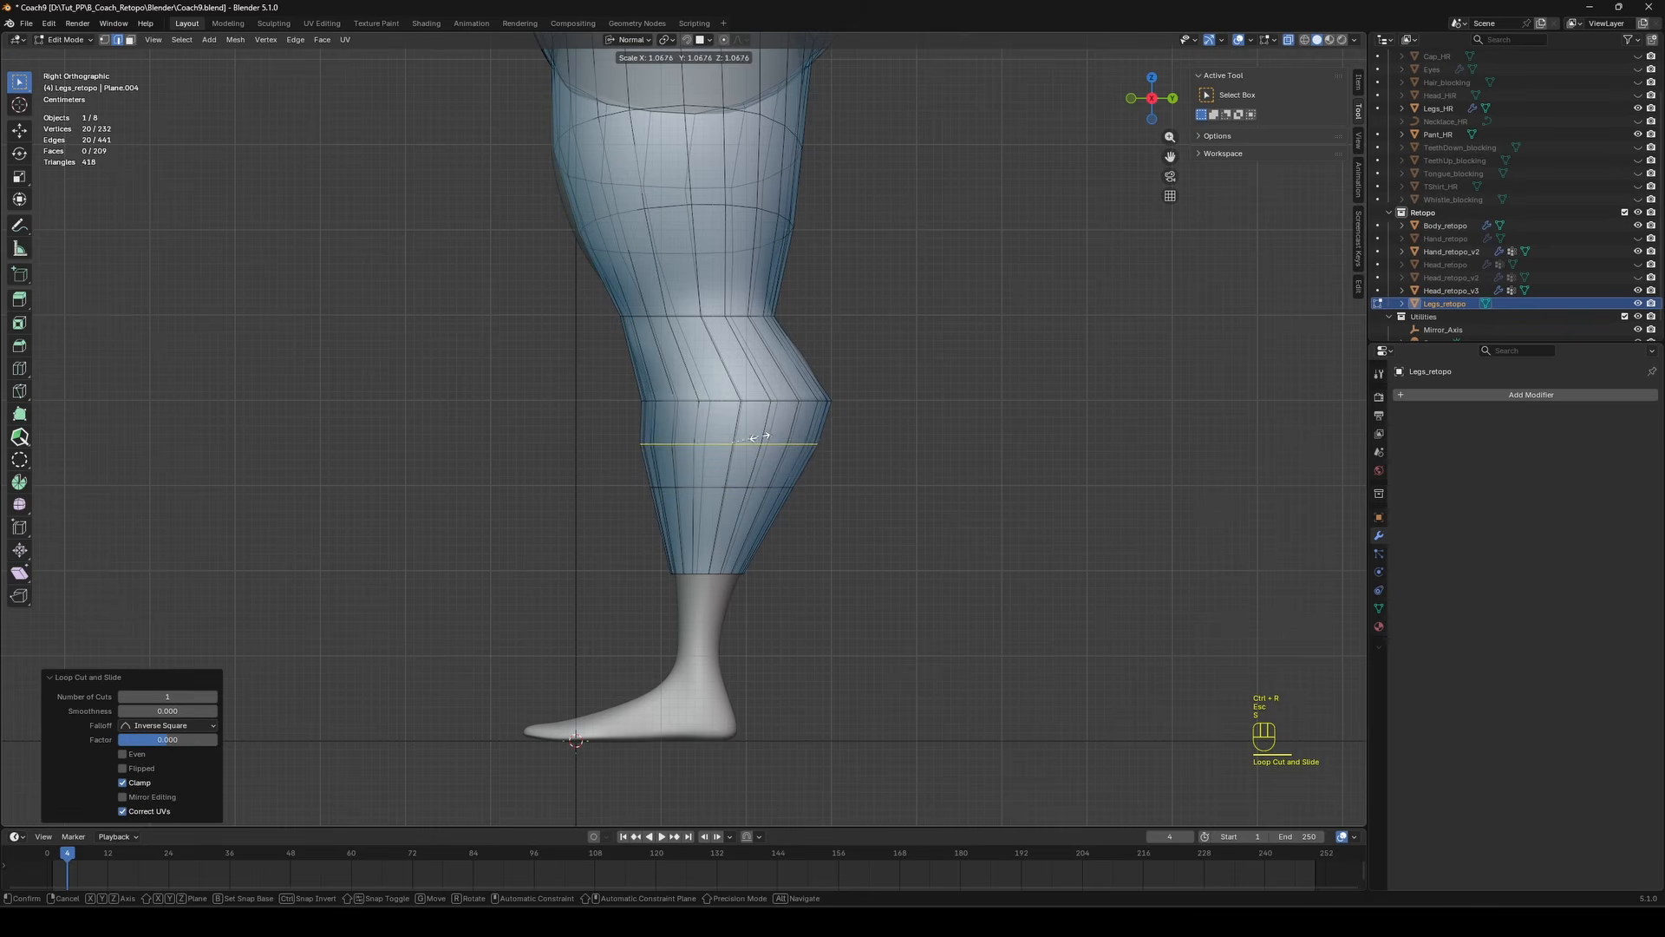
pyautogui.press('s')
pyautogui.click(737, 342)
# Save the file and extend the lower-shin edge loop down to the ankle, fitting it around the leg.
pyautogui.doubleClick(733, 574)
pyautogui.hotkey('ctrl', 's')
pyautogui.moveTo(749, 546); pyautogui.dragTo(874, 416, button='middle')
pyautogui.scroll(2, 874, 416)
pyautogui.click(857, 592)
pyautogui.keyDown('alt'); pyautogui.moveTo(856, 592); pyautogui.dragTo(830, 520, button='middle'); pyautogui.keyUp('alt')
pyautogui.press('g')
pyautogui.press('z')
pyautogui.press('z')
pyautogui.click(756, 490)
pyautogui.click(767, 504)
pyautogui.click(907, 491)
# Extrude the ankle loop a short way down, then tilt it and scale it to fit the ankle.
pyautogui.keyDown('shift'); pyautogui.moveTo(830, 521); pyautogui.dragTo(829, 408, button='middle'); pyautogui.keyUp('shift')
pyautogui.press('e')
pyautogui.click(827, 429)
pyautogui.press('r')
pyautogui.click(826, 446)
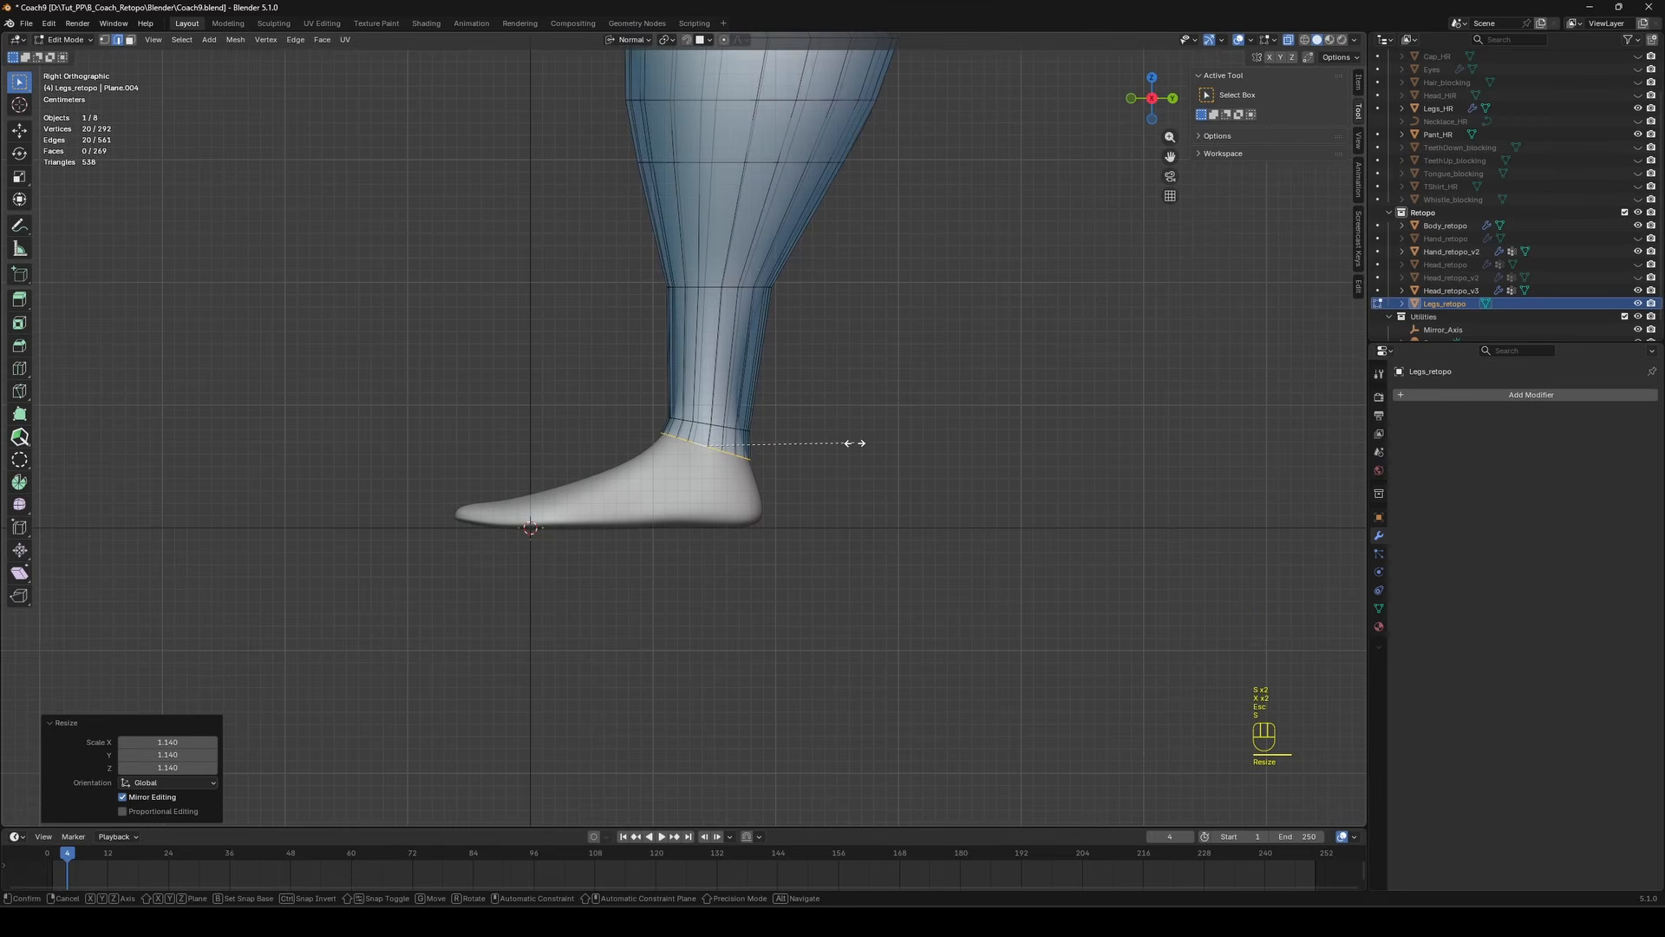
pyautogui.click(908, 379)
# Rotate and move the new loop down so it slants from the instep to the back of the heel.
pyautogui.press('r')
pyautogui.click(914, 385)
pyautogui.press('g')
pyautogui.click(911, 423)
pyautogui.press('r')
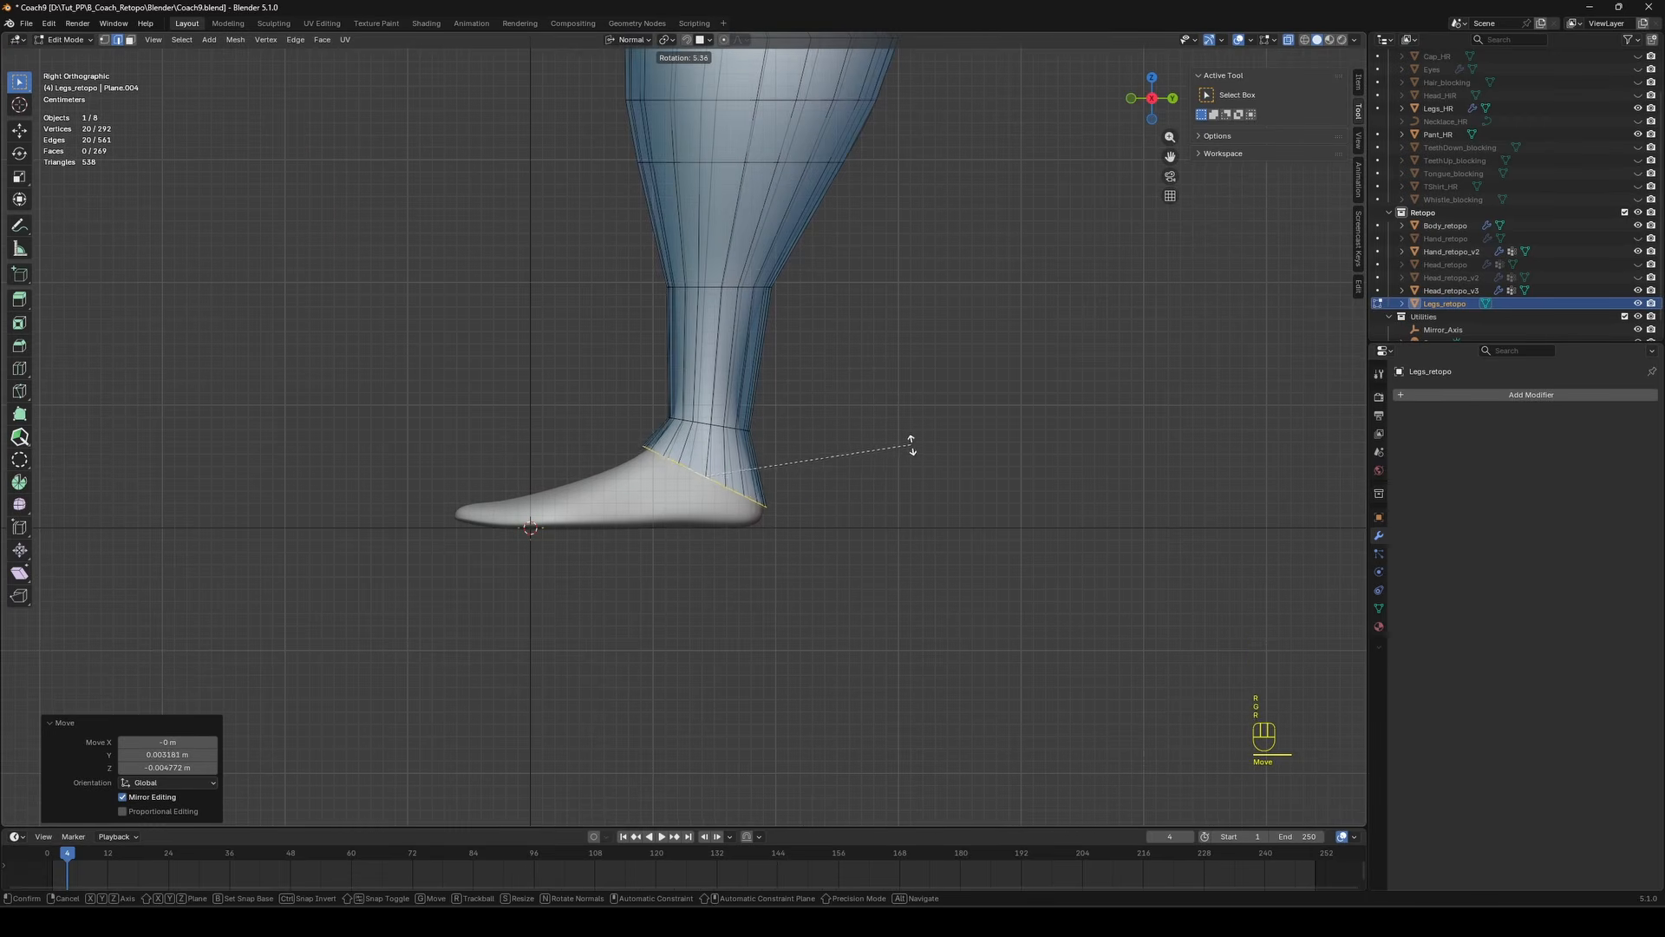
pyautogui.click(909, 449)
pyautogui.press('g')
pyautogui.click(907, 455)
pyautogui.moveTo(907, 455); pyautogui.dragTo(959, 439, button='middle')
# Extrude the heel loop forward across the instep and sole, then rotate and scale it to fit the foot.
pyautogui.press('e')
pyautogui.click(776, 416)
pyautogui.press('r')
pyautogui.click(783, 422)
pyautogui.press('s')
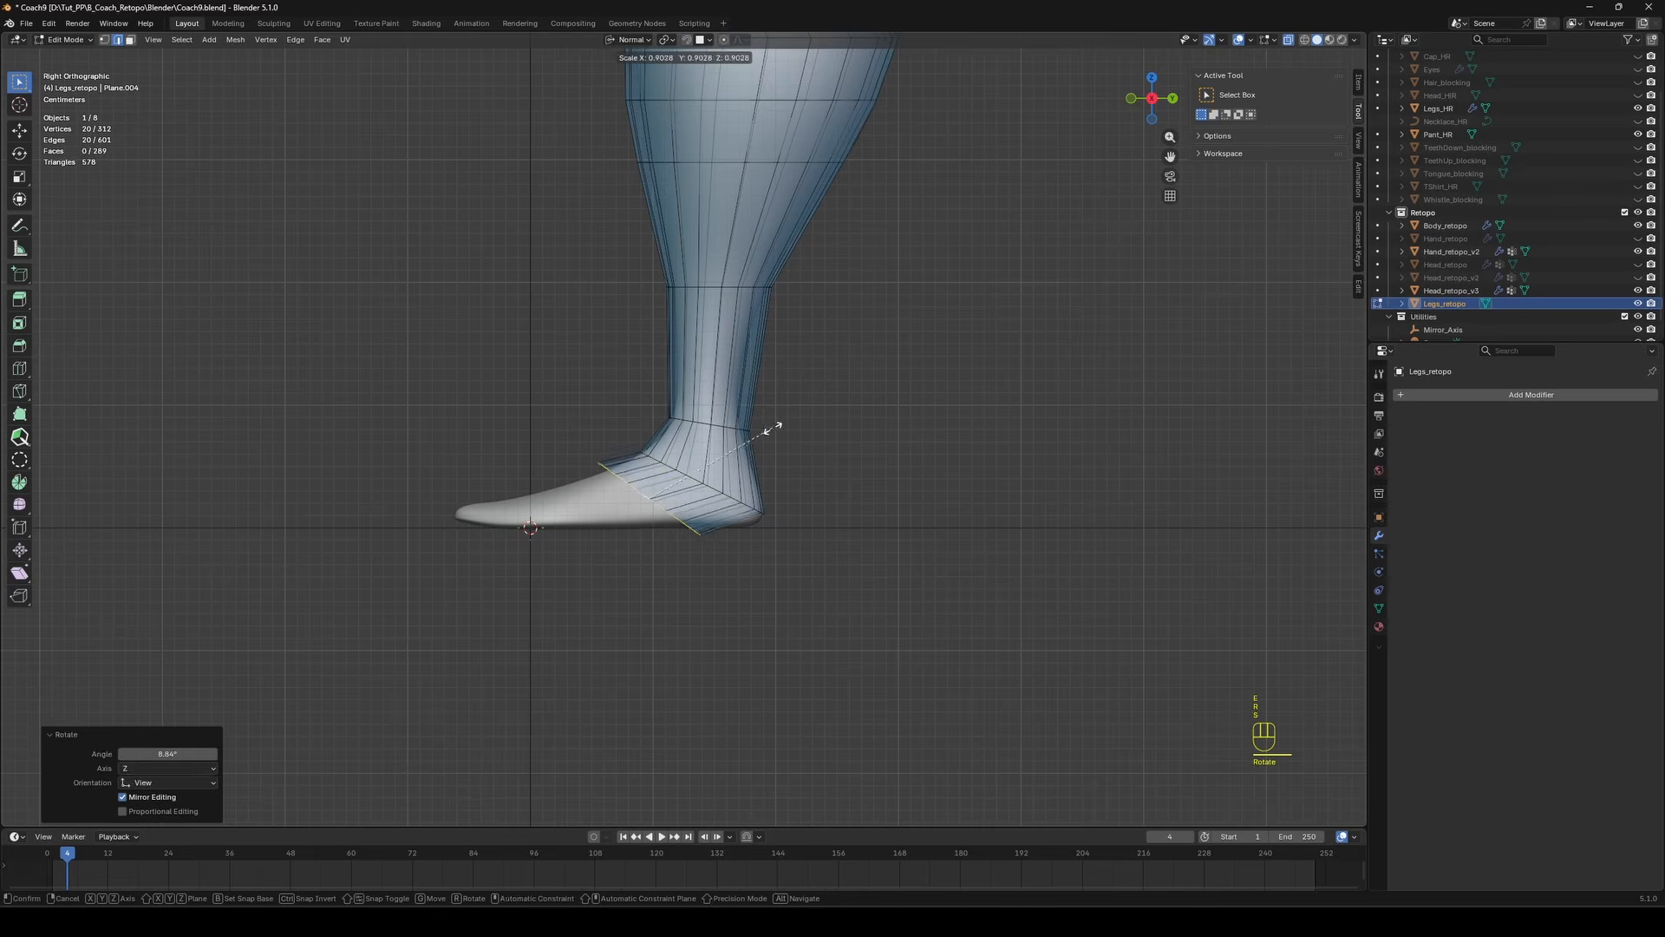
pyautogui.click(743, 433)
# Extrude the instep loop forward to the middle of the foot and rotate it 47.5° toward upright.
pyautogui.press('e')
pyautogui.click(731, 474)
pyautogui.press('r')
pyautogui.click(719, 513)
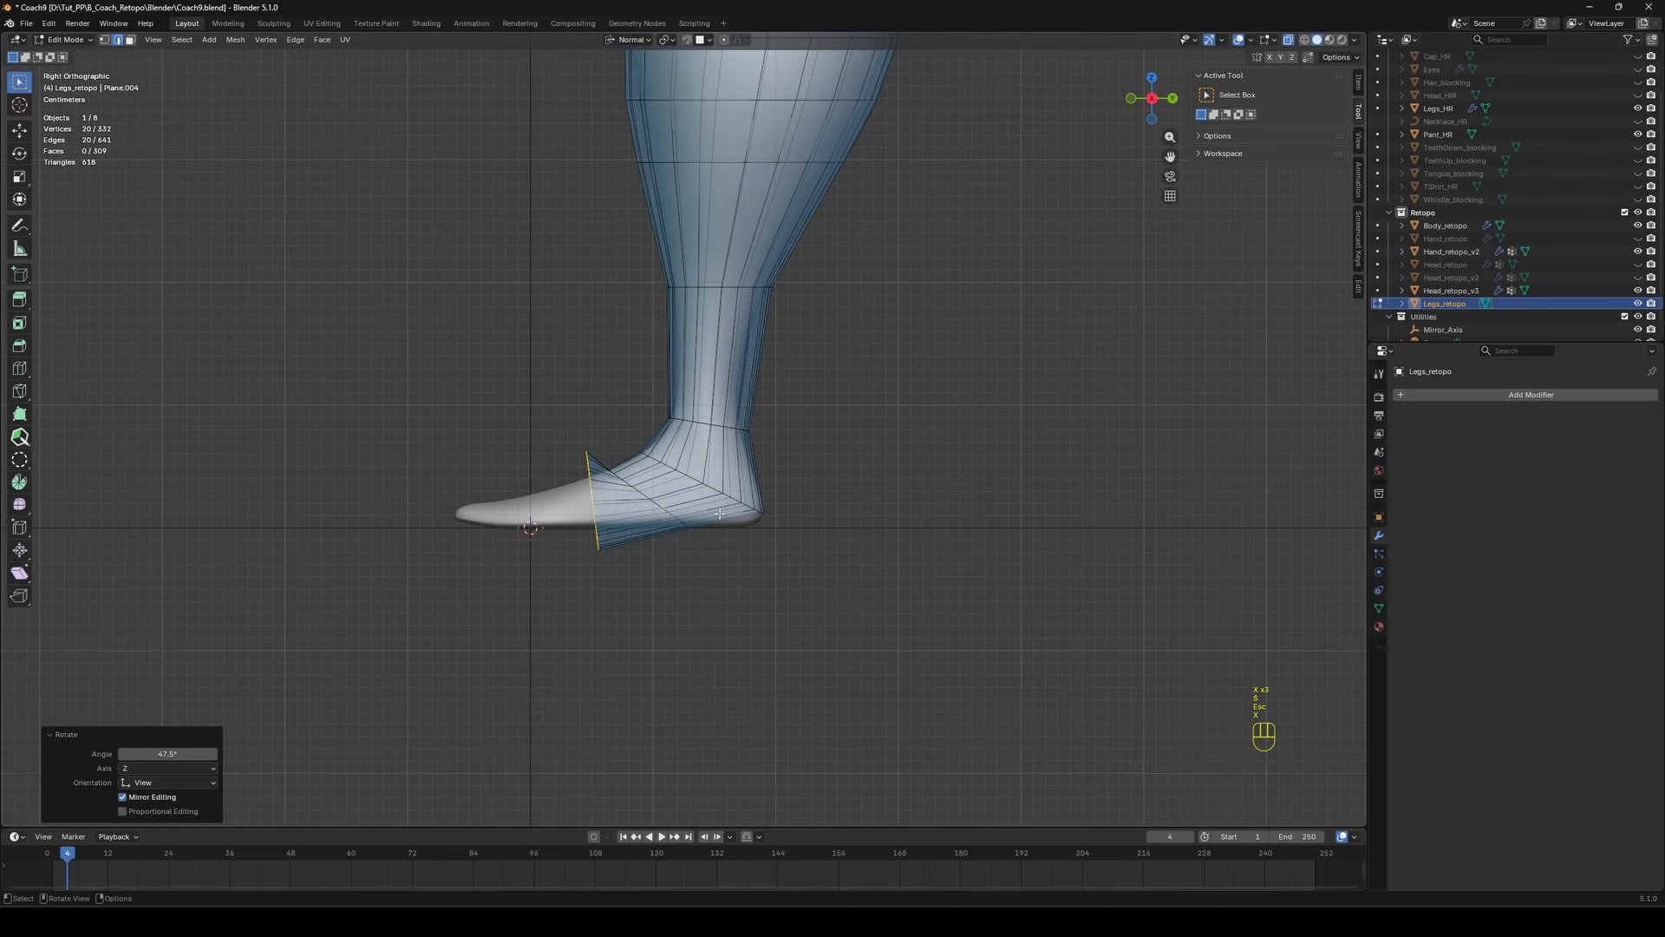
pyautogui.press('s')
pyautogui.press('x')
pyautogui.press('KP_0')
pyautogui.press('KP_Enter')
pyautogui.moveTo(719, 514); pyautogui.dragTo(650, 472, button='middle')
pyautogui.hotkey('ctrl', 'z')
# Flatten the front foot loop to 0 along Y, then move it toward the toes and scale it down.
pyautogui.press('s')
pyautogui.press('y')
pyautogui.press('y')
pyautogui.press('KP_0')
pyautogui.press('KP_Enter')
pyautogui.press('g')
pyautogui.click(561, 476)
pyautogui.press('s')
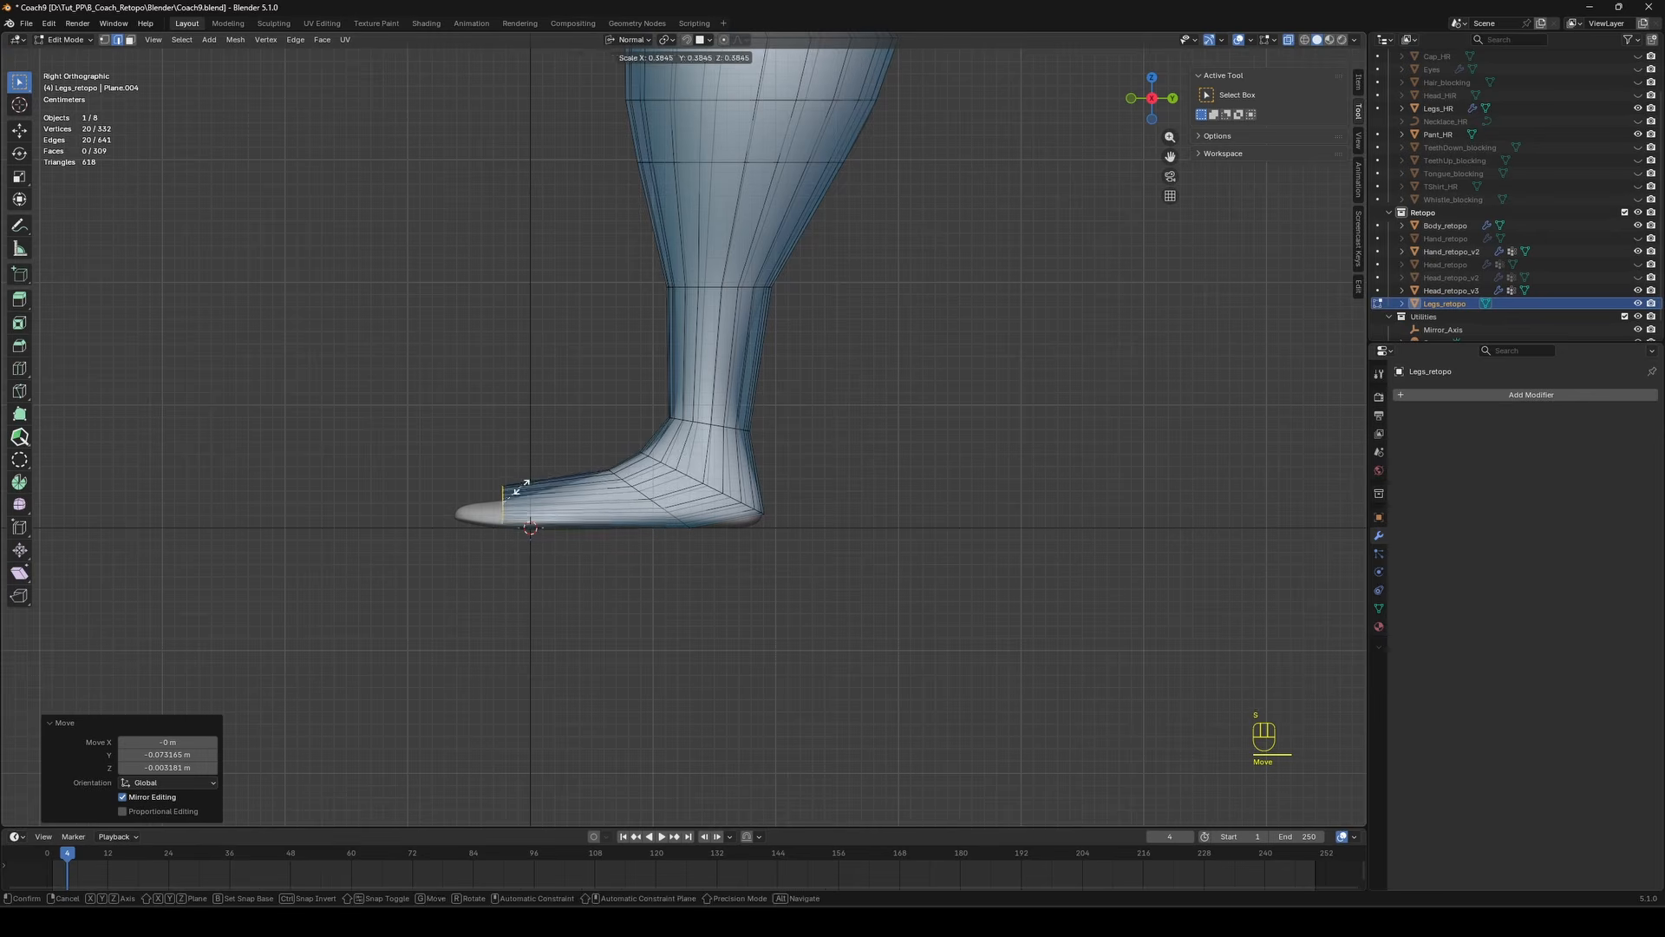
pyautogui.moveTo(518, 500); pyautogui.dragTo(725, 550, button='middle')
# Select the instep edge loop, scale it to 1.225 and shift it along X to center it on the foot.
pyautogui.keyDown('alt'); pyautogui.keyDown('shift'); pyautogui.click(638, 498); pyautogui.keyUp('shift'); pyautogui.keyUp('alt')
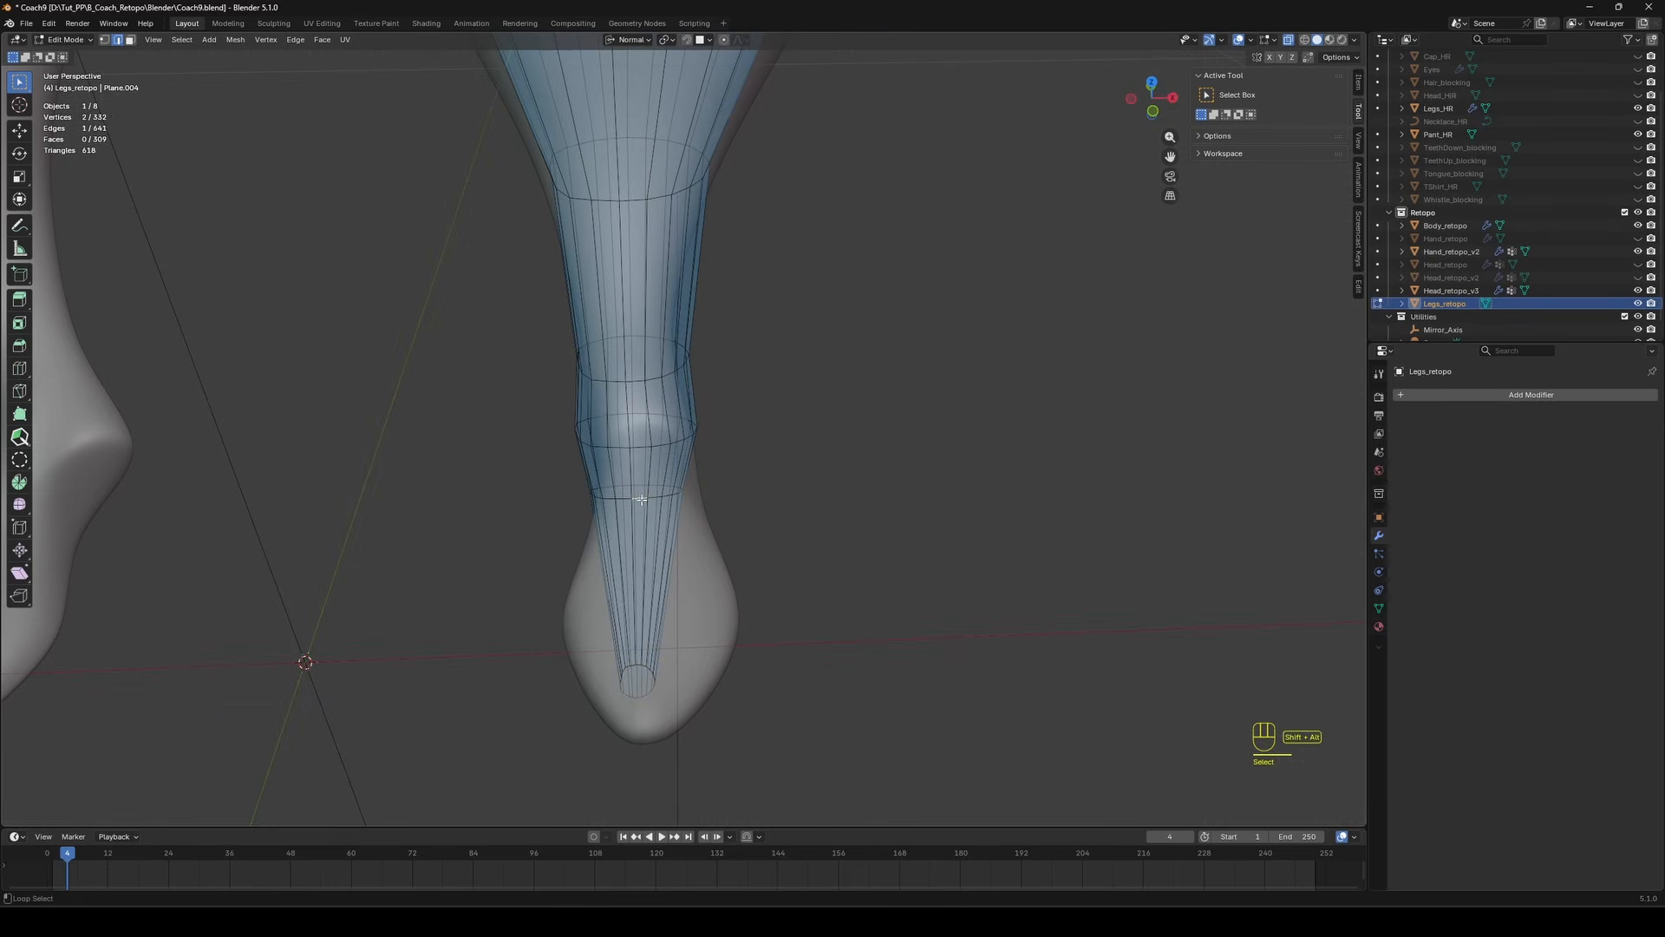
pyautogui.keyDown('alt'); pyautogui.click(640, 497); pyautogui.keyUp('alt')
pyautogui.click(744, 488)
pyautogui.press('g')
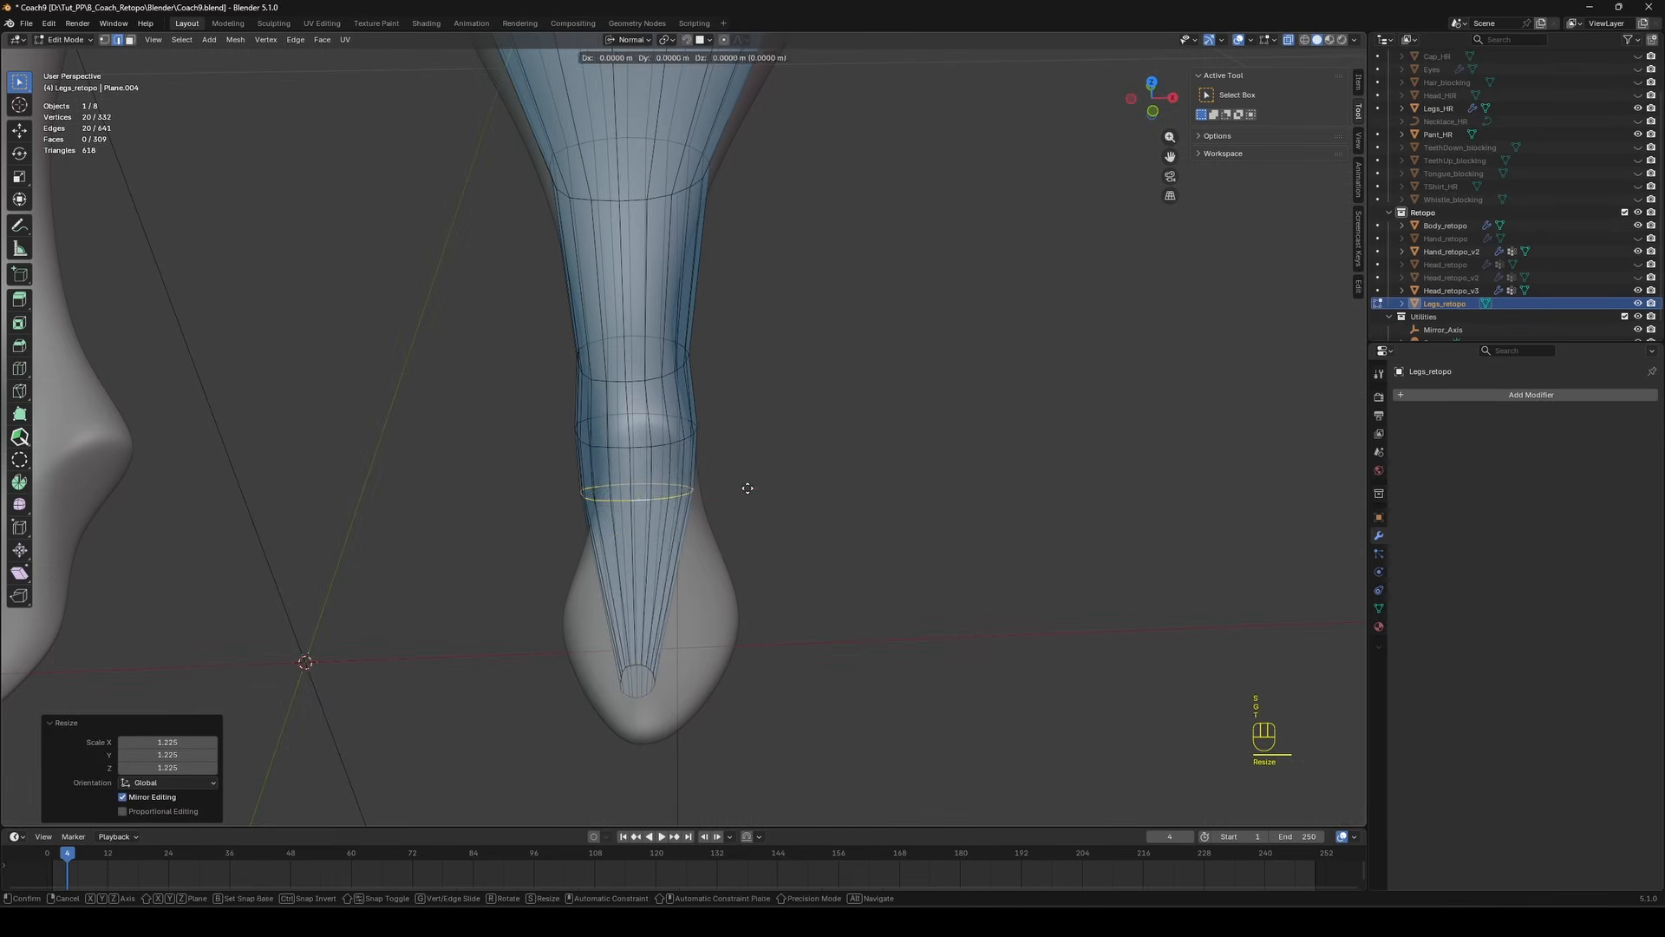
pyautogui.press('x')
pyautogui.click(756, 487)
# Widen the front foot loop along X and move it back to the start of the toe area.
pyautogui.keyDown('alt'); pyautogui.moveTo(696, 614); pyautogui.dragTo(681, 533, button='middle'); pyautogui.keyUp('alt')
pyautogui.click(637, 502)
pyautogui.keyDown('alt'); pyautogui.click(637, 501); pyautogui.keyUp('alt')
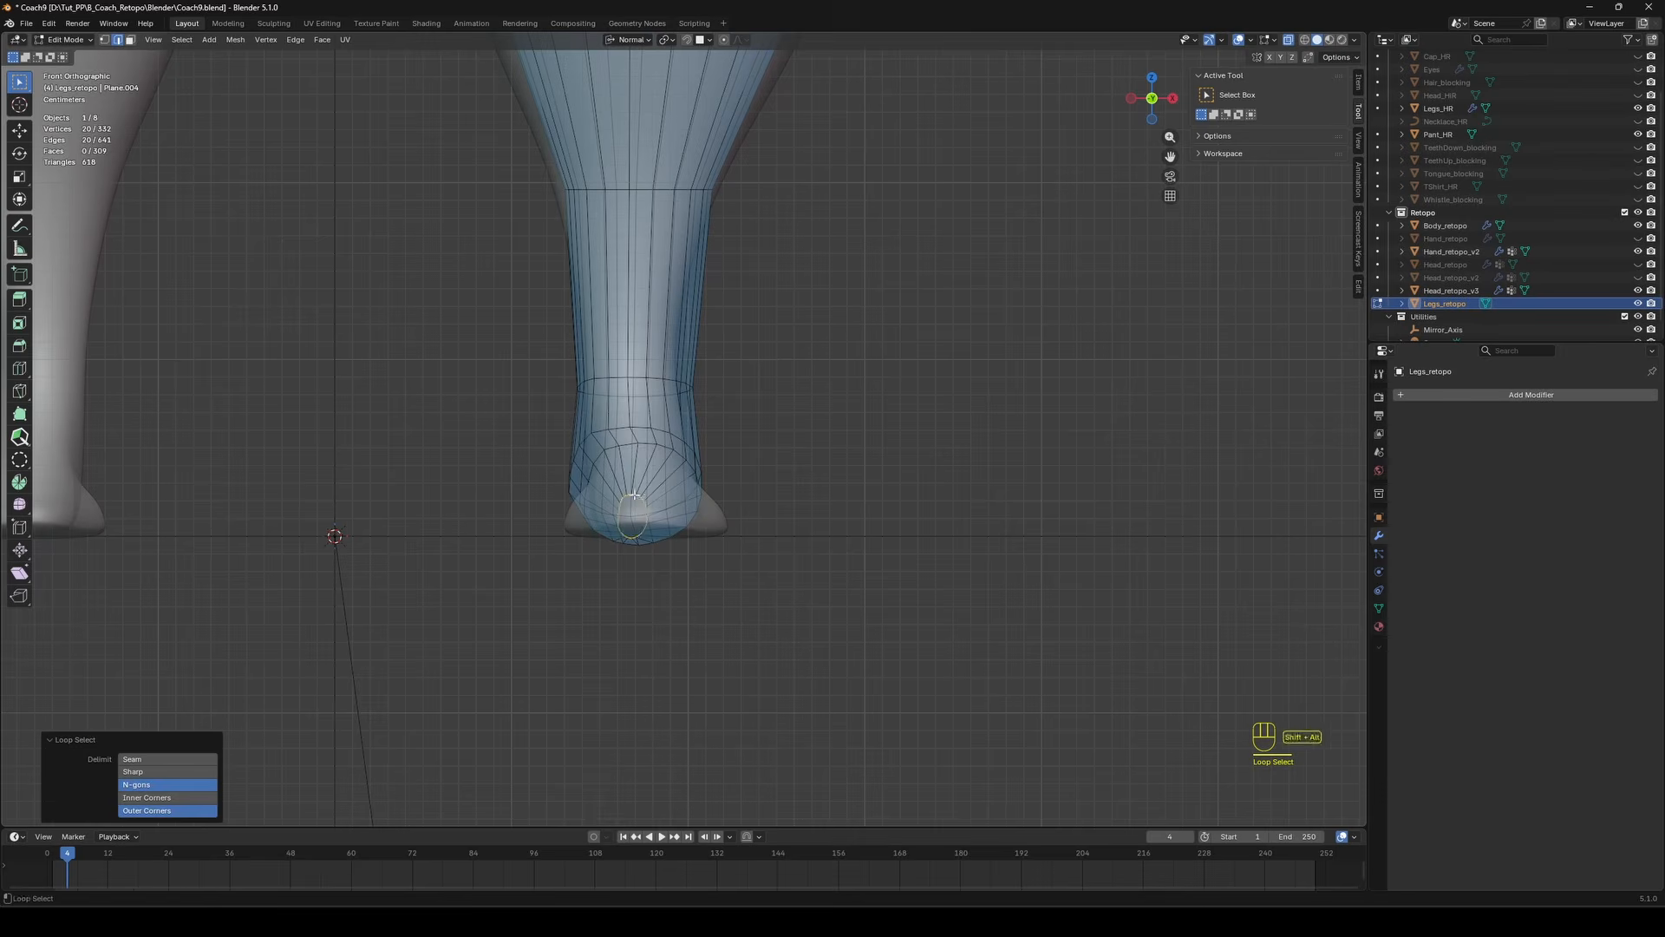
pyautogui.press('s')
pyautogui.press('x')
pyautogui.click(903, 506)
pyautogui.moveTo(903, 505); pyautogui.dragTo(737, 502, button='middle')
pyautogui.press('g')
pyautogui.click(771, 668)
# Scale and move the front foot loop vertically to match the foot's height in the side view.
pyautogui.press('s')
pyautogui.press('z')
pyautogui.press('z')
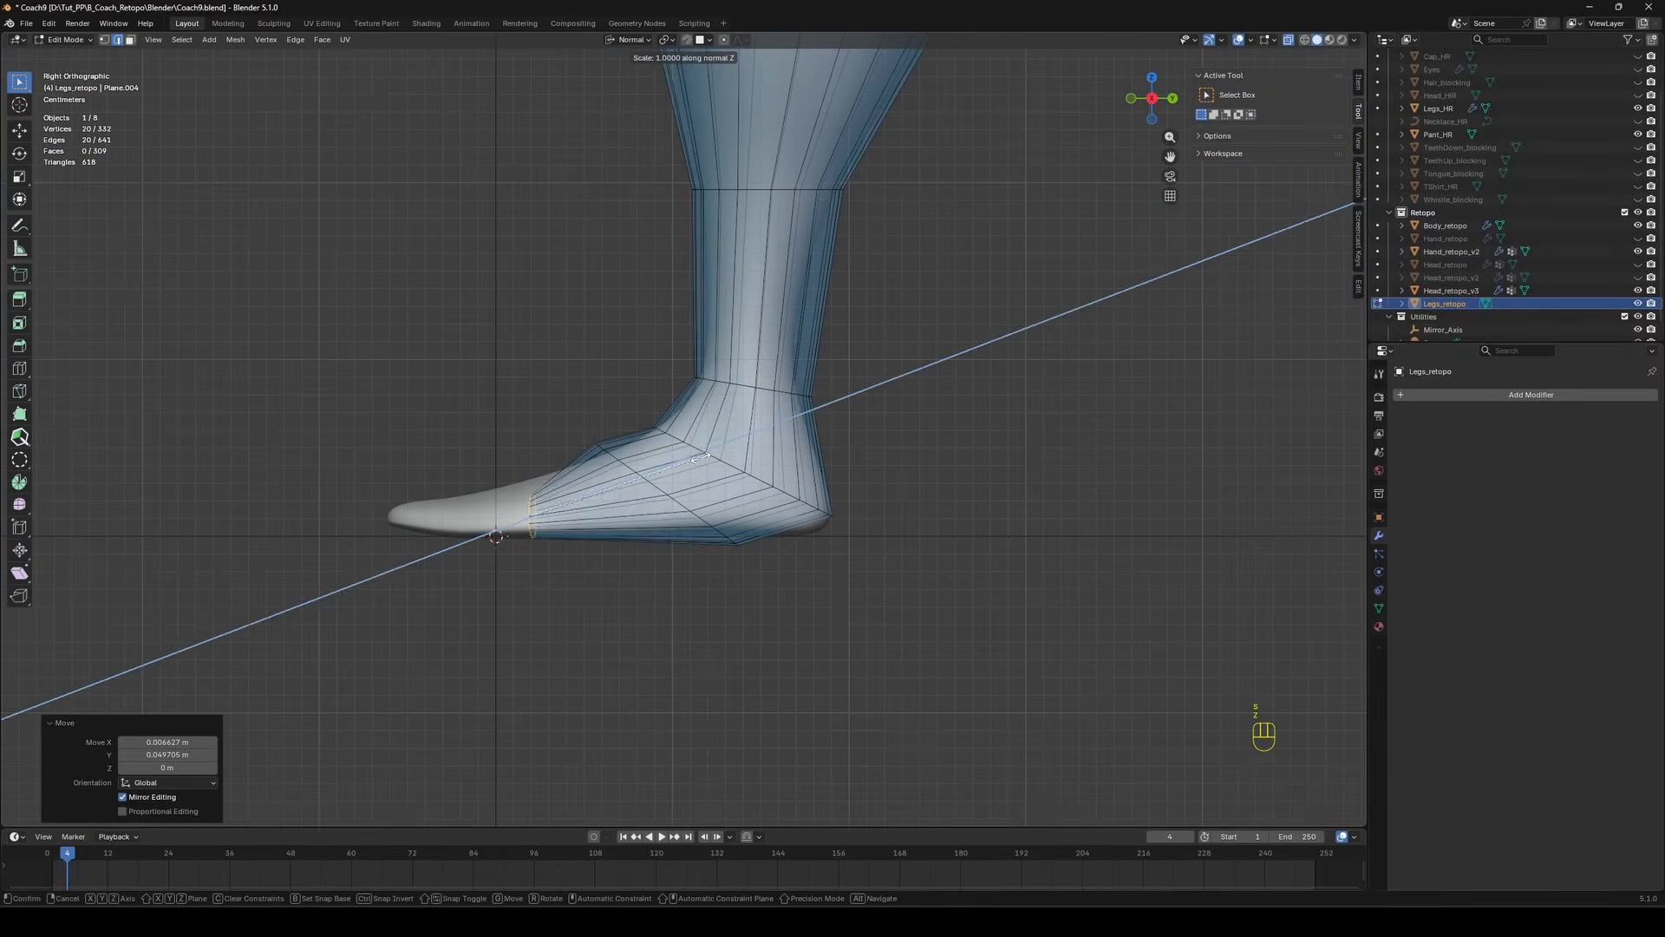
pyautogui.click(736, 510)
pyautogui.press('g')
pyautogui.press('z')
pyautogui.press('z')
pyautogui.click(727, 496)
# Fit the instep loop to the foot, then add an edge loop between it and the heel loop and scale it to fit.
pyautogui.click(613, 453)
pyautogui.hotkey('ctrl', 'r')
pyautogui.click(613, 453)
pyautogui.rightClick(613, 454)
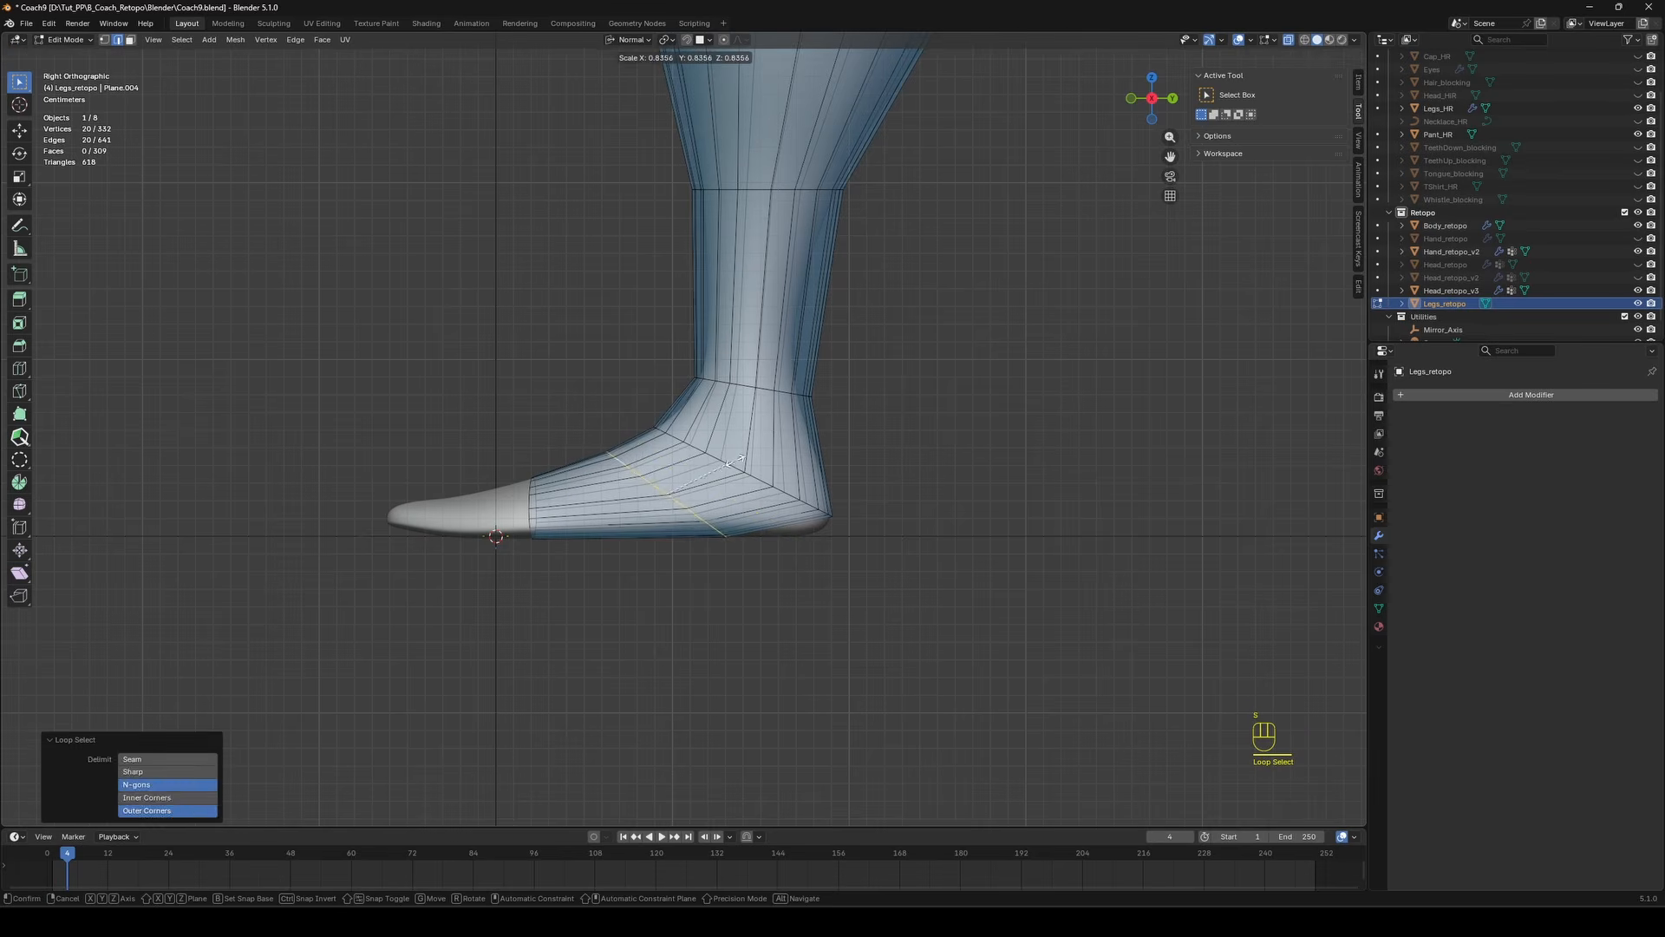
pyautogui.press('s')
pyautogui.press('y')
pyautogui.click(736, 478)
pyautogui.press('g')
pyautogui.click(743, 479)
pyautogui.press('s')
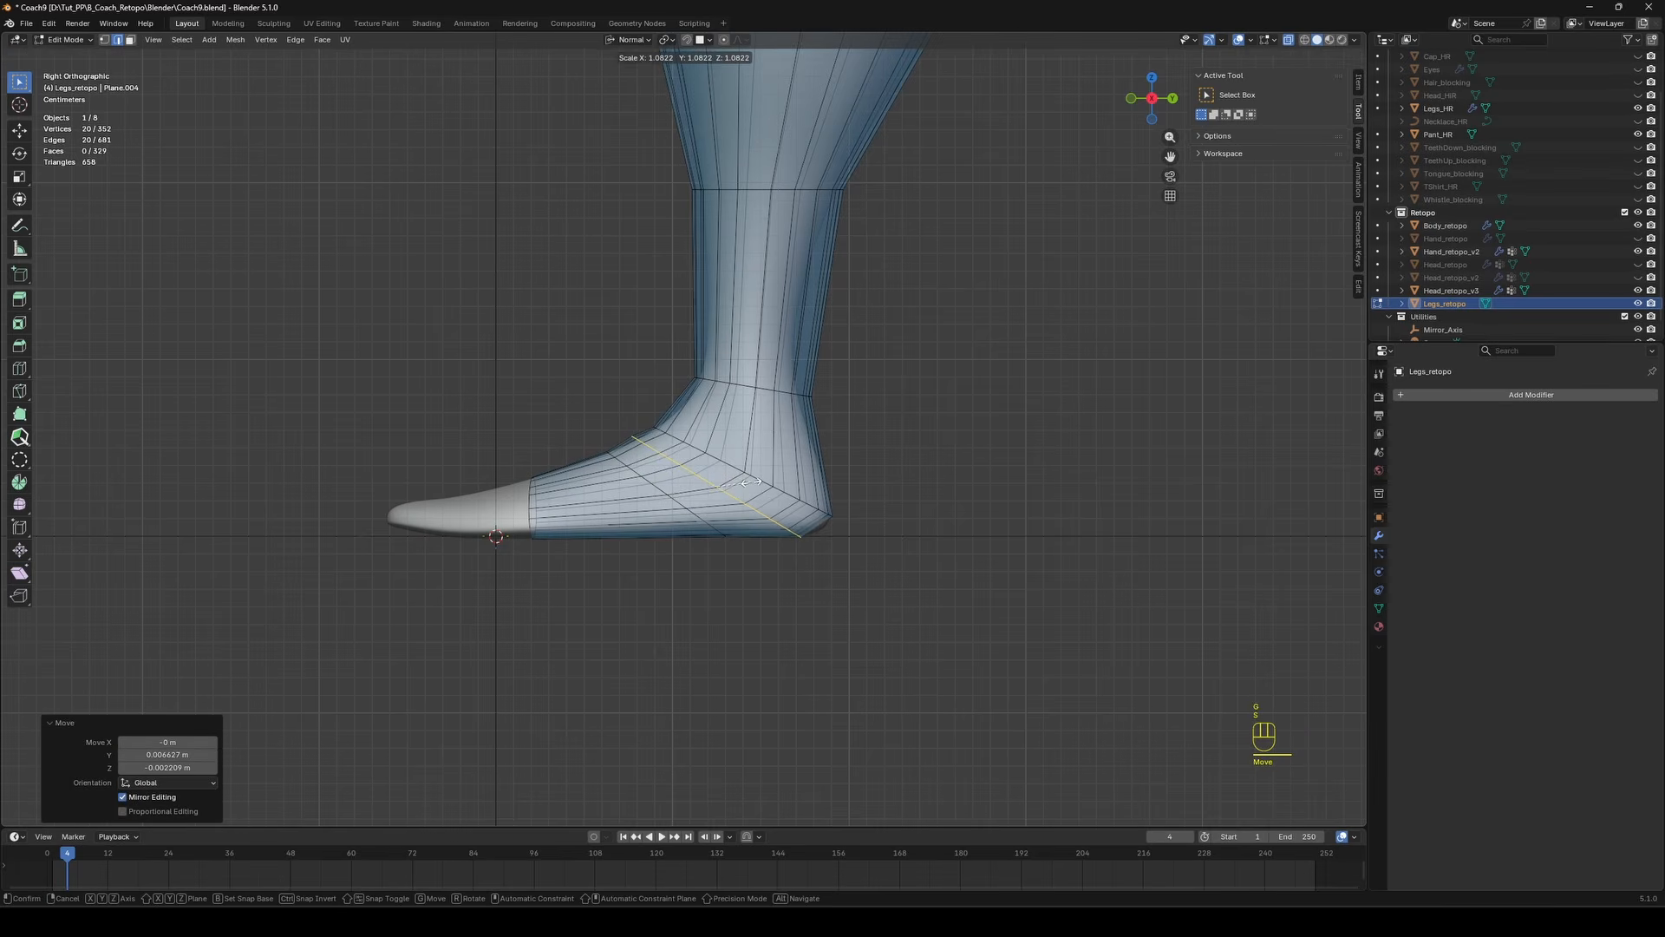
# Add two edge loops between the ankle and the heel and scale each one to fit the foot.
pyautogui.hotkey('ctrl', 'r')
pyautogui.click(813, 452)
pyautogui.press('Escape')
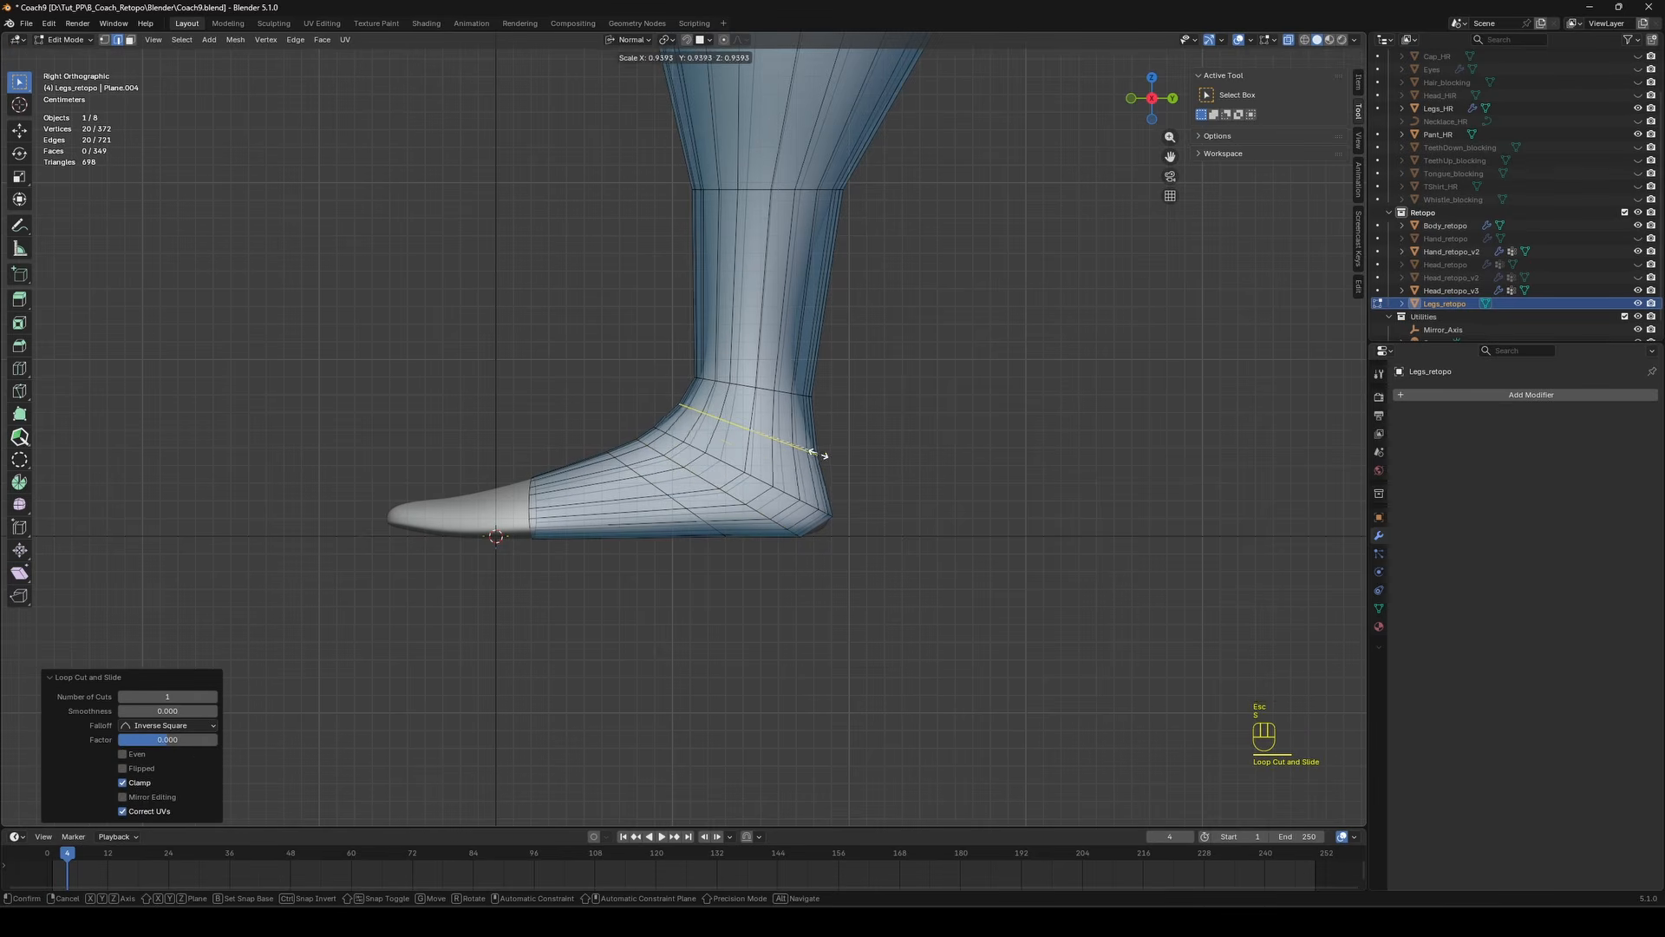
pyautogui.click(818, 454)
pyautogui.hotkey('ctrl', 'r')
pyautogui.click(788, 471)
pyautogui.press('Escape')
pyautogui.press('s')
pyautogui.click(788, 471)
# Add another edge loop across the instep and heel and scale it to match the surface.
pyautogui.hotkey('ctrl', 'r')
pyautogui.click(756, 496)
pyautogui.press('Escape')
pyautogui.press('s')
pyautogui.click(760, 494)
pyautogui.press('g')
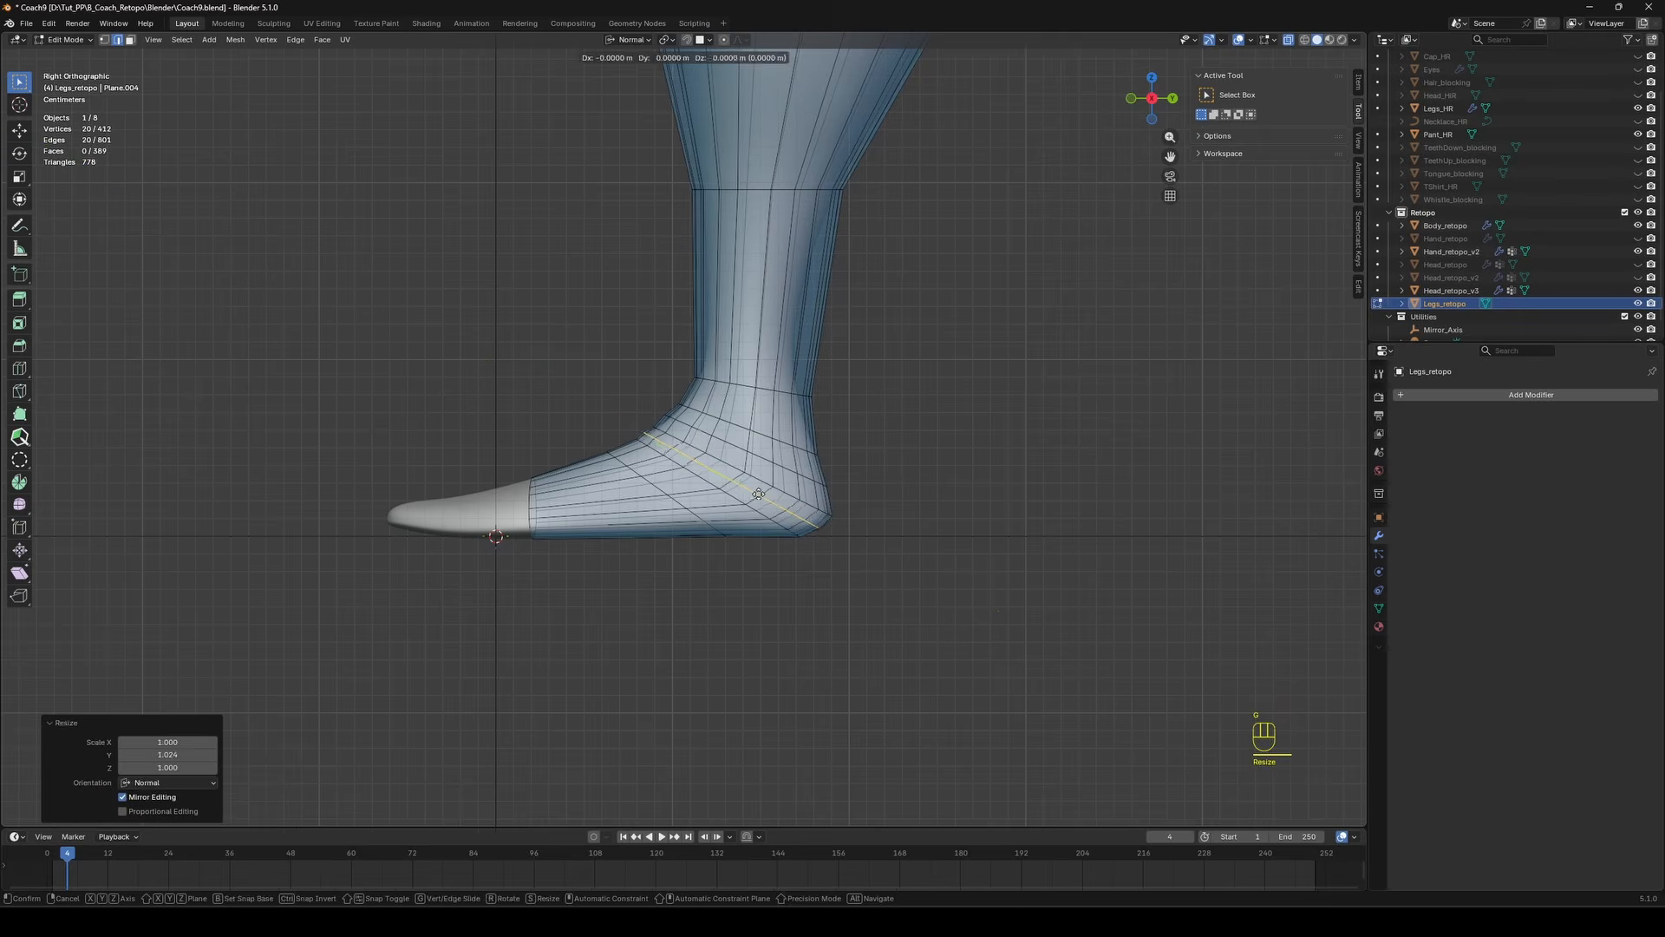
# Scale the mid-foot edge loop and shift it along Y to fit the foot.
pyautogui.moveTo(844, 494); pyautogui.dragTo(642, 512, button='middle')
pyautogui.keyDown('alt'); pyautogui.click(646, 486); pyautogui.keyUp('alt')
pyautogui.press('s')
pyautogui.moveTo(741, 478); pyautogui.dragTo(590, 494, button='middle')
pyautogui.click(748, 501)
pyautogui.press('g')
pyautogui.press('y')
pyautogui.click(753, 502)
# Extrude the front foot loop twice toward the toes, scaling each new loop to the foot's height.
pyautogui.press('2')
pyautogui.keyDown('alt'); pyautogui.click(533, 503); pyautogui.keyUp('alt')
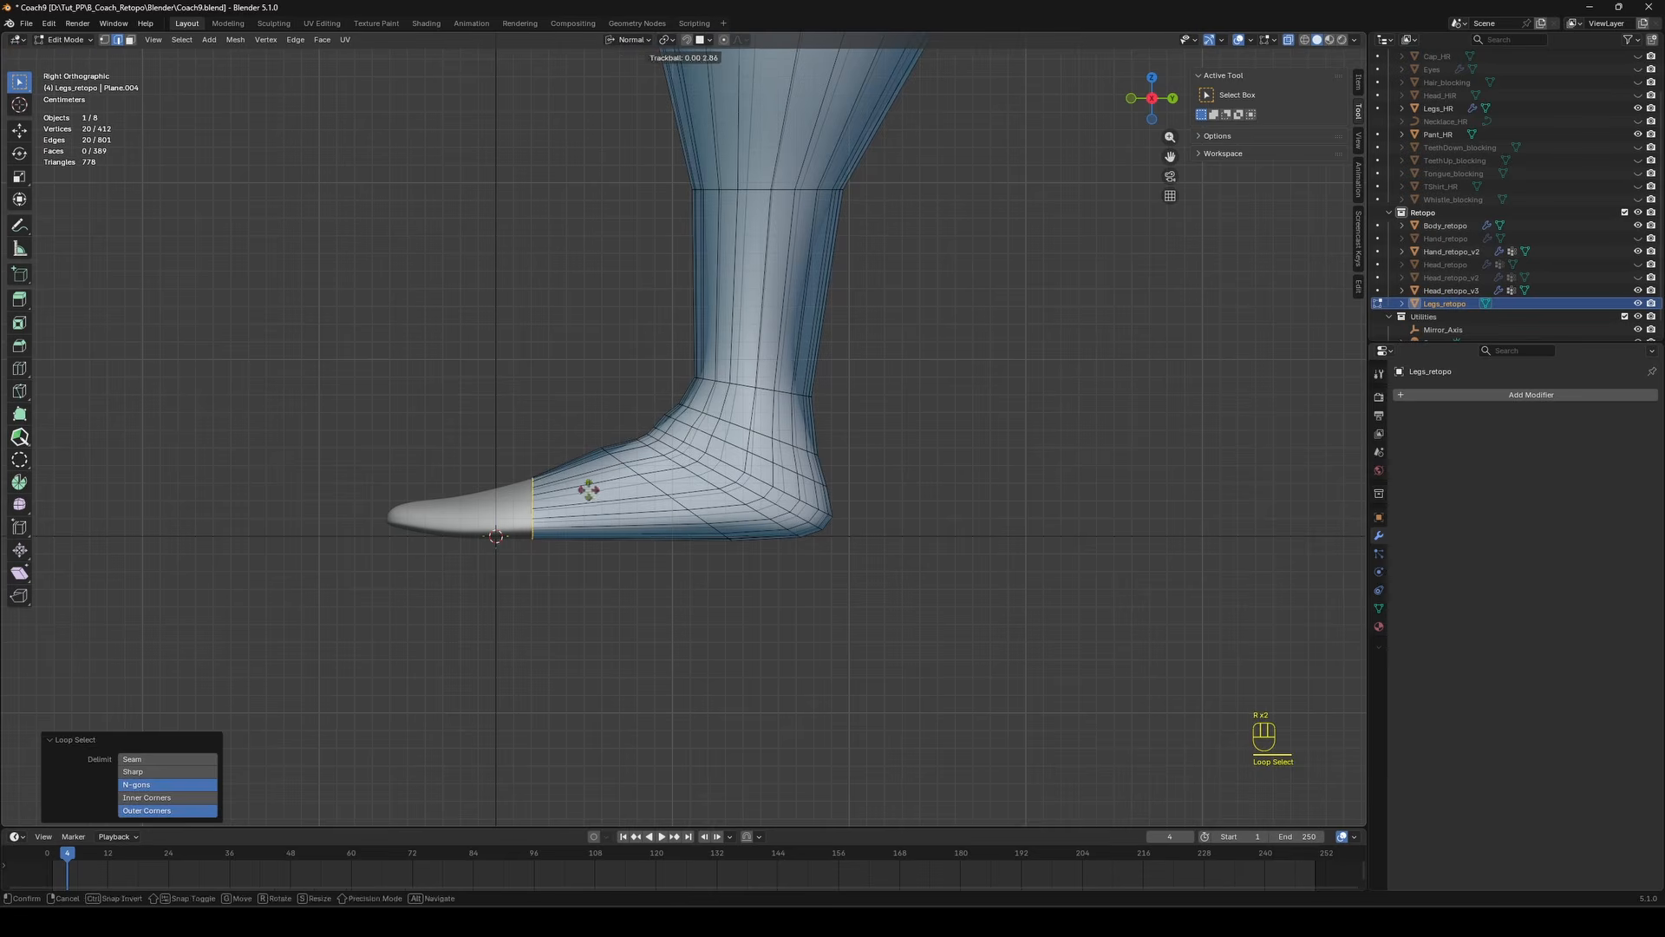
pyautogui.click(589, 490)
pyautogui.press('e')
pyautogui.click(544, 489)
pyautogui.press('s')
pyautogui.click(529, 490)
pyautogui.press('g')
pyautogui.click(467, 497)
pyautogui.press('s')
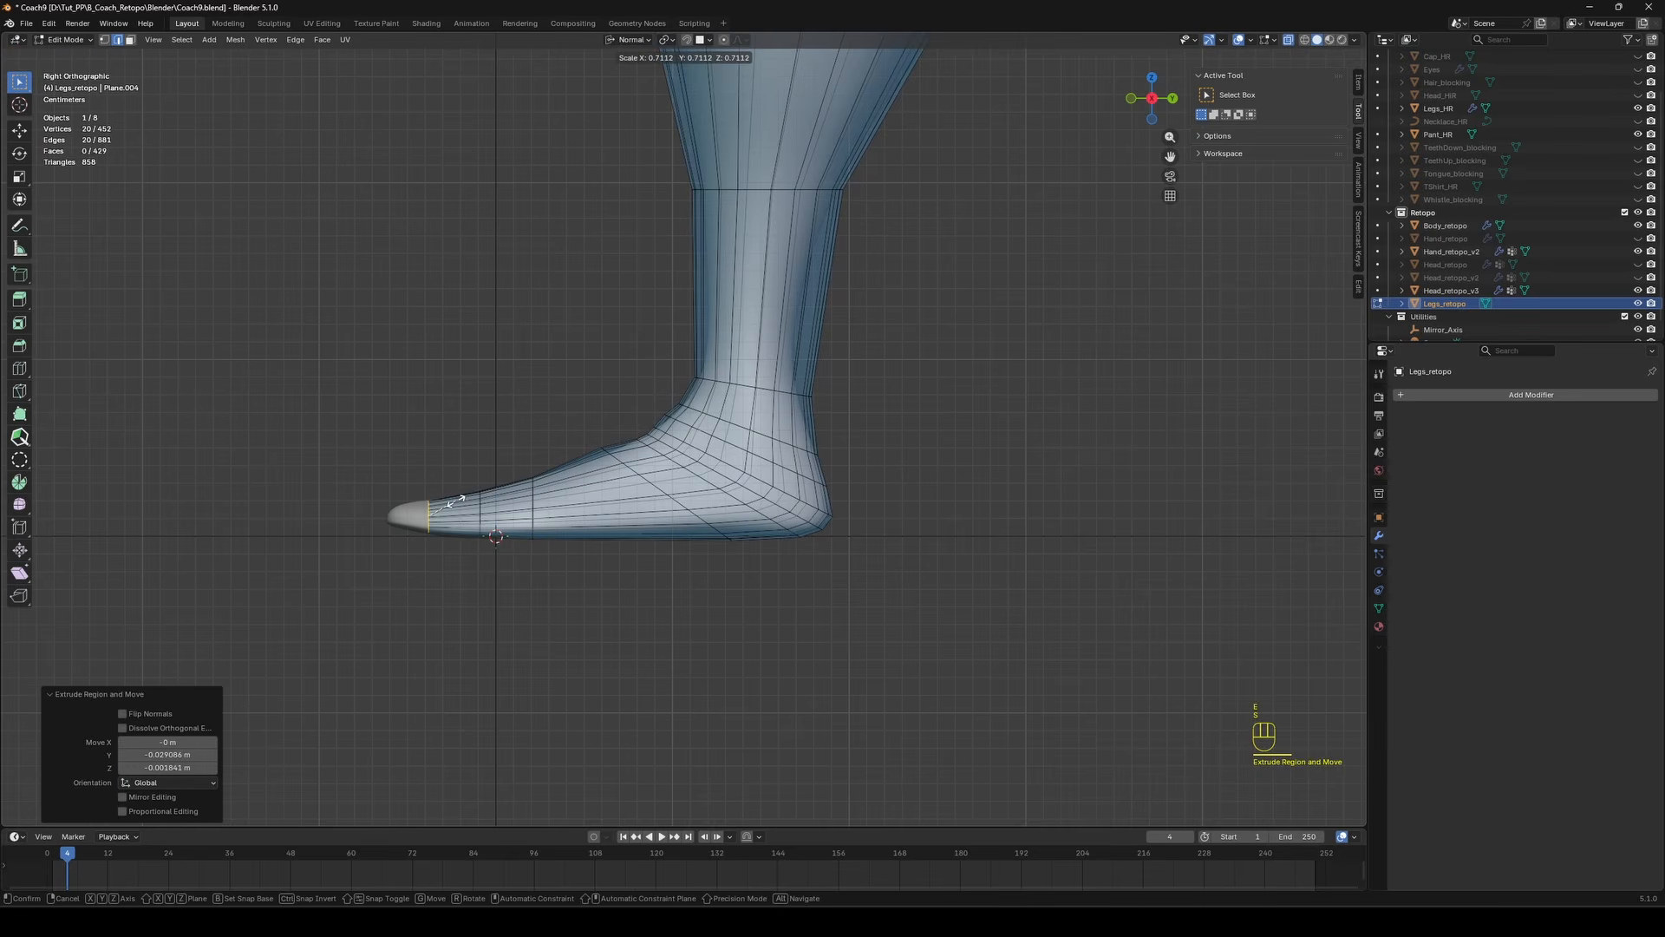
pyautogui.click(456, 496)
# Extrude a further loop to the toe tip and scale it down to fit.
pyautogui.press('e')
pyautogui.click(419, 497)
pyautogui.press('s')
pyautogui.press('g')
# Scale the two toe-area edge loops to match the foot's width seen from the front.
pyautogui.moveTo(408, 503); pyautogui.dragTo(668, 620, button='middle')
pyautogui.keyDown('alt'); pyautogui.click(666, 651); pyautogui.keyUp('alt')
pyautogui.press('s')
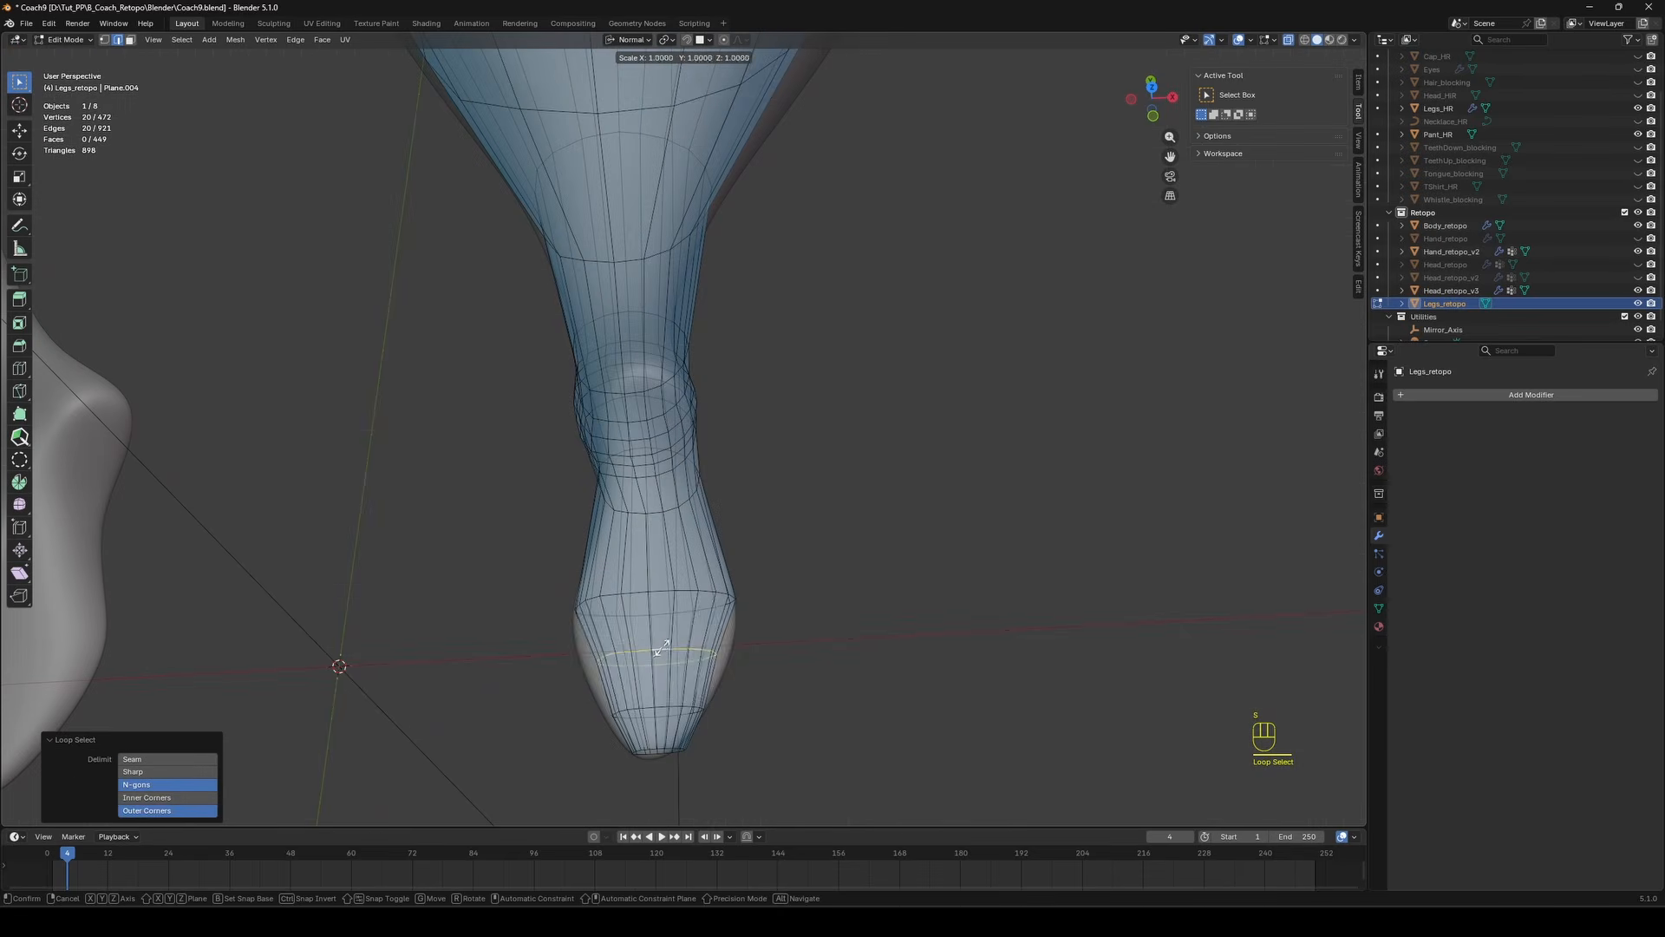
pyautogui.click(675, 655)
pyautogui.keyDown('alt'); pyautogui.click(663, 707); pyautogui.keyUp('alt')
pyautogui.press('s')
pyautogui.click(666, 704)
# Extrude the toe-tip boundary loop, scale it inward and shift it along Y.
pyautogui.moveTo(666, 694); pyautogui.dragTo(820, 256, button='middle')
pyautogui.scroll(4, 691, 572)
pyautogui.keyDown('alt'); pyautogui.click(653, 307); pyautogui.keyUp('alt')
pyautogui.press('e')
pyautogui.press('s')
pyautogui.click(654, 371)
pyautogui.press('g')
pyautogui.press('y')
pyautogui.click(676, 371)
# Extrude a second, smaller loop inside the toe tip and adjust it along Y.
pyautogui.press('e')
pyautogui.press('s')
pyautogui.click(635, 355)
pyautogui.press('g')
pyautogui.press('y')
pyautogui.click(632, 356)
# Fill the remaining opening at the toe tip with faces and save the file.
pyautogui.hotkey('ctrl', 'f')
pyautogui.click(600, 494)
pyautogui.click(605, 492)
pyautogui.hotkey('ctrl', 's')
pyautogui.scroll(-3, 642, 434)
pyautogui.scroll(-5, 732, 372)
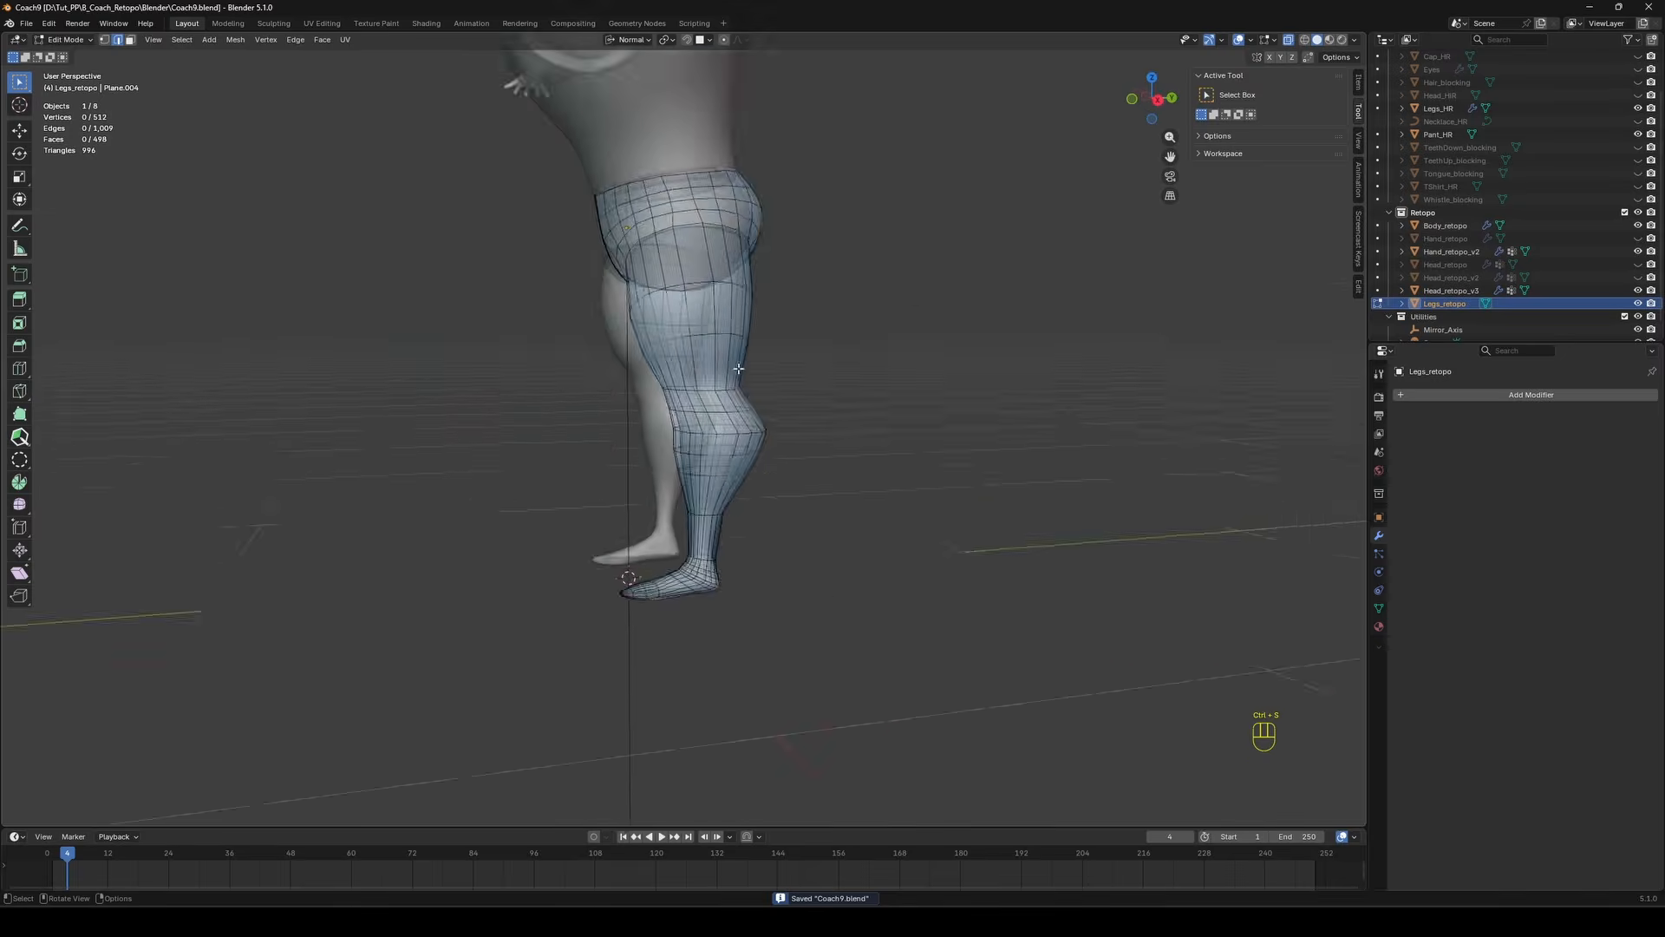
# Select all leg and foot faces below the pants hem and save the file.
pyautogui.moveTo(732, 372); pyautogui.dragTo(763, 435, button='middle')
pyautogui.scroll(3, 762, 417)
pyautogui.press('3')
pyautogui.keyDown('alt'); pyautogui.click(694, 299); pyautogui.keyUp('alt')
pyautogui.keyDown('alt'); pyautogui.keyDown('shift'); pyautogui.click(698, 377); pyautogui.keyUp('shift'); pyautogui.keyUp('alt')
pyautogui.press('KP_1')
pyautogui.keyDown('shift'); pyautogui.moveTo(824, 756); pyautogui.dragTo(579, 425); pyautogui.keyUp('shift')
pyautogui.hotkey('alt', 'z')
pyautogui.moveTo(865, 351)
pyautogui.mouseDown(button='middle')
pyautogui.moveTo(769, 375)
pyautogui.moveTo(855, 360)
pyautogui.mouseUp(button='middle')
pyautogui.hotkey('ctrl', 's')
pyautogui.press('Tab')
pyautogui.press('Tab')
# Create a vertex group named Leg, assign the selected faces to it, and test it by deselecting and reselecting them.
pyautogui.click(1379, 608)
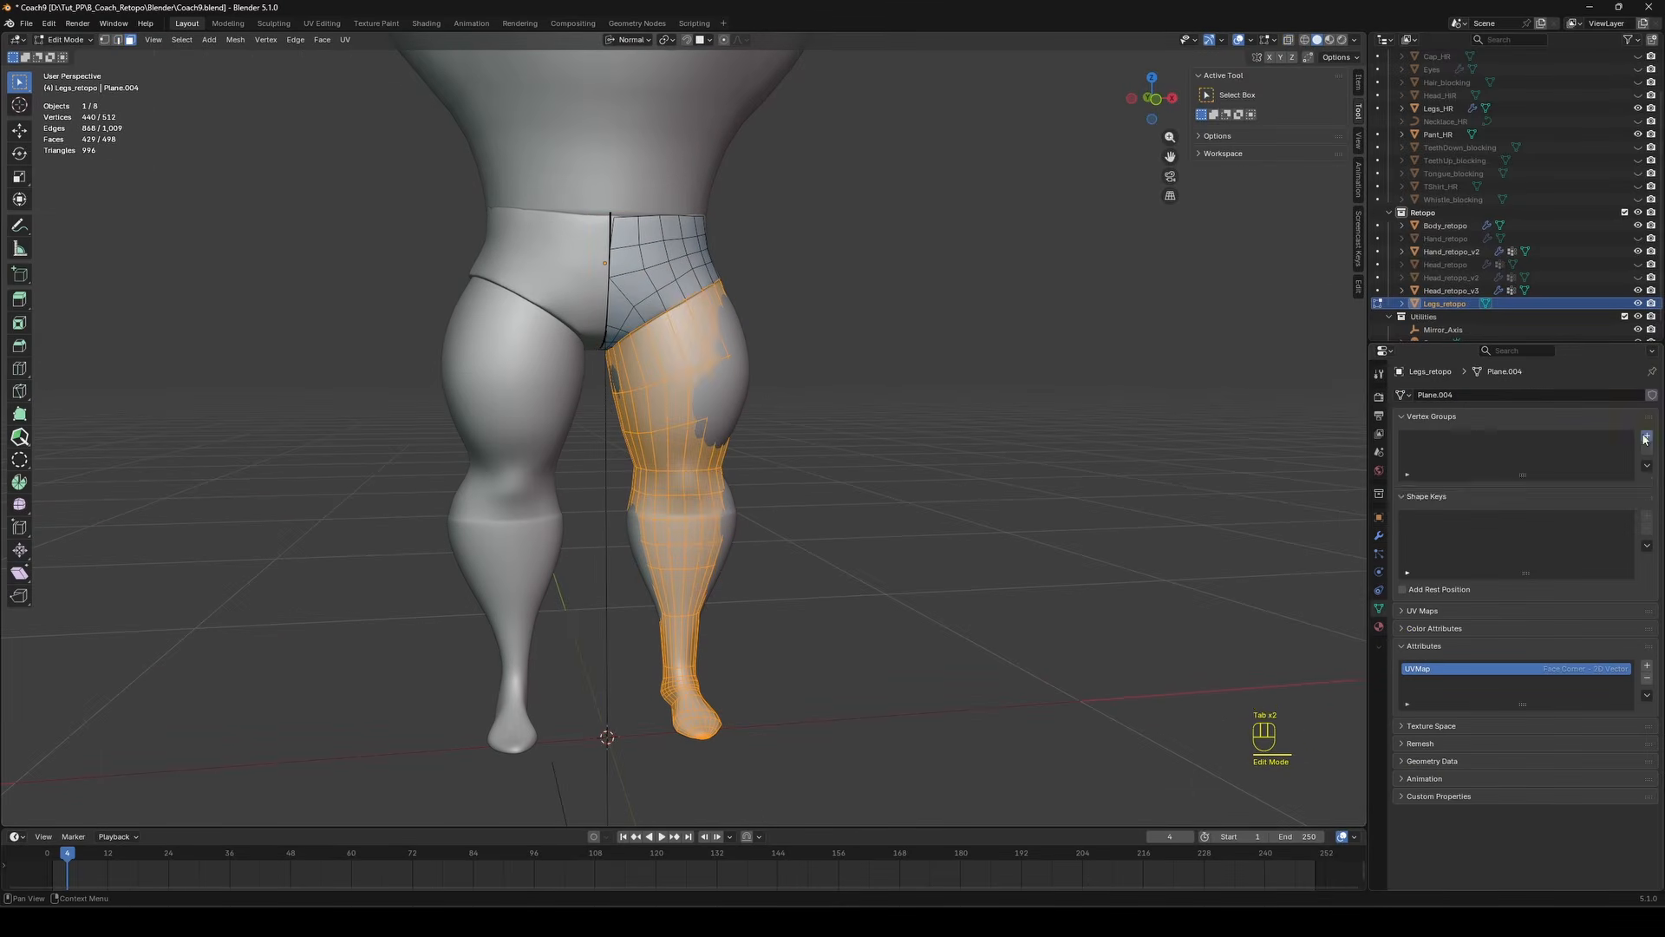
pyautogui.click(1647, 435)
pyautogui.doubleClick(1473, 440)
pyautogui.click(1437, 519)
pyautogui.click(1614, 518)
pyautogui.click(1577, 521)
pyautogui.click(1007, 464)
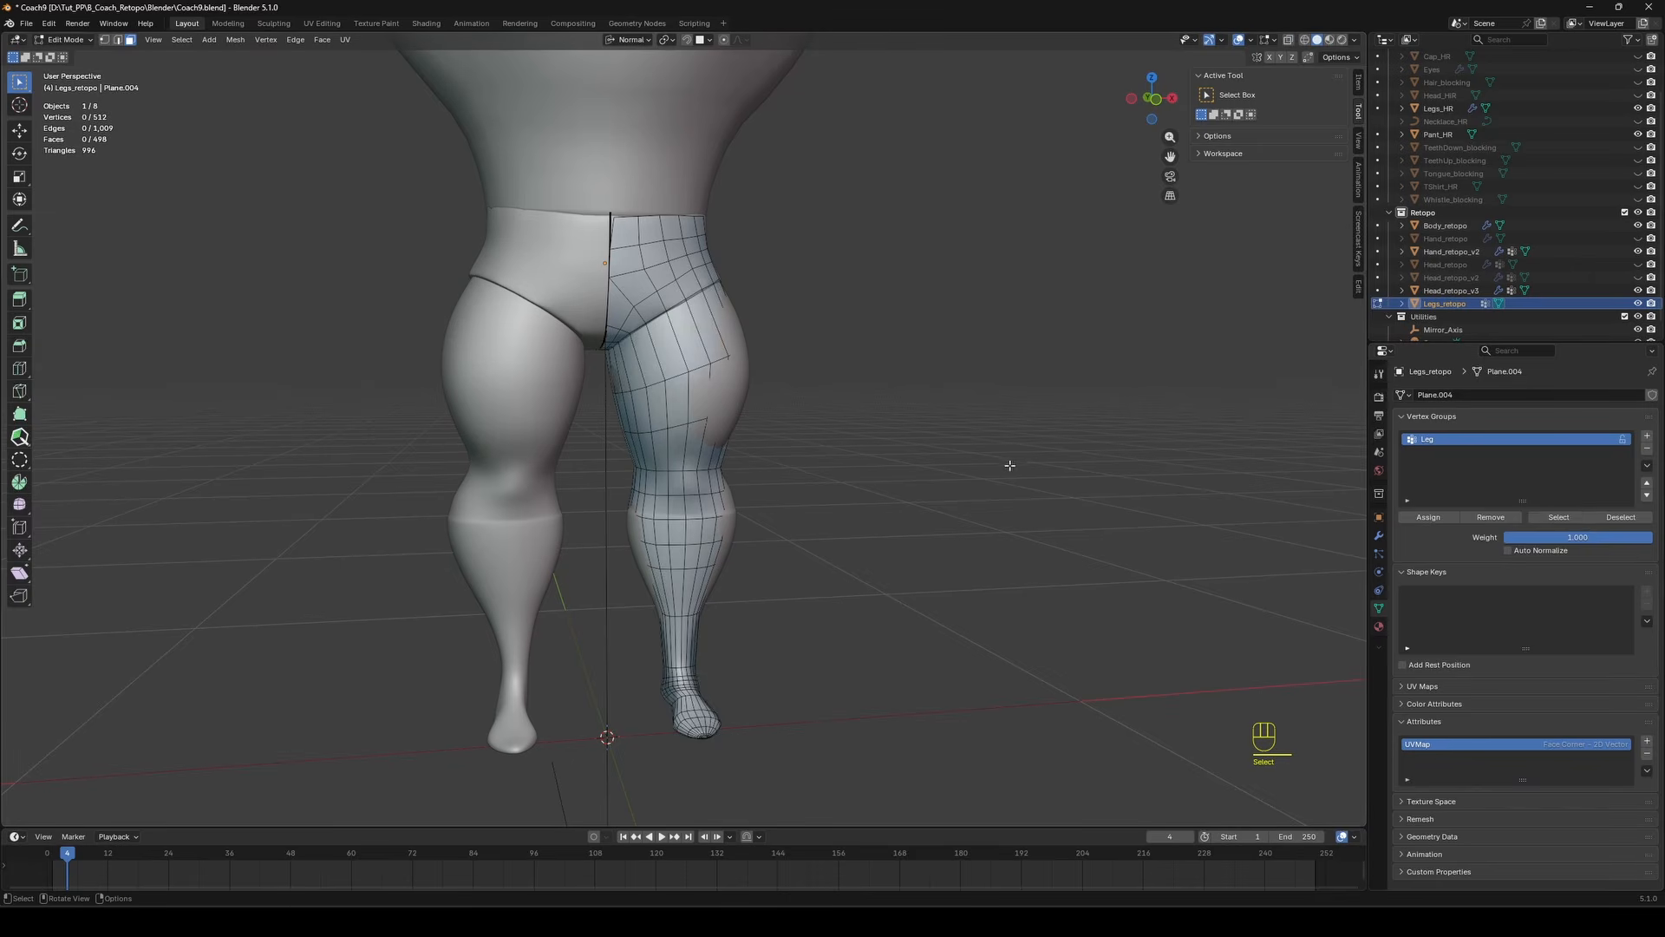
# Return the leg mesh to Object Mode and save the file.
pyautogui.press('Tab')
pyautogui.click(1020, 455)
pyautogui.hotkey('alt', 'z')
pyautogui.hotkey('alt', 'z')
pyautogui.hotkey('ctrl', 's')
# Add a Shrinkwrap modifier to Legs_retopo with Legs_HR as target, limited to the Leg vertex group.
pyautogui.click(656, 375)
pyautogui.click(1378, 535)
pyautogui.click(1500, 394)
pyautogui.moveTo(1483, 404)
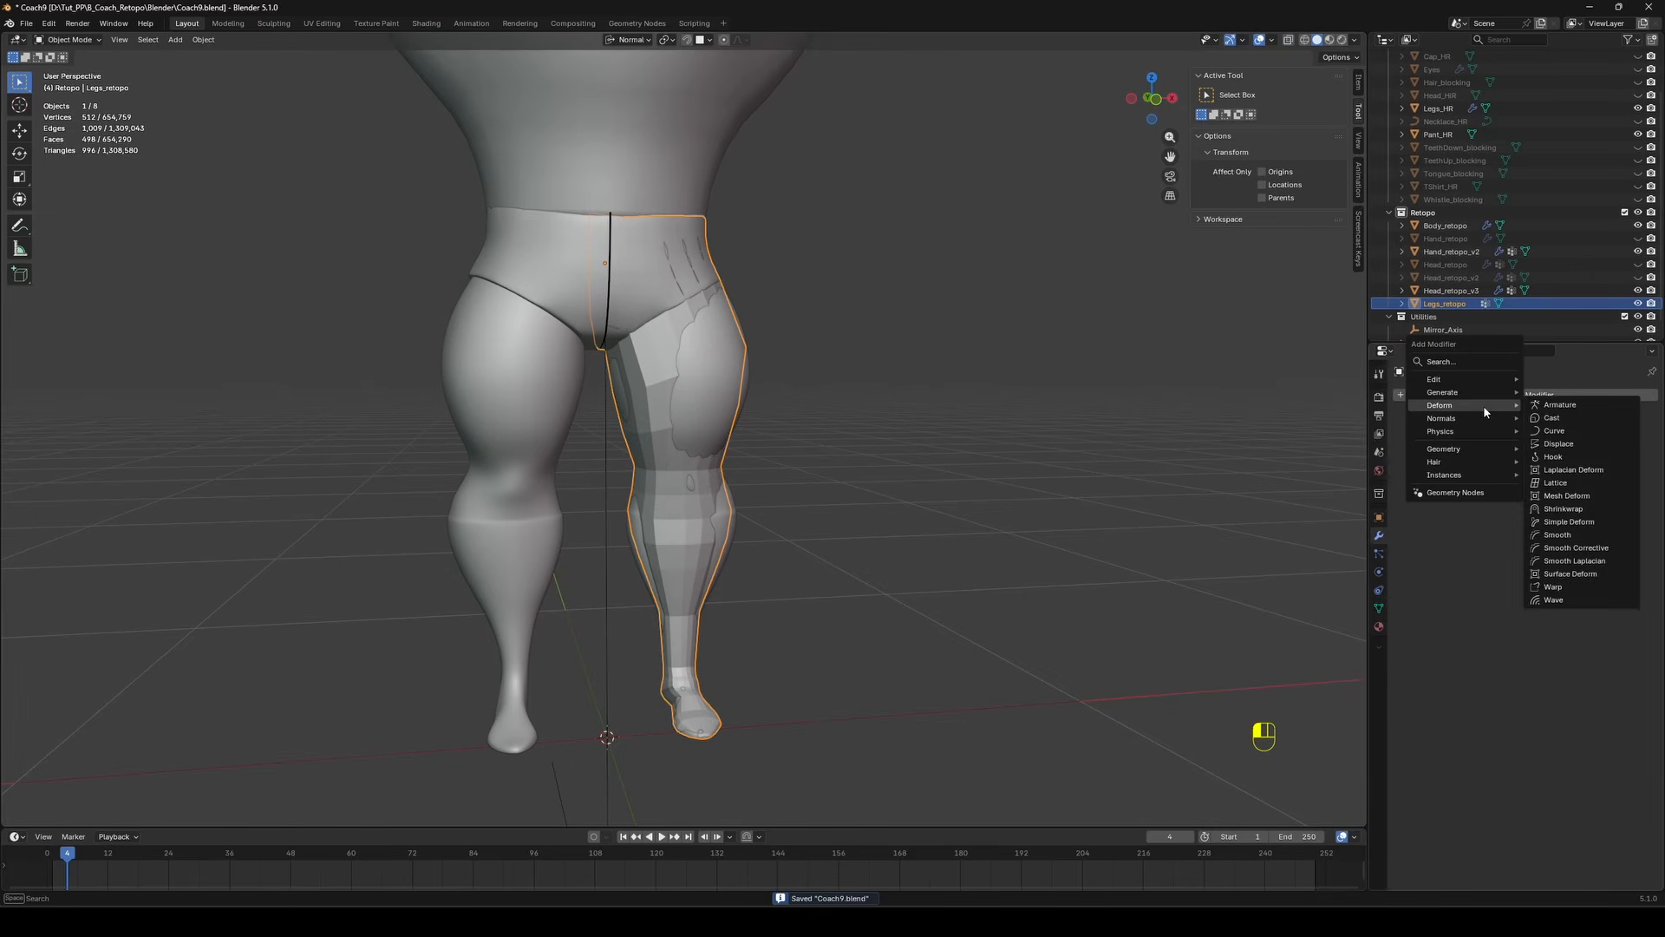
pyautogui.click(1561, 510)
pyautogui.click(572, 370)
pyautogui.click(1565, 500)
pyautogui.click(1527, 518)
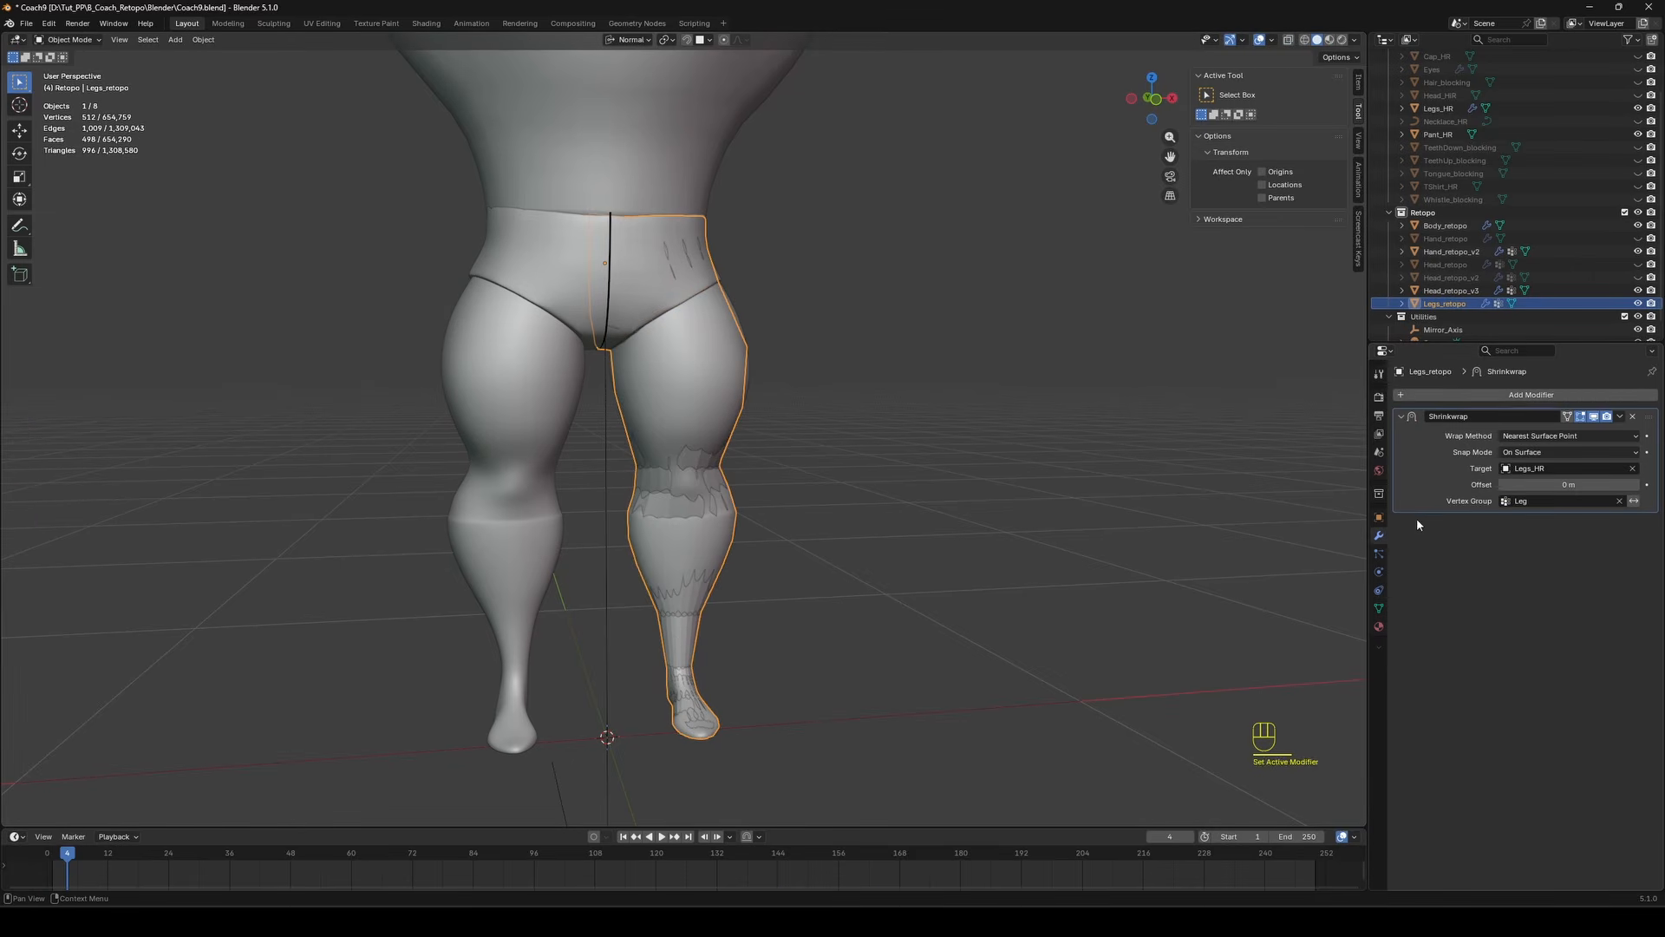
# Check the Shrinkwrap result on the mesh, apply the modifier, and activate PolyQuilt in Edit Mode.
pyautogui.click(1571, 417)
pyautogui.press('Tab')
pyautogui.moveTo(892, 382); pyautogui.dragTo(811, 278, button='middle')
pyautogui.scroll(2, 781, 350)
pyautogui.click(1618, 417)
pyautogui.press('Tab')
pyautogui.click(1619, 417)
pyautogui.click(1574, 435)
pyautogui.press('Tab')
pyautogui.press('KP_1')
pyautogui.click(20, 437)
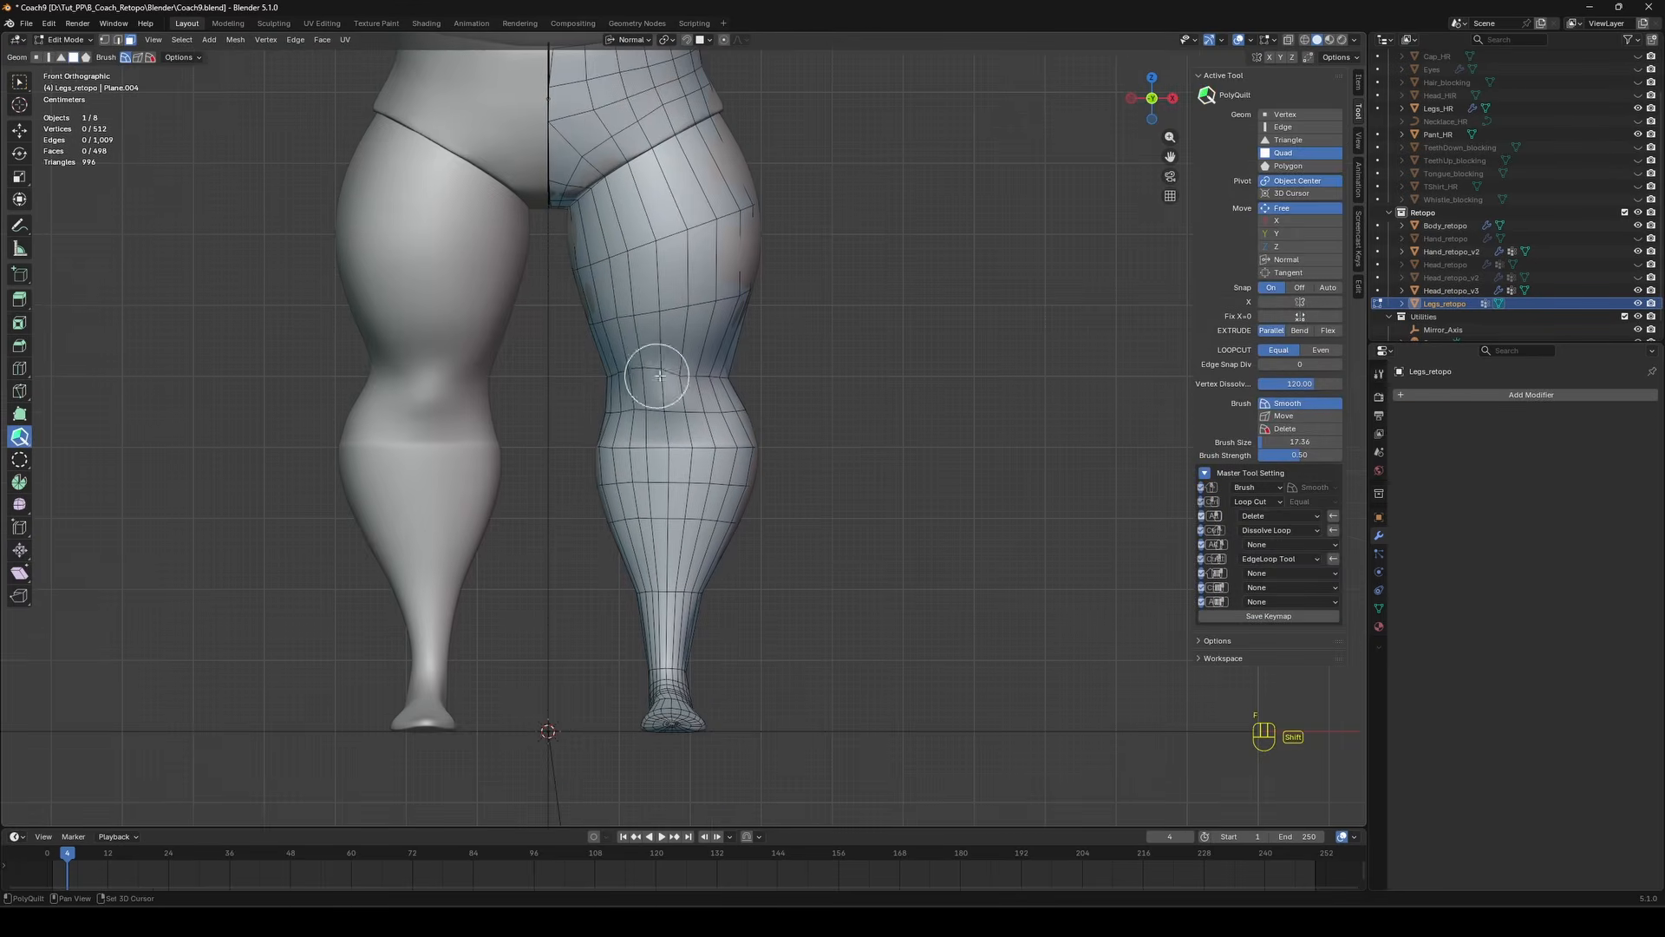
# Undo the edge loops just added to the leg.
pyautogui.hotkey('ctrl', 'z')
pyautogui.moveTo(660, 375); pyautogui.dragTo(663, 256, button='middle')
pyautogui.hotkey('ctrl', 'z')
pyautogui.hotkey('ctrl', 'z')
pyautogui.hotkey('ctrl', 'z')
pyautogui.hotkey('ctrl', 'z')
pyautogui.hotkey('ctrl', 'z')
pyautogui.hotkey('ctrl', 'z')
pyautogui.hotkey('ctrl', 'z')
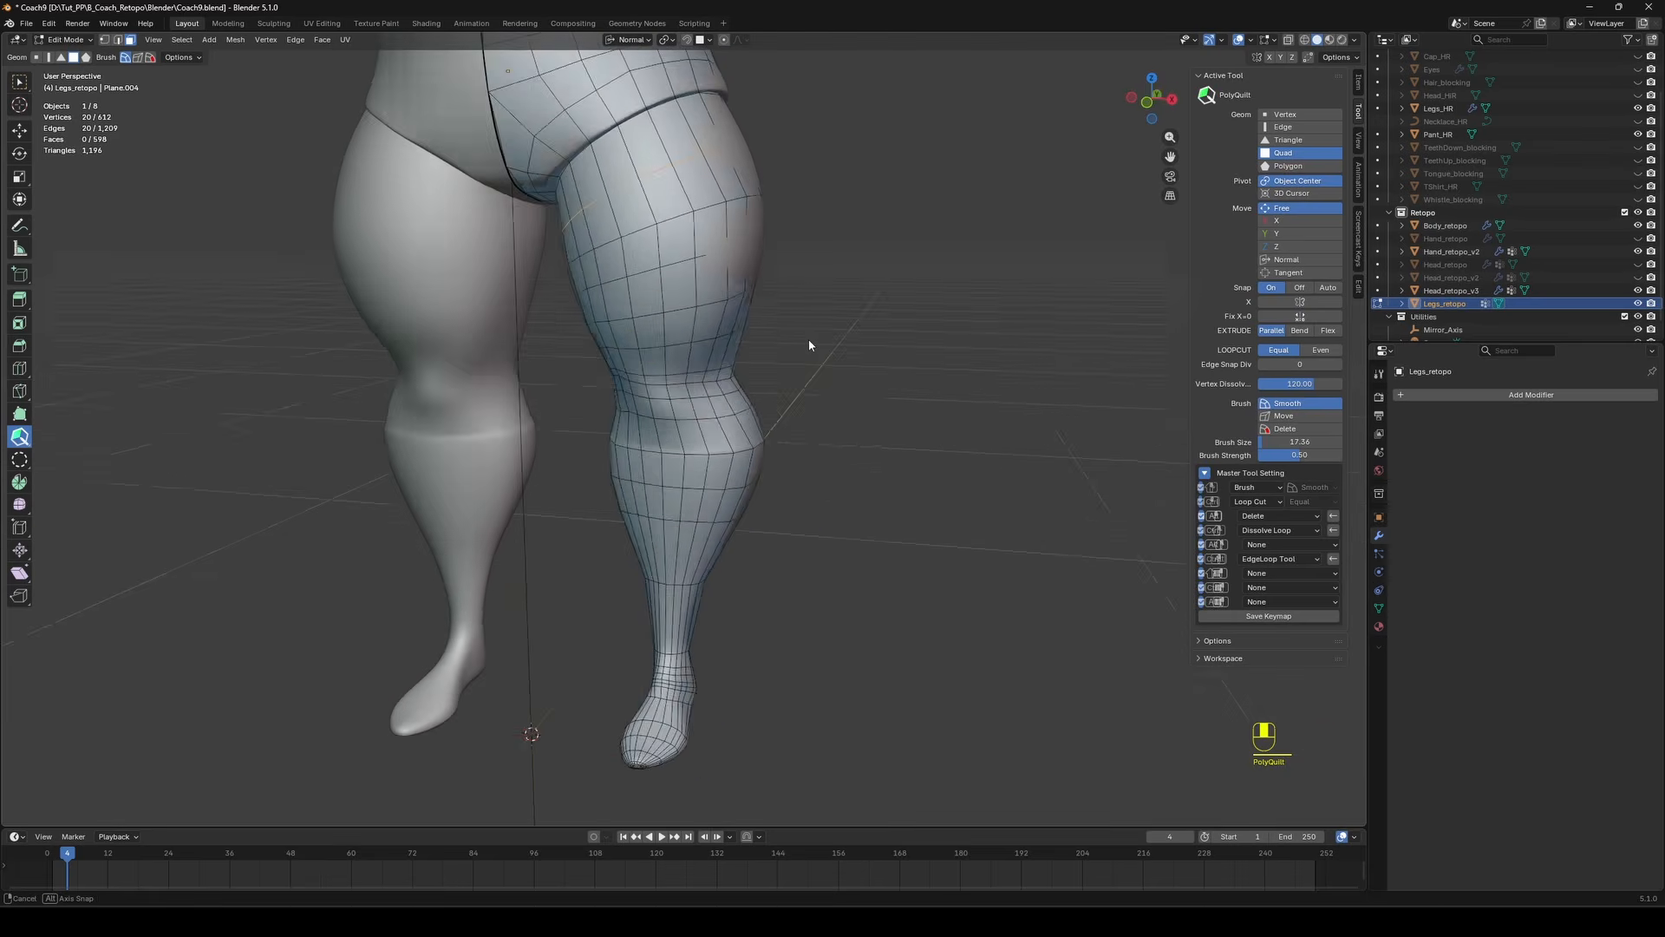
pyautogui.hotkey('ctrl', 'shift', 'z')
pyautogui.hotkey('ctrl', 'shift', 'z')
pyautogui.keyDown('shift'); pyautogui.moveTo(810, 157); pyautogui.dragTo(809, 232, button='middle'); pyautogui.keyUp('shift')
pyautogui.hotkey('ctrl', 'z')
# Set the transform orientation to Global.
pyautogui.click(638, 41)
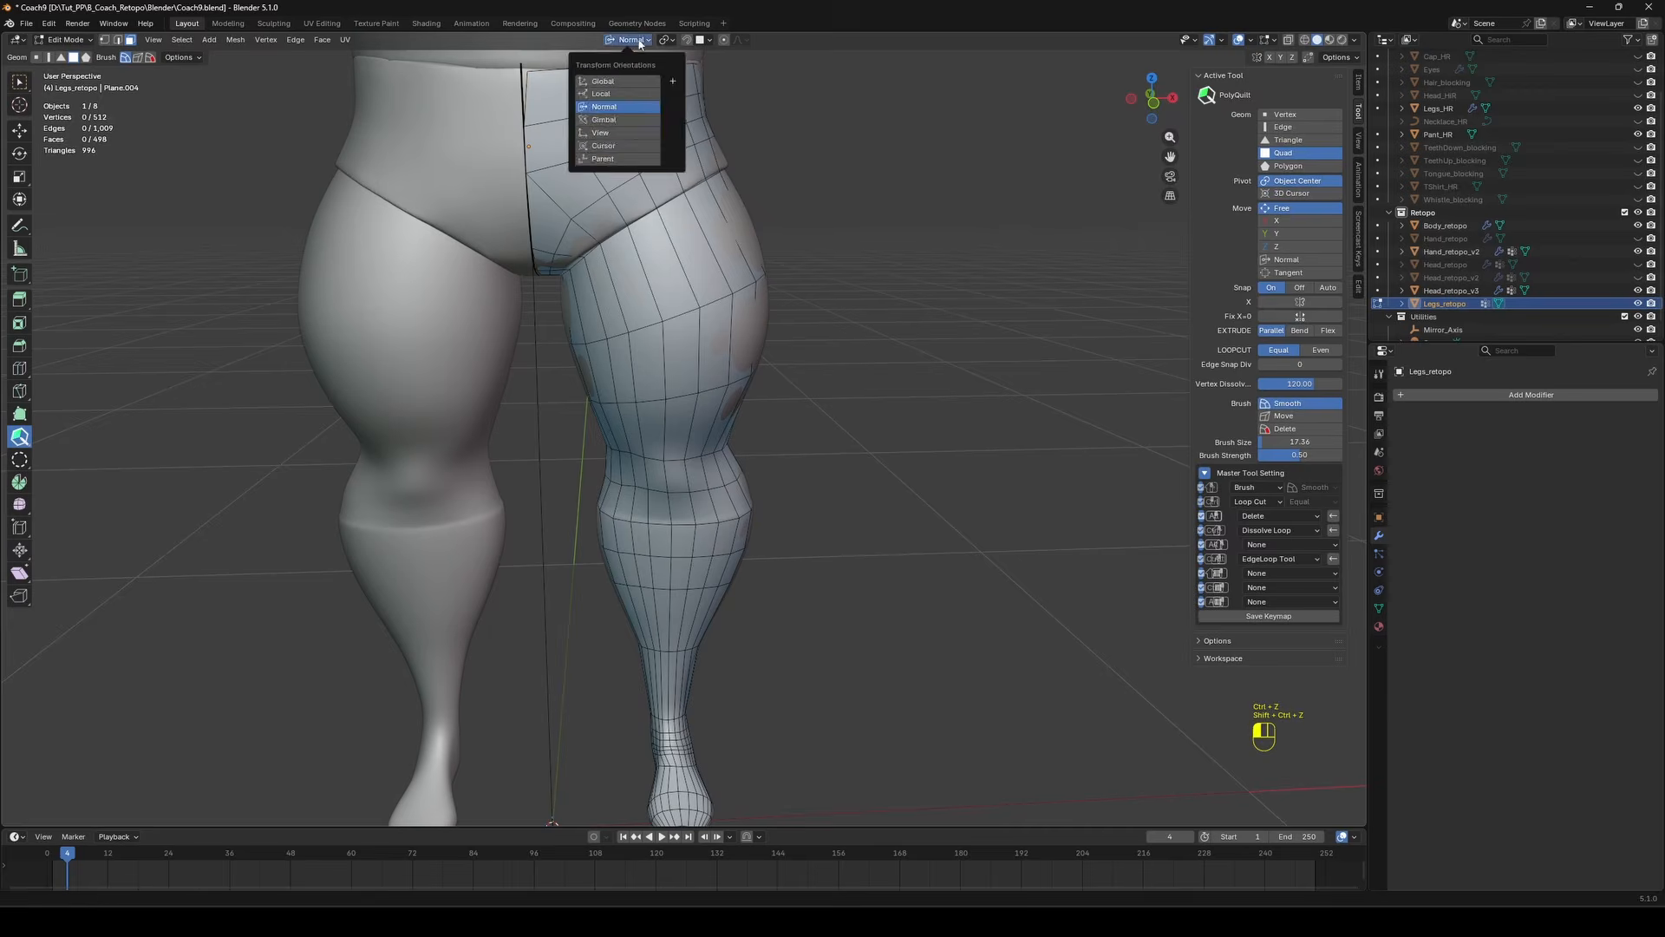
pyautogui.click(629, 82)
pyautogui.hotkey('ctrl', 'shift', 'z')
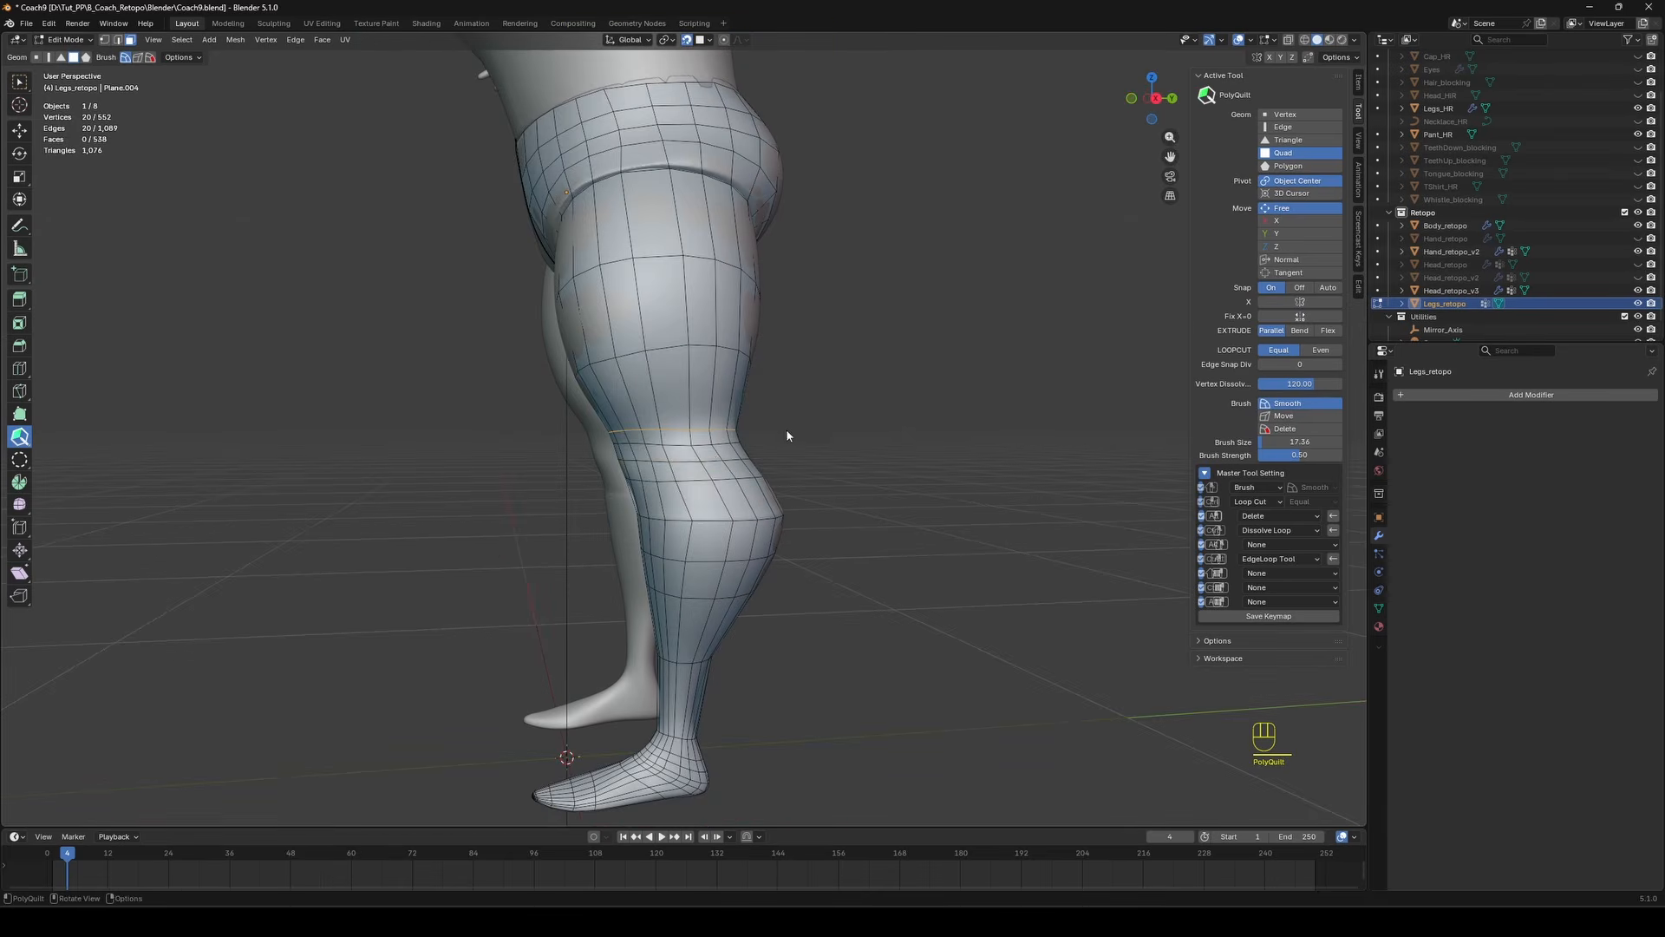
# Cut additional edge loops around the thigh, knee and calf with PolyQuilt.
pyautogui.moveTo(788, 435); pyautogui.dragTo(692, 310, button='middle')
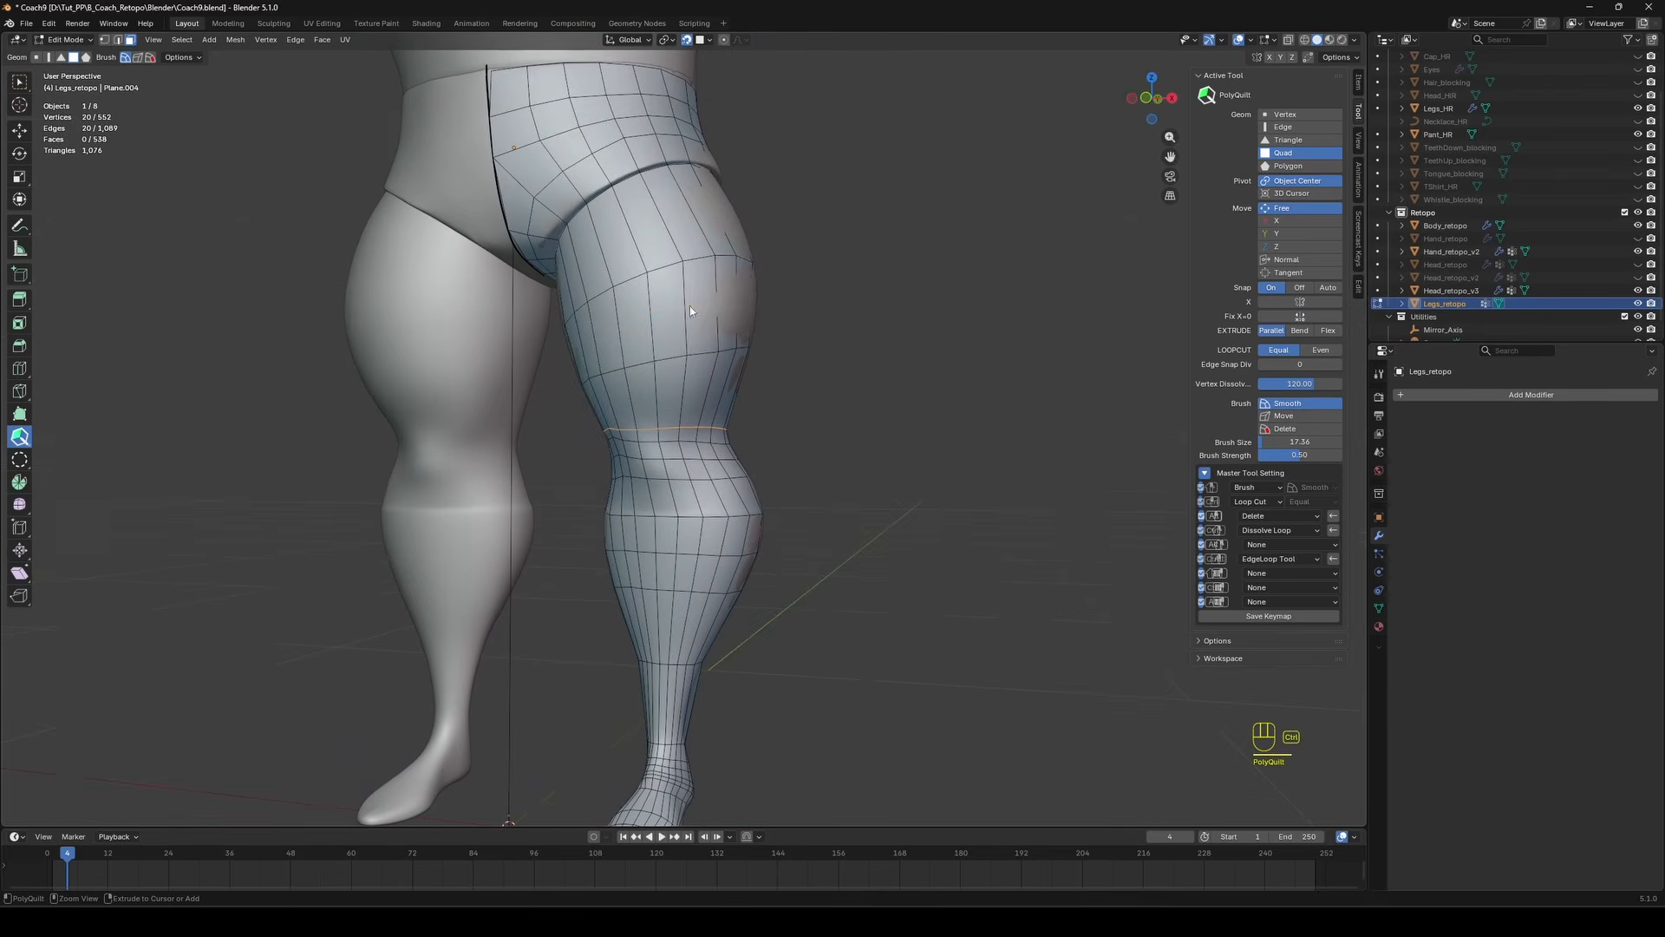
pyautogui.keyDown('ctrl'); pyautogui.click(668, 222); pyautogui.keyUp('ctrl')
pyautogui.moveTo(954, 434); pyautogui.dragTo(850, 446, button='middle')
pyautogui.keyDown('ctrl'); pyautogui.click(715, 607); pyautogui.keyUp('ctrl')
pyautogui.keyDown('ctrl'); pyautogui.click(713, 451); pyautogui.keyUp('ctrl')
pyautogui.keyDown('shift'); pyautogui.moveTo(902, 555); pyautogui.dragTo(846, 538, button='middle'); pyautogui.keyUp('shift')
pyautogui.keyDown('ctrl'); pyautogui.click(691, 554); pyautogui.keyUp('ctrl')
pyautogui.moveTo(806, 411)
pyautogui.mouseDown(button='middle')
pyautogui.moveTo(961, 413)
pyautogui.moveTo(941, 414)
pyautogui.mouseUp(button='middle')
# Even out the edge flow of the thigh, knee, calf and foot with PolyQuilt's Smooth brush.
pyautogui.moveTo(668, 236); pyautogui.dragTo(632, 270, button='middle')
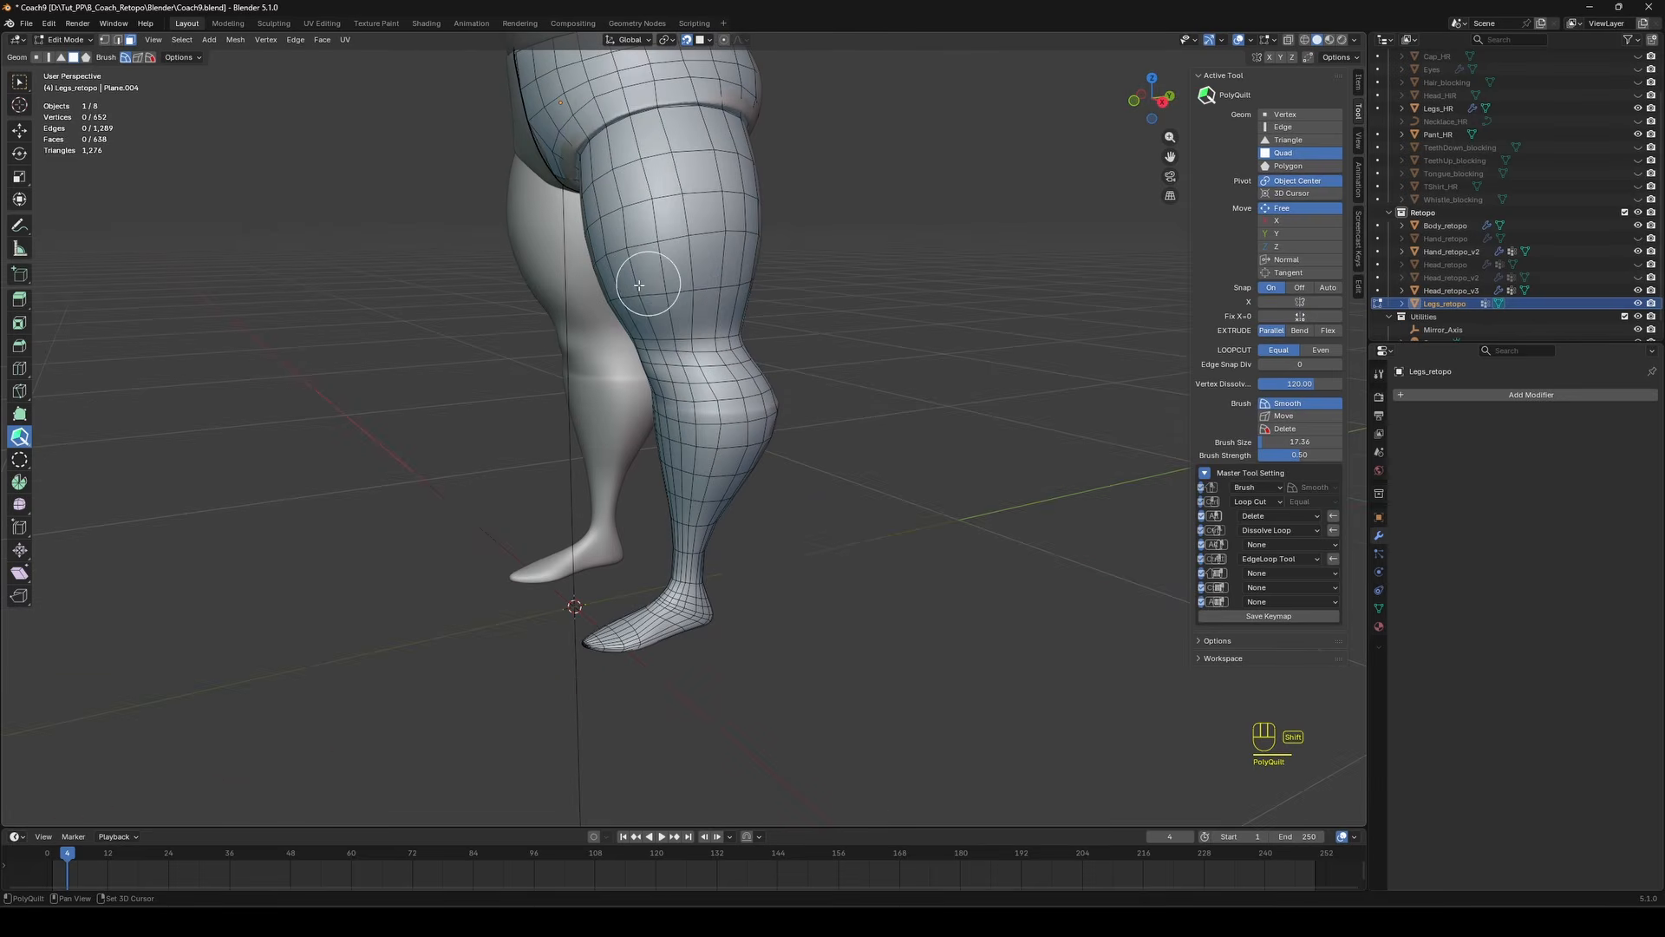
pyautogui.moveTo(699, 207); pyautogui.dragTo(649, 280, button='middle')
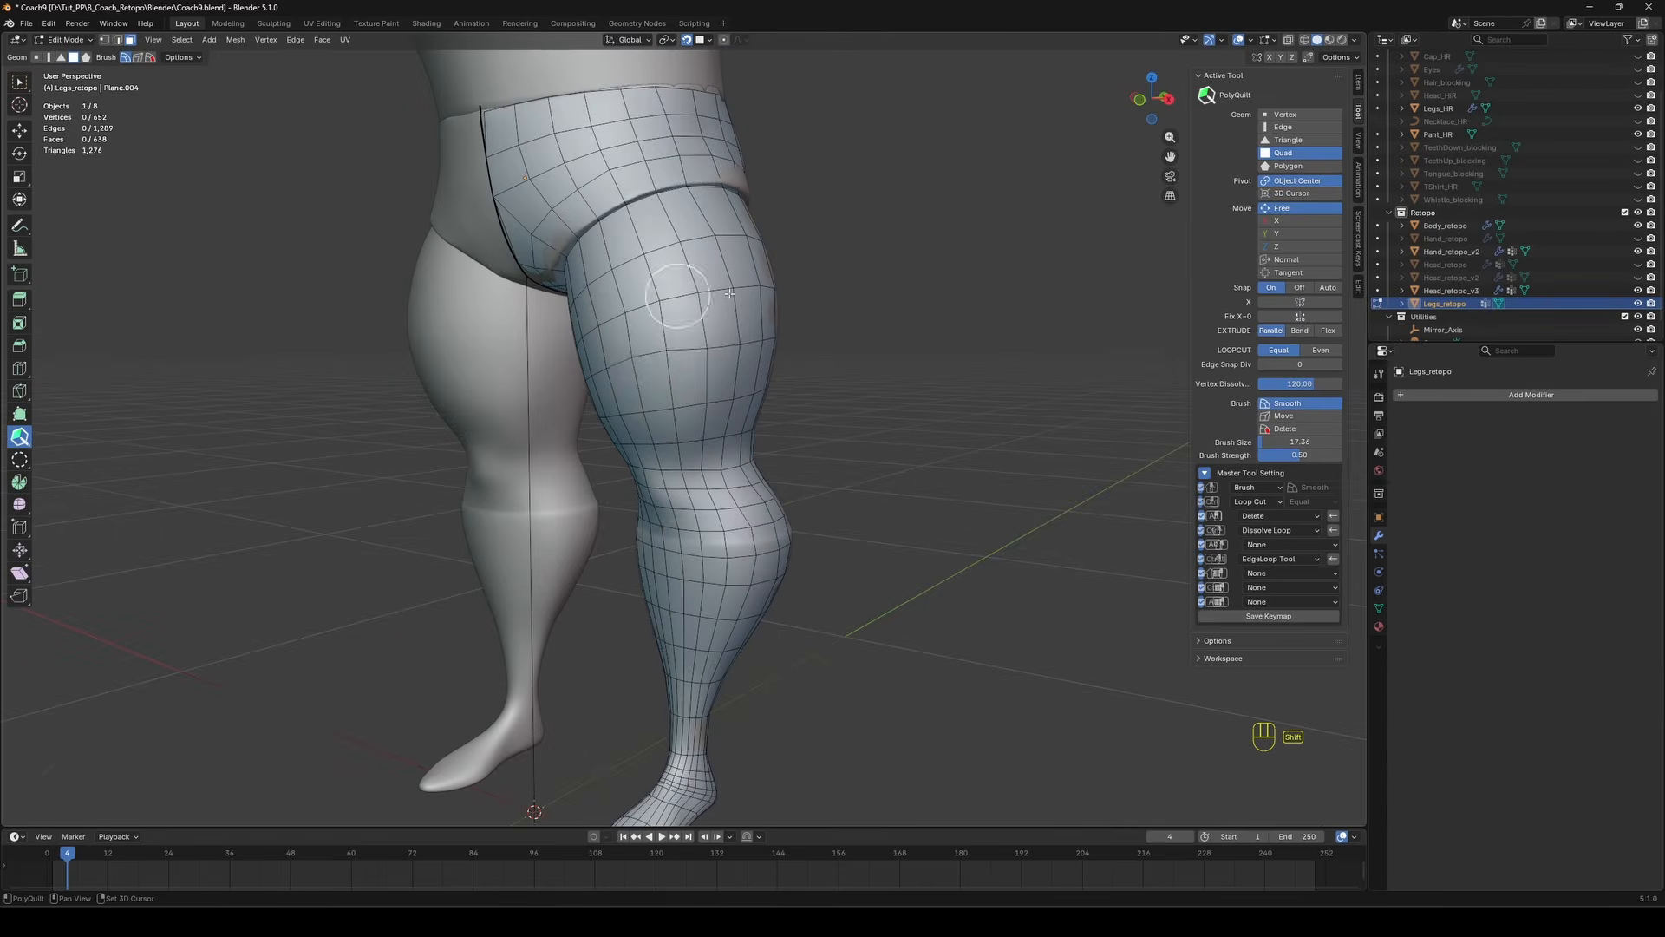
pyautogui.moveTo(635, 352); pyautogui.dragTo(681, 362, button='middle')
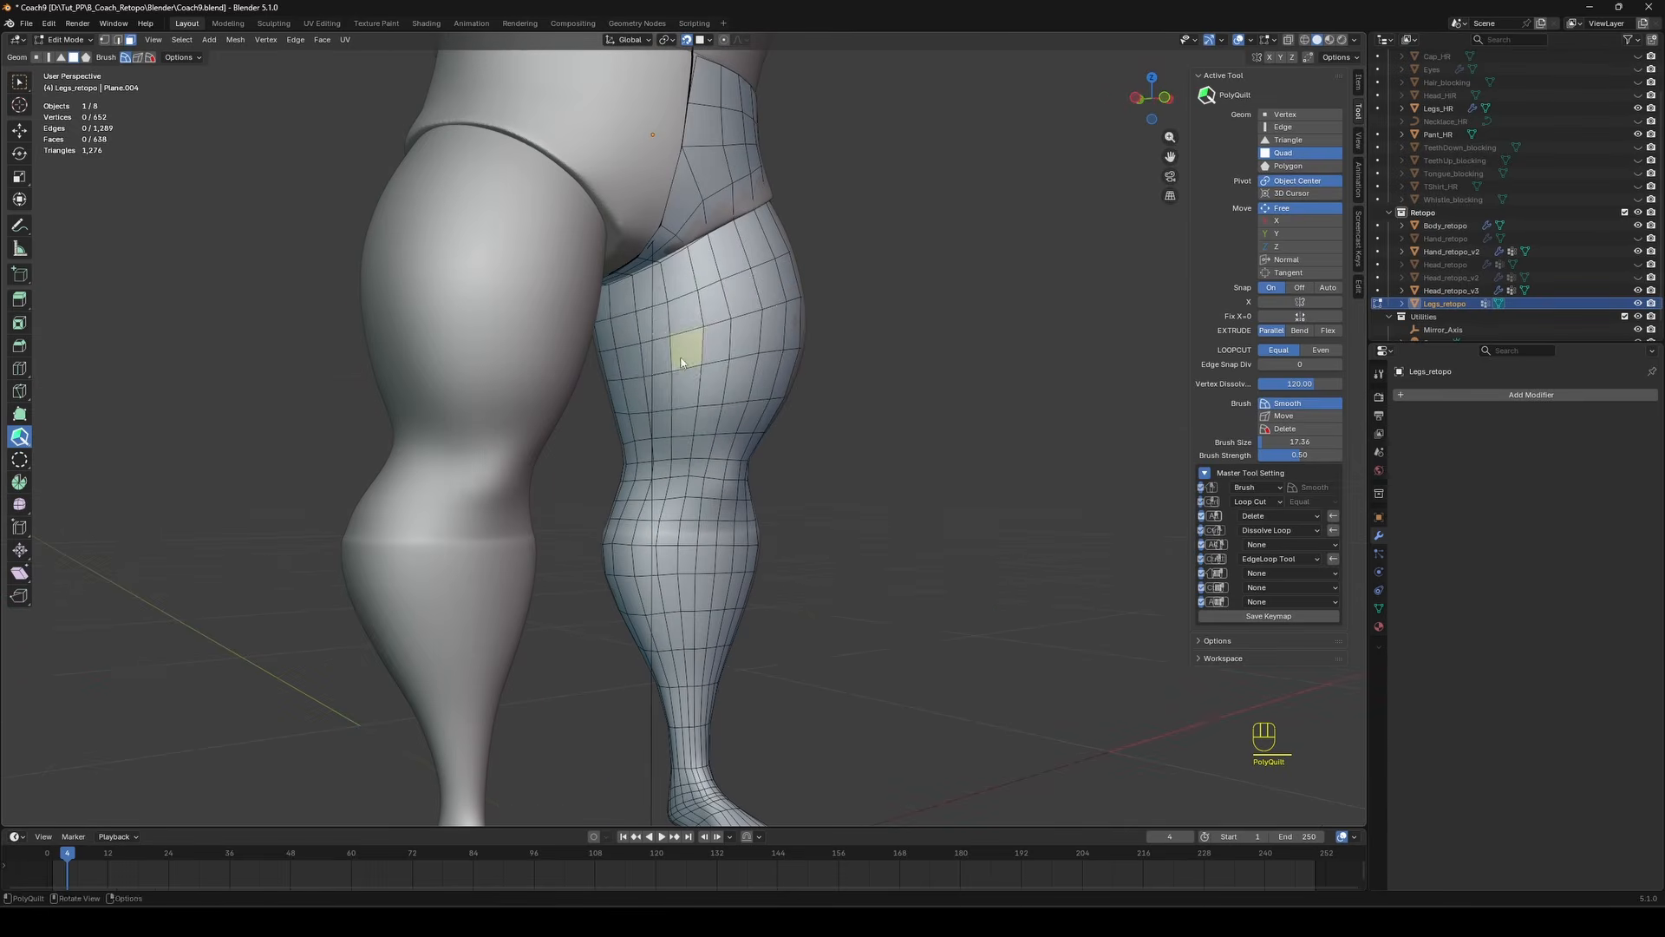
pyautogui.moveTo(780, 351); pyautogui.dragTo(720, 311, button='middle')
pyautogui.moveTo(648, 516)
pyautogui.mouseDown(button='middle')
pyautogui.moveTo(665, 460)
pyautogui.moveTo(803, 408)
pyautogui.moveTo(602, 554)
pyautogui.moveTo(666, 532)
pyautogui.moveTo(642, 494)
pyautogui.moveTo(721, 568)
pyautogui.moveTo(642, 607)
pyautogui.mouseUp(button='middle')
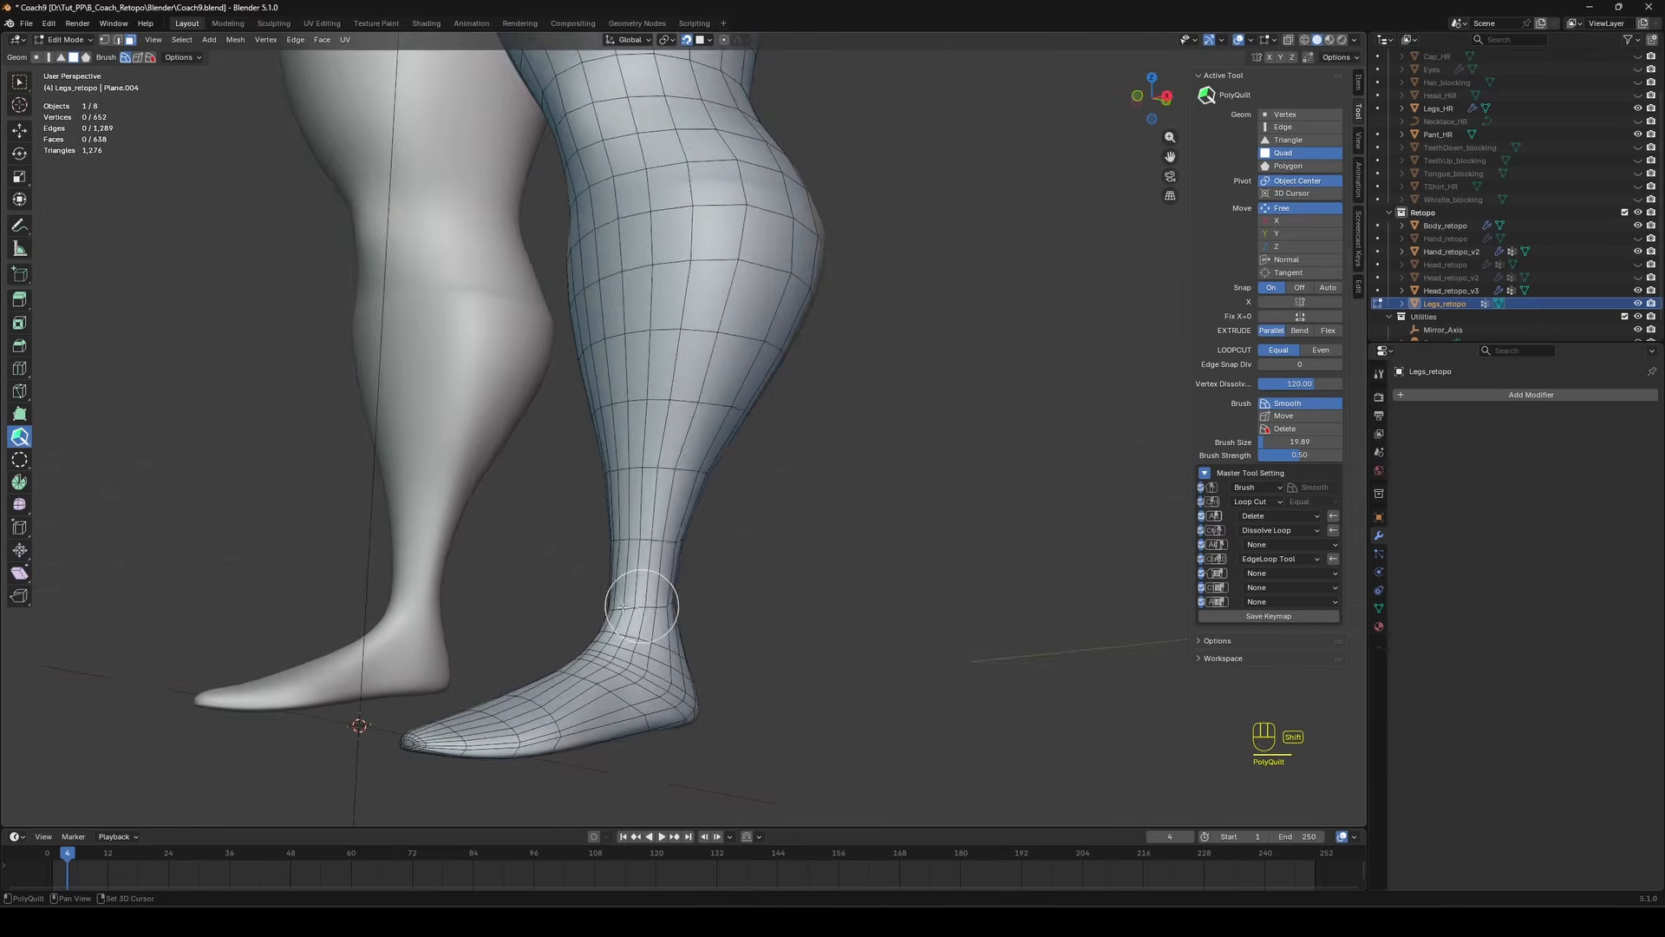
pyautogui.keyDown('shift'); pyautogui.moveTo(761, 581); pyautogui.dragTo(687, 543, button='middle'); pyautogui.keyUp('shift')
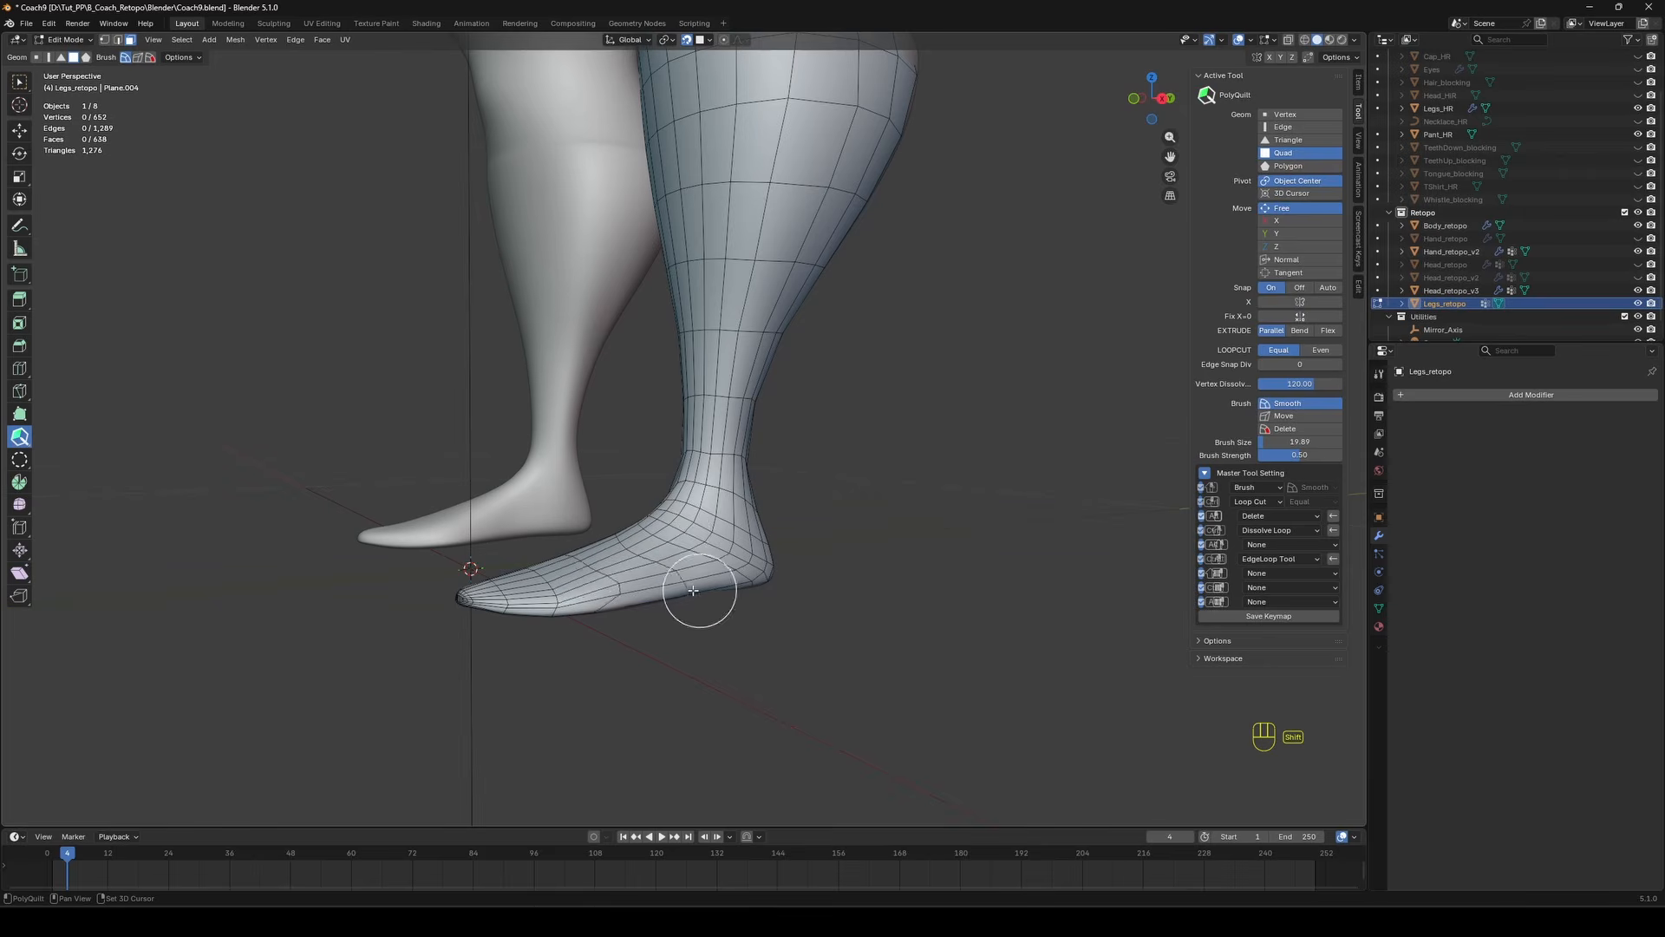
pyautogui.moveTo(593, 611); pyautogui.dragTo(651, 465, button='middle')
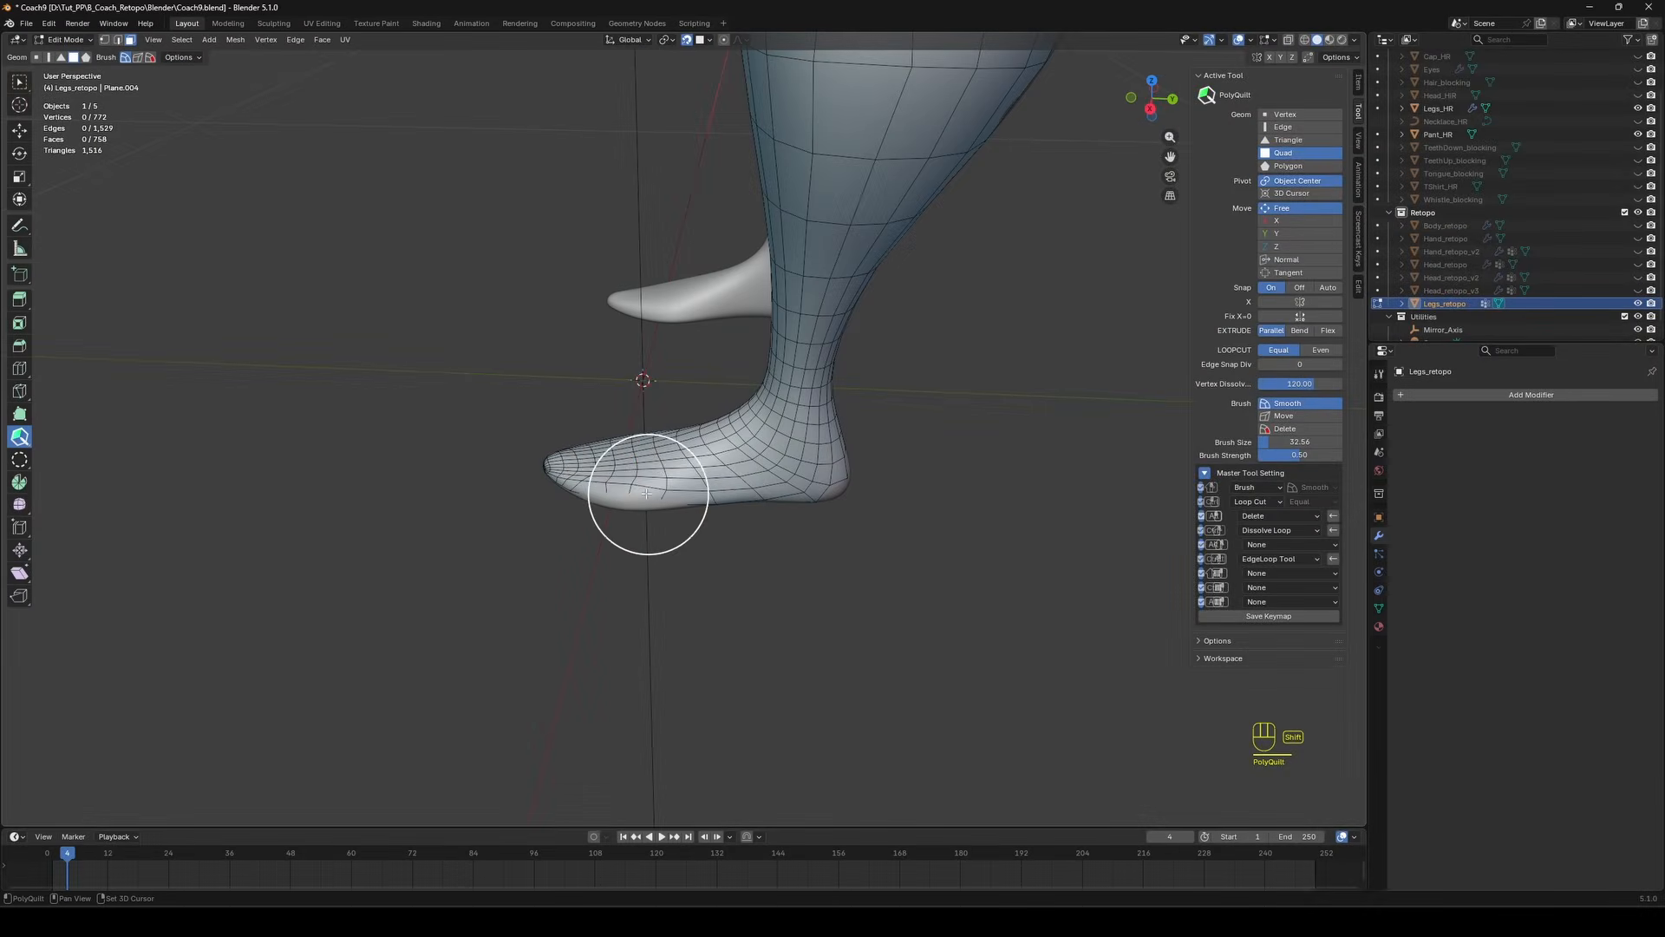
# Try to move a face on the forefoot's side outward to the reference foot's outline in X-ray bottom view.
pyautogui.moveTo(646, 492); pyautogui.dragTo(588, 333, button='middle')
pyautogui.hotkey('alt', 'z')
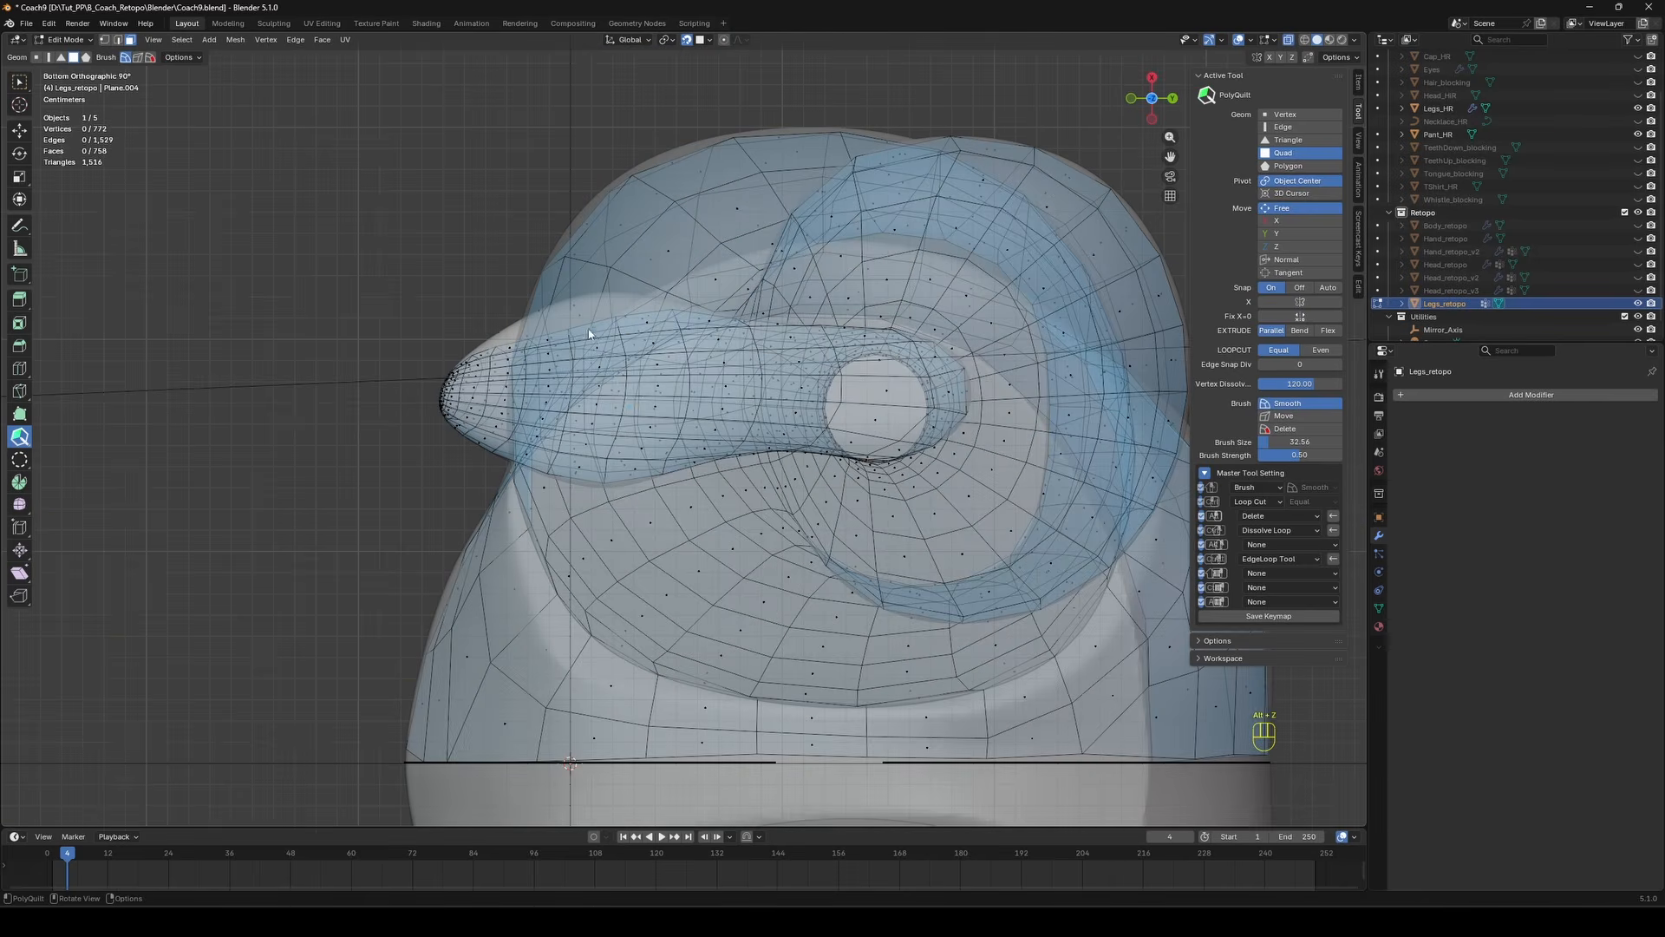
pyautogui.click(19, 81)
pyautogui.click(596, 332)
pyautogui.press('g')
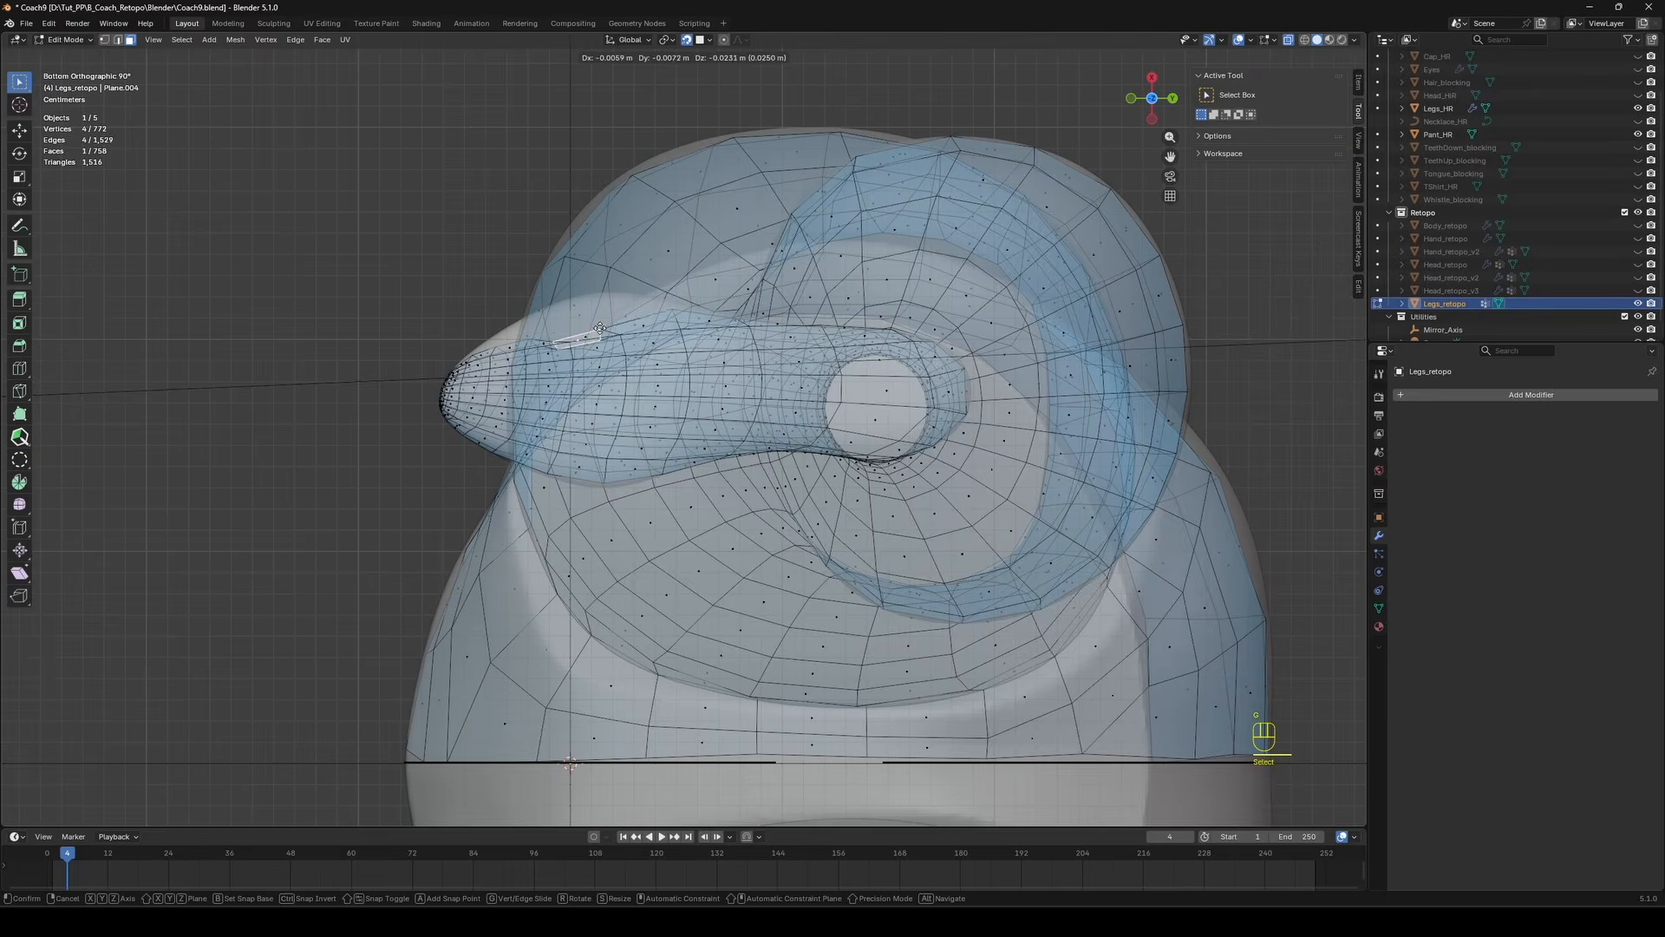
pyautogui.click(602, 296)
pyautogui.hotkey('alt', 'z')
pyautogui.moveTo(607, 304); pyautogui.dragTo(720, 442, button='middle')
pyautogui.hotkey('alt', 'z')
pyautogui.hotkey('alt', 'z')
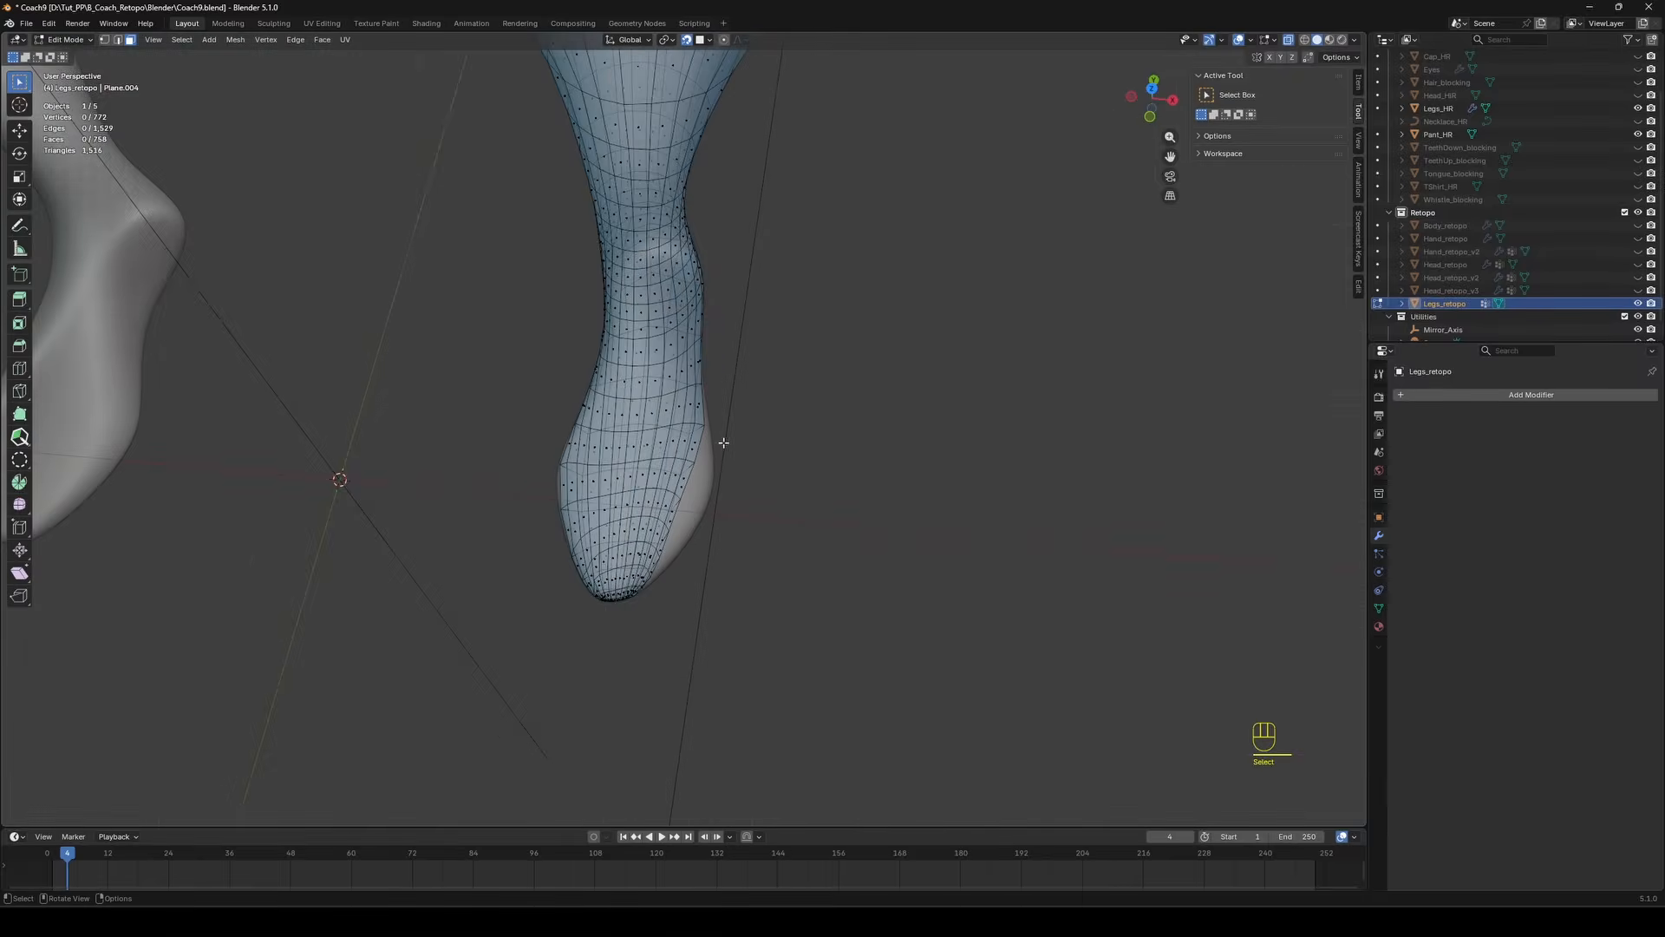
# Put Legs_retopo into Sculpt Mode and toggle the Wireframe overlay.
pyautogui.press('Tab')
pyautogui.click(590, 460)
pyautogui.hotkey('ctrl', 'Tab')
pyautogui.hotkey('ctrl', 'Tab')
pyautogui.click(609, 433)
pyautogui.hotkey('ctrl', 'Tab')
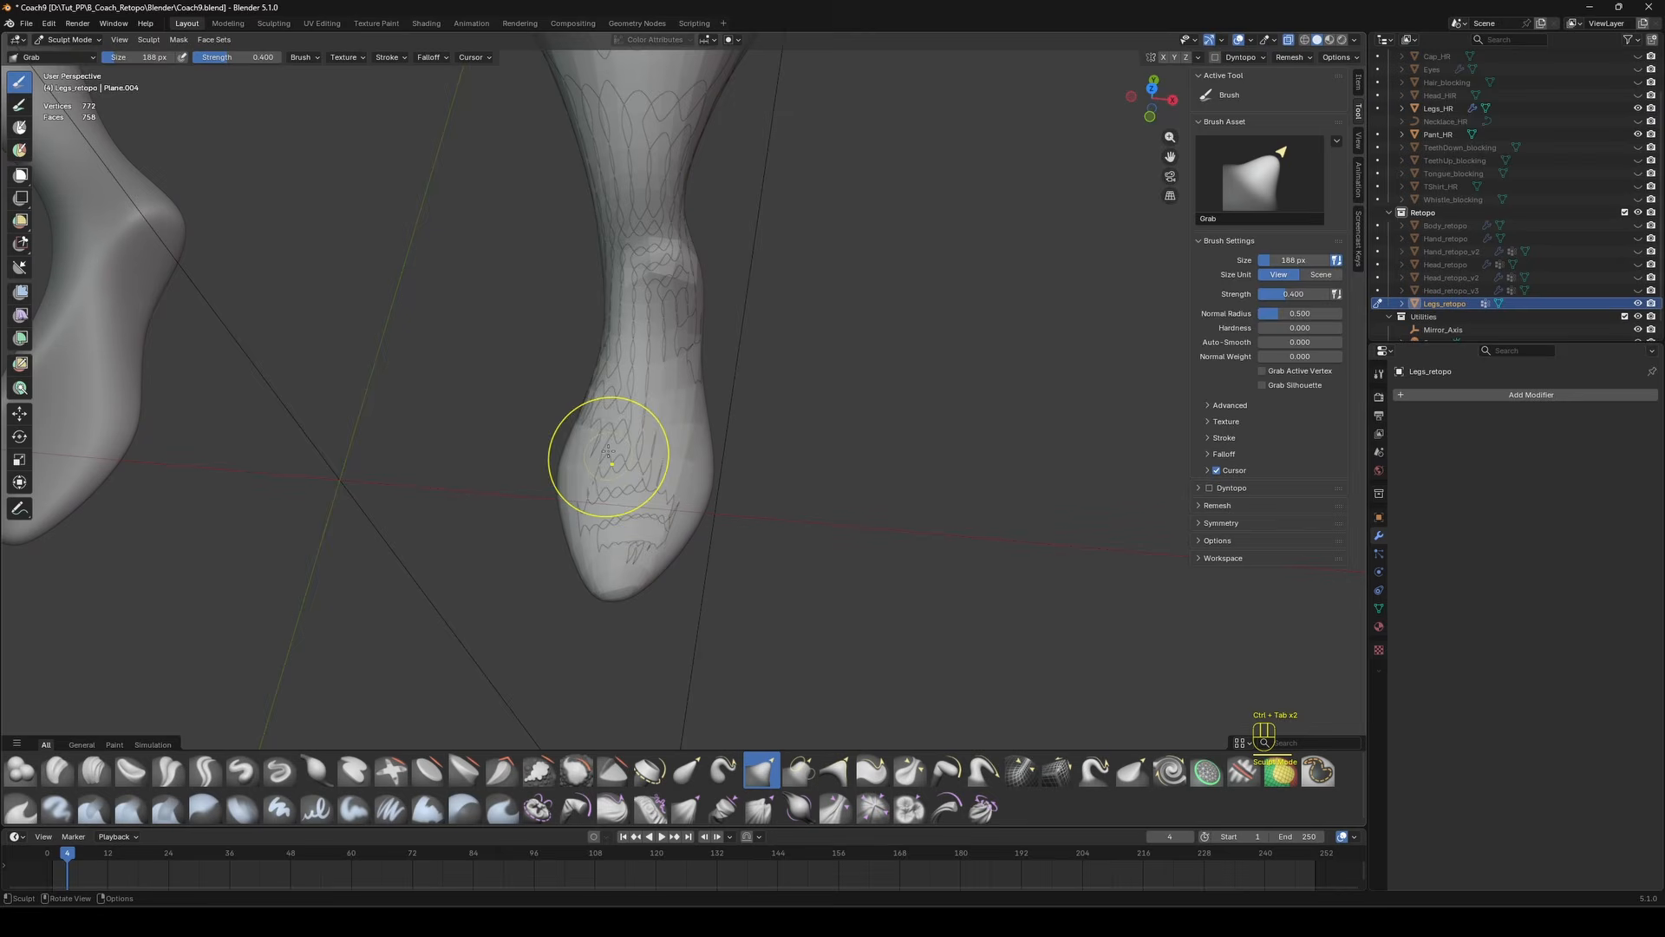
pyautogui.click(1252, 40)
pyautogui.click(1164, 297)
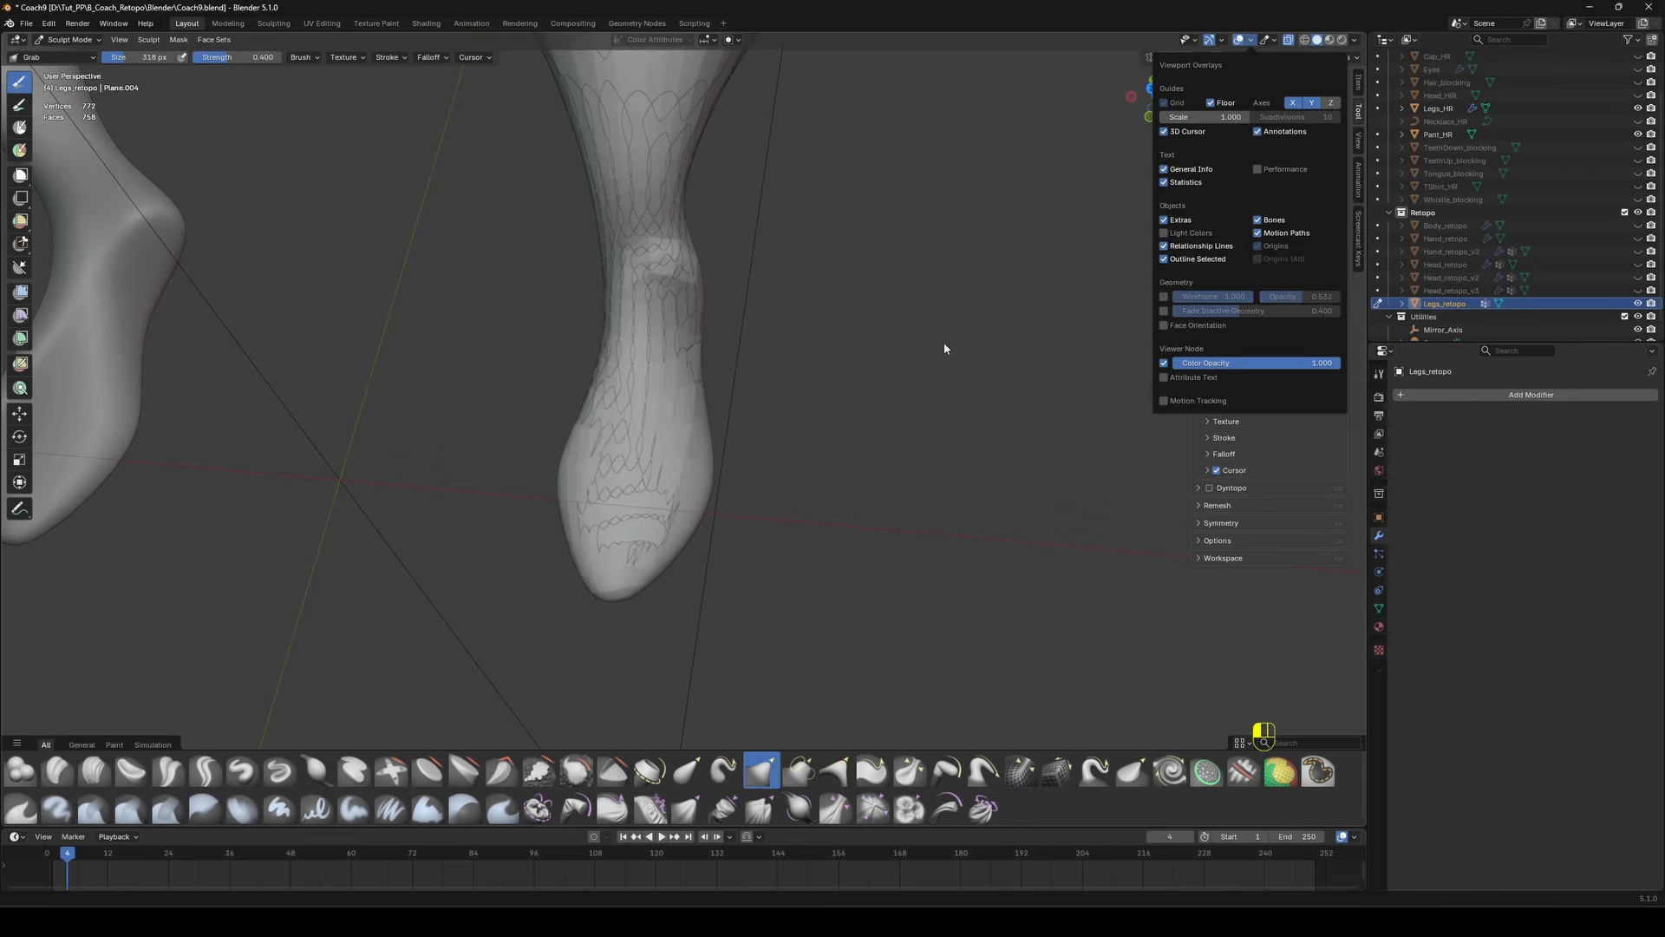
# Choose the Grab brush and compare the retopo foot's side profile with the high-resolution foot in X-ray.
pyautogui.press('g')
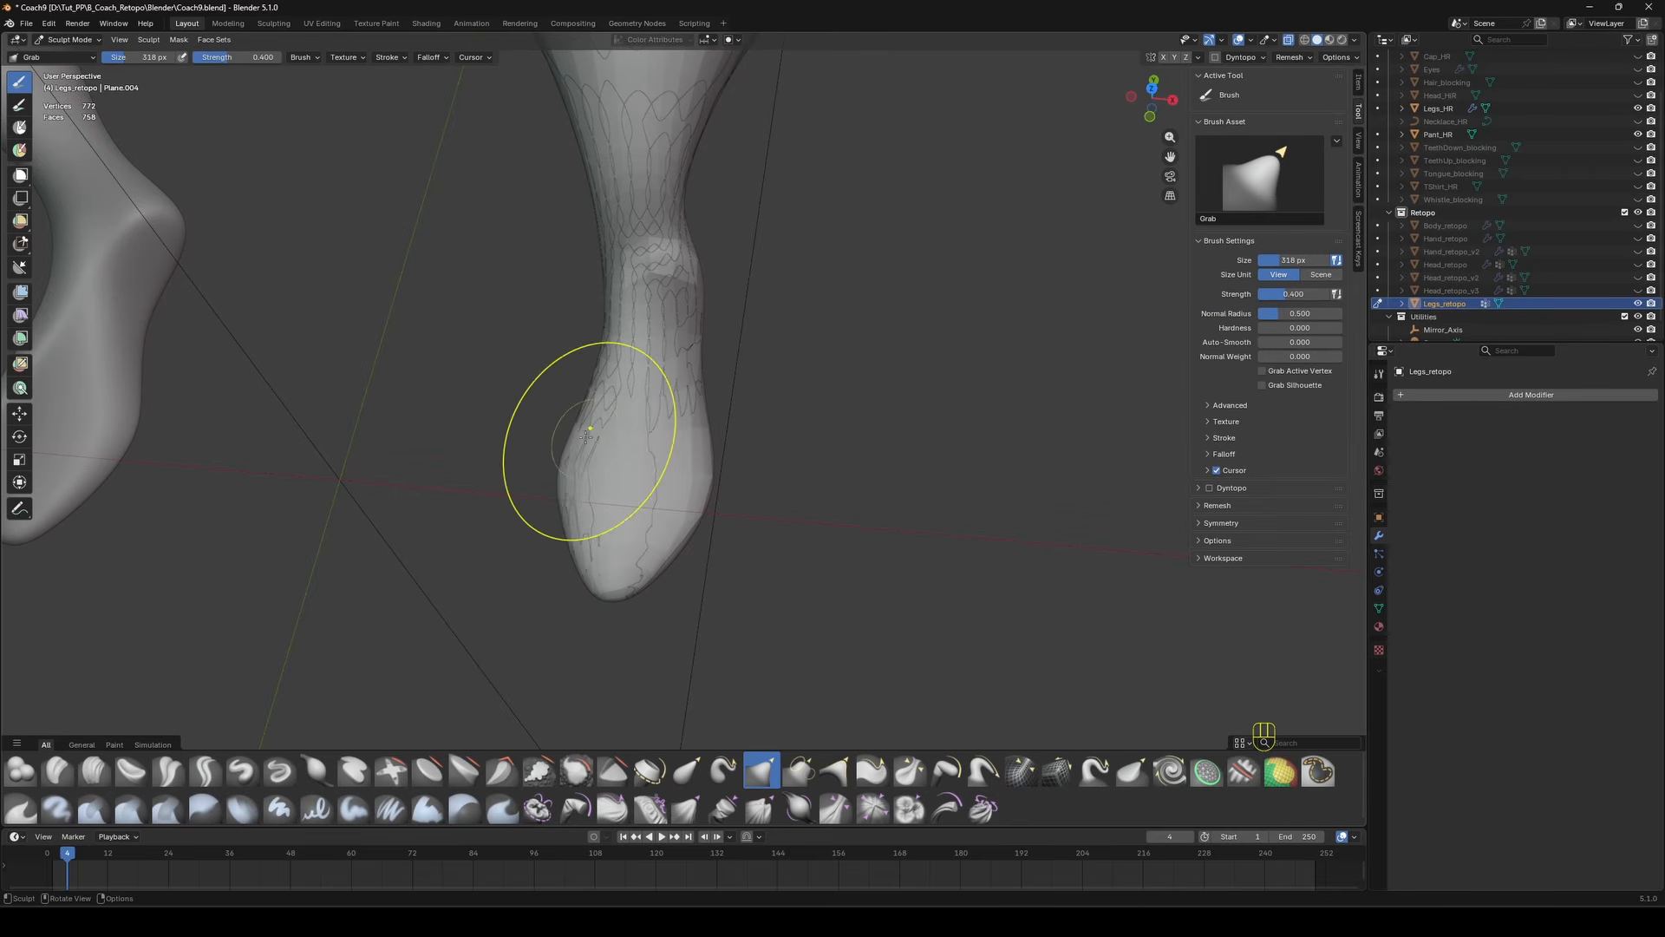
pyautogui.moveTo(586, 437)
pyautogui.mouseDown(button='middle')
pyautogui.moveTo(549, 349)
pyautogui.moveTo(641, 321)
pyautogui.mouseUp(button='middle')
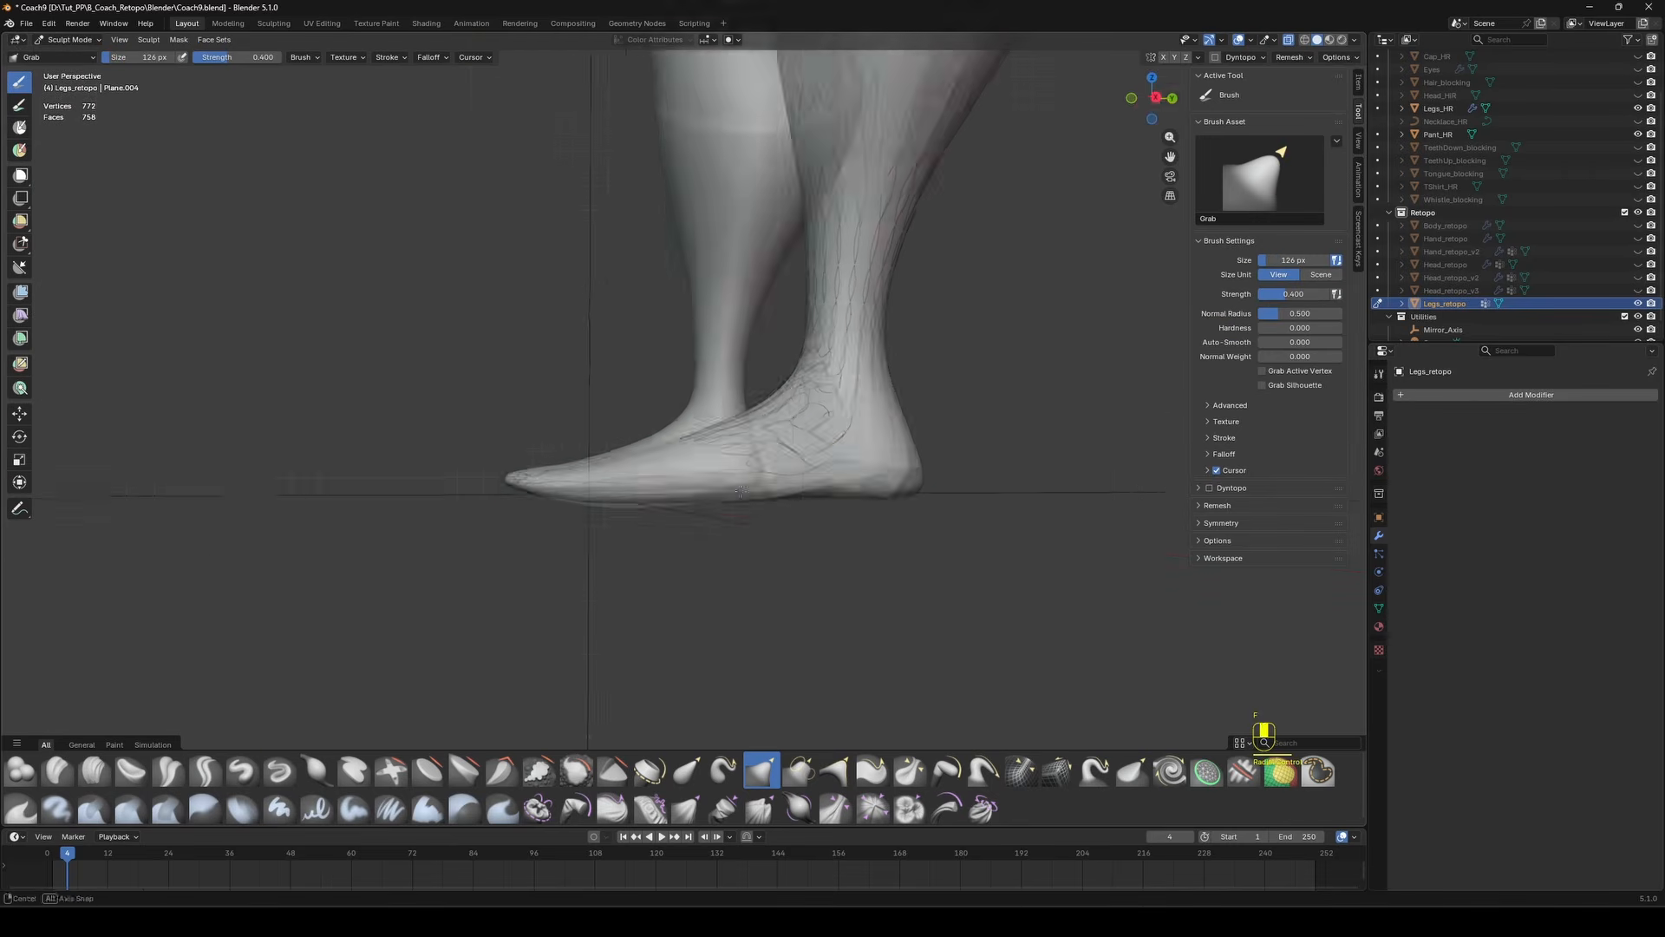
pyautogui.hotkey('alt', 'z')
pyautogui.hotkey('alt', 'z')
pyautogui.hotkey('alt', 'z')
pyautogui.moveTo(673, 477)
pyautogui.mouseDown(button='middle')
pyautogui.moveTo(717, 504)
pyautogui.moveTo(664, 501)
pyautogui.mouseUp(button='middle')
# Set up the Smooth brush at strength 0.268 with the Wireframe overlay on and Legs_HR hidden.
pyautogui.click(539, 770)
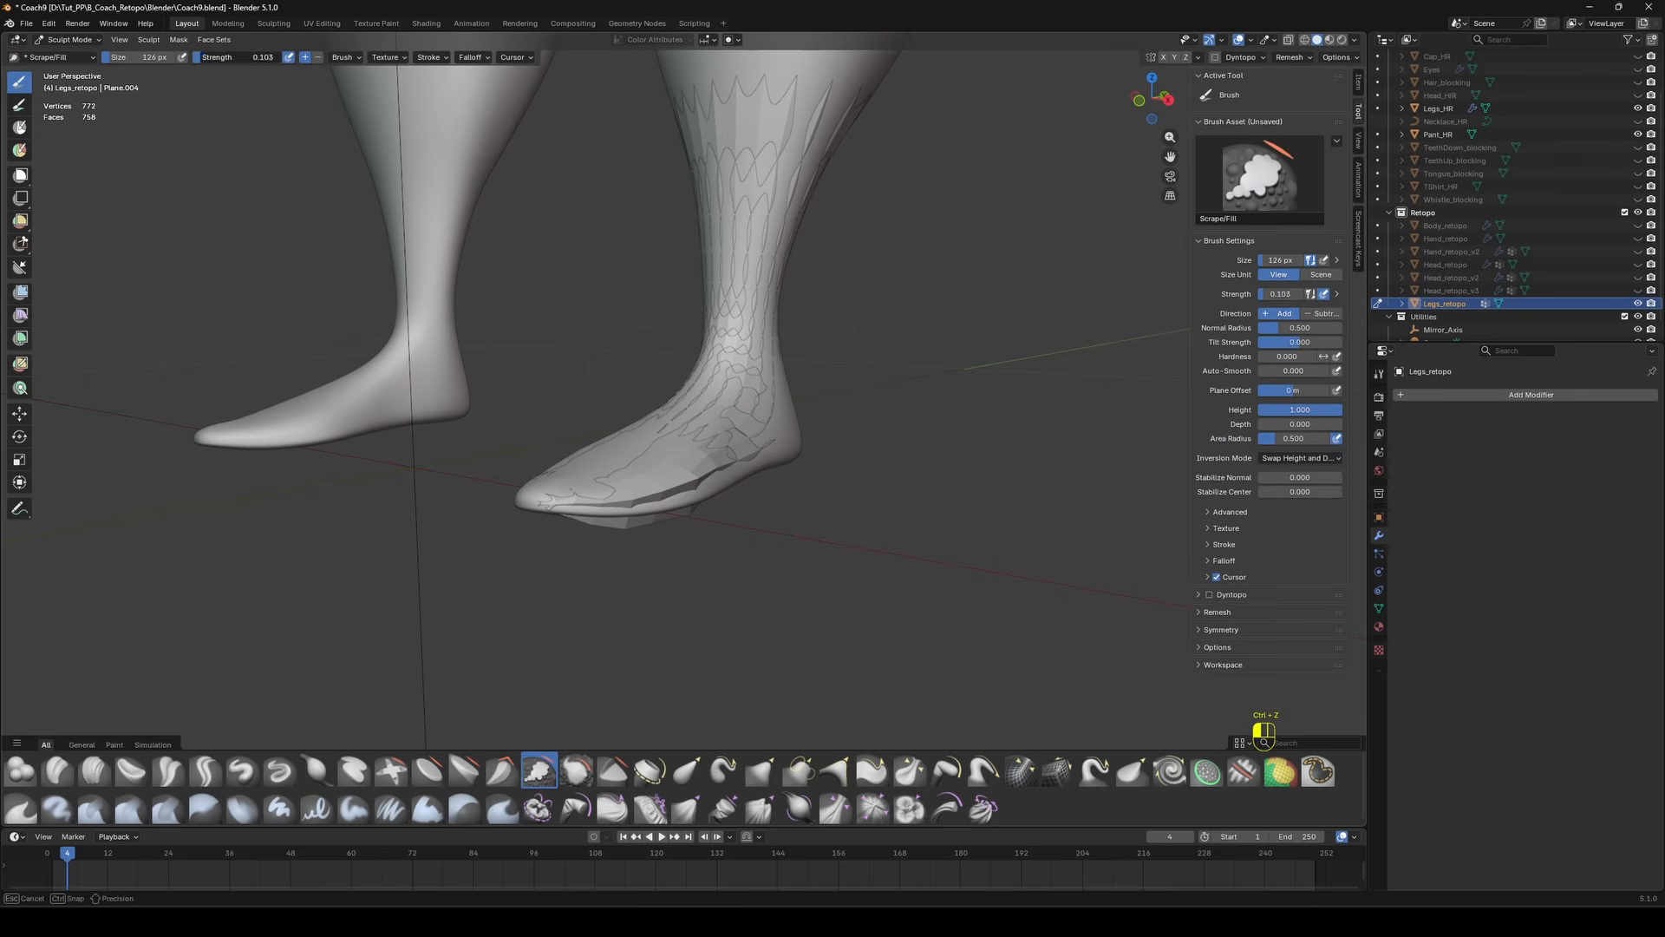
pyautogui.click(577, 770)
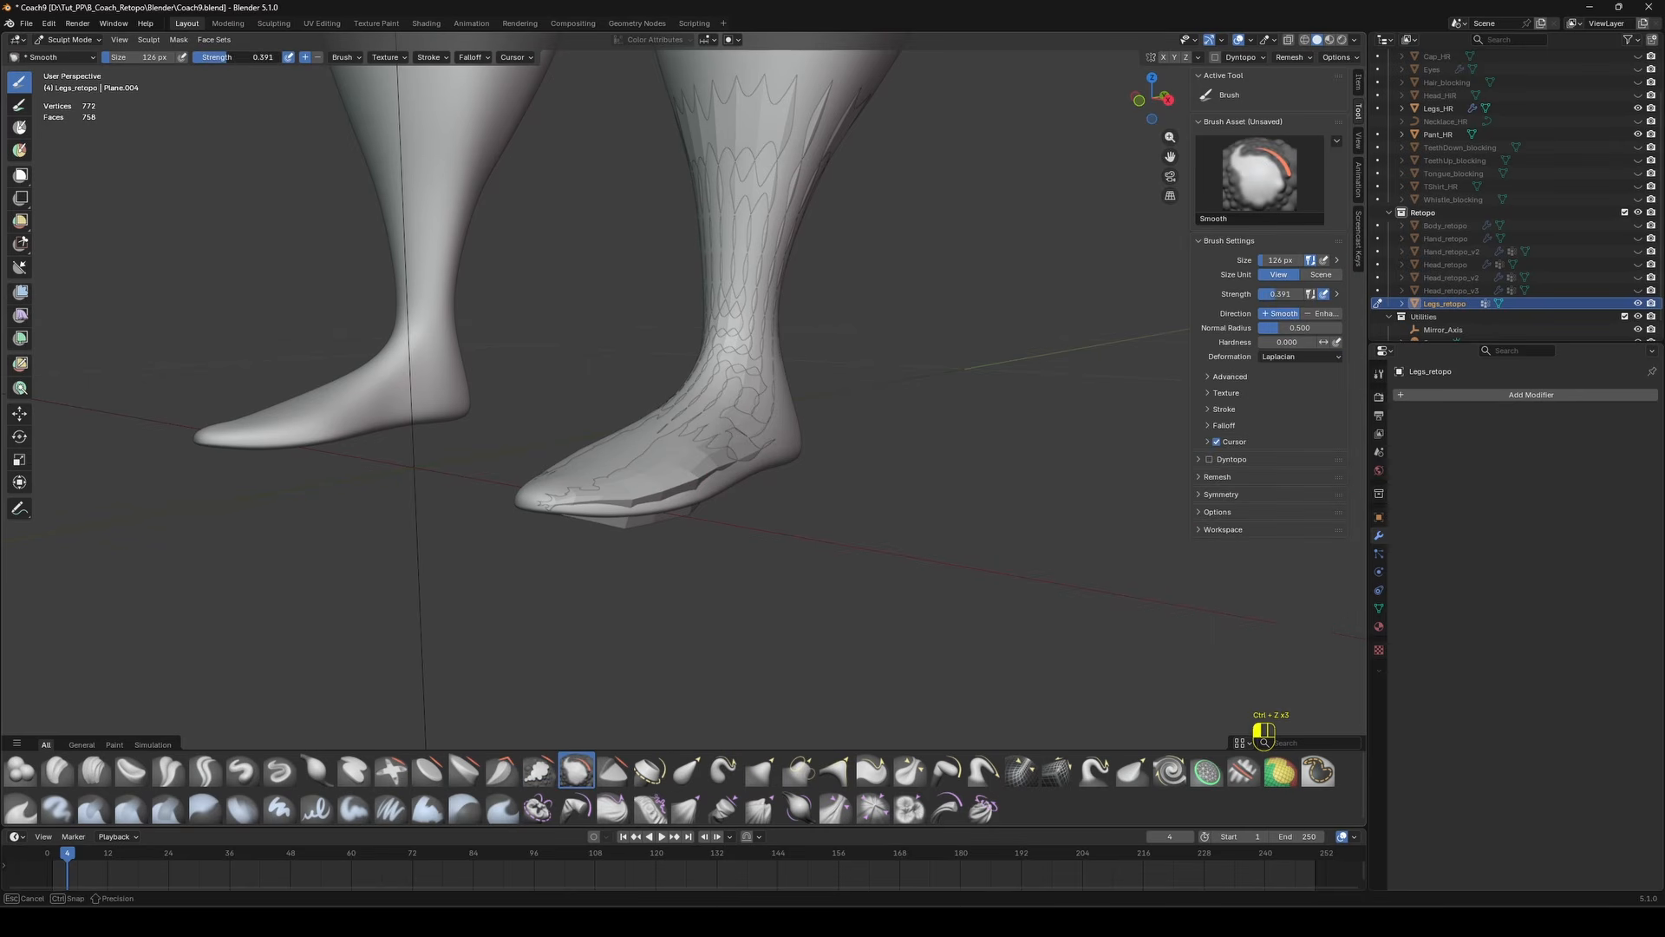
pyautogui.click(1251, 41)
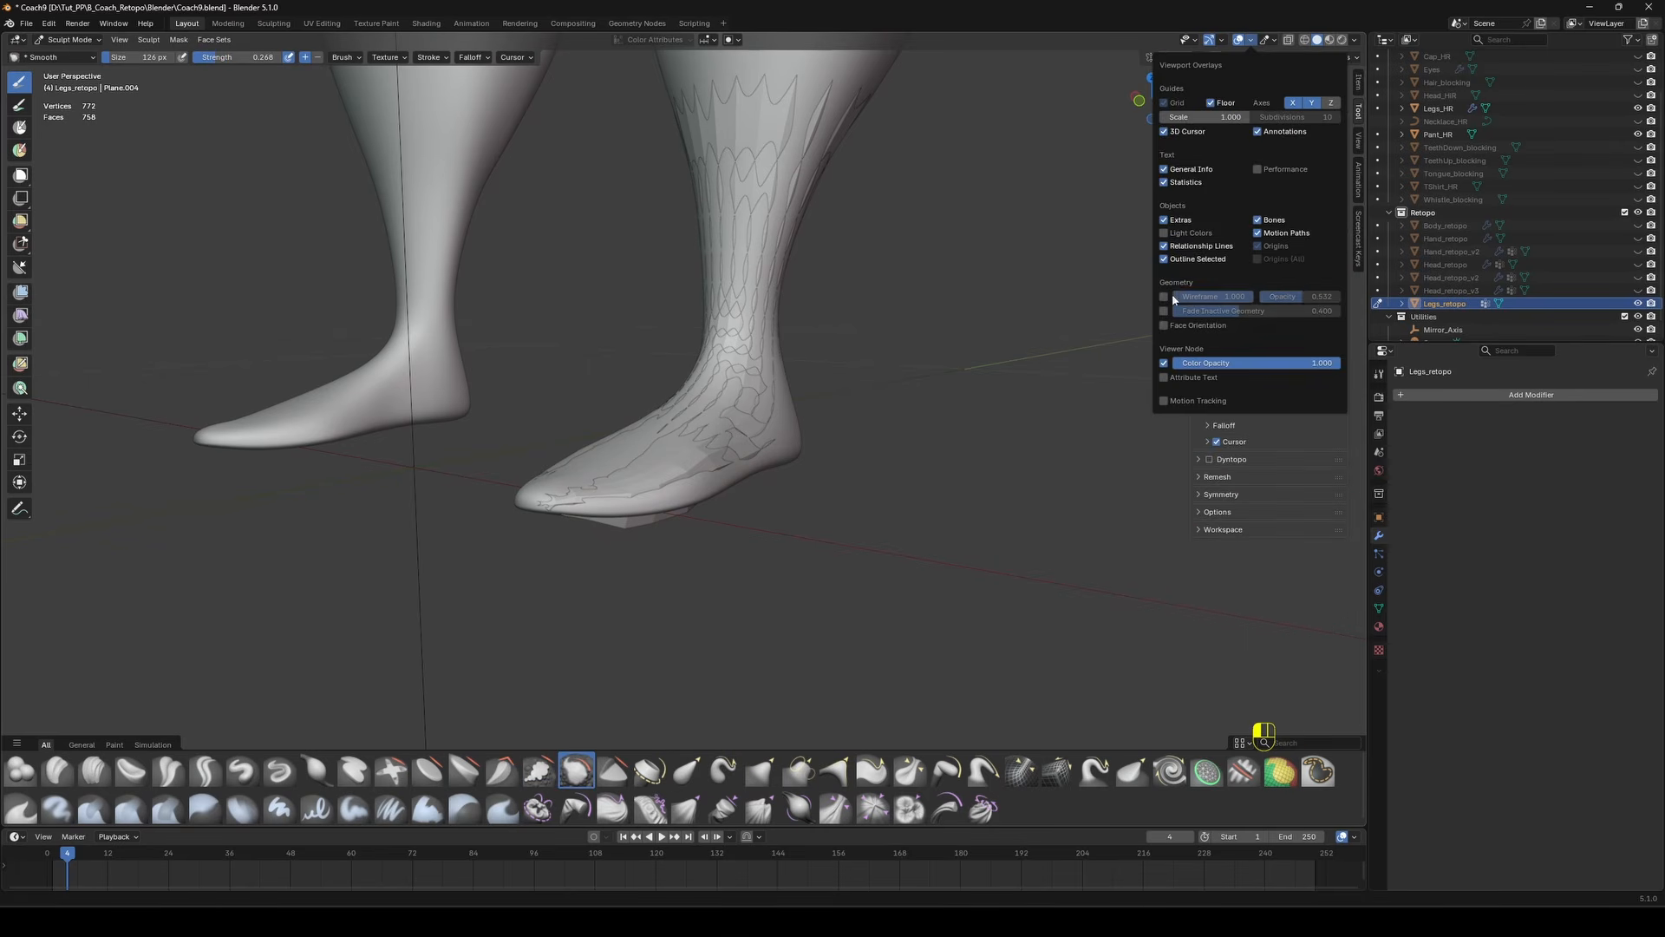
pyautogui.click(1173, 295)
pyautogui.click(1637, 109)
# Resize the Smooth brush and smooth the mesh along the forefoot and sole of Legs_retopo.
pyautogui.moveTo(733, 422); pyautogui.dragTo(687, 316, button='middle')
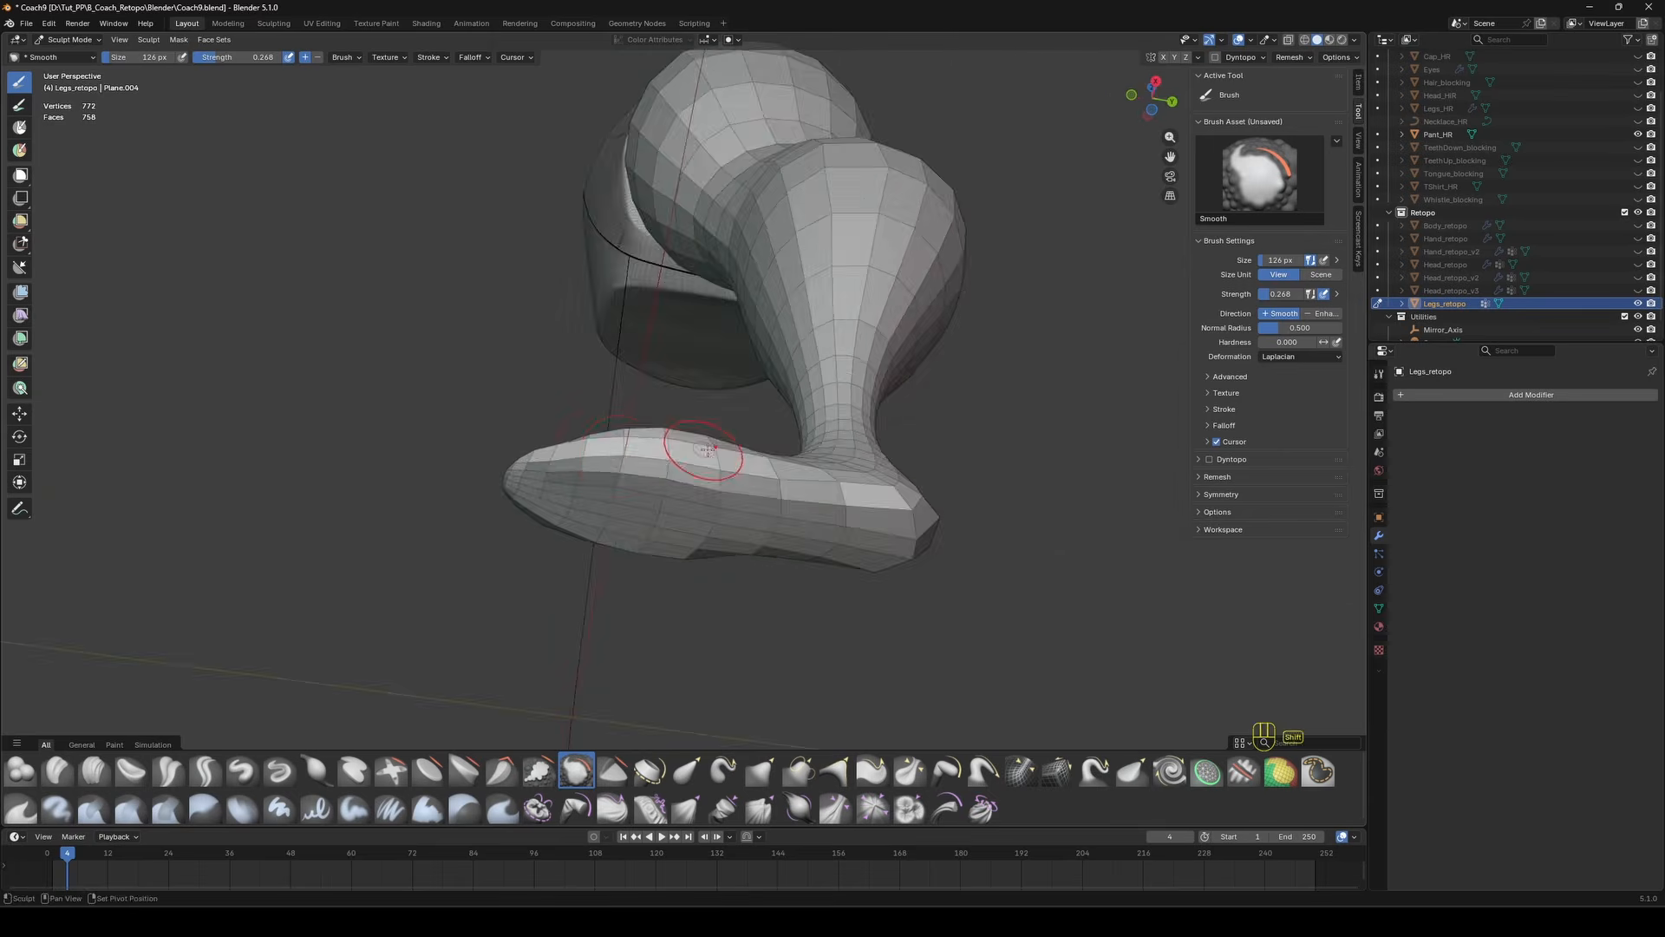
pyautogui.keyDown('alt'); pyautogui.moveTo(706, 457); pyautogui.dragTo(685, 408, button='middle'); pyautogui.keyUp('alt')
pyautogui.press('f')
pyautogui.click(667, 410)
pyautogui.moveTo(567, 443); pyautogui.dragTo(570, 445)
pyautogui.moveTo(570, 445); pyautogui.dragTo(687, 488, button='middle')
pyautogui.moveTo(577, 466)
pyautogui.mouseDown(button='middle')
pyautogui.moveTo(773, 428)
pyautogui.moveTo(895, 461)
pyautogui.moveTo(624, 520)
pyautogui.moveTo(647, 584)
pyautogui.moveTo(658, 553)
pyautogui.moveTo(657, 598)
pyautogui.moveTo(607, 520)
pyautogui.mouseUp(button='middle')
pyautogui.click(656, 582)
# Leave Sculpt Mode and clip the viewport to the lower leg and foot in side view.
pyautogui.hotkey('ctrl', 'Tab')
pyautogui.keyDown('shift'); pyautogui.moveTo(719, 282); pyautogui.dragTo(735, 522, button='middle'); pyautogui.keyUp('shift')
pyautogui.hotkey('alt', 'b')
pyautogui.moveTo(898, 720); pyautogui.dragTo(585, 502)
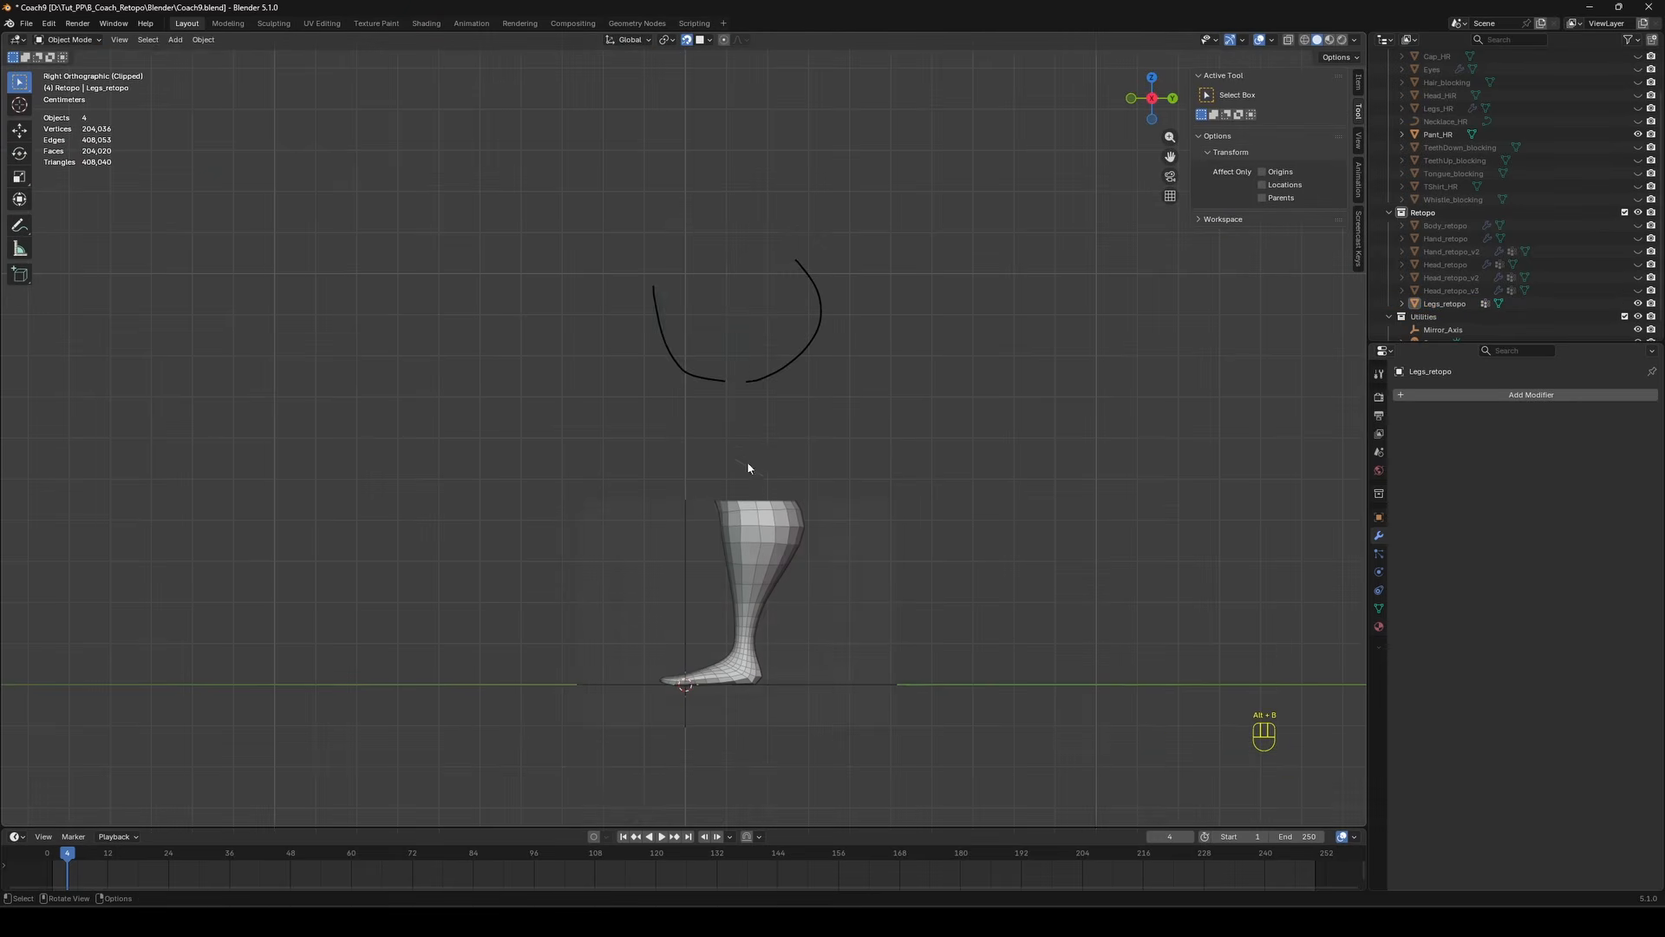
pyautogui.moveTo(747, 464); pyautogui.dragTo(806, 506, button='middle')
# Hide the SymmetryPant annotation layer and put Legs_retopo back into Sculpt Mode in top view.
pyautogui.press('Tab')
pyautogui.click(1358, 179)
pyautogui.click(1358, 141)
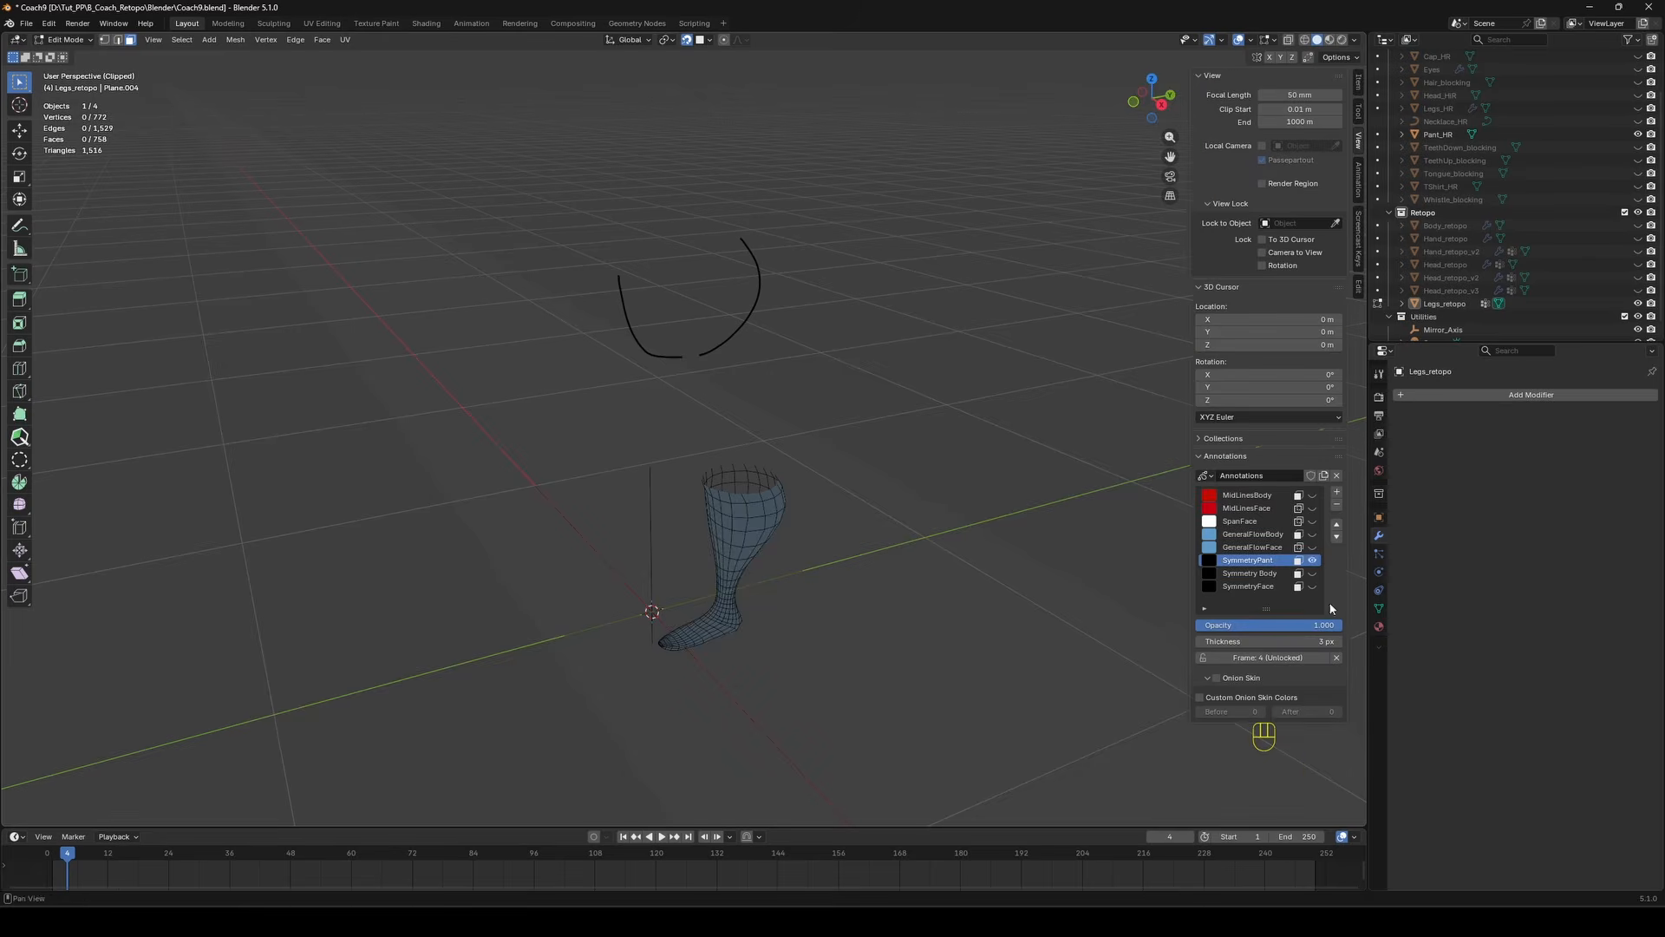
pyautogui.press('Tab')
pyautogui.press('Tab')
pyautogui.keyDown('alt'); pyautogui.moveTo(688, 468); pyautogui.dragTo(699, 438, button='middle'); pyautogui.keyUp('alt')
pyautogui.press('Tab')
pyautogui.hotkey('ctrl', 'Tab')
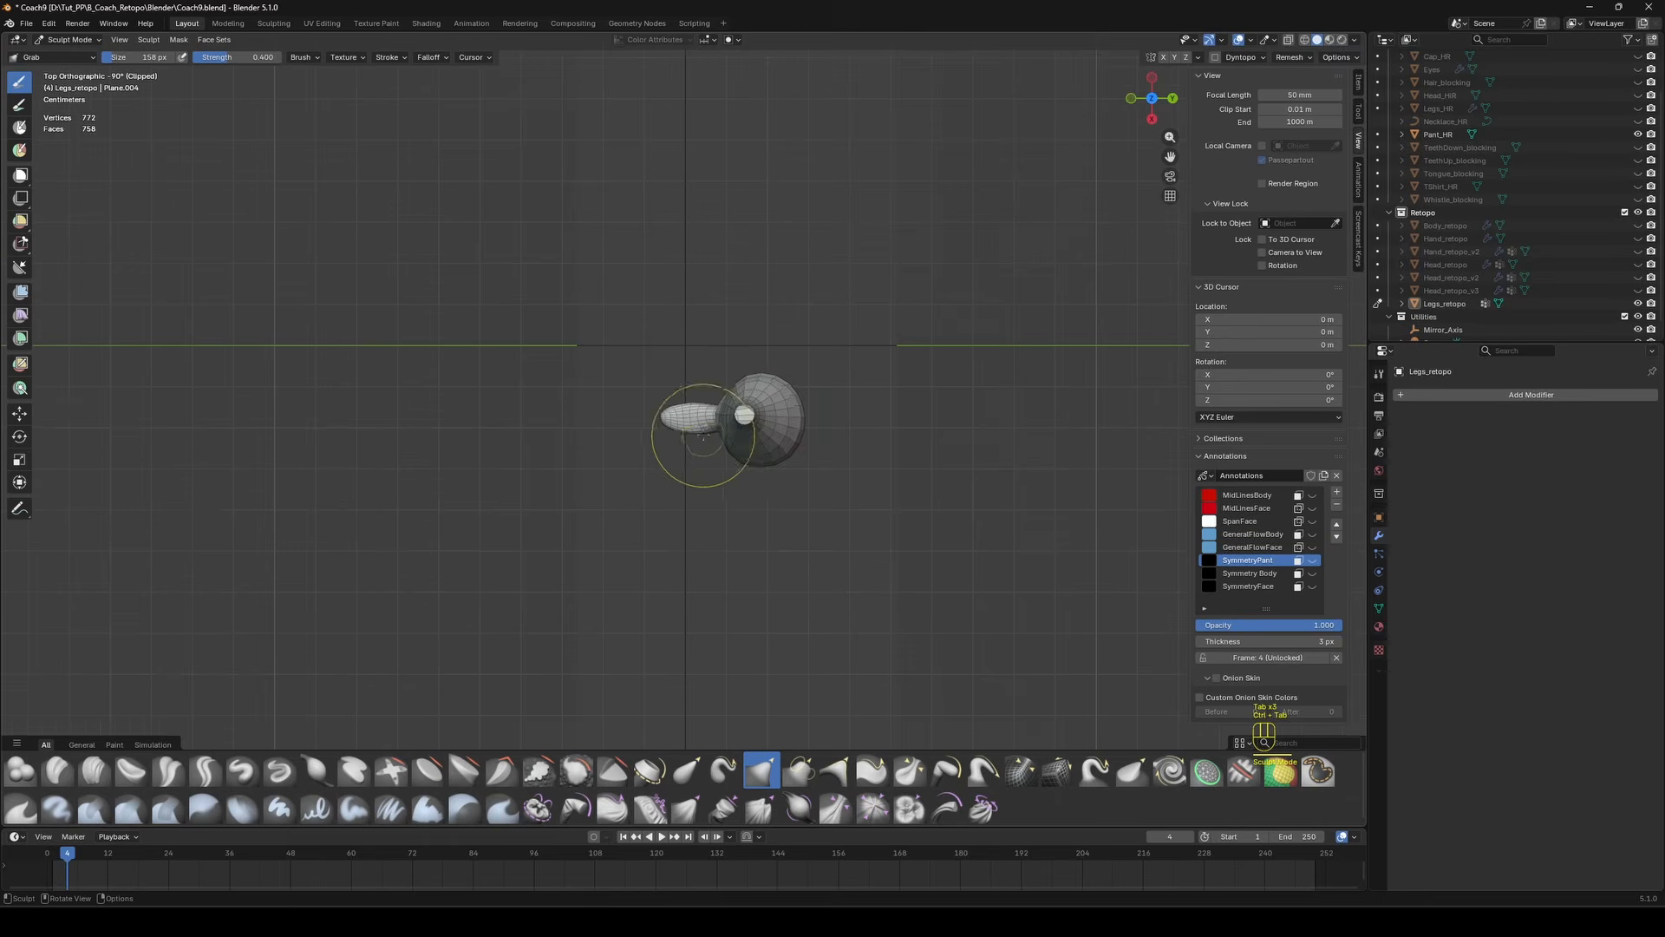
# Show Legs_HR in X-ray over the foot and set the Grab brush size to 220 px.
pyautogui.scroll(7, 701, 434)
pyautogui.click(1639, 109)
pyautogui.hotkey('alt', 'z')
pyautogui.scroll(3, 799, 334)
pyautogui.hotkey('alt', 'z')
pyautogui.press('f')
pyautogui.click(731, 426)
pyautogui.hotkey('alt', 'z')
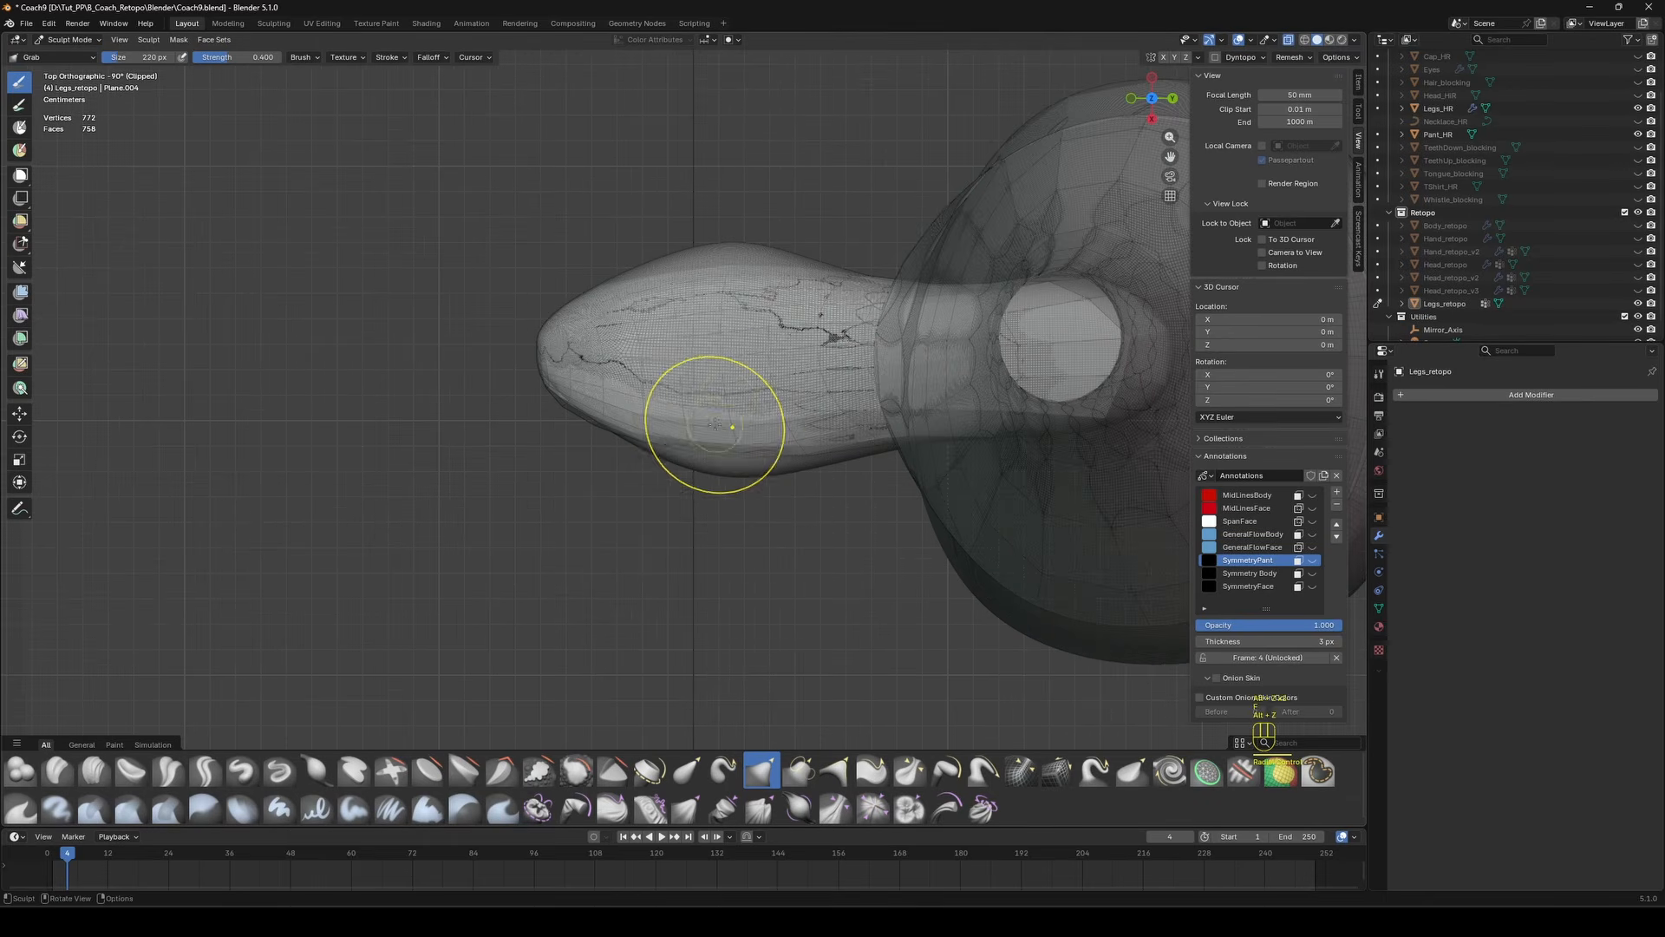
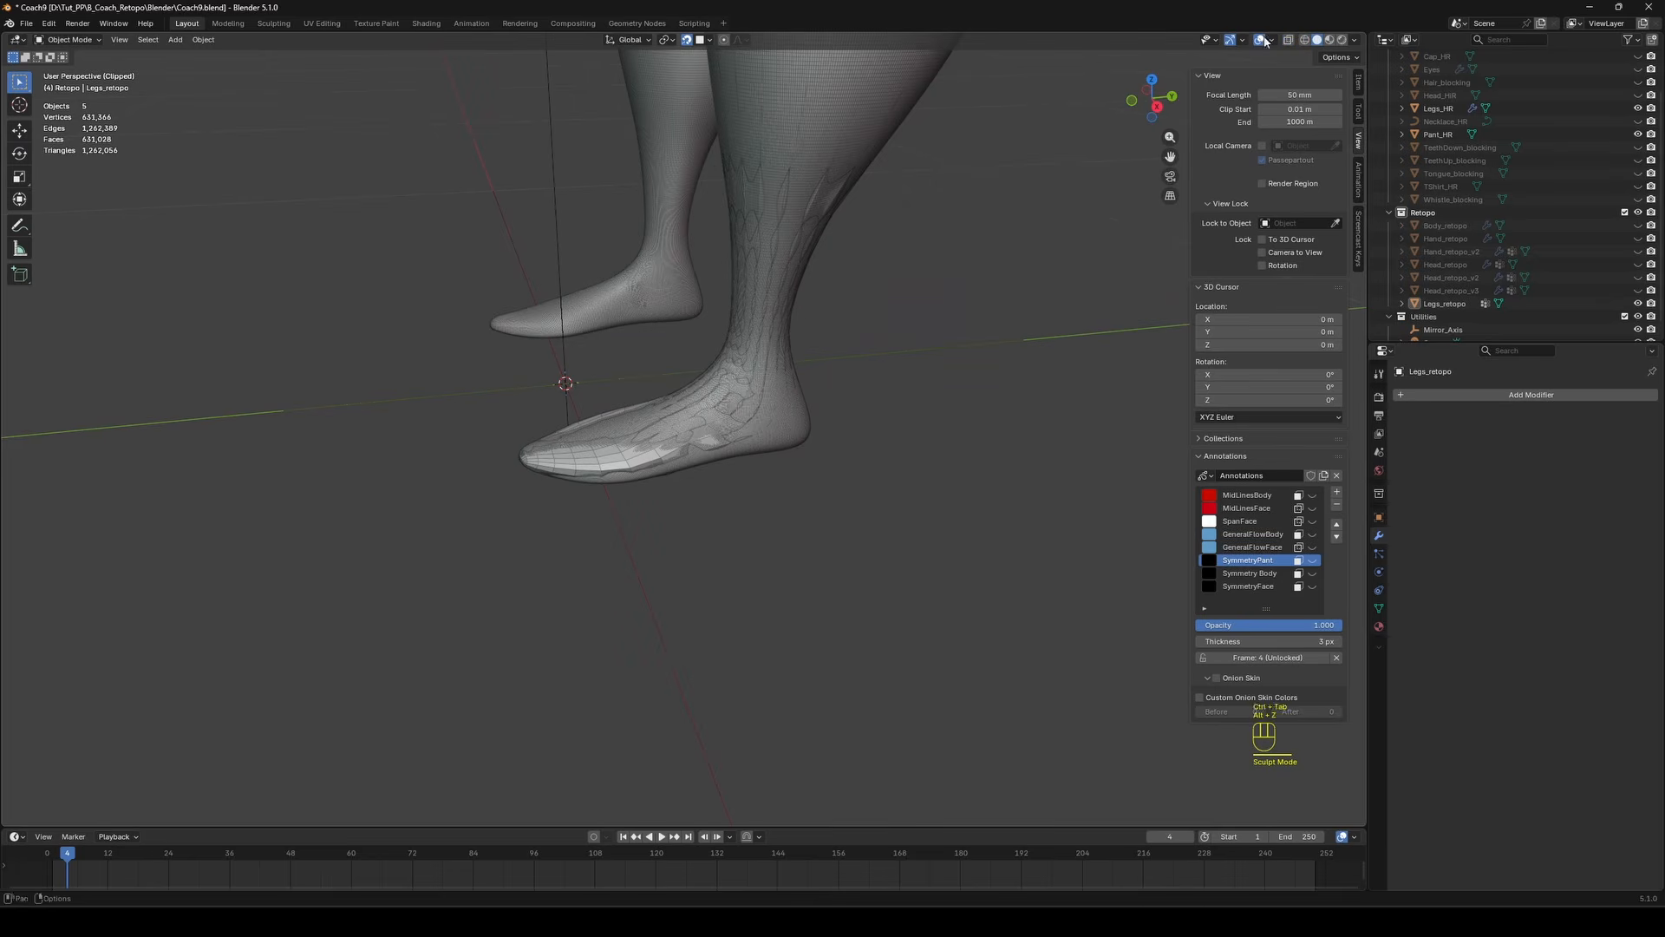
# Turn off the Wireframe overlay and add a Shrinkwrap modifier to Legs_retopo, targeting Legs_HR with vertex group Leg.
pyautogui.click(1272, 40)
pyautogui.click(1185, 296)
pyautogui.click(1444, 303)
pyautogui.click(1532, 394)
pyautogui.click(1609, 526)
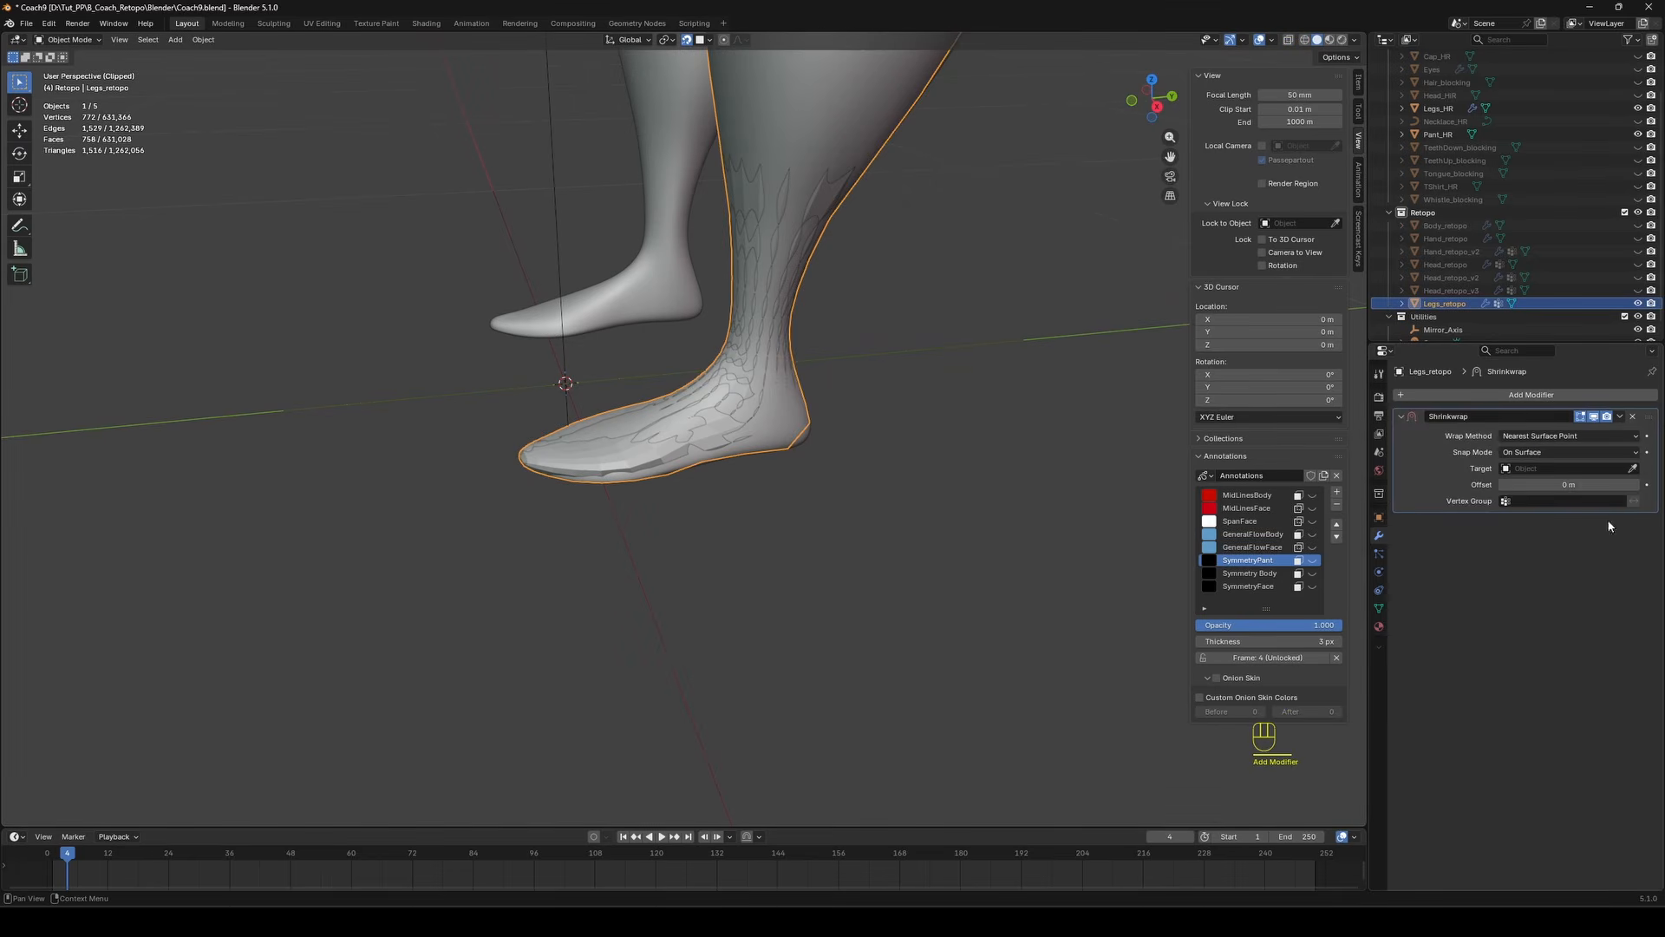
pyautogui.click(1448, 107)
pyautogui.click(1557, 502)
pyautogui.click(1550, 521)
pyautogui.click(963, 378)
pyautogui.moveTo(958, 378); pyautogui.dragTo(980, 382, button='middle')
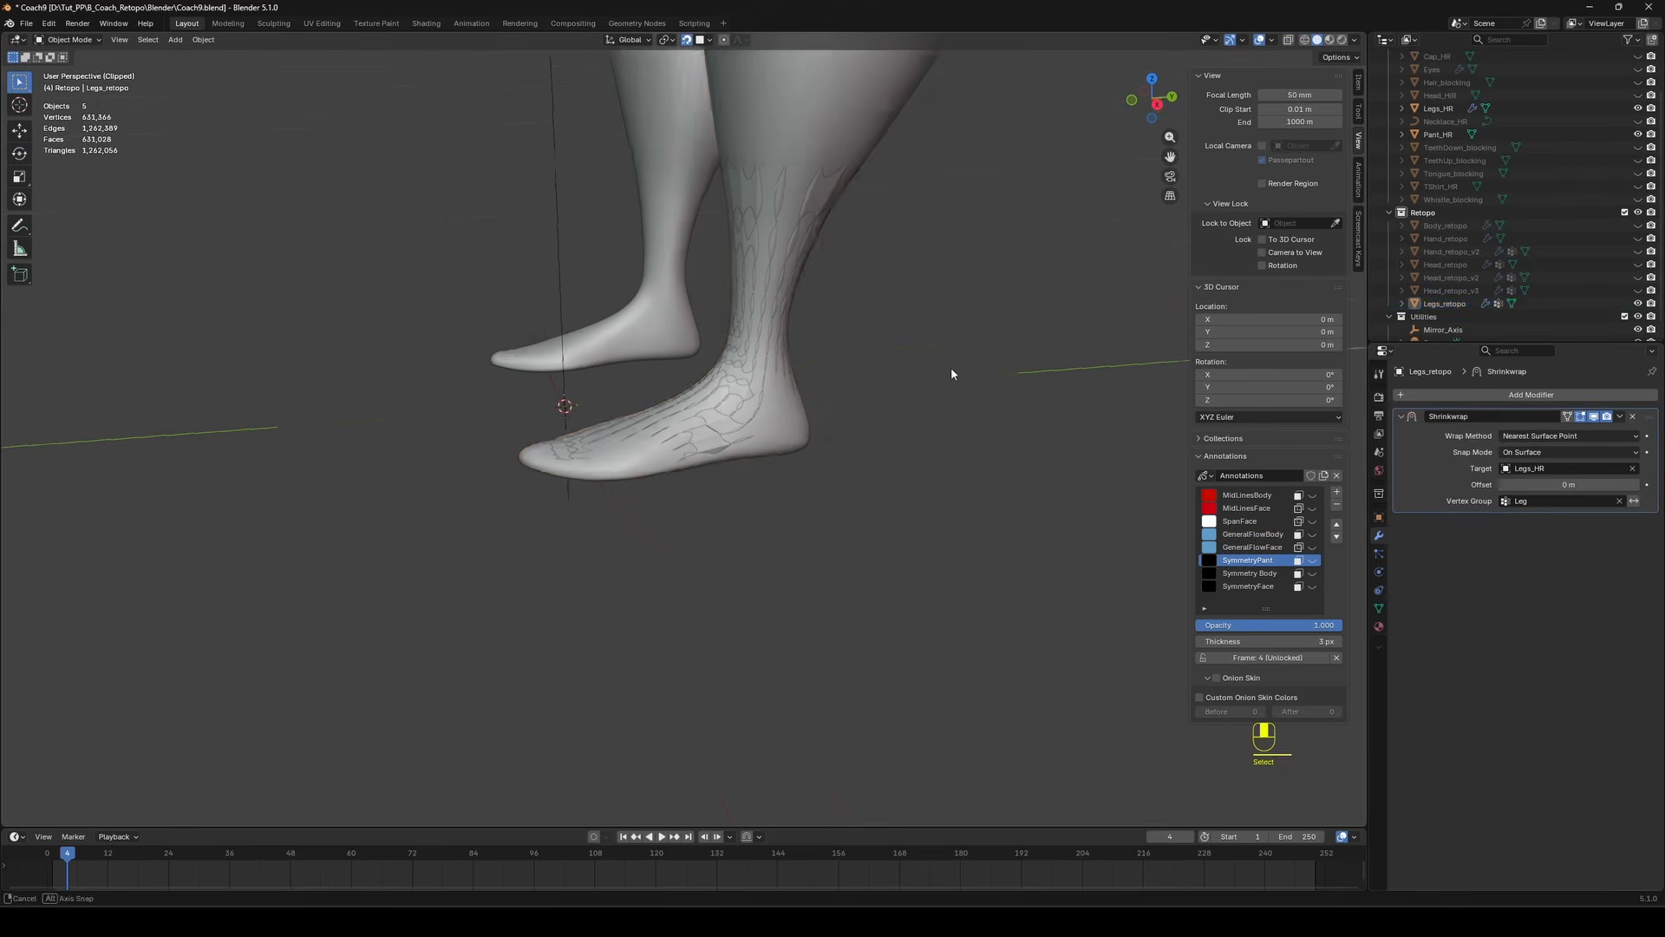
# Hide Legs_HR and cut one edge loop from the instep down to the heel in Edit Mode.
pyautogui.click(1637, 108)
pyautogui.press('Tab')
pyautogui.moveTo(789, 392); pyautogui.dragTo(677, 390, button='middle')
pyautogui.hotkey('ctrl', 'r')
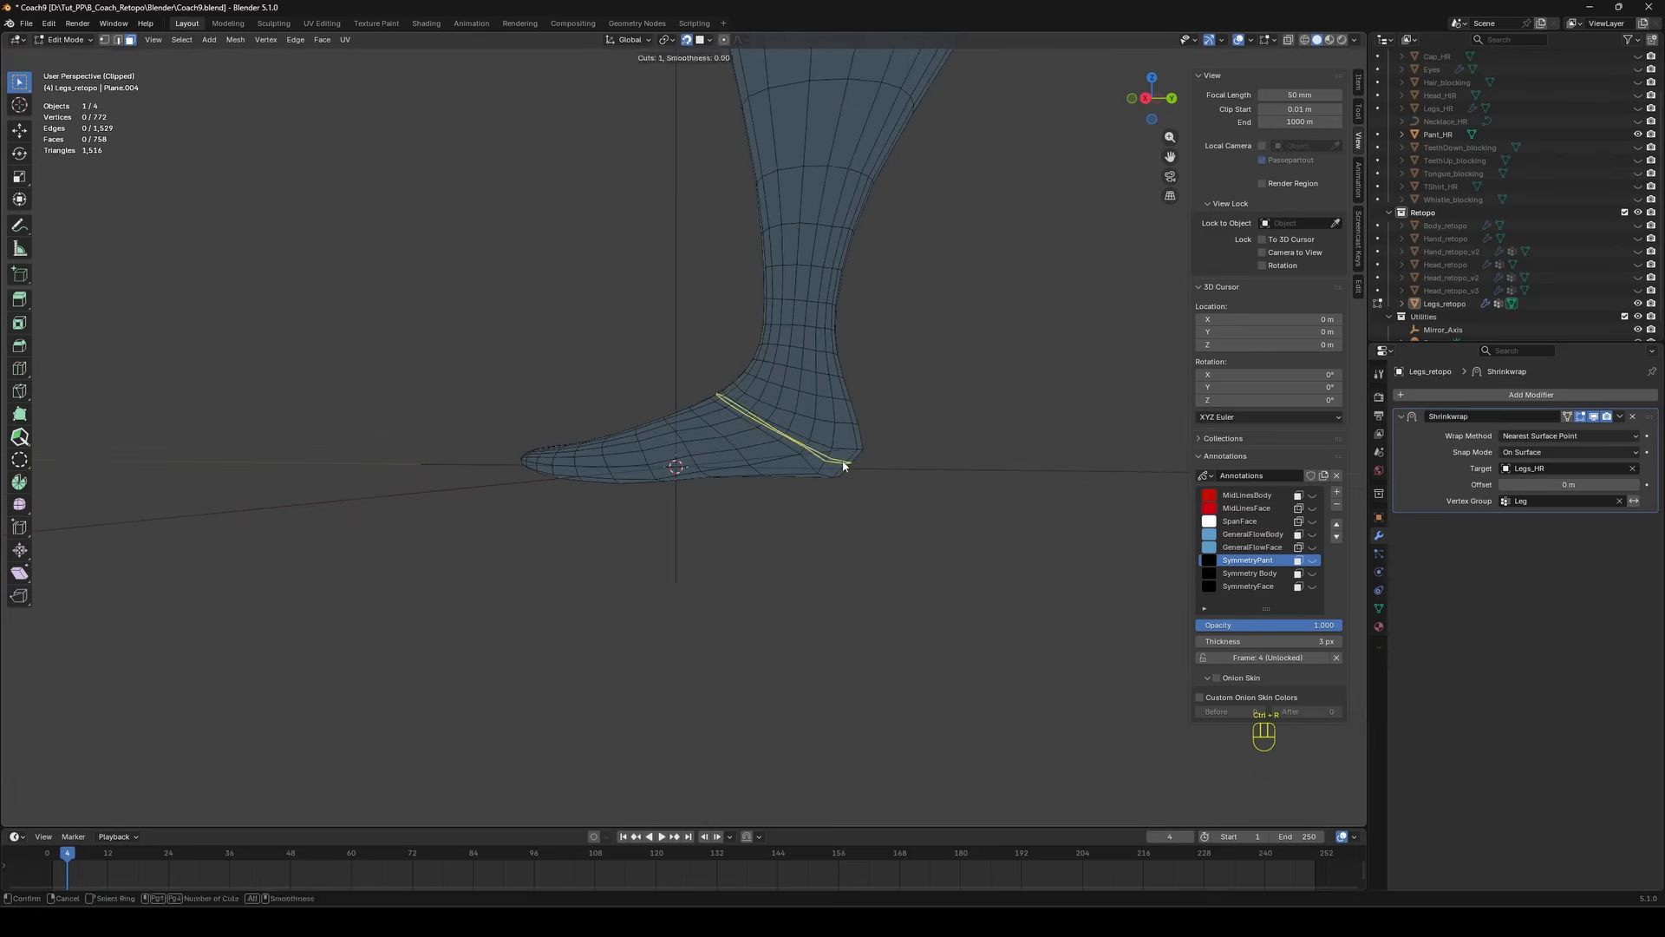
pyautogui.click(847, 465)
pyautogui.press('Escape')
pyautogui.click(1637, 109)
pyautogui.click(1637, 108)
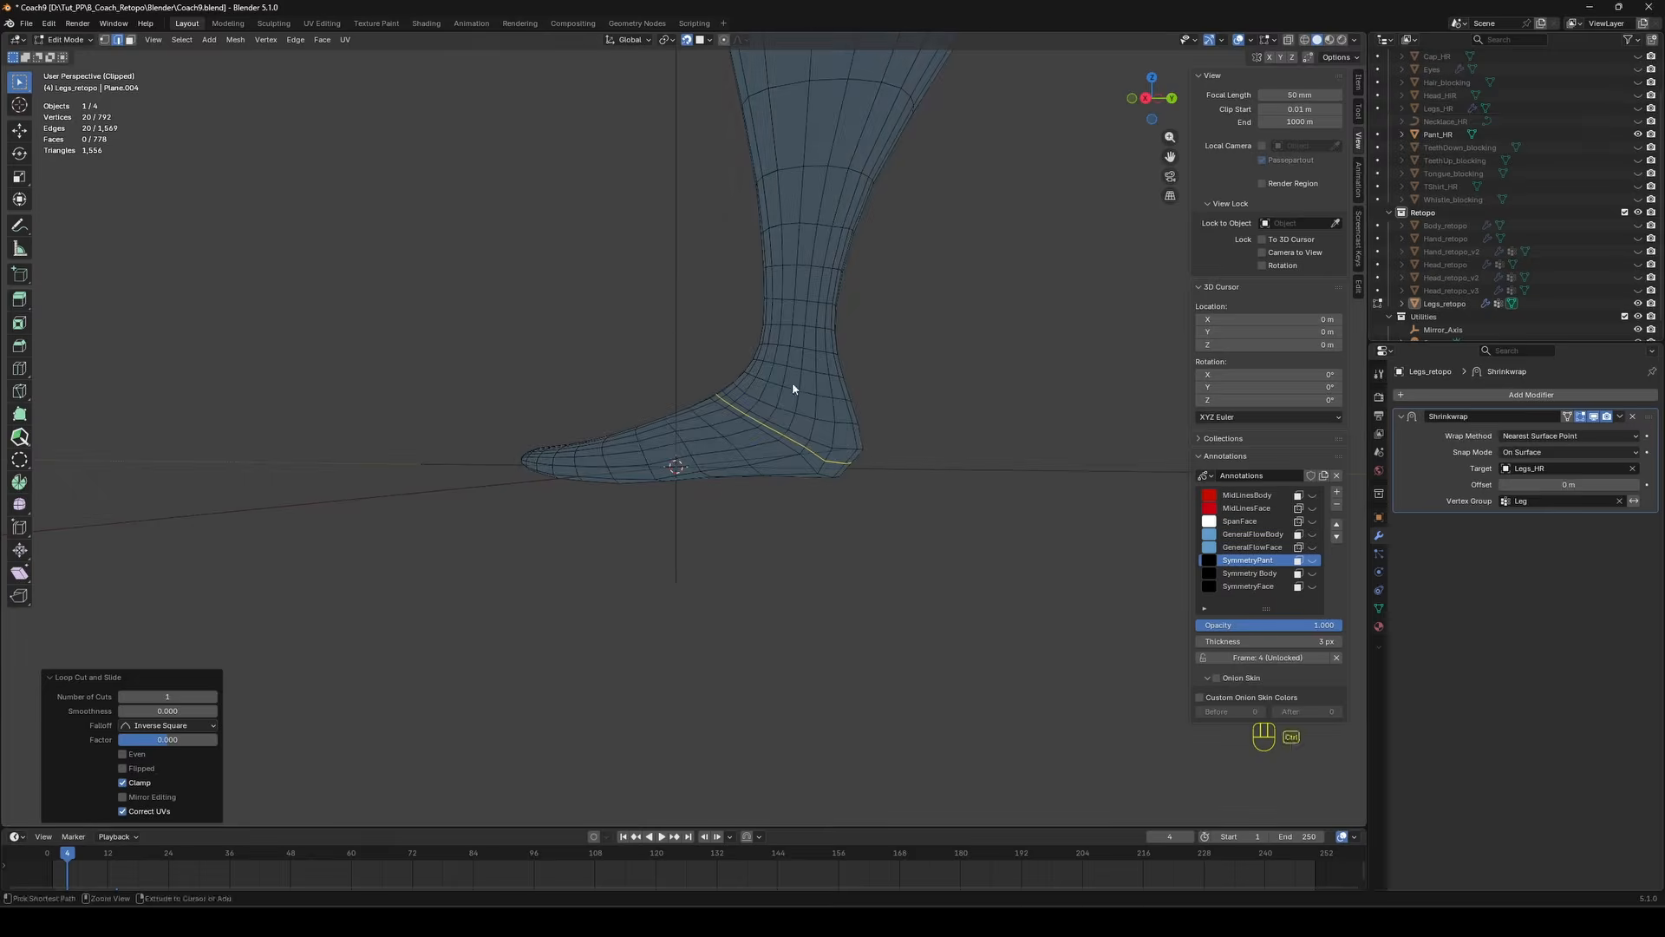
# Try a PolyQuilt edit on the heel mesh and undo it.
pyautogui.hotkey('ctrl', 'Tab')
pyautogui.hotkey('ctrl', 'Tab')
pyautogui.press('Tab')
pyautogui.moveTo(797, 460); pyautogui.dragTo(746, 451, button='middle')
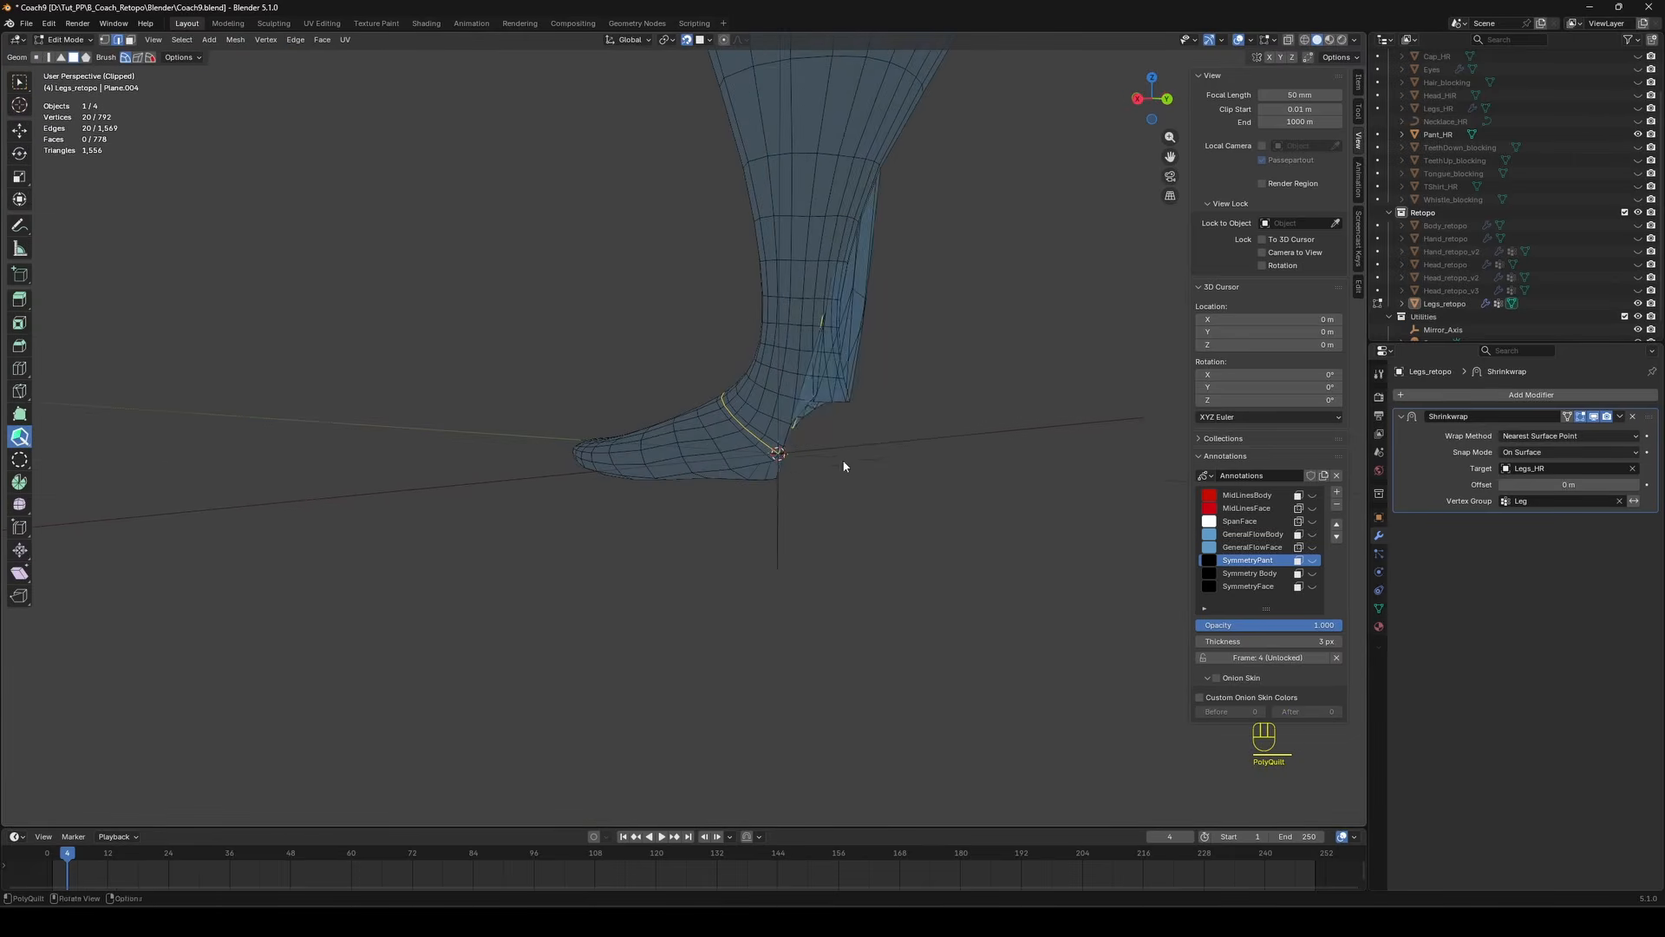
pyautogui.hotkey('ctrl', 'z')
pyautogui.moveTo(784, 524); pyautogui.dragTo(789, 465, button='middle')
pyautogui.scroll(3, 911, 473)
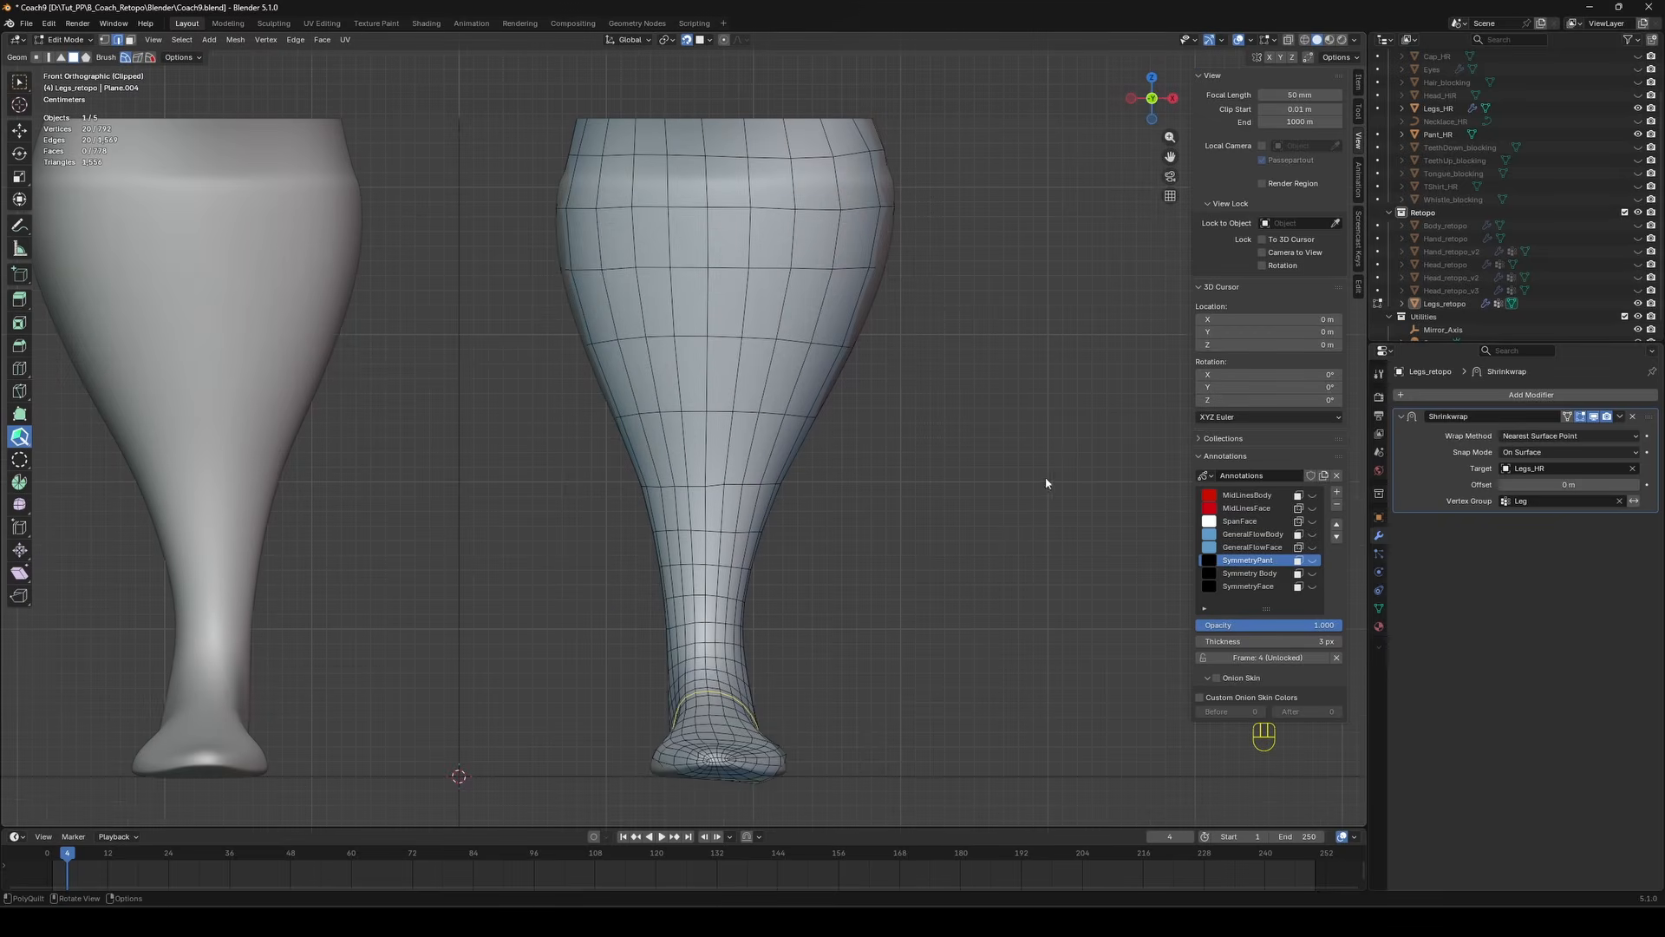
# Apply the Shrinkwrap modifier on Legs_retopo and return to Edit Mode.
pyautogui.moveTo(936, 555); pyautogui.dragTo(1003, 454, button='middle')
pyautogui.press('Tab')
pyautogui.click(1620, 417)
pyautogui.click(1574, 433)
pyautogui.scroll(-1, 780, 464)
pyautogui.press('Tab')
# Switch to Select Box with X-ray on and flatten a lower-leg edge loop by scaling Z to 0.
pyautogui.hotkey('shift', 'space')
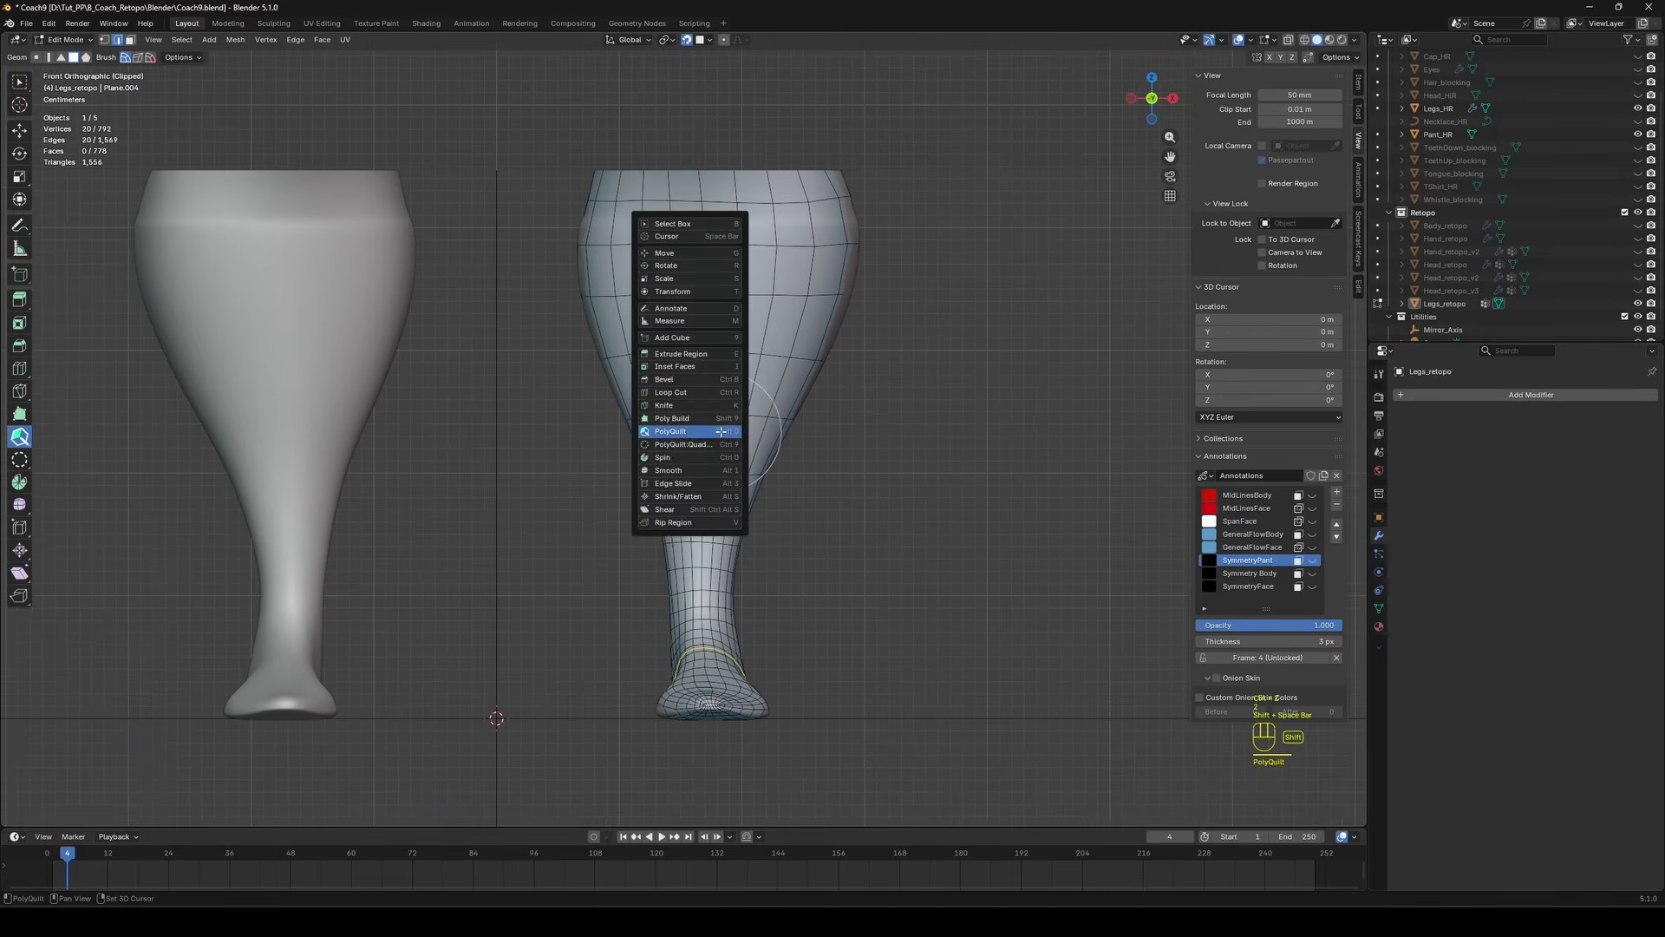
pyautogui.press('w')
pyautogui.press('1')
pyautogui.hotkey('alt', 'z')
pyautogui.press('s')
pyautogui.press('z')
pyautogui.press('KP_0')
pyautogui.click(798, 484)
pyautogui.press('Tab')
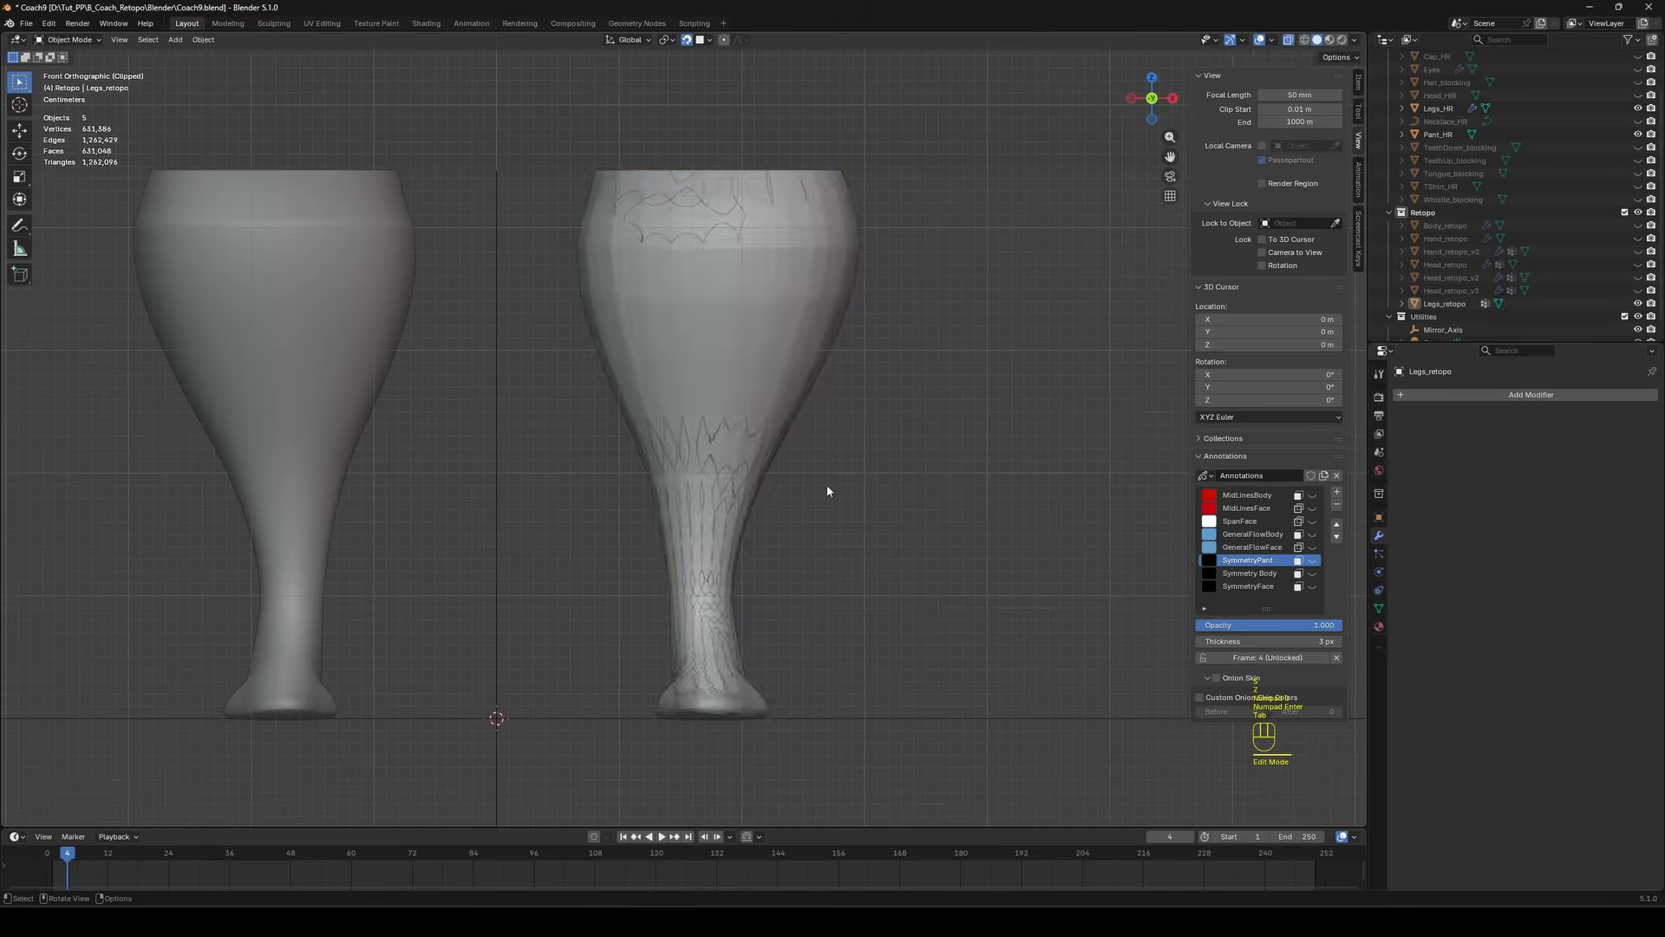
# Flatten four edge loops between the calf and ankle by scaling them to 0 along Z.
pyautogui.press('Tab')
pyautogui.scroll(2, 731, 527)
pyautogui.keyDown('alt'); pyautogui.keyDown('shift'); pyautogui.click(677, 436); pyautogui.keyUp('shift'); pyautogui.keyUp('alt')
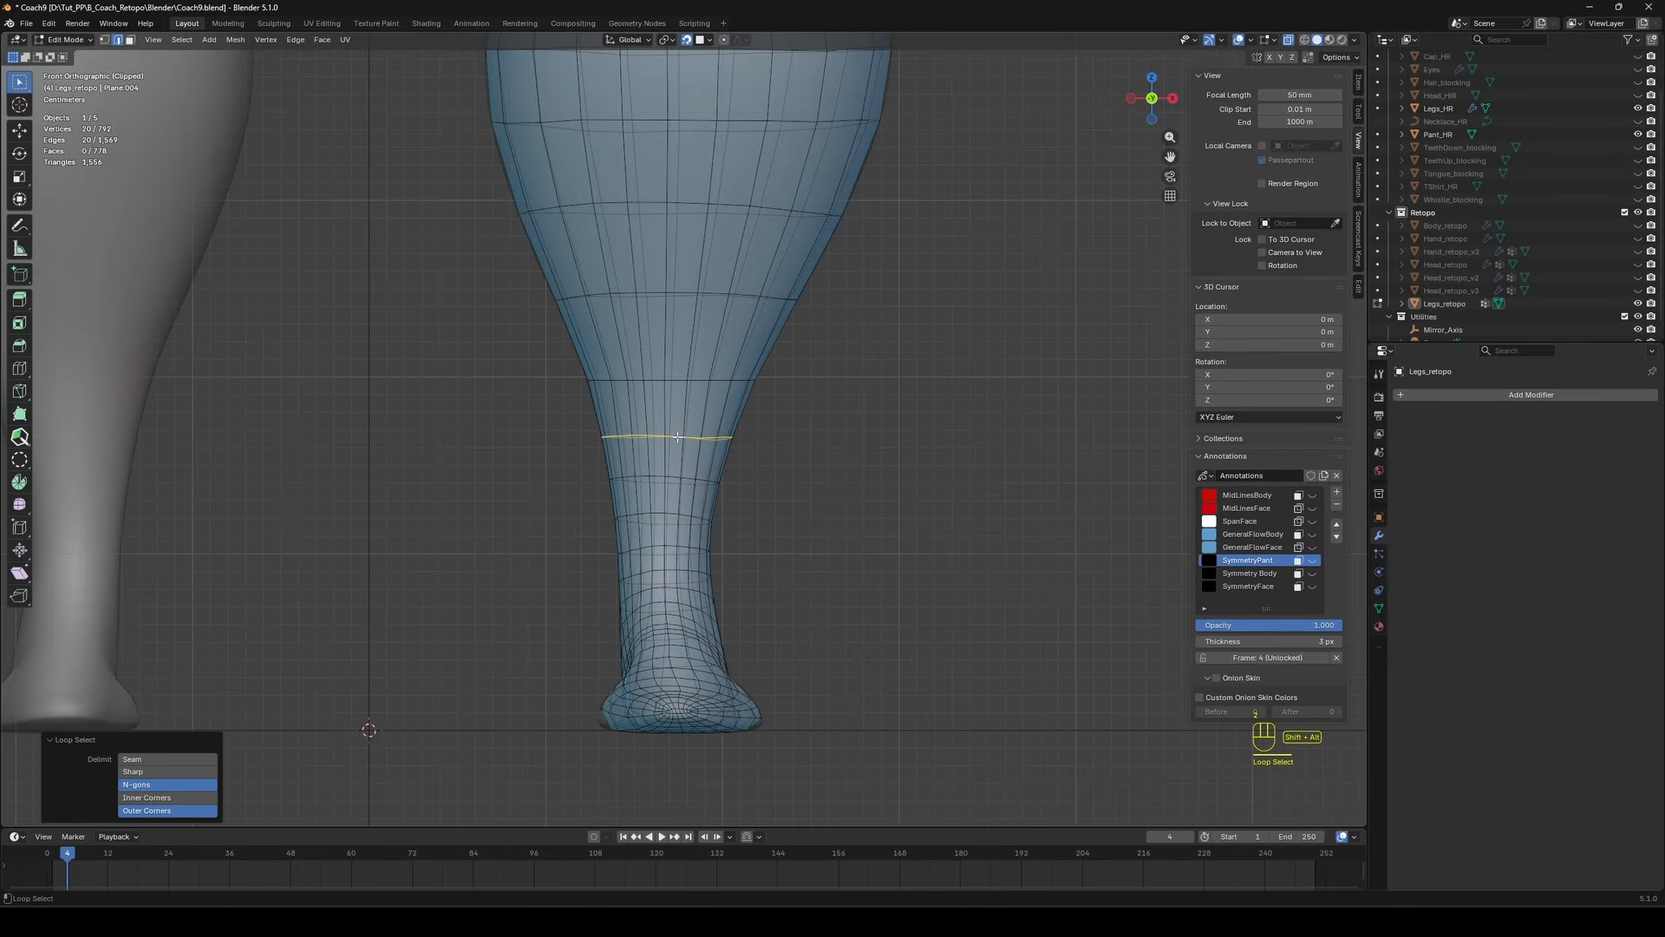
pyautogui.press('s')
pyautogui.press('z')
pyautogui.press('KP_0')
pyautogui.click(851, 412)
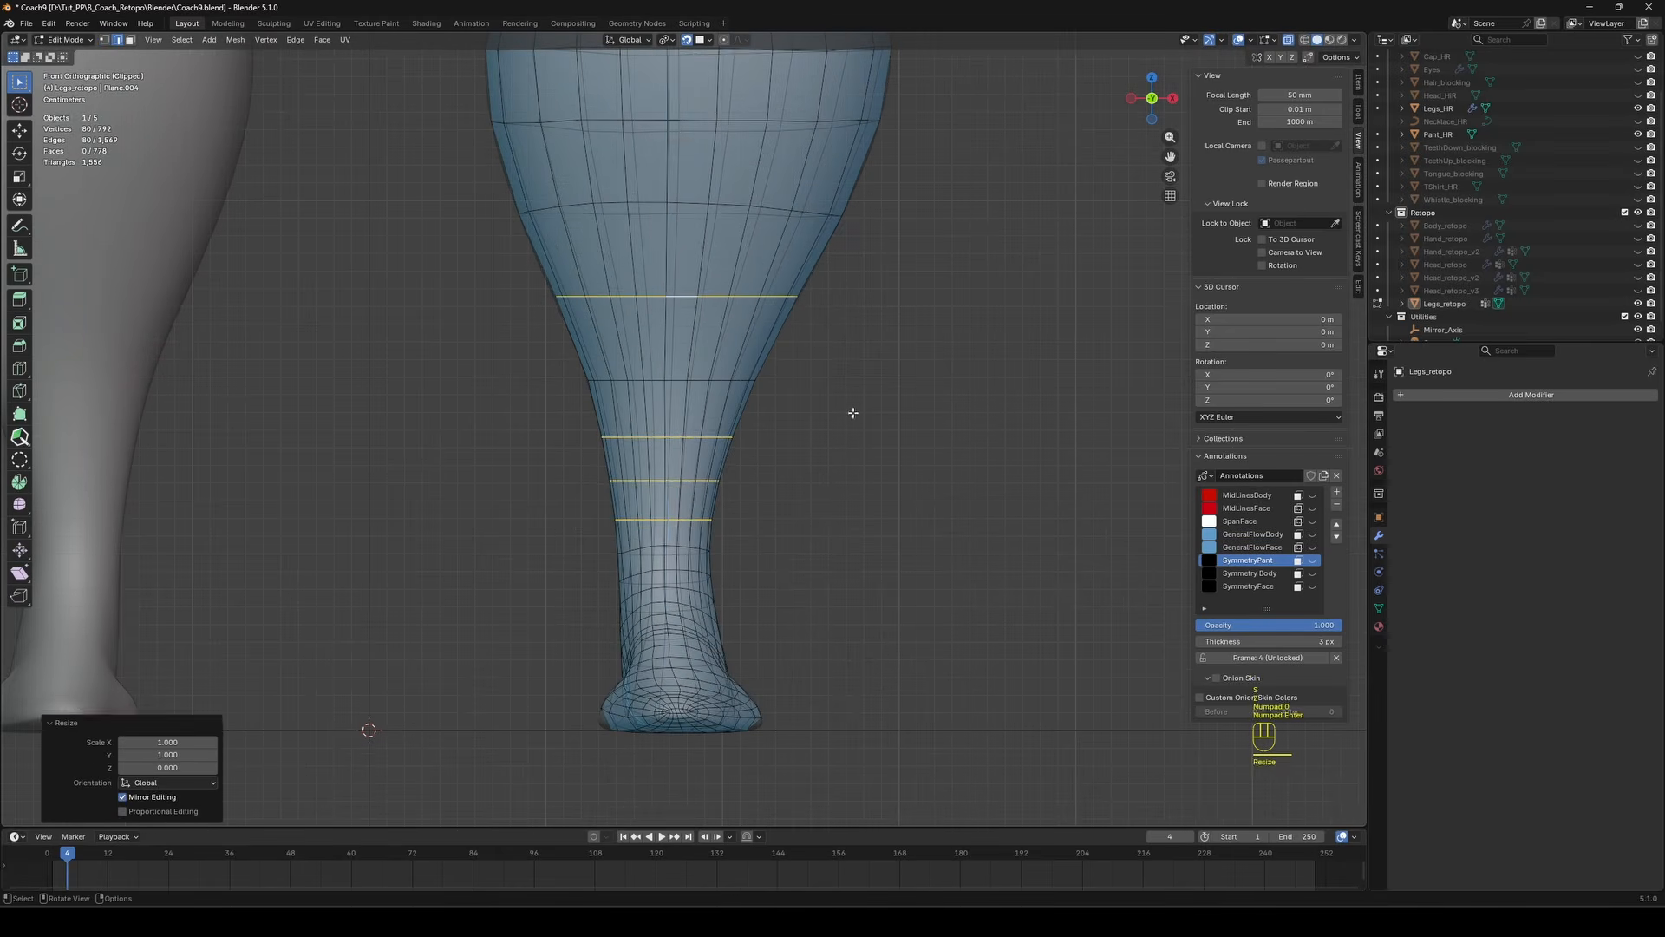
# Flatten four edge loops around the upper calf by scaling them to 0 along Z.
pyautogui.press('KP_3')
pyautogui.scroll(-2, 676, 379)
pyautogui.keyDown('shift'); pyautogui.moveTo(676, 379); pyautogui.dragTo(606, 453, button='middle'); pyautogui.keyUp('shift')
pyautogui.keyDown('alt'); pyautogui.keyDown('shift'); pyautogui.click(718, 351); pyautogui.keyUp('shift'); pyautogui.keyUp('alt')
pyautogui.keyDown('alt'); pyautogui.keyDown('shift'); pyautogui.click(717, 287); pyautogui.keyUp('shift'); pyautogui.keyUp('alt')
pyautogui.keyDown('alt'); pyautogui.keyDown('shift'); pyautogui.click(709, 236); pyautogui.keyUp('shift'); pyautogui.keyUp('alt')
pyautogui.moveTo(694, 208); pyautogui.dragTo(746, 229, button='middle')
pyautogui.hotkey('ctrl', 'z')
pyautogui.keyDown('alt'); pyautogui.keyDown('shift'); pyautogui.click(716, 191); pyautogui.keyUp('shift'); pyautogui.keyUp('alt')
pyautogui.press('KP_3')
pyautogui.scroll(3, 770, 327)
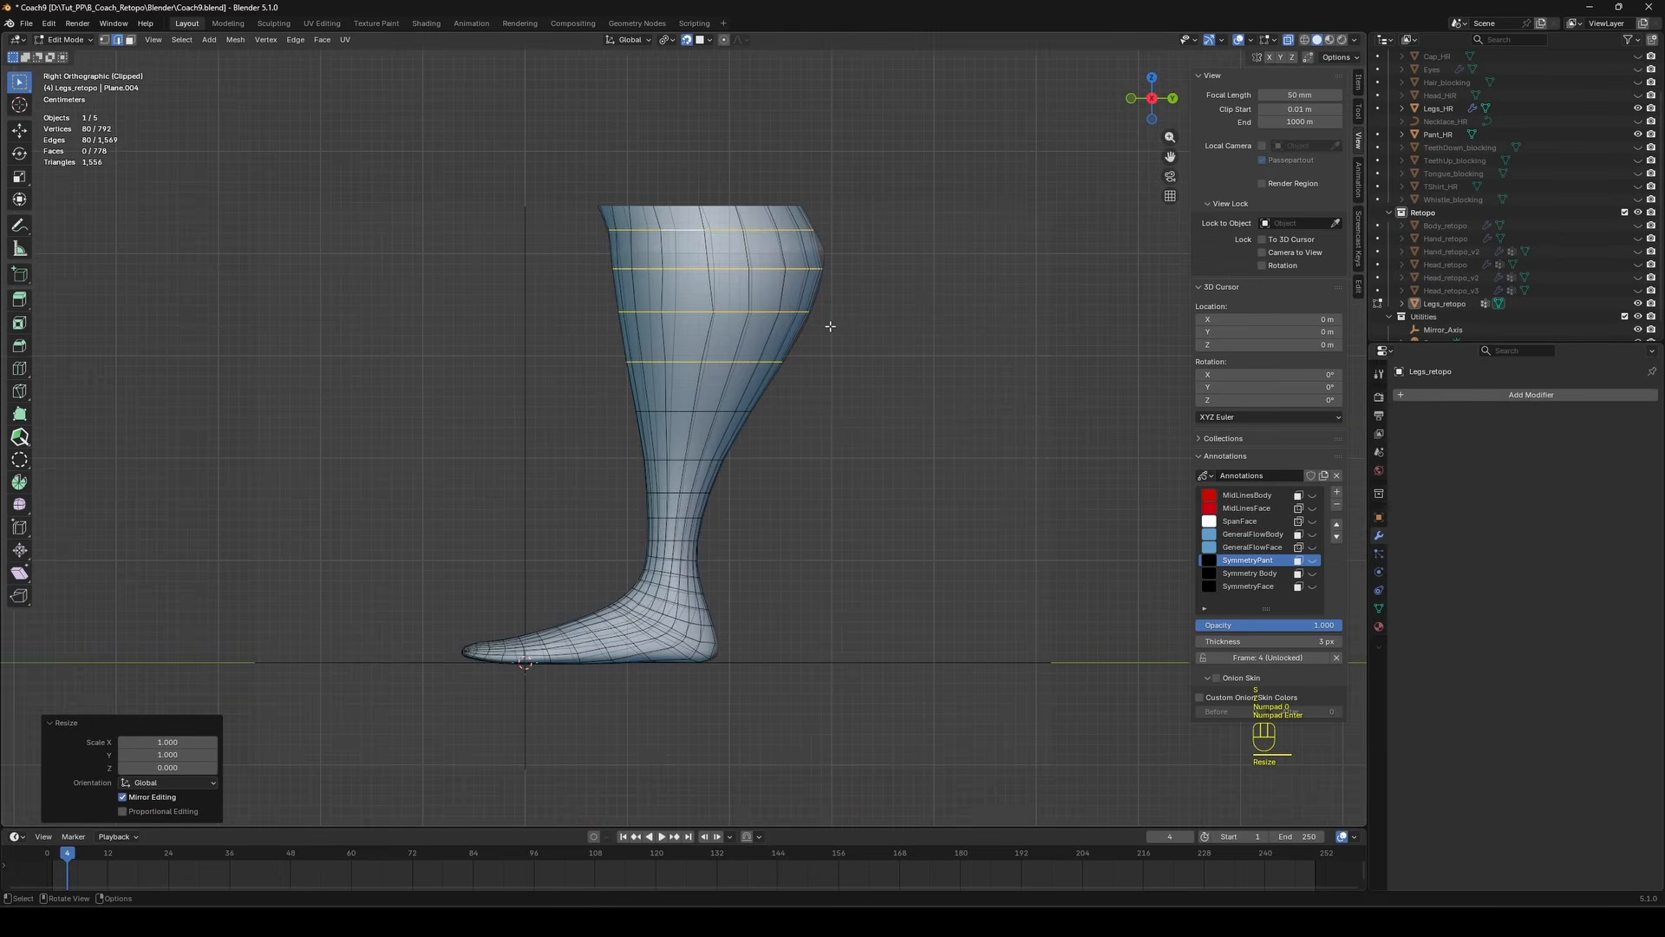
# Select four edge loops at the toes and scale them to 0 into straight cross-sections.
pyautogui.click(392, 666)
pyautogui.hotkey('alt', 'z')
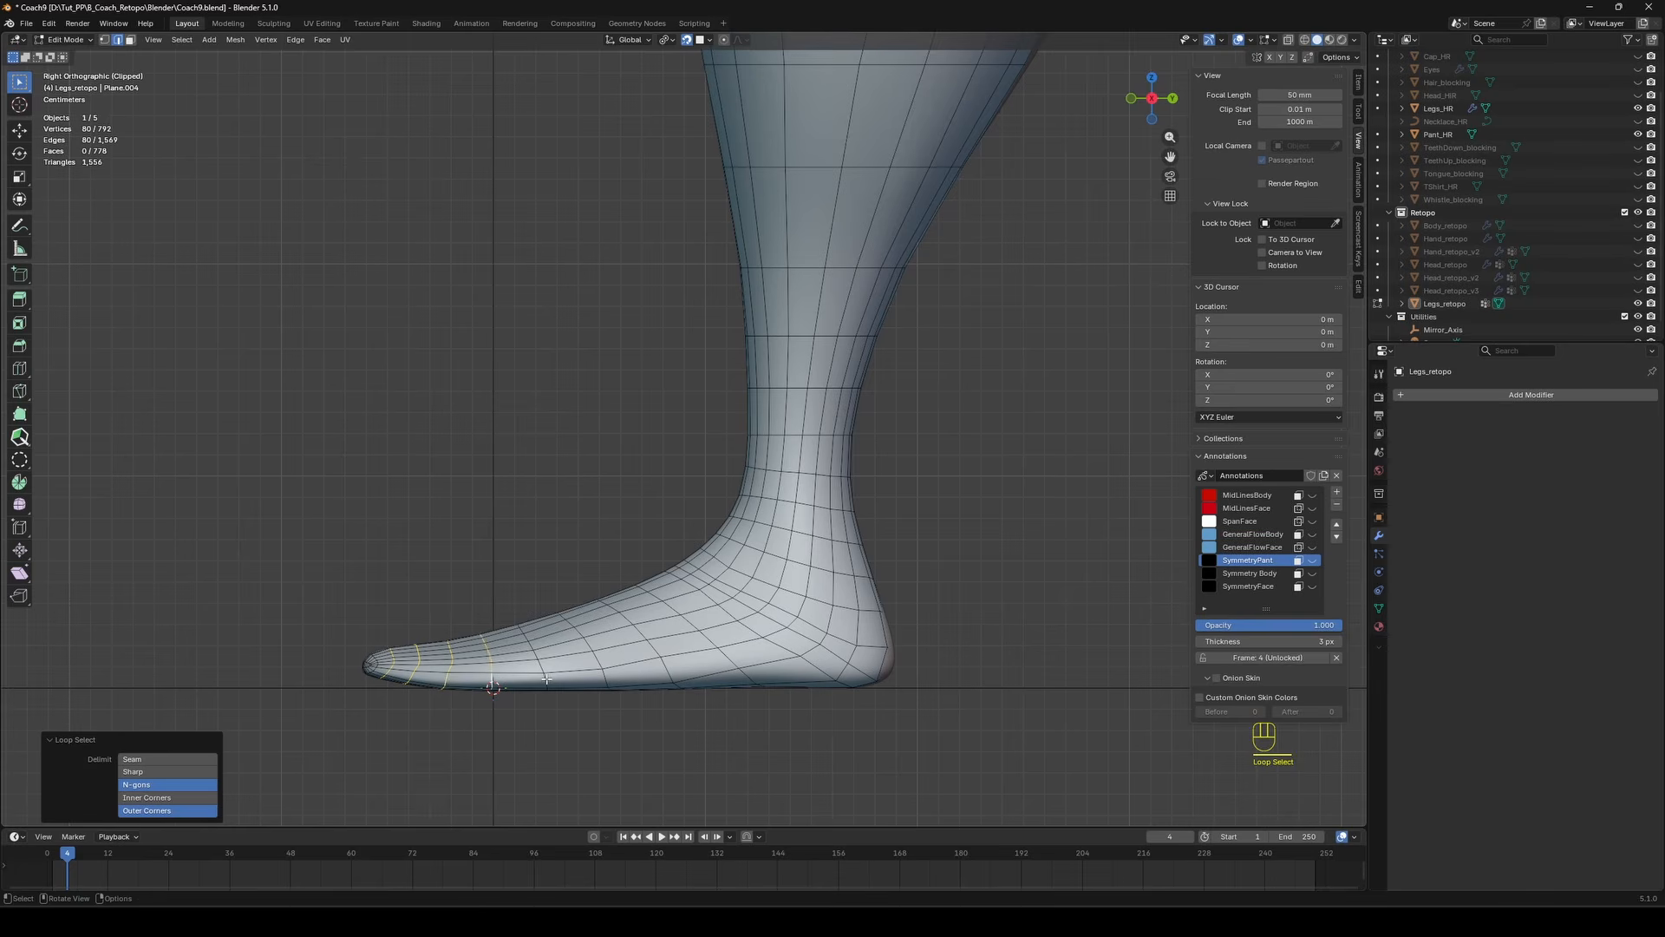
pyautogui.write('0')
pyautogui.press('Return')
# Shift the flattened toe loops about -0.001 m along X and scale them up slightly to fit the foot's outline.
pyautogui.scroll(-1, 544, 679)
pyautogui.moveTo(572, 581); pyautogui.dragTo(790, 643, button='middle')
pyautogui.hotkey('ctrl', 'z')
pyautogui.hotkey('ctrl', 'shift', 'z')
pyautogui.click(790, 641)
pyautogui.press('s')
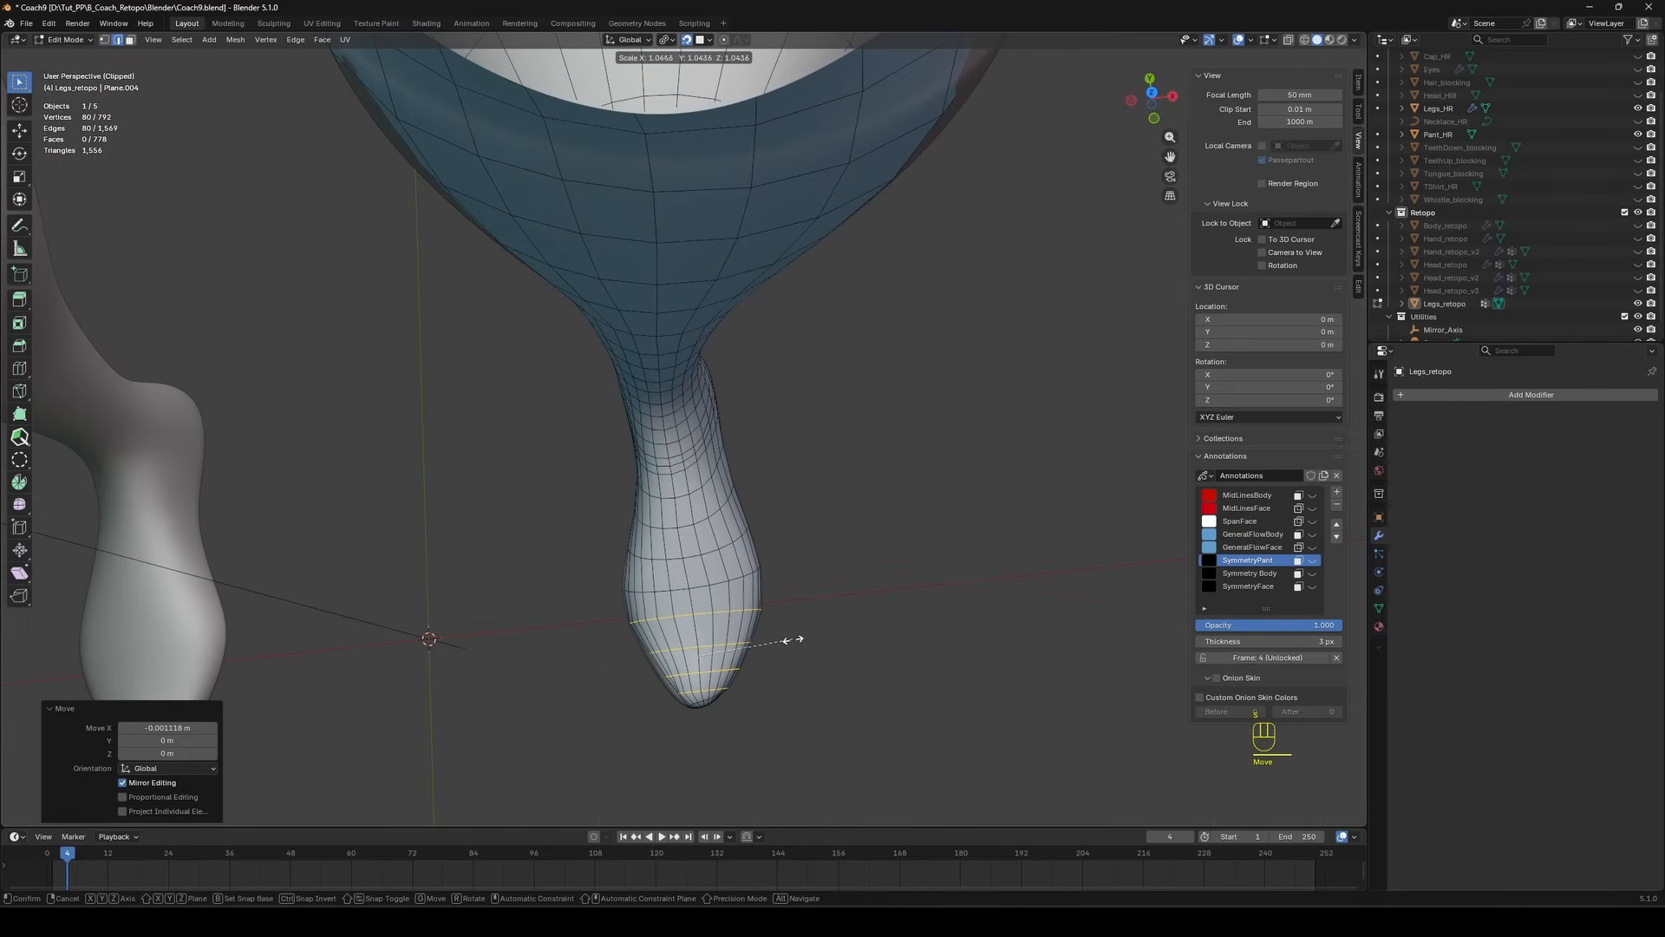
pyautogui.click(794, 638)
# Flatten the edge loop at the toe tip with a scale of 0 and reposition it along Y.
pyautogui.click(708, 698)
pyautogui.write('0')
pyautogui.press('Return')
pyautogui.keyDown('shift'); pyautogui.moveTo(780, 664); pyautogui.dragTo(732, 324, button='middle'); pyautogui.keyUp('shift')
pyautogui.press('KP_Decimal')
pyautogui.press('g')
pyautogui.press('y')
pyautogui.press('Escape')
pyautogui.press('g')
pyautogui.press('y')
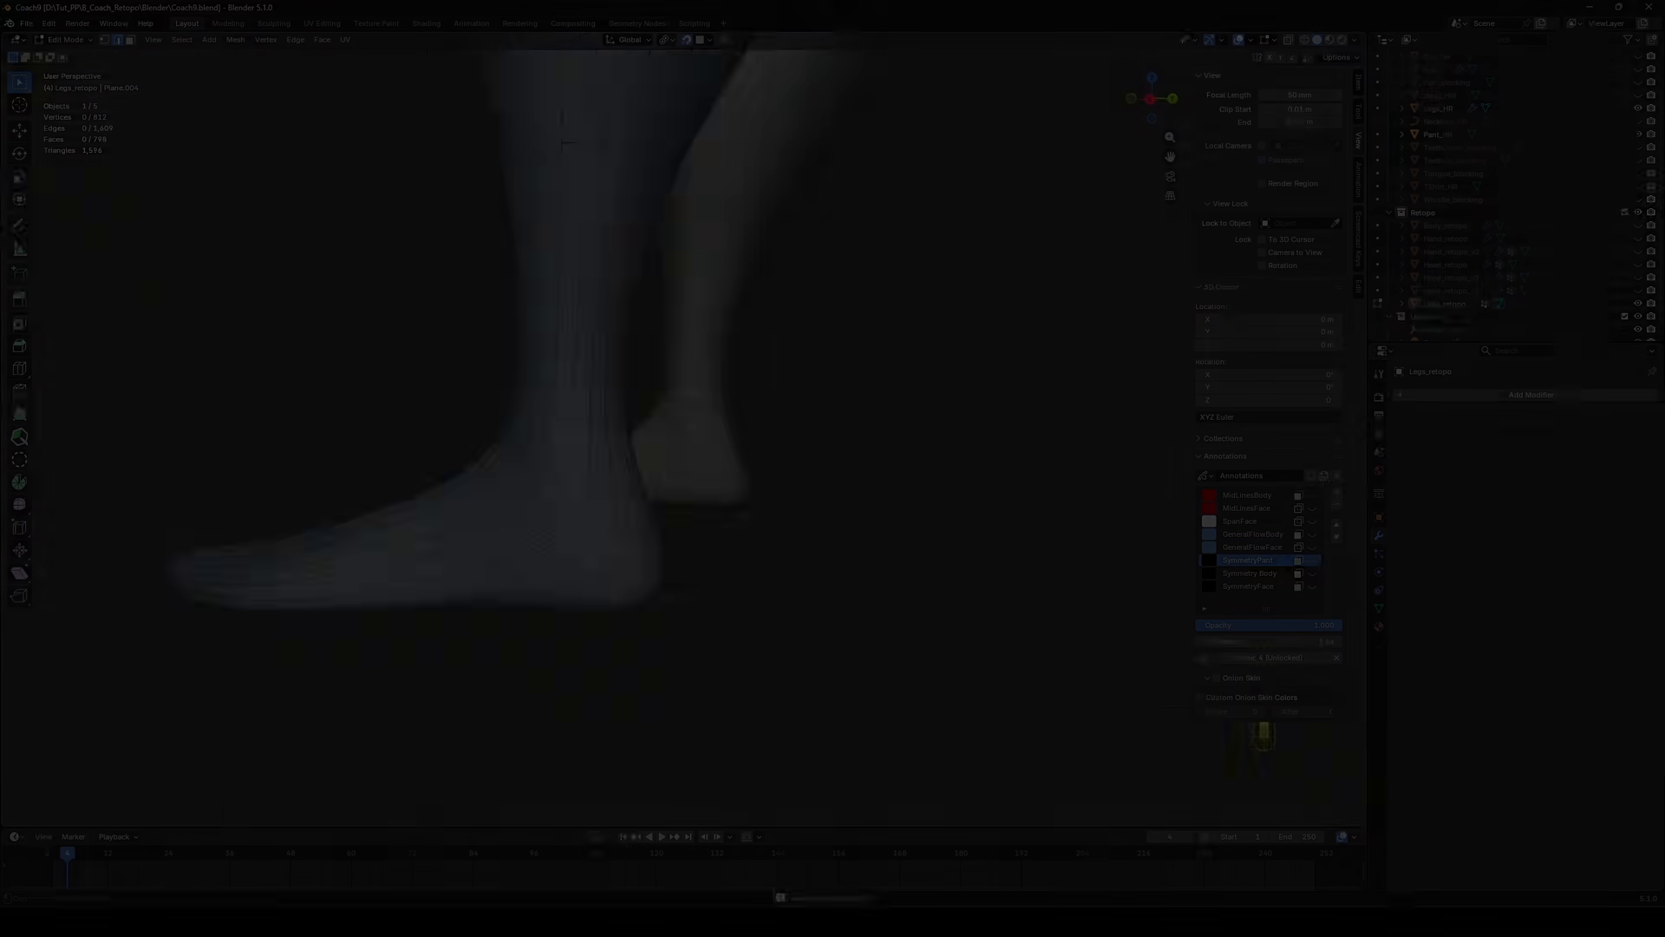
# Cut an edge loop at the crease below the knee and scale it outward to the reference surface.
pyautogui.scroll(5, 707, 423)
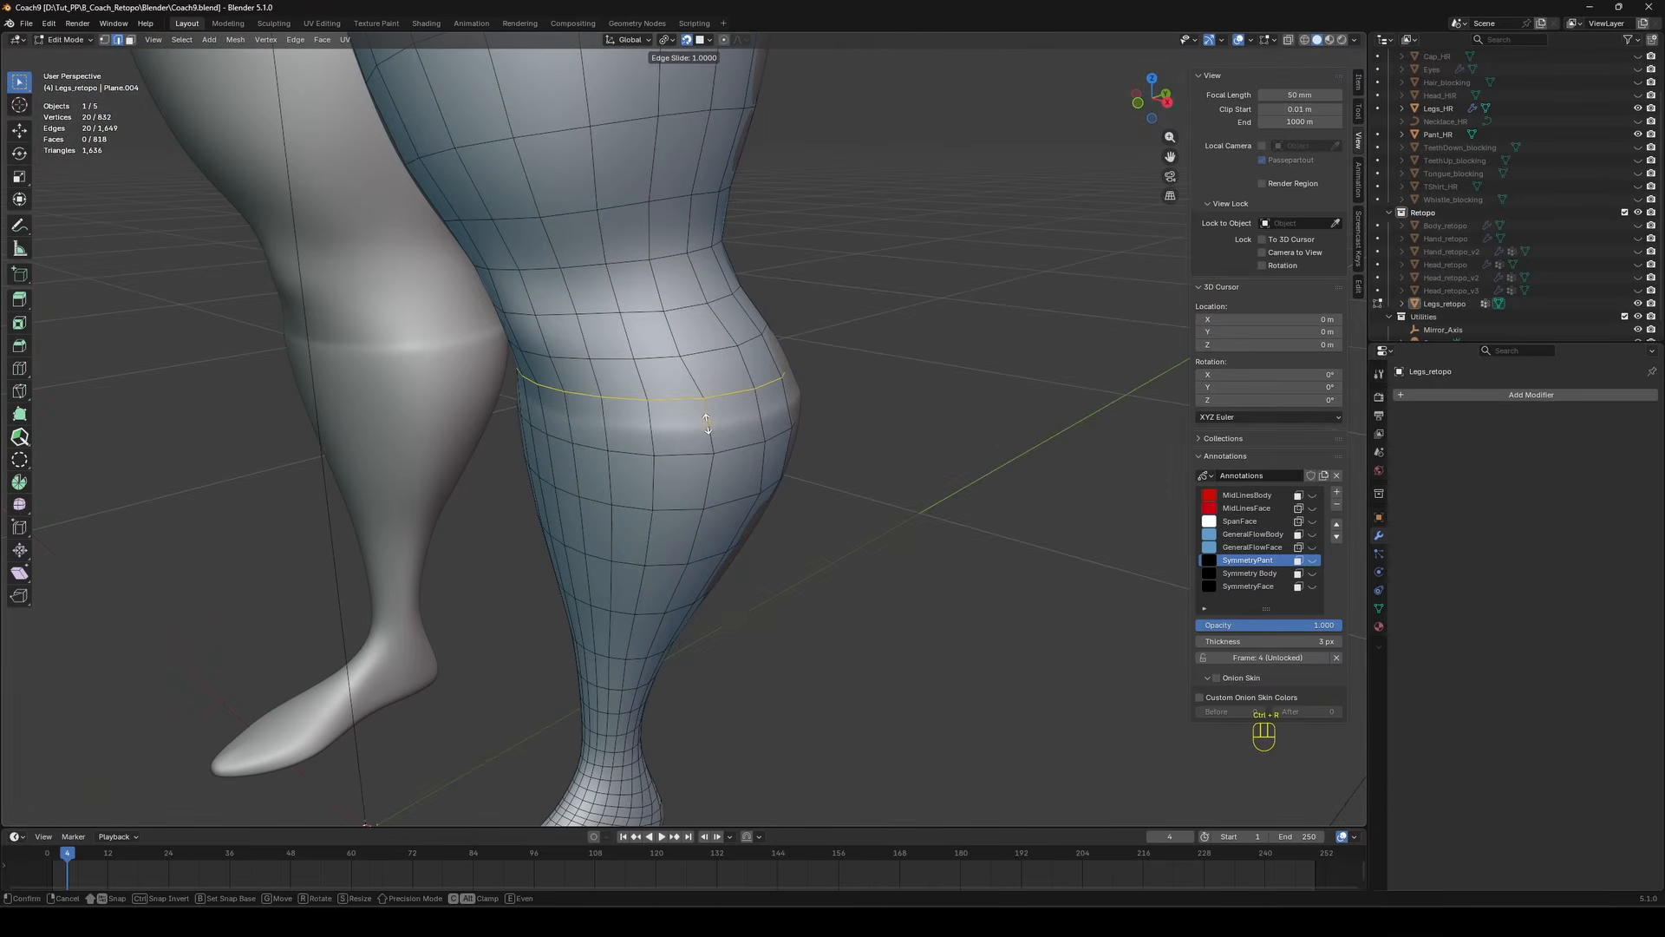
pyautogui.rightClick(707, 423)
pyautogui.press('KP_1')
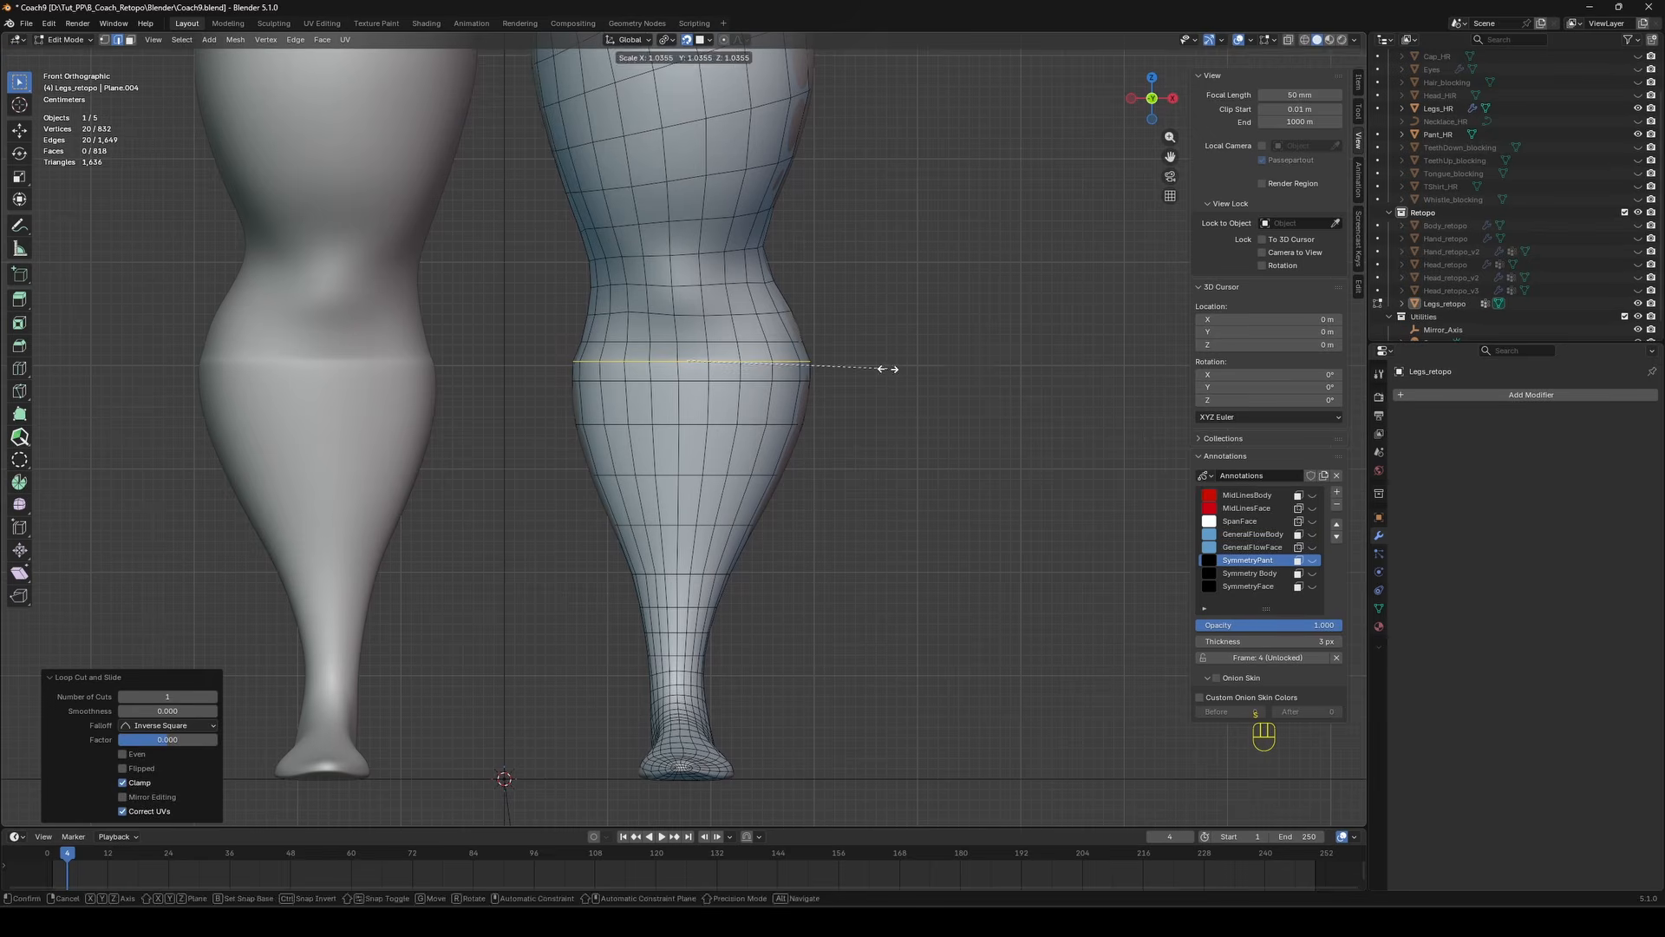
pyautogui.click(761, 383)
pyautogui.click(914, 366)
# Cut a second edge loop at the crease below the knee, scale it to 0.978 and shift it along Z.
pyautogui.scroll(2, 913, 366)
pyautogui.moveTo(913, 366); pyautogui.dragTo(857, 223, button='middle')
pyautogui.hotkey('ctrl', 'r')
pyautogui.click(687, 379)
pyautogui.press('Escape')
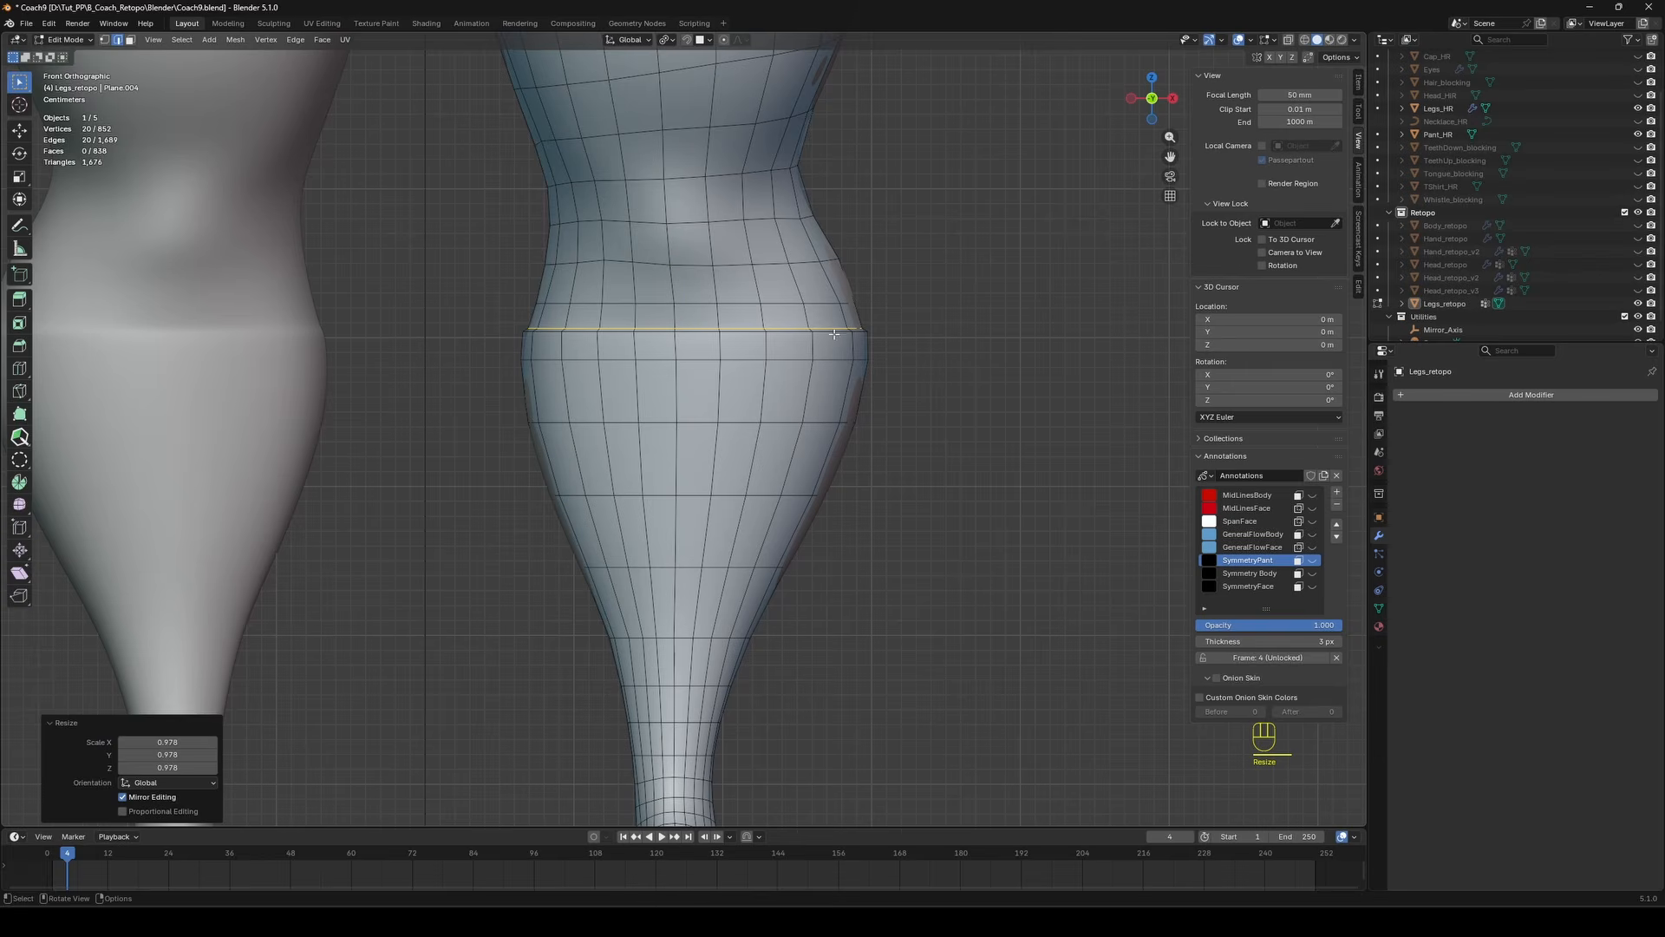
pyautogui.click(891, 328)
pyautogui.press('g')
pyautogui.press('z')
pyautogui.click(907, 324)
# Cut a supporting edge loop just above the crease below the knee.
pyautogui.moveTo(907, 323); pyautogui.dragTo(885, 360, button='middle')
pyautogui.scroll(3, 919, 373)
pyautogui.click(958, 390)
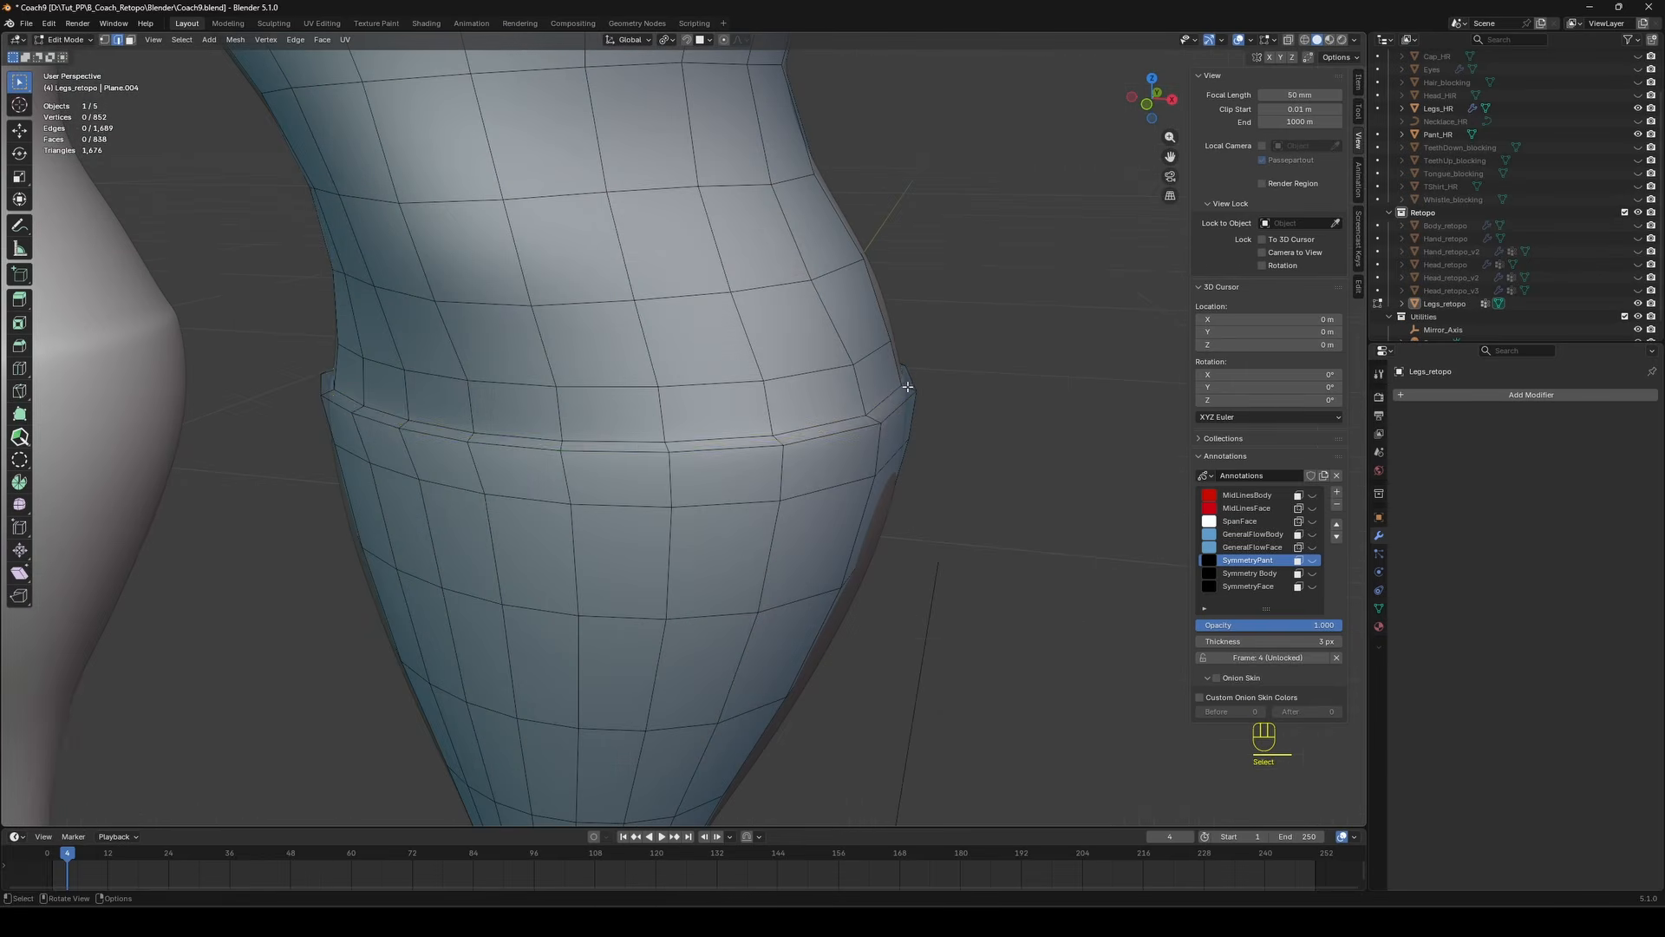
pyautogui.hotkey('ctrl', 'r')
pyautogui.click(865, 395)
pyautogui.press('Escape')
# Cut additional edge loops around the knee above the crease to increase its density.
pyautogui.scroll(-6, 902, 442)
pyautogui.keyDown('alt'); pyautogui.moveTo(870, 461); pyautogui.dragTo(896, 449, button='middle'); pyautogui.keyUp('alt')
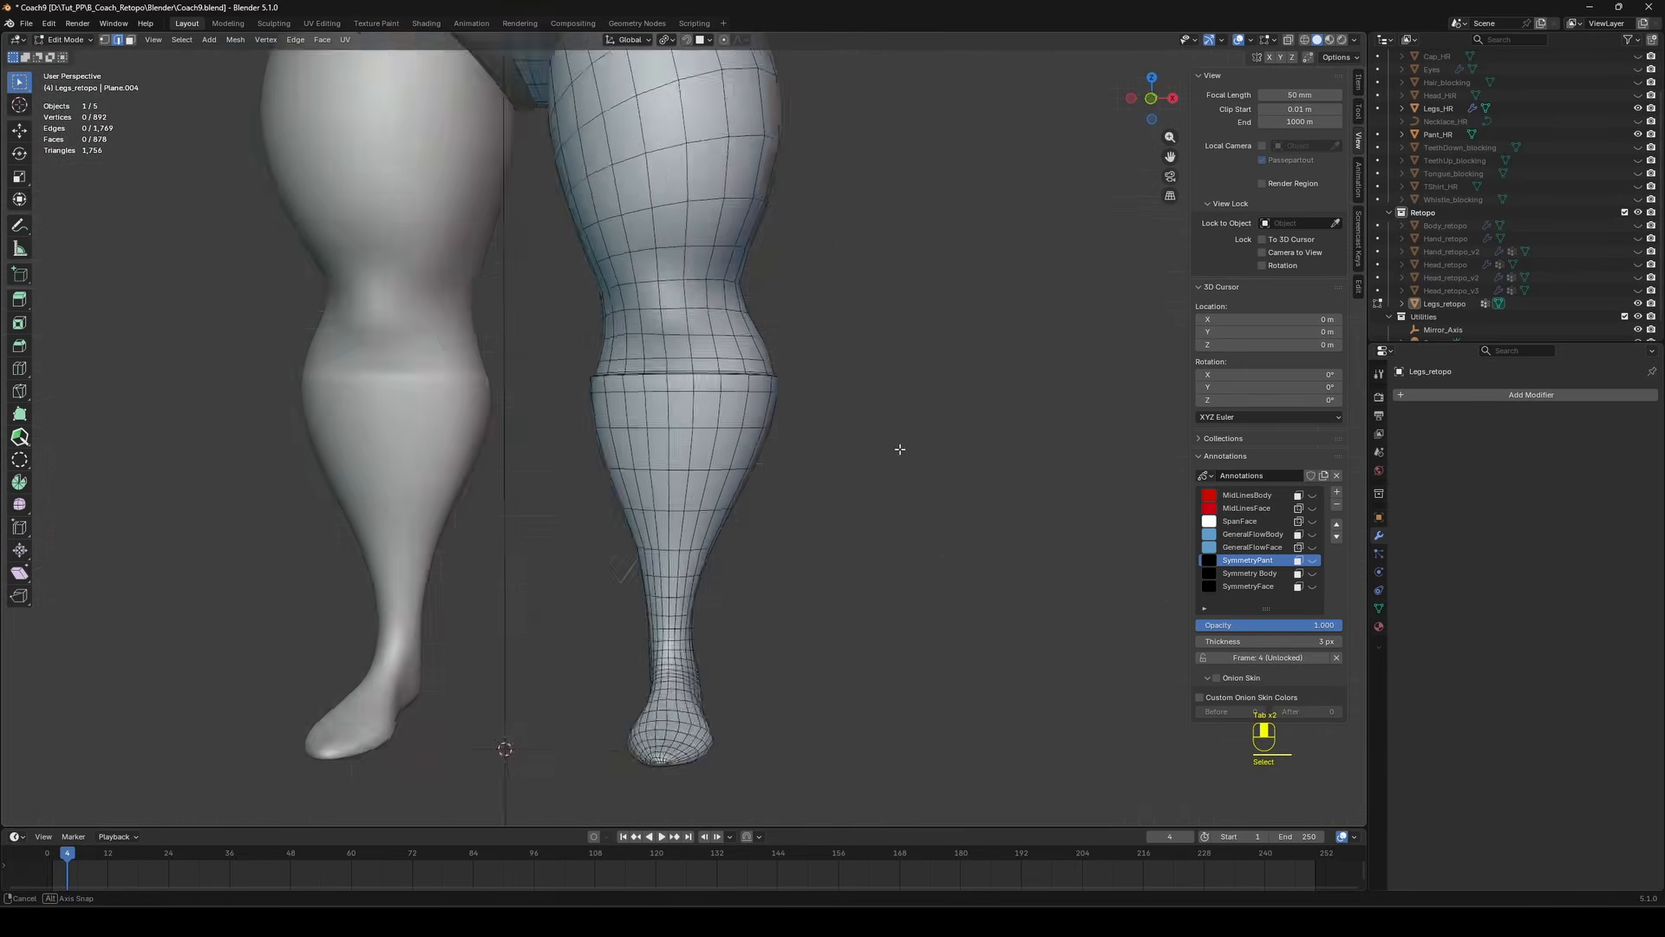
pyautogui.scroll(2, 780, 407)
pyautogui.hotkey('ctrl', 'r')
pyautogui.click(672, 379)
pyautogui.press('Escape')
pyautogui.hotkey('ctrl', 'r')
pyautogui.click(685, 354)
pyautogui.moveTo(853, 351); pyautogui.dragTo(763, 334, button='middle')
pyautogui.hotkey('ctrl', 'r')
pyautogui.click(569, 327)
pyautogui.press('Escape')
pyautogui.scroll(-3, 572, 330)
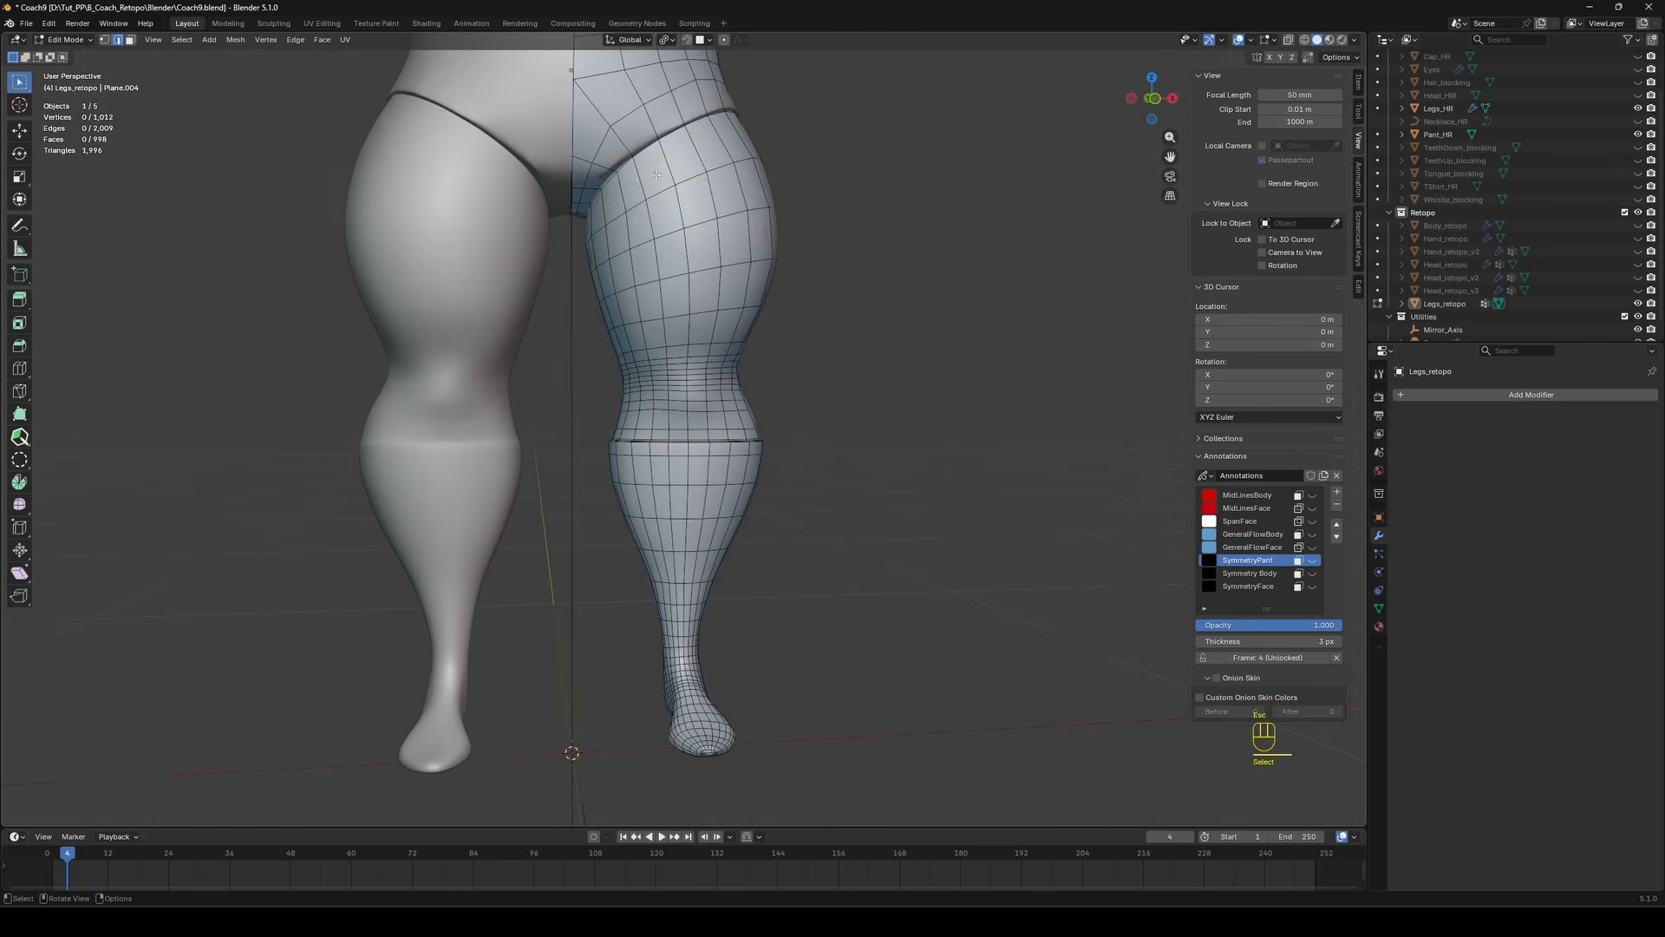
# Cut extra edge loops around the upper thigh just below the groin crease.
pyautogui.hotkey('ctrl', 'r')
pyautogui.click(703, 195)
pyautogui.moveTo(716, 191); pyautogui.dragTo(825, 372, button='middle')
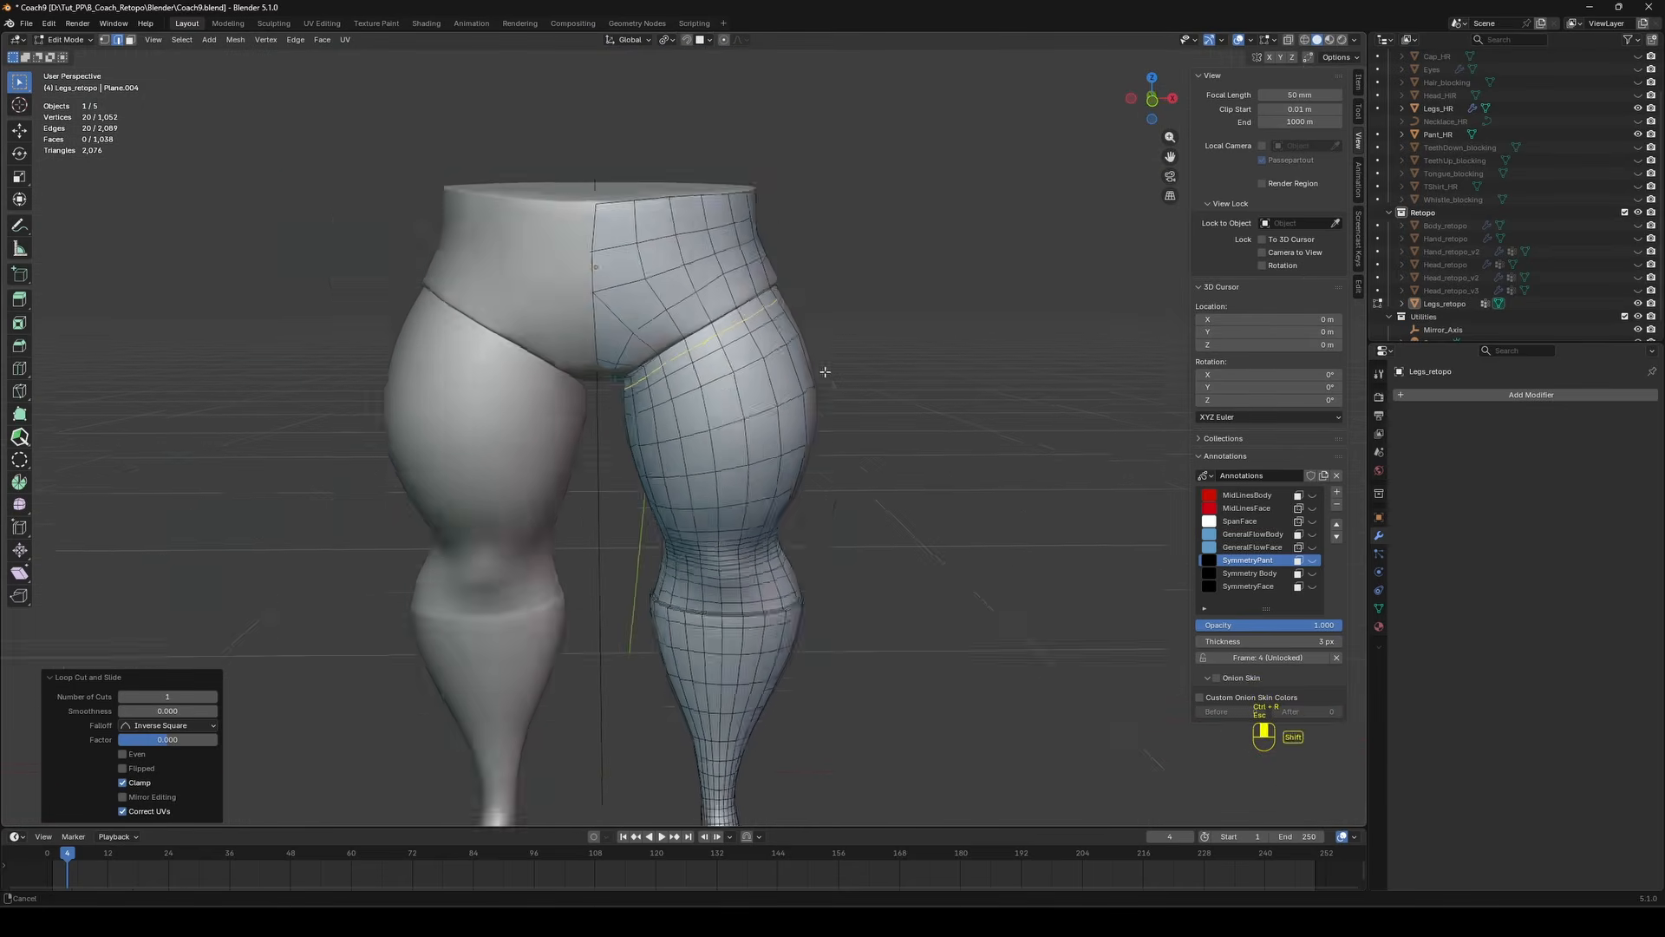
# Cut an edge loop along the upper edge of the groin crease and slide it by a factor of -0.502.
pyautogui.scroll(3, 711, 299)
pyautogui.hotkey('ctrl', 'r')
pyautogui.click(619, 216)
pyautogui.moveTo(664, 252); pyautogui.dragTo(659, 399, button='middle')
pyautogui.click(625, 229)
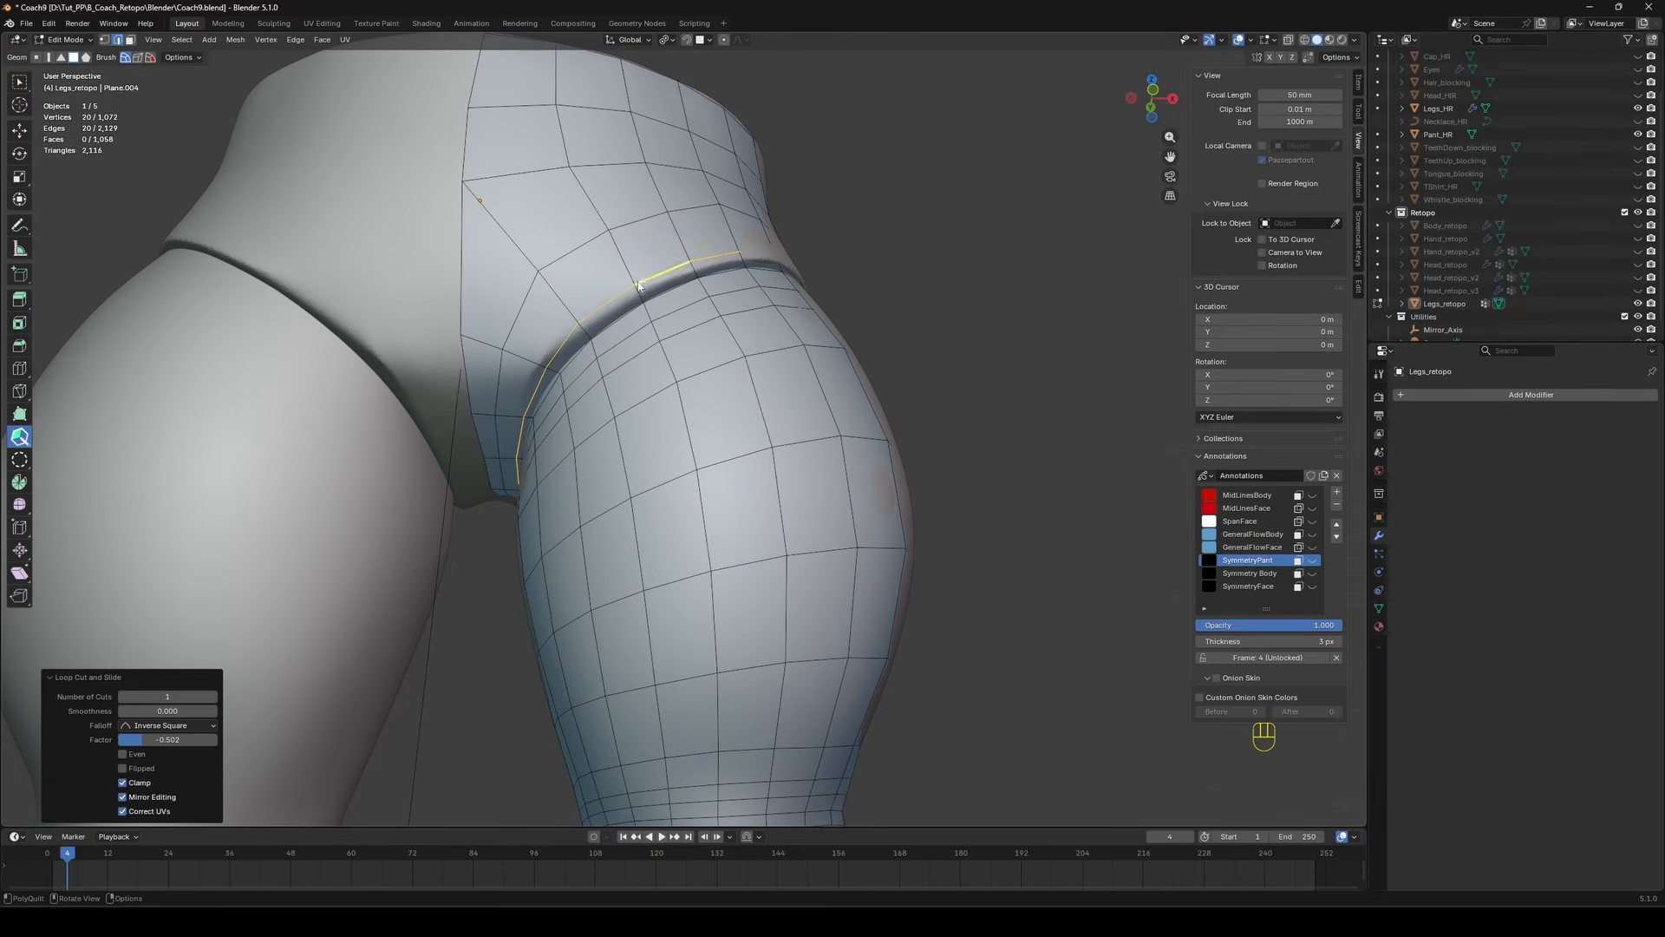
# Cut another edge loop around the pelvis, just above the groin crease of Legs_retopo.
pyautogui.click(588, 333)
pyautogui.moveTo(535, 368); pyautogui.dragTo(531, 417, button='middle')
pyautogui.moveTo(431, 439); pyautogui.dragTo(435, 415, button='middle')
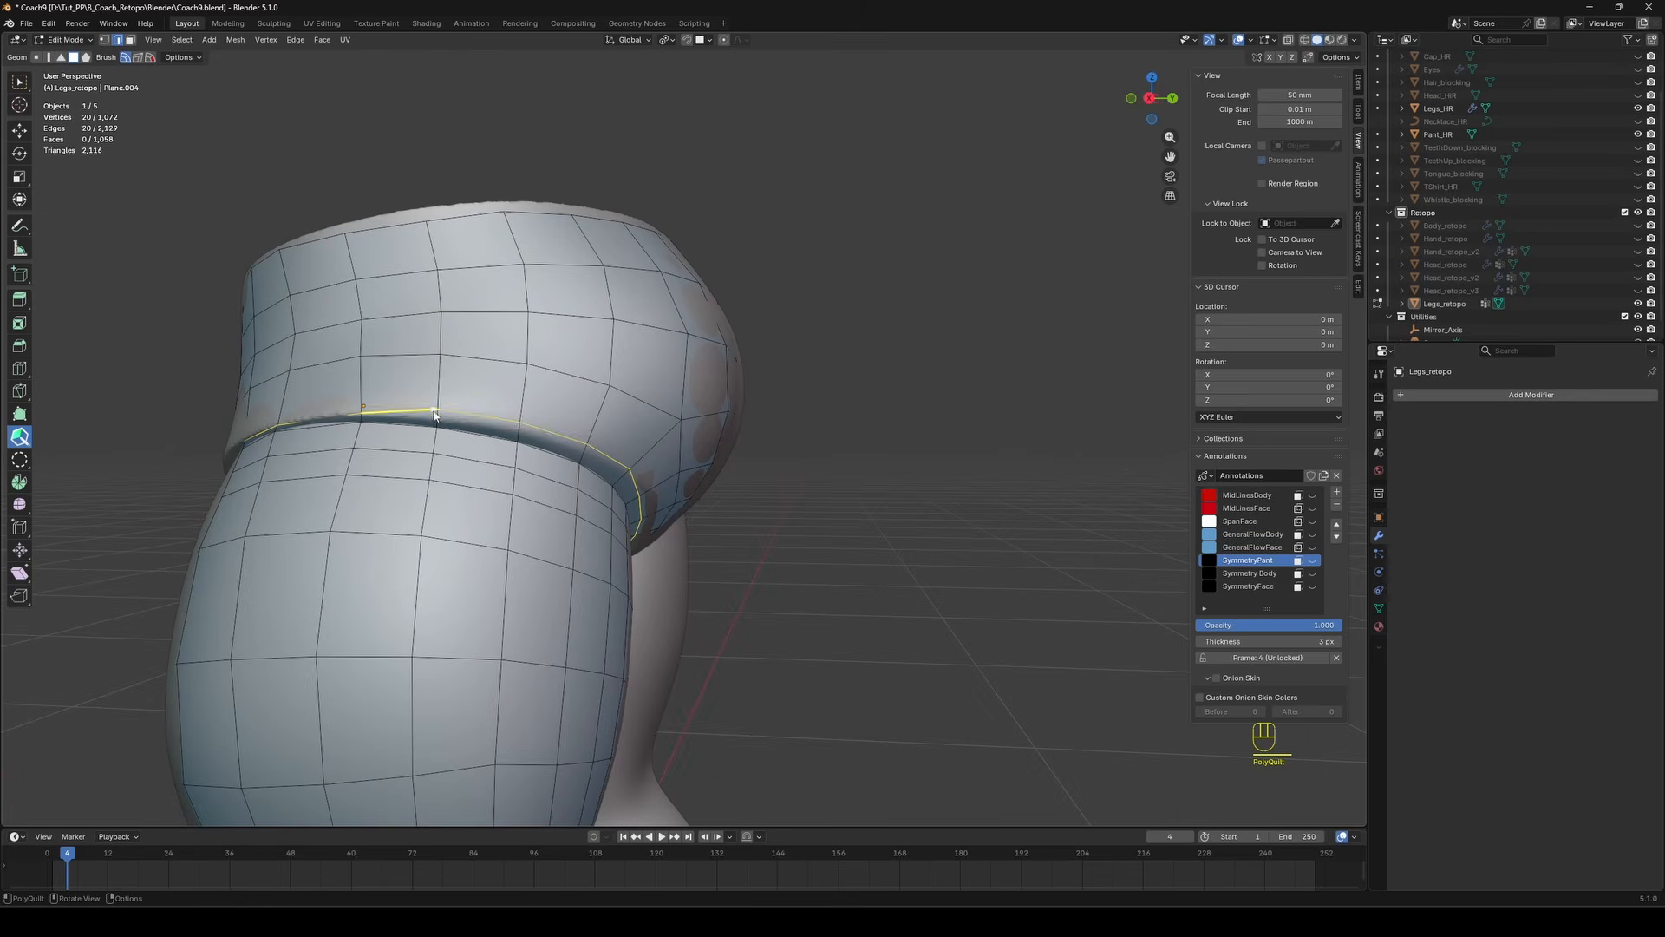
pyautogui.moveTo(585, 455); pyautogui.dragTo(703, 527, button='middle')
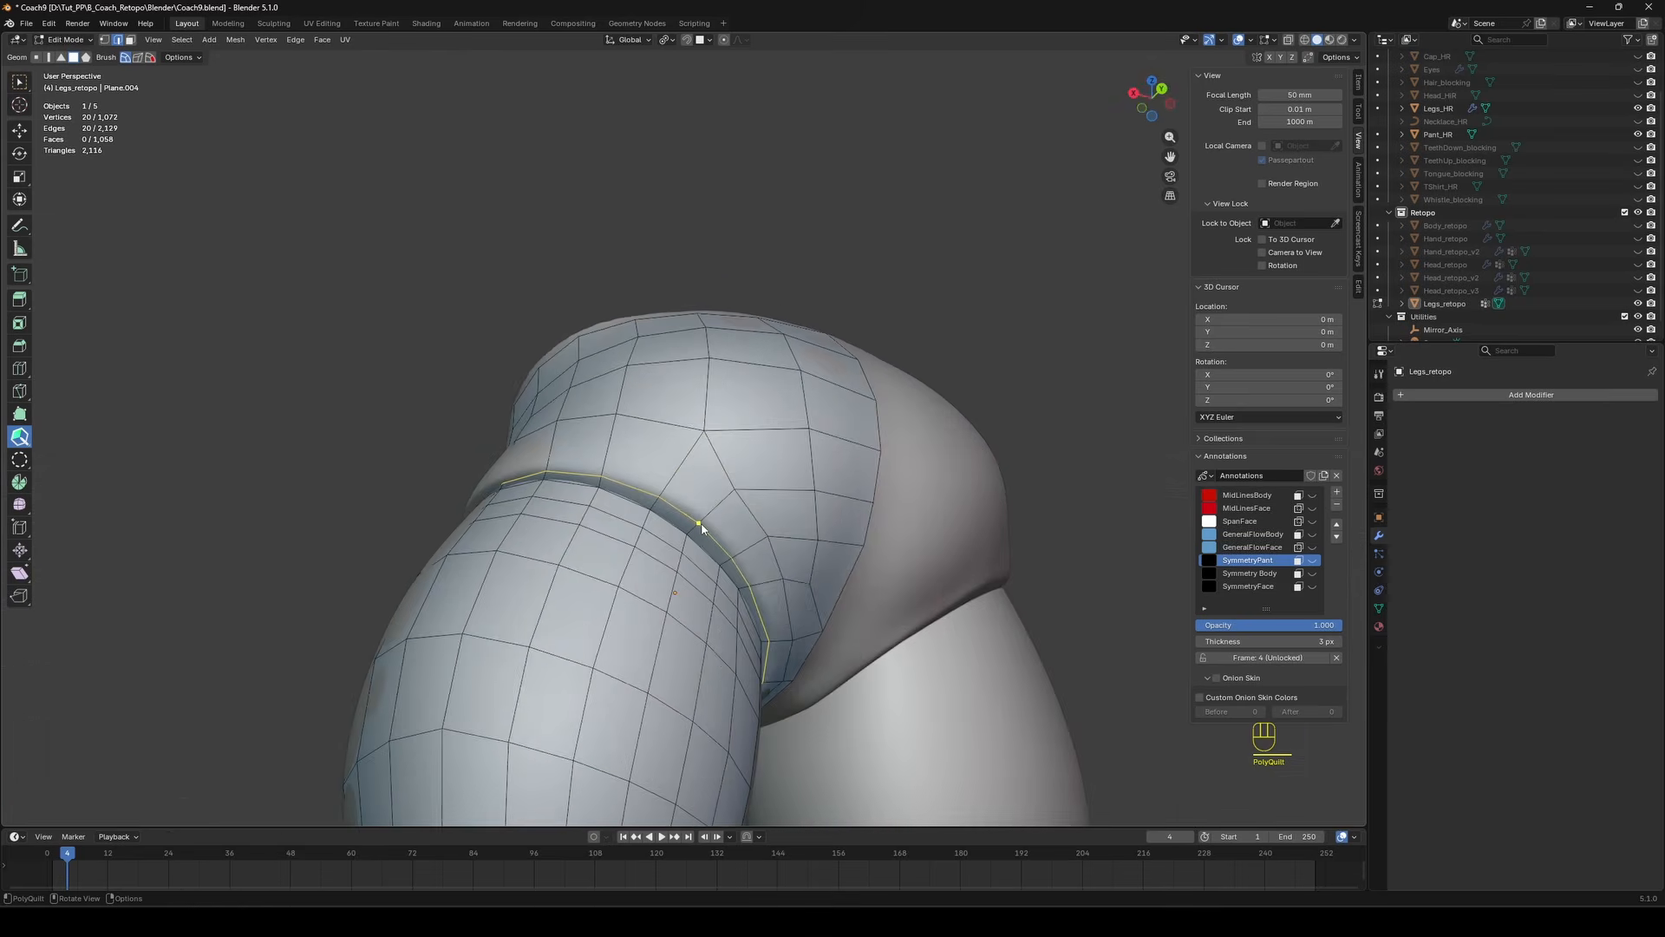
pyautogui.moveTo(1037, 325); pyautogui.dragTo(781, 195, button='middle')
pyautogui.press('w')
pyautogui.click(781, 195)
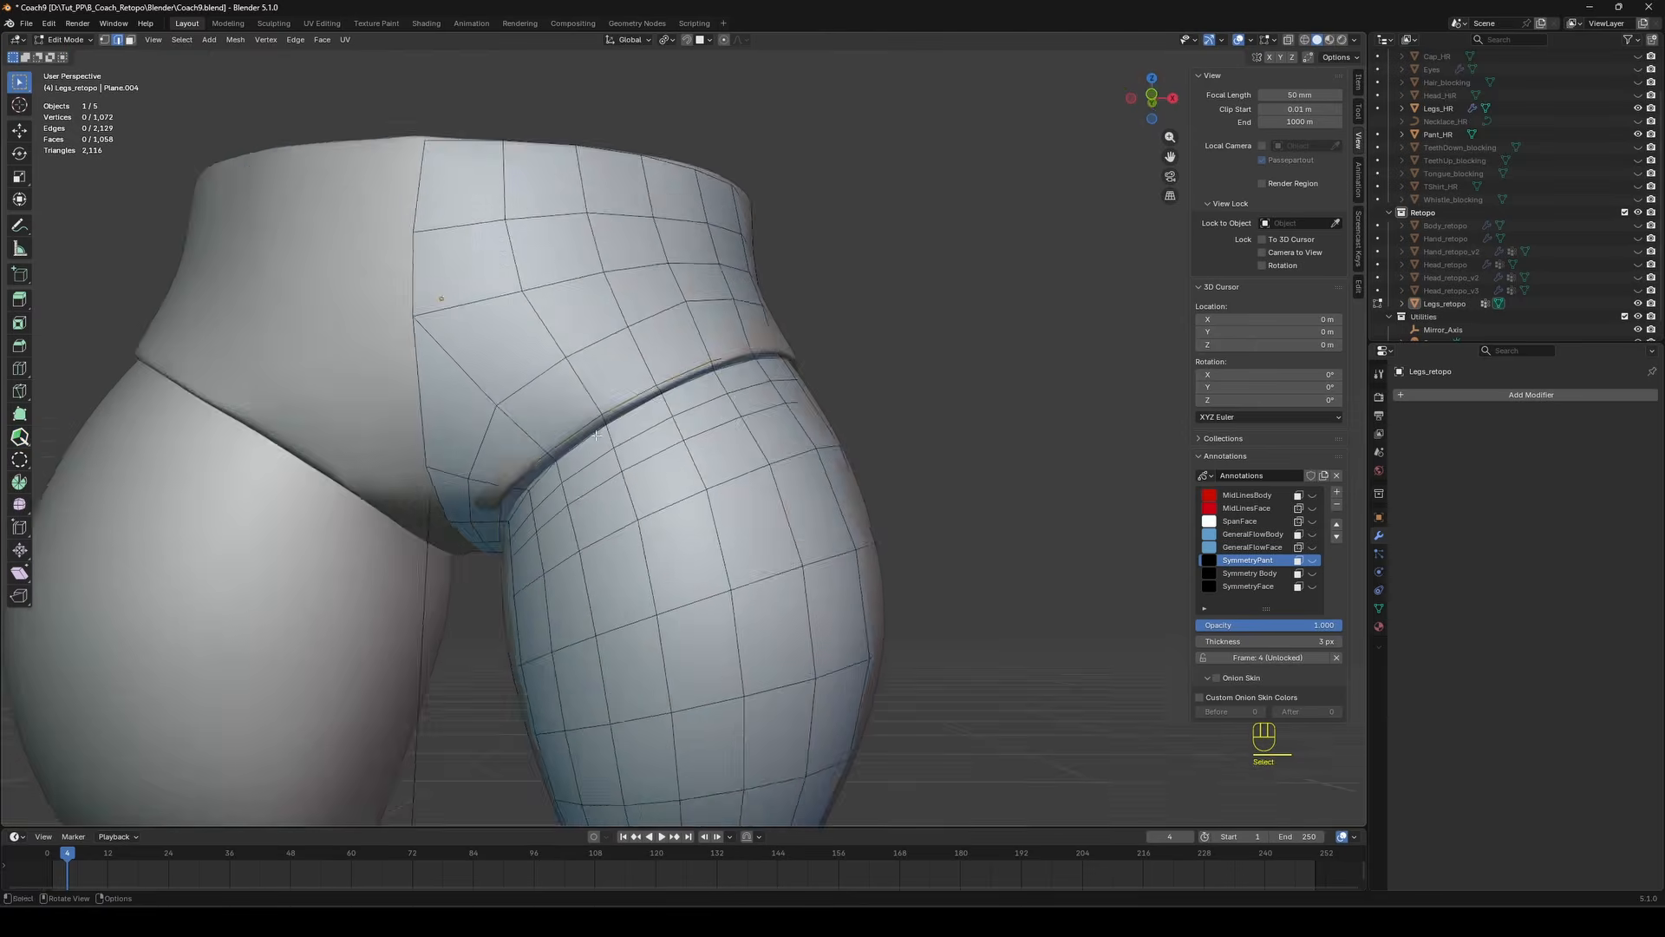
pyautogui.moveTo(512, 372); pyautogui.dragTo(509, 307, button='middle')
pyautogui.hotkey('ctrl', 'r')
pyautogui.click(581, 322)
pyautogui.press('Escape')
pyautogui.click(794, 299)
pyautogui.moveTo(748, 250); pyautogui.dragTo(740, 287, button='middle')
pyautogui.scroll(-3, 740, 286)
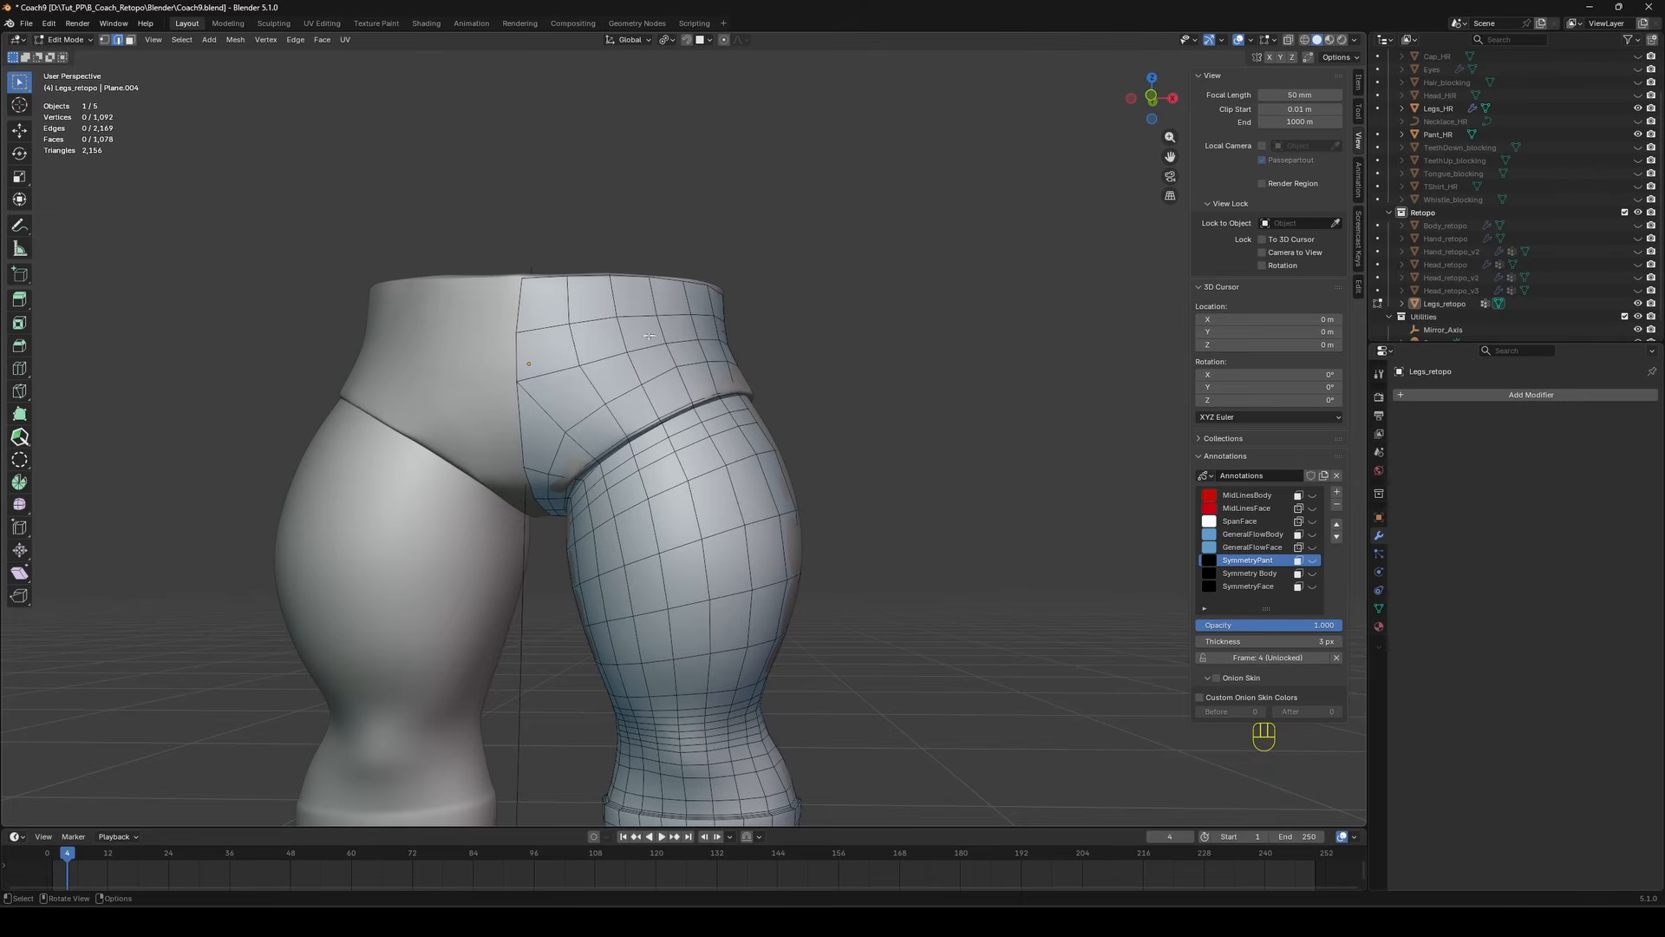
# Cut an edge loop across the upper pelvis near the waist and save the file.
pyautogui.press('Escape')
pyautogui.scroll(-4, 659, 200)
pyautogui.hotkey('ctrl', 's')
pyautogui.moveTo(867, 368); pyautogui.dragTo(806, 419, button='middle')
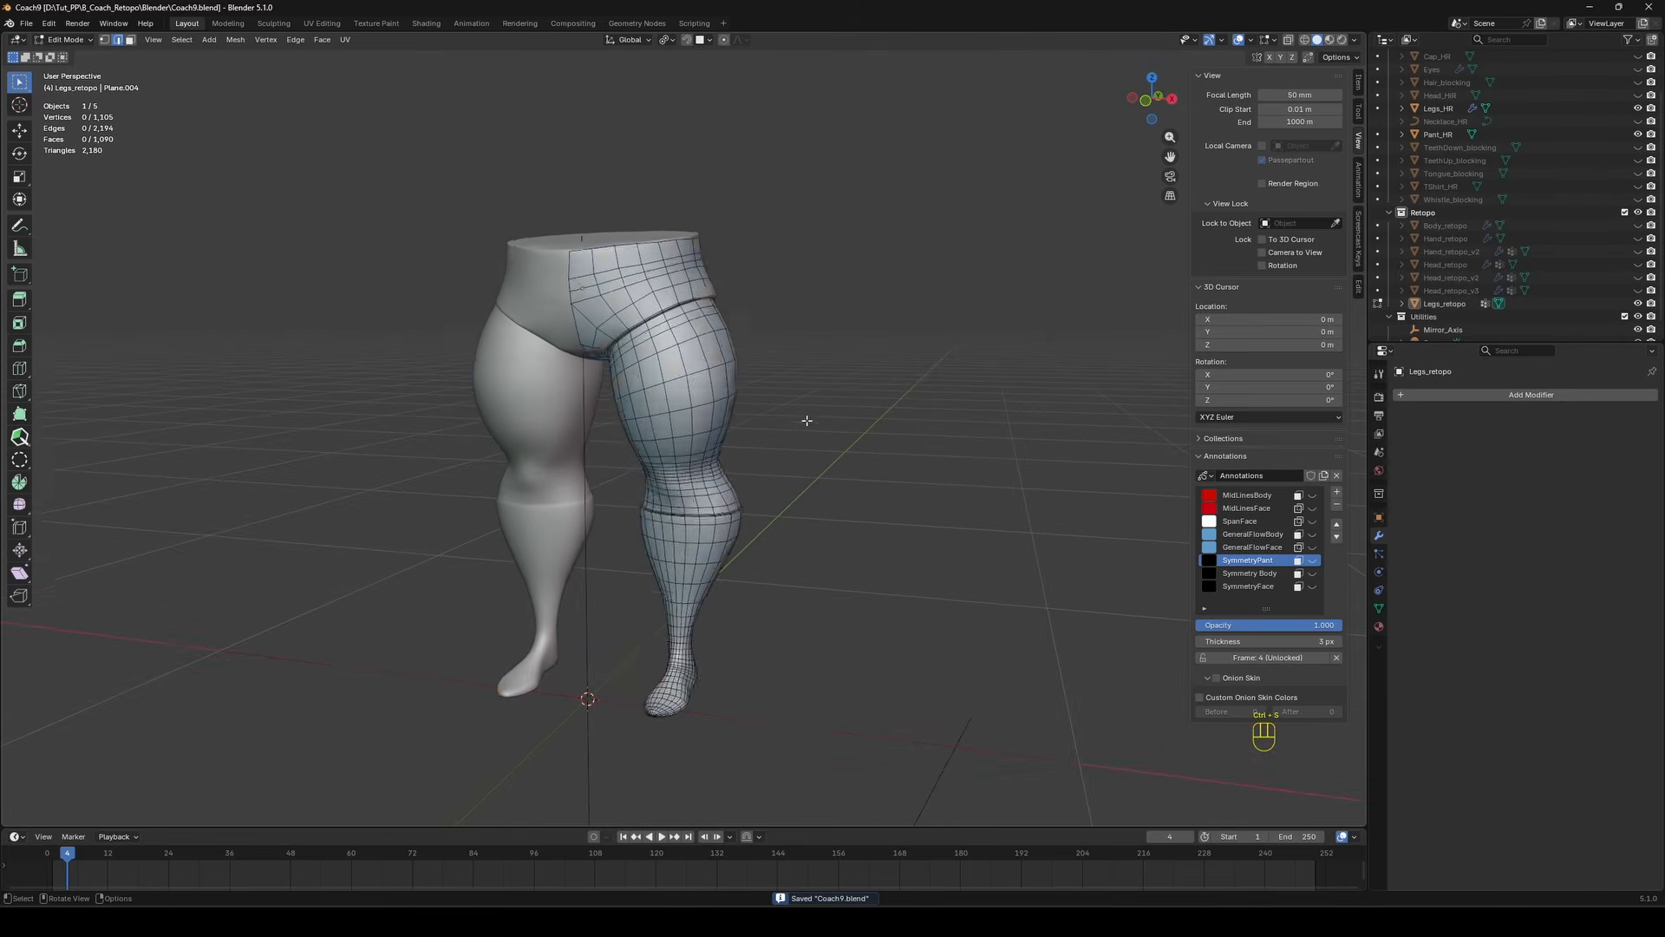
# Hide the Legs_HR and Pant_HR meshes and open Legs_retopo for editing in the front view.
pyautogui.press('Tab')
pyautogui.click(510, 312)
pyautogui.click(496, 342)
pyautogui.press('h')
pyautogui.click(702, 373)
pyautogui.press('Tab')
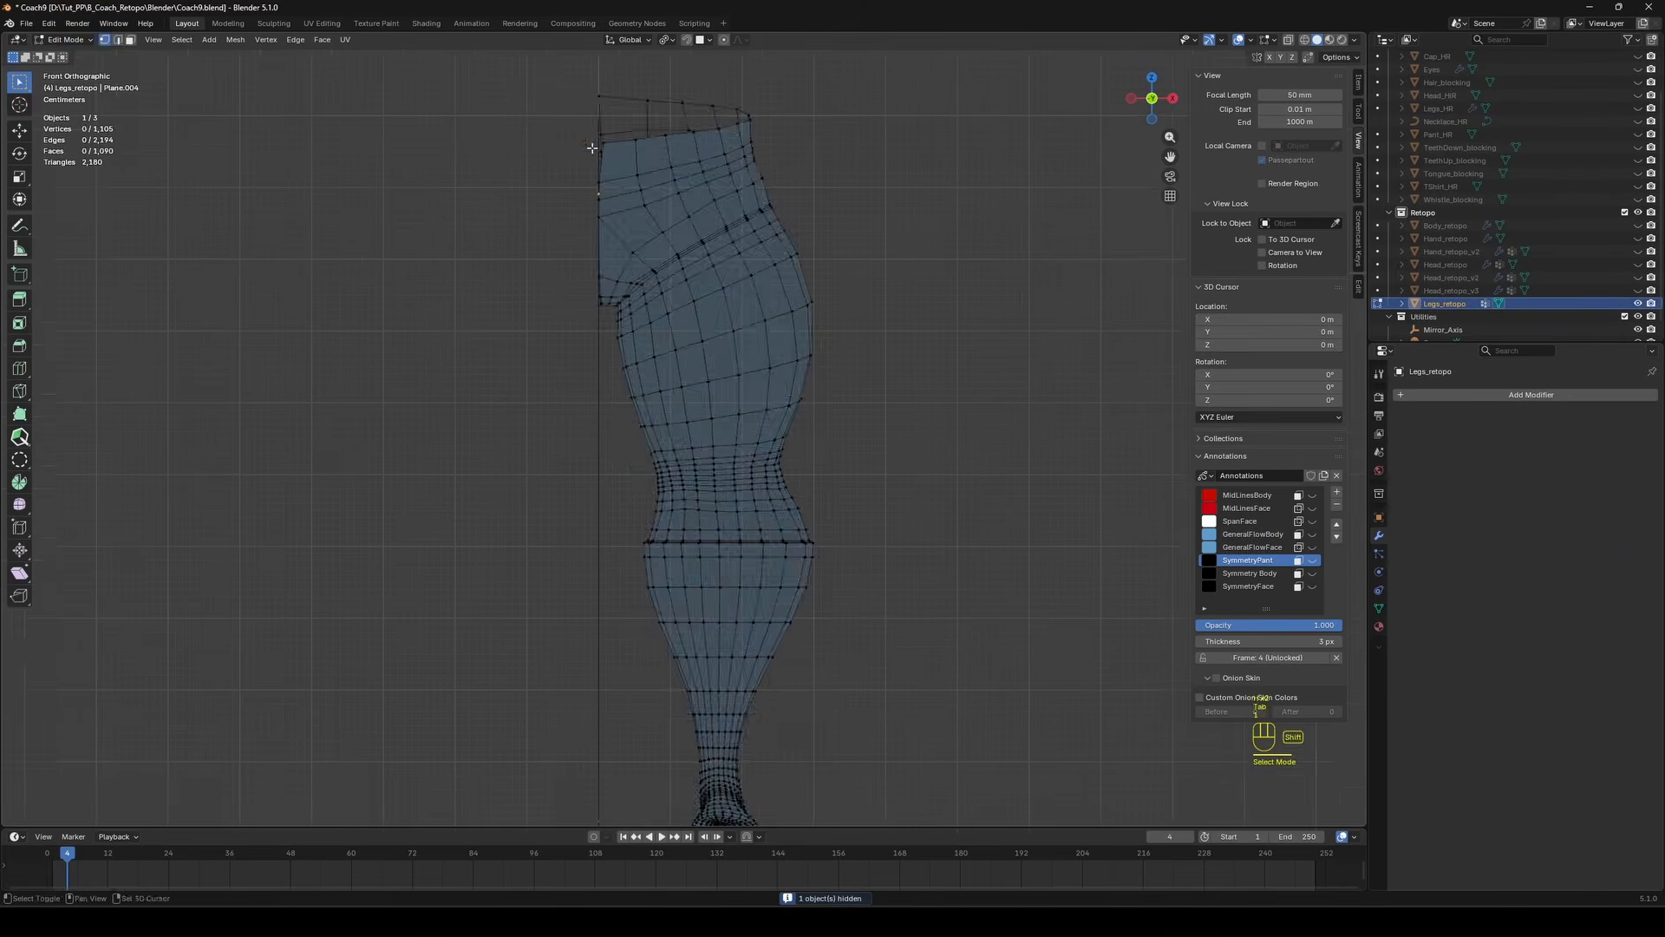
# Select the pelvis's open centre edge loop in X-ray and flatten it with an X scale of 0.
pyautogui.hotkey('alt', 'z')
pyautogui.moveTo(524, 205); pyautogui.dragTo(603, 485)
pyautogui.press('2')
pyautogui.keyDown('alt'); pyautogui.click(622, 321); pyautogui.keyUp('alt')
pyautogui.scroll(2, 707, 312)
pyautogui.press('1')
pyautogui.press('s')
pyautogui.press('x')
pyautogui.press('0')
pyautogui.click(747, 305)
# Try moving the flattened centre edge, and undo back to before the flattening.
pyautogui.press('g')
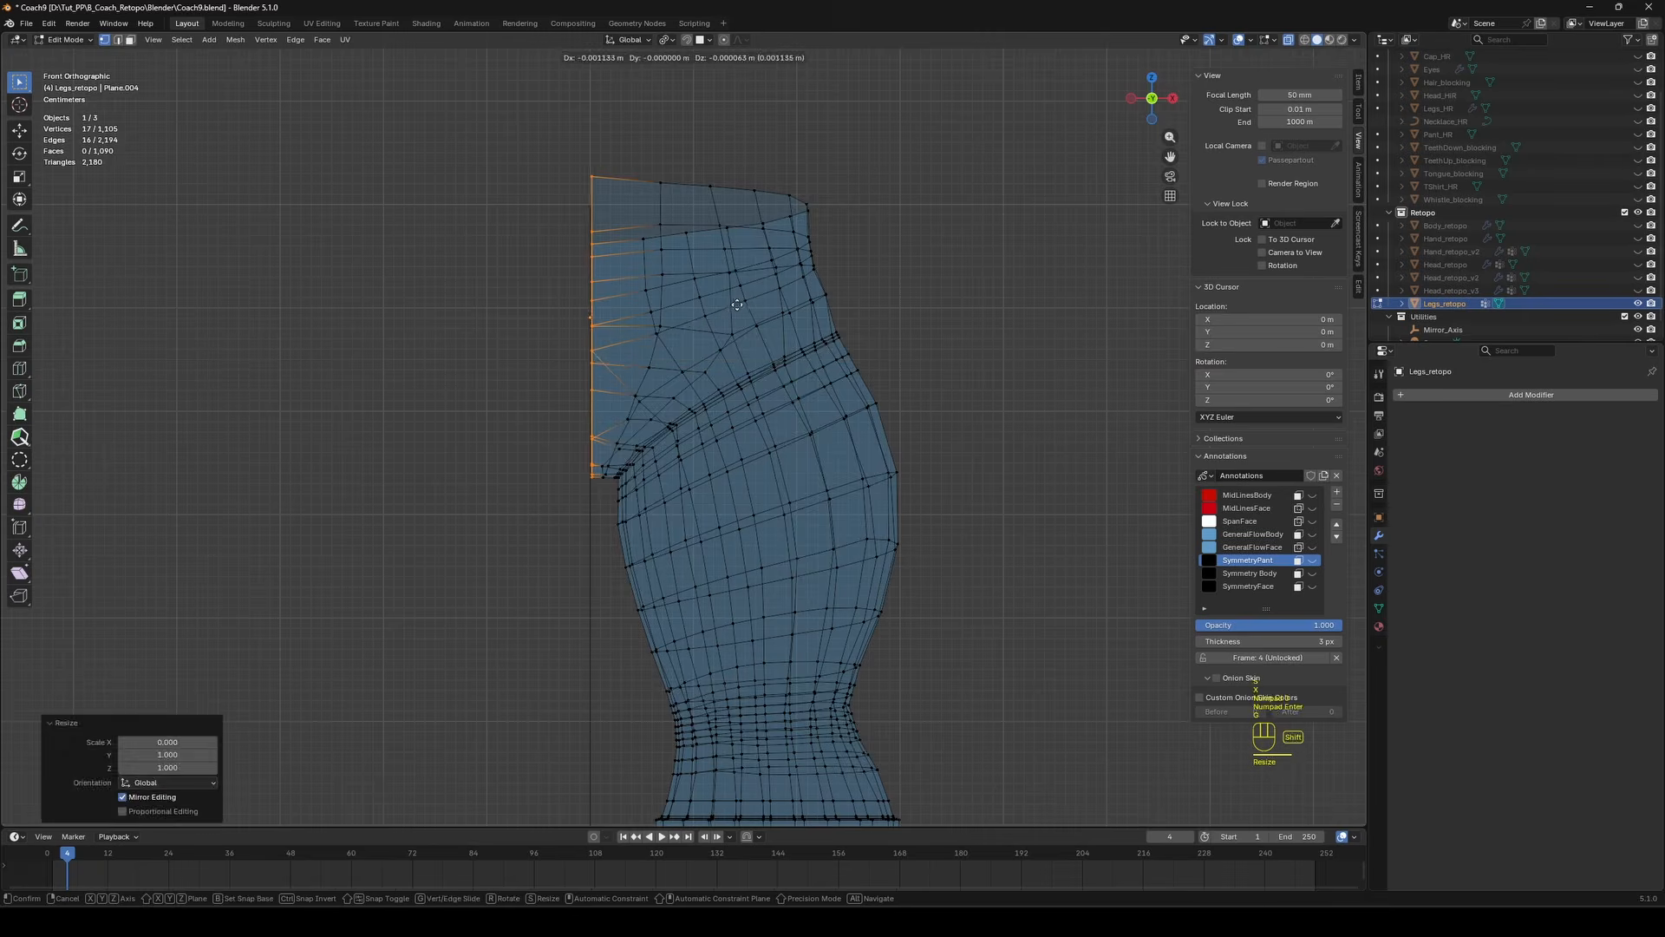
pyautogui.click(747, 304)
pyautogui.scroll(-2, 781, 312)
pyautogui.press('Tab')
pyautogui.hotkey('ctrl', 'z')
pyautogui.hotkey('ctrl', 'z')
pyautogui.hotkey('ctrl', 'z')
pyautogui.hotkey('ctrl', 'z')
# Flatten the centre edge loop again with an X scale of 0, return to Object Mode and save the file.
pyautogui.moveTo(703, 305); pyautogui.dragTo(668, 342, button='middle')
pyautogui.press('1')
pyautogui.press('s')
pyautogui.press('x')
pyautogui.press('0')
pyautogui.press('Return')
pyautogui.press('Tab')
pyautogui.hotkey('alt', 'z')
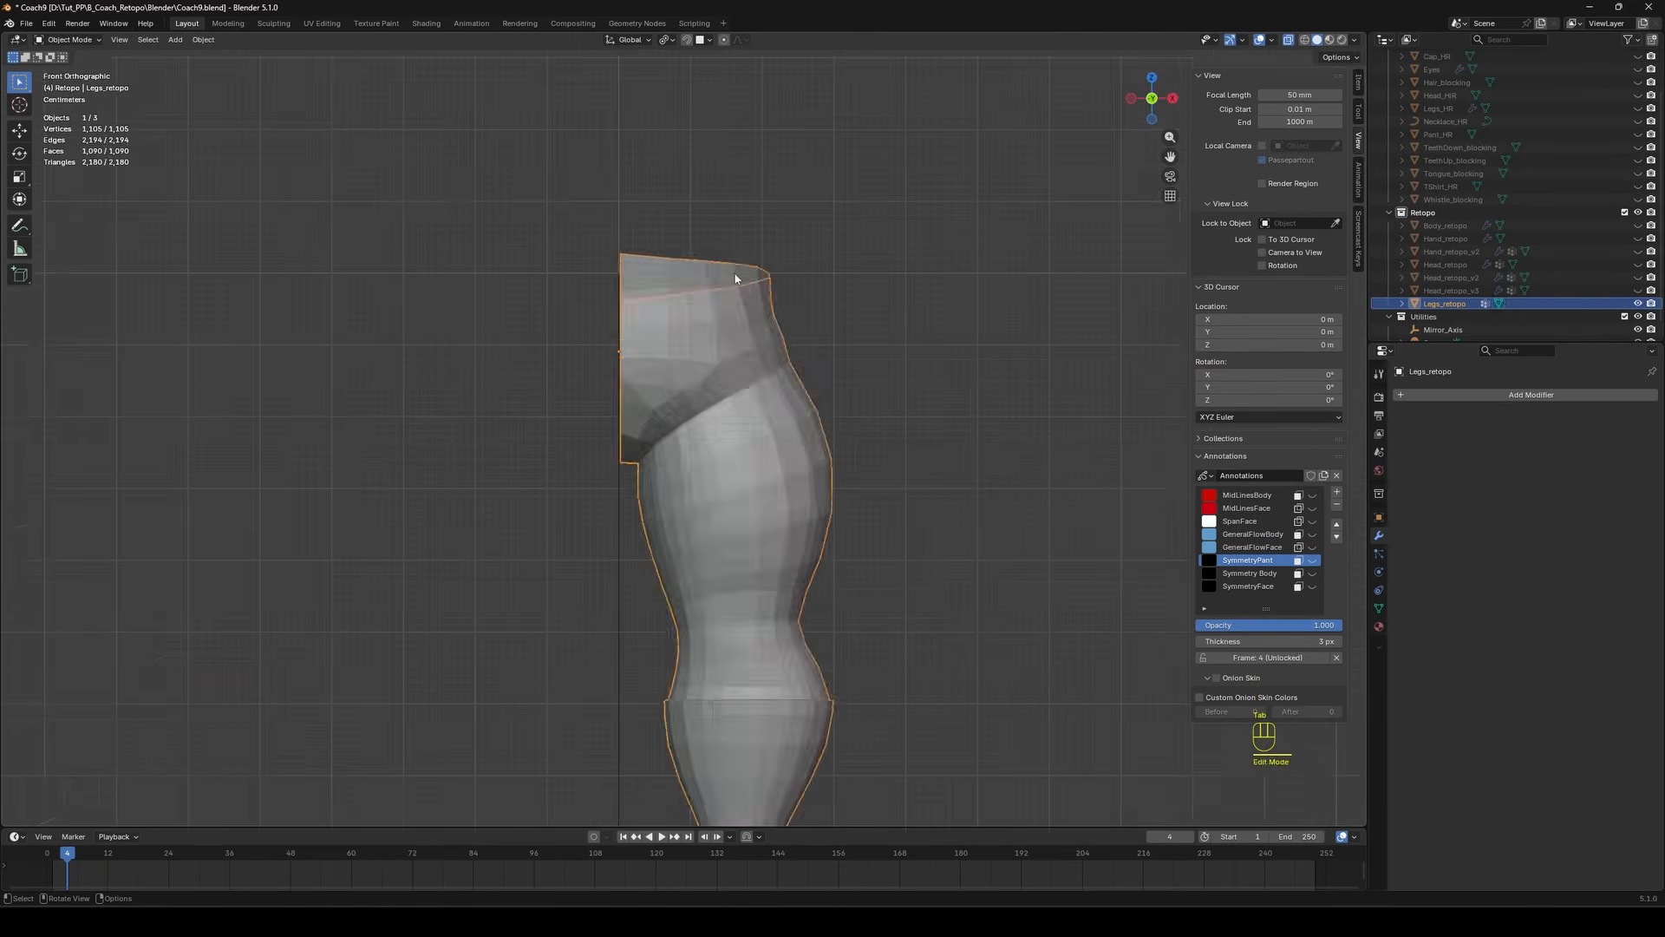
pyautogui.moveTo(743, 279); pyautogui.dragTo(743, 428, button='middle')
pyautogui.hotkey('ctrl', 's')
pyautogui.click(1531, 394)
pyautogui.moveTo(1542, 397)
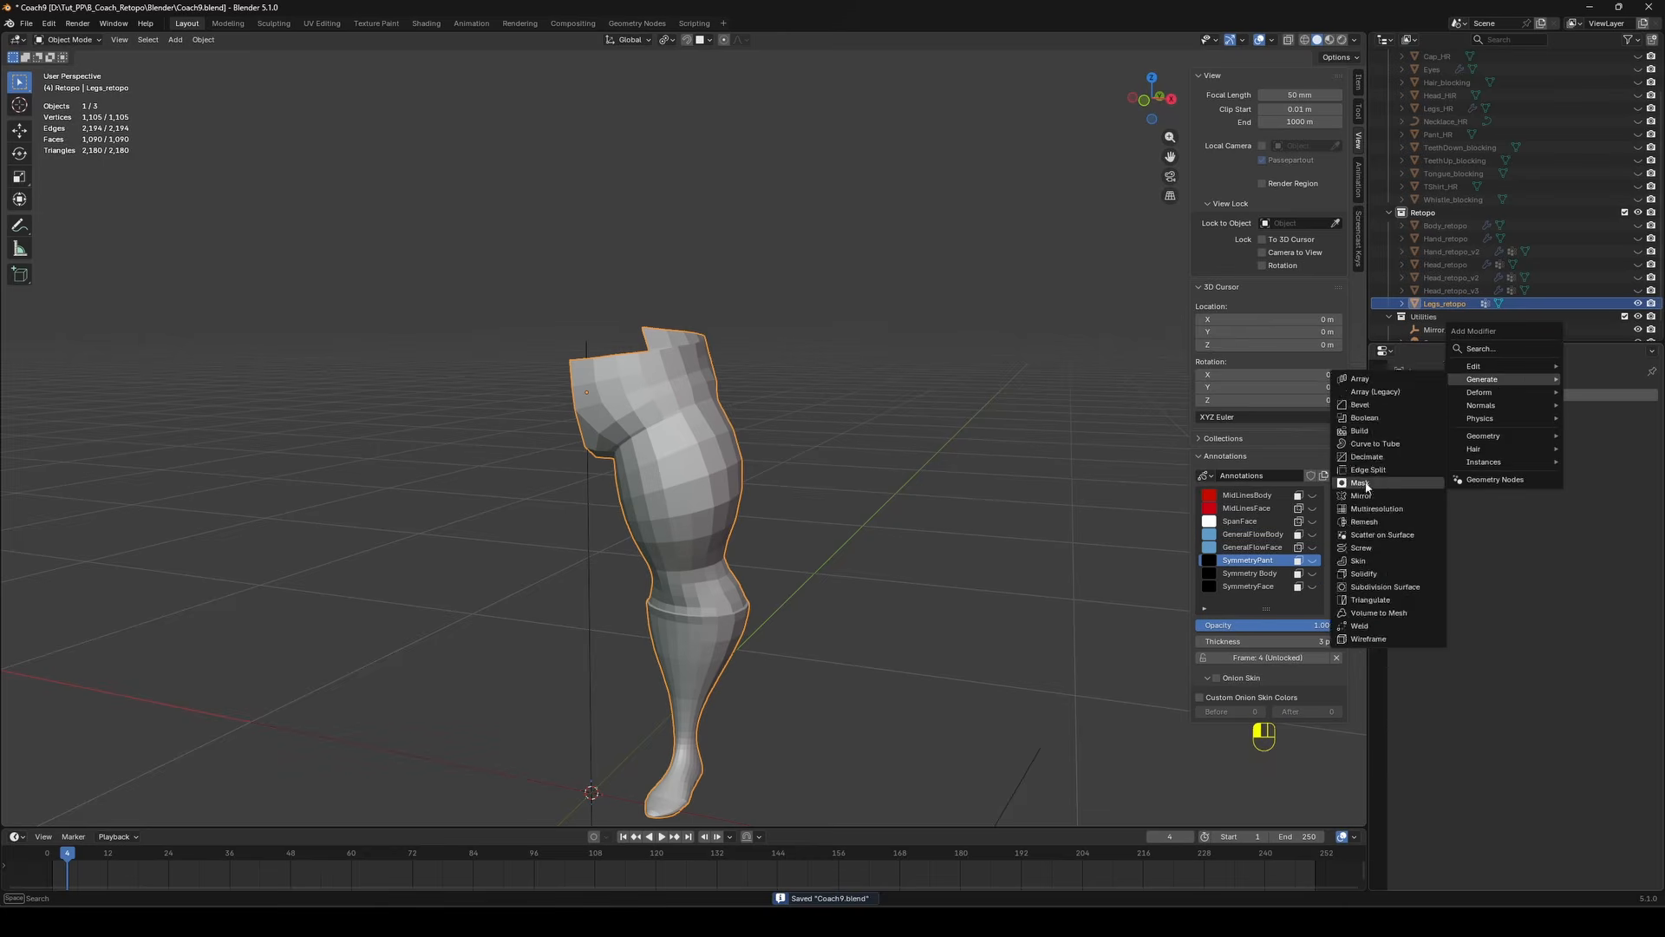
pyautogui.click(1366, 487)
pyautogui.click(1632, 417)
# Add a Mirror modifier to Legs_retopo with Mirror_Axis as the mirror object and Clipping enabled.
pyautogui.click(1594, 395)
pyautogui.moveTo(1592, 397)
pyautogui.click(1442, 516)
pyautogui.click(1632, 484)
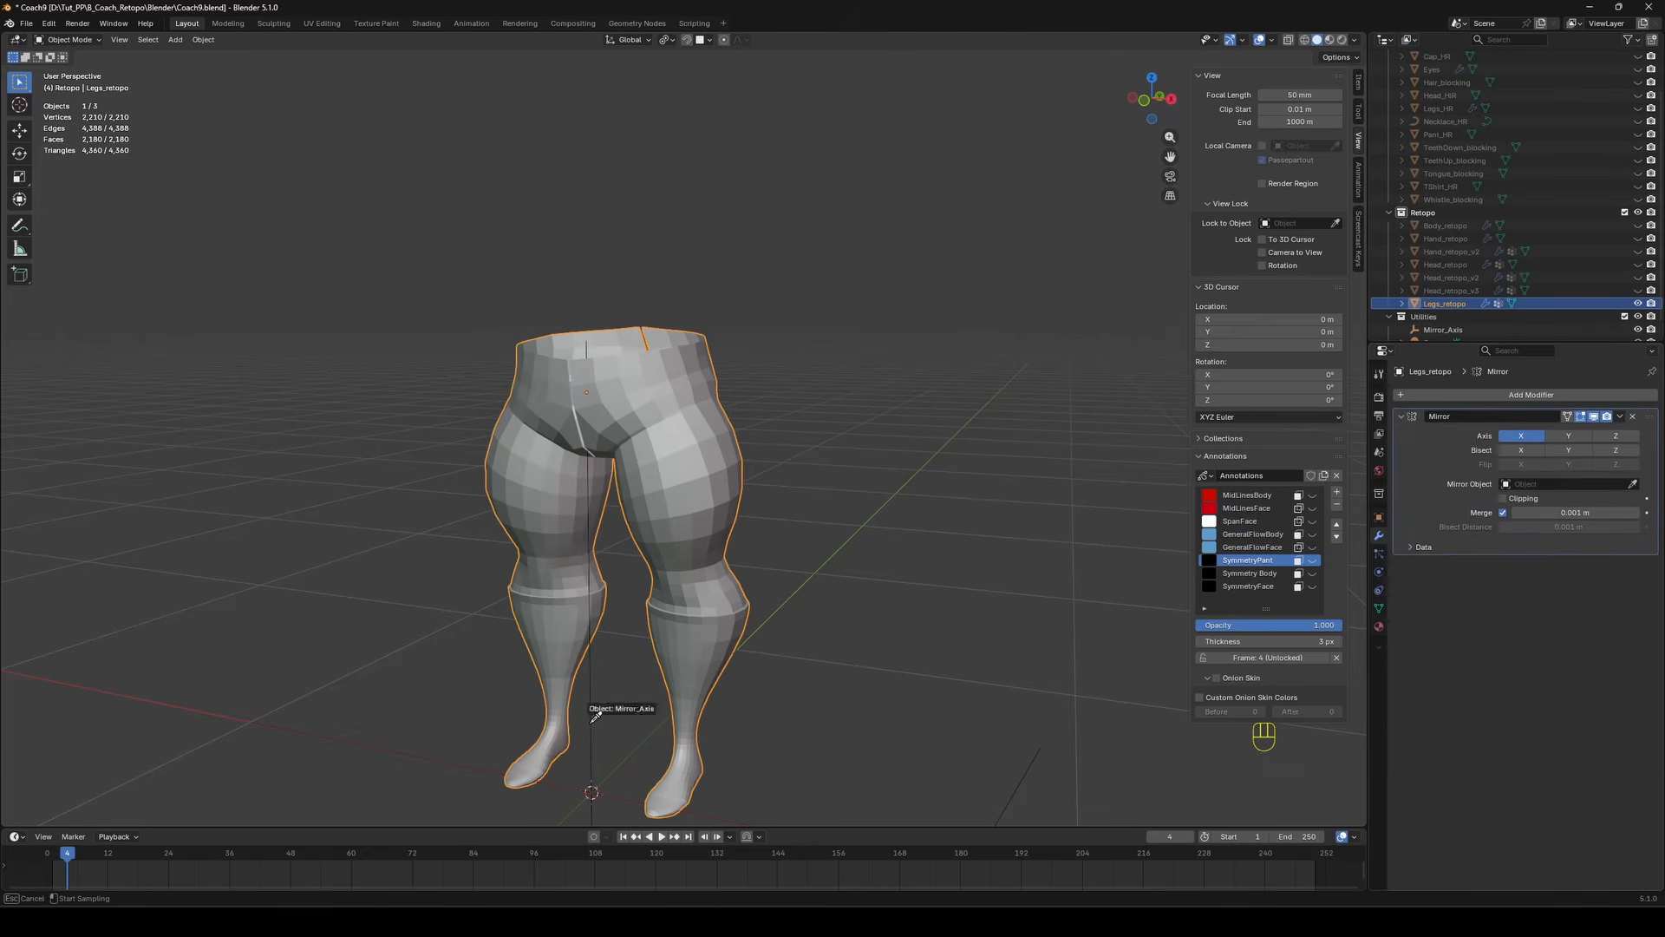
pyautogui.click(1523, 498)
# Show the mirror on the editing cage and move the centre edge vertices along X to close the middle gap.
pyautogui.keyDown('alt'); pyautogui.moveTo(676, 373); pyautogui.dragTo(746, 369, button='middle'); pyautogui.keyUp('alt')
pyautogui.press('Tab')
pyautogui.scroll(4, 654, 373)
pyautogui.click(1567, 416)
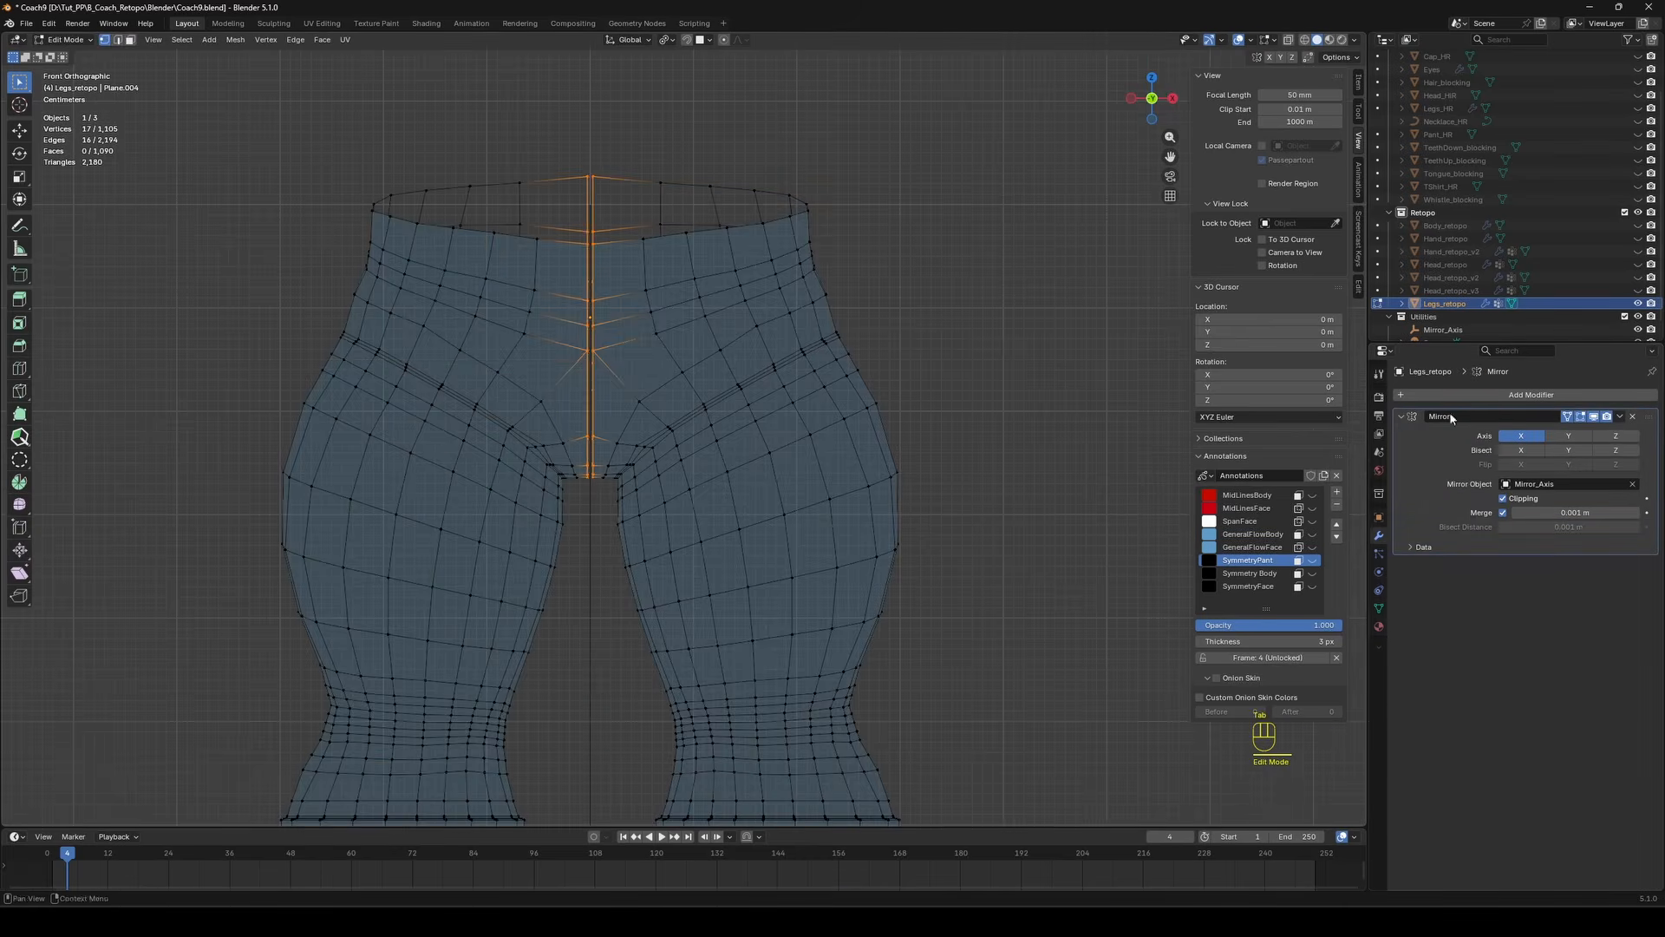
pyautogui.press('g')
pyautogui.press('x')
pyautogui.click(826, 319)
pyautogui.press('Tab')
pyautogui.click(692, 399)
pyautogui.press('Tab')
# Apply smooth shading to the mirrored Legs_retopo mesh.
pyautogui.moveTo(854, 423); pyautogui.dragTo(594, 426, button='middle')
pyautogui.press('Tab')
pyautogui.rightClick(972, 404)
pyautogui.click(972, 405)
pyautogui.click(967, 407)
# Dissolve the surplus edge loop on Legs_retopo and save the file.
pyautogui.press('Tab')
pyautogui.press('Tab')
pyautogui.press('Tab')
pyautogui.scroll(3, 806, 511)
pyautogui.keyDown('alt'); pyautogui.keyDown('shift'); pyautogui.click(594, 427); pyautogui.keyUp('shift'); pyautogui.keyUp('alt')
pyautogui.press('x')
pyautogui.click(937, 450)
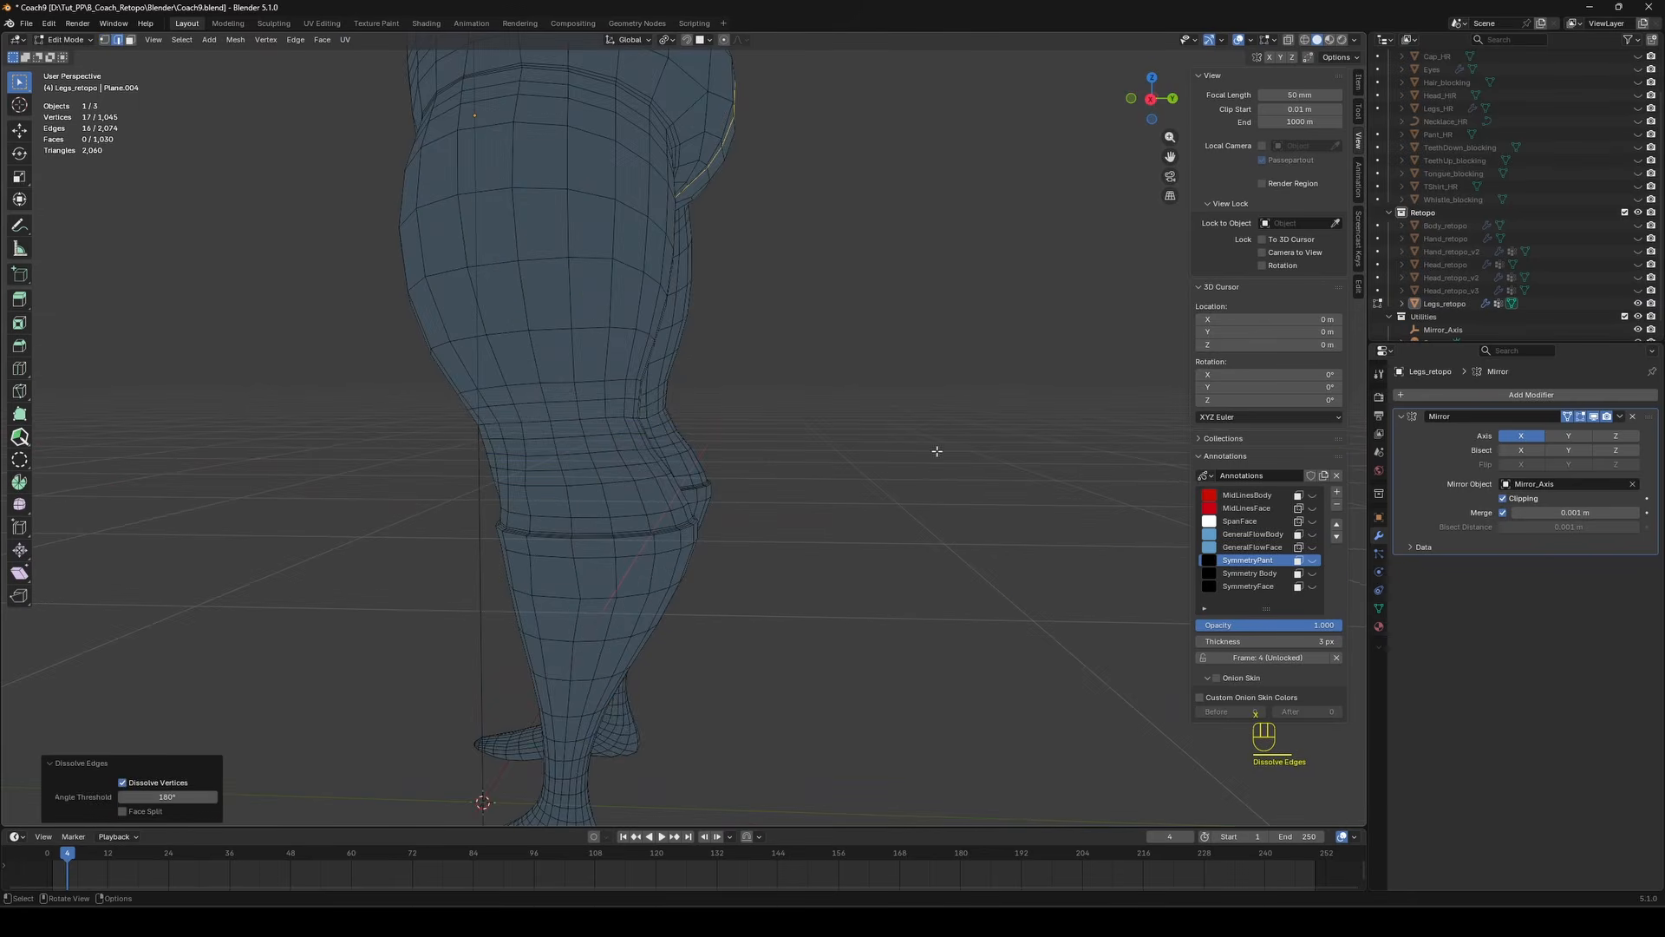
pyautogui.moveTo(780, 444); pyautogui.dragTo(910, 420, button='middle')
pyautogui.press('Tab')
pyautogui.scroll(-1, 837, 507)
pyautogui.press('Tab')
pyautogui.press('Tab')
pyautogui.moveTo(828, 517); pyautogui.dragTo(855, 545, button='middle')
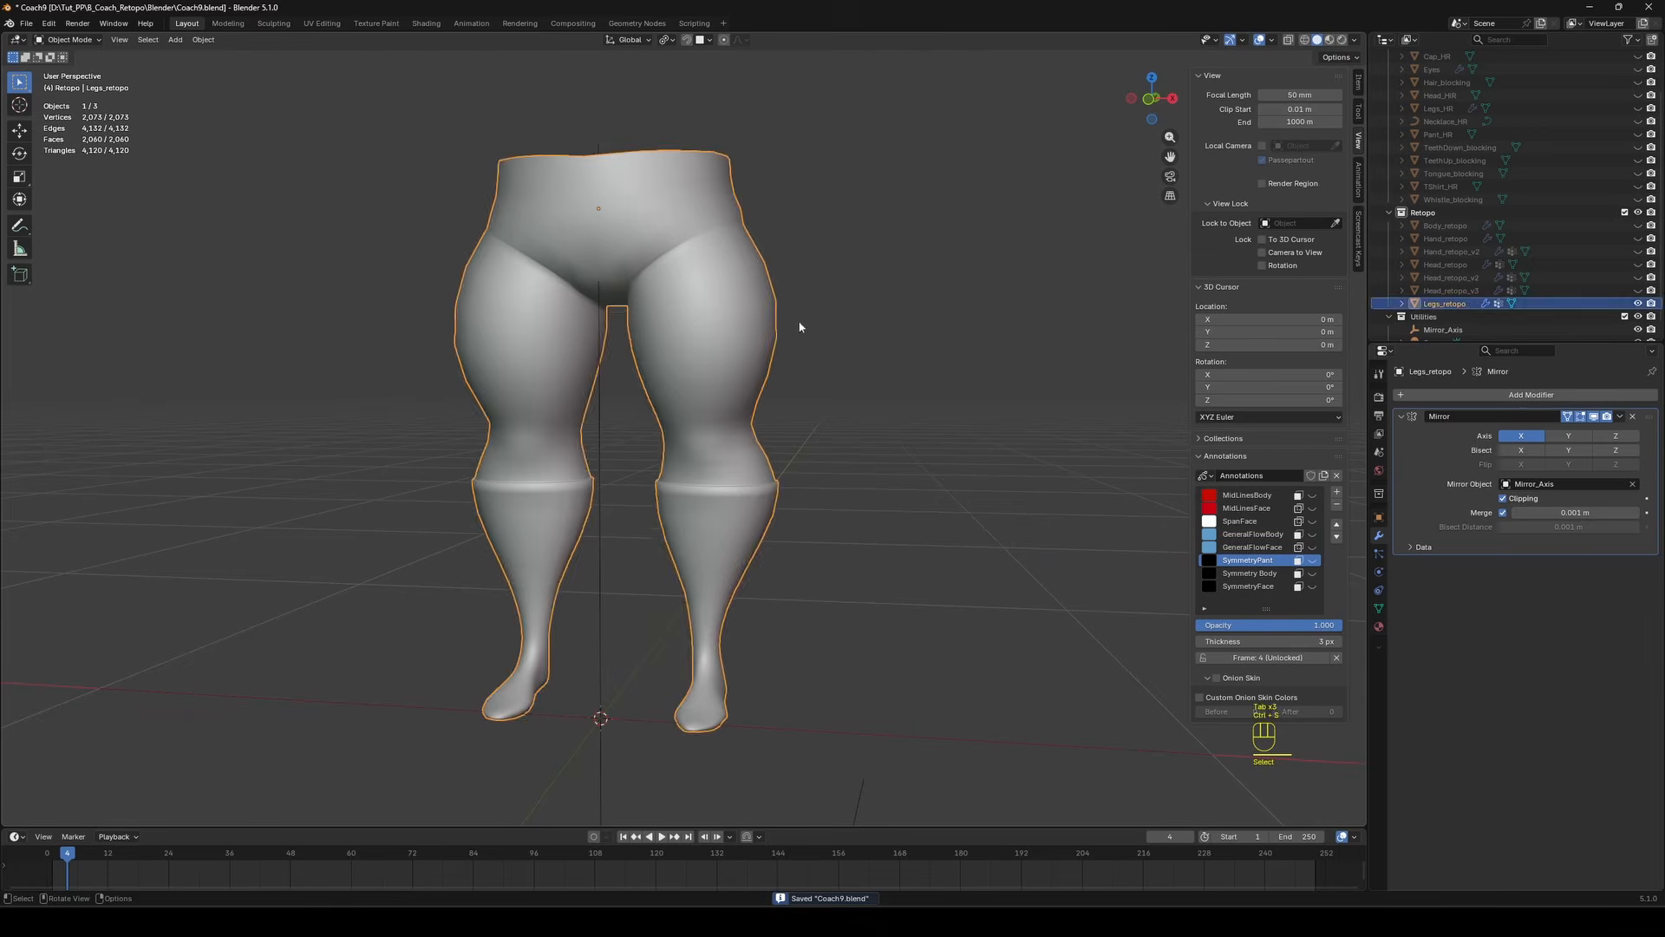
pyautogui.click(923, 309)
# Add a Subdivision Surface modifier to Legs_retopo.
pyautogui.click(1522, 395)
pyautogui.moveTo(1518, 396)
pyautogui.click(1380, 592)
# Scale an edge loop near the groin crease, cut a supporting loop beside it and save the file.
pyautogui.moveTo(764, 271); pyautogui.dragTo(442, 275, button='middle')
pyautogui.press('Tab')
pyautogui.scroll(2, 699, 323)
pyautogui.keyDown('alt'); pyautogui.click(661, 268); pyautogui.keyUp('alt')
pyautogui.press('s')
pyautogui.moveTo(662, 268); pyautogui.dragTo(792, 298, button='middle')
pyautogui.click(641, 238)
pyautogui.press('Tab')
pyautogui.press('Tab')
pyautogui.hotkey('ctrl', 'r')
pyautogui.click(777, 231)
pyautogui.press('Tab')
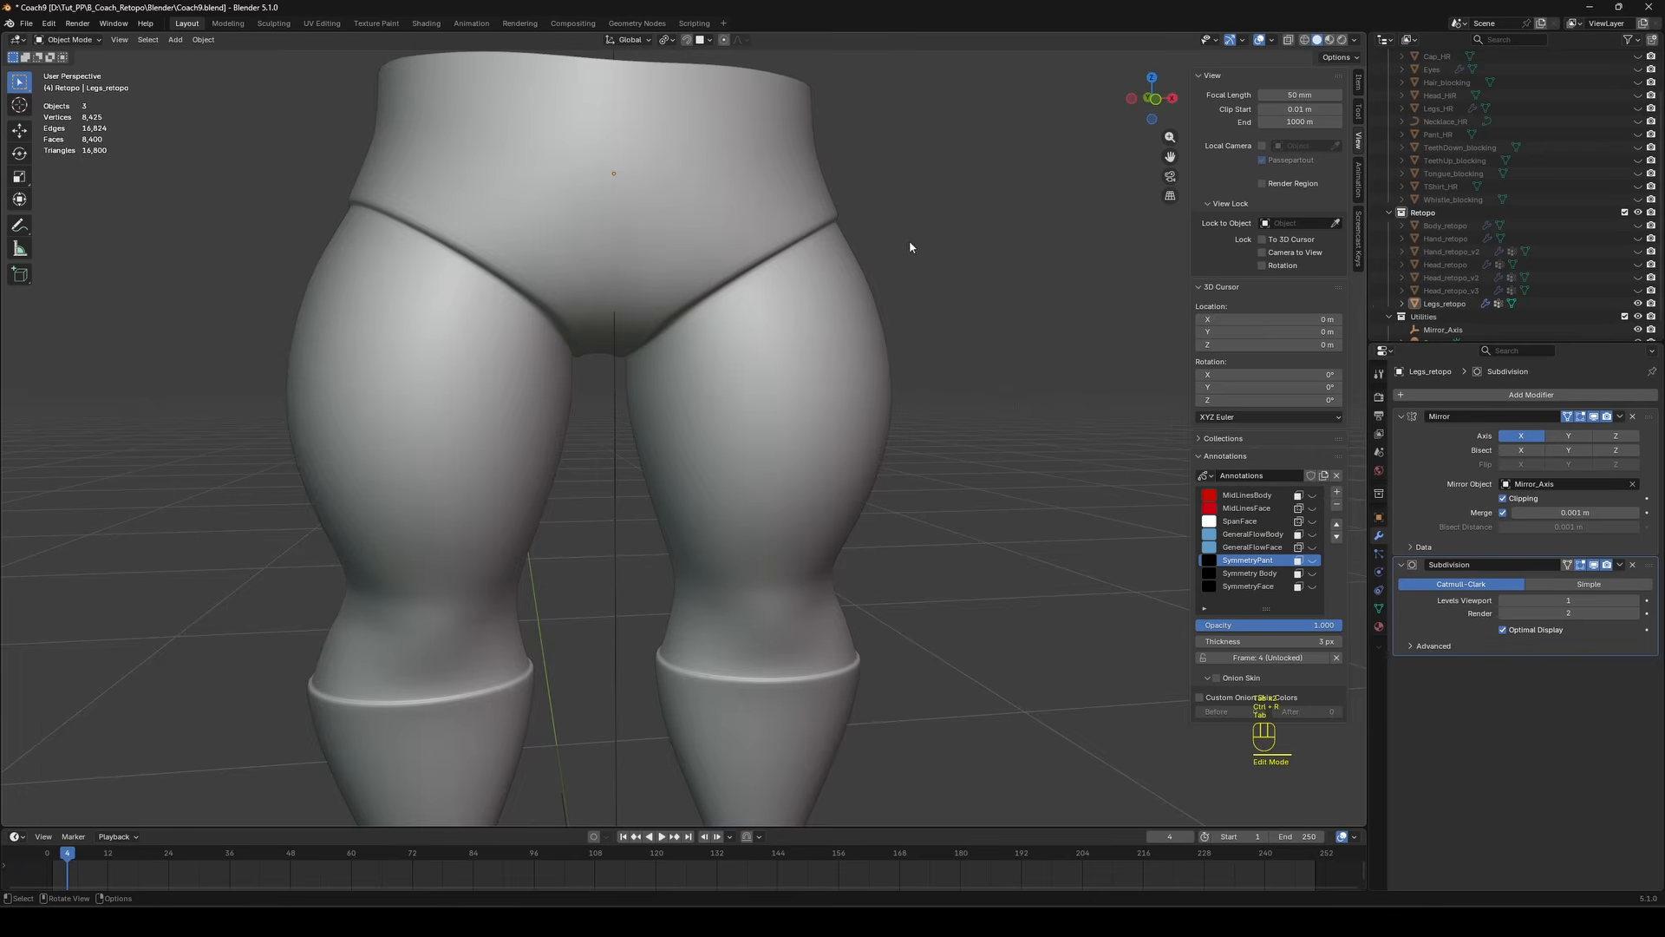
pyautogui.moveTo(909, 247); pyautogui.dragTo(853, 388, button='middle')
pyautogui.hotkey('ctrl', 's')
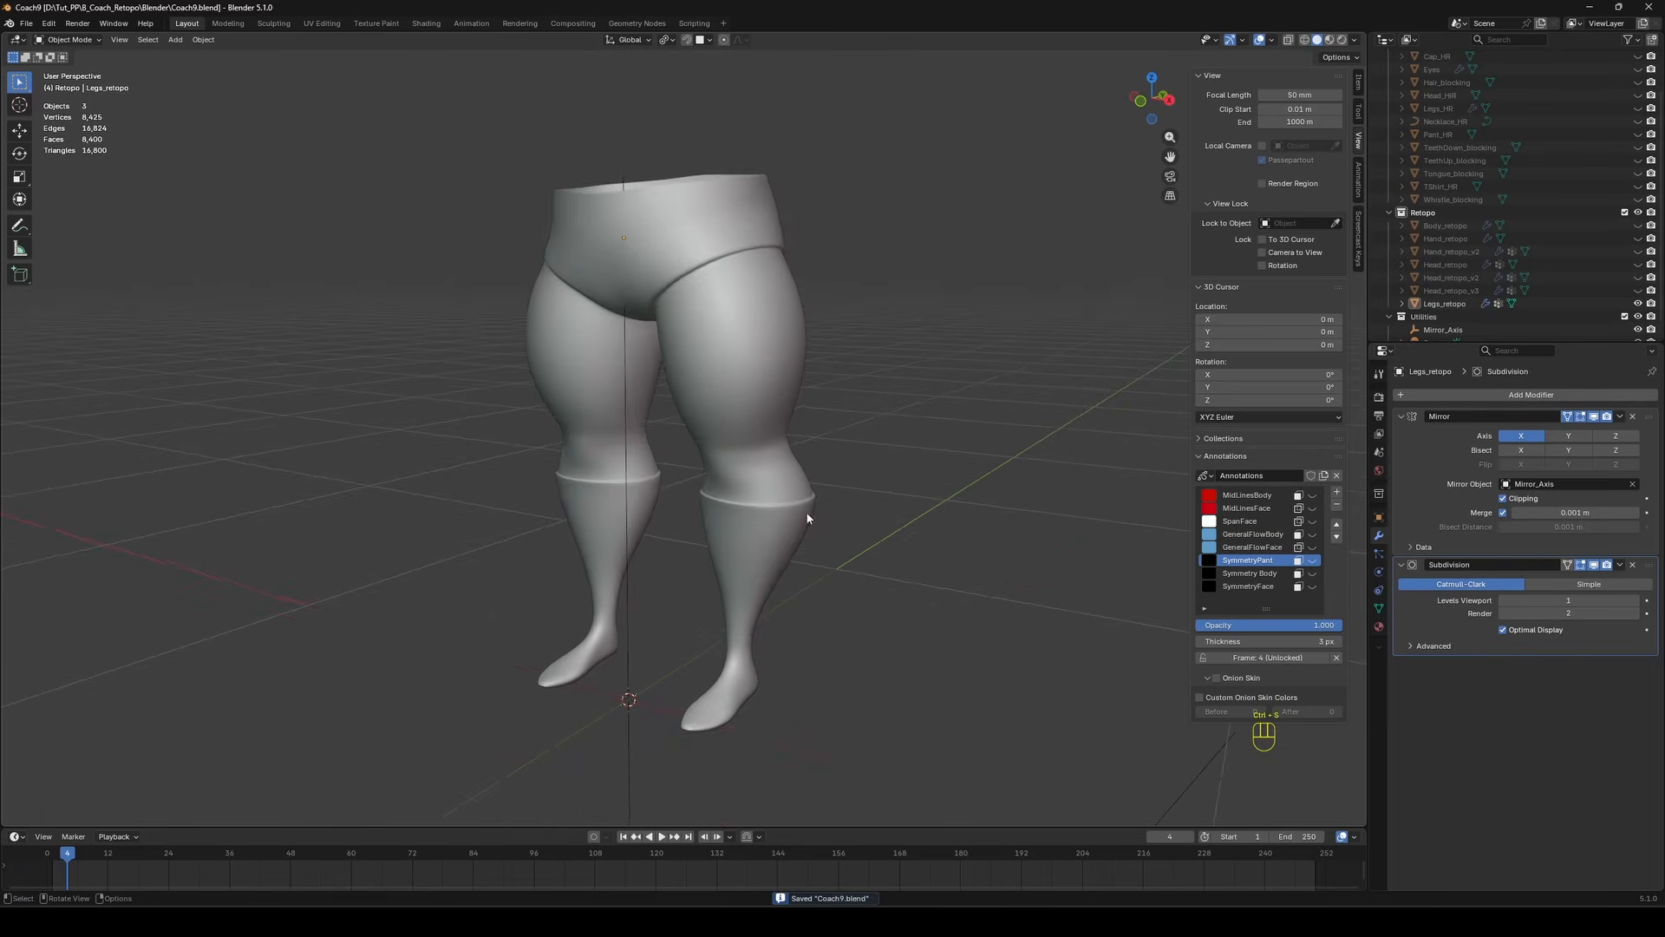
# Examine how Body_retopo and Legs_retopo meet at the waist, isolating the body to check its lower edge loop.
pyautogui.moveTo(807, 518)
pyautogui.mouseDown(button='middle')
pyautogui.moveTo(929, 509)
pyautogui.moveTo(829, 501)
pyautogui.mouseUp(button='middle')
pyautogui.scroll(-1, 1566, 230)
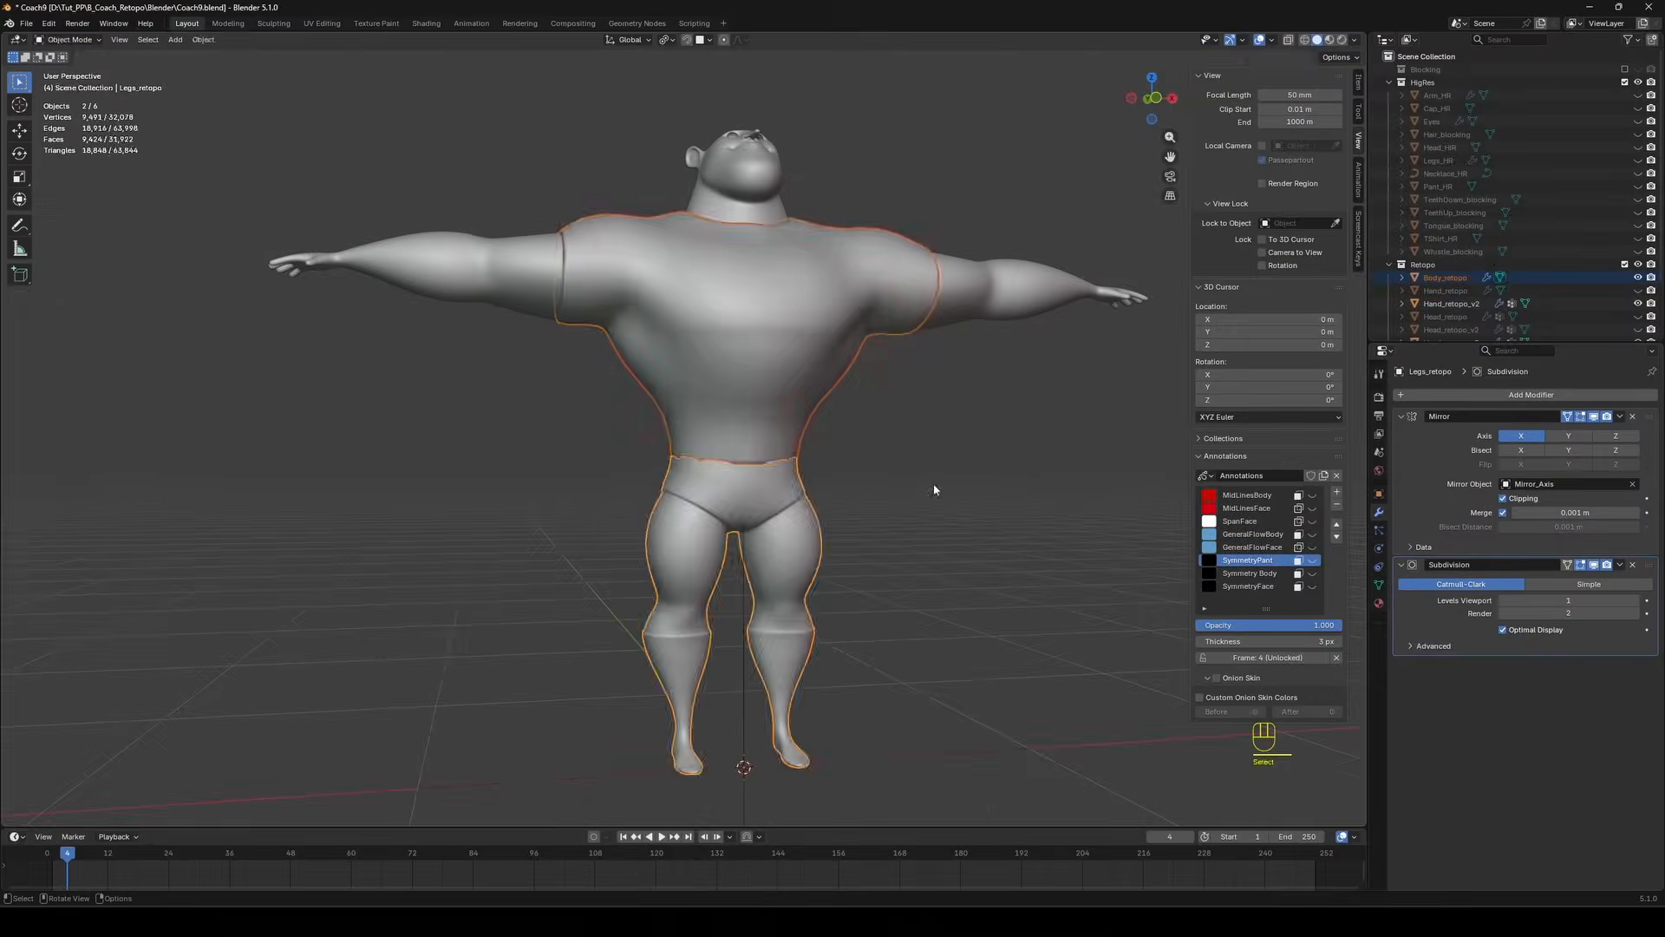
pyautogui.press('Tab')
pyautogui.moveTo(685, 433); pyautogui.dragTo(951, 316, button='middle')
pyautogui.scroll(-2, 873, 434)
pyautogui.press('Tab')
pyautogui.click(759, 425)
pyautogui.press('KP_Divide')
pyautogui.press('Tab')
pyautogui.keyDown('alt'); pyautogui.click(669, 427); pyautogui.keyUp('alt')
pyautogui.press('Tab')
pyautogui.press('KP_Divide')
# Turn off the viewport display of the Subdivision modifier on Legs_retopo.
pyautogui.click(798, 513)
pyautogui.press('KP_Divide')
pyautogui.click(1593, 566)
pyautogui.press('KP_Divide')
# Hide the neighbouring head and hand meshes and check the Body_retopo topology in Edit Mode.
pyautogui.click(875, 286)
pyautogui.press('h')
pyautogui.click(756, 385)
pyautogui.press('Tab')
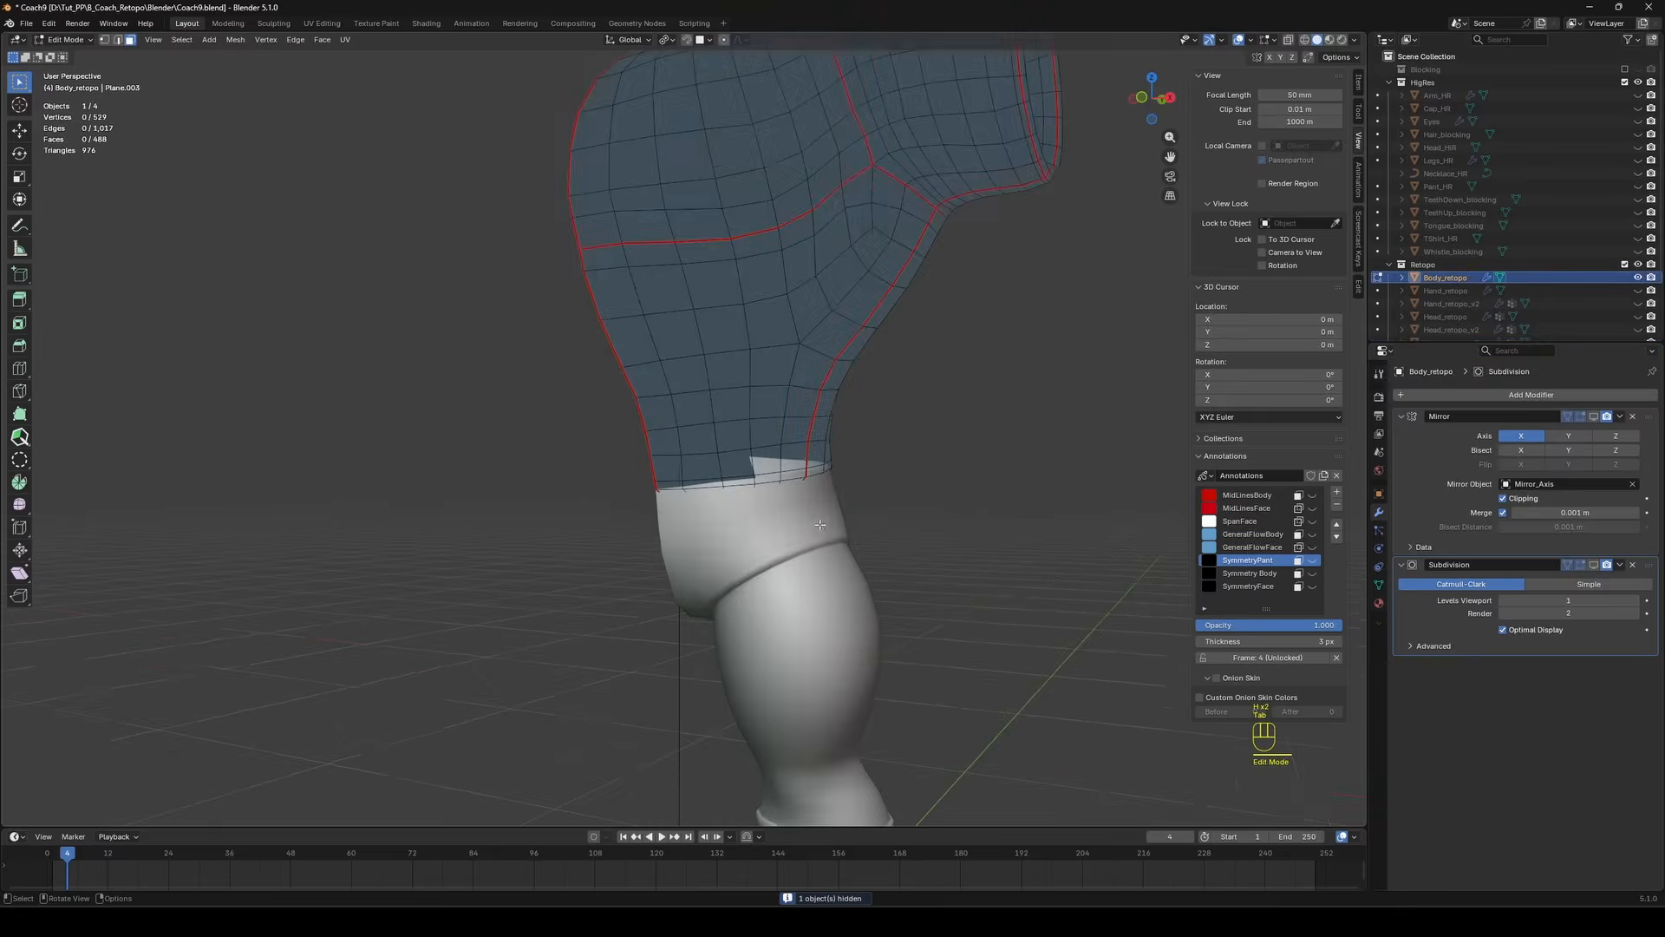
pyautogui.press('Tab')
# Select the waist's top edge loop on Legs_retopo in the right view and lower it slightly below the body.
pyautogui.click(784, 529)
pyautogui.press('Tab')
pyautogui.keyDown('alt'); pyautogui.moveTo(739, 494); pyautogui.dragTo(626, 472, button='middle'); pyautogui.keyUp('alt')
pyautogui.press('2')
pyautogui.hotkey('alt', 'z')
pyautogui.hotkey('alt', 'z')
pyautogui.keyDown('alt'); pyautogui.click(732, 453); pyautogui.keyUp('alt')
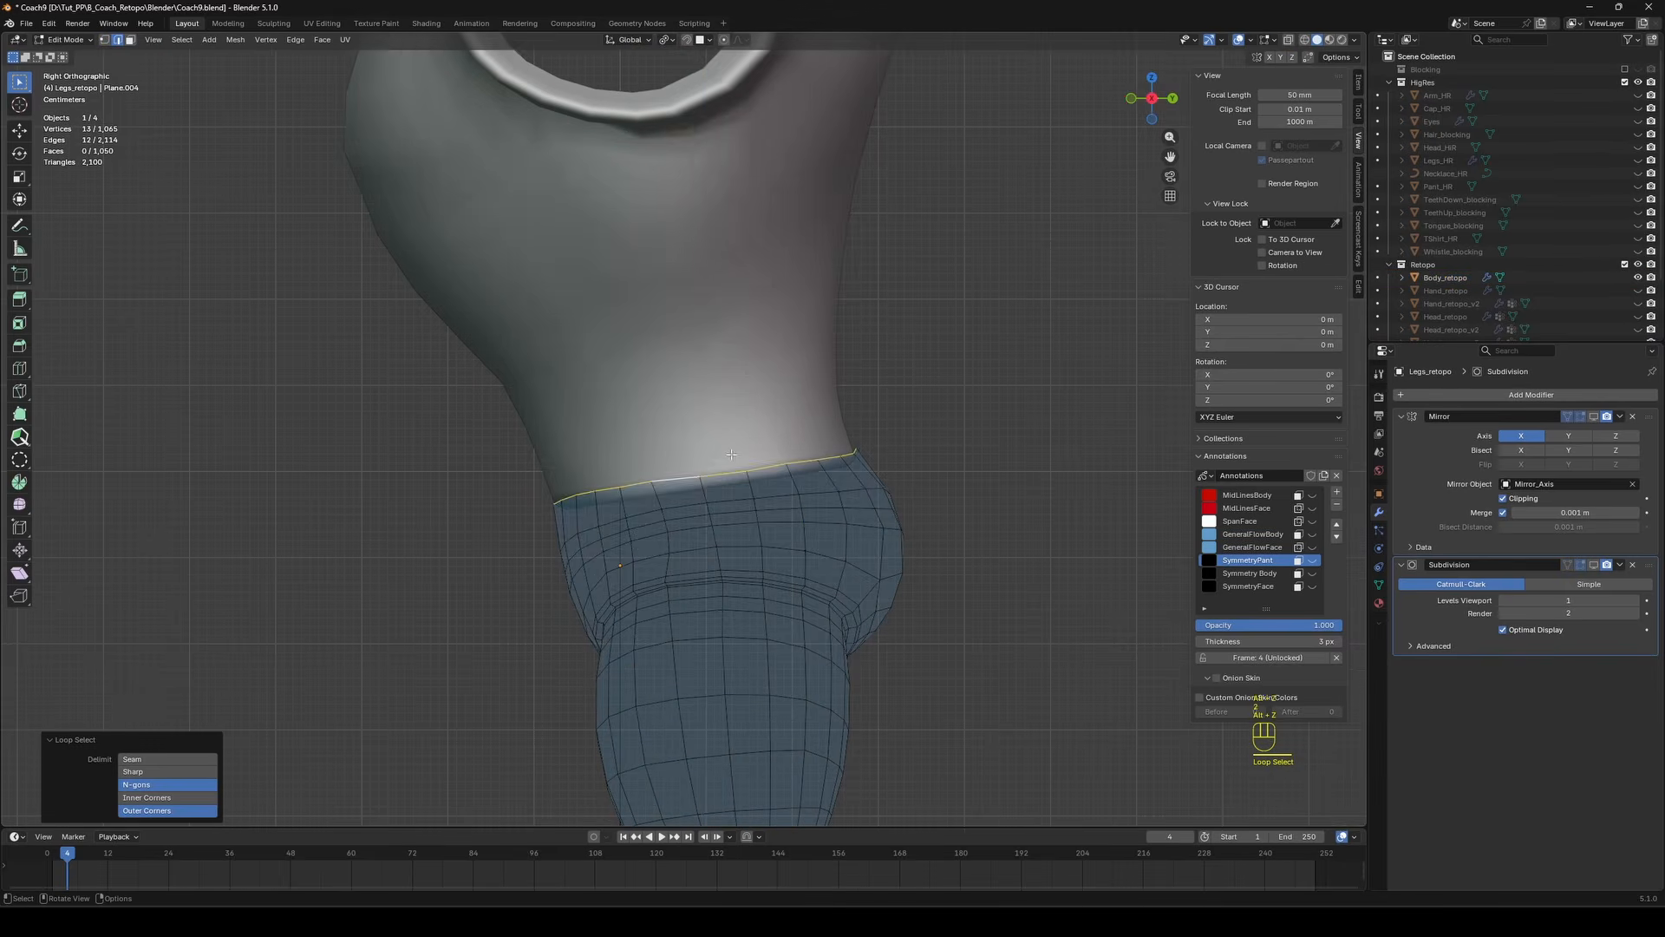
pyautogui.click(738, 472)
pyautogui.moveTo(738, 472); pyautogui.dragTo(945, 431, button='middle')
pyautogui.scroll(-4, 867, 443)
pyautogui.press('Tab')
# Select Body_retopo together with Legs_retopo and join them into one mesh with Legs_retopo active.
pyautogui.scroll(-3, 945, 432)
pyautogui.click(962, 431)
pyautogui.click(1359, 115)
pyautogui.scroll(-3, 1506, 248)
pyautogui.keyDown('ctrl'); pyautogui.click(1444, 288); pyautogui.keyUp('ctrl')
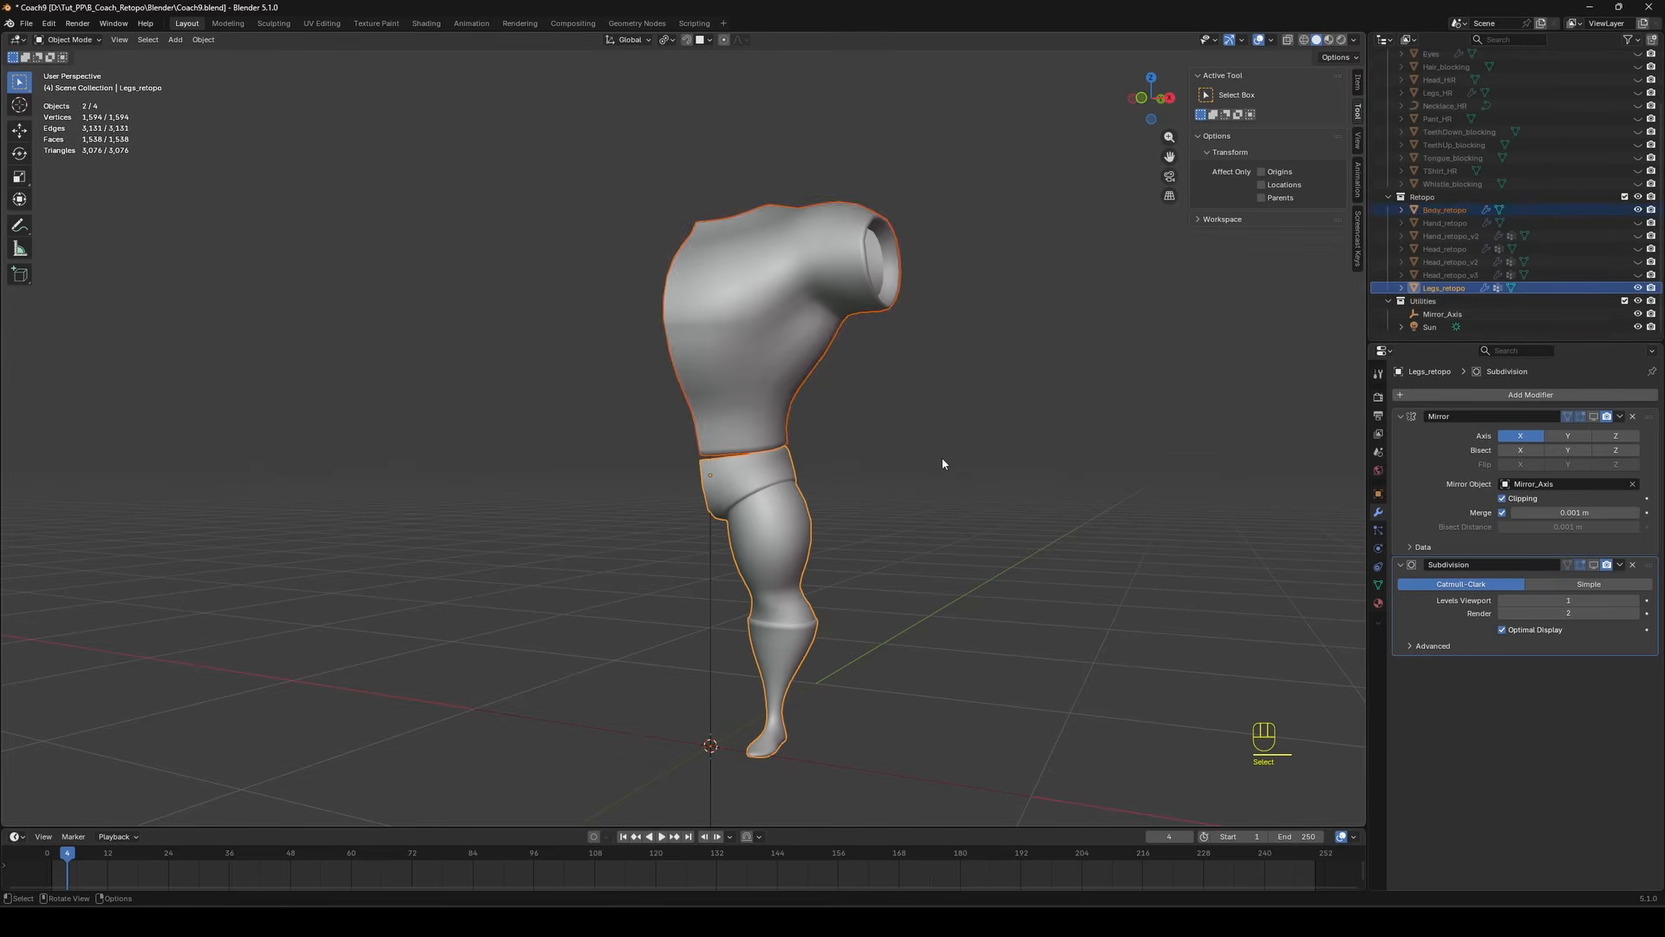
# Open the joined mesh for editing and isolate it in local view around the waist gap.
pyautogui.press('Tab')
pyautogui.press('KP_3')
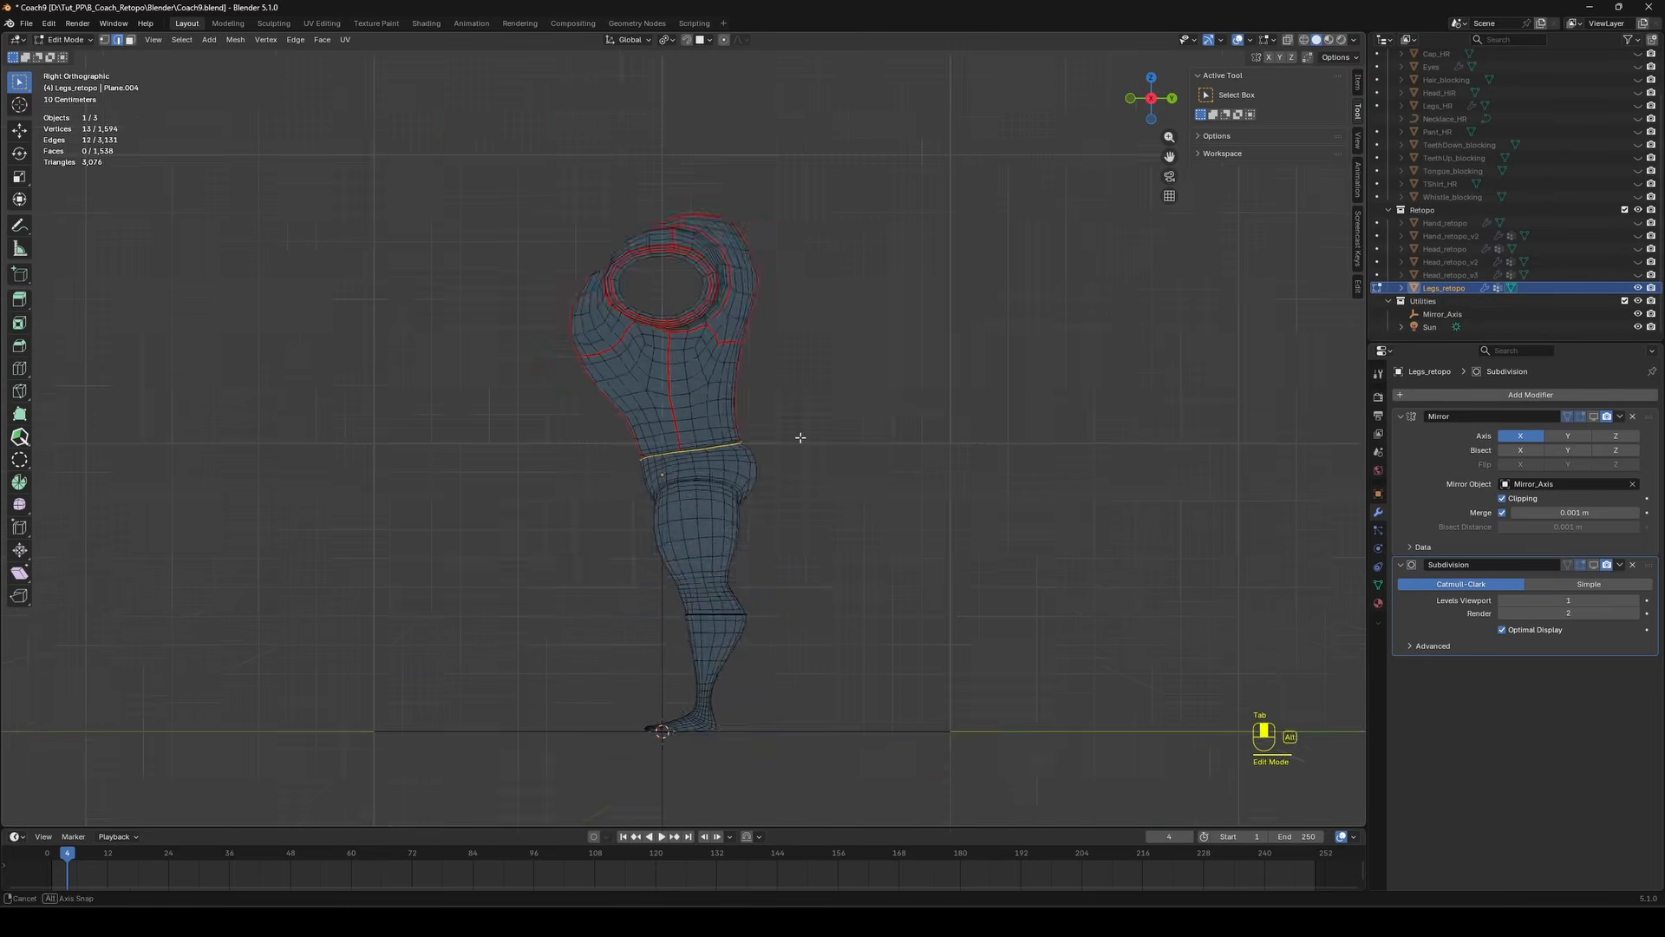
pyautogui.scroll(5, 843, 505)
pyautogui.scroll(-5, 843, 505)
pyautogui.moveTo(843, 505); pyautogui.dragTo(952, 463, button='middle')
pyautogui.scroll(3, 951, 463)
pyautogui.press('KP_Divide')
pyautogui.moveTo(1660, 210); pyautogui.dragTo(1660, 150)
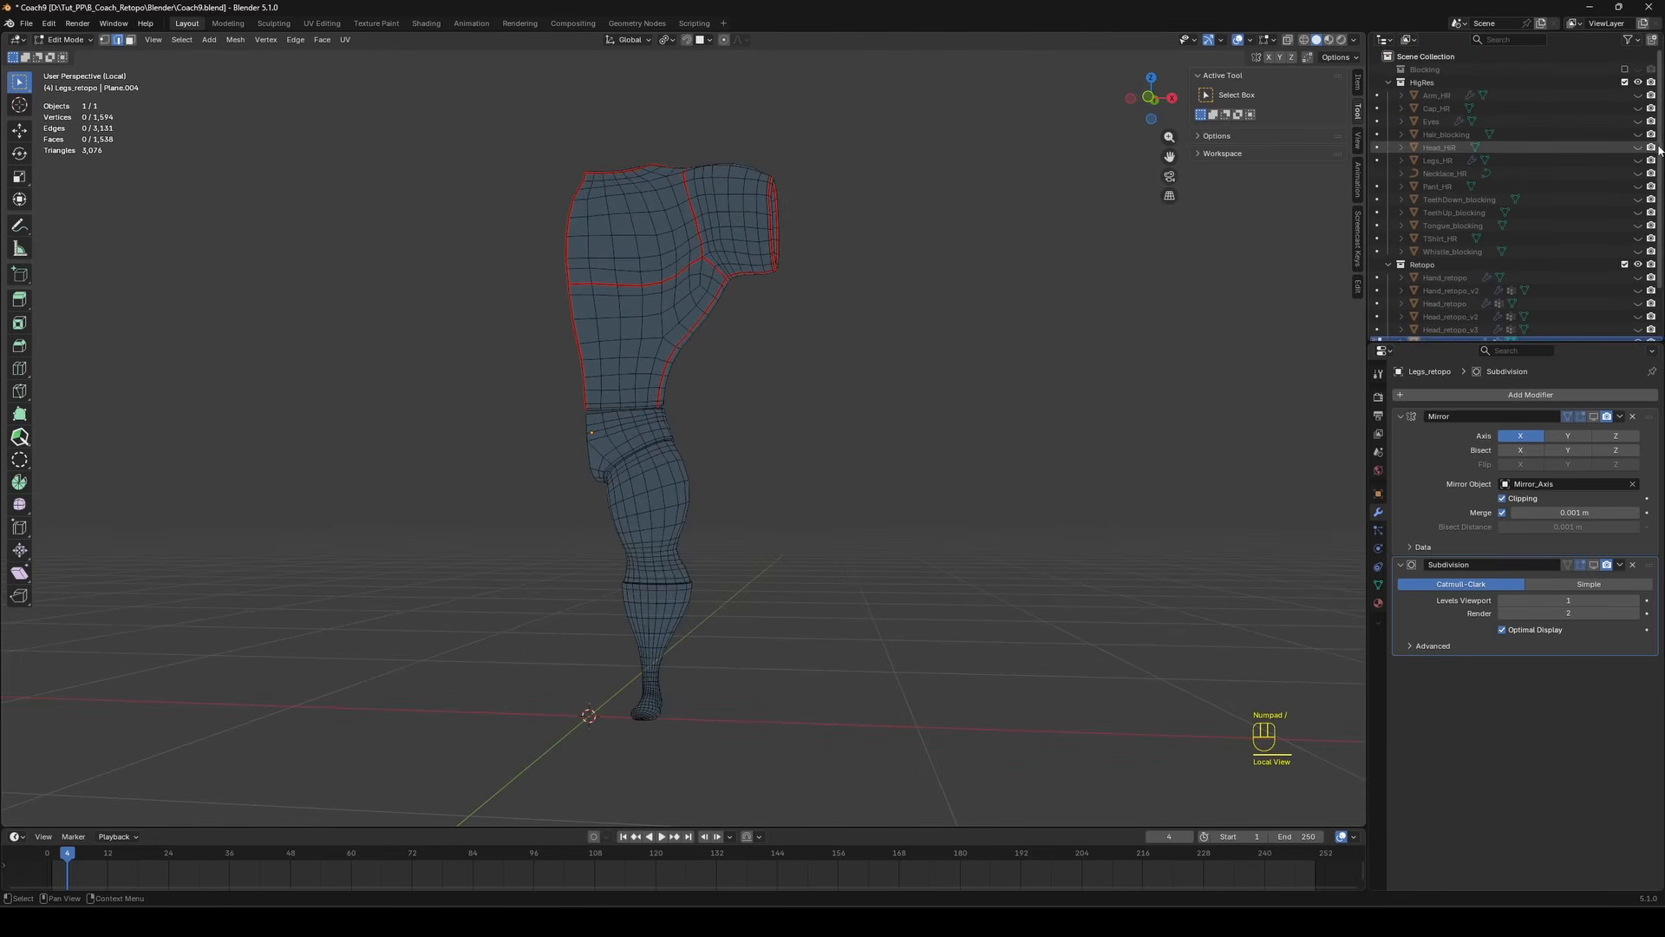
pyautogui.scroll(6, 657, 412)
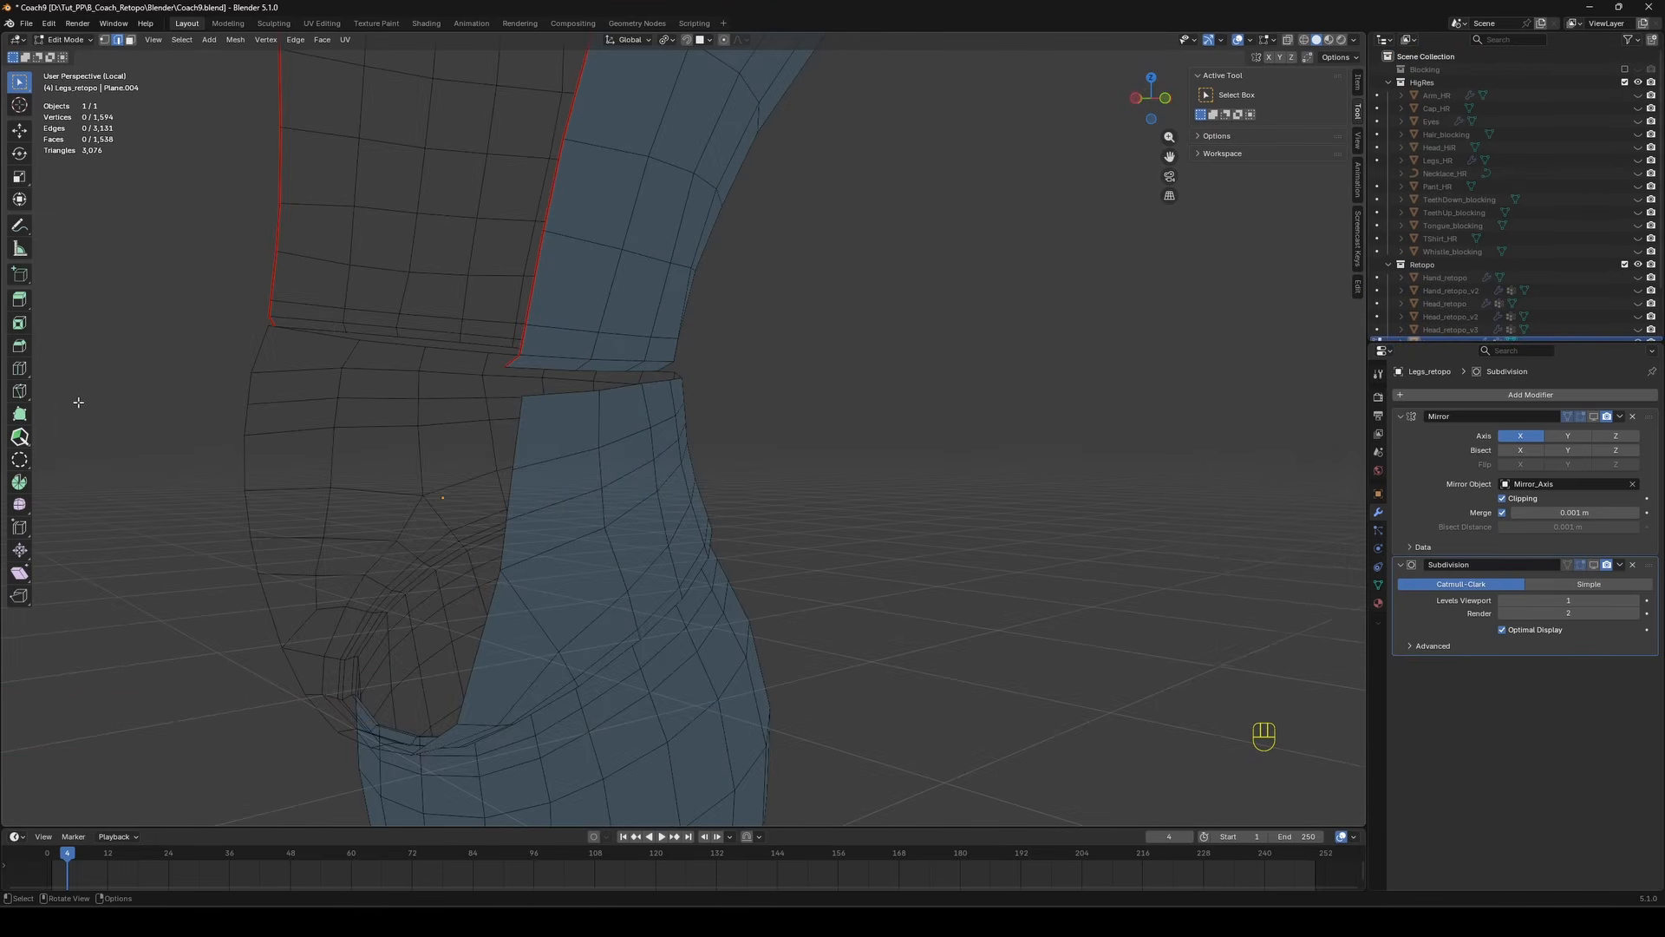
# Weld the legs' waist vertices to the matching body vertices with PolyQuilt, closing the gap from front to back.
pyautogui.click(19, 436)
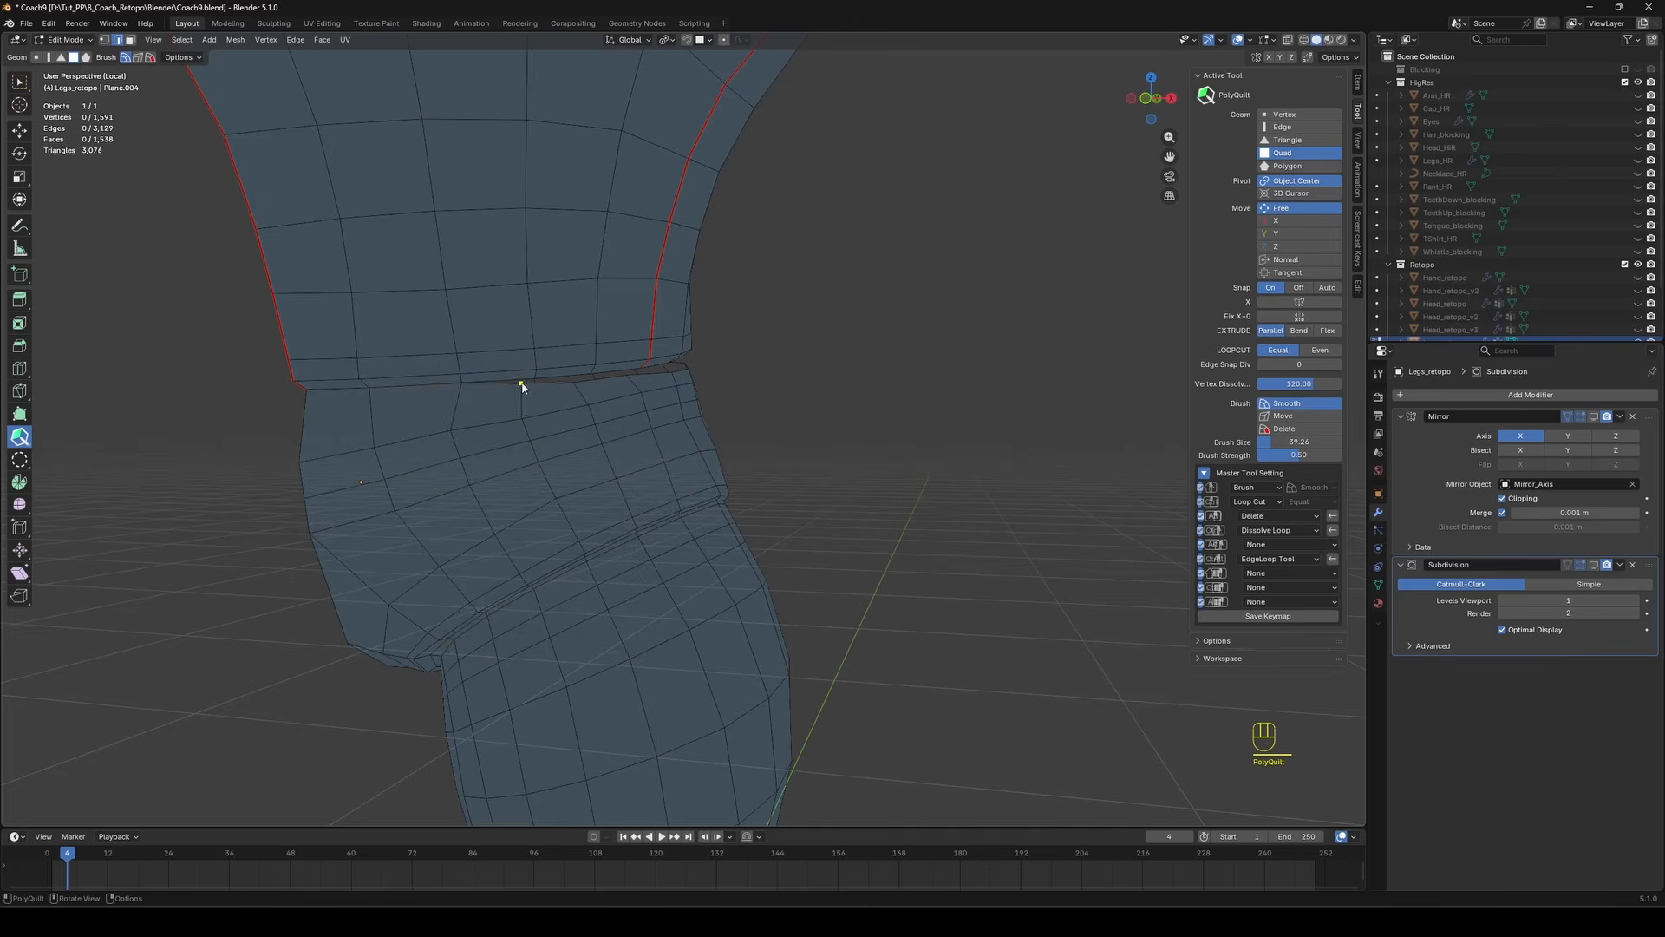
pyautogui.moveTo(521, 383); pyautogui.dragTo(535, 379)
pyautogui.moveTo(560, 385); pyautogui.dragTo(464, 387, button='middle')
pyautogui.moveTo(630, 379); pyautogui.dragTo(665, 368)
pyautogui.moveTo(694, 372); pyautogui.dragTo(649, 377, button='middle')
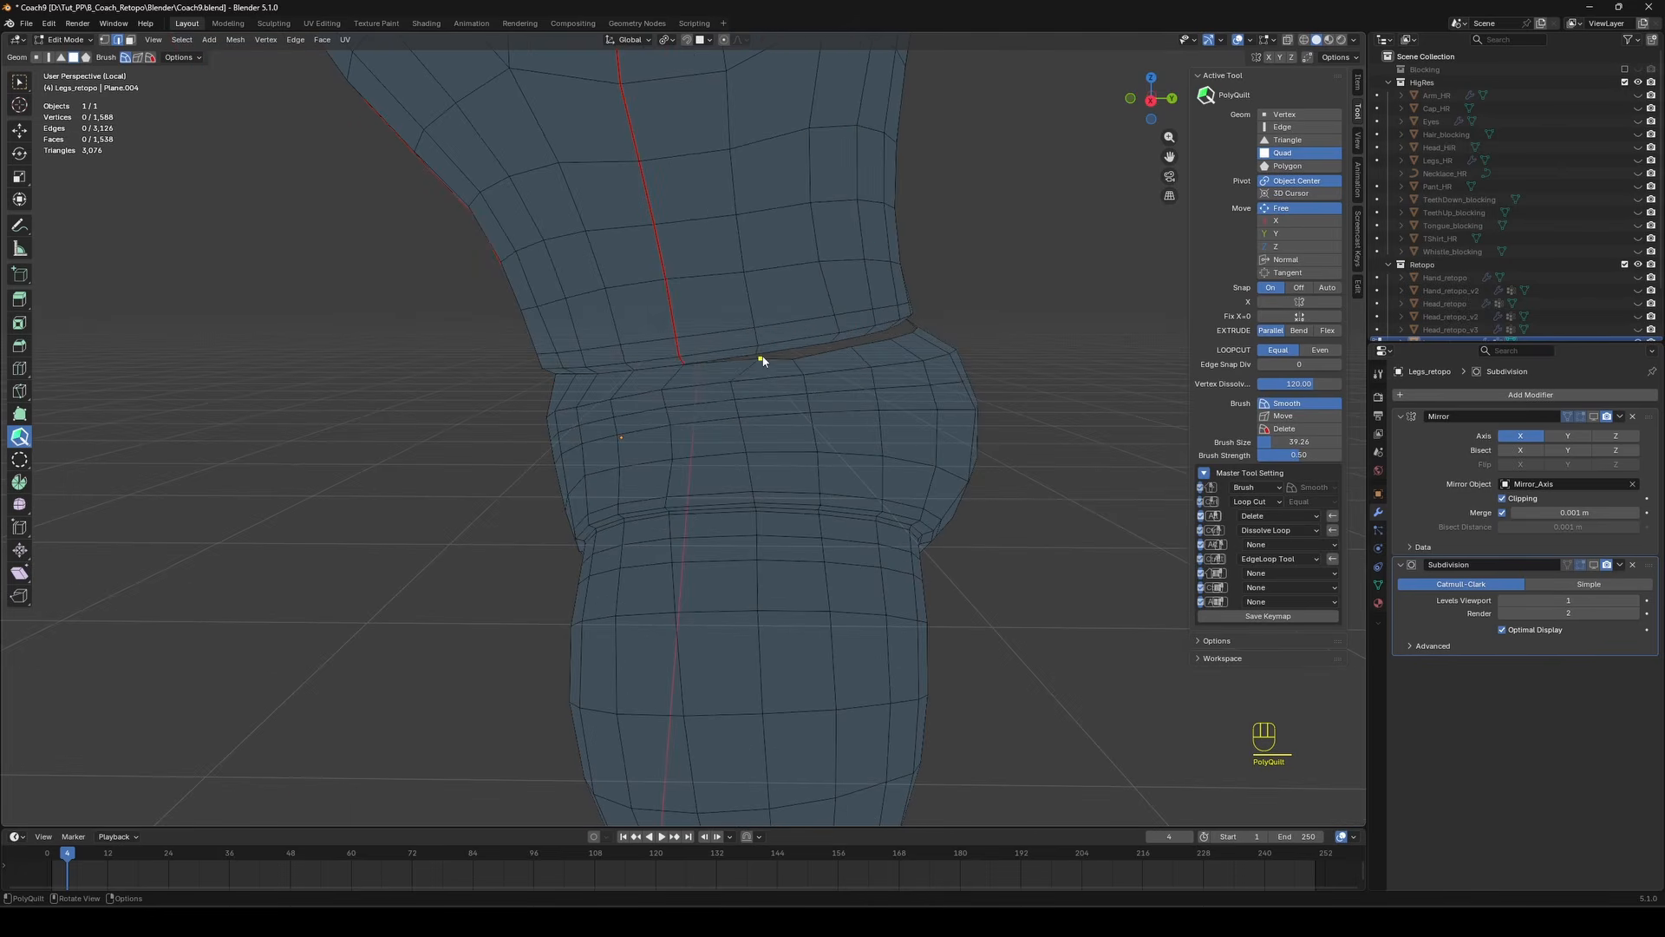
pyautogui.moveTo(820, 349); pyautogui.dragTo(837, 333)
pyautogui.moveTo(866, 344); pyautogui.dragTo(798, 355, button='middle')
pyautogui.moveTo(957, 347); pyautogui.dragTo(977, 336)
pyautogui.moveTo(988, 343); pyautogui.dragTo(811, 399, button='middle')
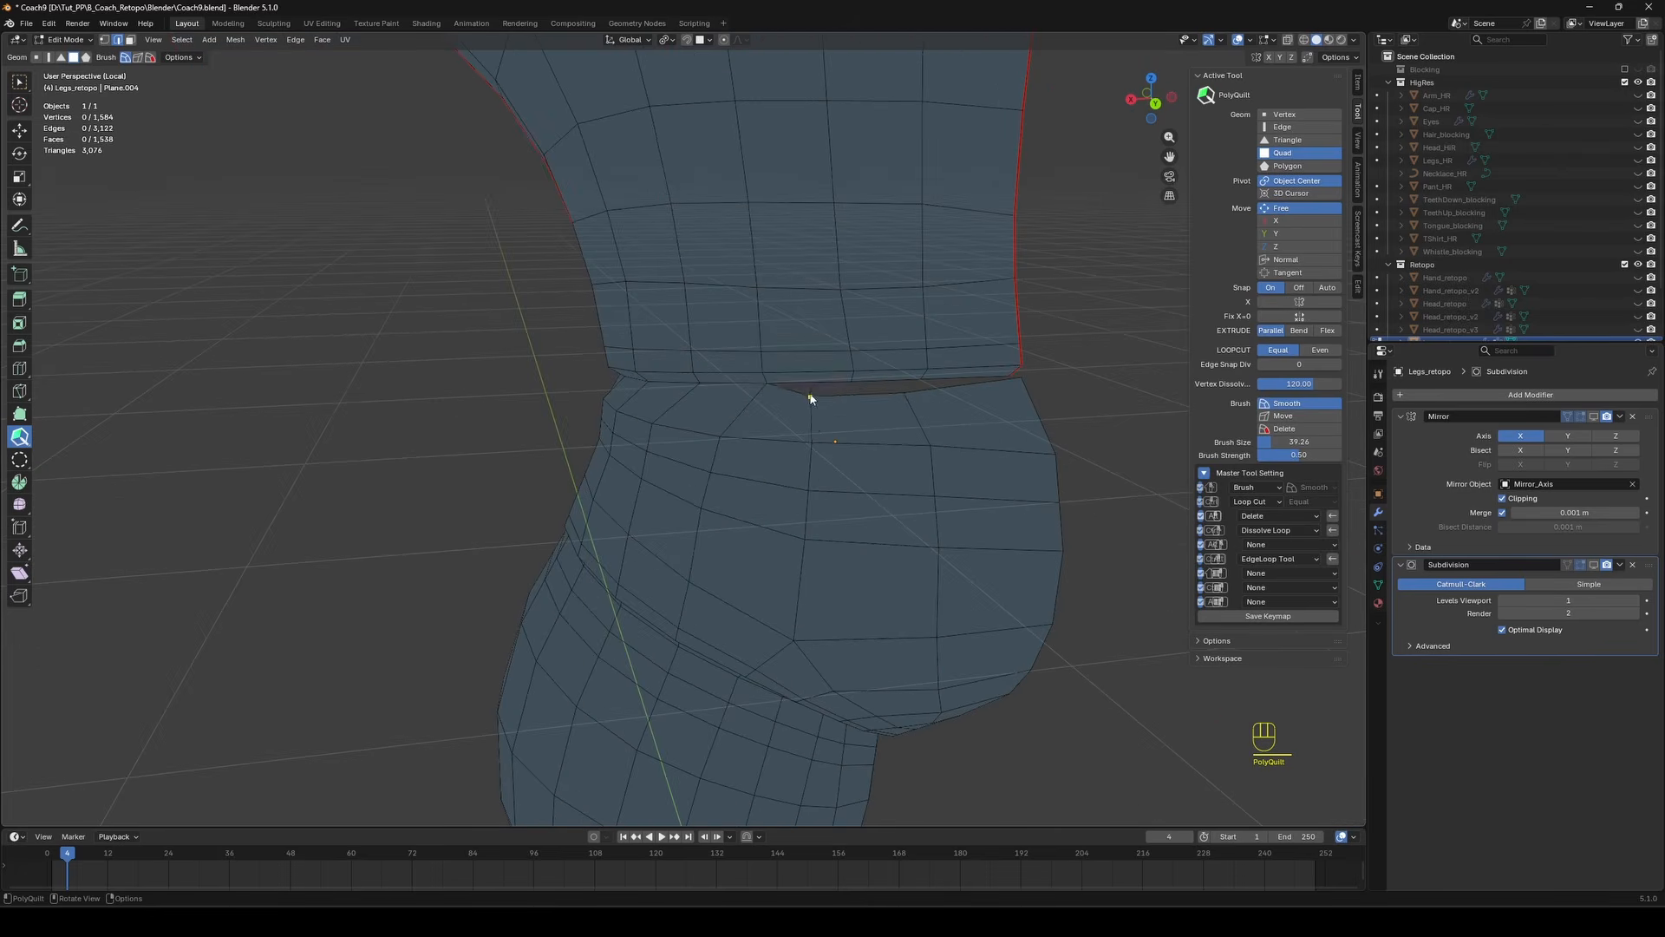
pyautogui.moveTo(1006, 383); pyautogui.dragTo(1020, 368)
pyautogui.moveTo(1023, 373); pyautogui.dragTo(793, 323, button='middle')
# Leave local view and smooth the topology along the front and side of the waist over the Pant_HR surface.
pyautogui.press('KP_Divide')
pyautogui.moveTo(925, 357); pyautogui.dragTo(737, 386, button='middle')
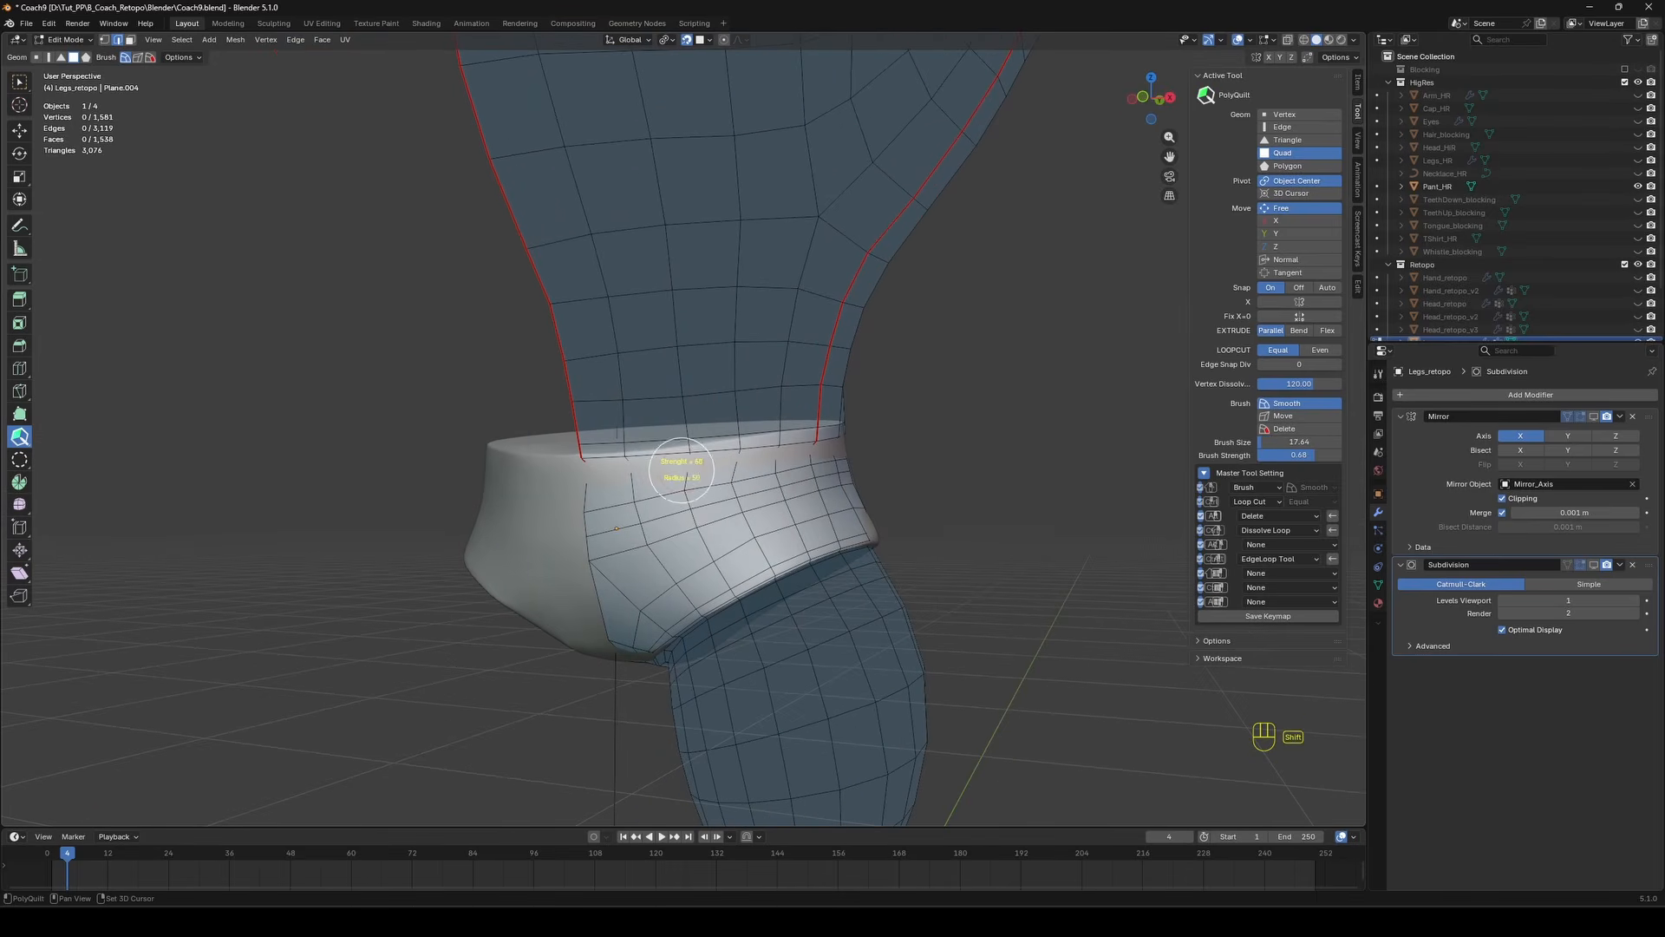
pyautogui.moveTo(860, 442); pyautogui.dragTo(737, 456, button='middle')
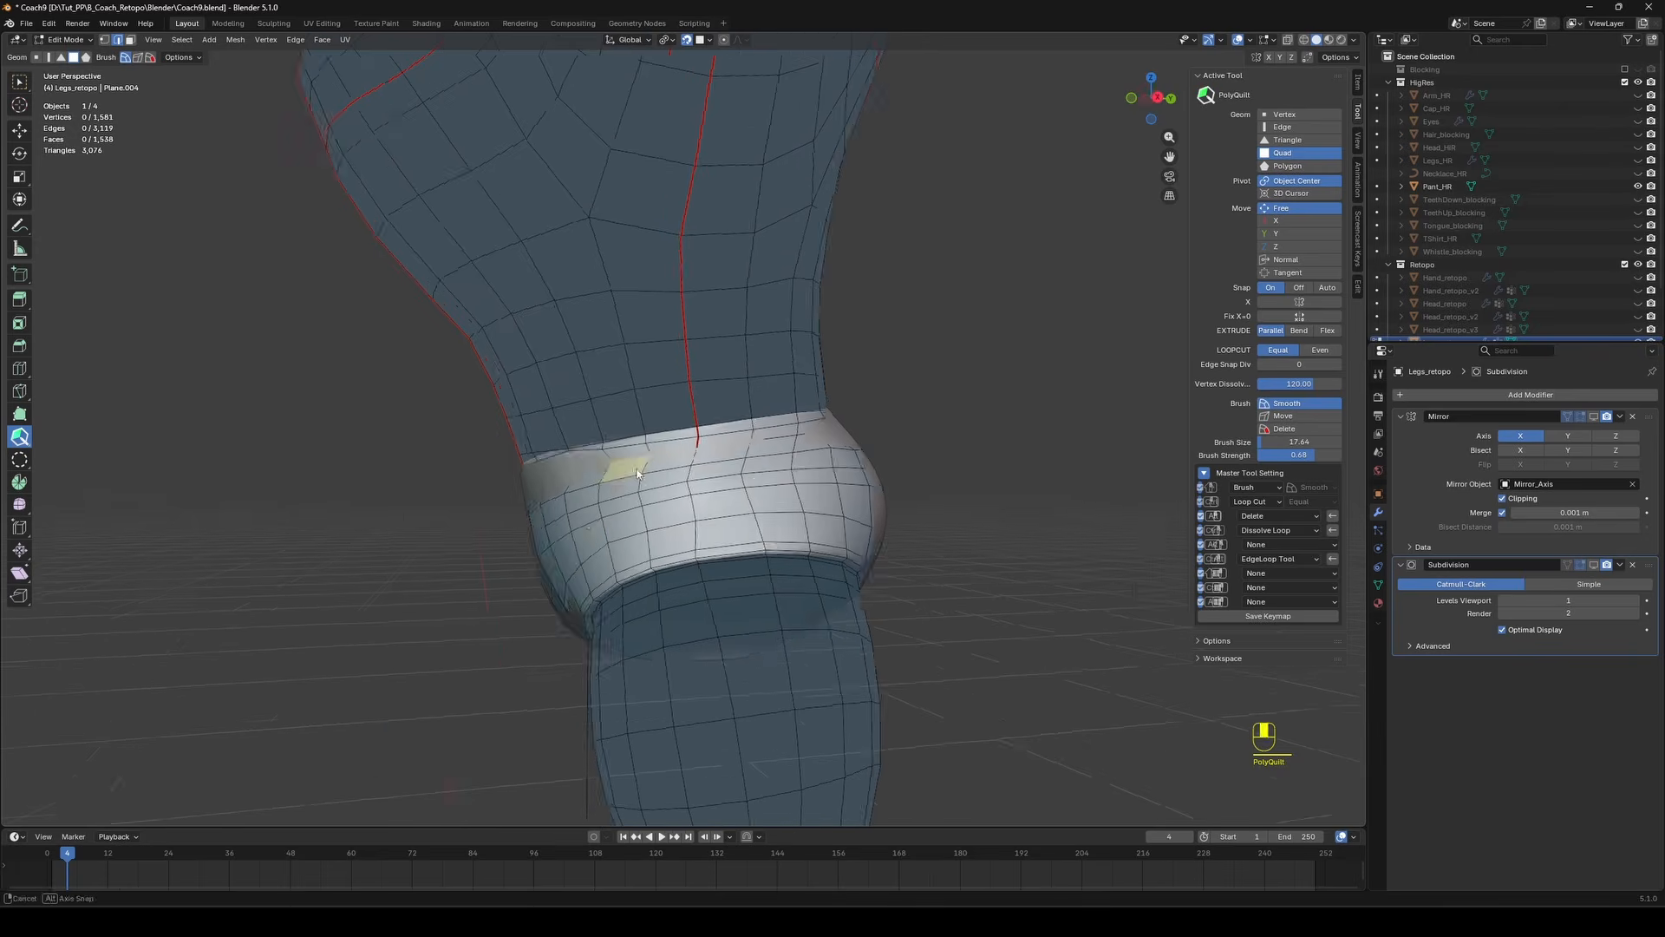
pyautogui.moveTo(621, 465); pyautogui.dragTo(796, 487, button='middle')
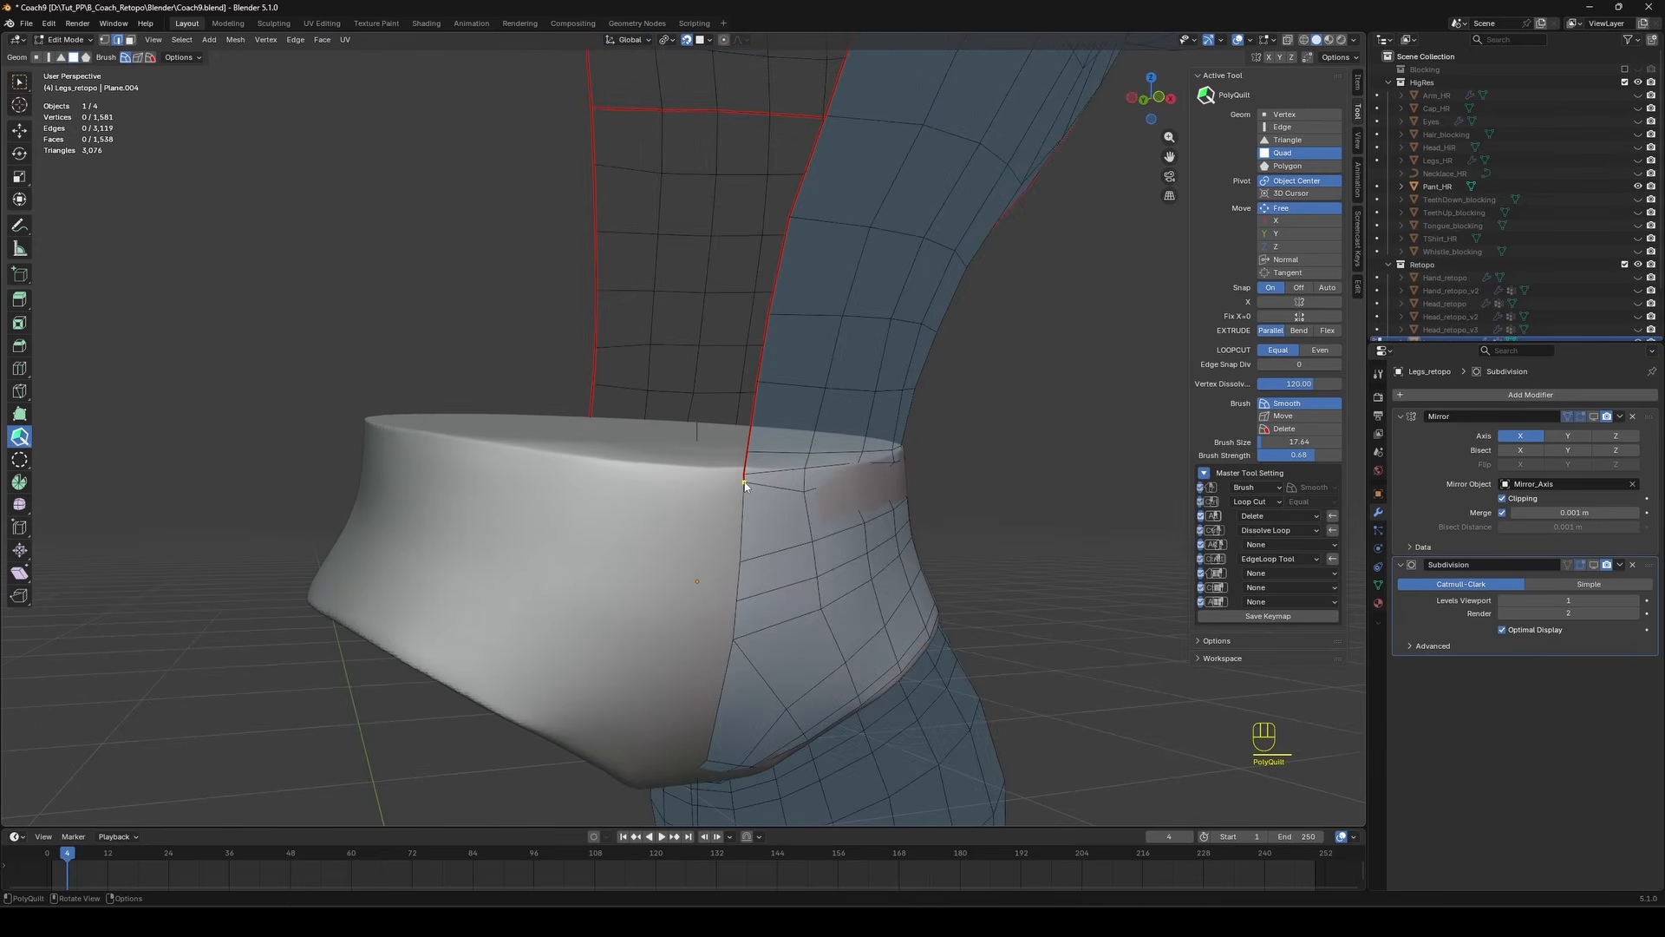
pyautogui.moveTo(808, 492); pyautogui.dragTo(634, 620, button='middle')
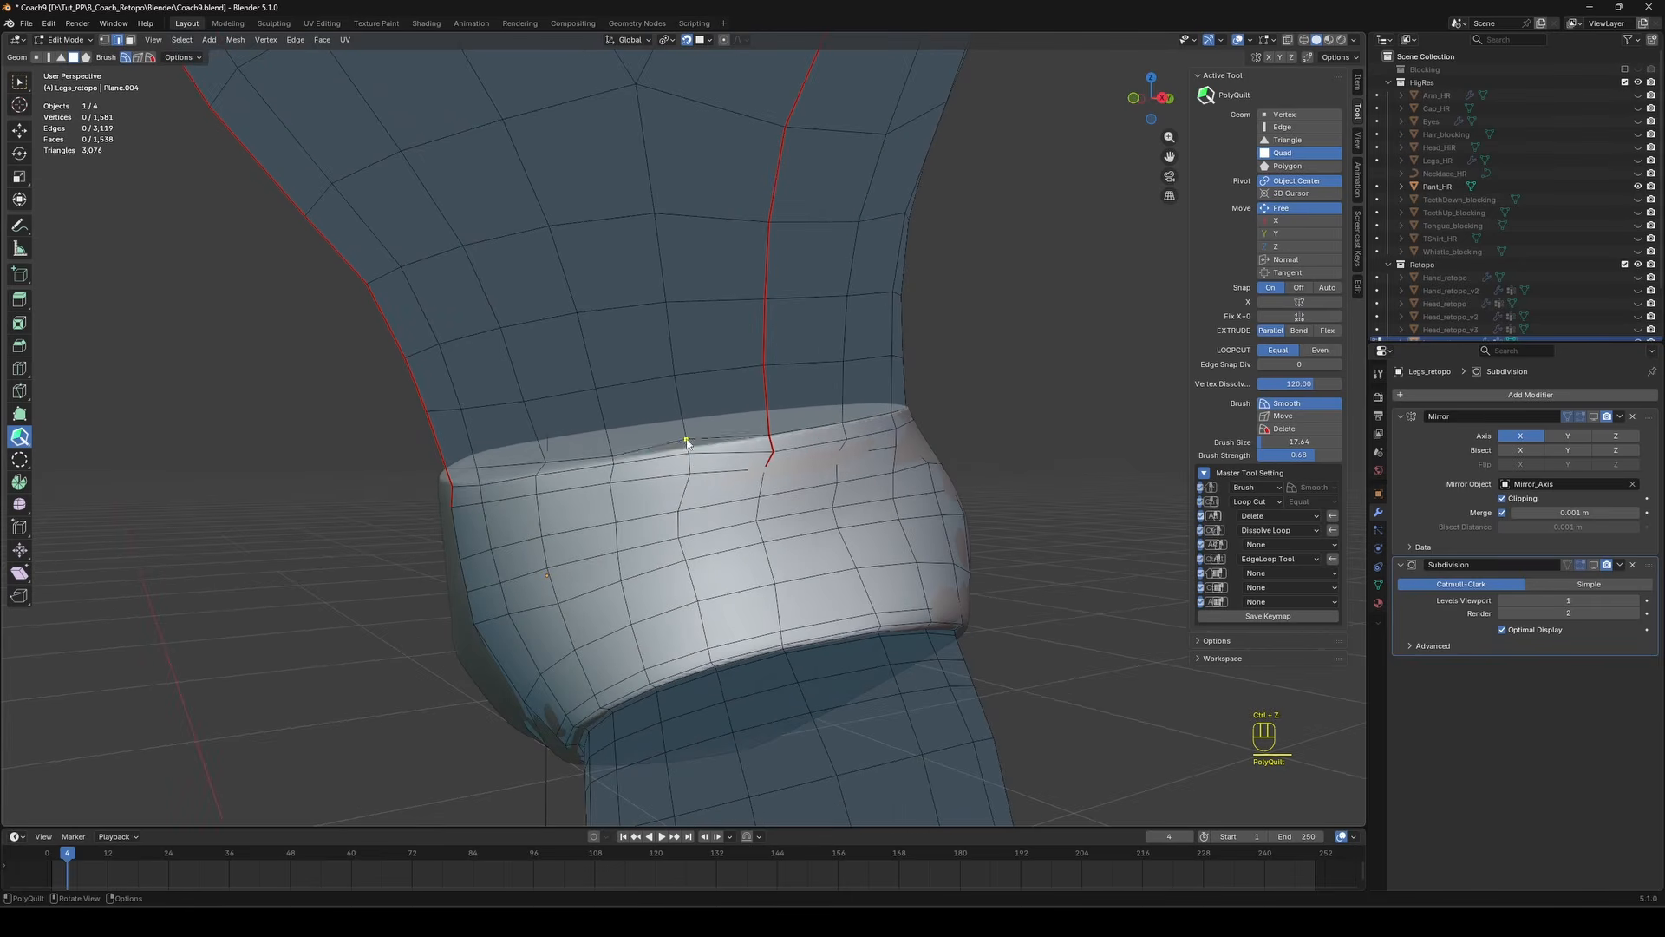
pyautogui.moveTo(721, 444); pyautogui.dragTo(602, 509, button='middle')
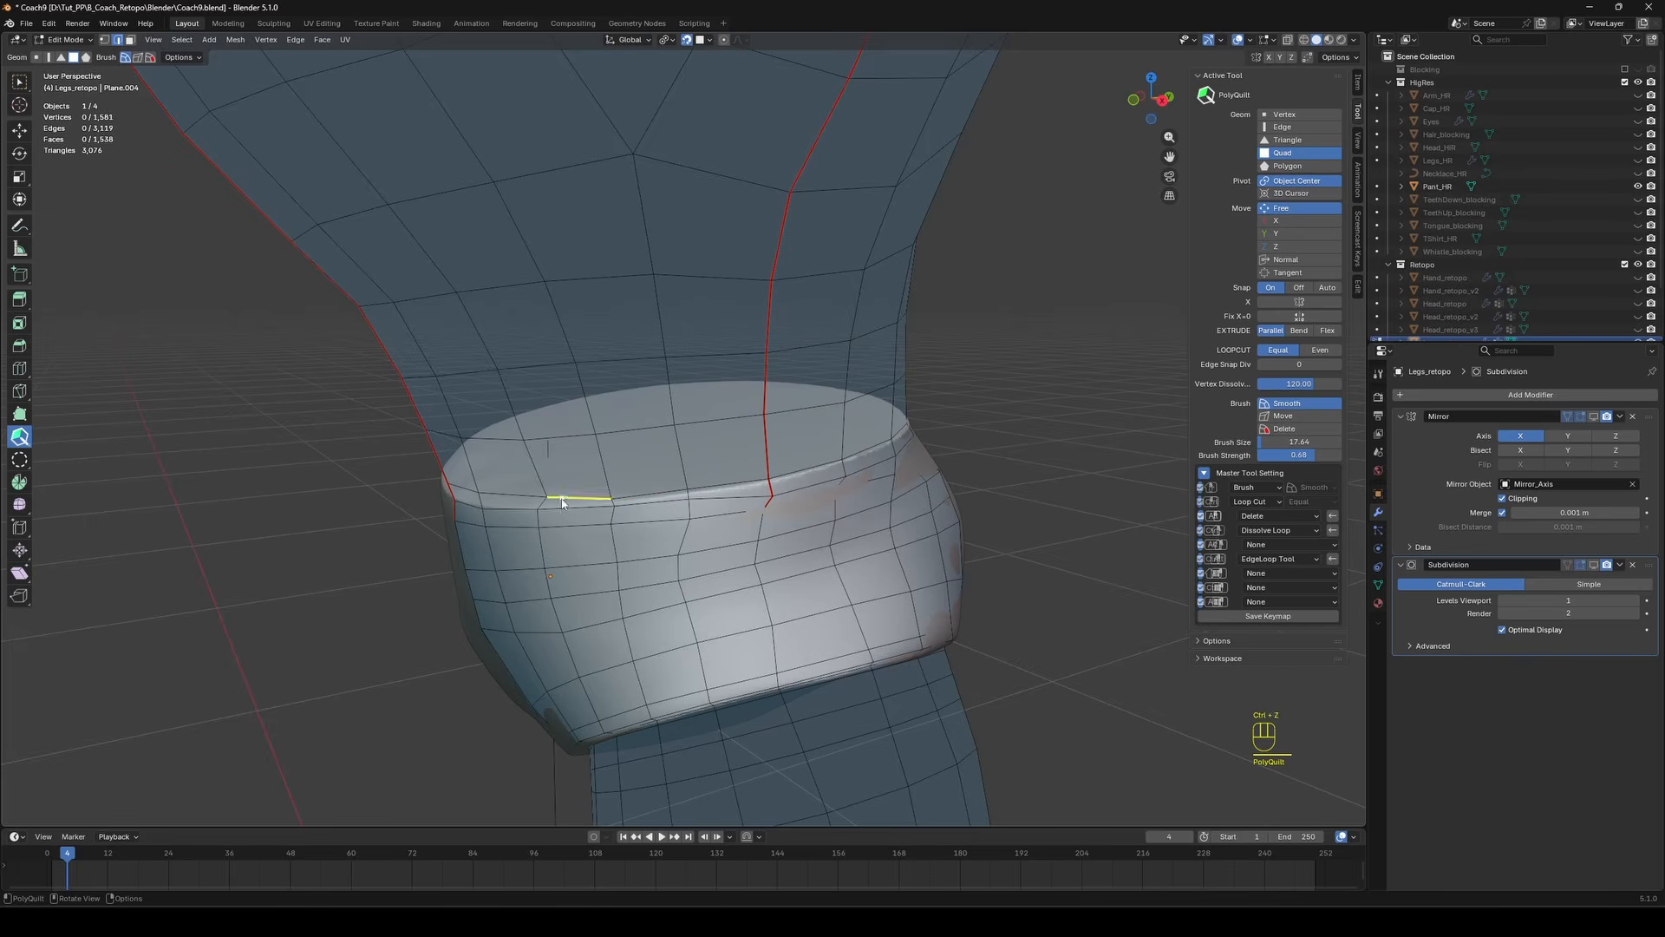
pyautogui.moveTo(480, 499); pyautogui.dragTo(596, 573, button='middle')
pyautogui.moveTo(748, 459); pyautogui.dragTo(607, 558, button='middle')
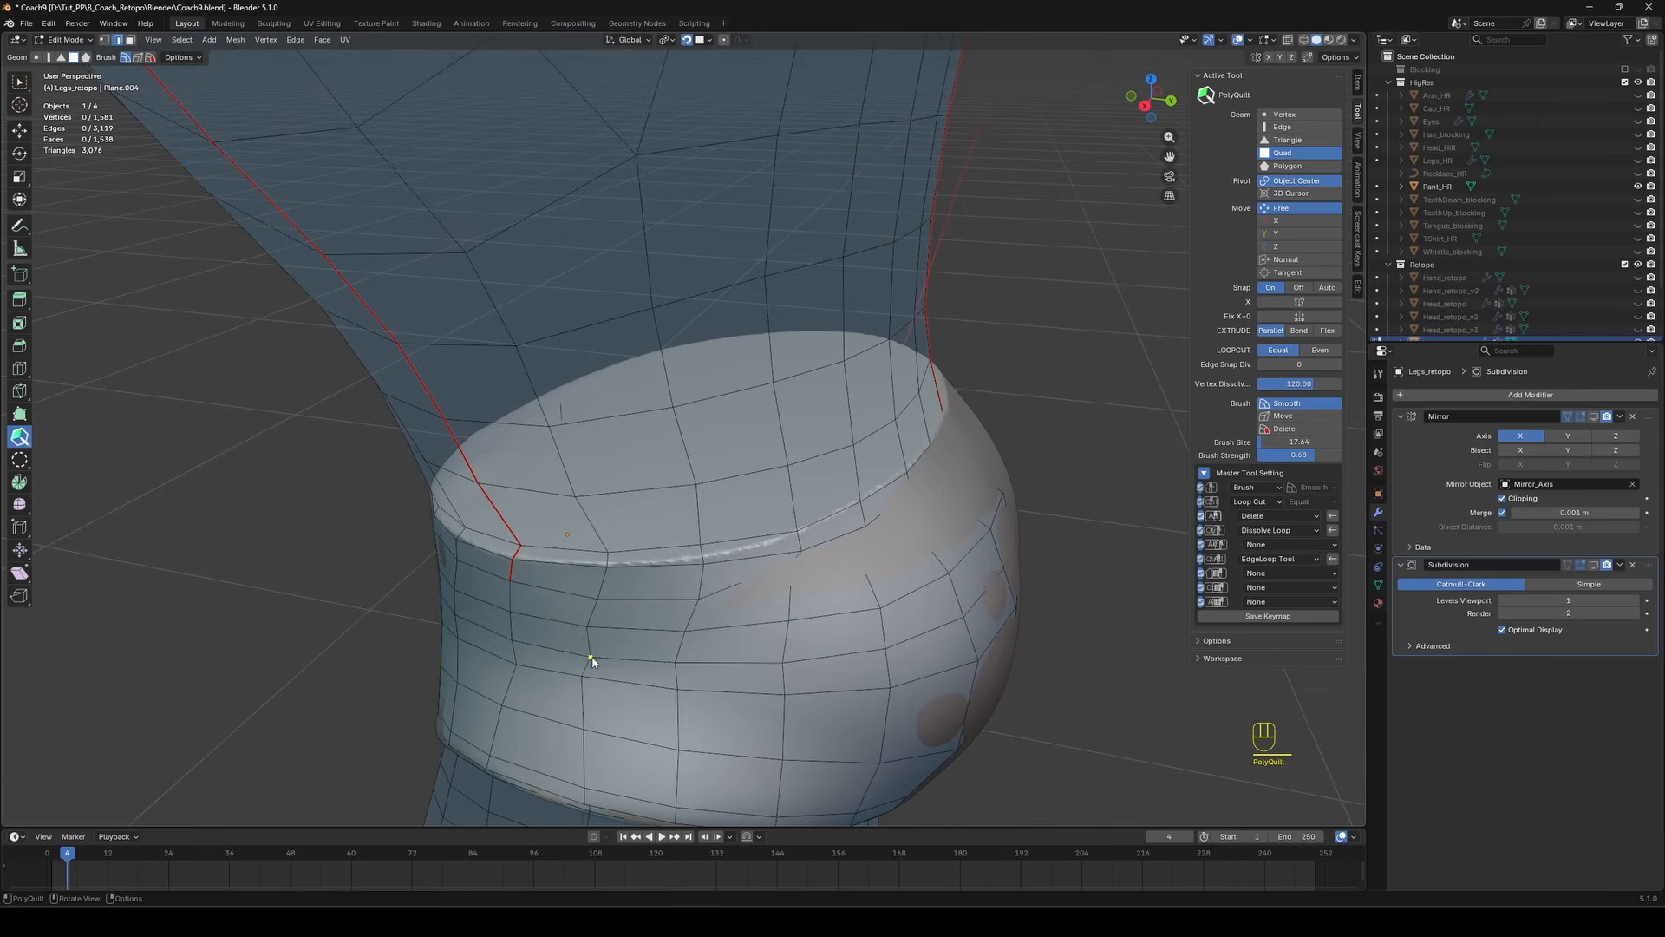
pyautogui.moveTo(518, 665); pyautogui.dragTo(699, 574, button='middle')
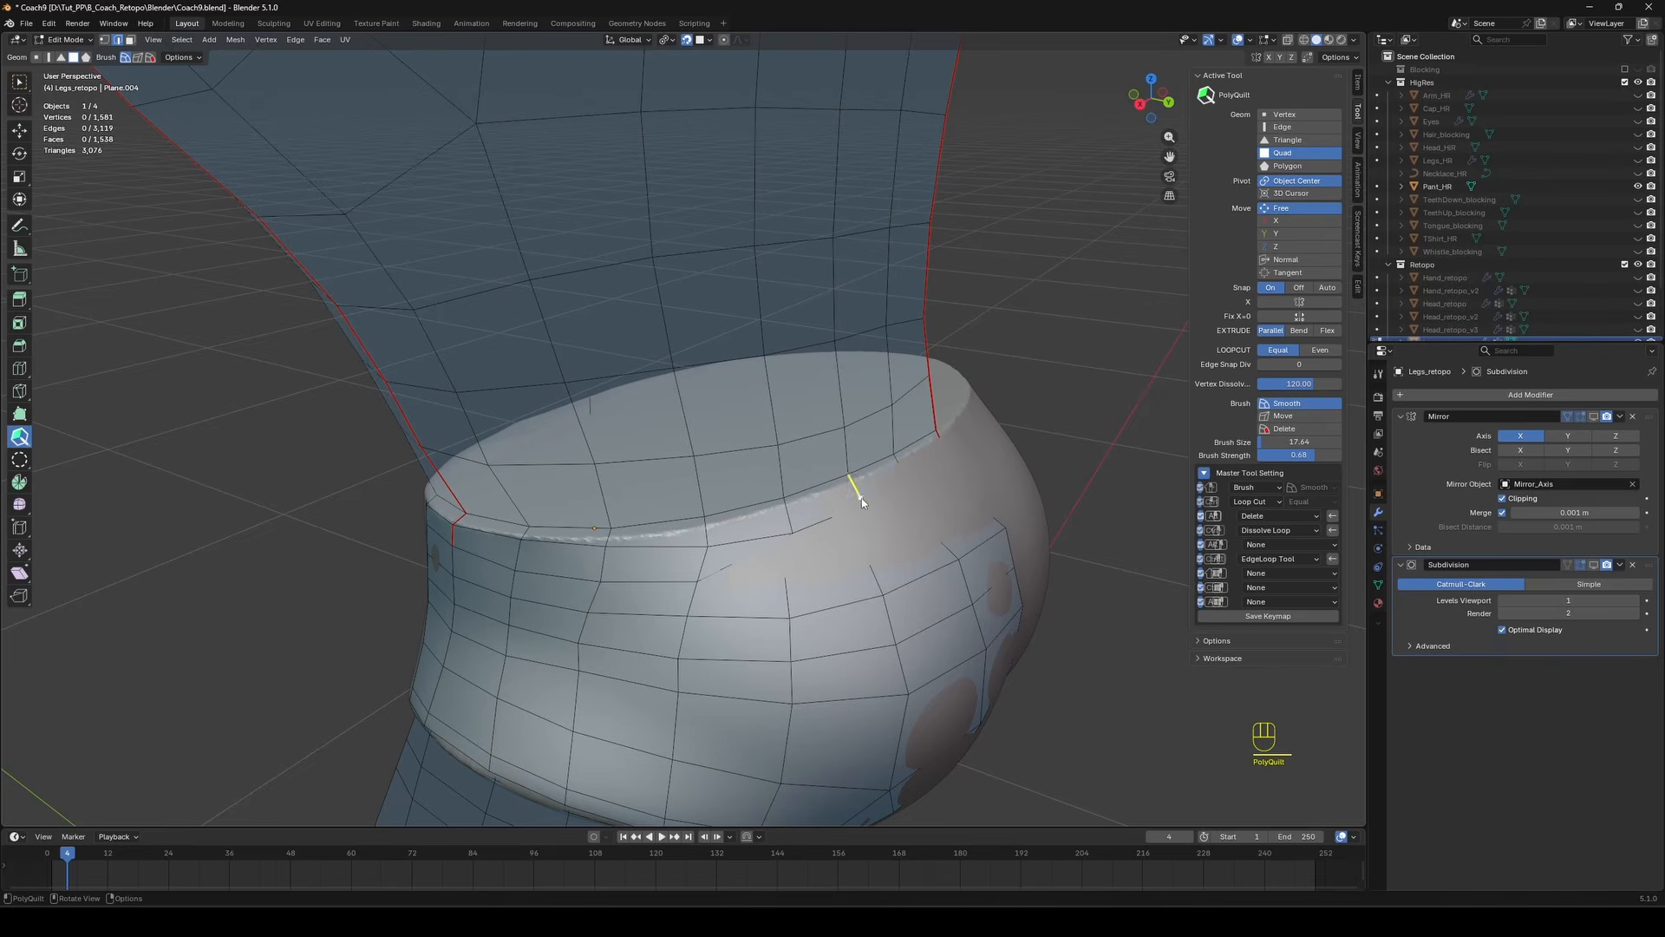
# Fit the back waist vertices to the Pant_HR surface and even out the quads near the centre back.
pyautogui.moveTo(780, 553); pyautogui.dragTo(903, 487, button='middle')
pyautogui.hotkey('alt', 'z')
pyautogui.hotkey('alt', 'z')
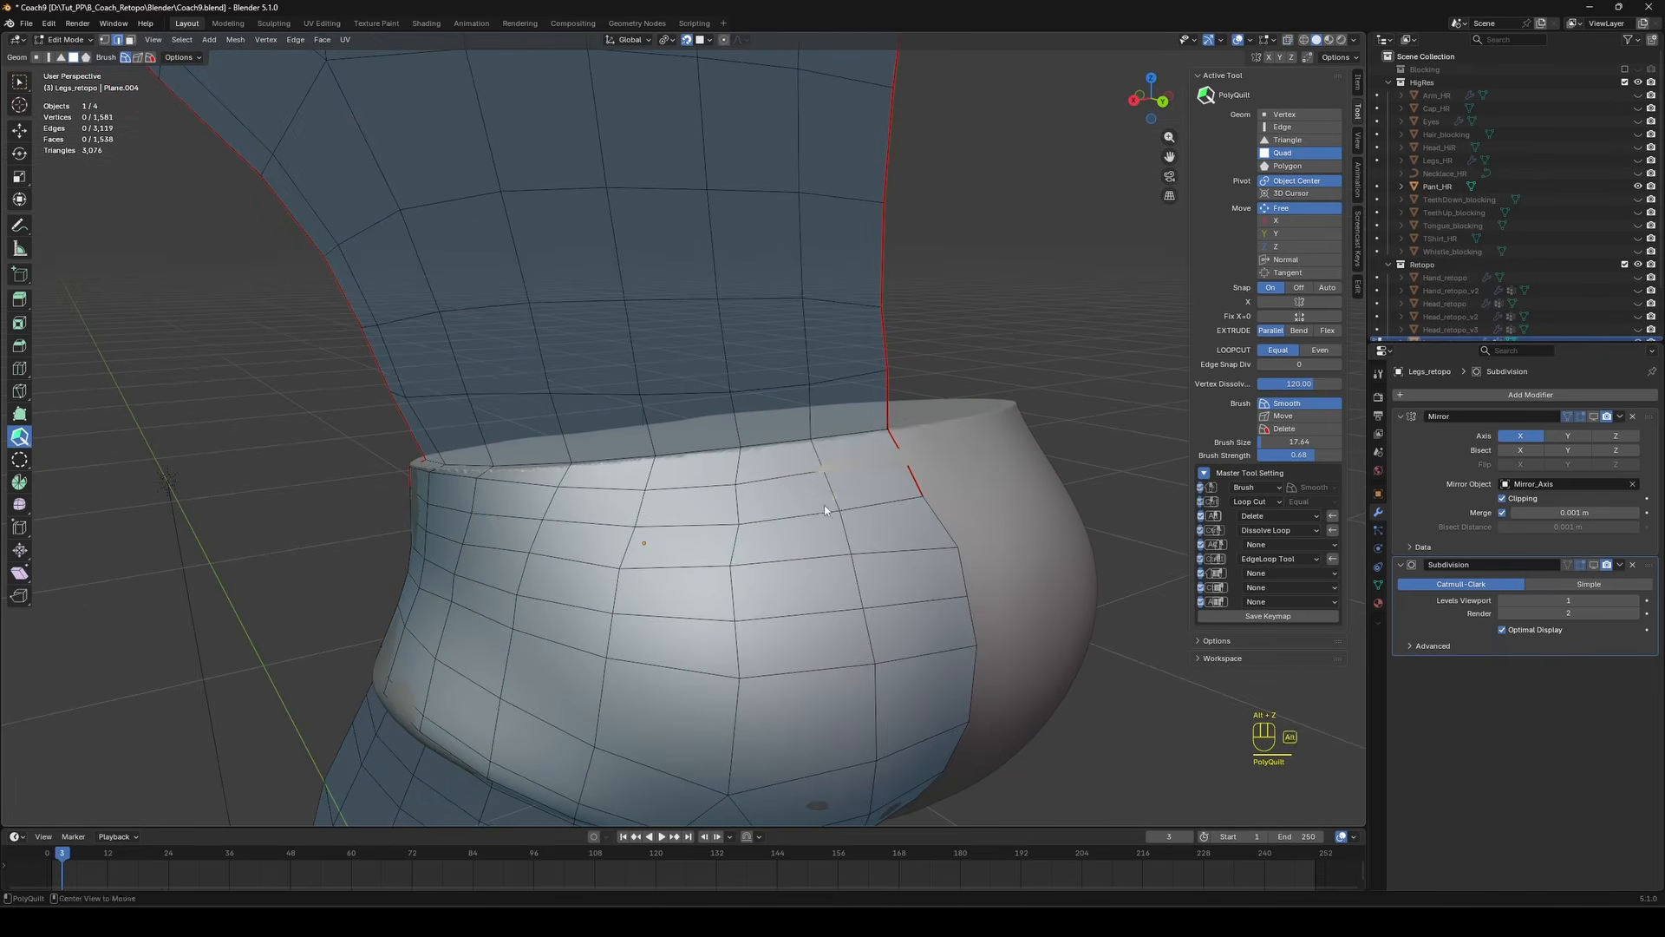
pyautogui.moveTo(885, 431); pyautogui.dragTo(634, 518, button='middle')
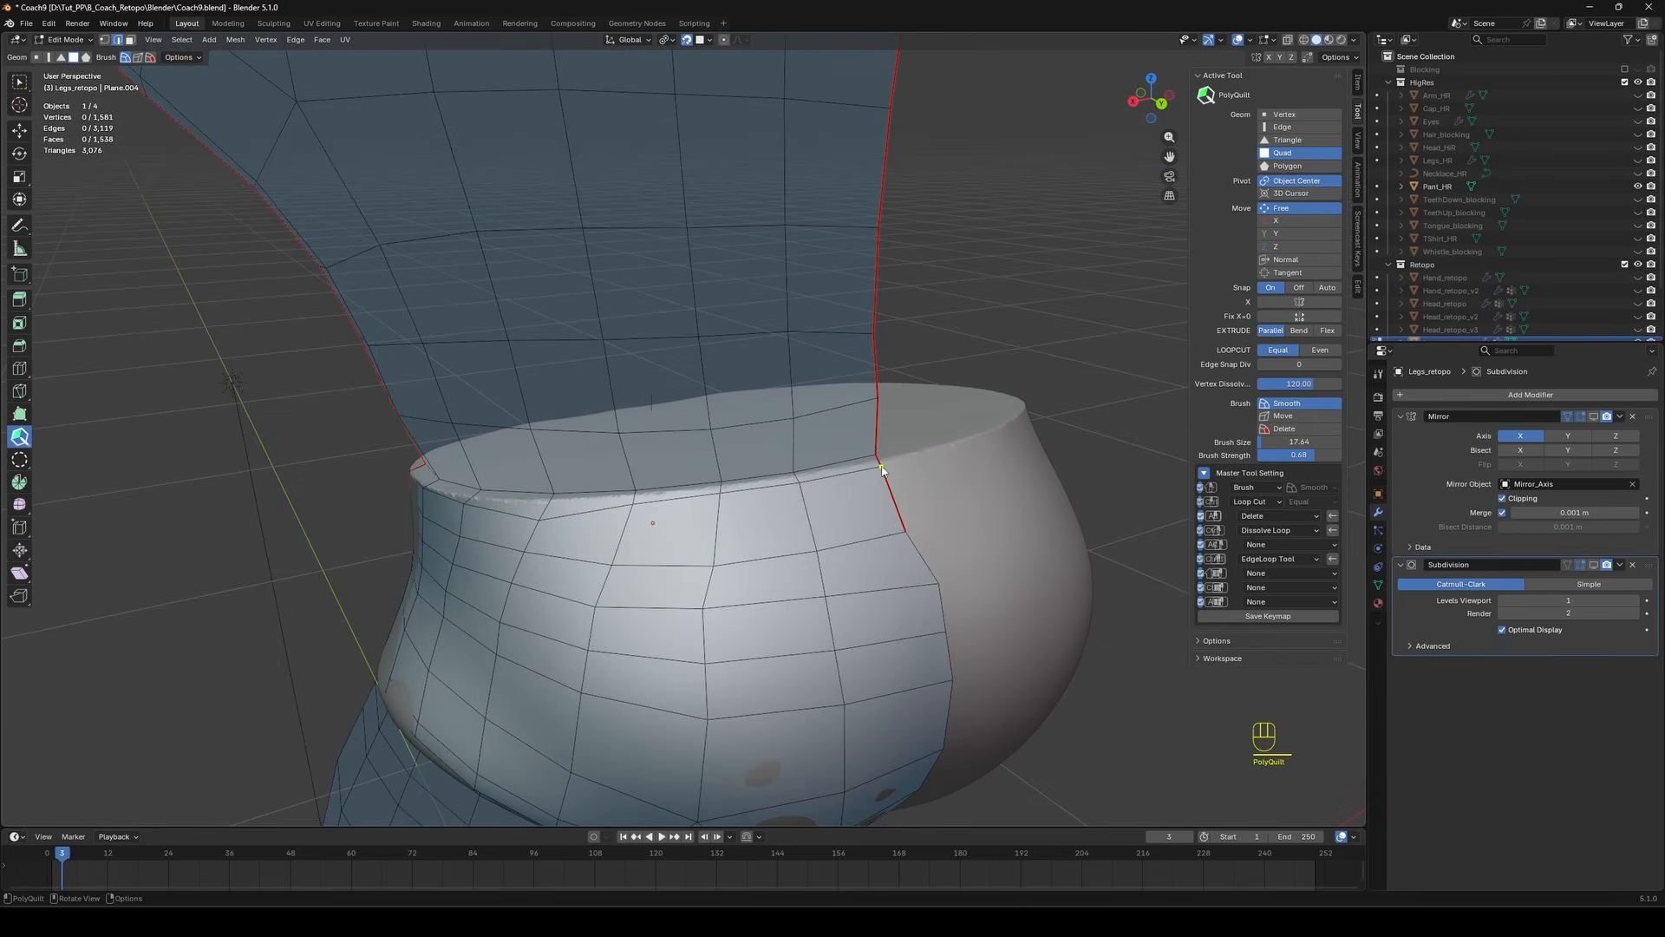
pyautogui.moveTo(881, 469); pyautogui.dragTo(728, 528, button='middle')
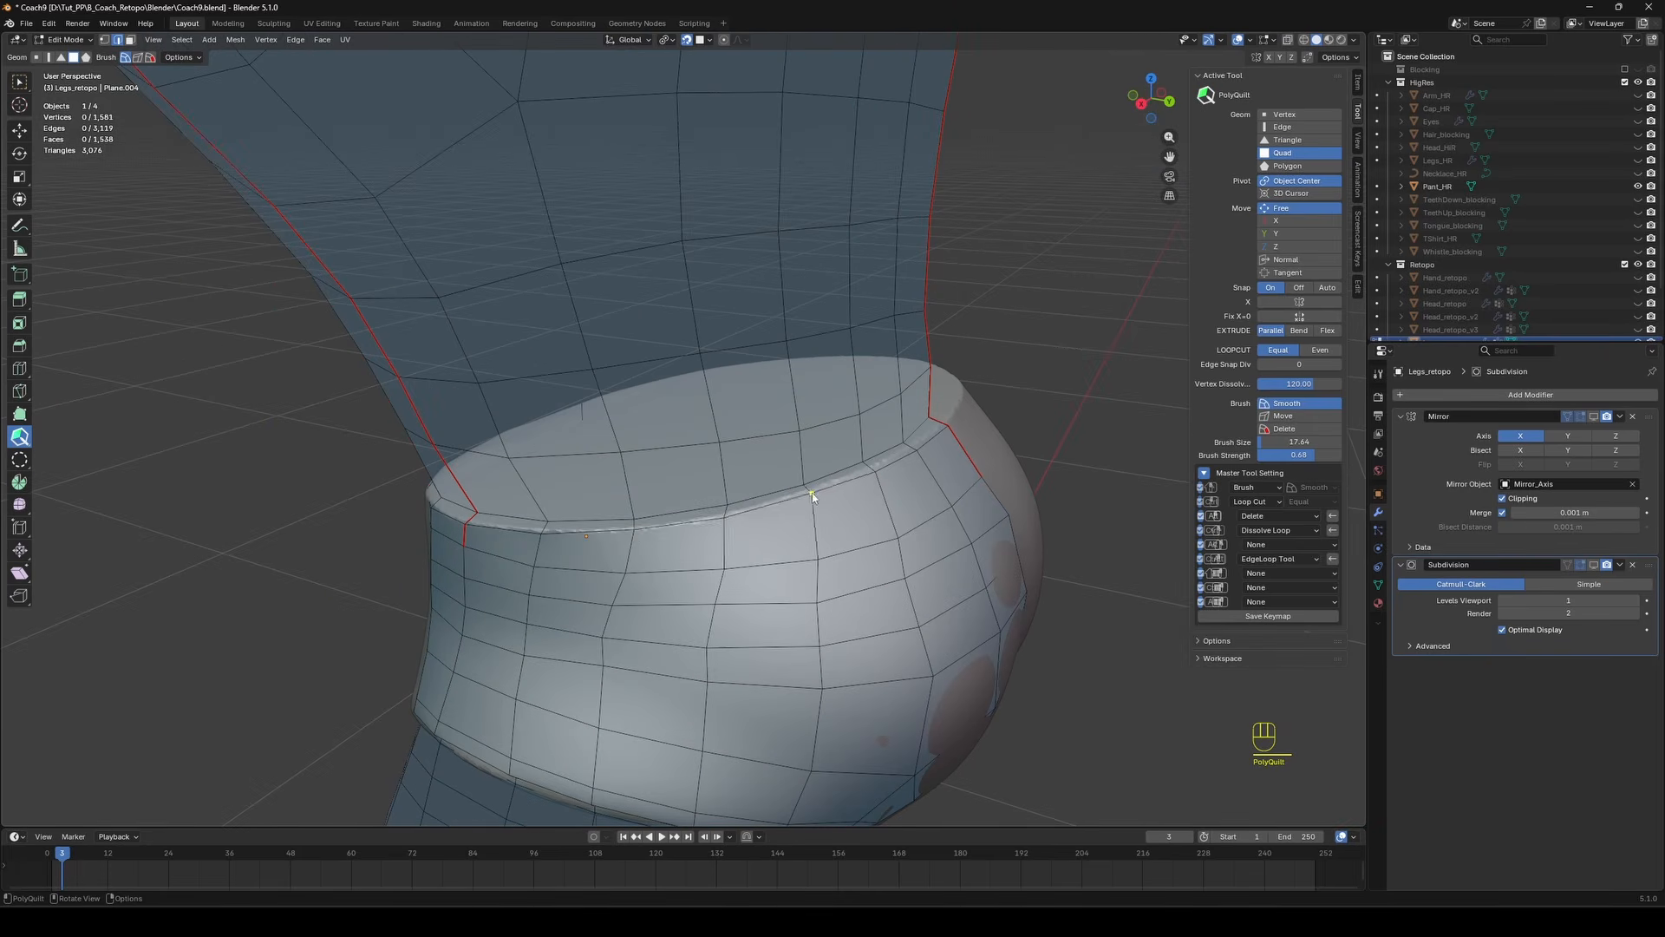
pyautogui.moveTo(812, 492); pyautogui.dragTo(689, 527, button='middle')
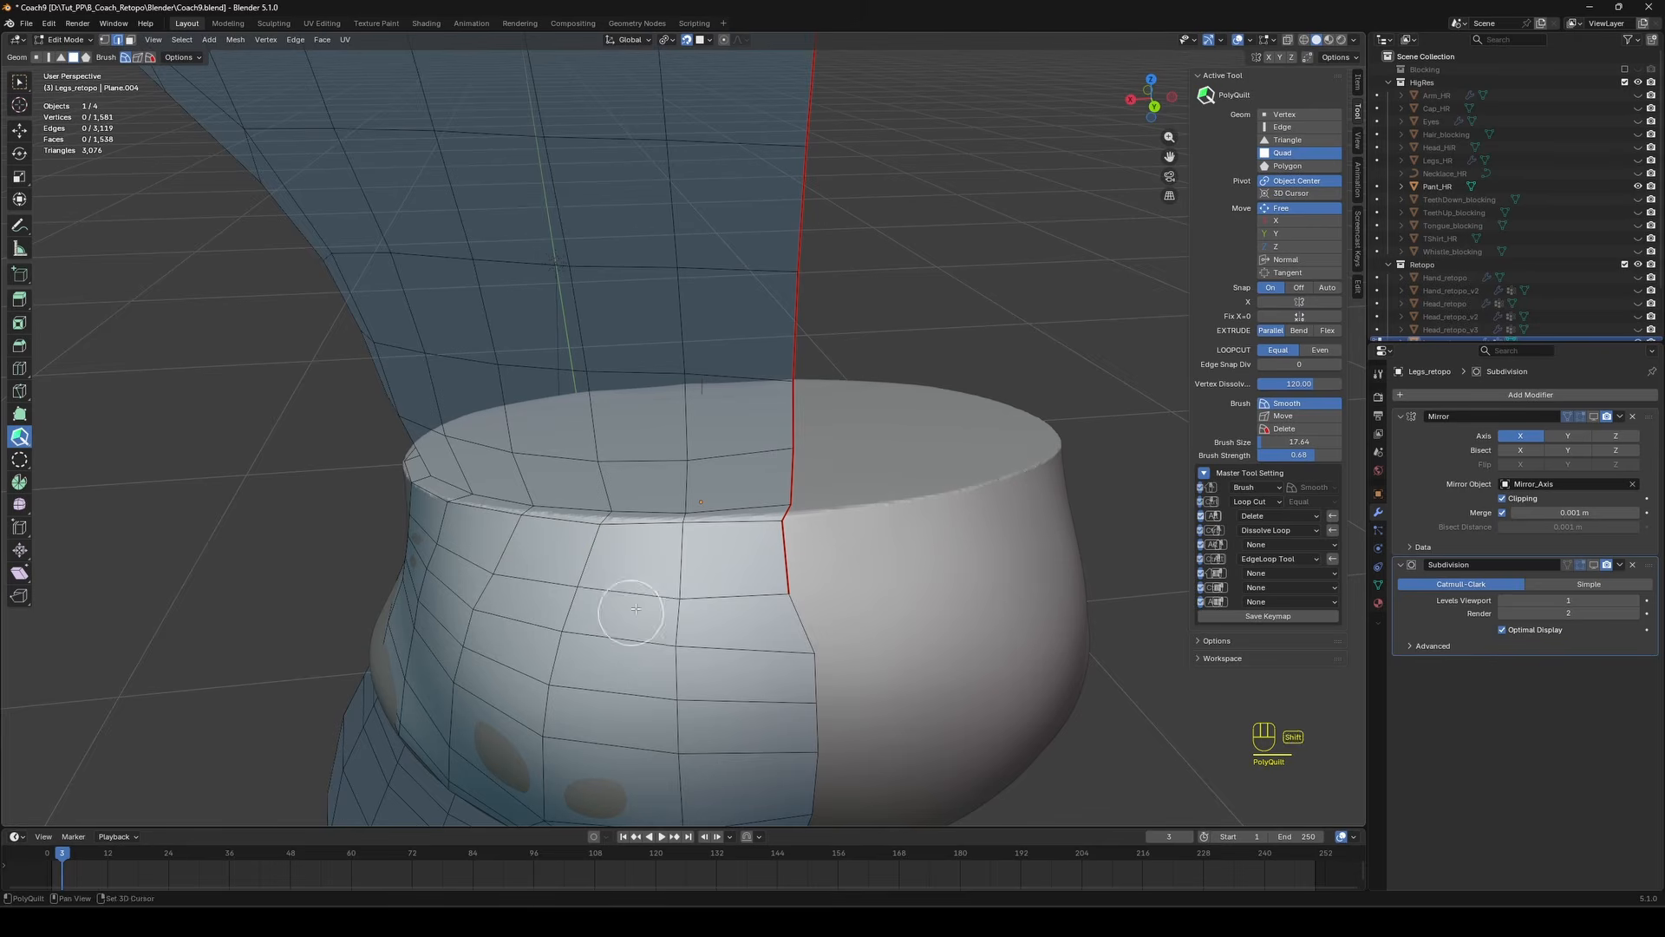
pyautogui.moveTo(788, 595); pyautogui.dragTo(673, 570, button='middle')
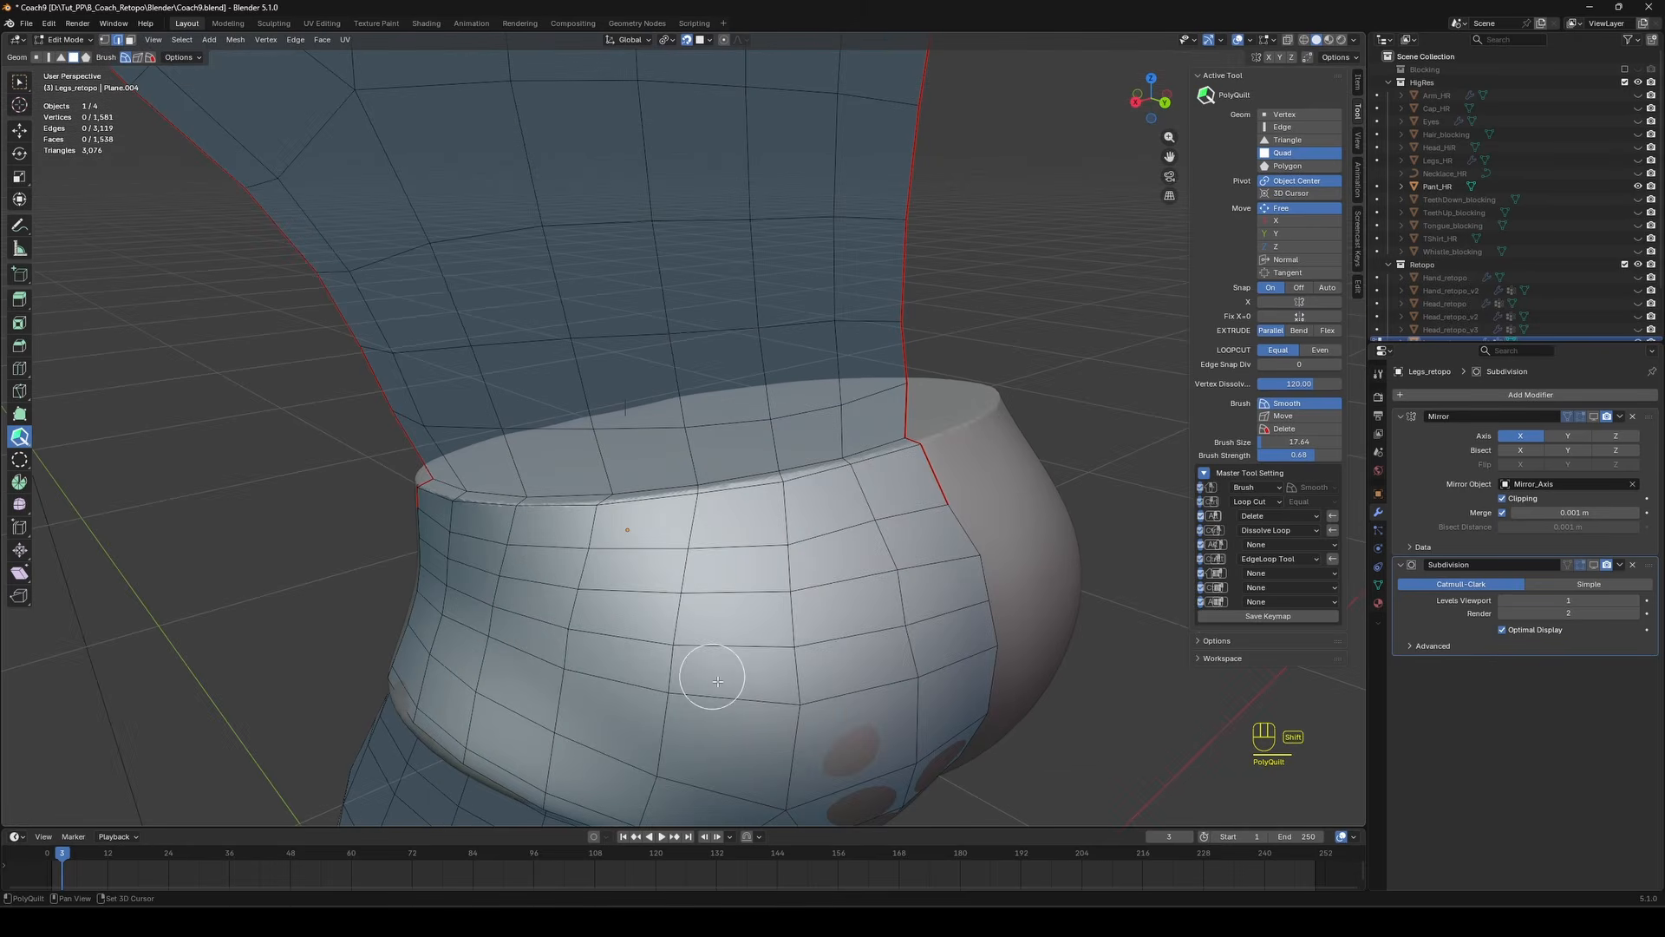
pyautogui.moveTo(717, 681); pyautogui.dragTo(847, 453, button='middle')
# Save the file, hide Pant_HR in Object Mode and reopen the joined mesh for editing.
pyautogui.hotkey('ctrl', 's')
pyautogui.scroll(-5, 717, 532)
pyautogui.press('Tab')
pyautogui.click(760, 462)
pyautogui.click(761, 453)
pyautogui.press('Tab')
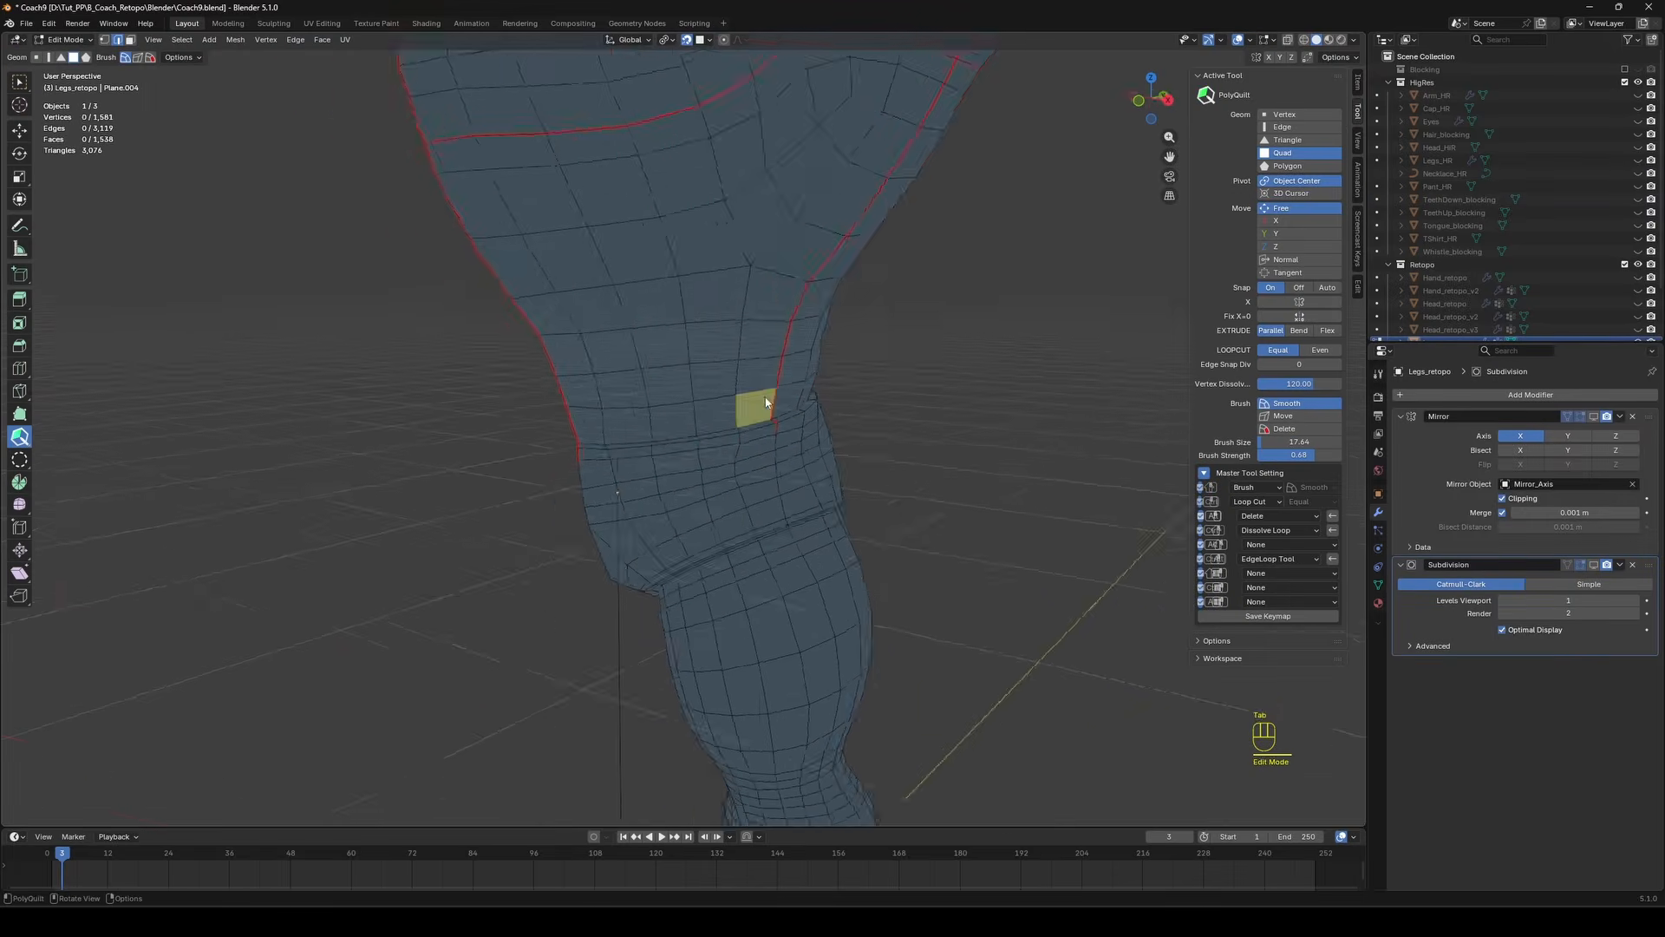
# Insert an edge loop around the torso just above the waist seam.
pyautogui.moveTo(769, 398); pyautogui.dragTo(689, 435, button='middle')
pyautogui.hotkey('ctrl', 'r')
pyautogui.click(689, 435)
pyautogui.press('Escape')
pyautogui.hotkey('ctrl', 'z')
pyautogui.hotkey('ctrl', 'r')
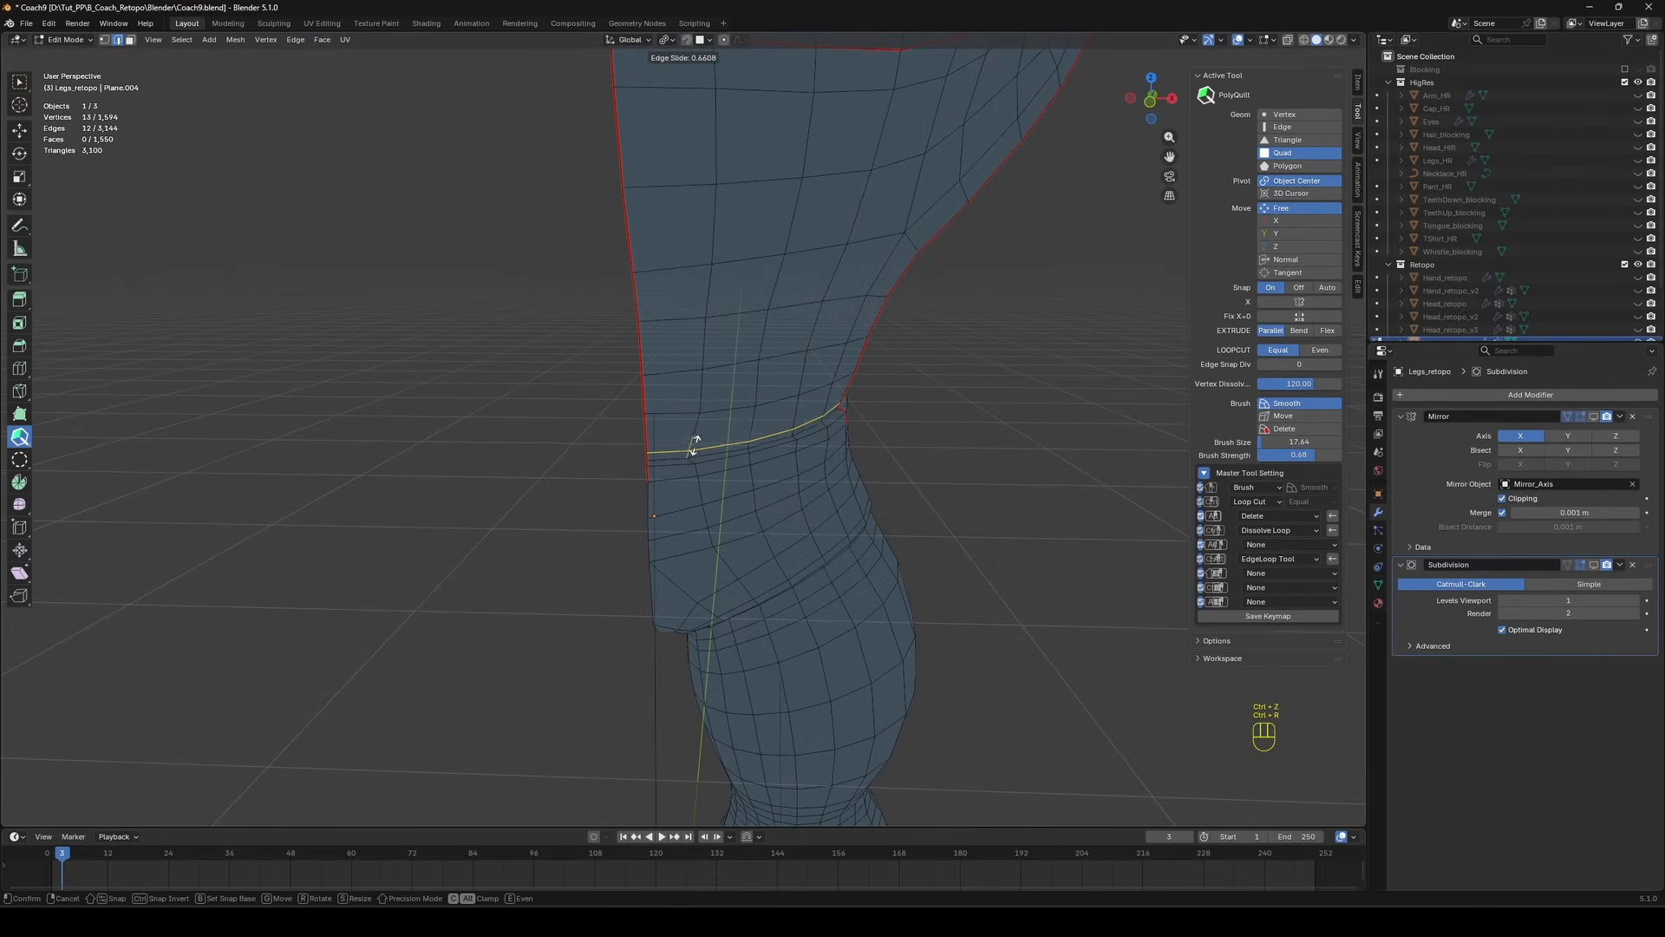
pyautogui.click(695, 444)
# Preview the smoothed waist in Object Mode and save the file.
pyautogui.hotkey('ctrl', 'r')
pyautogui.scroll(-3, 943, 359)
pyautogui.press('Tab')
pyautogui.press('Tab')
pyautogui.press('Tab')
pyautogui.hotkey('ctrl', 's')
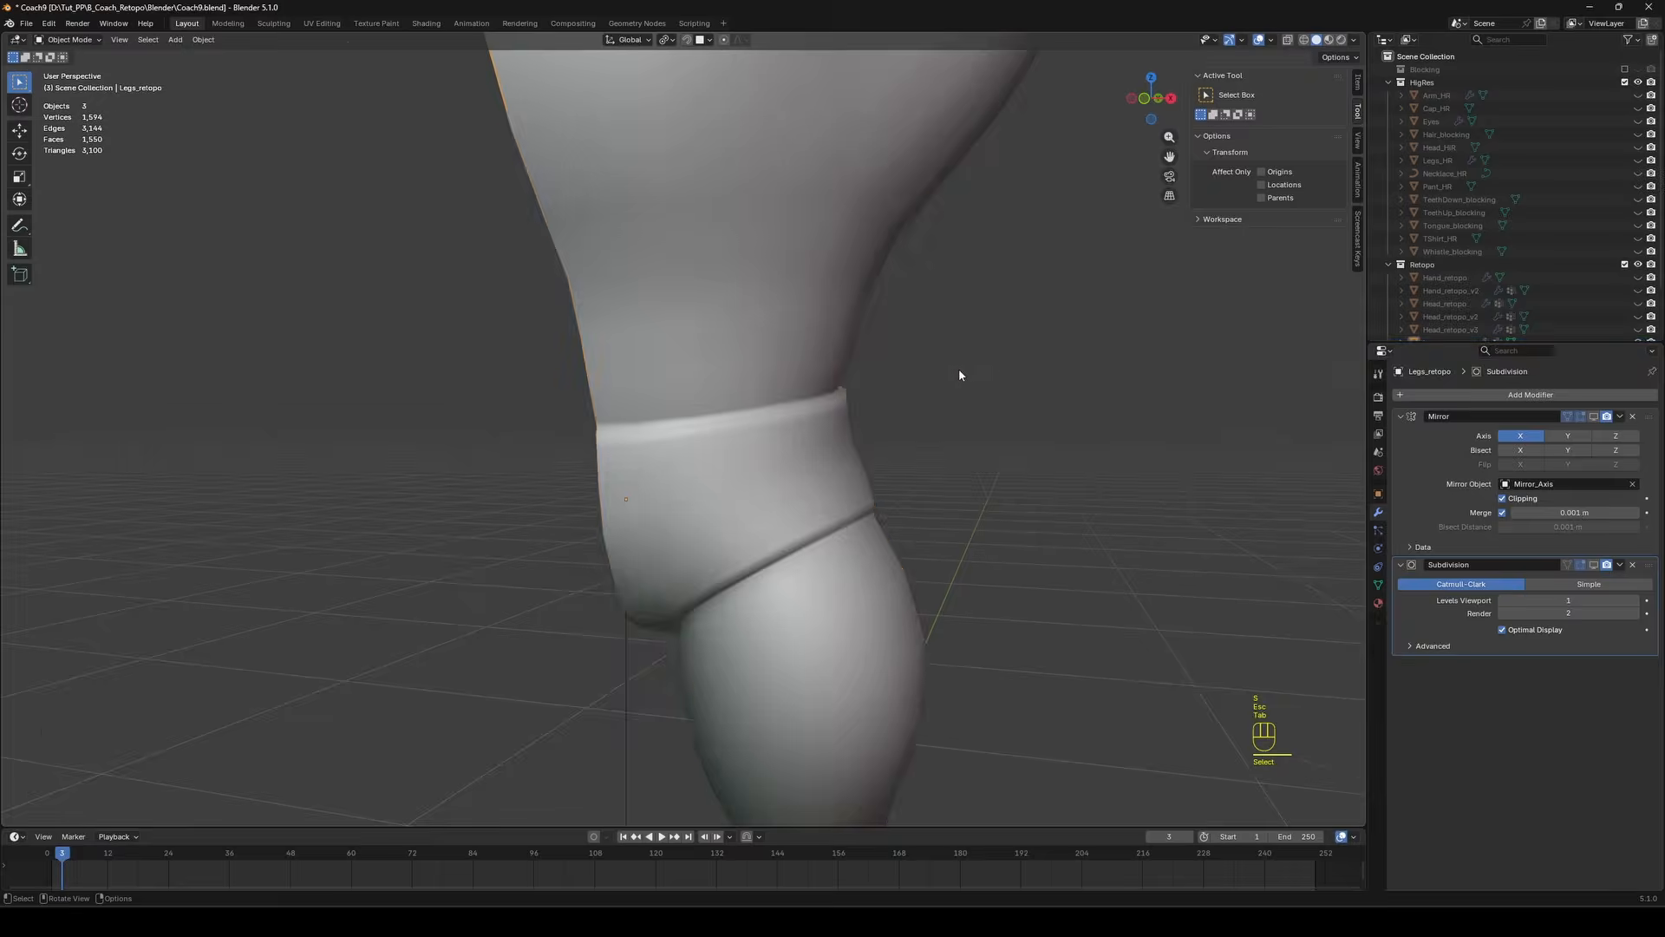
# Reopen the mesh in Edit Mode against Pant_HR, switch to the selection tool and save the file.
pyautogui.moveTo(963, 372); pyautogui.dragTo(778, 431, button='middle')
pyautogui.press('Tab')
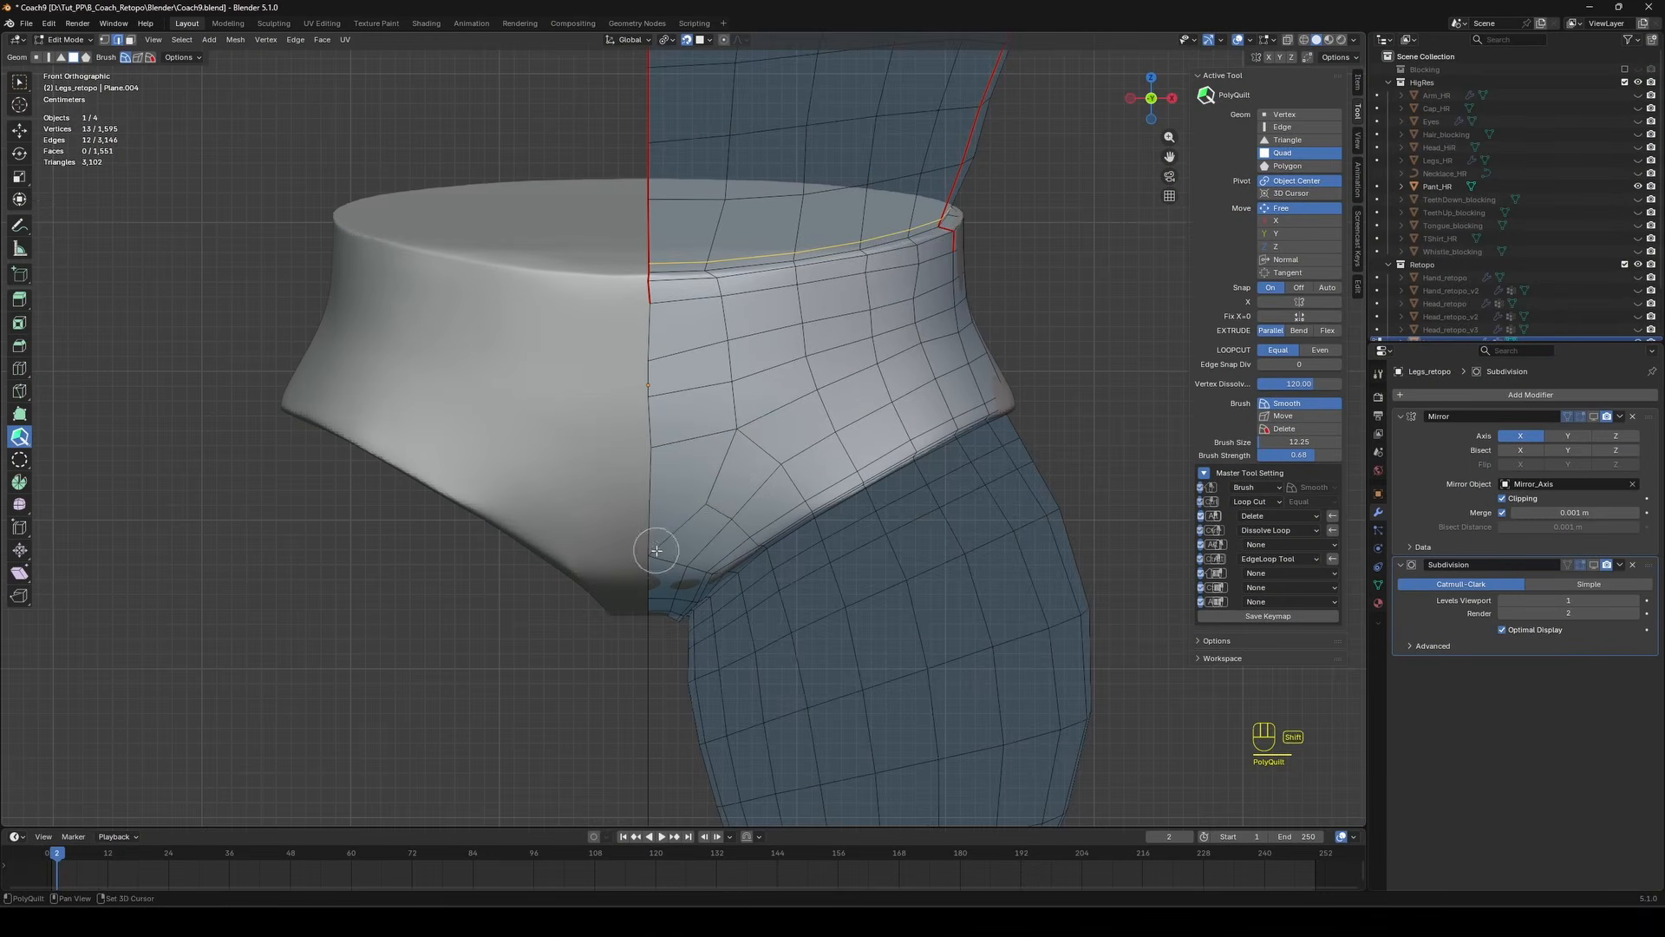
pyautogui.scroll(-3, 923, 335)
pyautogui.moveTo(923, 336); pyautogui.dragTo(763, 286, button='middle')
pyautogui.scroll(4, 763, 286)
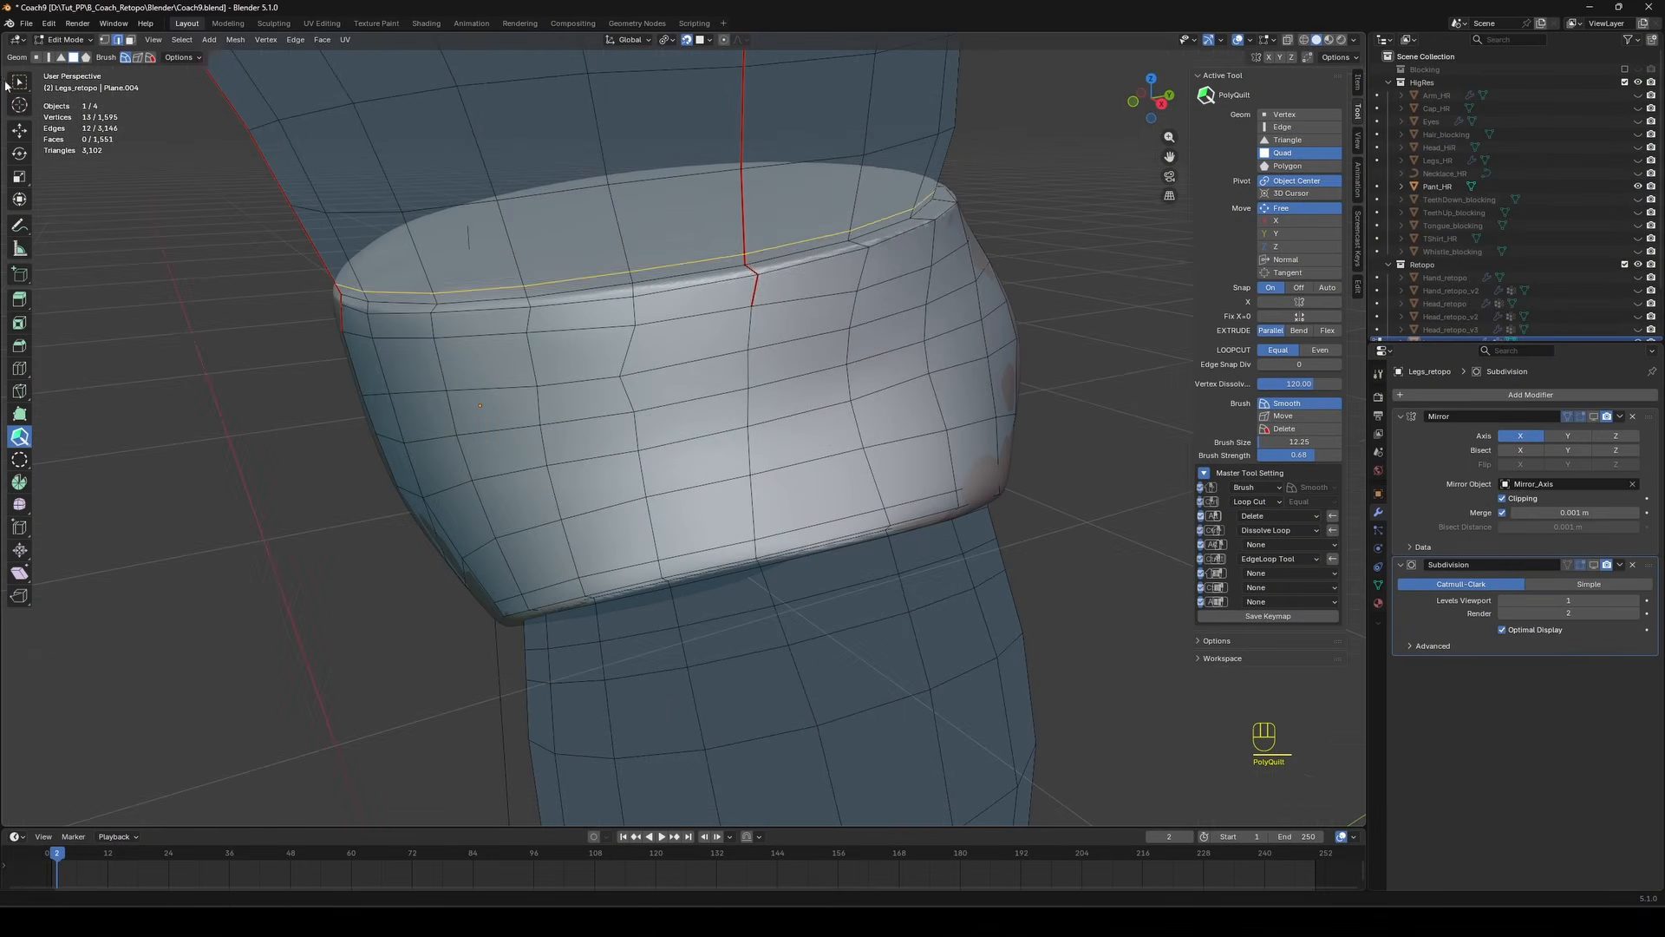
pyautogui.press('w')
pyautogui.hotkey('ctrl', 's')
# Select the two short seam edges below the side of the waist and clear their seam.
pyautogui.click(755, 290)
pyautogui.keyDown('shift'); pyautogui.click(751, 269); pyautogui.keyUp('shift')
pyautogui.rightClick(772, 548)
pyautogui.click(768, 556)
pyautogui.scroll(-4, 768, 521)
pyautogui.click(919, 433)
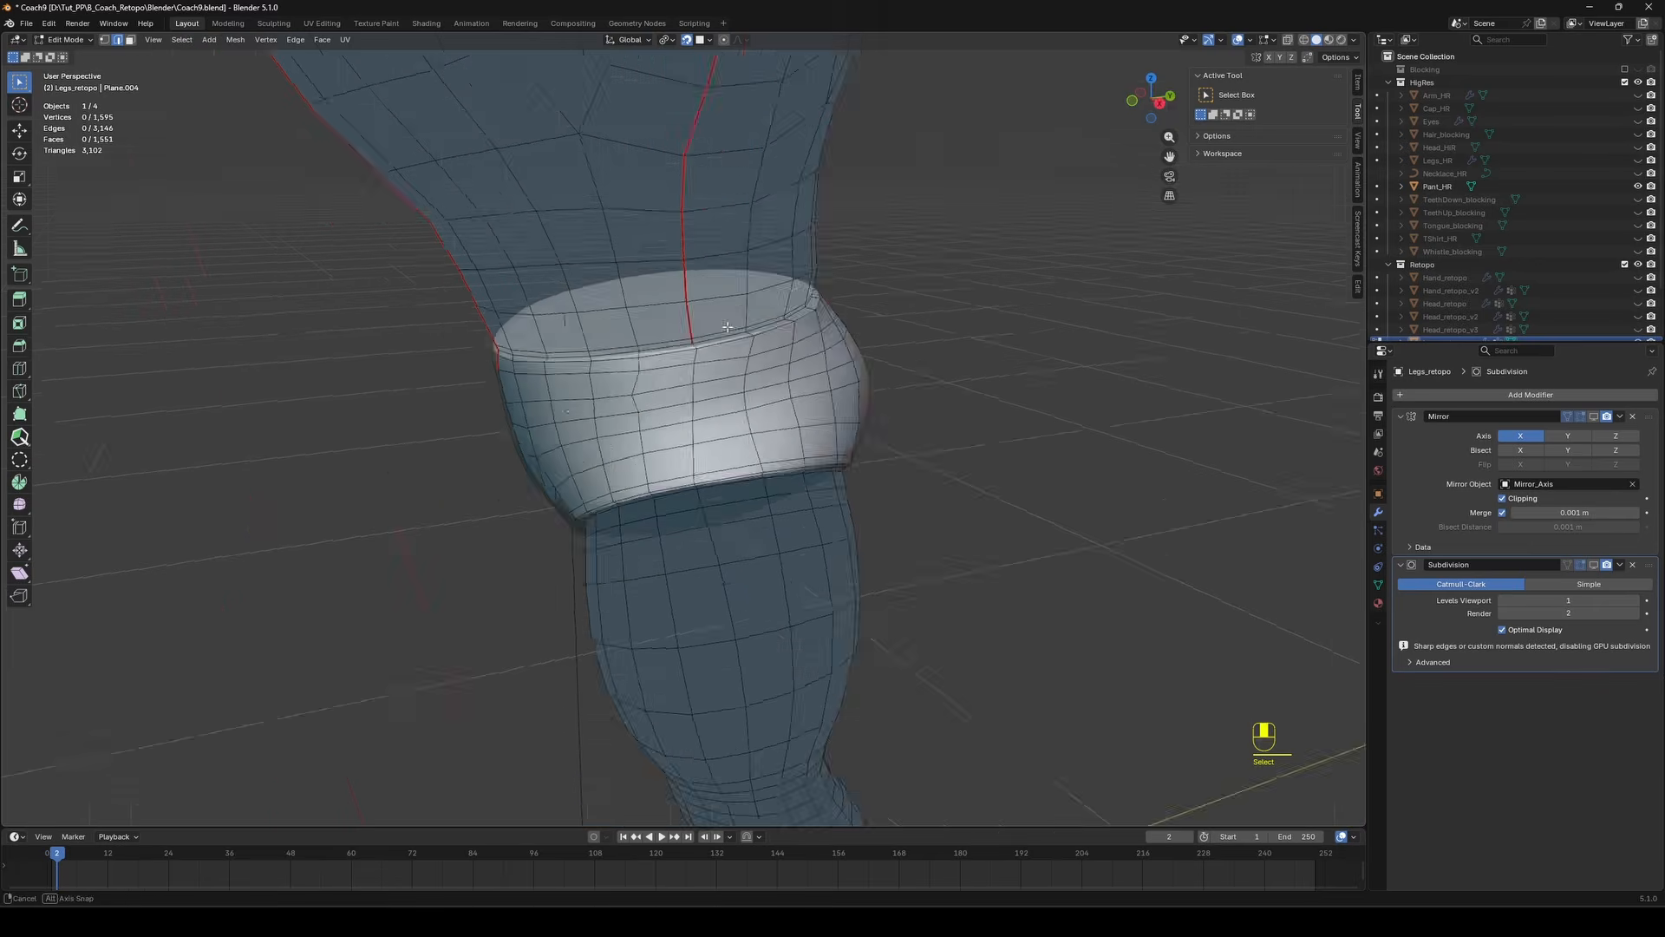
# Select the vertical side seam from the armhole down to the waist as a shortest path and clear it.
pyautogui.keyDown('alt'); pyautogui.moveTo(763, 381); pyautogui.dragTo(684, 315, button='middle'); pyautogui.keyUp('alt')
pyautogui.scroll(-4, 684, 315)
pyautogui.scroll(1, 661, 195)
pyautogui.keyDown('shift'); pyautogui.moveTo(661, 195); pyautogui.dragTo(687, 268, button='middle'); pyautogui.keyUp('shift')
pyautogui.scroll(3, 687, 268)
pyautogui.moveTo(687, 339); pyautogui.dragTo(706, 515, button='middle')
pyautogui.scroll(-1, 699, 260)
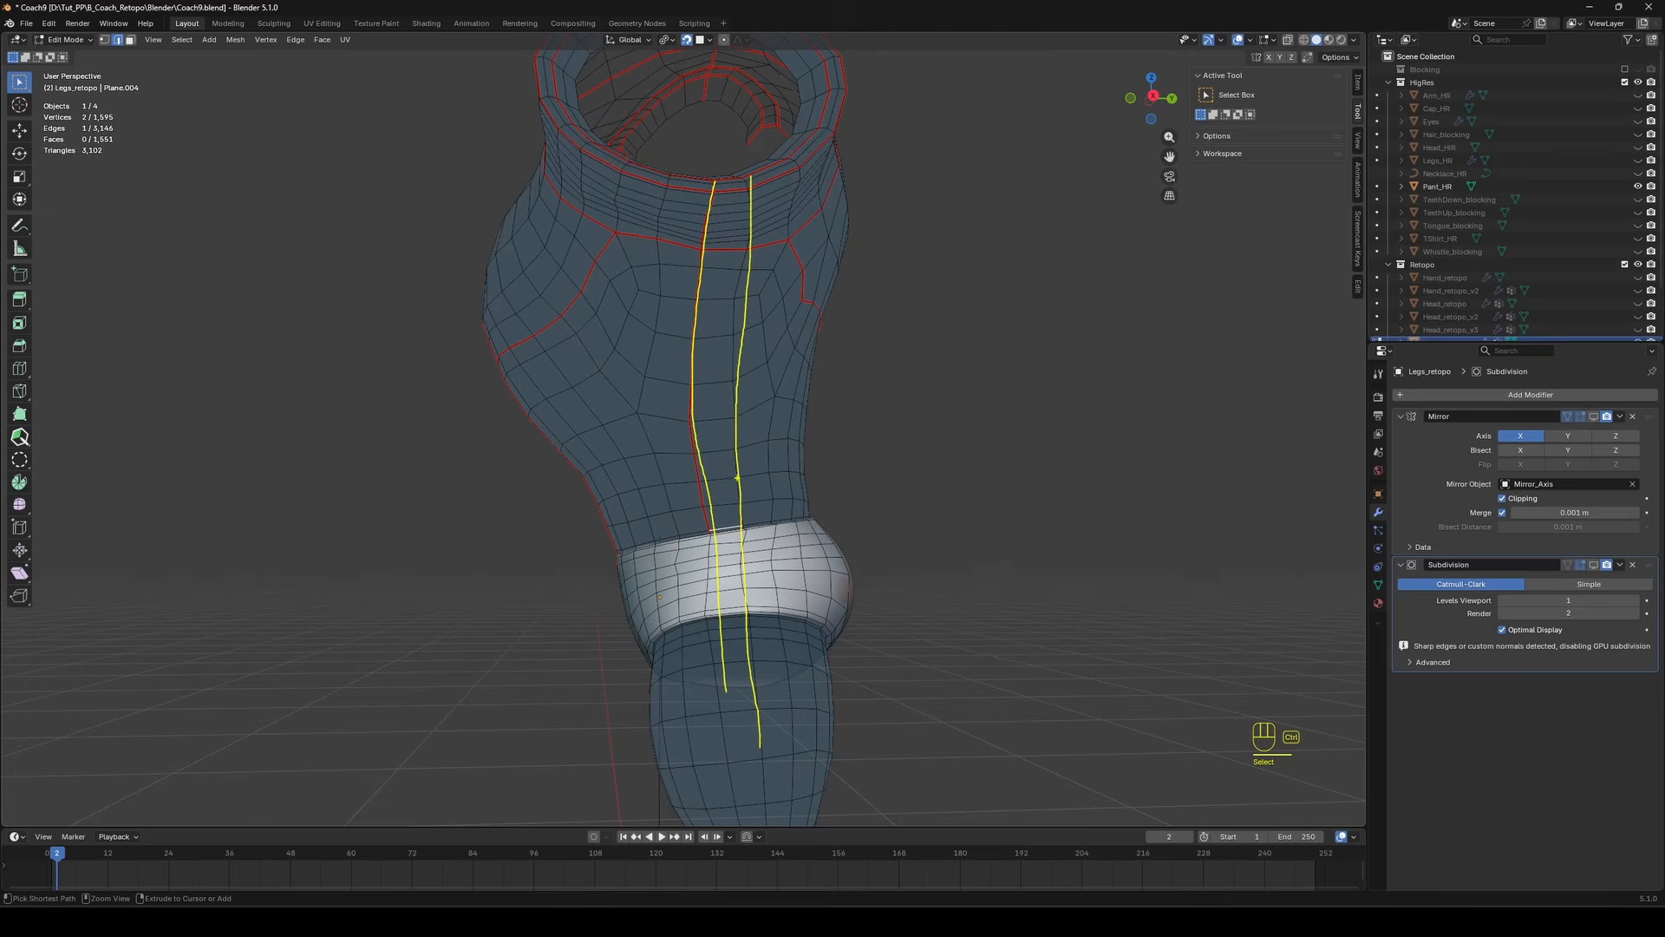
pyautogui.scroll(3, 785, 490)
pyautogui.click(722, 583)
pyautogui.scroll(-3, 755, 483)
pyautogui.moveTo(754, 483); pyautogui.dragTo(741, 616, button='middle')
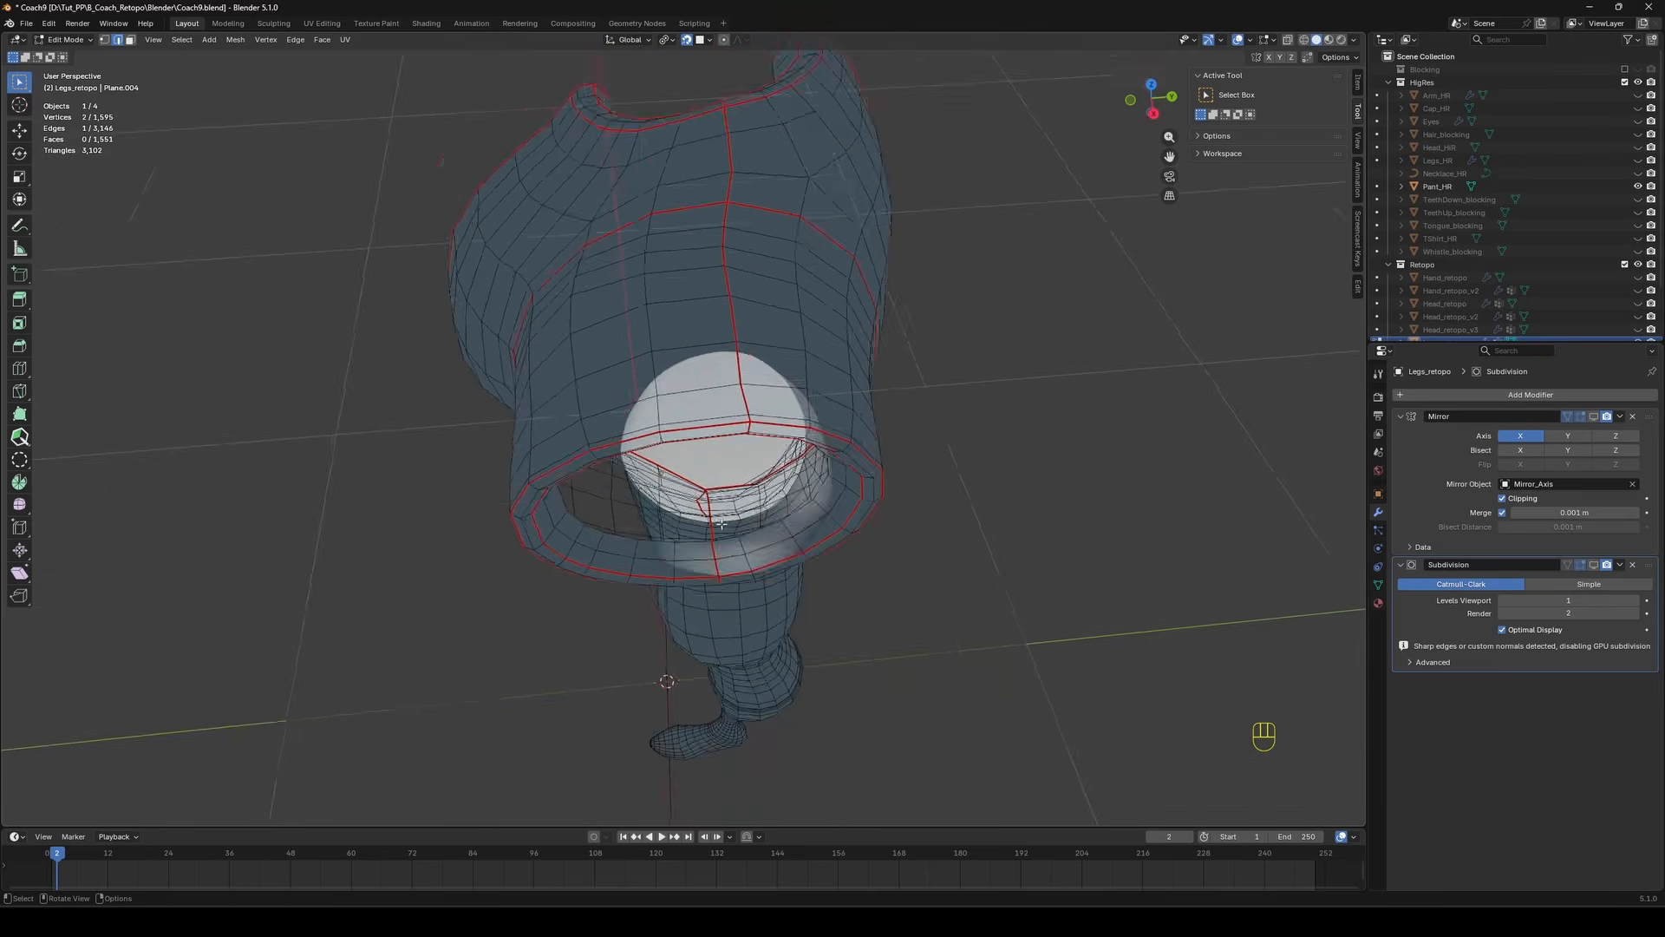
pyautogui.scroll(2, 737, 607)
pyautogui.keyDown('ctrl'); pyautogui.click(724, 594); pyautogui.keyUp('ctrl')
pyautogui.rightClick(984, 626)
pyautogui.click(983, 627)
pyautogui.moveTo(750, 685); pyautogui.dragTo(814, 677, button='middle')
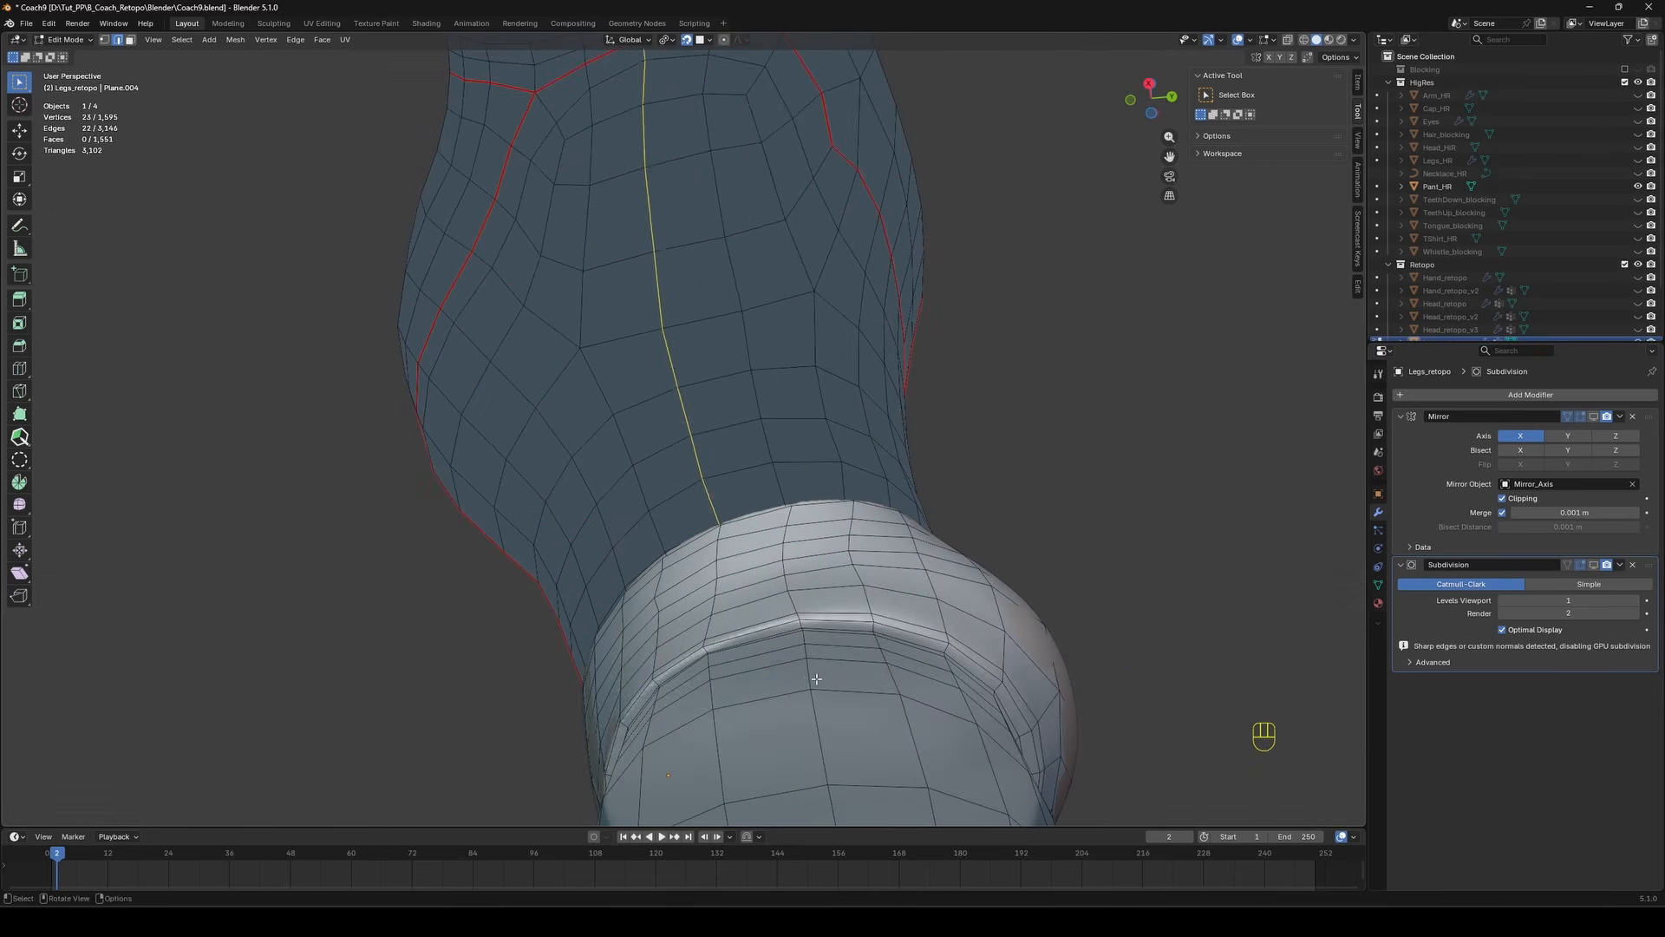
# Mark the neighbouring vertical edge loop, running along the torso side and down the outer leg, as a seam.
pyautogui.keyDown('alt'); pyautogui.click(809, 674); pyautogui.keyUp('alt')
pyautogui.scroll(-3, 797, 641)
pyautogui.moveTo(793, 607); pyautogui.dragTo(706, 418, button='middle')
pyautogui.scroll(3, 799, 491)
pyautogui.scroll(-3, 734, 409)
pyautogui.rightClick(706, 417)
pyautogui.click(704, 402)
pyautogui.click(876, 417)
# Mark two further edge loops in the pants area as seams, then save the file.
pyautogui.scroll(-4, 868, 425)
pyautogui.moveTo(867, 425); pyautogui.dragTo(763, 347, button='middle')
pyautogui.scroll(5, 737, 434)
pyautogui.keyDown('alt'); pyautogui.click(731, 447); pyautogui.keyUp('alt')
pyautogui.rightClick(730, 447)
pyautogui.click(730, 445)
pyautogui.click(980, 364)
pyautogui.keyDown('alt'); pyautogui.click(721, 334); pyautogui.keyUp('alt')
pyautogui.rightClick(721, 334)
pyautogui.click(724, 335)
pyautogui.click(963, 373)
pyautogui.hotkey('ctrl', 's')
# Select the vertical edge loop along the inner leg and mark it as a seam.
pyautogui.moveTo(945, 373); pyautogui.dragTo(762, 364, button='middle')
pyautogui.scroll(-4, 763, 347)
pyautogui.keyDown('alt'); pyautogui.click(759, 364); pyautogui.keyUp('alt')
pyautogui.keyDown('shift'); pyautogui.moveTo(806, 416); pyautogui.dragTo(763, 286, button='middle'); pyautogui.keyUp('shift')
pyautogui.moveTo(763, 286); pyautogui.dragTo(810, 297, button='middle')
pyautogui.click(810, 294)
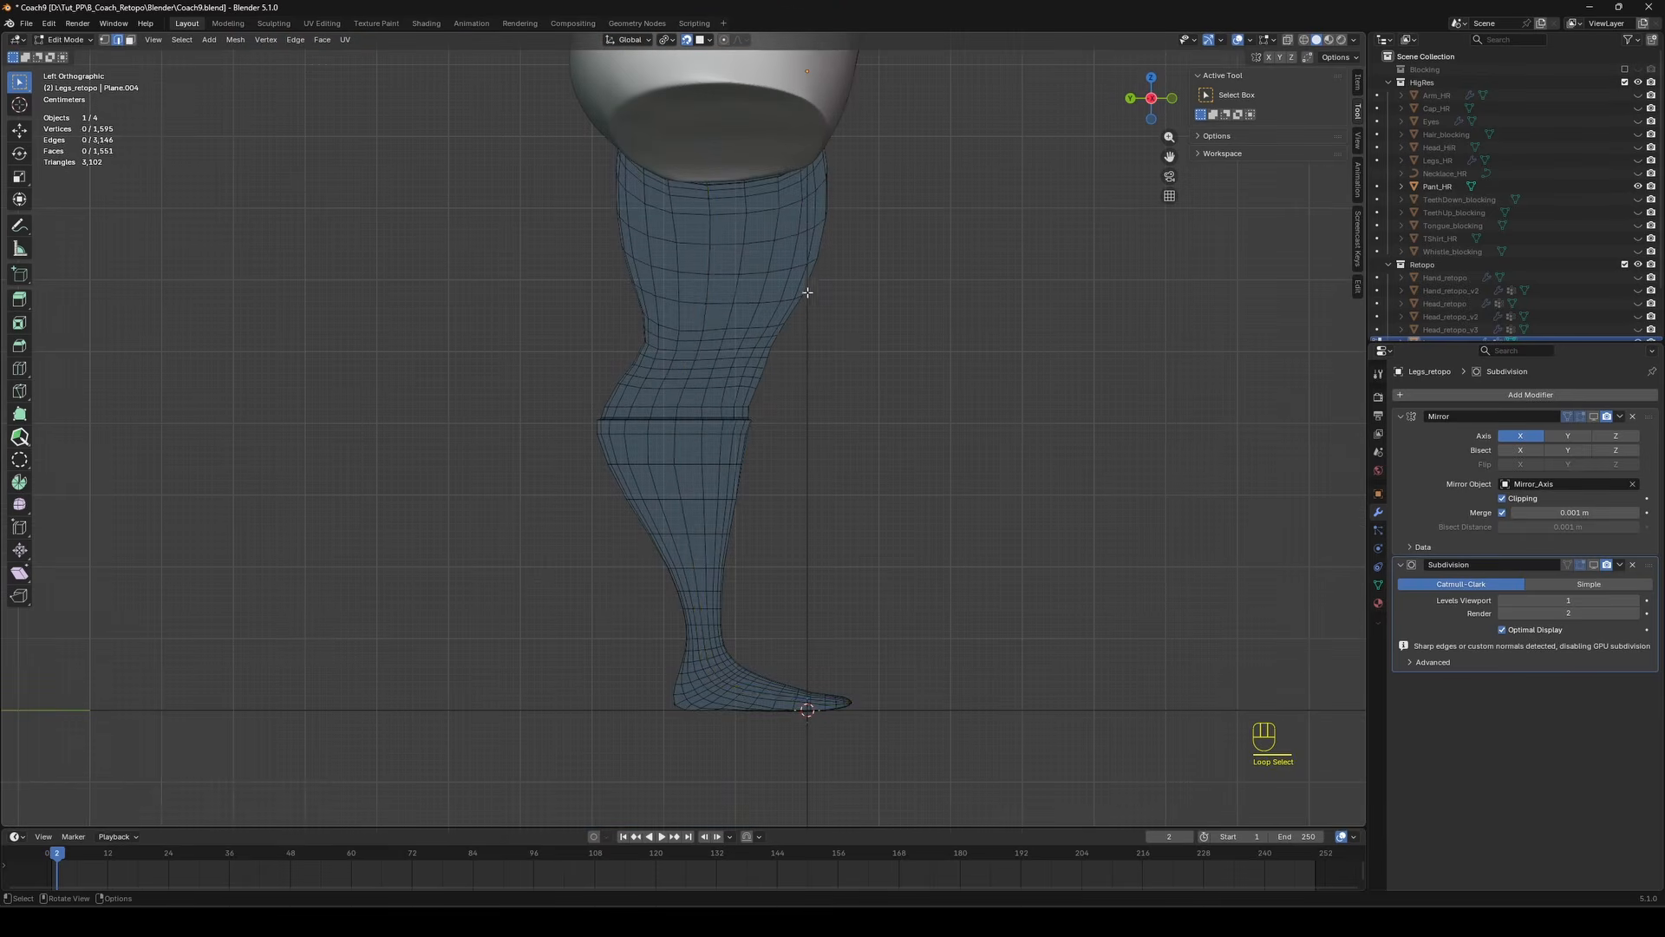
pyautogui.keyDown('alt'); pyautogui.click(682, 334); pyautogui.keyUp('alt')
pyautogui.hotkey('ctrl', 'z')
pyautogui.moveTo(893, 496); pyautogui.dragTo(850, 494, button='middle')
pyautogui.rightClick(758, 402)
pyautogui.click(758, 401)
pyautogui.click(963, 736)
# Select the whole lower leg and foot below the knee cuff using X-ray and clear the seams there.
pyautogui.moveTo(1022, 767); pyautogui.dragTo(535, 420)
pyautogui.scroll(6, 651, 451)
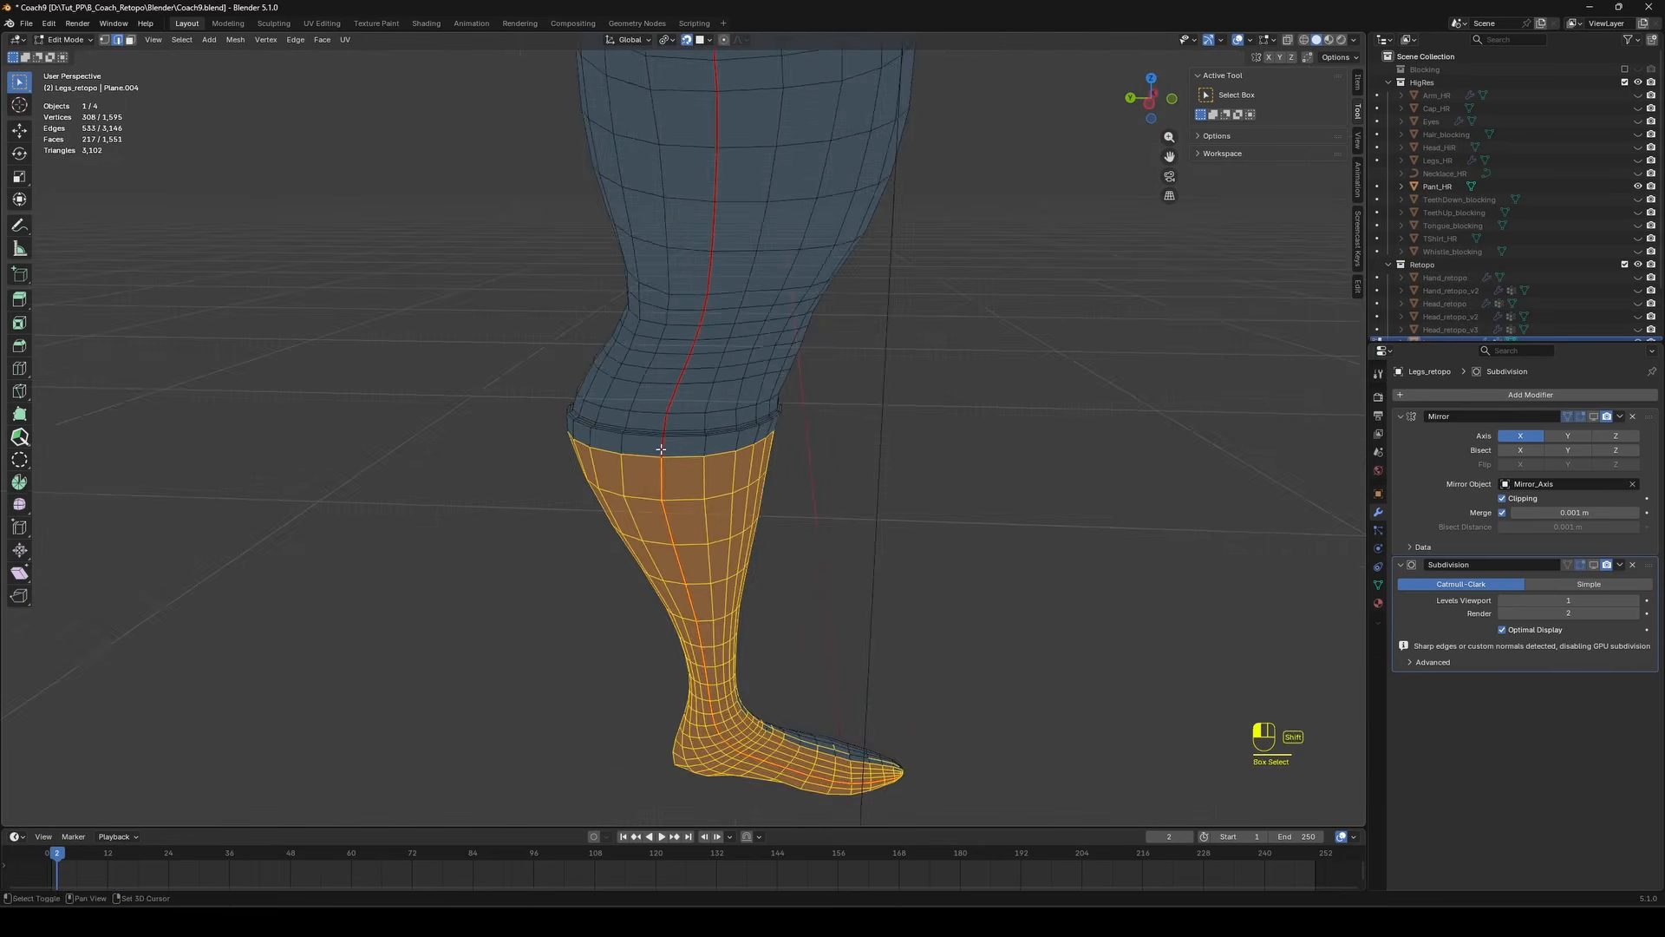
pyautogui.moveTo(576, 464); pyautogui.dragTo(806, 512, button='middle')
pyautogui.scroll(-6, 824, 524)
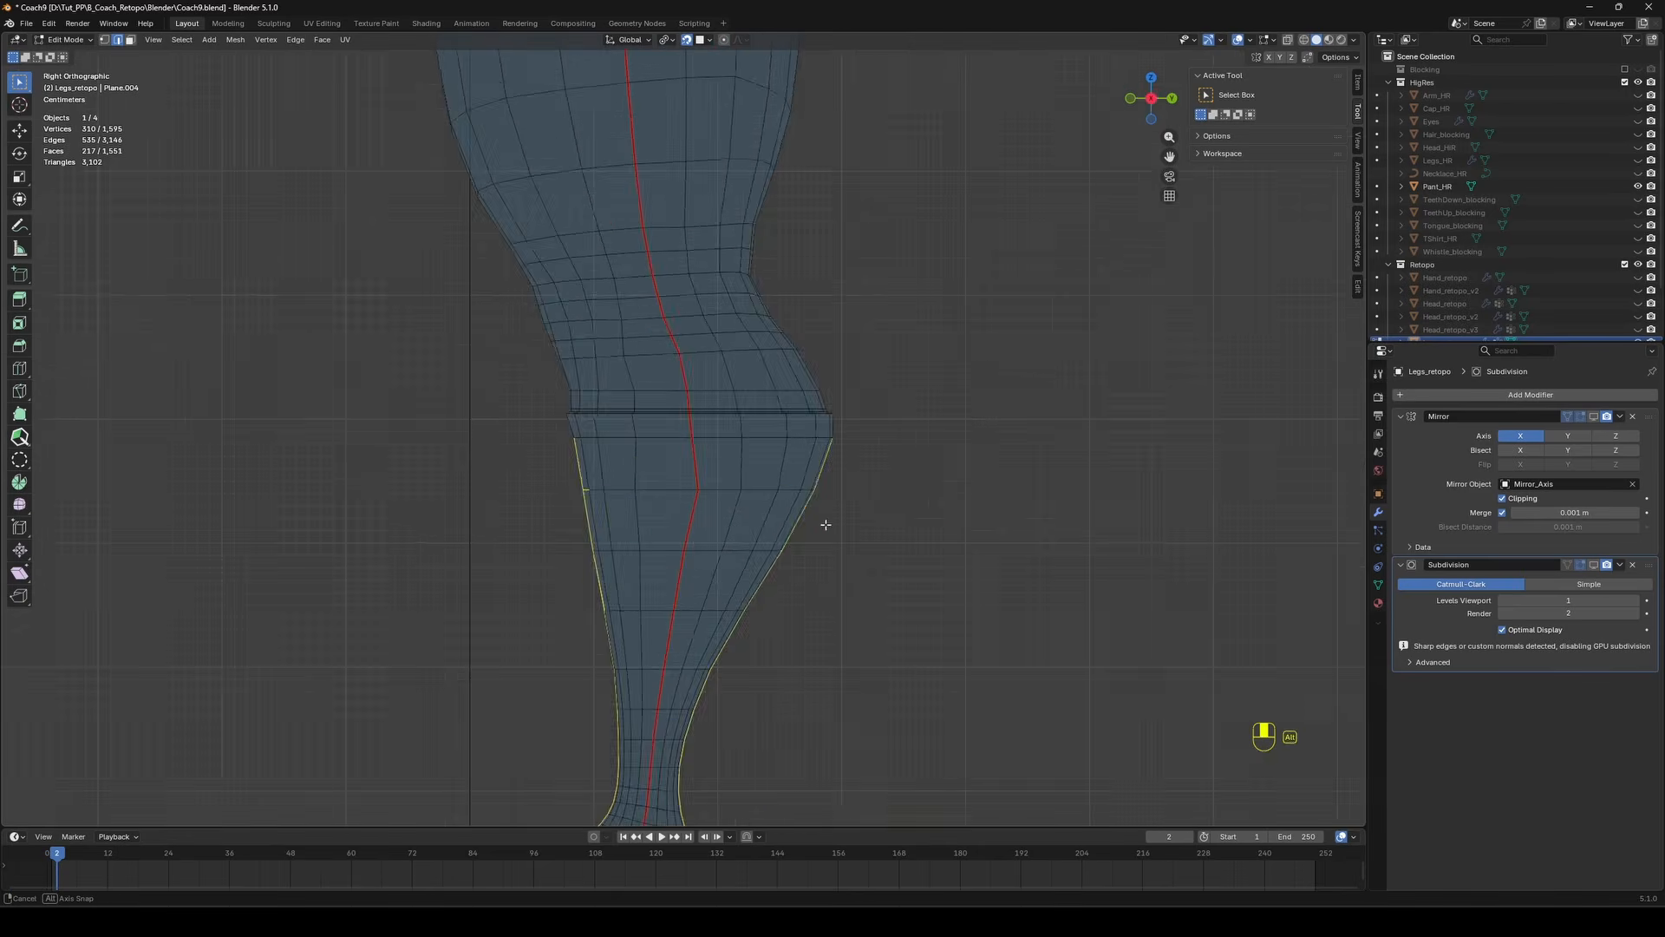
pyautogui.hotkey('alt', 'z')
pyautogui.moveTo(909, 796); pyautogui.dragTo(471, 465)
pyautogui.keyDown('shift'); pyautogui.moveTo(919, 513); pyautogui.dragTo(584, 449); pyautogui.keyUp('shift')
pyautogui.hotkey('alt', 'z')
pyautogui.scroll(5, 607, 451)
pyautogui.moveTo(641, 456); pyautogui.dragTo(1018, 550, button='middle')
pyautogui.keyDown('shift'); pyautogui.click(804, 561); pyautogui.keyUp('shift')
pyautogui.rightClick(765, 522)
pyautogui.click(769, 531)
# Select the horizontal edge loop around the cuff below the knee and mark it as a seam.
pyautogui.scroll(2, 754, 520)
pyautogui.press('2')
pyautogui.keyDown('alt'); pyautogui.click(565, 473); pyautogui.keyUp('alt')
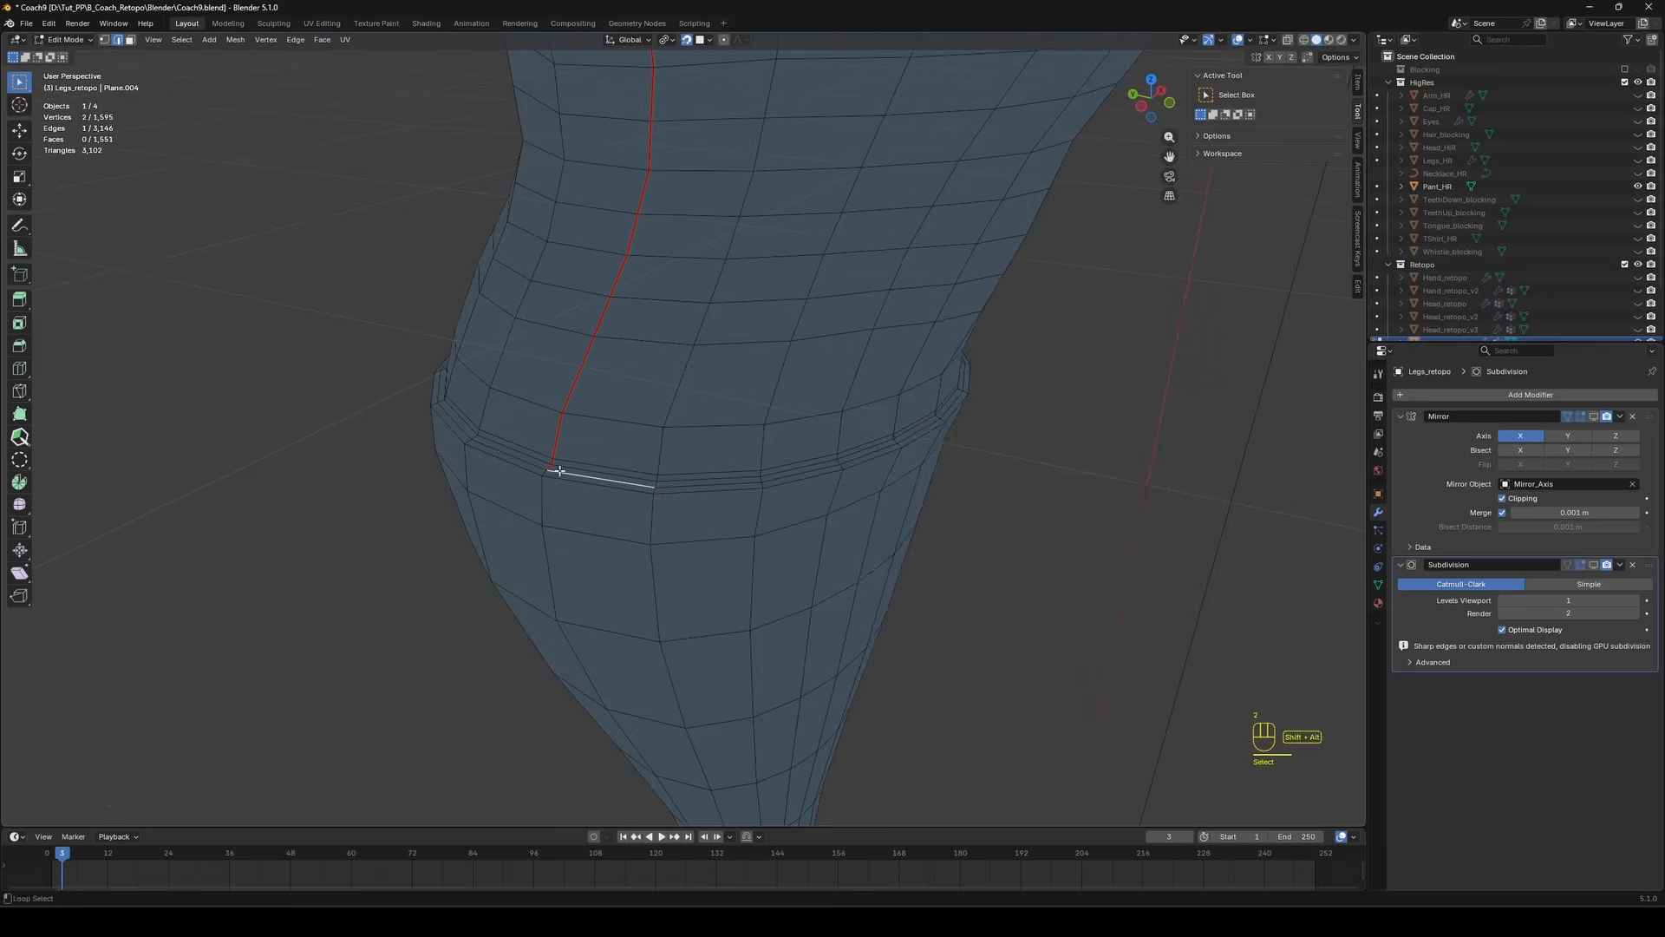
pyautogui.rightClick(959, 515)
pyautogui.click(959, 505)
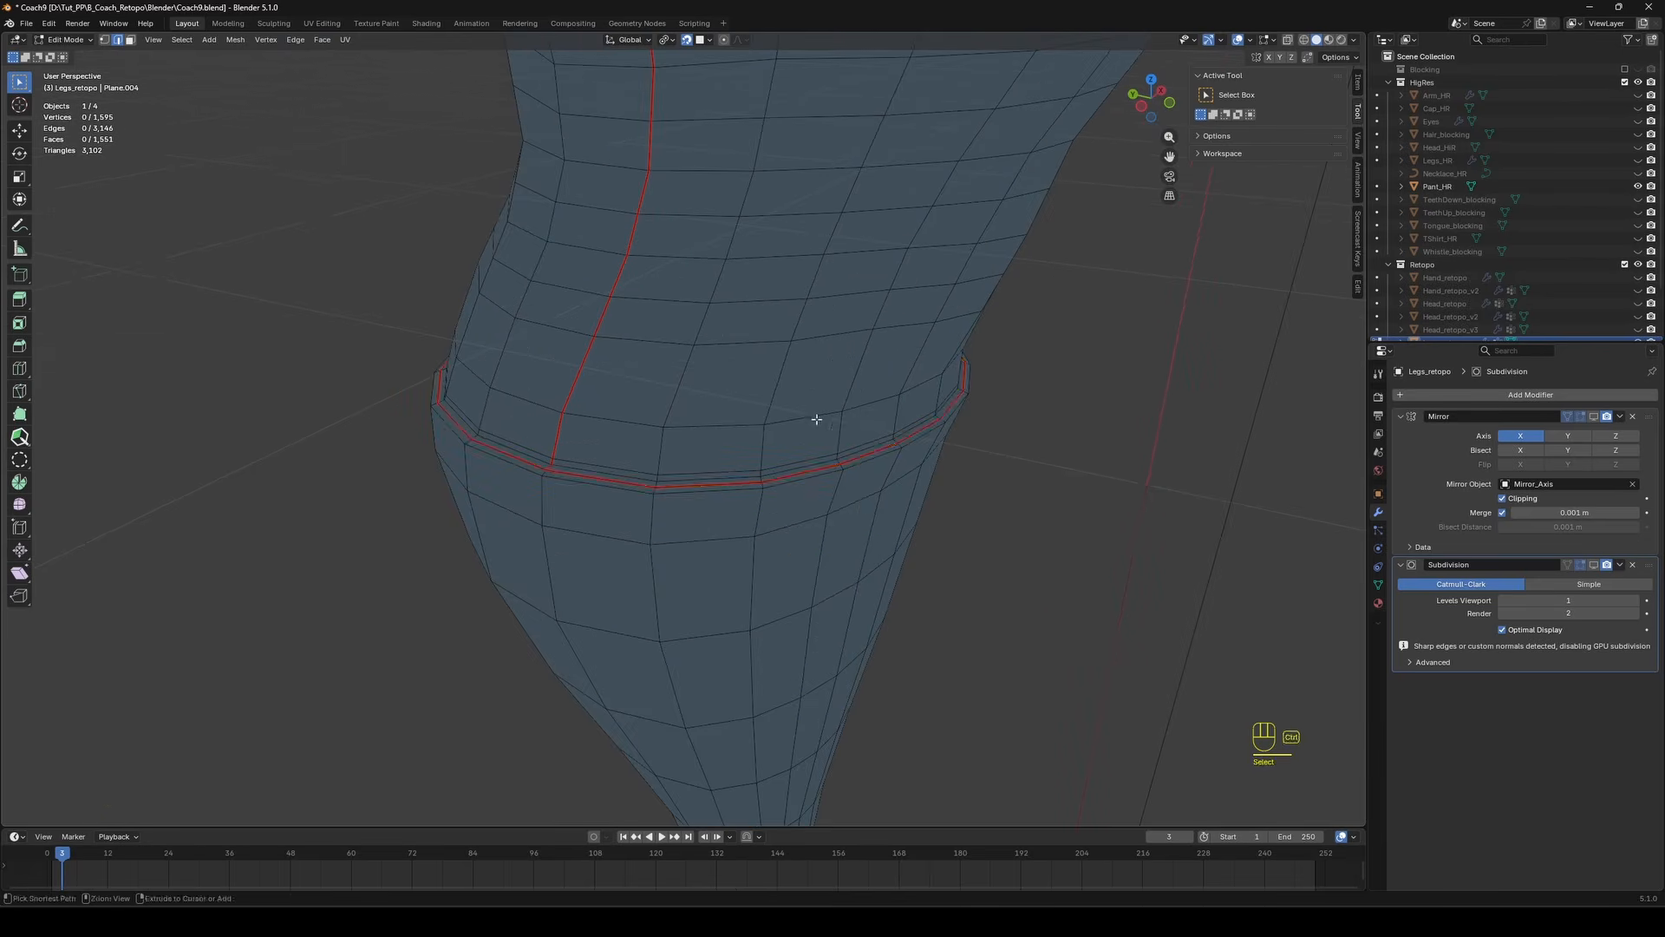
# Examine the foot and ankle topology from several sides to decide where the next seams belong.
pyautogui.scroll(-5, 542, 376)
pyautogui.moveTo(676, 272); pyautogui.dragTo(763, 576, button='middle')
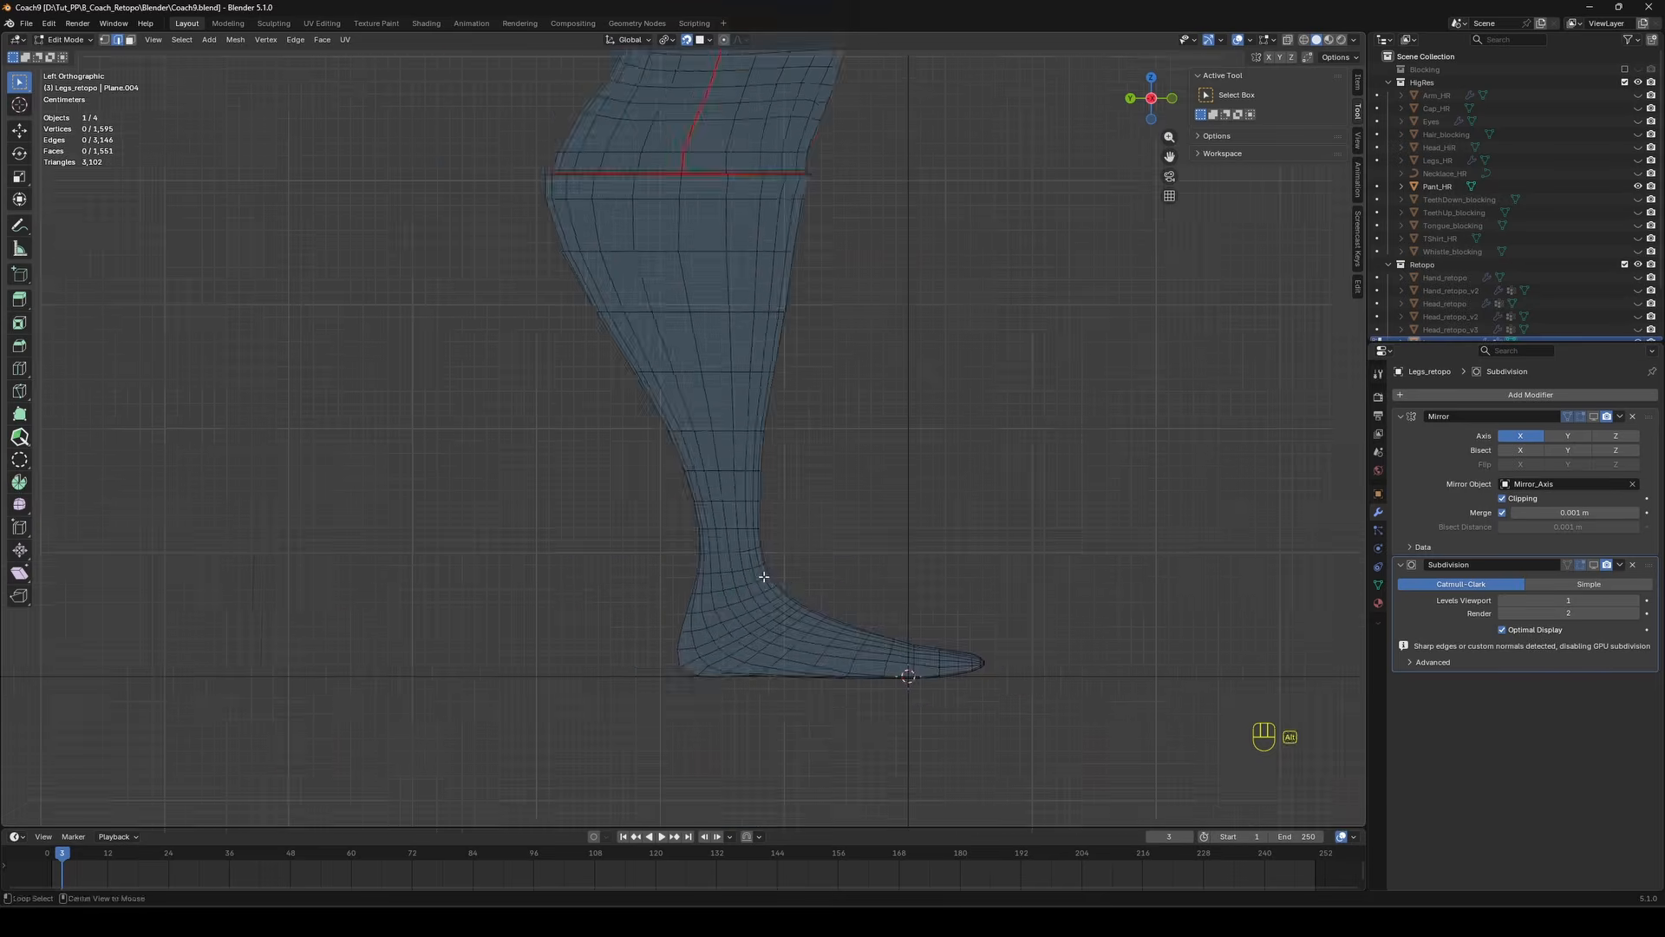
pyautogui.scroll(3, 728, 581)
pyautogui.moveTo(913, 664); pyautogui.dragTo(874, 598, button='middle')
pyautogui.press('a')
pyautogui.press('2')
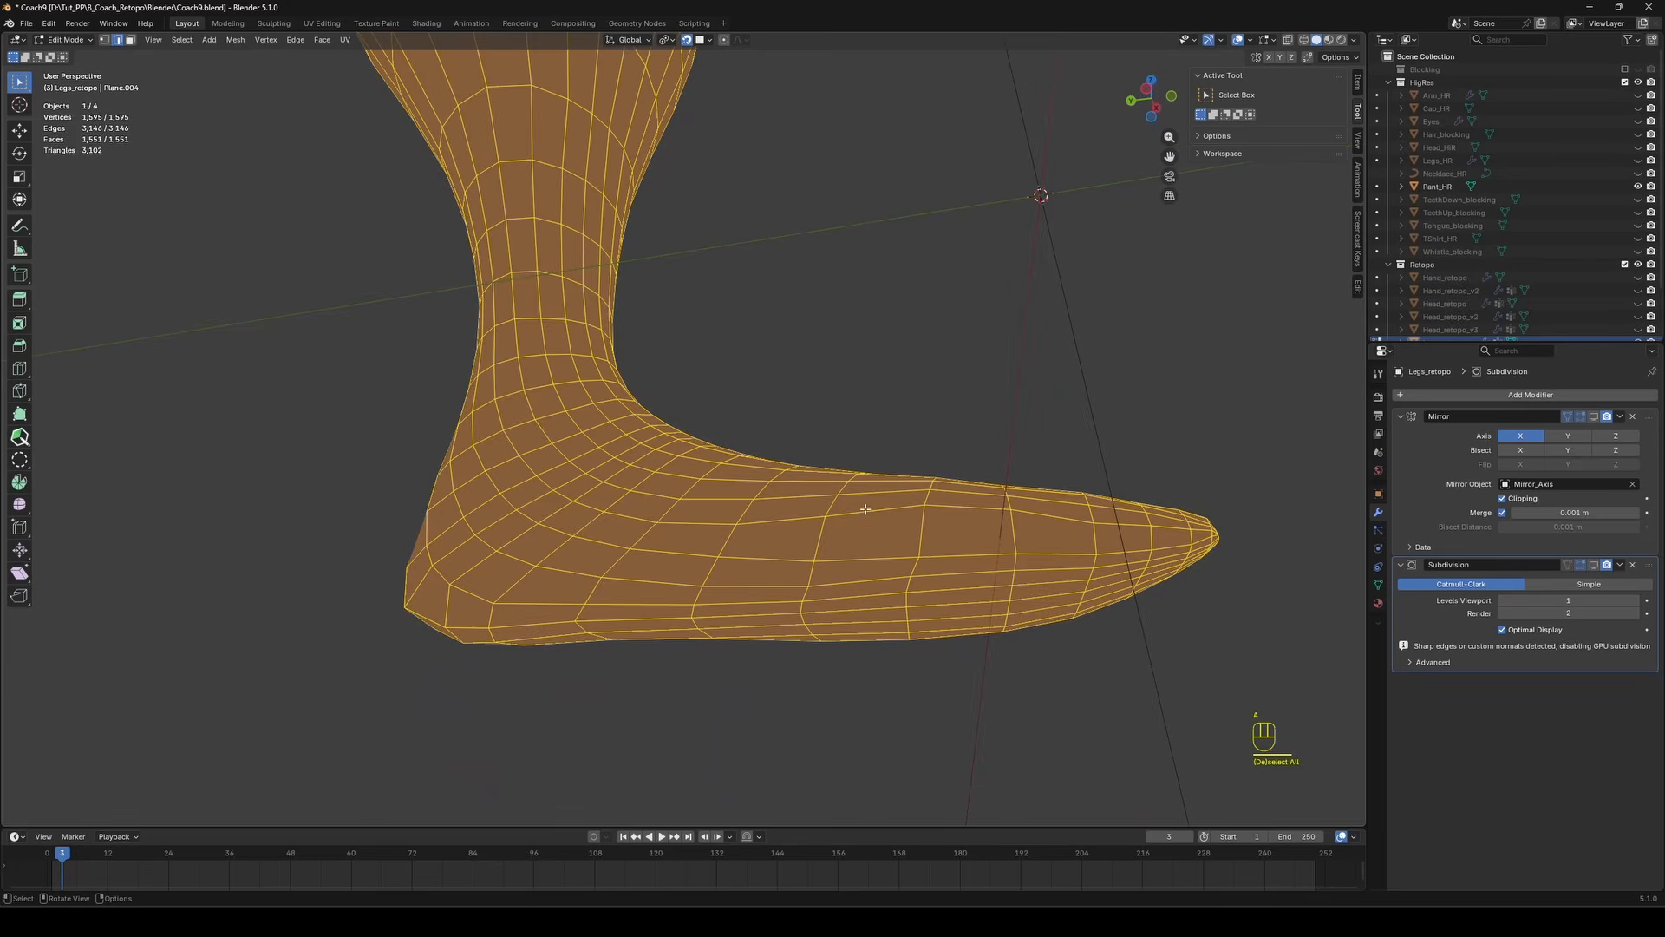
pyautogui.click(866, 509)
pyautogui.moveTo(910, 490); pyautogui.dragTo(873, 521, button='middle')
pyautogui.moveTo(730, 473); pyautogui.dragTo(634, 247, button='middle')
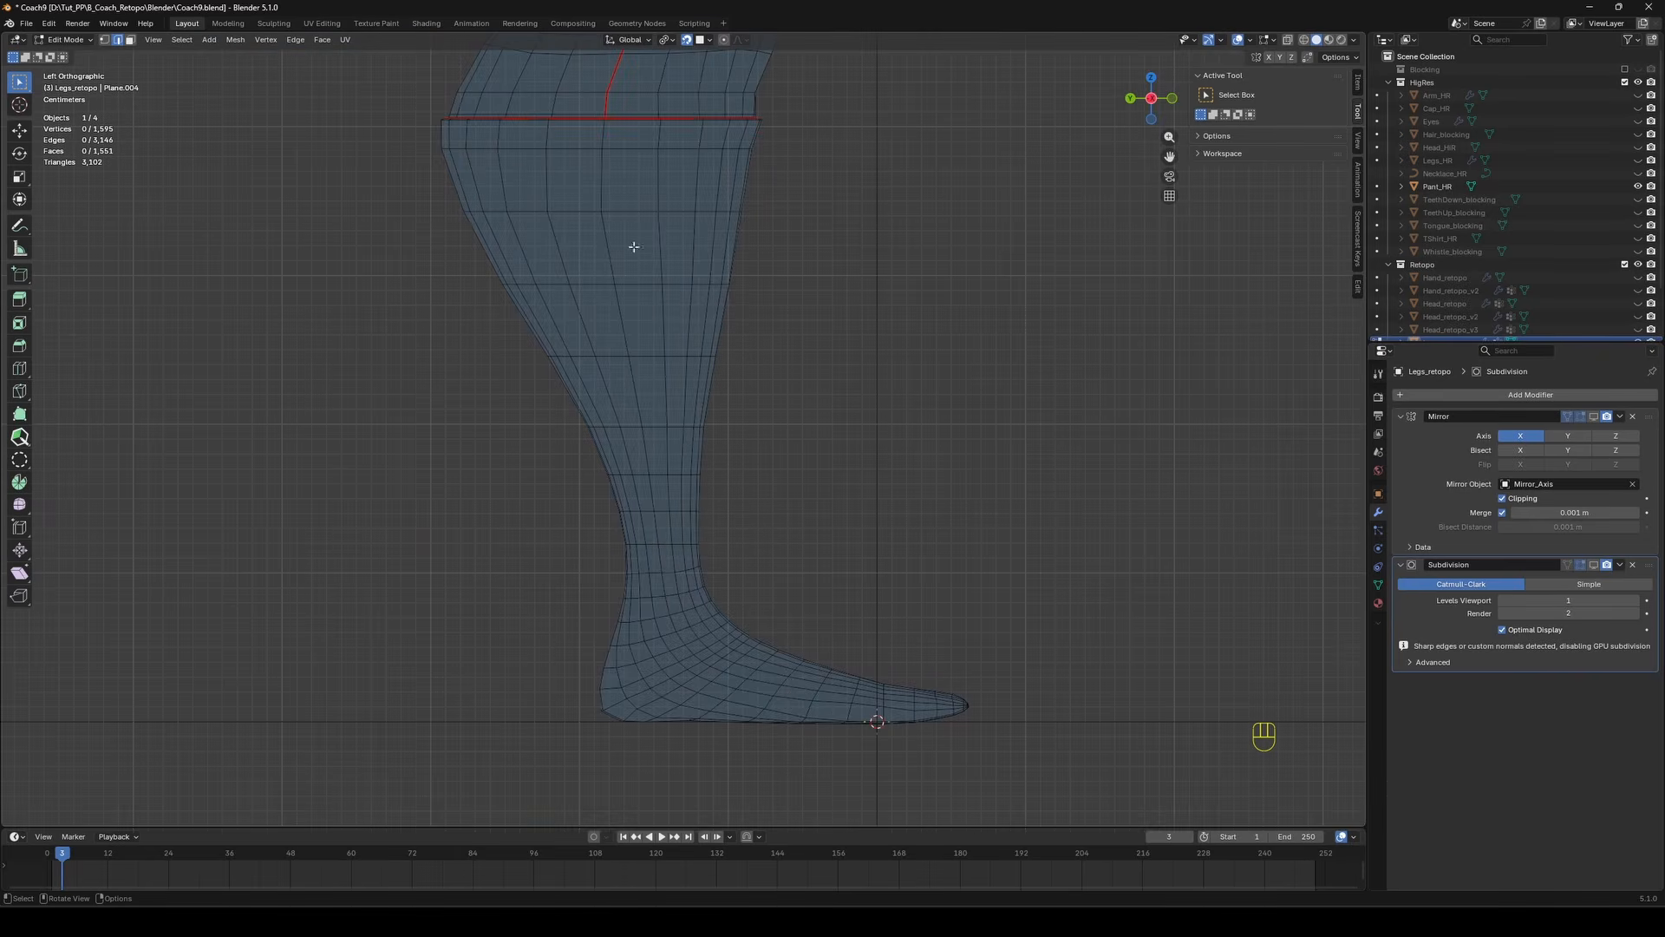
# Select the edge loop around the ankle and mark it as a seam.
pyautogui.keyDown('alt'); pyautogui.click(672, 595); pyautogui.keyUp('alt')
pyautogui.moveTo(862, 558); pyautogui.dragTo(667, 447, button='middle')
pyautogui.hotkey('ctrl', 'z')
pyautogui.hotkey('ctrl', 'z')
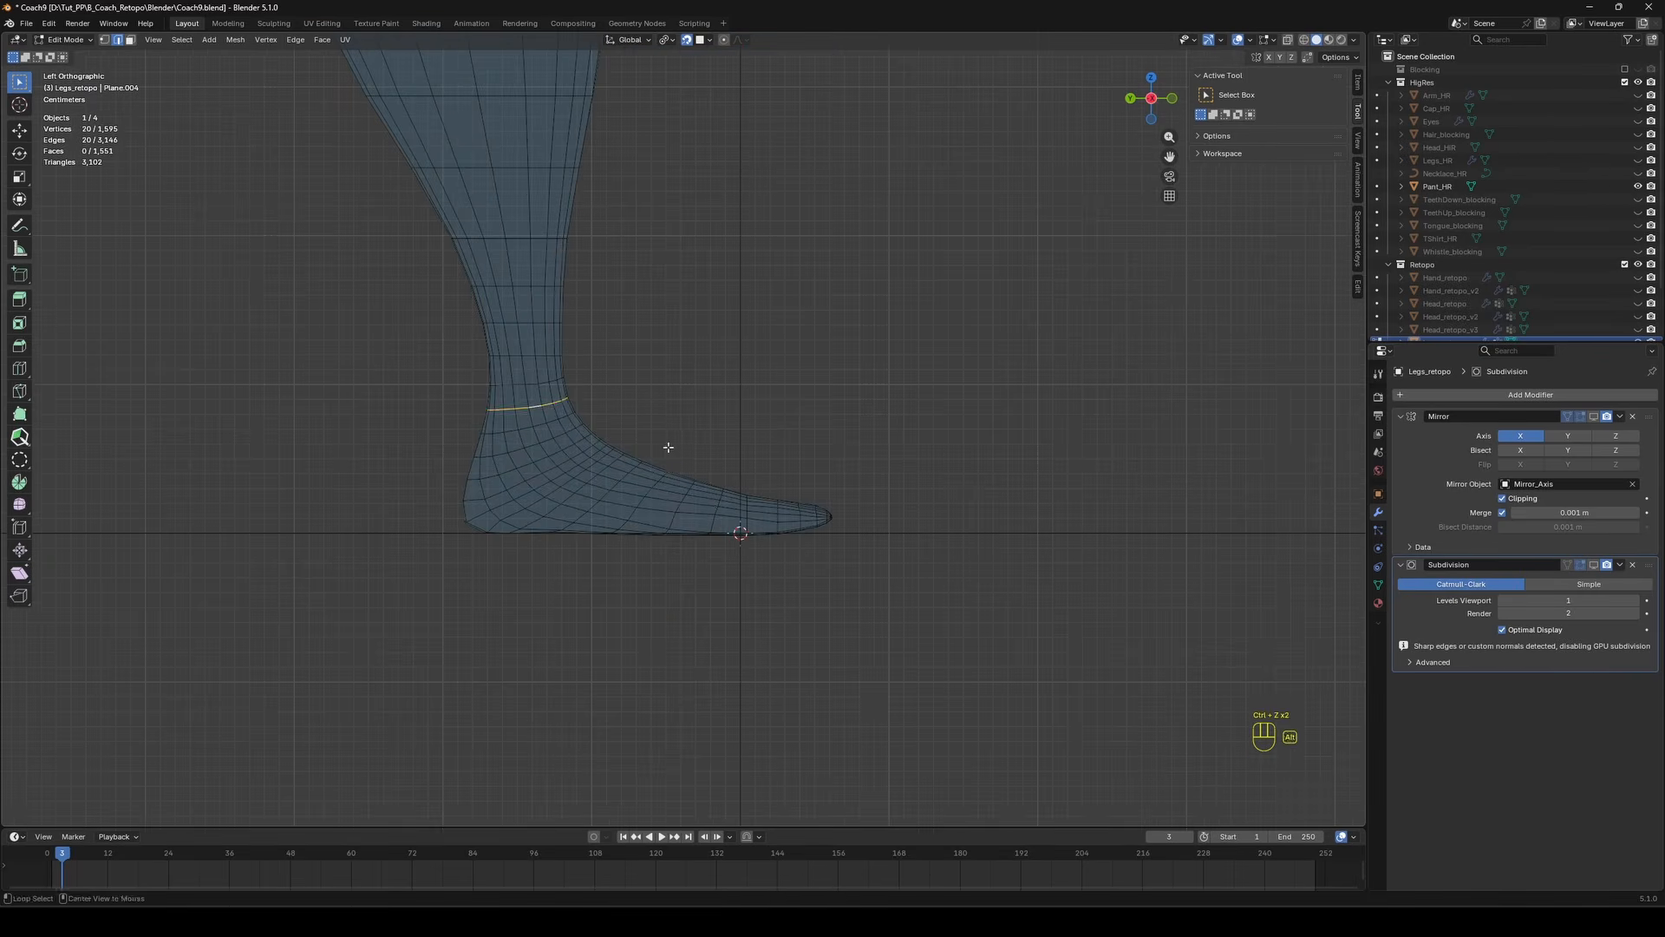
pyautogui.rightClick(609, 421)
pyautogui.click(609, 422)
pyautogui.moveTo(710, 505); pyautogui.dragTo(754, 522, button='middle')
pyautogui.keyDown('alt'); pyautogui.click(888, 521); pyautogui.keyUp('alt')
pyautogui.moveTo(888, 520); pyautogui.dragTo(666, 513, button='middle')
pyautogui.rightClick(772, 450)
pyautogui.click(772, 450)
# Select the edge path from the ankle seam down the foot's side, around the toes and back up the other side, and mark it as a seam.
pyautogui.click(373, 574)
pyautogui.moveTo(1041, 503); pyautogui.dragTo(946, 447, button='middle')
pyautogui.moveTo(613, 642); pyautogui.dragTo(693, 672, button='middle')
pyautogui.click(420, 546)
pyautogui.moveTo(698, 547); pyautogui.dragTo(1007, 534, button='middle')
pyautogui.keyDown('ctrl'); pyautogui.keyDown('shift'); pyautogui.click(639, 551); pyautogui.keyUp('shift'); pyautogui.keyUp('ctrl')
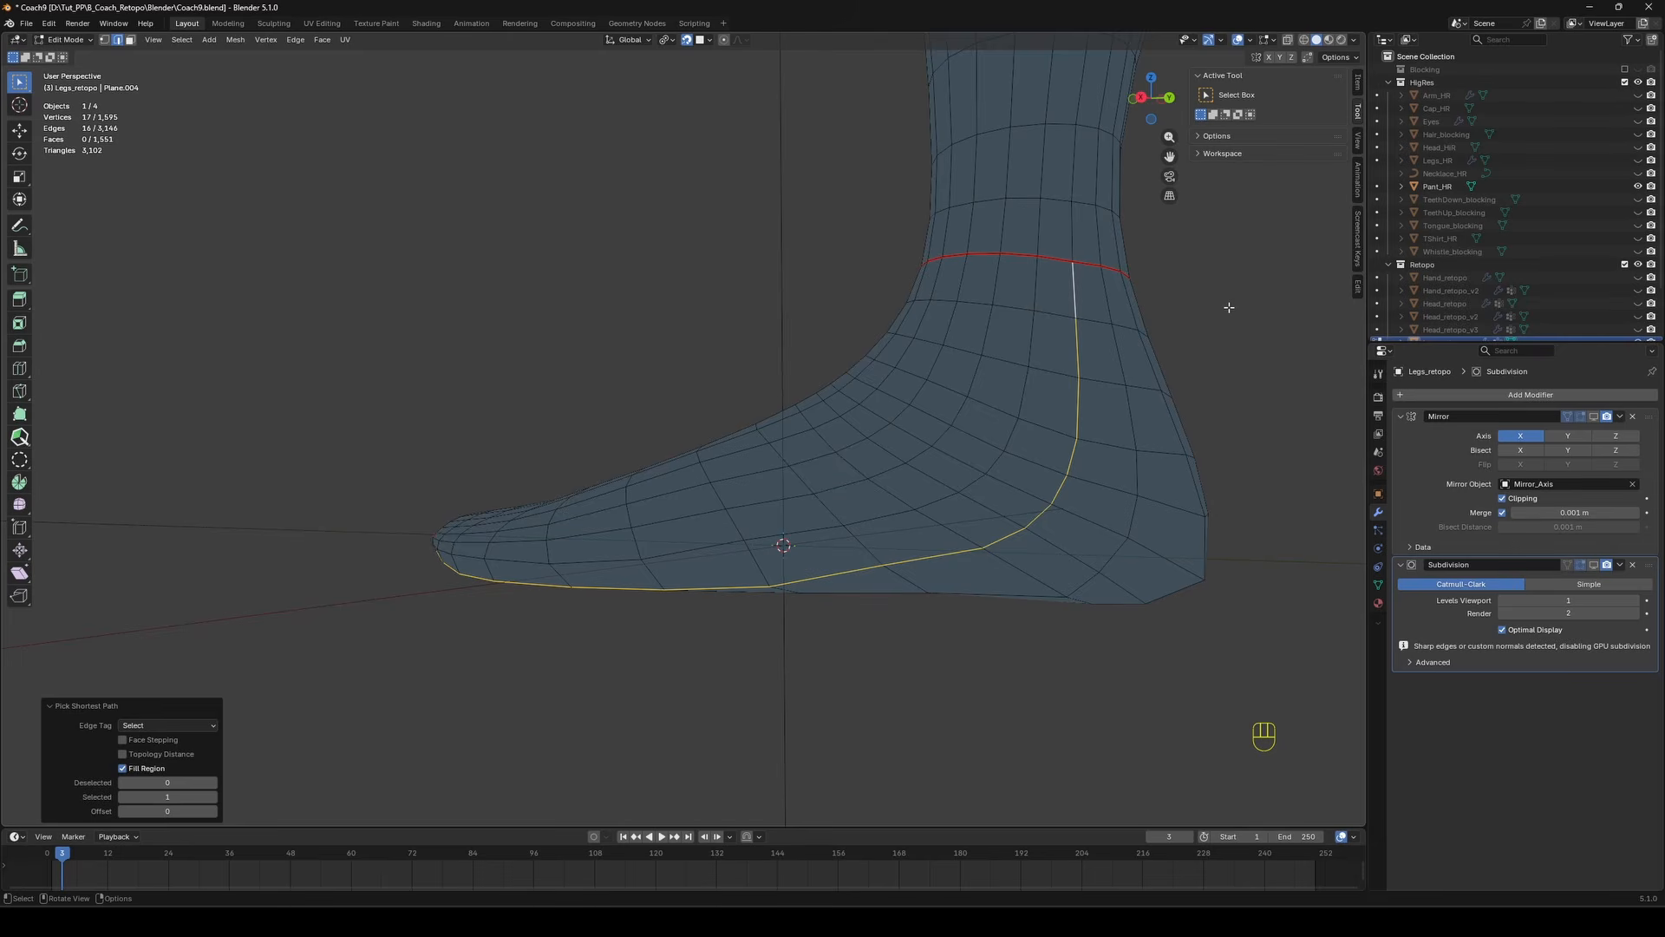
pyautogui.moveTo(1229, 307); pyautogui.dragTo(822, 454, button='middle')
pyautogui.keyDown('shift'); pyautogui.click(804, 521); pyautogui.keyUp('shift')
pyautogui.moveTo(803, 520); pyautogui.dragTo(893, 487, button='middle')
pyautogui.keyDown('ctrl'); pyautogui.keyDown('shift'); pyautogui.click(484, 486); pyautogui.keyUp('shift'); pyautogui.keyUp('ctrl')
pyautogui.keyDown('ctrl'); pyautogui.keyDown('shift'); pyautogui.click(220, 210); pyautogui.keyUp('shift'); pyautogui.keyUp('ctrl')
pyautogui.moveTo(220, 210); pyautogui.dragTo(751, 433, button='middle')
pyautogui.hotkey('ctrl', 'e')
pyautogui.click(877, 330)
pyautogui.hotkey('ctrl', 's')
# Select the vertical edge path down the back of the calf between the cuff and ankle seams and mark it as a seam.
pyautogui.scroll(3, 785, 319)
pyautogui.scroll(-2, 796, 455)
pyautogui.scroll(3, 753, 486)
pyautogui.press('l')
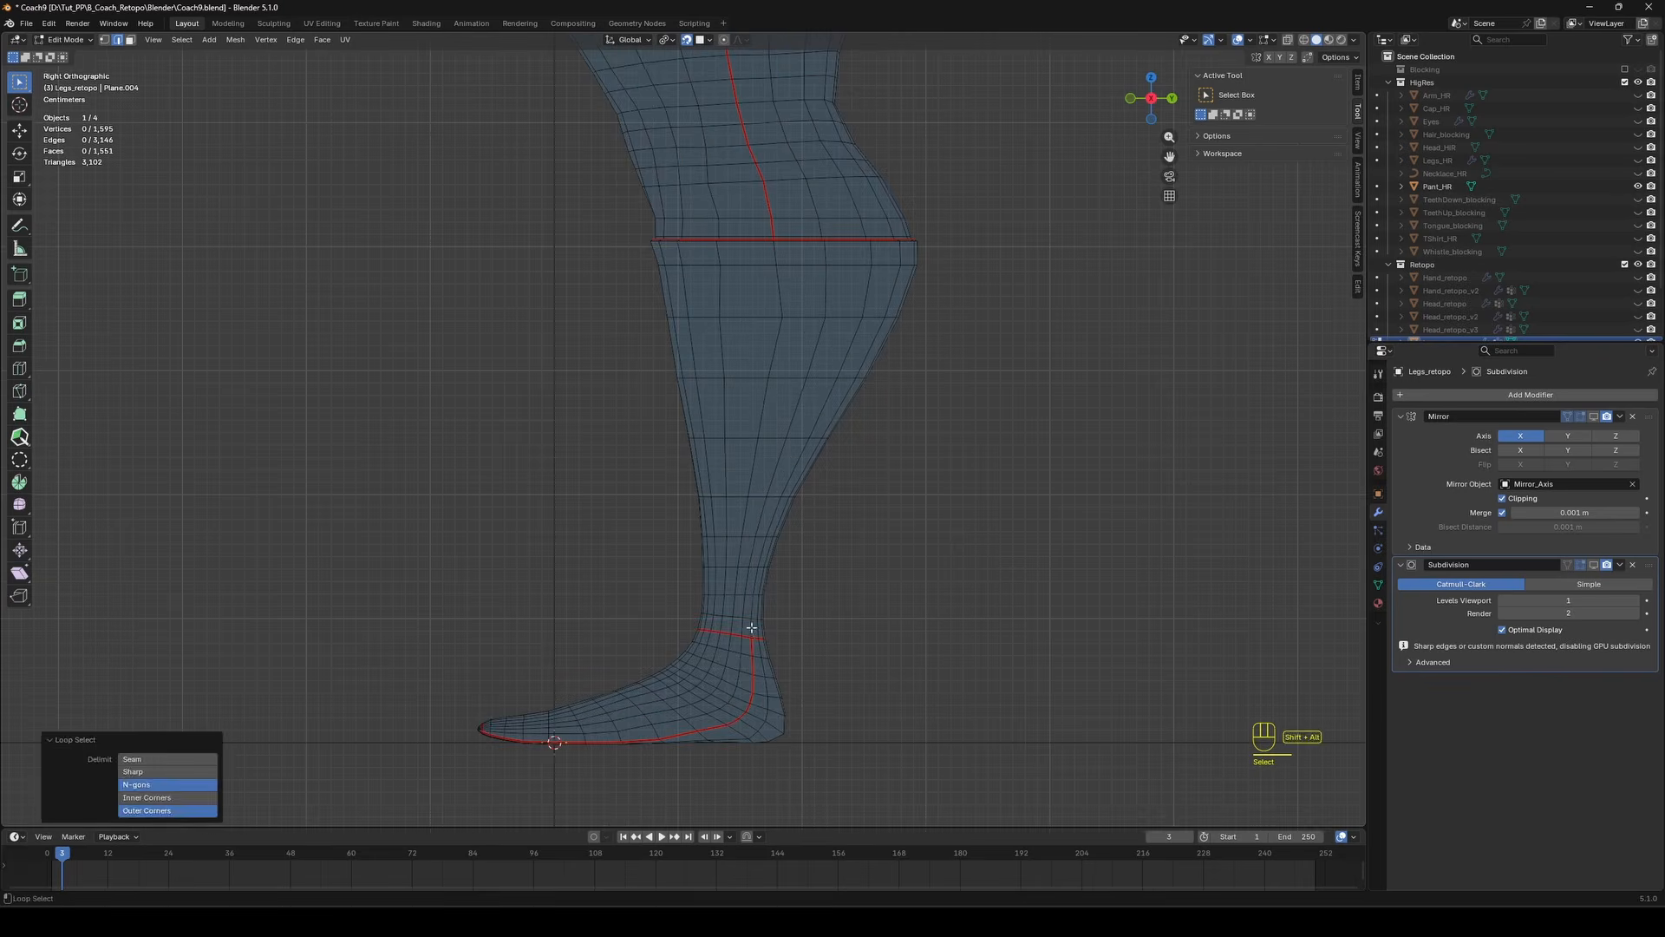
pyautogui.click(985, 561)
pyautogui.scroll(-2, 888, 526)
pyautogui.keyDown('alt'); pyautogui.moveTo(889, 525); pyautogui.dragTo(741, 529, button='middle'); pyautogui.keyUp('alt')
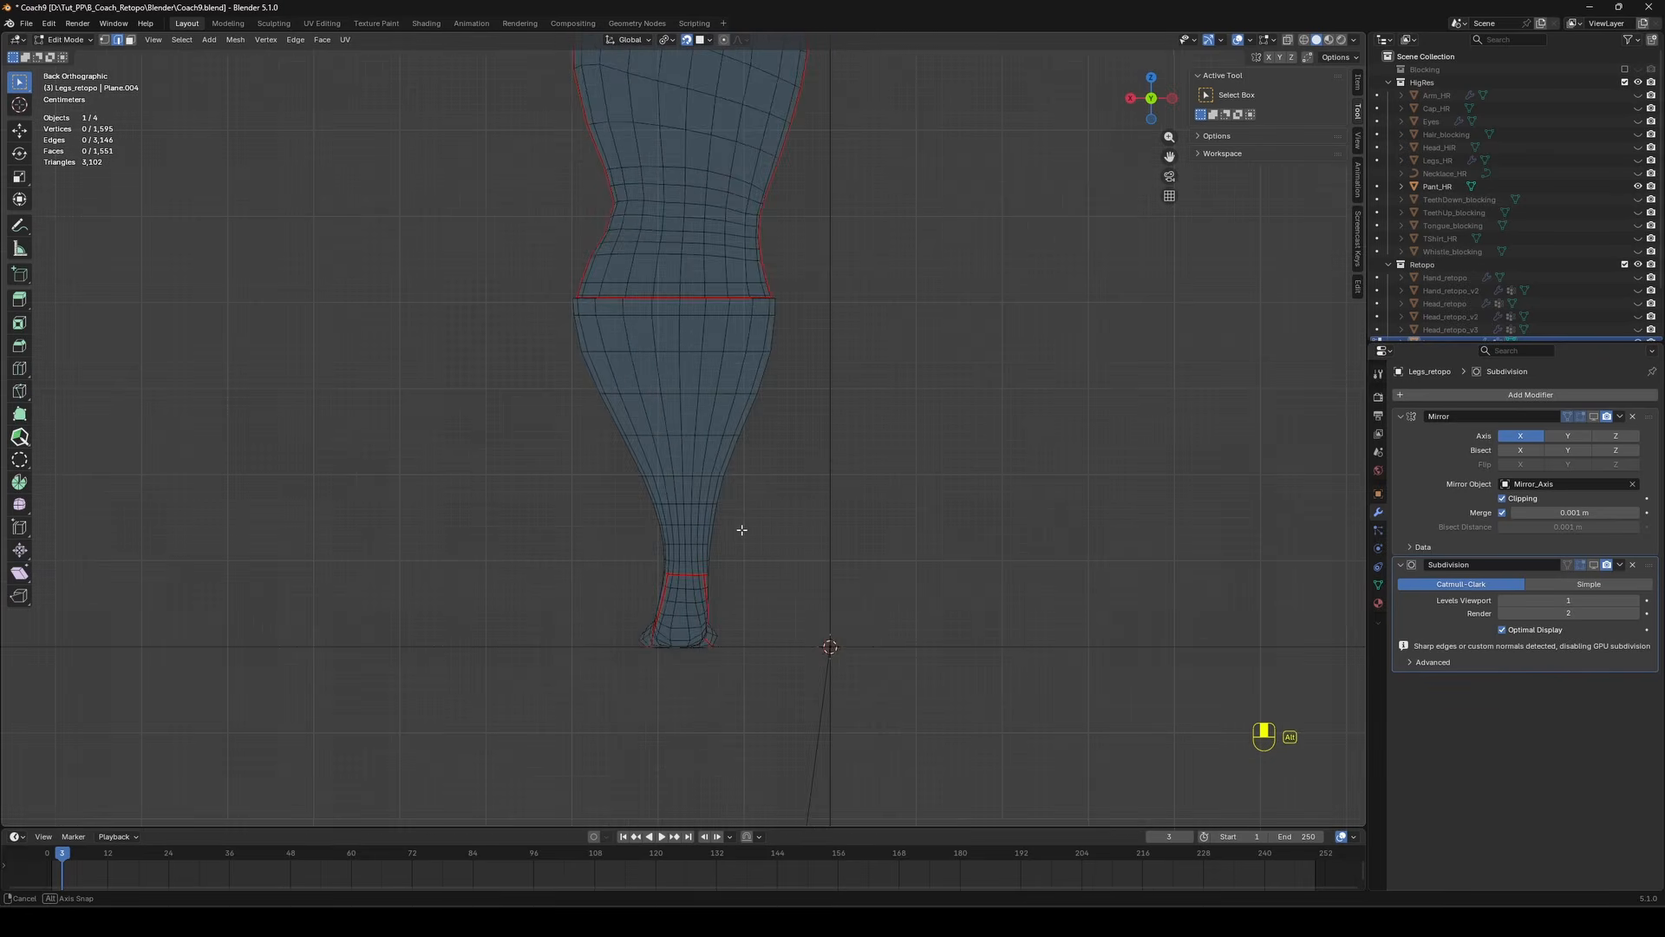
pyautogui.keyDown('ctrl'); pyautogui.click(685, 309); pyautogui.keyUp('ctrl')
pyautogui.scroll(5, 700, 260)
pyautogui.moveTo(702, 258); pyautogui.dragTo(687, 335, button='middle')
pyautogui.rightClick(871, 439)
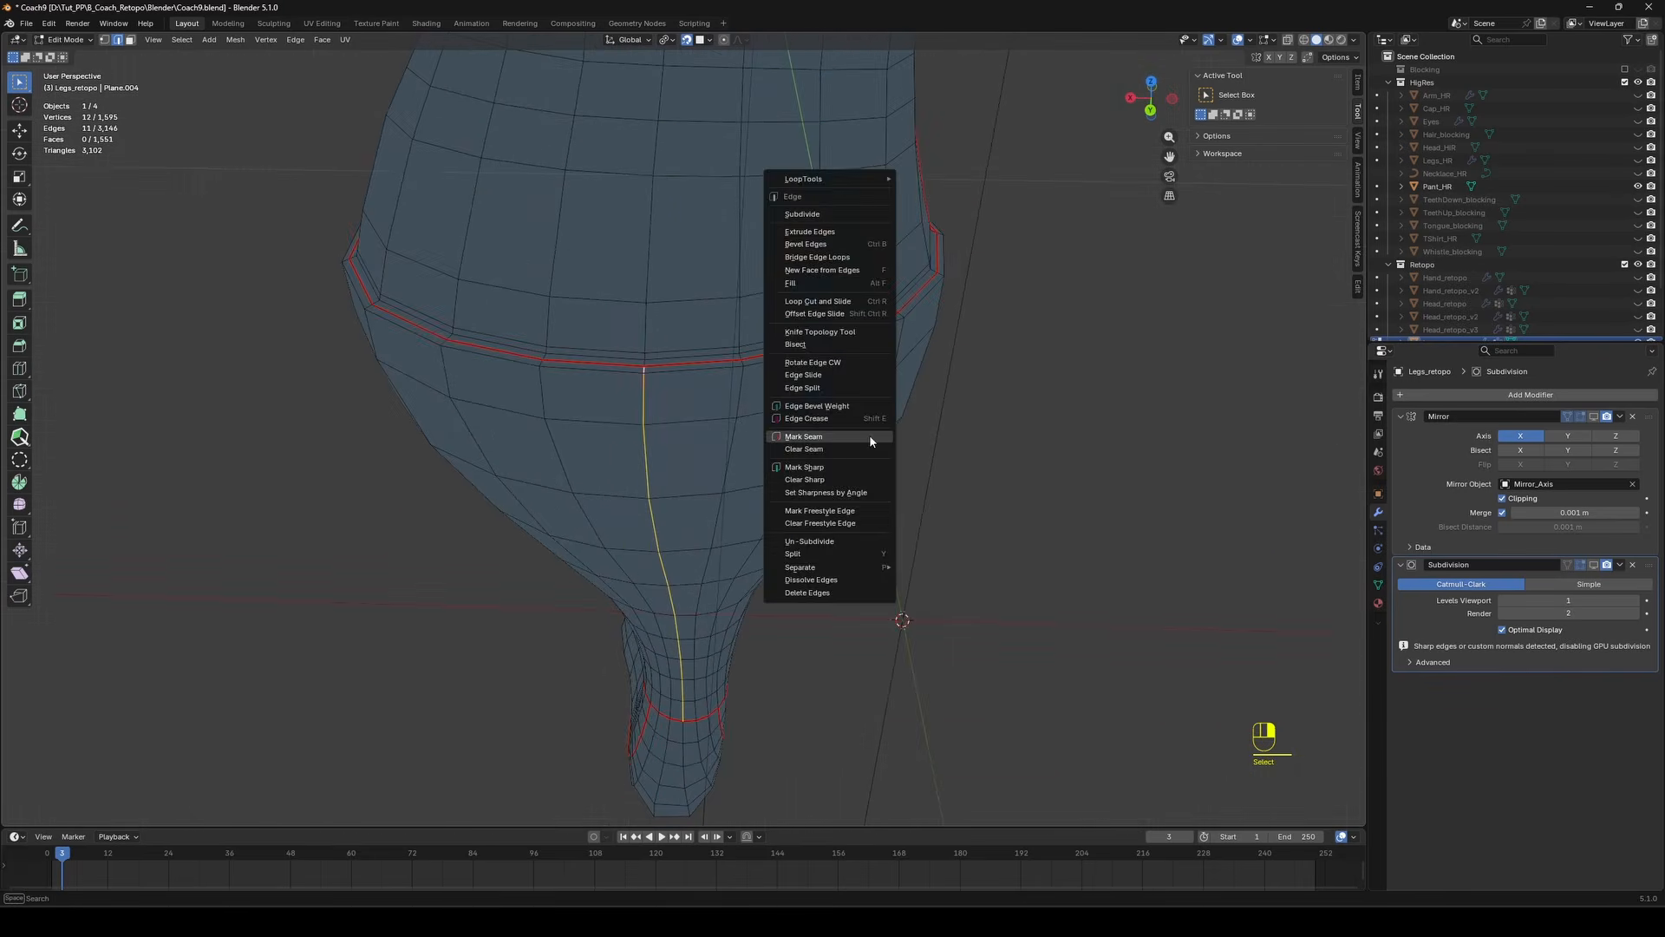
pyautogui.click(873, 439)
pyautogui.click(874, 440)
# Leave edit mode, hide the Pant_HR object and shade the Legs_retopo mesh smooth.
pyautogui.scroll(-4, 867, 442)
pyautogui.moveTo(850, 446); pyautogui.dragTo(914, 401, button='middle')
pyautogui.scroll(-3, 868, 386)
pyautogui.press('Tab')
pyautogui.click(667, 347)
pyautogui.press('h')
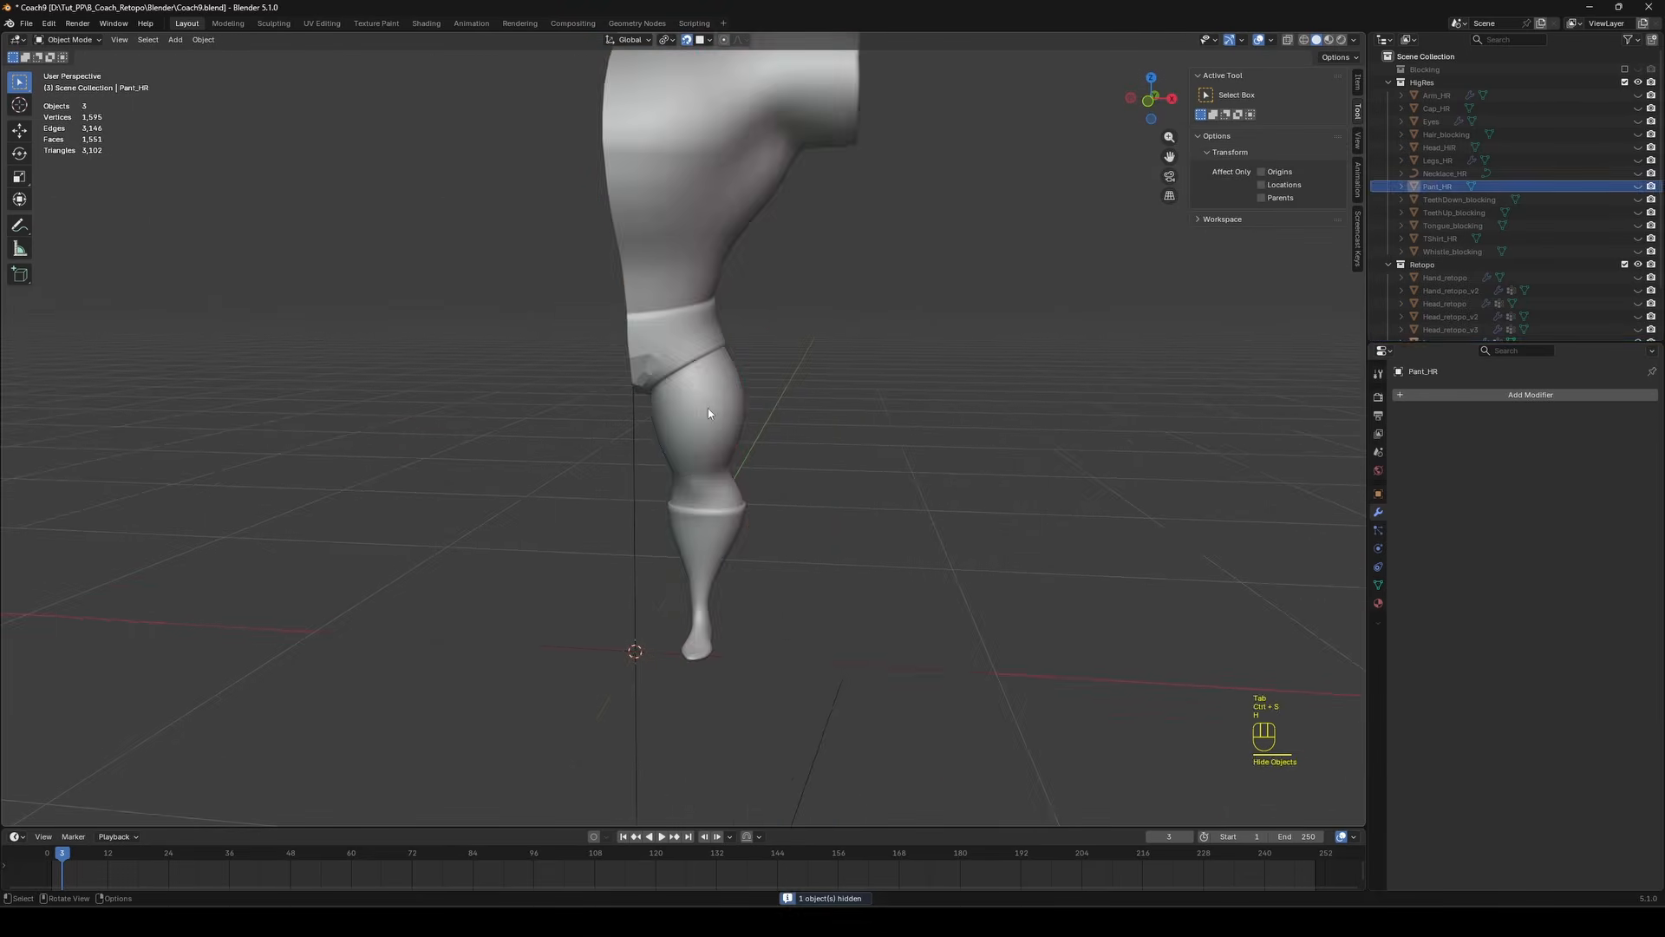
pyautogui.click(708, 408)
pyautogui.scroll(2, 698, 373)
pyautogui.rightClick(683, 312)
pyautogui.click(683, 312)
# Flatten the centre edge loop of Legs_retopo by scaling it to 0 along X and move it onto the mirror axis.
pyautogui.press('Tab')
pyautogui.press('1')
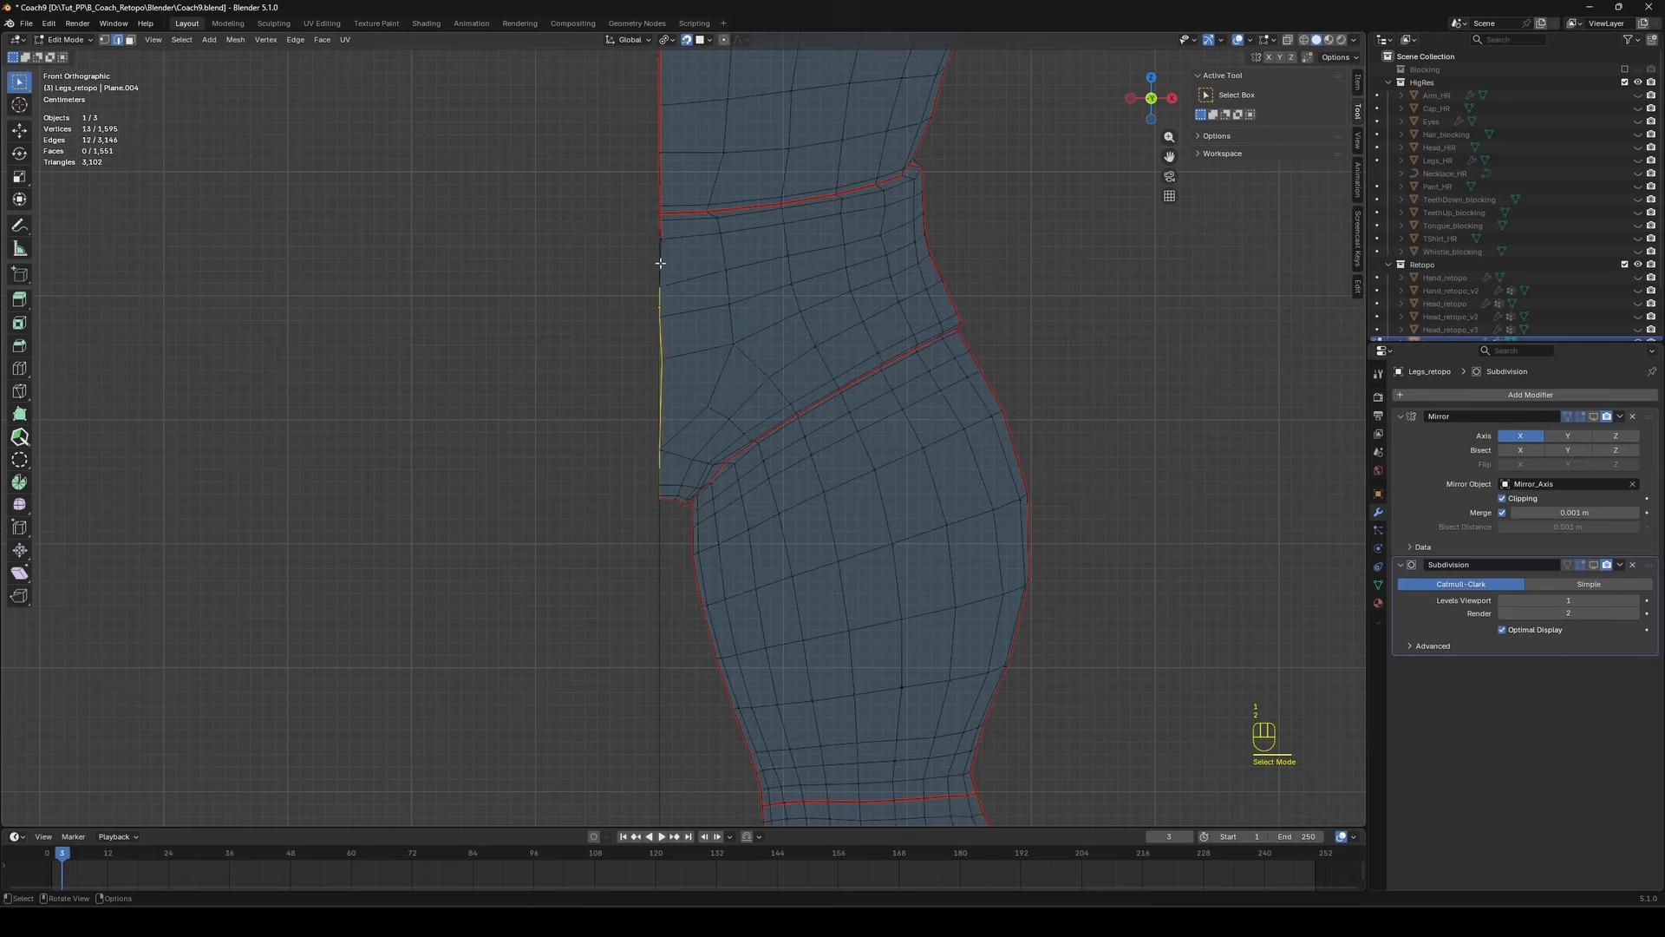
pyautogui.keyDown('alt'); pyautogui.click(660, 263); pyautogui.keyUp('alt')
pyautogui.scroll(-4, 660, 262)
pyautogui.scroll(5, 732, 416)
pyautogui.press('s')
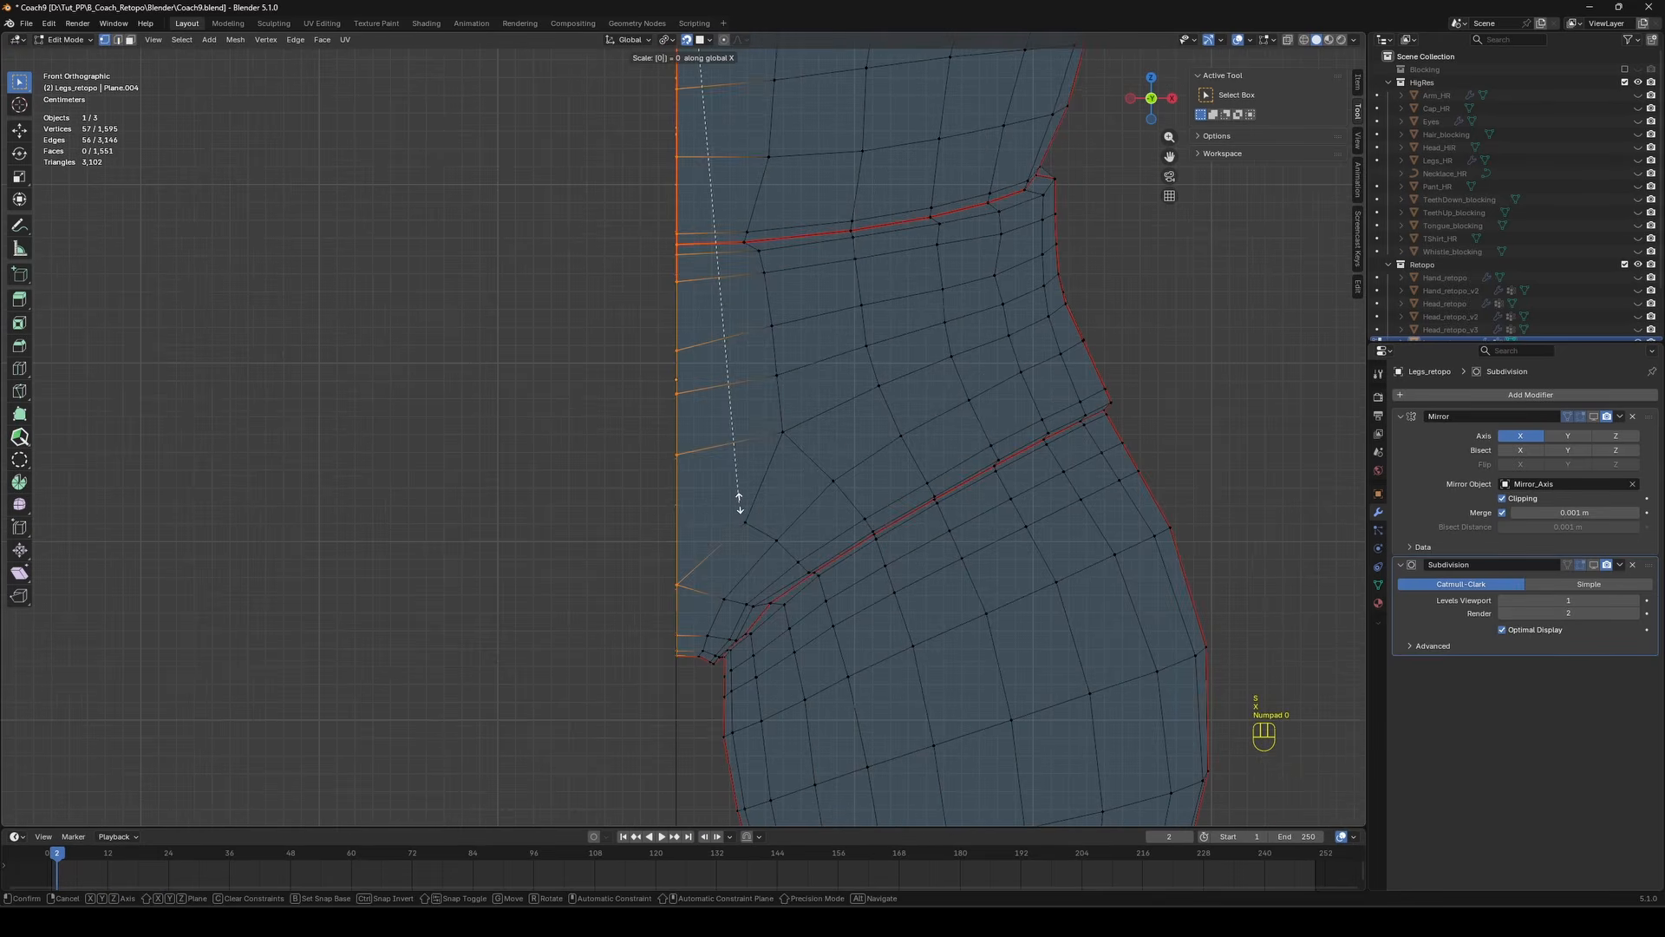
pyautogui.press('s')
pyautogui.press('x')
pyautogui.press('KP_0')
pyautogui.press('KP_Enter')
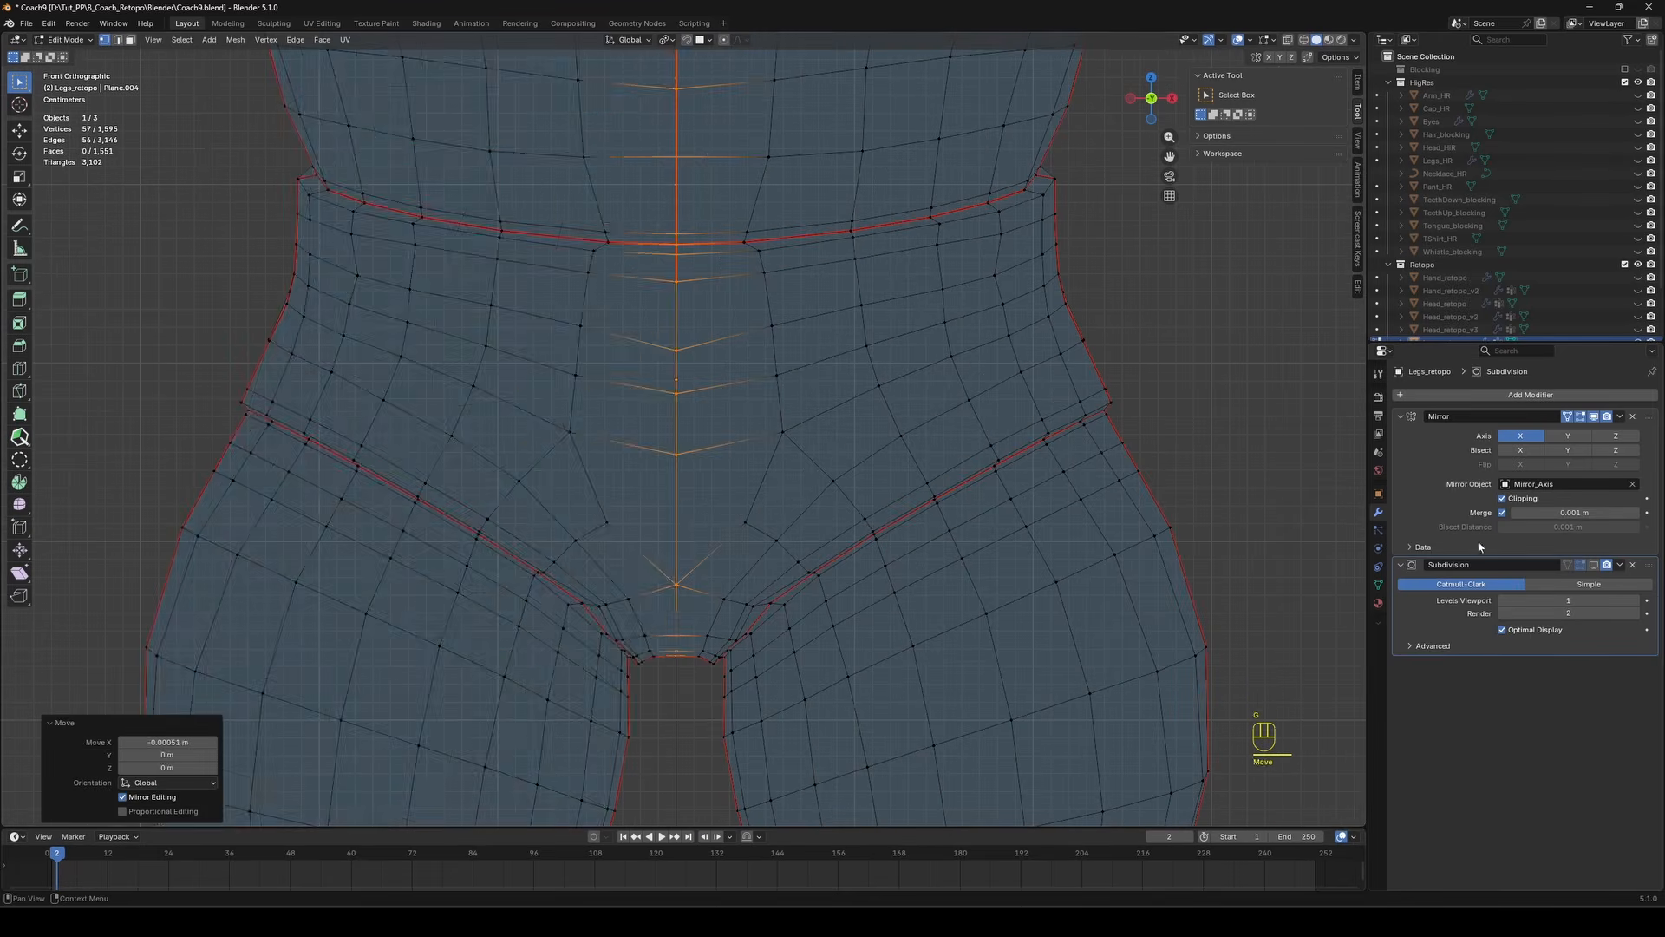
# Reposition the vertices beside the centre line above the crotch to even out the quad flow on the front of the pelvis.
pyautogui.click(780, 432)
pyautogui.hotkey('alt', 'z')
pyautogui.hotkey('alt', 'z')
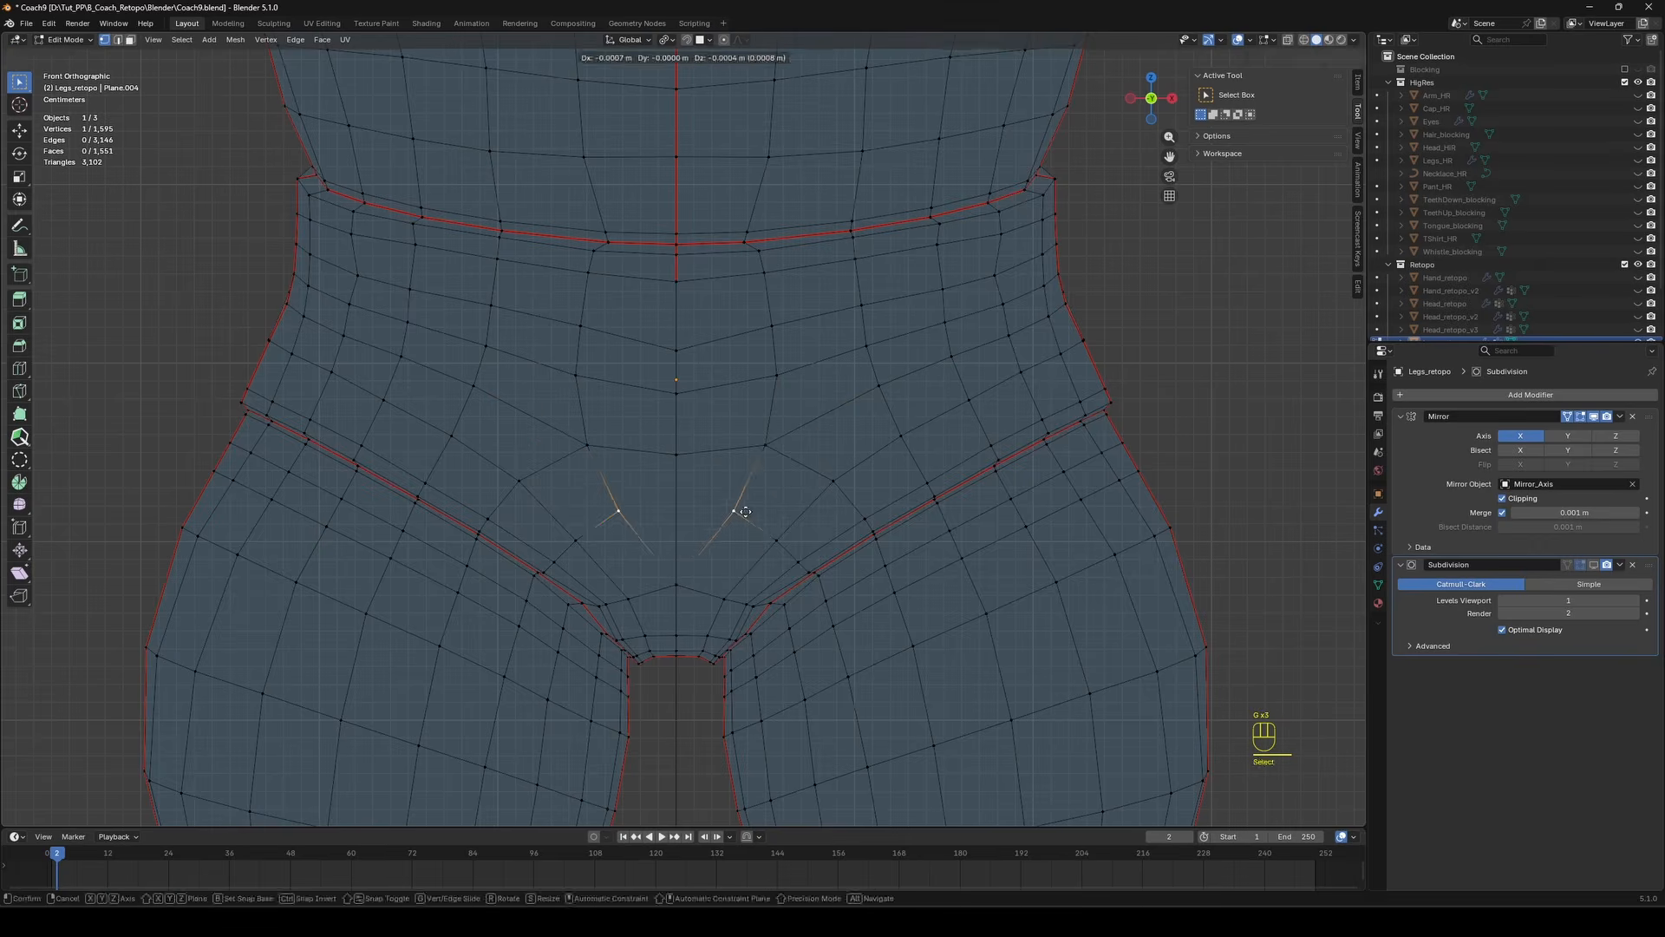
pyautogui.click(745, 511)
pyautogui.click(725, 597)
pyautogui.press('g')
pyautogui.click(724, 598)
# Leave edit mode, save the file and turn on the Subdivision modifier's viewport display for Legs_retopo.
pyautogui.scroll(-4, 784, 487)
pyautogui.press('Tab')
pyautogui.moveTo(1081, 450)
pyautogui.mouseDown(button='middle')
pyautogui.moveTo(816, 459)
pyautogui.moveTo(780, 373)
pyautogui.mouseUp(button='middle')
pyautogui.rightClick(763, 364)
pyautogui.click(764, 348)
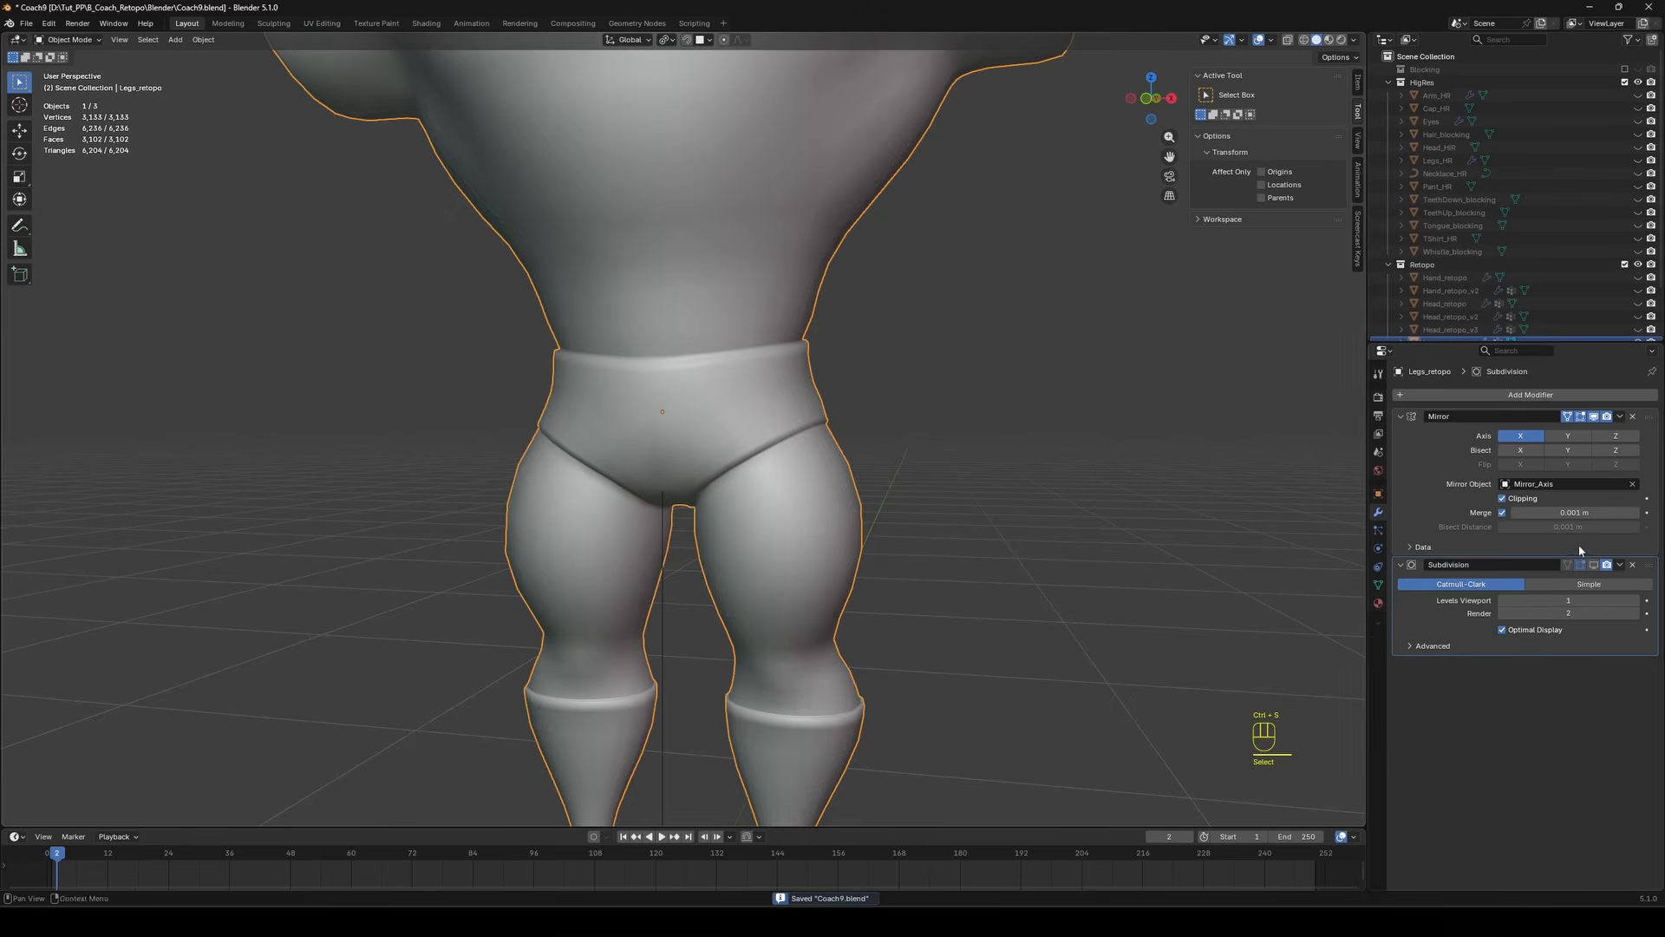
pyautogui.scroll(-5, 725, 382)
pyautogui.scroll(3, 850, 412)
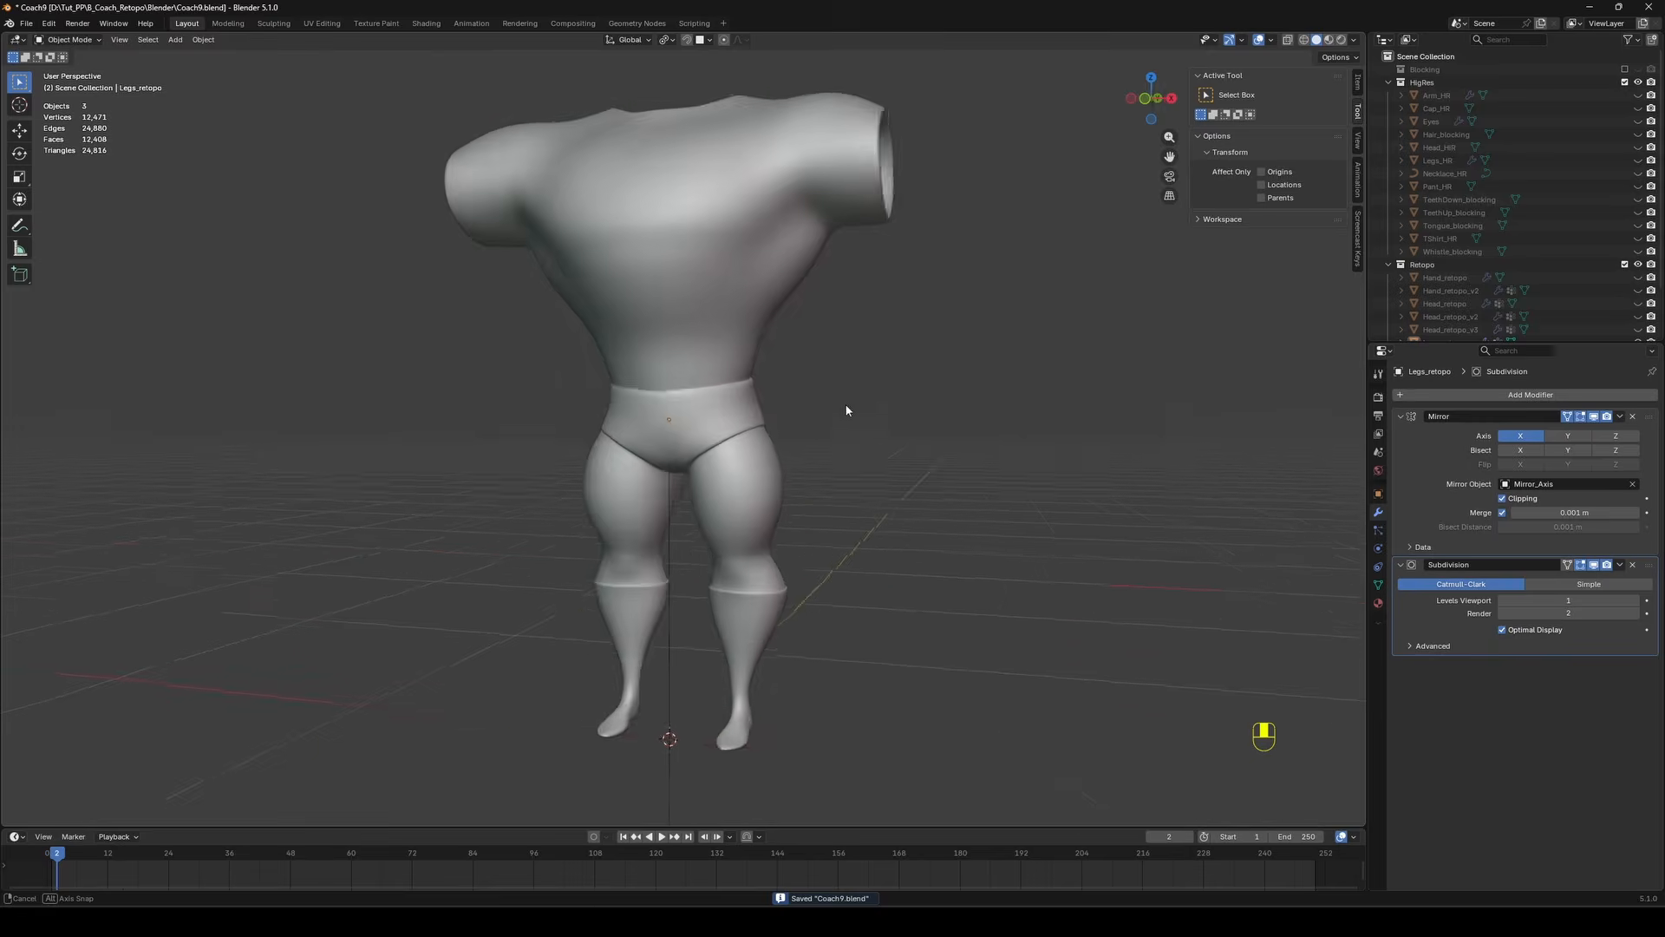
pyautogui.moveTo(850, 413); pyautogui.dragTo(898, 376, button='middle')
# Show Head_retopo_v3 and Hand_retopo_v2 together with the body and check the assembled retopology from several sides.
pyautogui.press('Tab')
pyautogui.scroll(-3, 1624, 276)
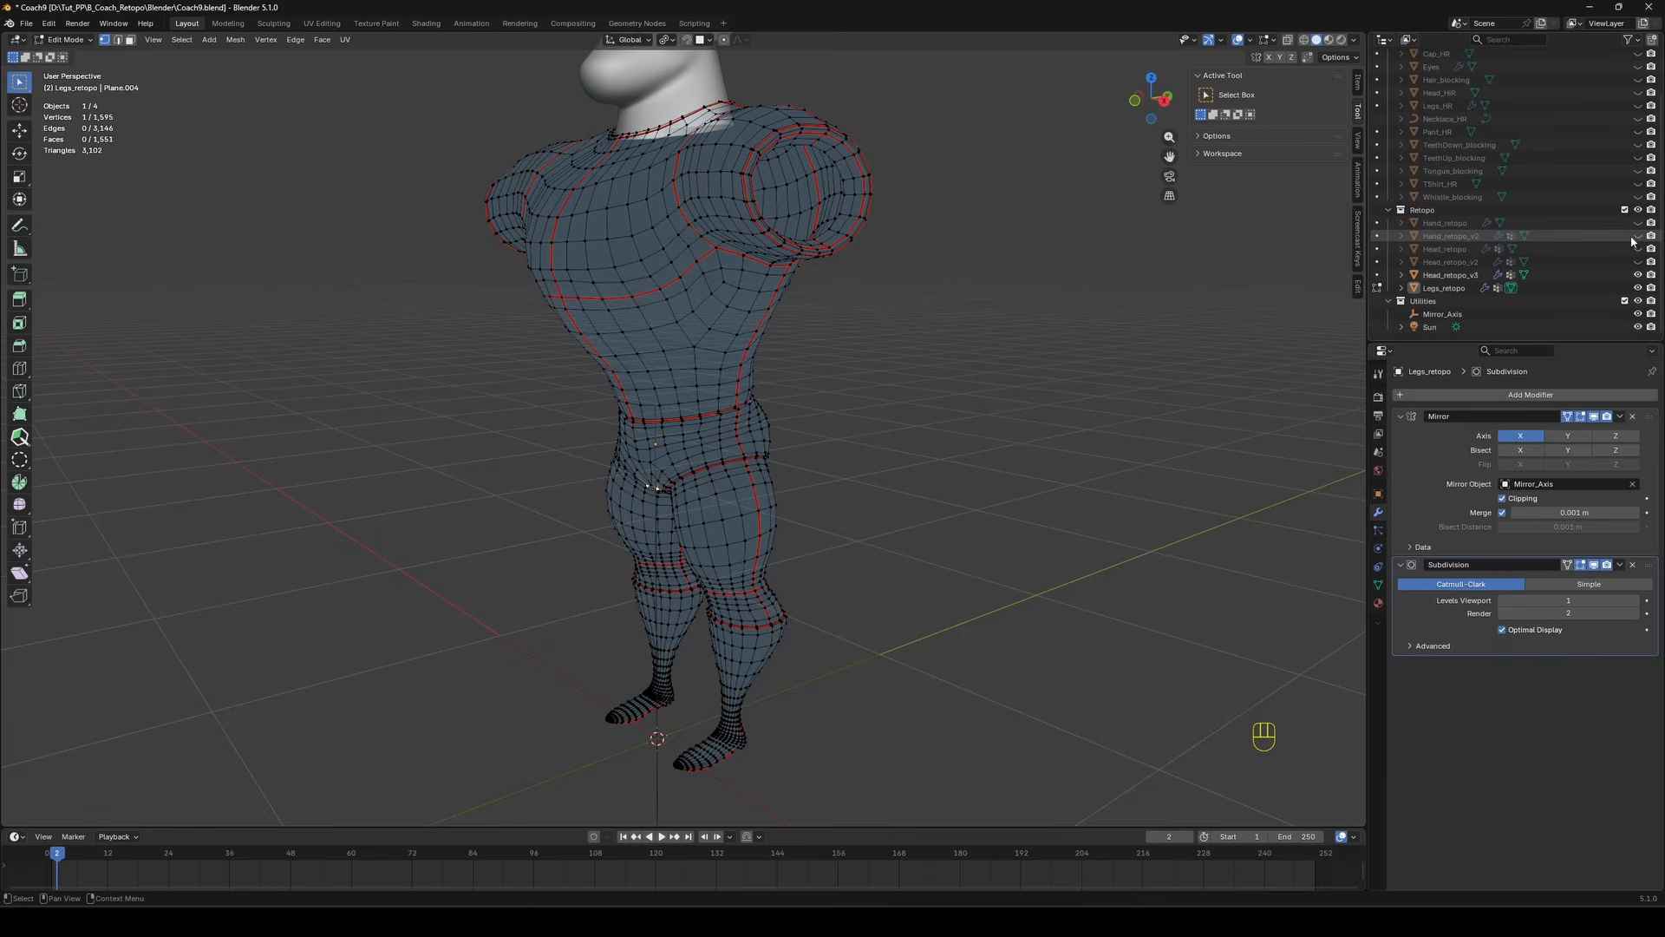
pyautogui.click(1638, 236)
pyautogui.moveTo(781, 165); pyautogui.dragTo(856, 303, button='middle')
pyautogui.press('Tab')
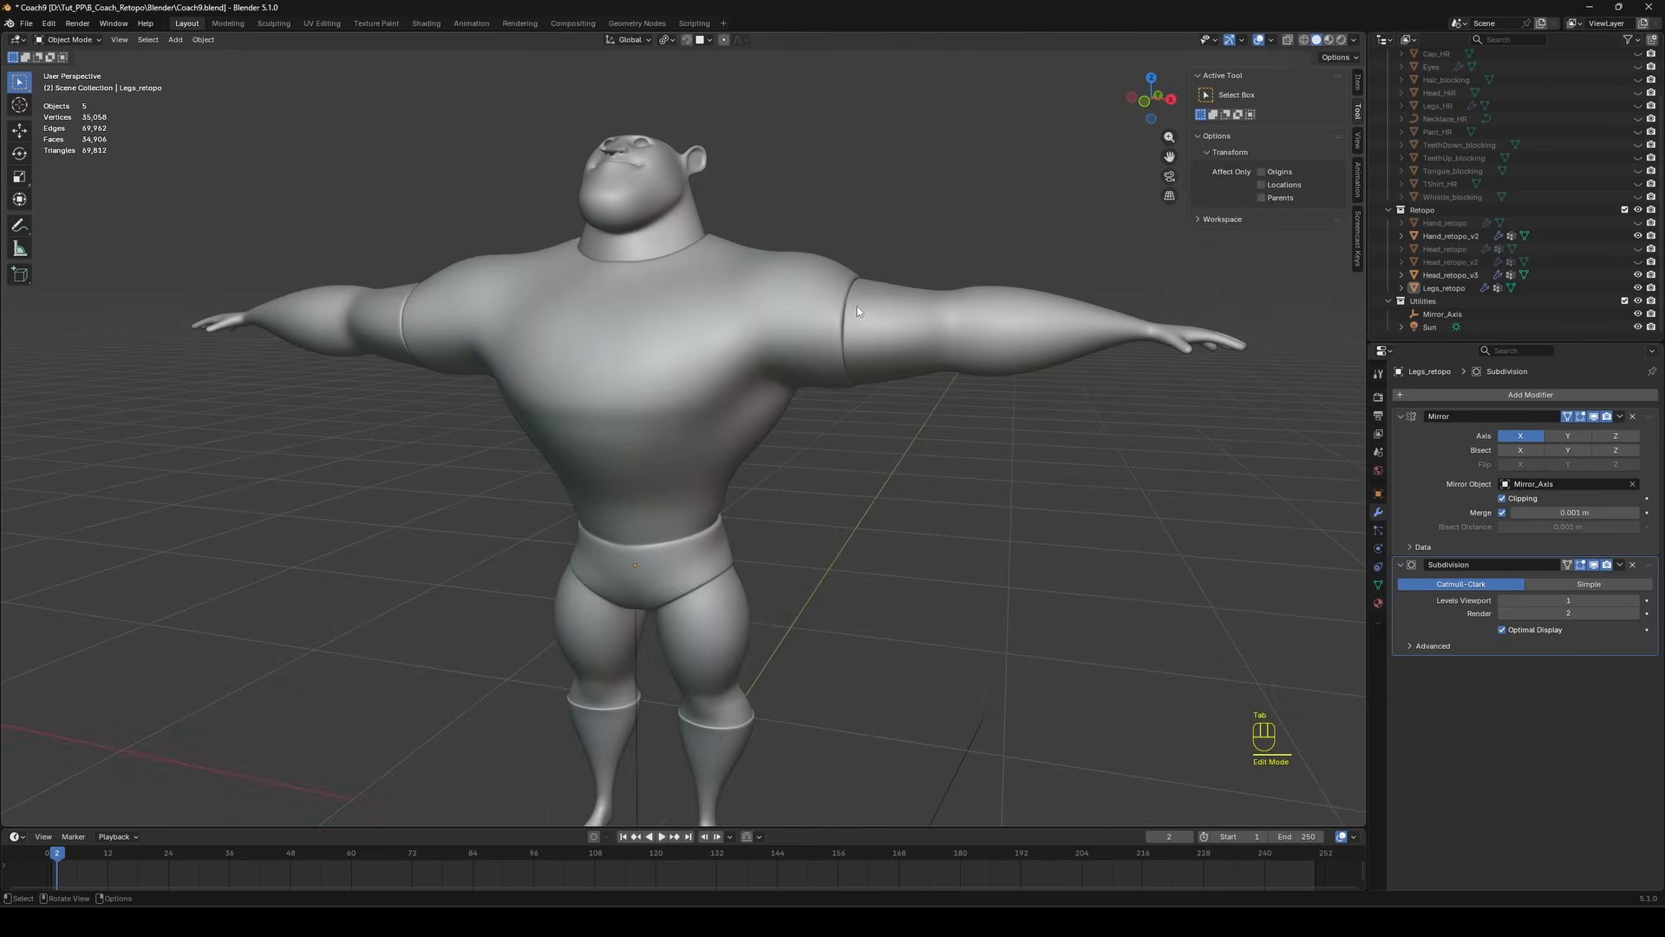
pyautogui.press('a')
pyautogui.press('Tab')
pyautogui.moveTo(867, 194)
pyautogui.mouseDown(button='middle')
pyautogui.moveTo(919, 182)
pyautogui.moveTo(796, 197)
pyautogui.moveTo(807, 182)
pyautogui.moveTo(888, 437)
pyautogui.moveTo(832, 442)
pyautogui.moveTo(1203, 436)
pyautogui.moveTo(101, 450)
pyautogui.moveTo(1070, 462)
pyautogui.moveTo(867, 465)
pyautogui.mouseUp(button='middle')
pyautogui.click(888, 437)
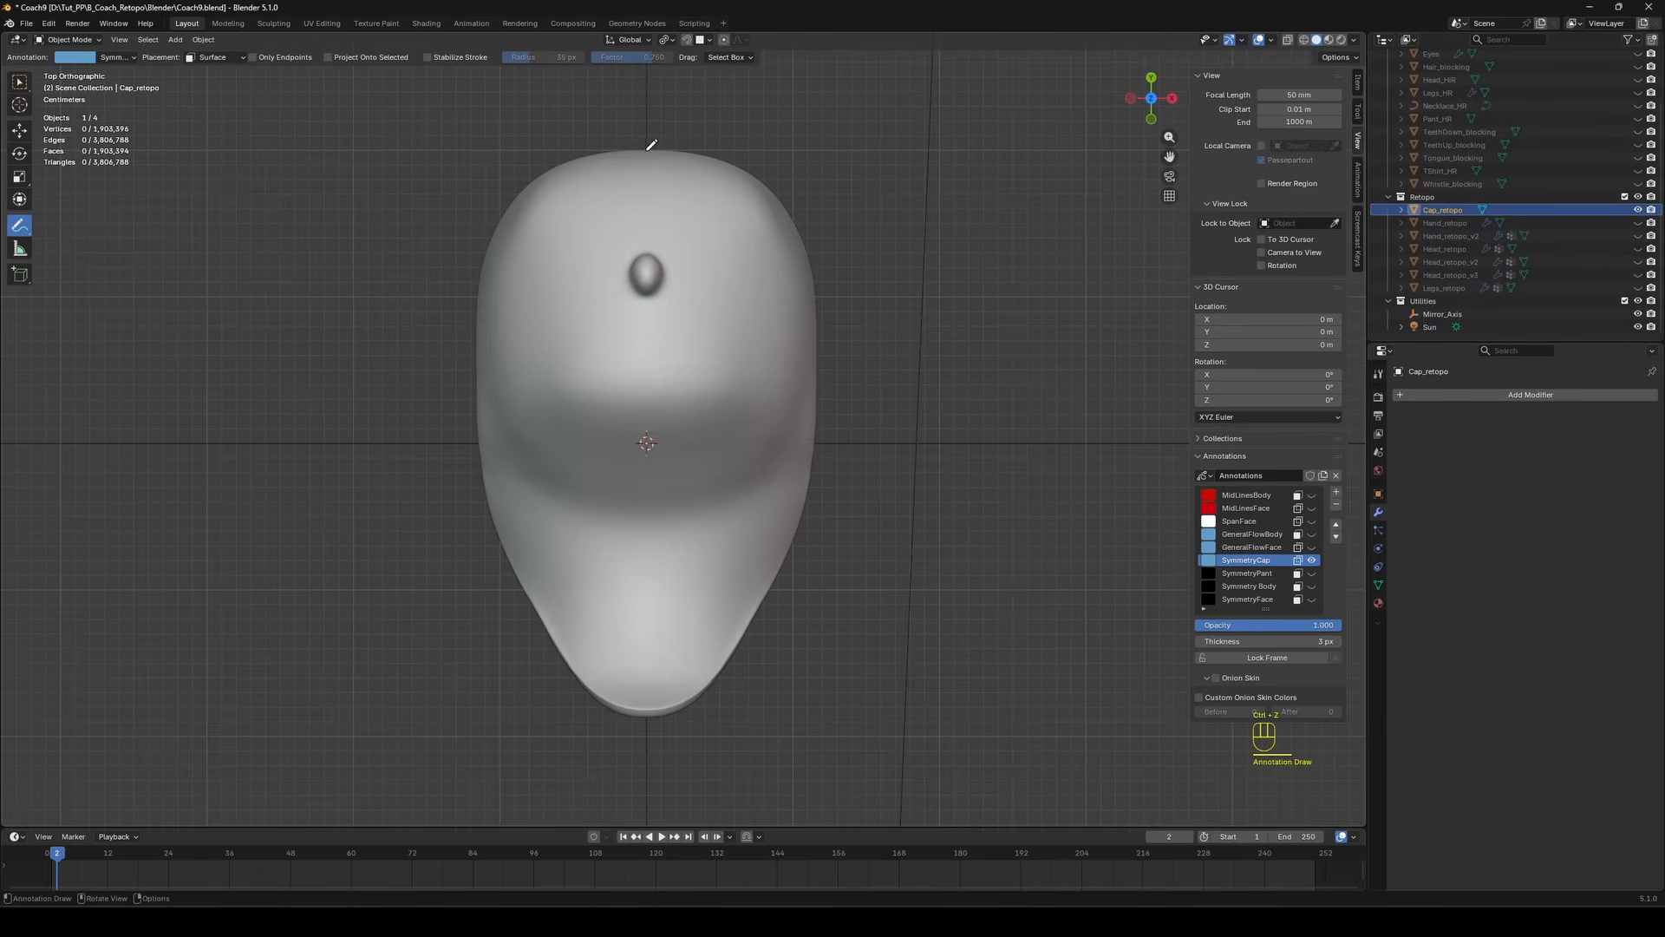
# Draw the SymmetryCap annotation line along the cap's midline from the back over the button to the brim and colour it black.
pyautogui.moveTo(635, 778); pyautogui.dragTo(546, 524, button='middle')
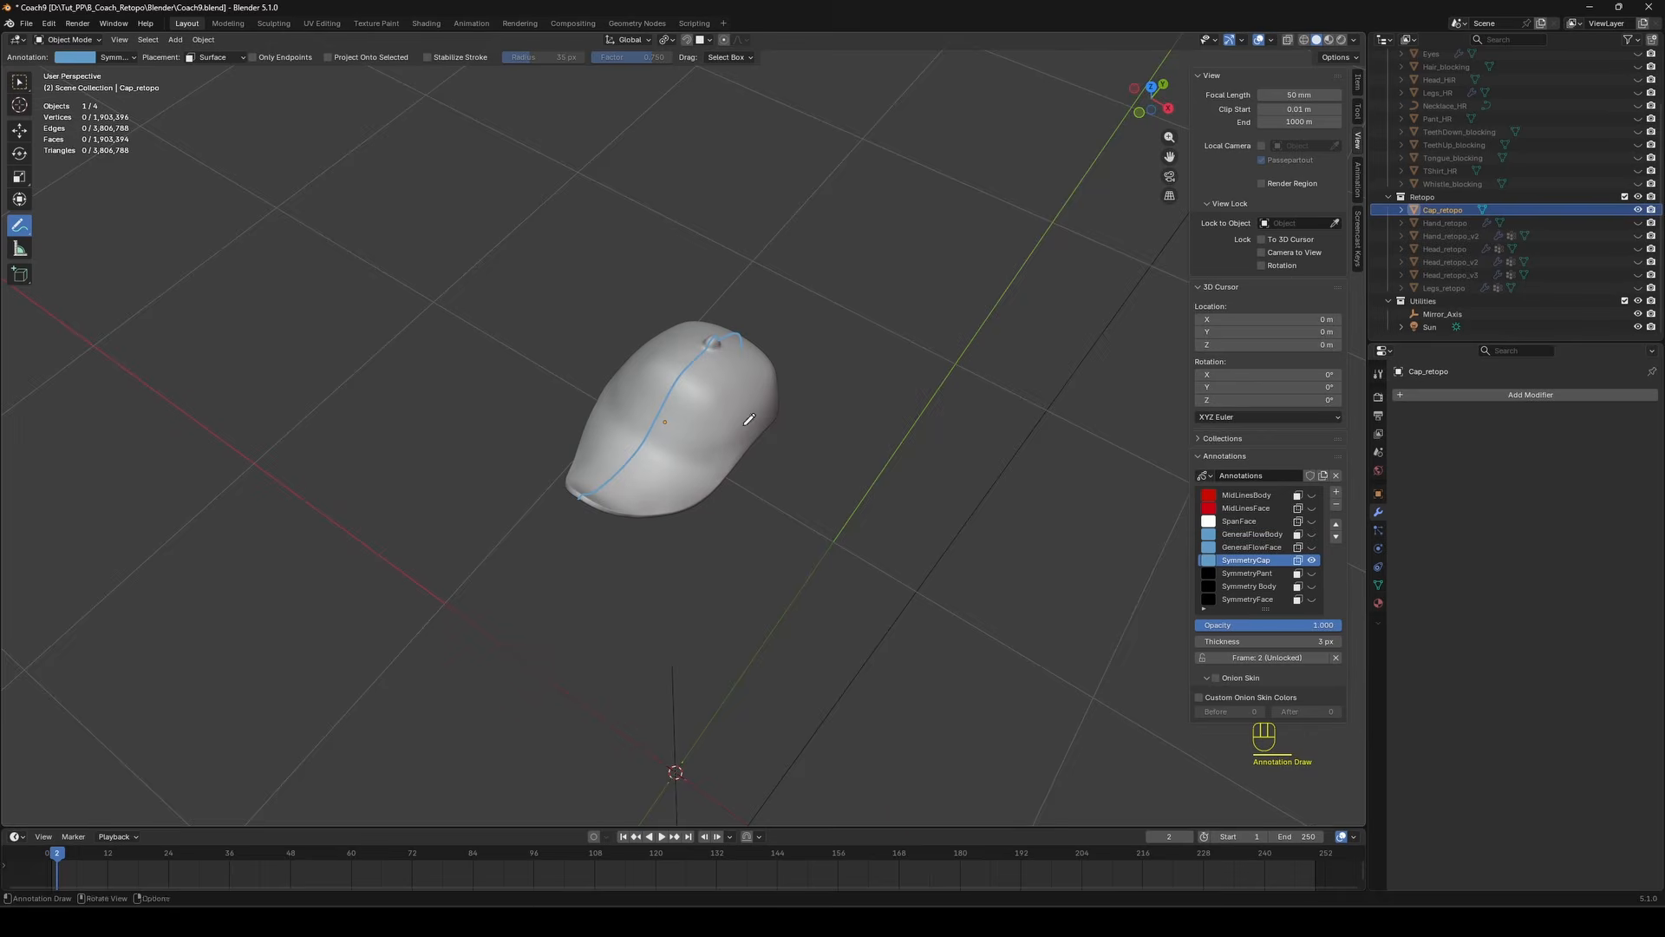
pyautogui.moveTo(750, 419); pyautogui.dragTo(902, 425, button='middle')
pyautogui.click(1208, 561)
pyautogui.moveTo(1319, 407); pyautogui.dragTo(1319, 467)
pyautogui.moveTo(837, 226); pyautogui.dragTo(930, 299, button='middle')
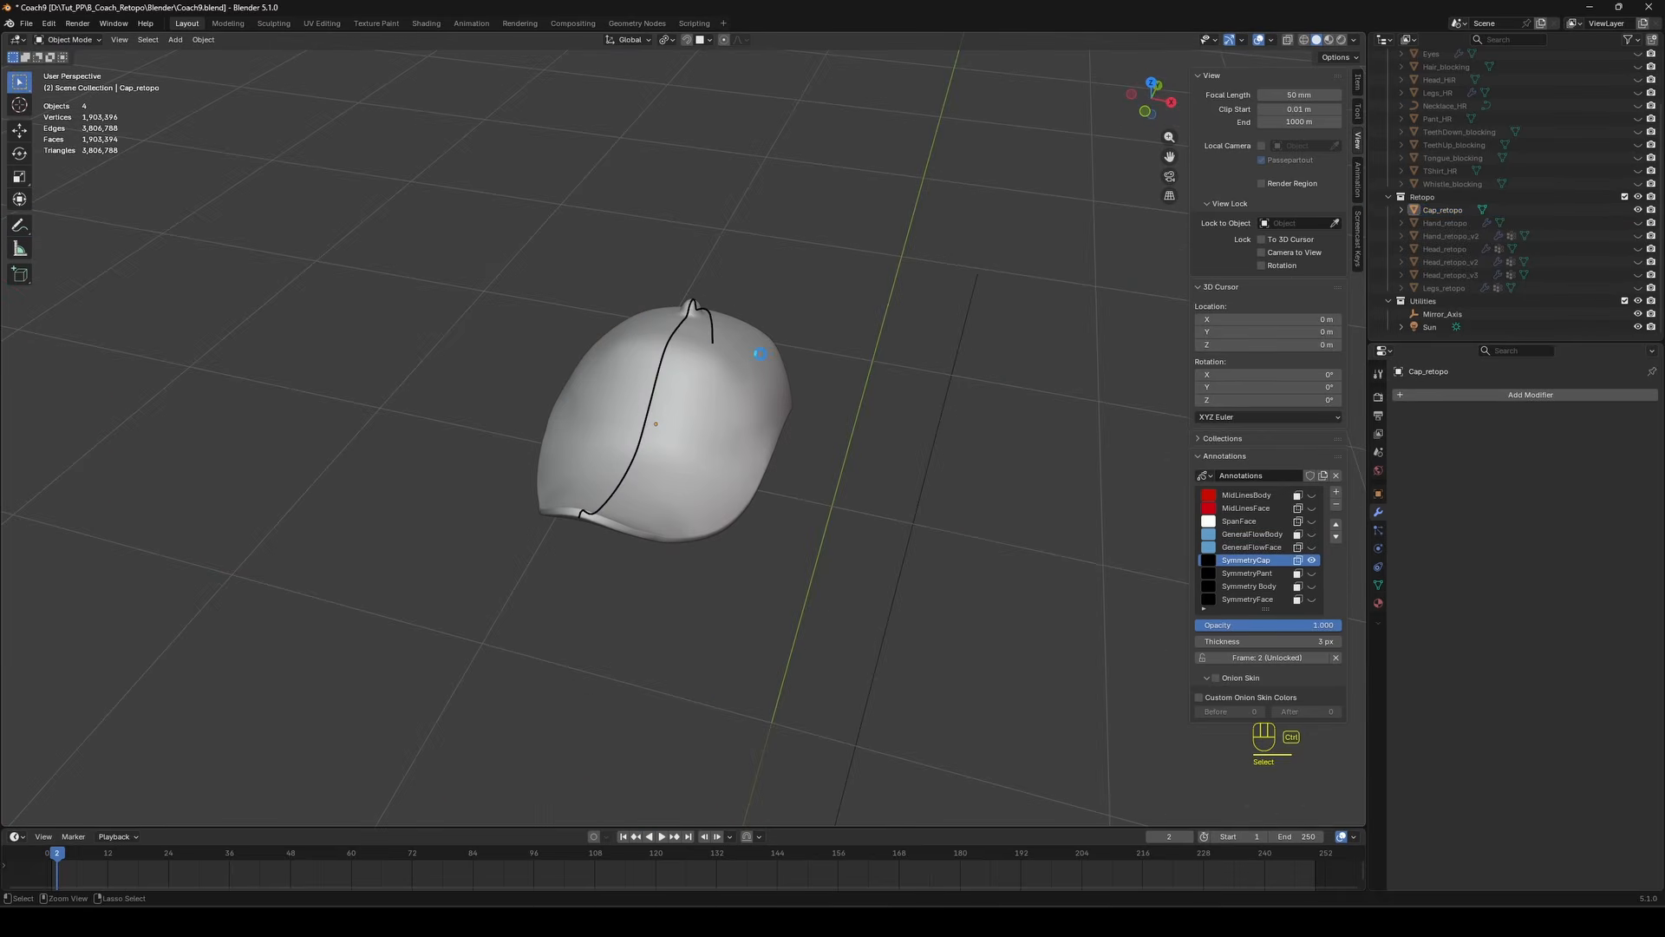
# Start editing Cap_retopo, place a first PolyQuilt quad beside the symmetry line on the crown and turn on the retopology overlay.
pyautogui.click(1442, 210)
pyautogui.press('Tab')
pyautogui.scroll(3, 772, 433)
pyautogui.moveTo(772, 451); pyautogui.dragTo(651, 324, button='middle')
pyautogui.scroll(2, 651, 324)
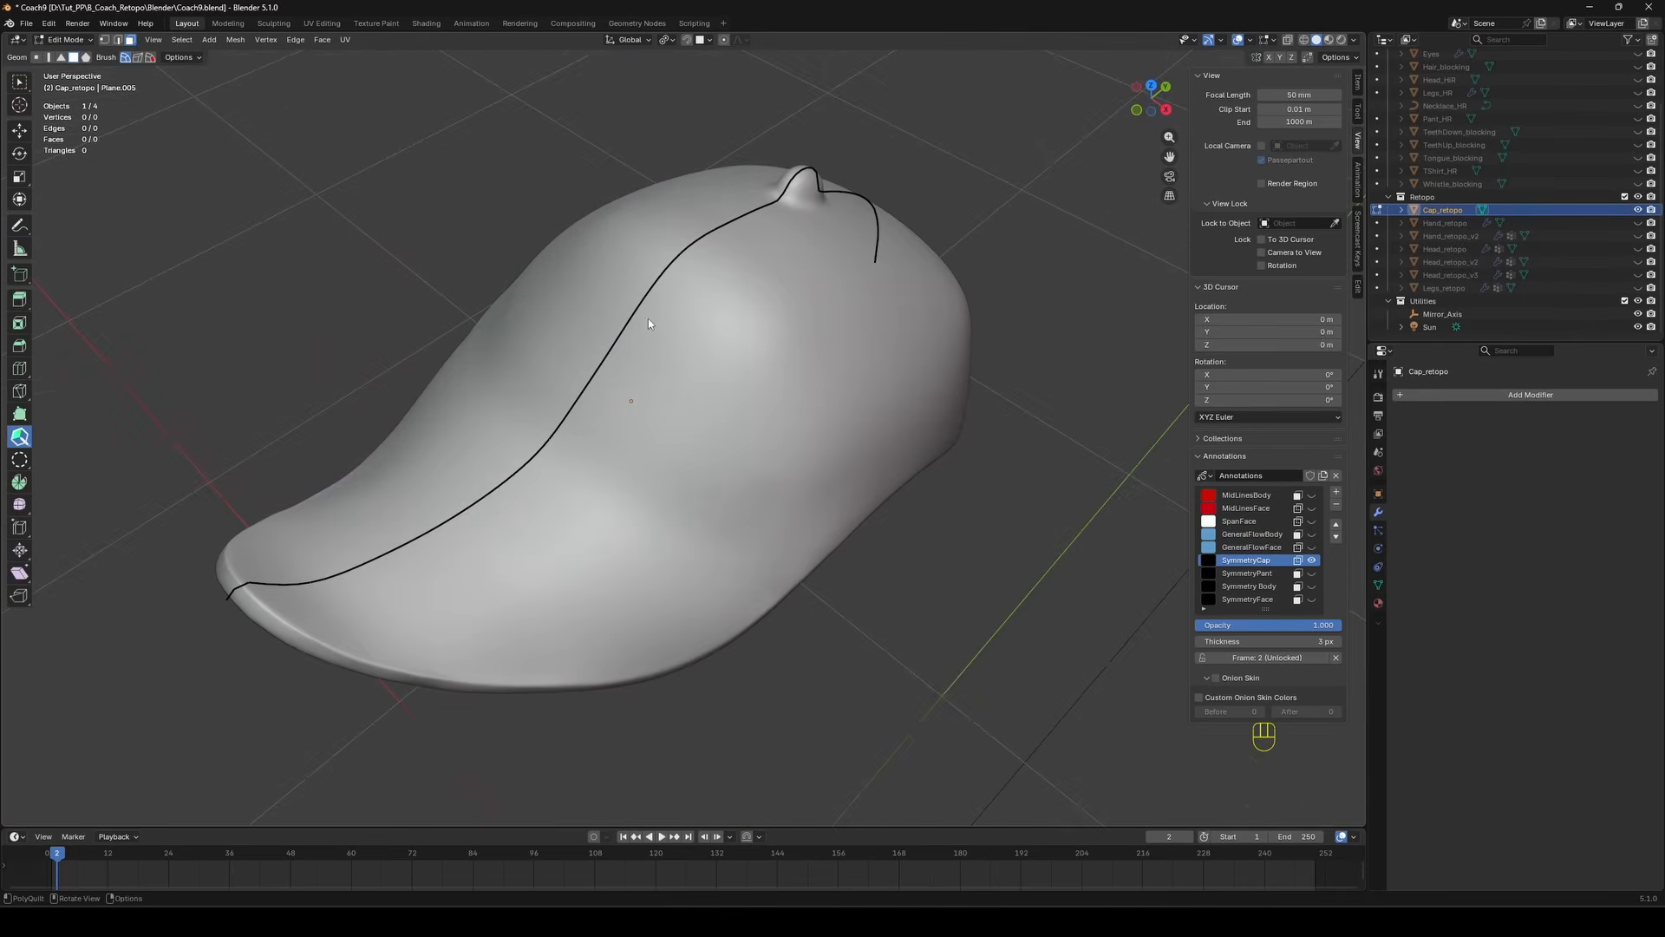
pyautogui.click(672, 264)
pyautogui.moveTo(737, 264); pyautogui.dragTo(694, 212, button='middle')
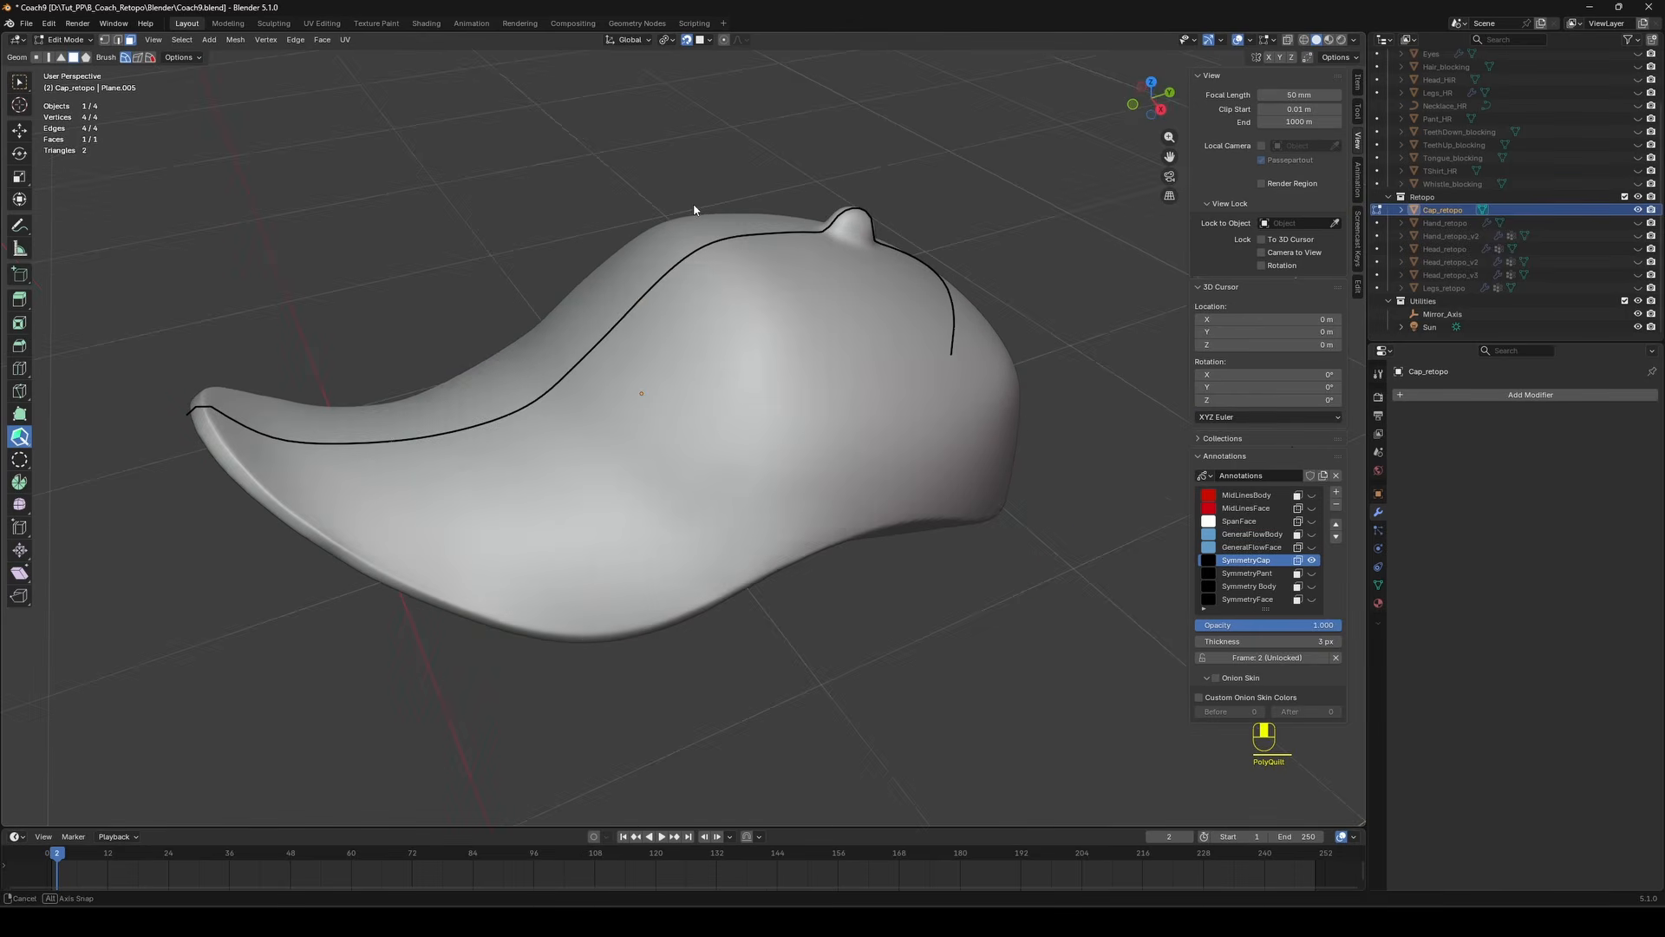
pyautogui.click(1267, 40)
pyautogui.click(1179, 152)
pyautogui.moveTo(572, 330); pyautogui.dragTo(621, 398, button='middle')
# Draw divided edge lines along the cap's lower side with the PolyQuilt line tool, using 4 and 6 edge divisions.
pyautogui.click(19, 460)
pyautogui.moveTo(715, 433); pyautogui.dragTo(662, 397, button='middle')
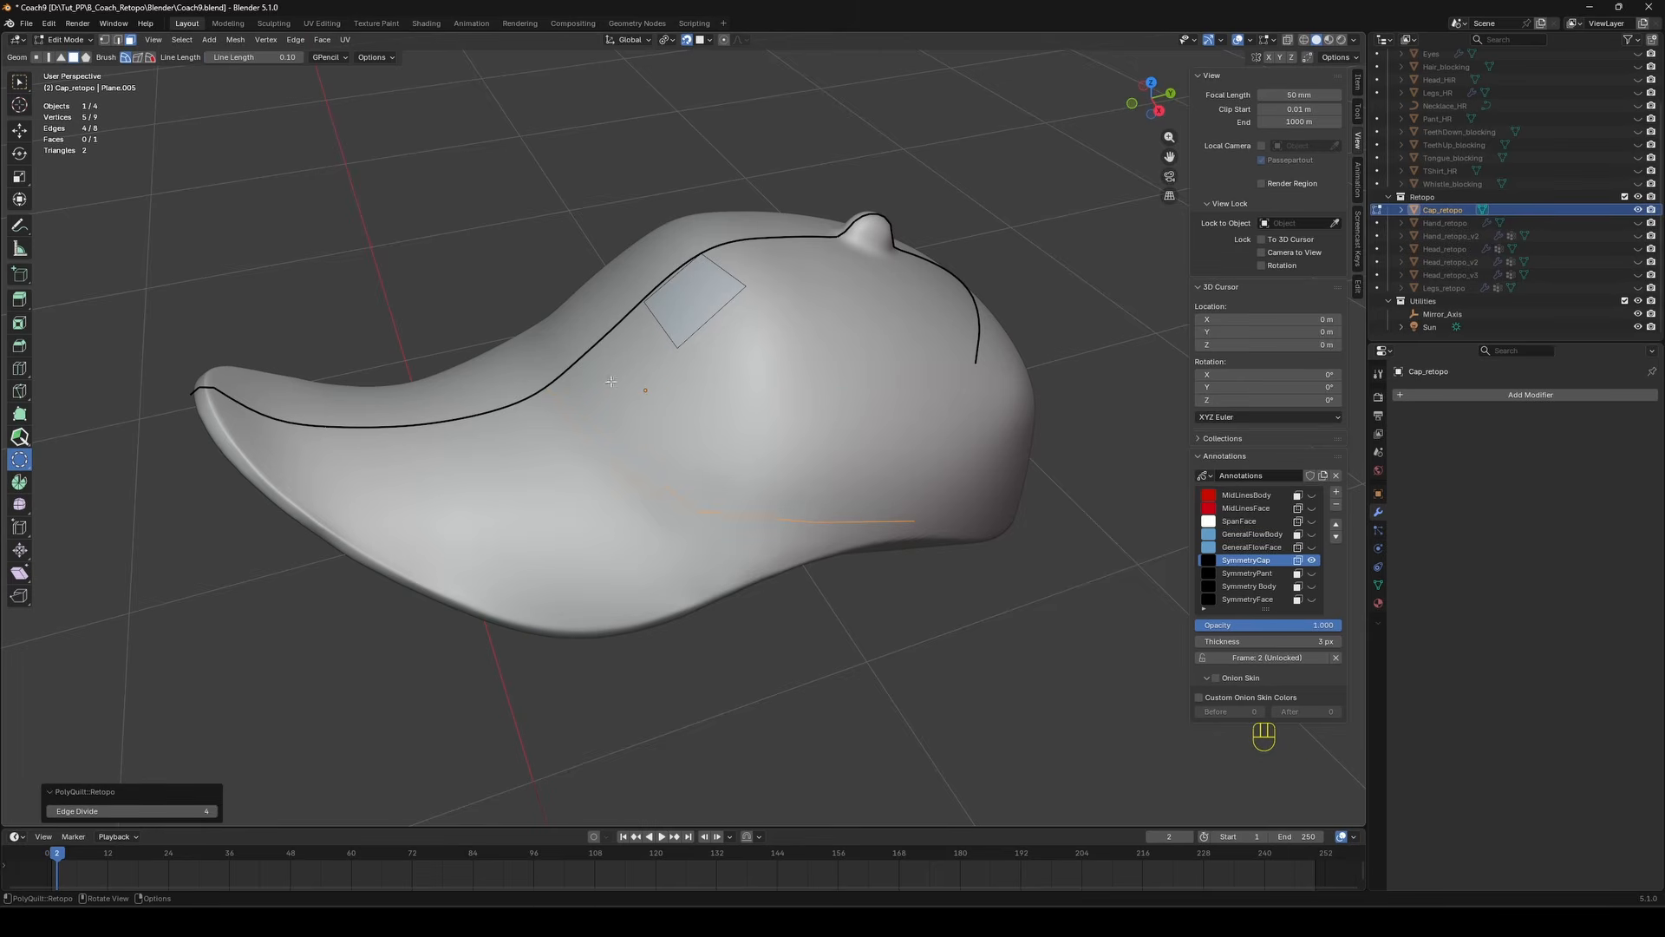
pyautogui.moveTo(792, 431); pyautogui.dragTo(803, 432)
pyautogui.moveTo(798, 432); pyautogui.dragTo(483, 417, button='middle')
pyautogui.press('a')
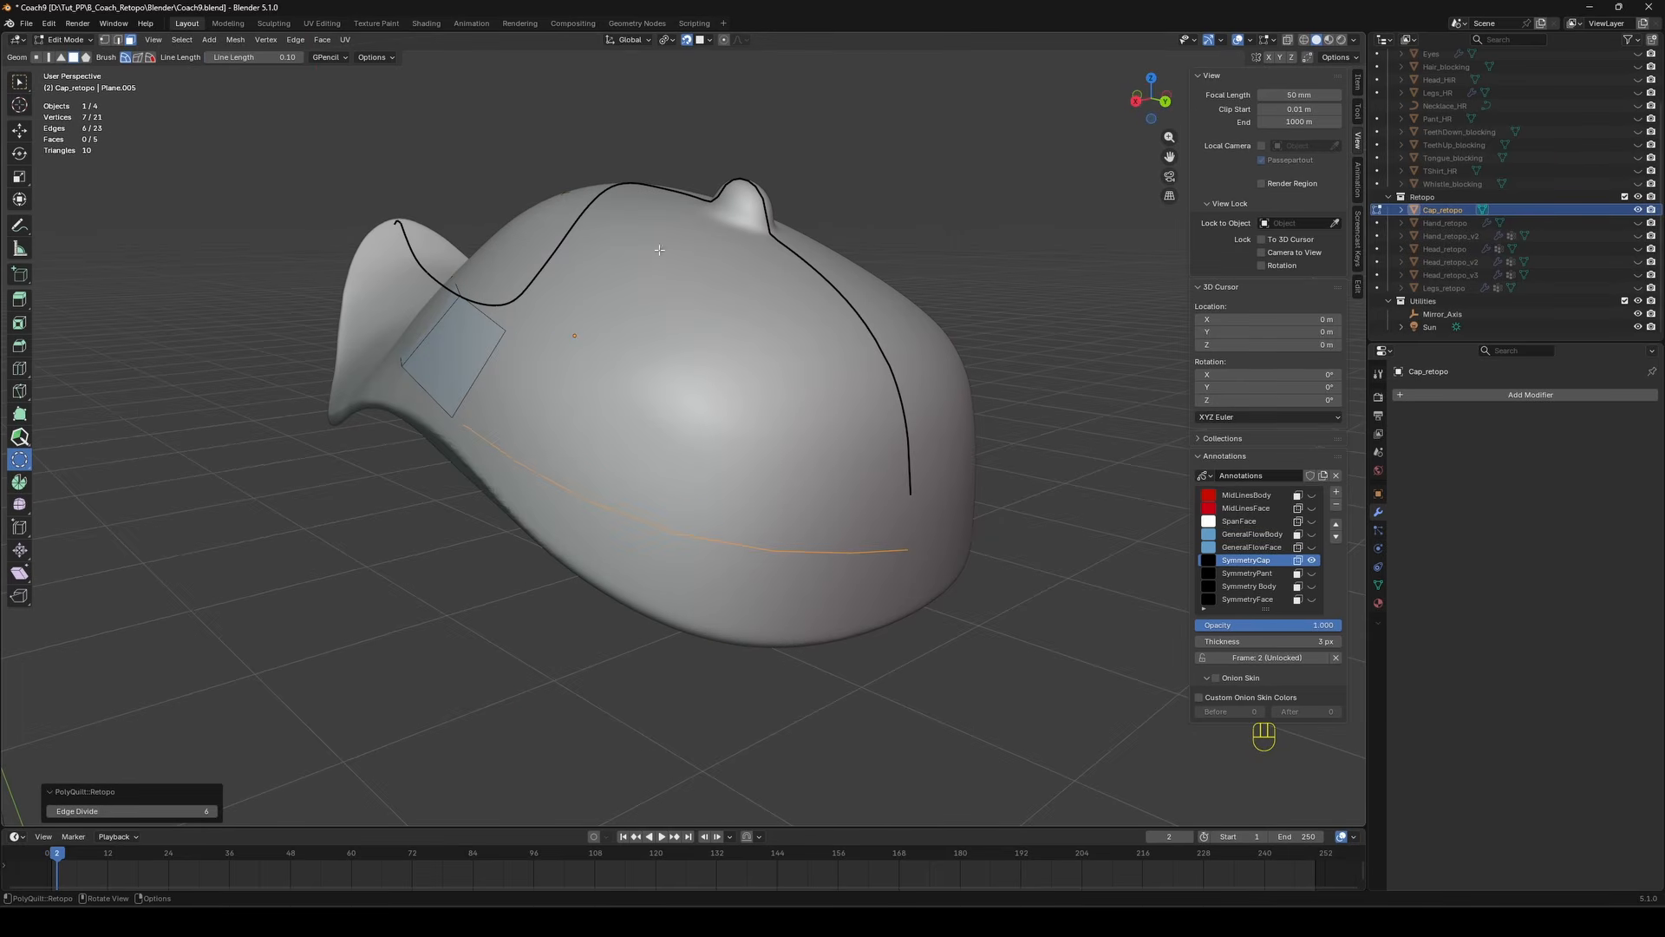
# Extend the band of quads around the side and back of the cap and pull its lower vertices down to the rim.
pyautogui.moveTo(723, 319); pyautogui.dragTo(642, 340, button='middle')
pyautogui.moveTo(445, 327); pyautogui.dragTo(618, 418, button='middle')
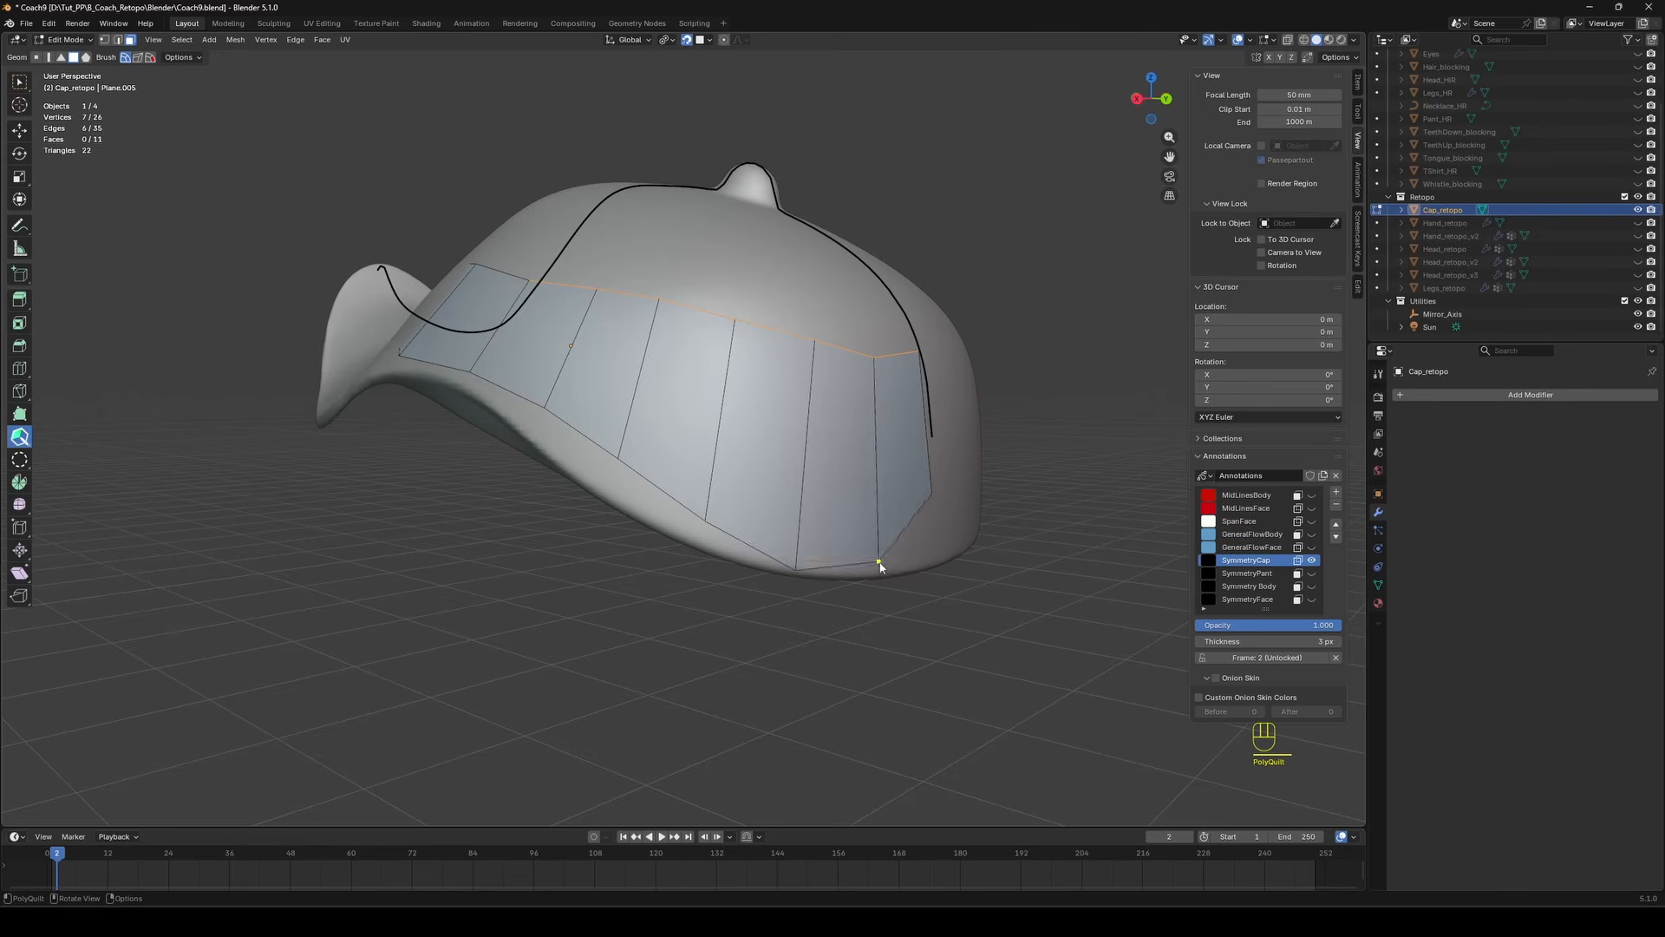
pyautogui.moveTo(880, 562); pyautogui.dragTo(729, 503, button='middle')
pyautogui.moveTo(555, 464); pyautogui.dragTo(688, 496, button='middle')
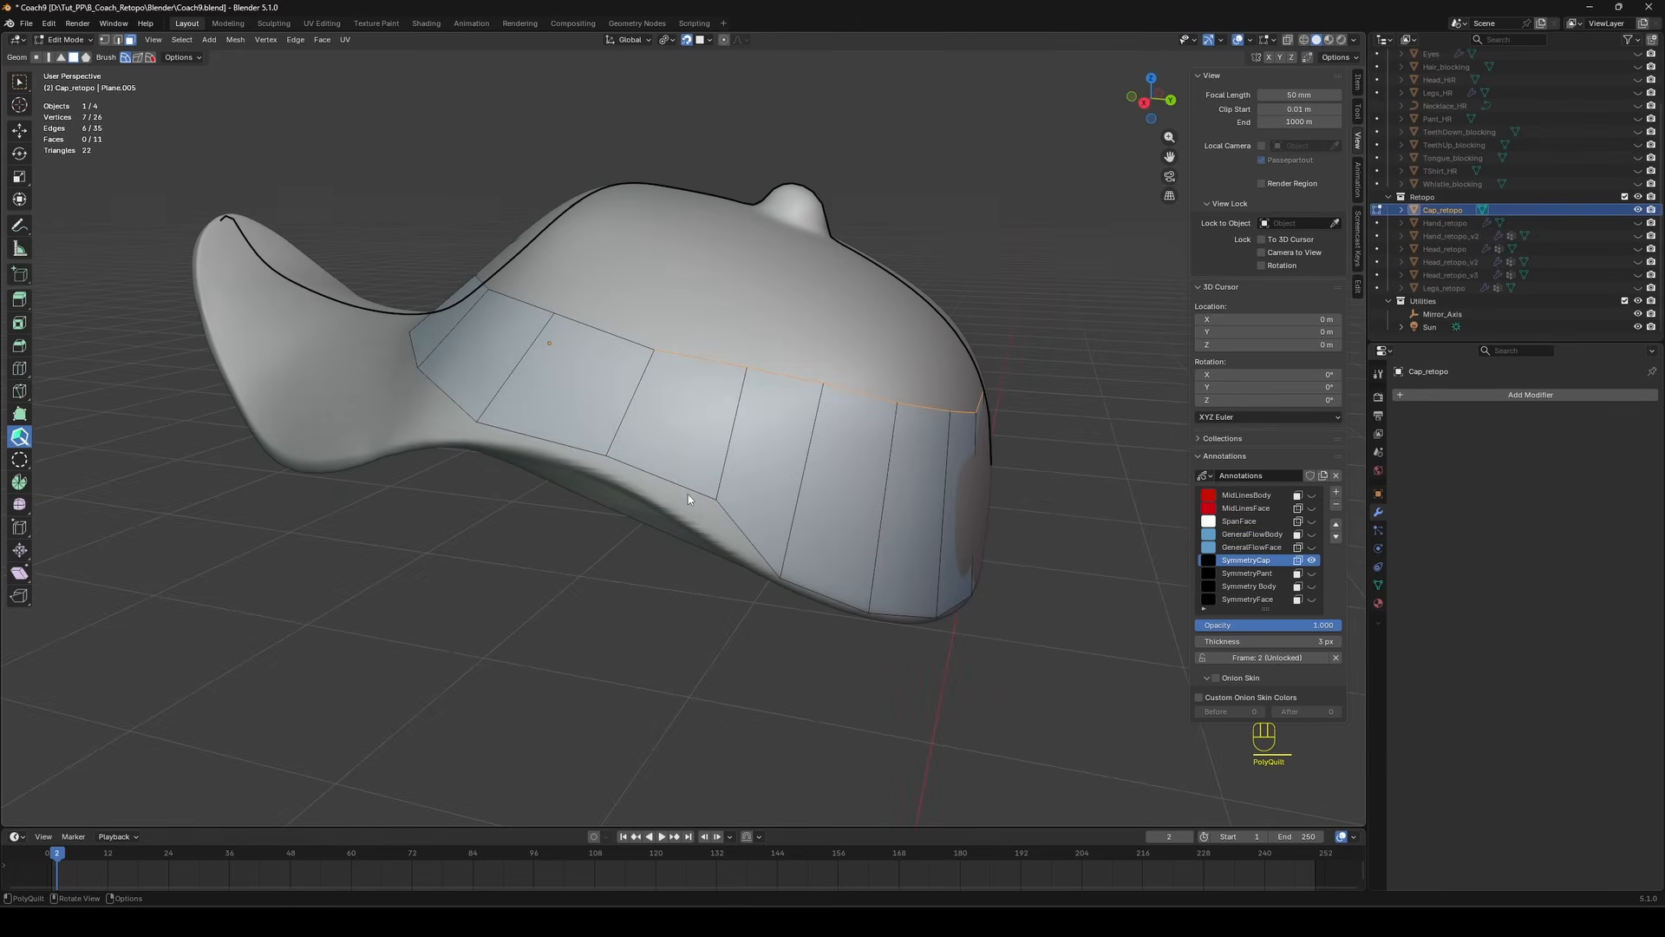
pyautogui.moveTo(611, 455); pyautogui.dragTo(538, 447, button='middle')
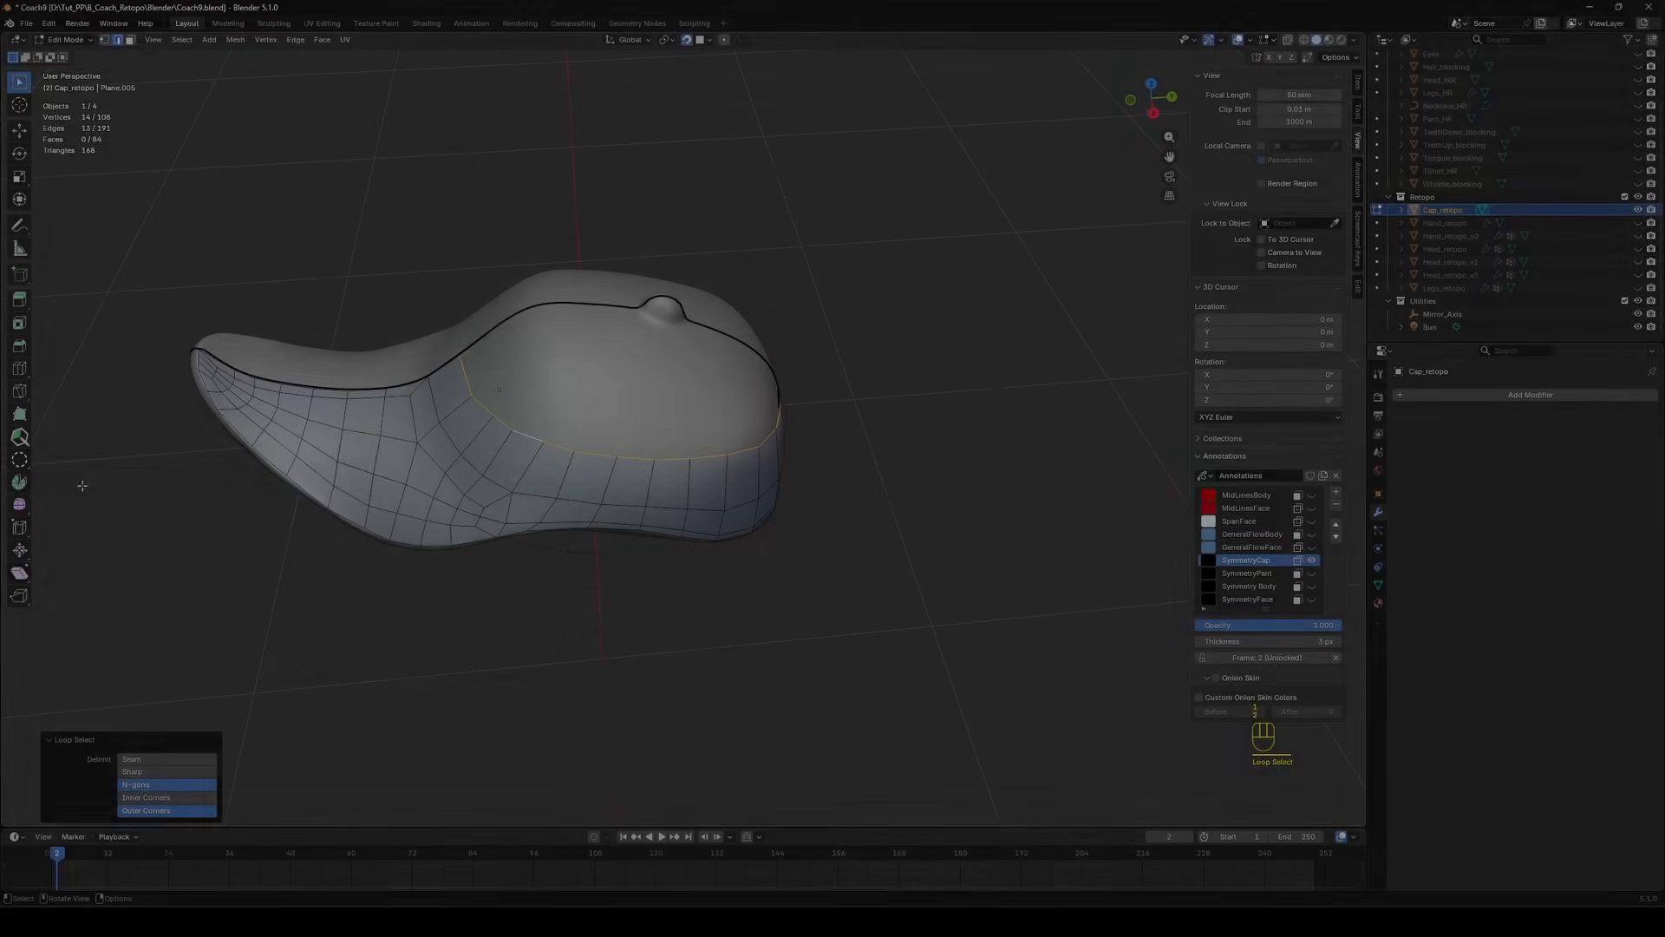
# Fill the open crown with rings of quads from the selected edge loop up to the base of the cap's top button.
pyautogui.click(19, 482)
pyautogui.moveTo(26, 477); pyautogui.dragTo(46, 463, button='middle')
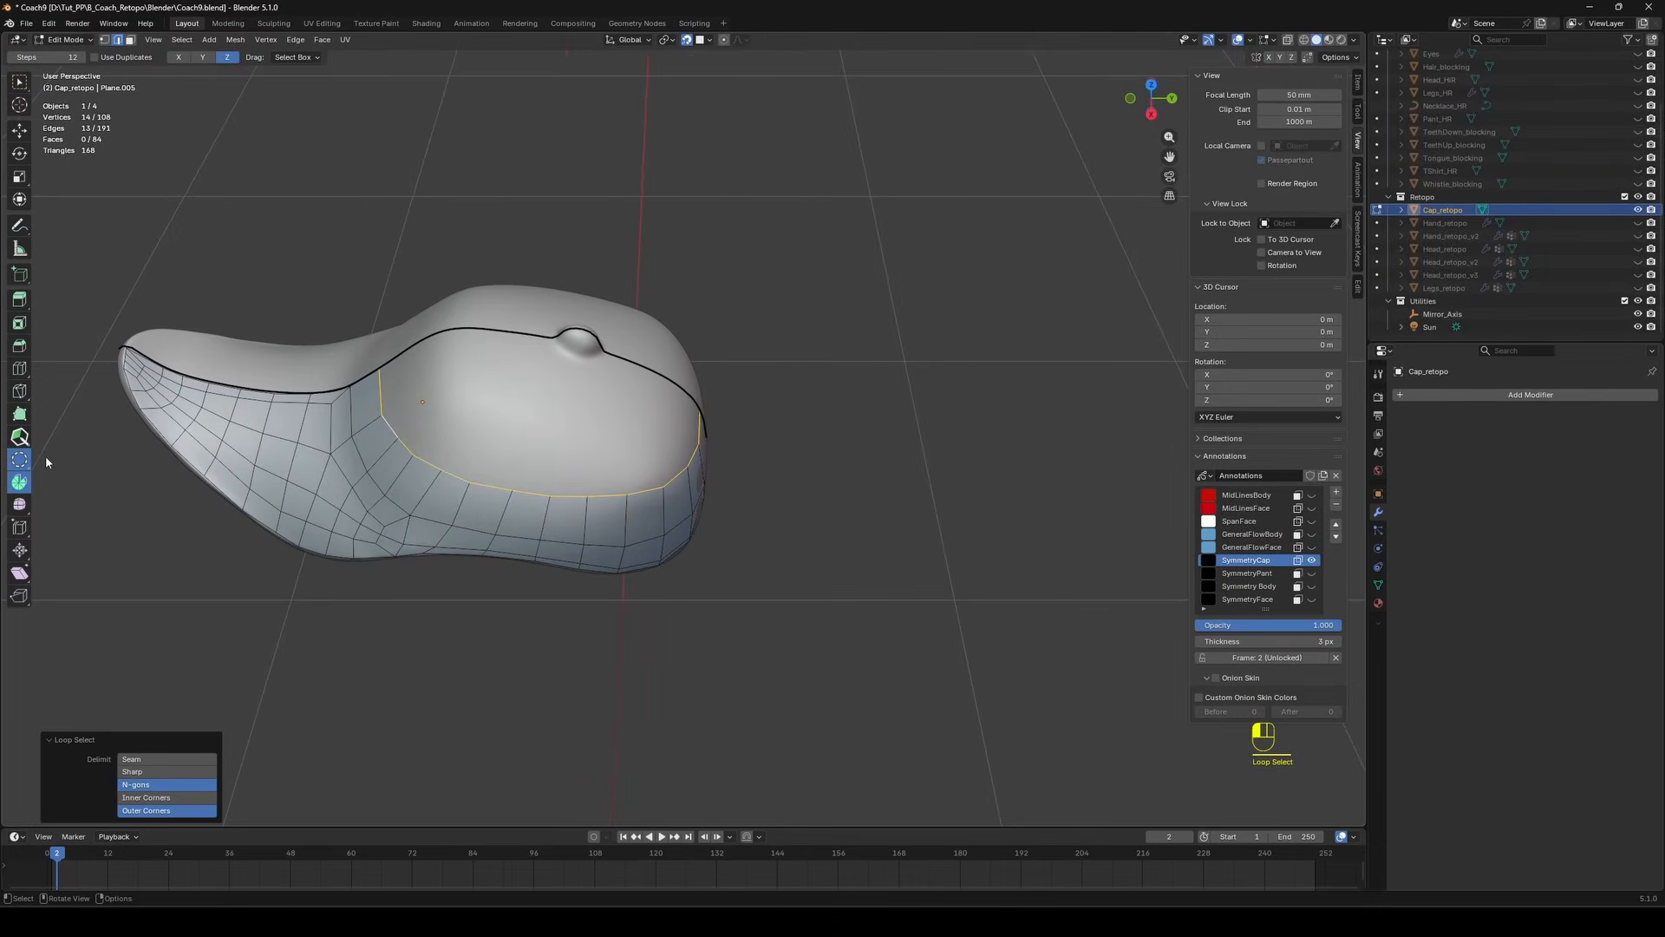
pyautogui.moveTo(540, 431); pyautogui.dragTo(687, 393)
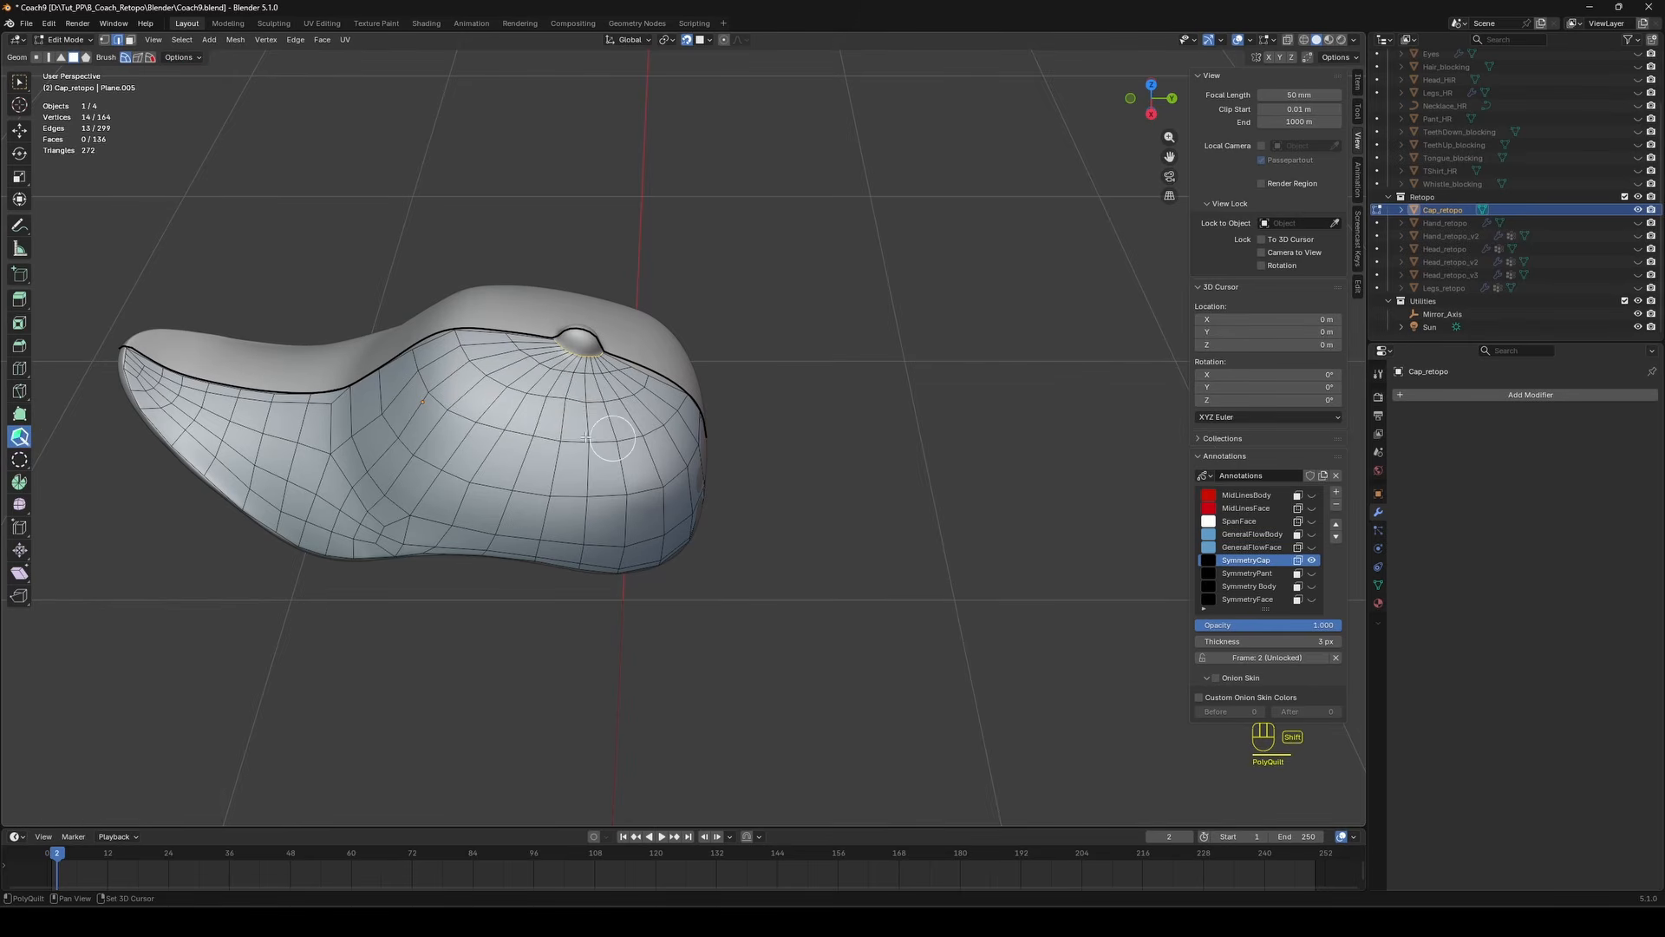
# Relax the cap's quads with the PolyQuilt brush, align the border edges with the symmetry line and save the file.
pyautogui.moveTo(528, 442); pyautogui.dragTo(676, 370, button='middle')
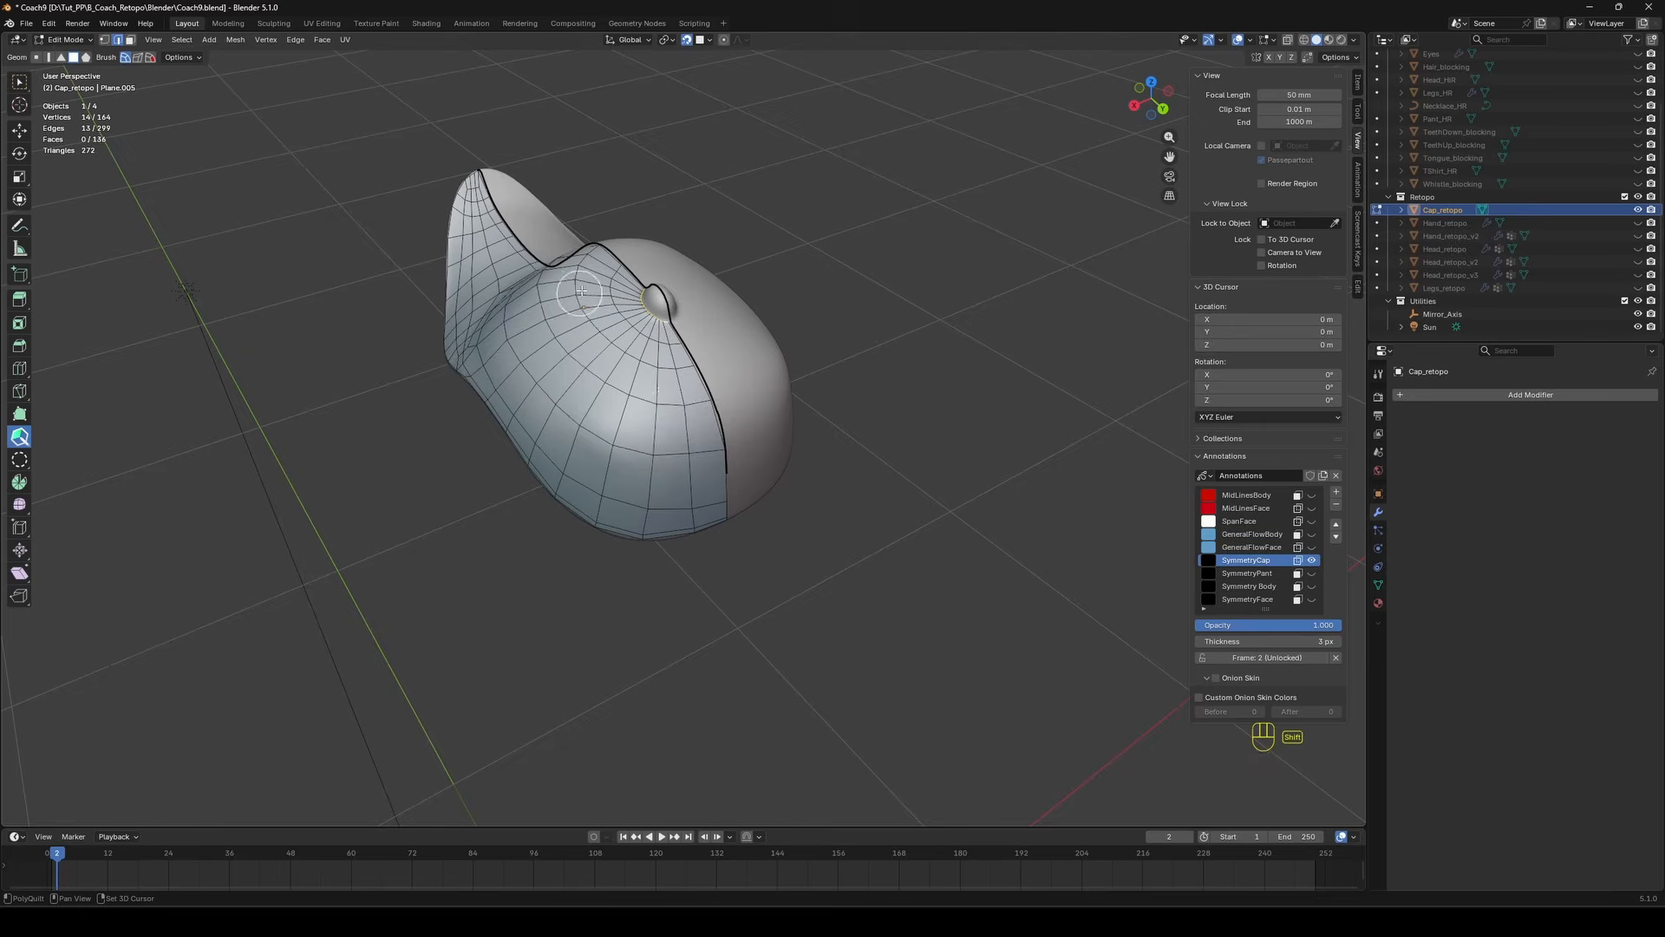
pyautogui.moveTo(581, 292); pyautogui.dragTo(681, 420, button='middle')
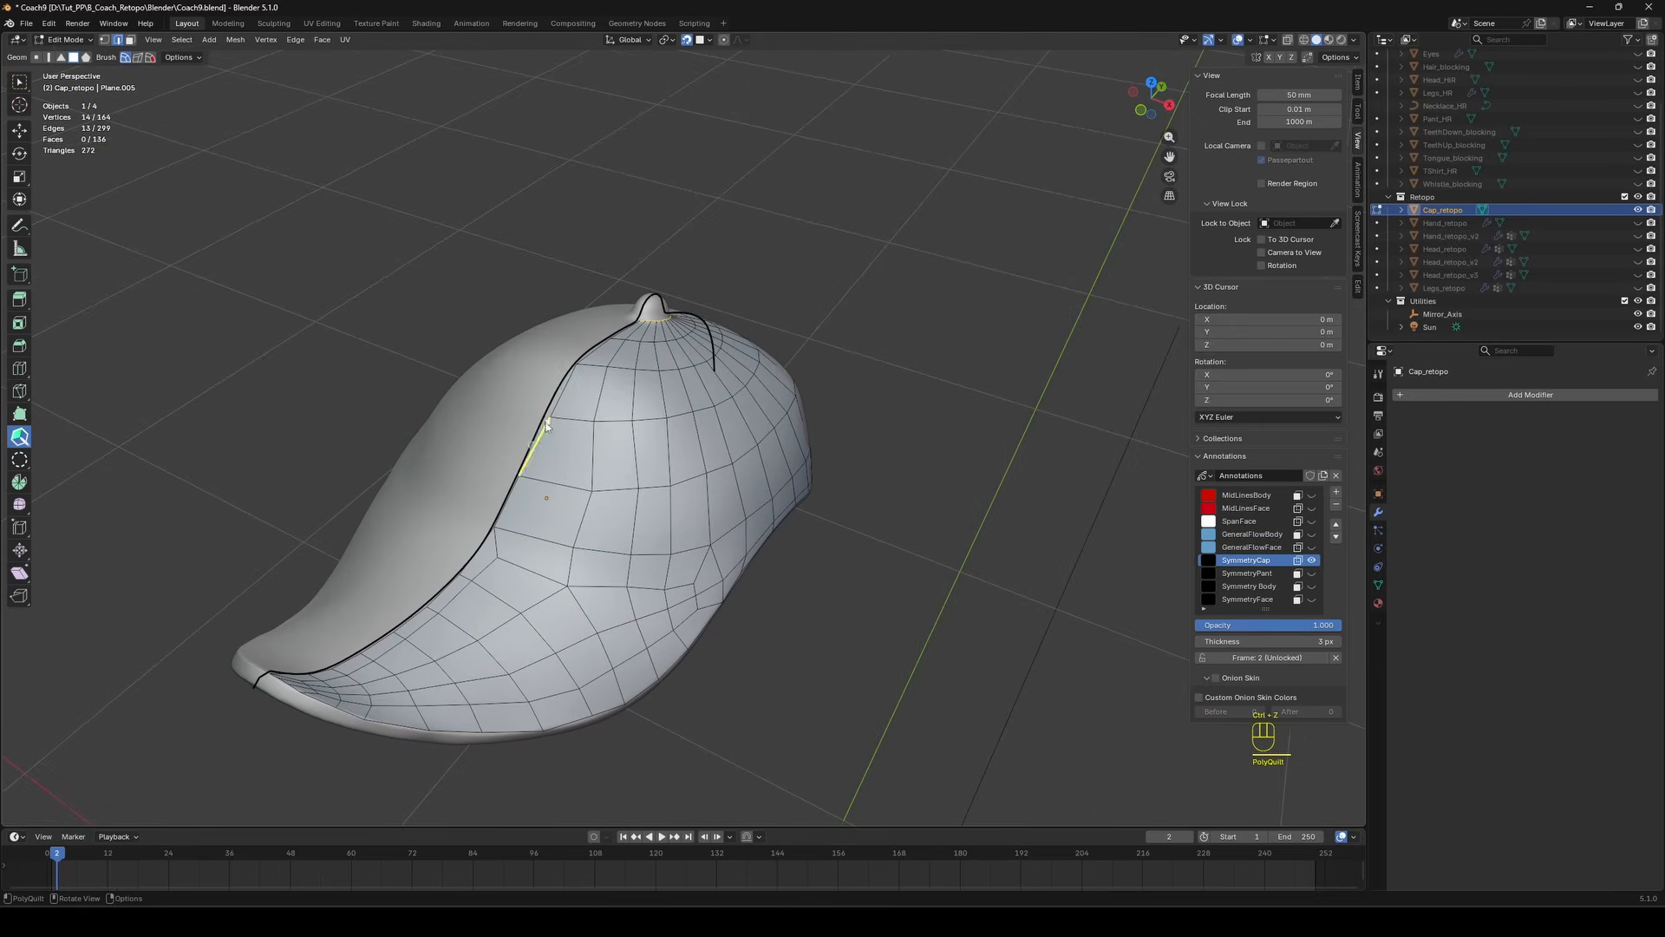
pyautogui.moveTo(546, 425); pyautogui.dragTo(499, 412, button='middle')
pyautogui.press('a')
pyautogui.press('a')
pyautogui.moveTo(807, 490); pyautogui.dragTo(827, 452, button='middle')
pyautogui.hotkey('ctrl', 's')
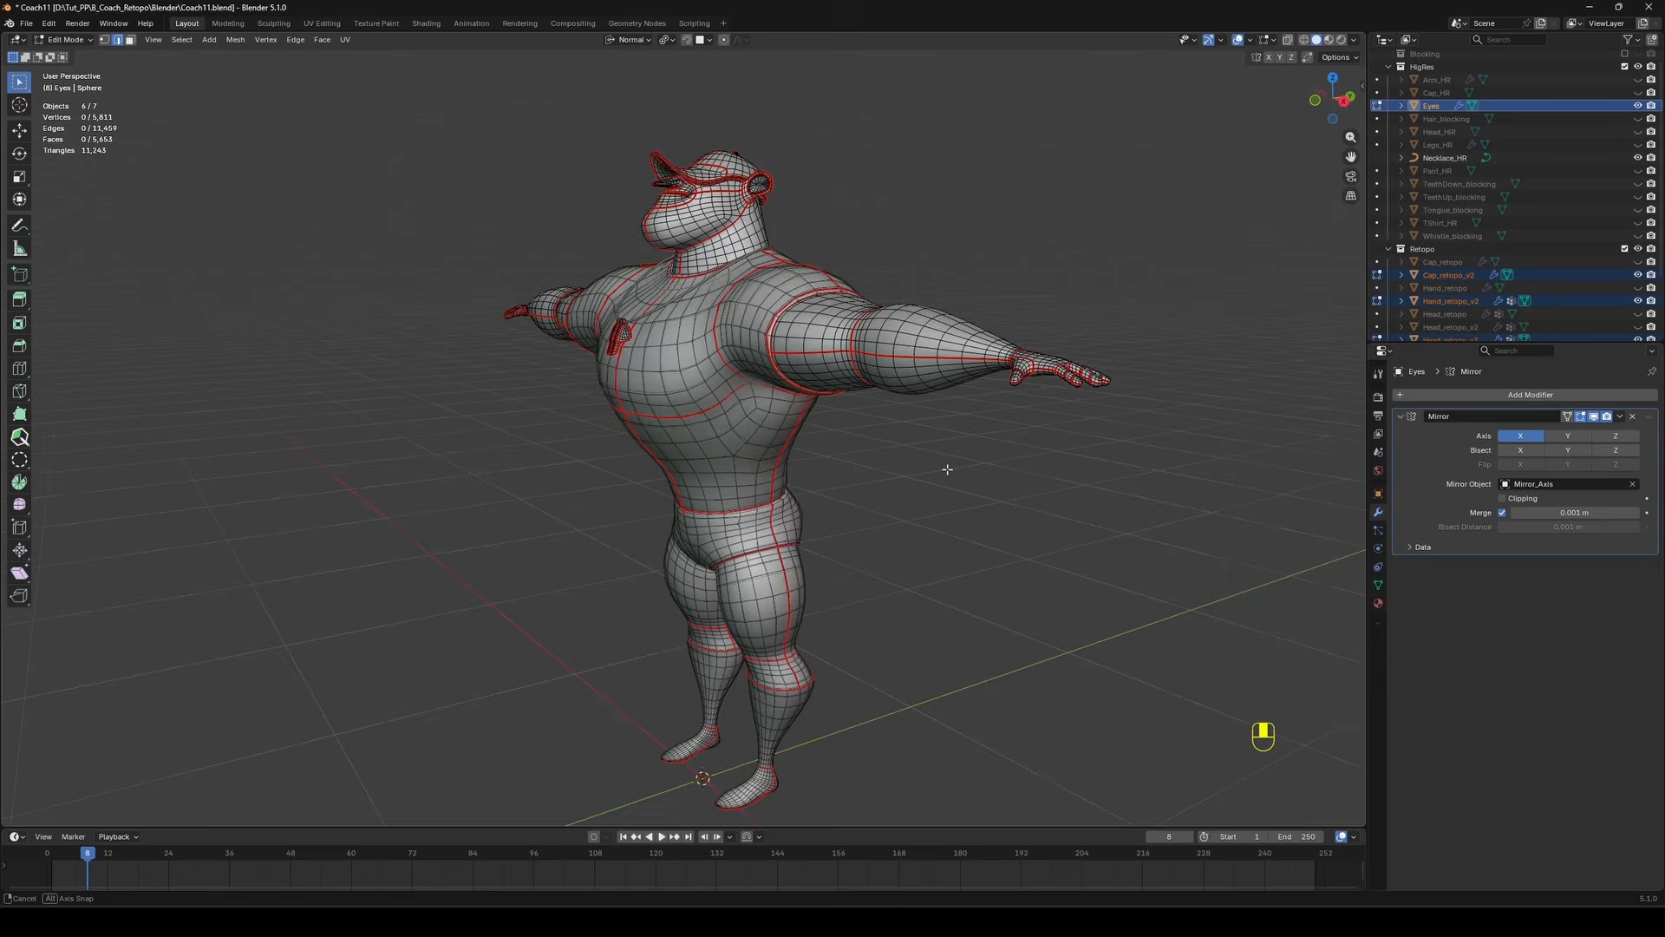
# Examine the seams and topology of the complete character, then leave edit mode and inspect the whole model from several sides.
pyautogui.moveTo(944, 472); pyautogui.dragTo(941, 468, button='middle')
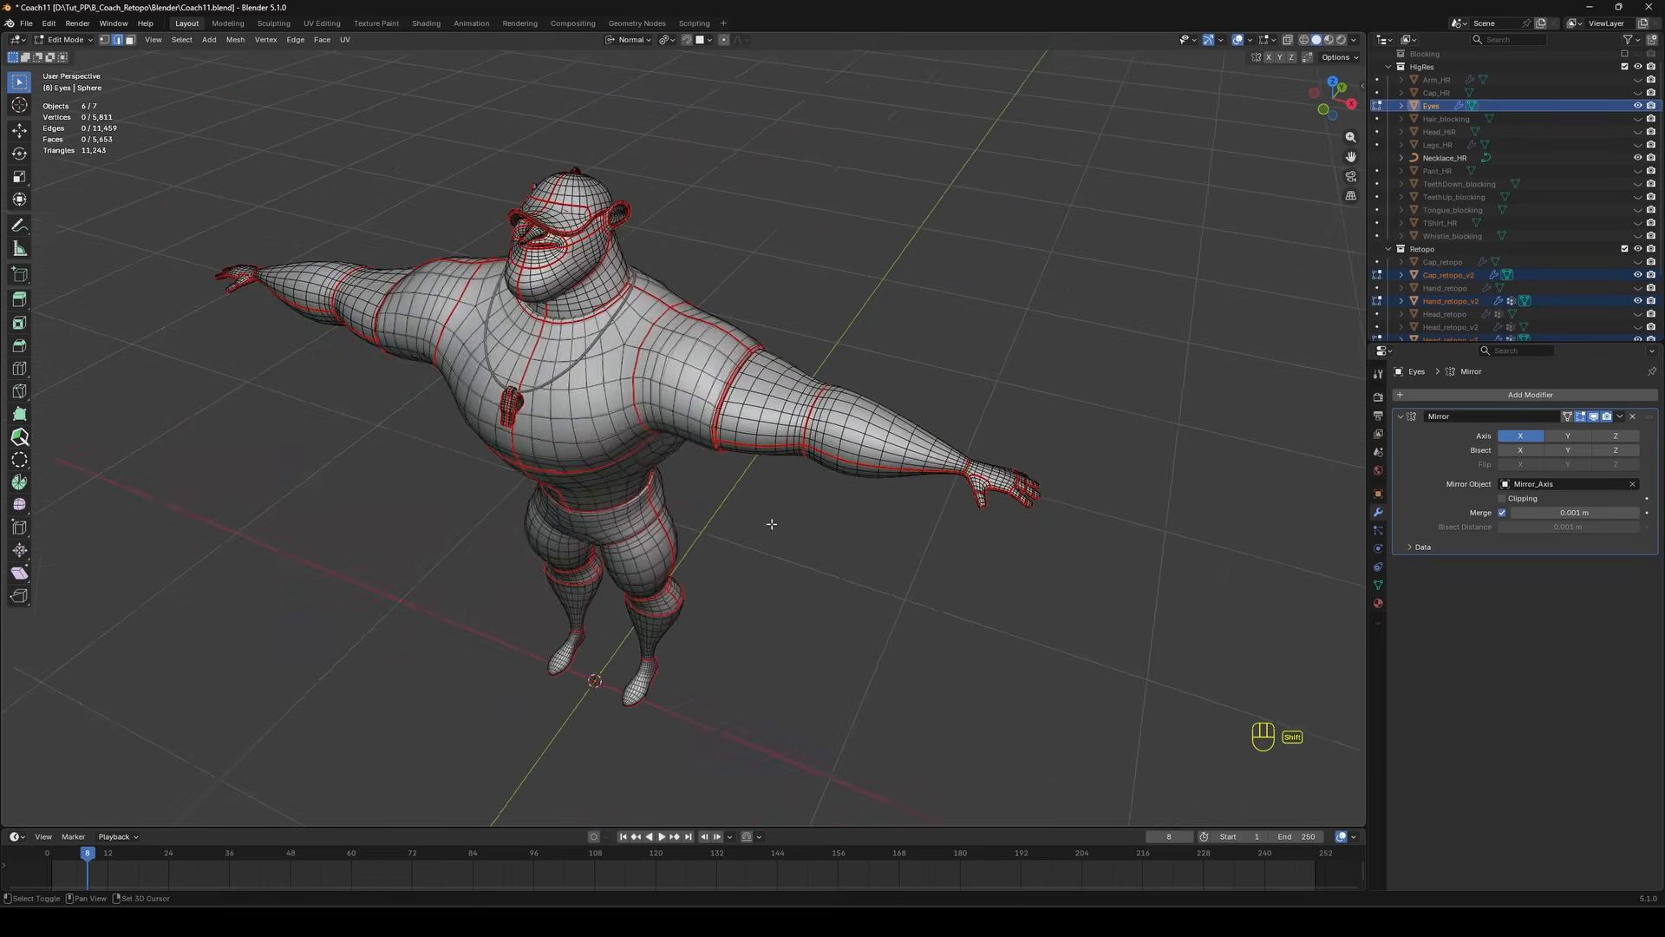
pyautogui.scroll(3, 1064, 364)
pyautogui.keyDown('shift'); pyautogui.moveTo(1063, 364); pyautogui.dragTo(1045, 419, button='middle'); pyautogui.keyUp('shift')
pyautogui.press('Tab')
pyautogui.click(1051, 419)
pyautogui.scroll(1, 1051, 420)
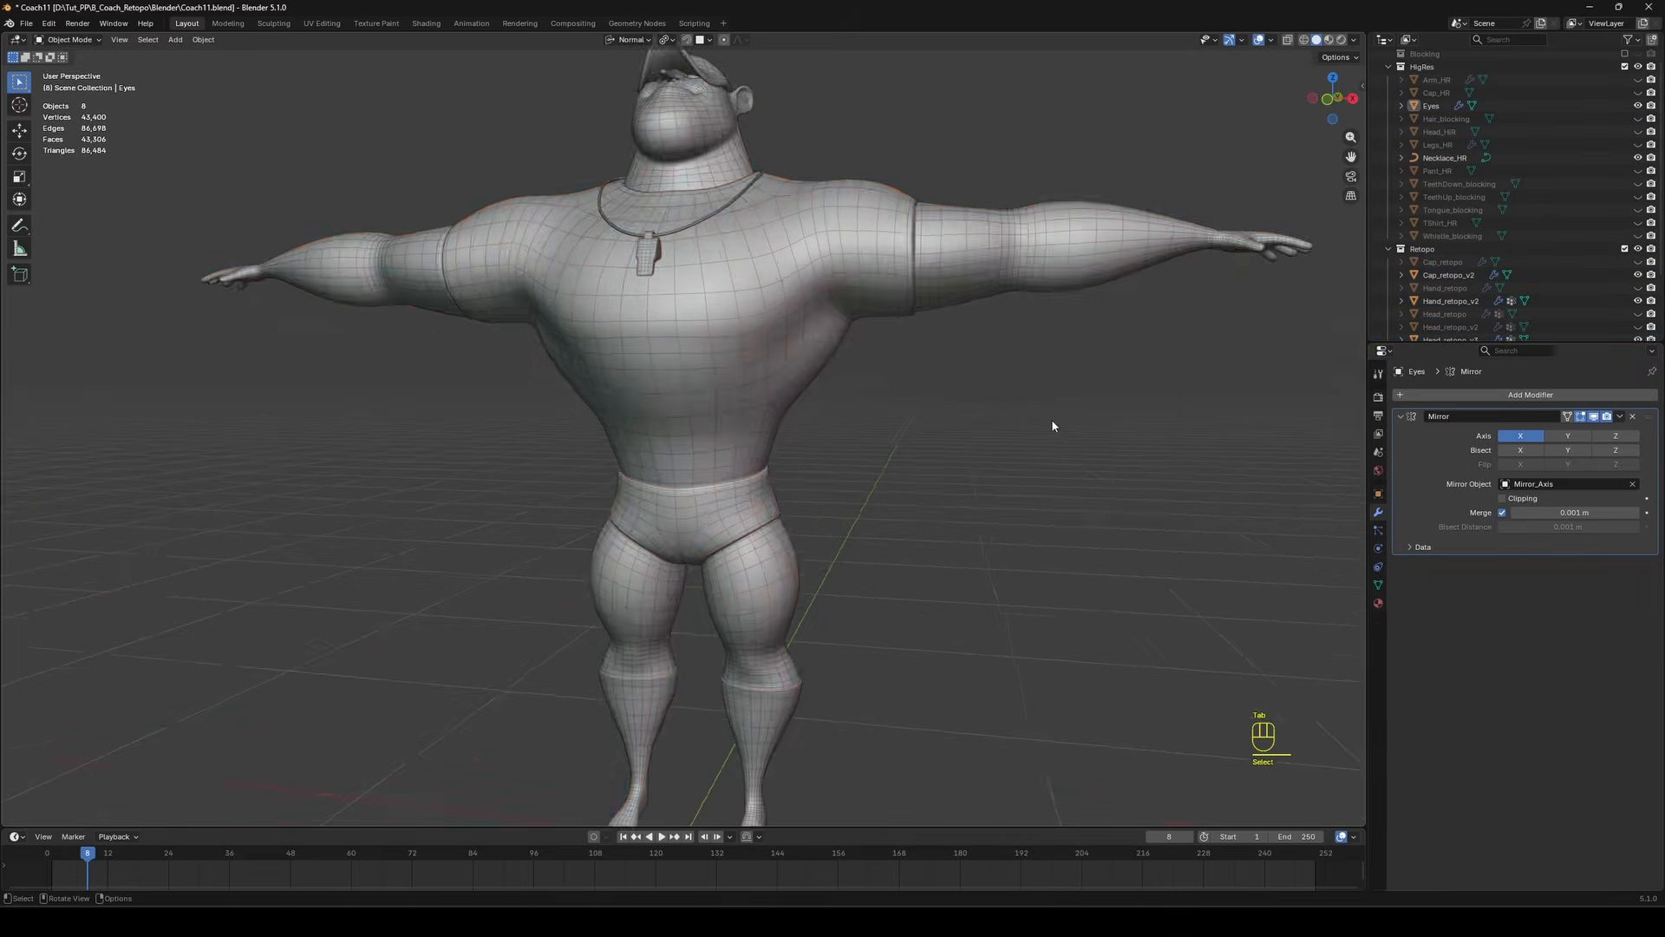
pyautogui.scroll(-1, 1051, 420)
pyautogui.moveTo(520, 423); pyautogui.dragTo(1102, 437, button='middle')
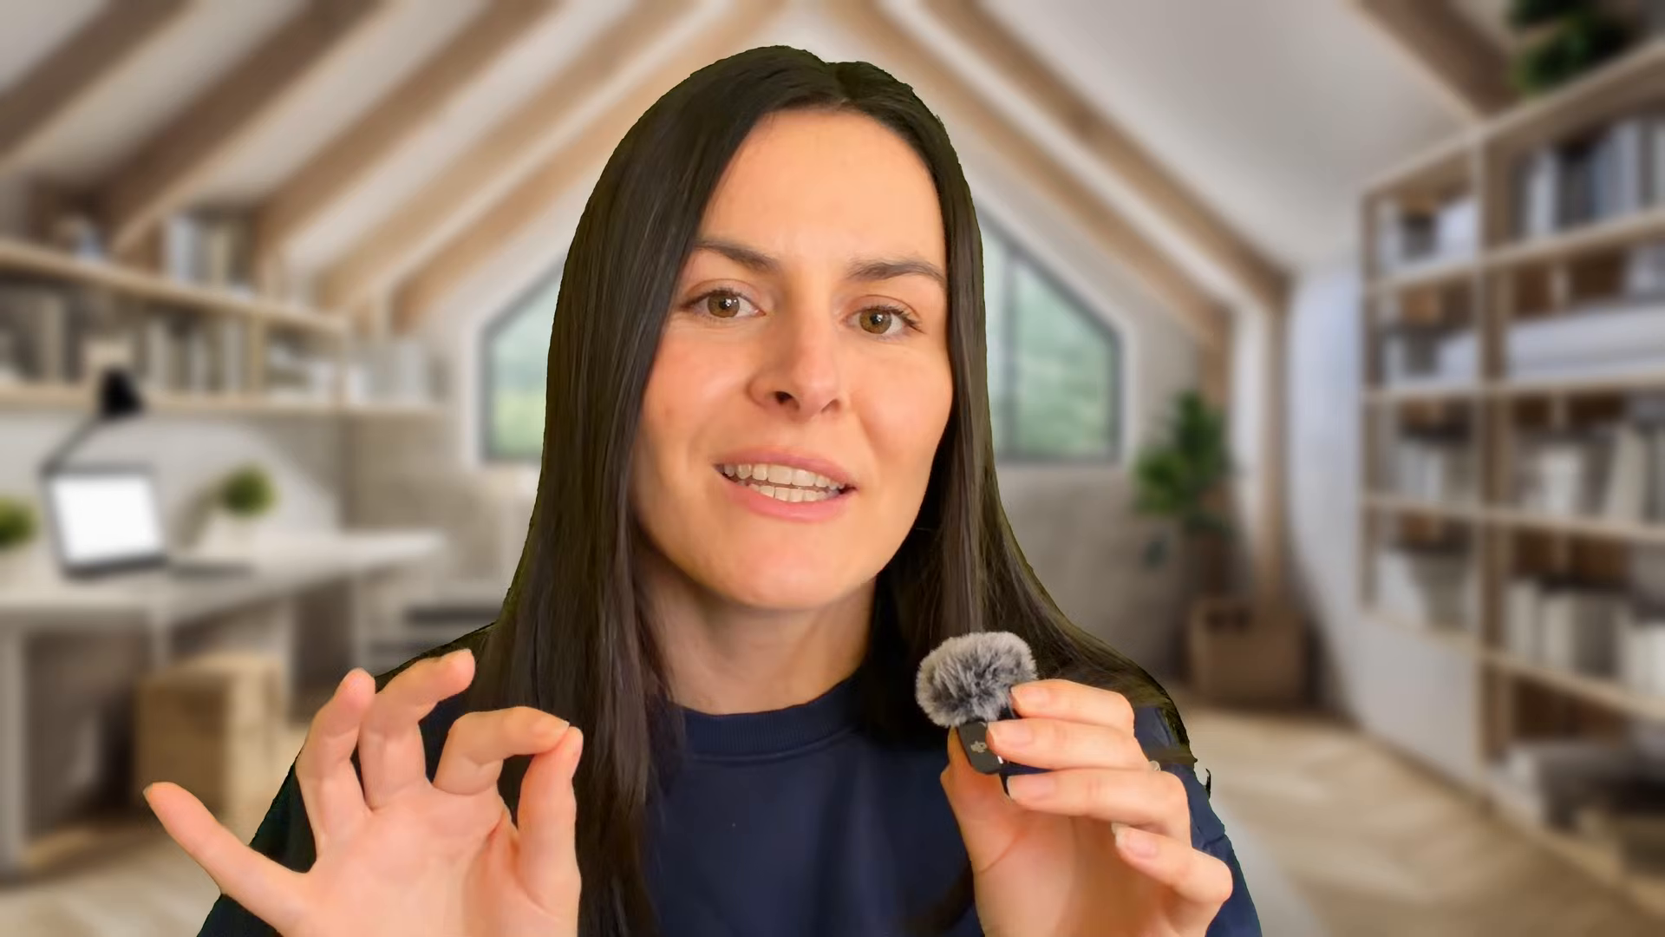